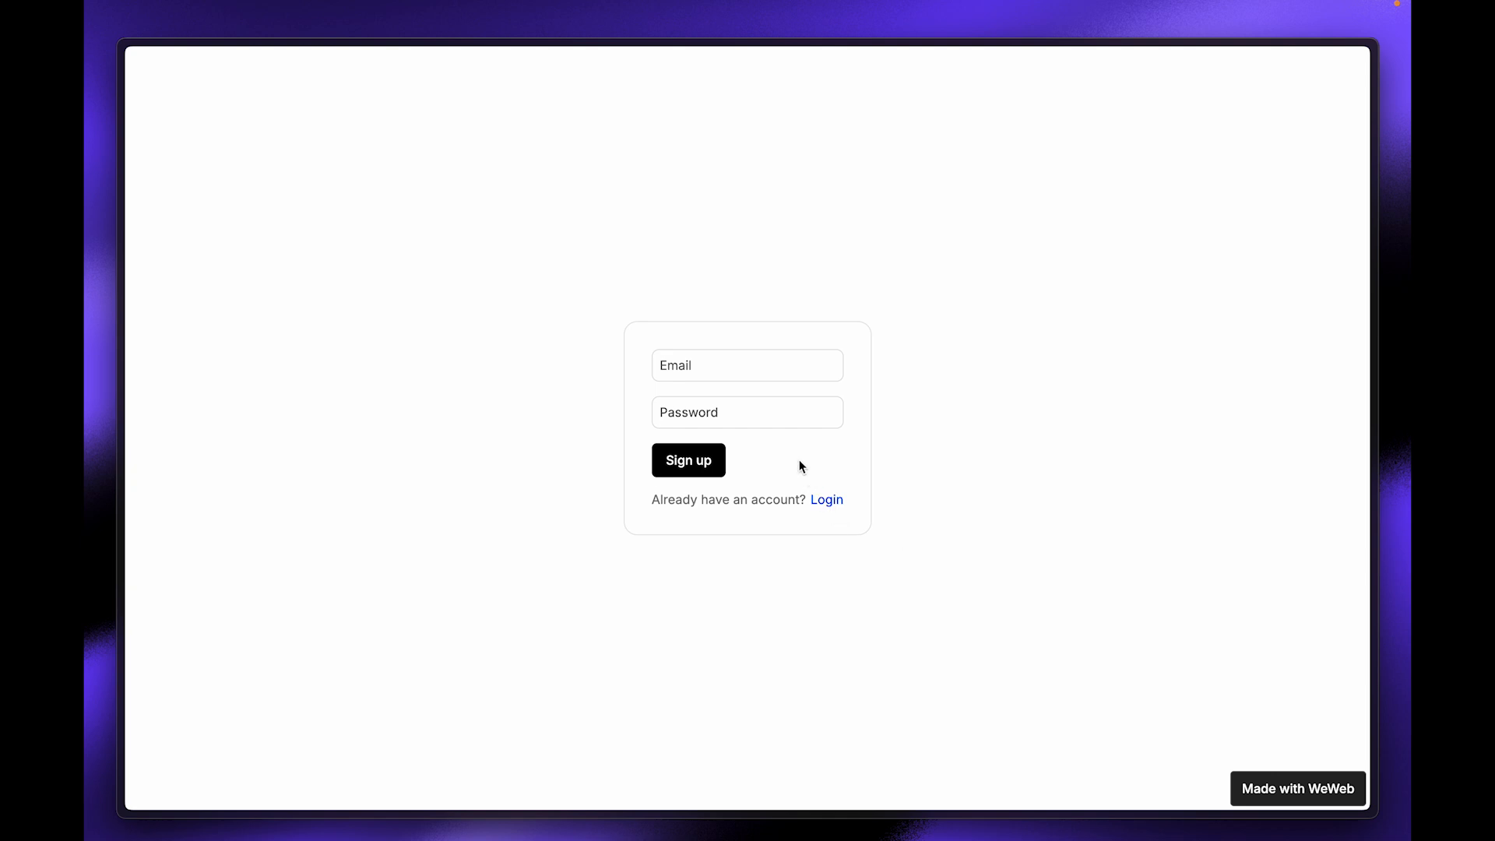
Step: Log in from the sign-up page and scroll the Design Feed posts down and back up
left_click(827, 500)
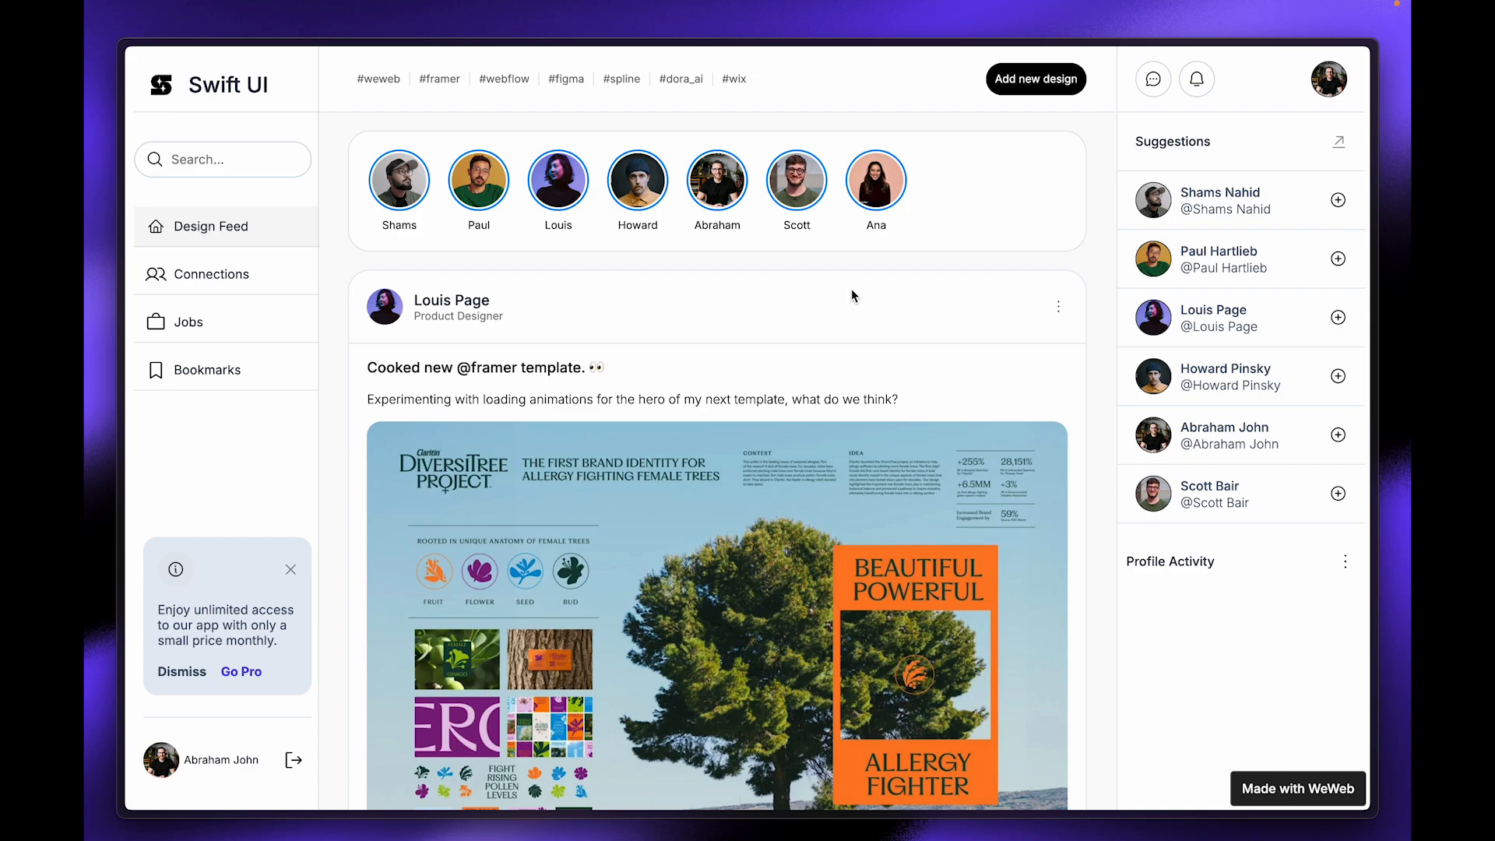
scroll(852, 291, "down", 7)
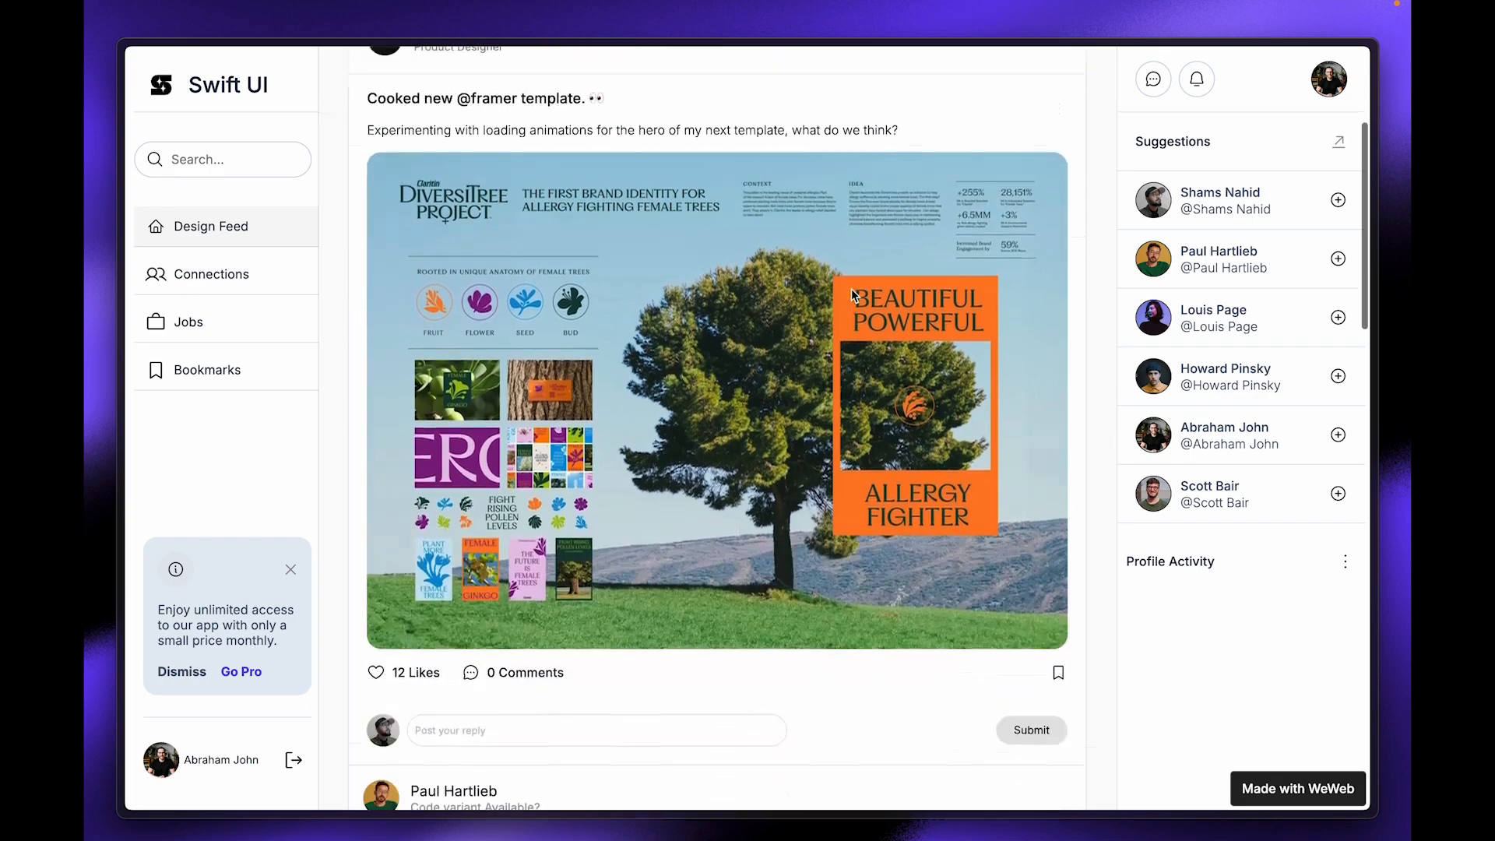
scroll(851, 288, "down", 3)
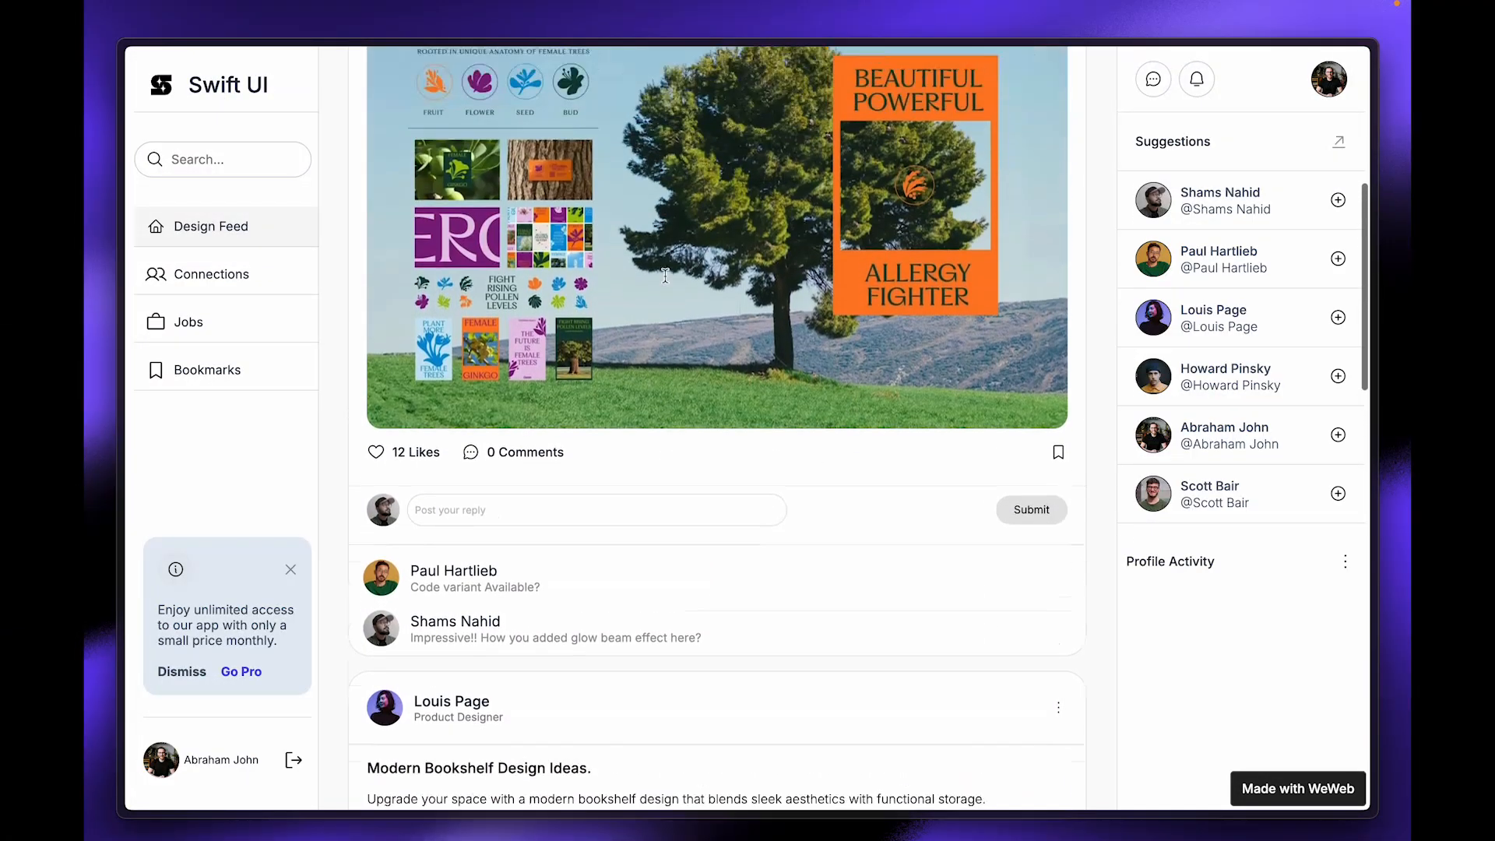
scroll(665, 275, "up", 4)
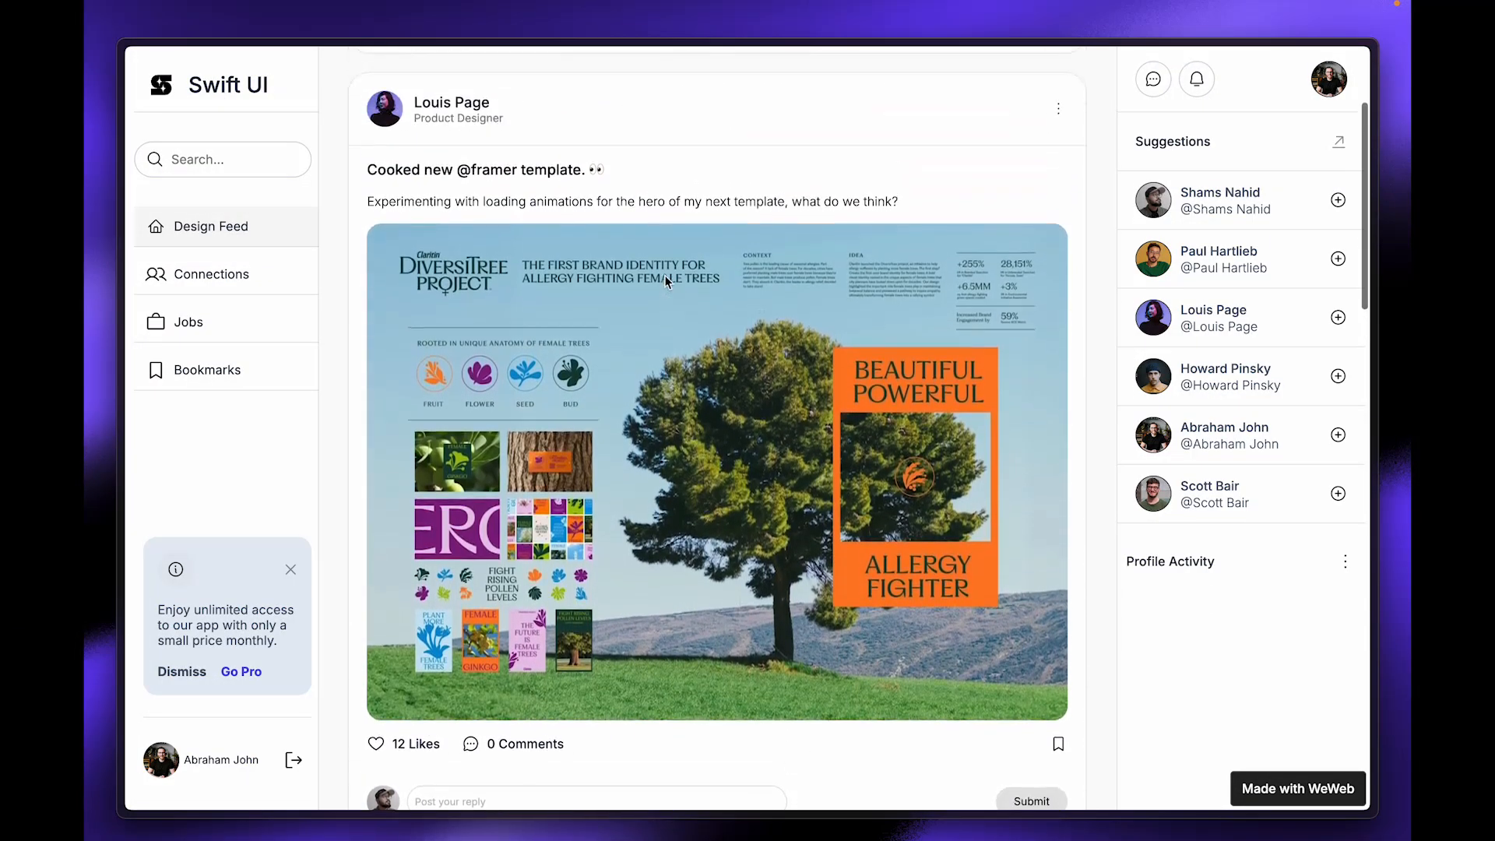
scroll(562, 390, "down", 3)
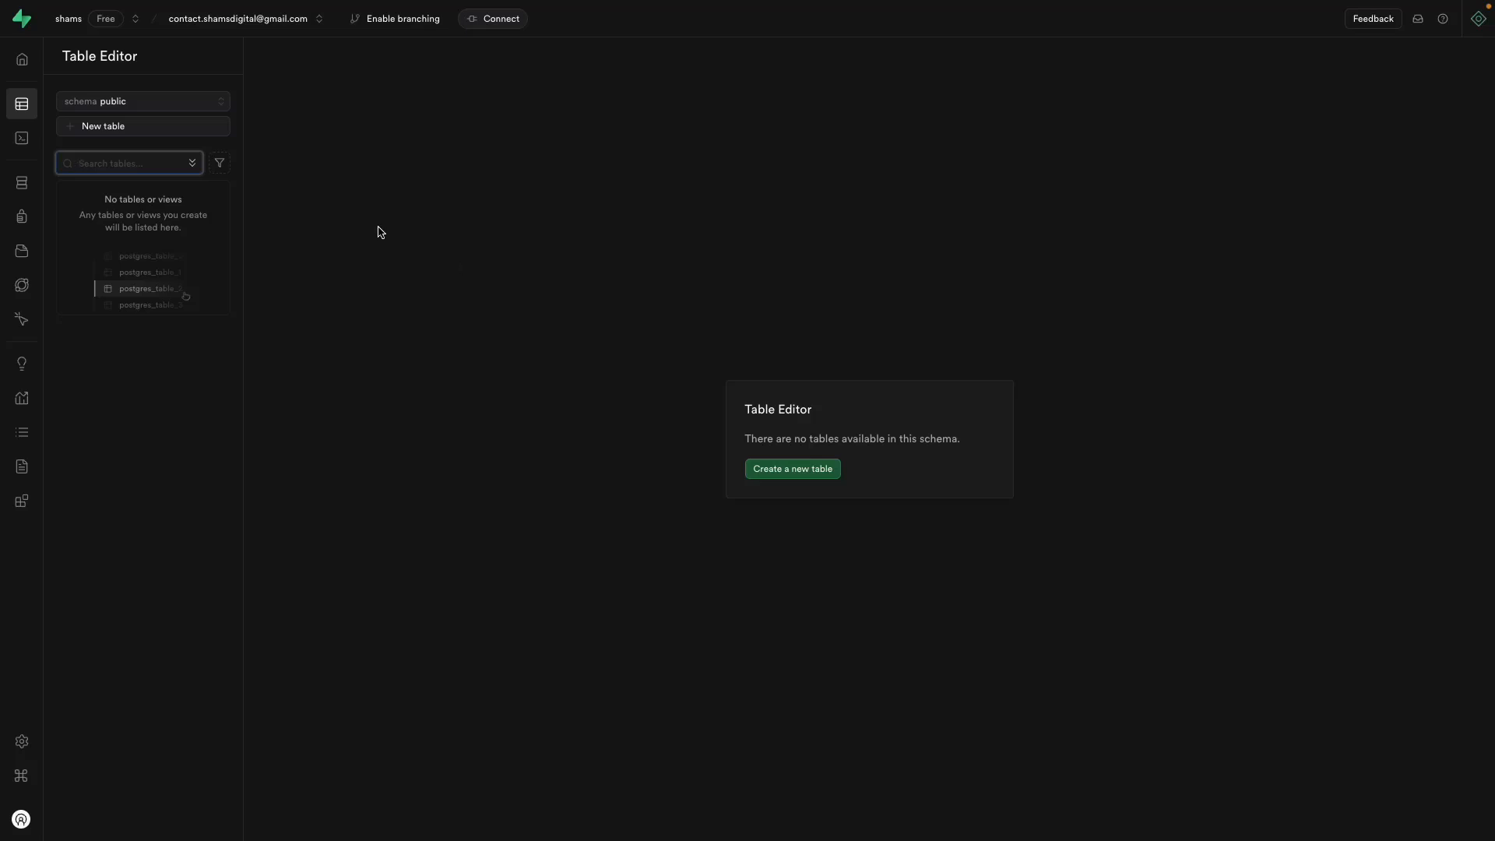
Step: Ask the Supabase Assistant for a 'user_info' table with username and user_img, dropping the RLS policy request
type("create a table name \"user_i")
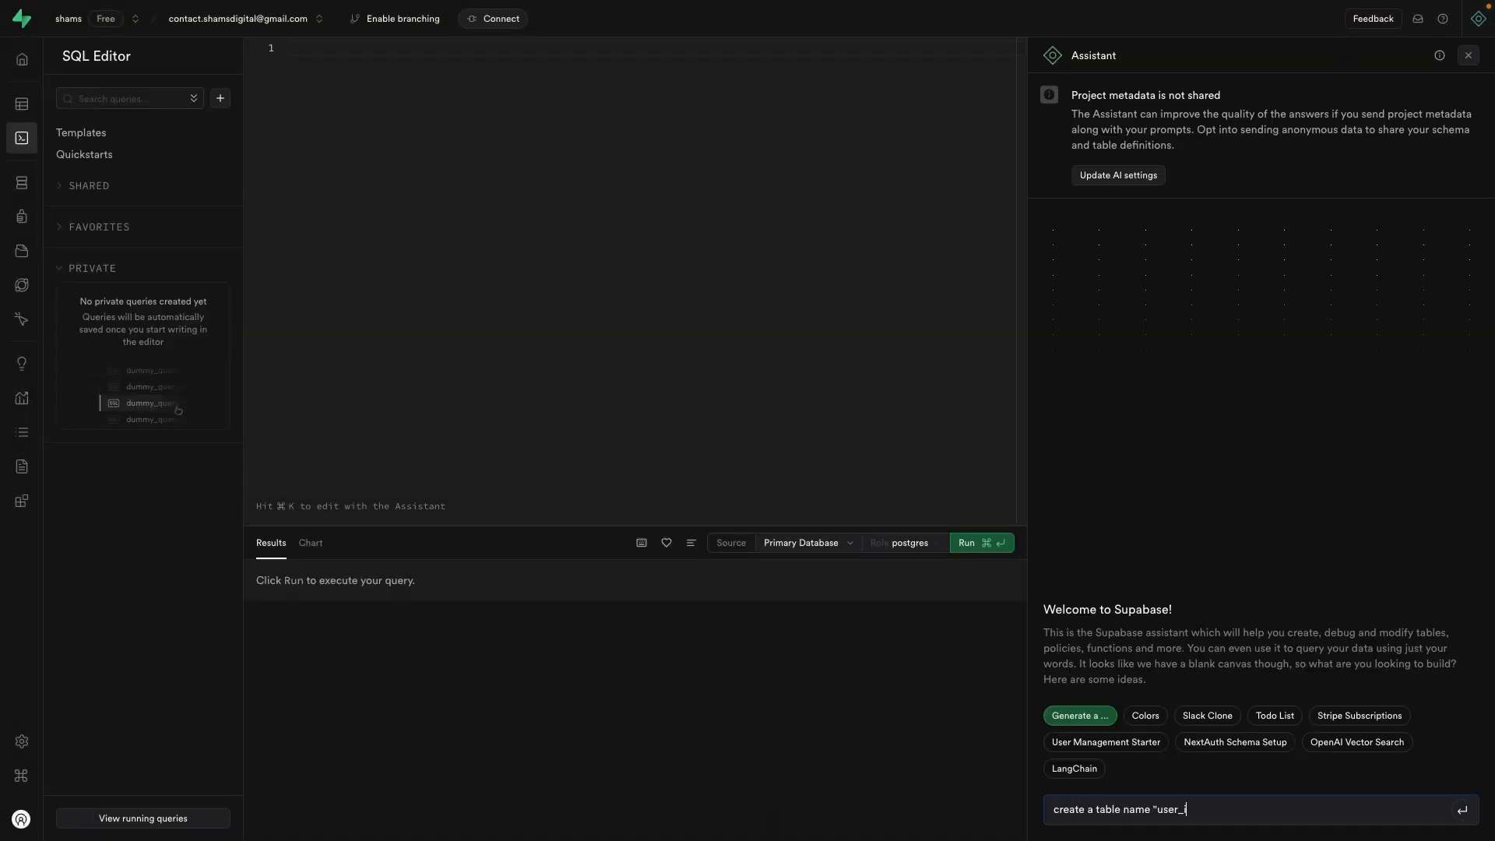
type("nfo\" with username, user_img and add RLS policy")
left_click_drag(1357, 810, 1424, 808)
key("BackSpace")
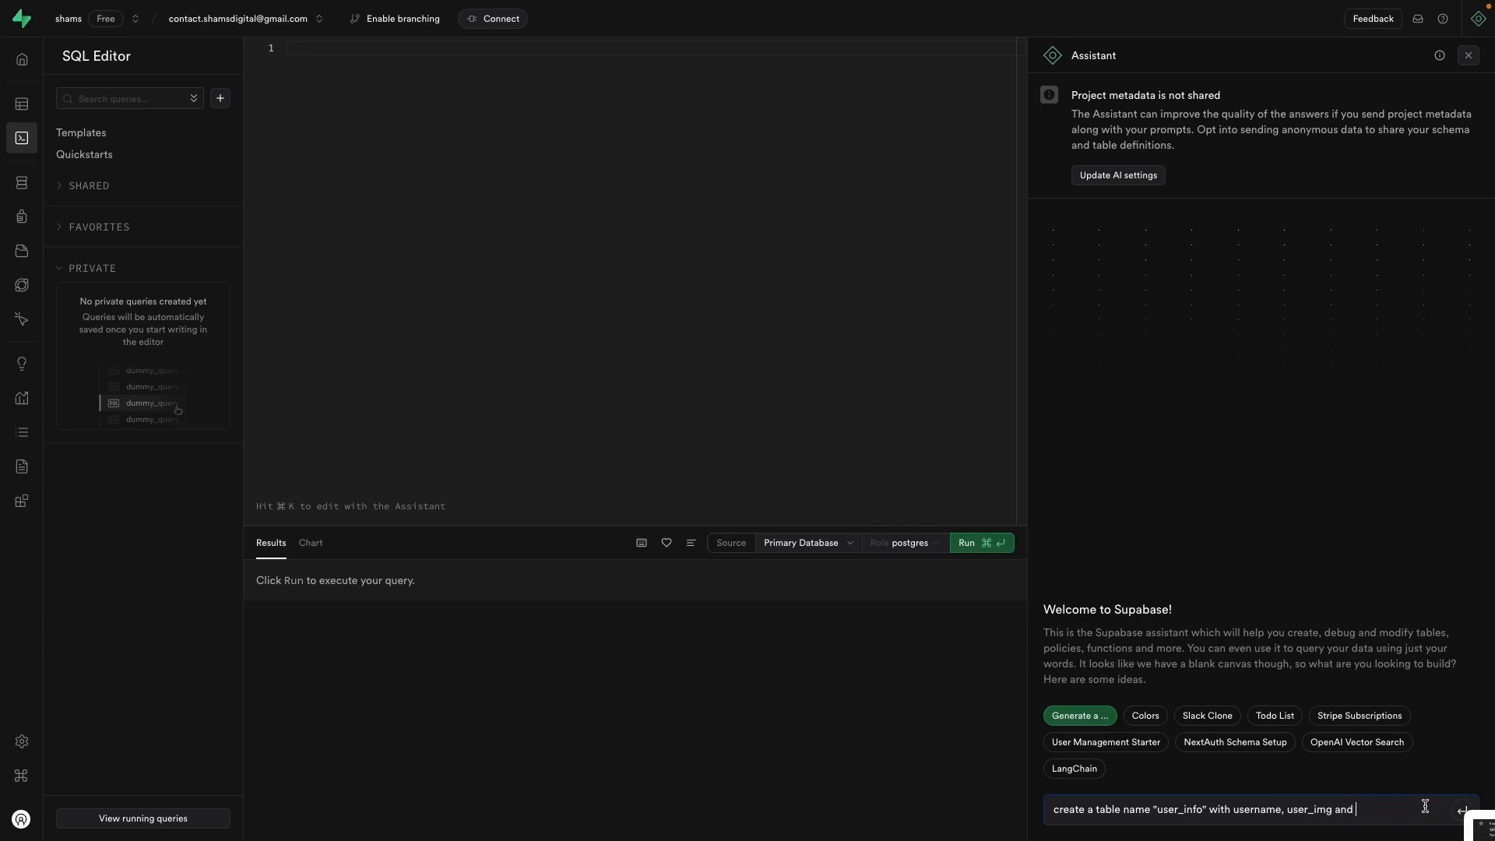
key("Return")
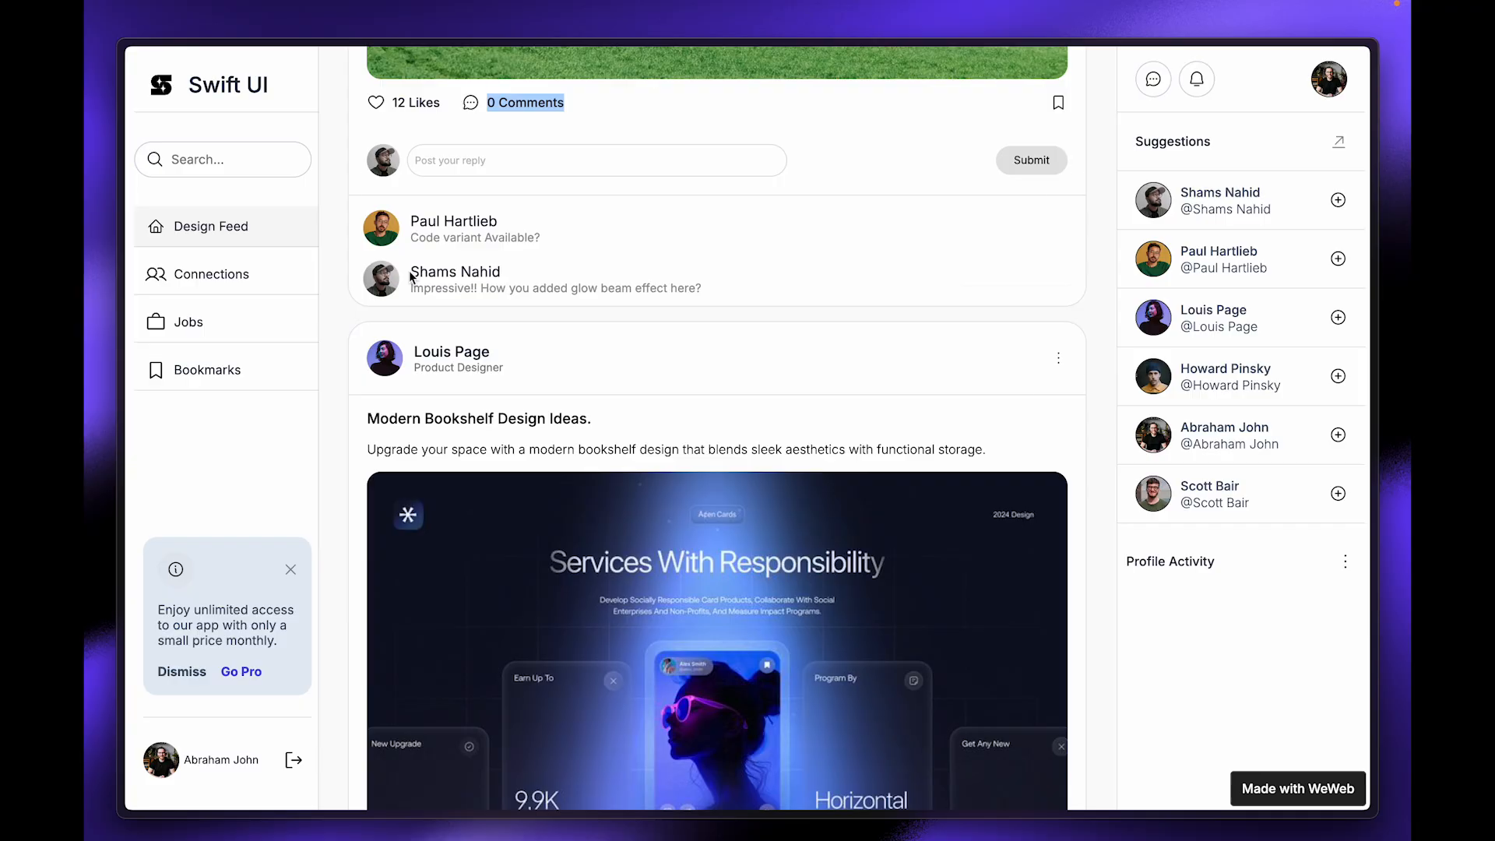
Step: Bind the Insert action's img_url formula to the Advanced file upload > Files variable
scroll(409, 269, "down", 4)
scroll(409, 269, "up", 8)
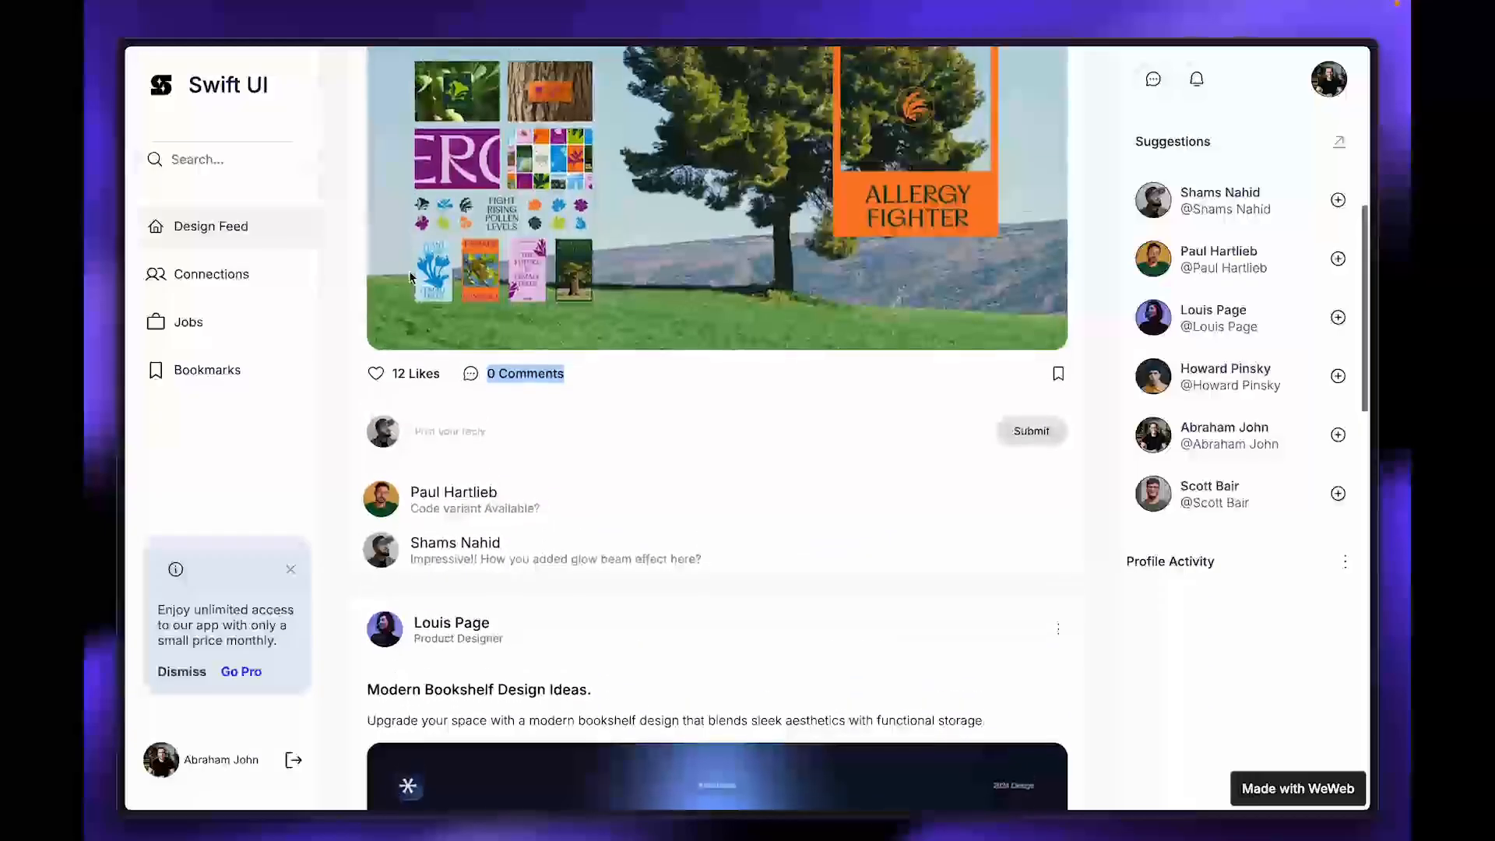
scroll(409, 270, "up", 10)
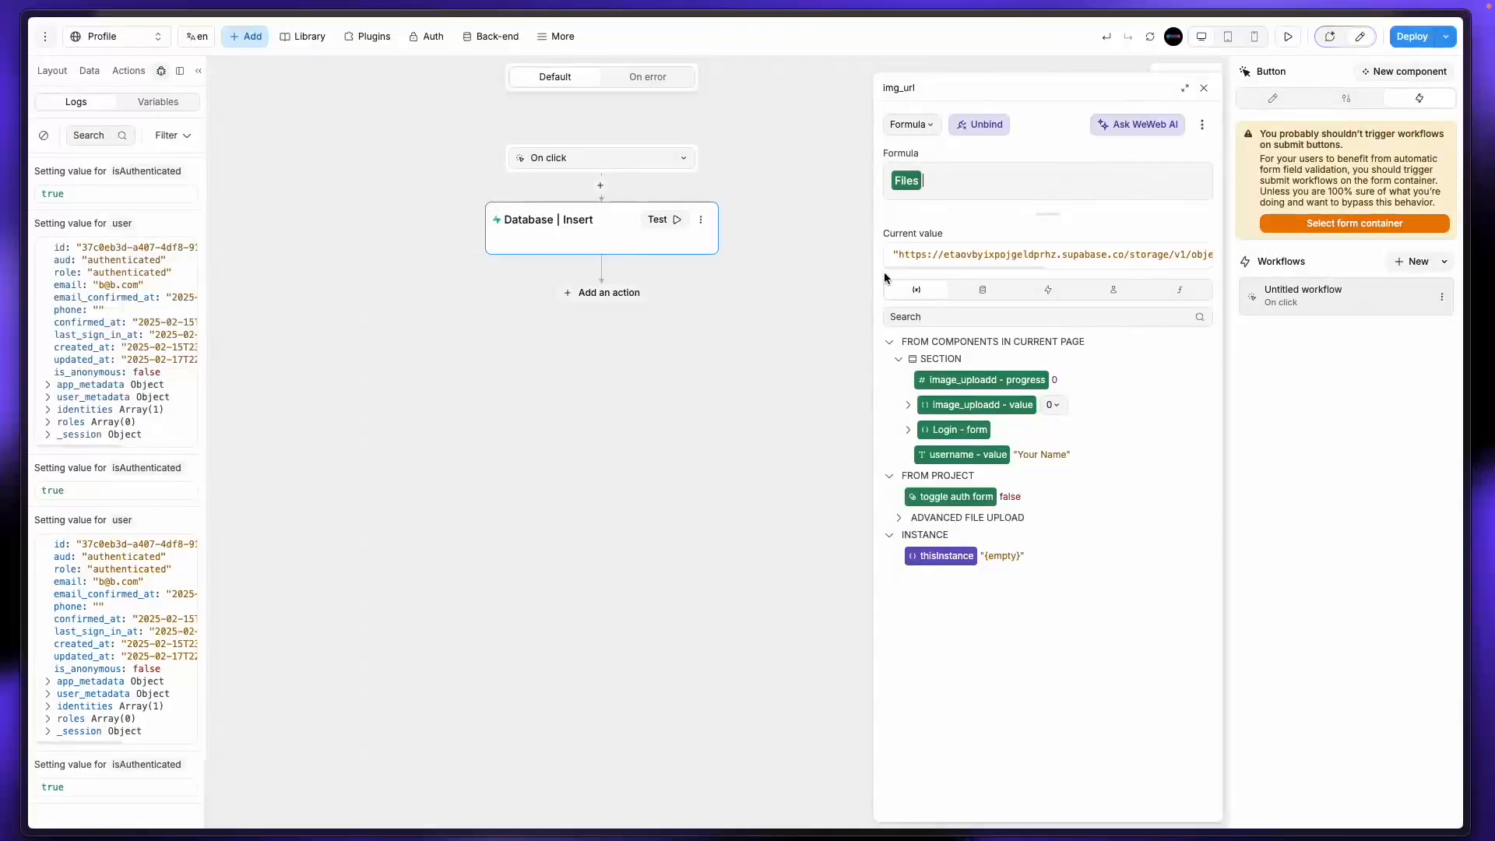
left_click(90, 74)
left_click(109, 547)
left_click(1204, 88)
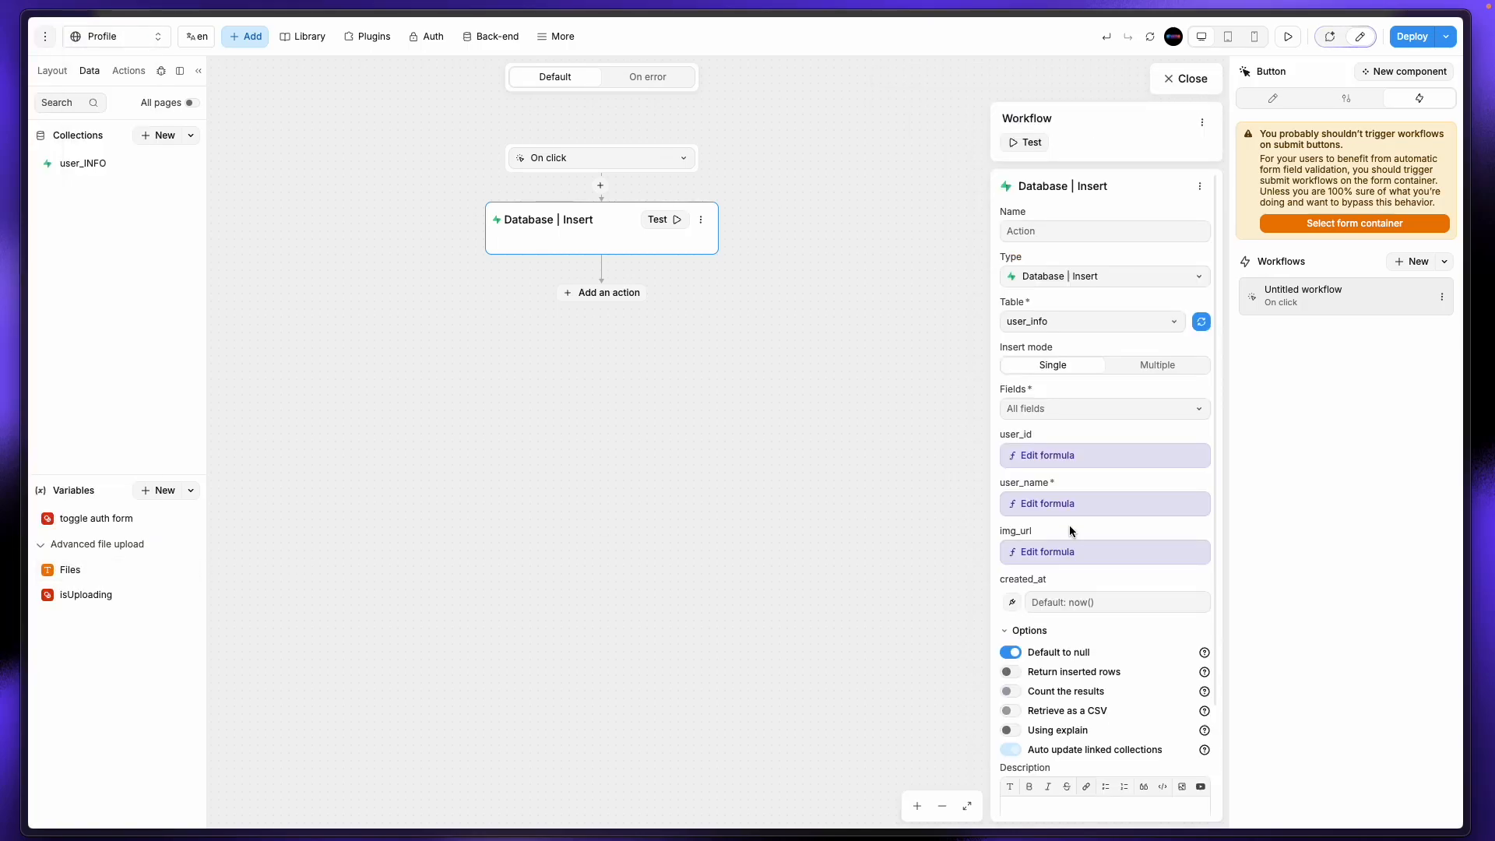
left_click(1069, 550)
left_click(1203, 88)
left_click(1014, 495)
left_click(899, 517)
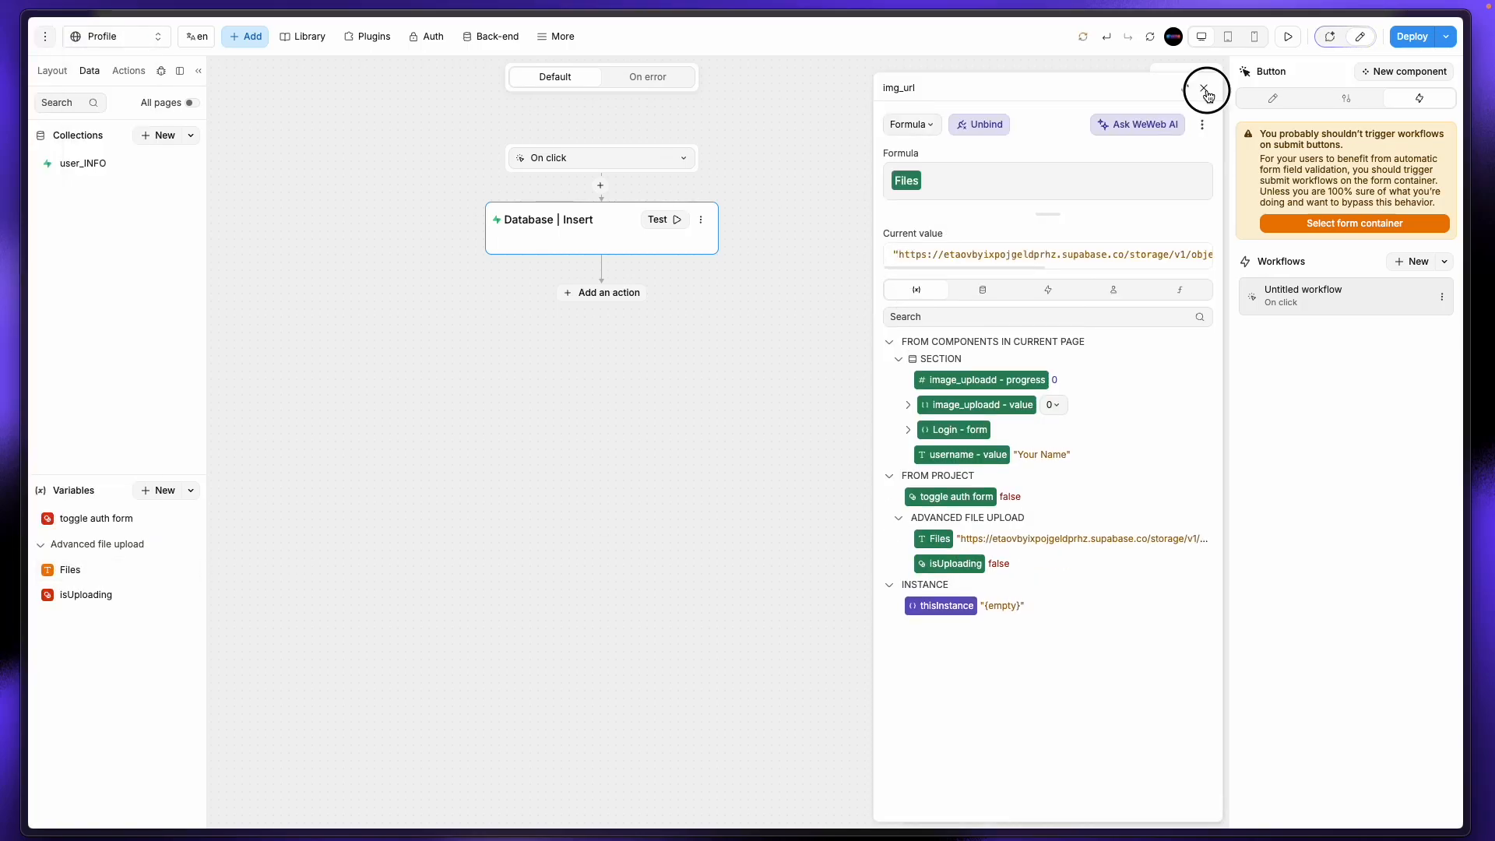
left_click(1204, 88)
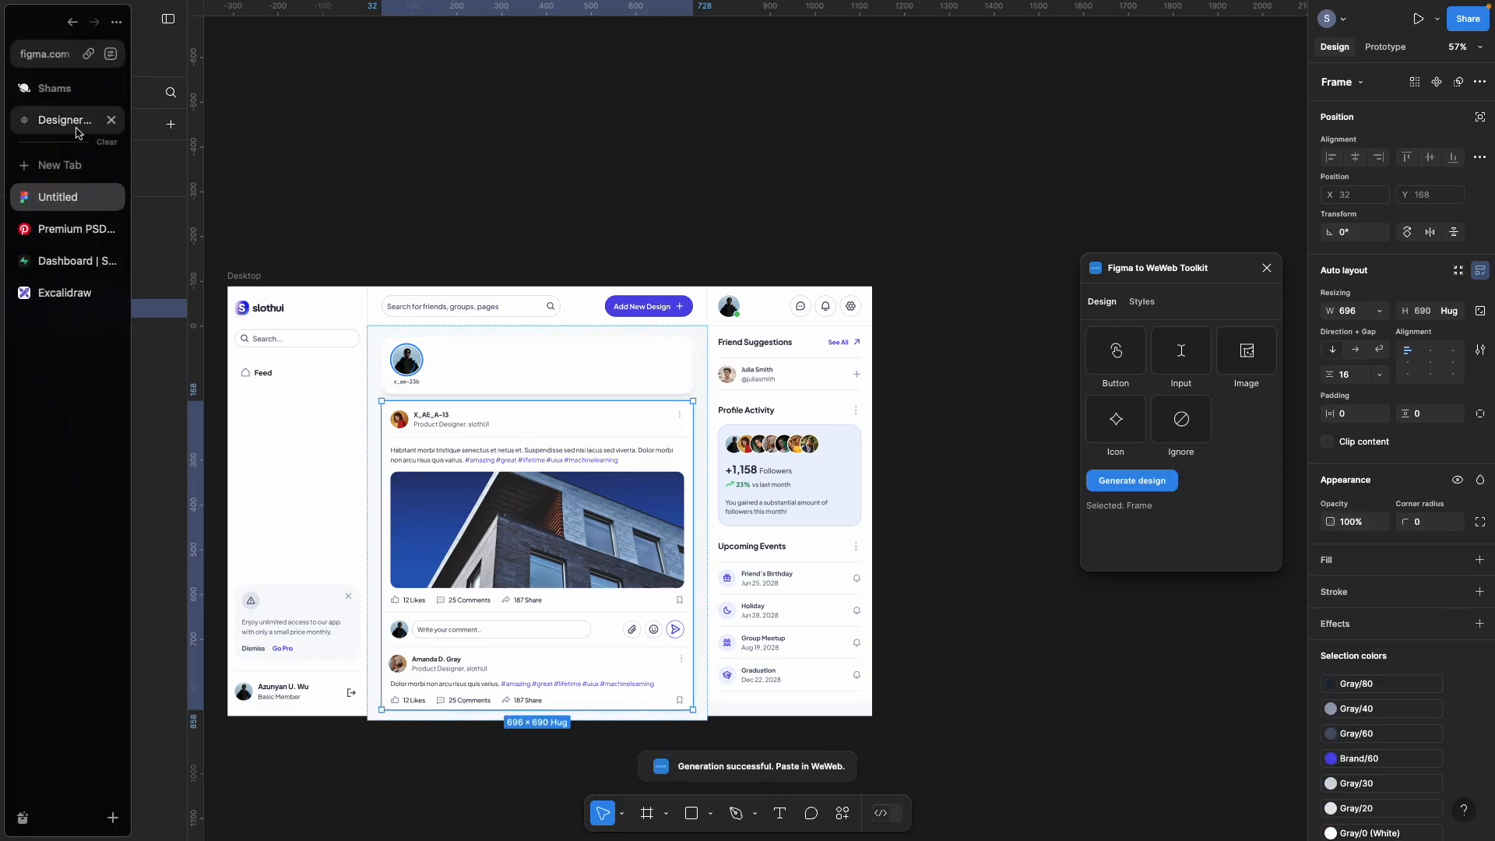
Step: Paste the generated Figma design via Import from Figma and move it into 2nd frame
left_click(560, 329)
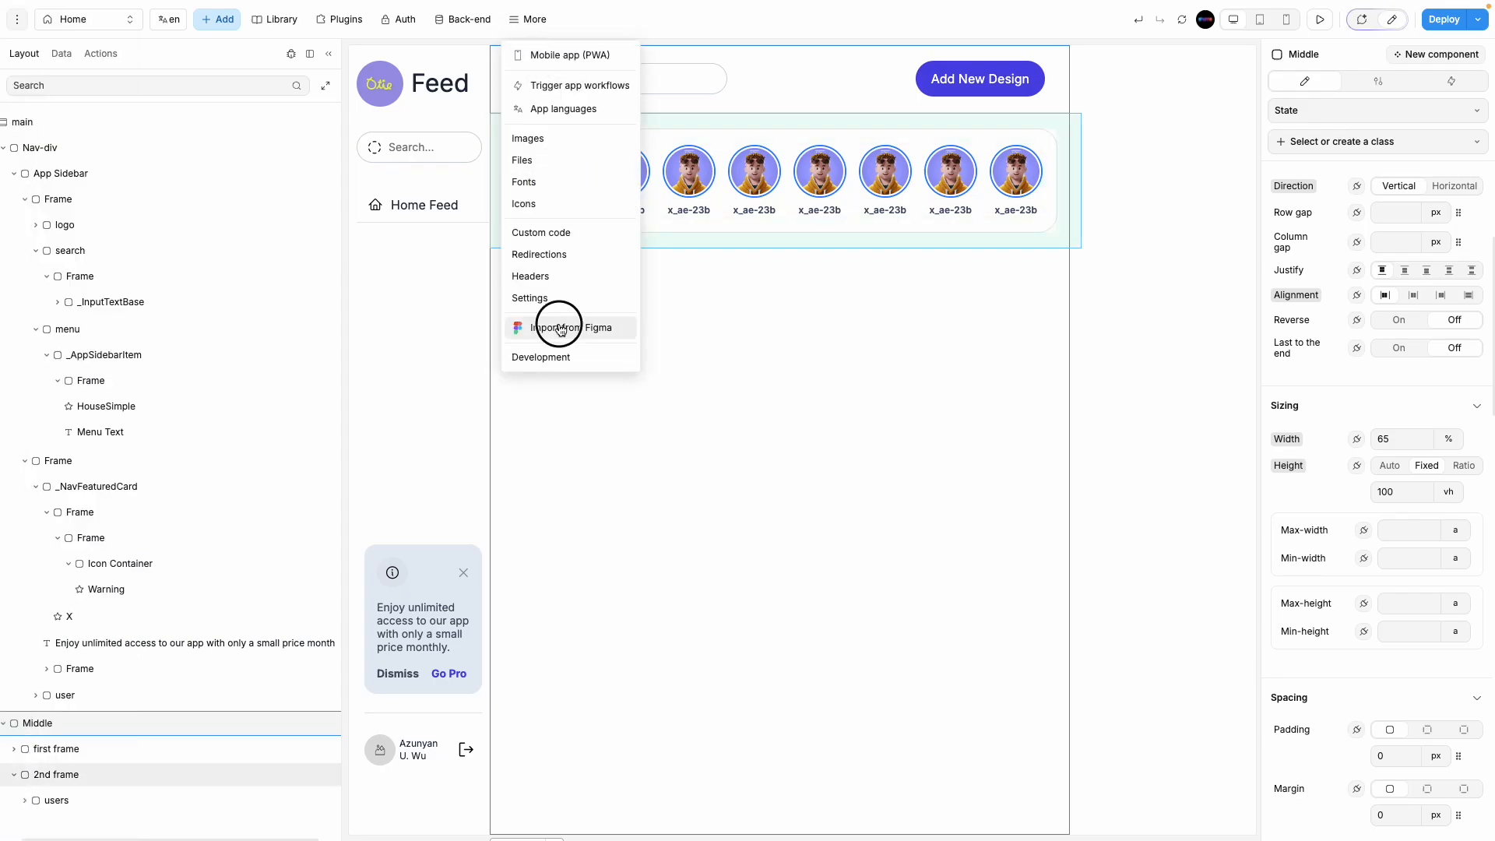
key("super+v")
left_click_drag(39, 821, 56, 796)
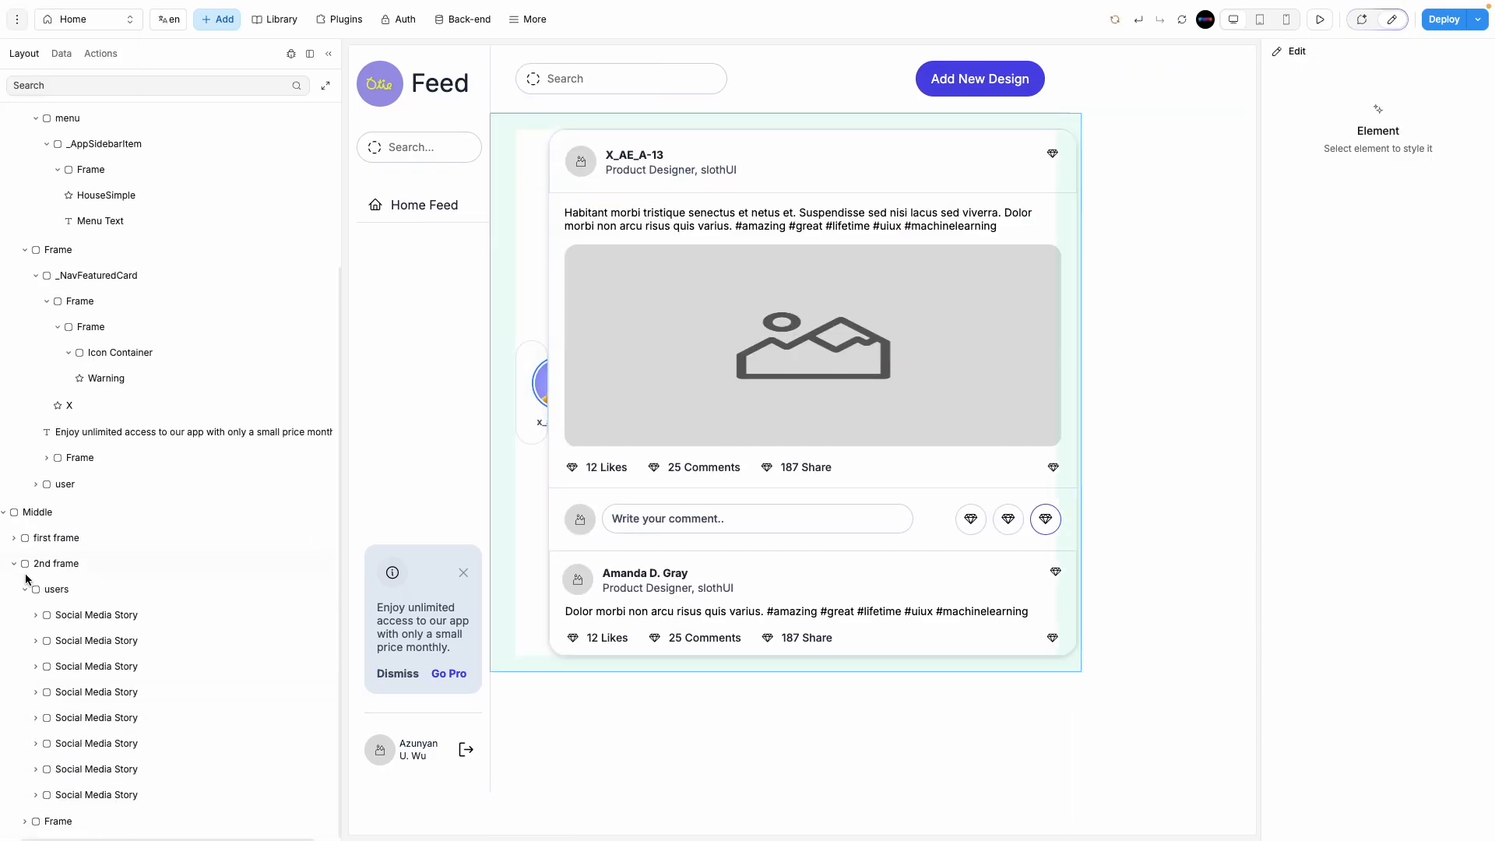
left_click(25, 587)
left_click(56, 770)
left_click(100, 796)
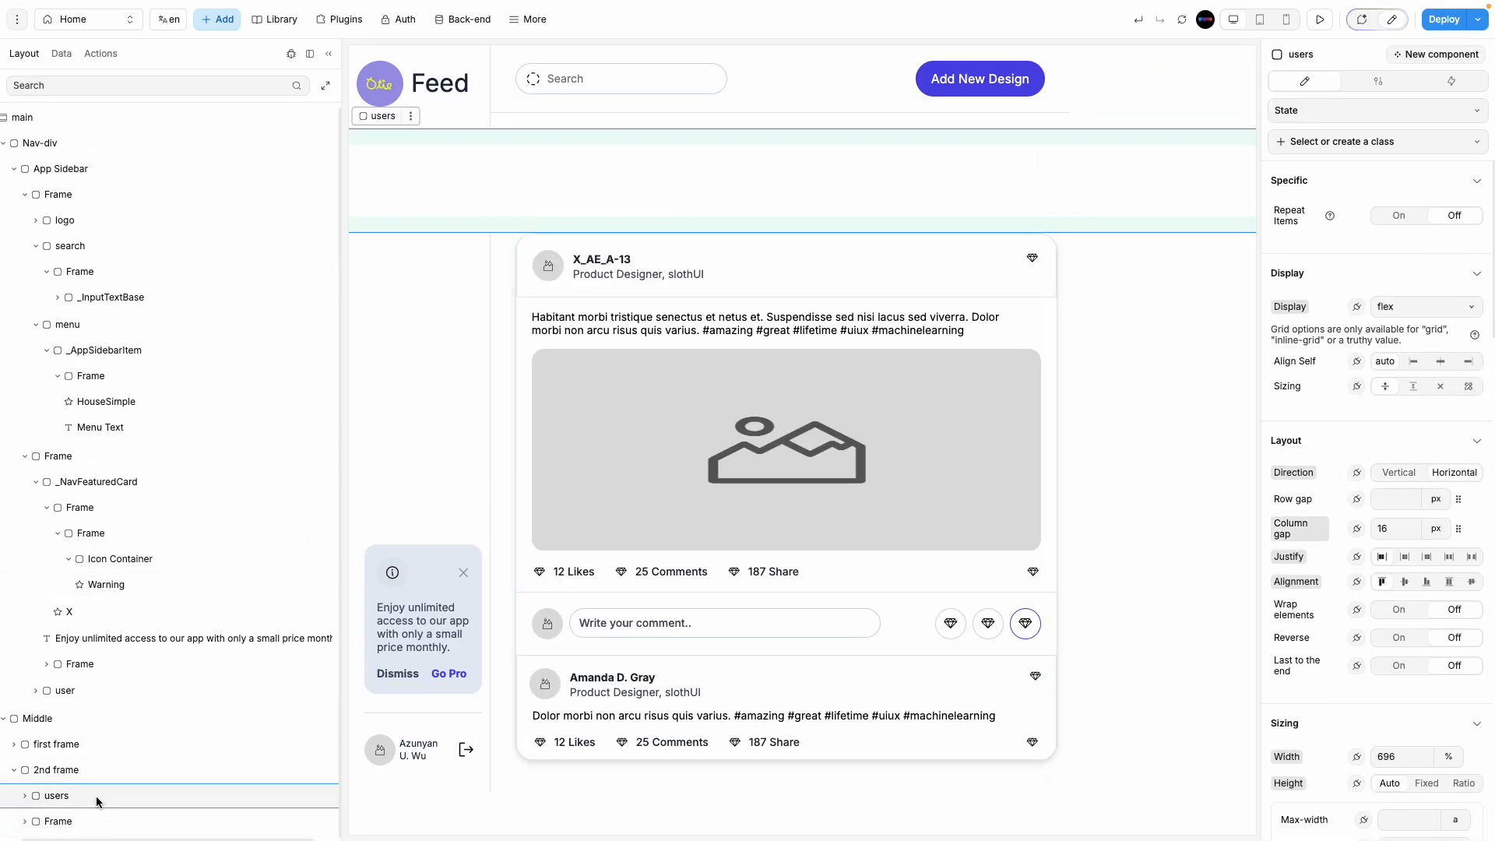
left_click(109, 775)
Step: Set 2nd frame's width unit to % and its row gap to 20
left_click(1447, 727)
left_click(1457, 772)
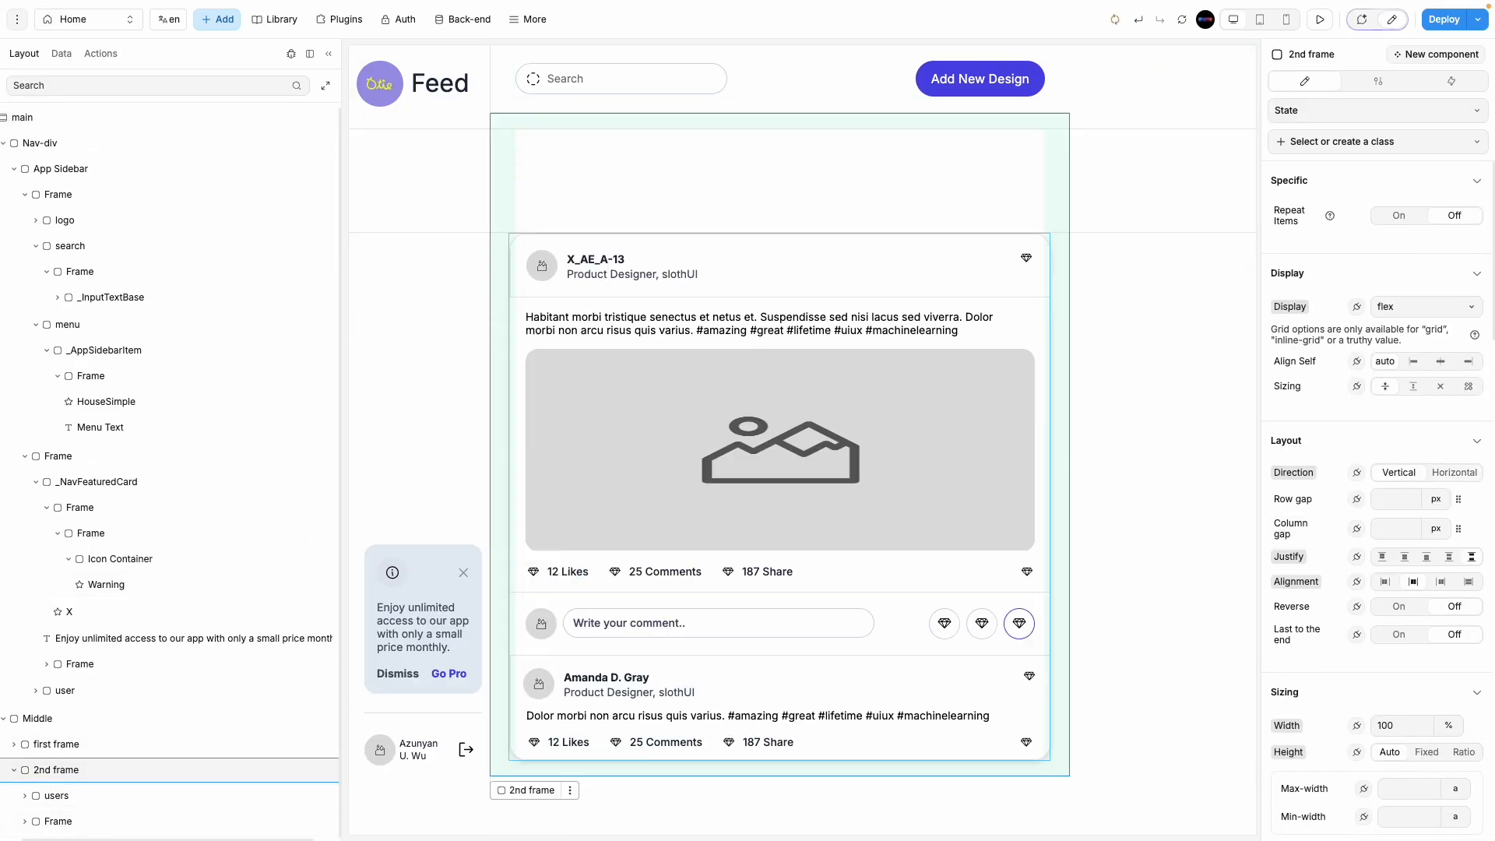
left_click(147, 795)
left_click(153, 773)
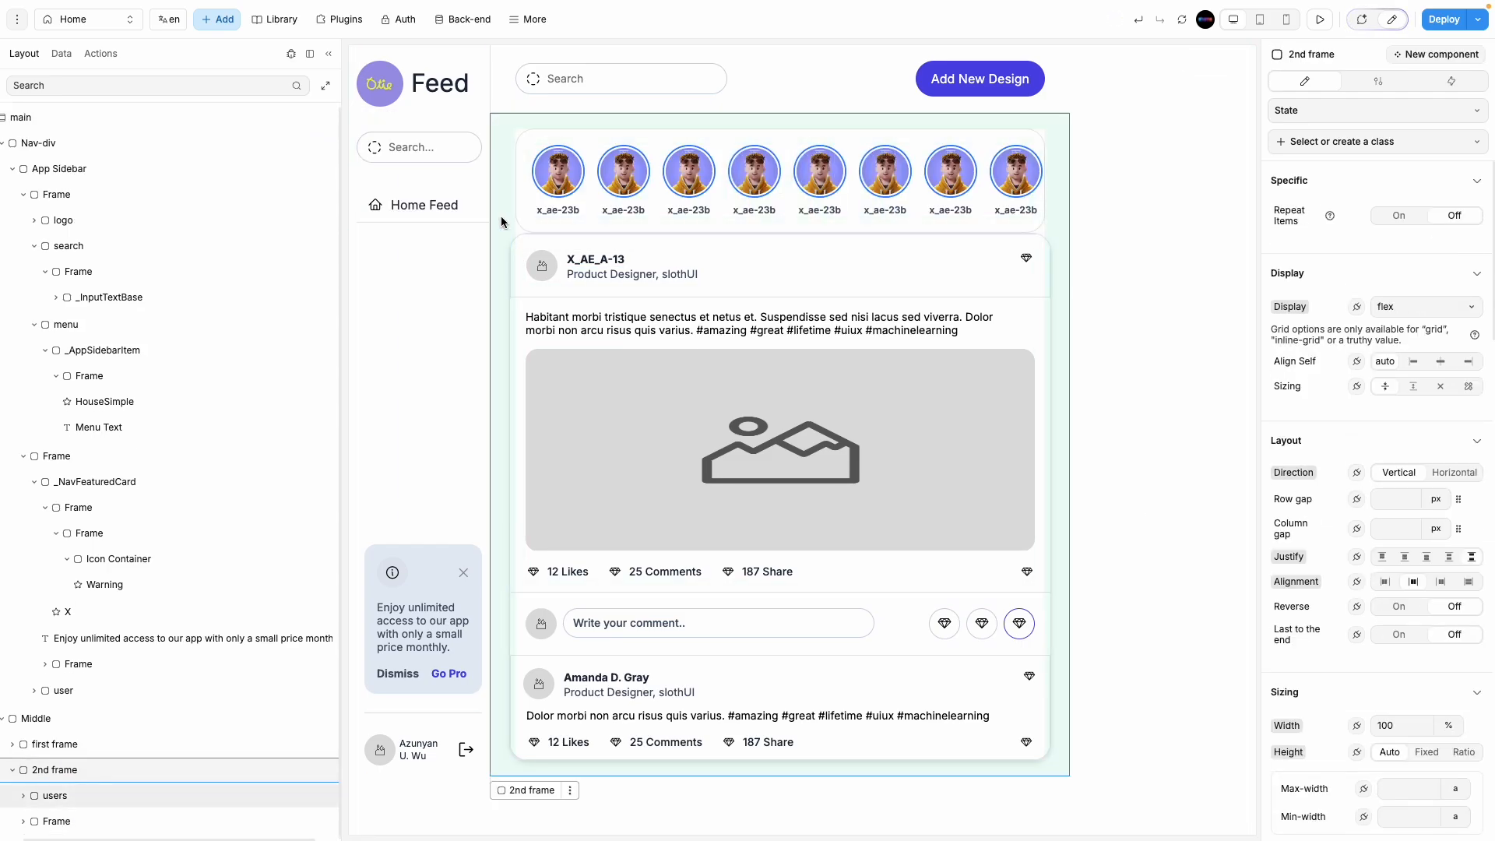
left_click(1385, 503)
type("20")
Step: Rename the card's Frame layer to 'content'
double_click(60, 822)
type("content")
key("Return")
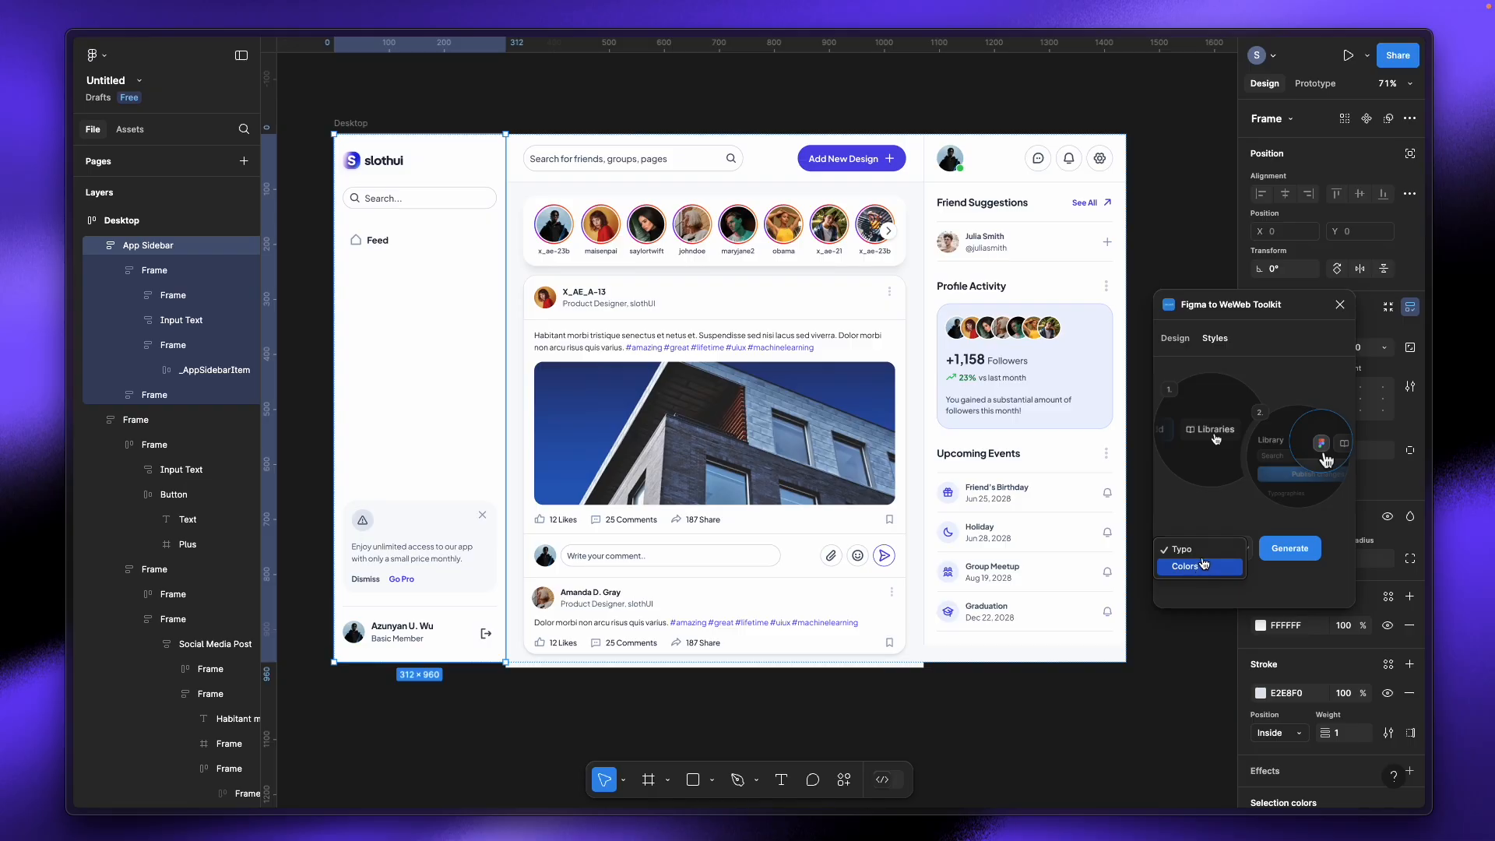
left_click(1198, 555)
Step: Switch the Figma to WeWeb Toolkit plugin from Styles to its Design tab
double_click(1180, 345)
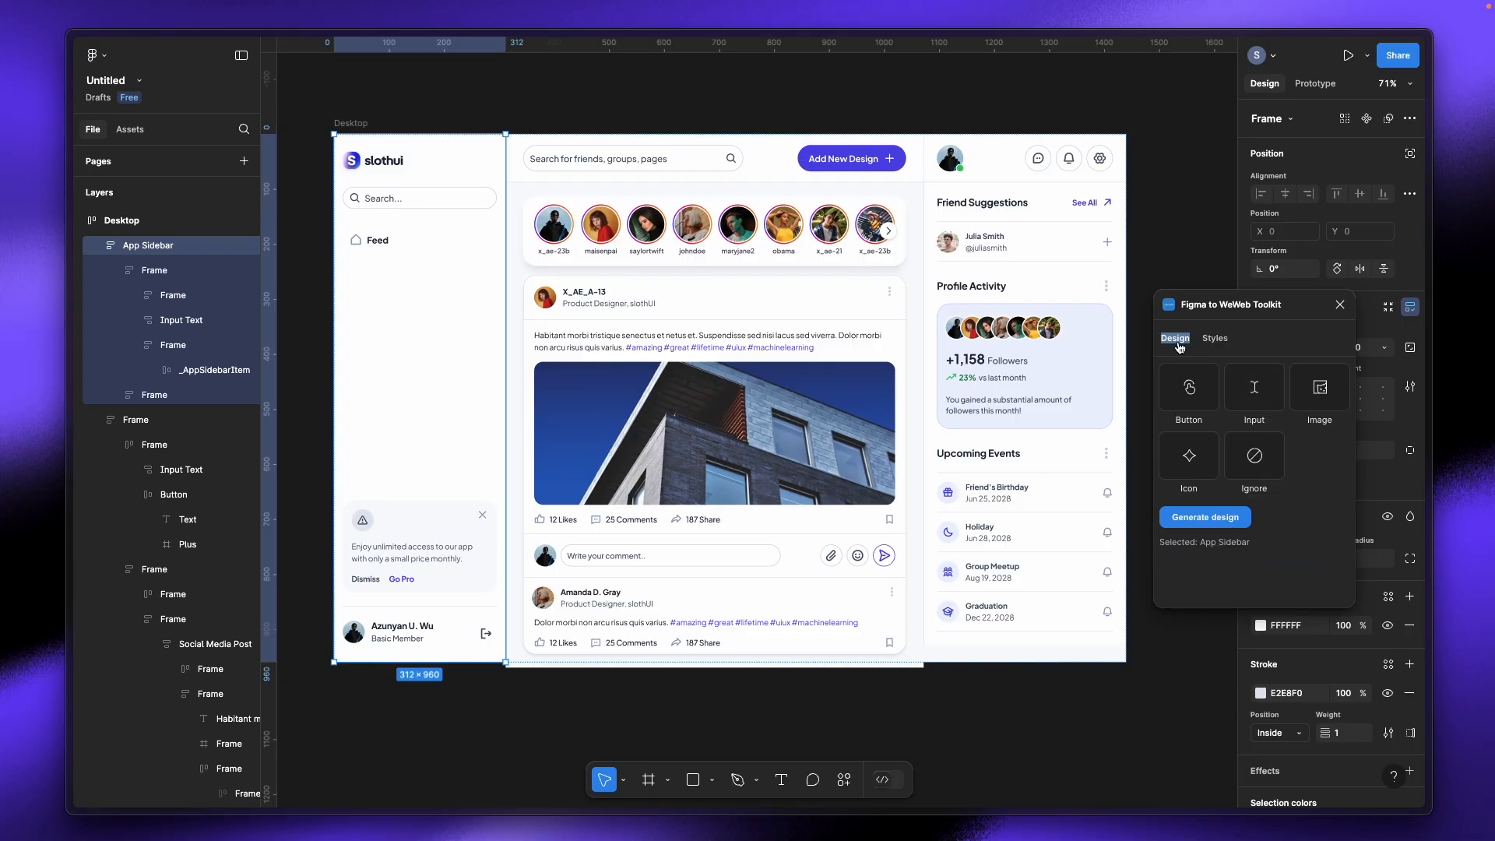
left_click(1260, 334)
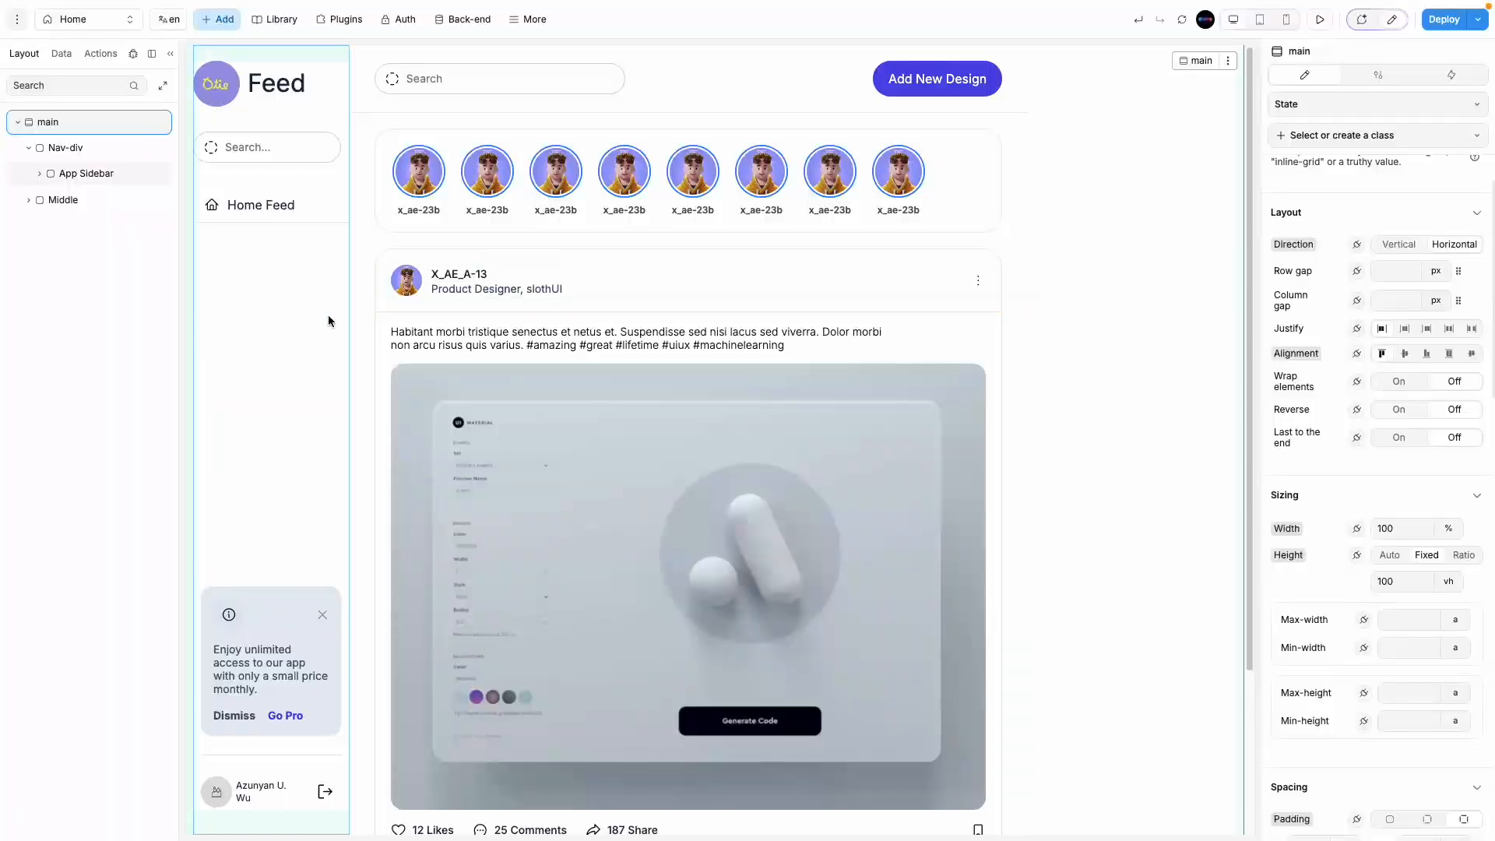
Step: Set the App Sidebar's position to Fixed
left_click(99, 171)
left_click(110, 147)
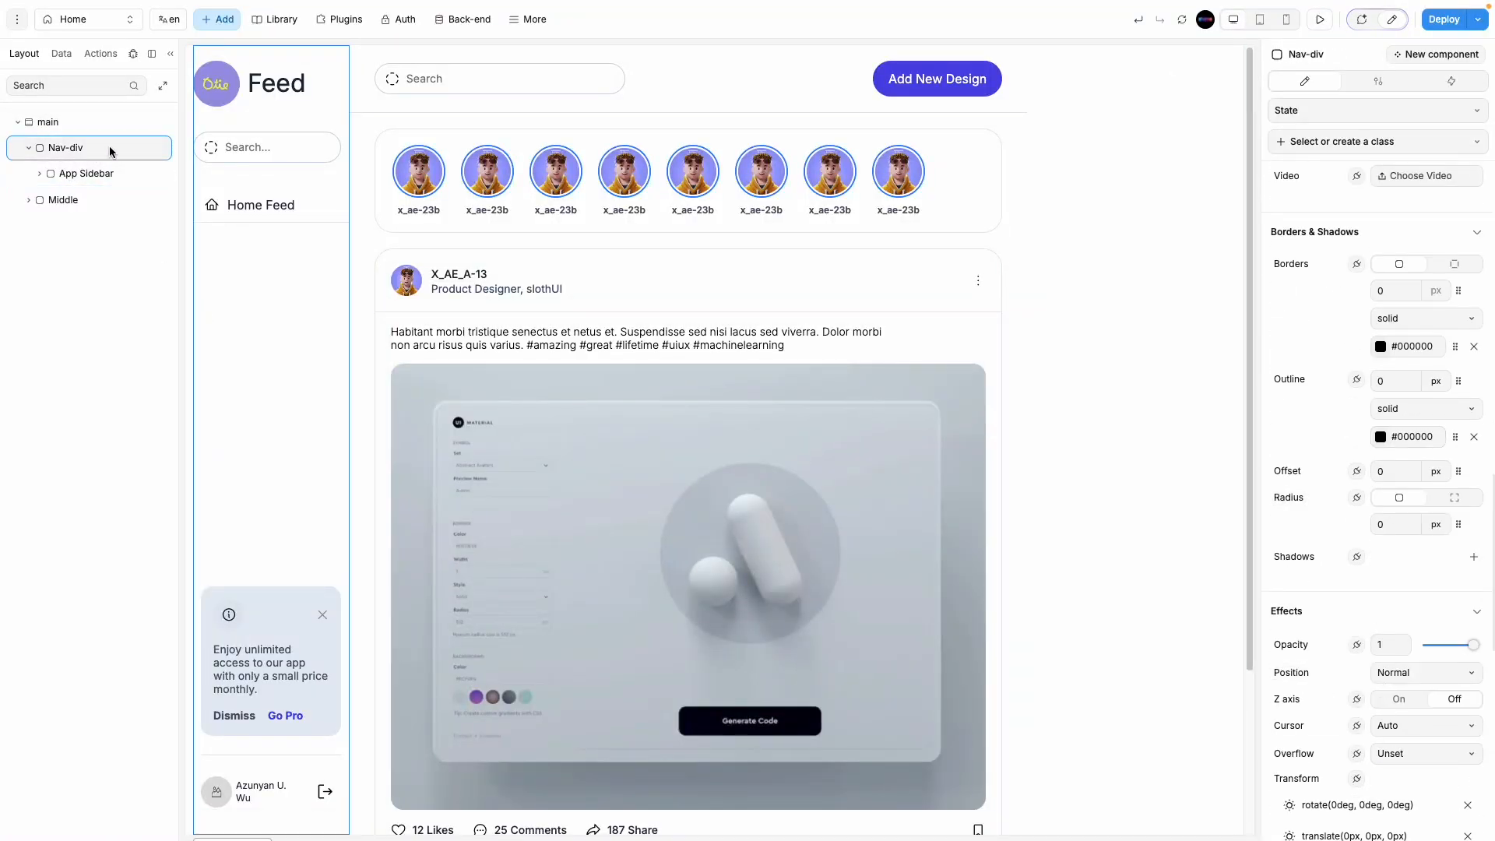
left_click(100, 173)
scroll(1402, 354, "down", 4)
left_click(1402, 356)
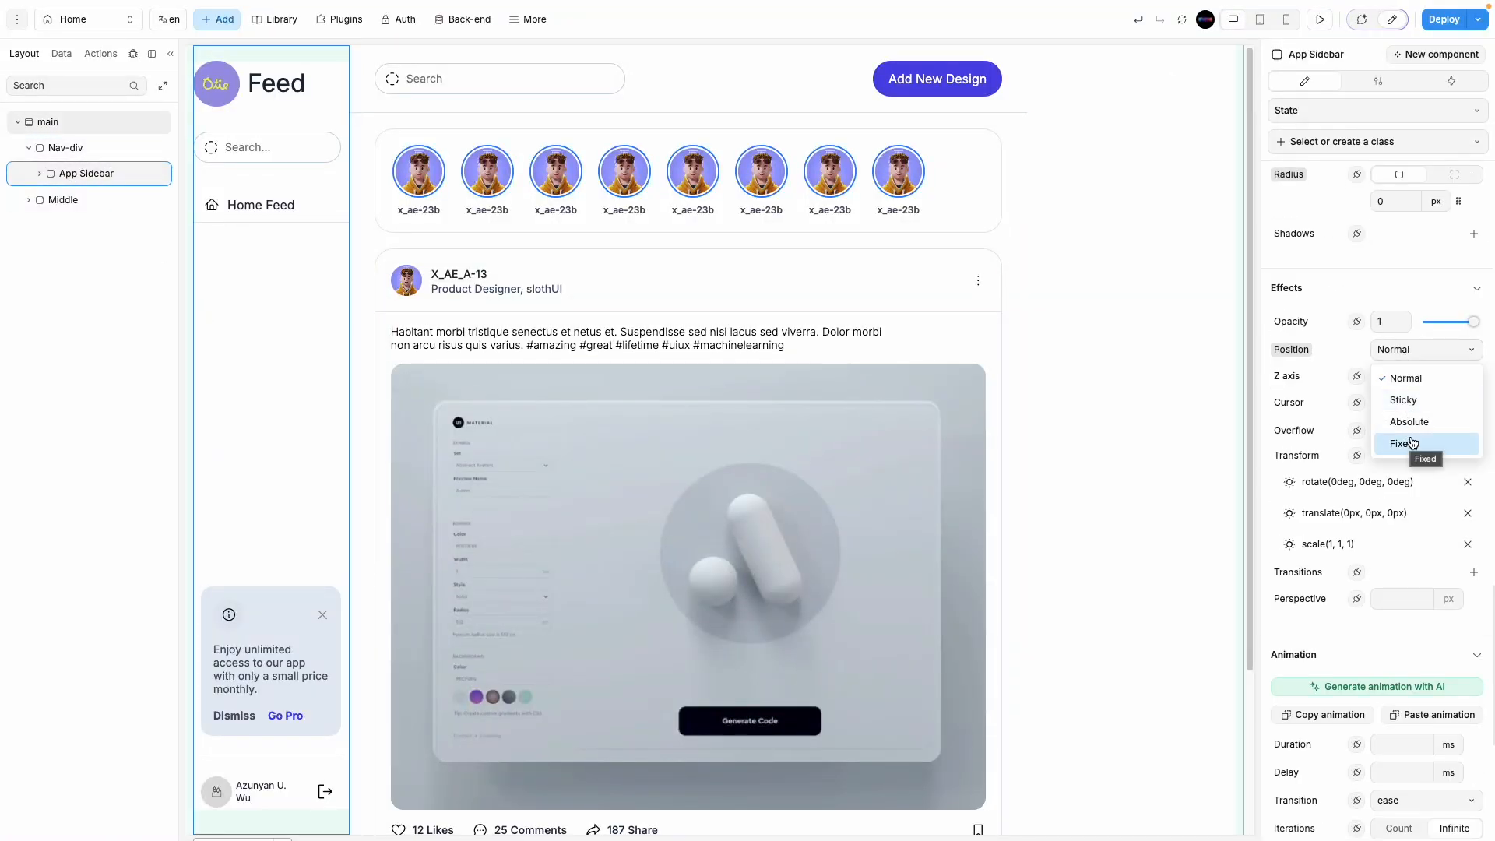
left_click(1406, 442)
scroll(1366, 555, "up", 5)
scroll(1366, 555, "up", 6)
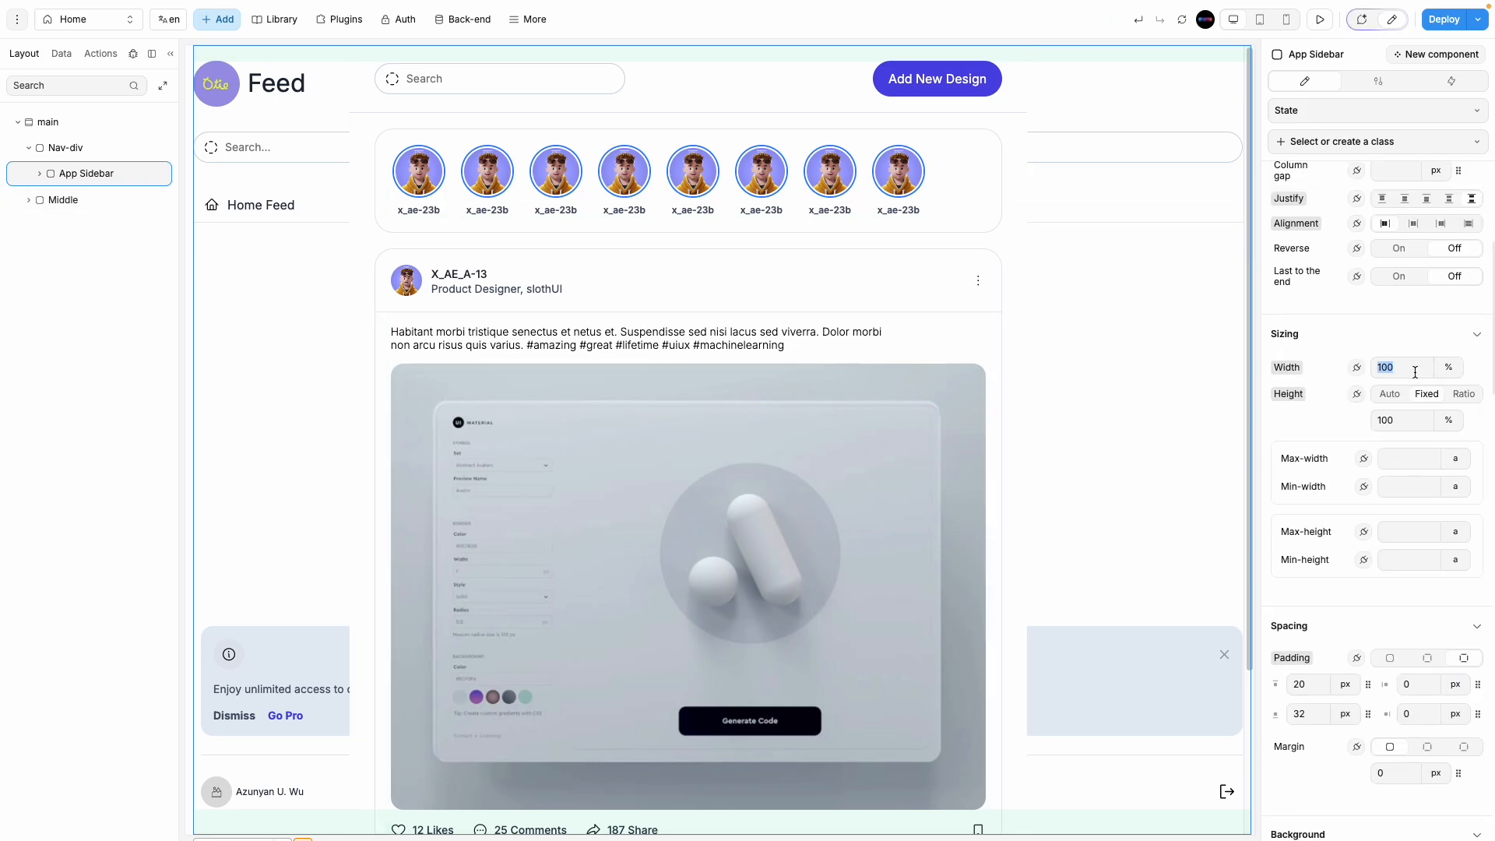
Step: Give Nav-div a per-side border: left 1px in colour #0000001A
left_click(65, 147)
left_click(60, 181)
scroll(1393, 467, "down", 6)
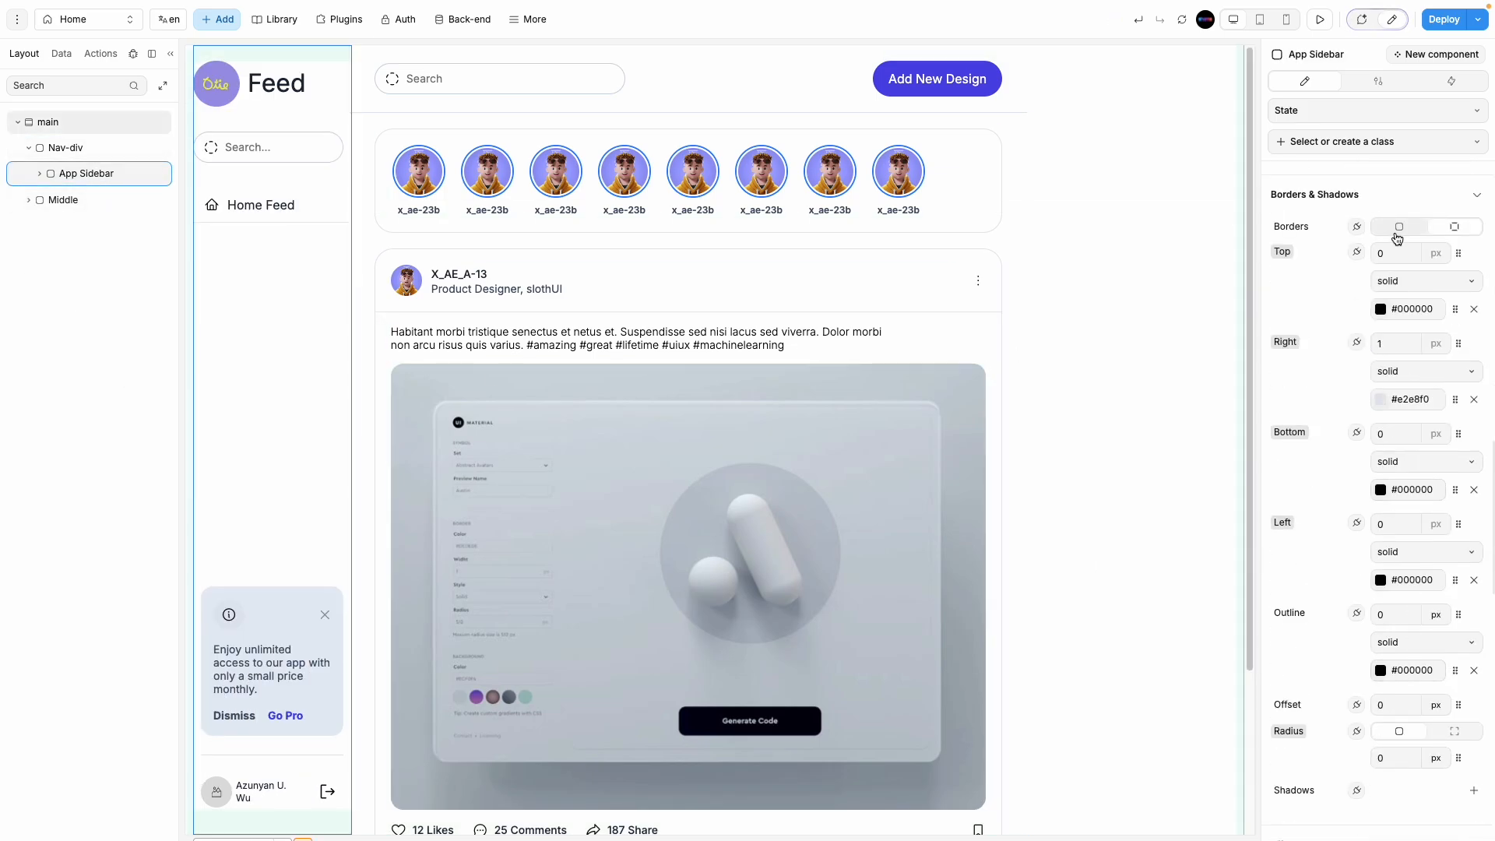
left_click(66, 147)
left_click(1452, 234)
double_click(1381, 524)
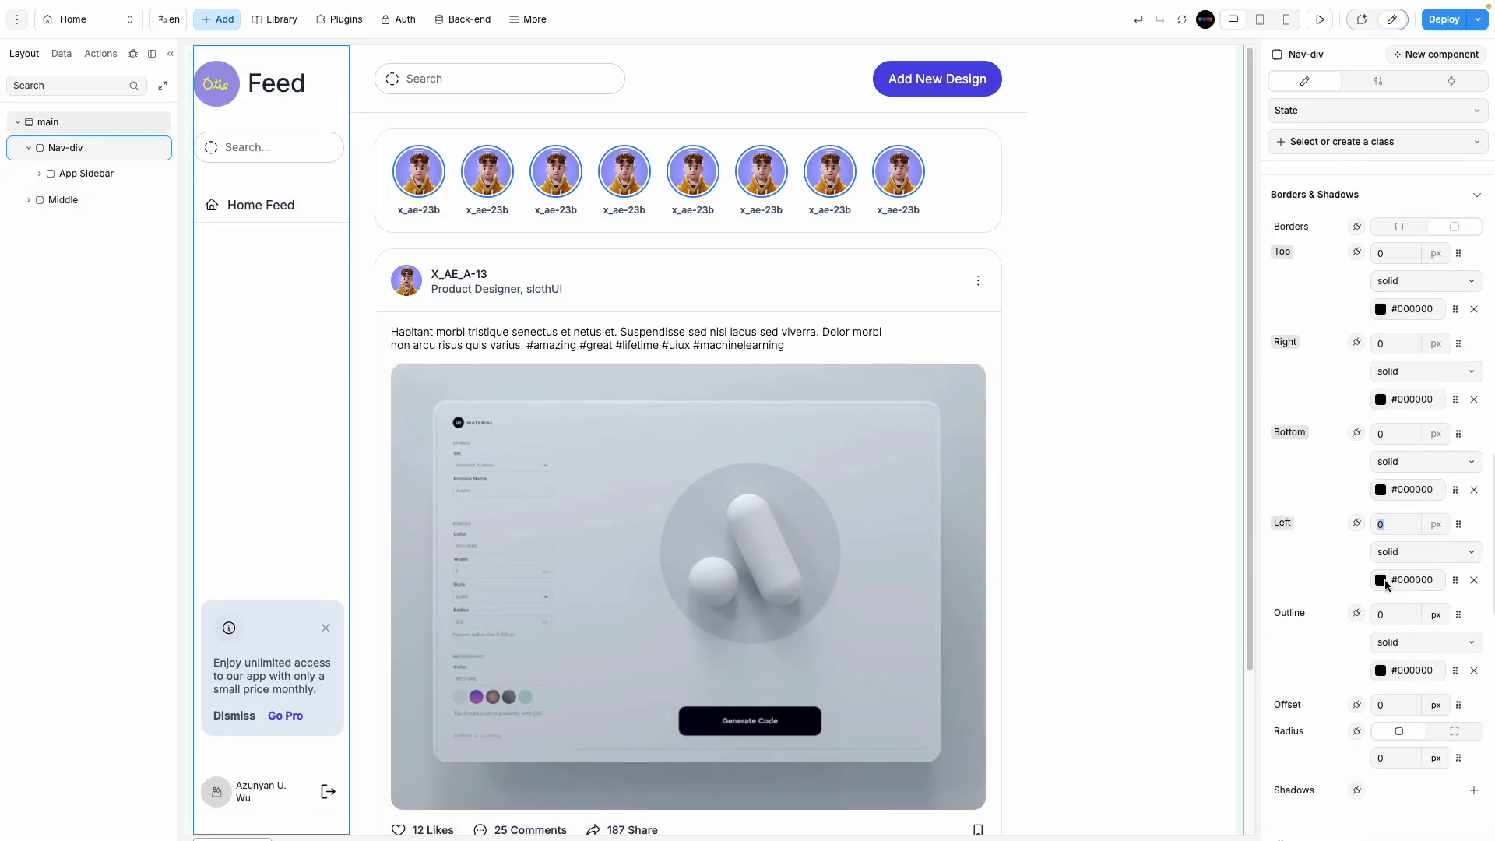
type("1")
left_click(1381, 581)
double_click(1194, 290)
type("10")
left_click(1233, 102)
left_click(1214, 195)
left_click(81, 151)
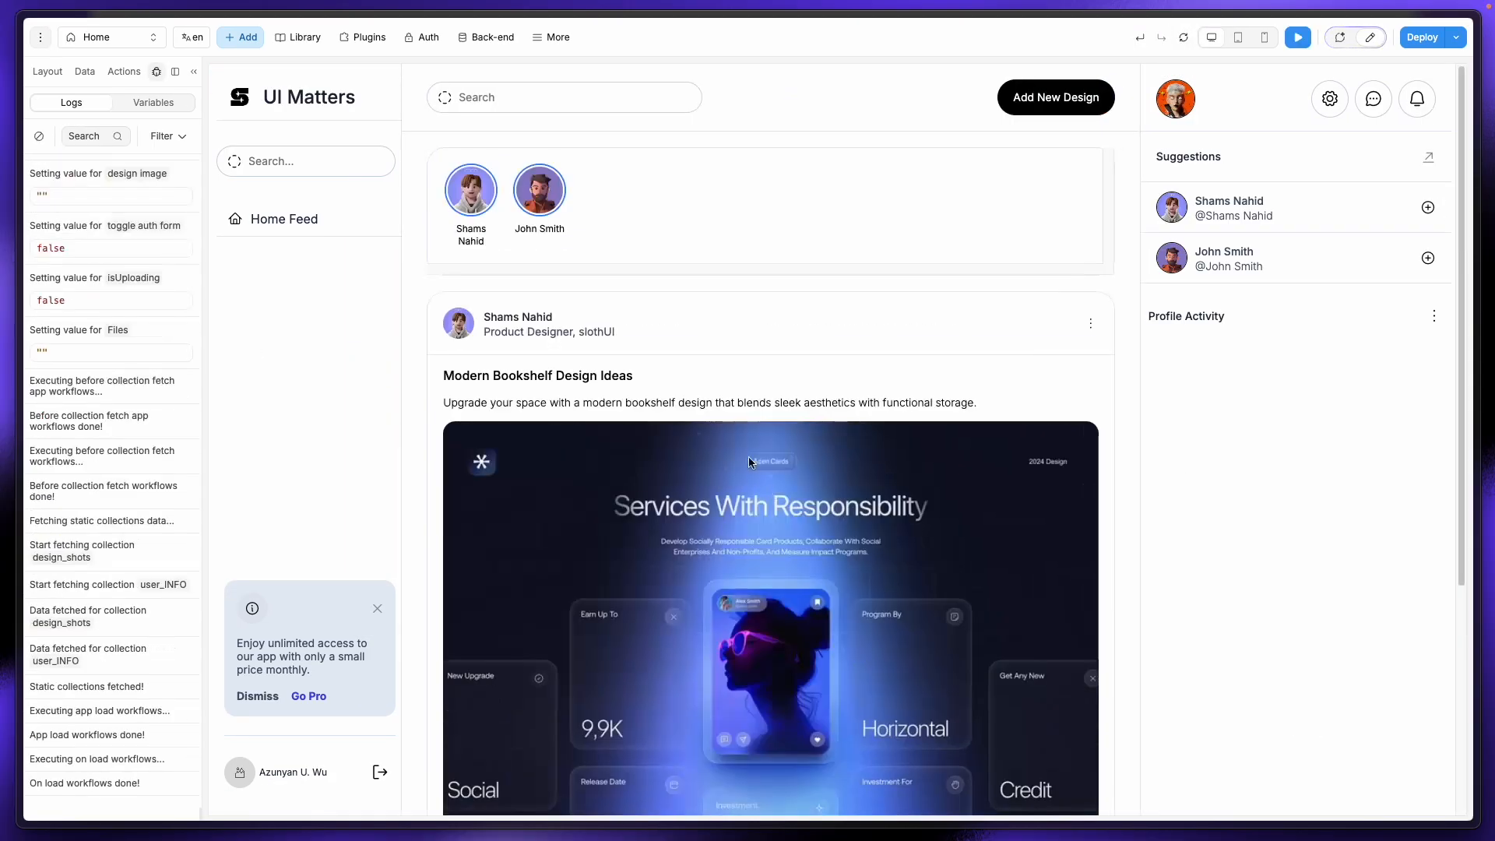
Step: Scroll through the UI Matters feed in preview, then open the published site's Sign up page
scroll(471, 606, "down", 5)
scroll(470, 606, "up", 5)
scroll(470, 607, "down", 5)
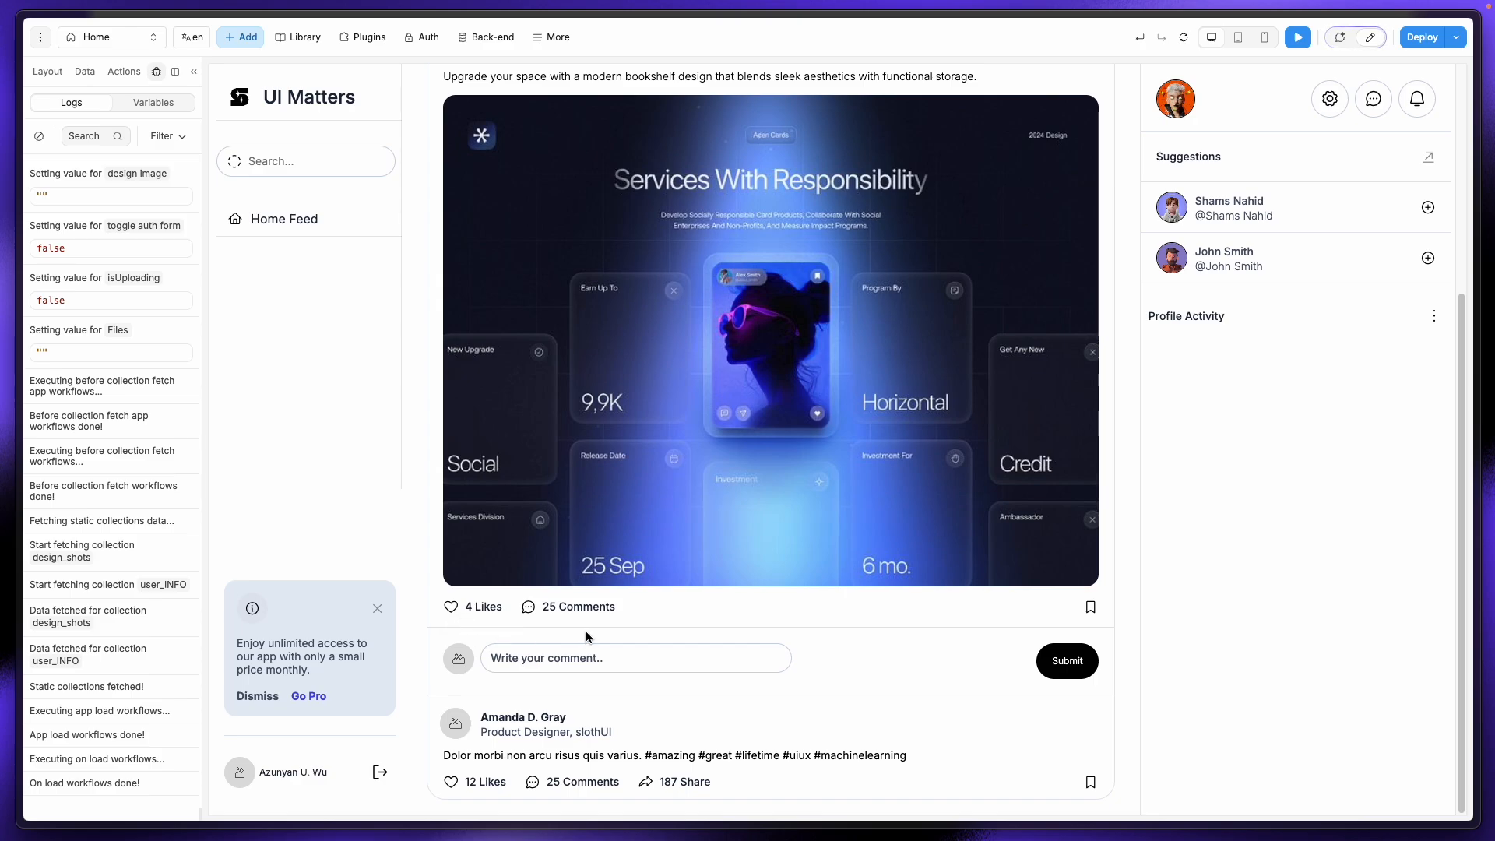
left_click_drag(543, 608, 612, 607)
left_click_drag(491, 657, 569, 659)
left_click_drag(531, 779, 427, 713)
left_click(427, 714)
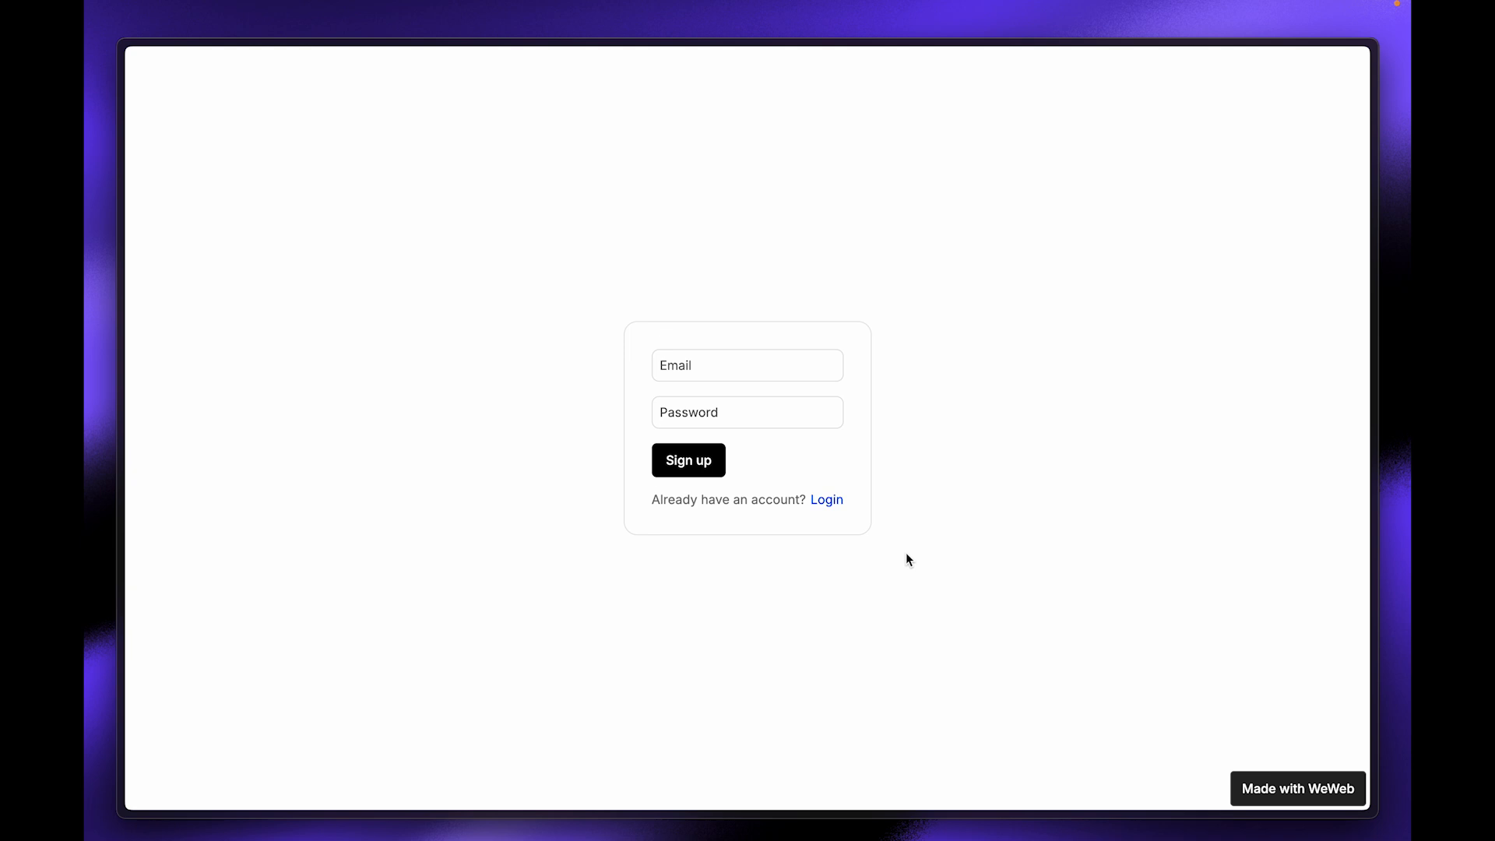
left_click(830, 502)
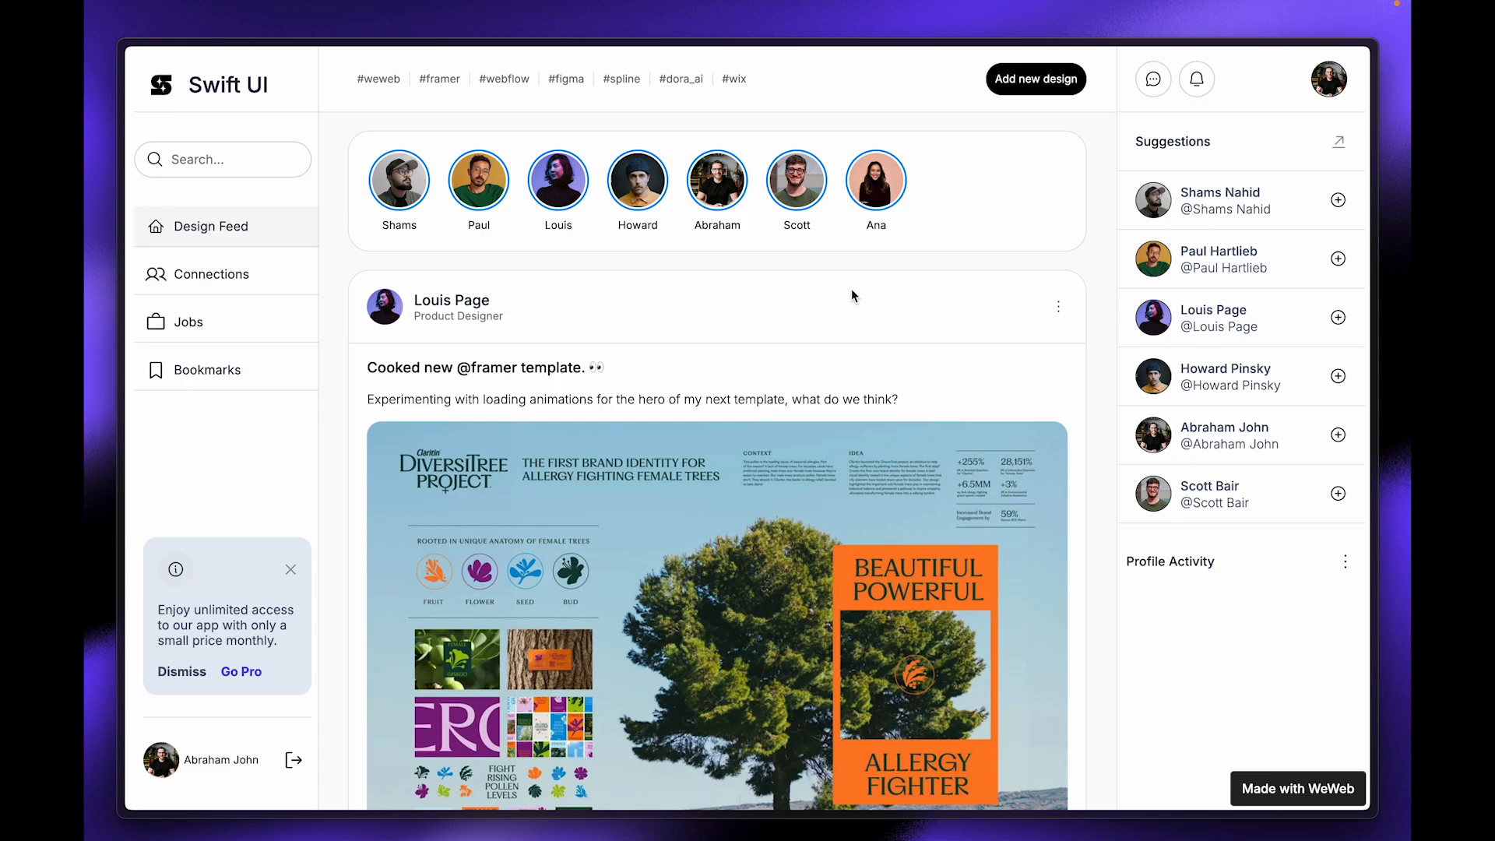
scroll(852, 291, "down", 8)
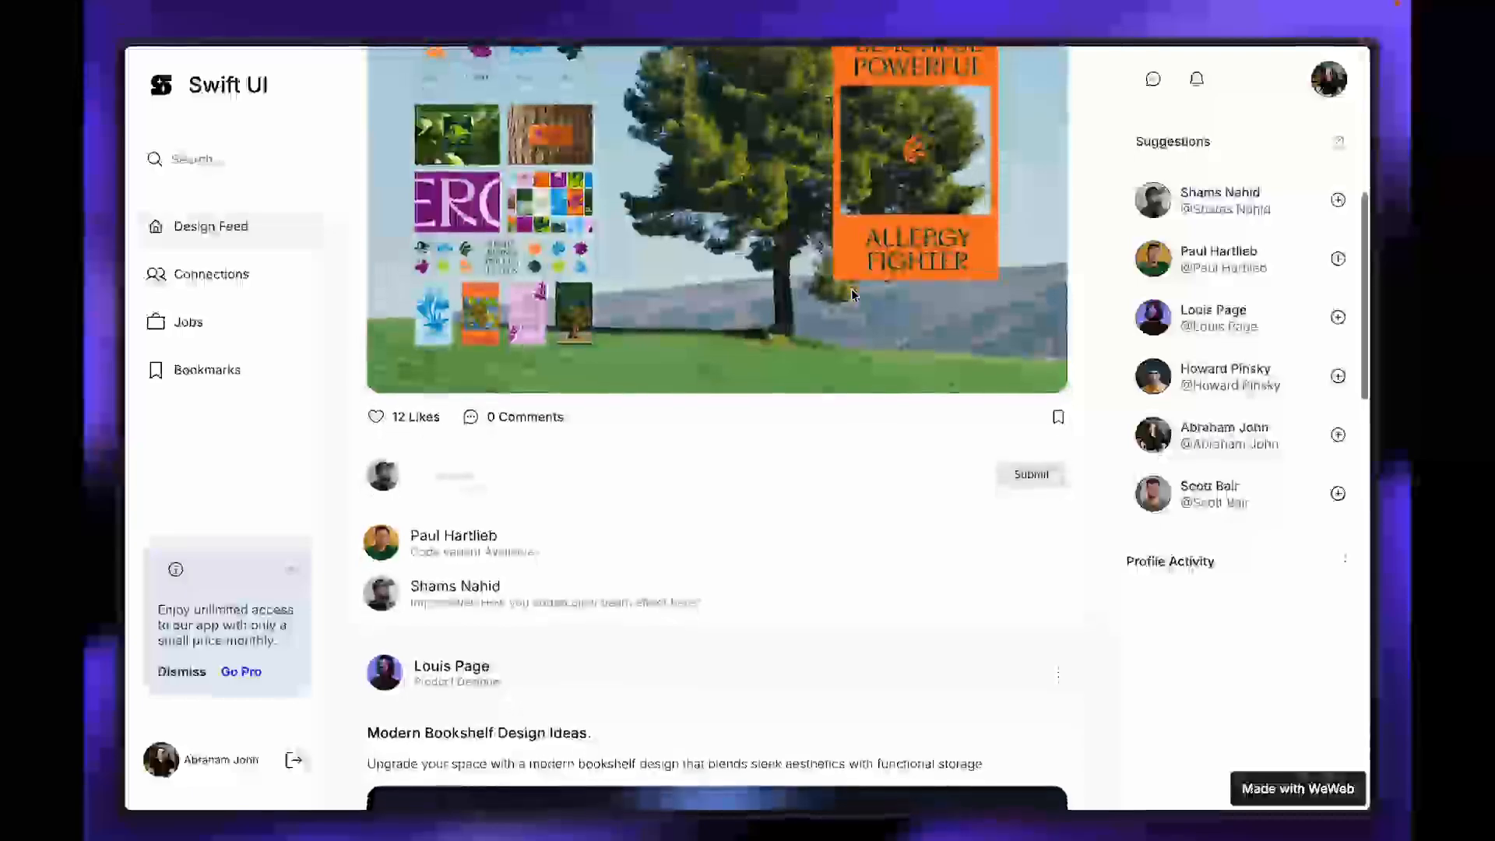
scroll(852, 291, "down", 2)
scroll(712, 308, "up", 5)
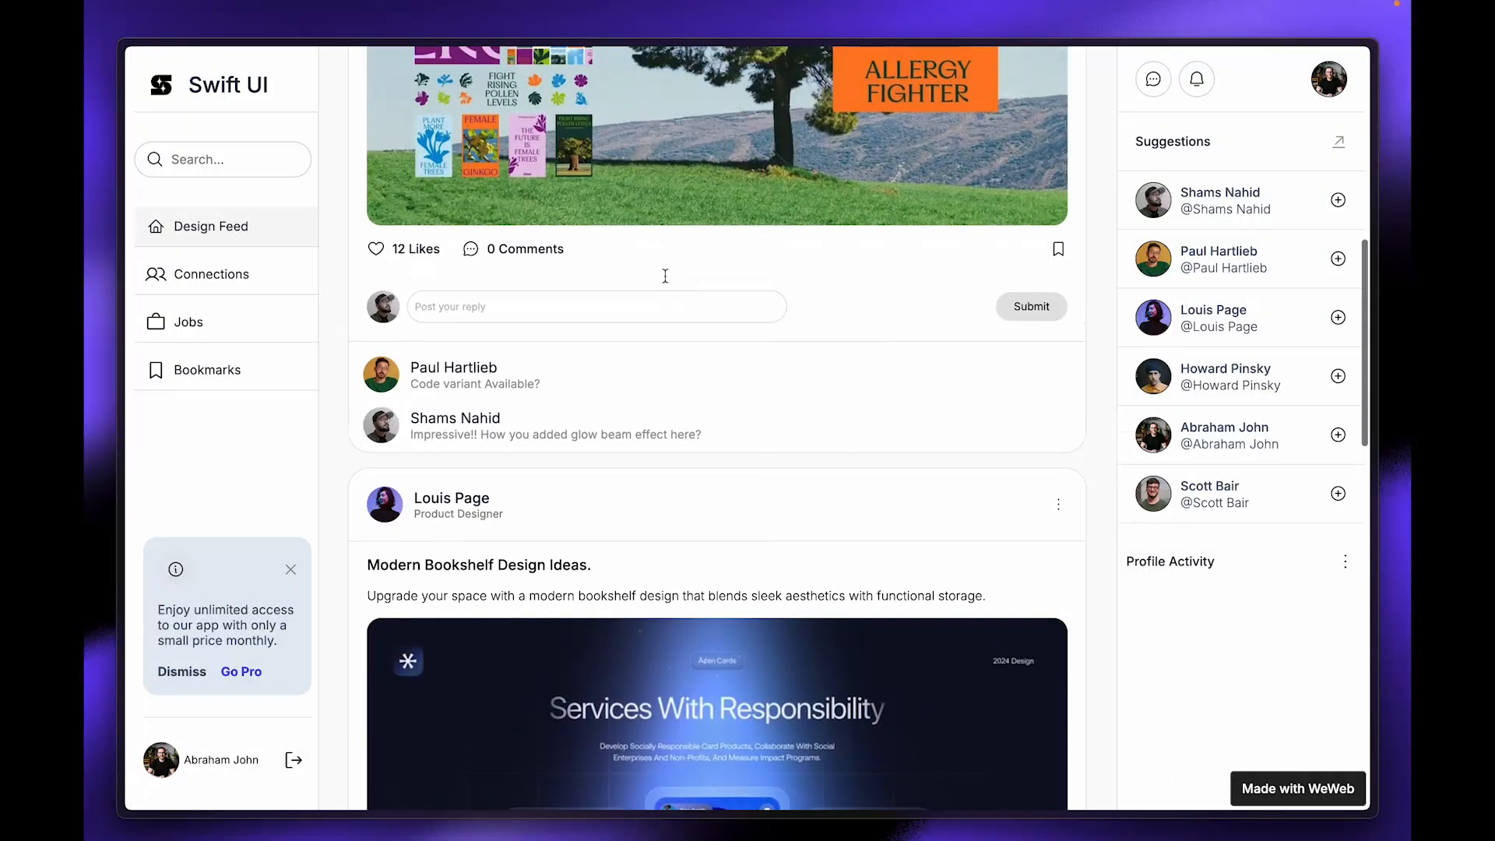
scroll(664, 275, "up", 2)
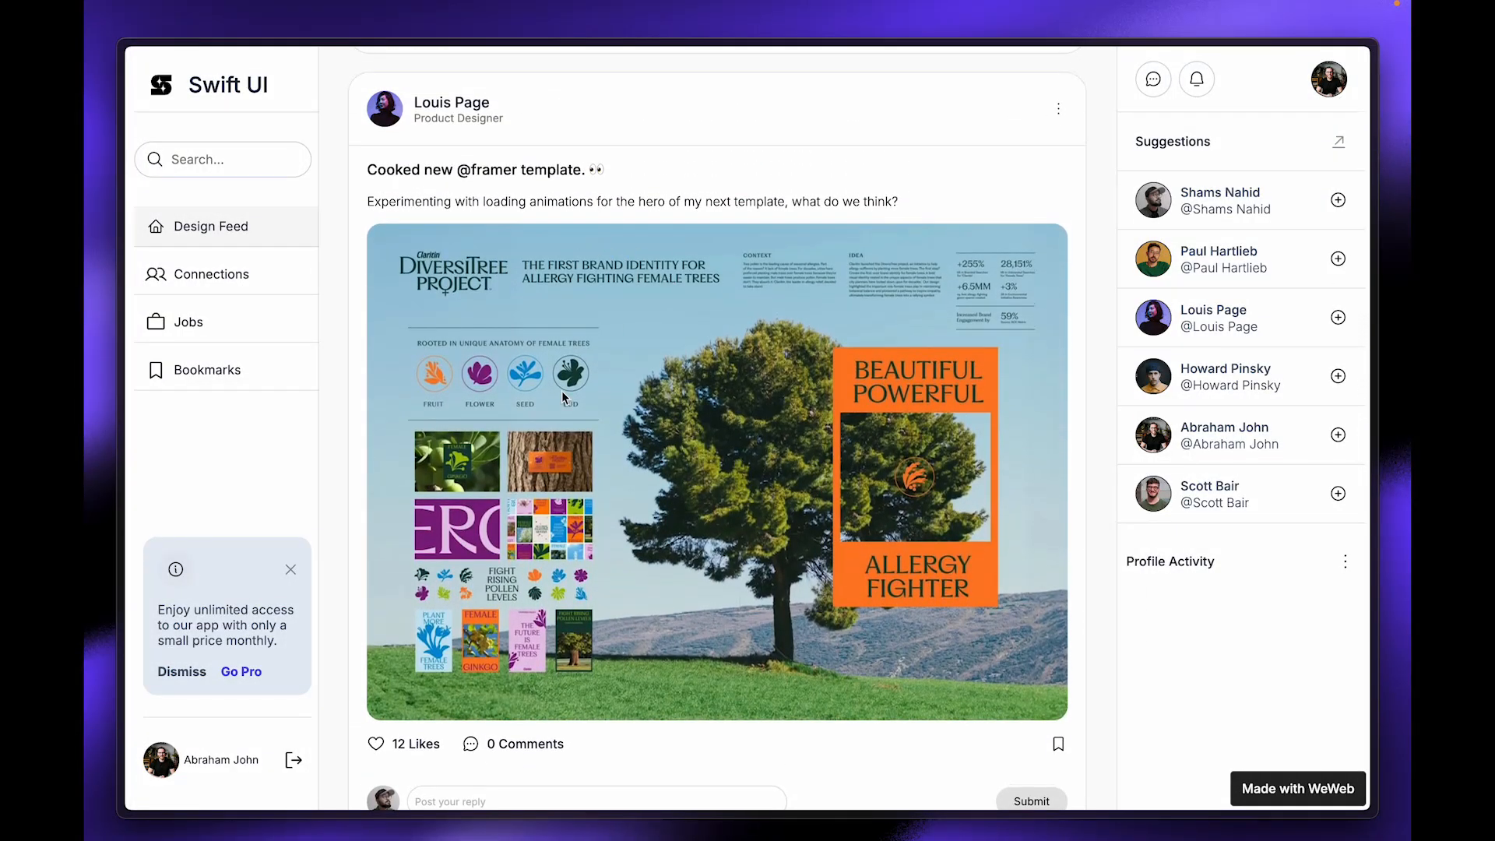
scroll(562, 390, "down", 5)
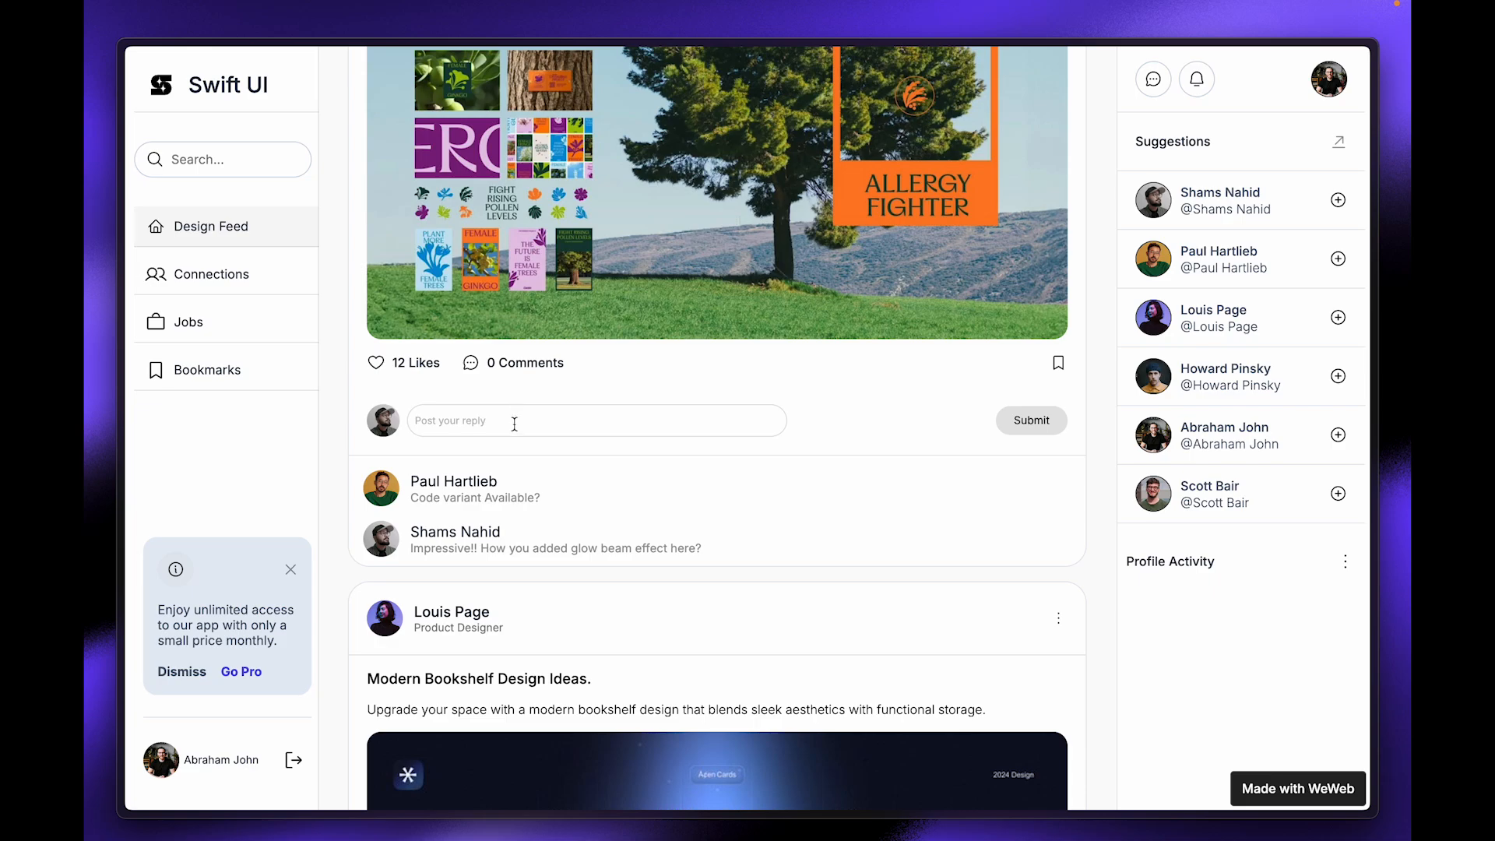
scroll(425, 555, "down", 5)
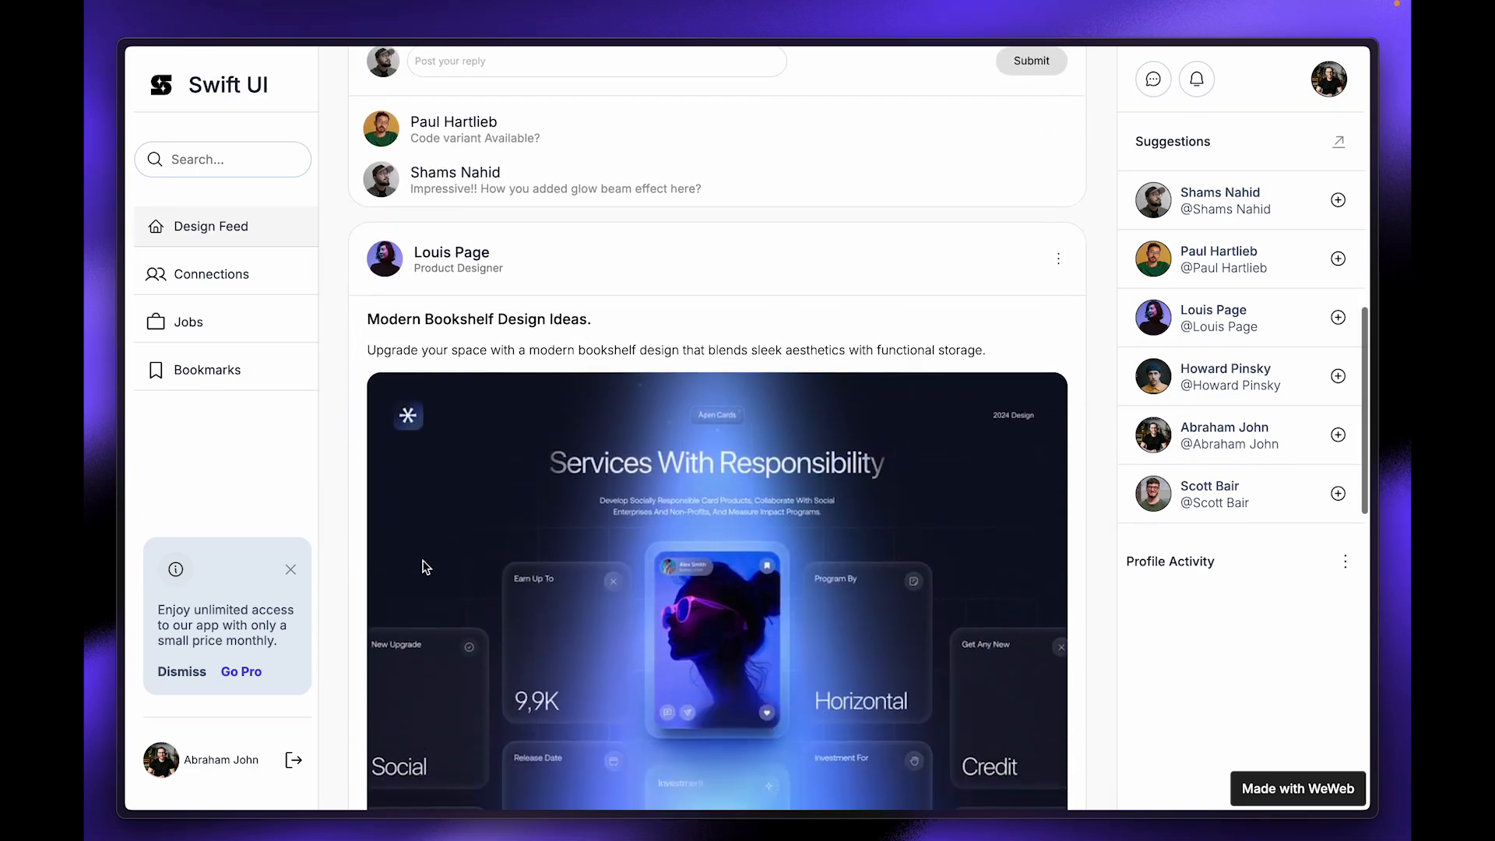
scroll(424, 565, "up", 3)
scroll(424, 564, "up", 1)
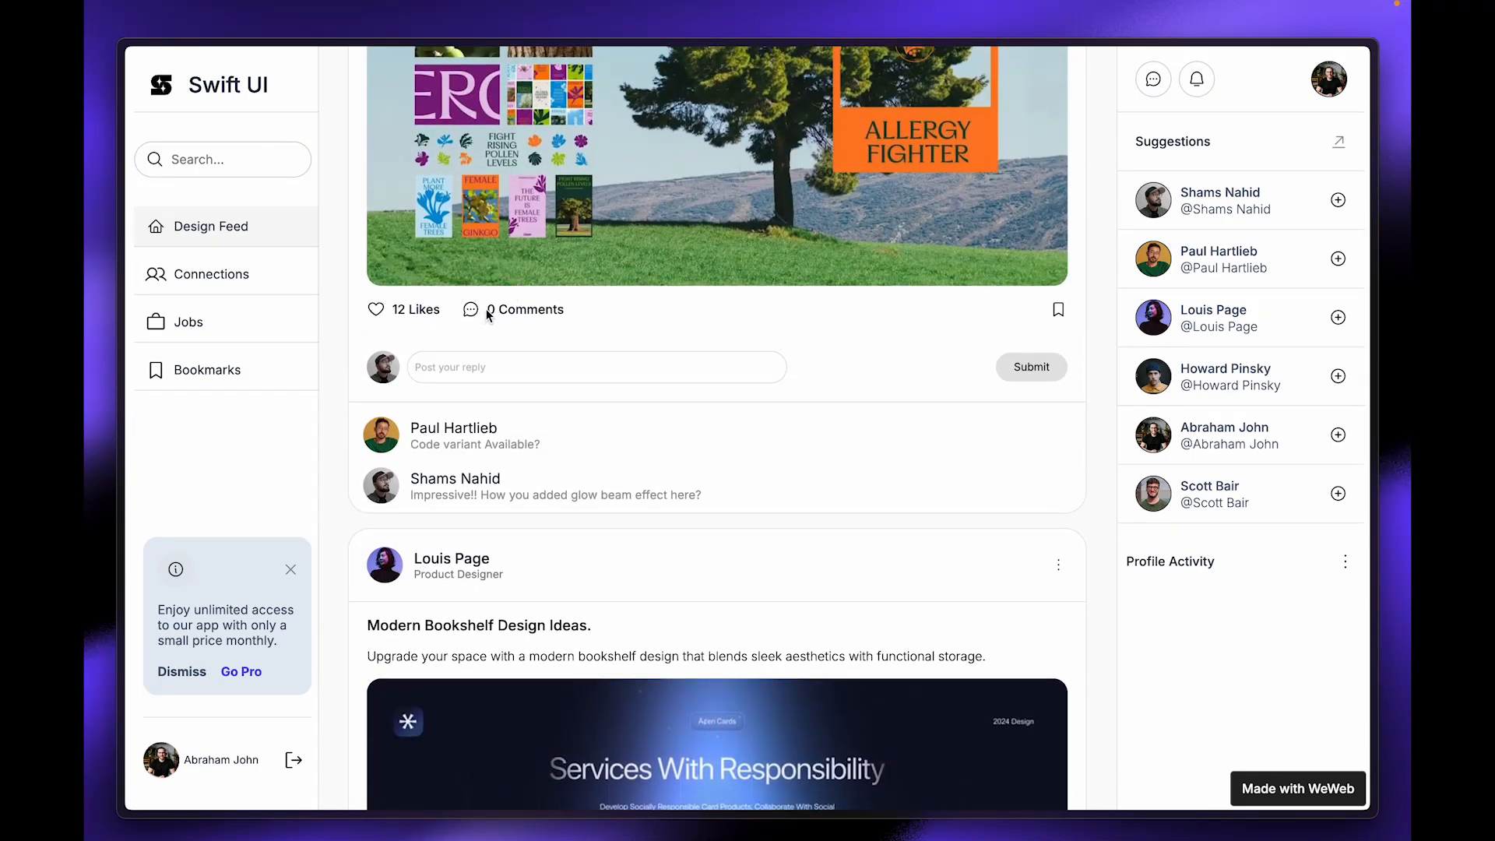
left_click_drag(488, 310, 571, 314)
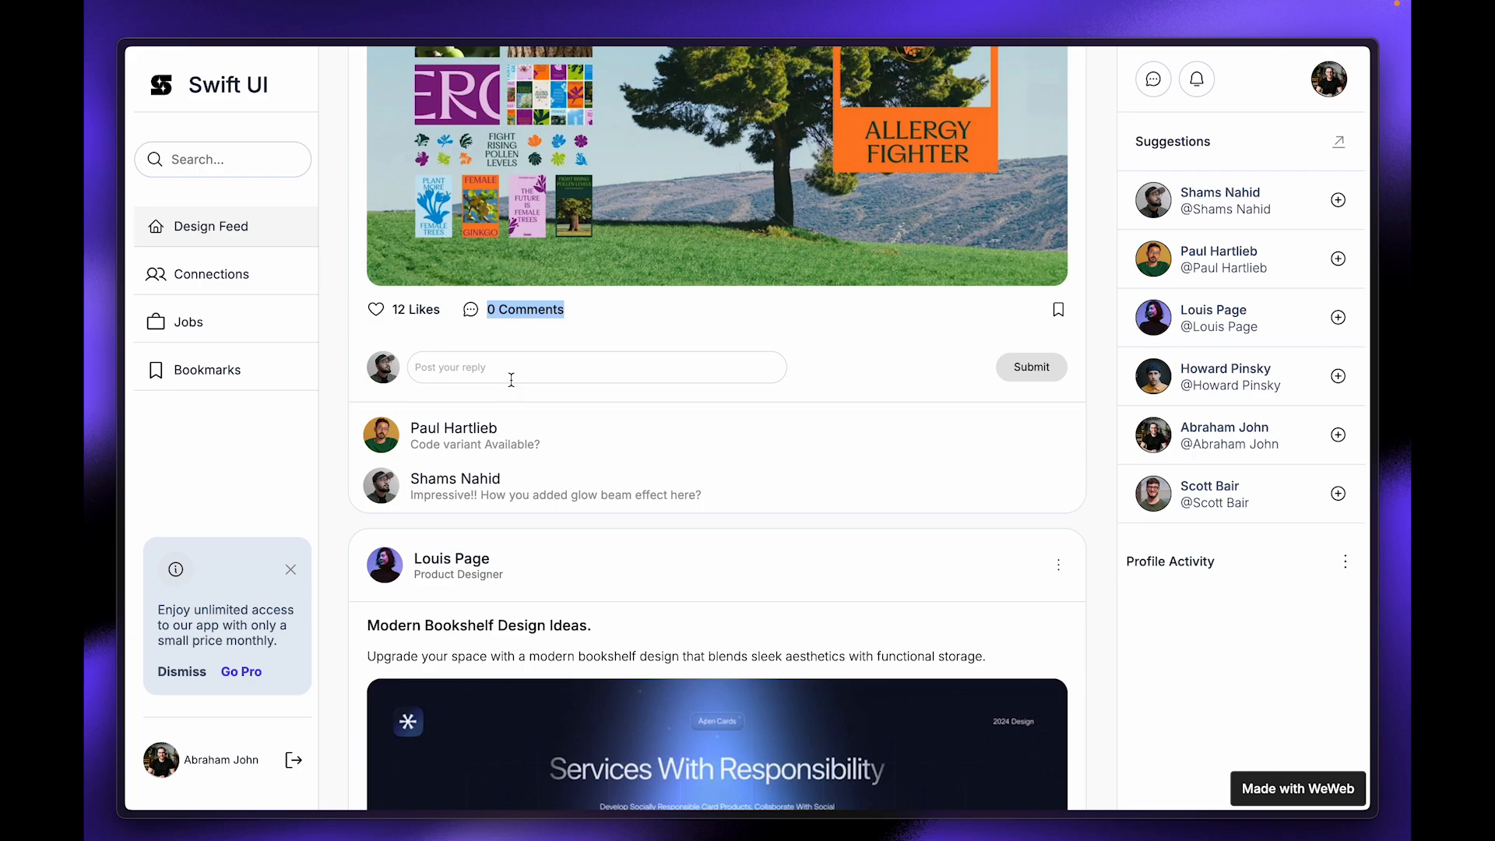
scroll(492, 425, "down", 4)
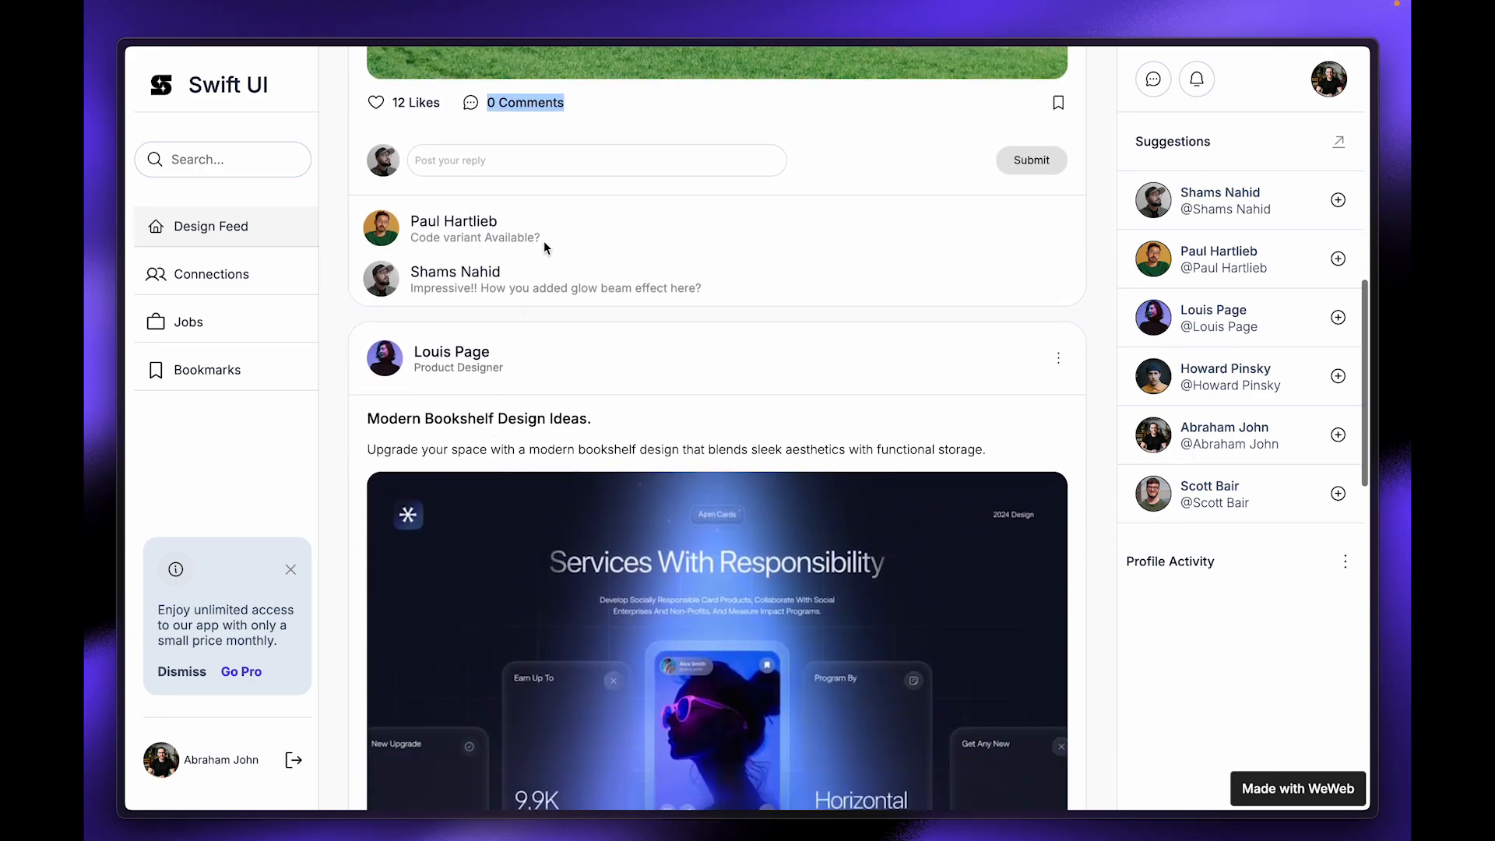
scroll(409, 270, "down", 10)
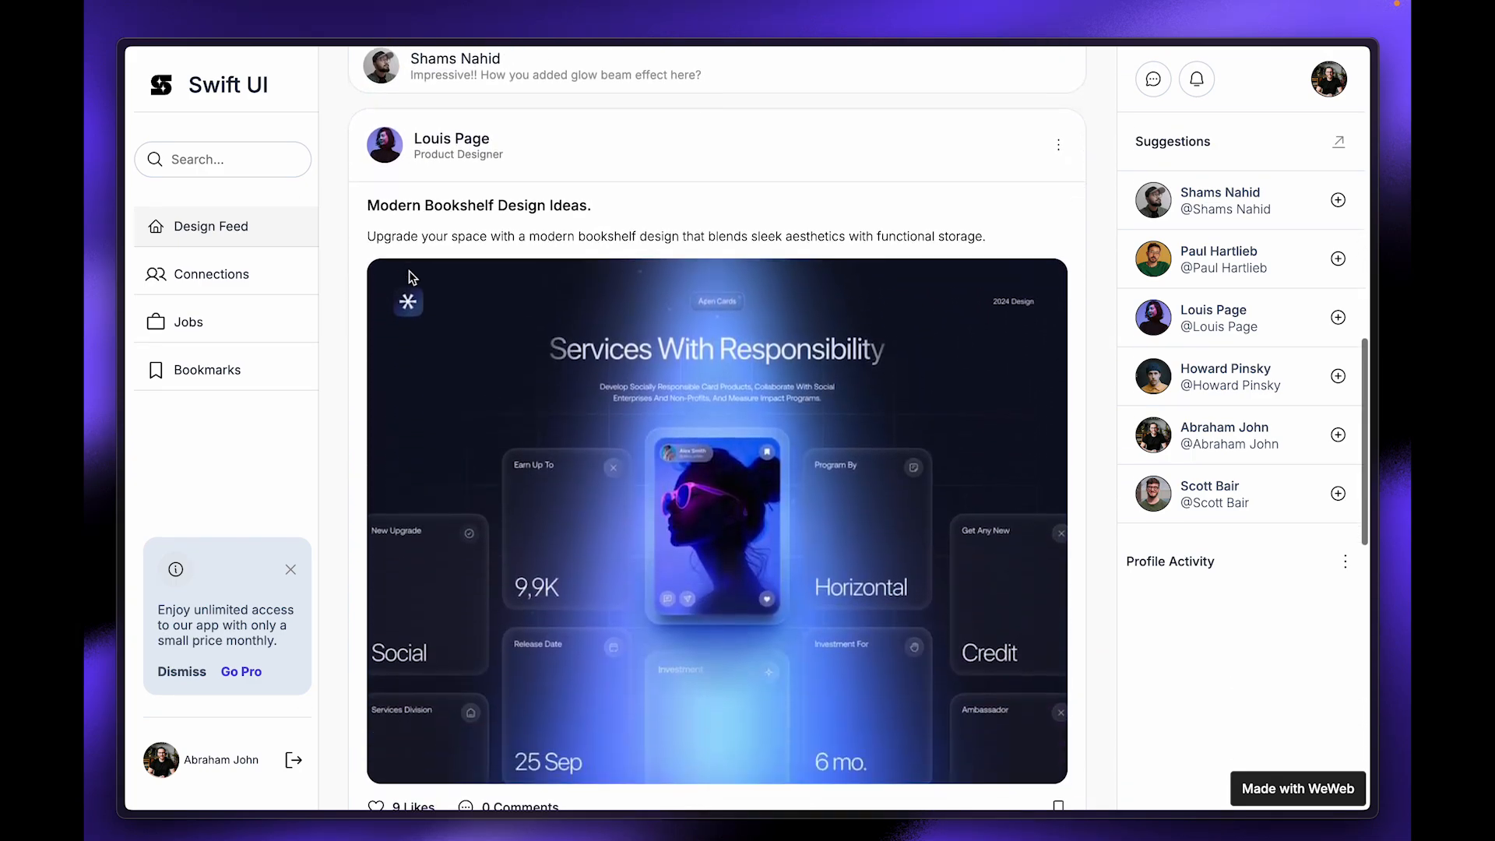
scroll(409, 269, "up", 15)
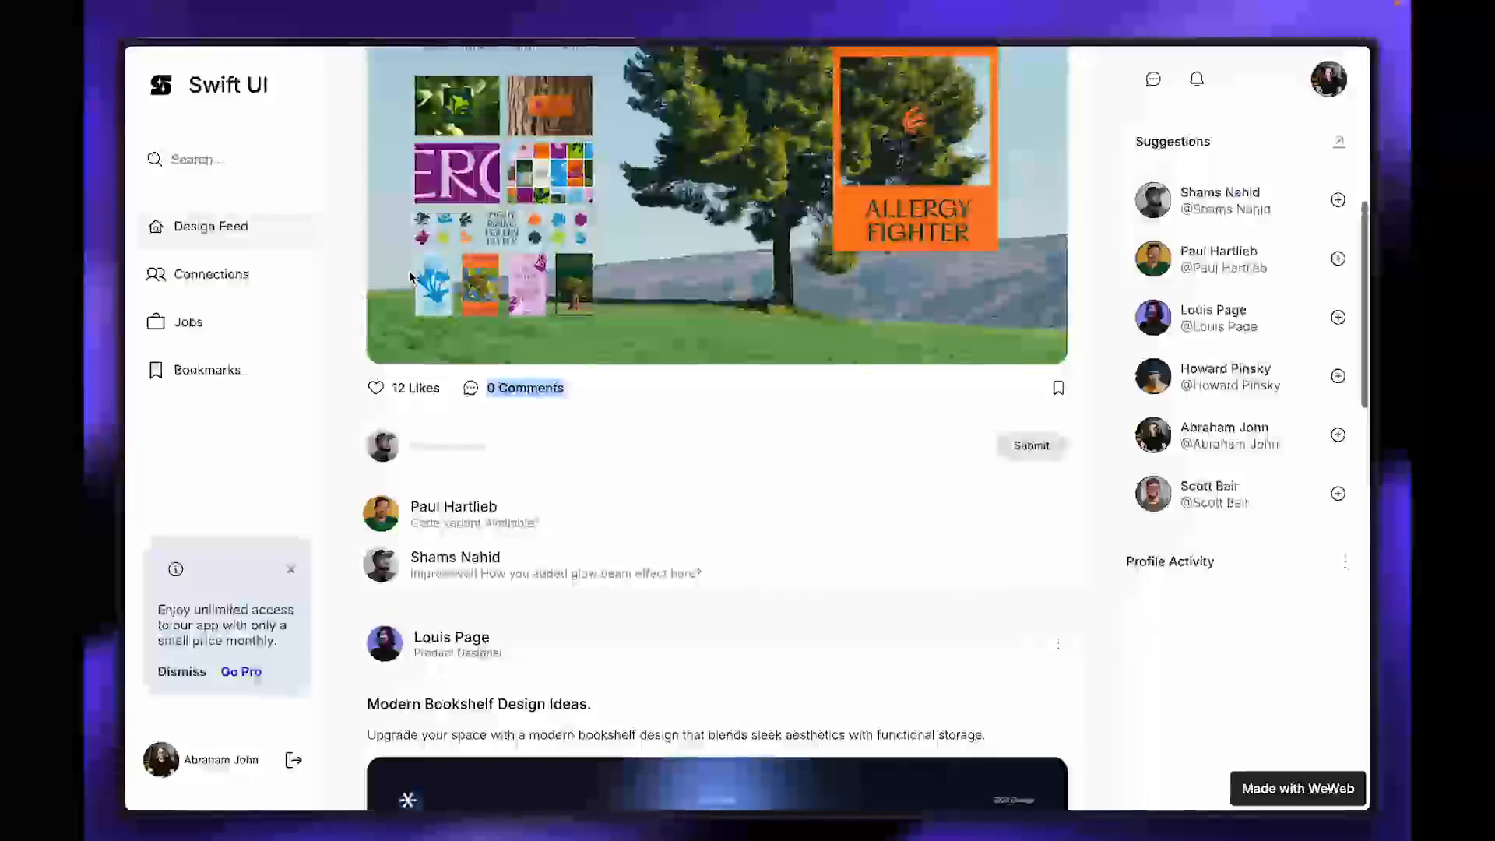
scroll(408, 270, "up", 10)
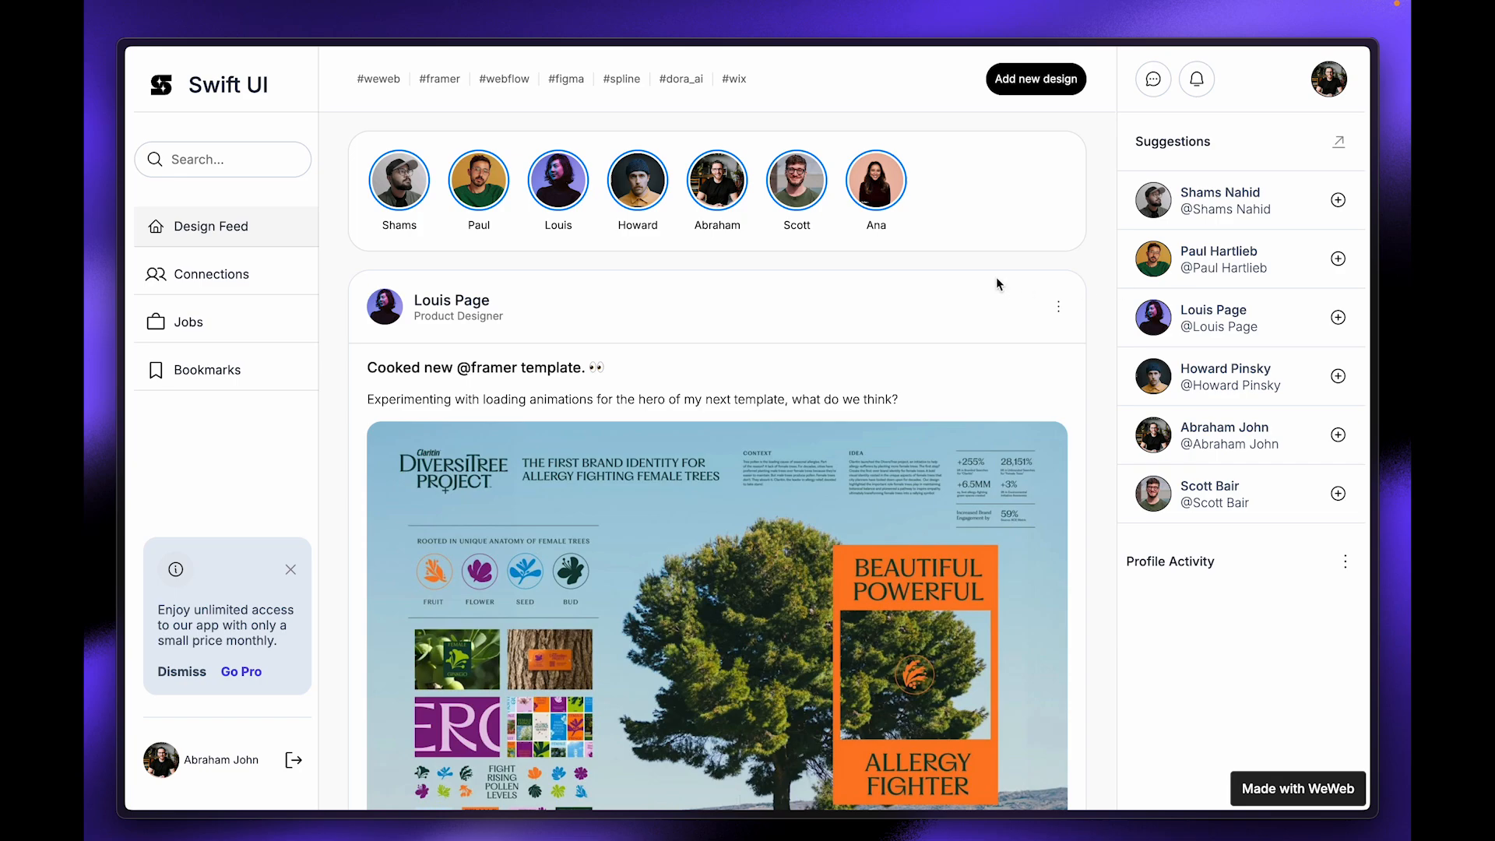
Step: Preview the Add new design modal, close it, and move over to the workspace dashboard
left_click(1044, 91)
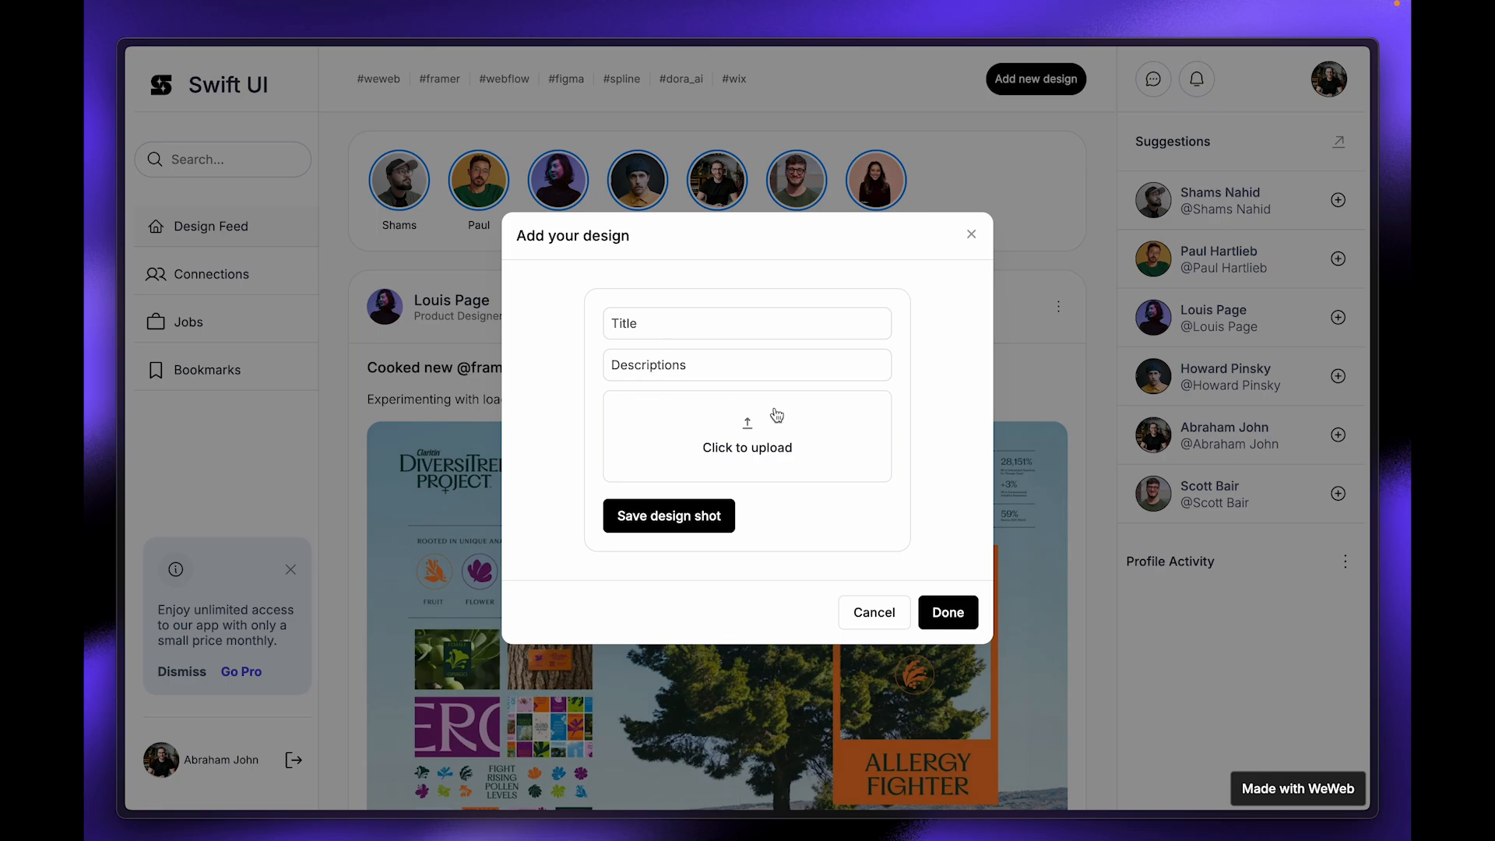
left_click(971, 233)
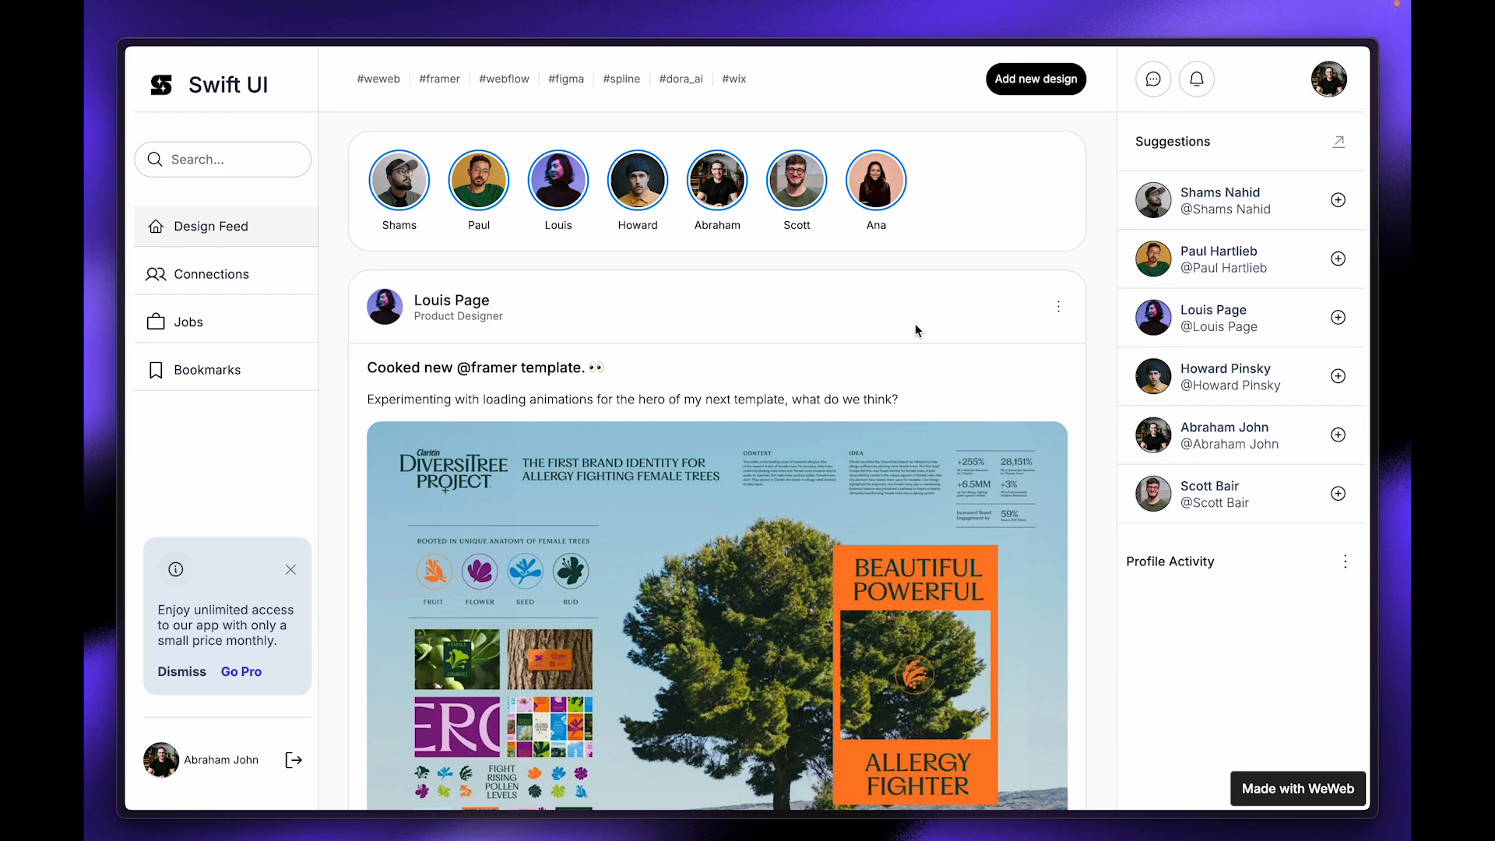
key("super+shift+5")
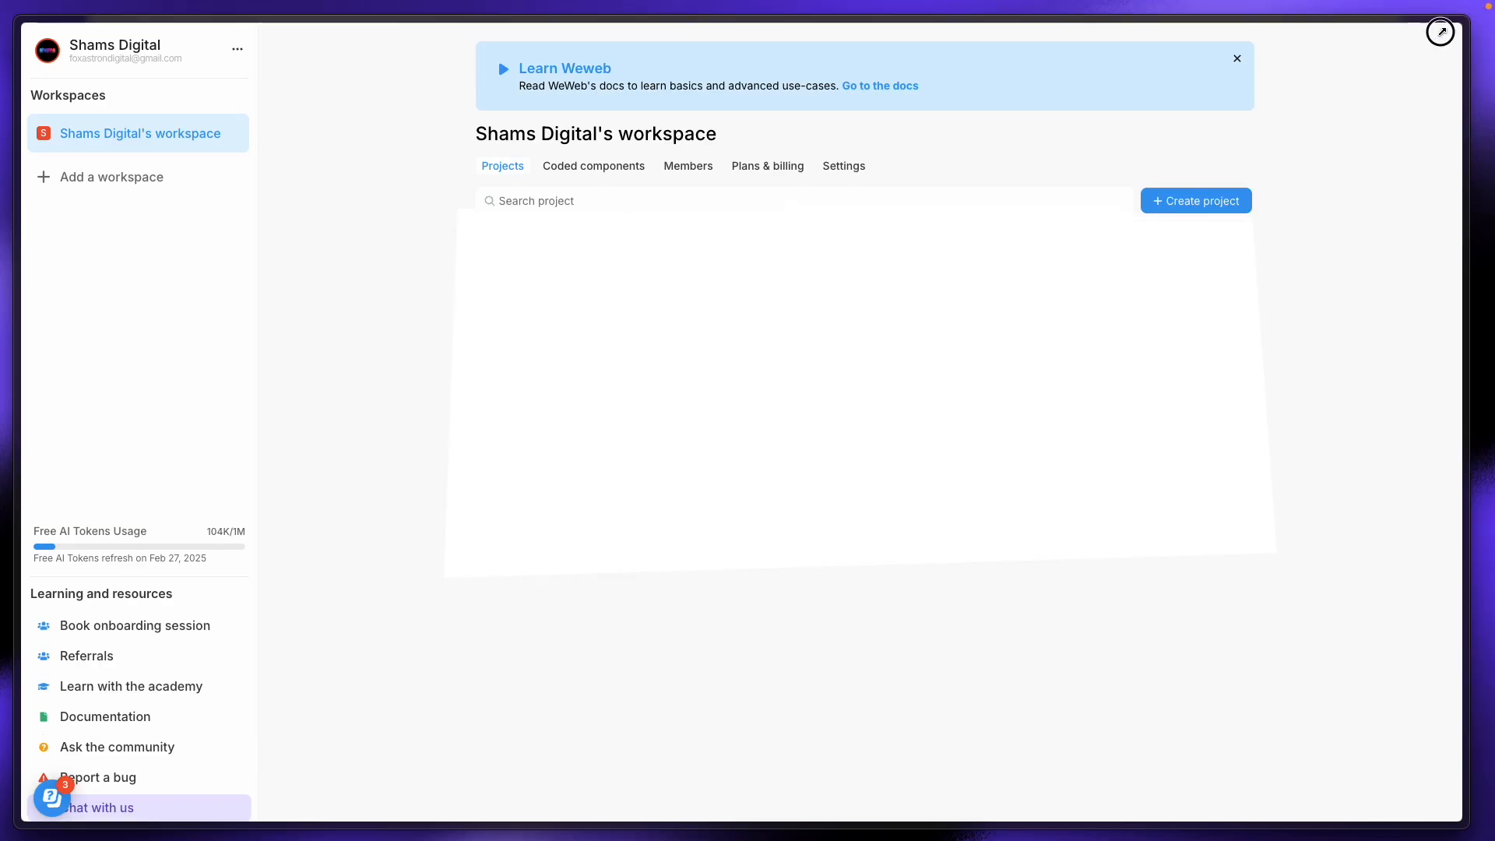
left_click_drag(1440, 32, 1368, 39)
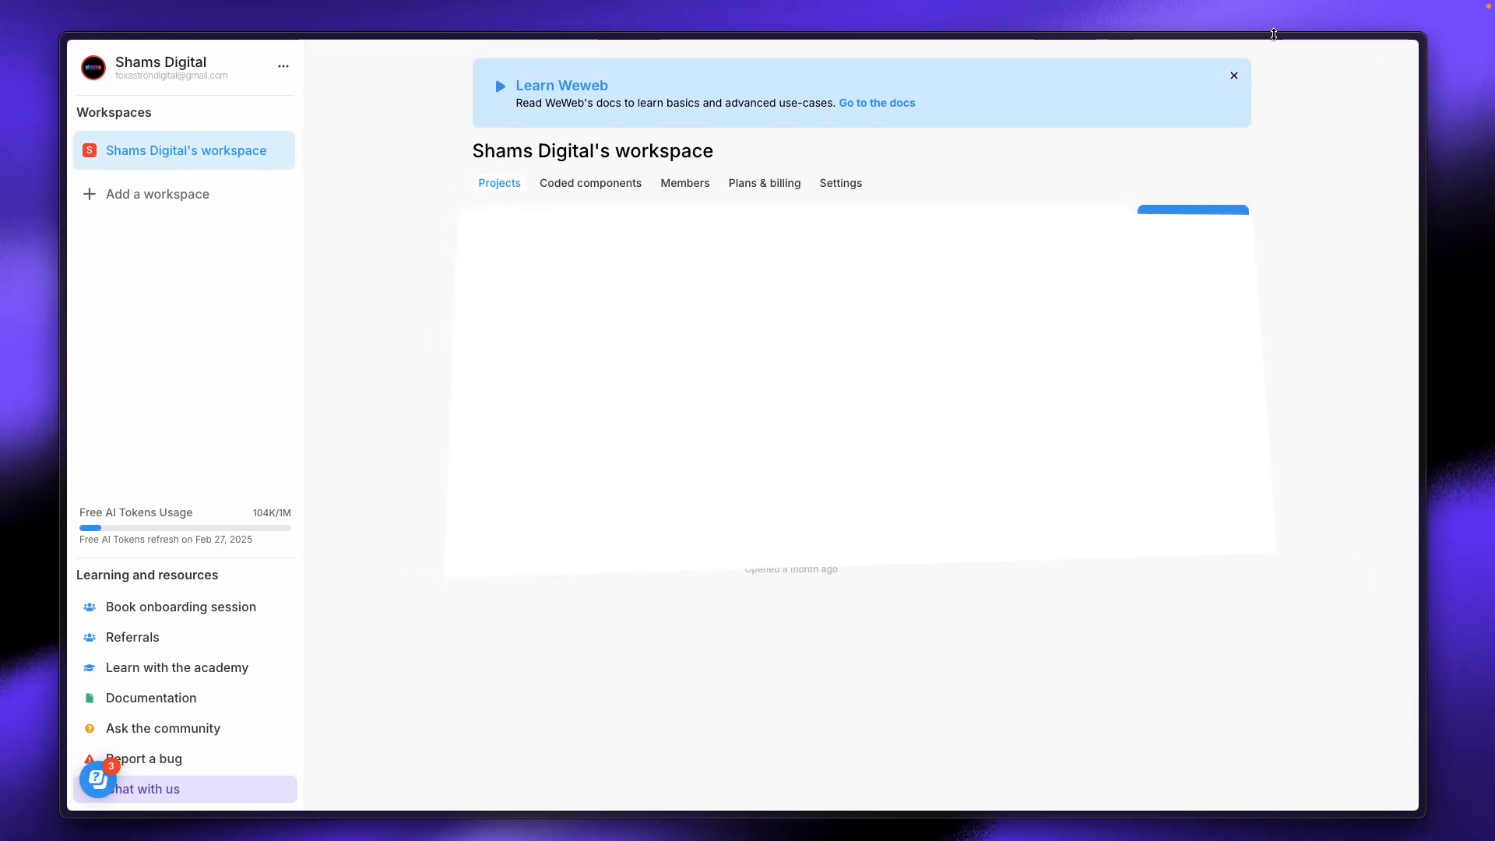
Step: Create a Blank-template project named 'social media for designer' and open it
left_click_drag(1274, 34, 1279, 31)
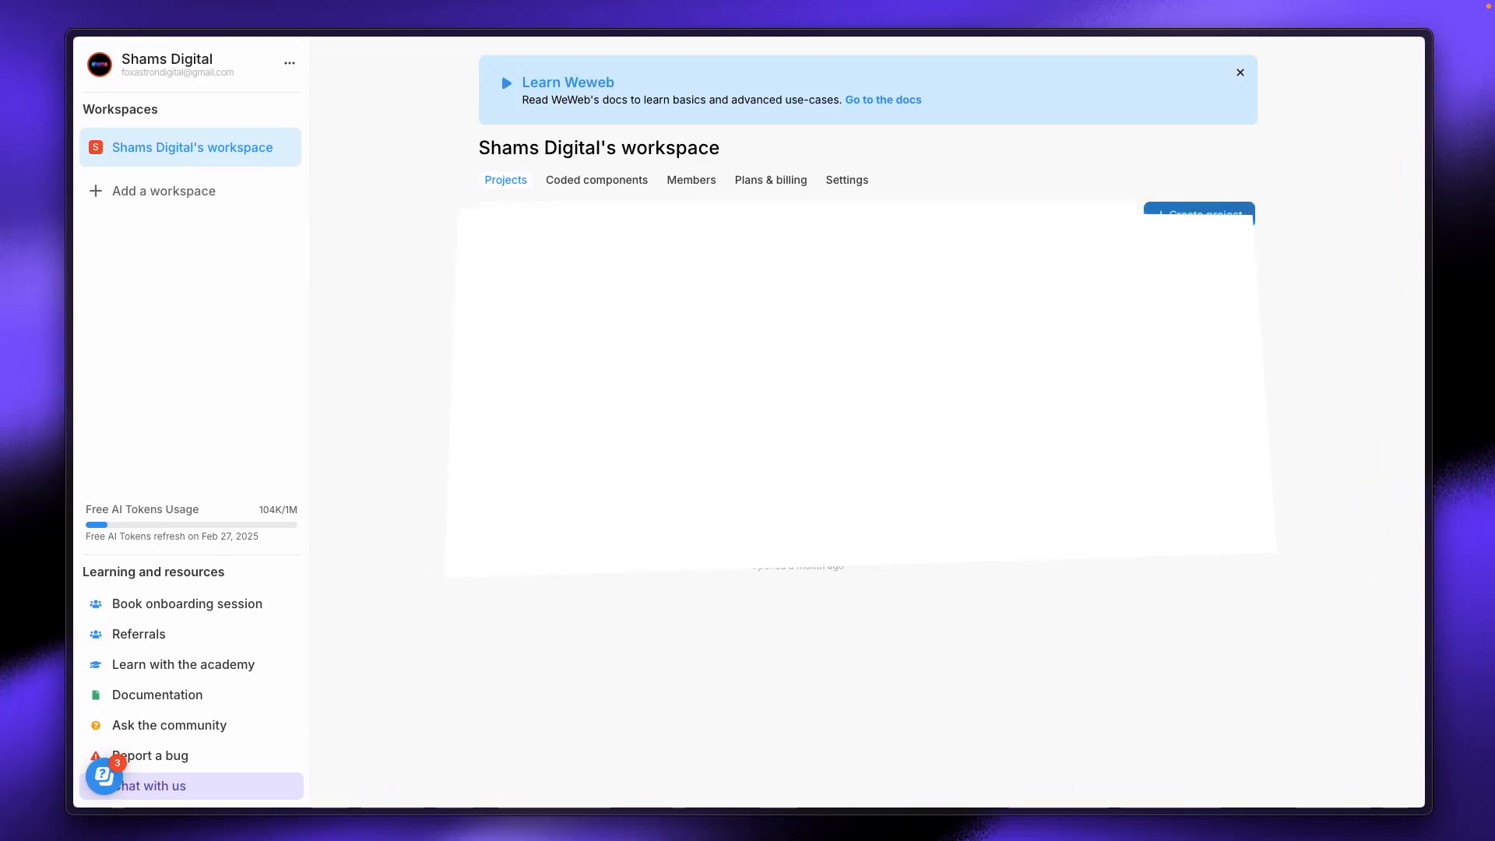
left_click(1223, 213)
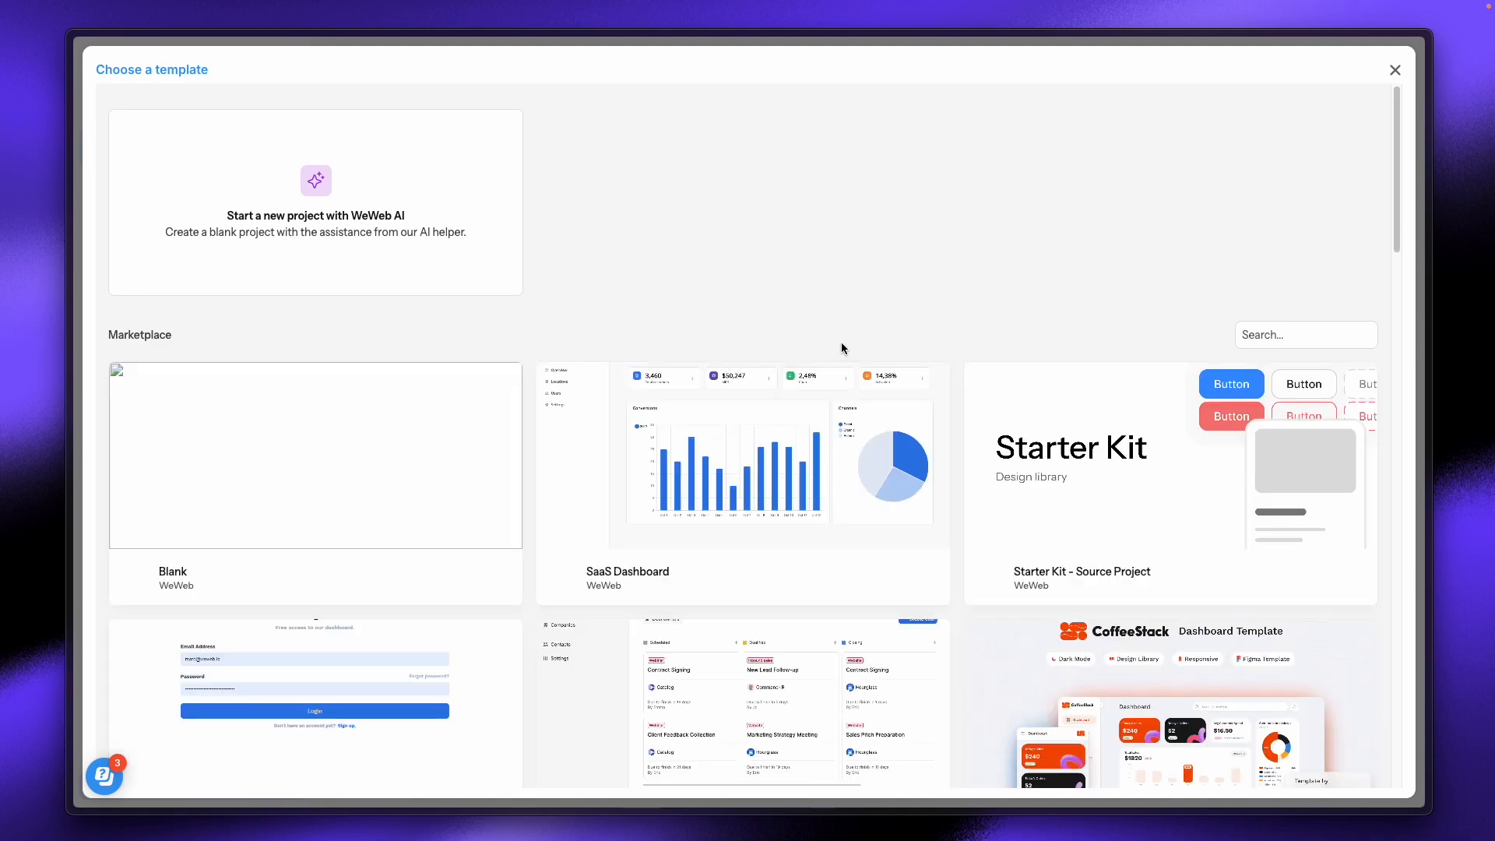
mouse_move(272, 466)
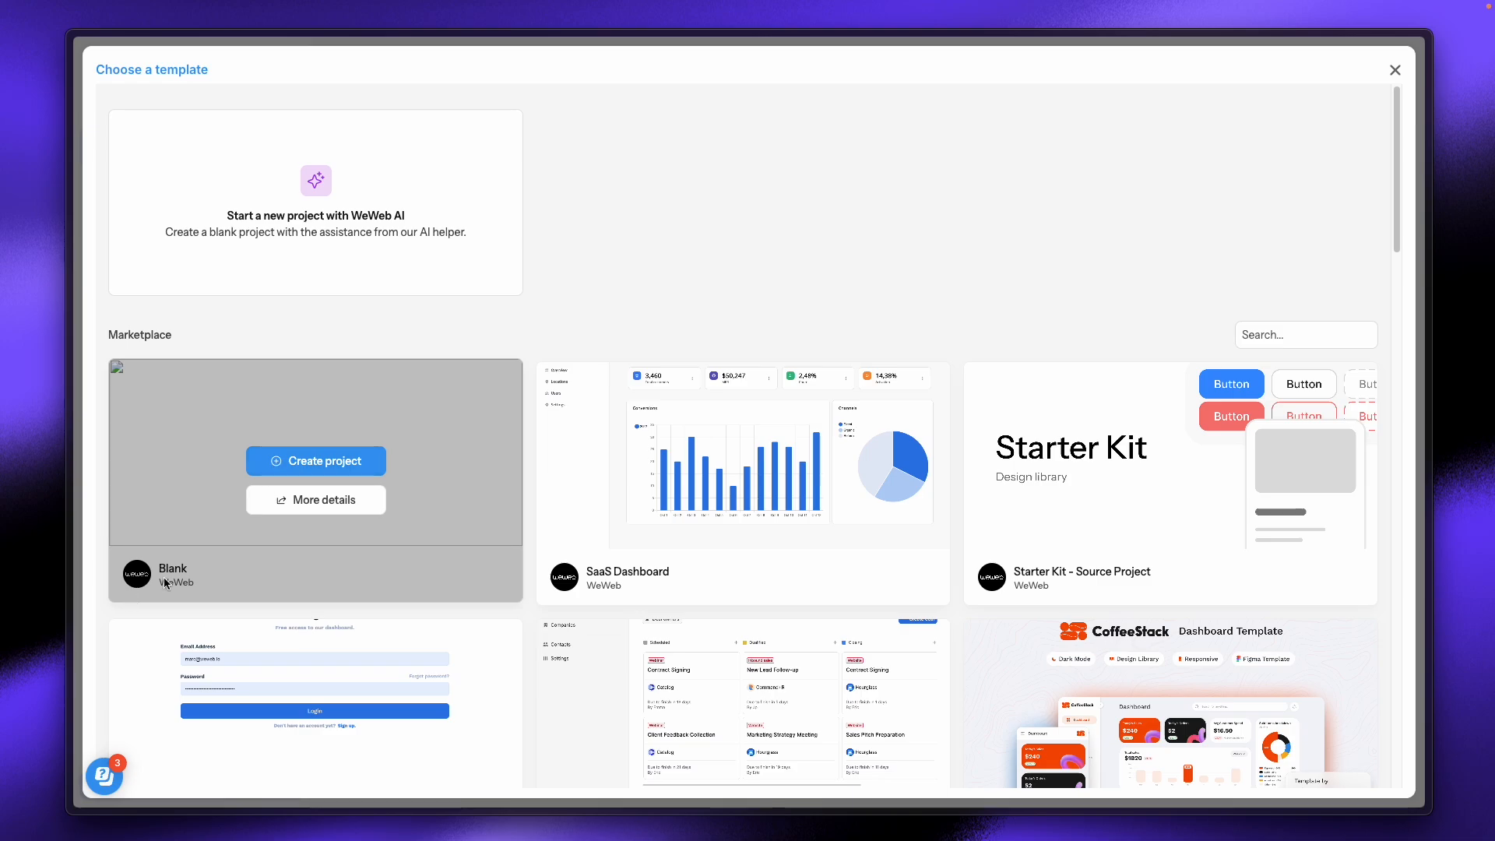
left_click(281, 467)
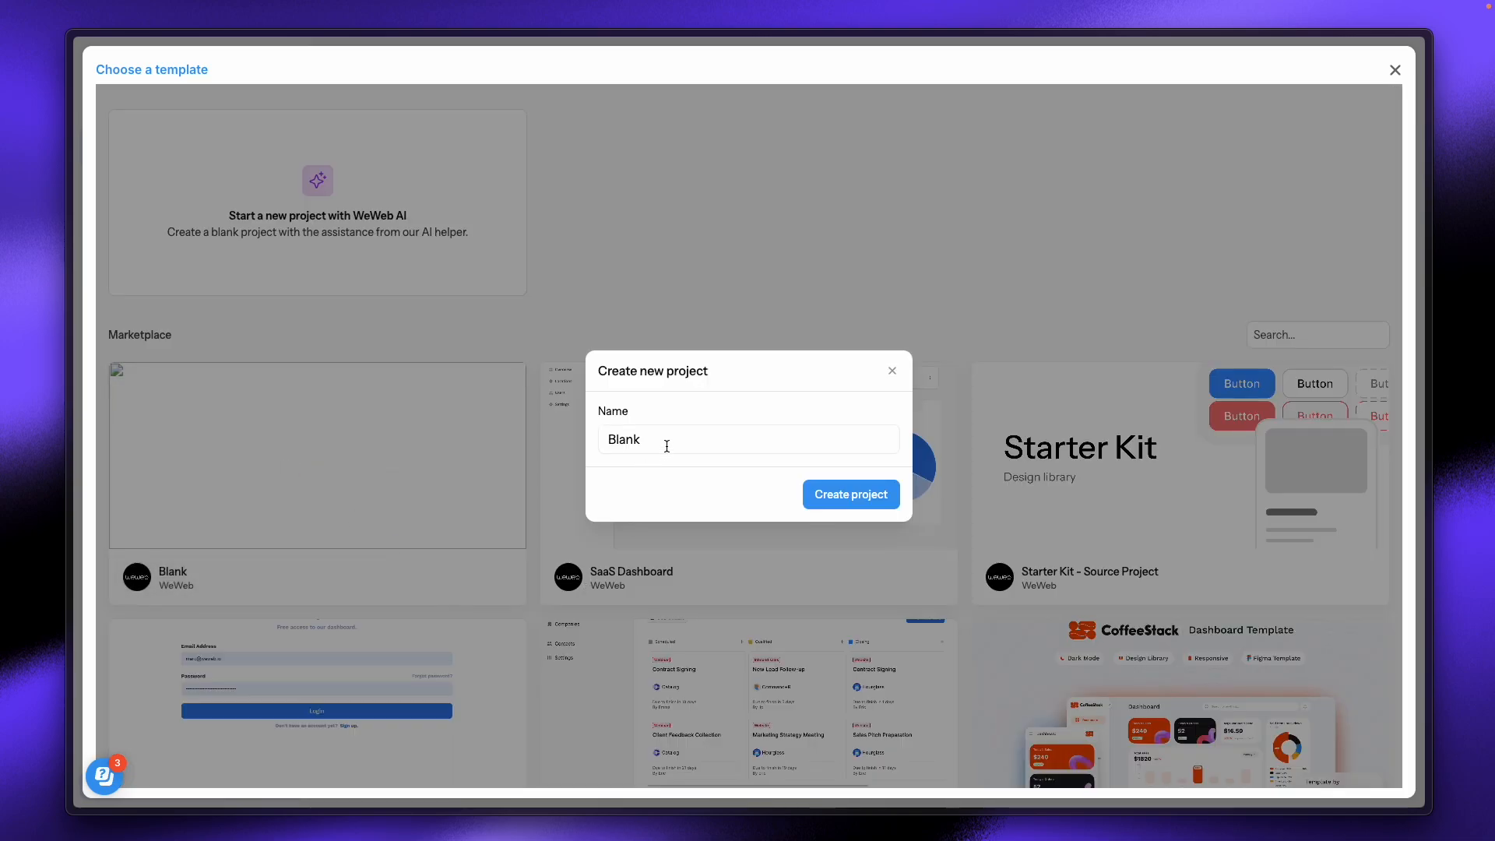
left_click_drag(664, 442, 550, 437)
type("social")
type("signer")
key("Return")
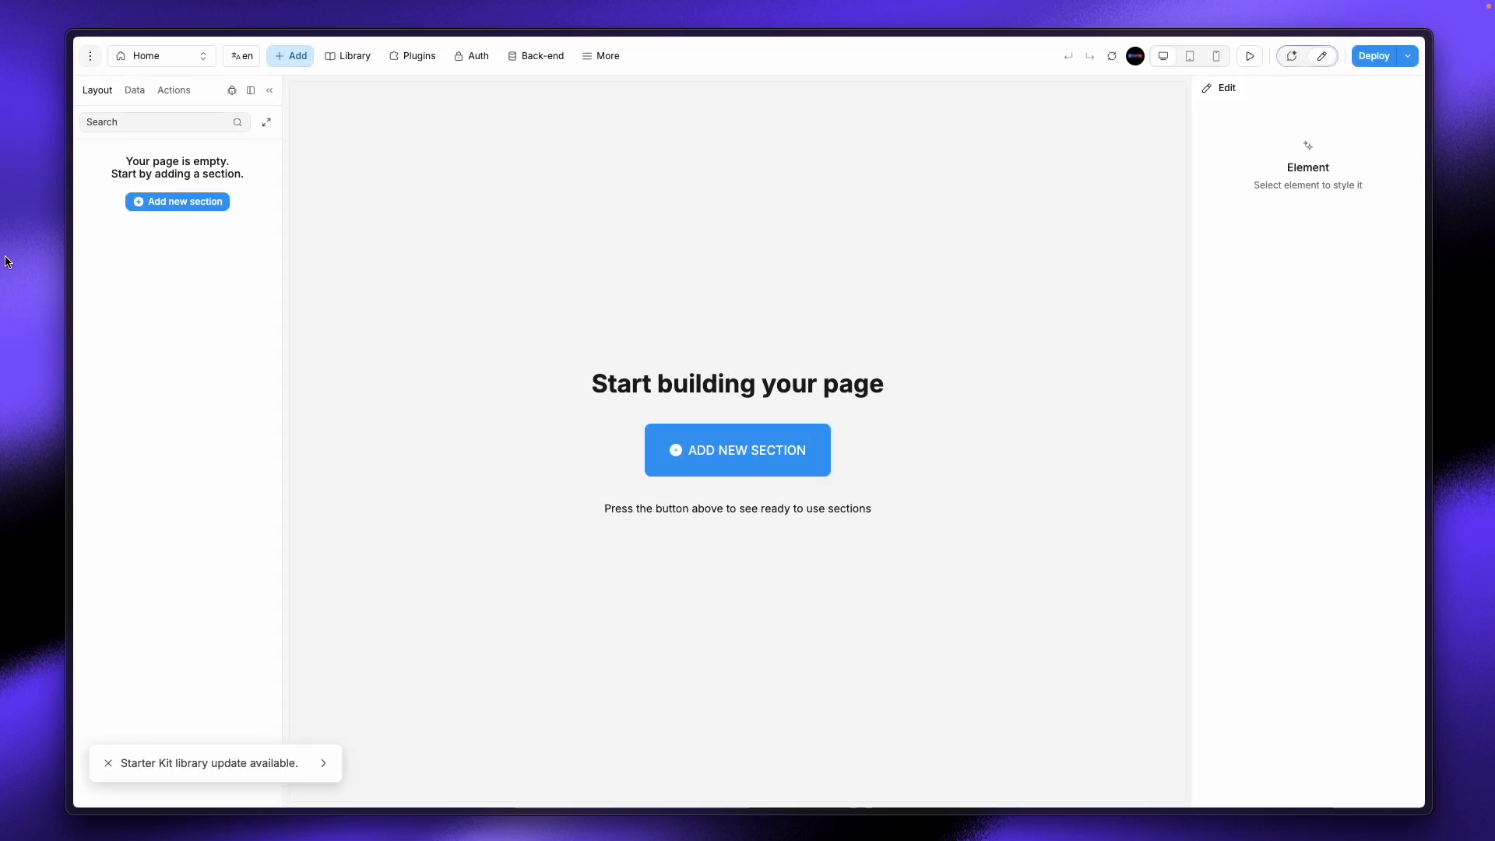
mouse_move(35, 319)
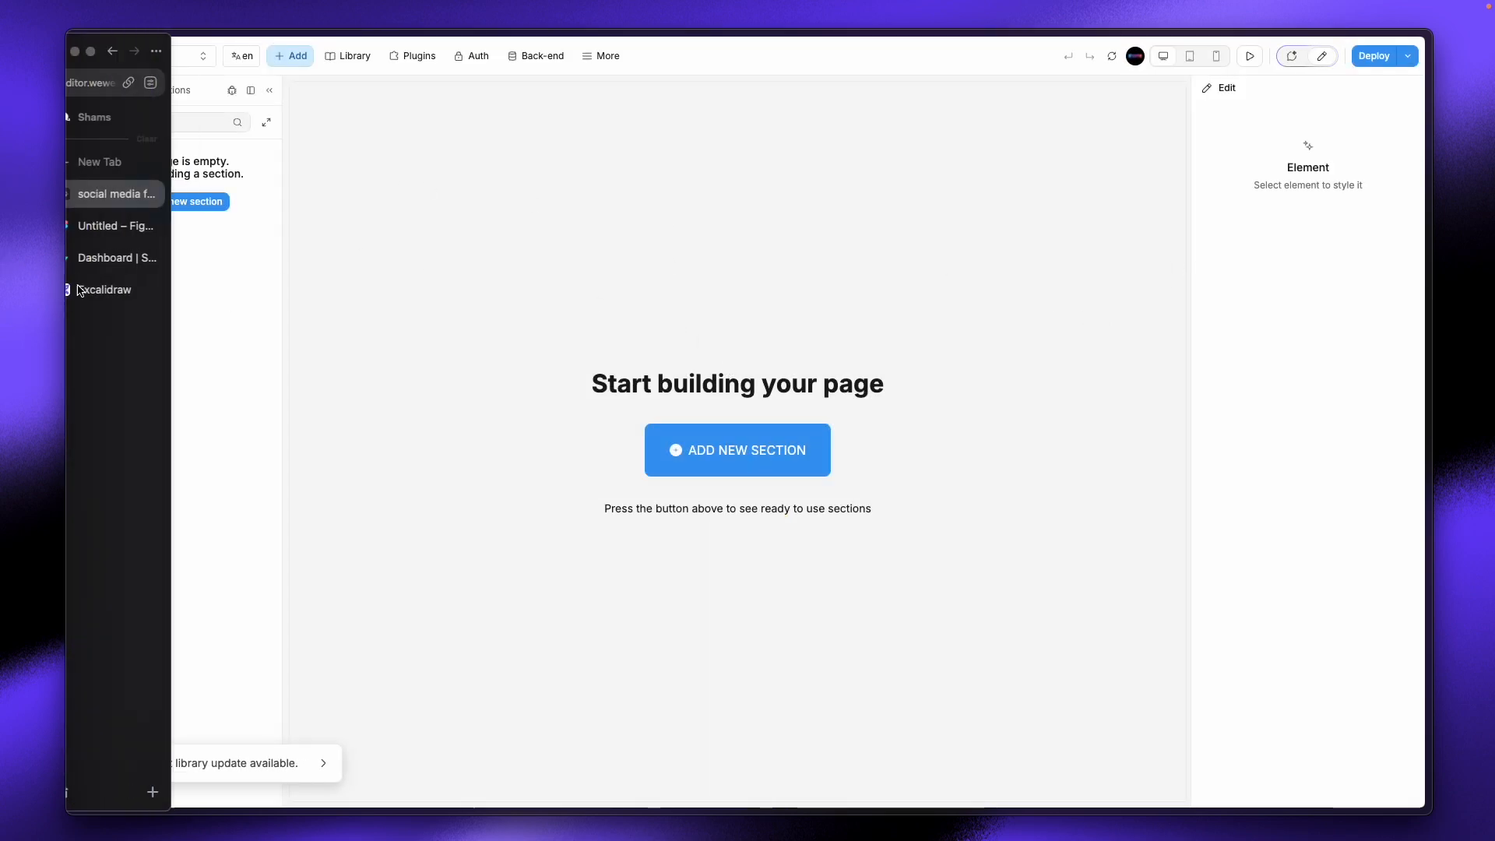
left_click(124, 225)
left_click(332, 288)
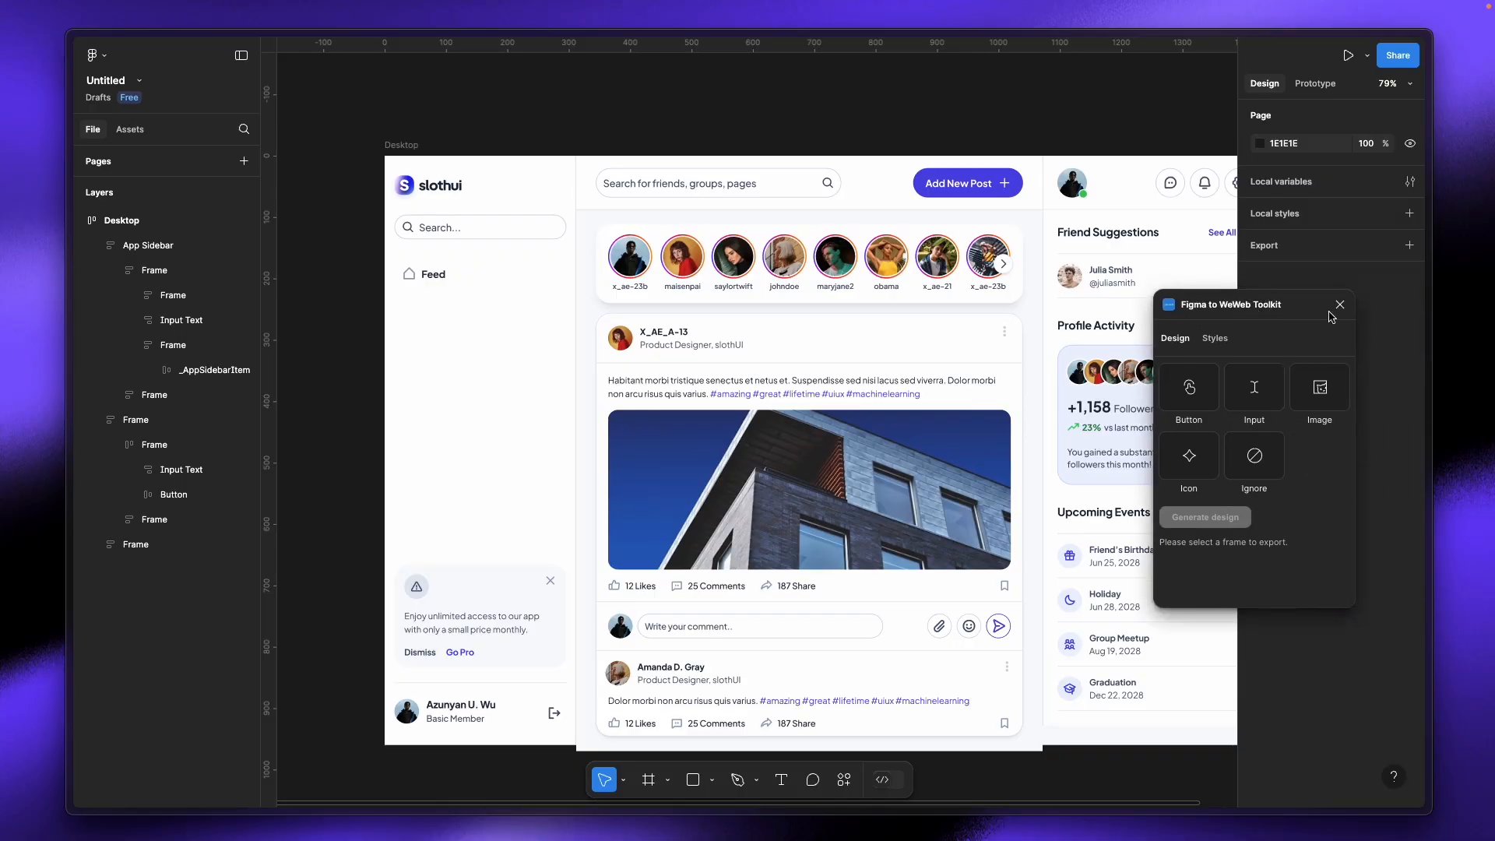
left_click(1336, 302)
scroll(618, 303, "down", 3)
scroll(619, 304, "up", 3)
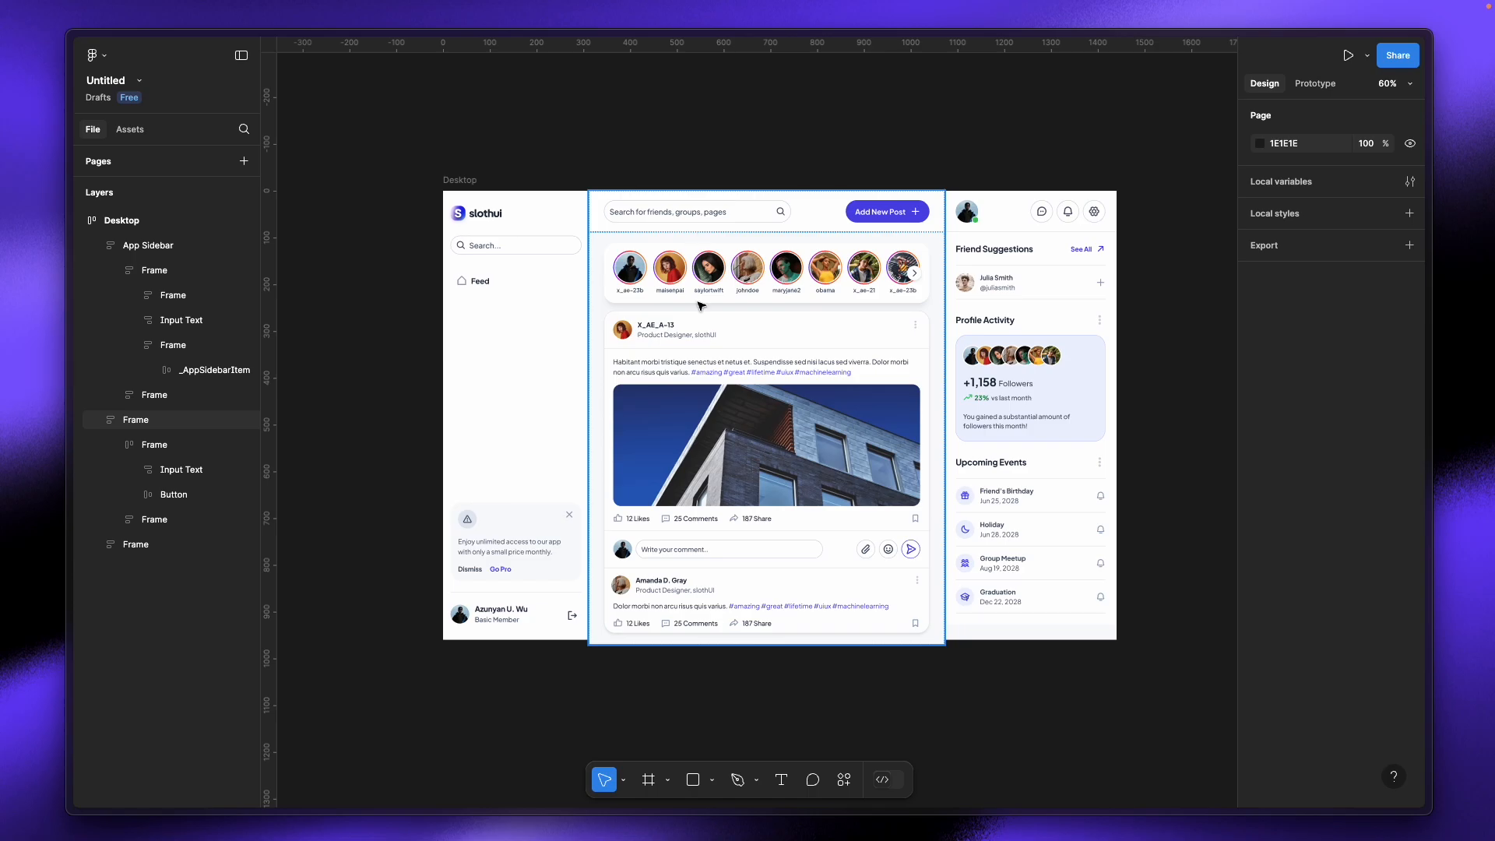
left_click(544, 337)
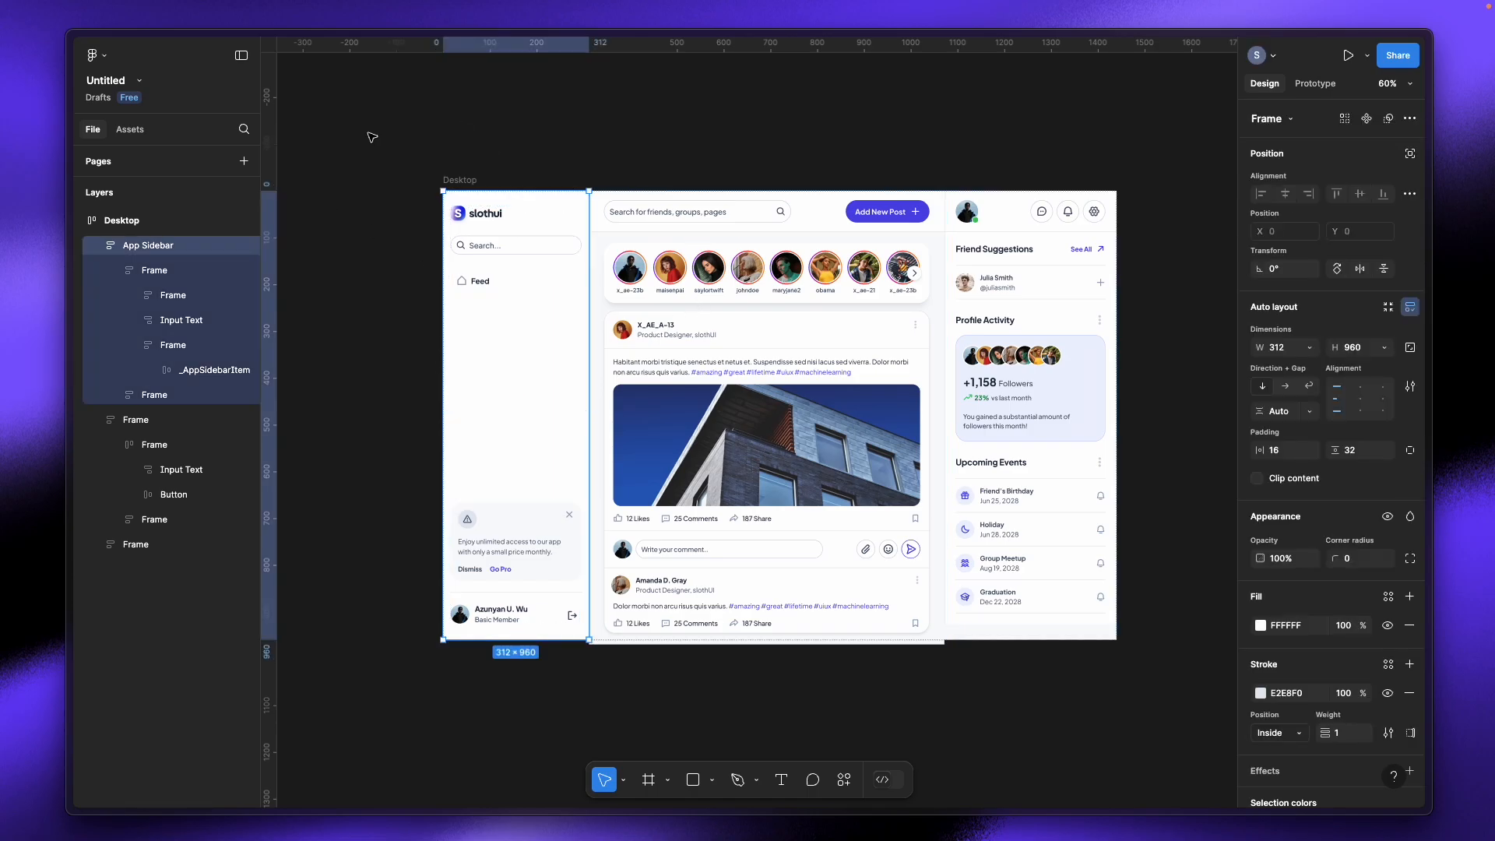
left_click(780, 140)
left_click_drag(464, 182, 462, 187)
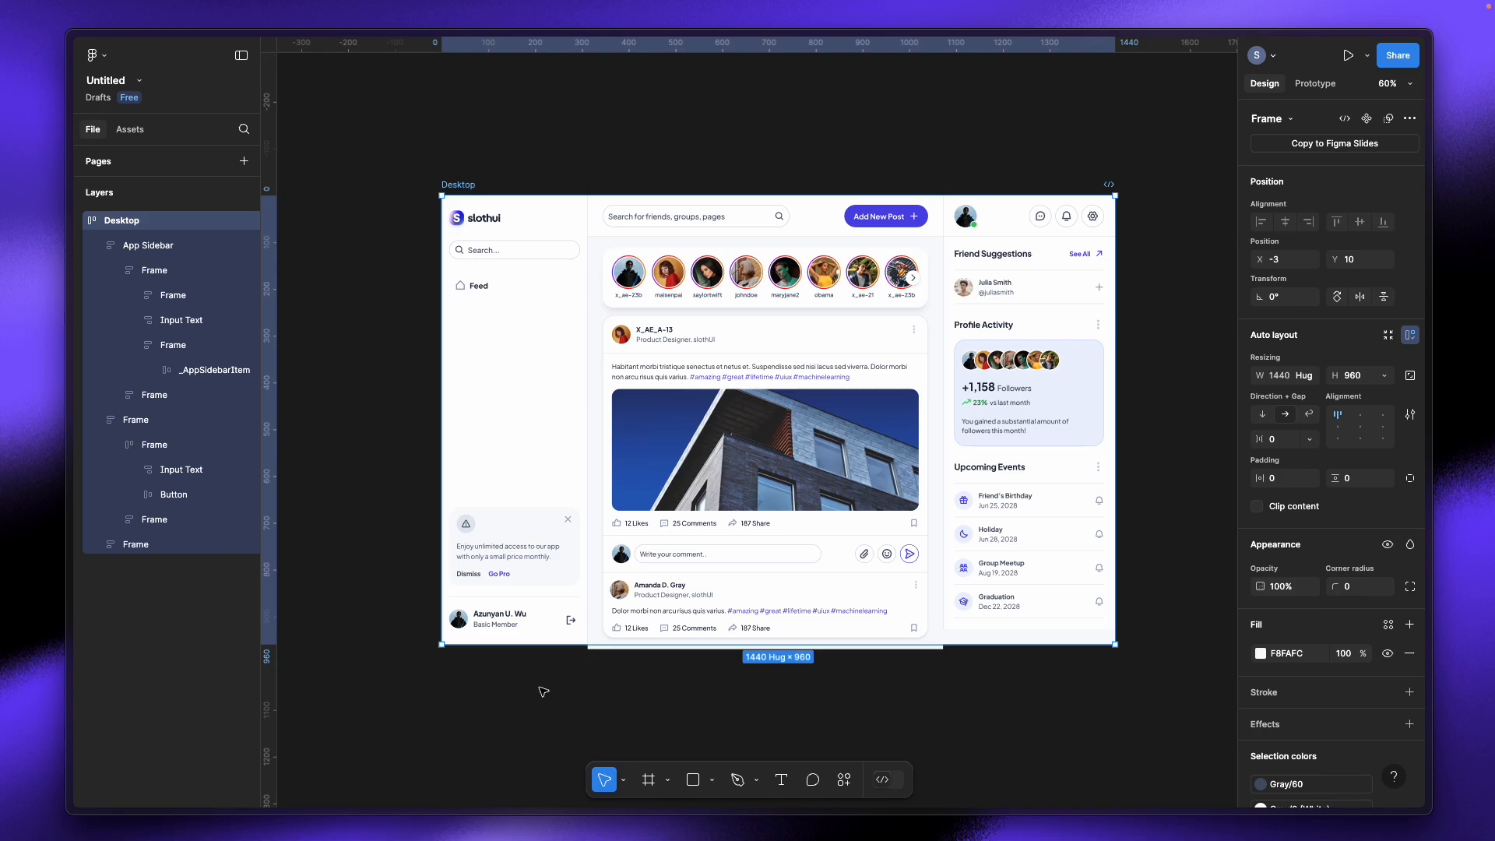
left_click(185, 245)
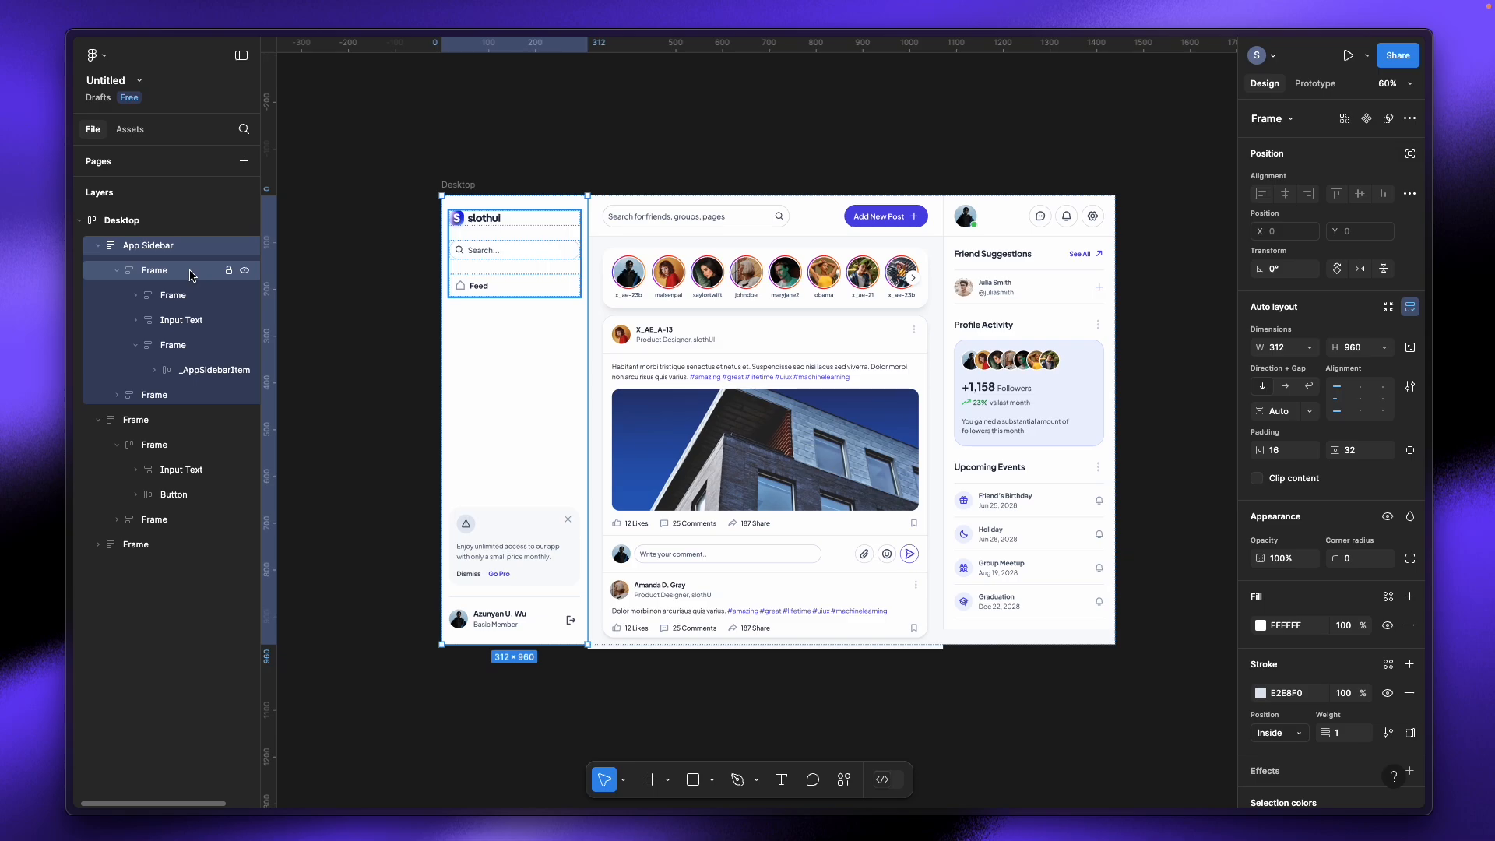
left_click(191, 273)
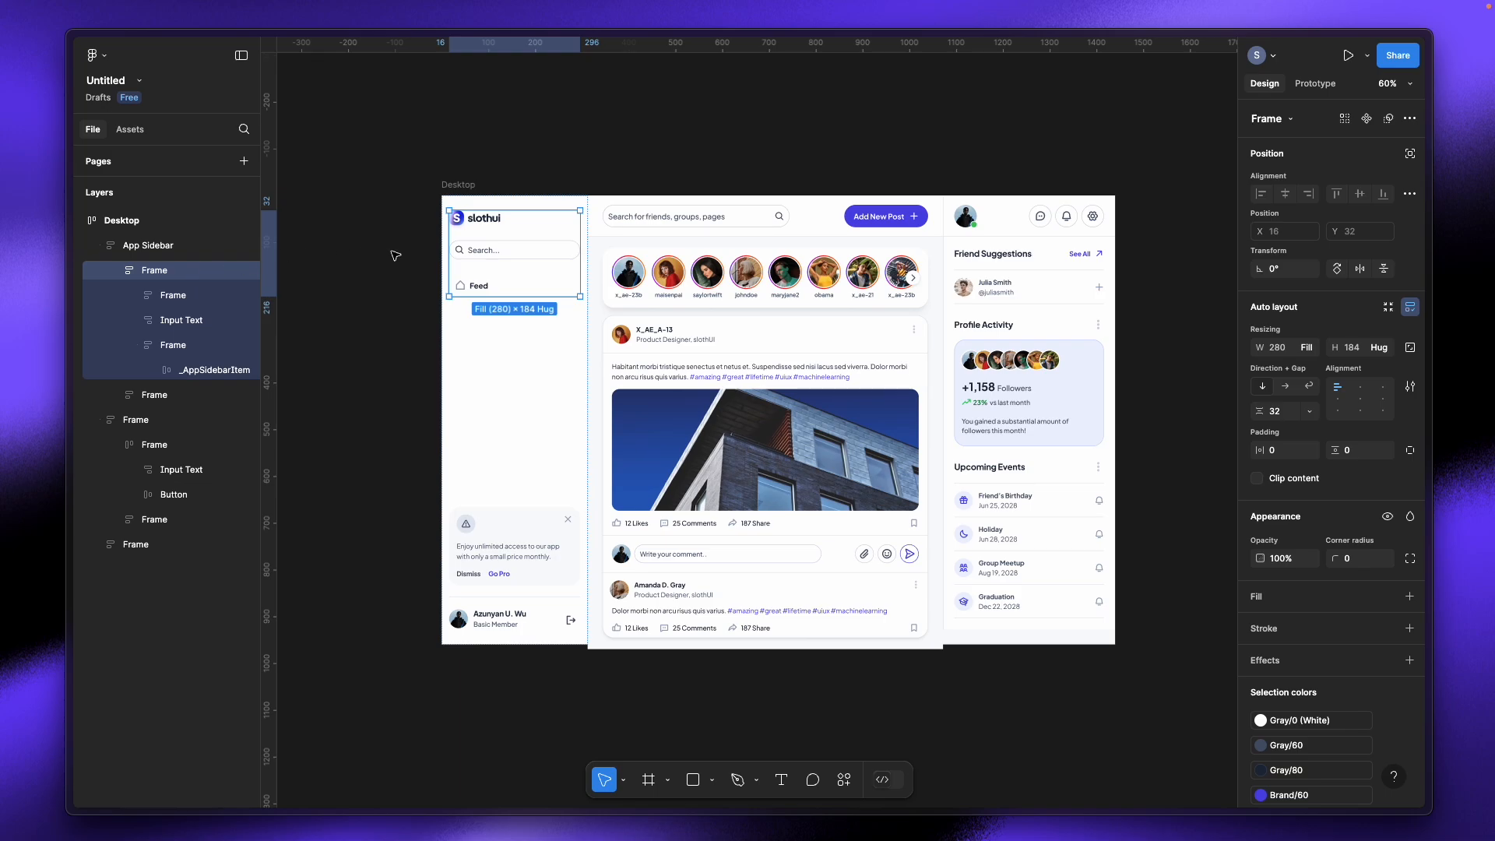
left_click(368, 264)
scroll(368, 265, "up", 5)
scroll(367, 265, "down", 6)
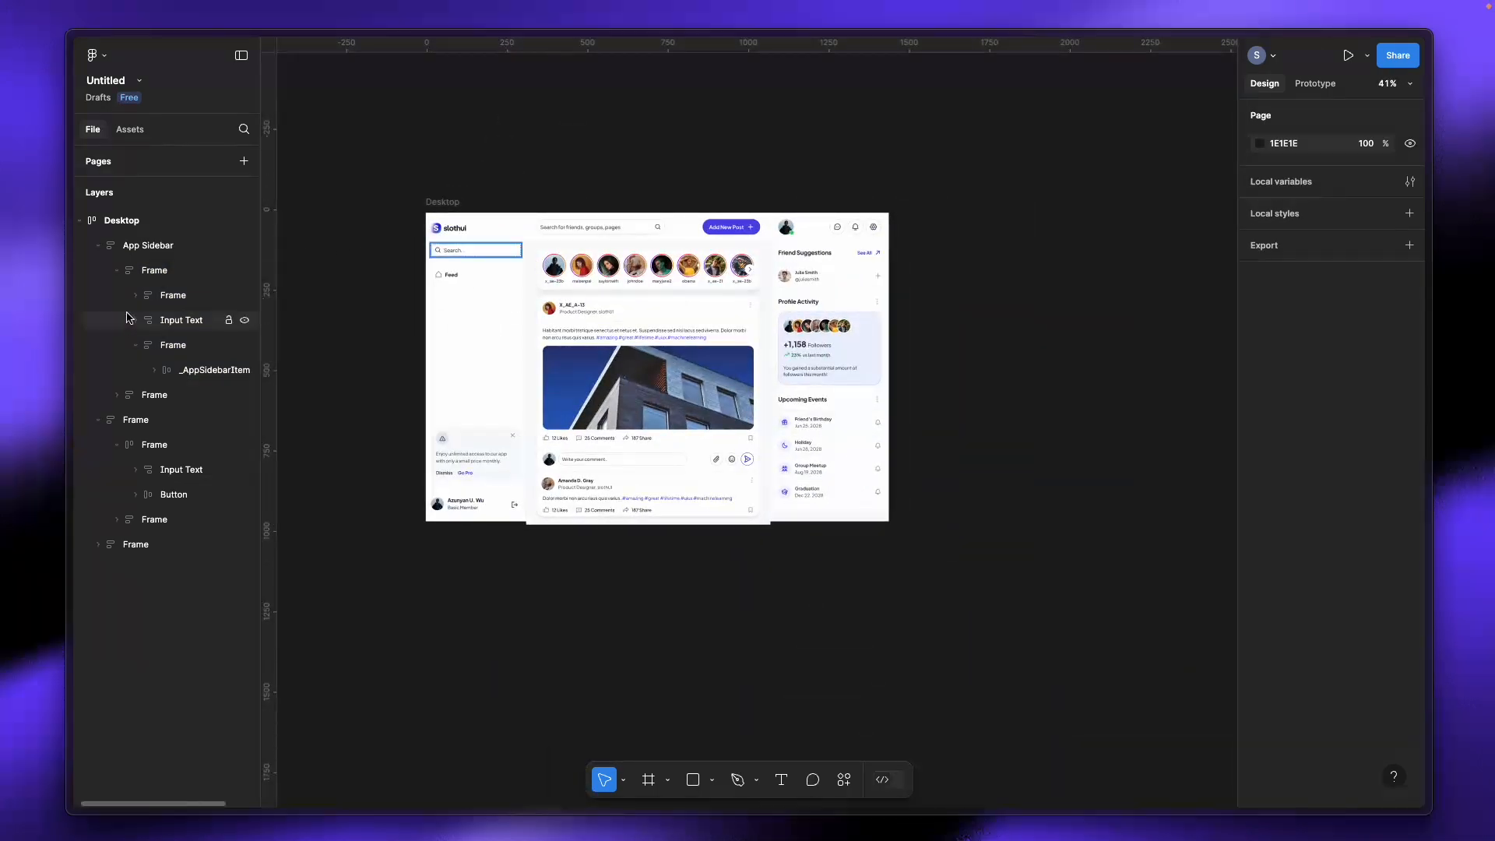
scroll(323, 236, "up", 5)
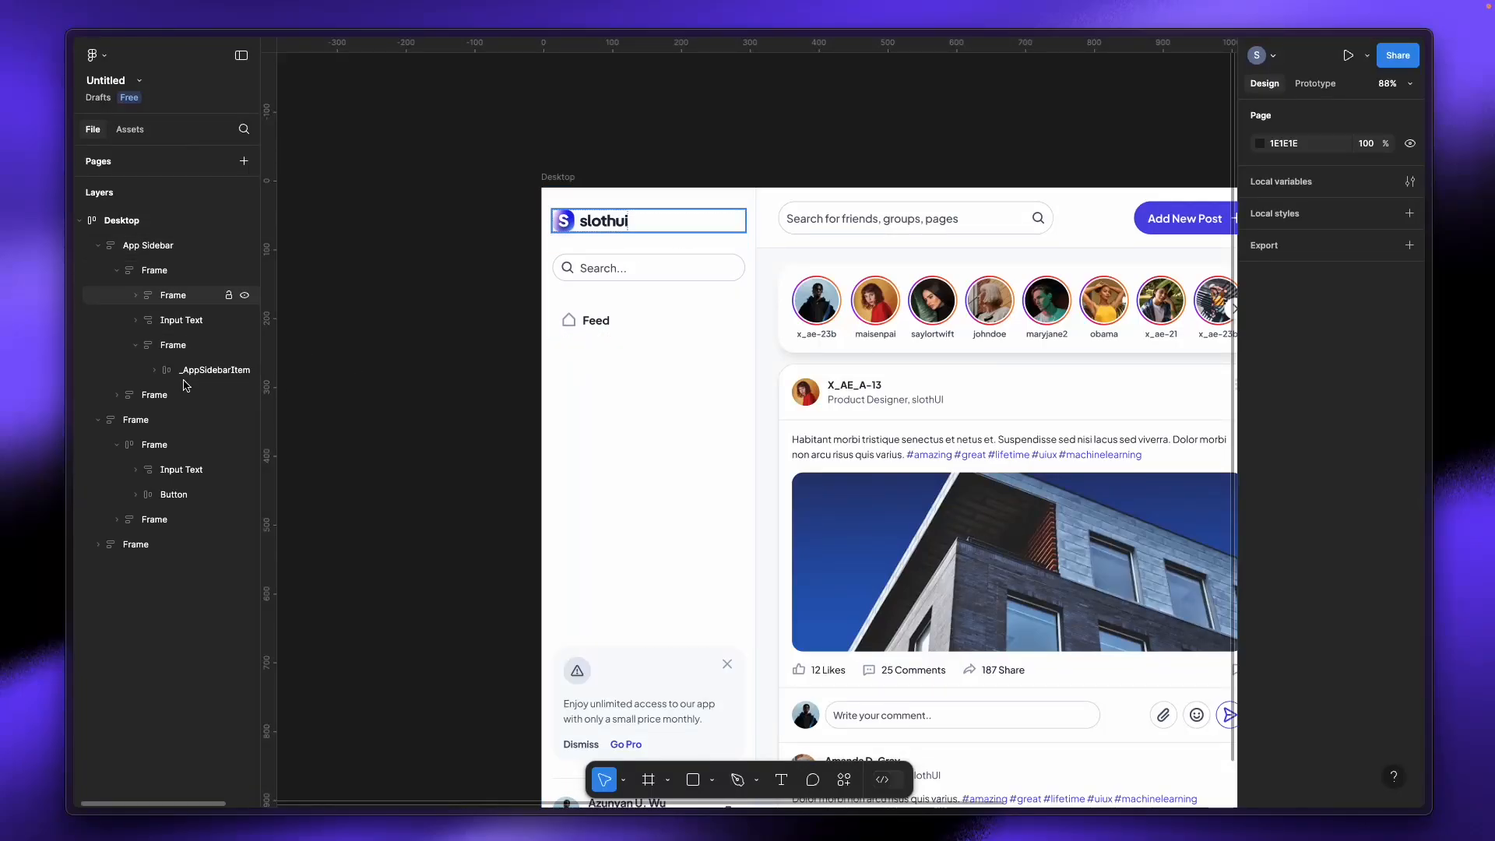
left_click(733, 467)
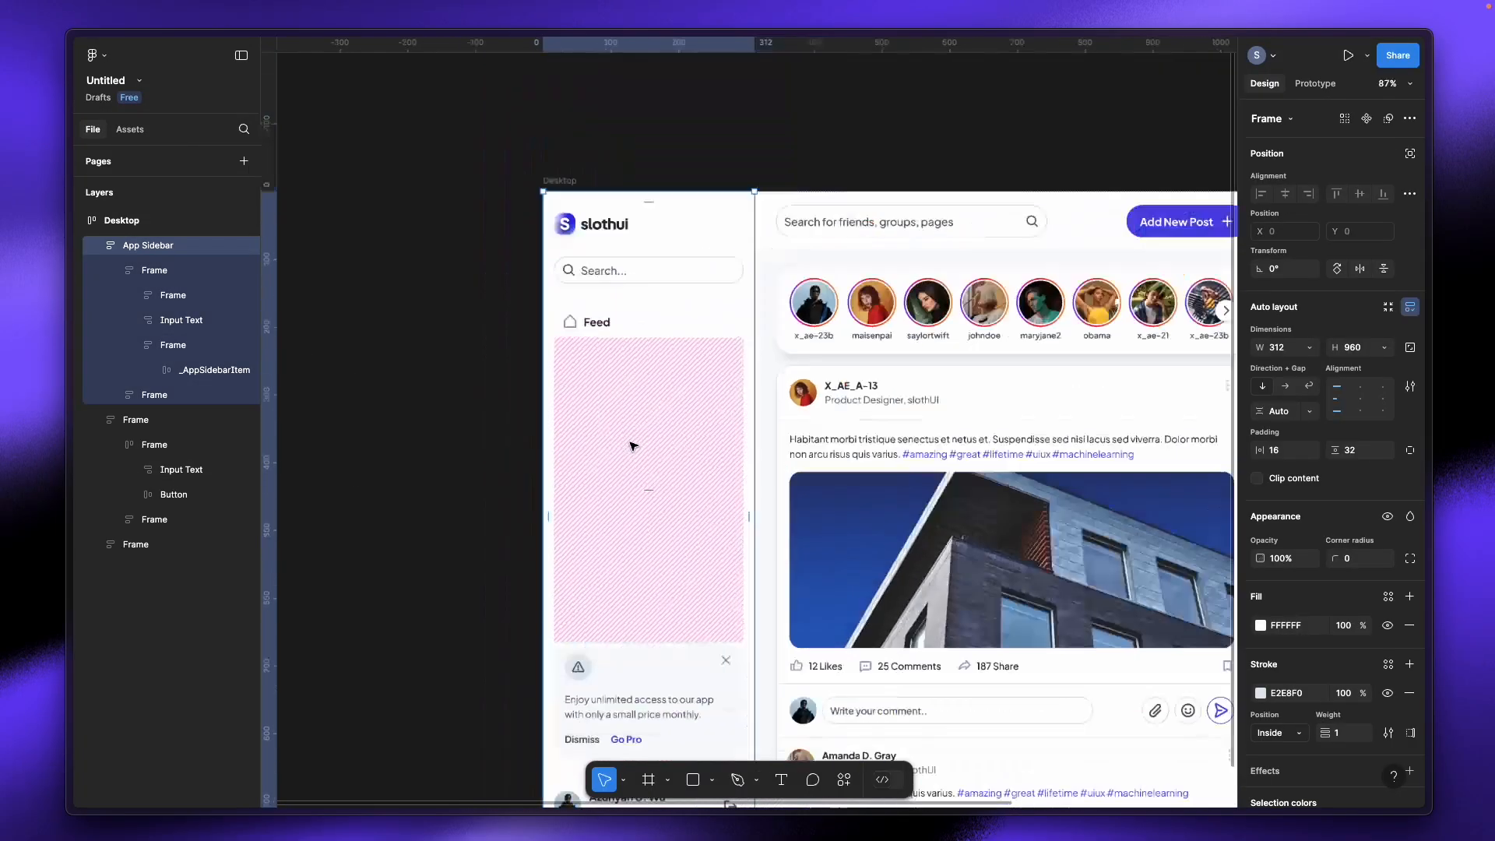
scroll(633, 446, "down", 4)
left_click(841, 436)
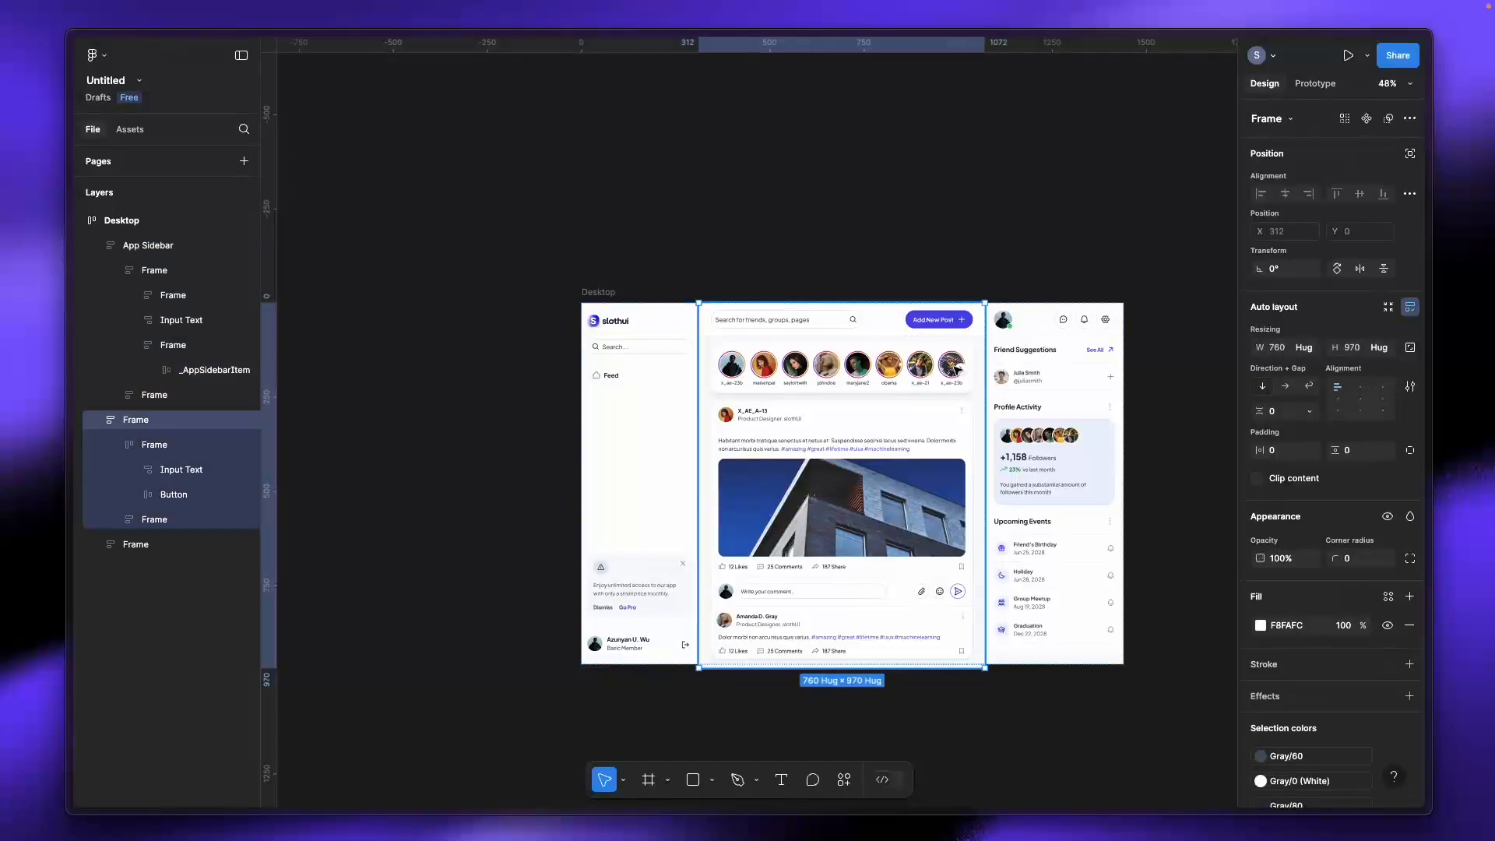
left_click(1102, 380)
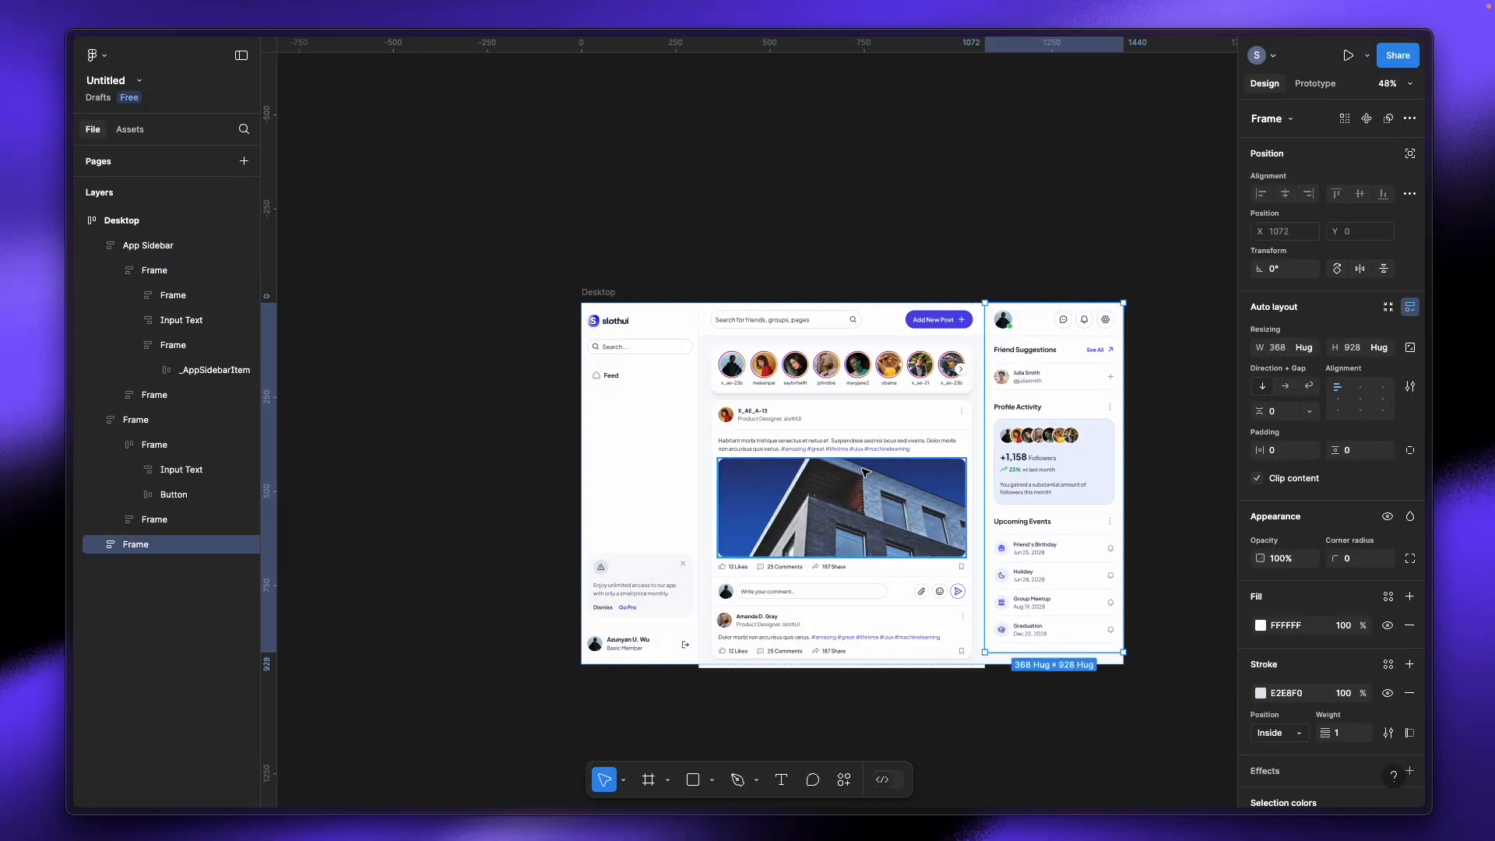
scroll(860, 470, "up", 3)
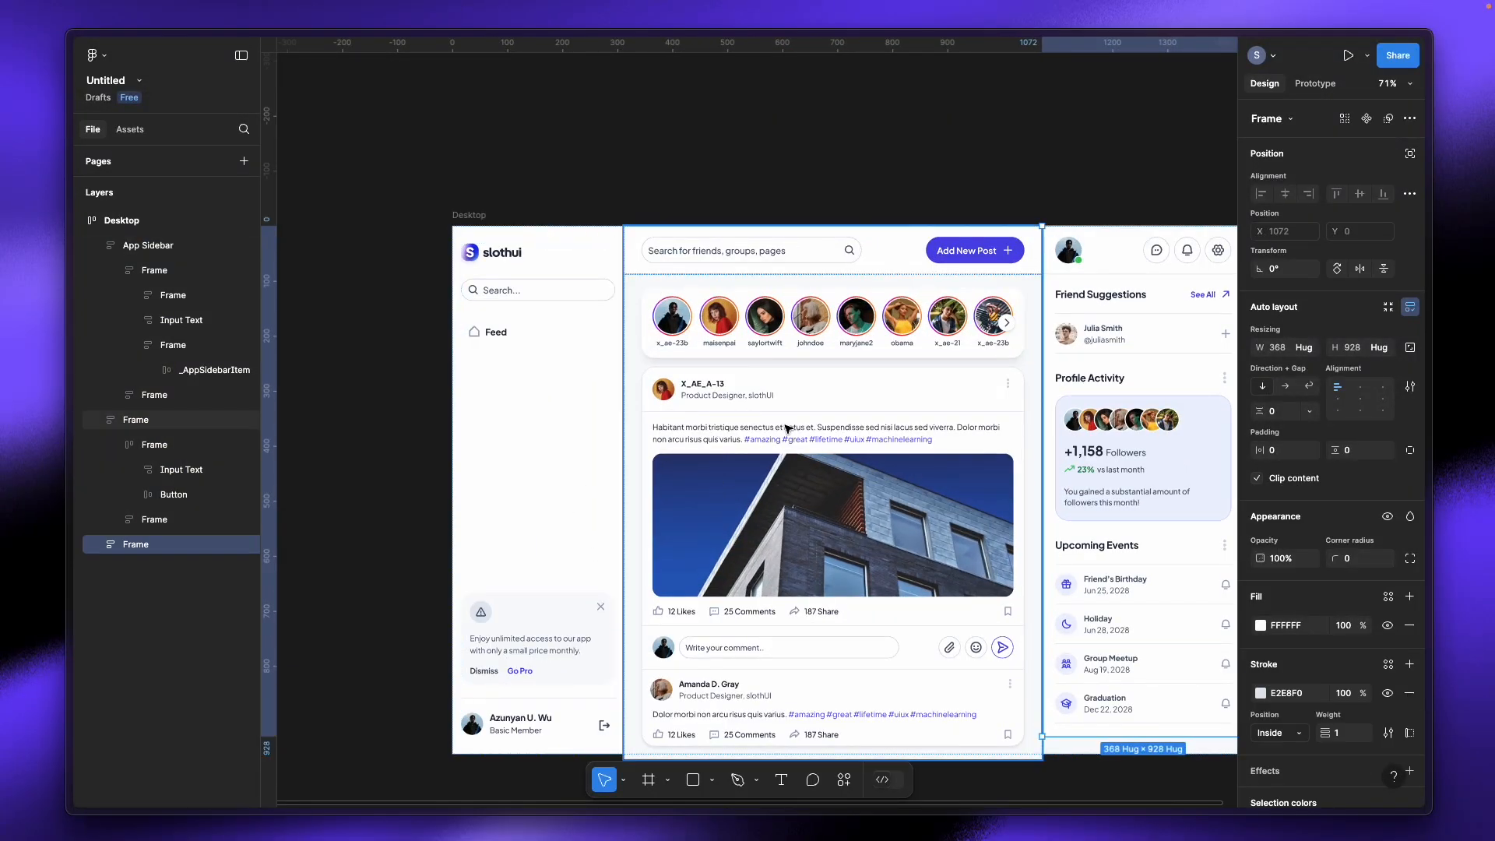
Step: Replace 'Post' with 'Design' in the header button's label
left_click(963, 257)
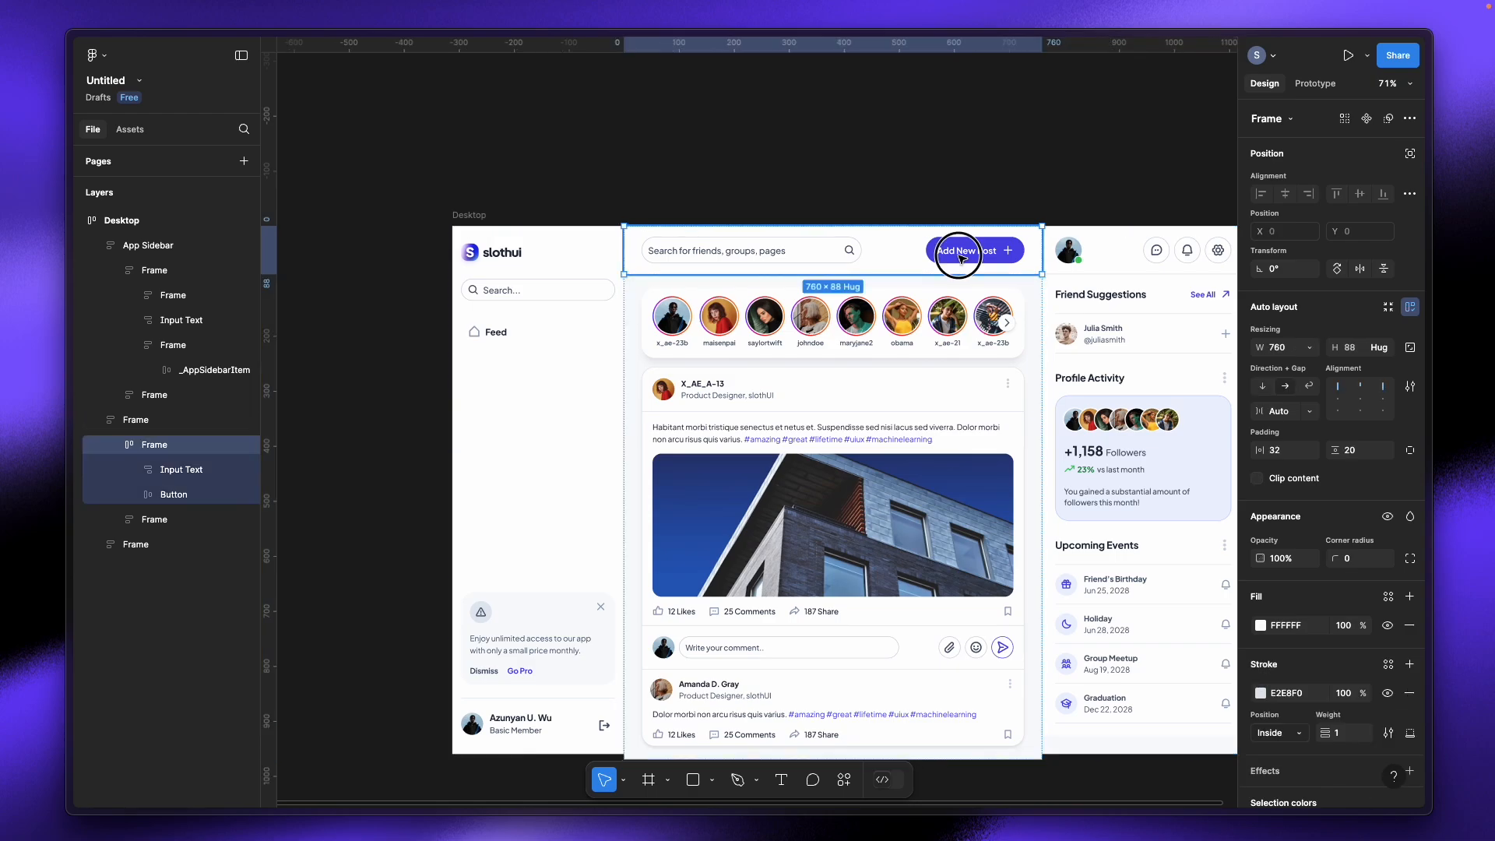
double_click(965, 255)
double_click(970, 255)
double_click(971, 254)
left_click(977, 253)
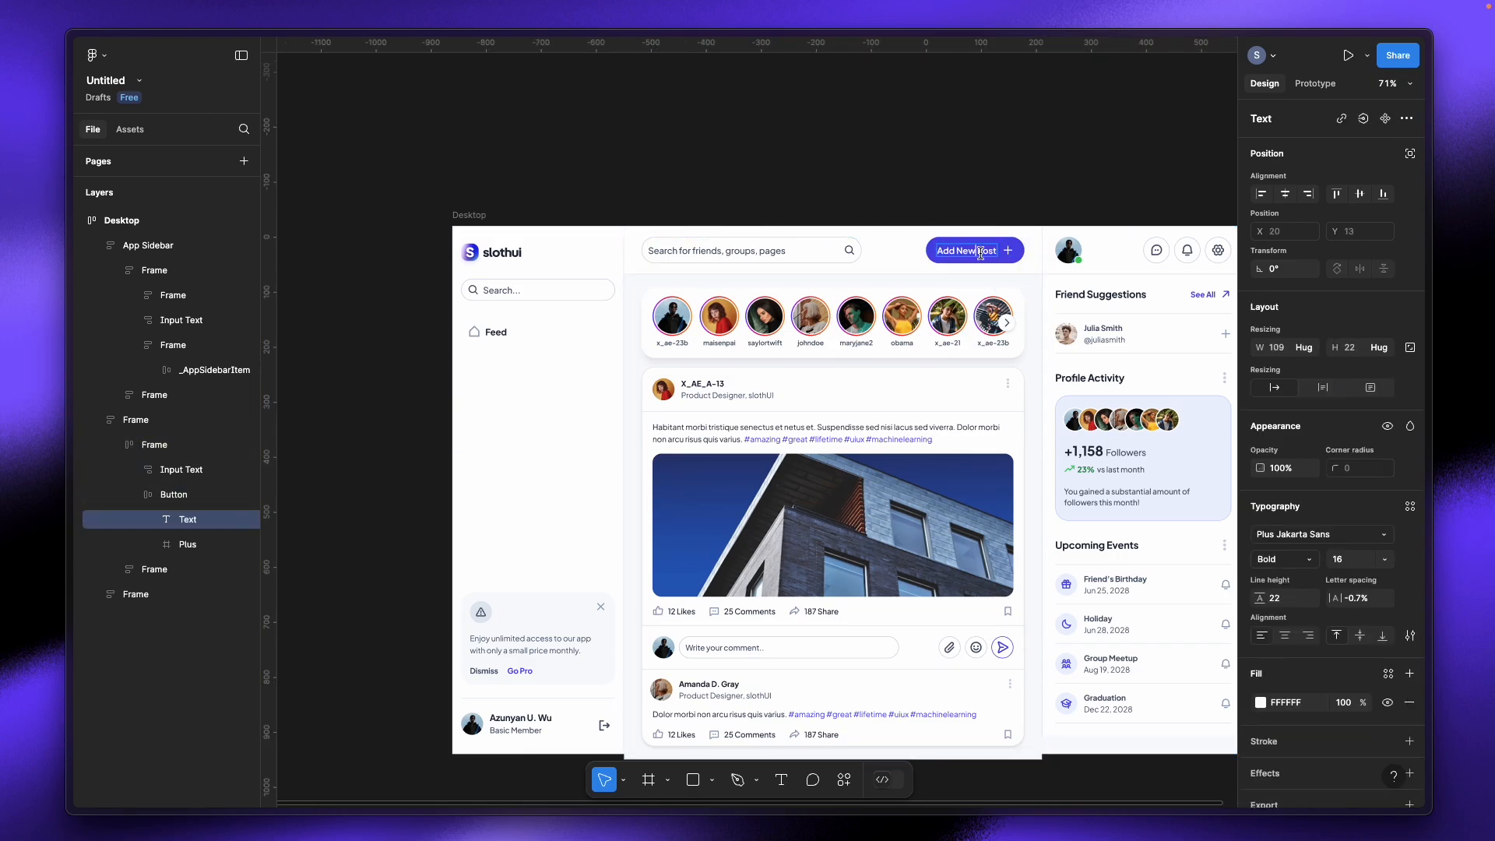
left_click_drag(977, 251, 997, 250)
type("Design")
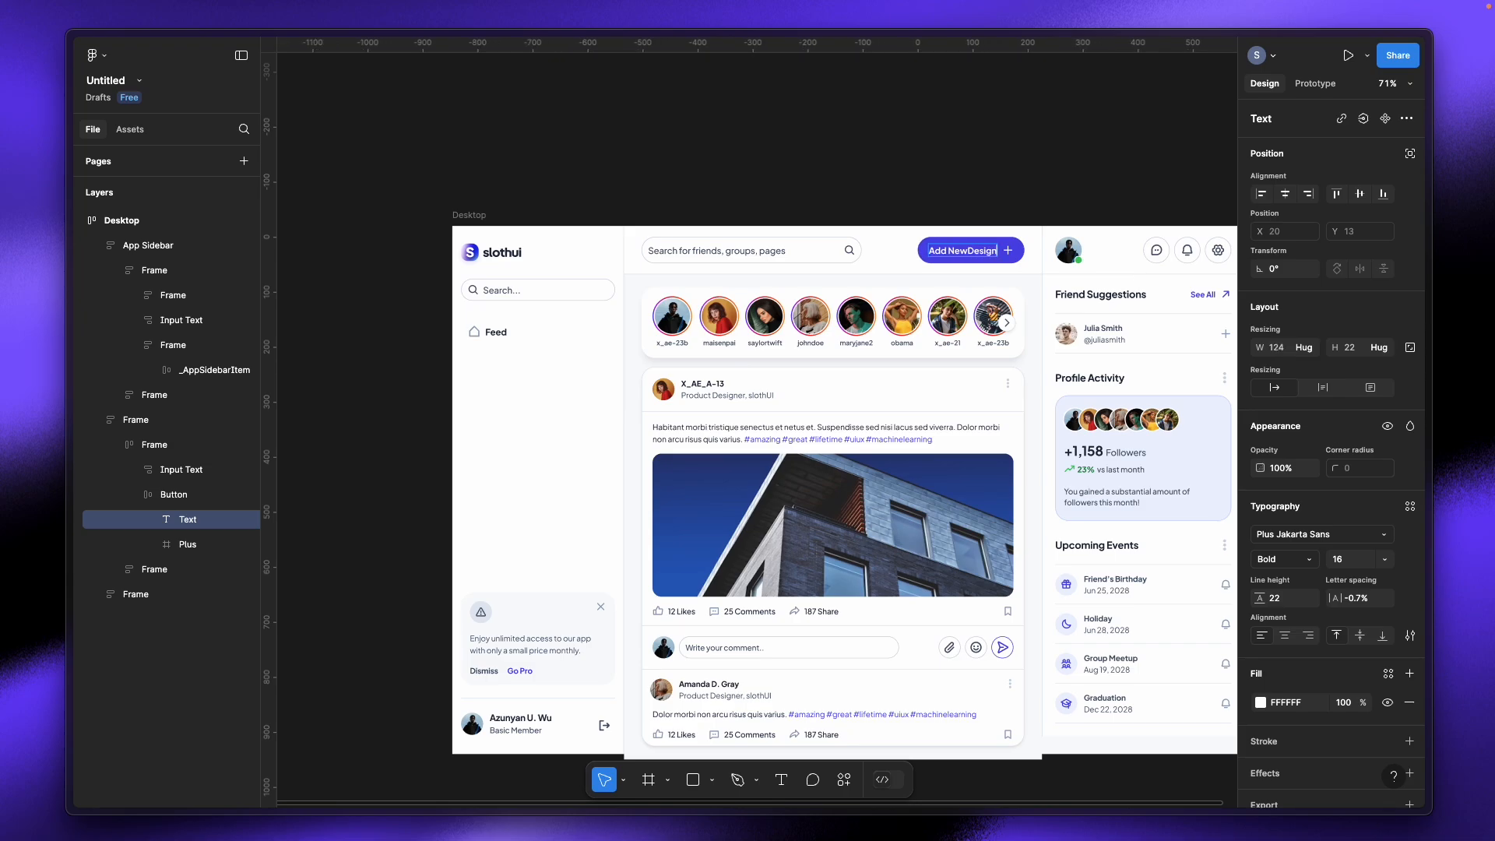
left_click(967, 251)
left_click(1026, 187)
left_click(1026, 187)
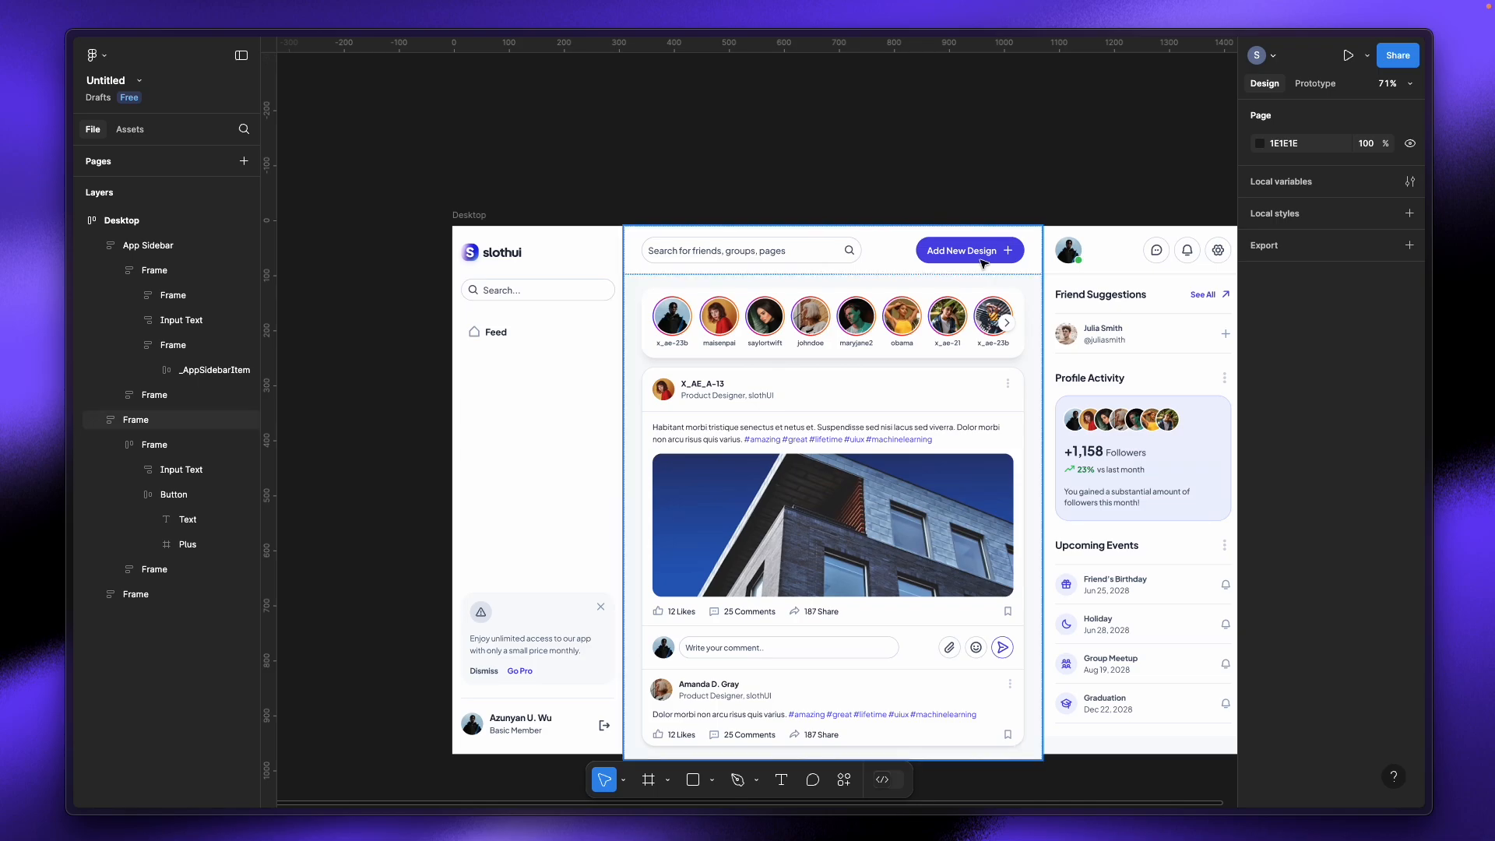
Step: Inspect the header's search box, then the stories row in the center feed column
left_click(709, 259)
double_click(710, 249)
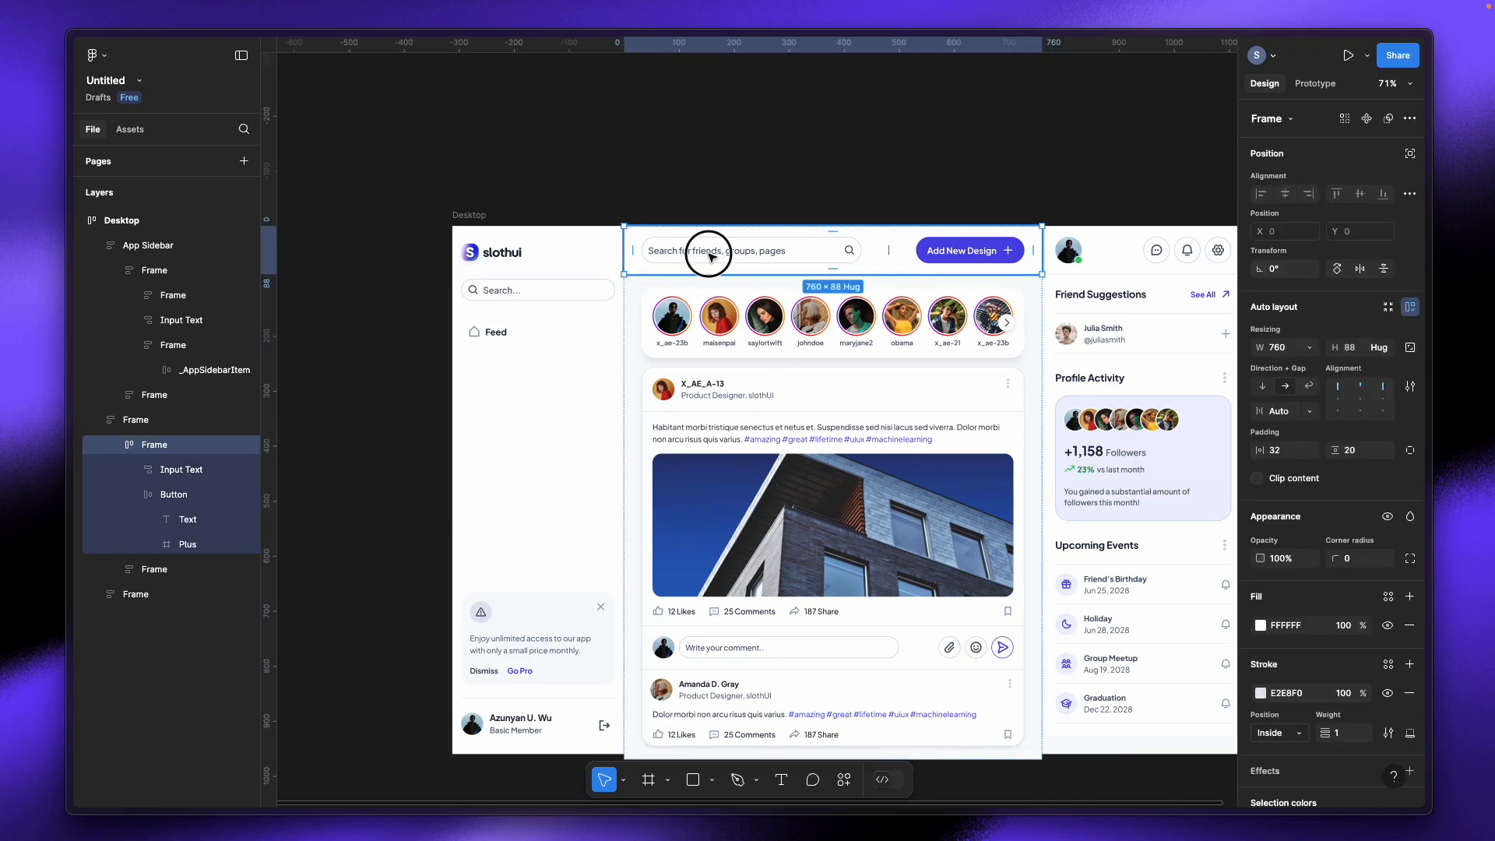
left_click(929, 206)
left_click(809, 359)
double_click(809, 359)
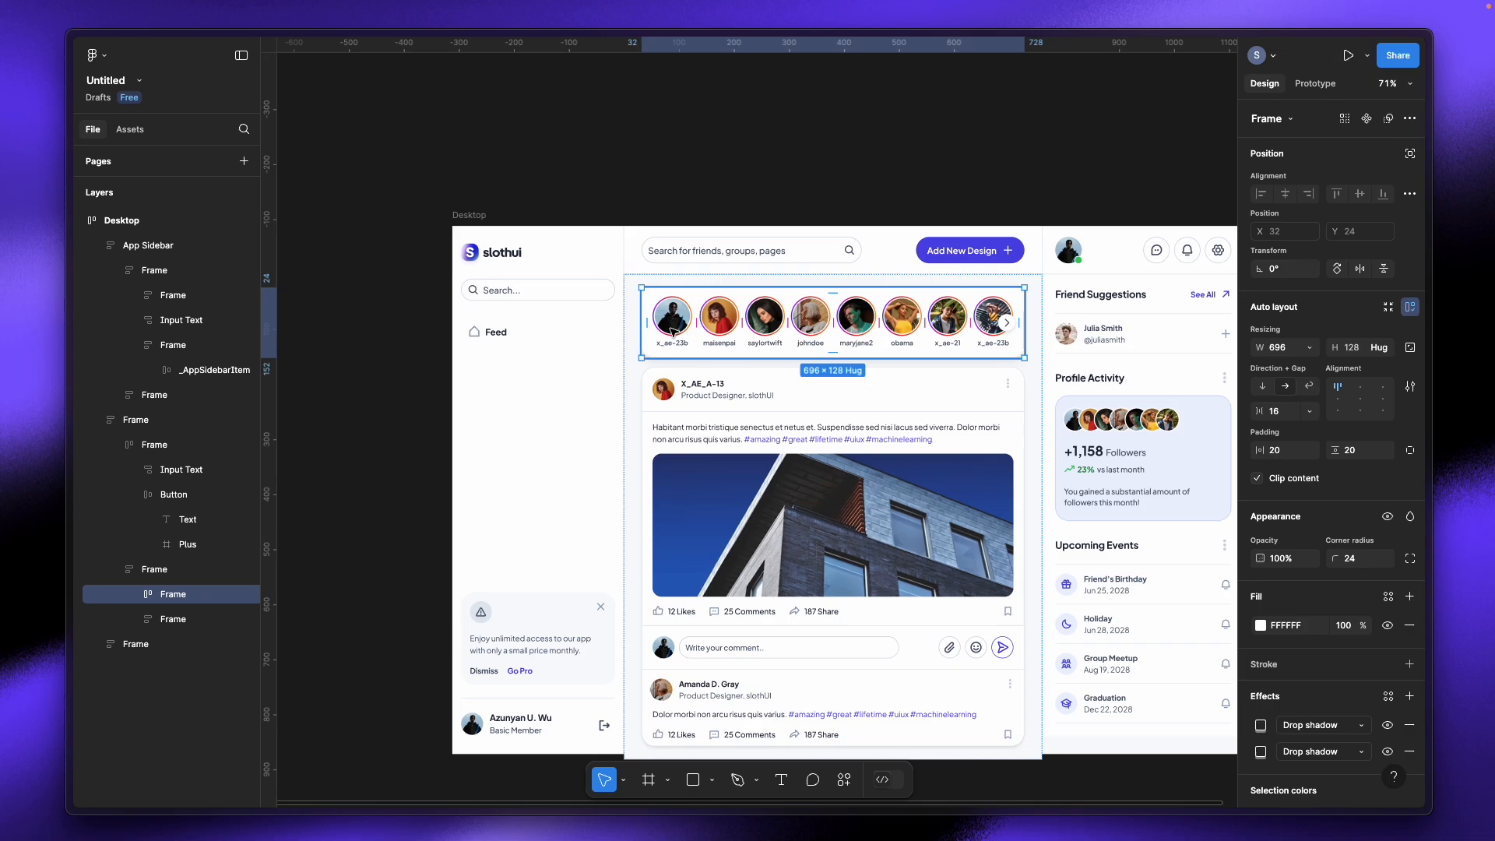
left_click(908, 400)
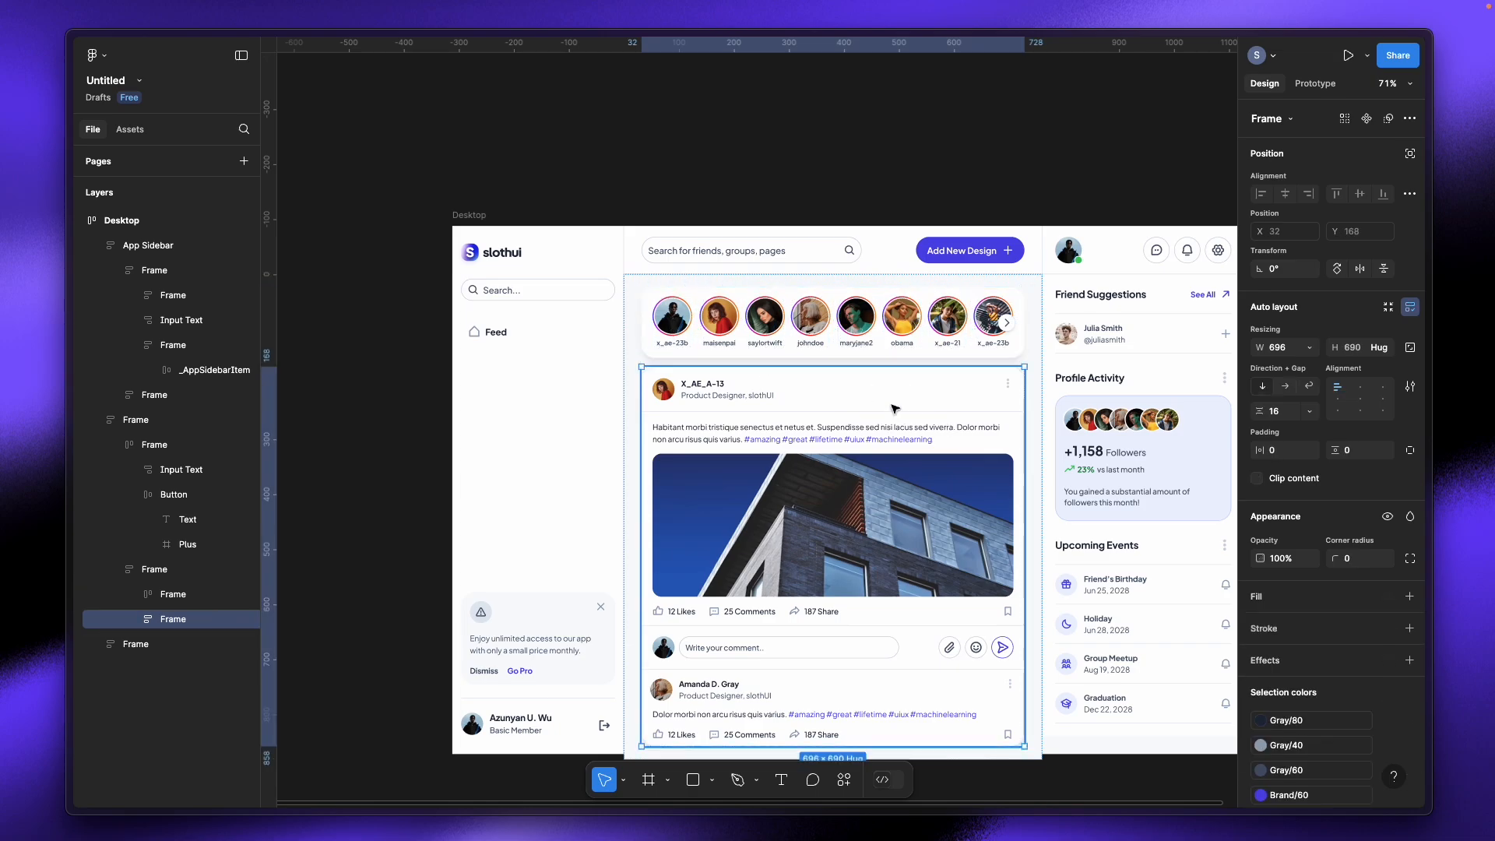
scroll(938, 529, "down", 2)
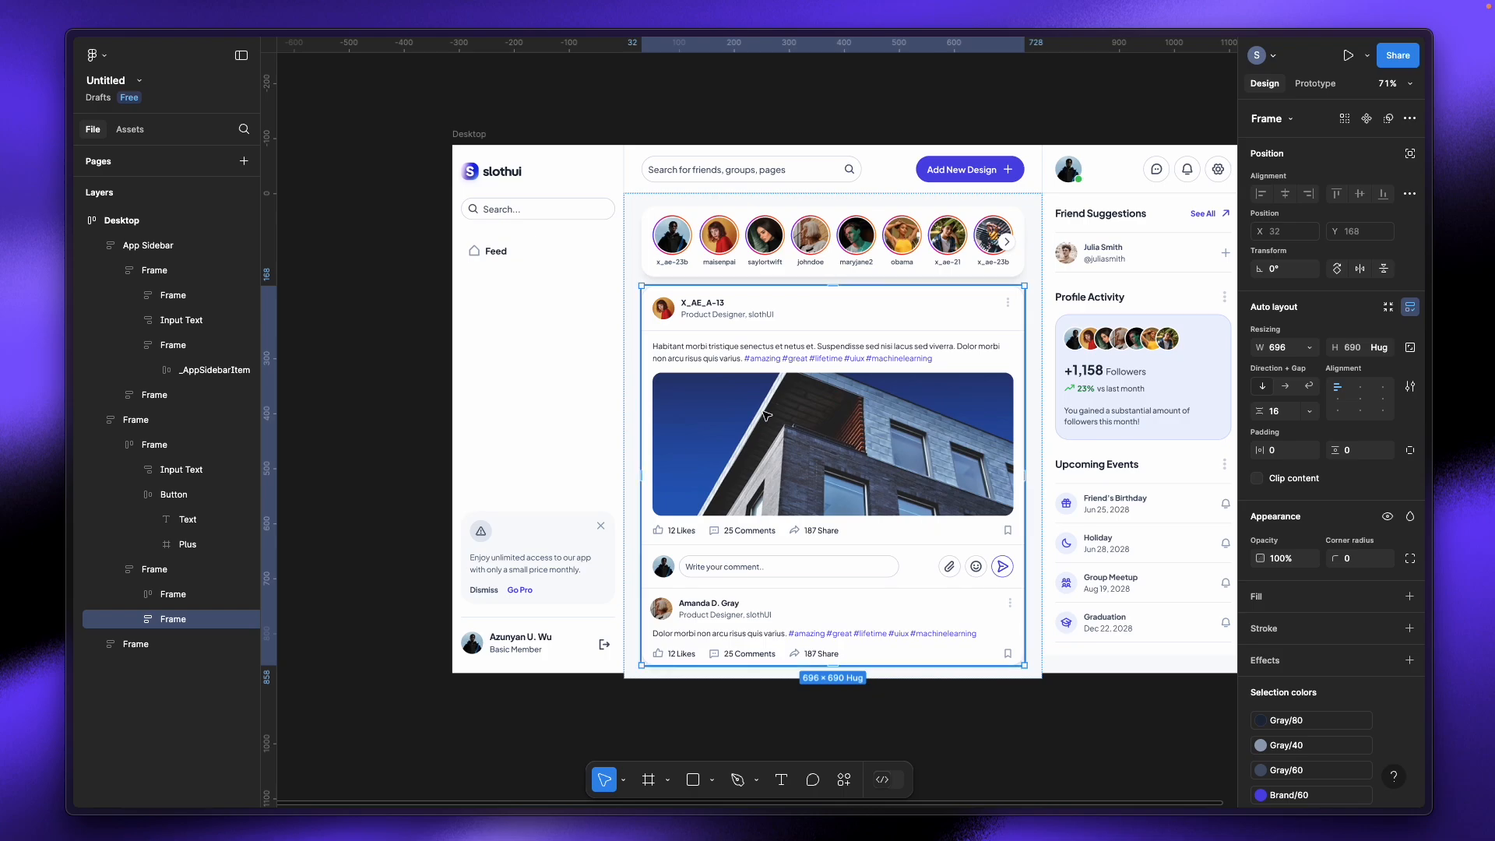
double_click(877, 316)
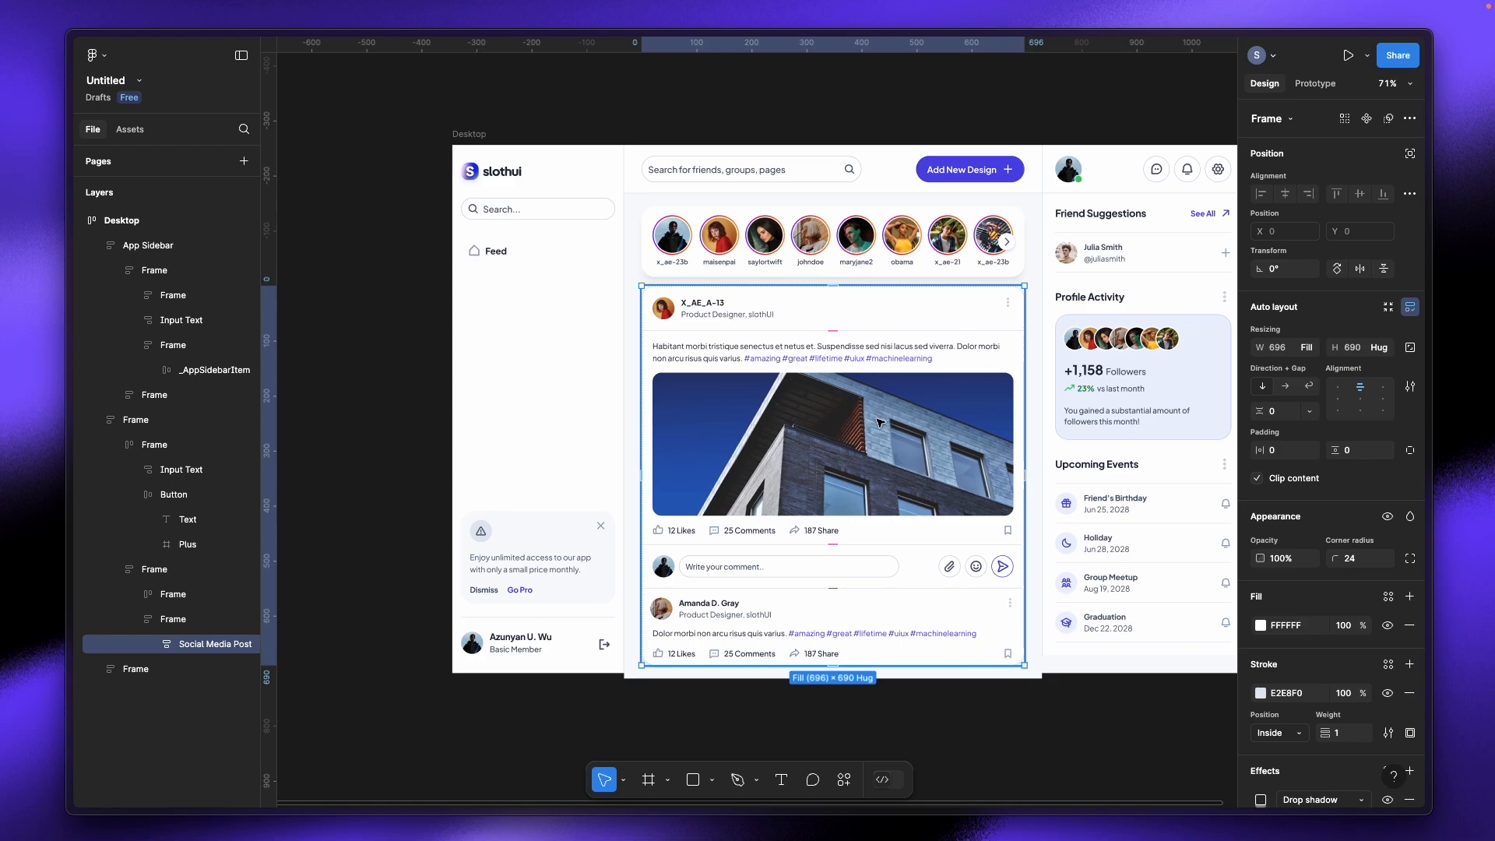
double_click(883, 445)
double_click(884, 443)
double_click(711, 347)
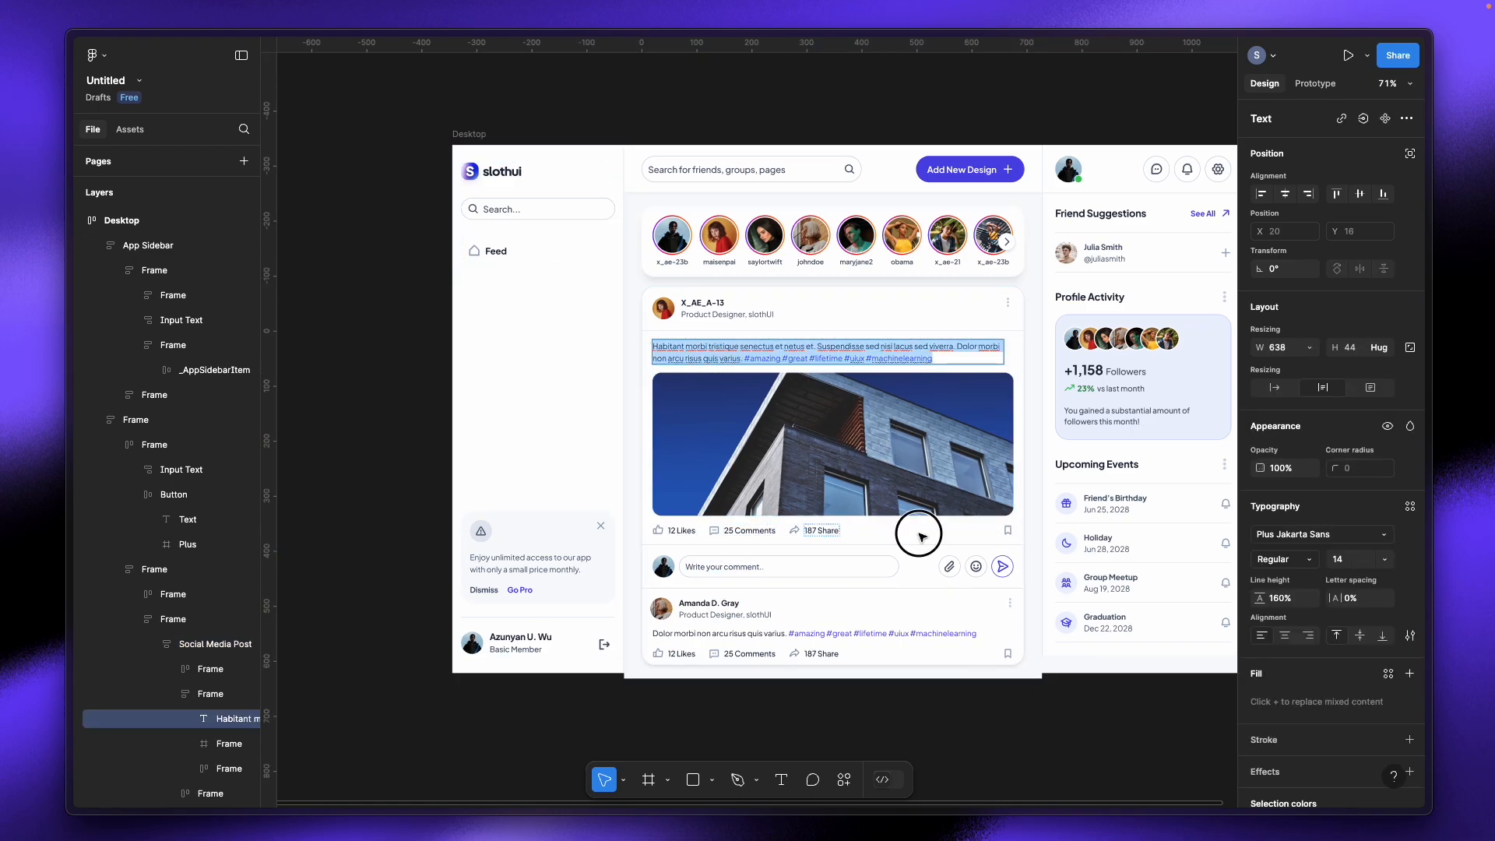
key("Escape")
left_click(684, 534)
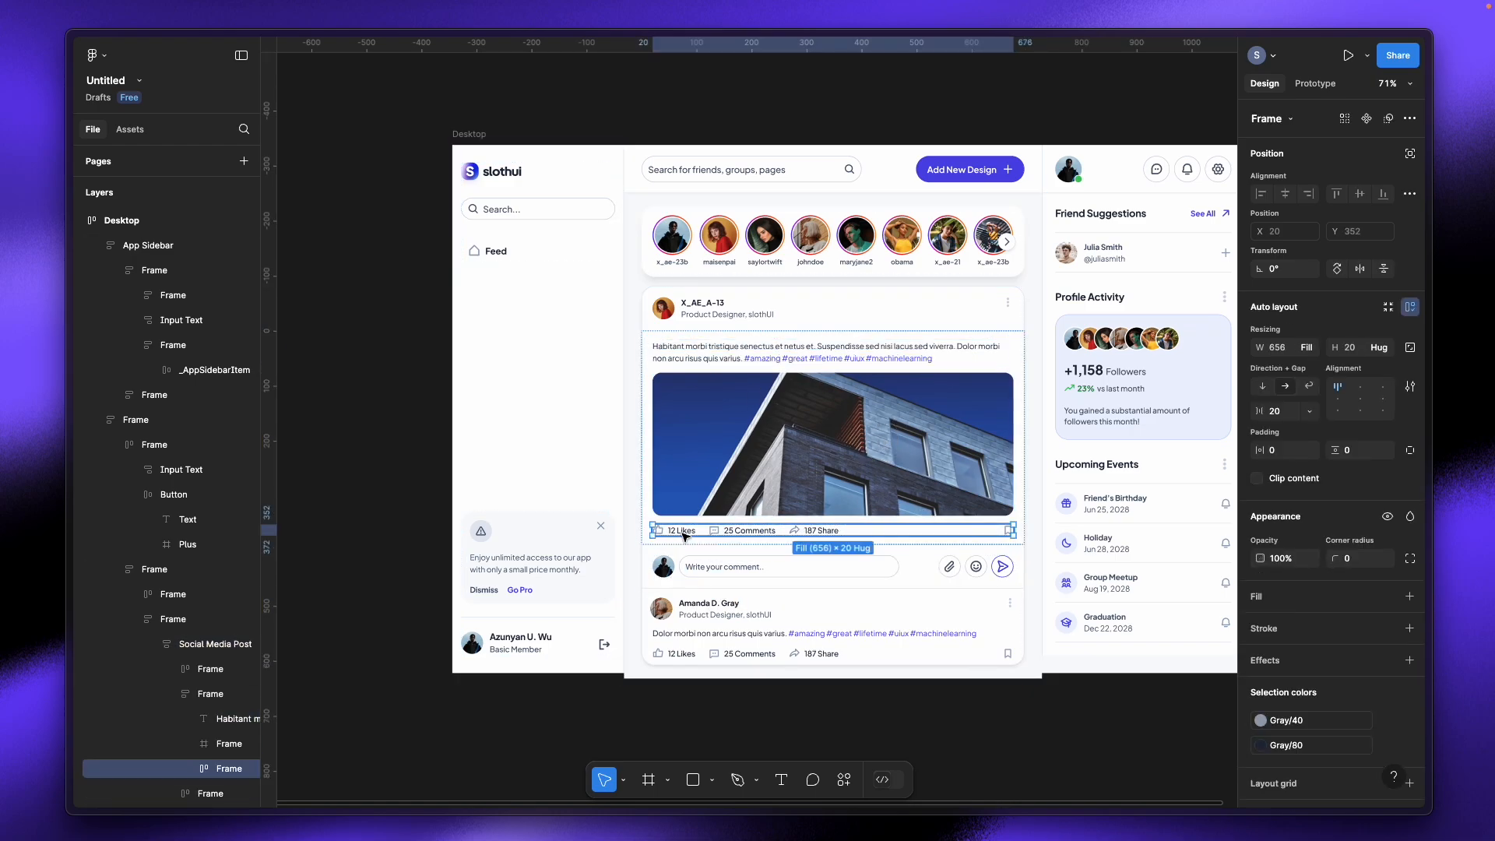
left_click(745, 533)
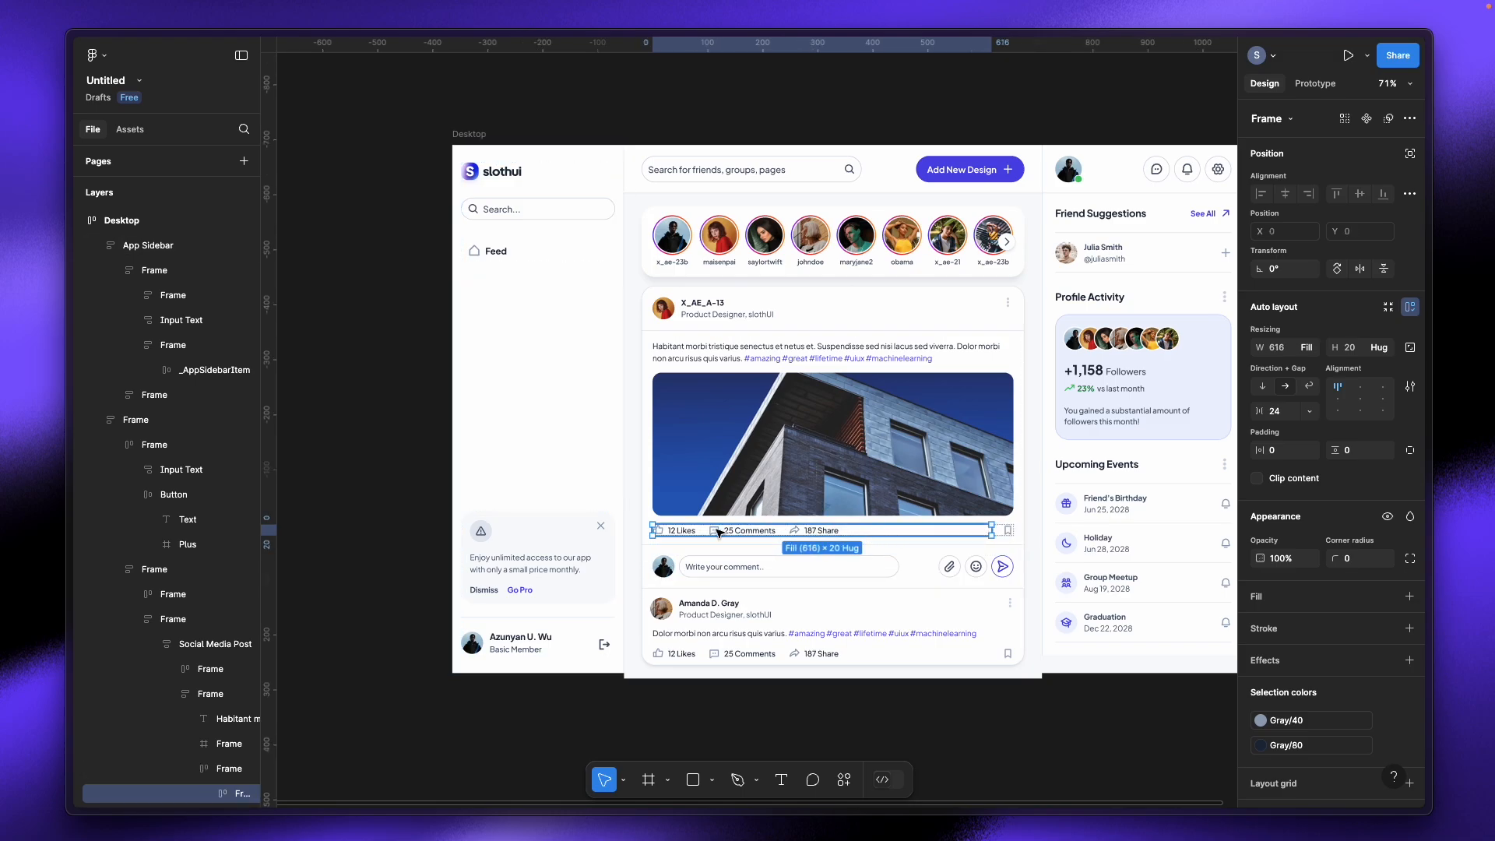
left_click(656, 530)
left_click(427, 532)
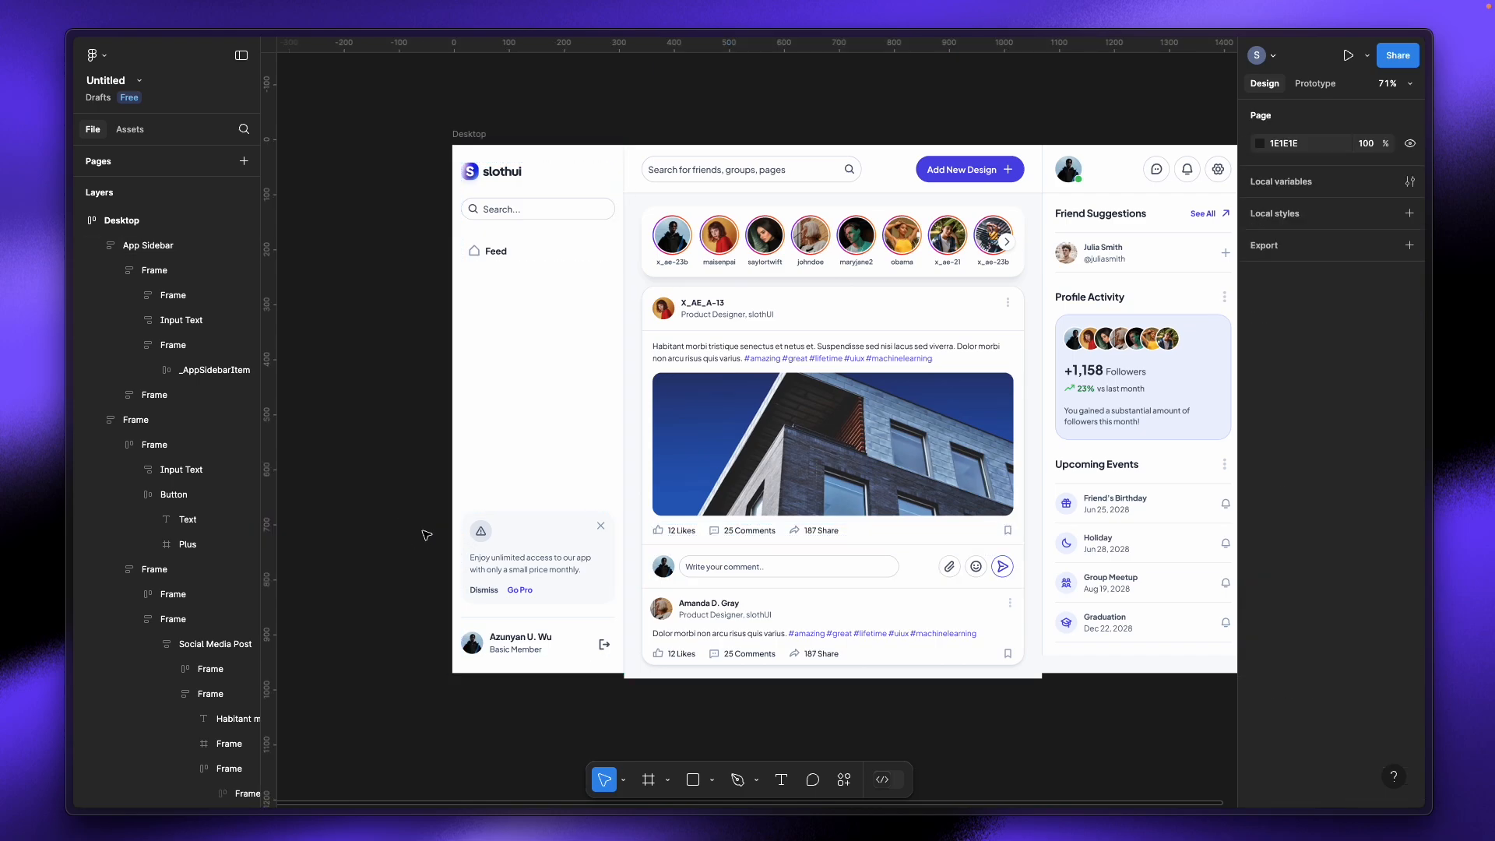
left_click(795, 619)
left_click(795, 620)
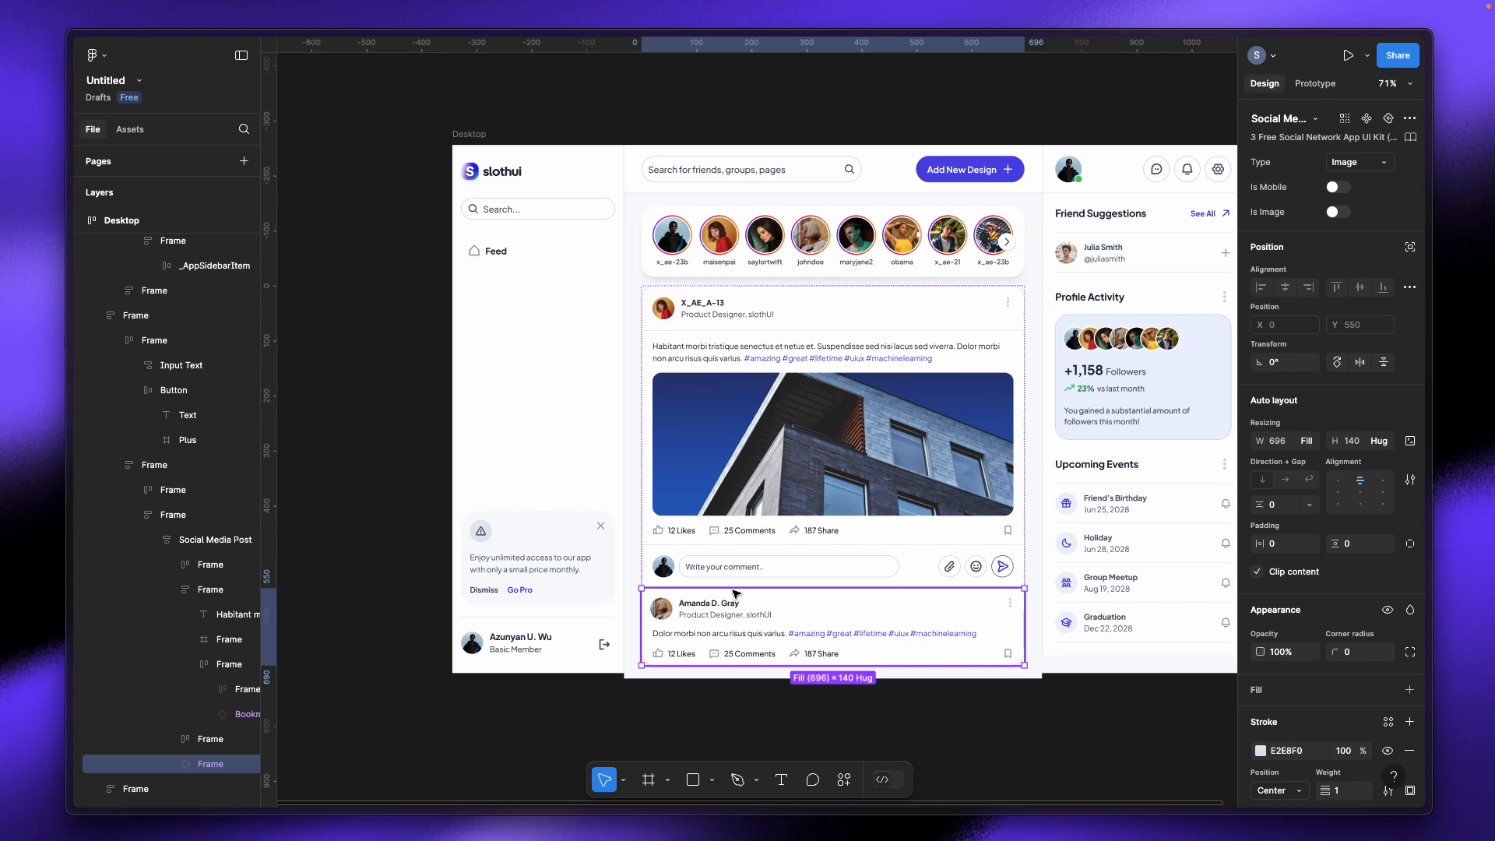
left_click(915, 714)
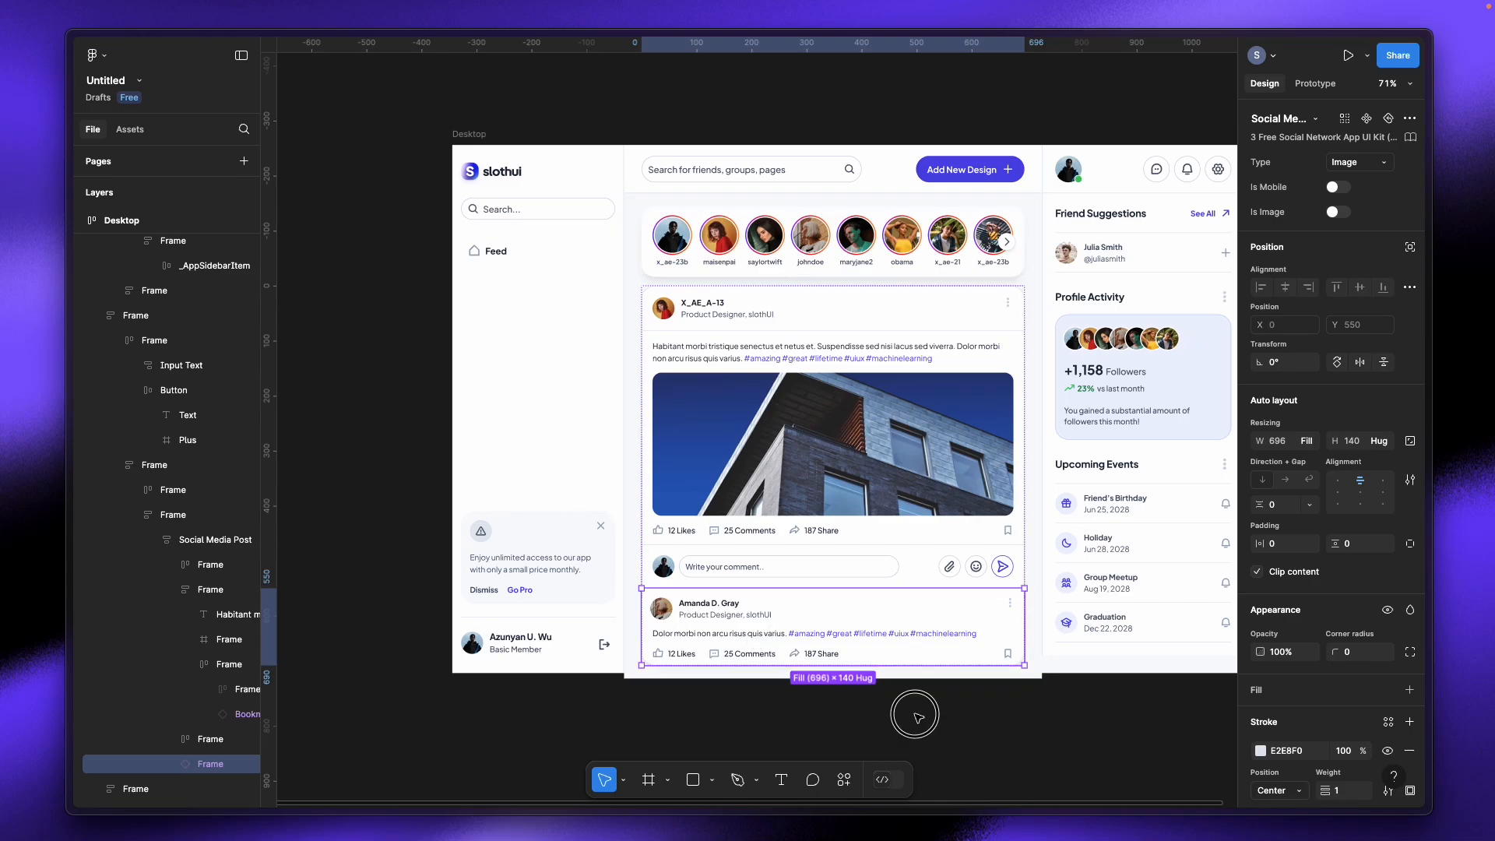
left_click(802, 572)
left_click(803, 571)
left_click(803, 571)
left_click(803, 571)
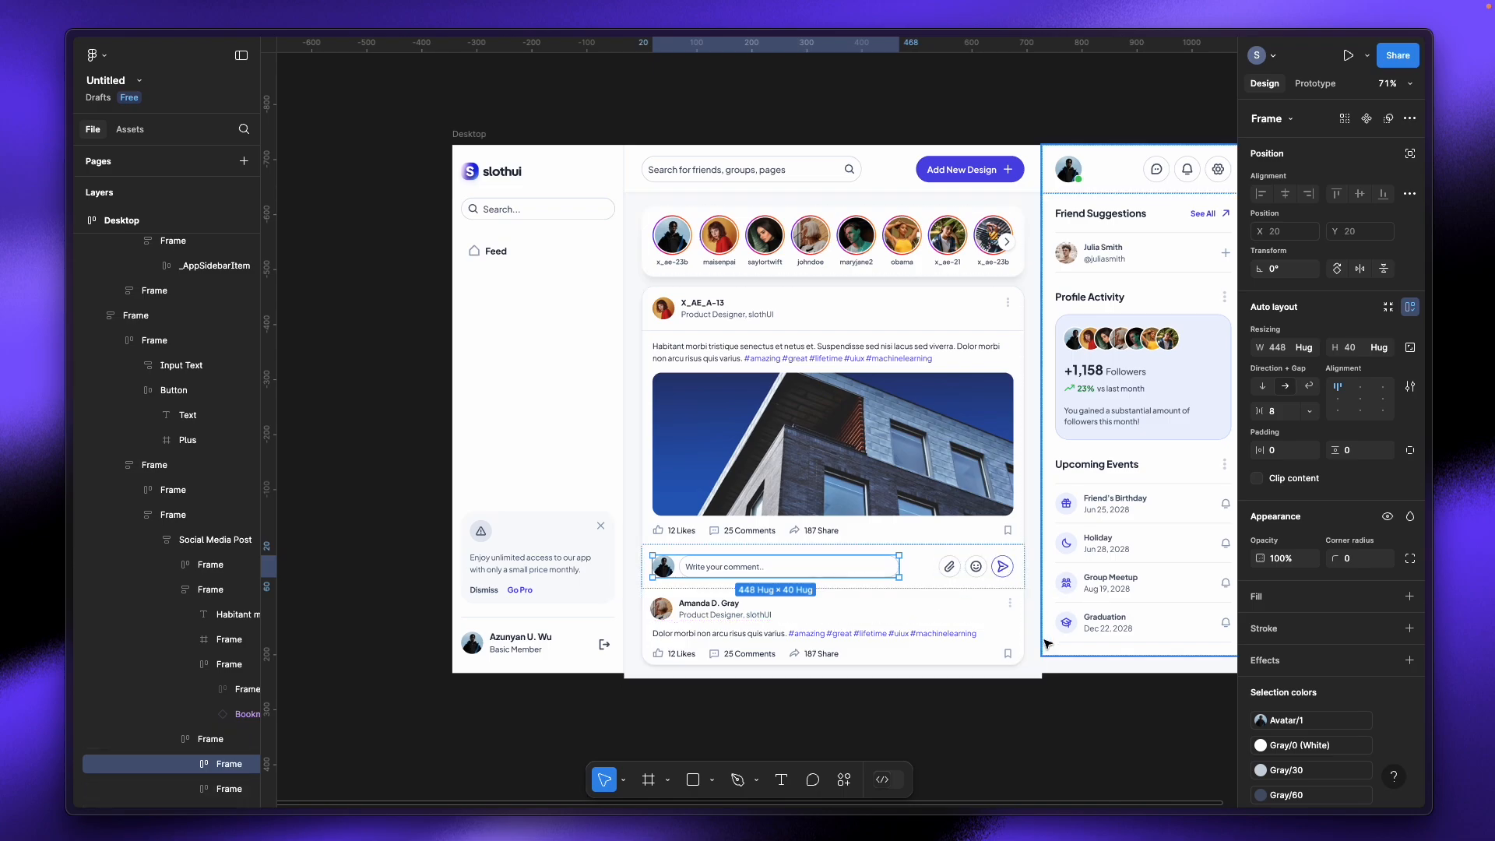
left_click(1075, 703)
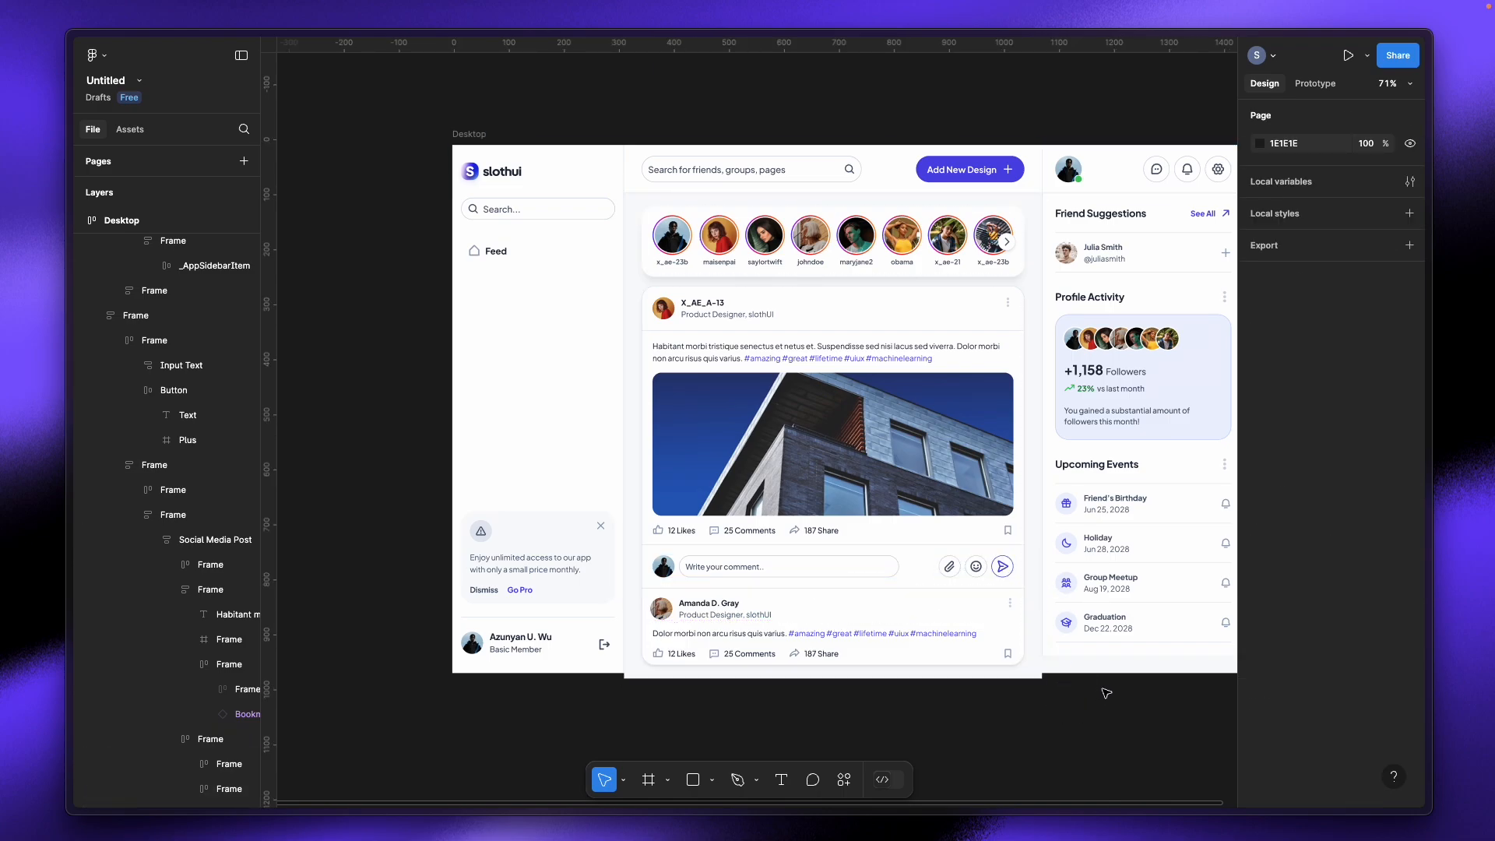
left_click_drag(1103, 691, 985, 679)
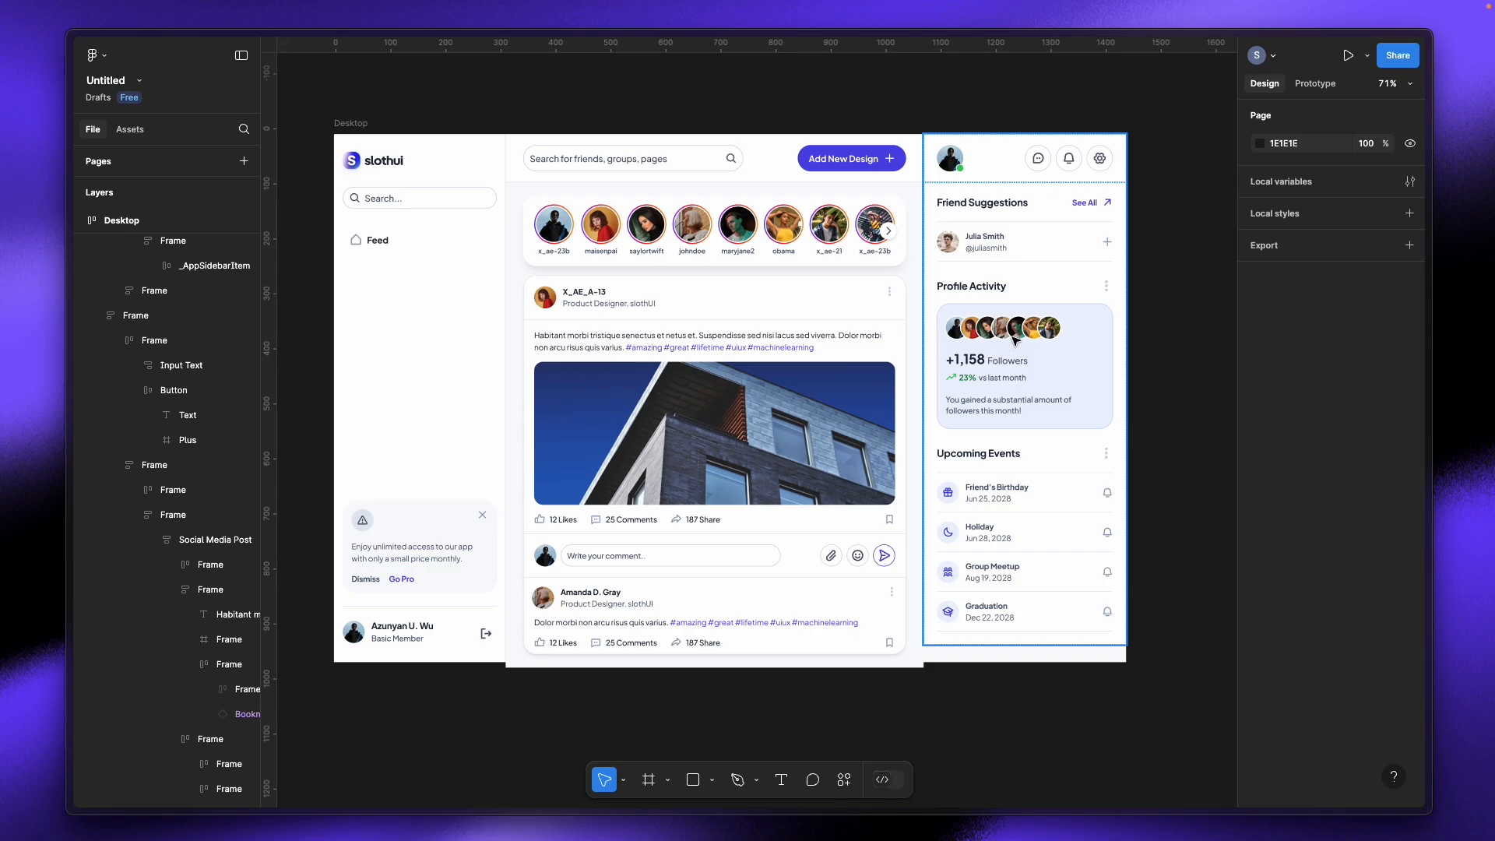
Step: Inspect the Figma right sidebar's header, Friend Suggestions and Profile Activity frames
left_click(990, 156)
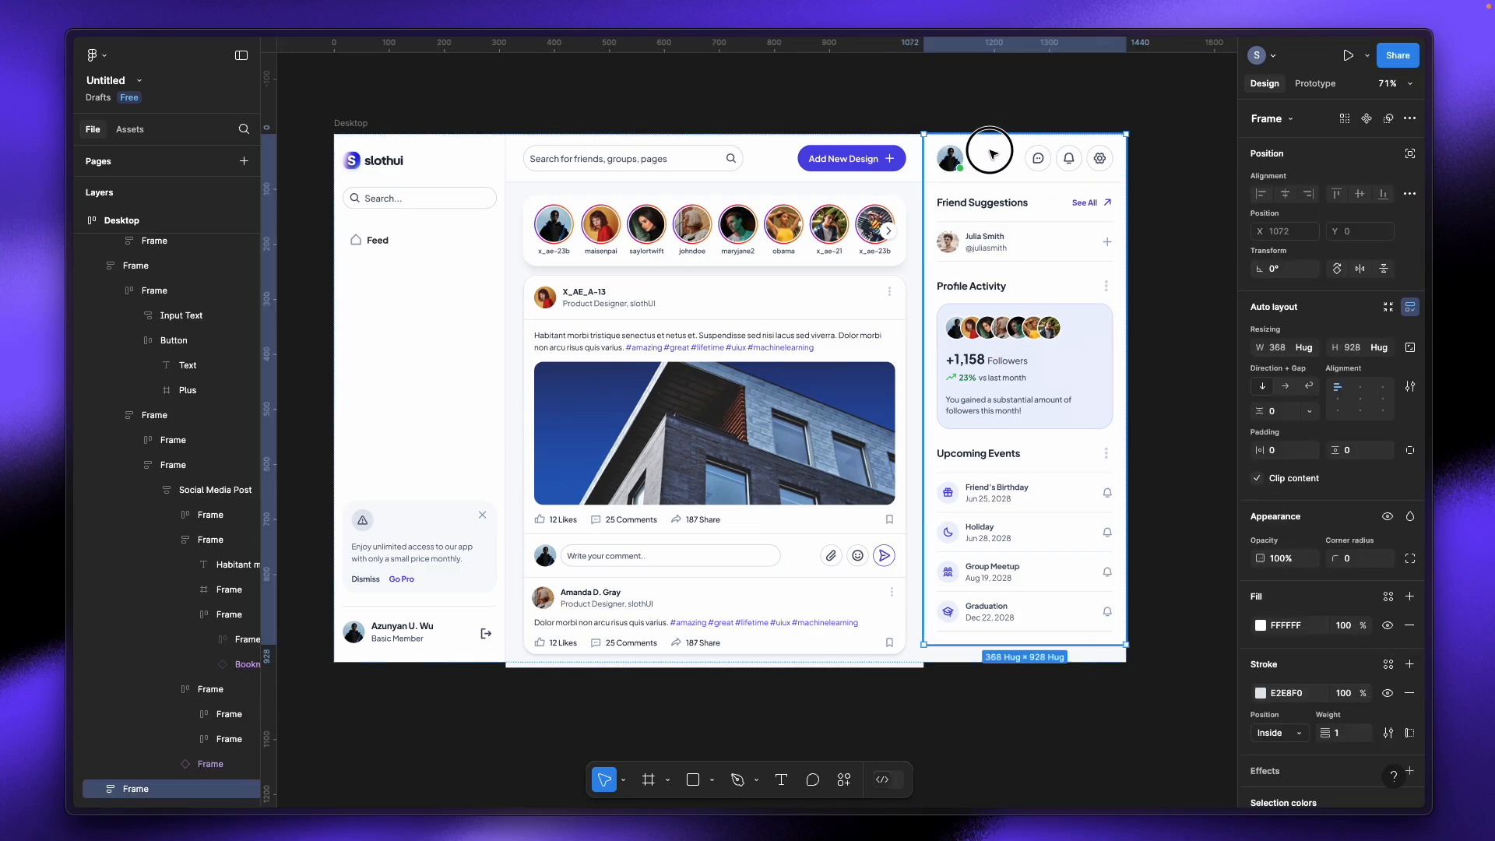
left_click(982, 165)
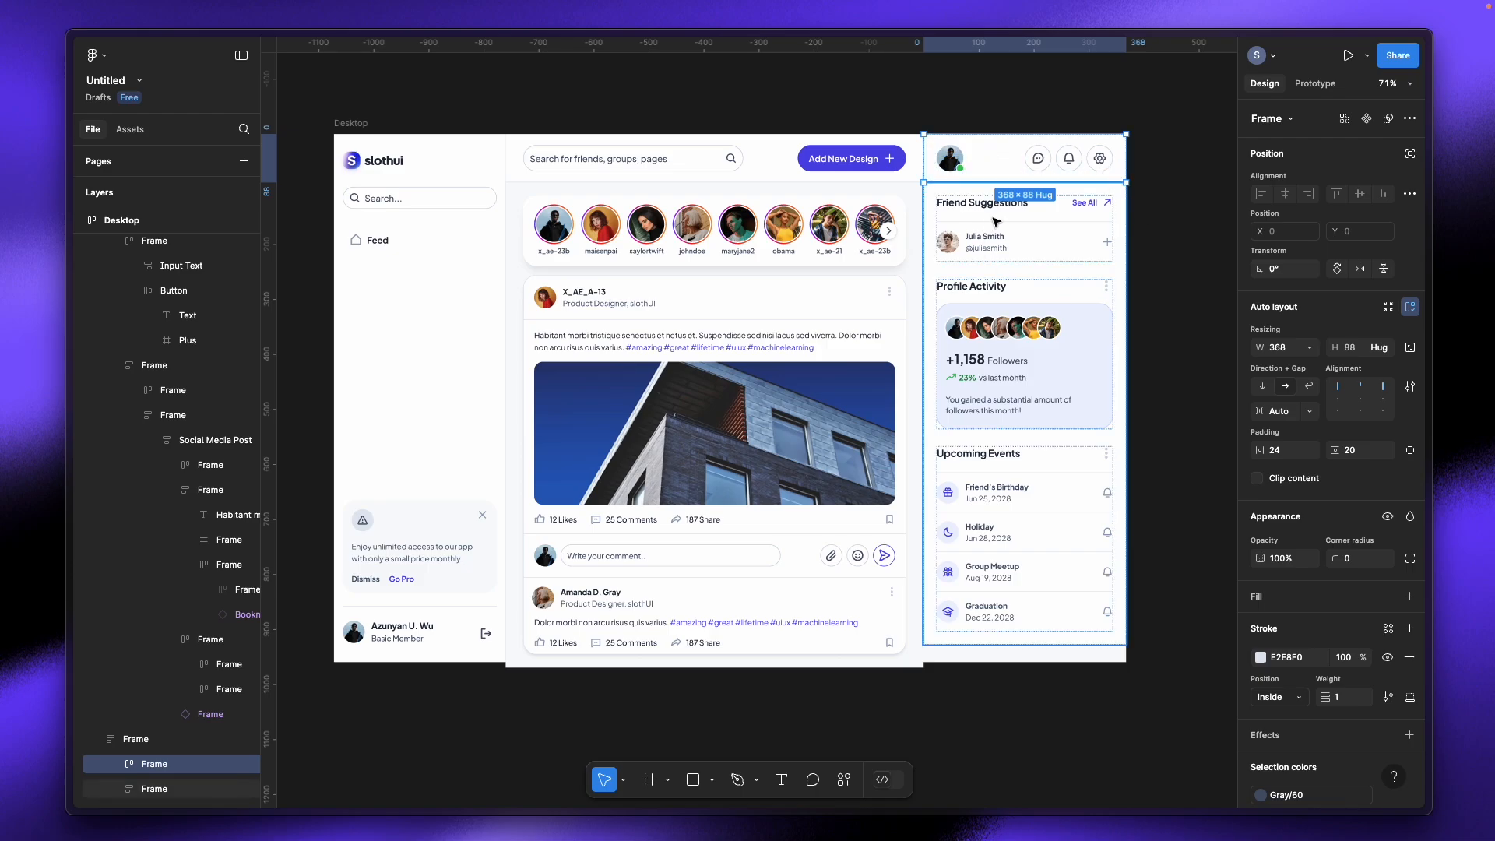
left_click(1053, 231)
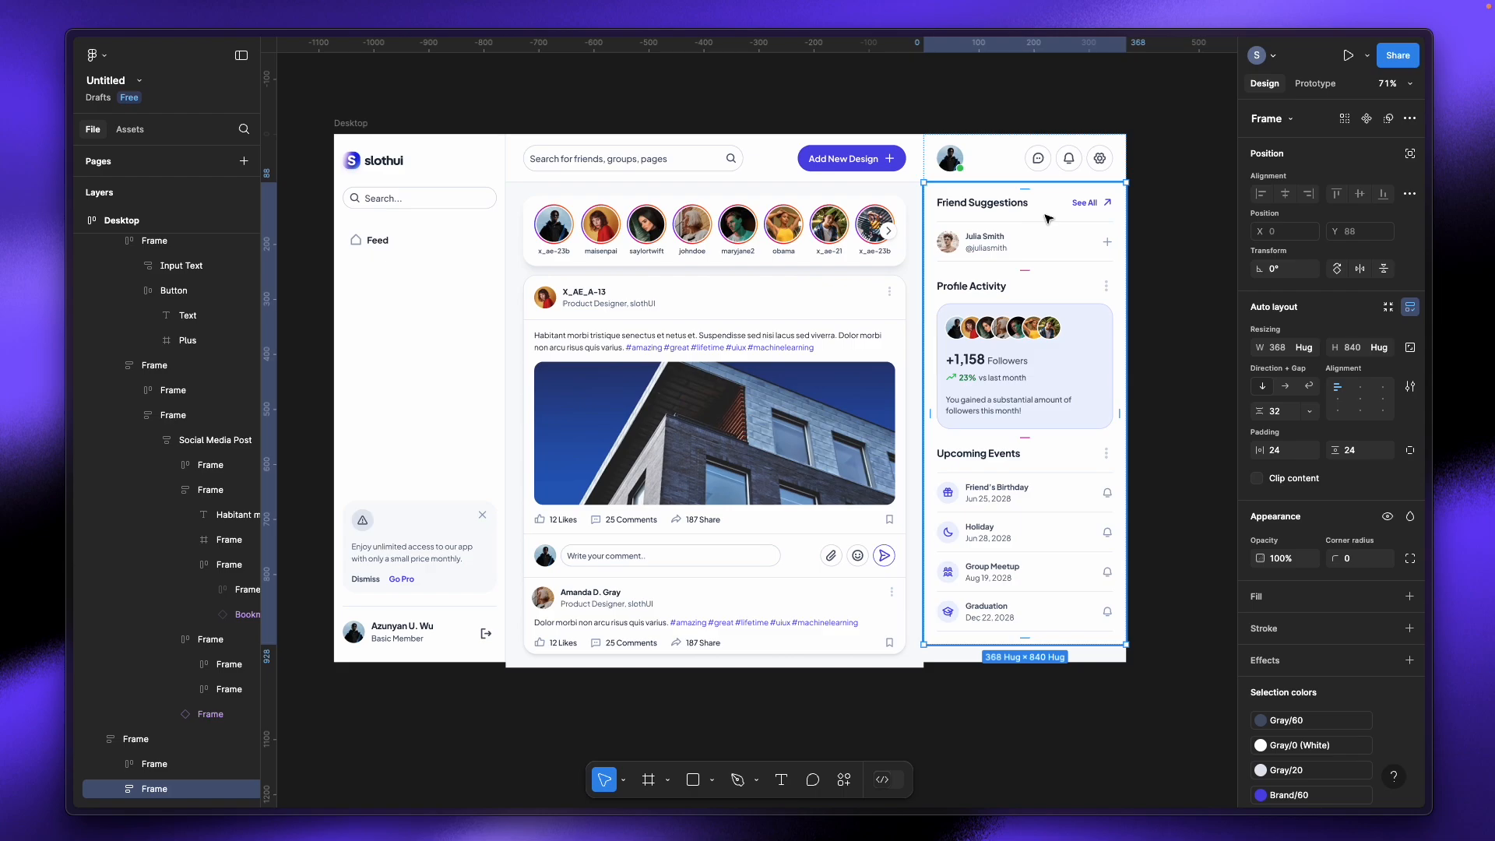
double_click(1045, 220)
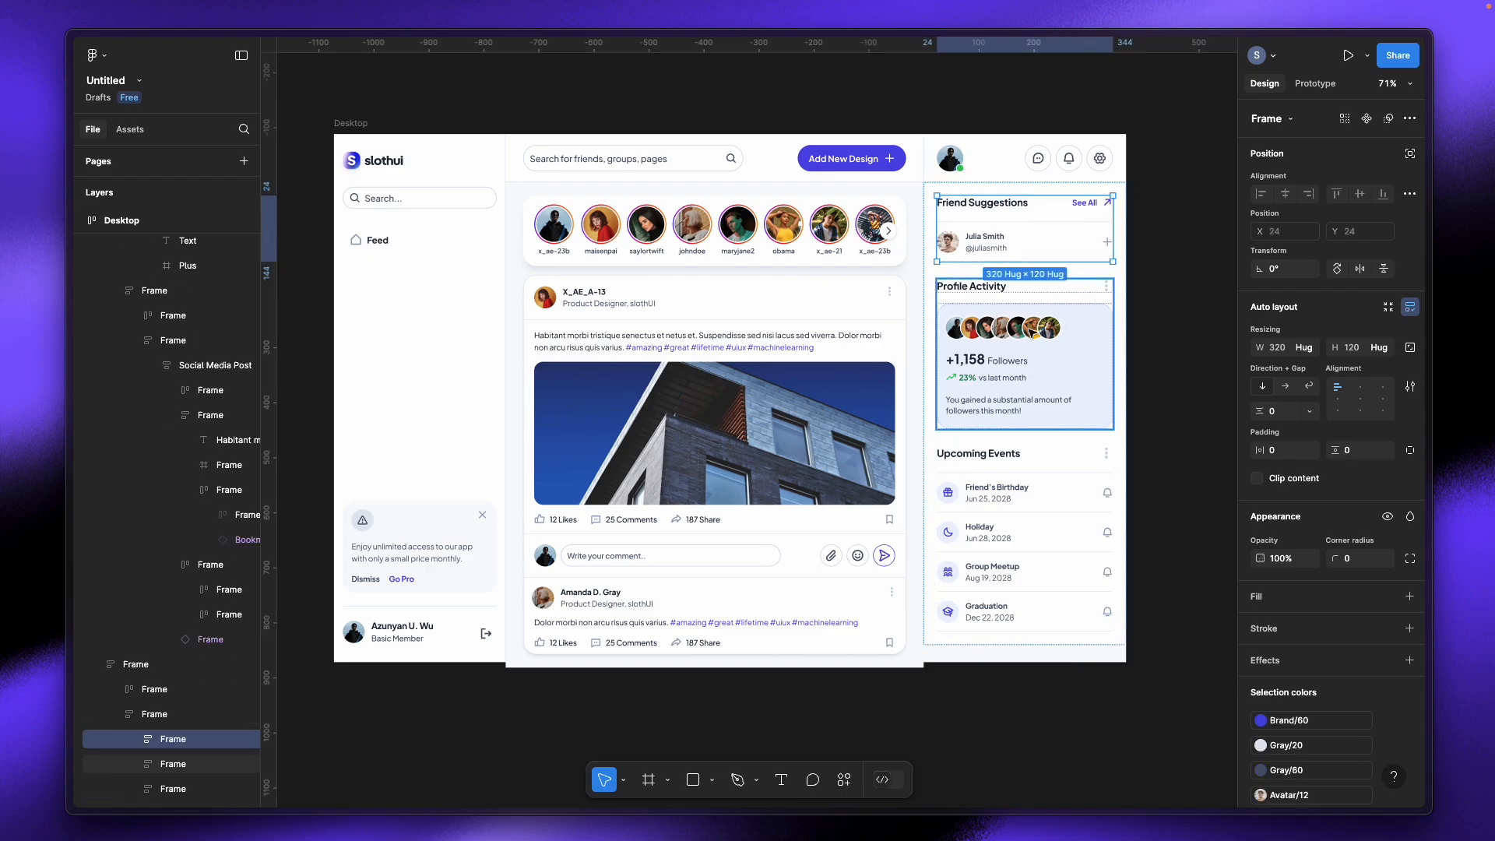
left_click(1035, 296)
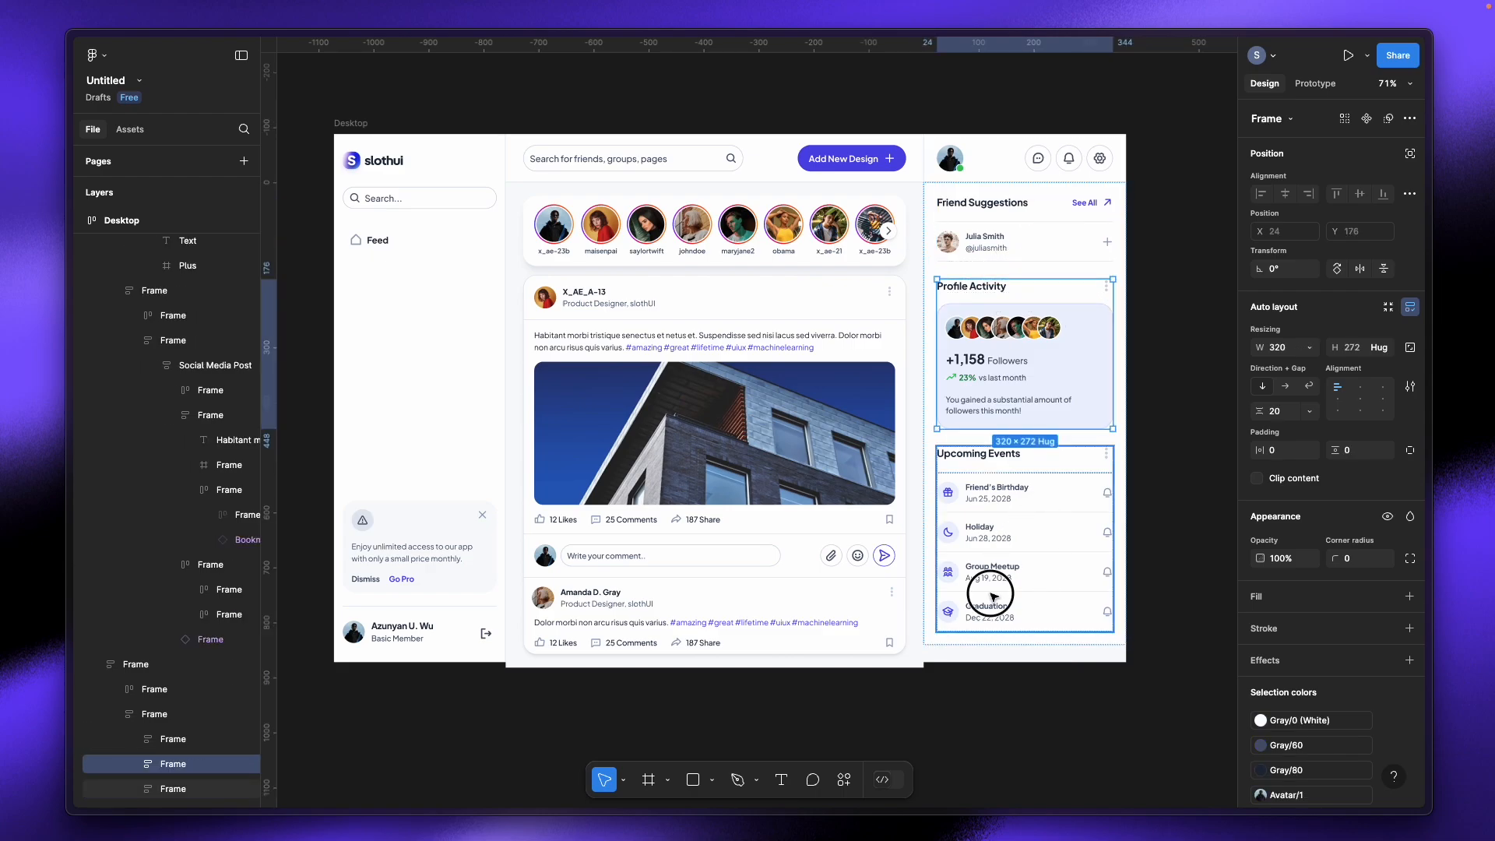
Step: Leave Figma for the WeWeb project tab showing the empty Home page
left_click(727, 696)
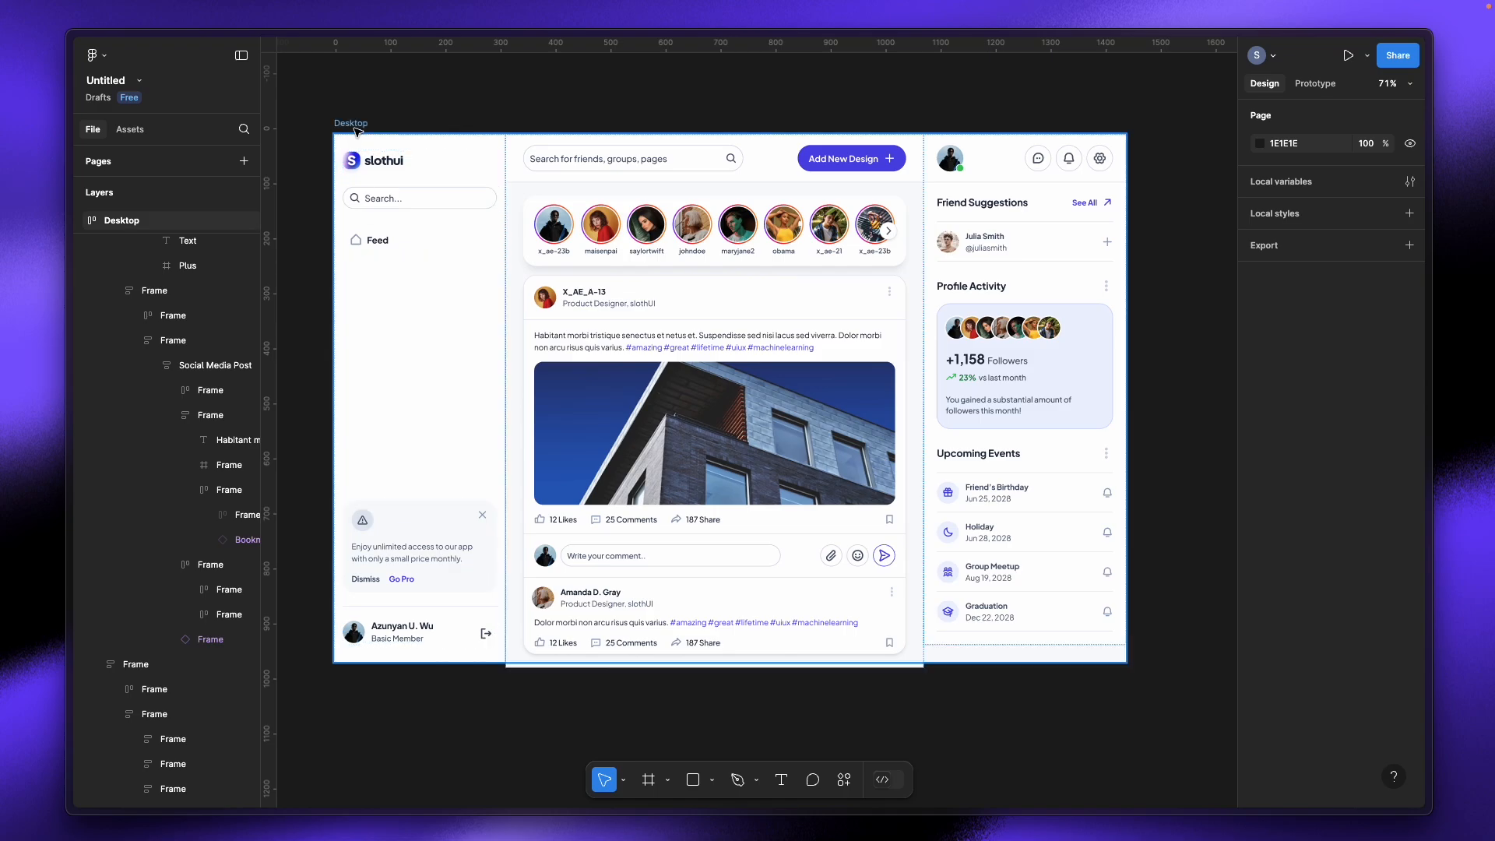
mouse_move(28, 195)
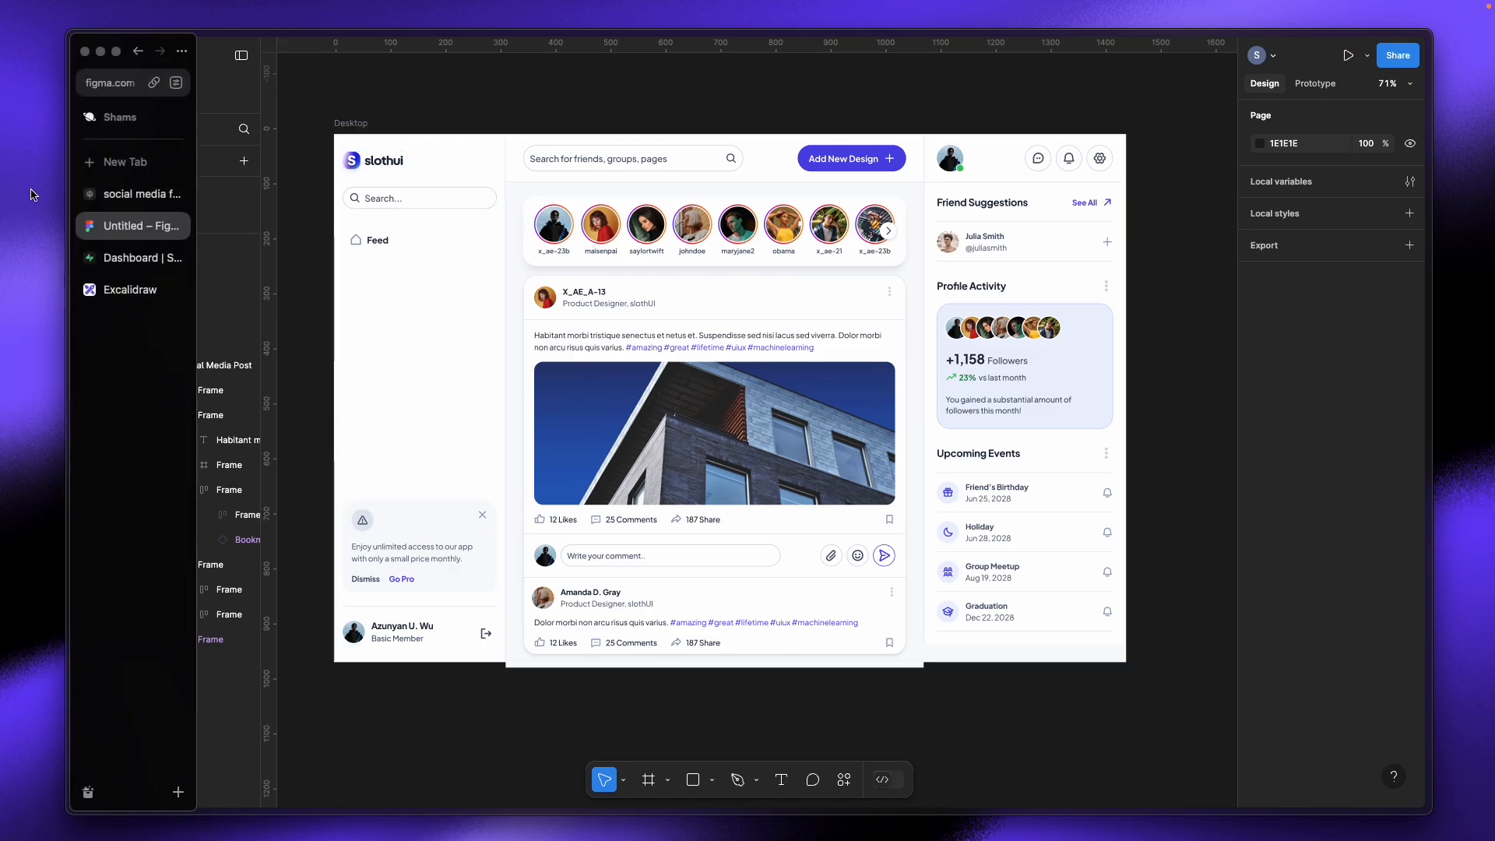
left_click(82, 195)
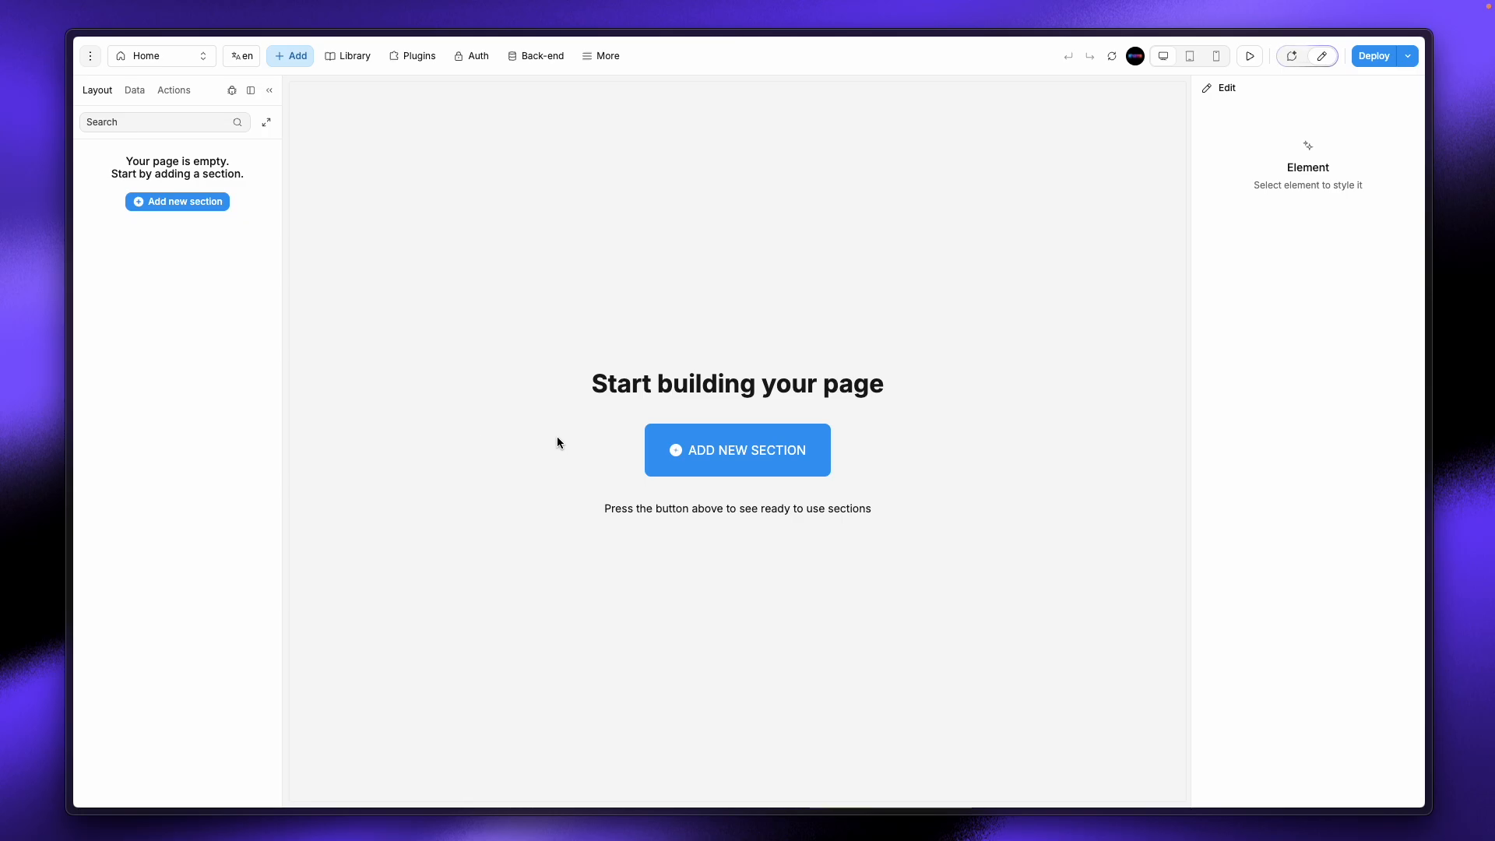
Step: Add a Section to the Home page, deleting the extra one so a single Section remains
left_click(290, 56)
left_click_drag(141, 290, 609, 278)
left_click(195, 185)
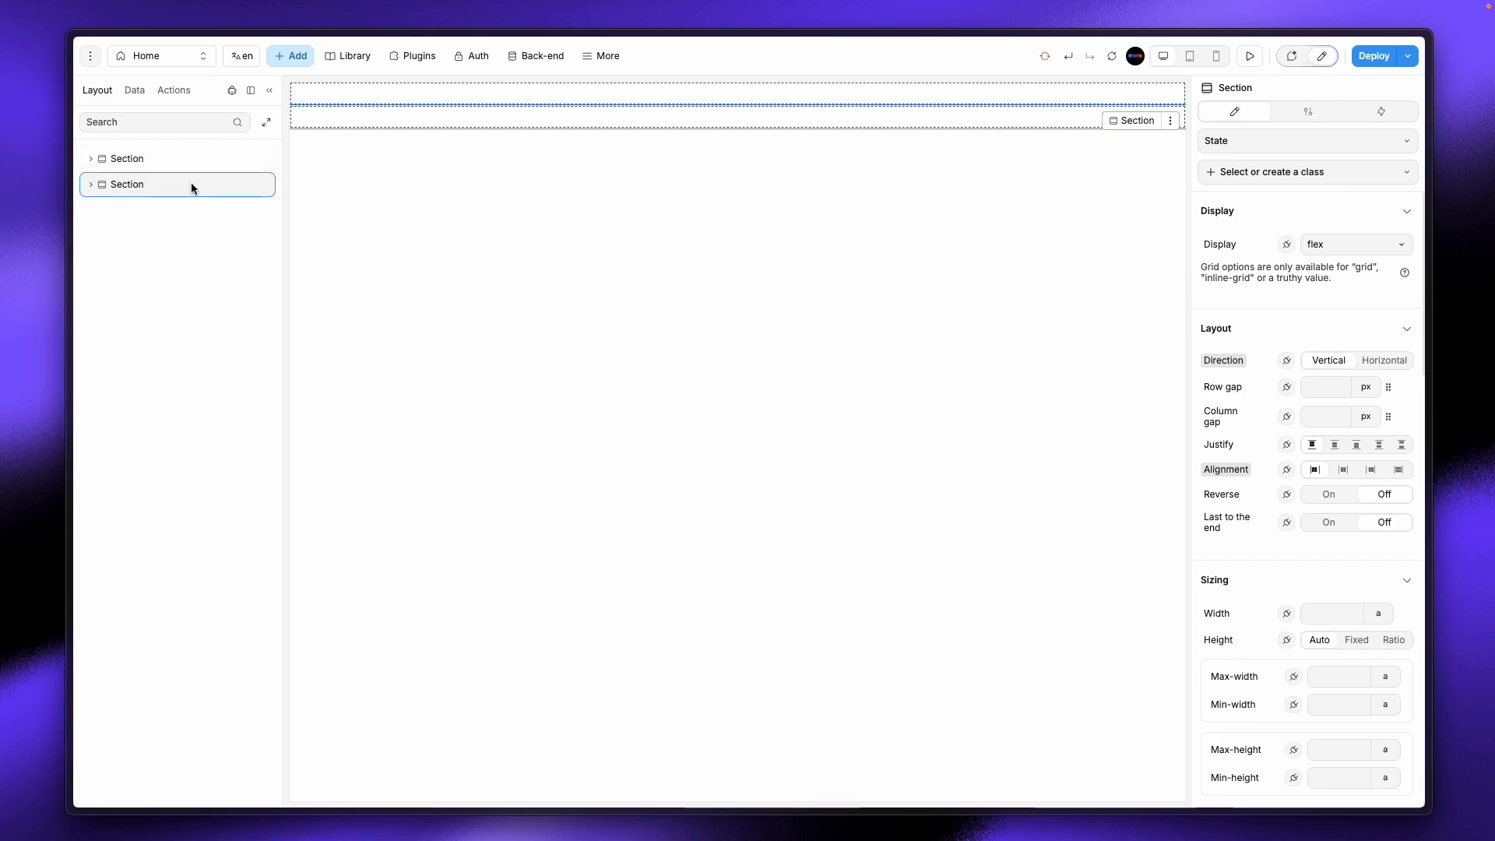
key("Delete")
left_click(180, 168)
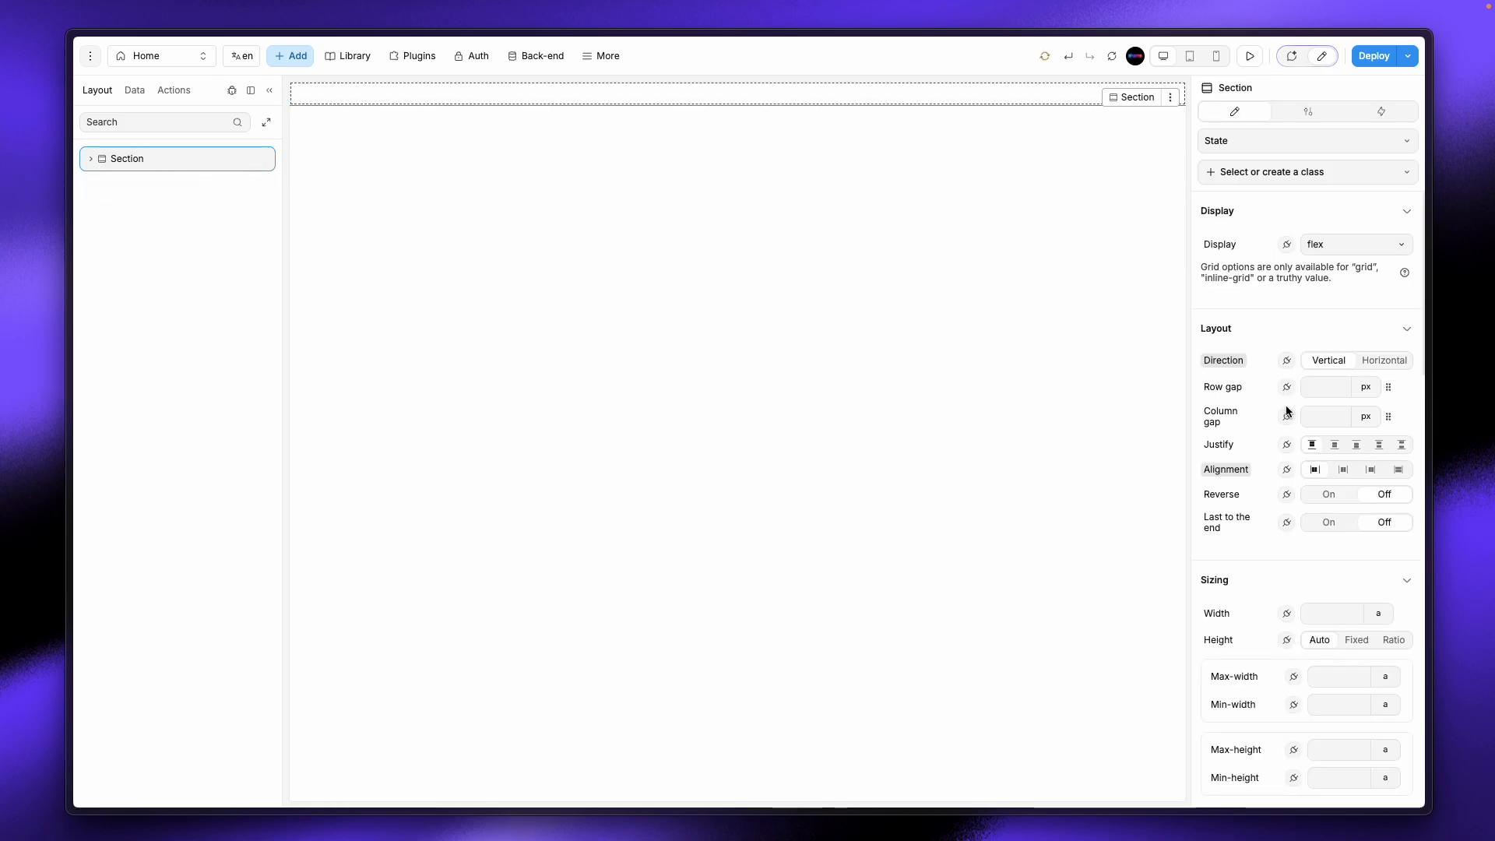
Step: Size the Section to 100% width and a fixed 100 vh height
scroll(1370, 545, "down", 3)
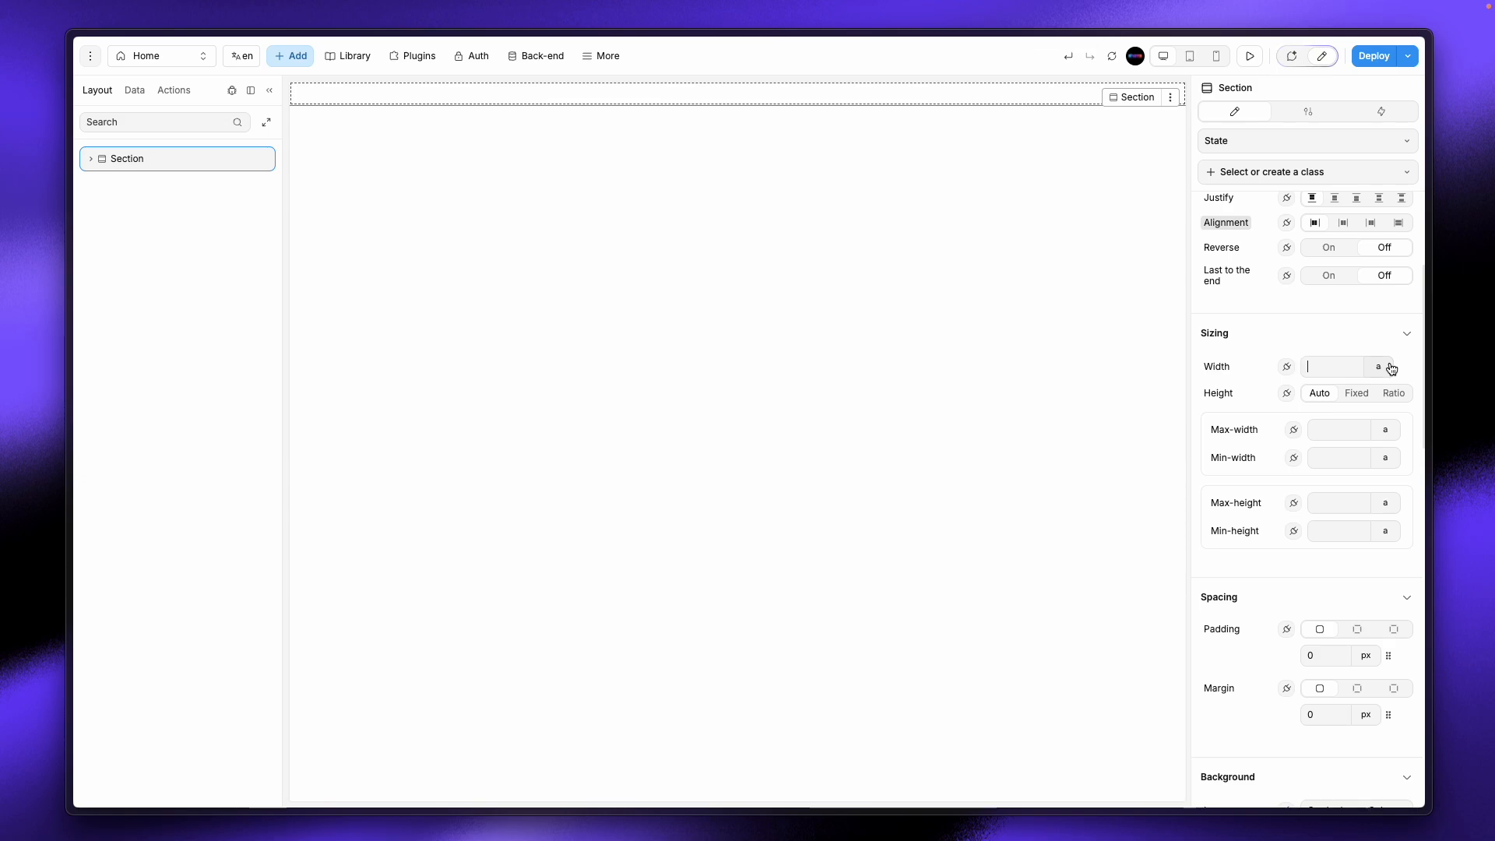
type("100vw")
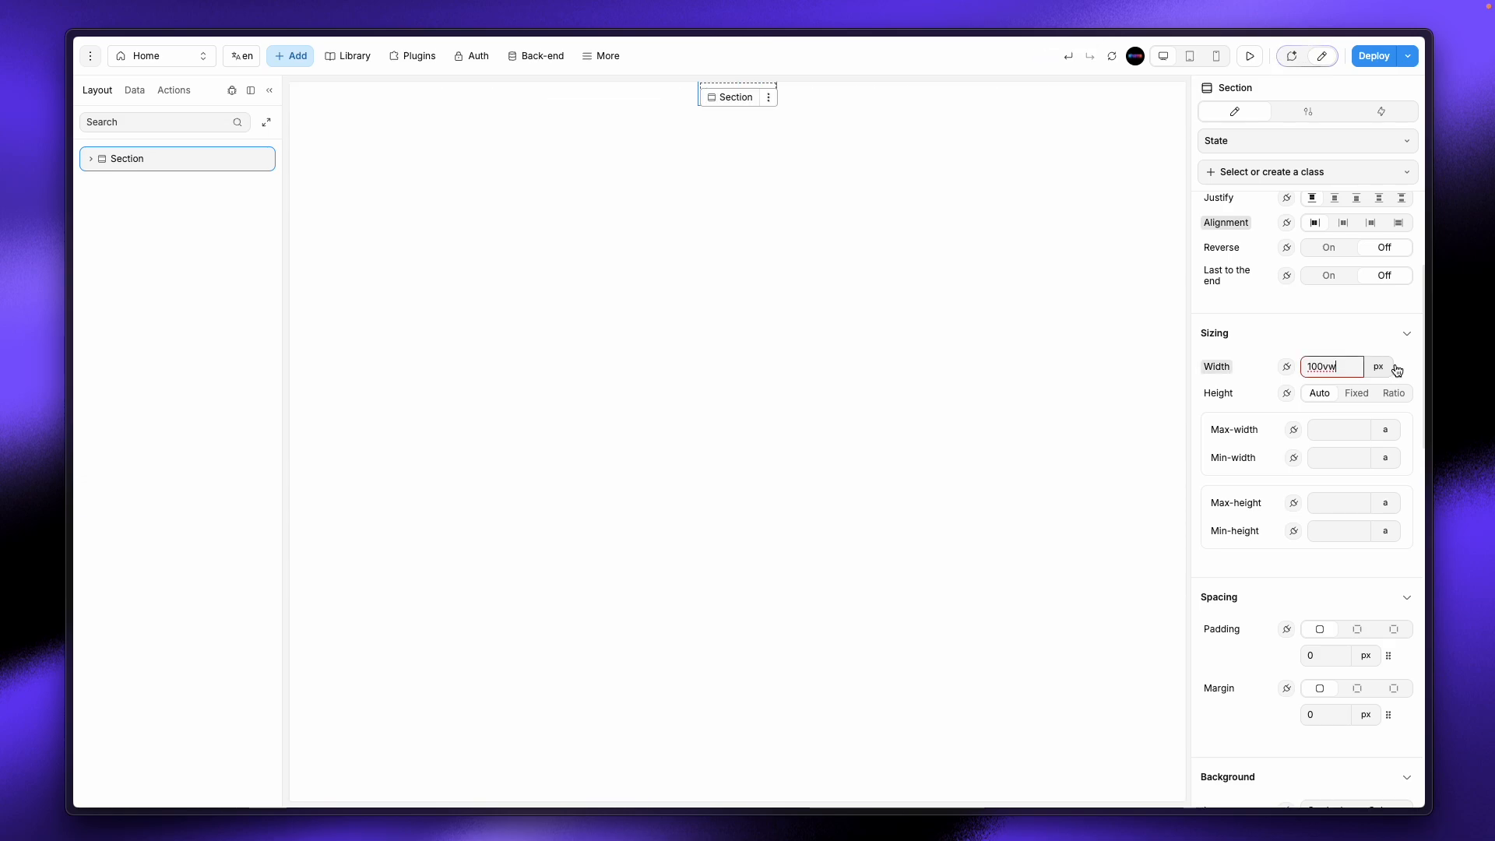
left_click(1376, 366)
left_click(1372, 416)
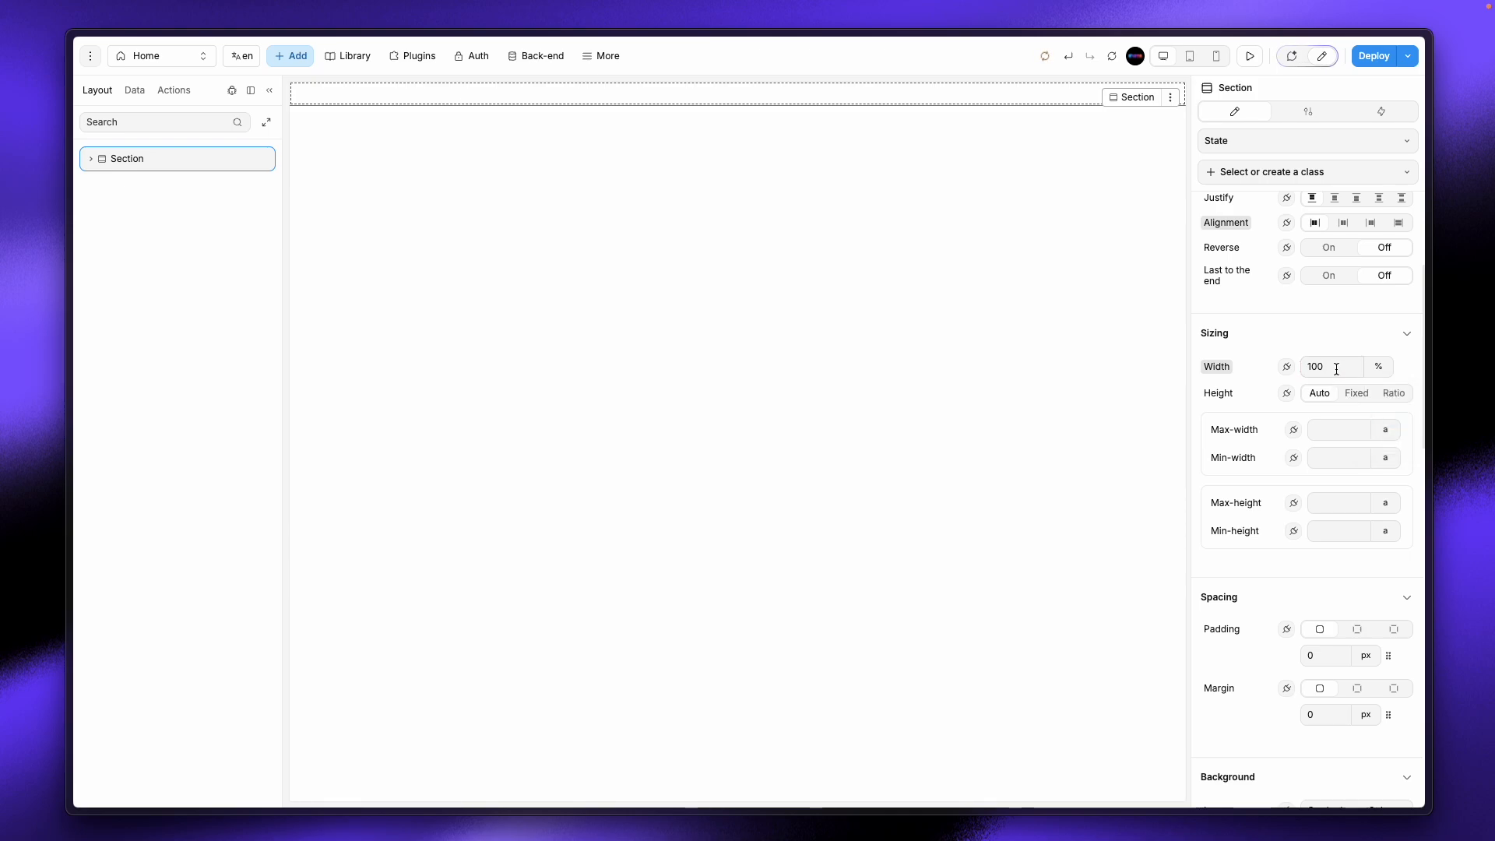
left_click(1356, 393)
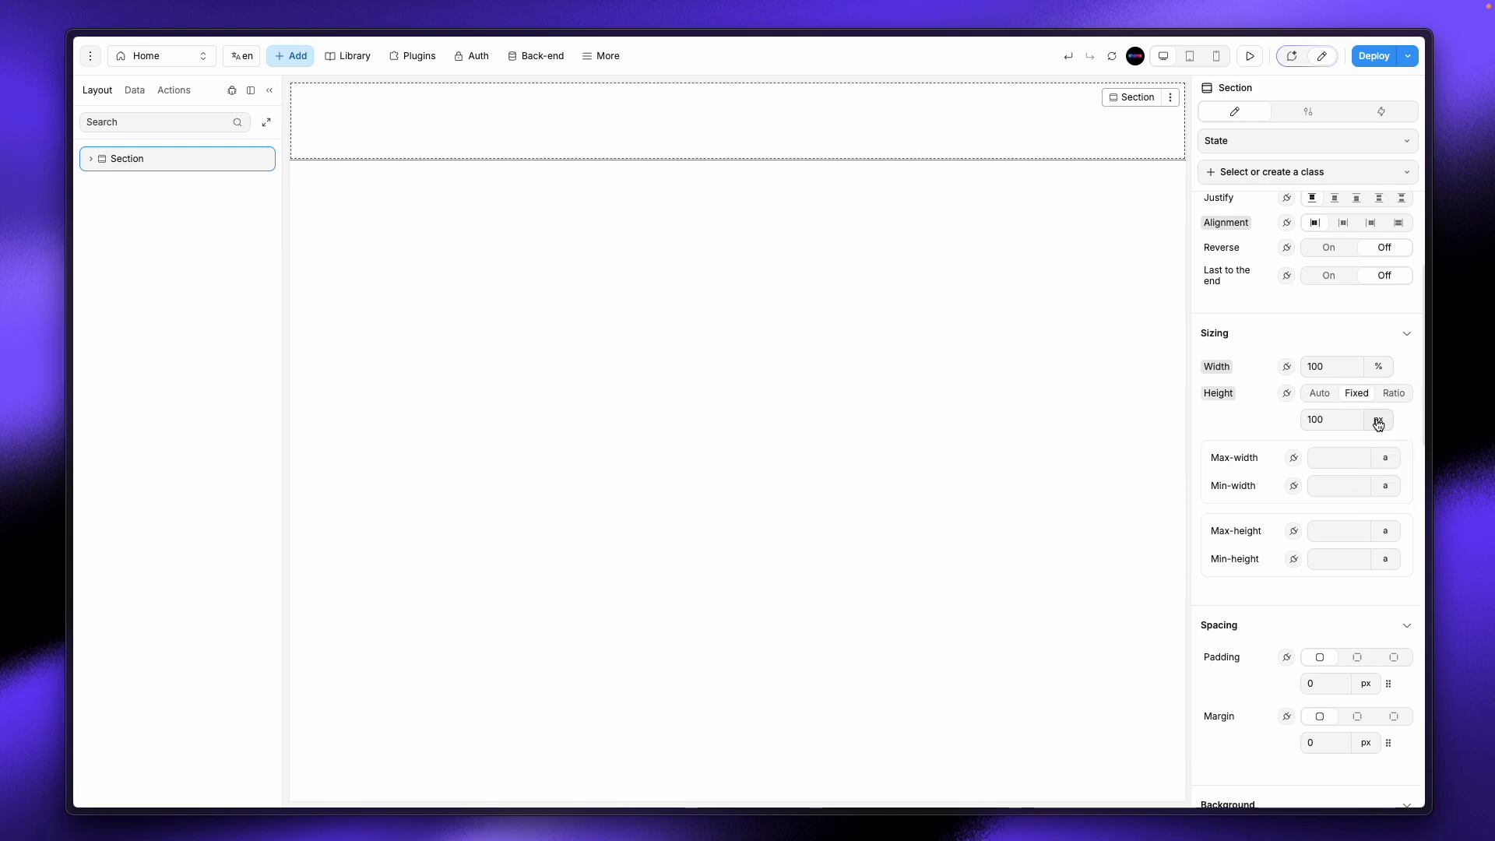
left_click(1378, 419)
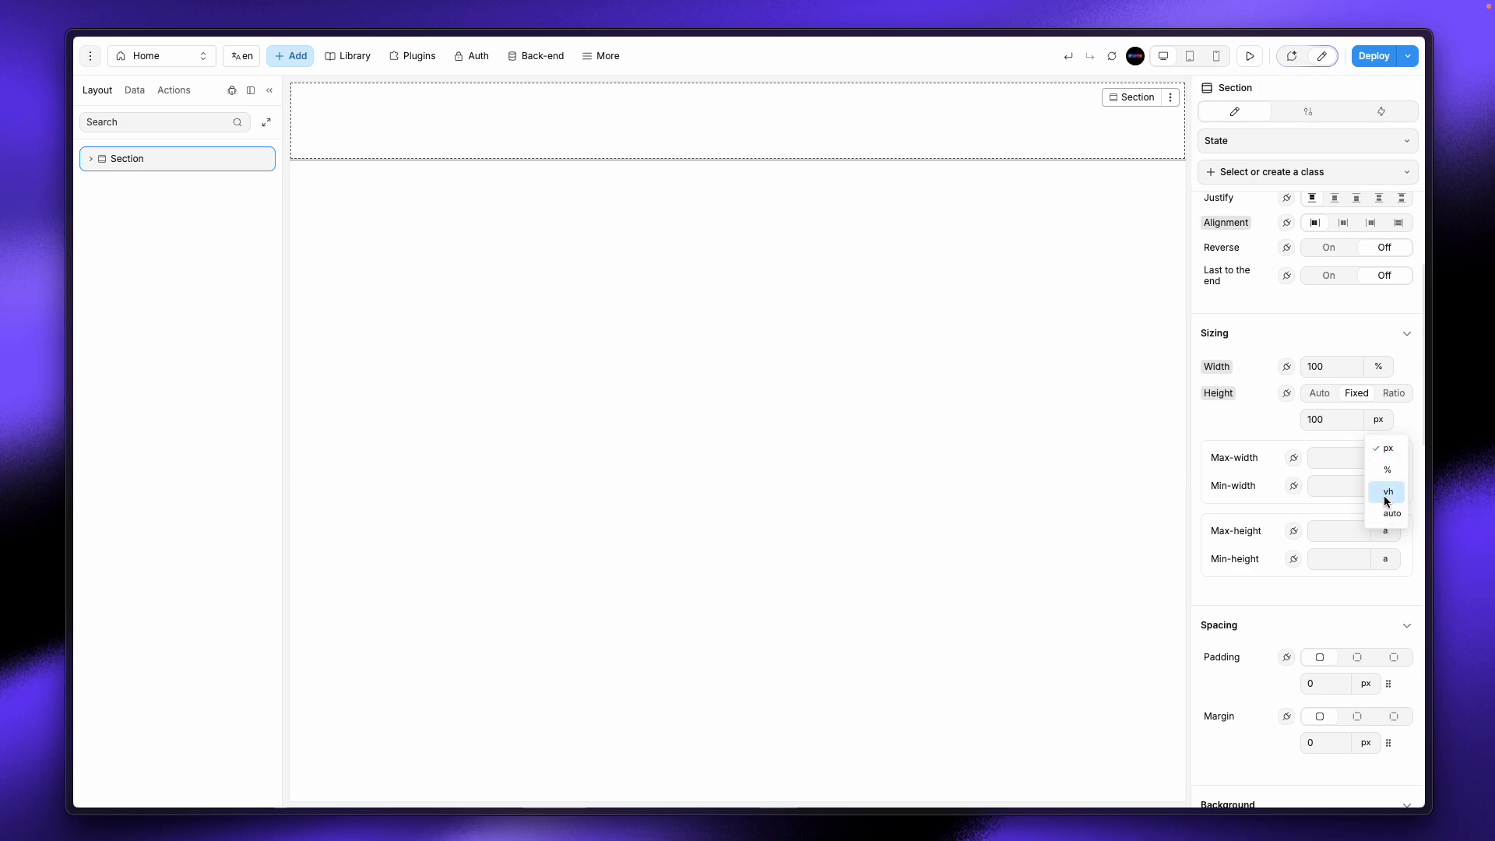
left_click(1386, 492)
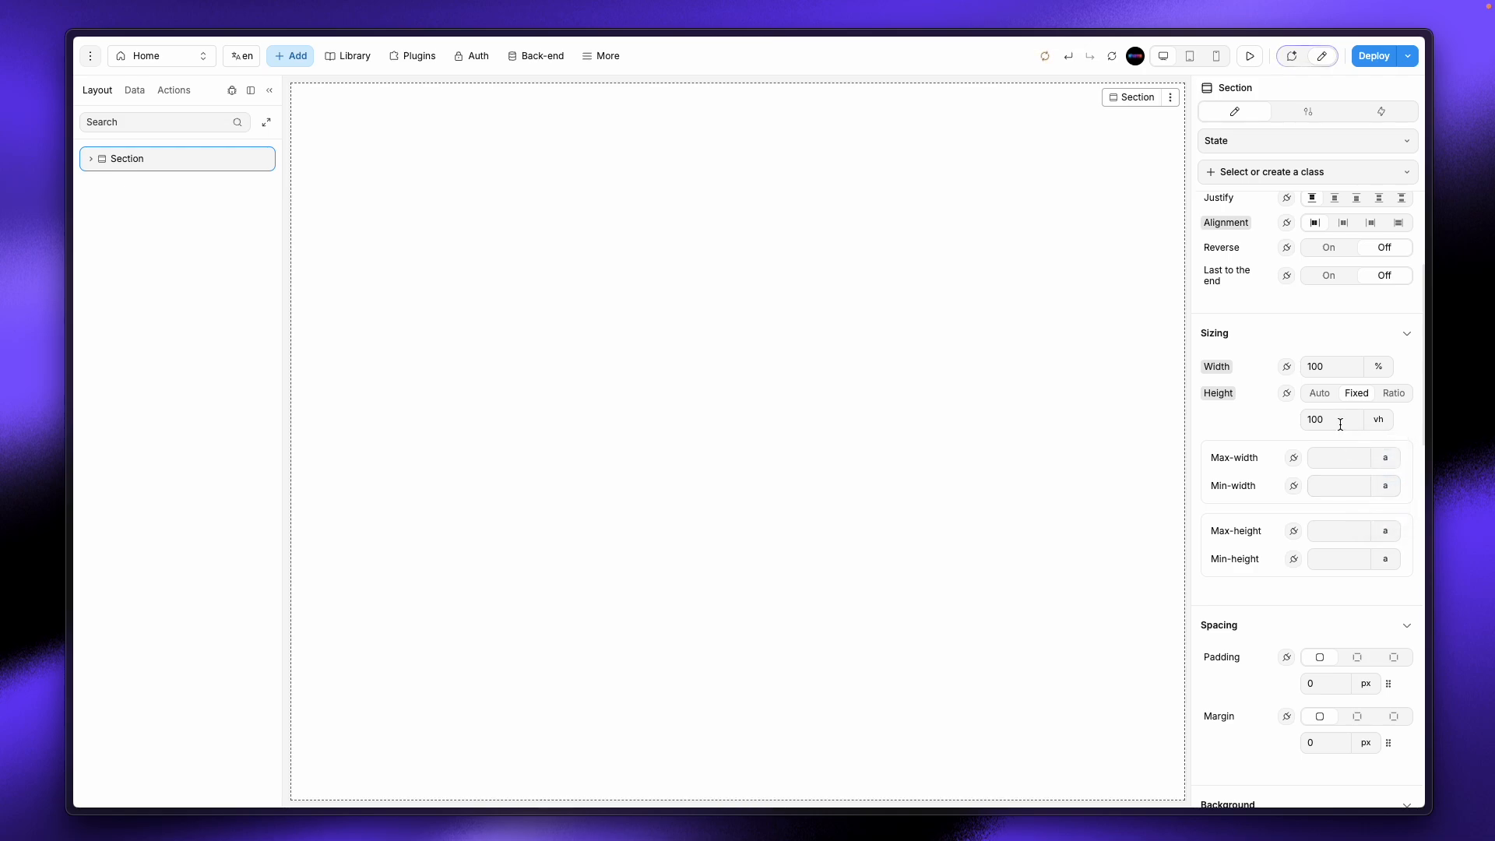
Step: Try a pink background on the section, then clear it back to transparent
scroll(1417, 596, "down", 5)
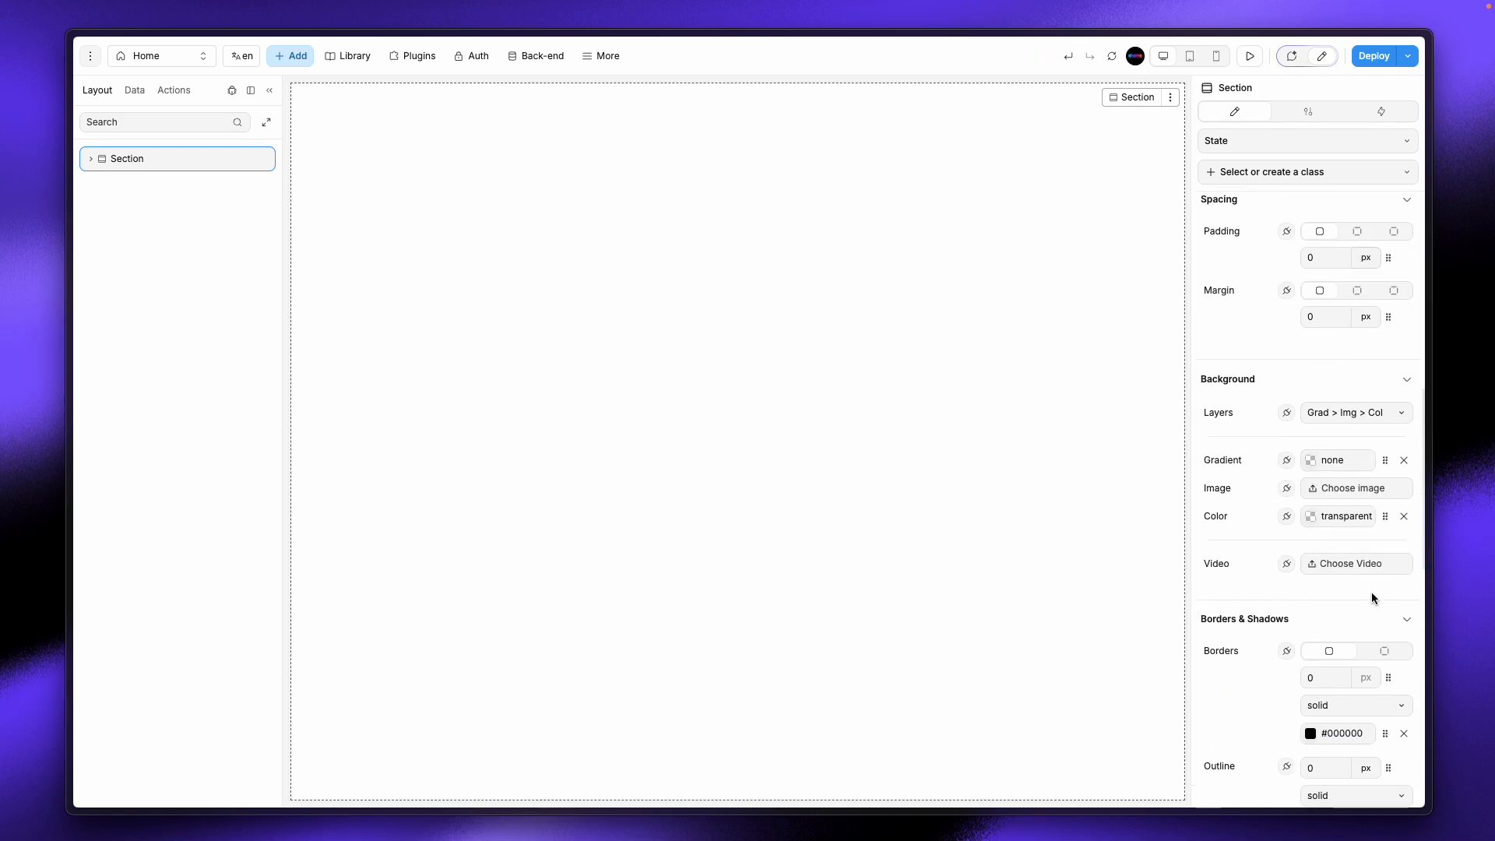
left_click(1310, 518)
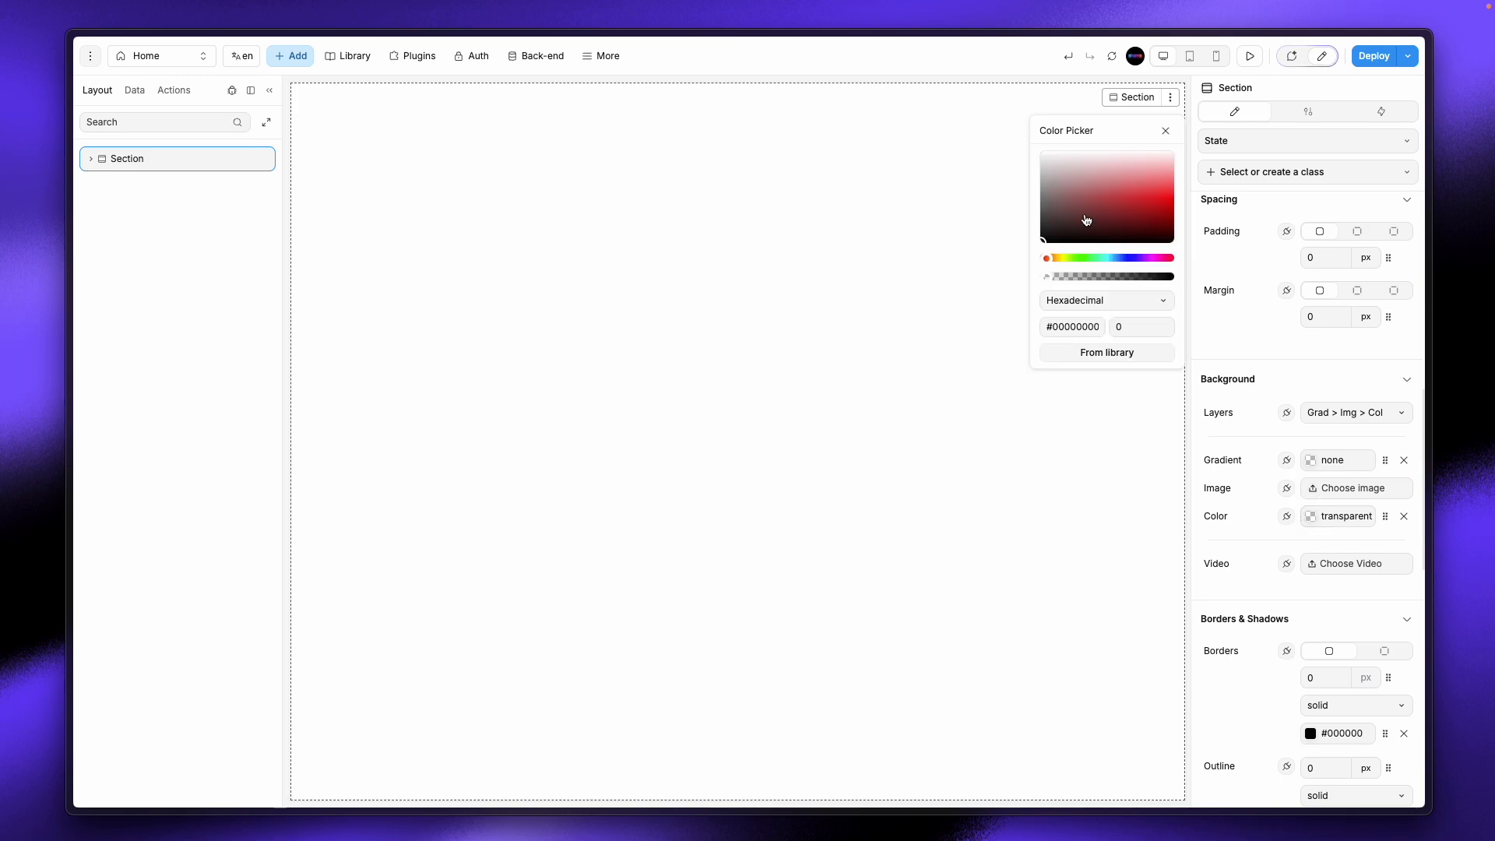
mouse_move(1083, 209)
left_mouse_down()
mouse_move(1084, 156)
mouse_move(1086, 180)
left_mouse_up()
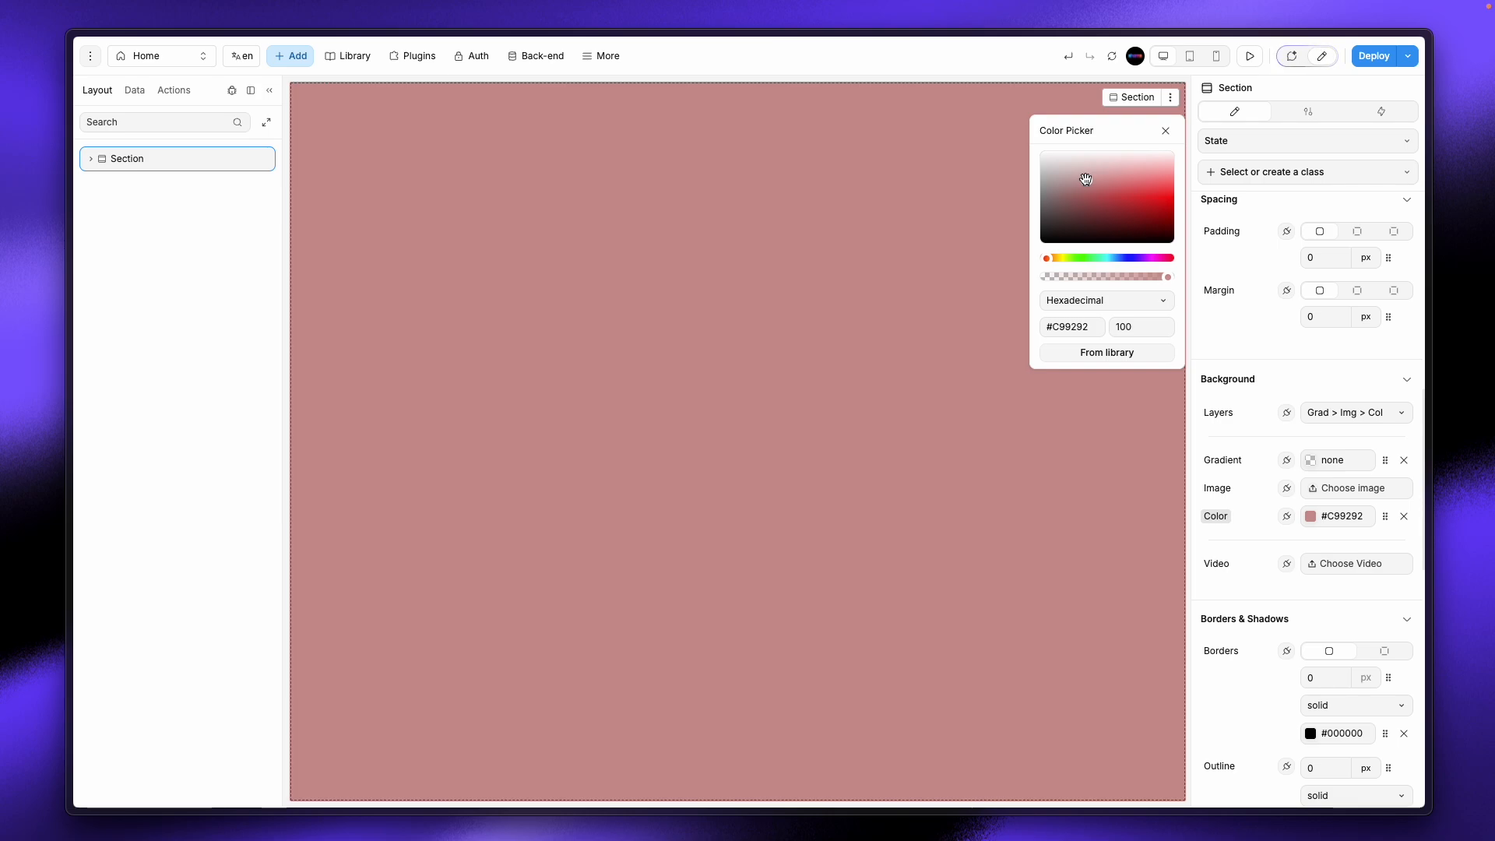
scroll(1258, 378, "up", 6)
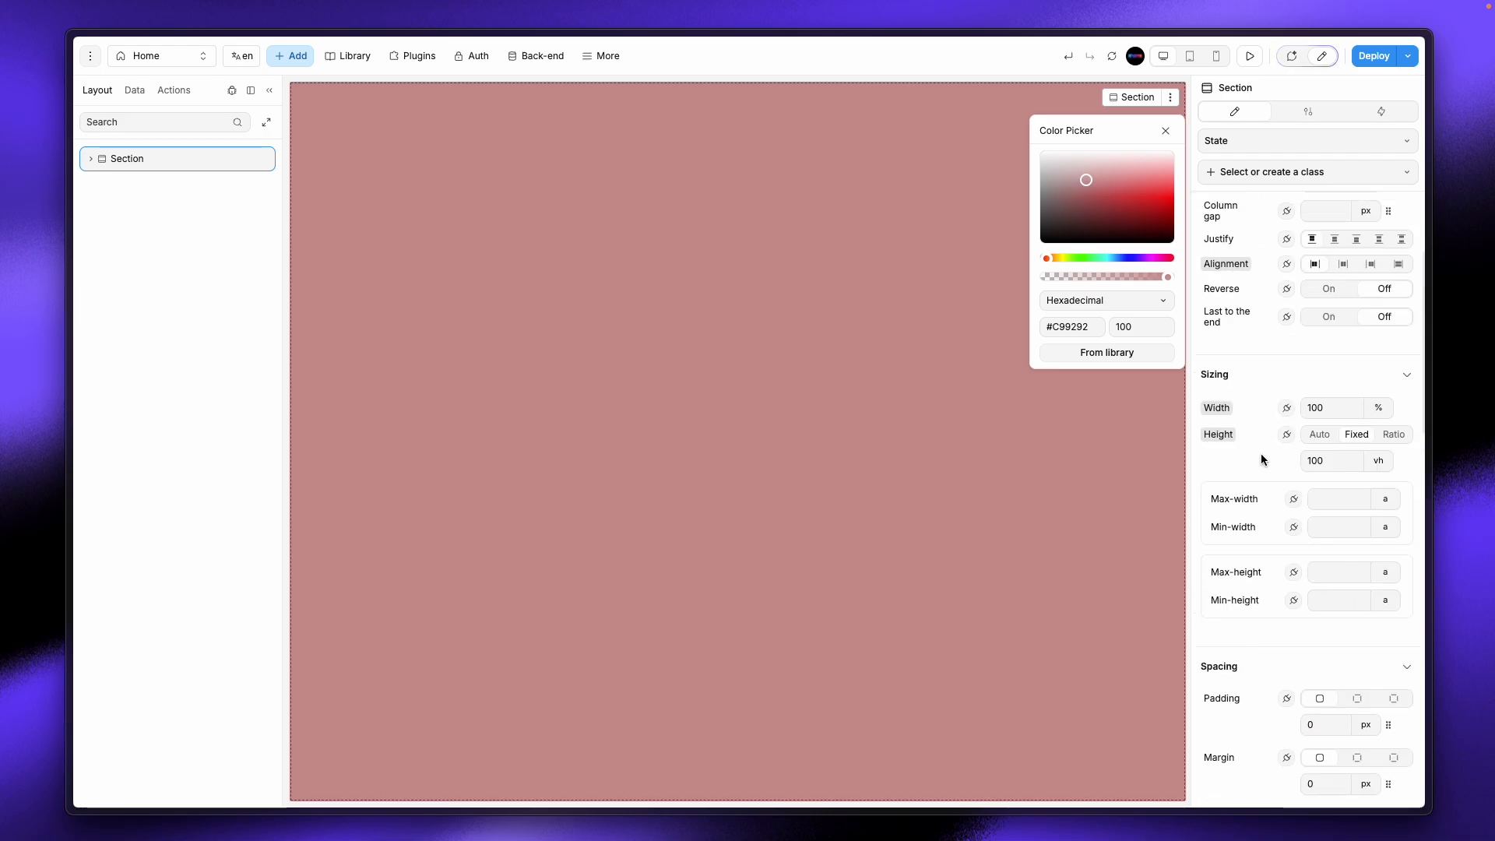
left_click(1164, 132)
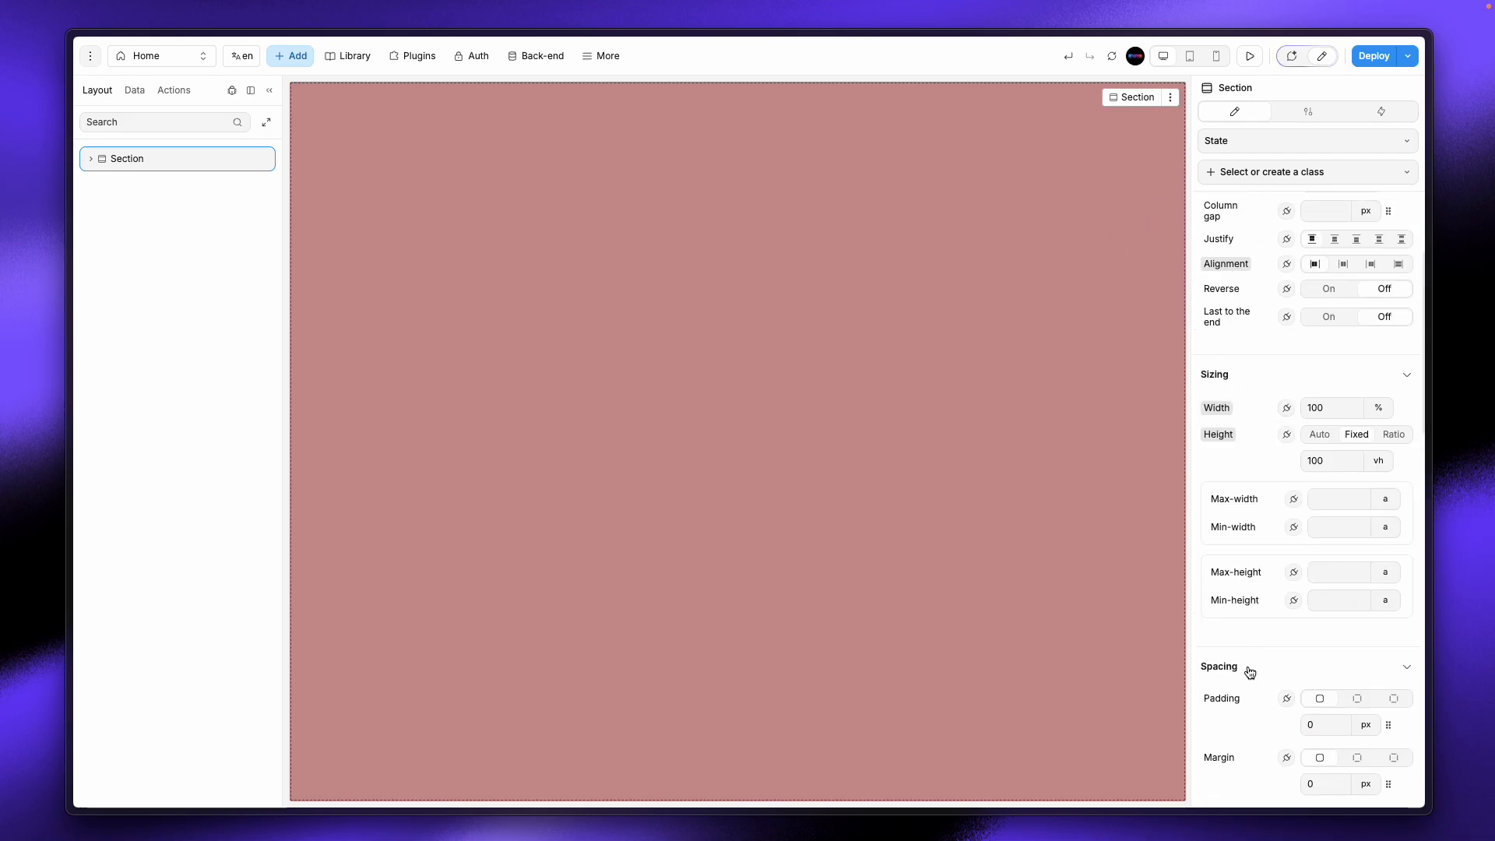
scroll(1249, 669, "down", 4)
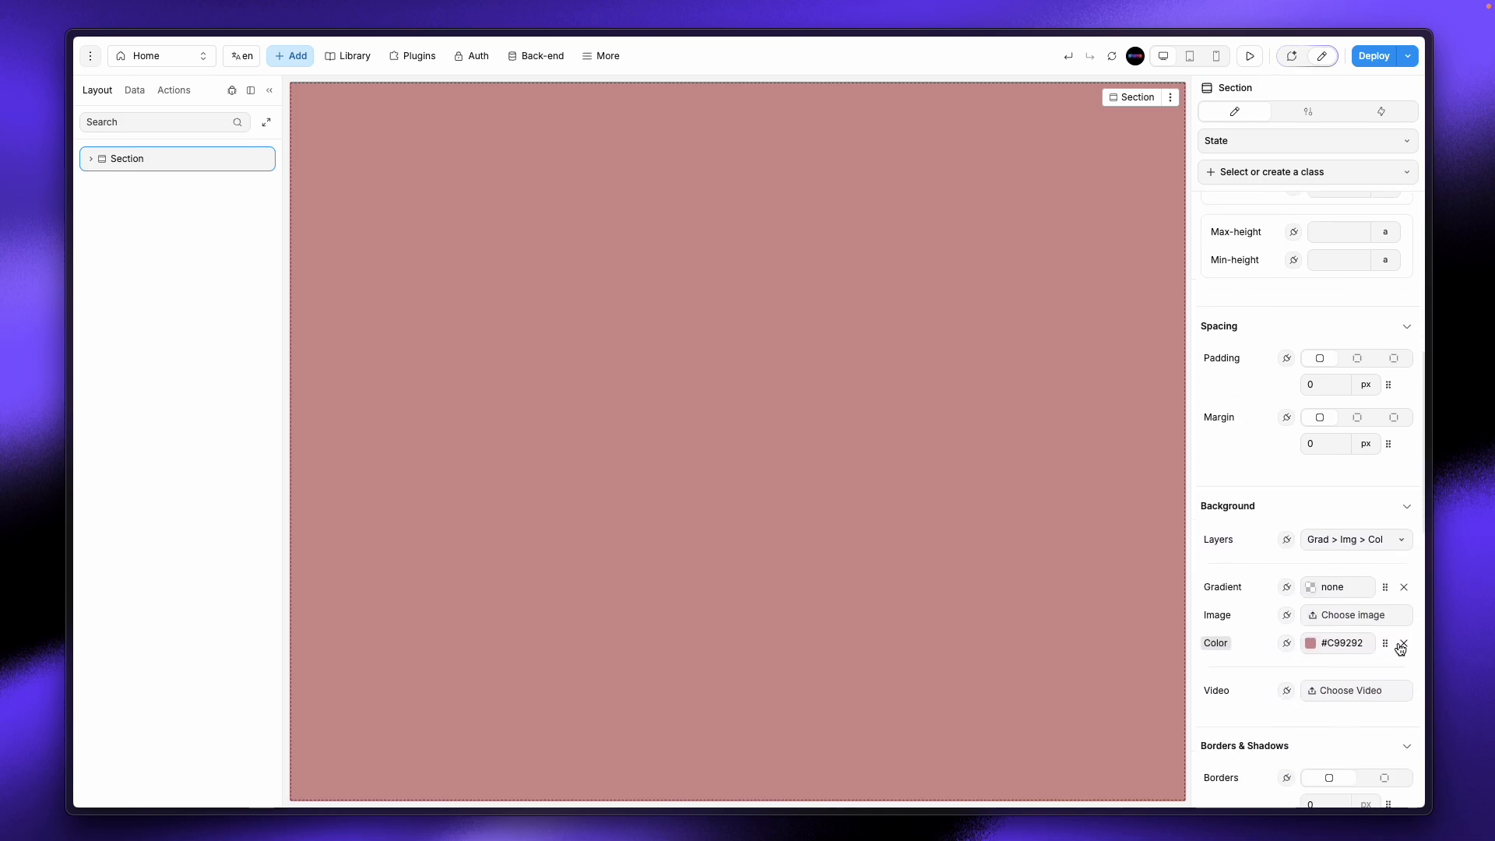
left_click(1403, 643)
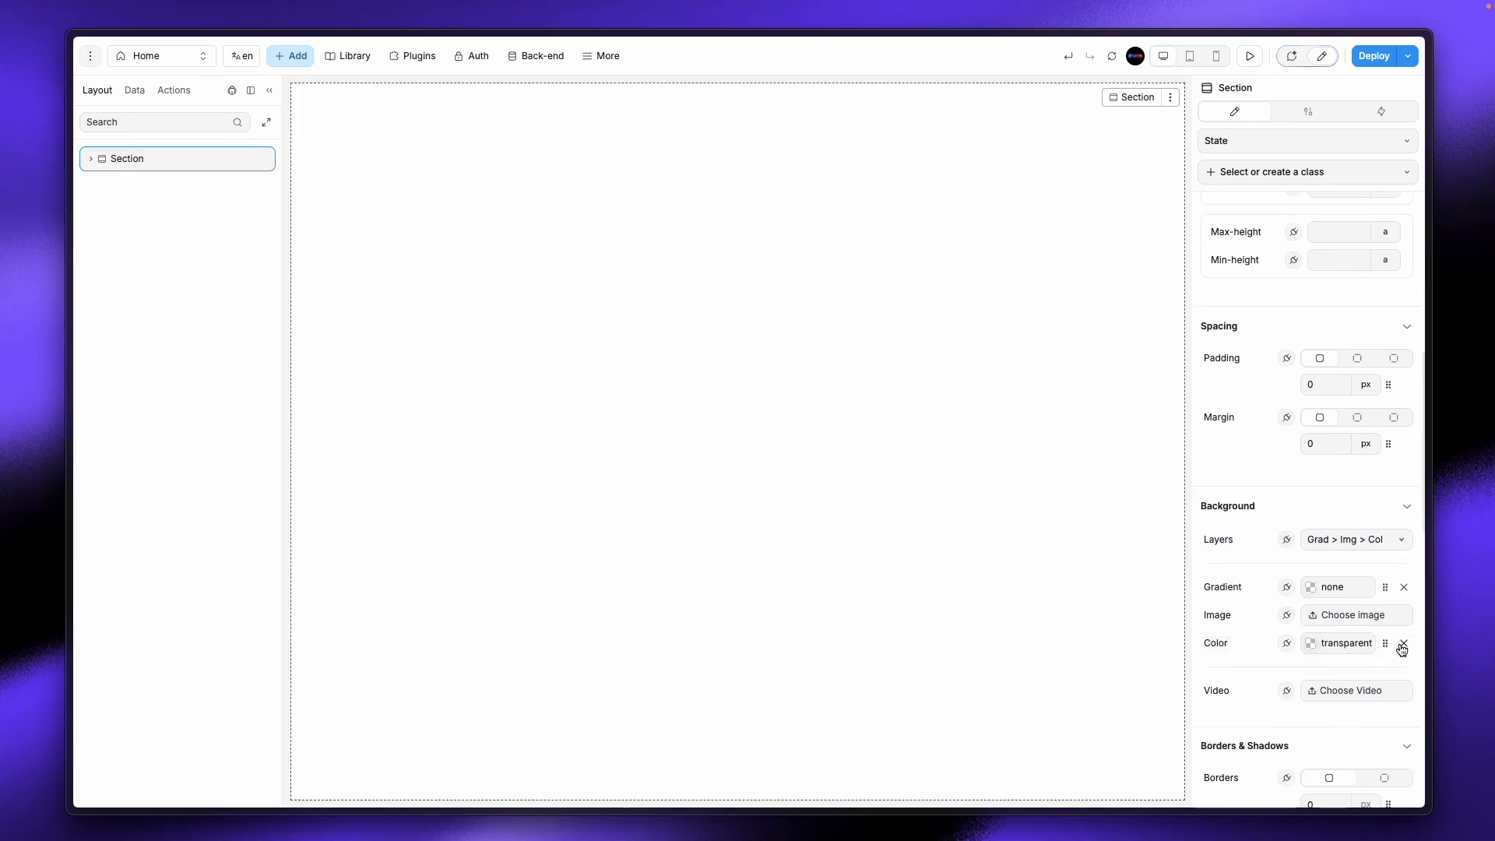
Step: Rename the Section layer to 'main'
double_click(140, 160)
key("ctrl+a")
type("main")
key("Return")
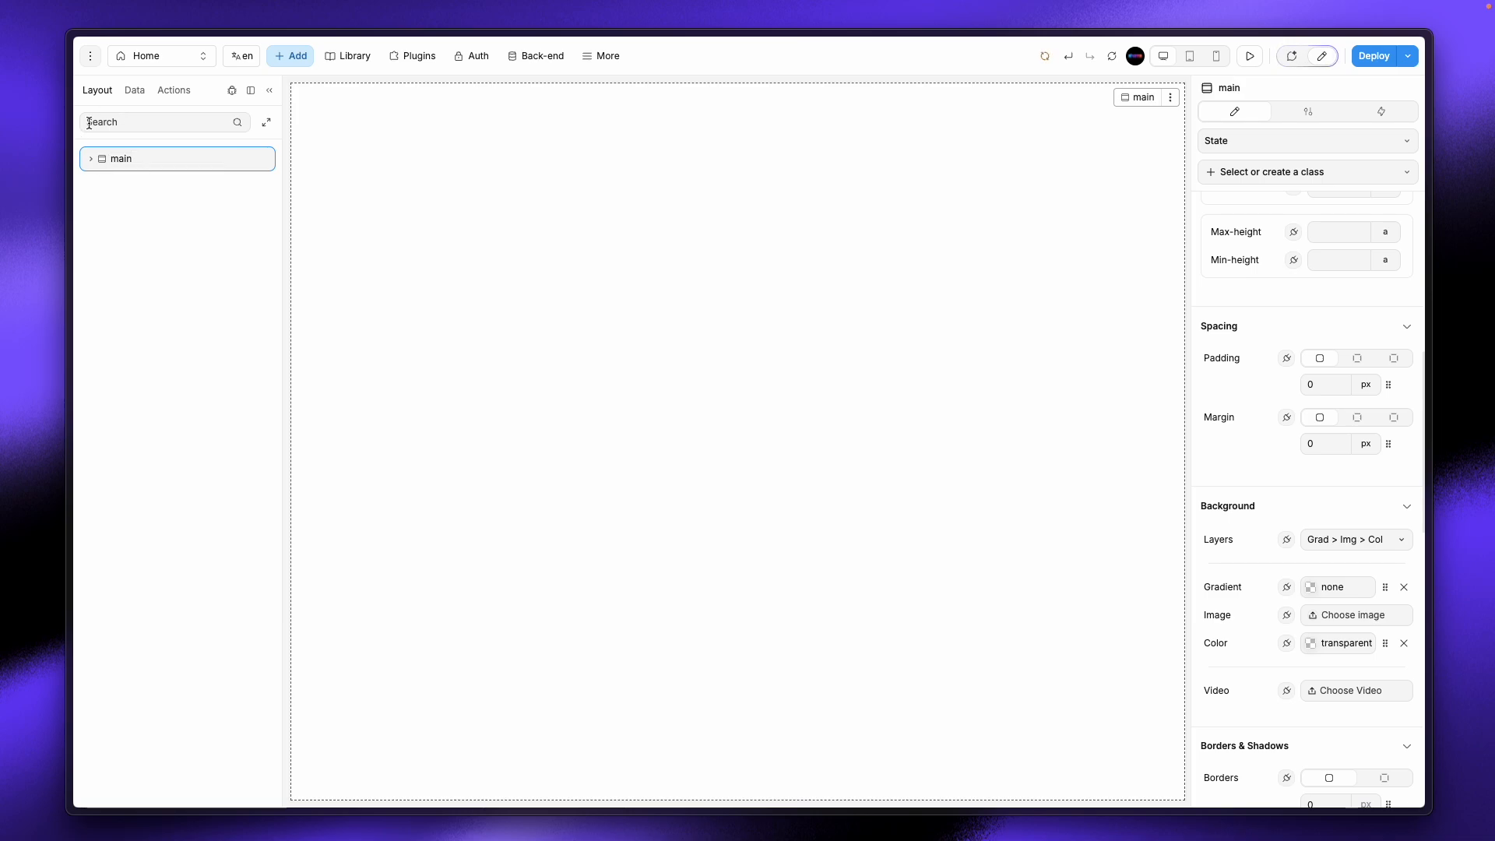
Step: Add a Div inside main and rename it 'Nav-div'
left_click(91, 158)
left_click(282, 54)
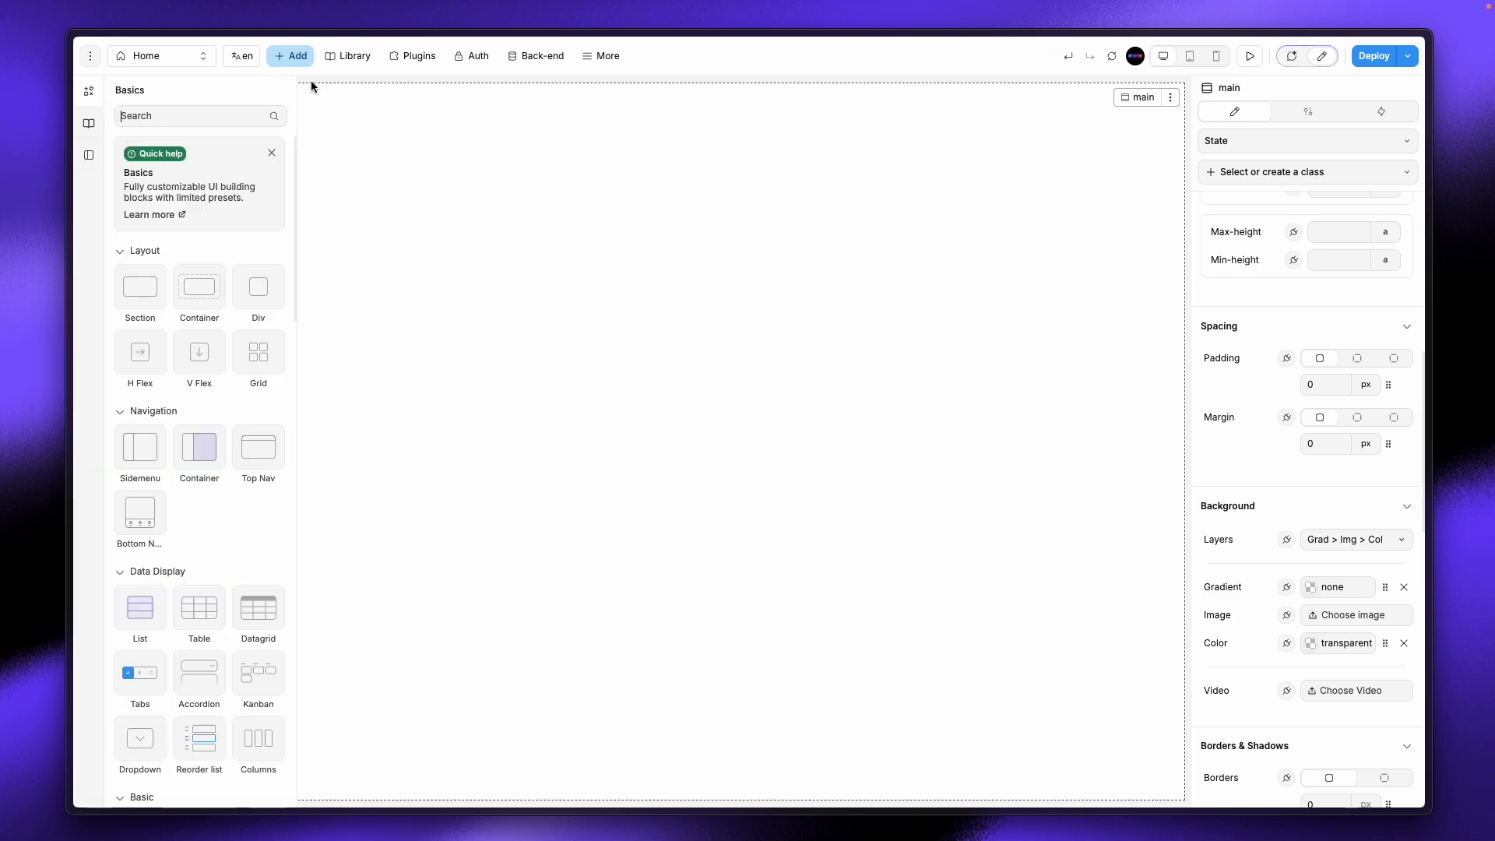
left_click_drag(262, 289, 607, 303)
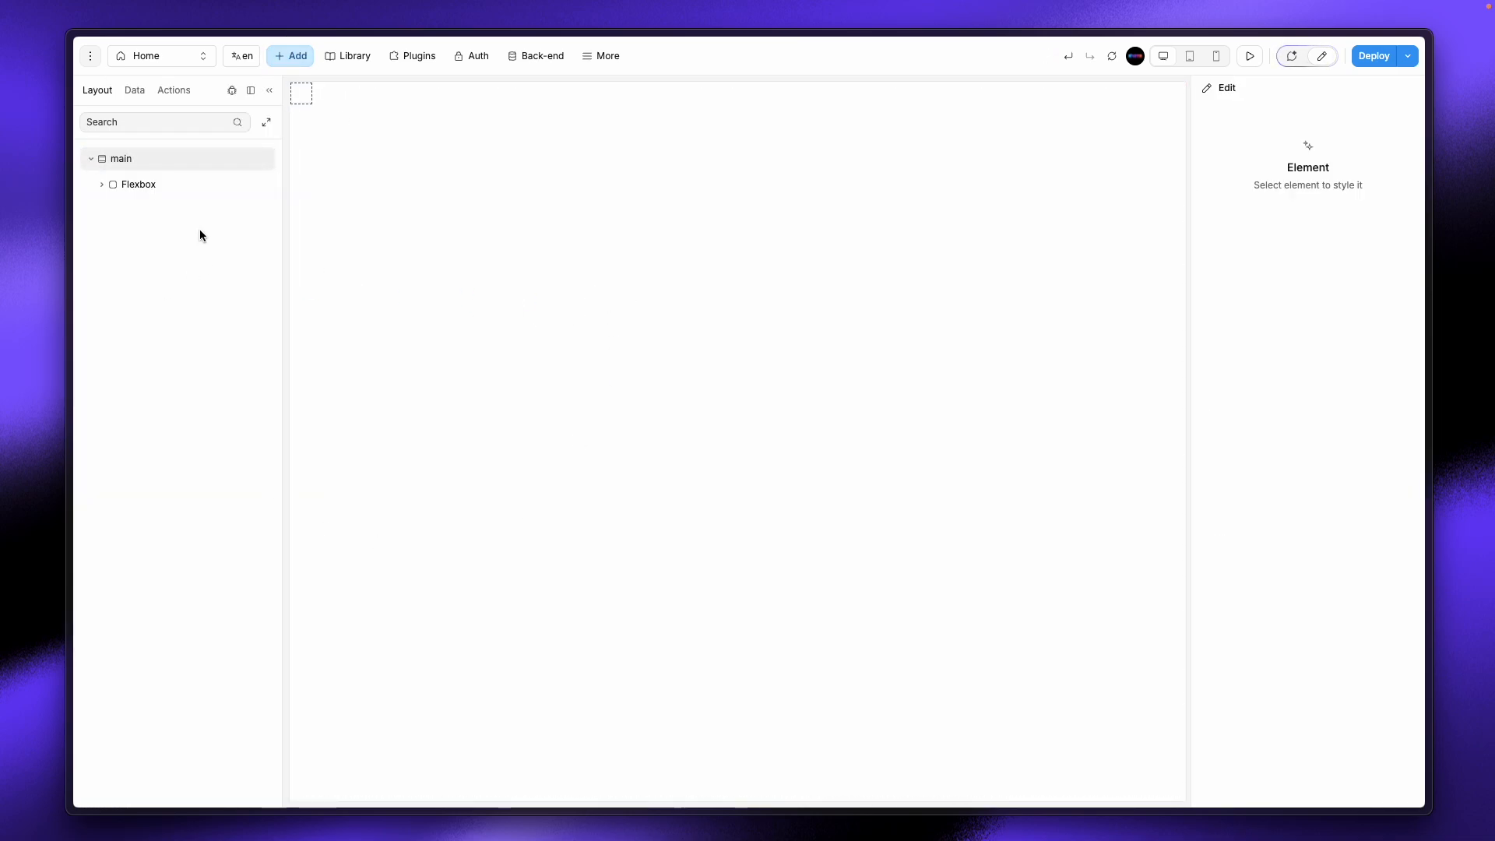
left_click(167, 186)
double_click(148, 182)
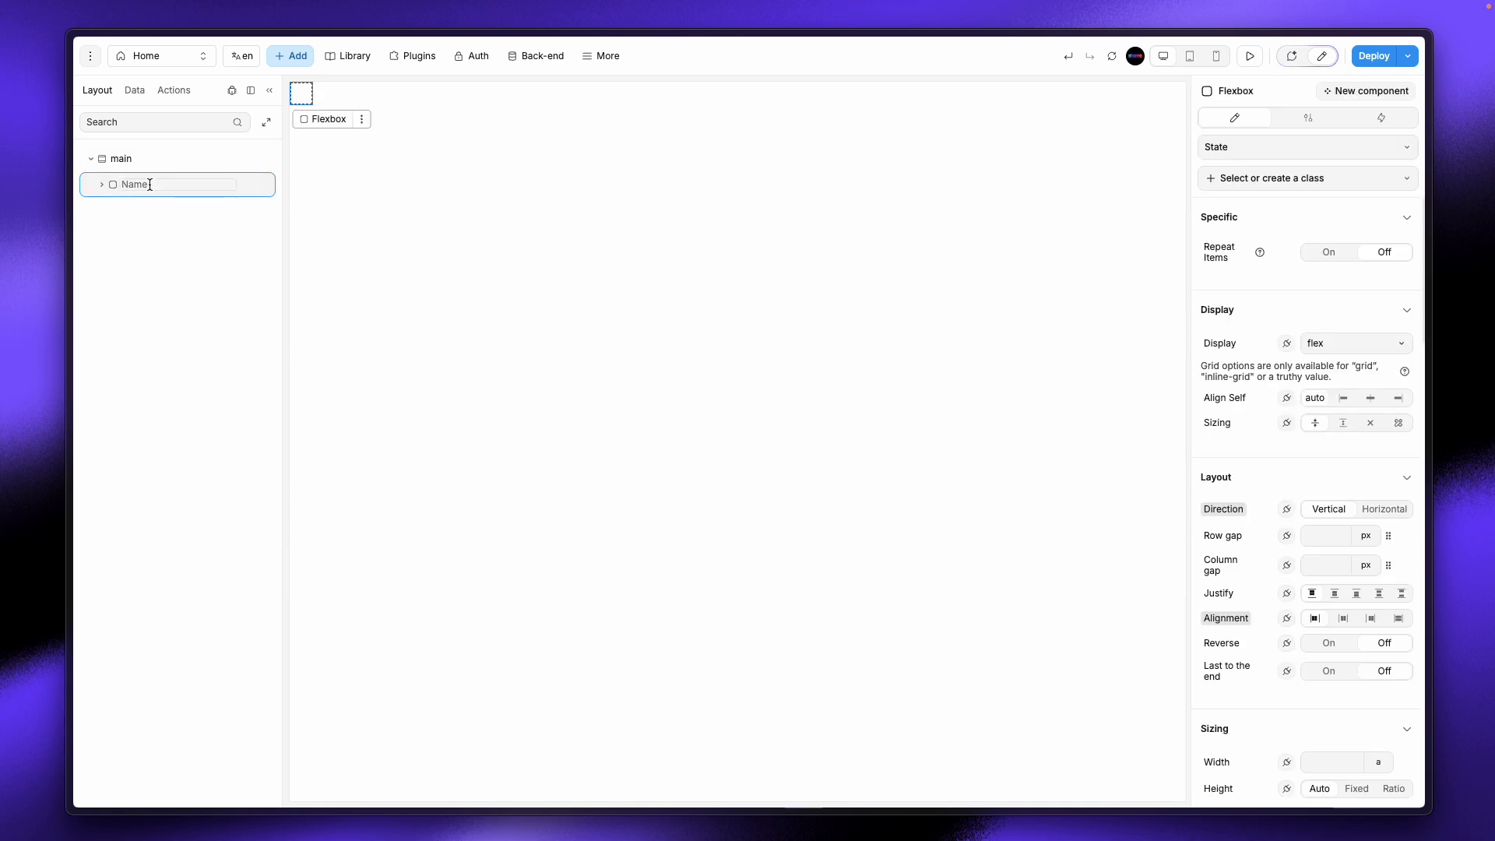
type("Nav-div")
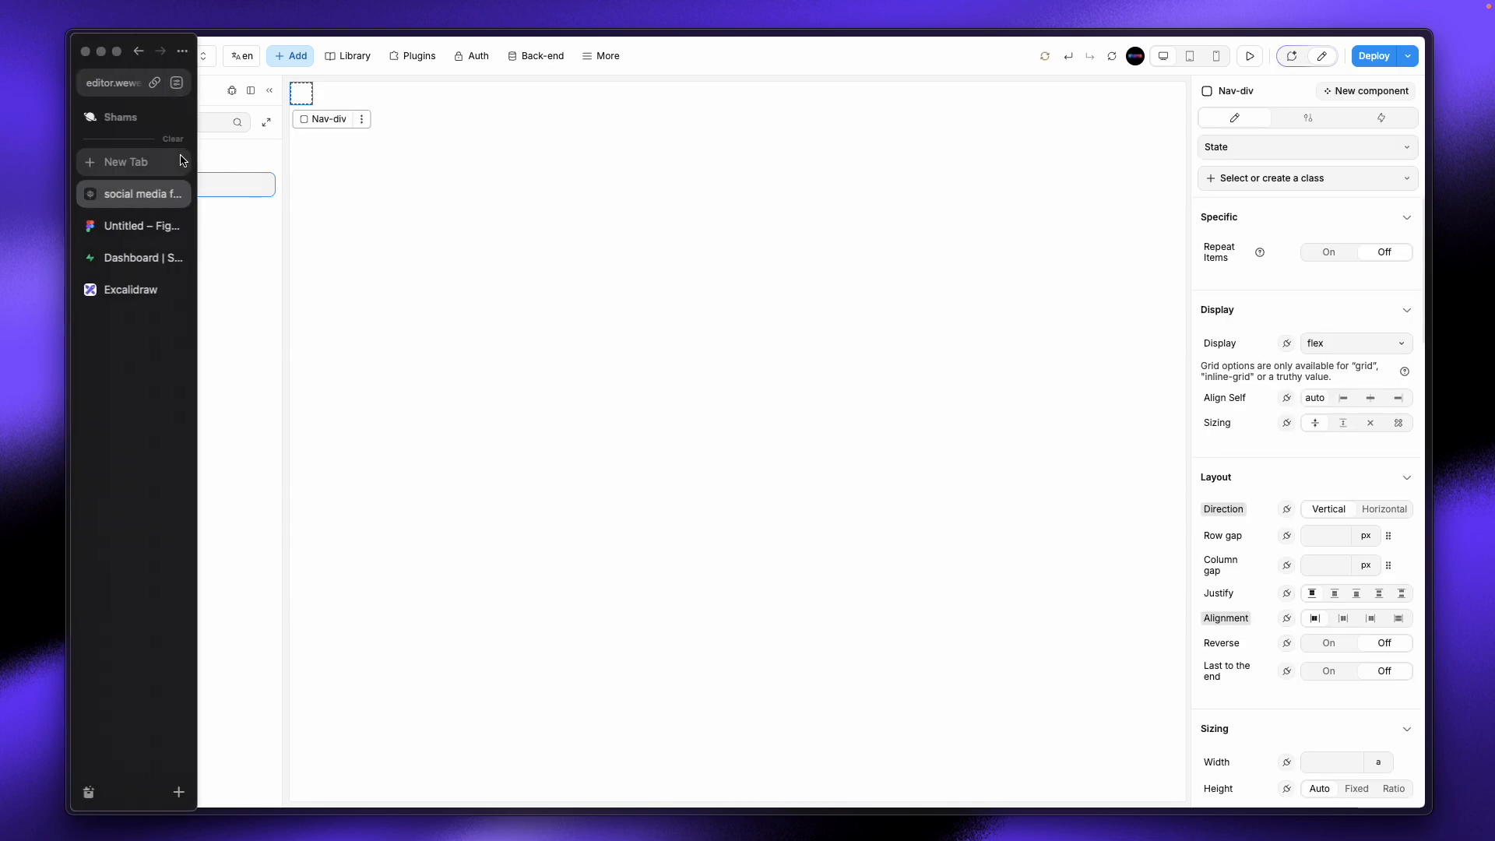
Step: Give Nav-div a #E48B8B background colour
scroll(1321, 654, "down", 8)
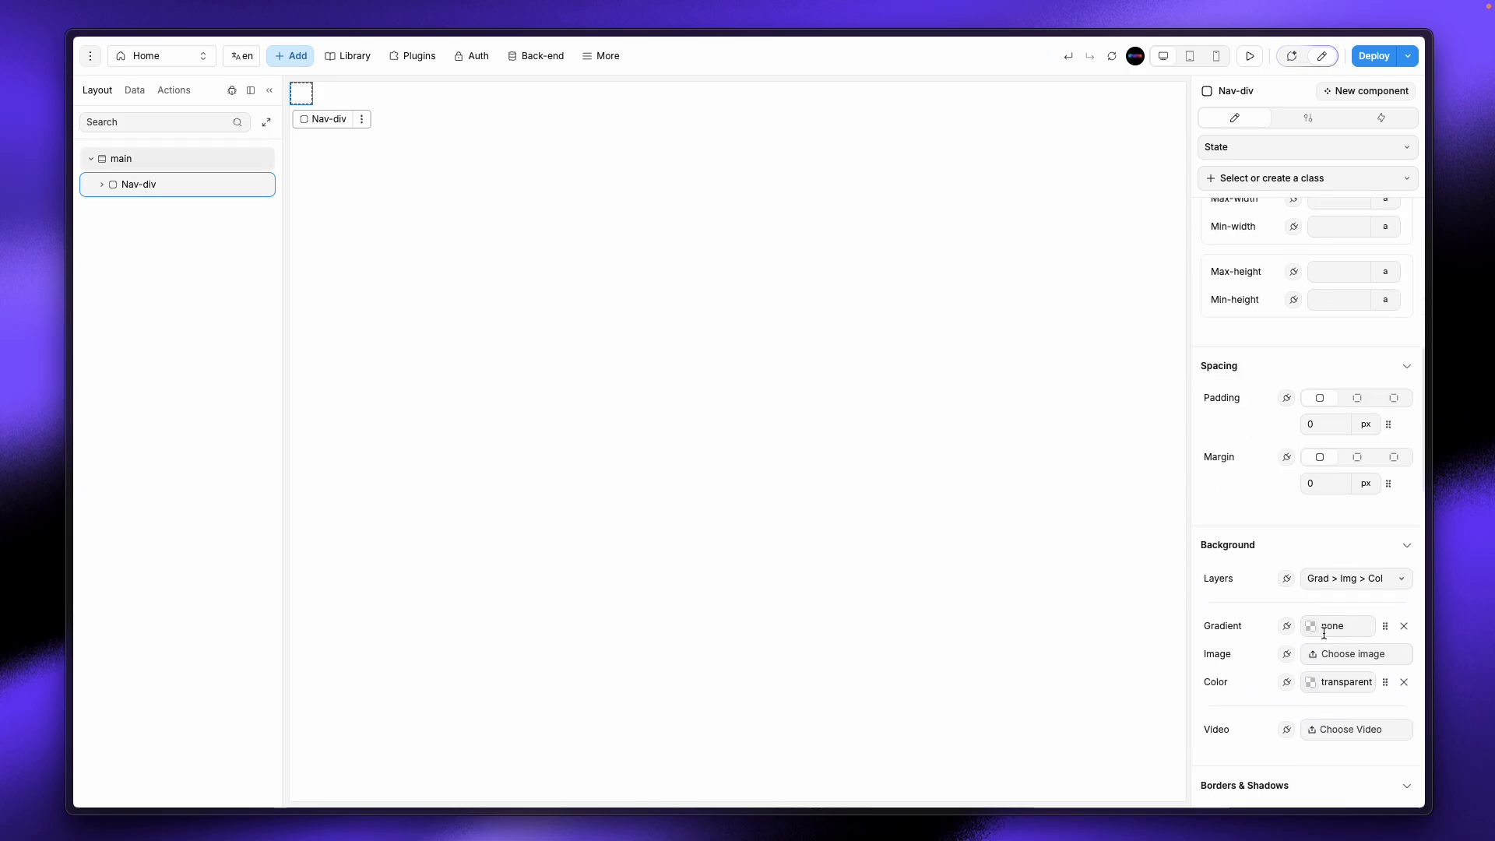
left_click(1309, 682)
left_click_drag(1098, 194, 1092, 162)
left_click(300, 101)
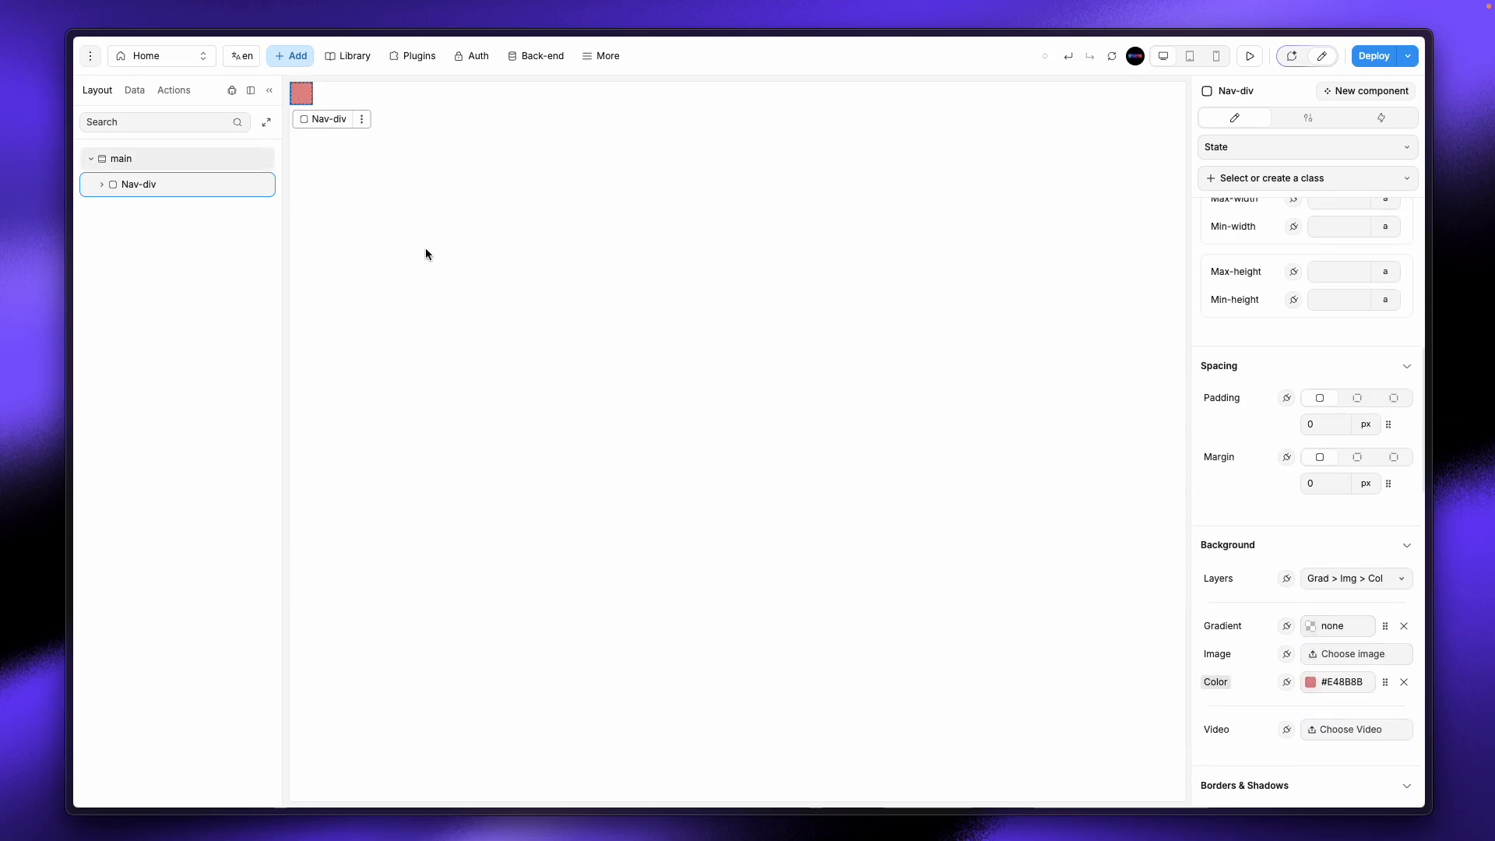
scroll(1325, 330, "up", 8)
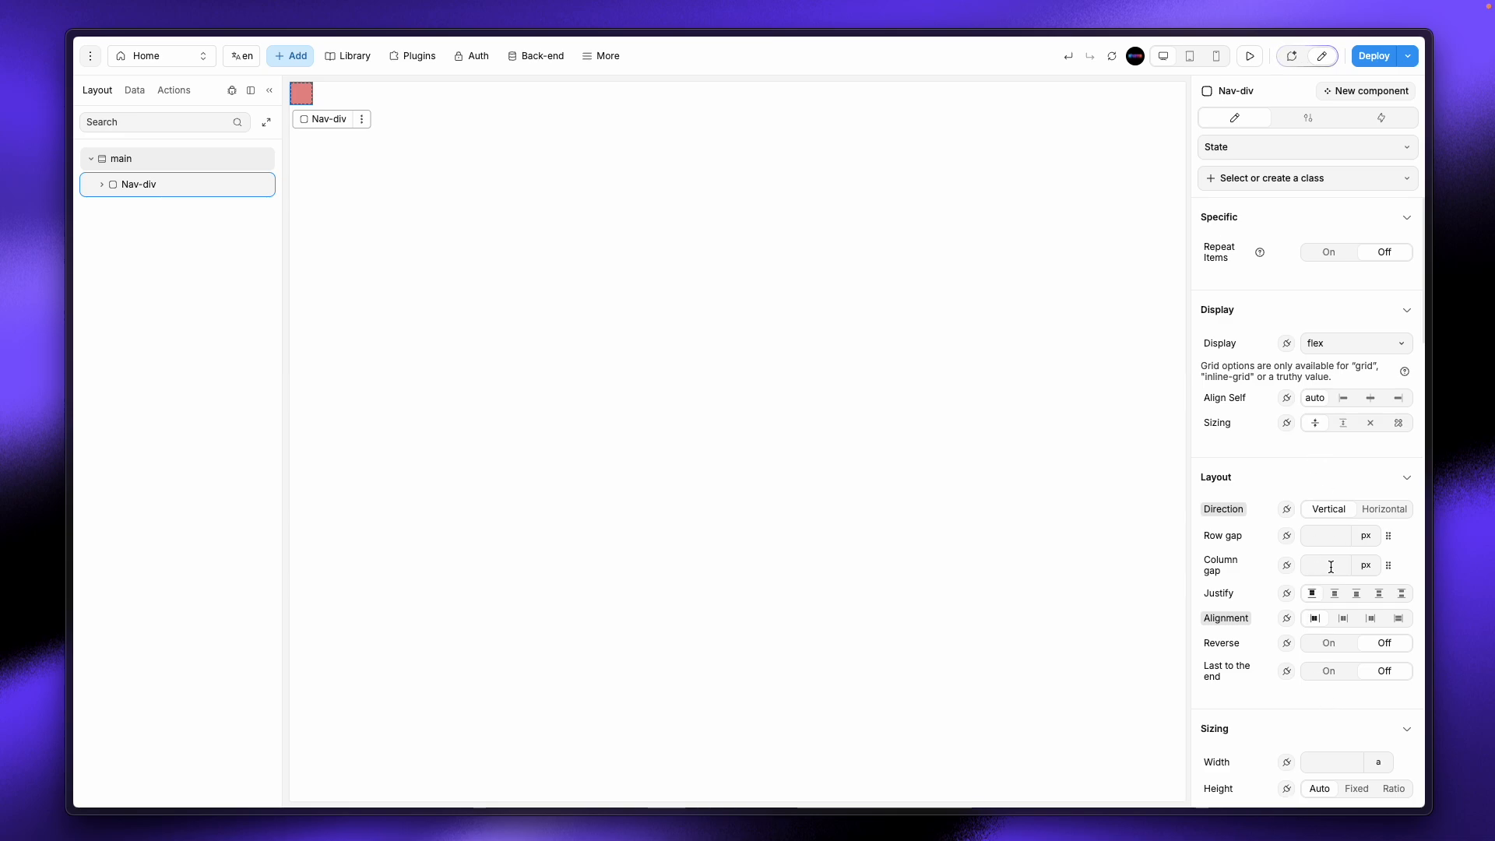
scroll(1330, 567, "down", 4)
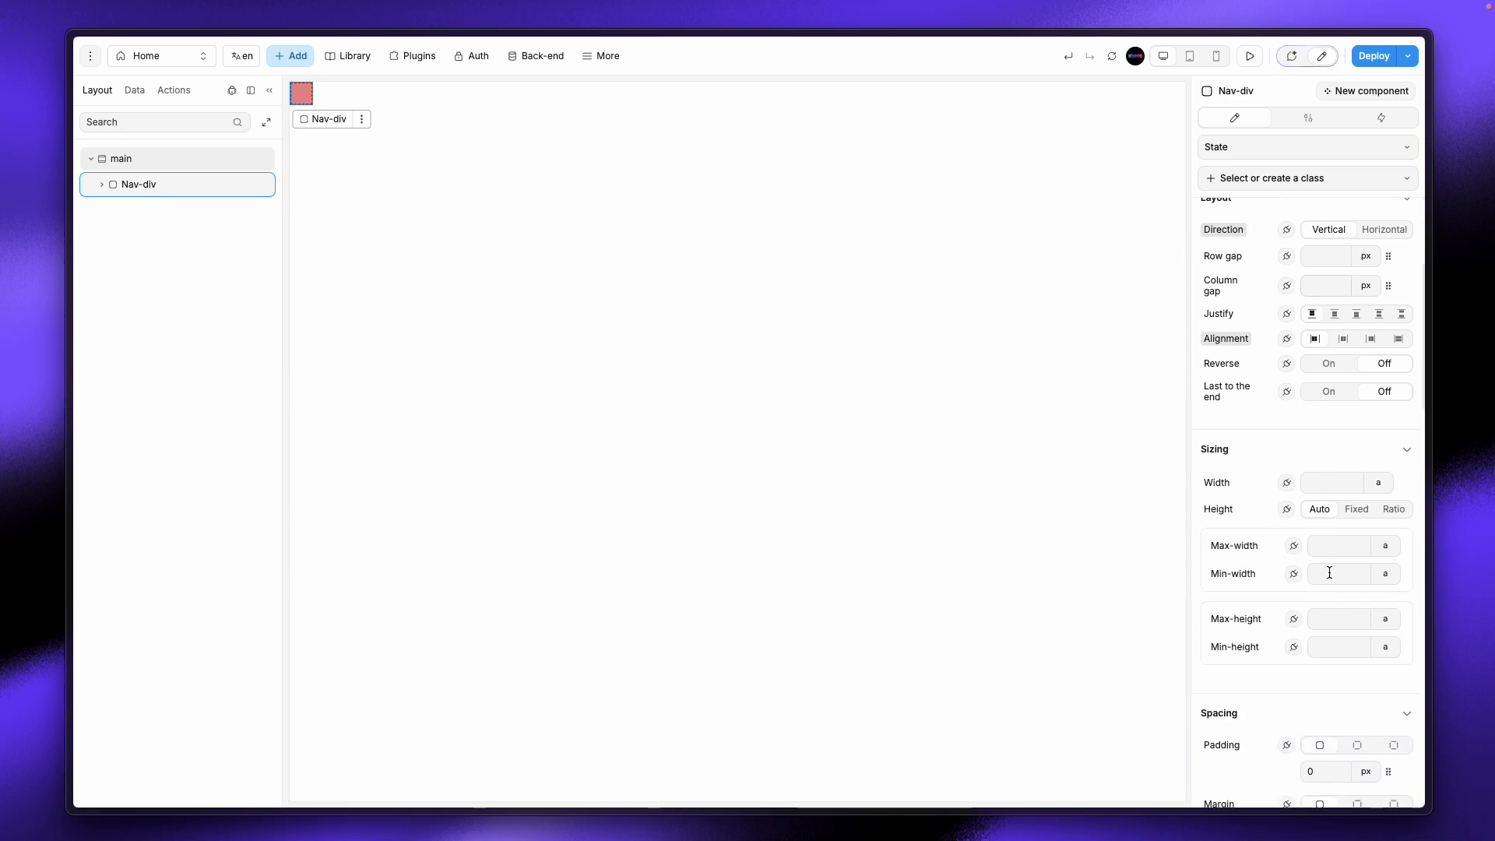
Step: Size Nav-div to 20% width and a fixed 100% height
left_click(1381, 486)
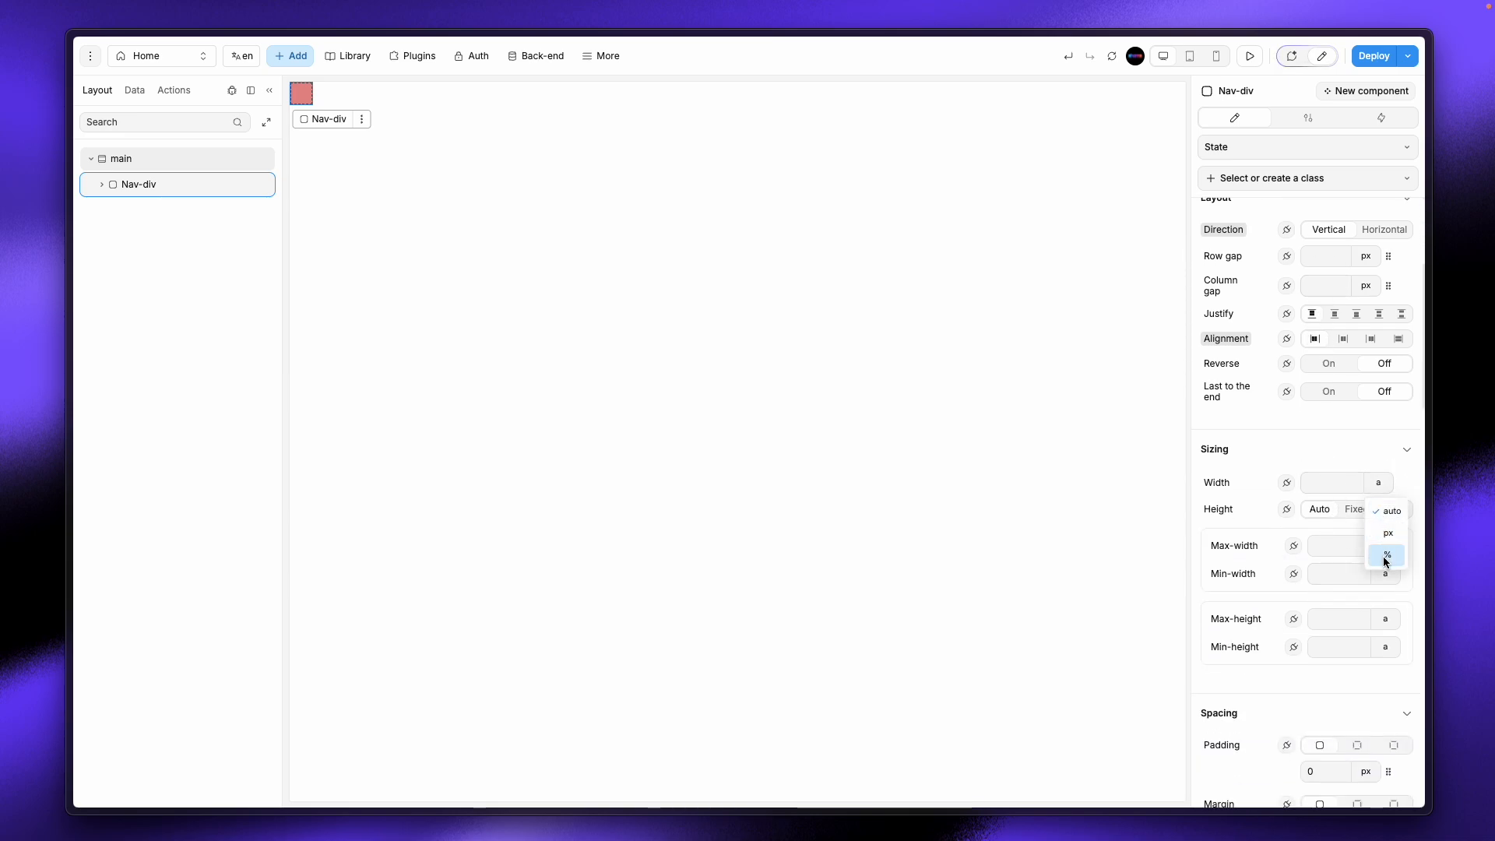
left_click(1386, 555)
left_click(1335, 484)
type("20")
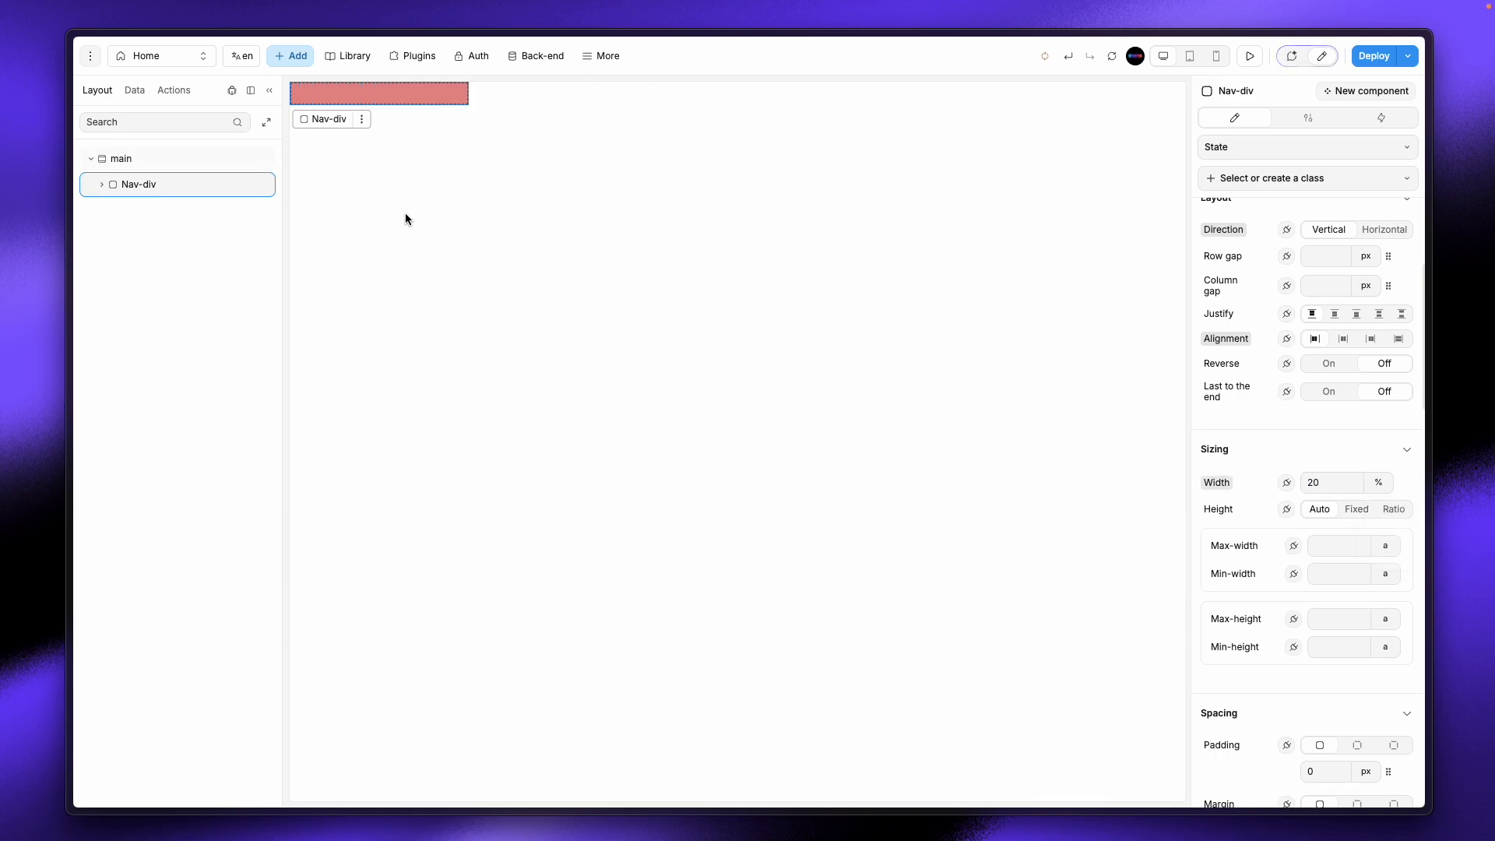
left_click(1357, 510)
left_click(1377, 536)
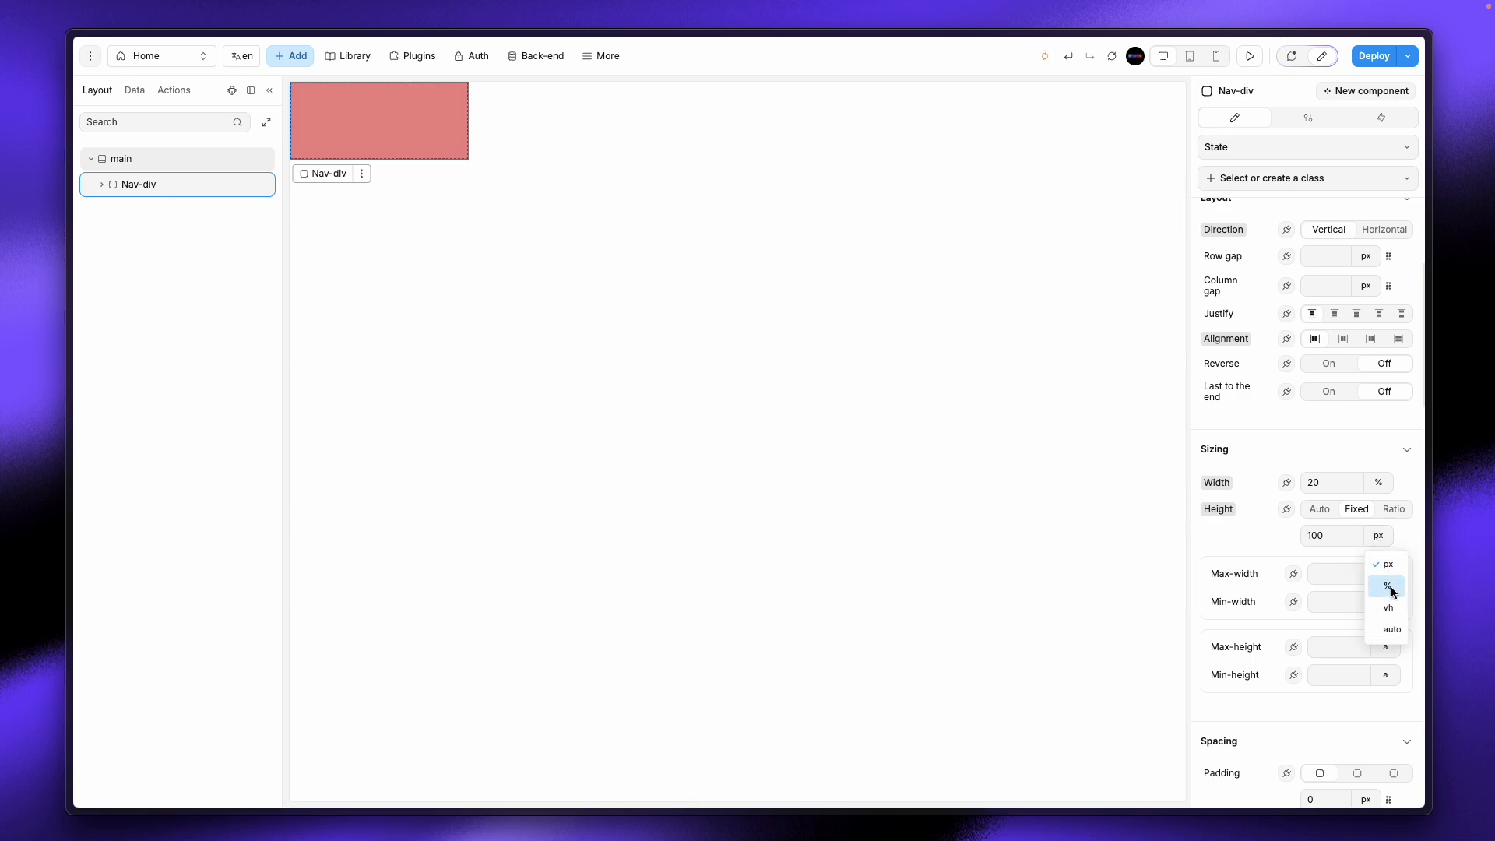
left_click(1391, 593)
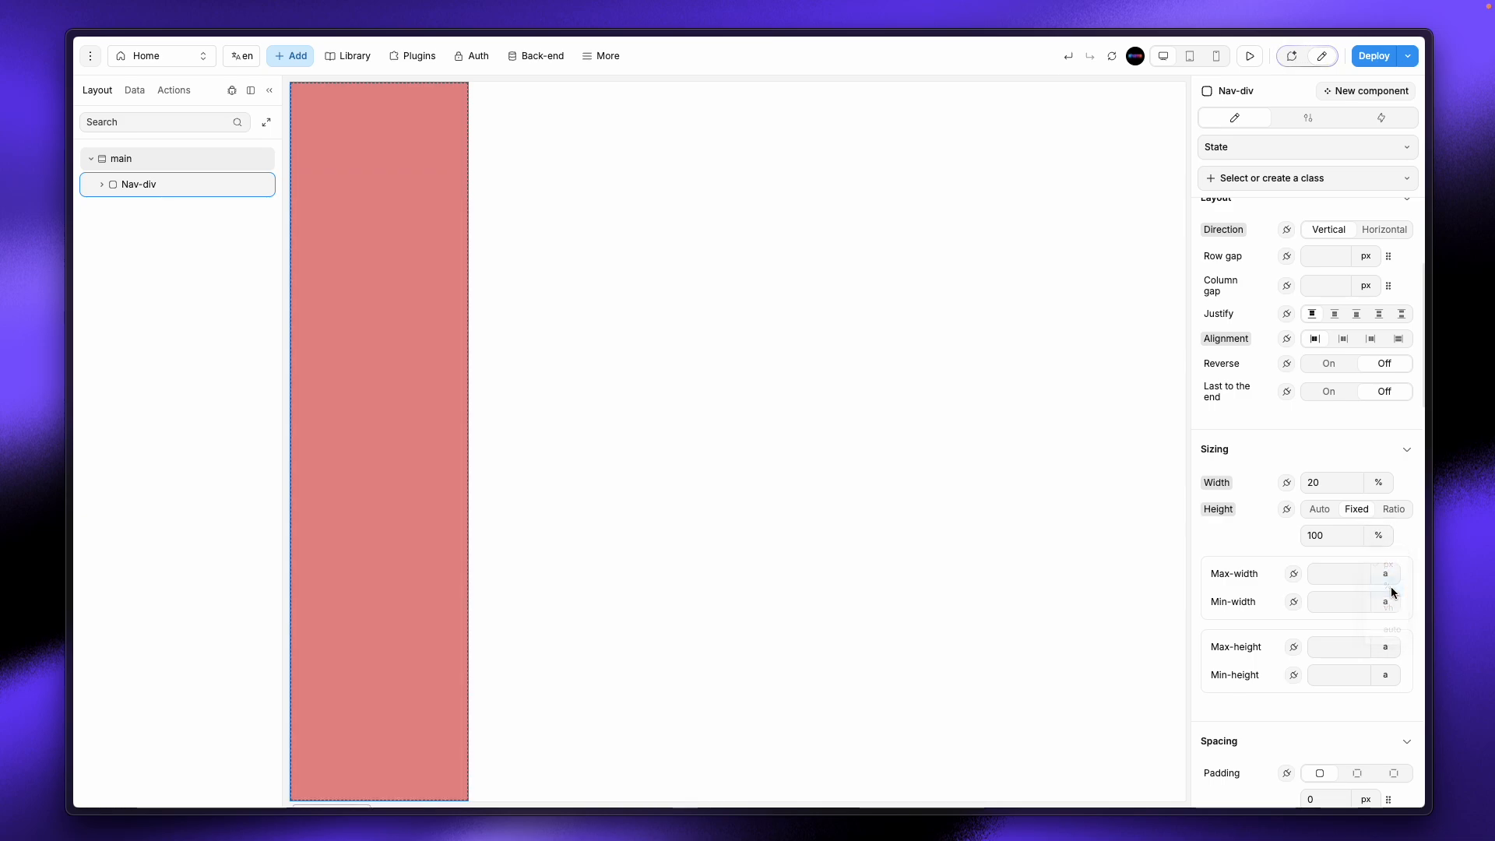
left_click(198, 162)
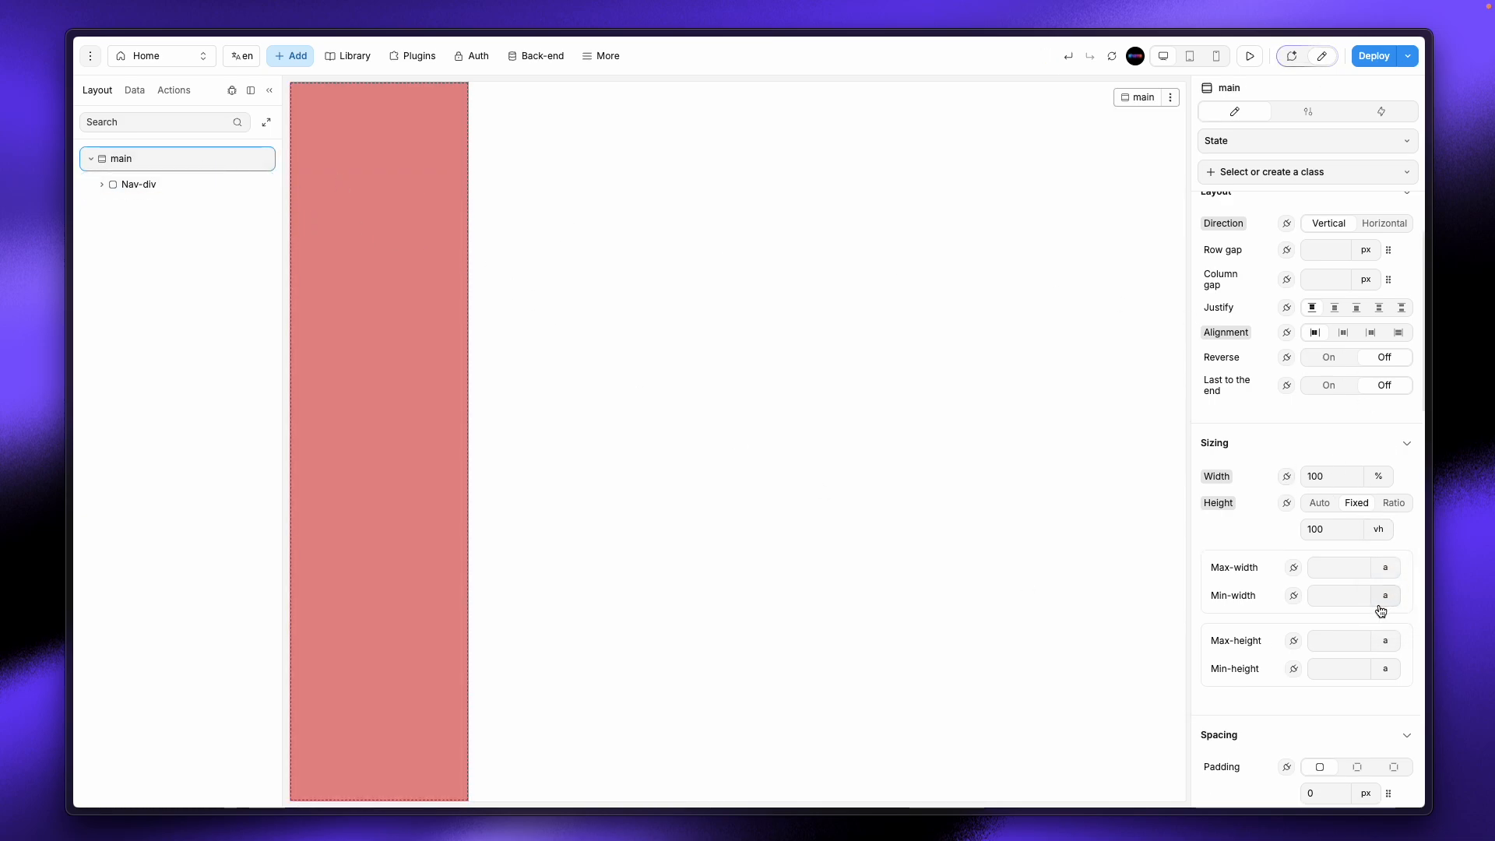
scroll(1380, 611, "down", 4)
scroll(1308, 507, "up", 5)
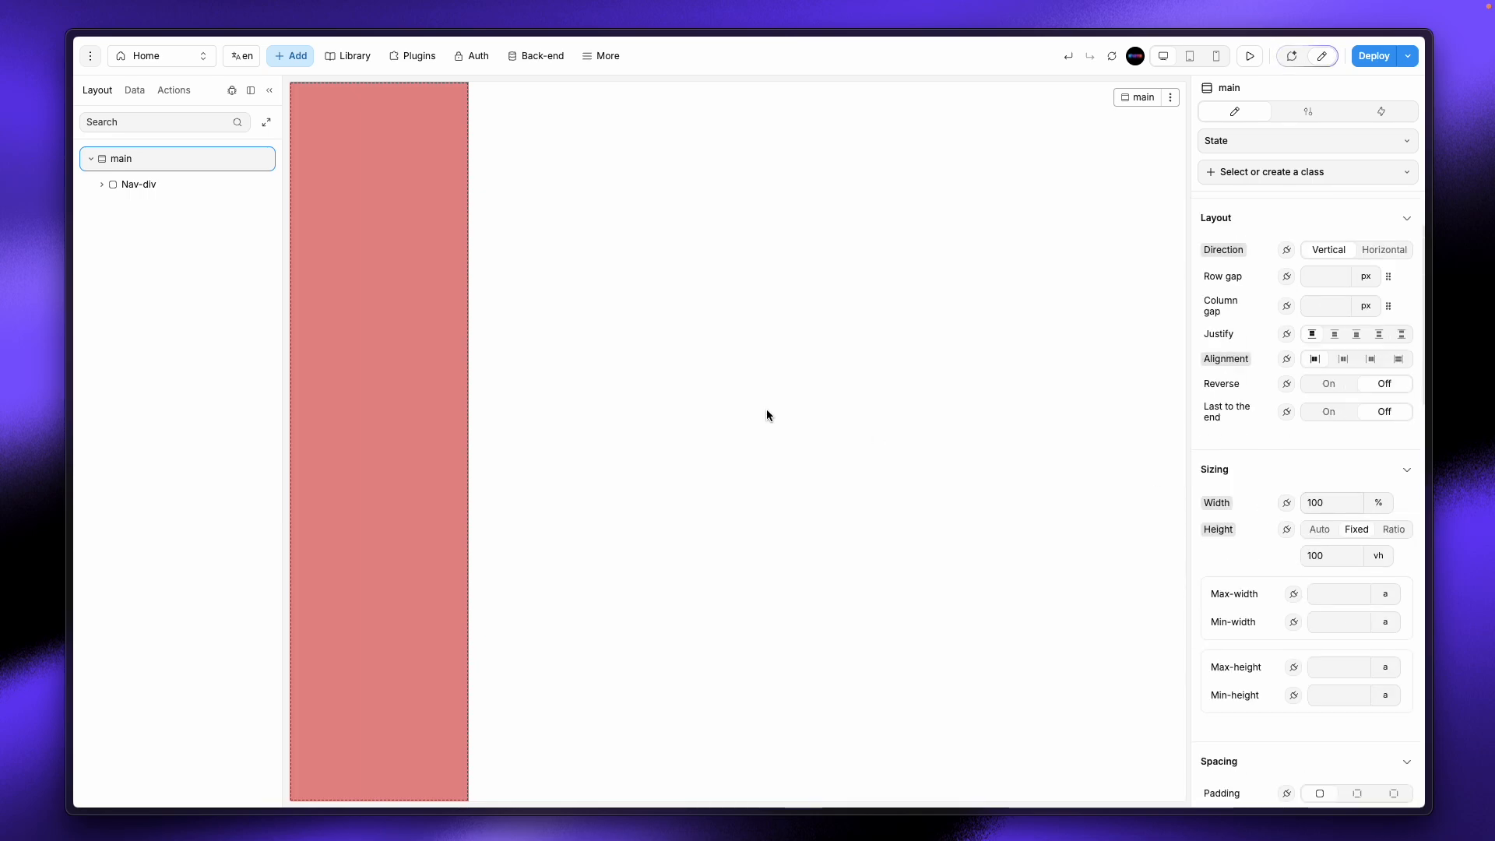
Step: Change Nav-div's height to 100 vh and set its layout direction to Horizontal
left_click(157, 187)
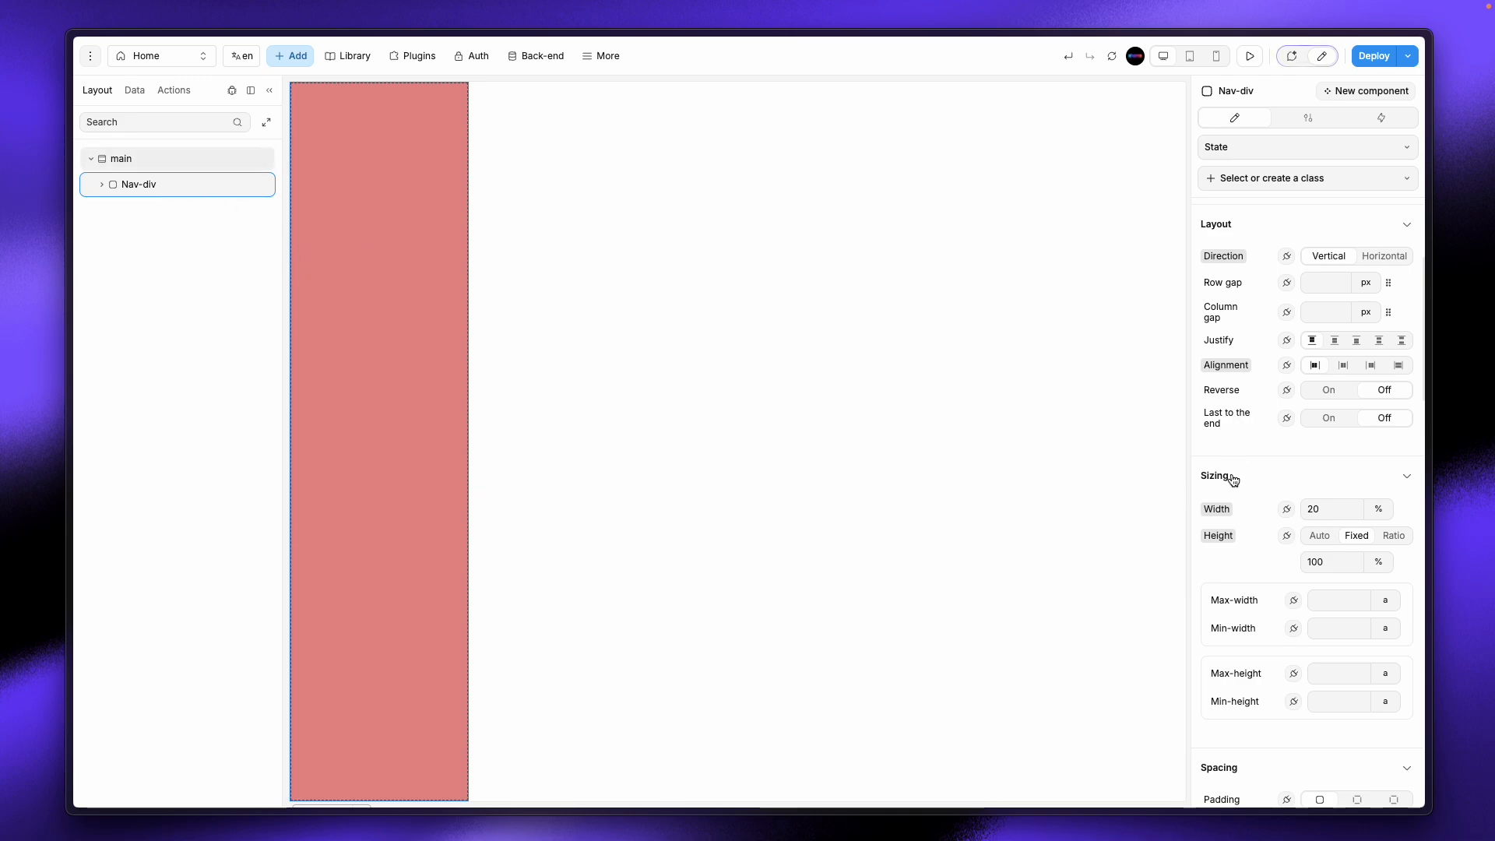
scroll(1393, 480, "down", 2)
left_click(1376, 433)
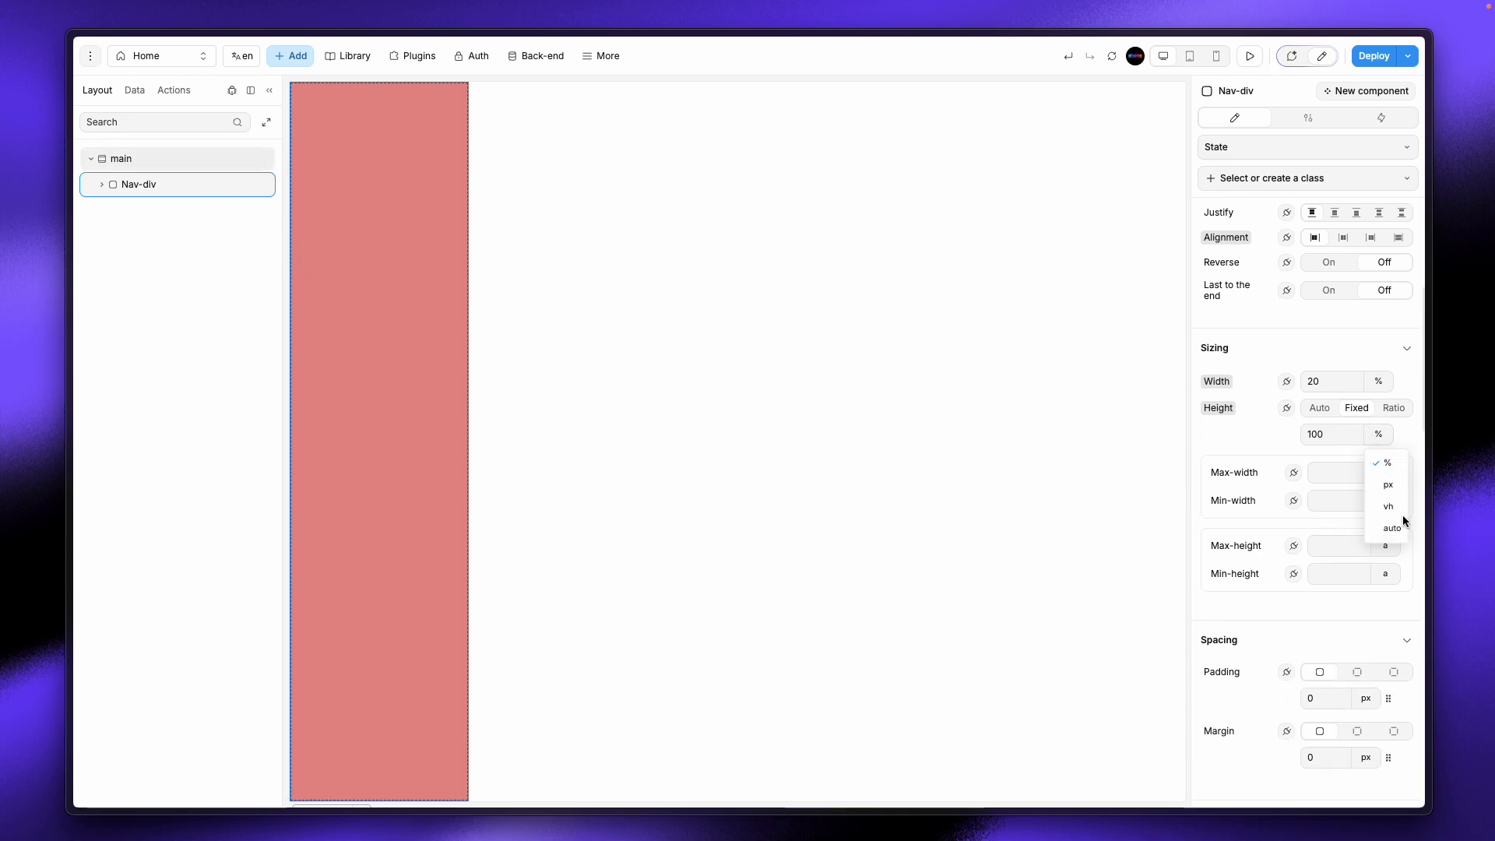
left_click(1390, 509)
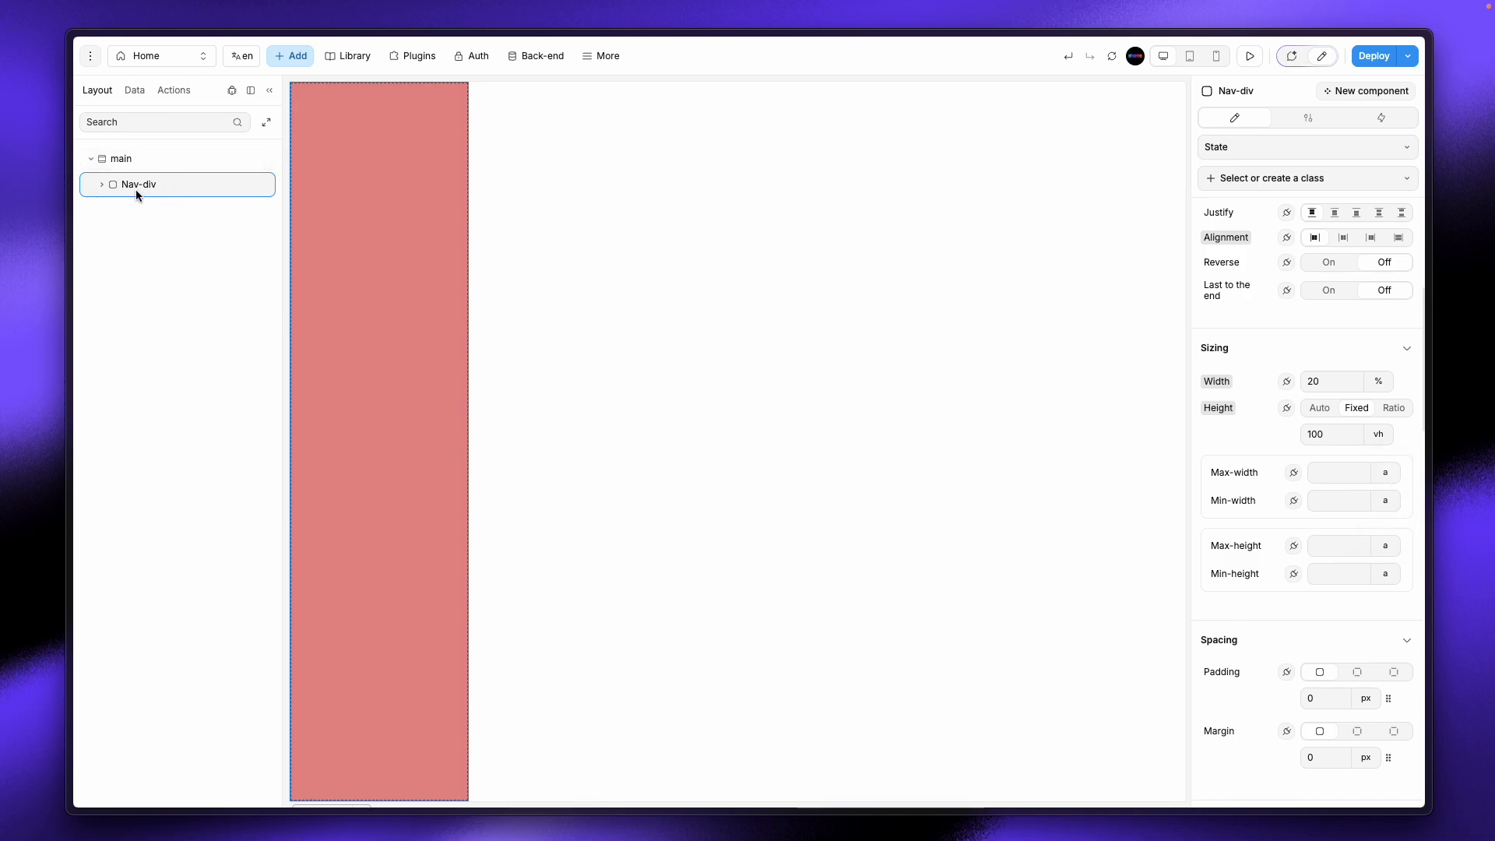
scroll(1368, 343, "up", 5)
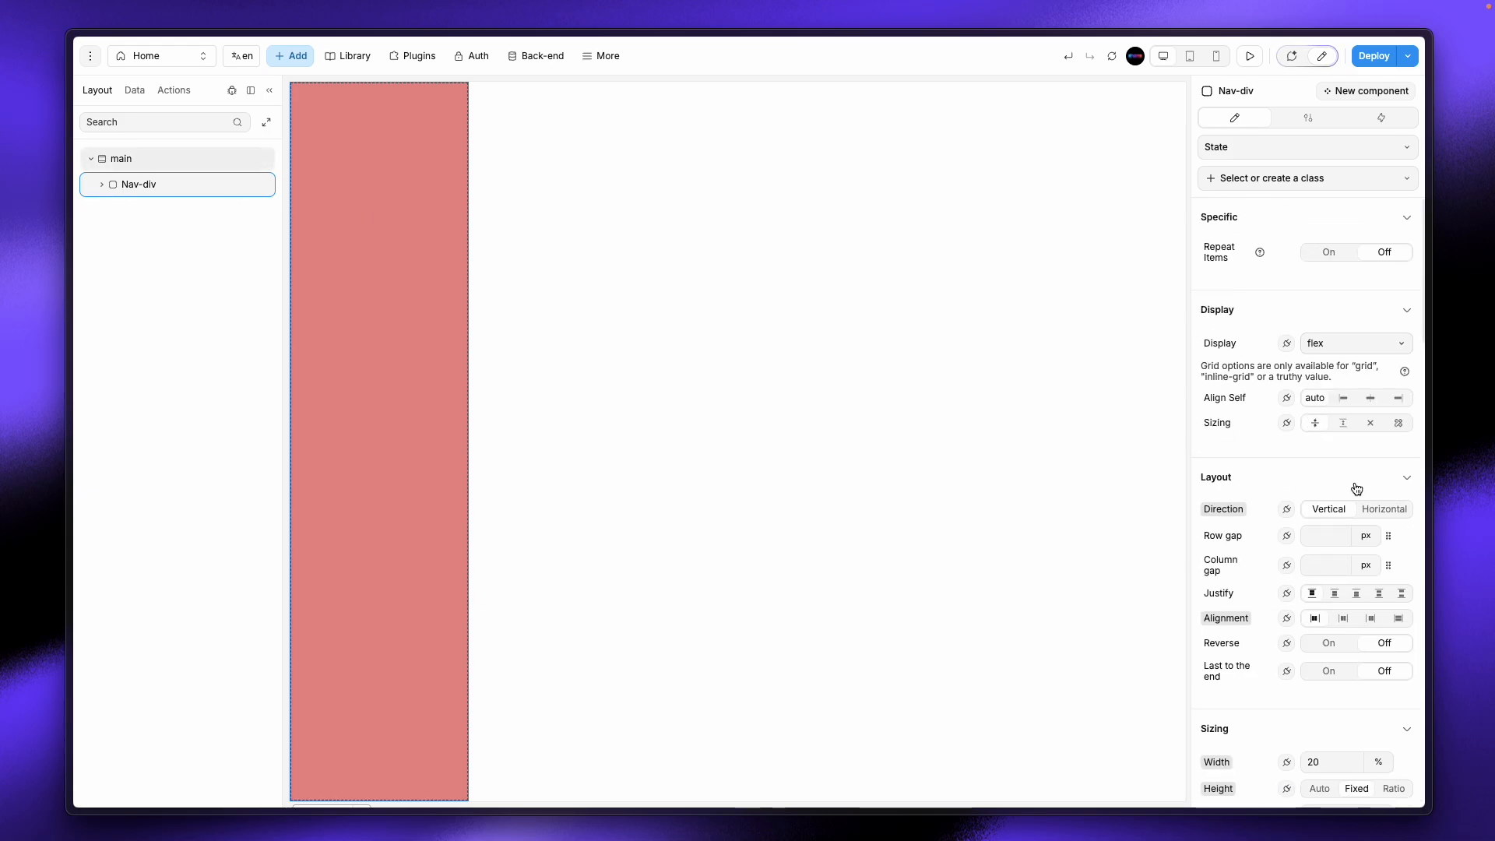
left_click(1384, 514)
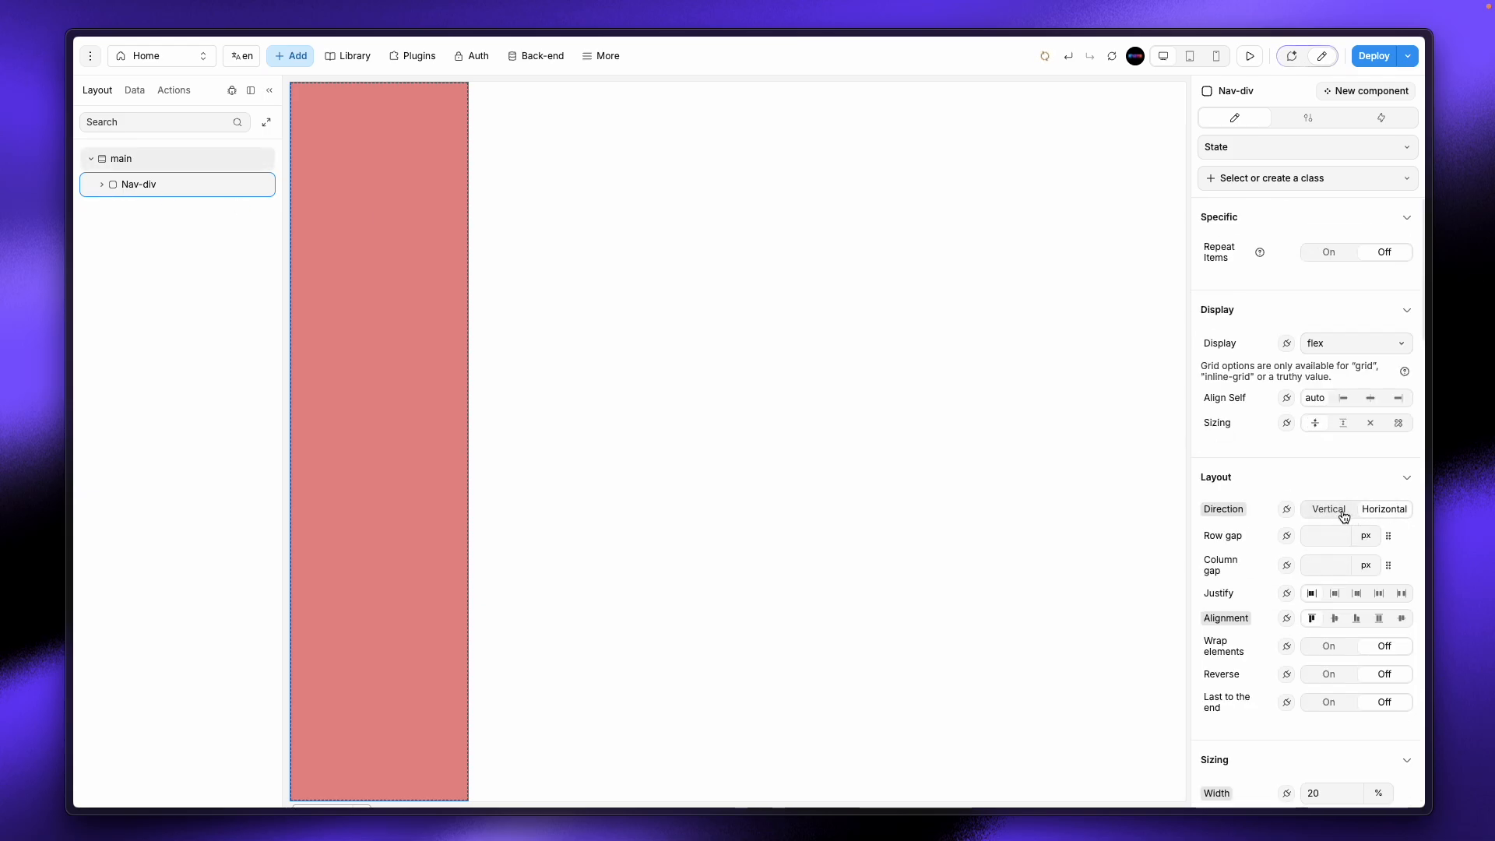
Step: In Figma, select the App Sidebar frame and launch the Figma to WeWeb Toolkit plugin
mouse_move(4, 284)
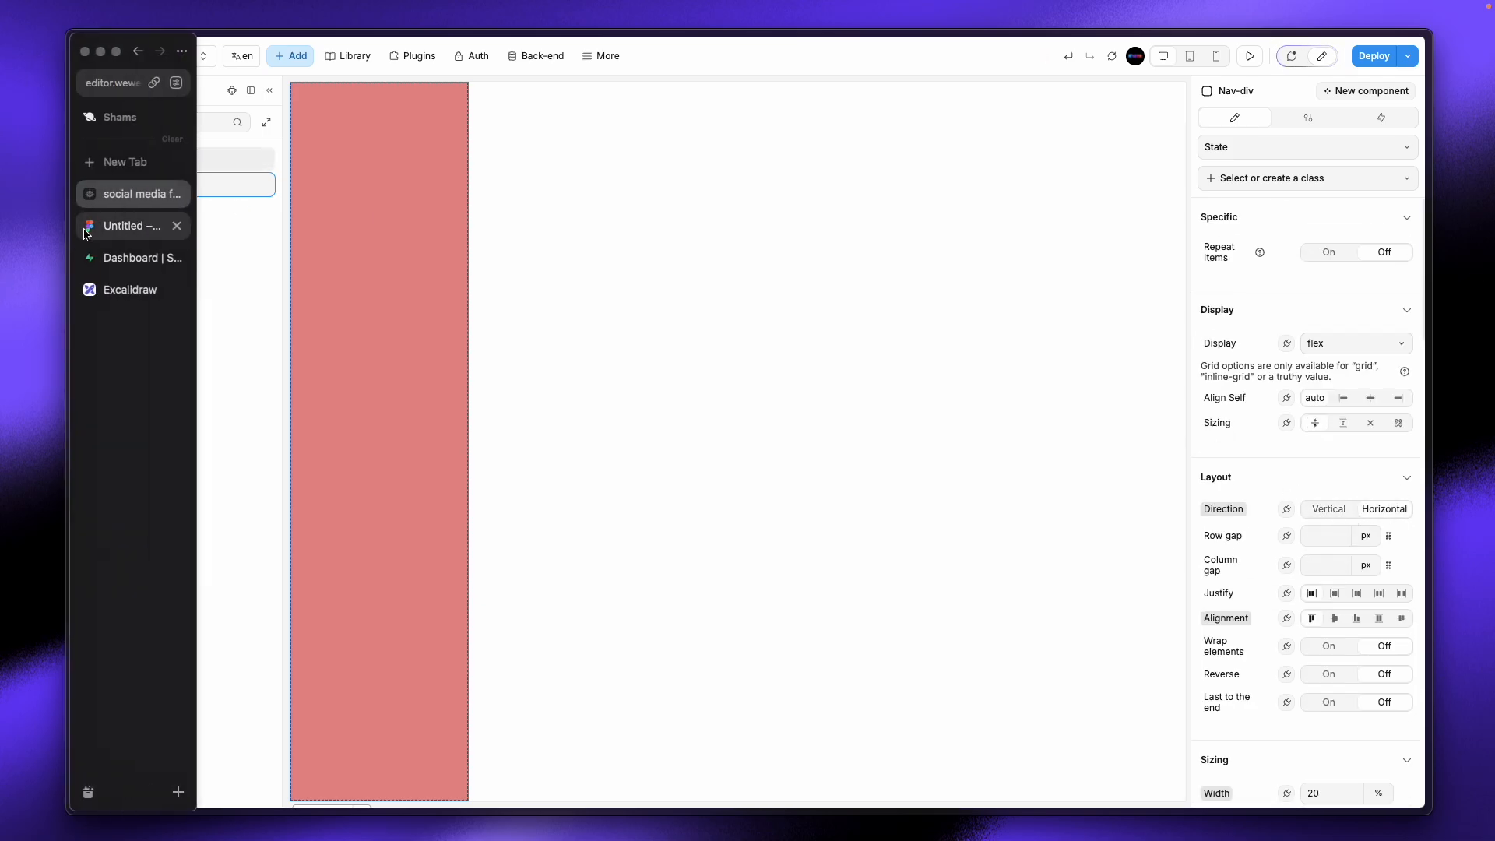
left_click(109, 226)
left_click(452, 314)
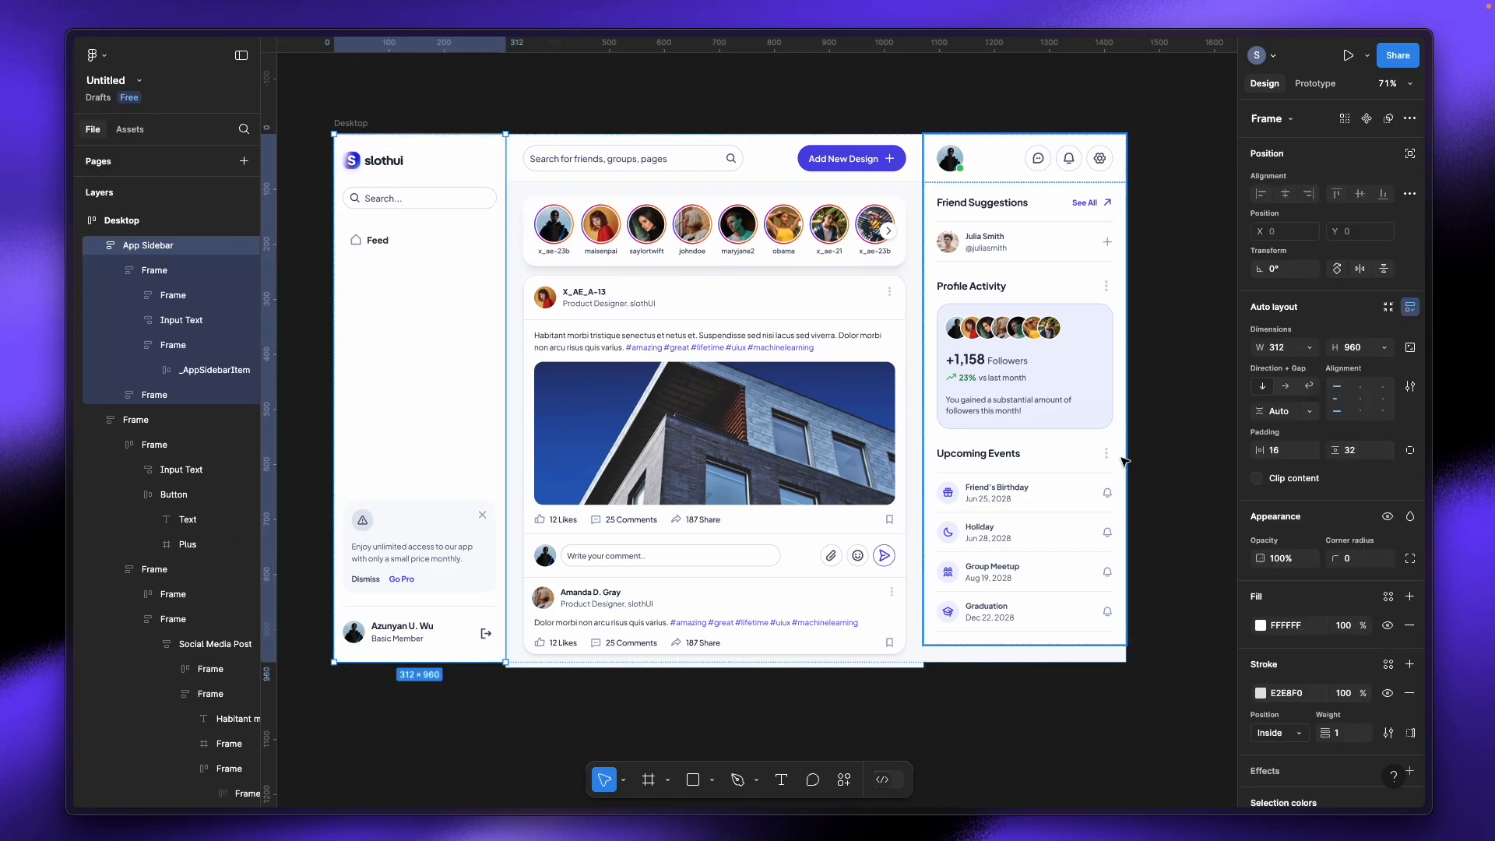
left_click(844, 779)
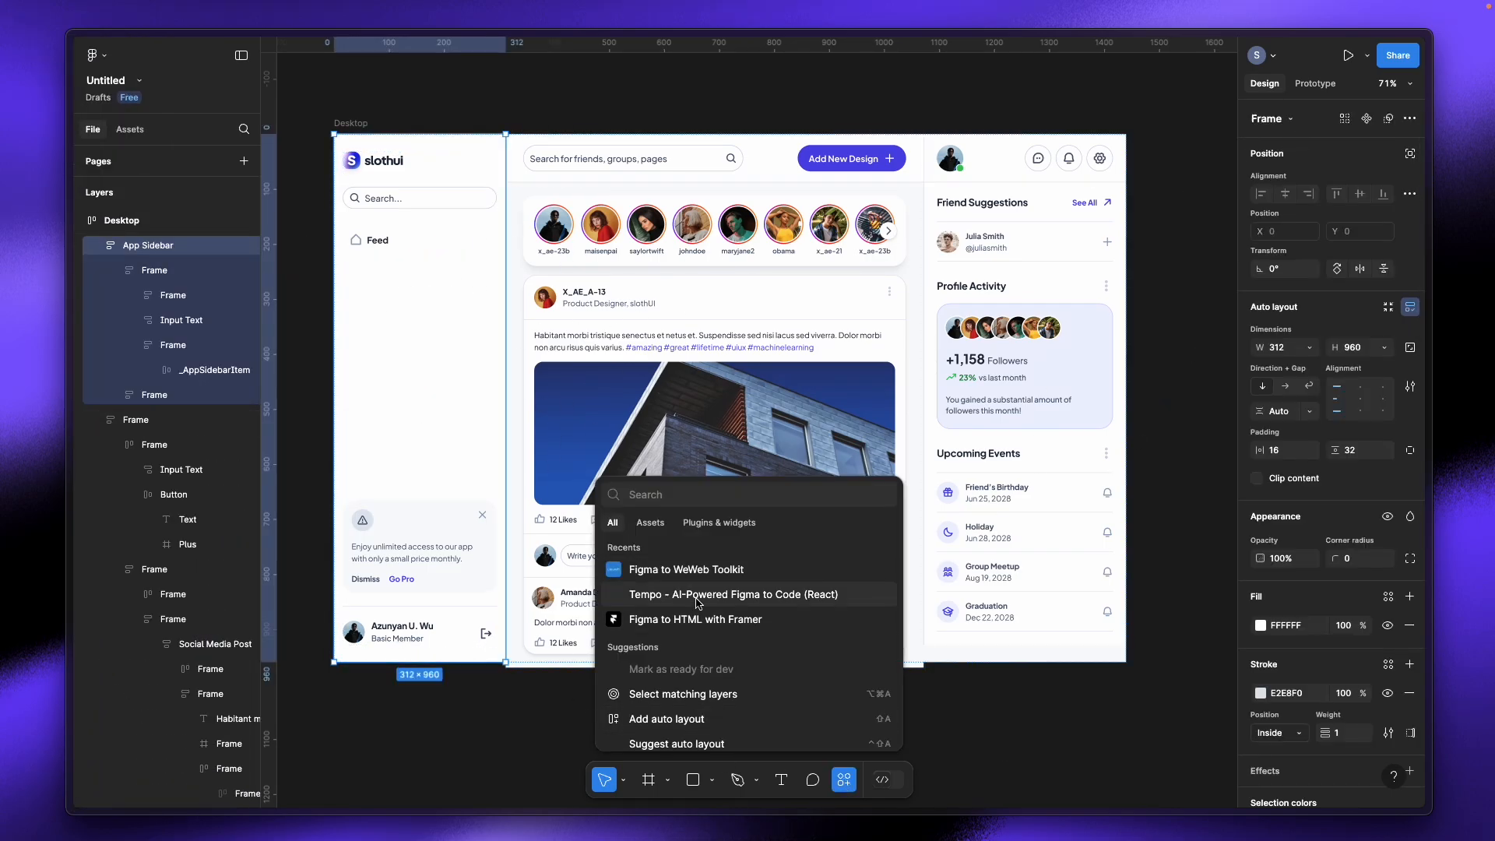
left_click(670, 575)
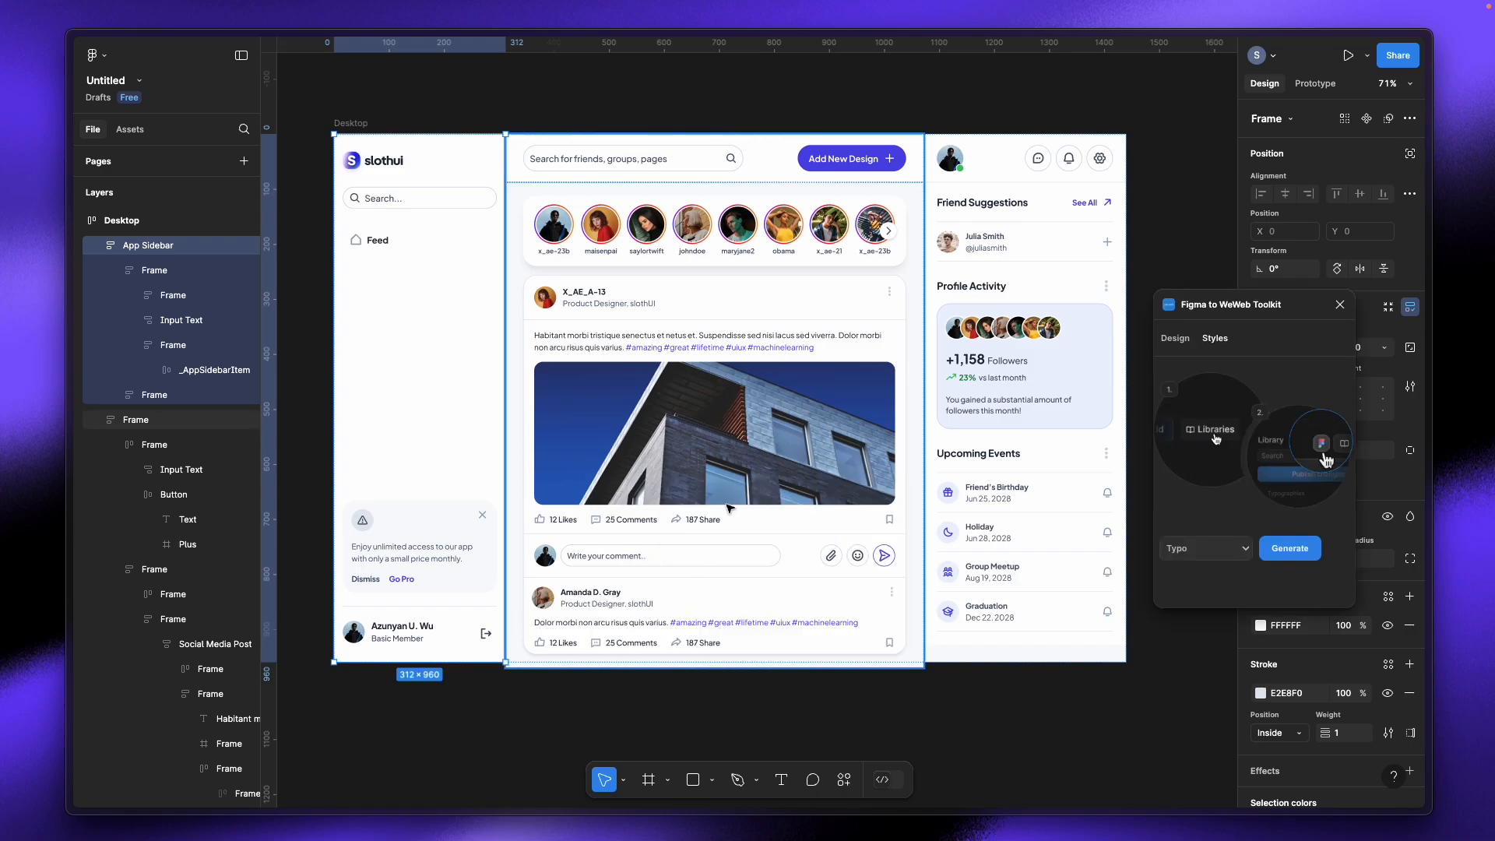
Step: Review the plugin's style export options, then generate the App Sidebar design
left_click(1184, 341)
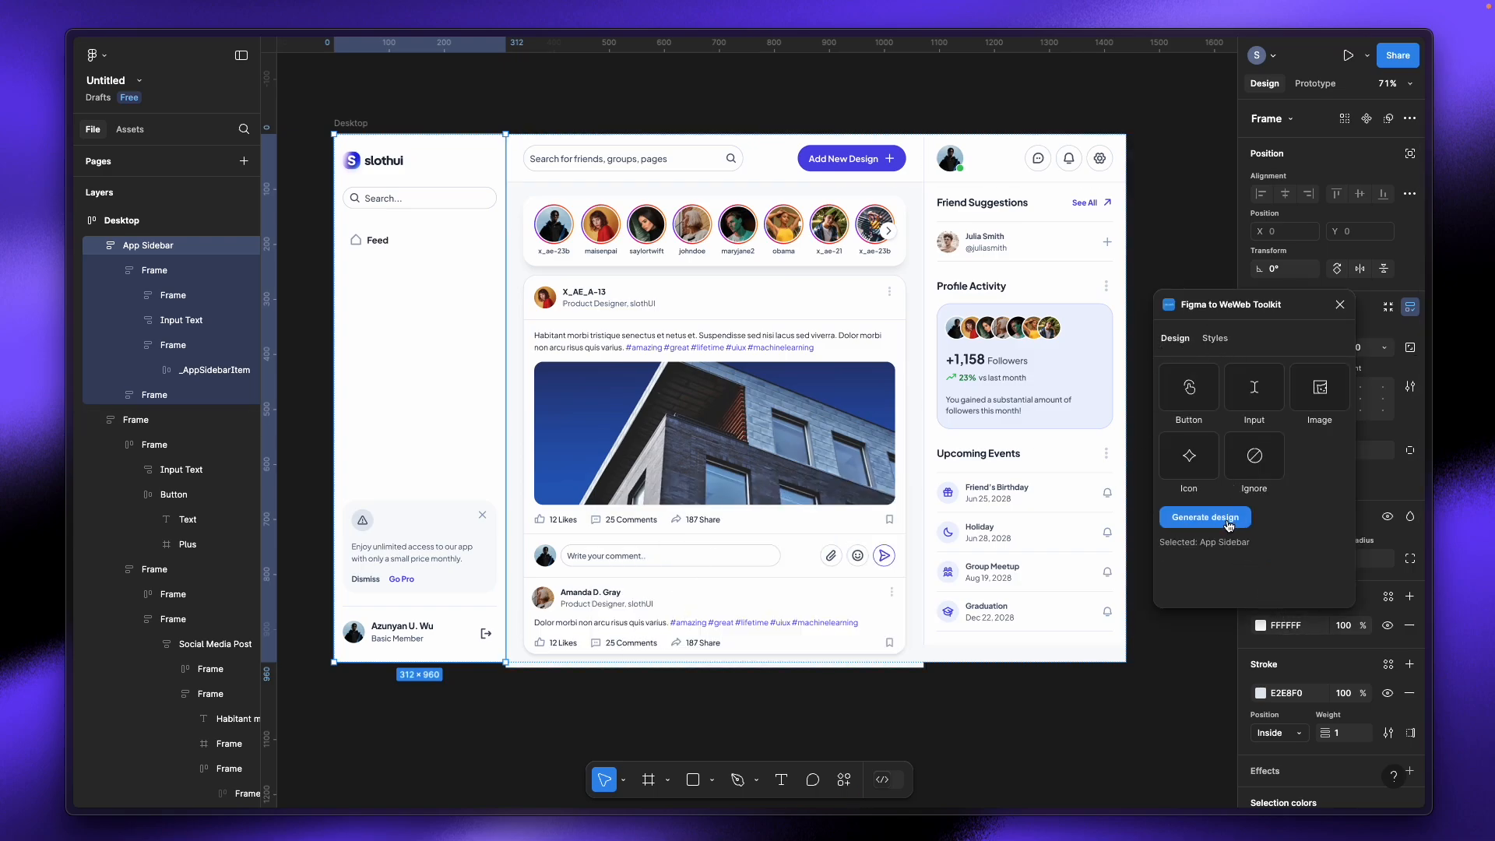
left_click(1212, 340)
left_click(1200, 558)
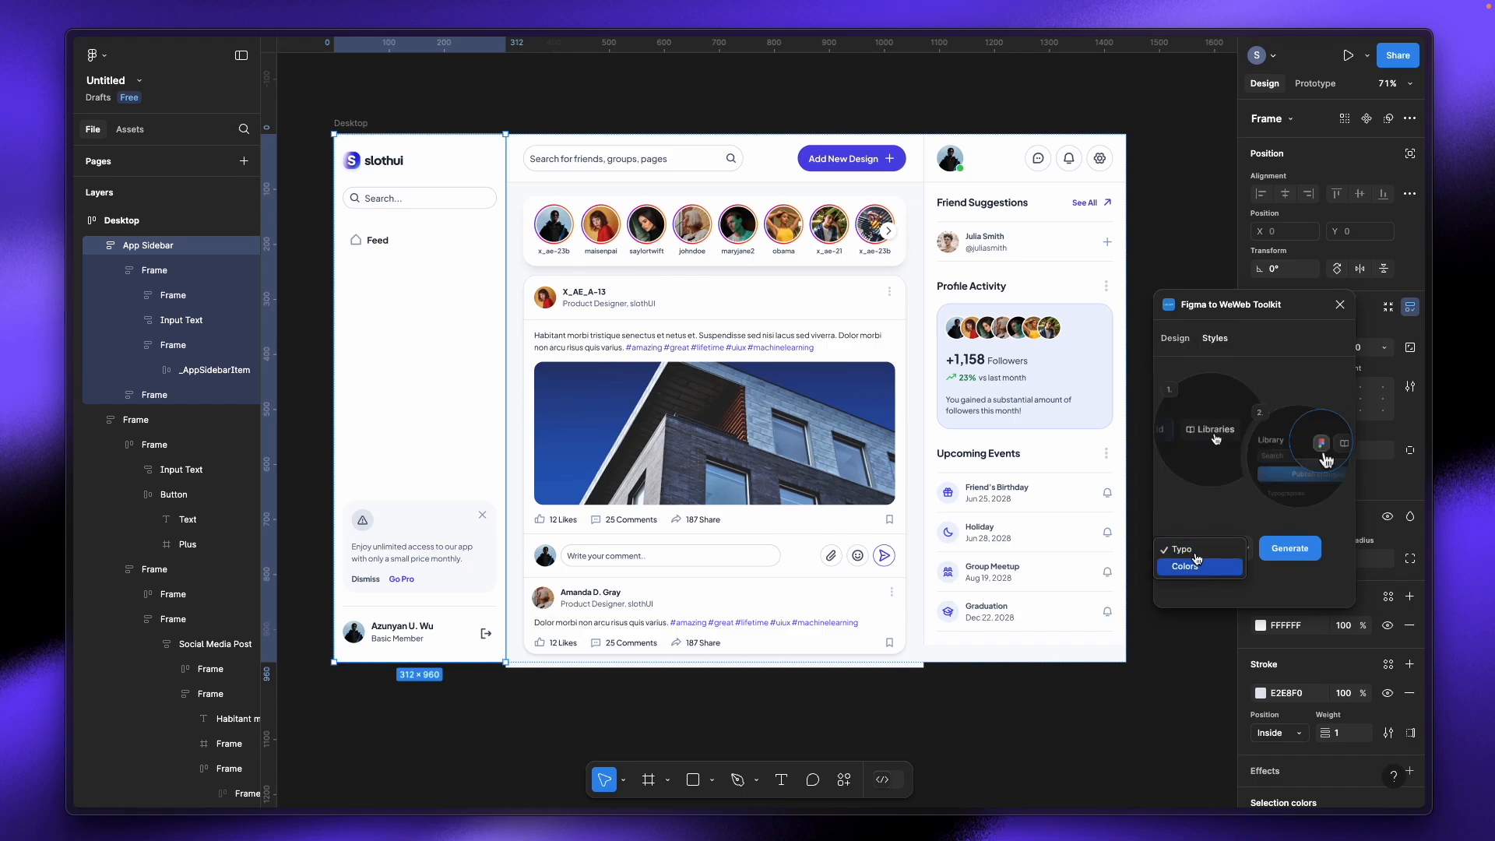
double_click(1177, 342)
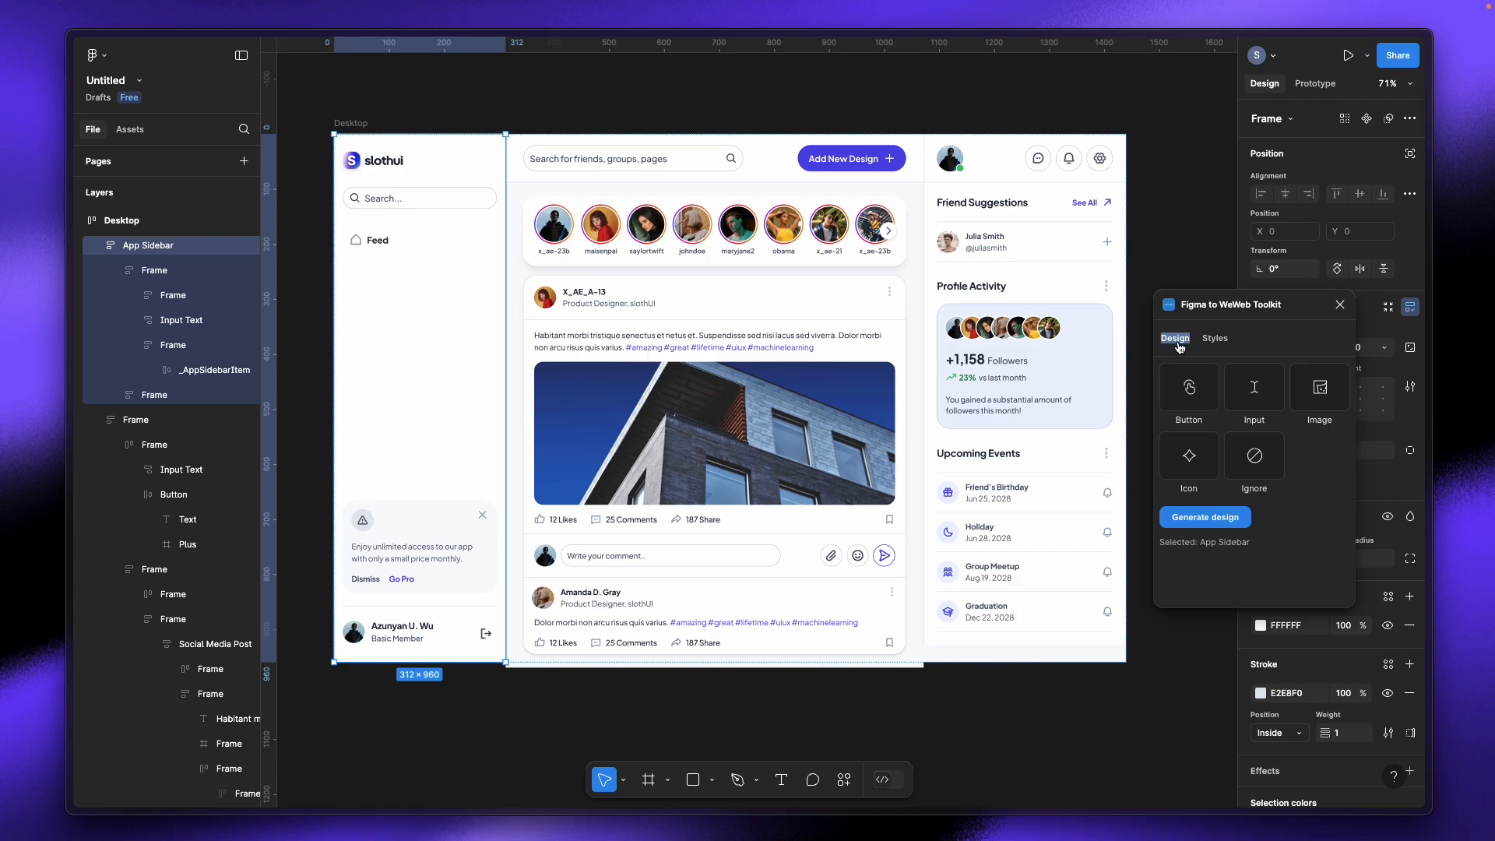
left_click(1262, 334)
left_click(1211, 342)
left_click(1191, 347)
left_click(1230, 530)
left_click(1212, 526)
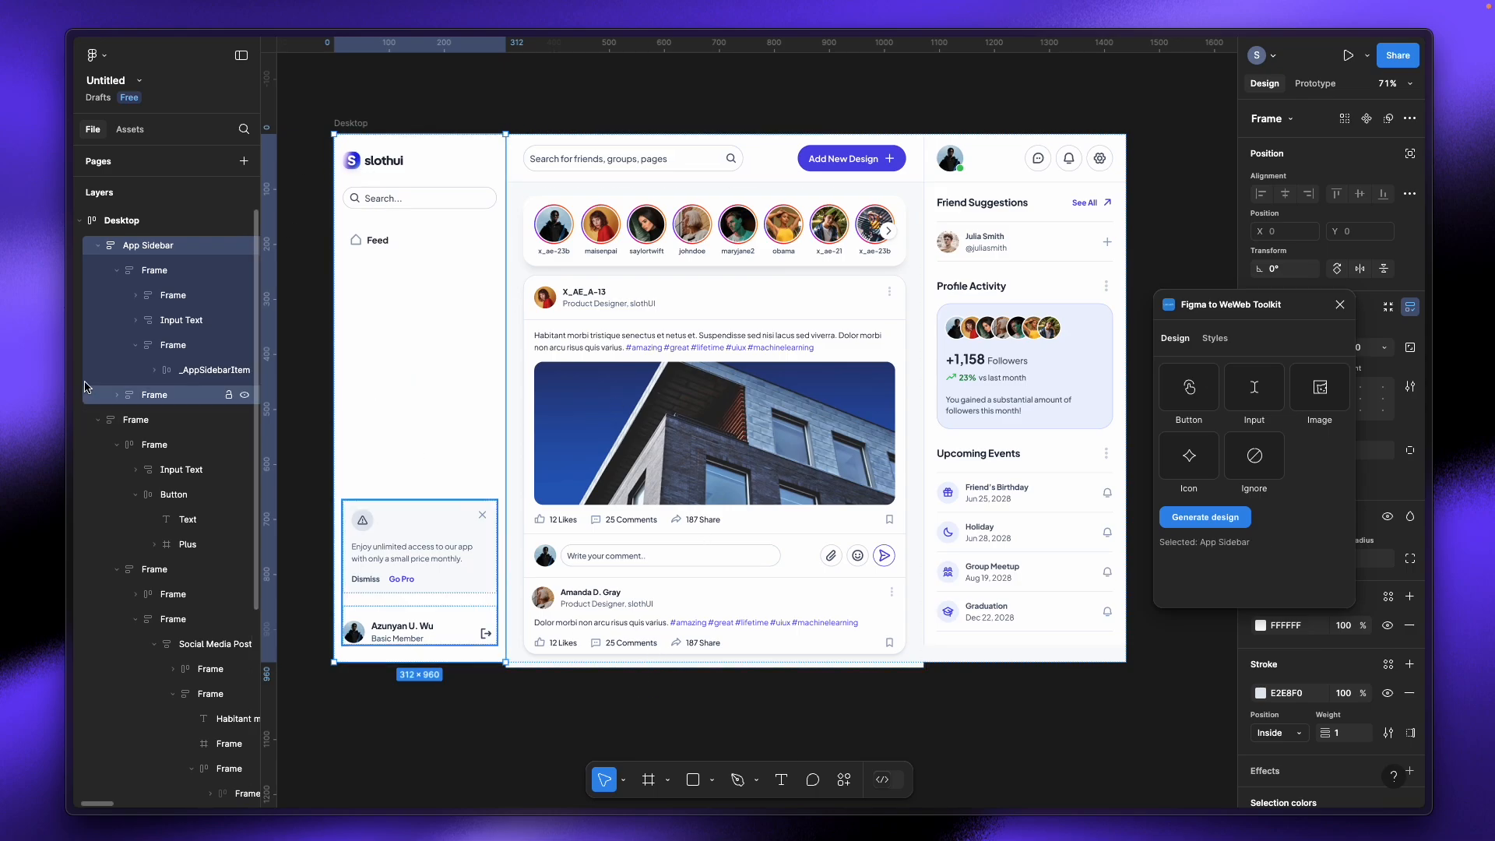
Step: In WeWeb, use More > Import from Figma and paste the App Sidebar onto the page
mouse_move(74, 387)
left_click(132, 194)
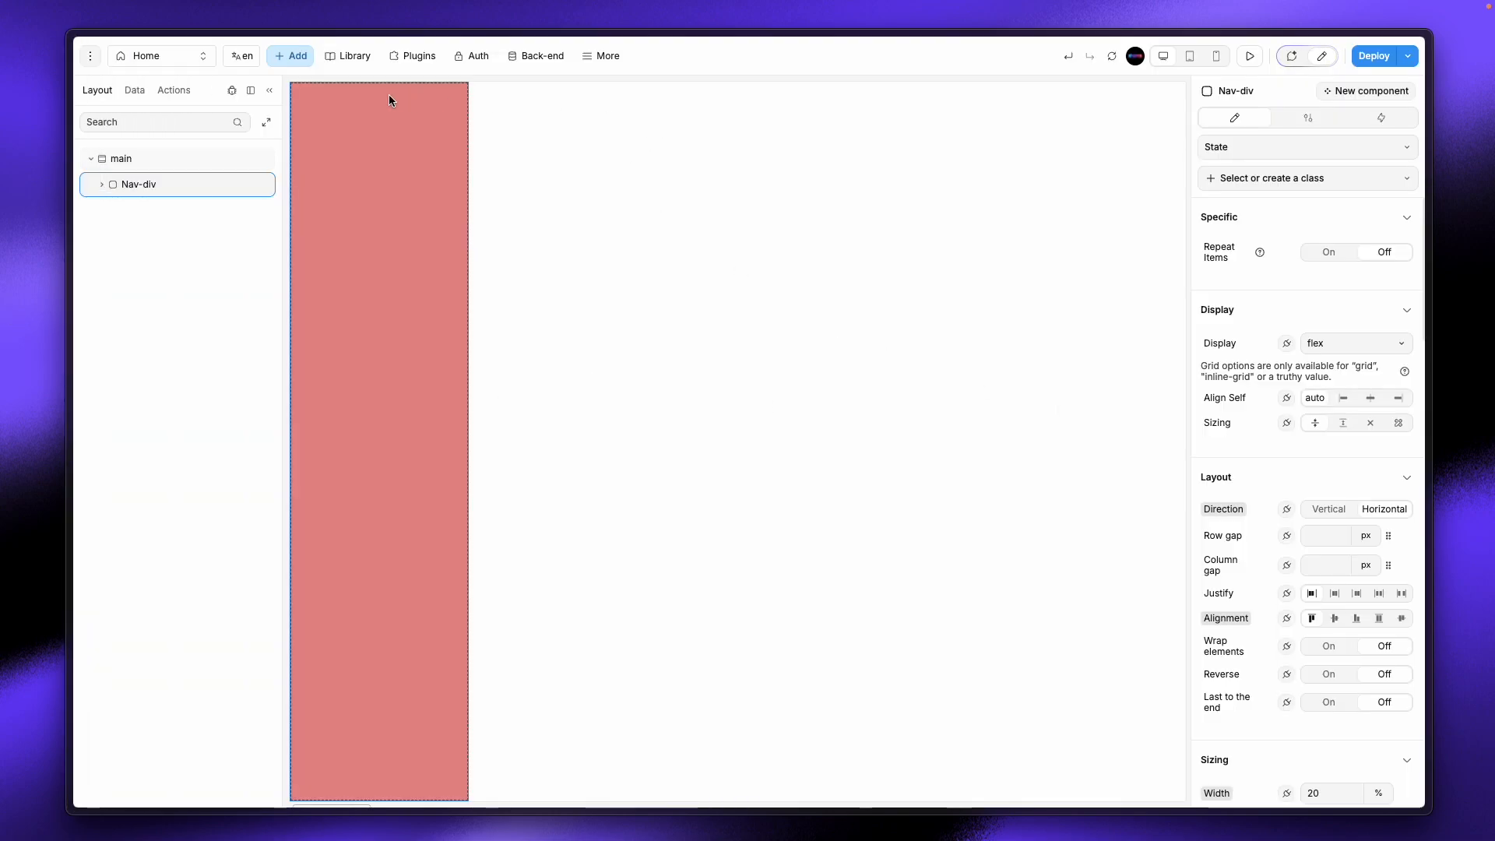
left_click(604, 56)
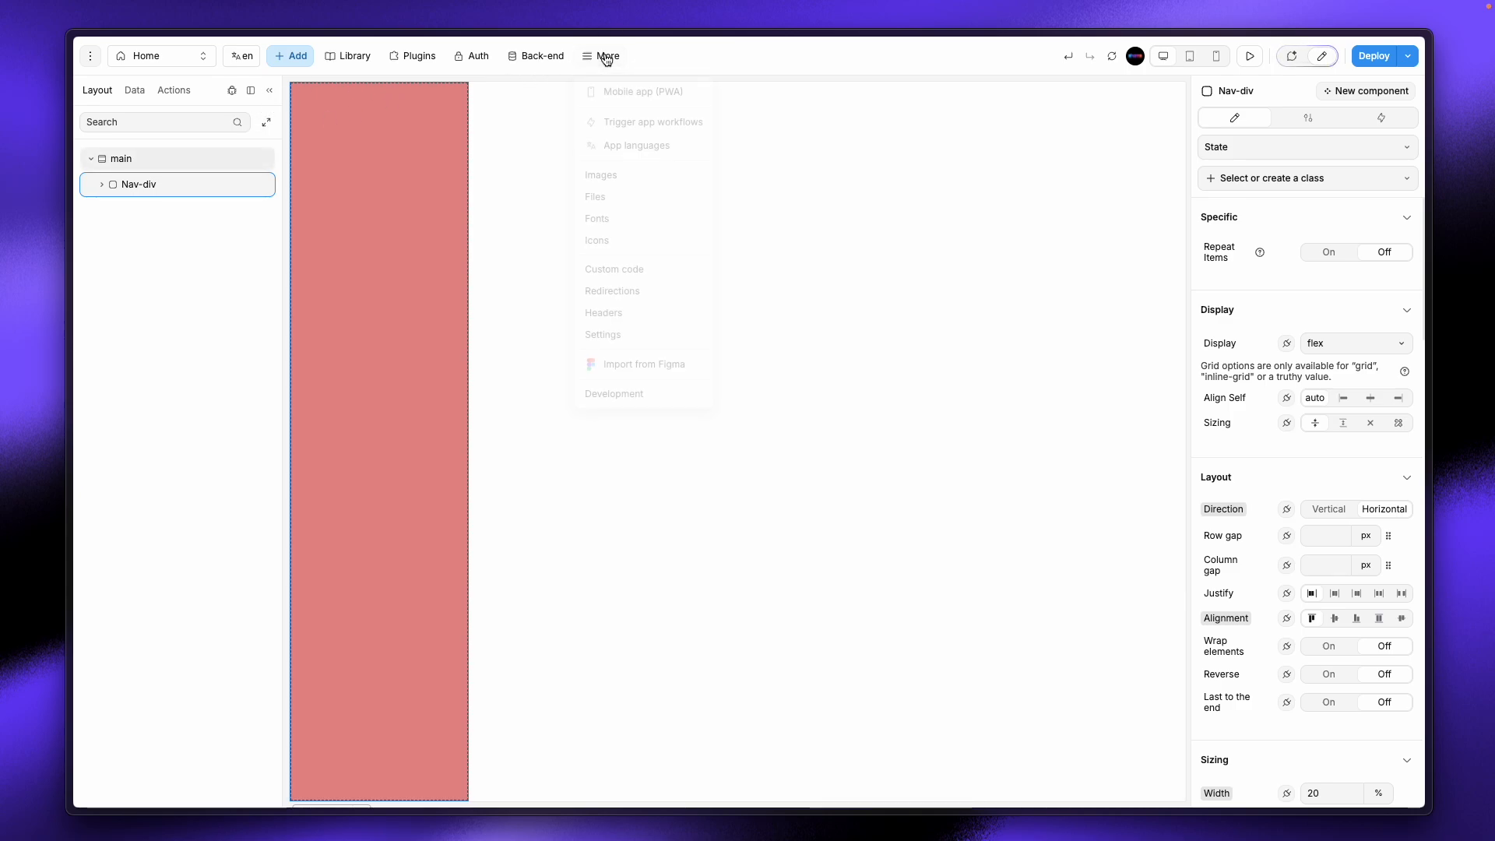
left_click(660, 377)
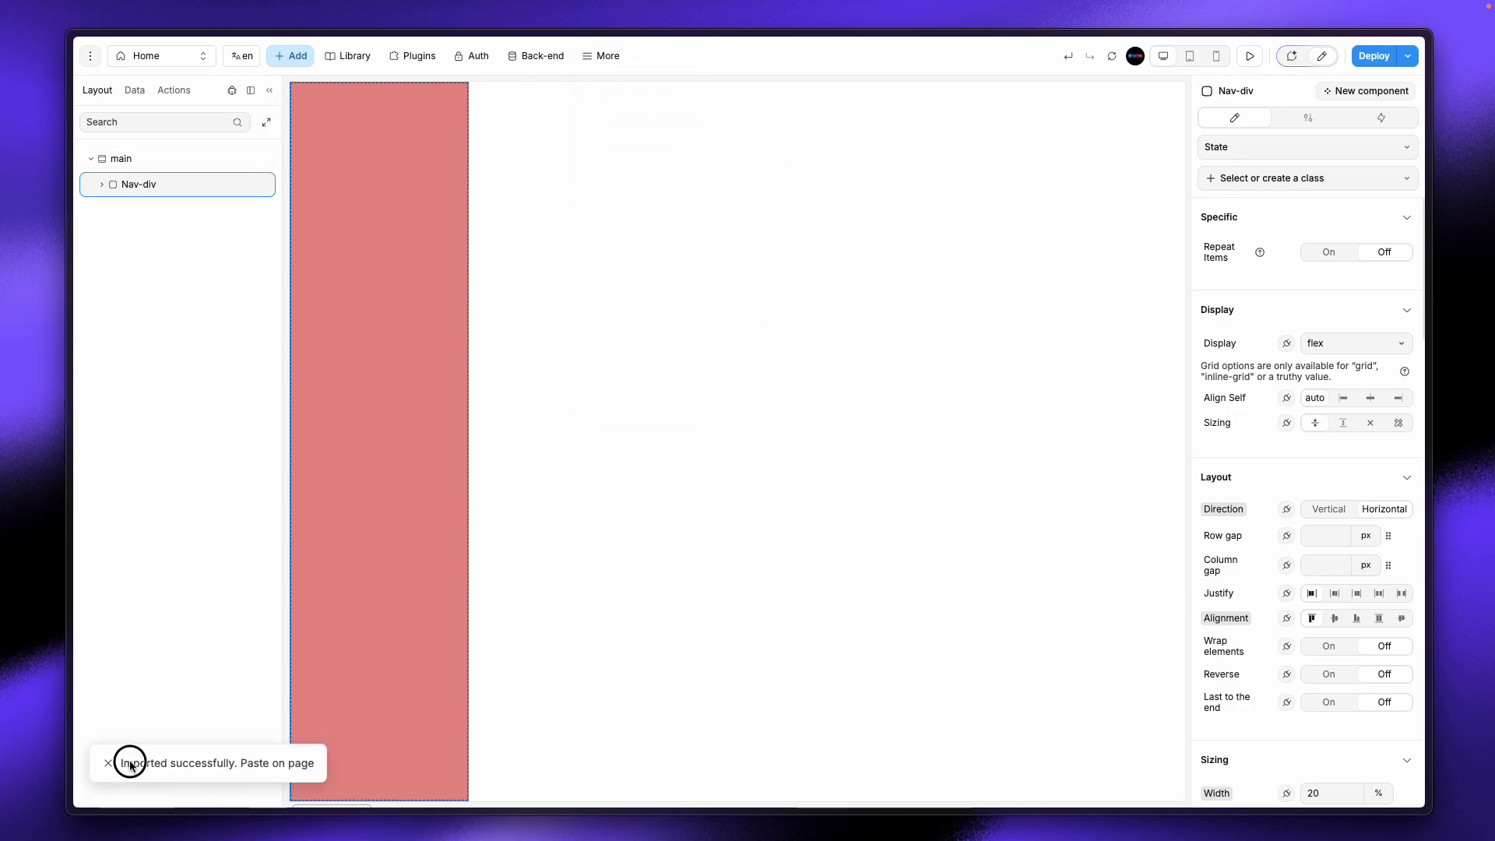
left_click_drag(130, 766, 311, 764)
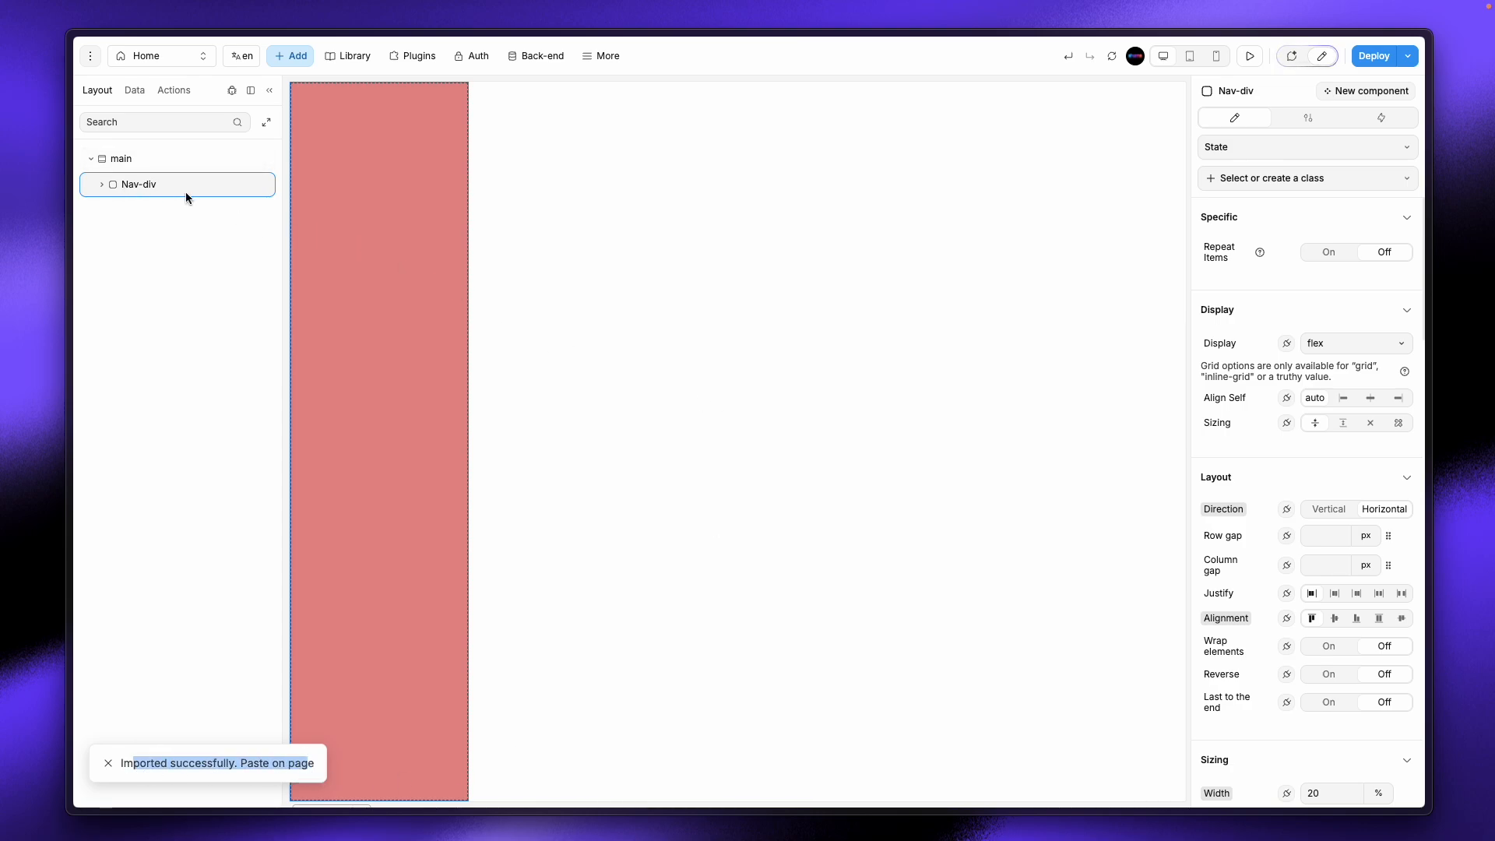
key("ctrl+v")
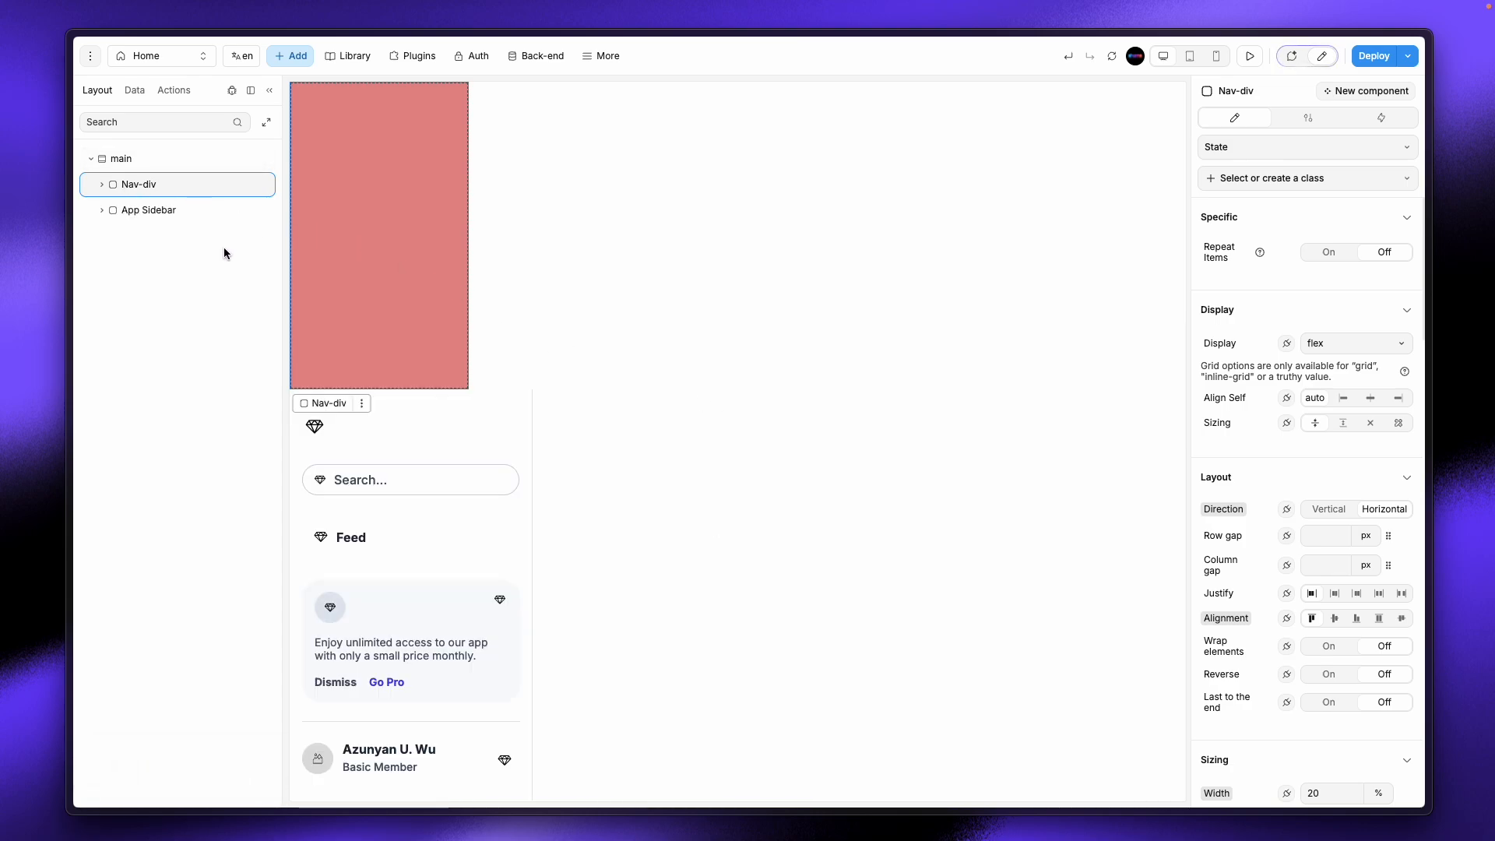
Step: Move the App Sidebar layer inside Nav-div
left_click(147, 209)
left_click(102, 185)
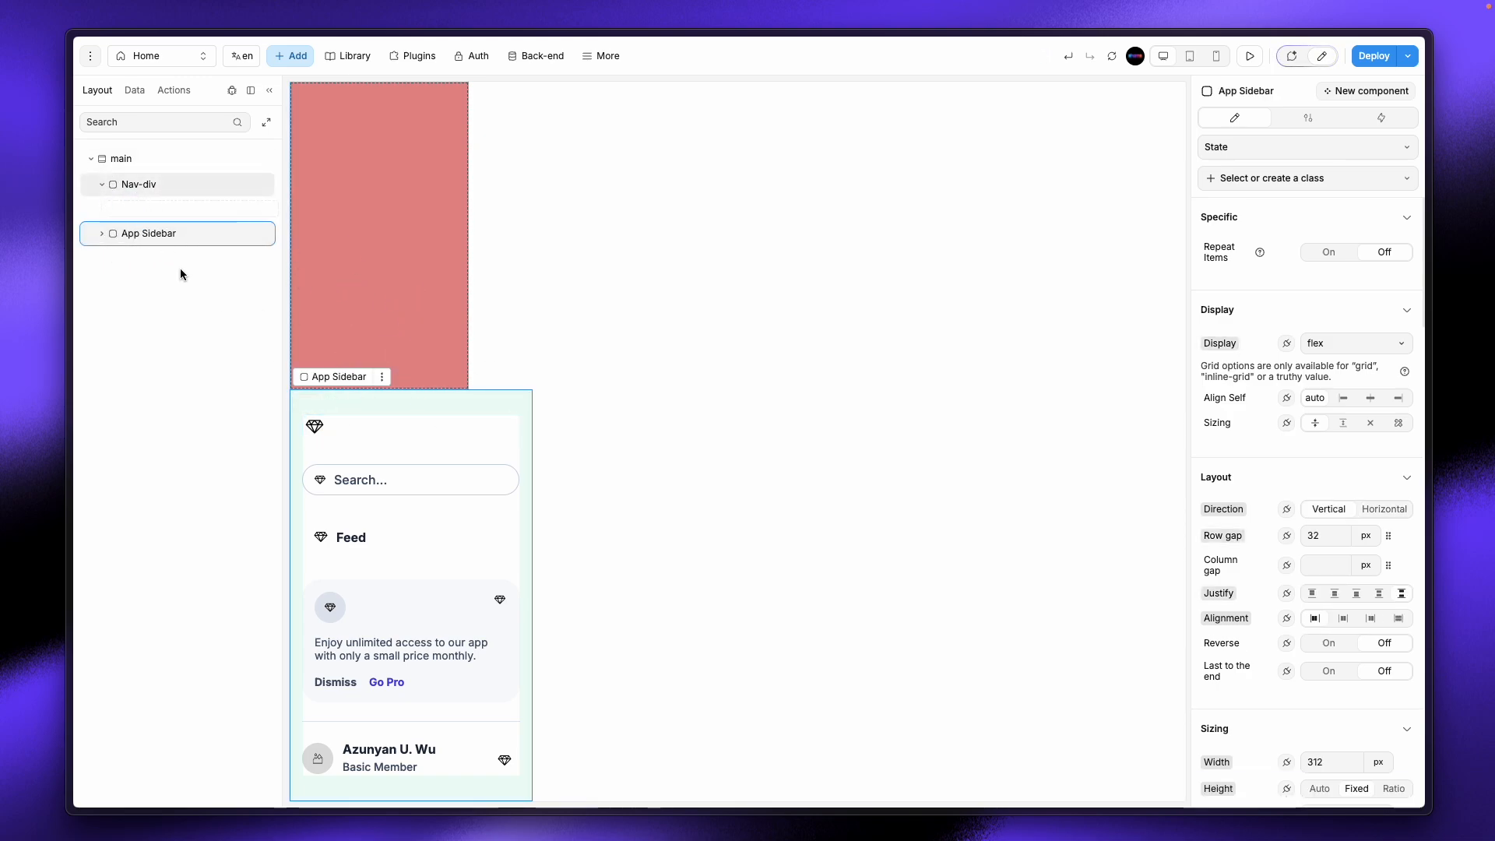
left_click_drag(155, 235, 154, 204)
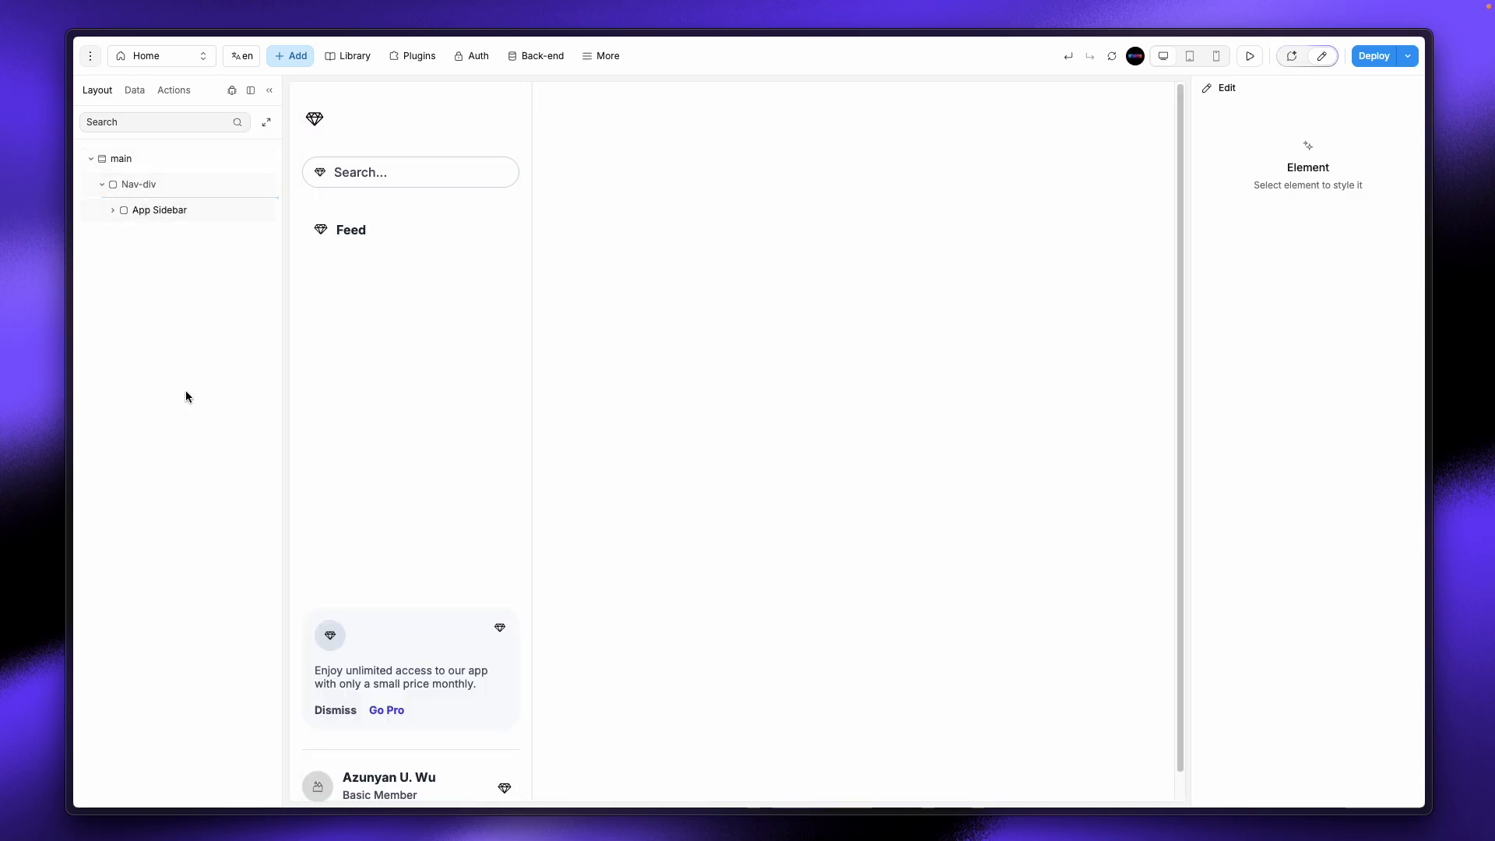
Step: Clear Nav-div's red background colour
left_click(131, 189)
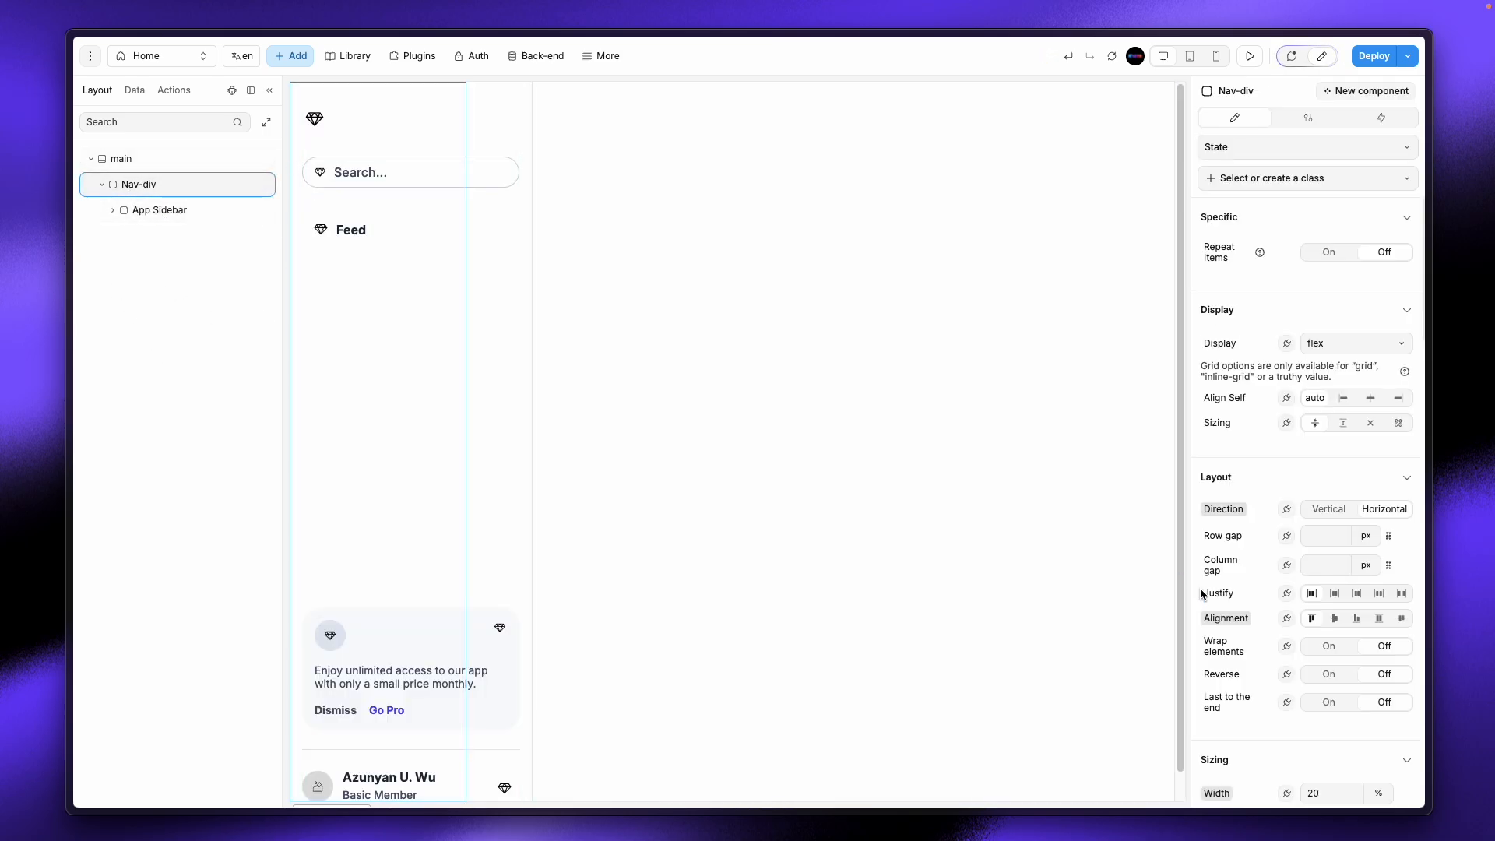
scroll(1344, 661, "down", 10)
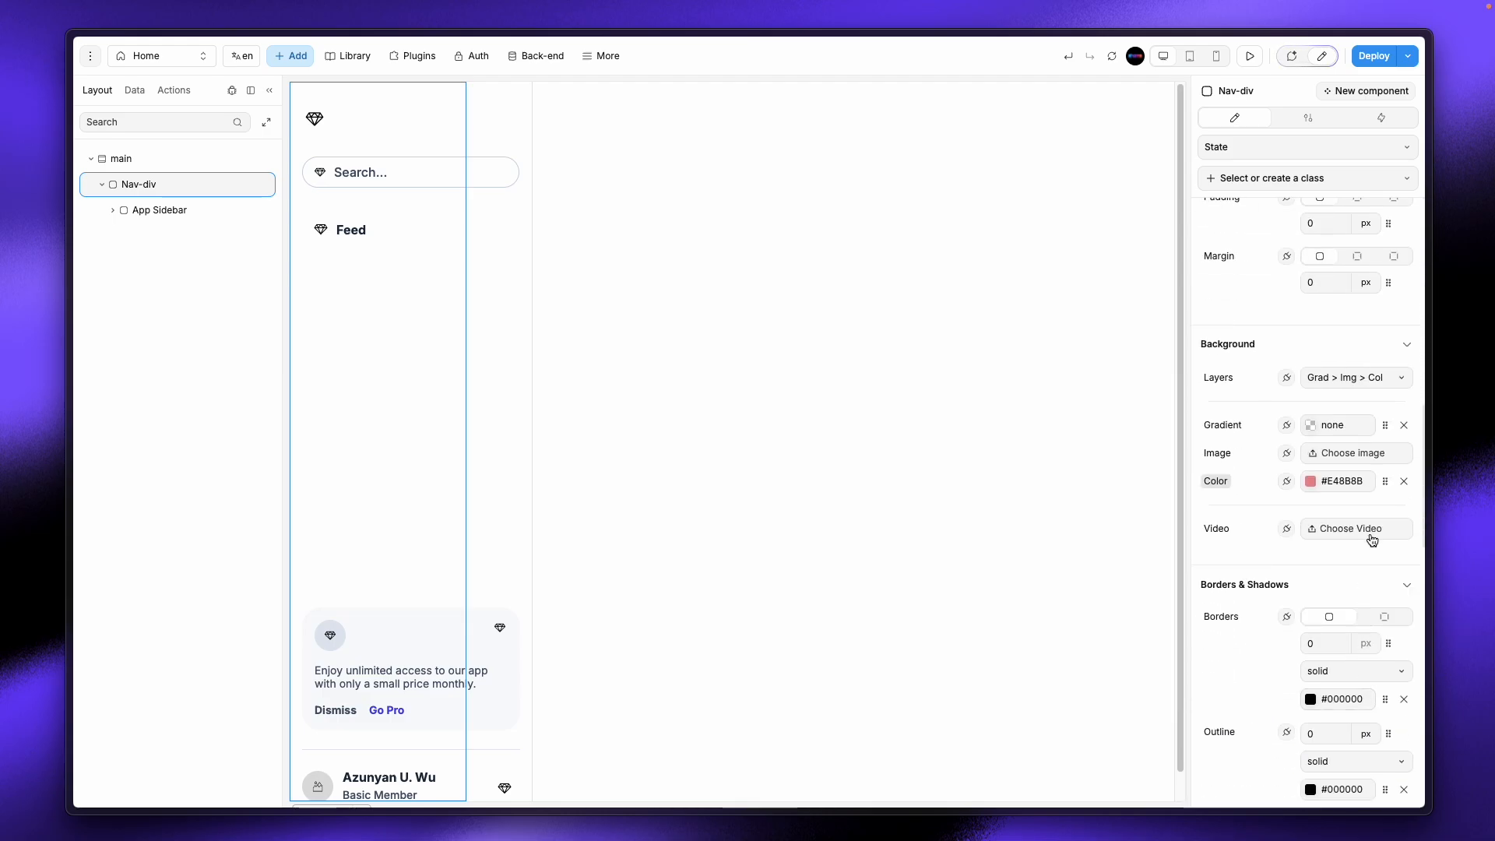
left_click(1404, 481)
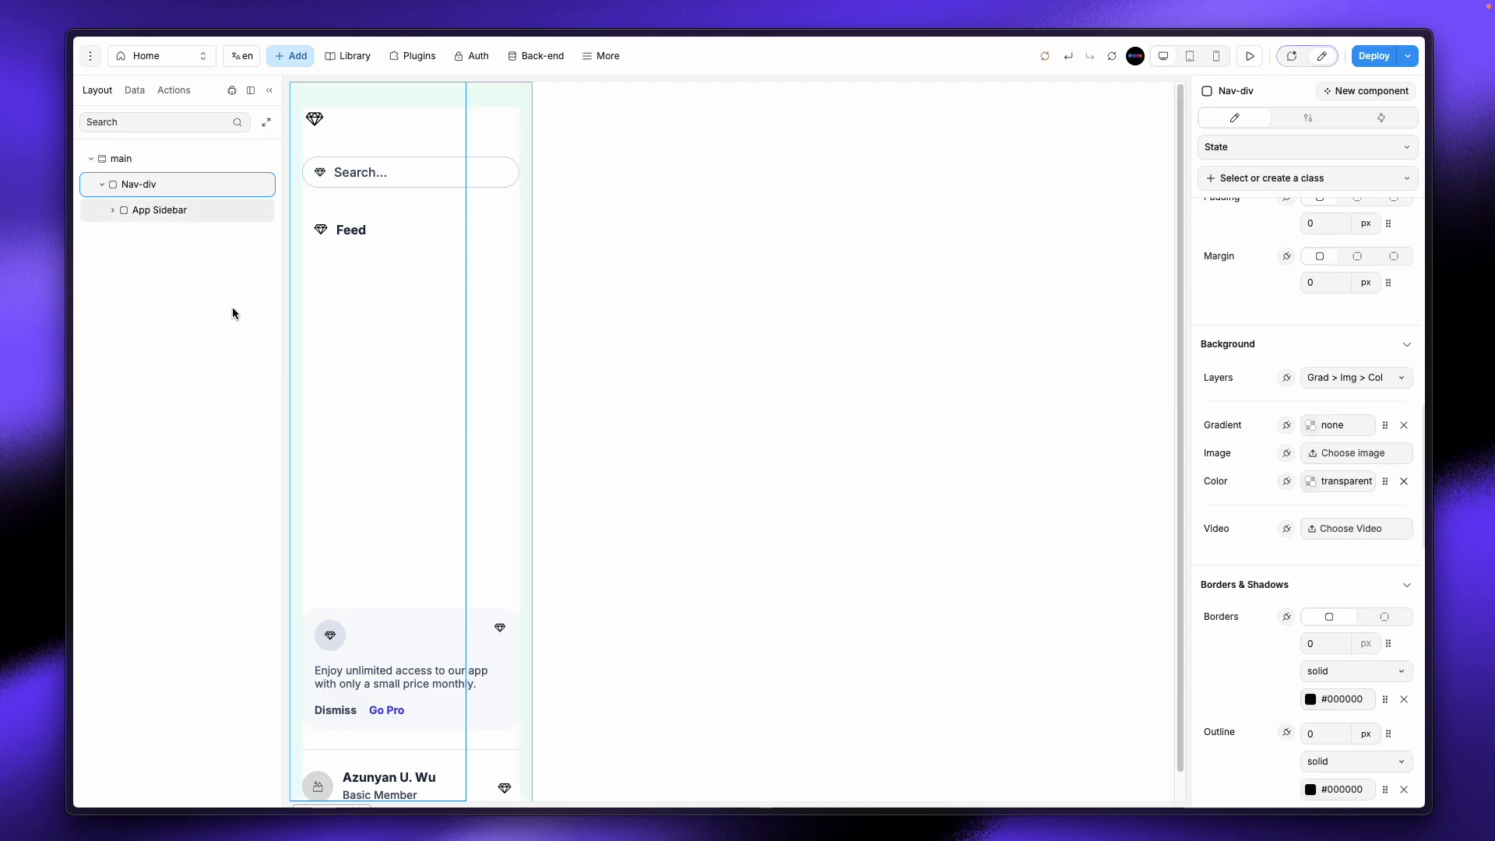
Step: Set App Sidebar's width to 100%
left_click(172, 211)
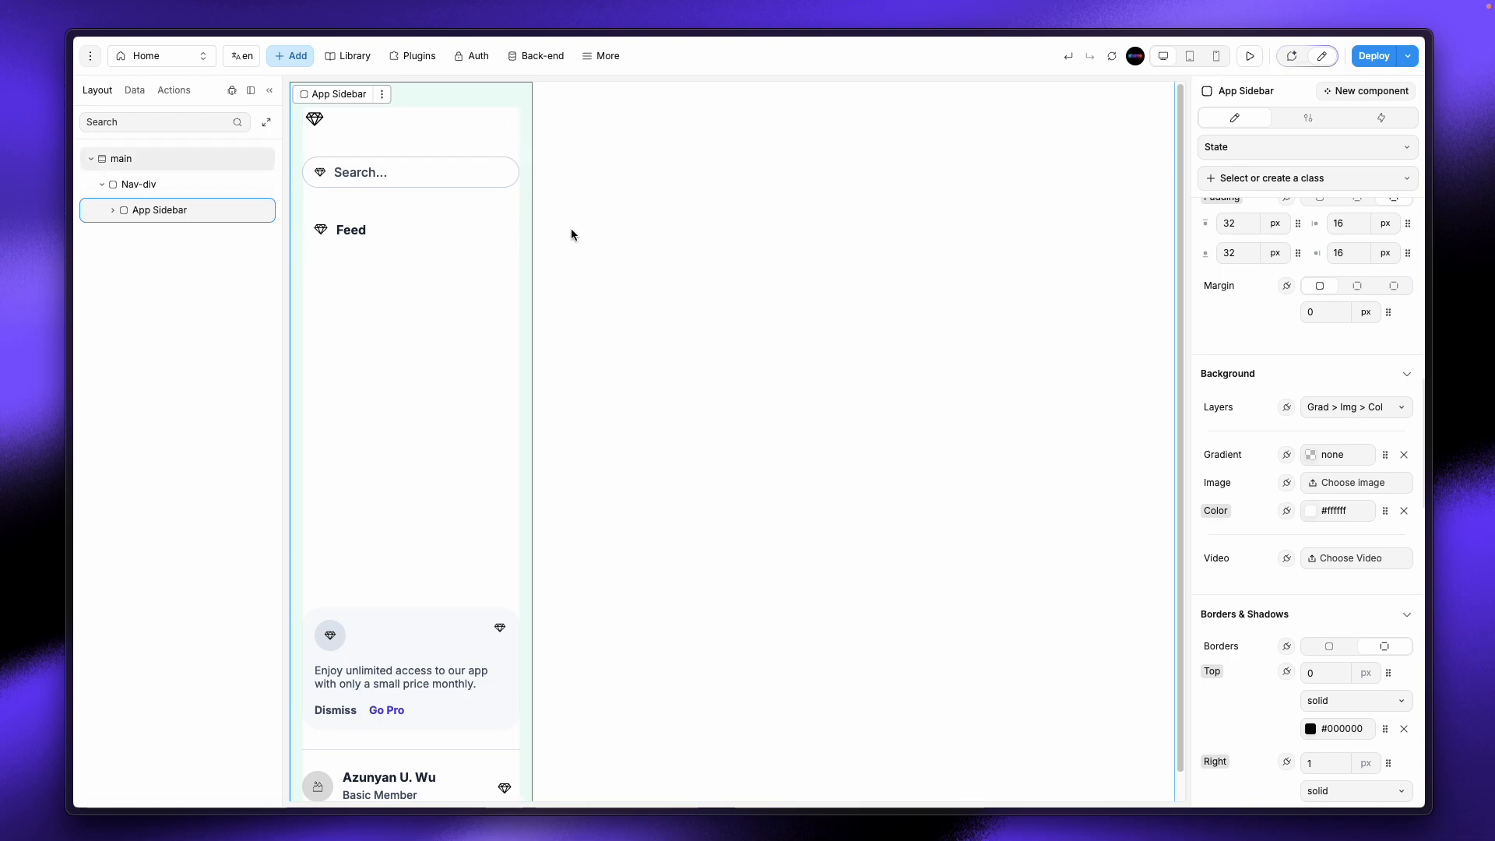
scroll(1274, 381, "up", 5)
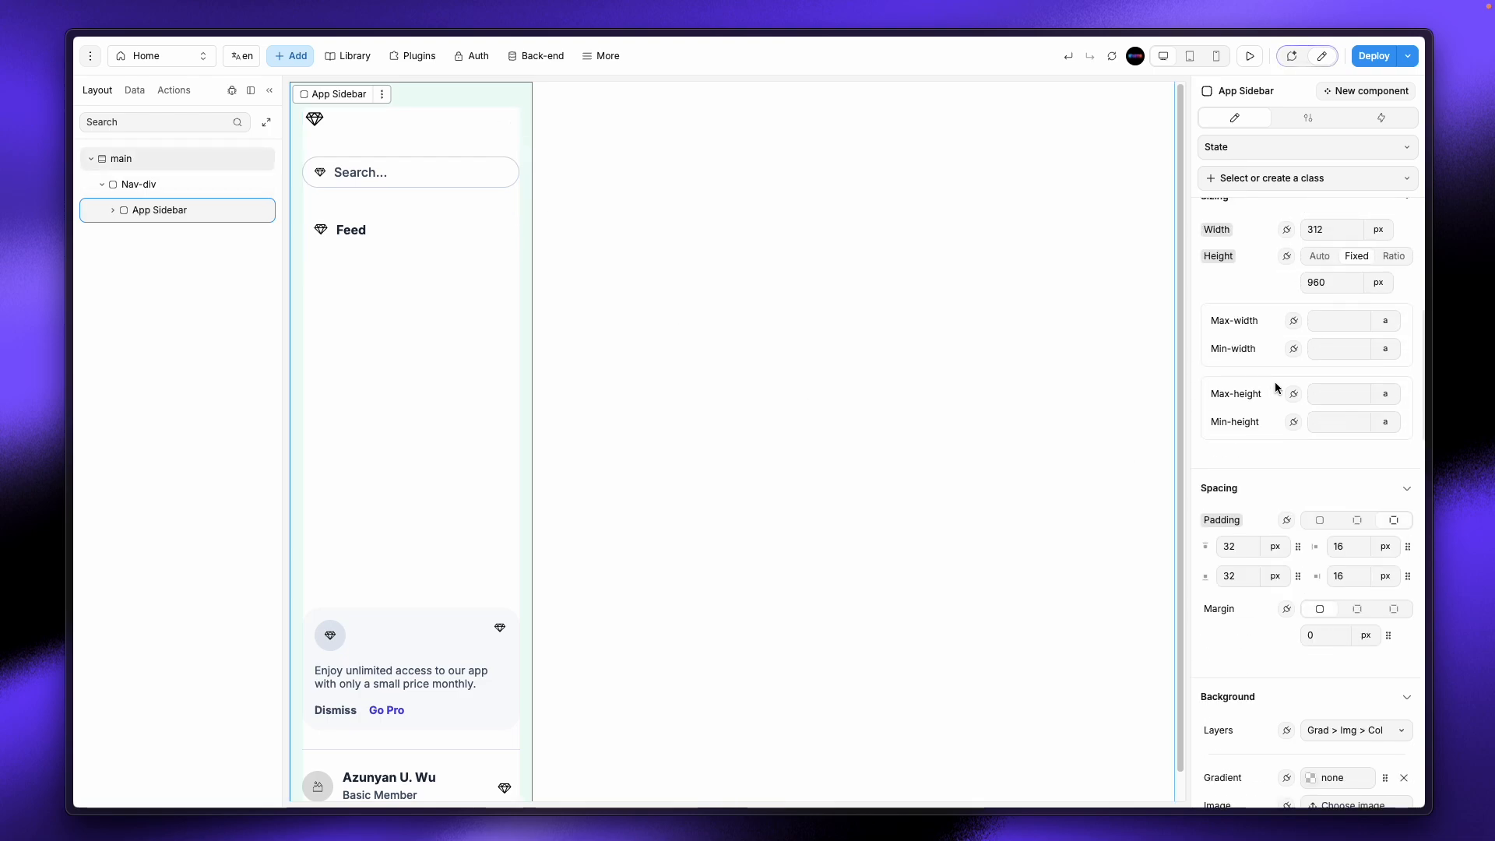
left_click(1378, 230)
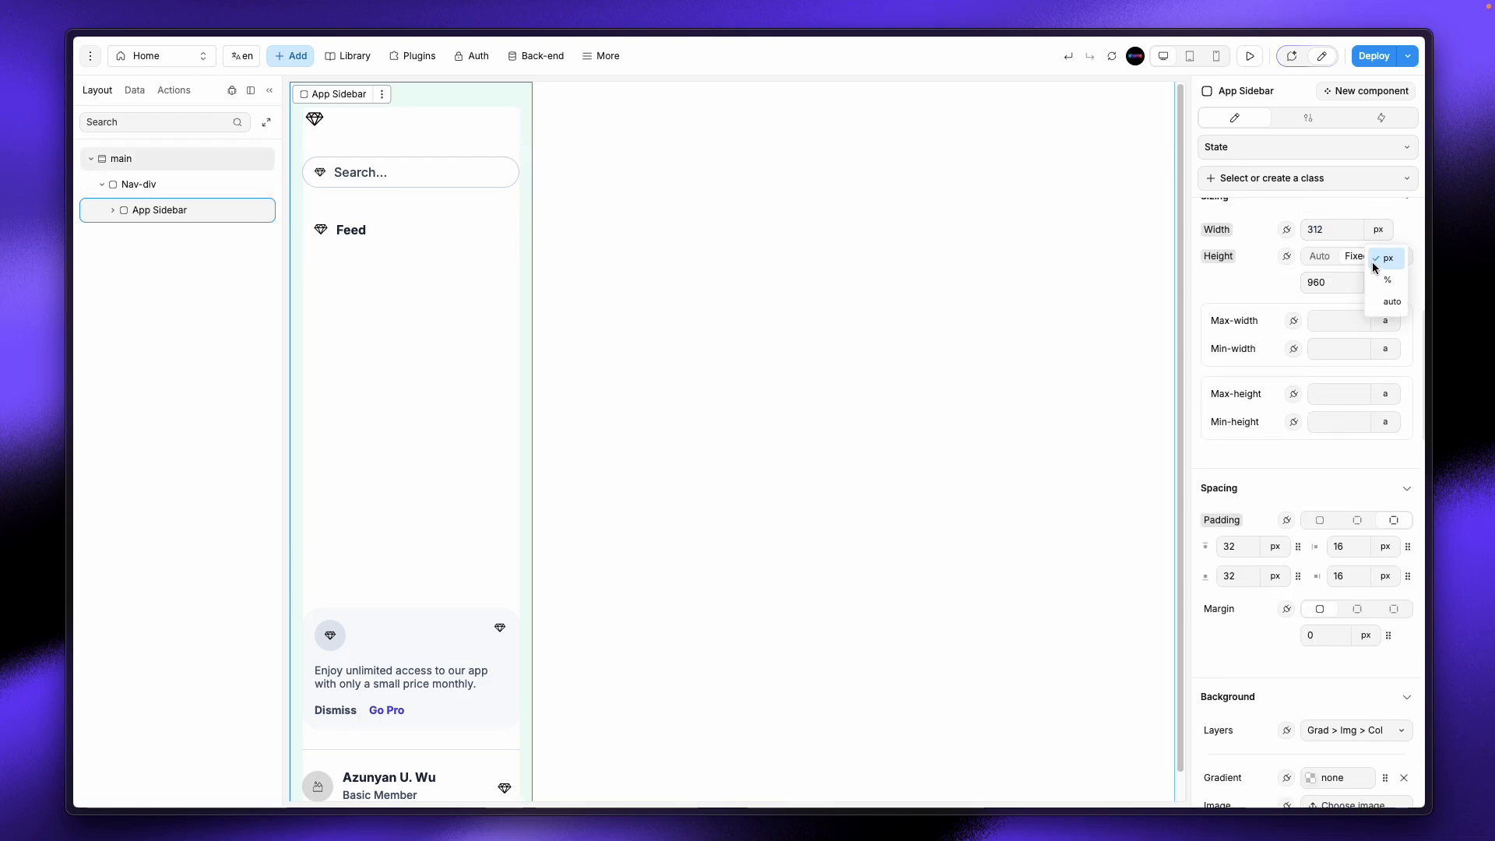
left_click(1327, 231)
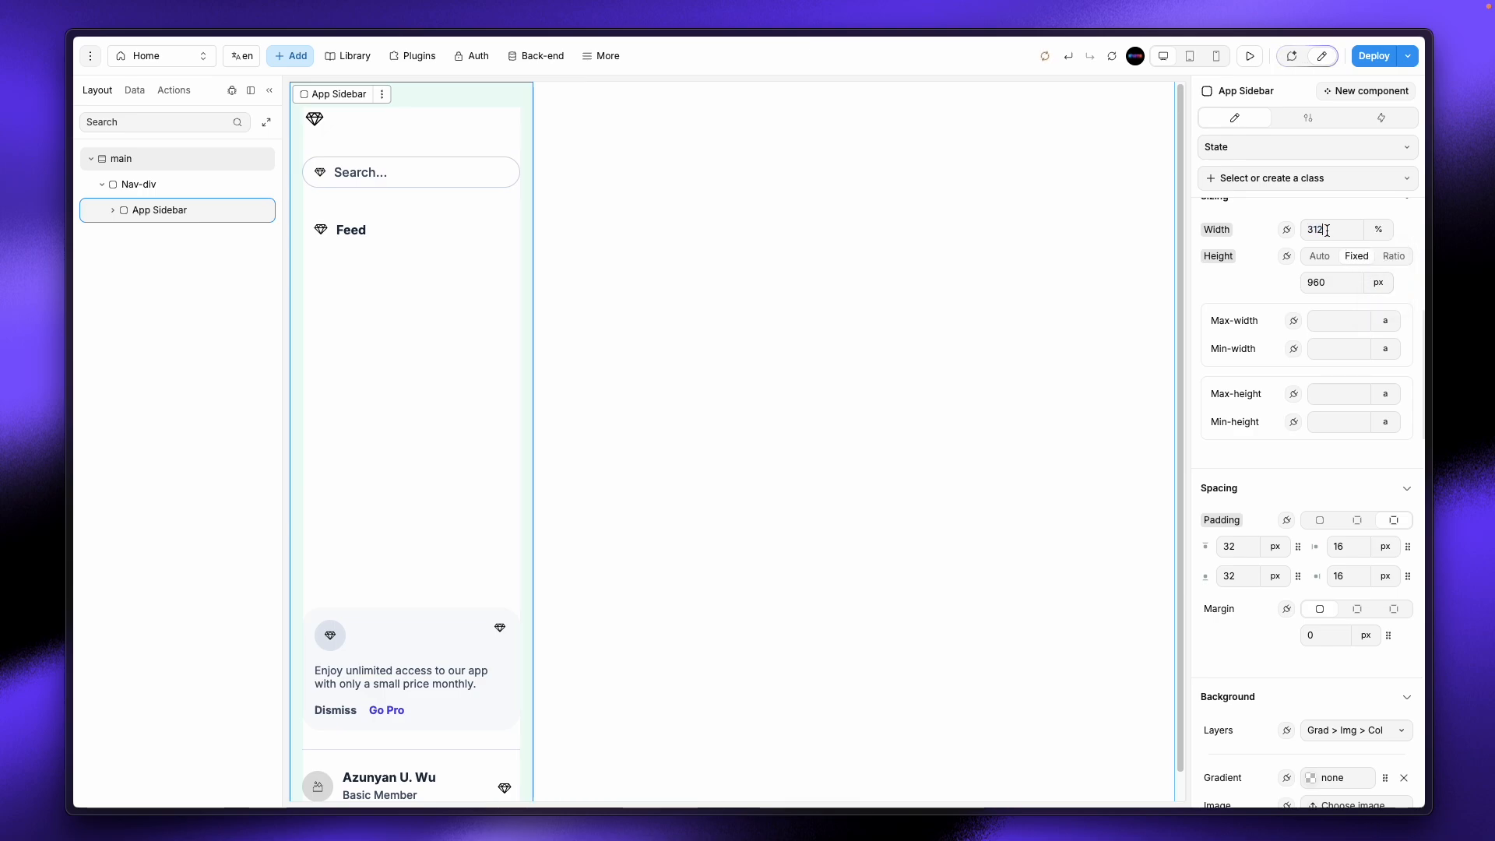
type("100")
key("ctrl+a")
type("100")
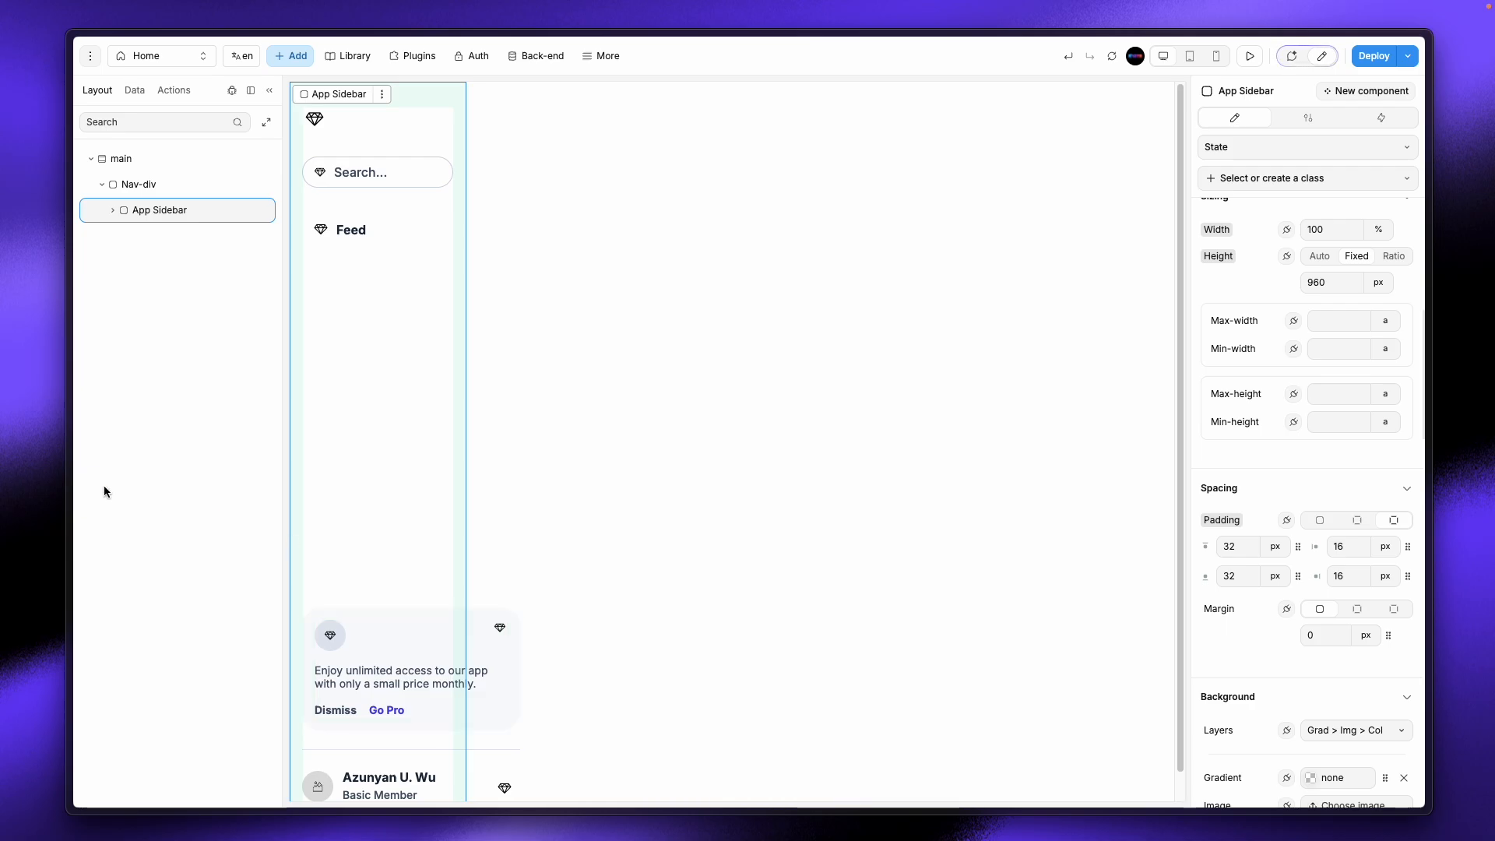
Step: Compare against the original sidebar in Figma, then return to WeWeb
mouse_move(31, 465)
left_click(118, 225)
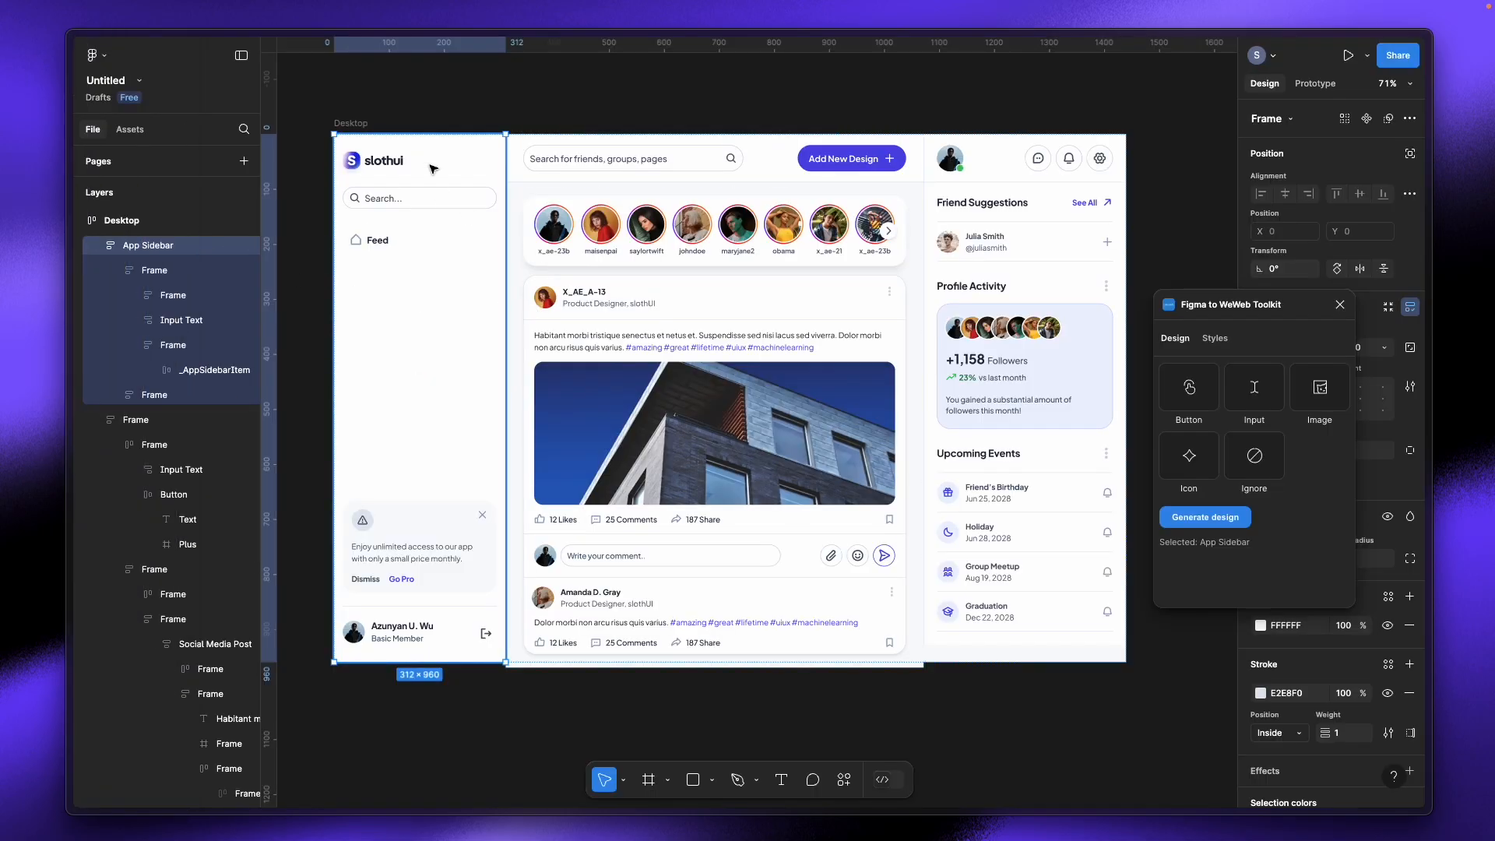
mouse_move(72, 243)
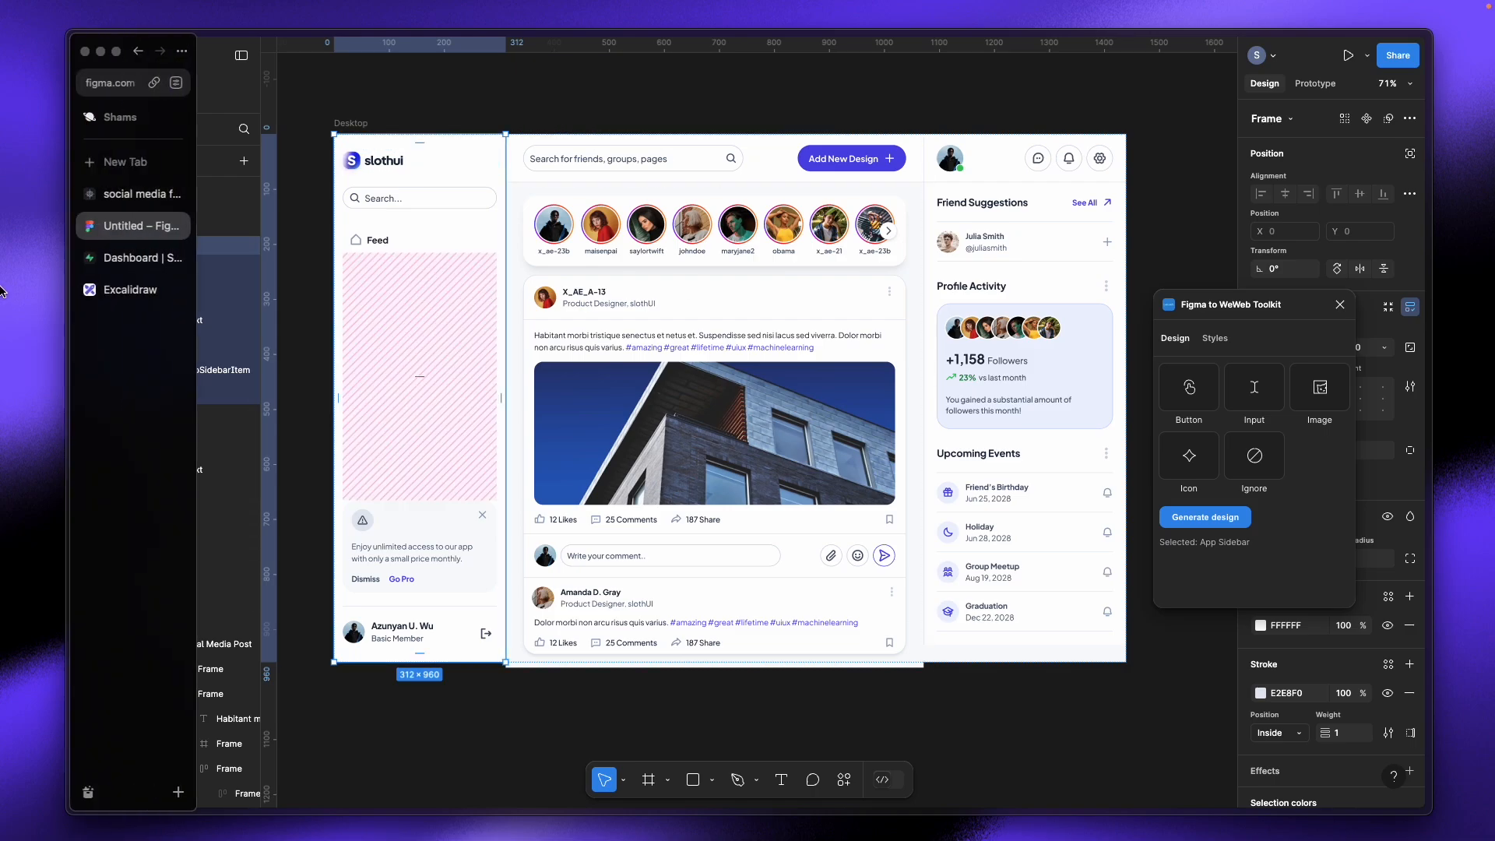
left_click(106, 203)
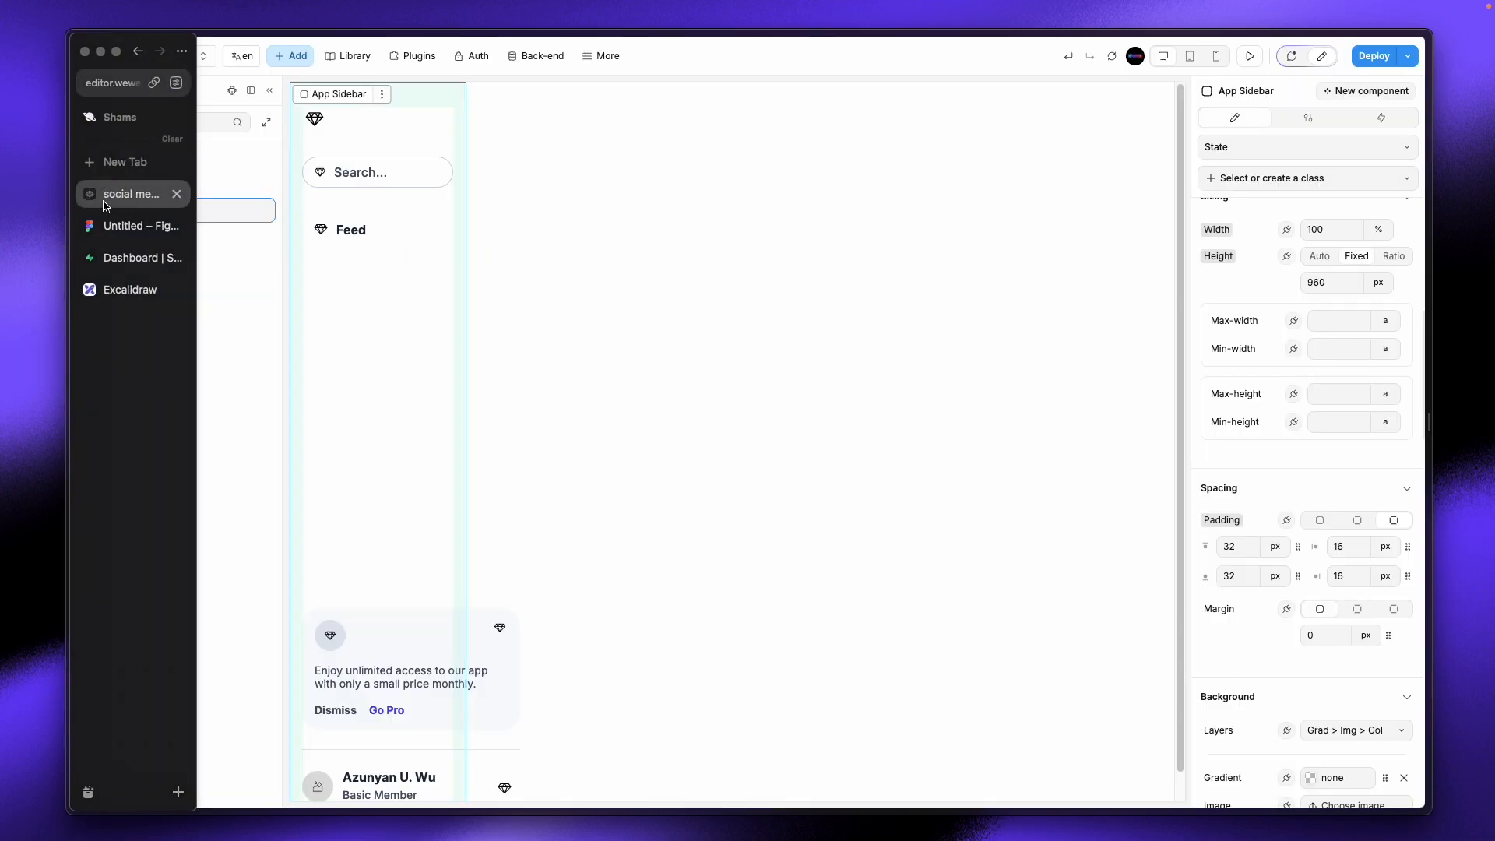
Step: Set the promo card frame and the whole featured card to 100% width instead of 280
left_click(511, 735)
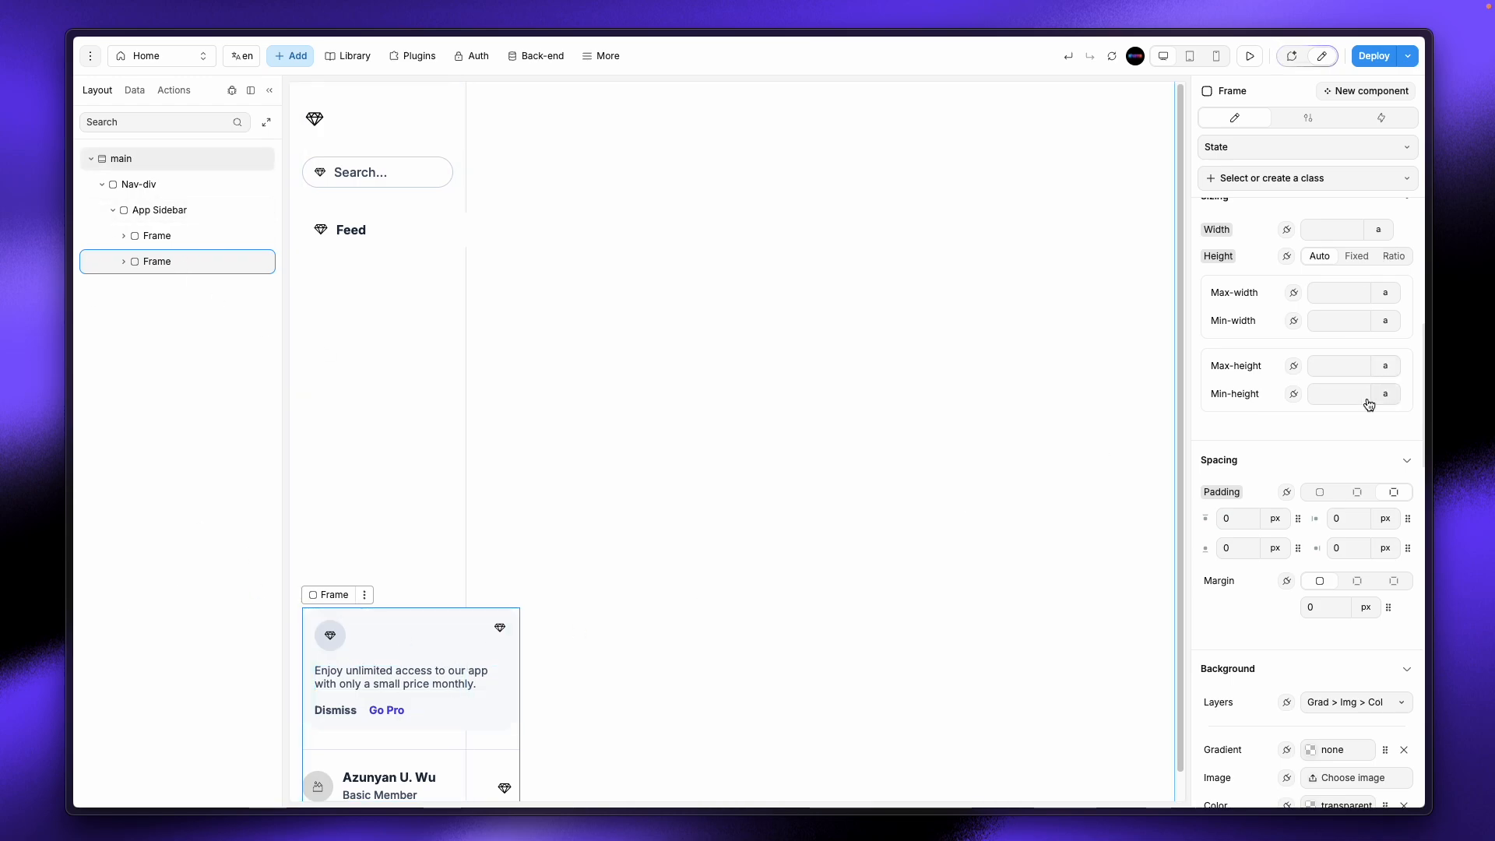
scroll(1339, 389, "up", 5)
left_click(1378, 545)
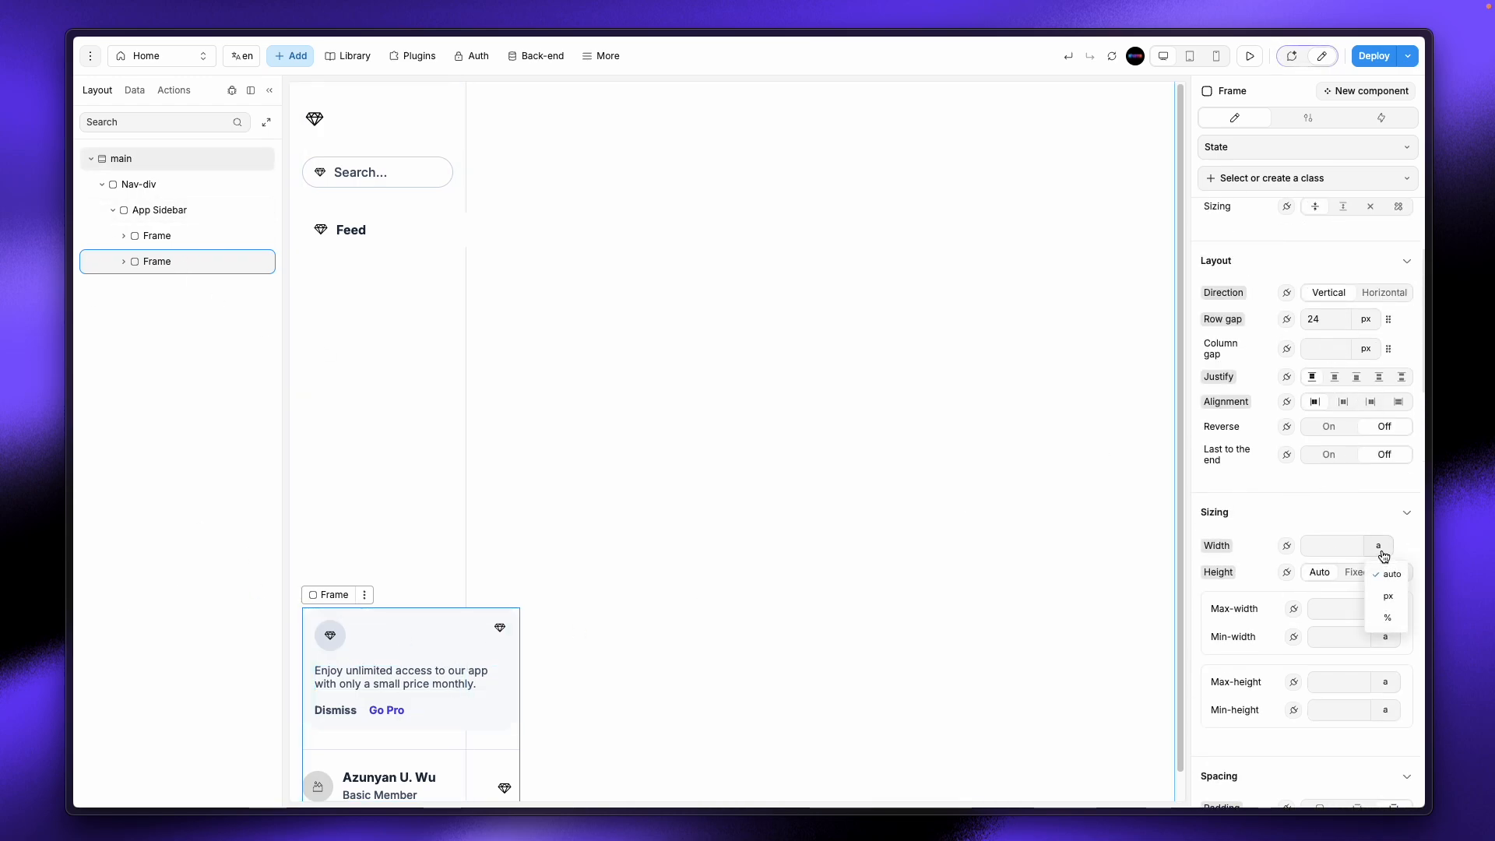
left_click(1391, 621)
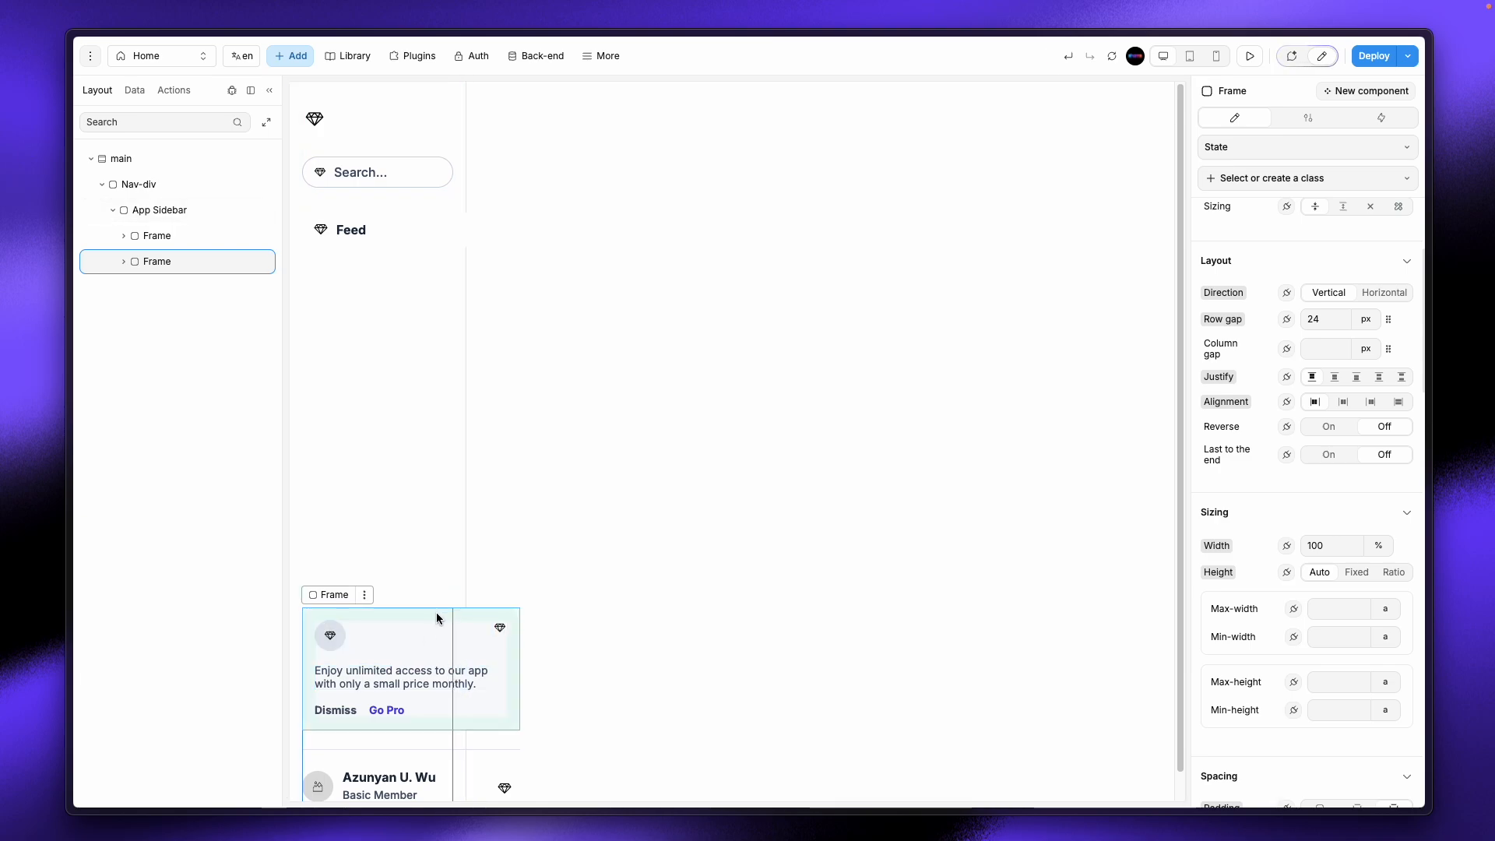
left_click(484, 638)
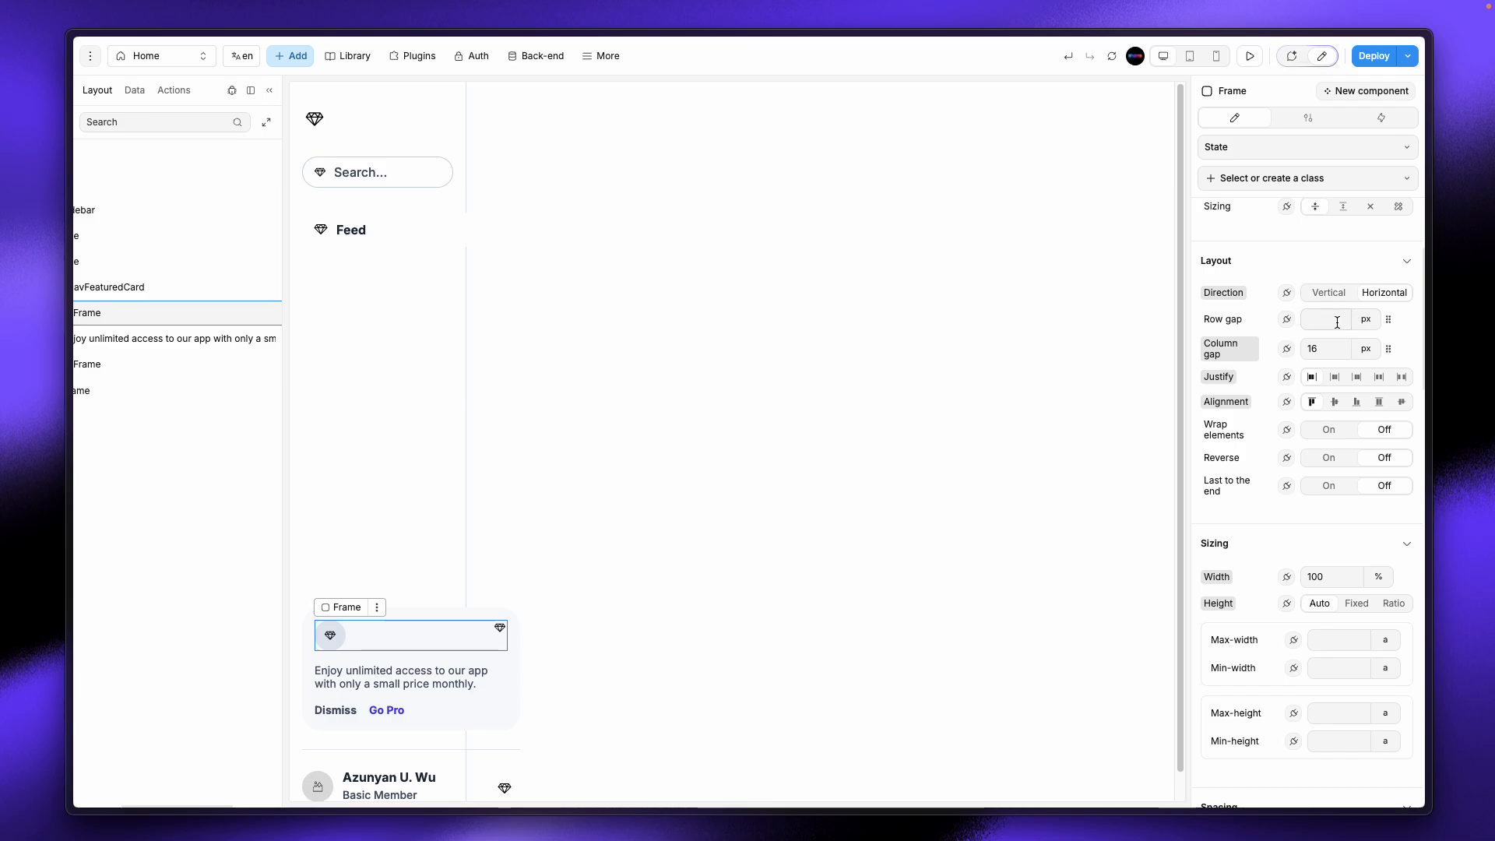
scroll(1324, 327, "up", 5)
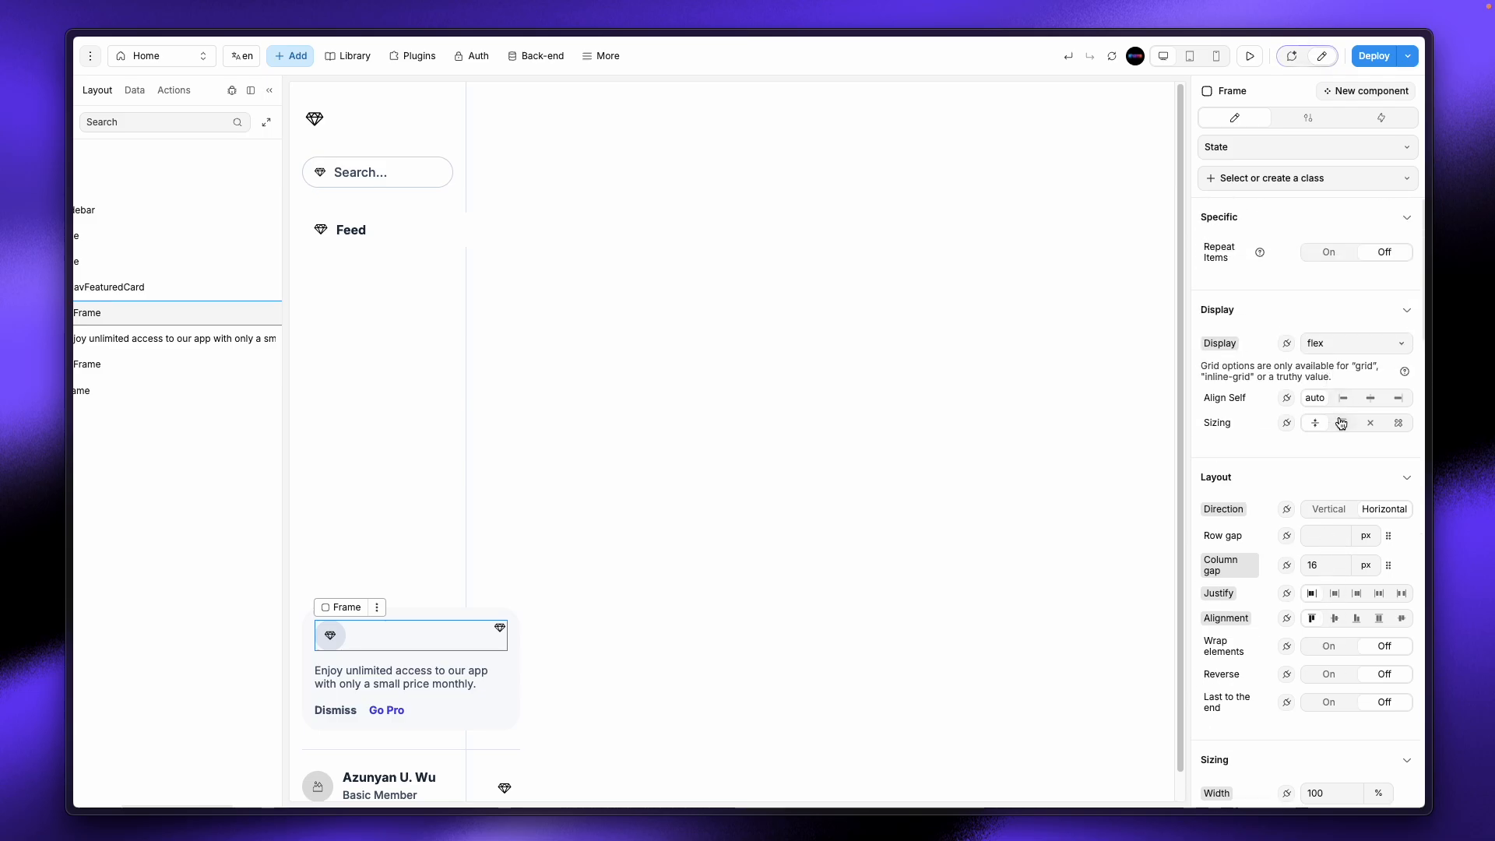
scroll(1245, 475, "down", 6)
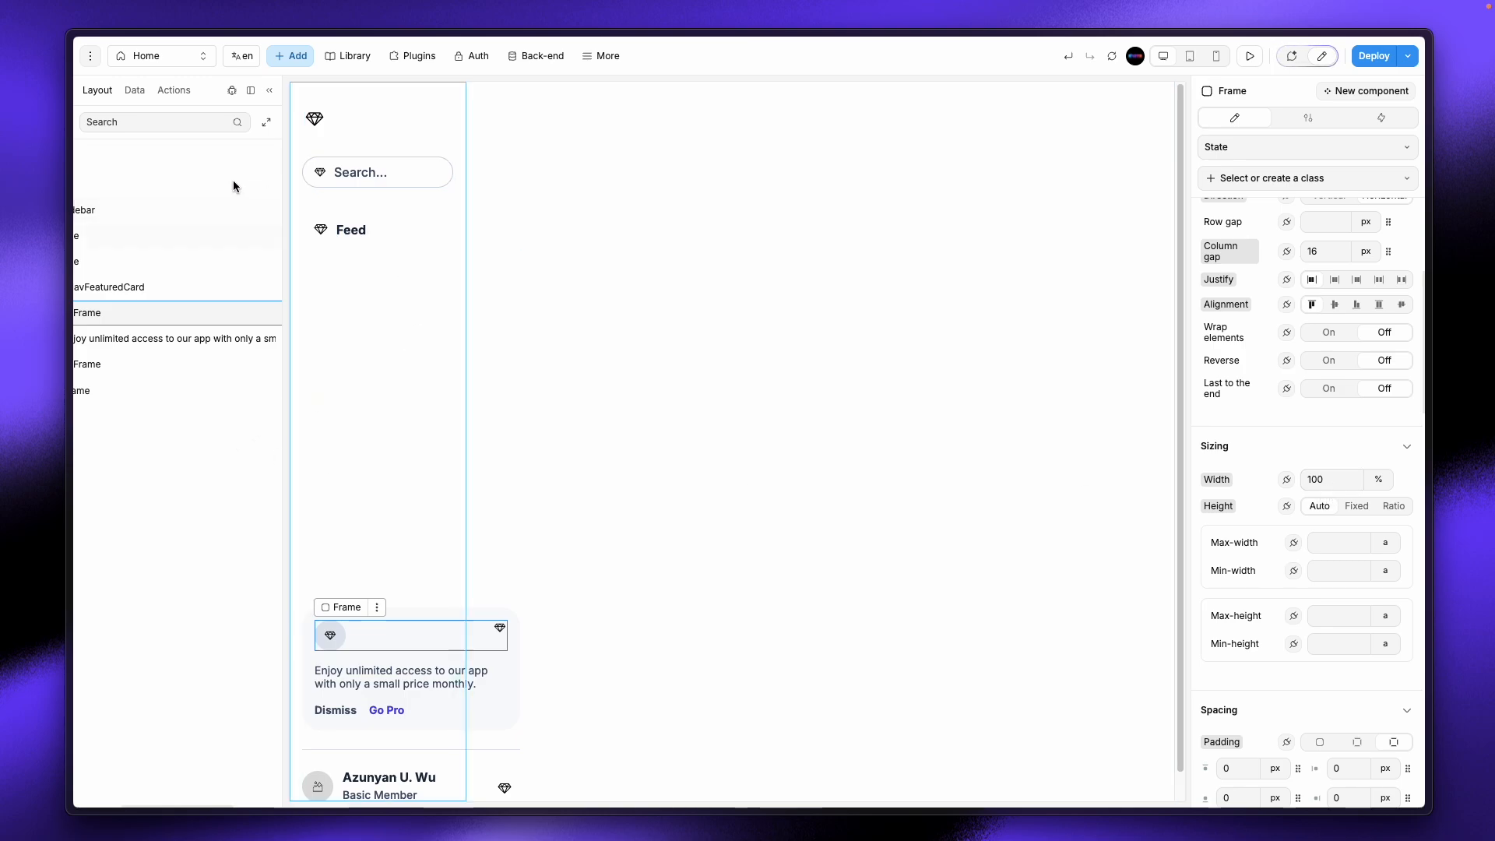
left_click(493, 712)
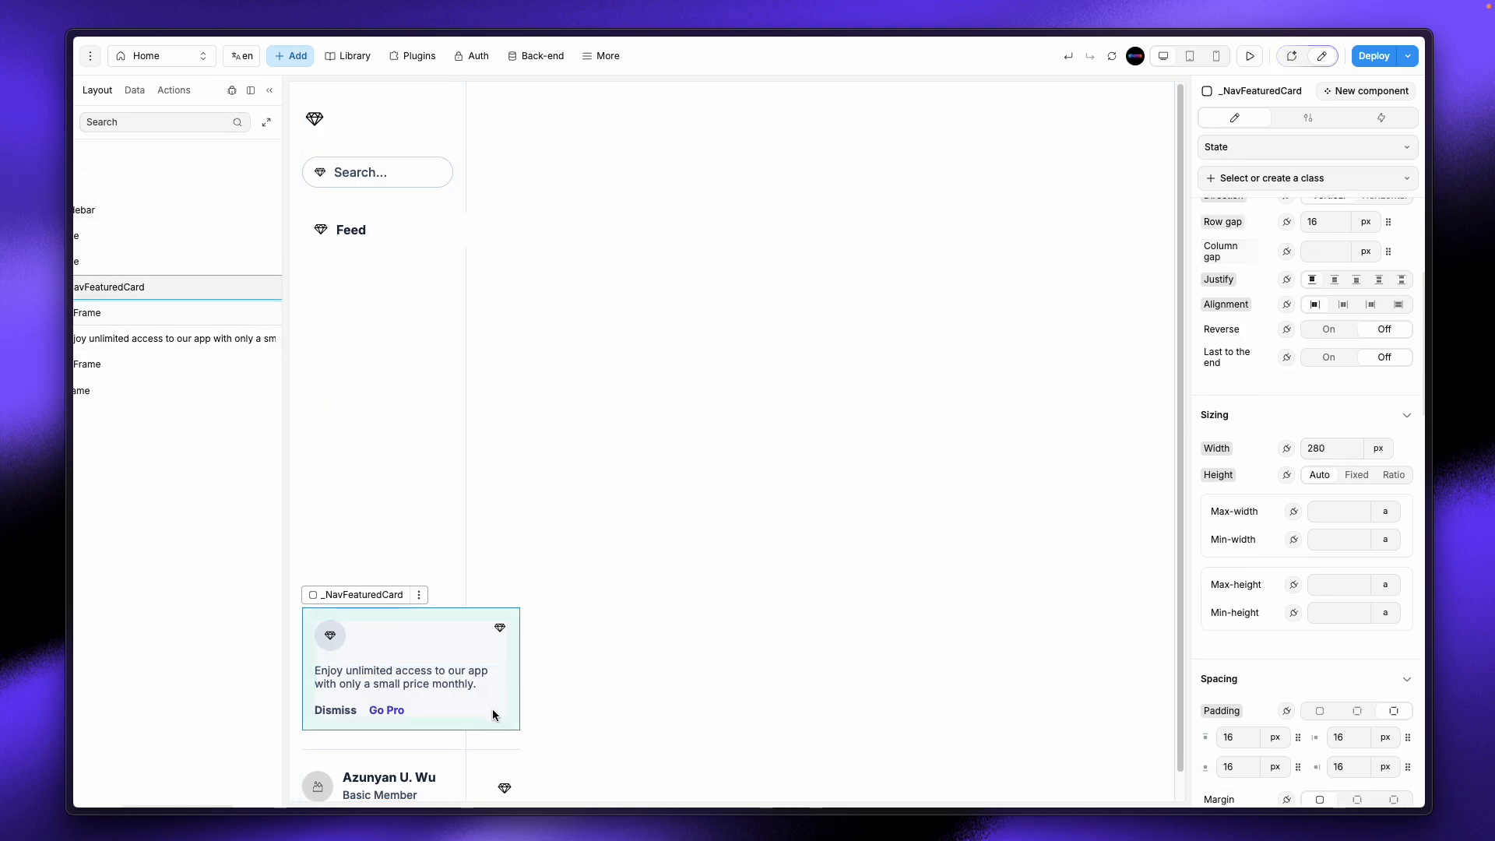
left_click(1380, 450)
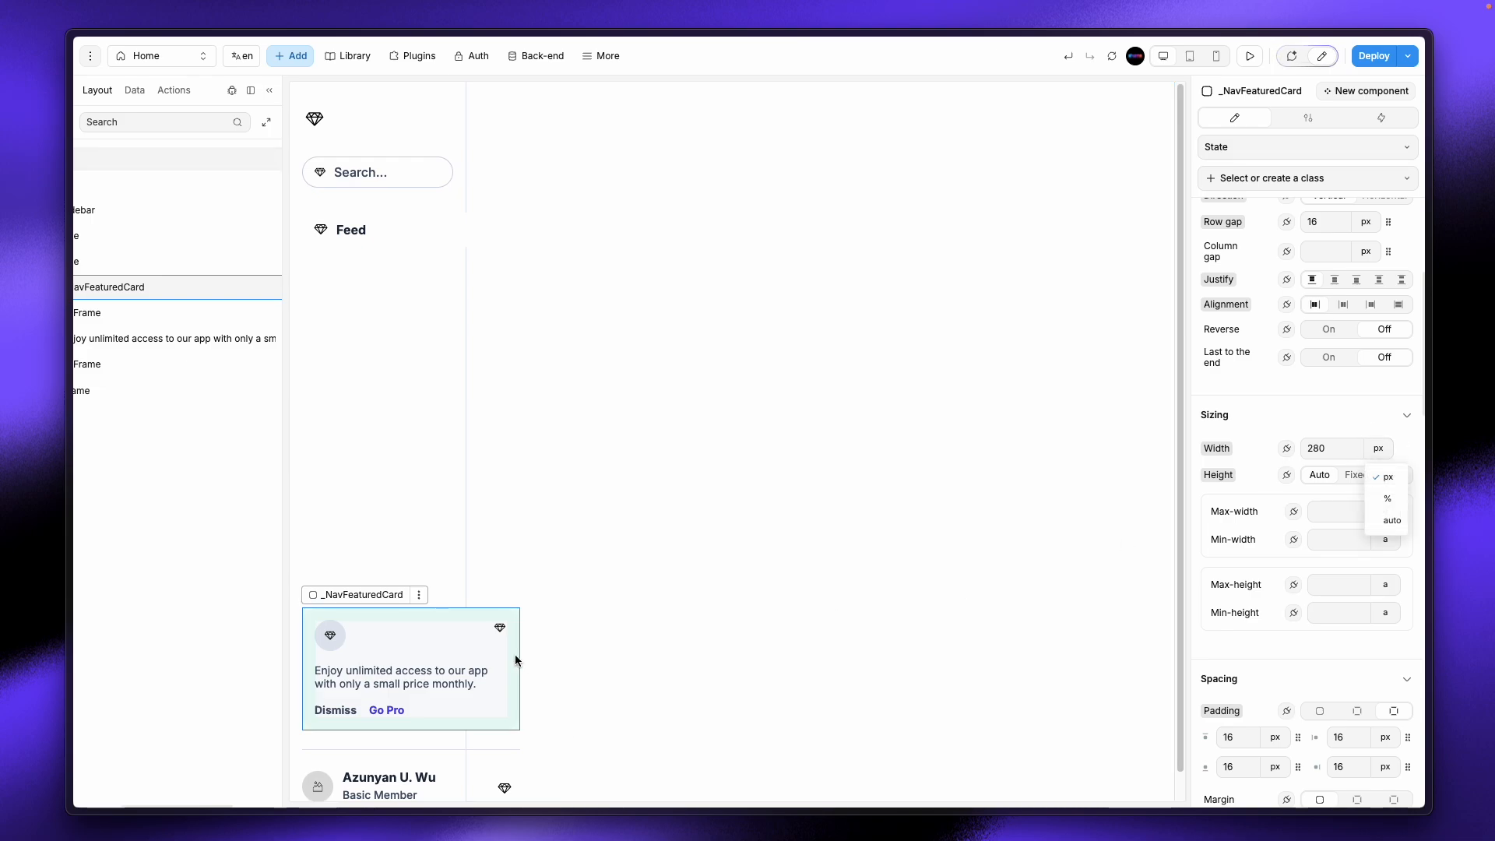
left_click(1389, 501)
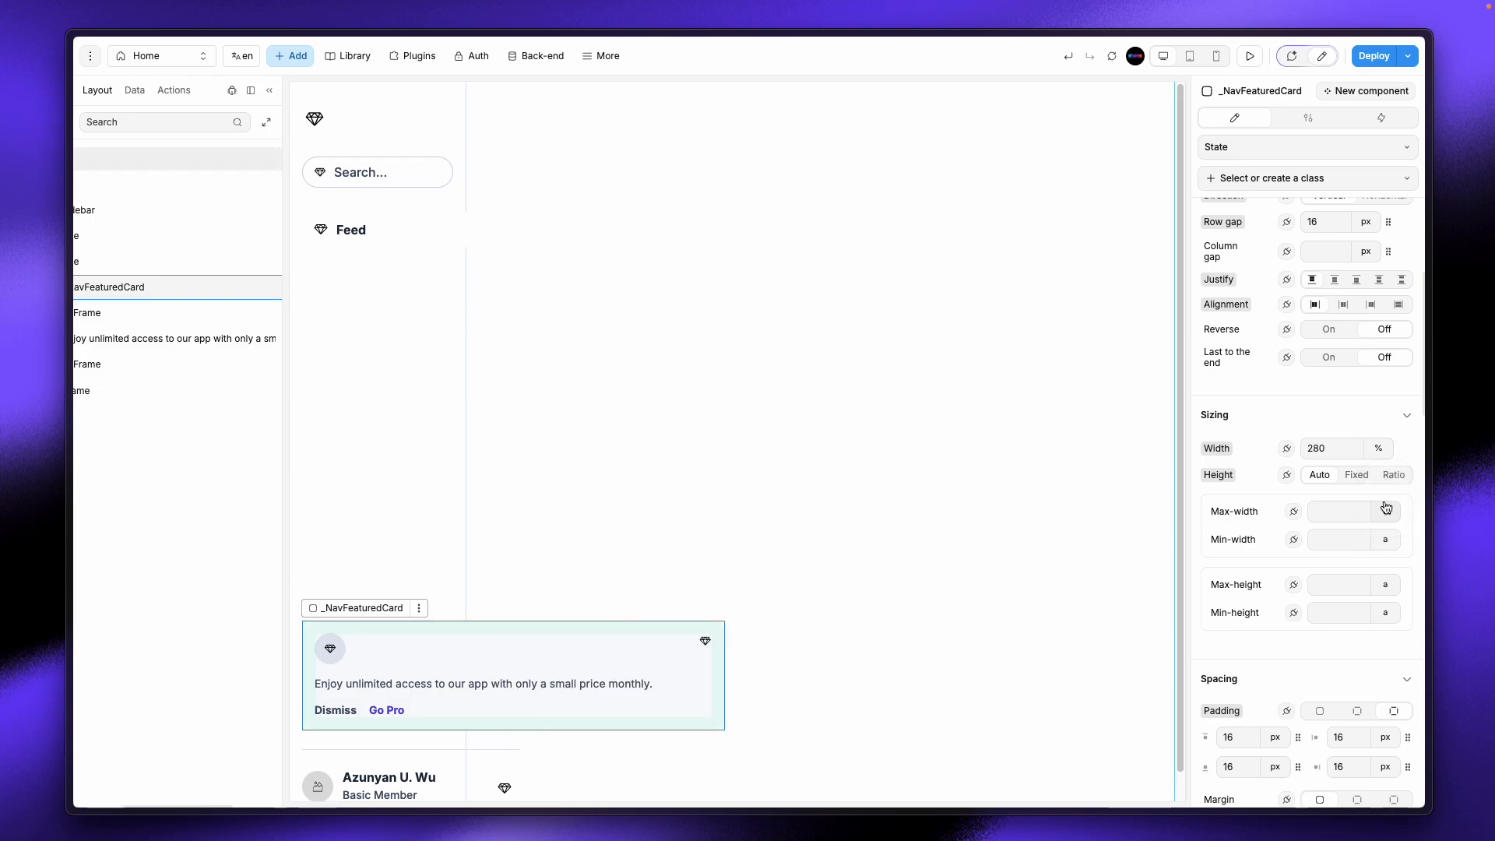
double_click(1330, 448)
type("100")
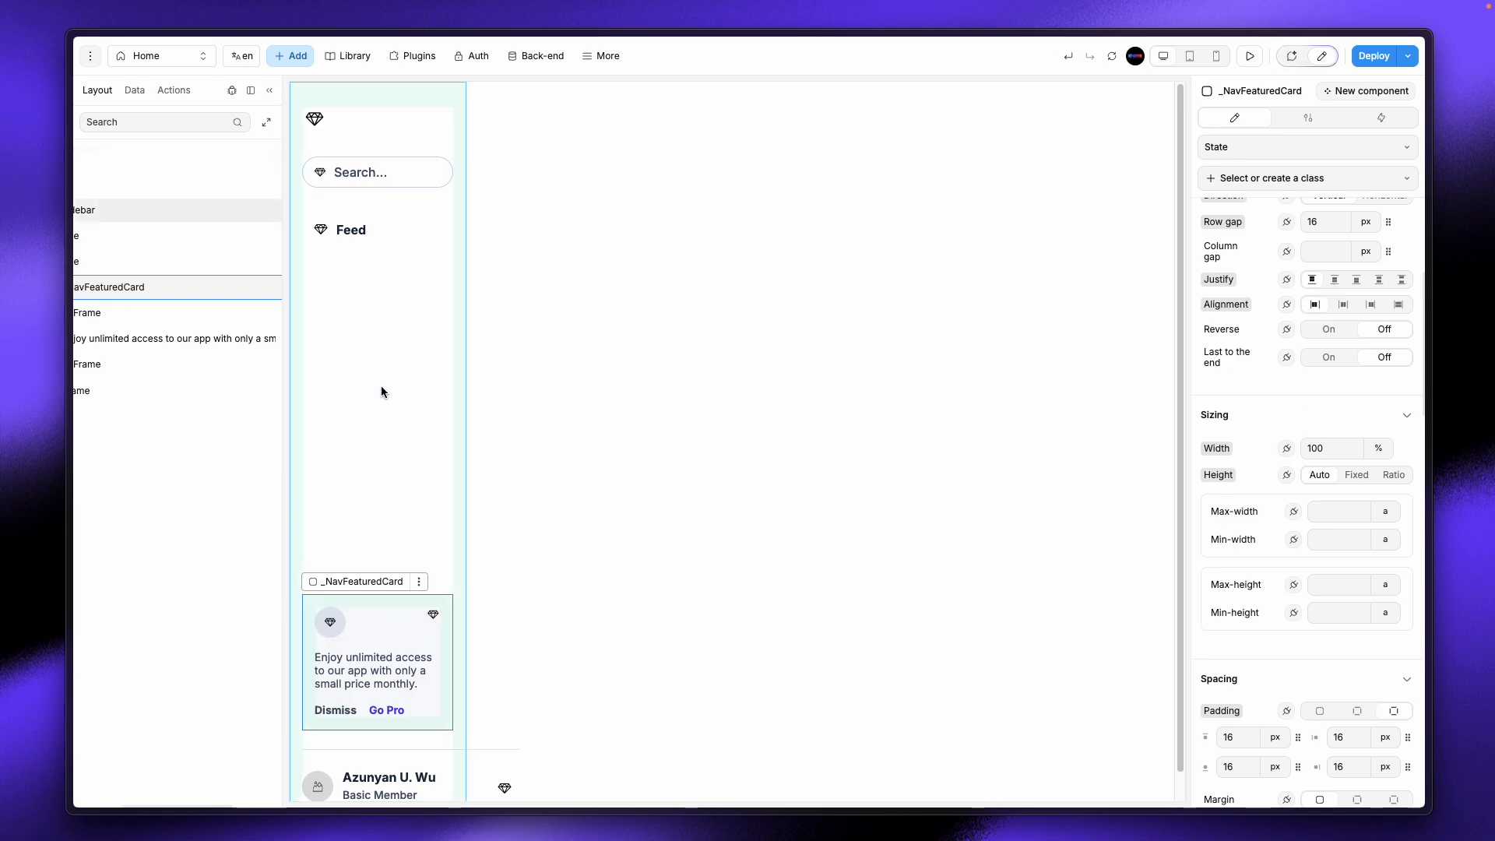
Step: Delete the Logo element from the sidebar's top frame
left_click(315, 118)
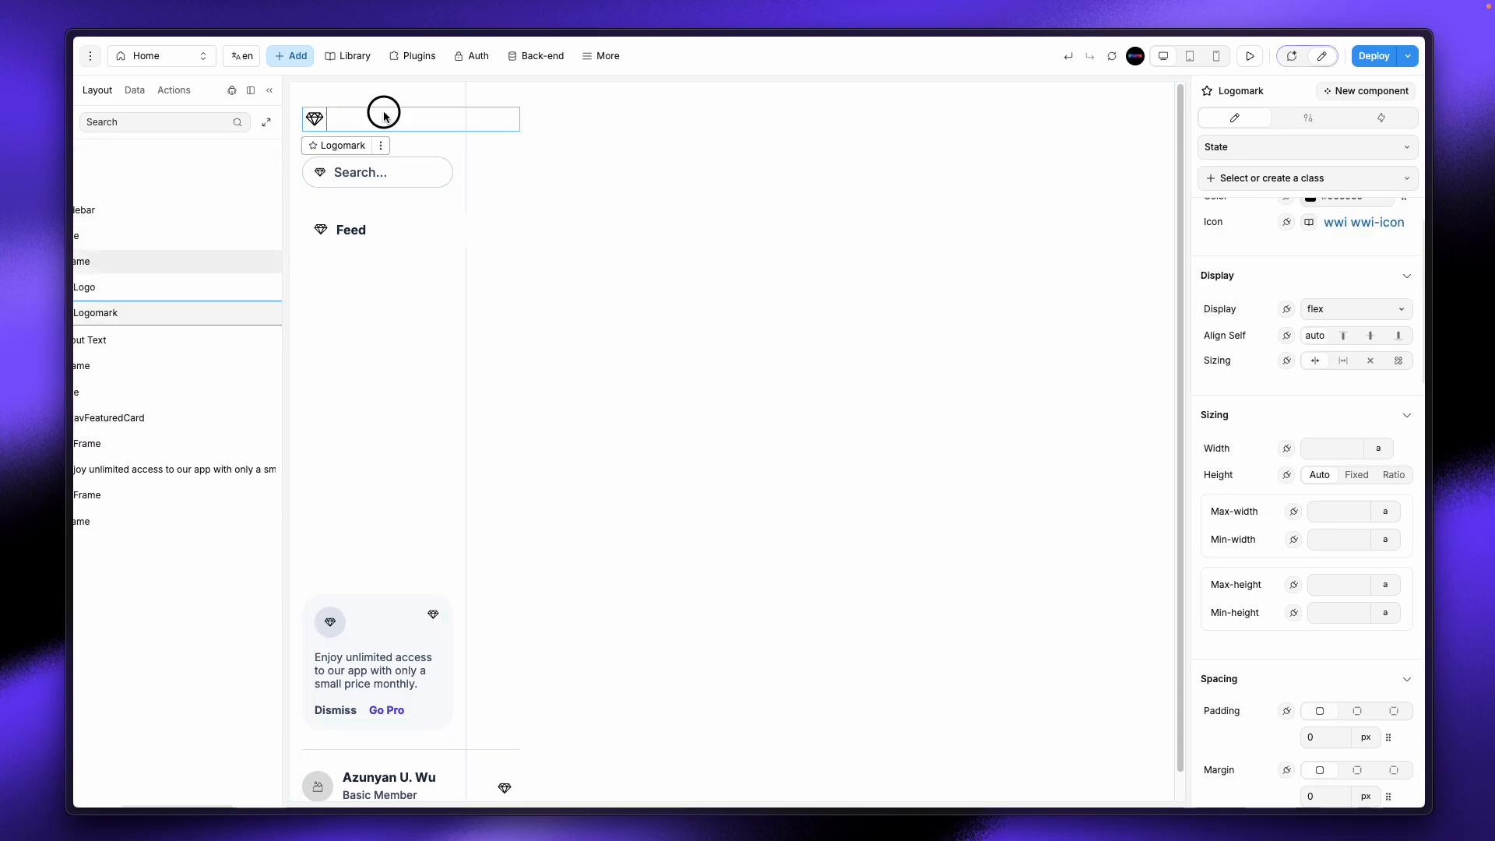
left_click(398, 119)
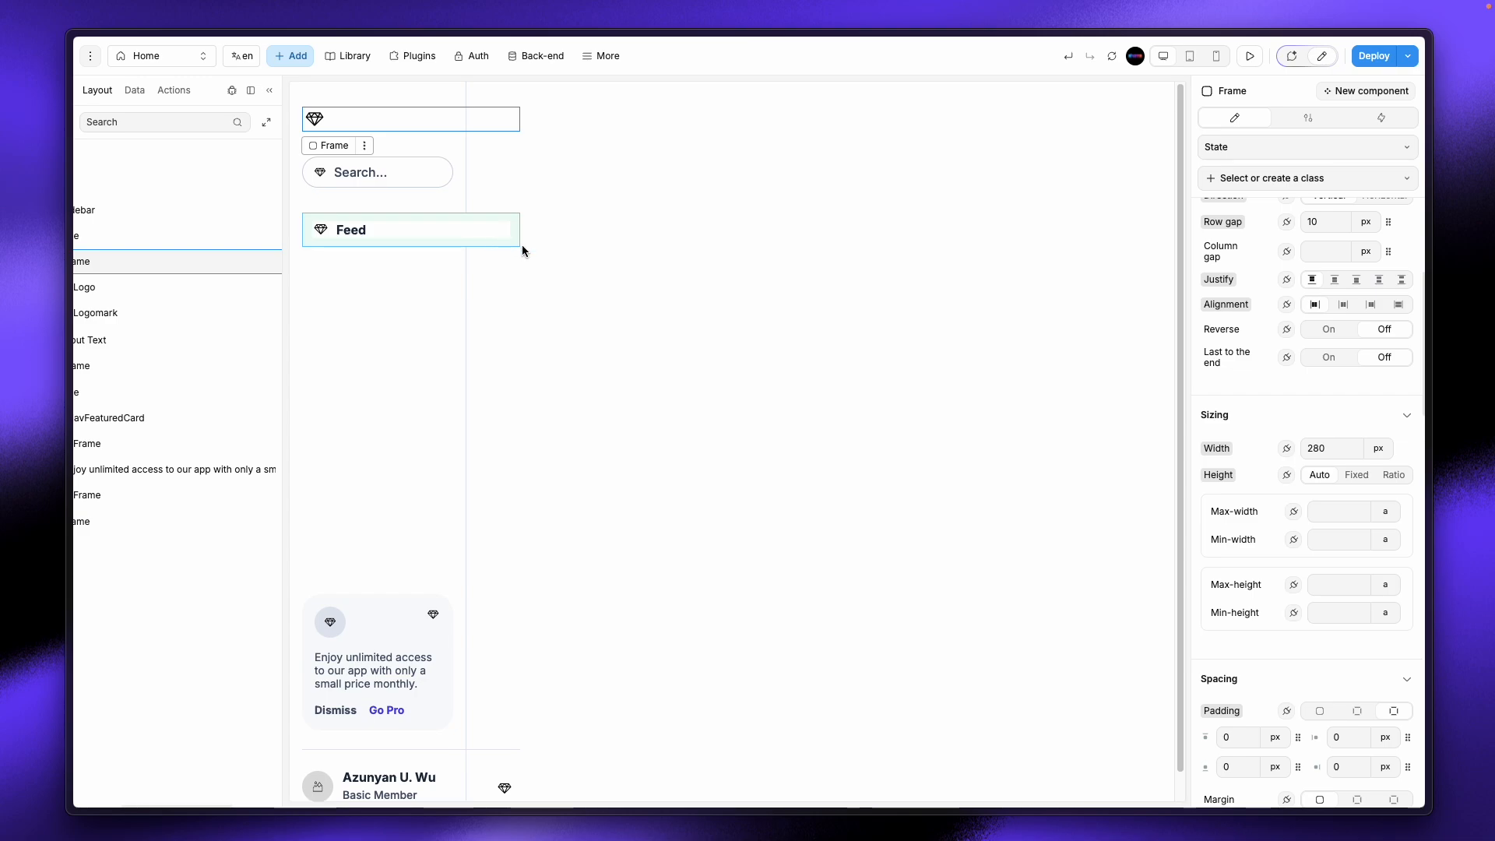
left_click(318, 119)
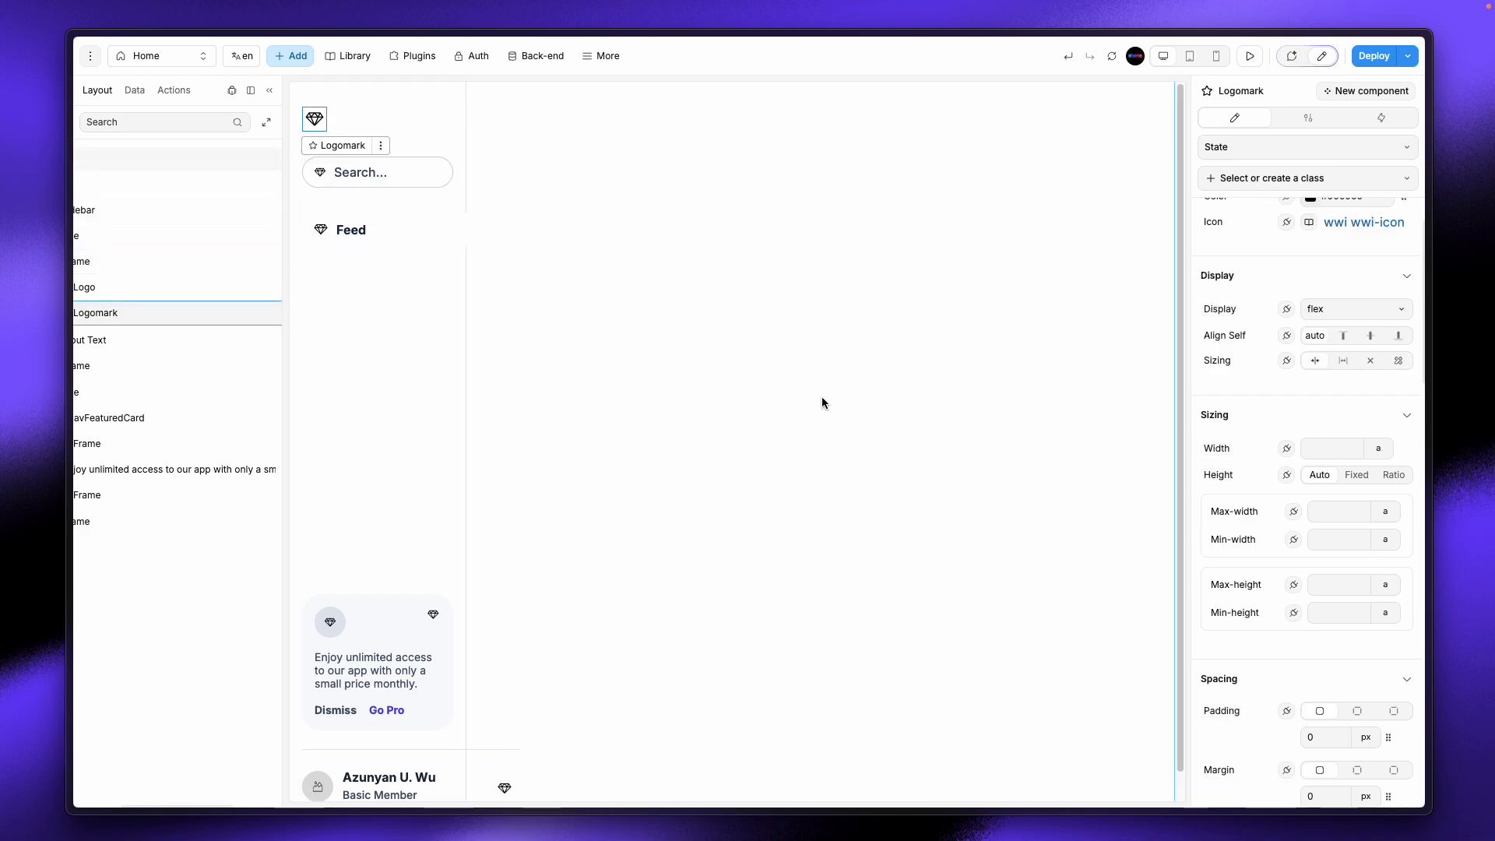
scroll(1392, 270, "up", 2)
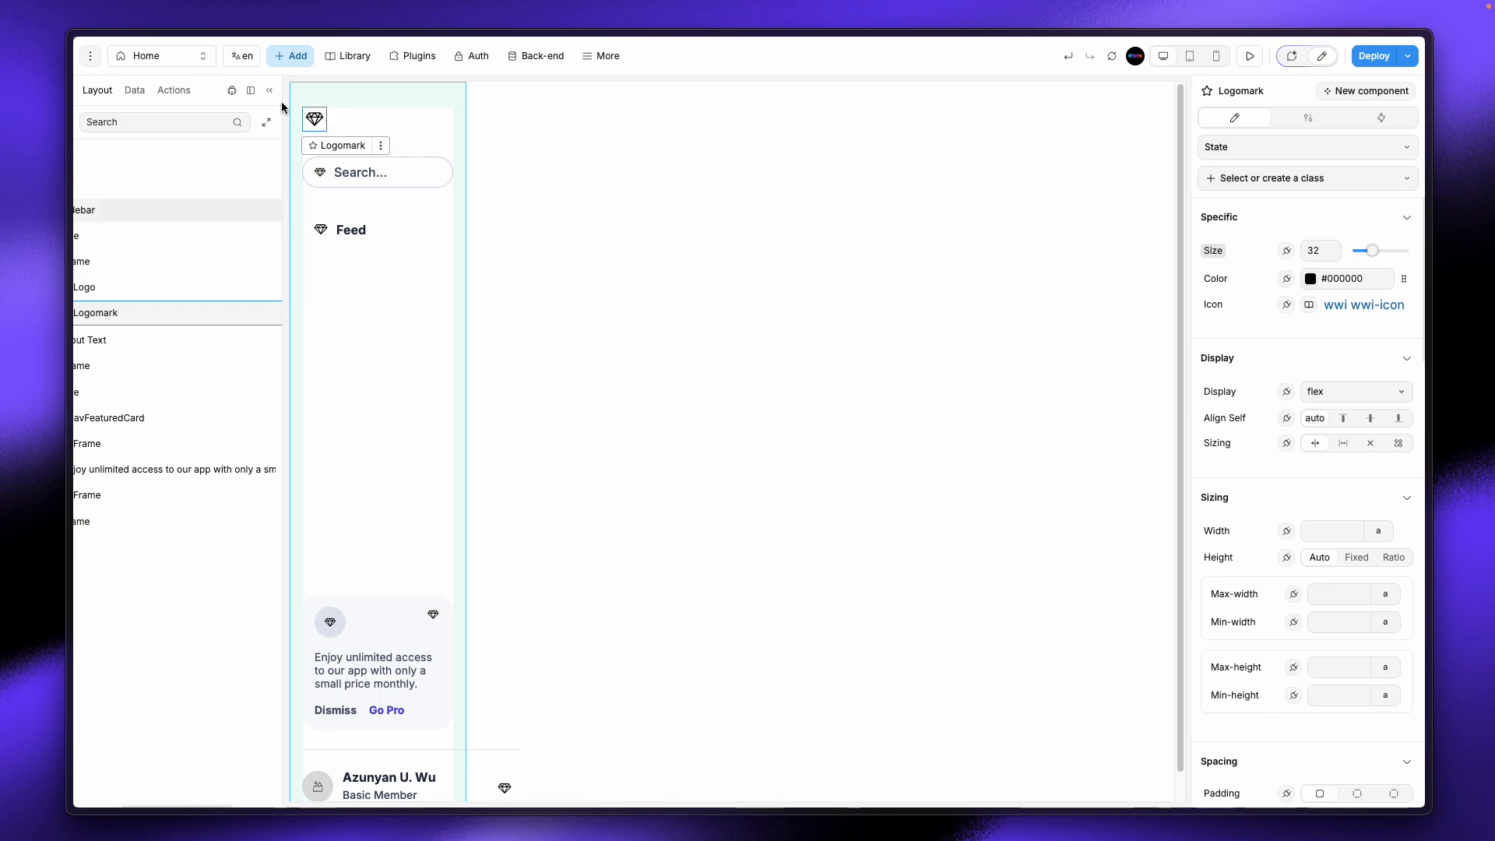
left_click_drag(285, 137, 614, 153)
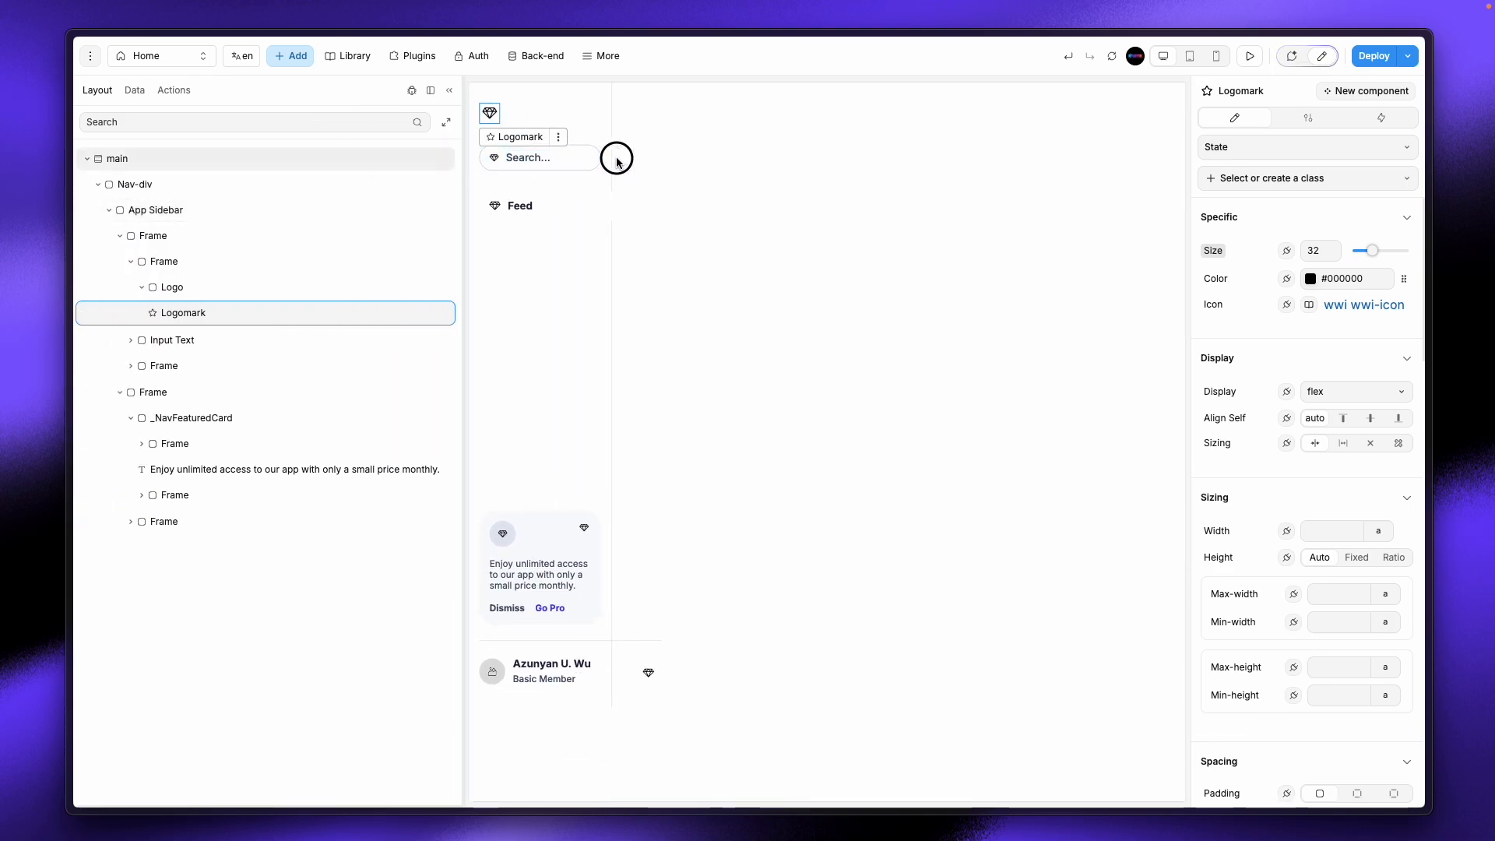
left_click_drag(490, 170, 305, 209)
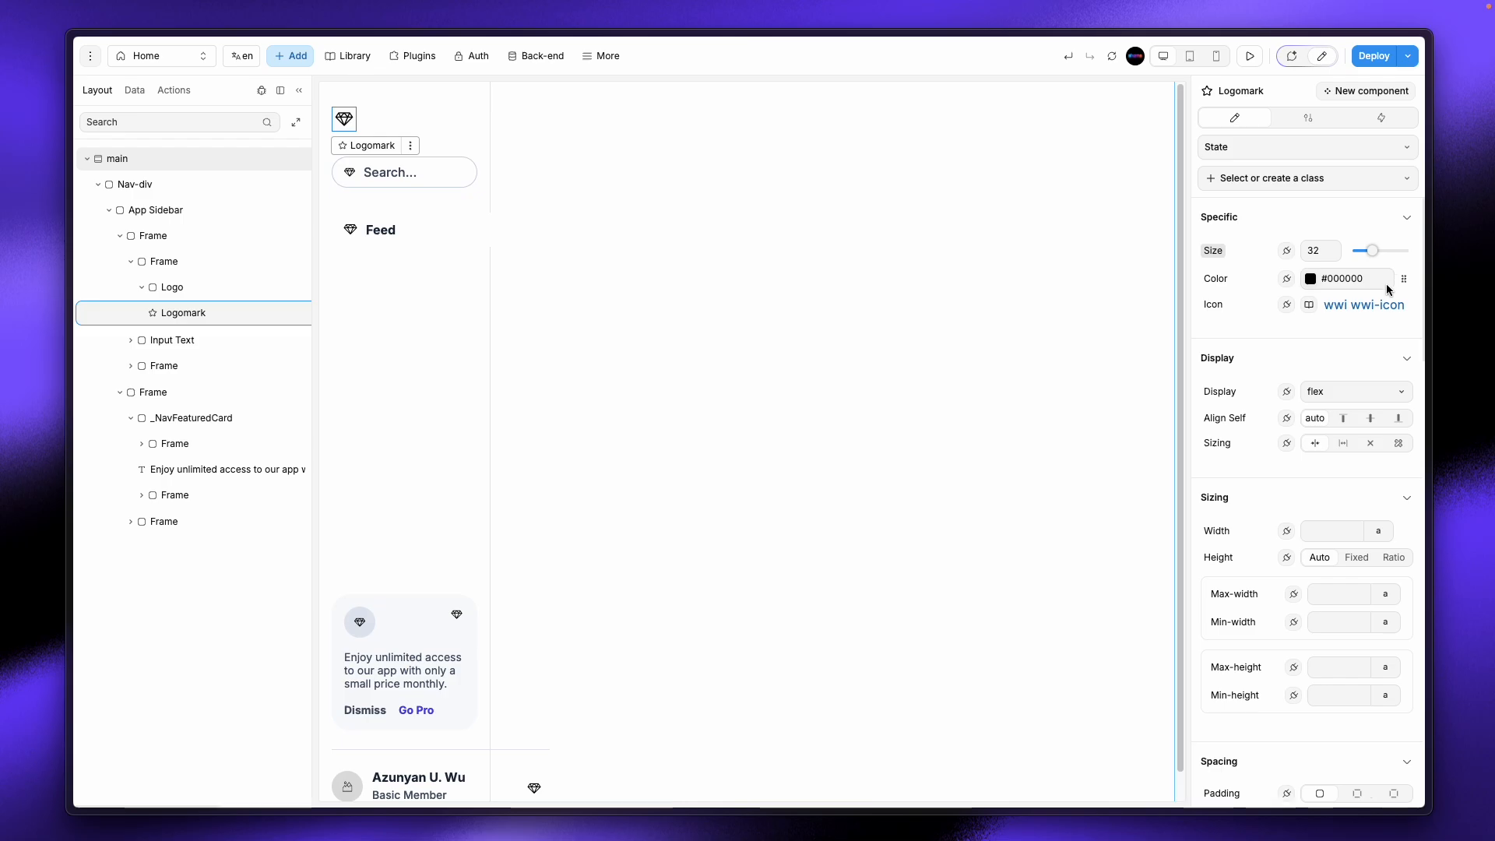
left_click(254, 288)
key("Delete")
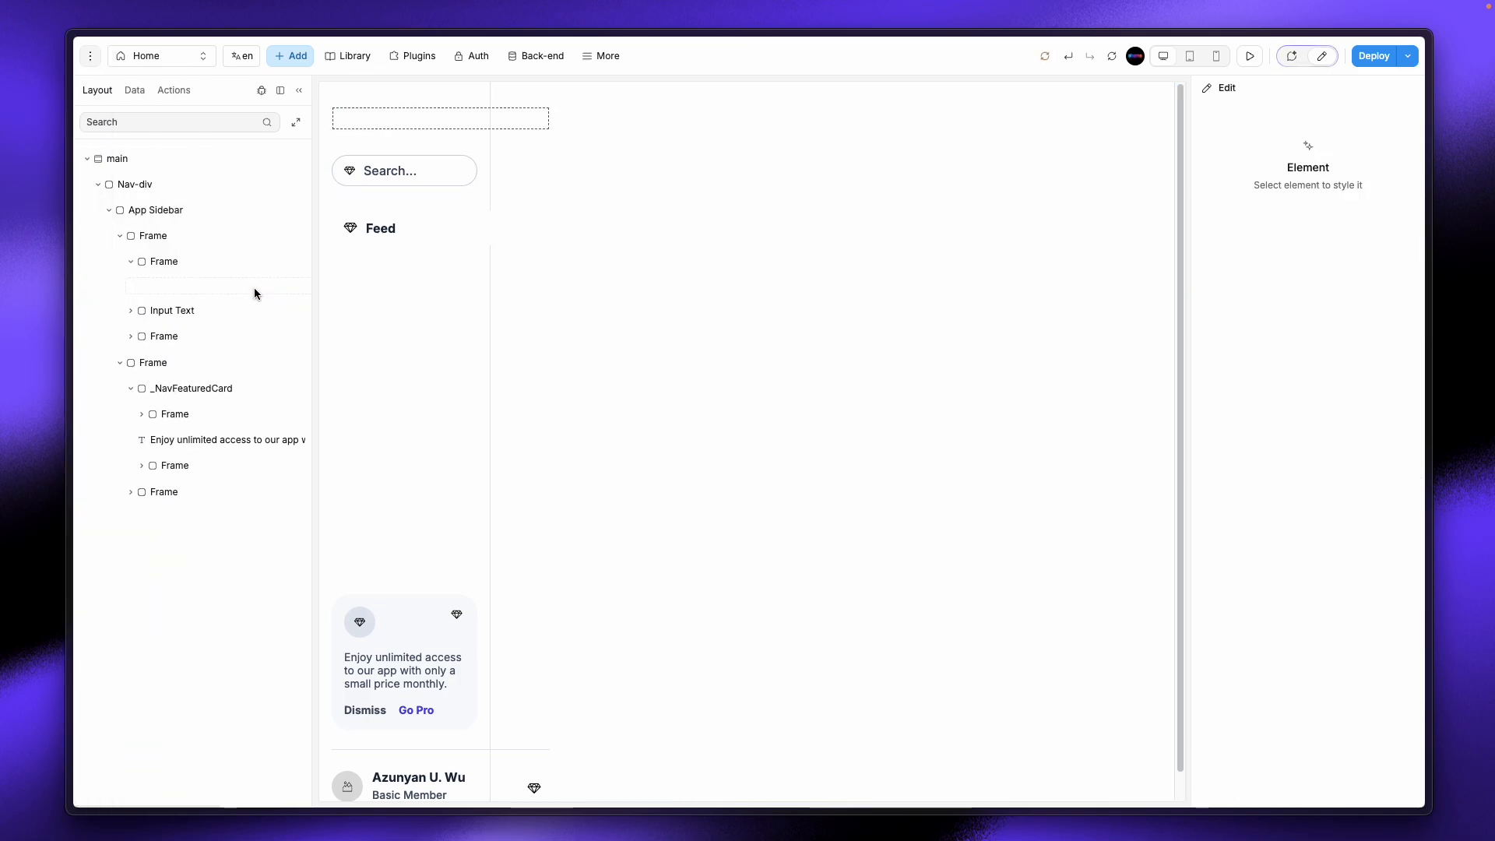
Step: Set the top Frame's width to 100% instead of 280 px
left_click(190, 264)
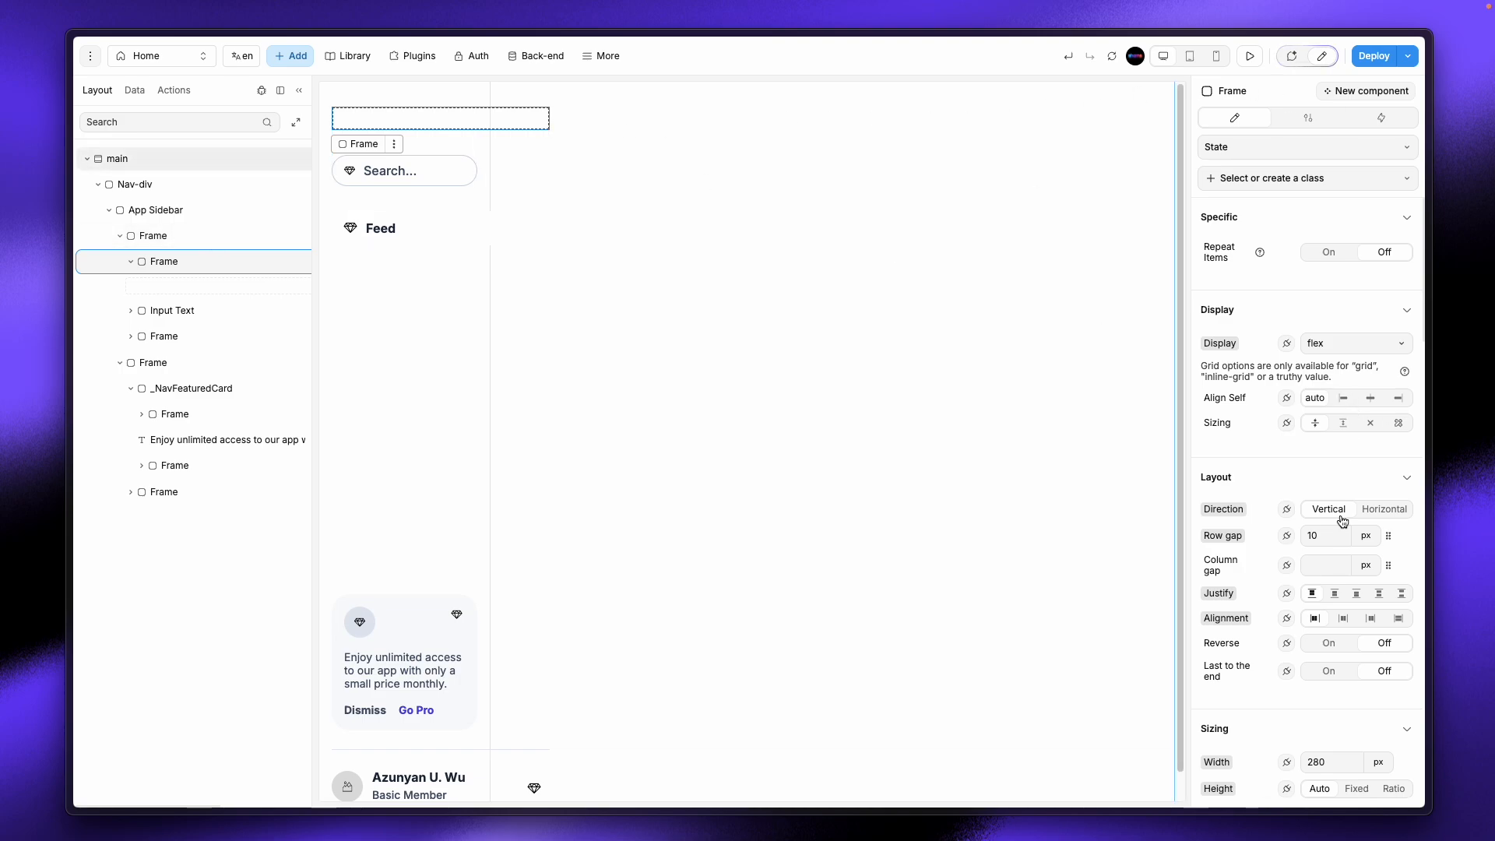
scroll(1349, 591, "down", 3)
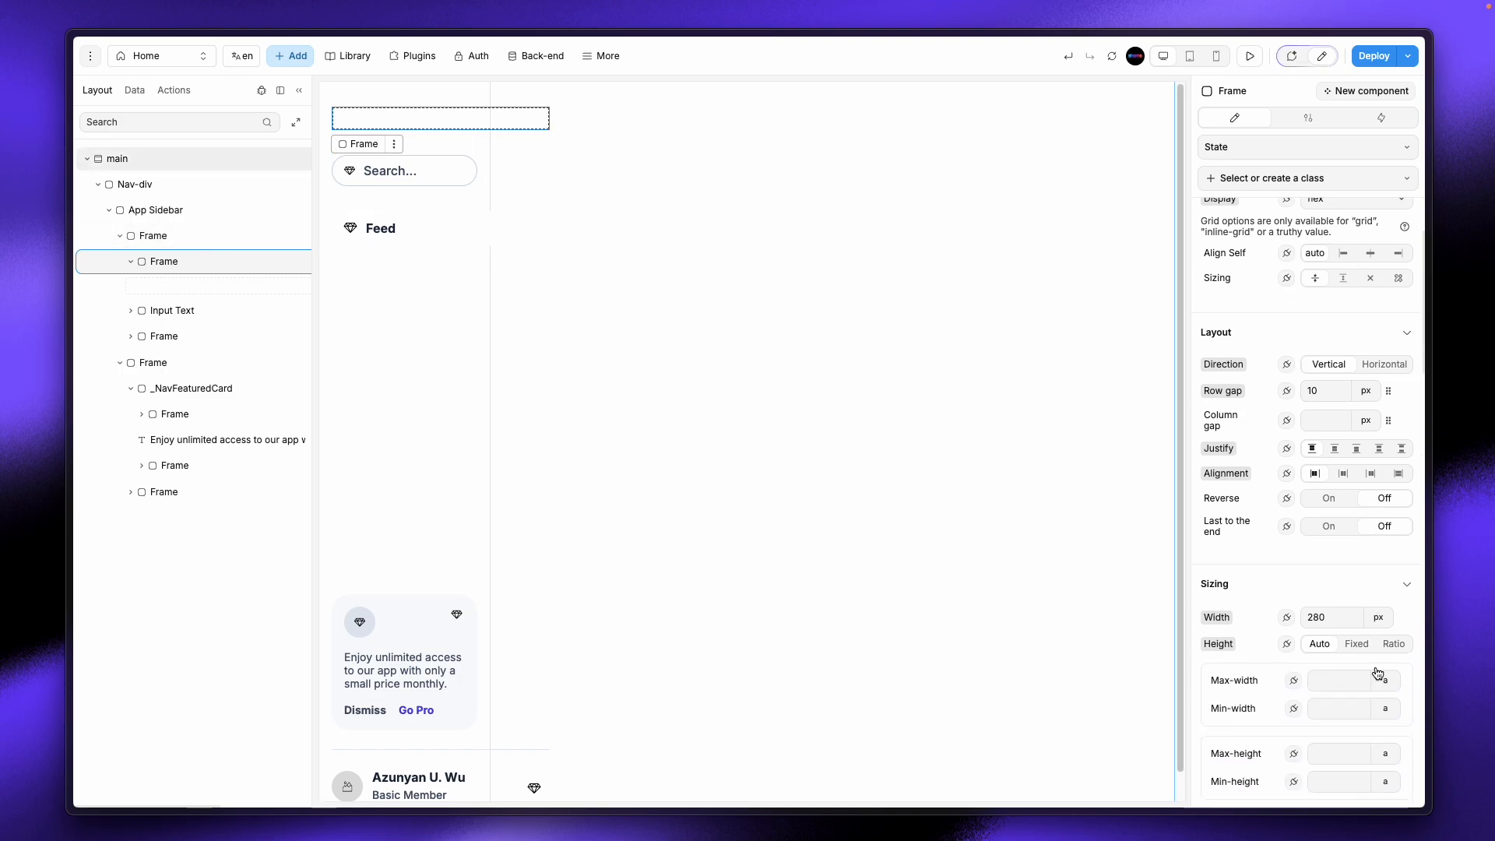
left_click(1378, 615)
left_click(1386, 667)
left_click(1343, 618)
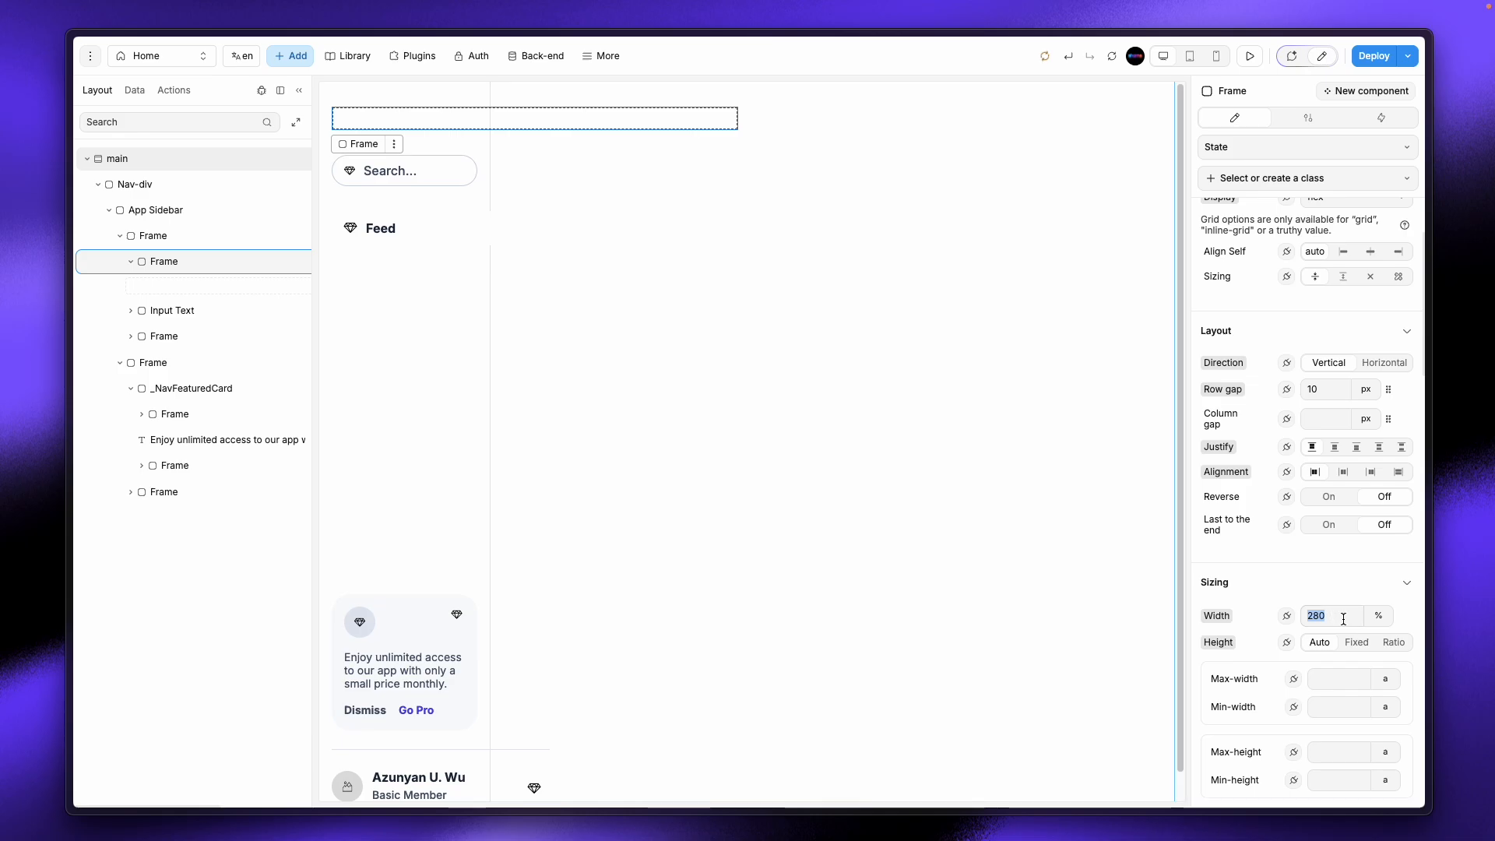
type("100")
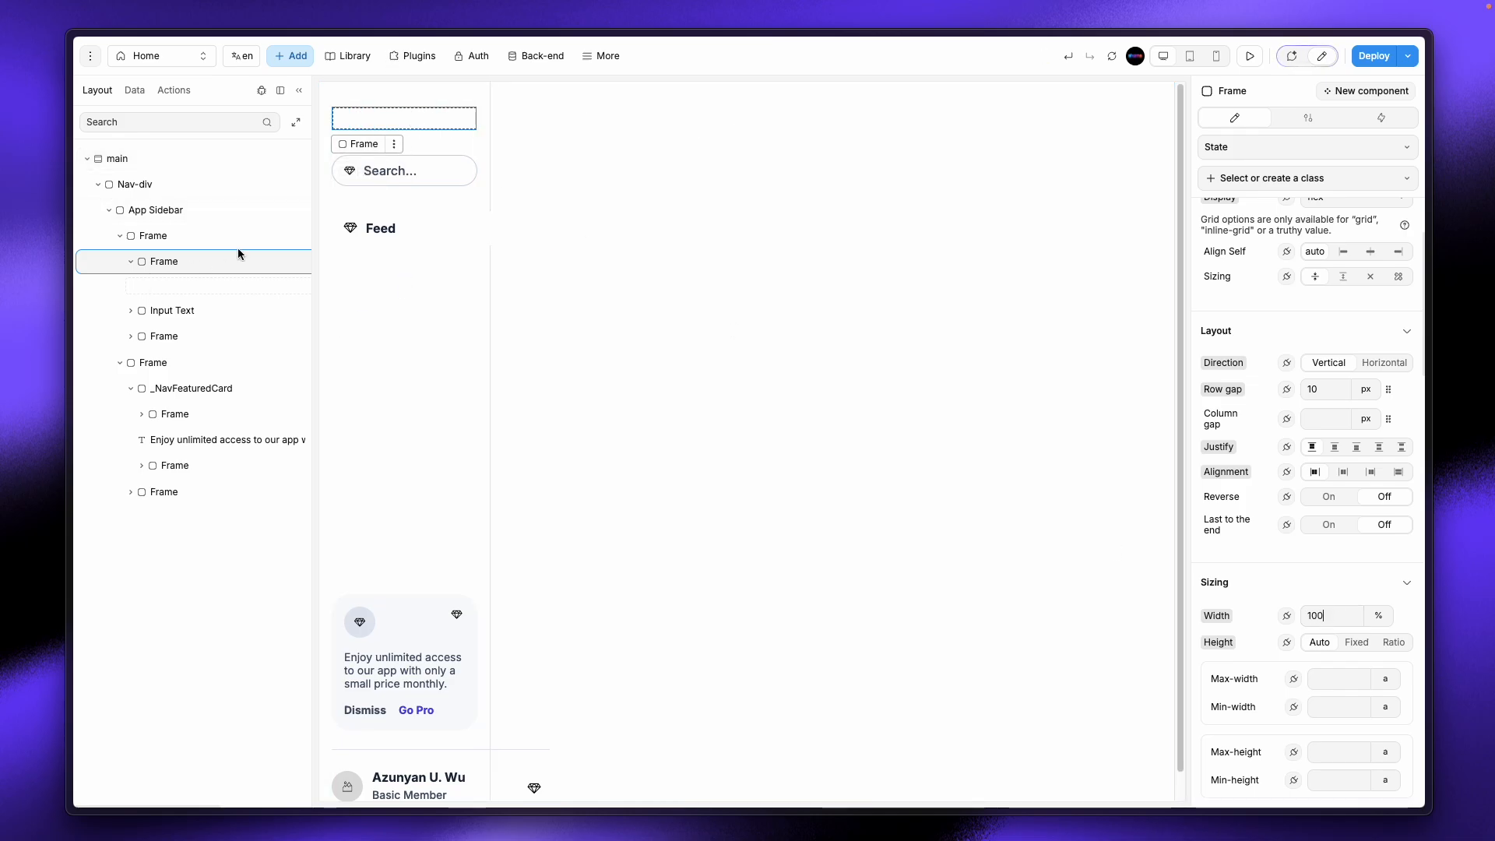
left_click(290, 55)
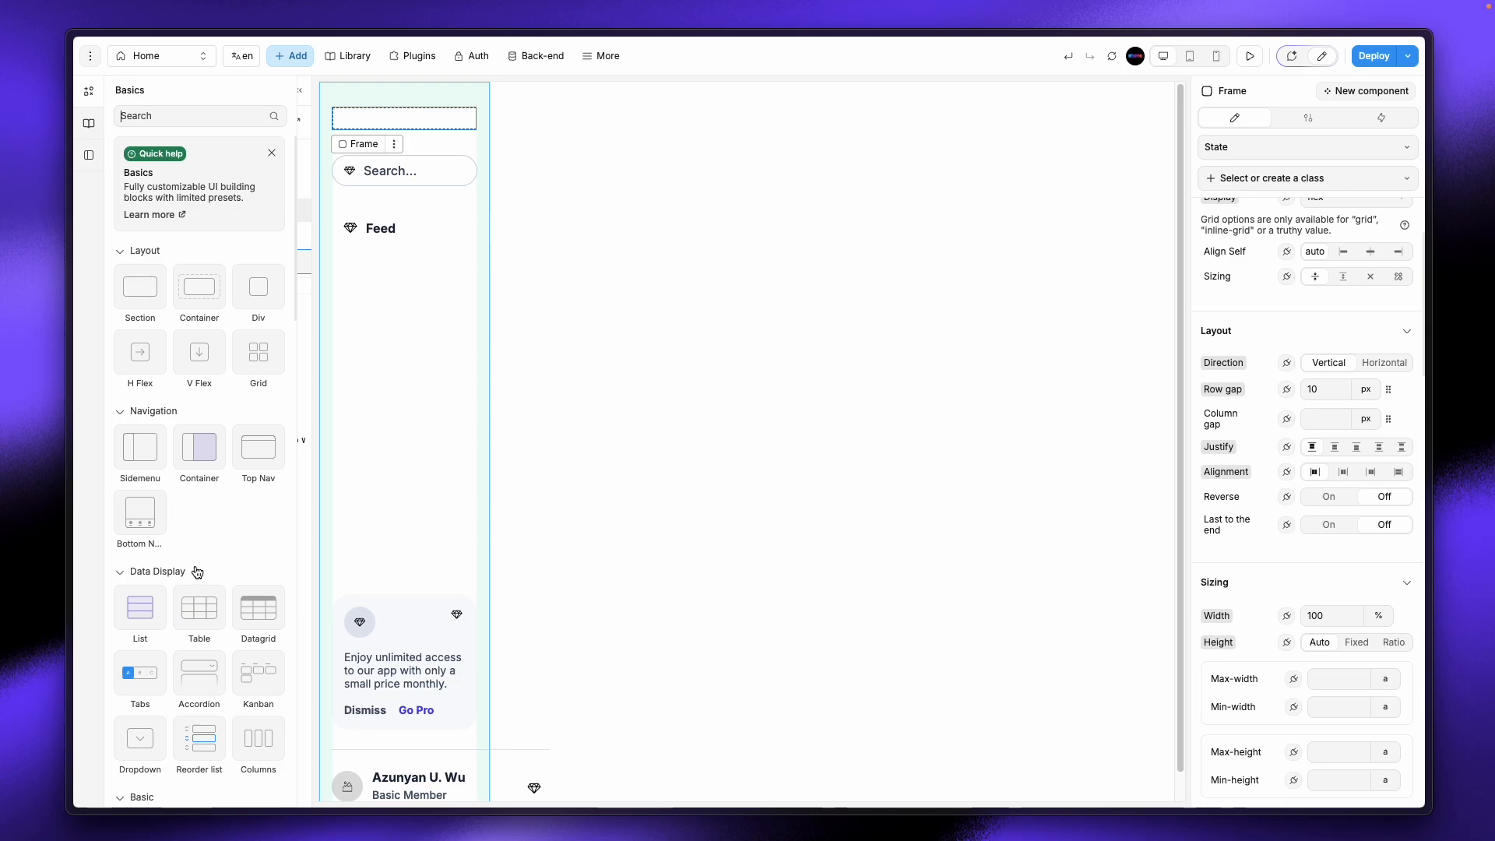
scroll(197, 573, "down", 4)
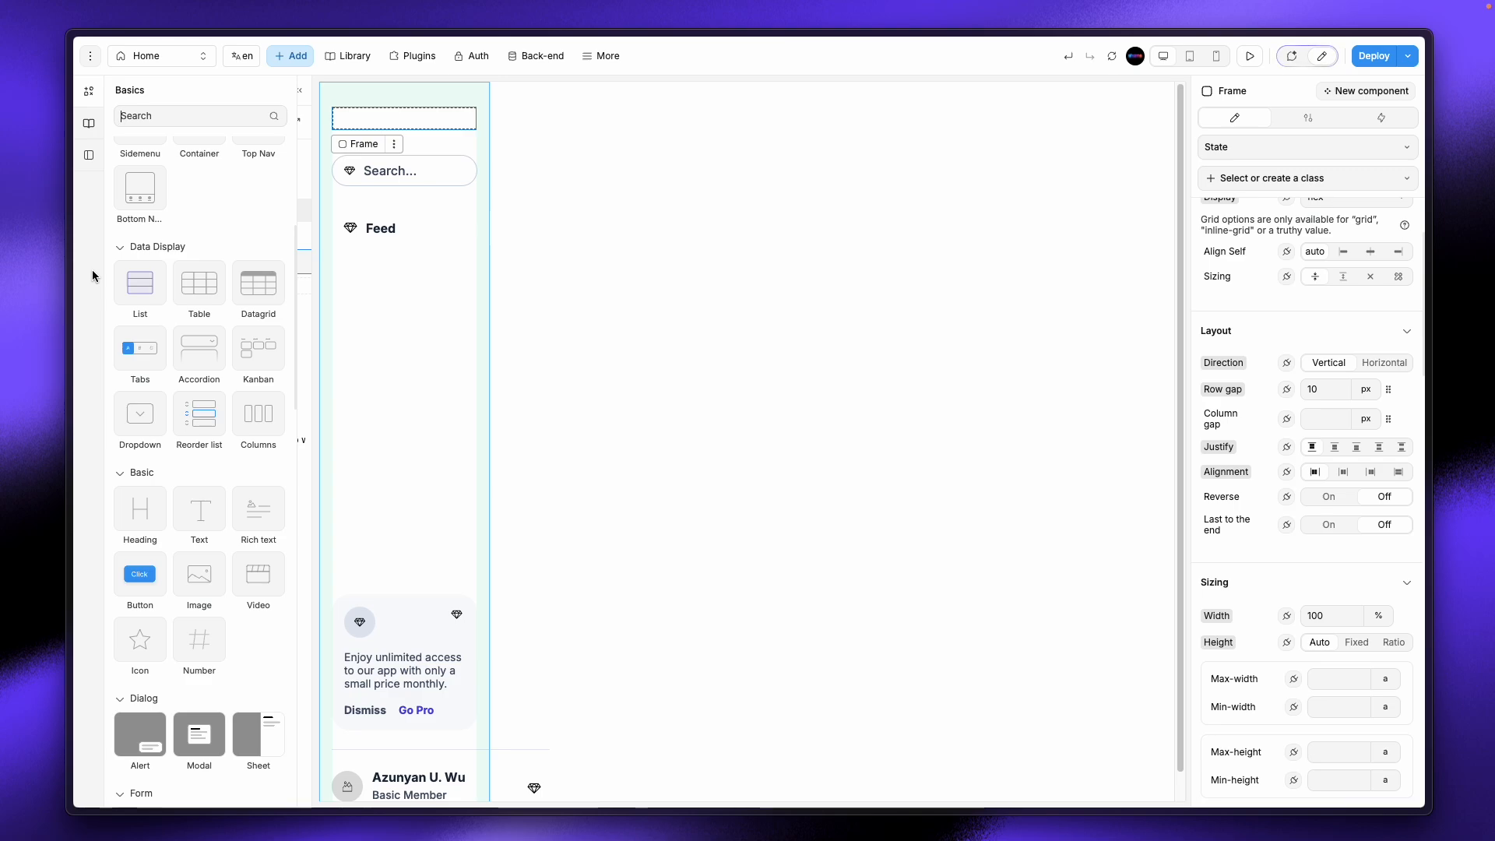
mouse_move(70, 129)
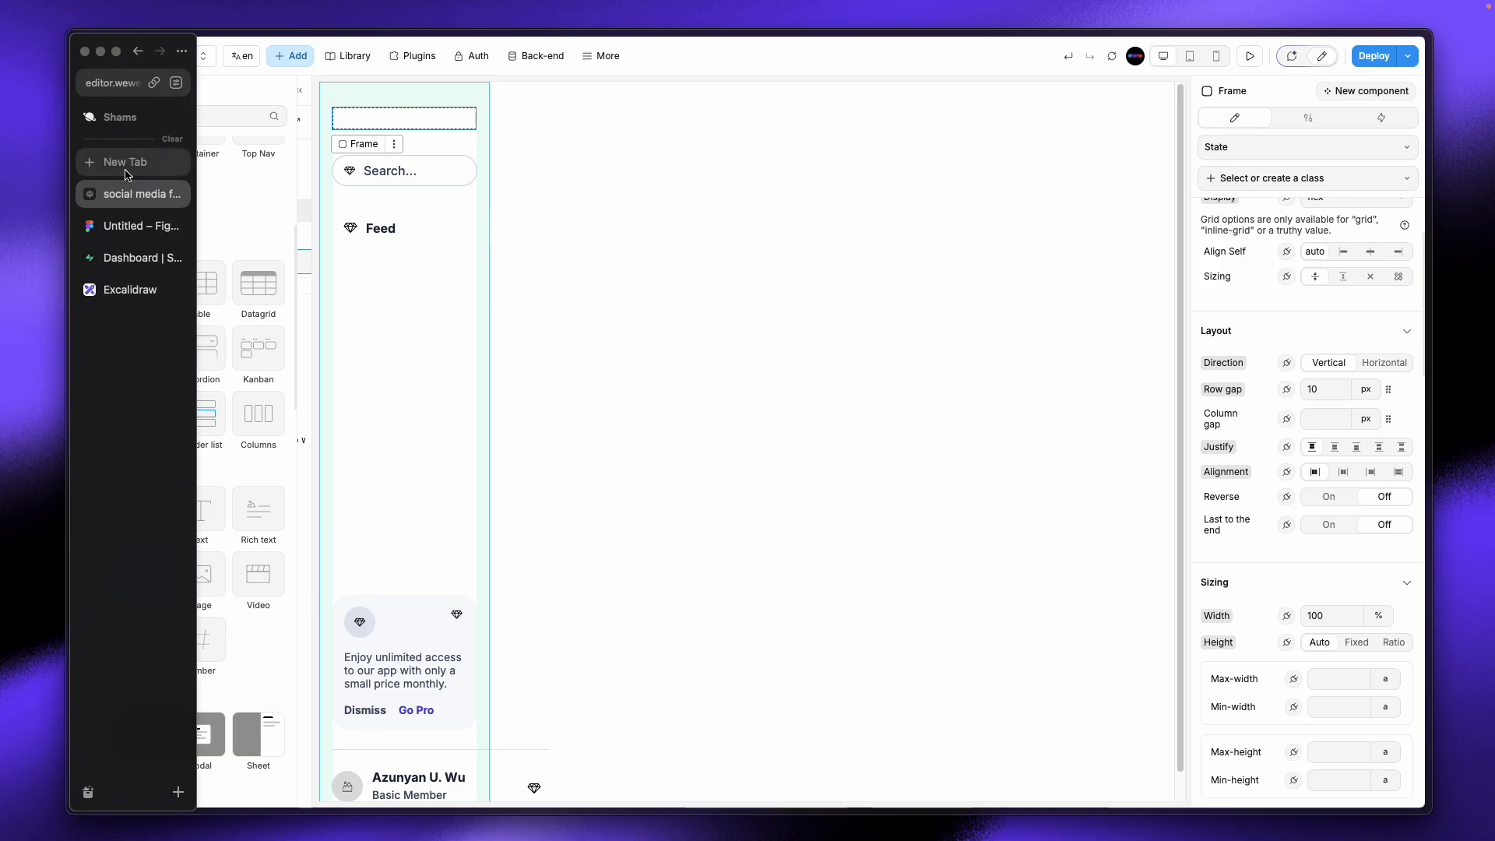
Step: Open Pinterest in a new tab and search for 'logo'
left_click(128, 173)
type("pin")
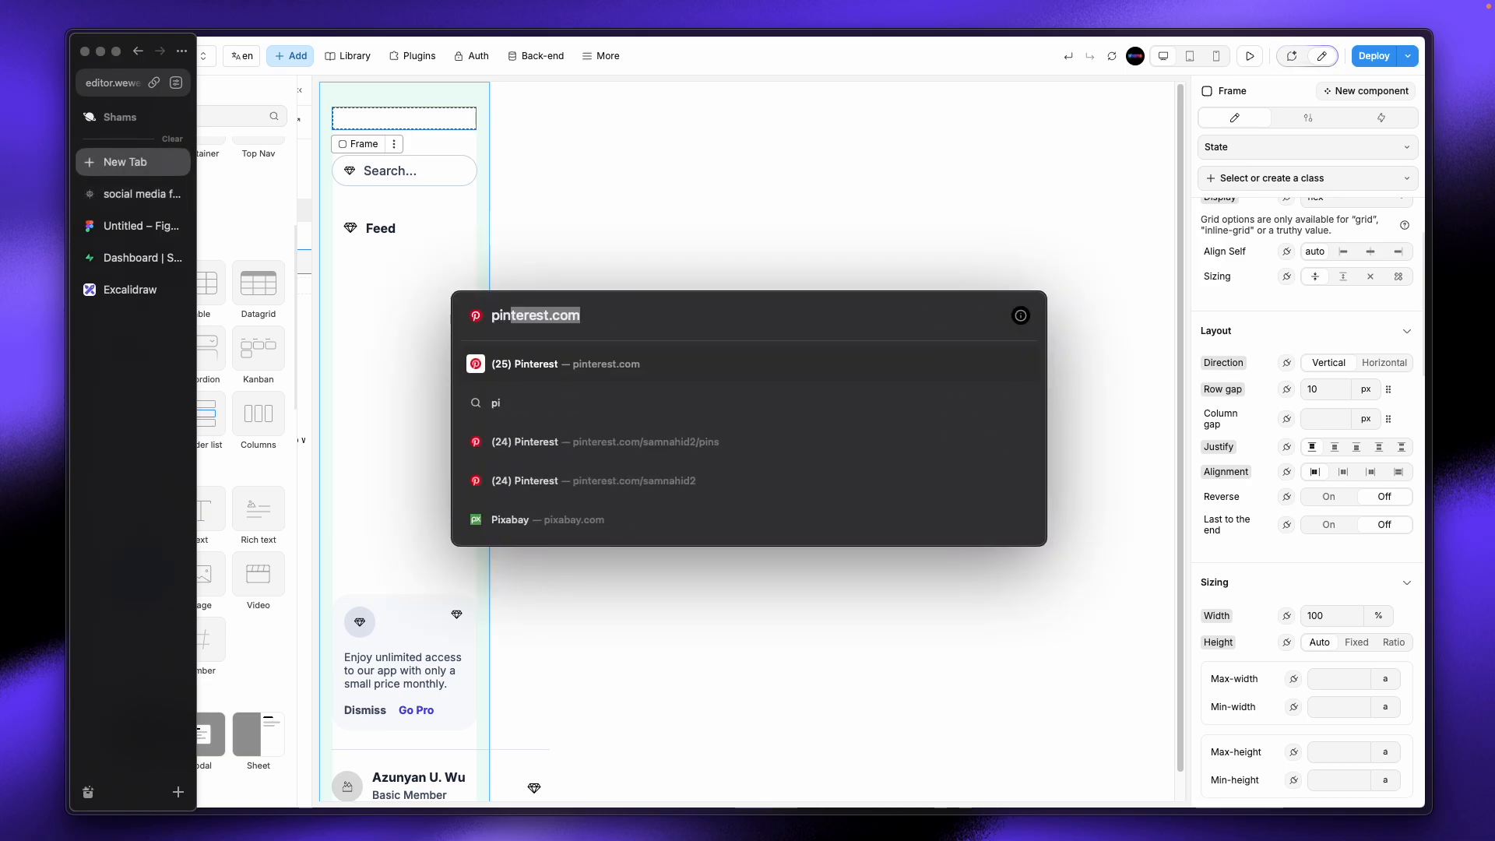
key("Return")
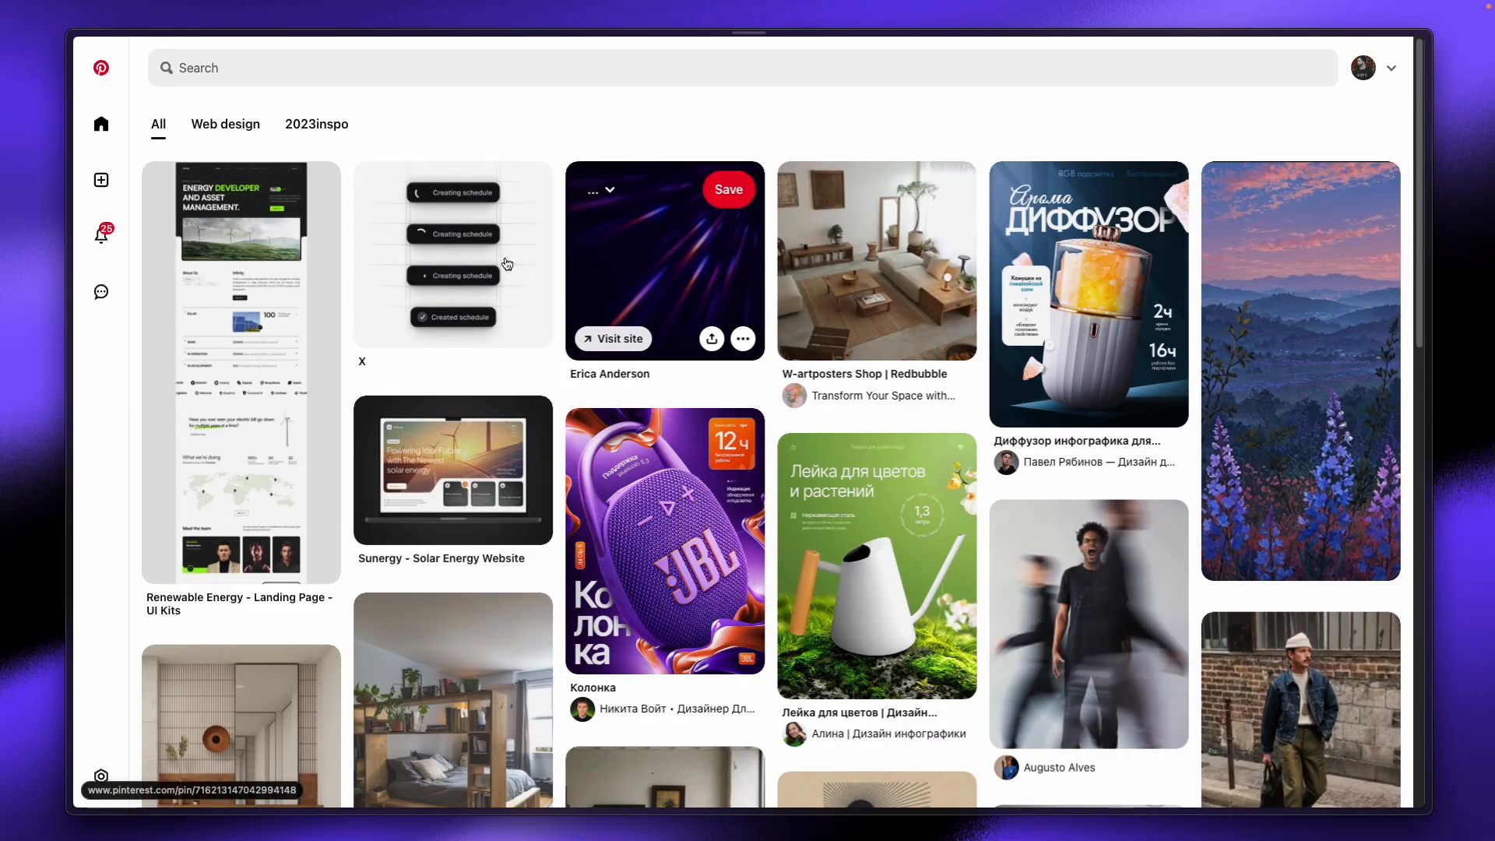
left_click(601, 53)
type("logo")
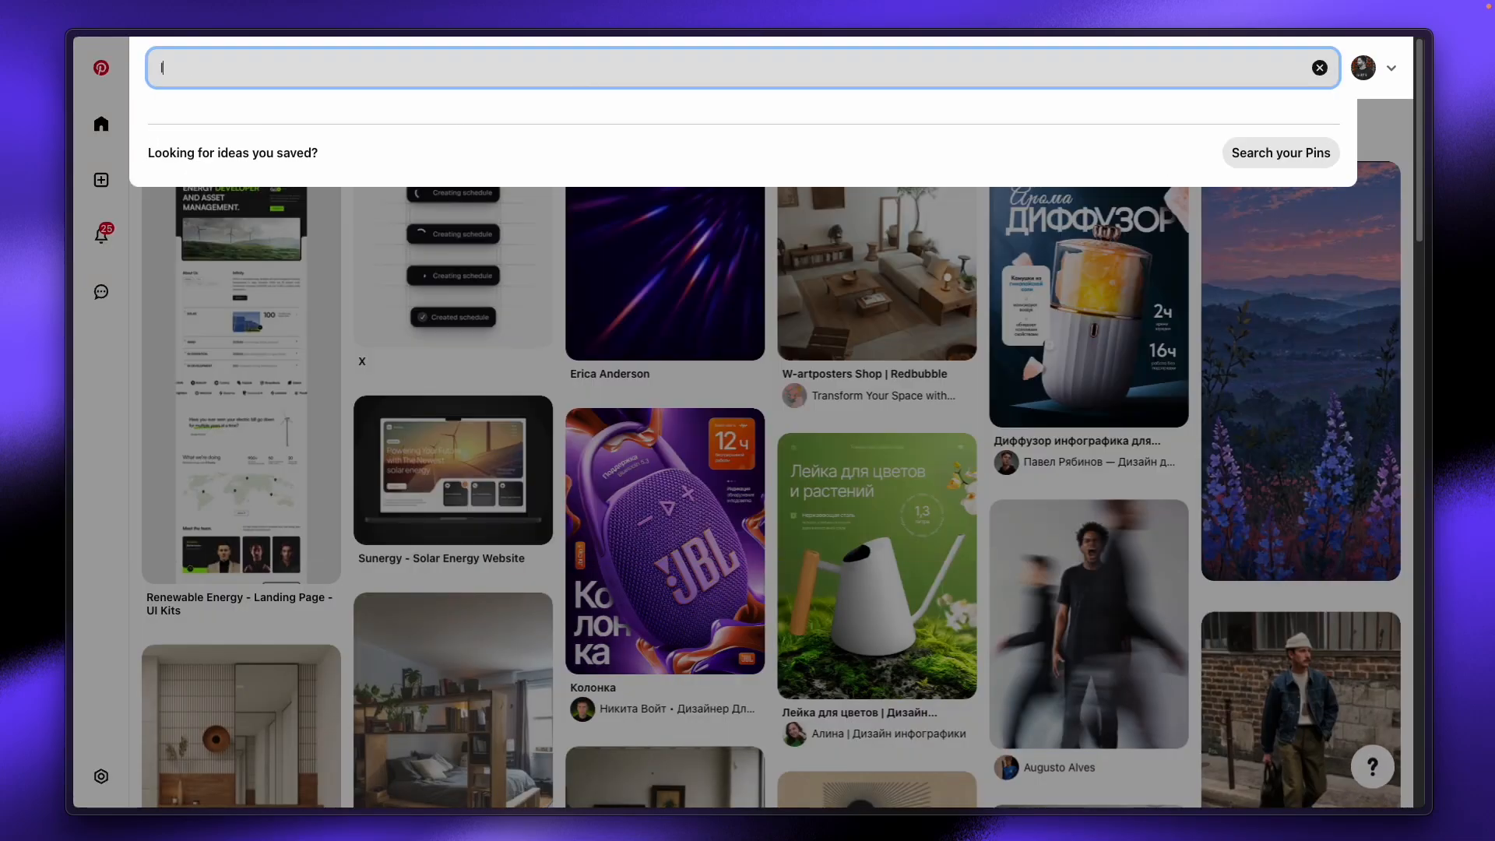
key("Return")
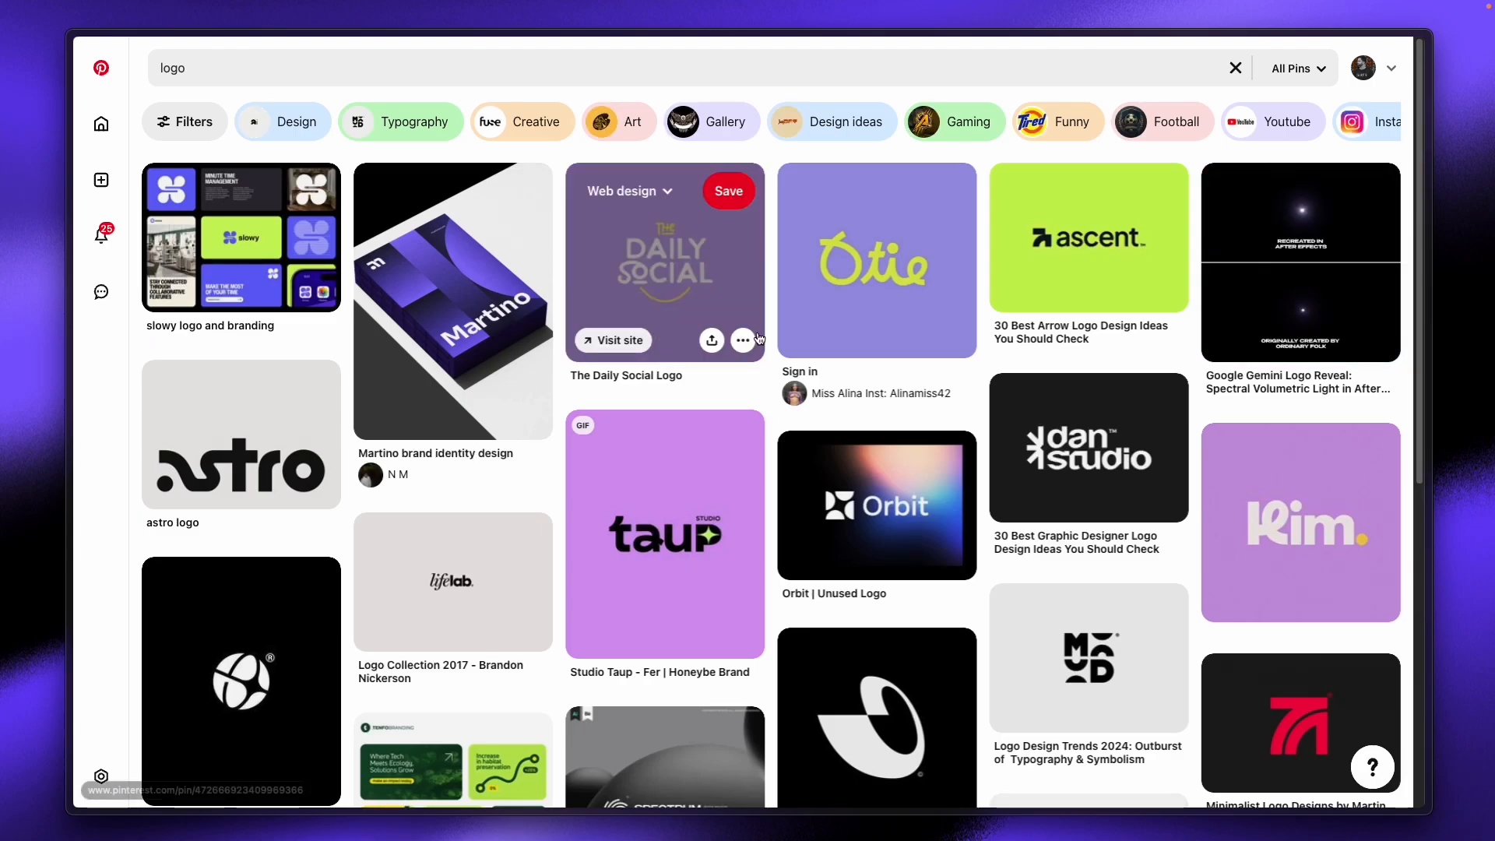
Step: Copy the Otie logo pin's image address and return to WeWeb
left_click(935, 342)
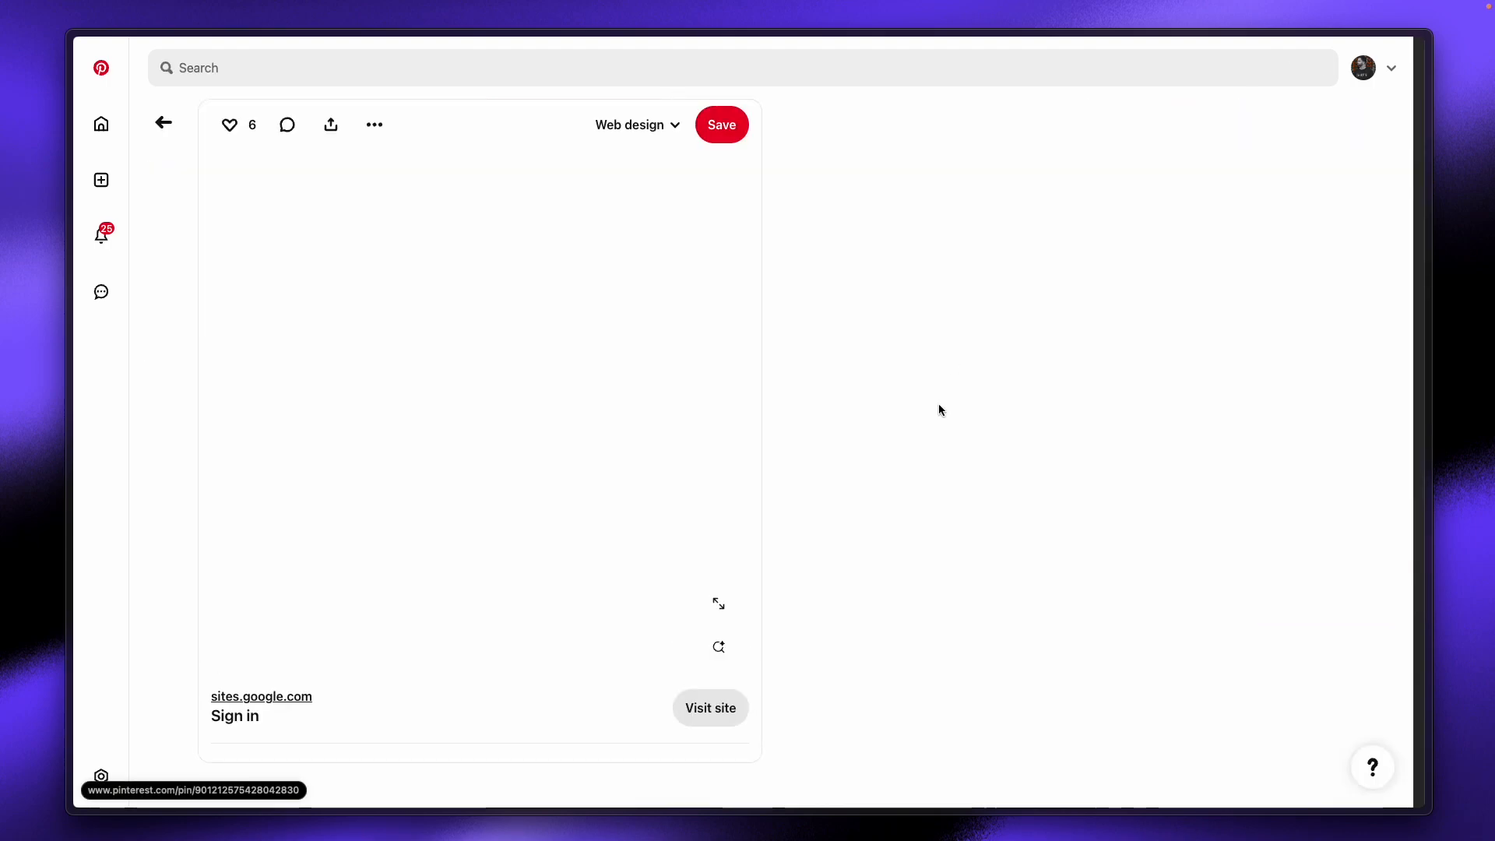
right_click(433, 440)
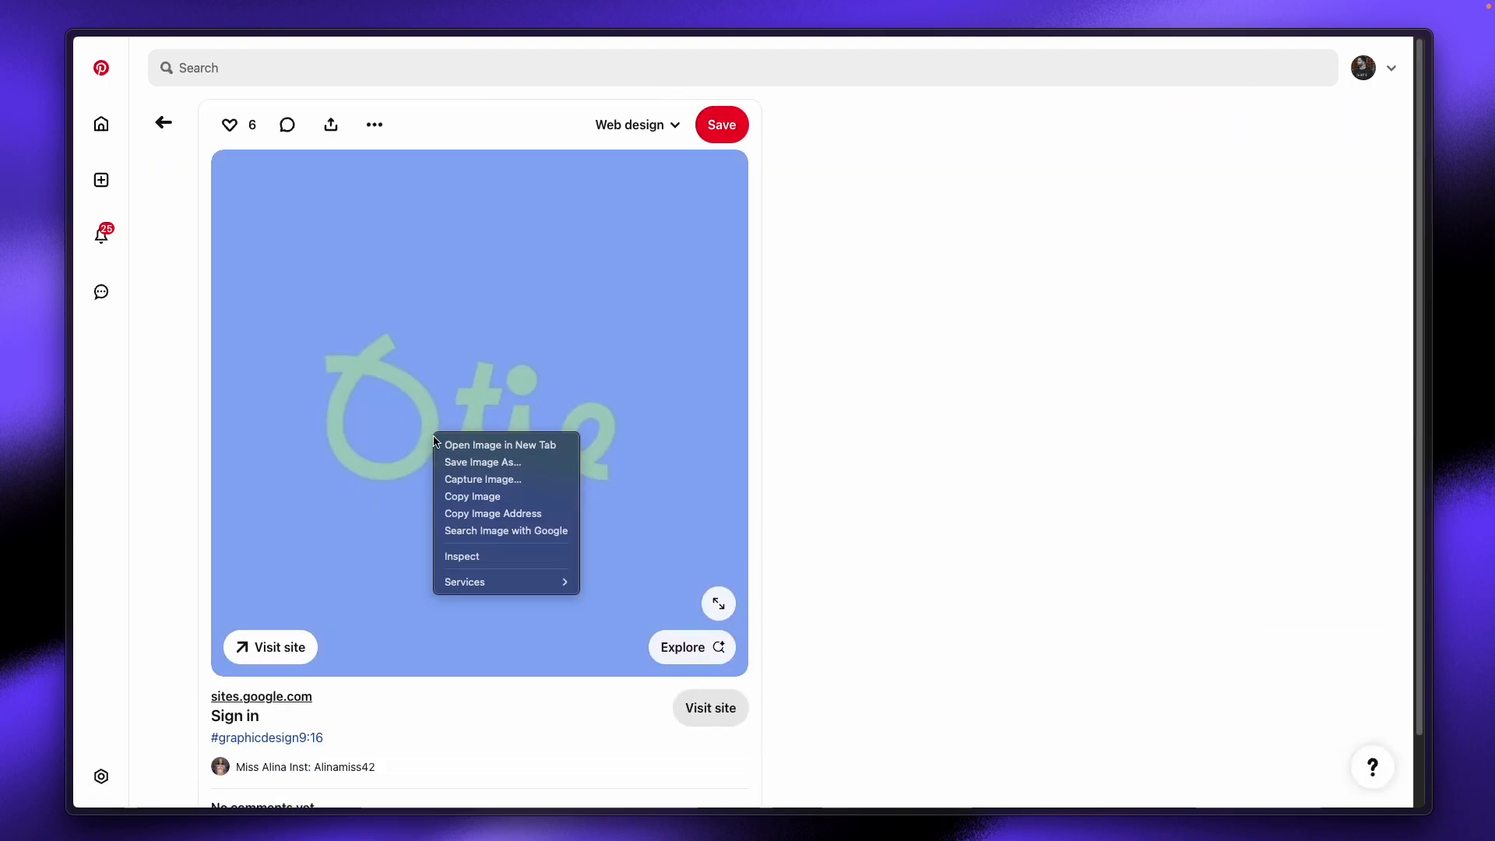
left_click(514, 514)
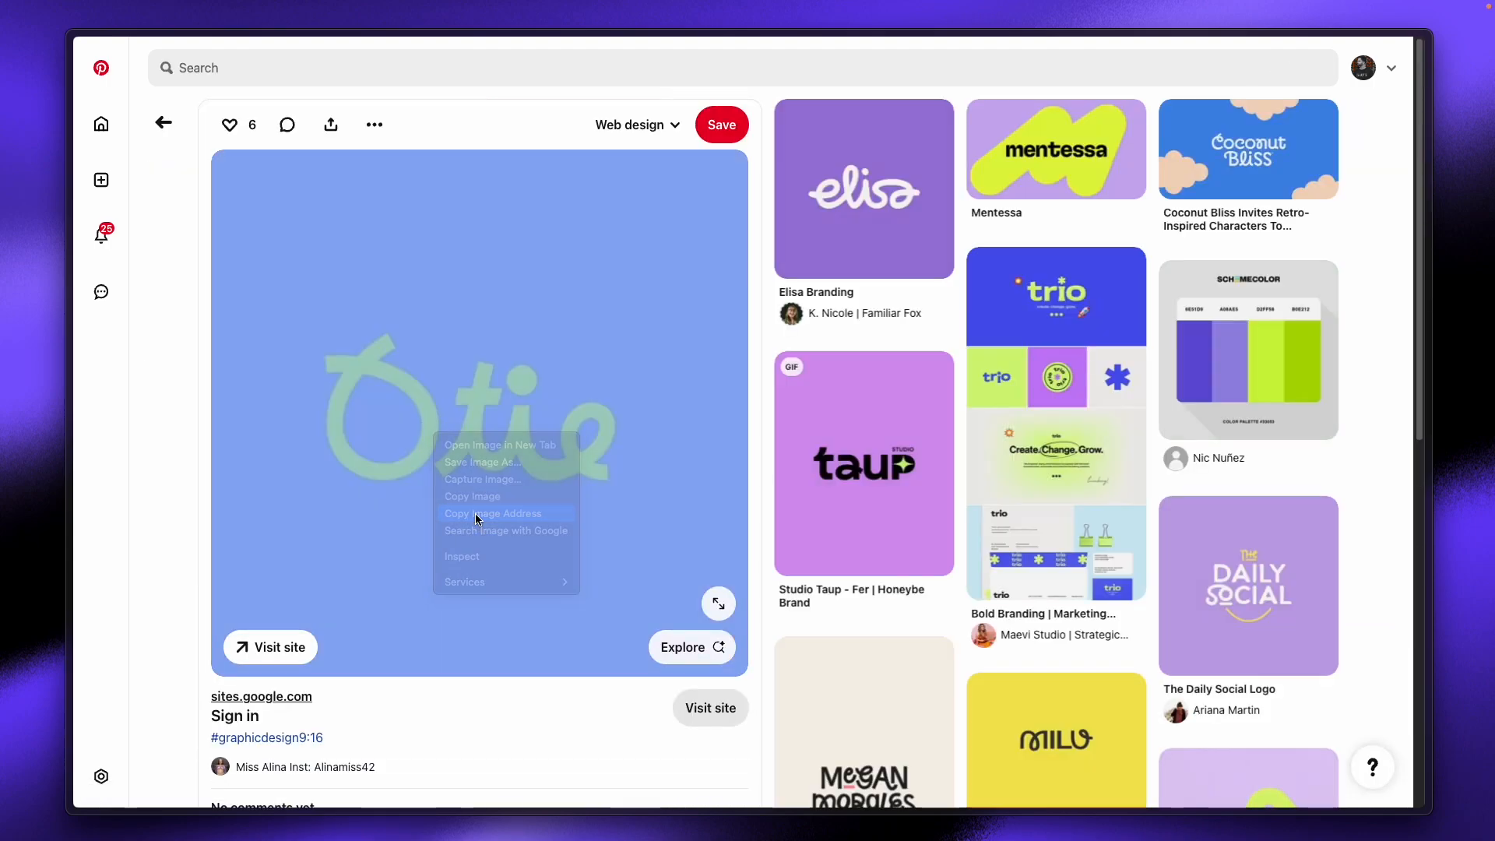
mouse_move(17, 327)
left_click(123, 230)
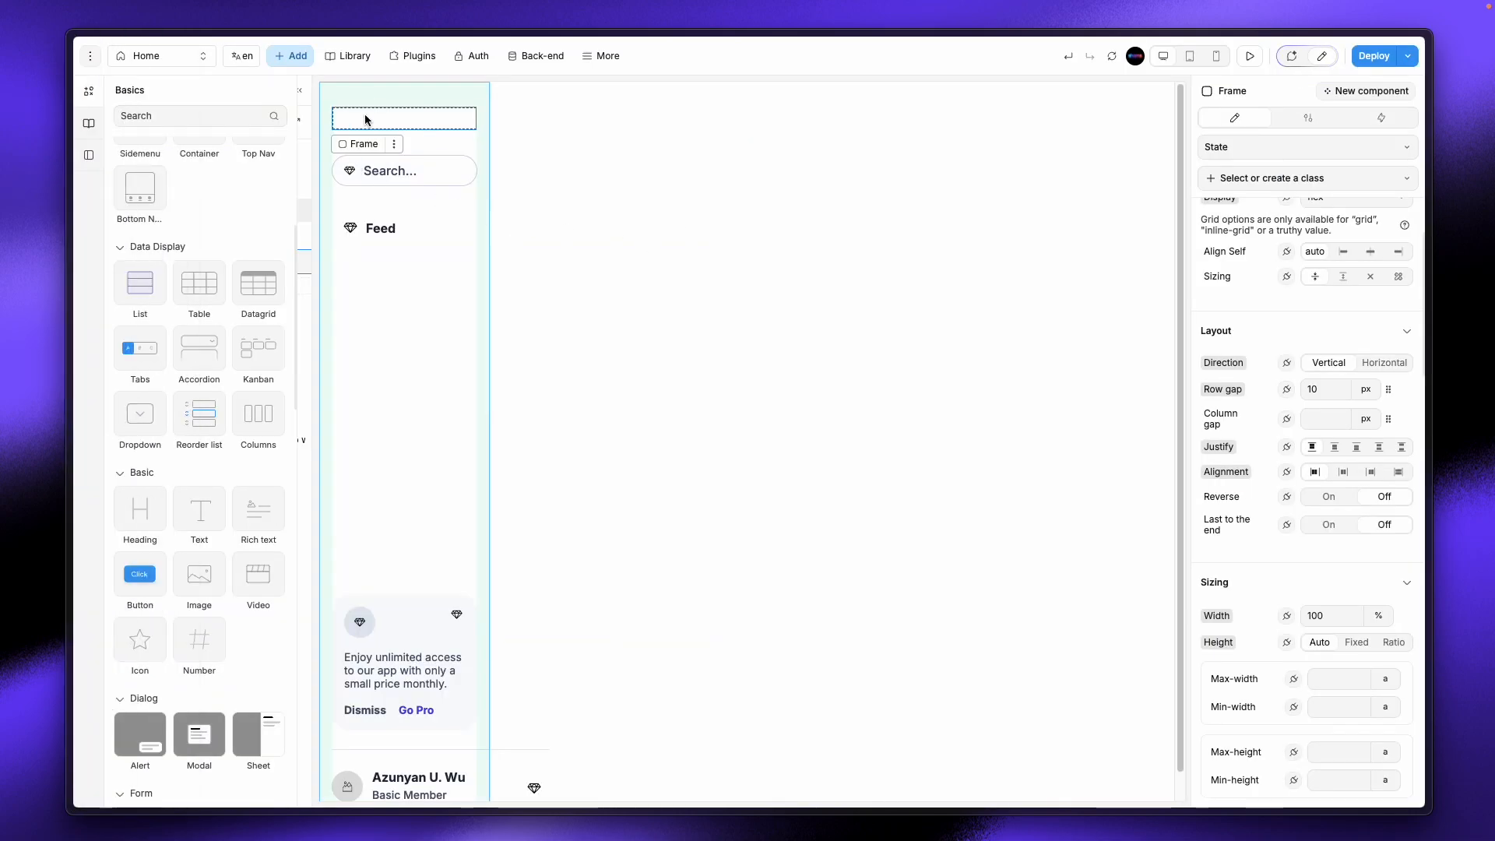
Step: Drag an Image element from Basics into the empty top sidebar frame and select it
left_click(290, 55)
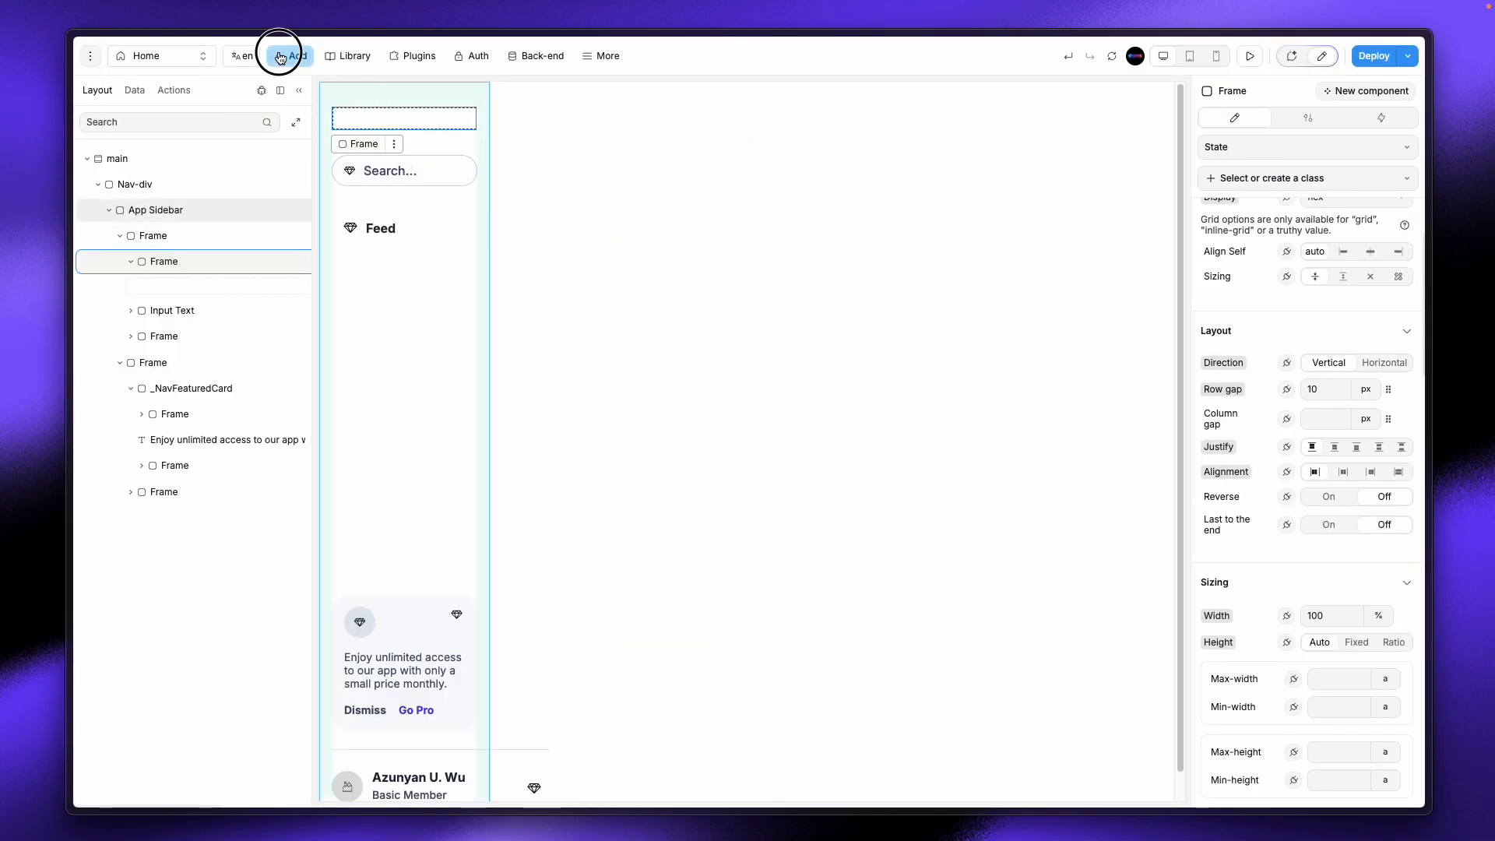
left_click_drag(190, 592, 364, 127)
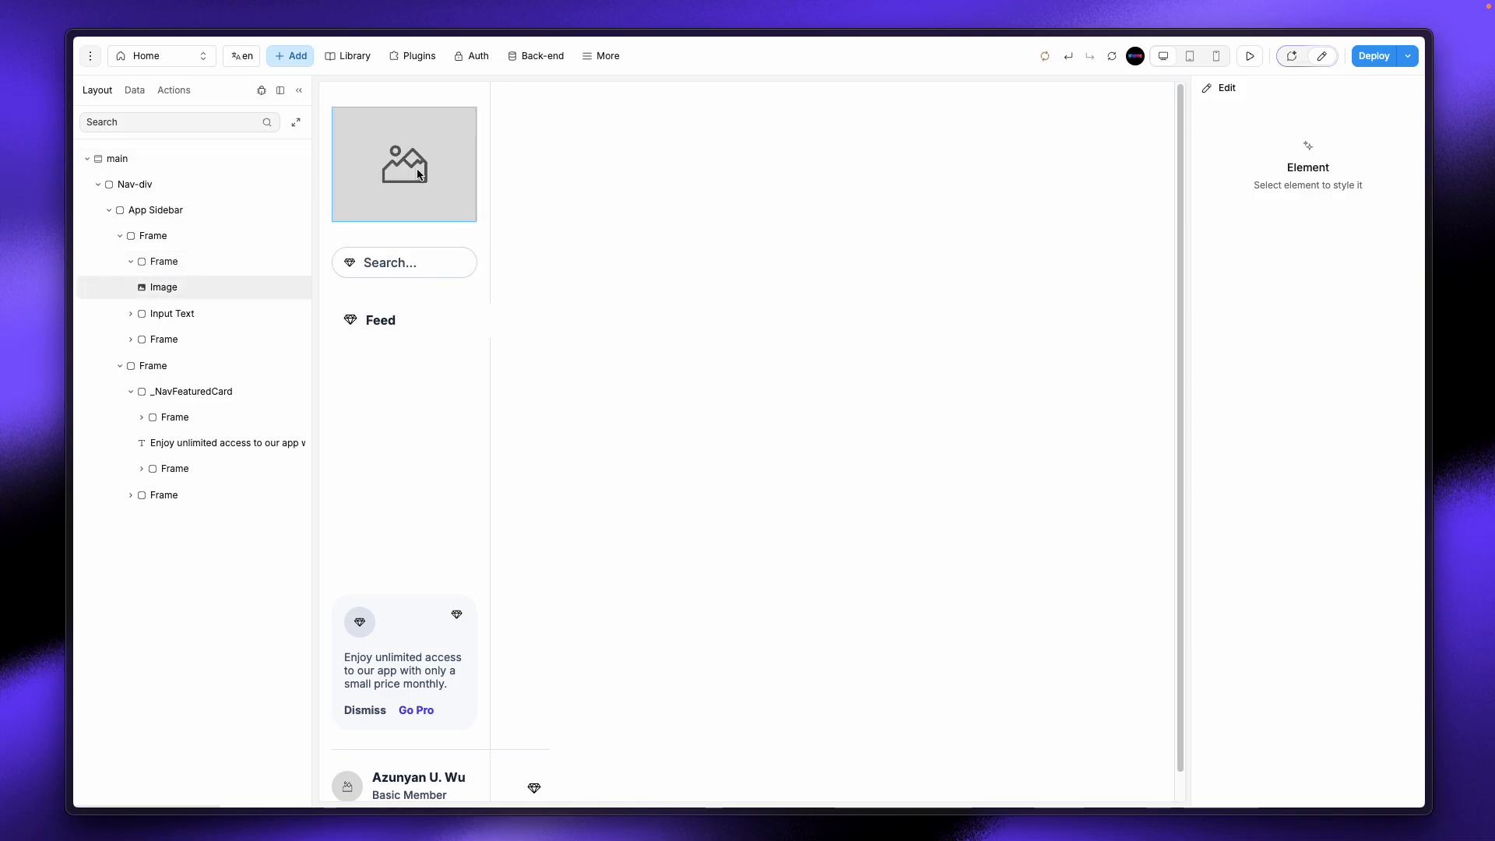
left_click(416, 170)
scroll(160, 286, "right", 1)
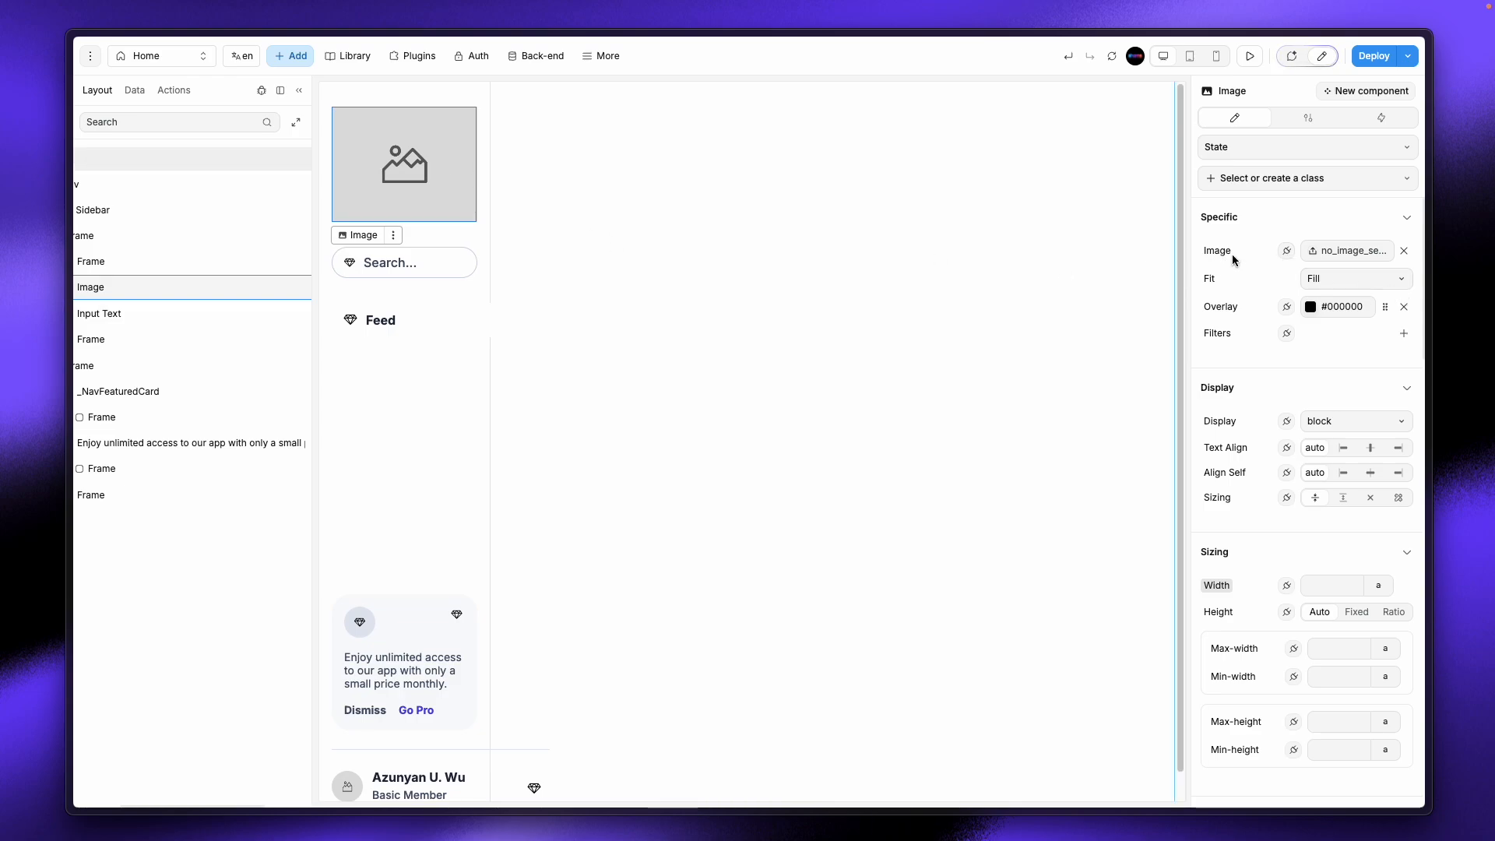
Step: Bind the image source to the pasted Pinterest URL of the purple Otie logo
left_click(1287, 252)
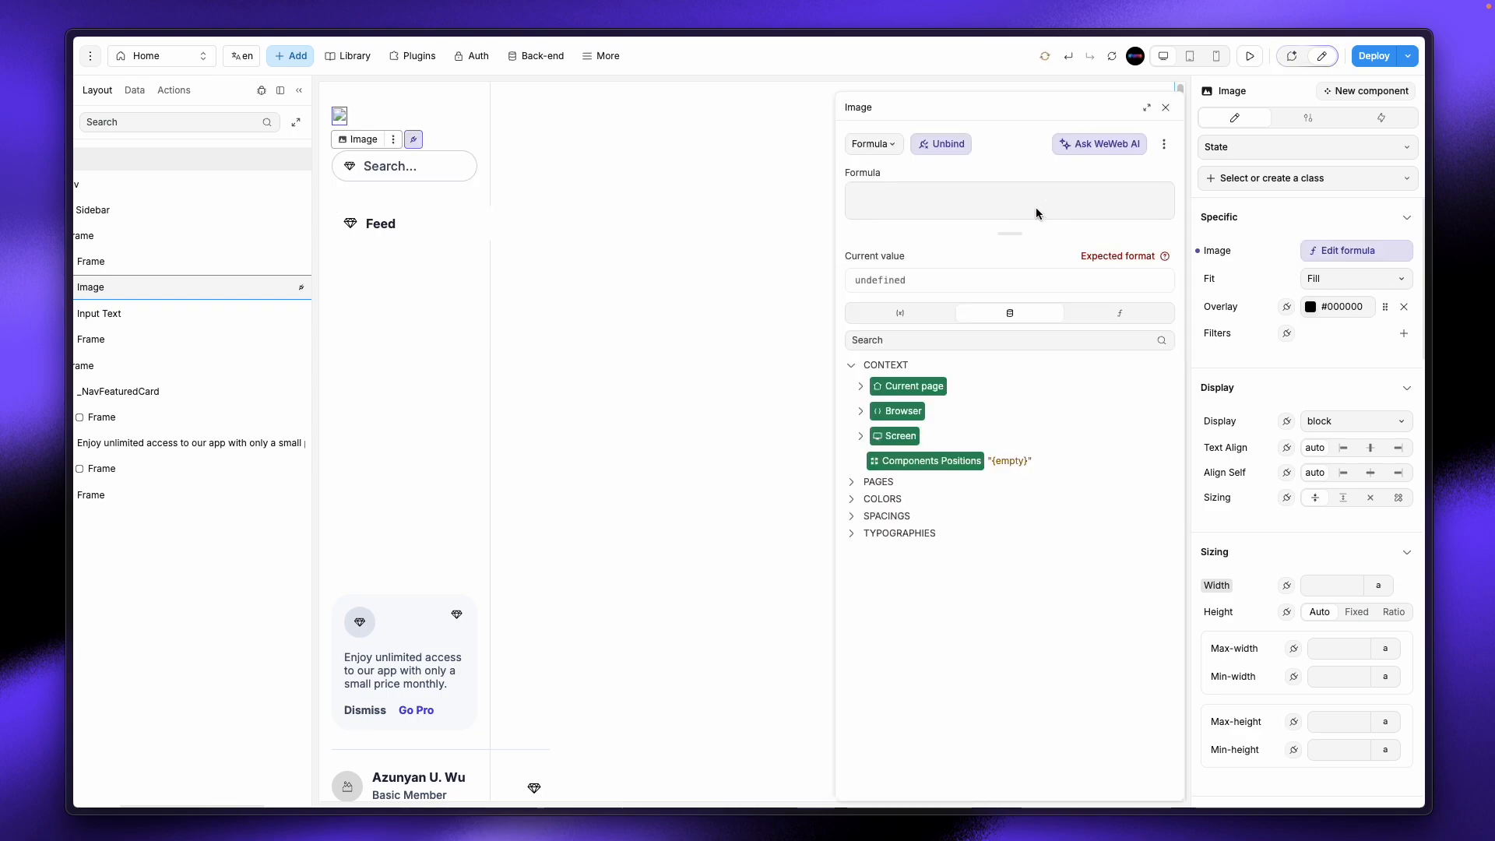
key("ctrl+v")
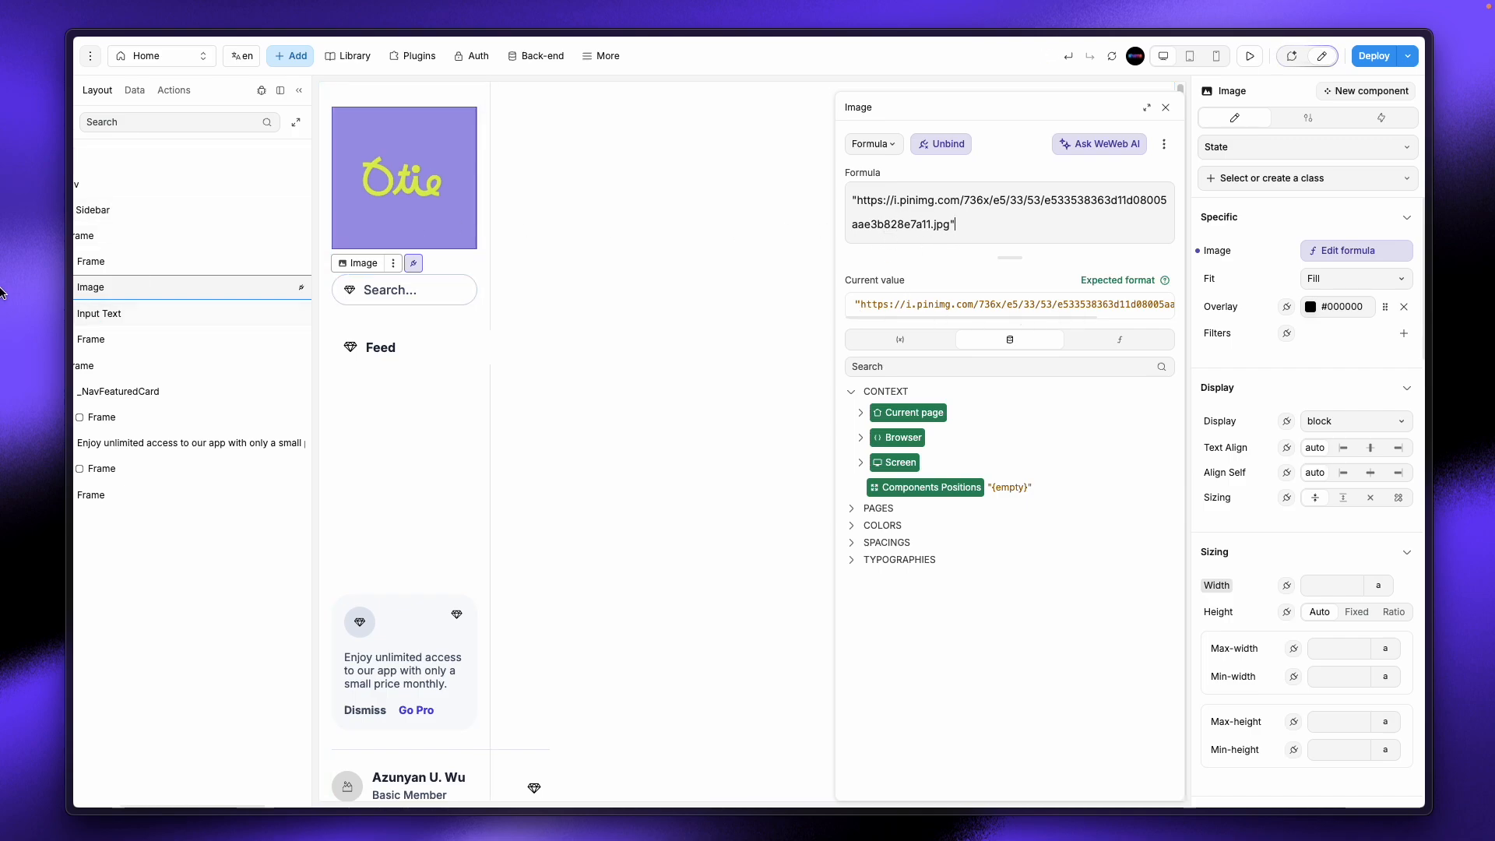
mouse_move(1, 292)
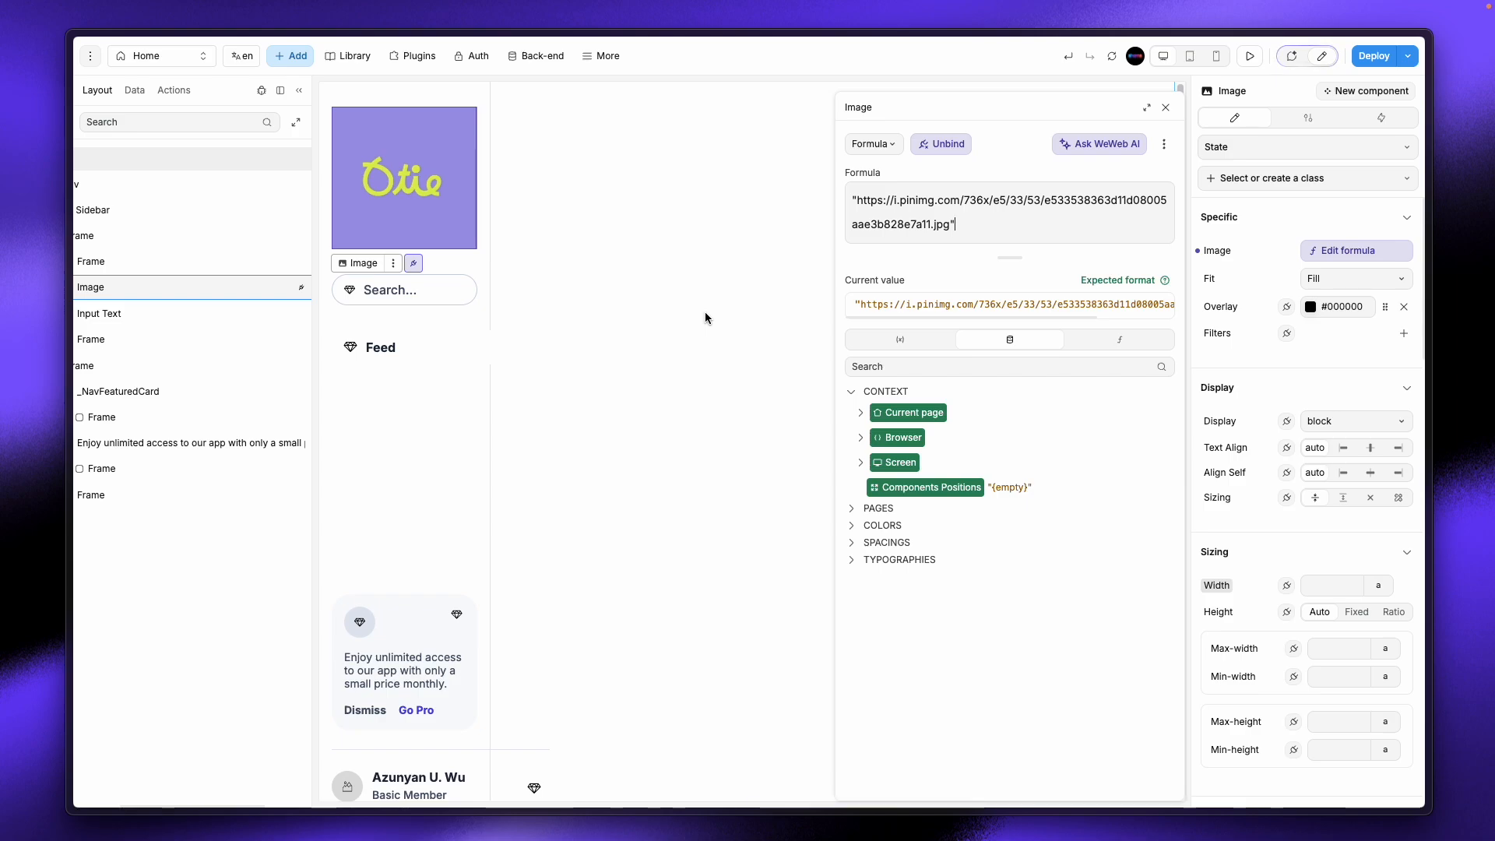
left_click(1165, 109)
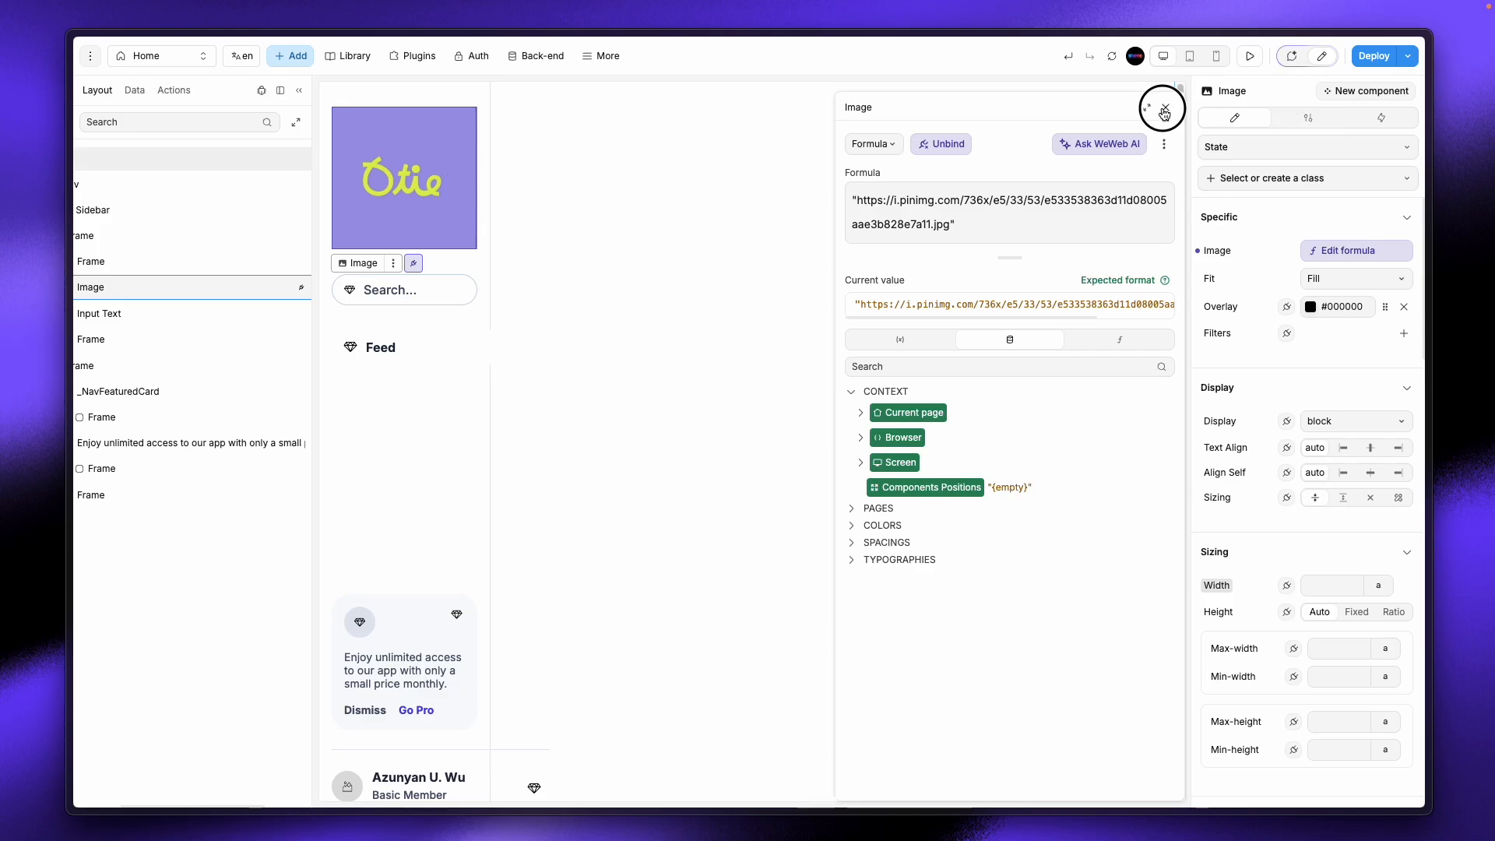
scroll(1271, 498, "down", 4)
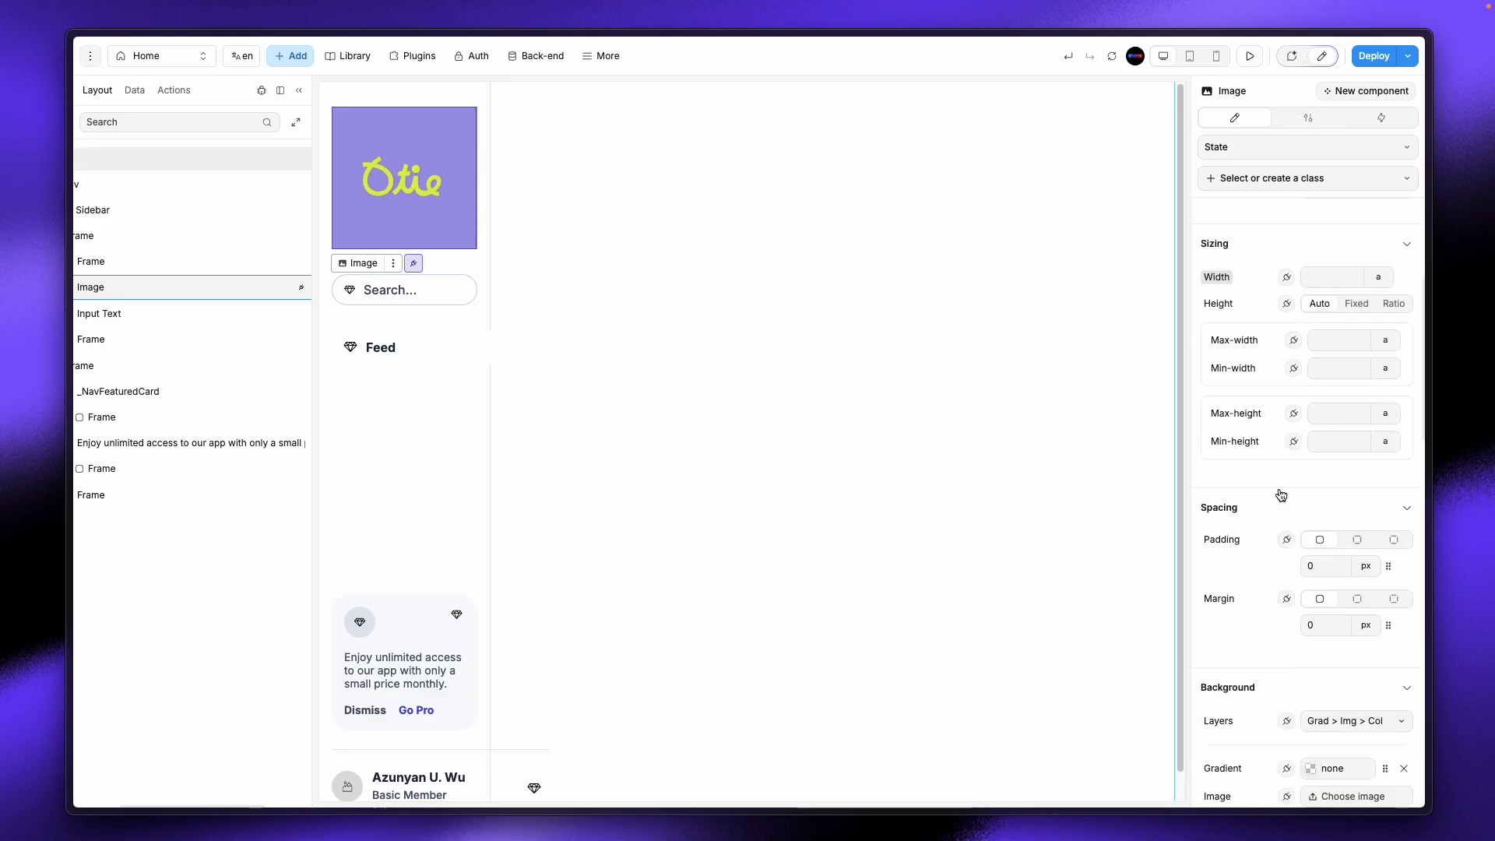
Step: Set the logo image's width to 60 px
scroll(1279, 495, "down", 5)
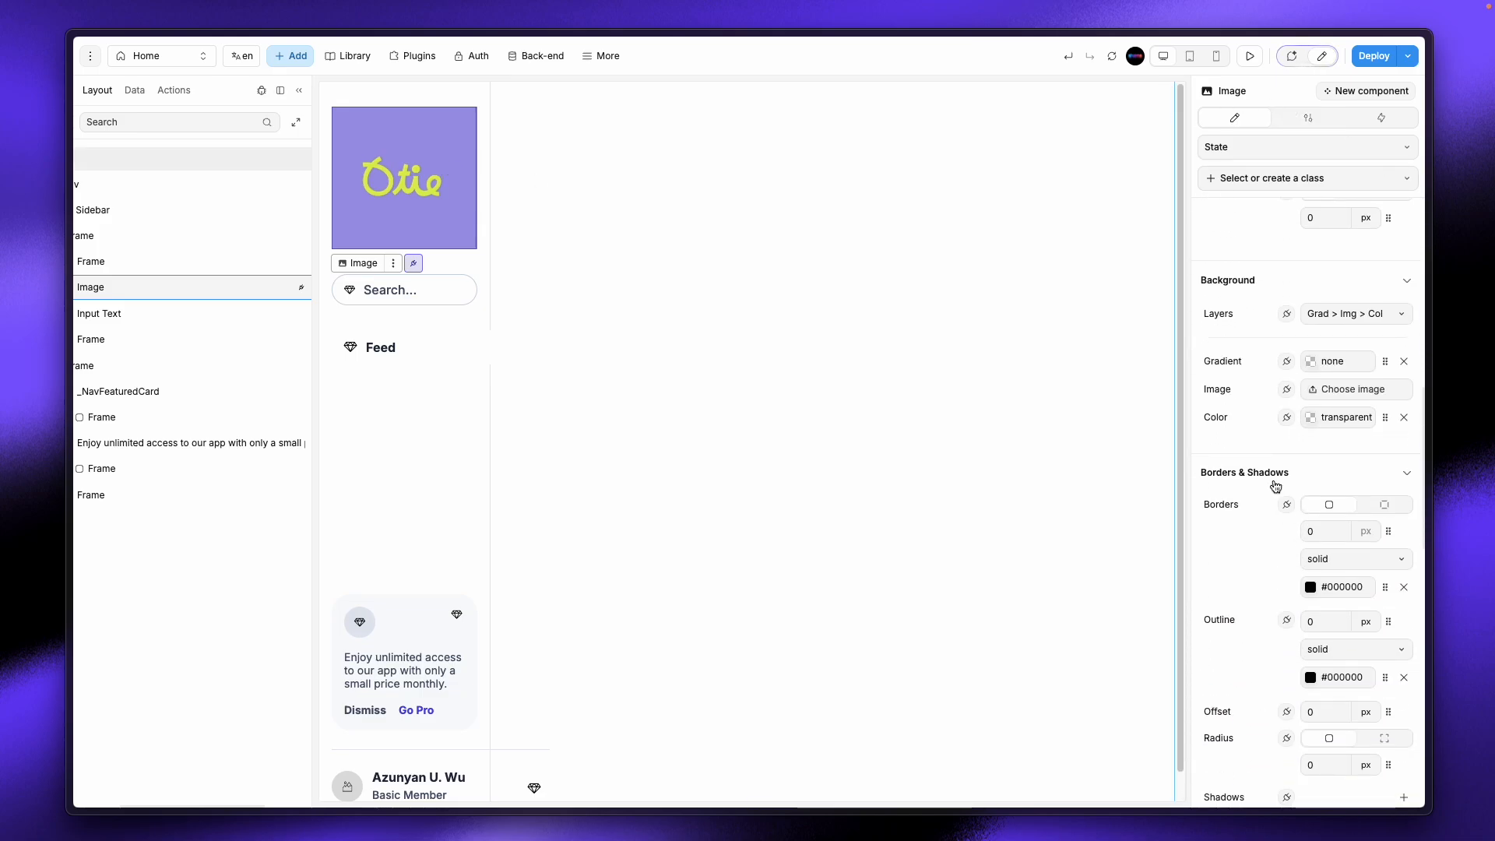
scroll(1275, 487, "up", 8)
left_click(1329, 587)
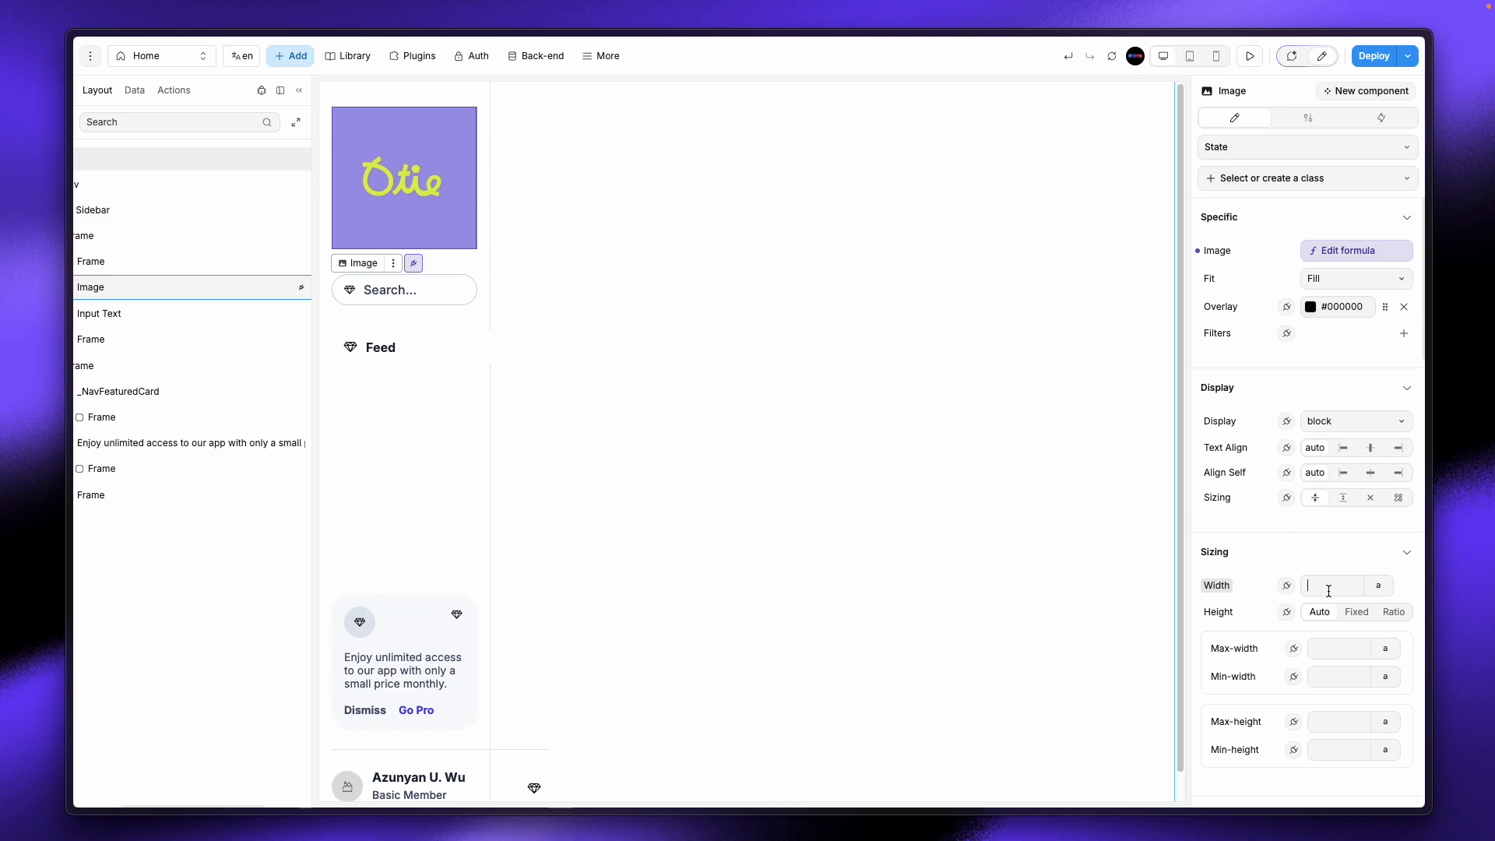
type("100")
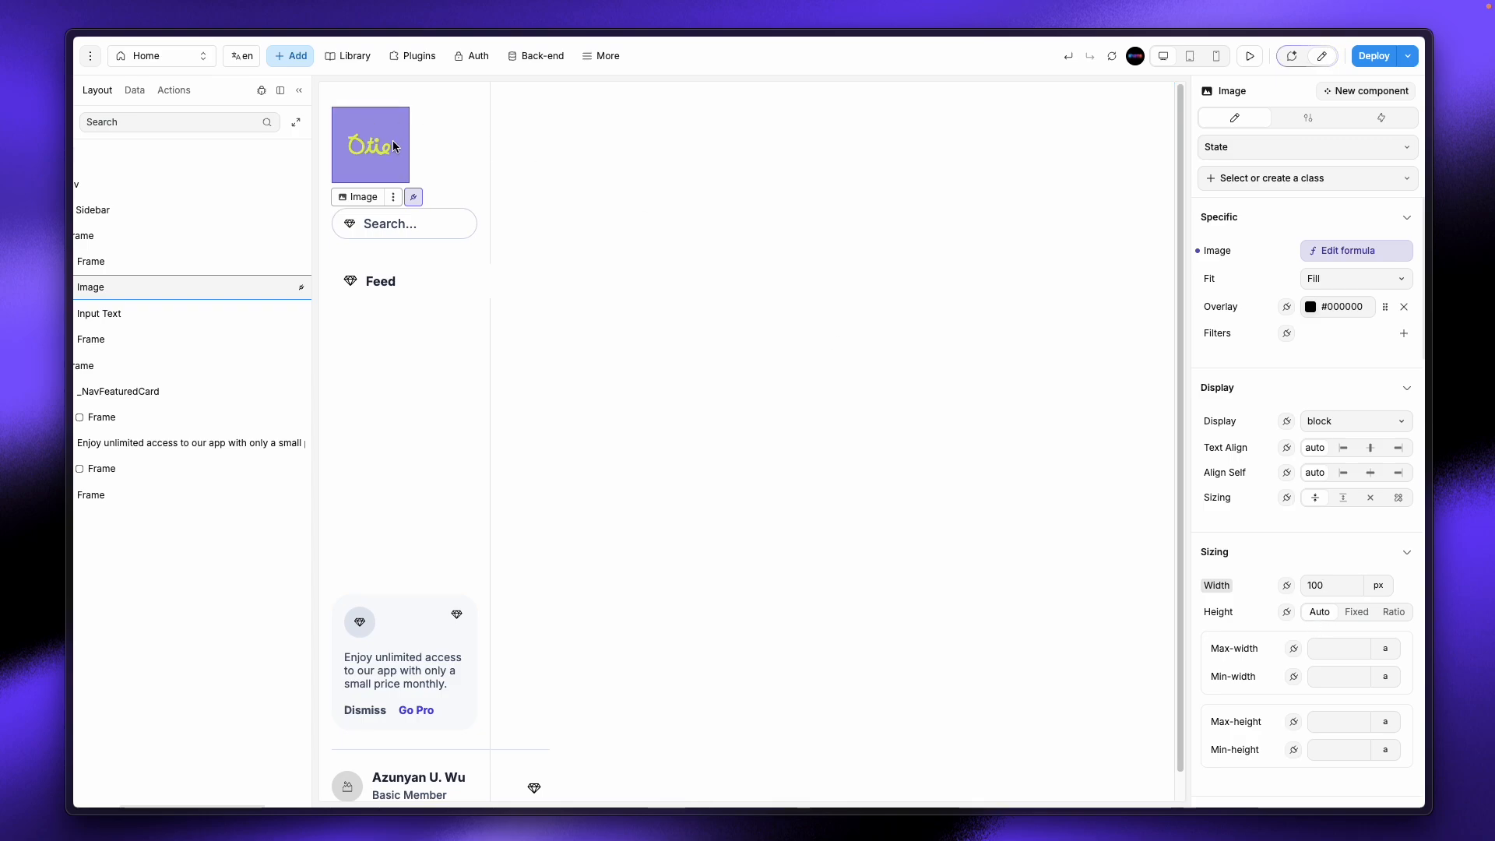
left_click_drag(1332, 584, 1301, 584)
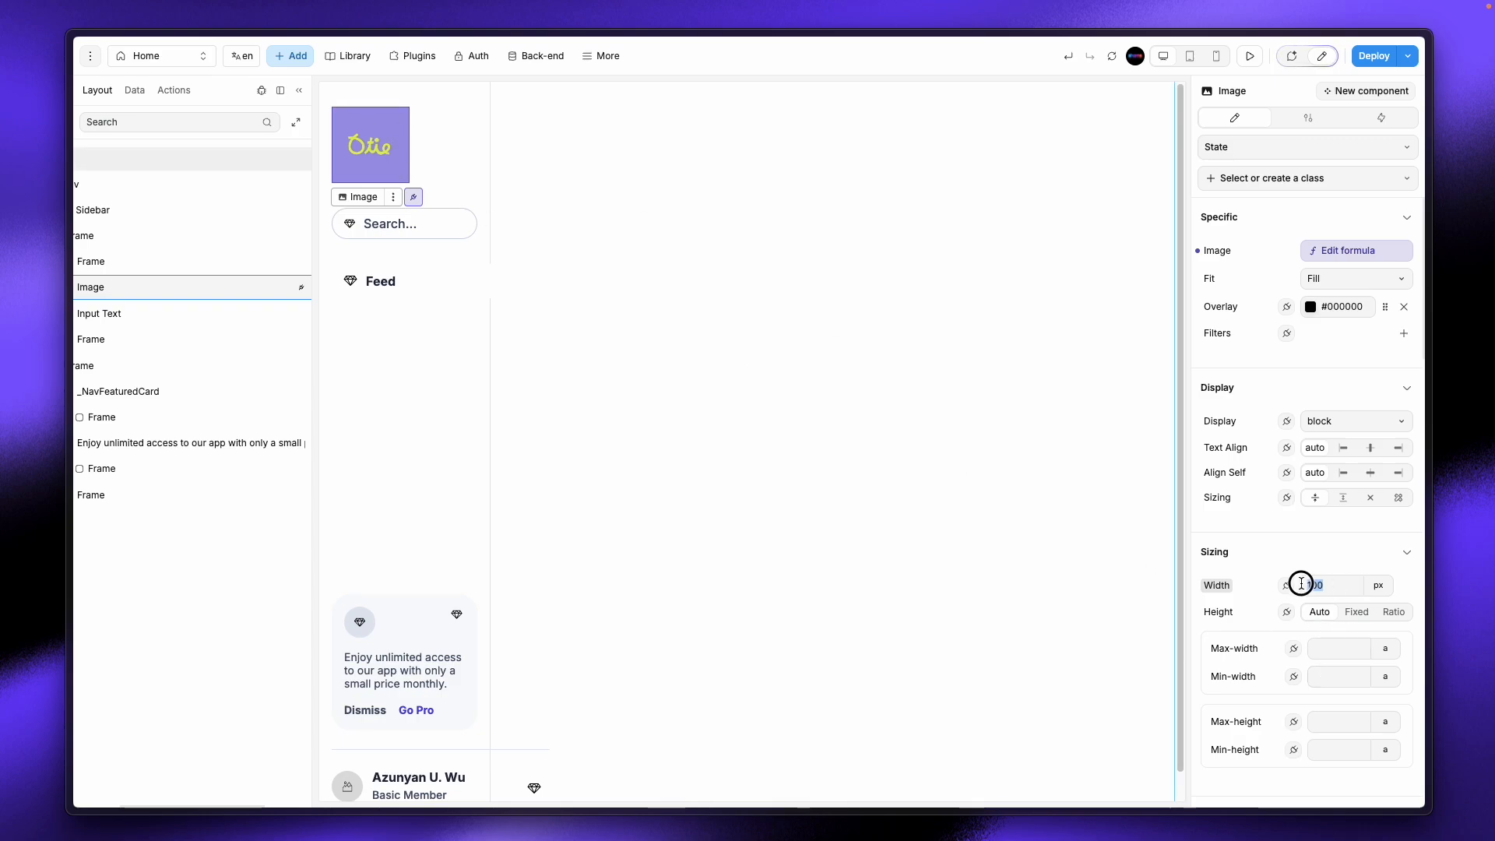
type("60")
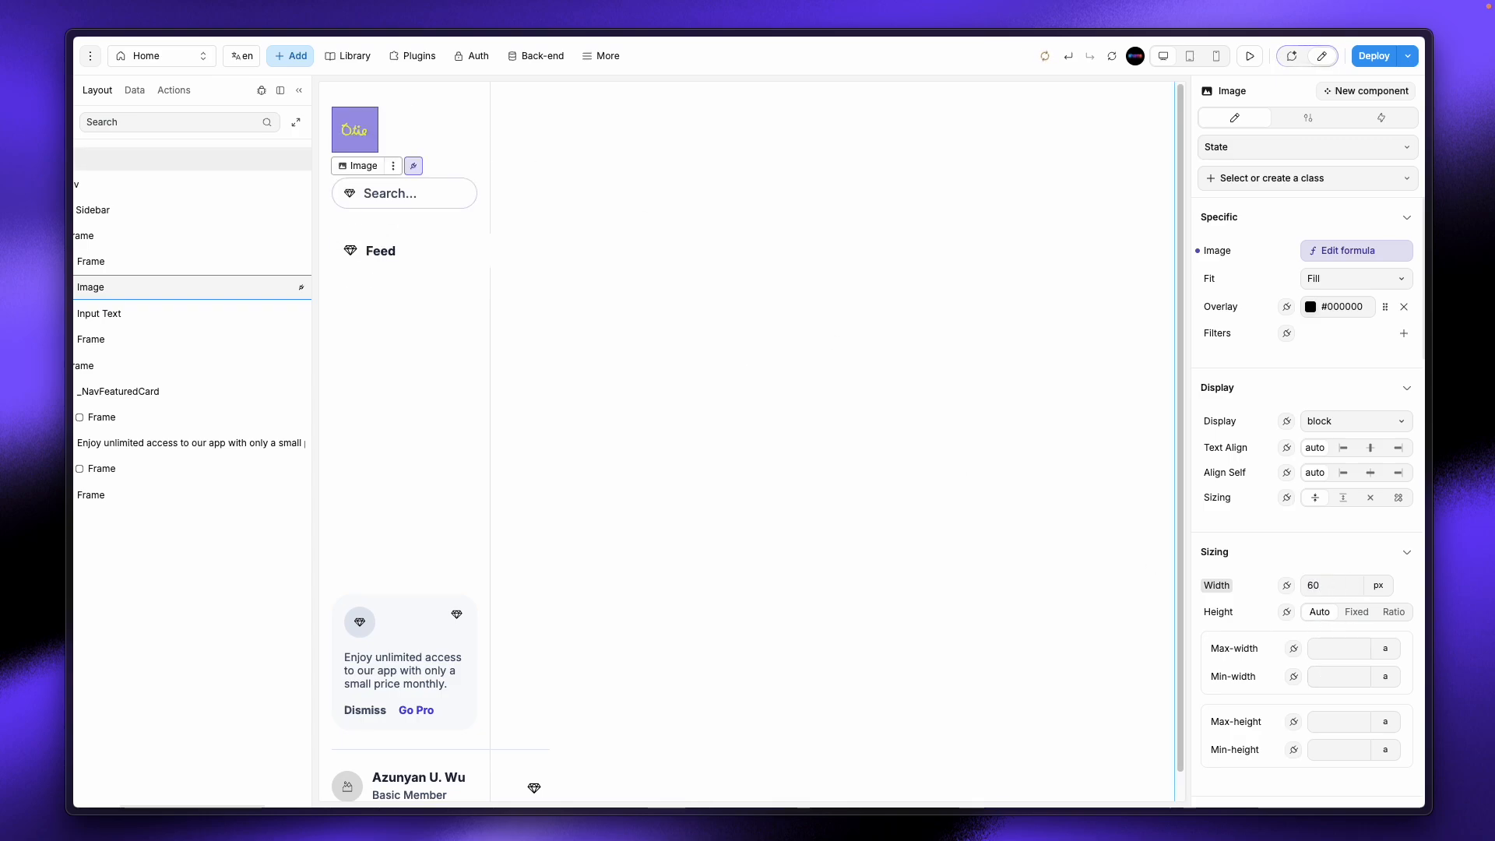
Step: Round the logo into a circle with a 100 px border radius
scroll(1270, 661, "down", 6)
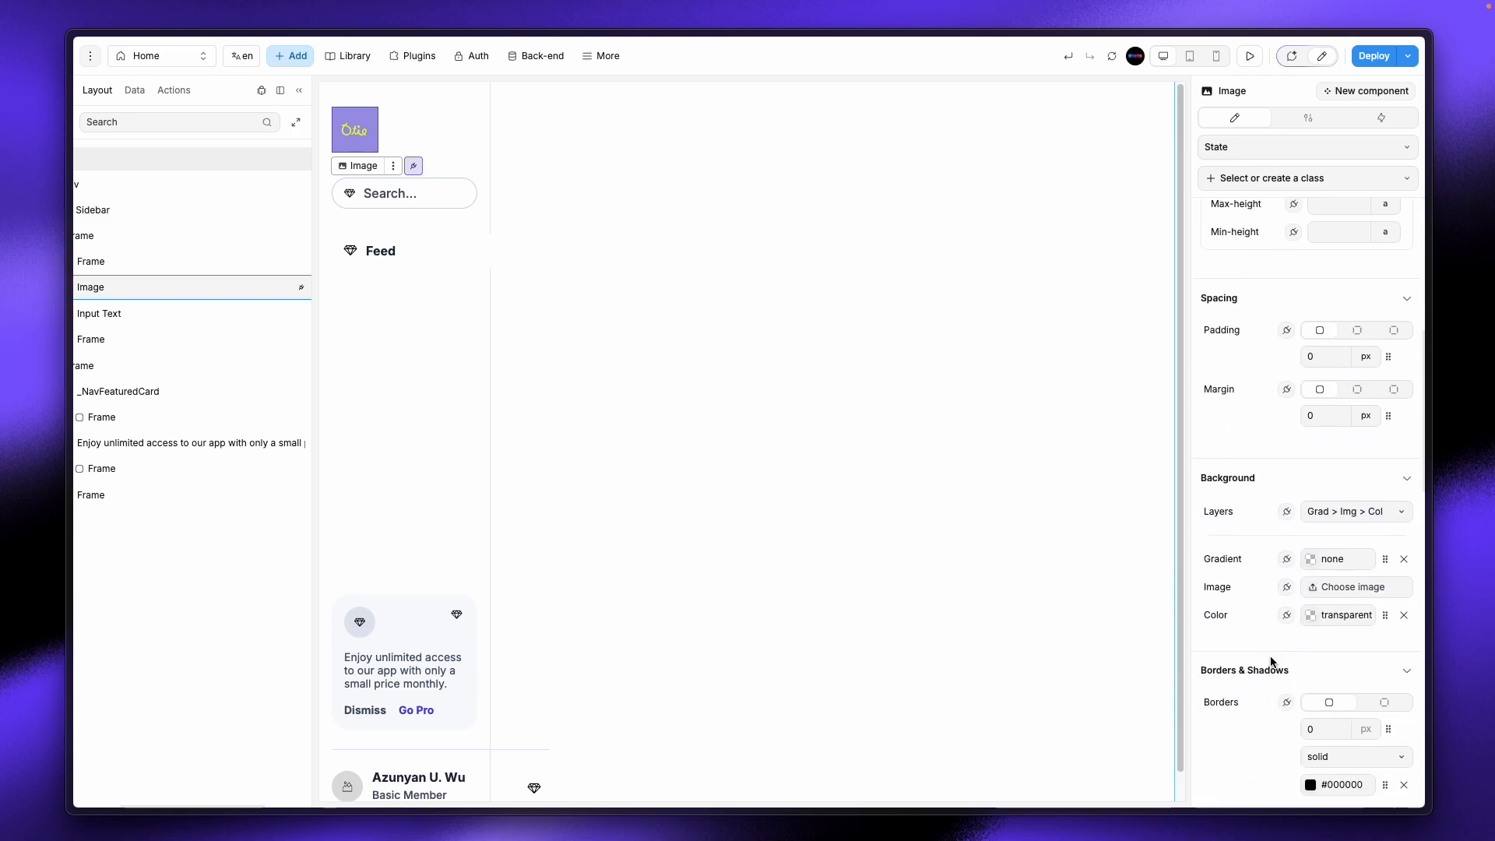
scroll(1270, 661, "down", 2)
scroll(1281, 691, "down", 4)
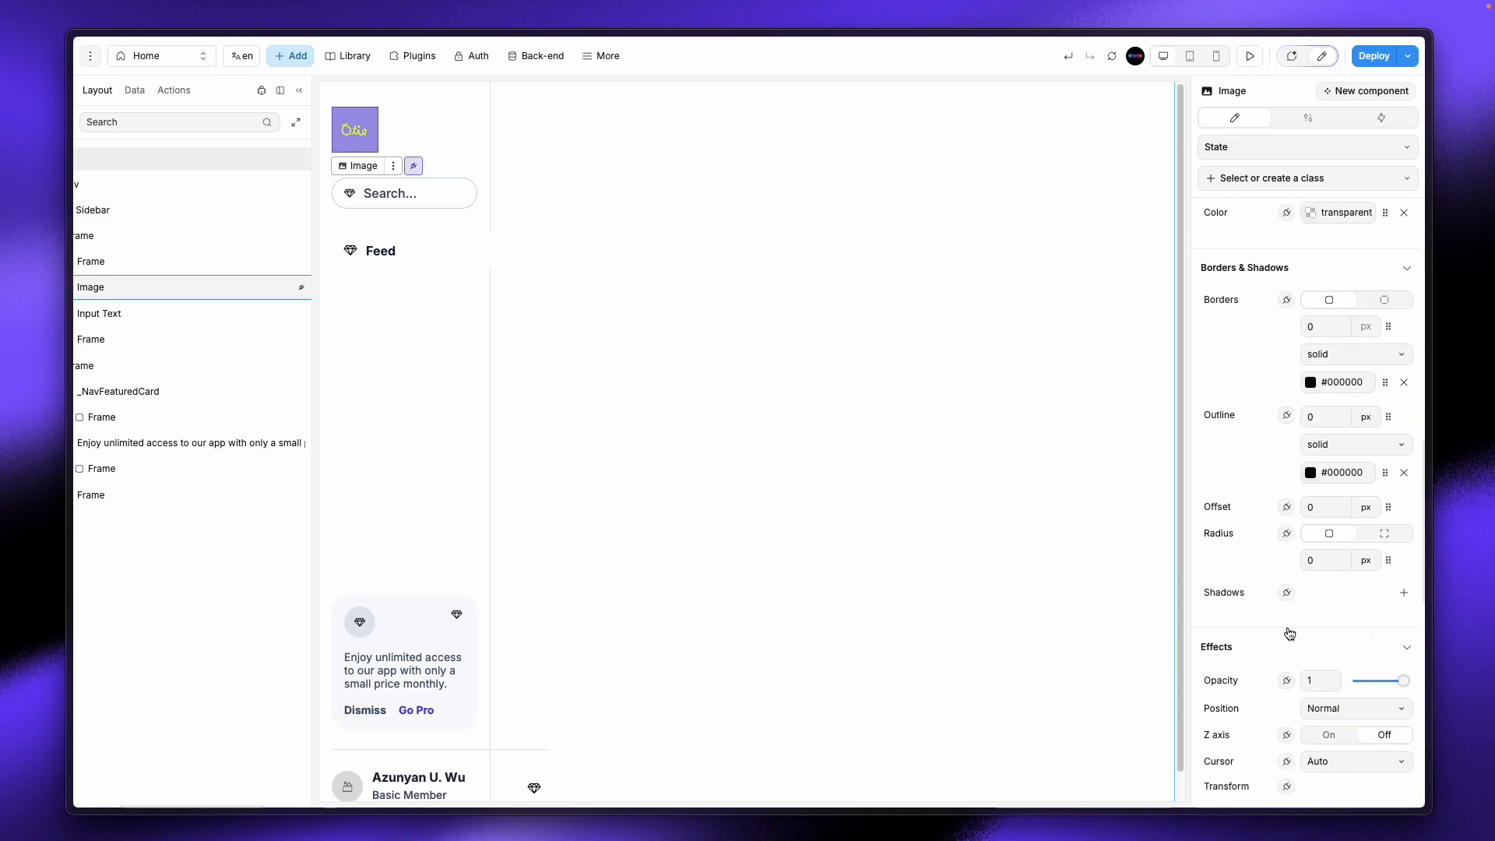
left_click(1326, 558)
type("100")
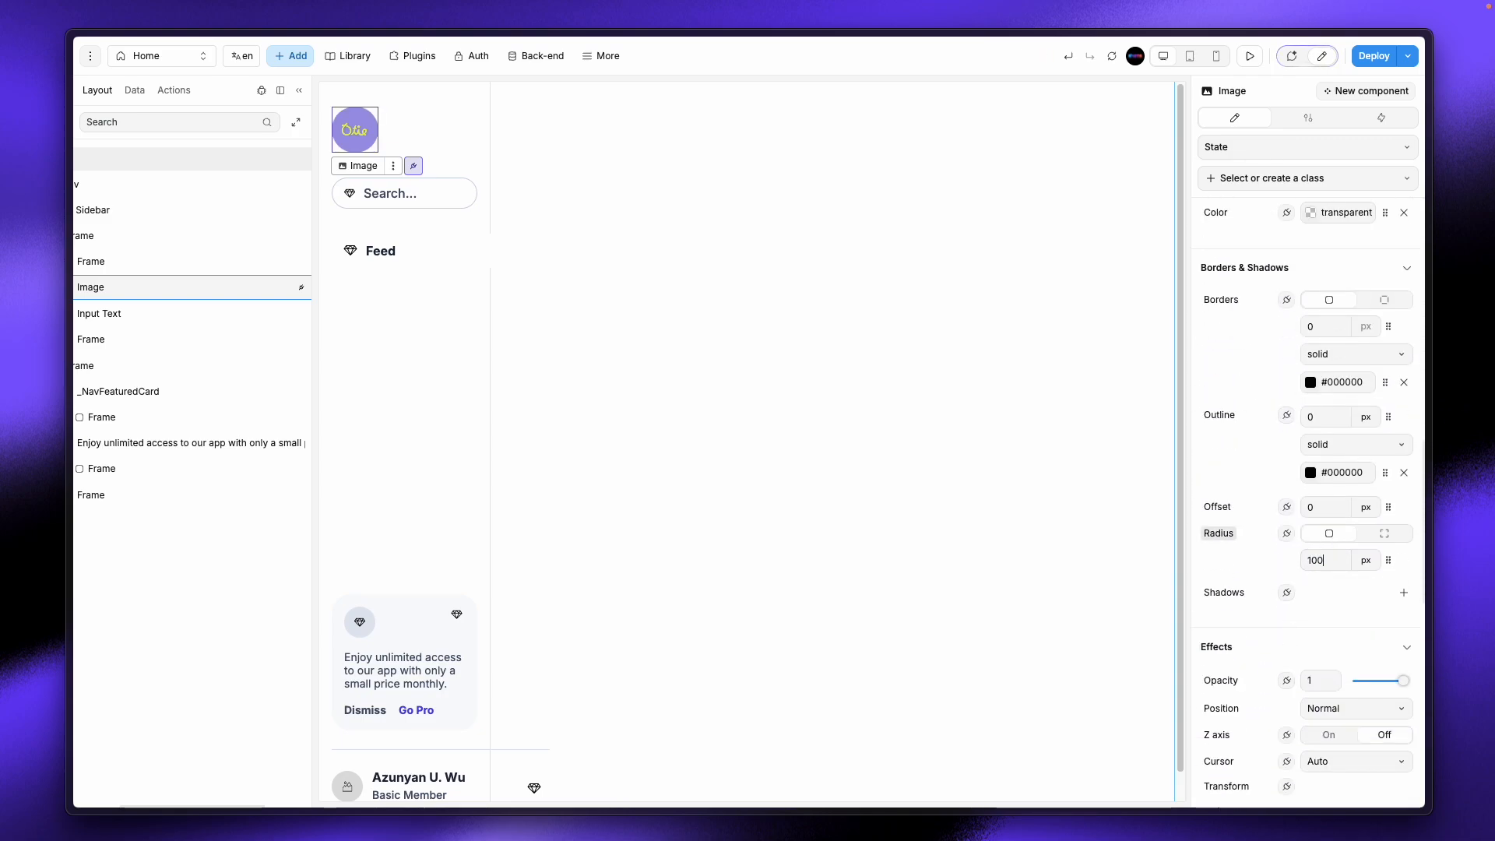
left_click(594, 147)
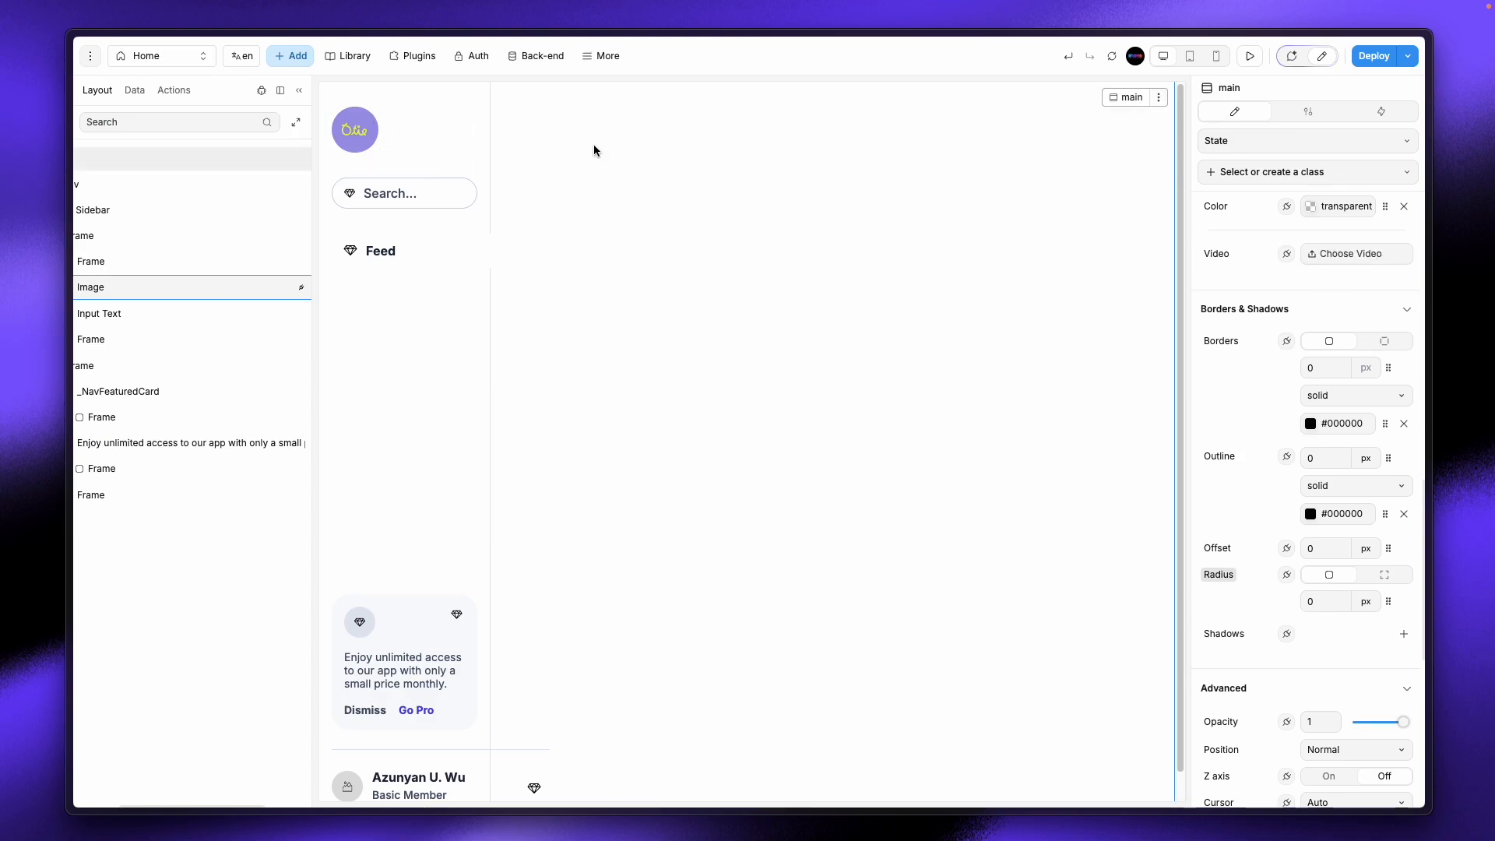
left_click(135, 263)
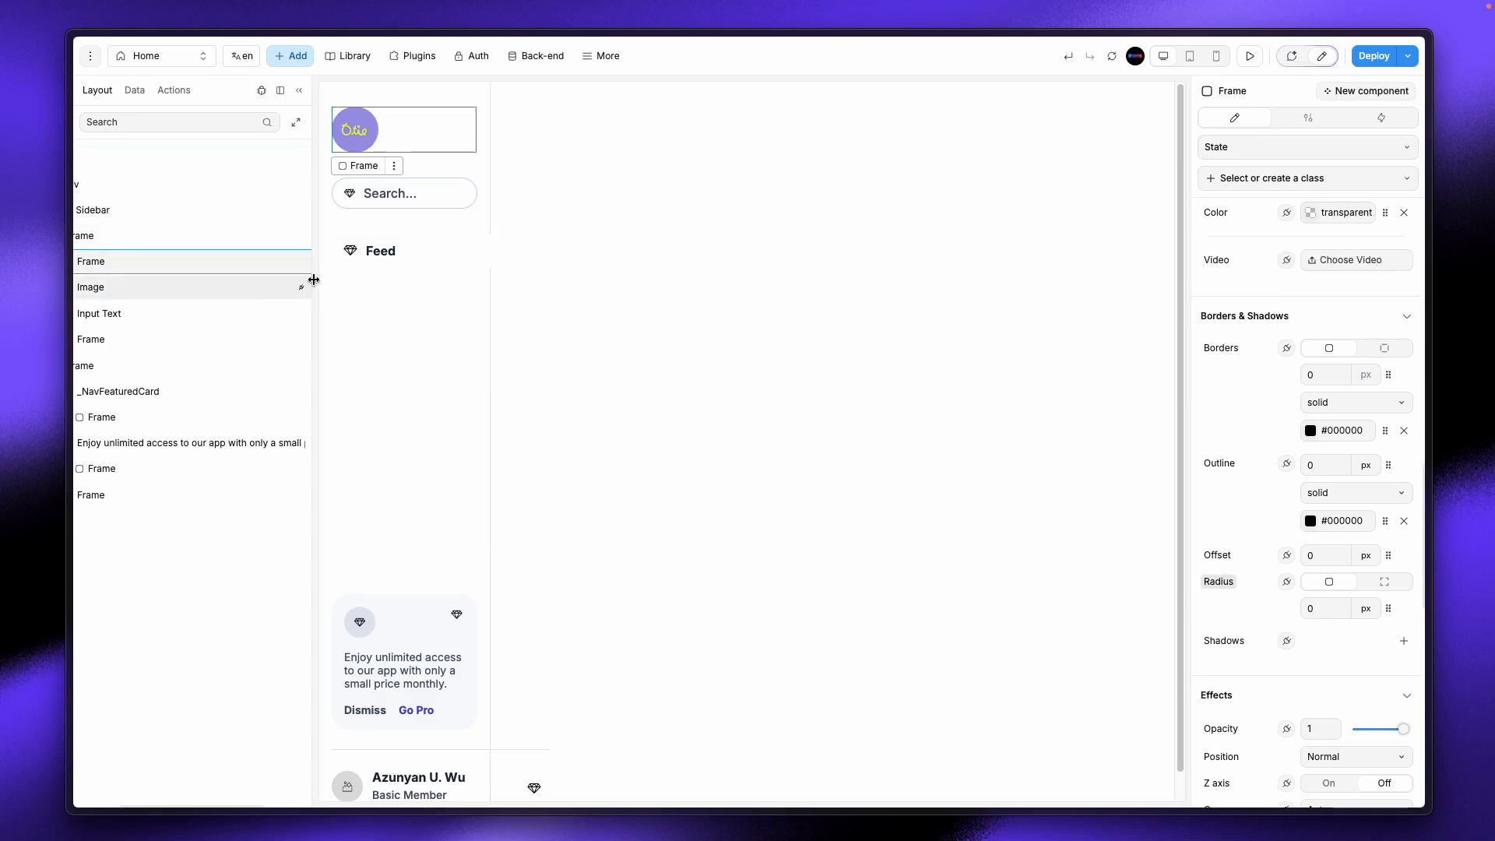
Step: Paste a copy of the Feed menu label into the logo frame
mouse_move(313, 281)
left_mouse_down()
mouse_move(487, 301)
mouse_move(334, 296)
left_mouse_up()
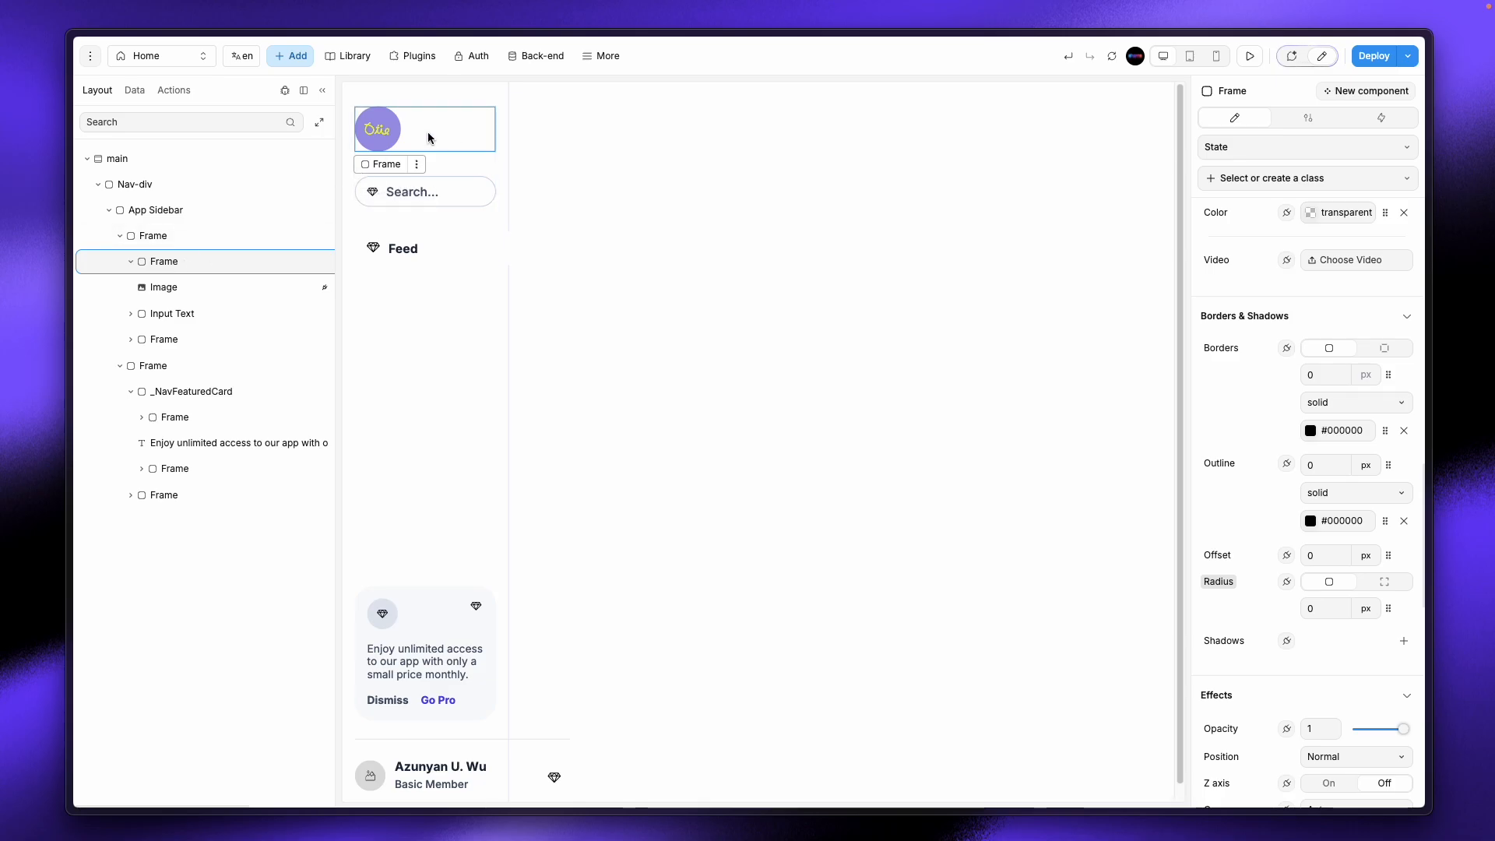
left_click(202, 285)
left_click(210, 264)
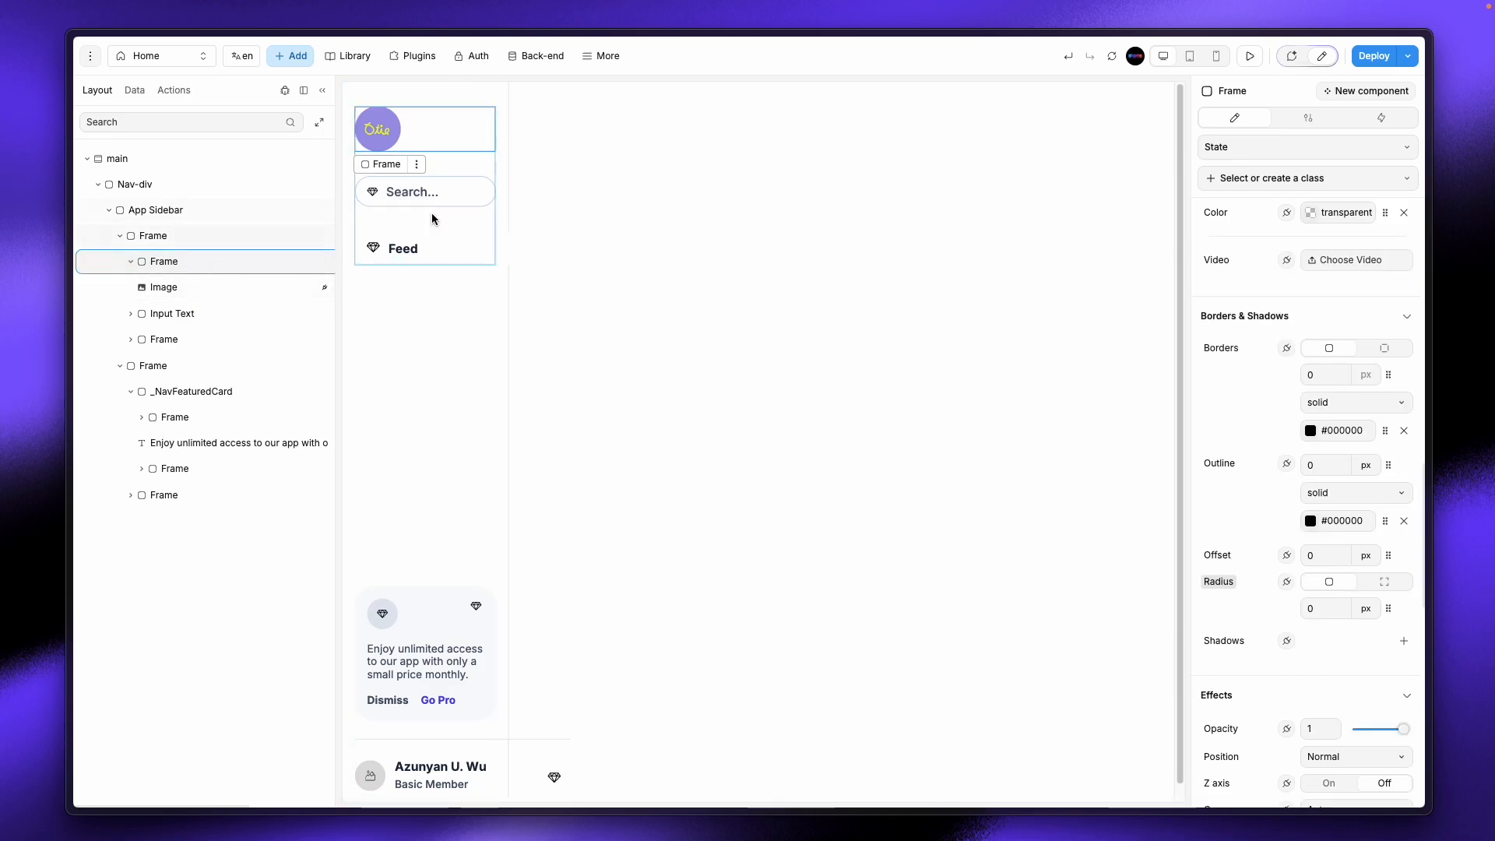
left_click(404, 249)
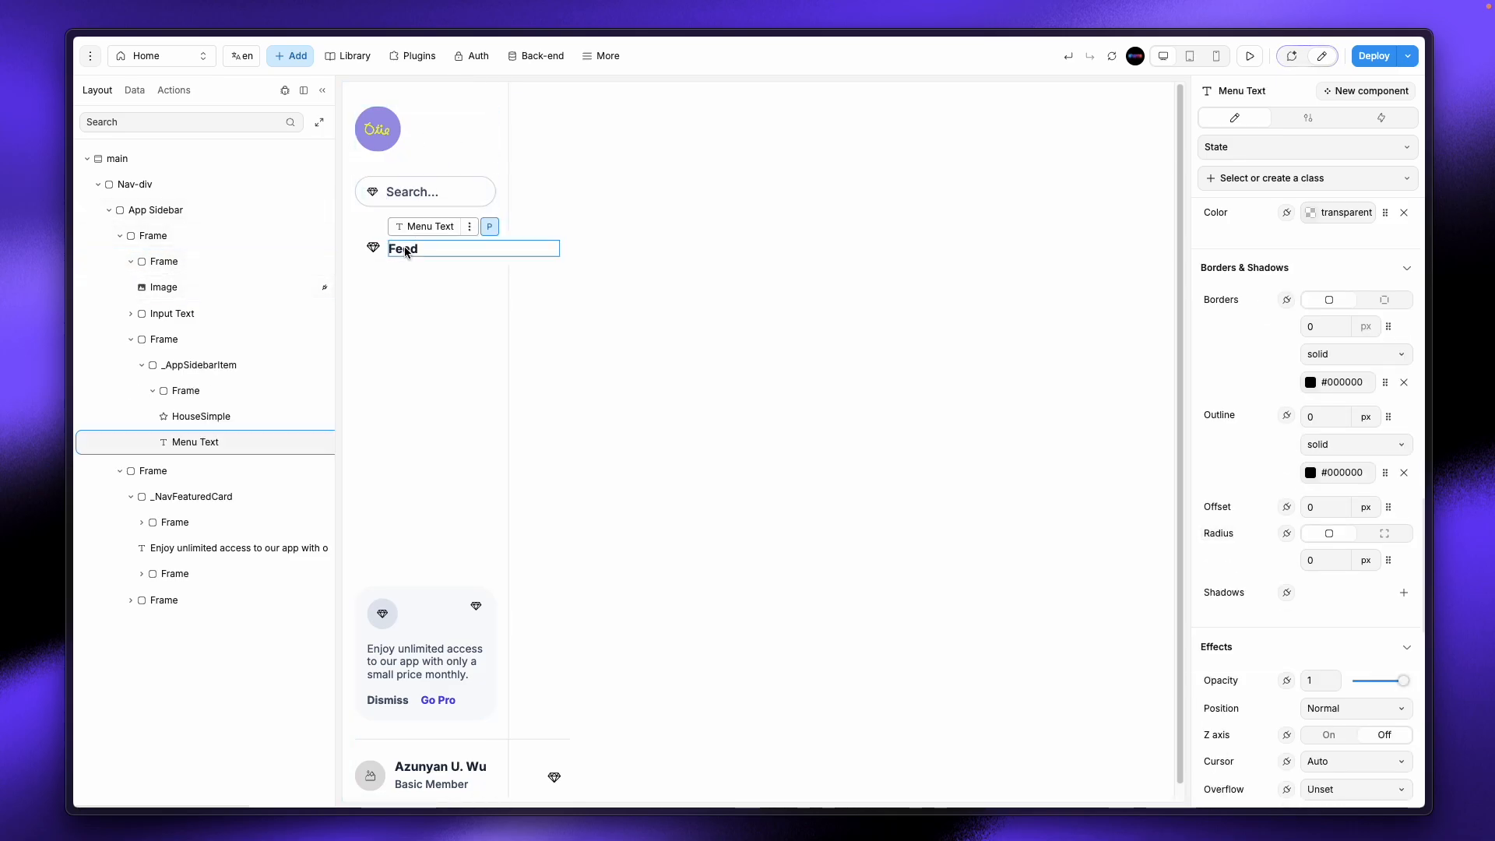
left_click(434, 148)
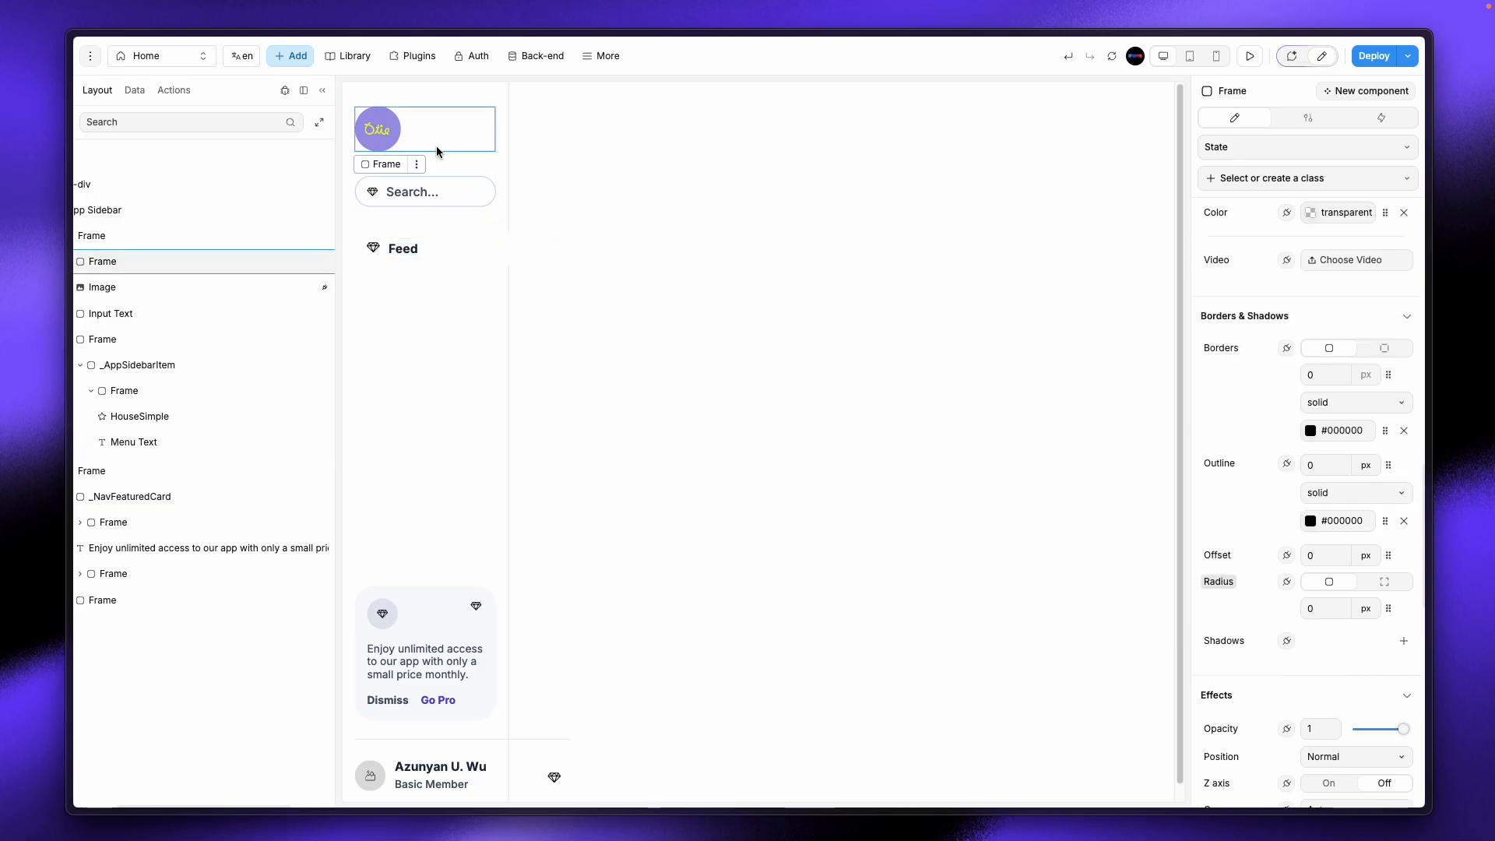
key("super+v")
left_click_drag(376, 187, 389, 156)
left_click(444, 133)
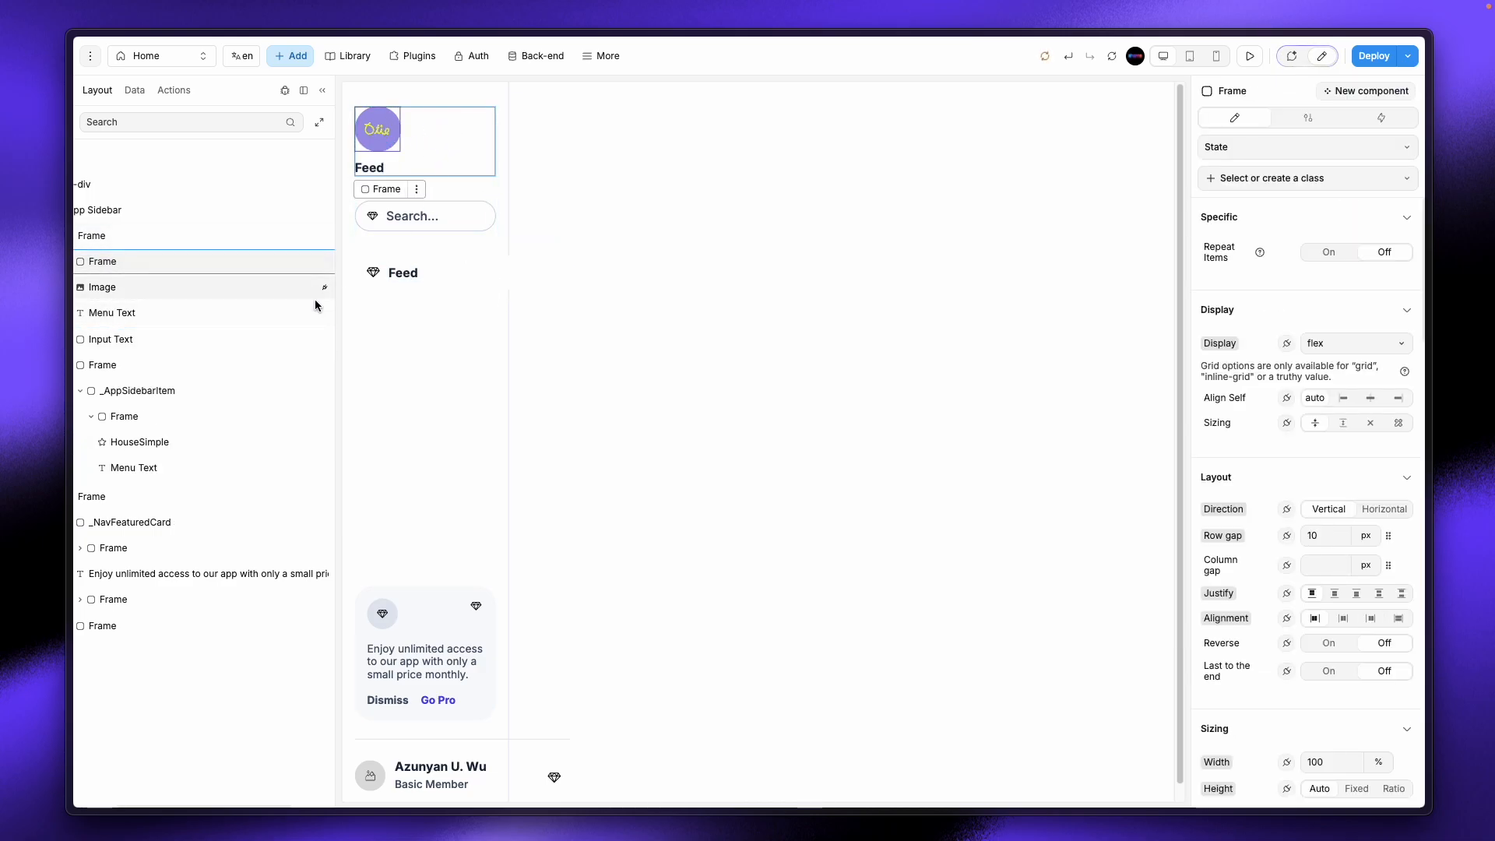
Step: Make the logo frame horizontal, vertically centred, with a 10 px column gap
left_click_drag(335, 306, 445, 304)
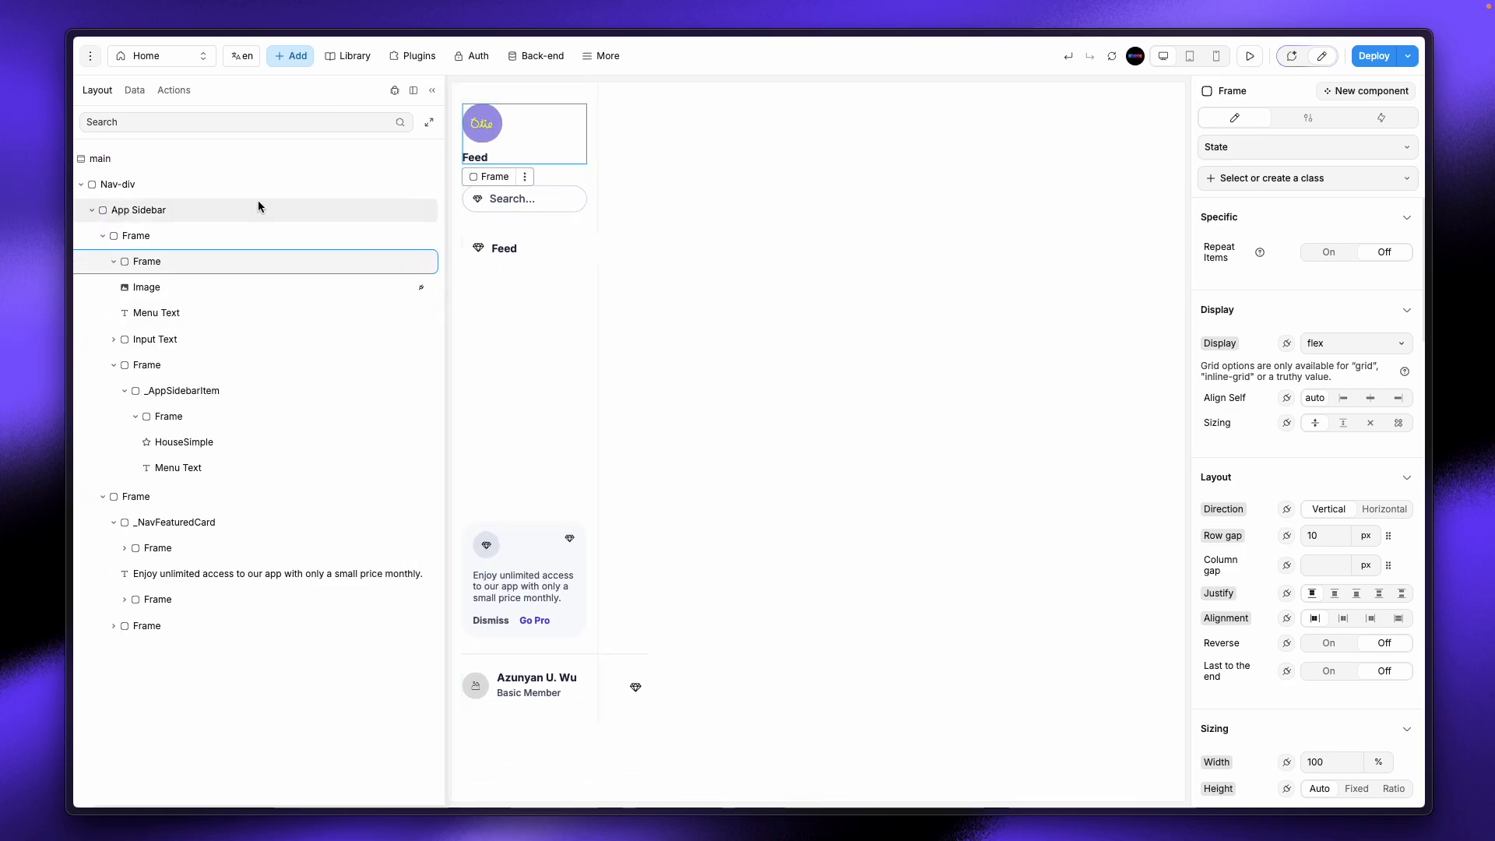
mouse_move(86, 84)
left_click(114, 55)
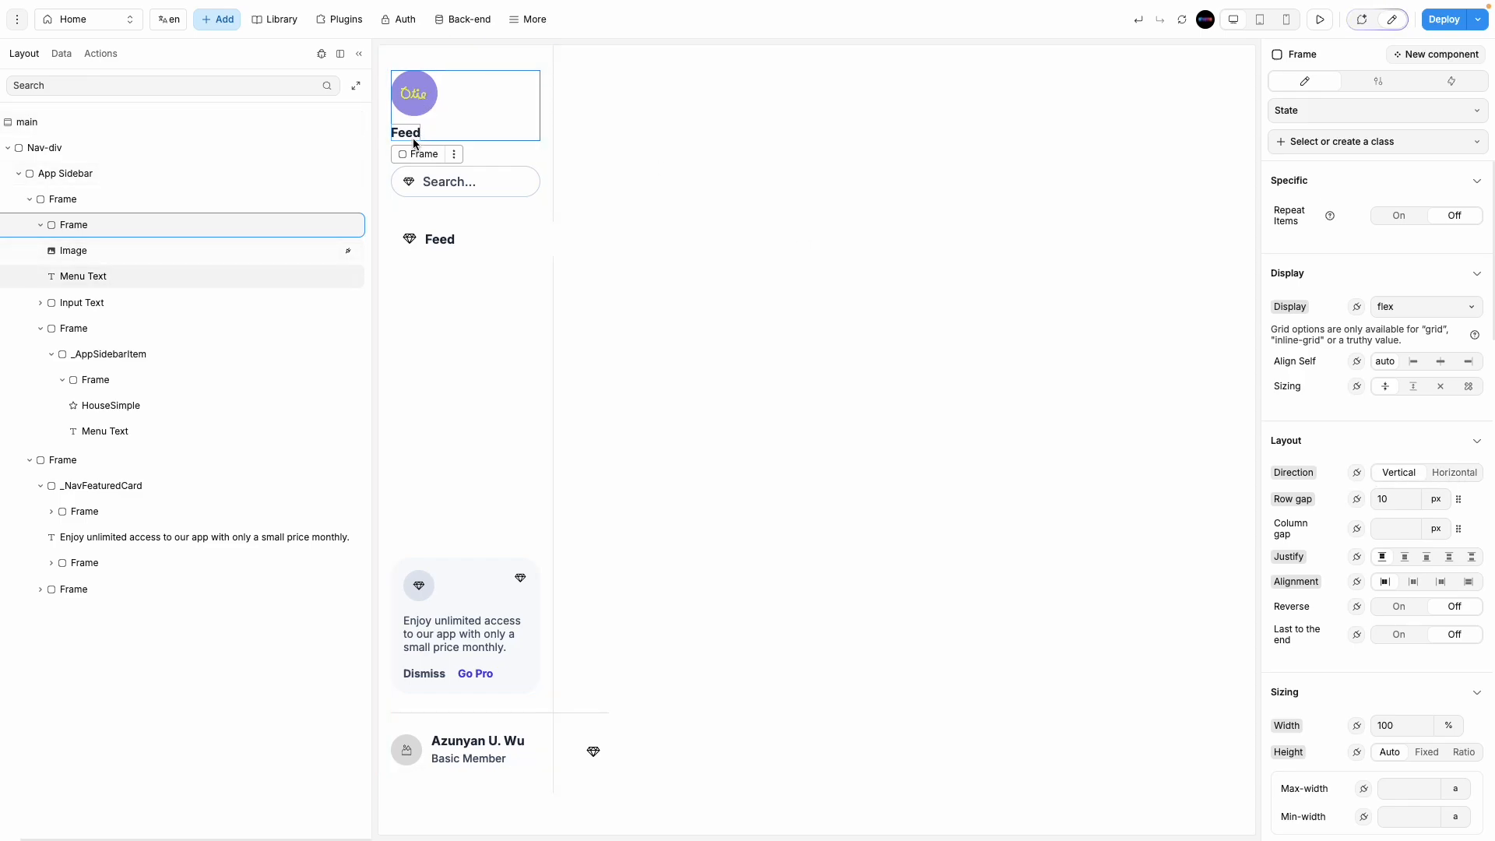
left_click(1442, 471)
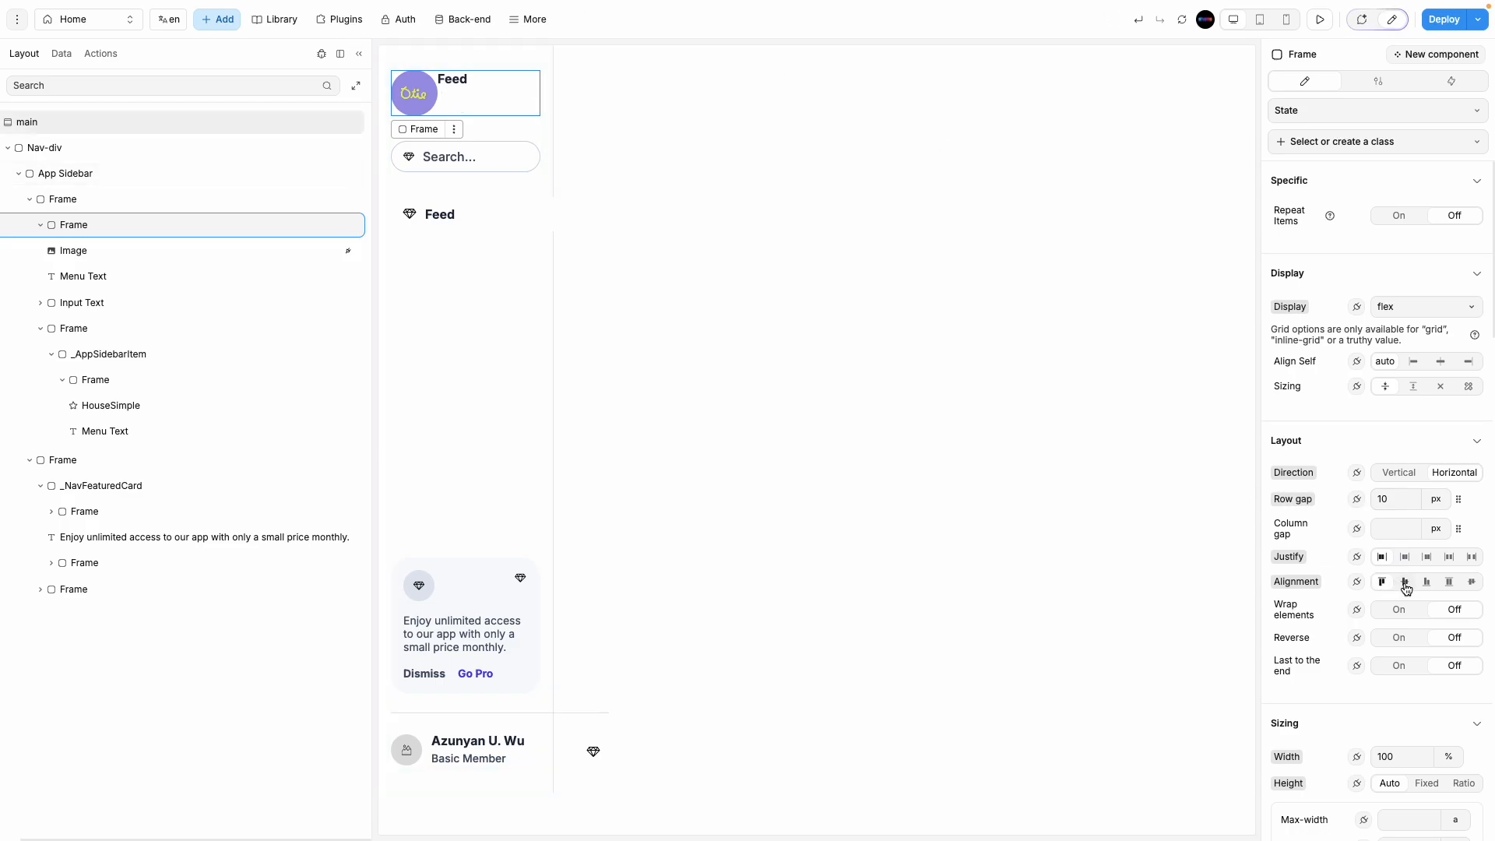
left_click(1405, 582)
left_click(1395, 529)
type("20")
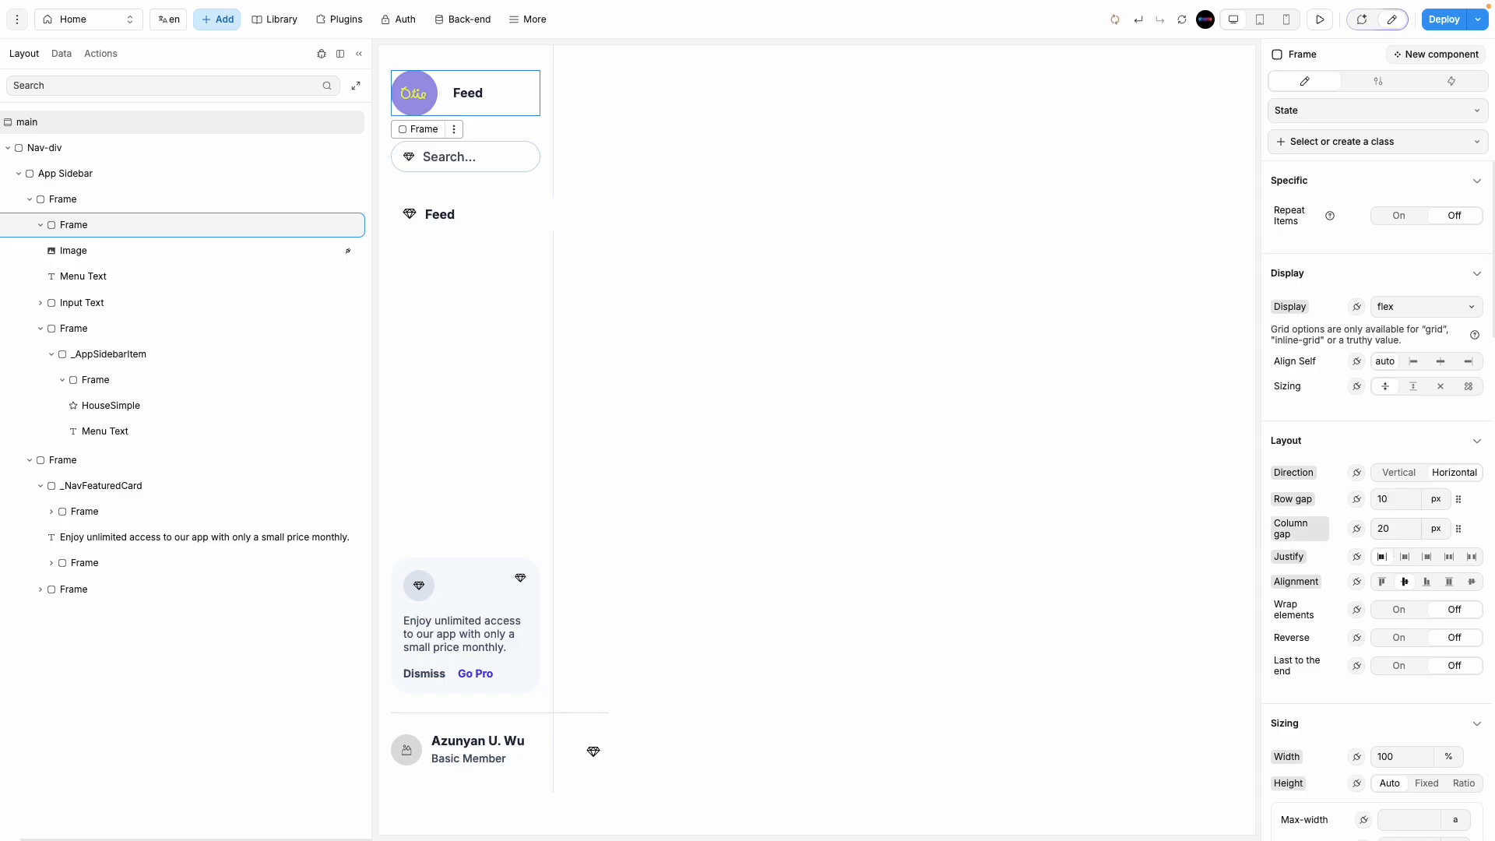
key("BackSpace")
key("BackSpace")
type("10")
Step: Set the new Feed label's font weight to 400 Normal
left_click(483, 96)
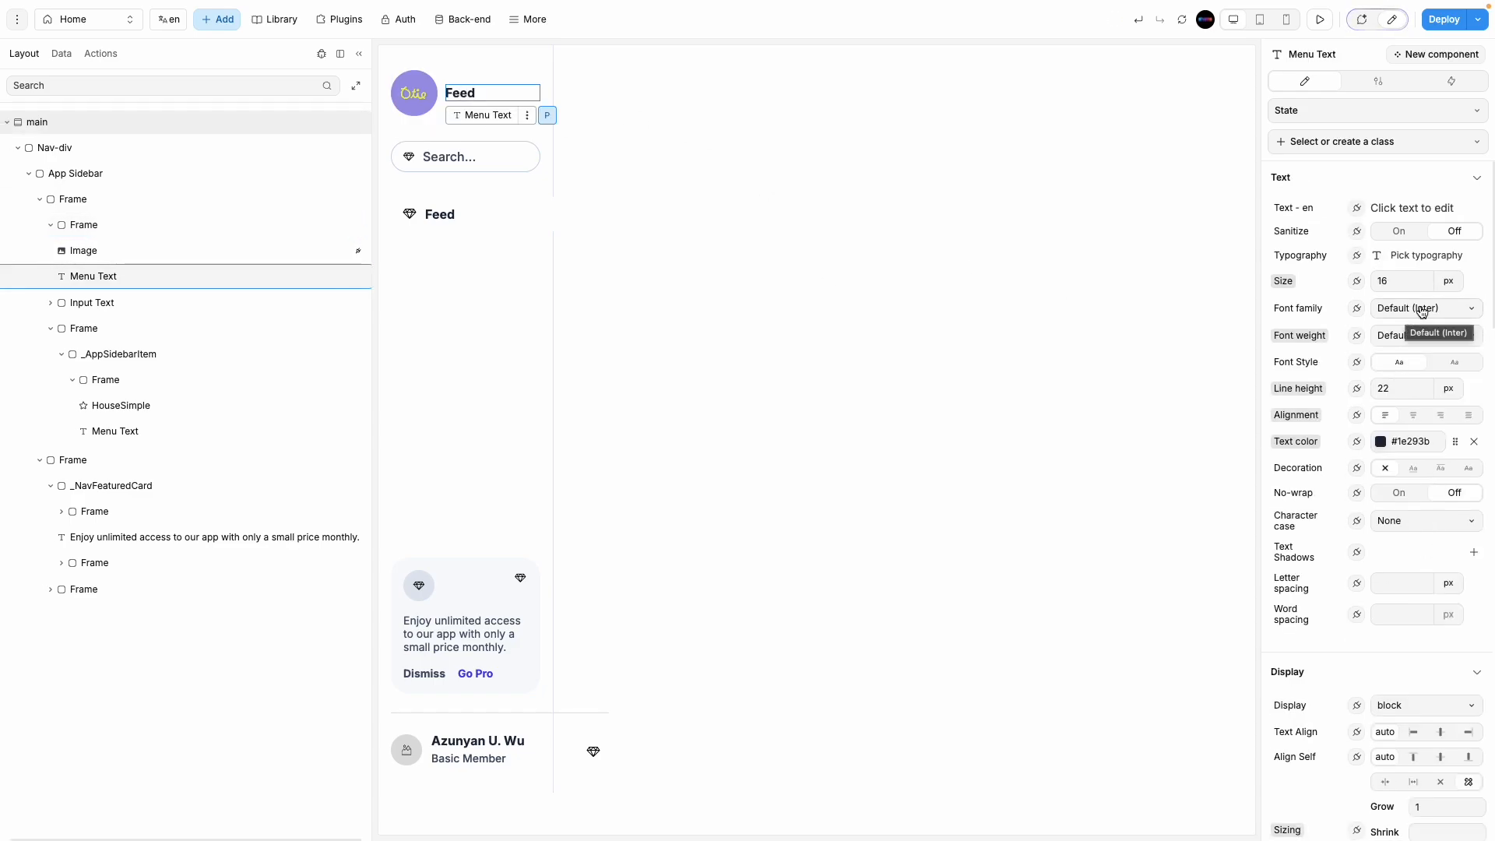
left_click(1421, 311)
left_click(1422, 311)
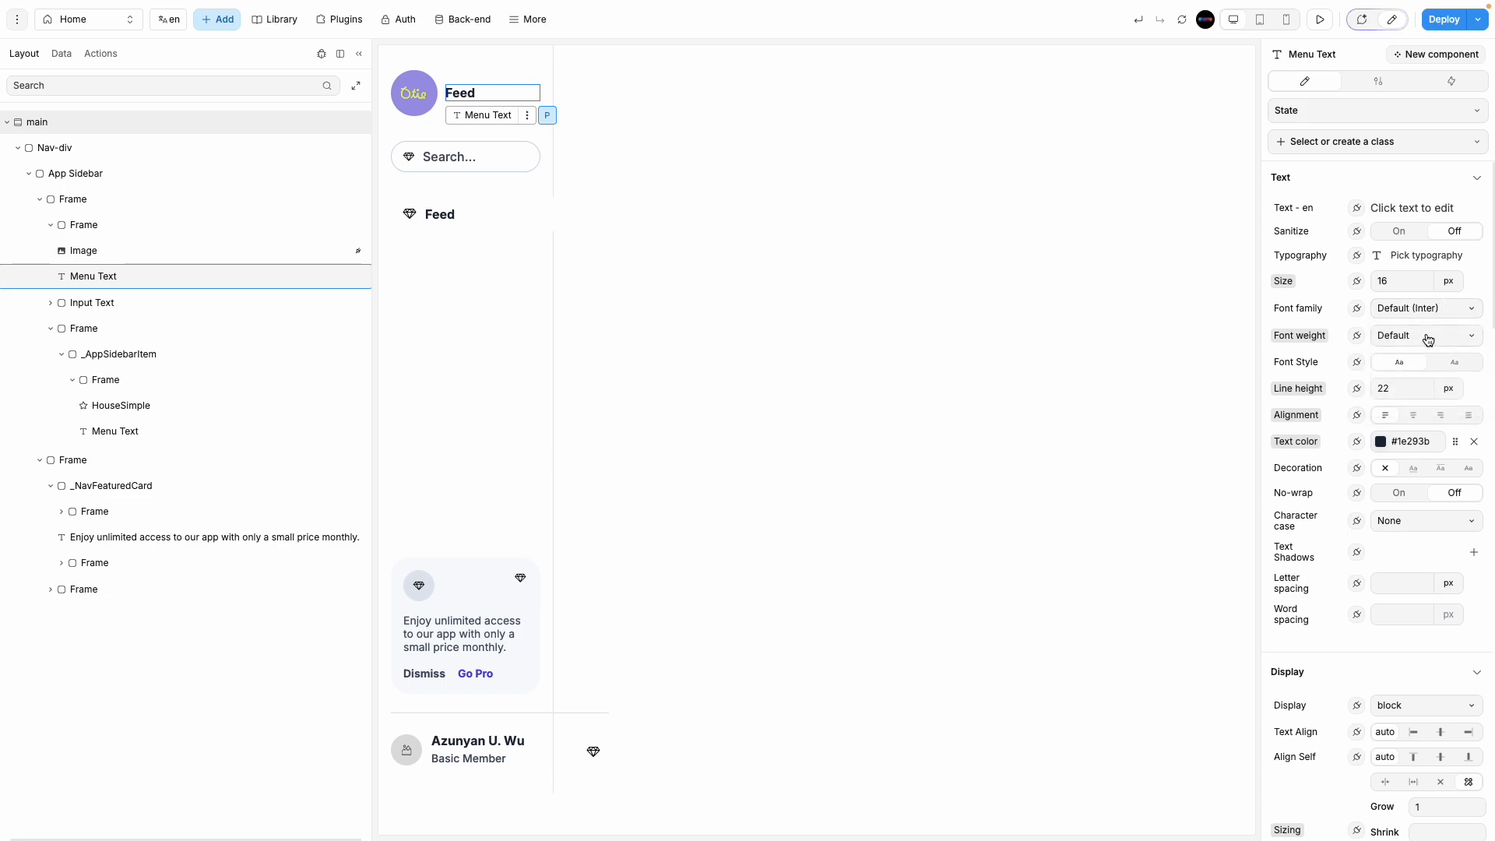
left_click(1427, 336)
left_click(1416, 315)
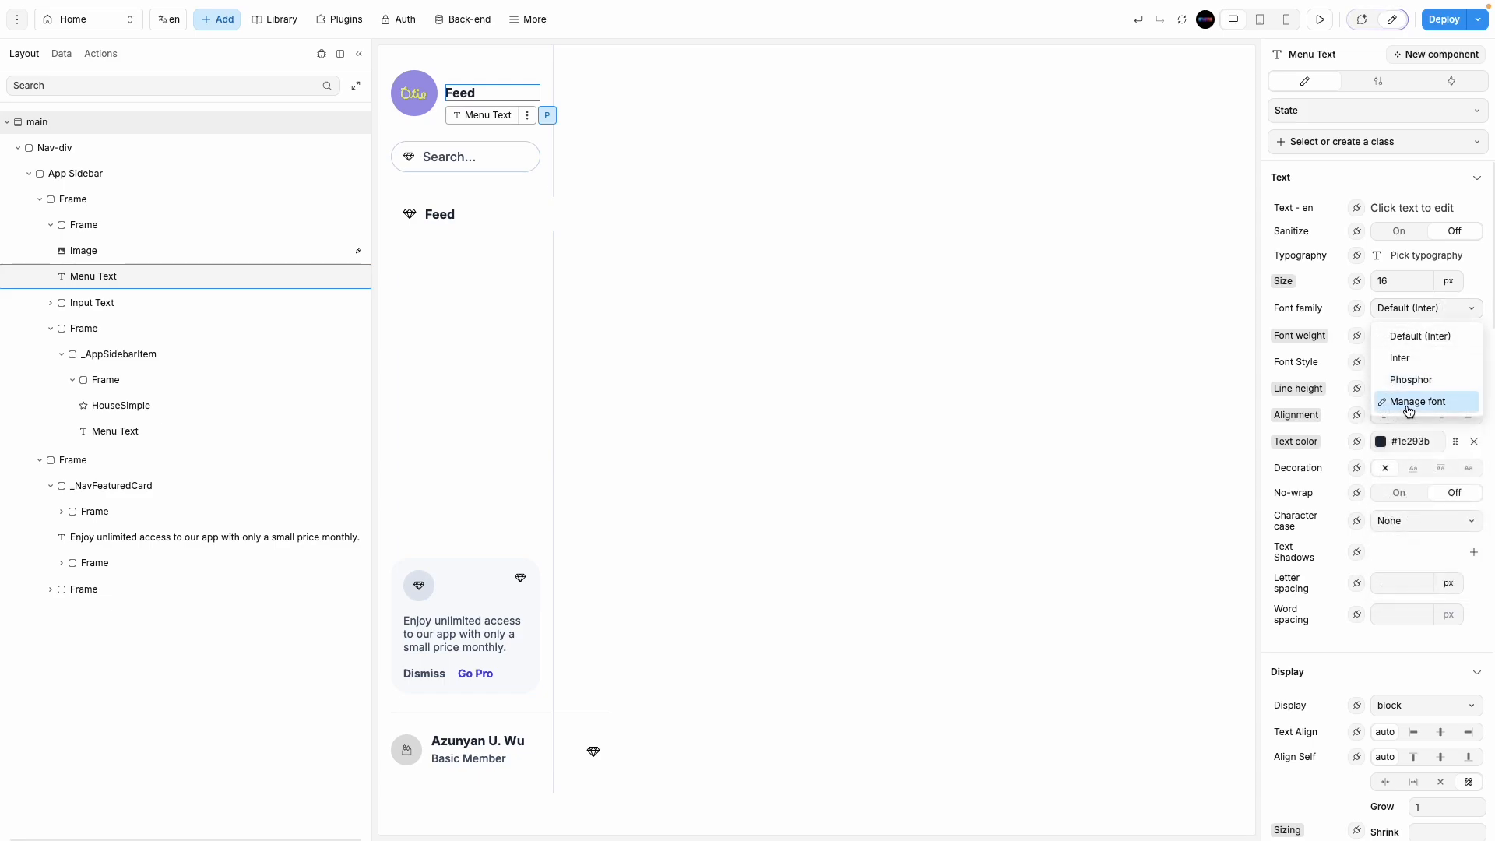
left_click(1409, 310)
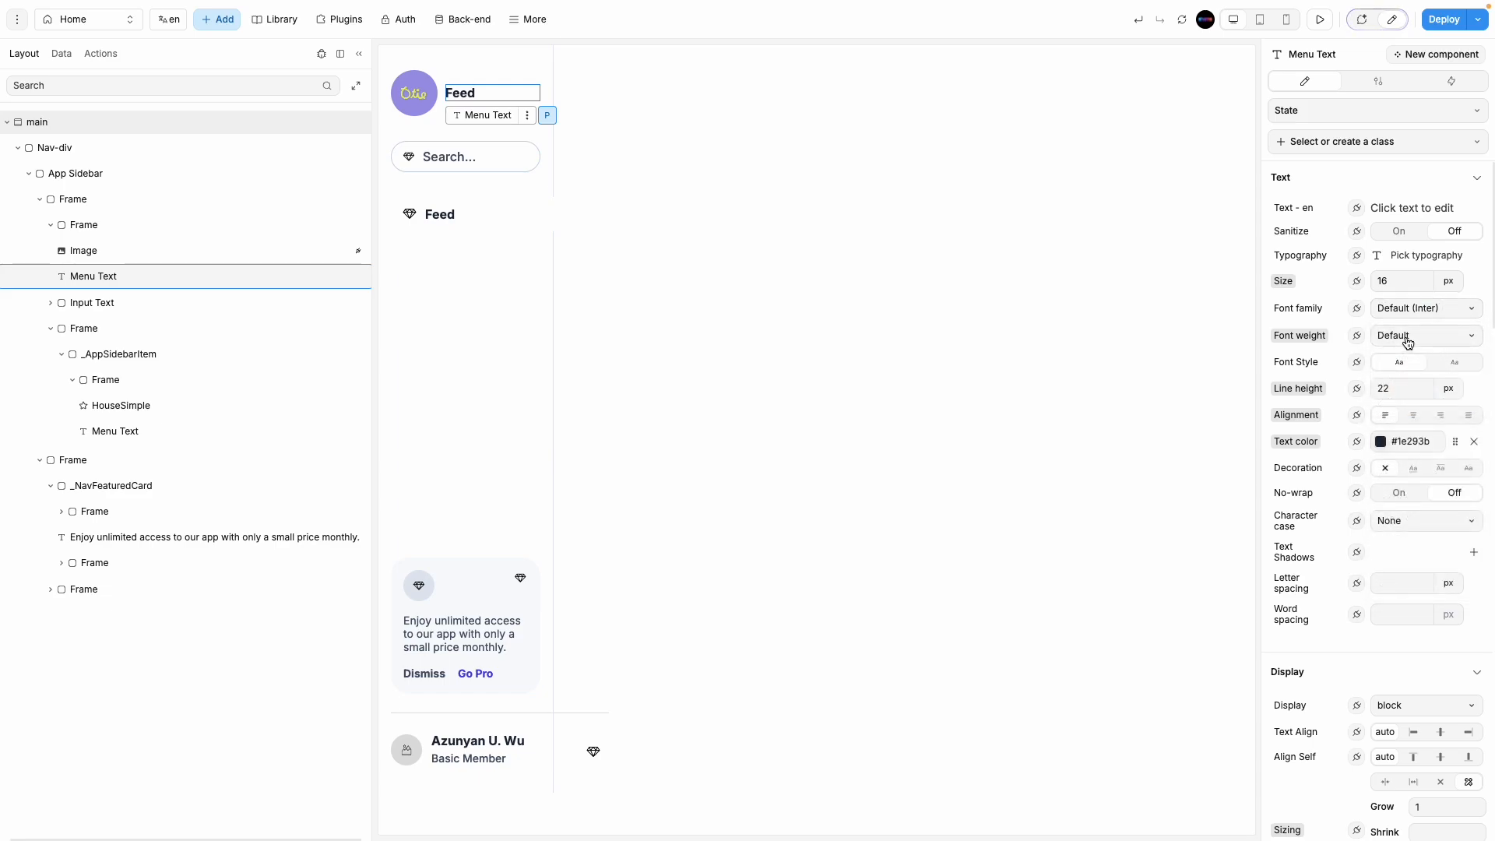
left_click(1406, 337)
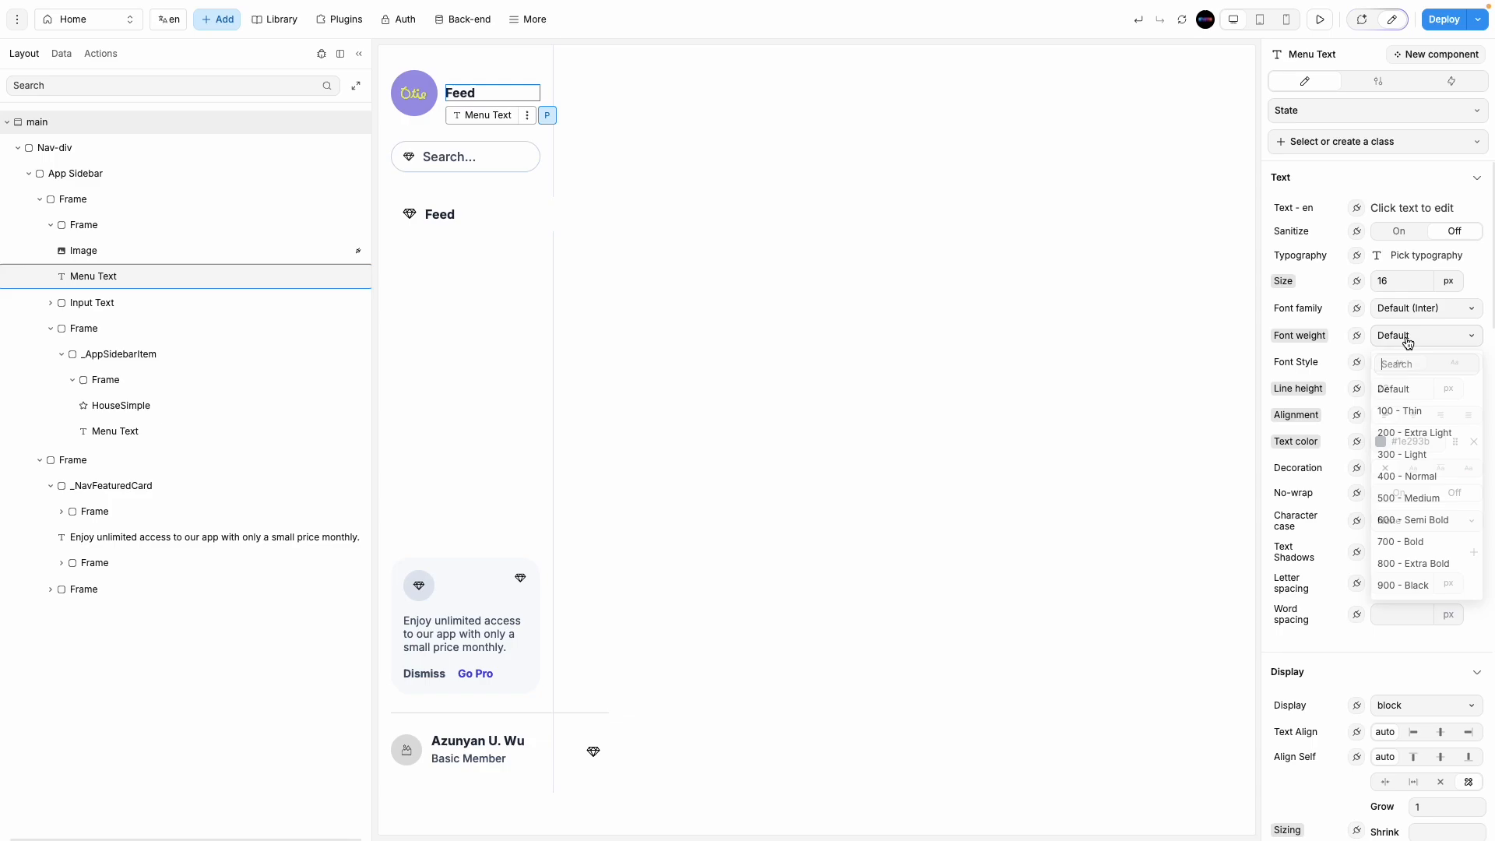
left_click(1409, 477)
Step: Keep the label's line height at 22 and set its font size to 32
left_click(1402, 382)
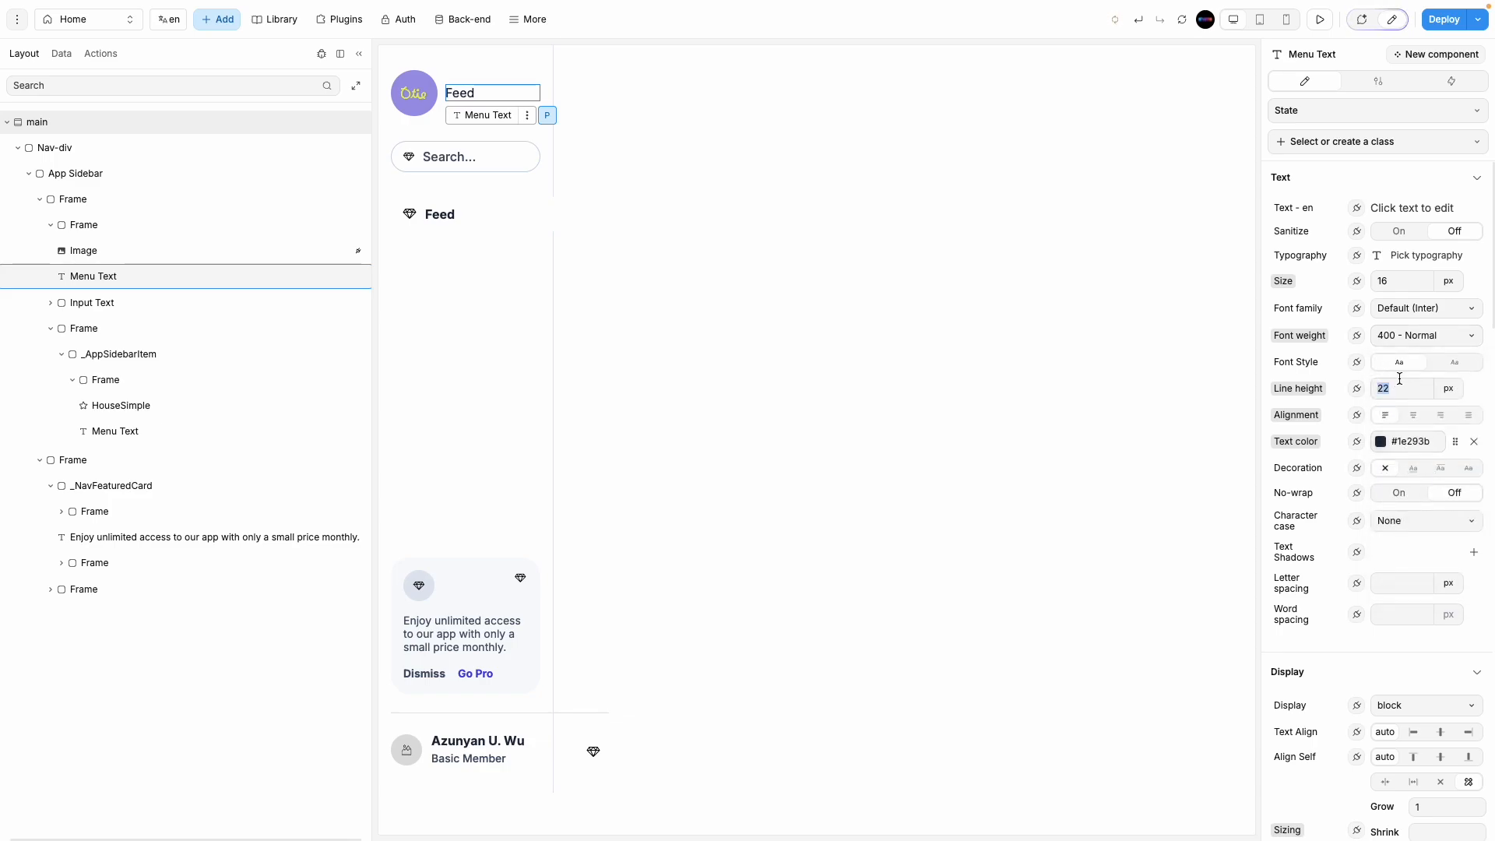
type("32")
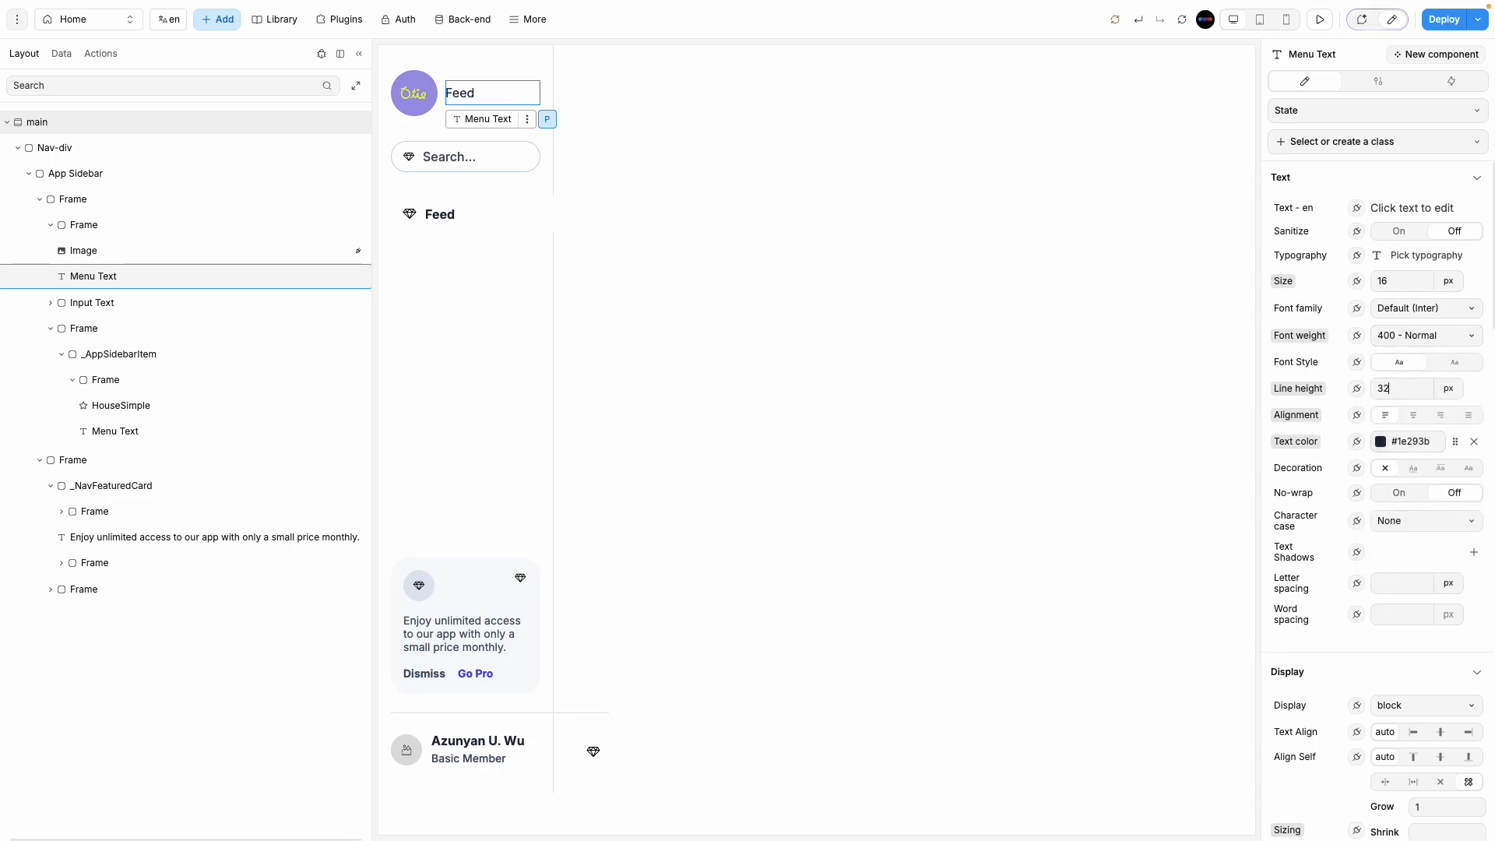
key("BackSpace")
key("BackSpace")
type("22")
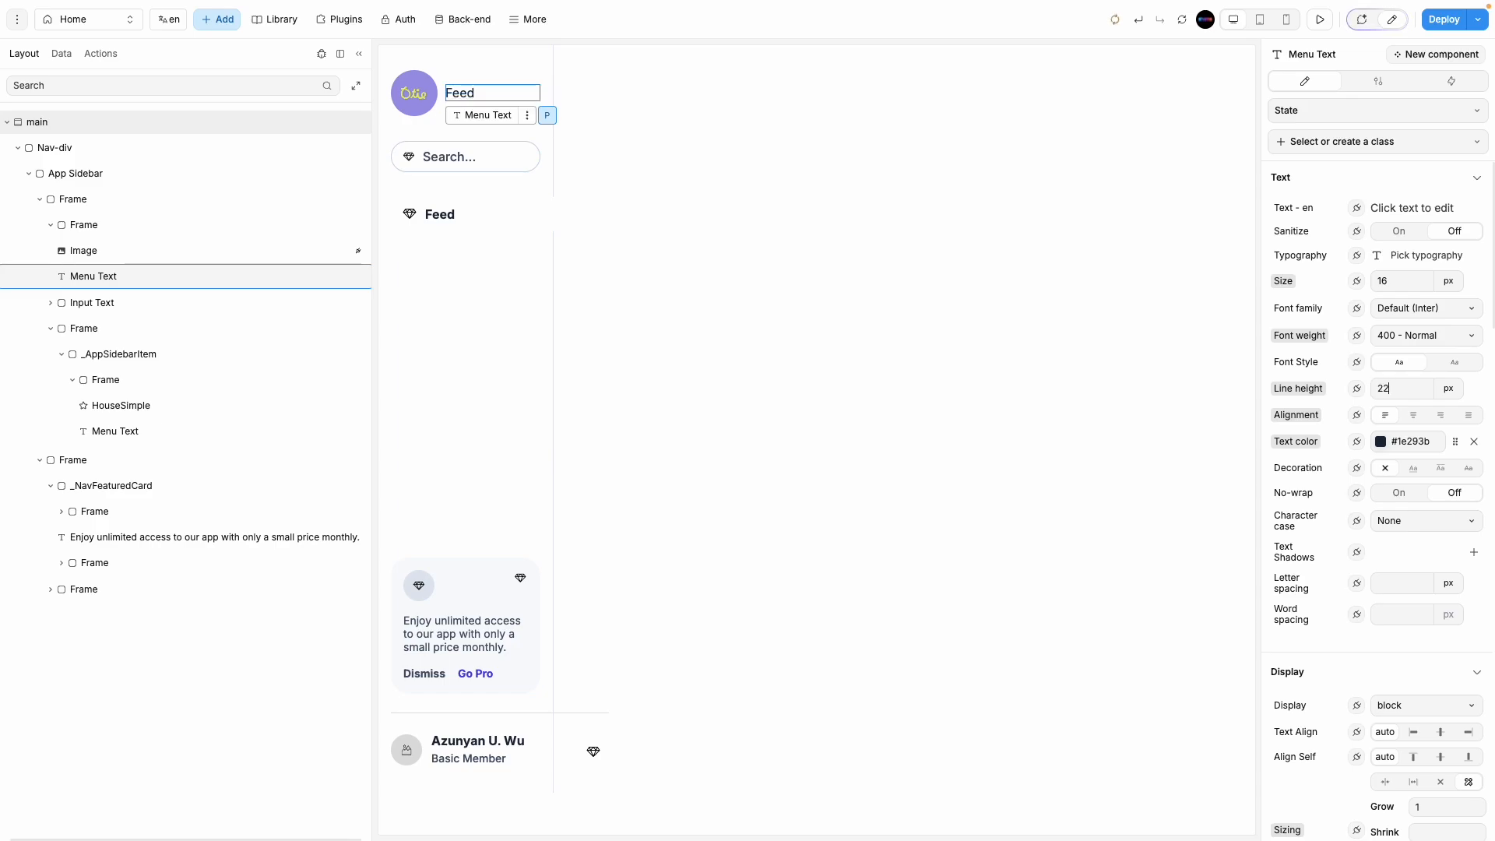
left_click(1388, 281)
type("32")
left_click(945, 369)
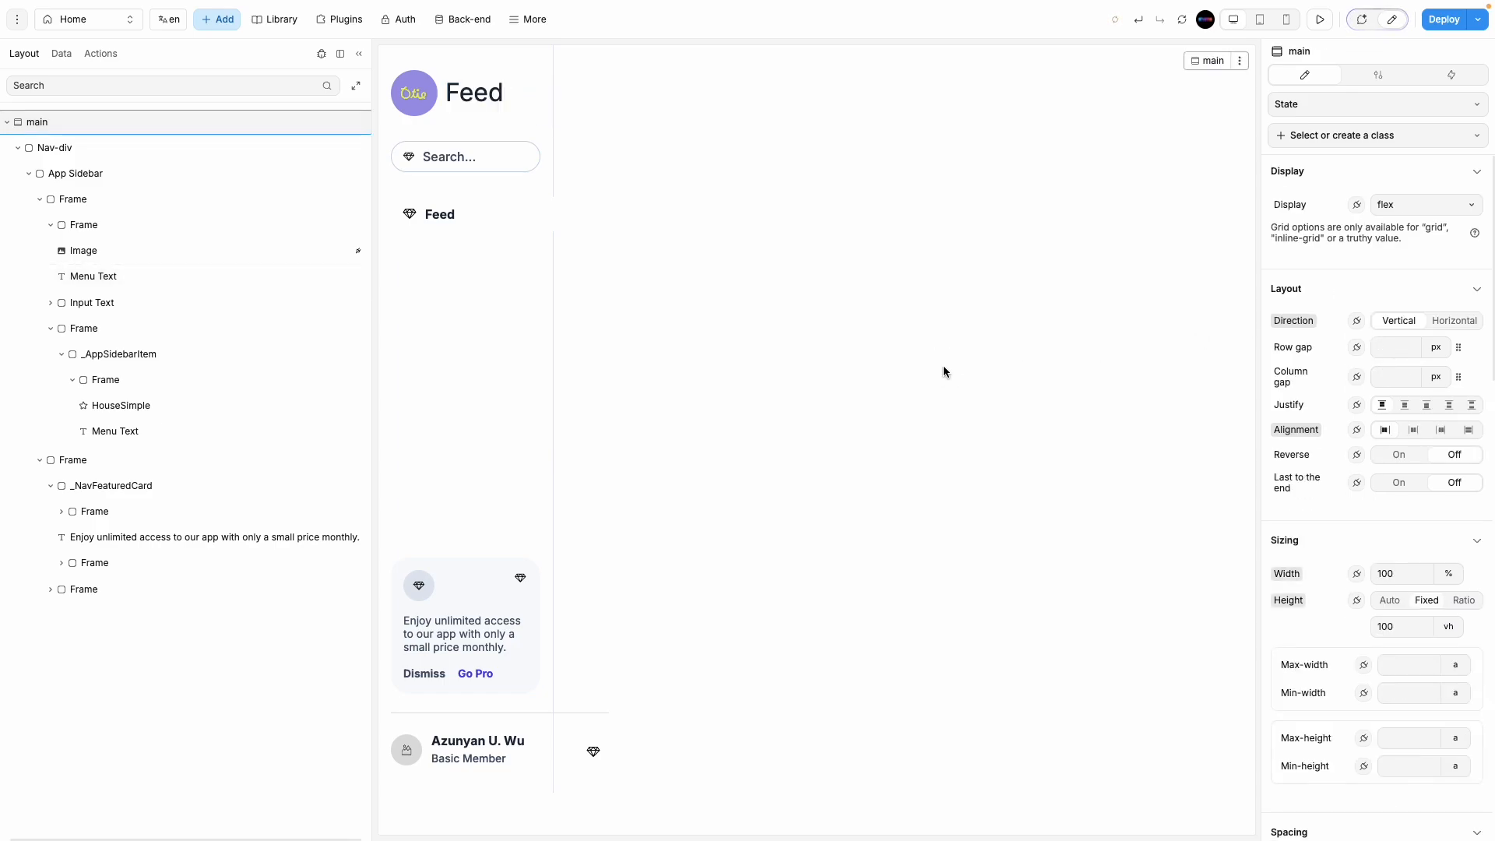
left_click_drag(369, 205, 187, 201)
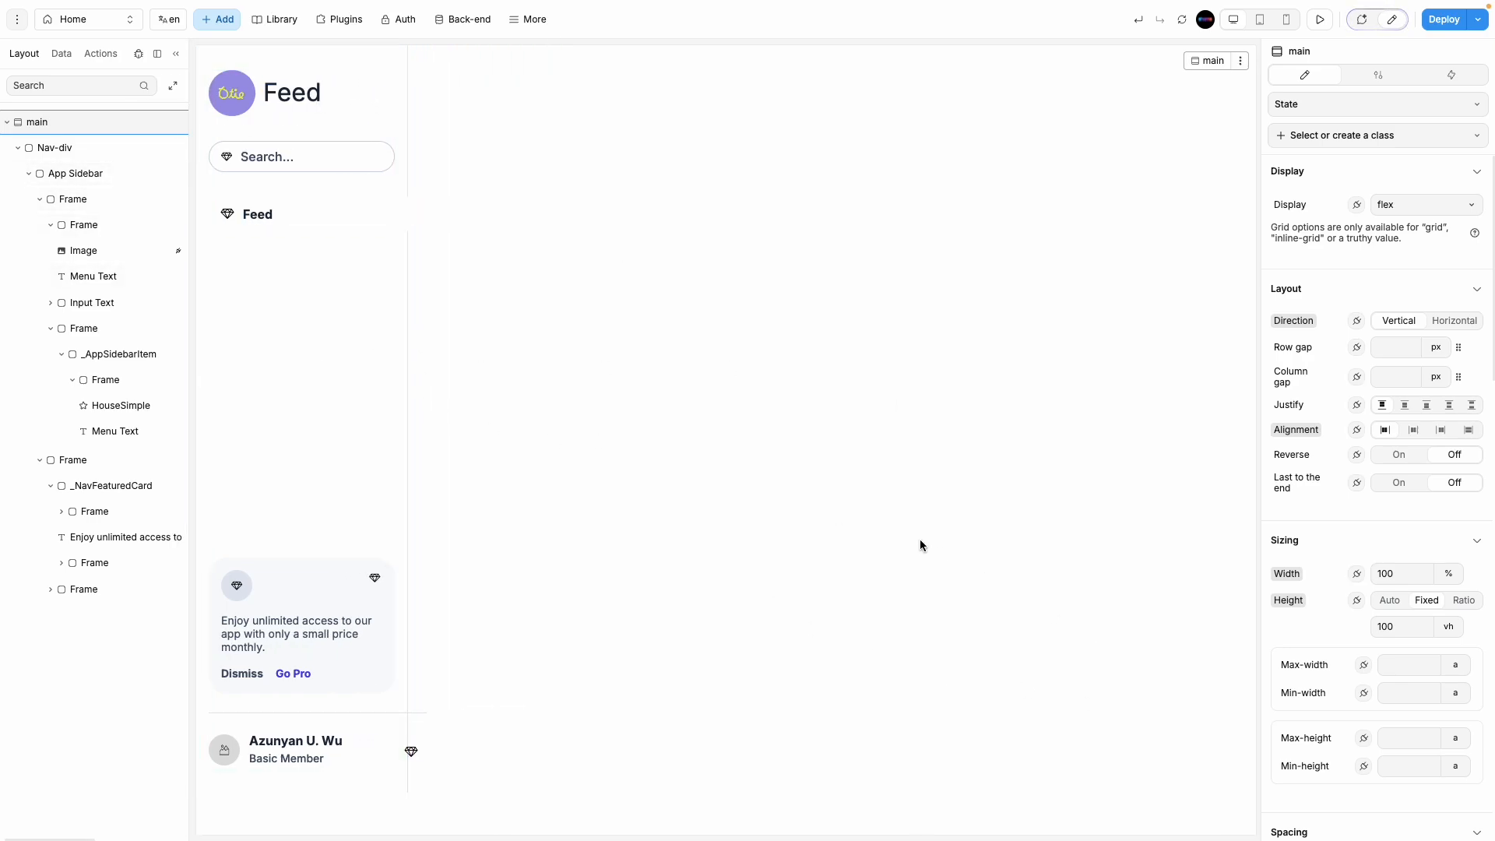
Step: Switch the Feed sidebar item's width unit to % and enter 100
left_click(341, 222)
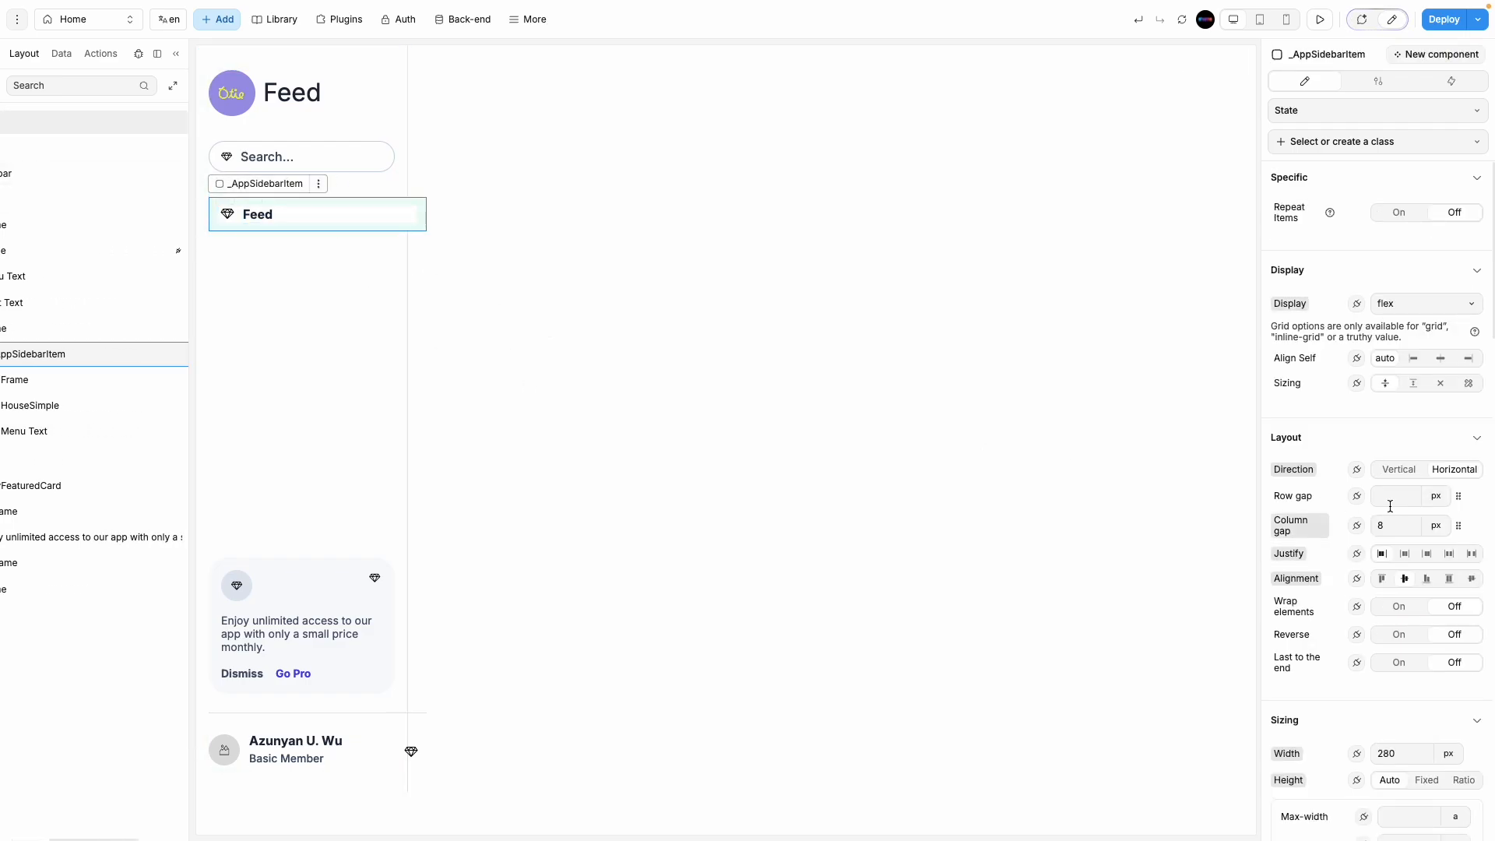
scroll(1401, 592, "down", 4)
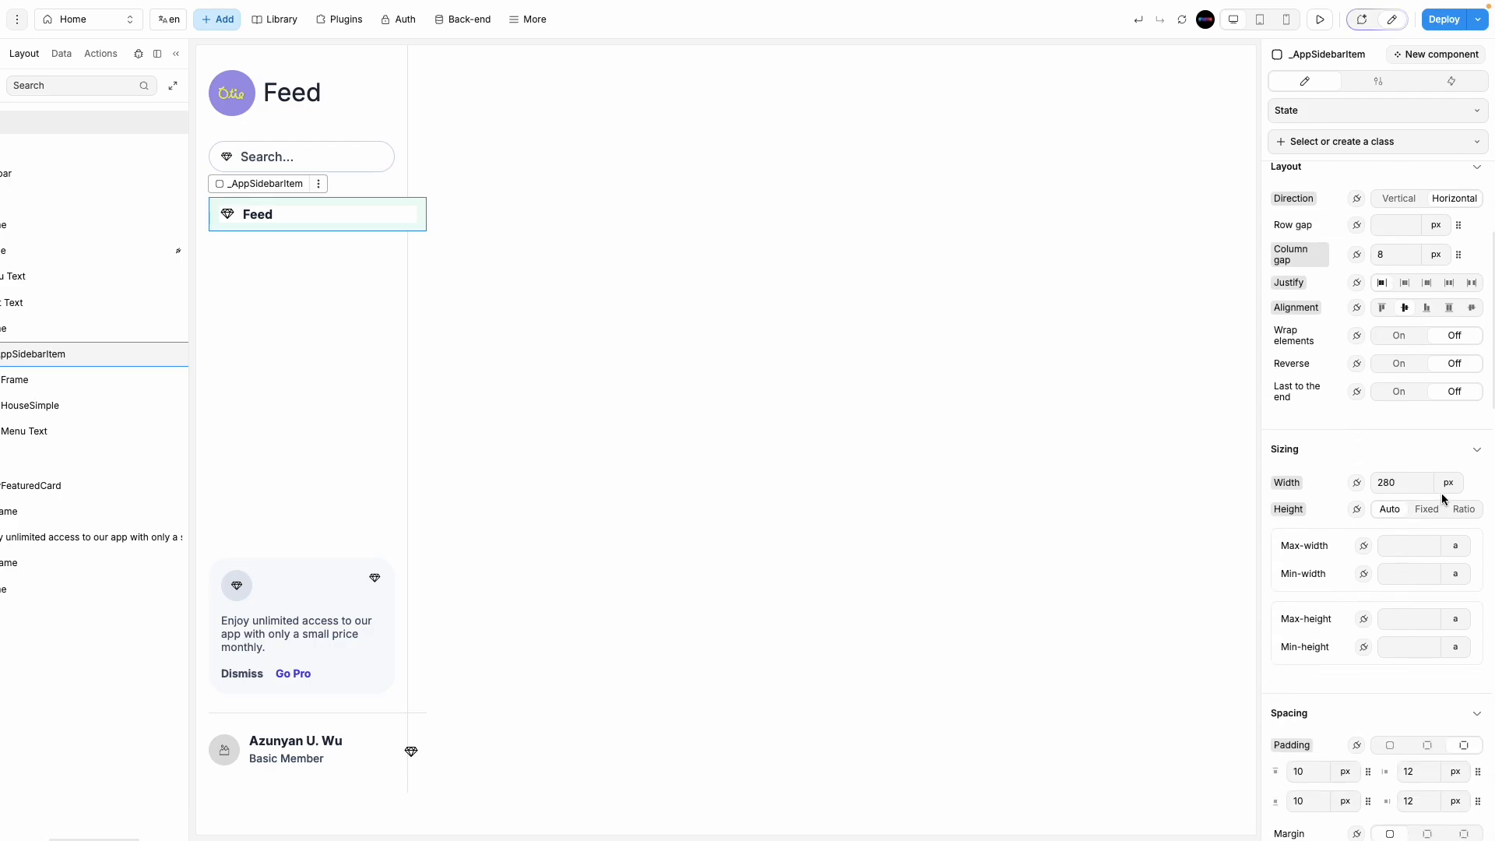
left_click(1448, 484)
left_click(1457, 532)
double_click(1417, 482)
type("1")
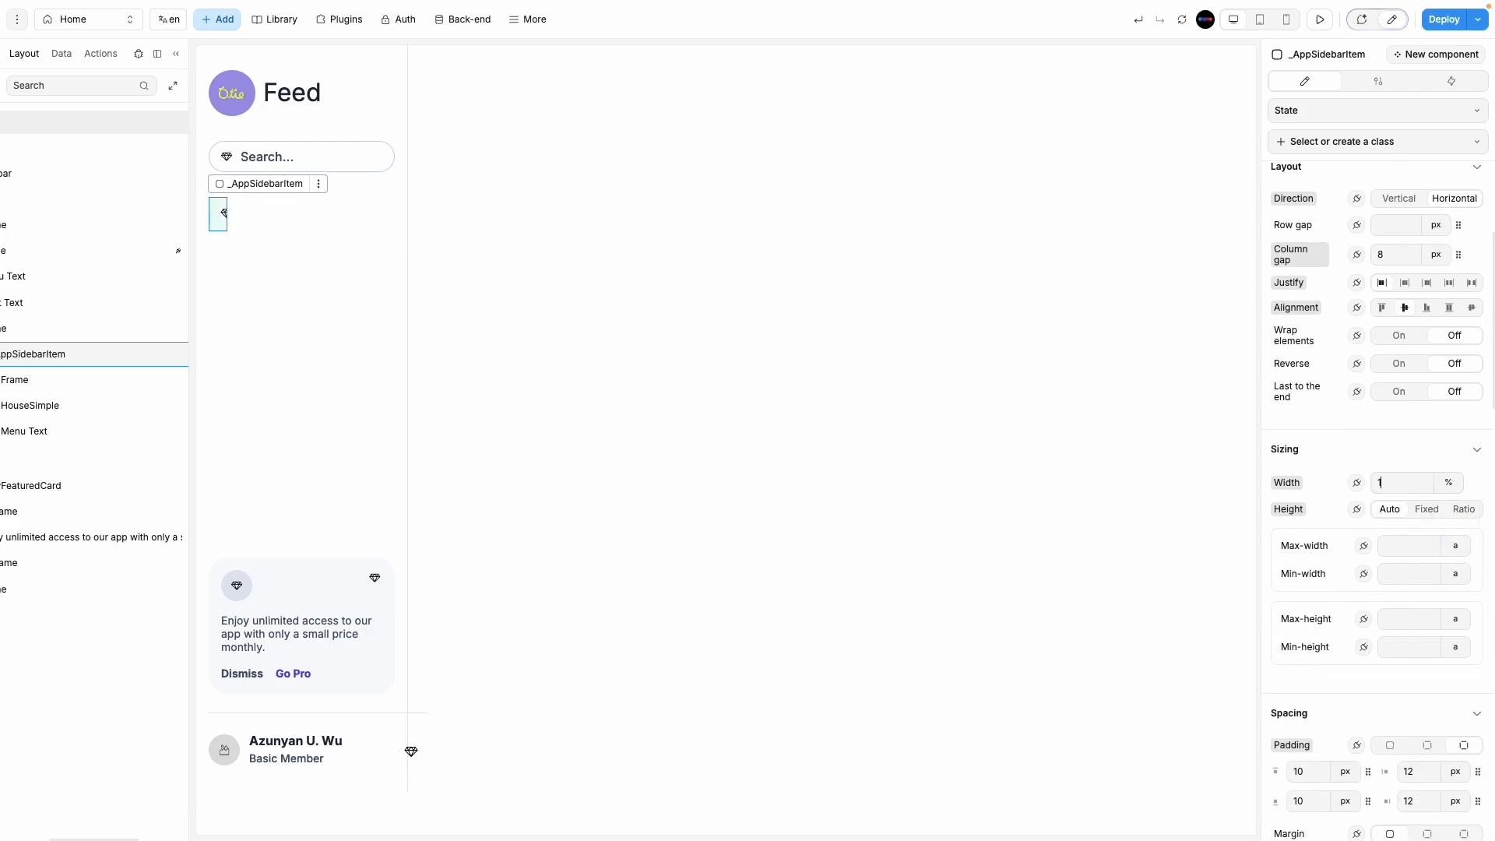
type("00")
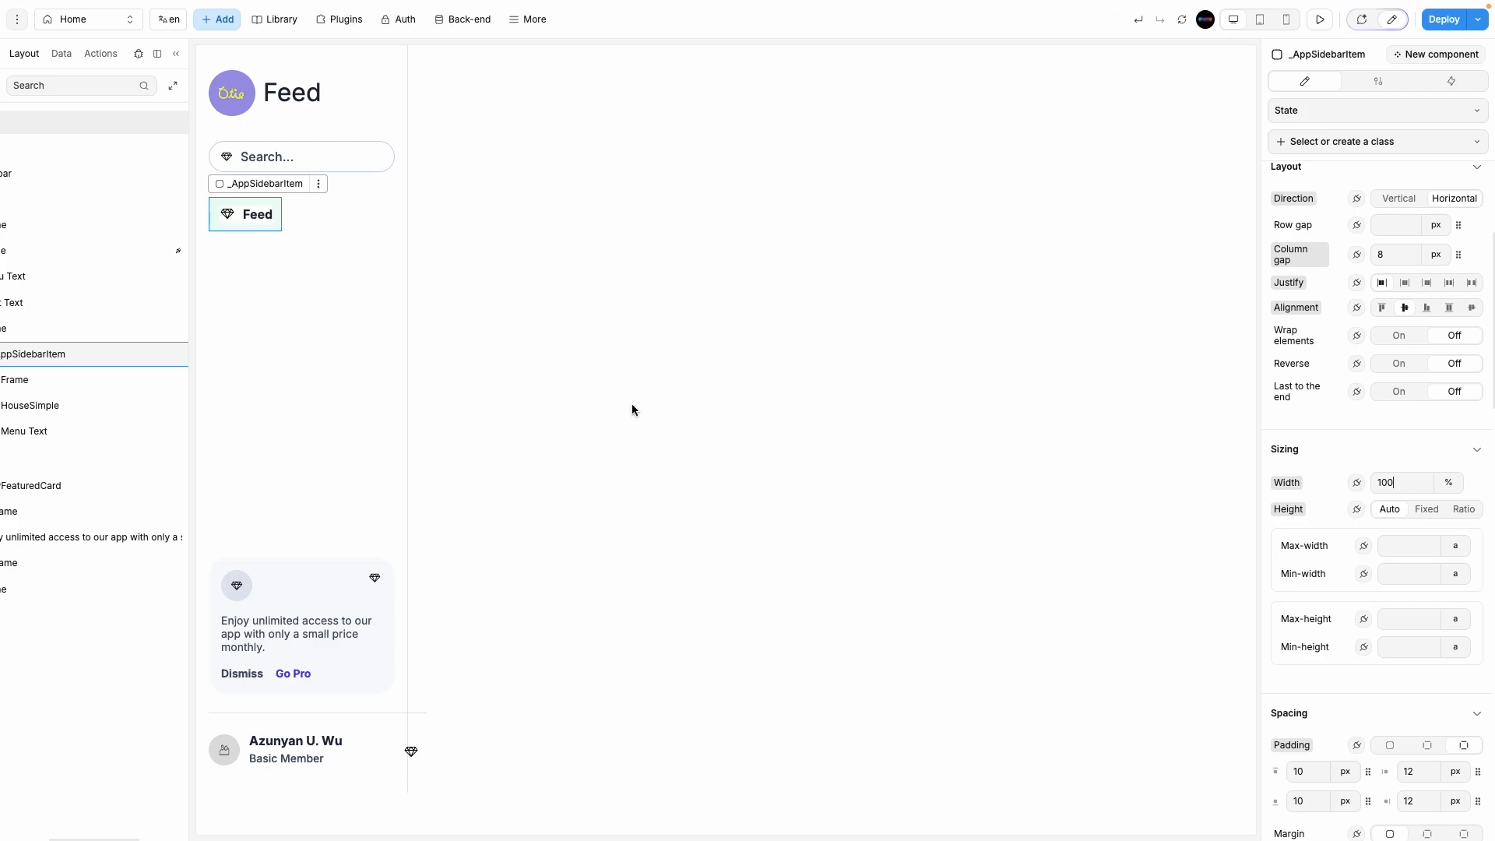
Step: Inspect the sidebar container, Feed item and its inner frame by selecting each
left_click(267, 221)
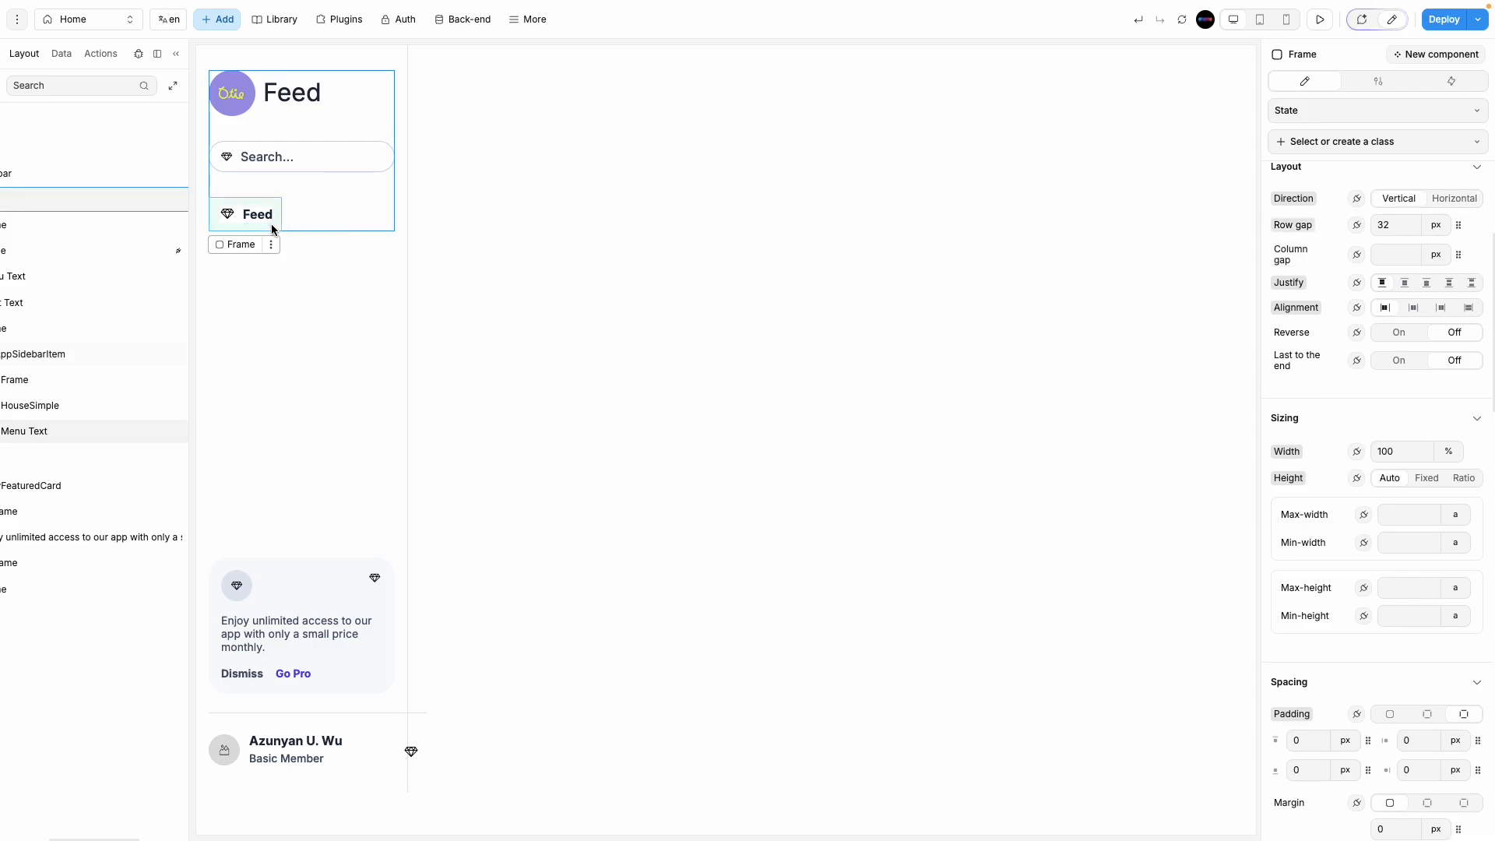
left_click(273, 226)
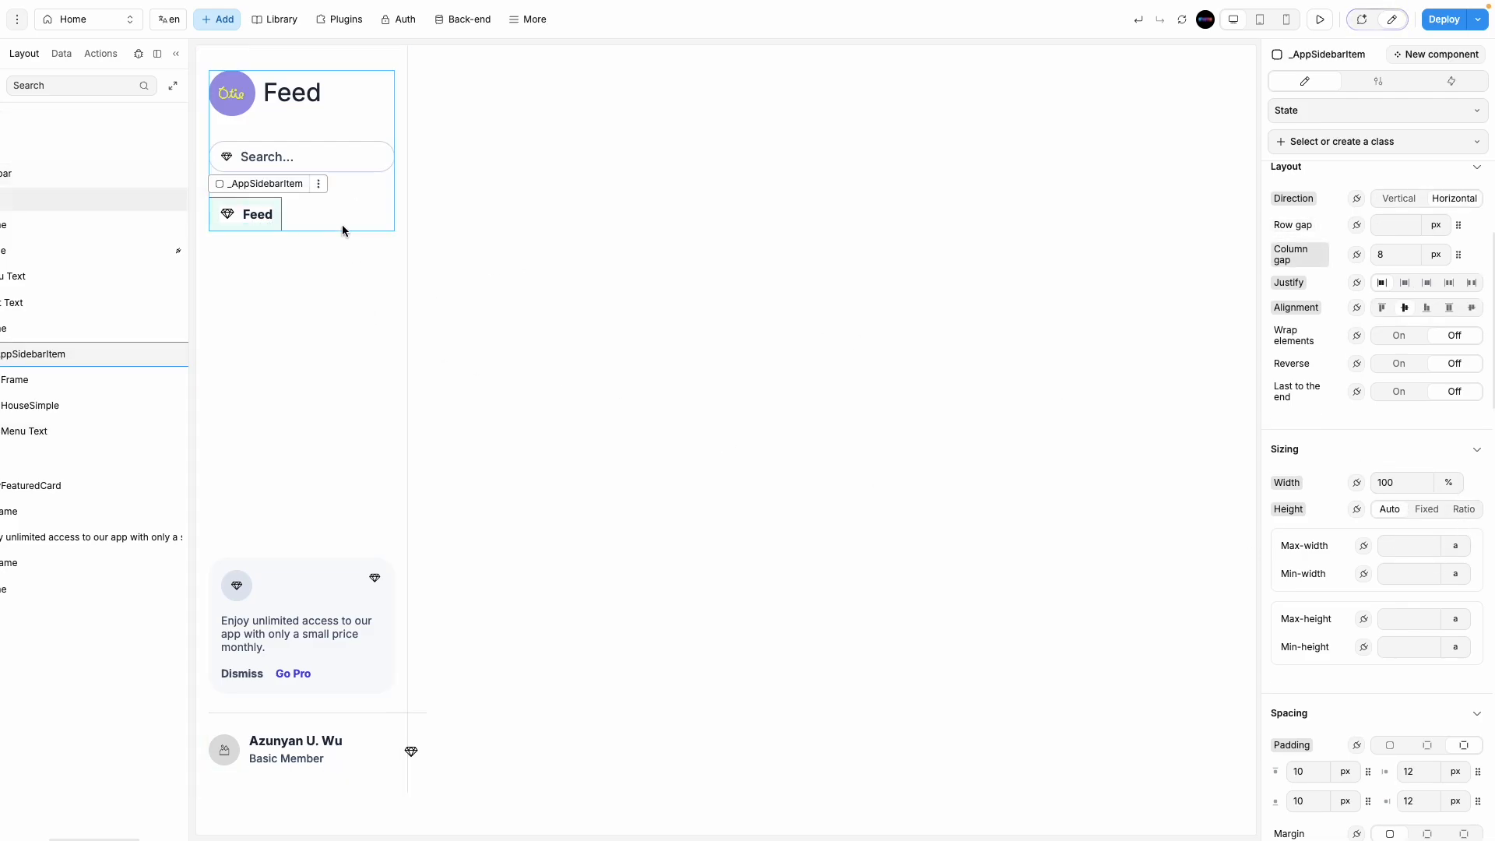
left_click(368, 214)
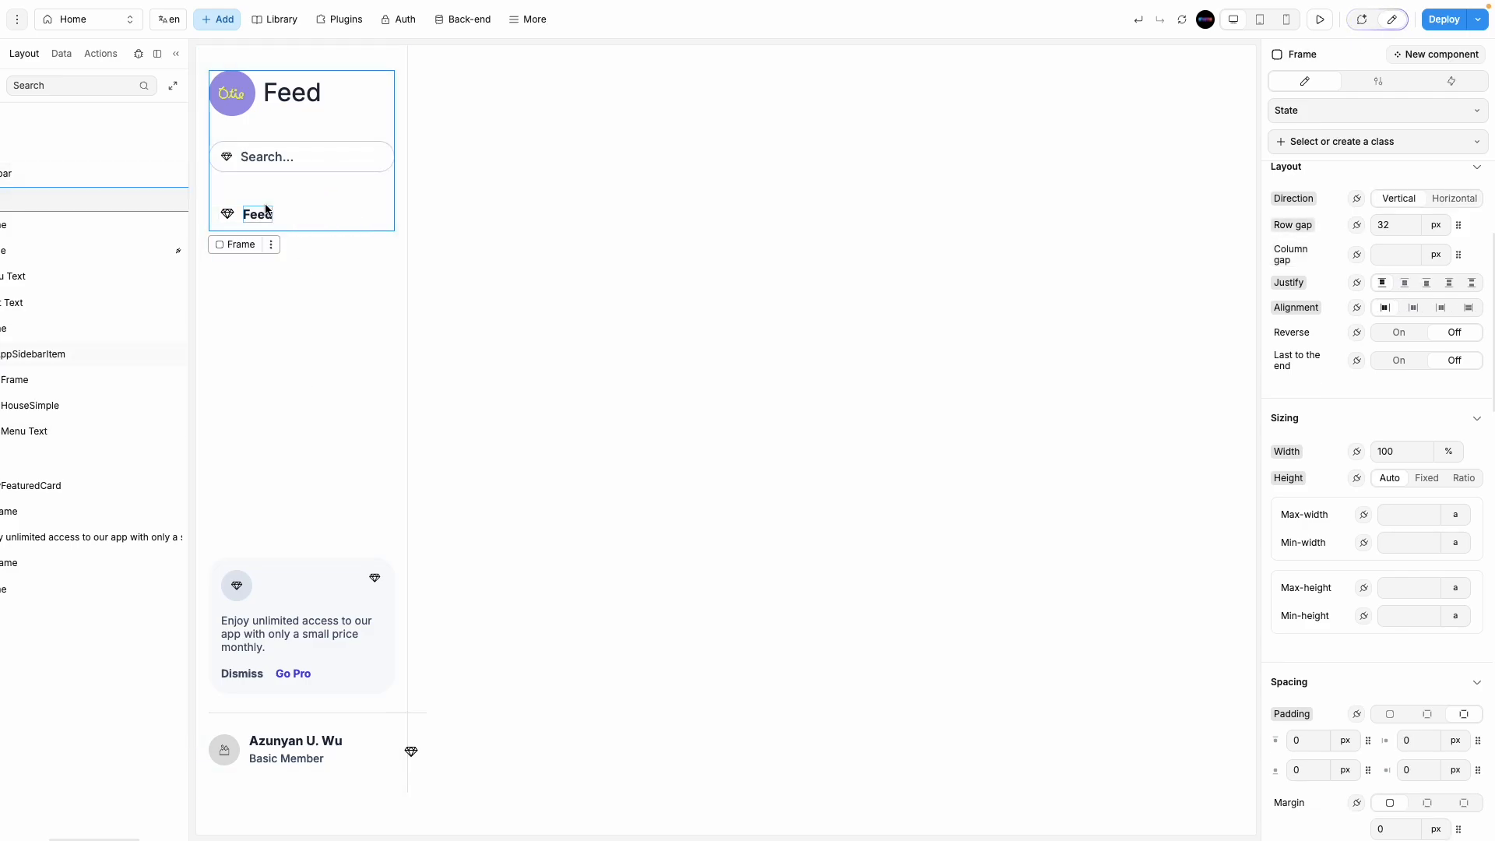
left_click(278, 204)
left_click(358, 204)
left_click(268, 207)
Step: Re-enter the Feed item's width as 100 %, after trying px, 102 and 300
left_click(1447, 484)
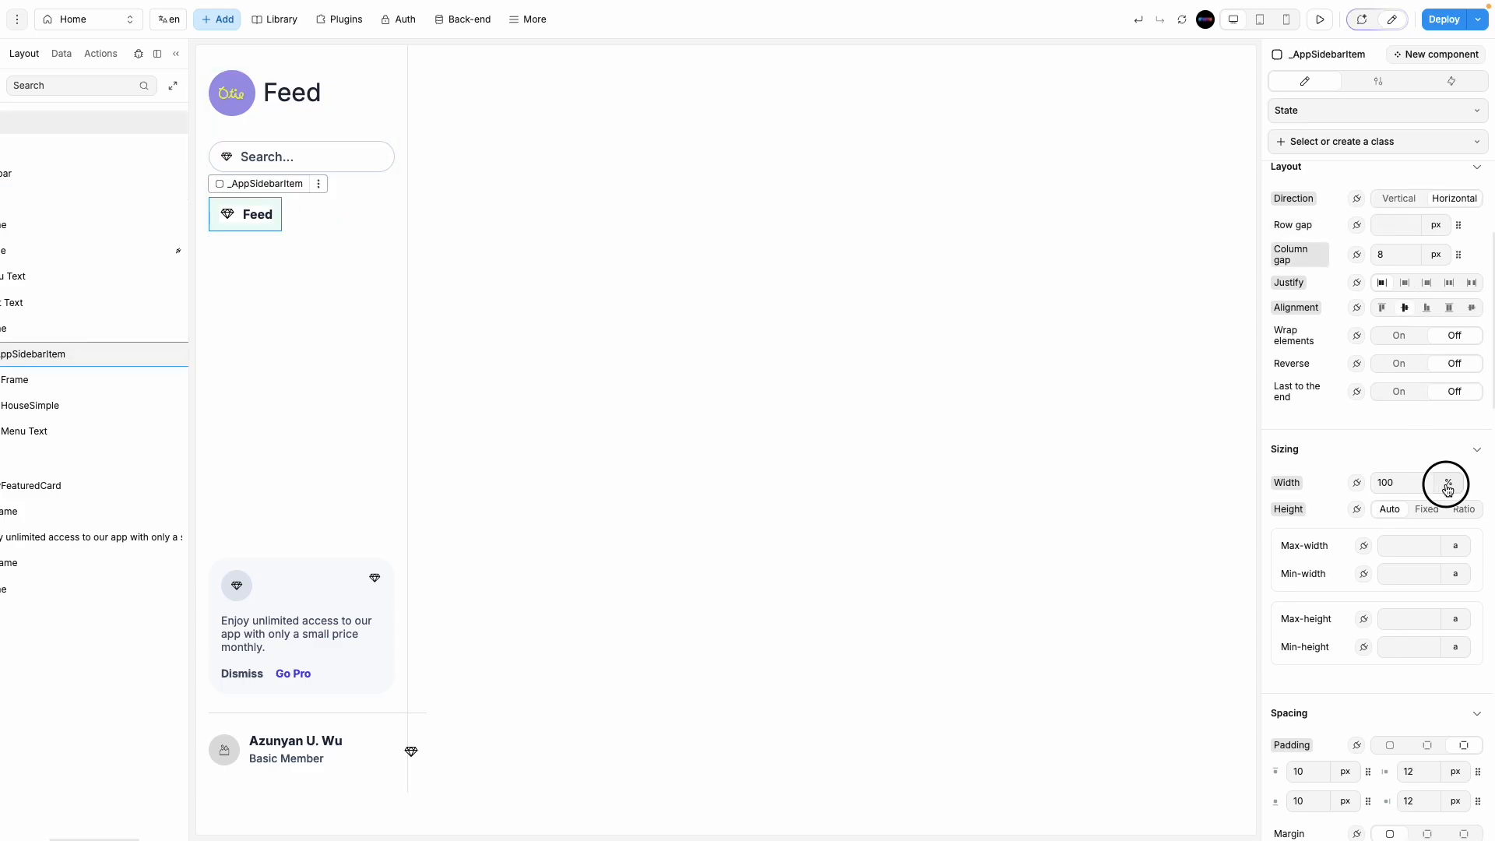
left_click(1454, 532)
left_click(1442, 491)
left_click(1456, 523)
double_click(1412, 488)
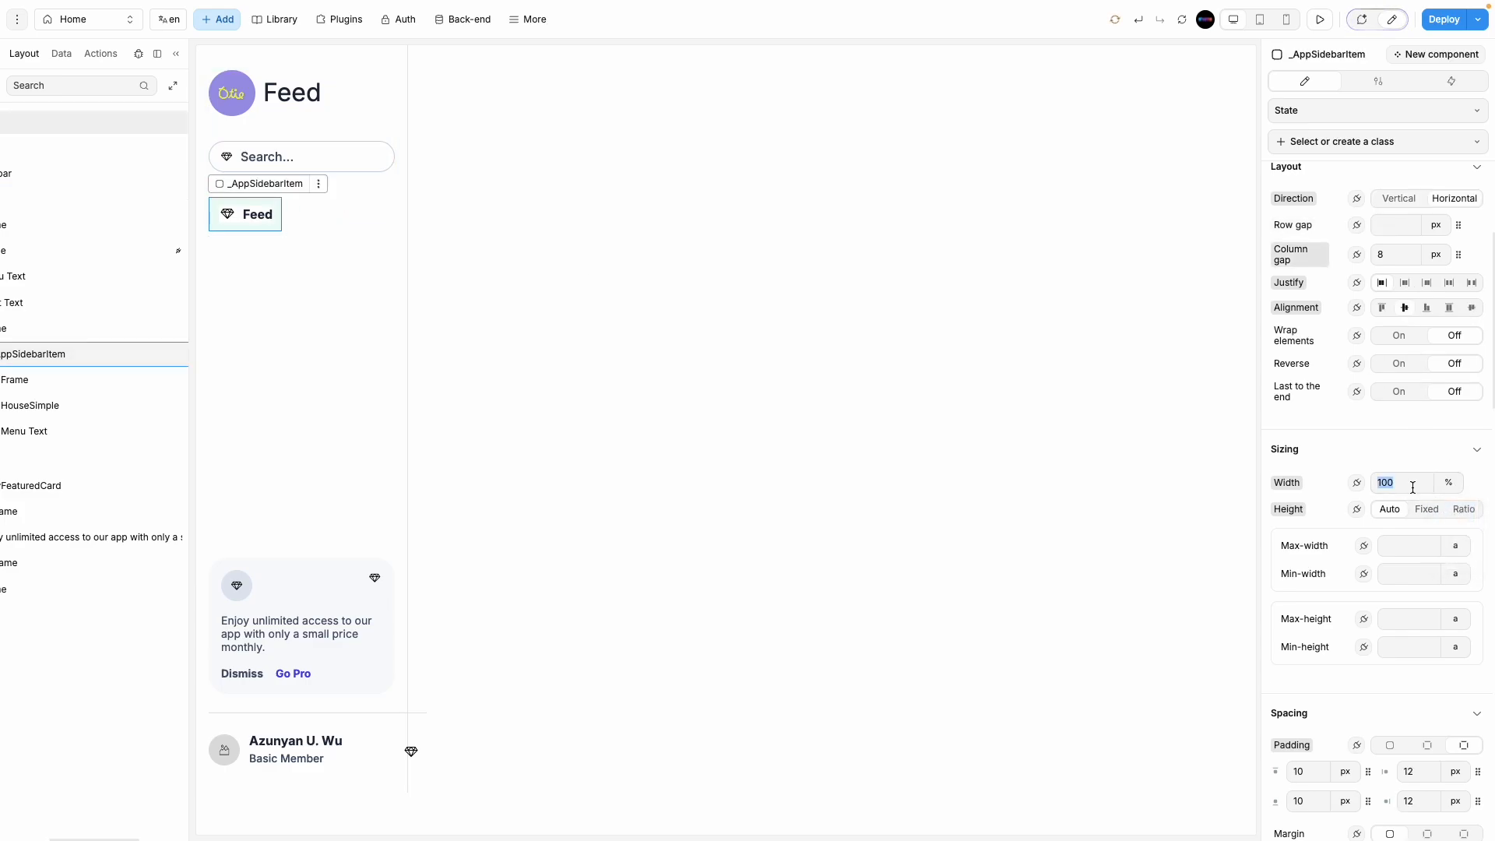
type("102")
key("BackSpace")
key("BackSpace")
key("BackSpace")
type("30")
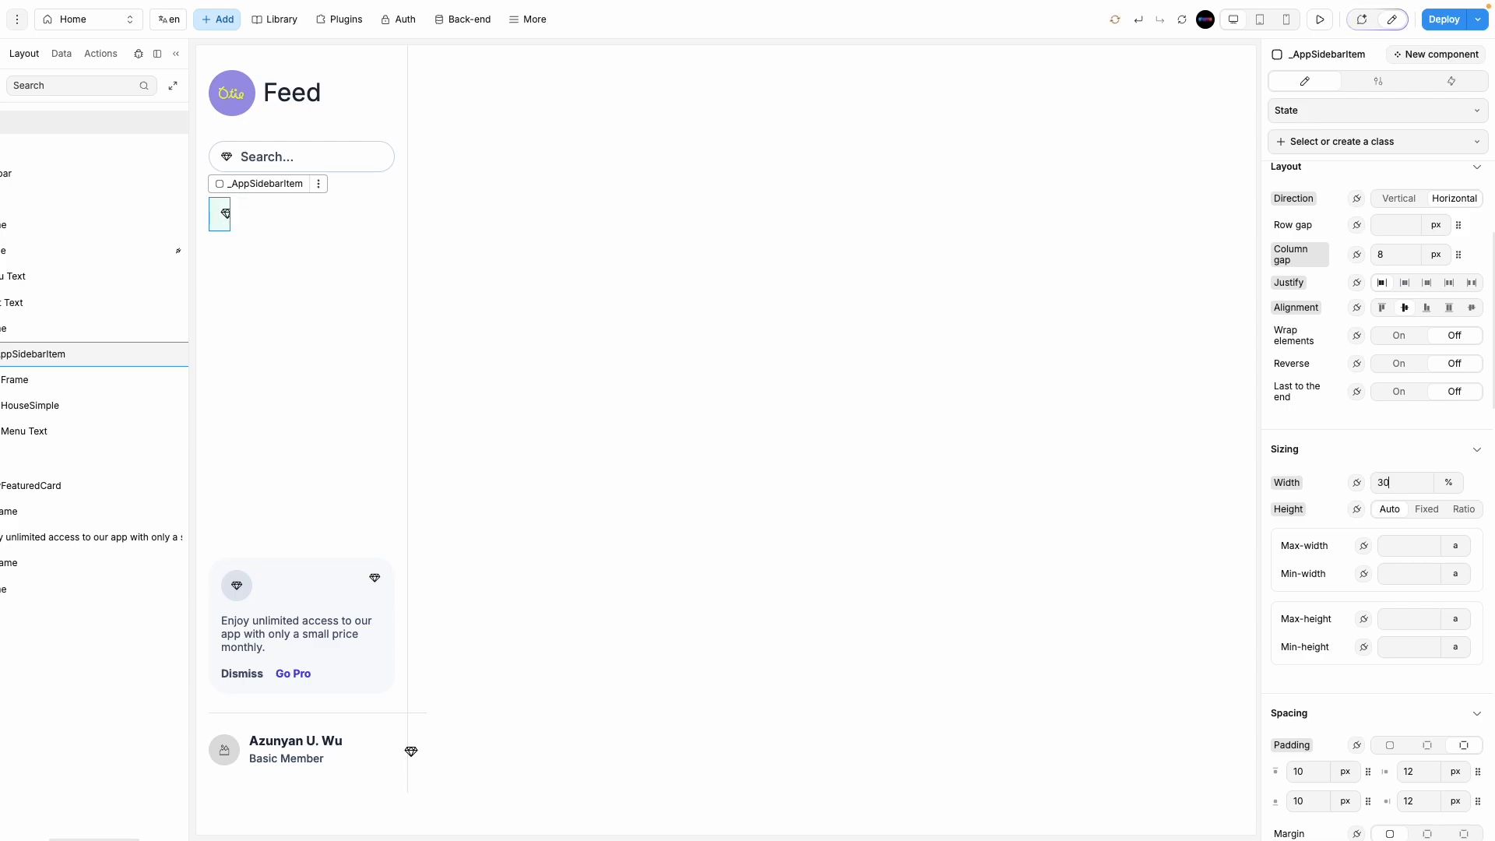
type("0")
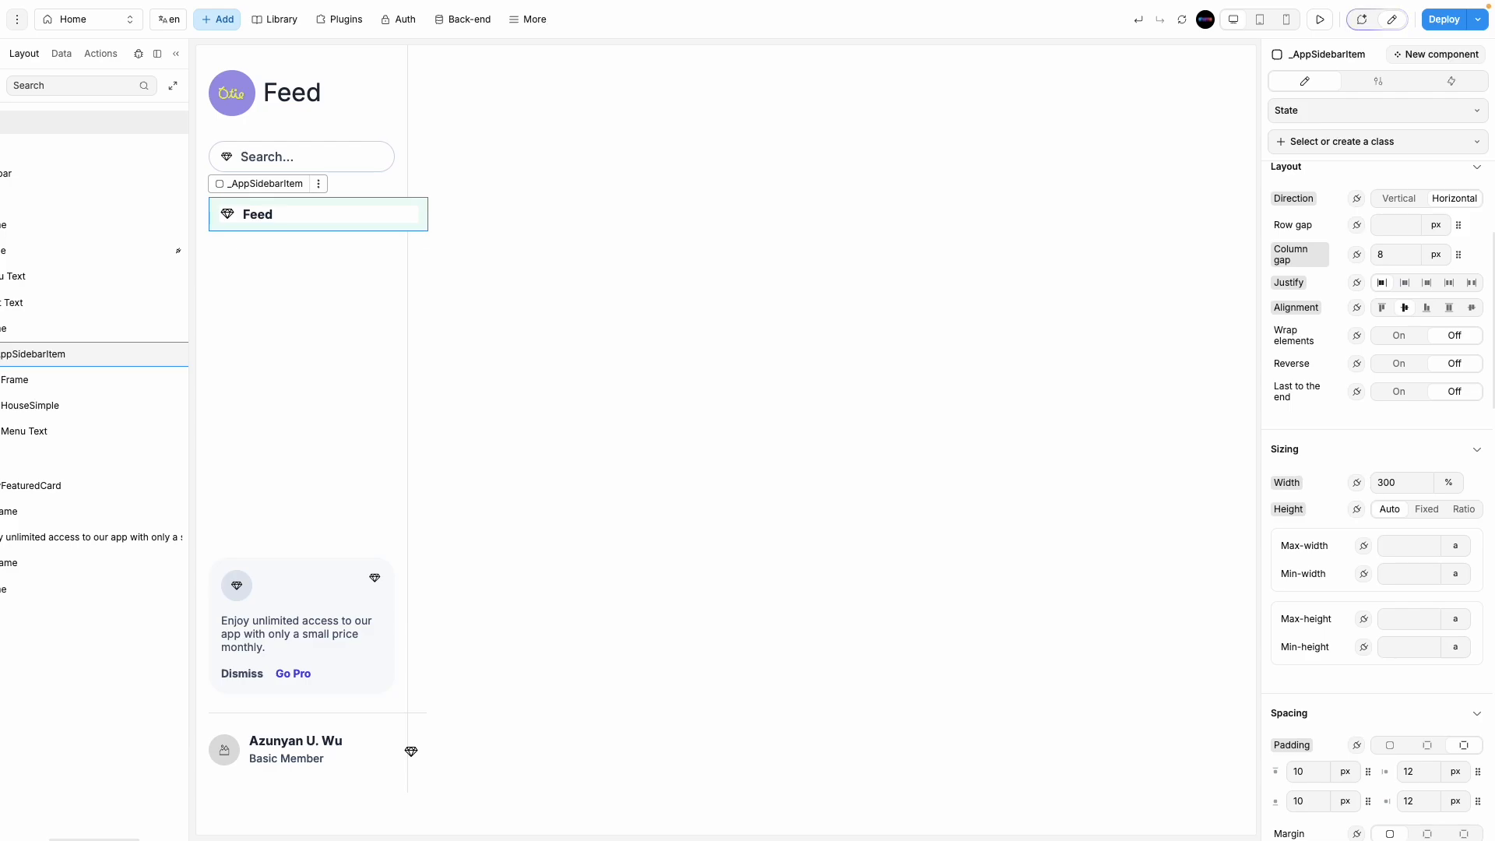
key("BackSpace")
key("BackSpace")
key("BackSpace")
type("100")
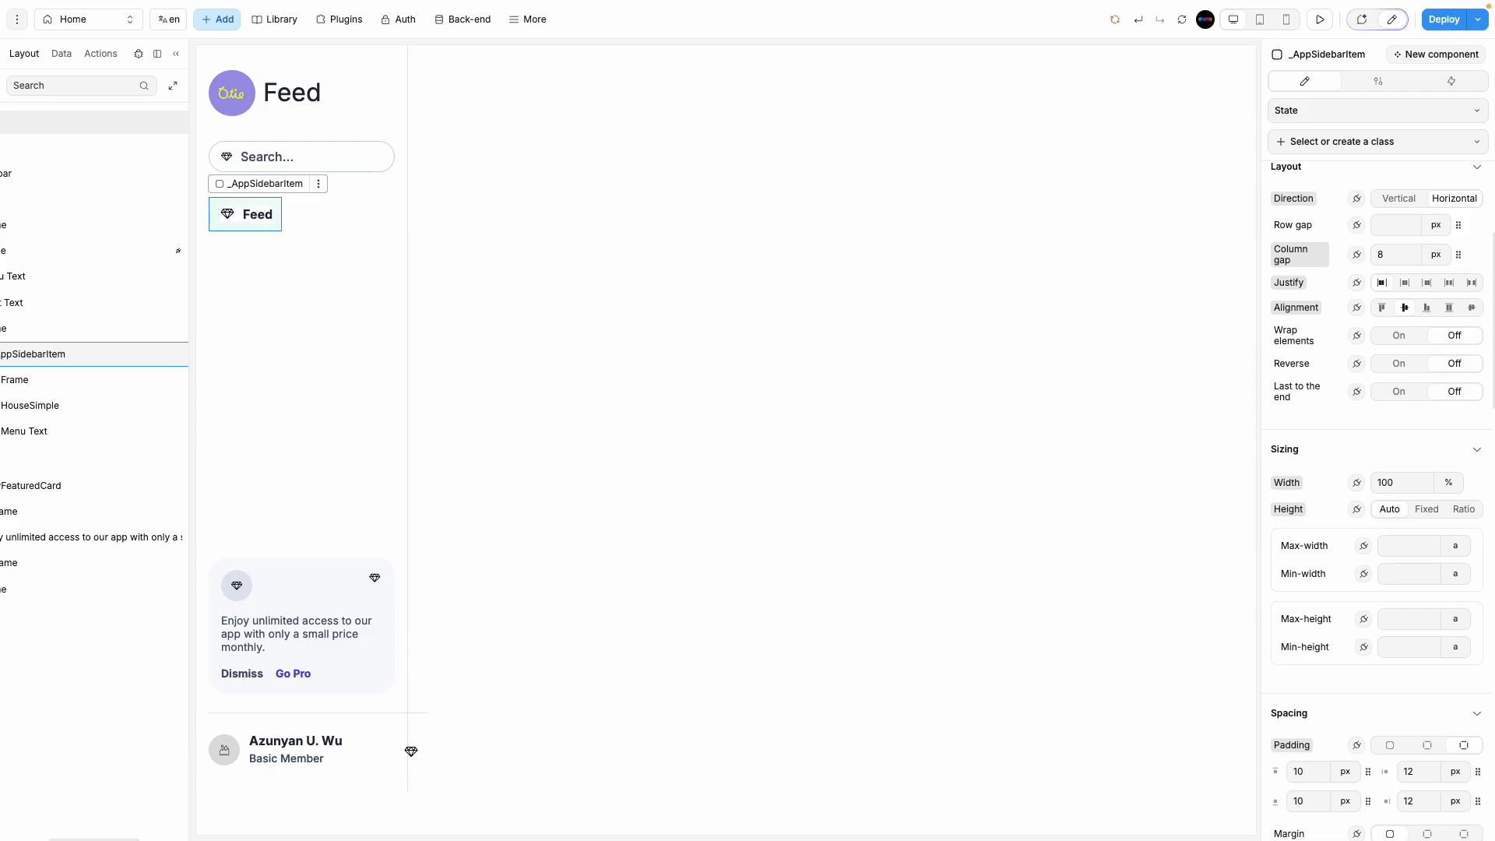
left_click(372, 212)
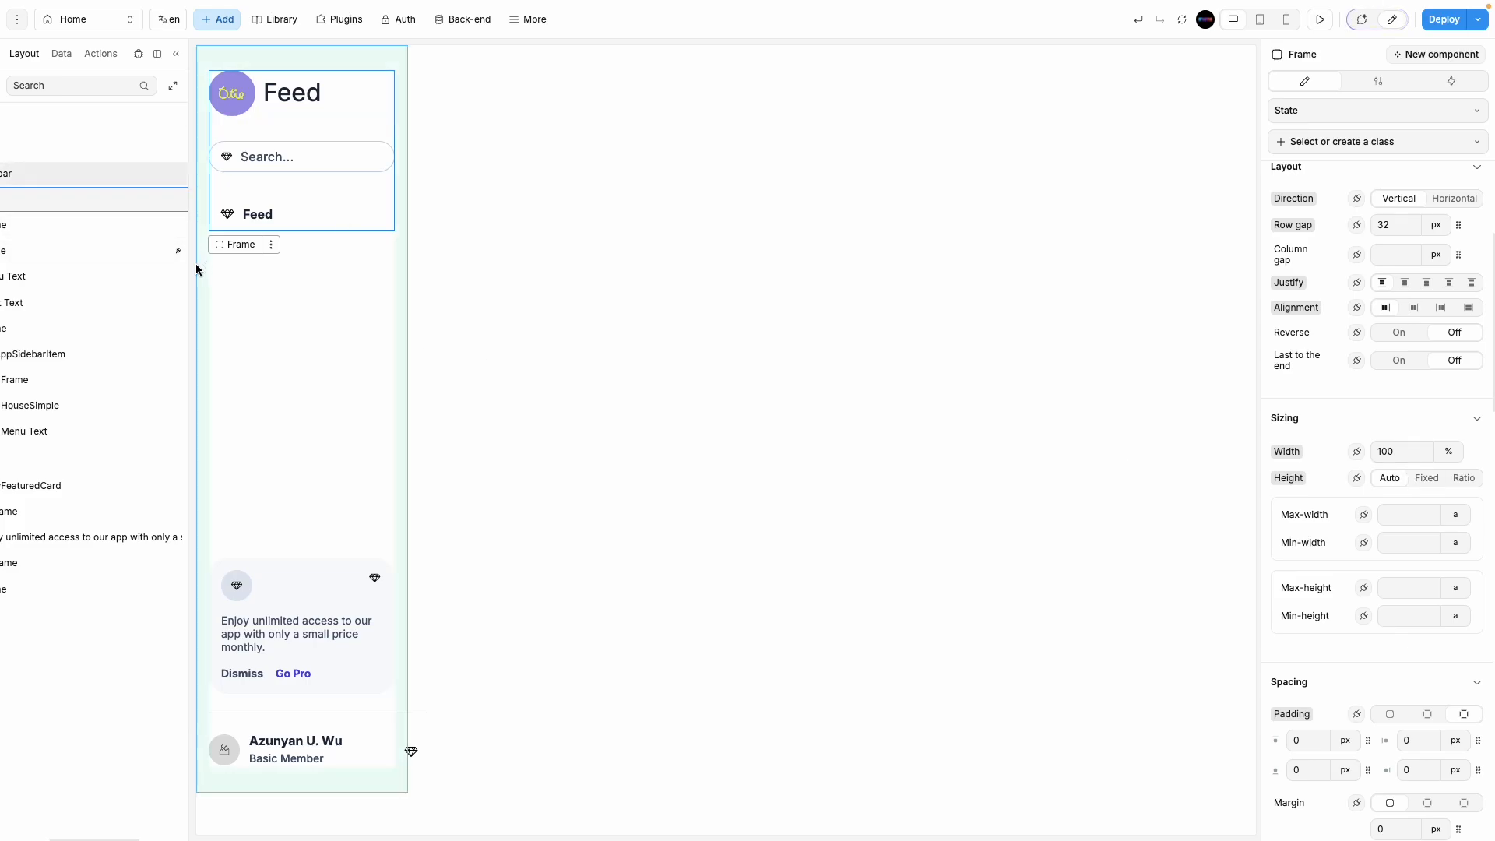
left_click_drag(190, 268, 389, 270)
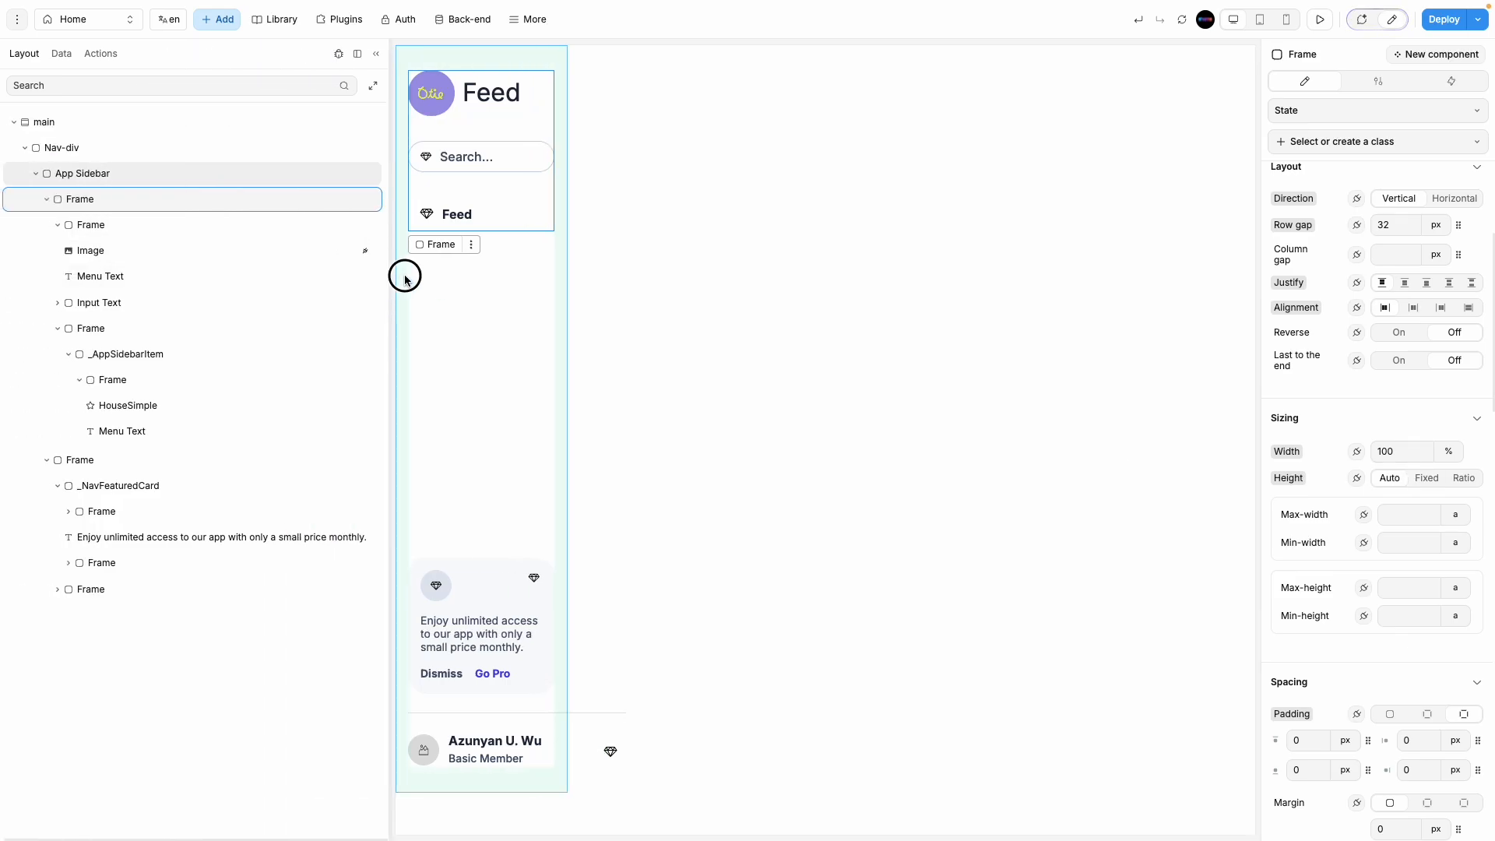
Step: Rename the header, search input and menu frames to 'logo', 'searc' and 'menu'
left_click(121, 227)
left_click(57, 225)
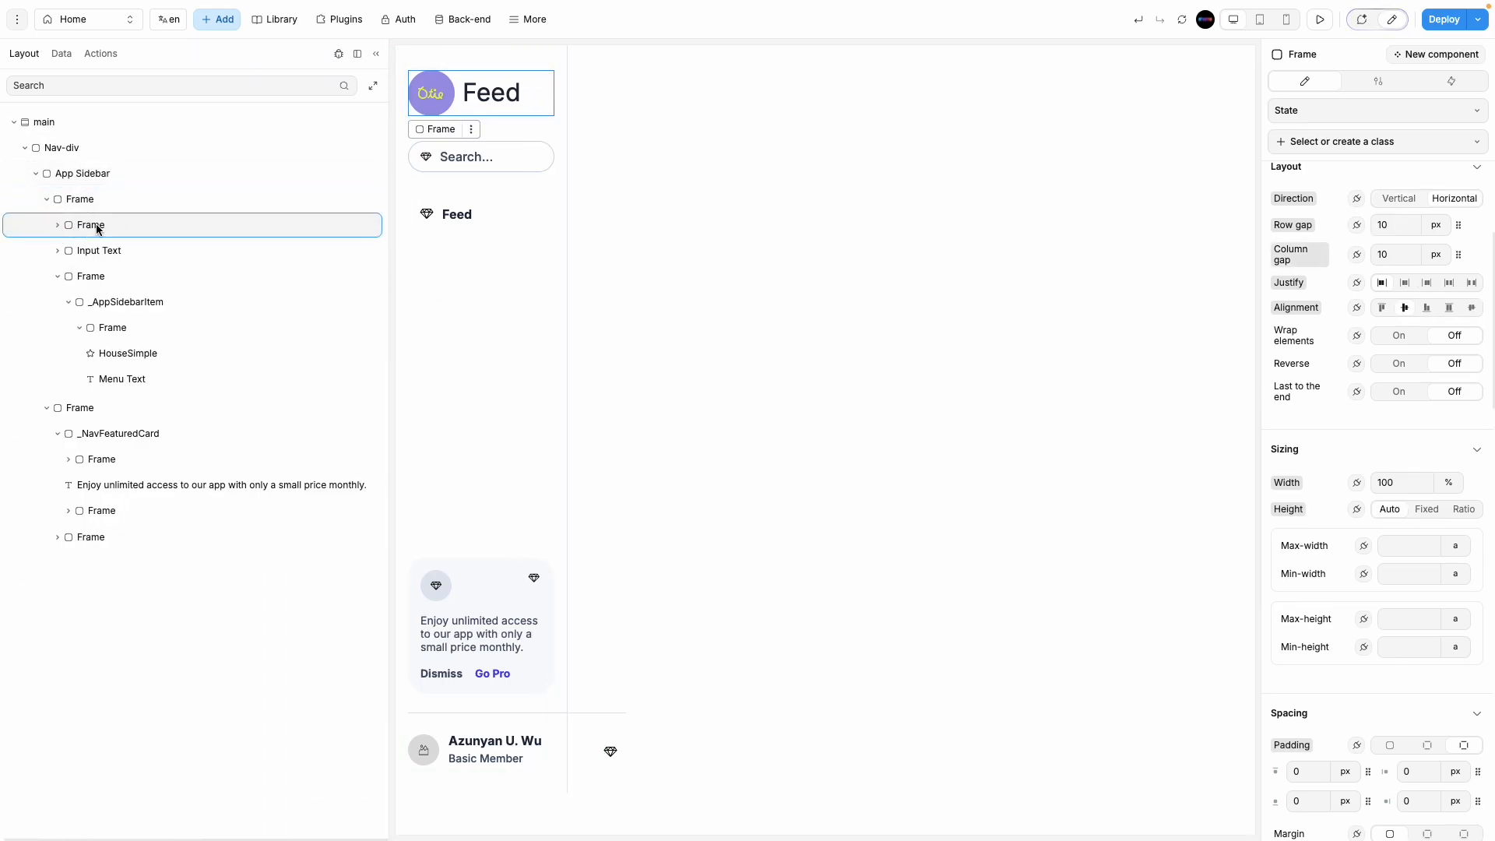
double_click(98, 225)
type("logo")
left_click(105, 249)
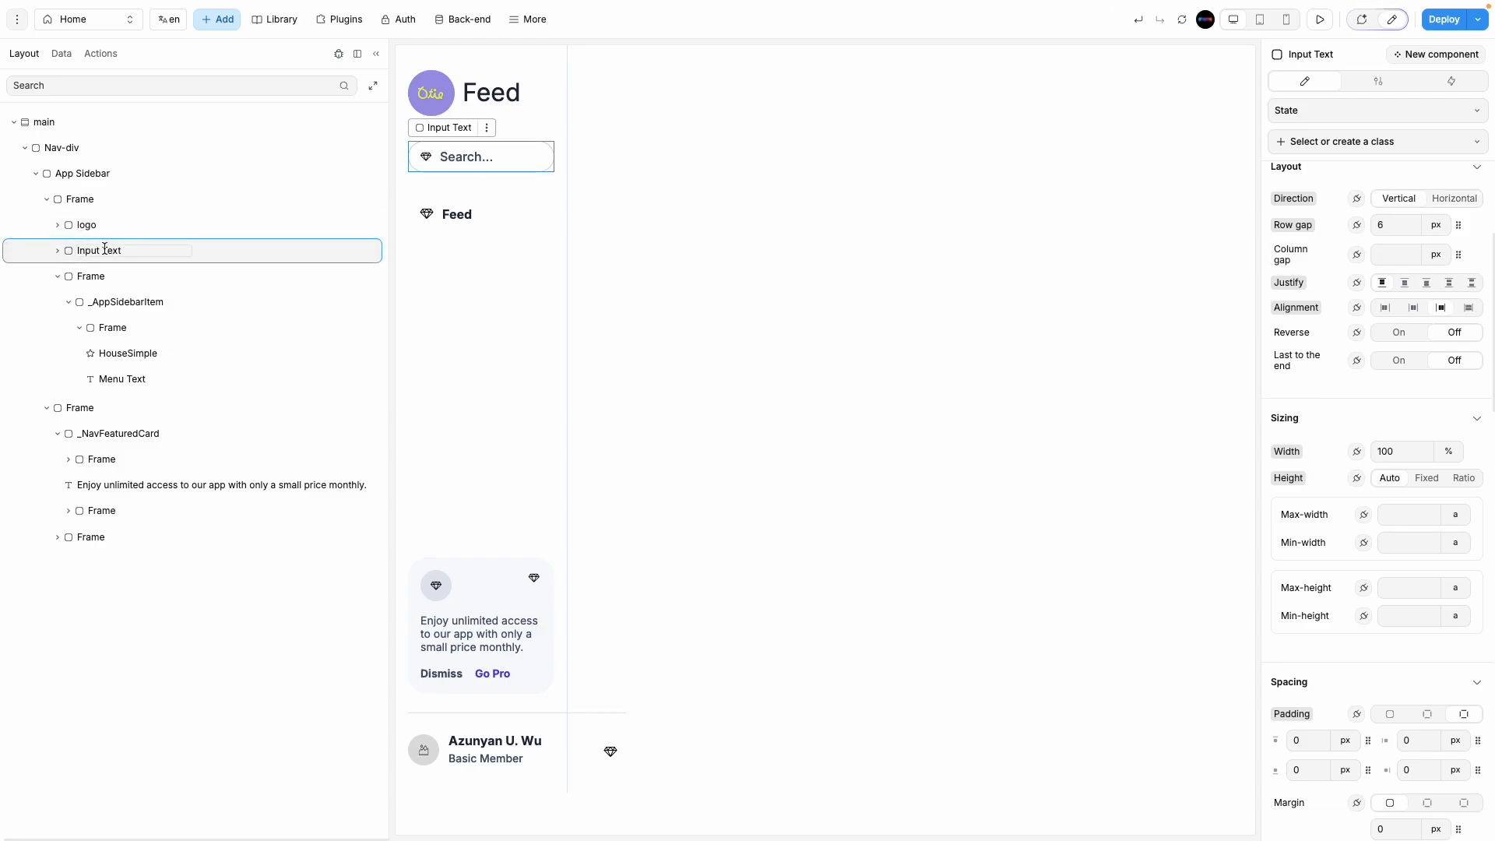
double_click(105, 249)
type("search")
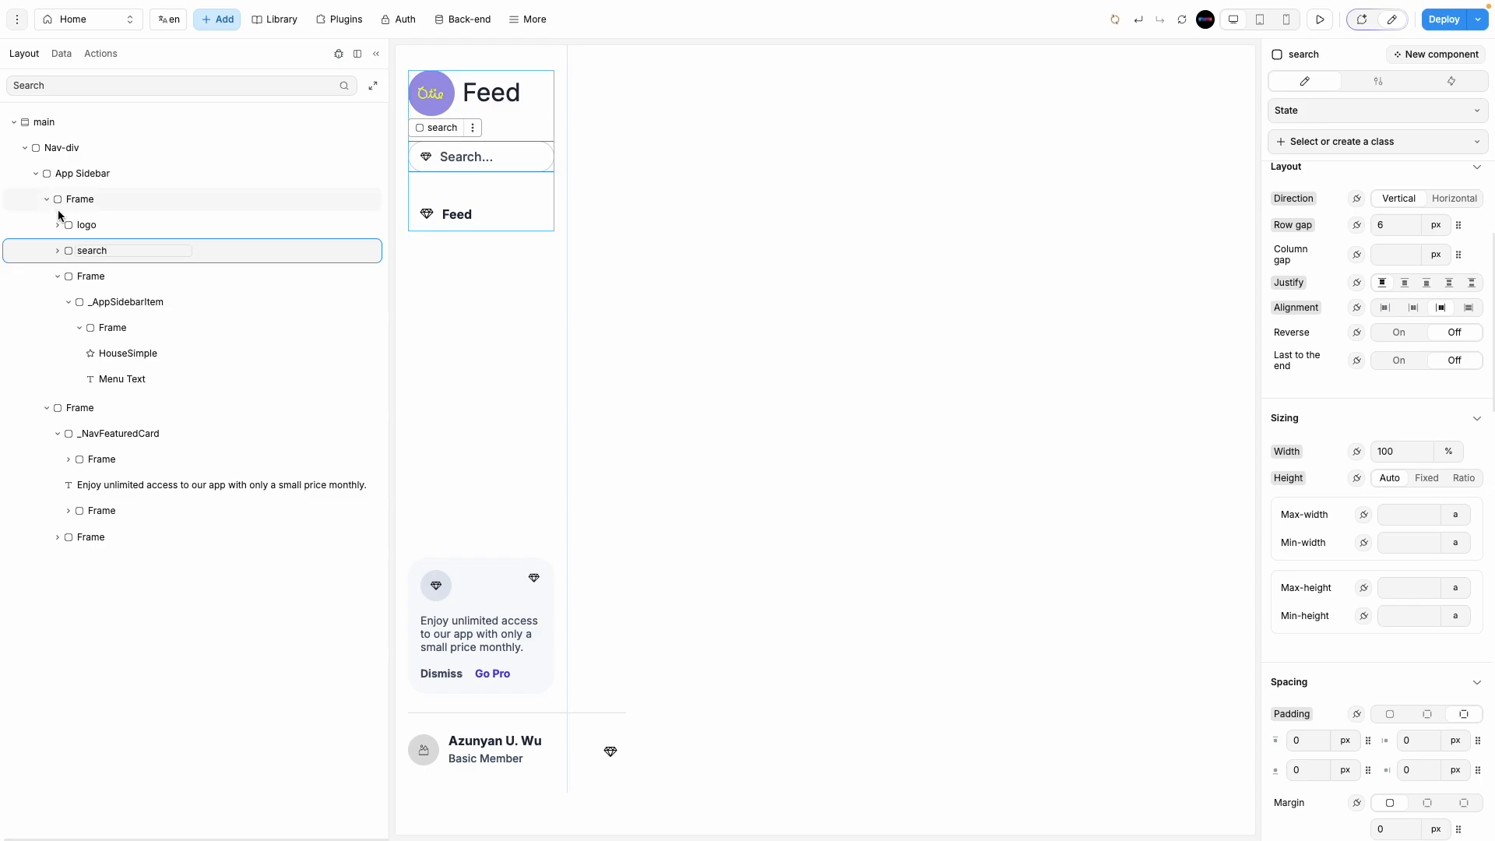
left_click(129, 278)
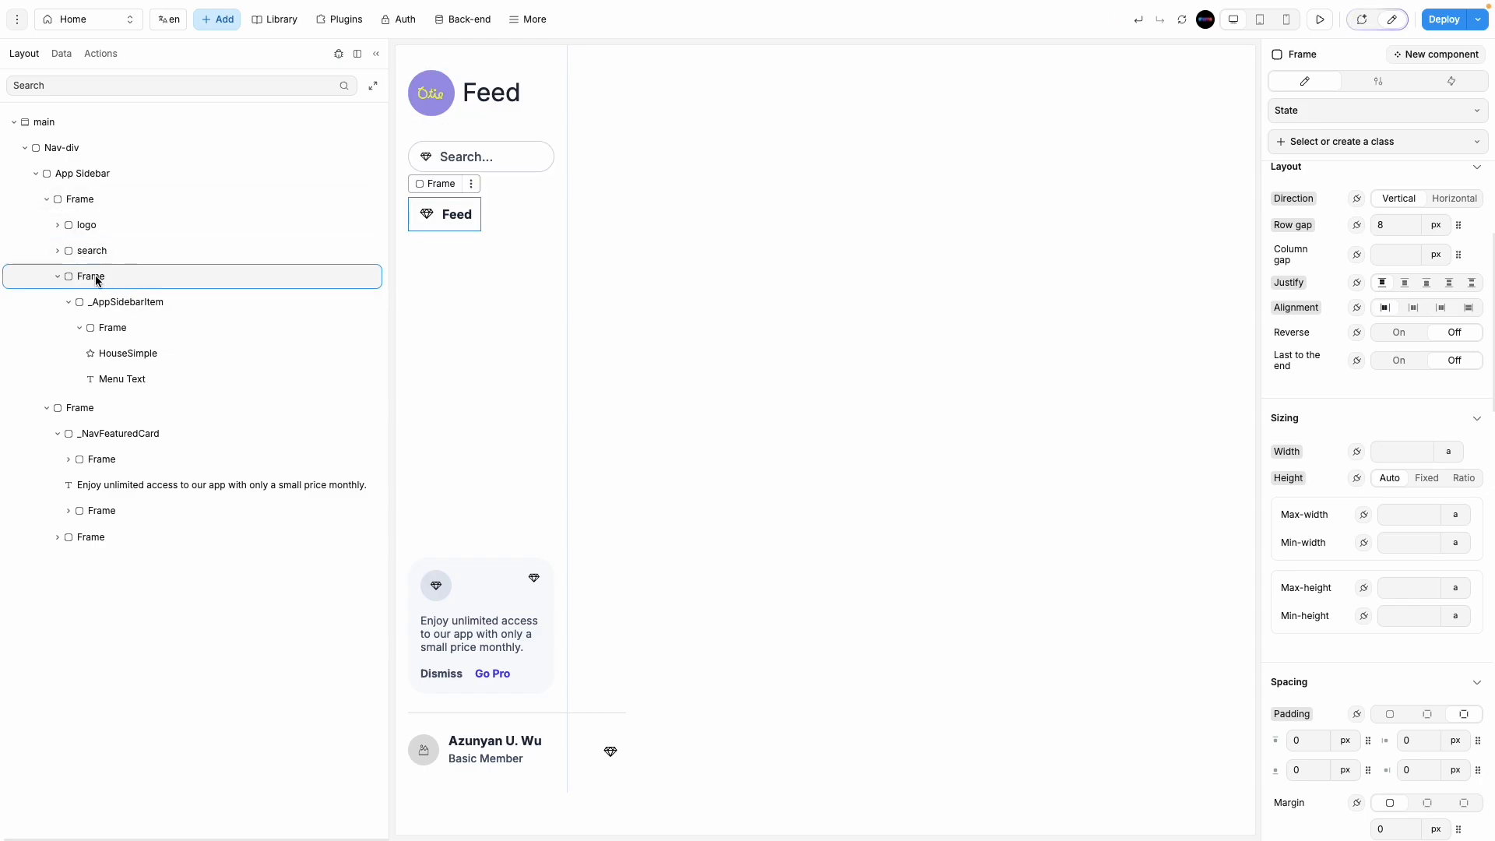
key("ctrl+a")
type("menu")
Step: Set the menu container's width to 100 %
left_click(146, 300)
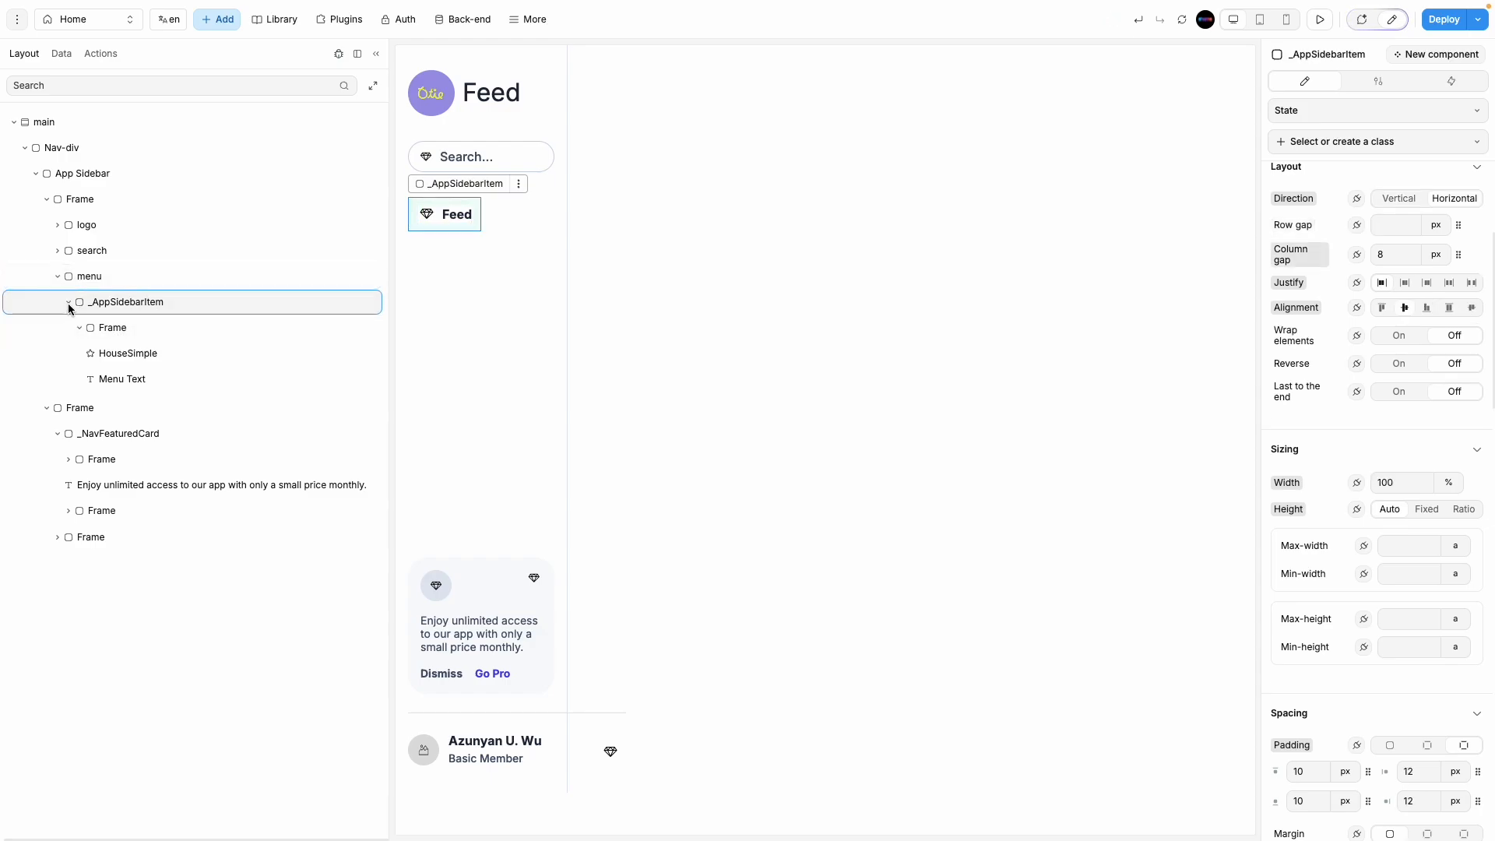
left_click(129, 325)
left_click(76, 325)
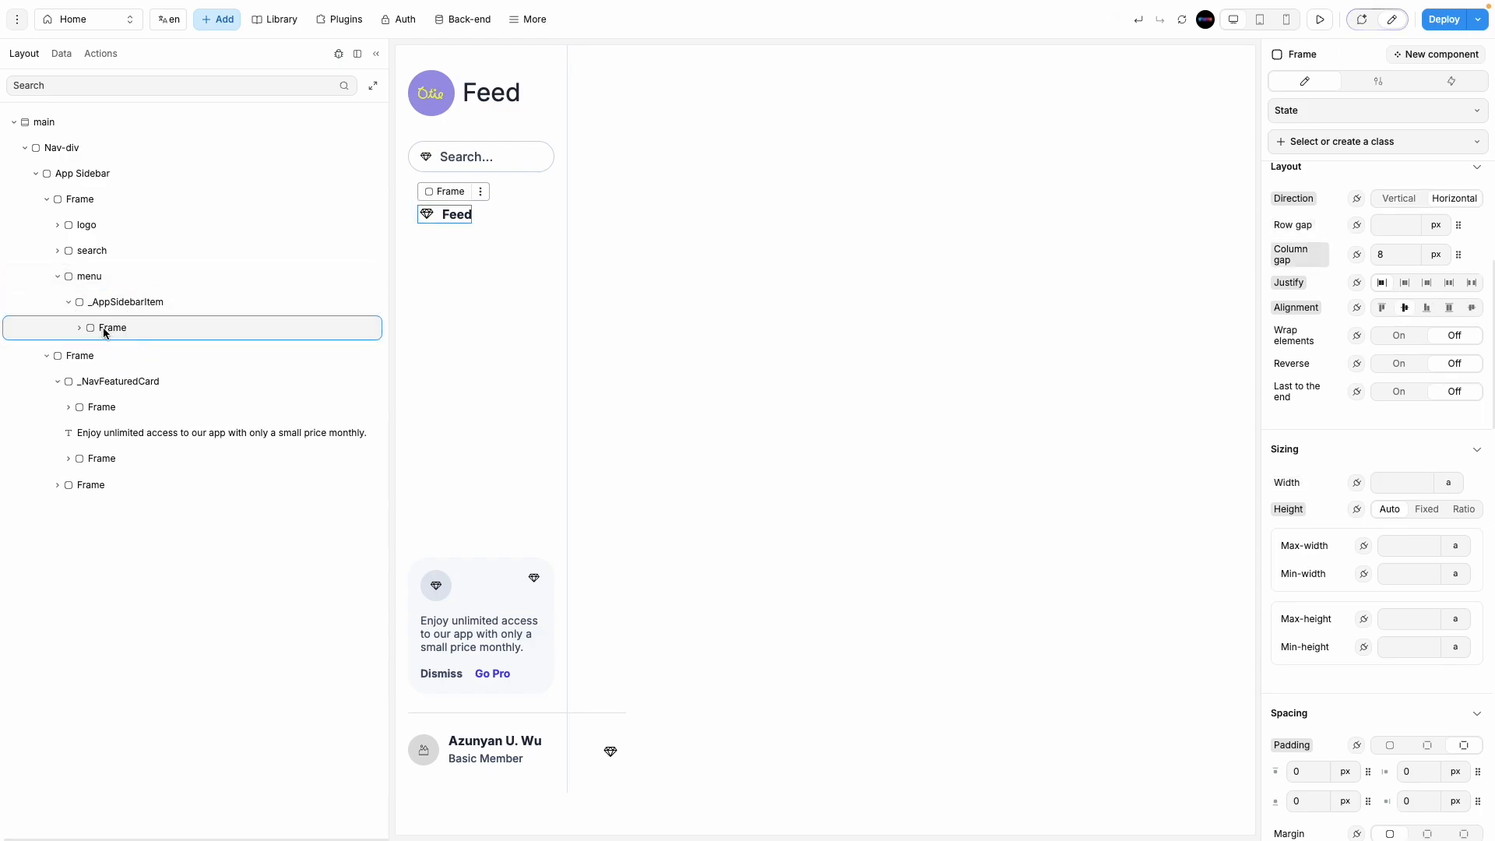
left_click(79, 327)
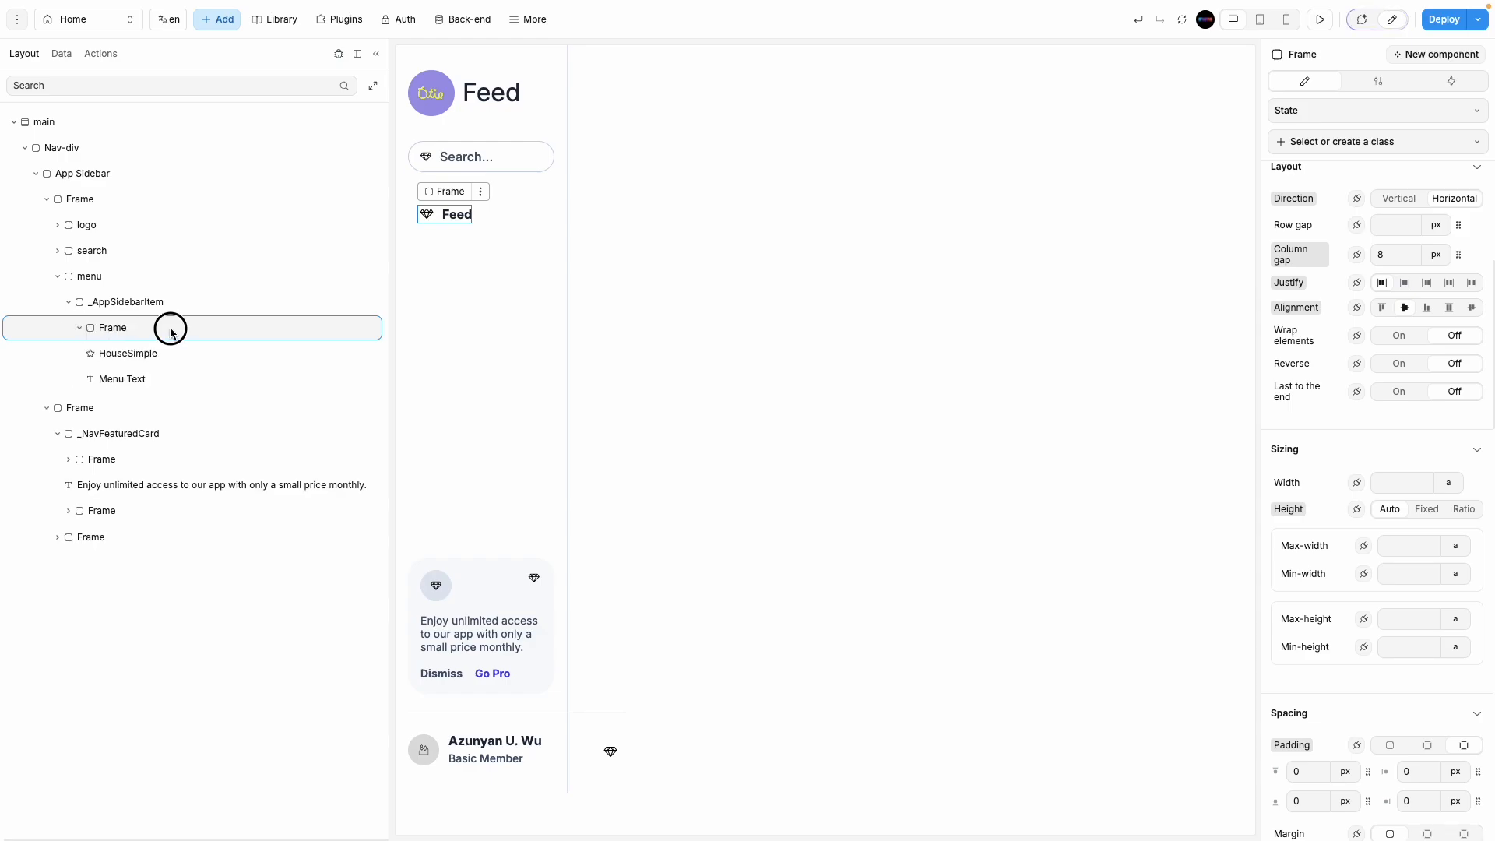
left_click(176, 302)
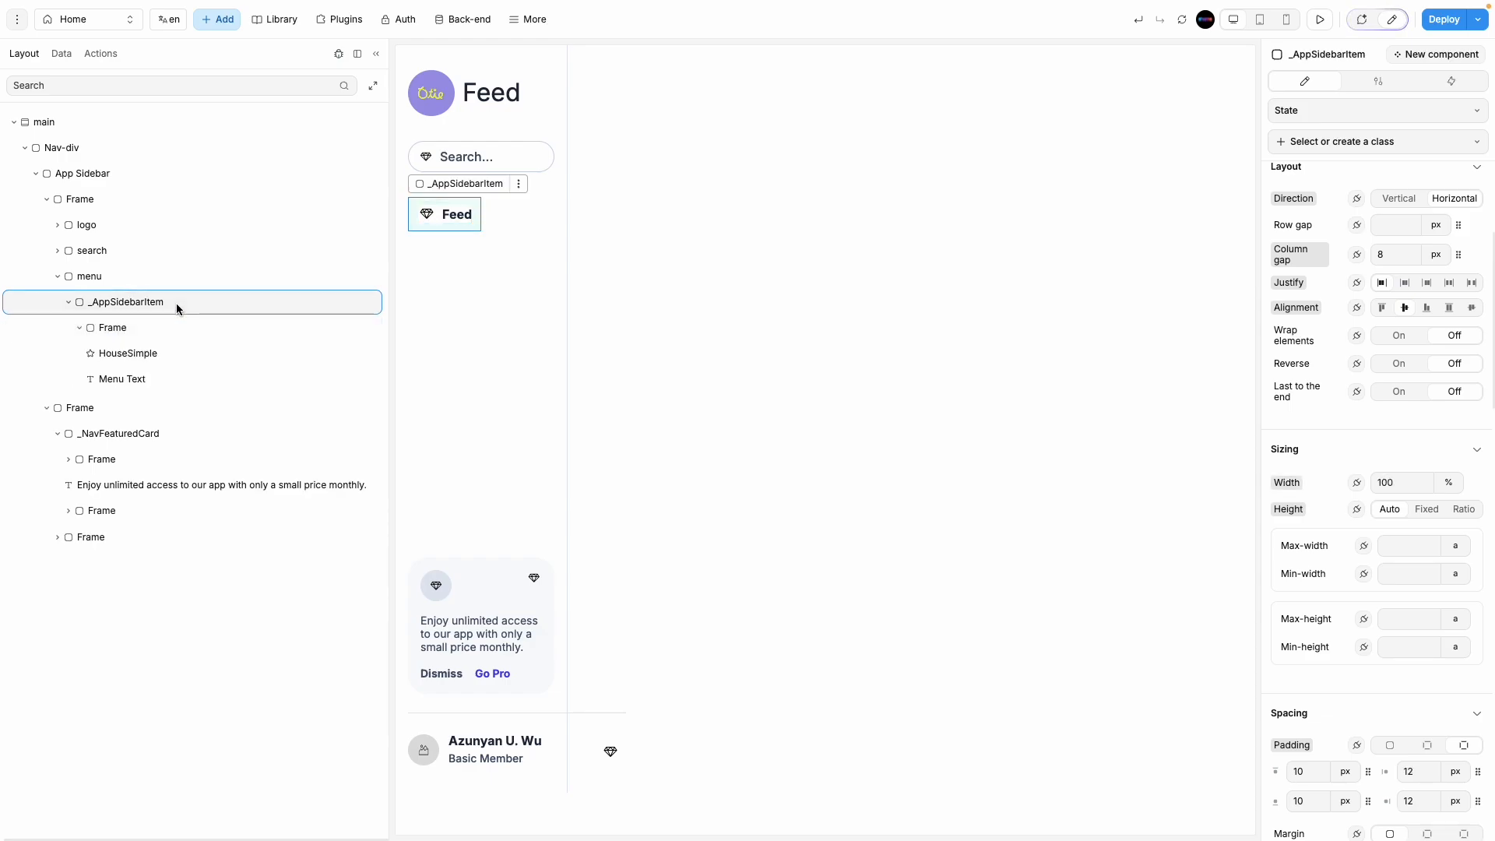
left_click(148, 277)
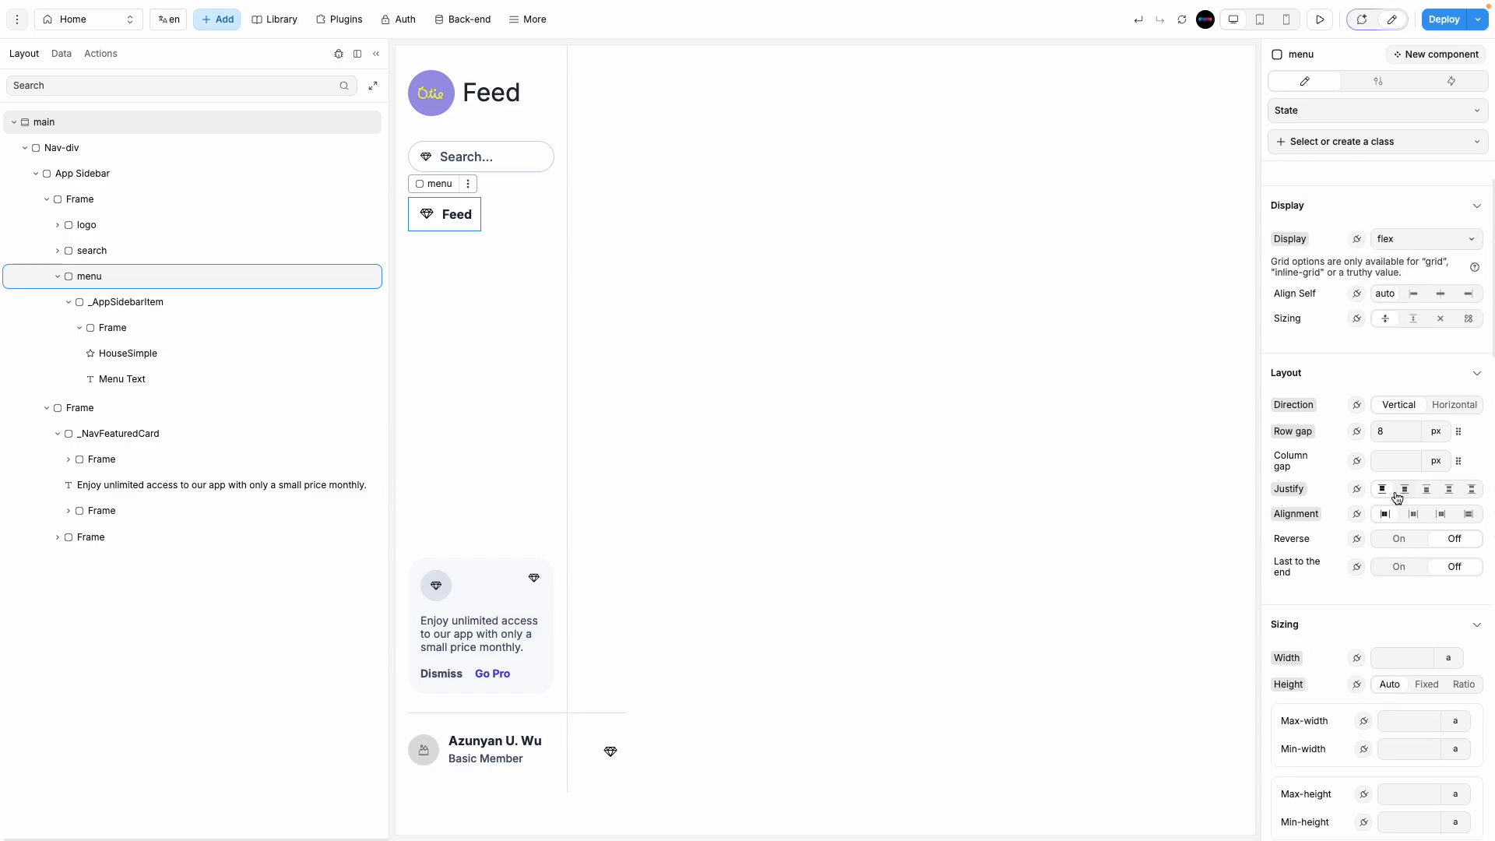
left_click(1416, 664)
type("100")
left_click(1448, 657)
left_click(1458, 707)
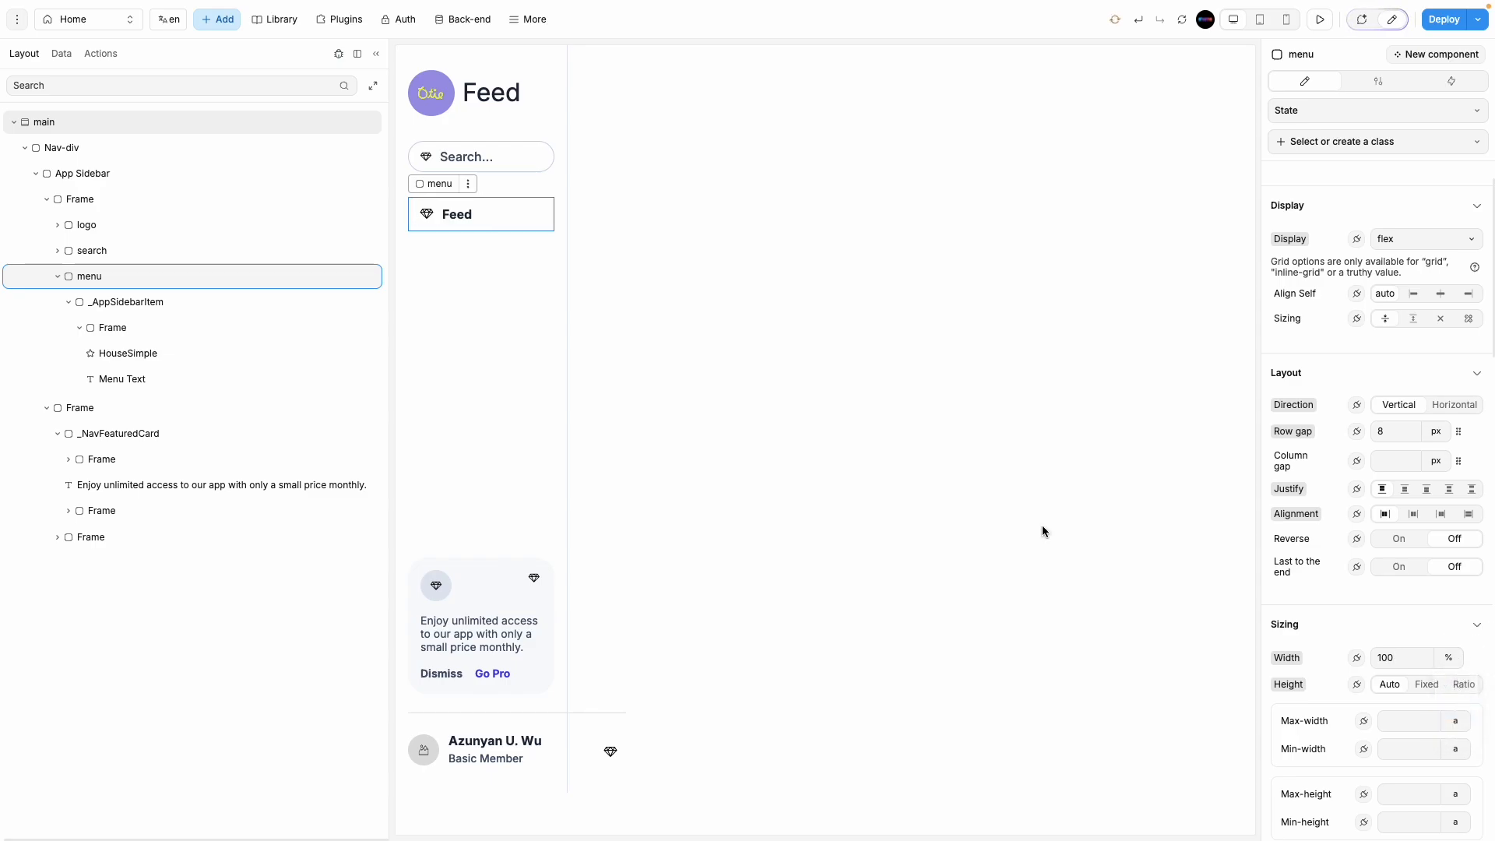
Step: Inspect the _AppSidebarItem and its inner Frame in the layer tree
left_click(185, 308)
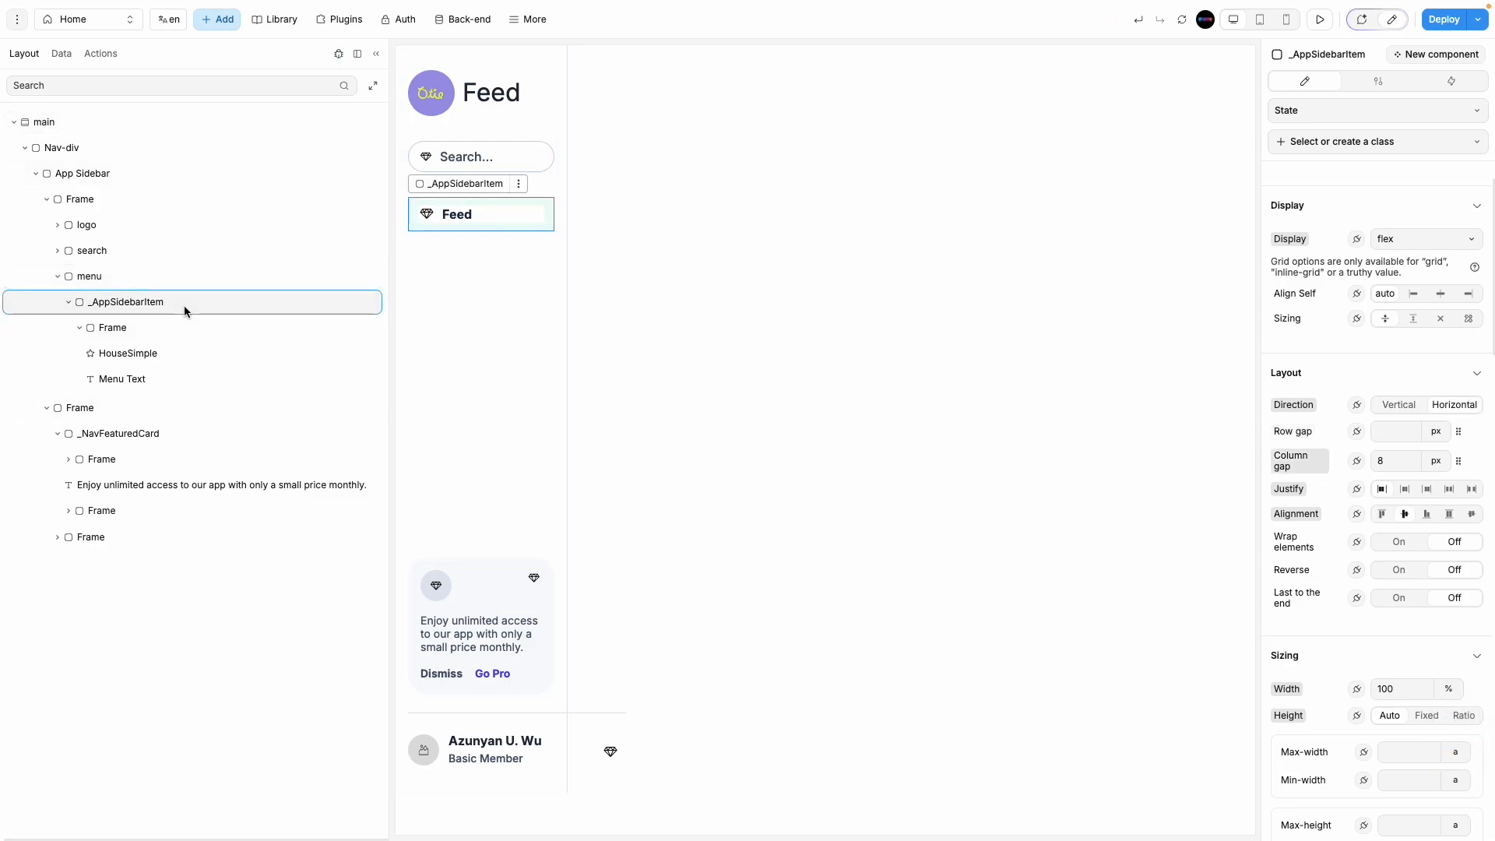
left_click(72, 302)
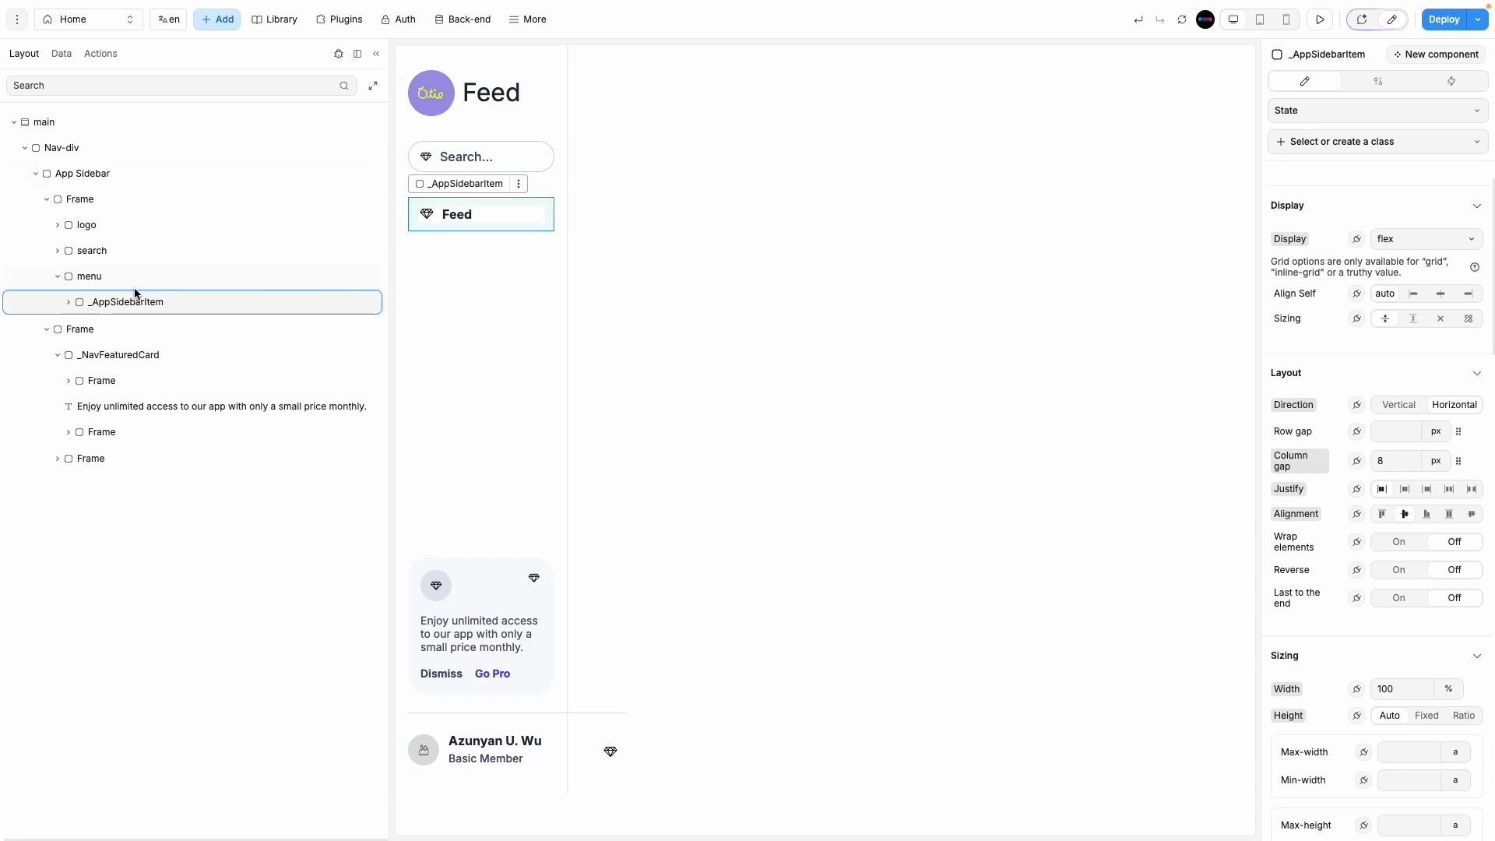
left_click(70, 303)
left_click(110, 328)
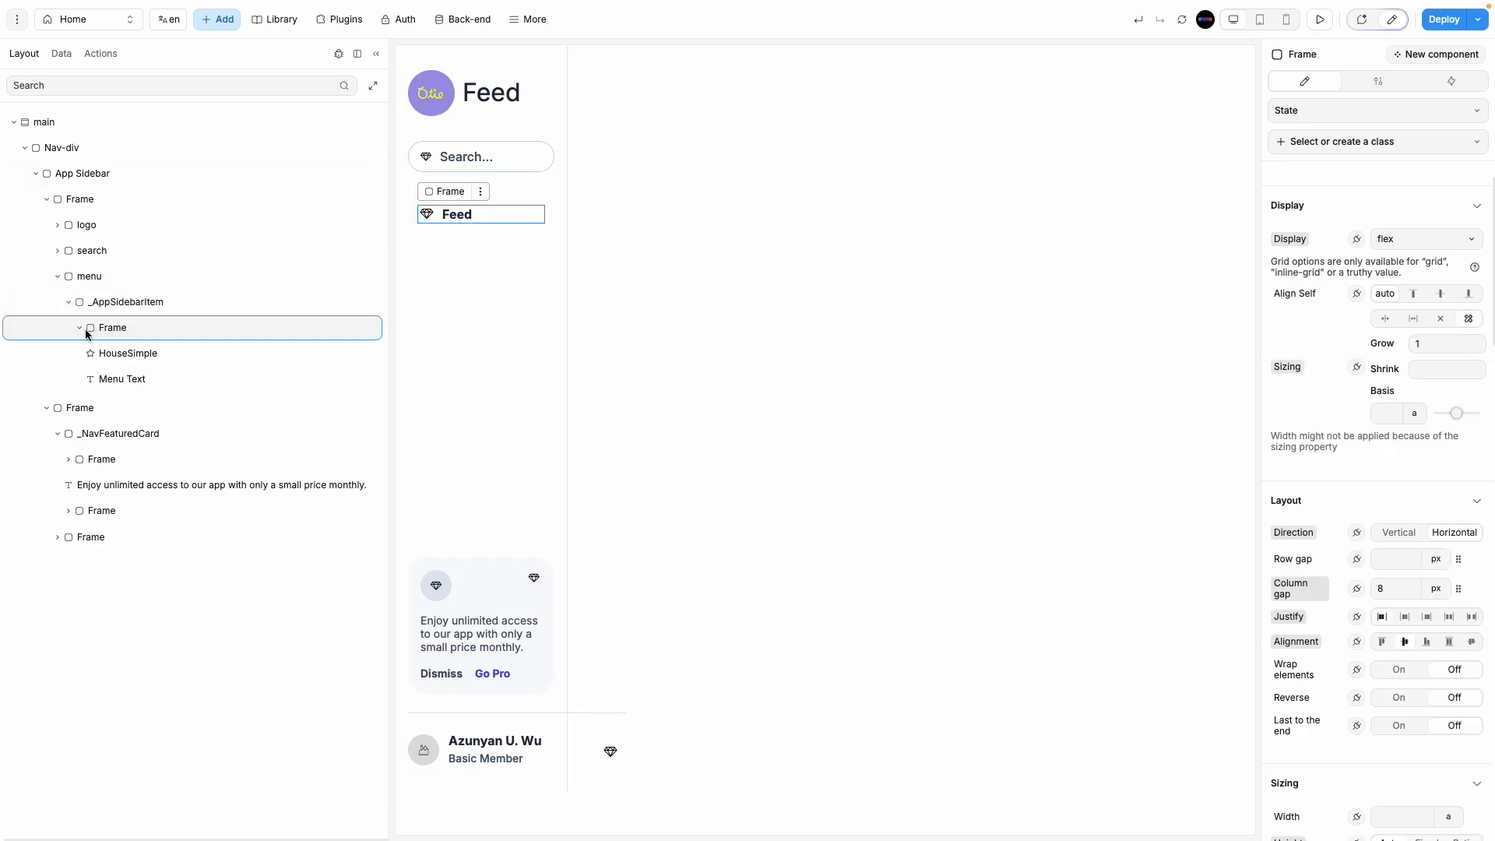
left_click(81, 329)
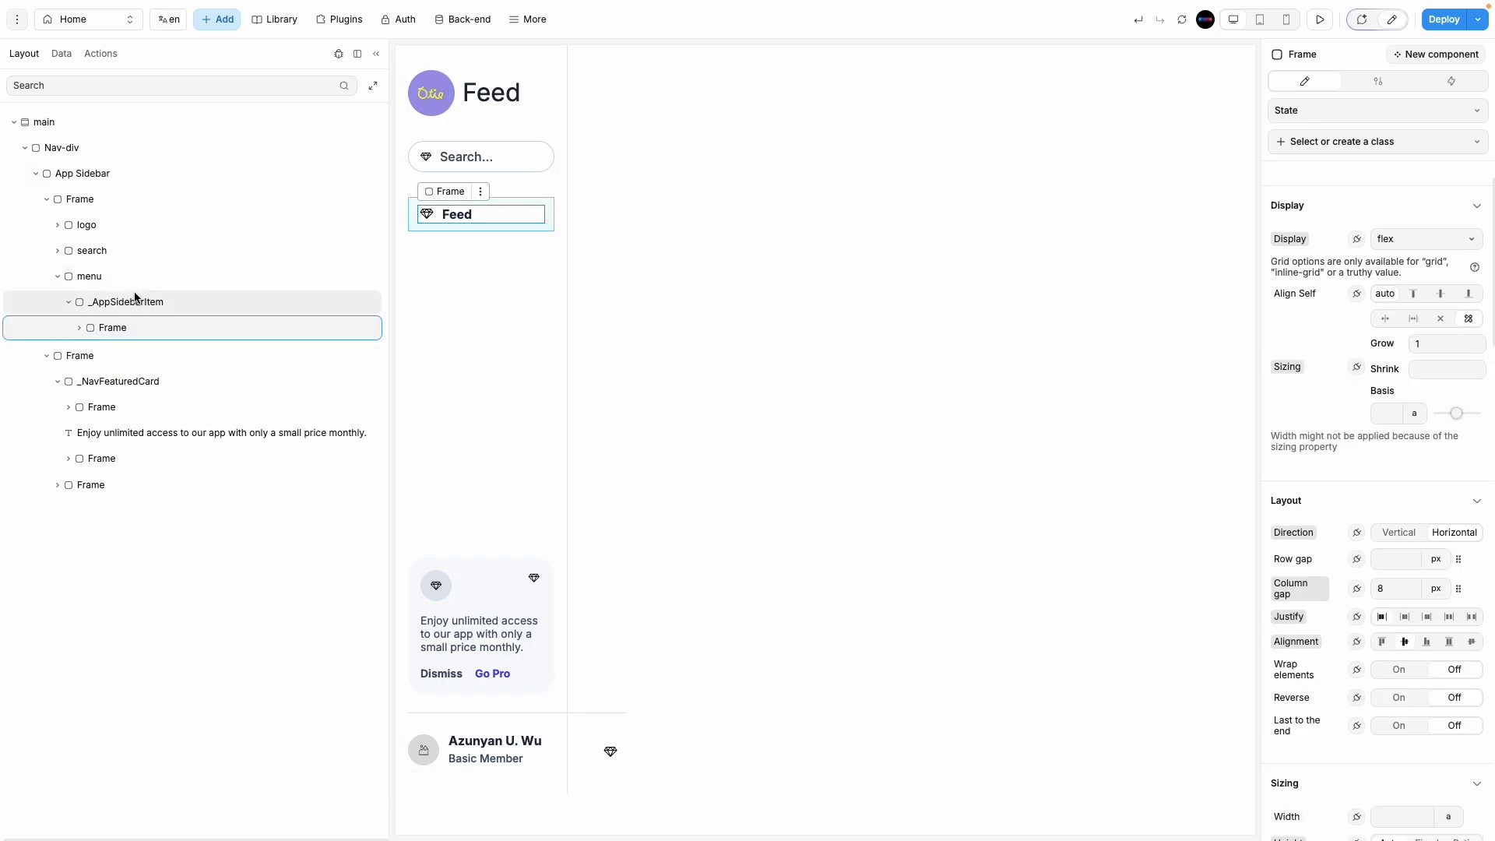
left_click(73, 302)
Step: Change the Feed menu label from bold to 400 Normal, after briefly trying 300 Light
left_click(460, 215)
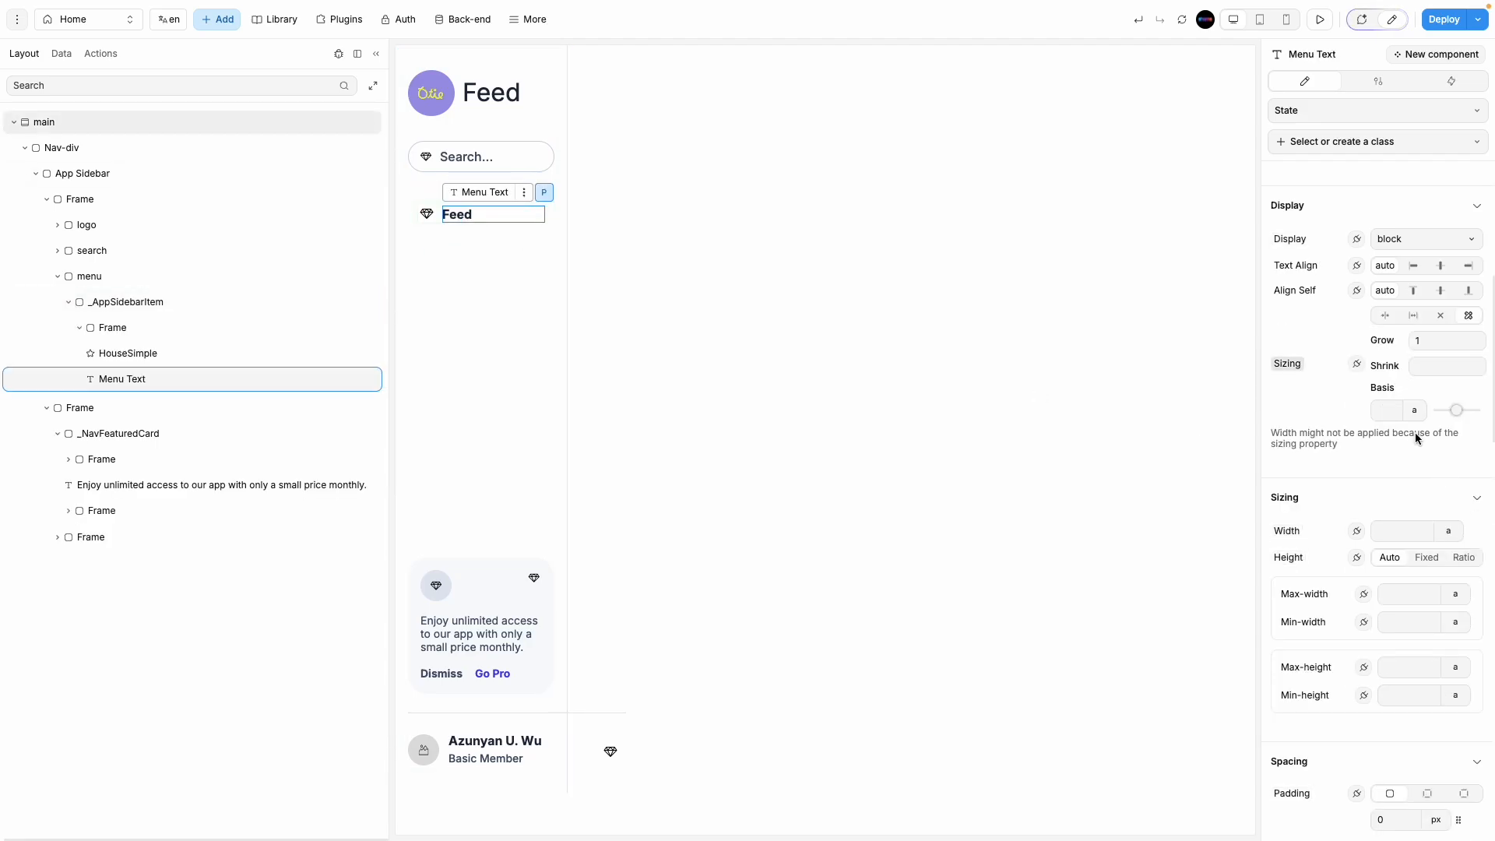
scroll(1414, 432, "down", 20)
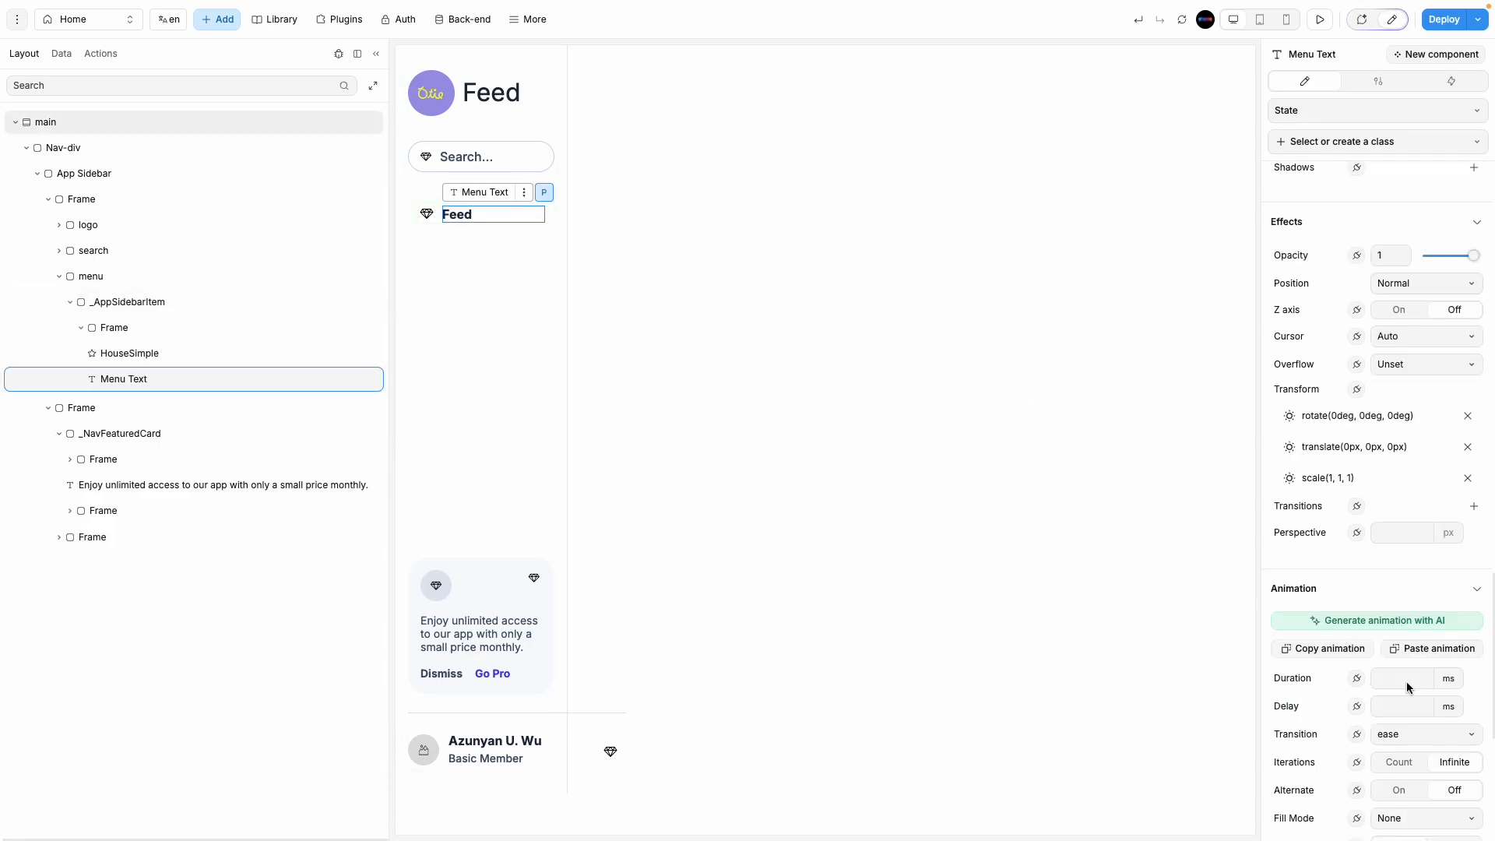
scroll(1406, 680, "up", 10)
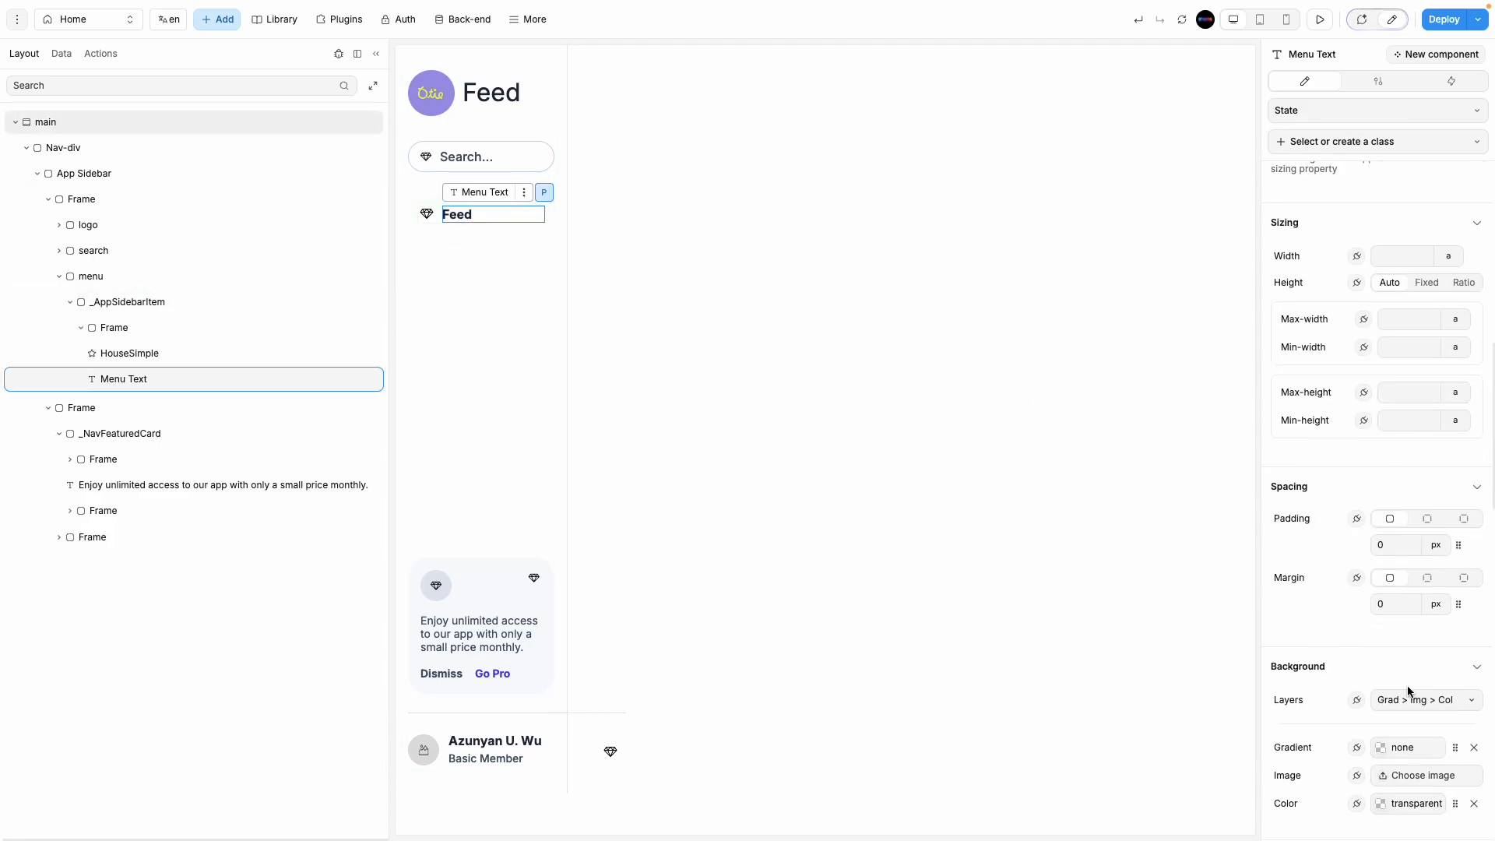
scroll(1402, 685, "down", 4)
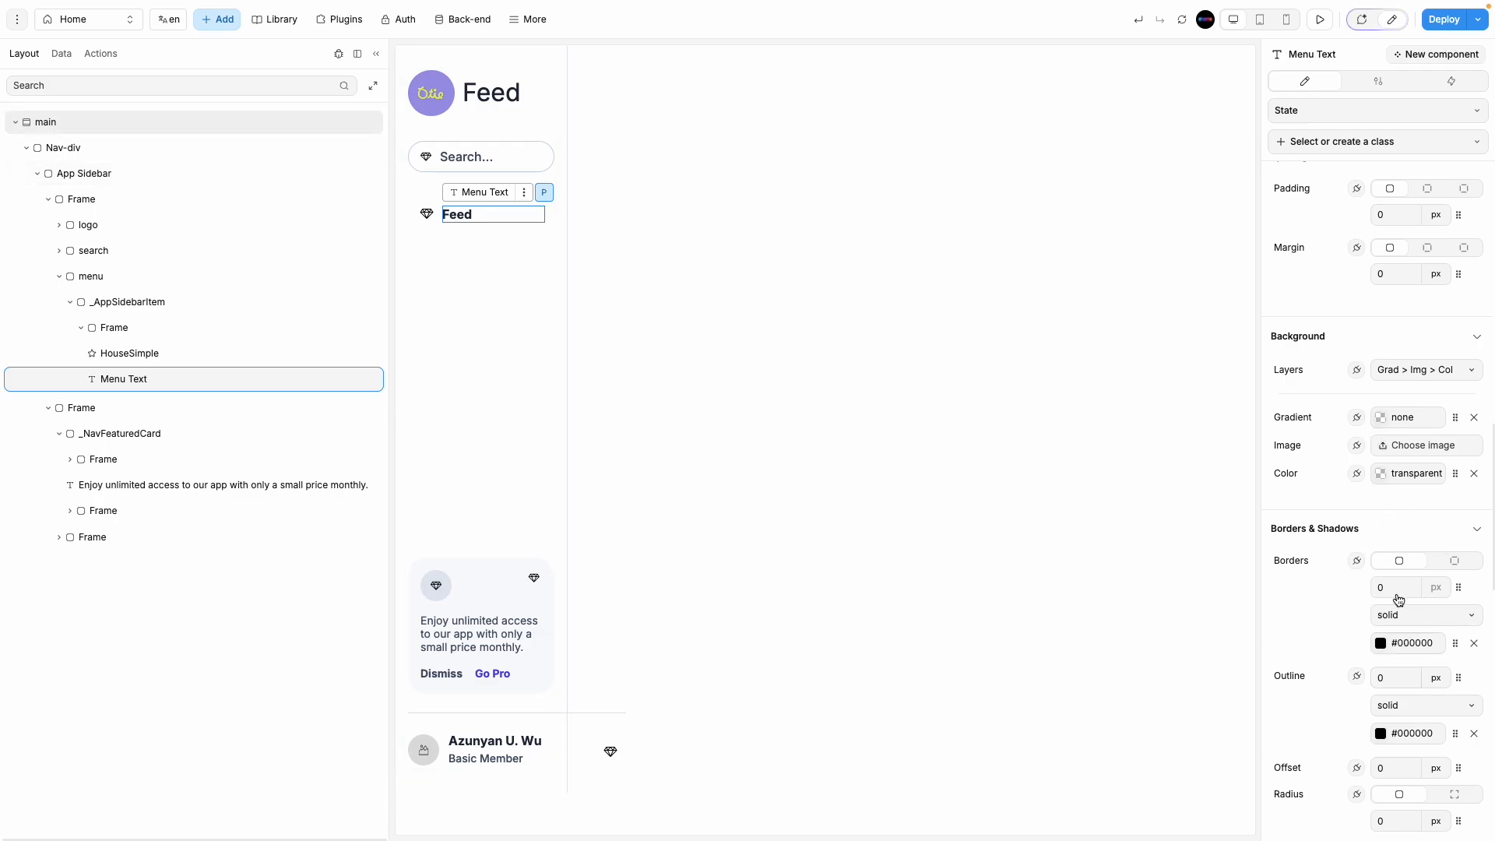
scroll(1387, 431, "up", 14)
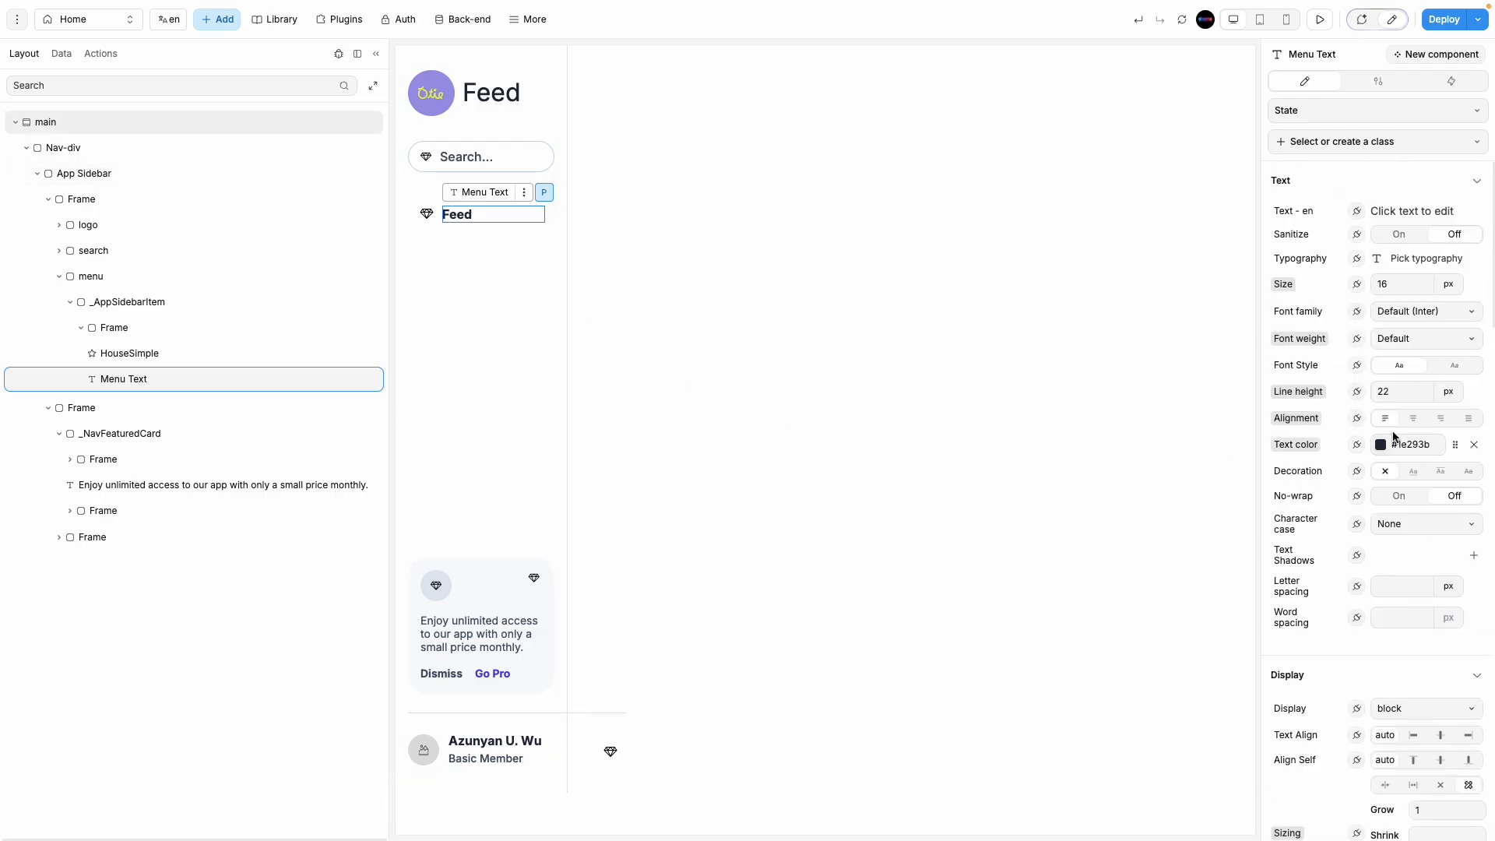
double_click(1400, 285)
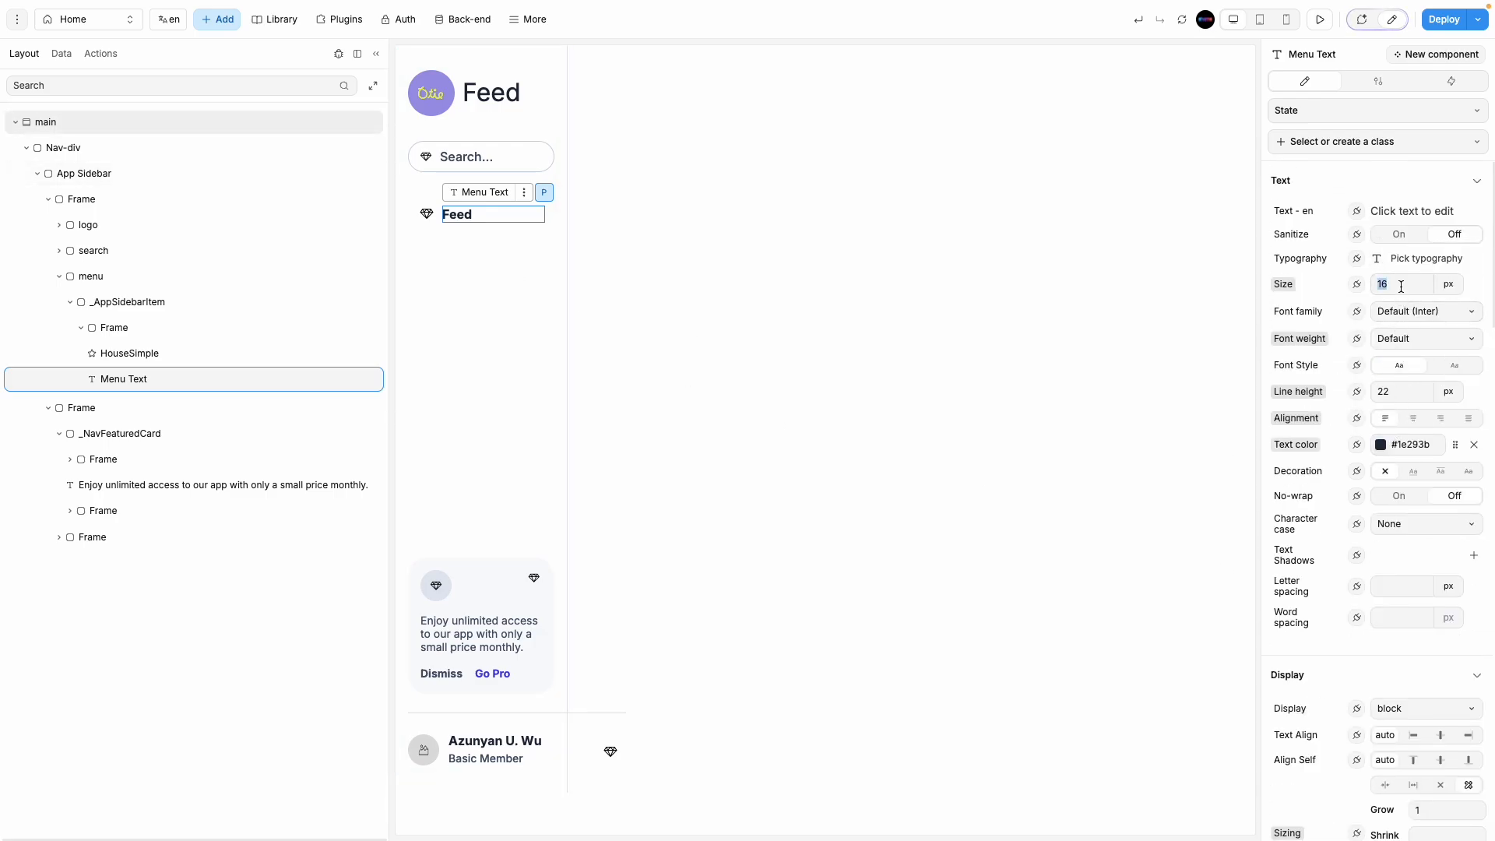
left_click(1416, 341)
left_click(1430, 457)
left_click(1411, 339)
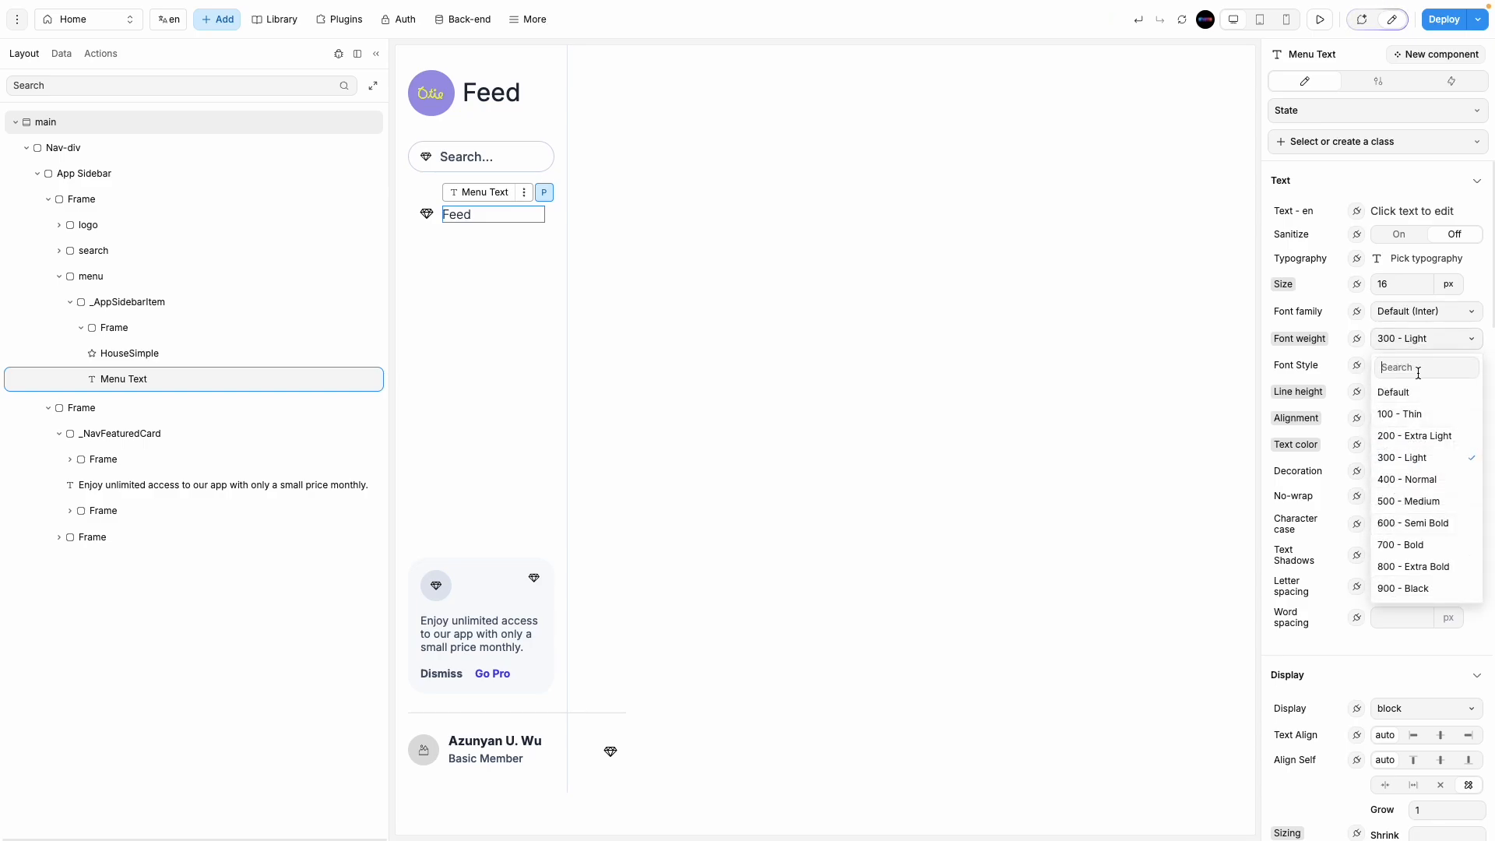
left_click(1413, 479)
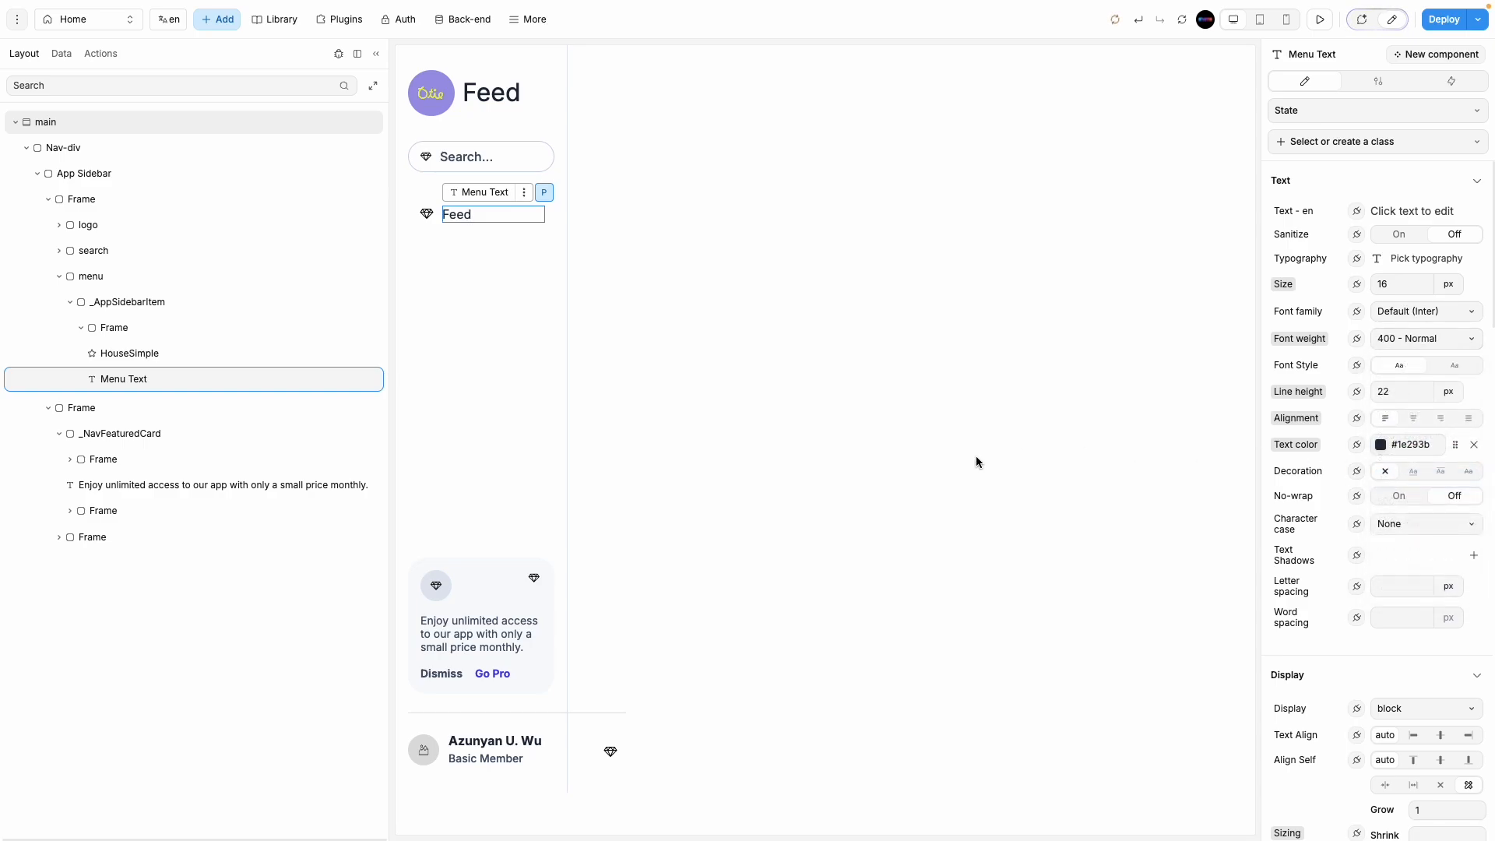
left_click(799, 317)
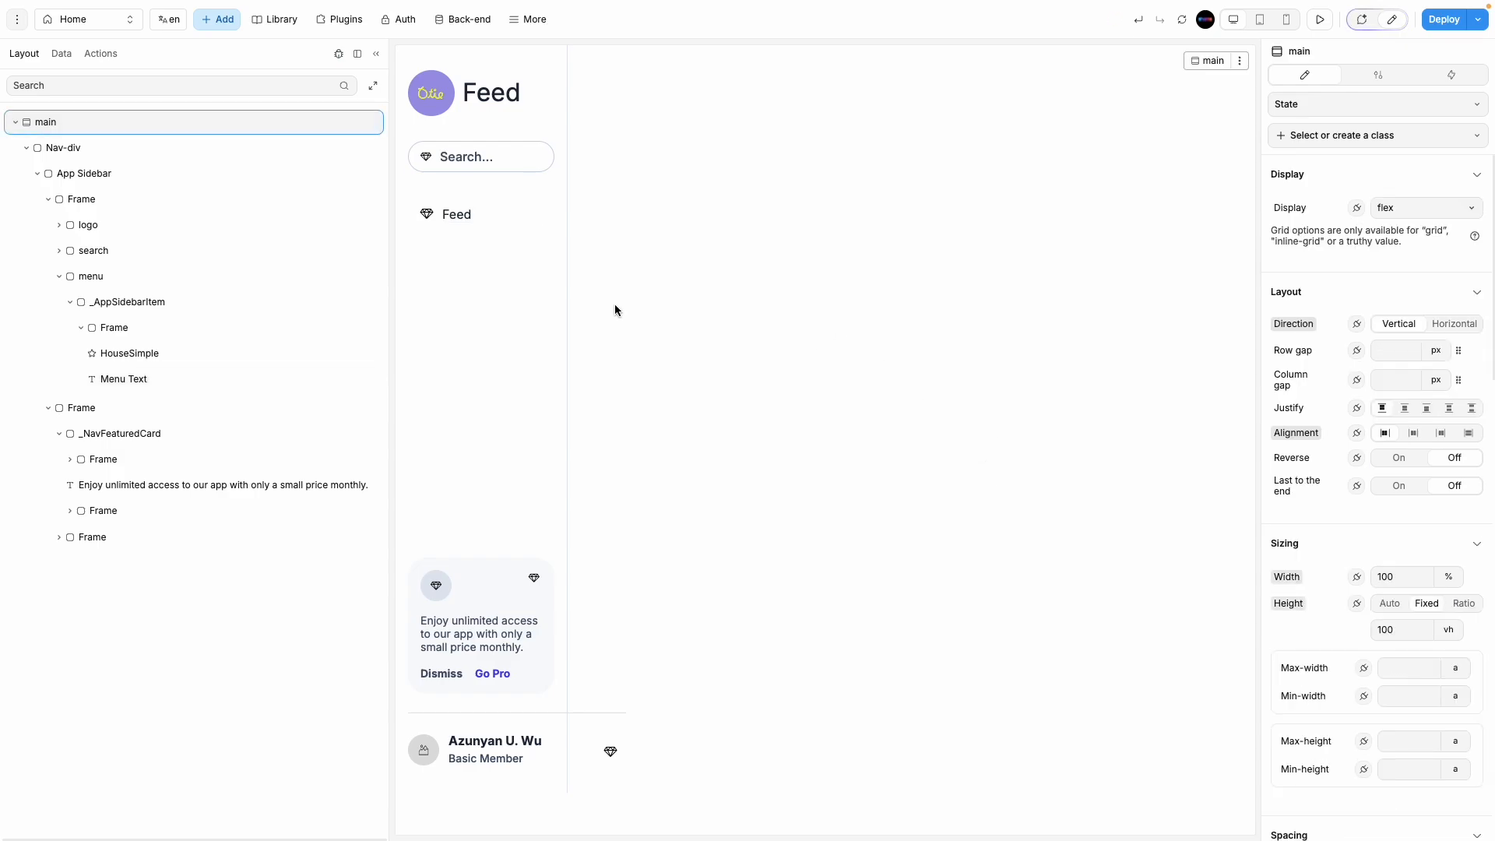
Step: Replace the menu item's diamond icon with the home icon from Weweb Icons
left_click(517, 204)
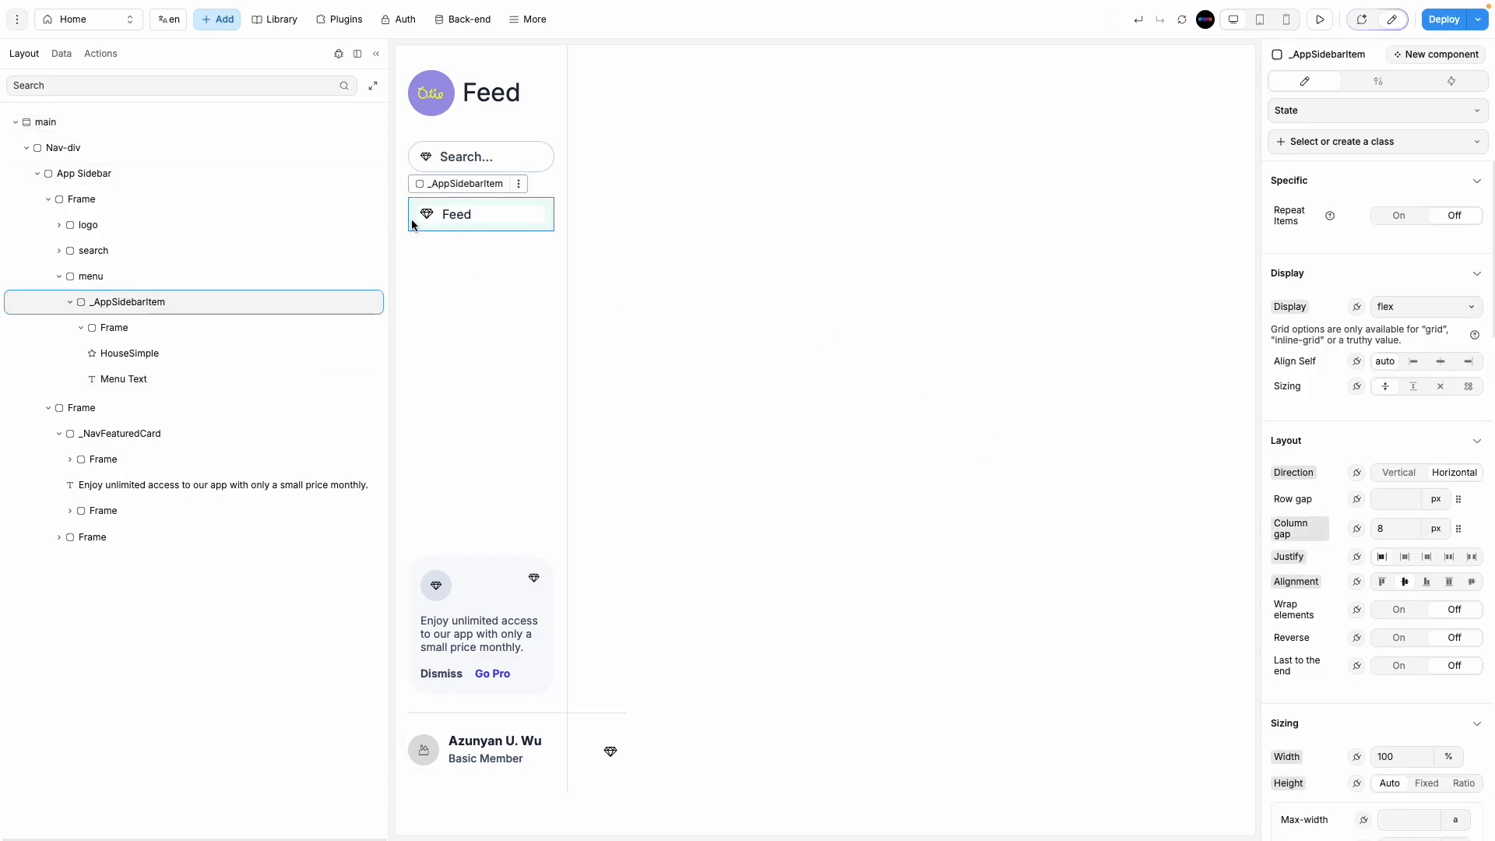
left_click(427, 214)
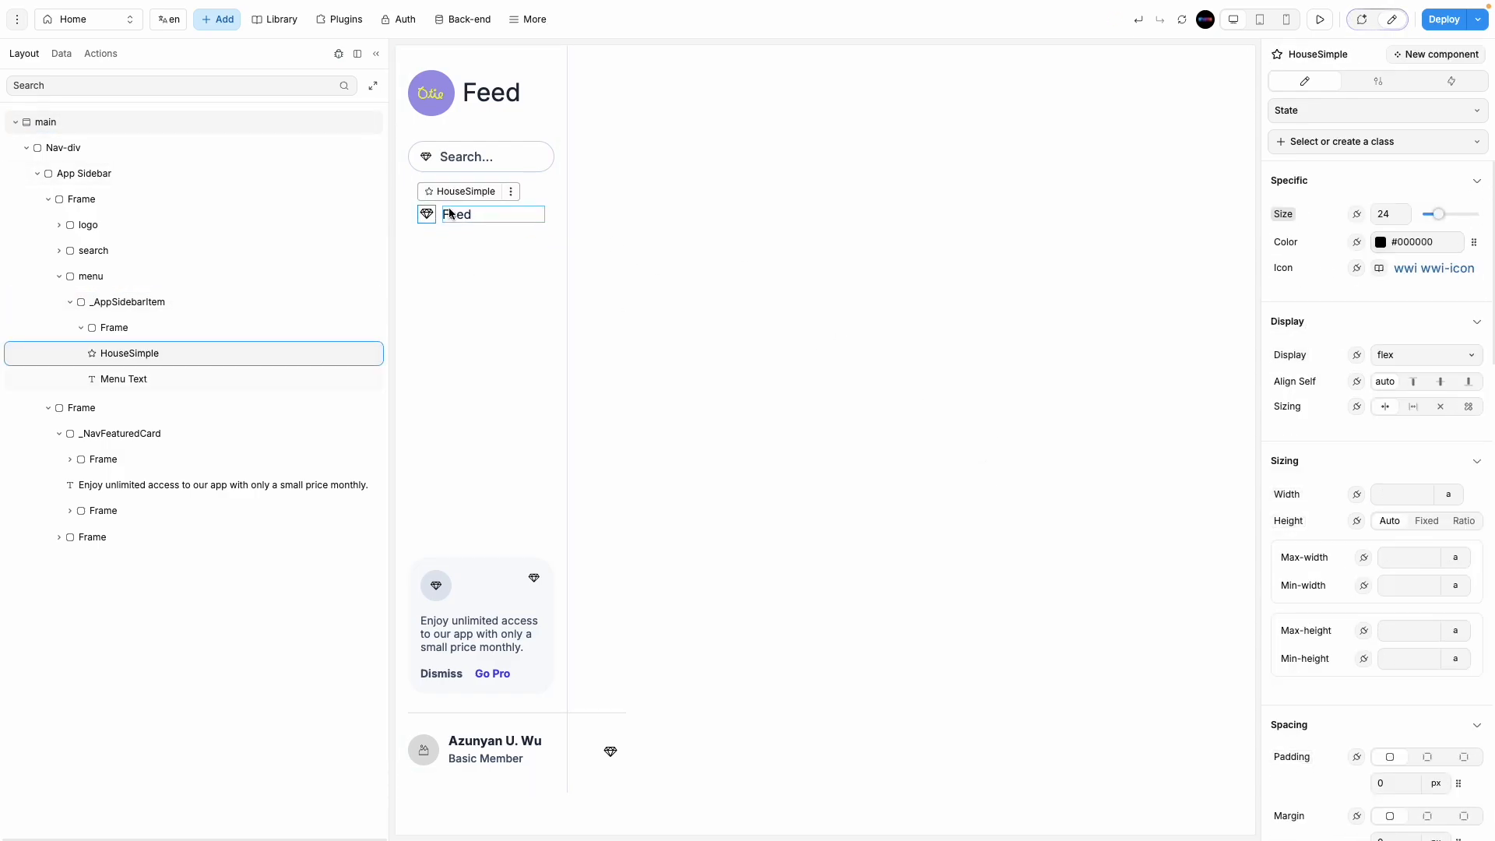
left_click(1406, 270)
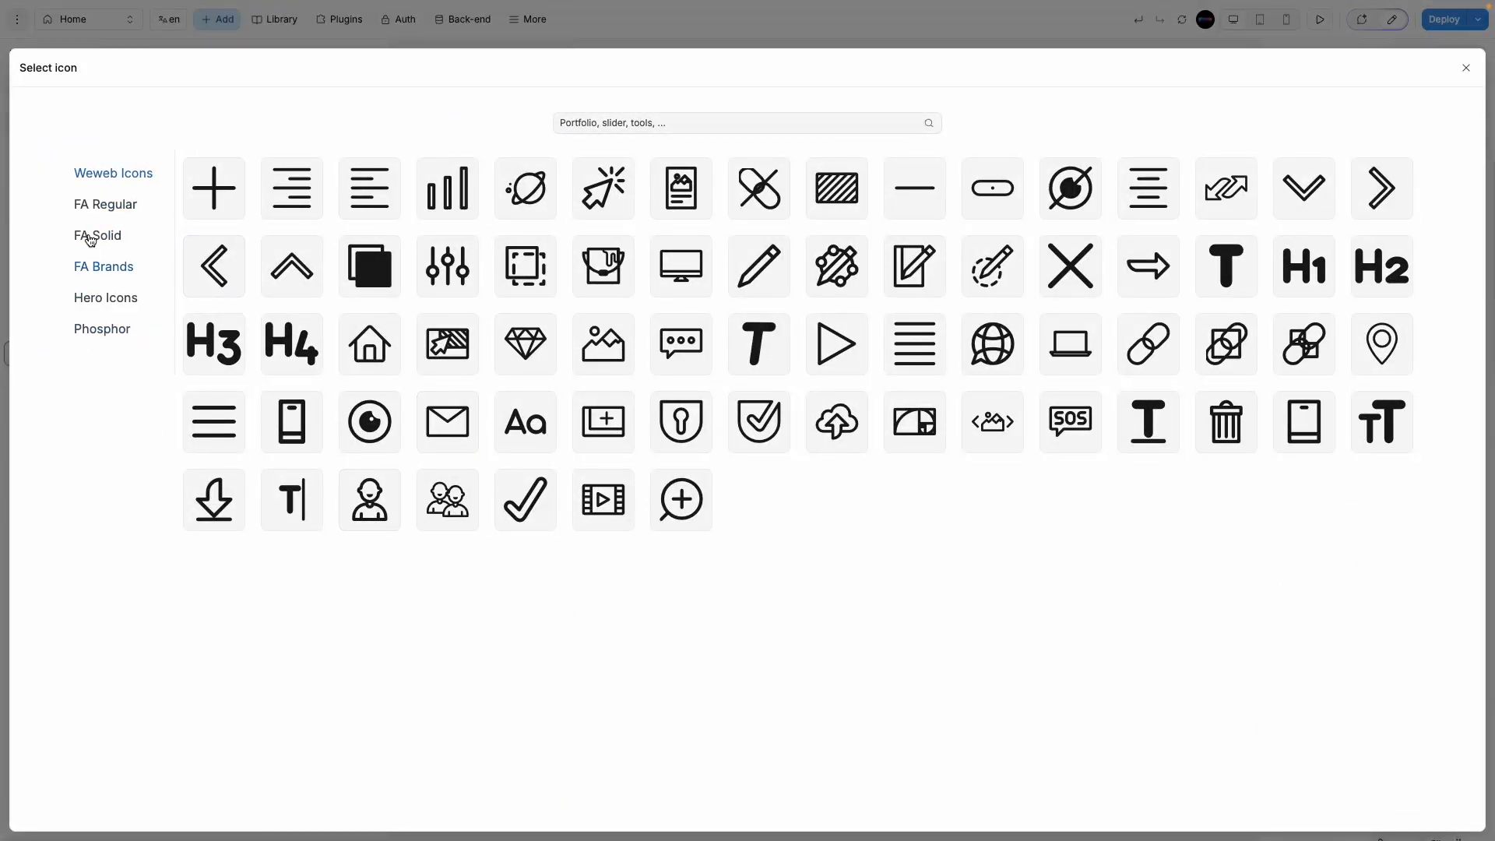
left_click(91, 207)
left_click(89, 235)
left_click(97, 265)
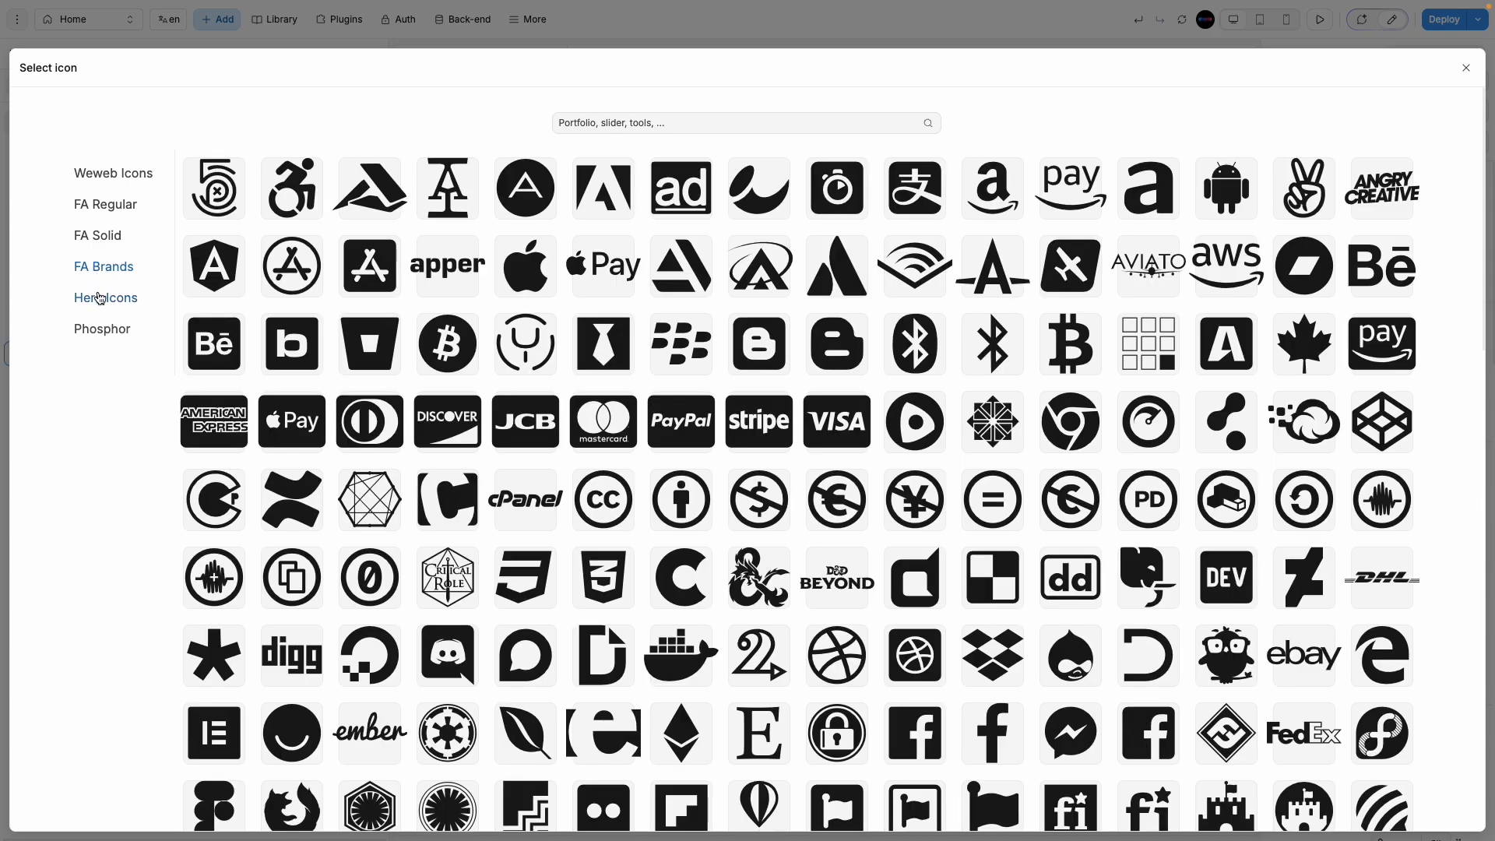
left_click(99, 298)
left_click(101, 327)
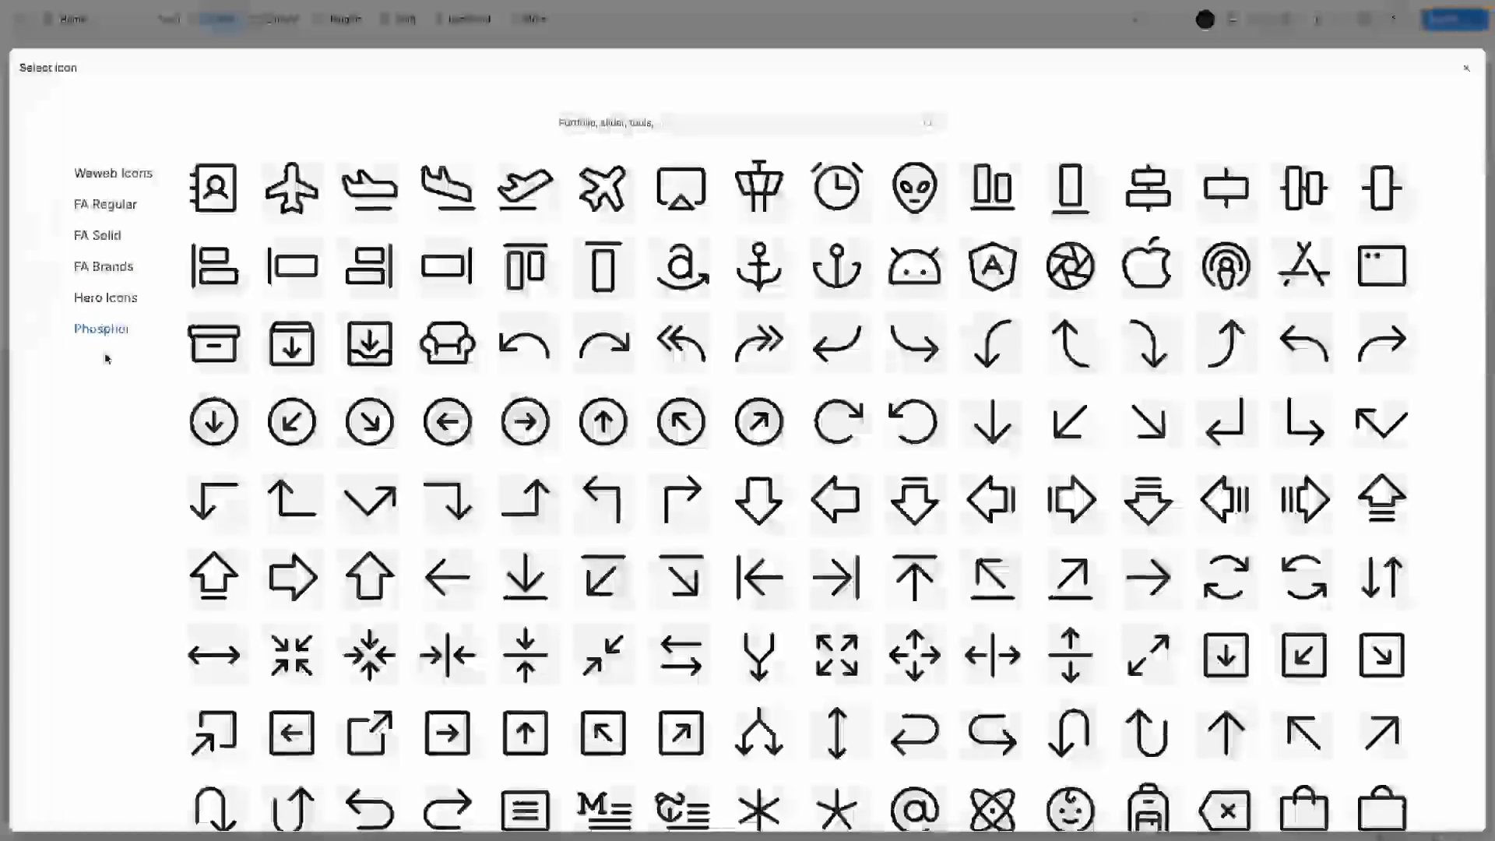
left_click(107, 176)
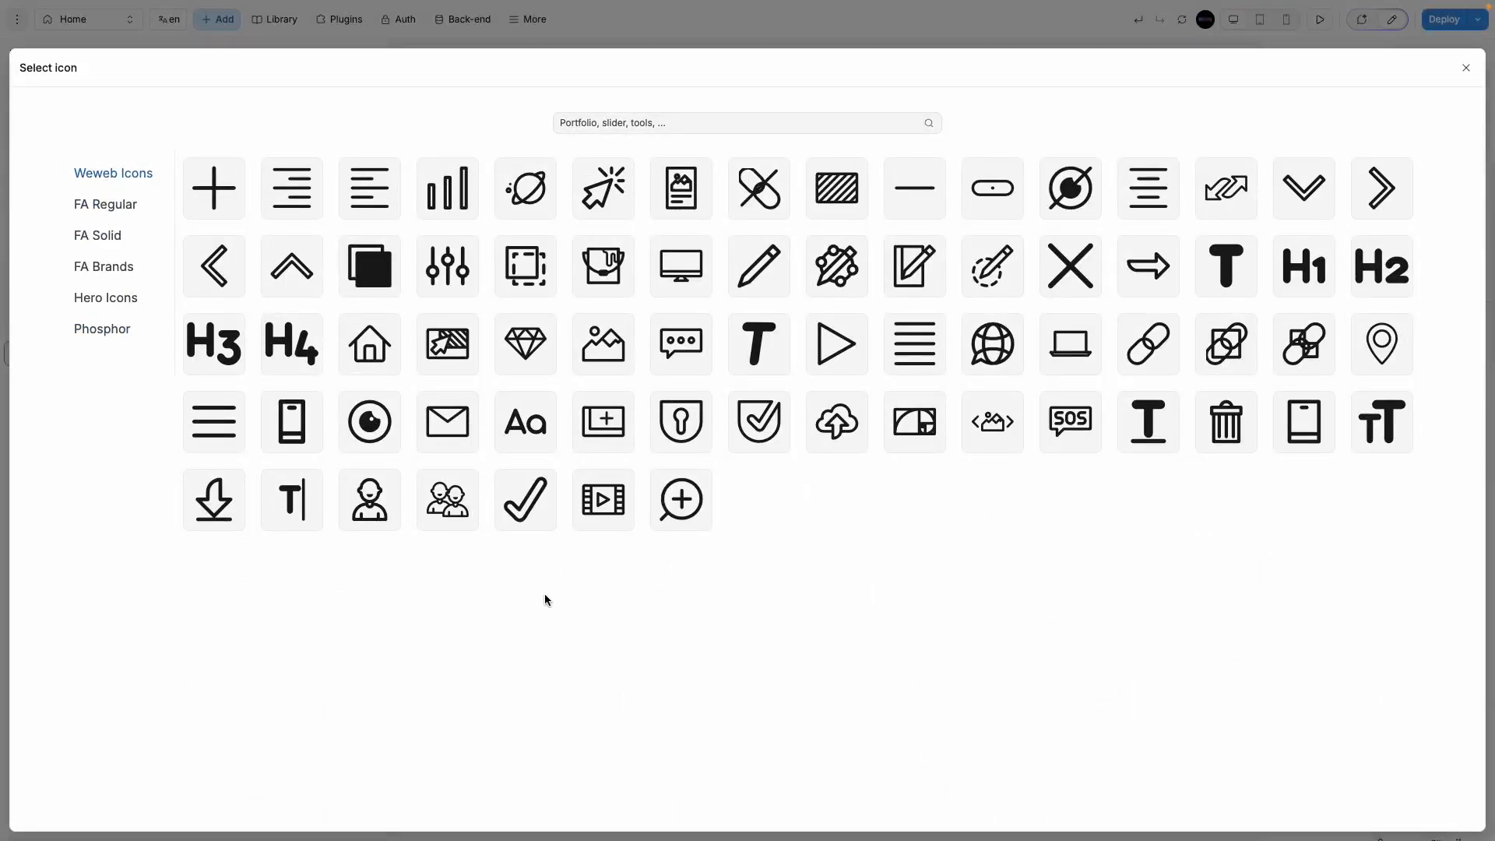
left_click(370, 344)
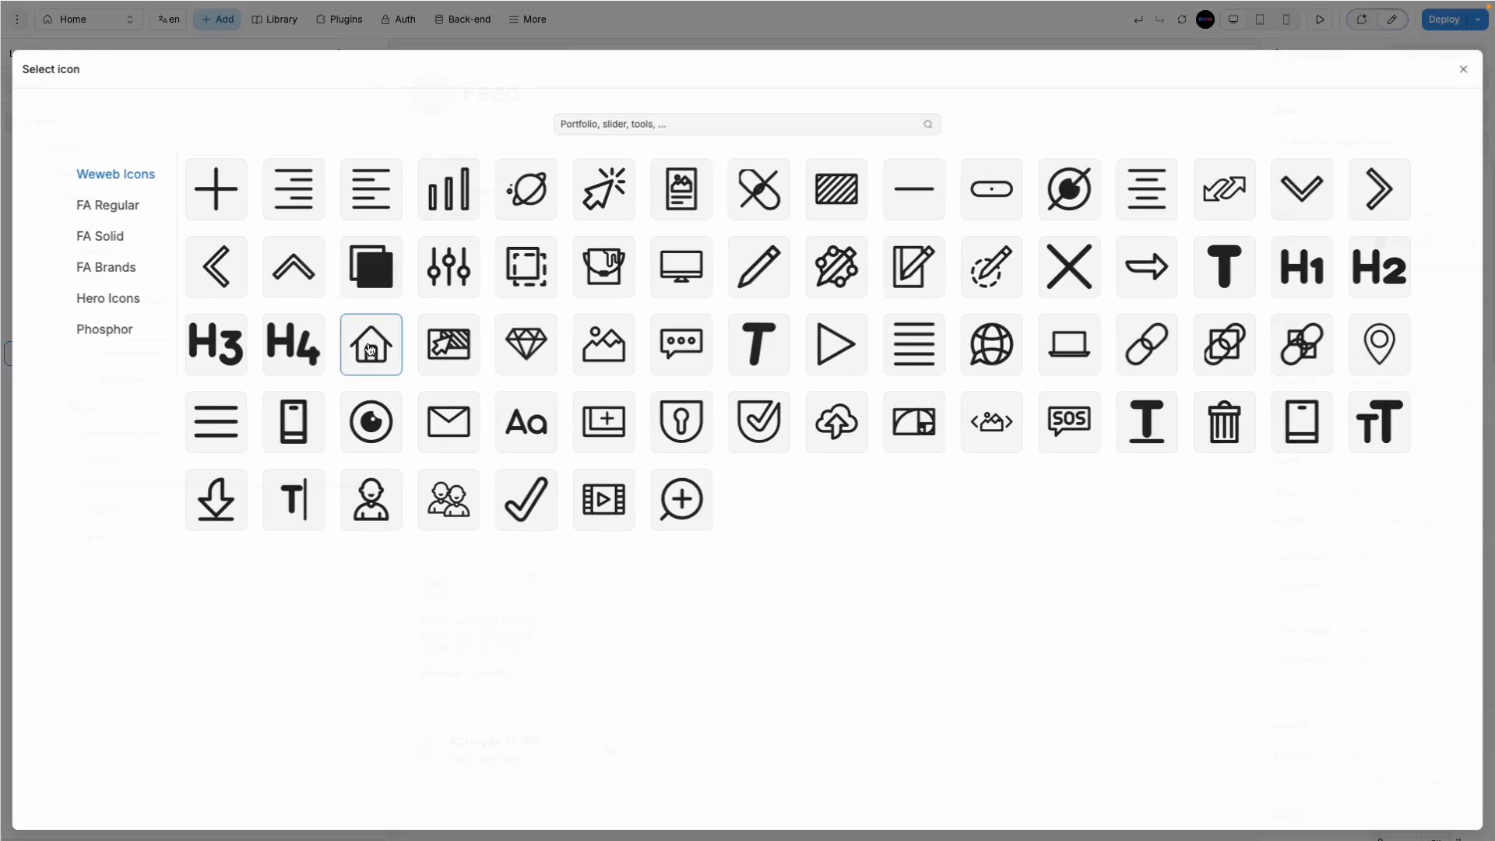
Step: Change the menu item's label from 'Feed' to 'Home Feed'
left_click(467, 218)
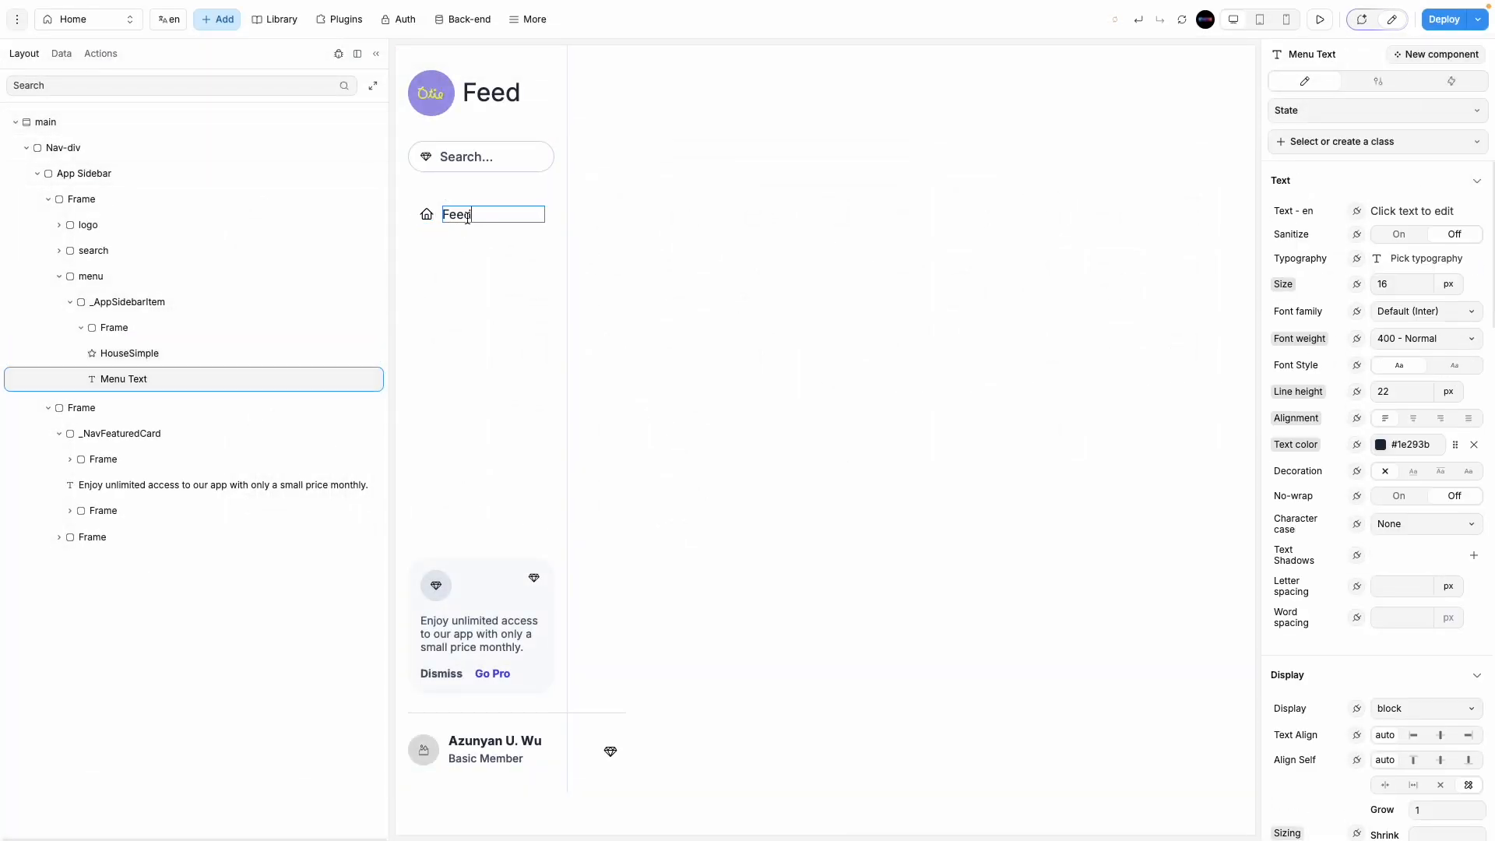
double_click(467, 218)
type("Home")
left_click(755, 317)
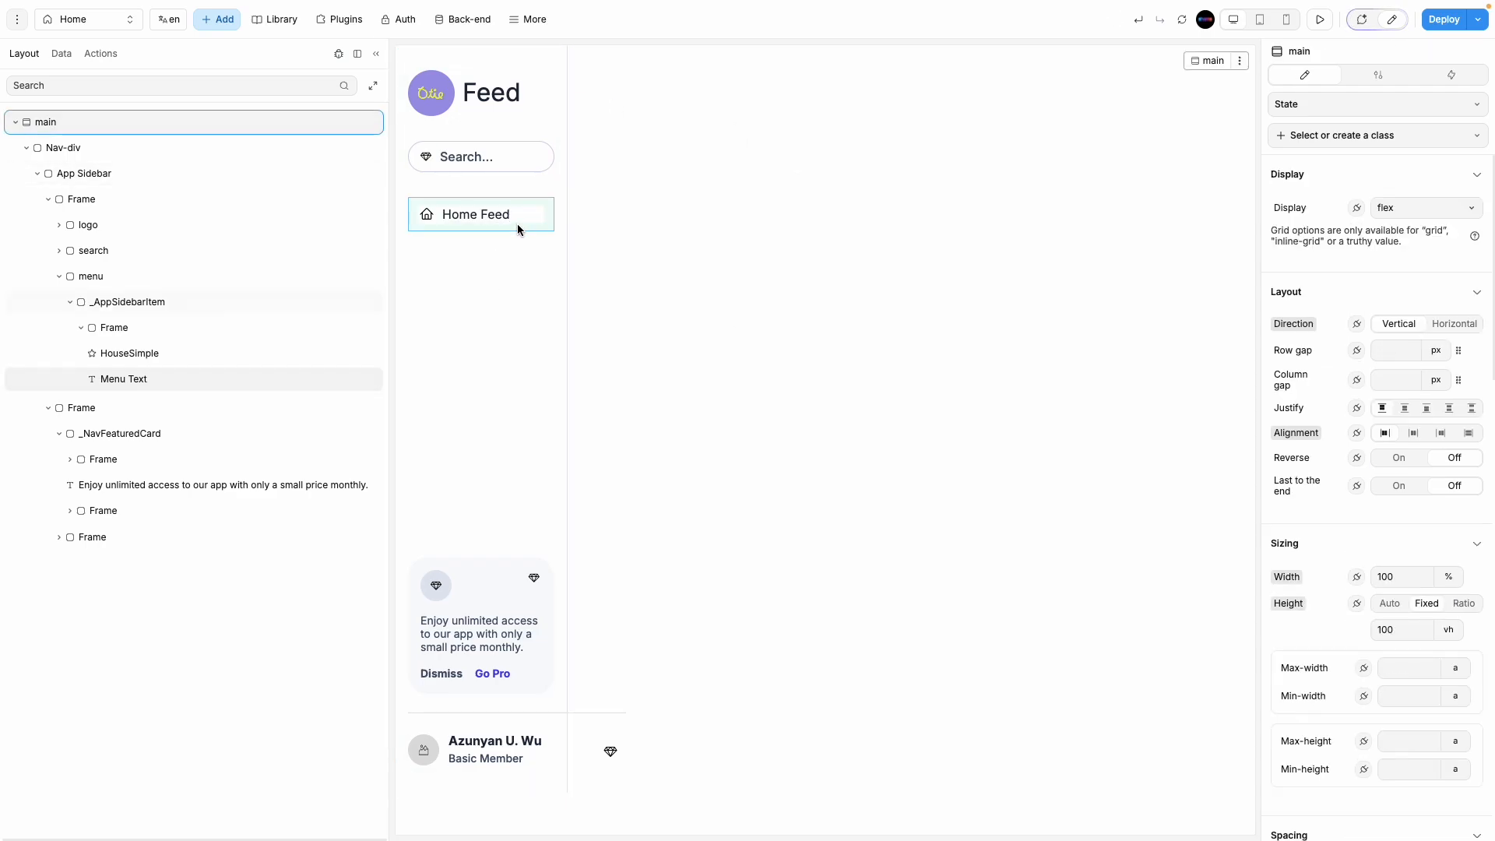
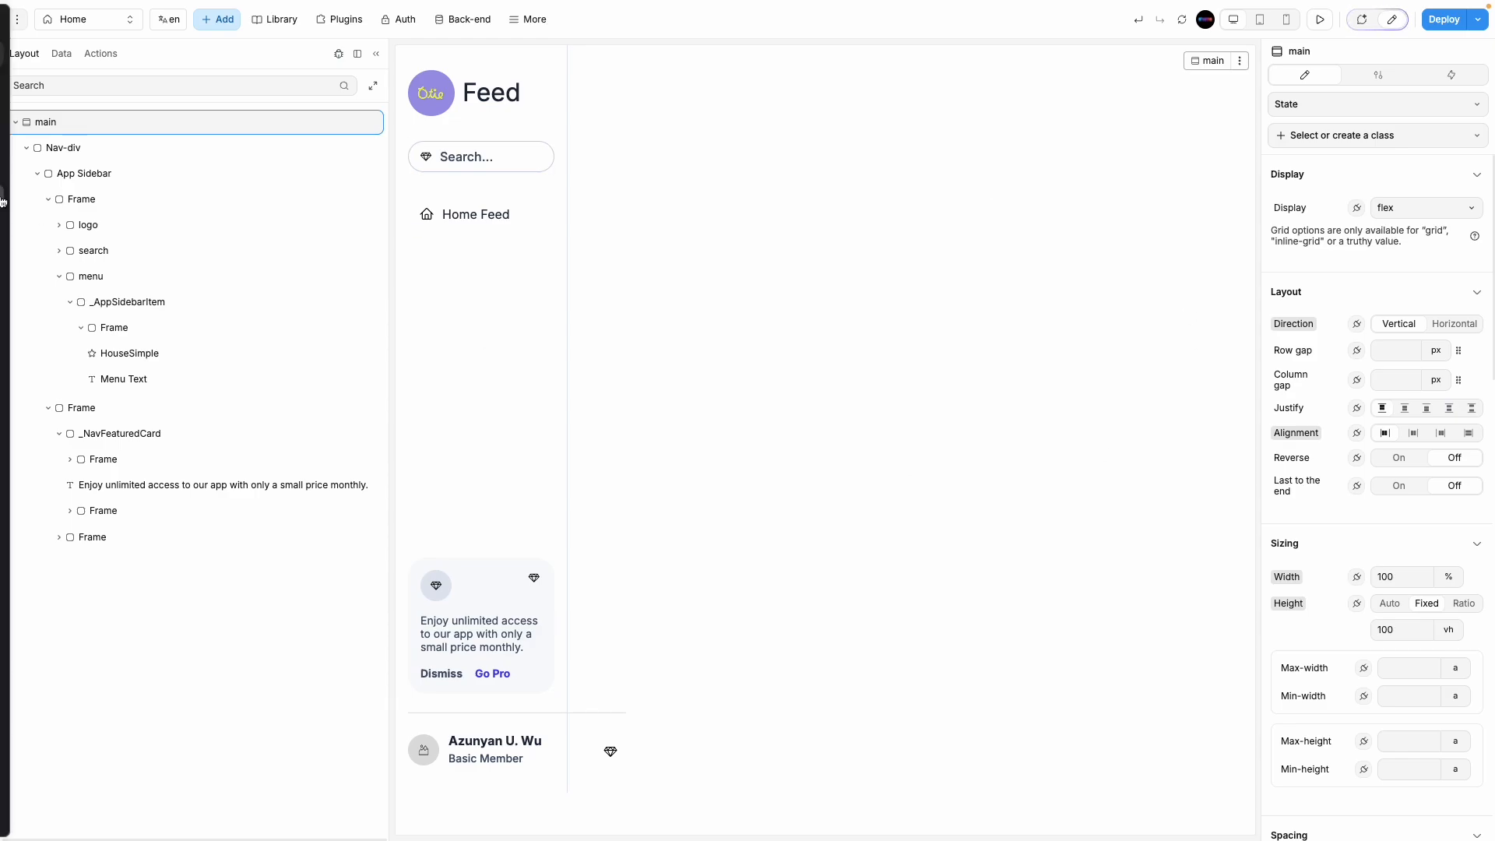
Step: Compare against the Figma sidebar design and select the Home Feed menu item
mouse_move(3, 204)
left_click(57, 232)
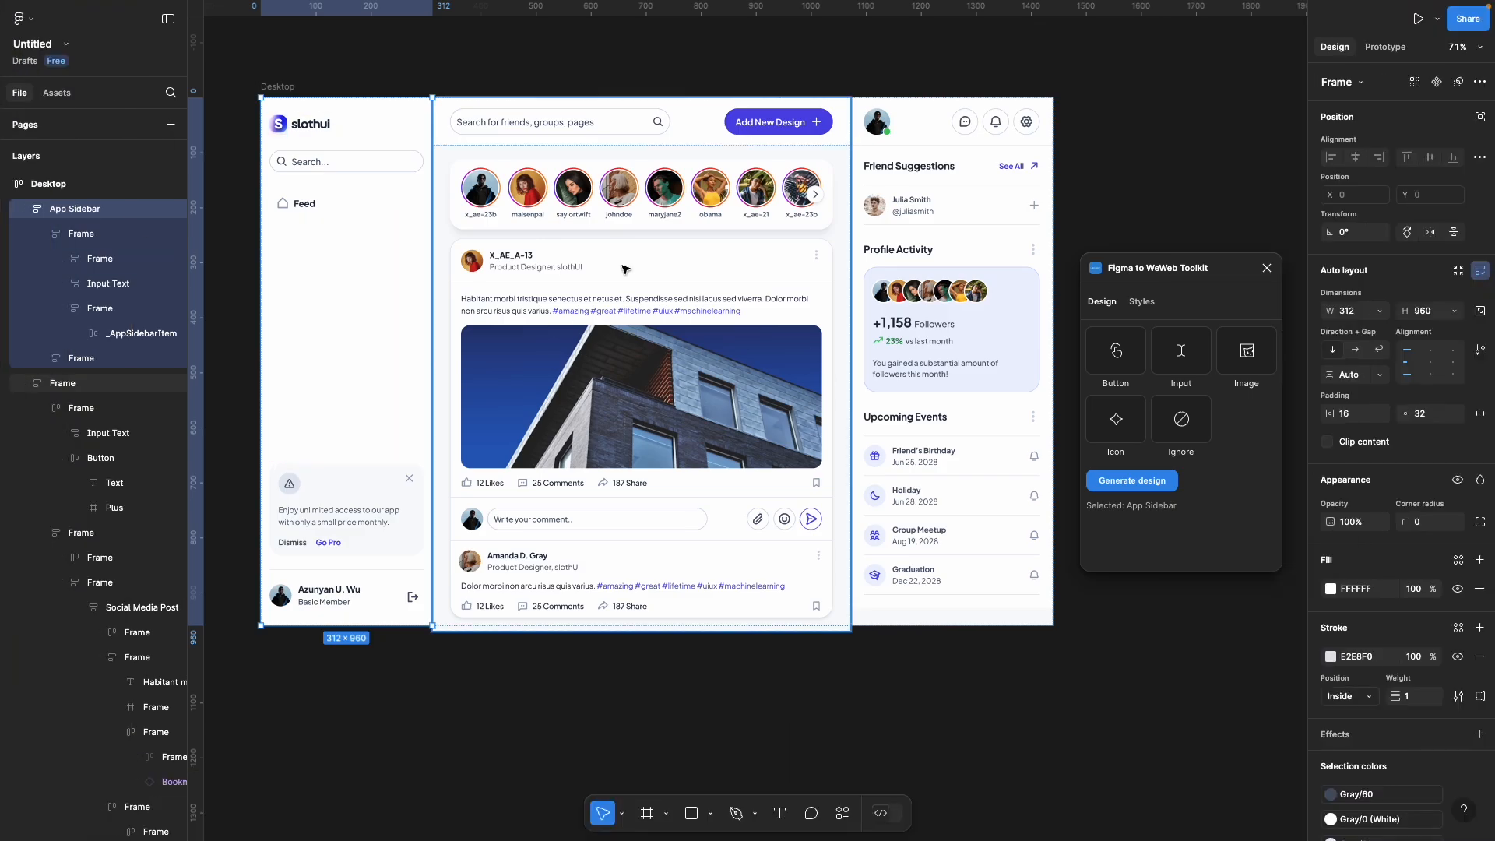
left_click(37, 198)
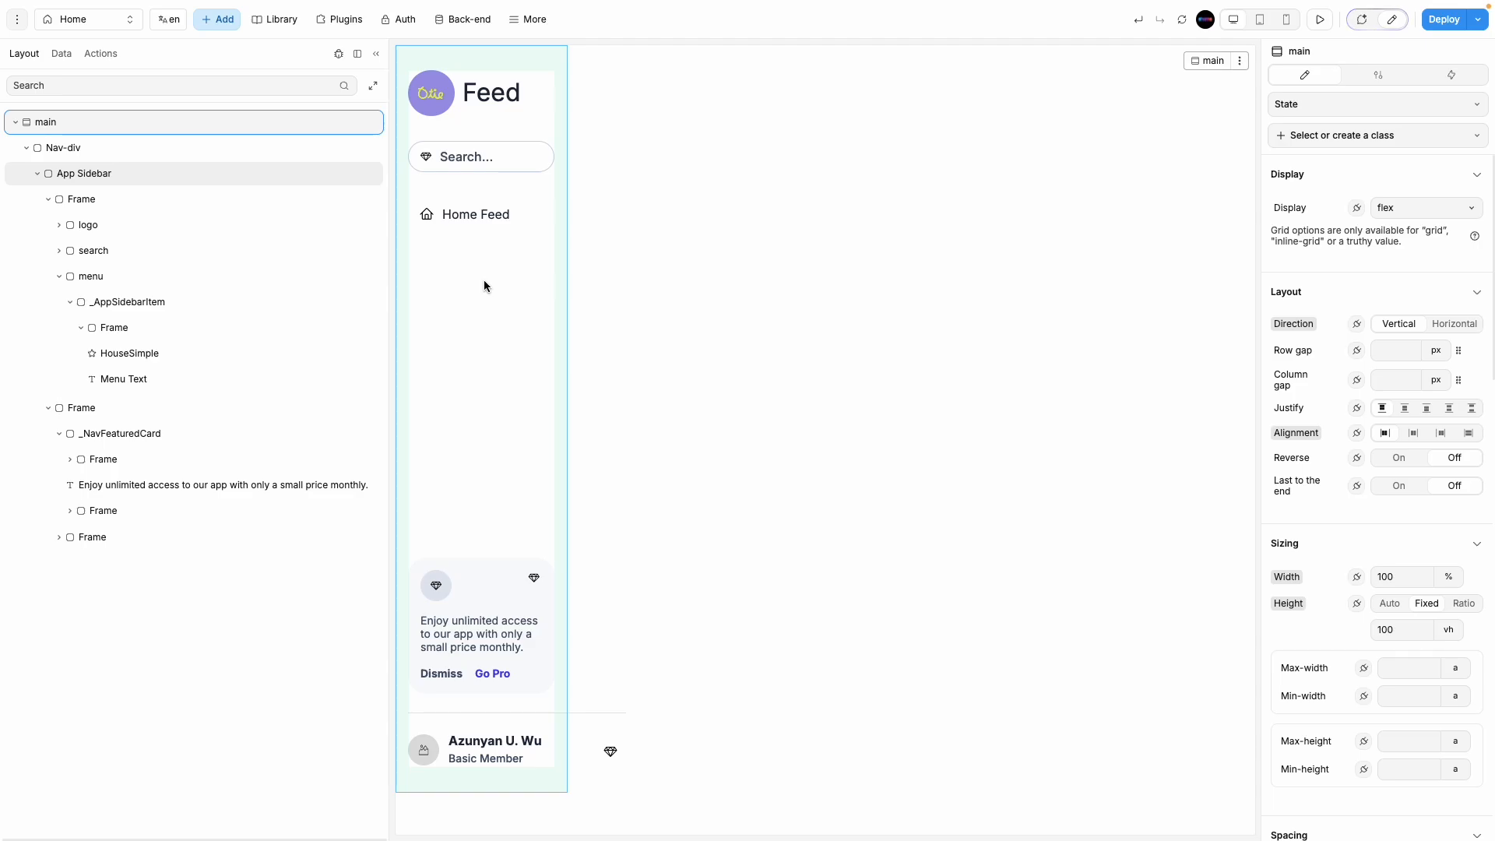
left_click(549, 223)
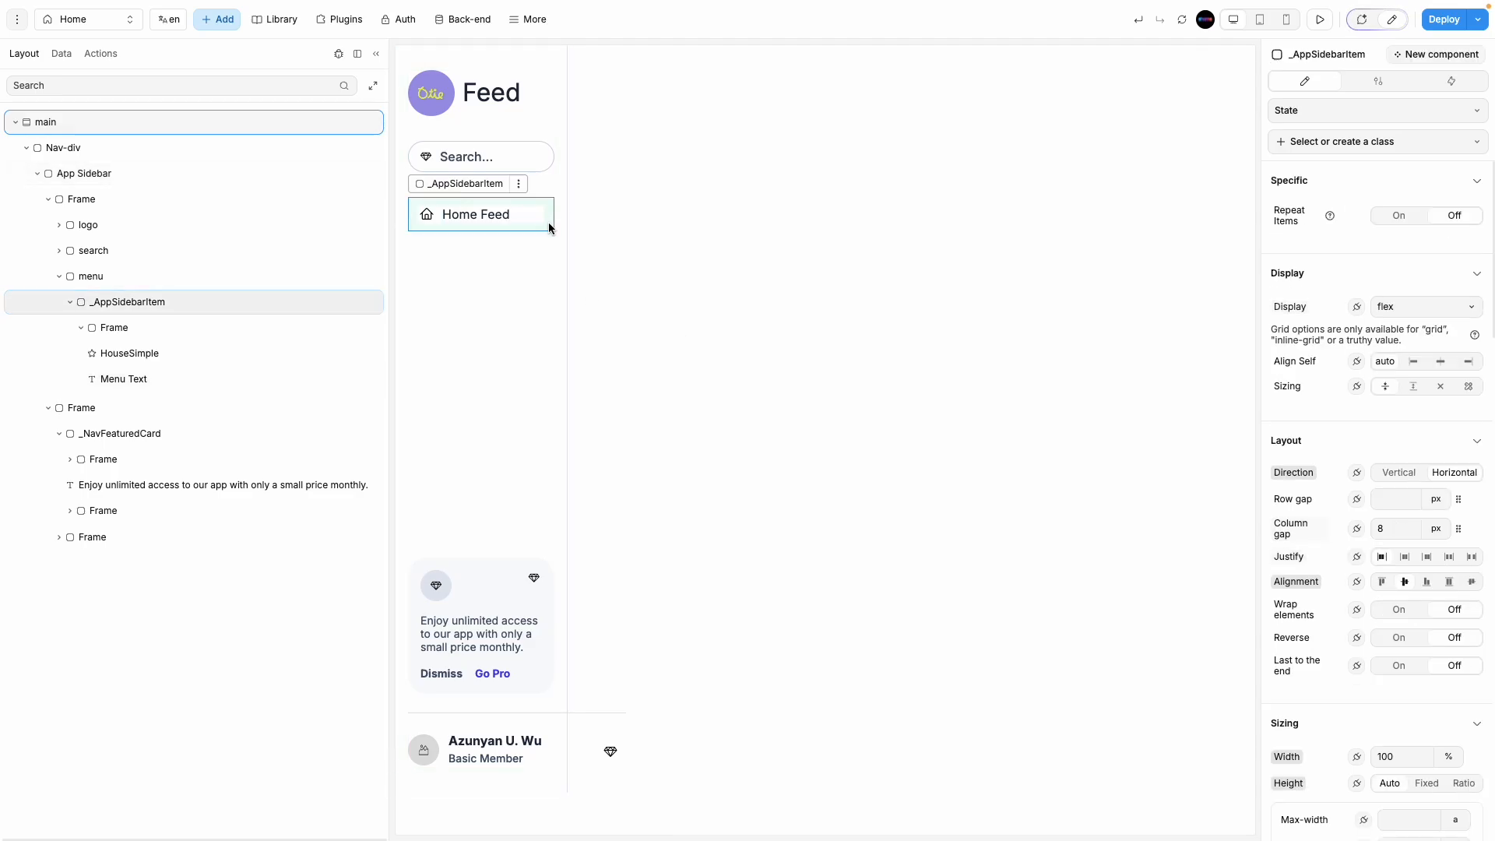
left_click(69, 303)
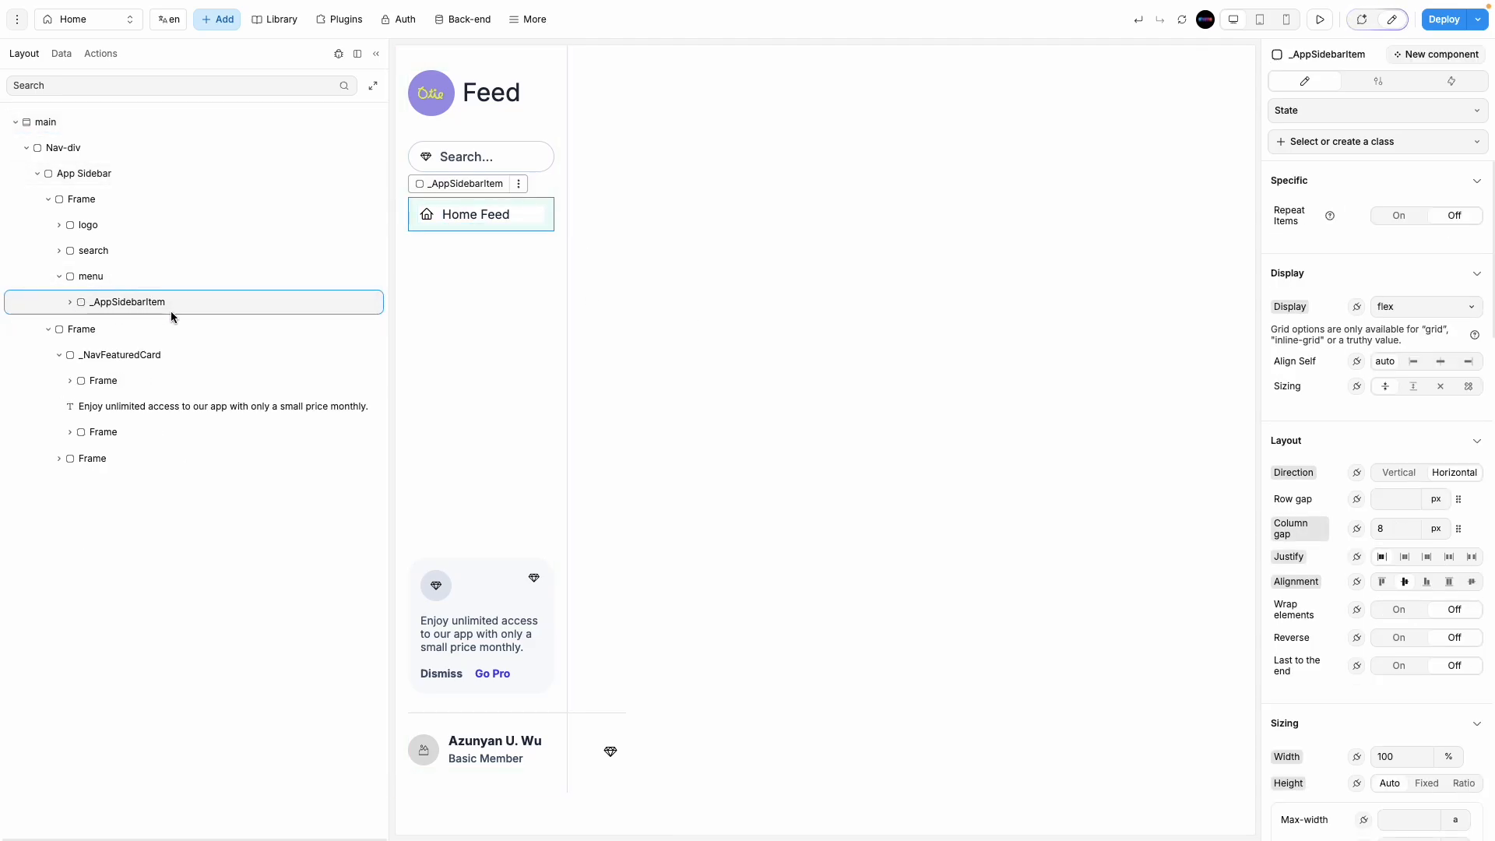
key("super+d")
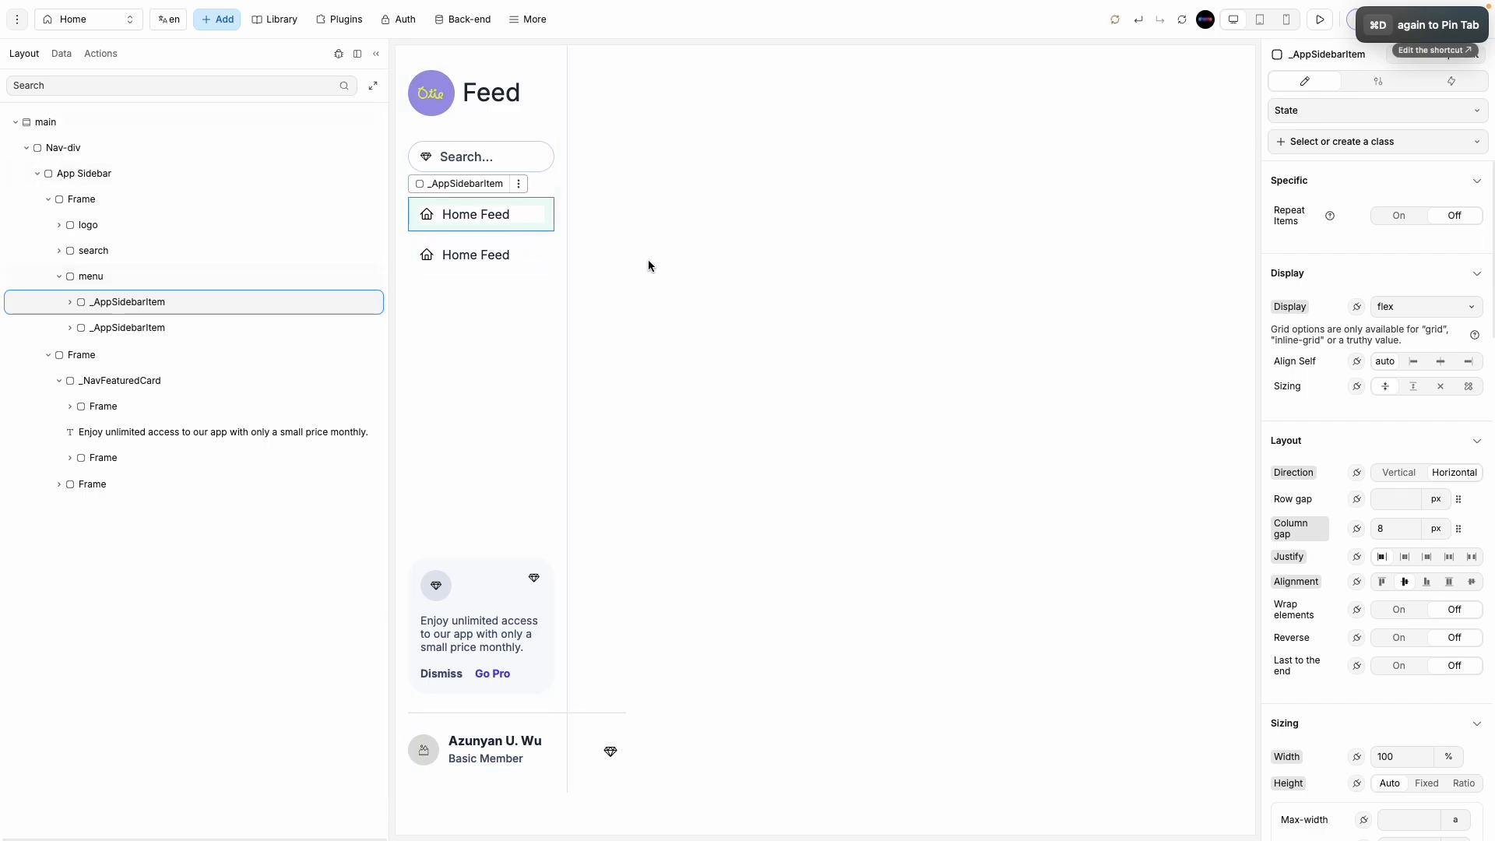
key("super+z")
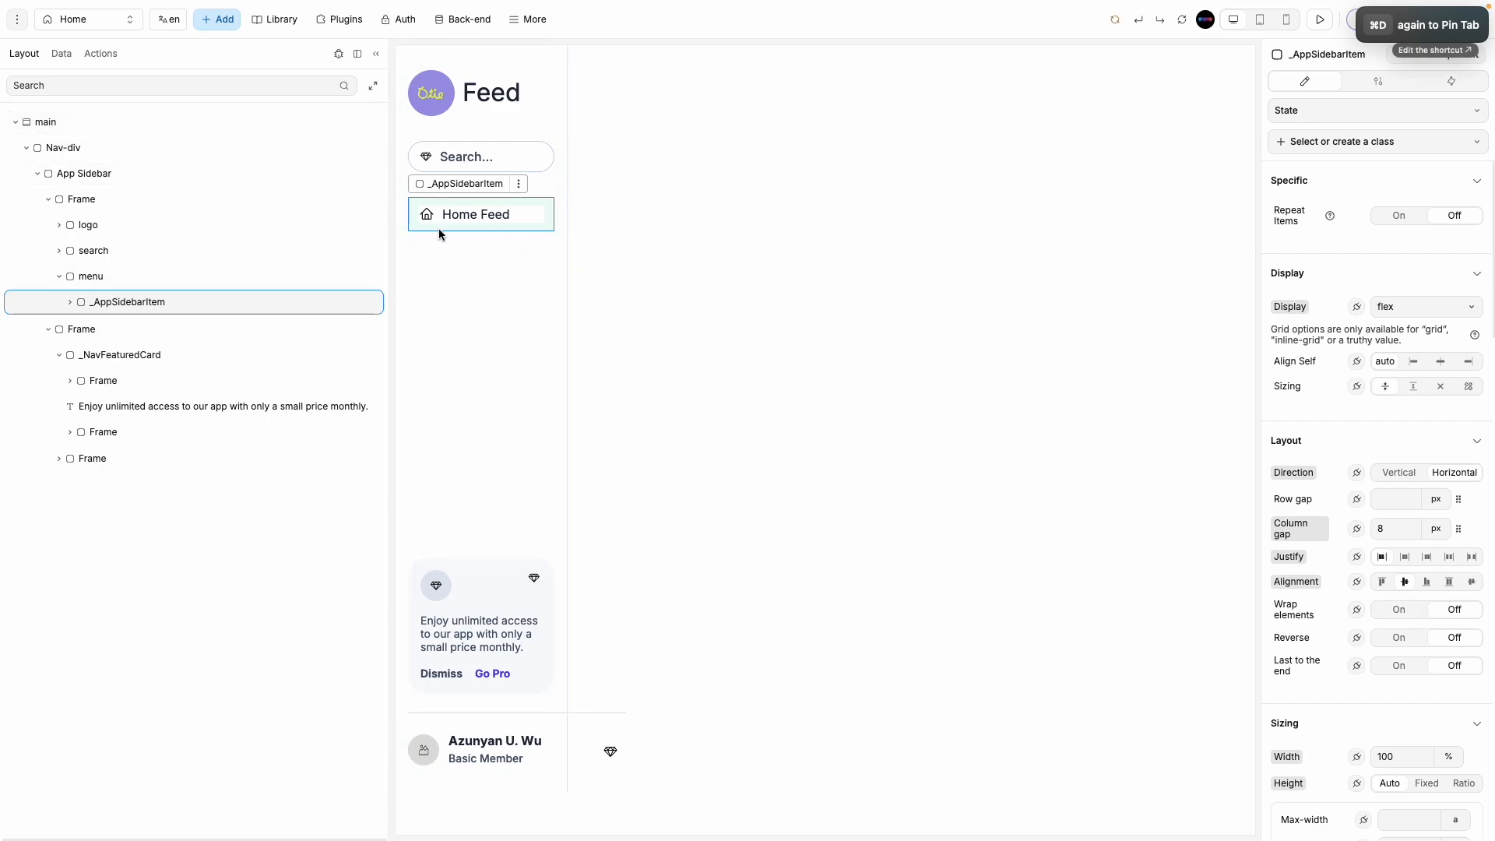
Step: Switch the item's borders to per-side with a solid 1 px bottom border
scroll(1384, 731, "down", 5)
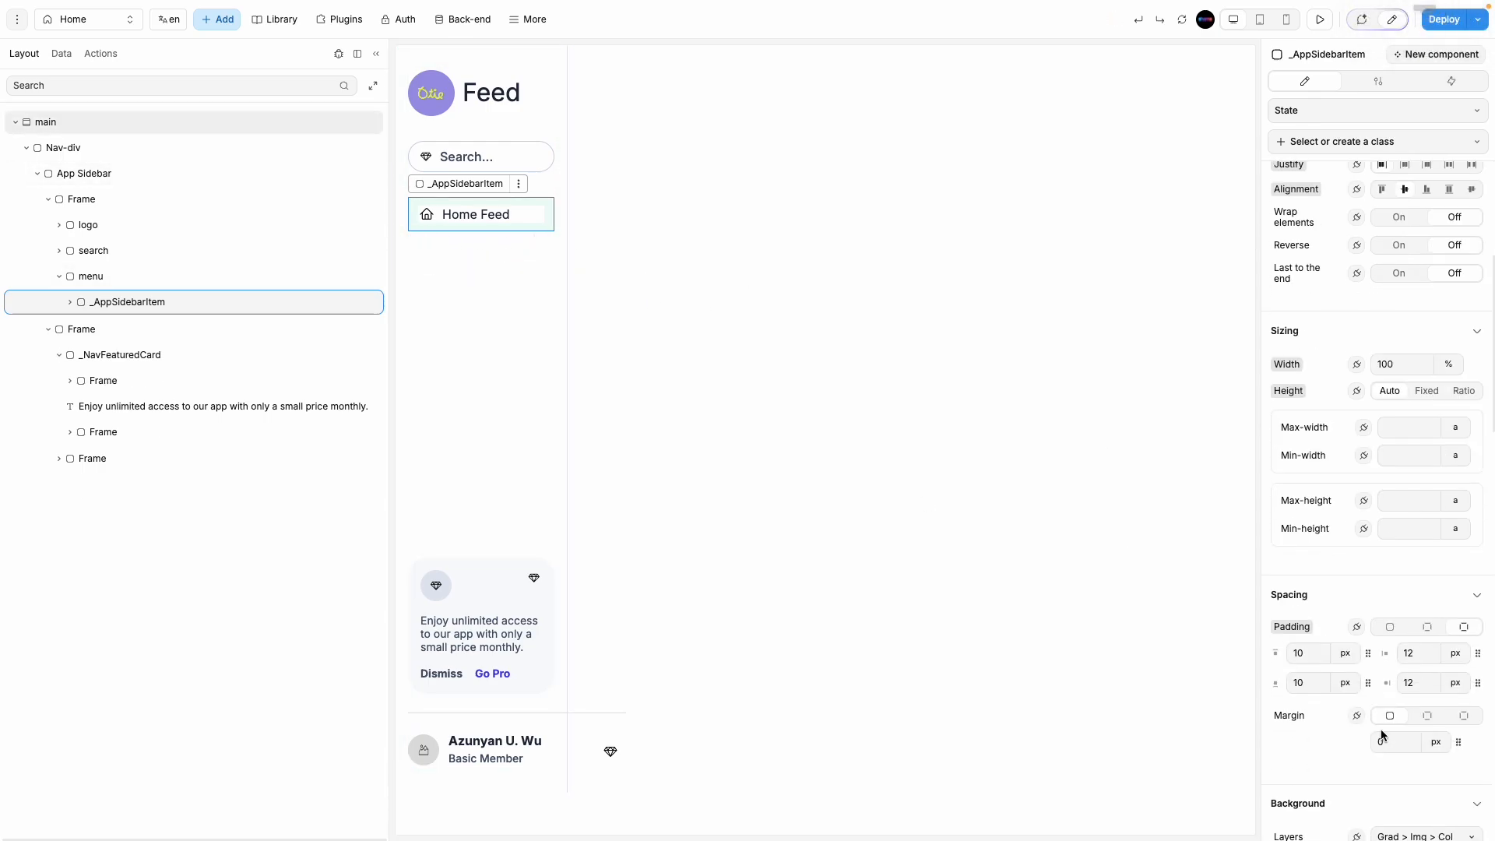
scroll(1382, 735, "down", 6)
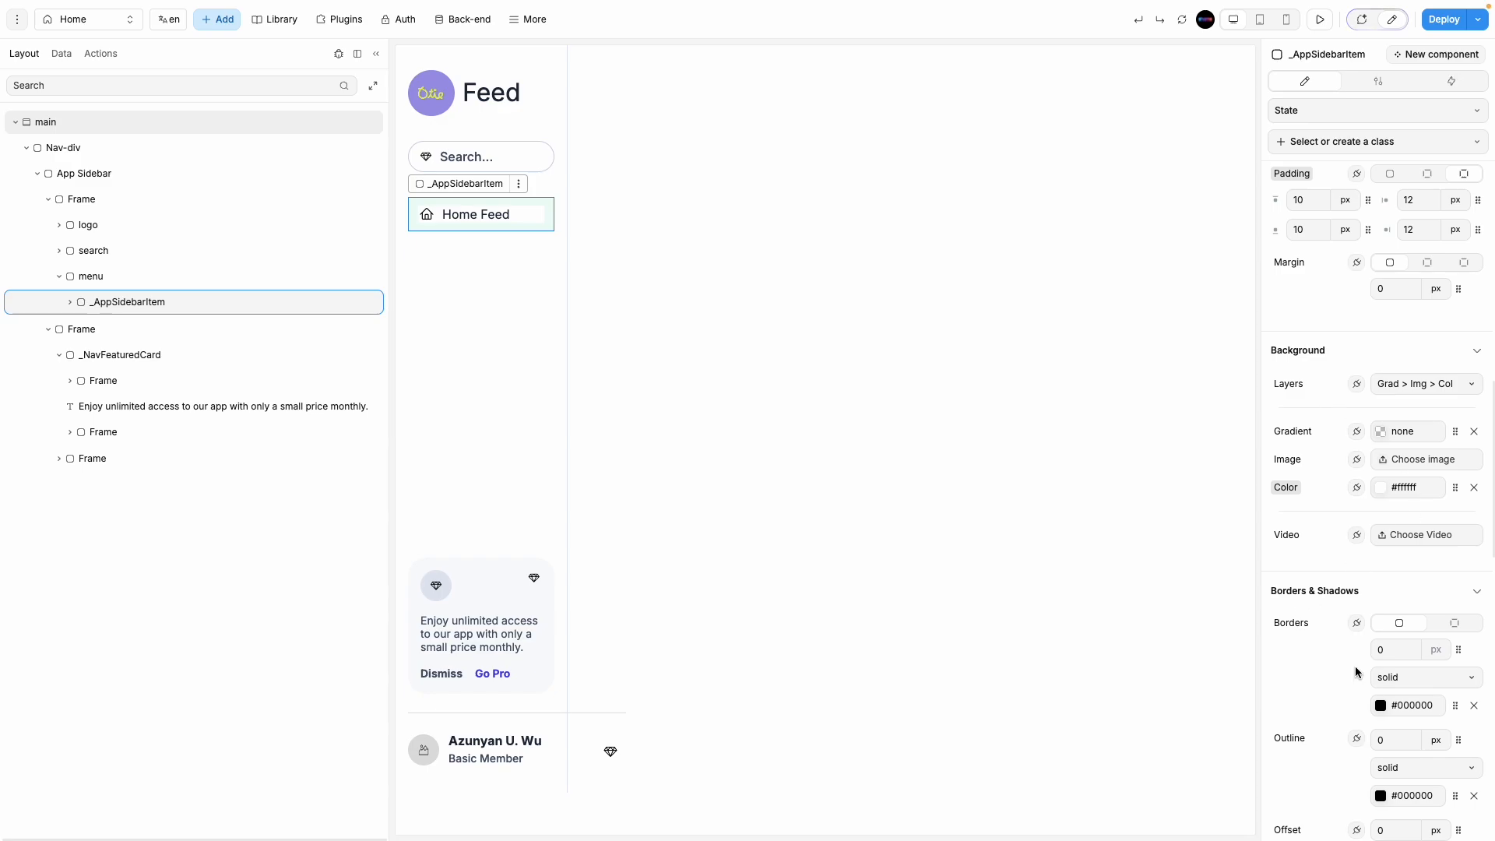
scroll(1354, 671, "down", 2)
left_click(1454, 452)
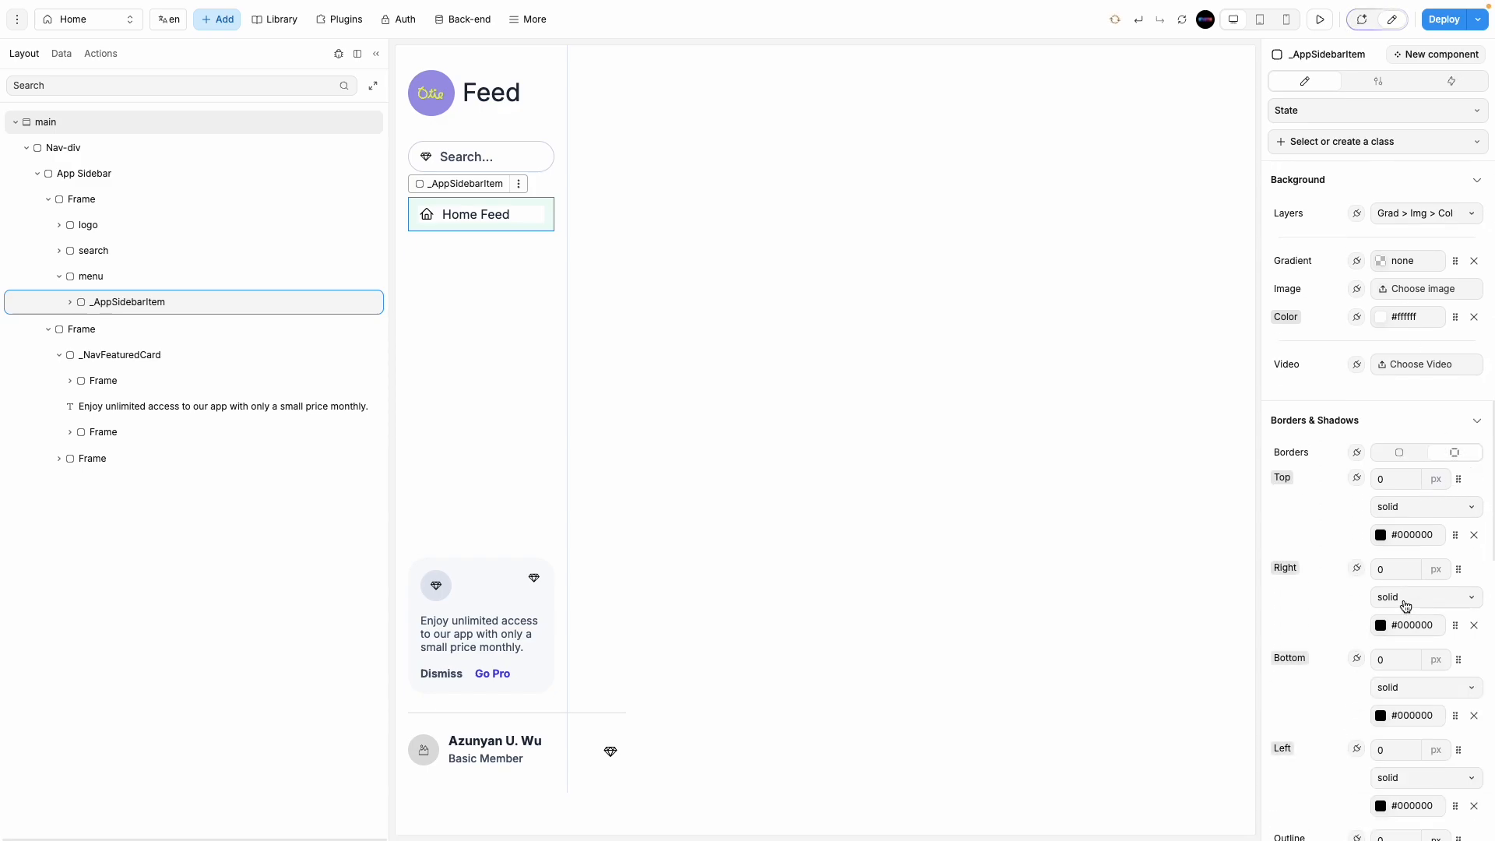
left_click(1401, 452)
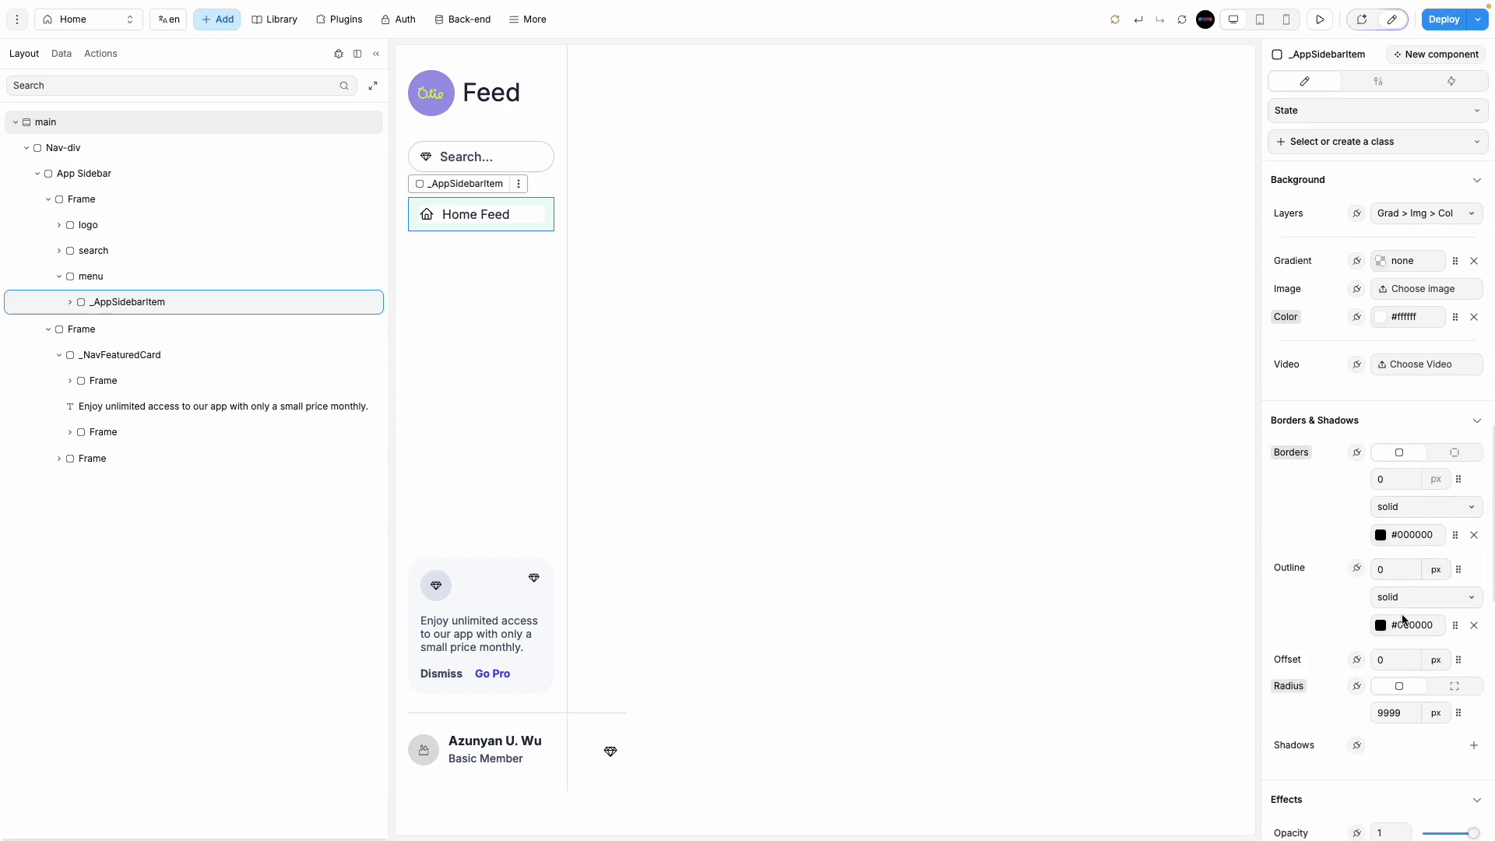
left_click(1456, 600)
left_click(1446, 627)
left_click(1452, 453)
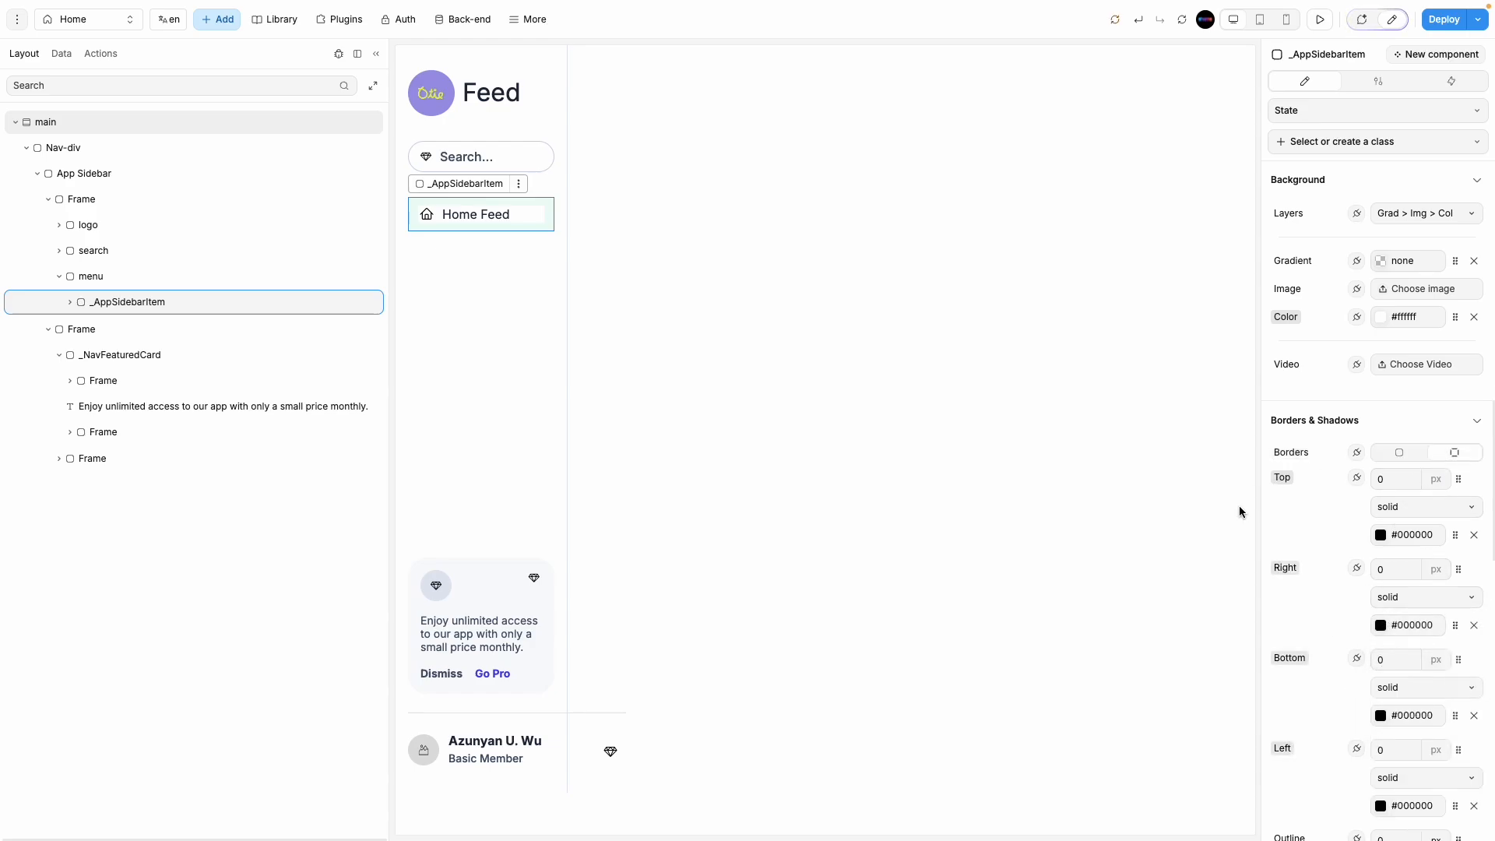
scroll(1337, 705, "down", 2)
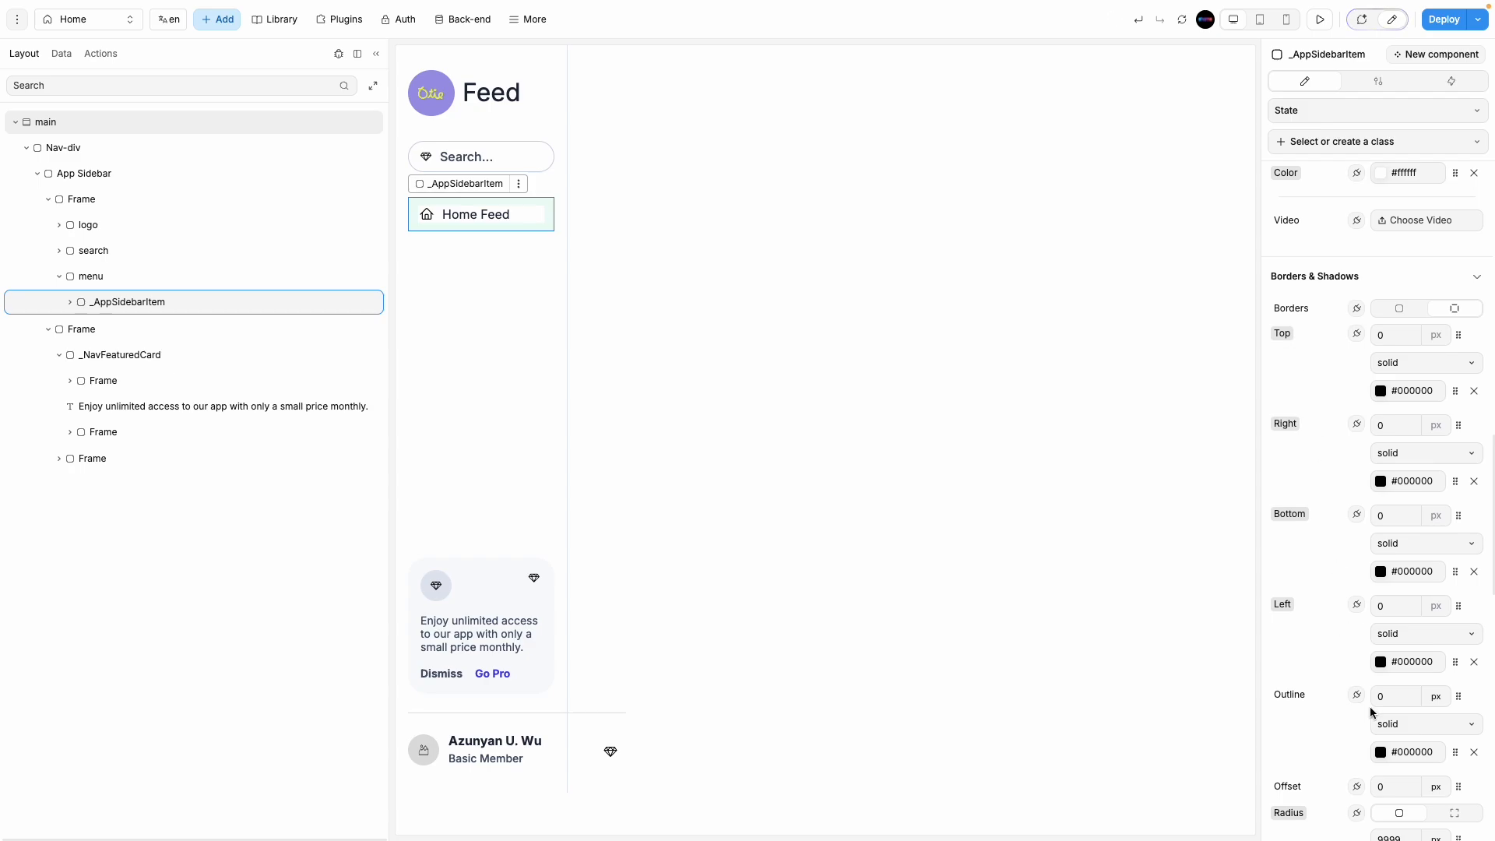
left_click(1412, 523)
type("1")
left_click(965, 427)
Step: Change the Home Feed item's corner radius from 9999 to 0
left_click(537, 225)
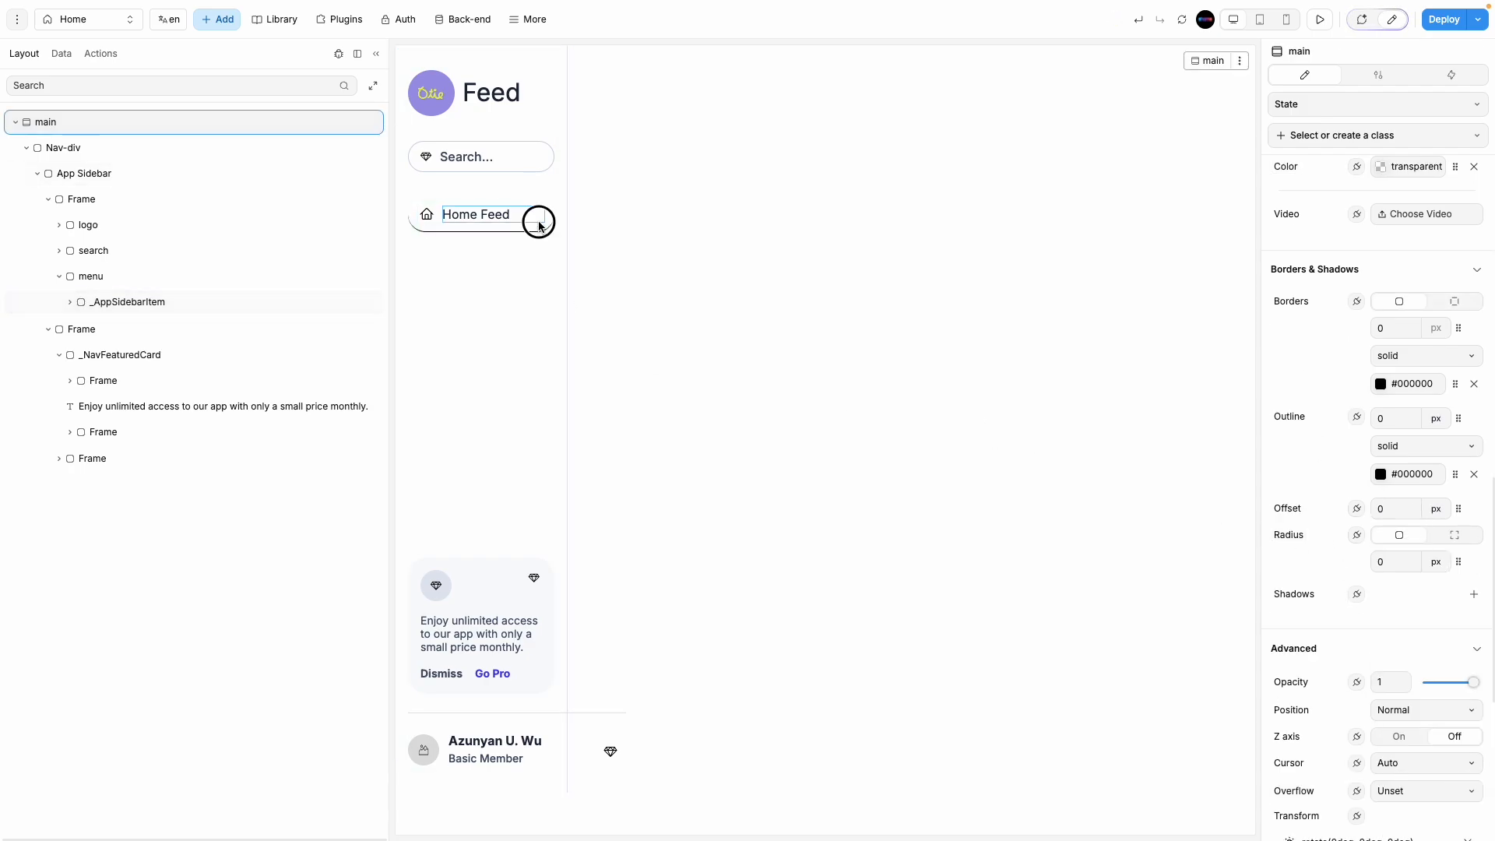
left_click(536, 232)
scroll(1330, 477, "up", 4)
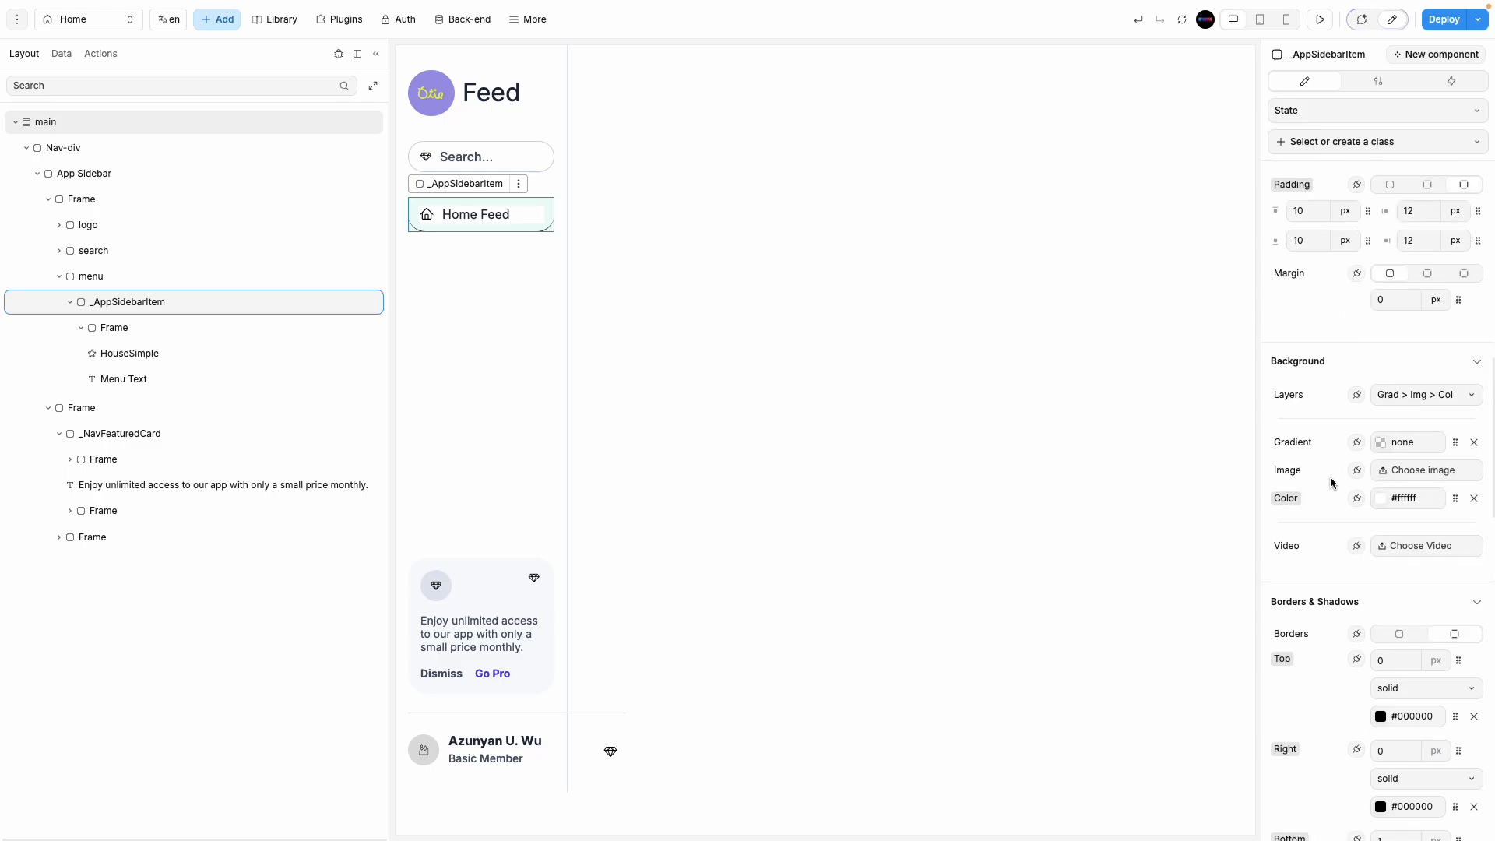
scroll(1330, 476, "down", 6)
scroll(1366, 619, "down", 4)
scroll(1364, 629, "down", 7)
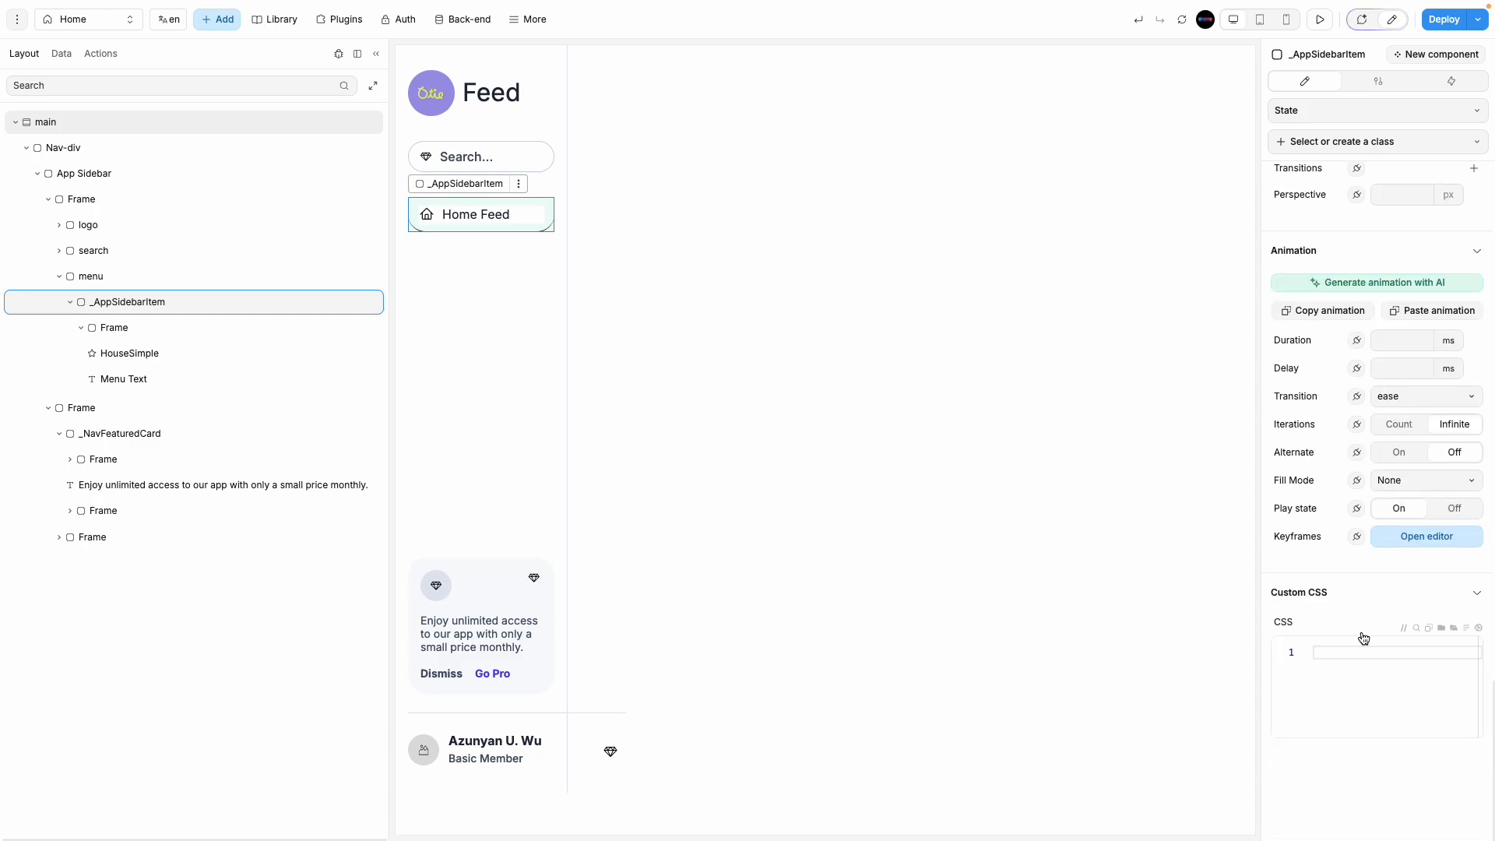
scroll(1366, 631, "up", 9)
double_click(1402, 548)
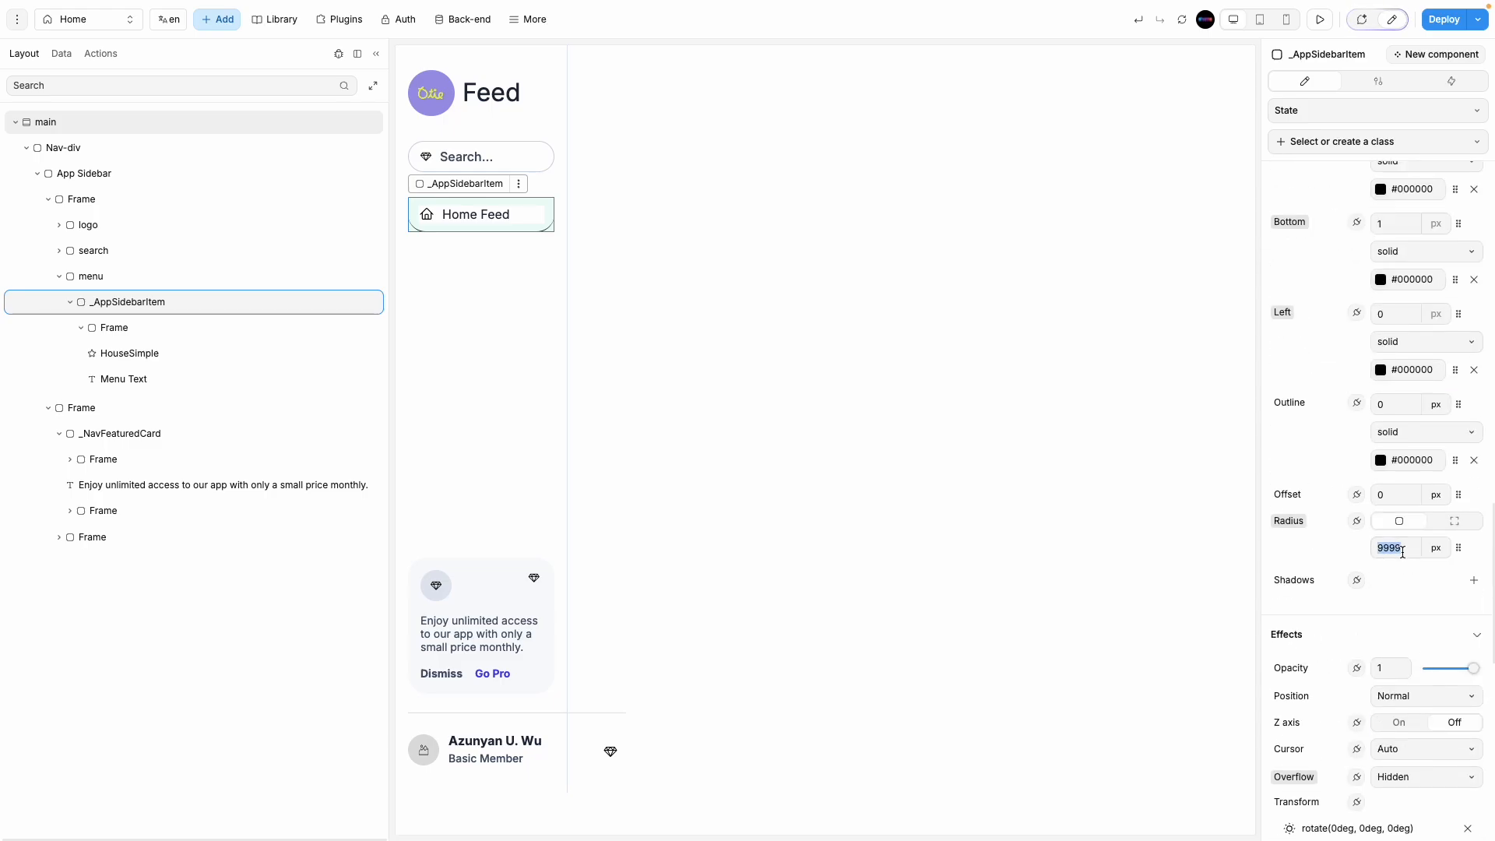
left_click(763, 399)
left_click(459, 224)
Step: Lower the bottom border colour's alpha to a semi-transparent #0000004F
scroll(1409, 261, "up", 1)
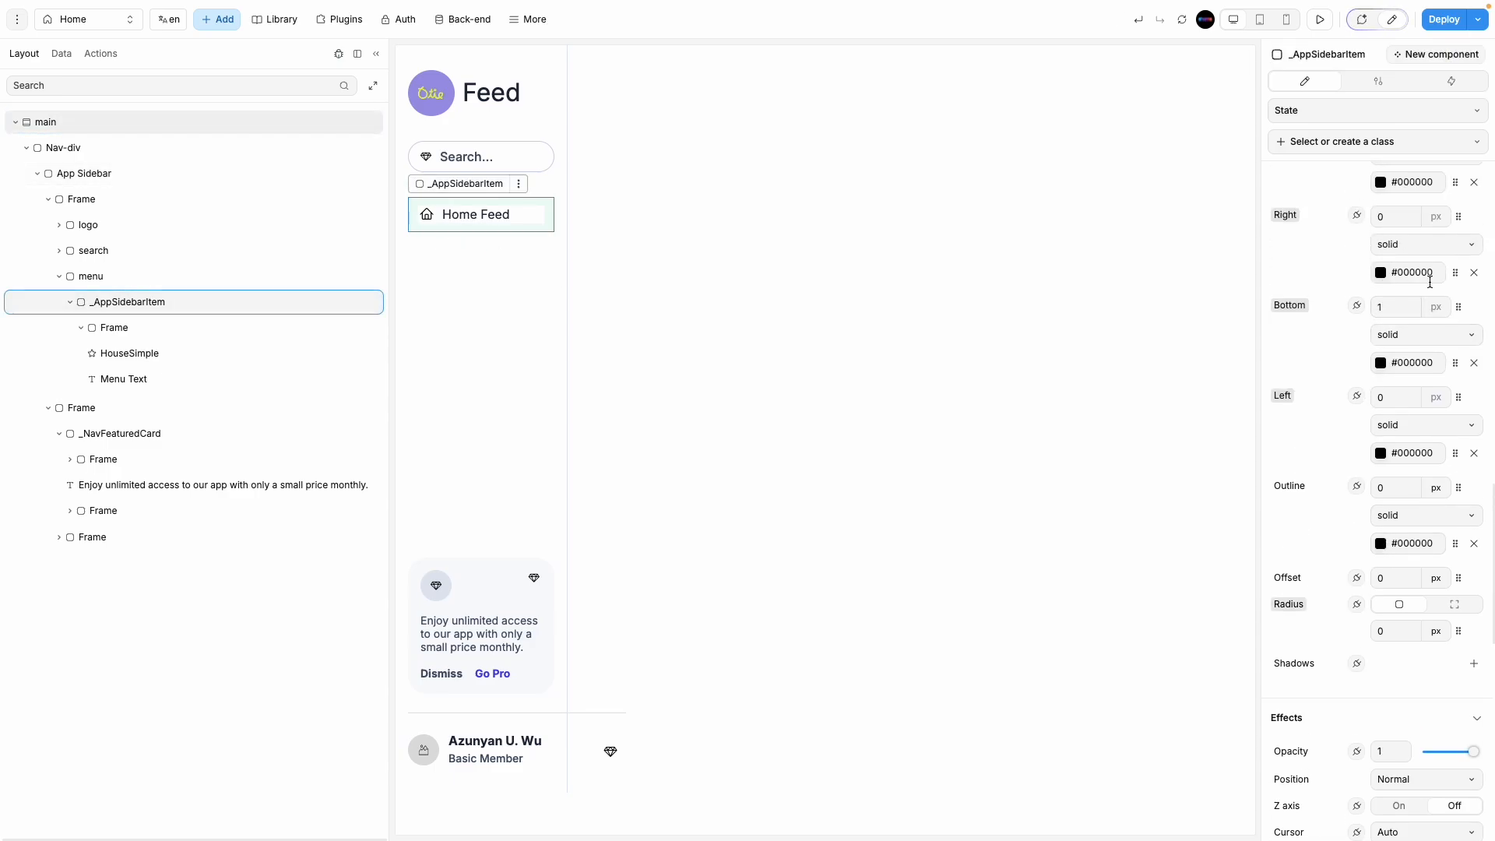
left_click(1381, 363)
left_click(1152, 241)
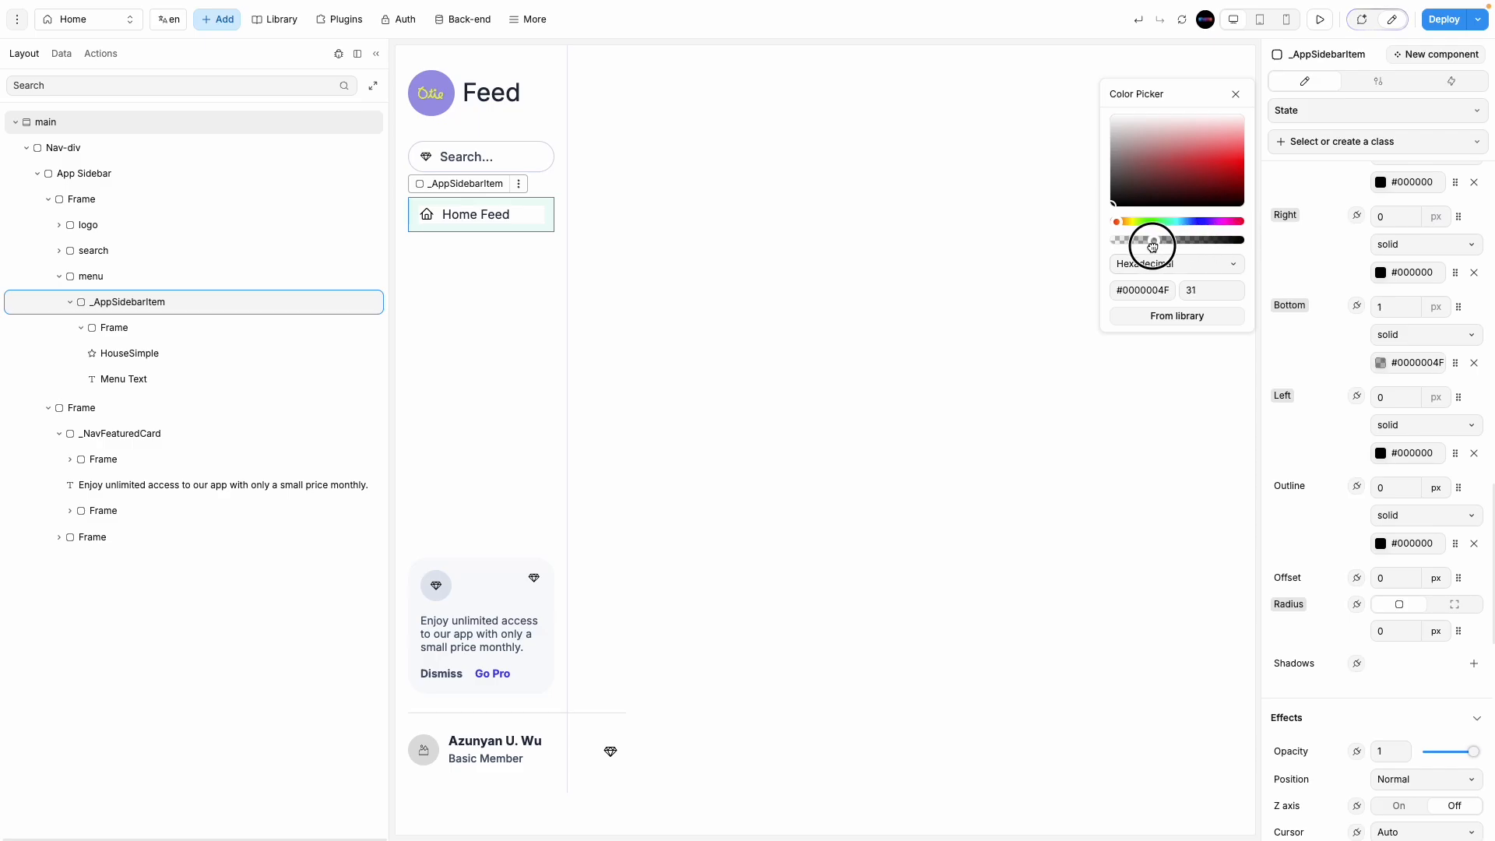
left_click(891, 321)
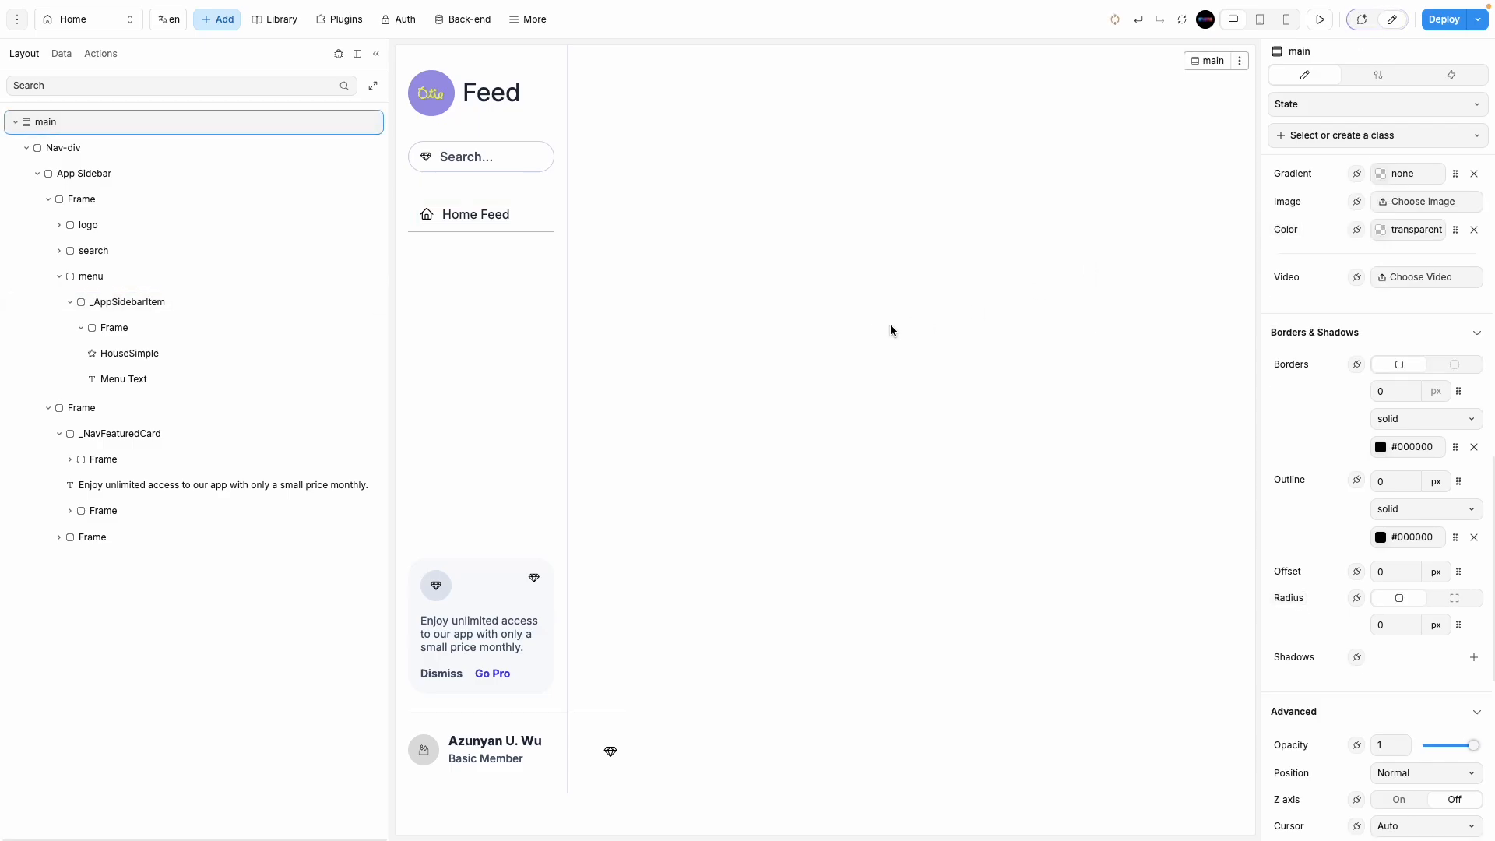
Step: Preview a duplicated Home Feed item stacked in the sidebar, then undo the duplicate
left_click(562, 275)
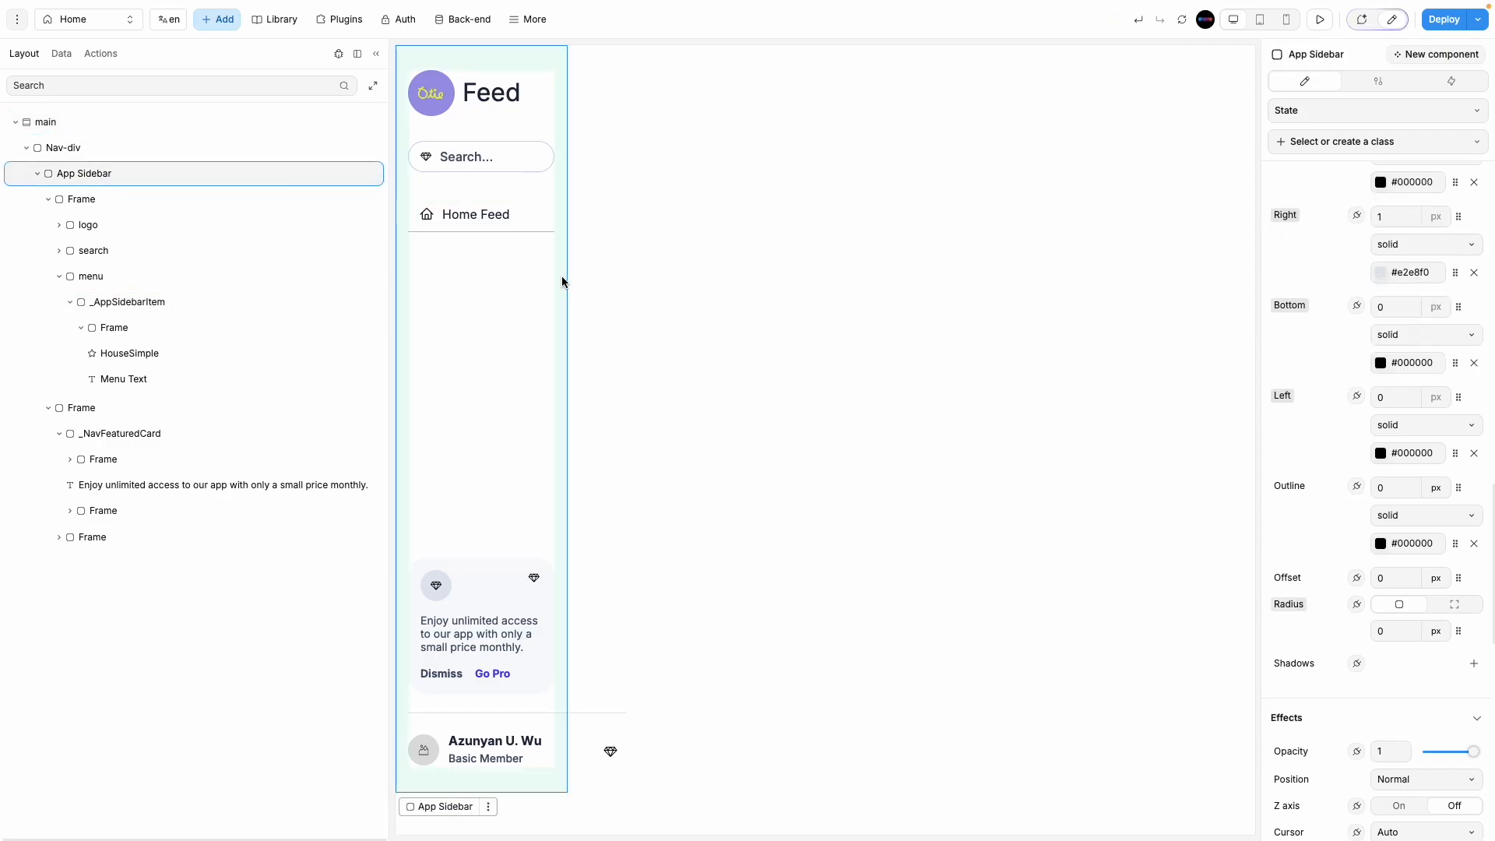
scroll(1324, 647, "down", 4)
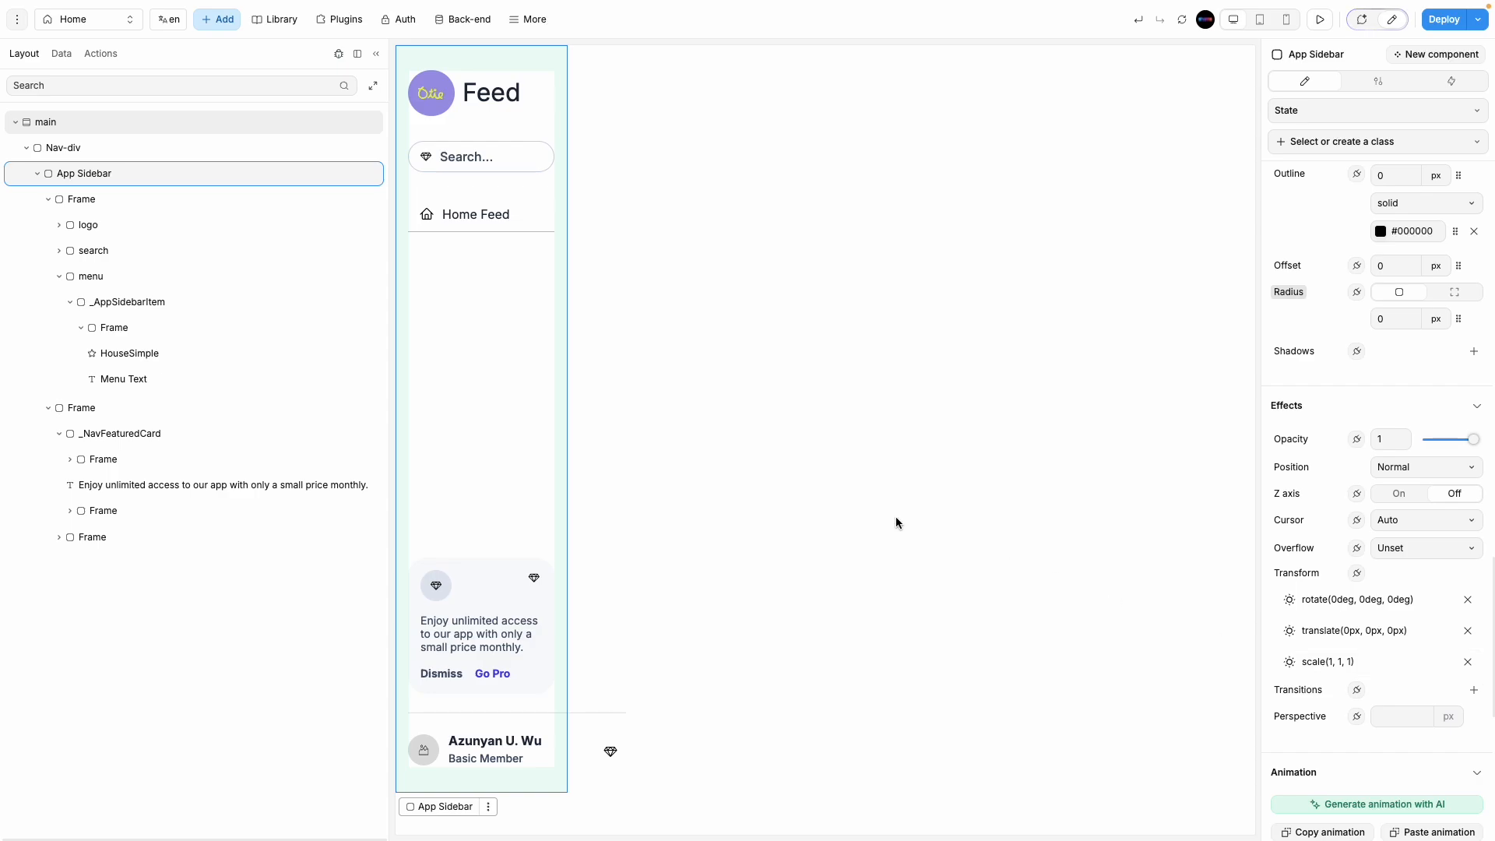
left_click(771, 472)
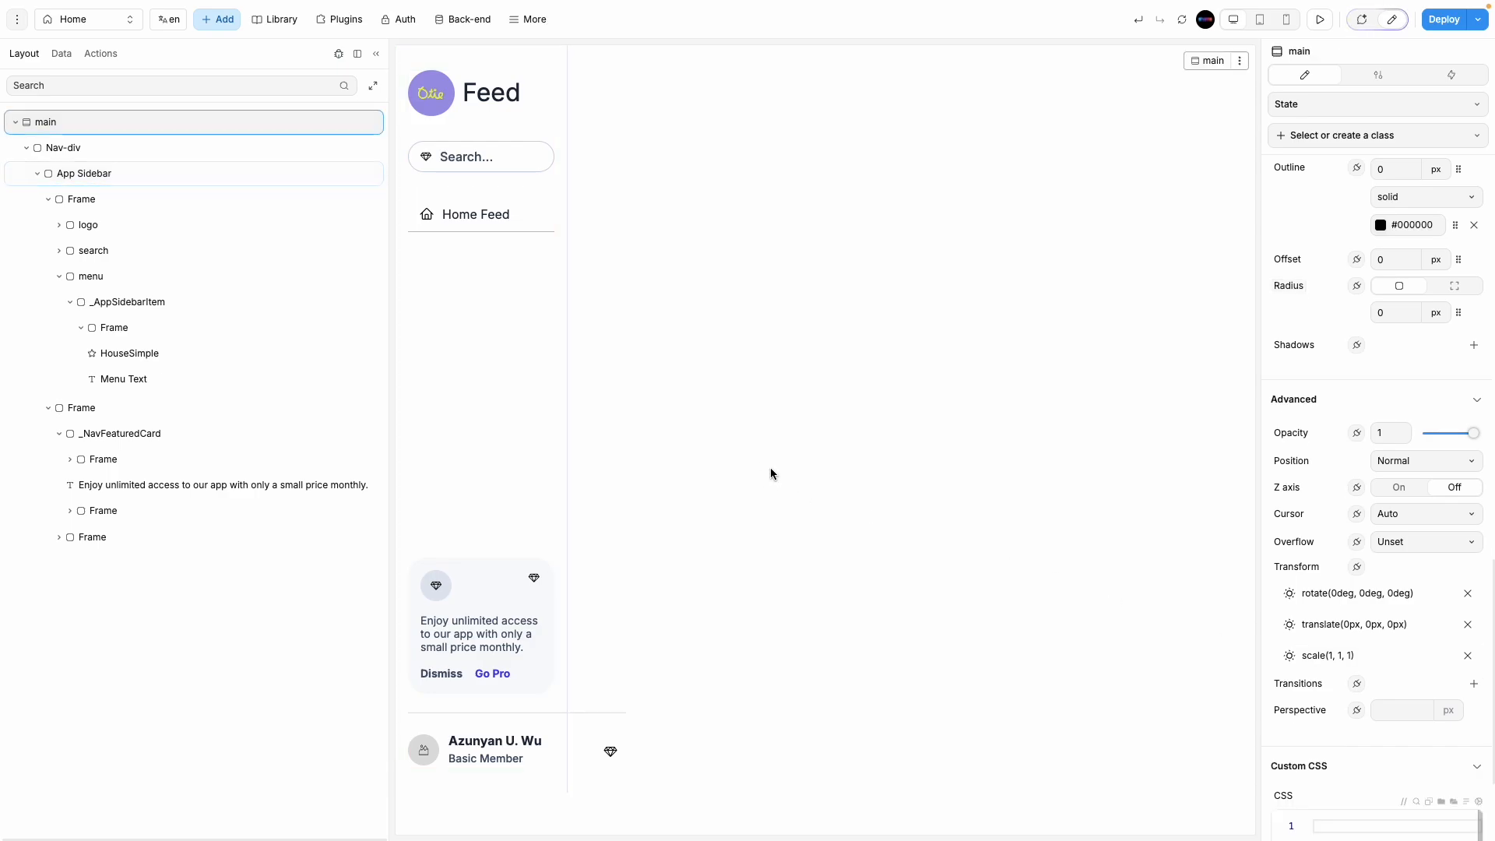
left_click(546, 228)
key("super+d")
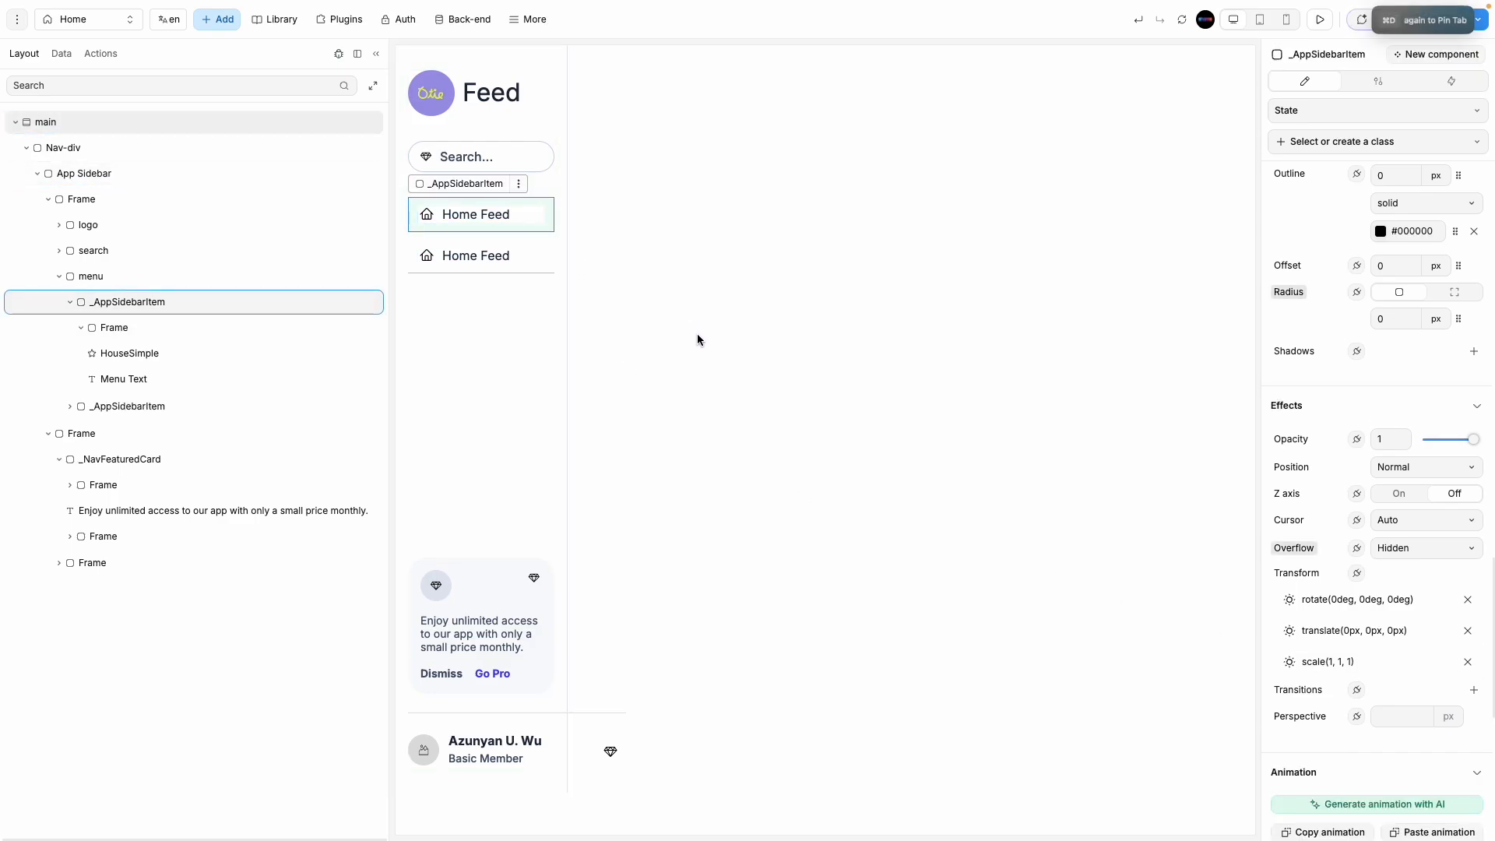
left_click(714, 425)
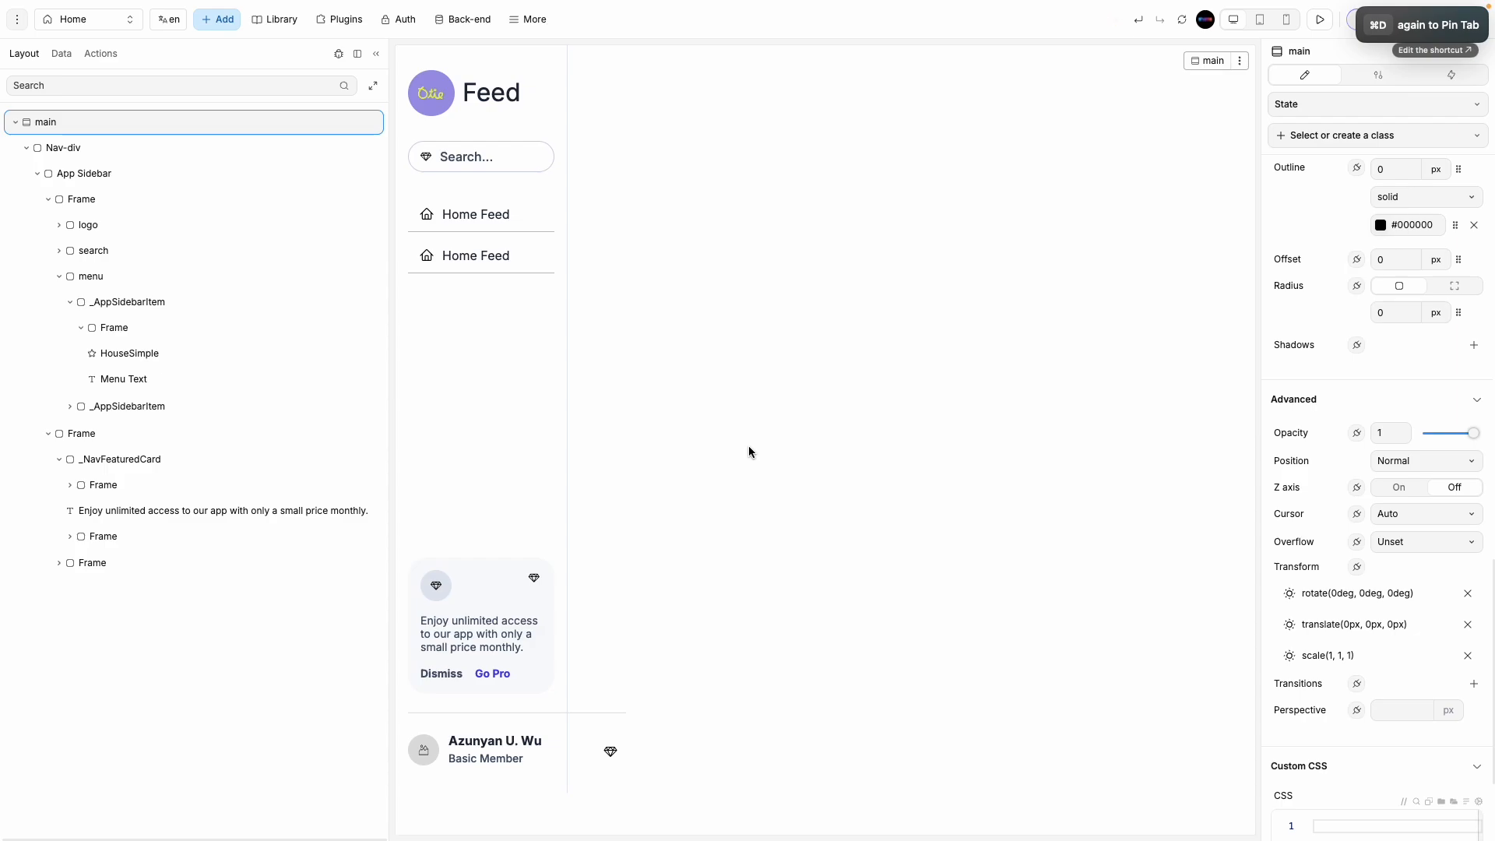
key("super+z")
Step: Make the Home Feed item's bottom divider colour fainter
left_click(545, 213)
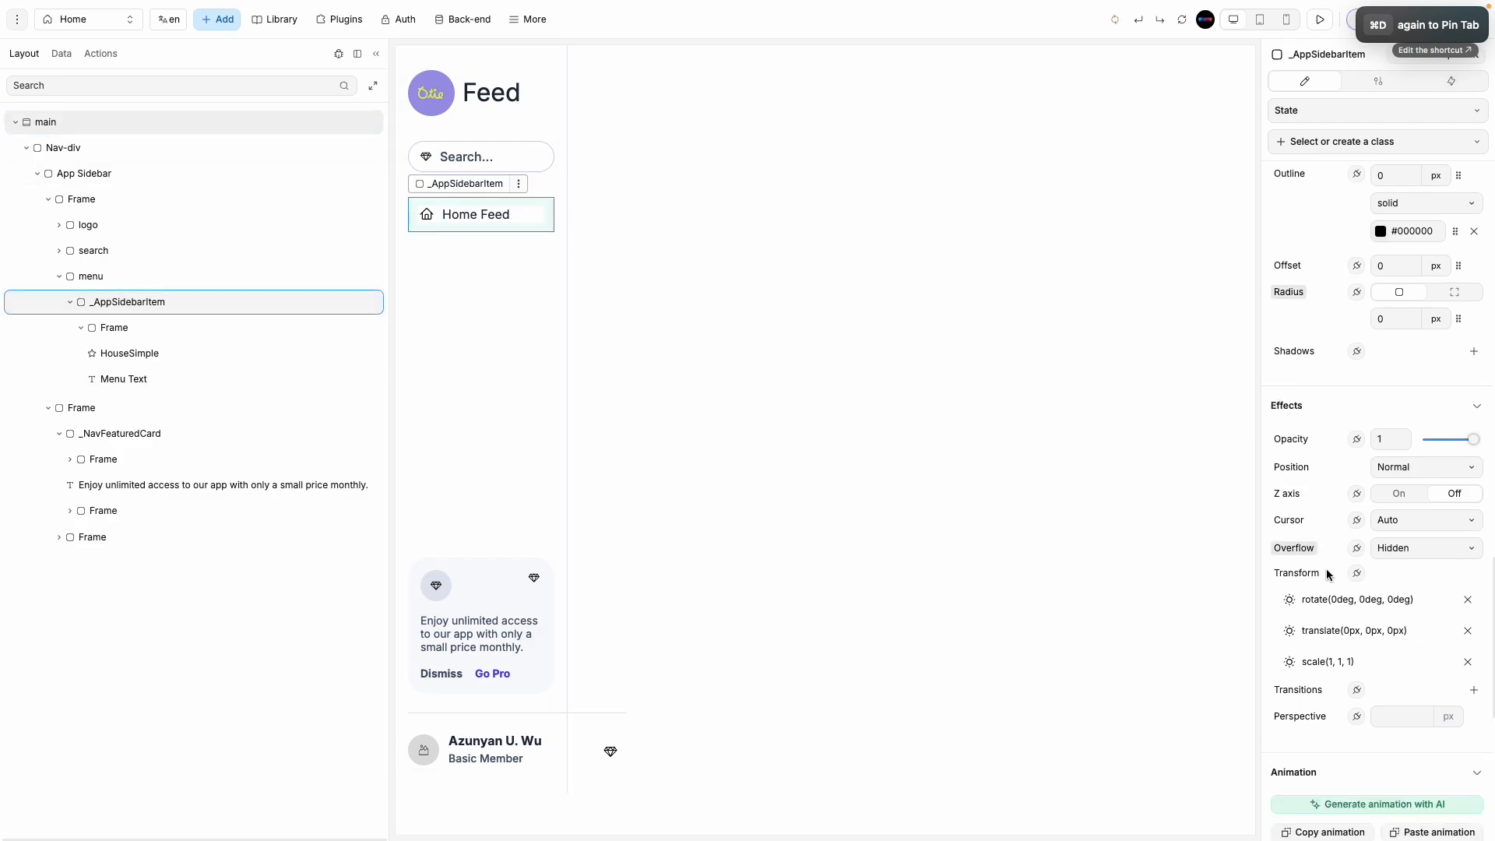
scroll(1376, 491, "down", 5)
scroll(1350, 517, "up", 9)
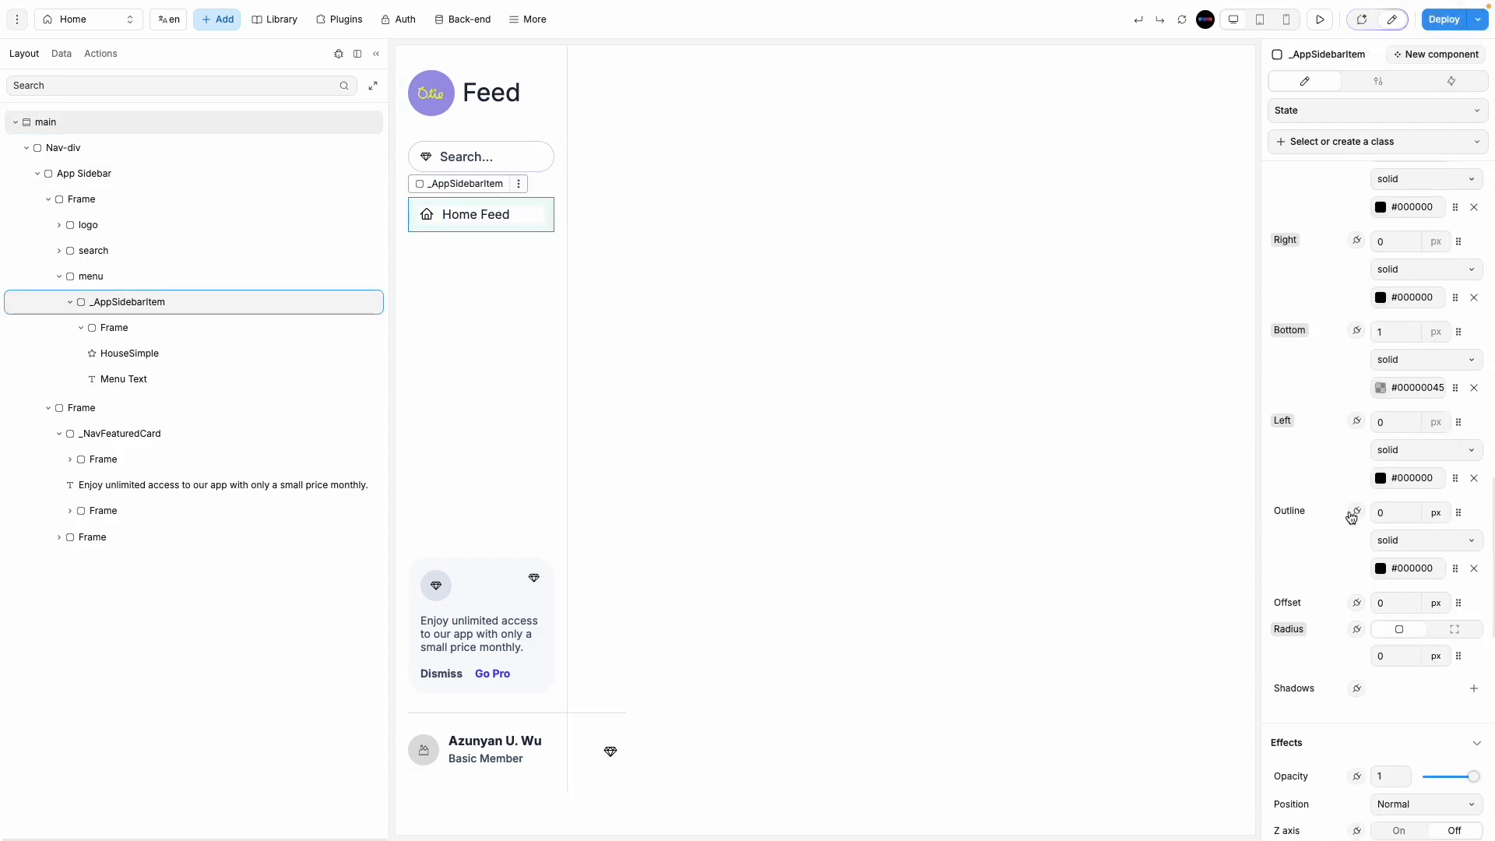
left_click(1380, 387)
left_click_drag(1148, 239, 1135, 241)
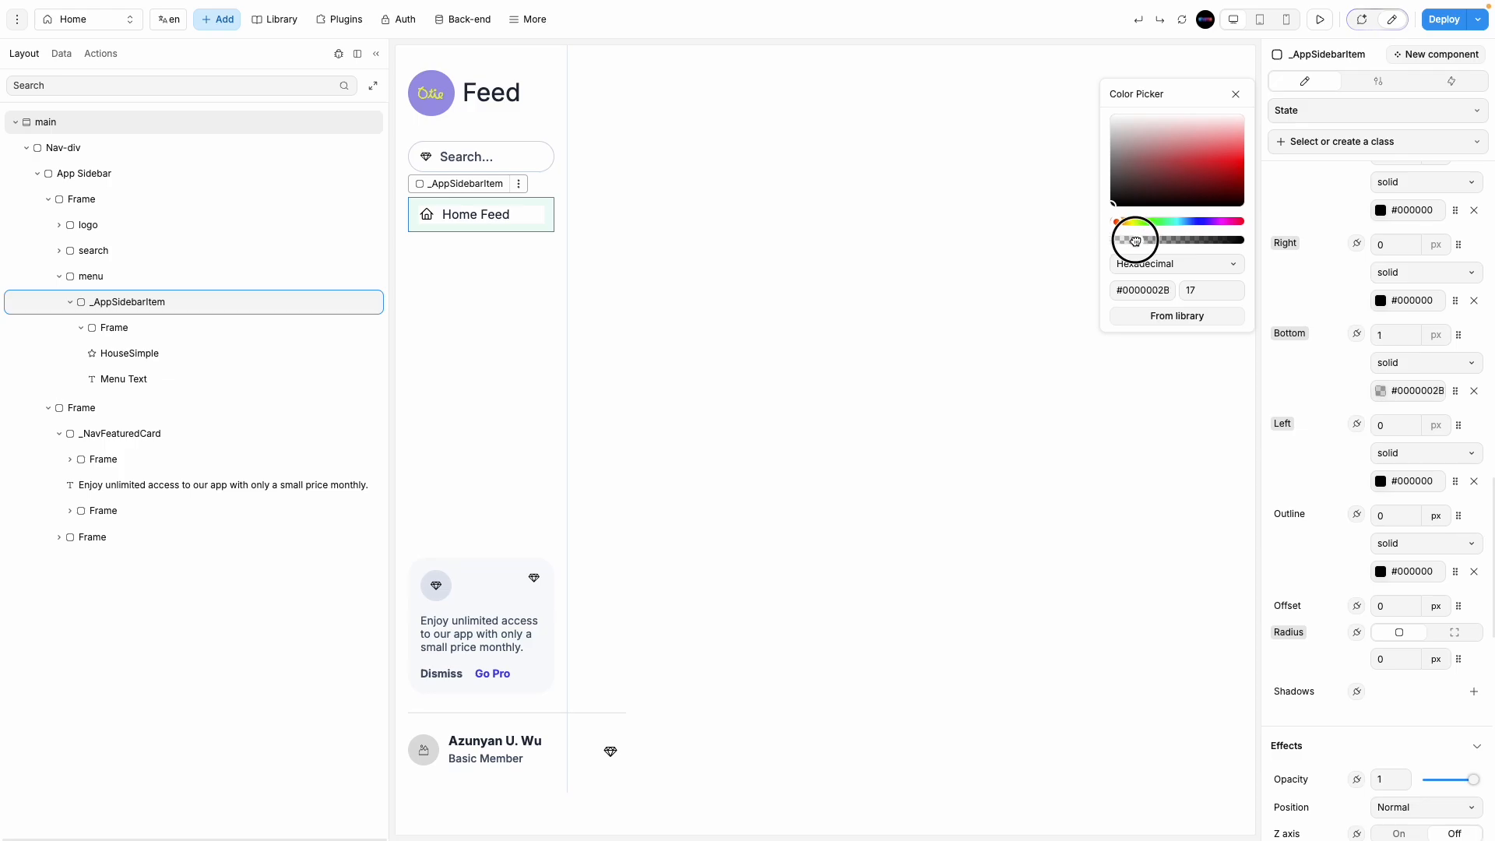
left_click(864, 456)
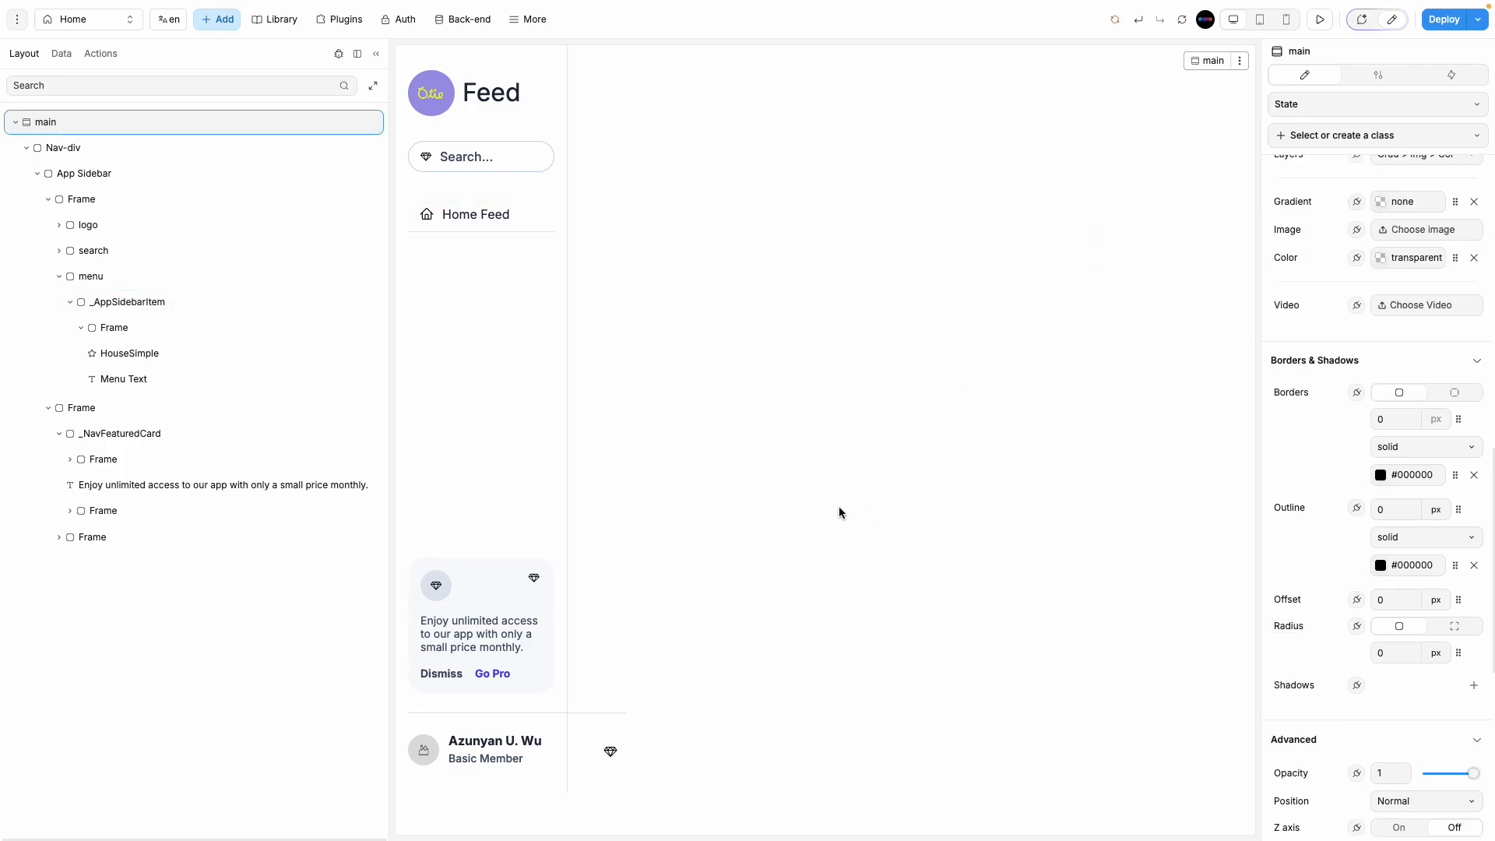
Step: Set the App Sidebar's right and left padding from 16 to 0
left_click(544, 294)
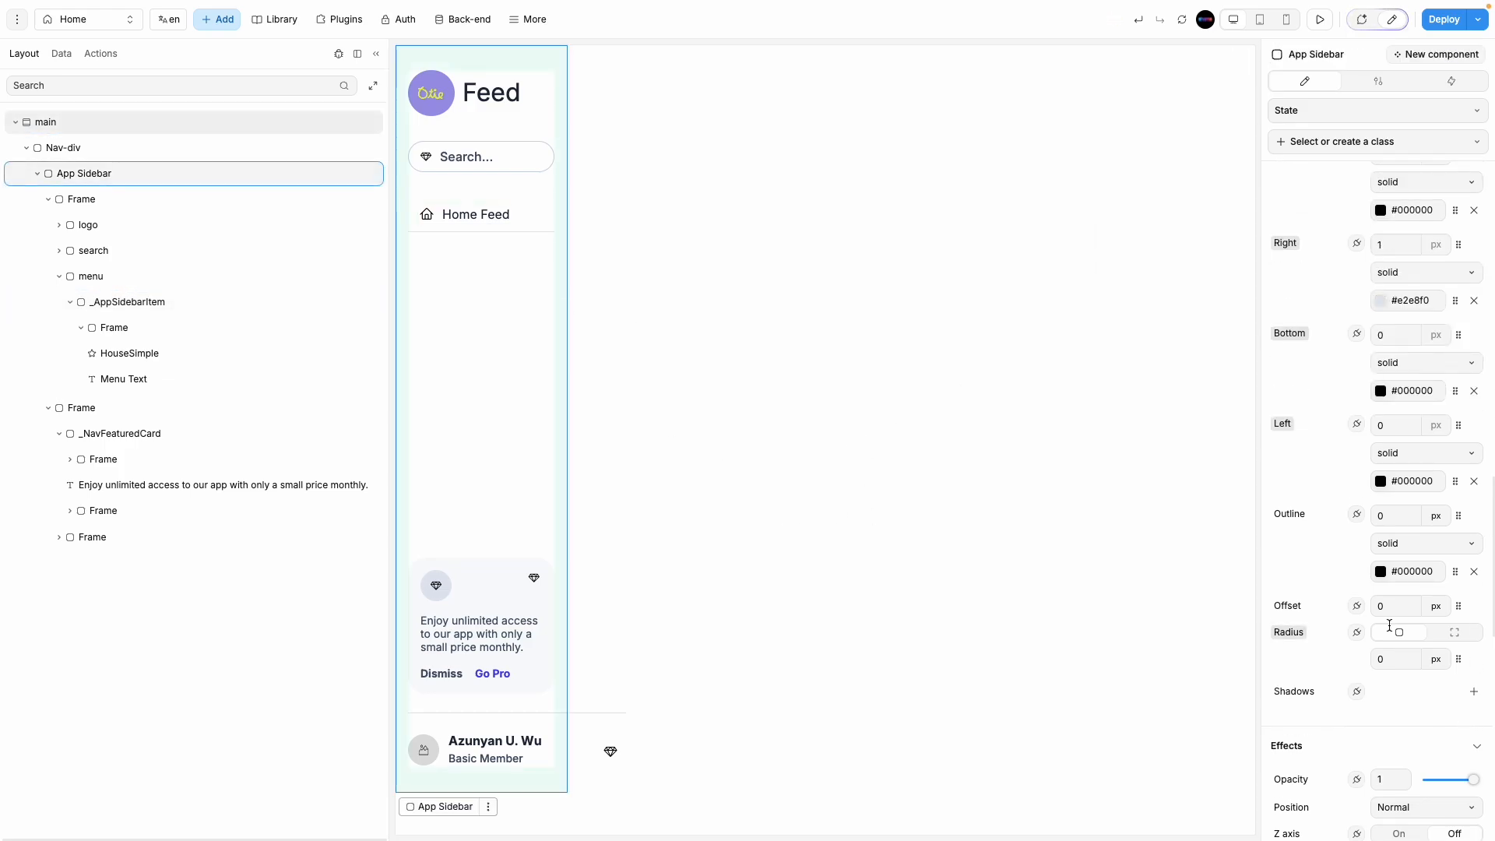
scroll(1389, 624, "down", 6)
scroll(1374, 614, "up", 10)
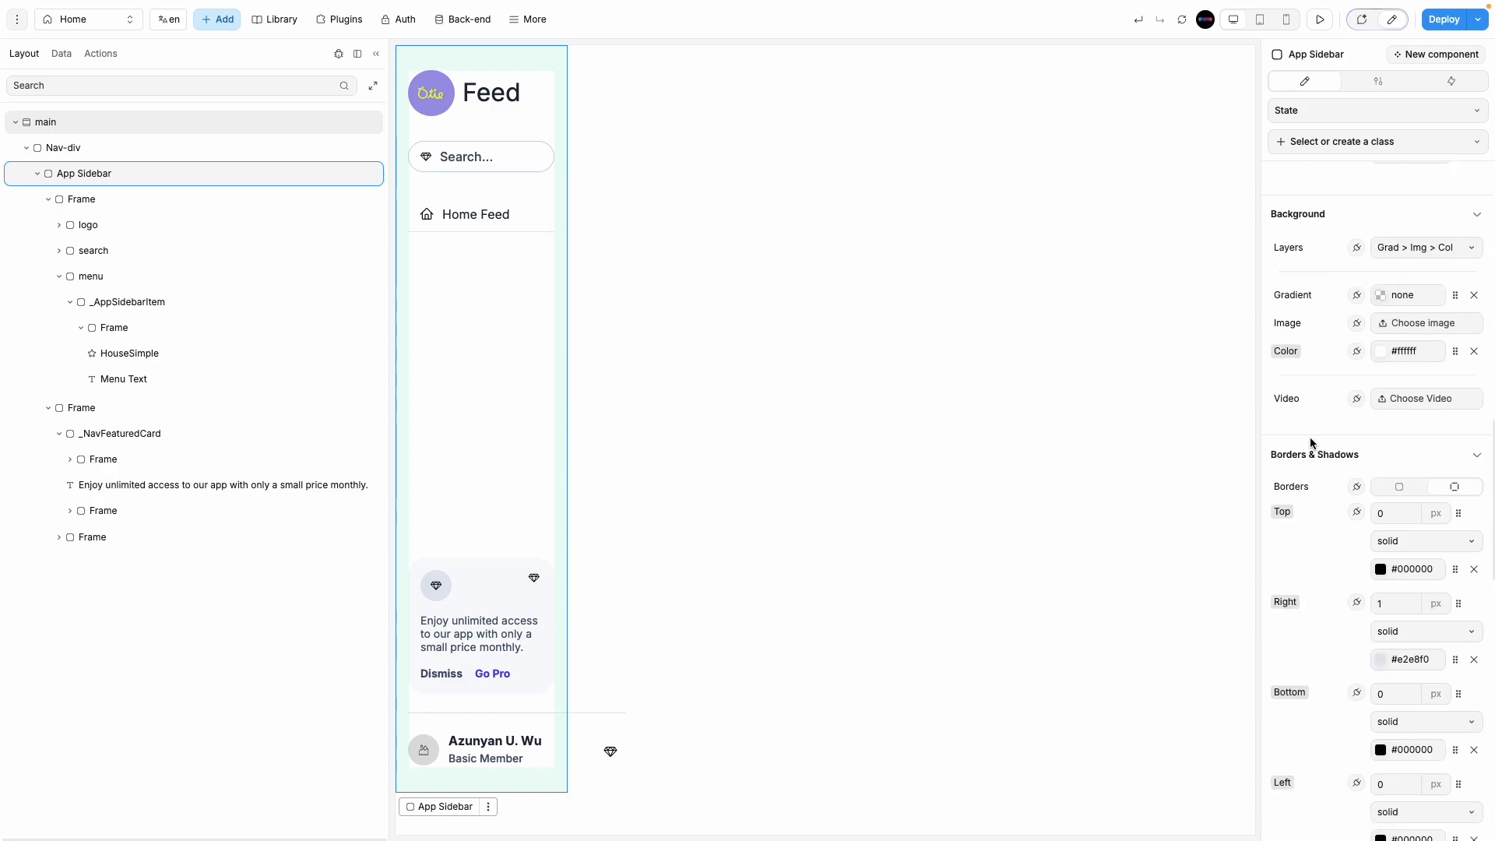
scroll(1355, 405, "up", 2)
scroll(1296, 487, "up", 4)
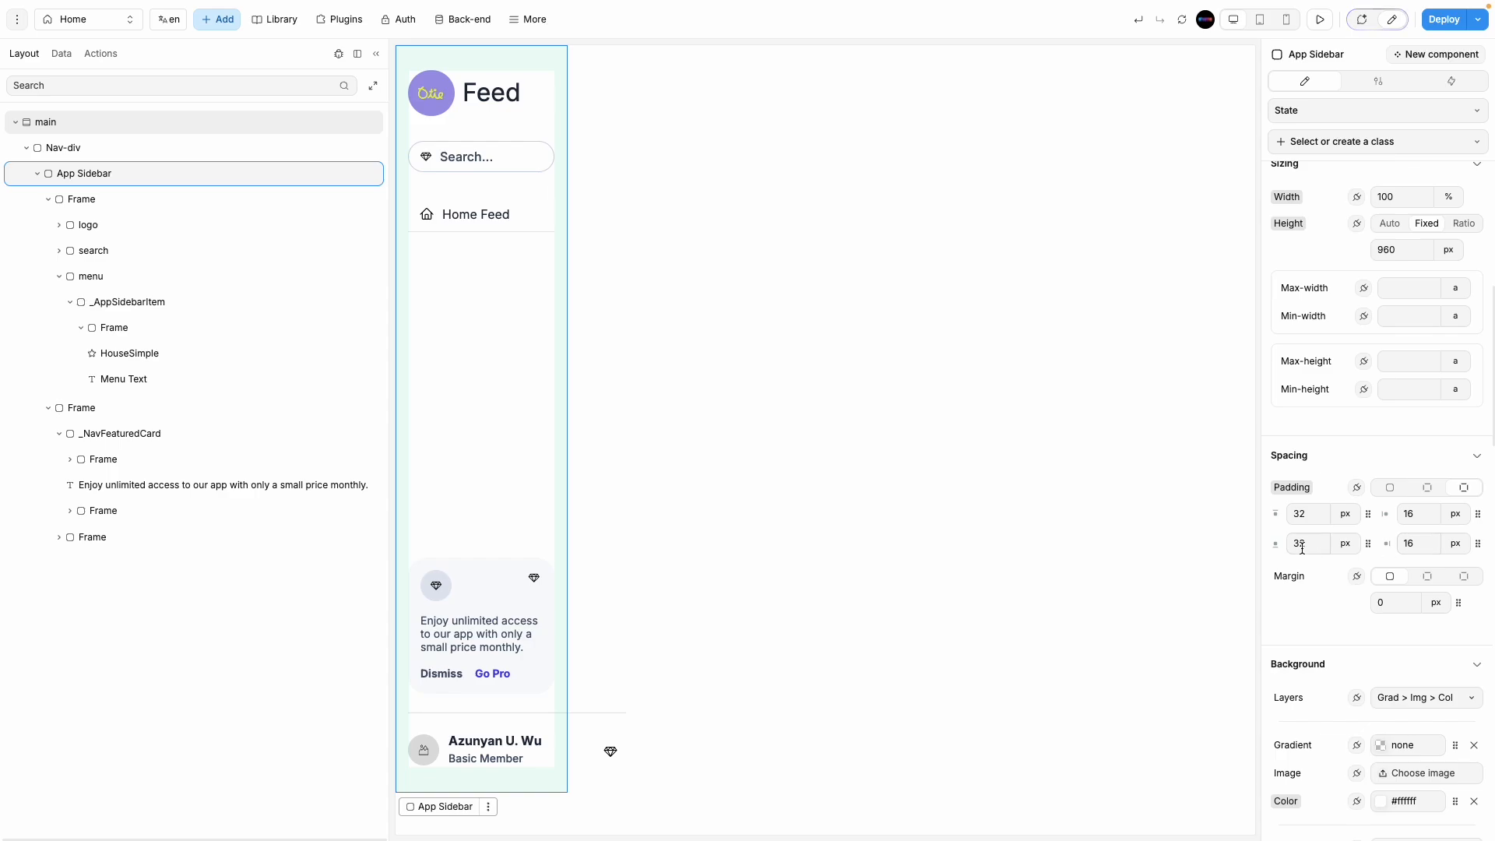
double_click(1406, 550)
type("0")
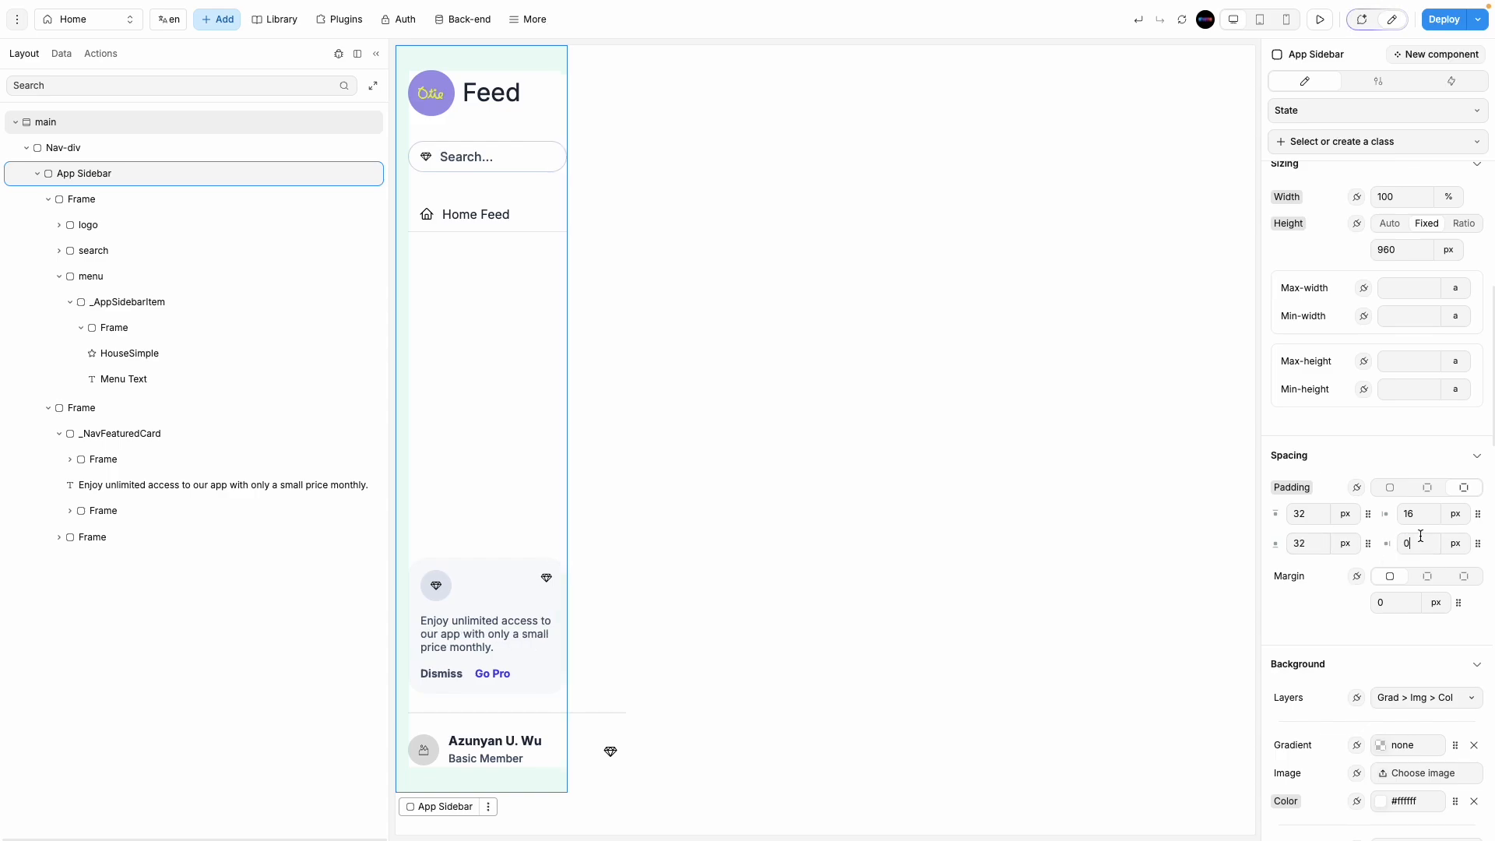
type("0")
left_click(1122, 520)
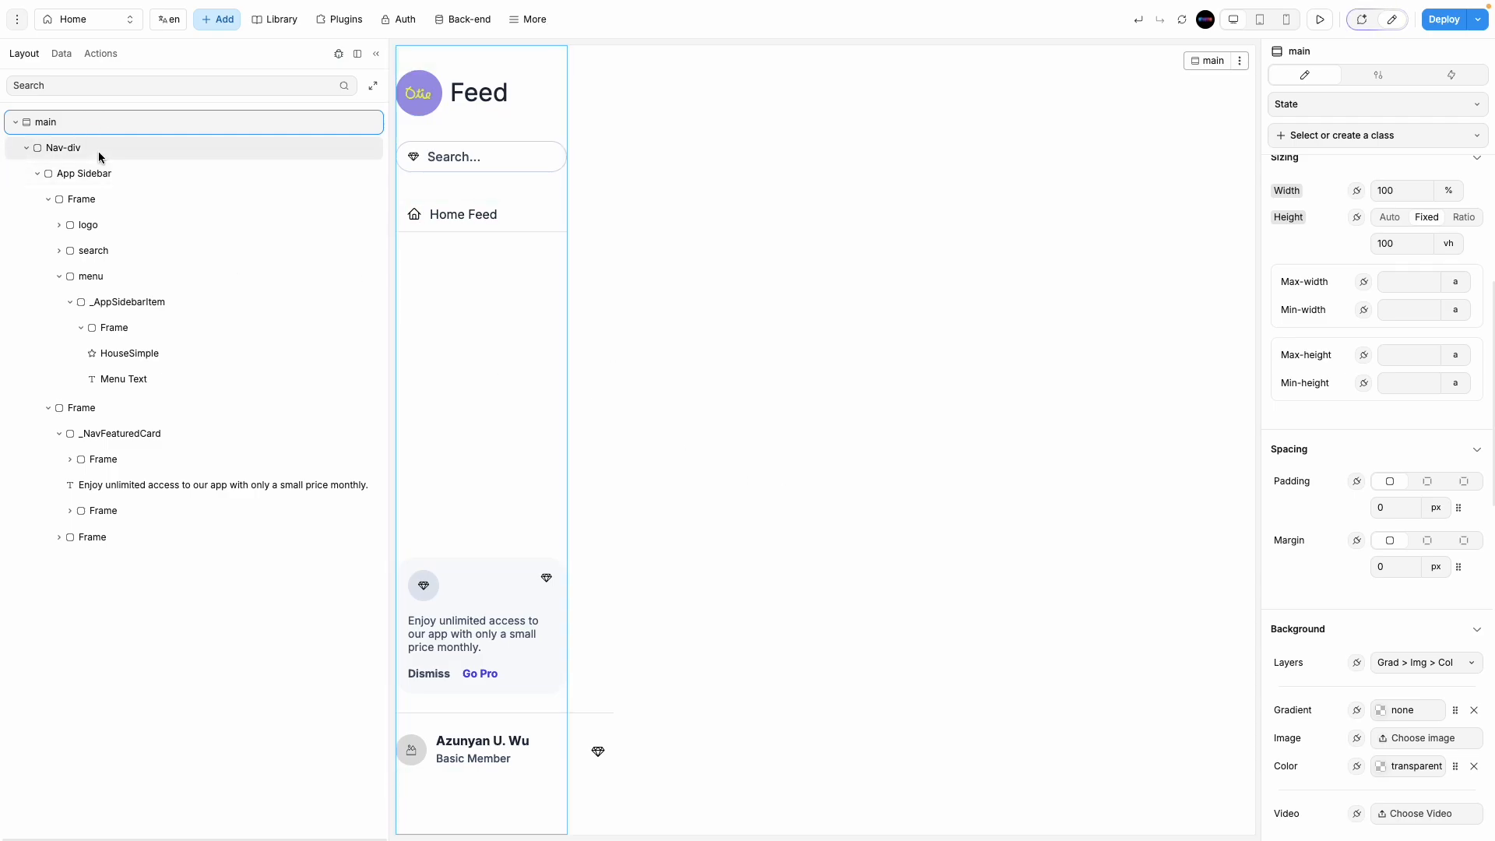
Step: Give the main container 10 px padding on its right and left sides
left_click(1463, 481)
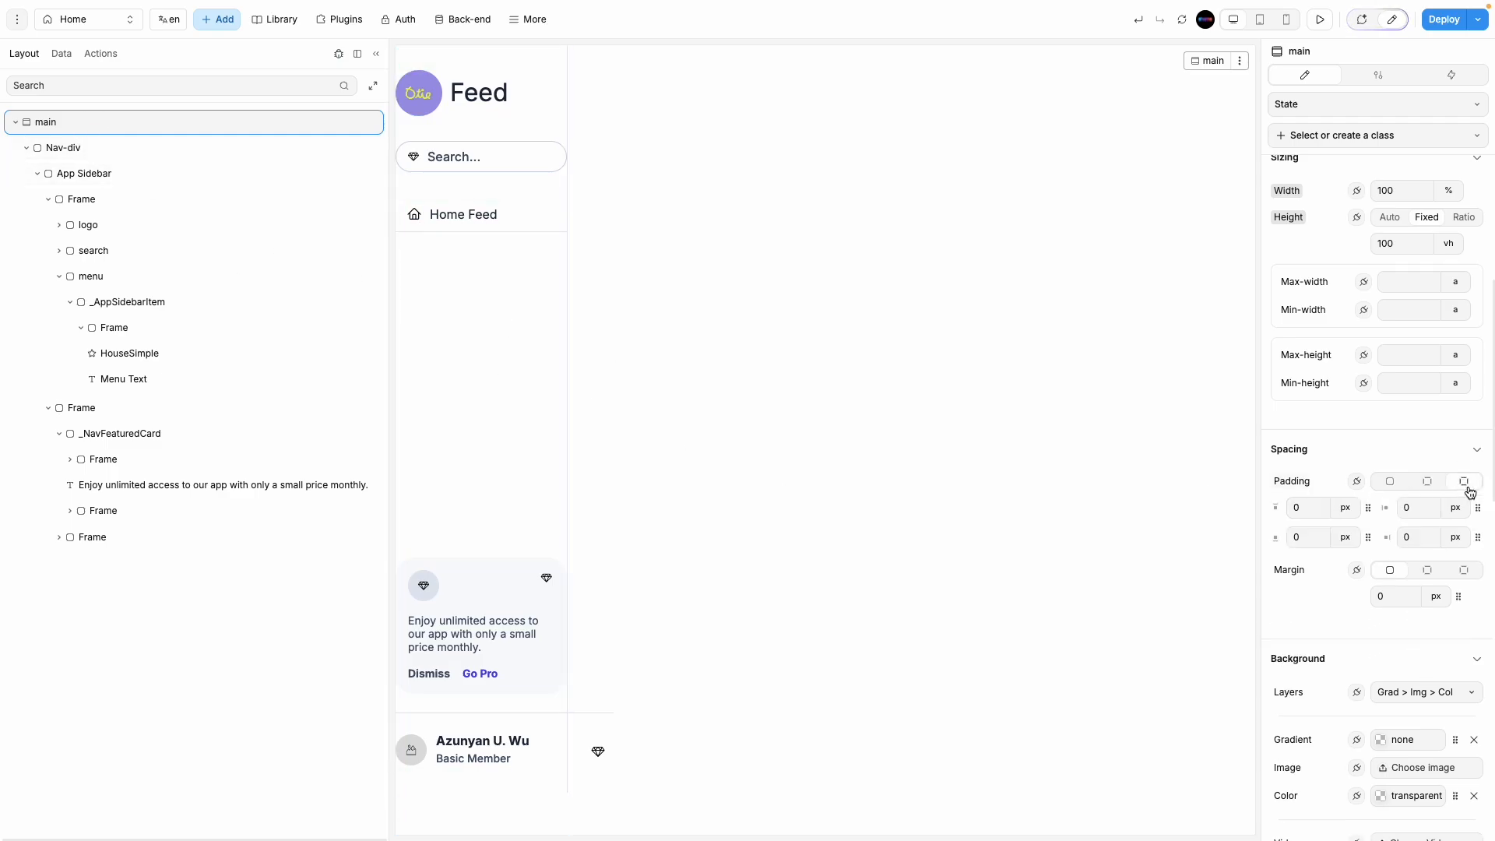
left_click(1429, 511)
type("10")
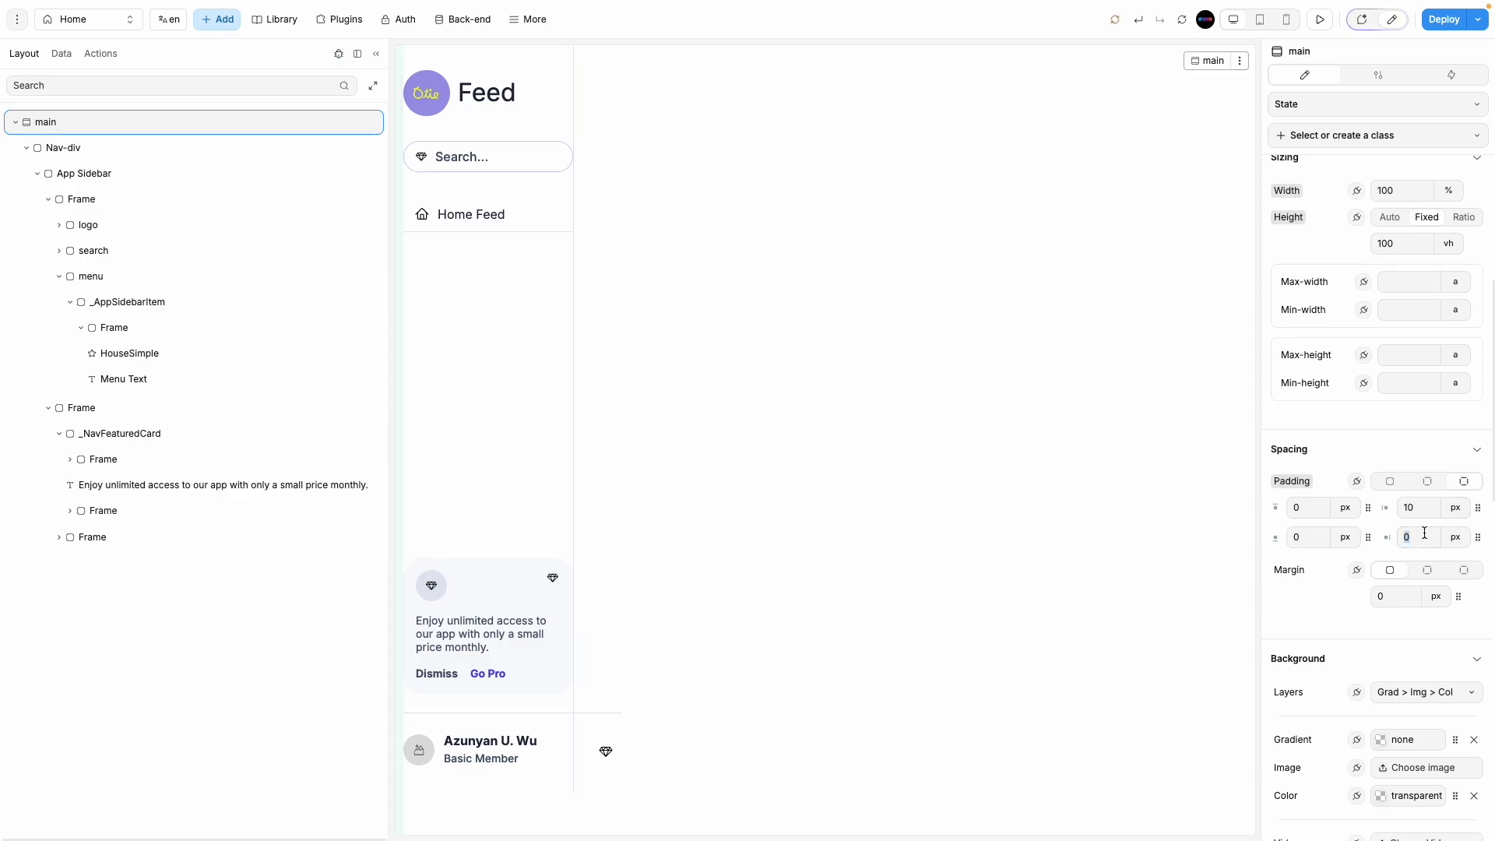
type("10")
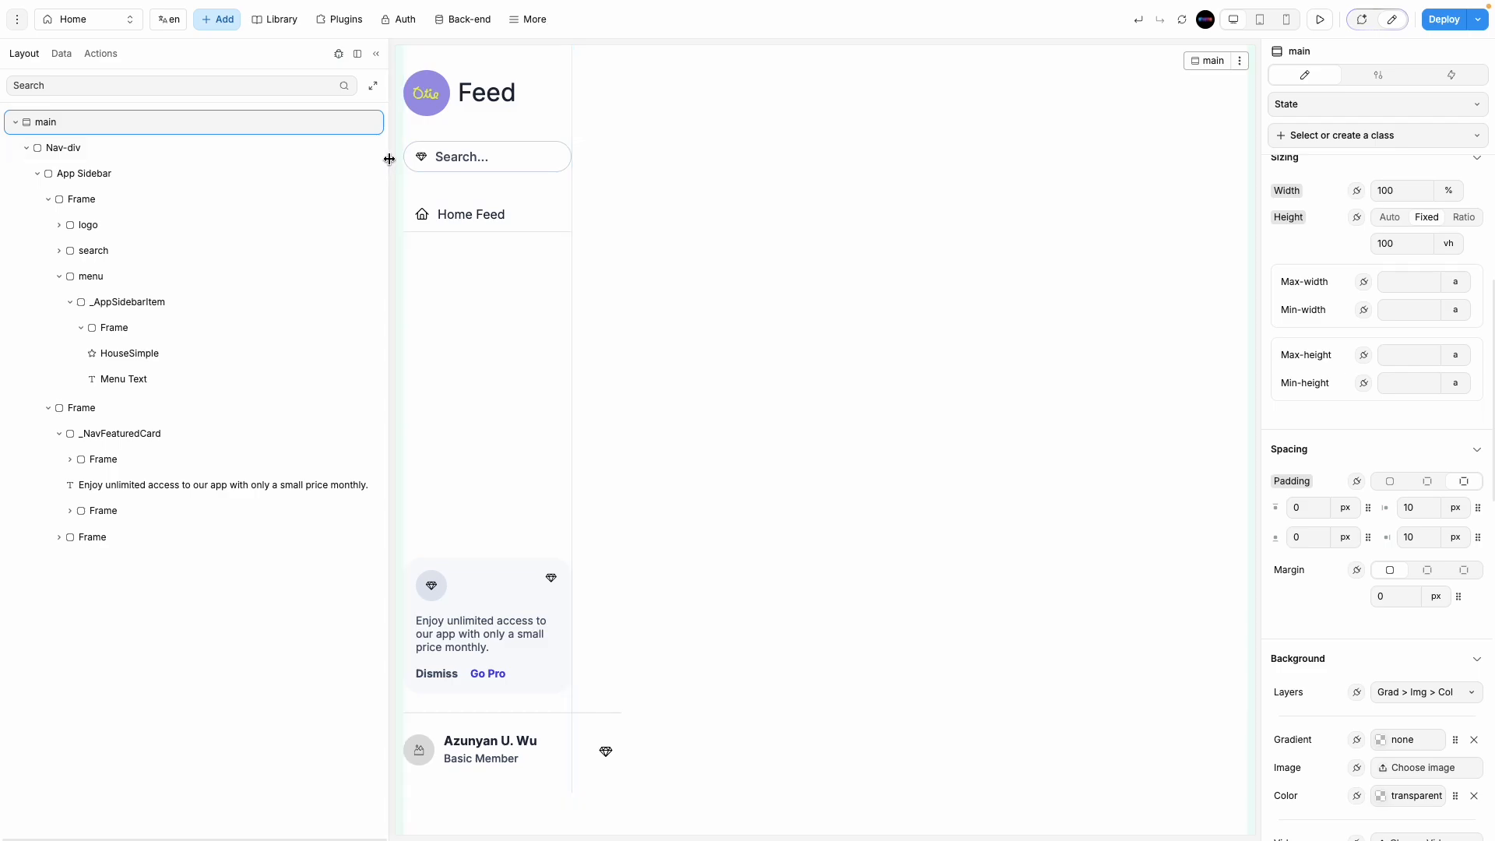
Step: Narrow and hide the layer panel, then preview the page
left_click_drag(388, 158, 861, 467)
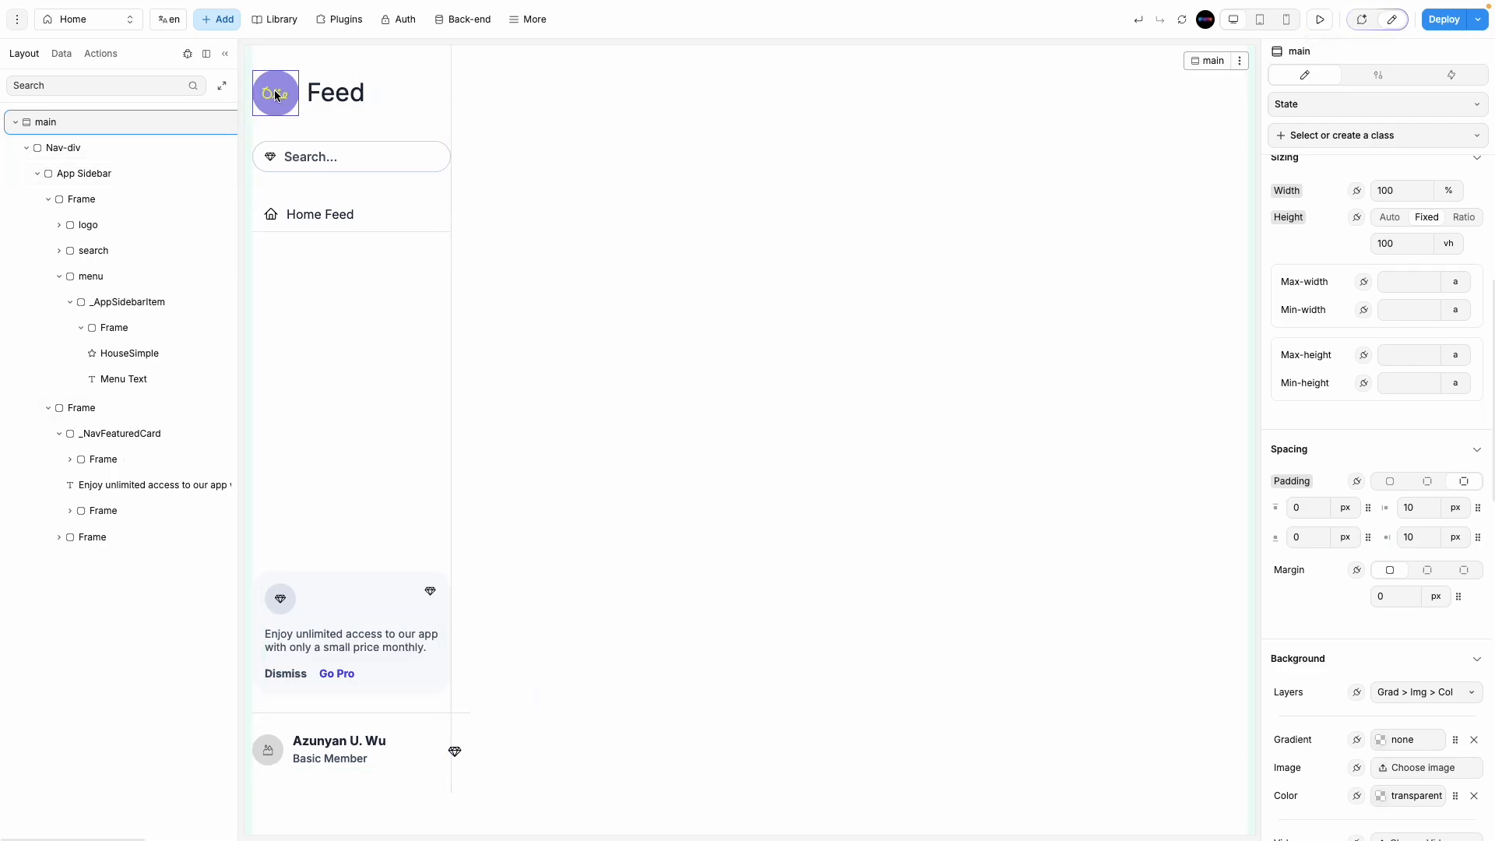
left_click(225, 56)
left_click(1319, 18)
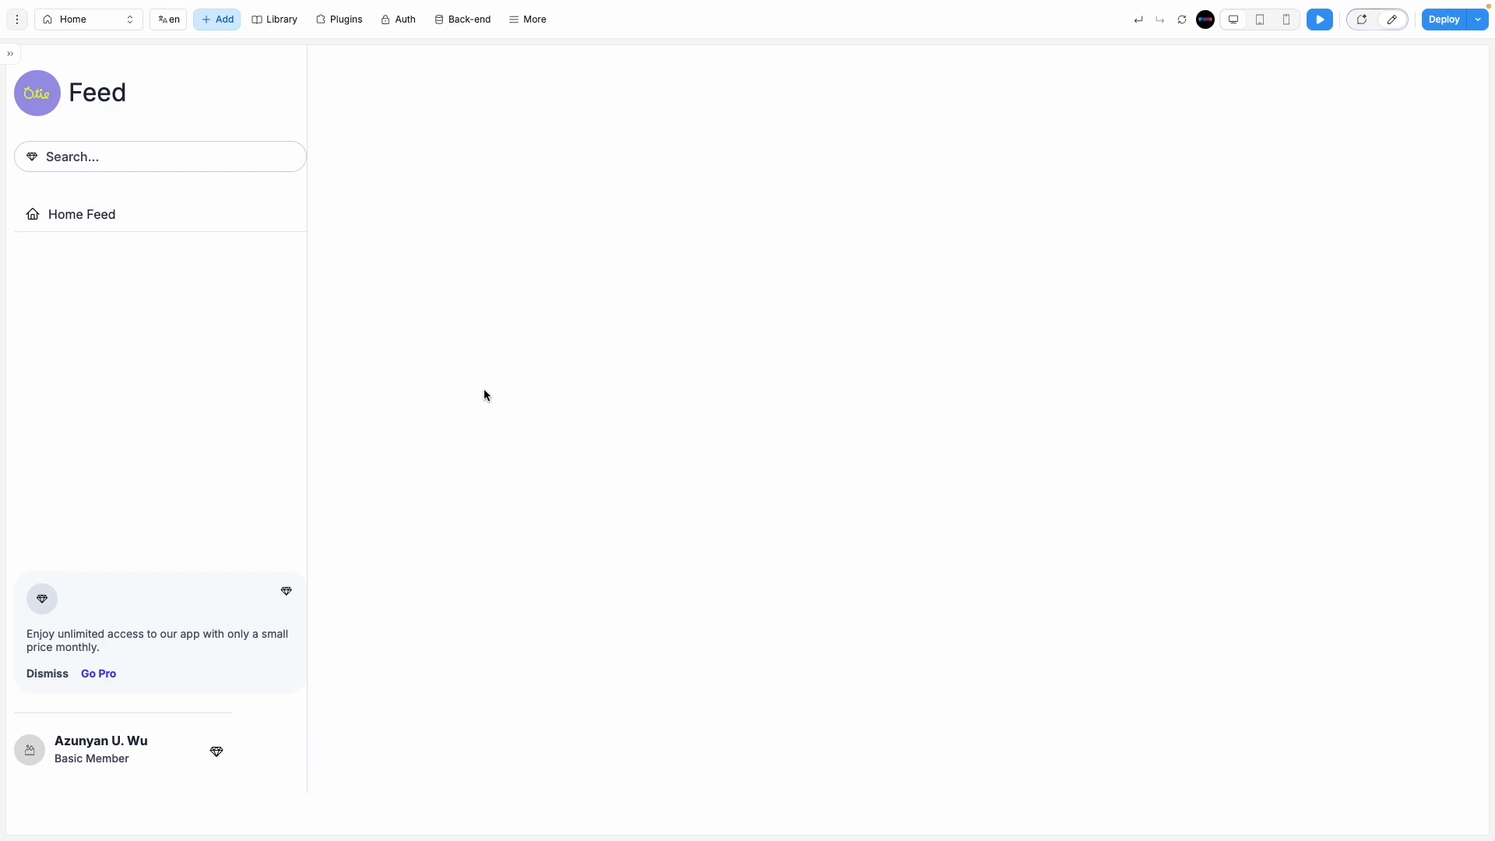
Step: Return to Edit mode and select the sidebar's search box in the layer tree
left_click(11, 56)
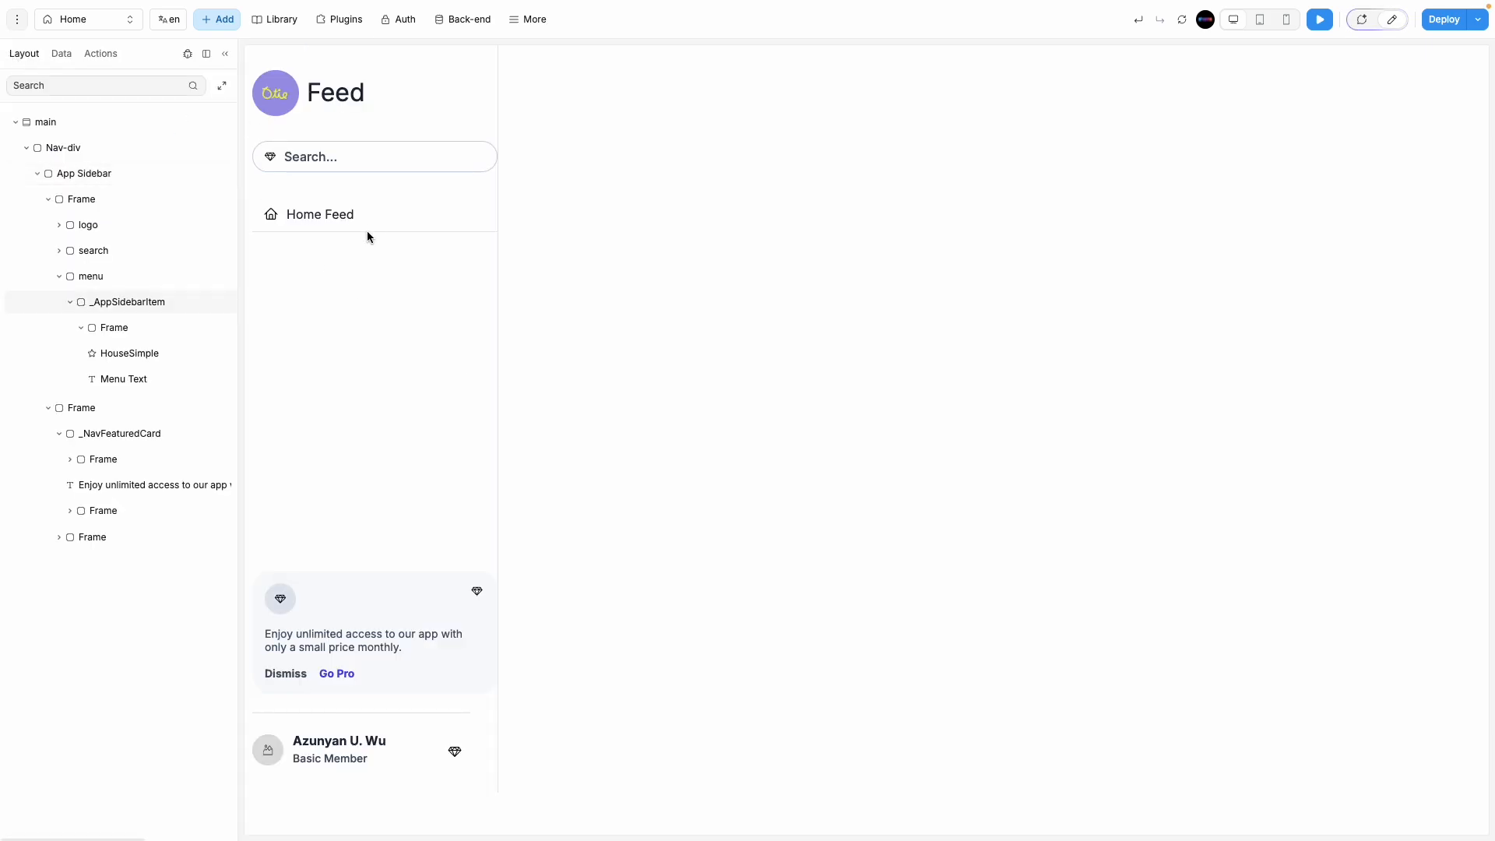
left_click(1392, 20)
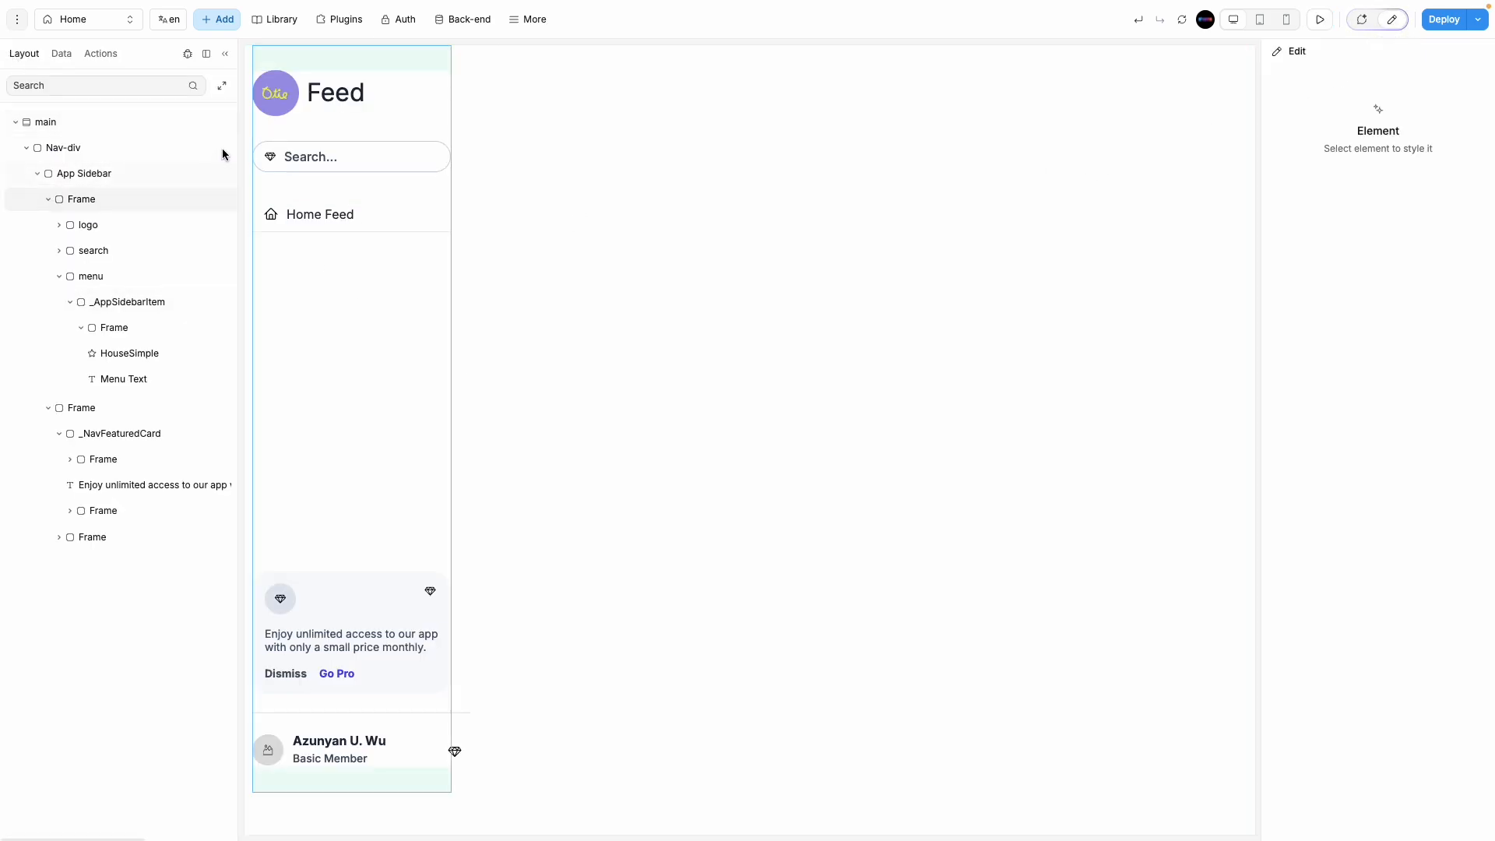
left_click(444, 144)
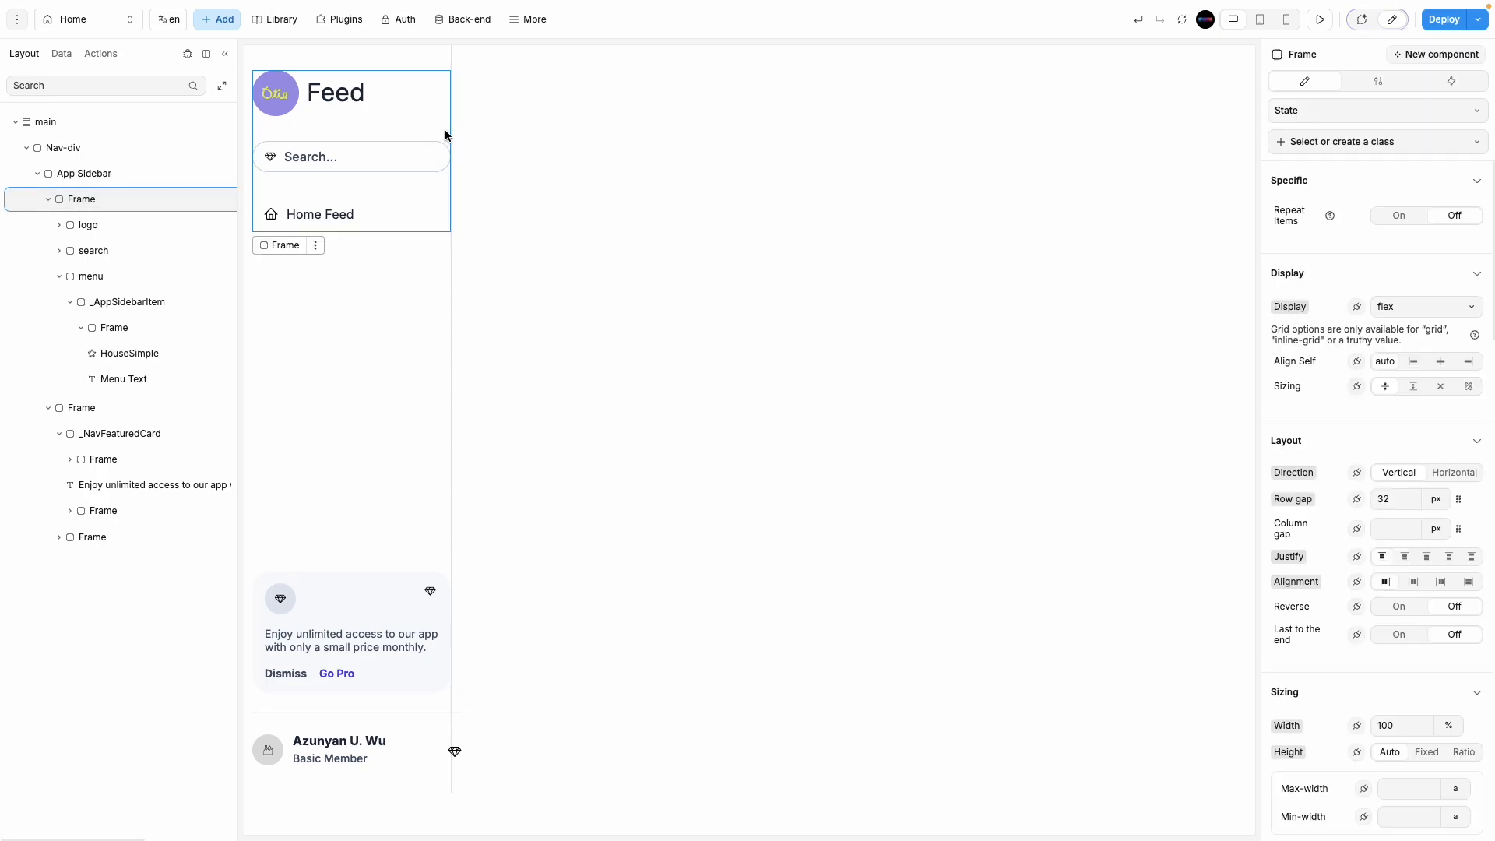
left_click(444, 146)
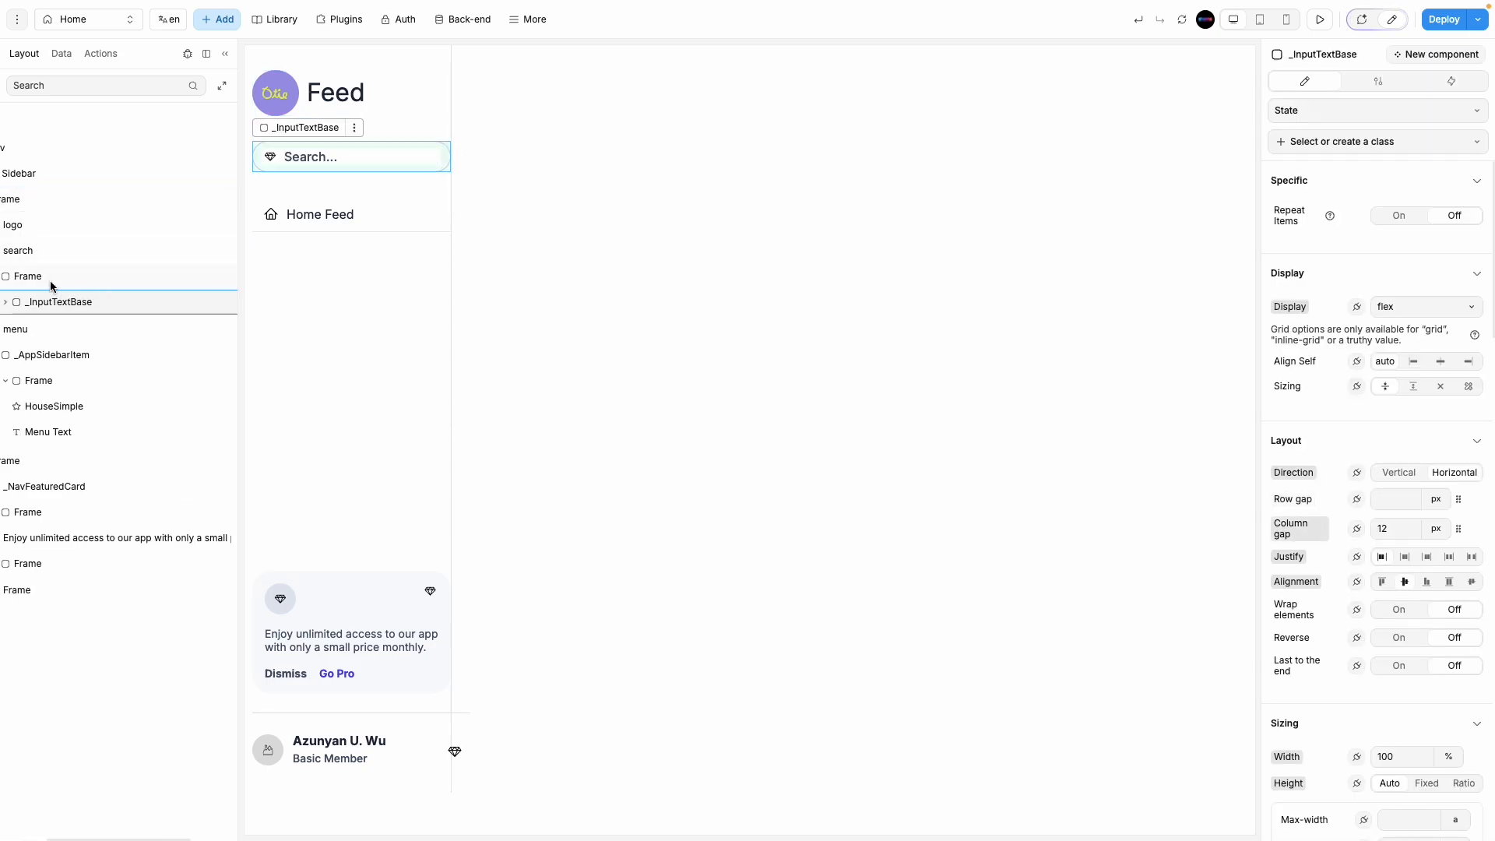
left_click_drag(237, 294, 410, 300)
Step: Give the Frame wrapping the search input 10 px side padding
left_click(172, 278)
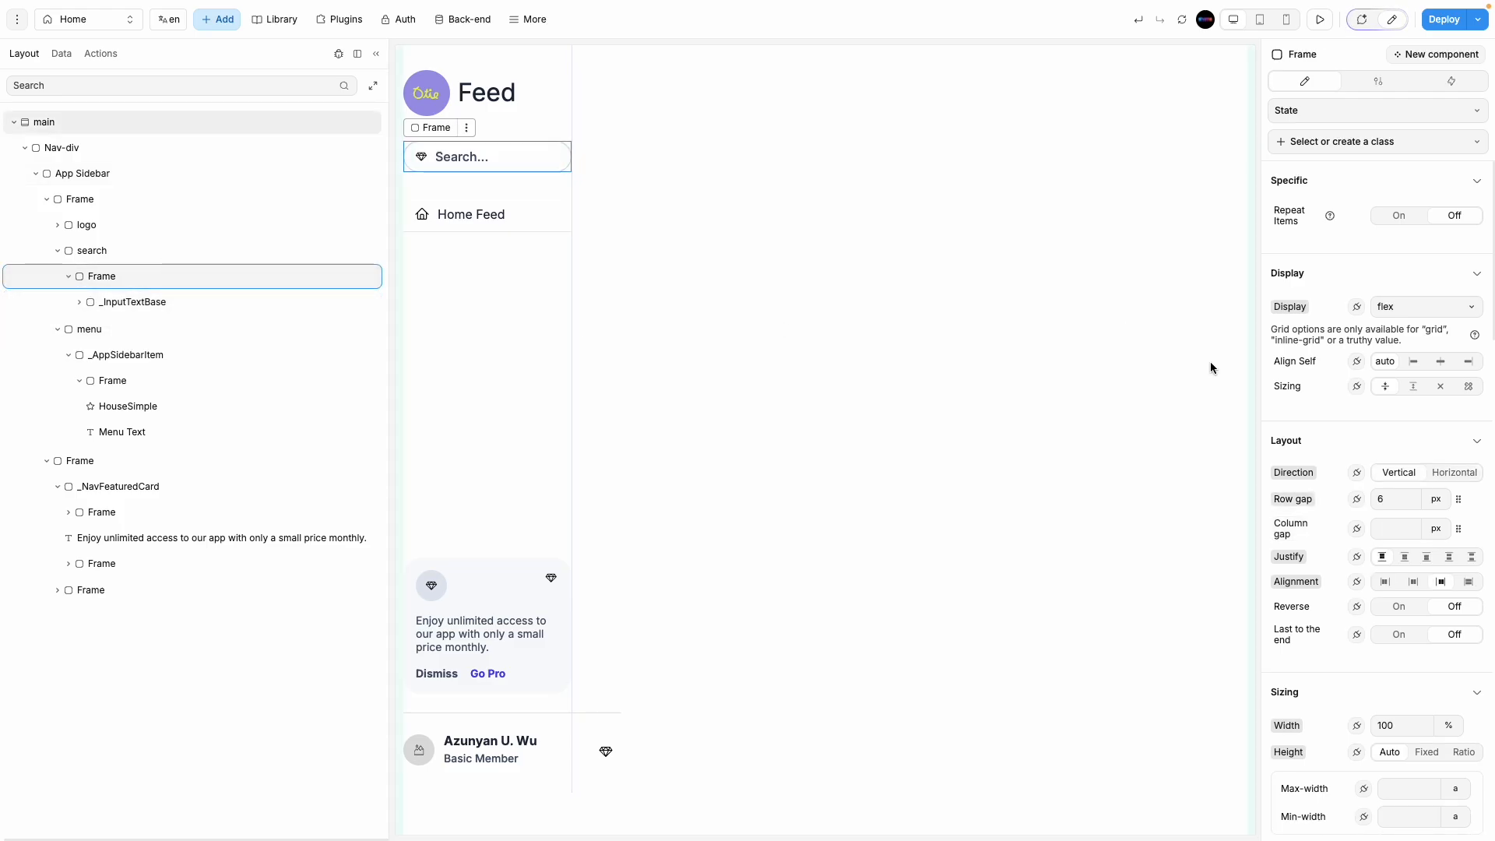
left_click(273, 300)
scroll(1374, 637, "down", 9)
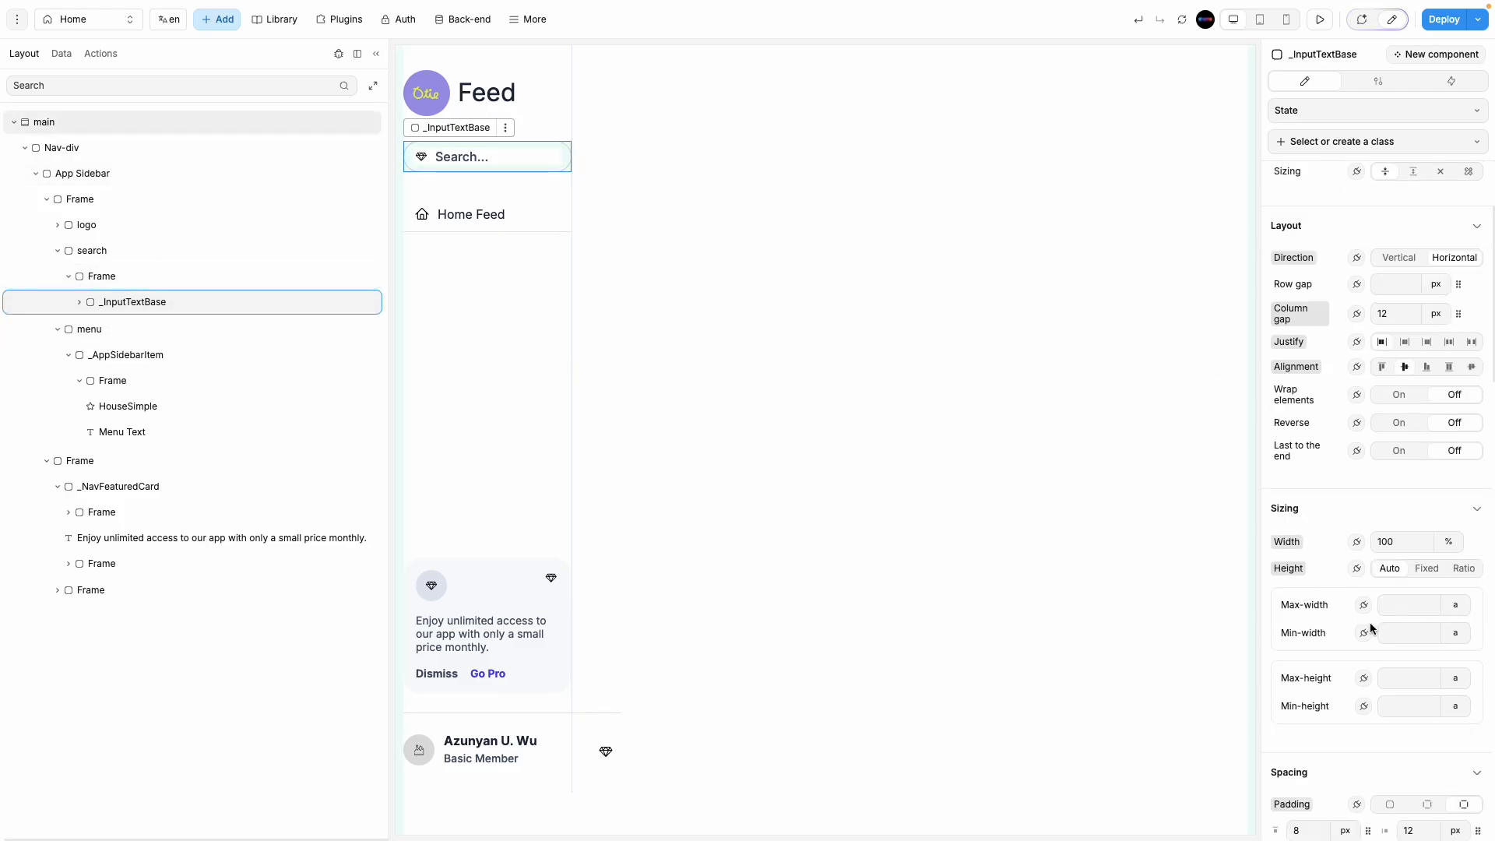
scroll(1371, 713, "down", 5)
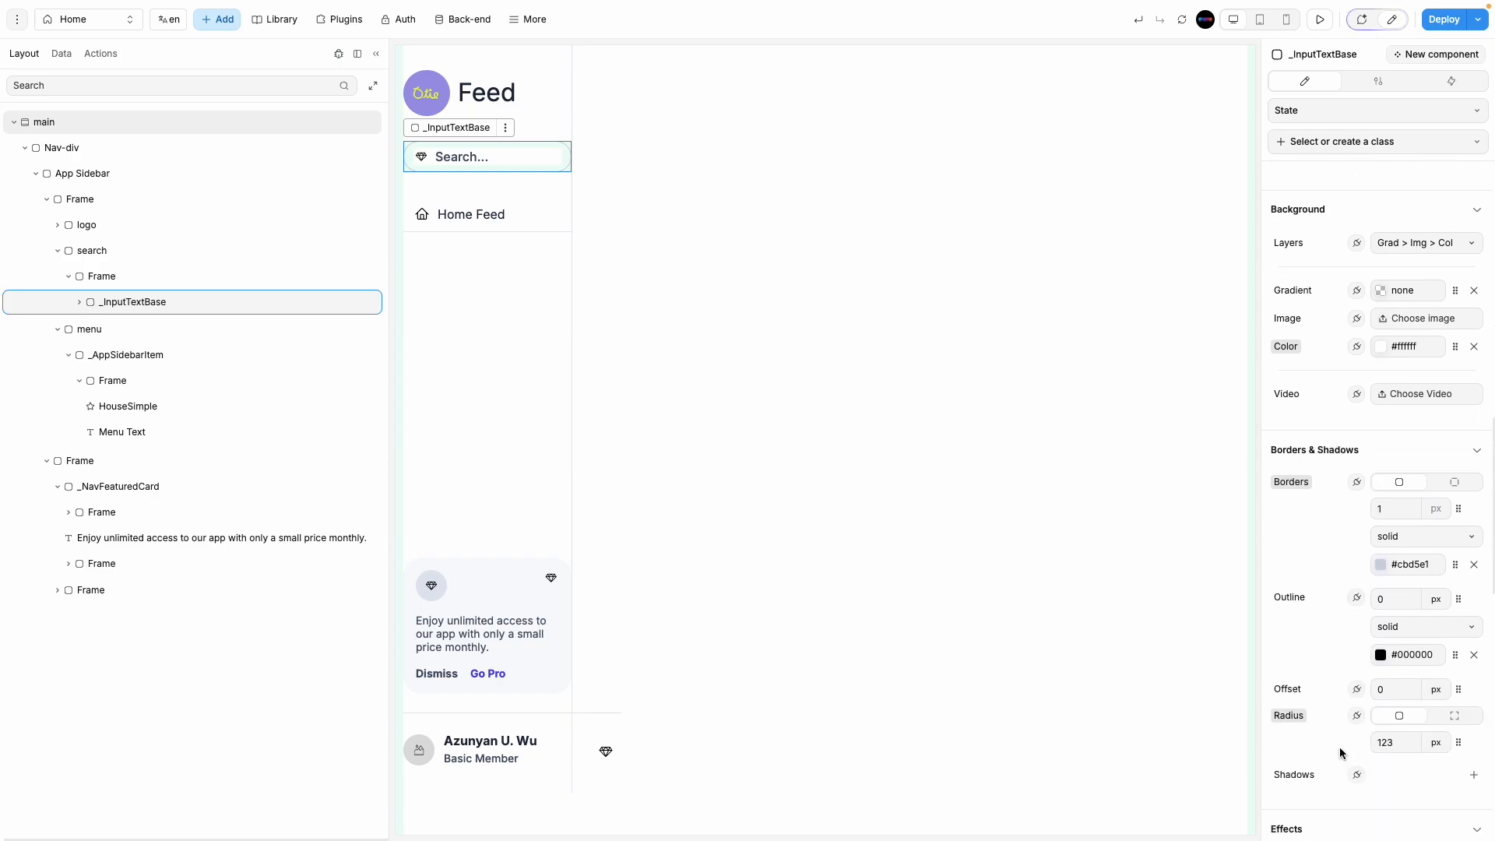
left_click(190, 277)
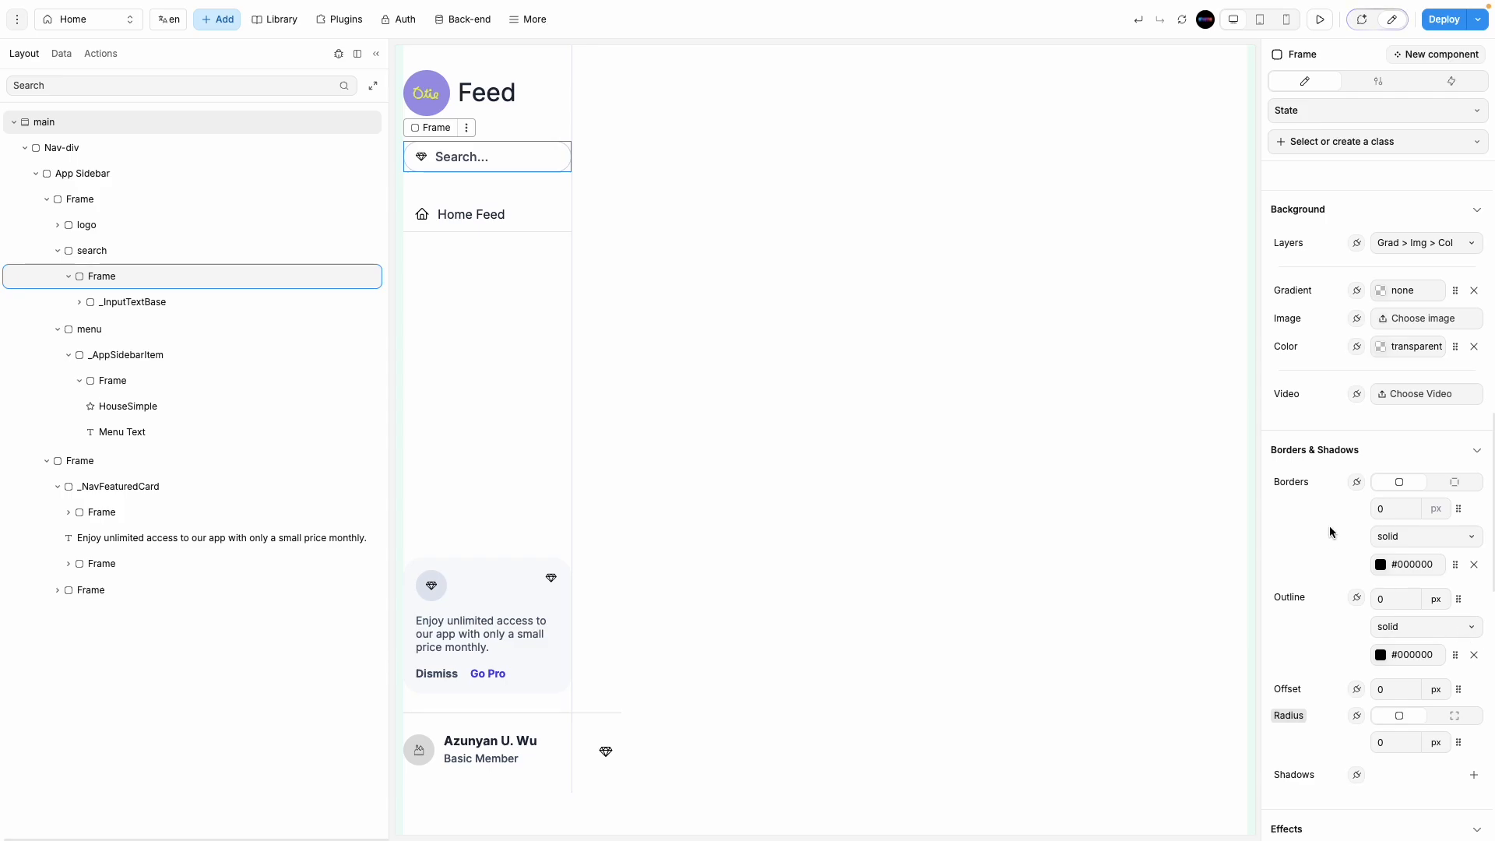
scroll(1331, 531, "up", 5)
scroll(1336, 650, "down", 3)
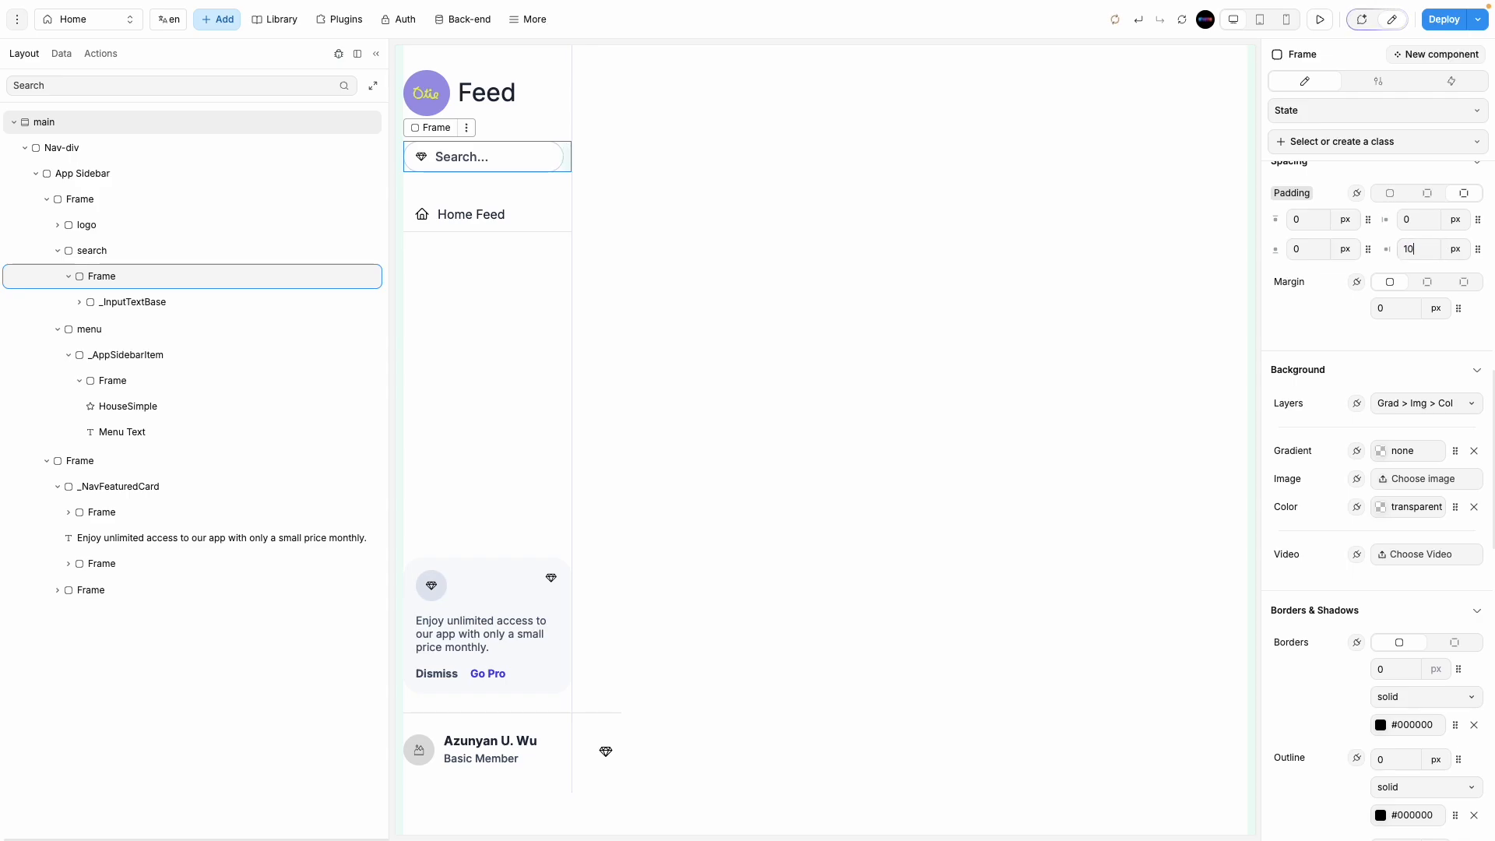
Step: Preview the page, then go back to Edit mode with the layer tree shown
left_click(817, 392)
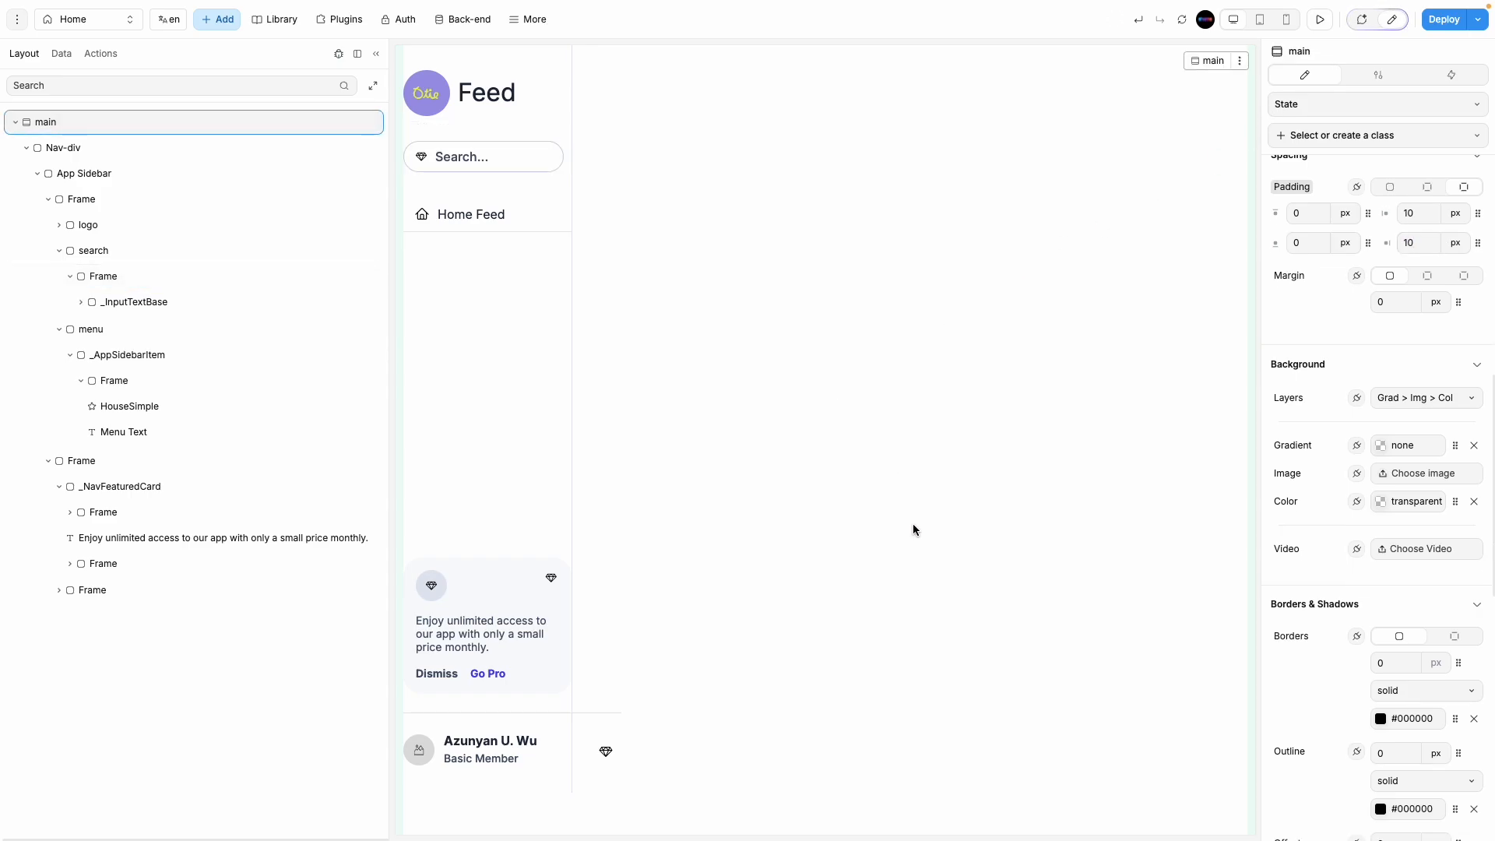
left_click(376, 54)
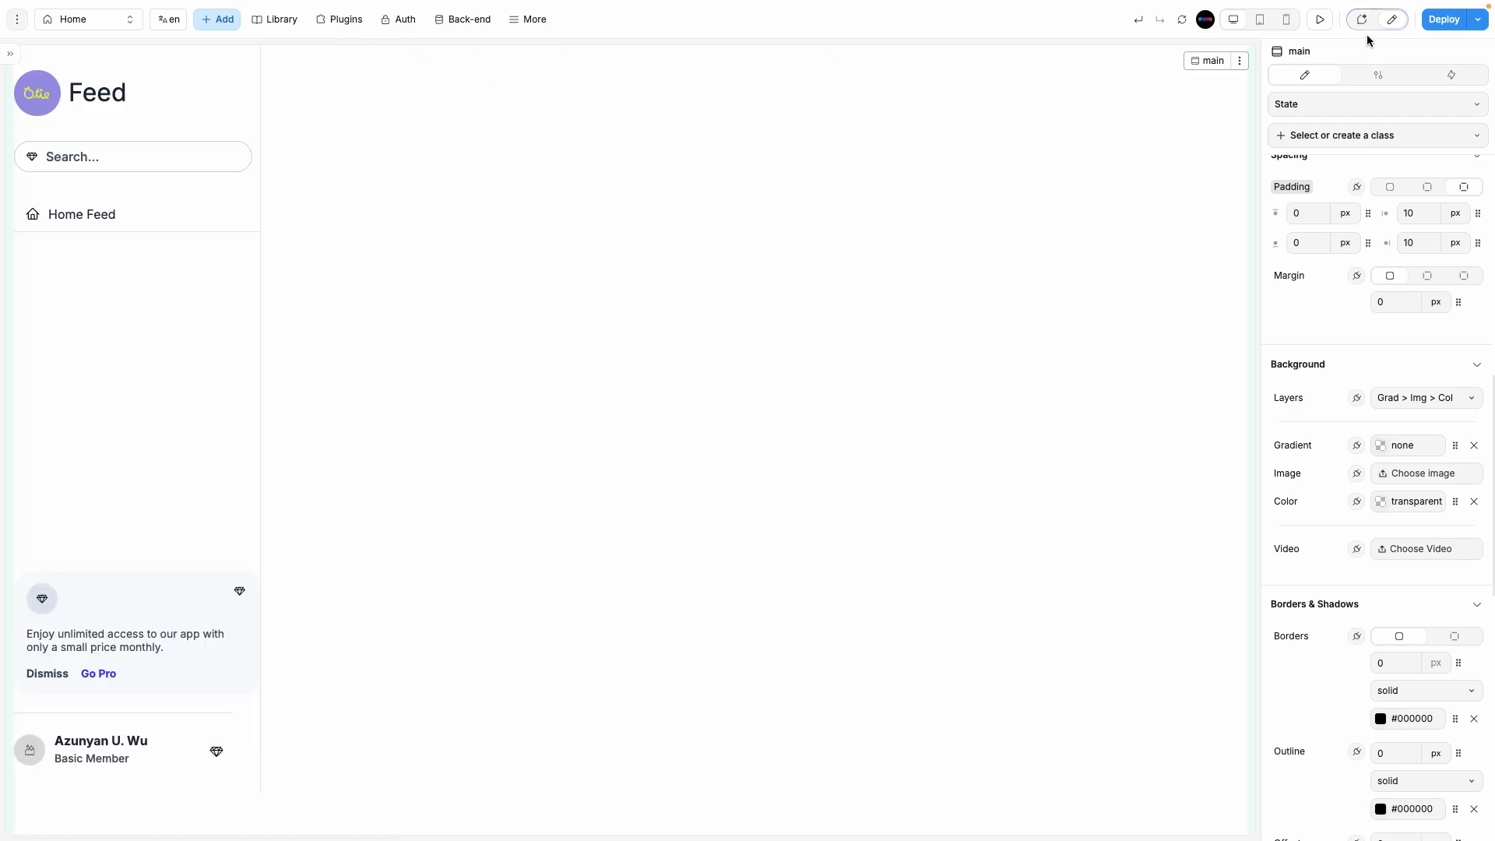
left_click(1319, 18)
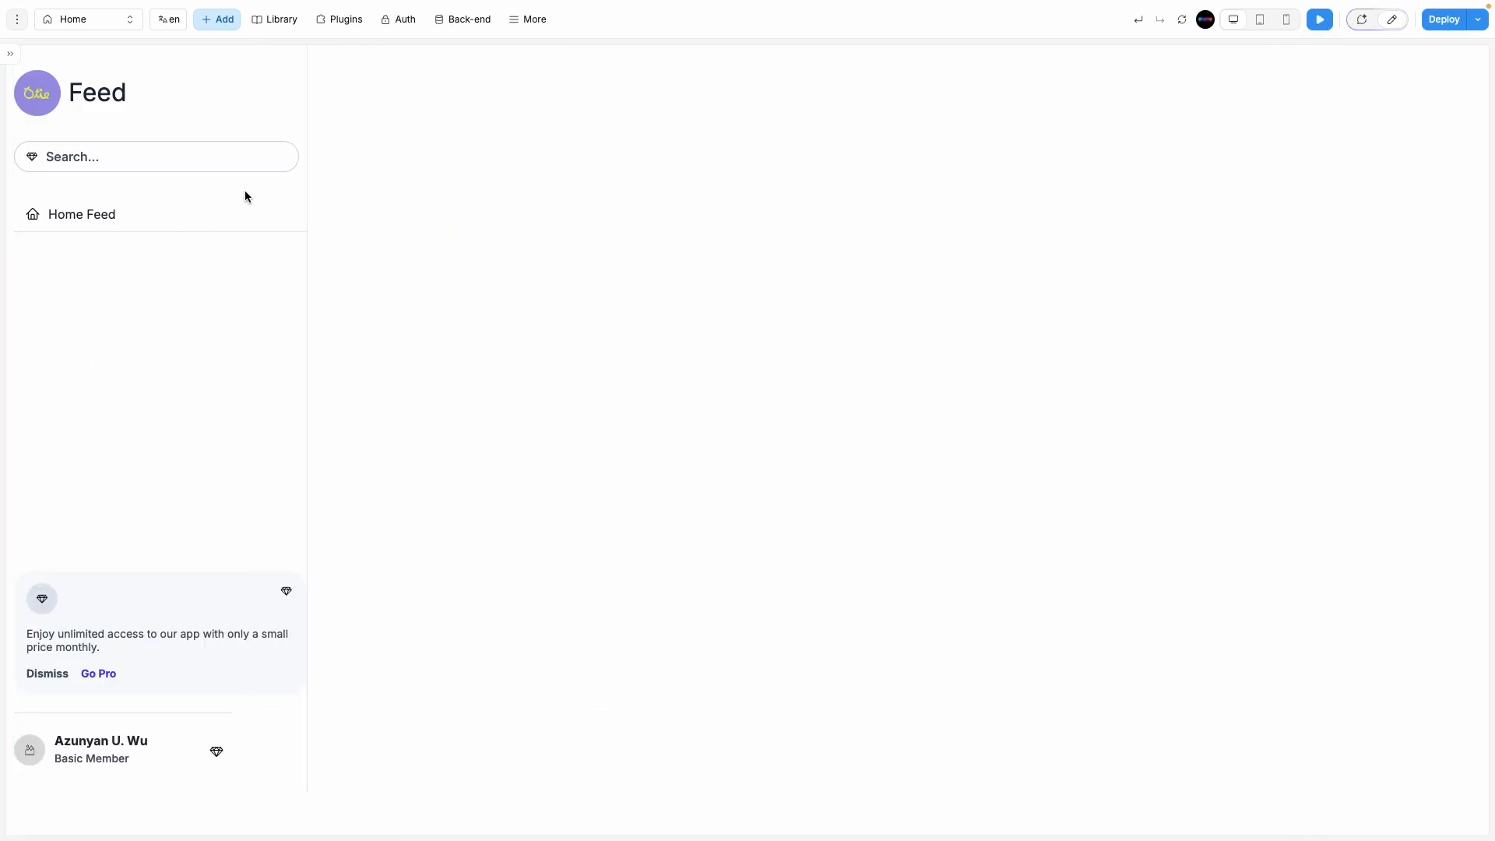
left_click(15, 54)
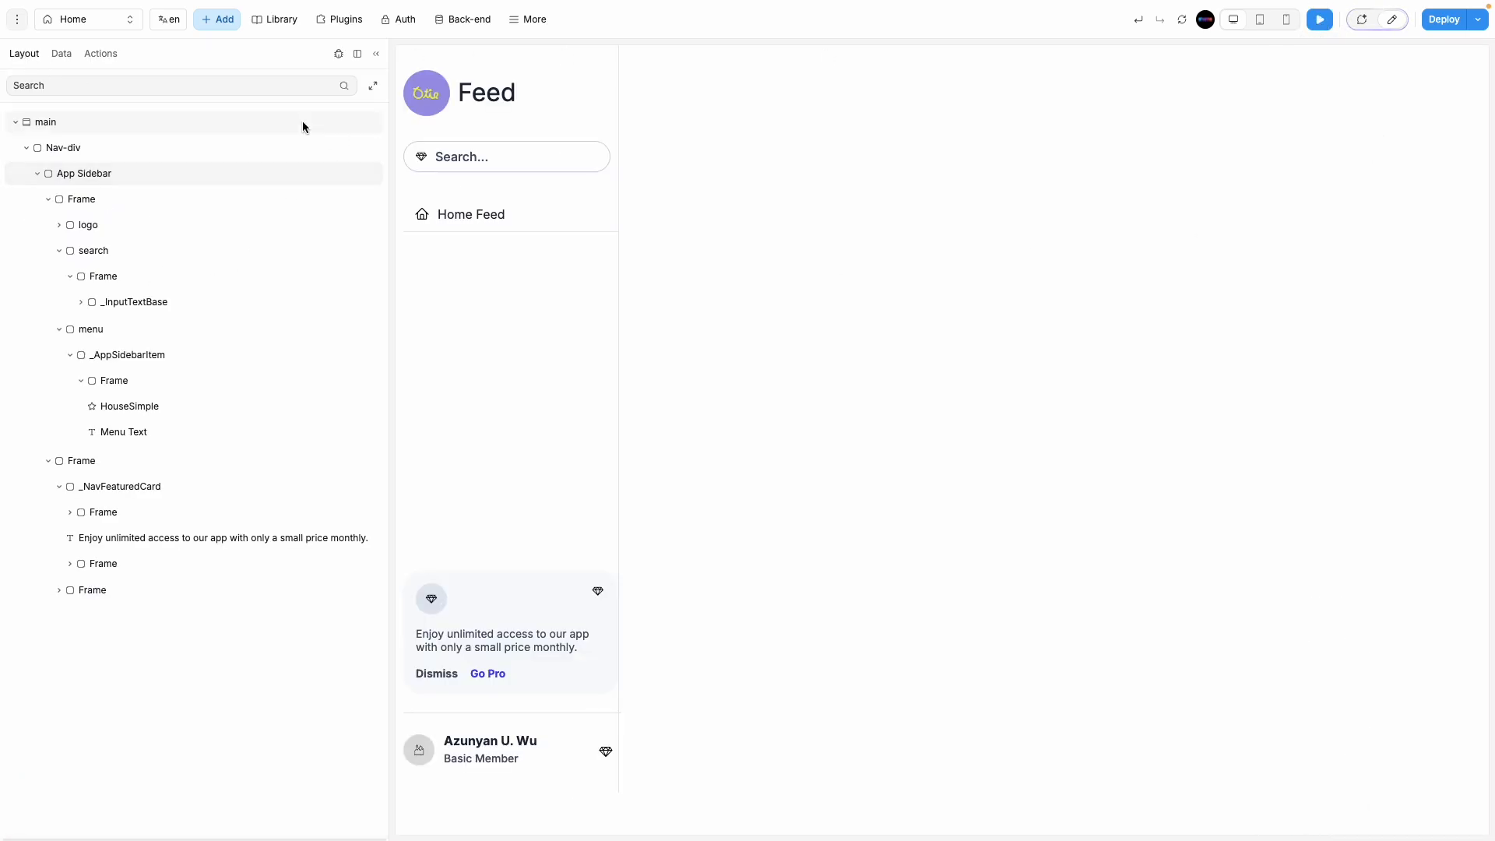
left_click(1390, 20)
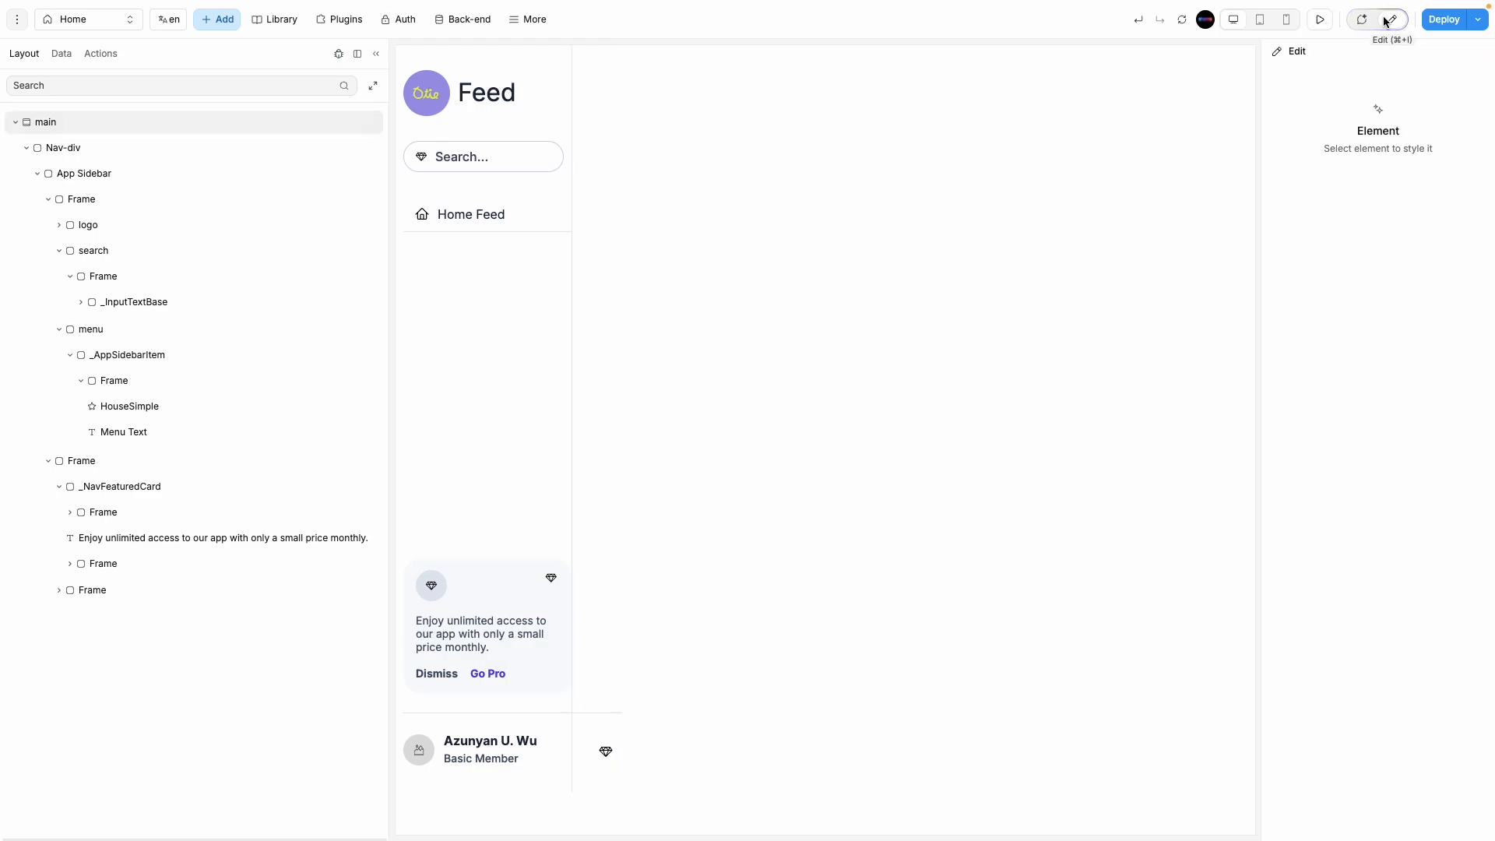
Step: Swap the search box's gem icon for the Phosphor dashed-circle icon
left_click(423, 158)
left_click(1428, 269)
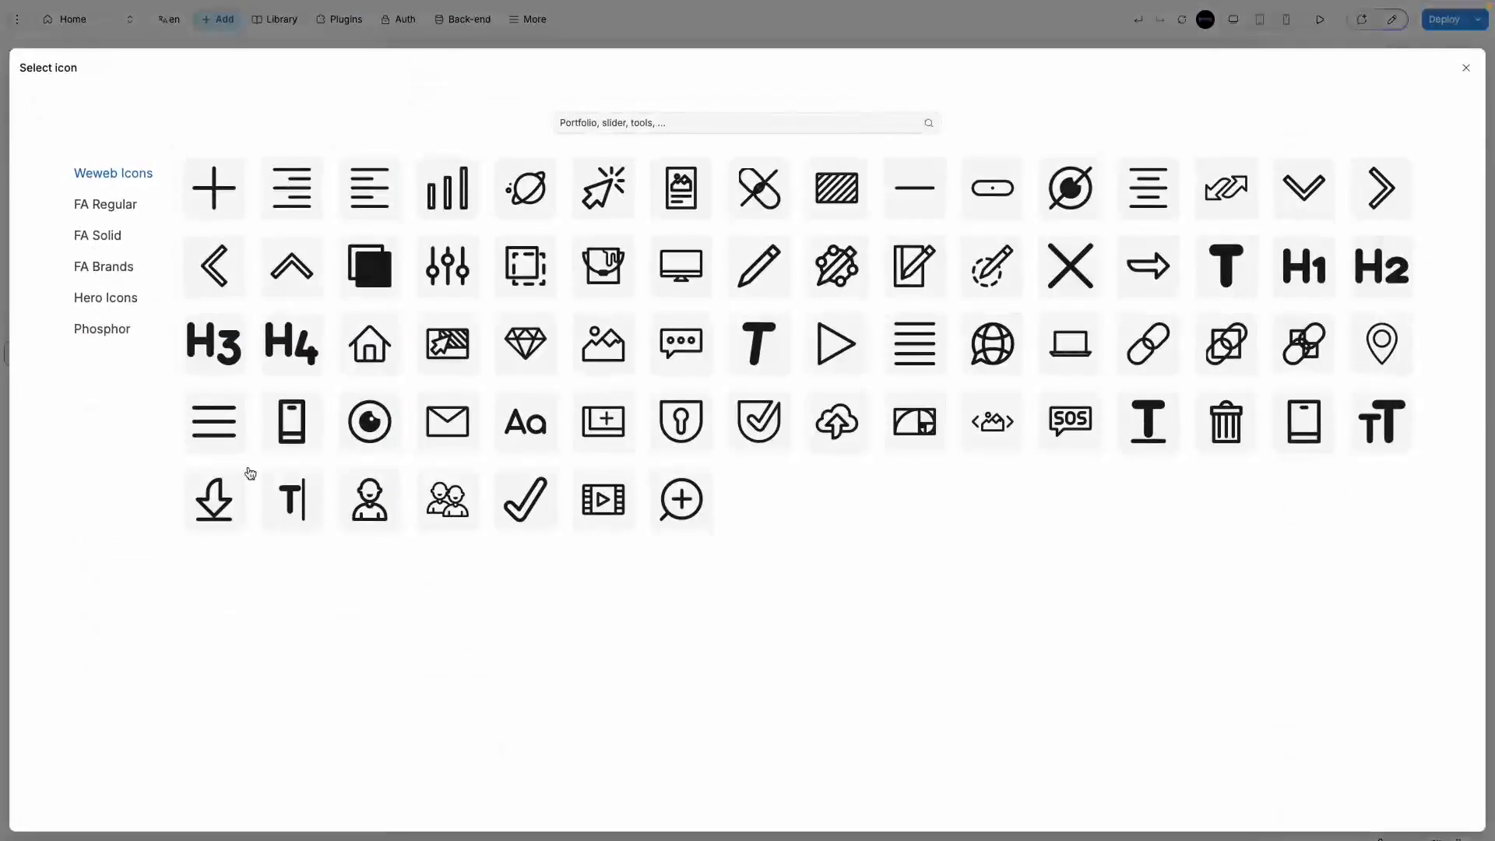
left_click(94, 327)
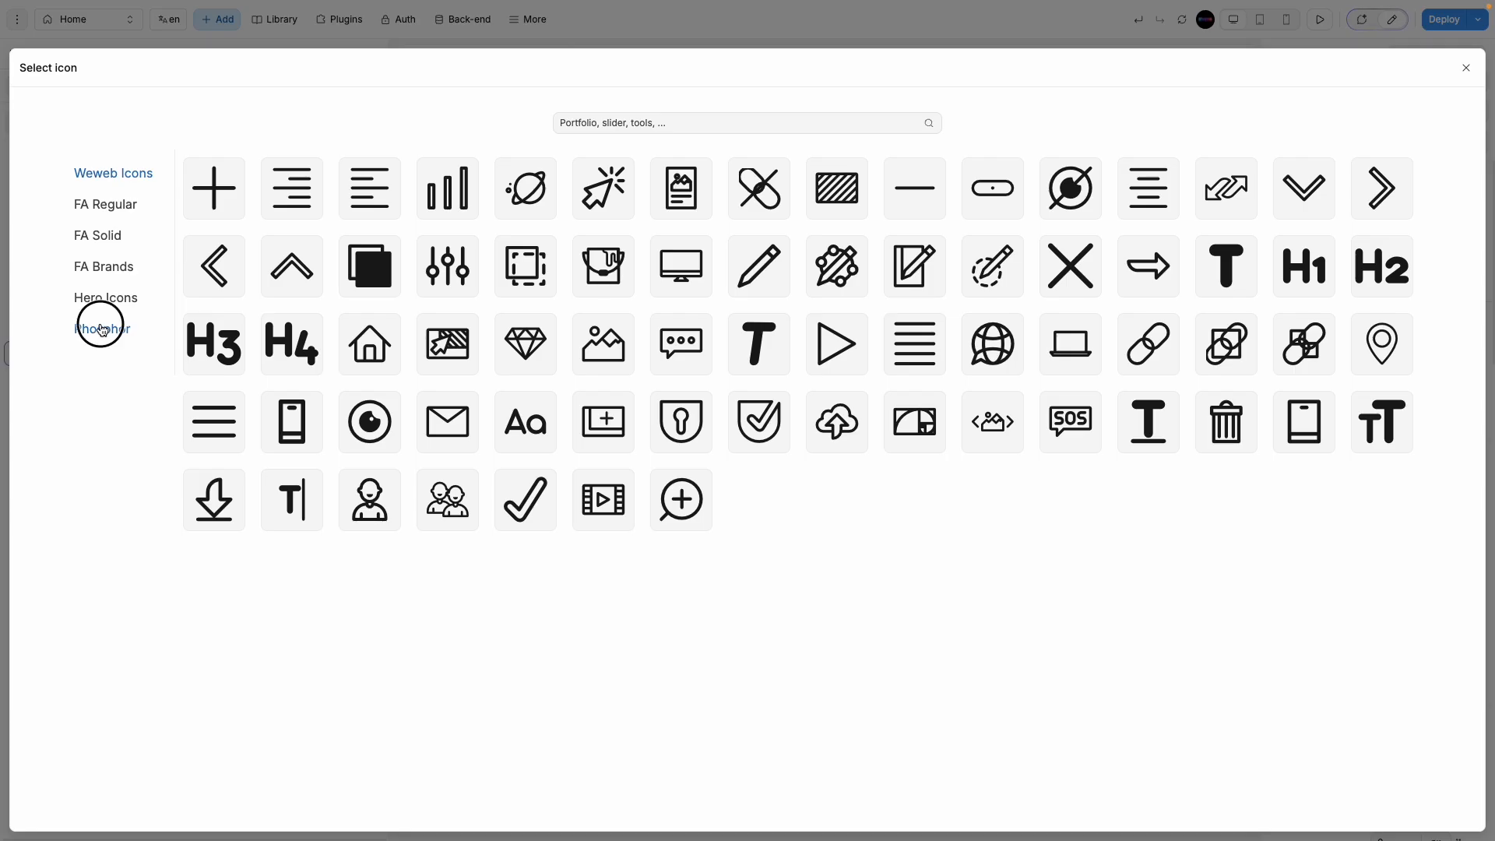
scroll(414, 655, "down", 1)
scroll(414, 655, "down", 13)
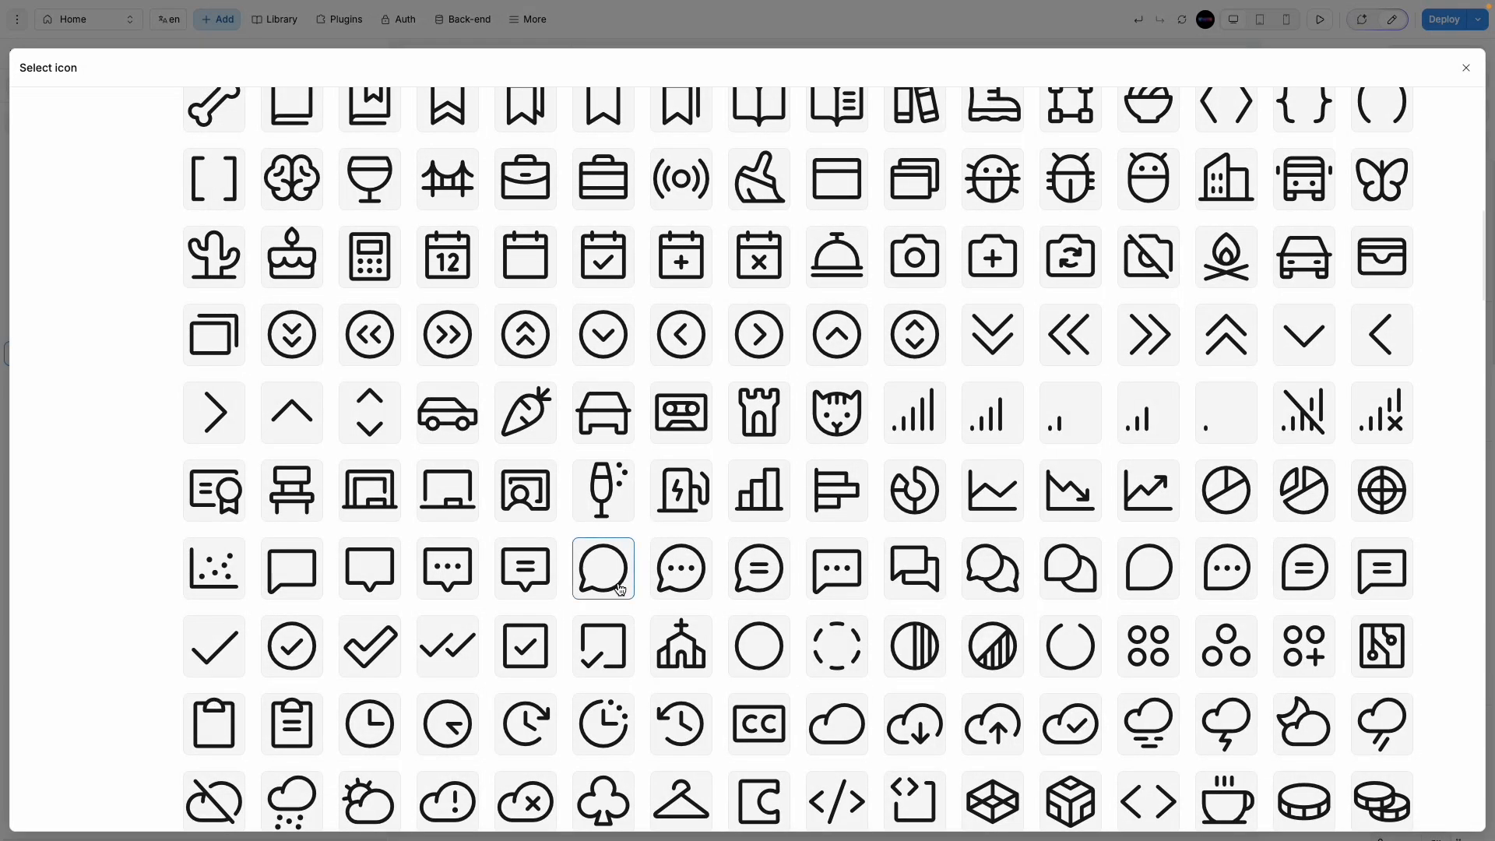
scroll(548, 654, "down", 2)
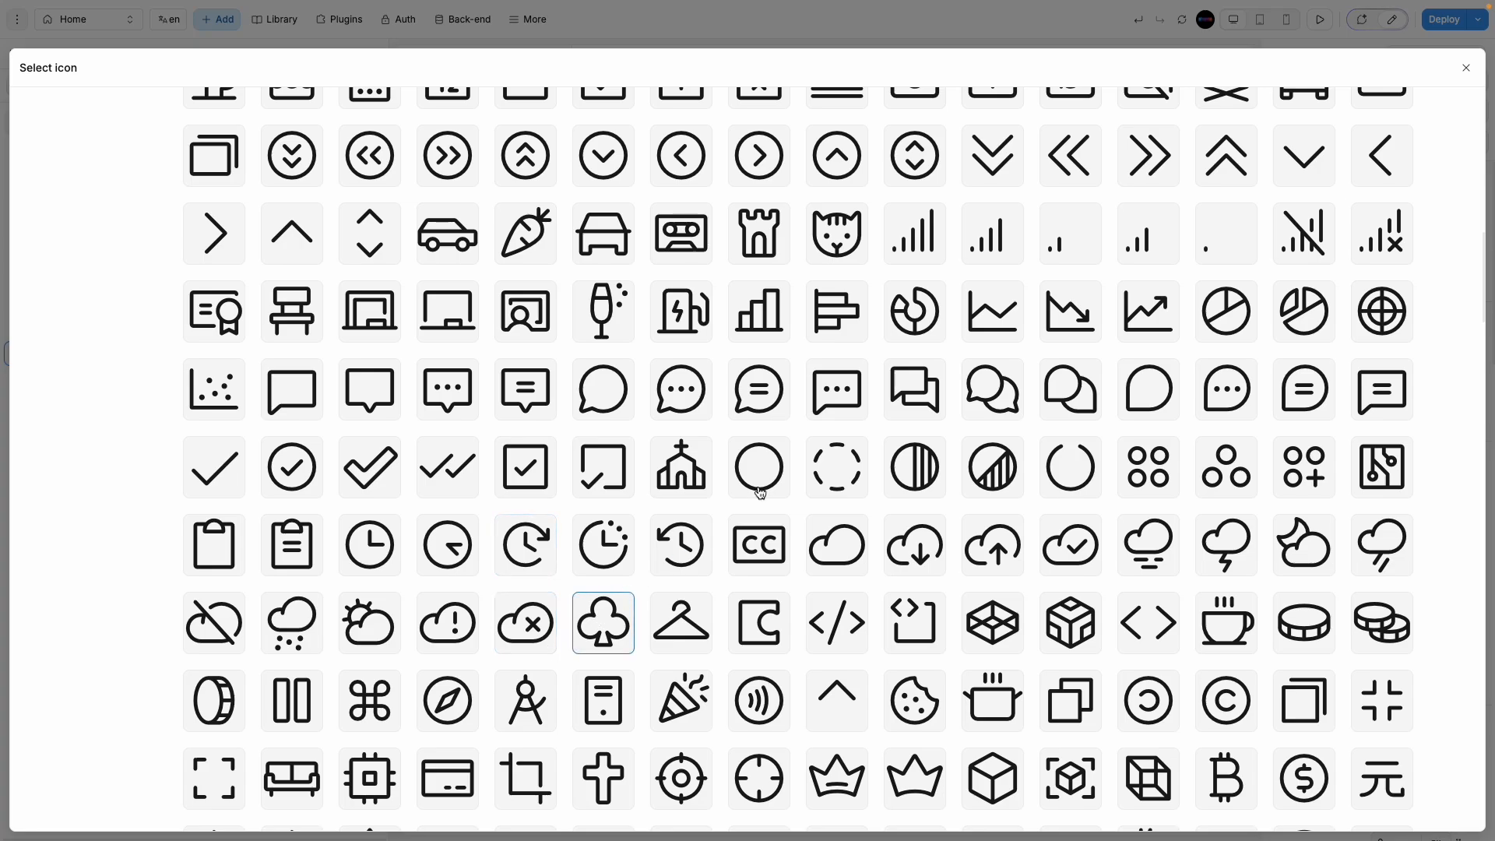
left_click(838, 483)
left_click(812, 376)
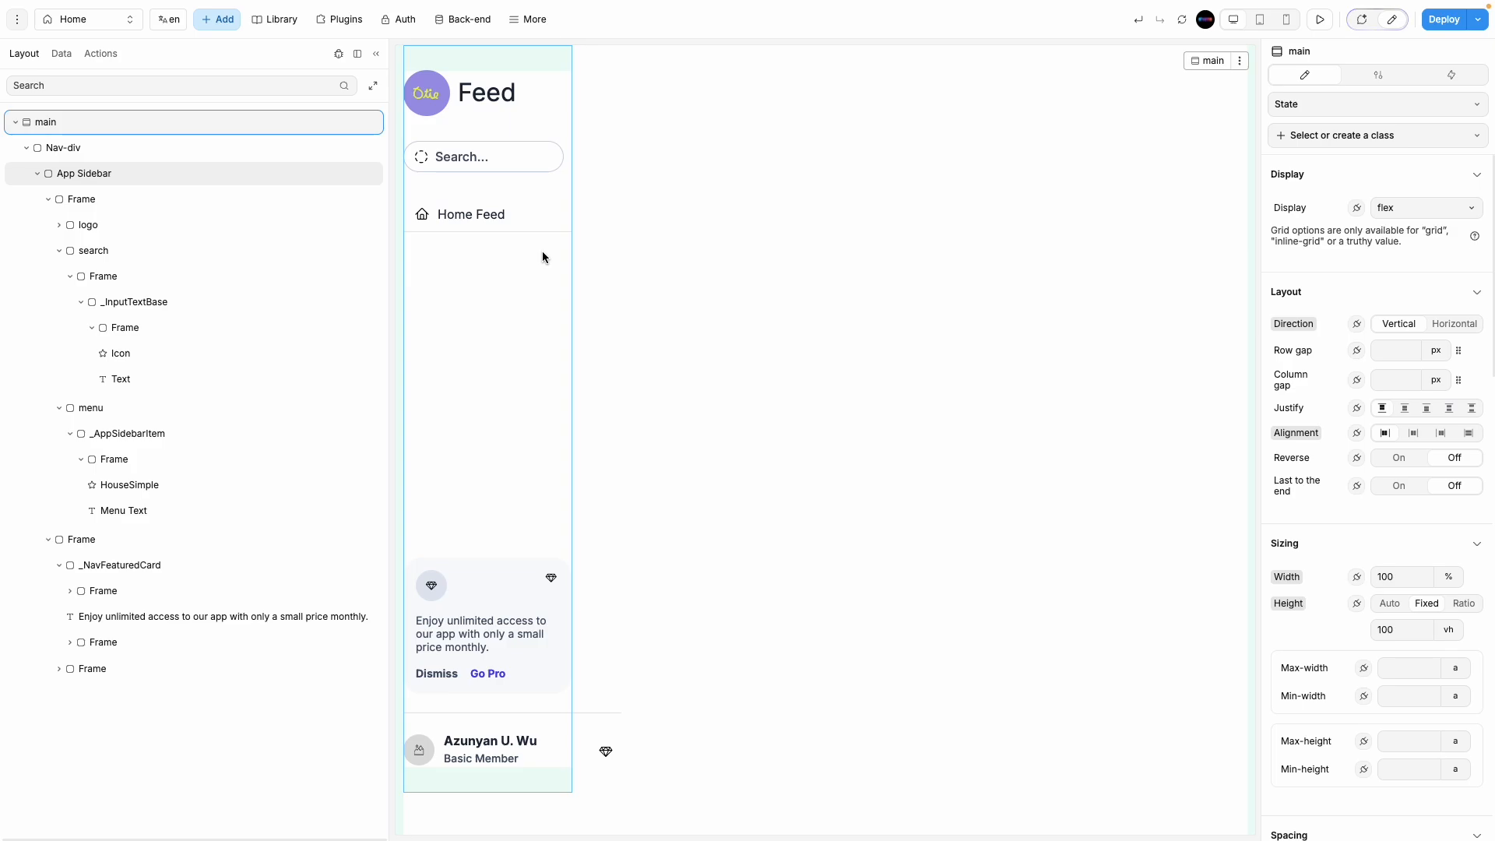
Step: Set the Search... text to 400 Normal weight, after trying Light, and size 14
left_click(471, 163)
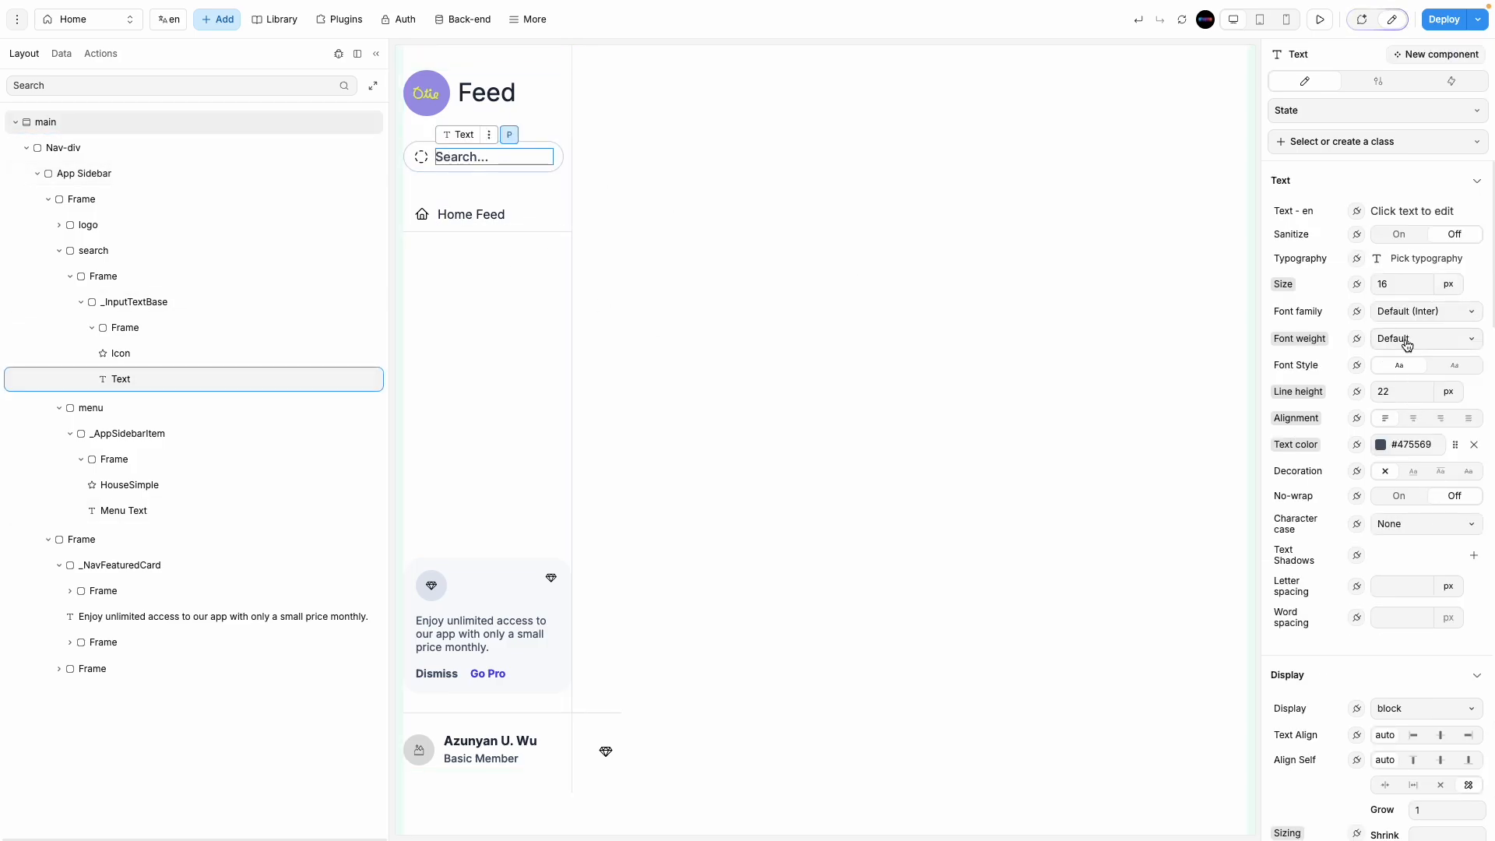
left_click(1408, 340)
left_click(1432, 466)
left_click(1409, 341)
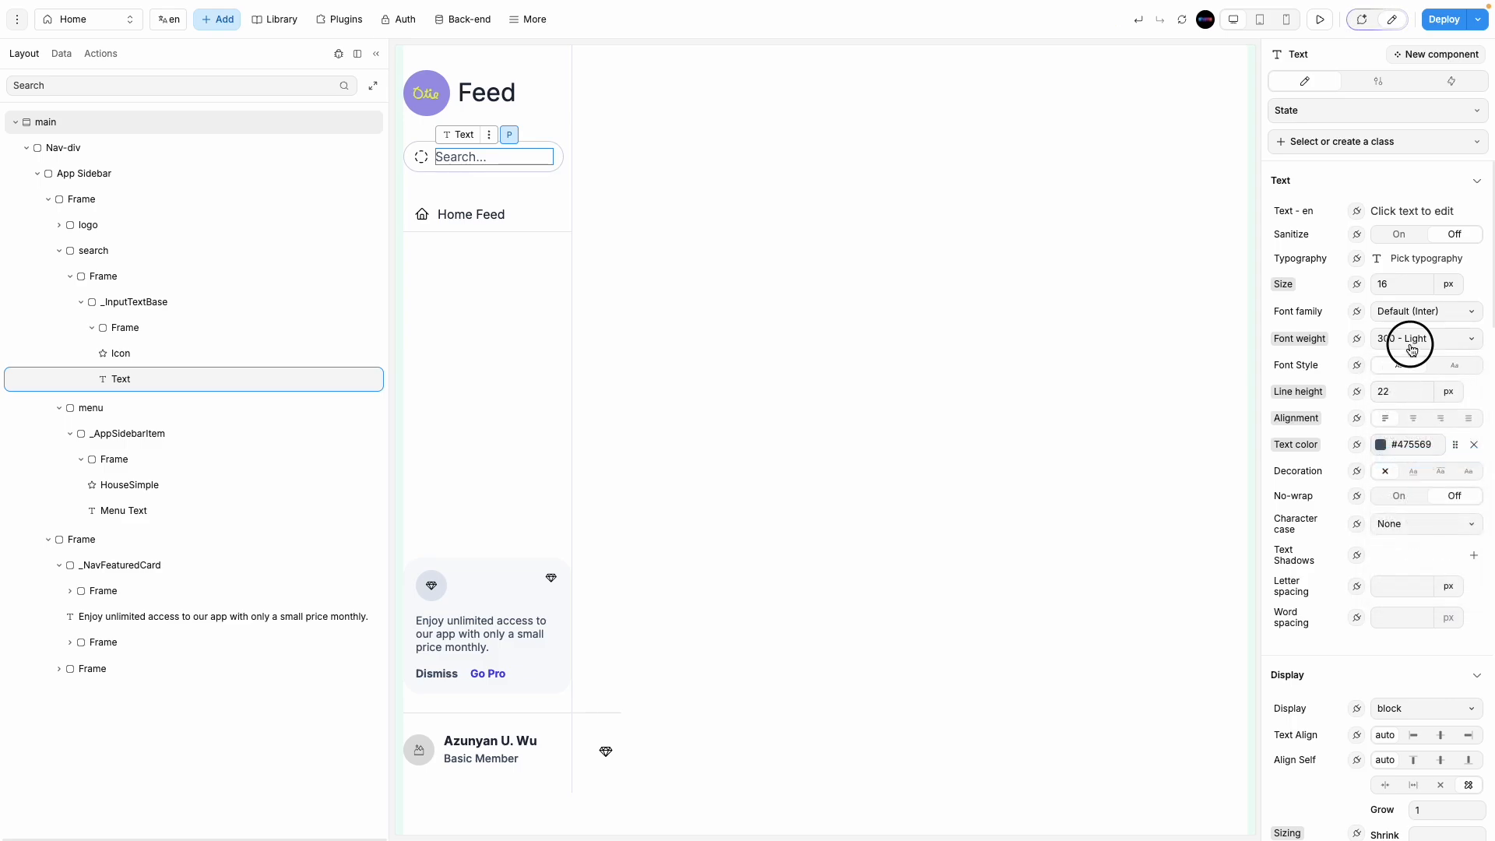
left_click(1411, 479)
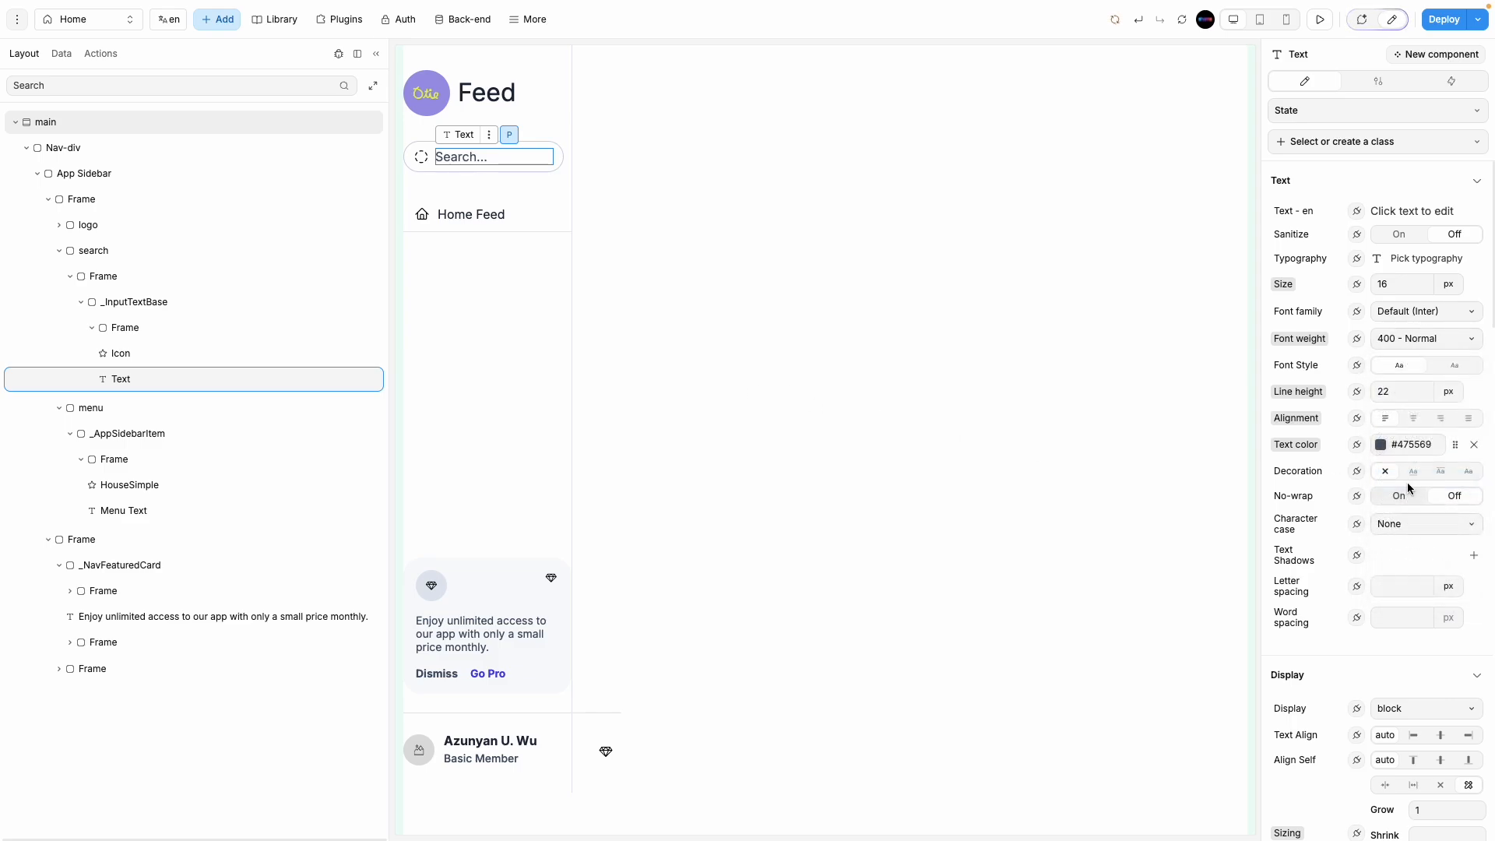
left_click(1390, 285)
key("BackSpace")
type("4")
Step: Try black and then a lighter grey for the search text colour
left_click(908, 351)
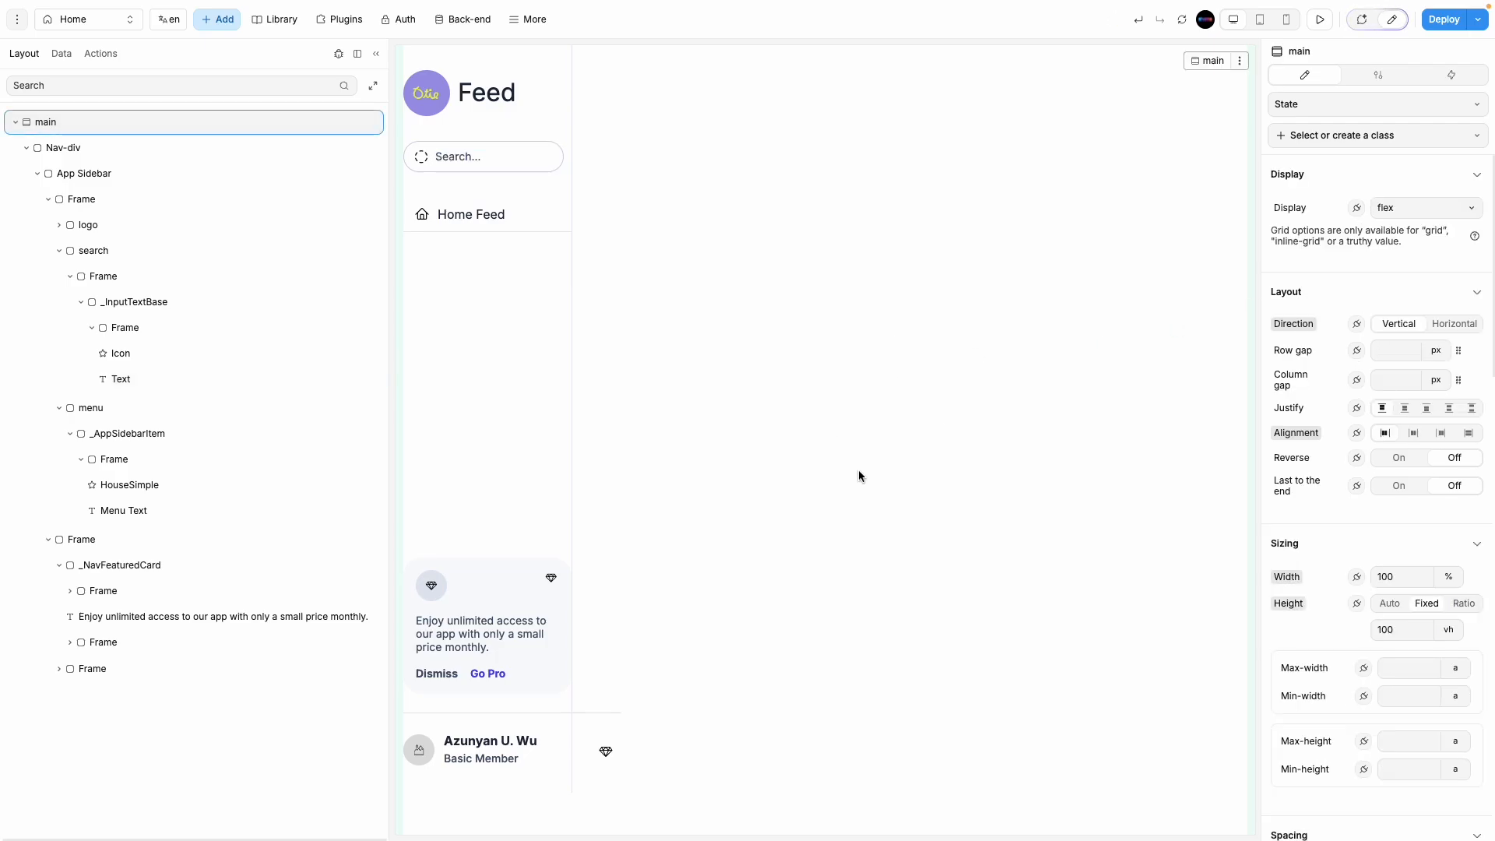
left_click(473, 158)
left_click(1381, 445)
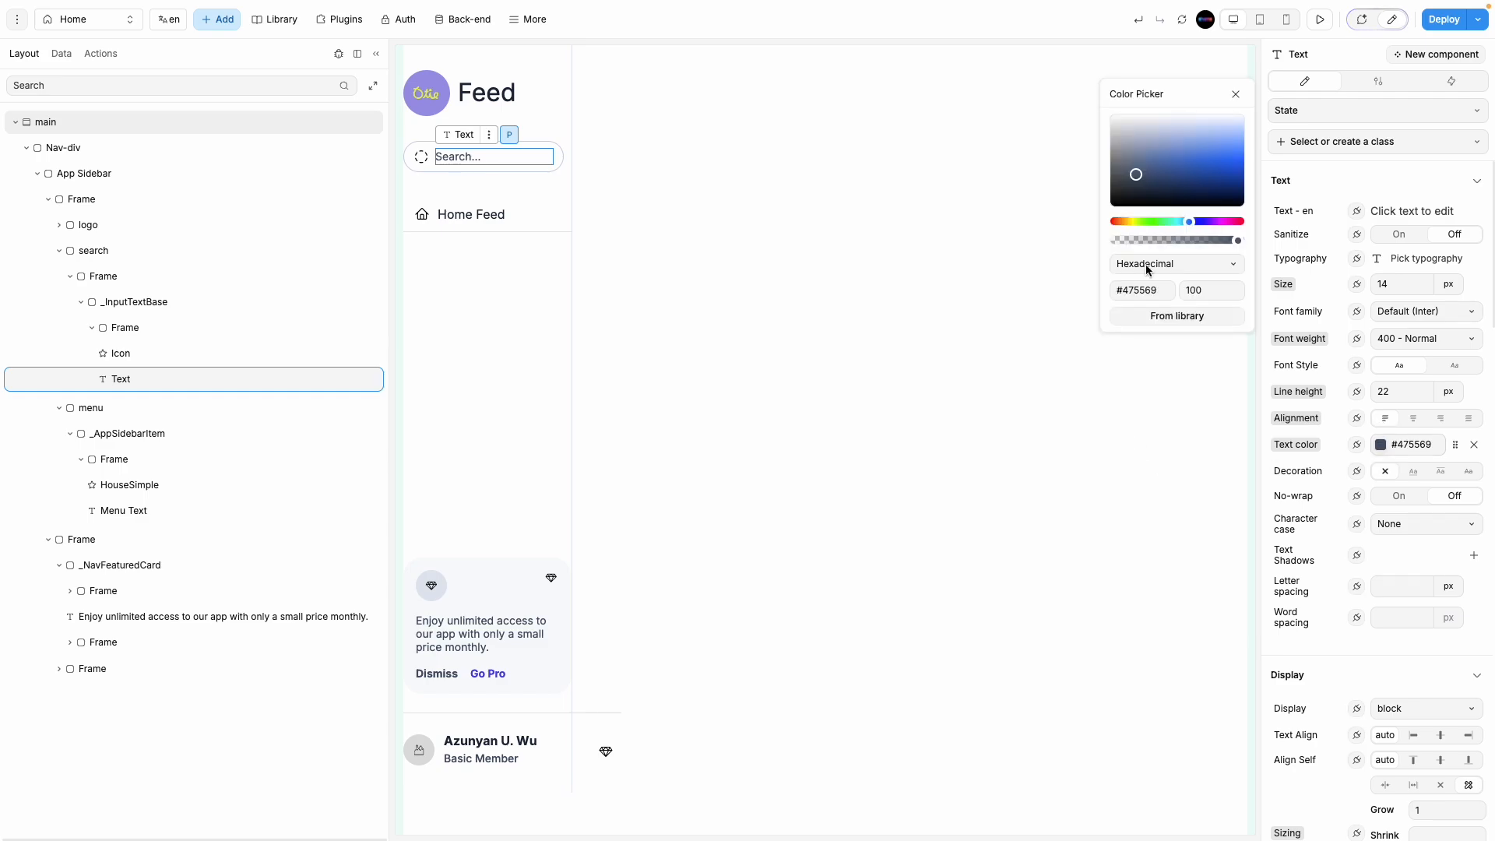
left_click_drag(1136, 193, 1079, 241)
left_click(870, 428)
left_click(498, 164)
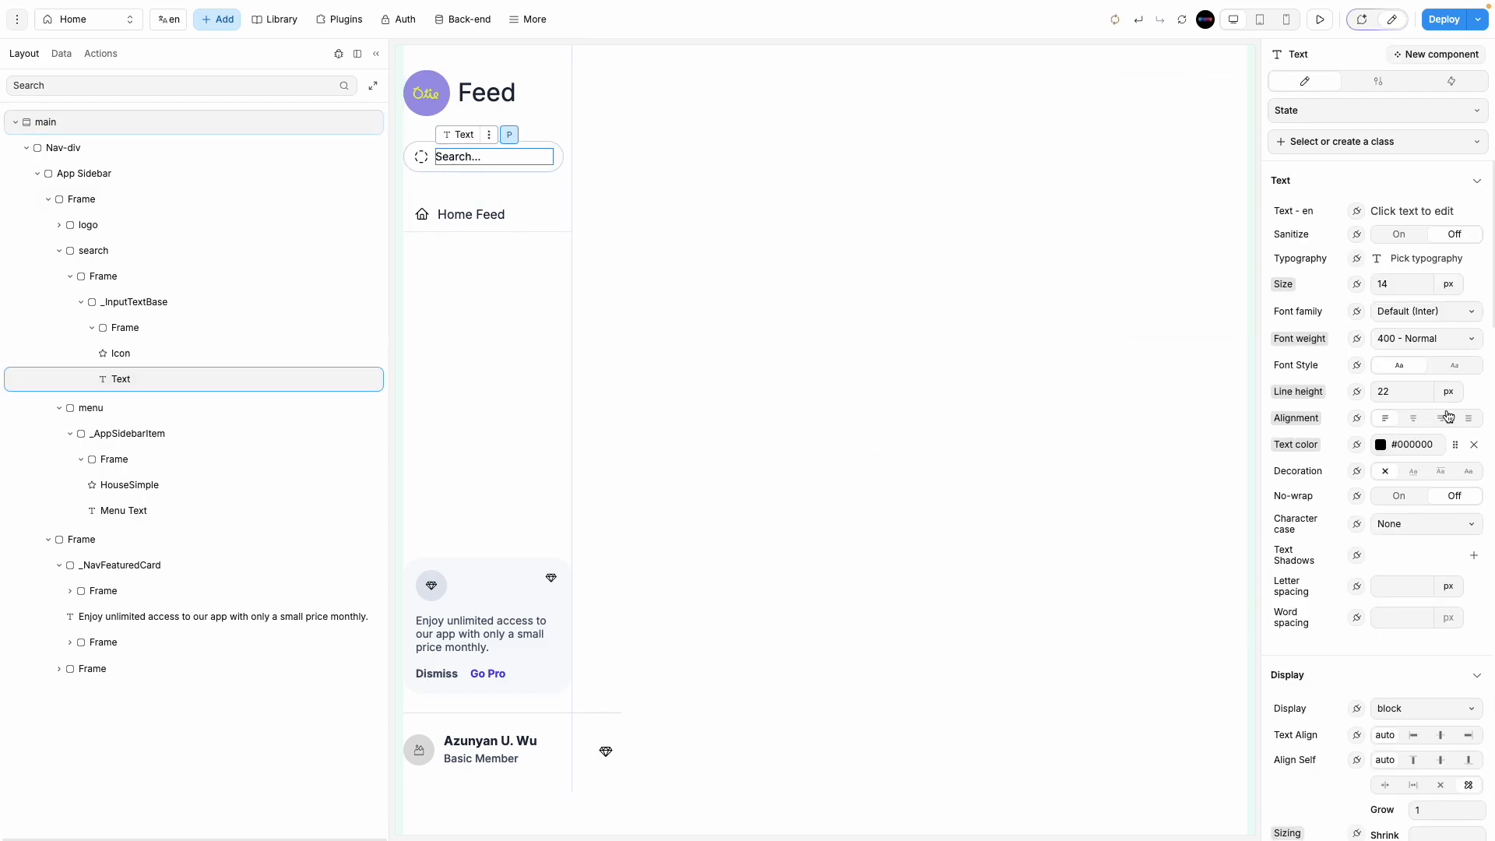
left_click(1381, 445)
left_click_drag(1121, 201, 1084, 120)
left_click(912, 338)
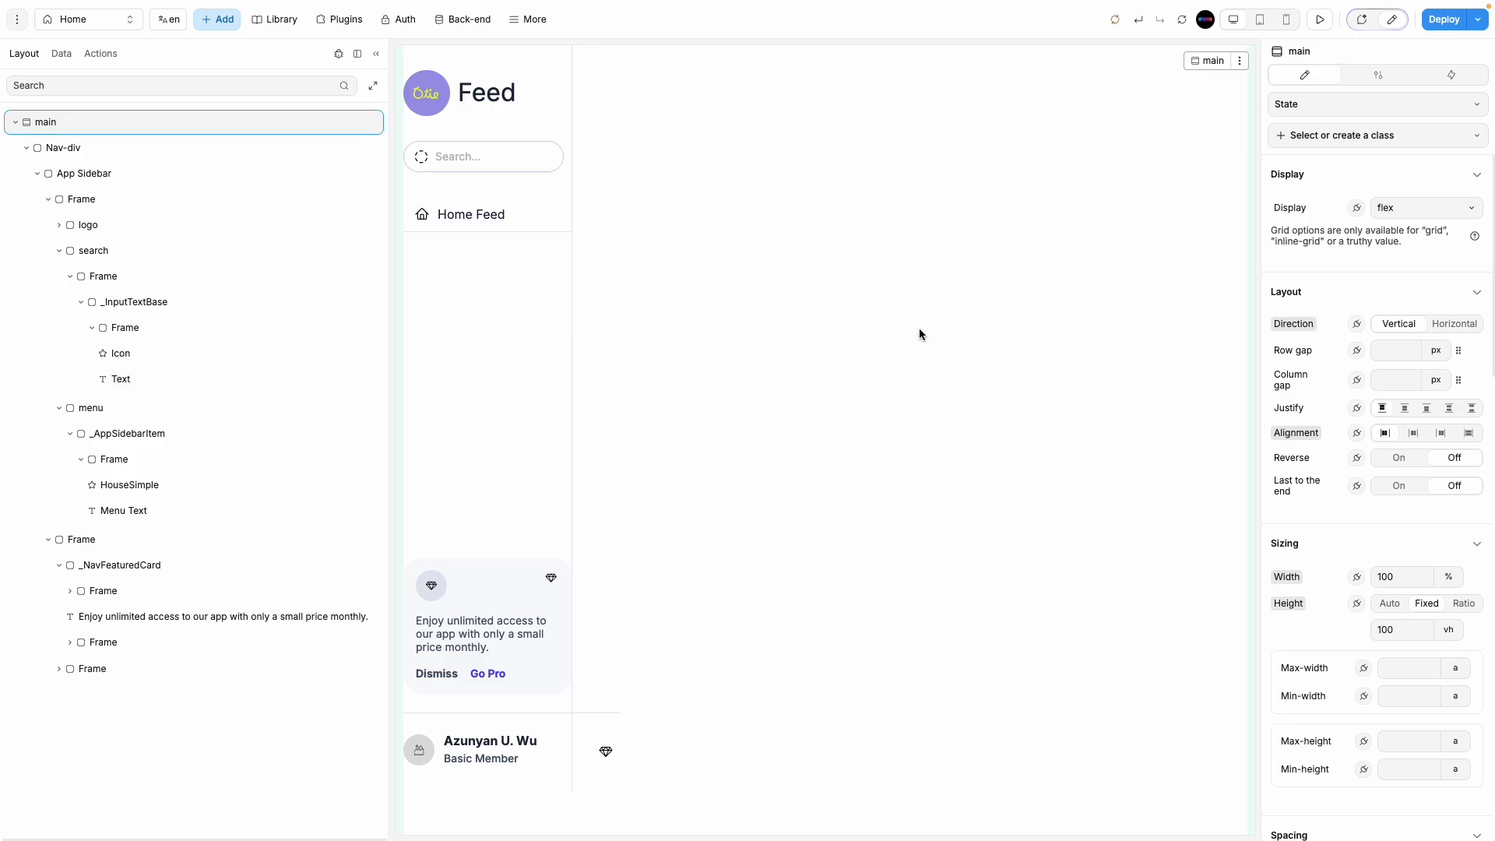
Step: Set the search text colour to mid grey #7A7A7A
left_click(439, 158)
left_click(1381, 445)
left_click_drag(1144, 185, 1078, 161)
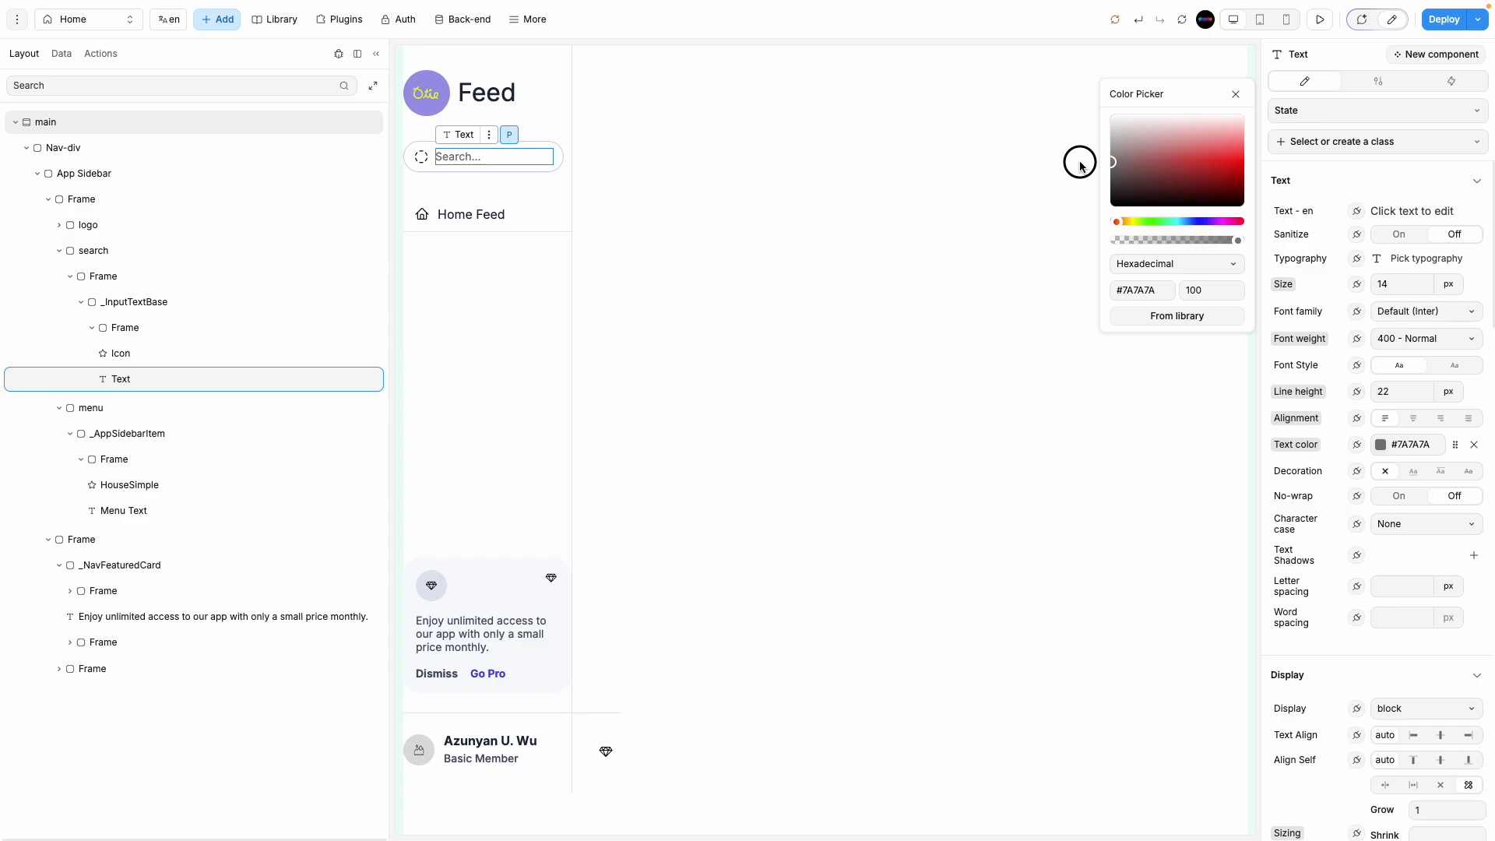
left_click(949, 335)
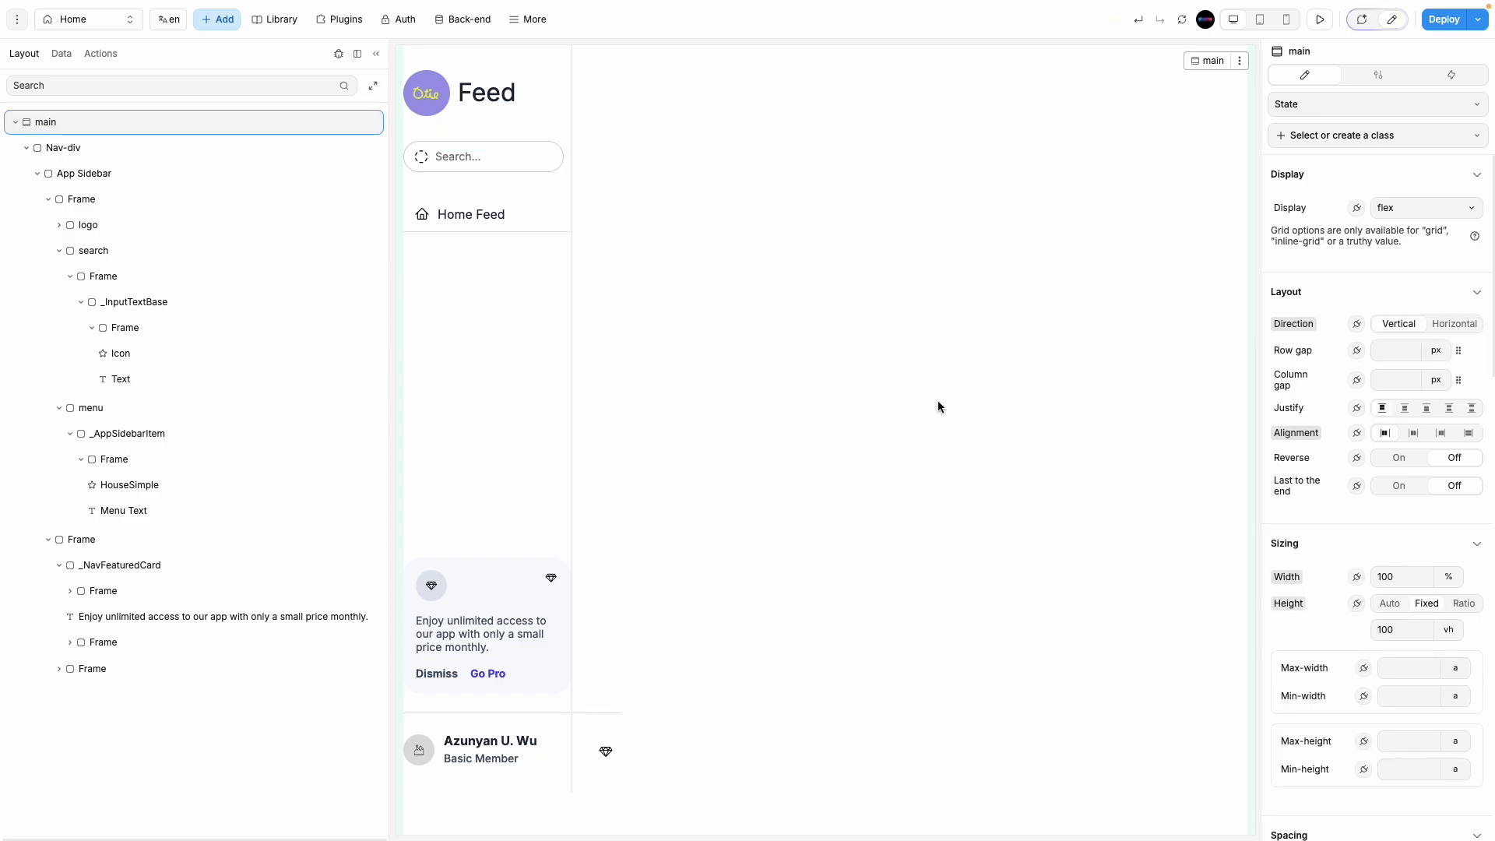
left_click(540, 584)
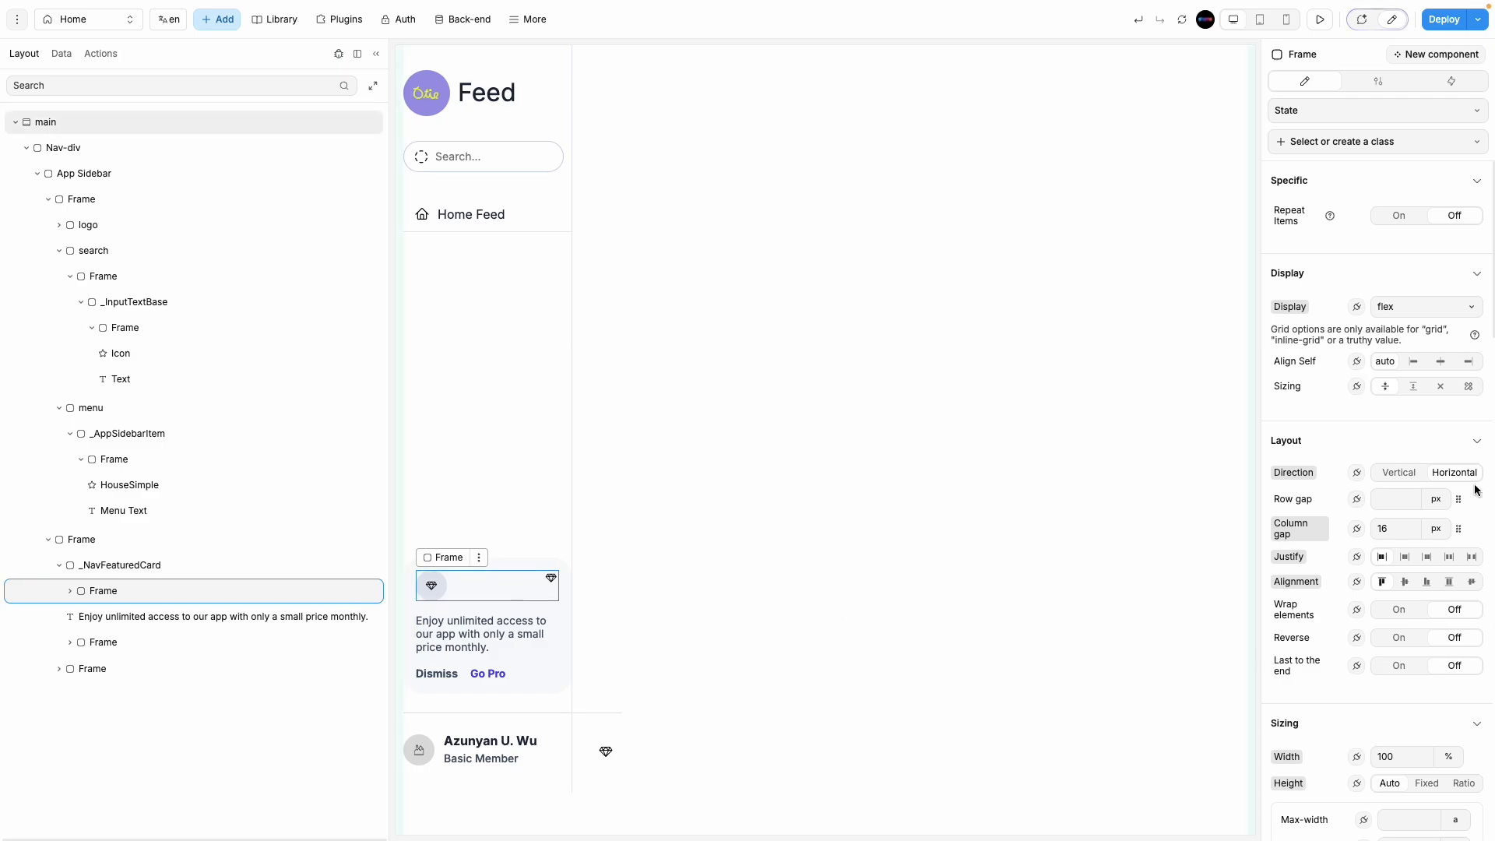
Step: Centre the featured card's top row vertically, checking the Figma sidebar for reference
left_click(1404, 584)
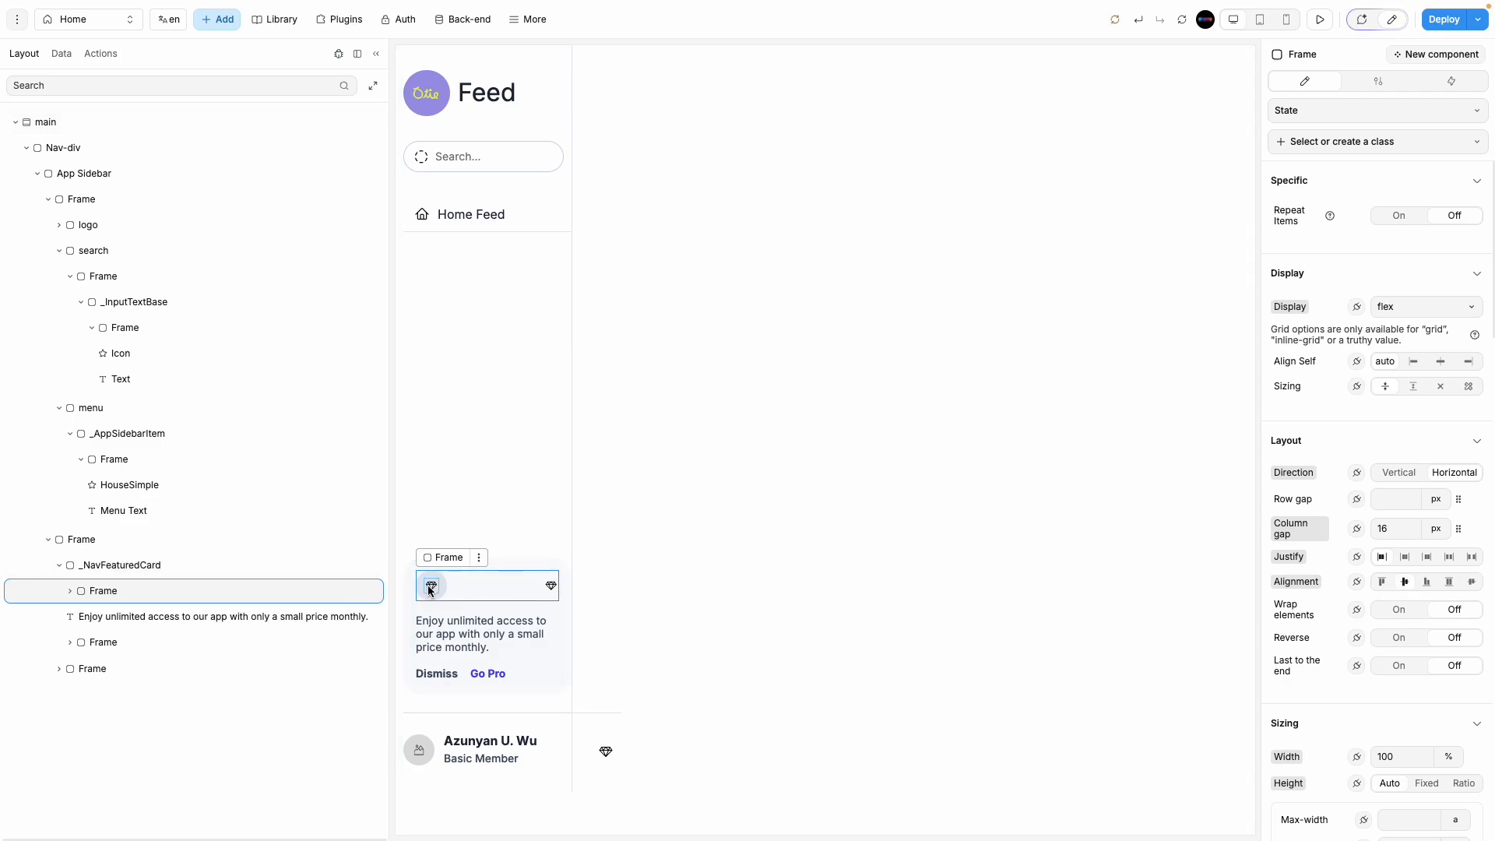
mouse_move(4, 300)
left_click(62, 260)
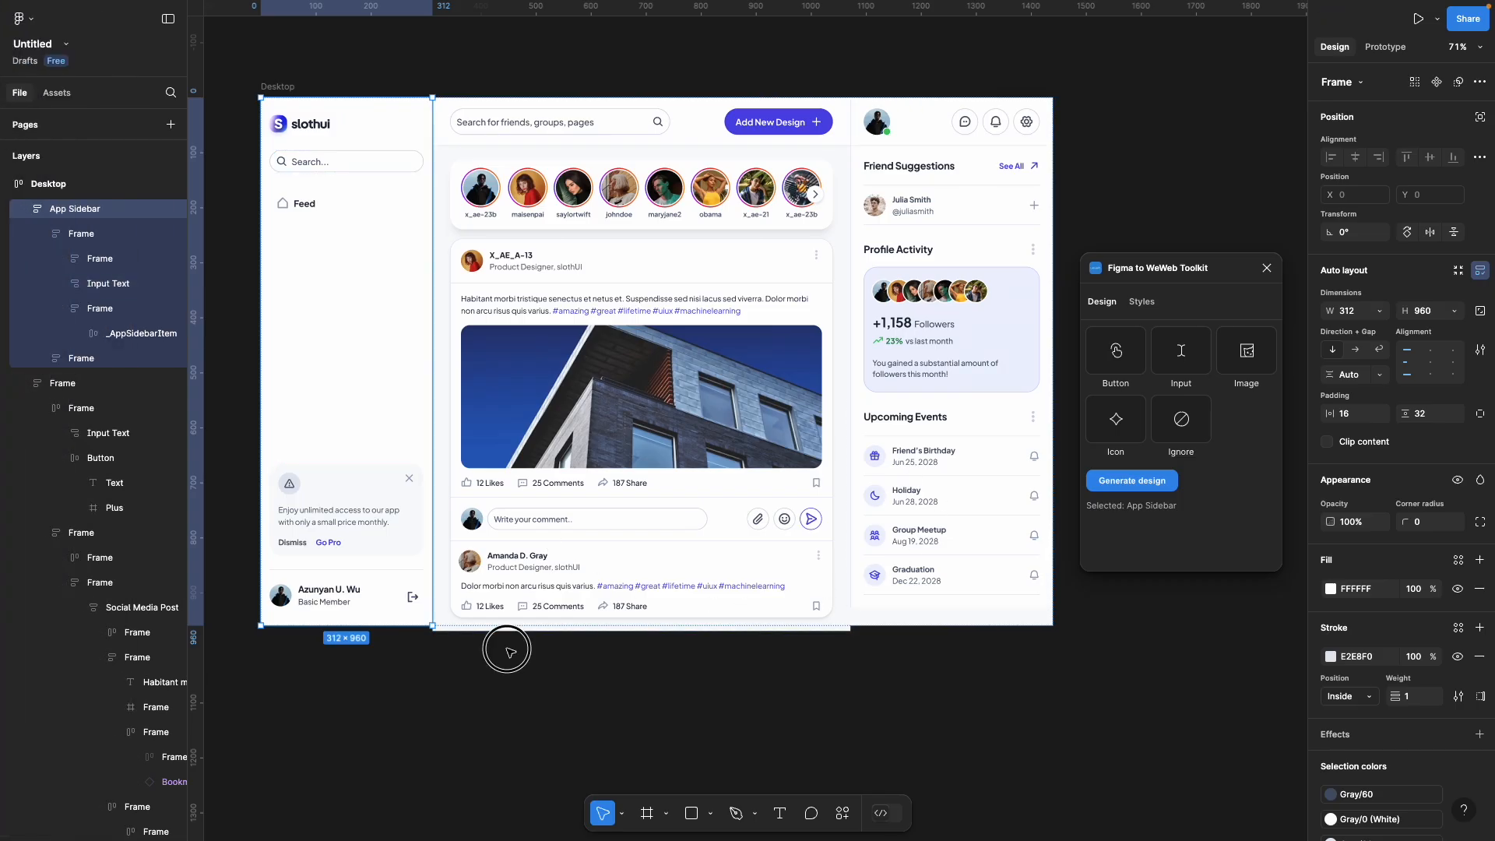
left_click(409, 480)
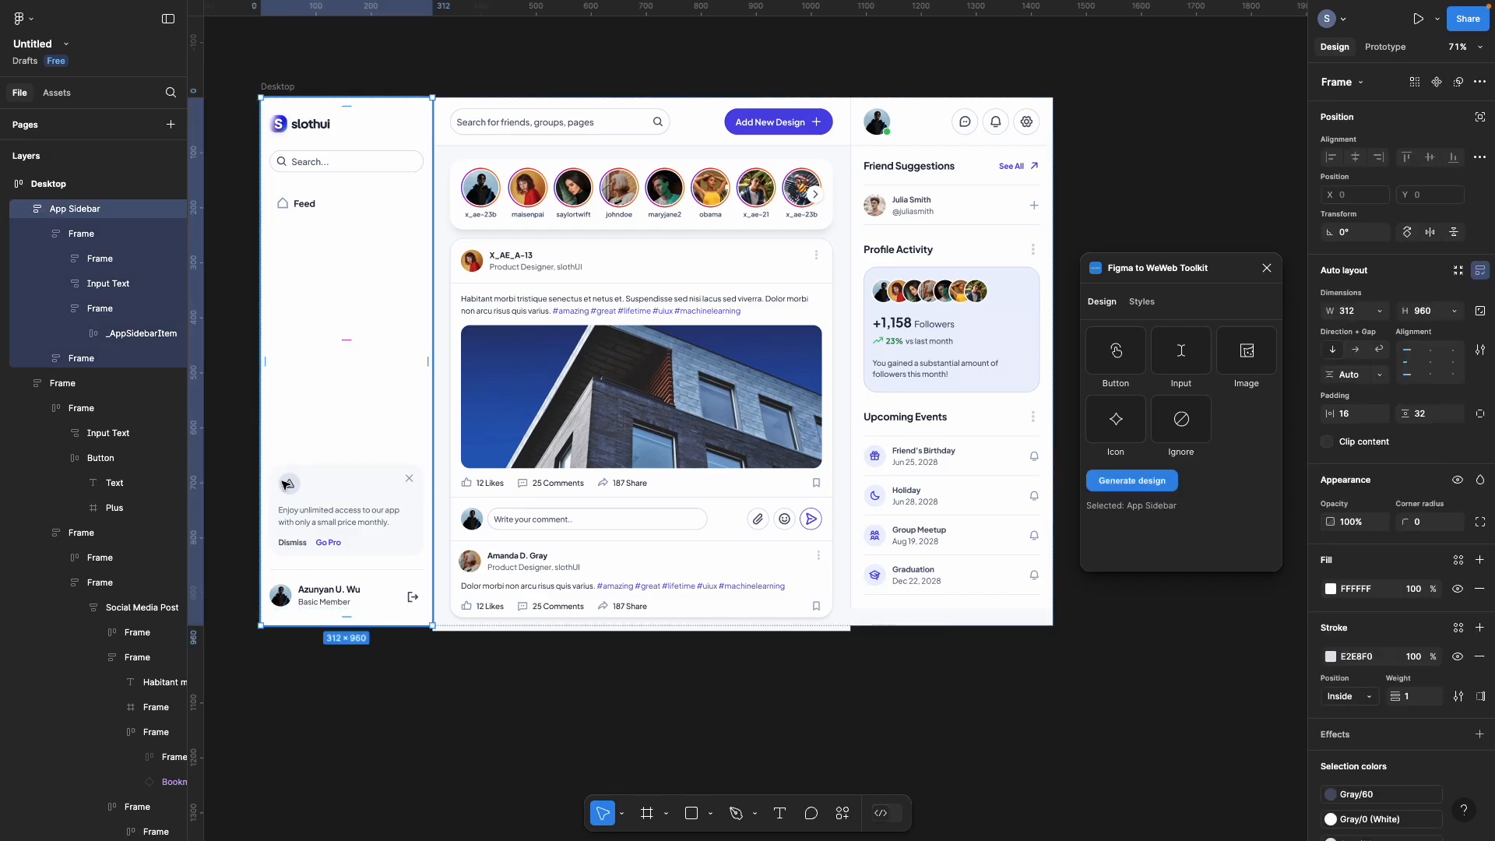
mouse_move(4, 420)
left_click(62, 183)
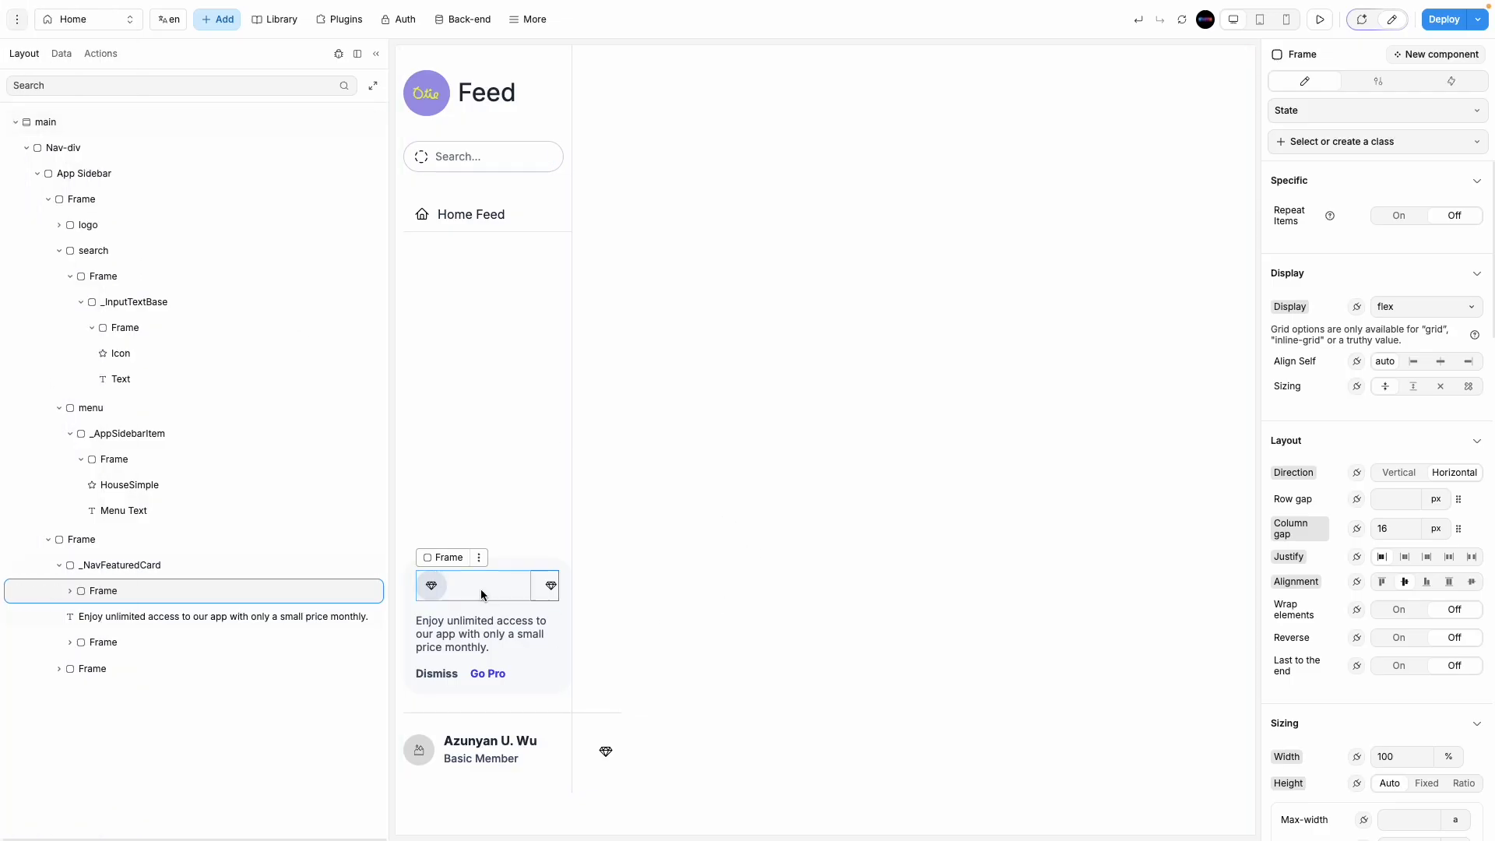
Step: Replace the card's Warning icon with the Phosphor ph-info icon
left_click(433, 584)
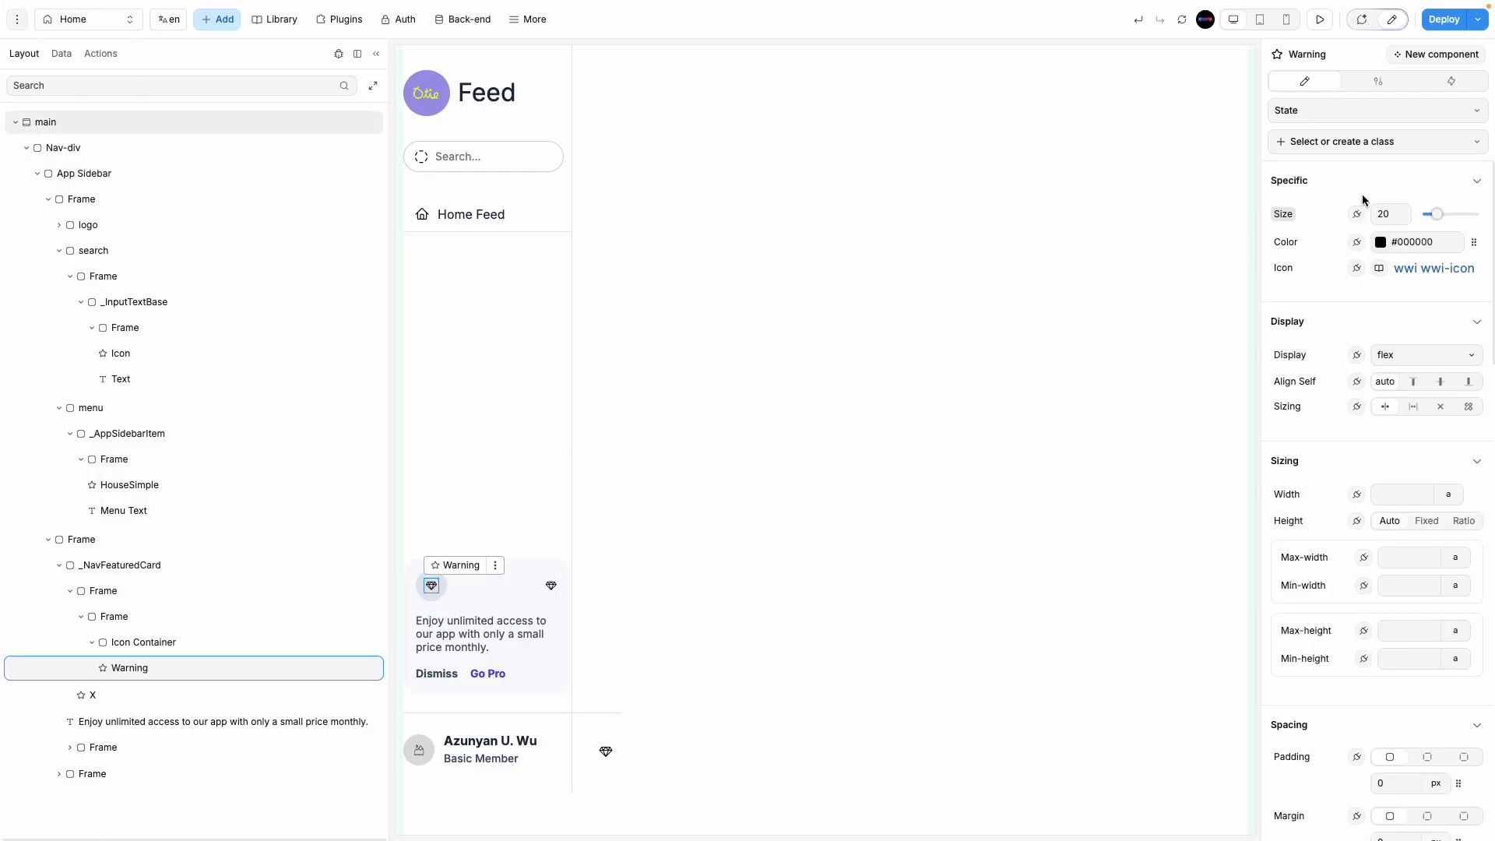
left_click(1436, 279)
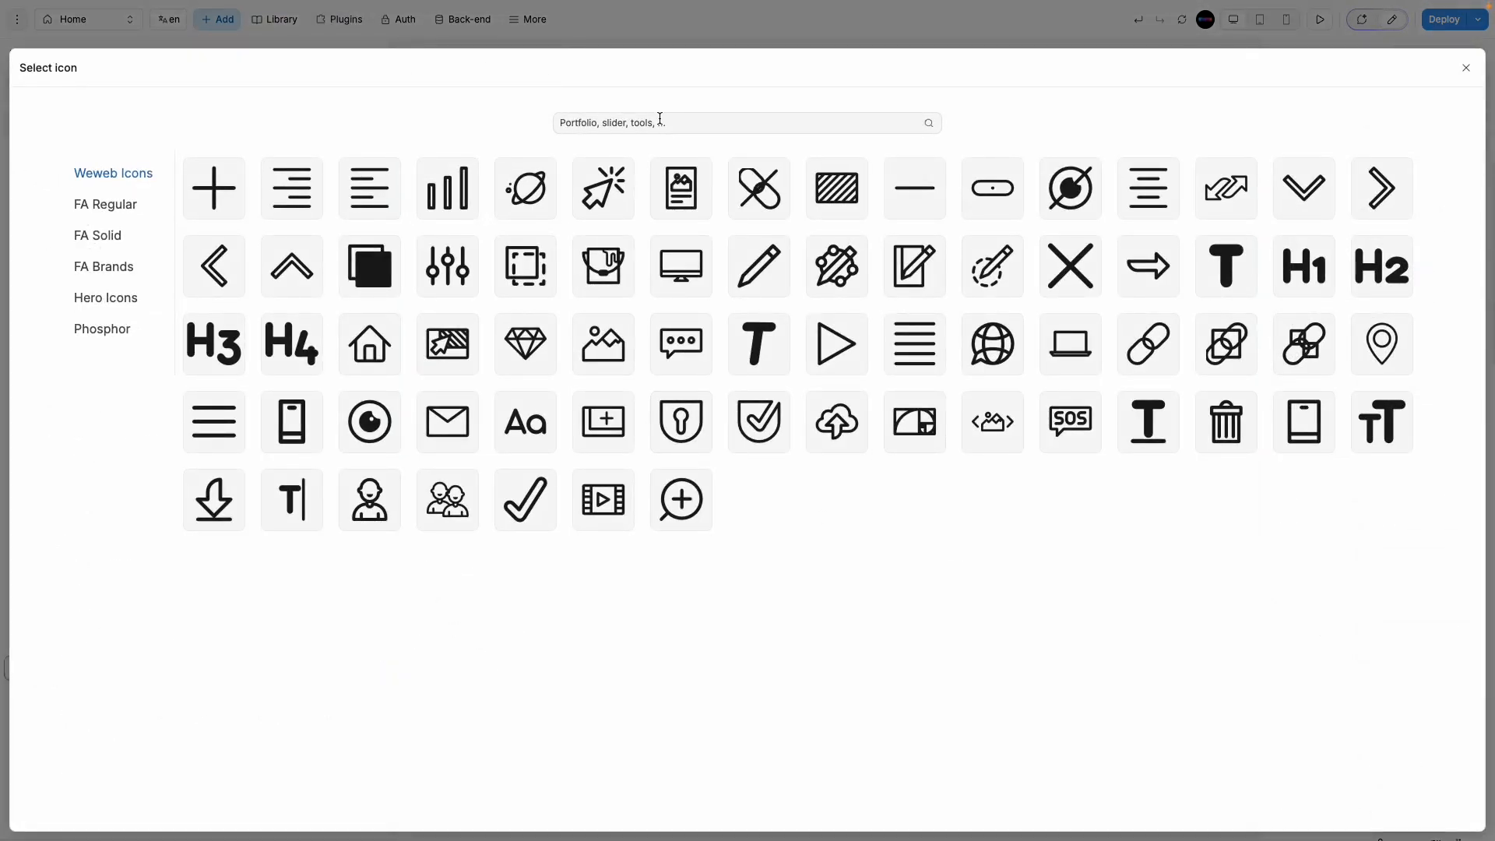
left_click(660, 118)
left_click(115, 332)
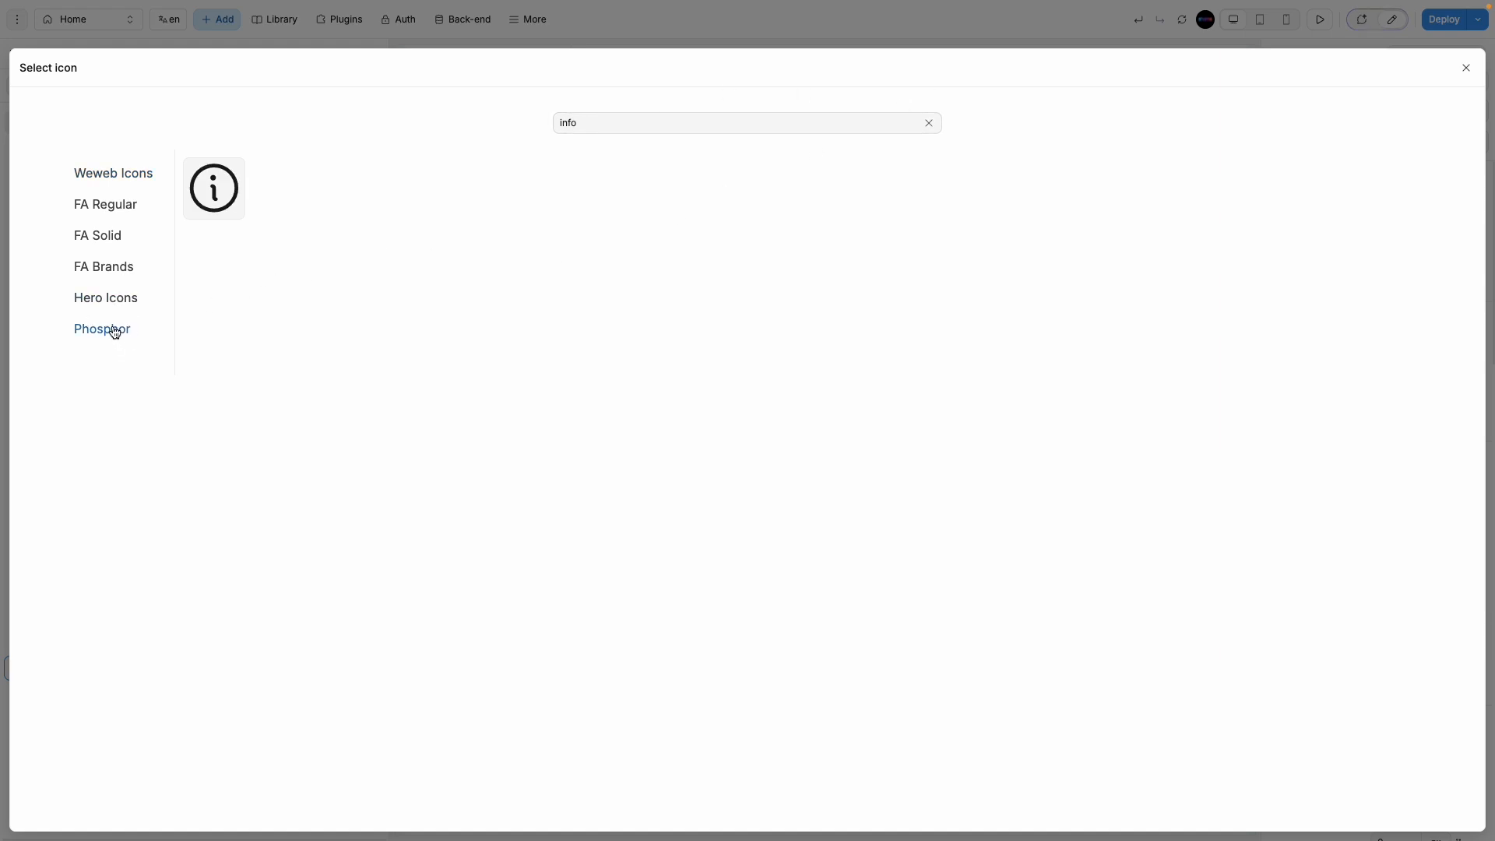
left_click(188, 198)
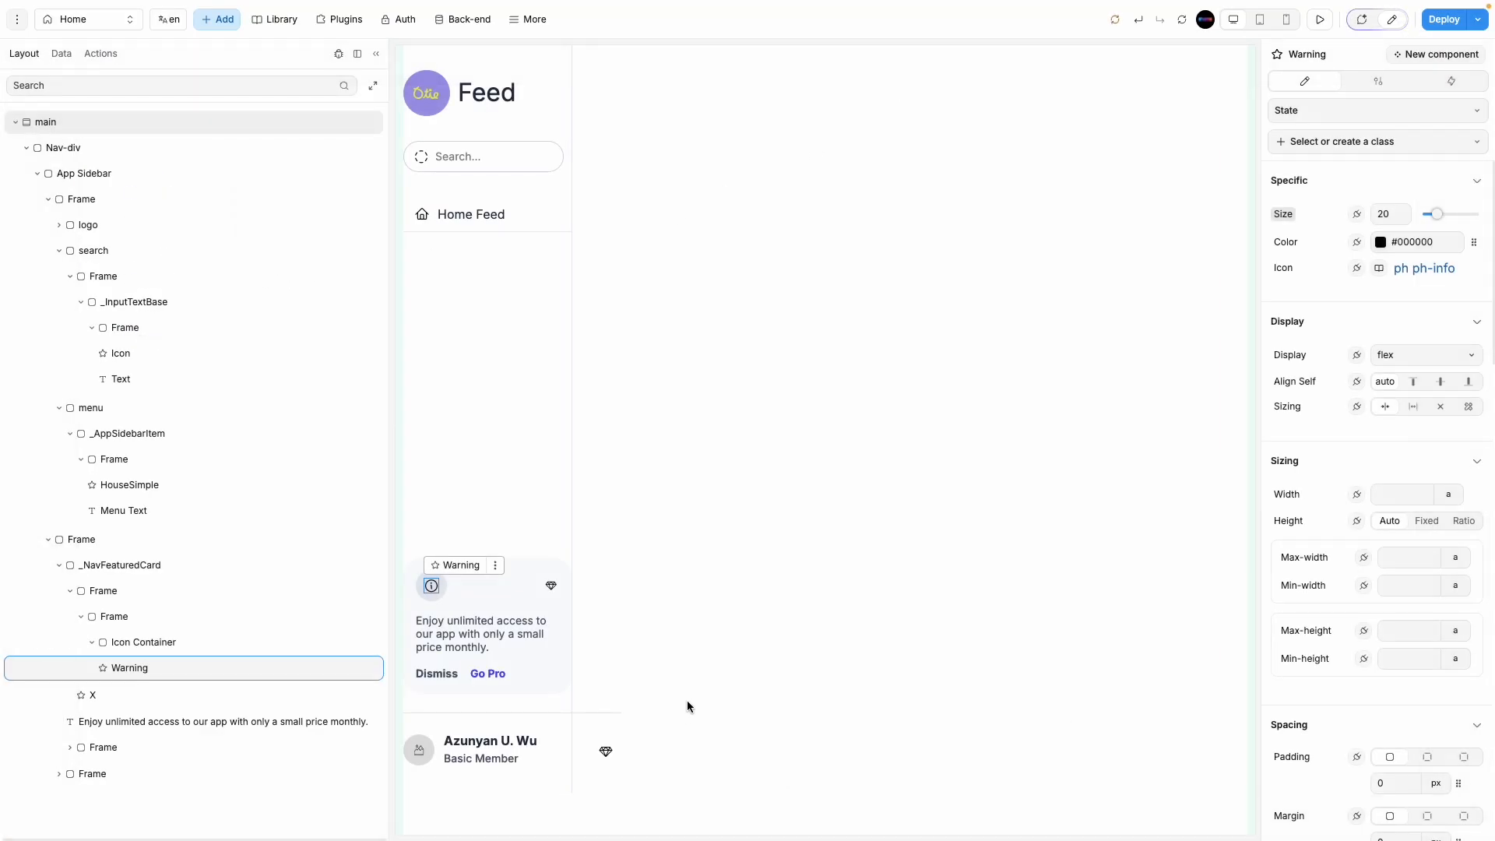
Step: Change the card's X icon to the wwi-cross close mark
left_click(553, 585)
left_click(1425, 269)
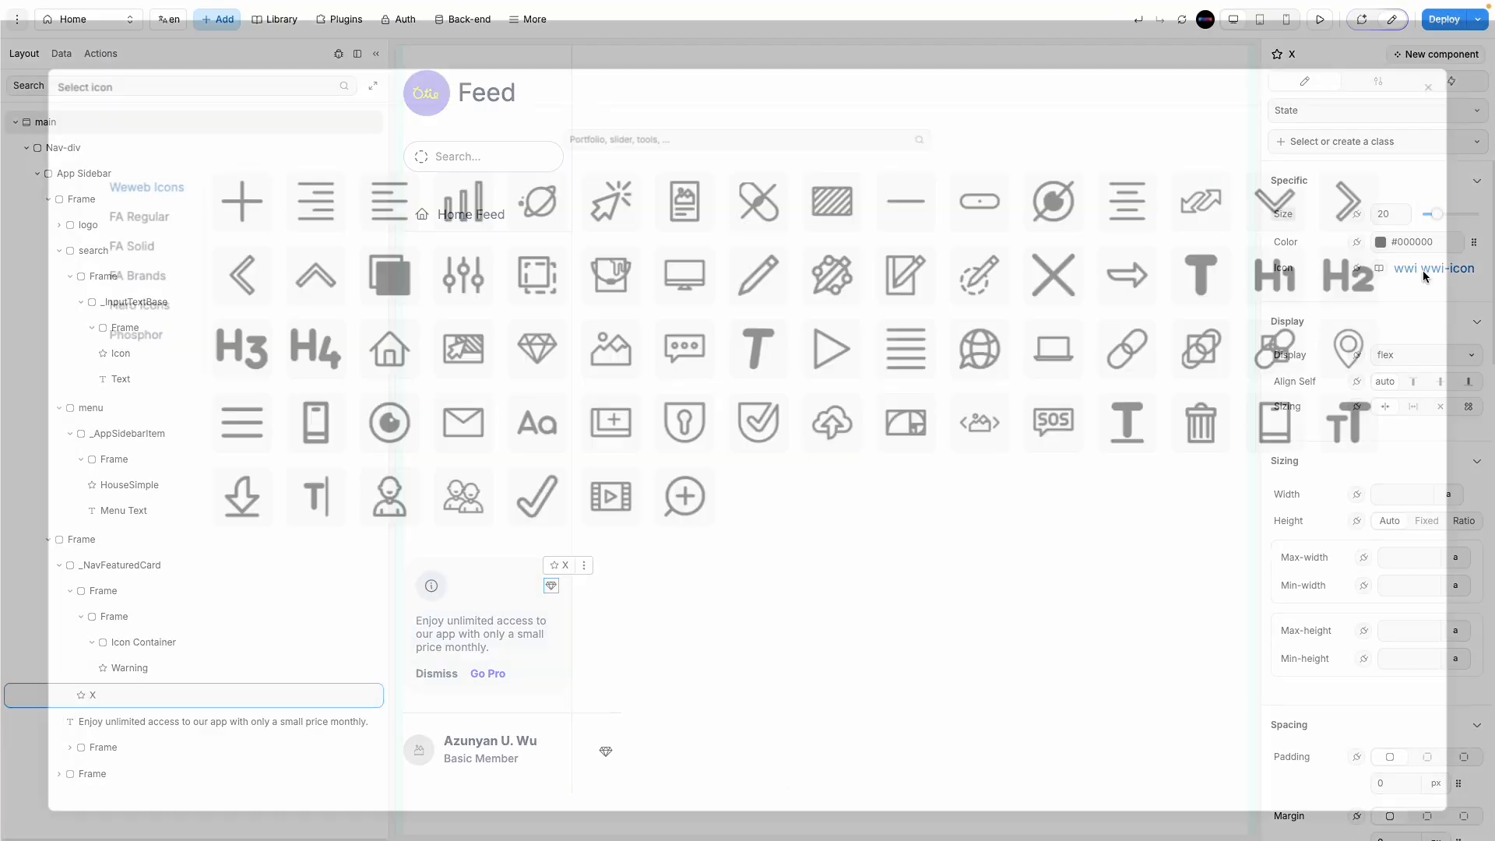
left_click(1067, 267)
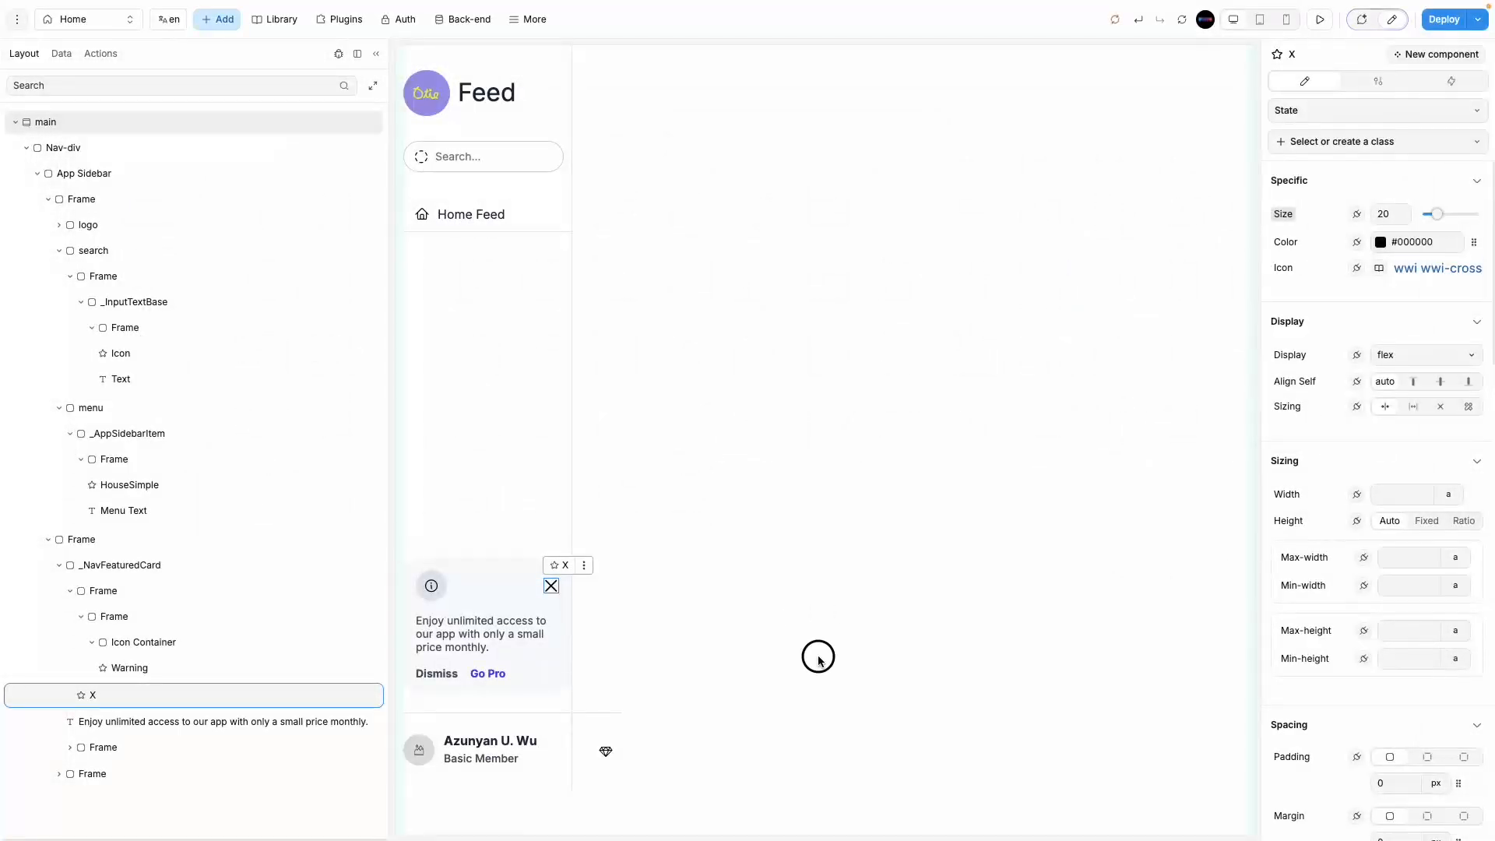
left_click(817, 652)
left_click(538, 692)
scroll(1397, 693, "down", 10)
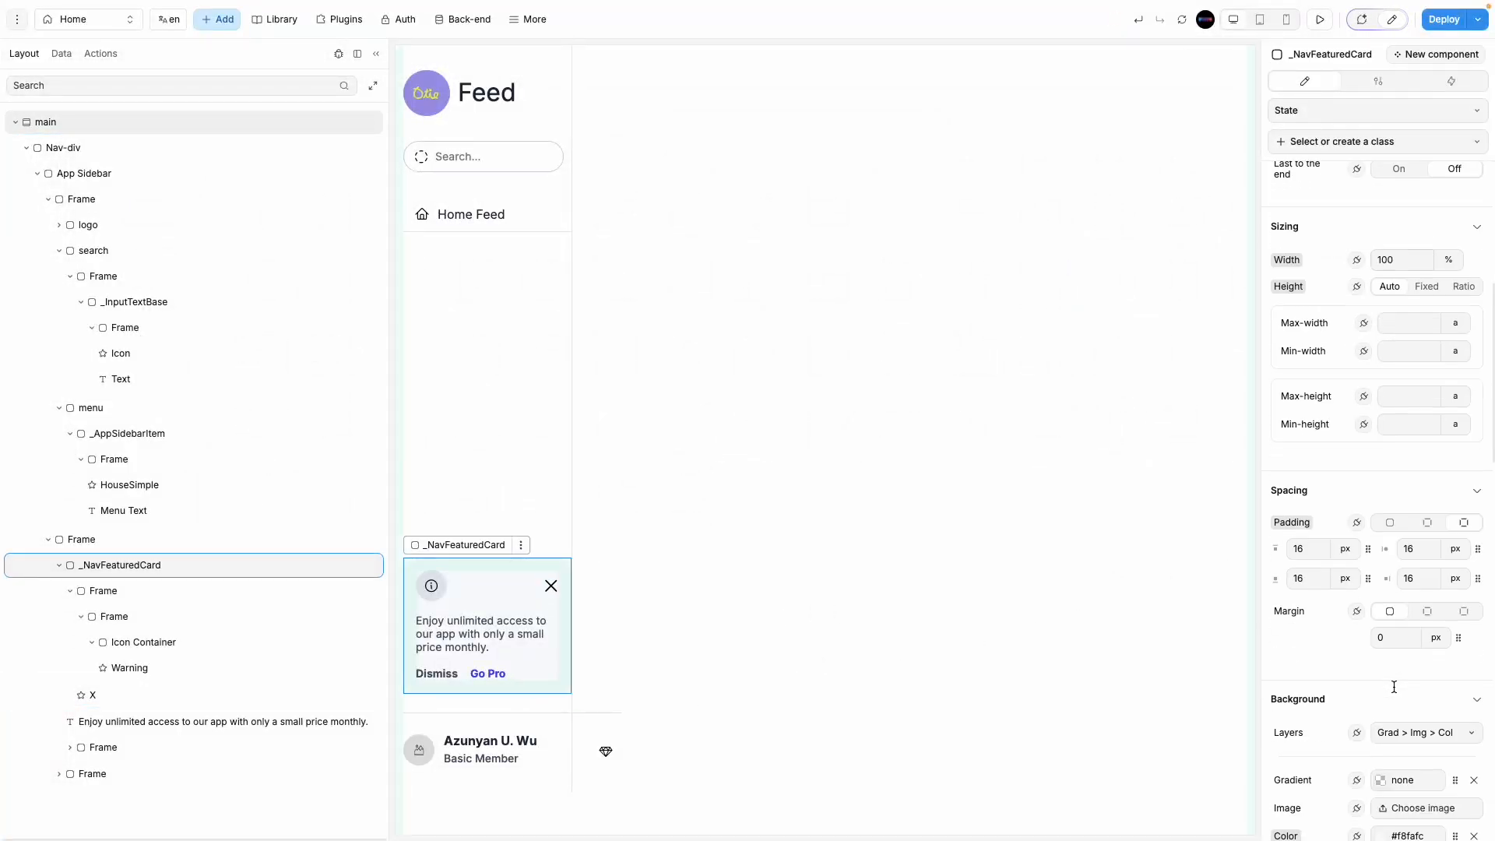
left_click(1380, 516)
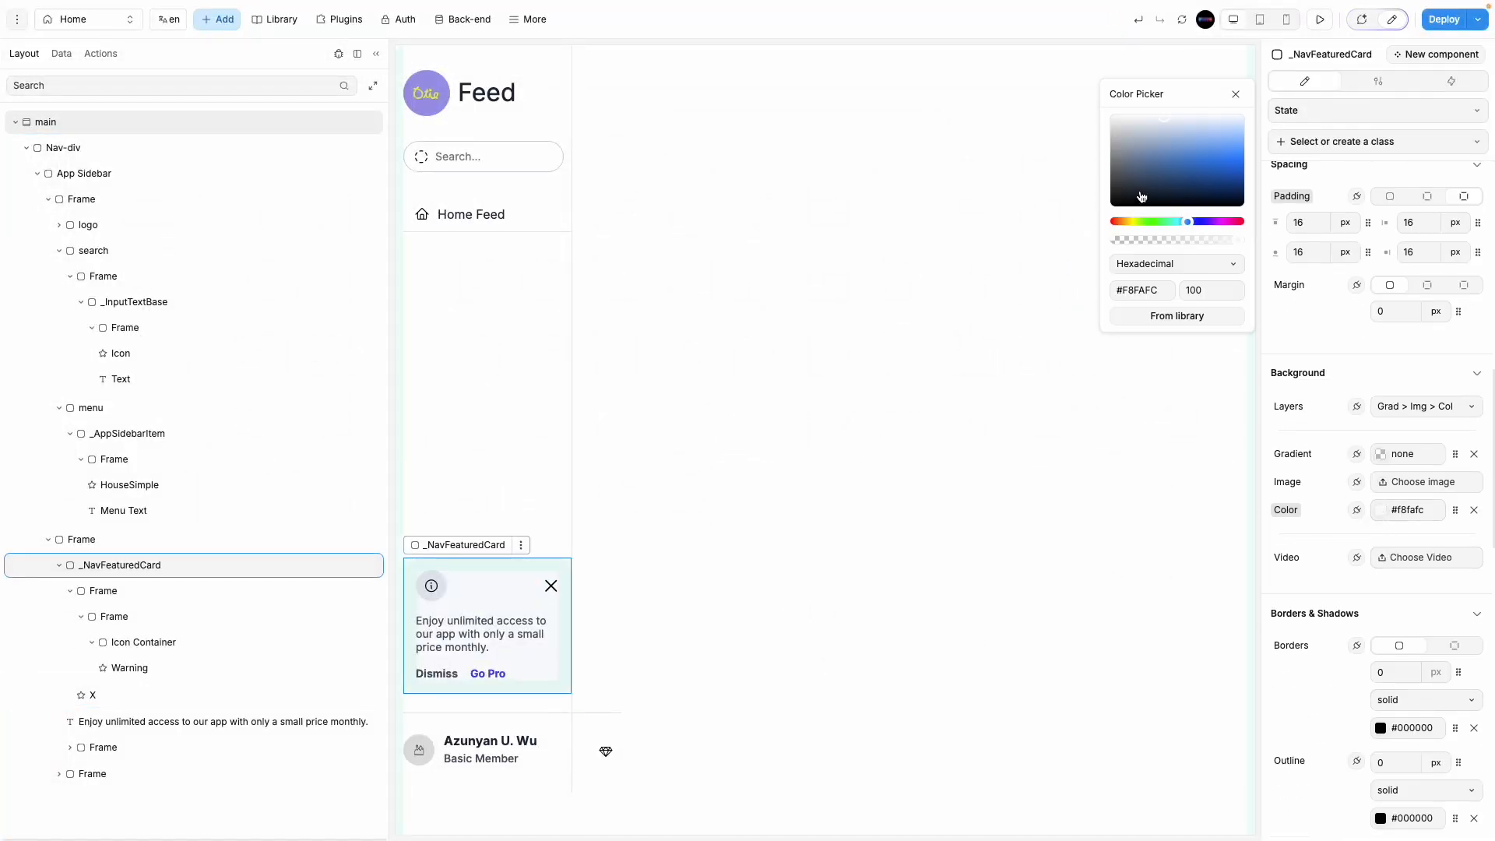
left_click_drag(1176, 124, 1166, 122)
scroll(1375, 622, "down", 5)
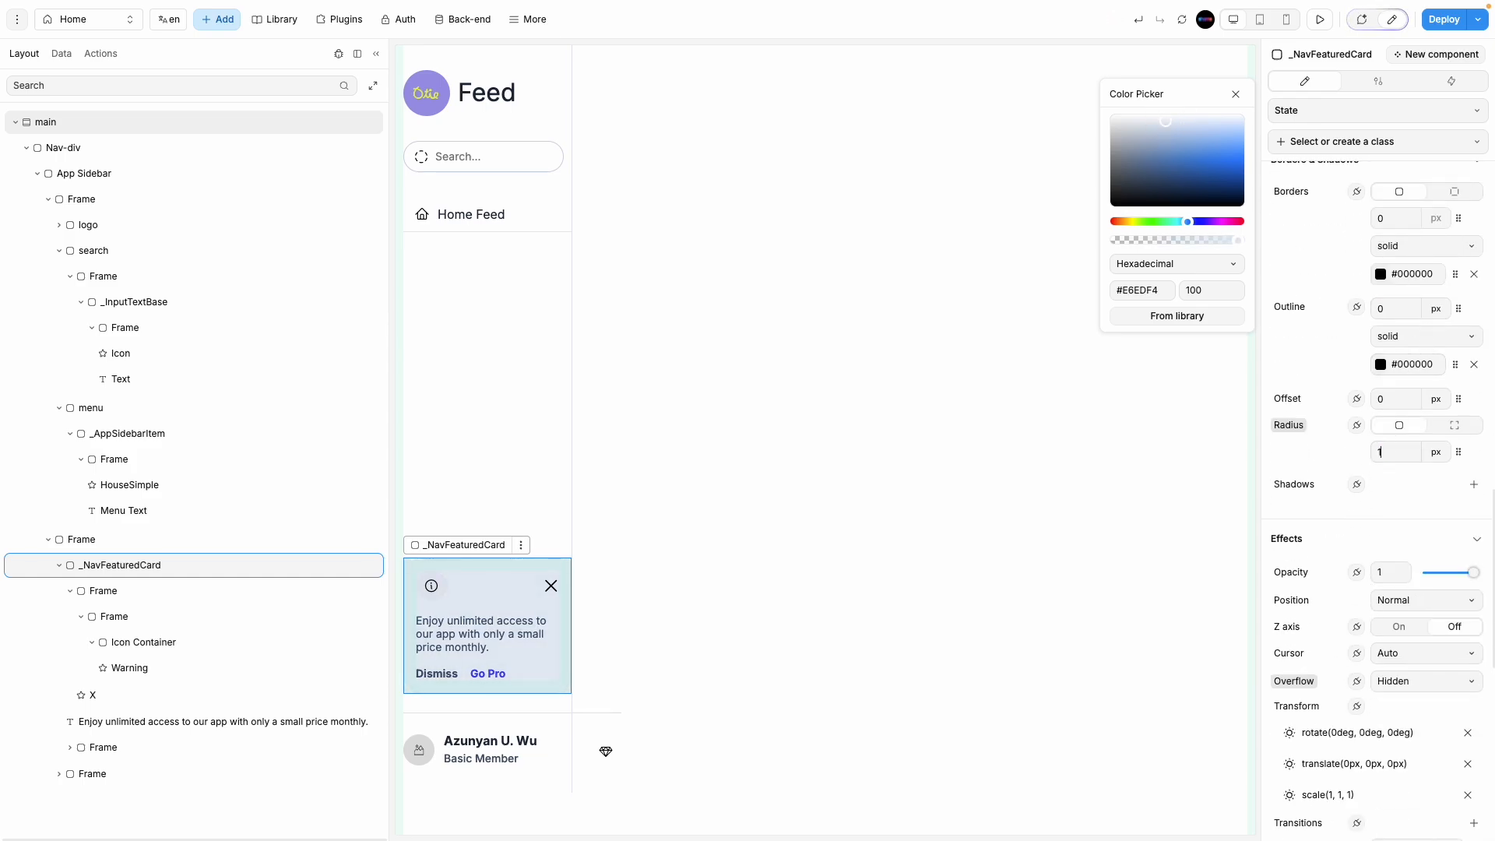
left_click(978, 785)
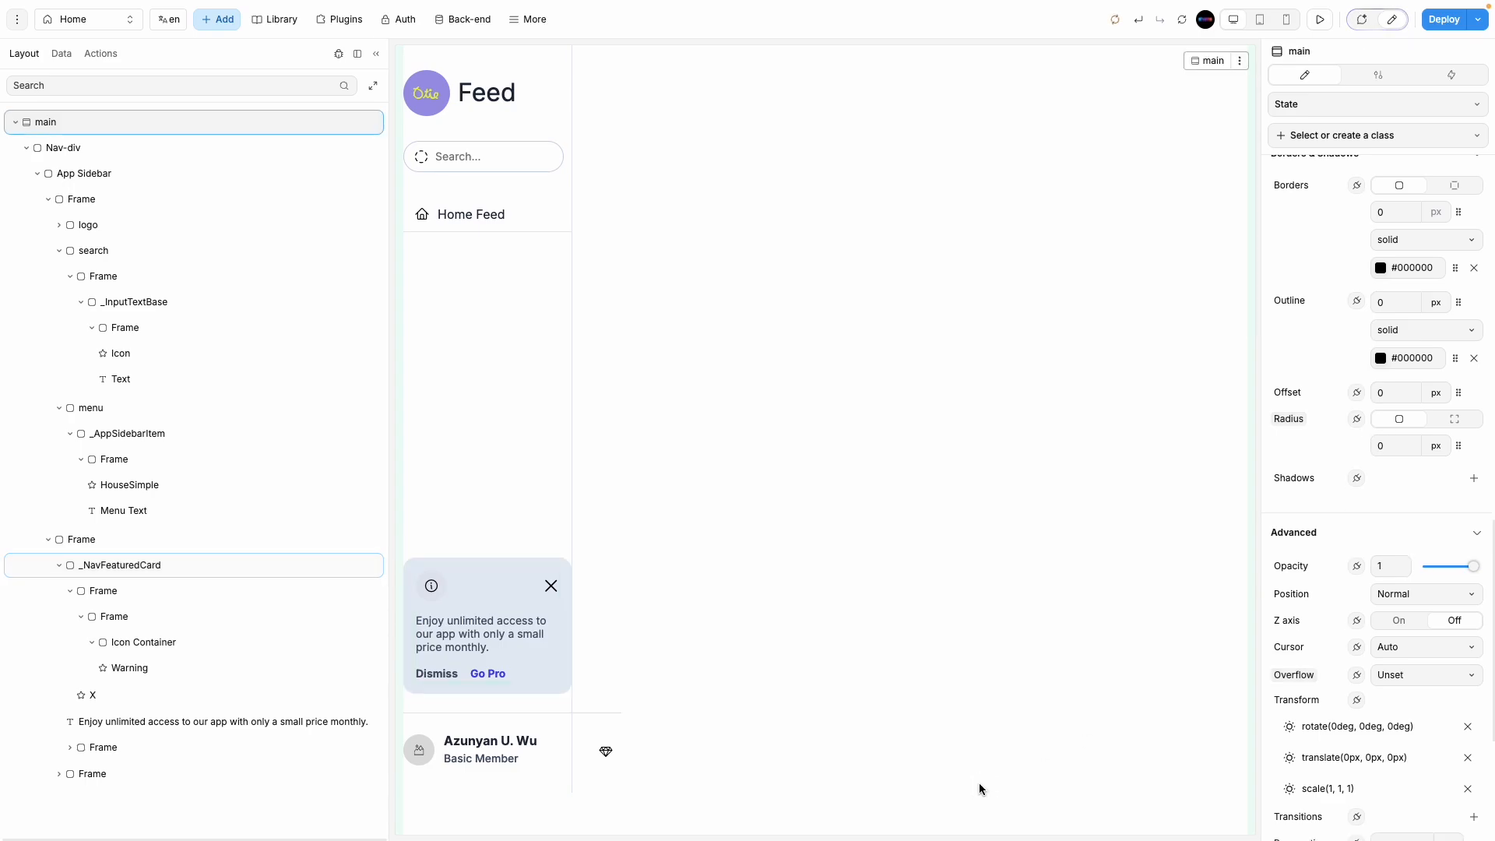
left_click(549, 566)
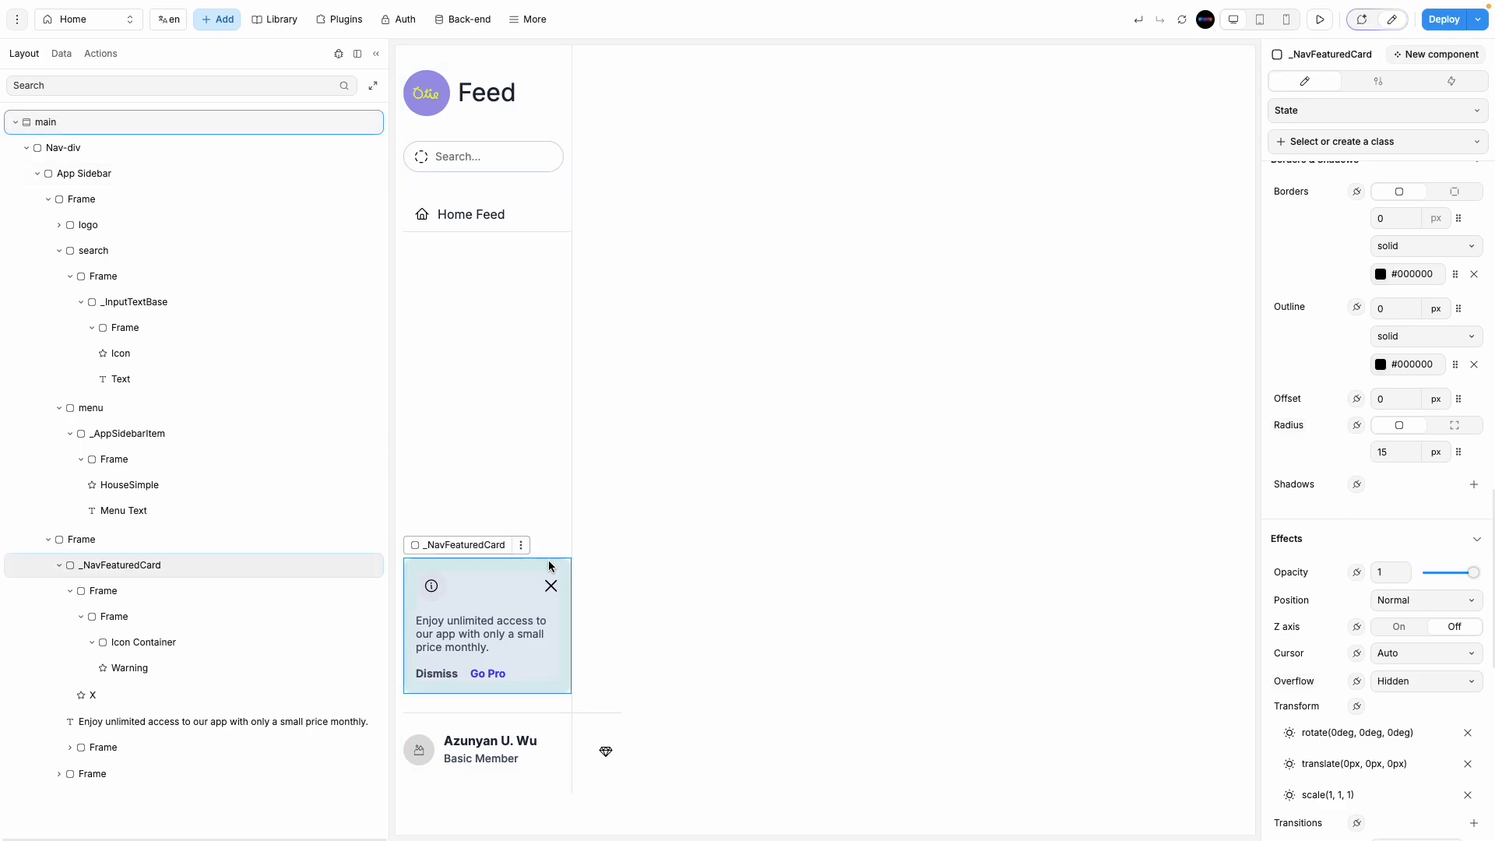
left_click(92, 539)
scroll(1448, 545, "down", 2)
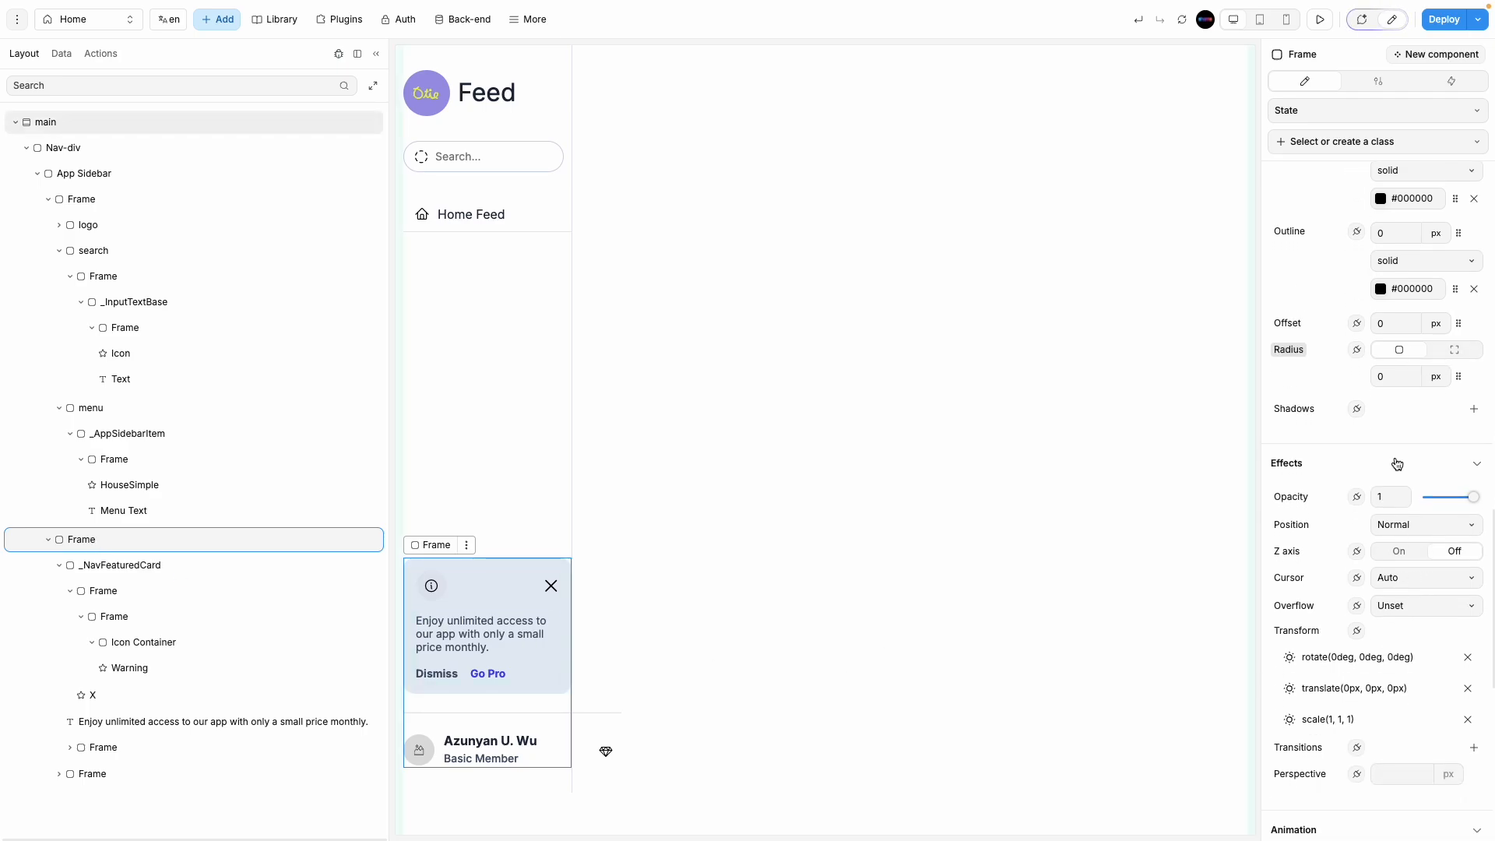
scroll(1397, 464, "up", 10)
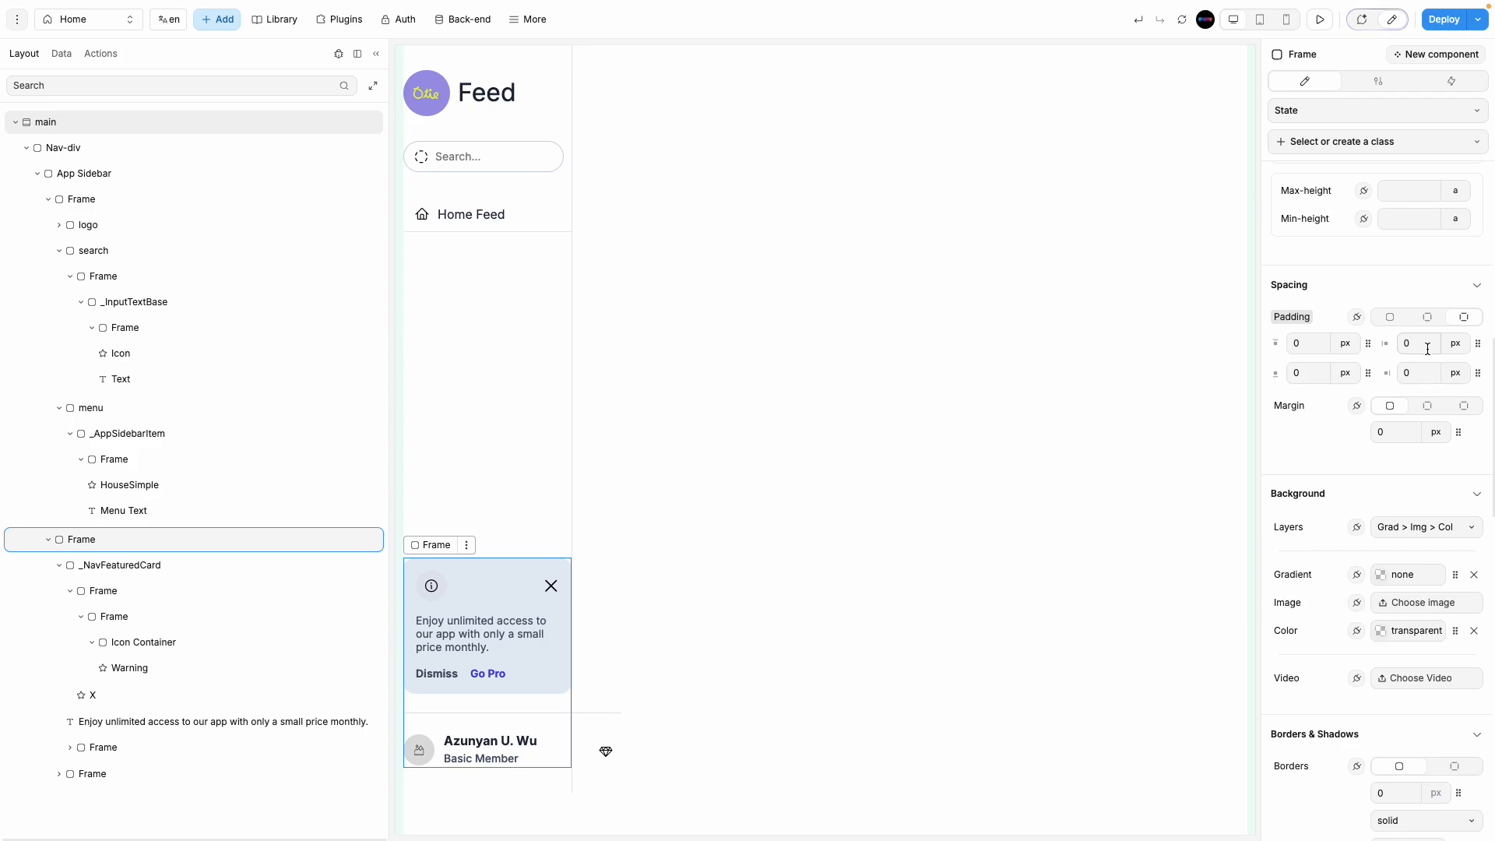
type("10")
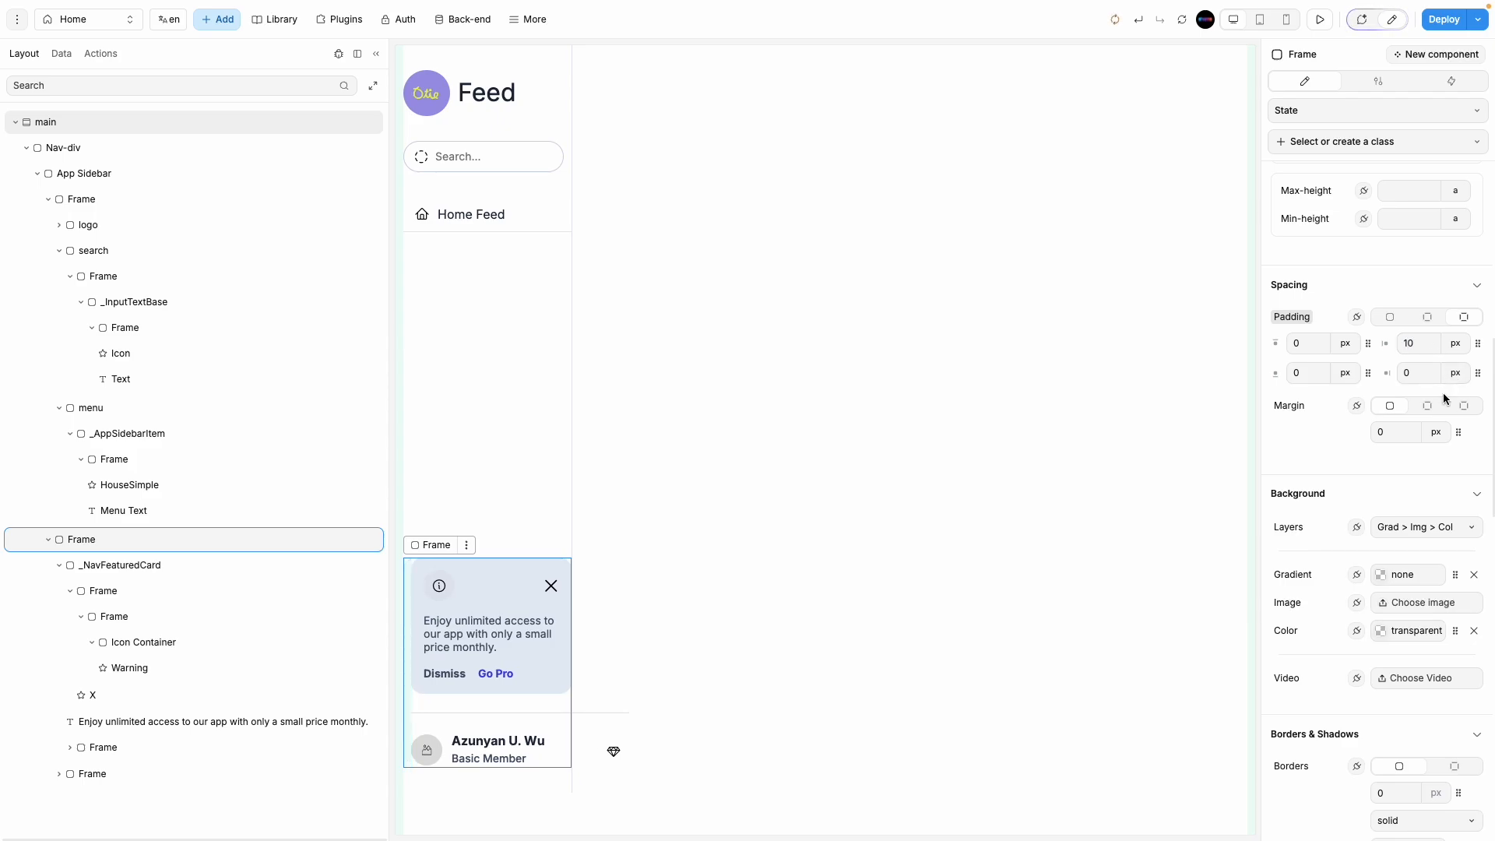
left_click(1419, 372)
type("10")
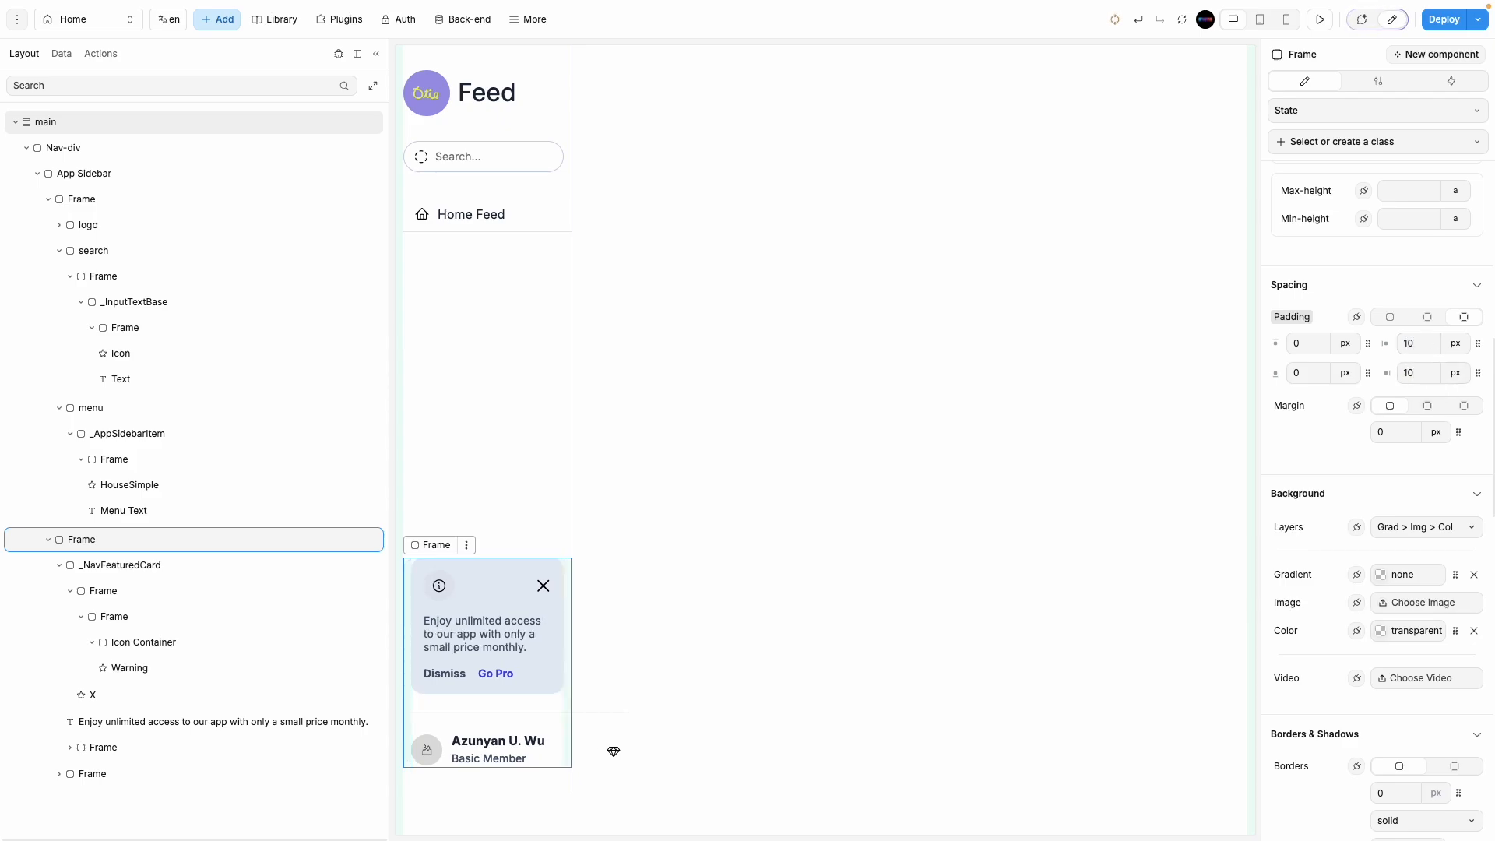
left_click(884, 622)
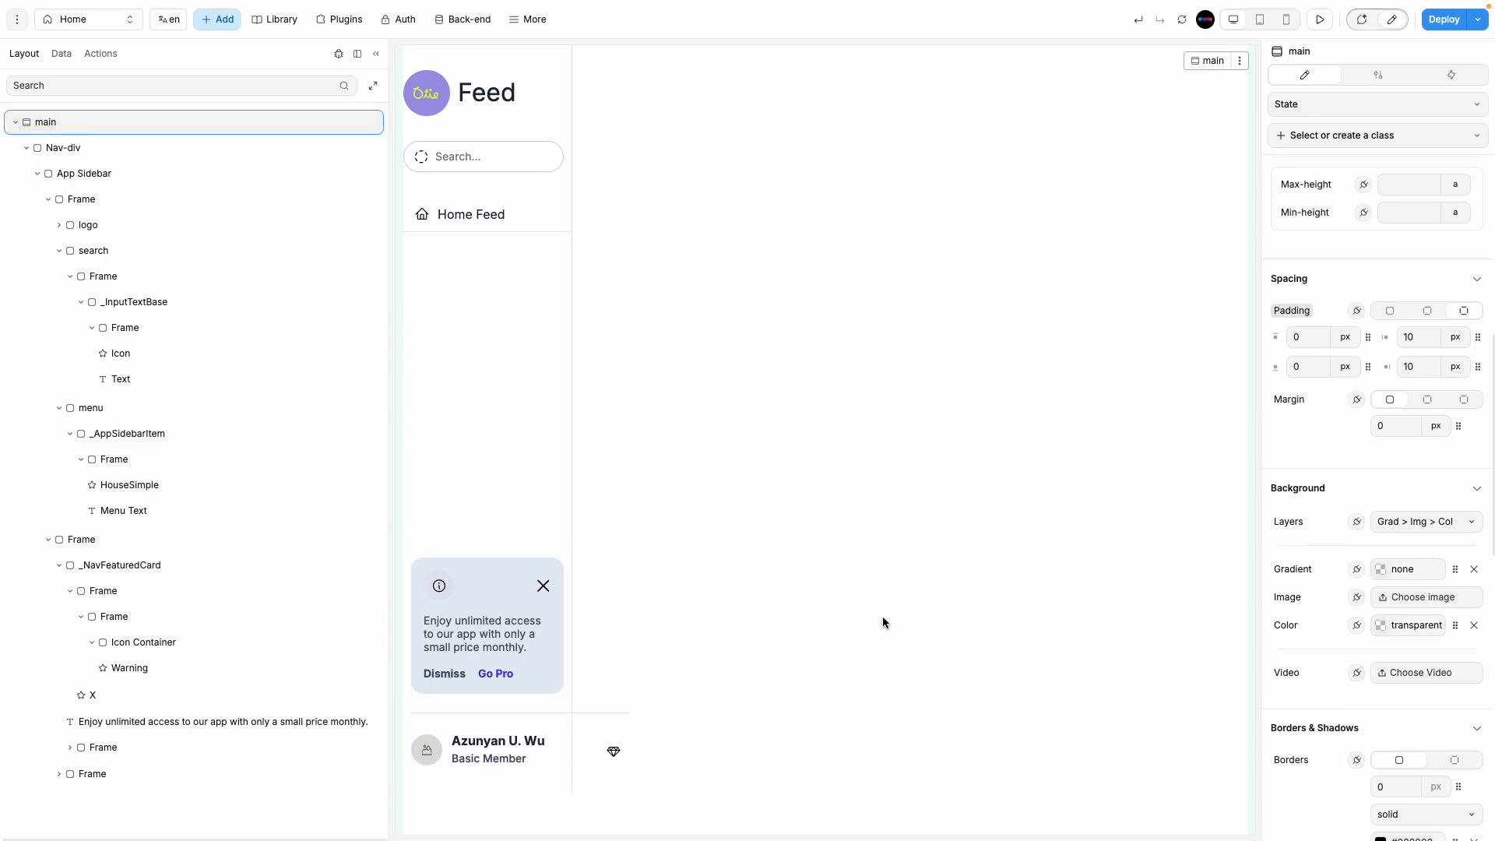
left_click(451, 634)
left_click(803, 654)
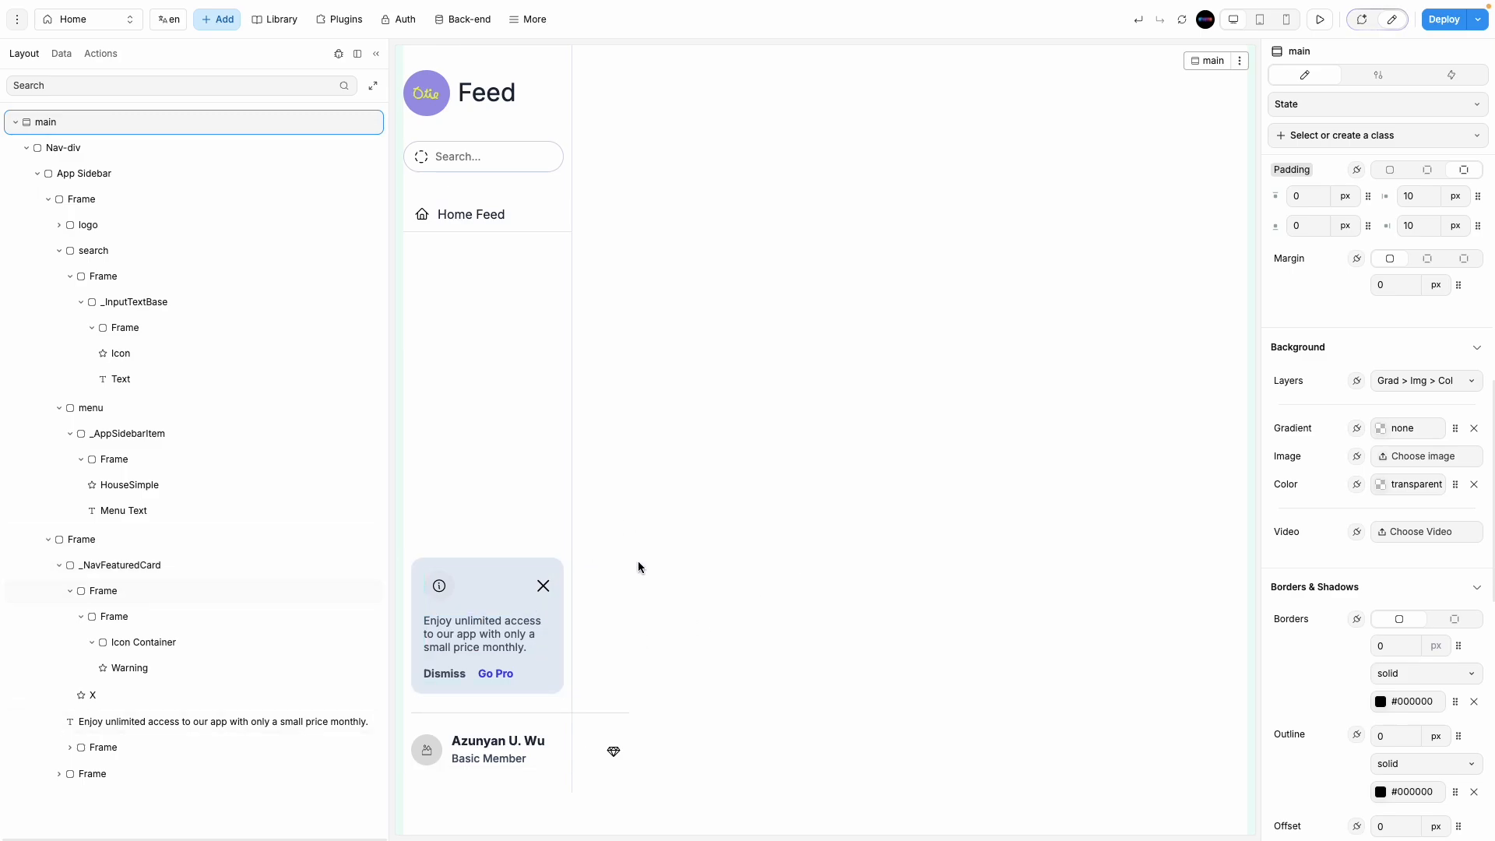
Step: Shrink the card's close X icon to 15 and make it semi-transparent black #00000069
left_click(543, 586)
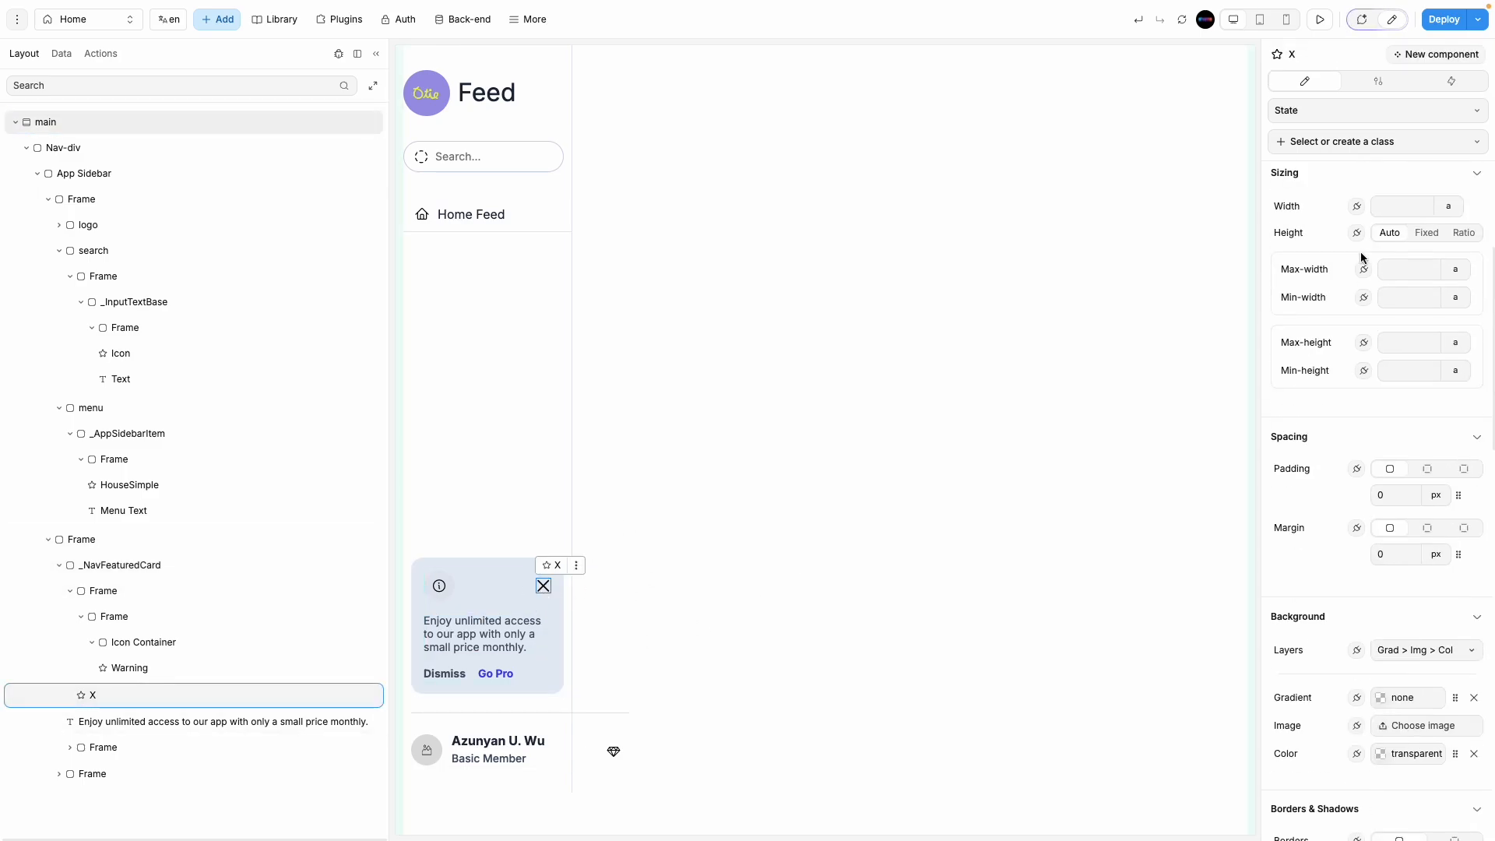
left_click(1380, 243)
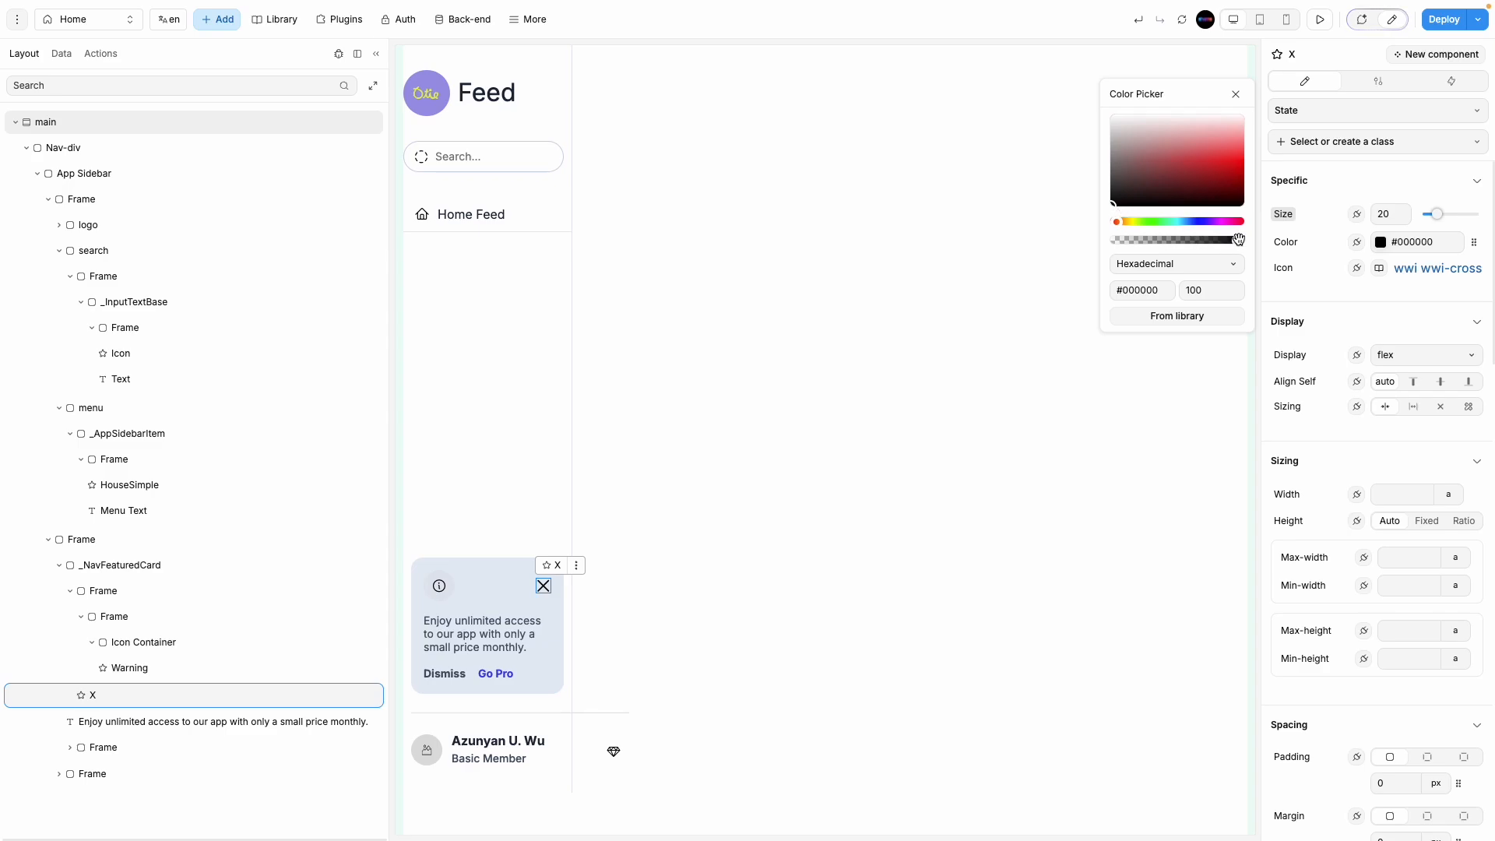
left_click_drag(1222, 241, 1165, 242)
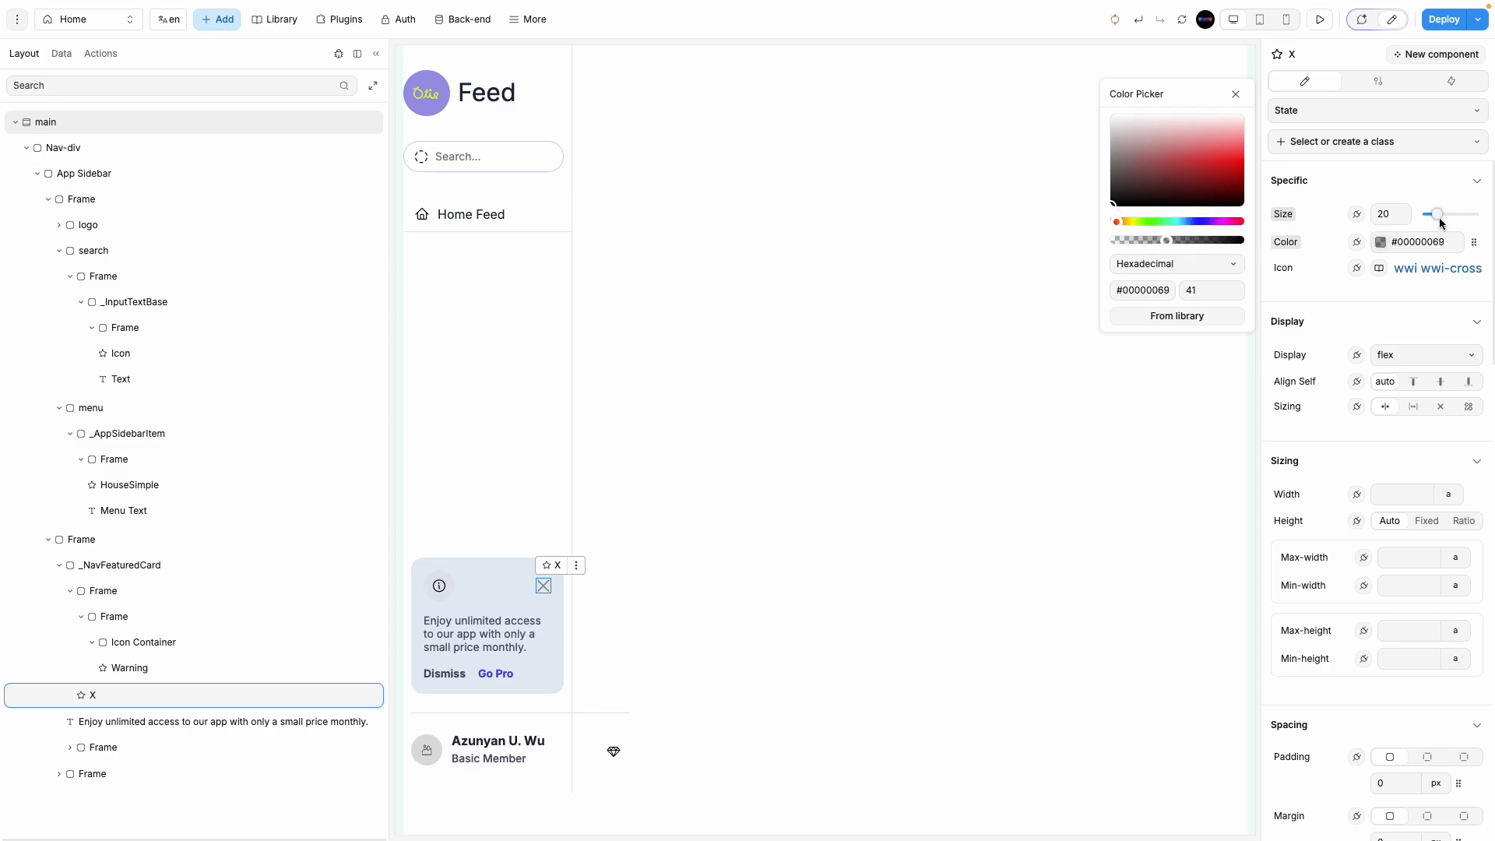
left_click_drag(1438, 218, 1435, 221)
left_click(1009, 647)
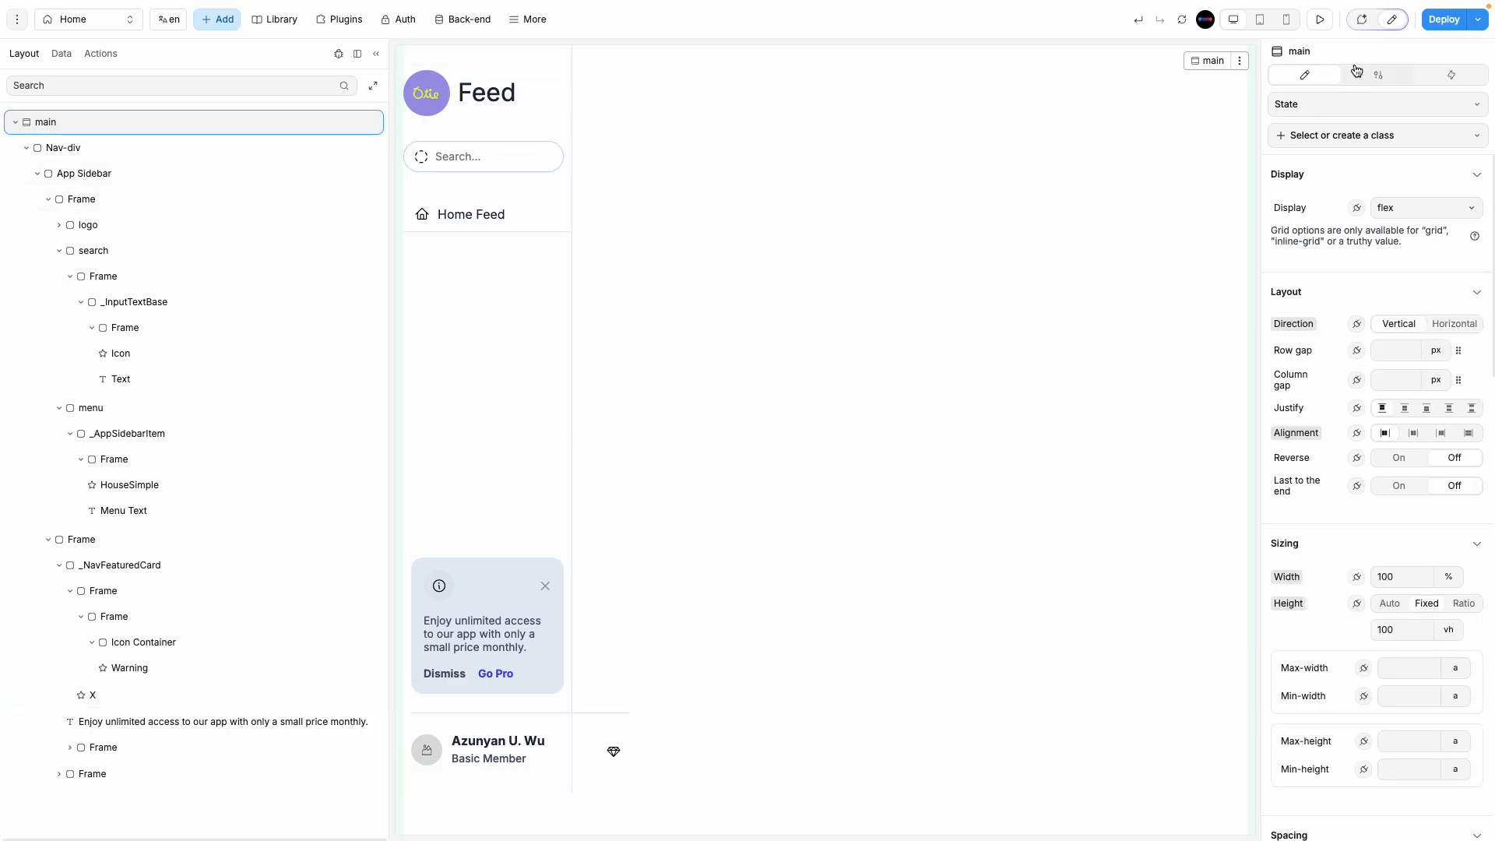
left_click(376, 56)
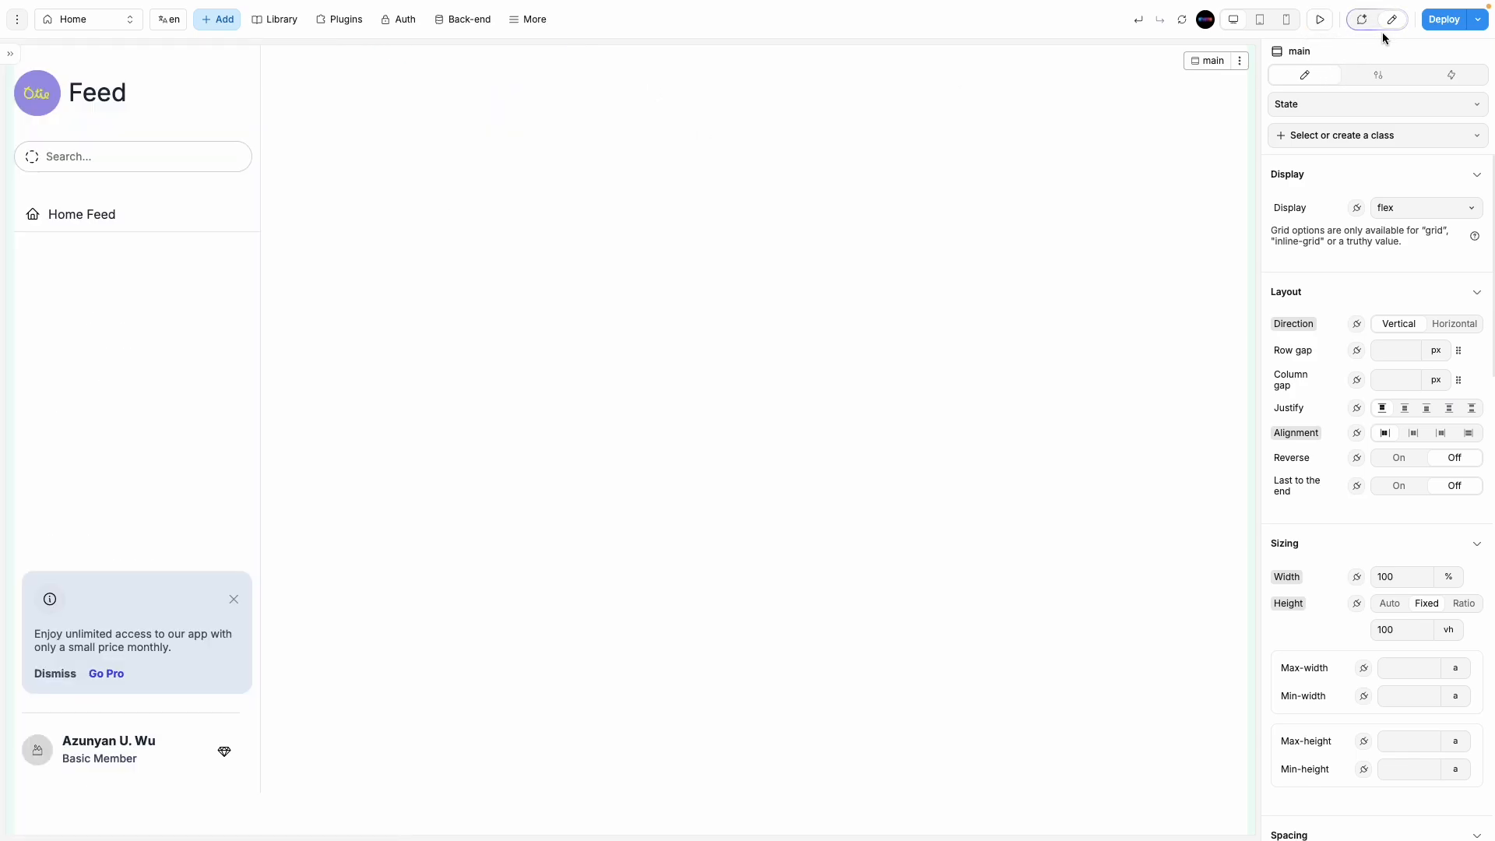
left_click(1319, 19)
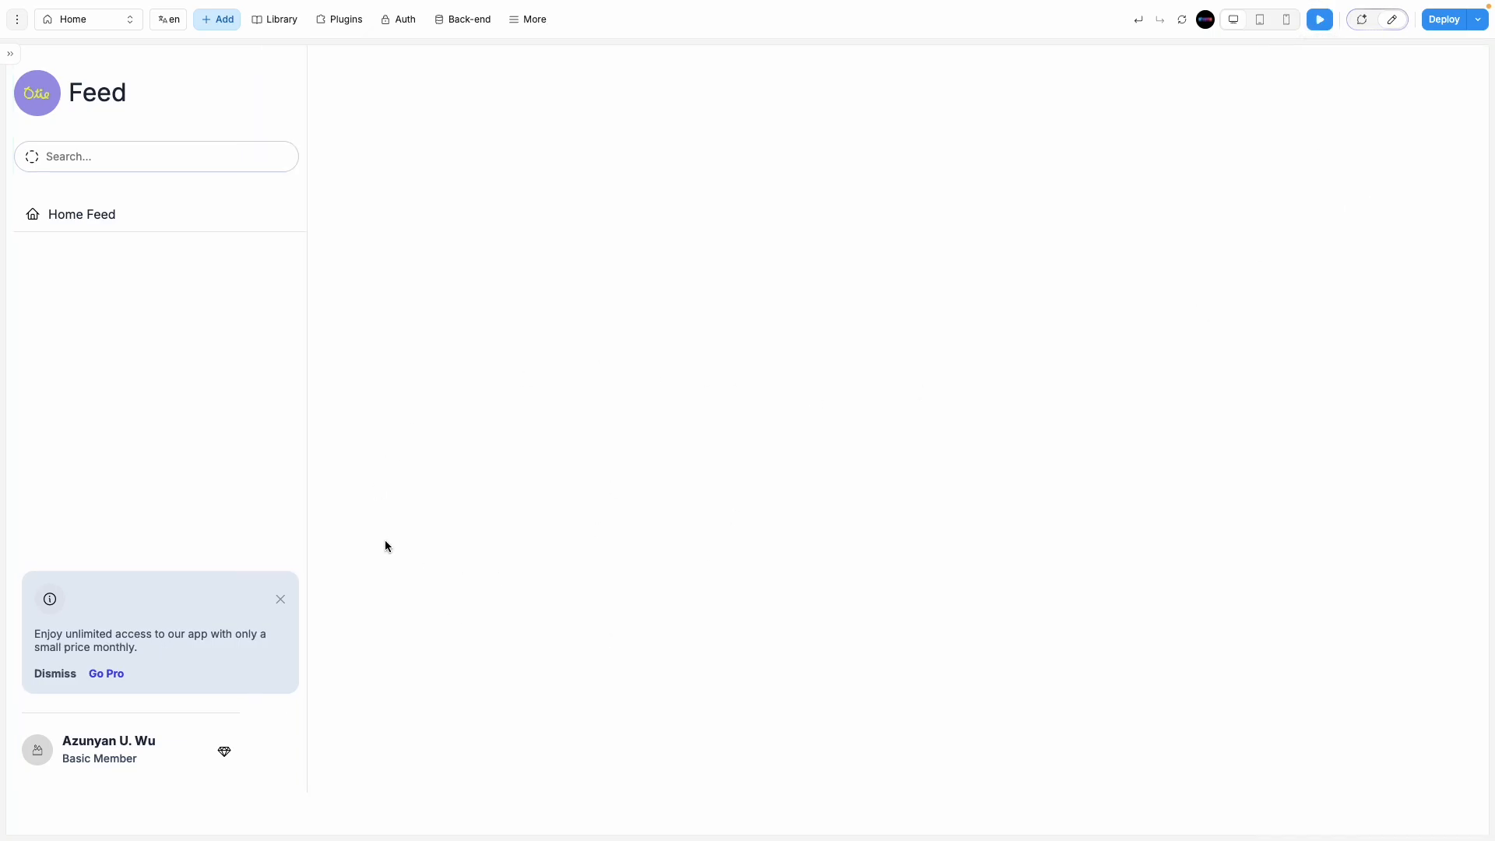
left_click(19, 60)
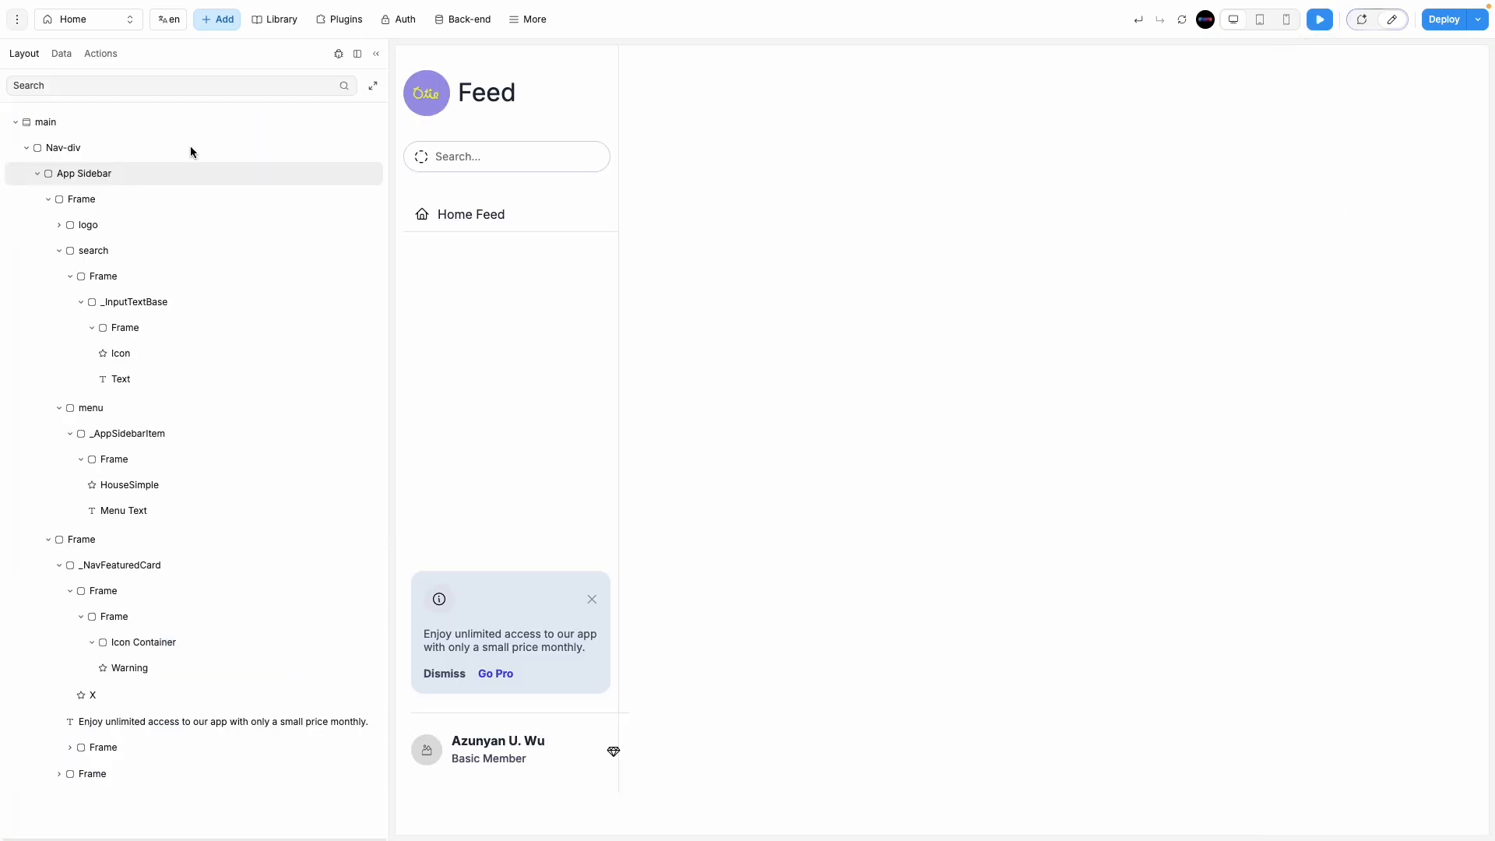
left_click(1391, 20)
left_click(614, 788)
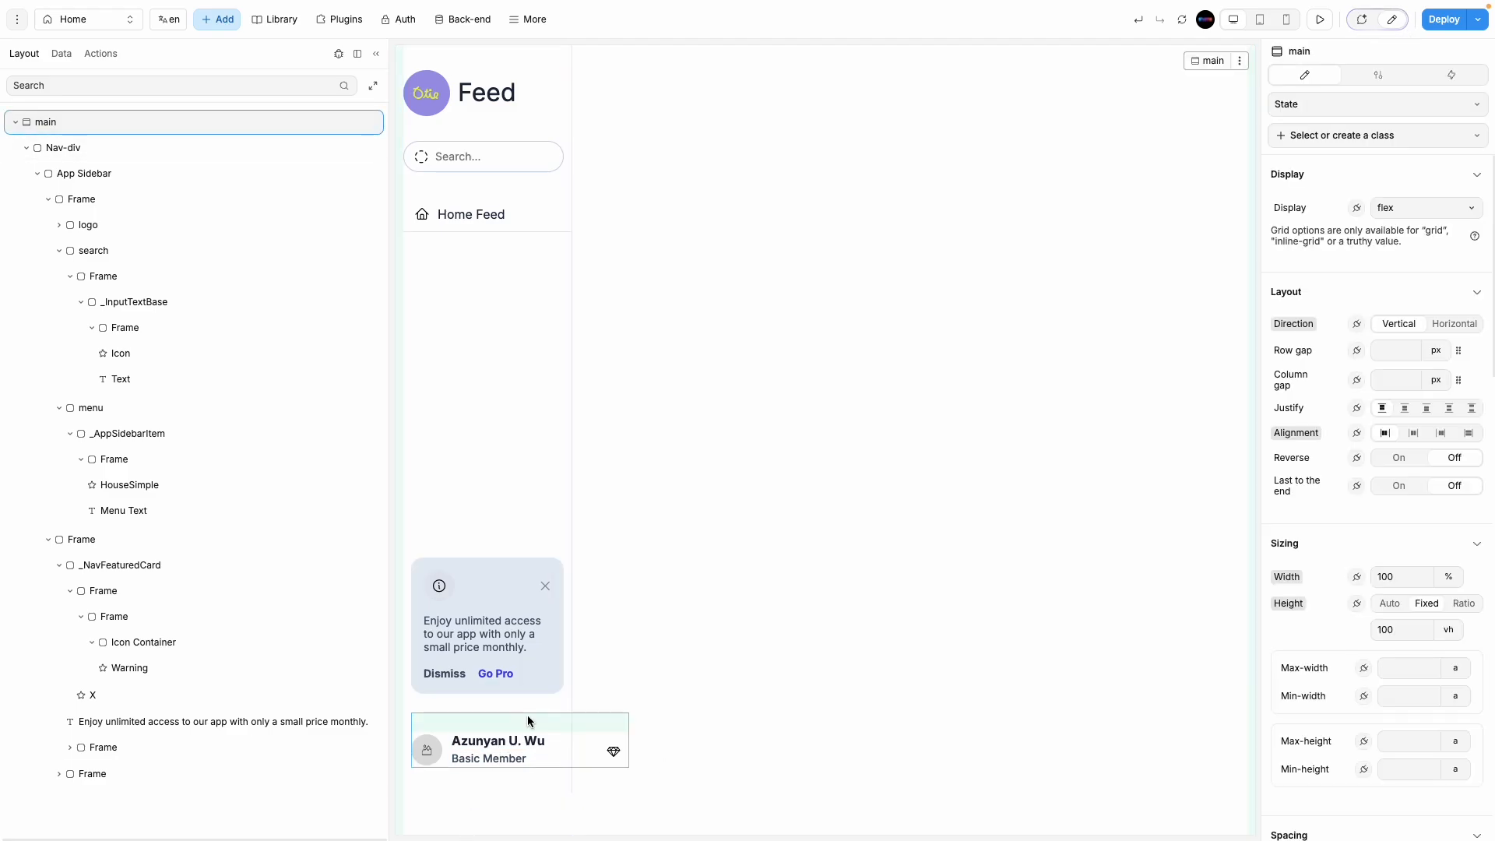
Step: Rename the profile card frame to 'user' and set its width to 100%
left_click(530, 713)
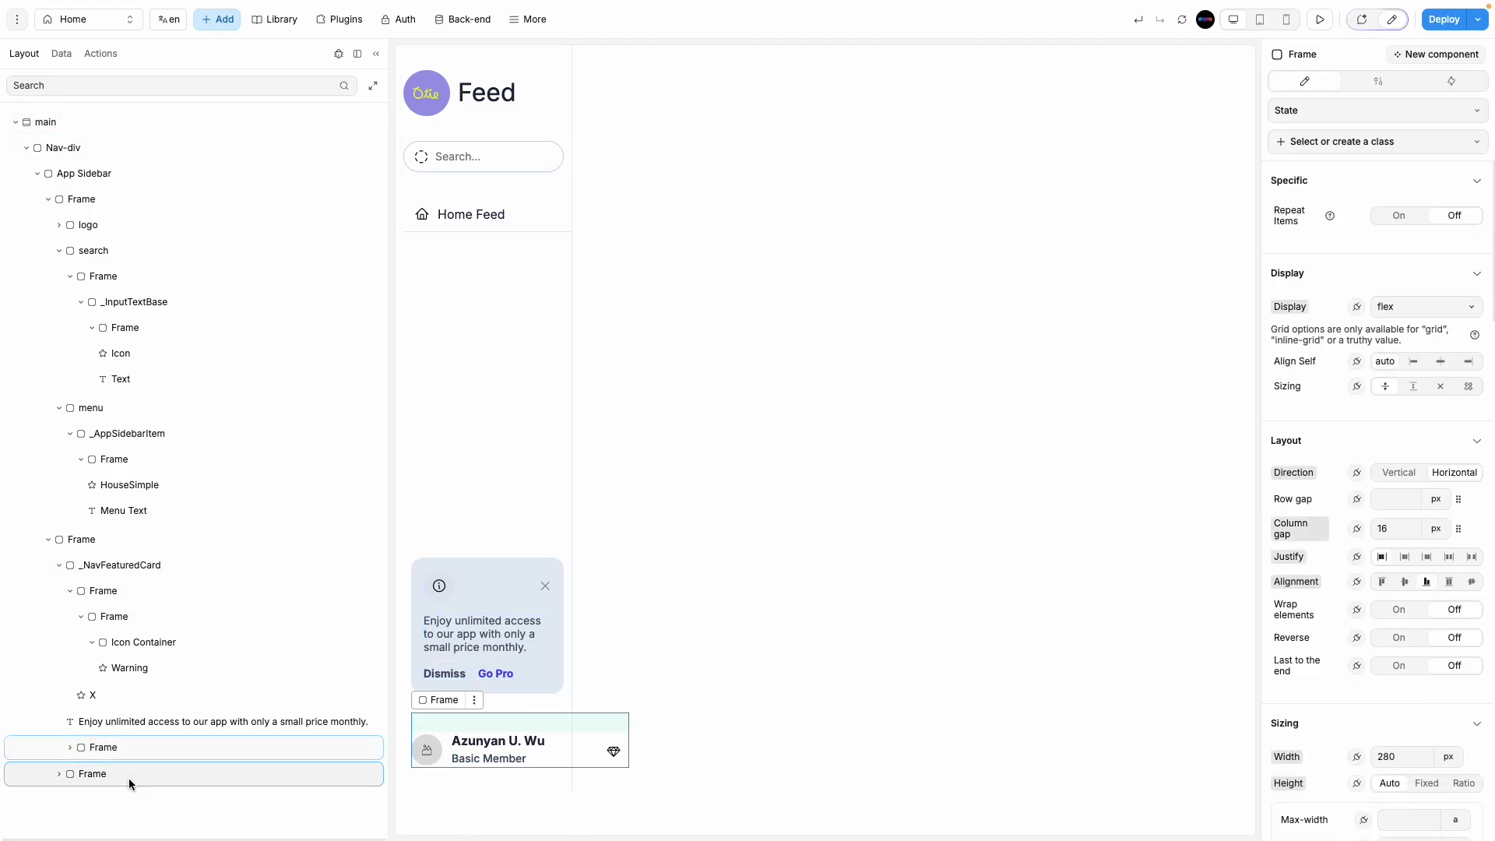
double_click(109, 773)
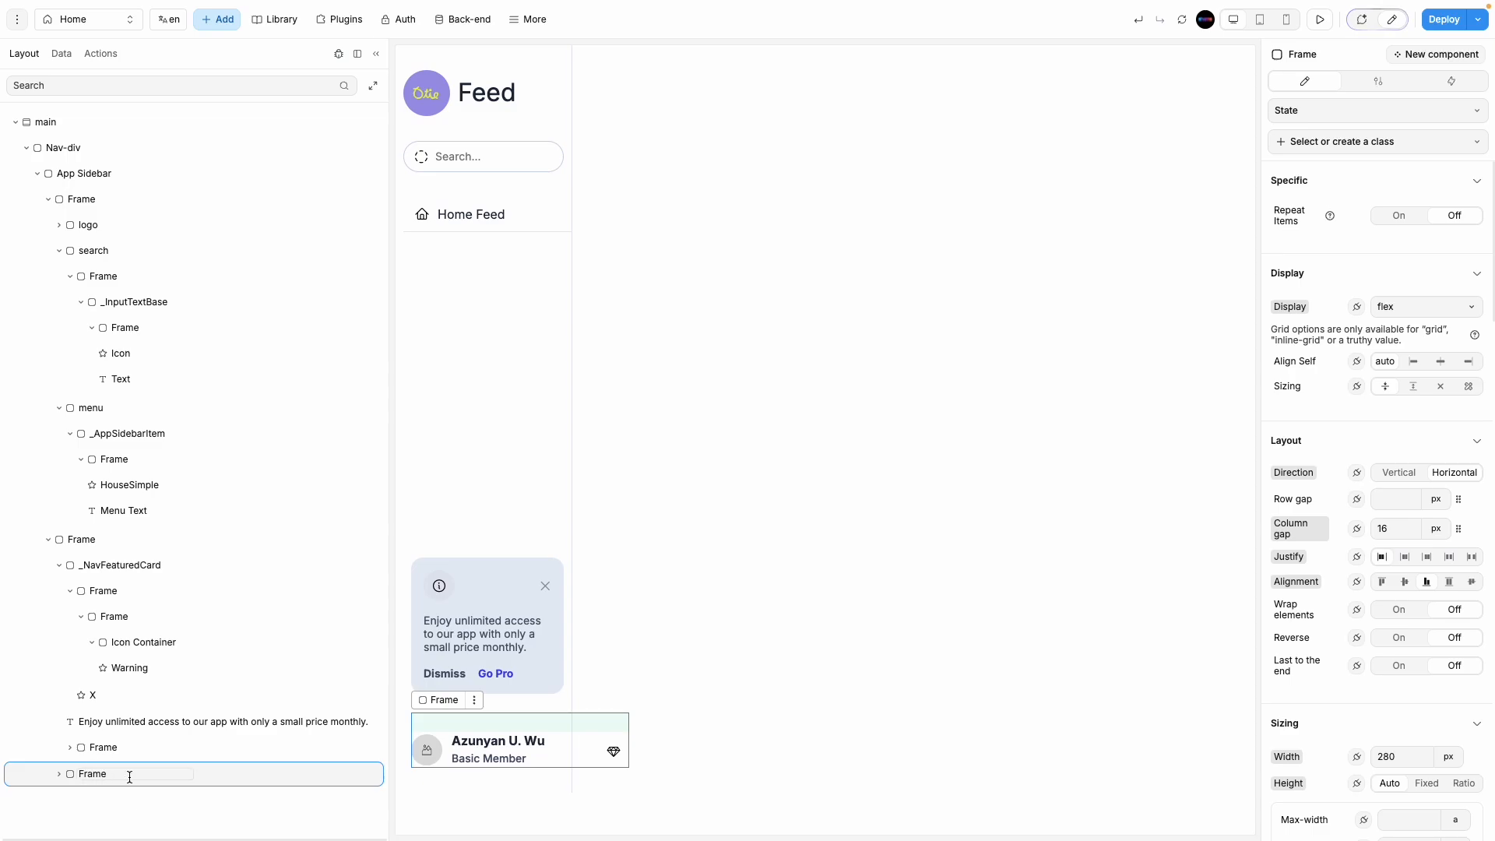
double_click(124, 771)
type("user")
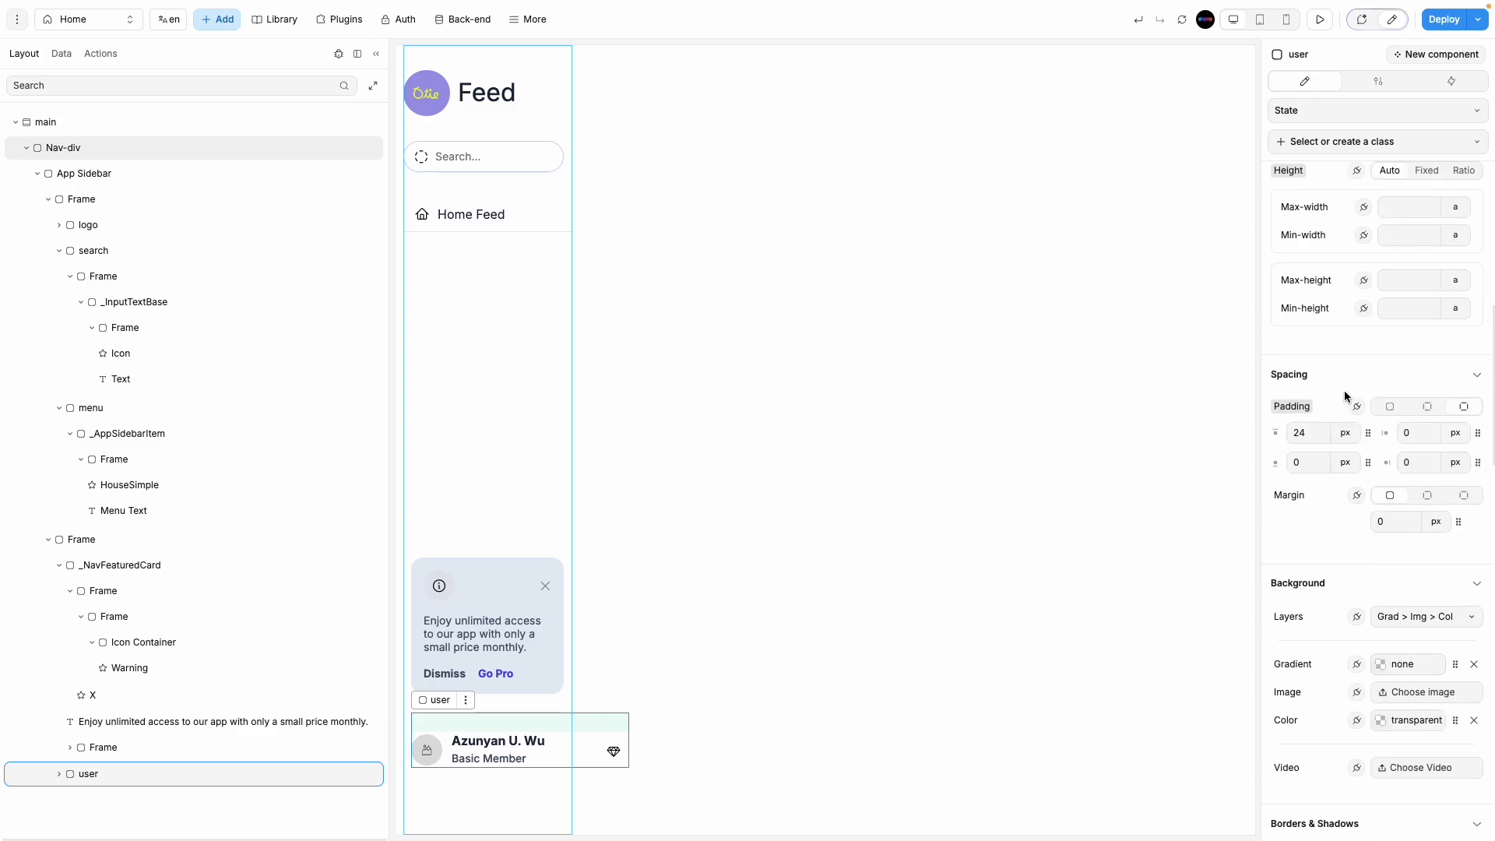
scroll(1347, 397, "up", 6)
left_click(1418, 611)
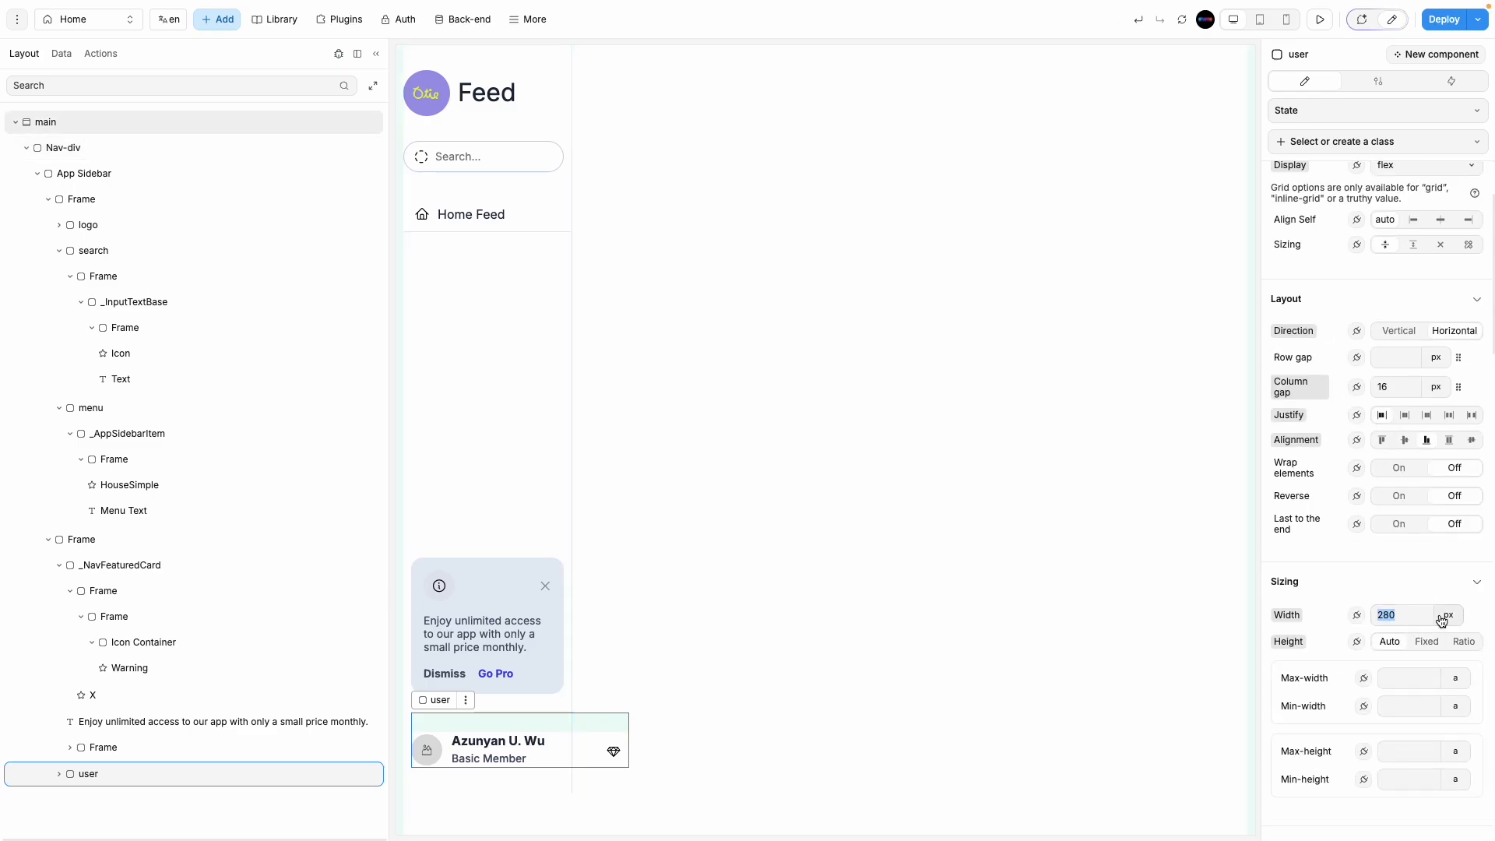
left_click(1447, 615)
left_click(1435, 649)
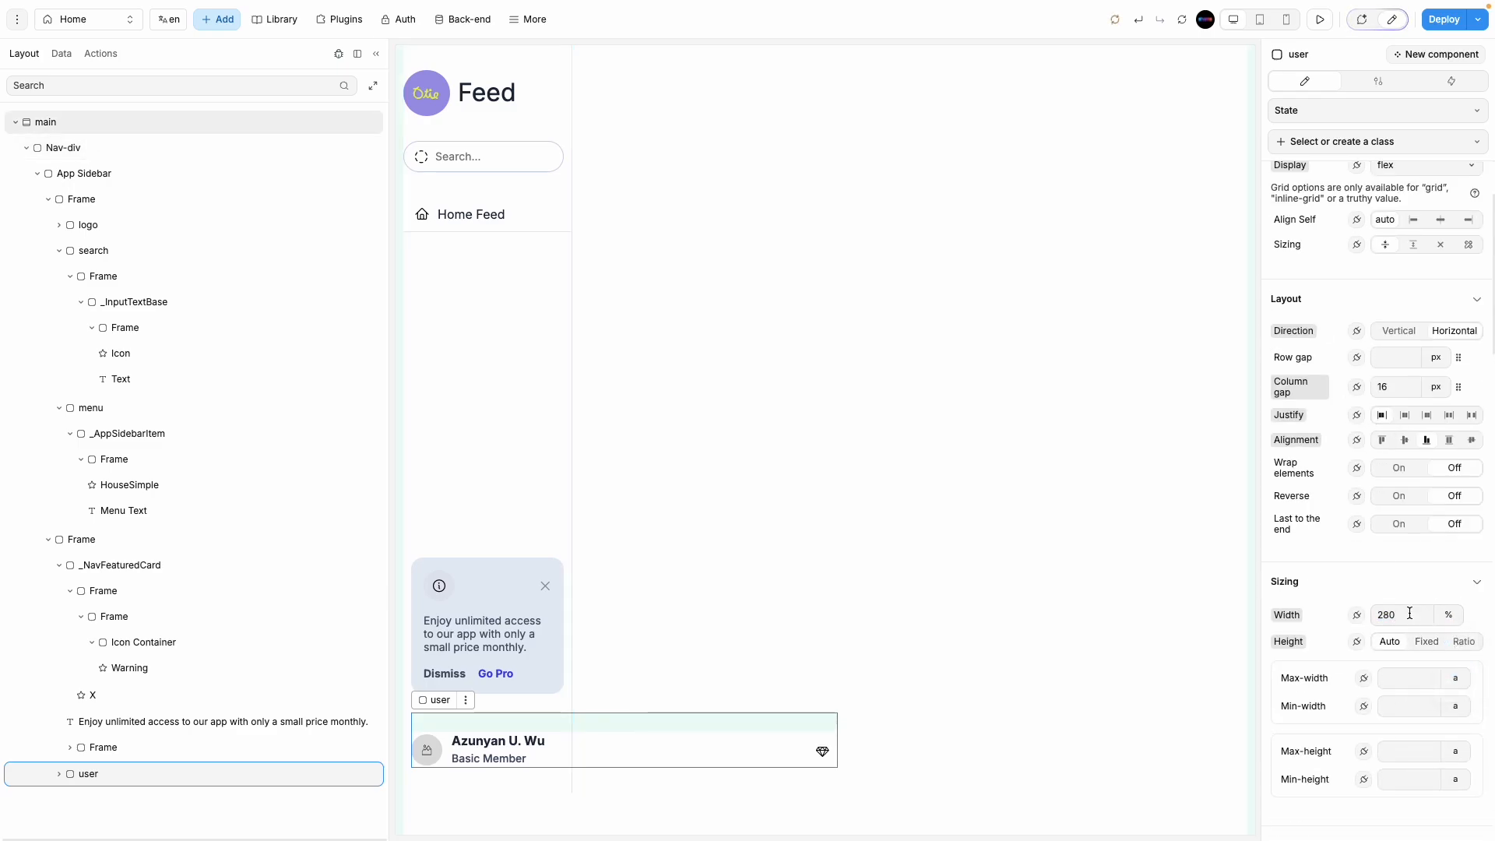
key("ctrl+a")
type("100")
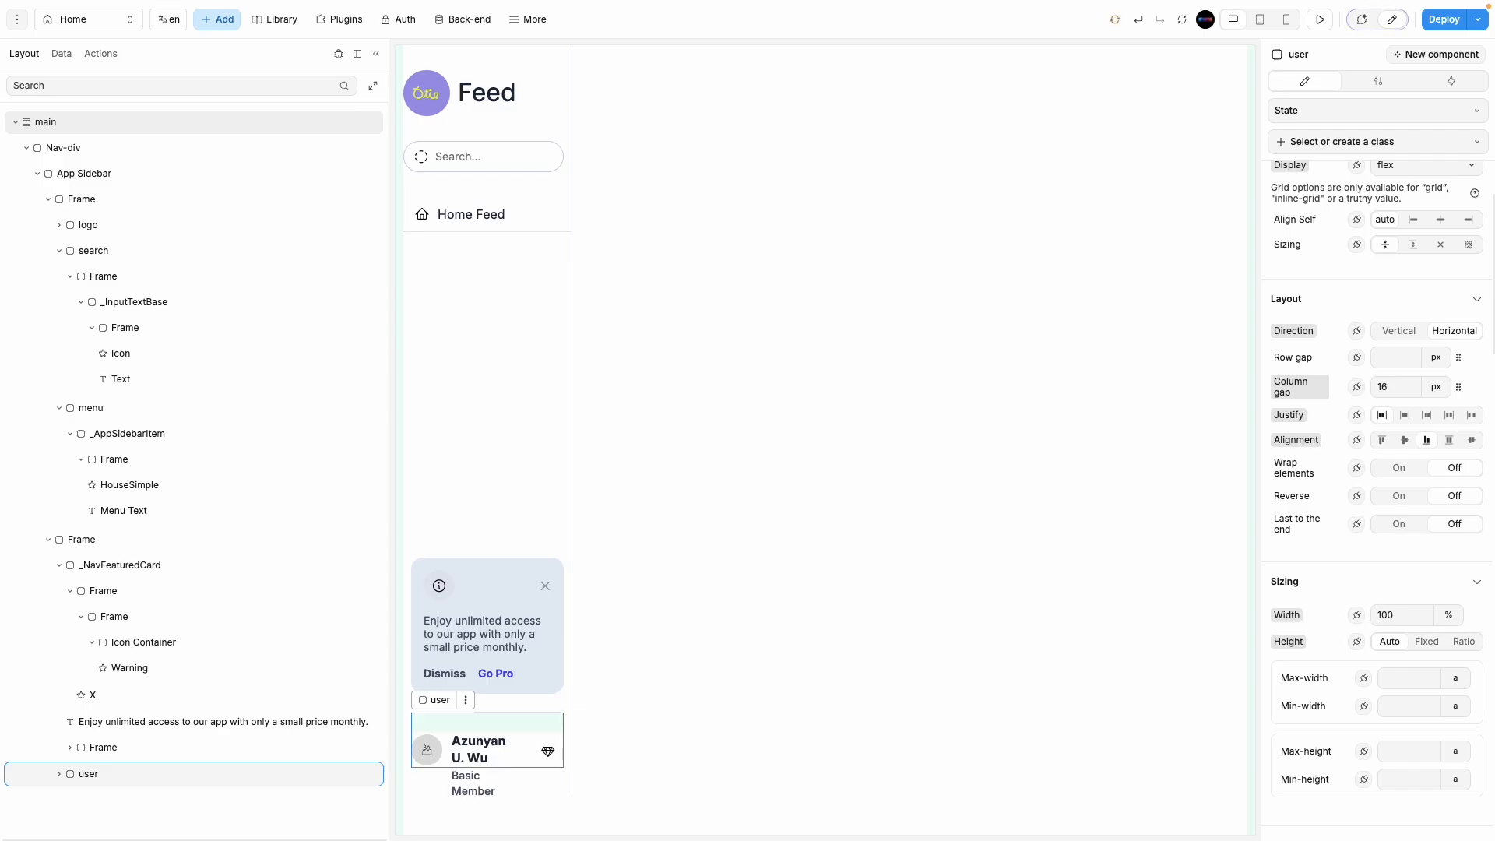
left_click(763, 708)
Step: Set the user name to size 12 with 16 line height, and Basic Member to size 10
left_click(478, 749)
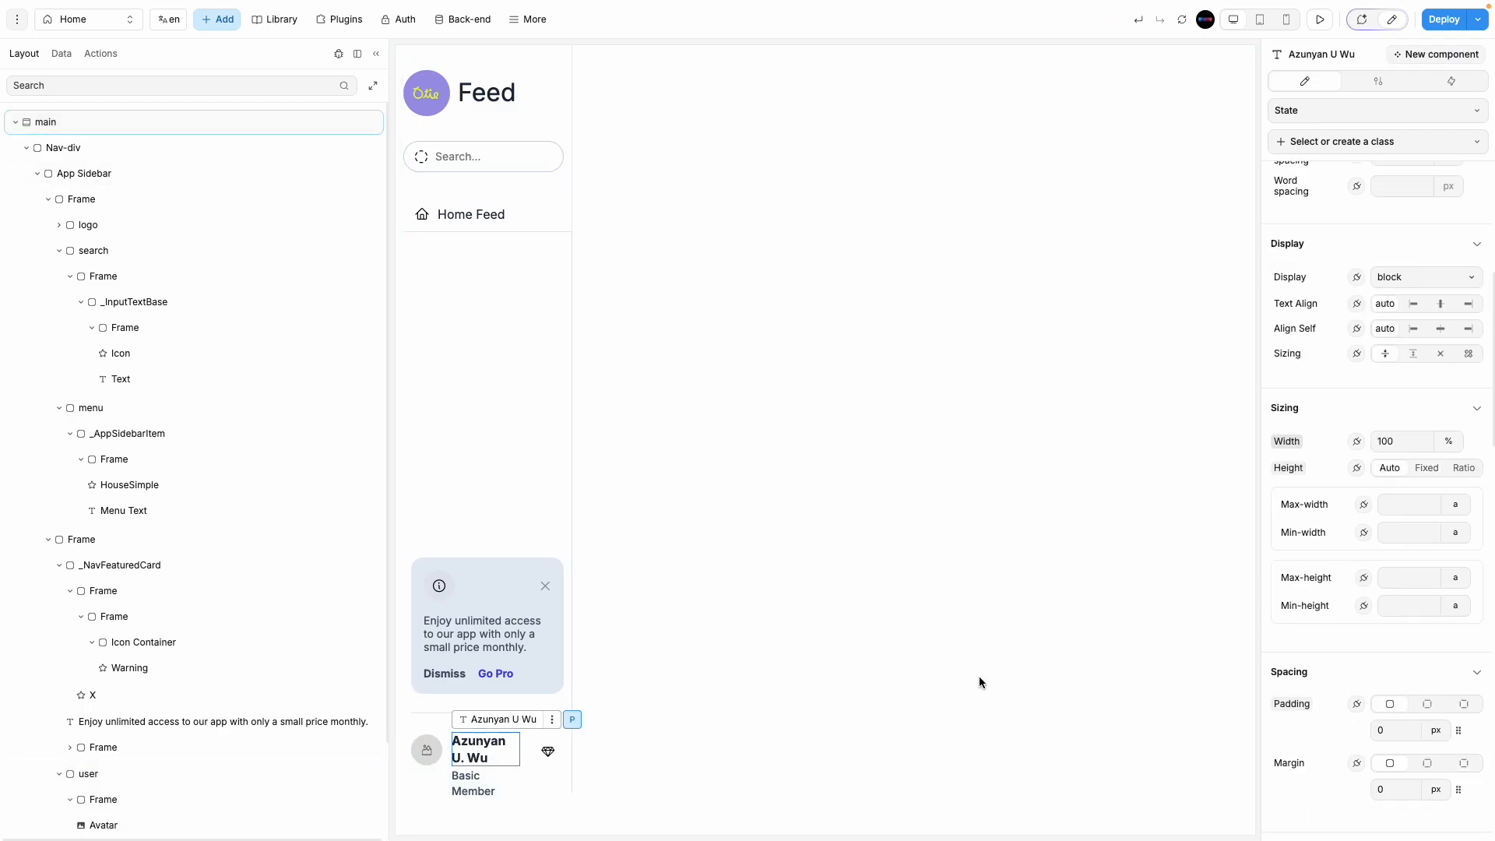
scroll(1397, 389, "up", 5)
type("12")
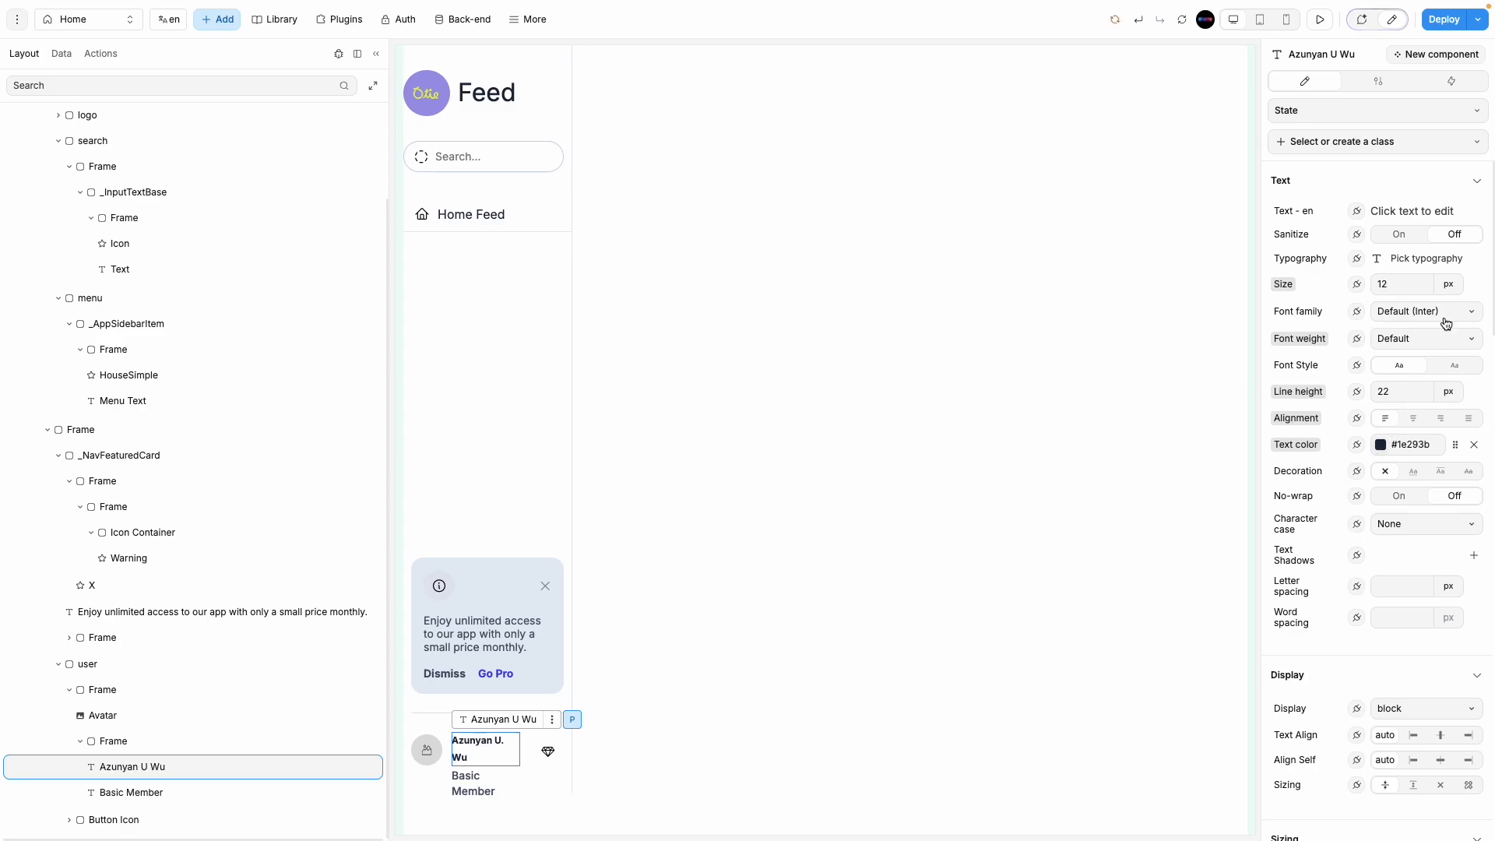
left_click(1406, 391)
type("16")
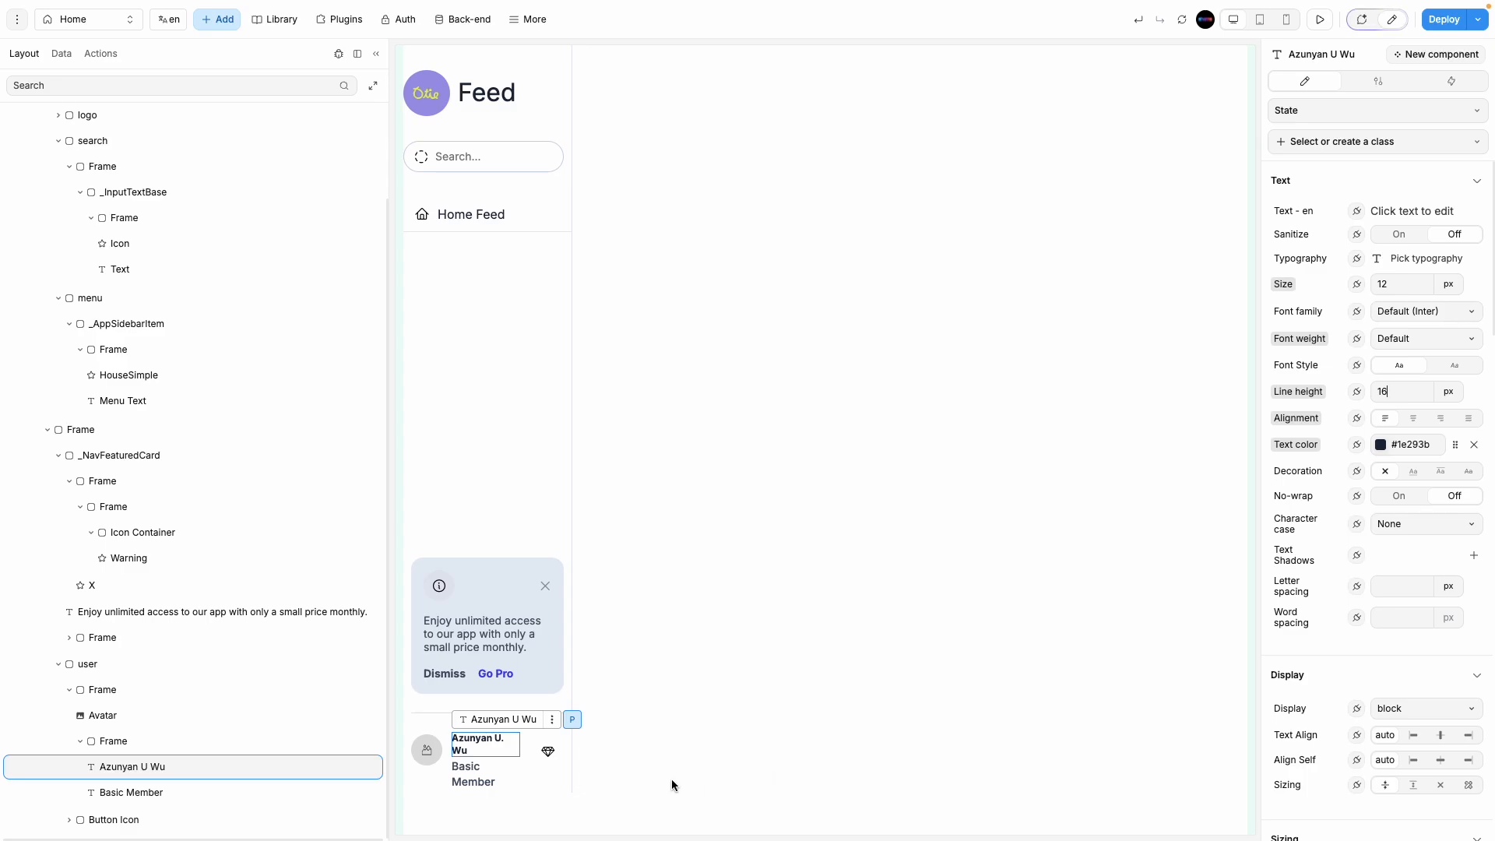
left_click(481, 782)
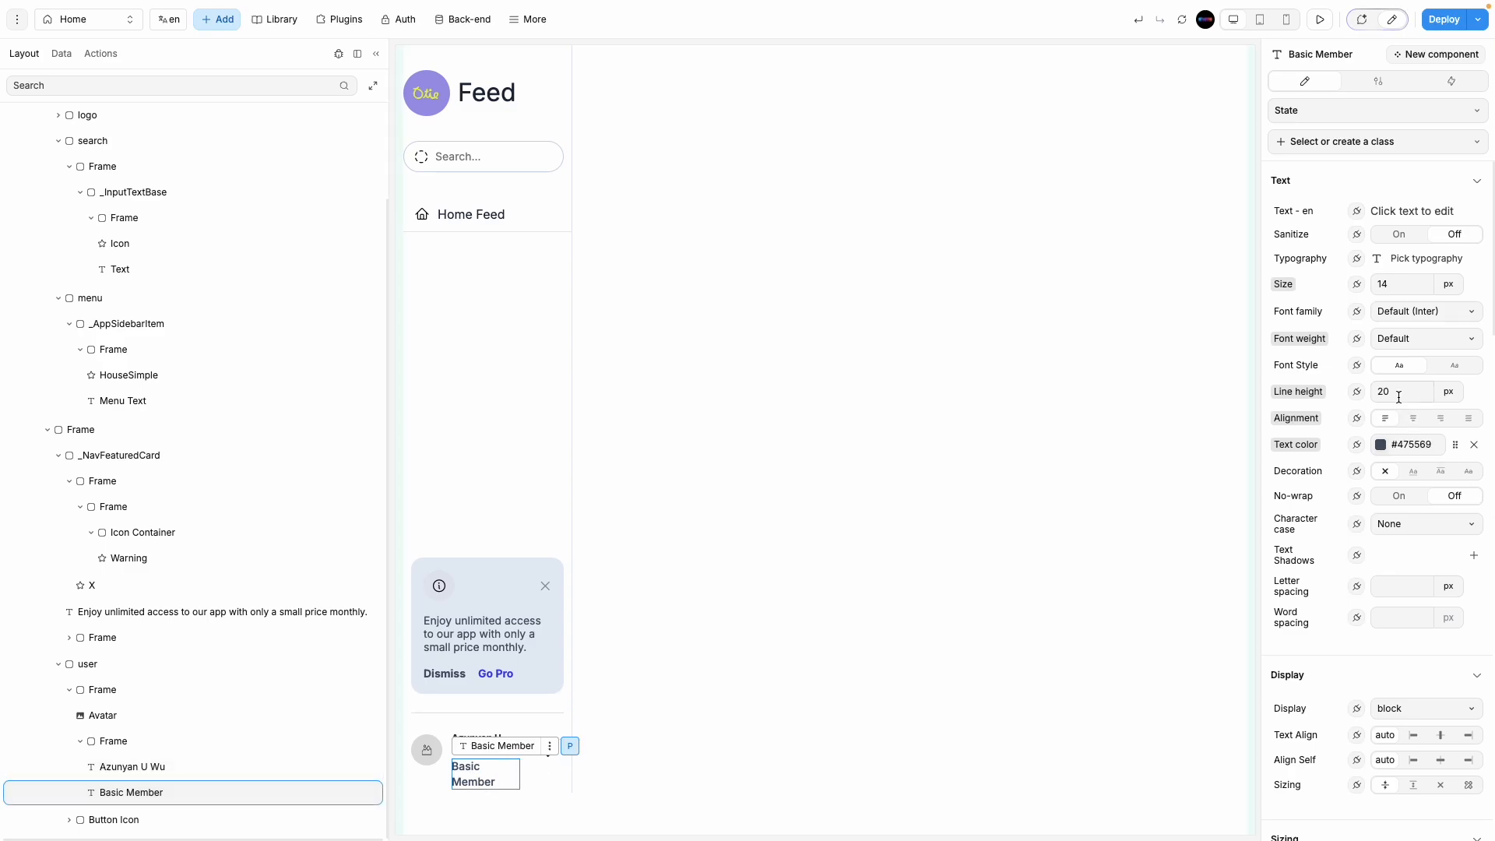
double_click(1394, 284)
type("10")
left_click(861, 681)
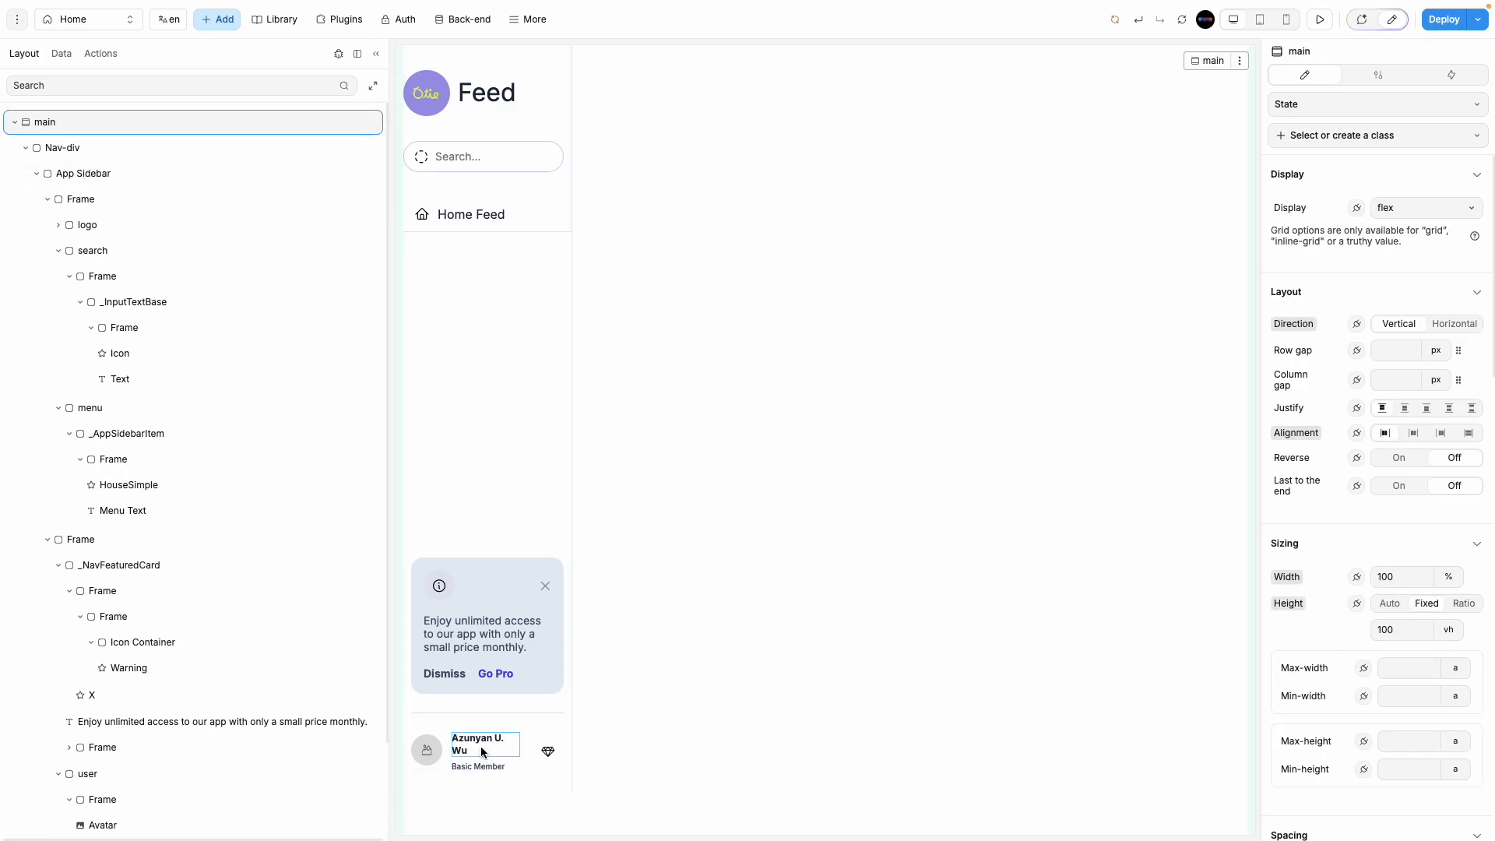
Step: Set the name's wrapping frame Justify to center so the user name sits vertically centred
left_click(480, 746)
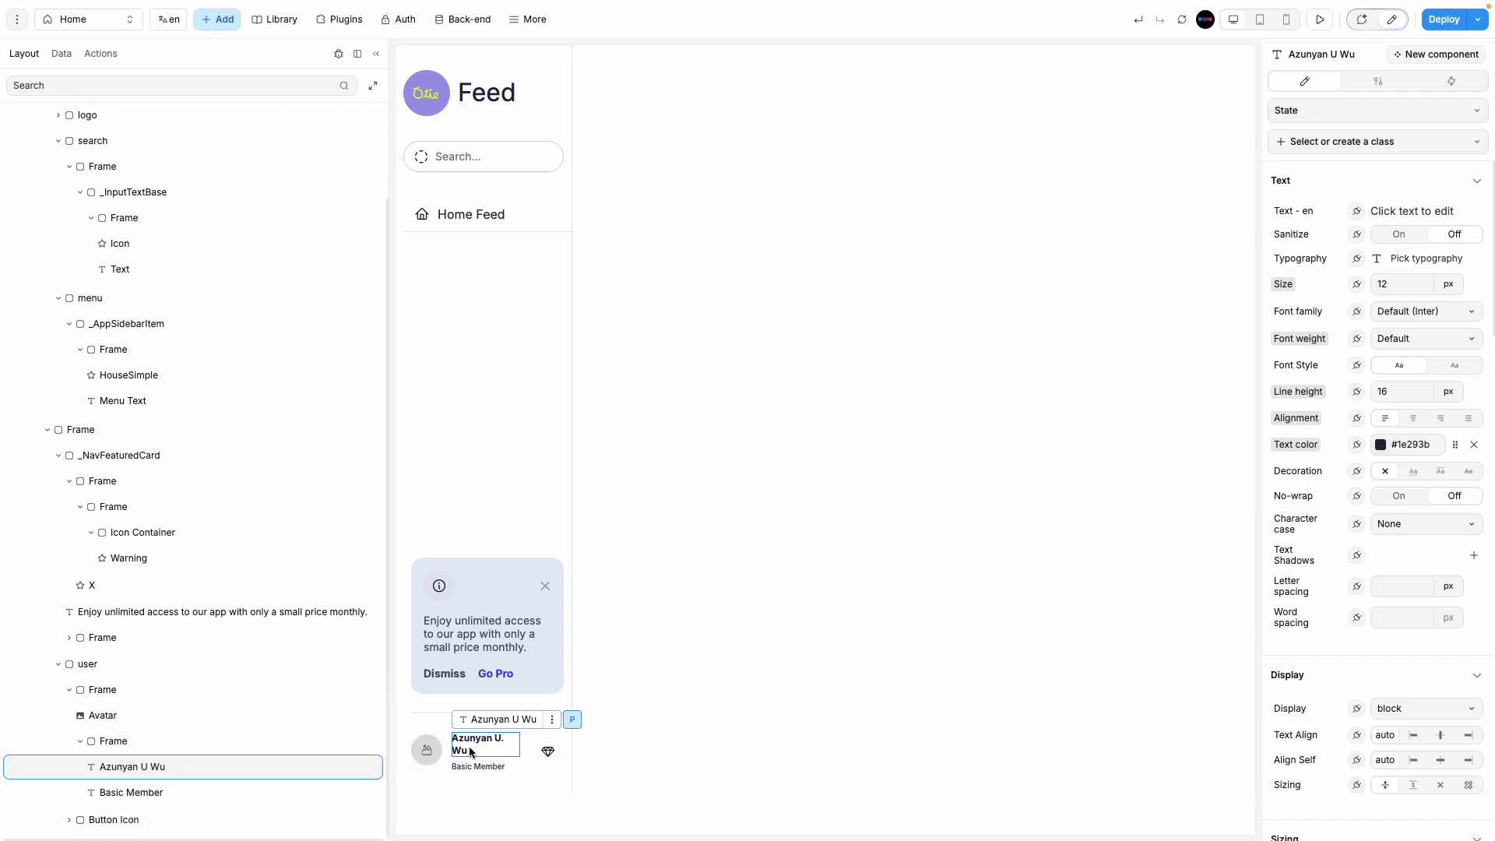
left_click(448, 759)
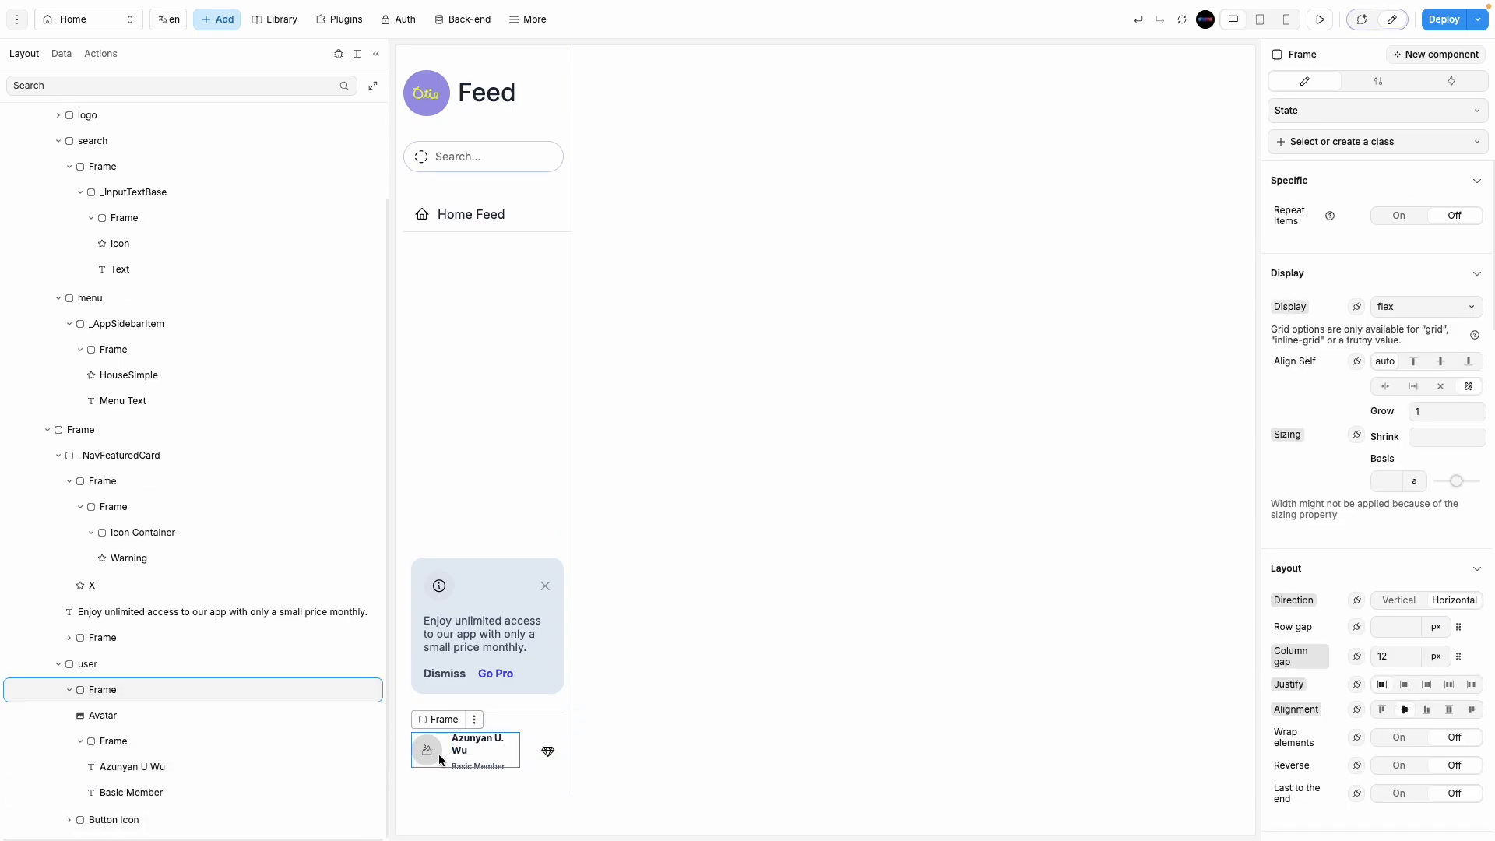
left_click(115, 669)
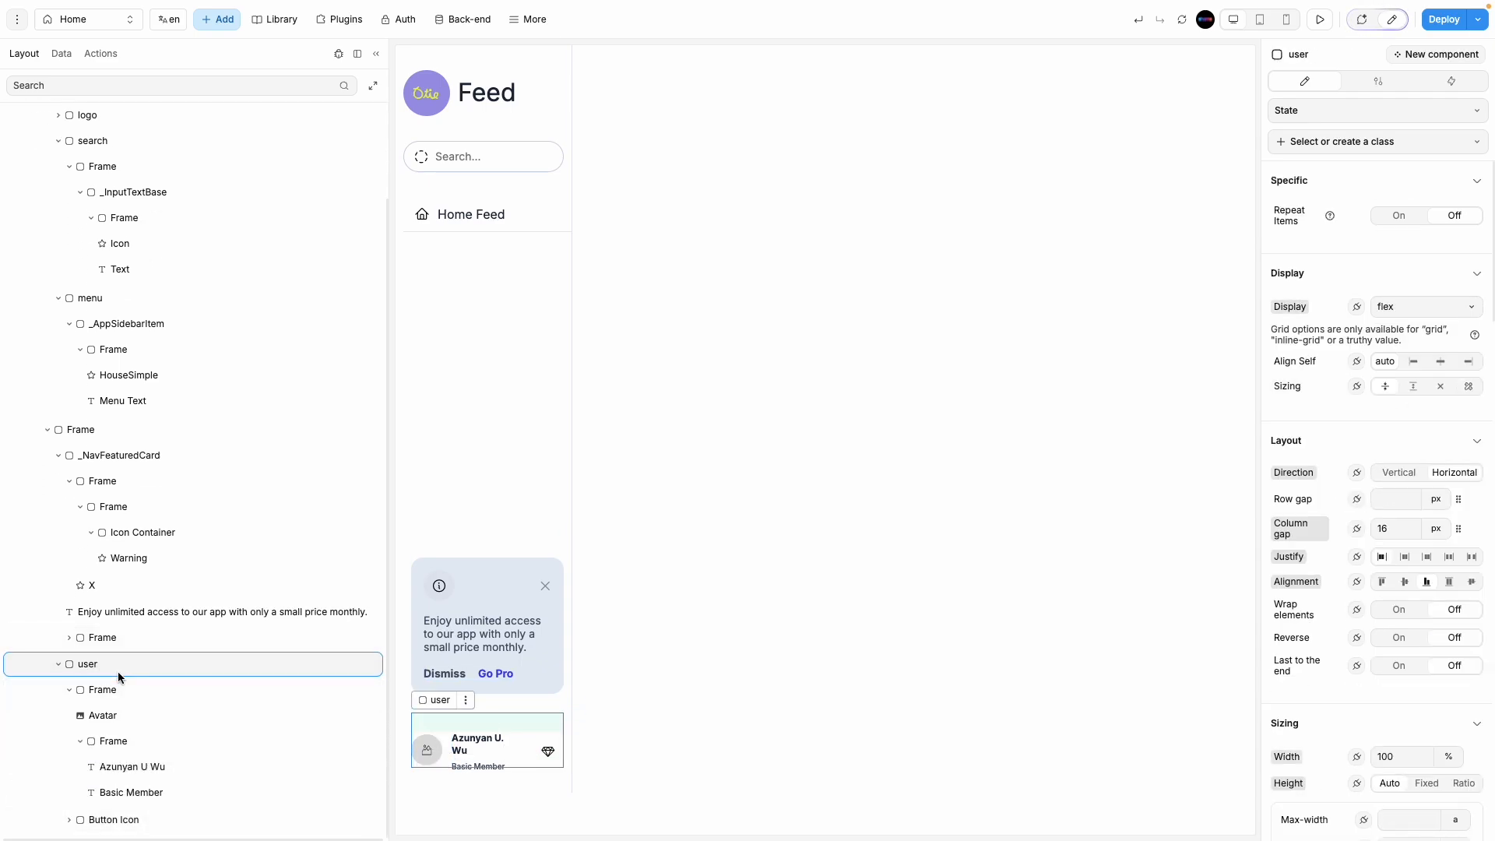
left_click(143, 691)
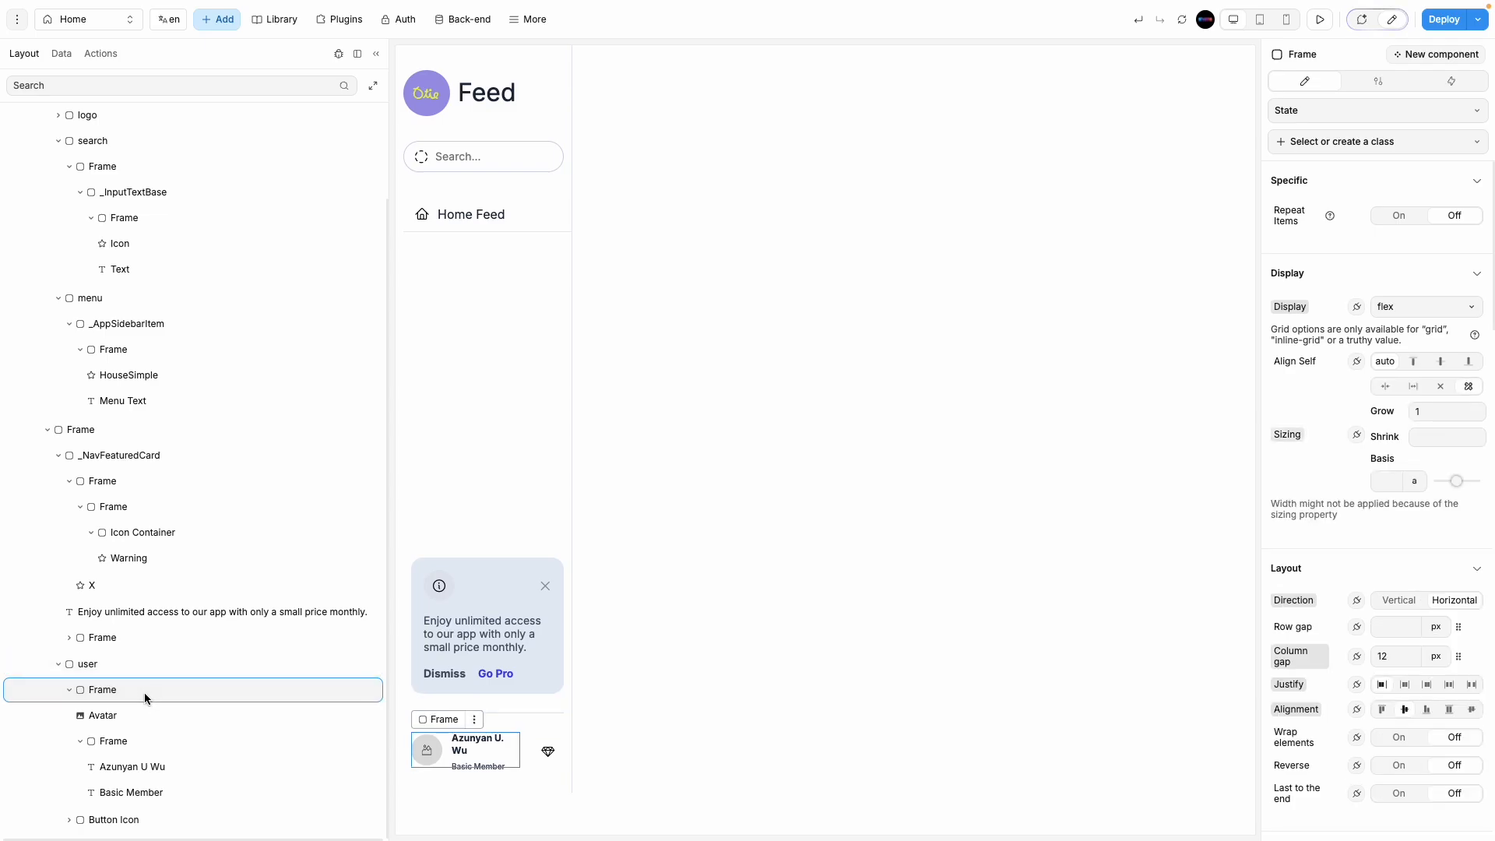
left_click(143, 717)
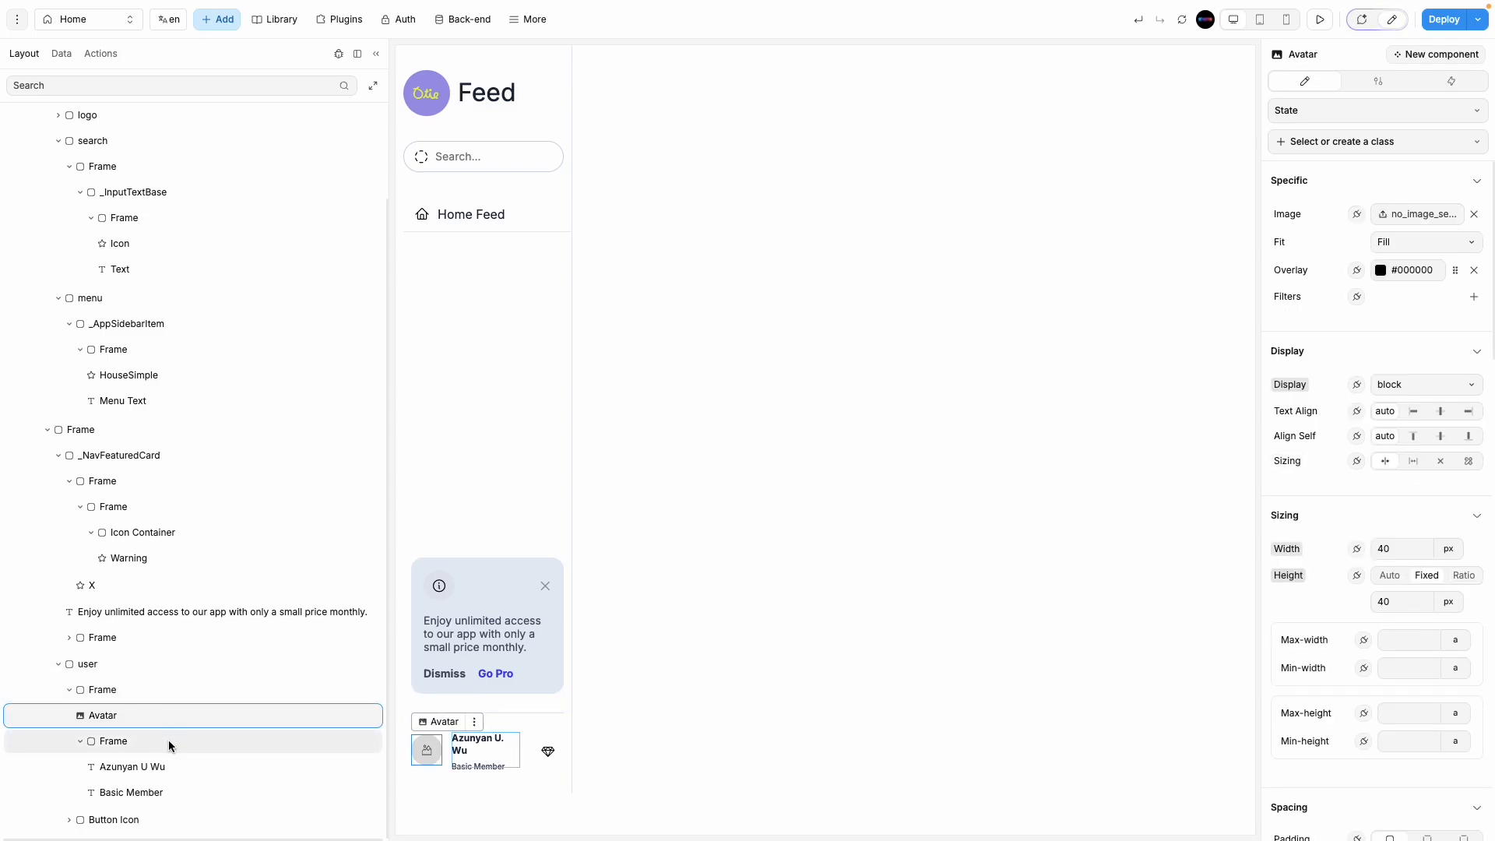
left_click(127, 746)
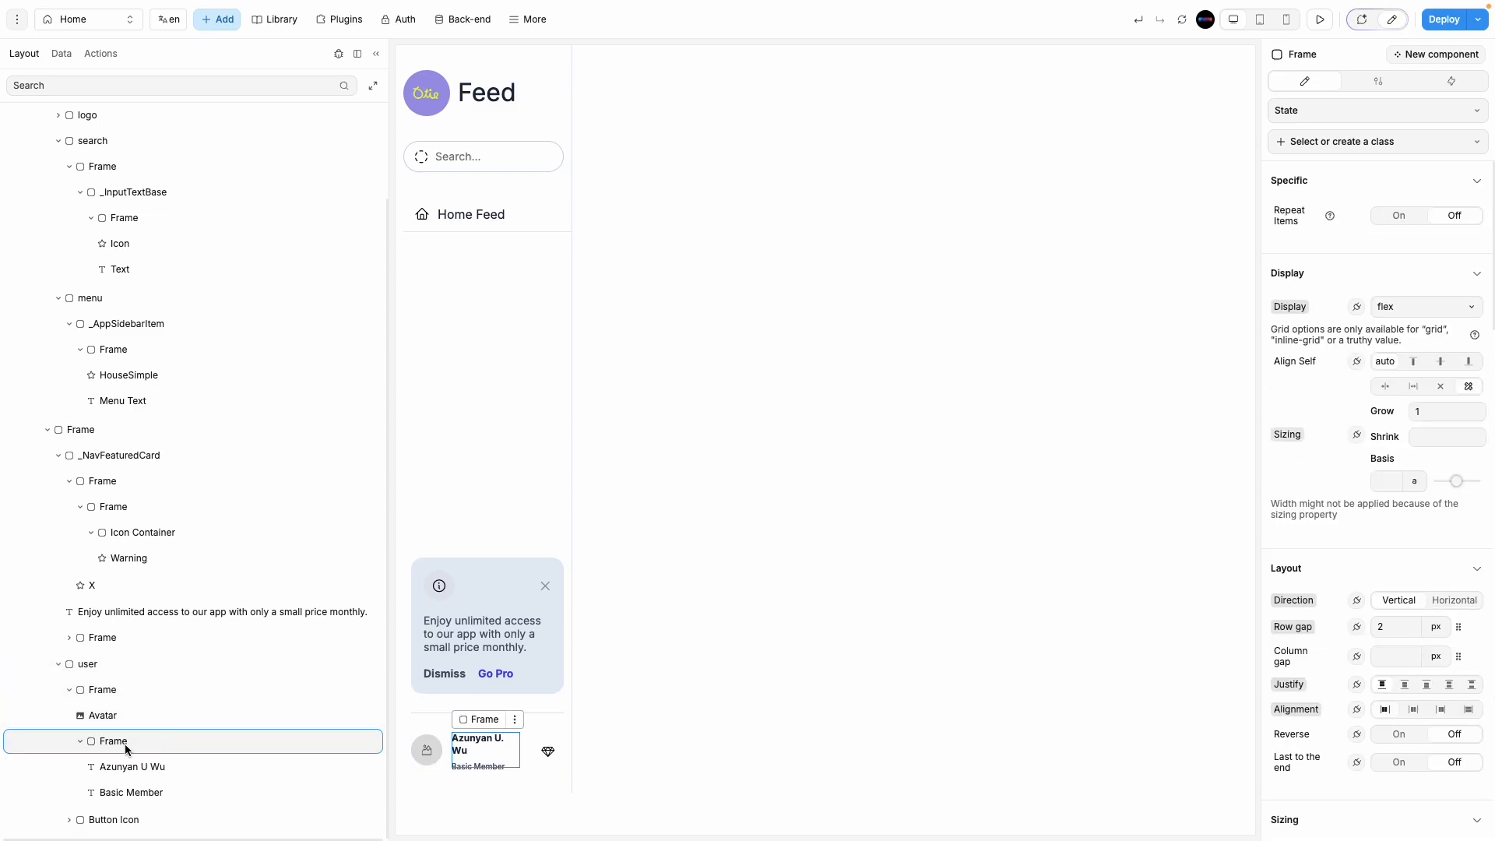
left_click(462, 765)
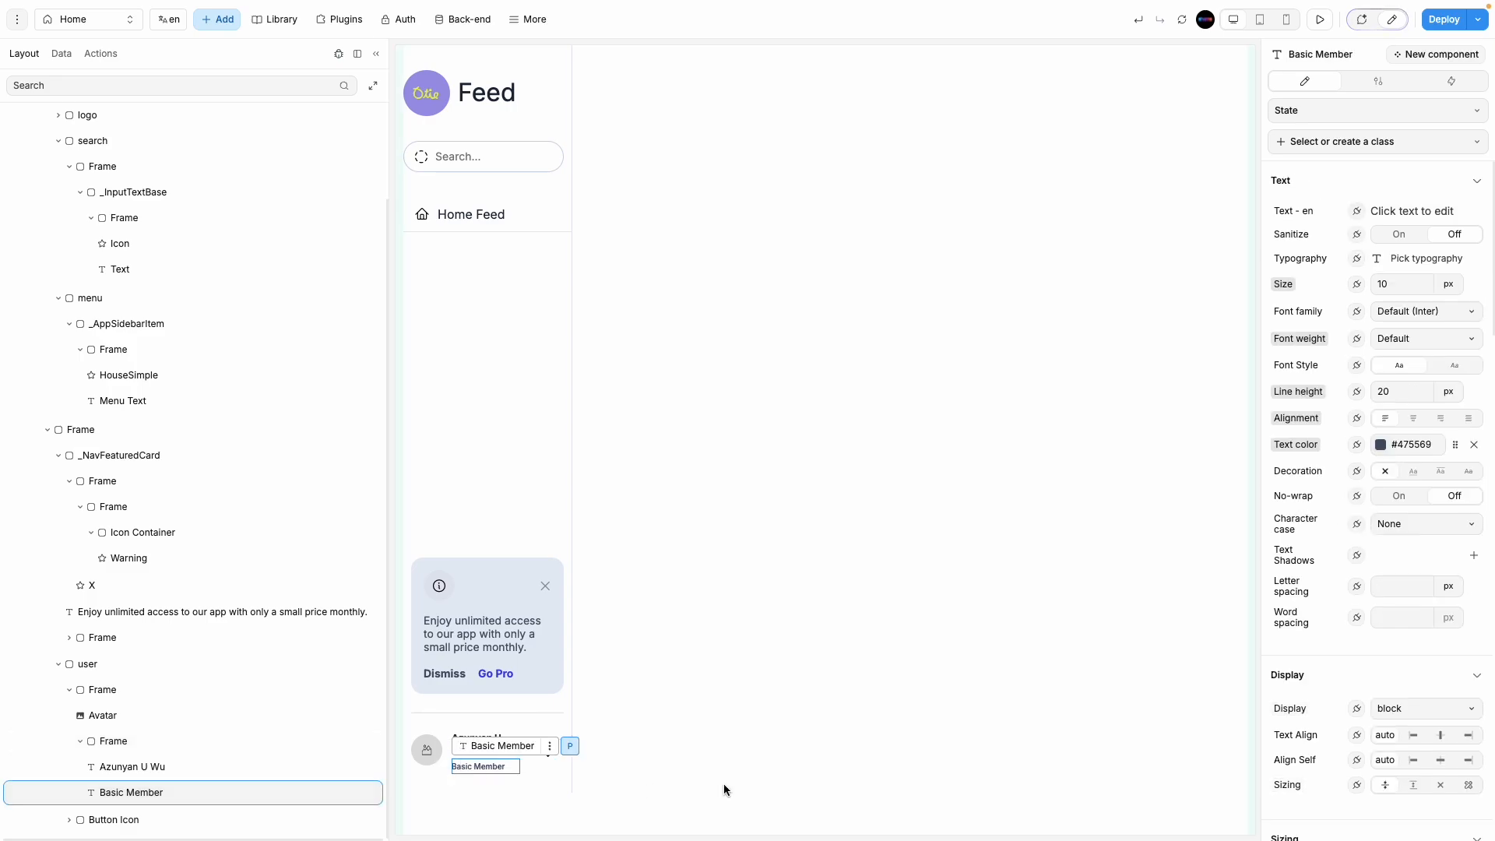
left_click(724, 796)
left_click(466, 746)
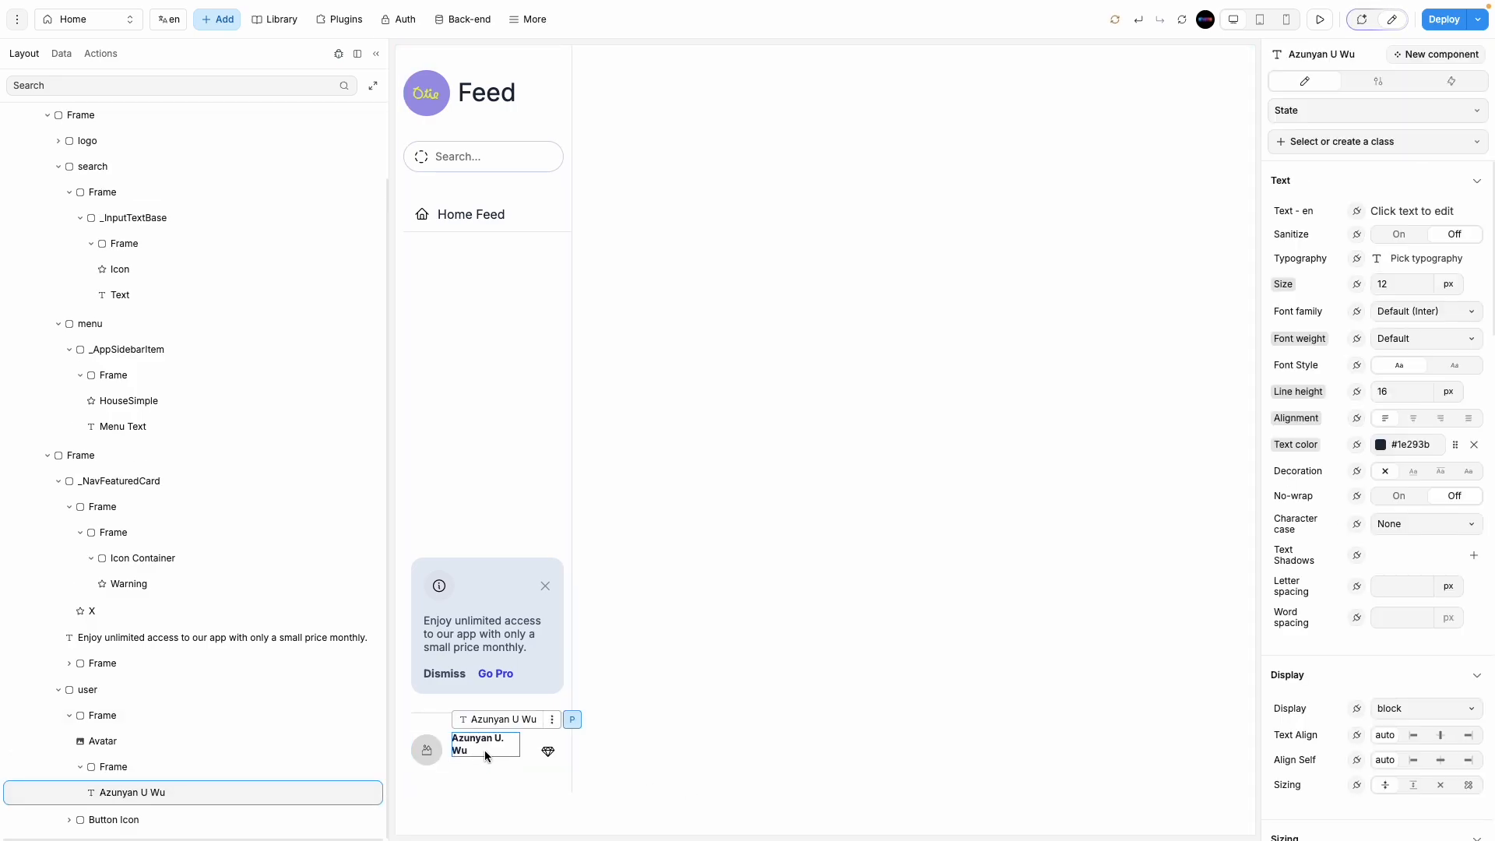
left_click(432, 757)
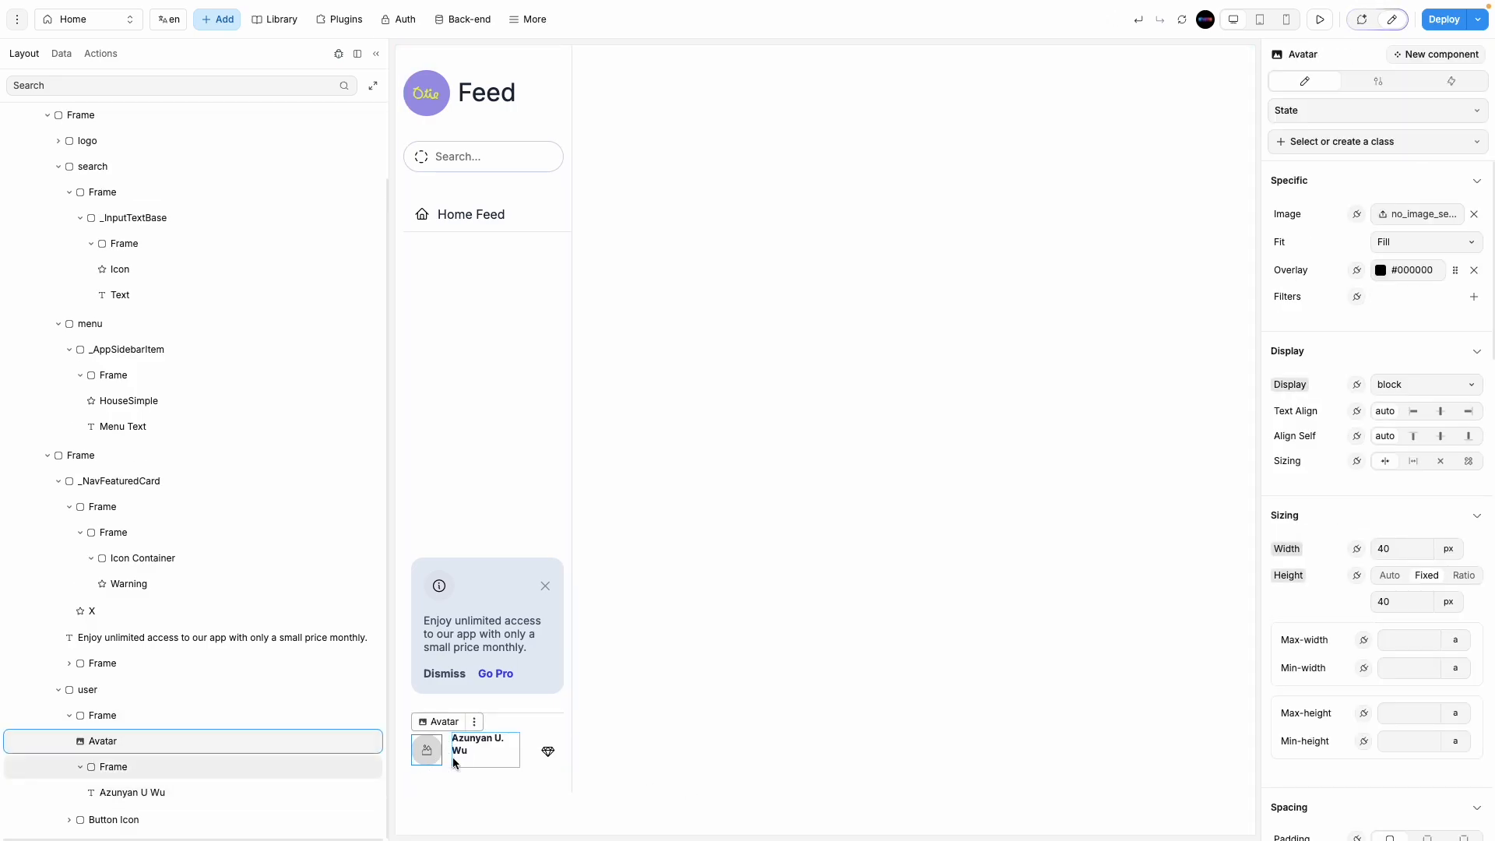
left_click(449, 762)
left_click(449, 763)
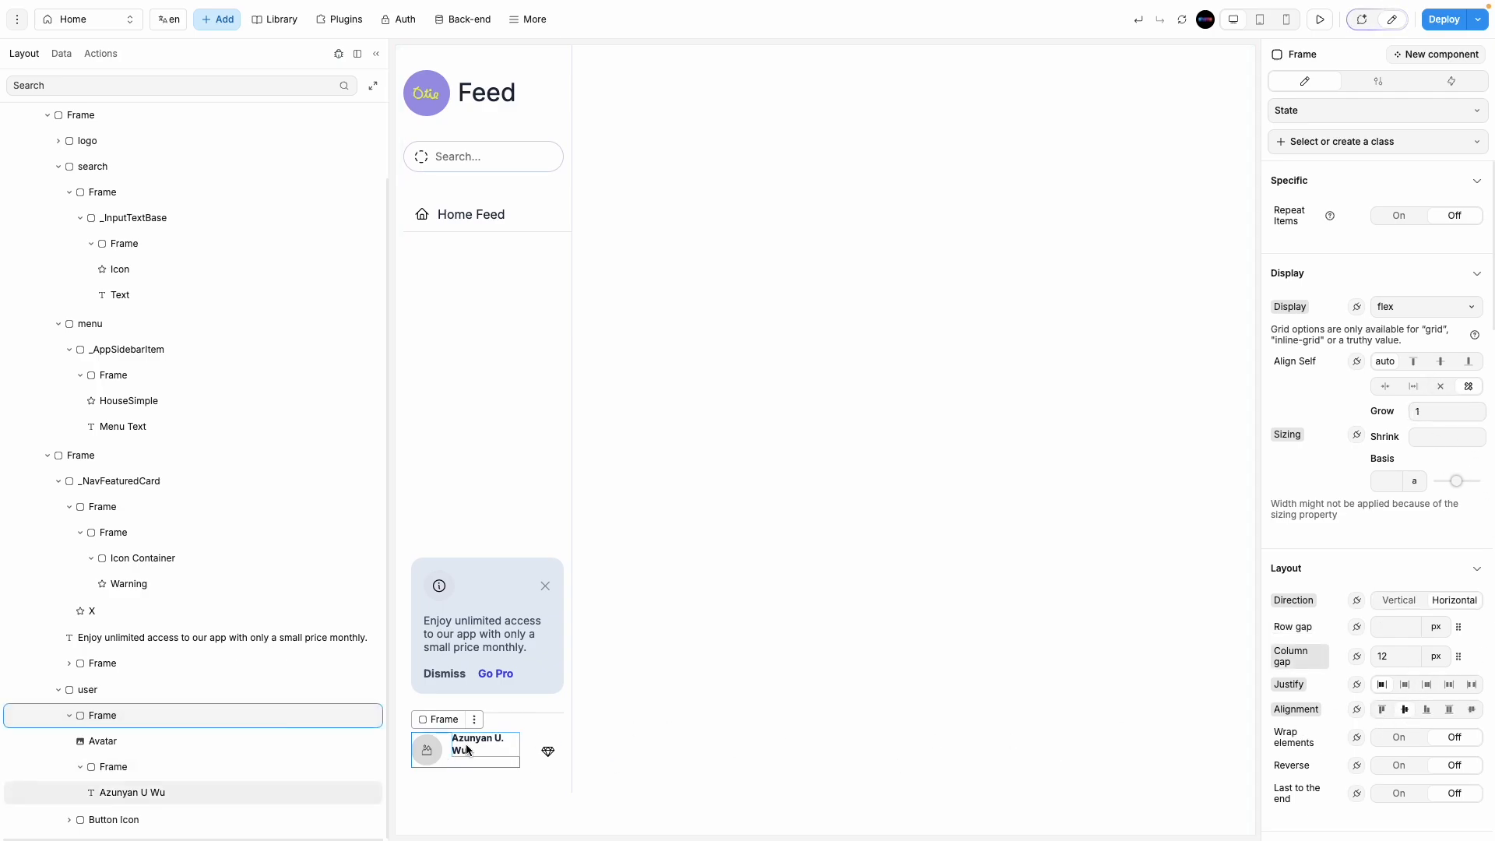
left_click(114, 741)
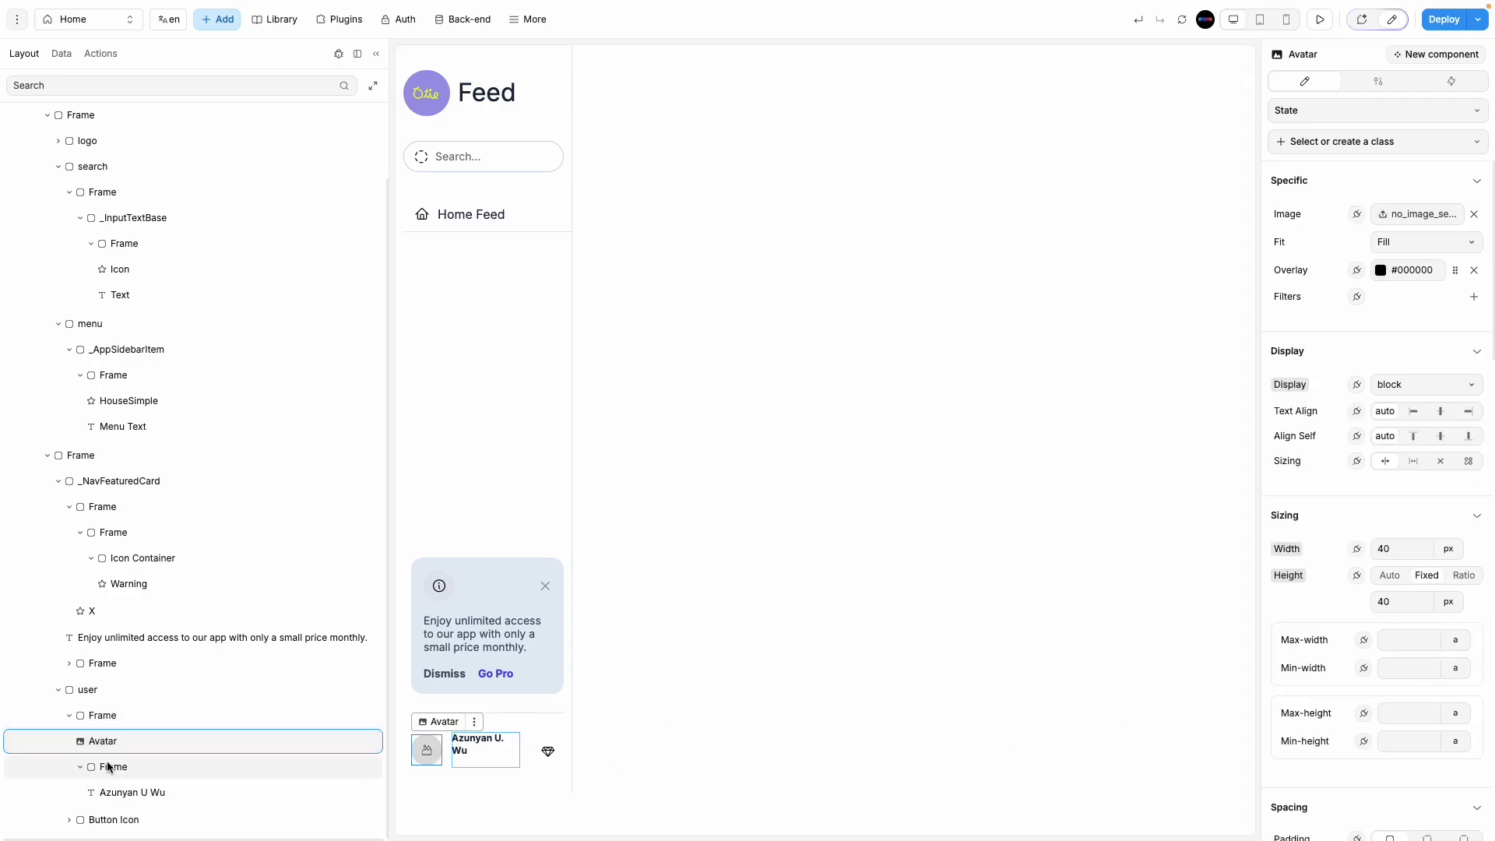
left_click(113, 767)
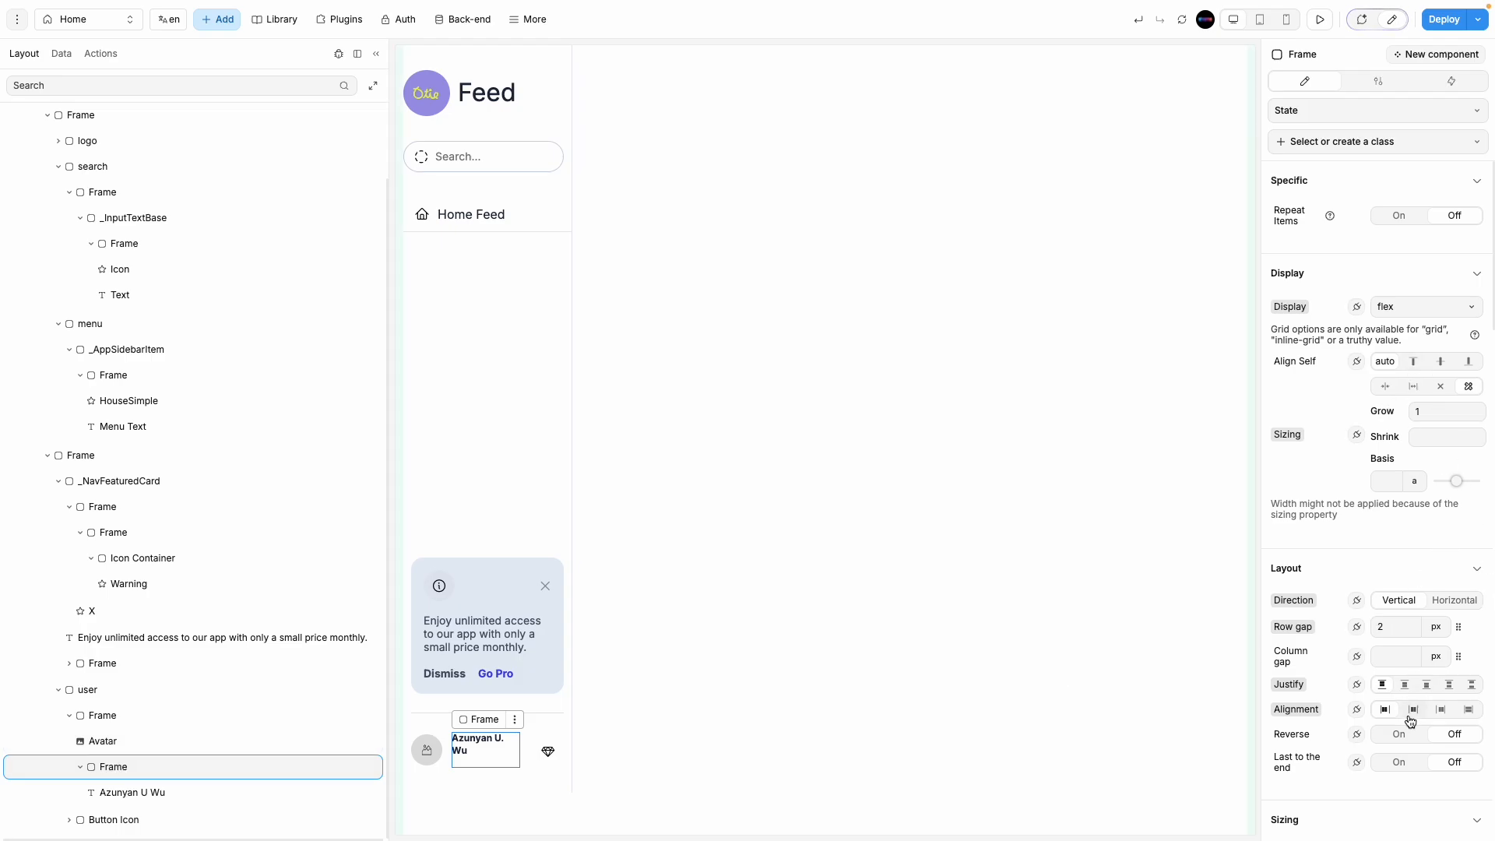
left_click(1405, 683)
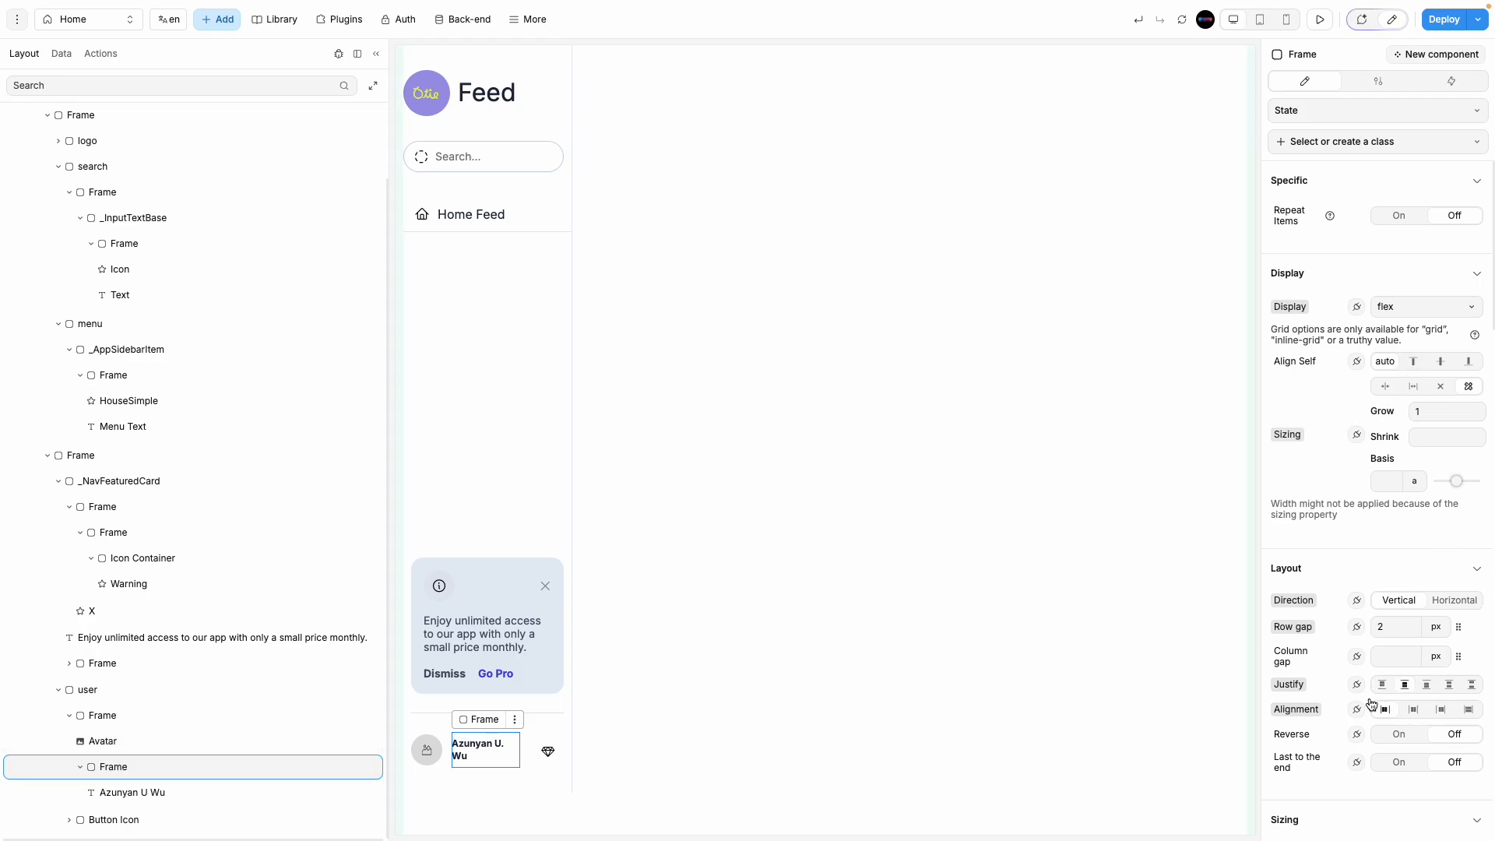
Step: Set a 5 px gap between the avatar and the user name
left_click(477, 753)
left_click(445, 752)
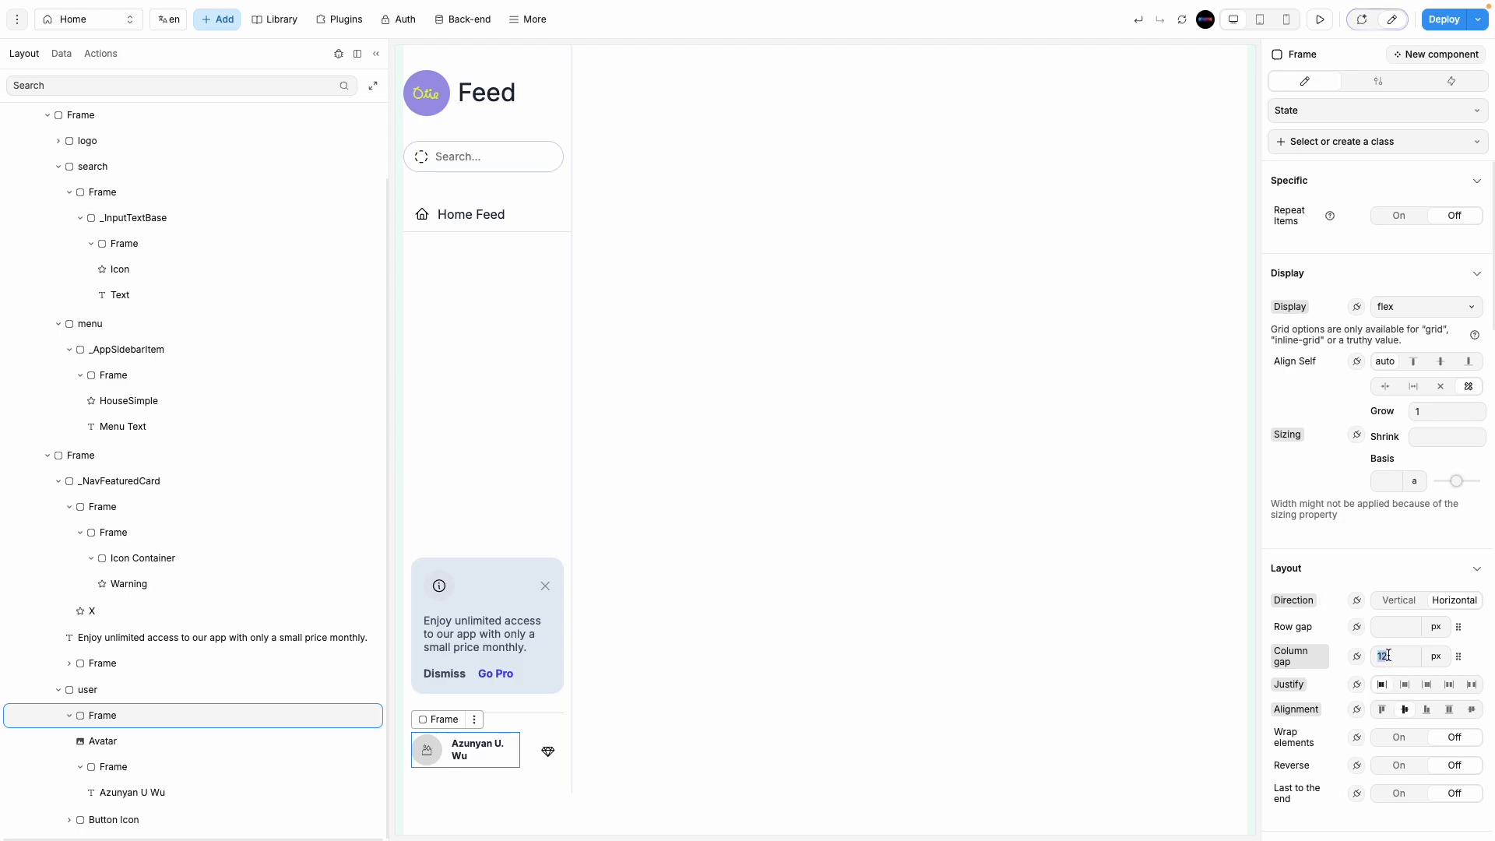
type("5")
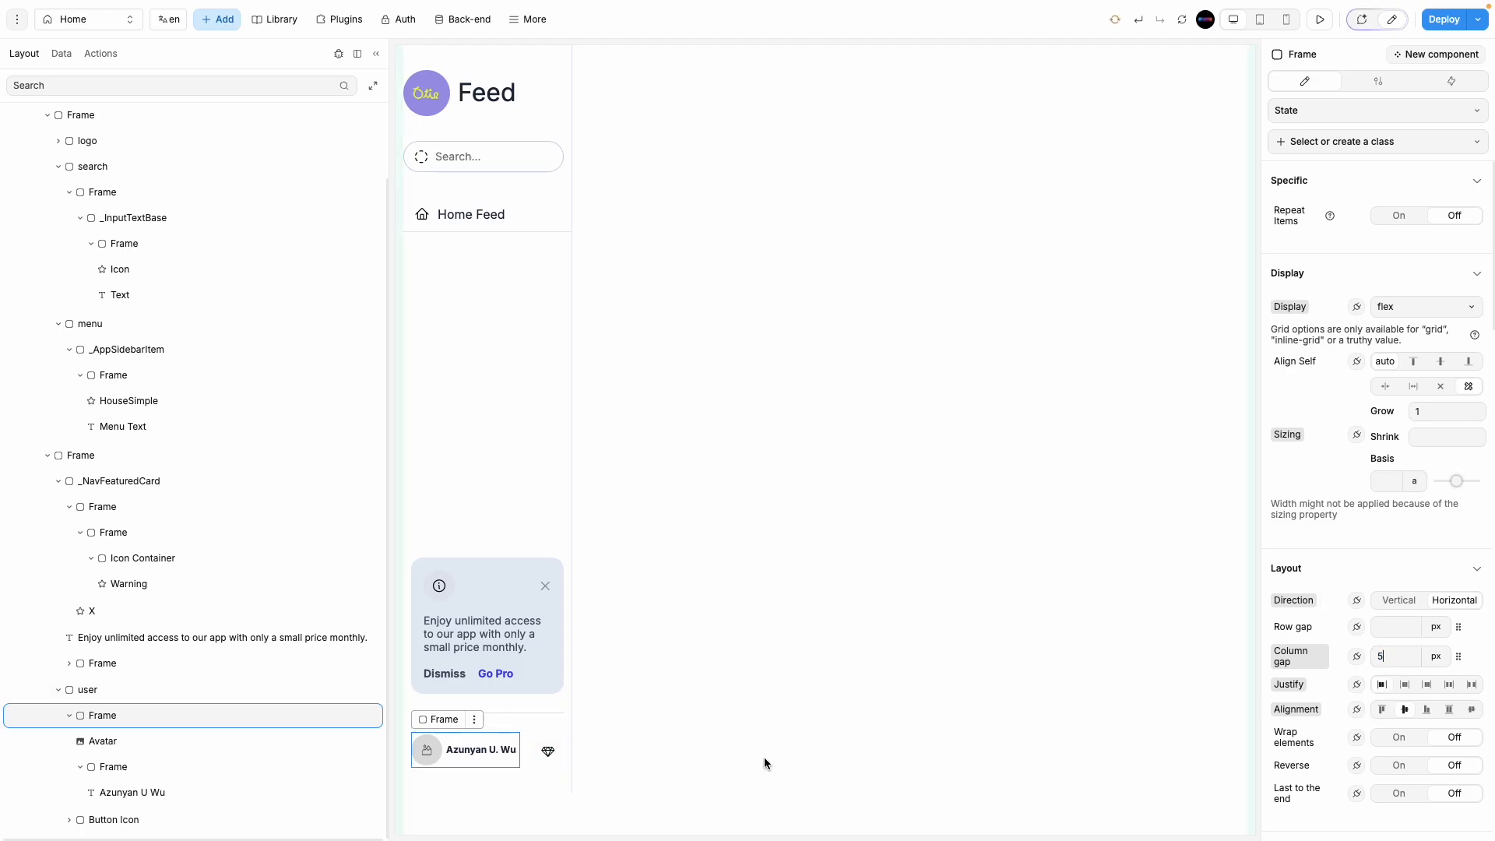
Step: Set the user name's font weight to 400 - Normal
left_click(510, 754)
left_click(511, 754)
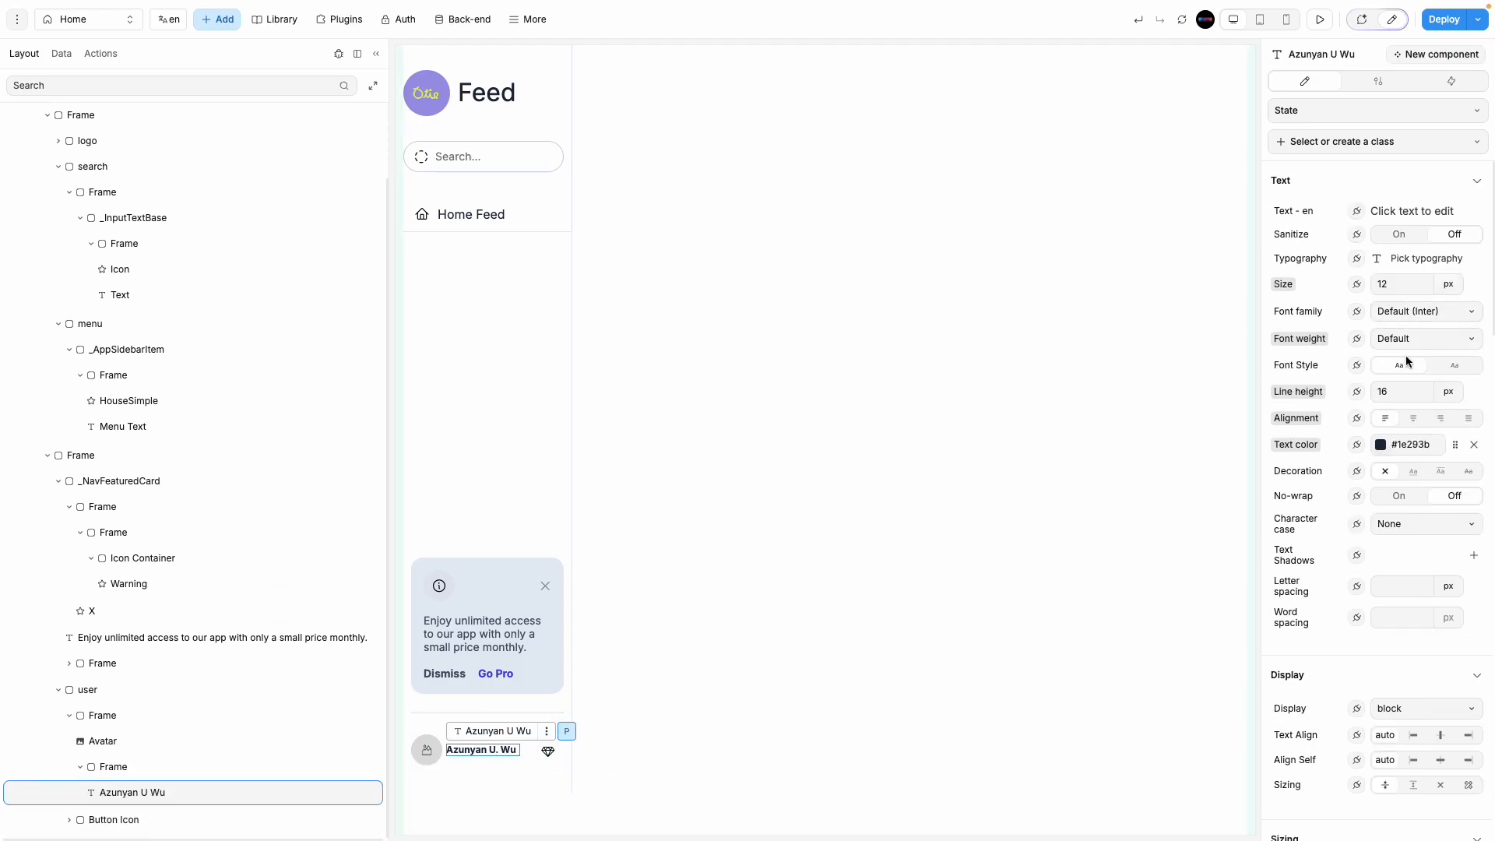
left_click(1415, 343)
left_click(1439, 478)
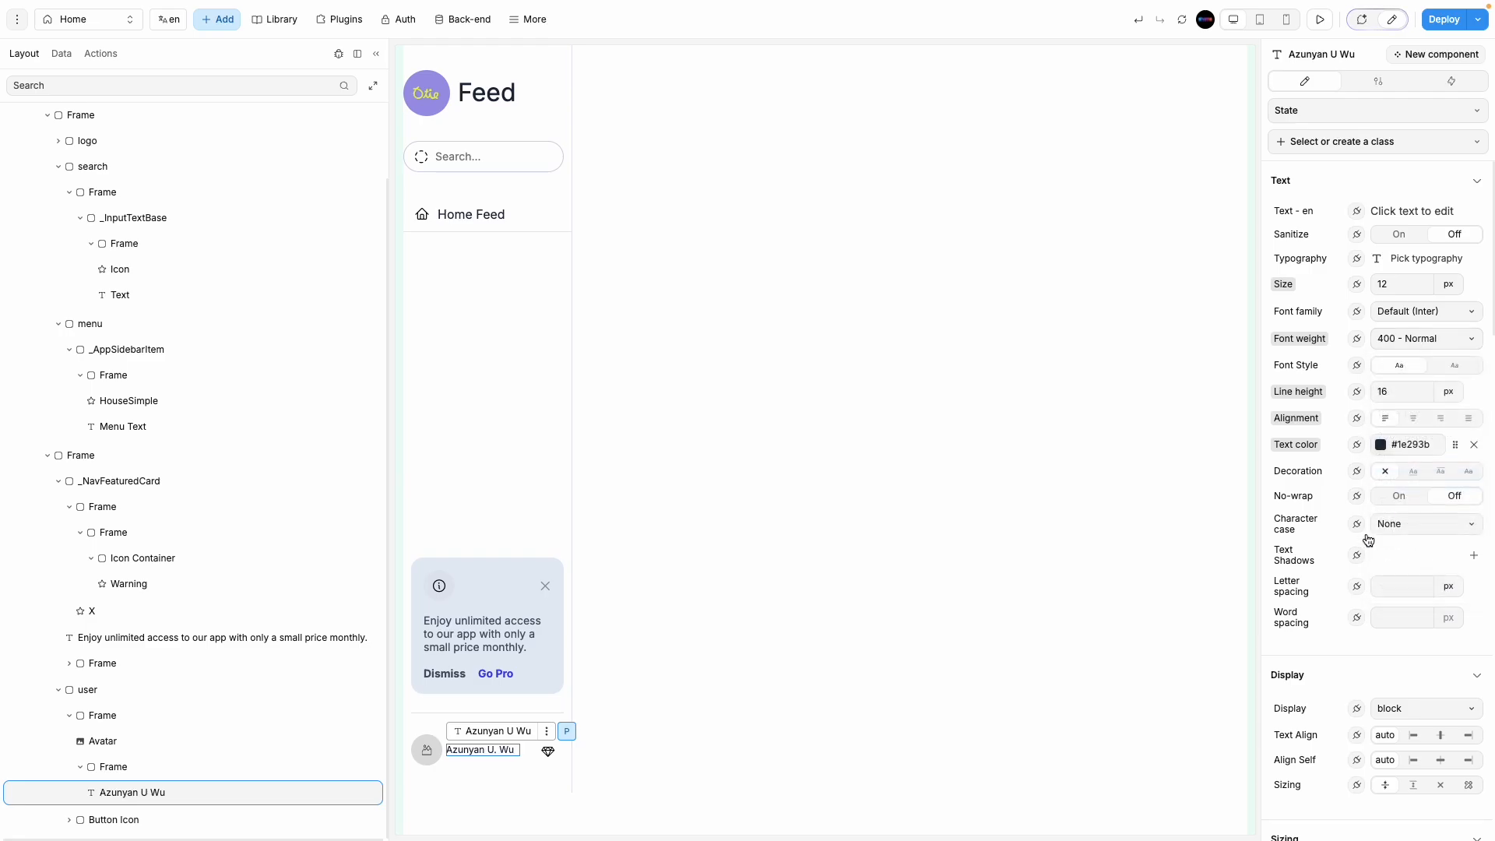
left_click(1089, 676)
left_click(549, 751)
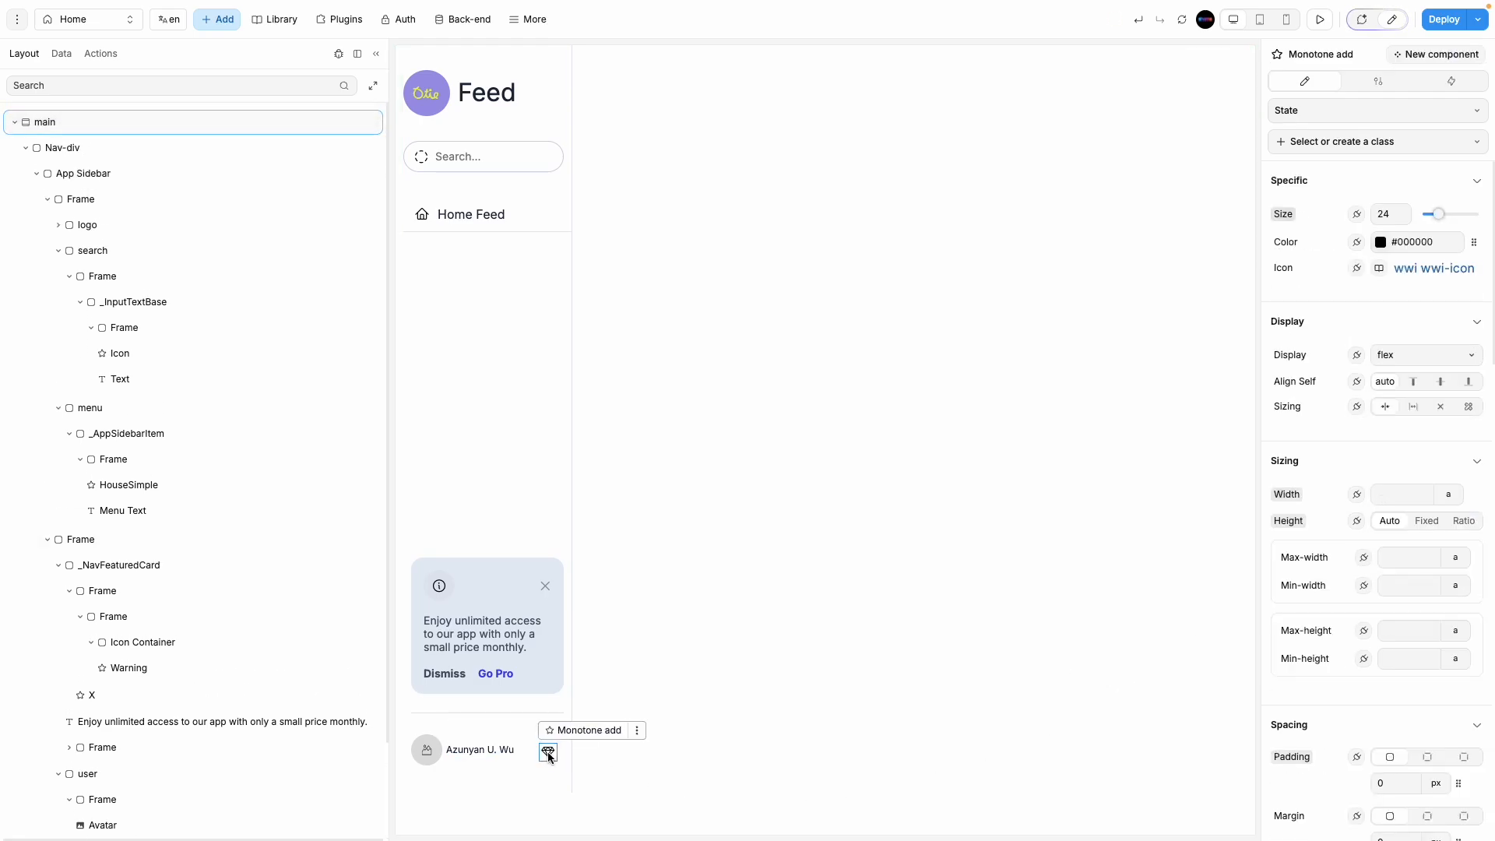
Step: Swap the diamond icon for Phosphor's ph-sign-out icon, found by searching 'sign'
left_click(1424, 267)
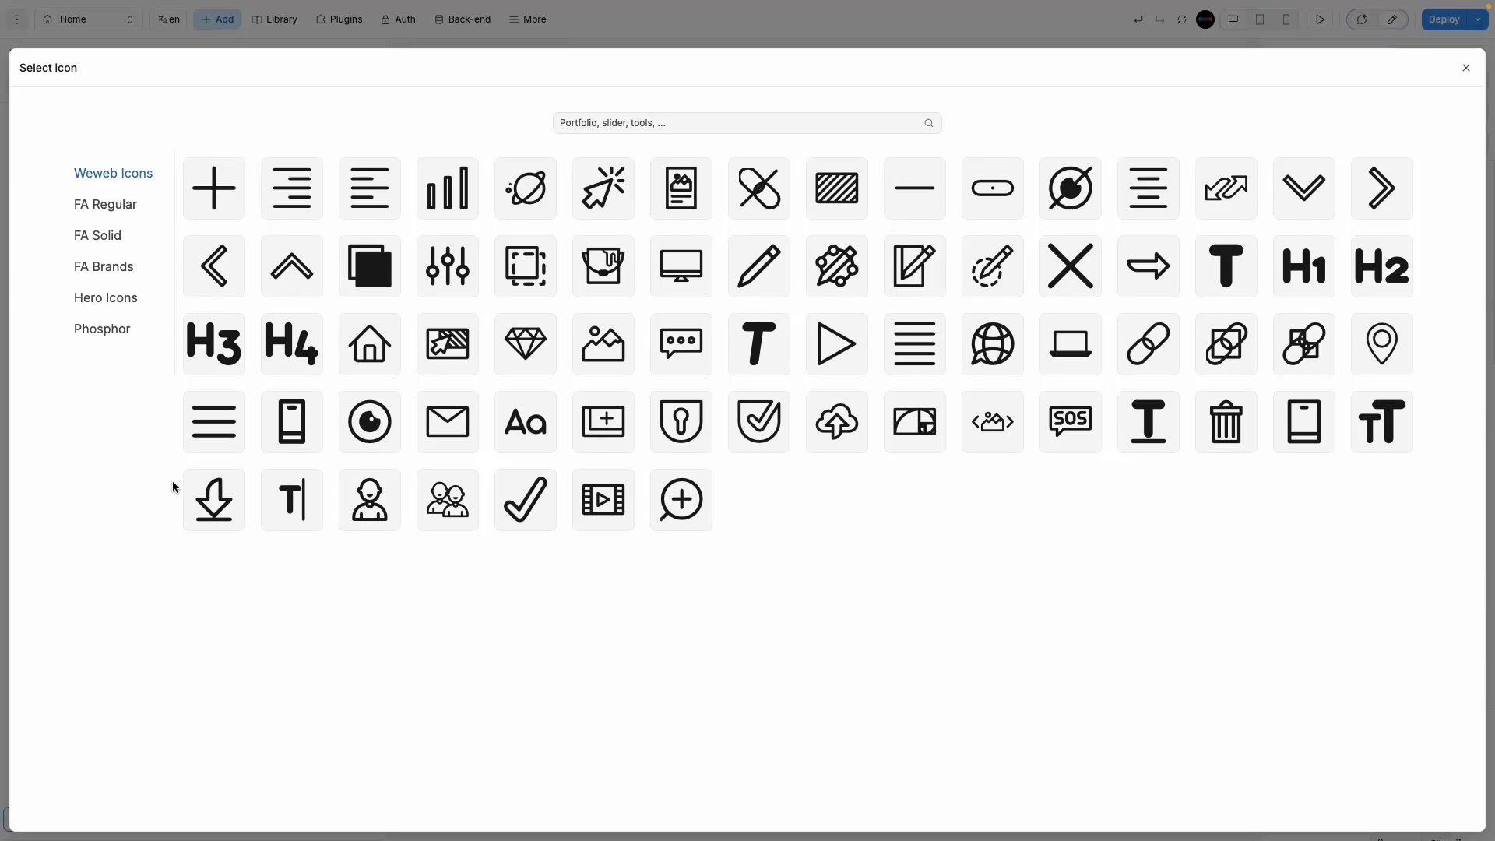
left_click(113, 328)
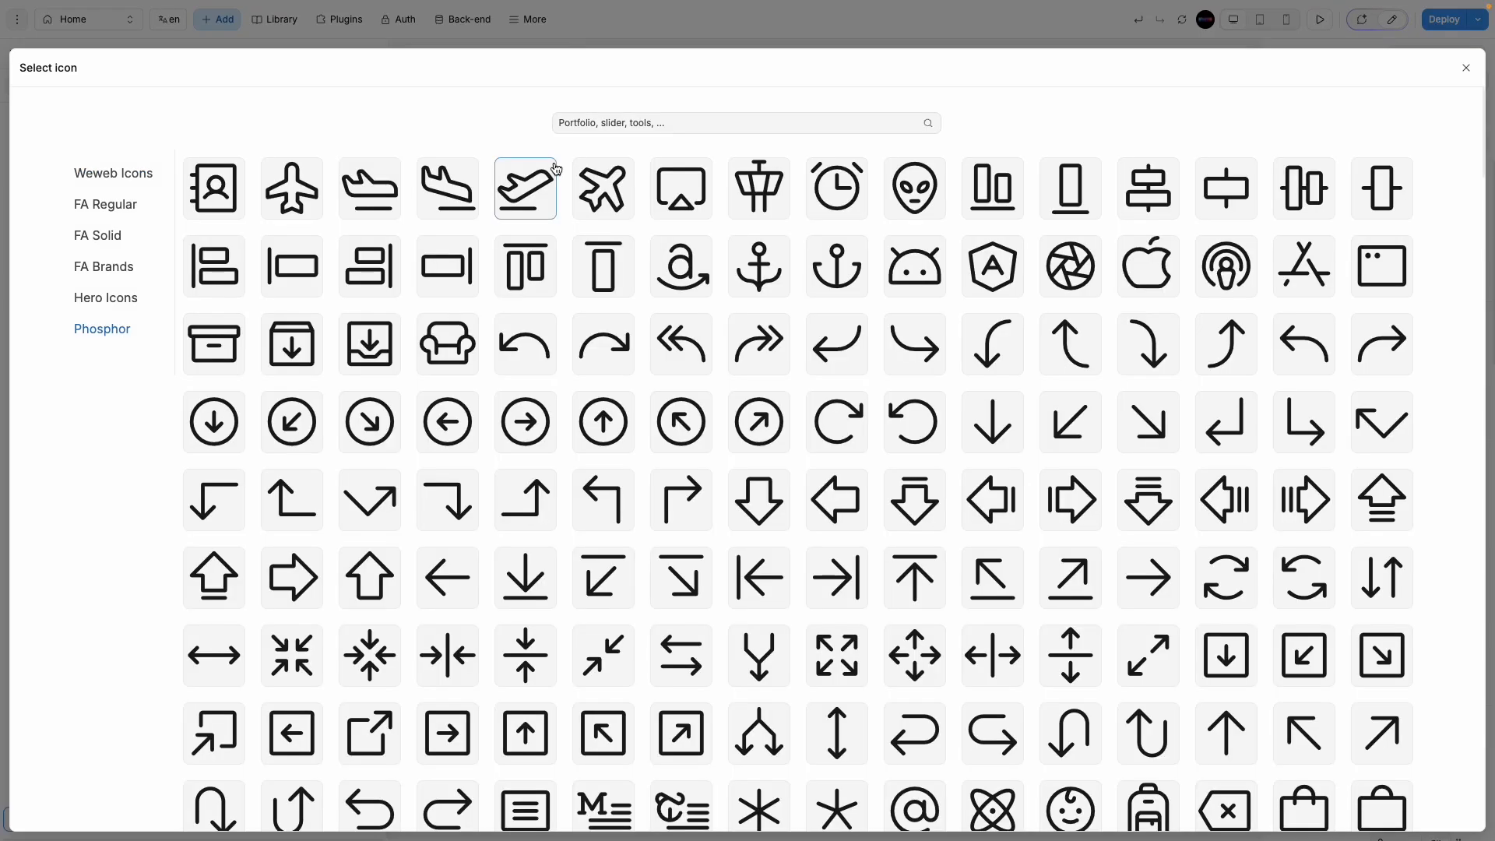
left_click(577, 126)
type("logout")
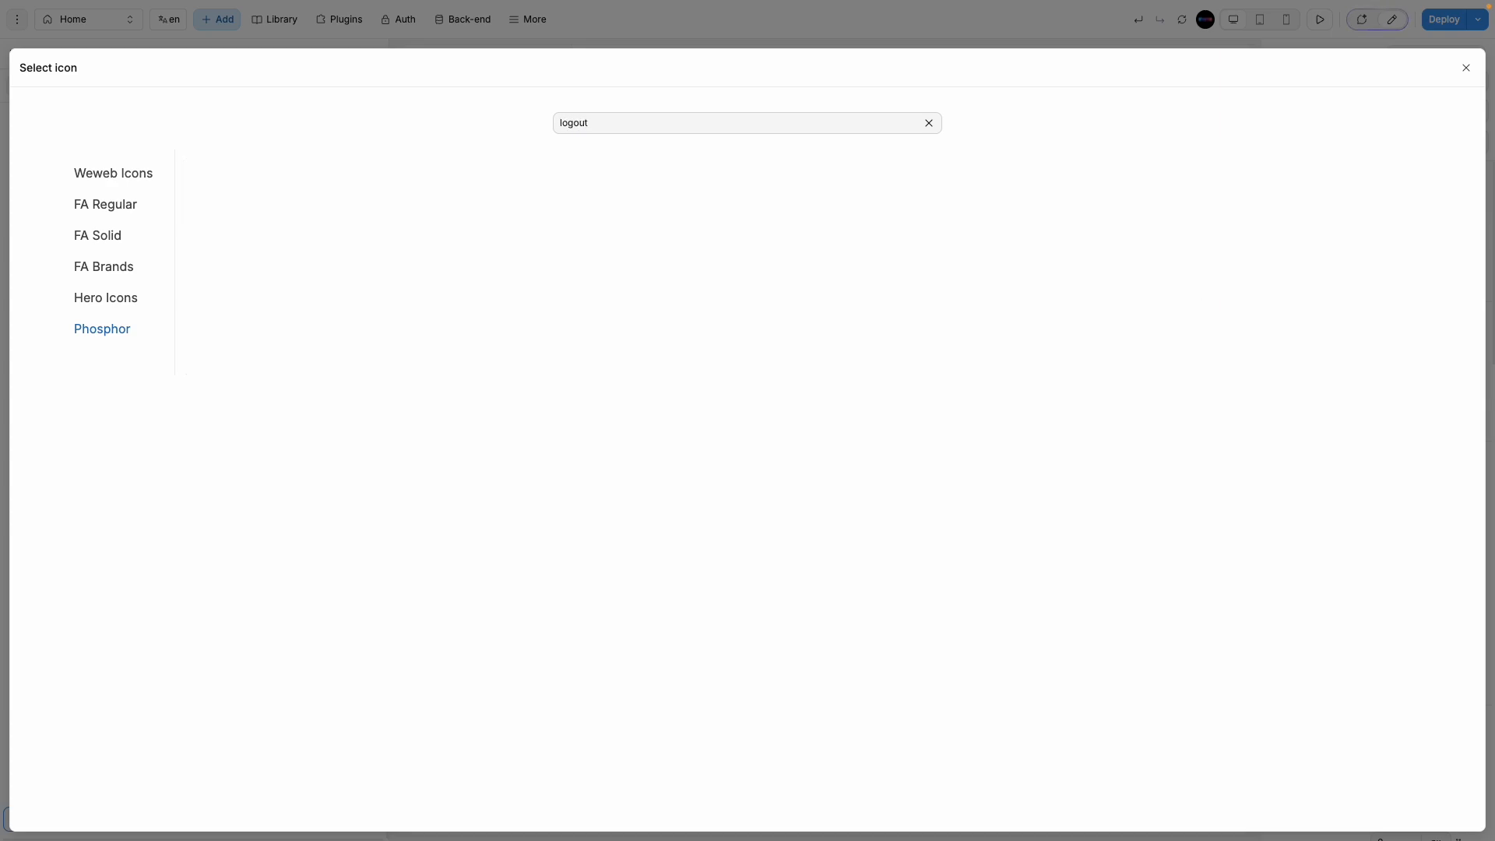
key("ctrl+a")
type("sign")
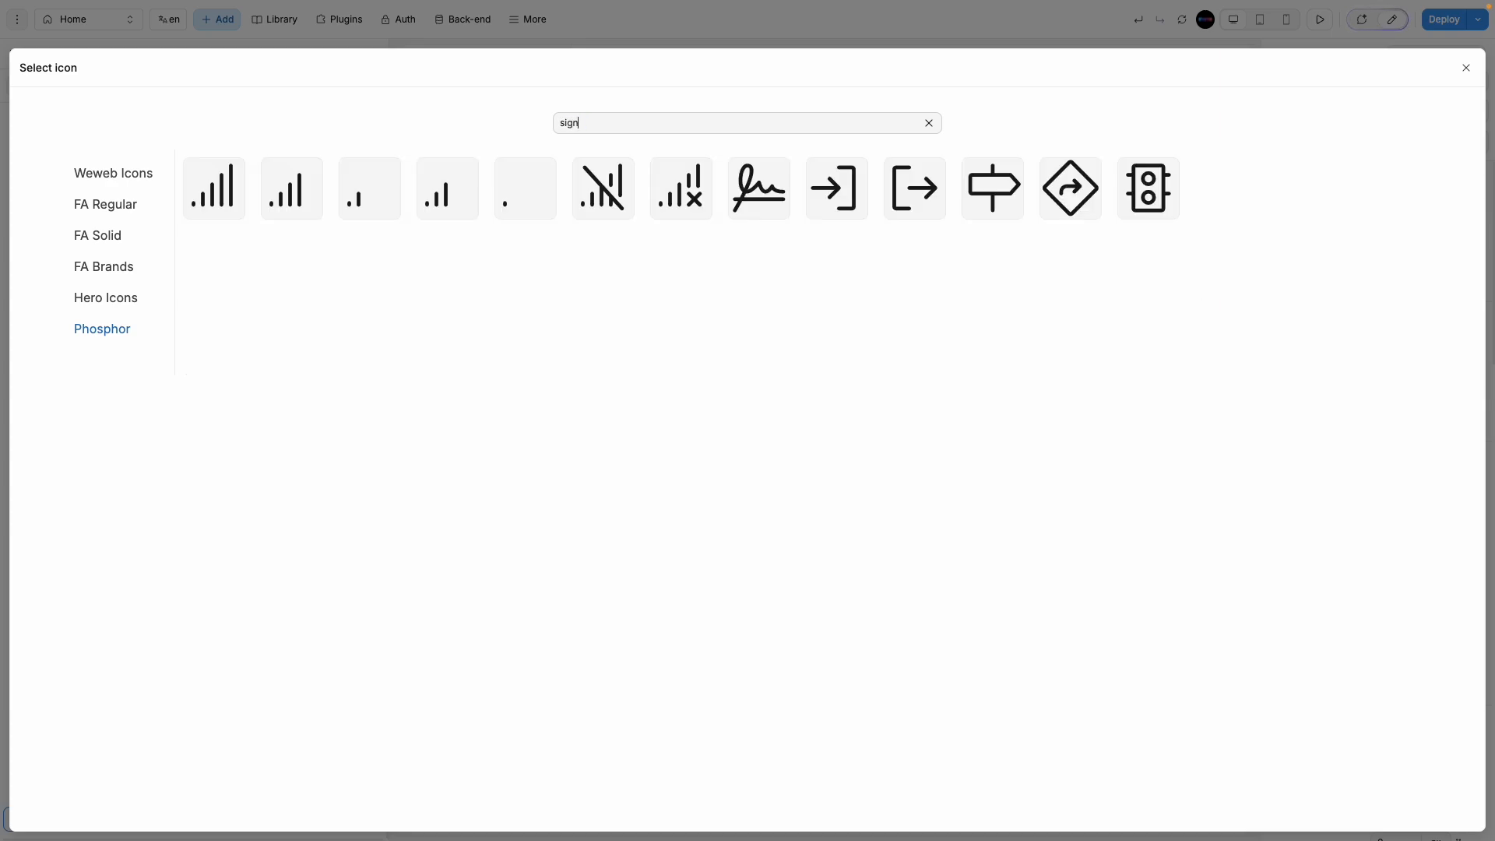
left_click(894, 200)
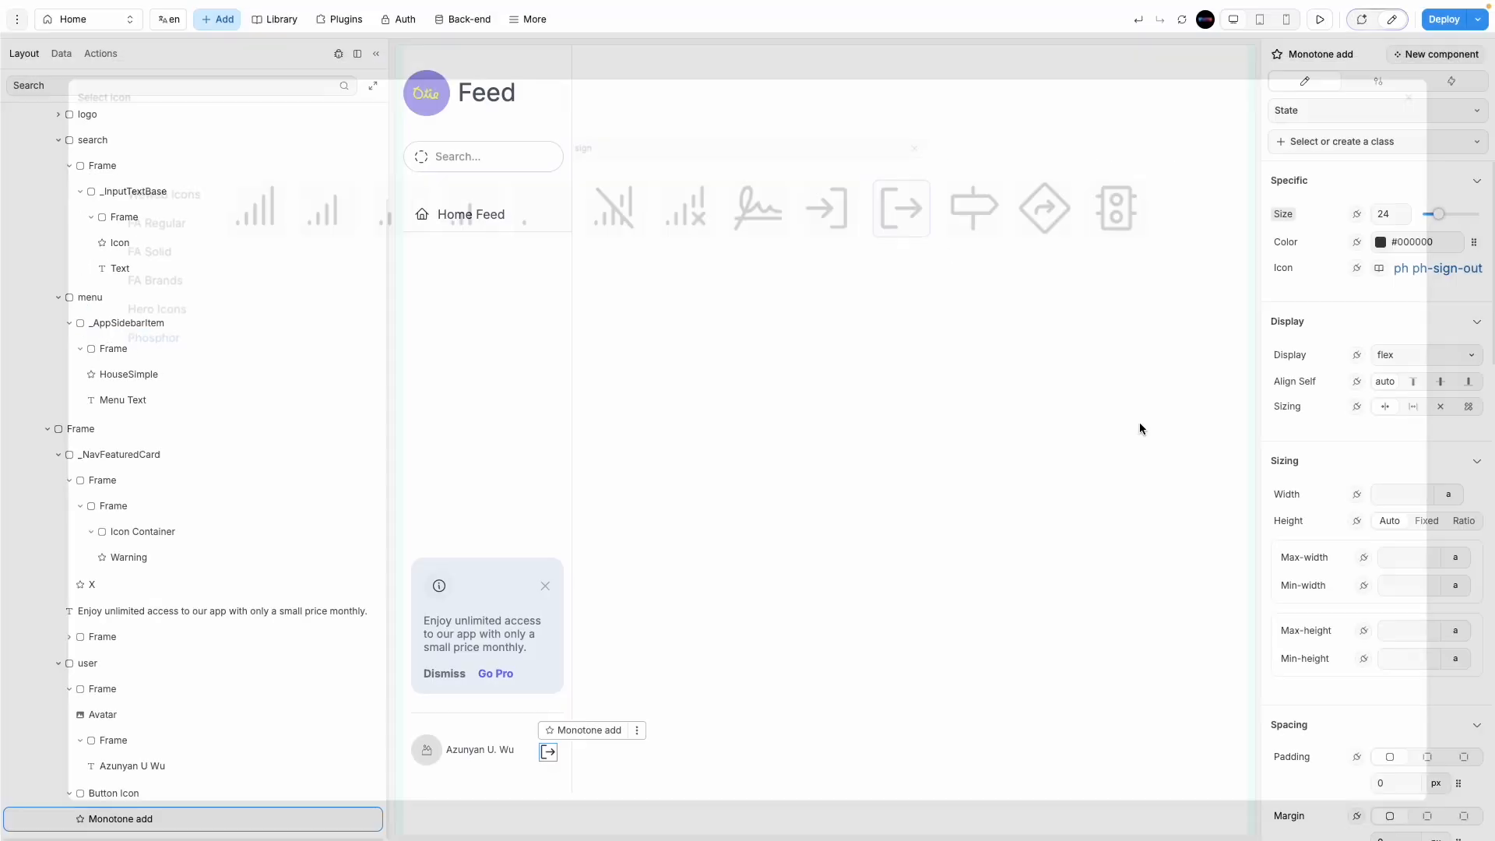
left_click(750, 764)
left_click(522, 756)
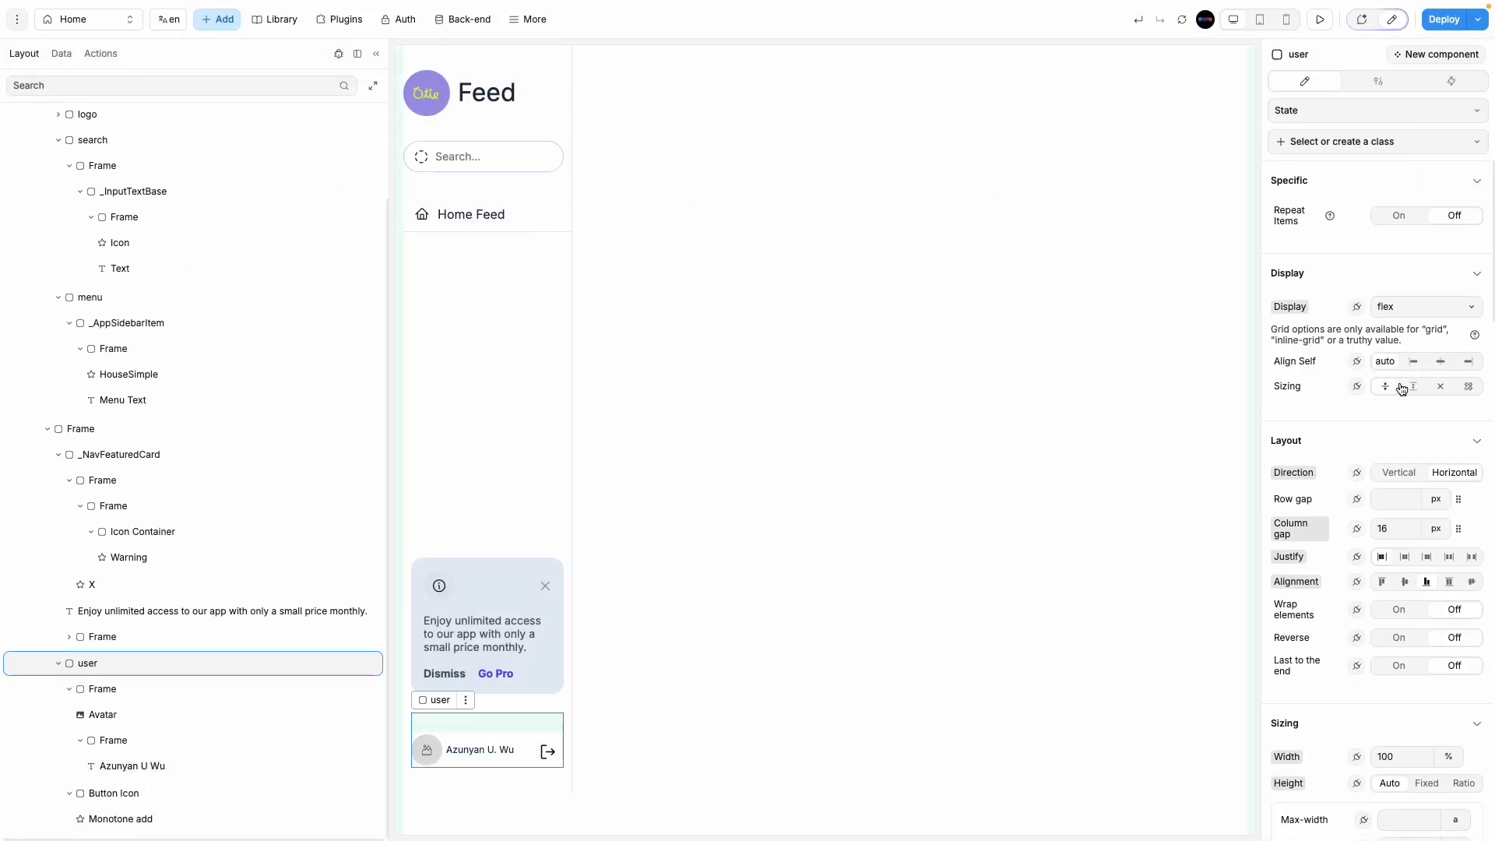
Step: Set the user row's Alignment to center and check its placement within the App Sidebar
left_click(1405, 582)
left_click(893, 718)
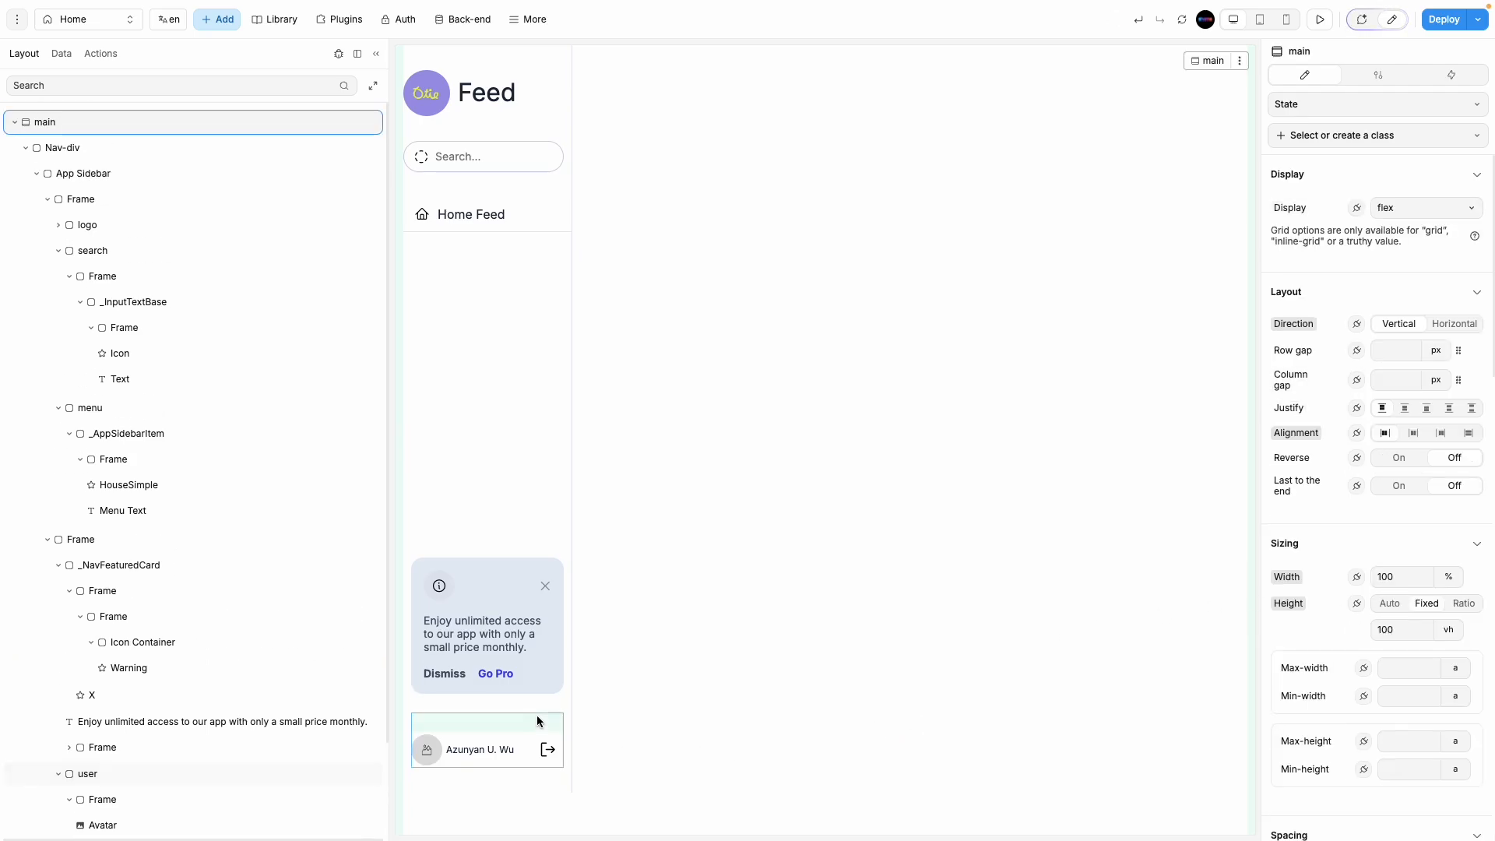
left_click(567, 727)
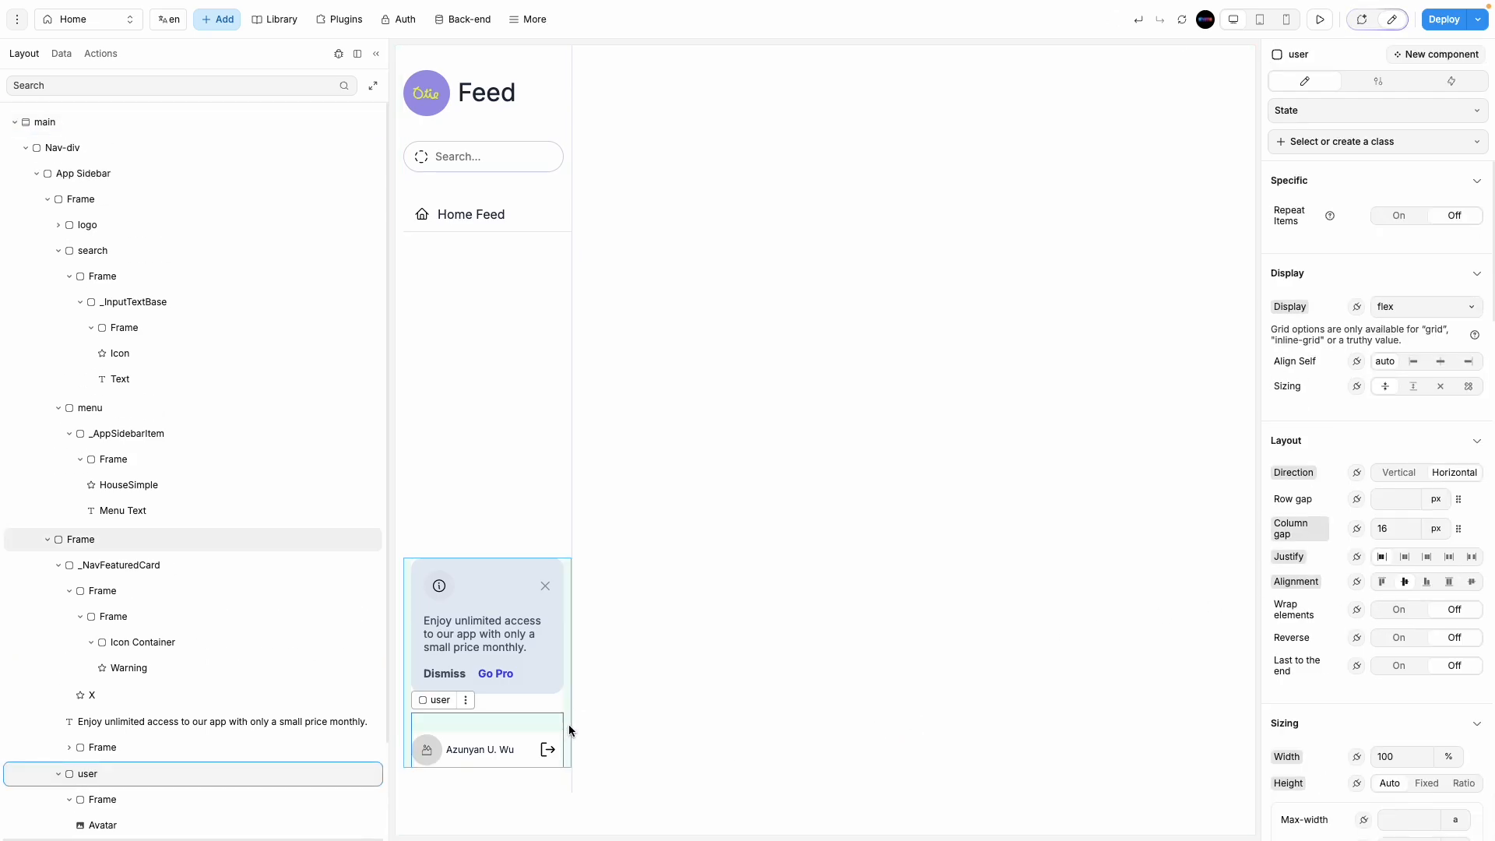
left_click_drag(565, 731, 540, 787)
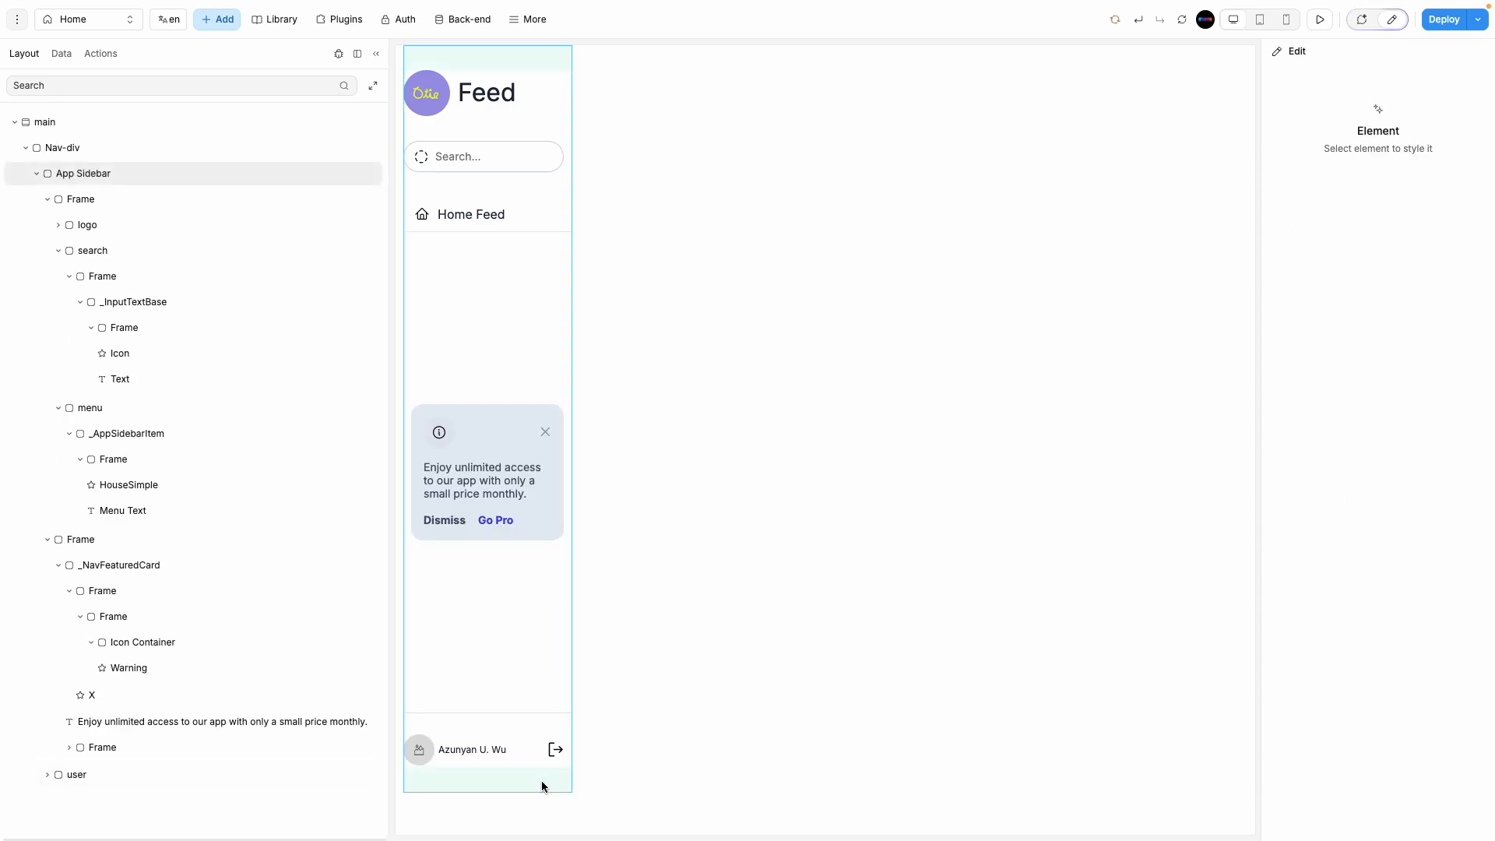
left_click(821, 690)
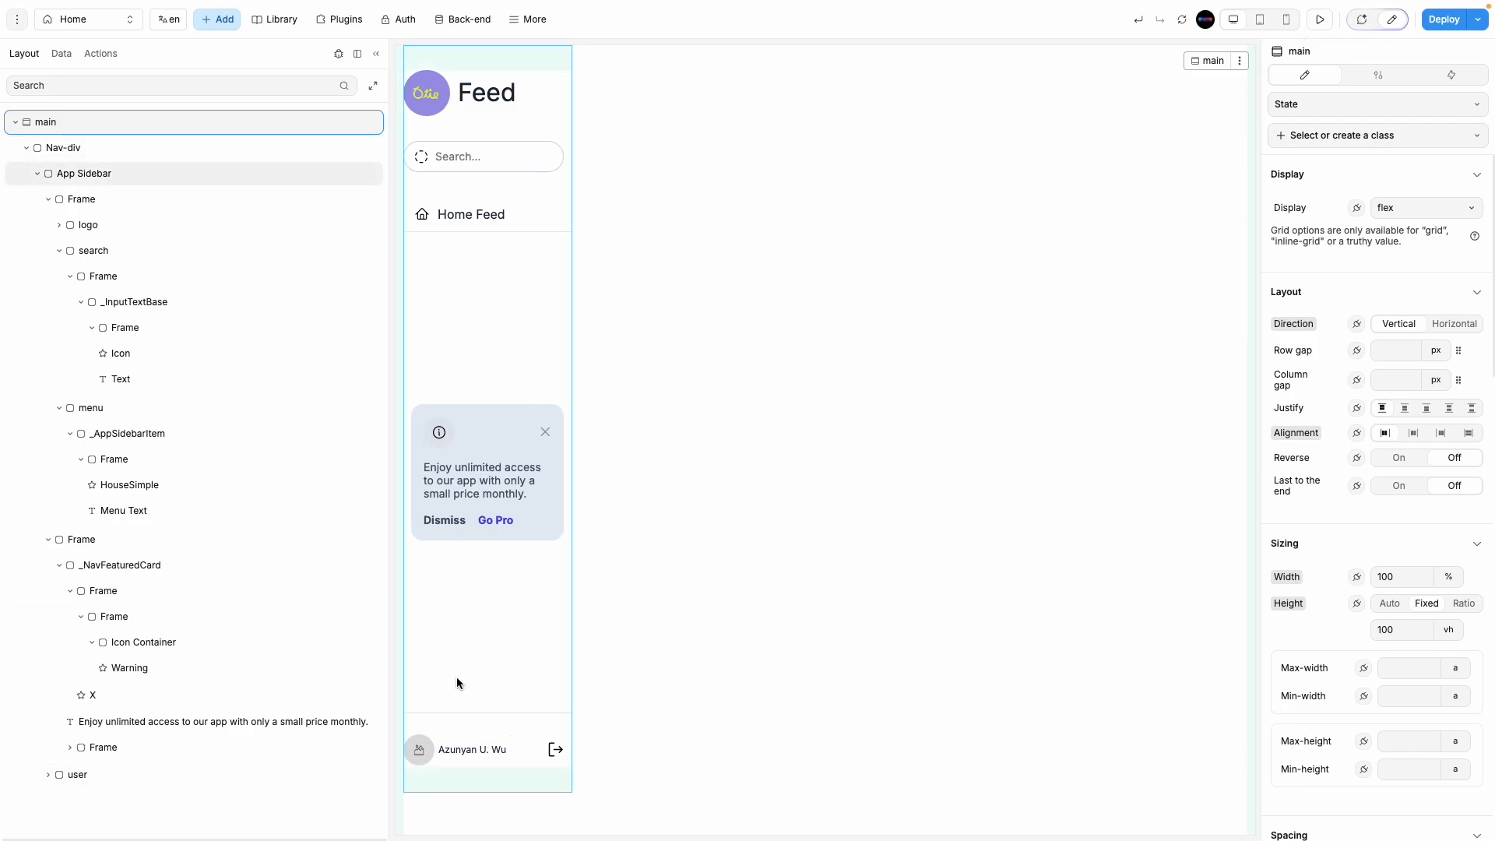
left_click(448, 724)
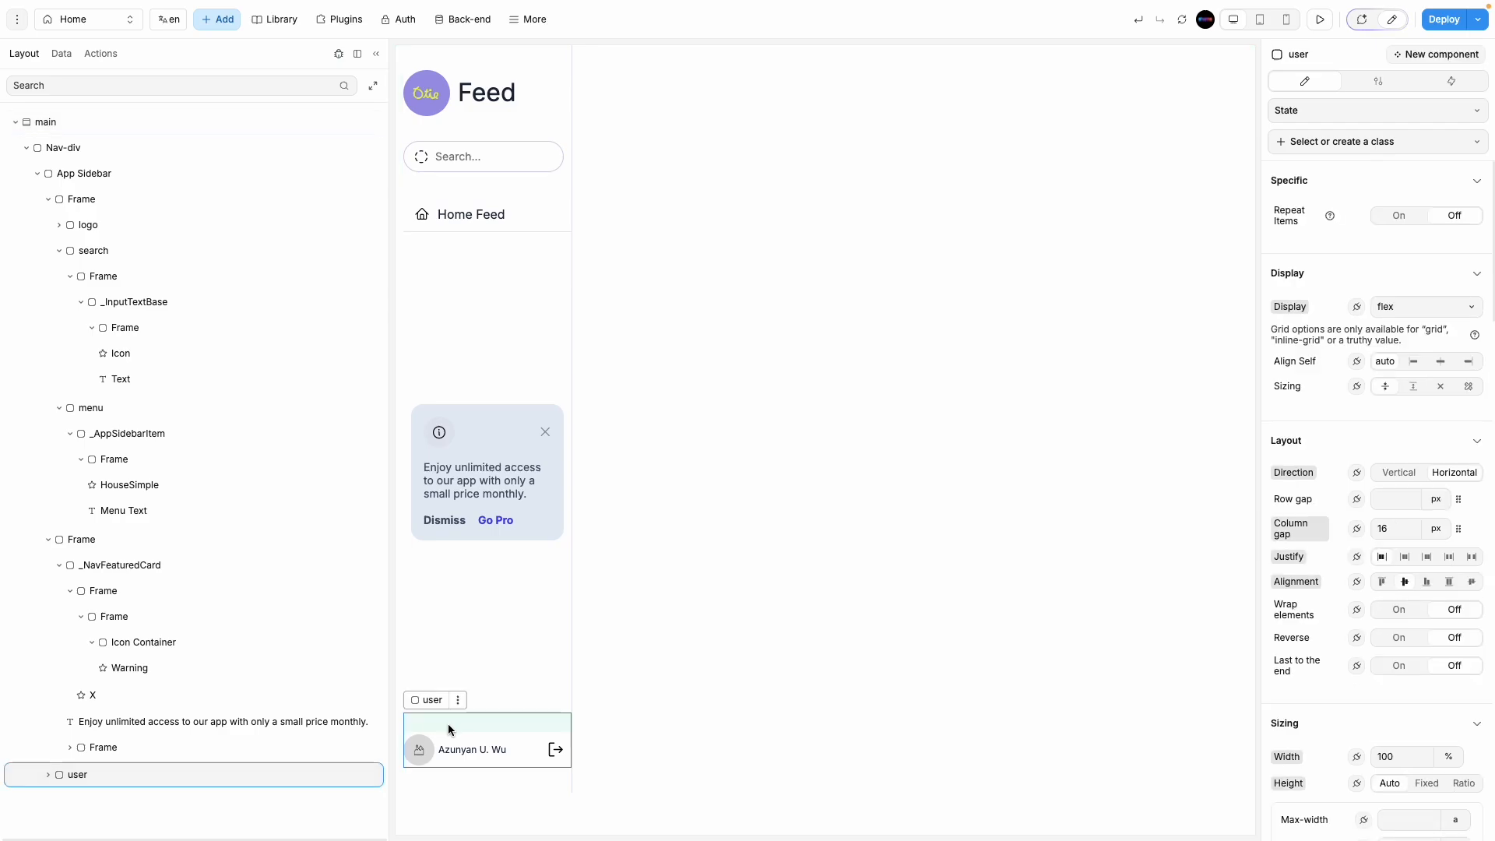
left_click(480, 605)
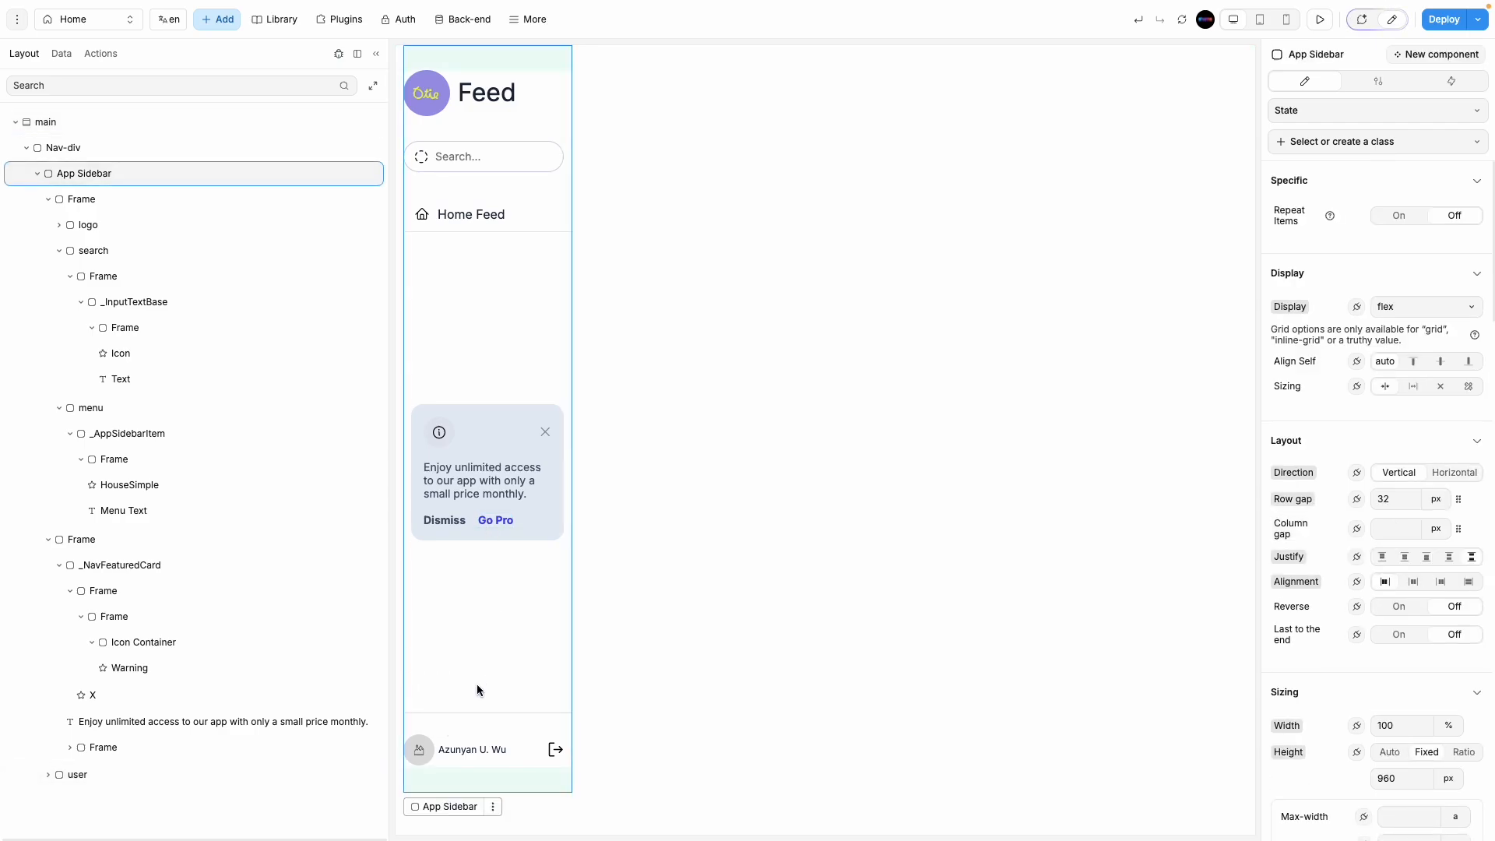
left_click(479, 715)
left_click(688, 695)
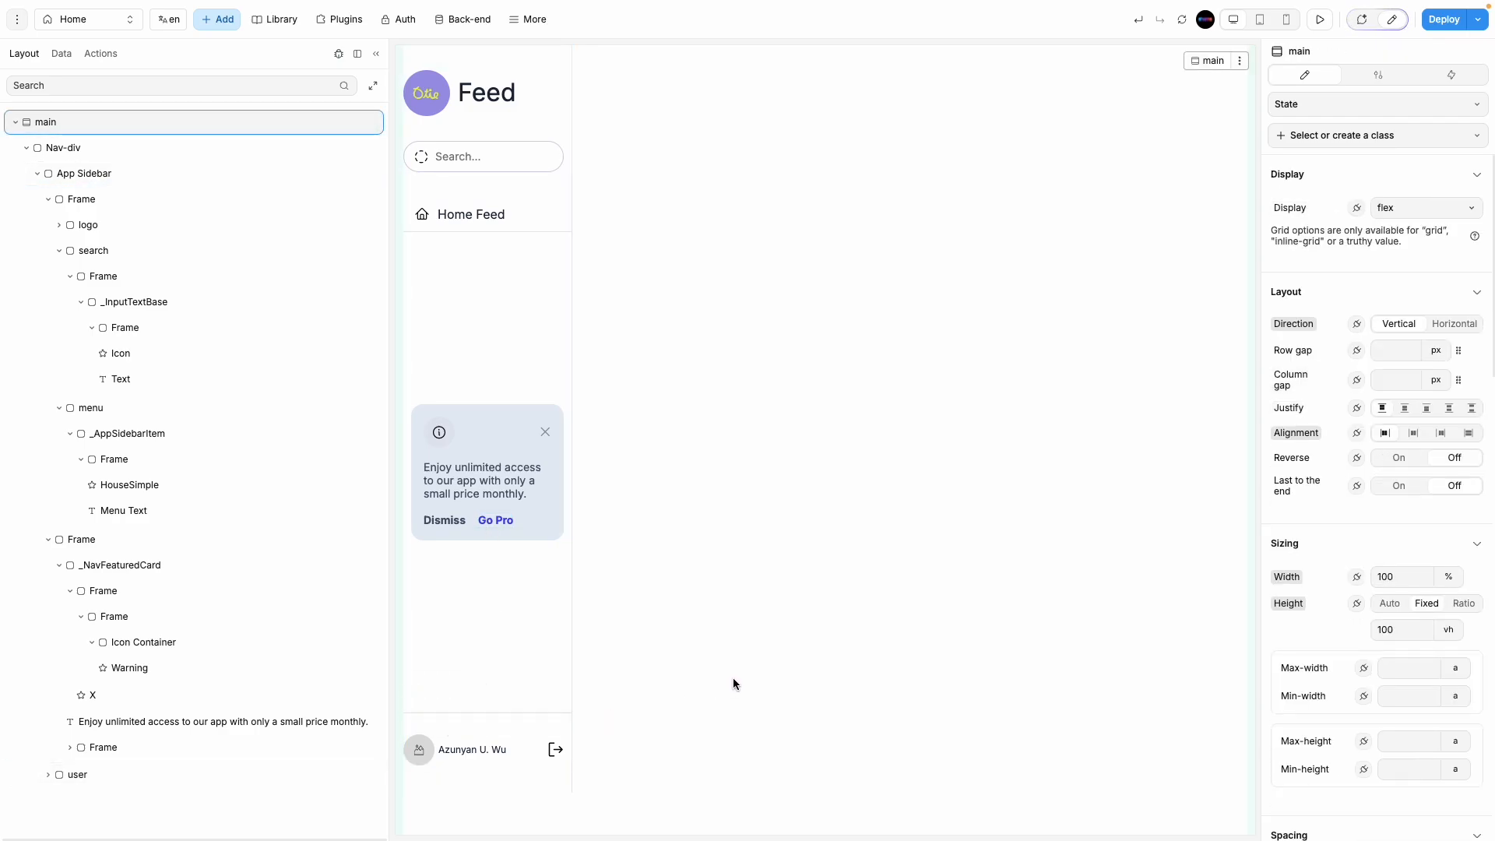
left_click(470, 651)
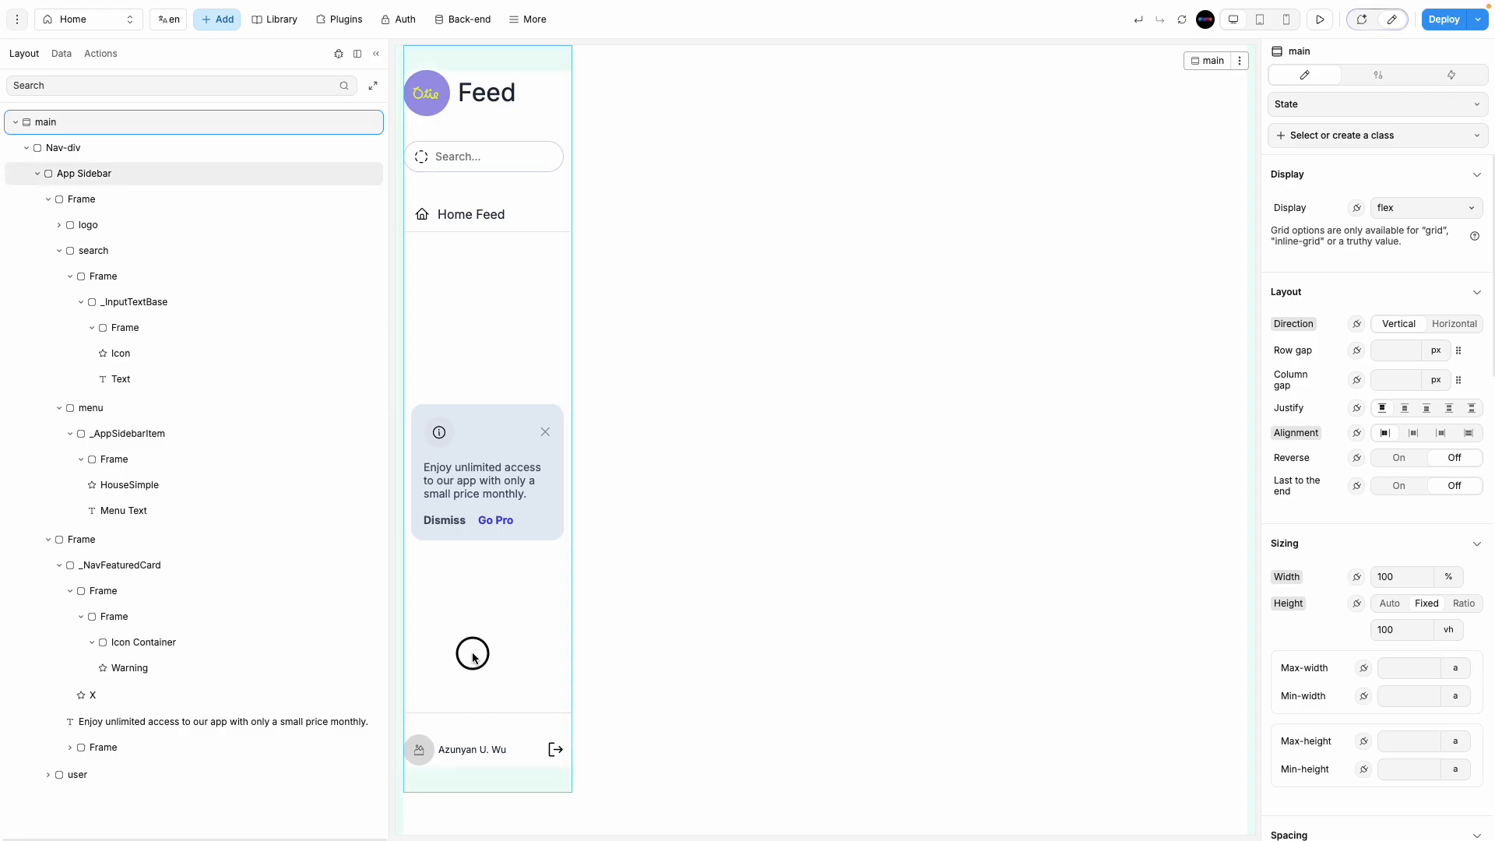
left_click(691, 717)
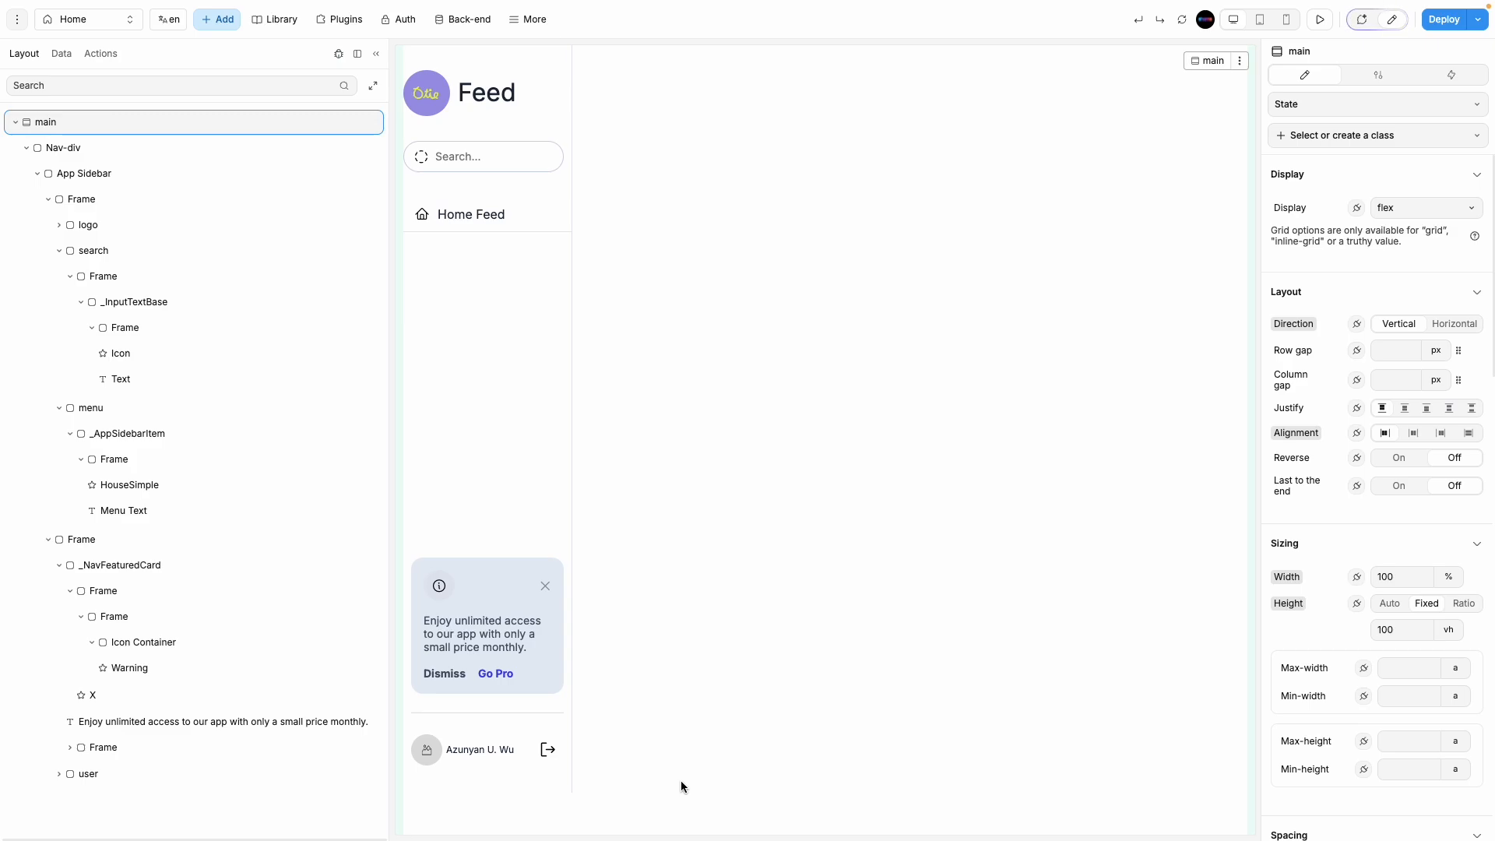
Step: Preview the page, then restore and narrow the layer tree panel
left_click(1320, 18)
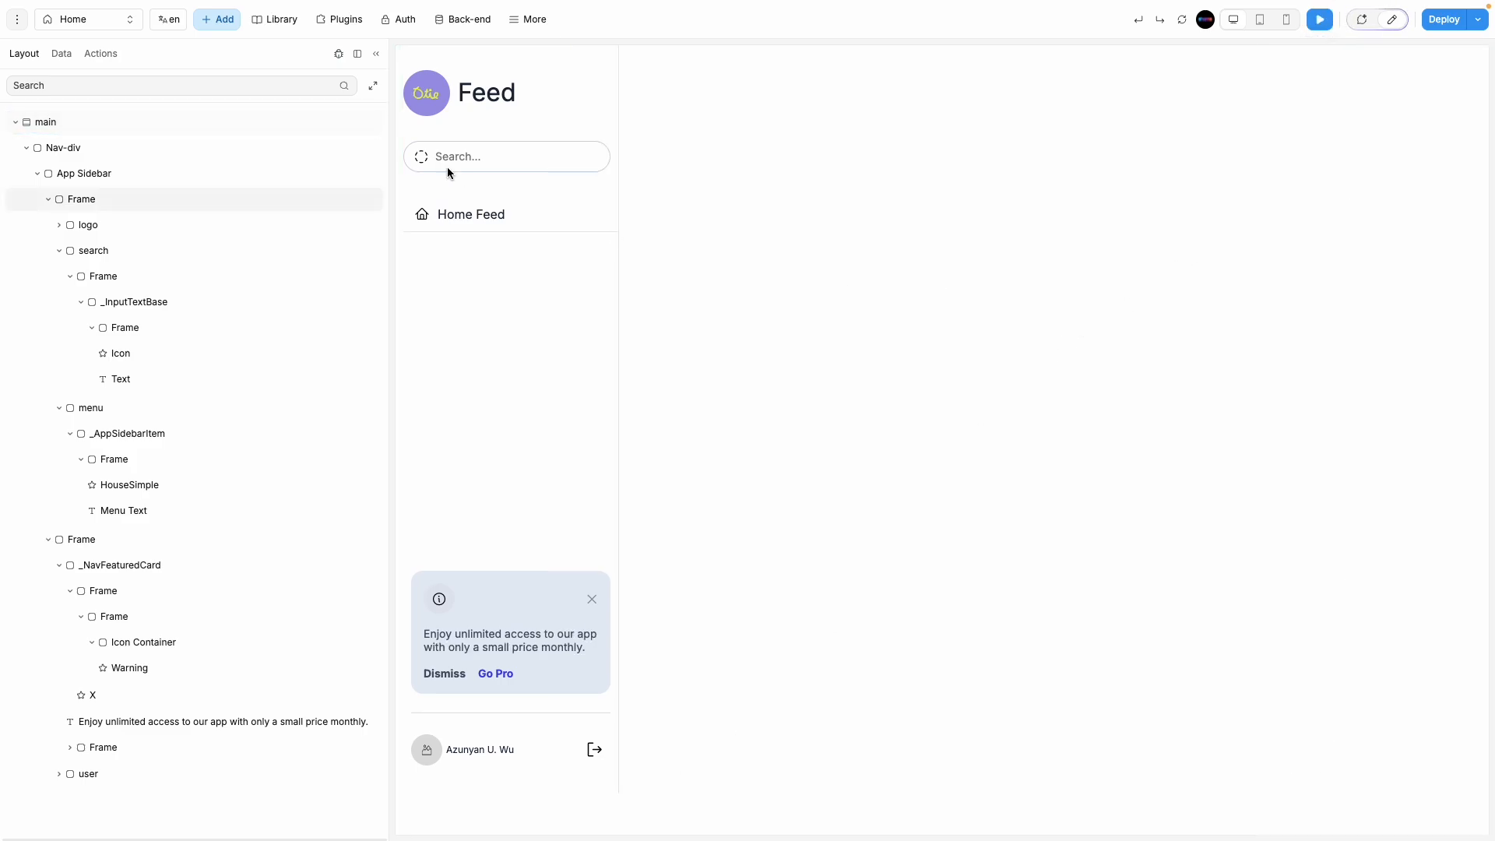
left_click(376, 53)
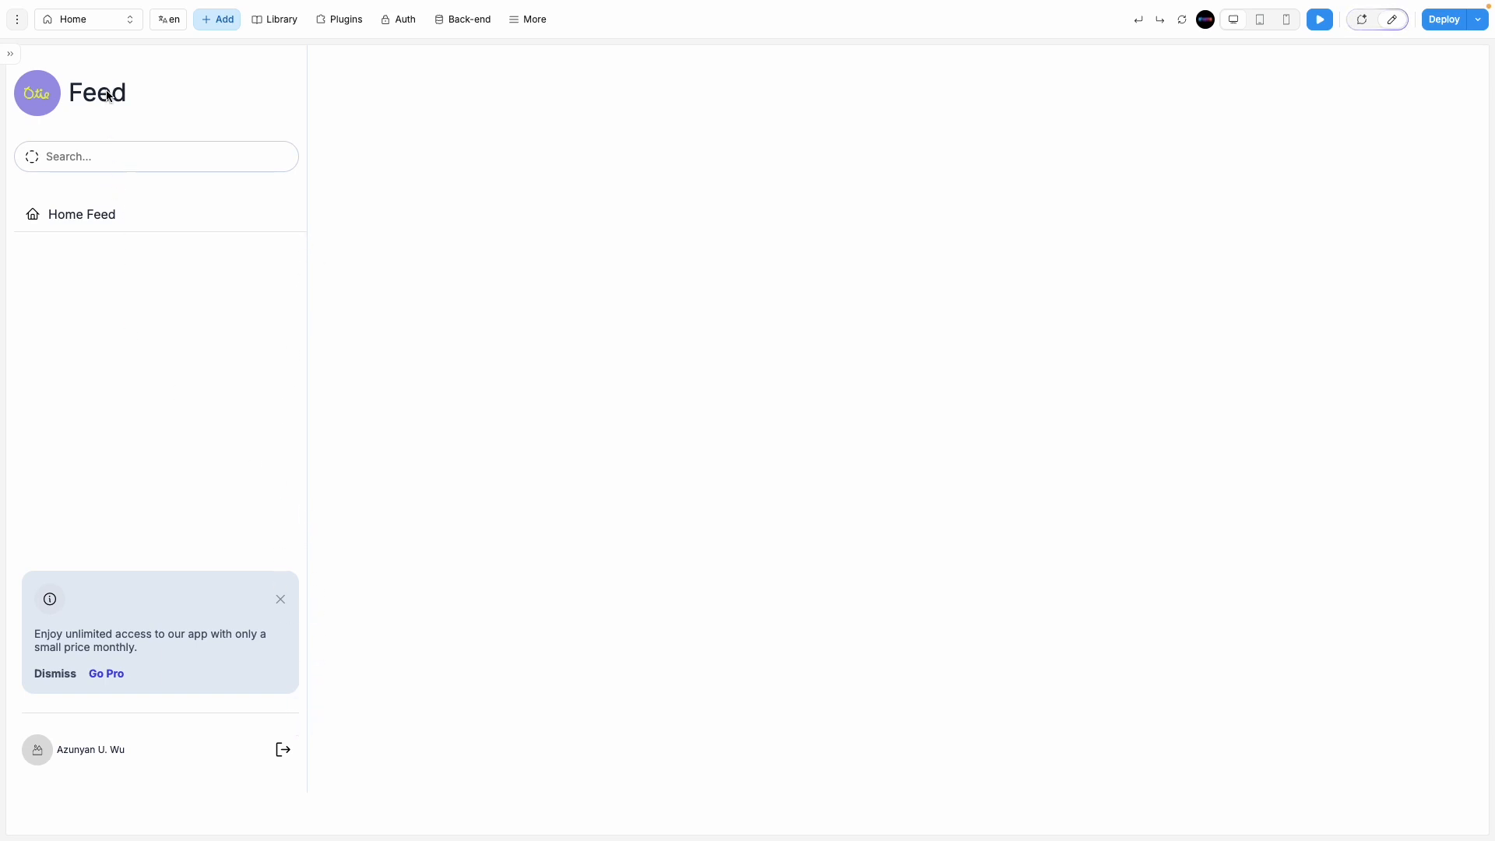
left_click(13, 59)
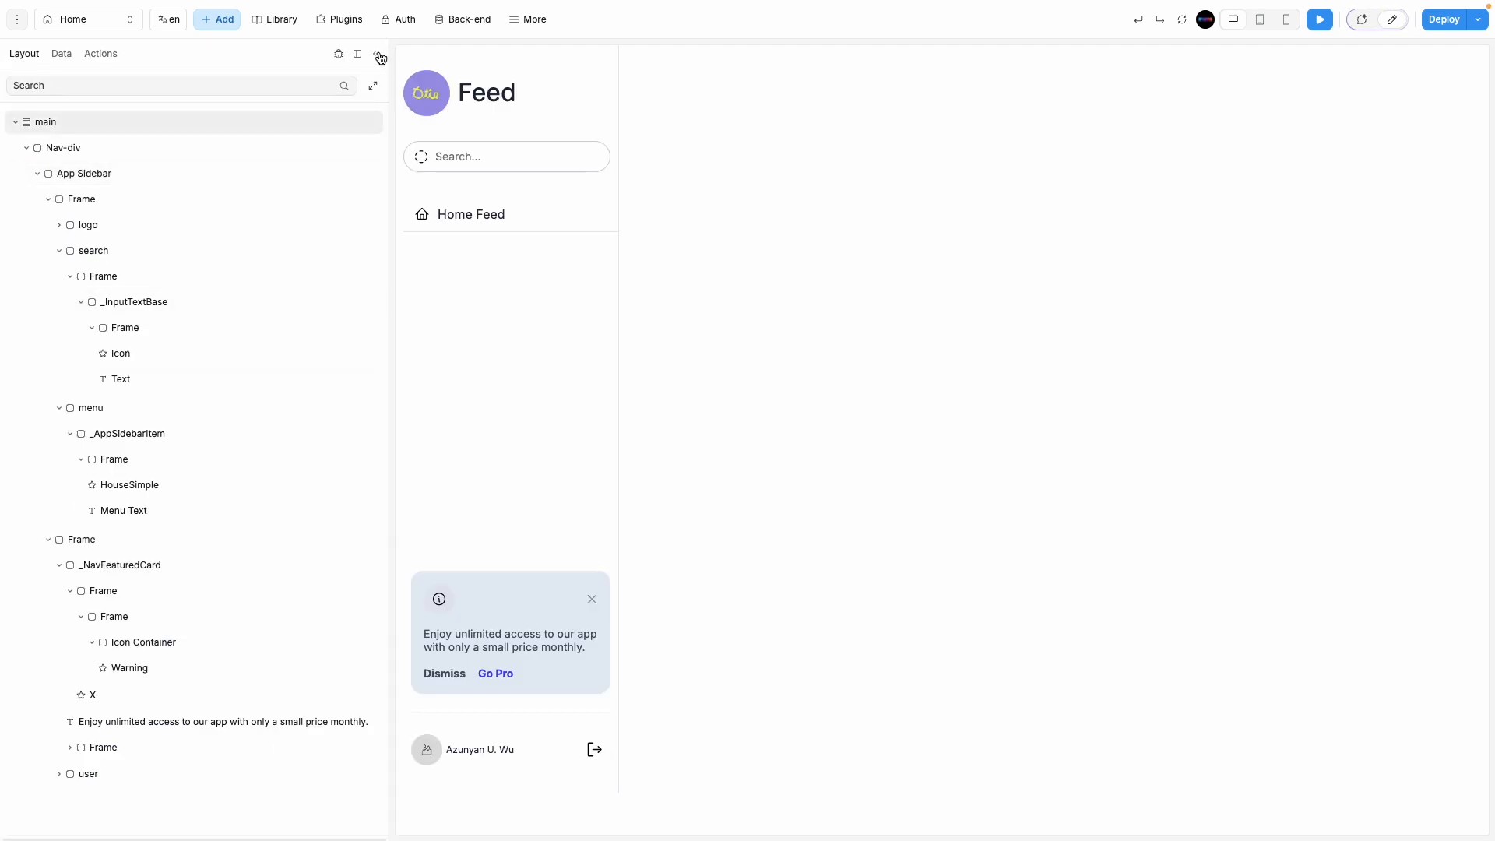
left_click_drag(387, 143, 140, 157)
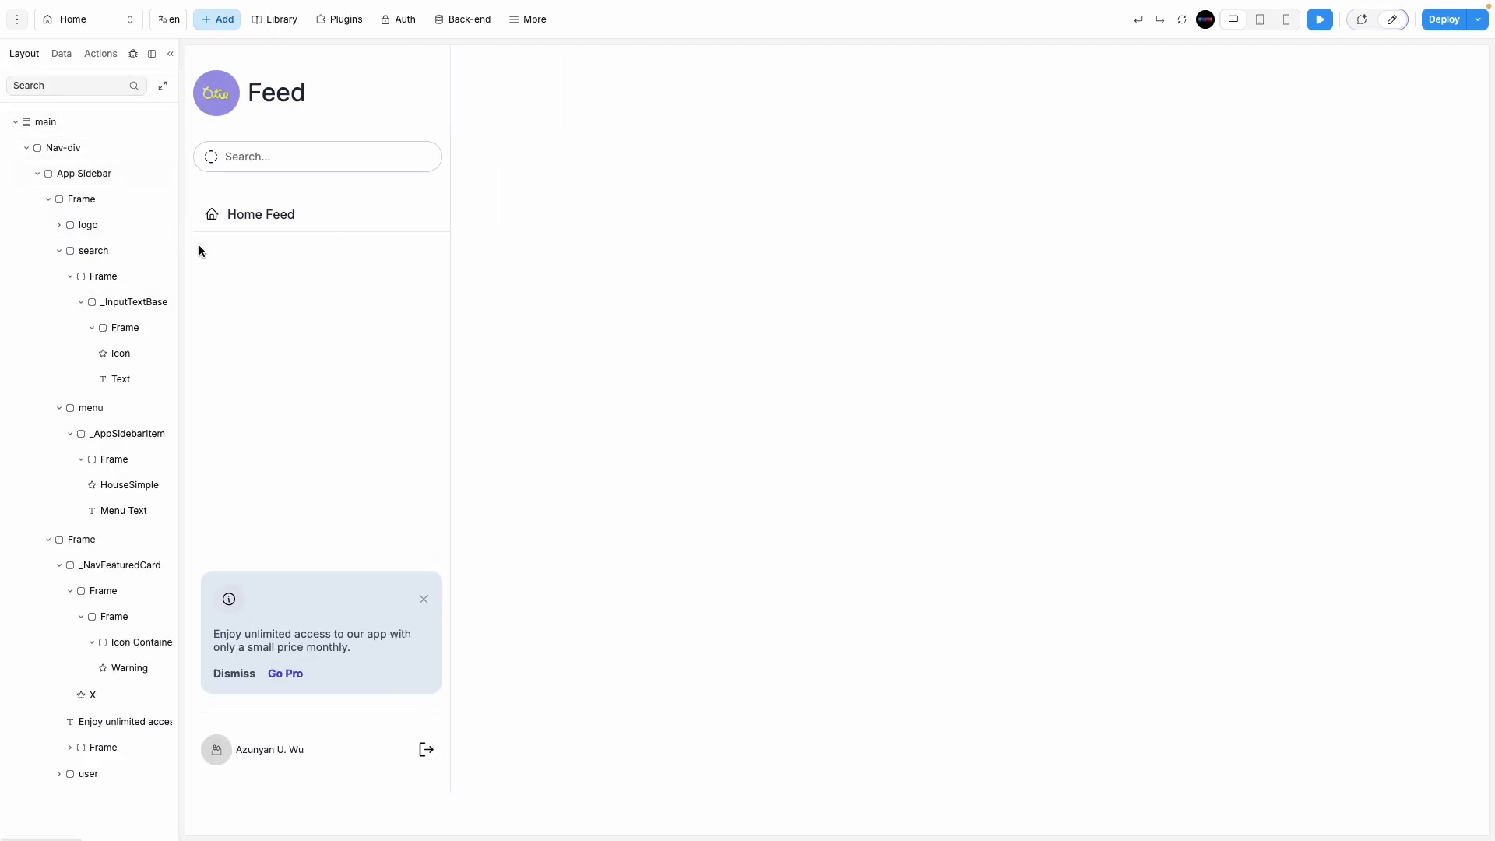
Step: Change the Nav-div container's width from 20% to 15%
left_click(67, 149)
left_click(27, 148)
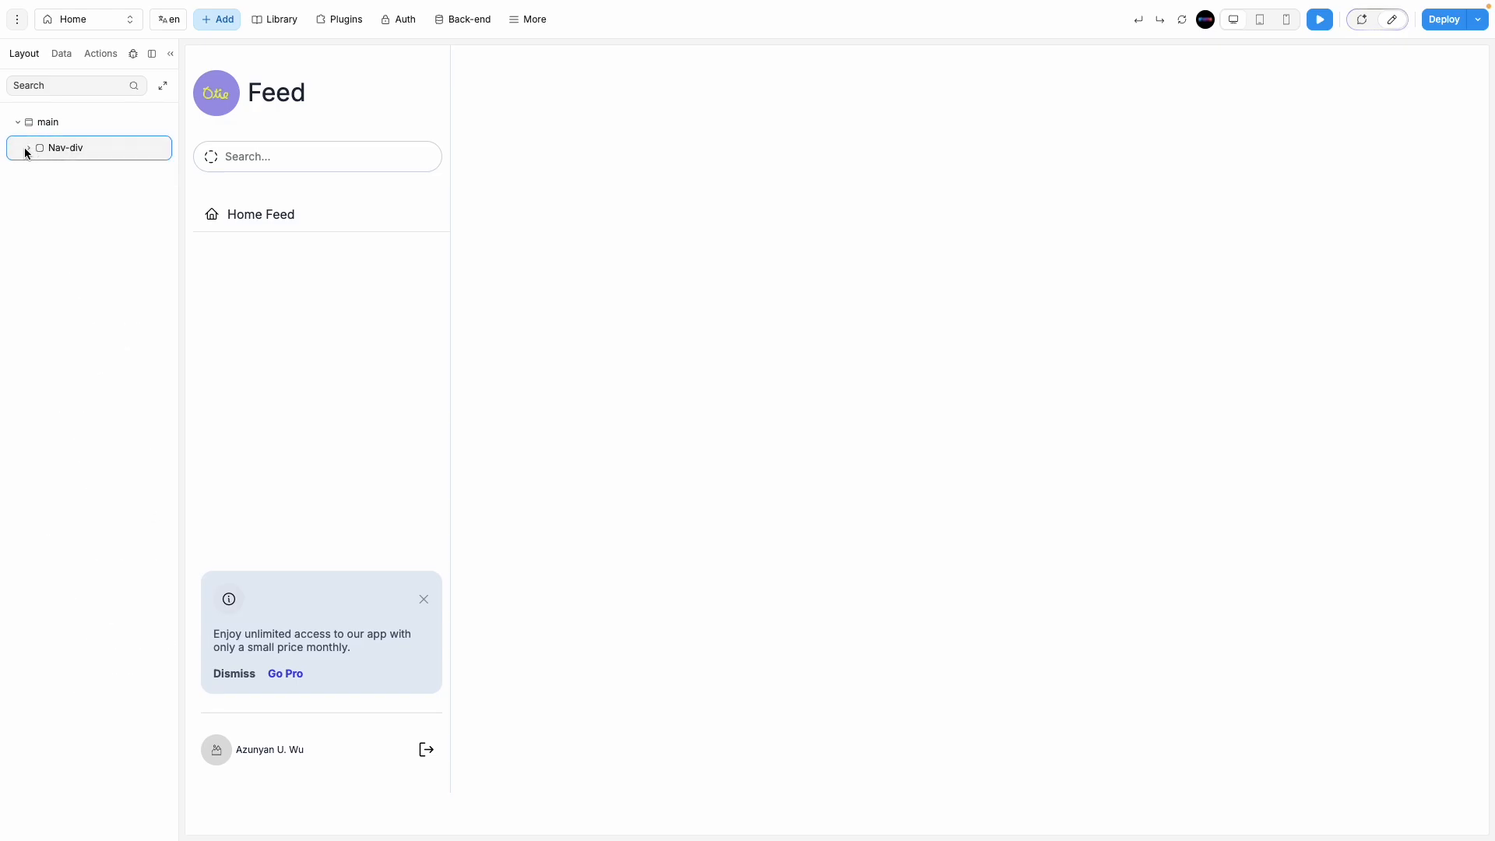
left_click(113, 147)
left_click(1391, 19)
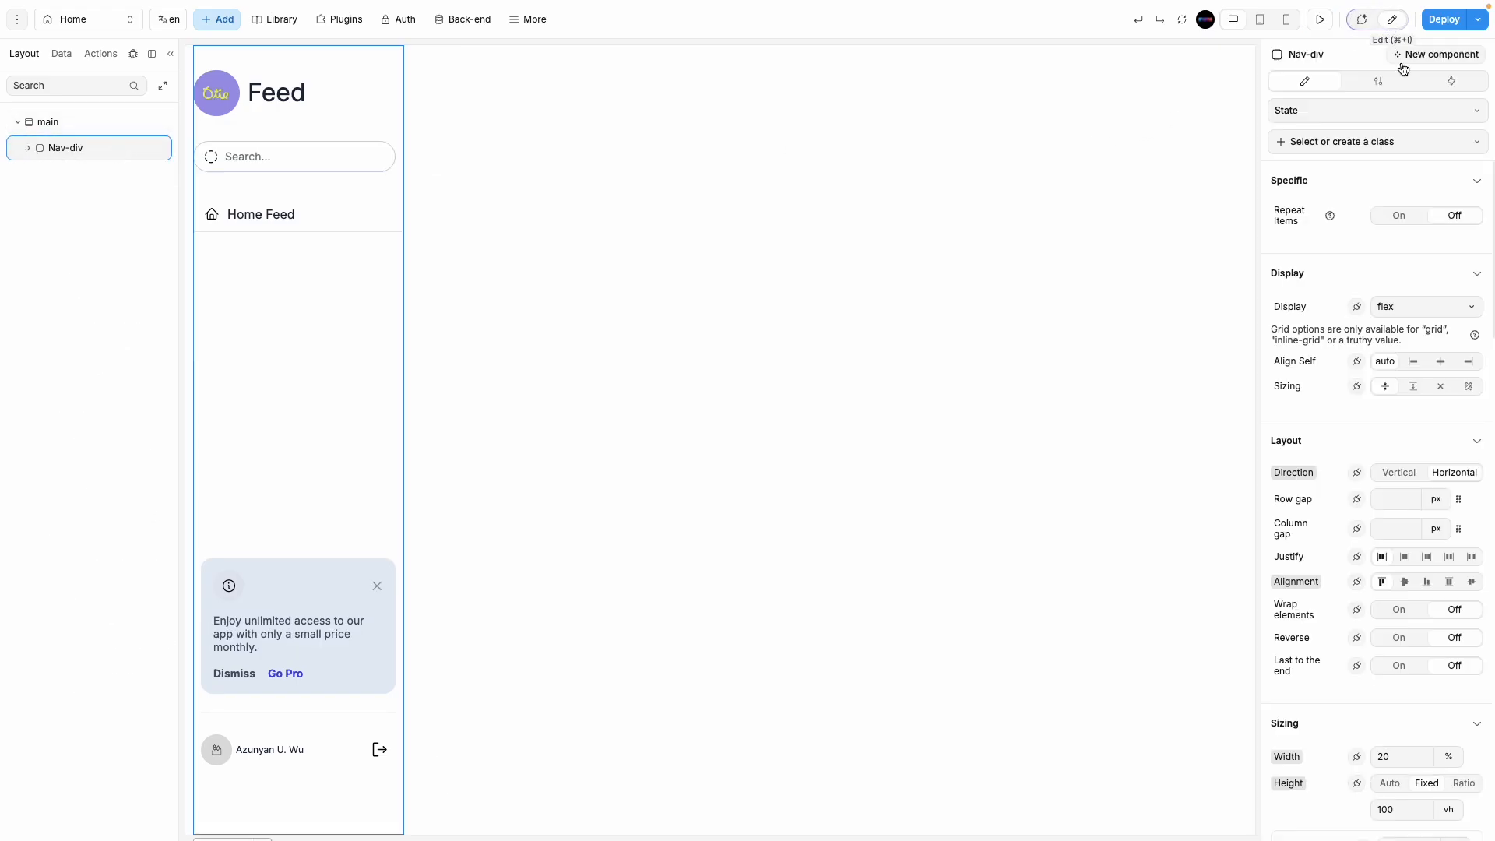
scroll(1368, 504, "down", 6)
scroll(1368, 503, "up", 6)
scroll(1356, 529, "down", 3)
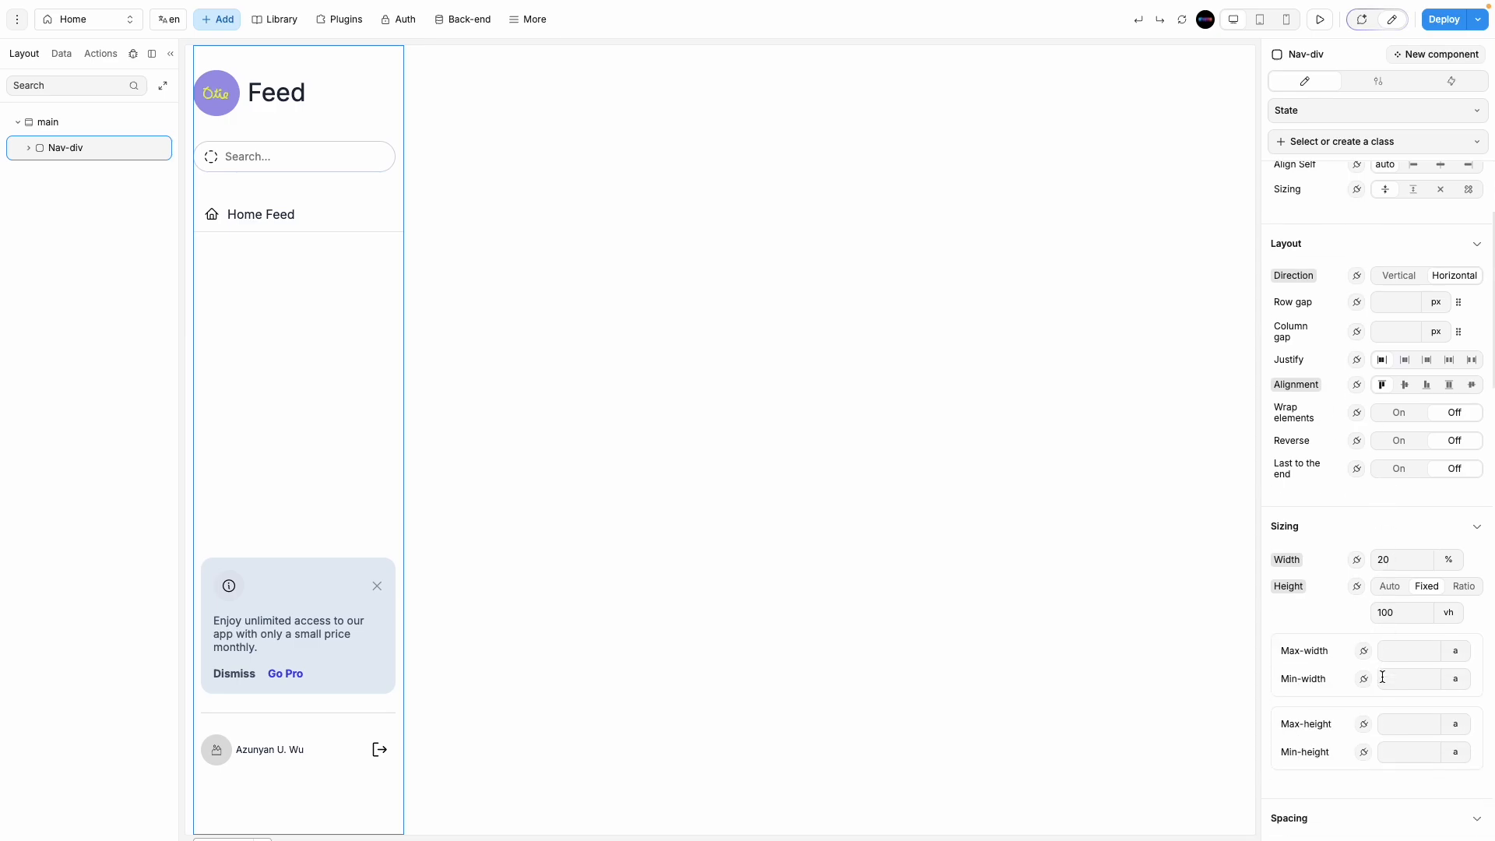
double_click(1401, 560)
type("15")
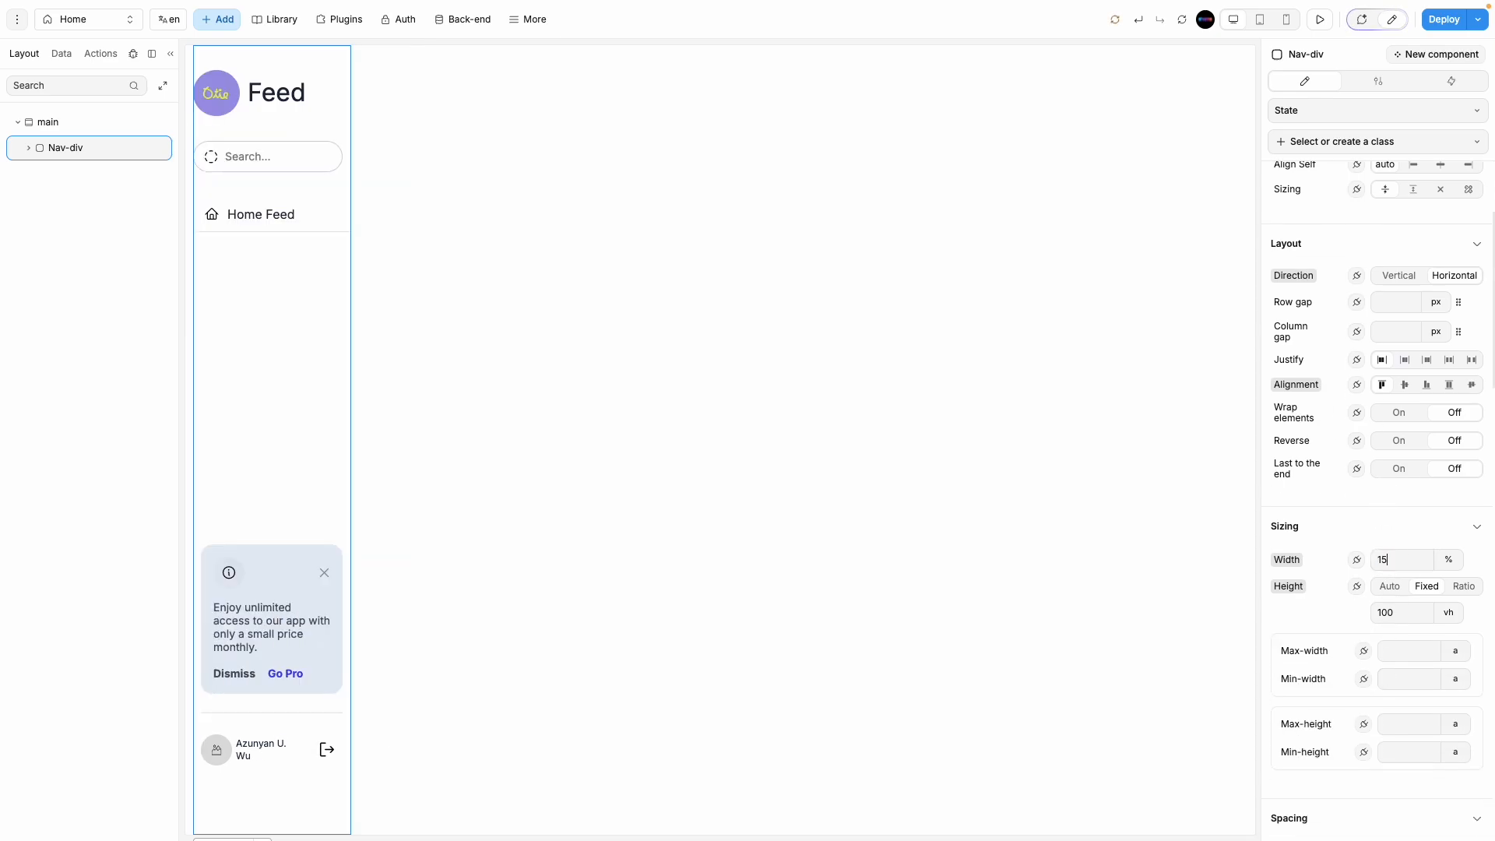
Step: Preview the page to check the narrower sidebar
left_click(1319, 19)
left_click(170, 54)
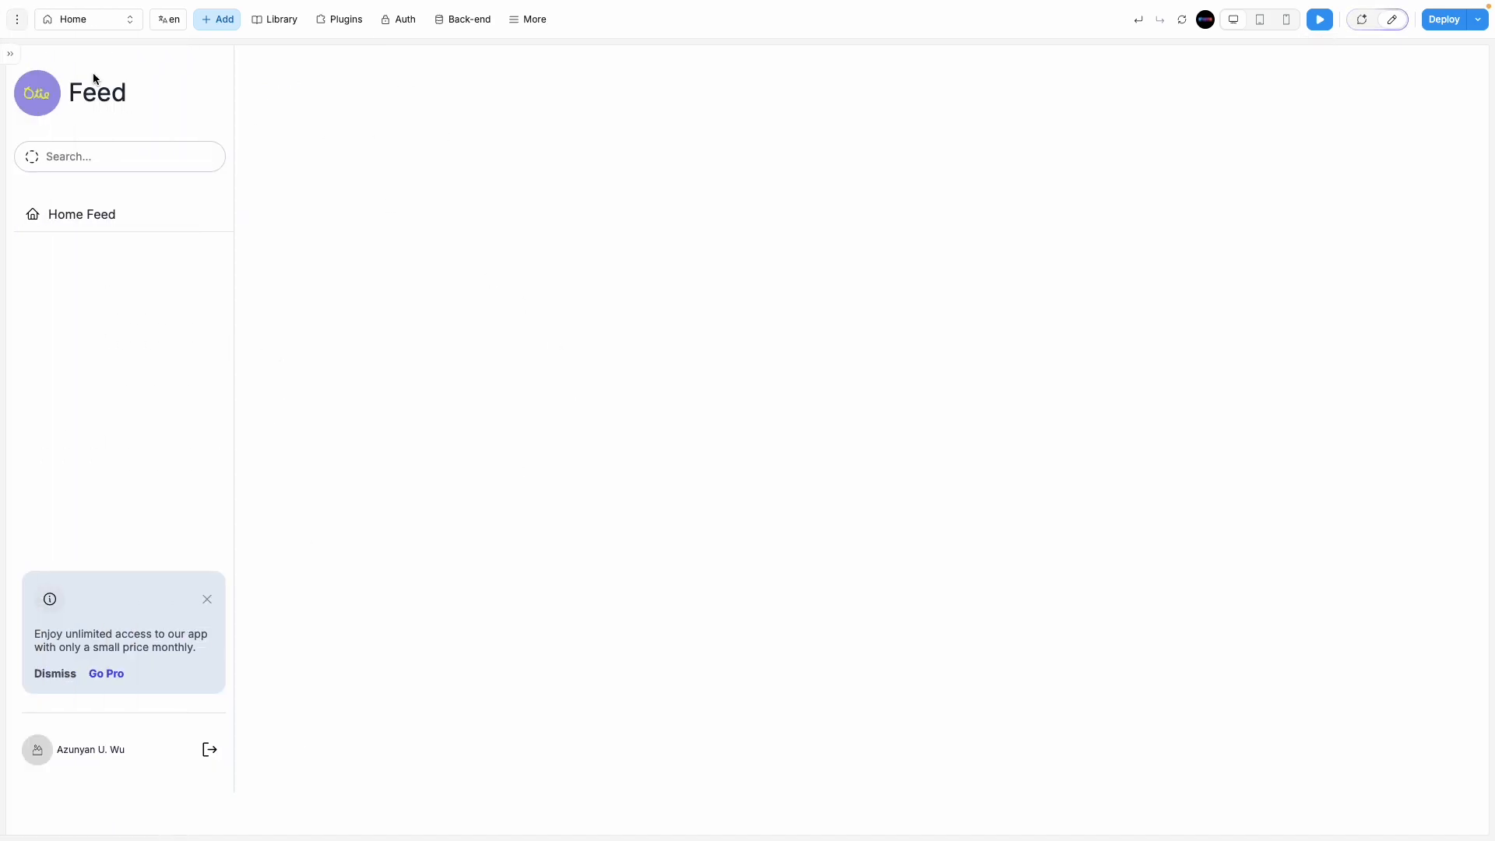
left_click(10, 54)
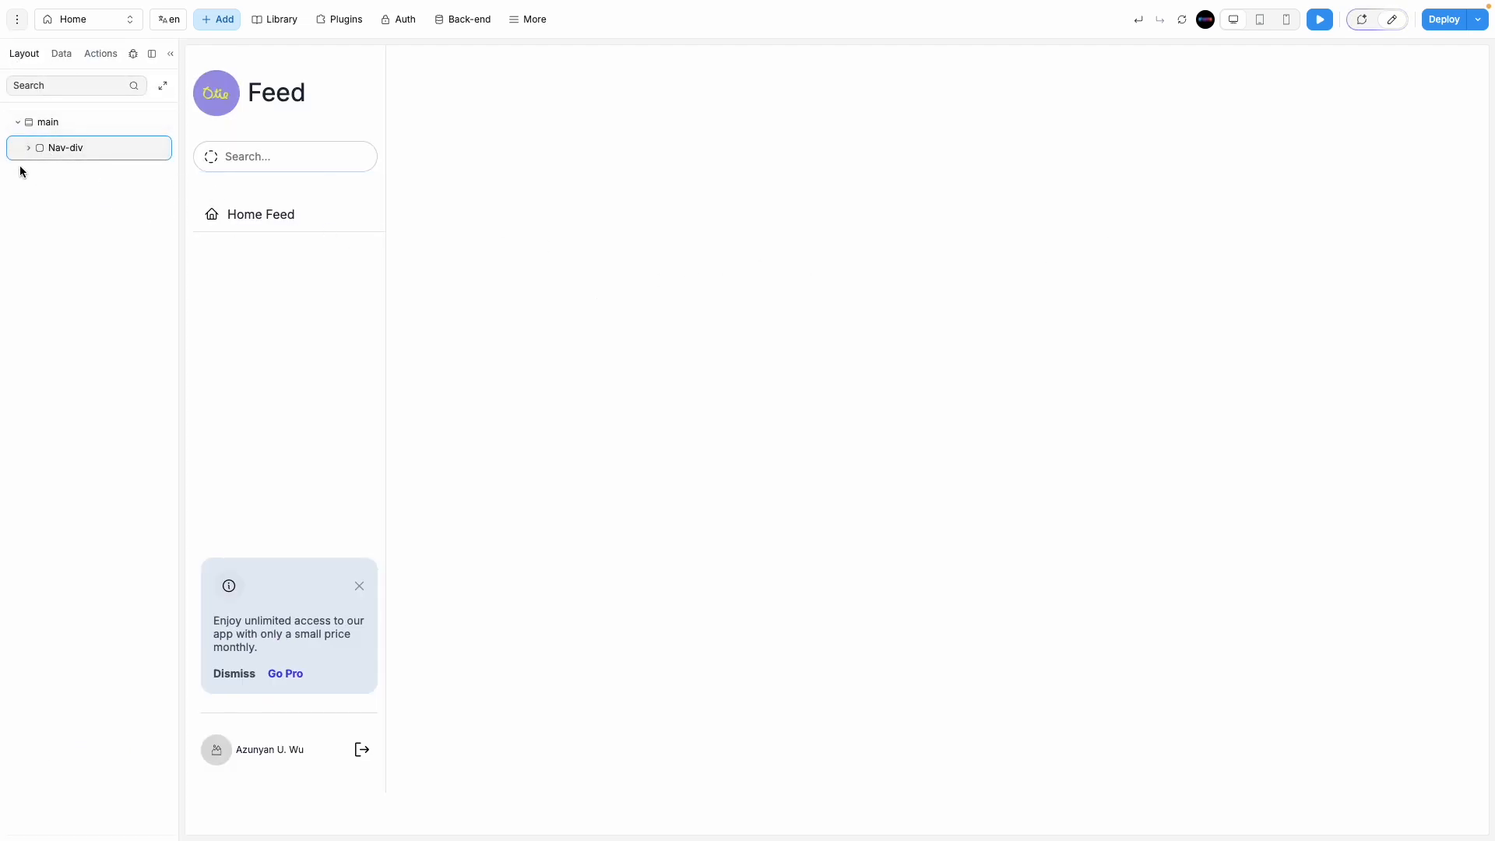
Step: Duplicate the Nav-div container and rename the copy Middle
key("super+d")
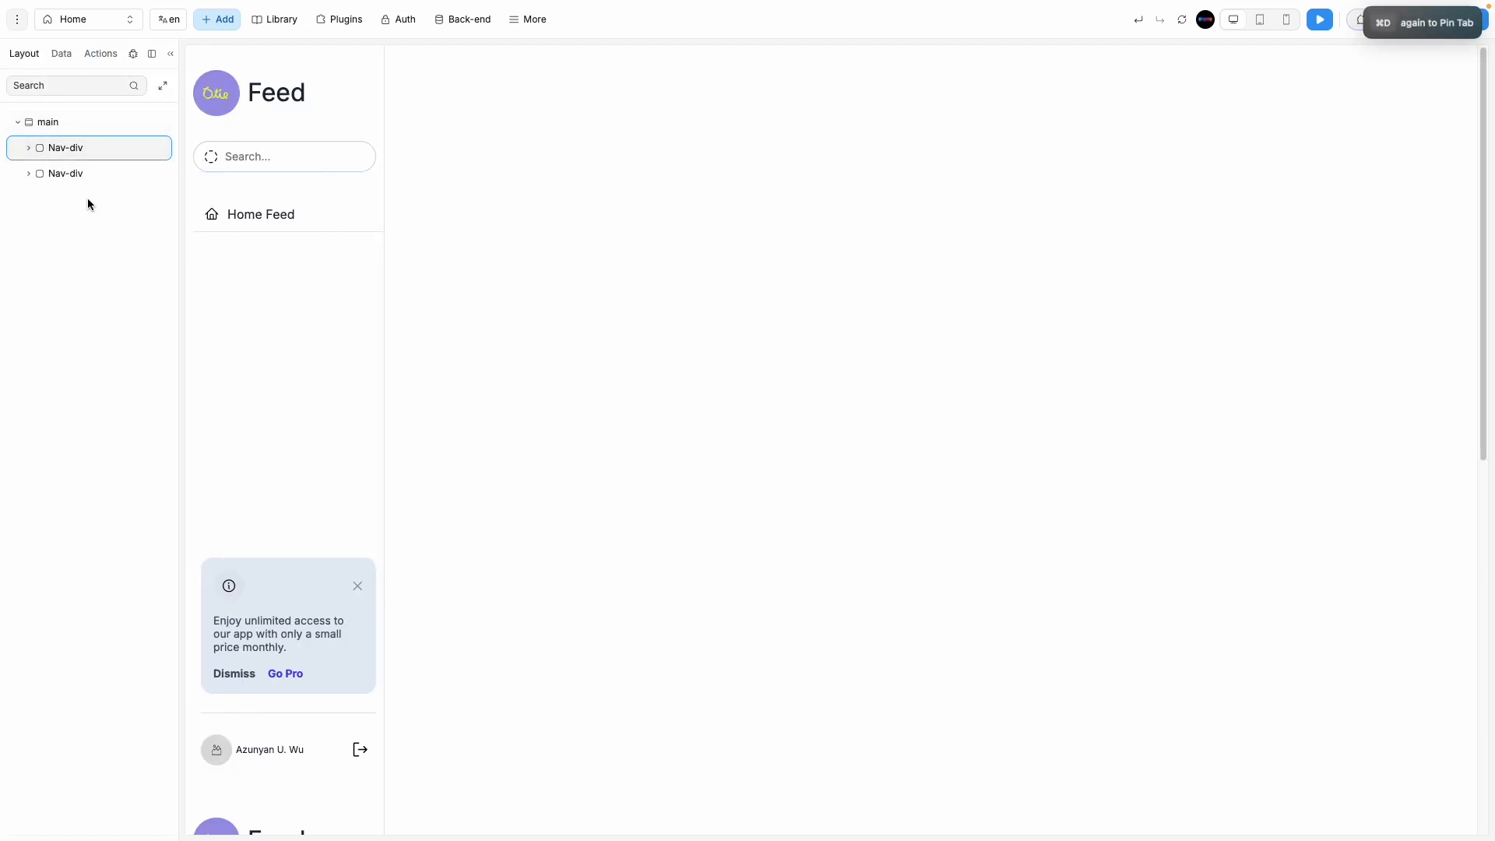
double_click(78, 174)
key("super+a")
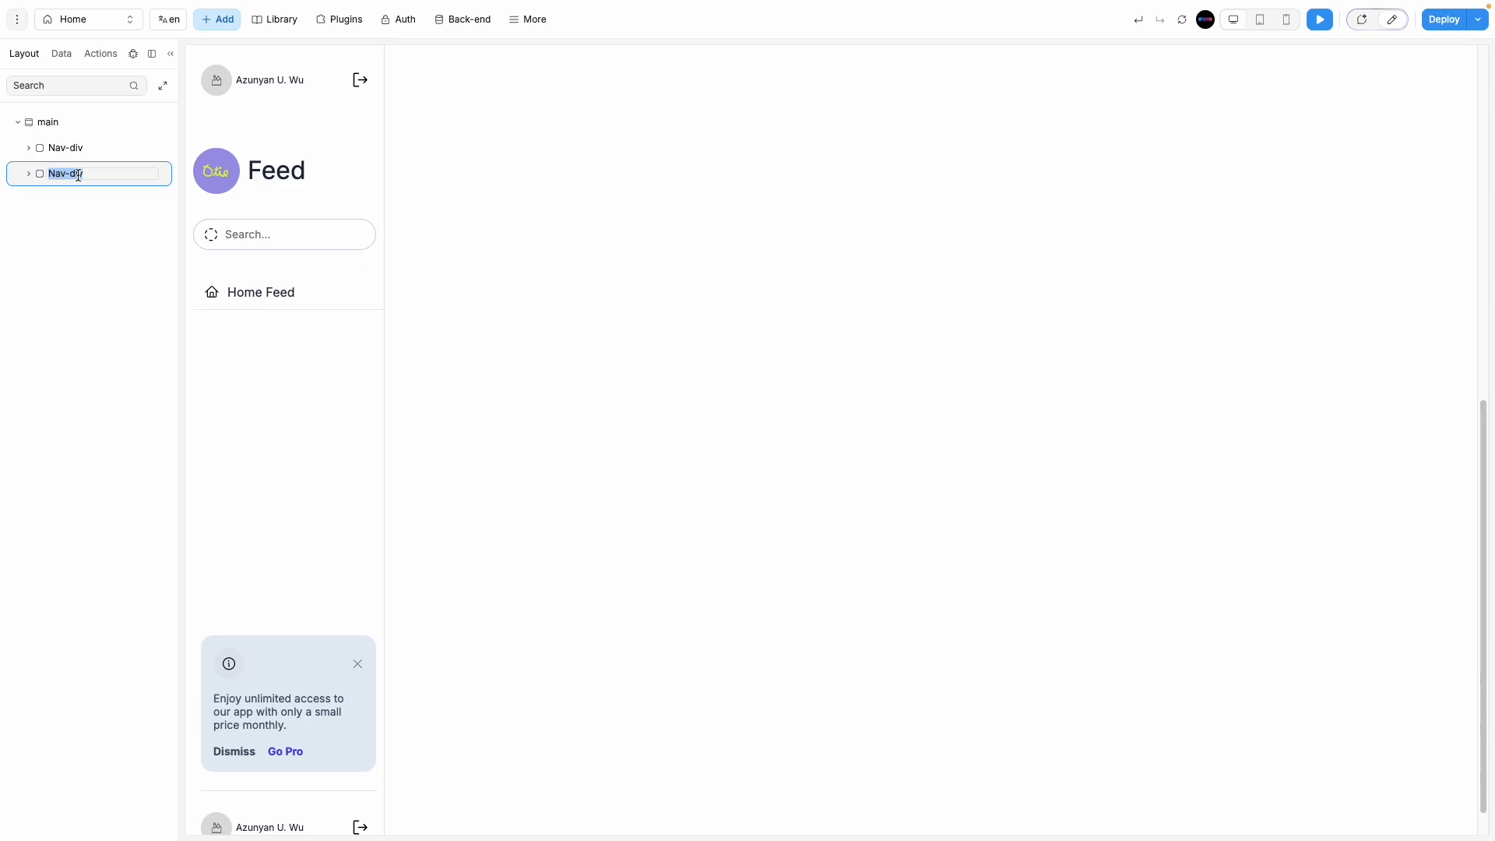
type("Middle")
Step: Set the main container's Direction to Horizontal
left_click(81, 122)
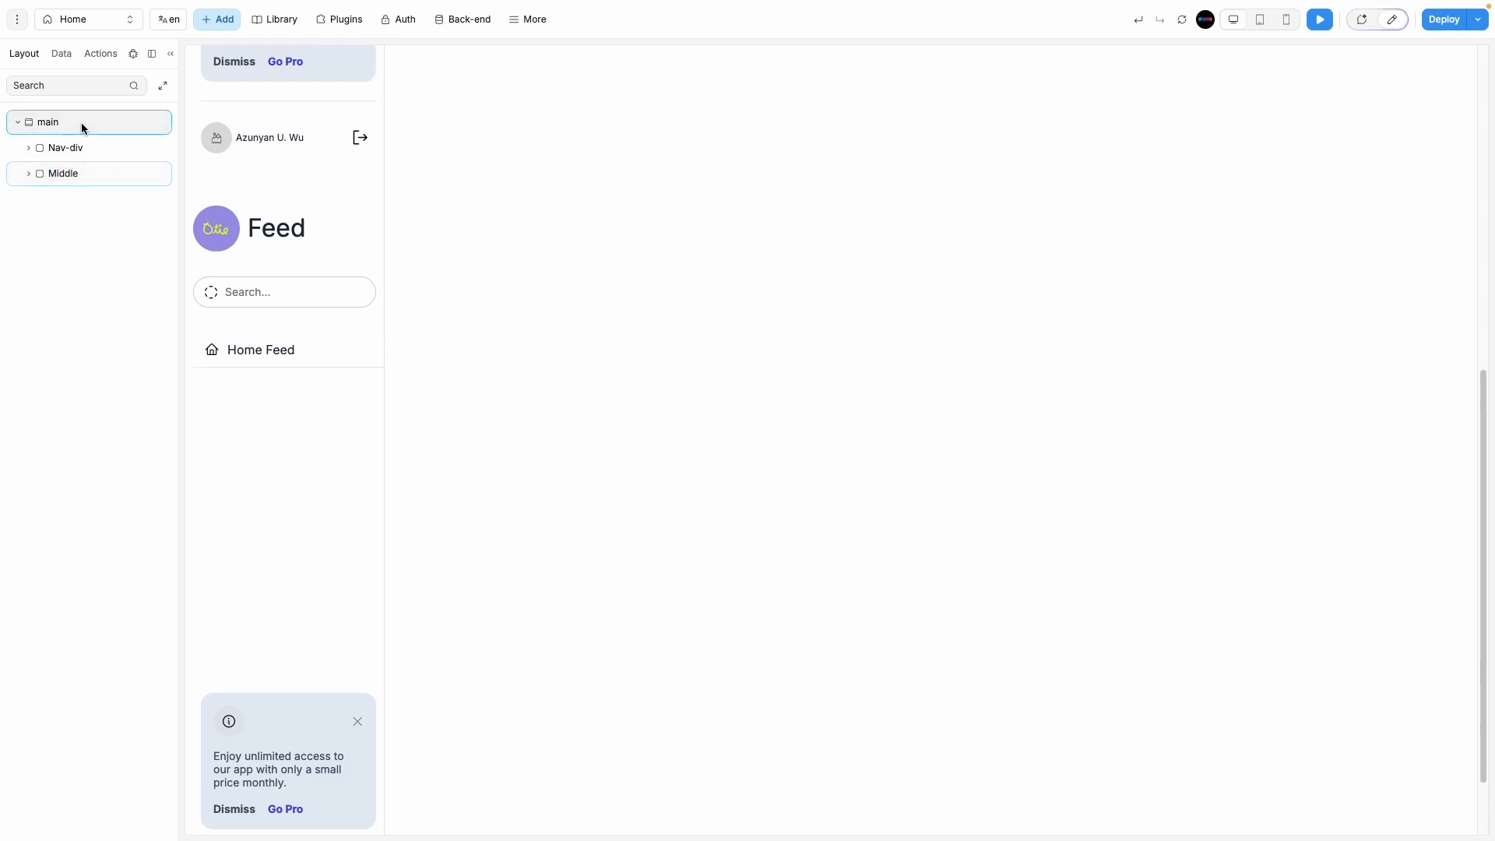
left_click(1390, 24)
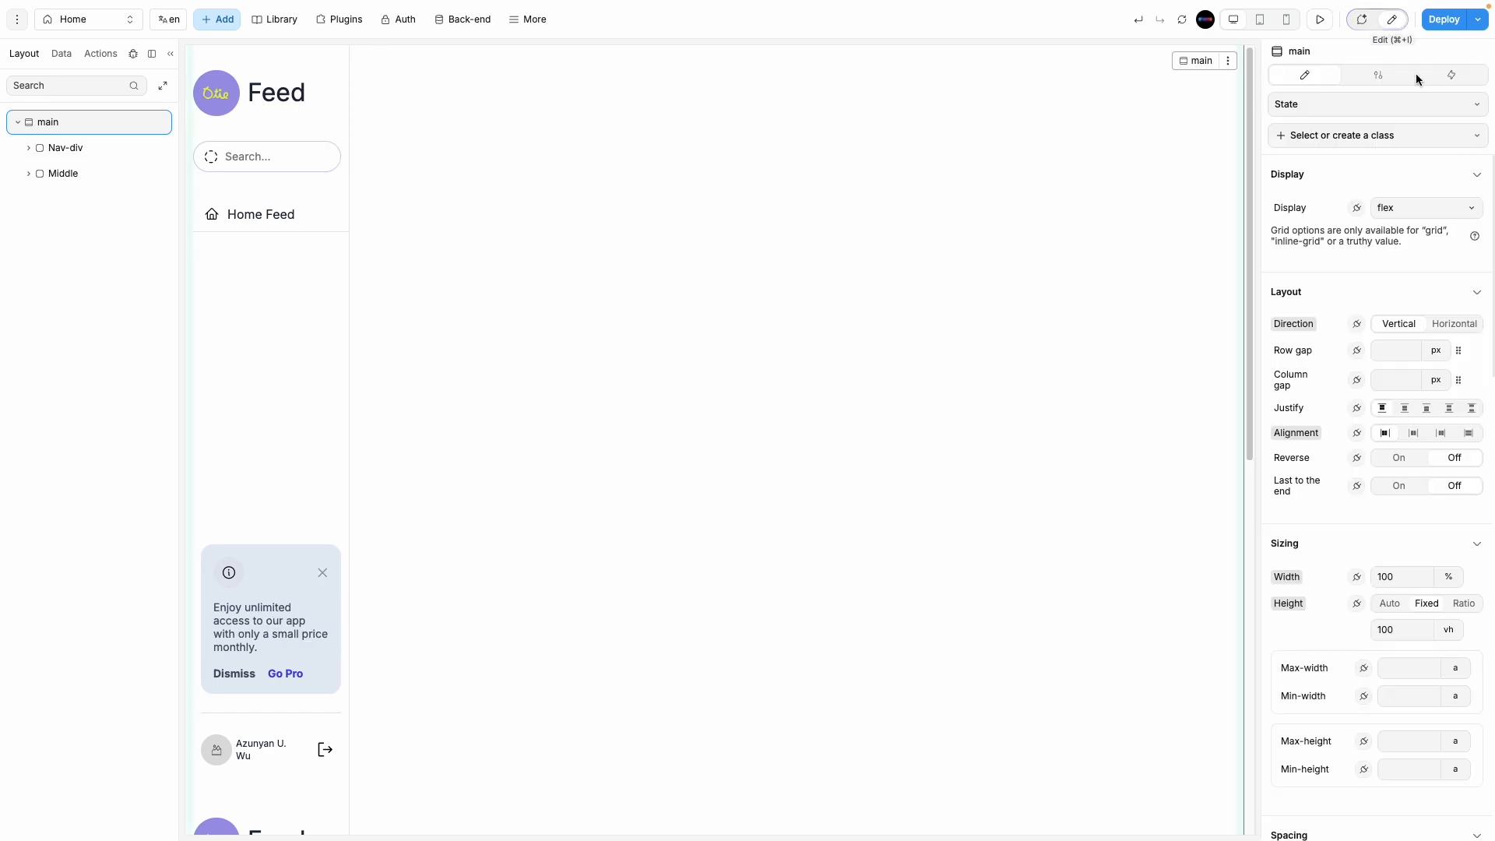
left_click(1465, 327)
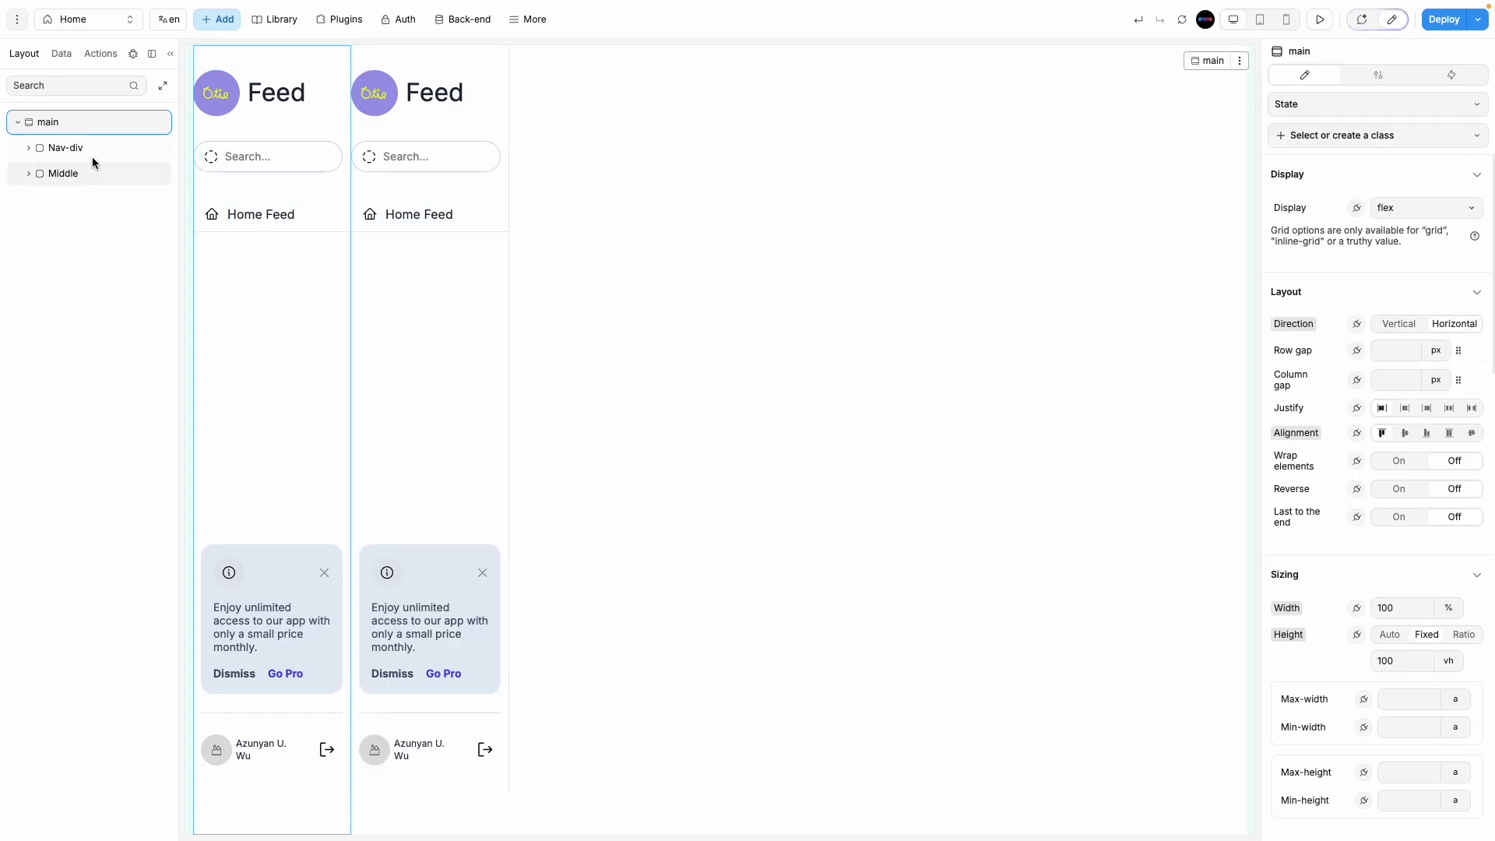
Step: Set the Middle container's width to 65%
left_click(78, 176)
scroll(1414, 664, "down", 3)
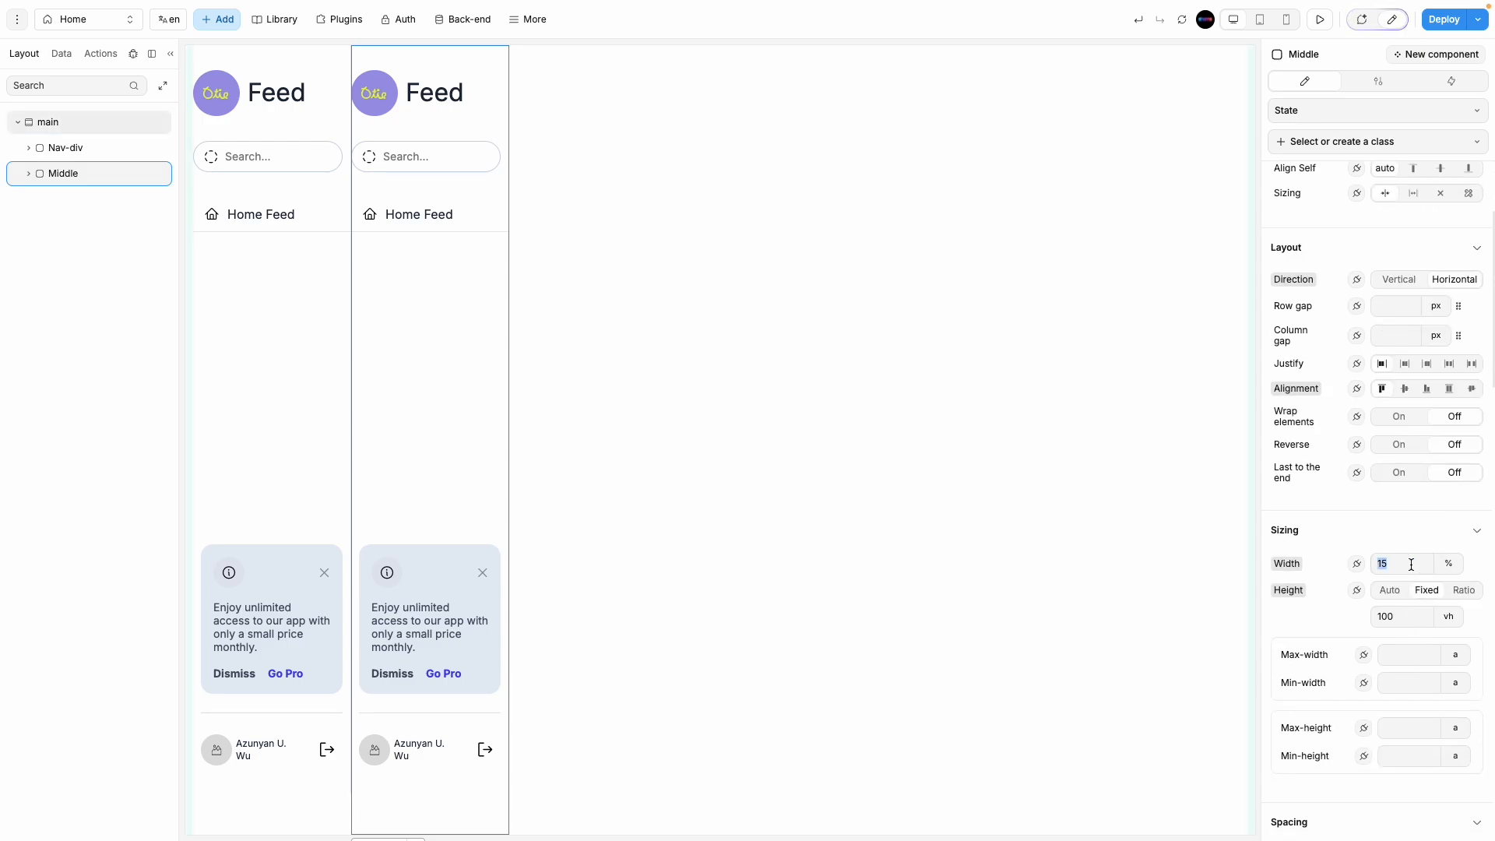
type("50")
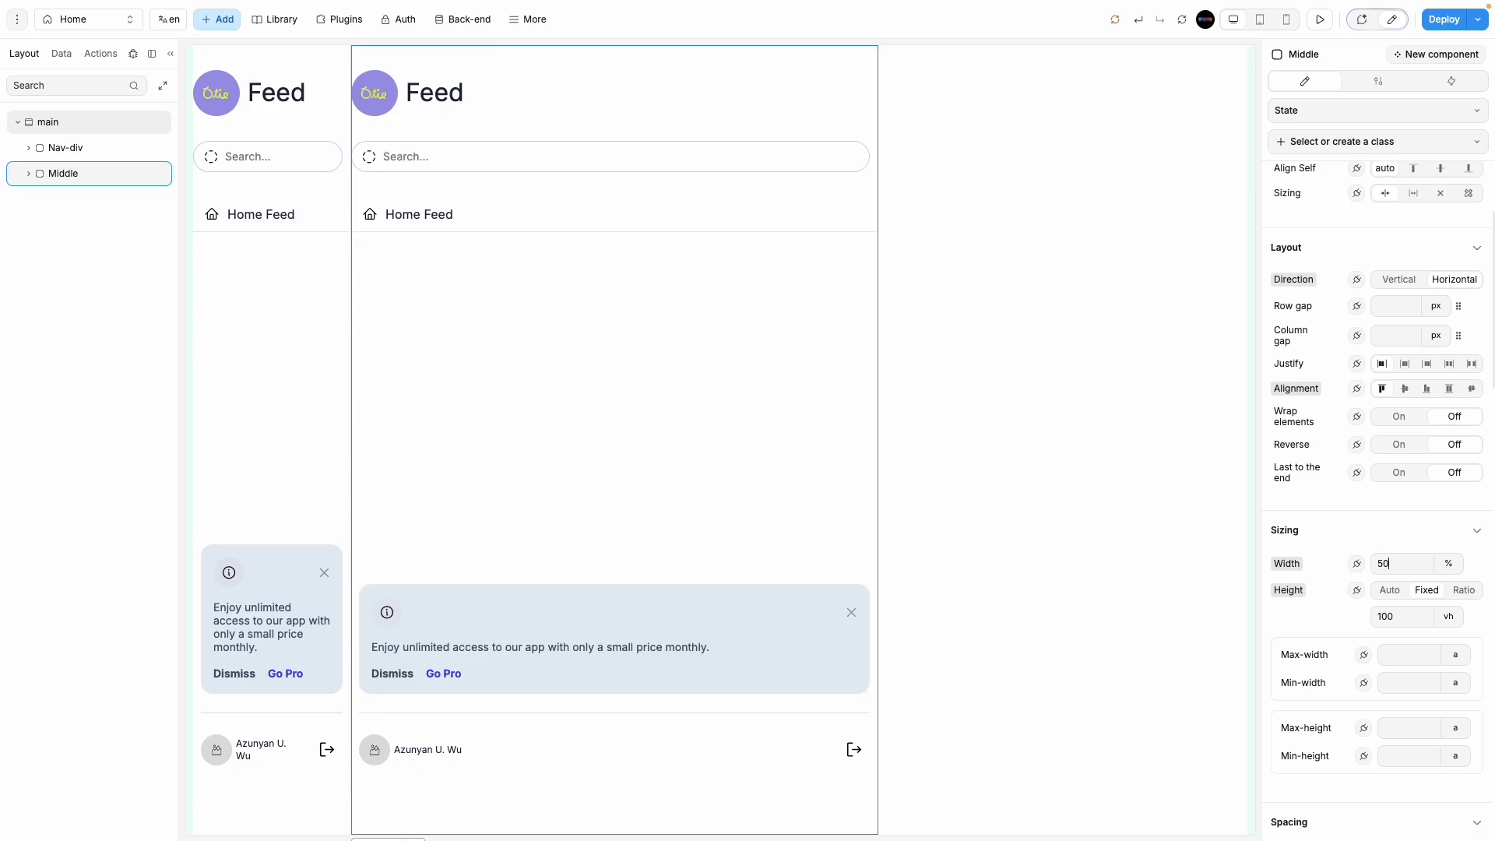
key("BackSpace")
key("BackSpace")
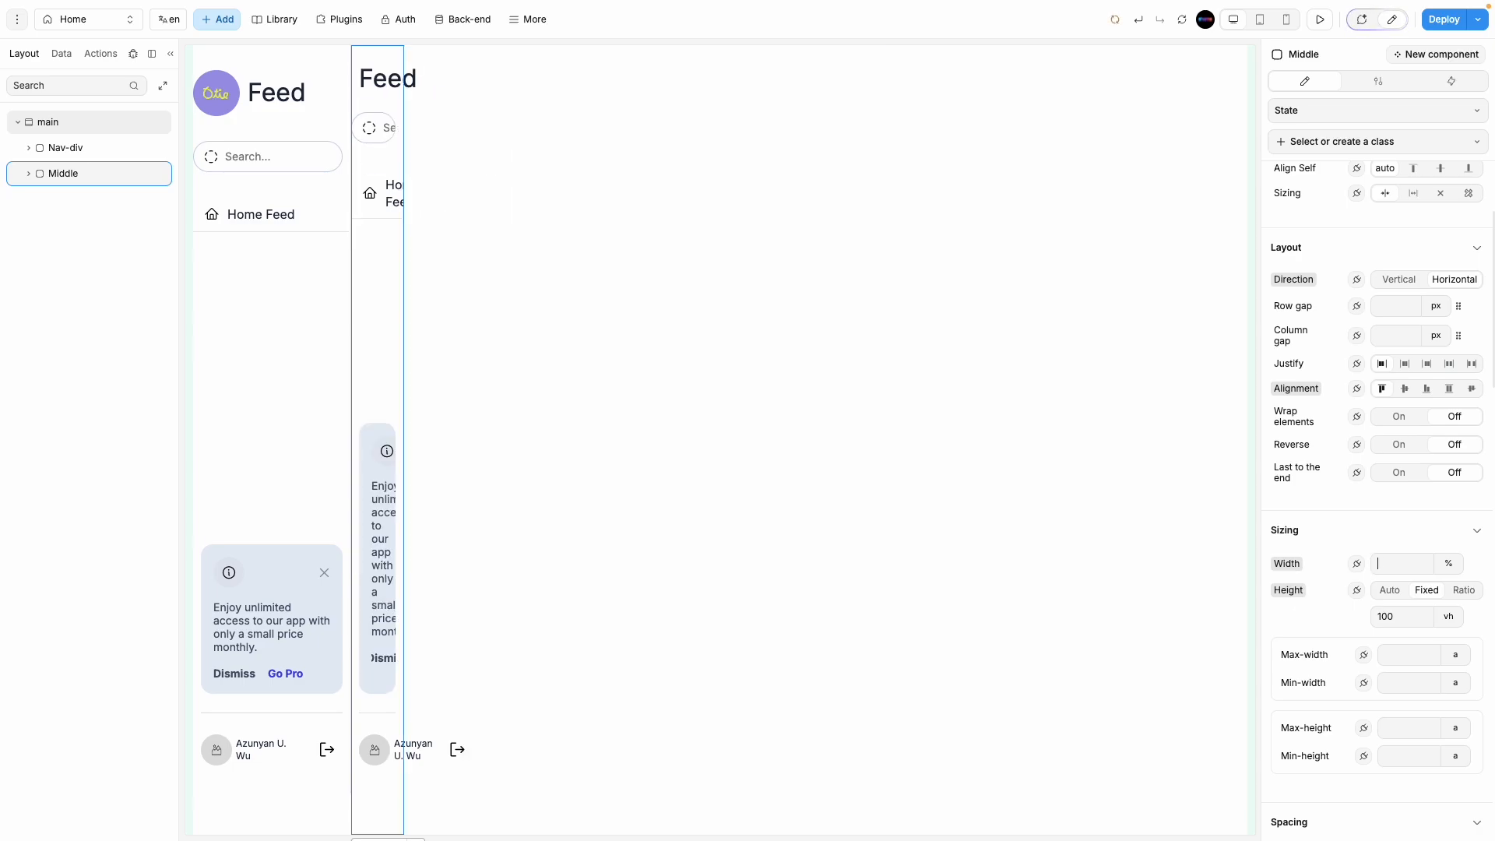
type("70")
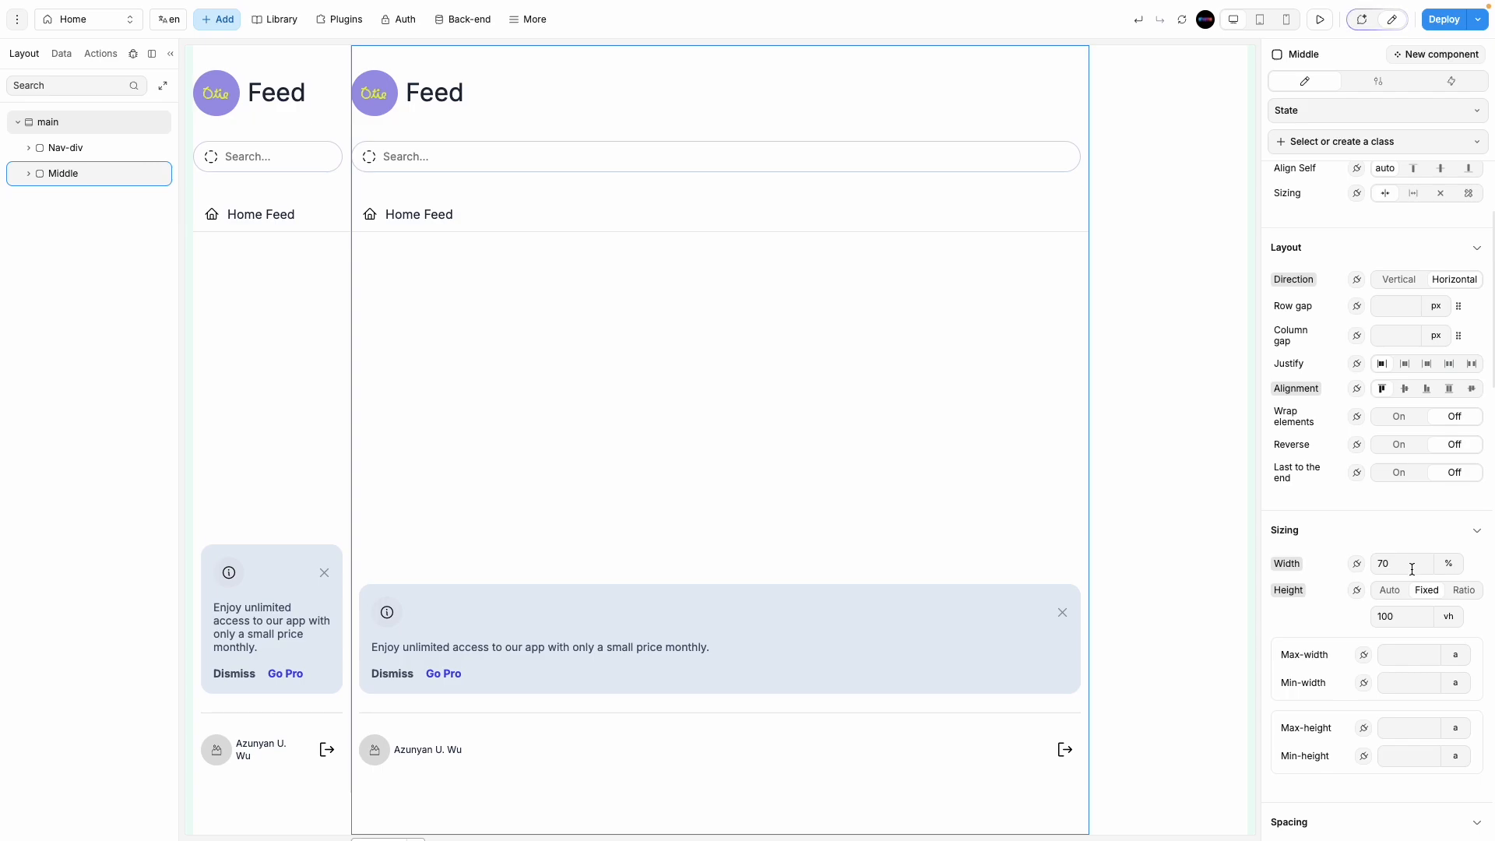
key("BackSpace")
key("BackSpace")
type("65")
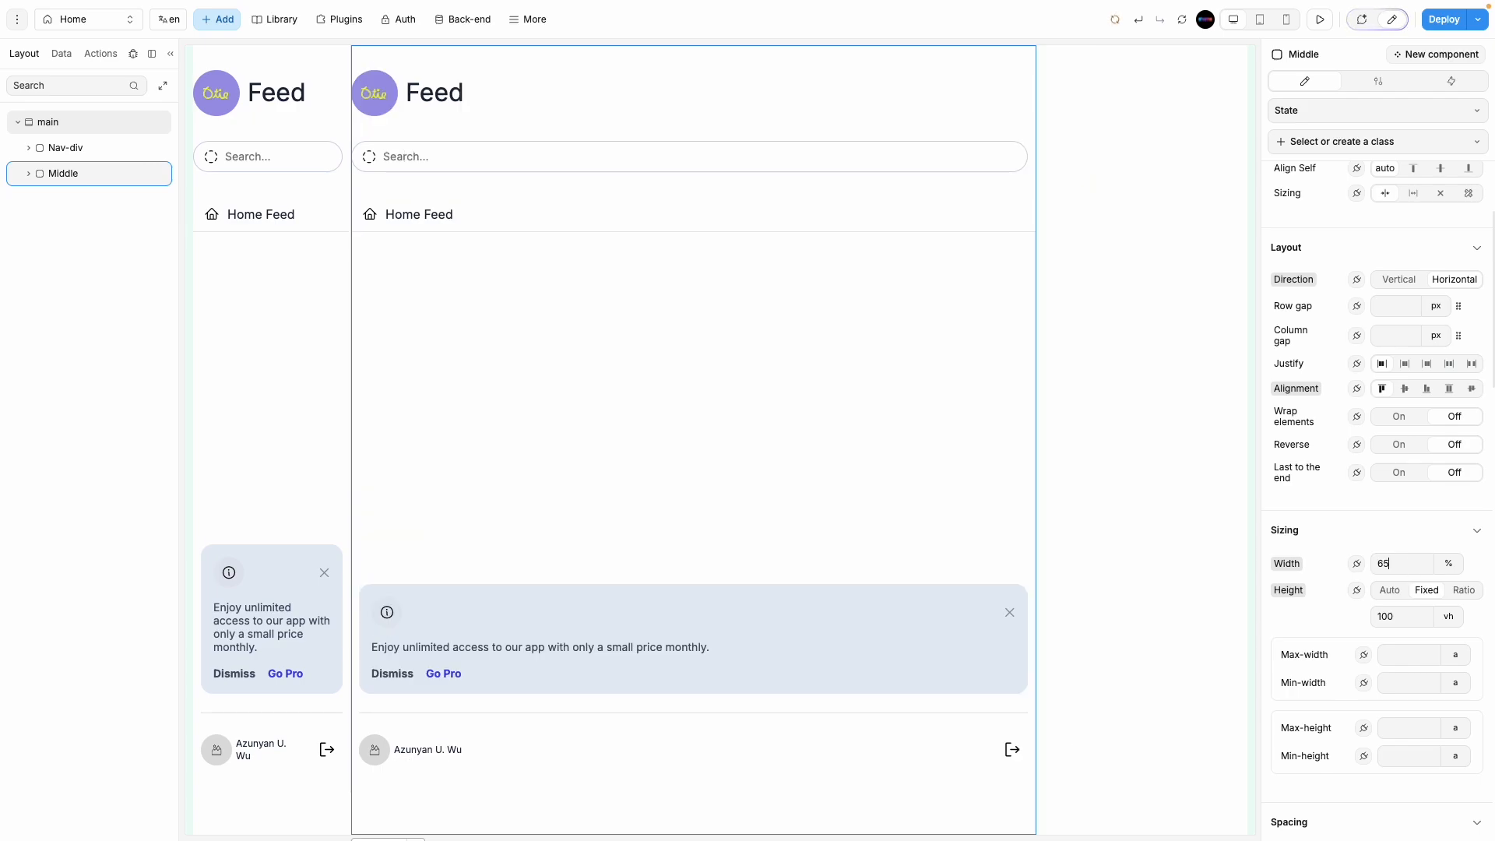
Step: Delete the duplicated App Sidebar from inside Middle
left_click(29, 173)
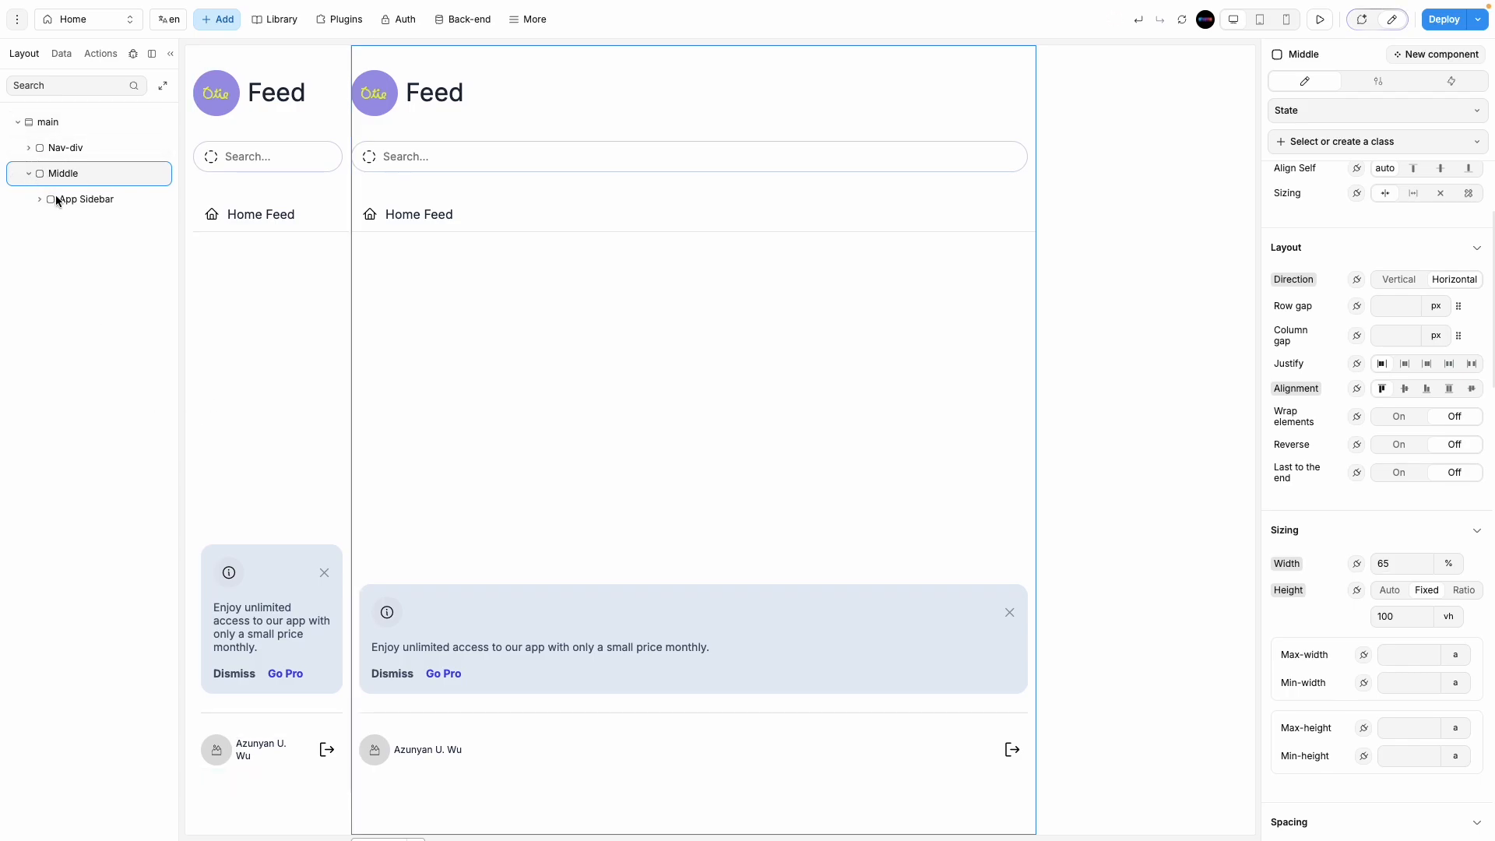
left_click(72, 200)
key("Delete")
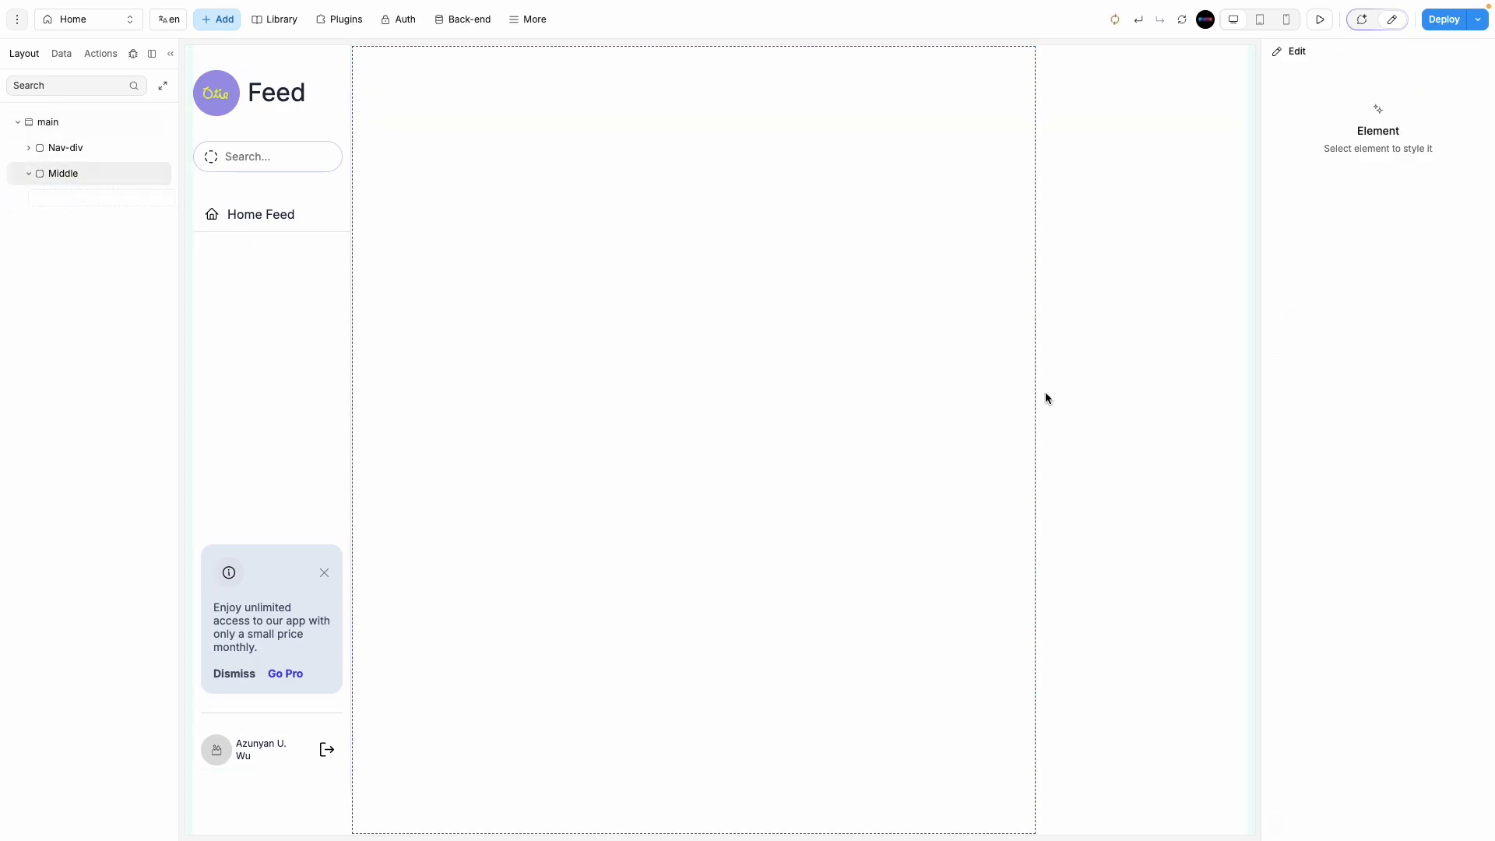
Step: In Figma, select the middle column's 760×88 search header frame in Layers
mouse_move(0, 309)
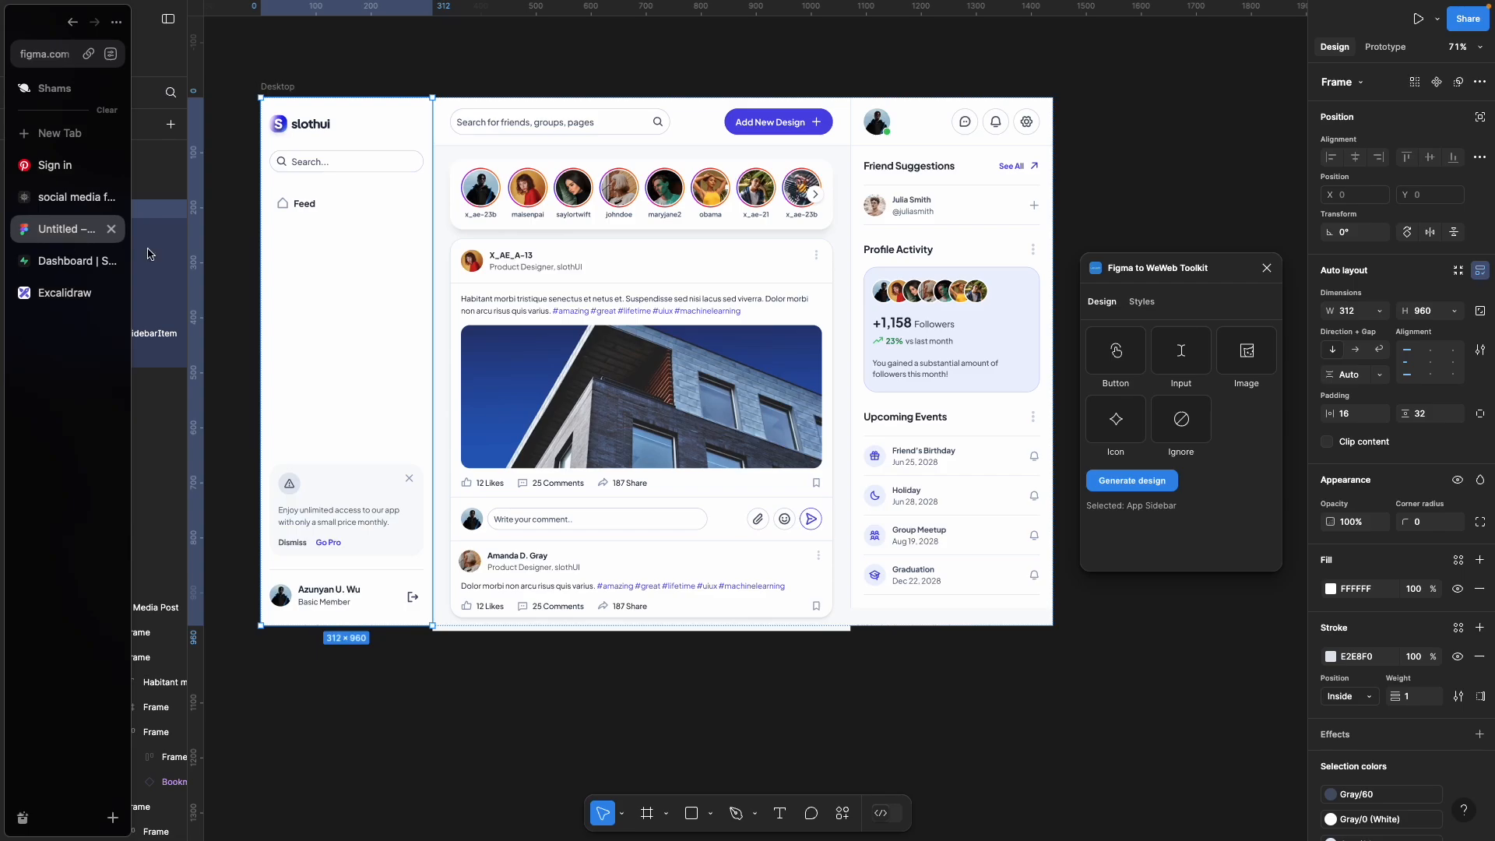
left_click(82, 227)
left_click(580, 207)
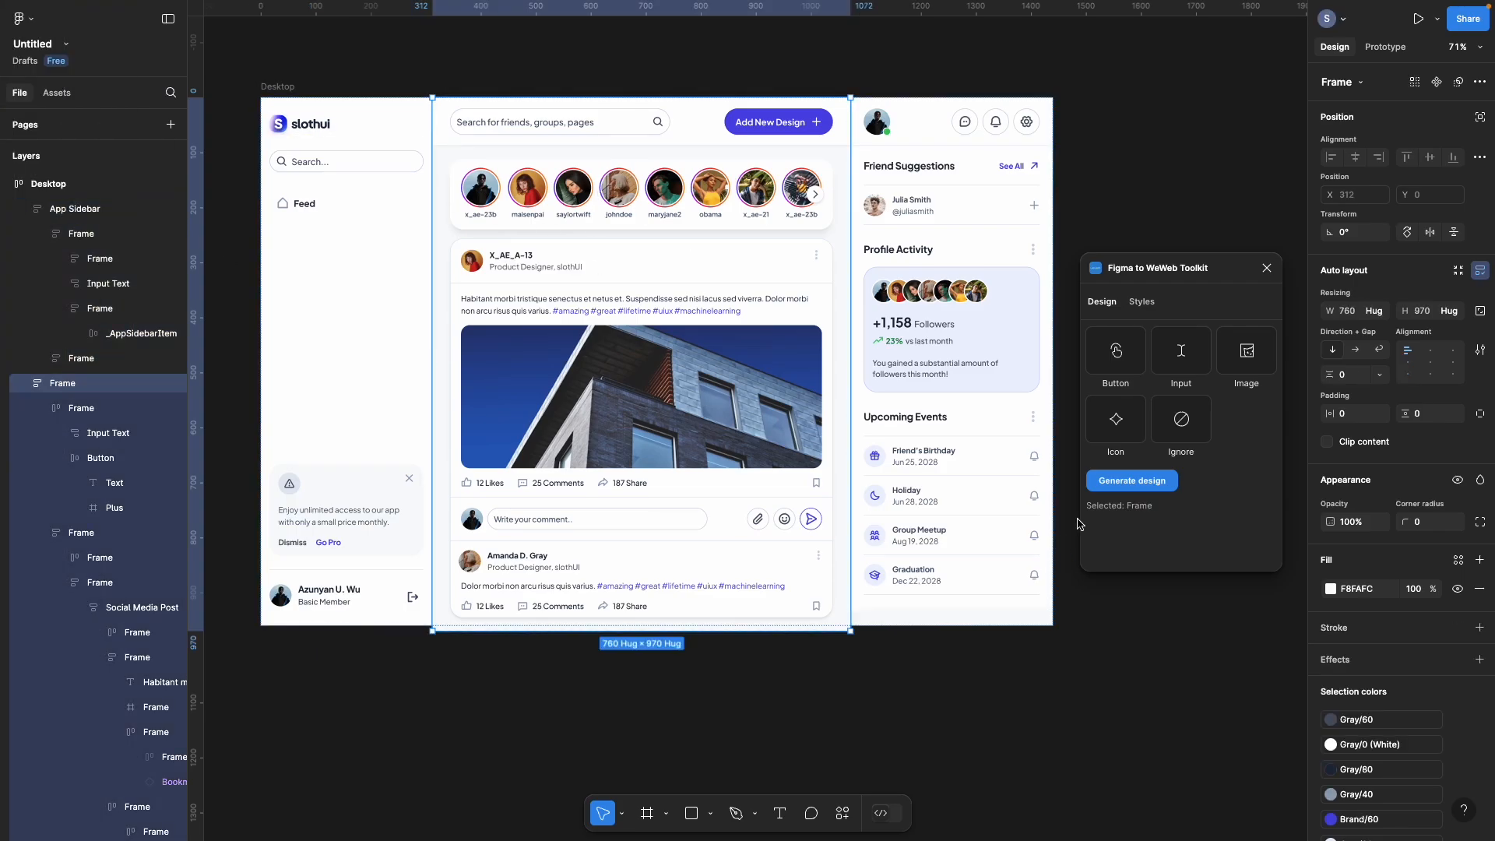
left_click(24, 383)
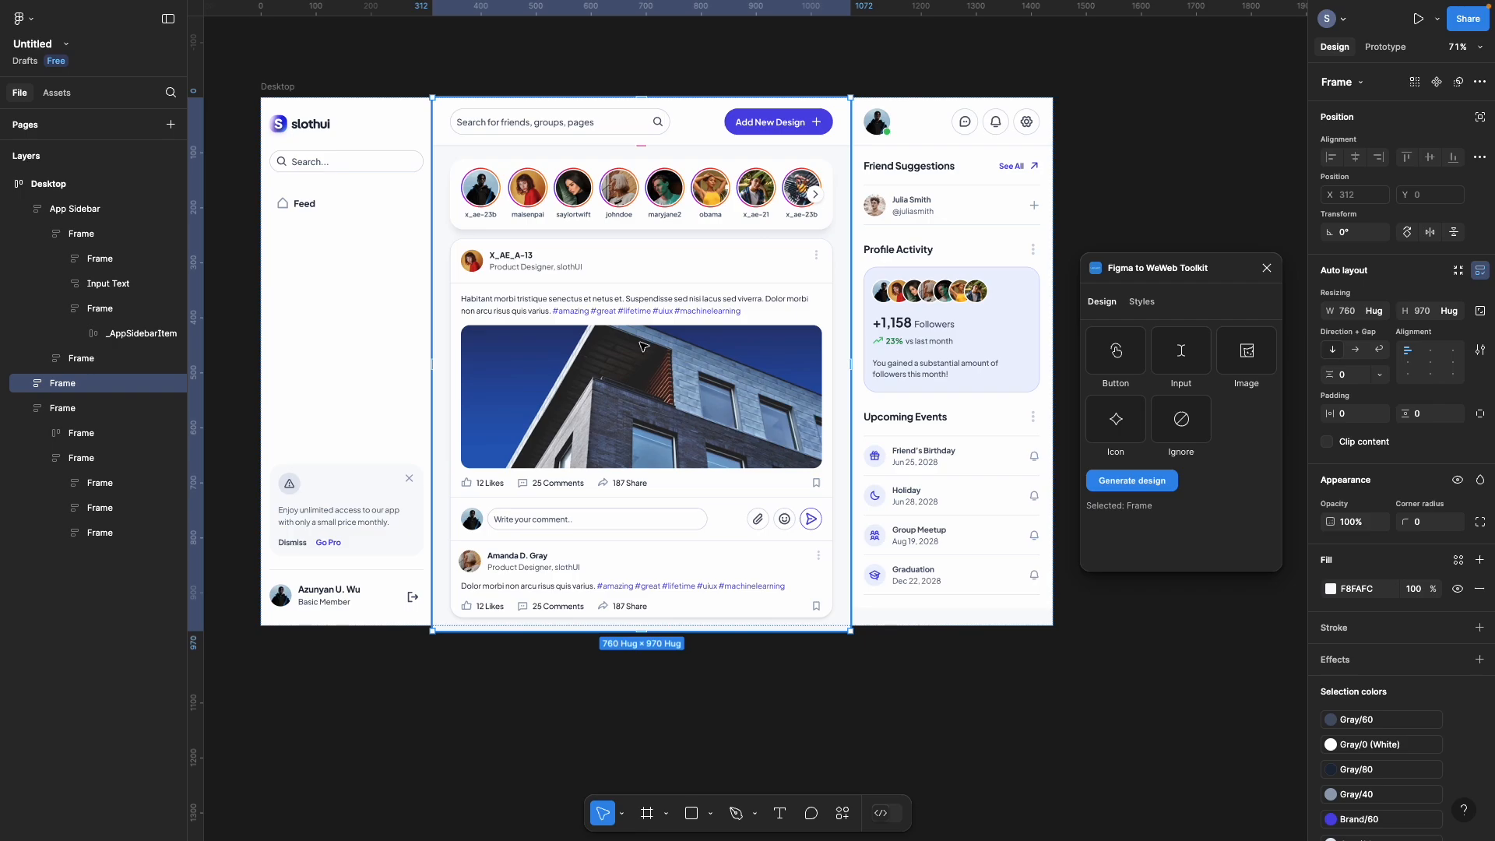
left_click(843, 69)
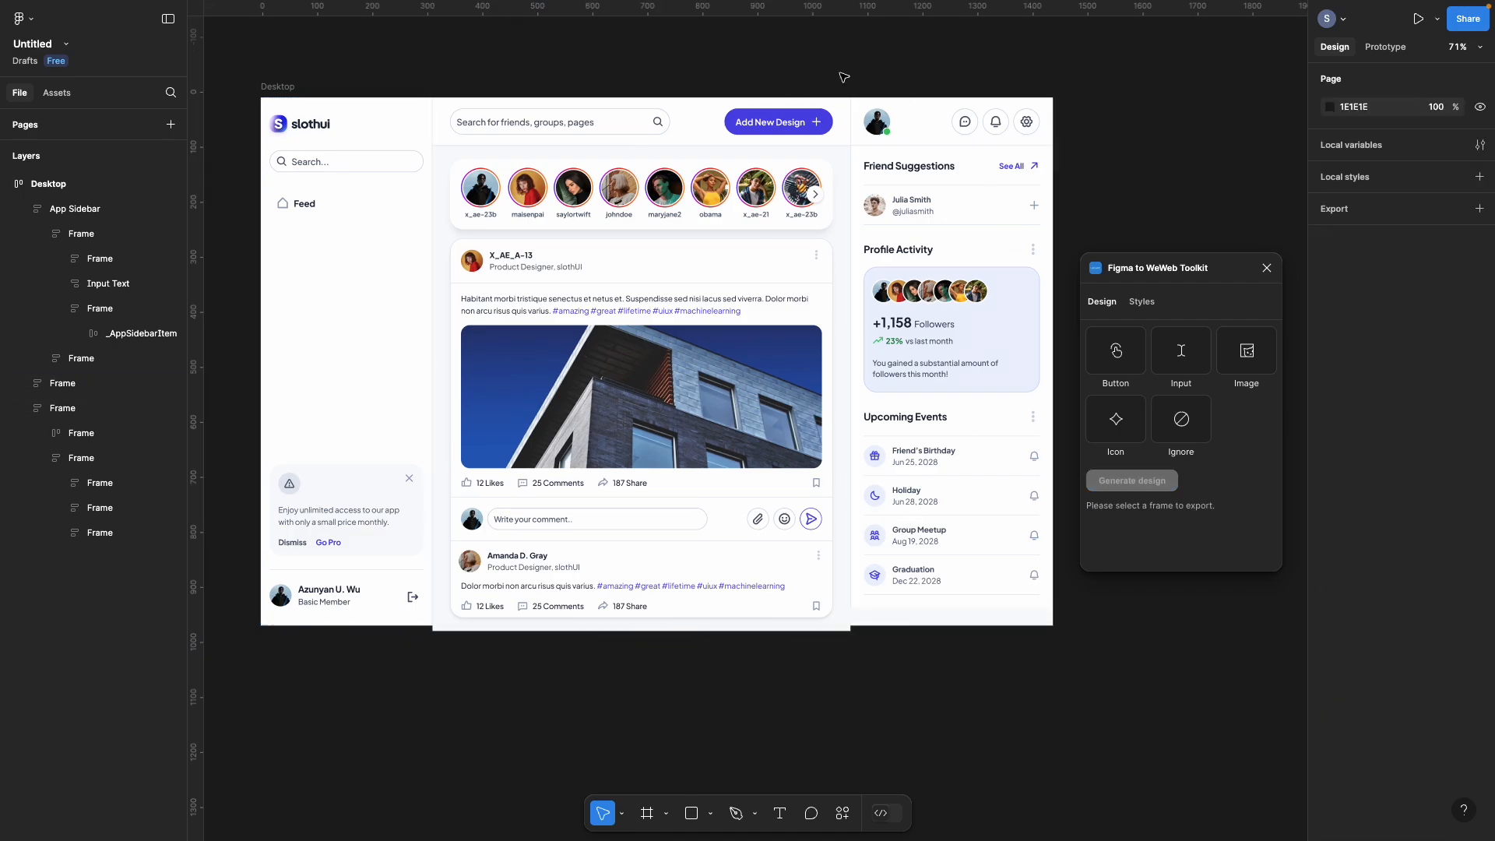
left_click(662, 145)
left_click(44, 534)
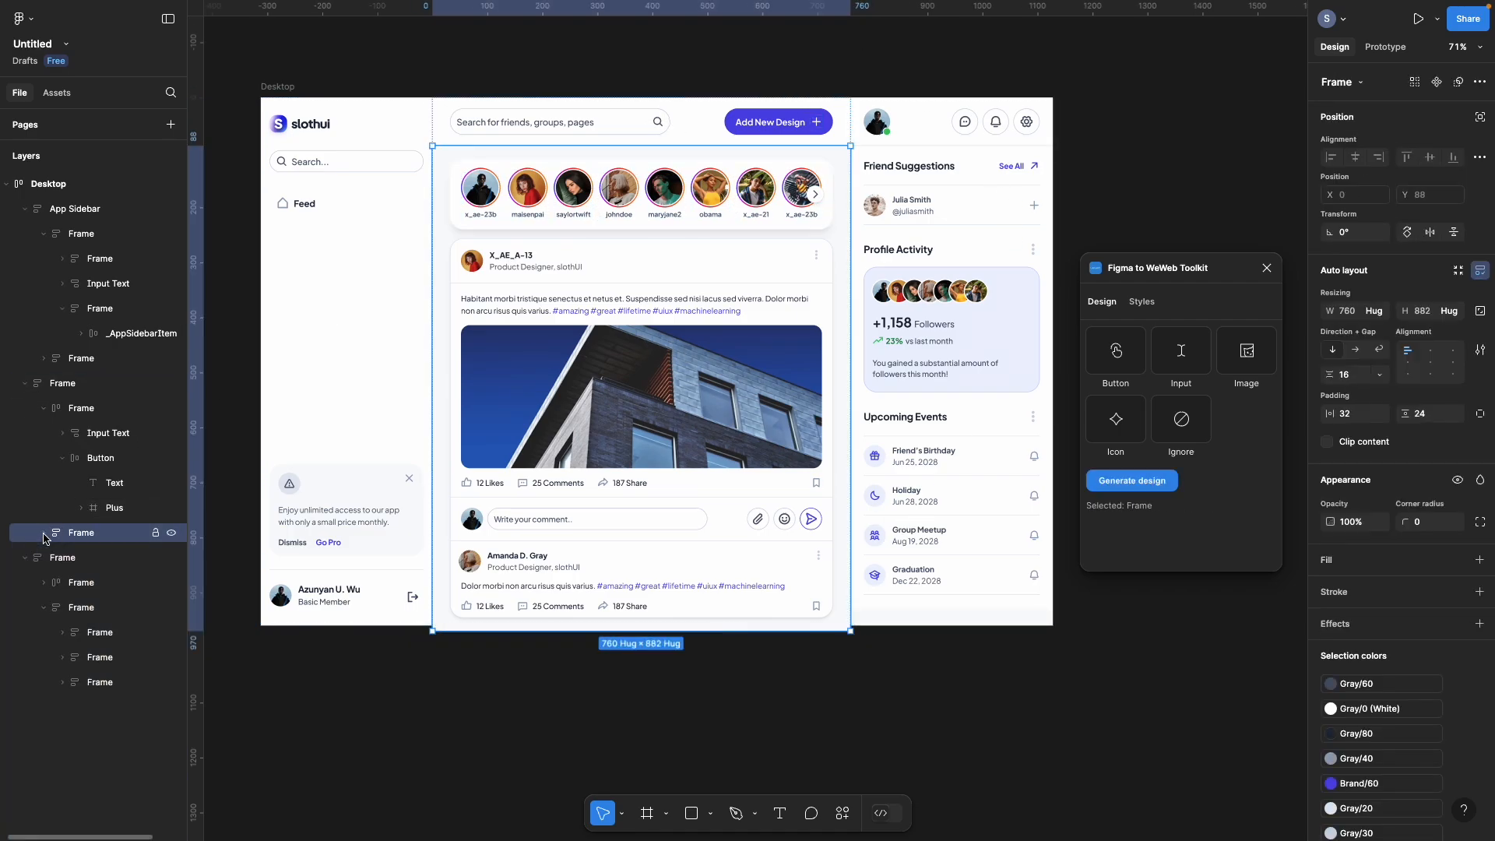
left_click(78, 409)
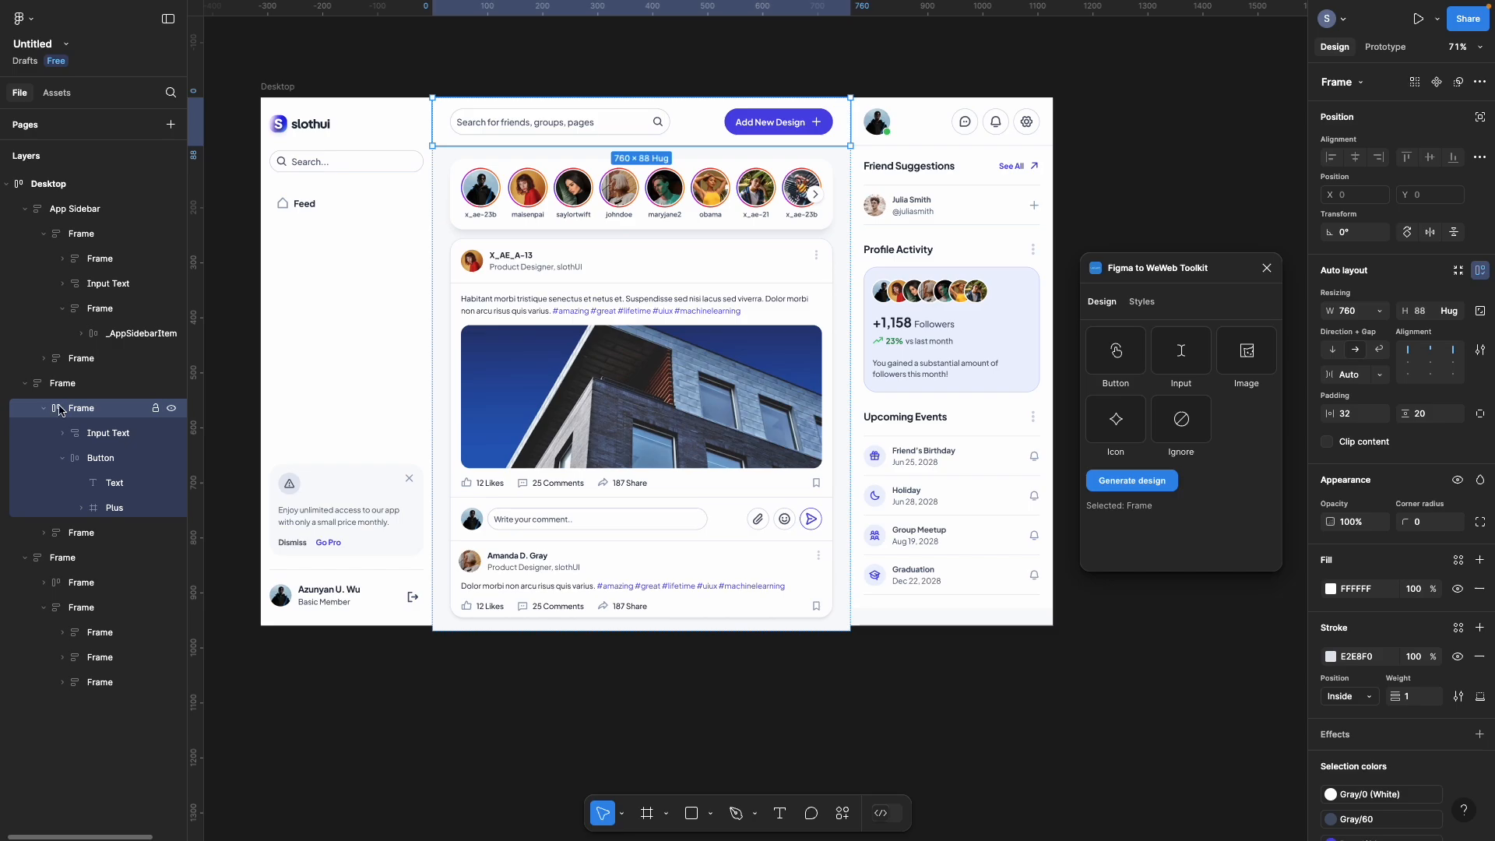
left_click(43, 409)
Step: Generate WeWeb output for the header frame alone with the WeWeb Toolkit plugin
left_click(82, 434, "shift")
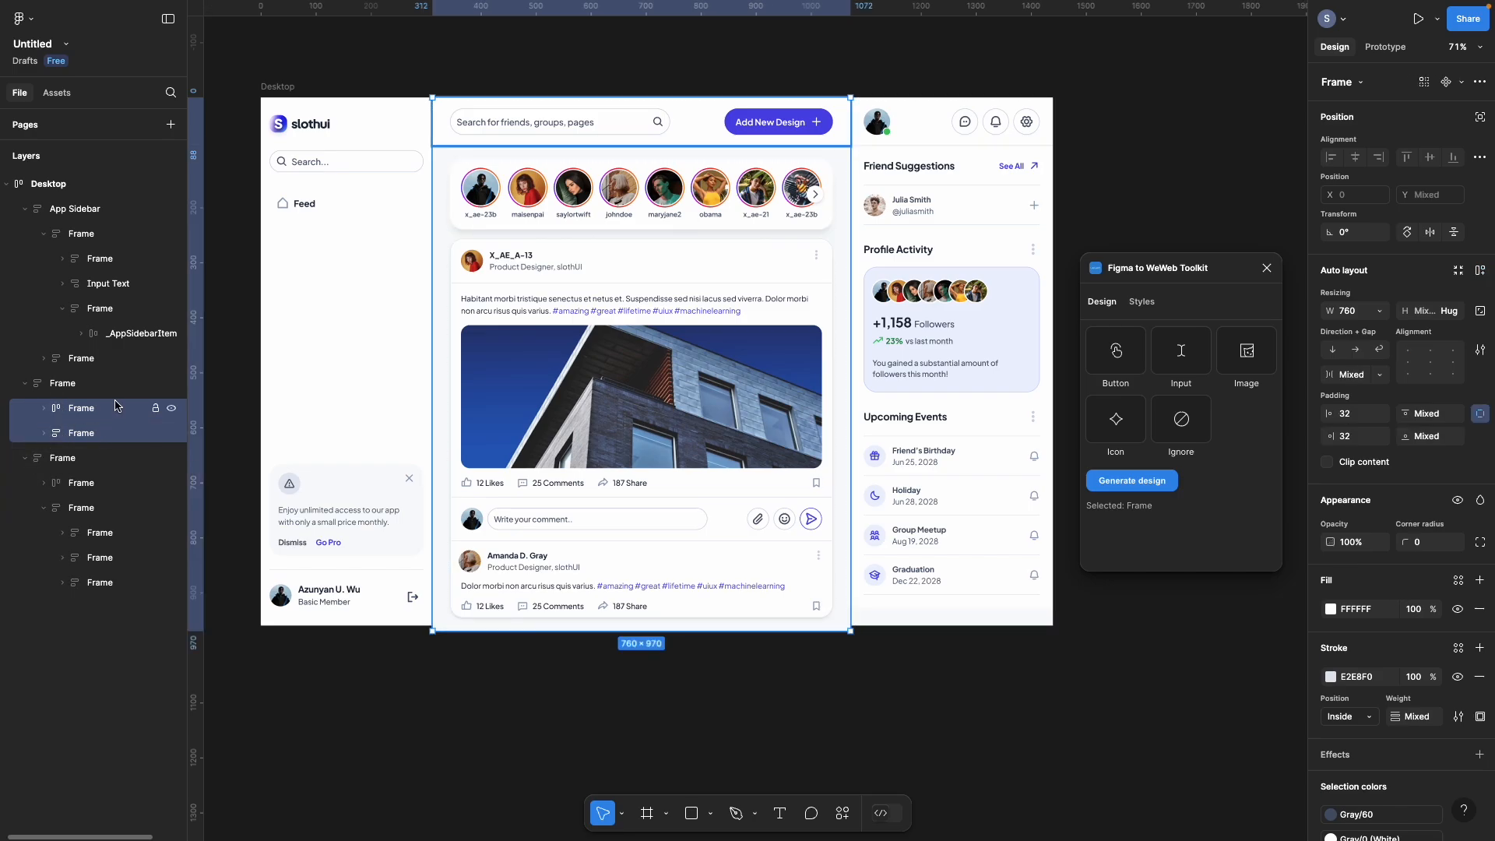
left_click(1119, 489)
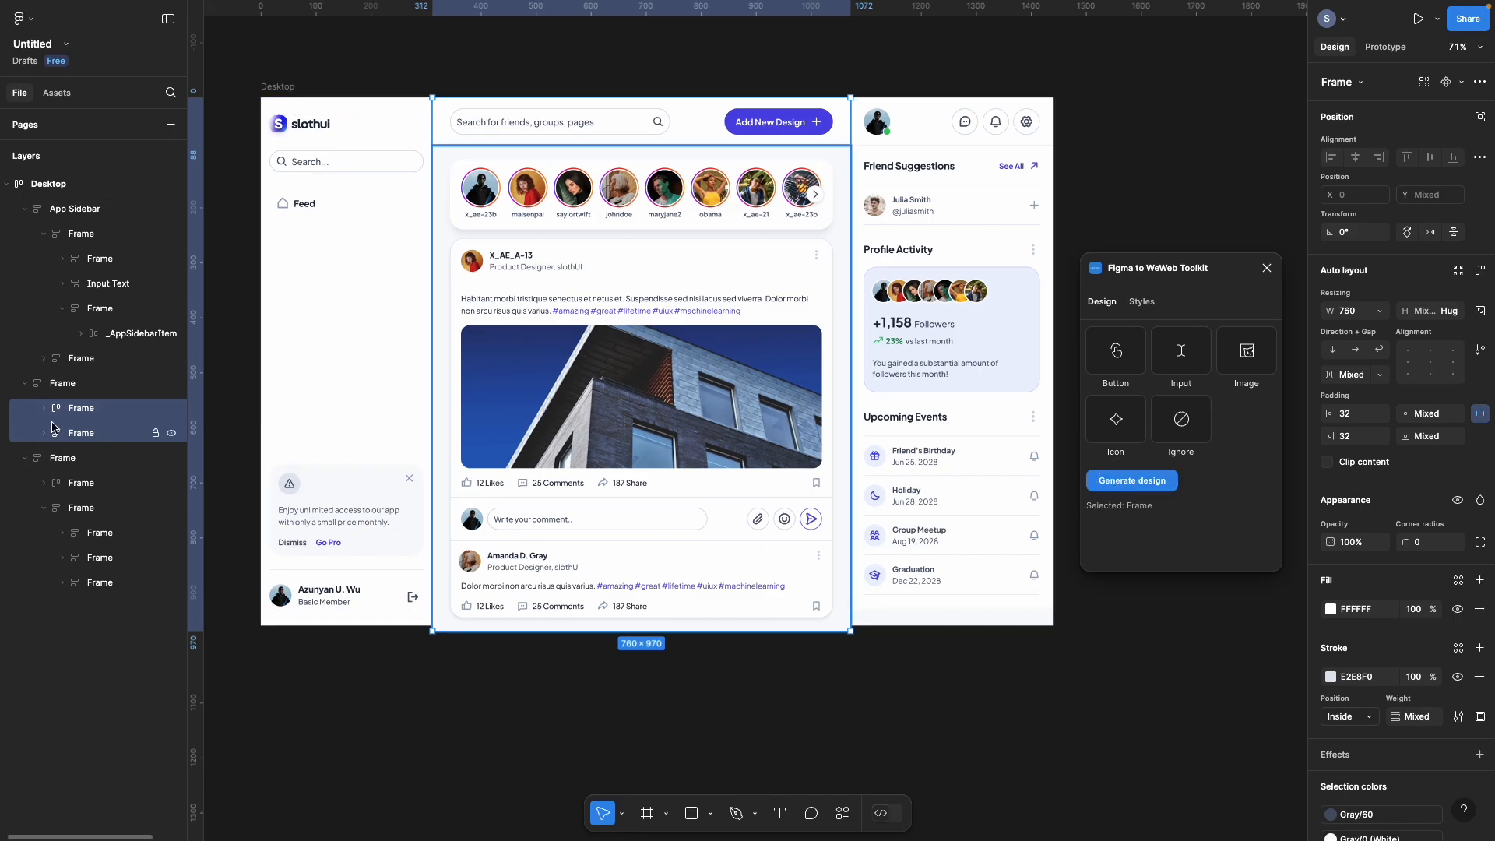
left_click(127, 405)
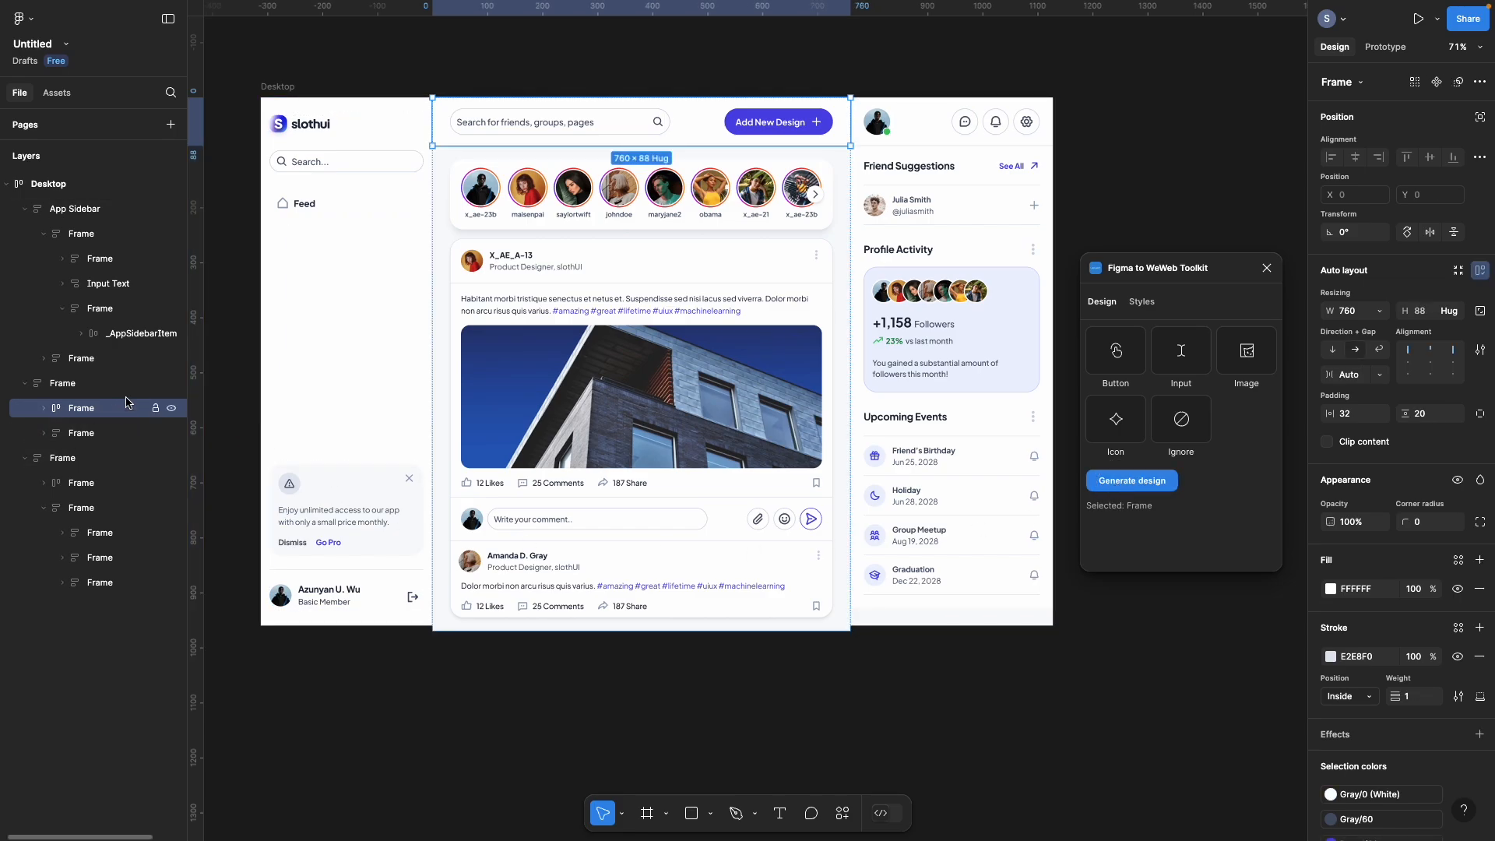
left_click(1128, 485)
mouse_move(3, 436)
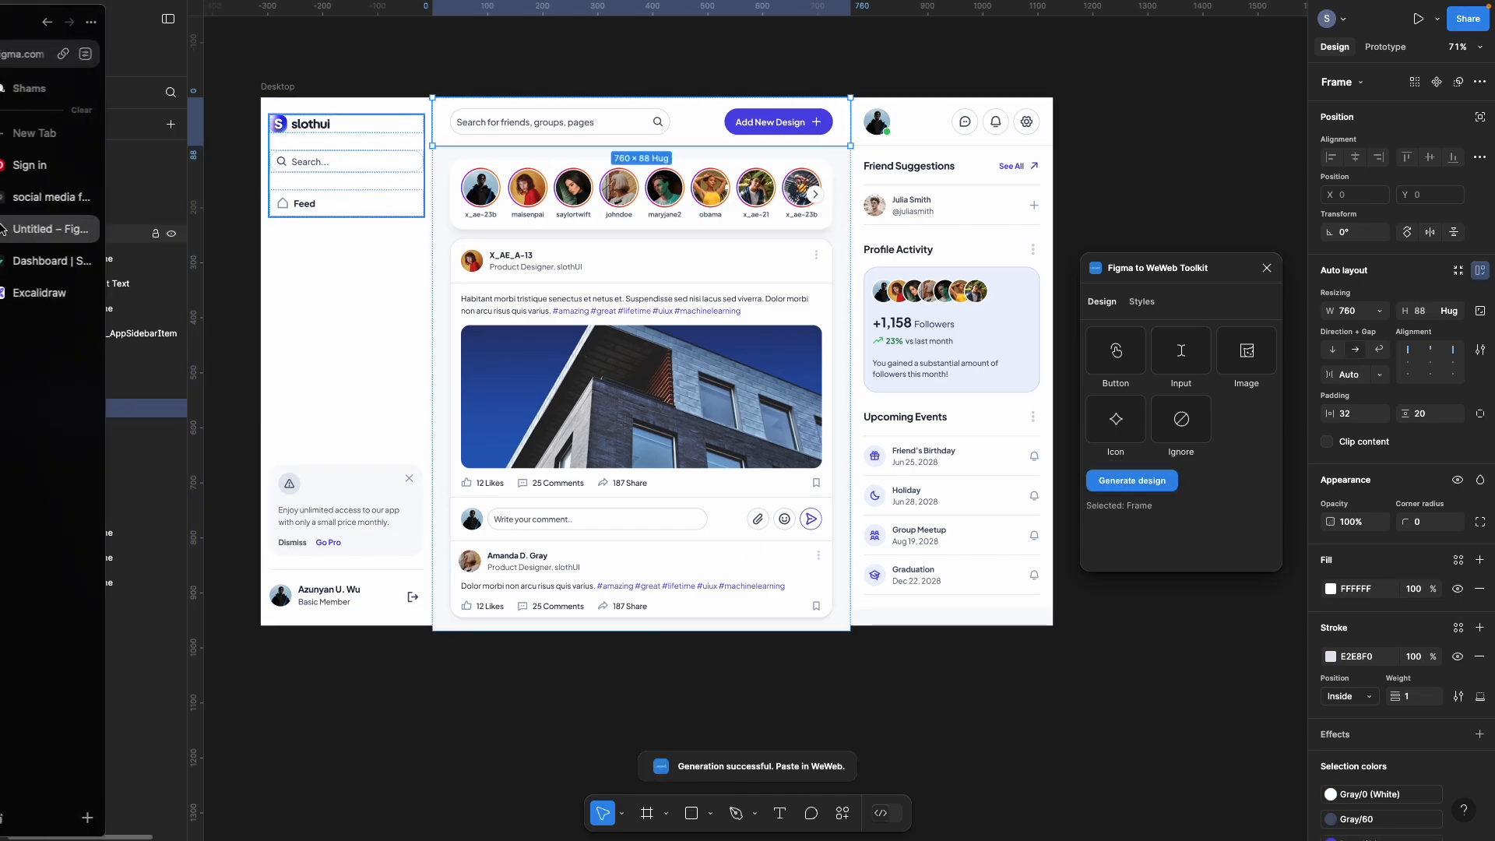
Step: Import the copied Figma header via More > Import from Figma and nest it inside Middle
left_click(70, 197)
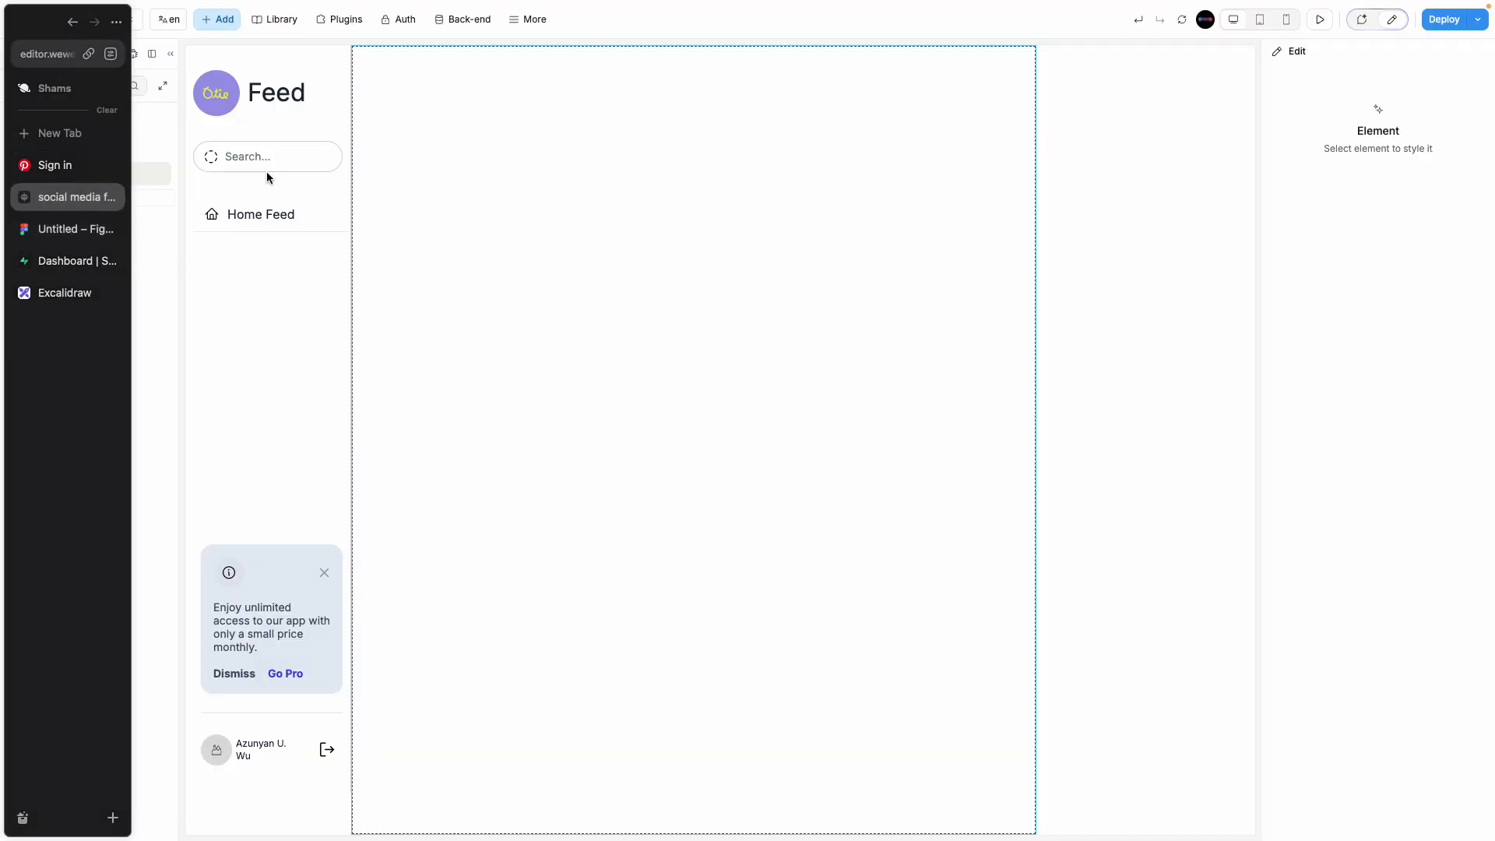
left_click(534, 20)
left_click(545, 325)
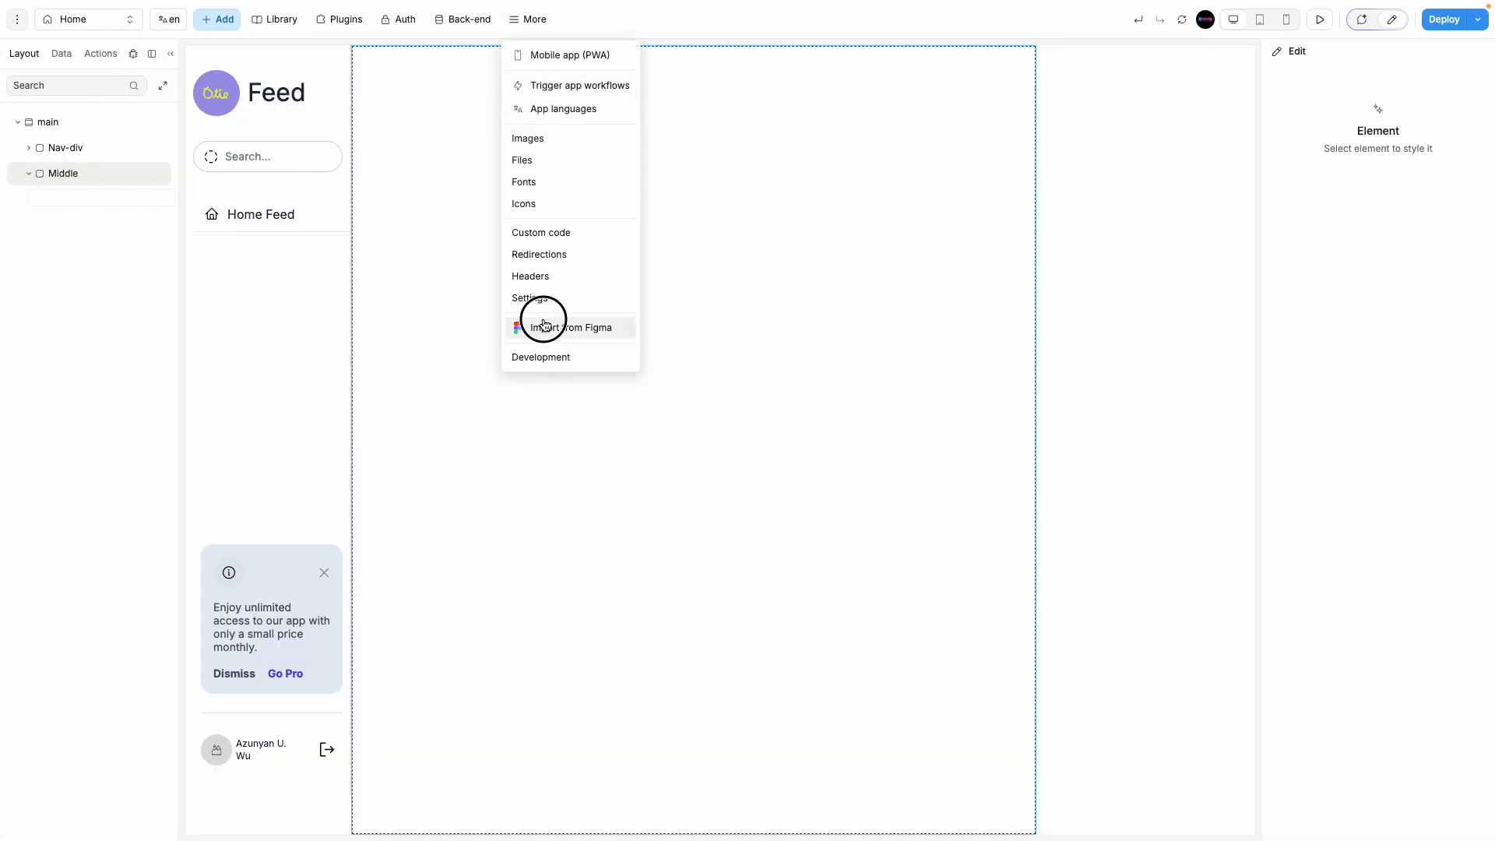
left_click(90, 176)
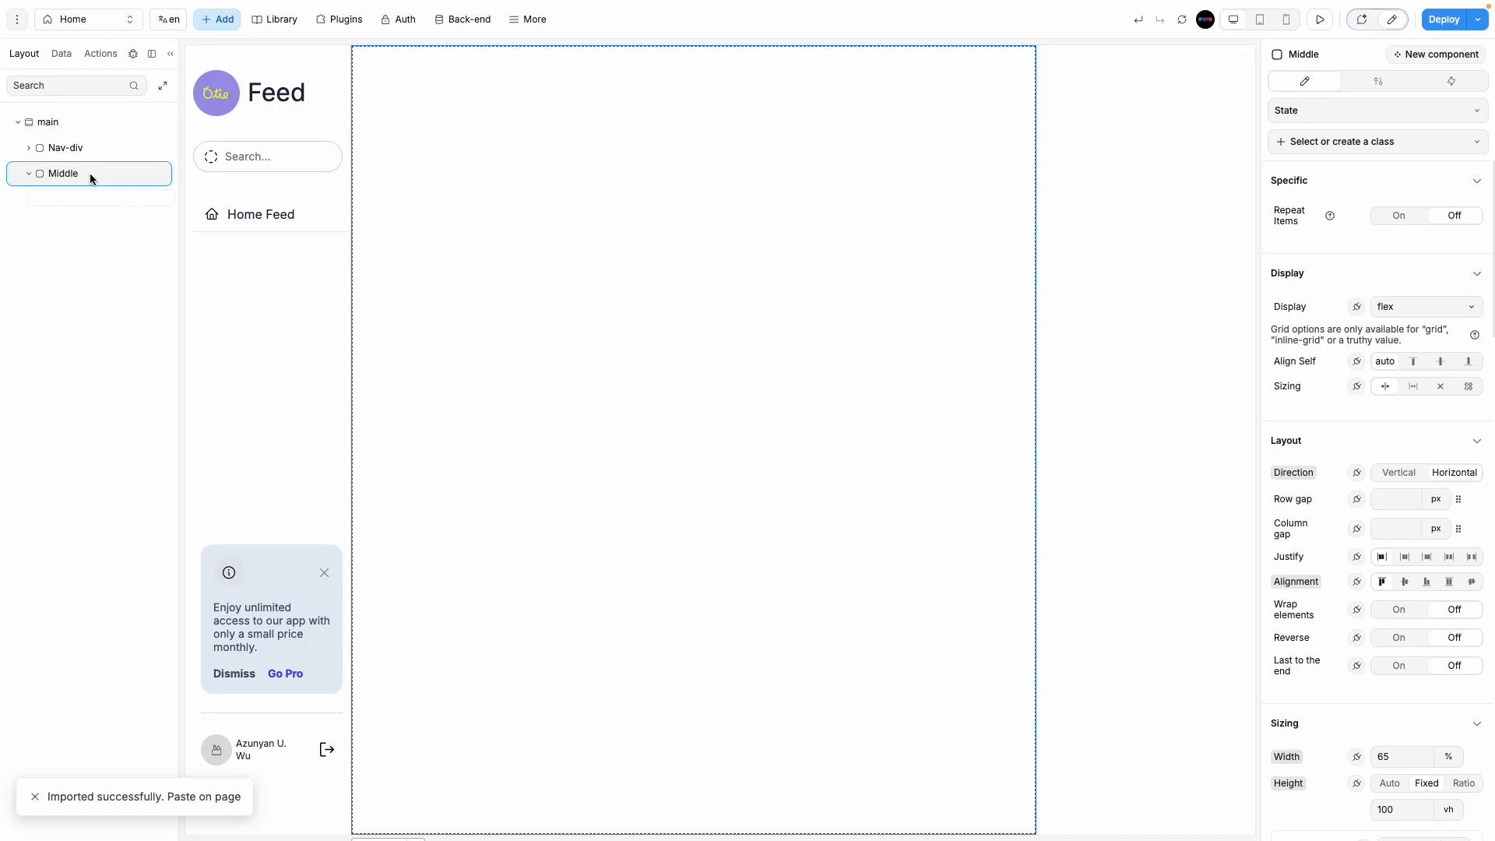
key("ctrl+v")
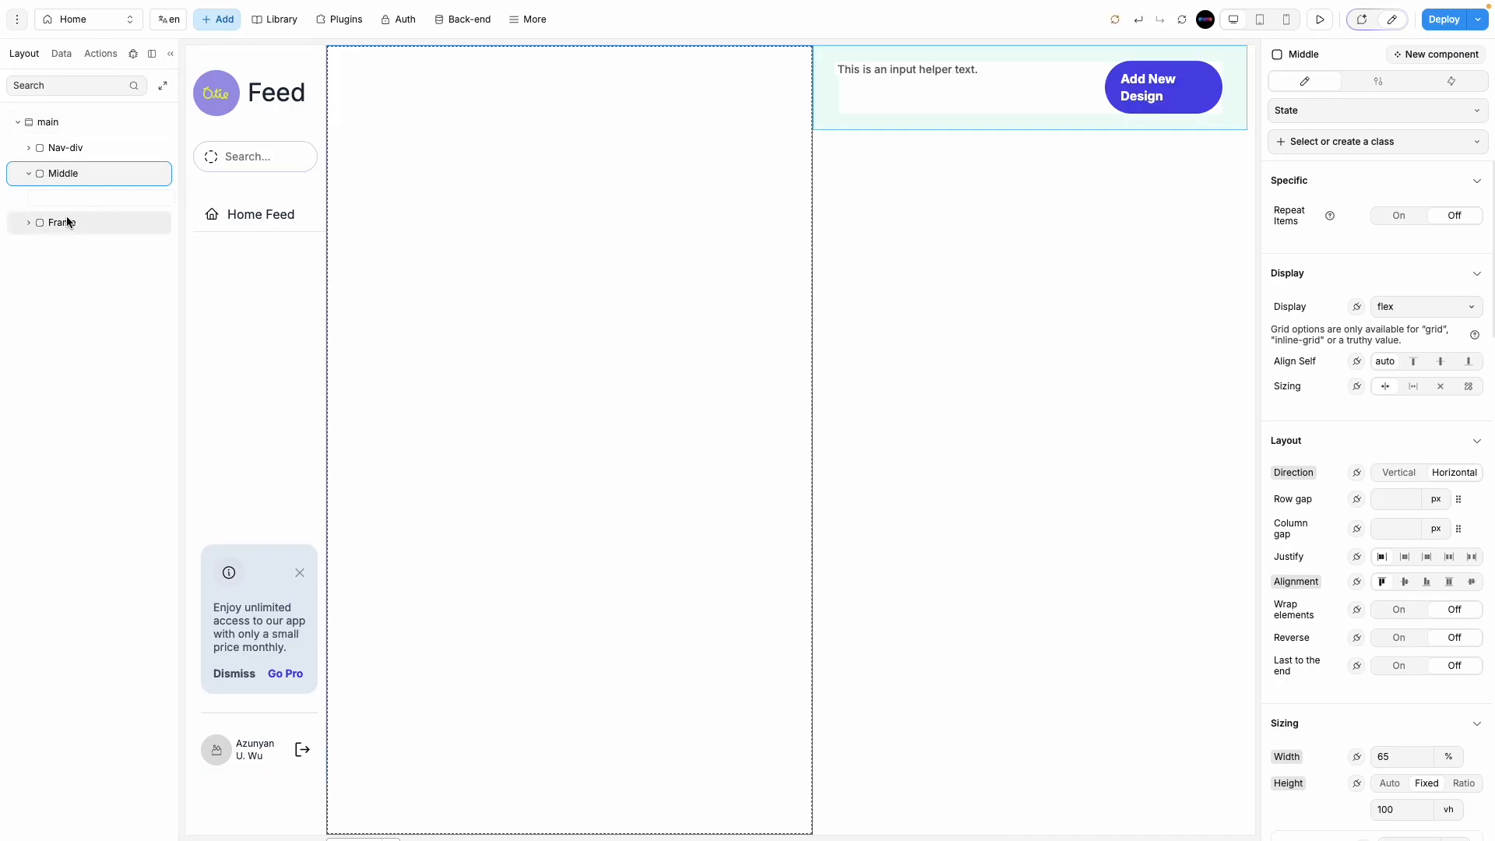
left_click_drag(72, 224, 78, 194)
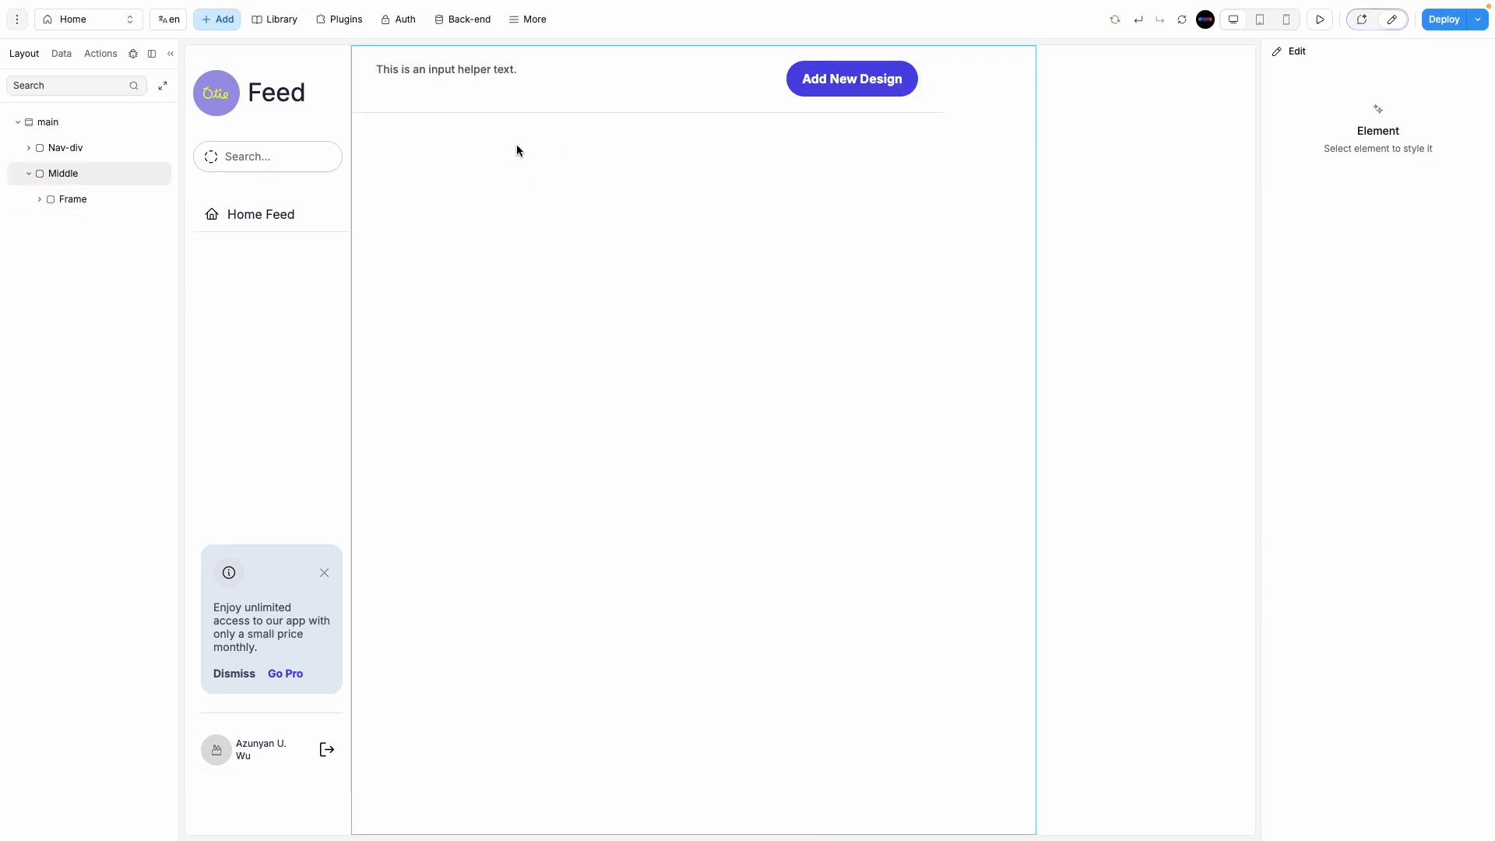
Step: Select the sidebar search input for copying and widen the layer tree to read names
left_click(520, 84)
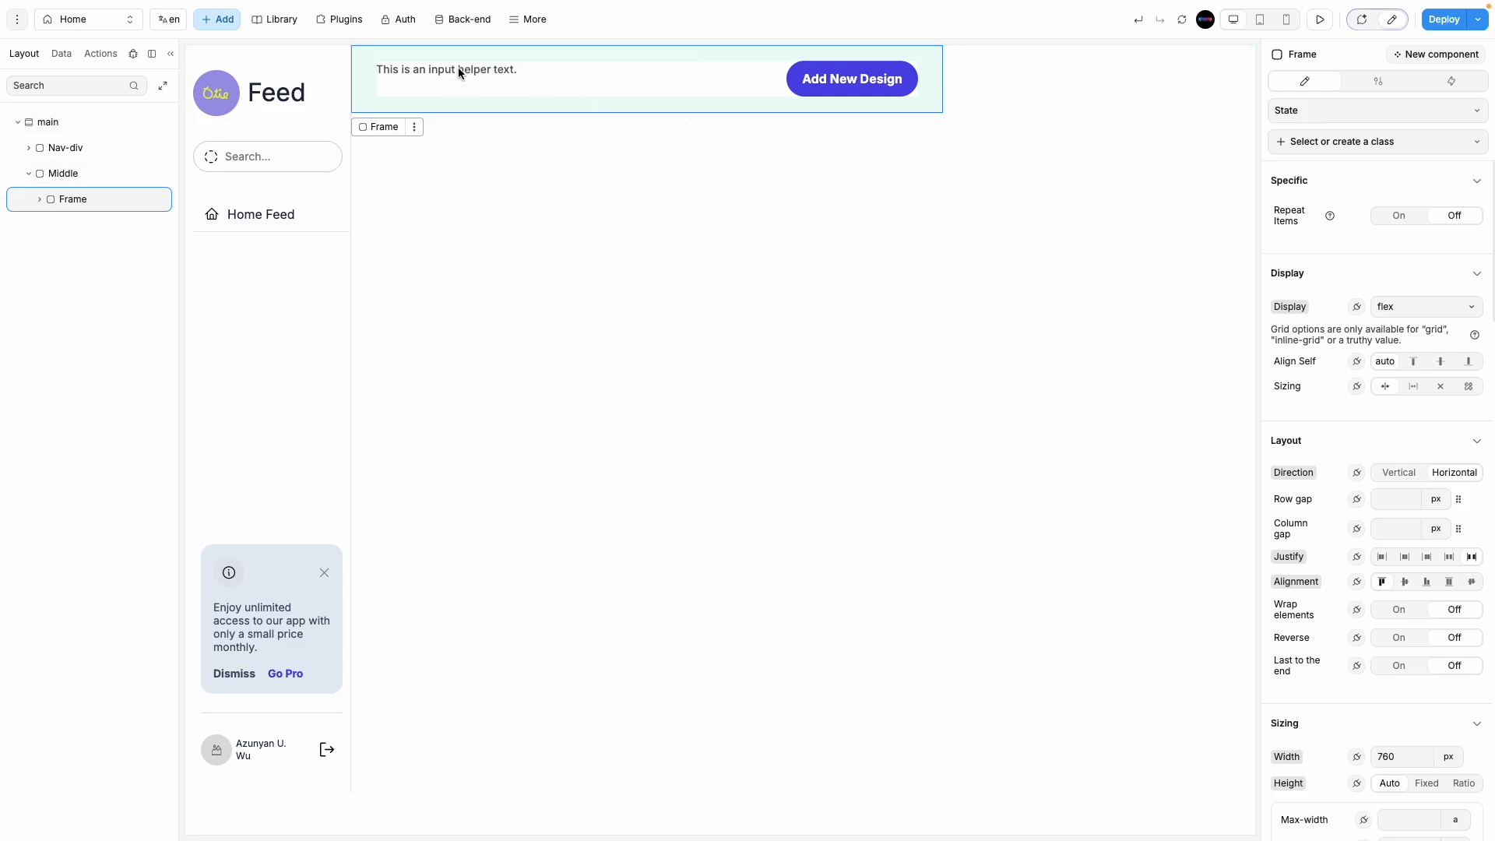
left_click(305, 144)
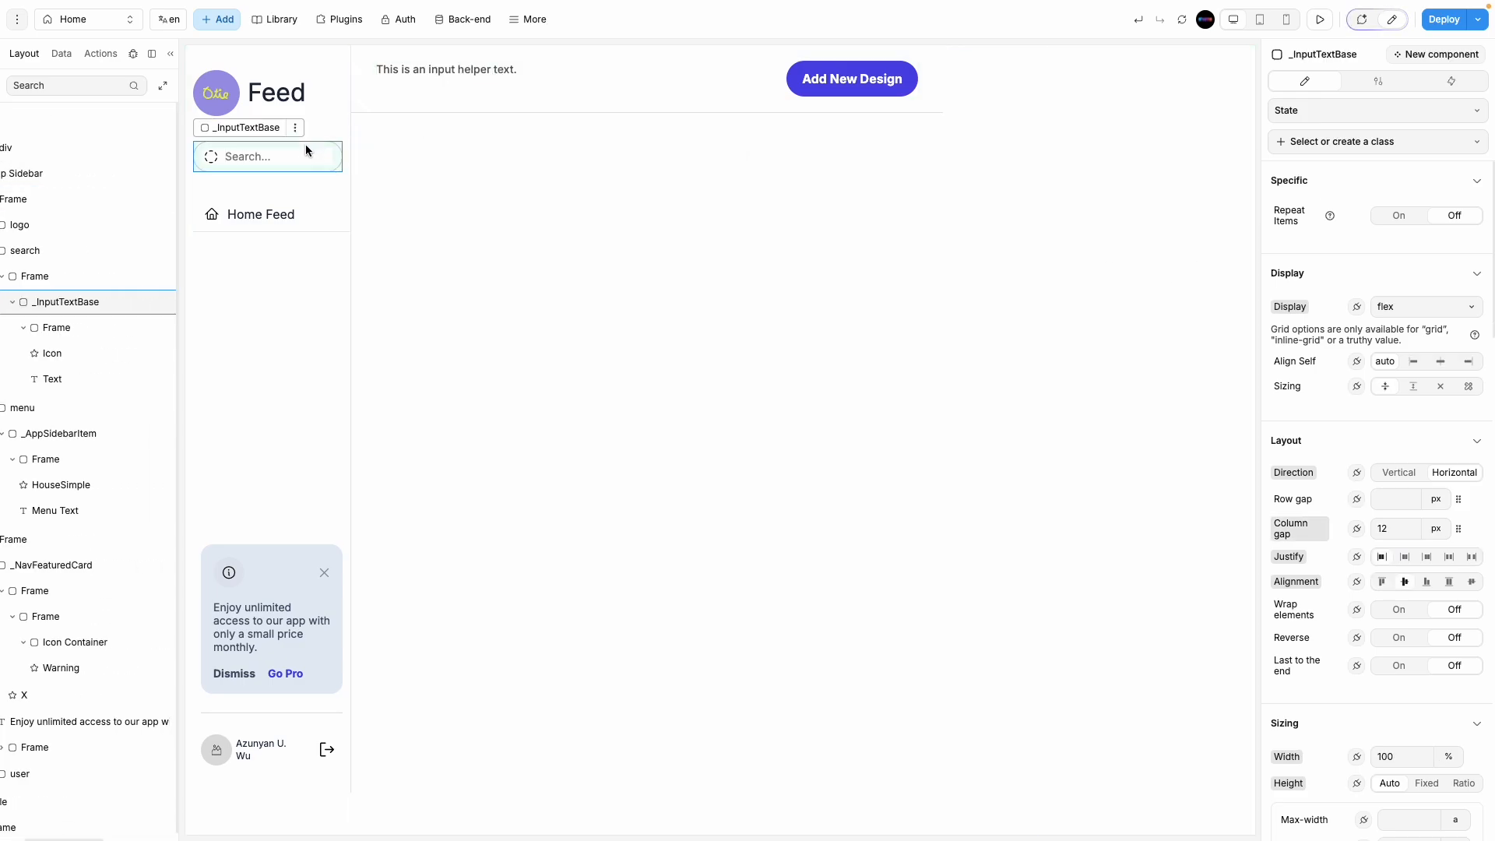
left_click(549, 69)
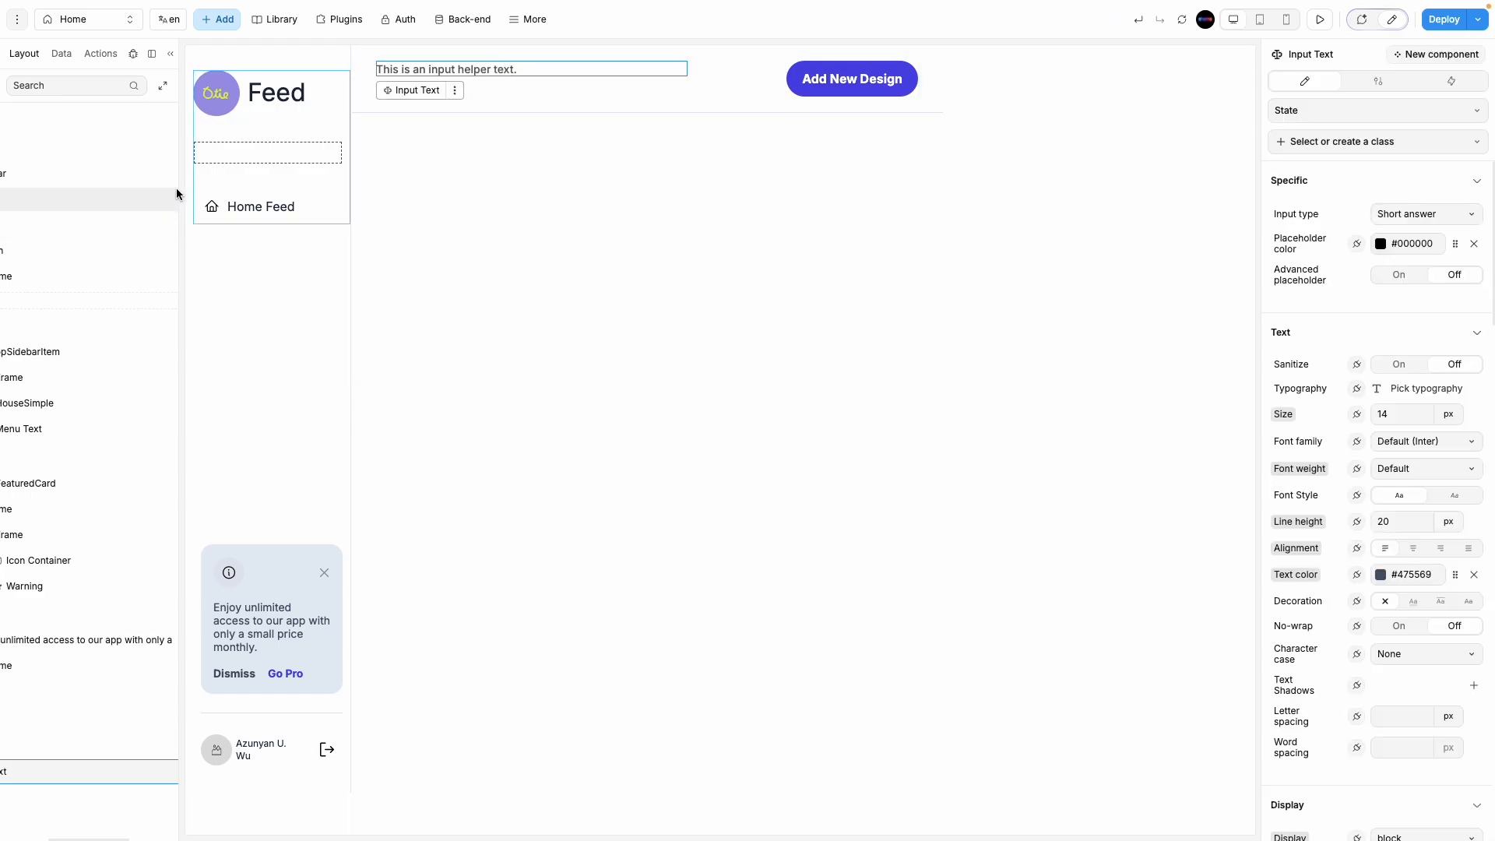
left_click_drag(178, 190, 431, 196)
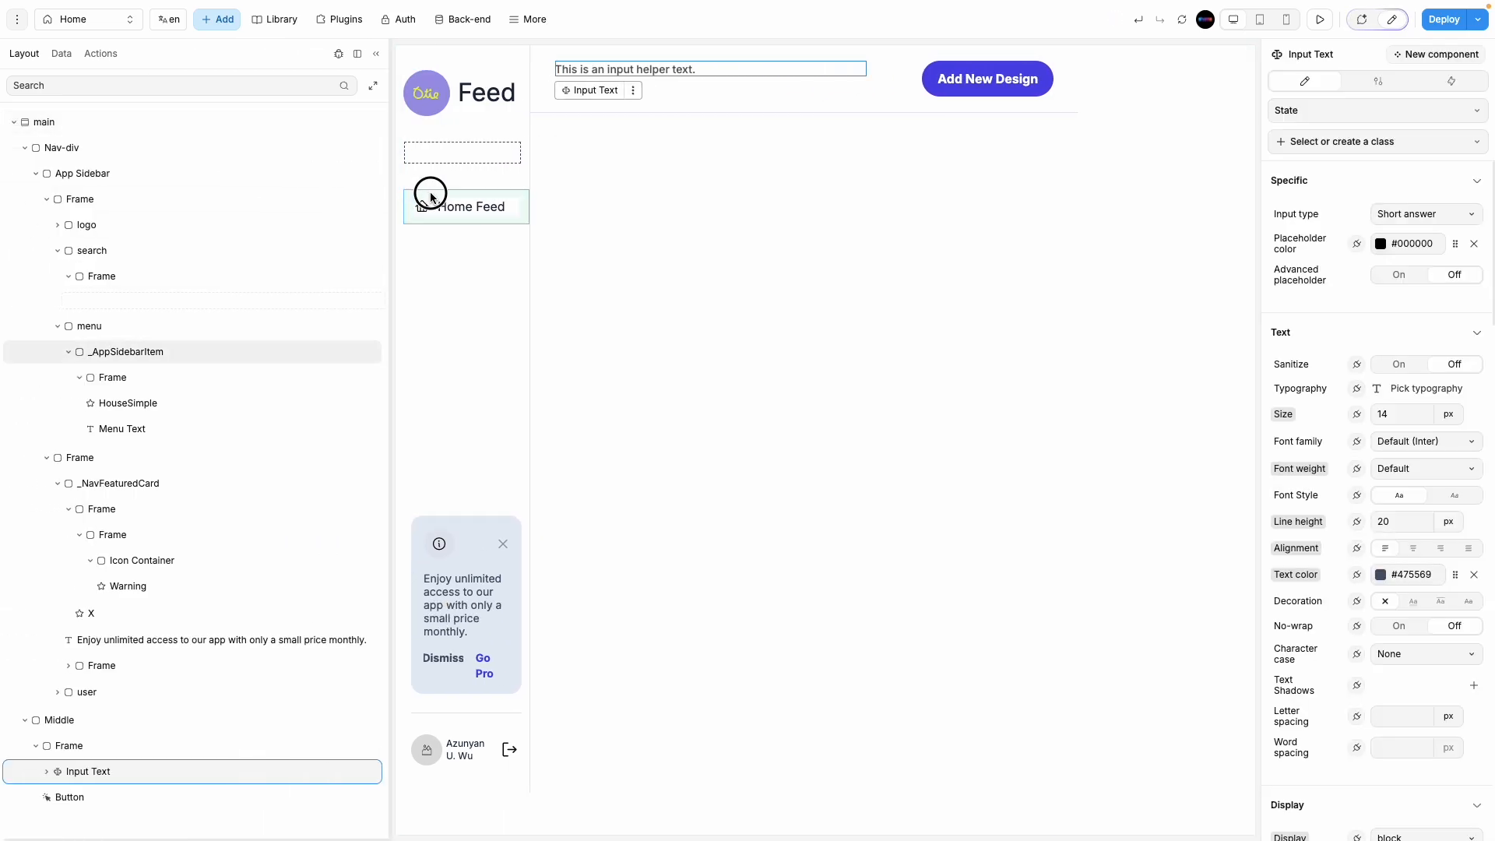
left_click(809, 94)
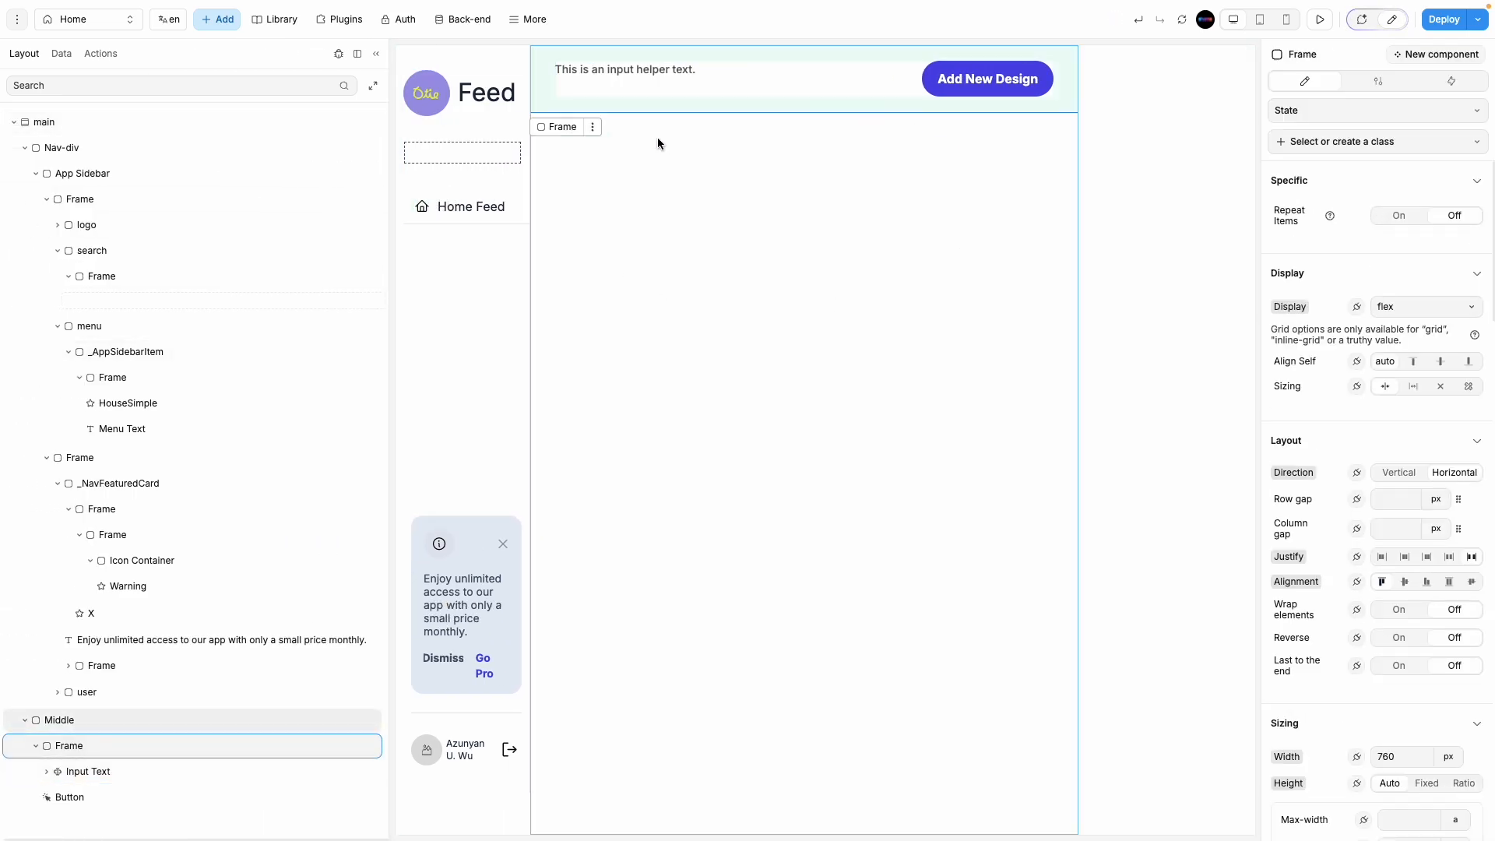
Step: Rename the header frame to 'first frame'
double_click(82, 748)
double_click(82, 746)
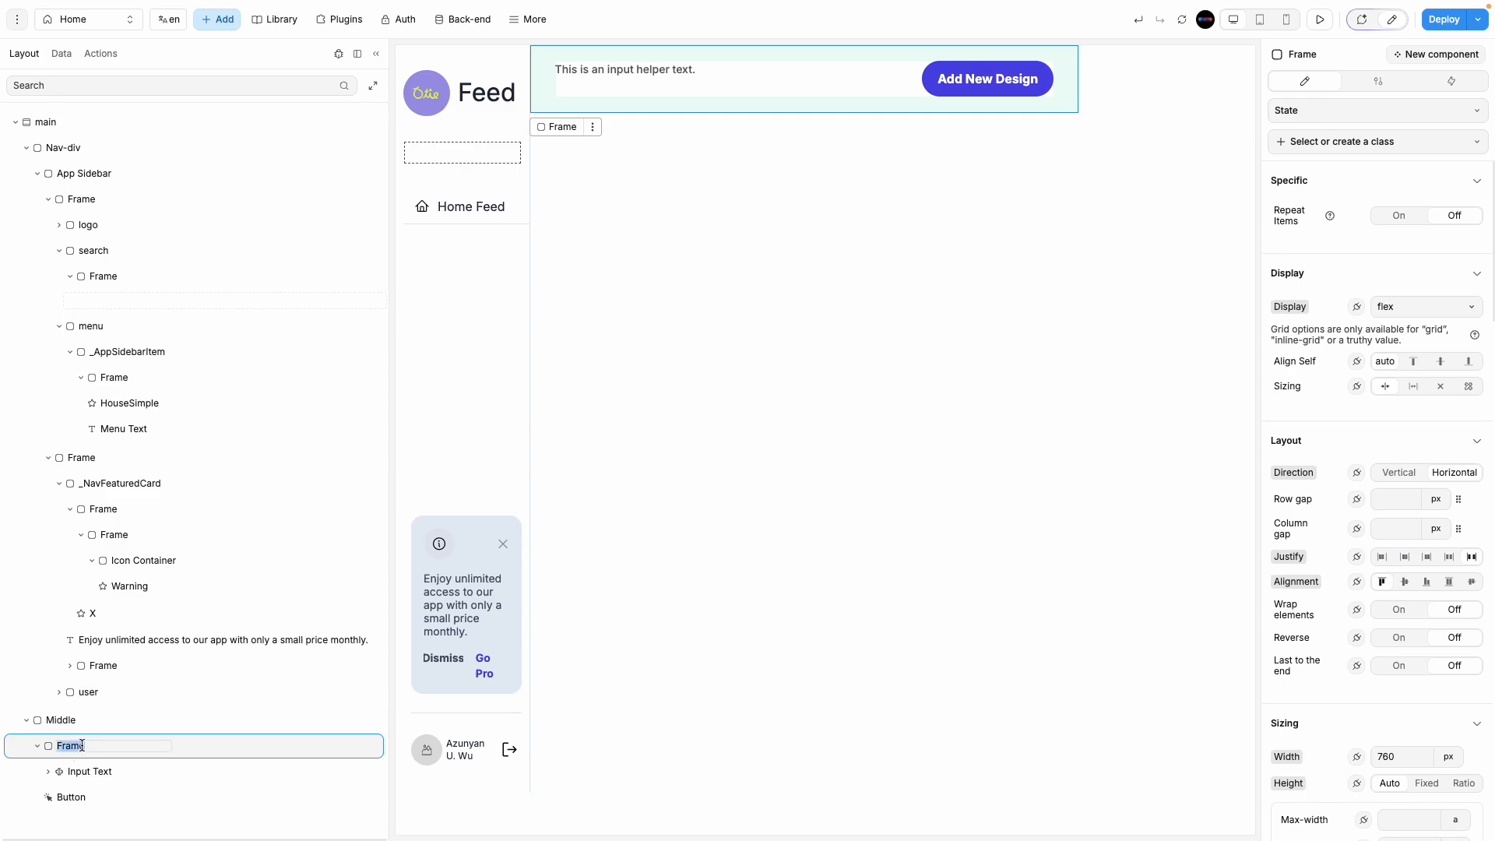
type("first frame")
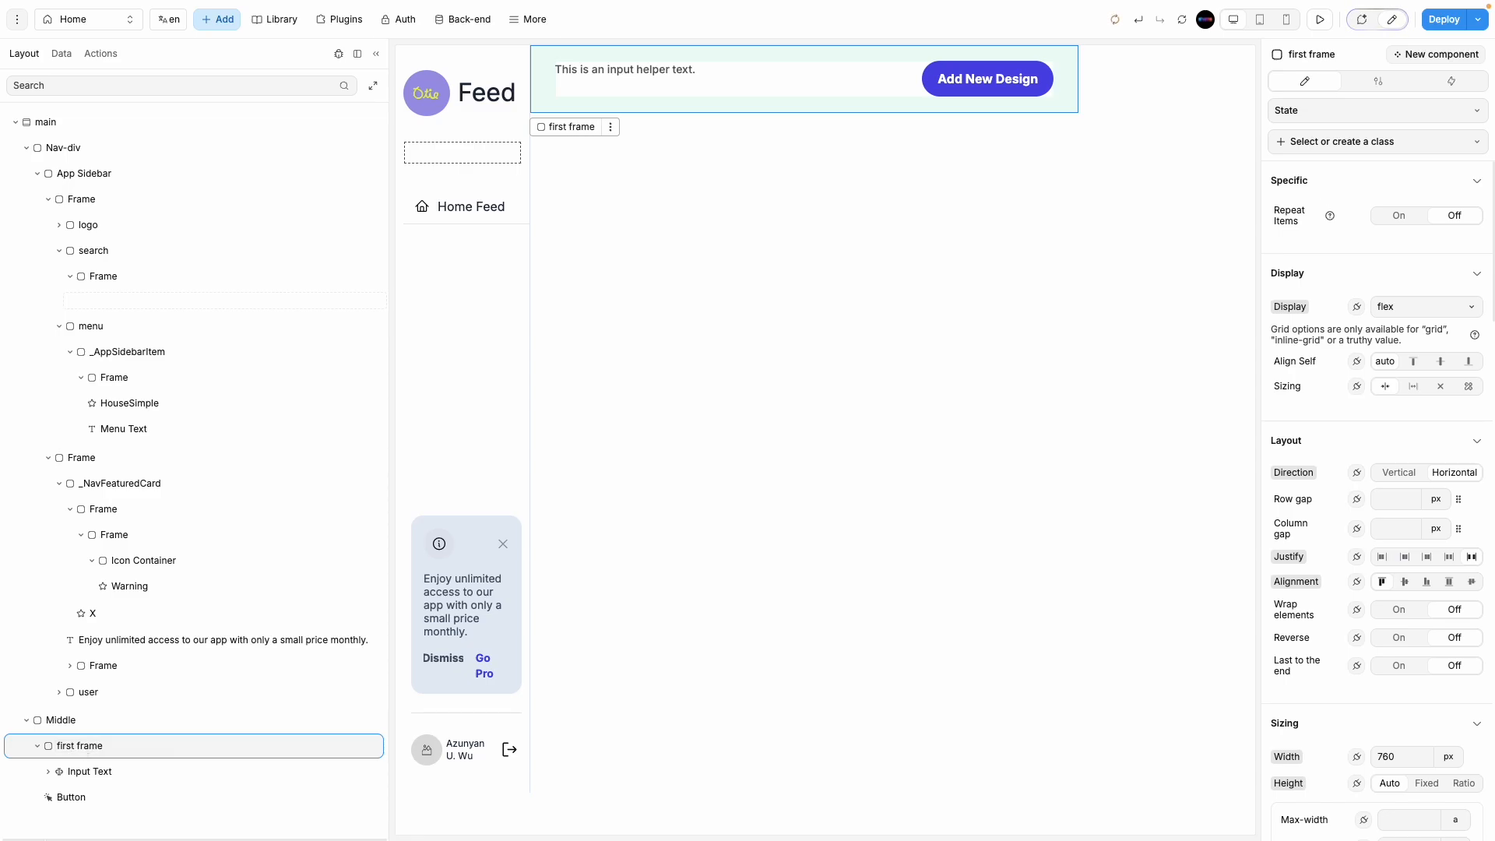
Step: Replace the helper text input with the copied search input, placed before the button
left_click(144, 771)
key("Delete")
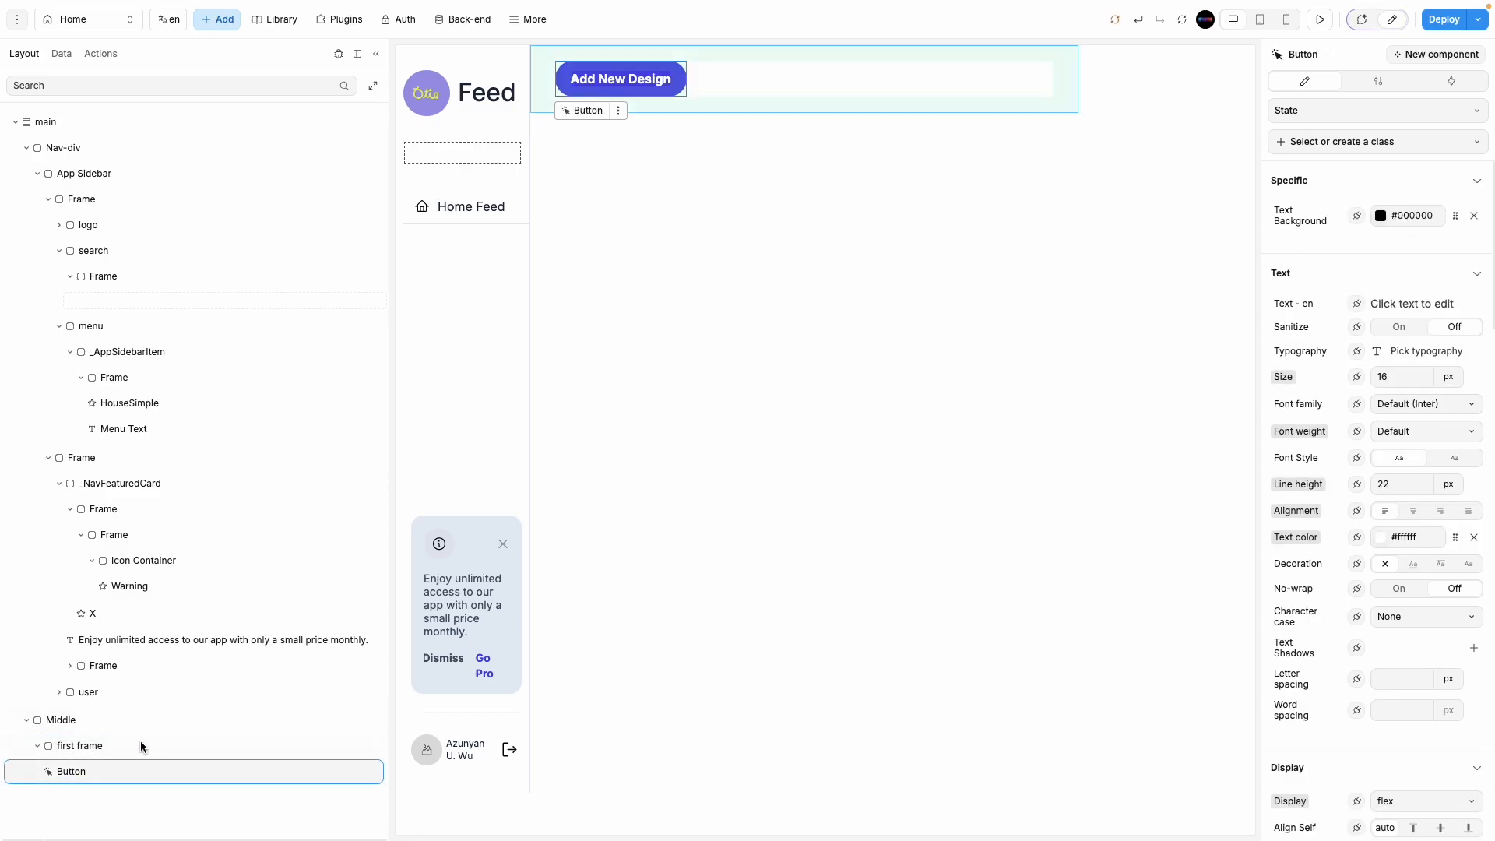
left_click(142, 746)
key("ctrl+z")
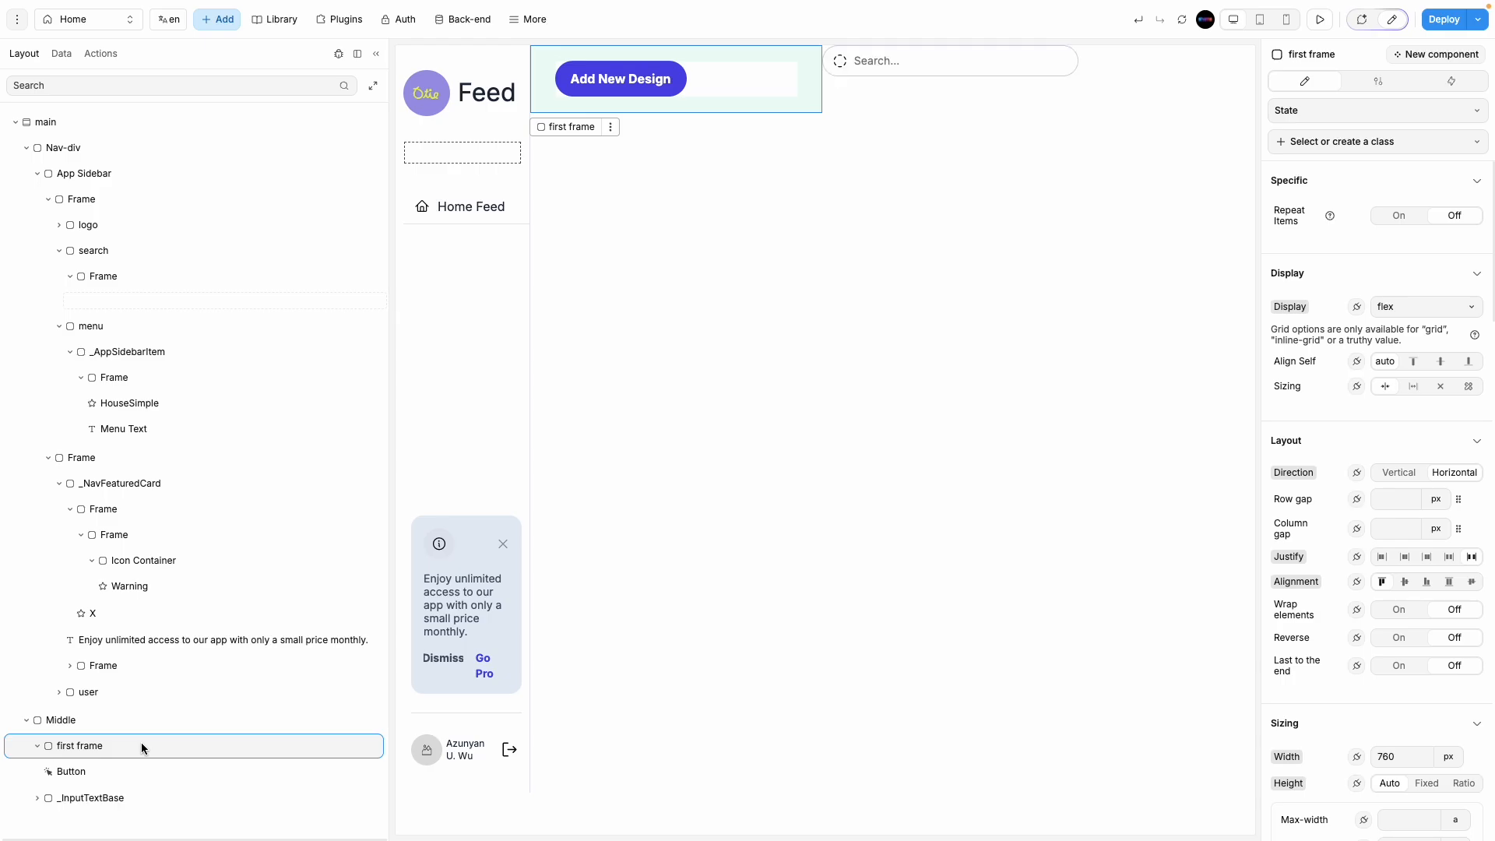
left_click_drag(107, 798, 110, 764)
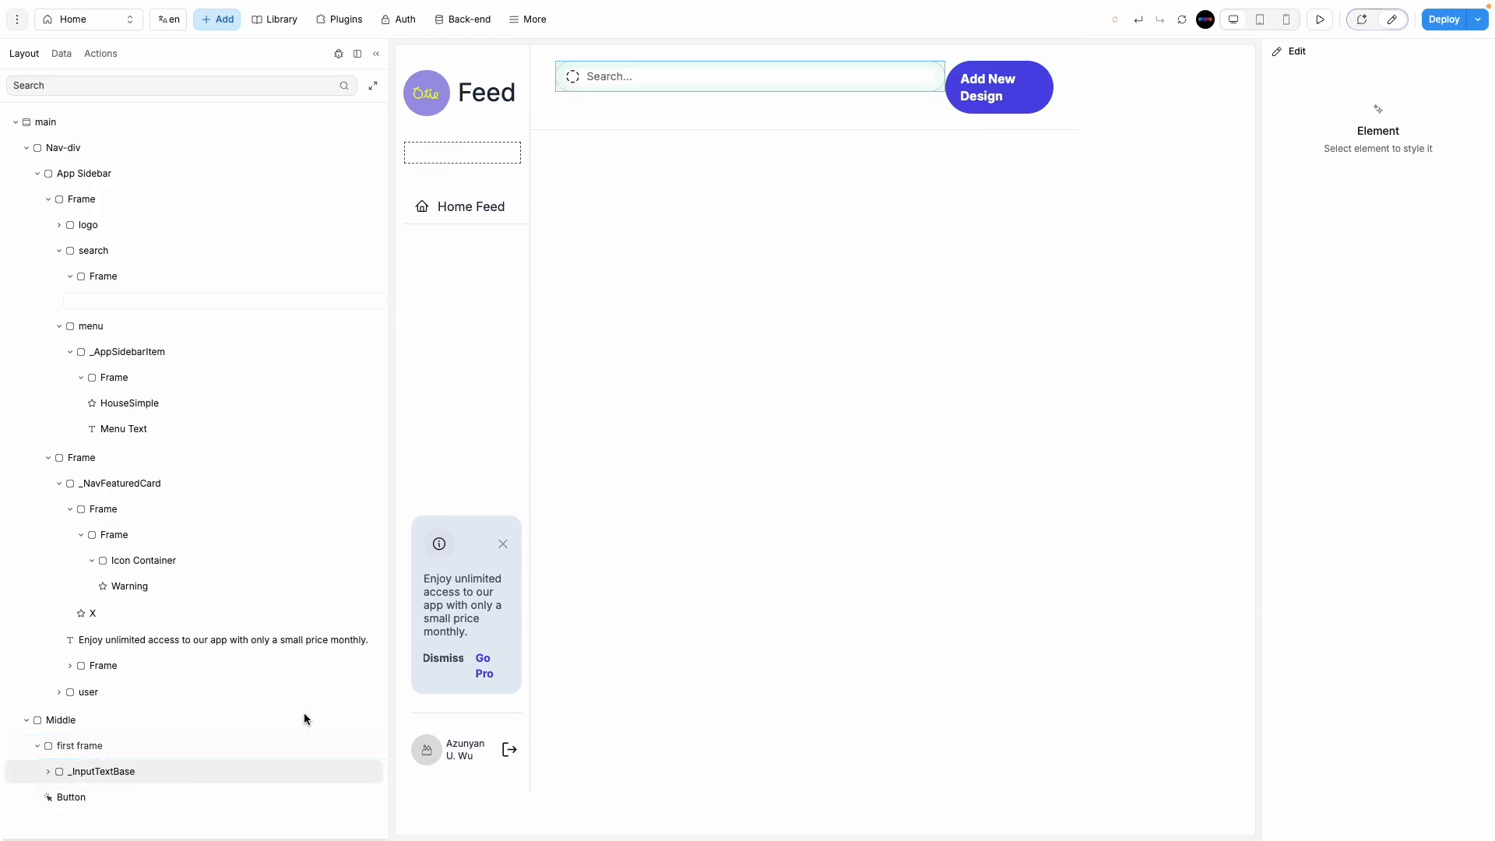
left_click(73, 747)
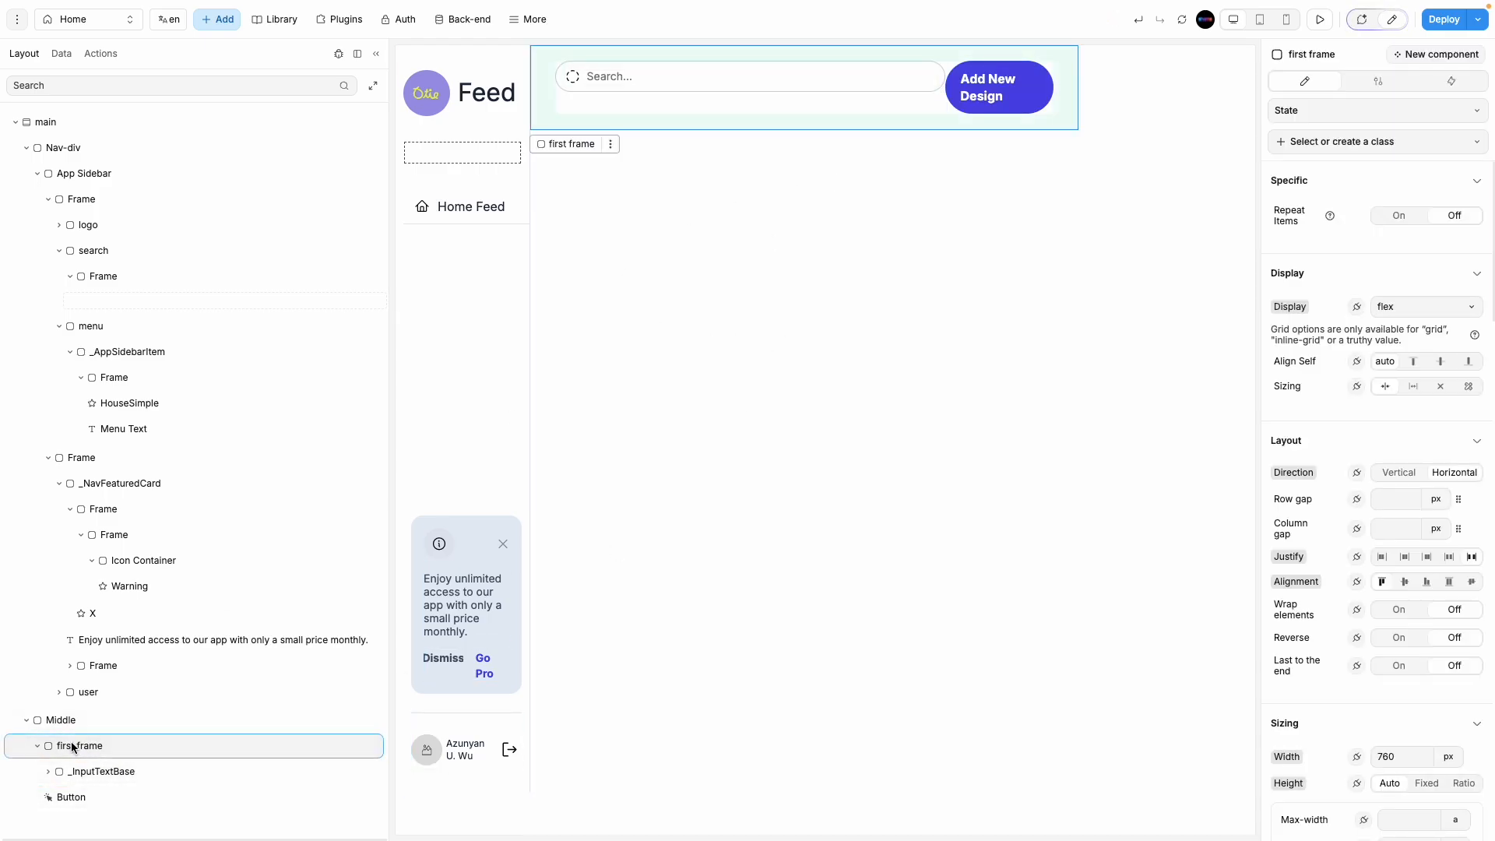
Step: Vertically centre the items in the header's first frame
left_click(38, 747)
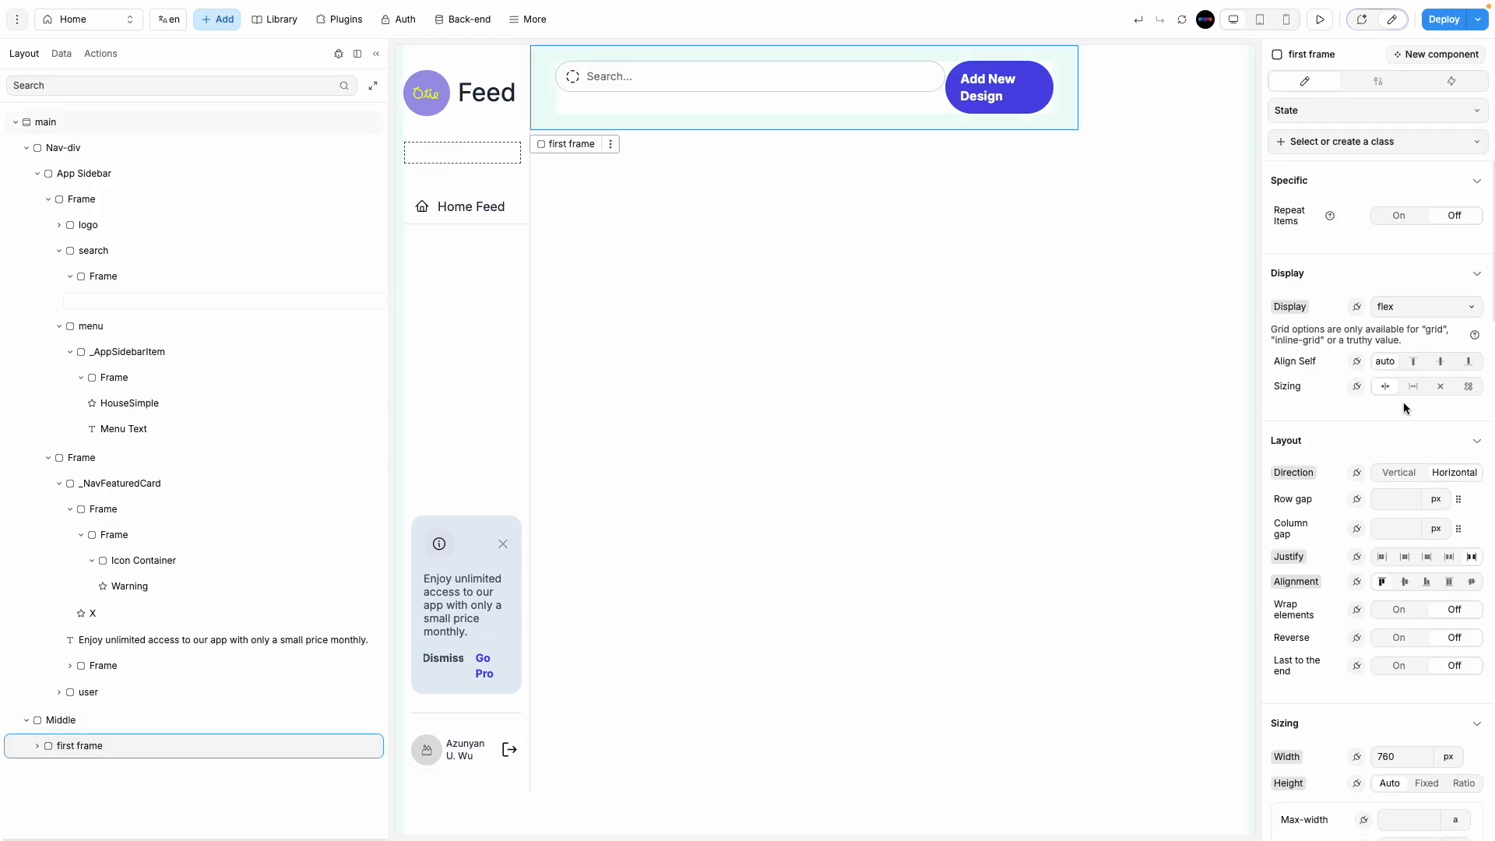
left_click(1398, 588)
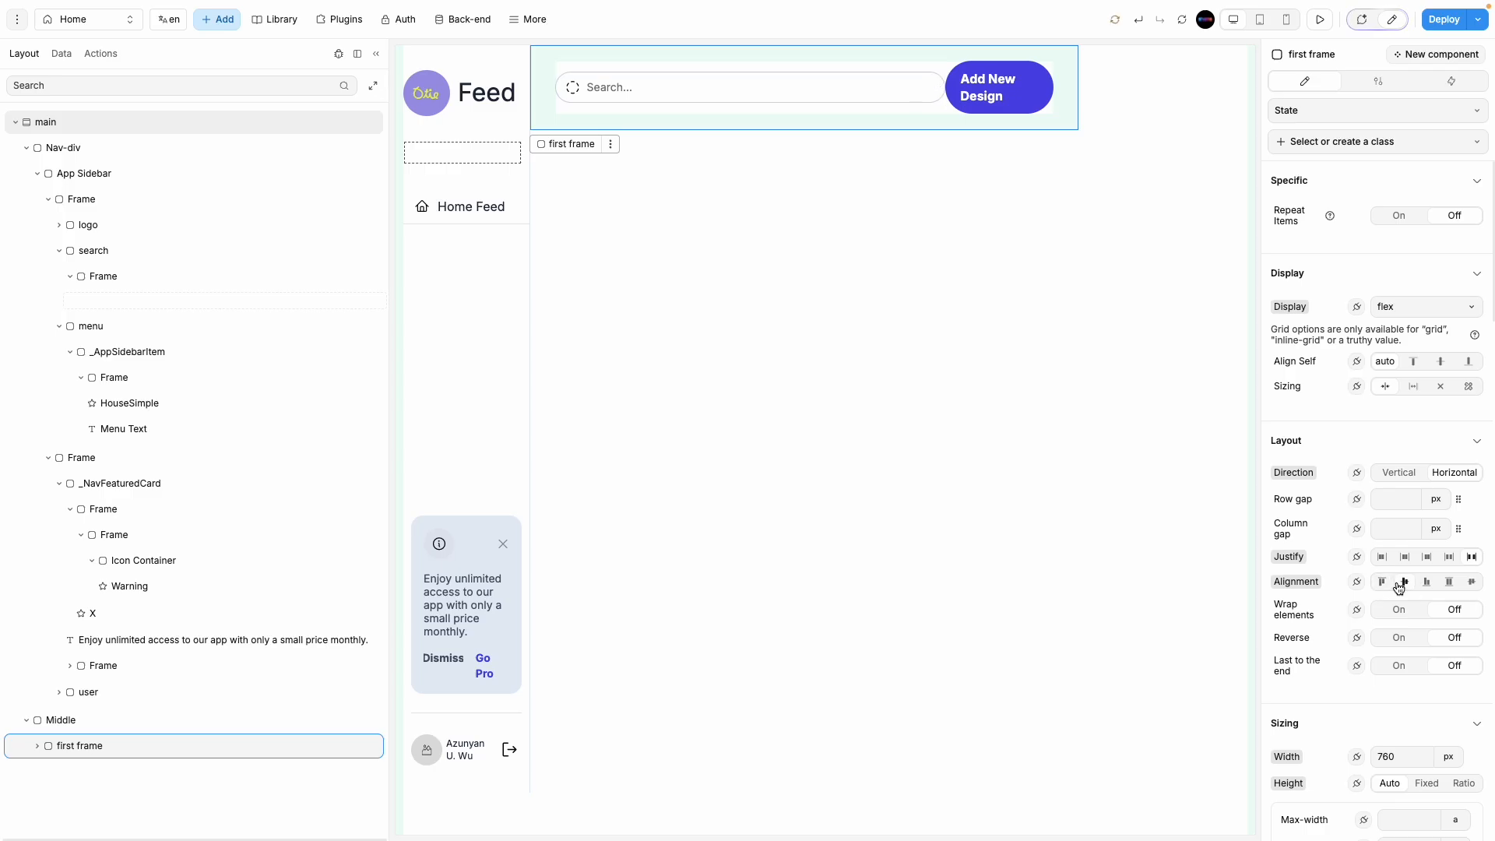
left_click(1030, 112)
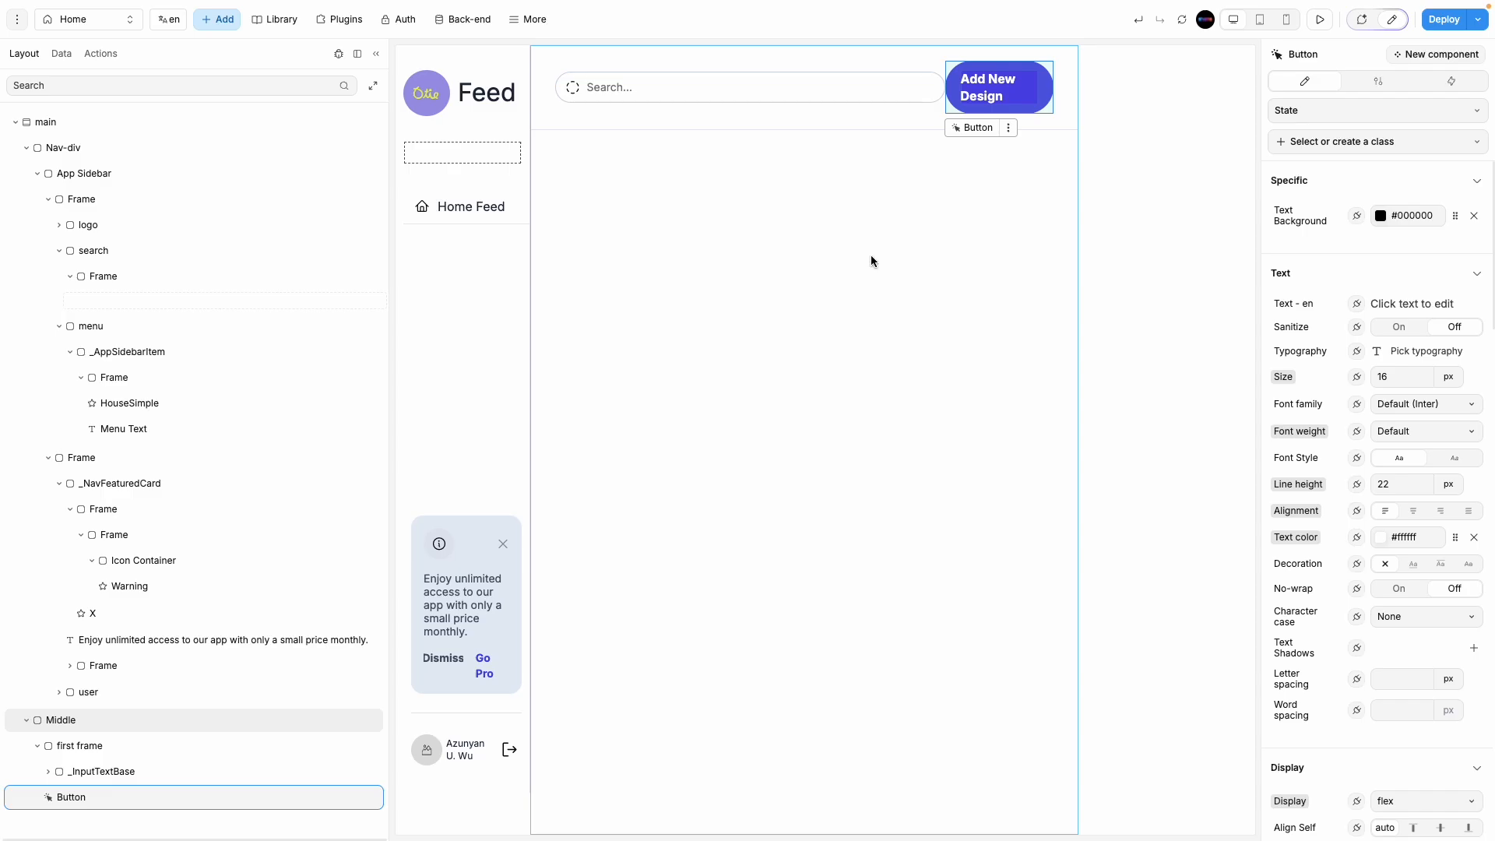
left_click(803, 105)
Step: Shrink the header search input (_InputTextBase) to 40% width
left_click(800, 95)
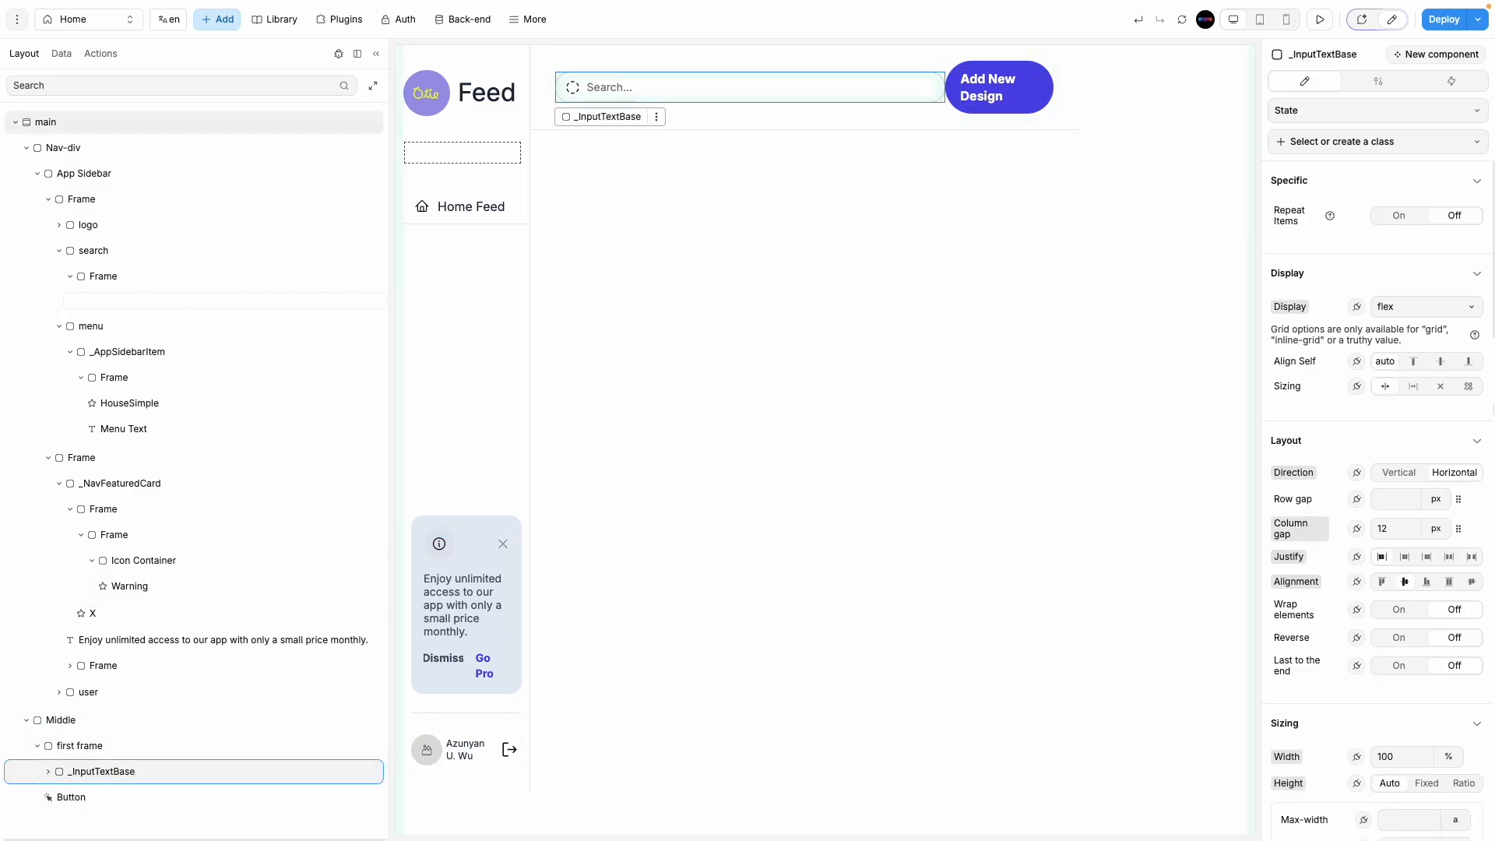
scroll(1425, 677, "down", 4)
double_click(1407, 450)
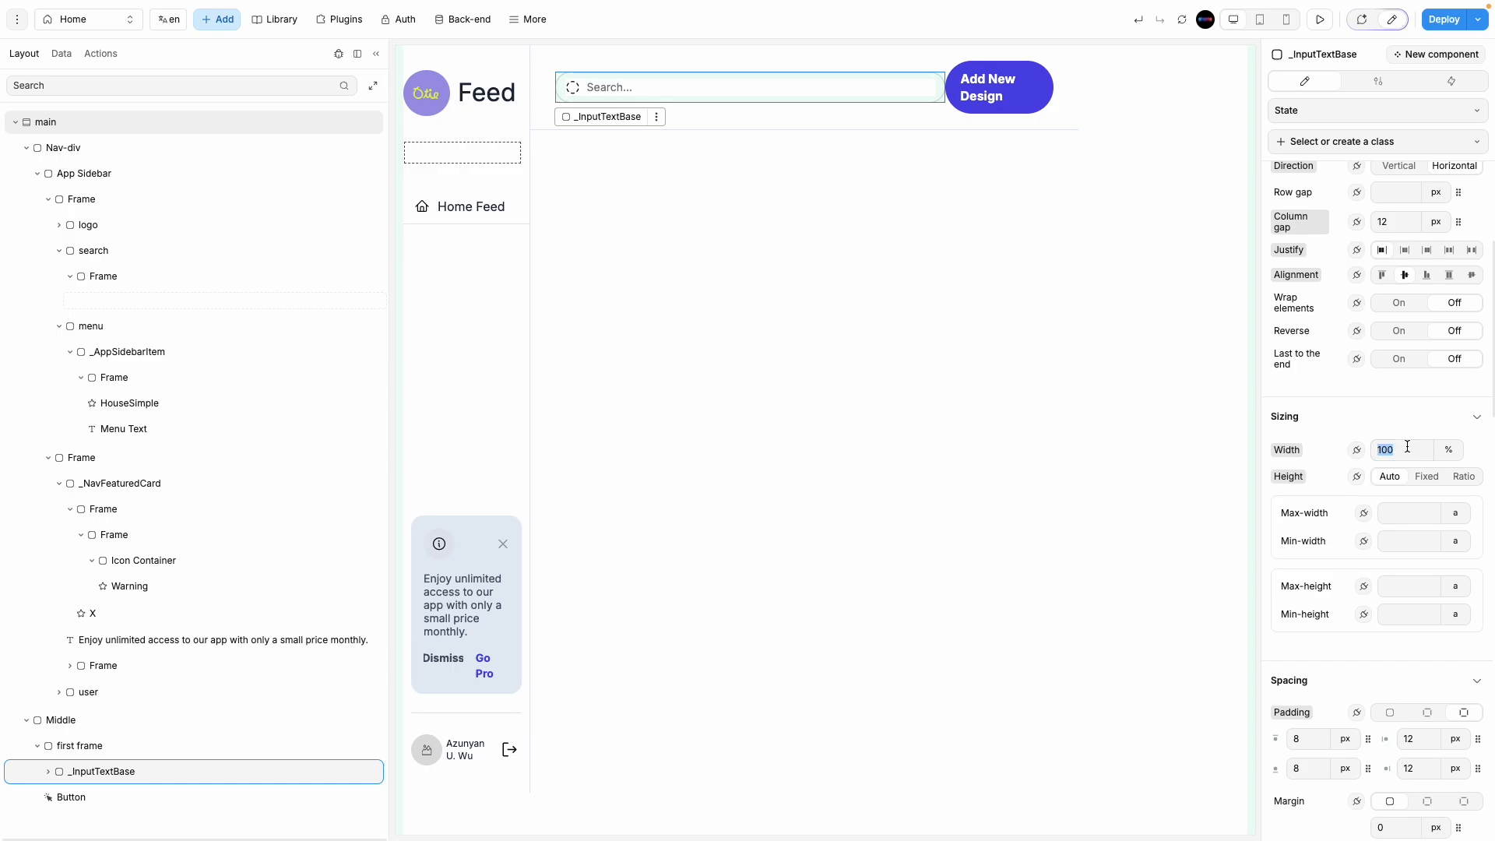
type("97")
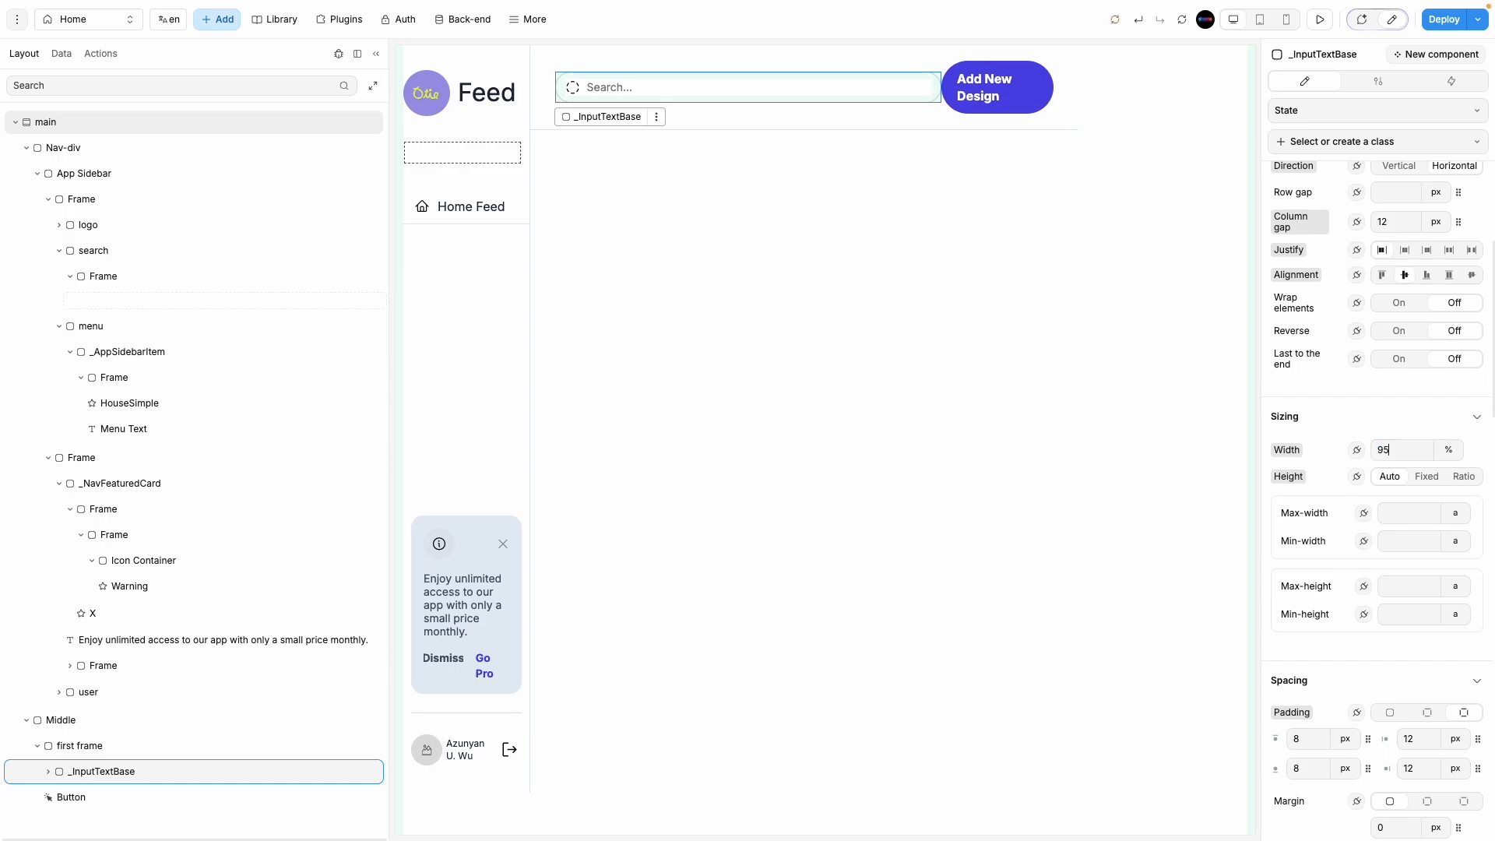
key("BackSpace")
key("BackSpace")
type("40")
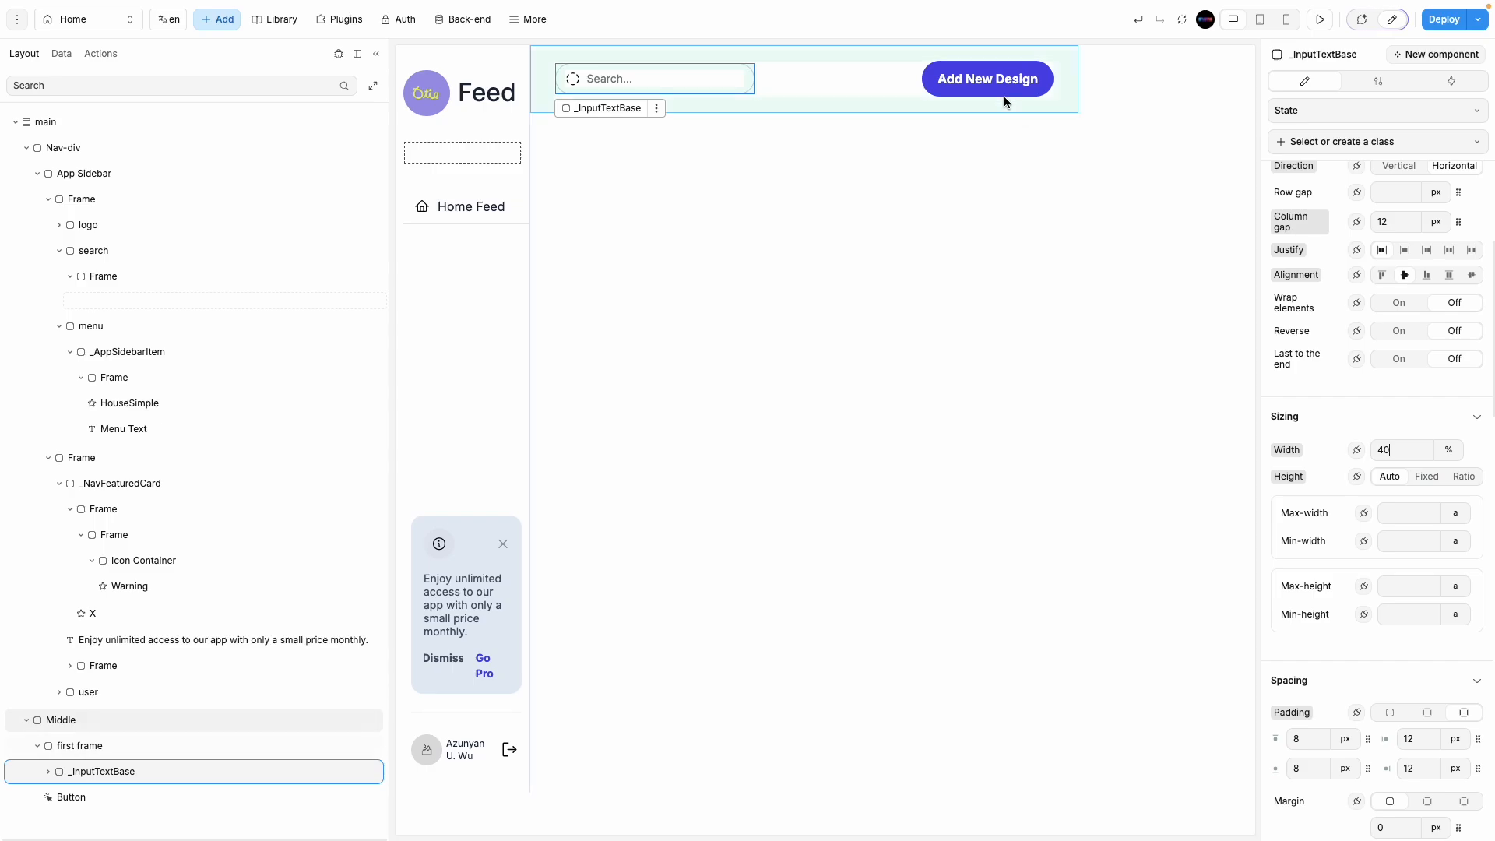
Step: Set the Add New Design button's font weight to 400 - Normal
left_click(955, 85)
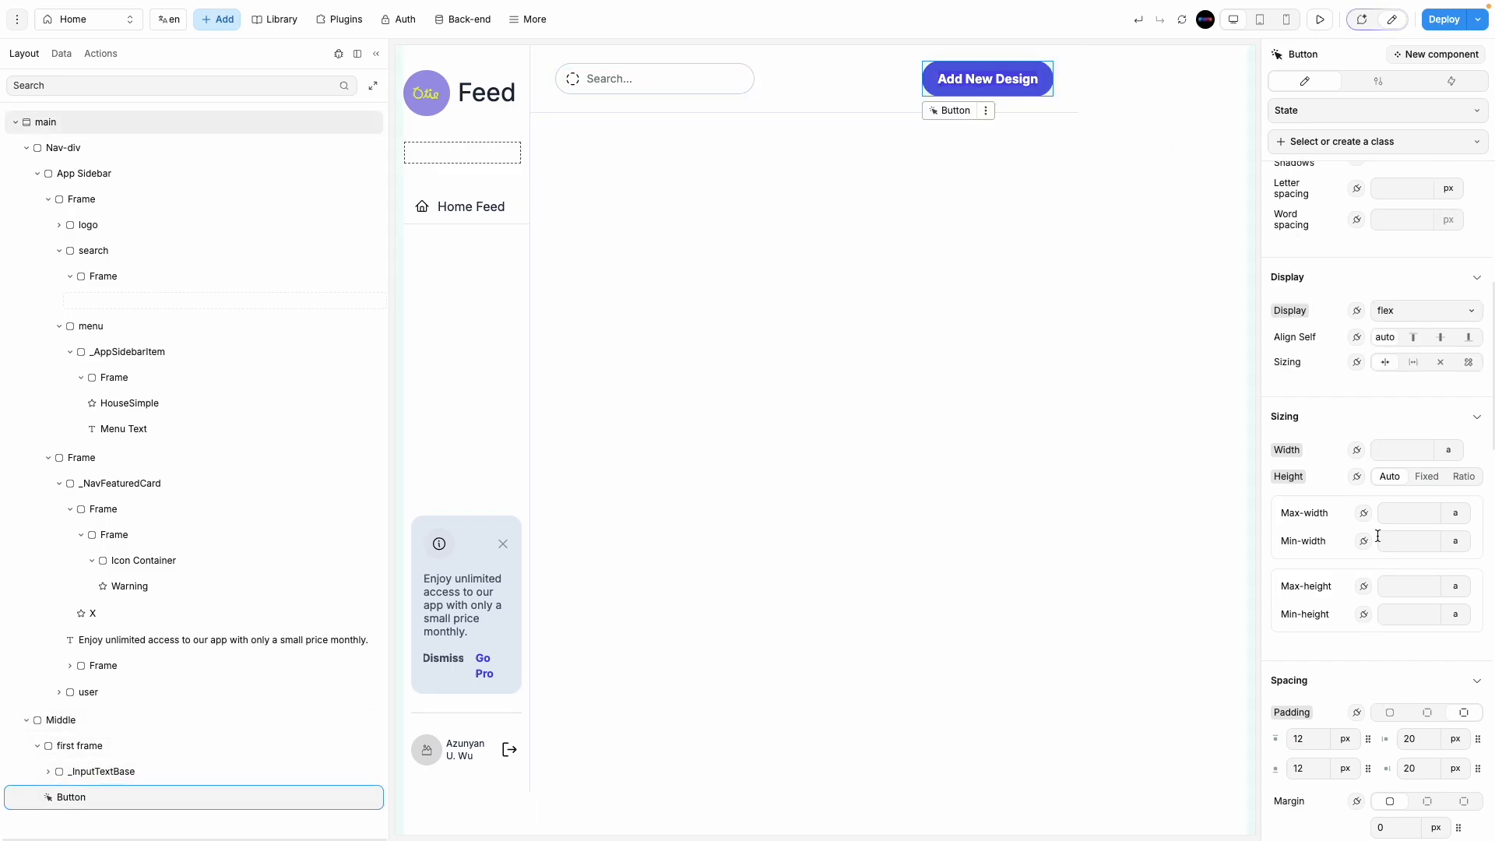
scroll(1370, 506, "down", 8)
scroll(1356, 490, "up", 10)
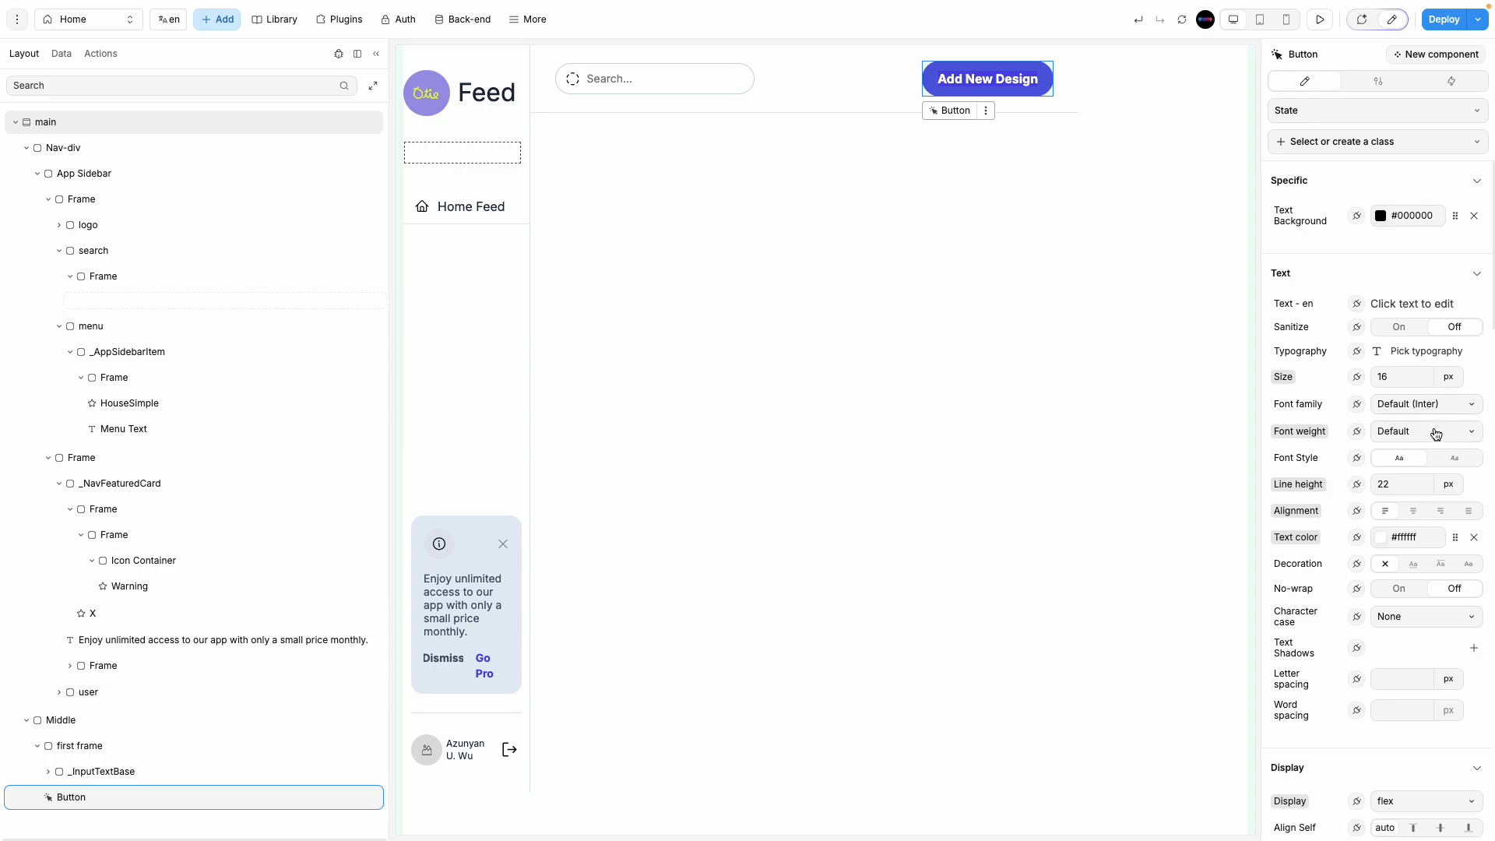
left_click(1389, 440)
left_click(1409, 571)
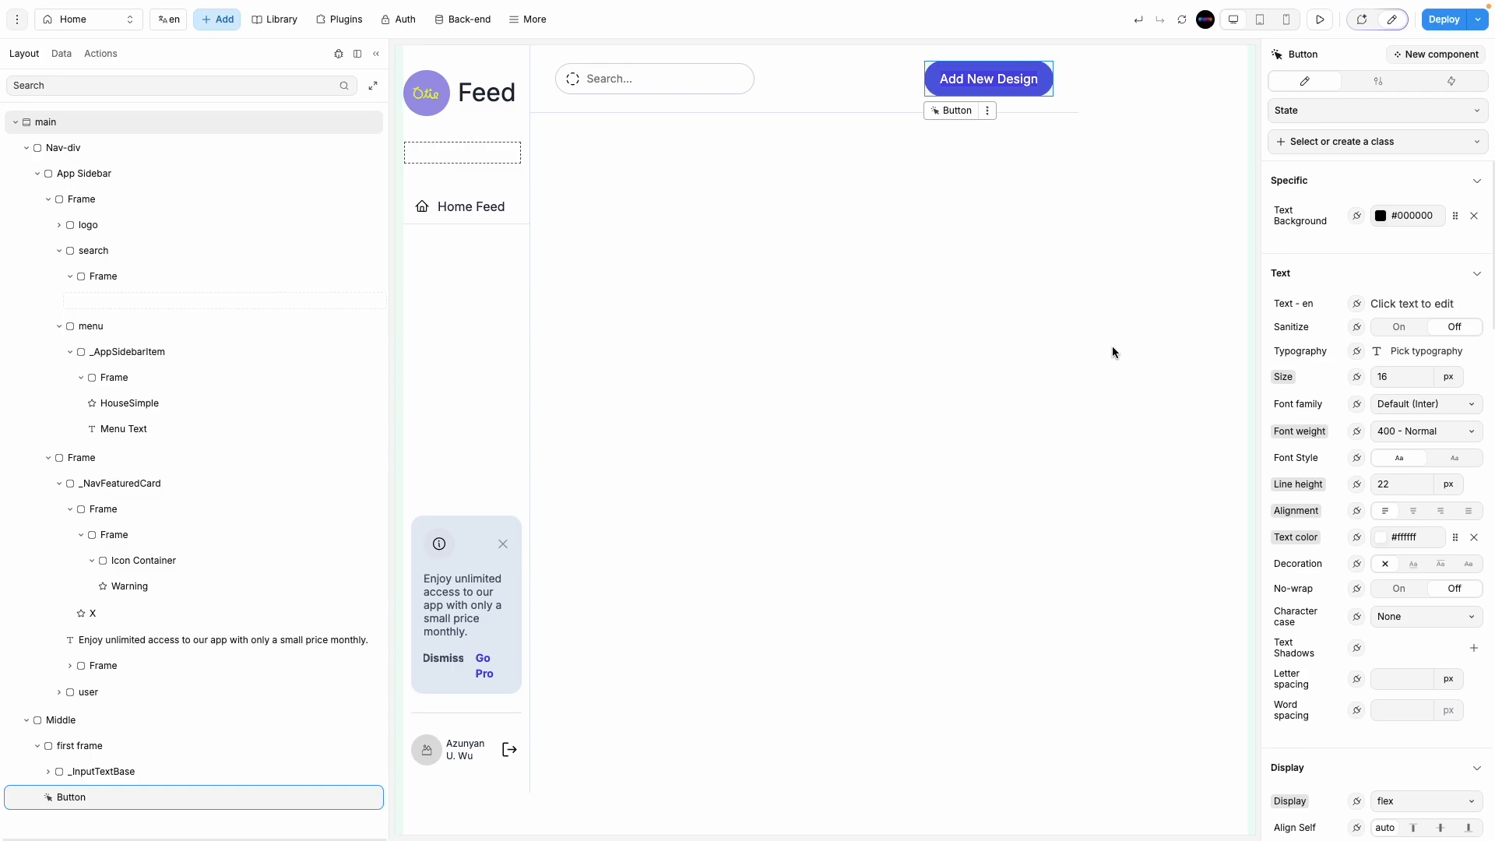
Step: Preview the Home page header, hiding the Layers panel and then restoring it
left_click(1320, 19)
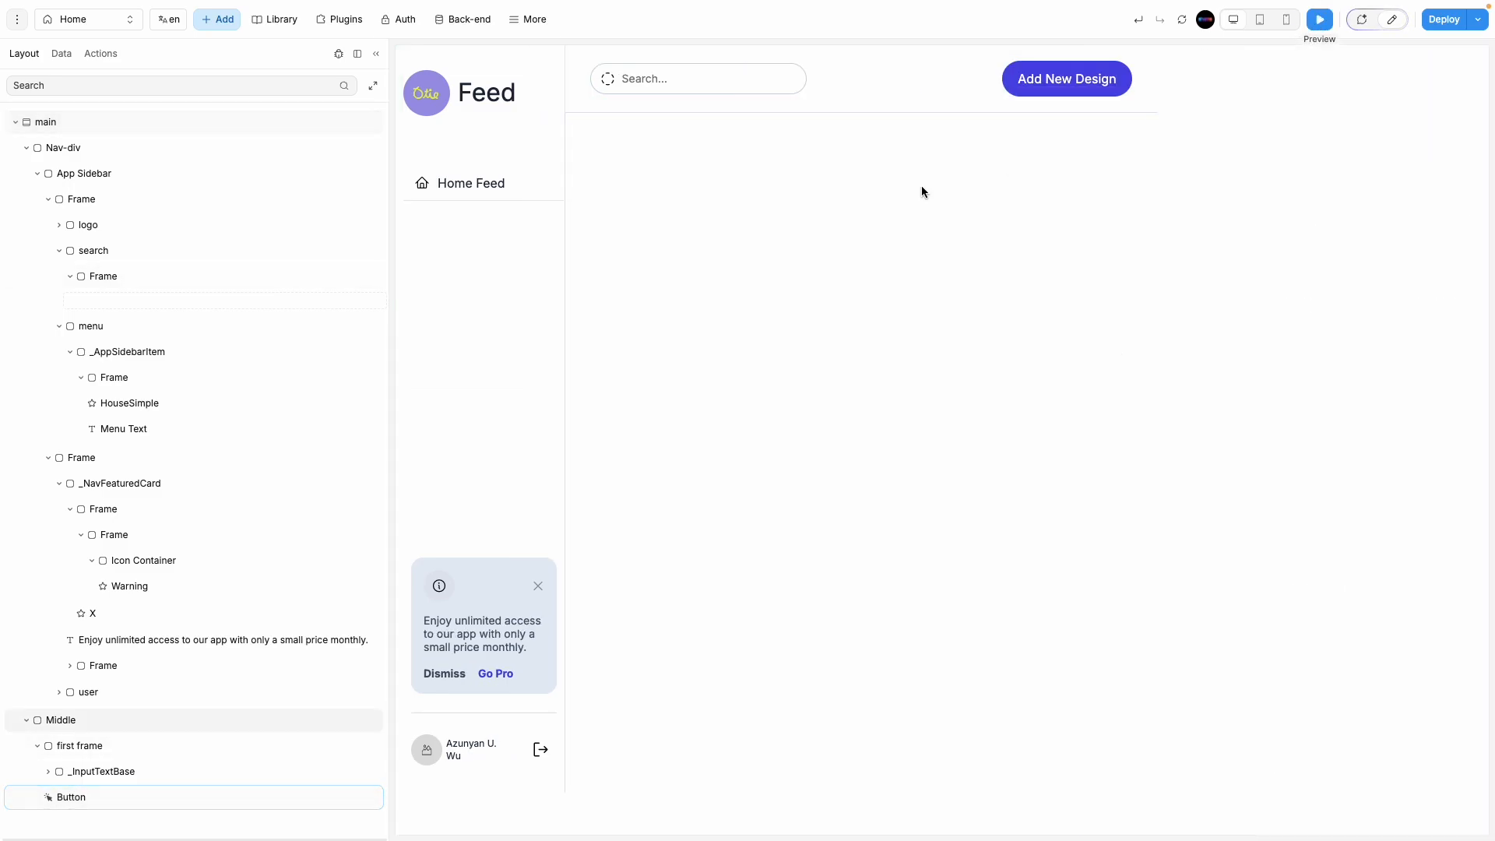
left_click(376, 54)
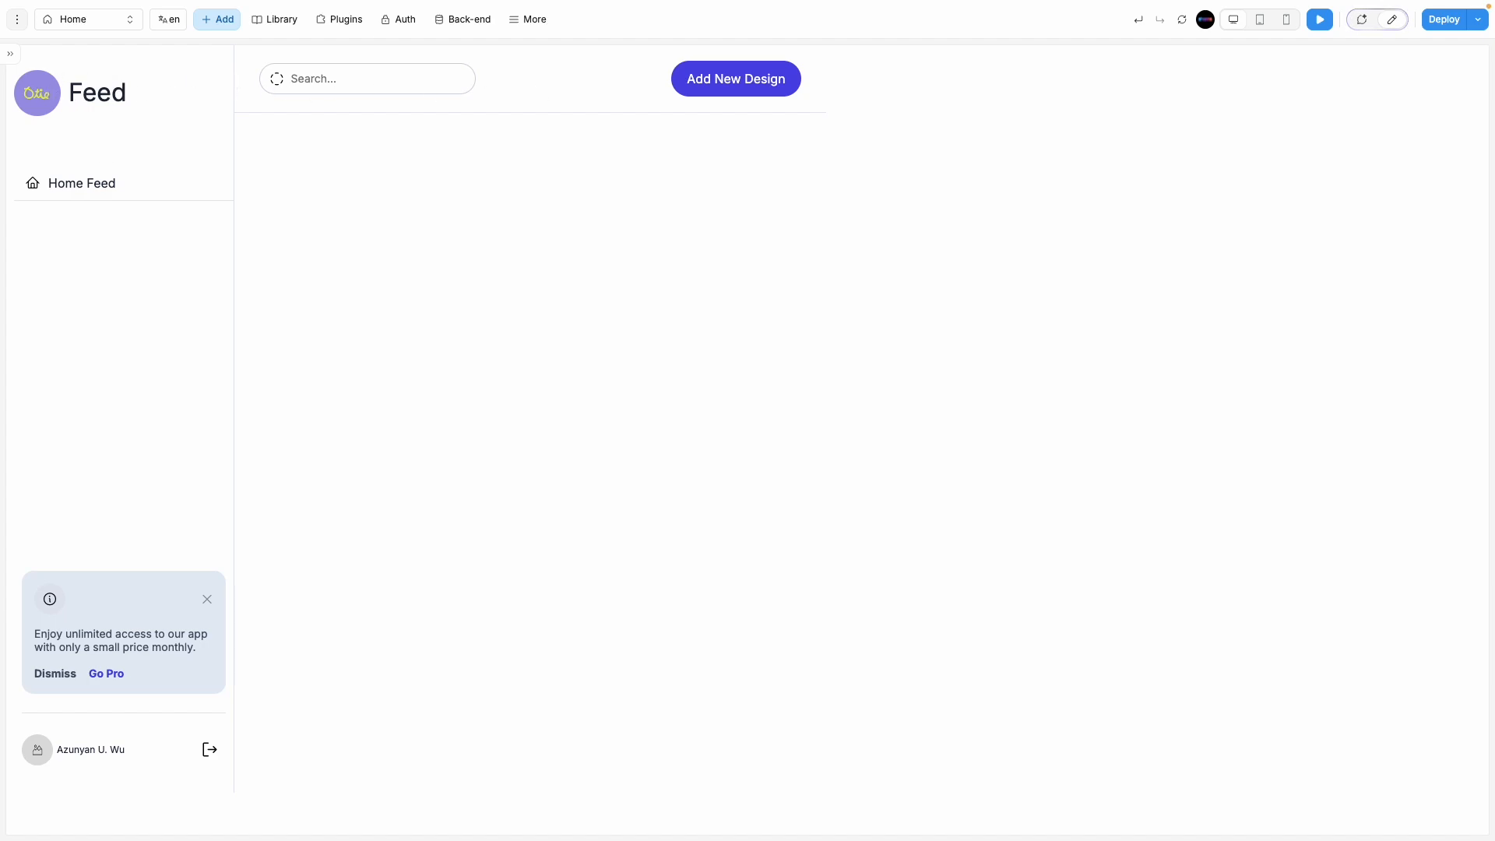
left_click(13, 58)
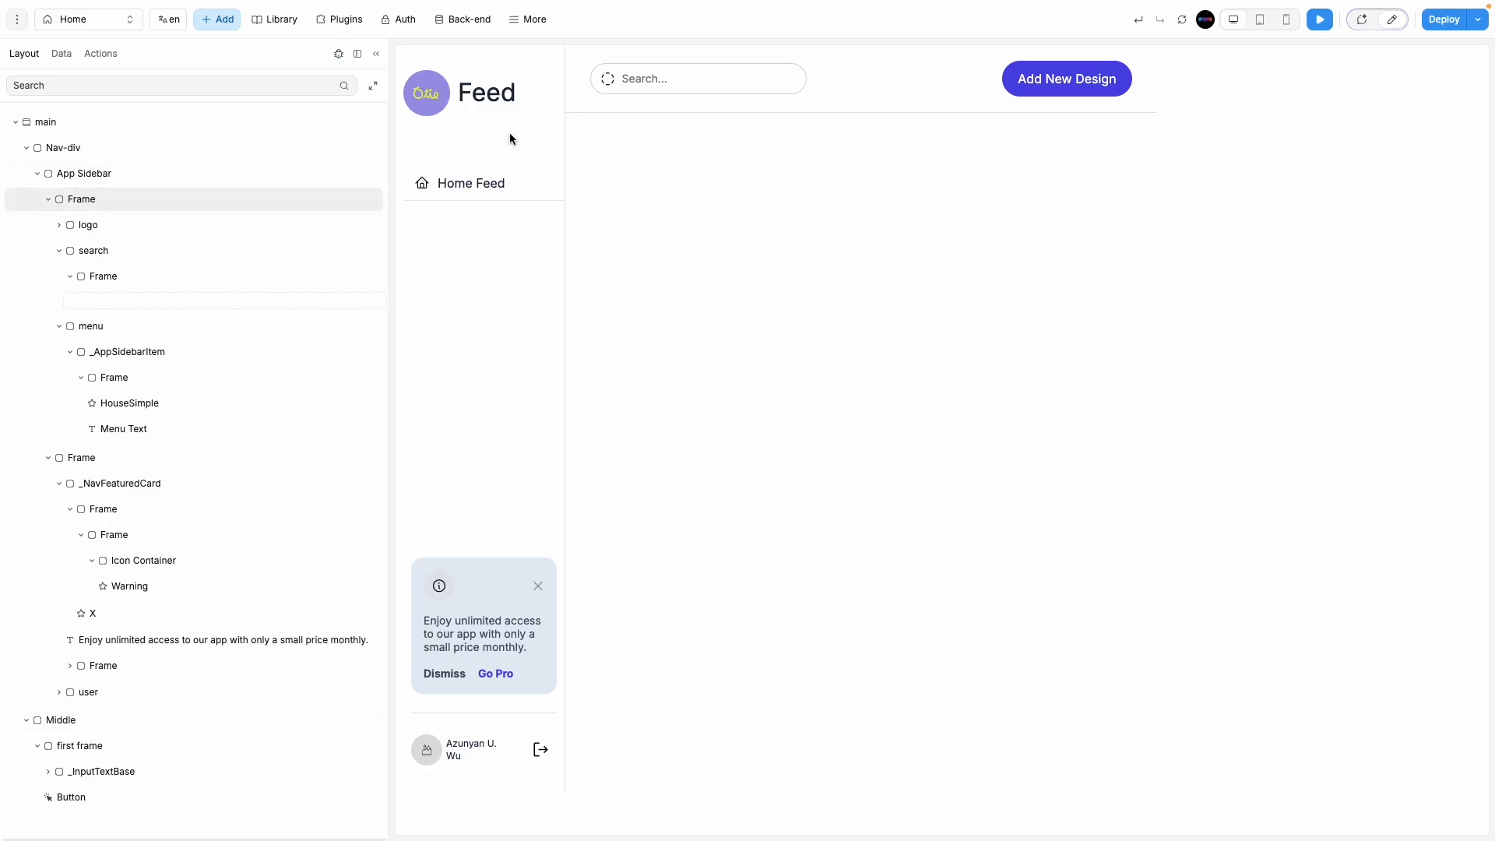
Step: Select the App Sidebar layer inside Nav-div and bring up its style settings
left_click(29, 148)
left_click(85, 150)
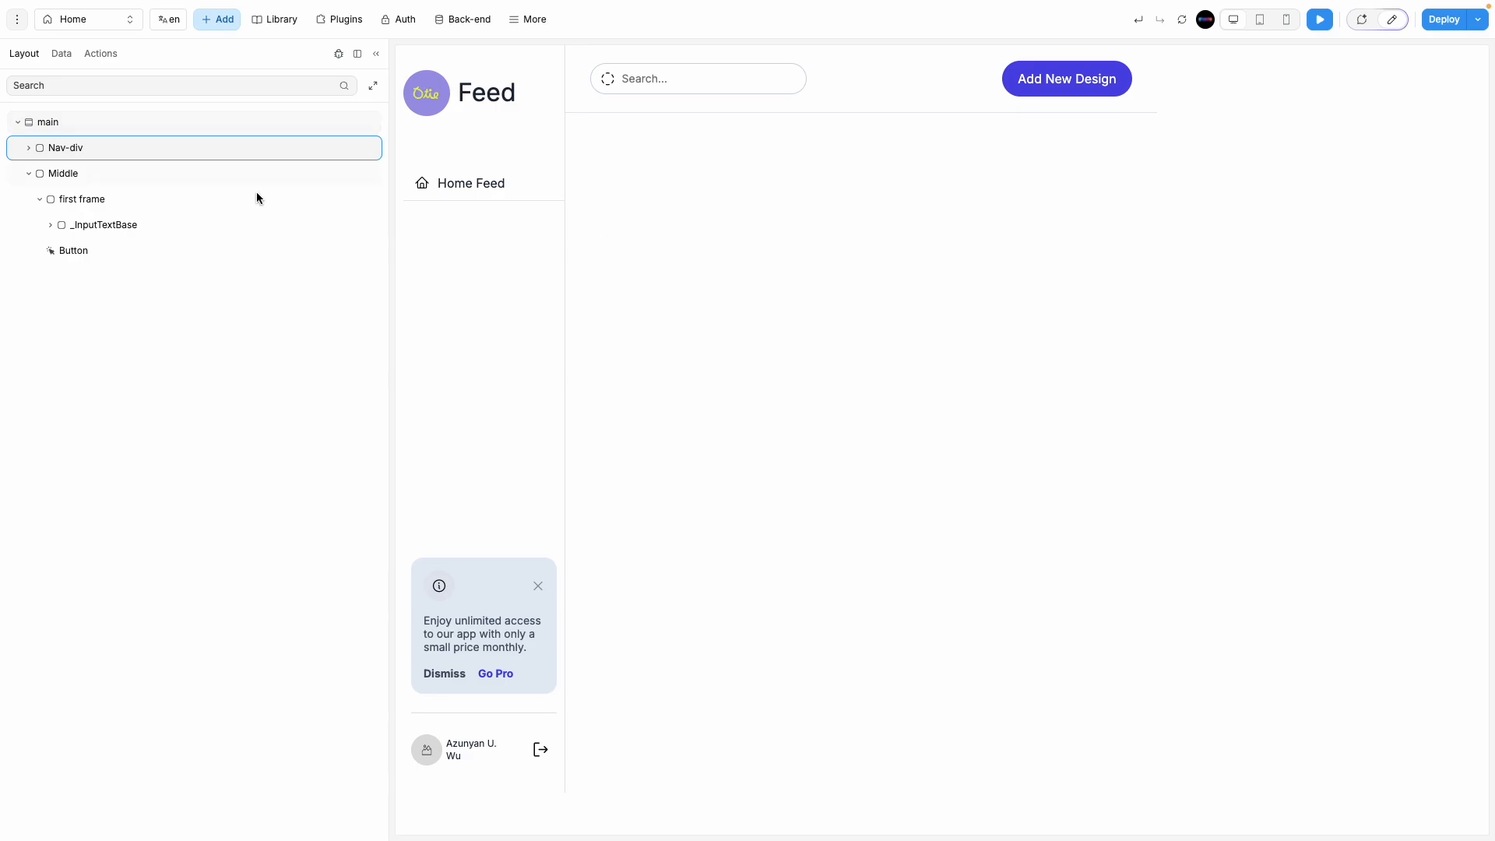
left_click(1392, 19)
scroll(1452, 608, "down", 10)
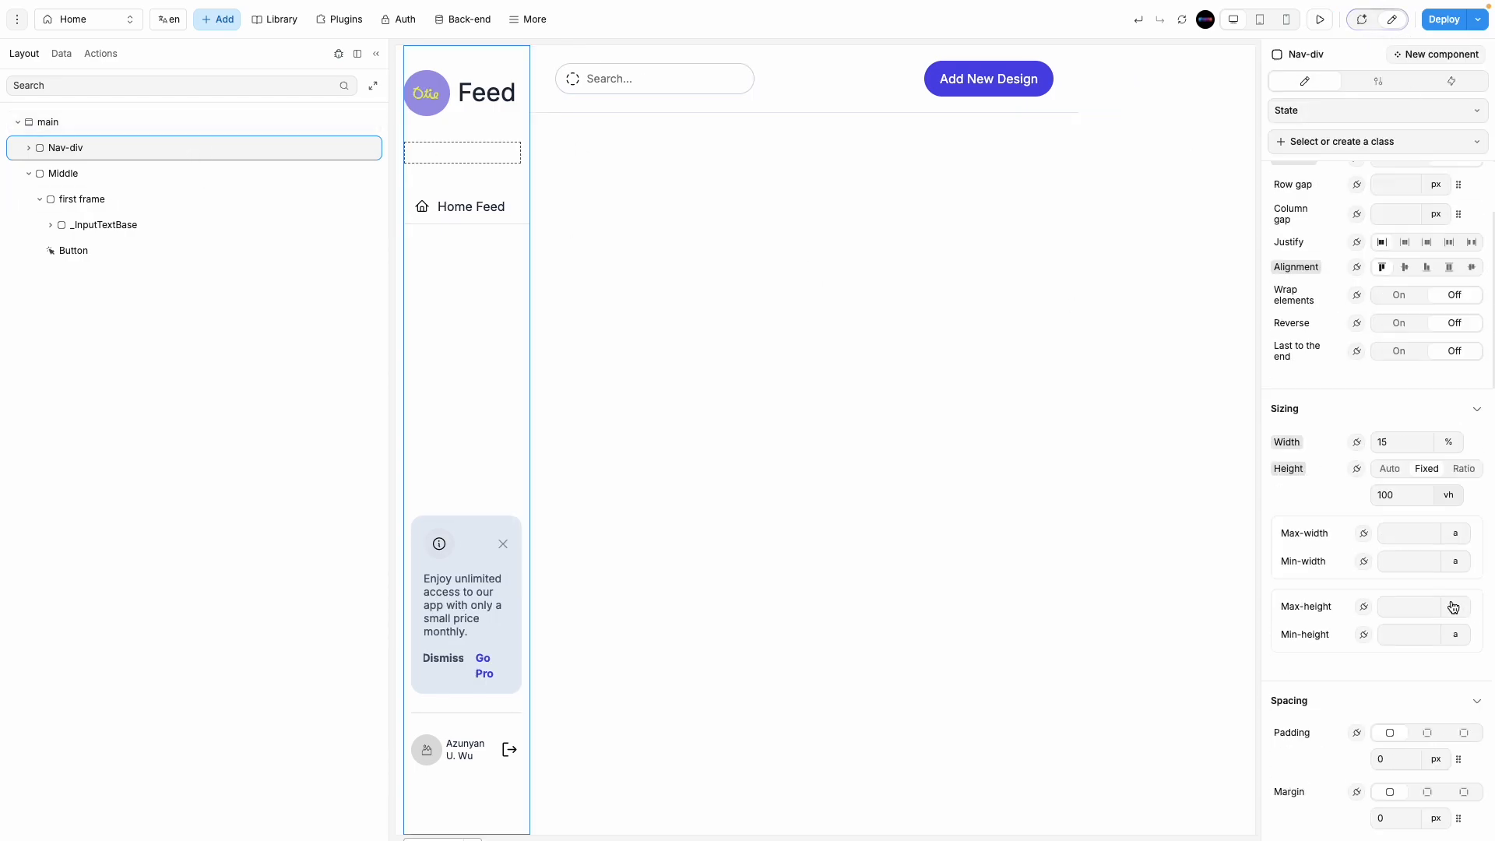
scroll(1453, 607, "down", 5)
scroll(1446, 604, "up", 10)
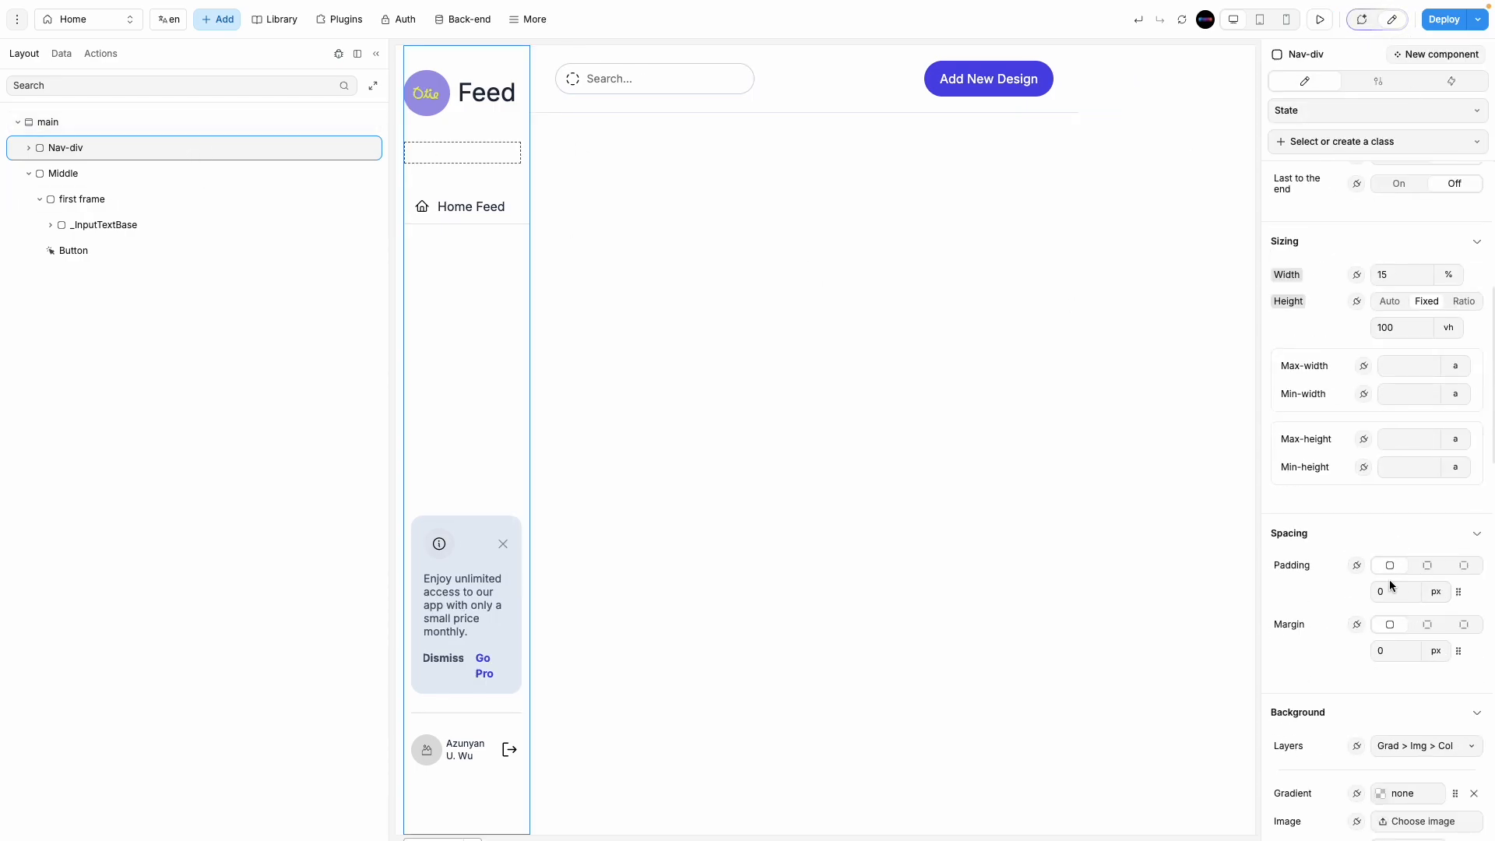
scroll(1382, 671, "down", 10)
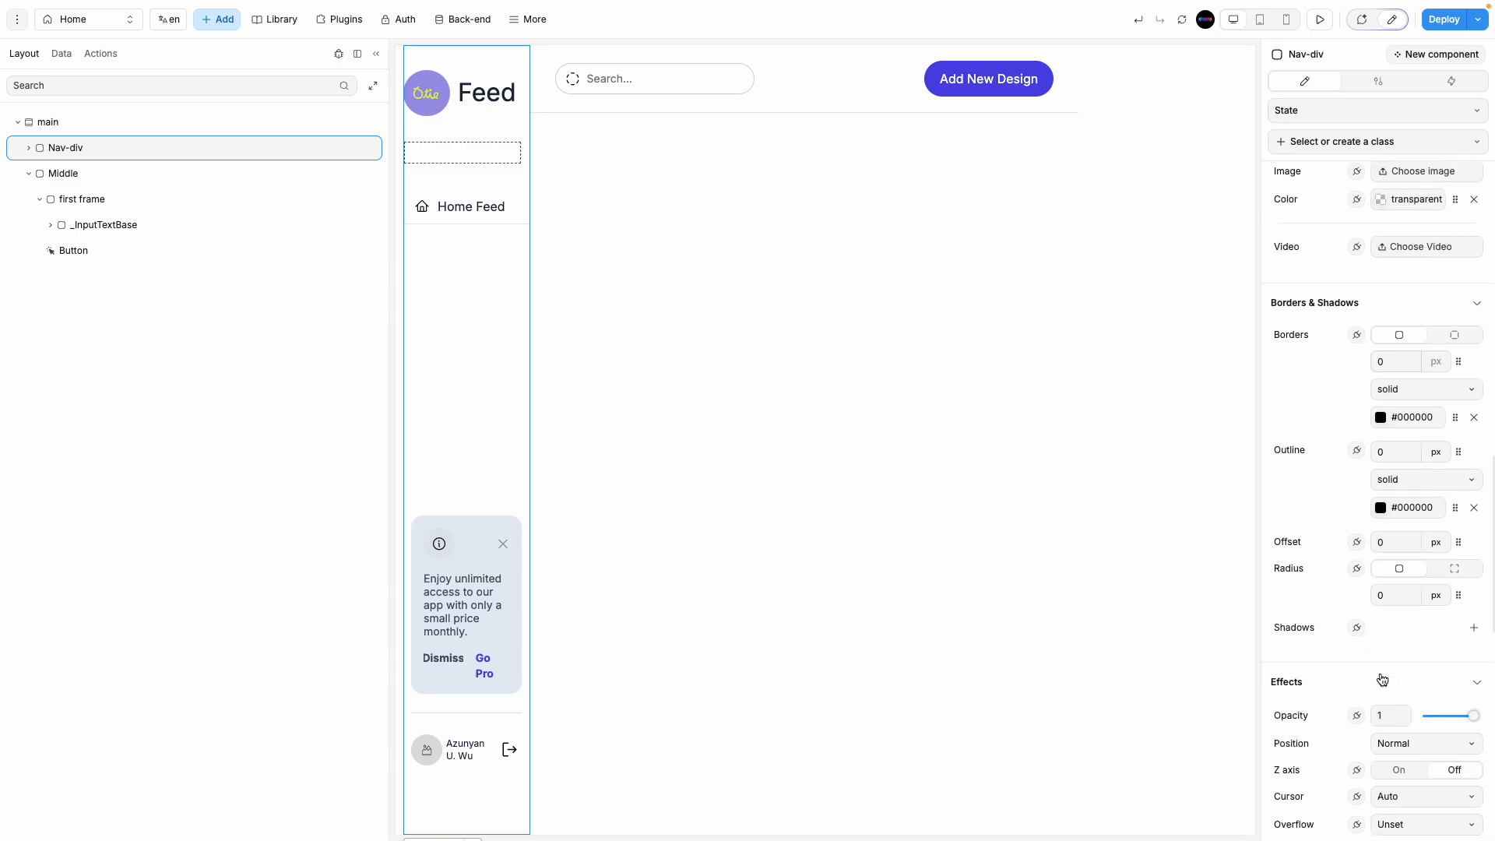
scroll(1381, 680, "down", 3)
scroll(1378, 670, "up", 10)
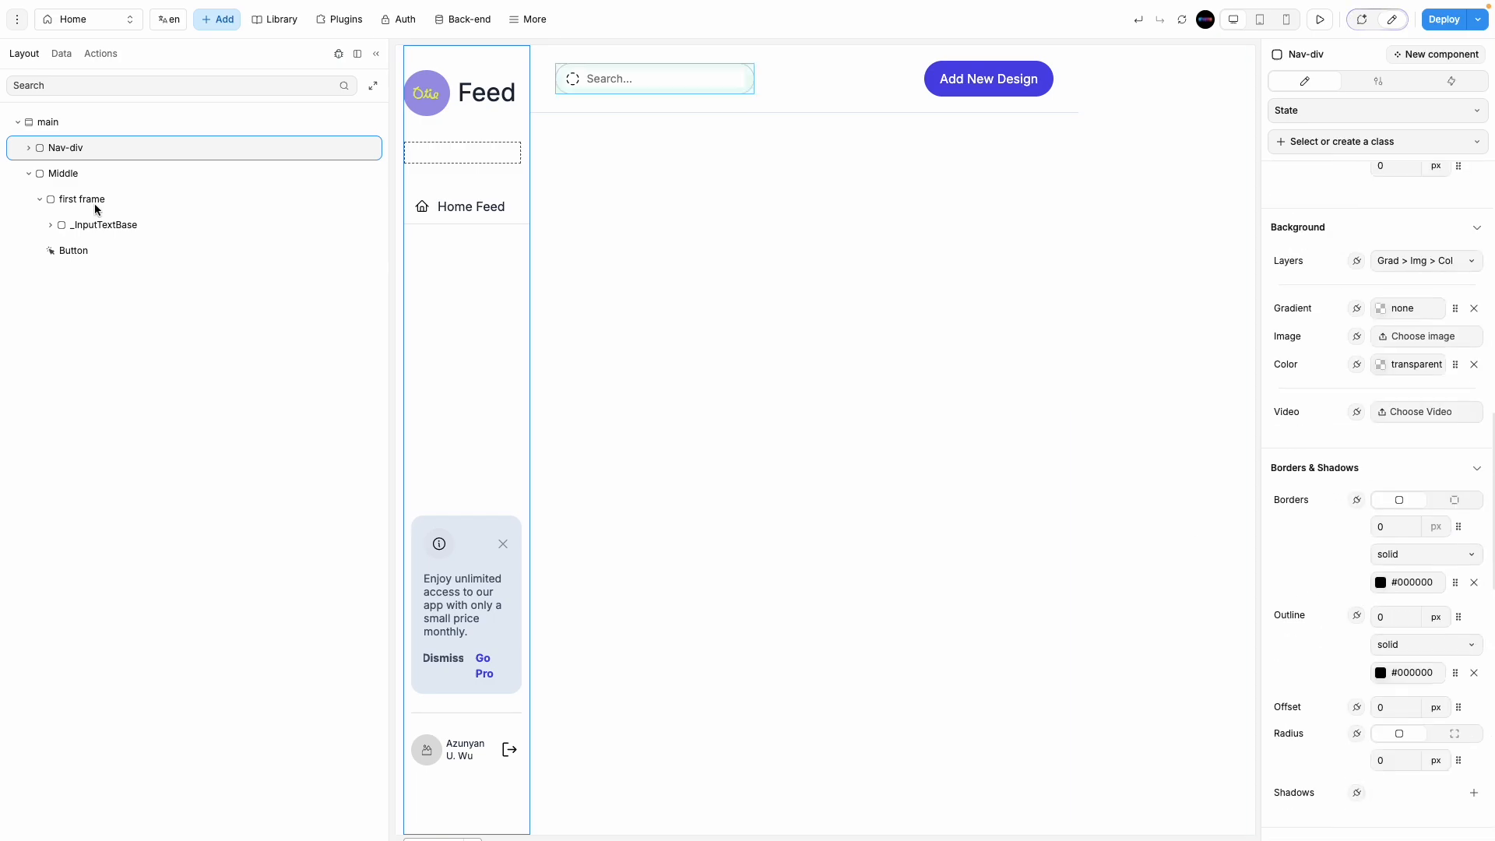
left_click(30, 148)
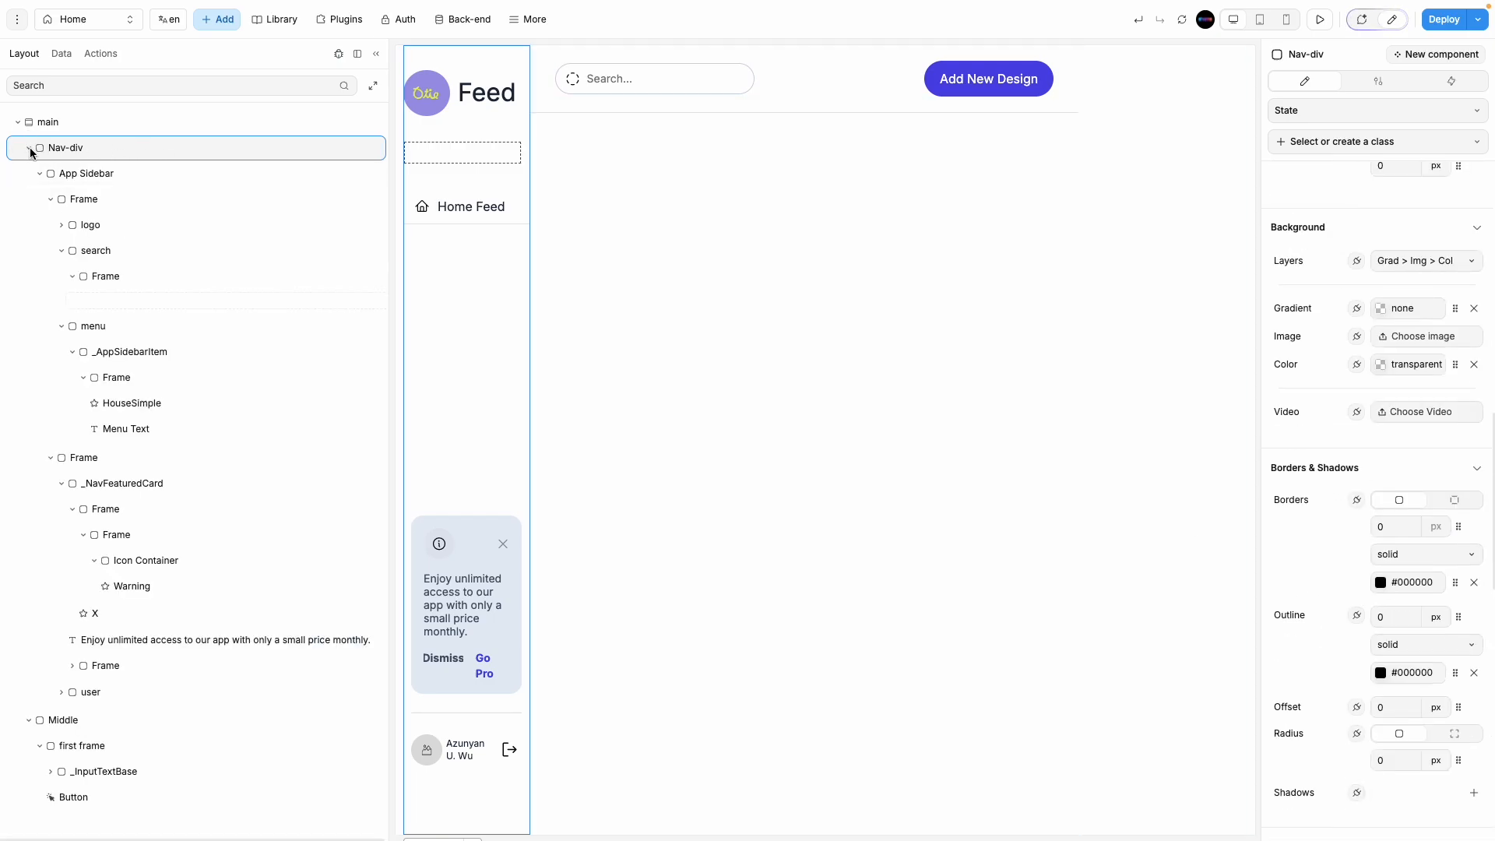
left_click(114, 174)
left_click(40, 173)
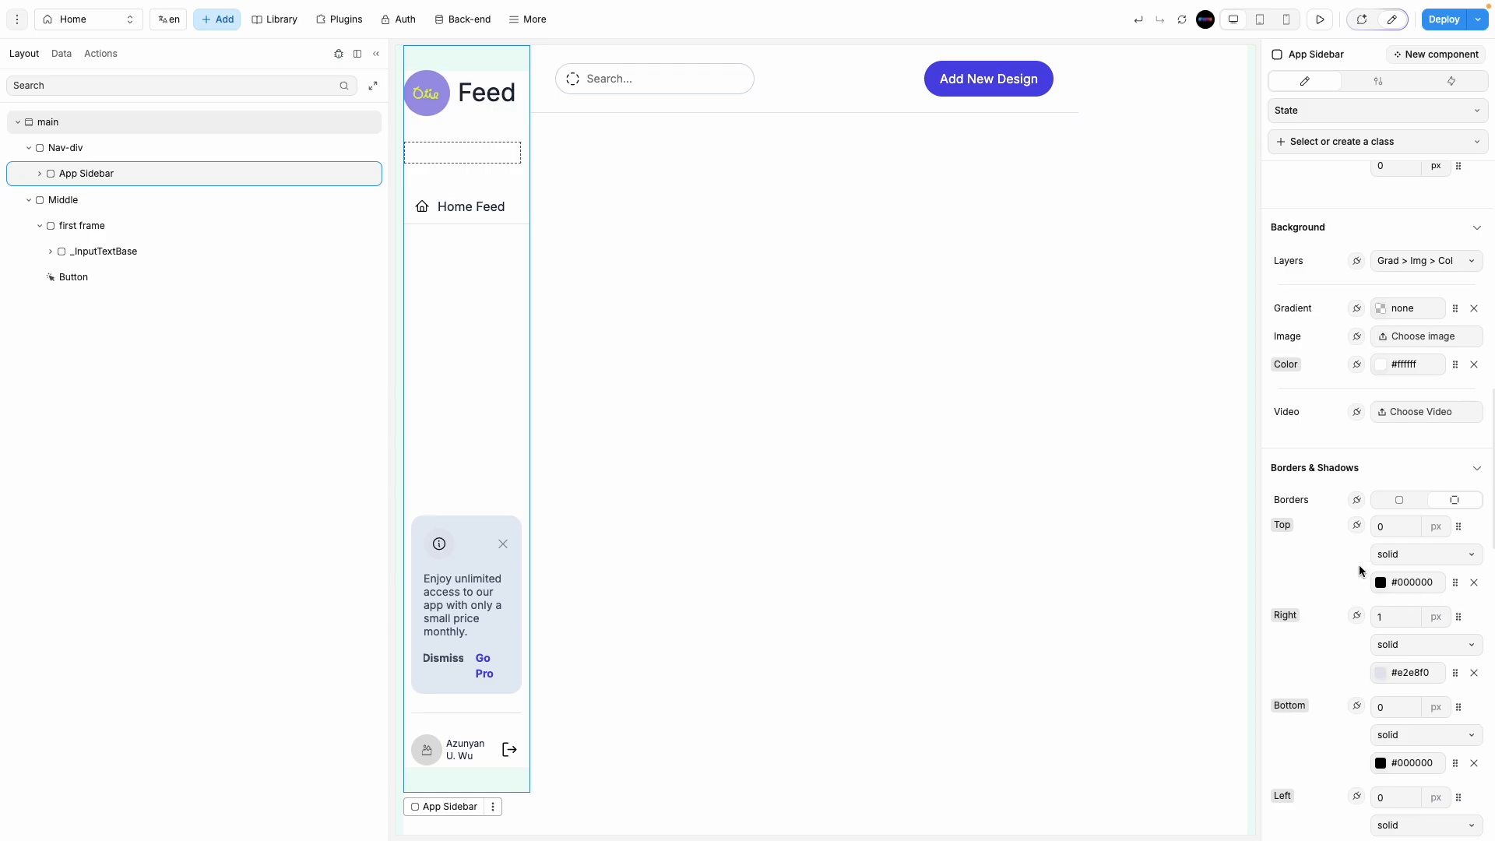
scroll(1347, 498, "up", 3)
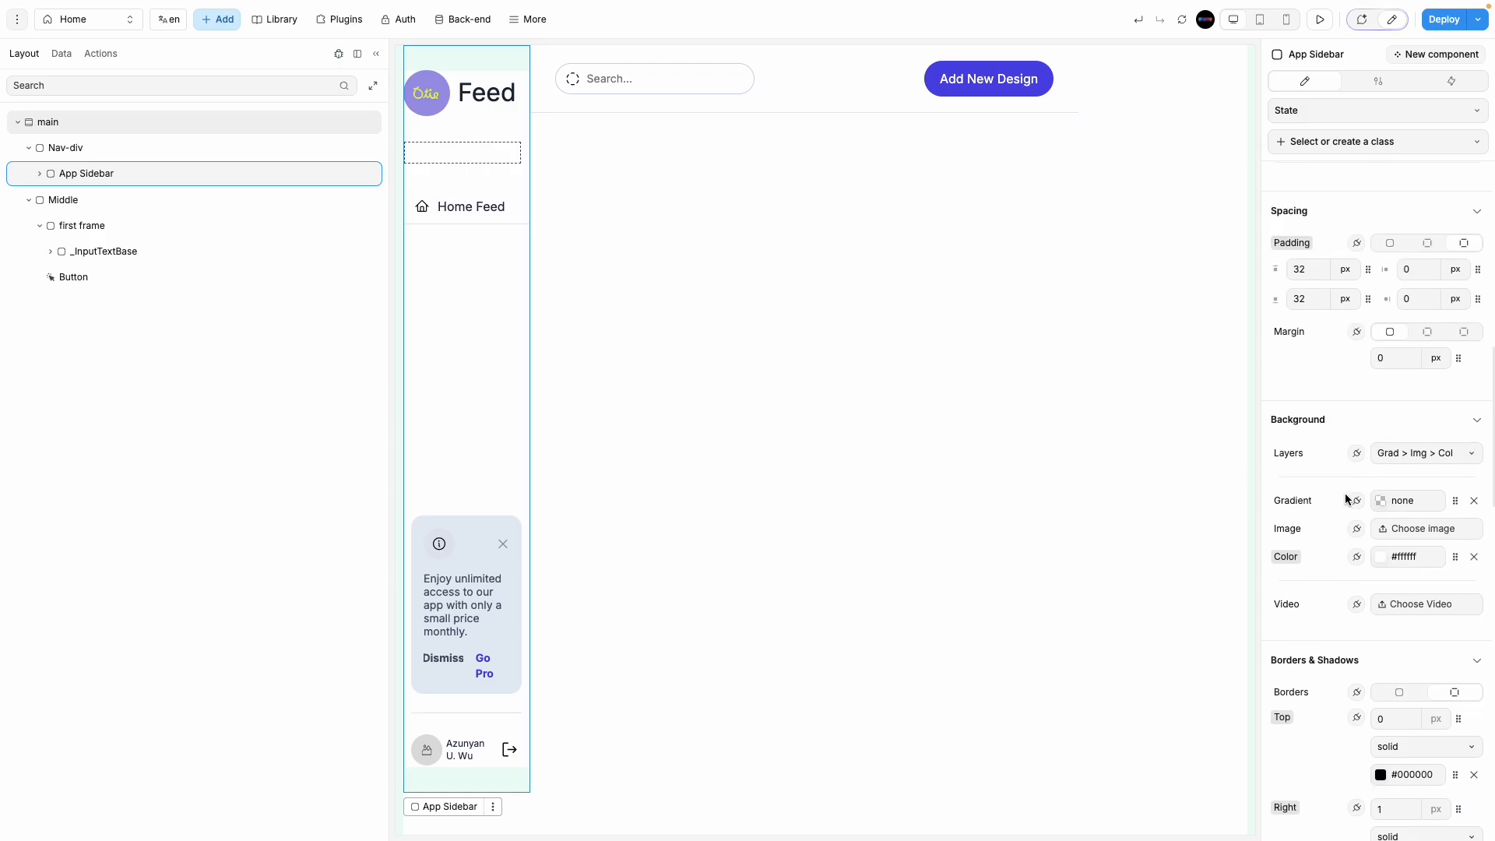
Step: Change the App Sidebar's top padding from 32 to 15 px
left_click(1310, 282)
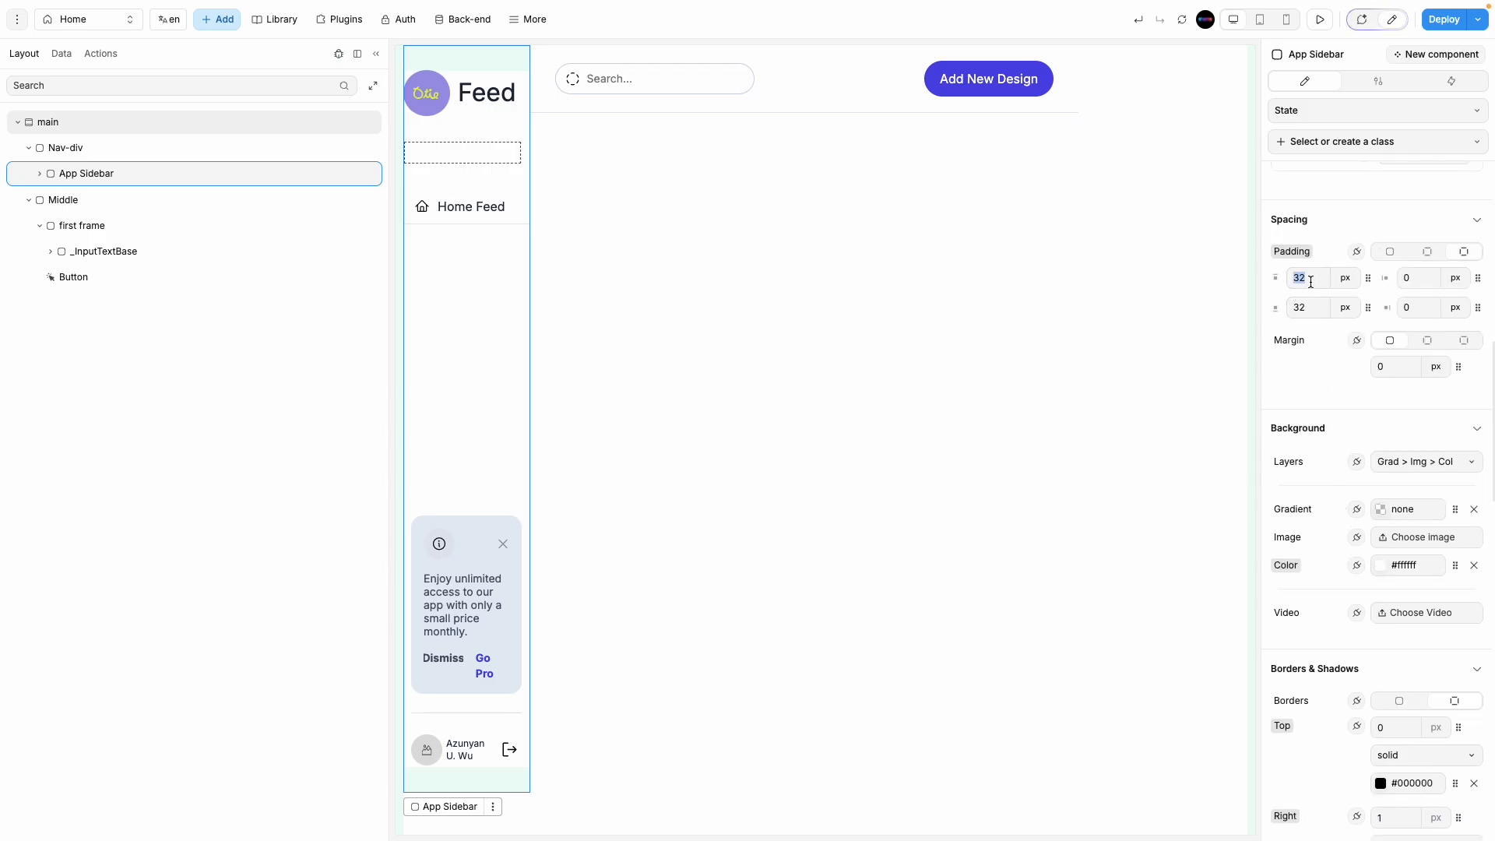
type("10")
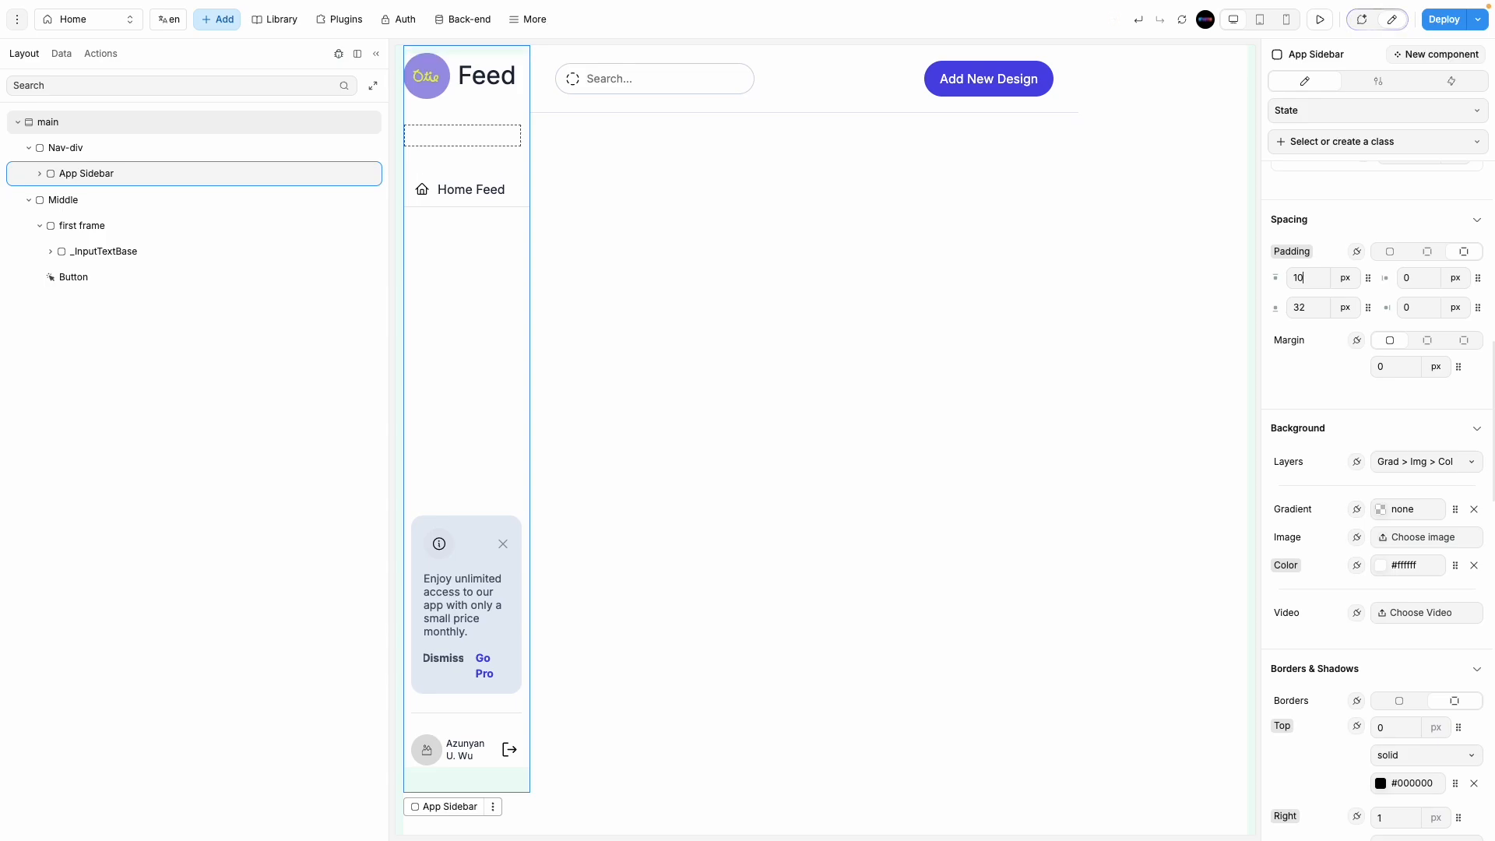
key("BackSpace")
type("5")
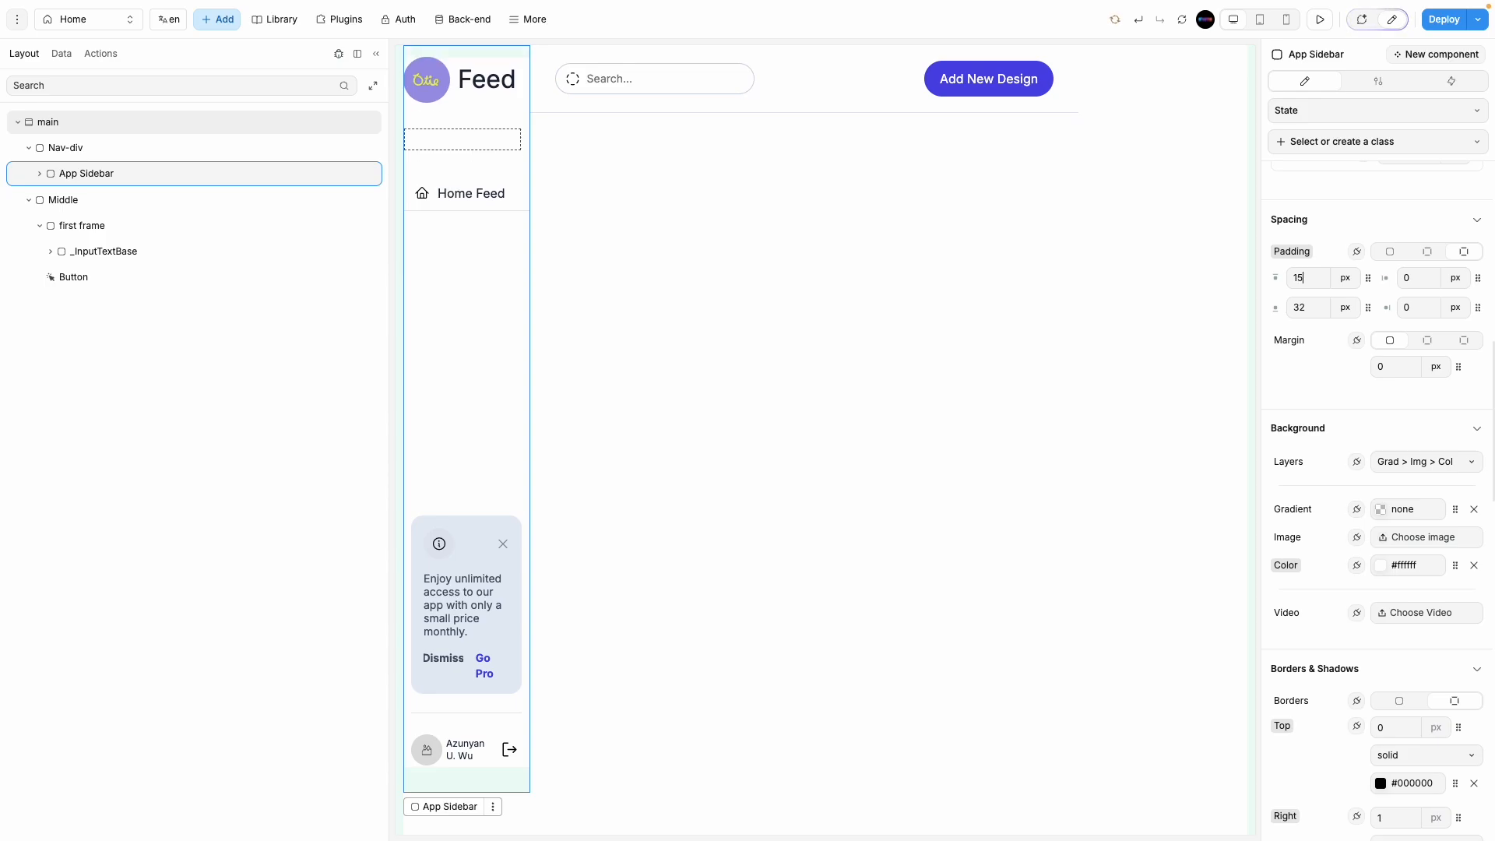
left_click(120, 225)
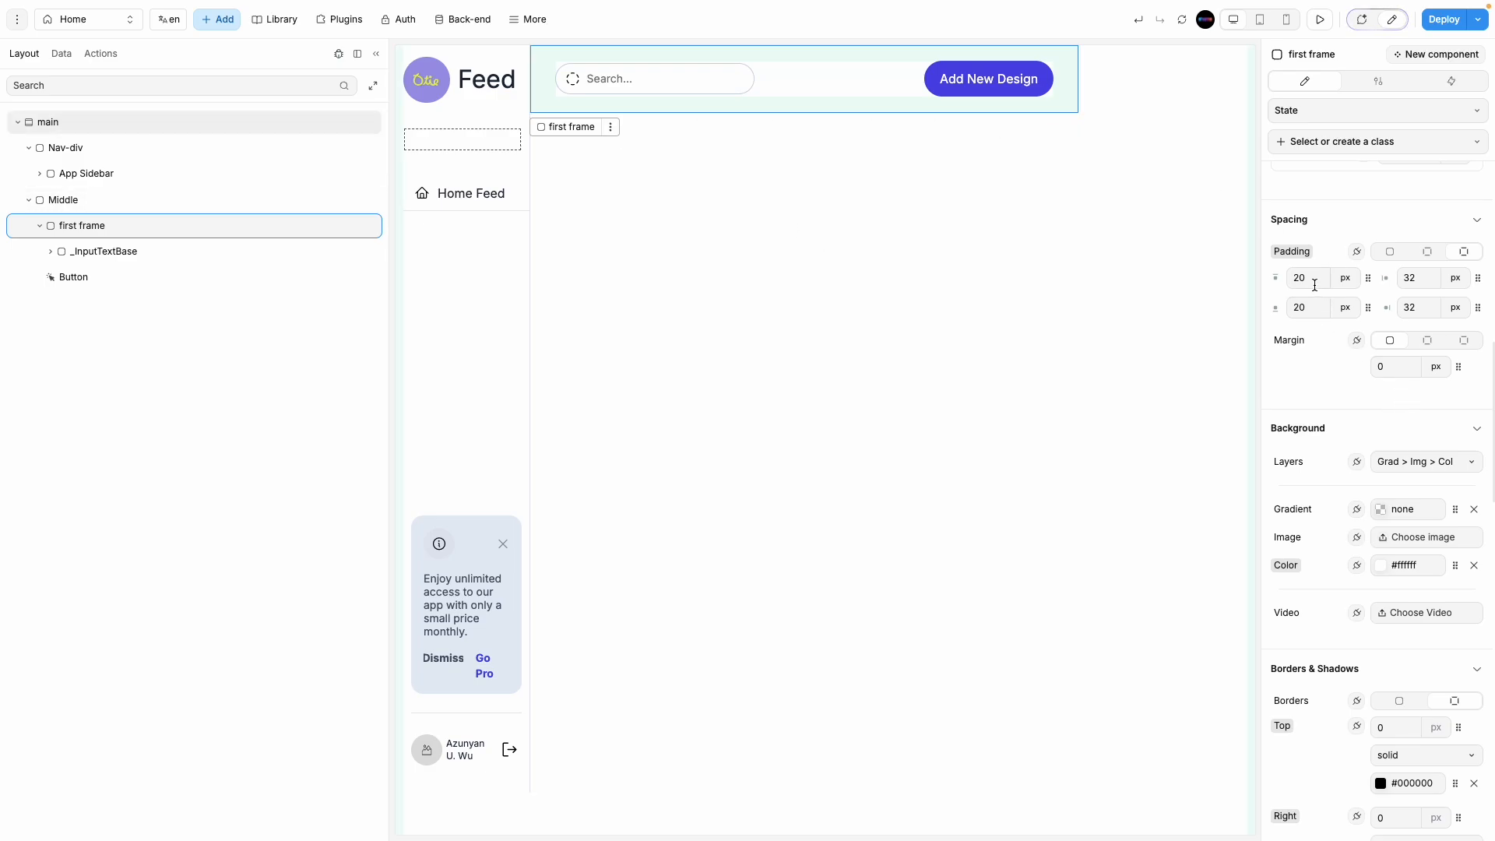
left_click(206, 202)
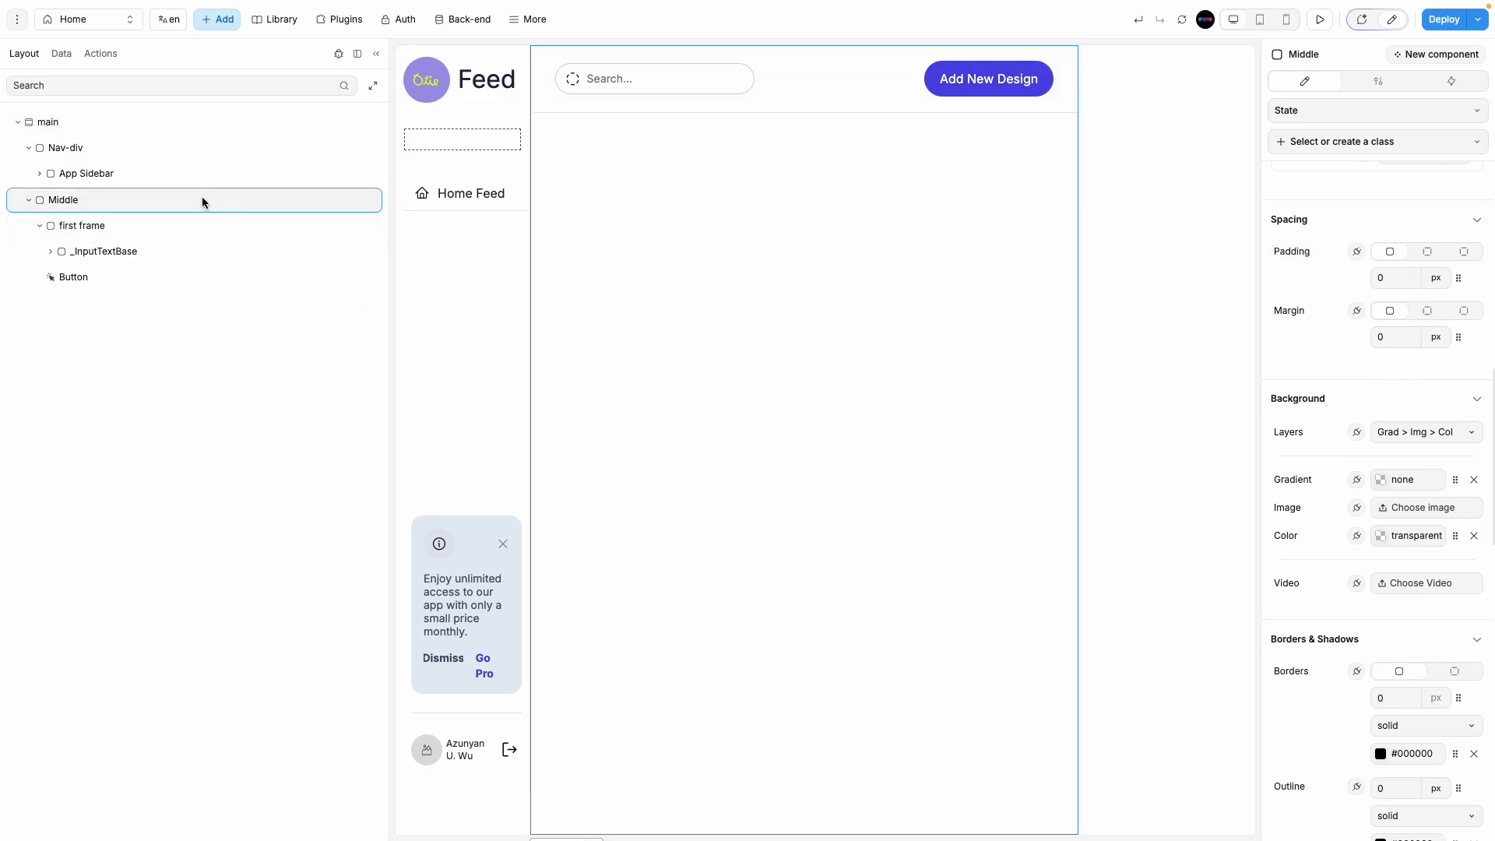
Step: Preview the feed layout, narrow the Layers panel, and return to edit mode
left_click(376, 53)
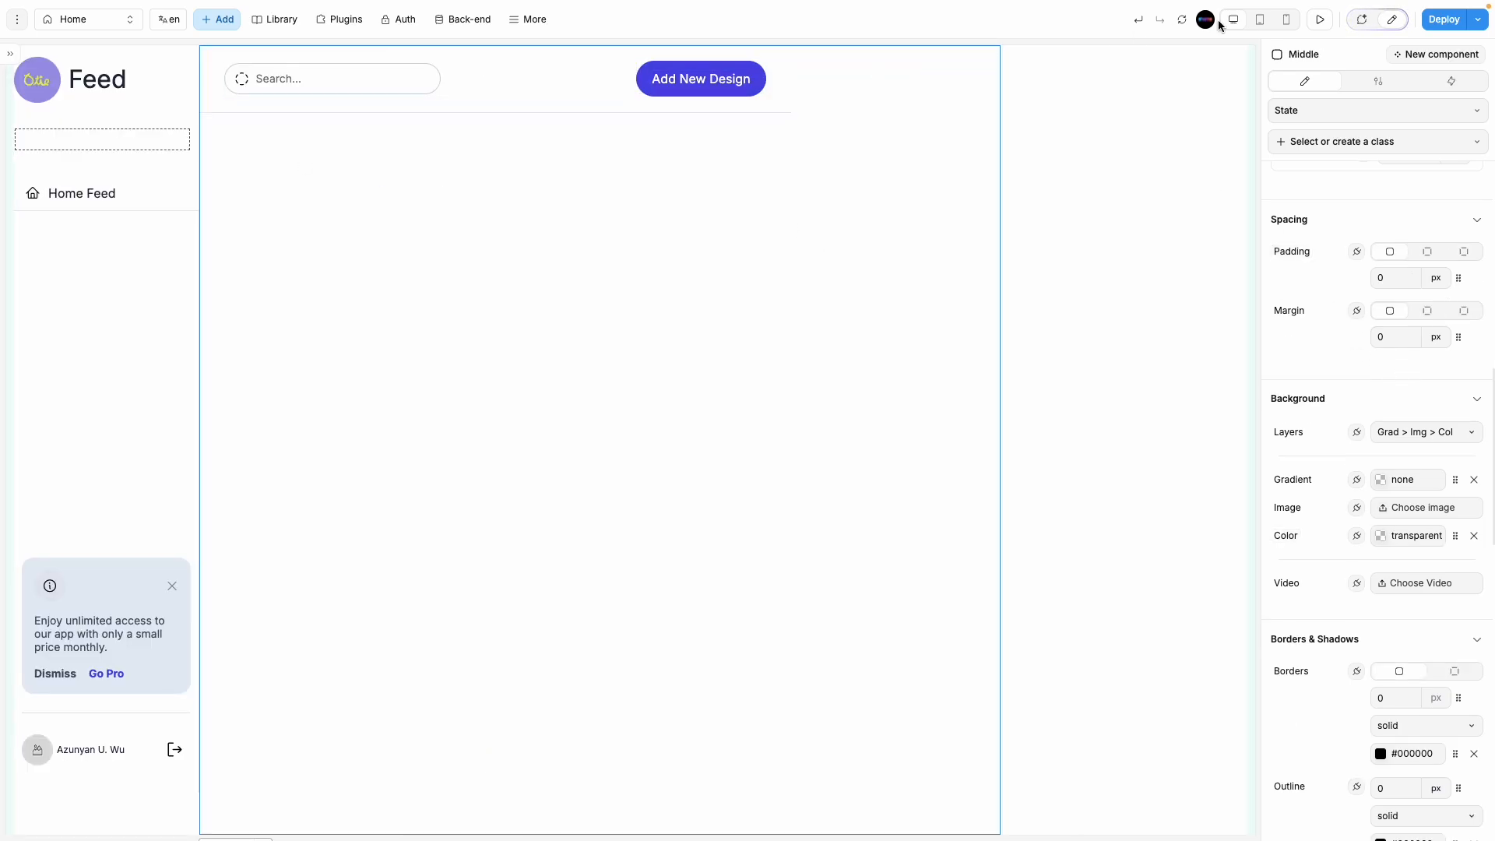
left_click(1312, 23)
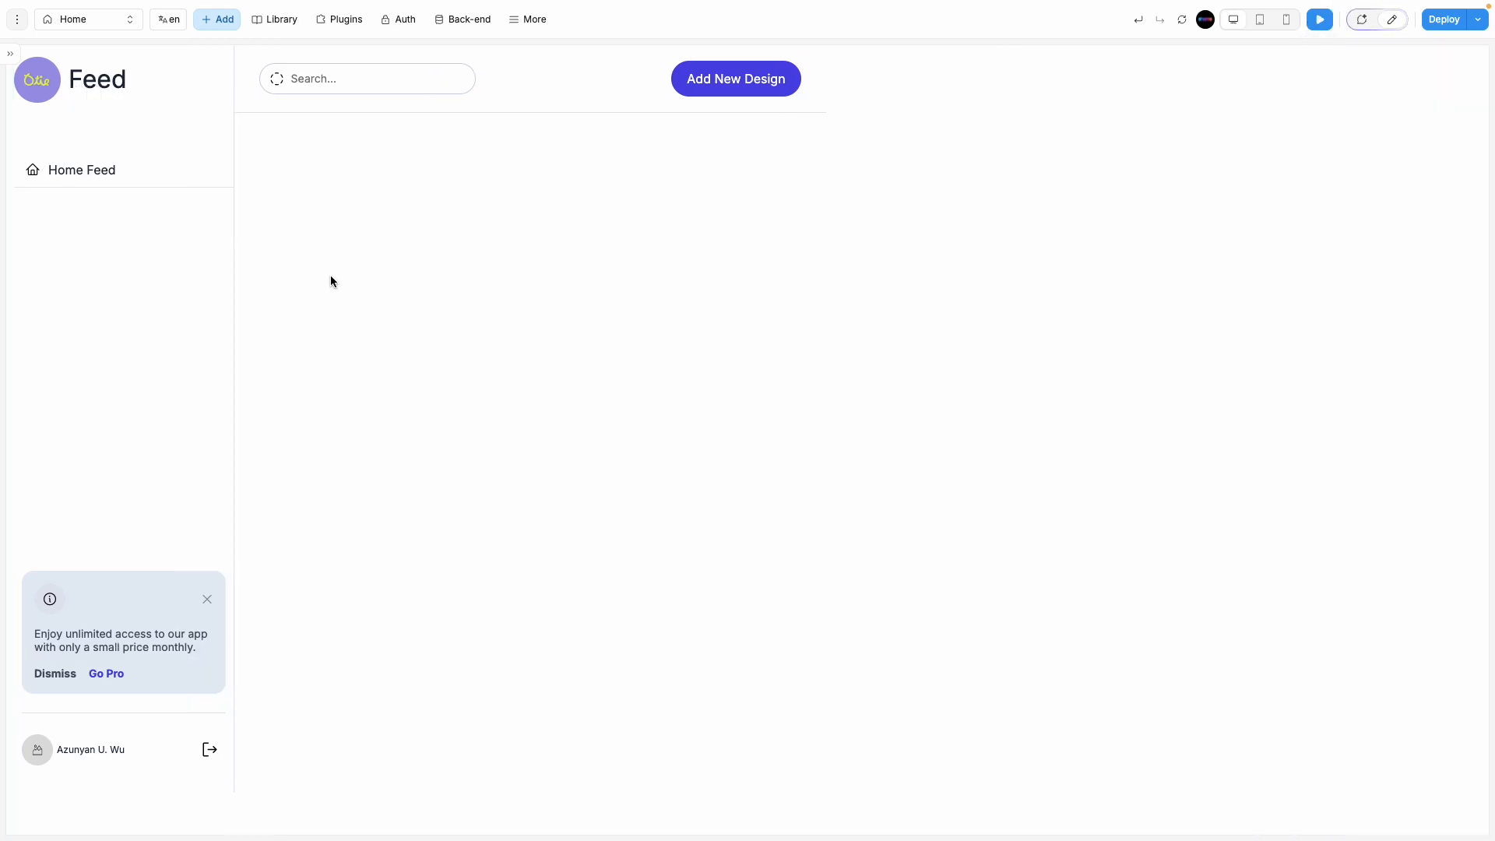
left_click(10, 59)
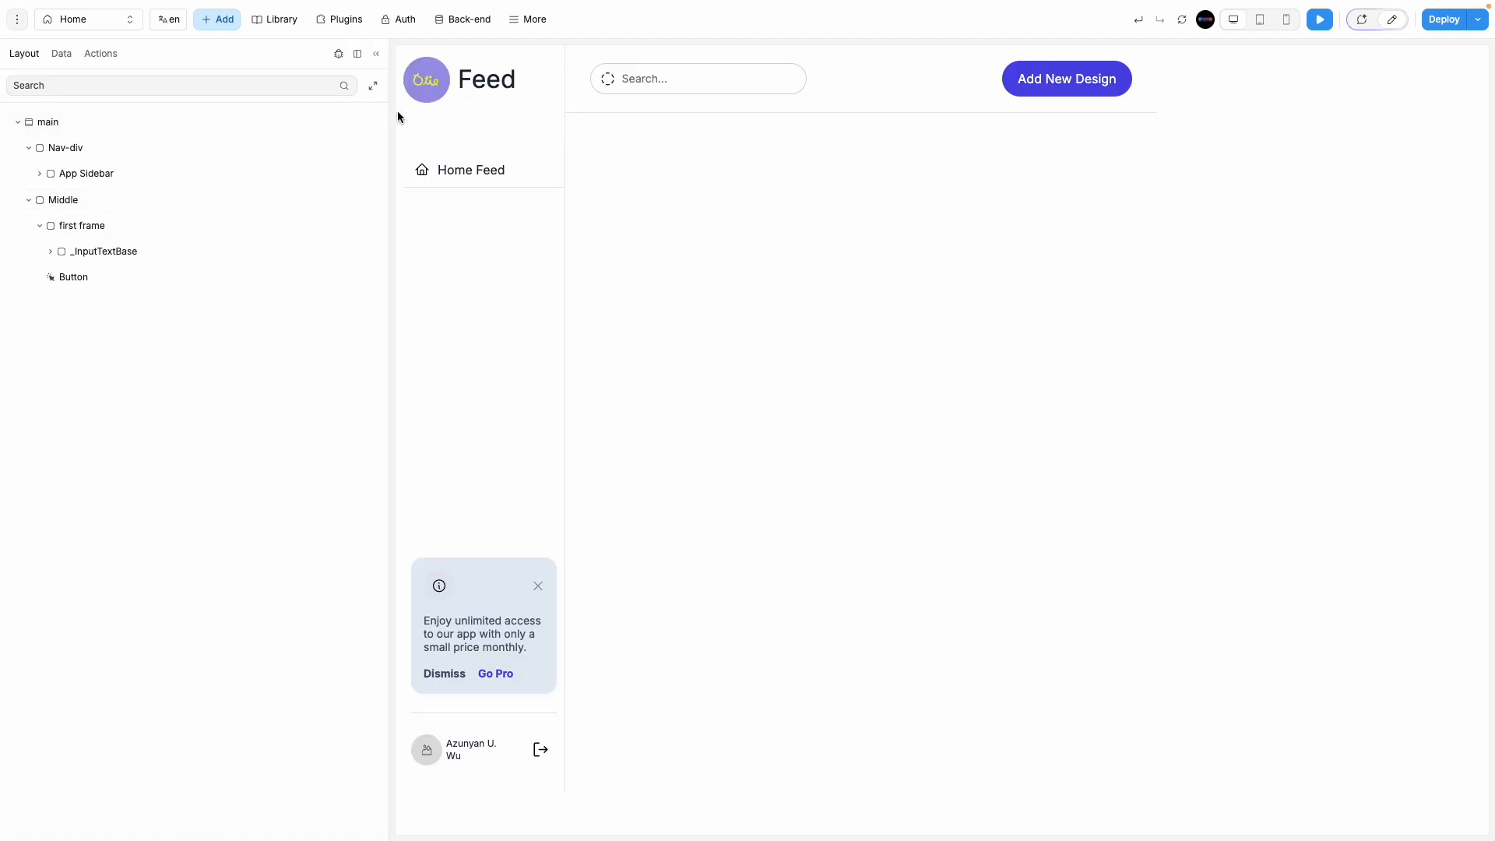
left_click_drag(390, 221, 274, 225)
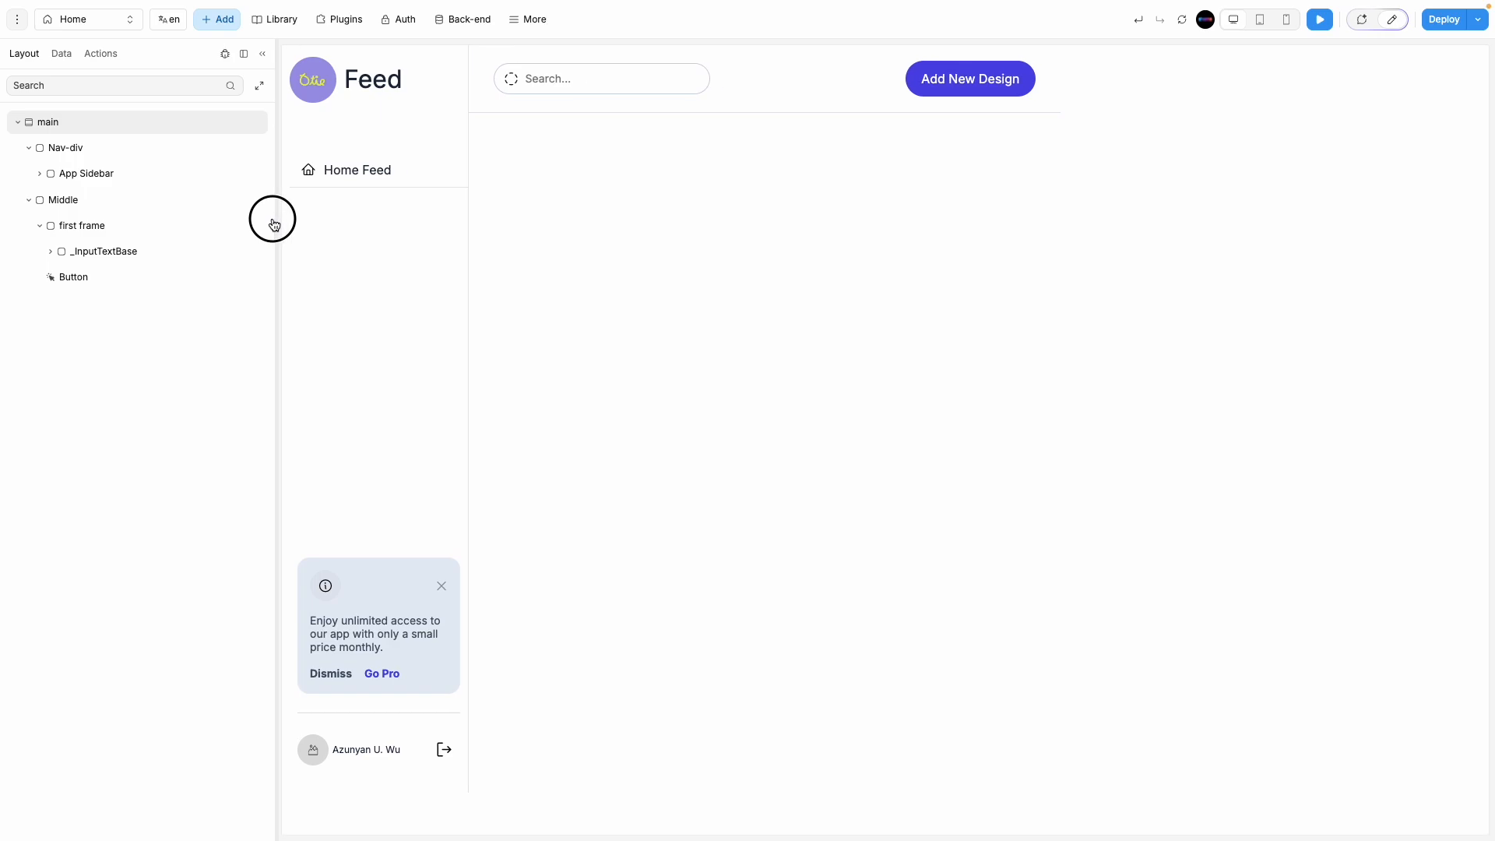
left_click(1392, 19)
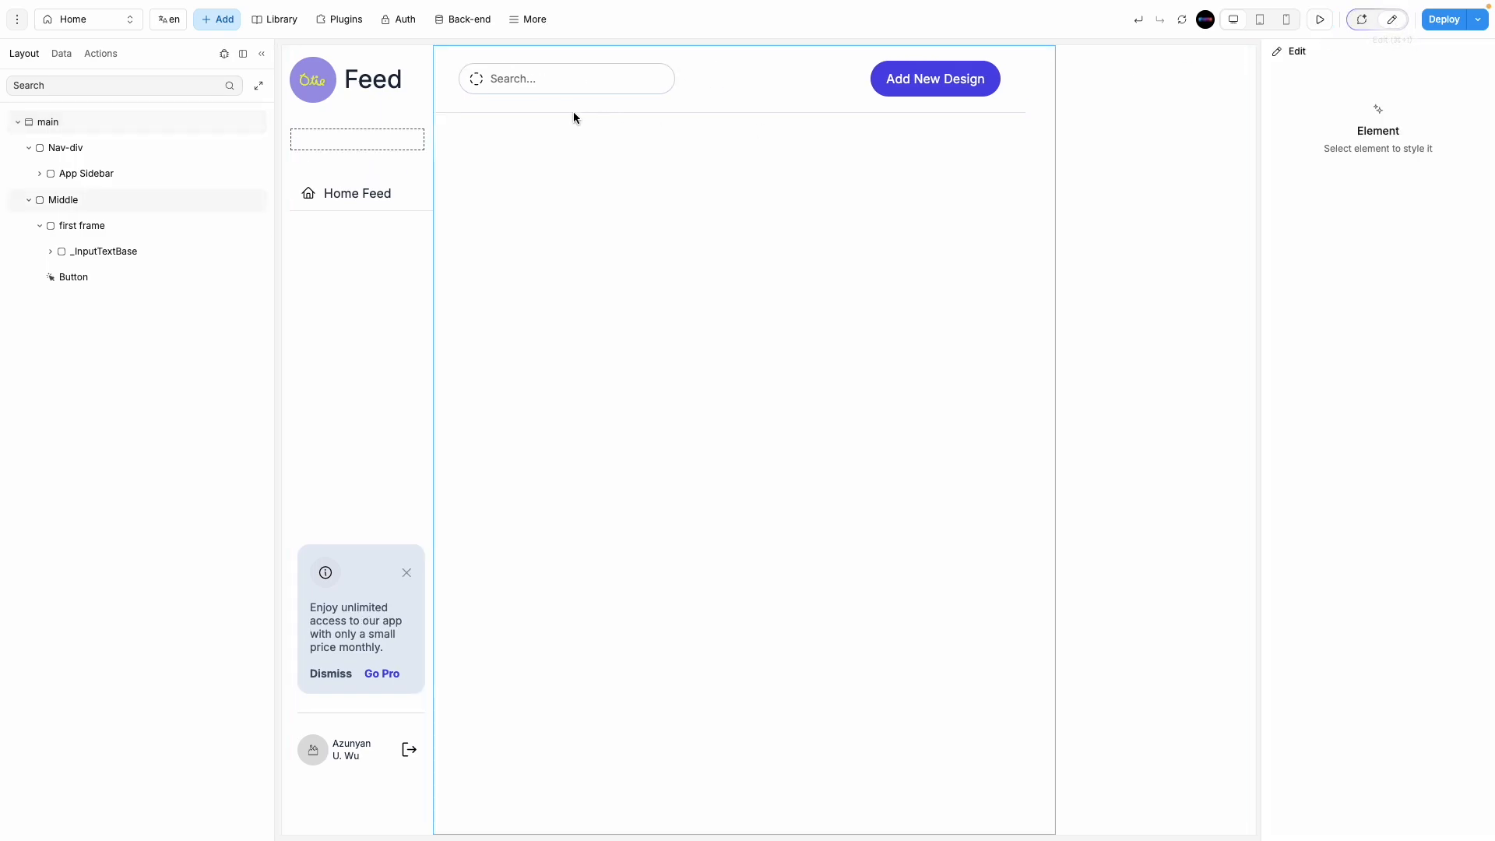
Step: Toggle the header first frame's height Fixed then back to Auto, and try Fixed on the logo
left_click(344, 109)
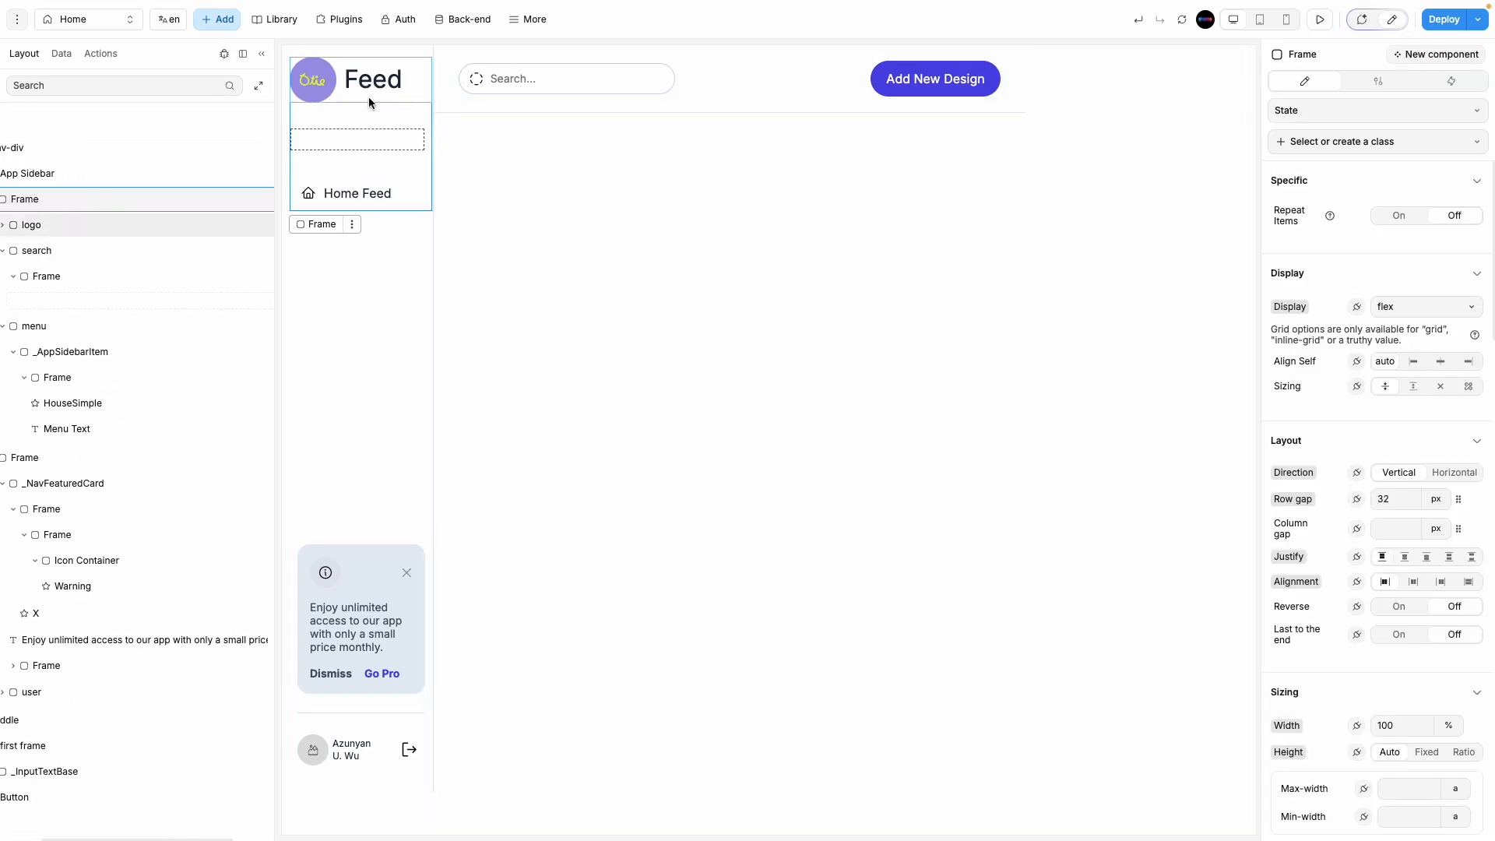
left_click(367, 96)
left_click(545, 107)
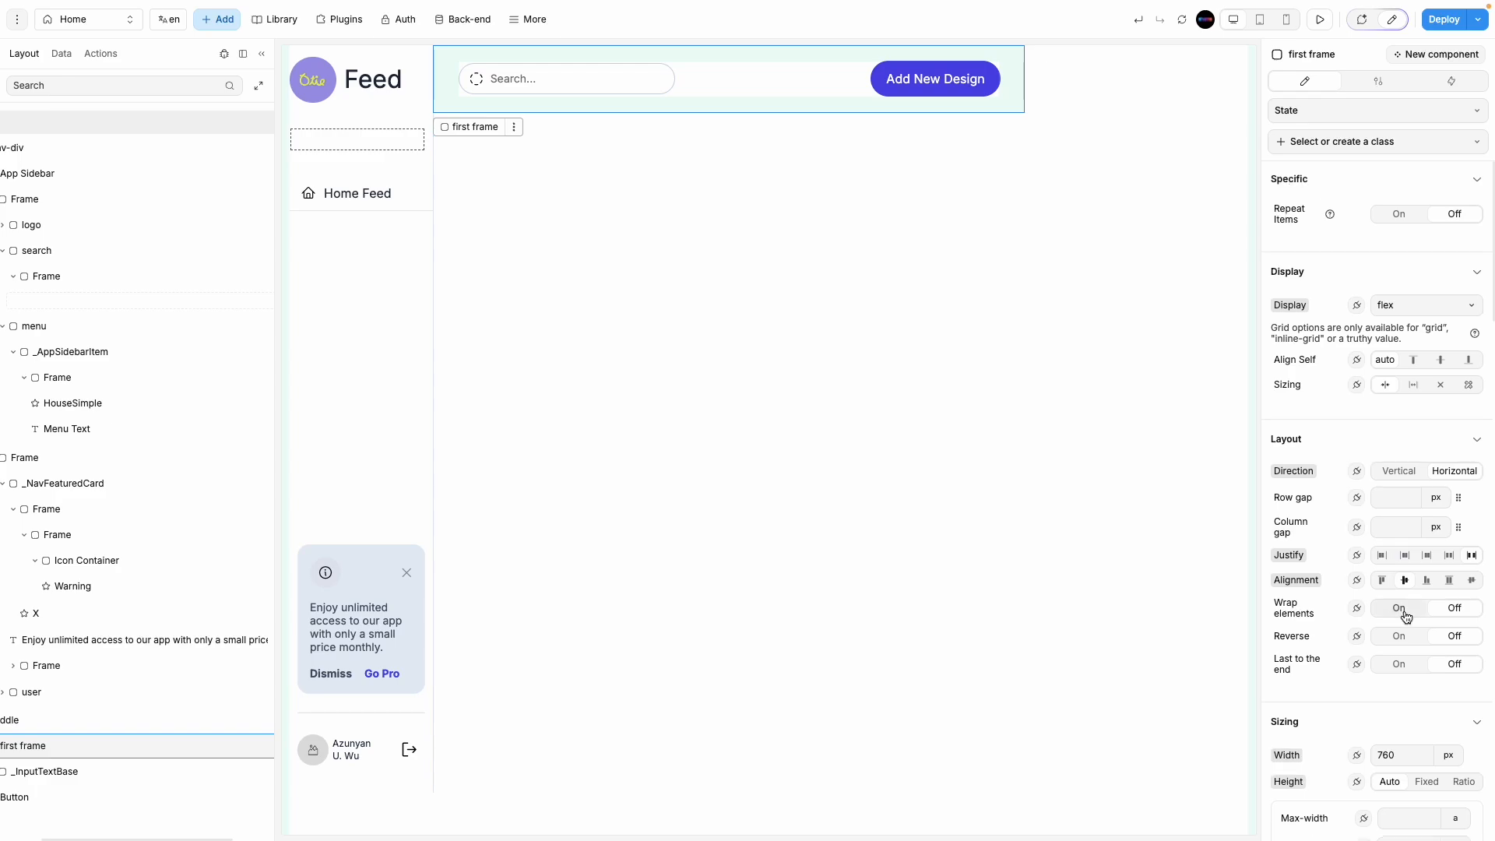
scroll(1406, 617, "down", 4)
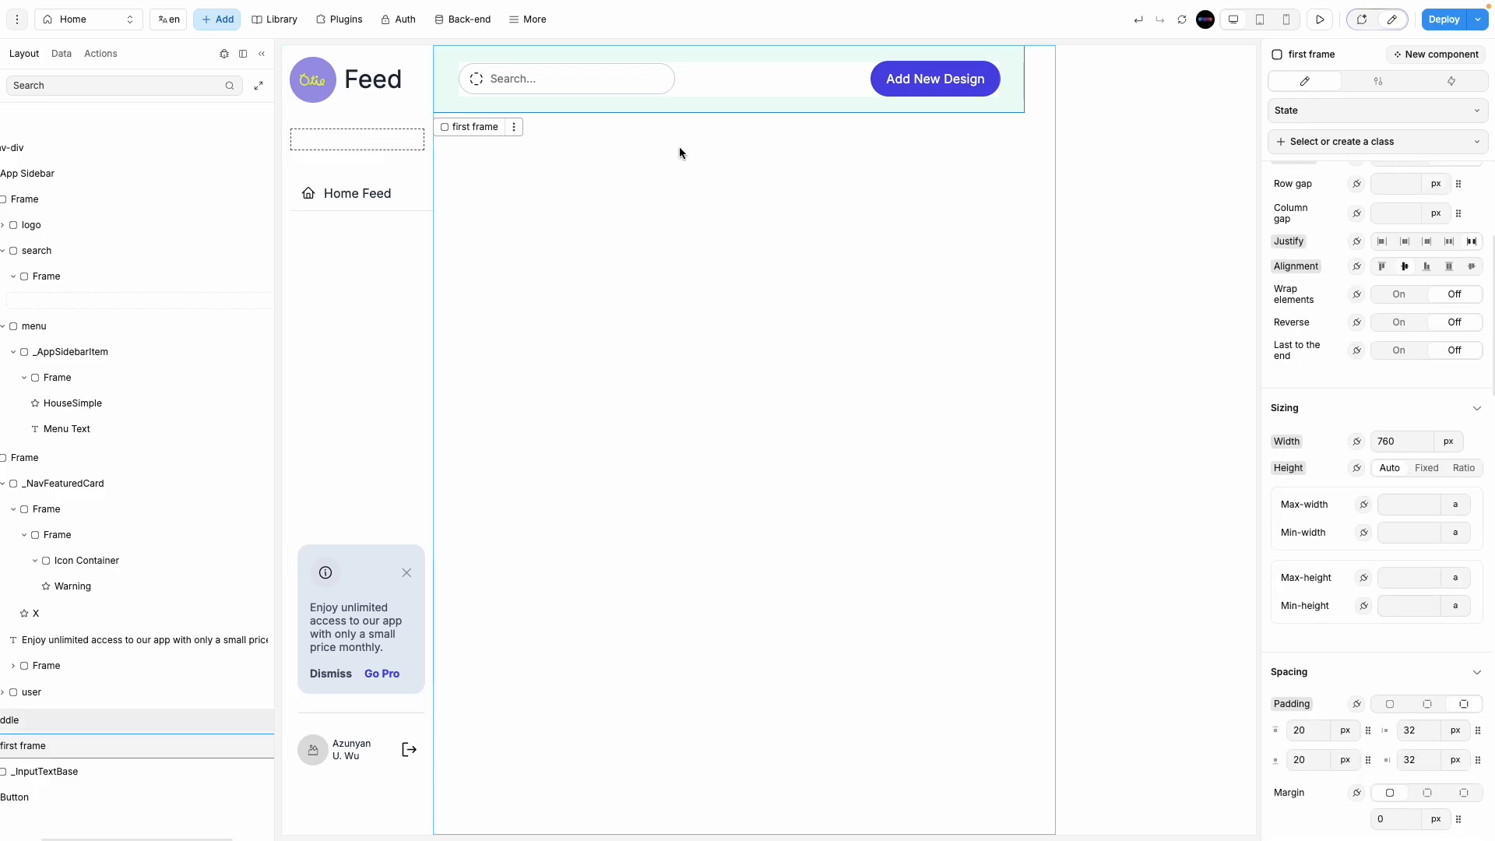
left_click(1424, 468)
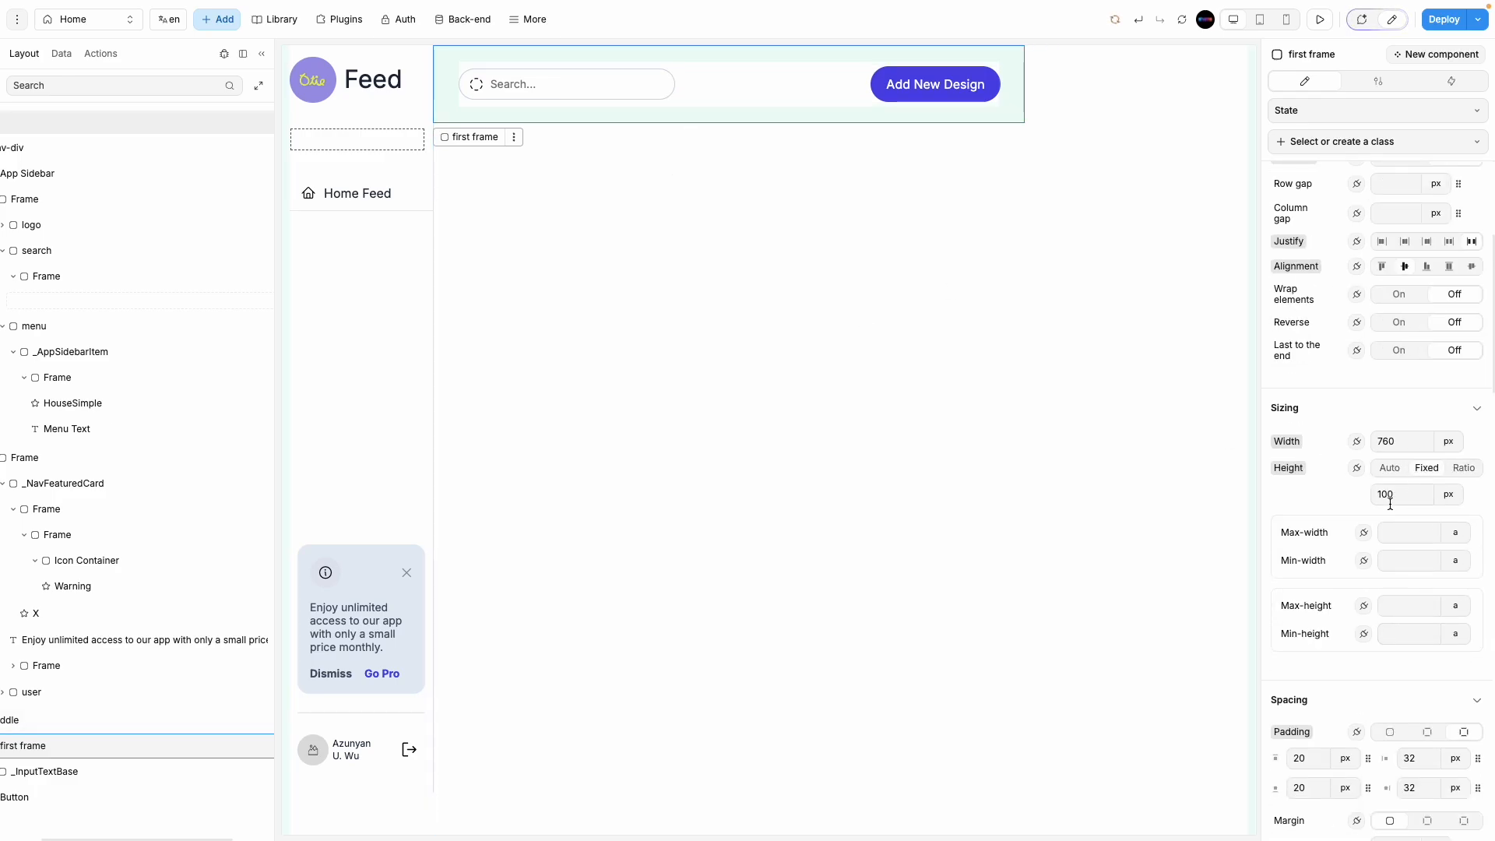
left_click(1390, 468)
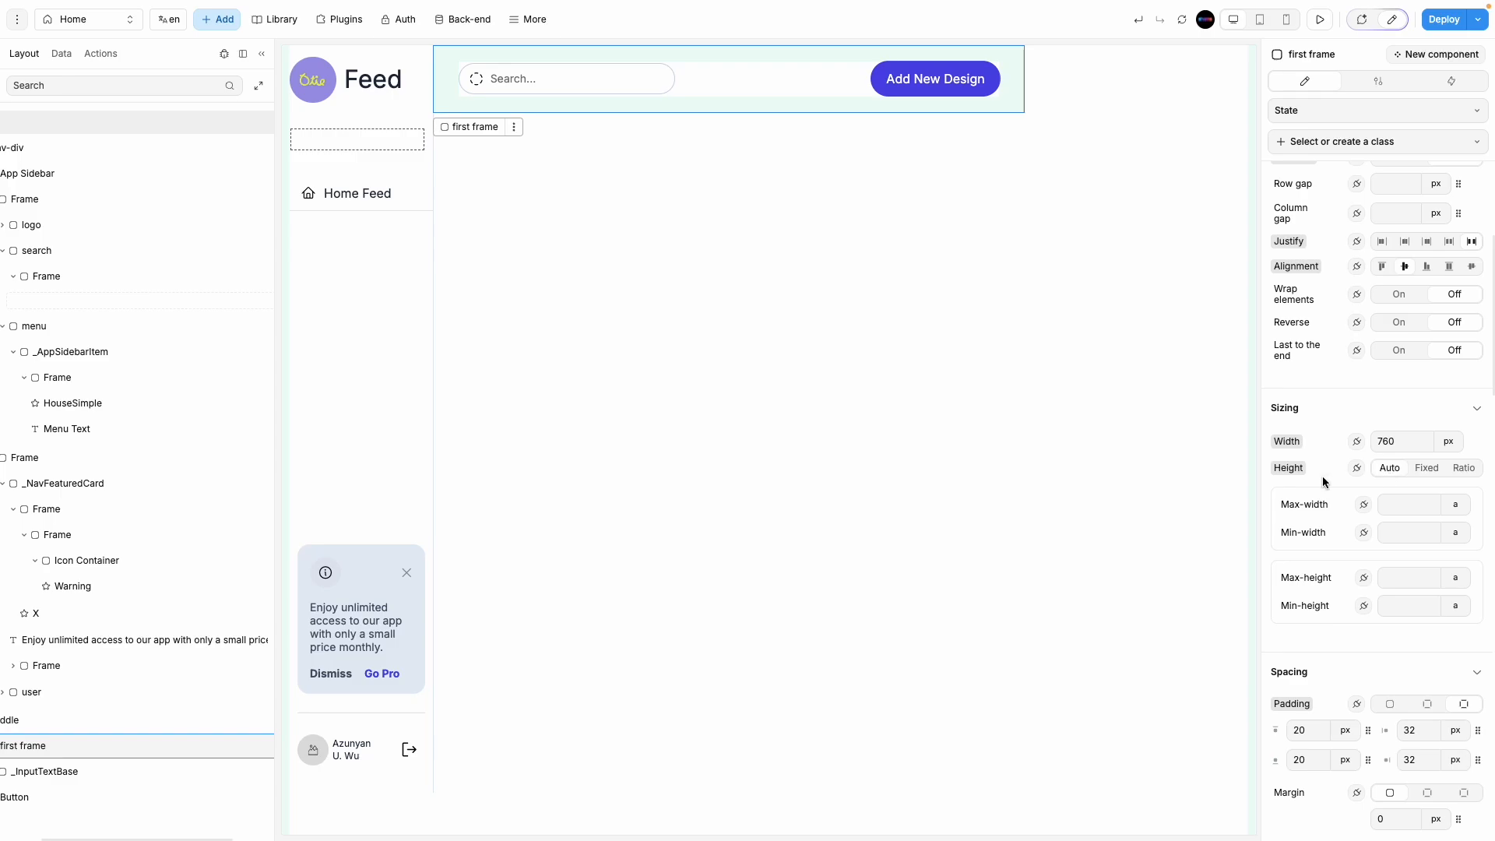
left_click(391, 97)
left_click(1423, 468)
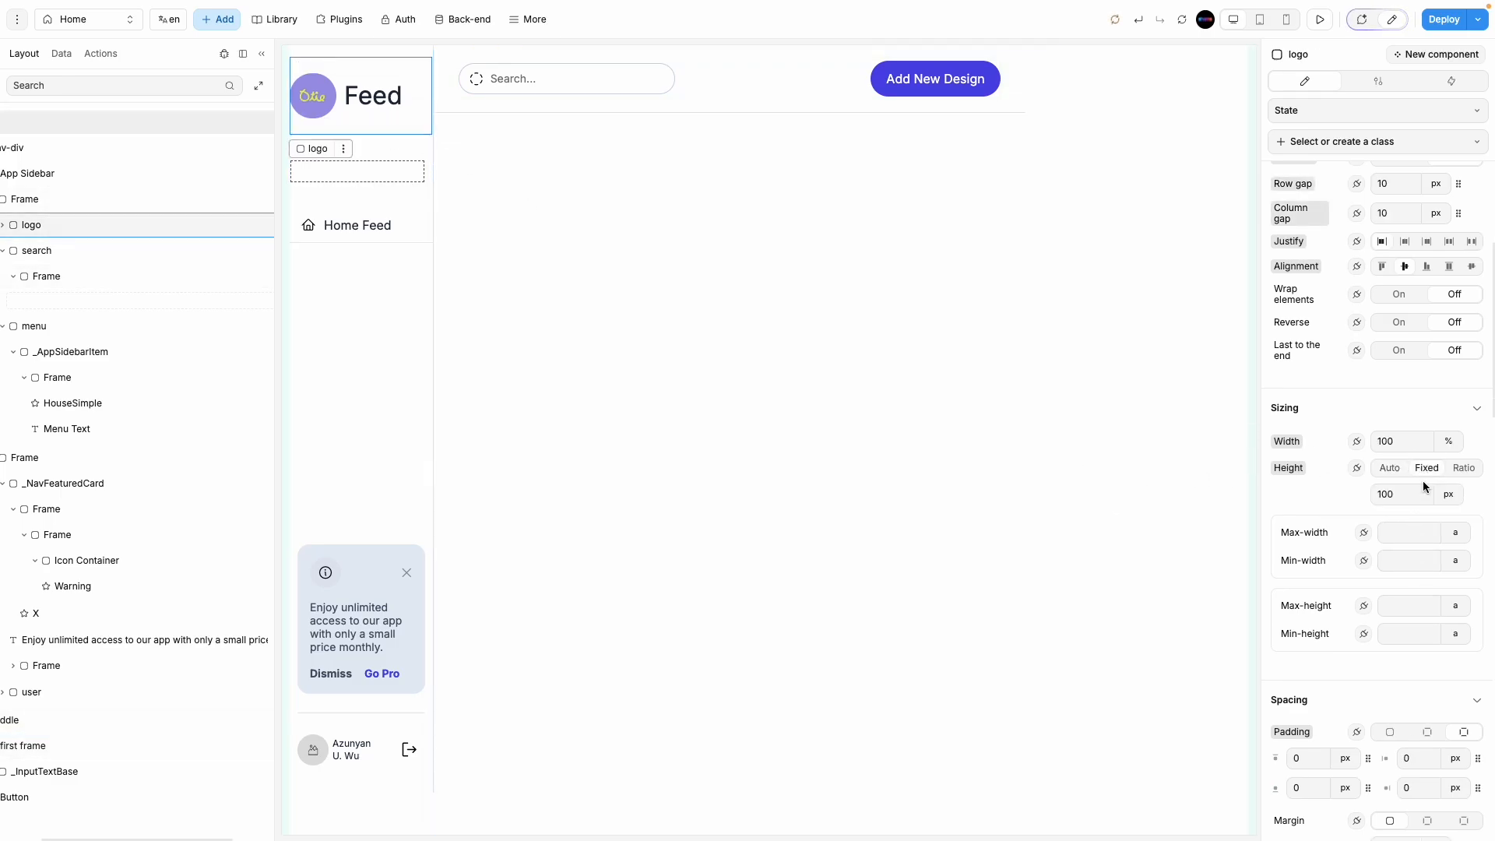
Step: Give the logo block uniform padding and switch its height to Auto
left_click(431, 58)
left_click(465, 56)
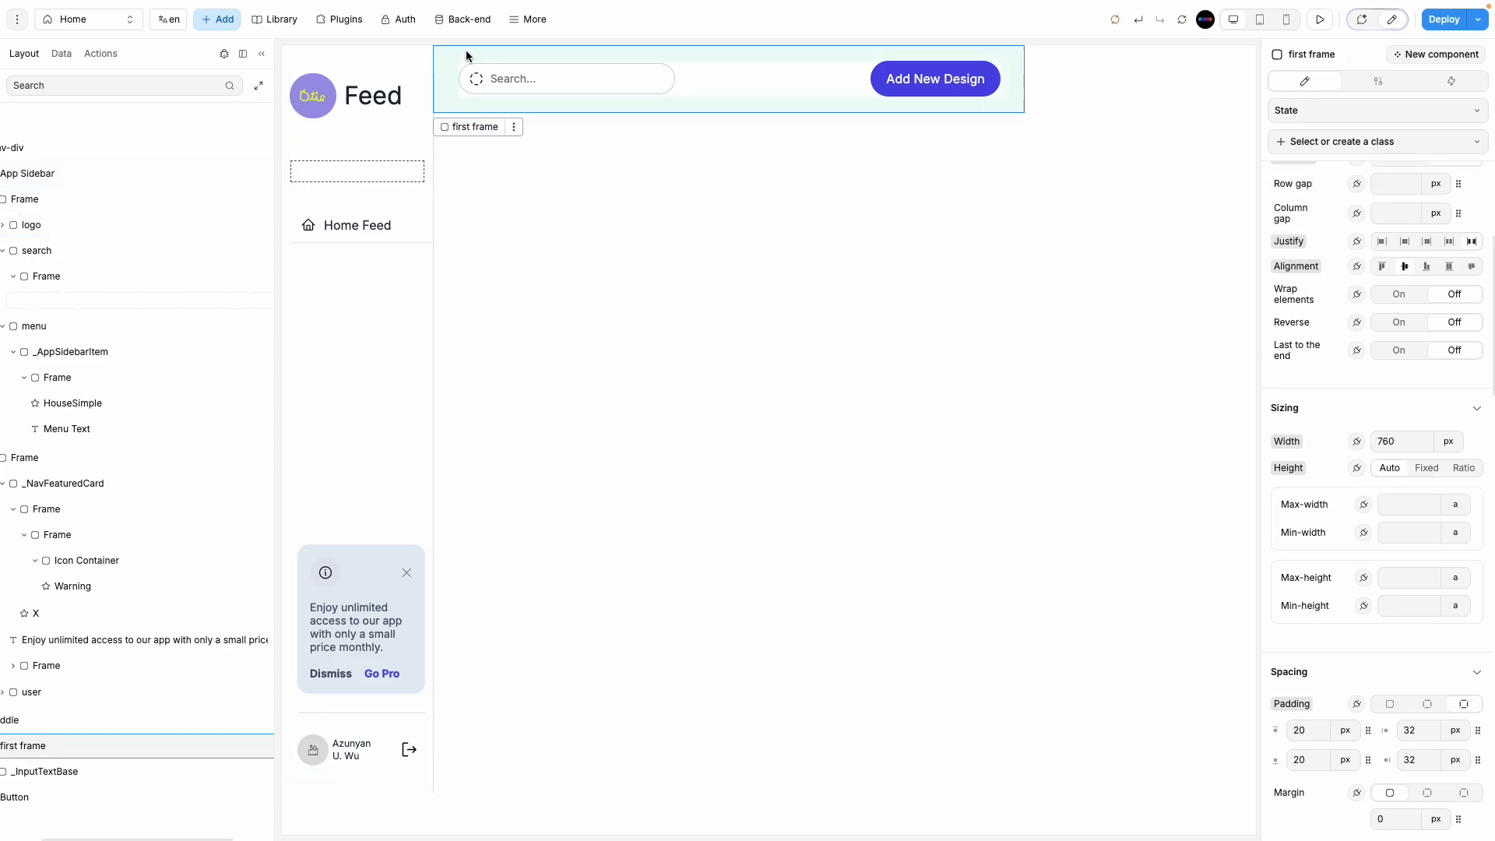
left_click(392, 73)
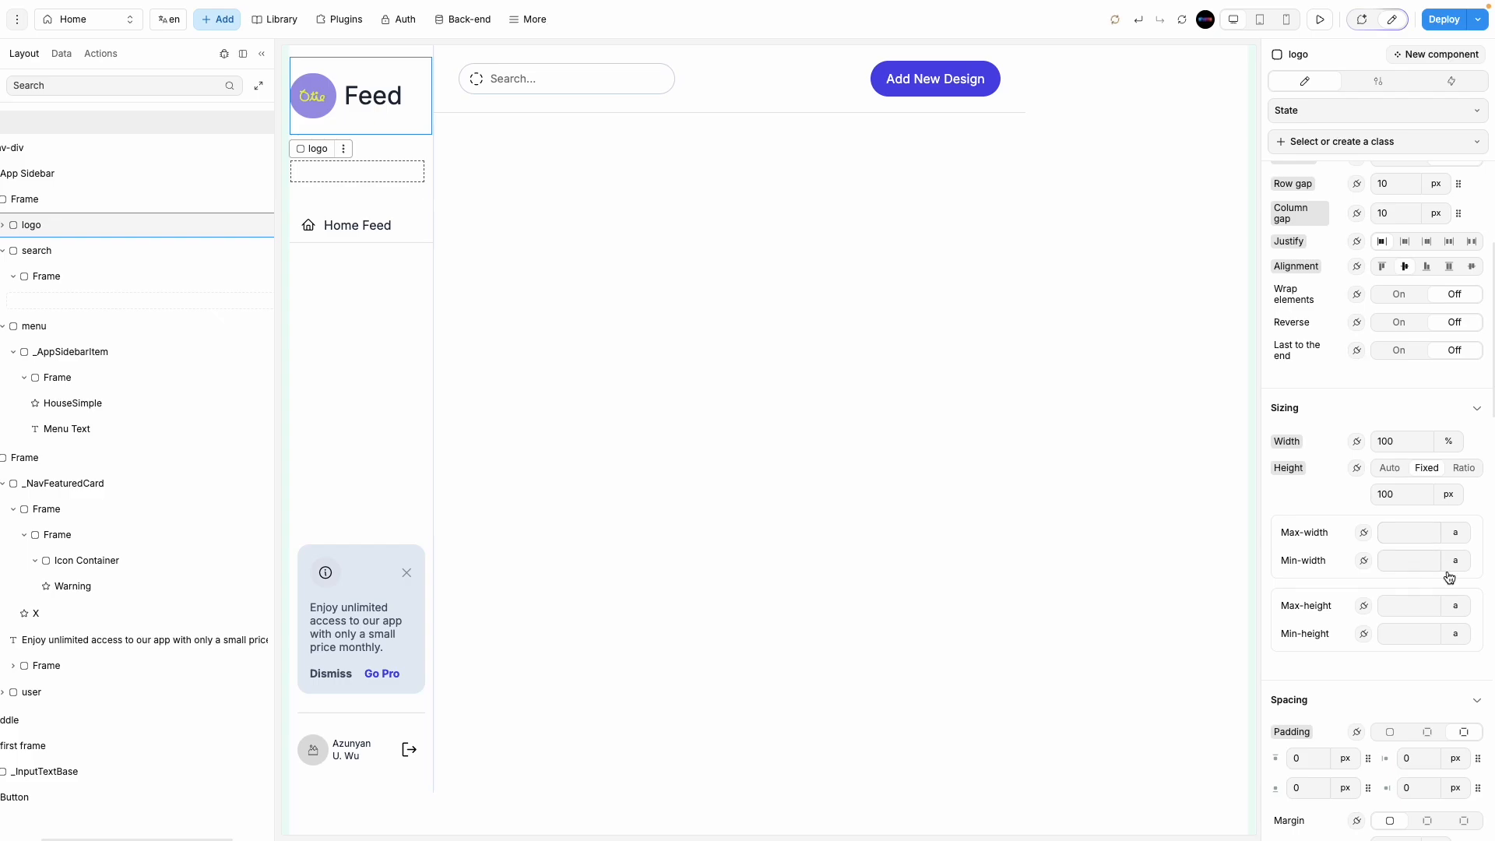
left_click(1389, 733)
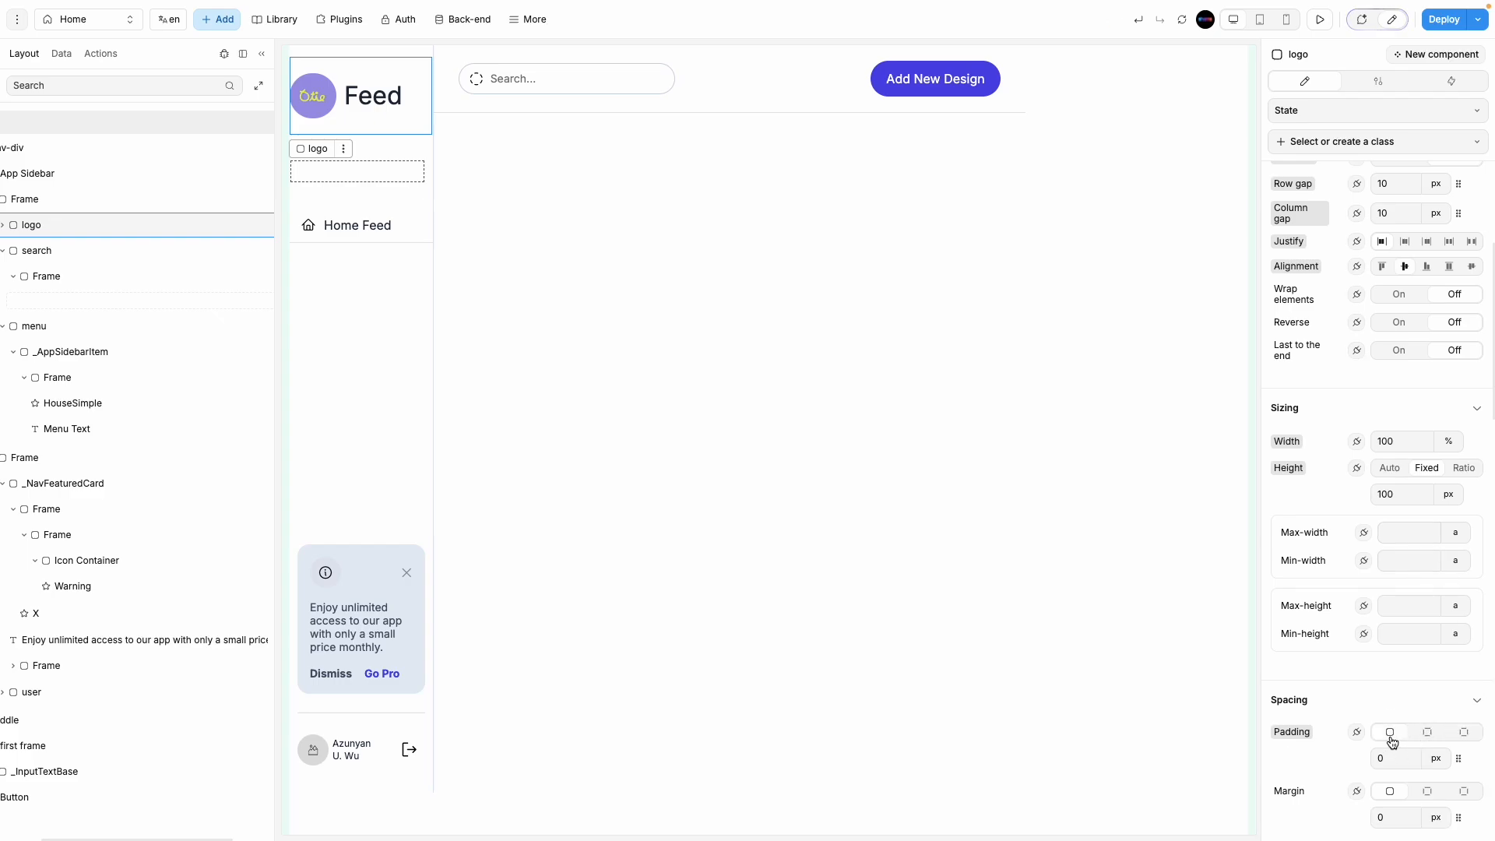
scroll(1397, 348, "up", 3)
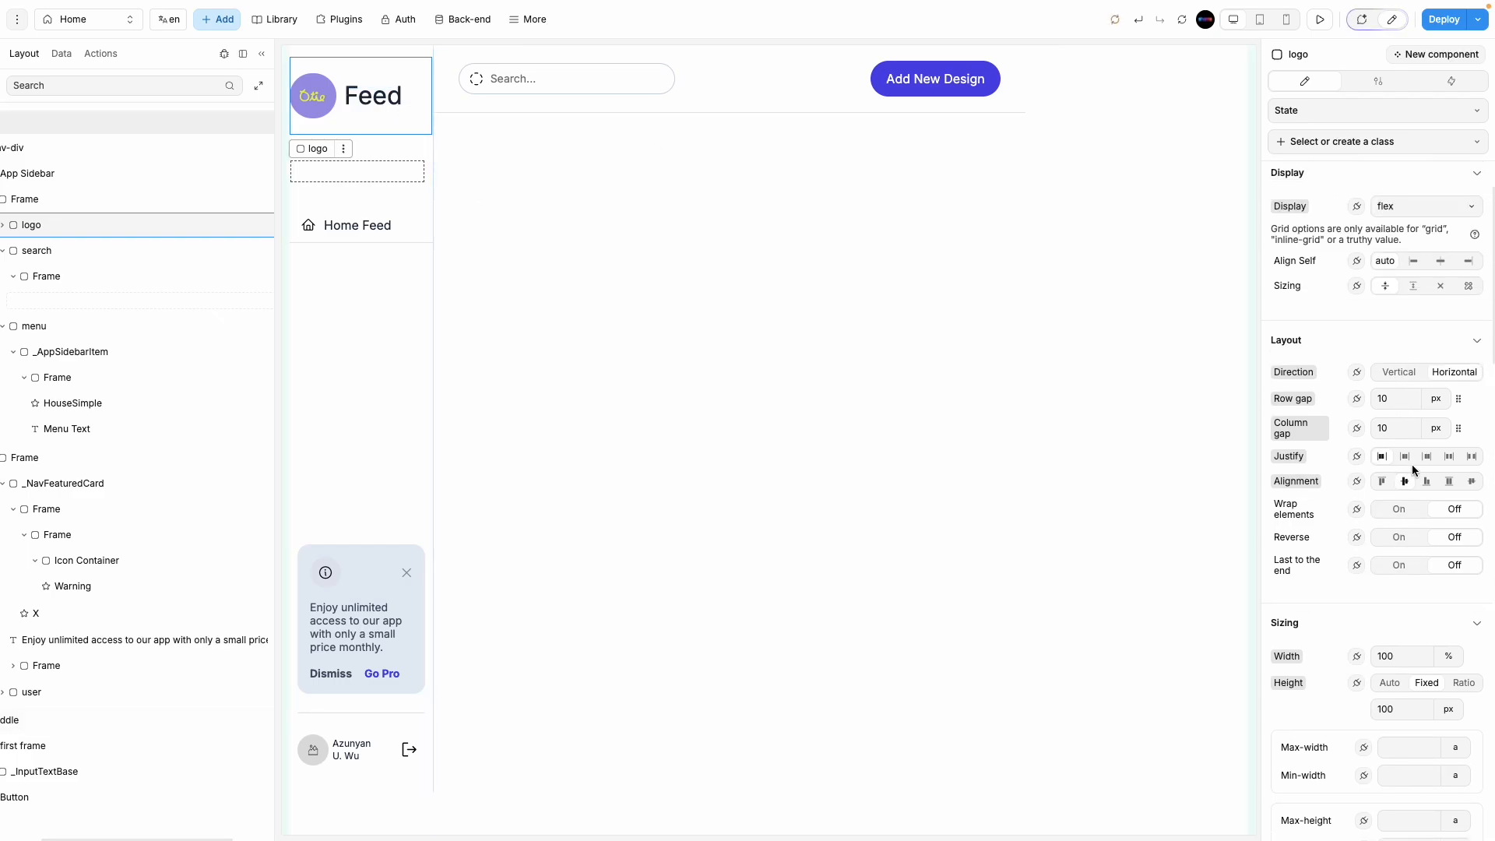
scroll(1397, 646, "down", 2)
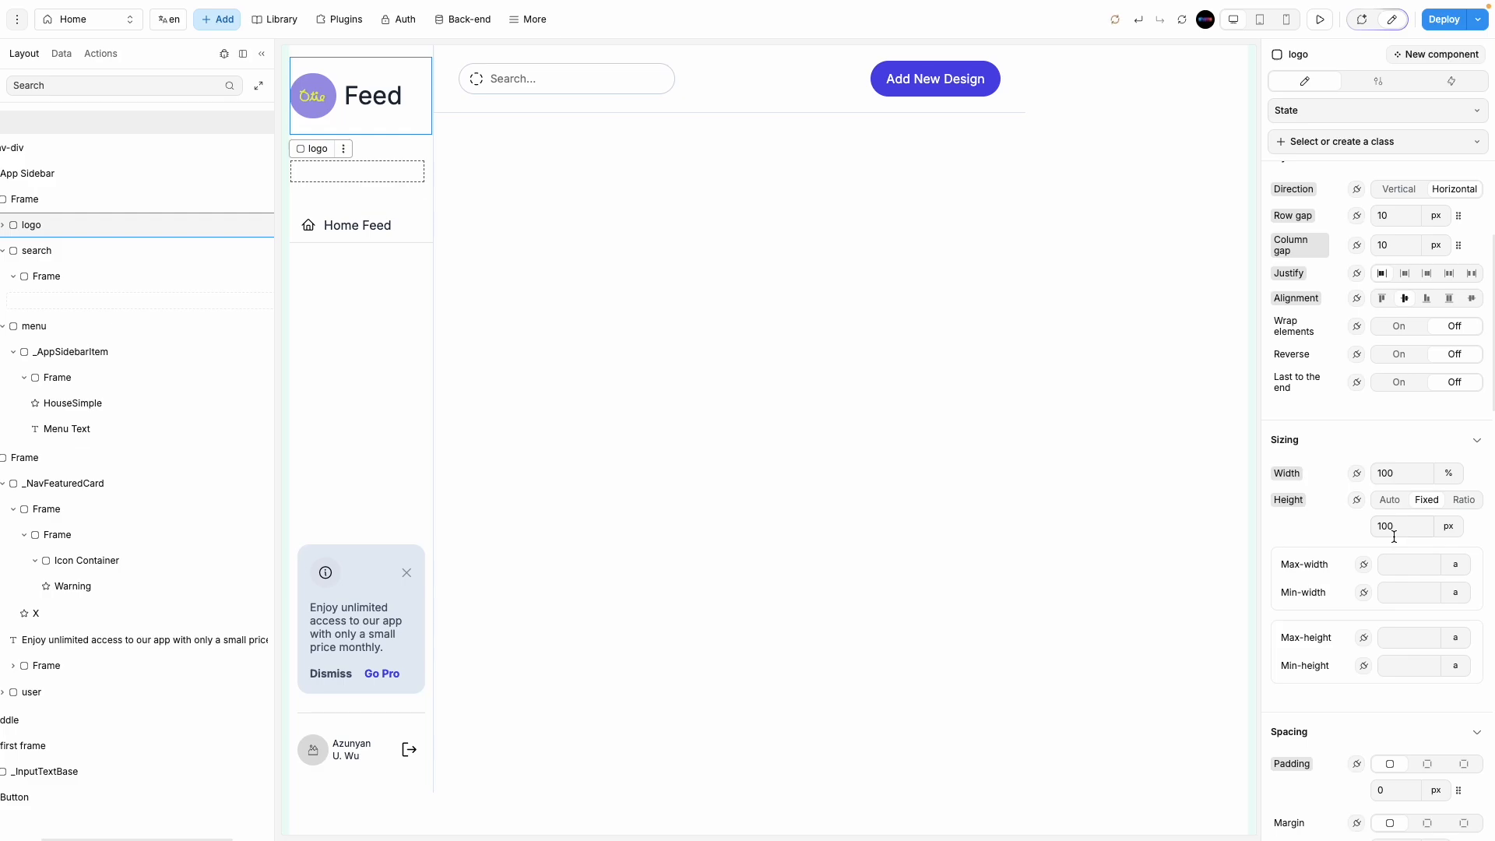
left_click(1409, 529)
left_click(1451, 532)
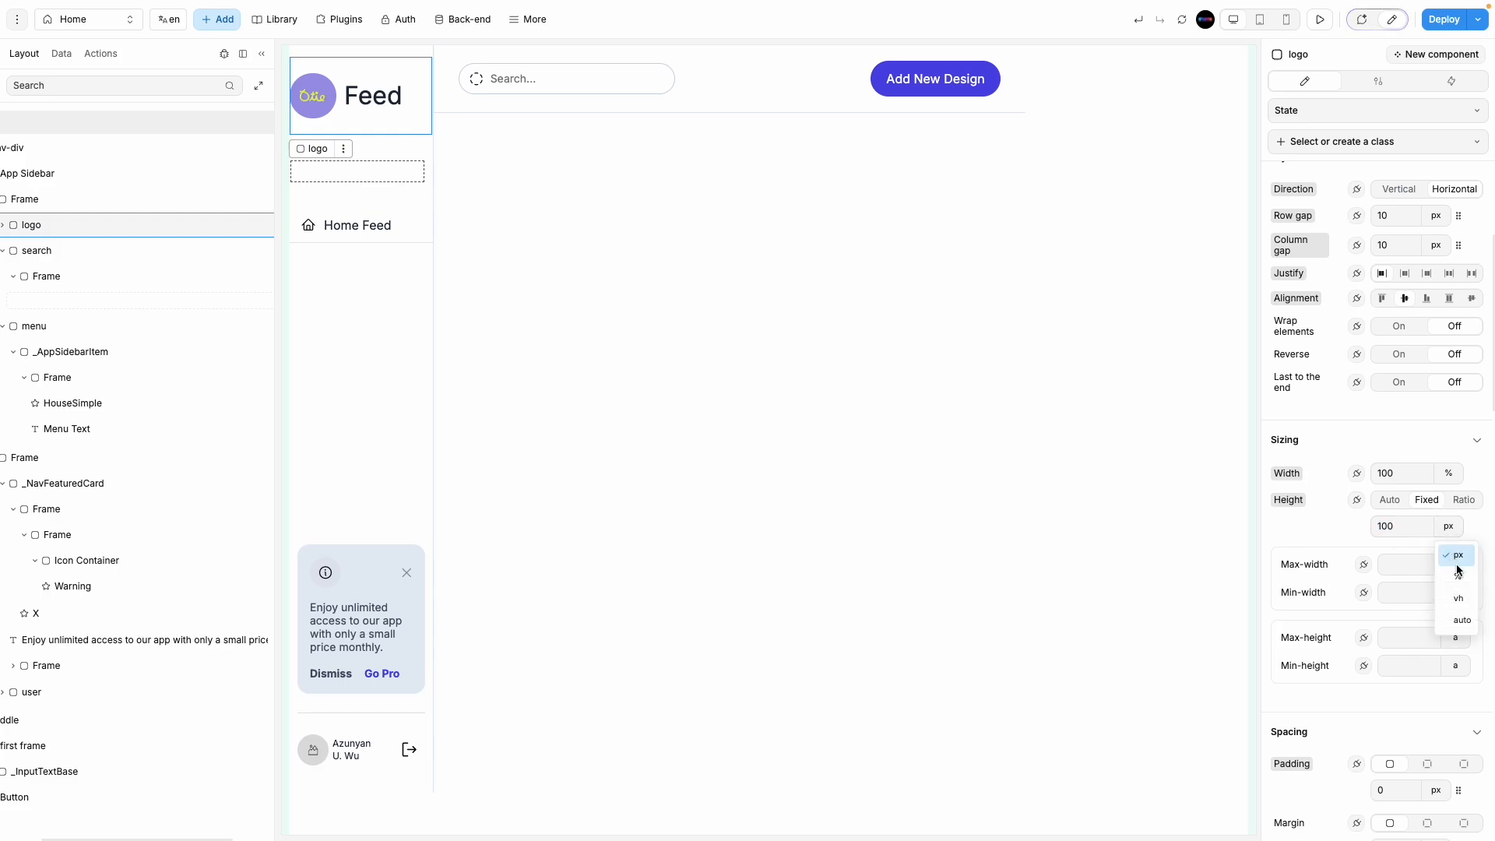
left_click(1457, 621)
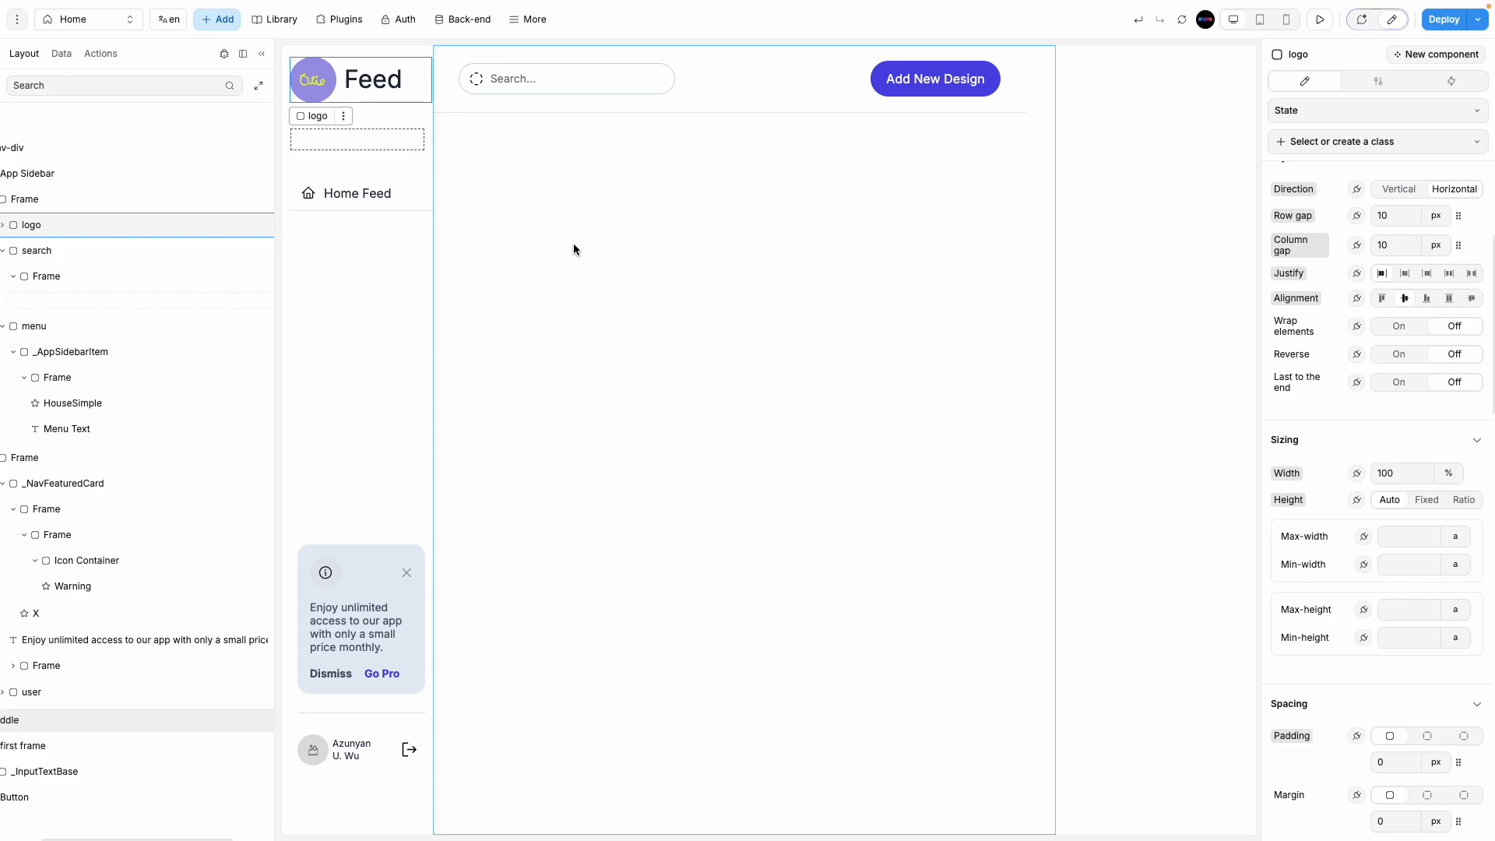
left_click(381, 49)
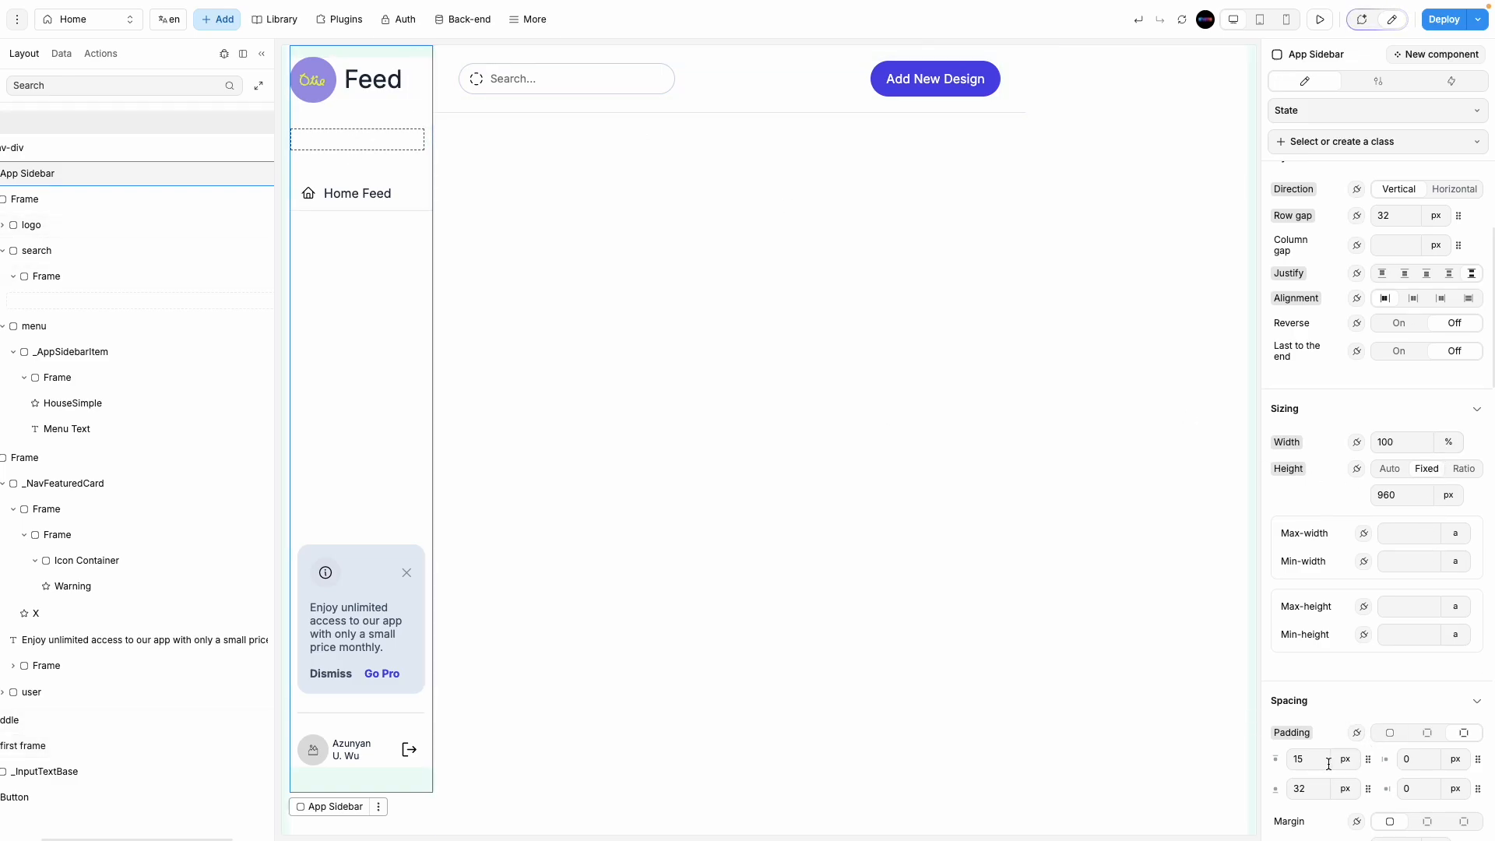
Step: Set the App Sidebar's top padding to 20 px
type("20")
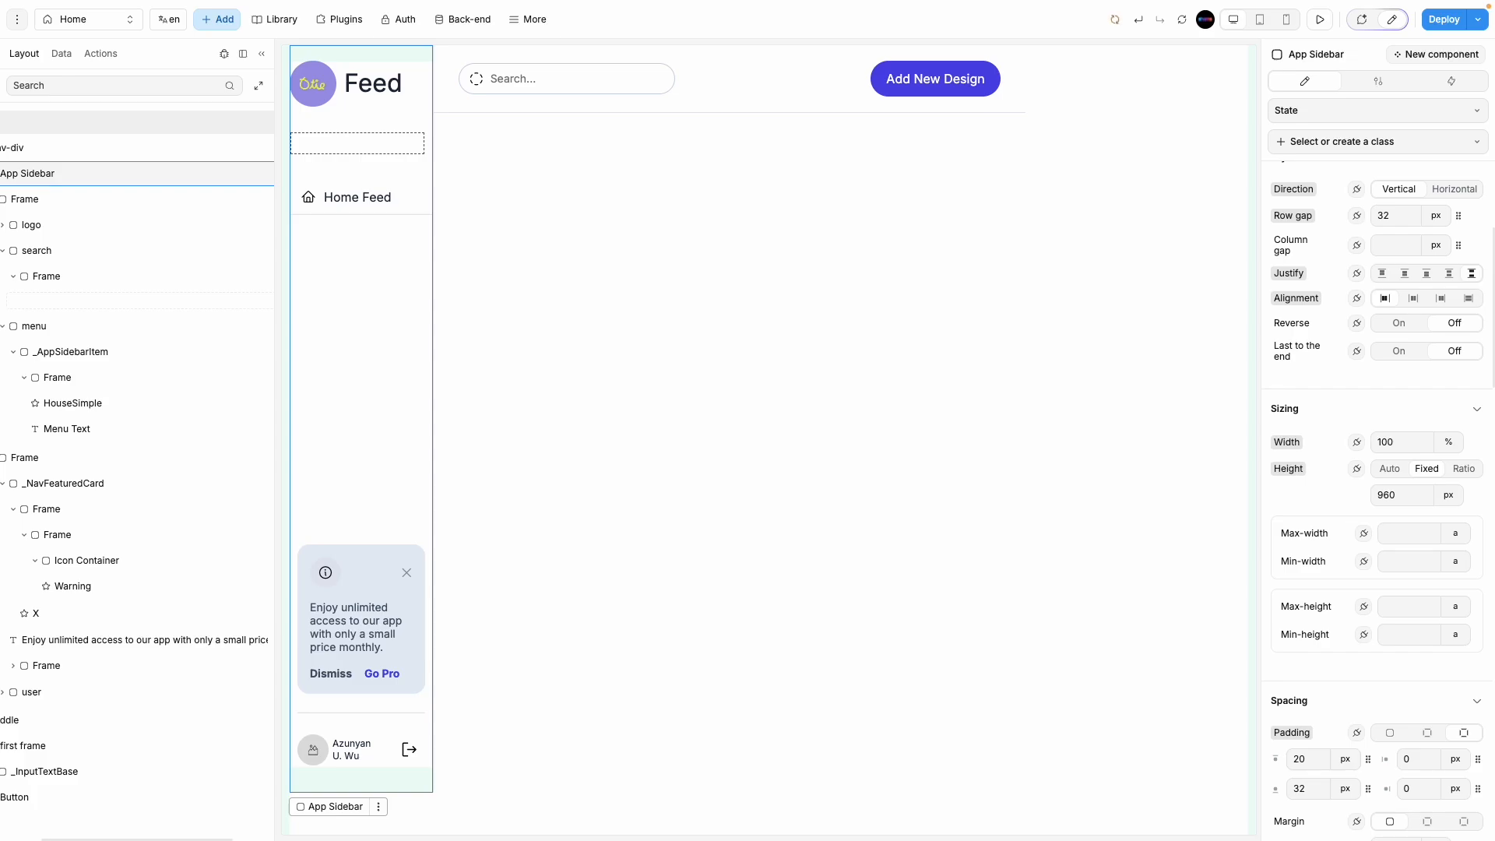
left_click(465, 94)
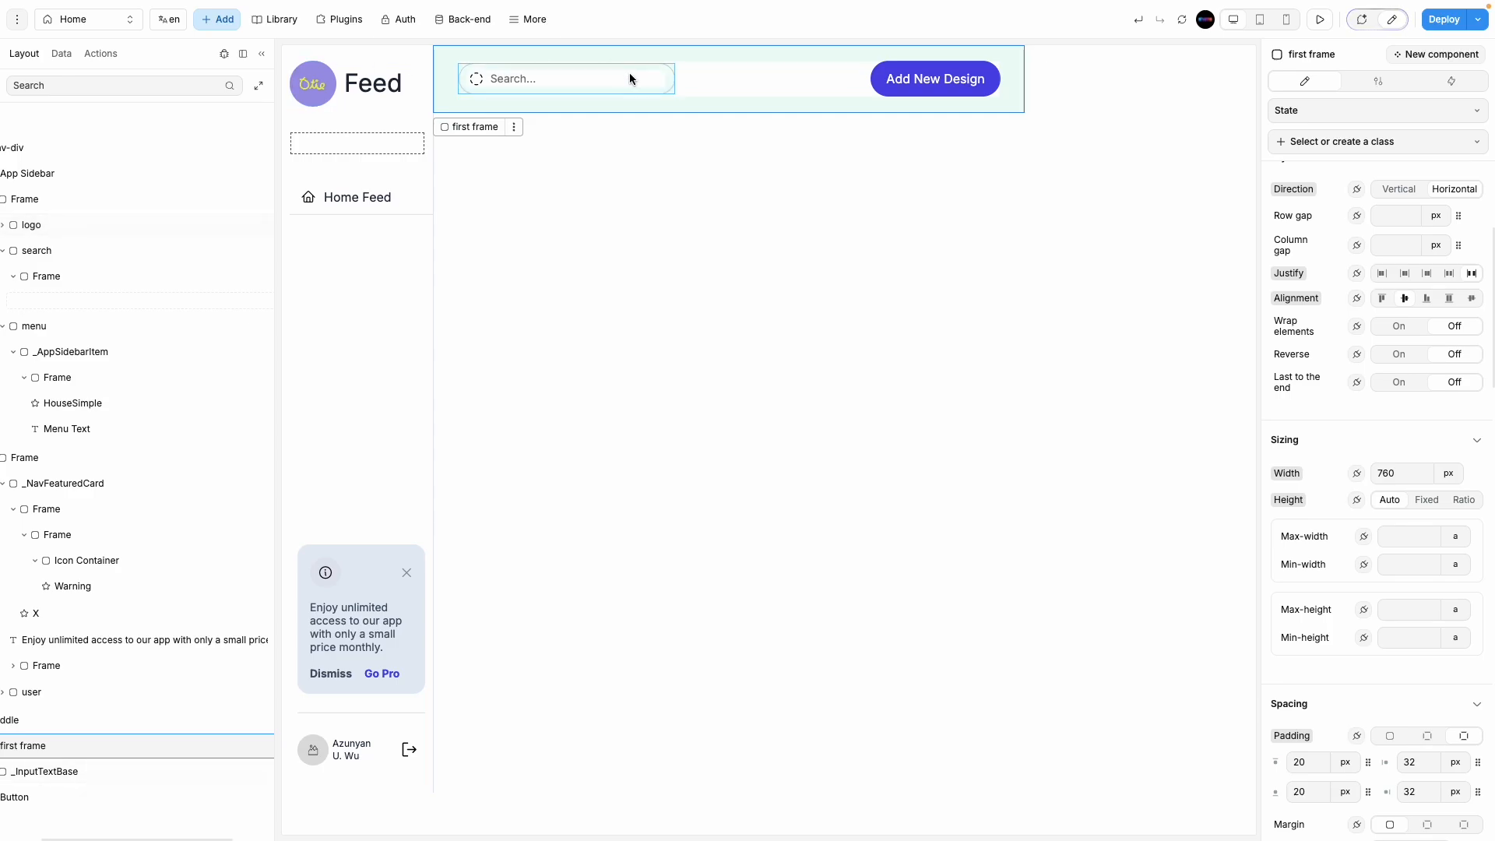
left_click(362, 53)
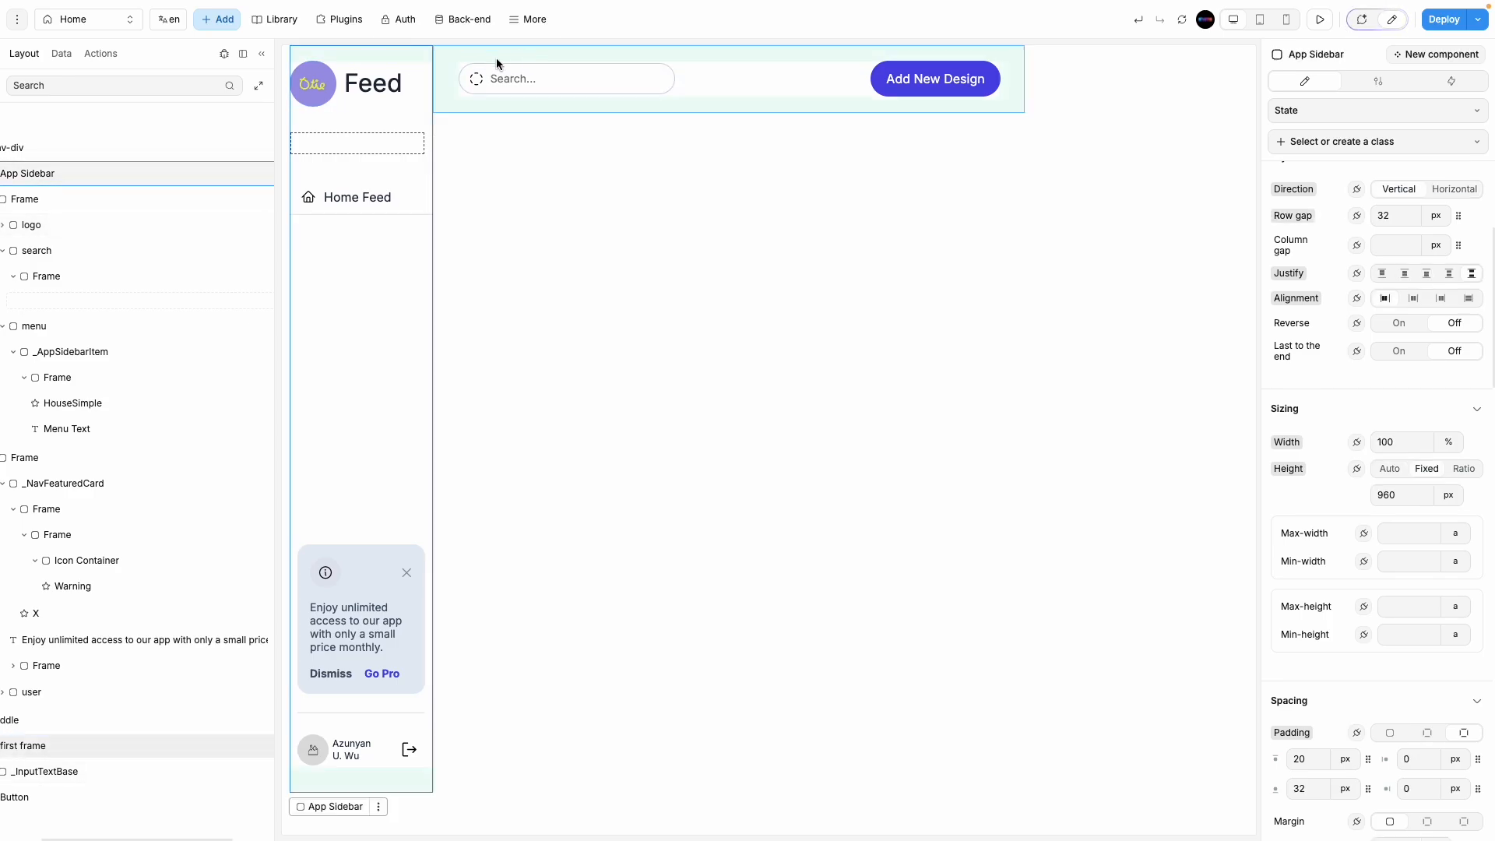
Step: Try a Fixed height on the sidebar logo frame, then set it back to Auto
left_click(371, 100)
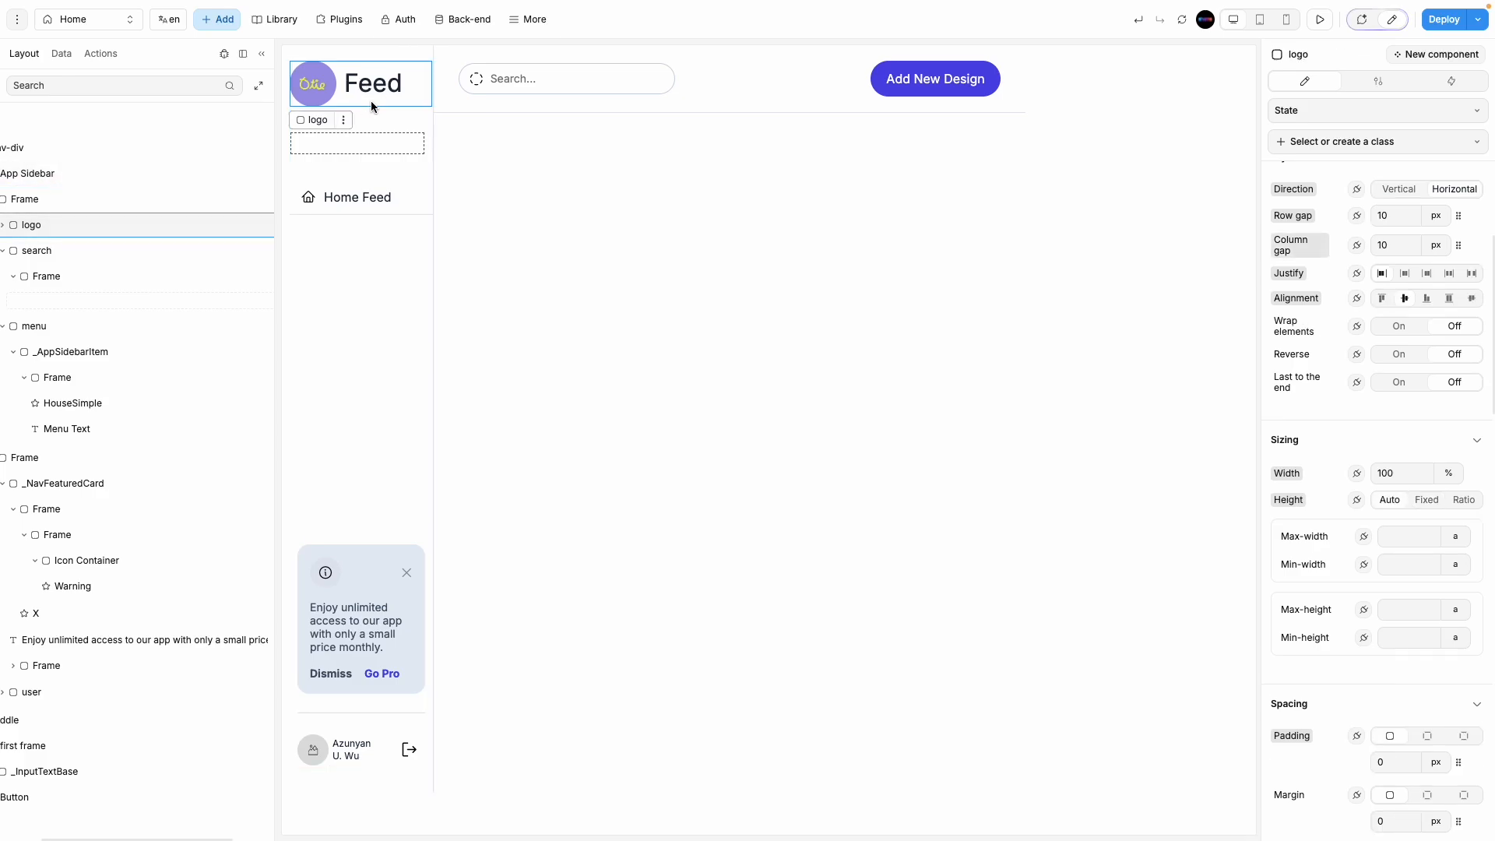
left_click(1439, 502)
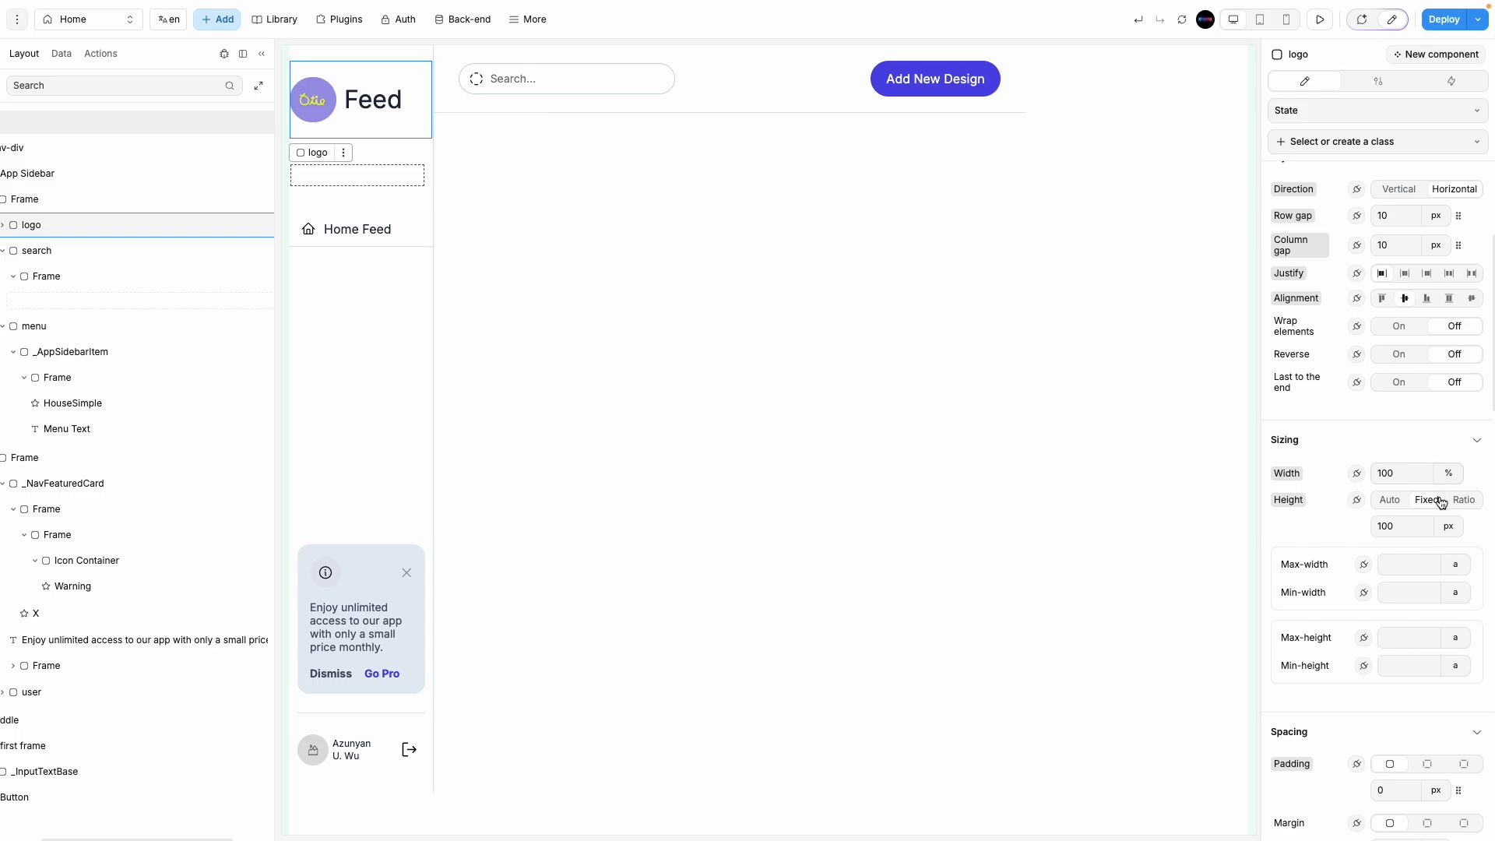
left_click(1446, 532)
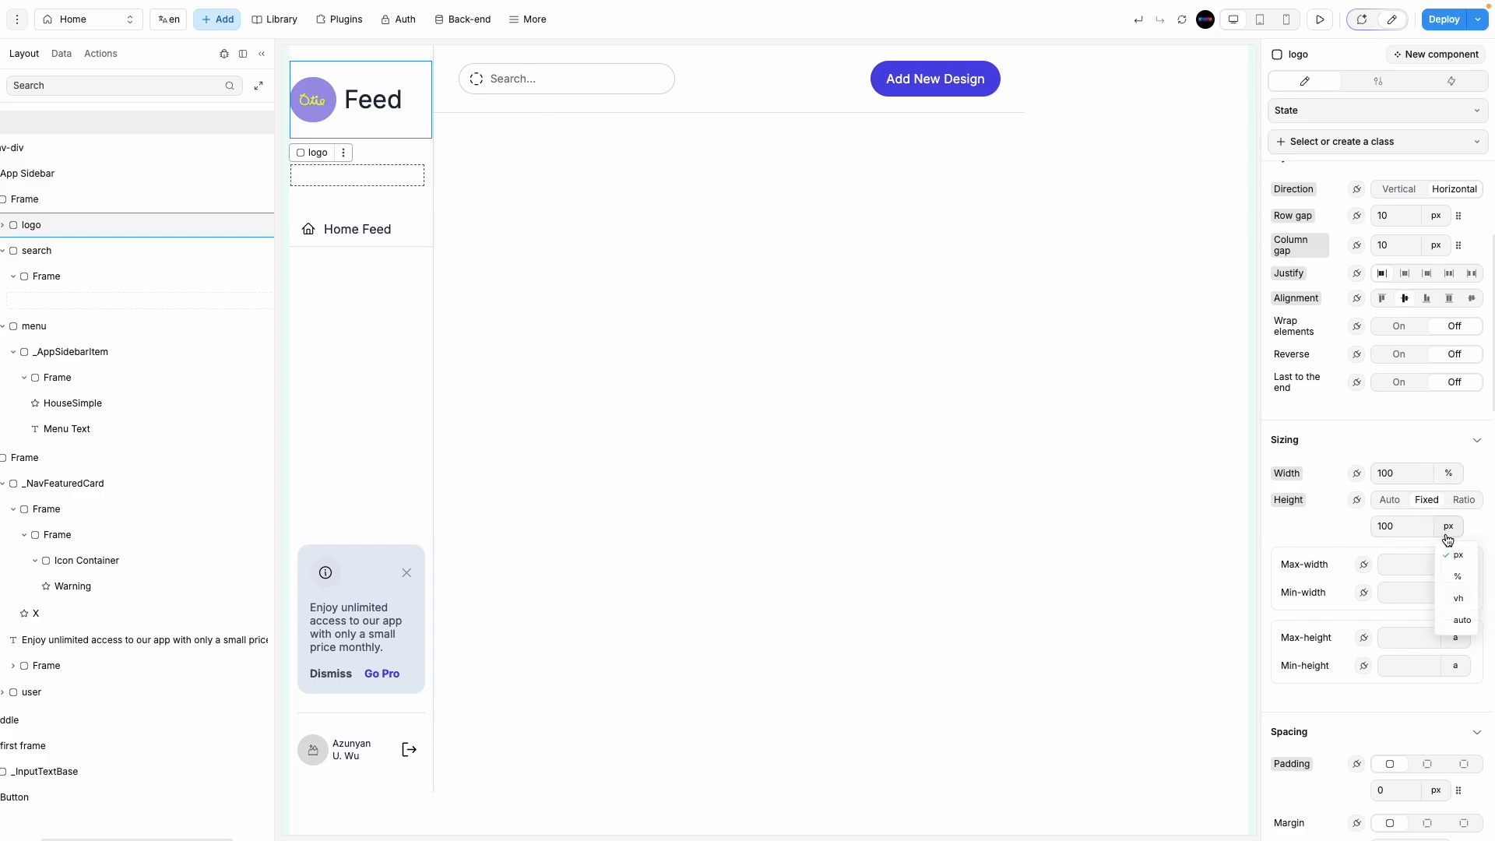
left_click(1459, 613)
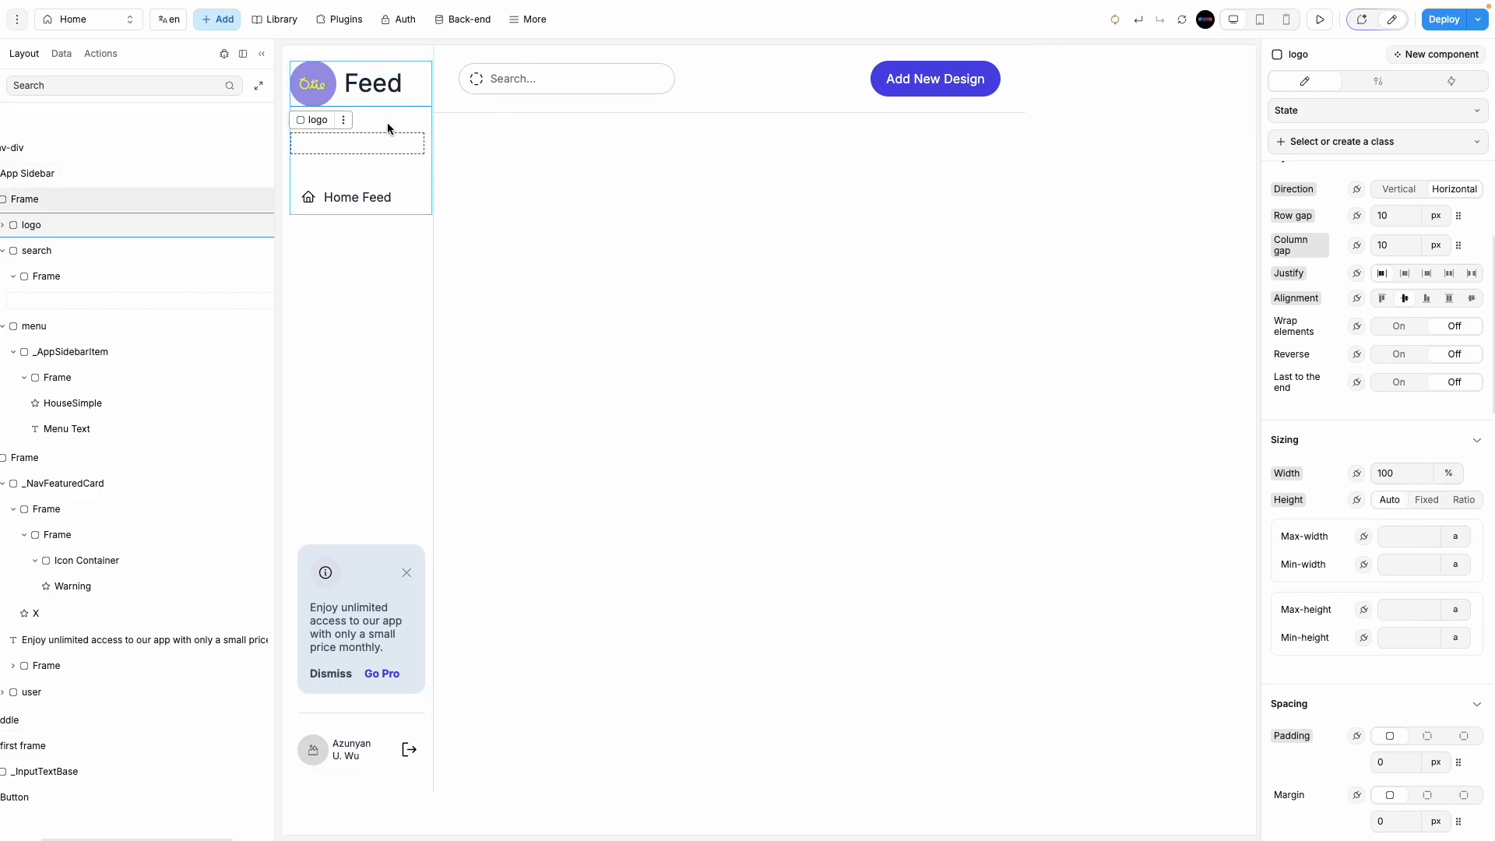
left_click(601, 182)
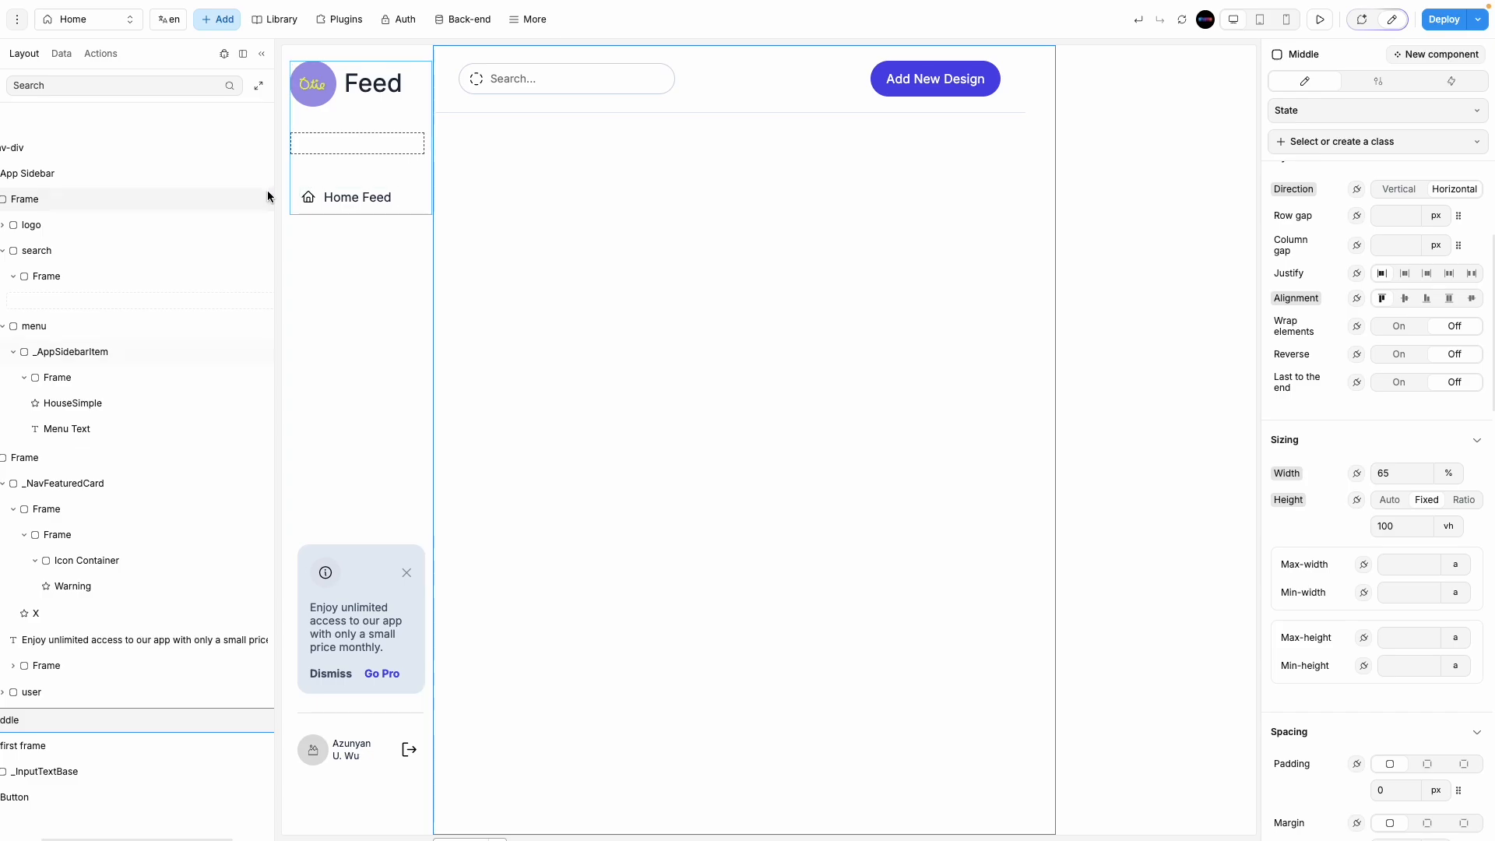
Step: Widen the layer tree and locate the empty frame in the sidebar's search container
left_click_drag(276, 196, 341, 210)
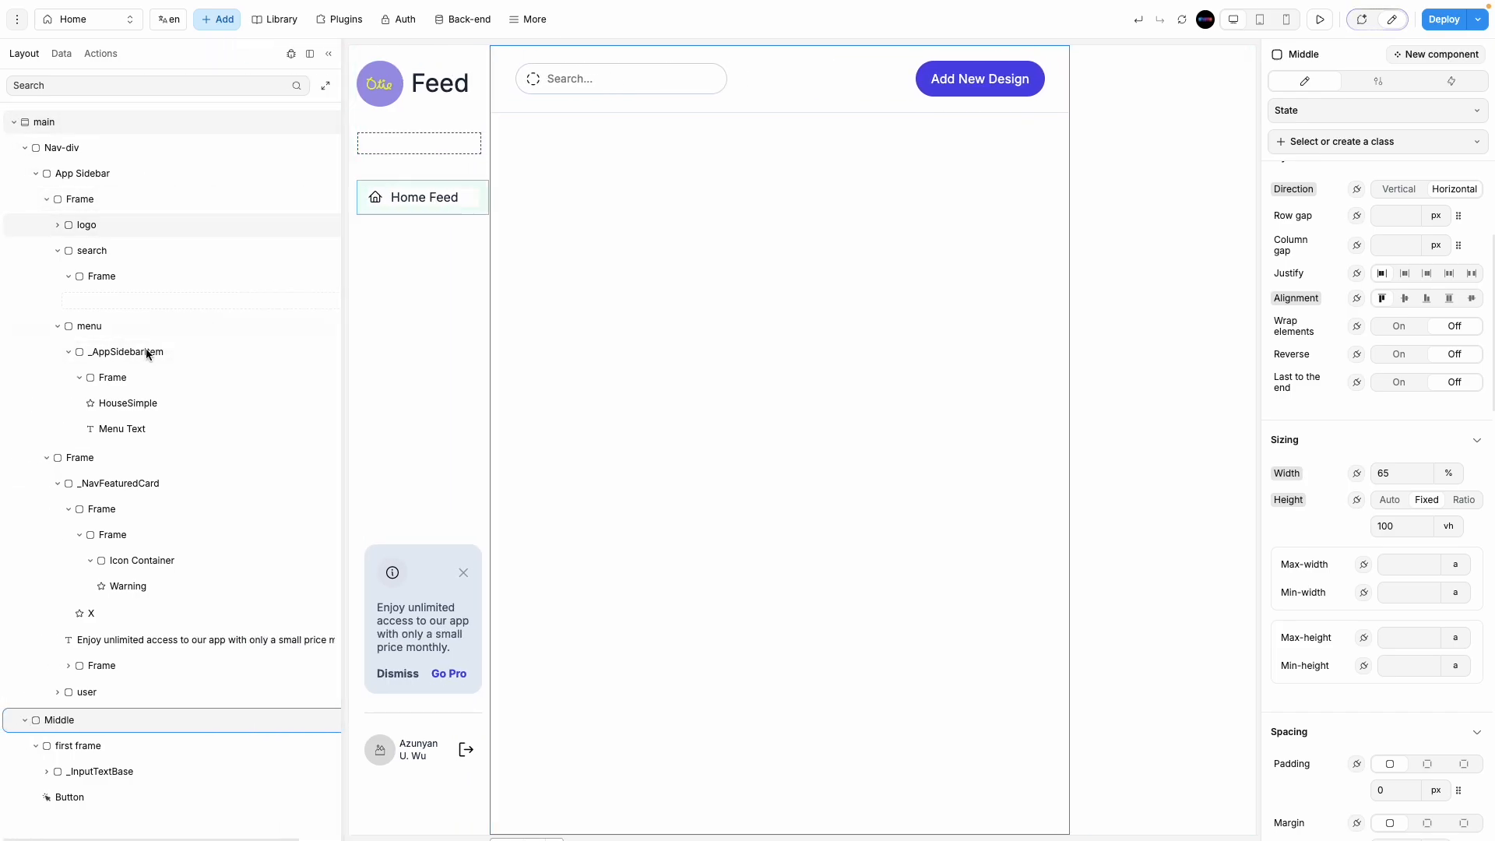
left_click(84, 276)
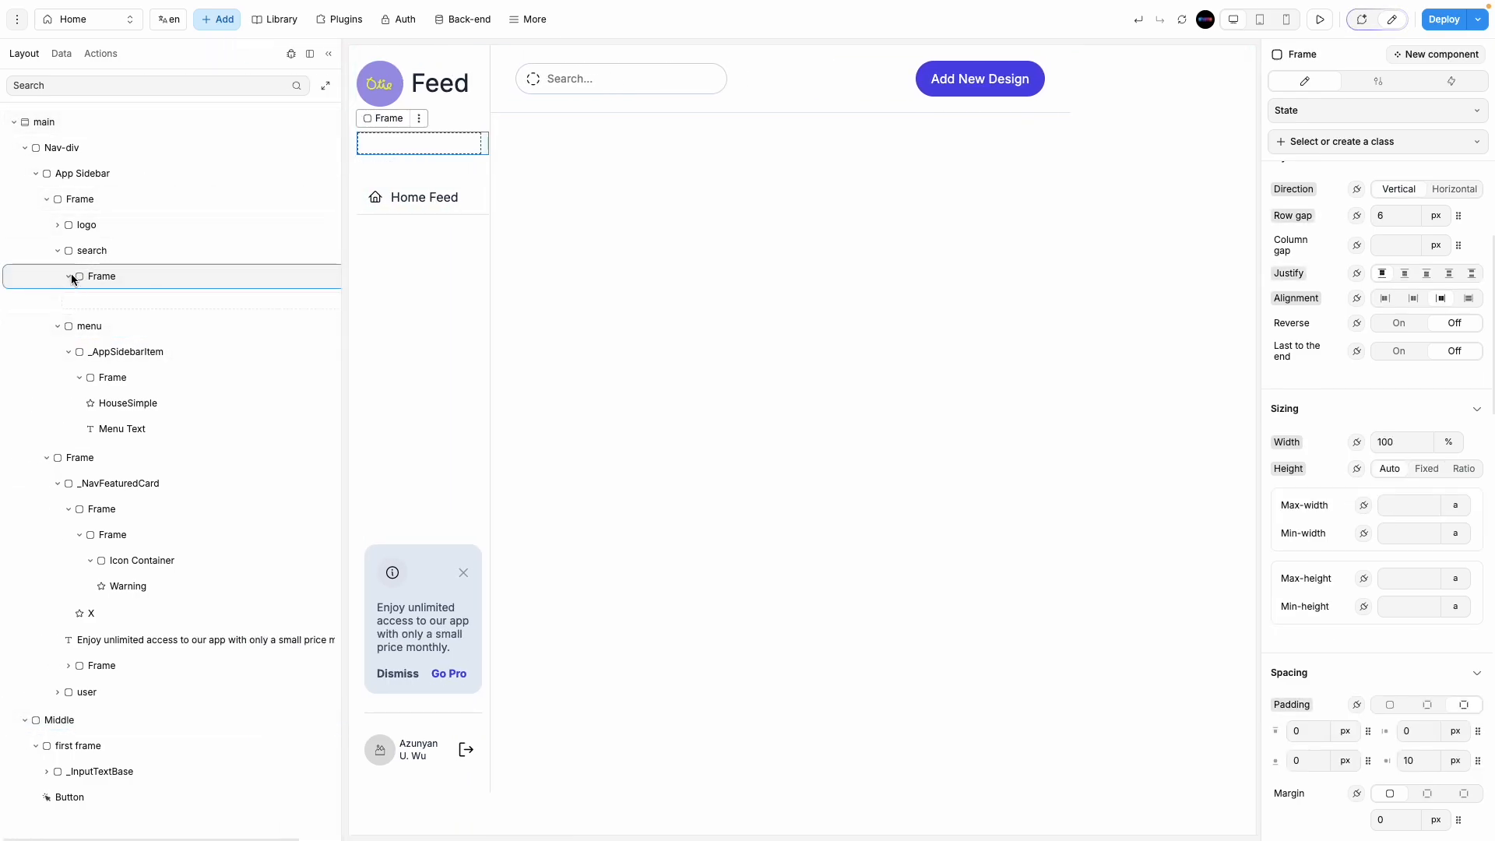
left_click(69, 277)
key("Delete")
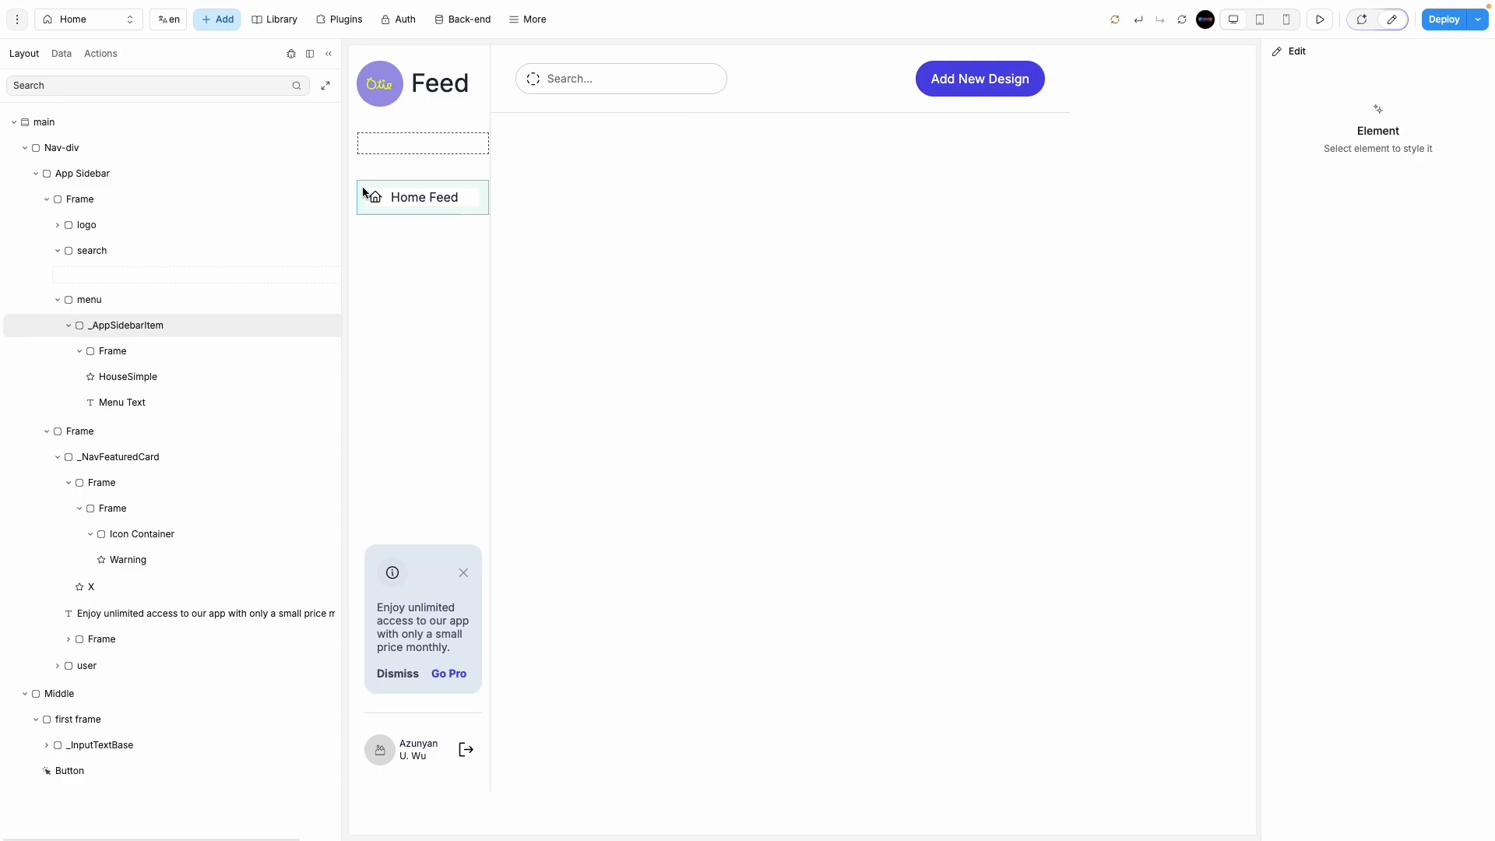
key("ctrl+z")
left_click(413, 151)
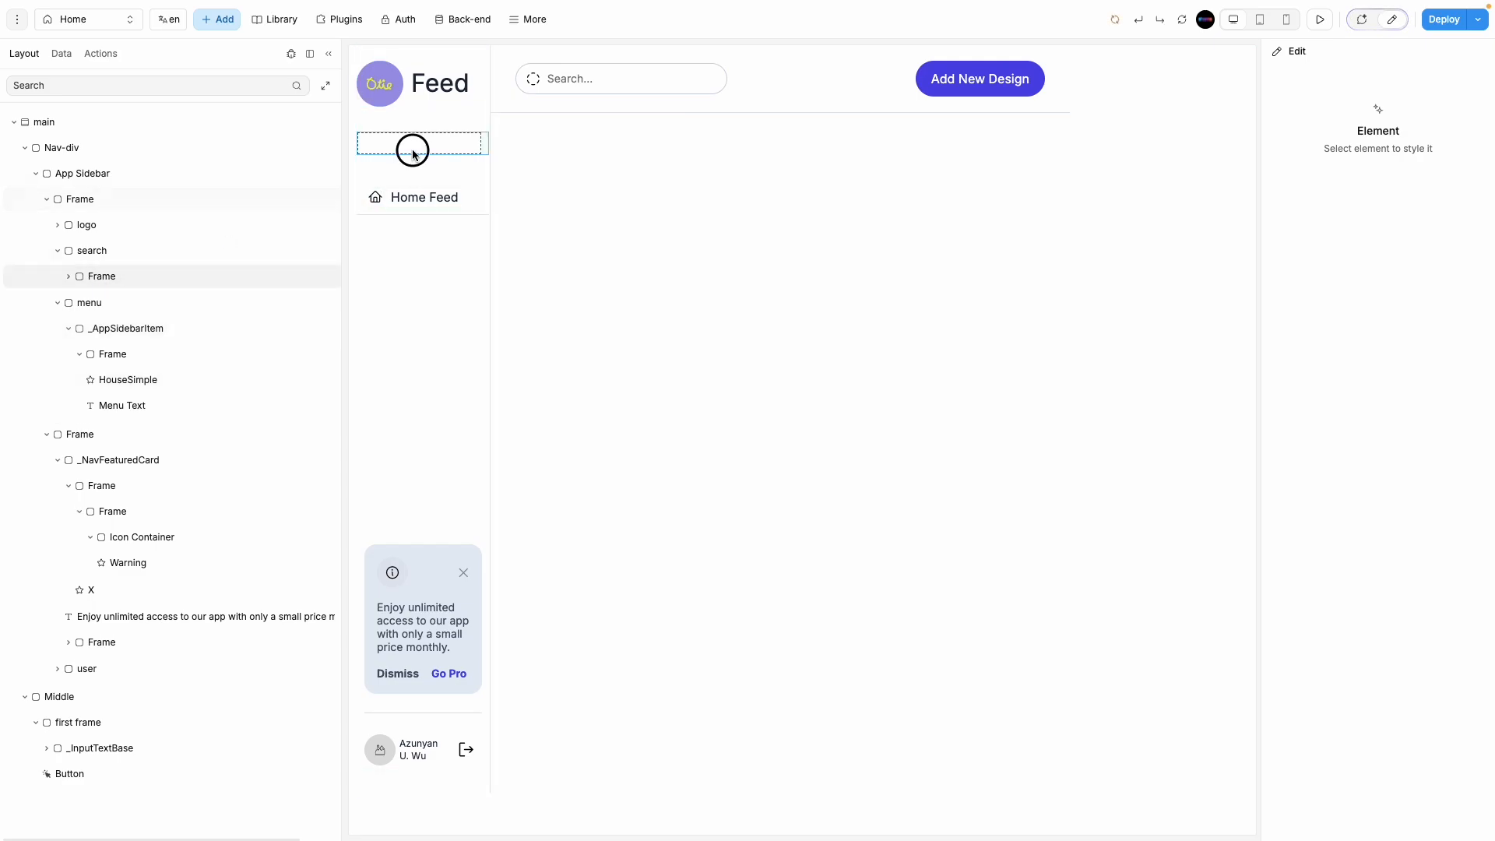
left_click(95, 249)
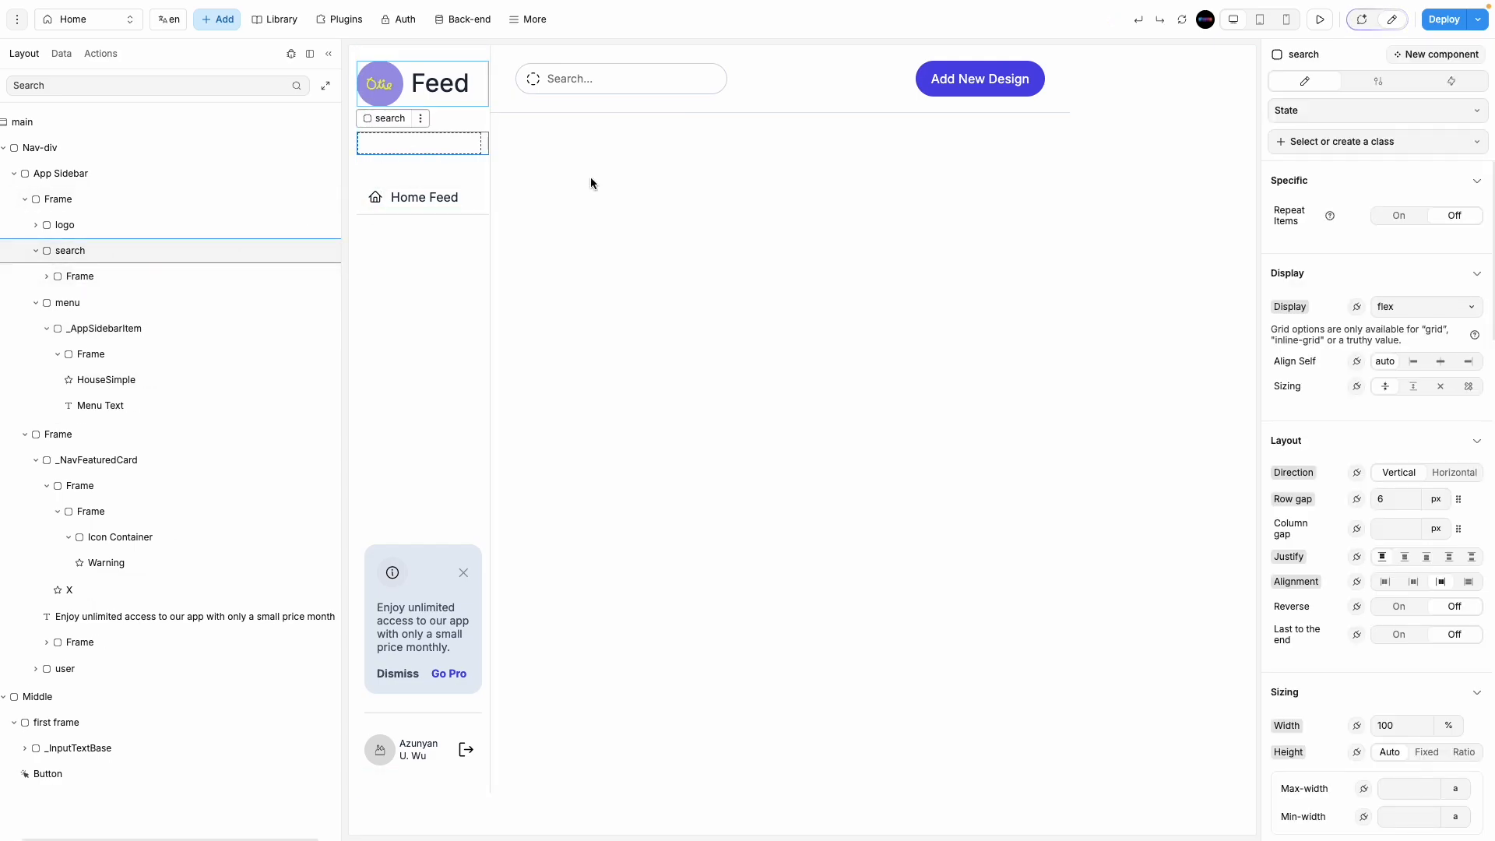
Step: Paste a copy of the header search input and nest it inside the sidebar's search frame
left_click(668, 95)
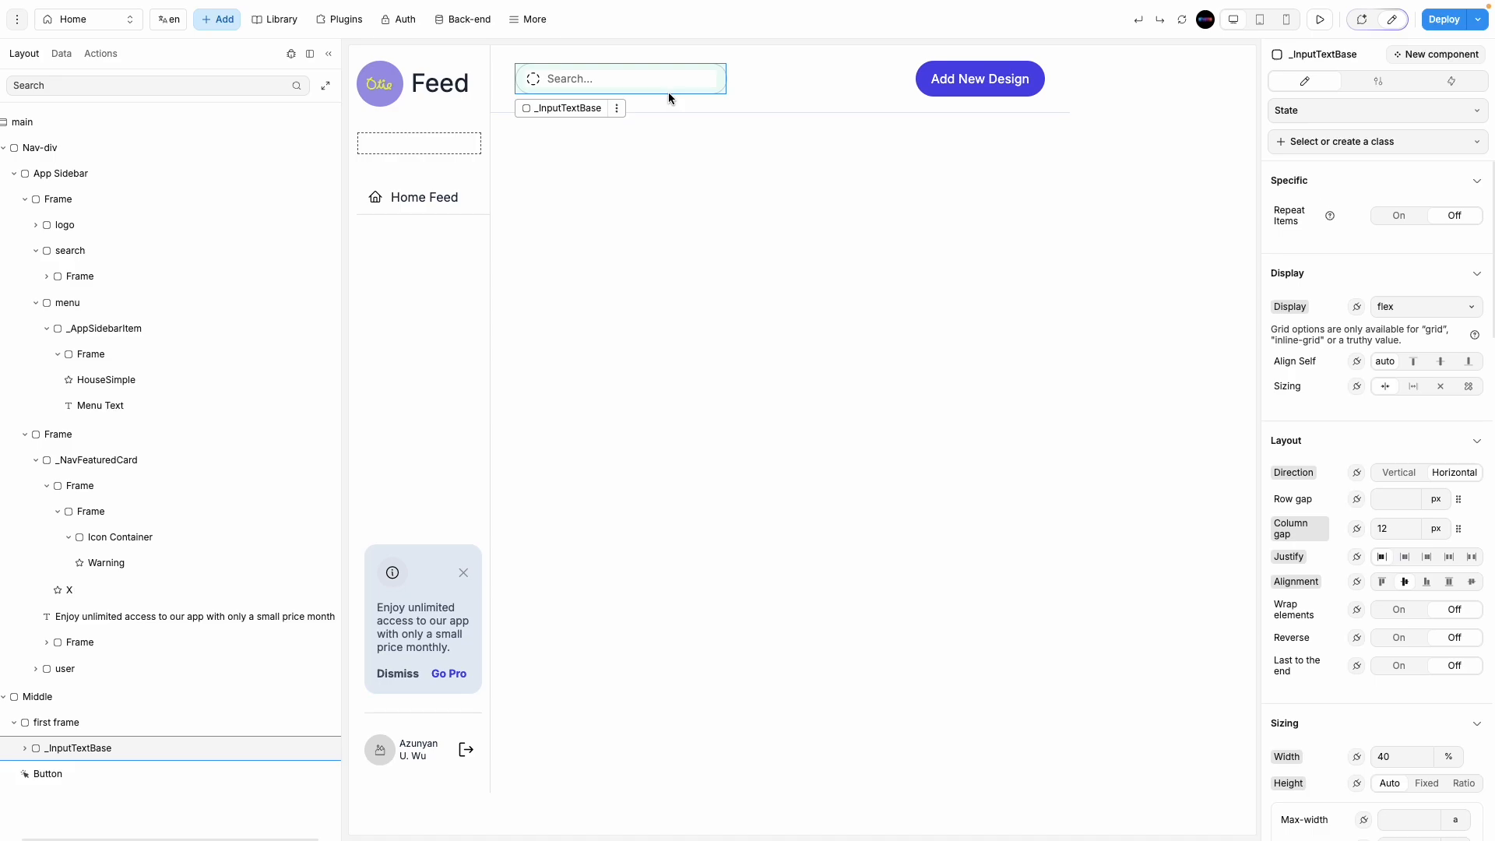
left_click(447, 140)
key("ctrl+v")
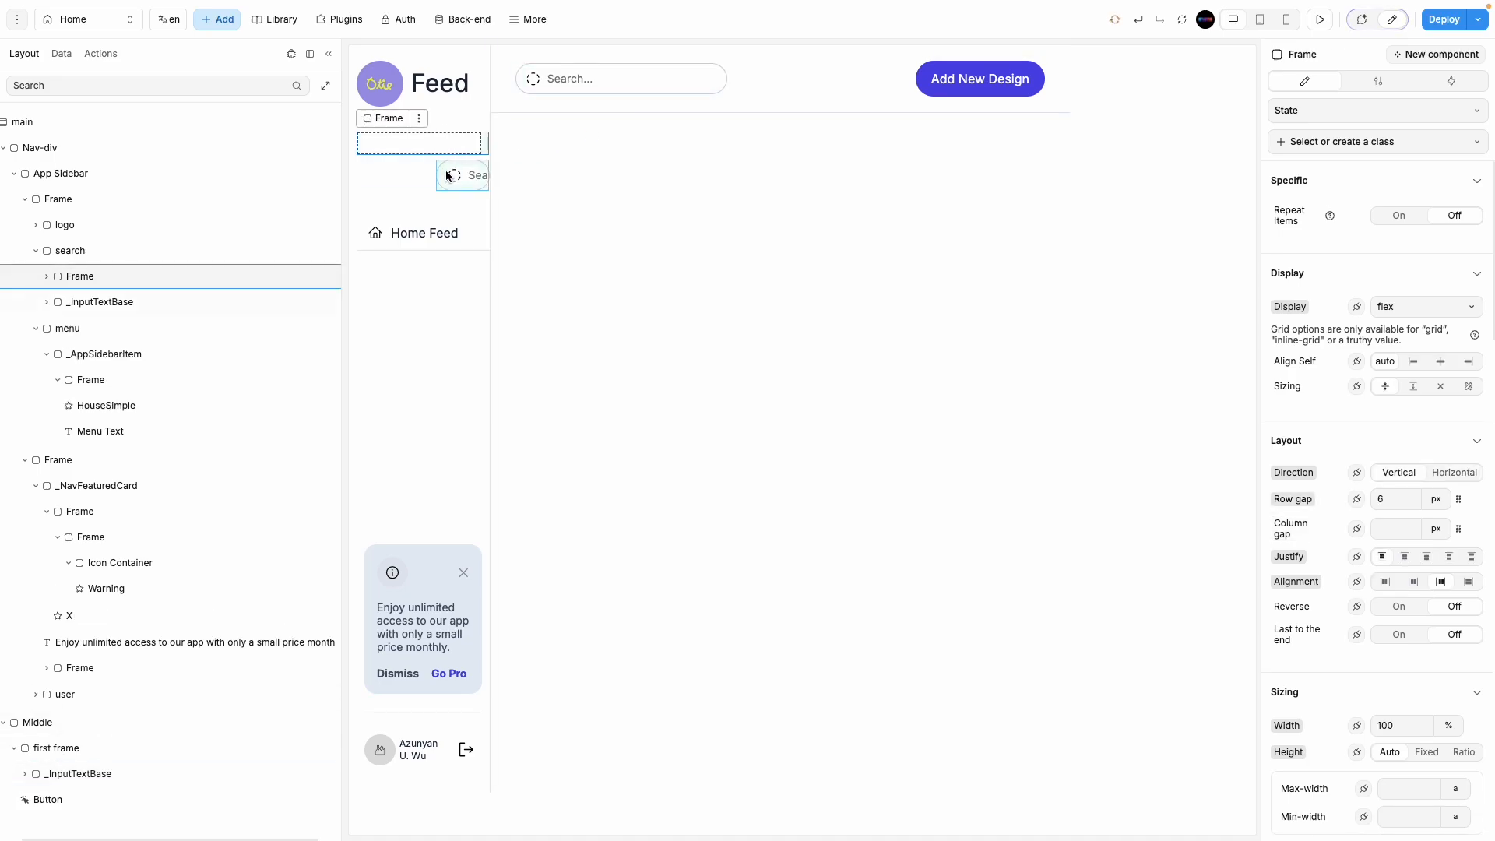
left_click_drag(448, 176, 394, 140)
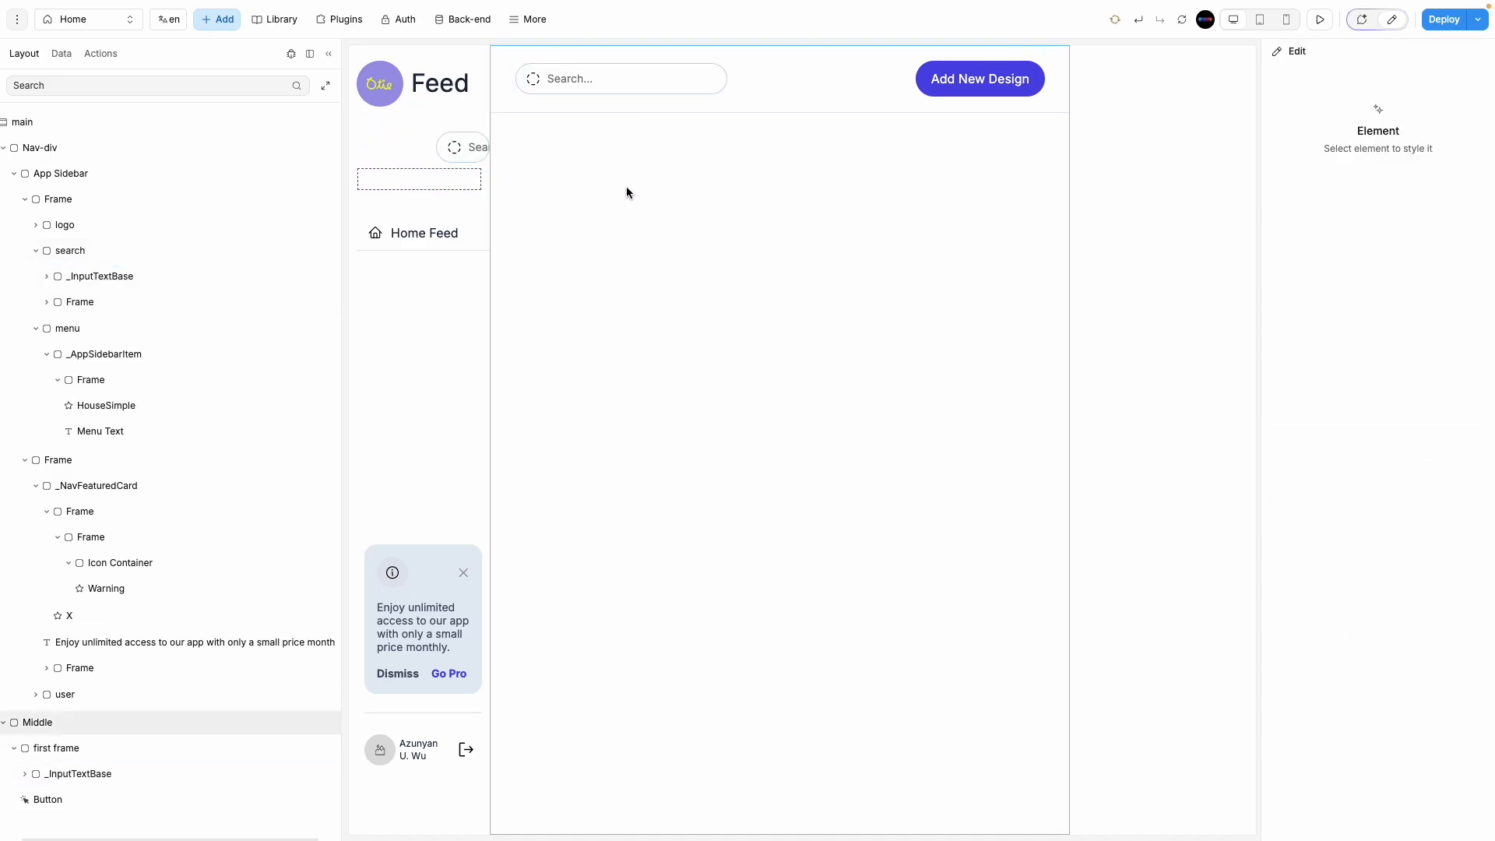
left_click(130, 252)
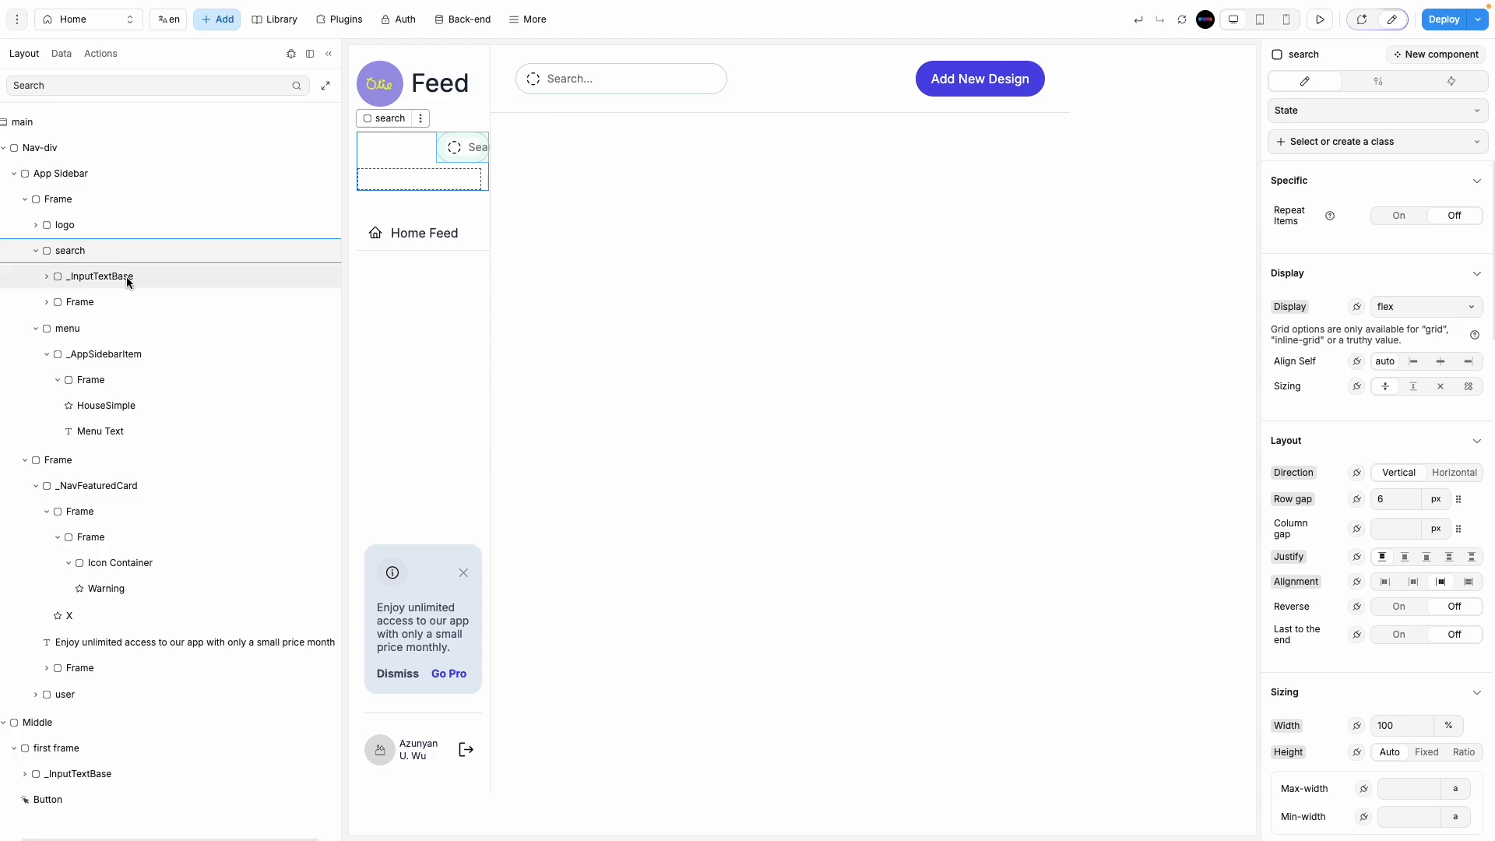
left_click(98, 301)
left_click_drag(140, 277, 118, 319)
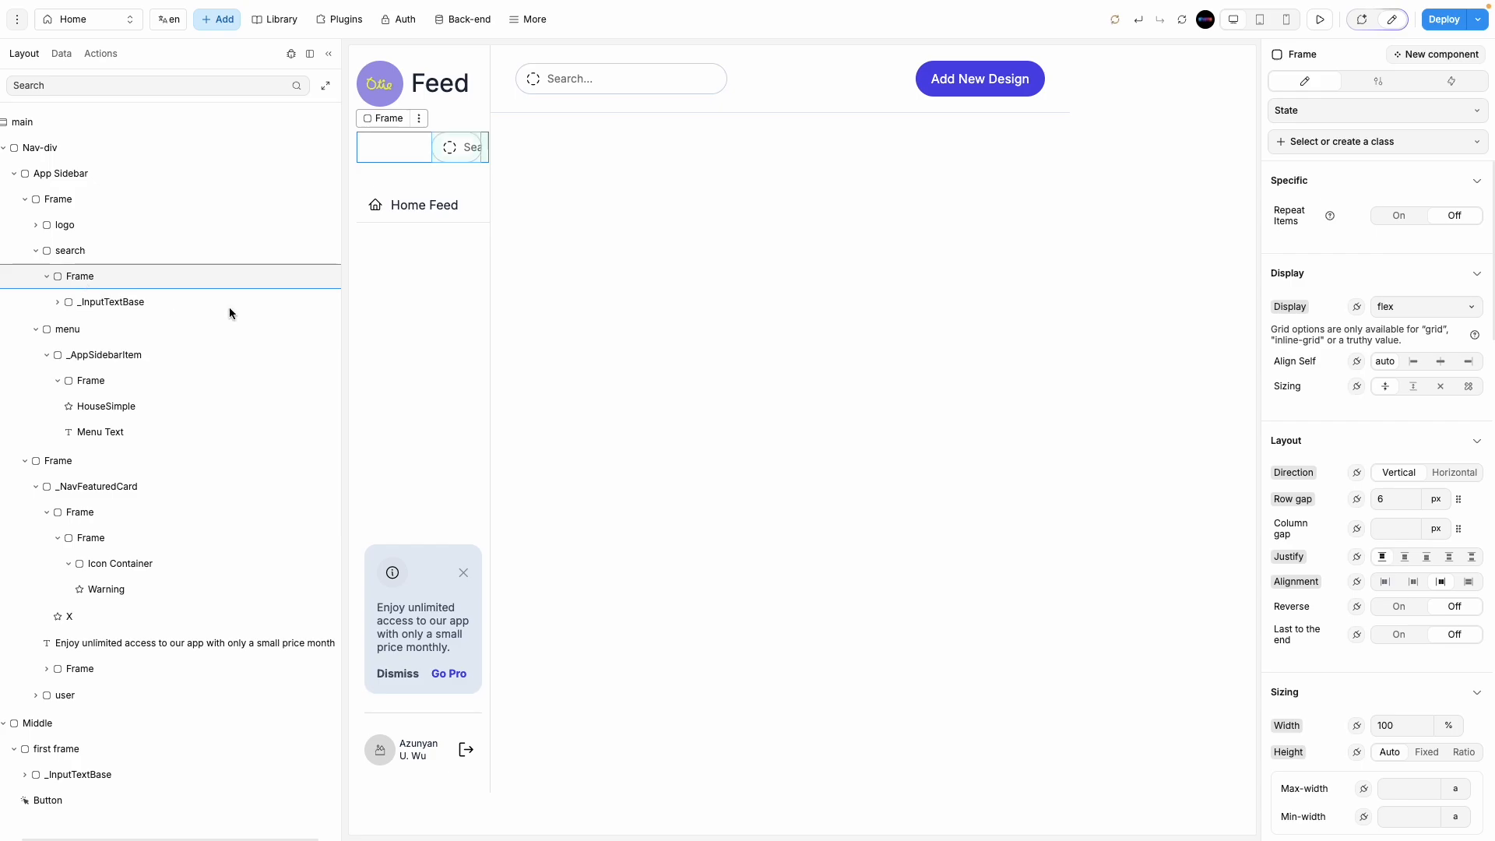
Step: Set the pasted sidebar search input's width to 100%
left_click(148, 303)
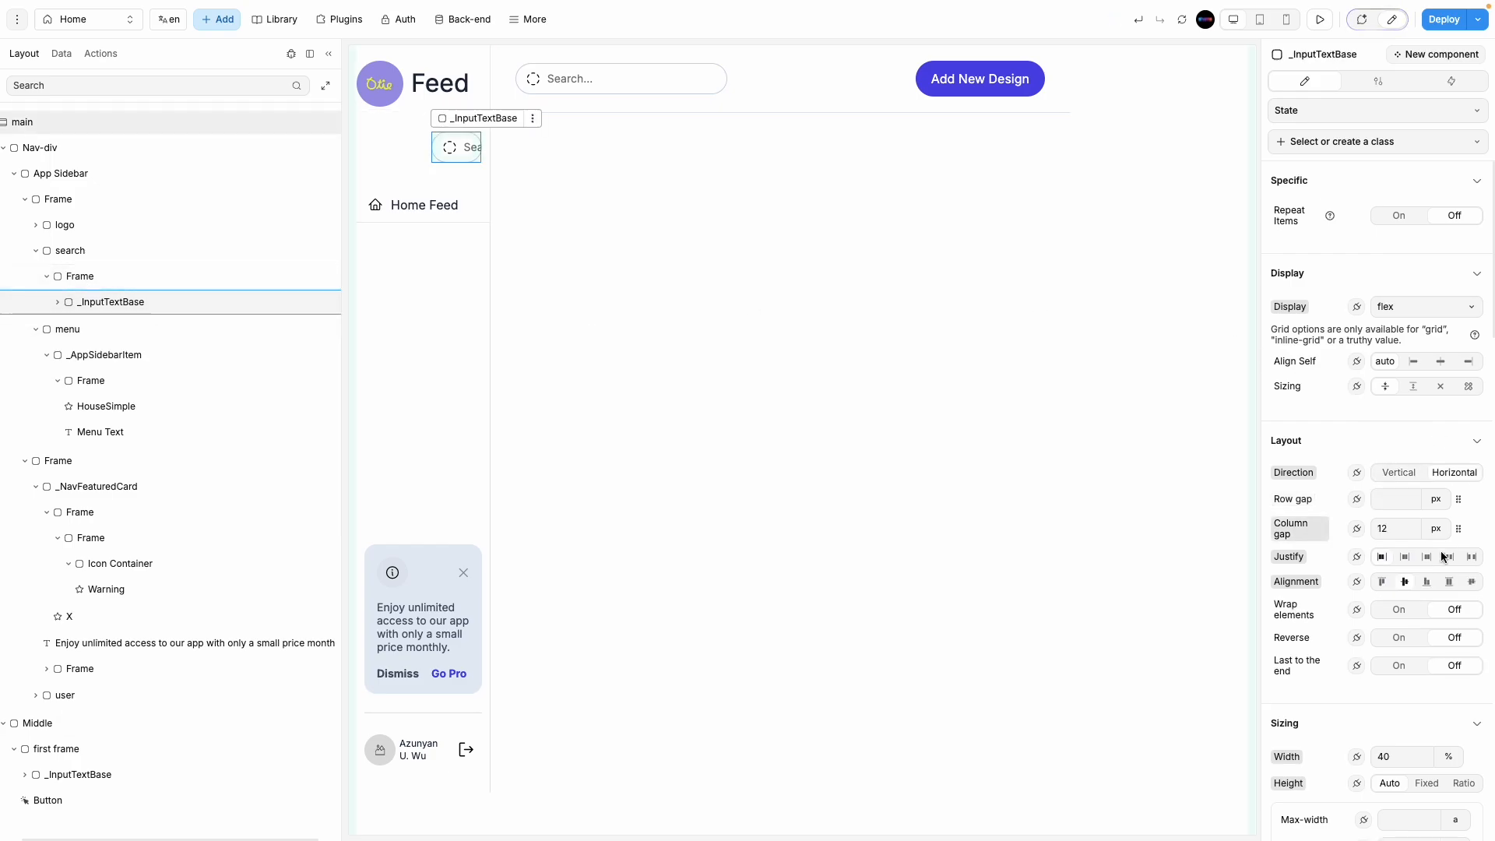
scroll(1426, 560, "down", 1)
left_click(1448, 665)
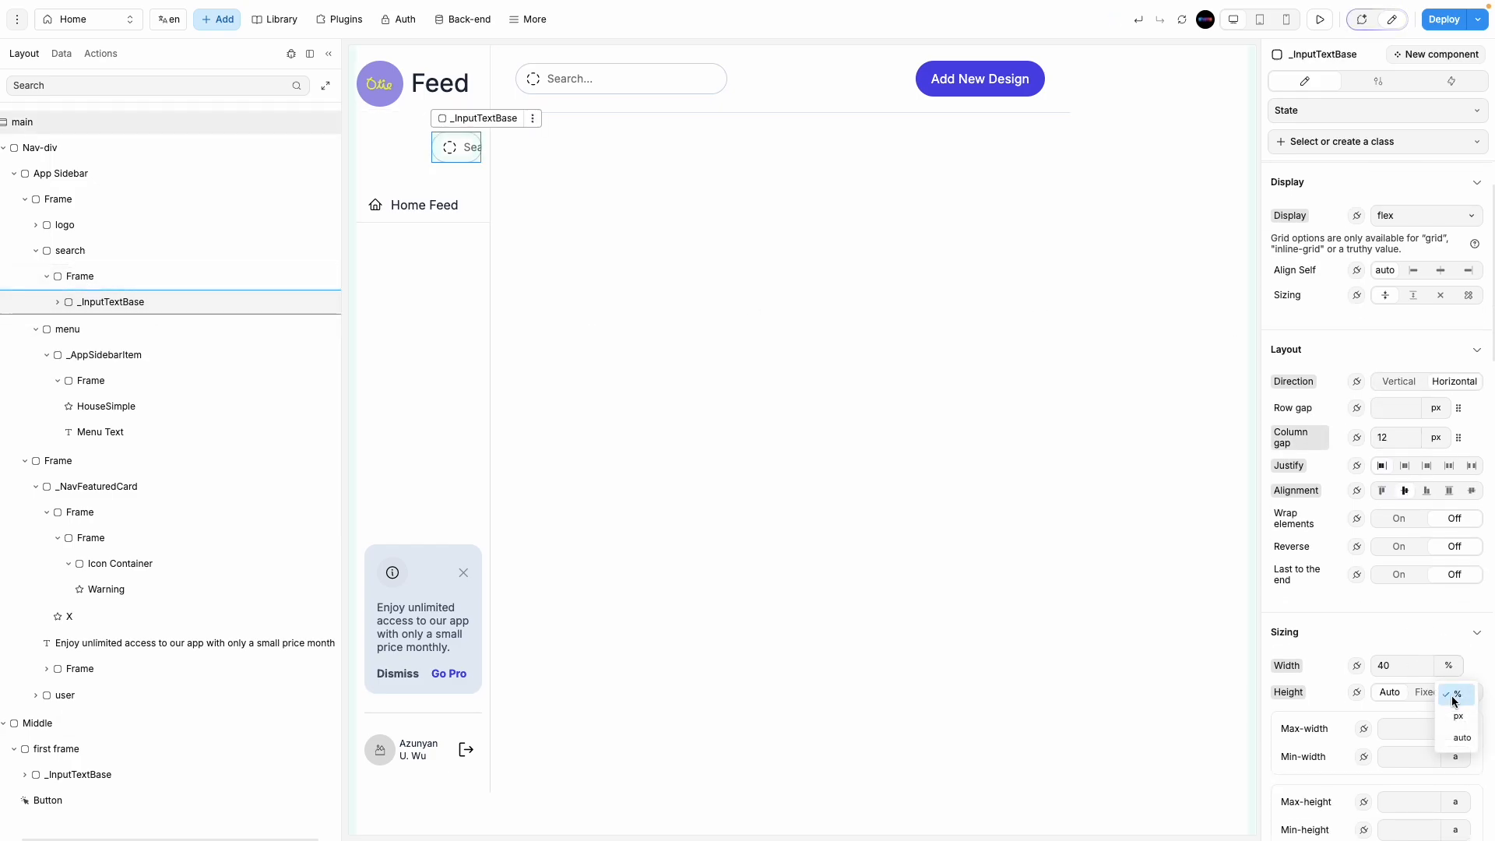
double_click(1394, 665)
type("100")
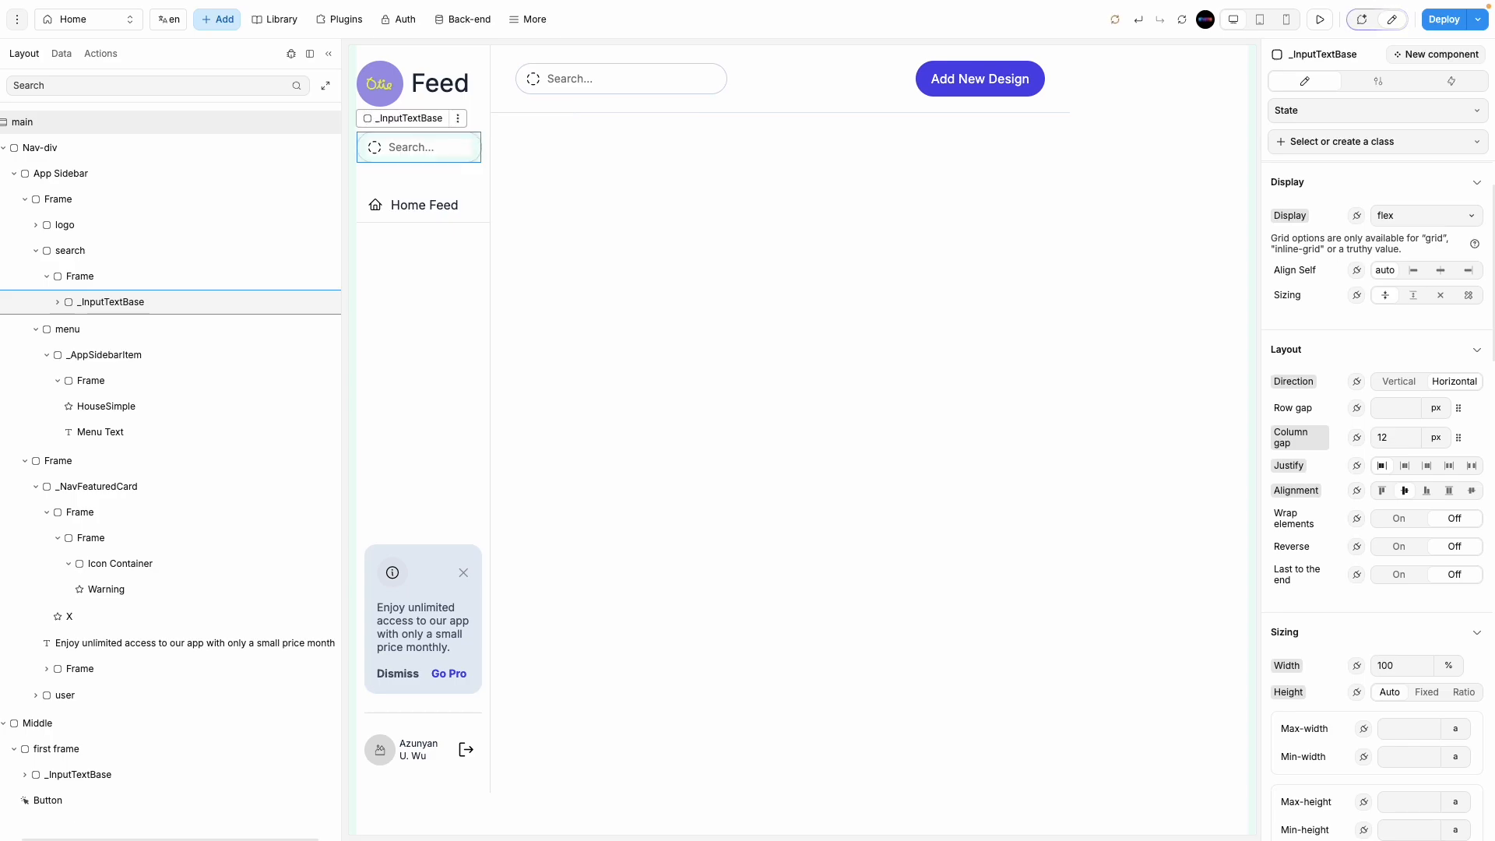
left_click(912, 536)
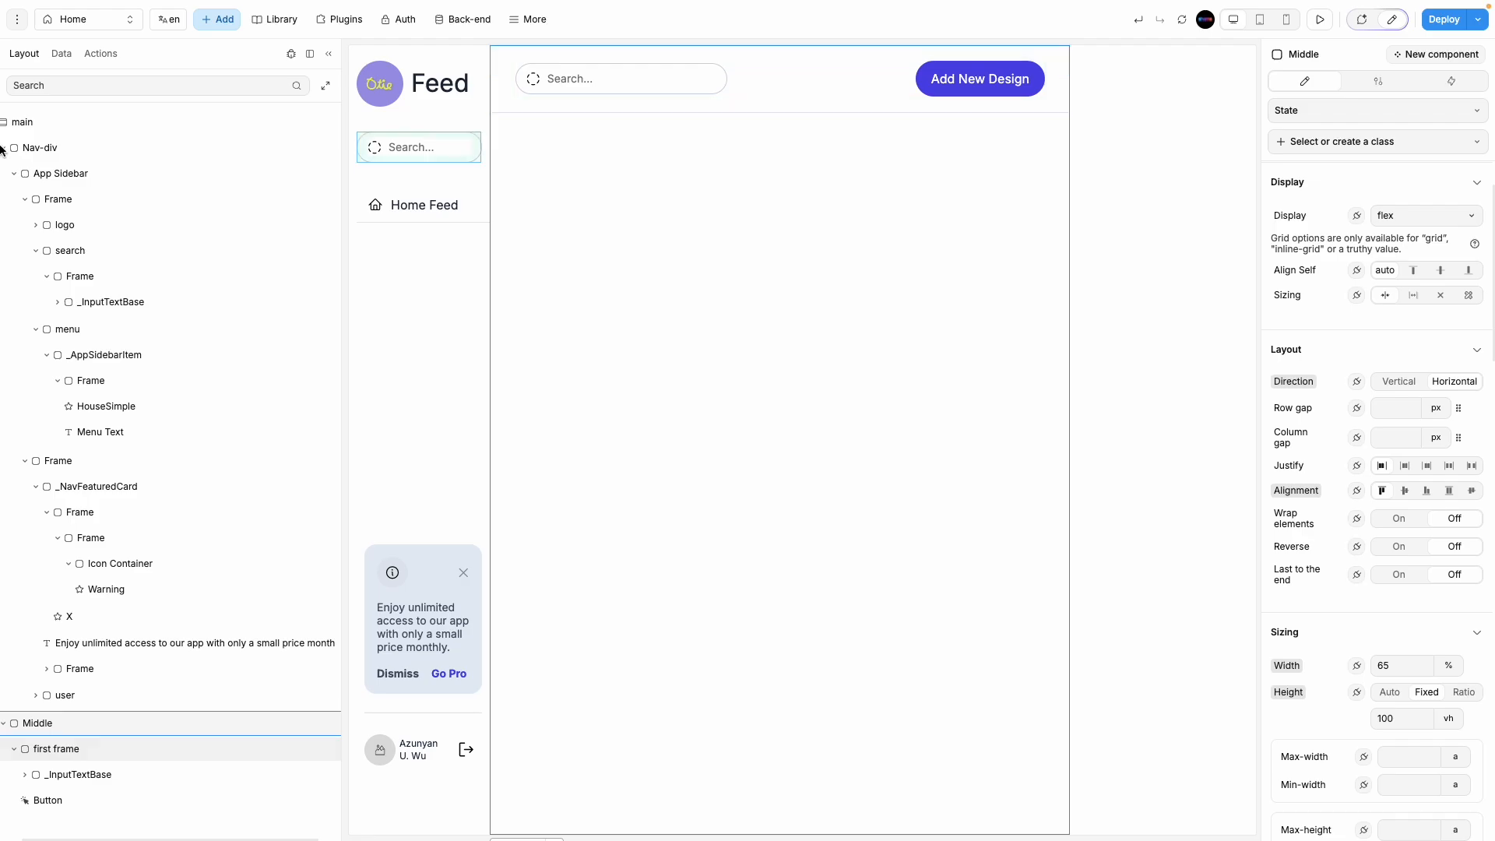
Step: In Figma, drill into the search box down to its 'Search for friends, groups, pages' text layer
mouse_move(69, 323)
left_click(70, 229)
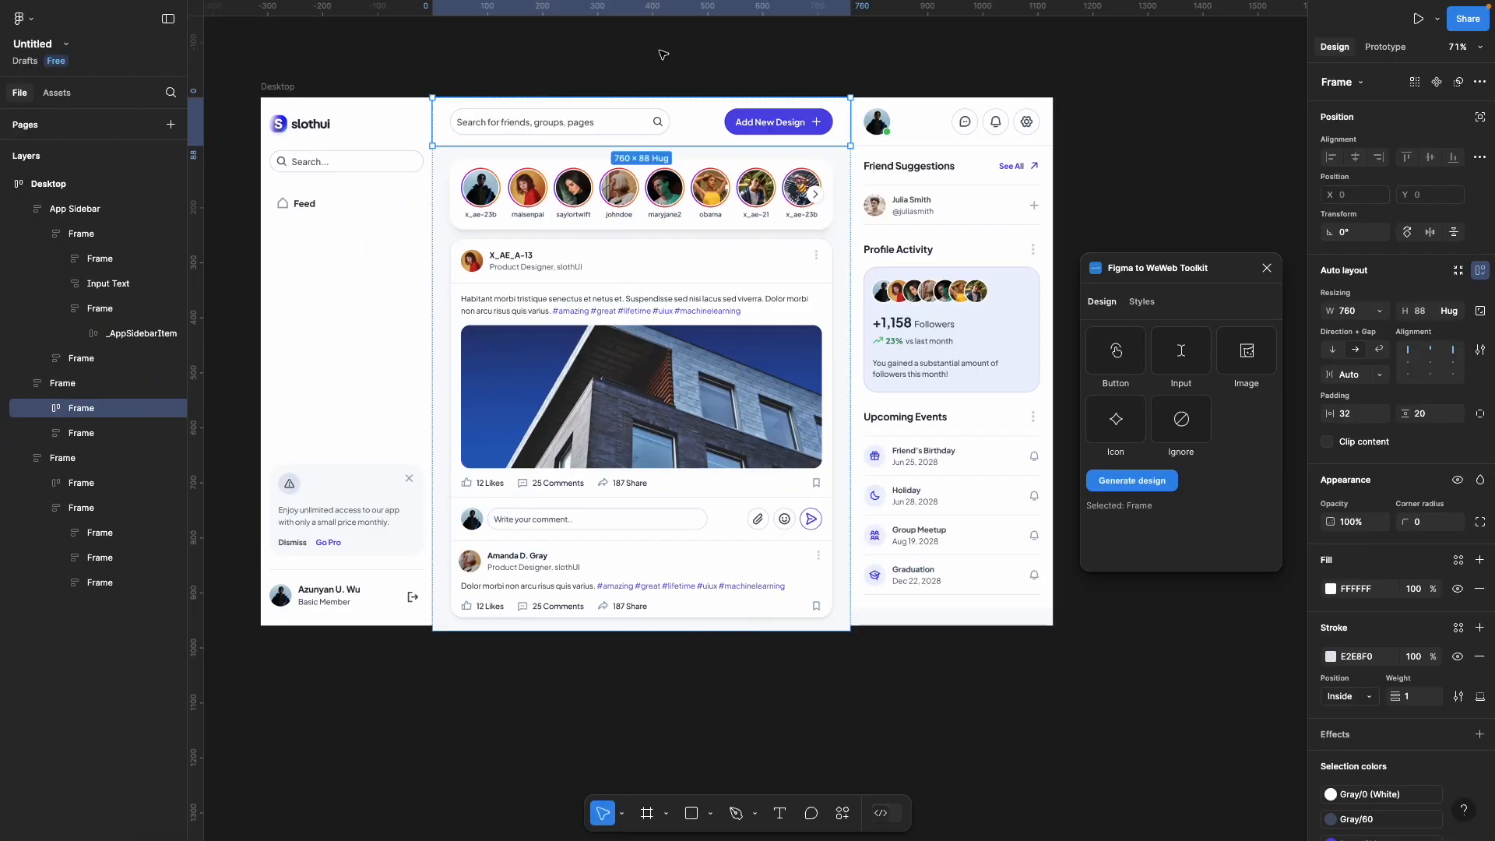
left_click(536, 125)
double_click(499, 124)
double_click(498, 125)
double_click(498, 125)
double_click(498, 124)
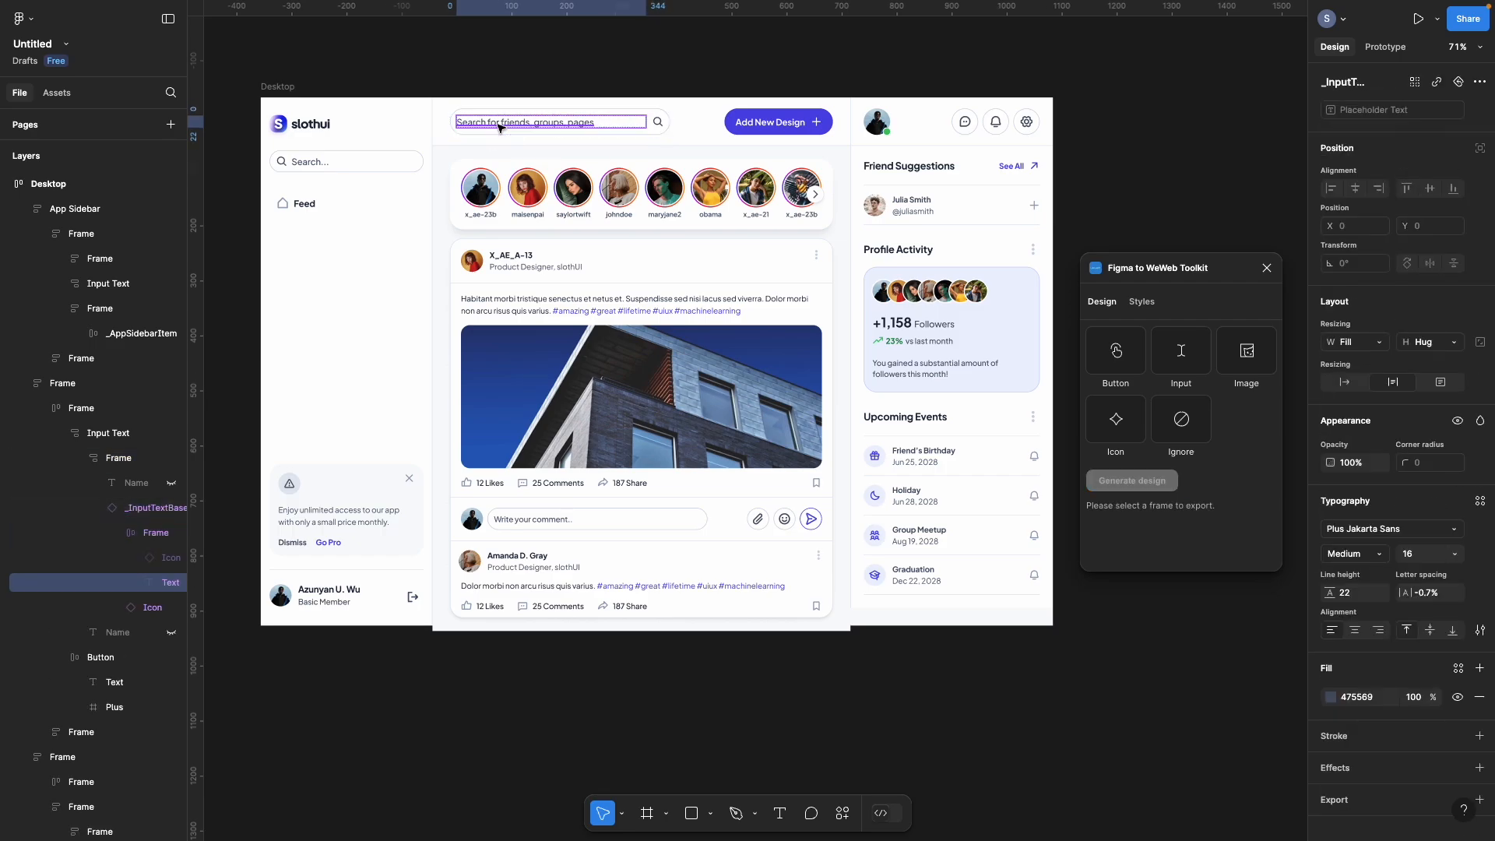
double_click(498, 124)
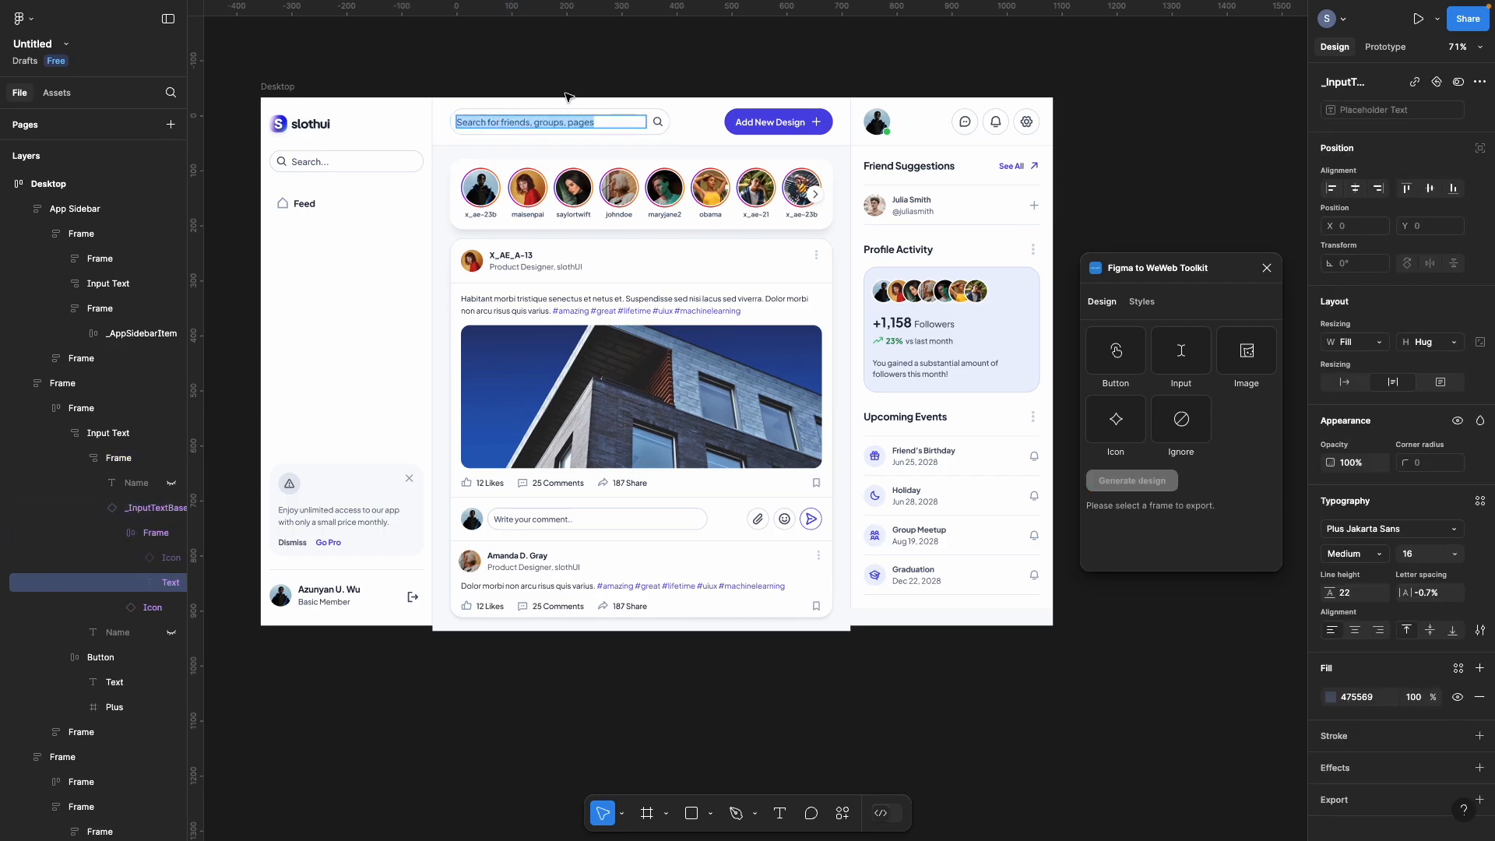
Step: Back in WeWeb, start editing the header search box's placeholder text
mouse_move(5, 173)
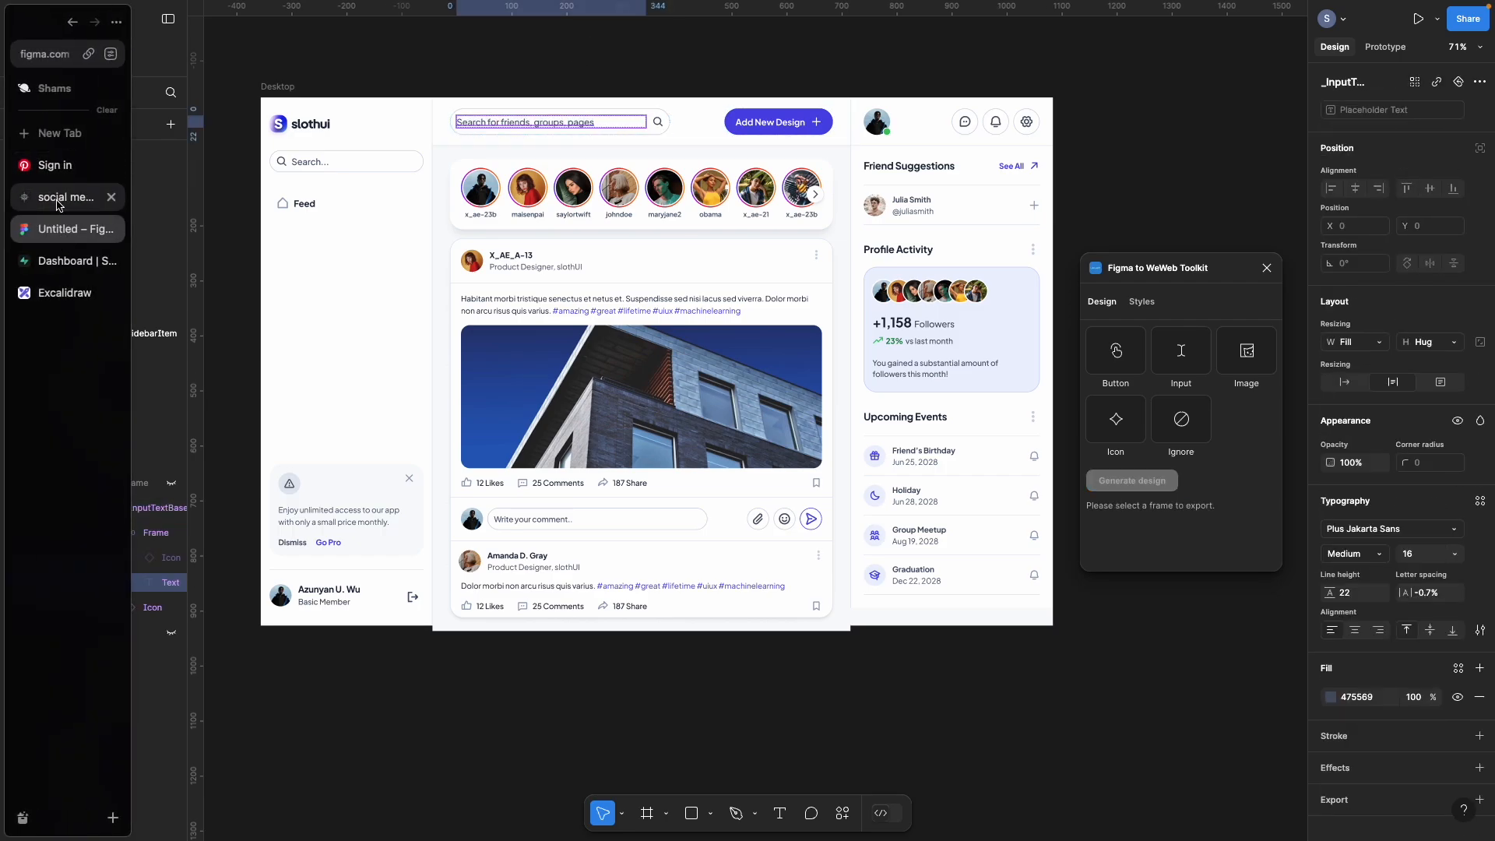
left_click(60, 198)
left_click(577, 81)
double_click(570, 80)
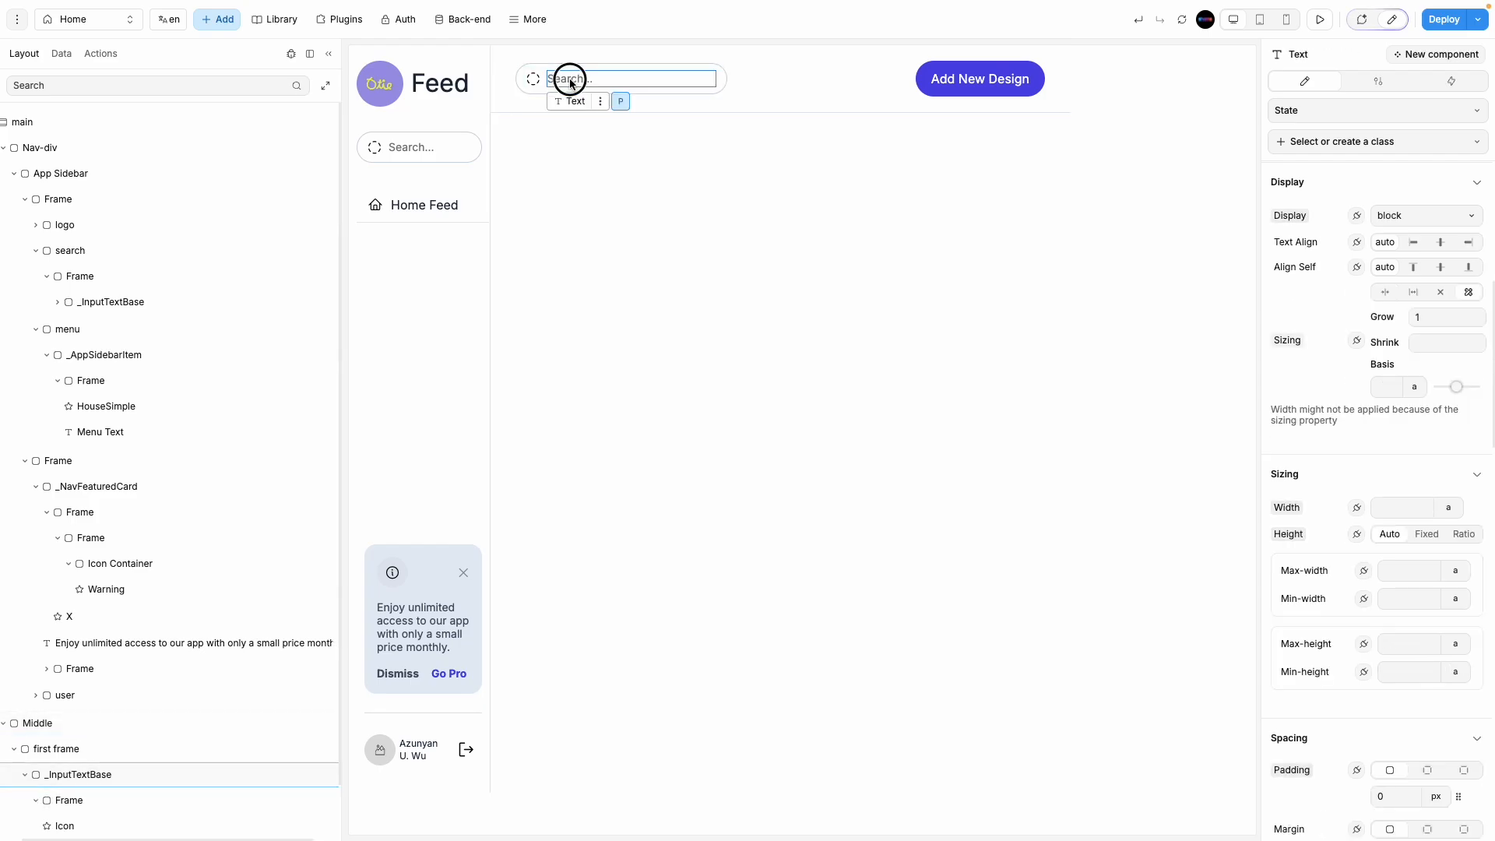
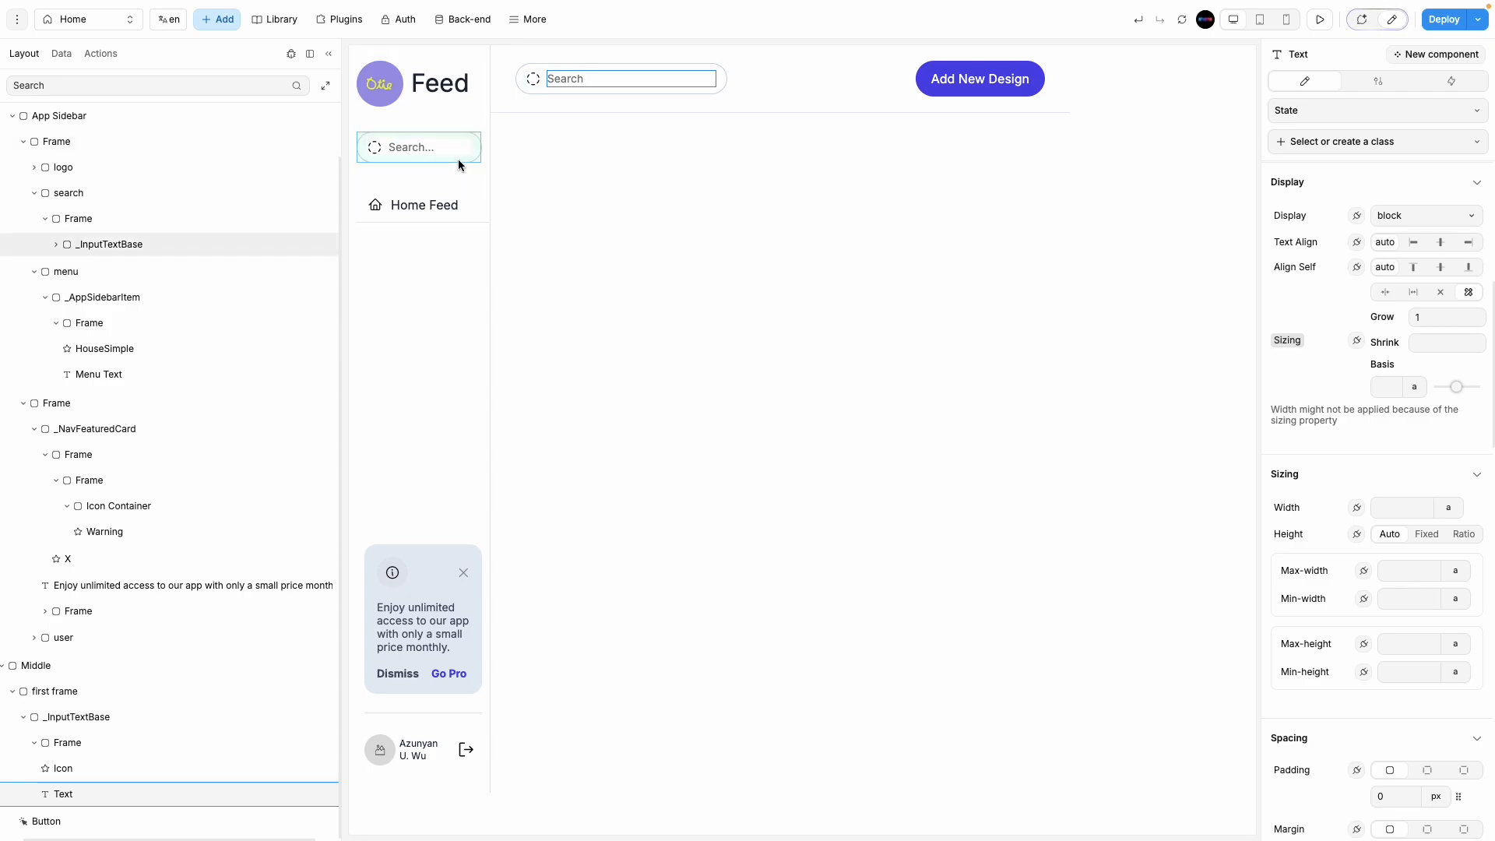
Step: Select the header's first frame in WeWeb after checking the centre feed frame in Figma
left_click(711, 92)
left_click(695, 156)
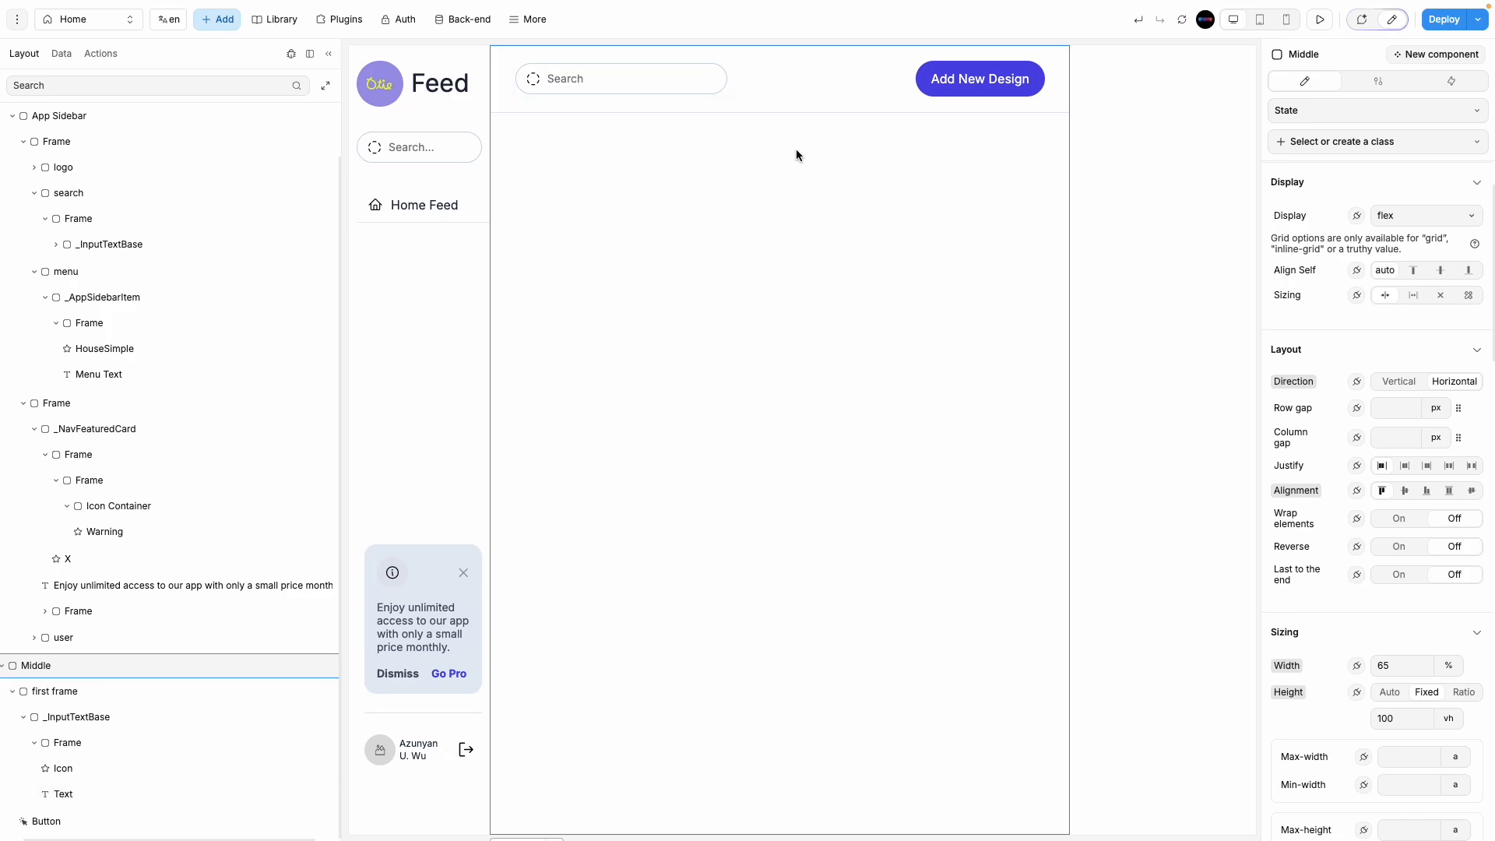
left_click(836, 107)
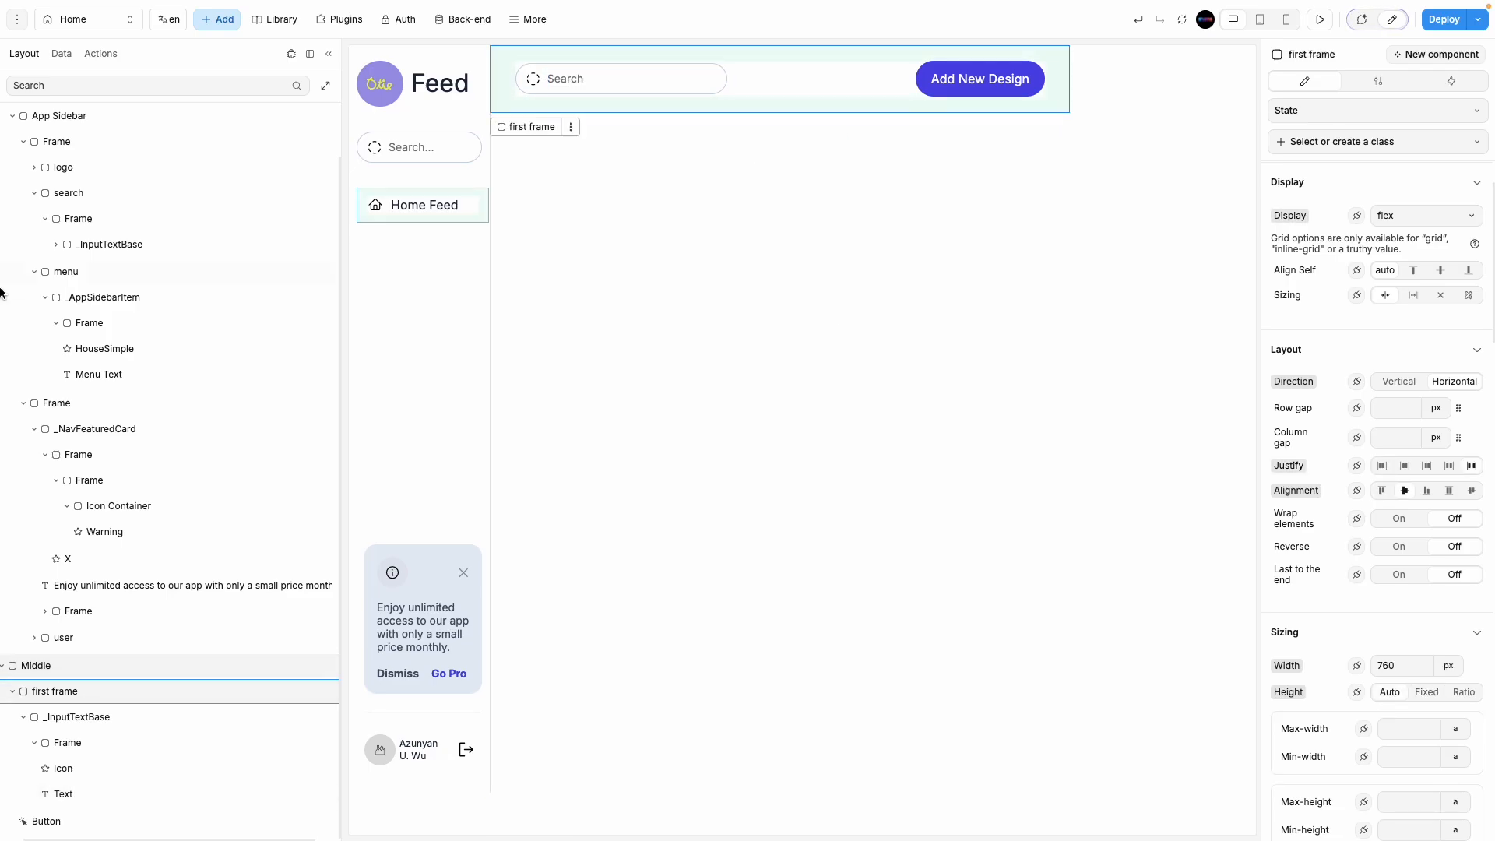
mouse_move(2, 264)
left_click(62, 229)
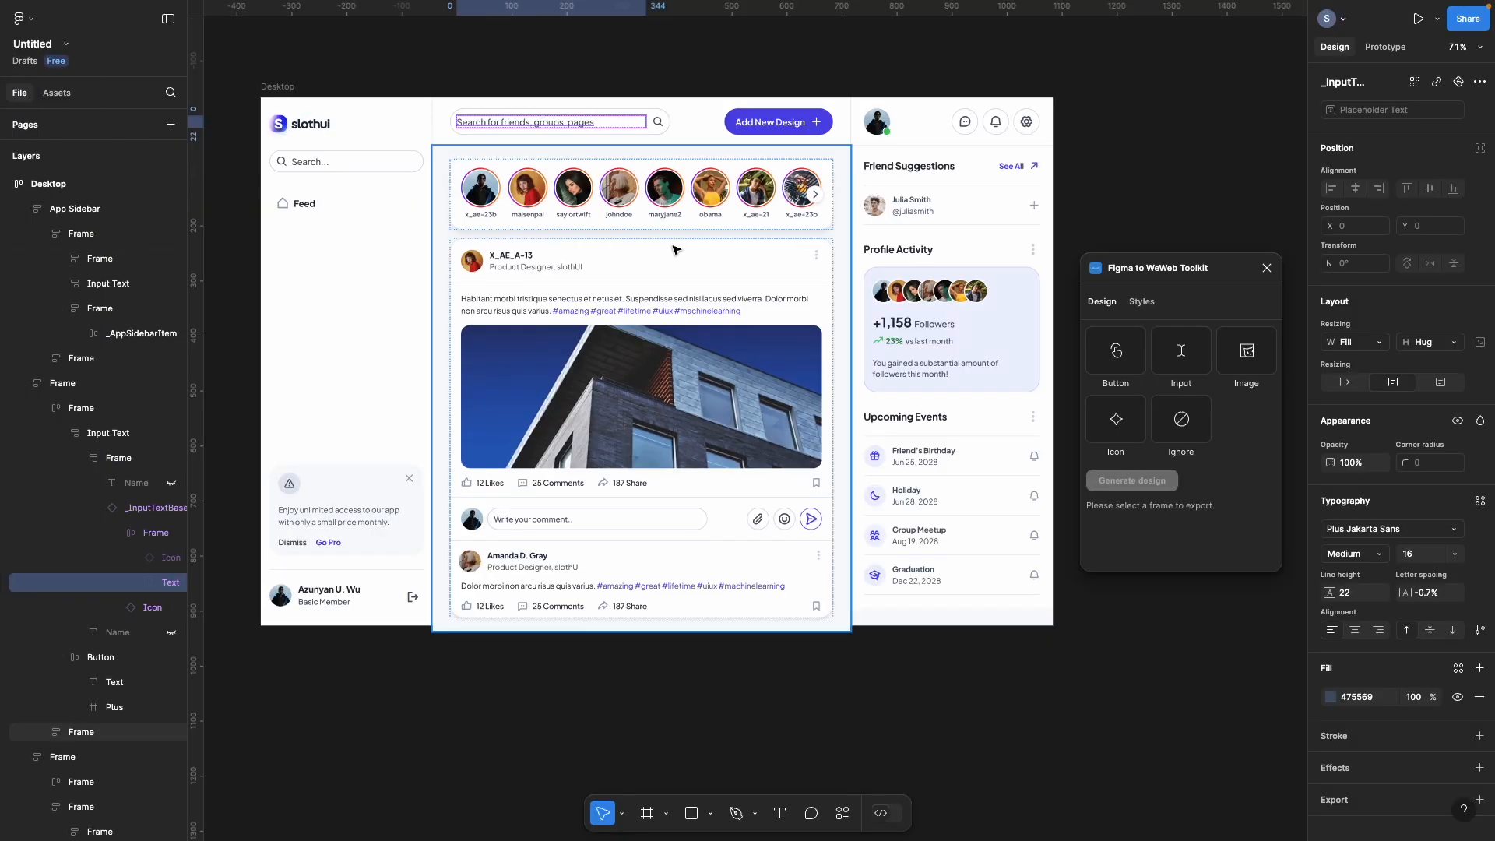
left_click(674, 249)
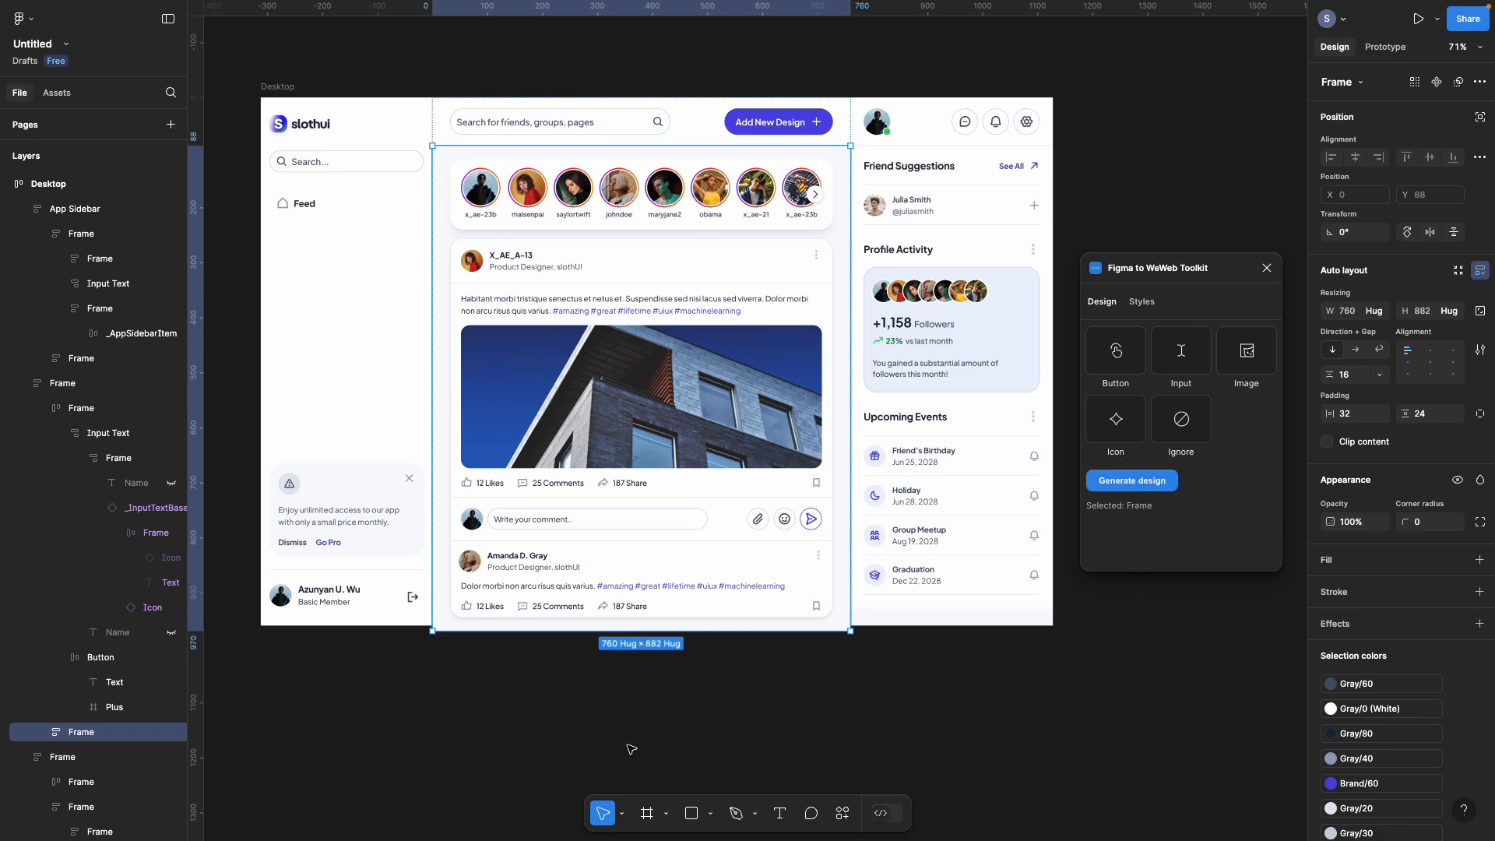
mouse_move(3, 233)
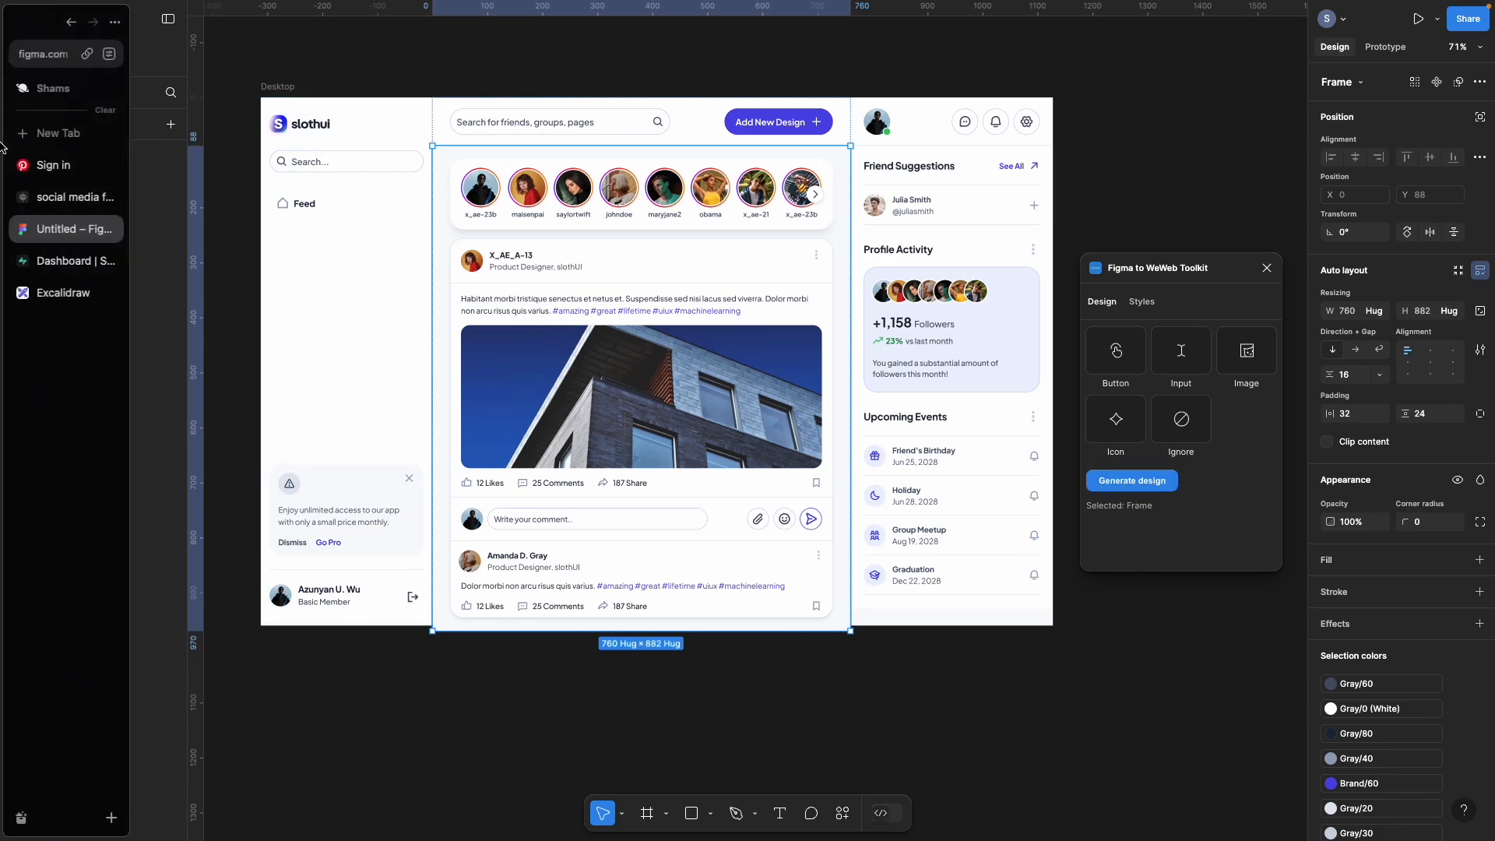
left_click(76, 196)
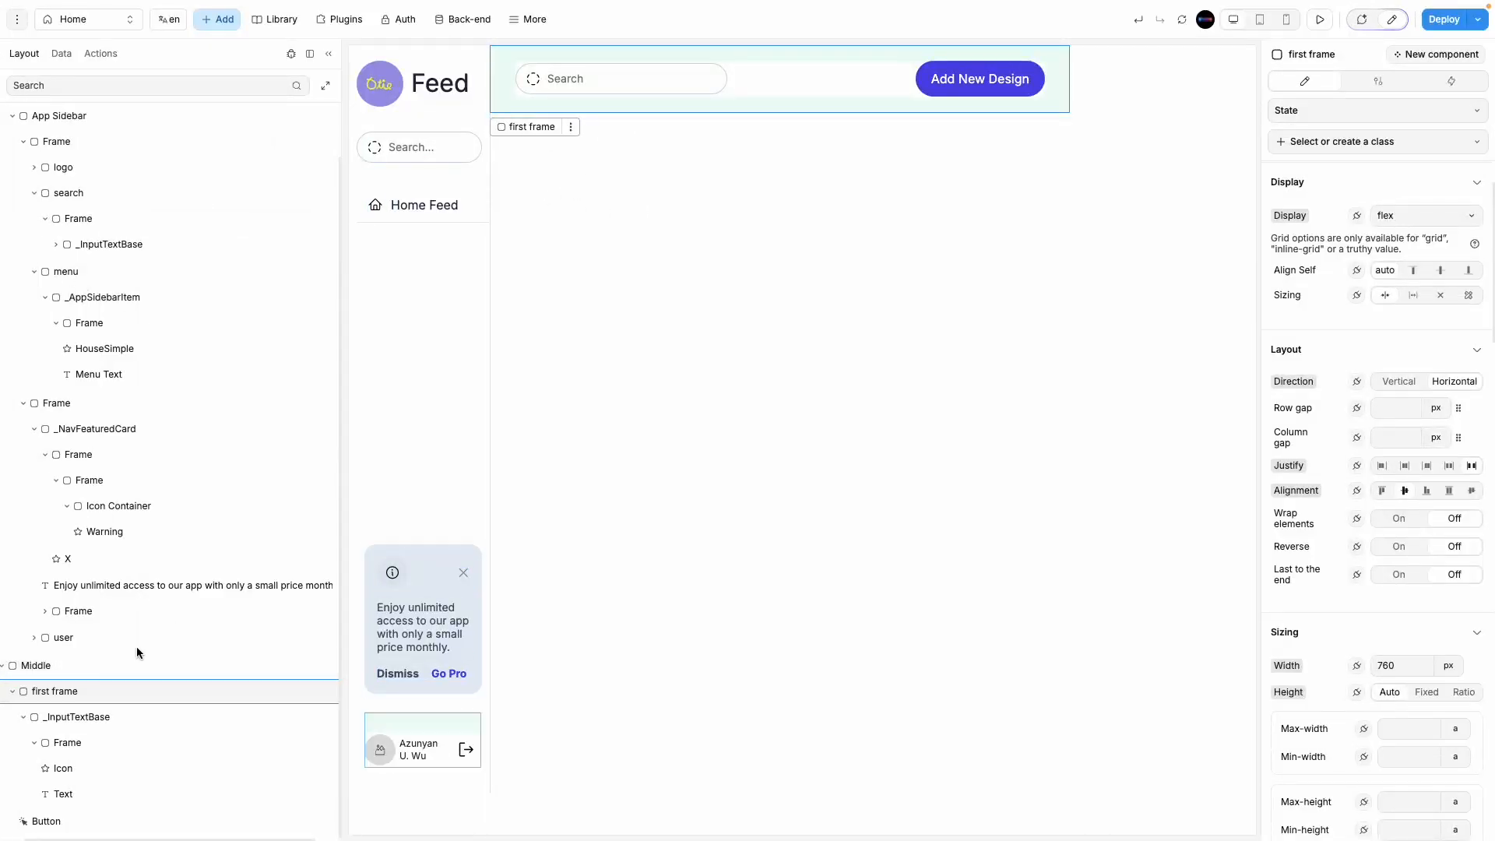
Step: Duplicate the first frame with Ctrl+D and rename the copy '2nd frame'
left_click(12, 690)
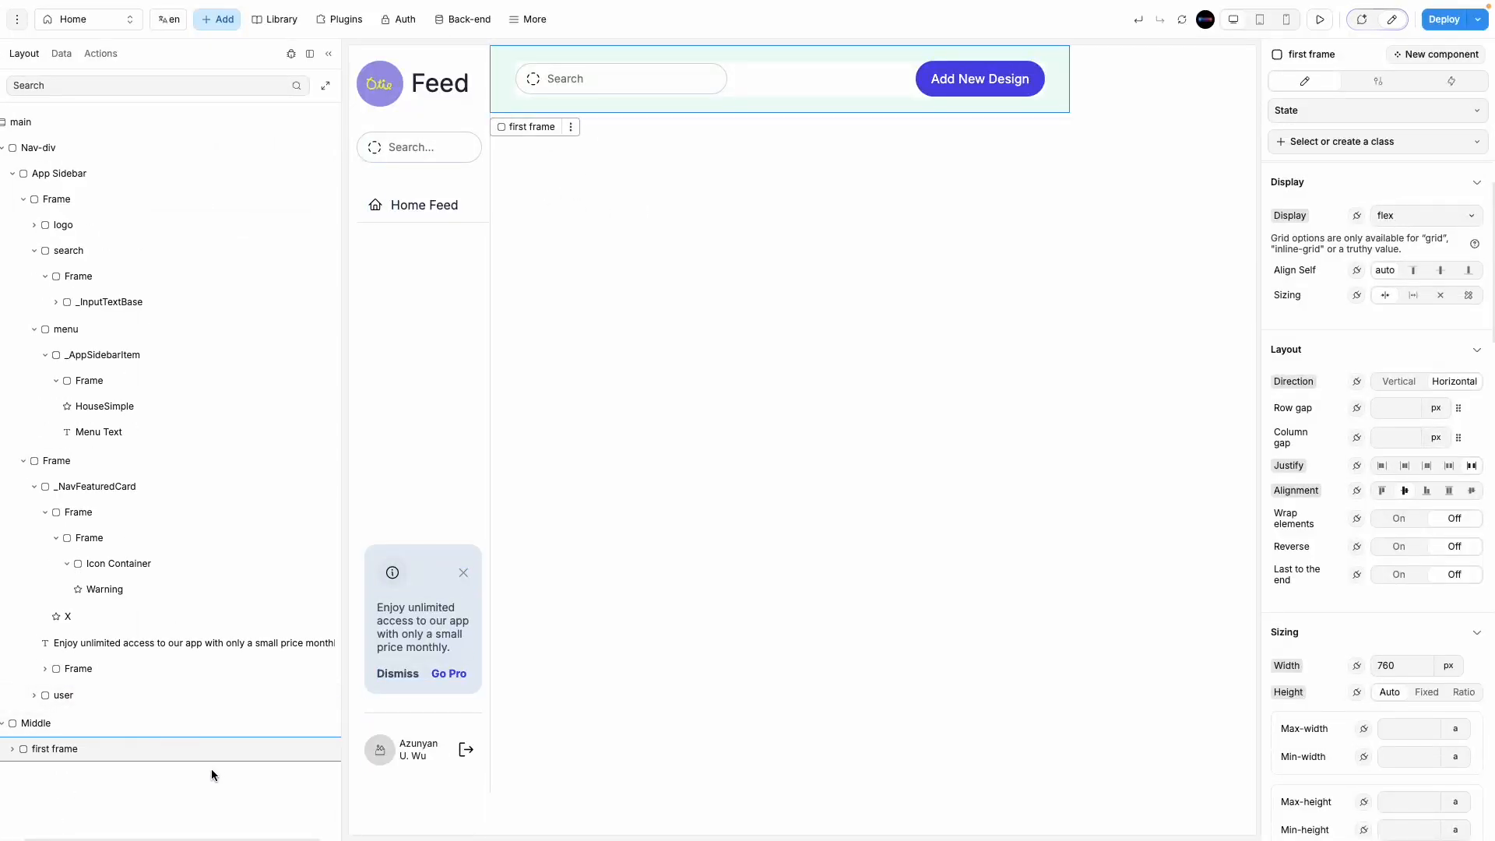
key("ctrl+d")
double_click(86, 776)
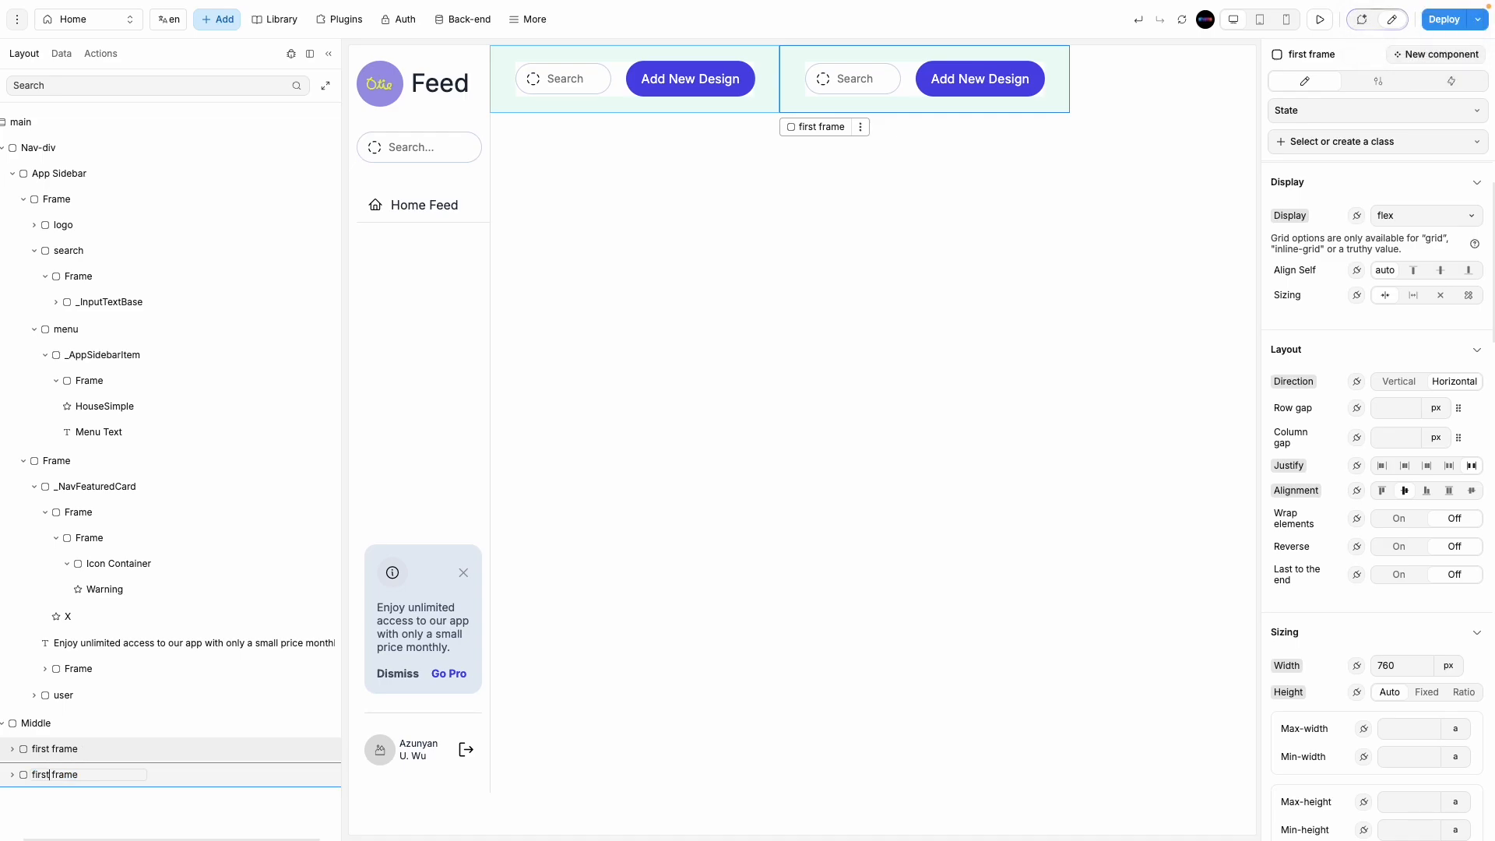
key("BackSpace")
key("BackSpace")
key("BackSpace")
key("BackSpace")
key("BackSpace")
key("BackSpace")
type("2nd")
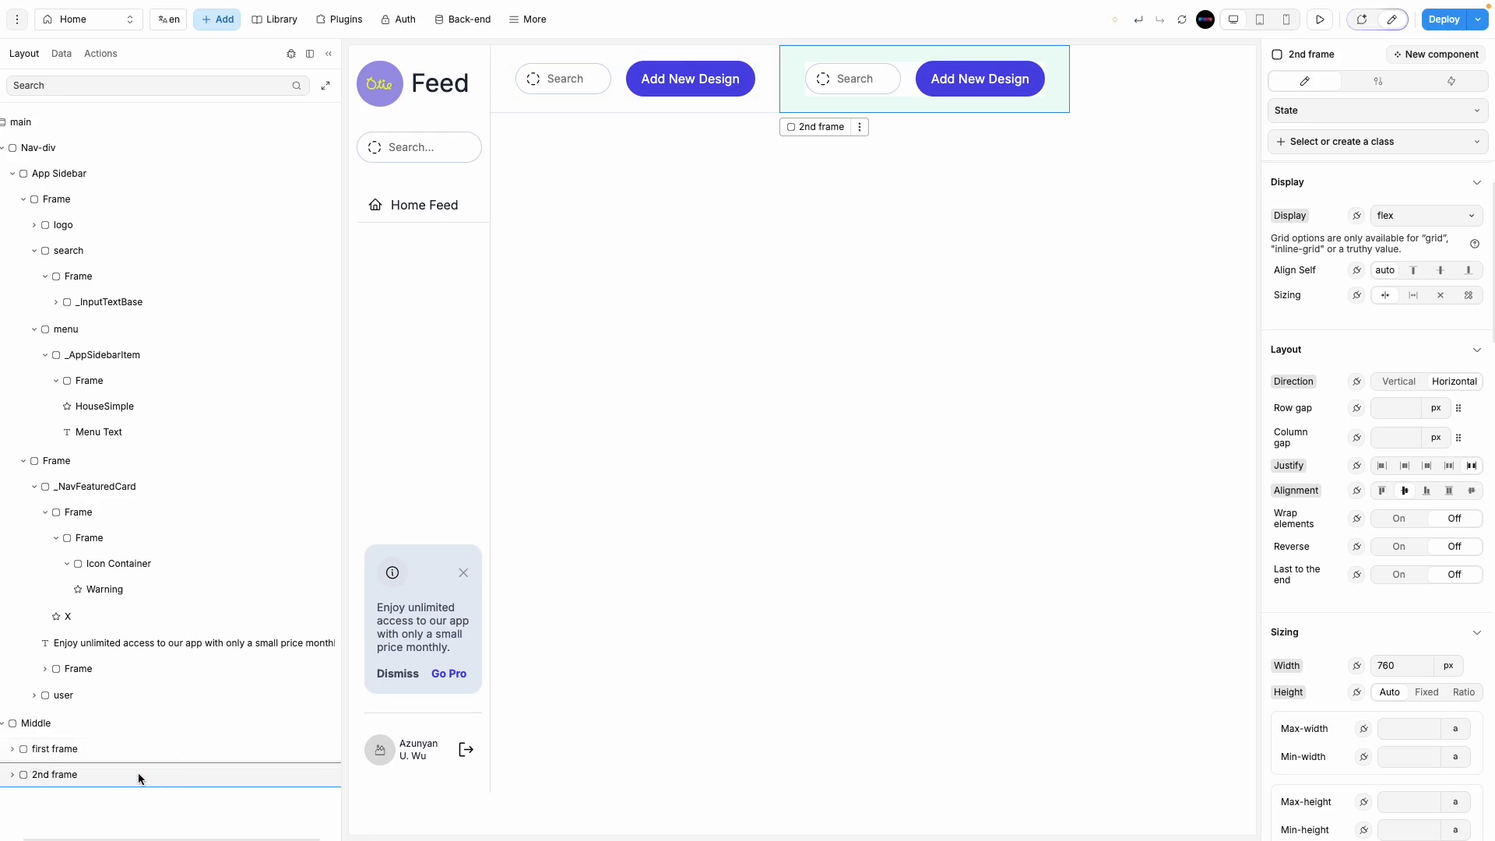
Step: Set Middle's direction to Vertical and give 2nd frame one border setting for all sides
left_click(133, 726)
left_click(1397, 380)
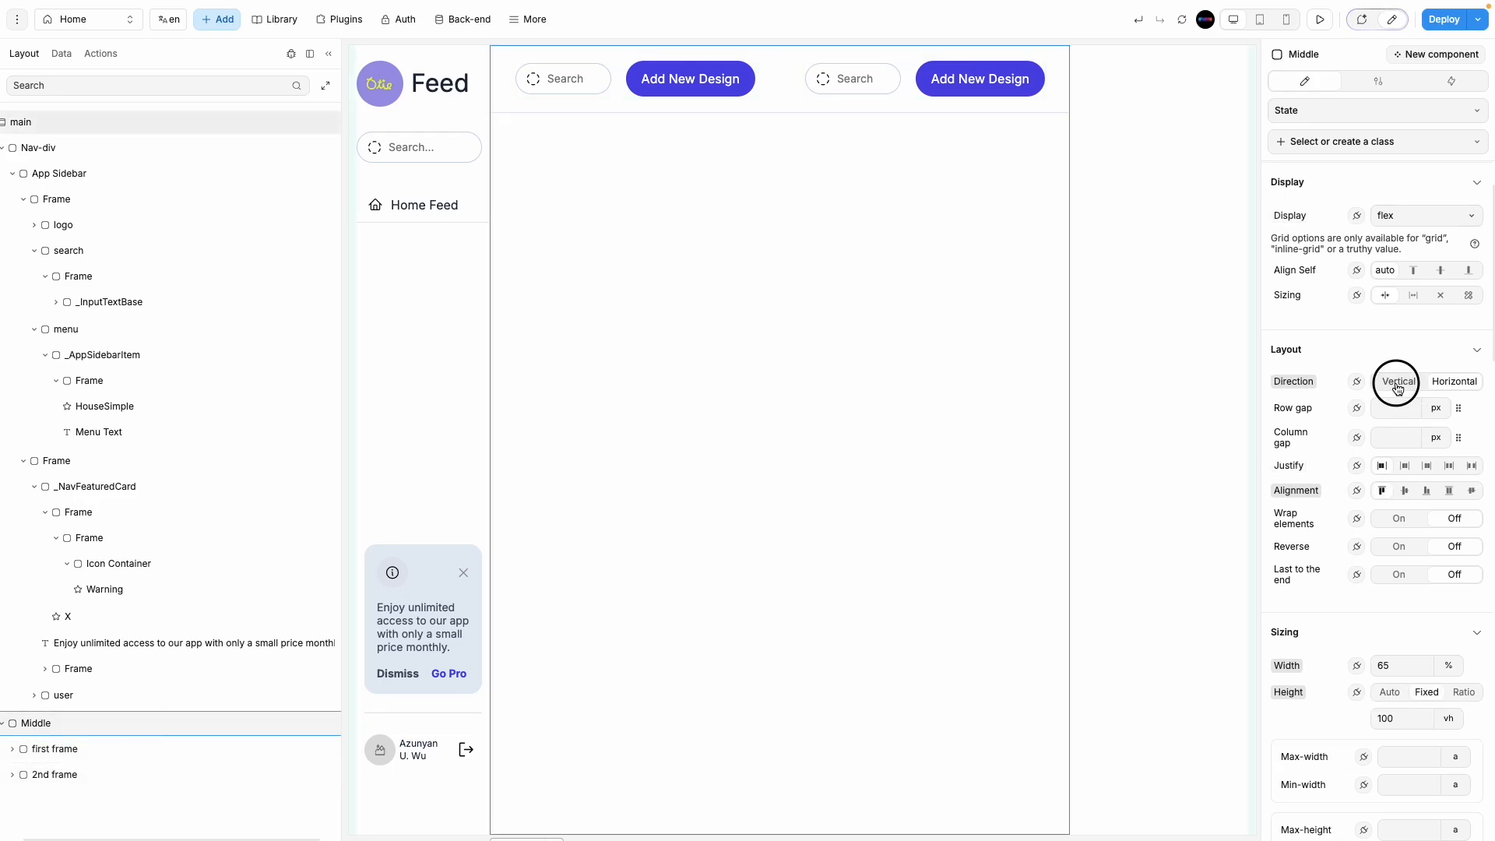
left_click(69, 776)
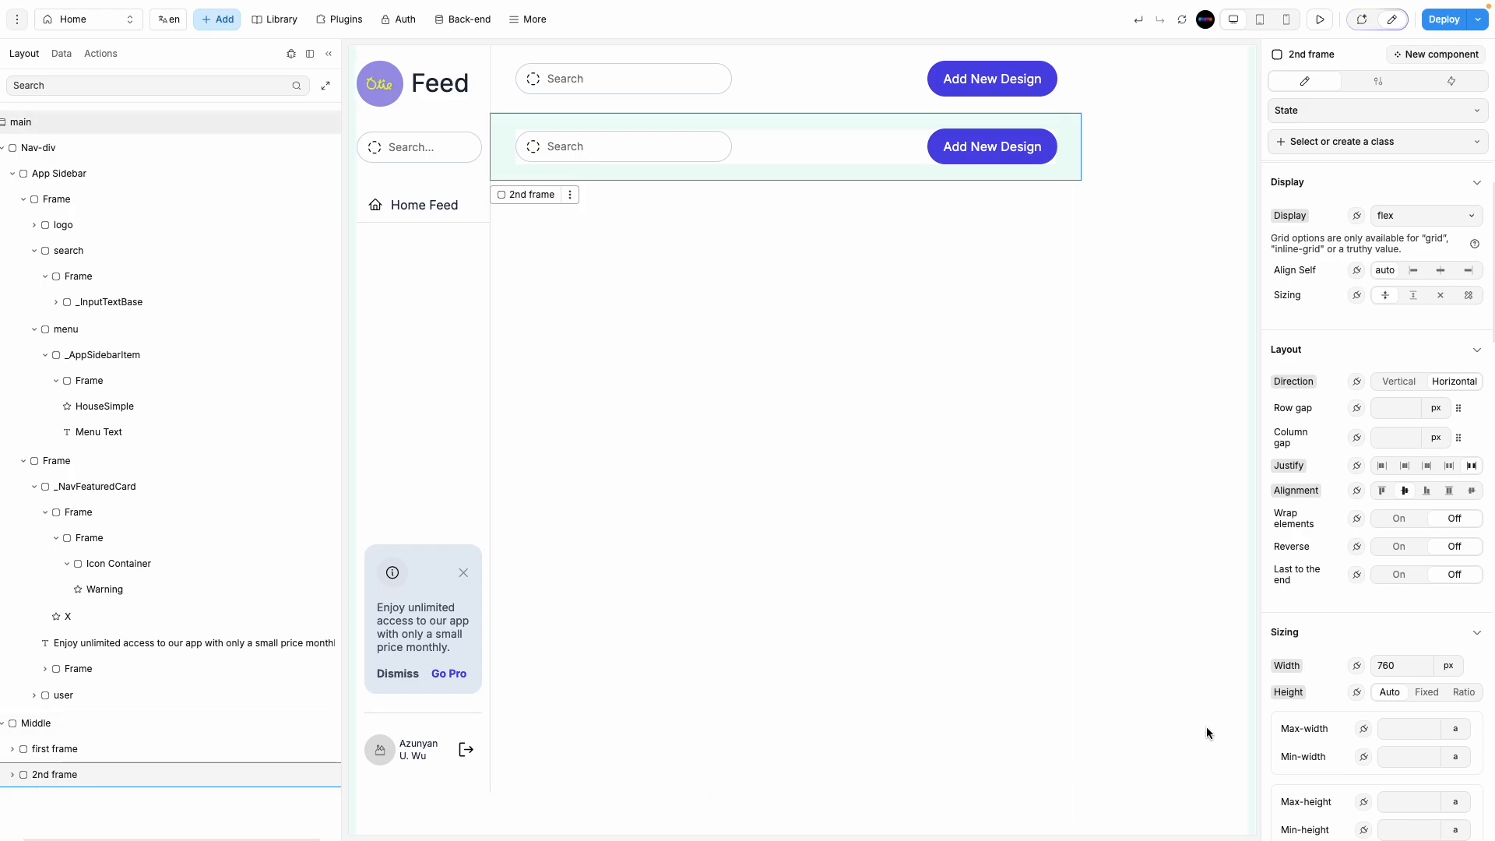
scroll(1417, 673, "down", 5)
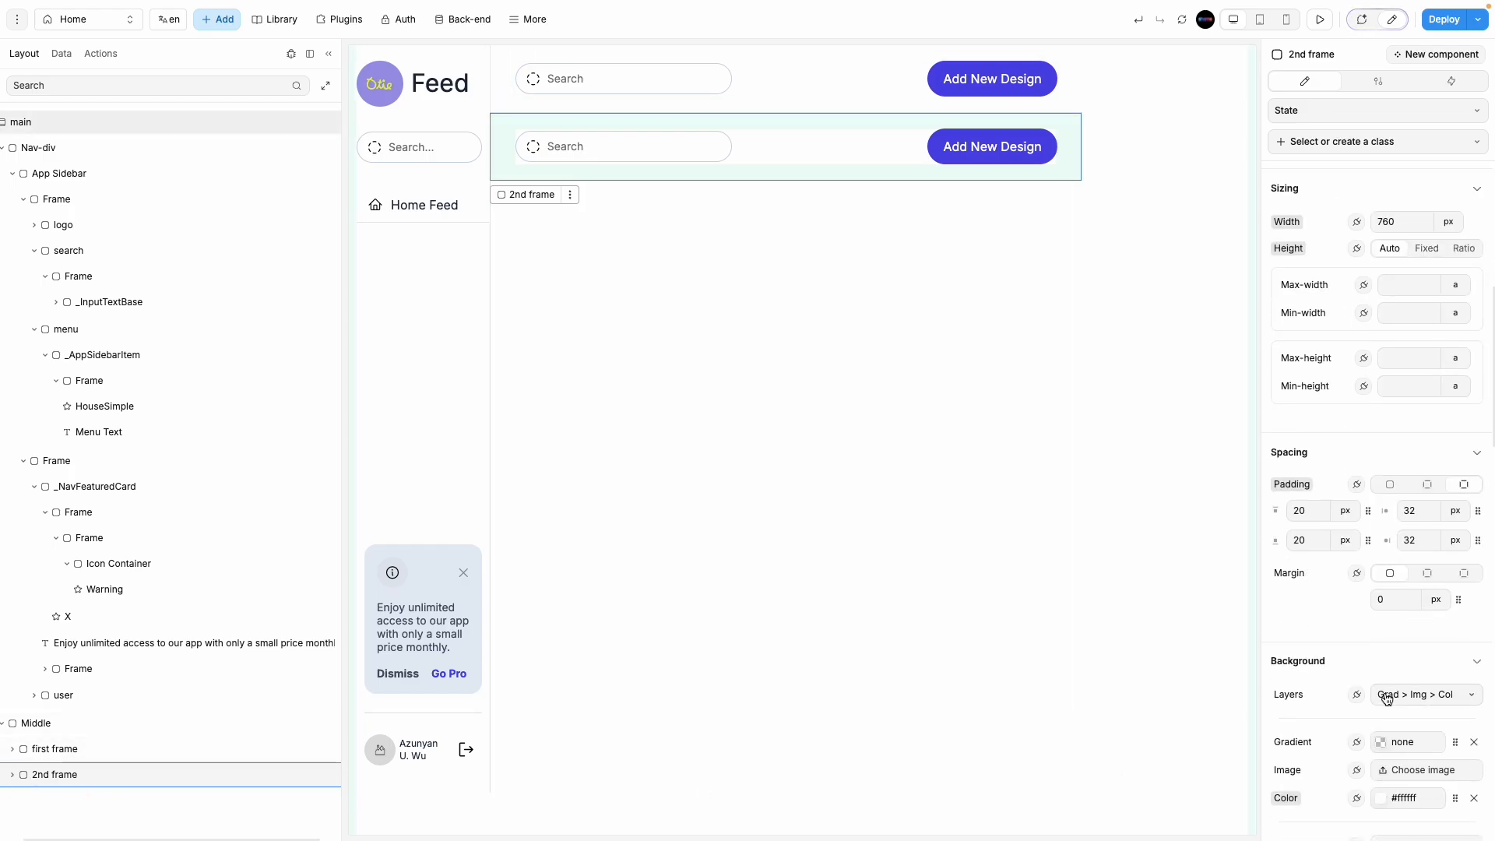
scroll(1386, 698, "down", 4)
scroll(1330, 723, "down", 2)
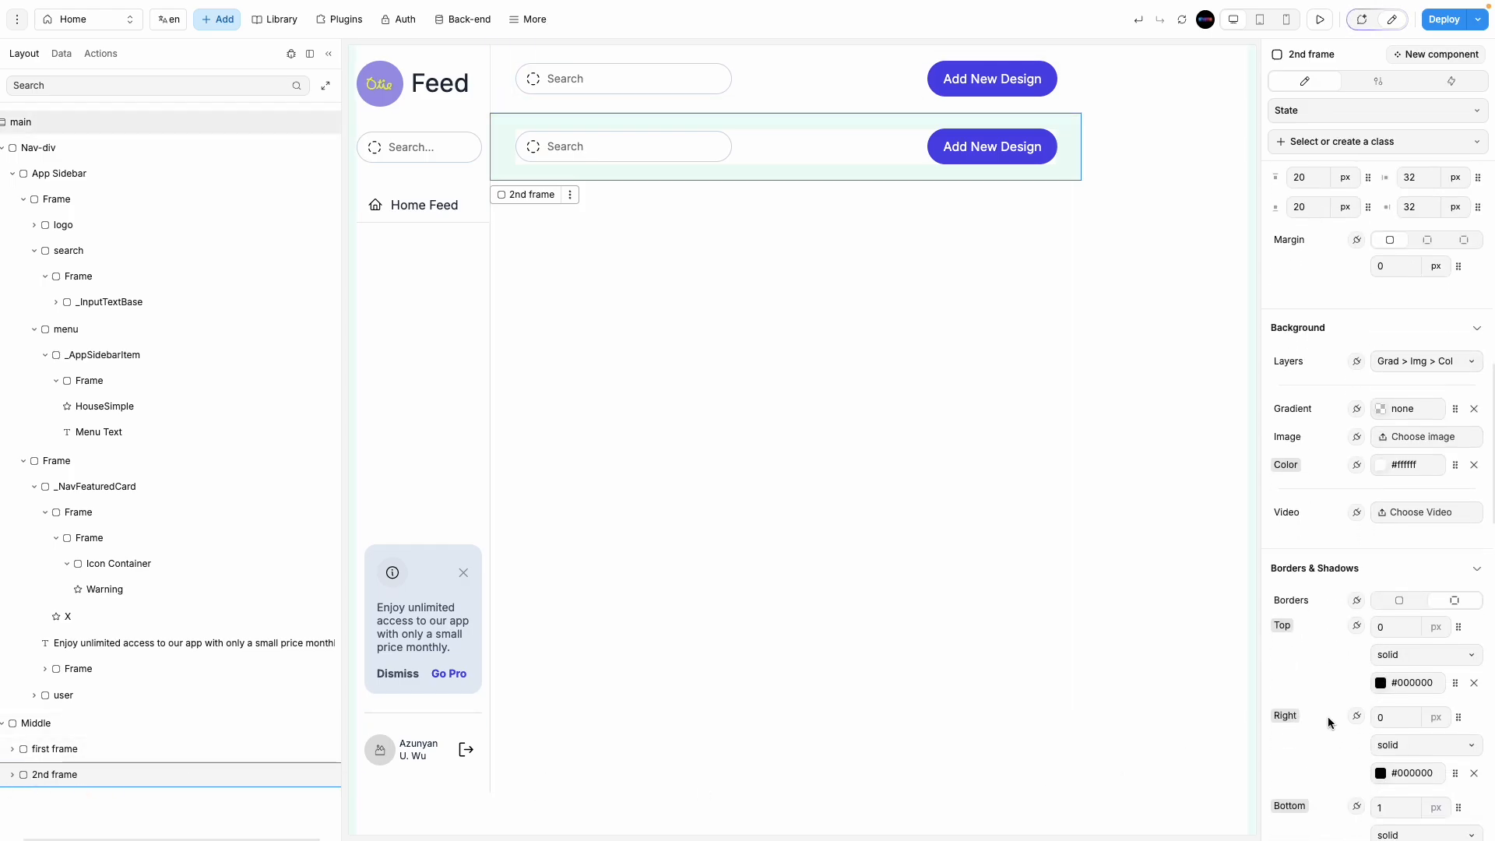
left_click(1399, 508)
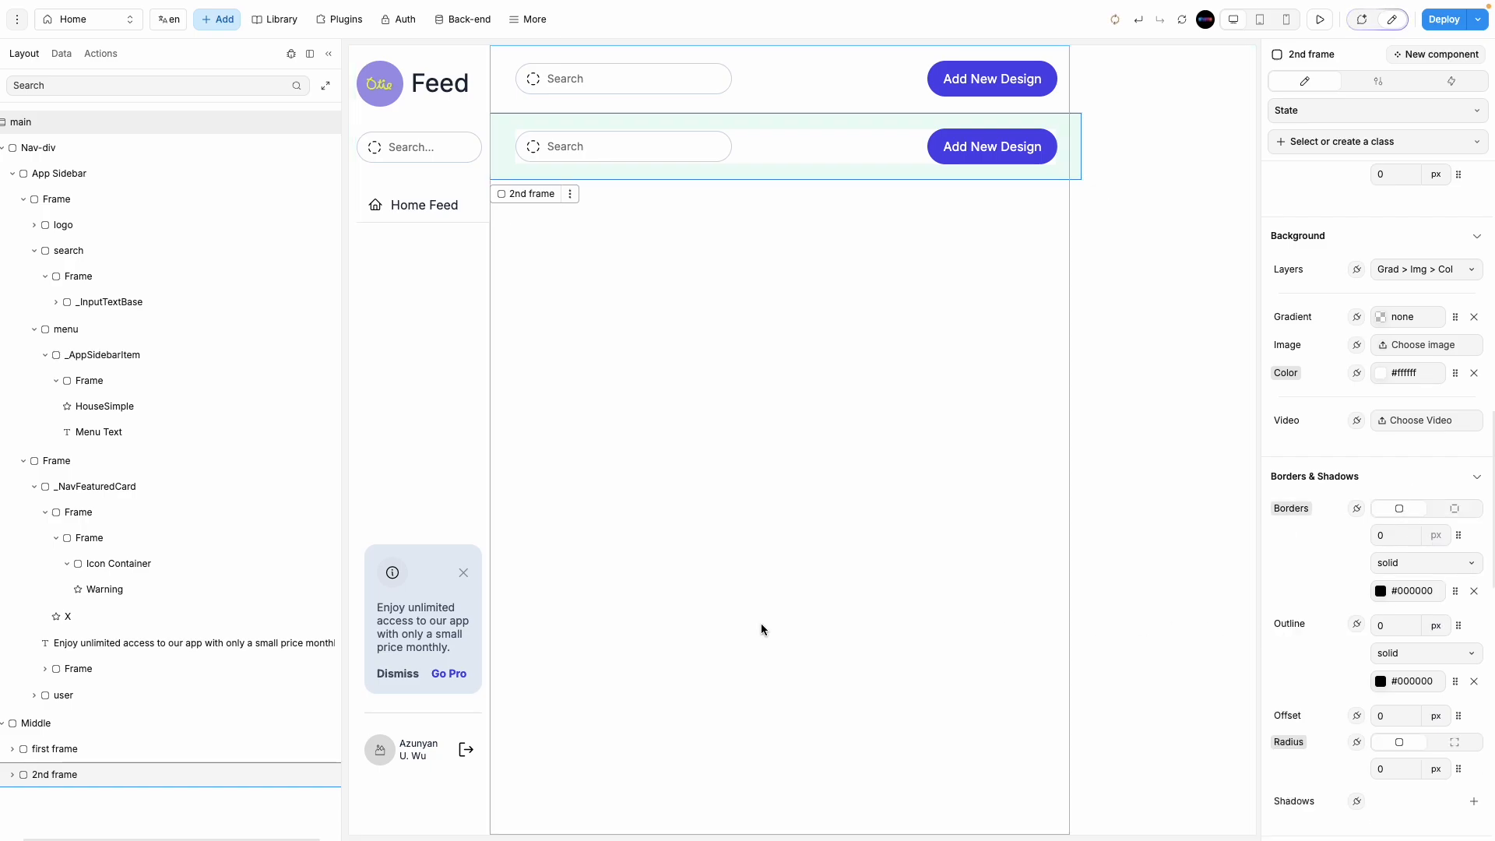
Step: Delete the search input from inside 2nd frame
left_click(797, 654)
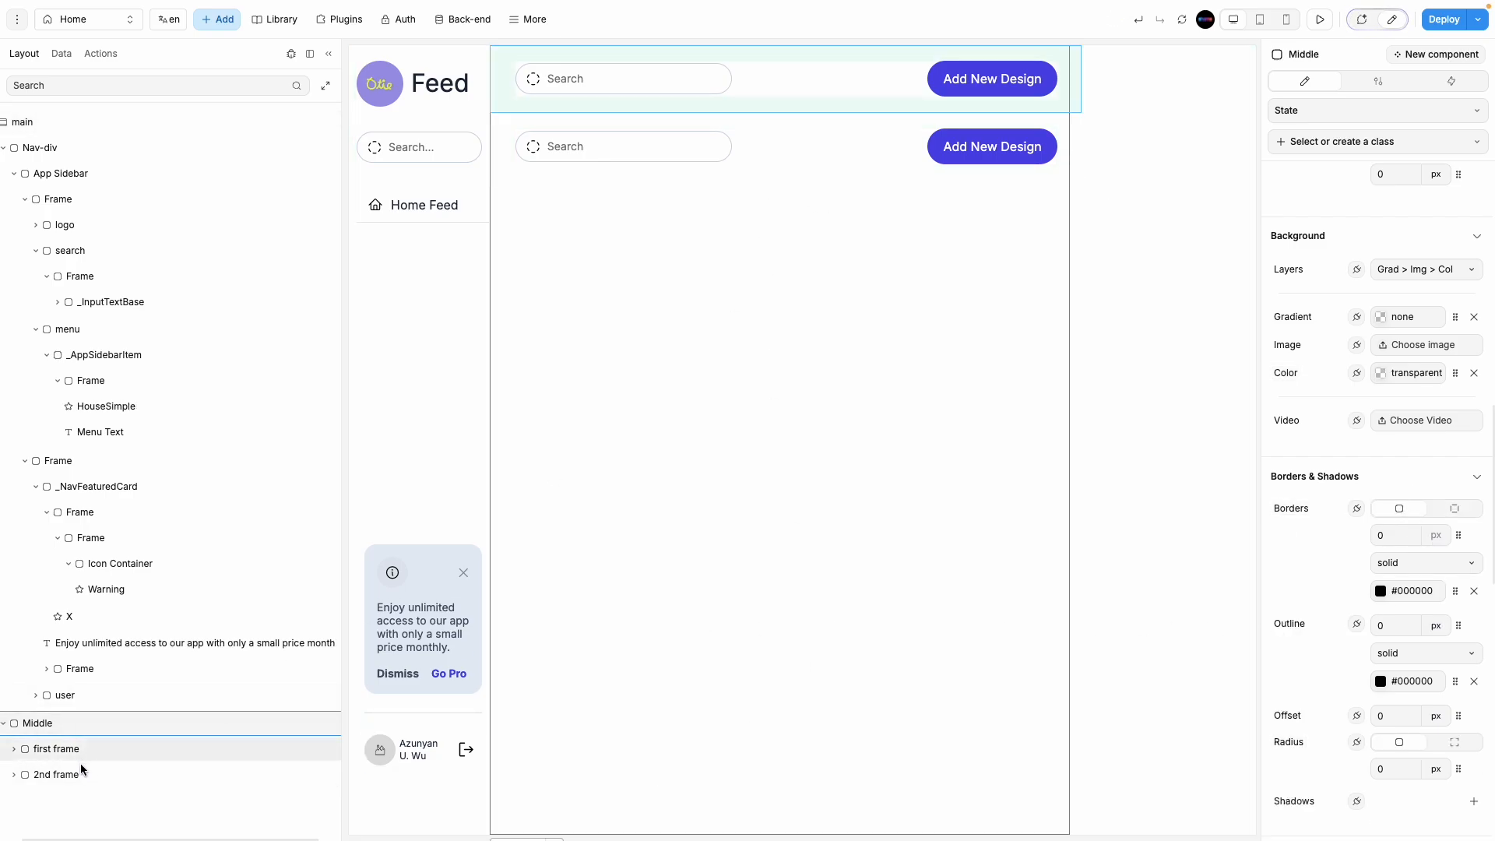
left_click(62, 774)
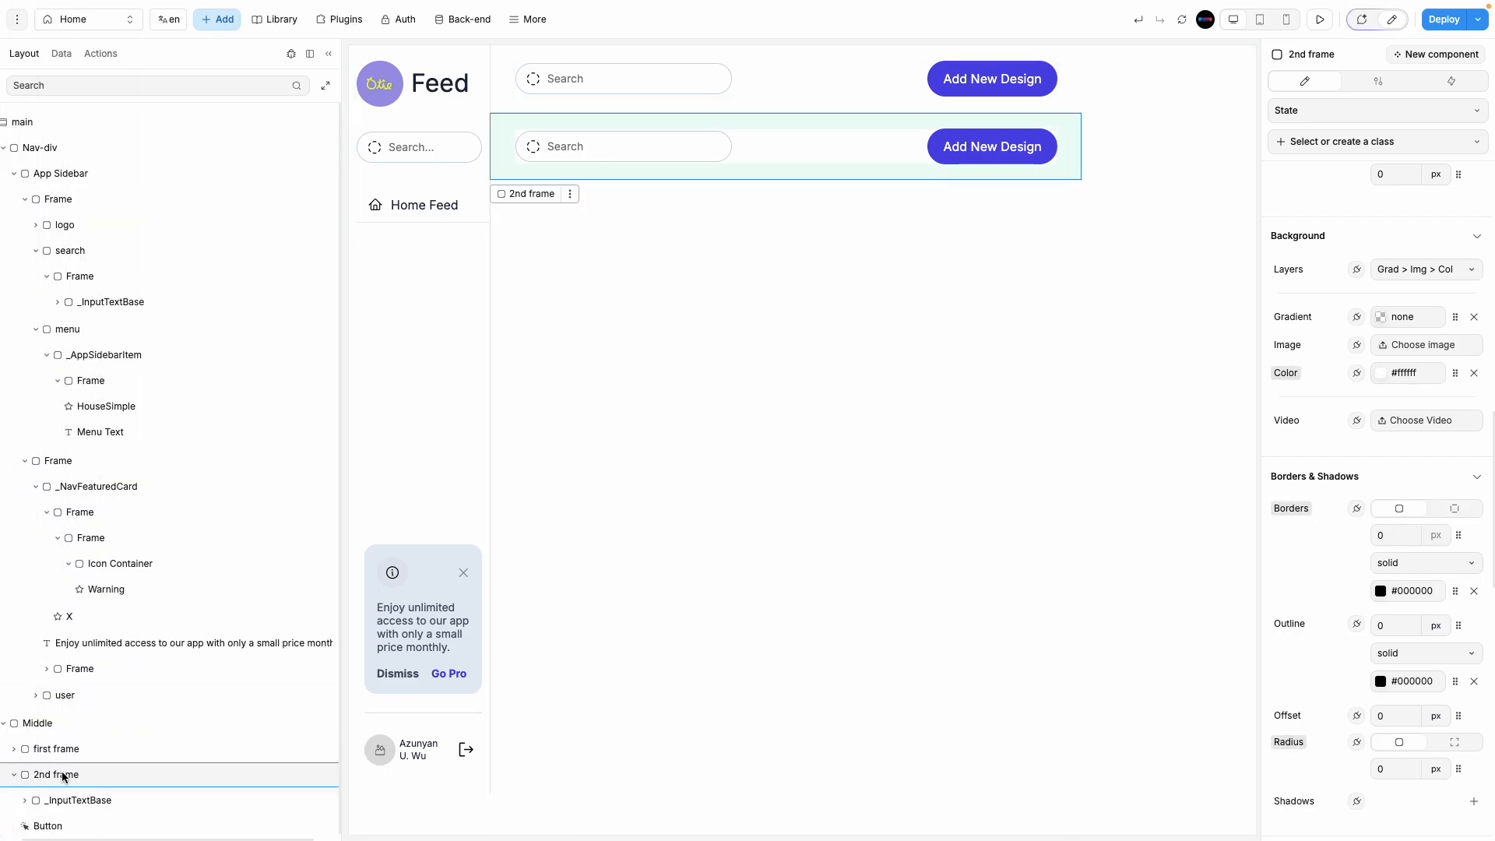
left_click(138, 802)
key("Delete")
key("Delete")
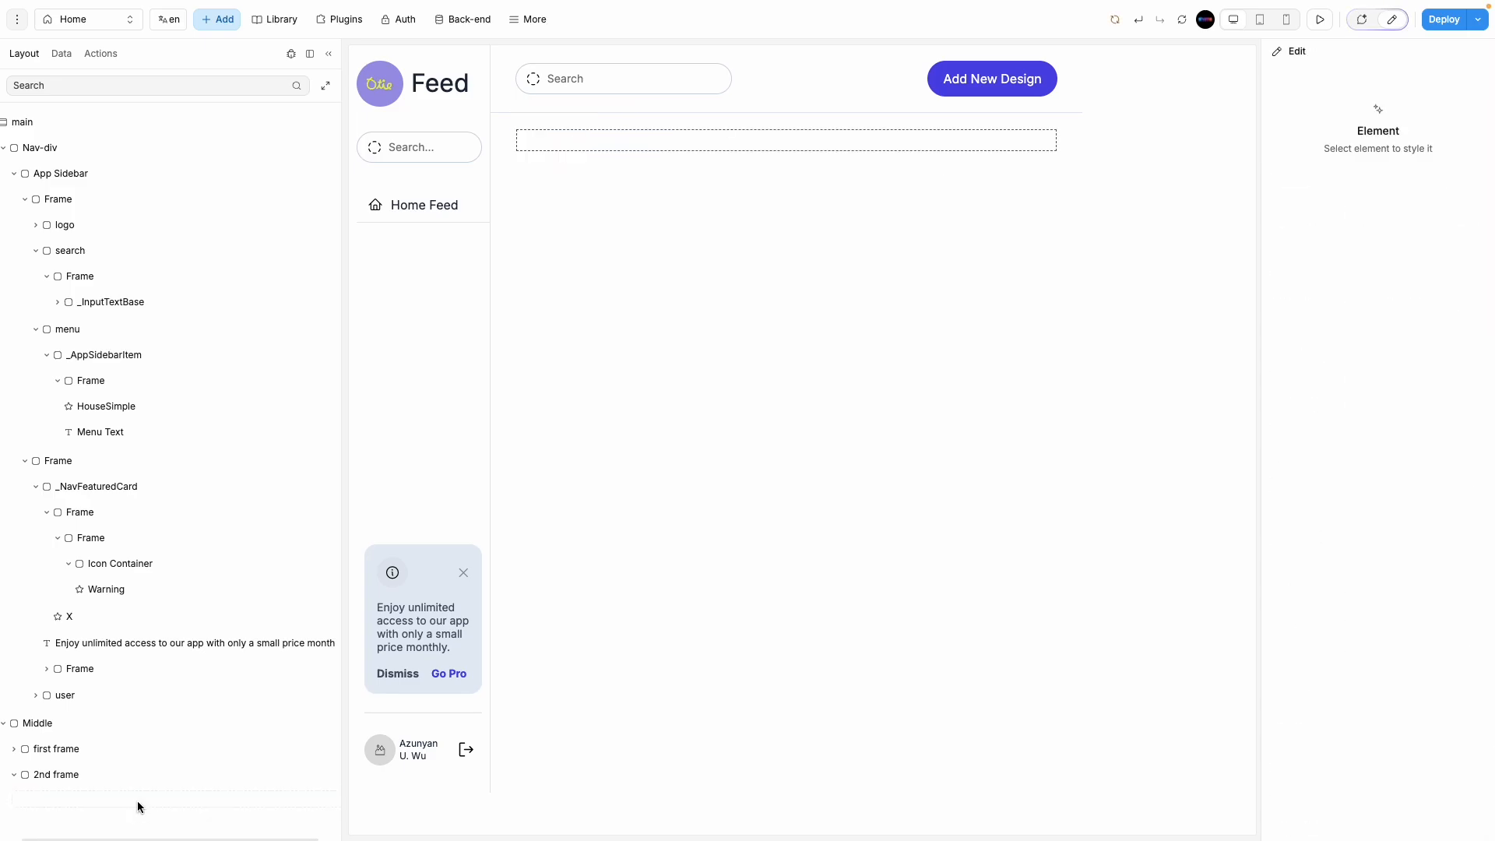
Step: In Figma's layers, select the 696×128 stories row frame below the feed header
mouse_move(6, 225)
left_click(81, 231)
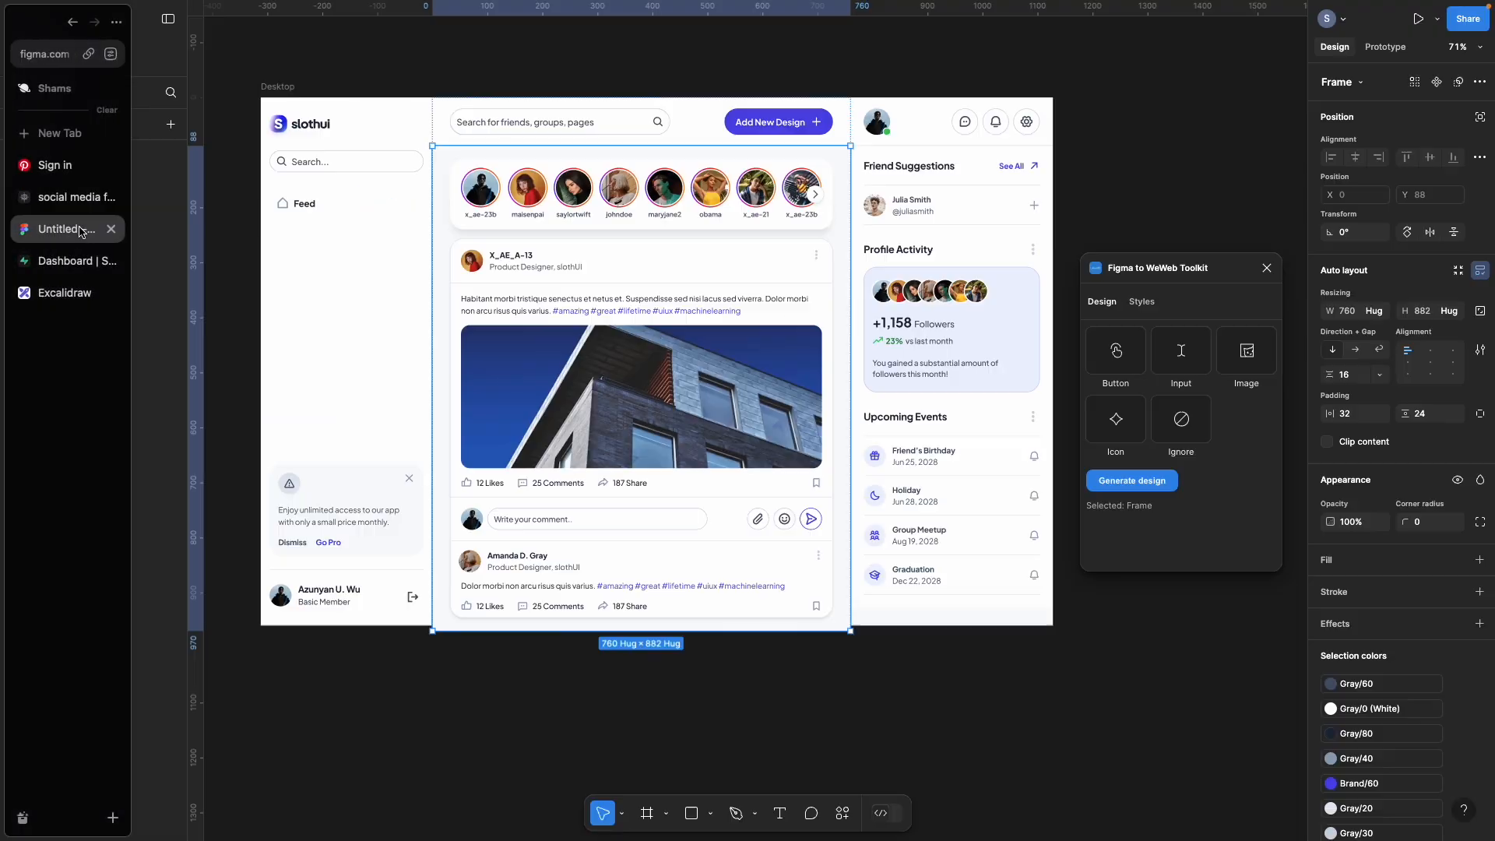
left_click(593, 232)
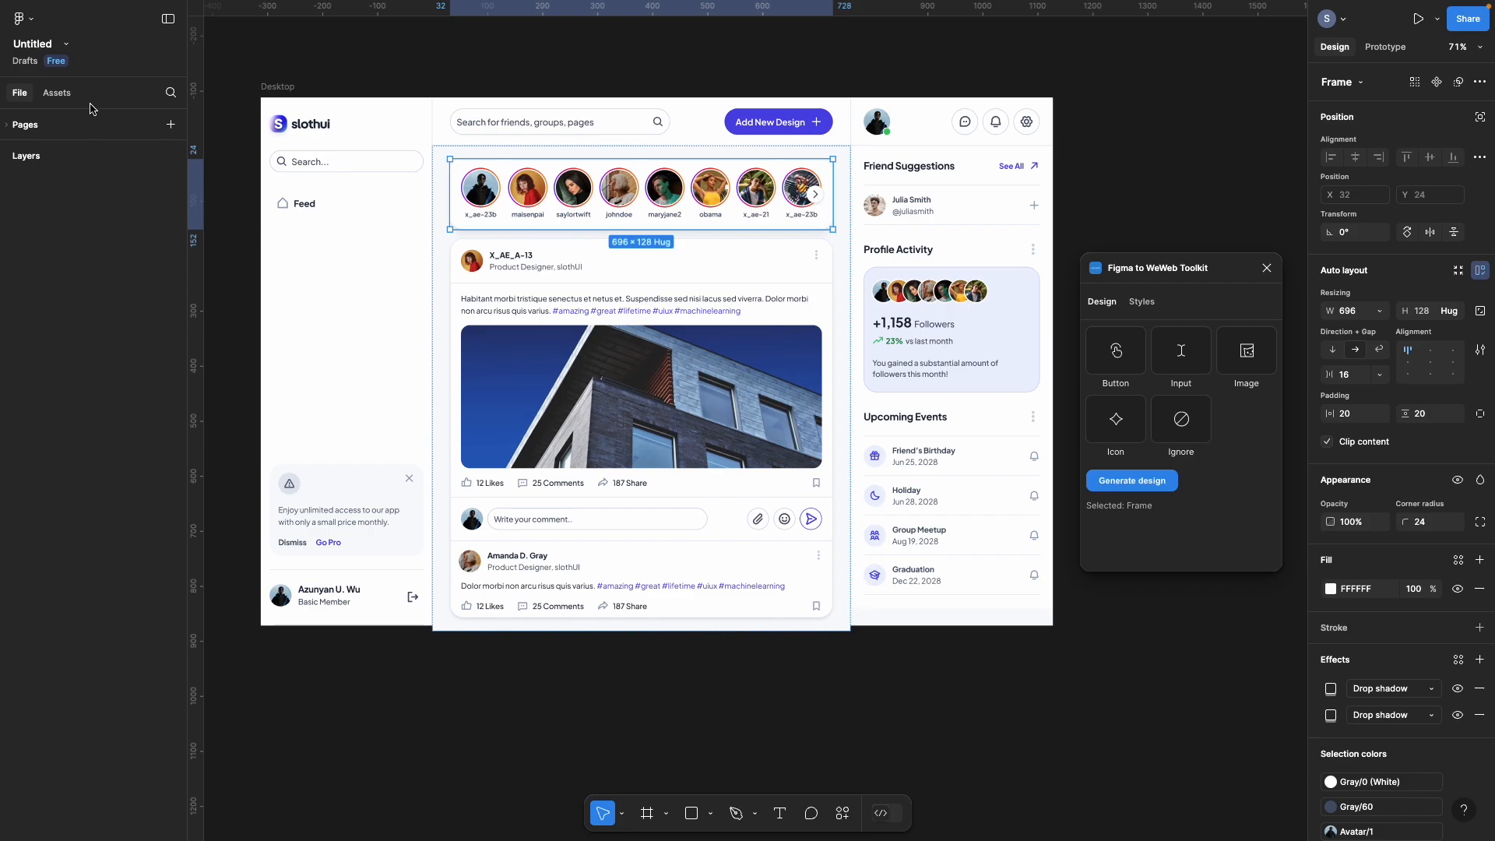
left_click(54, 163)
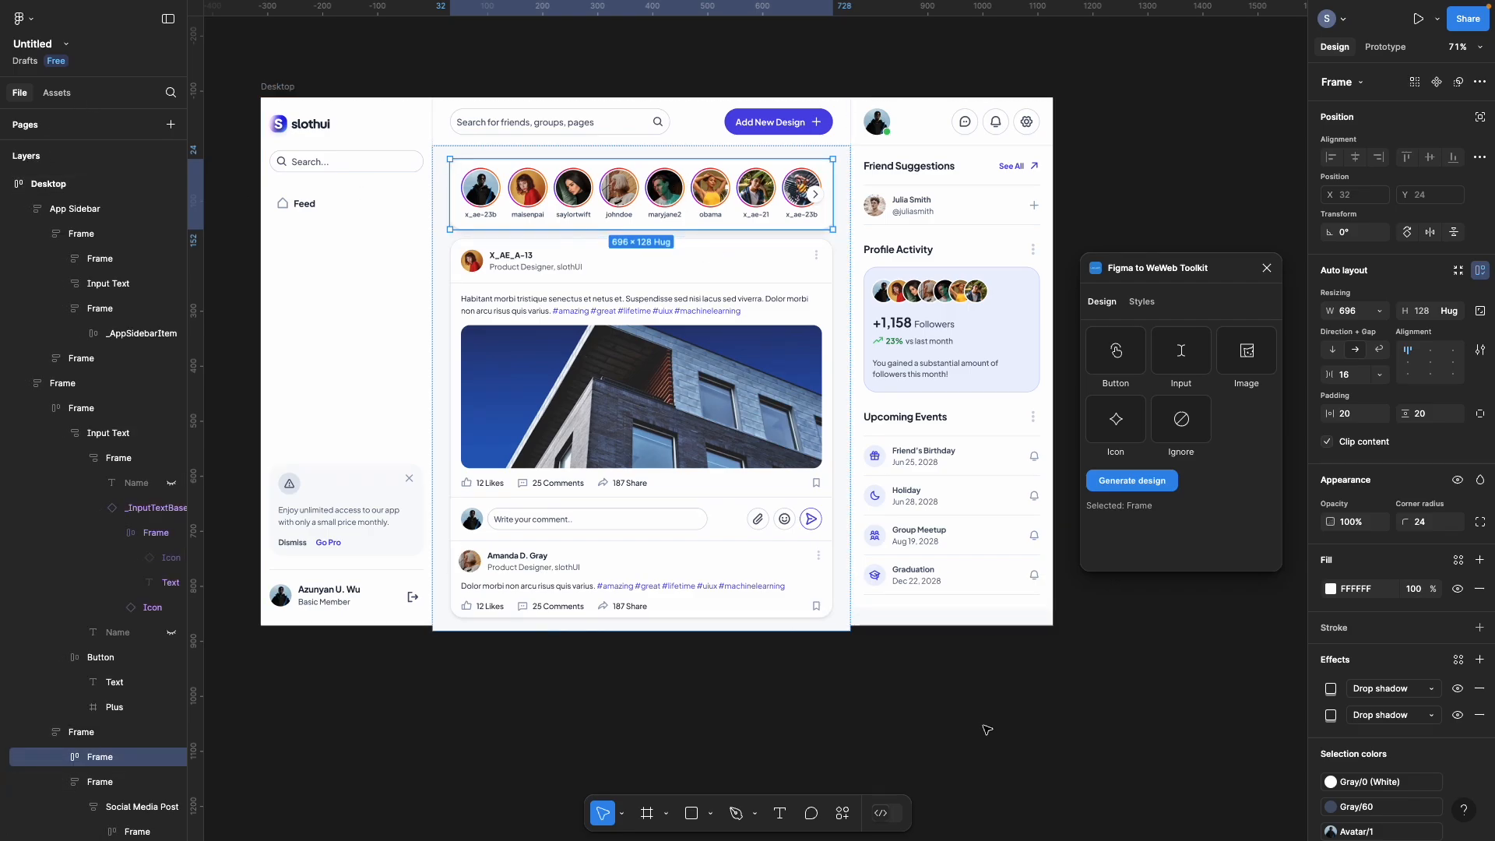
left_click(837, 537)
left_click(837, 537)
left_click(125, 408)
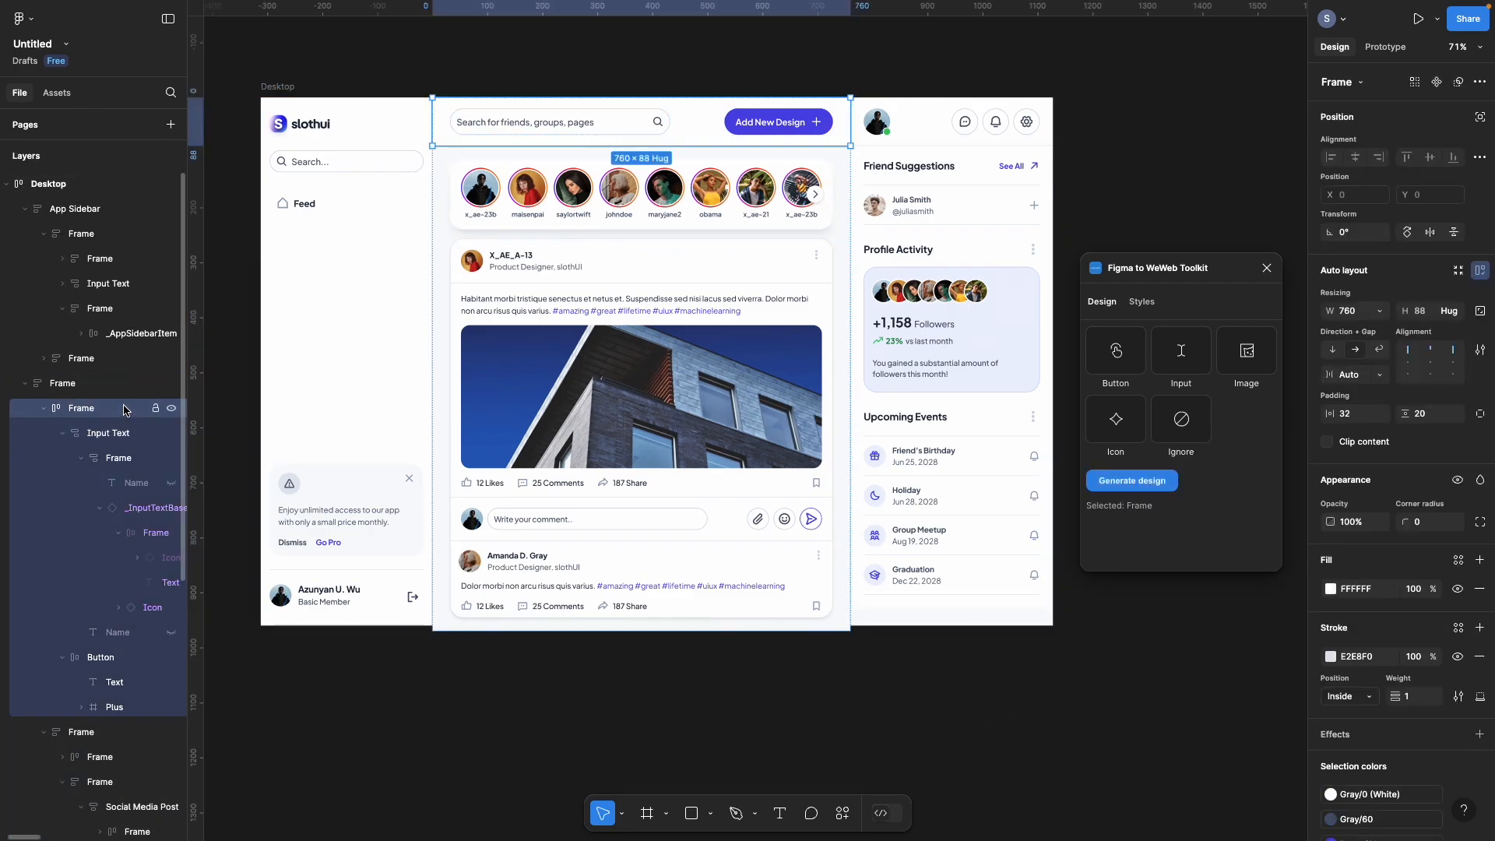
left_click(44, 408)
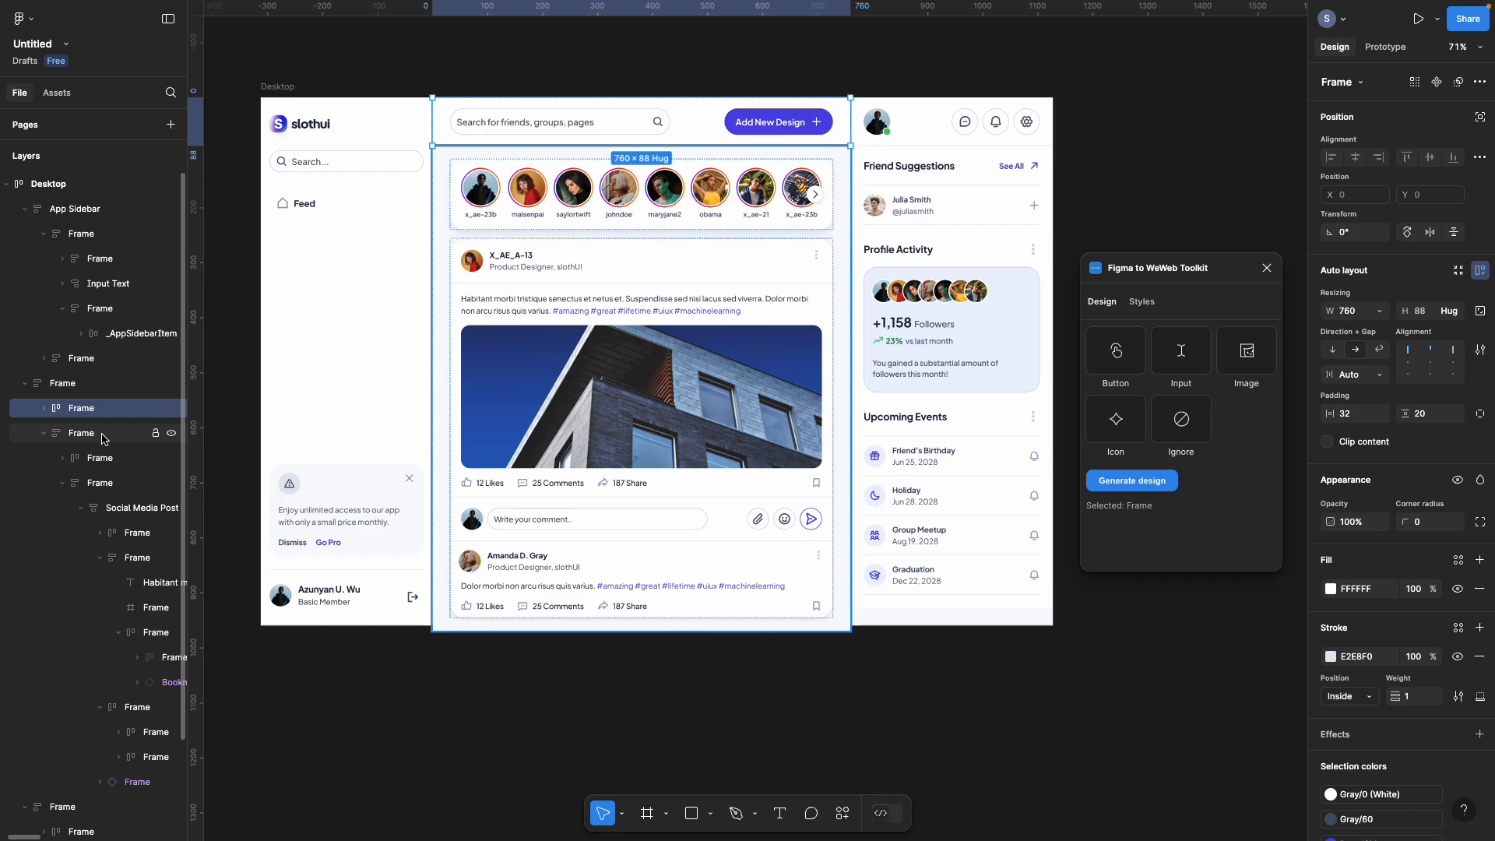
left_click(103, 438)
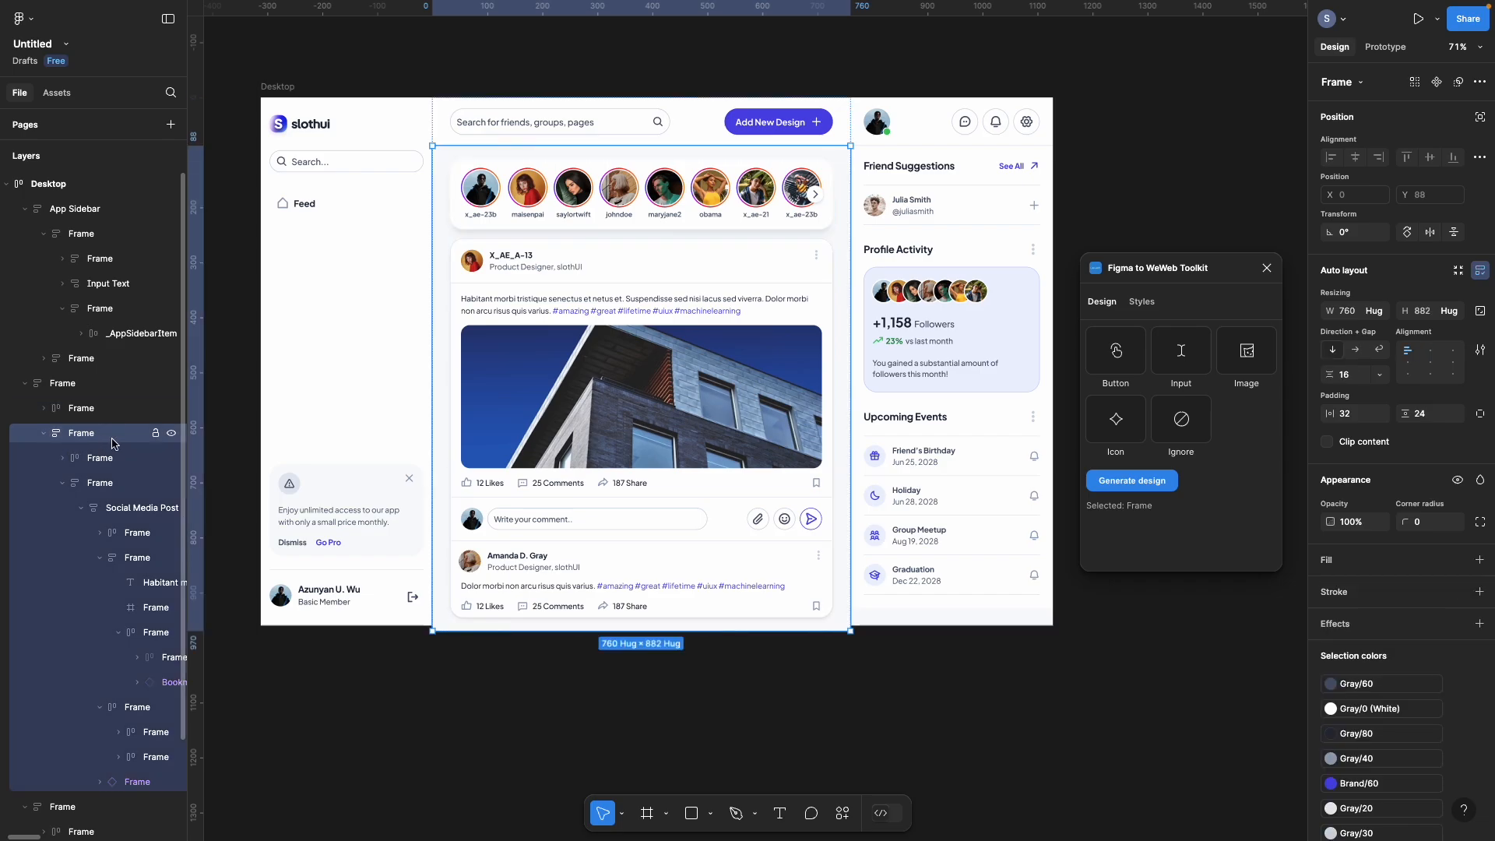
left_click(115, 462)
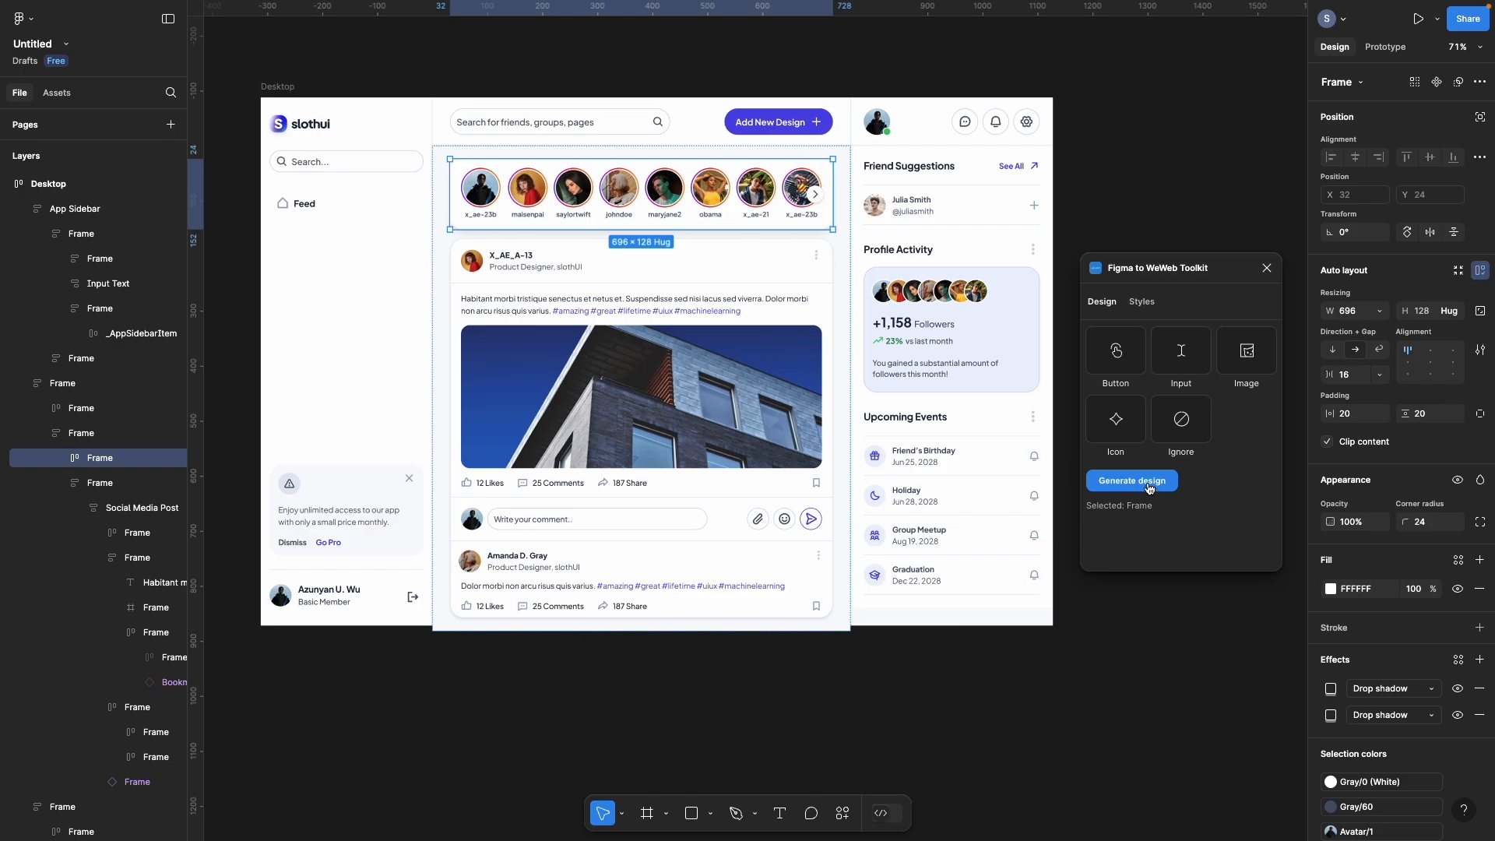
left_click(47, 195)
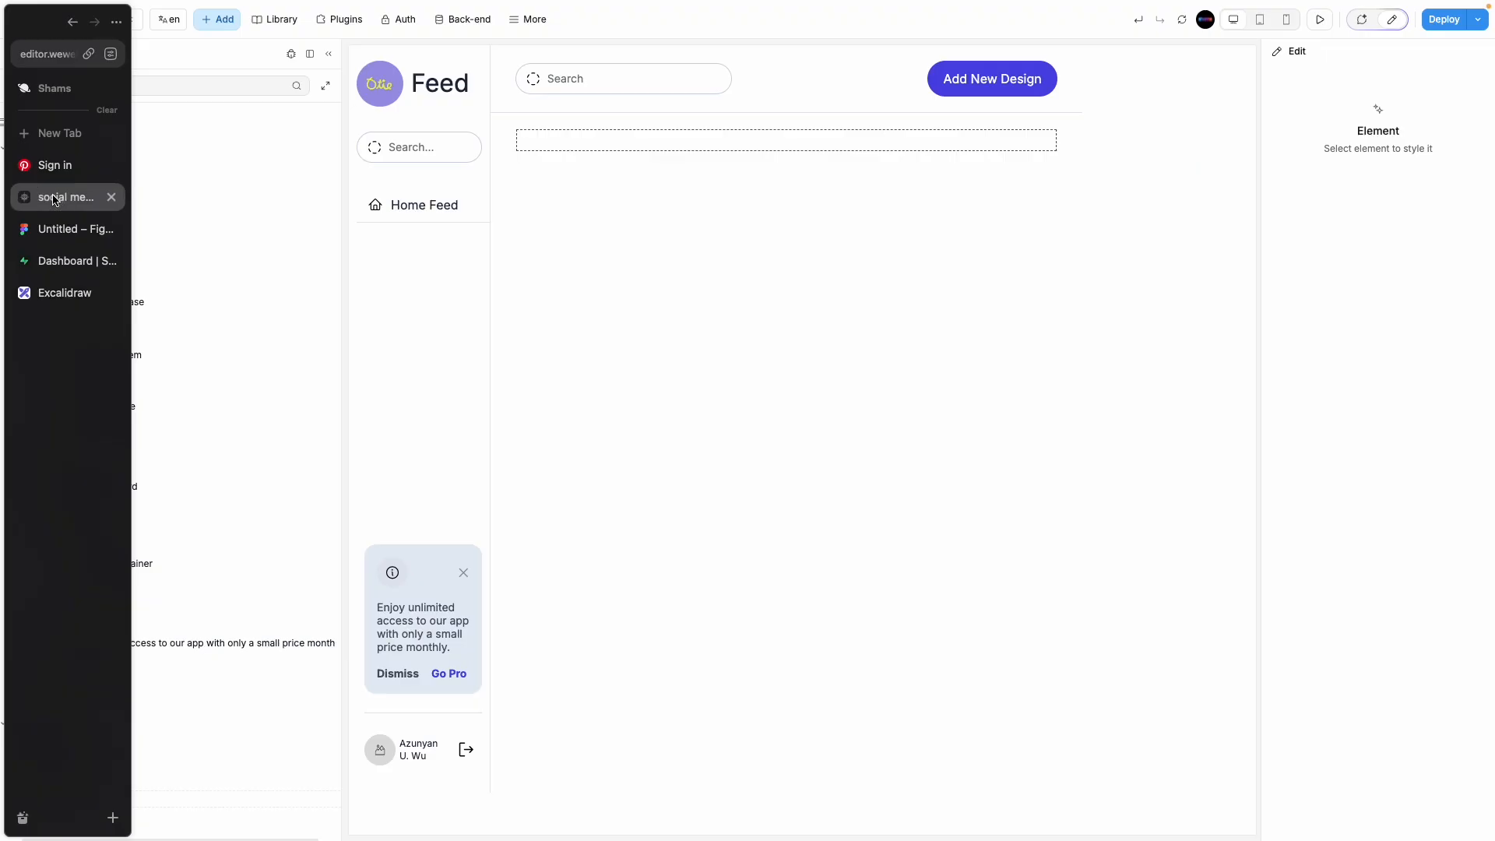
Step: Try Import from Figma, then delete the stray search input below 2nd frame
left_click(529, 19)
left_click(544, 332)
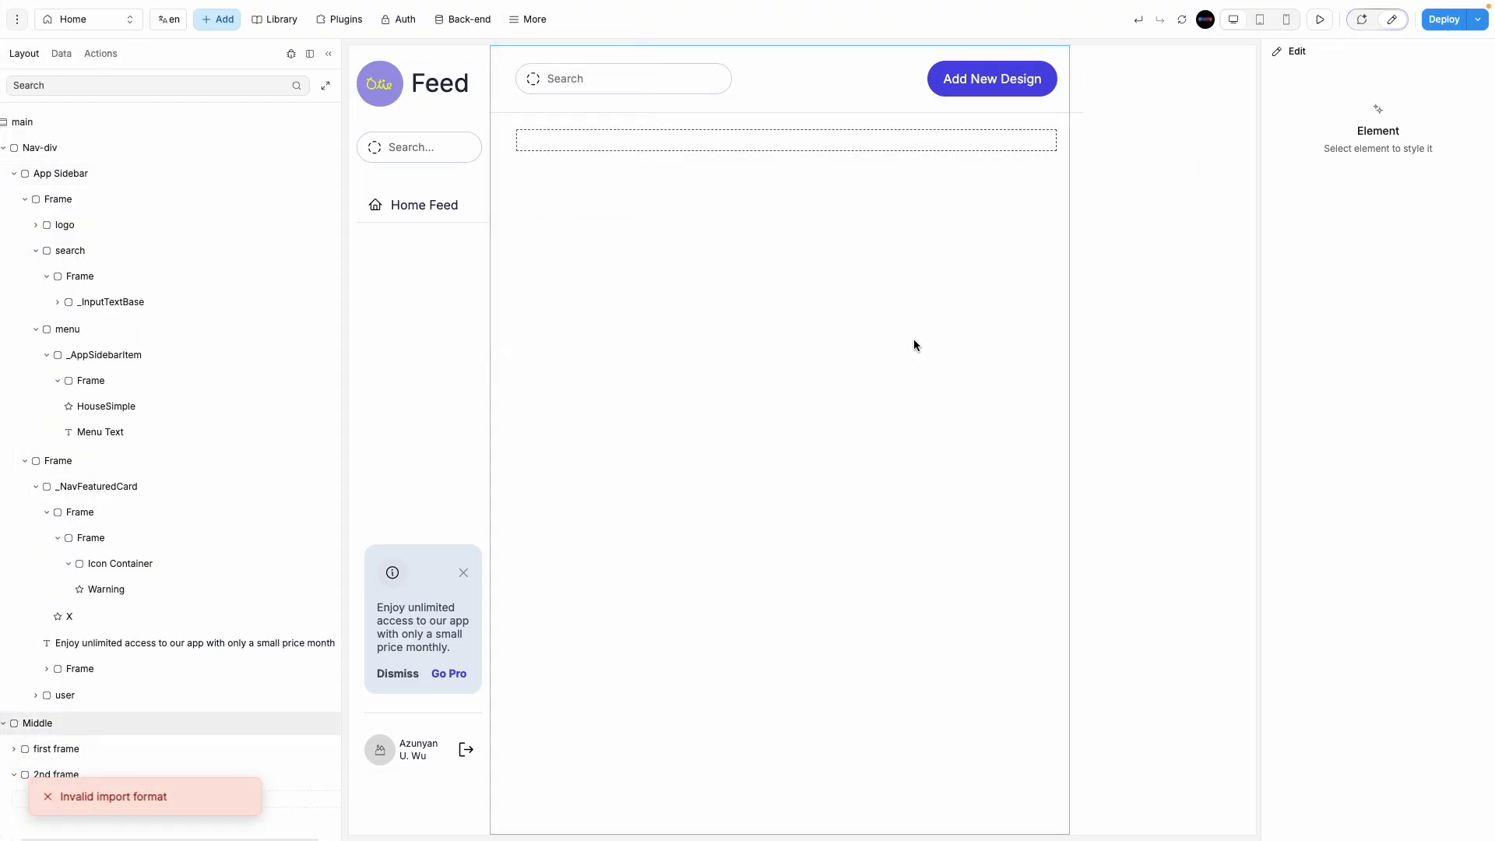
left_click(607, 144)
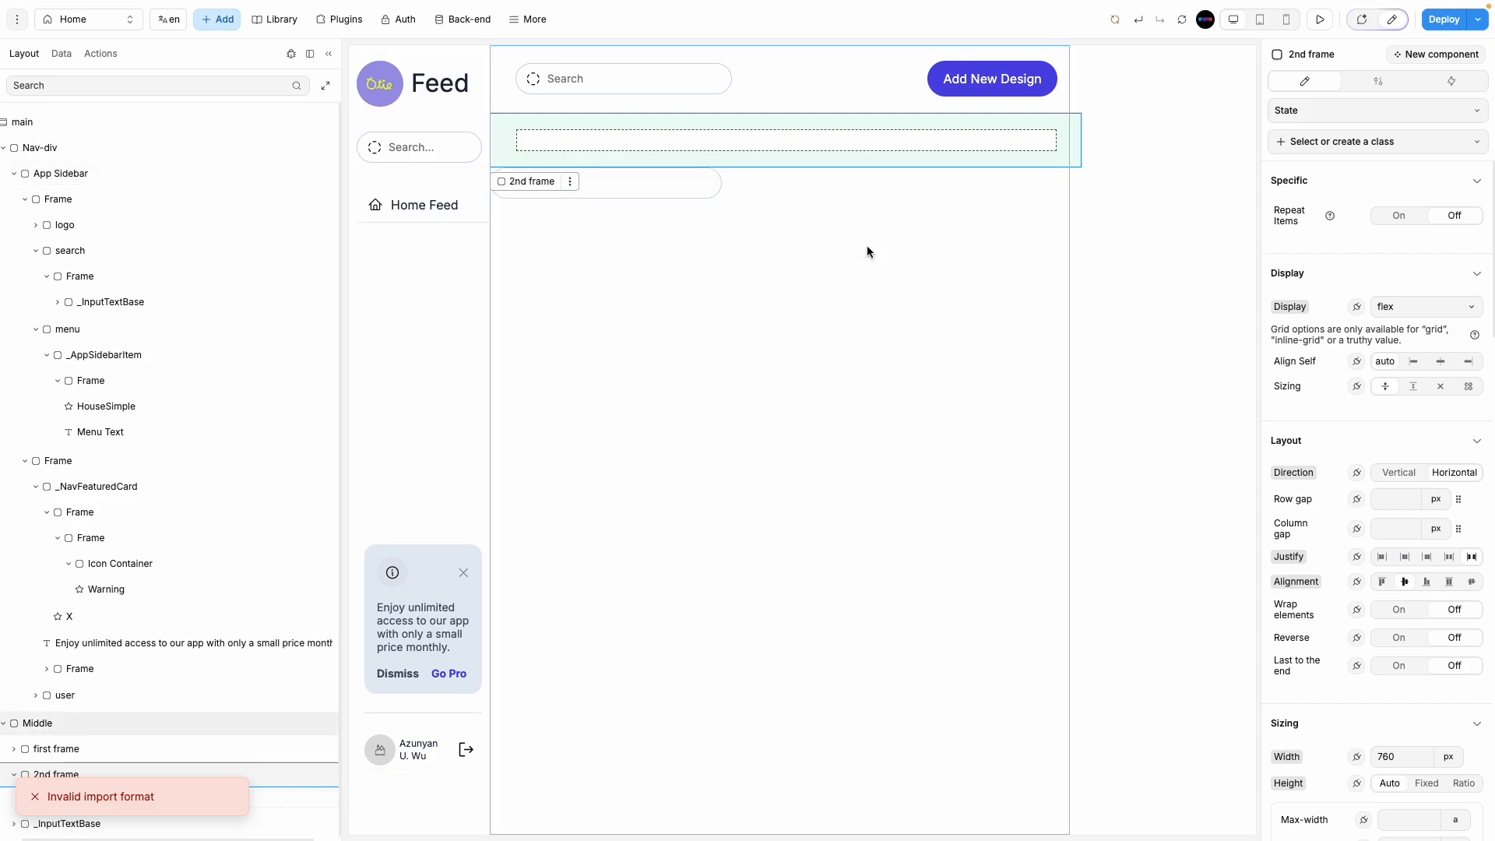
left_click(838, 246)
left_click(648, 178)
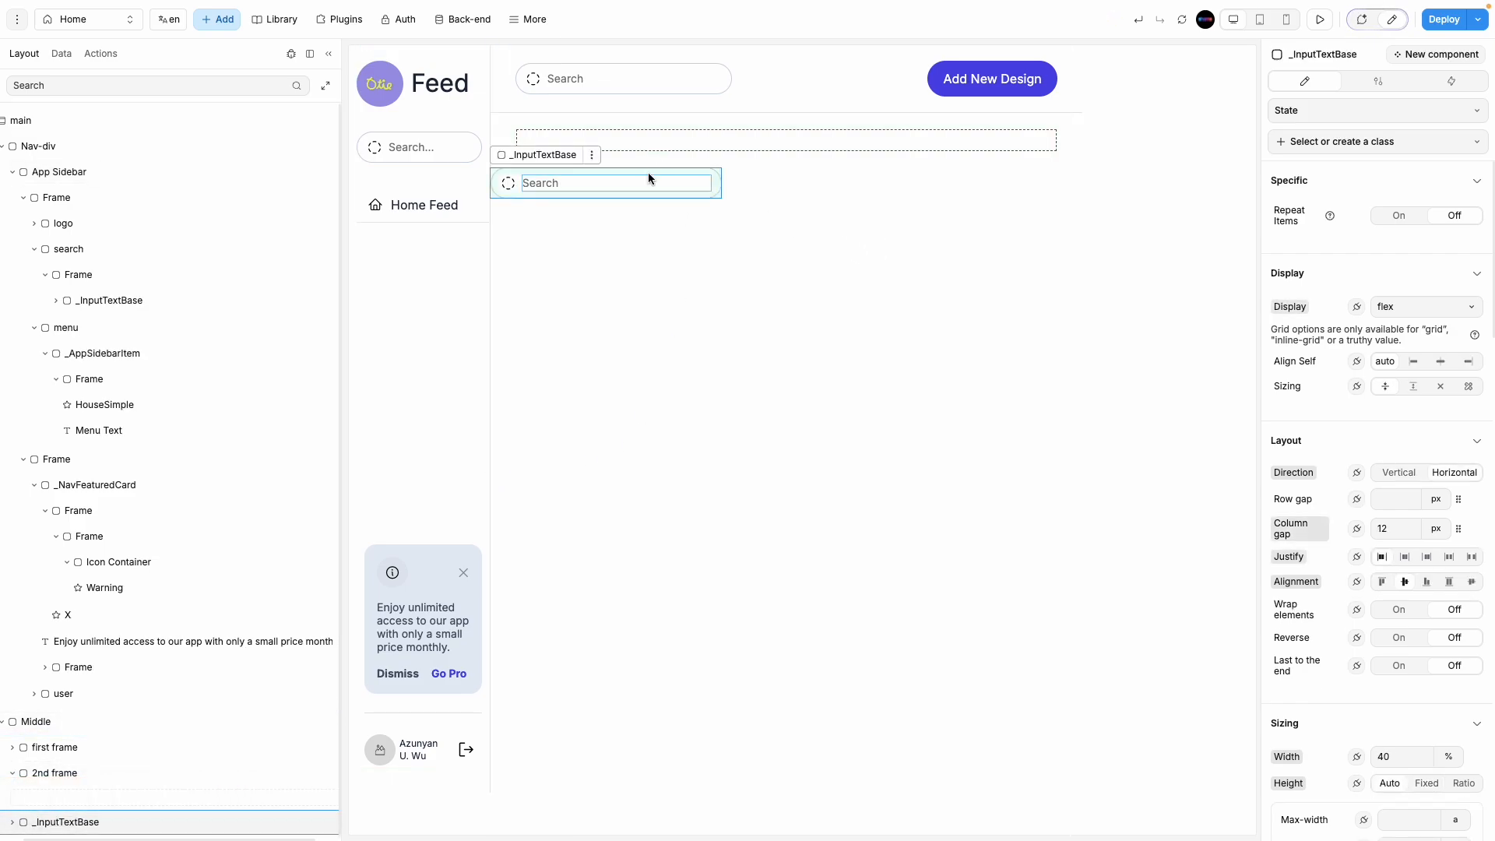
key("Delete")
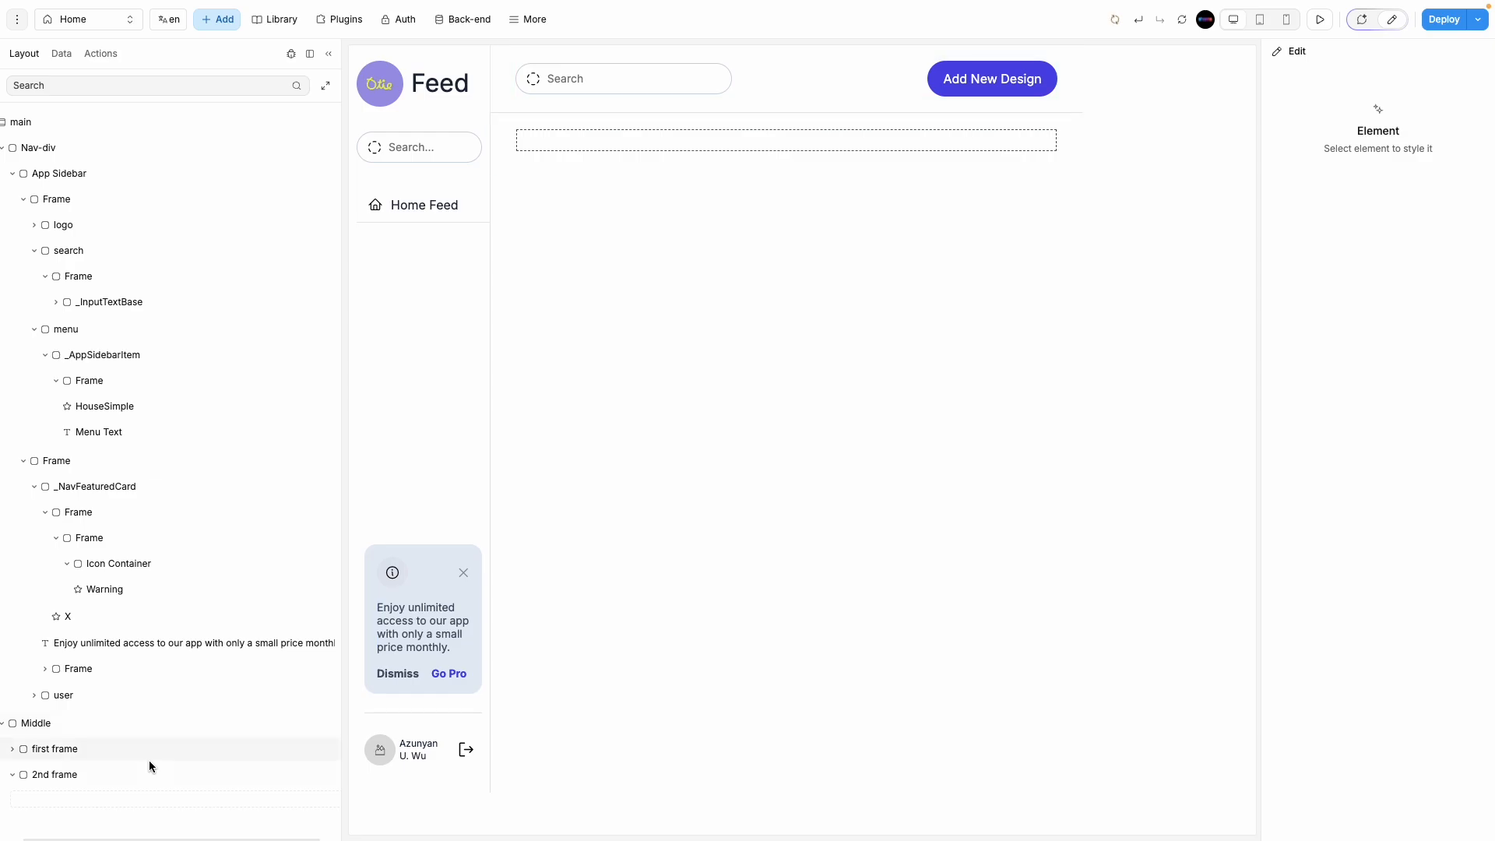
Step: Delete the pasted _InputTextBase from Middle and retry More > Import from Figma
left_click(112, 724)
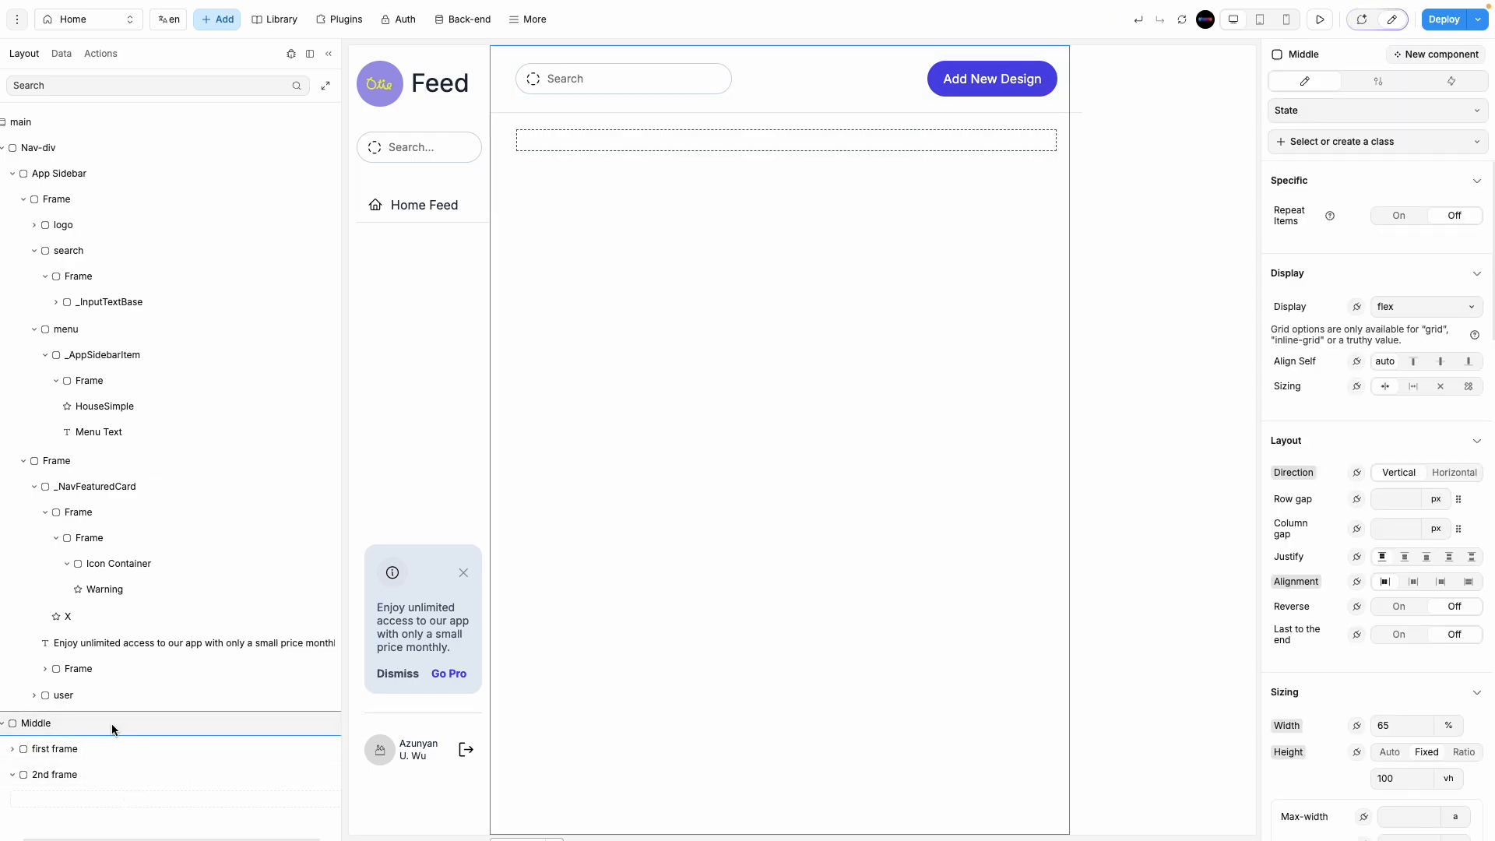
key("ctrl+v")
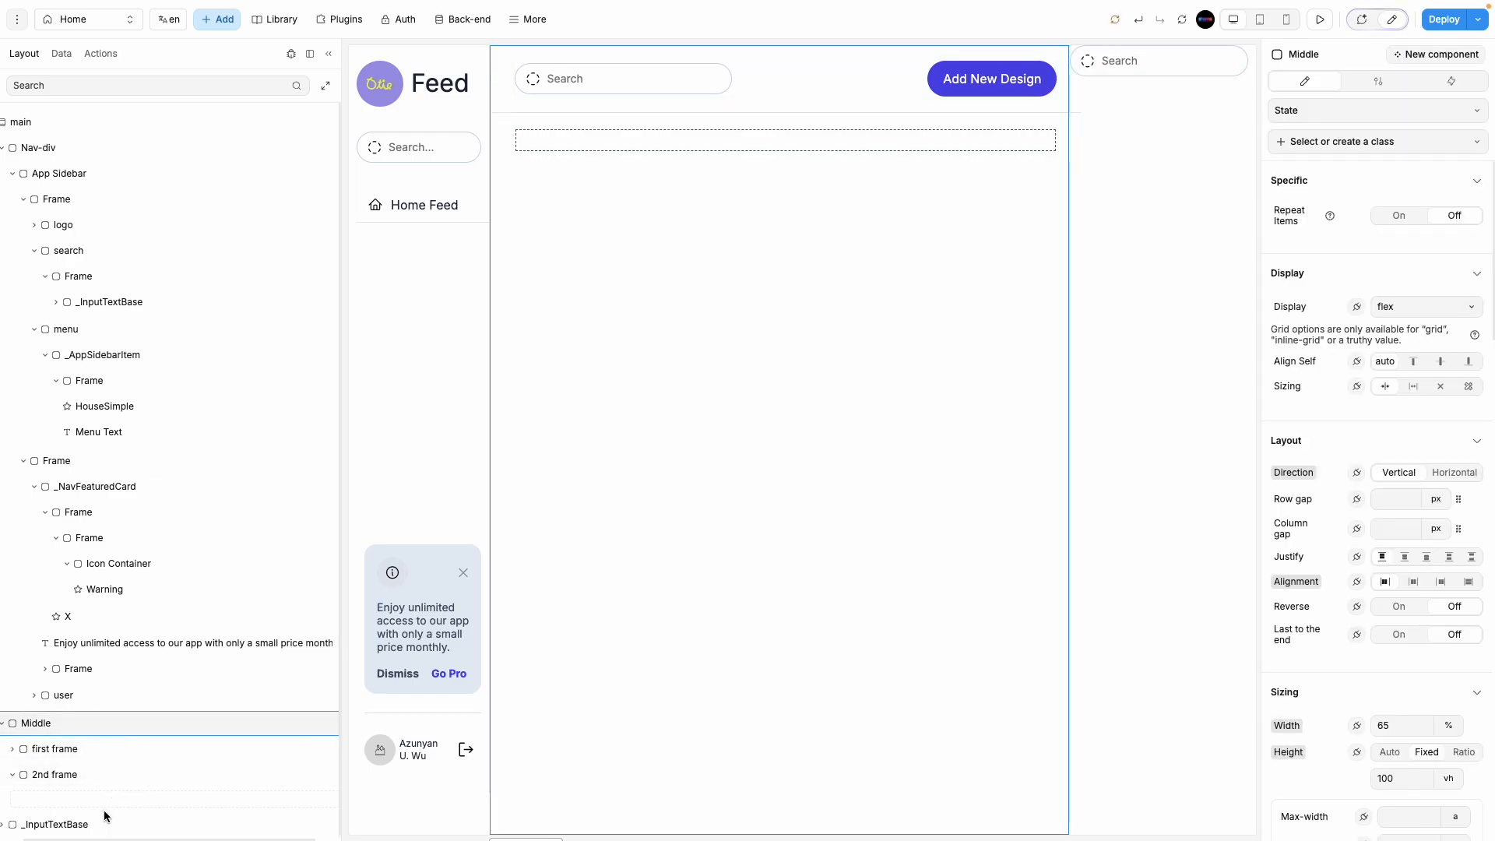
left_click(105, 822)
key("Delete")
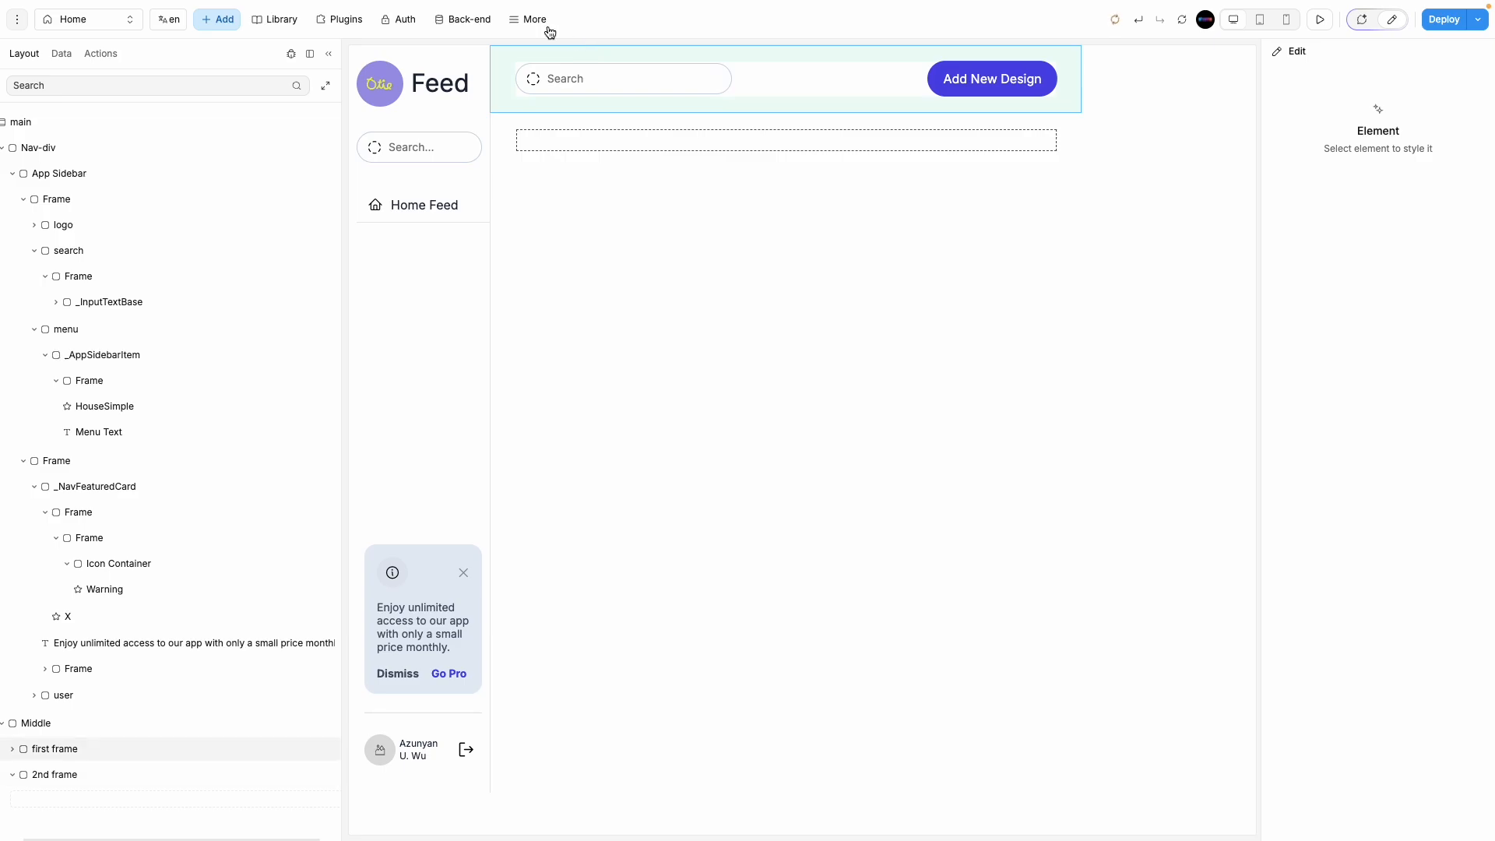
left_click(548, 27)
left_click(575, 325)
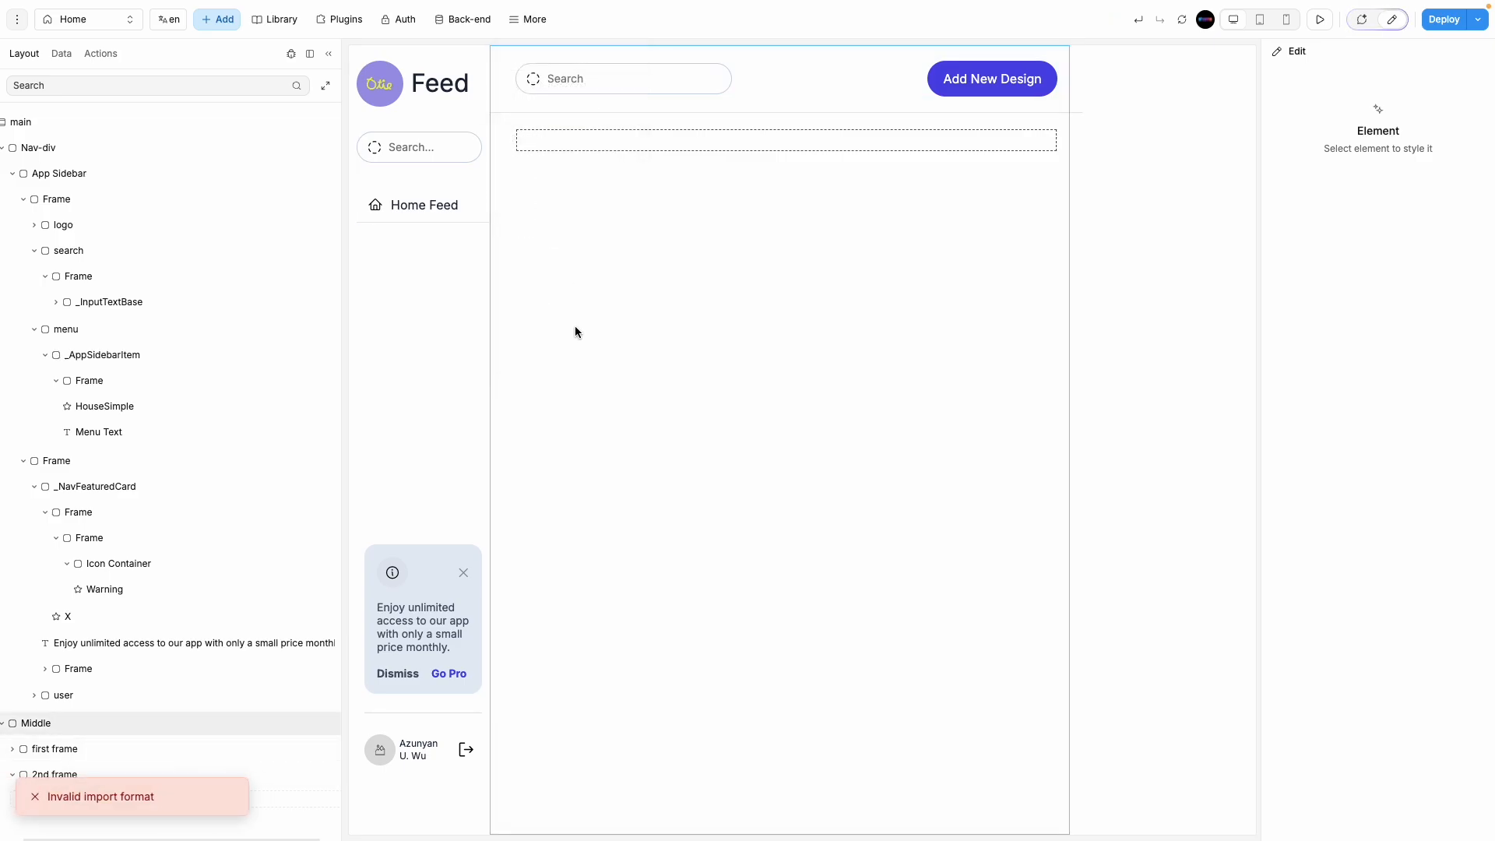
left_click(55, 230)
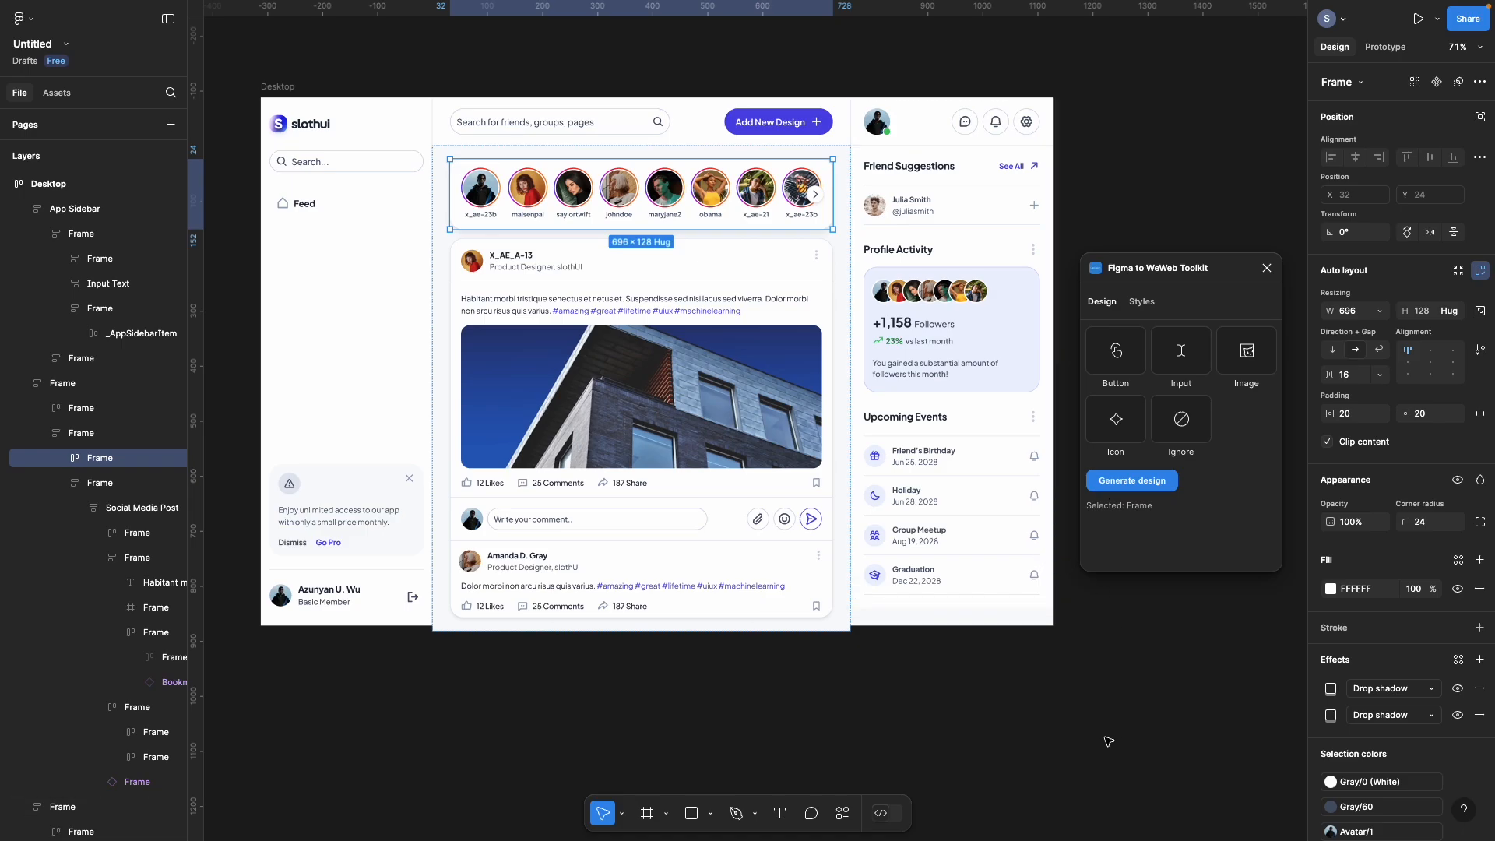
Step: Delete every story avatar and the arrow except the first, then detach that Social Media Story
left_click(62, 458)
left_click(113, 484)
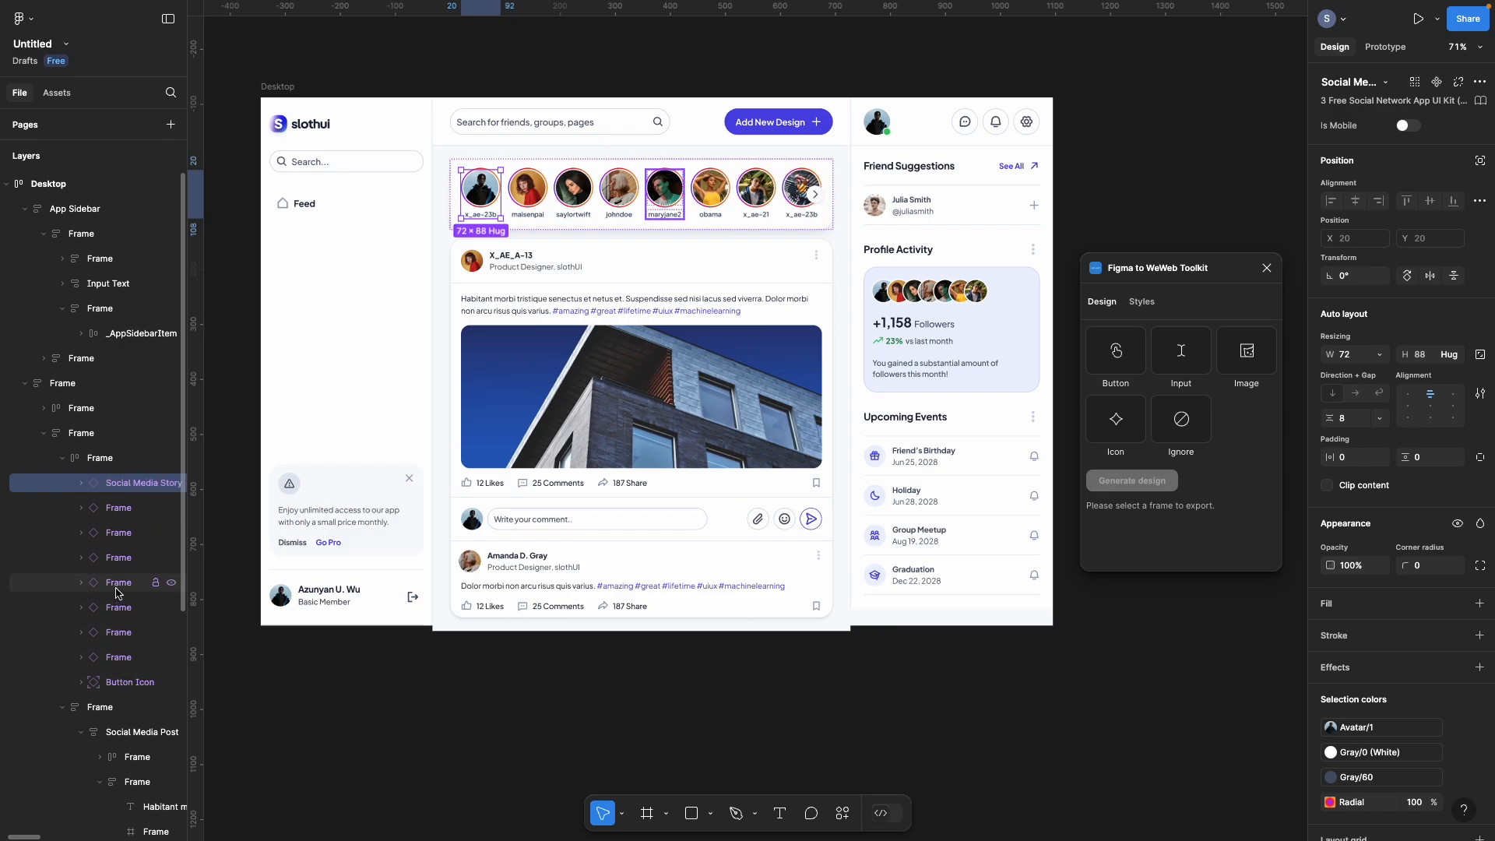
left_click(117, 509)
left_click(114, 683, "shift")
key("Delete")
key("shift+0")
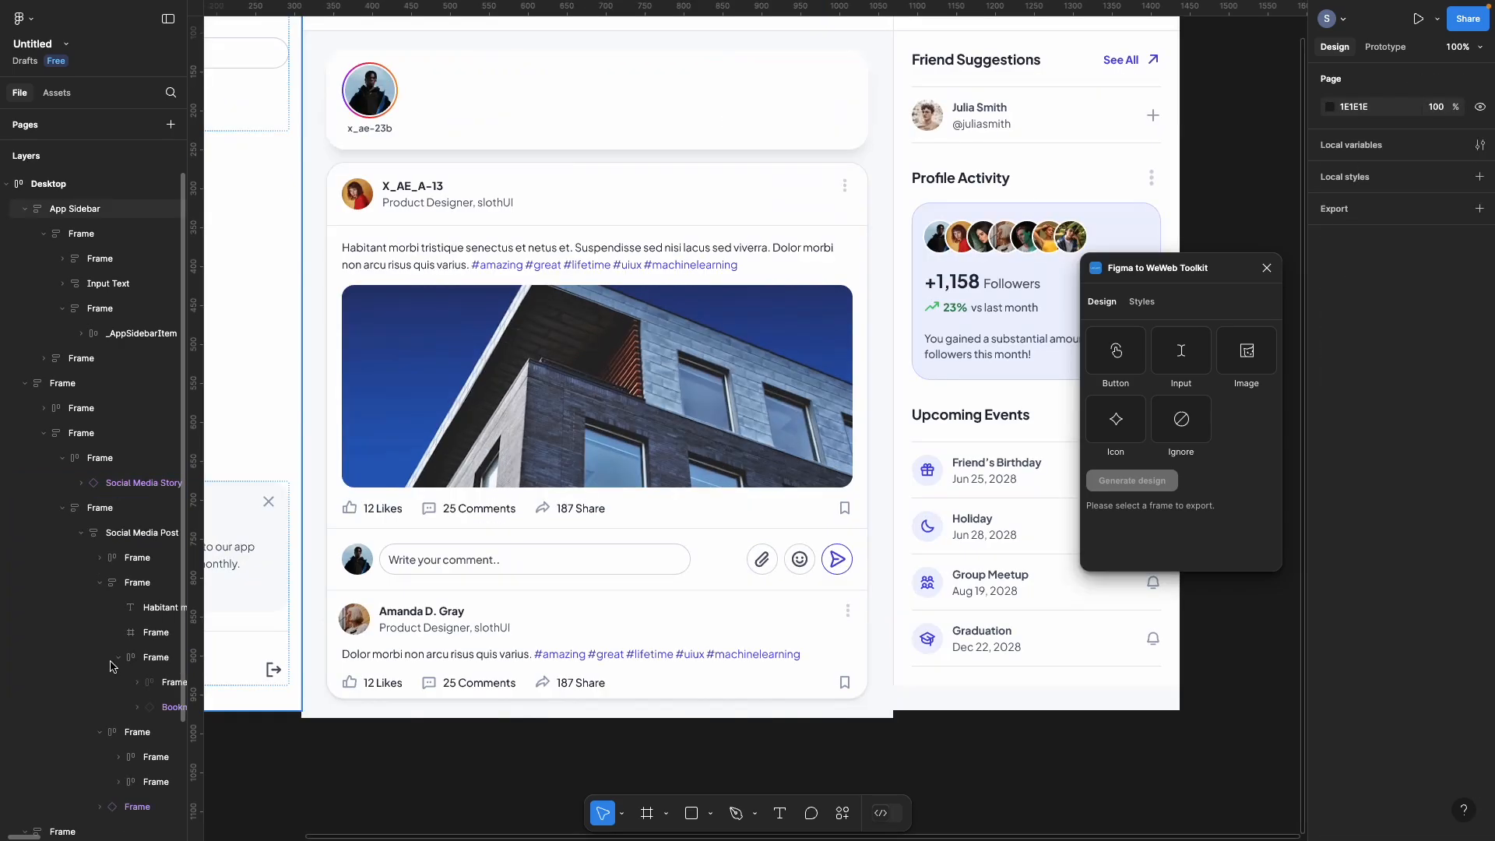
left_click(115, 483)
right_click(103, 489)
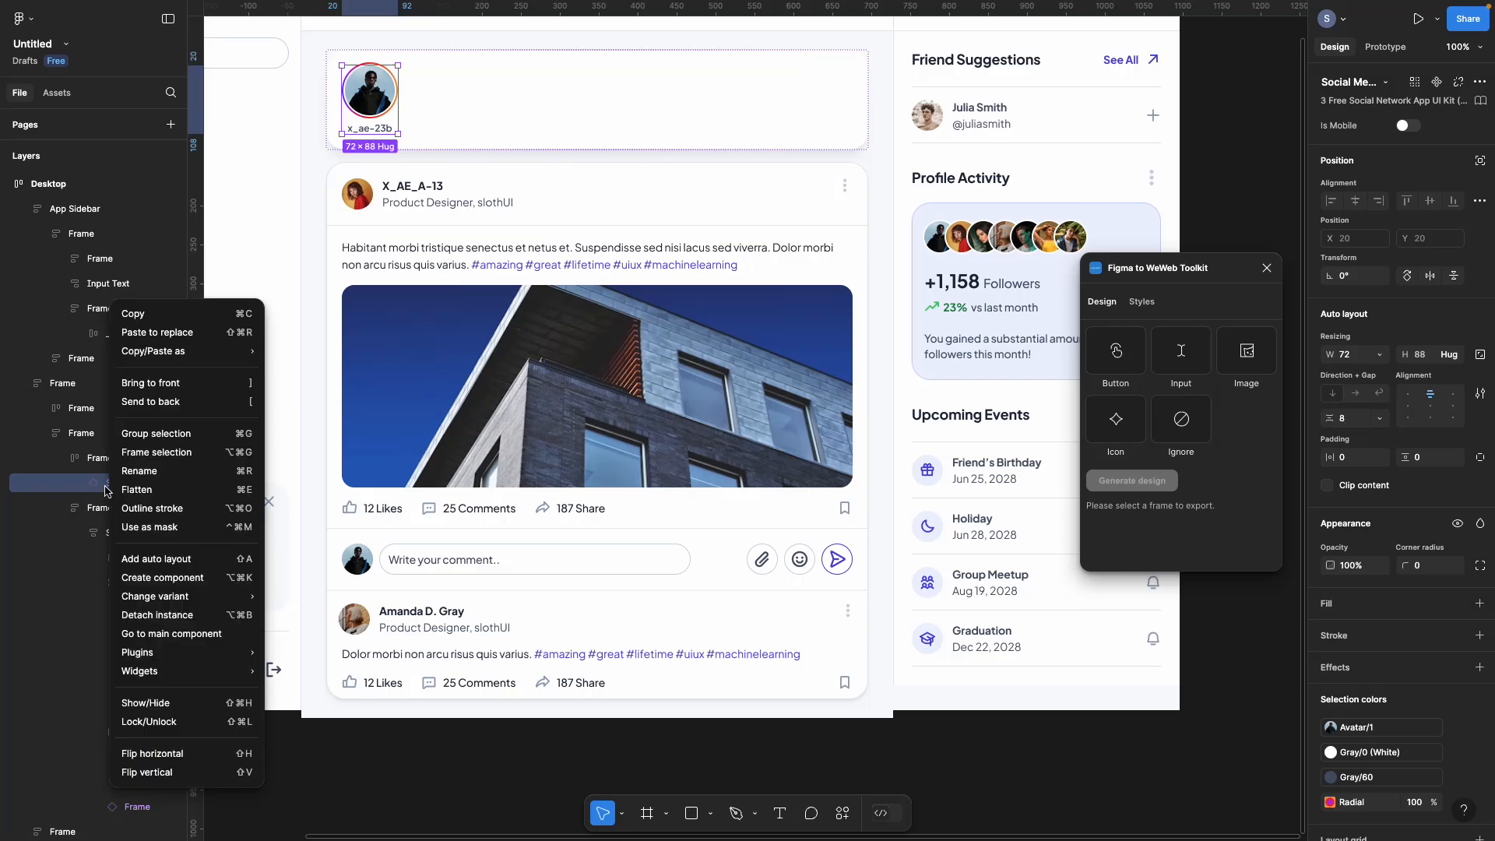
left_click(174, 615)
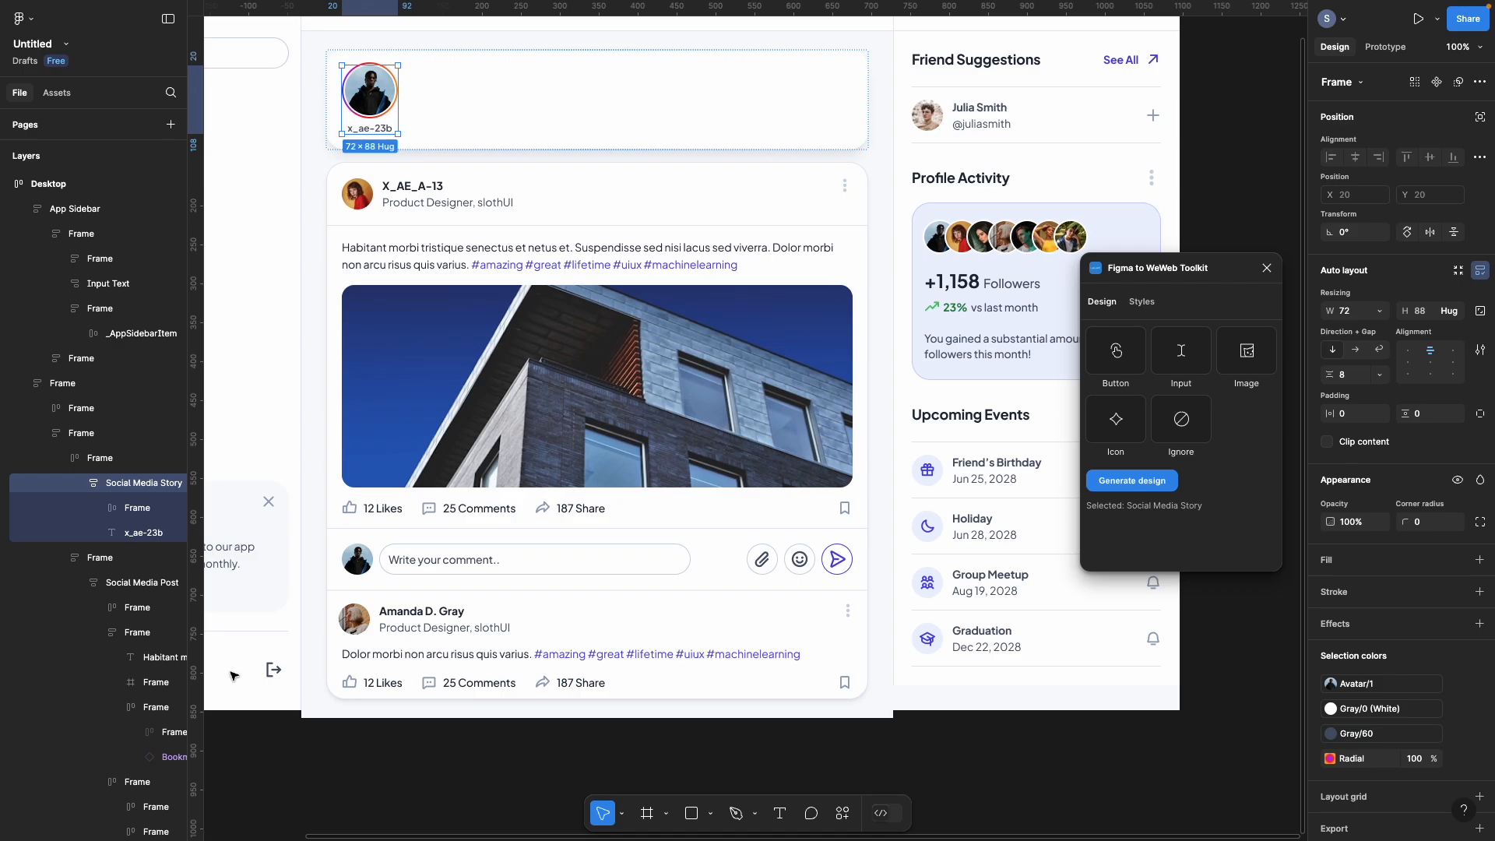
Step: Duplicate the detached x_ae-23b avatar story to fill the stories row with eight copies
left_click(81, 482)
left_click(95, 462)
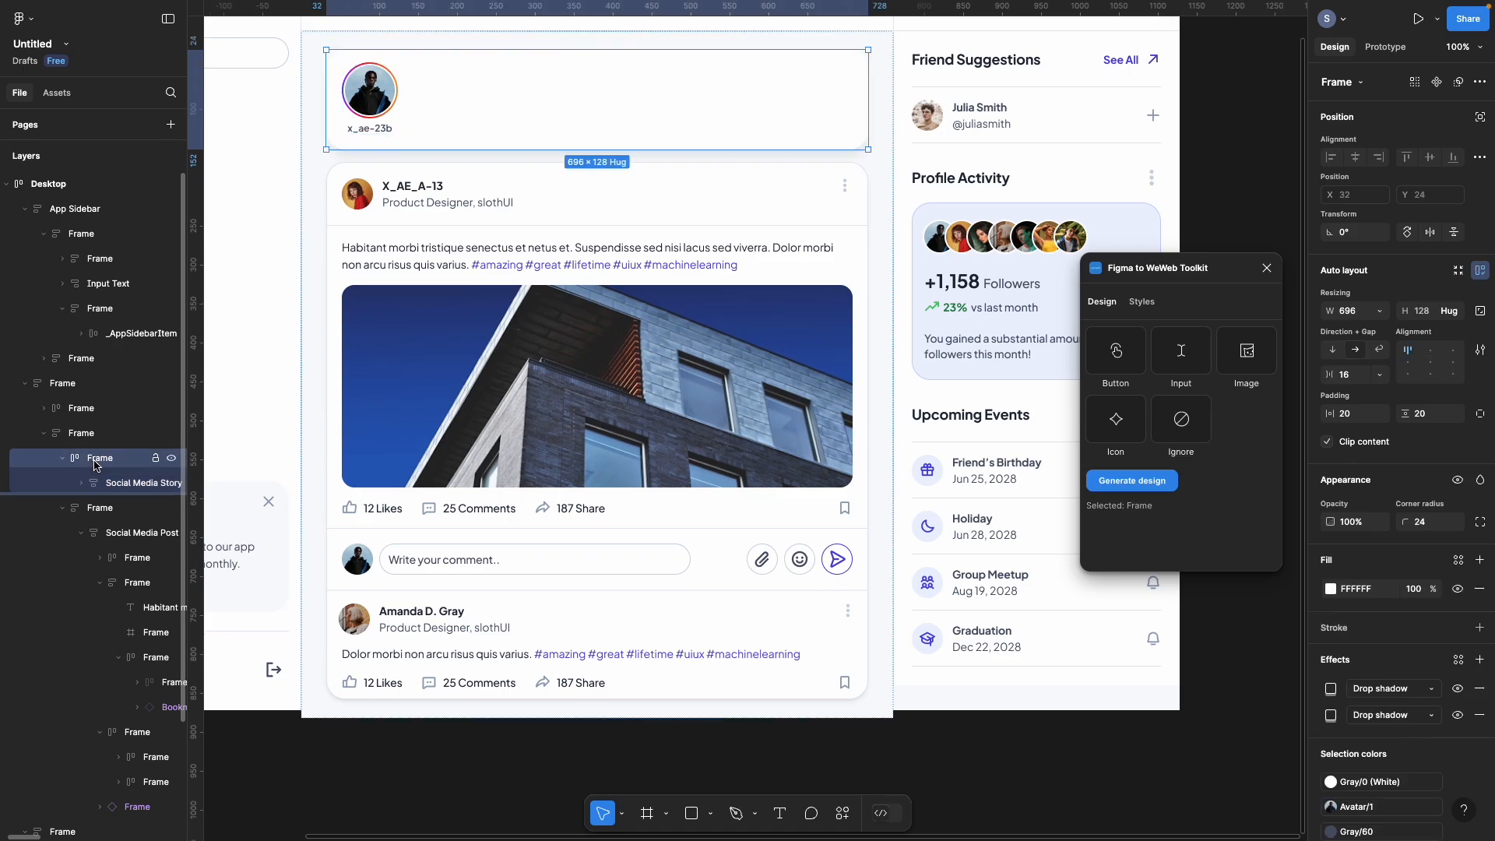
left_click(109, 483)
key("ctrl+d")
key("ctrl+d")
key("ctrl+d")
key("ctrl+d")
key("ctrl+d")
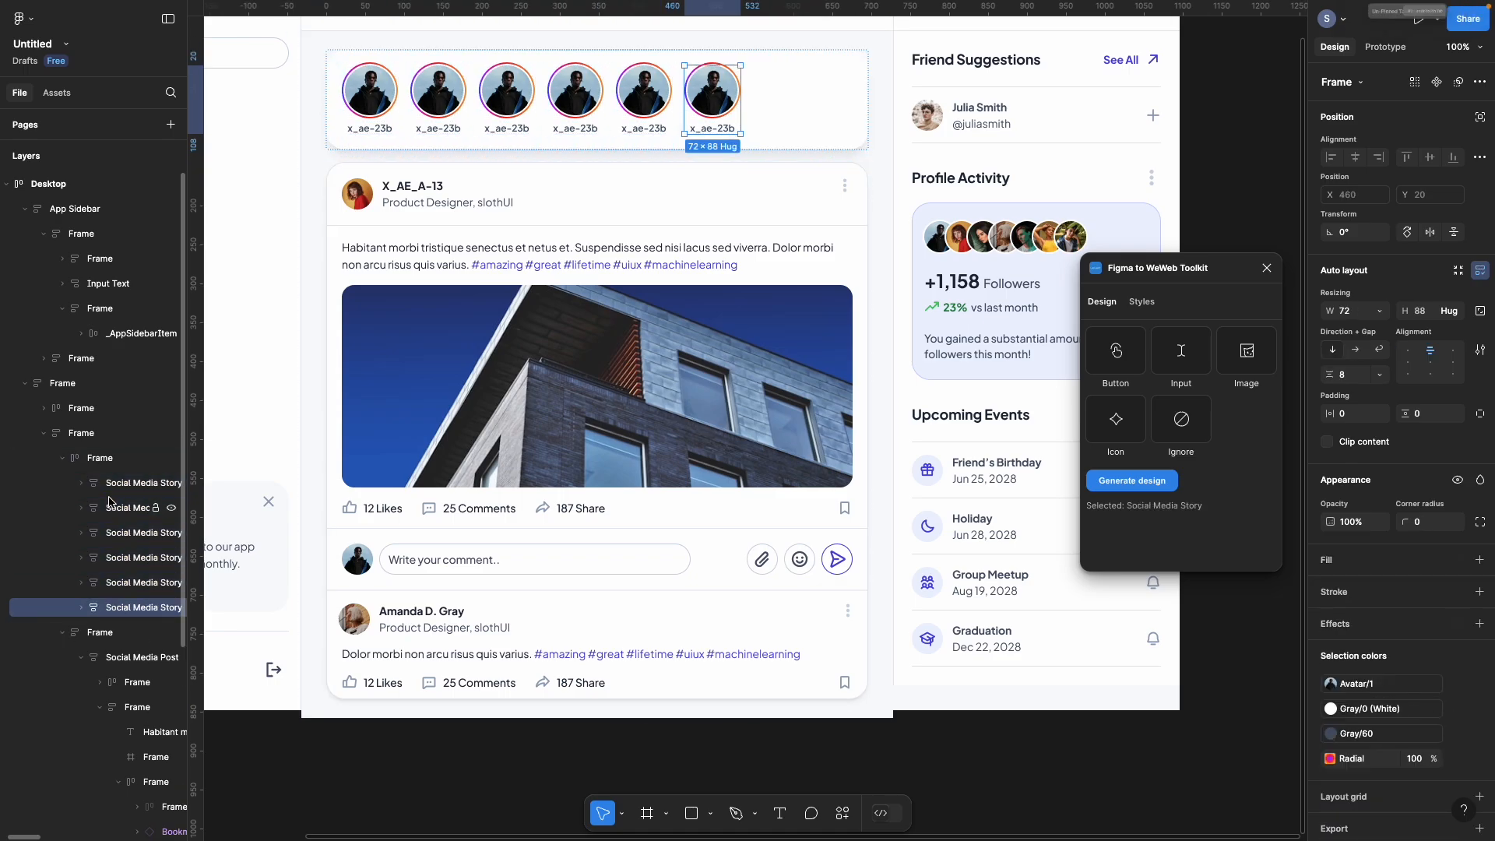
key("super+d")
key("super+d")
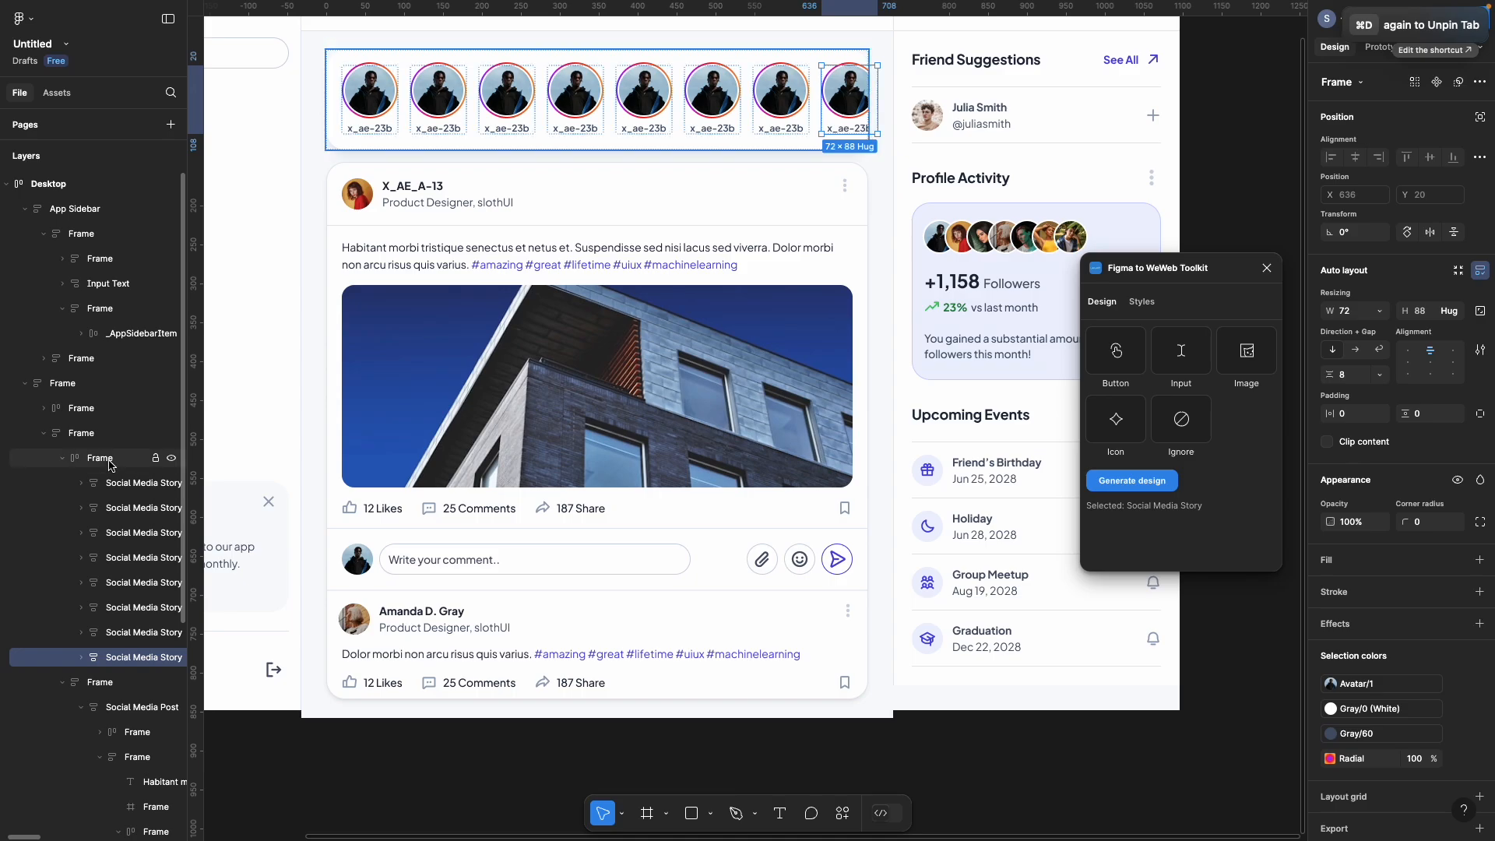
left_click(109, 461)
left_click(102, 436)
left_click(98, 457)
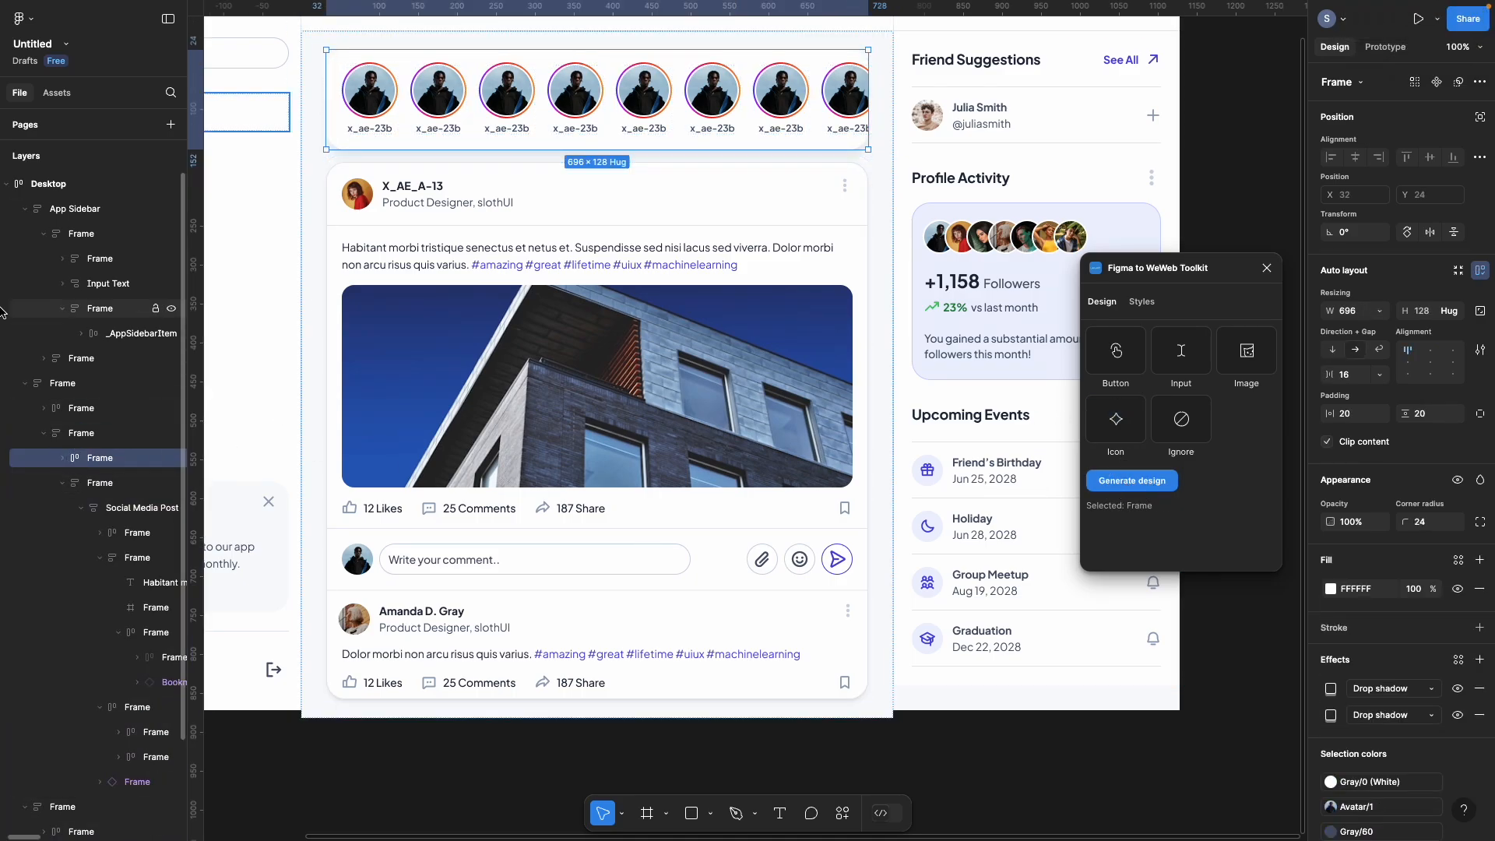
Step: Select 2nd frame and try More > Import from Figma, which fails with Invalid import format
mouse_move(2, 312)
left_click(82, 230)
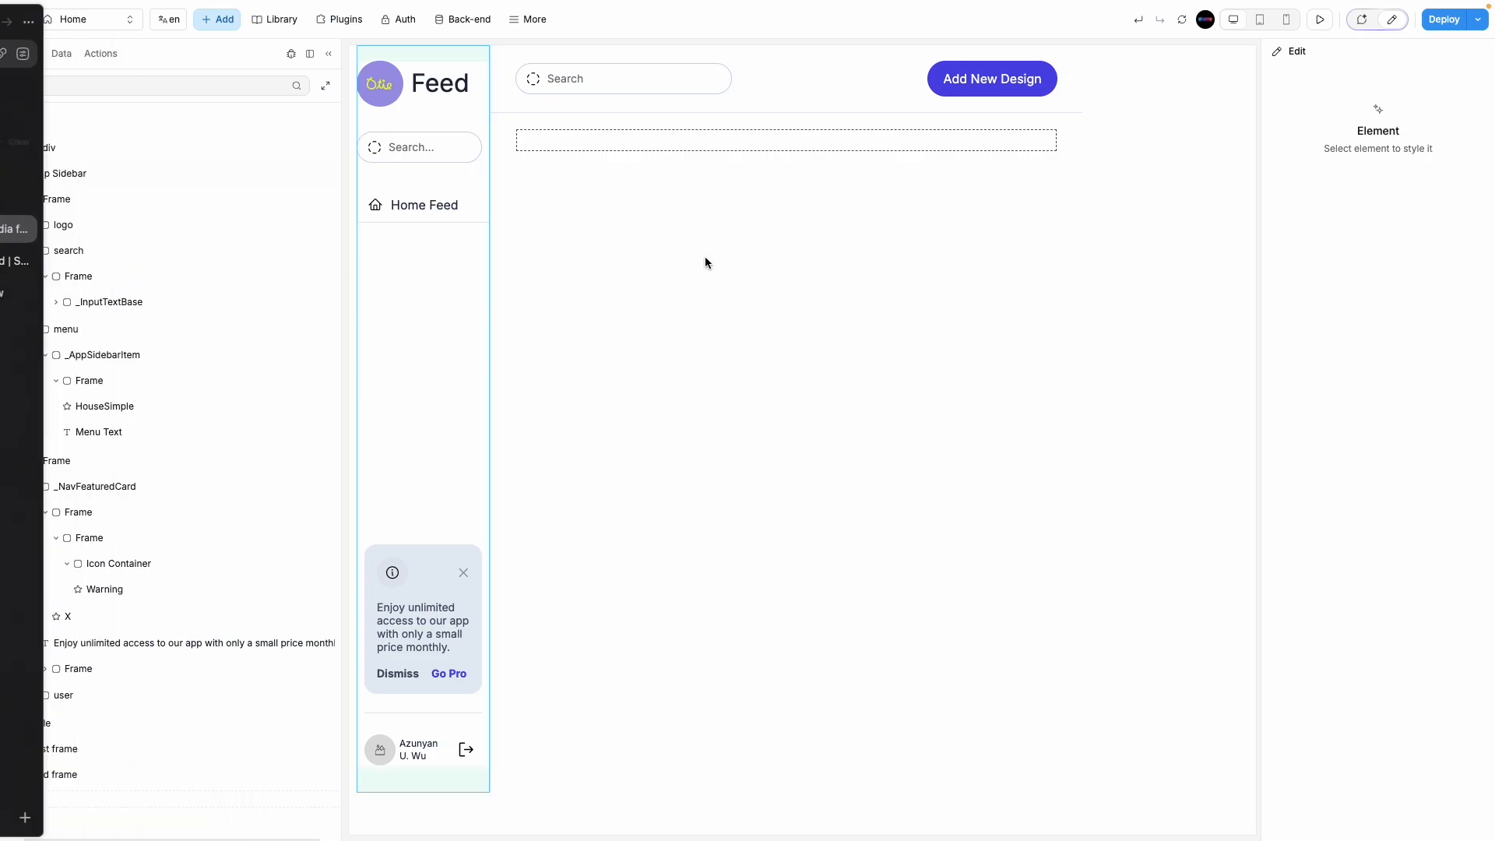
left_click(684, 147)
left_click(529, 19)
left_click(569, 326)
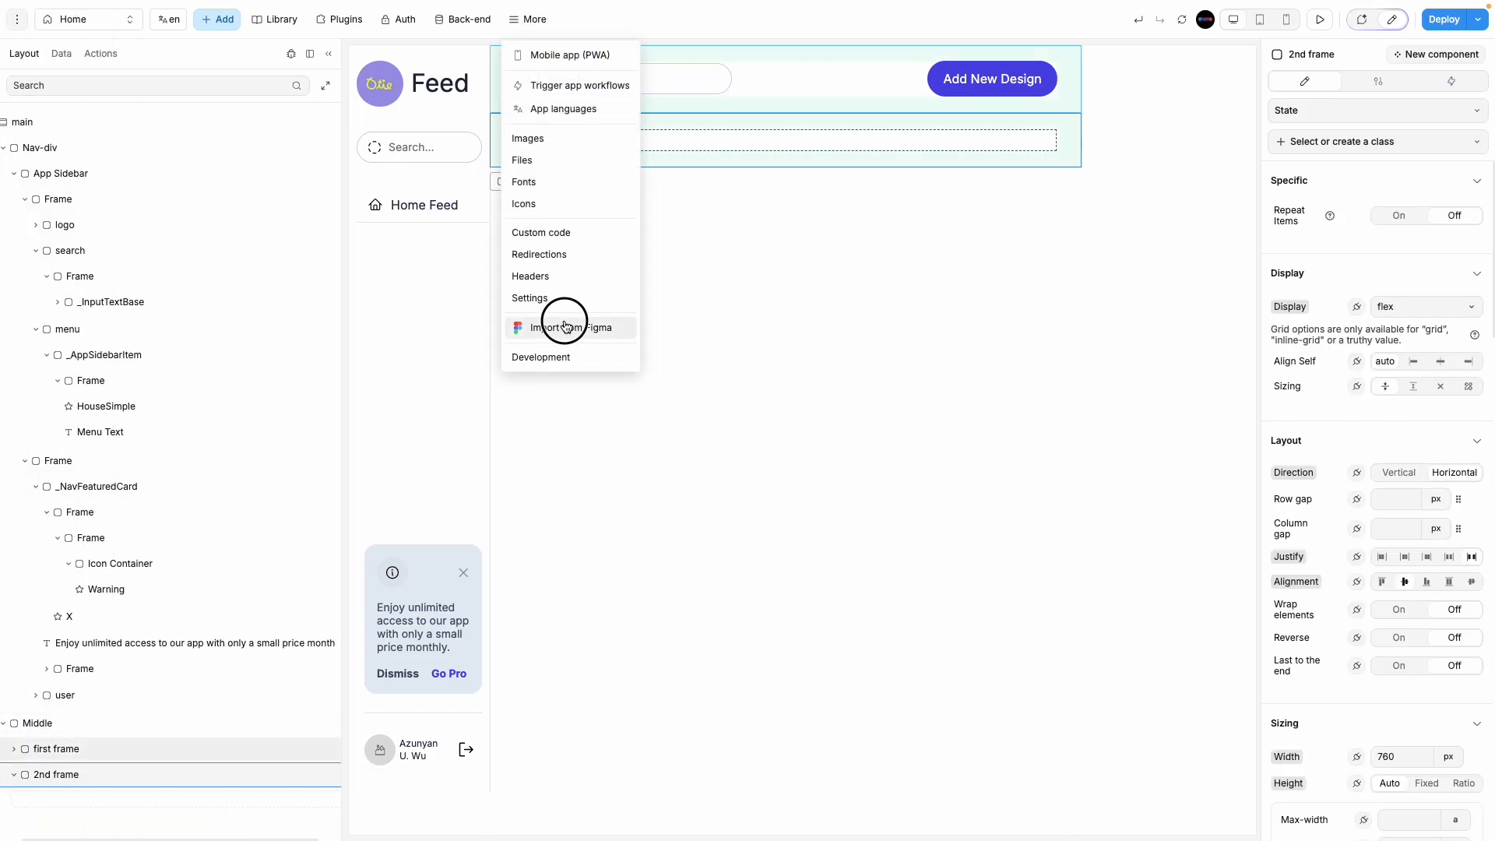
mouse_move(2, 132)
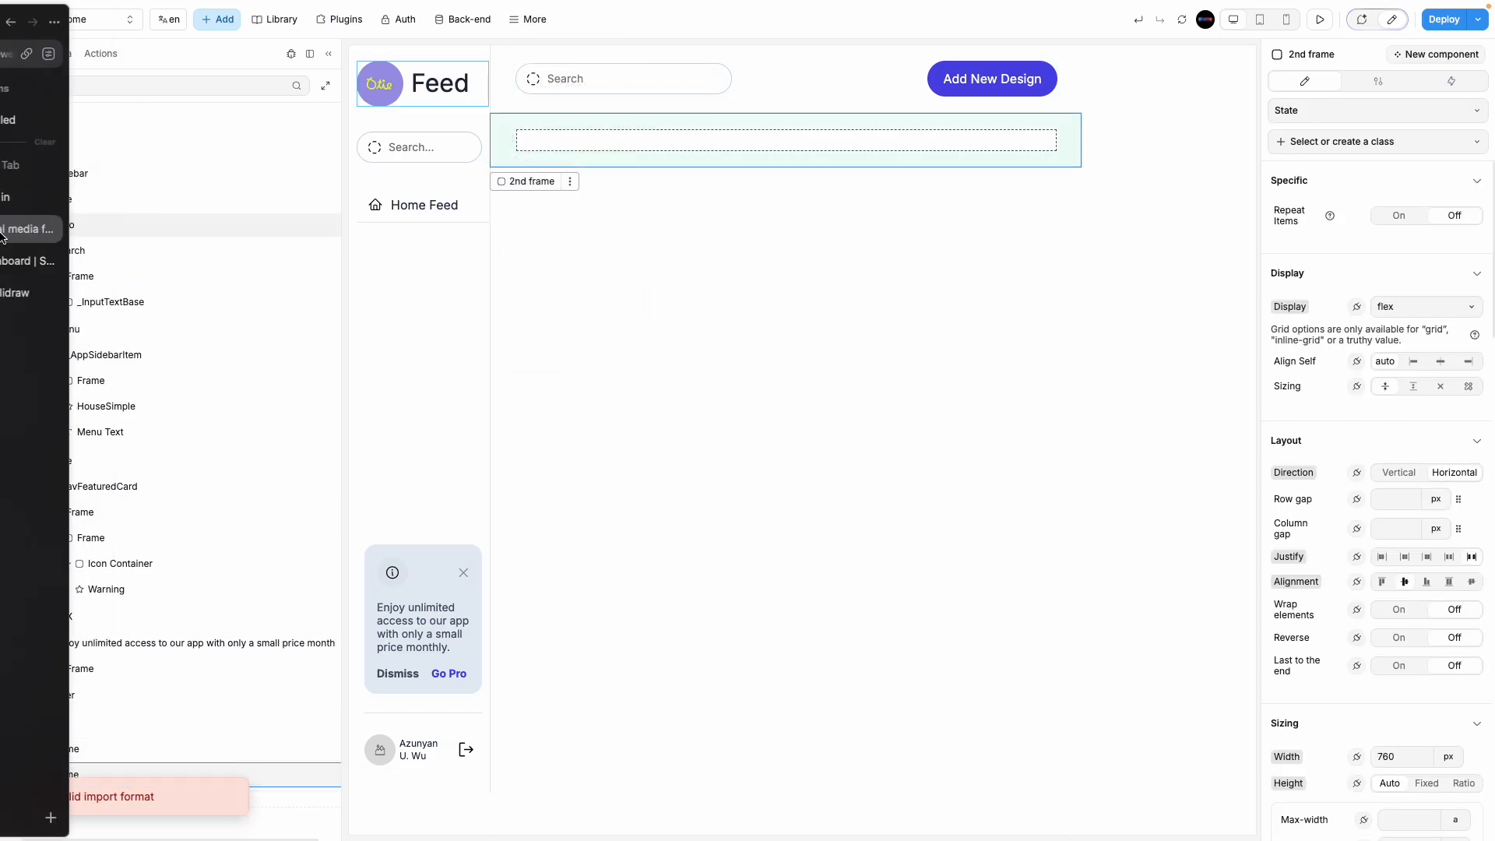
left_click(68, 121)
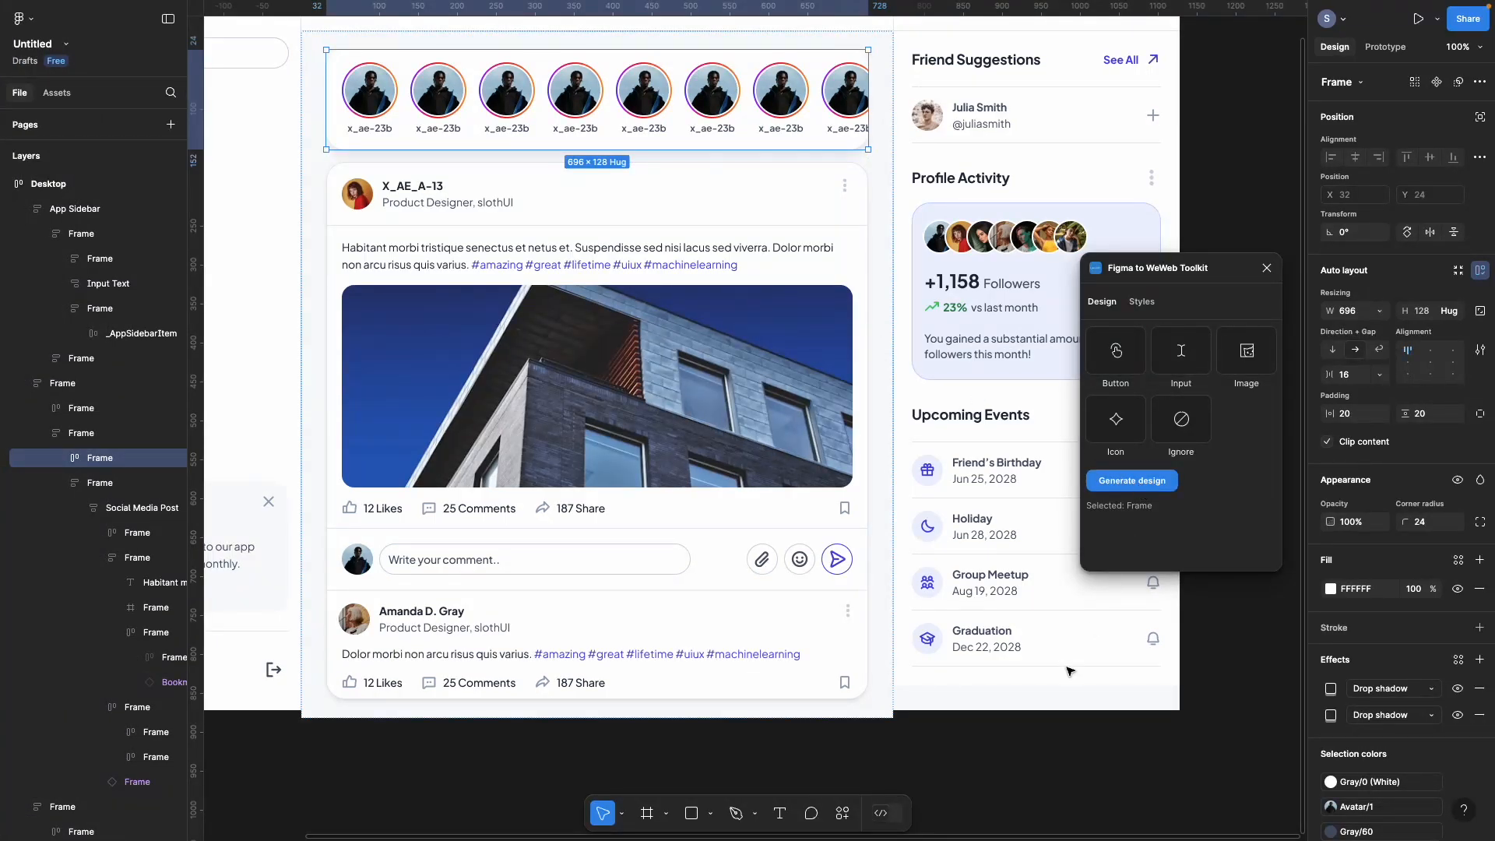
Step: Detach the Avatar instance nested inside the first story's inner frame
left_click(62, 457)
left_click(109, 485)
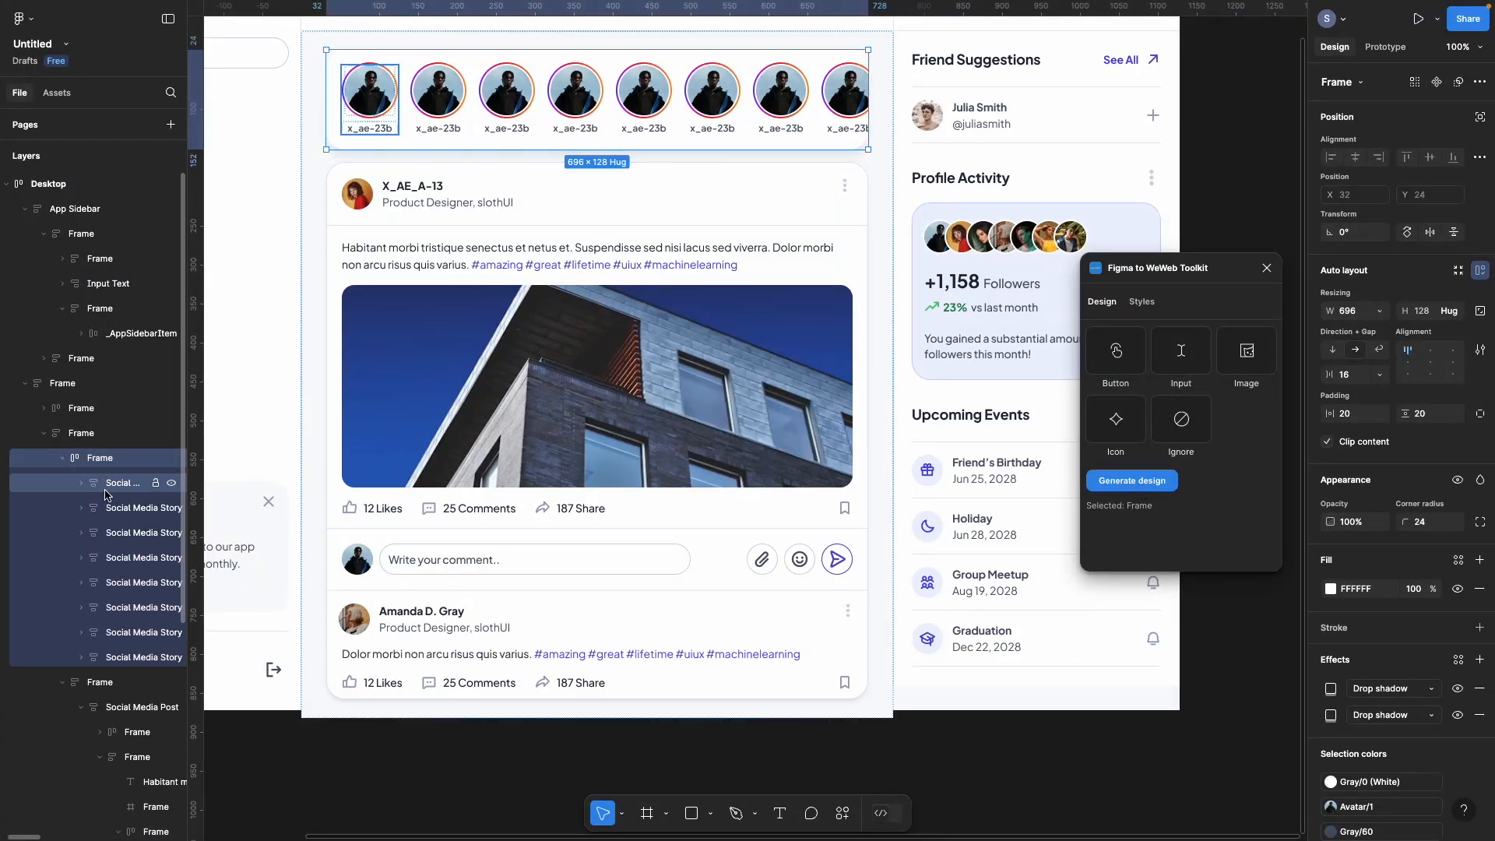
left_click(81, 483)
left_click(110, 510)
left_click(100, 509)
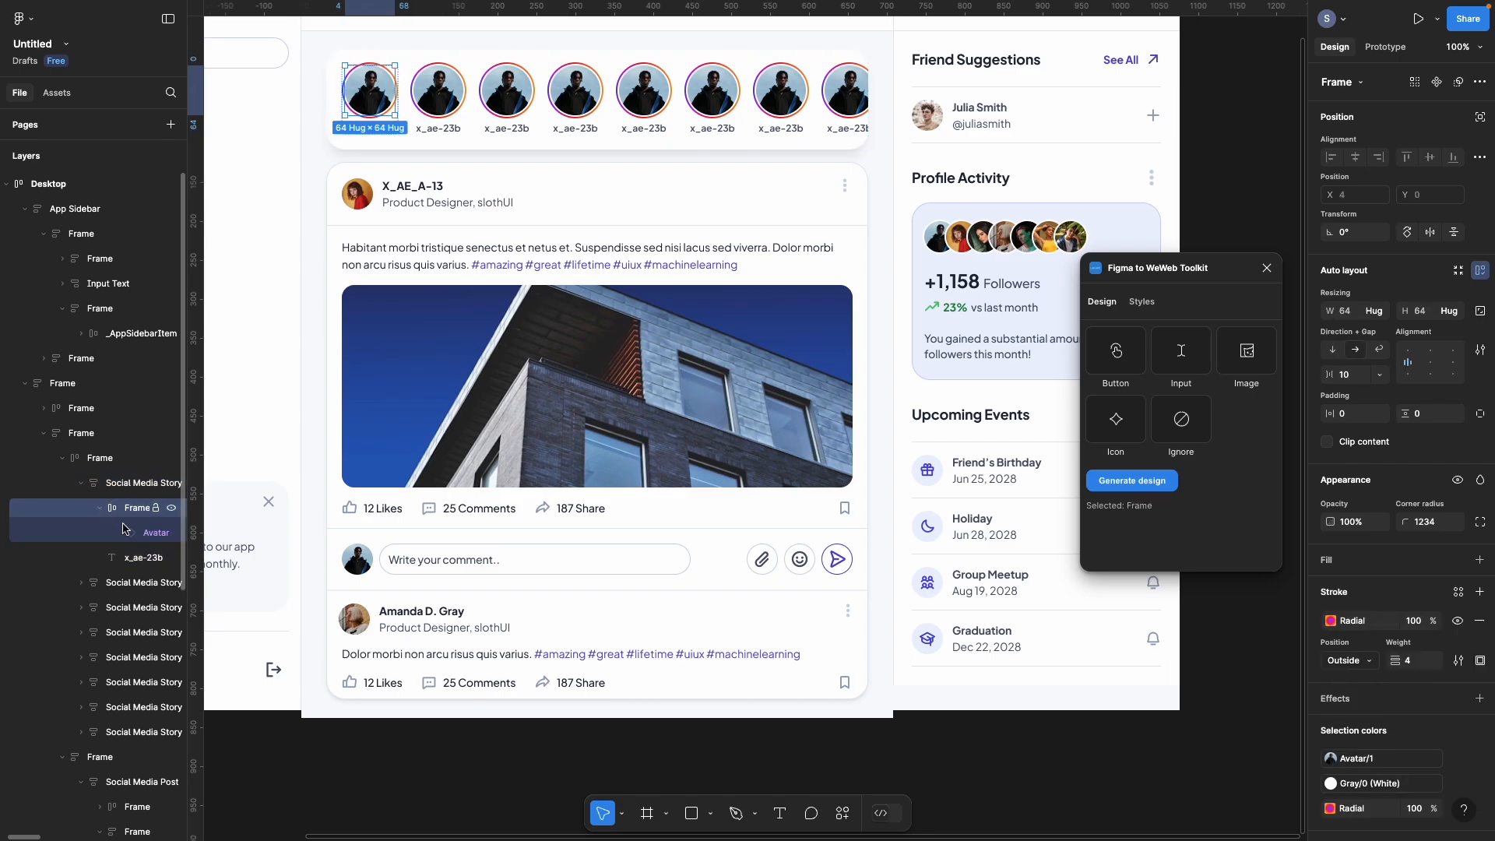
left_click(131, 533)
right_click(130, 532)
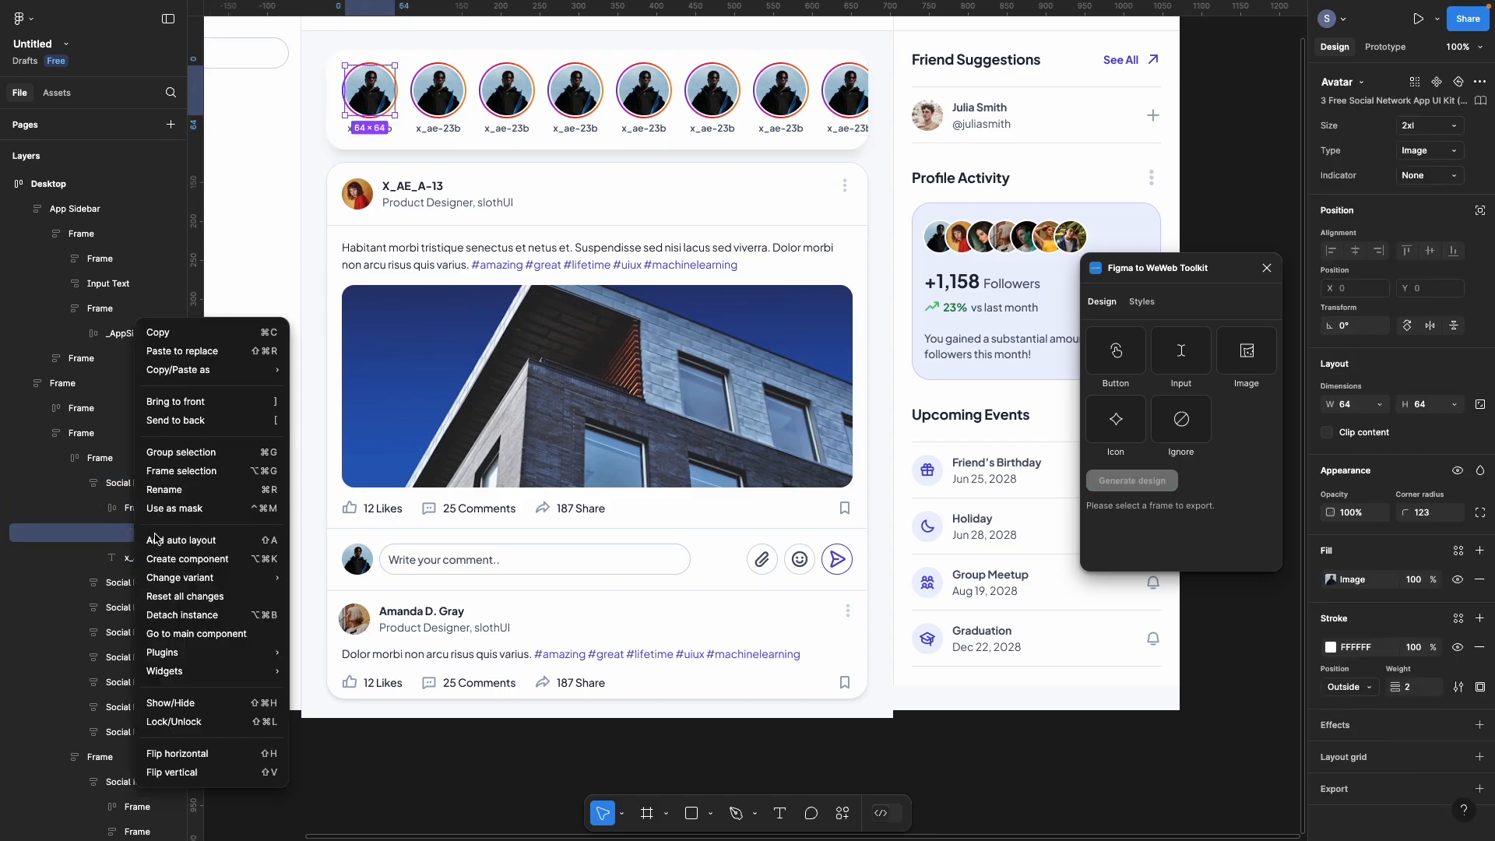
left_click(204, 615)
Step: Delete the seven other stories and duplicate the first story back up to eight
left_click(117, 537)
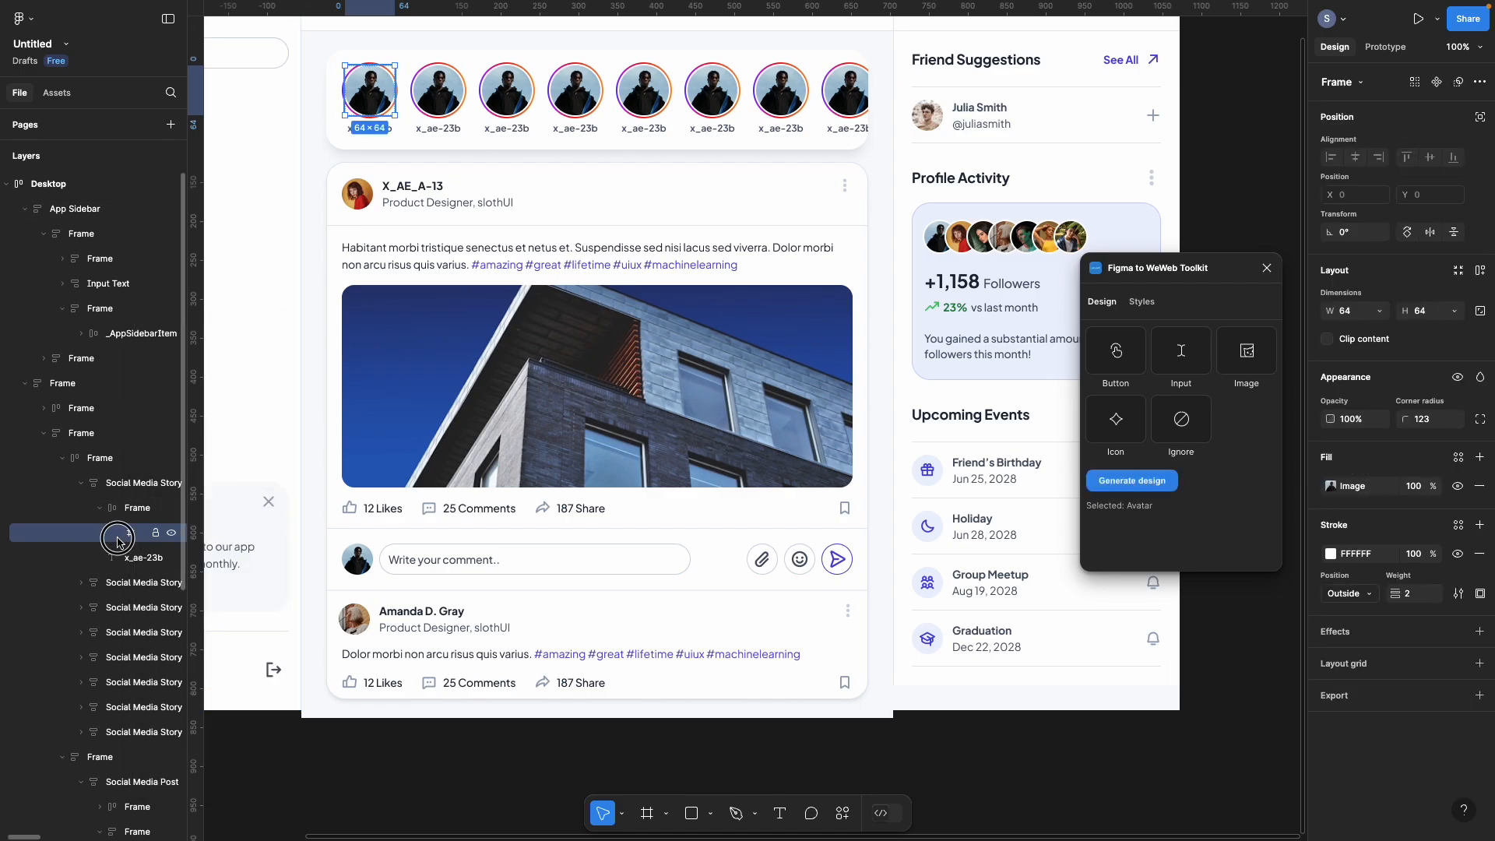
left_click(100, 507)
left_click(81, 487)
left_click(118, 515)
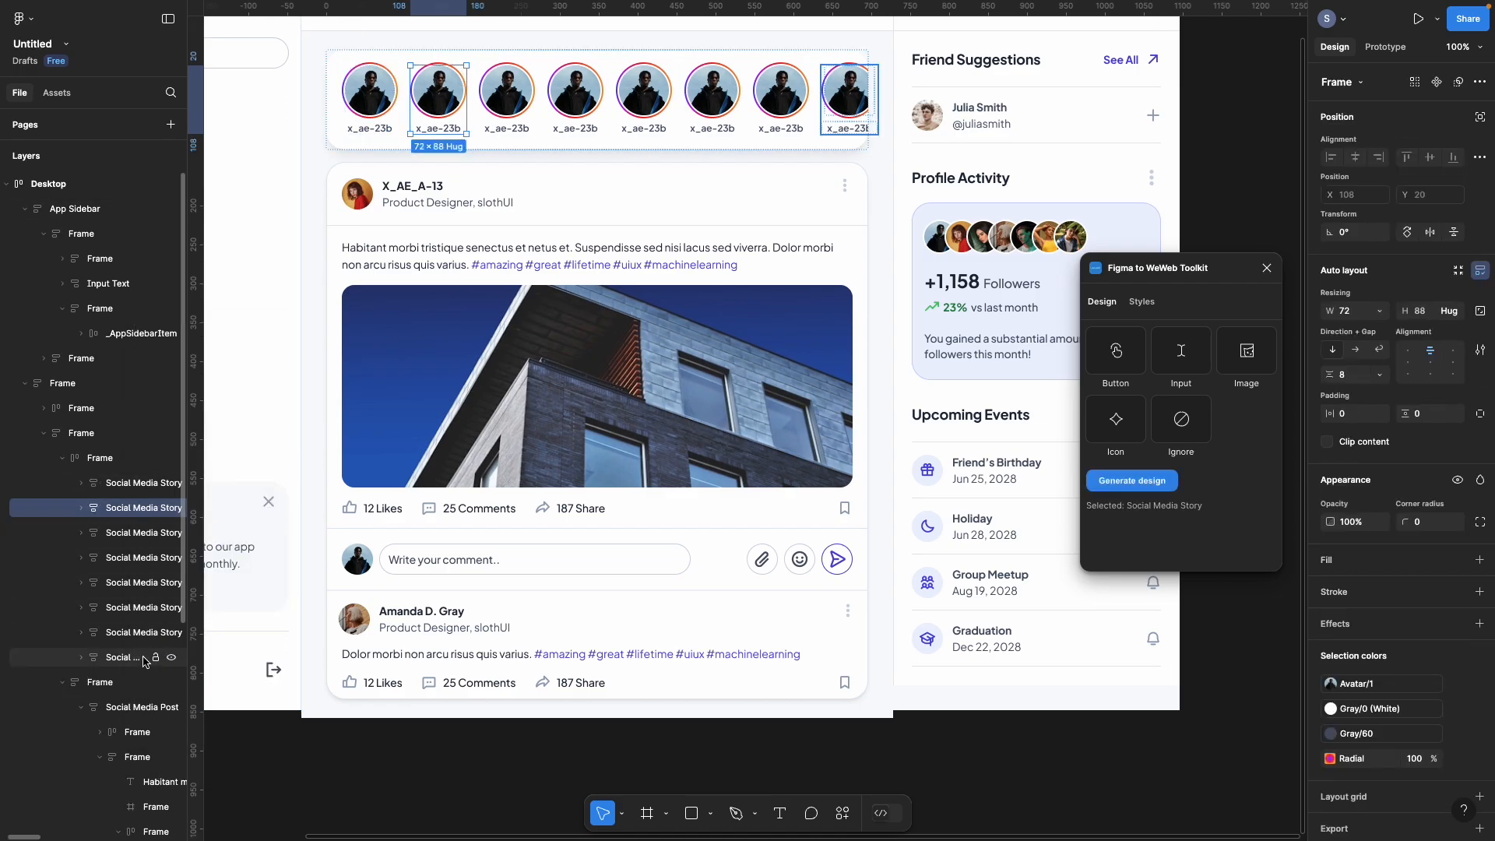
left_click(145, 661, "shift")
key("Delete")
left_click(107, 469)
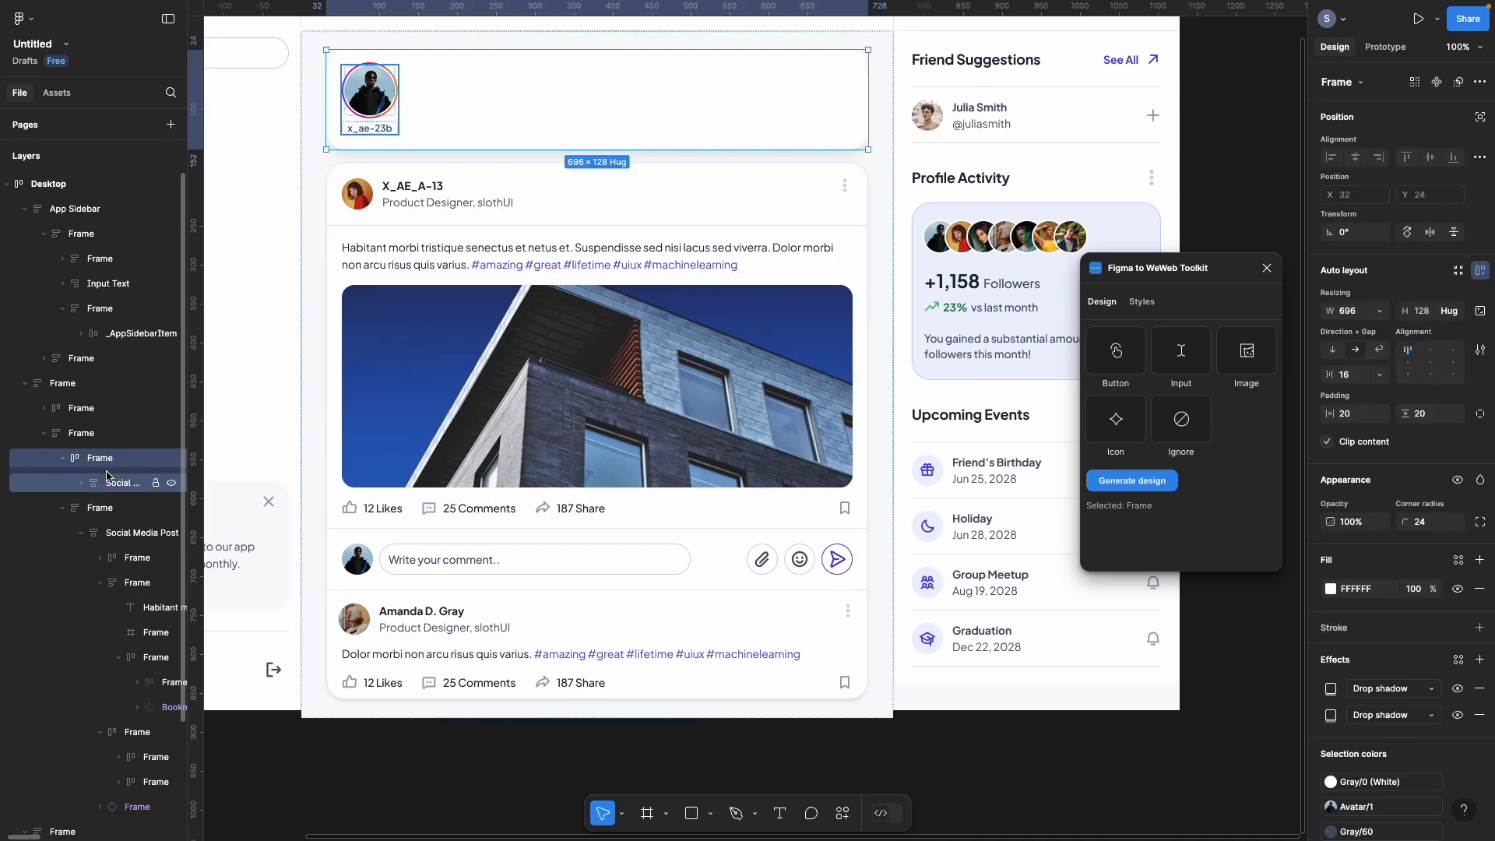
left_click(112, 483)
key("super+d")
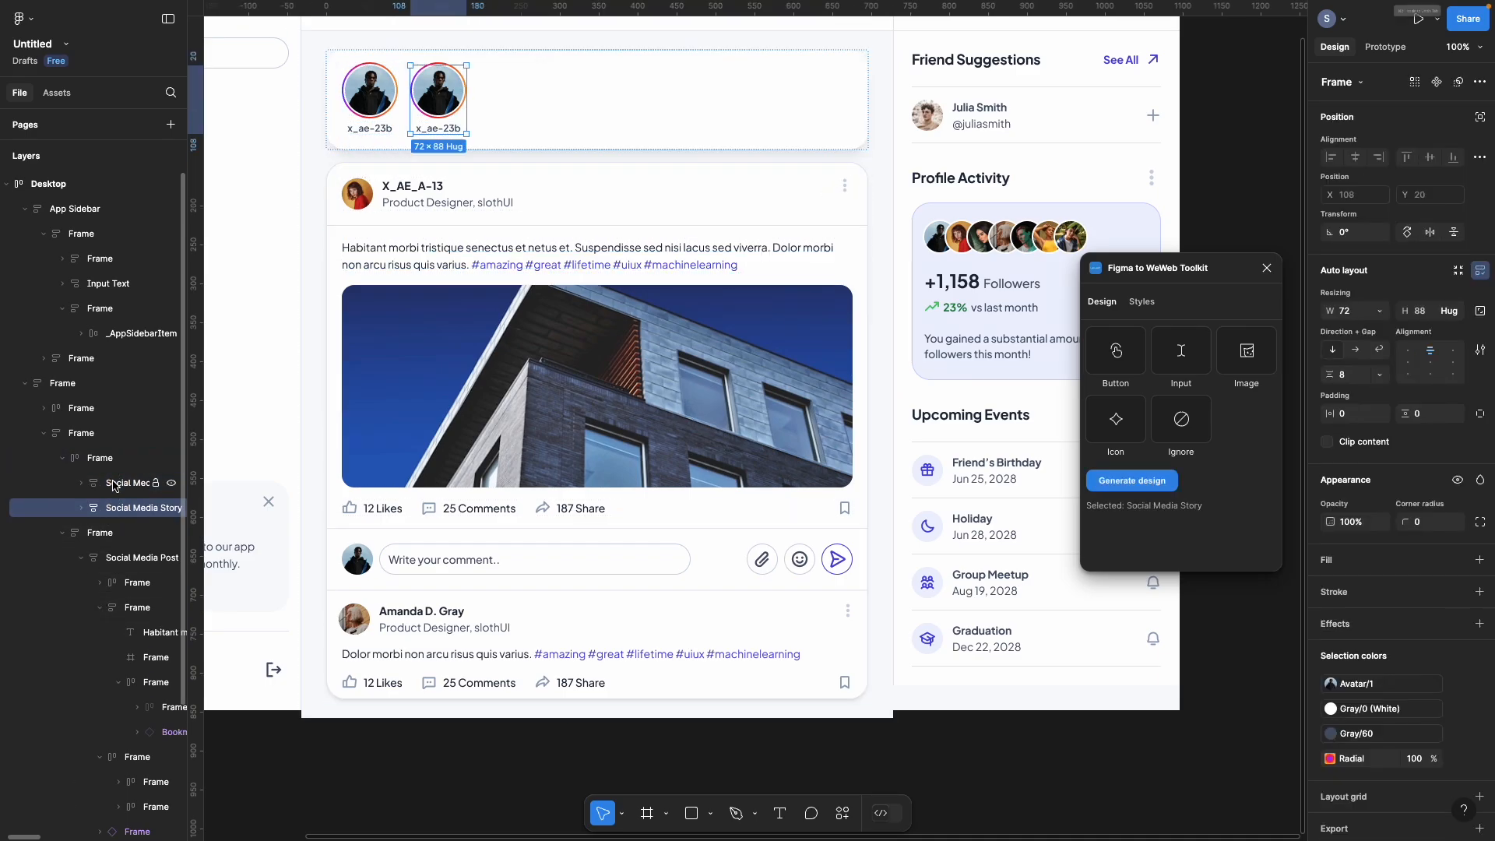
key("super+d")
key("super+d")
key("super+d")
key("super+d")
key("super+d")
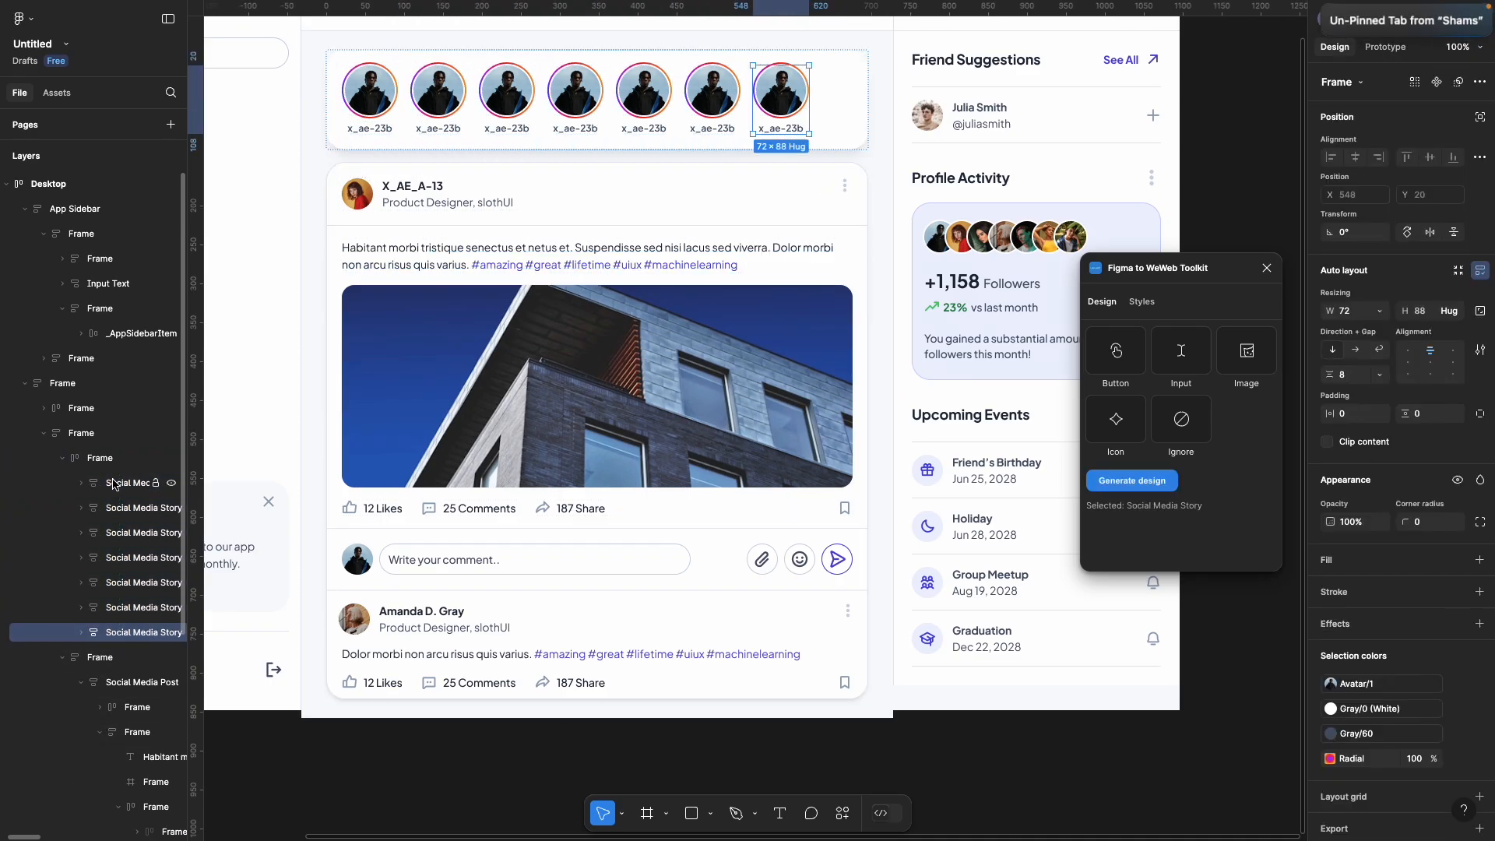
key("super+d")
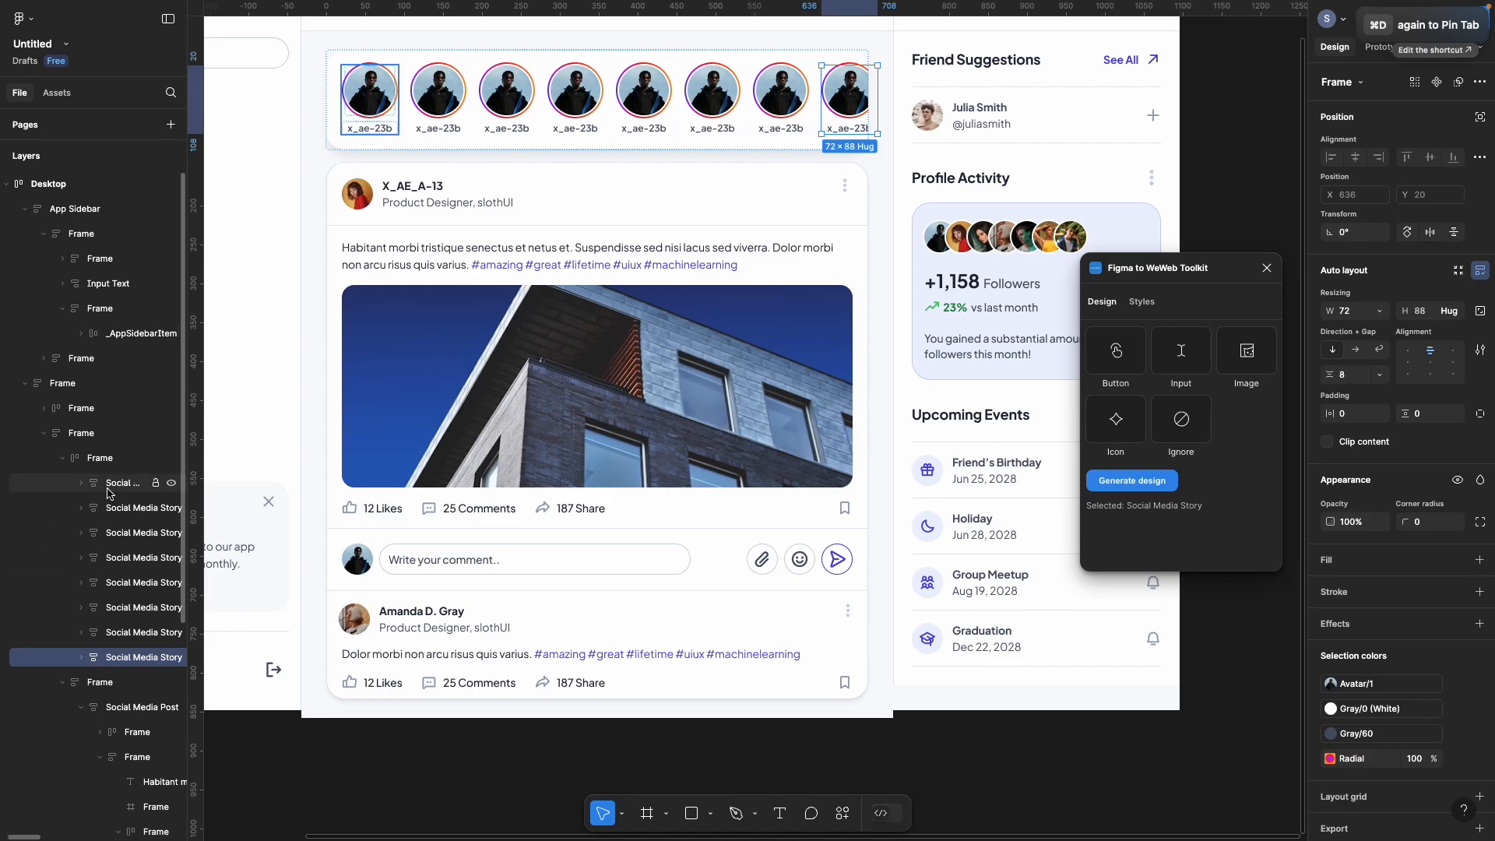
Step: Collapse the stories frame and select the feed column, stories and posts frames
left_click(100, 460)
left_click(62, 459)
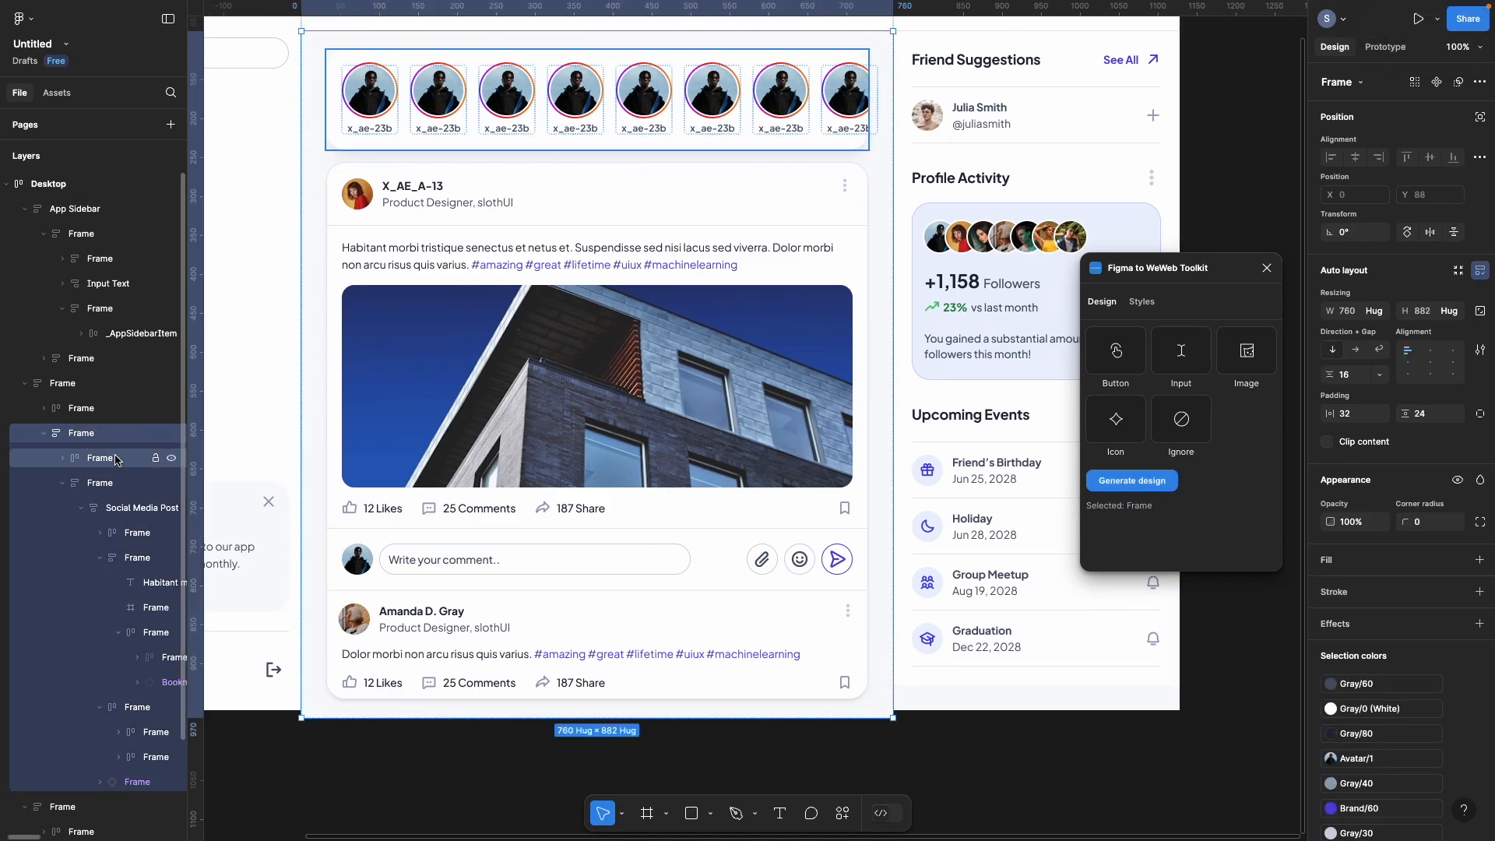
left_click(63, 482)
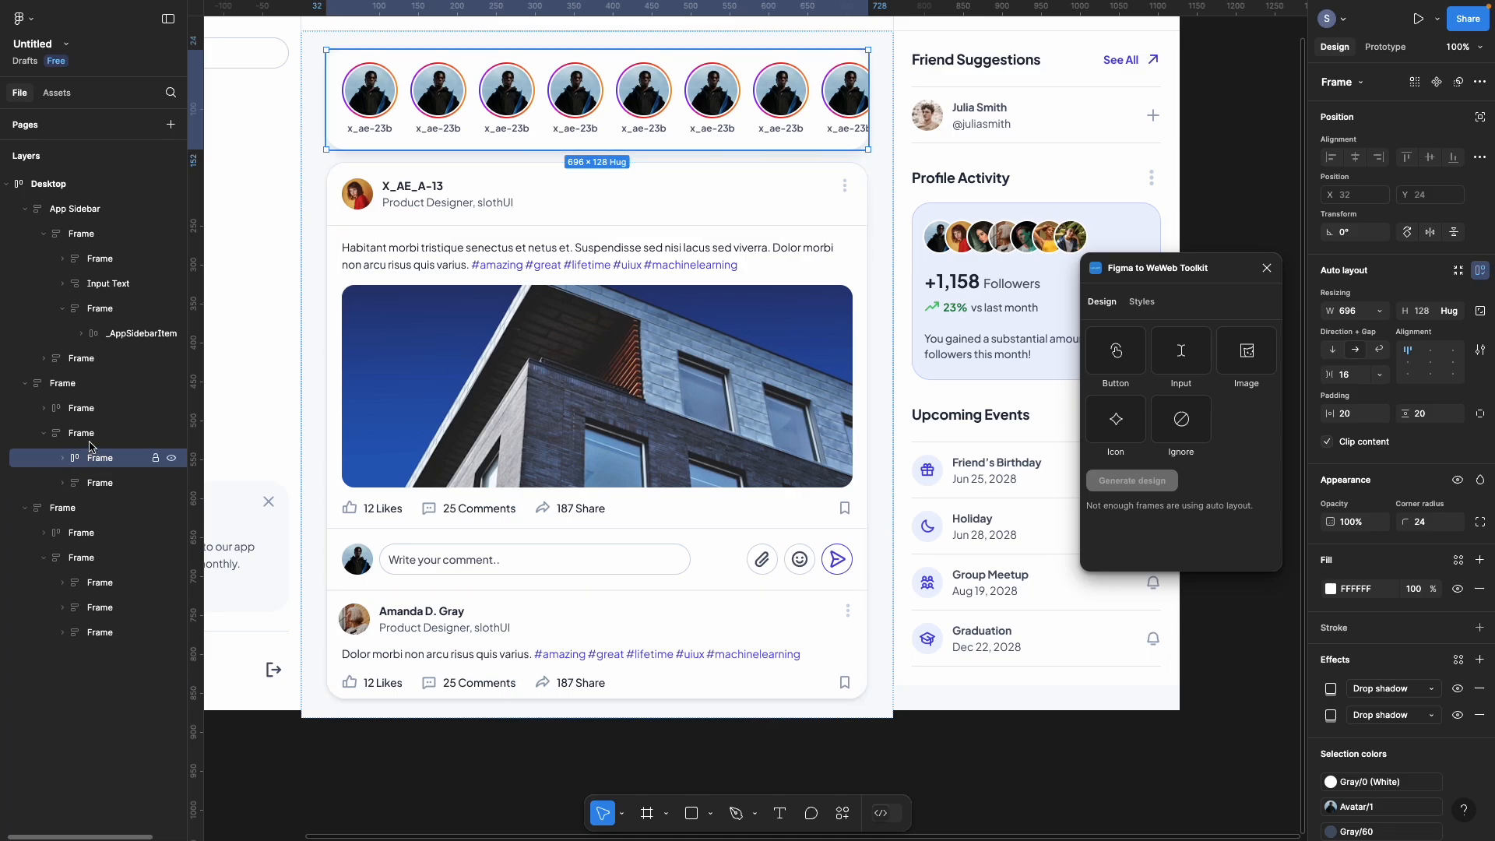
left_click(81, 433)
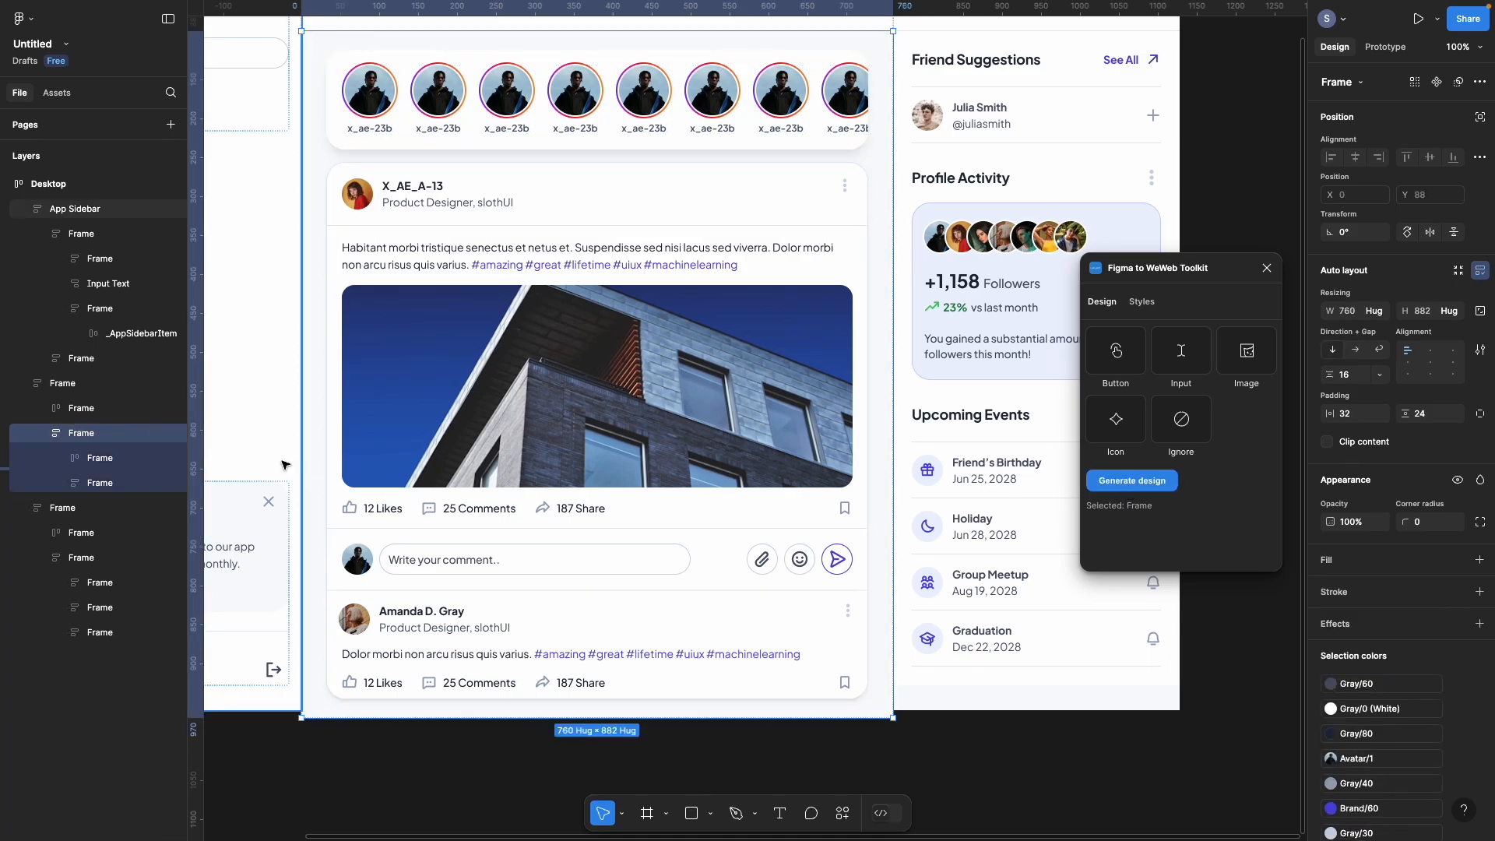
left_click(81, 459)
left_click(86, 487)
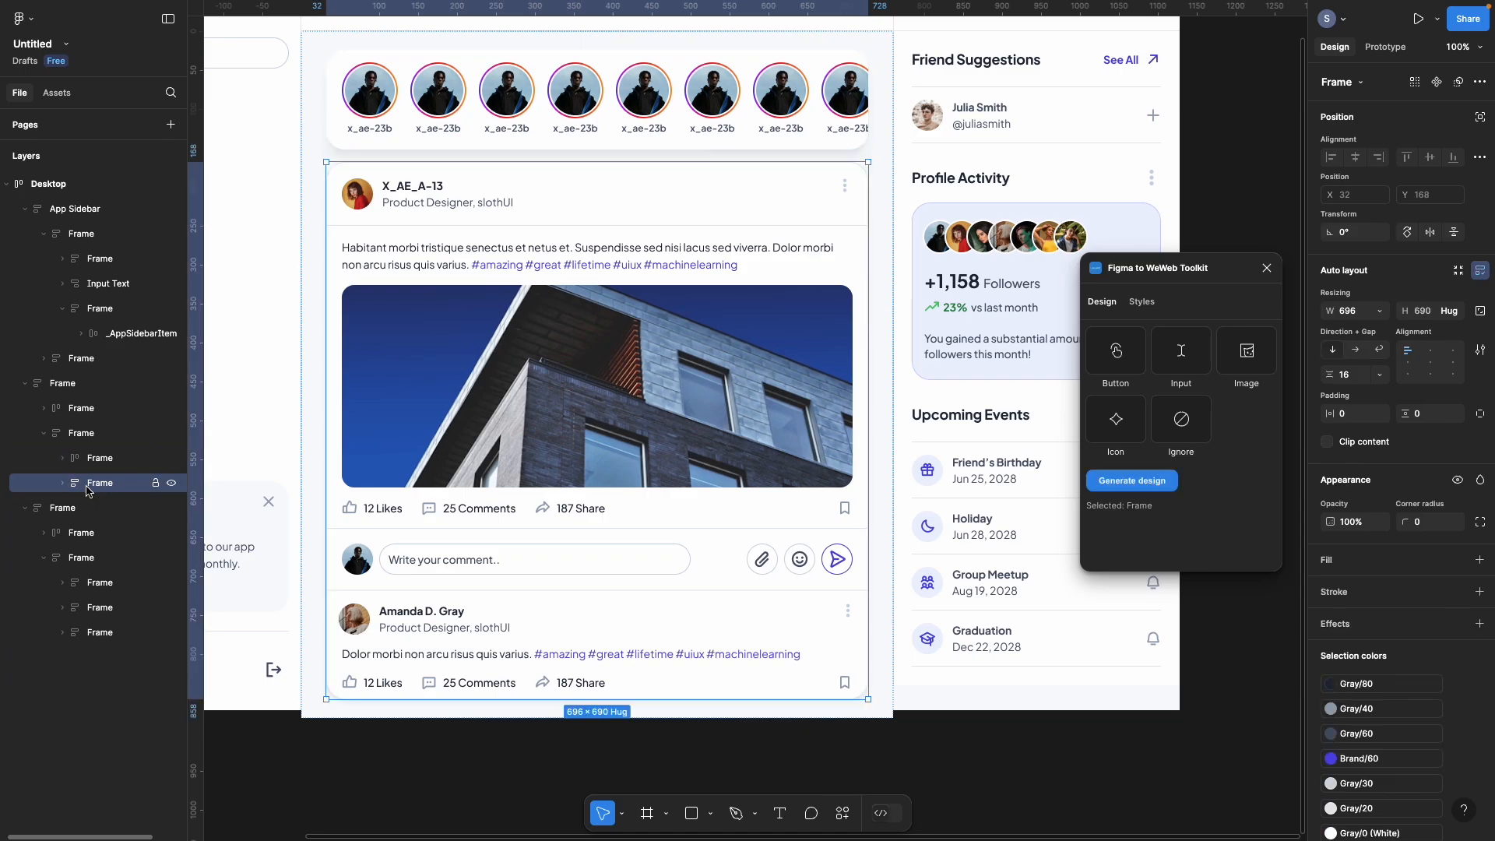
Step: Detach the first post's bookmark icon and the second post from their components
left_click(63, 483)
left_click(145, 683)
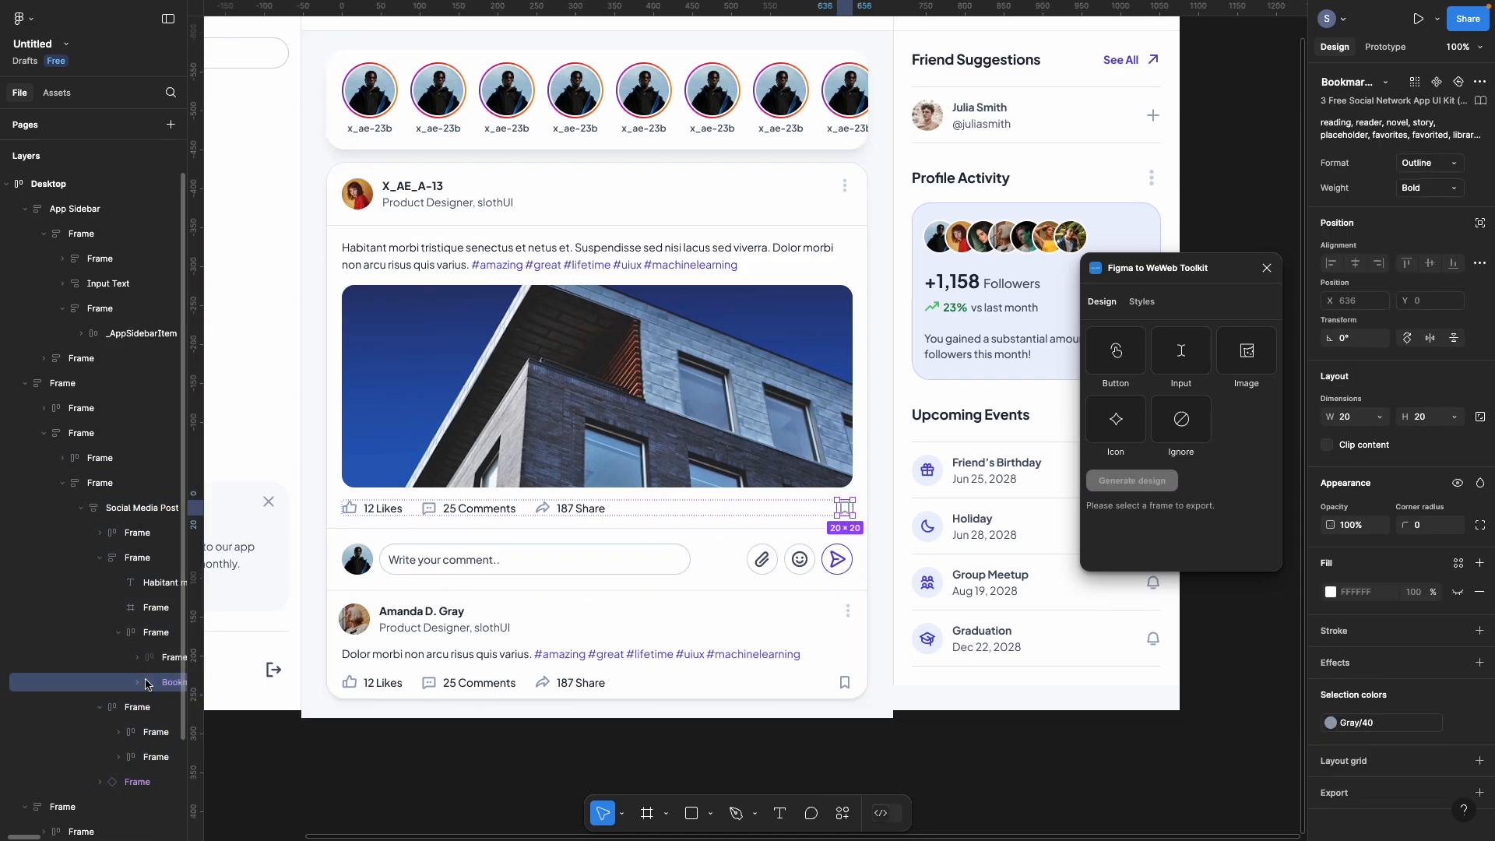
right_click(147, 683)
left_click(197, 615)
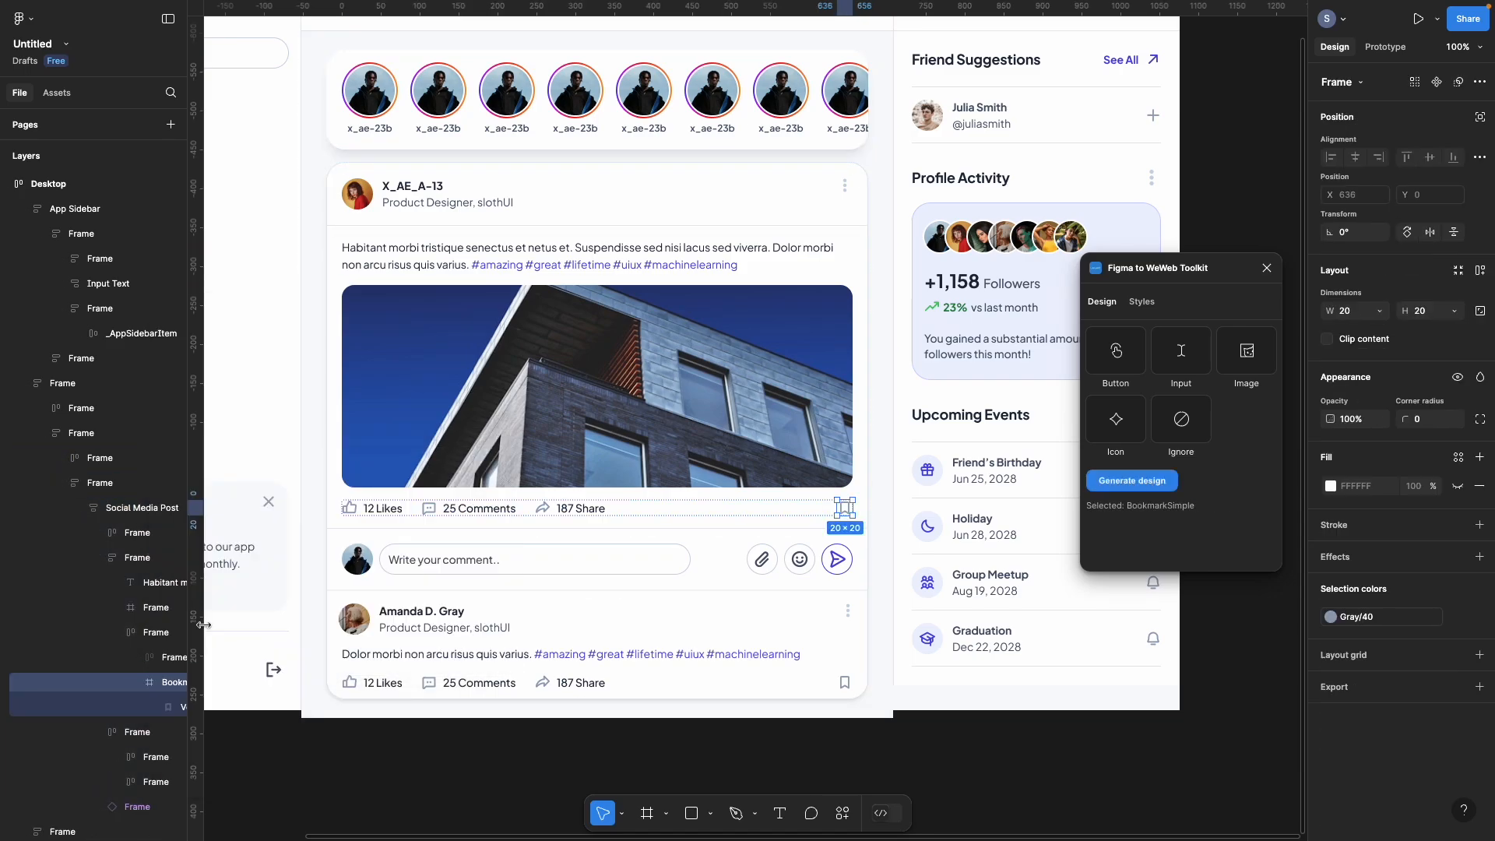
left_click(139, 806)
right_click(139, 806)
mouse_move(195, 672)
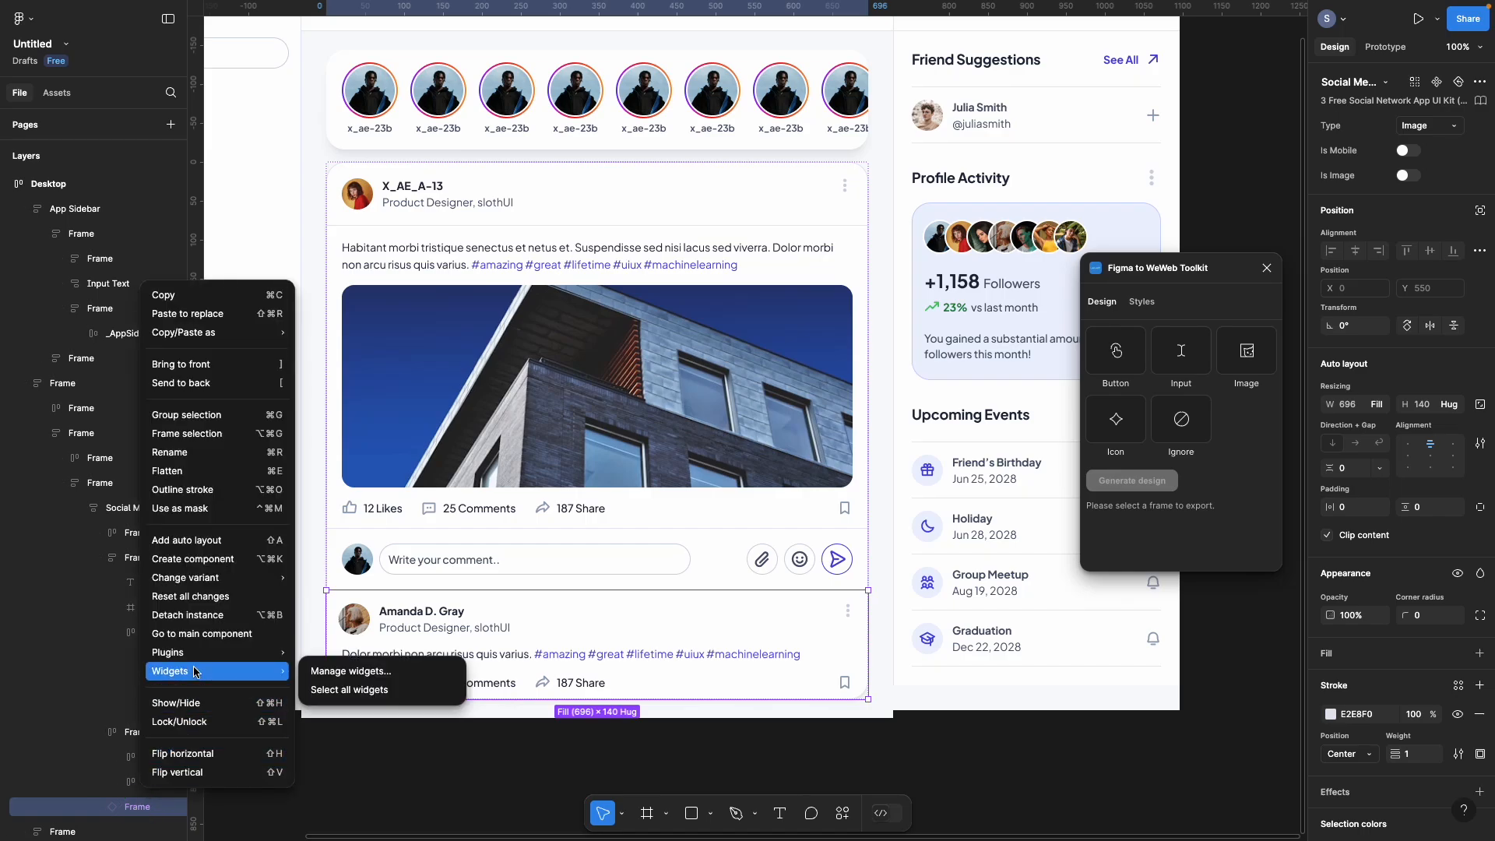
left_click(197, 615)
Step: Detach the ThumbsUp like icon and ChatDots comment icon in the first post
left_click(520, 421)
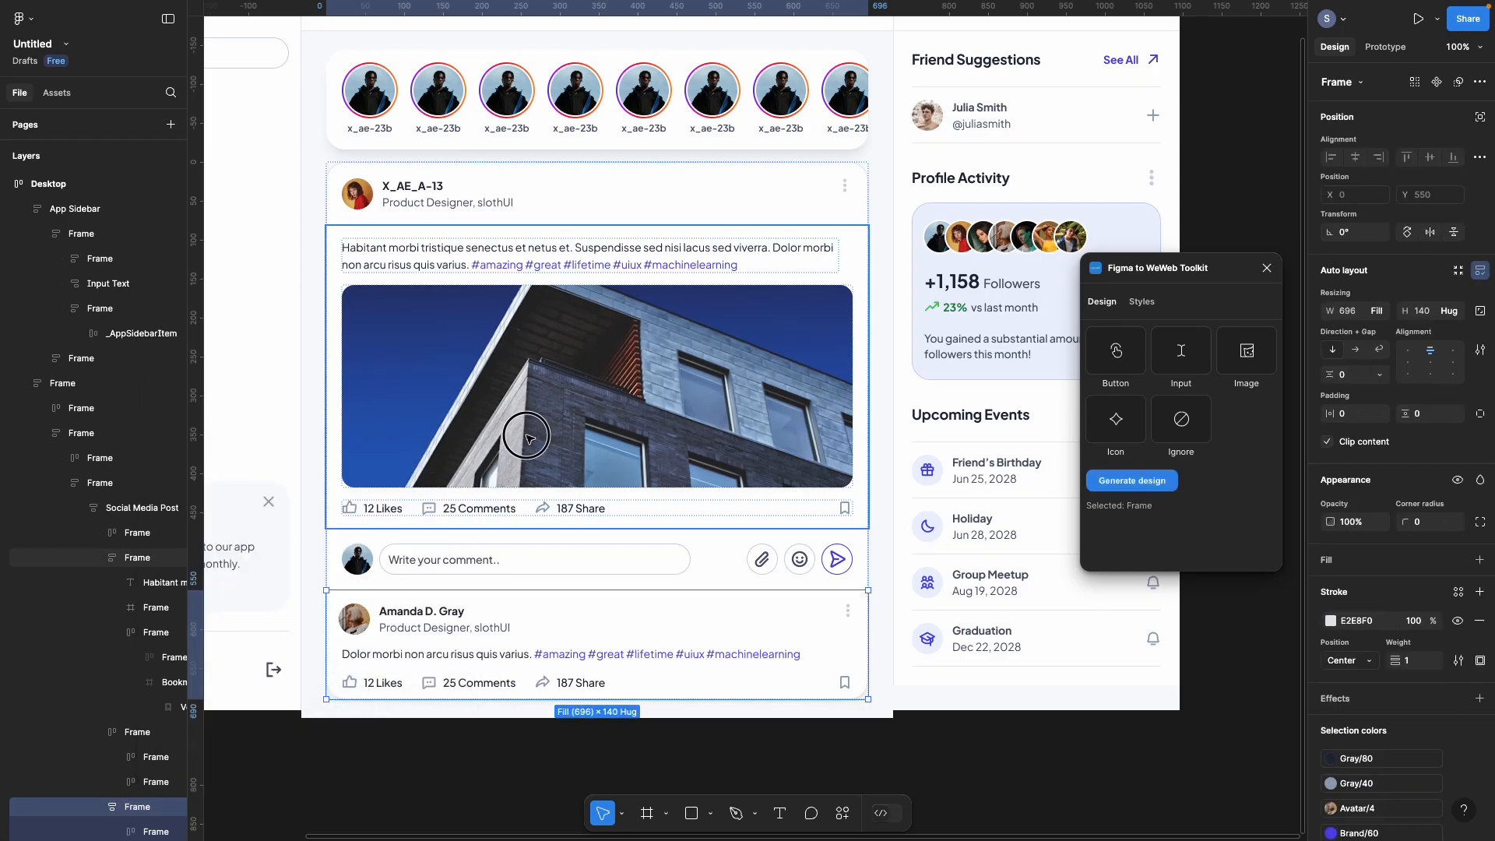
left_click(137, 657)
left_click(156, 682)
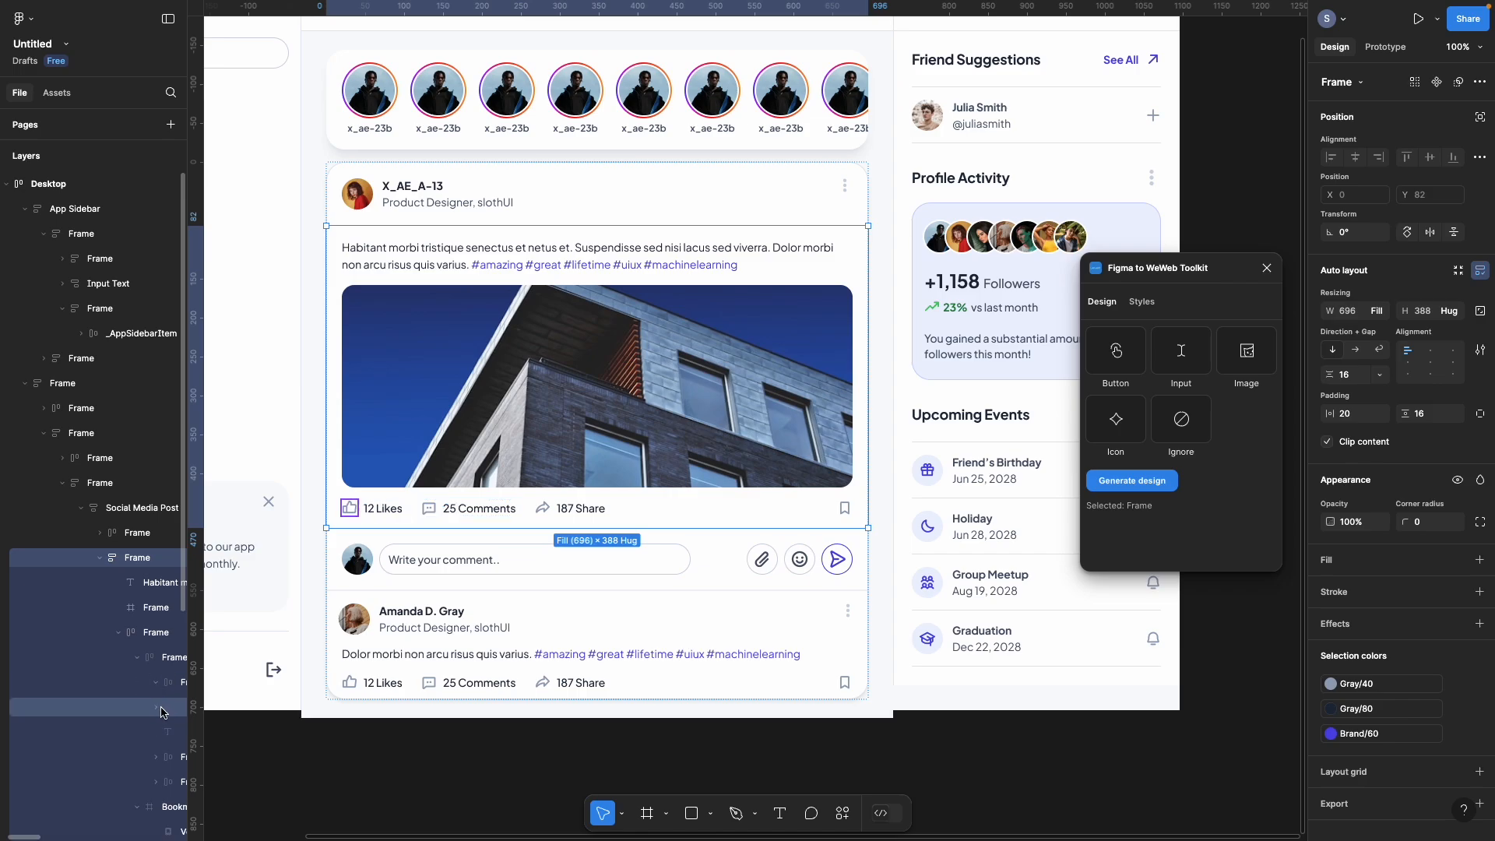
right_click(163, 708)
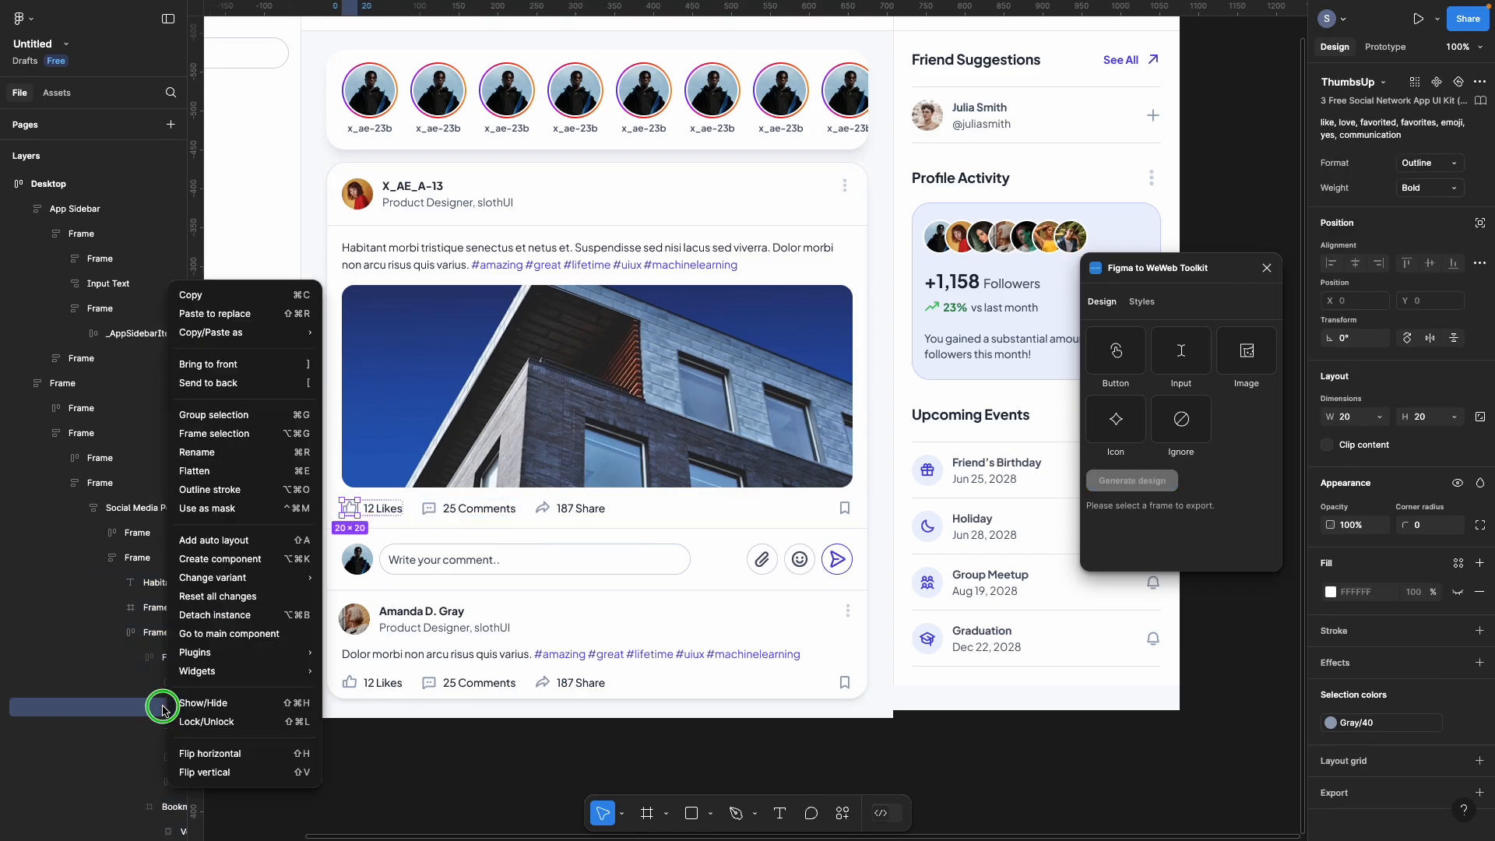
left_click(214, 617)
scroll(148, 677, "down", 3)
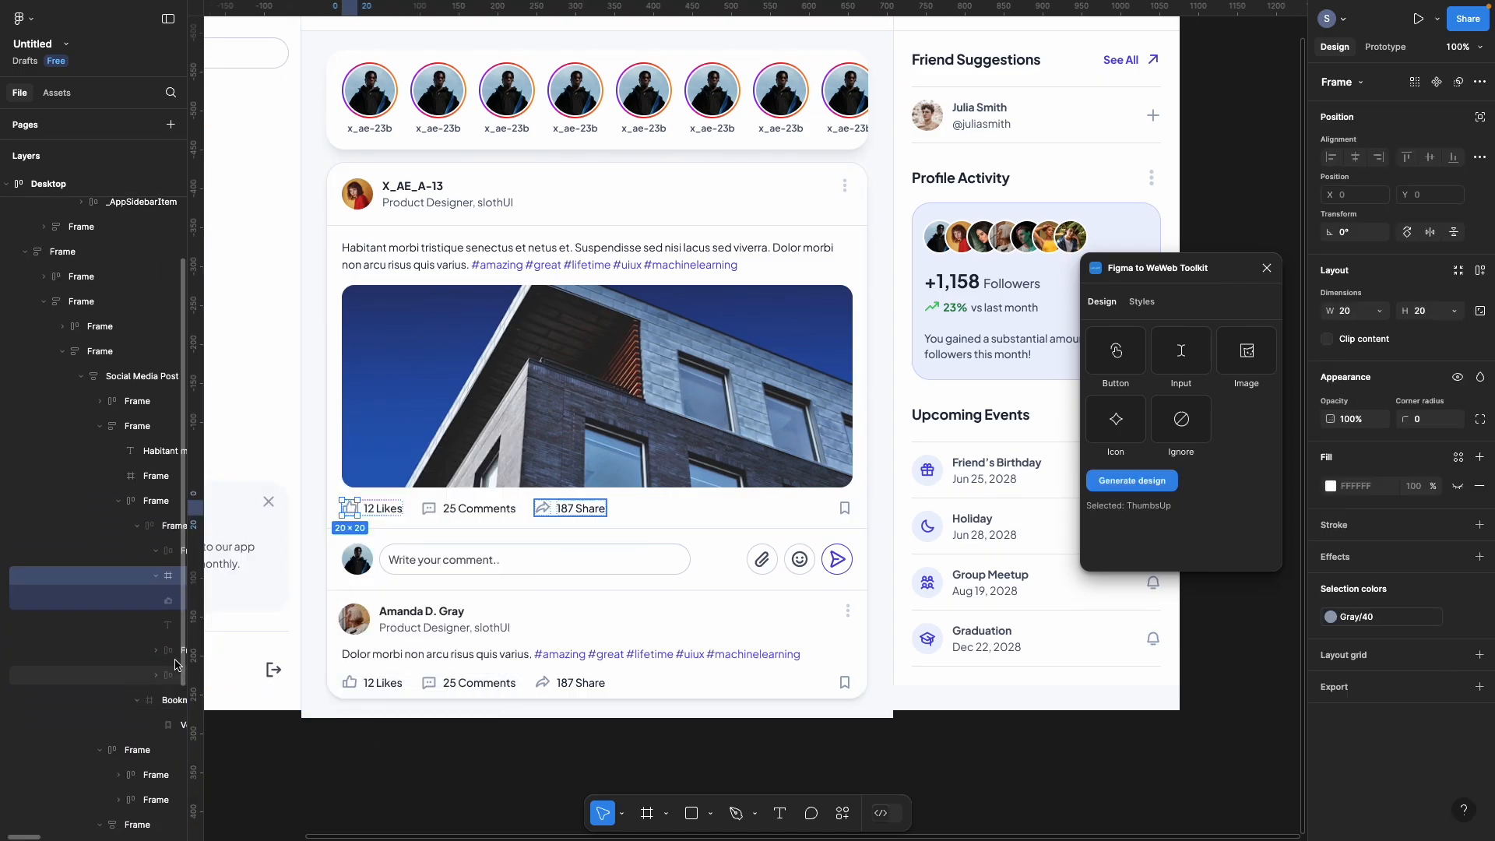
left_click(156, 658)
left_click(160, 674)
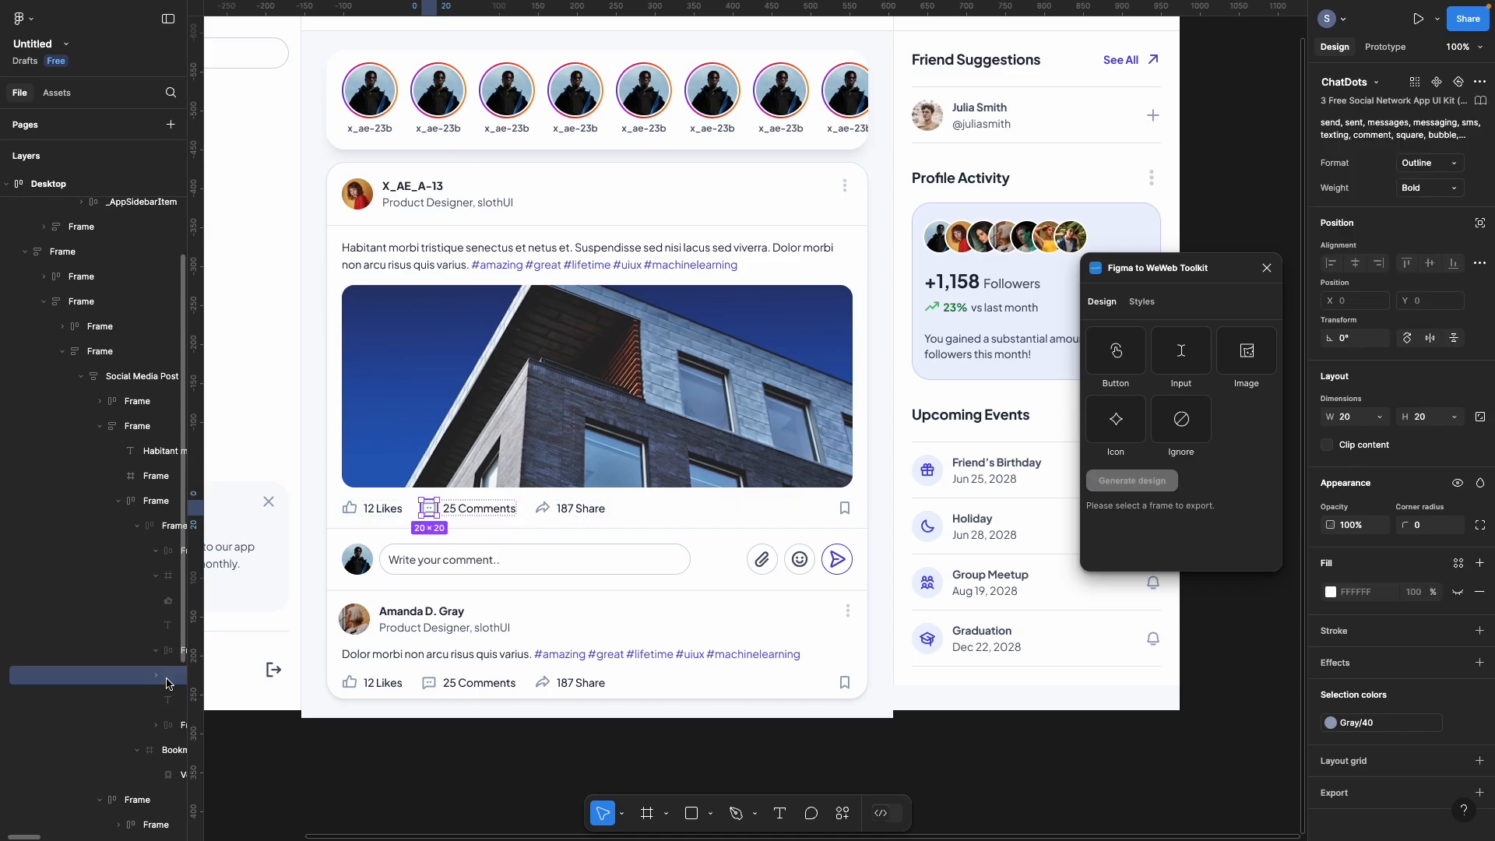
right_click(175, 674)
left_click(204, 615)
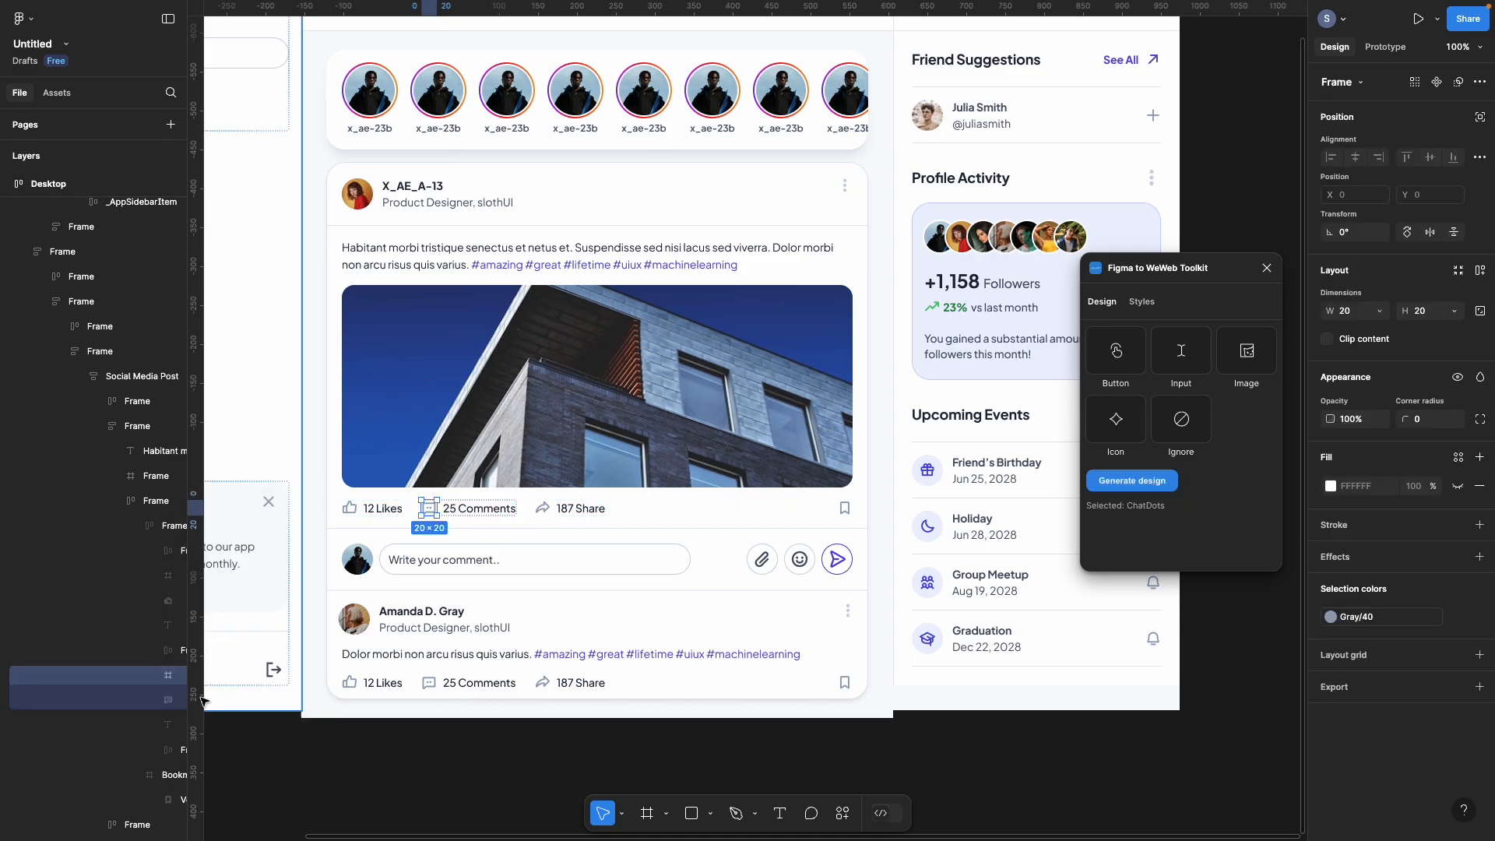
Step: Detach the ShareFat share icon and select the bookmark icon's vector shape
scroll(155, 731, "down", 3)
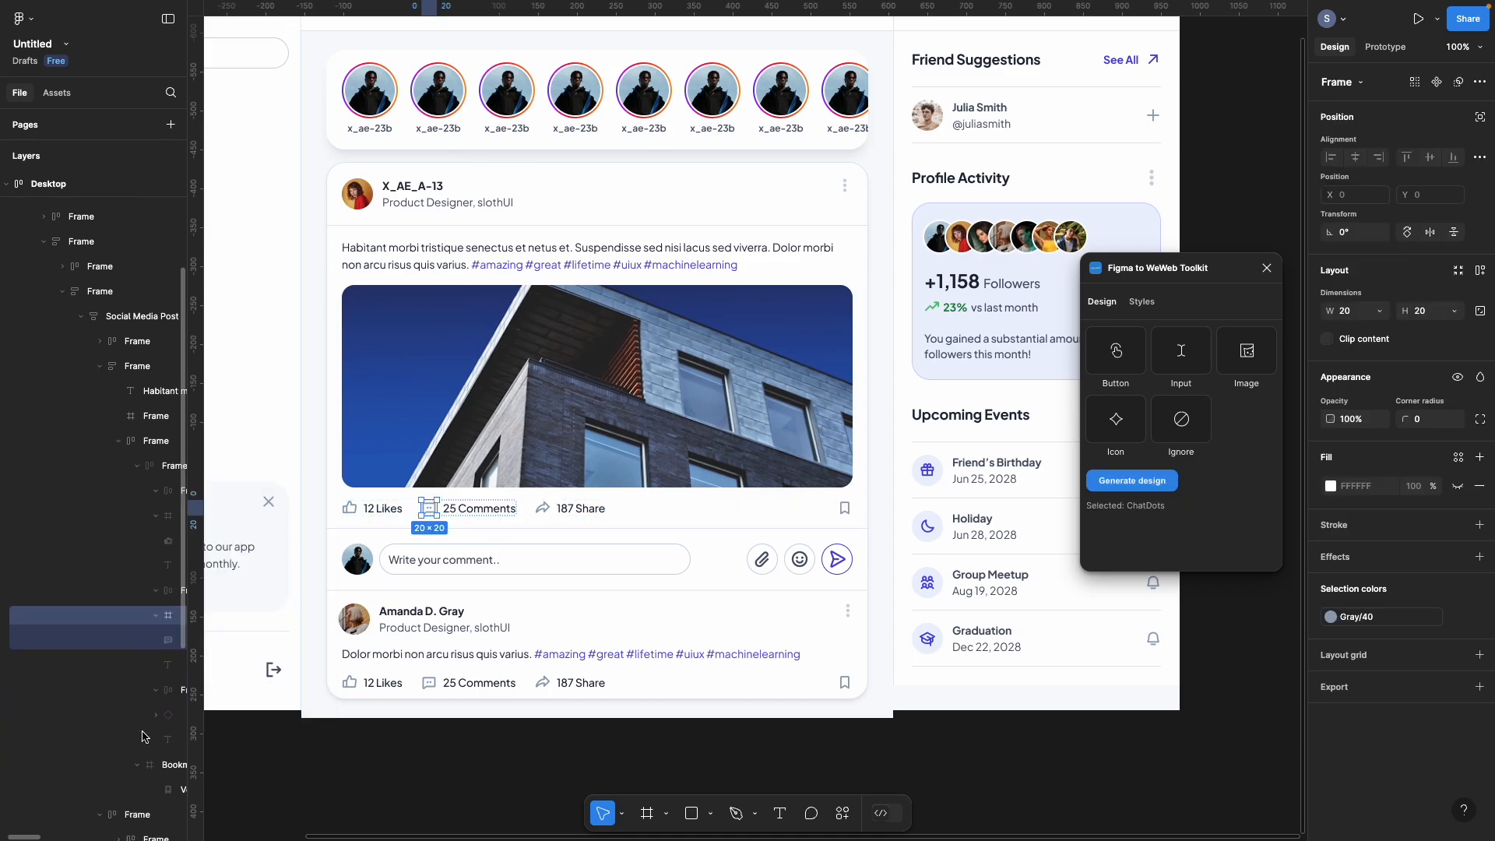
left_click(164, 590)
right_click(163, 594)
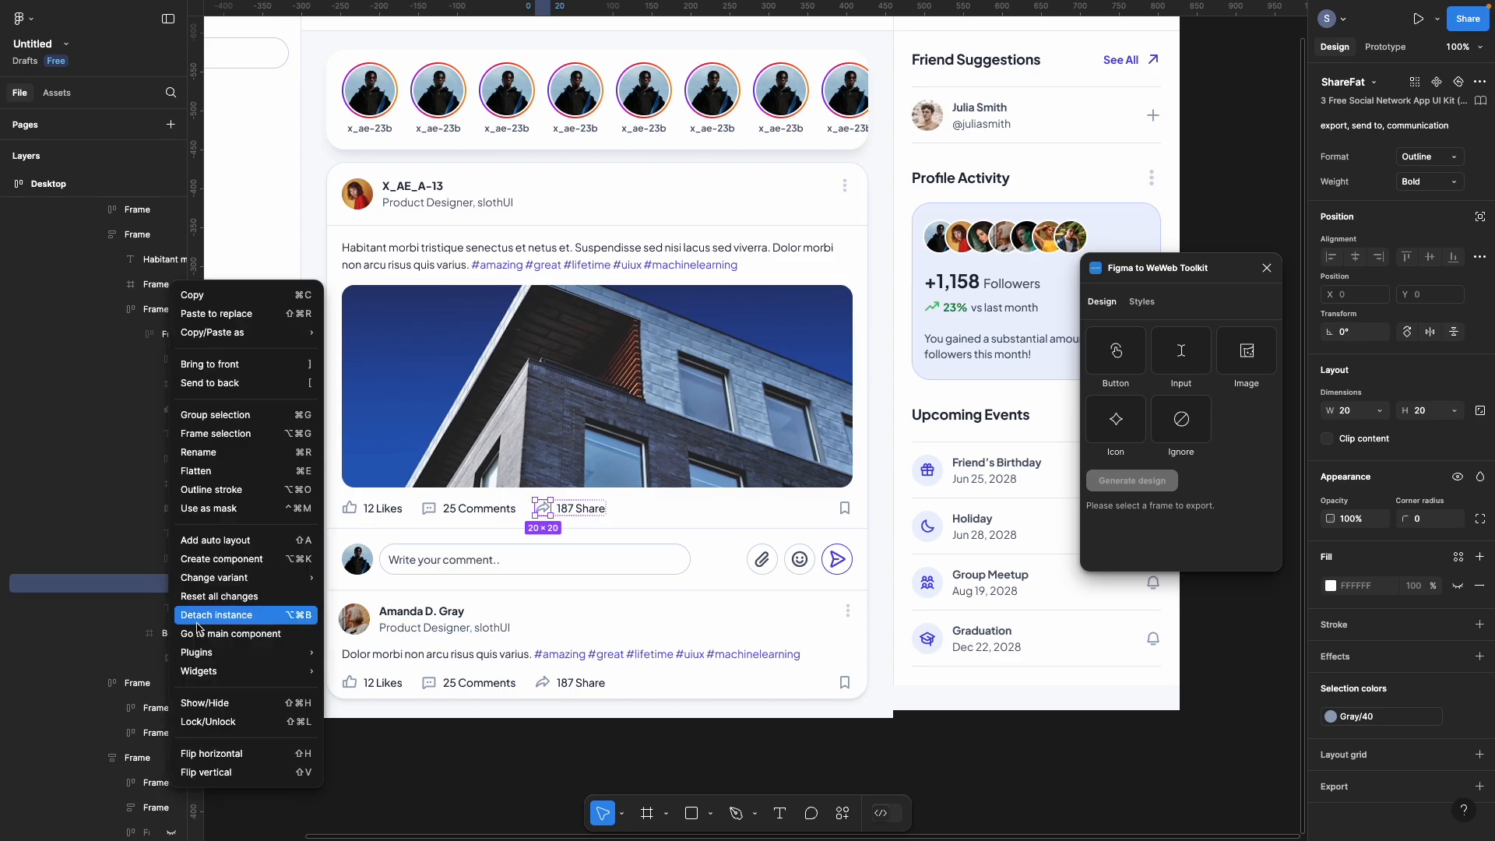
left_click(222, 614)
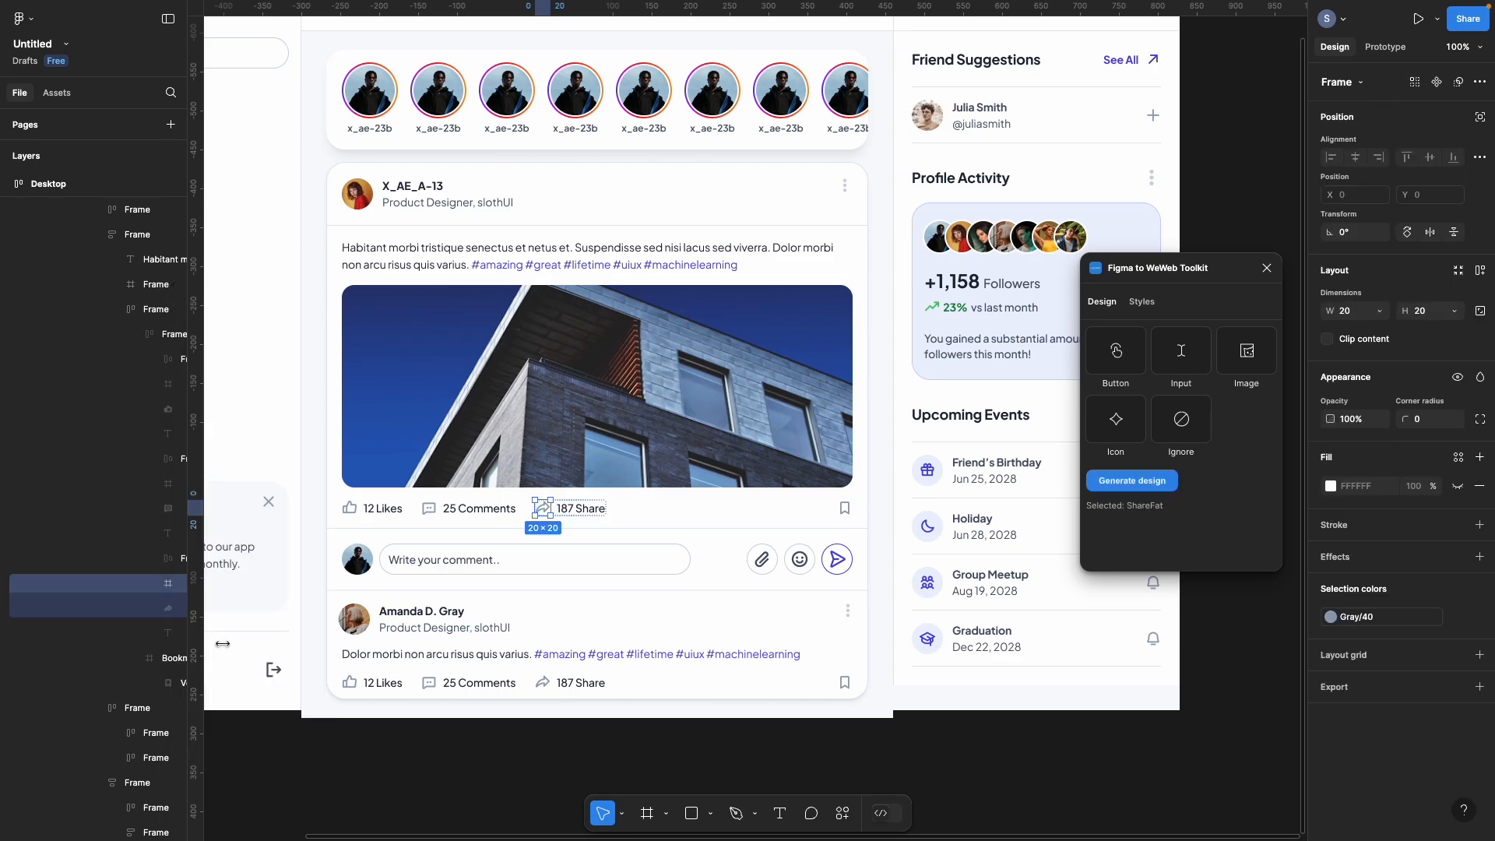
left_click(150, 683)
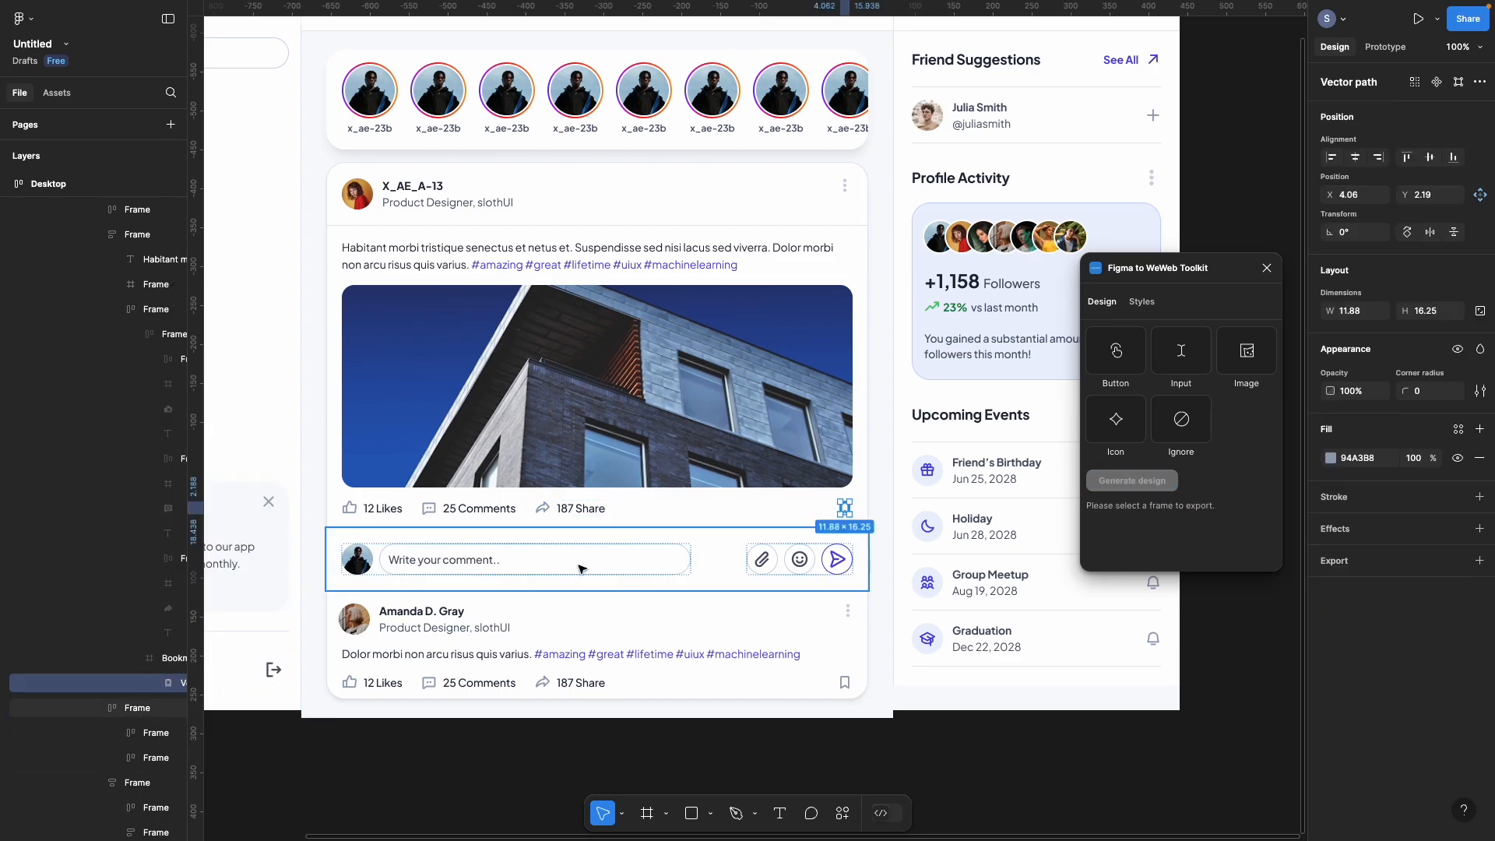
Step: Detach the comment bar's Avatar, Input and inner _InputText from their components
left_click(130, 731)
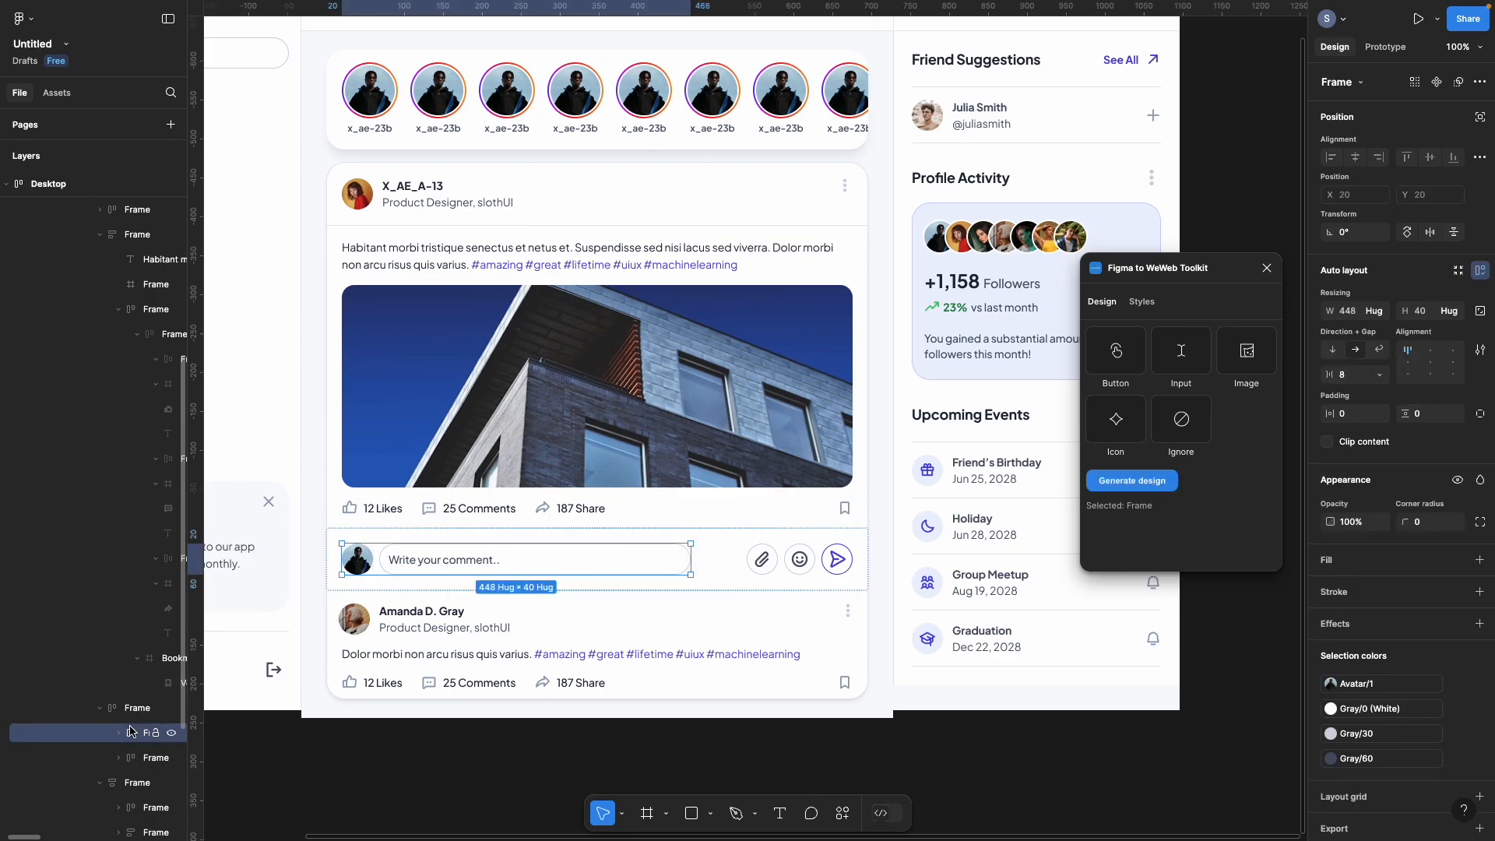
left_click(119, 733)
scroll(123, 735, "down", 3)
right_click(141, 571)
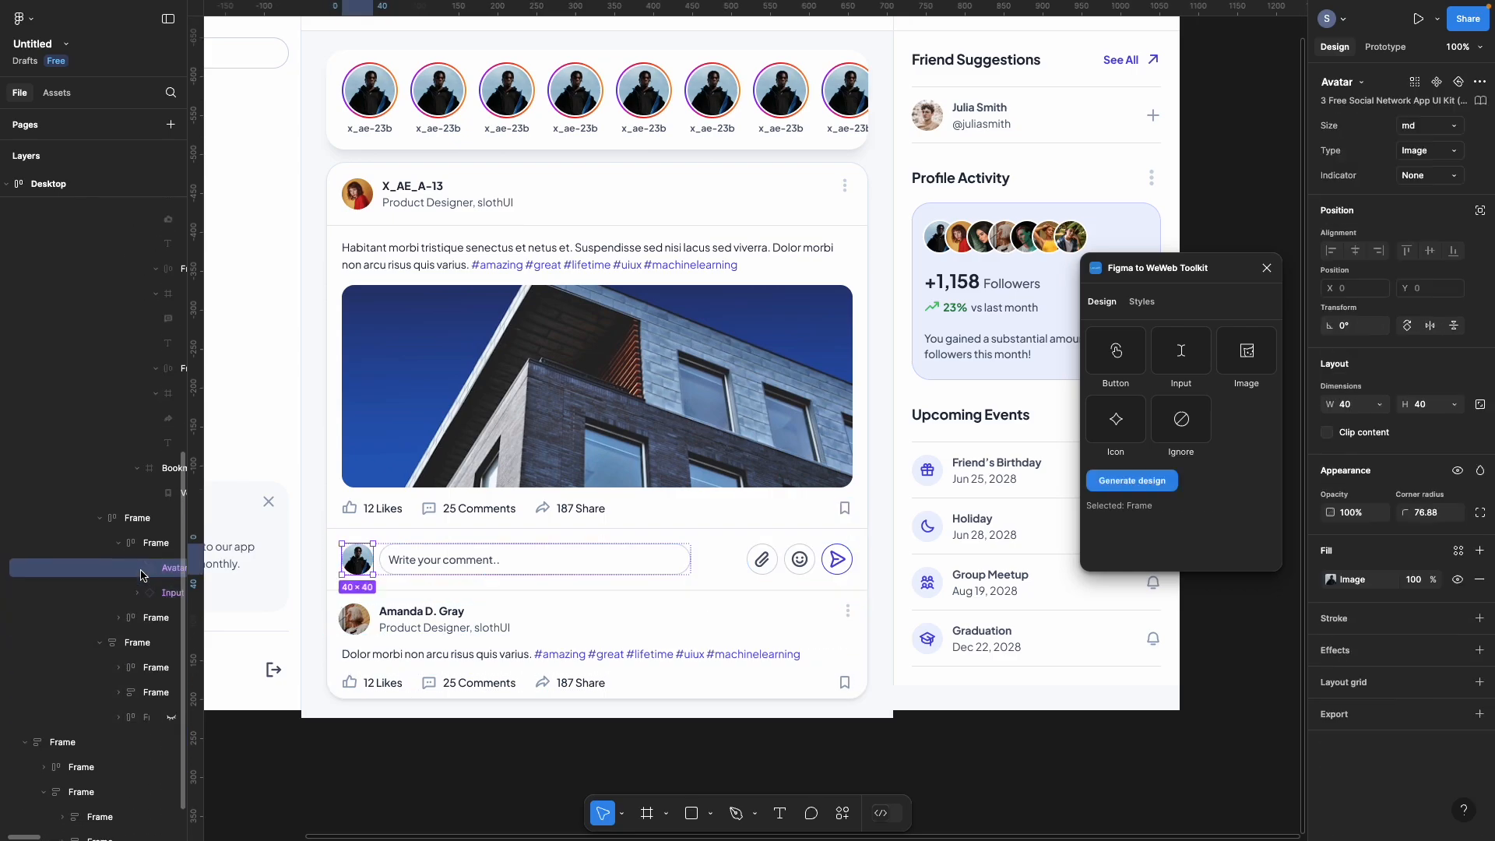
left_click(212, 614)
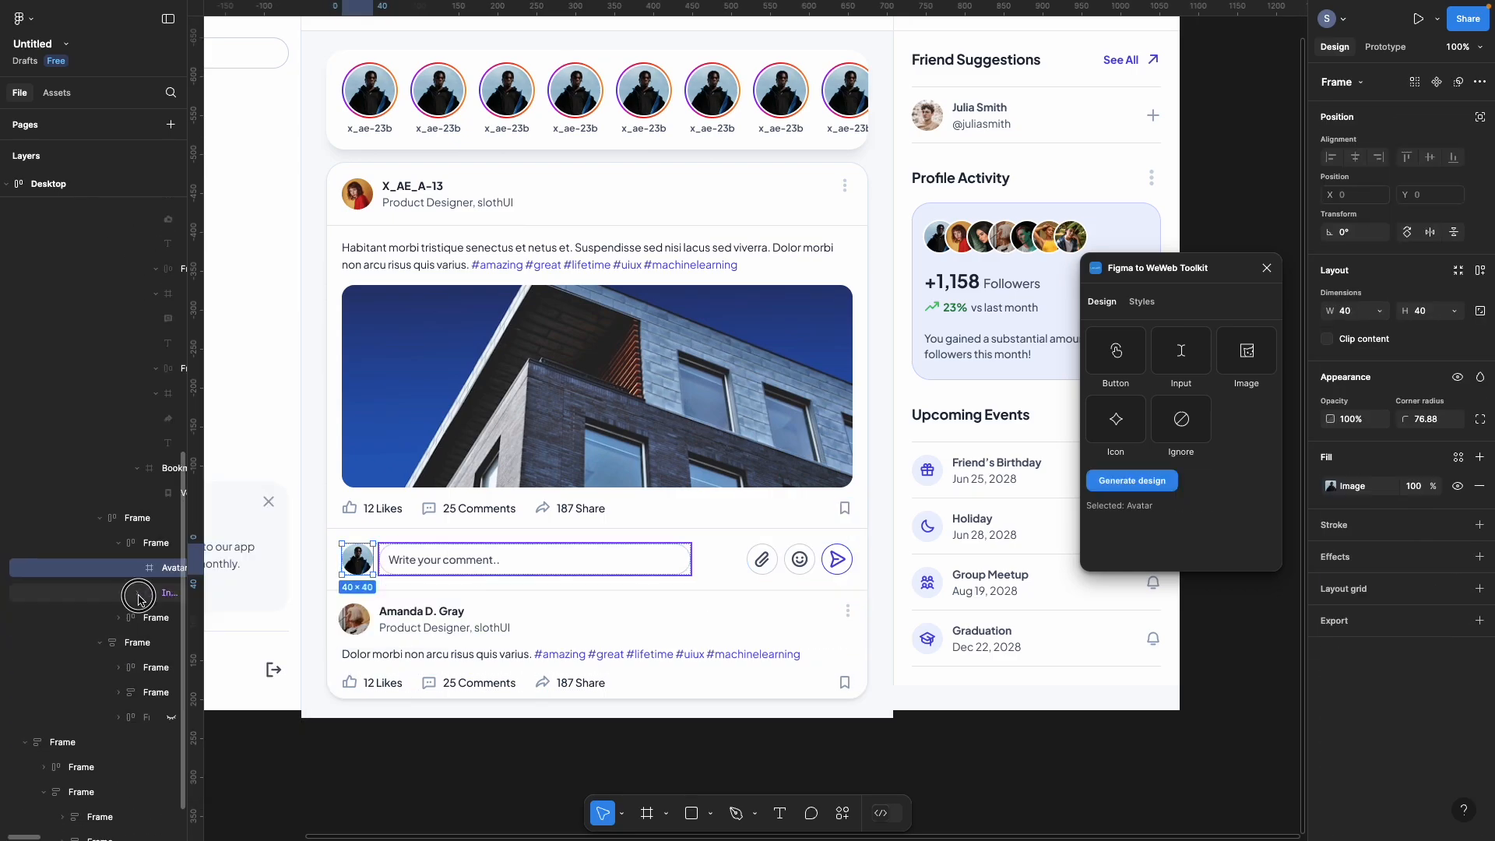
left_click(139, 599)
right_click(149, 597)
left_click(213, 614)
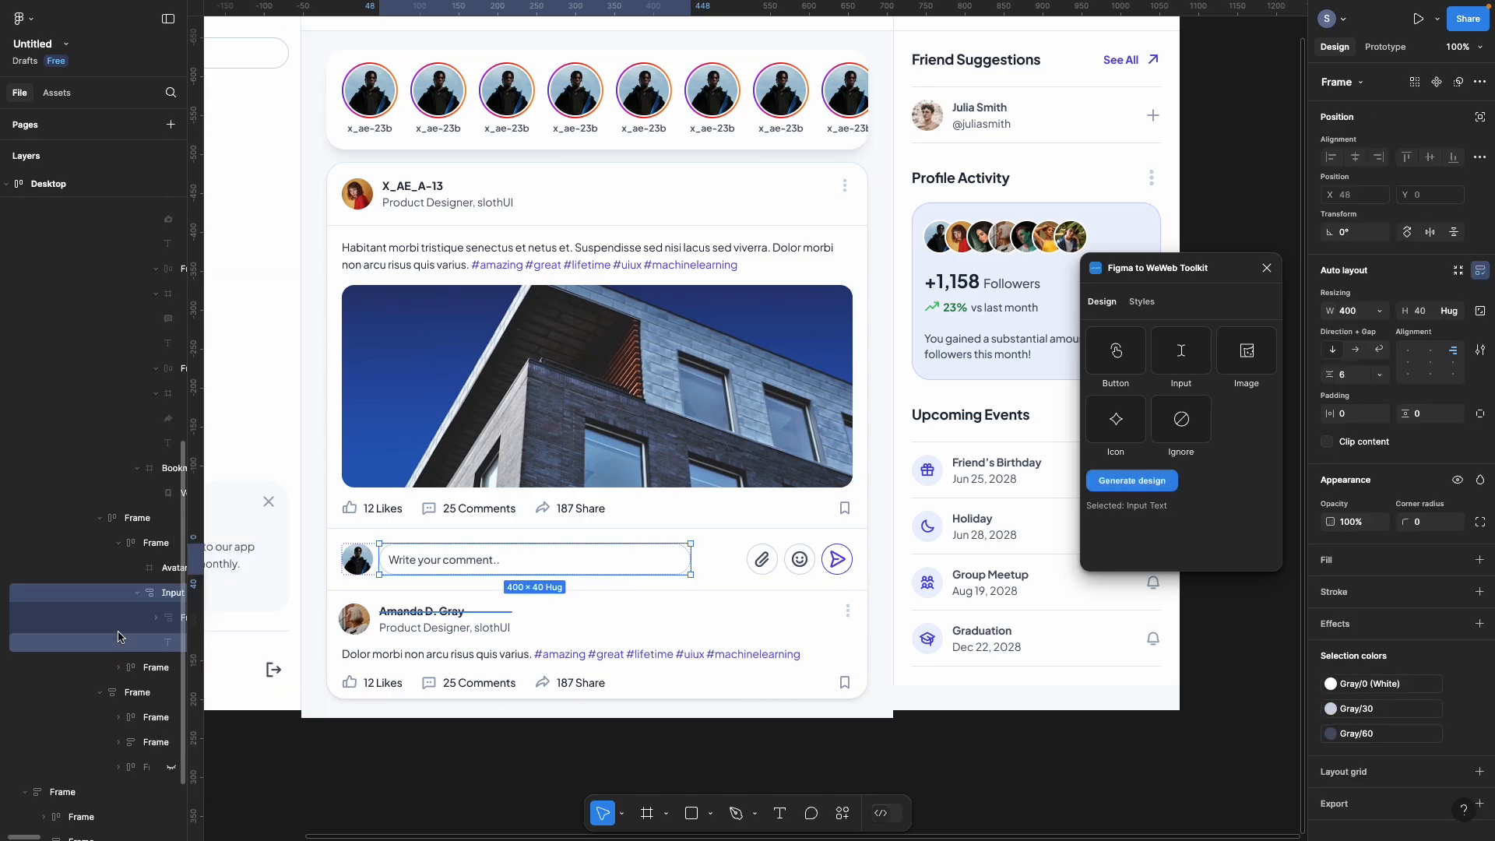
left_click(160, 668)
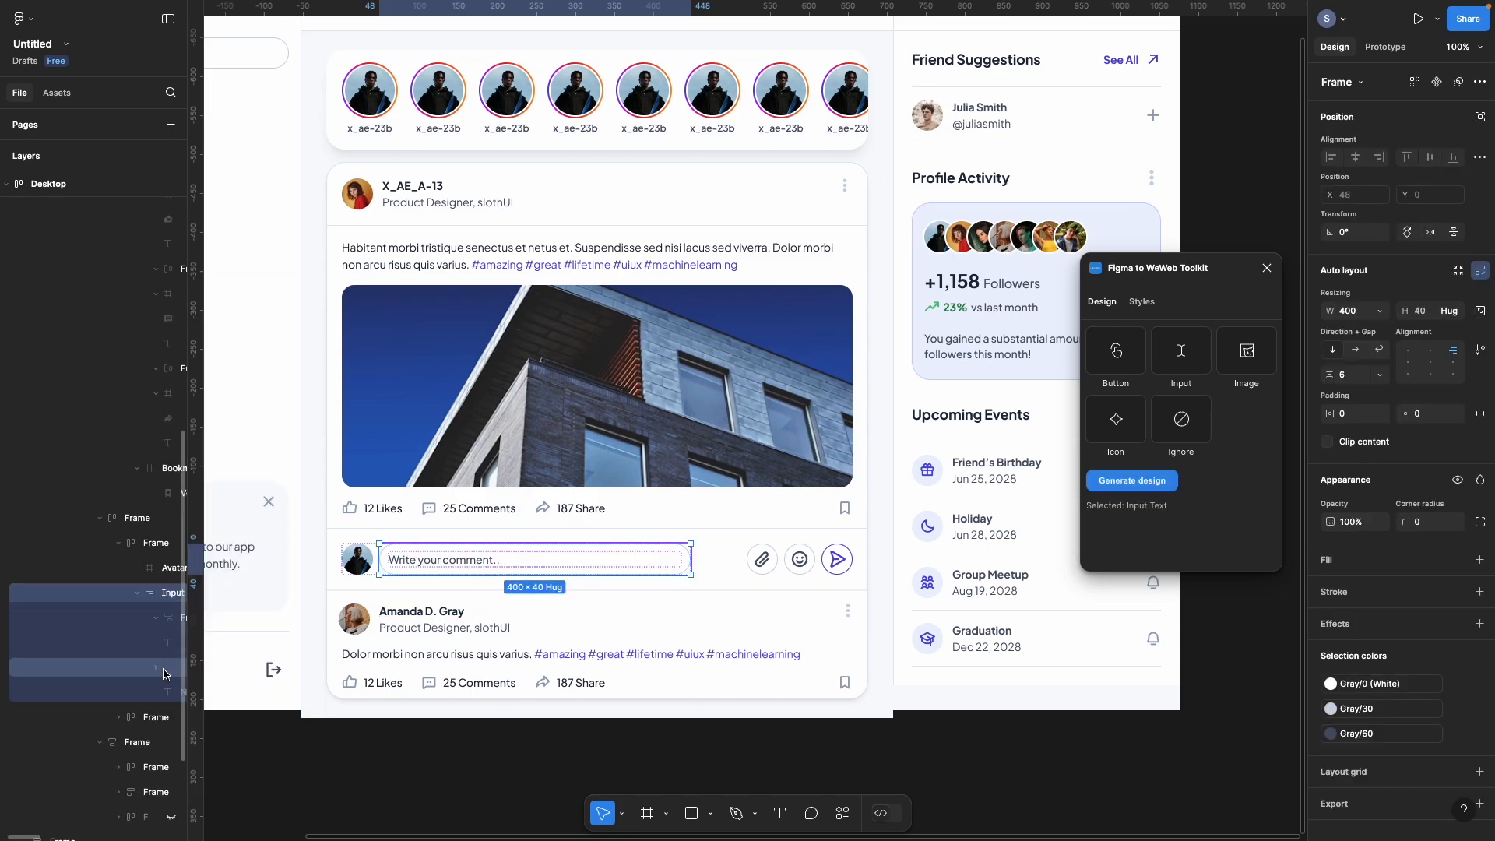
right_click(163, 673)
left_click(214, 615)
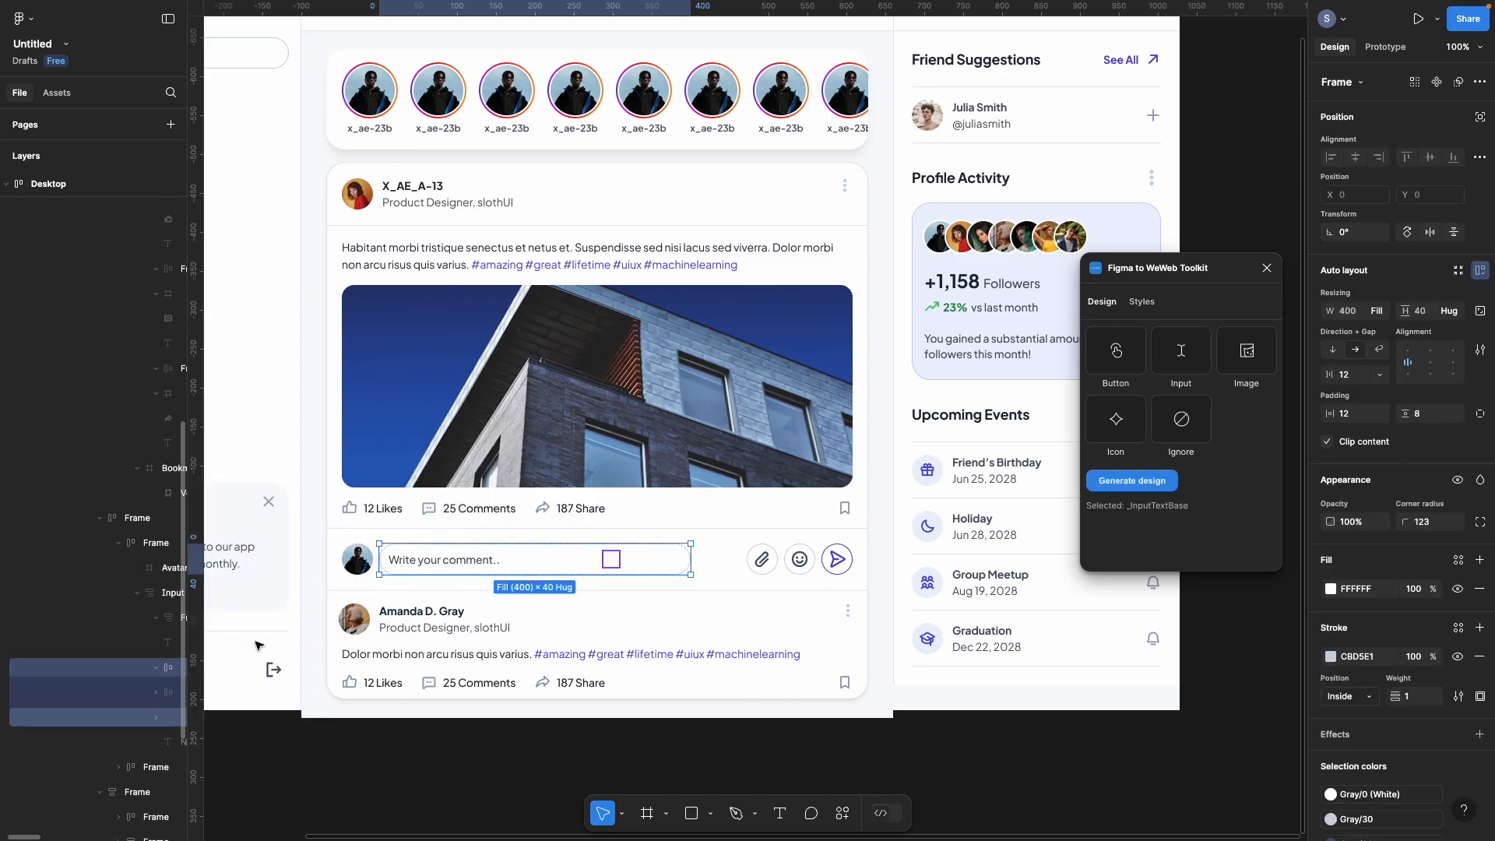
Step: Detach the second post's author Avatar and DotsThree more-options icon into plain frames
left_click(137, 792)
scroll(148, 700, "down", 3)
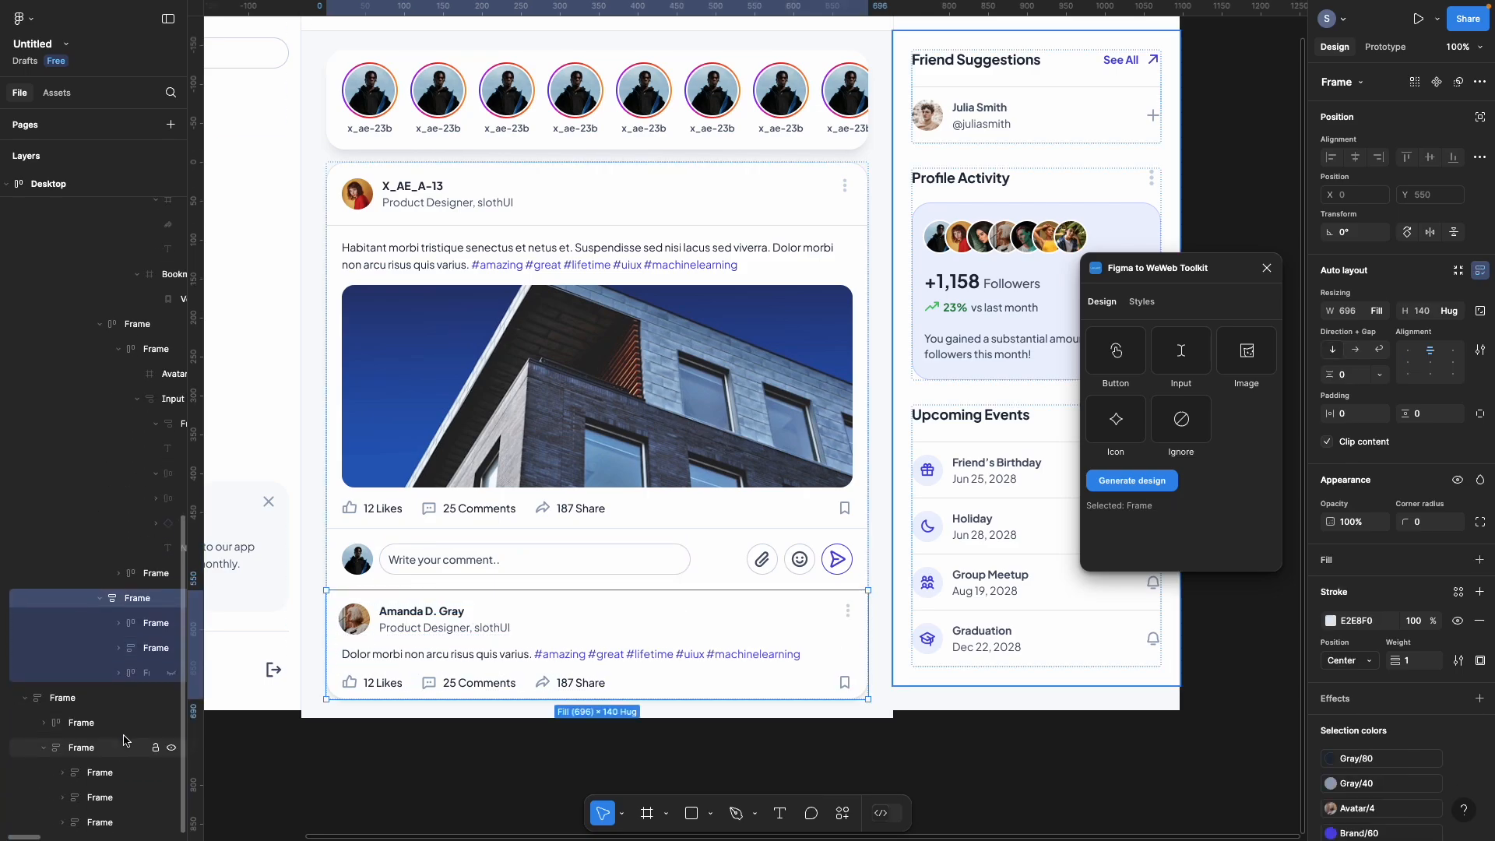
left_click(145, 623)
right_click(156, 648)
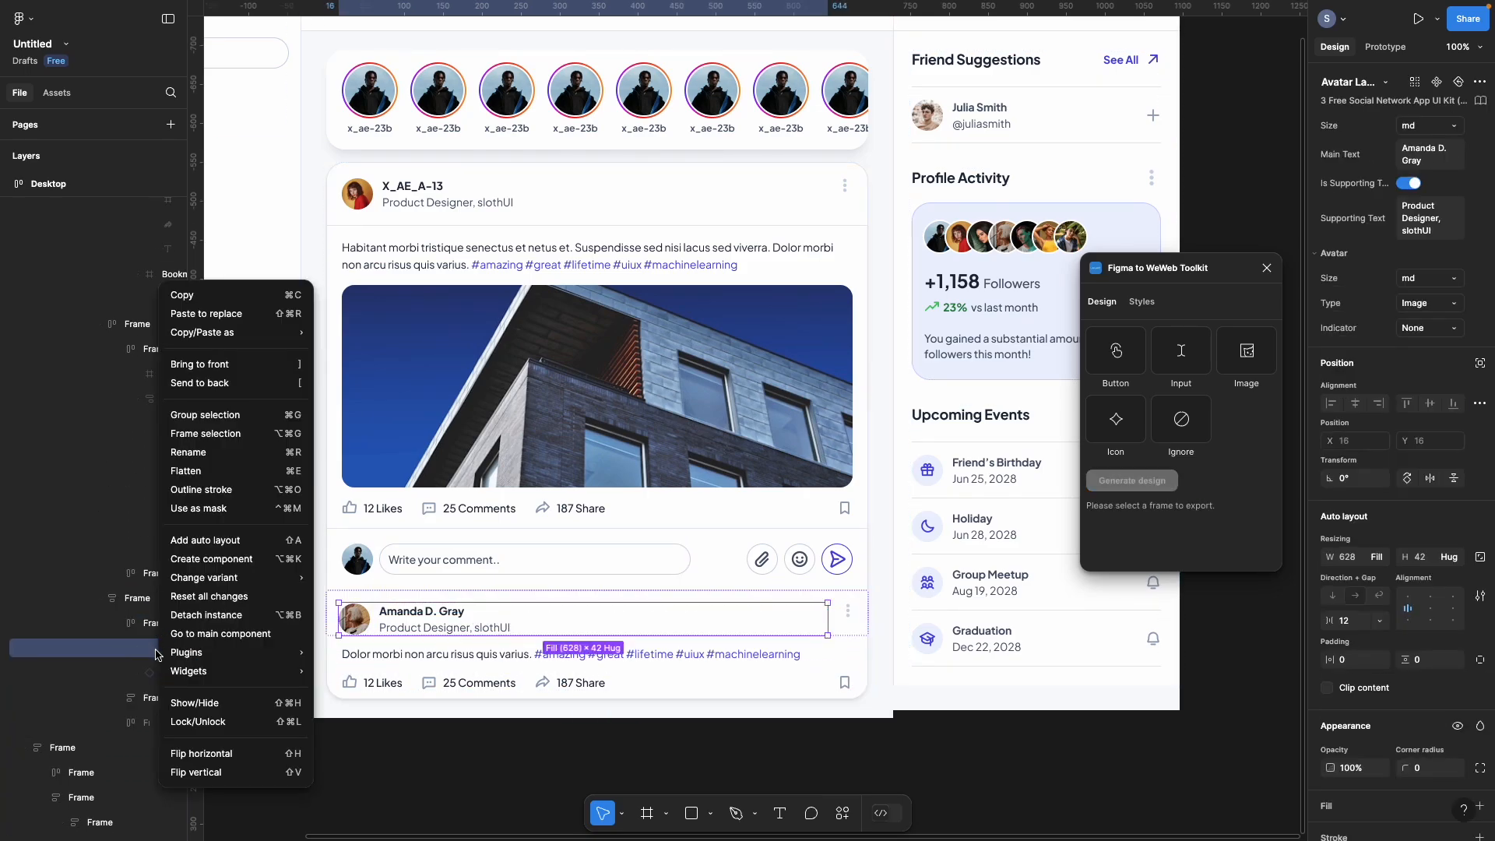
left_click(150, 673)
right_click(150, 675)
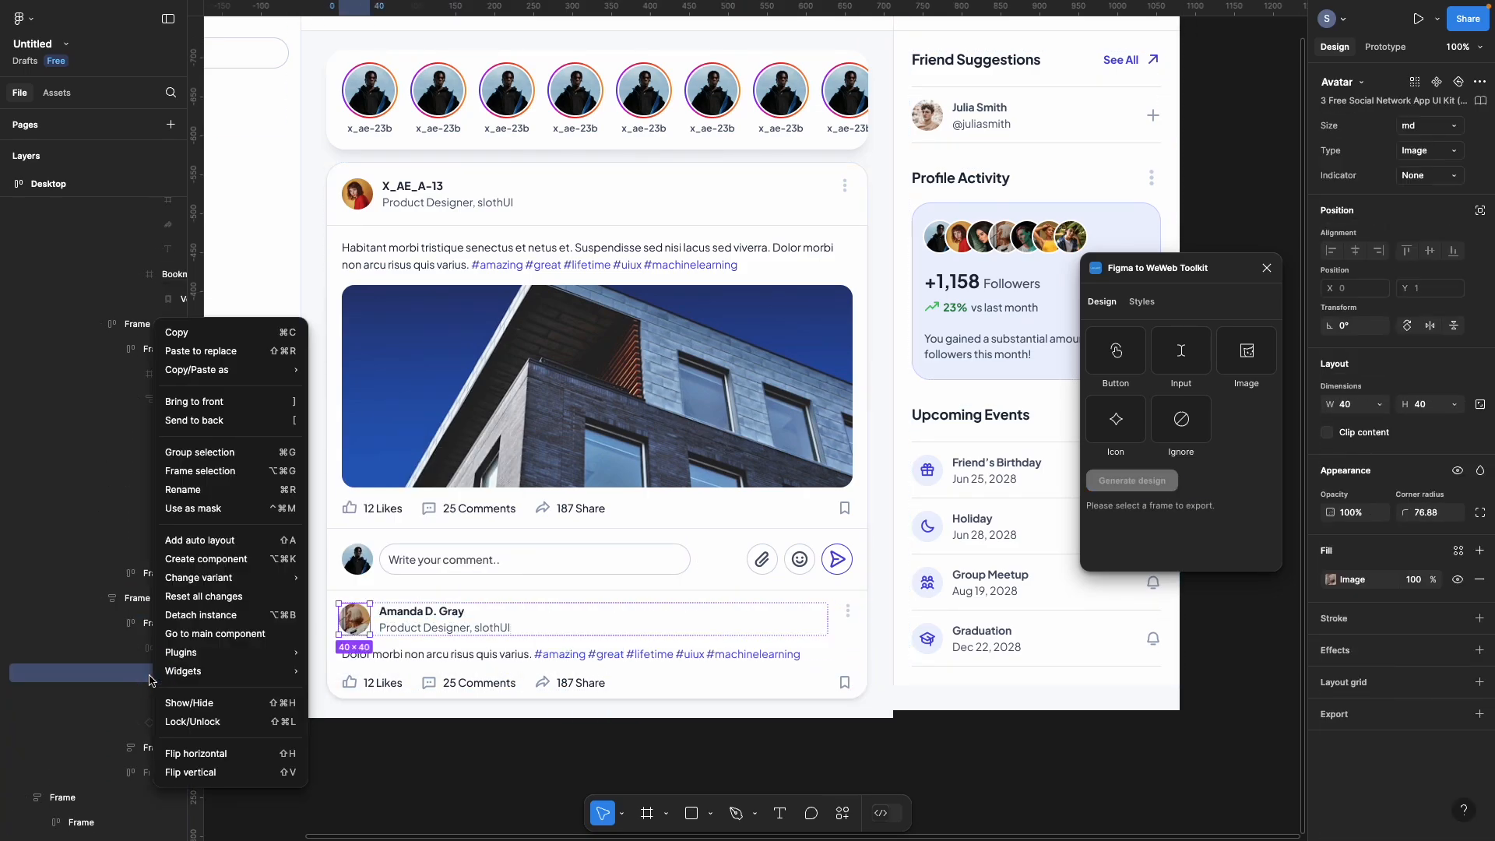
left_click(214, 615)
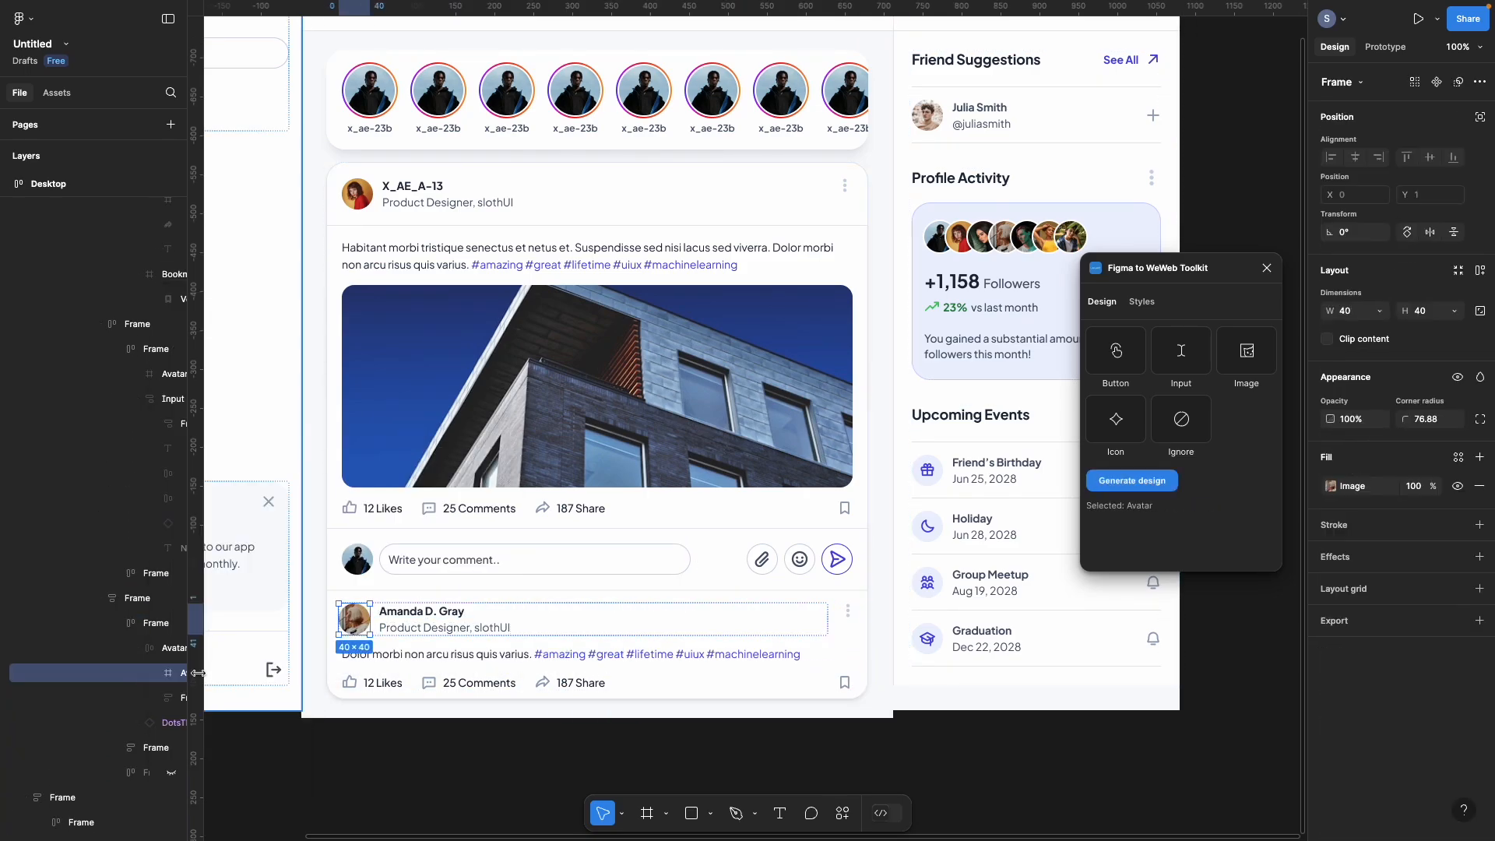
left_click(157, 700)
left_click(156, 774)
scroll(101, 698, "down", 2)
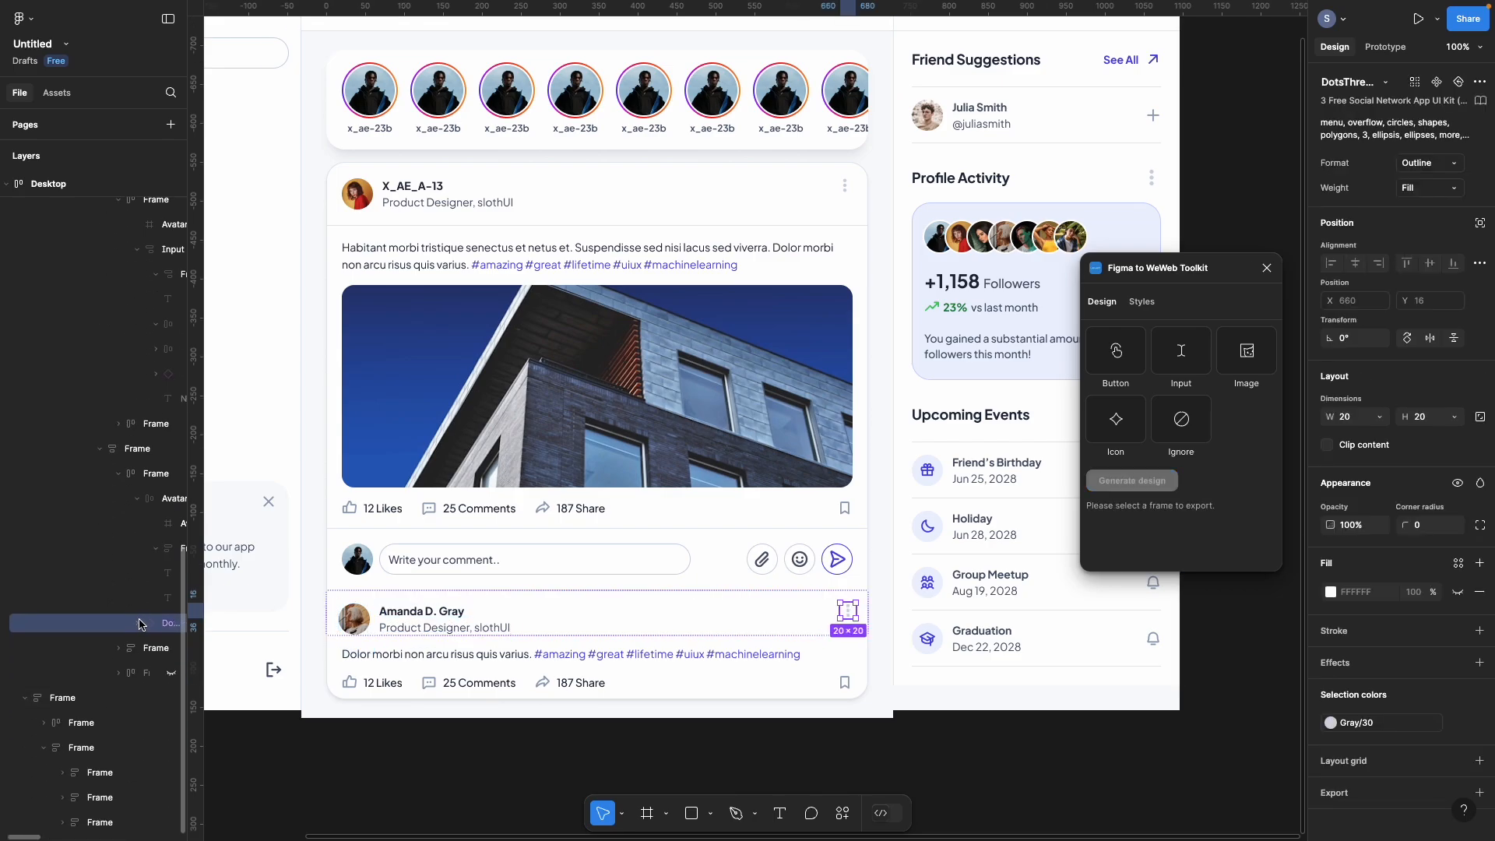
right_click(139, 623)
left_click(159, 613)
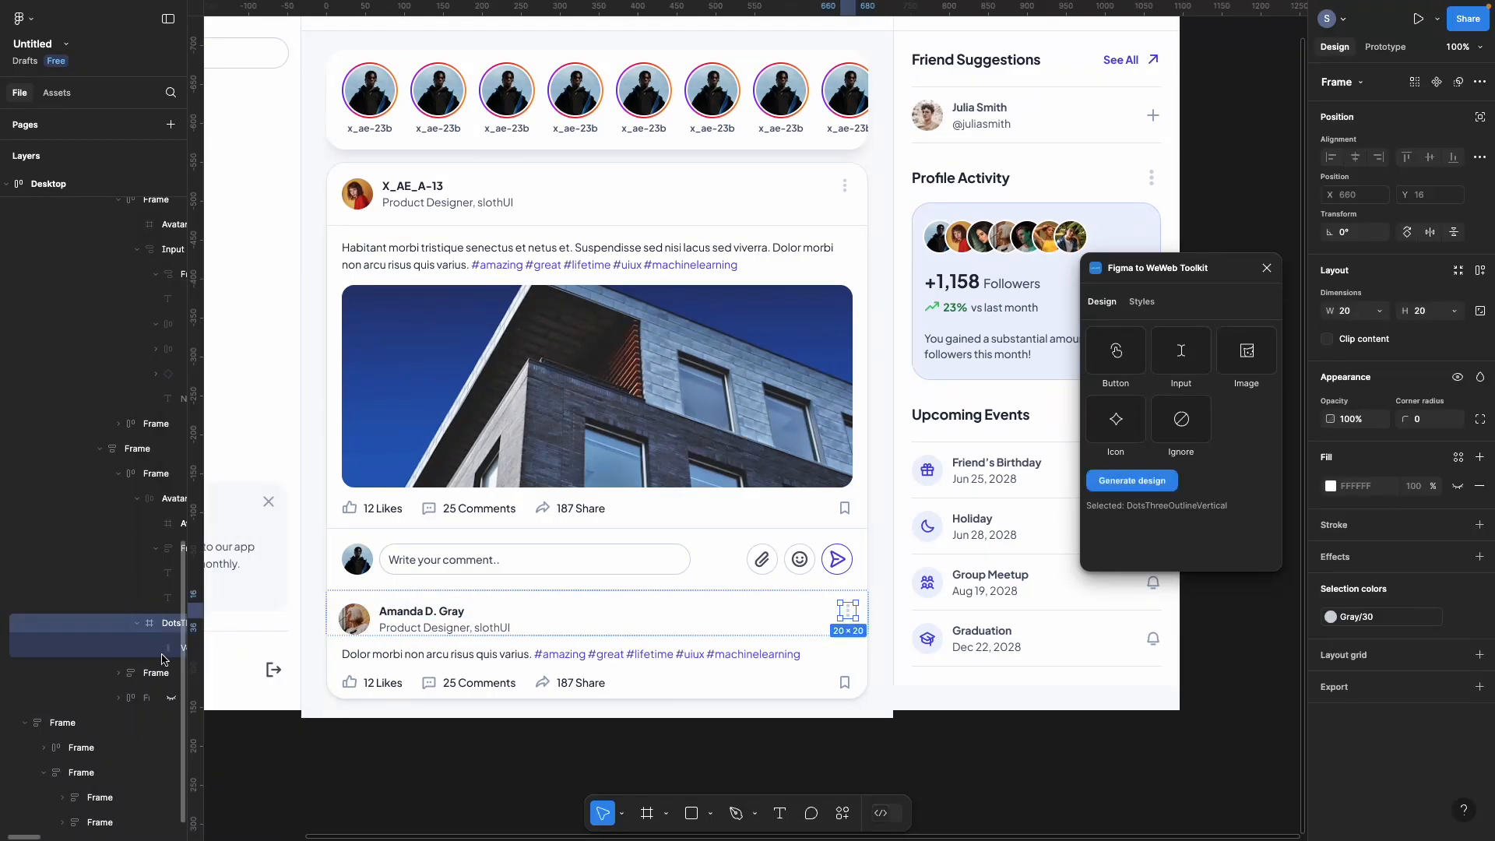
left_click(158, 648)
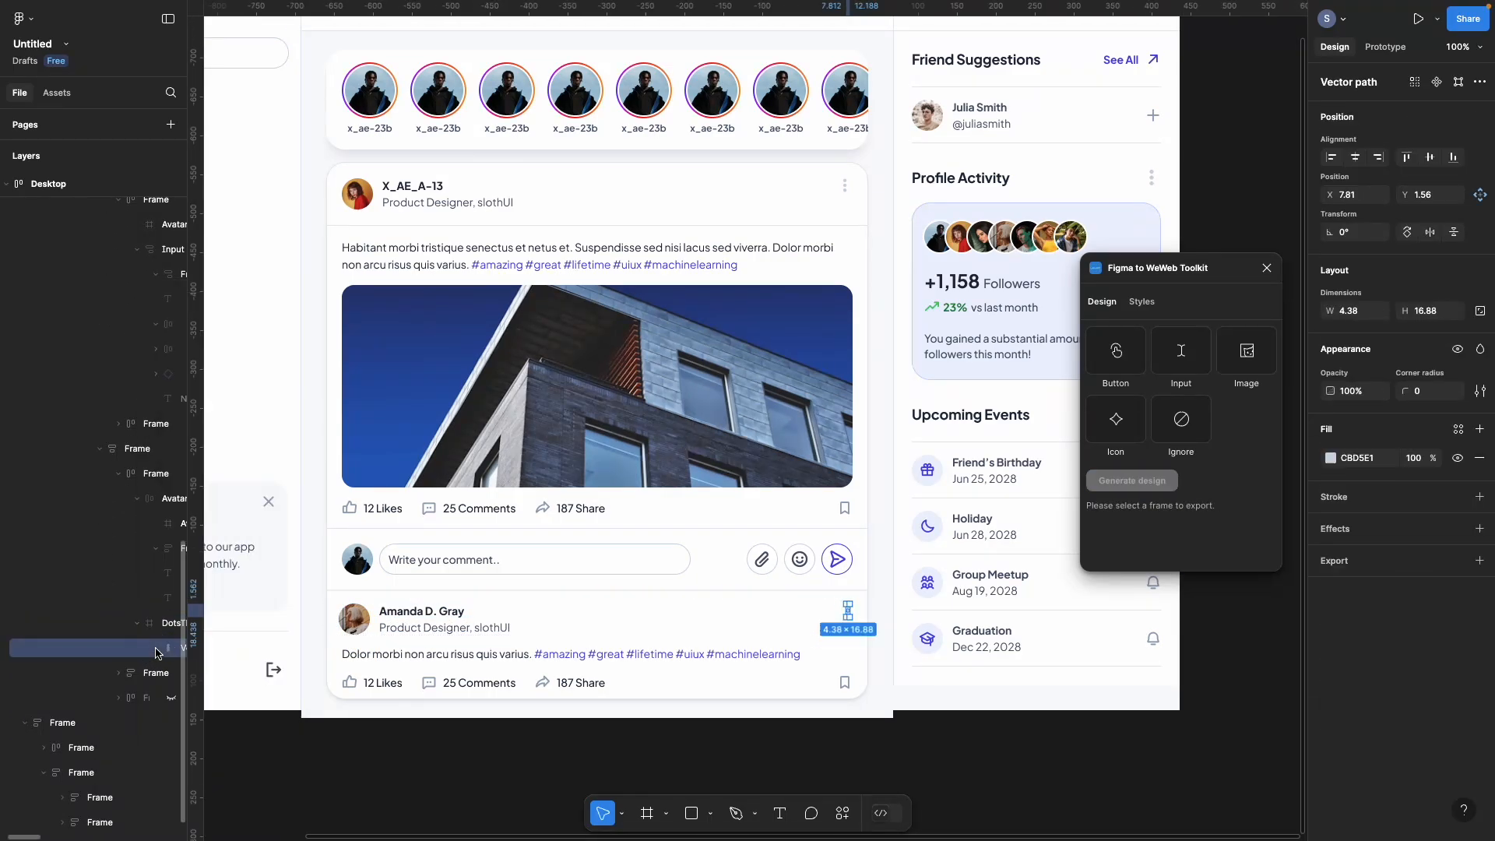
left_click(362, 797)
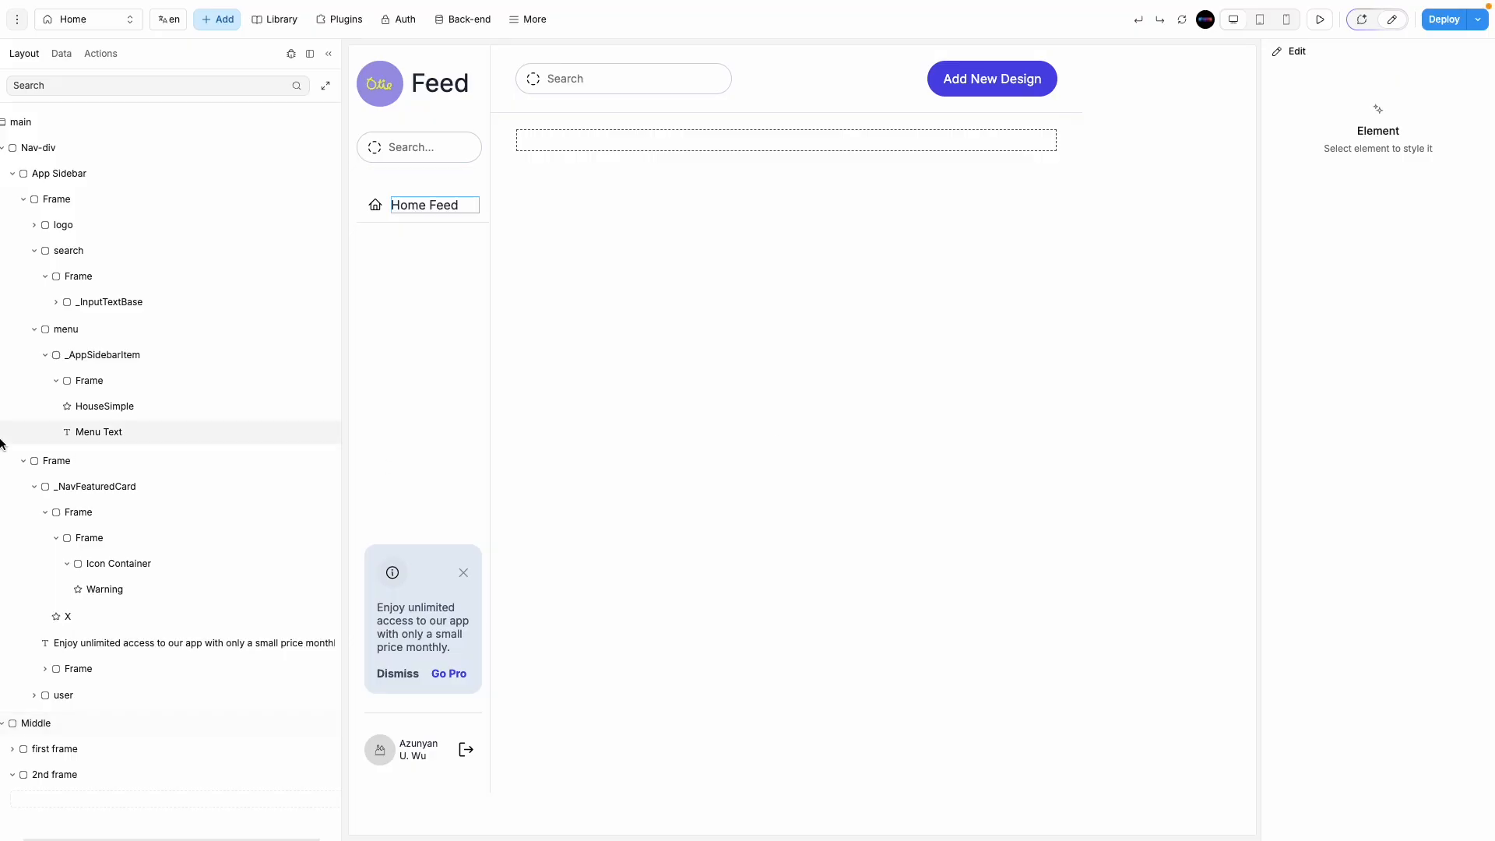
Step: Select the 696×128 stories row frame in Figma and generate its WeWeb design with the toolkit
mouse_move(2, 434)
left_click(49, 167)
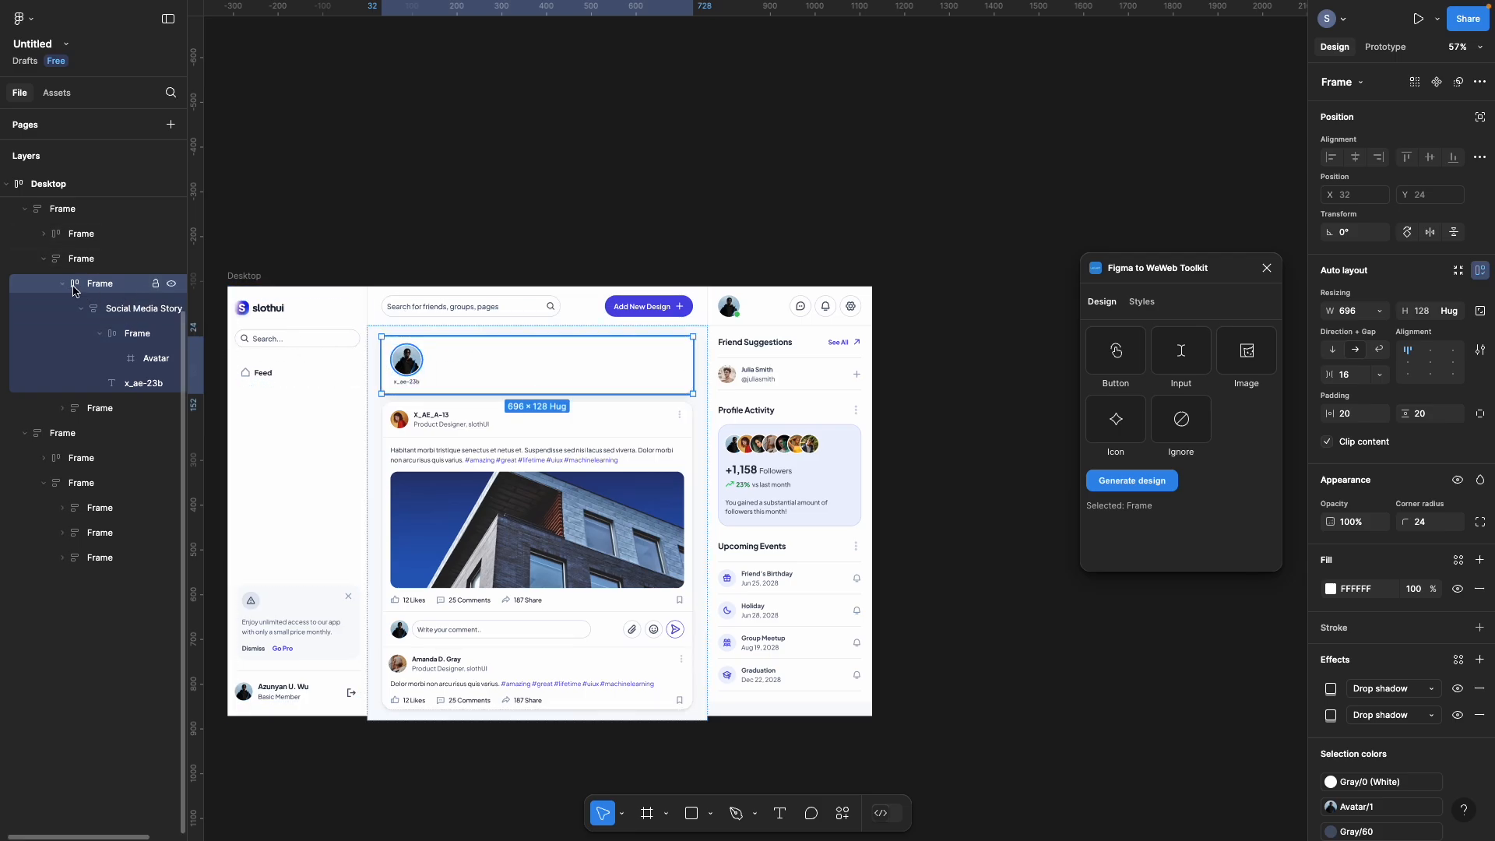
left_click(119, 309)
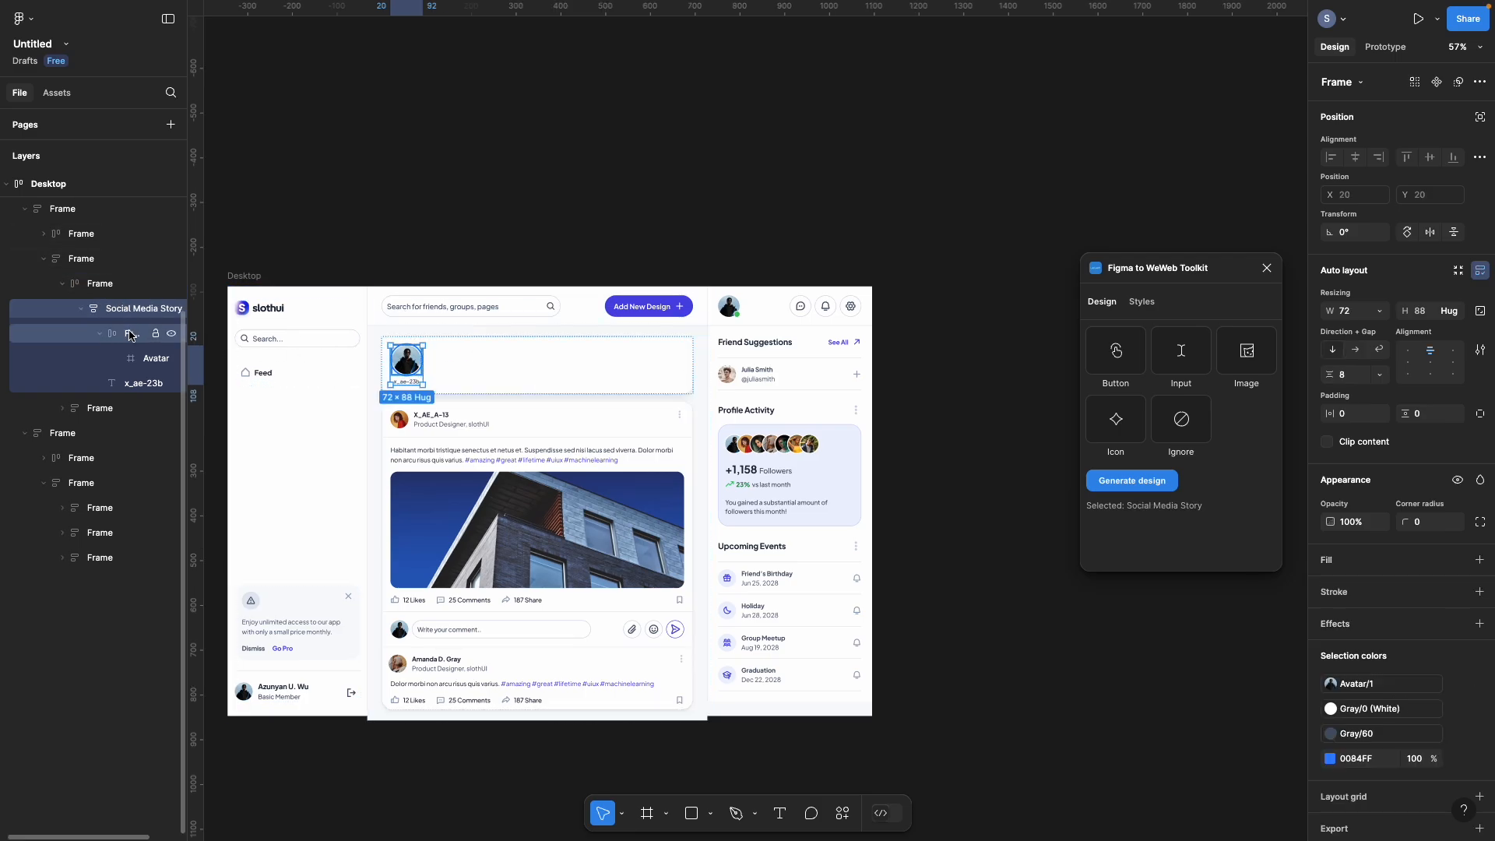
left_click(130, 335)
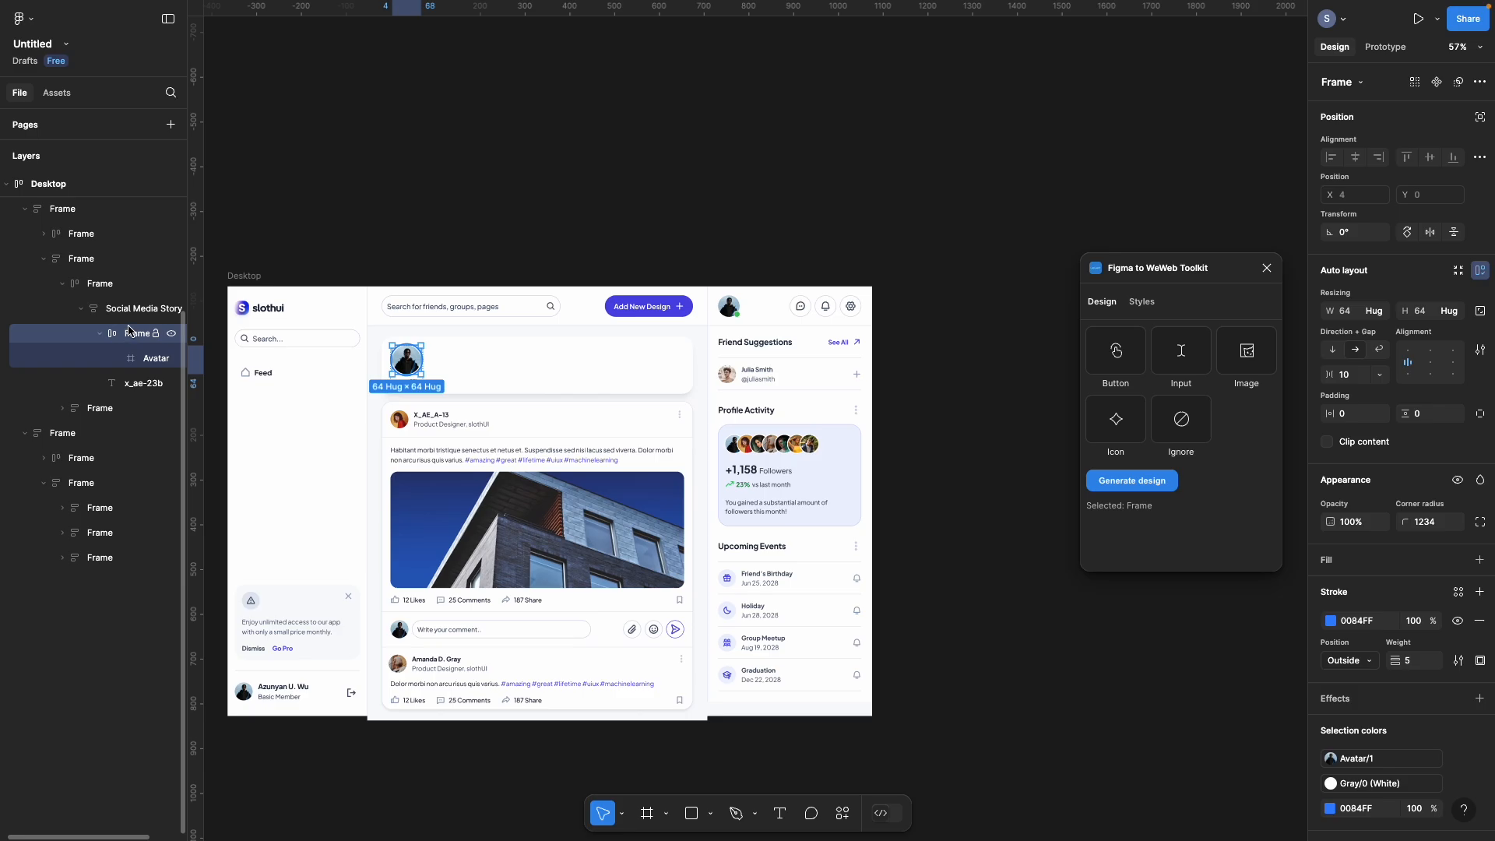
left_click(81, 308)
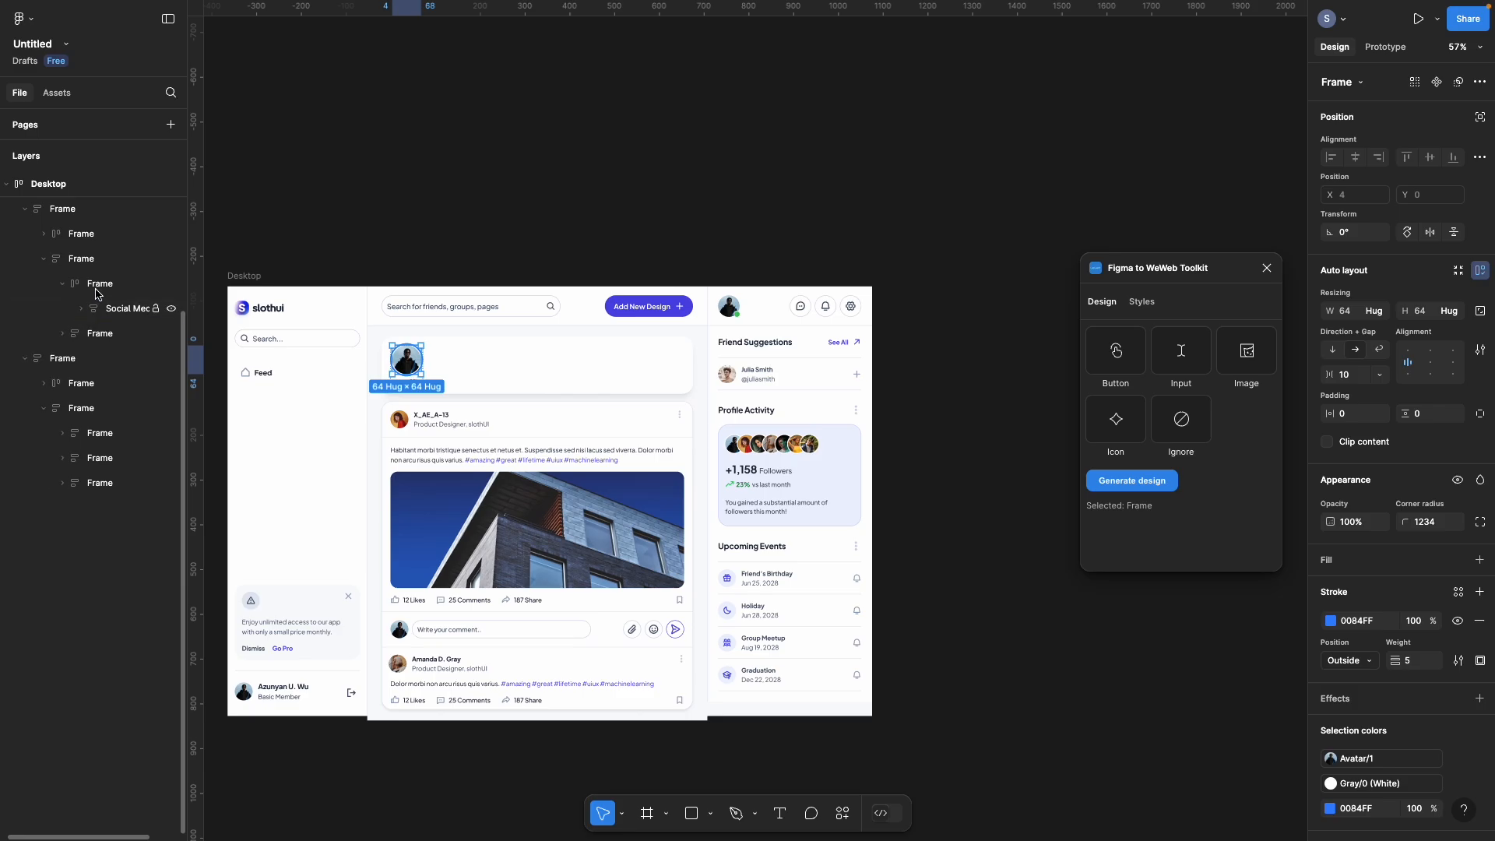
left_click(99, 287)
left_click(60, 286)
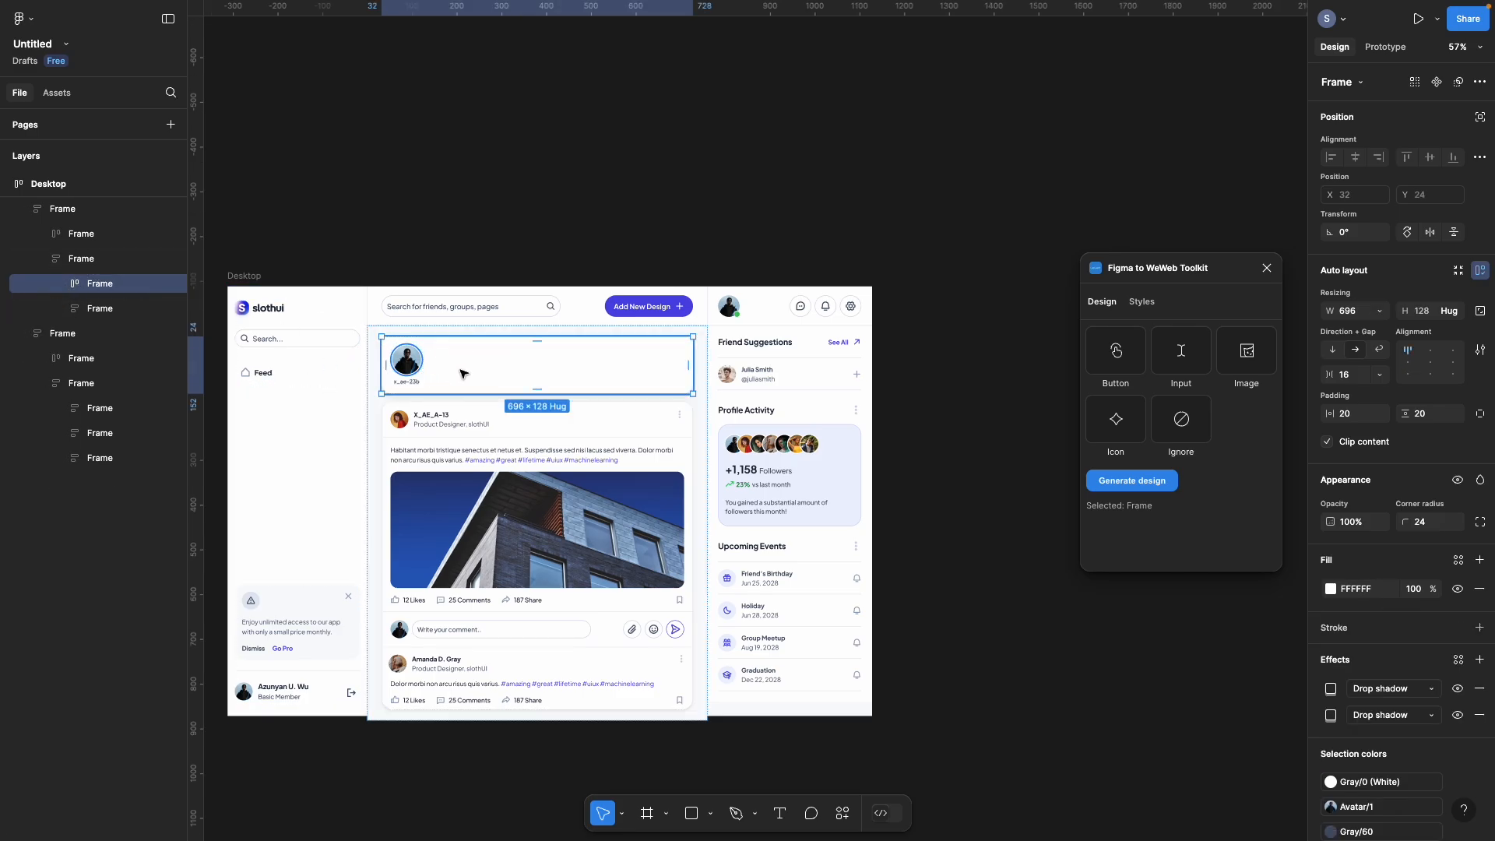
left_click(1133, 480)
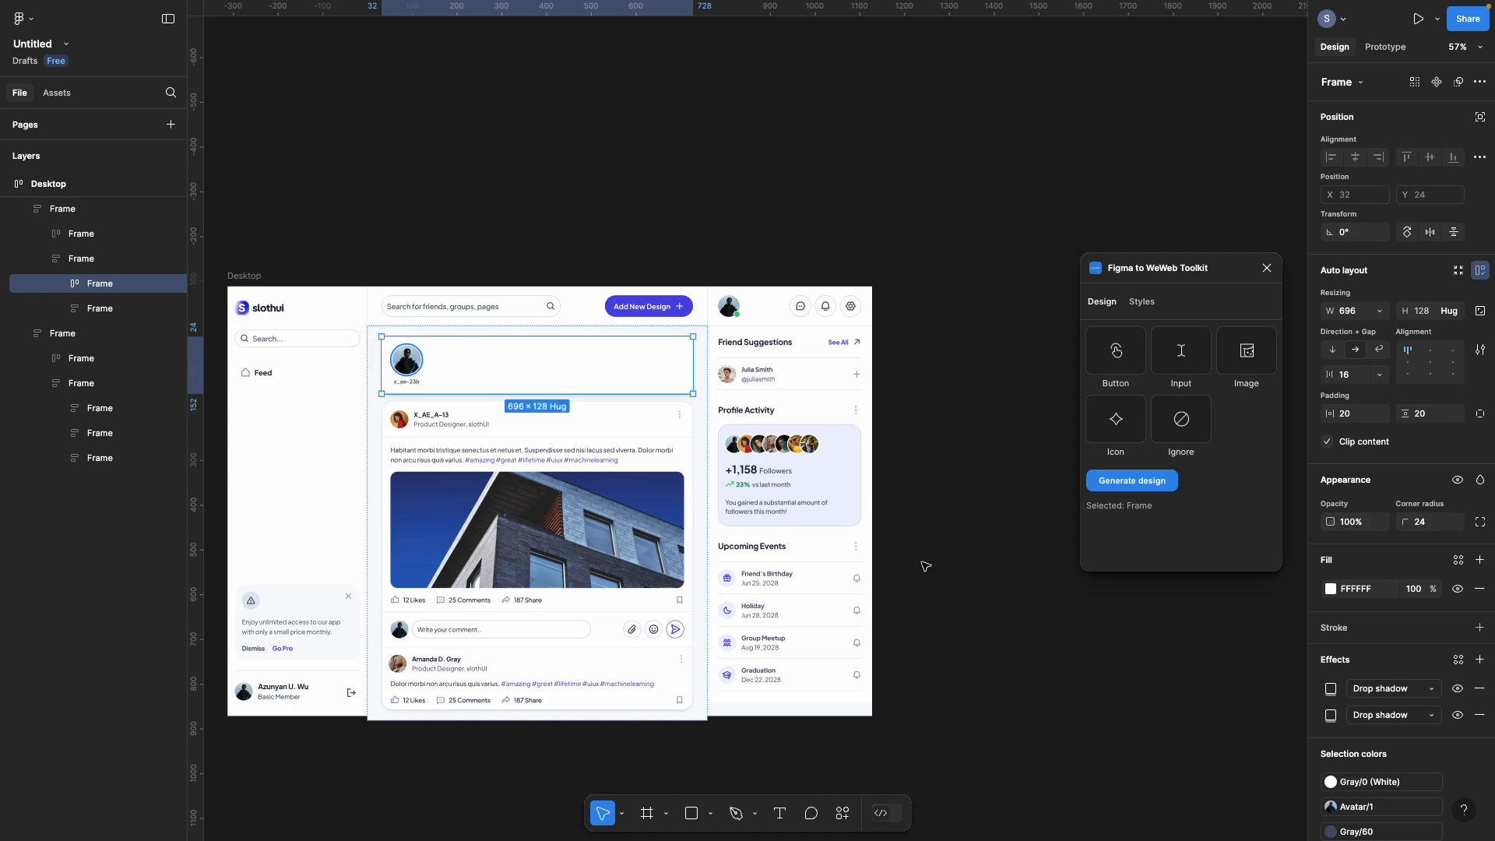
Step: Import the copied Figma stories row into WeWeb and paste it onto the Feed page
mouse_move(3, 226)
left_click(58, 224)
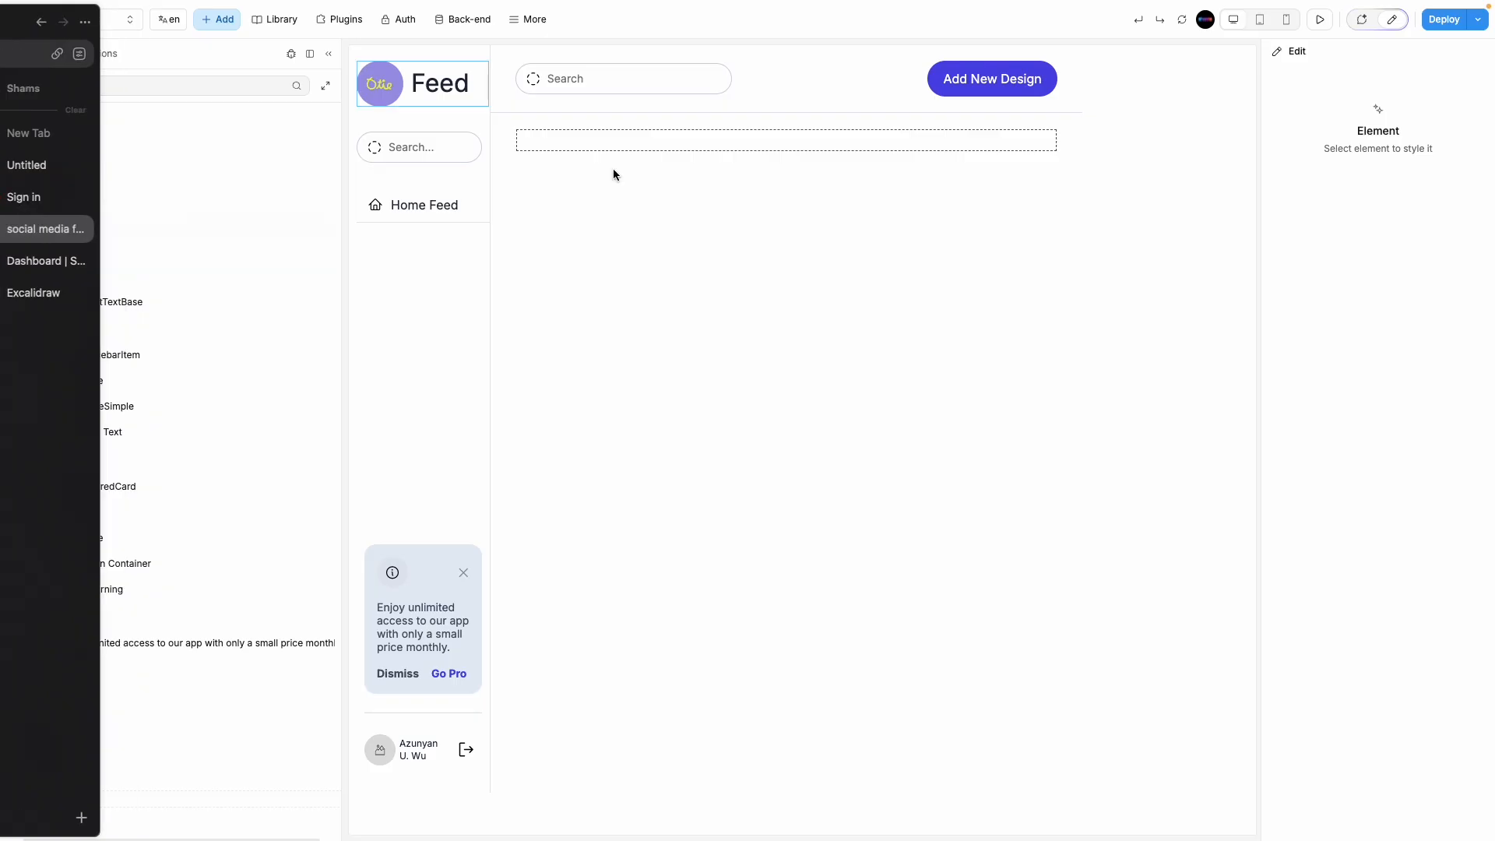
left_click(520, 19)
left_click(574, 327)
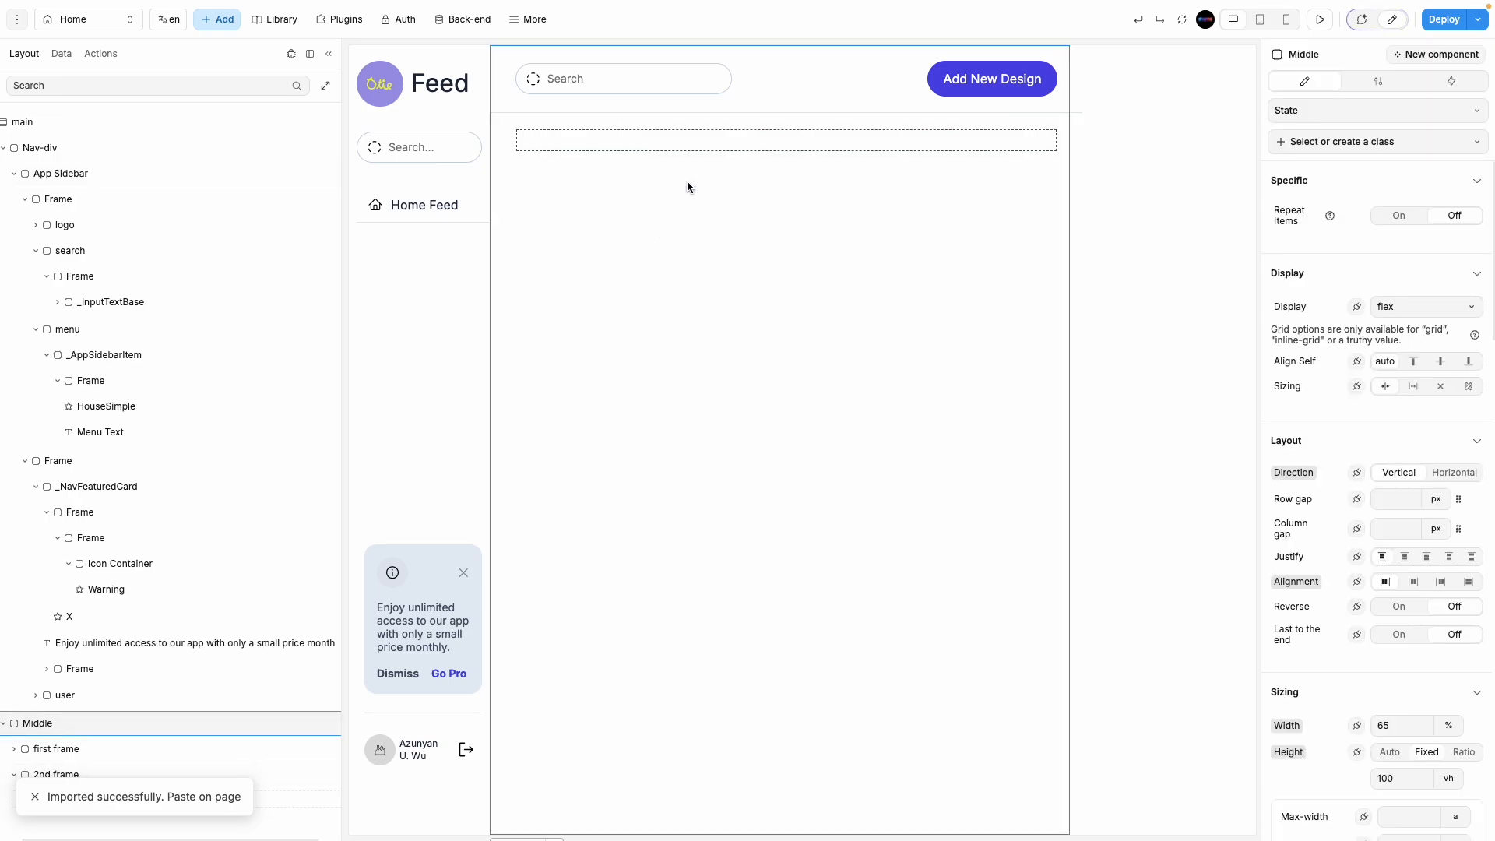
key("ctrl+v")
Step: Move the pasted stories Frame into '2nd frame' in the Layers panel
left_click(1197, 99)
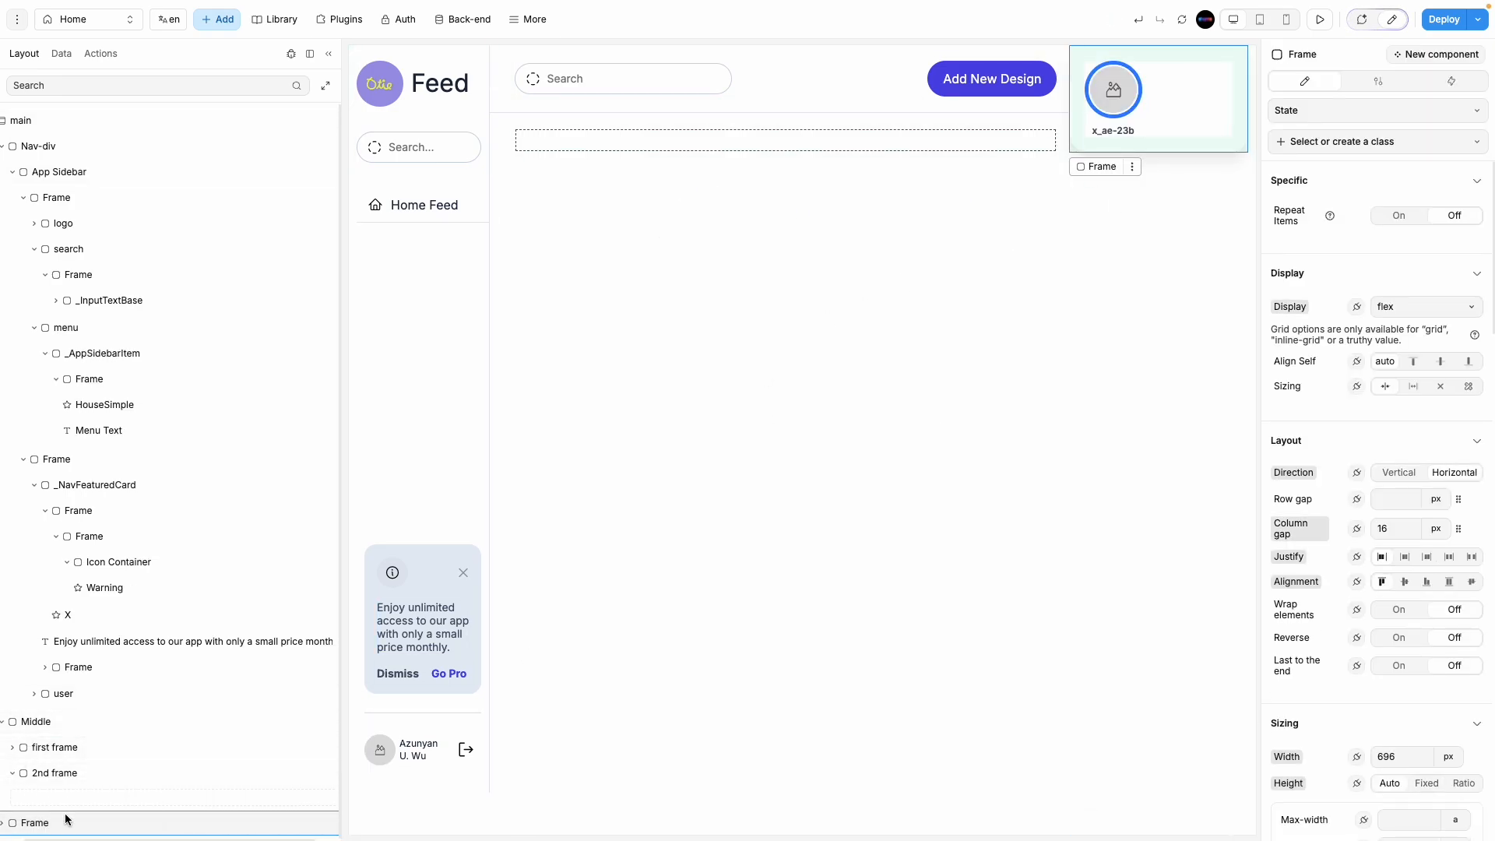
left_click_drag(63, 823, 92, 795)
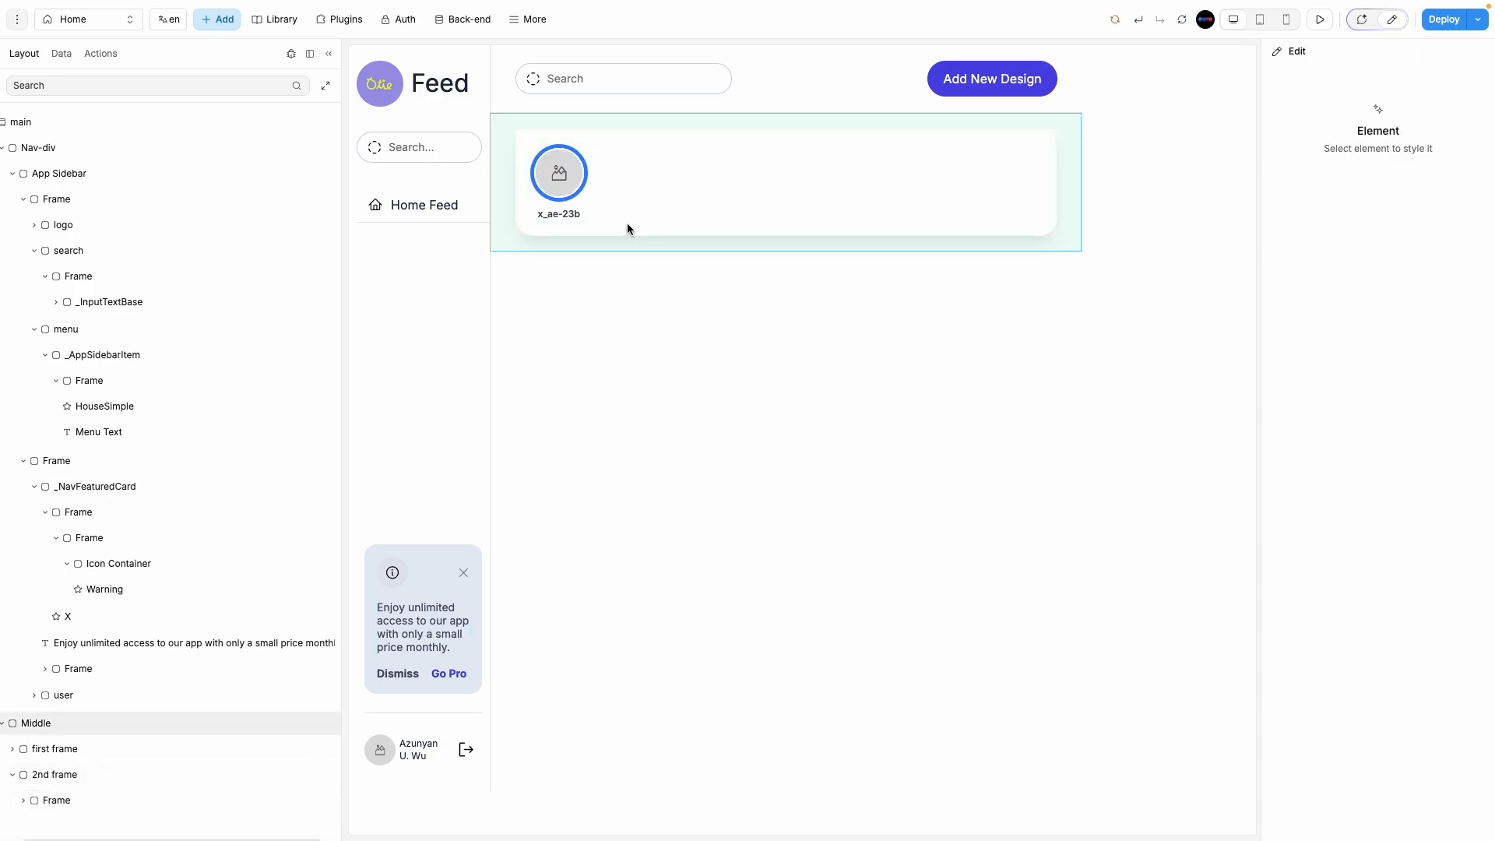
left_click(568, 169)
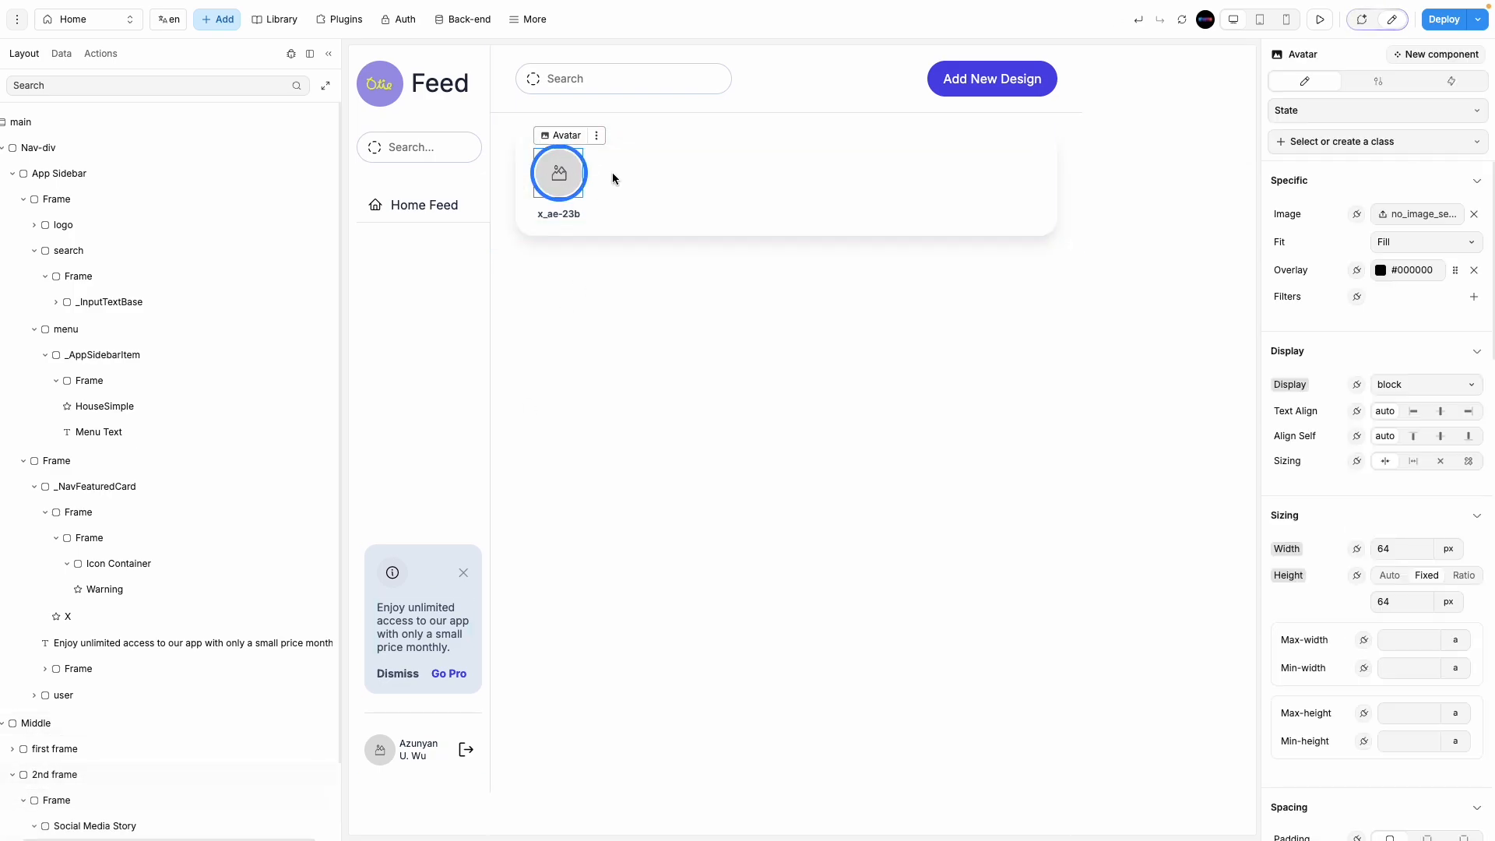
mouse_move(32, 197)
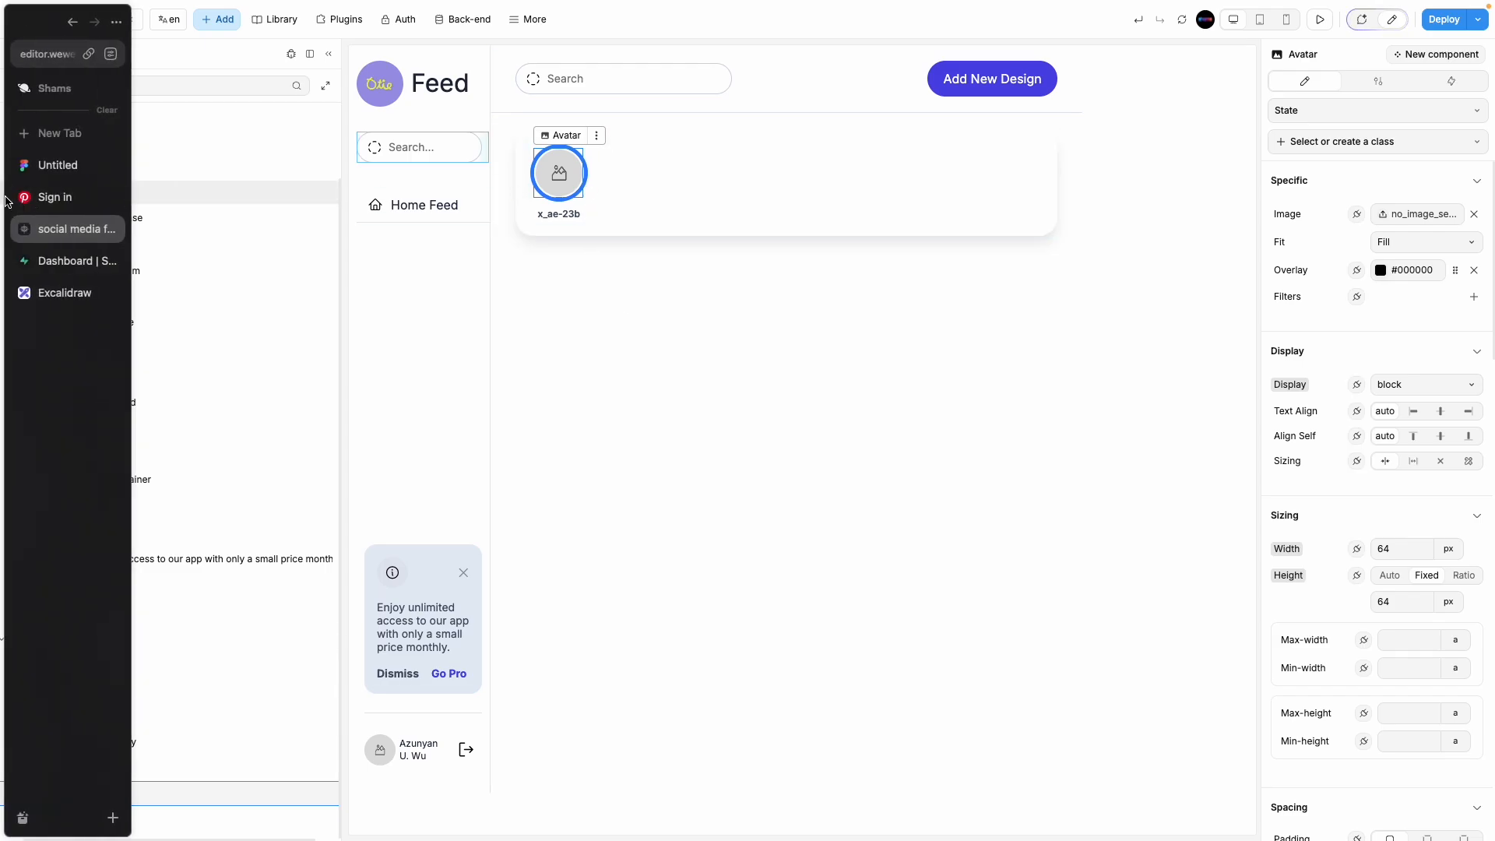
Step: Search Pinterest for 'human user avatar' and browse the results
left_click(48, 197)
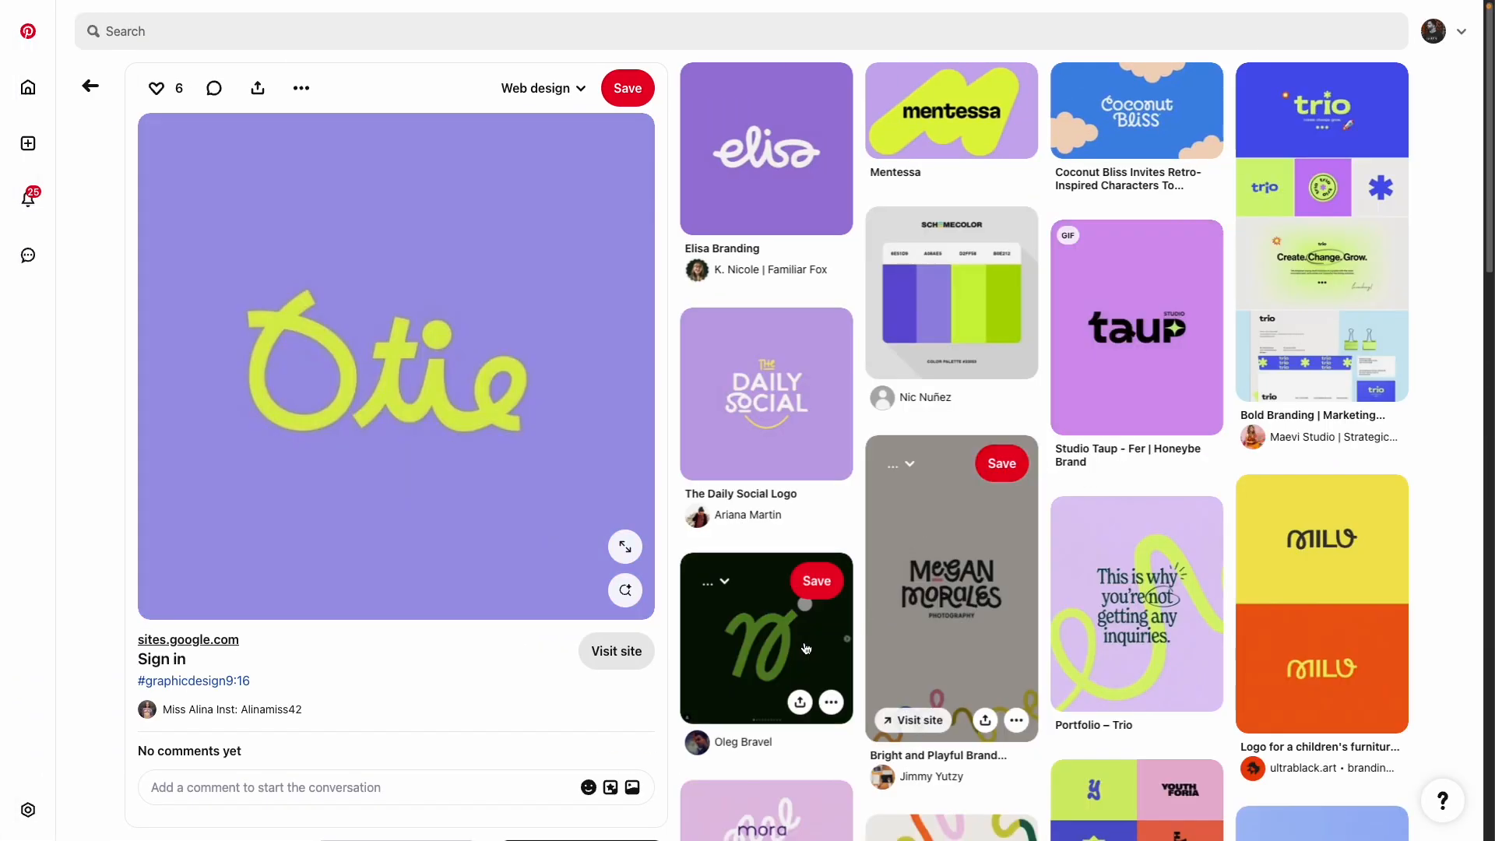
left_click(333, 20)
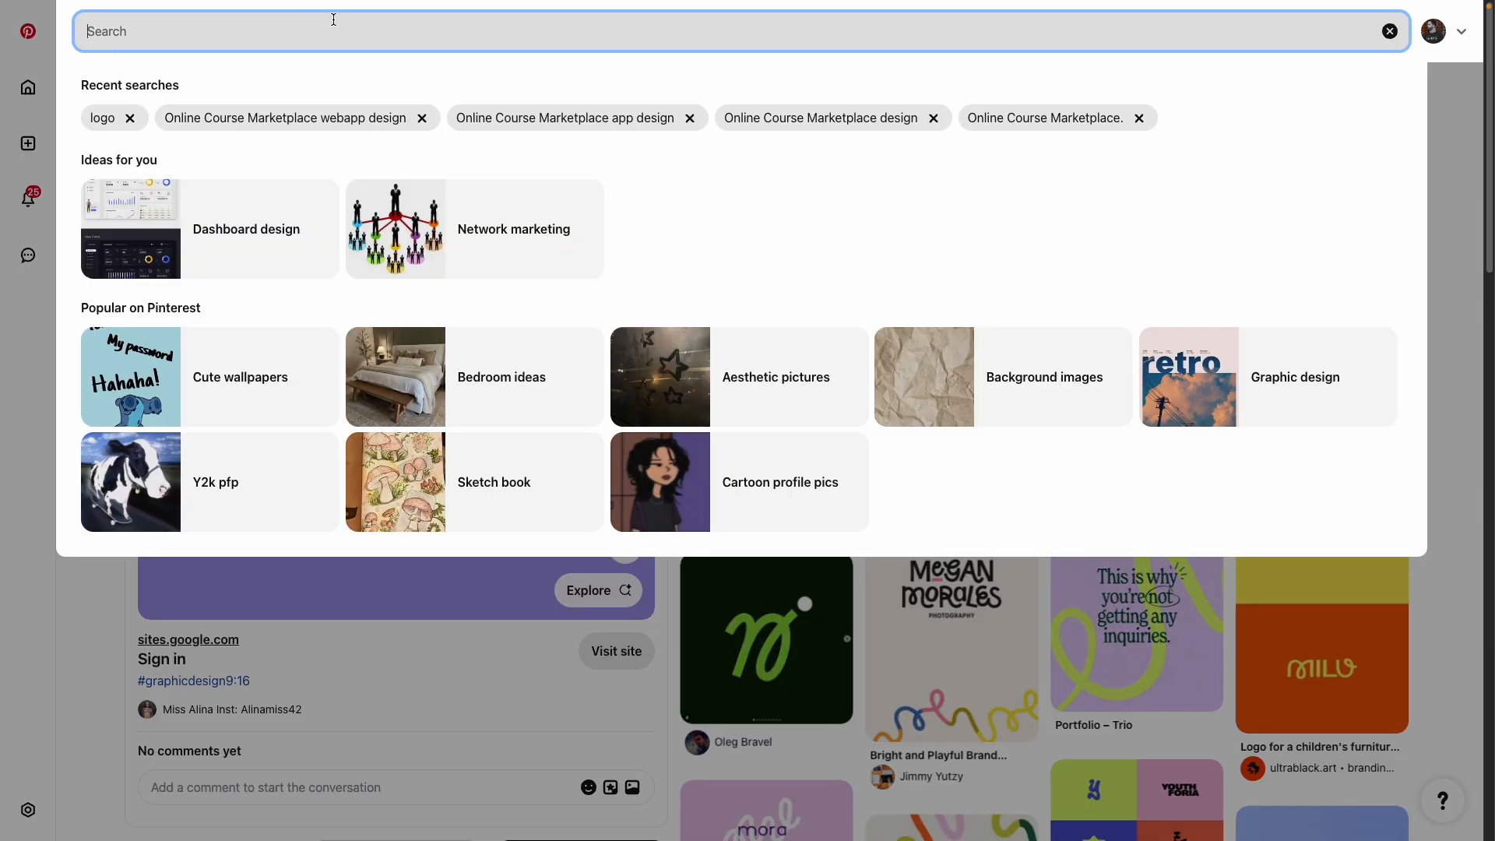
type("user")
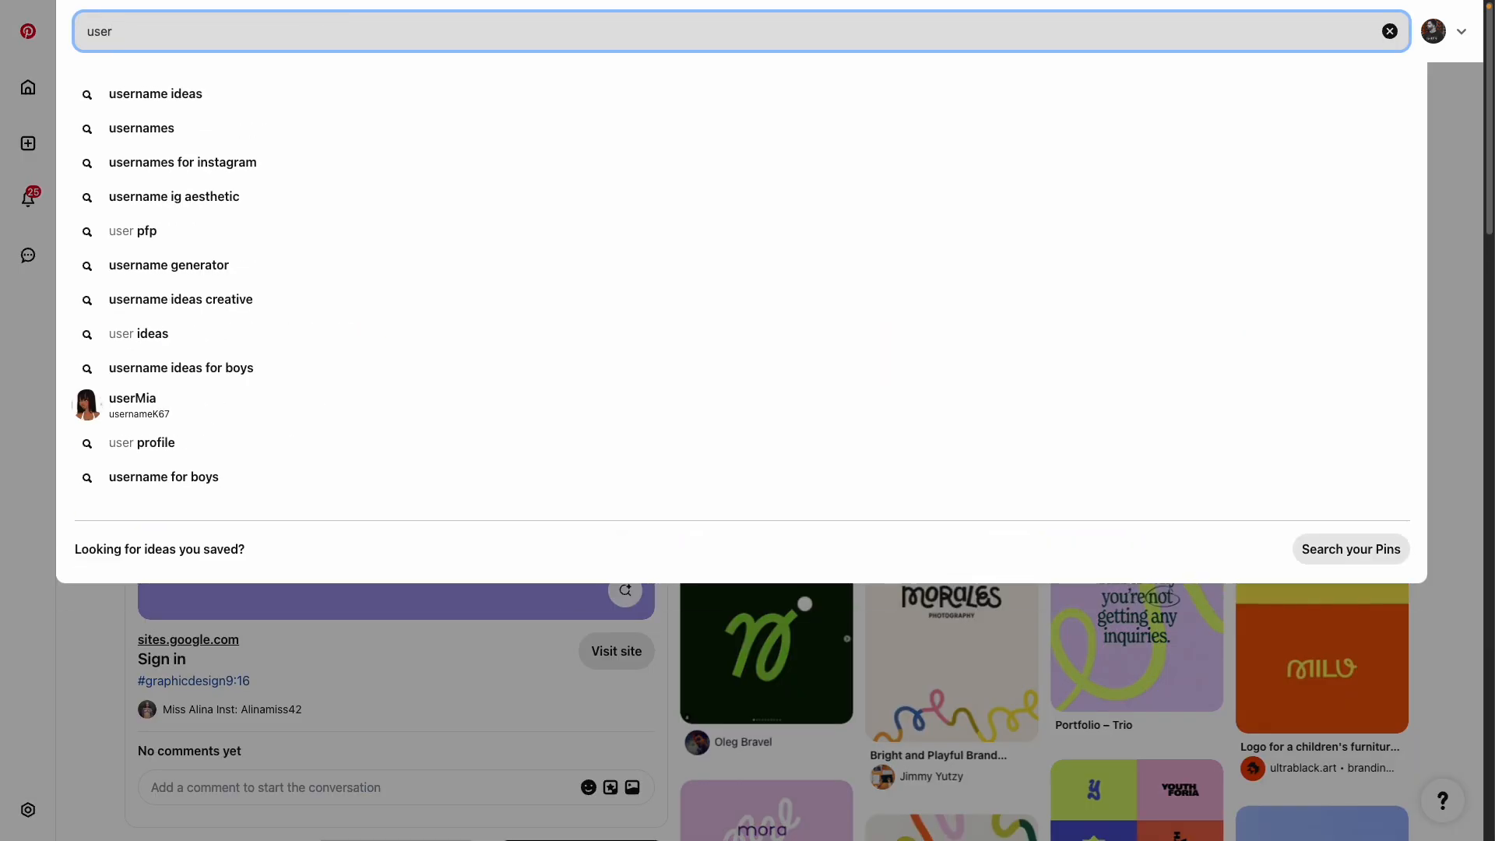
type(" n")
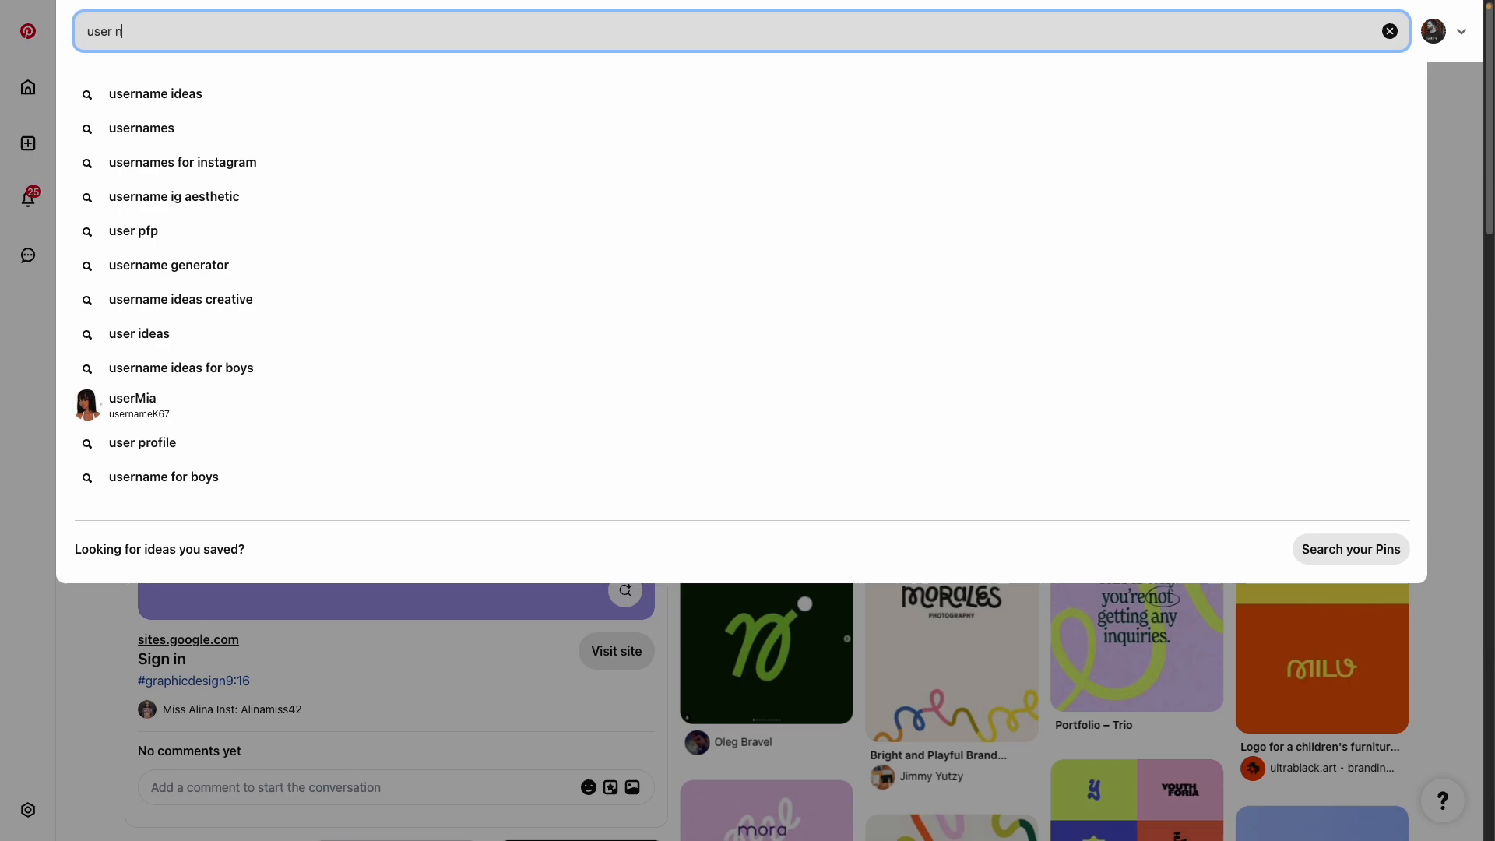
key("BackSpace")
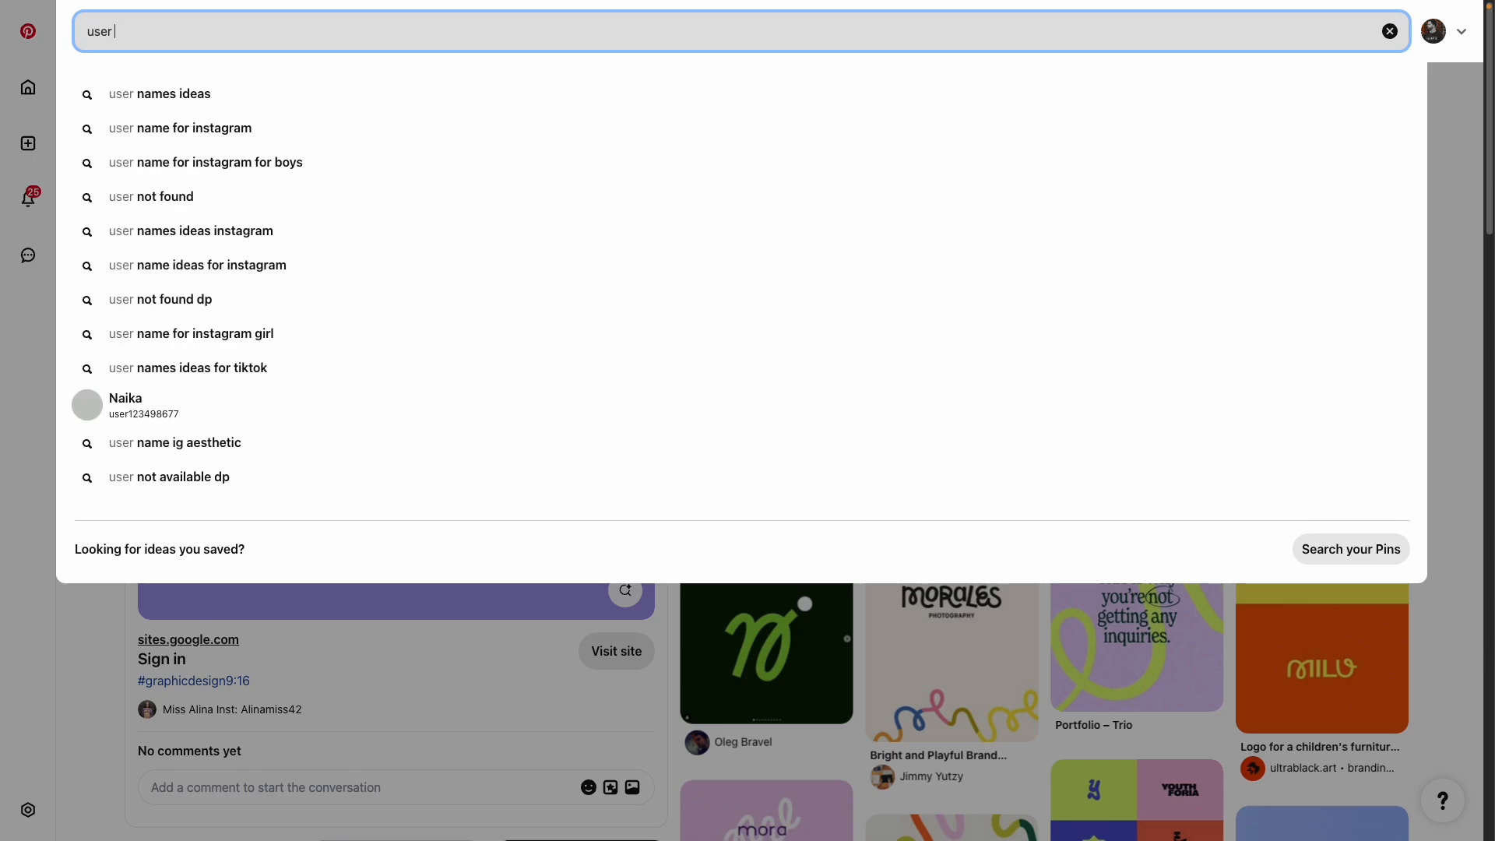
type("avatar")
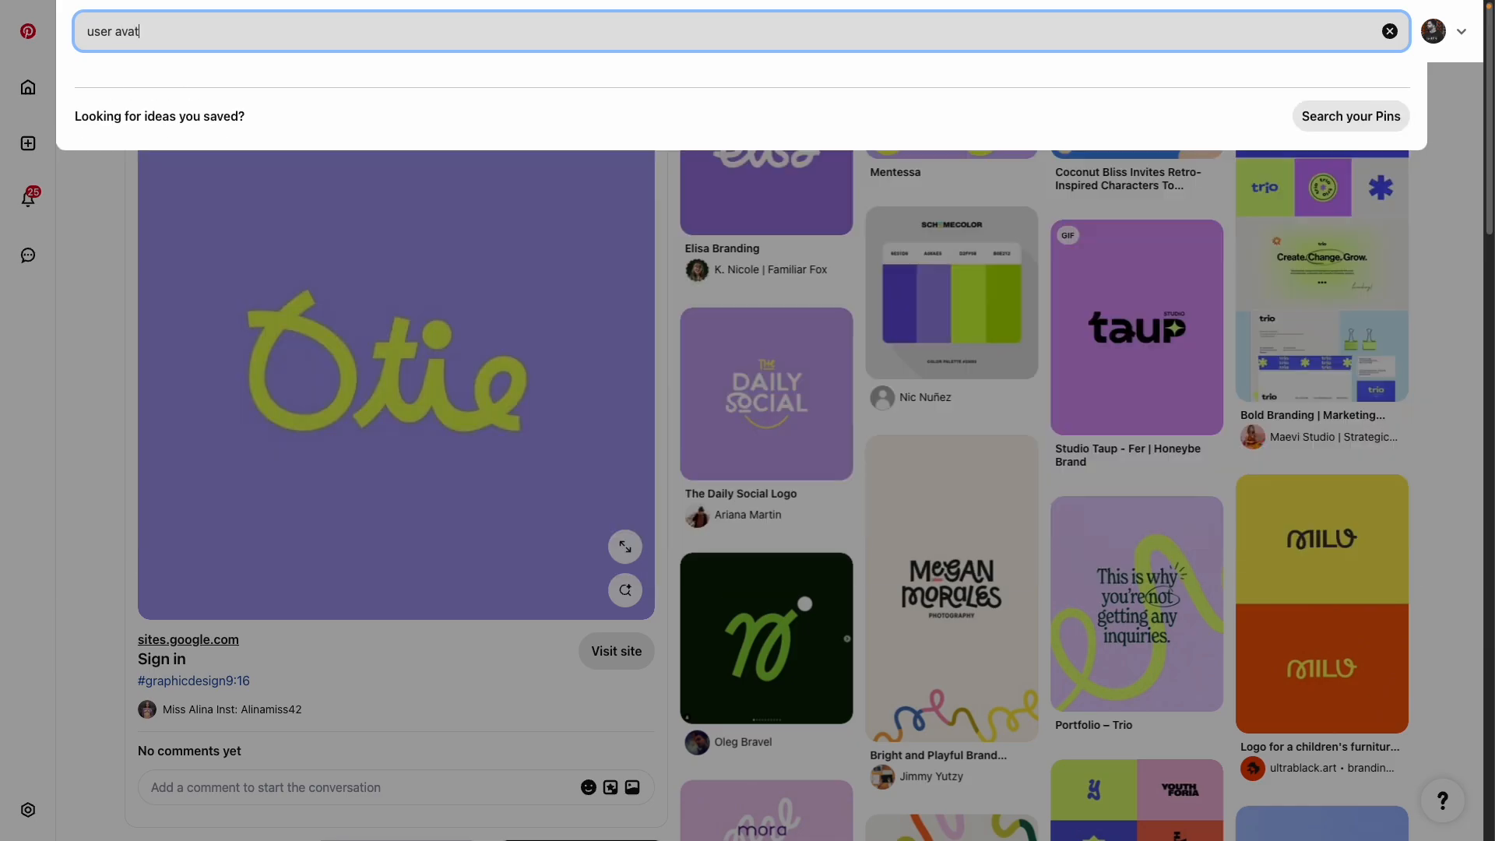
key("Return")
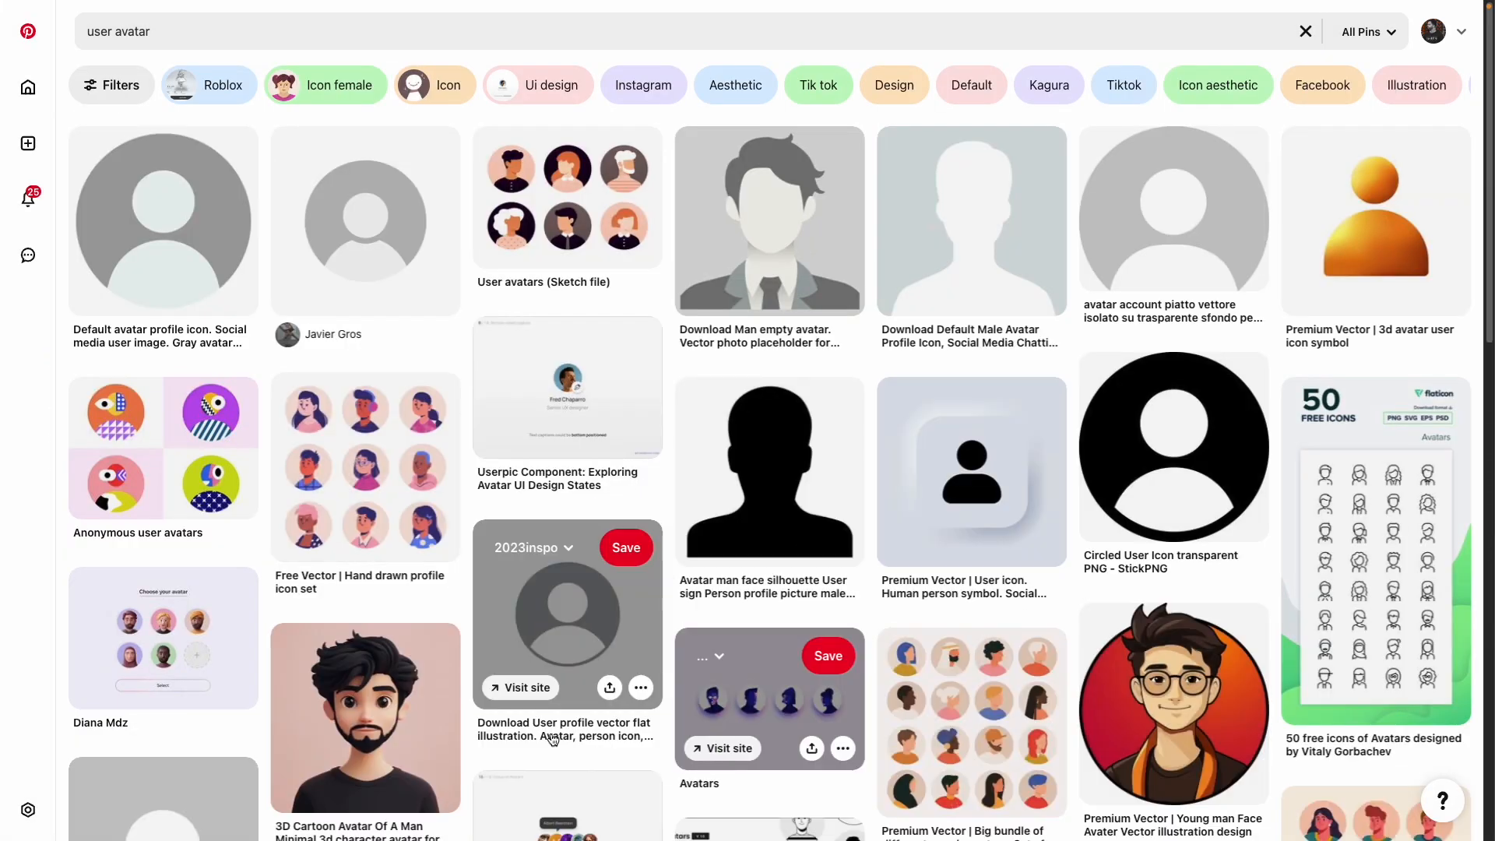
scroll(396, 745, "down", 15)
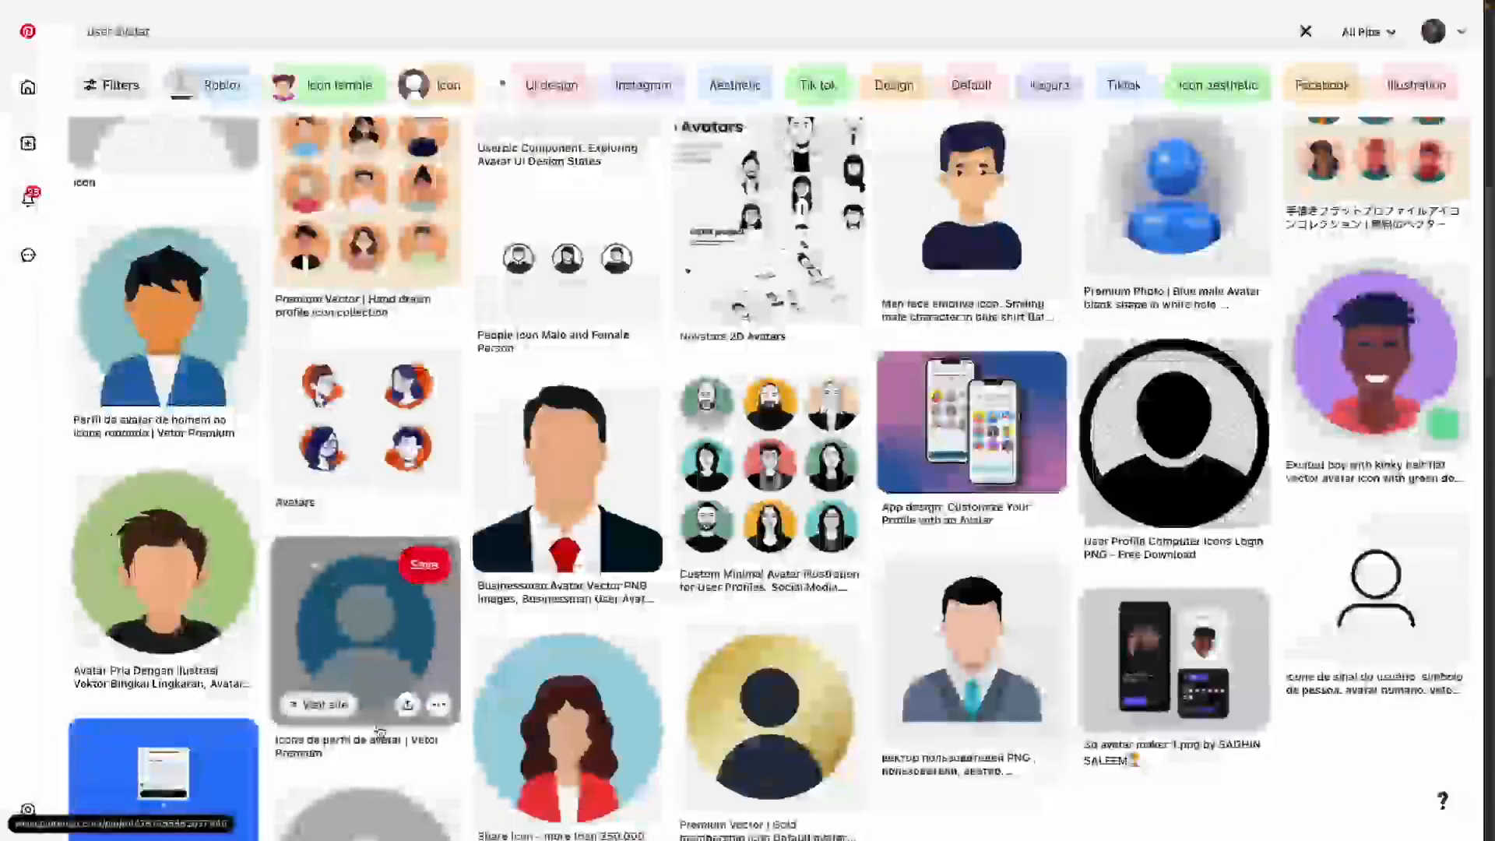
left_click_drag(111, 32, 39, 35)
type("human us")
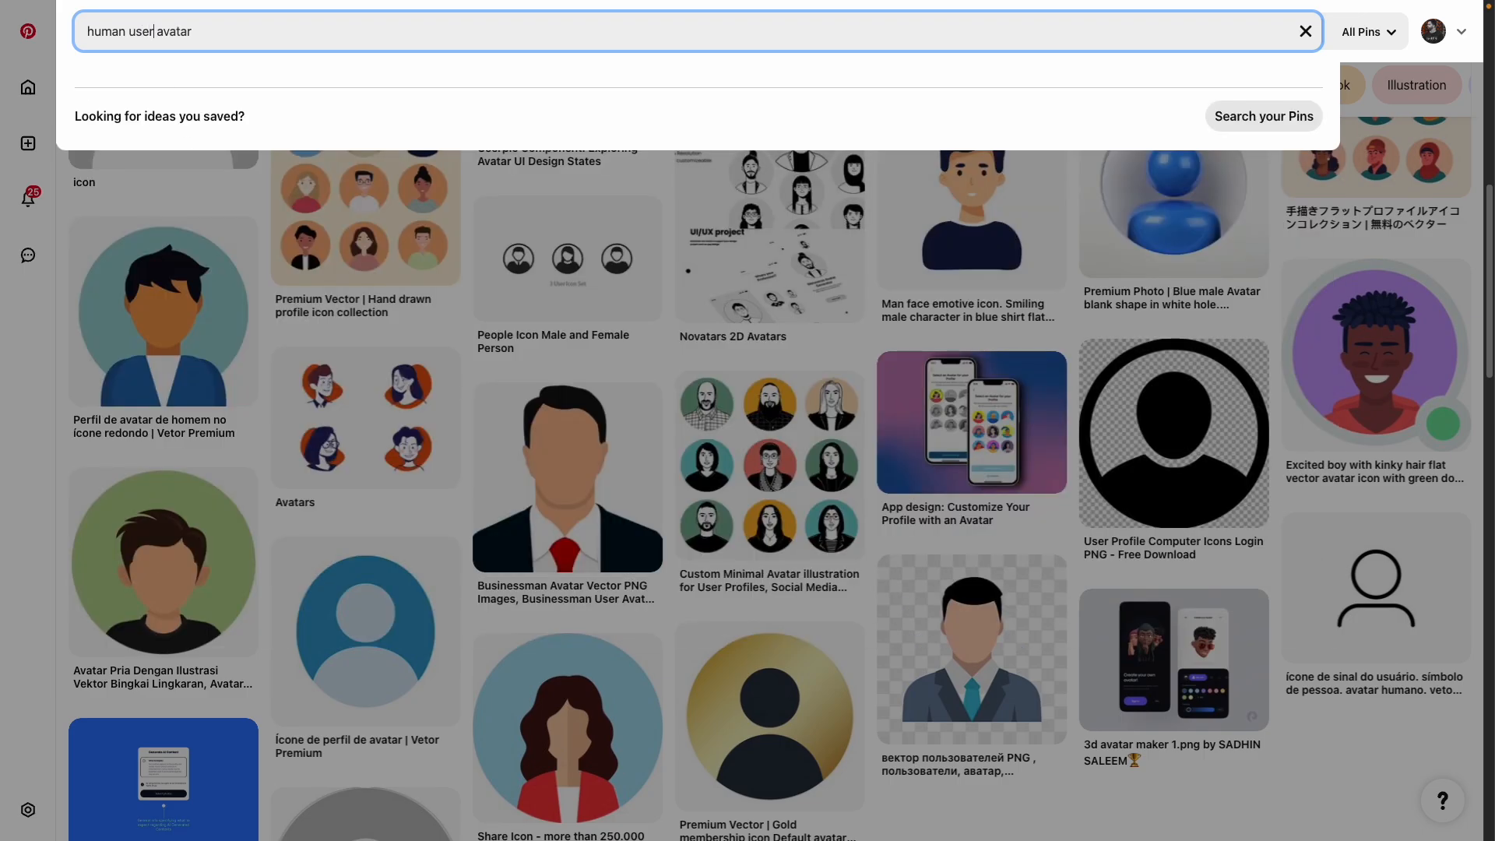
key("Return")
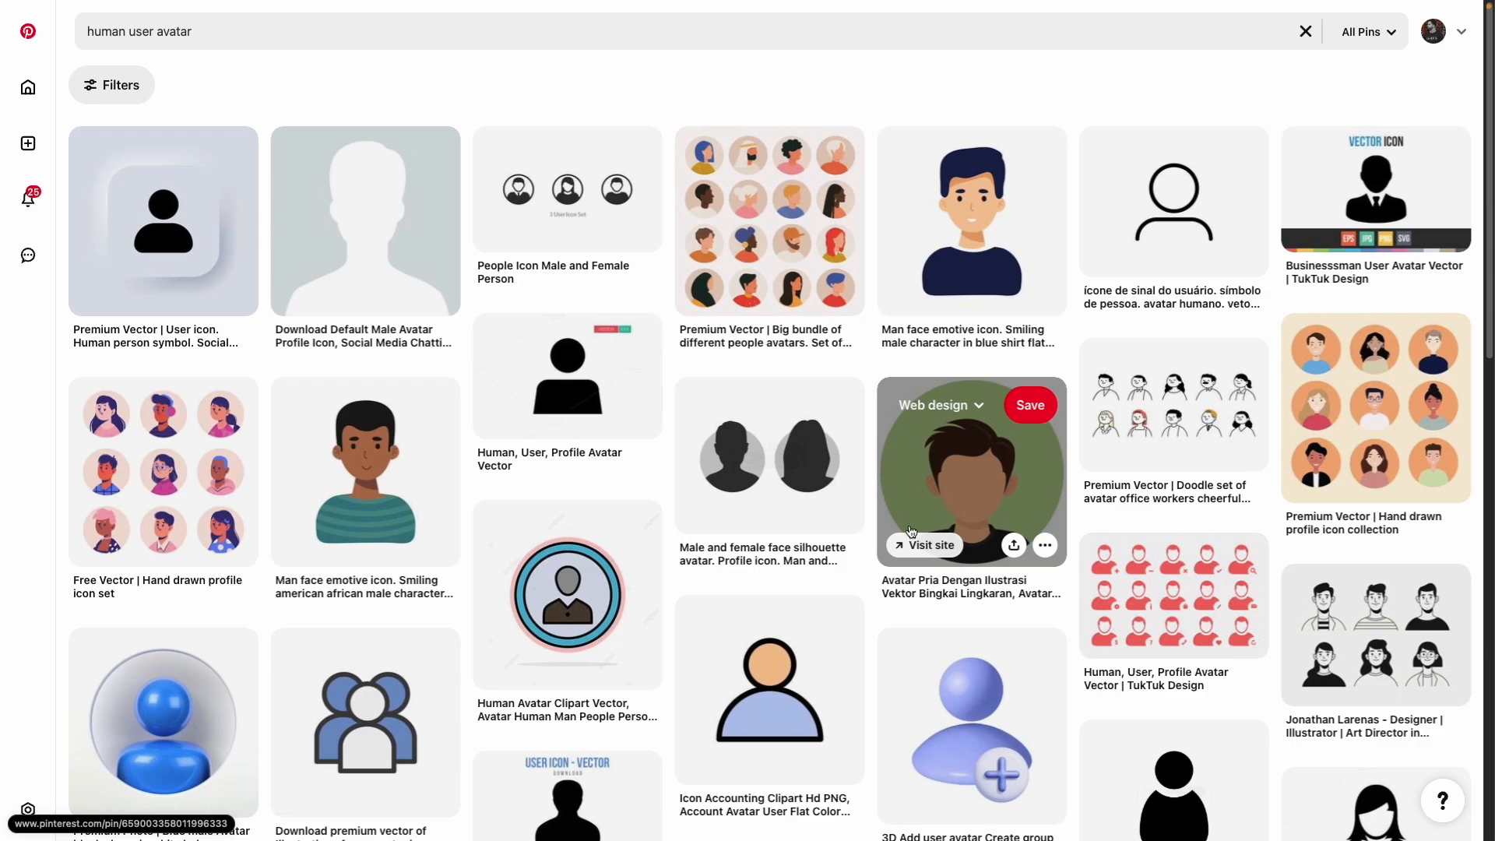
scroll(911, 531, "down", 15)
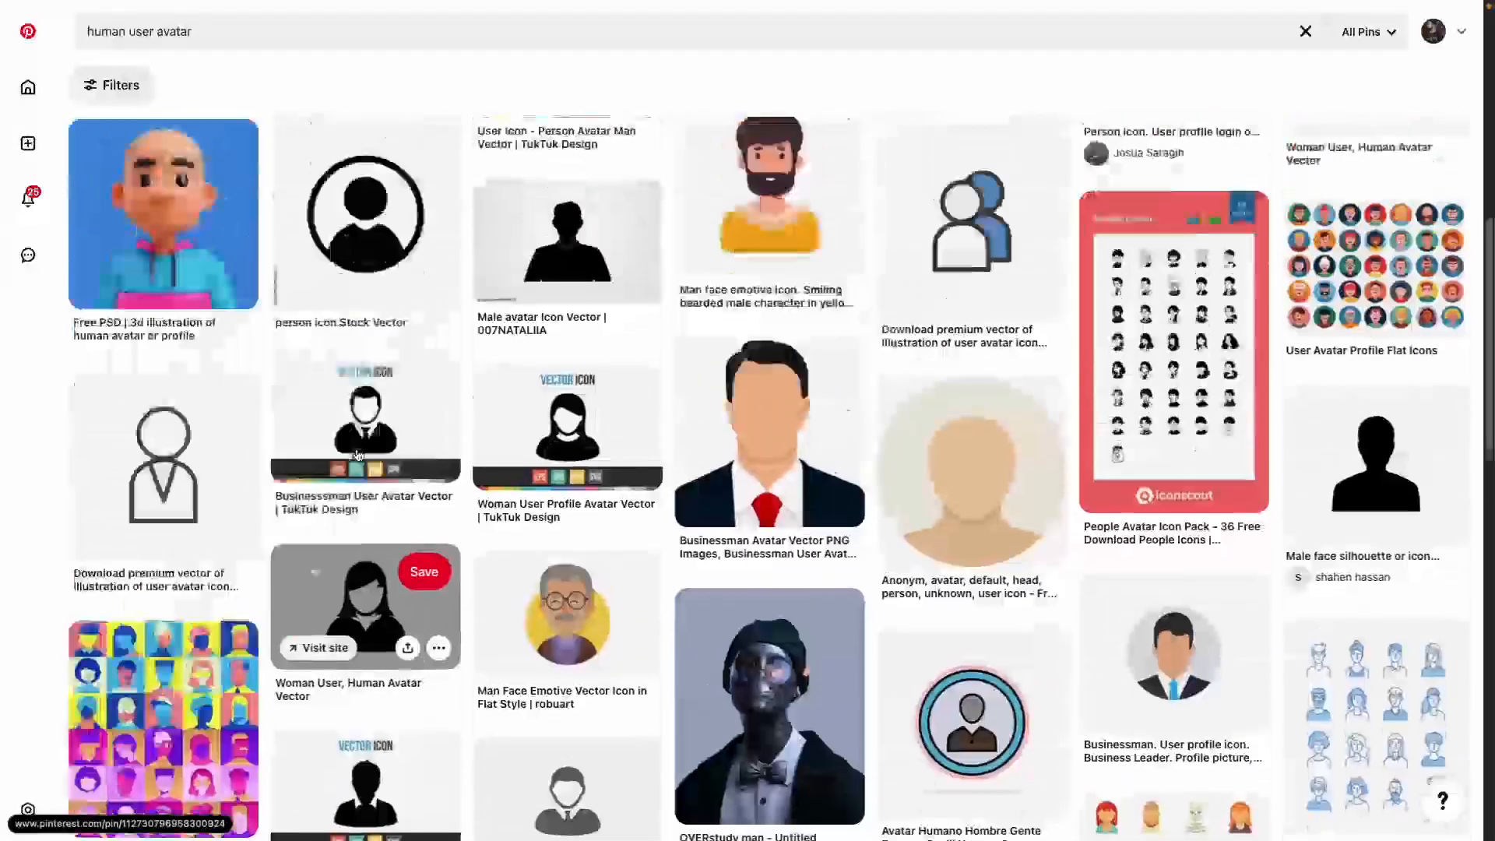
scroll(358, 455, "up", 1)
scroll(689, 502, "down", 4)
scroll(816, 513, "down", 3)
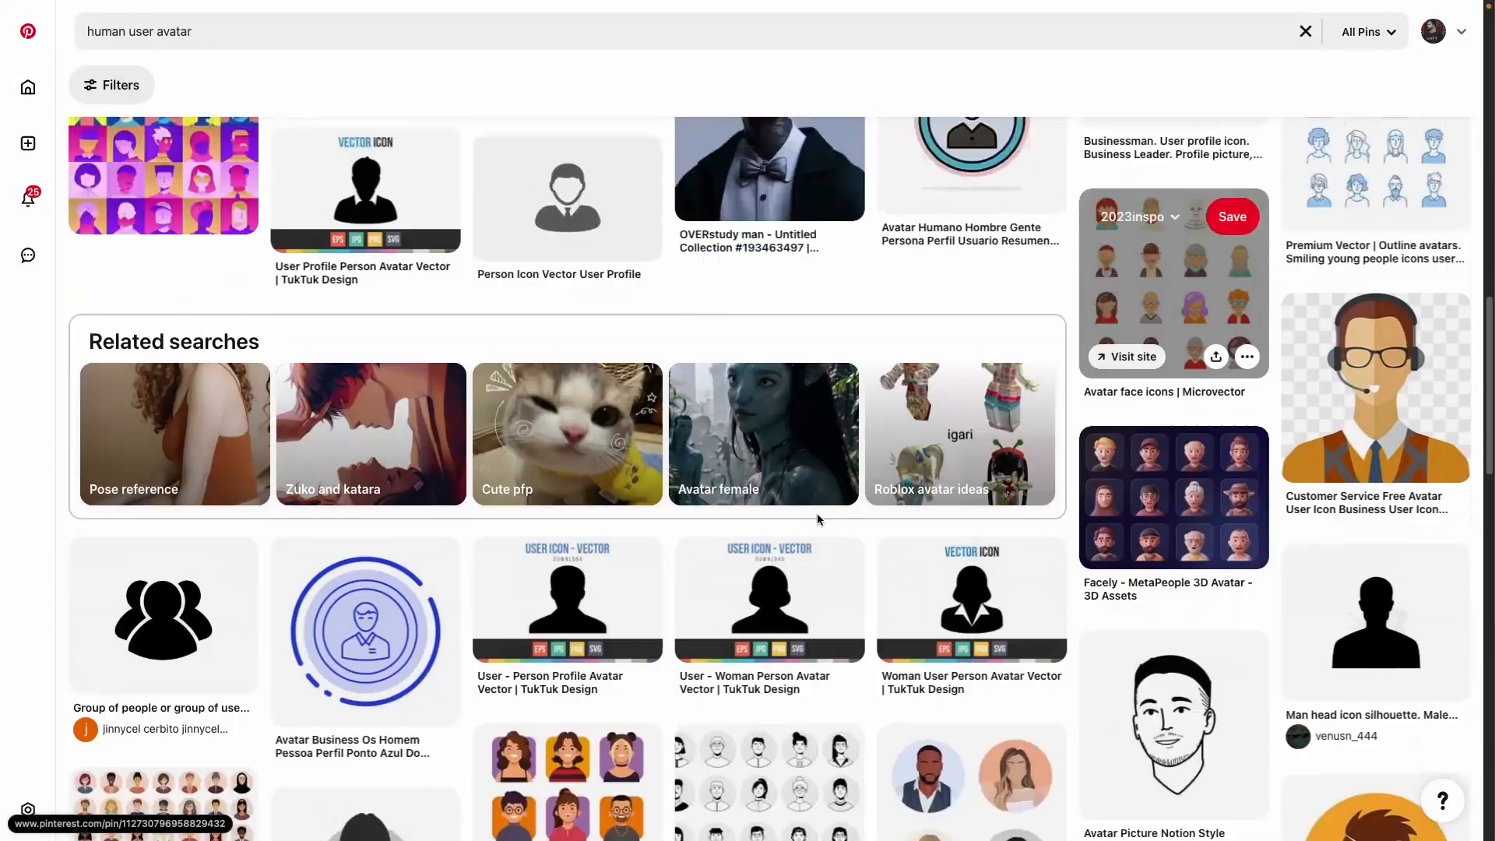
scroll(815, 513, "down", 7)
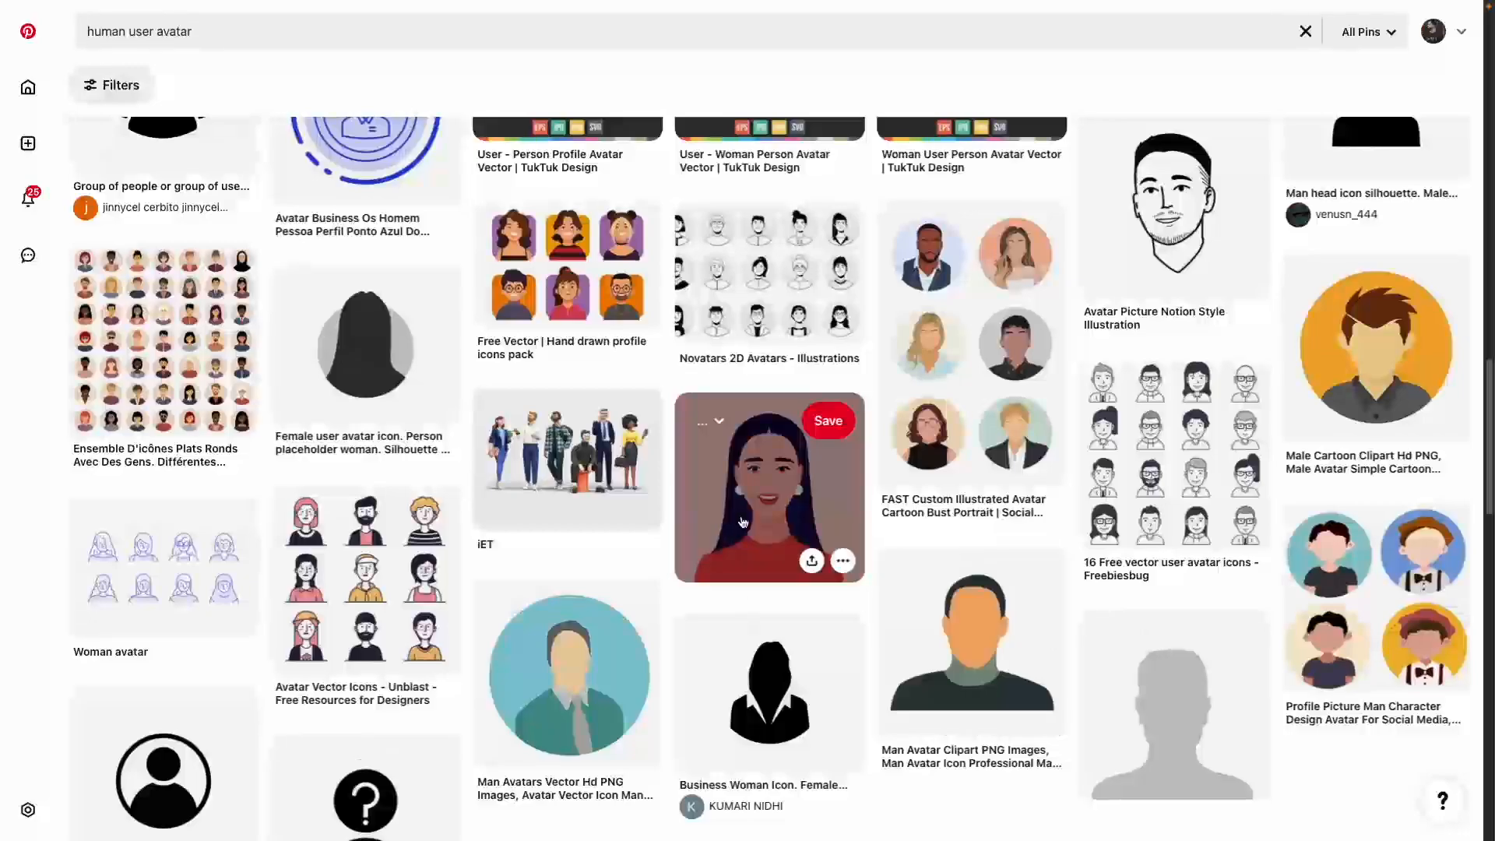
Step: Open the 3D render cartoon avatar pin and copy its image address
left_click(742, 522)
left_click(85, 81)
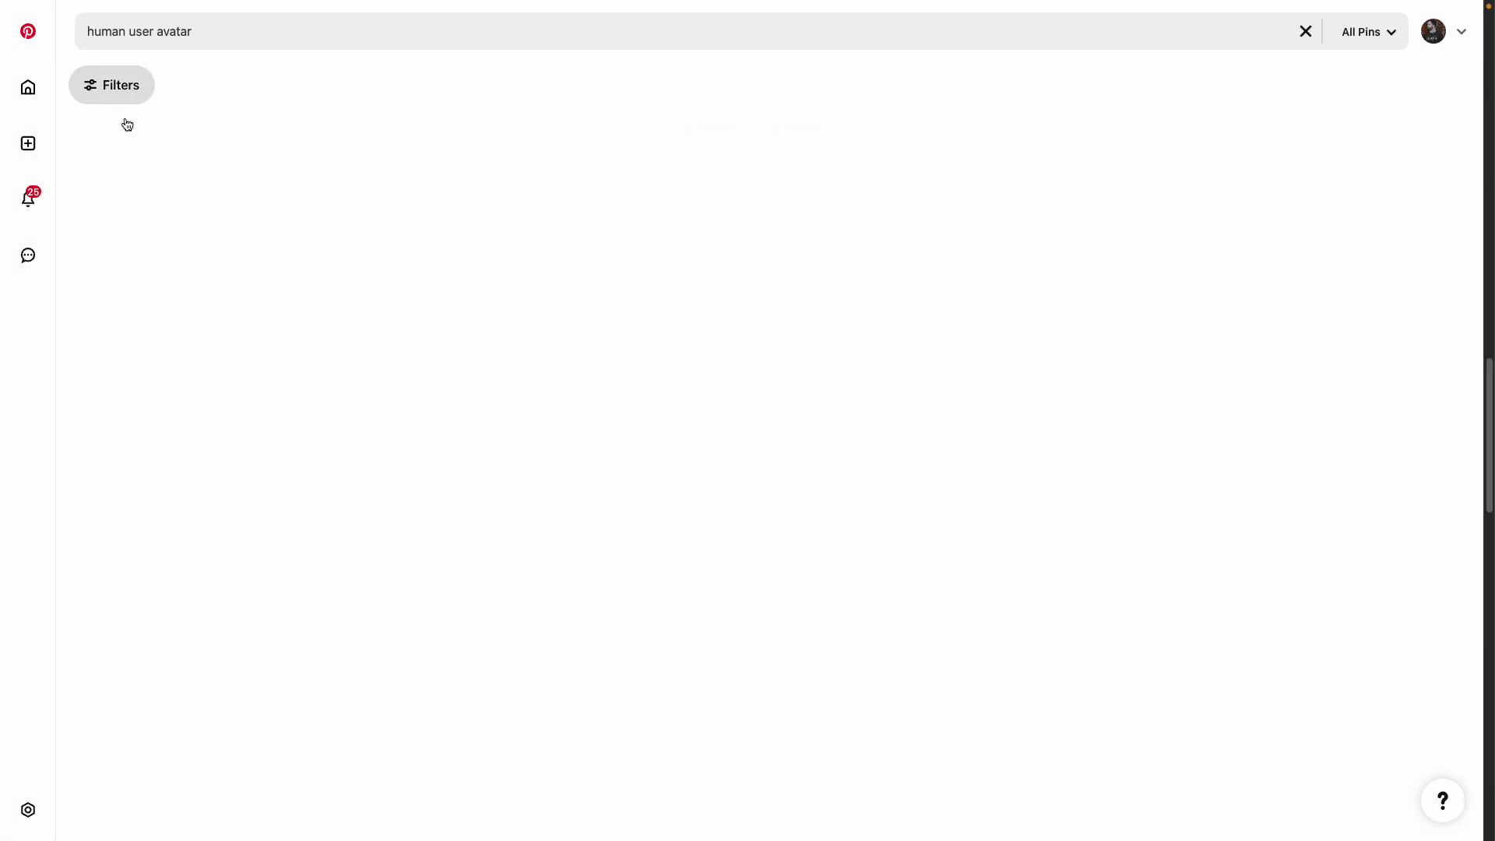
scroll(459, 545, "down", 5)
scroll(685, 586, "down", 4)
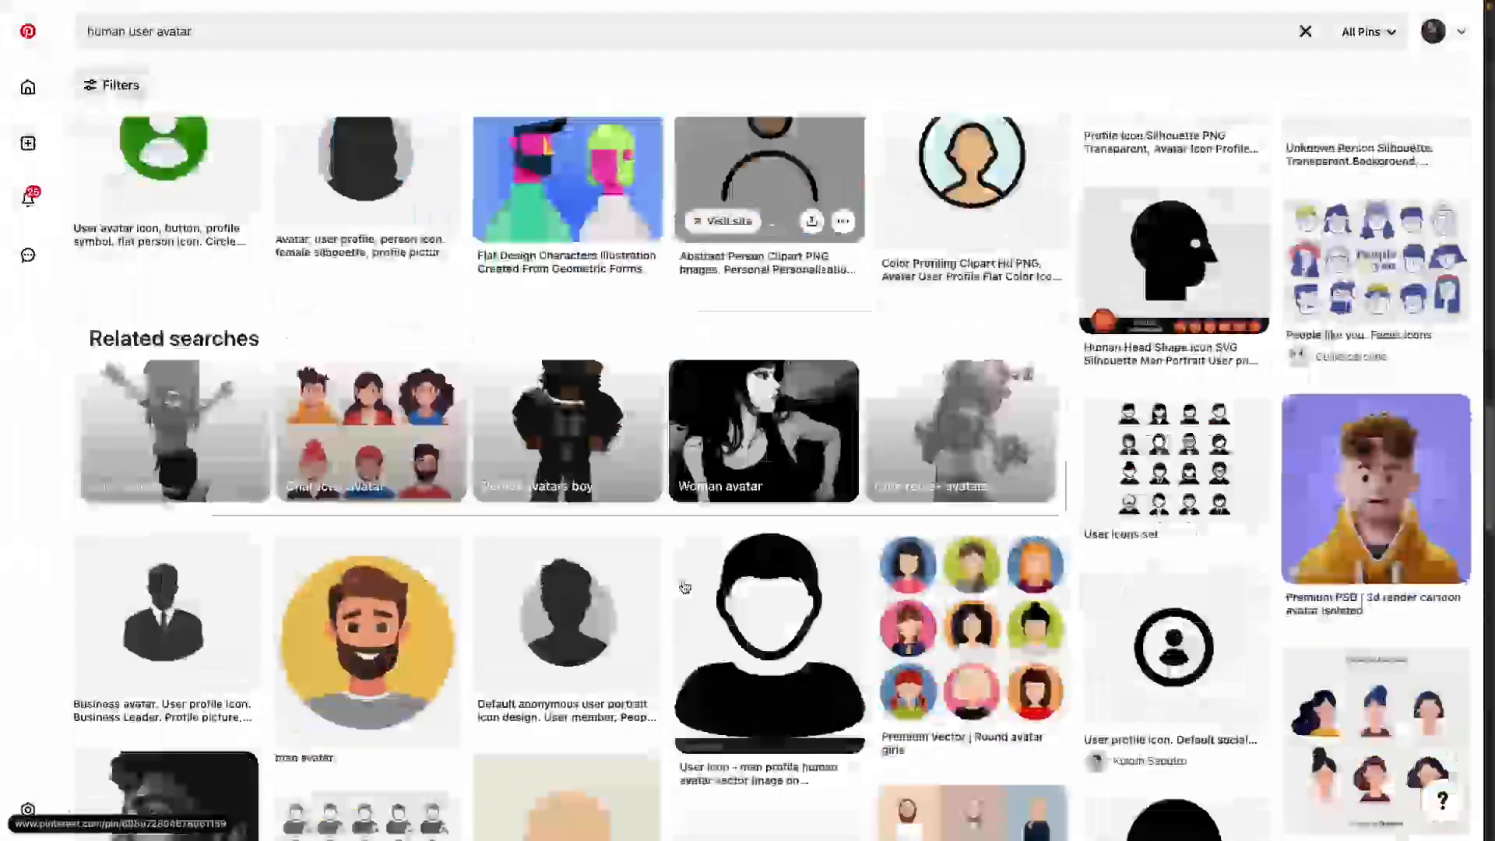
left_click(1401, 488)
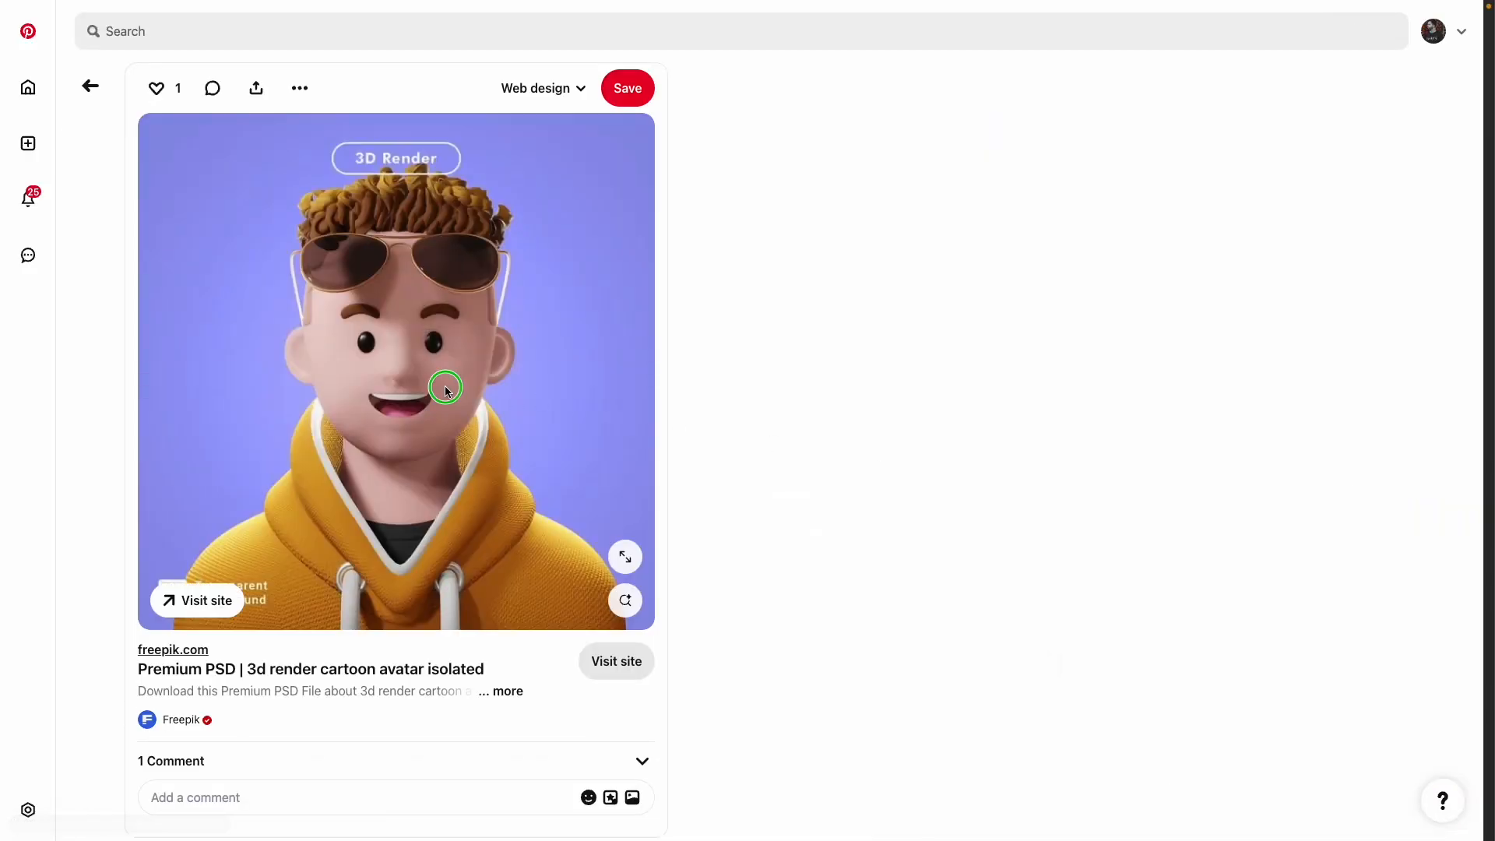
right_click(446, 389)
left_click(515, 467)
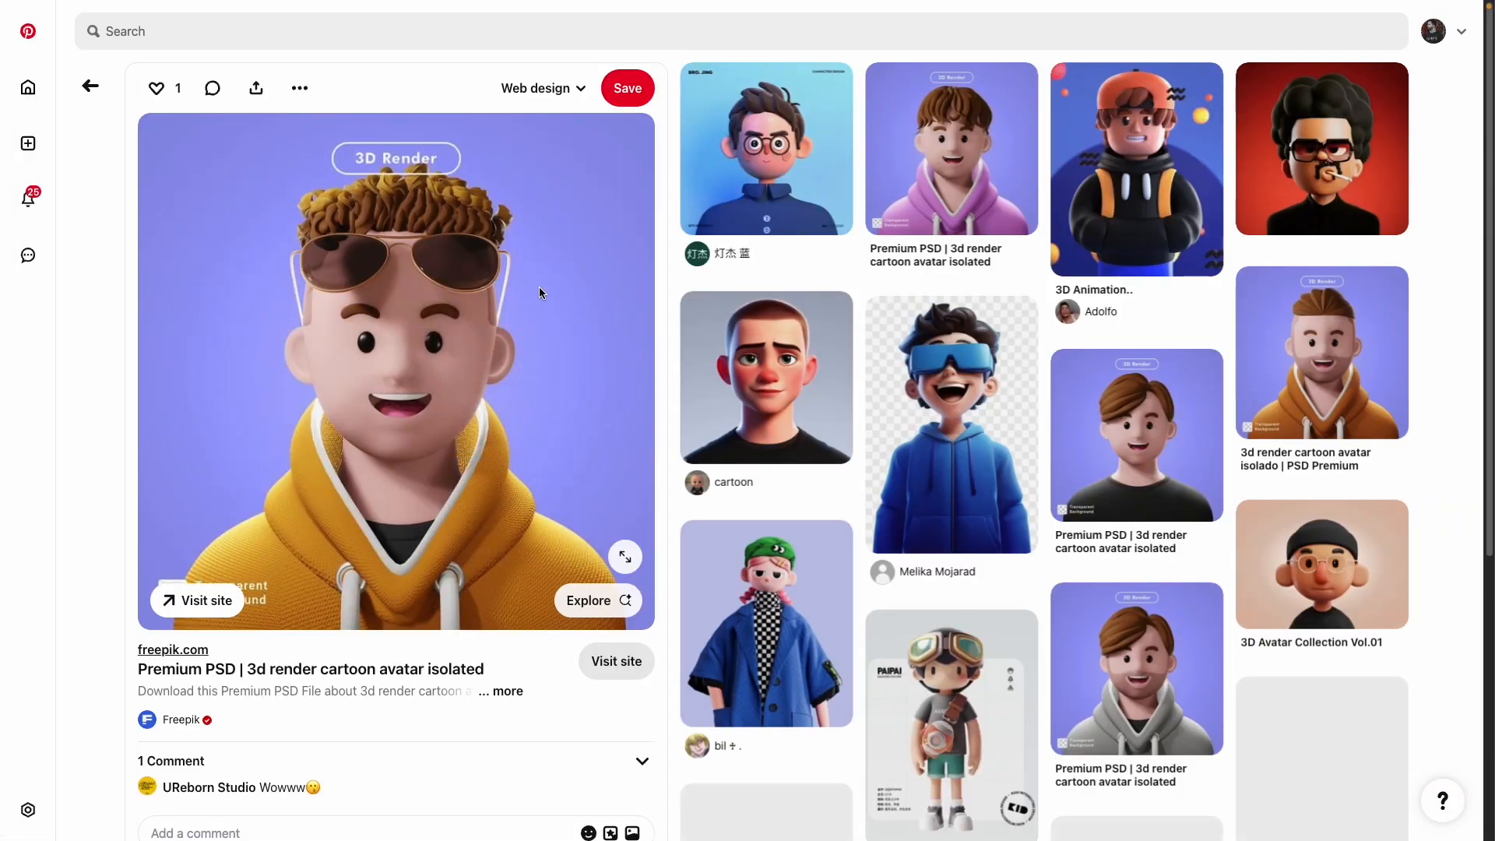
mouse_move(4, 306)
left_click(55, 234)
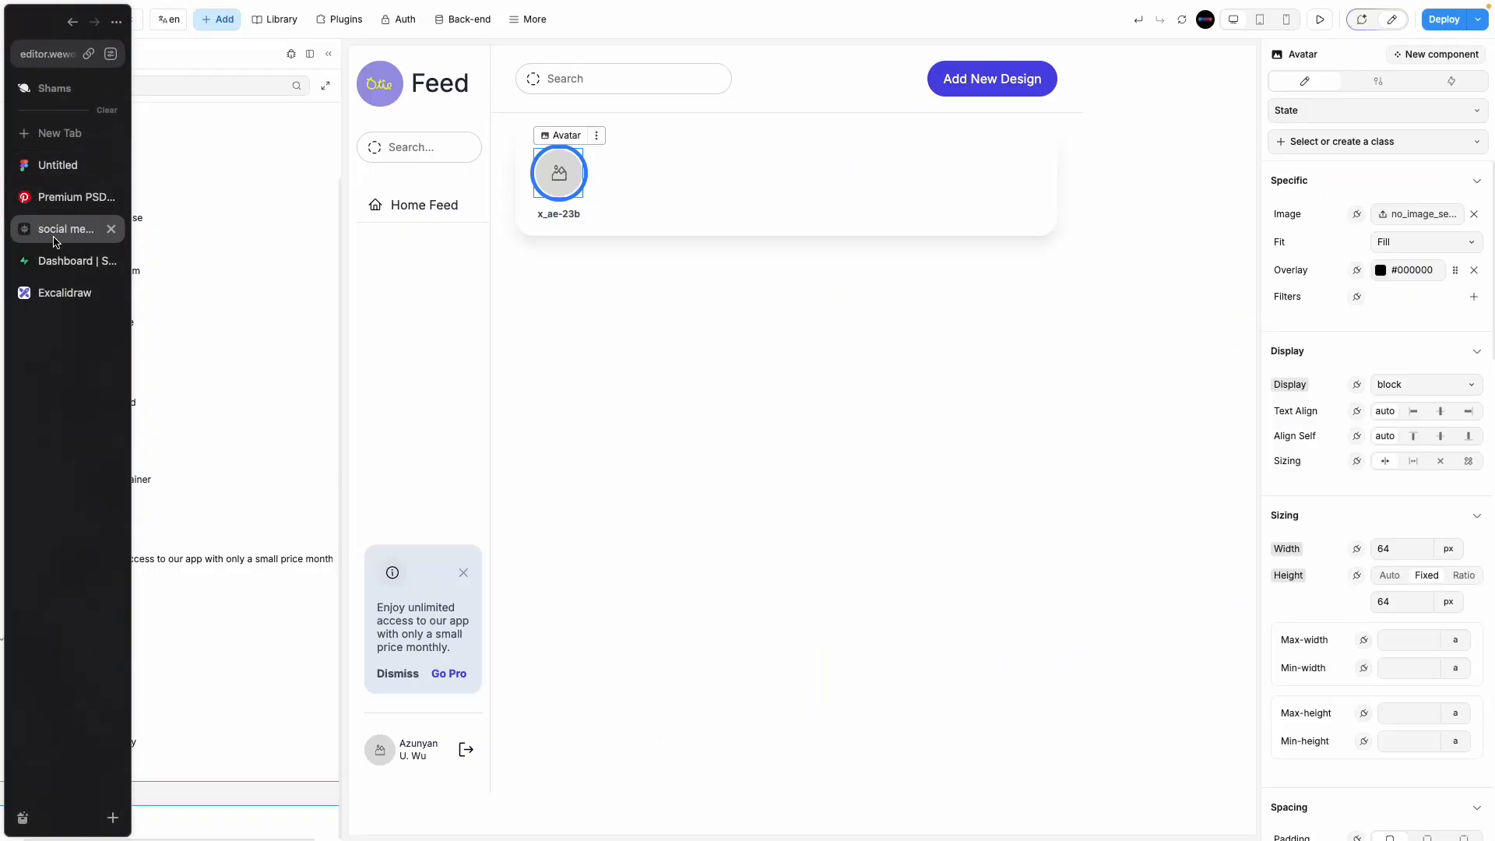
Step: Bind the Avatar's Image to a formula containing the copied Pinterest pinimg URL
left_click(1359, 213)
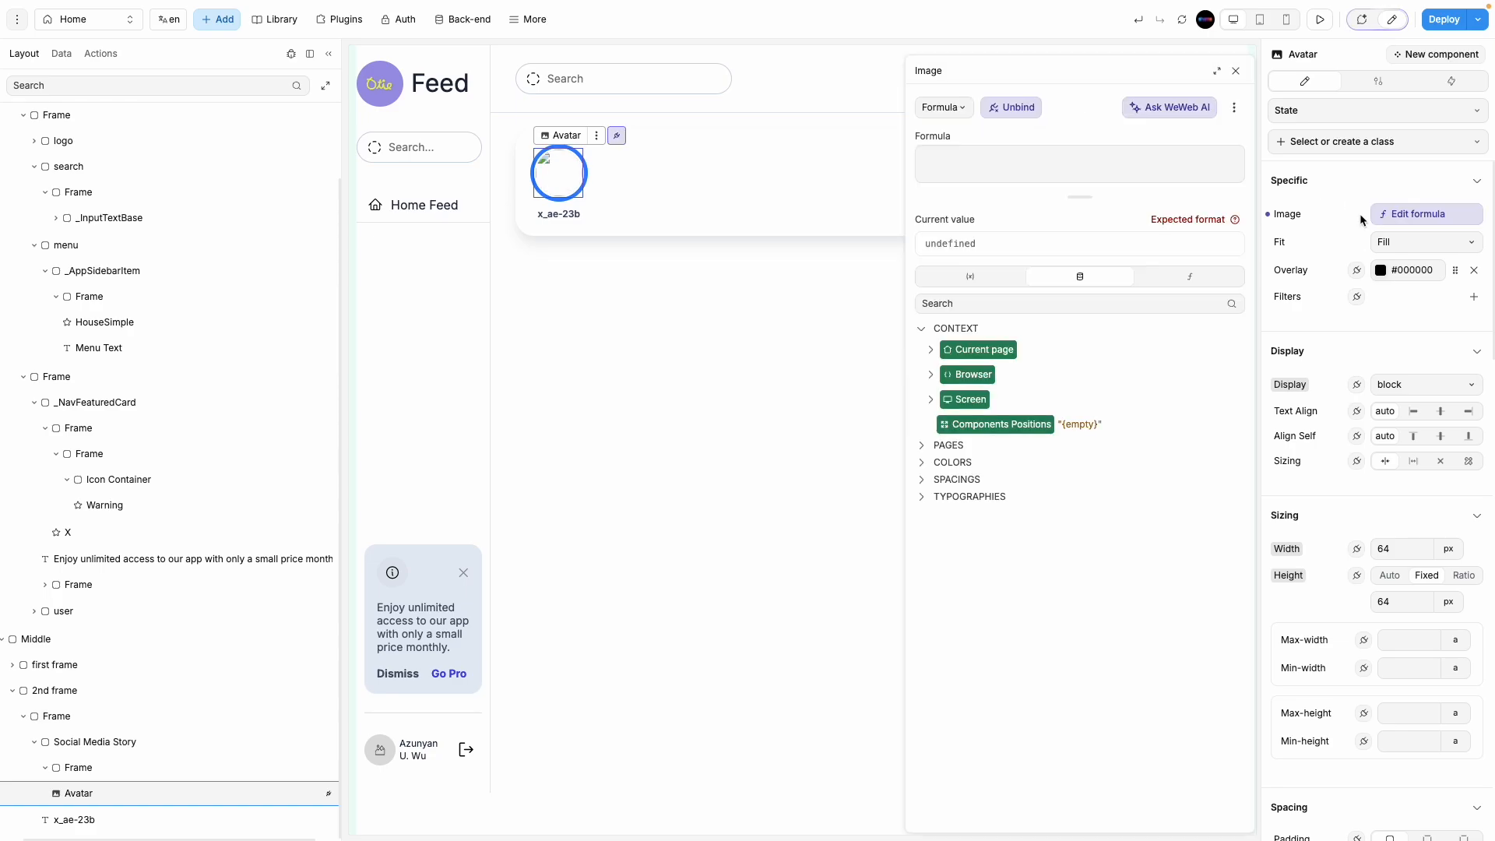
left_click(1032, 166)
type("\"https://i.pinimg.com/736x/99/33/08/993308c4e2a2f1ab781699d349d65971.jpg\"")
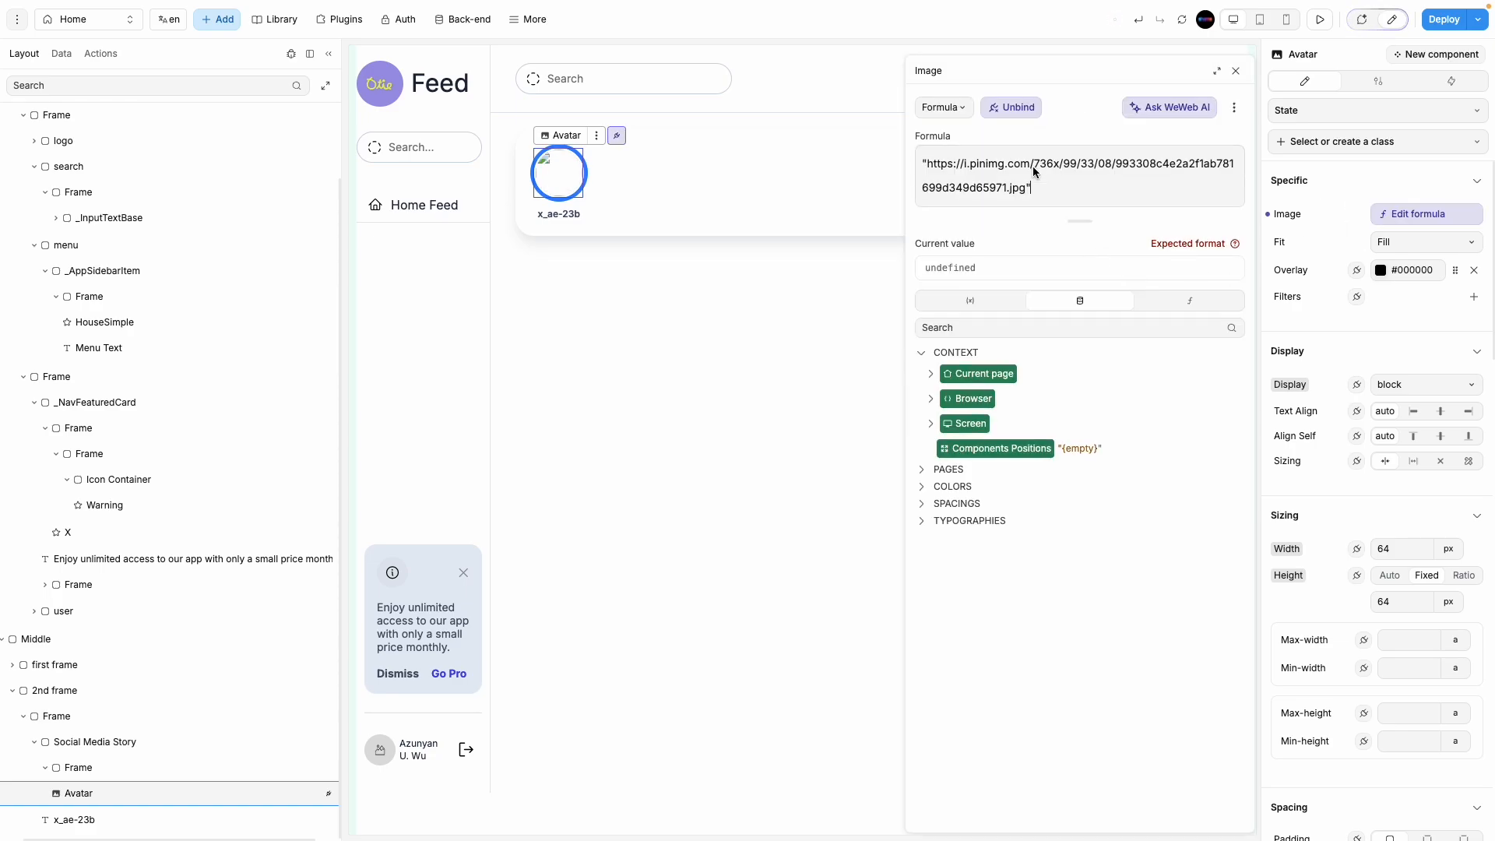
left_click(1236, 72)
Step: Inspect the Middle section, avatar frame, x_ae-23b name text and avatar ring frame
left_click(636, 286)
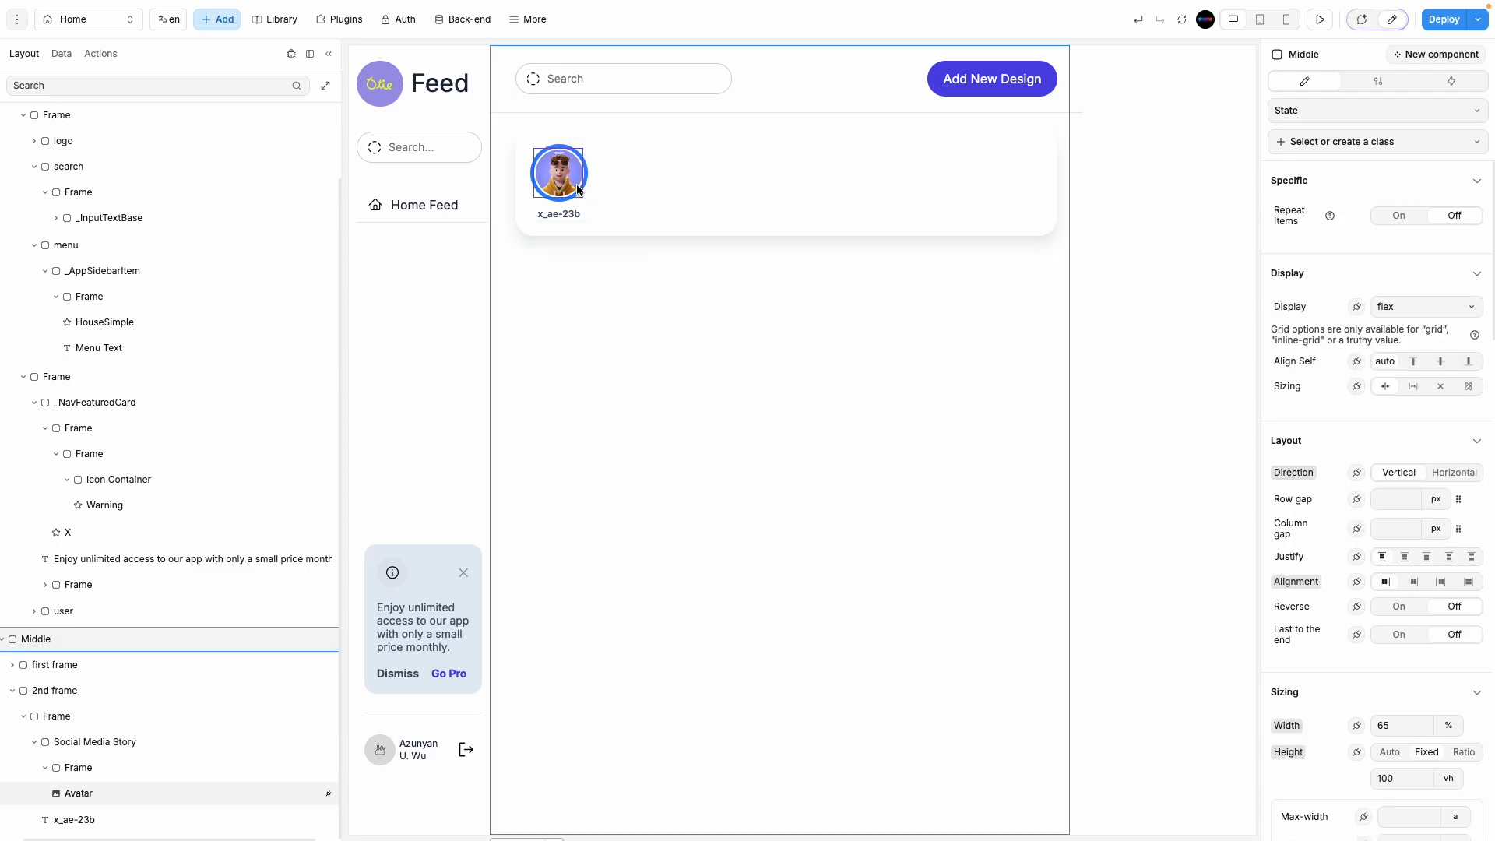
left_click(585, 176)
left_click(571, 212)
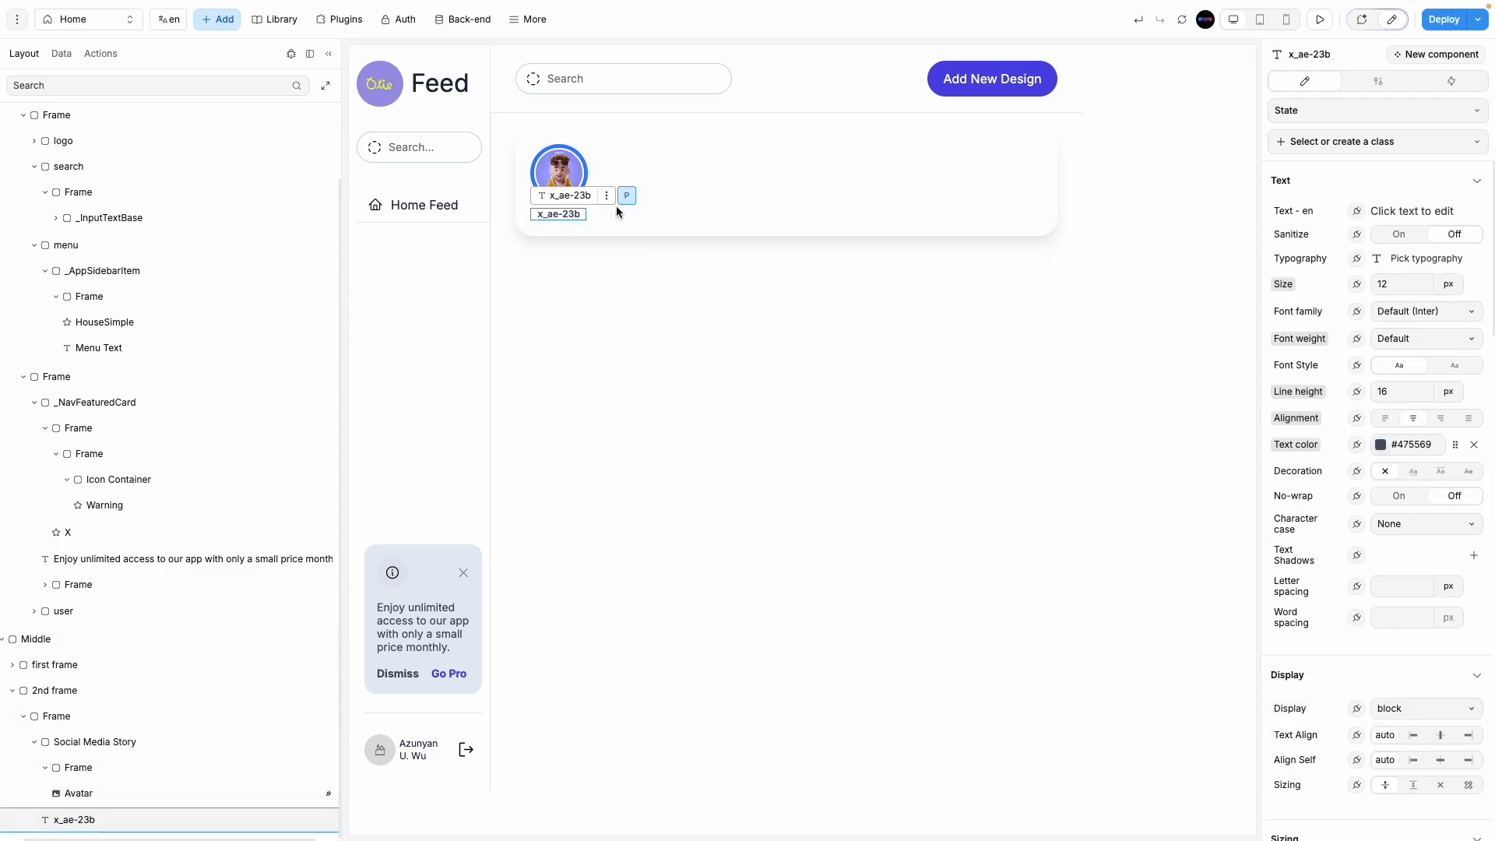
left_click(587, 171)
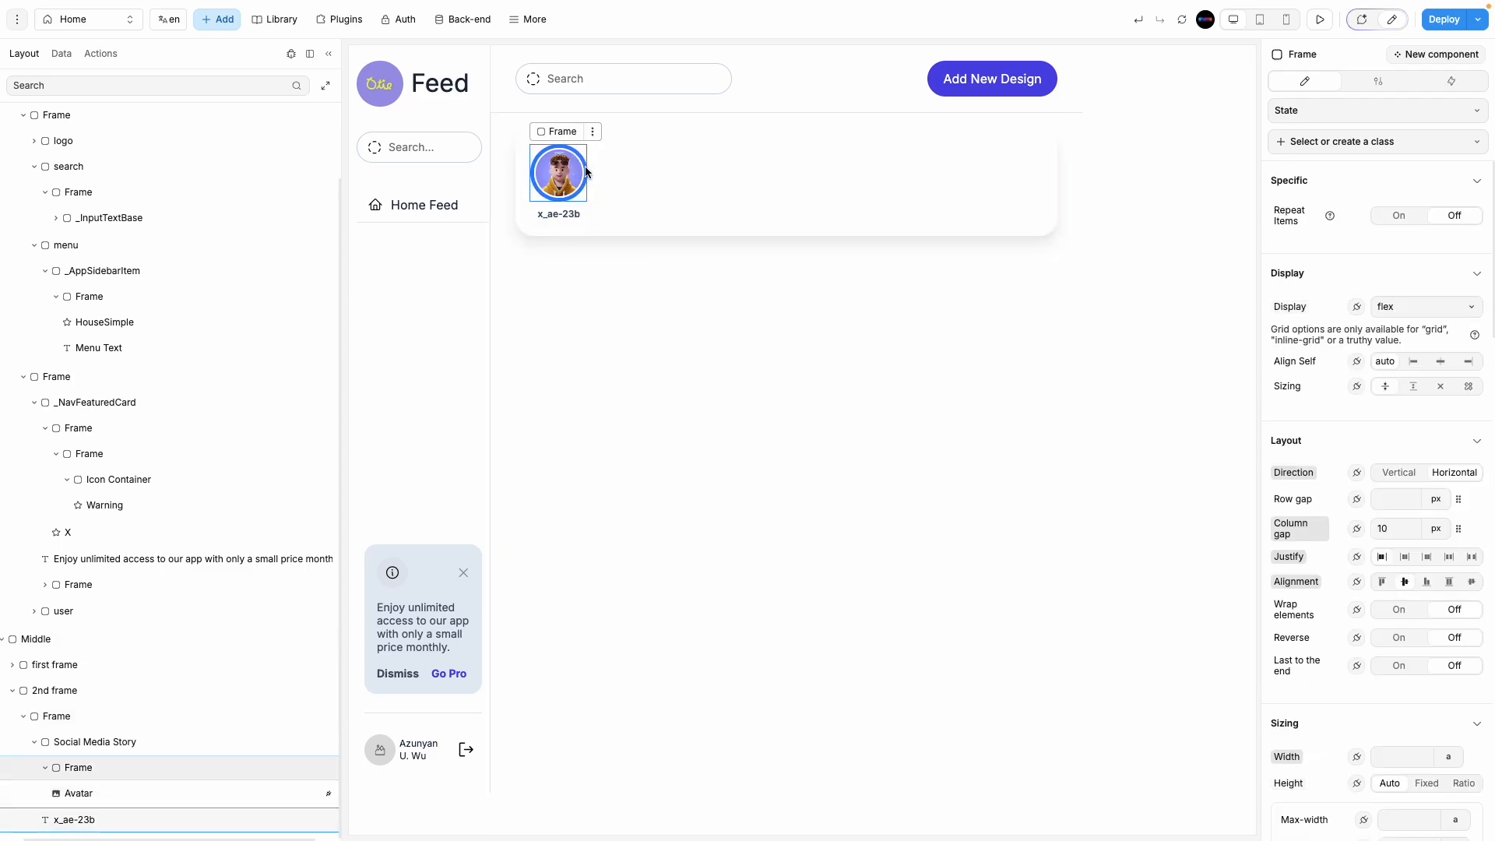
scroll(1348, 534, "down", 10)
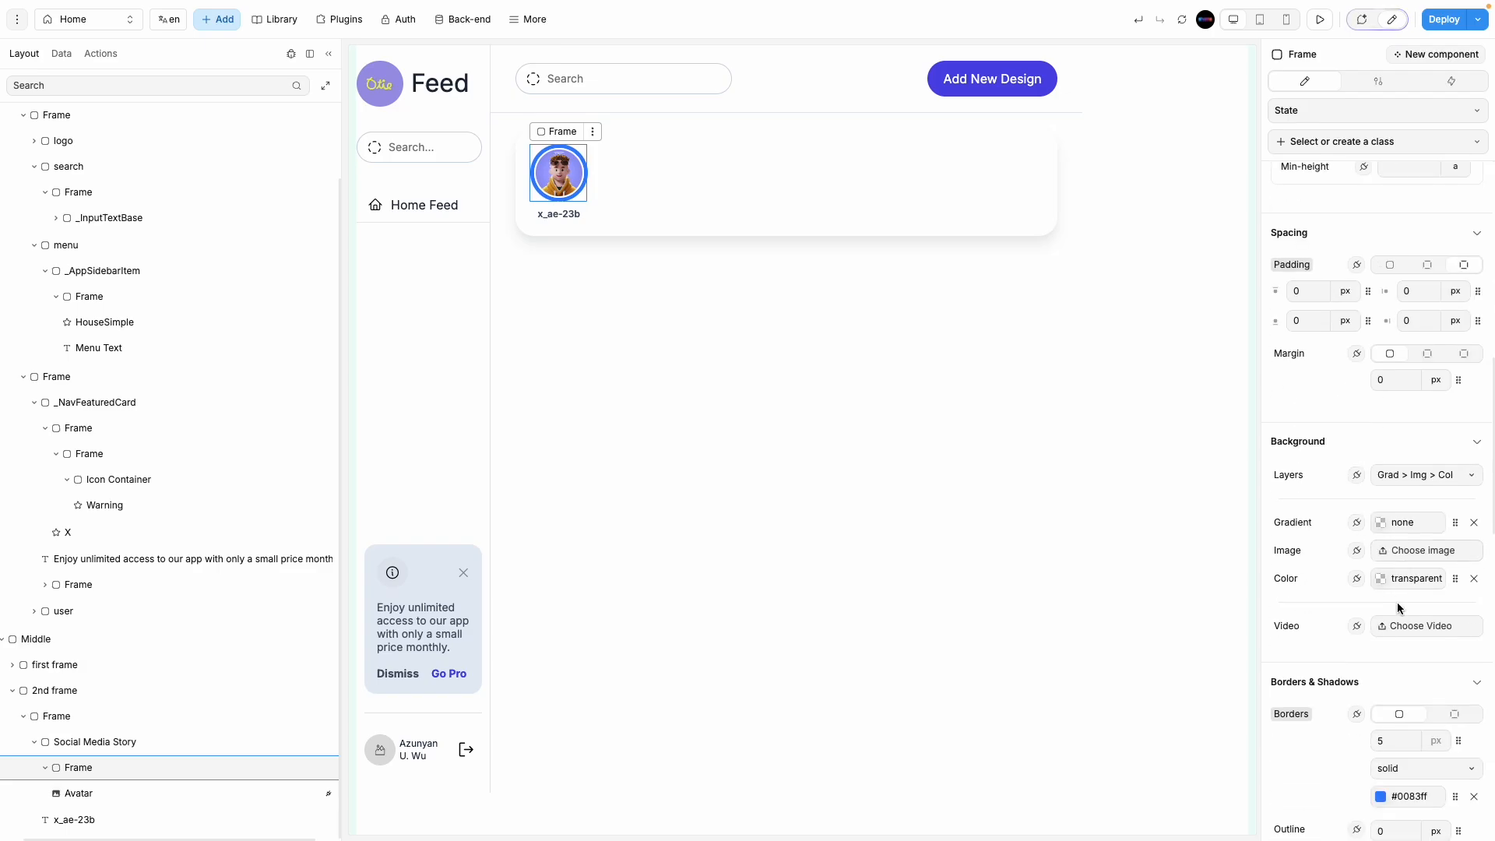
scroll(1393, 618, "down", 3)
Step: Duplicate the Social Media Story so eight x_ae-23b cartoon avatars fill the stories row
type("2")
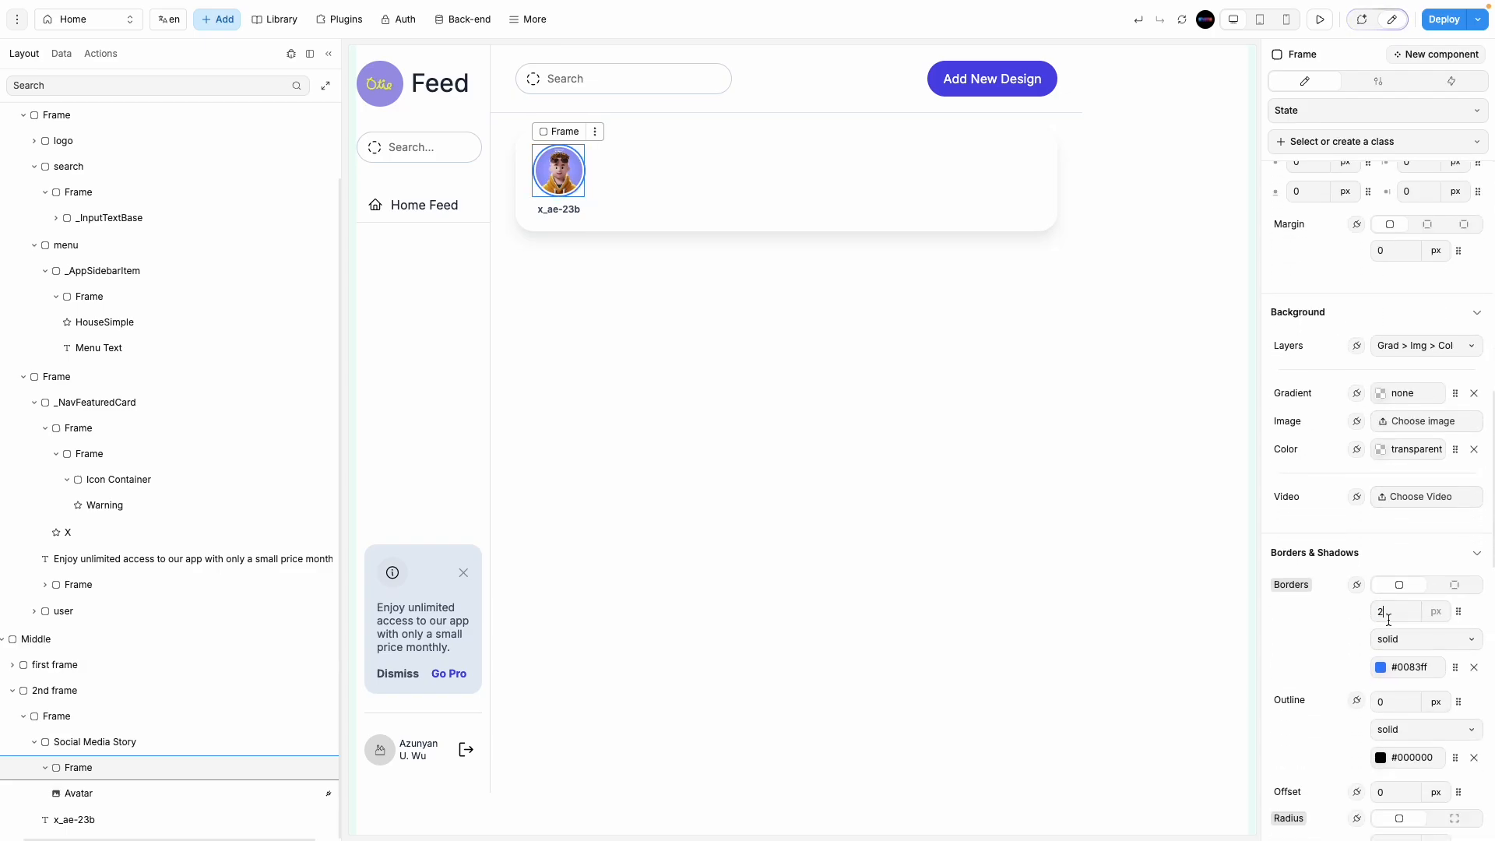
left_click(1095, 476)
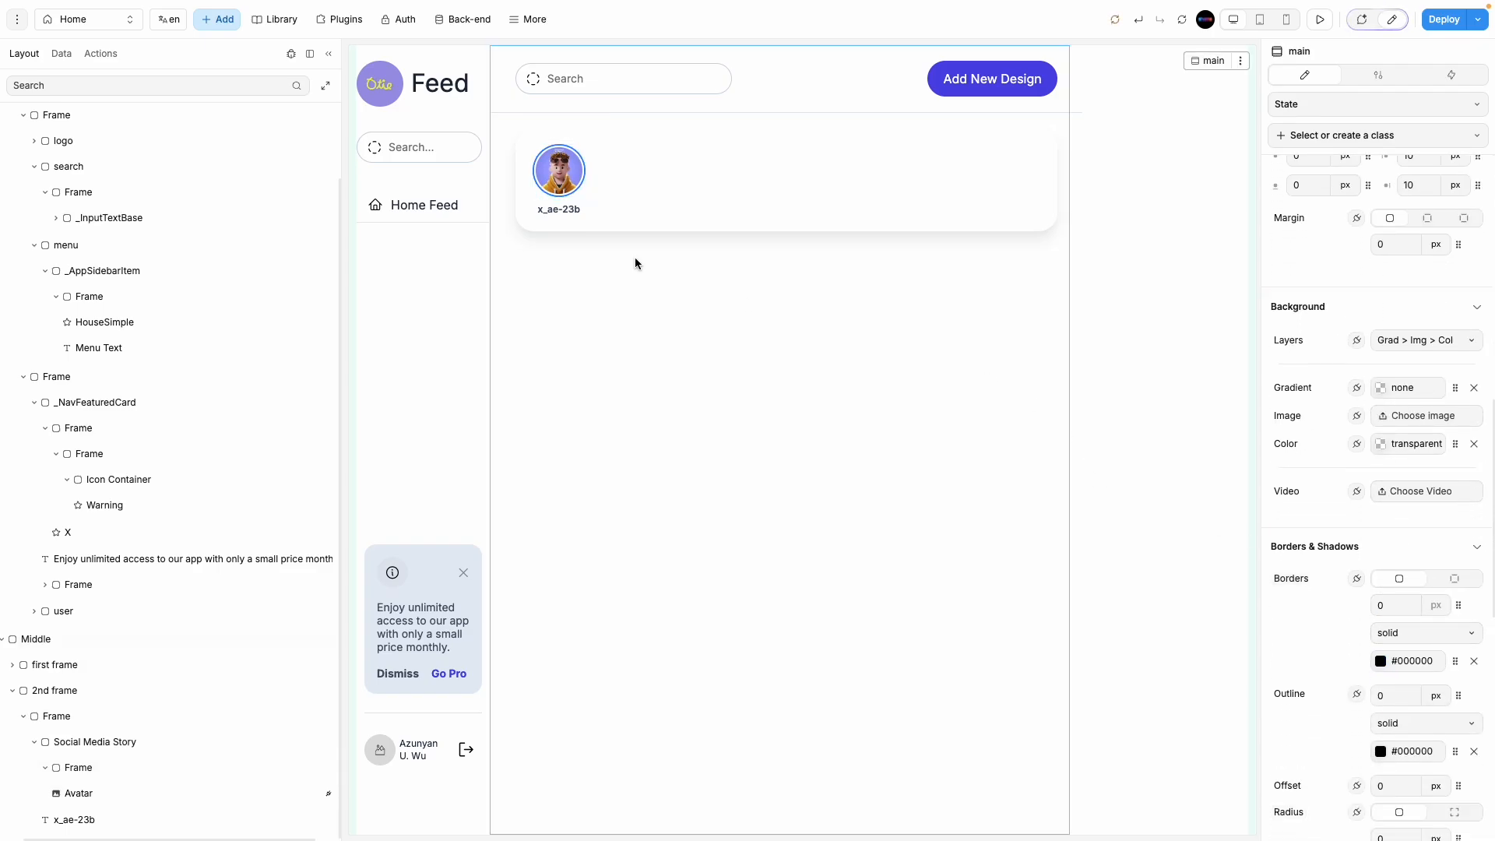
left_click(586, 192)
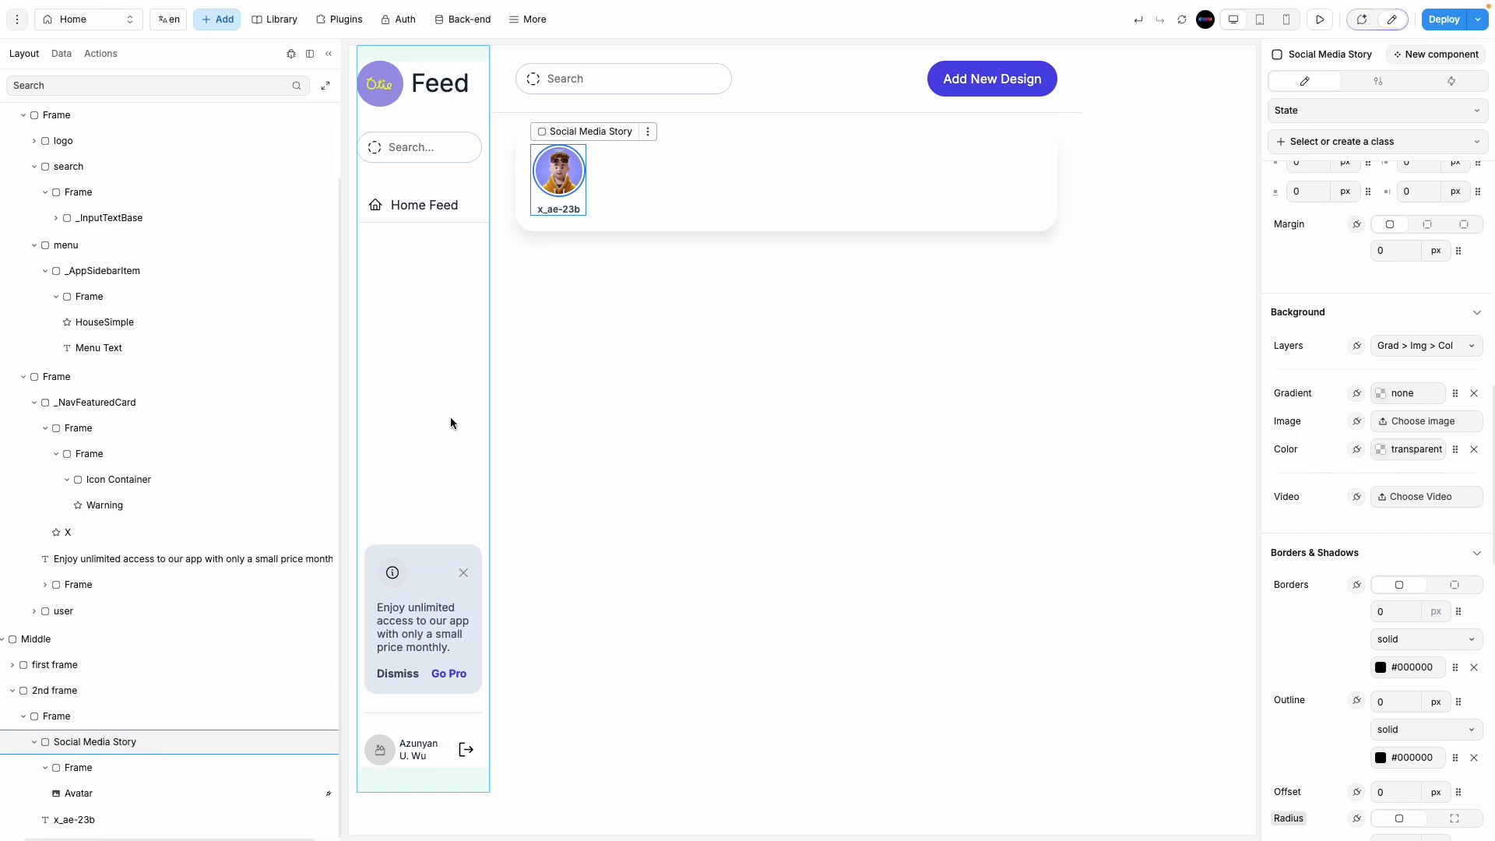
left_click(35, 741)
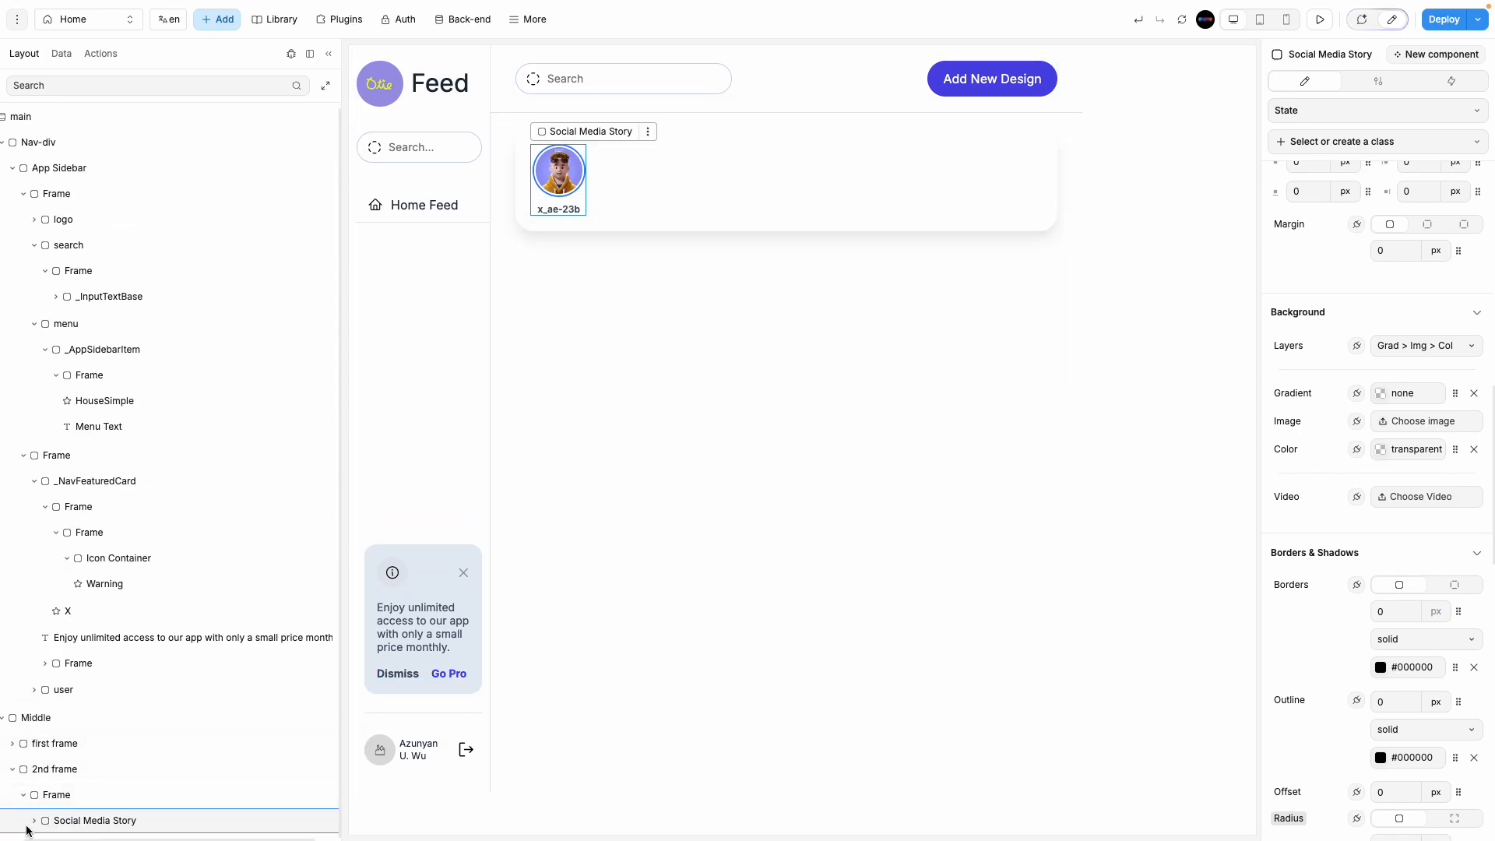
key("super+d")
key("super+d")
key("super+d")
key("super+d")
key("super+d")
key("super+d")
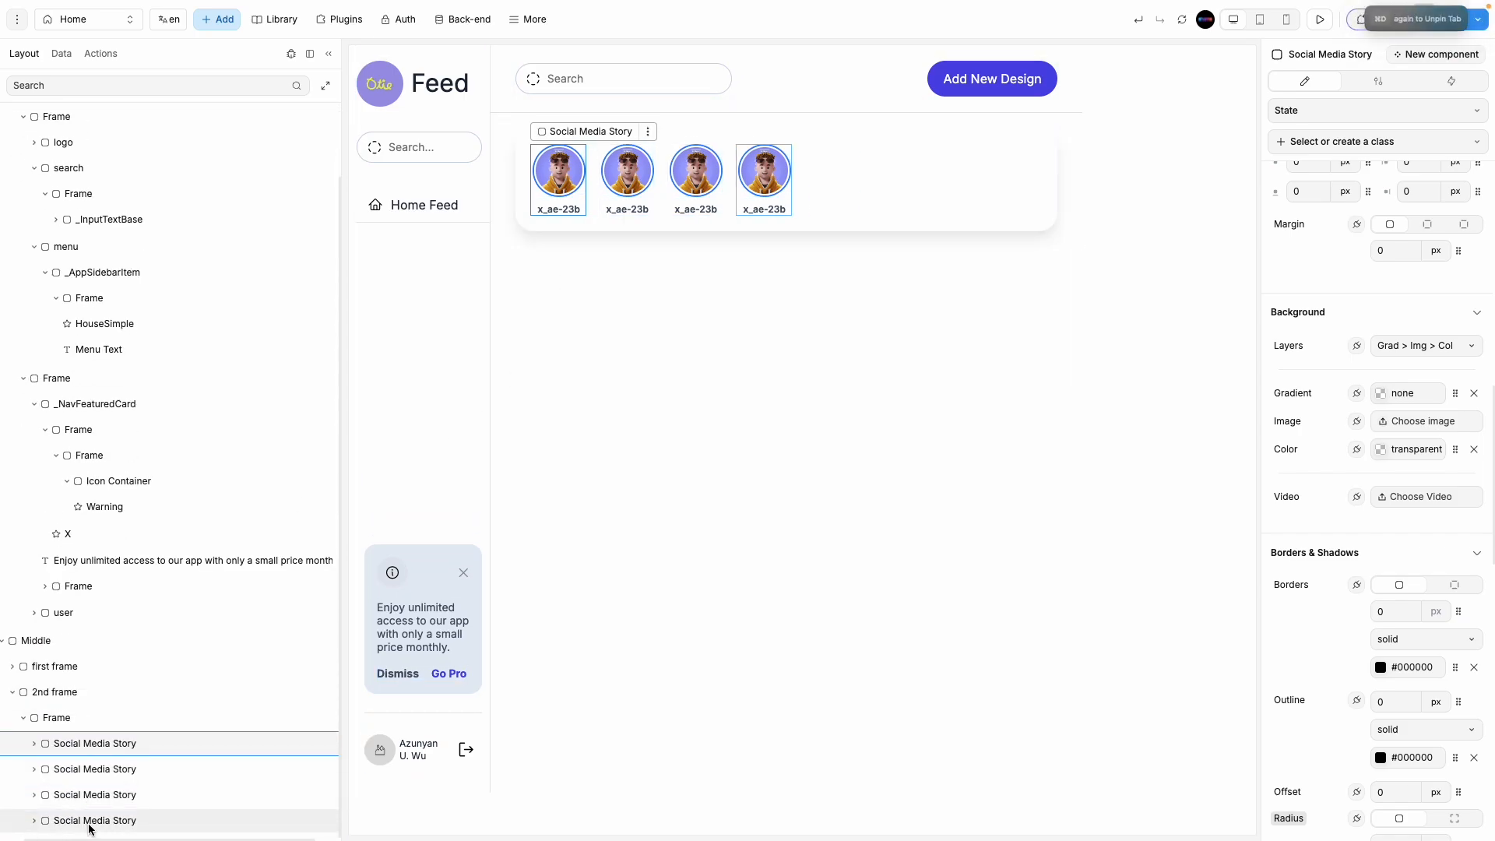
key("super+d")
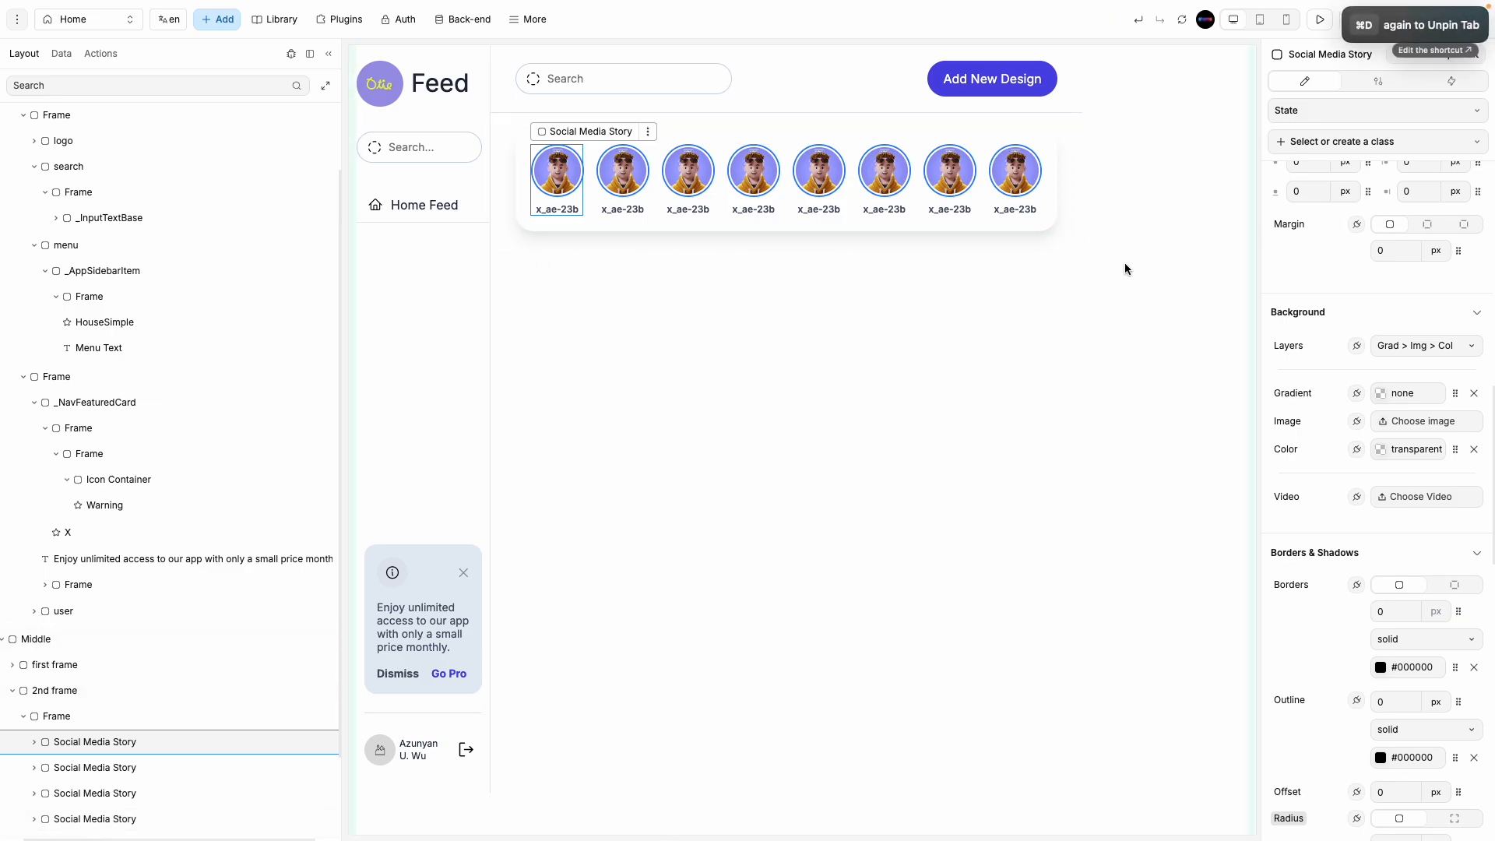
Step: Remove both drop shadows from the stories frame and give it a 1 px, mostly transparent border
left_click(933, 221)
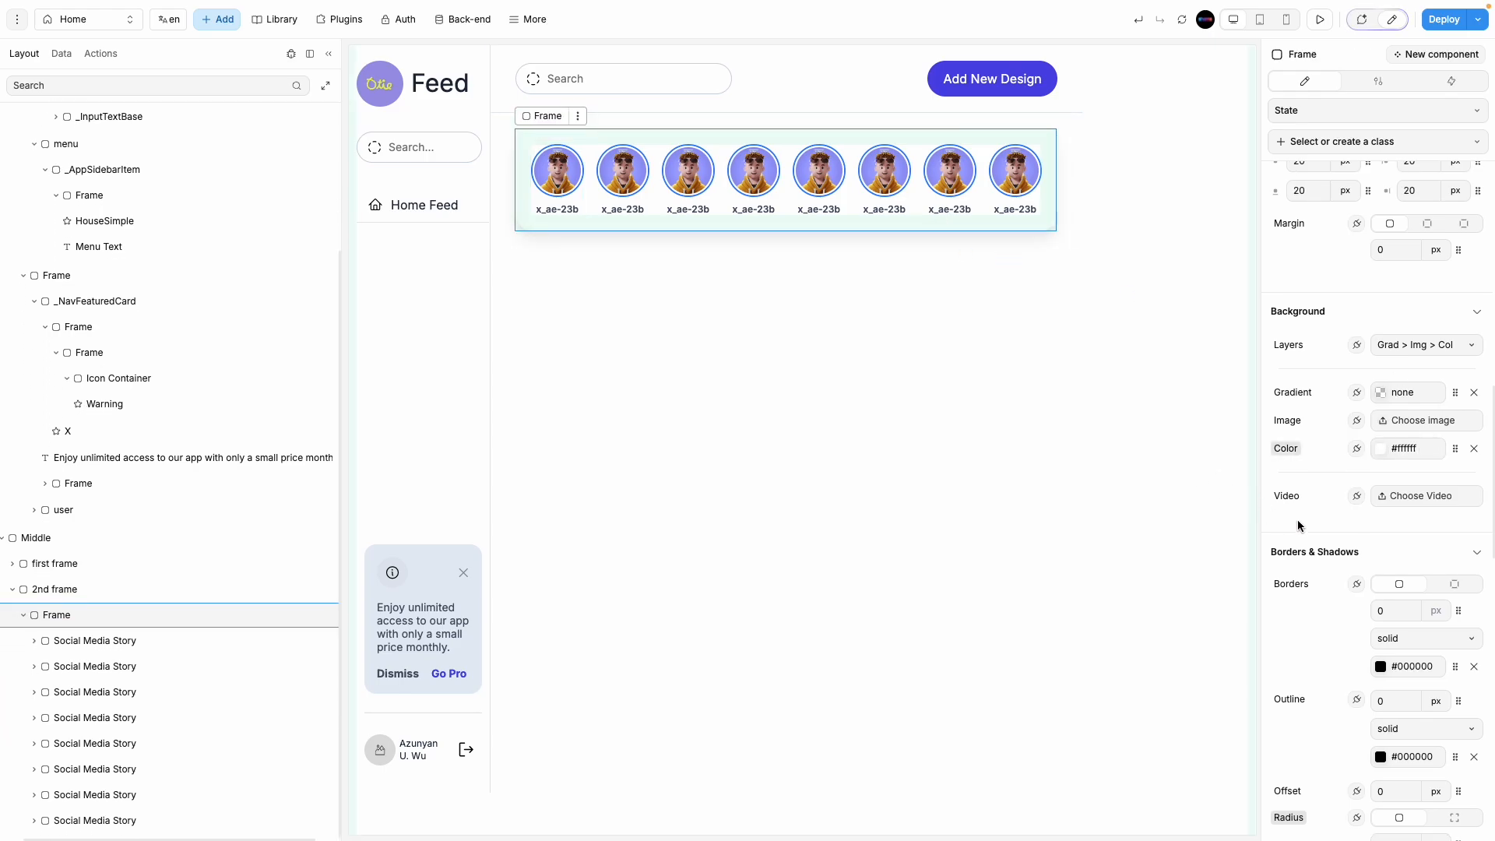
scroll(1297, 520, "down", 7)
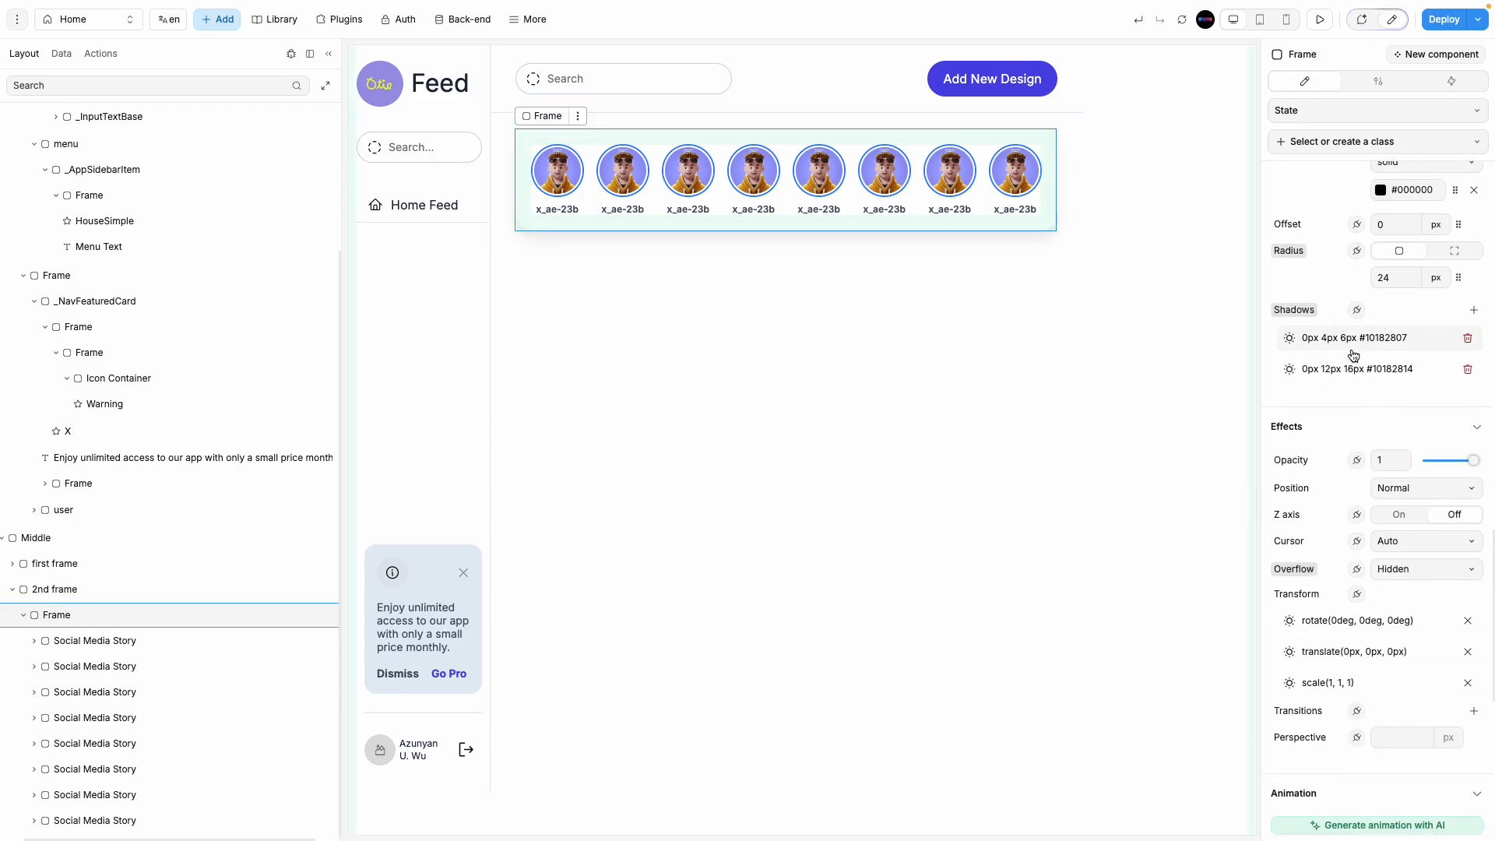
scroll(1330, 427, "up", 2)
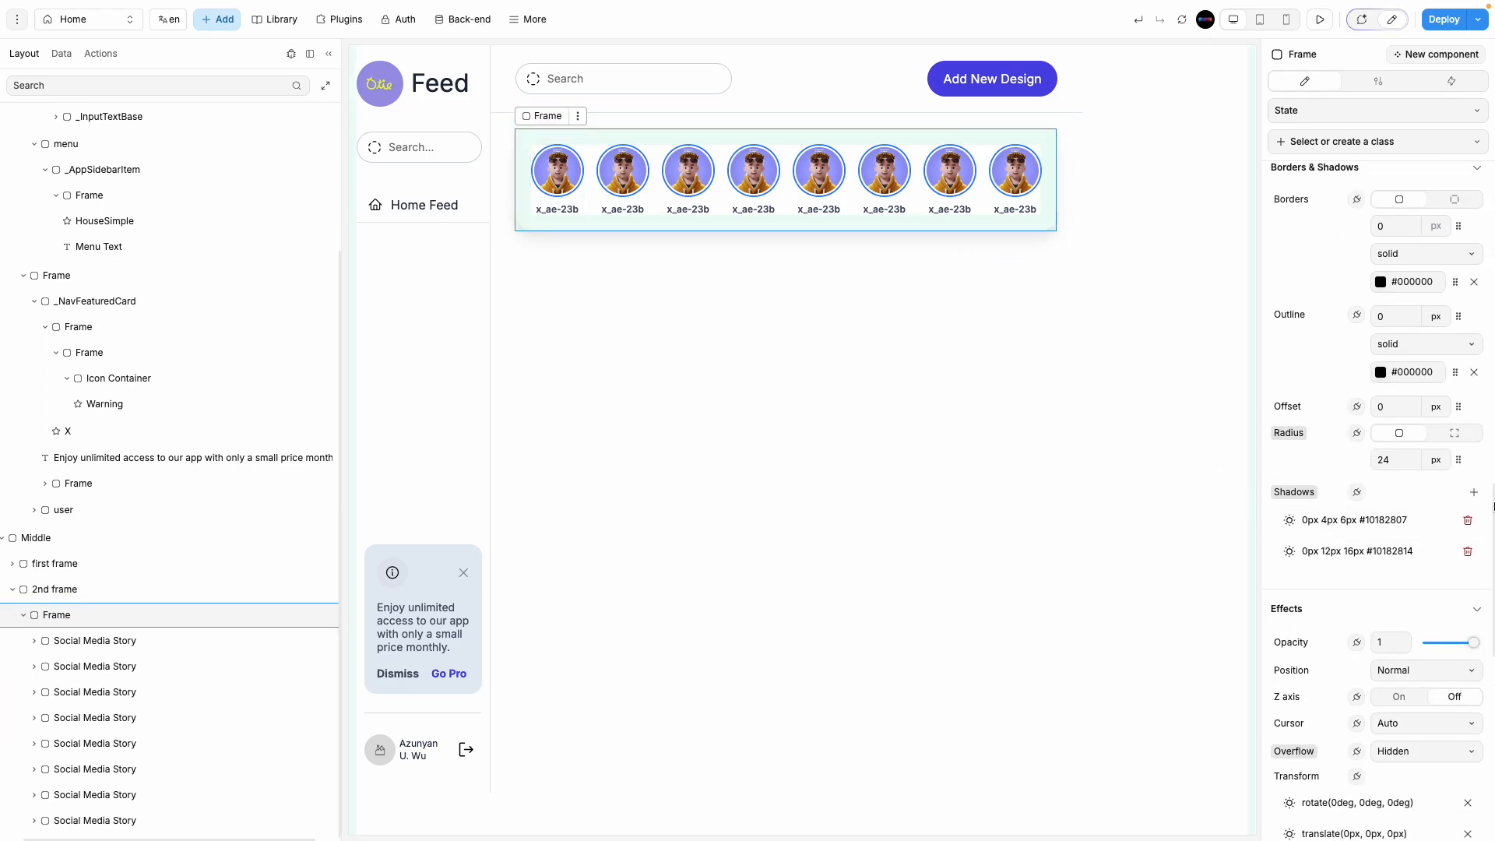
left_click(1468, 520)
left_click(1467, 520)
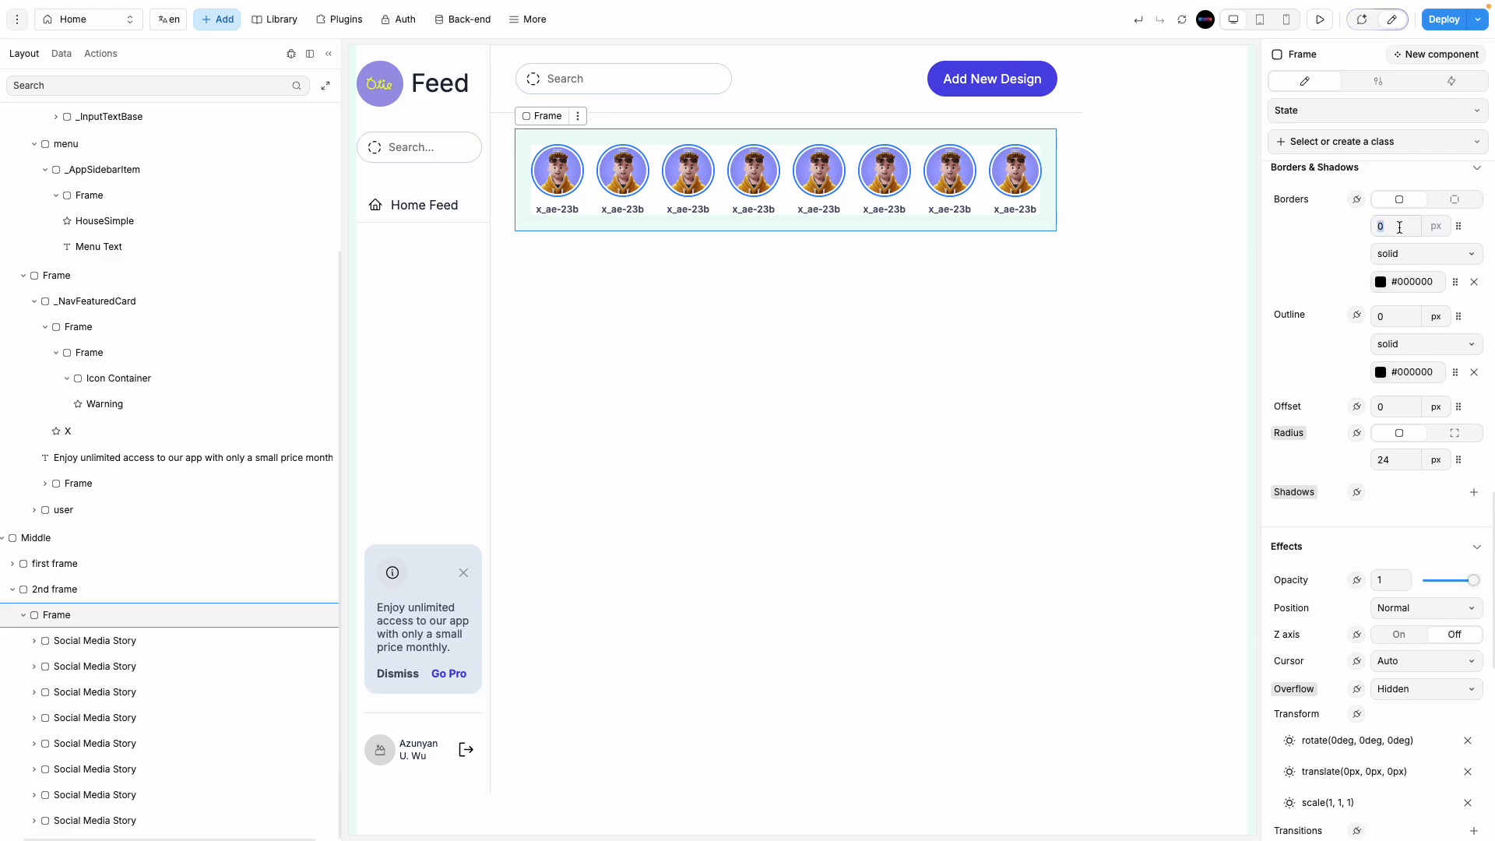
type("1")
left_click(1372, 287)
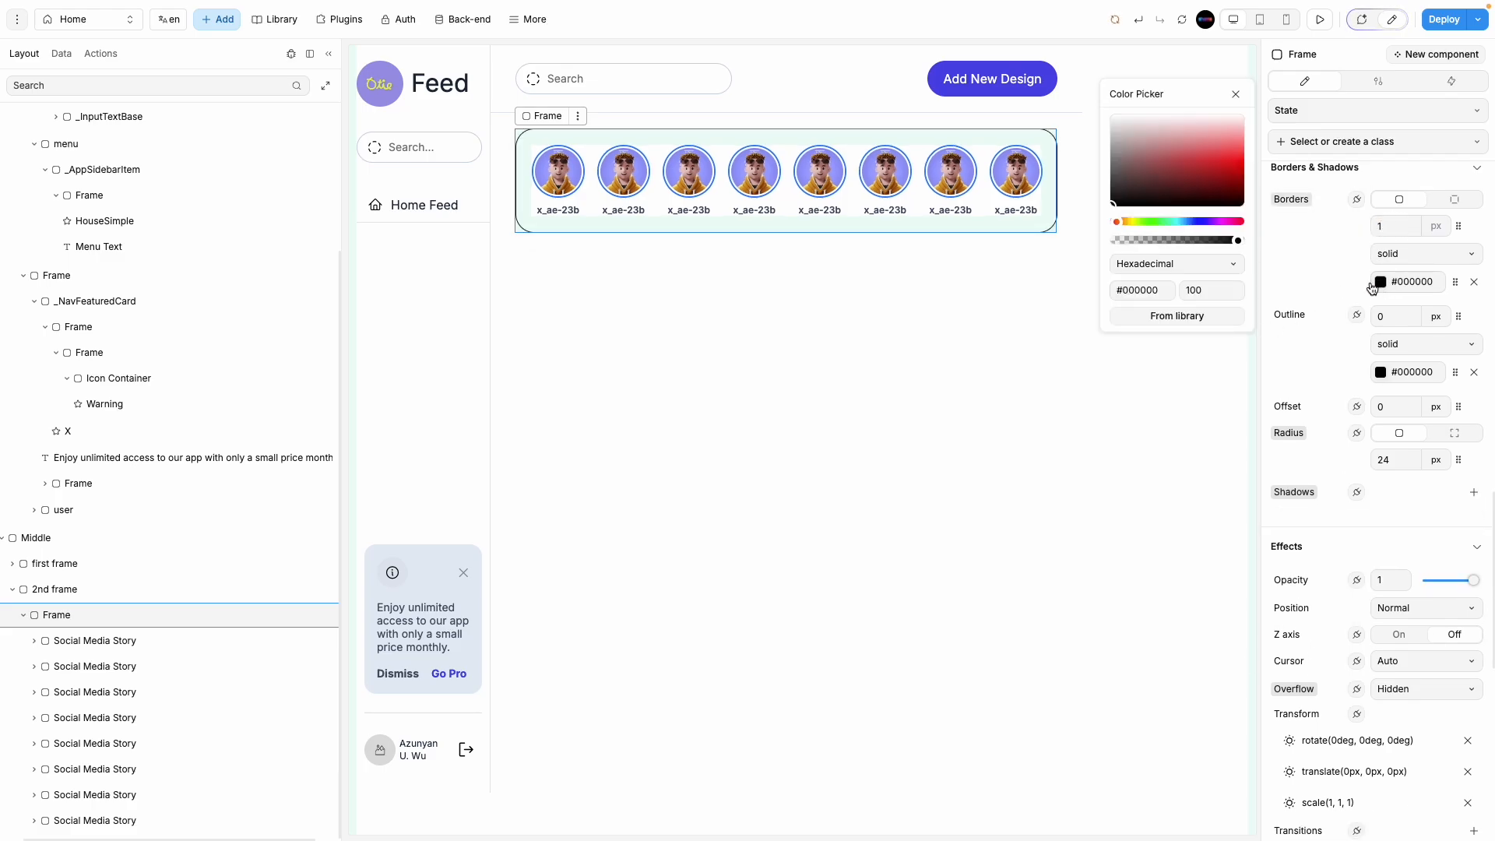
left_click(1140, 241)
left_click(1122, 414)
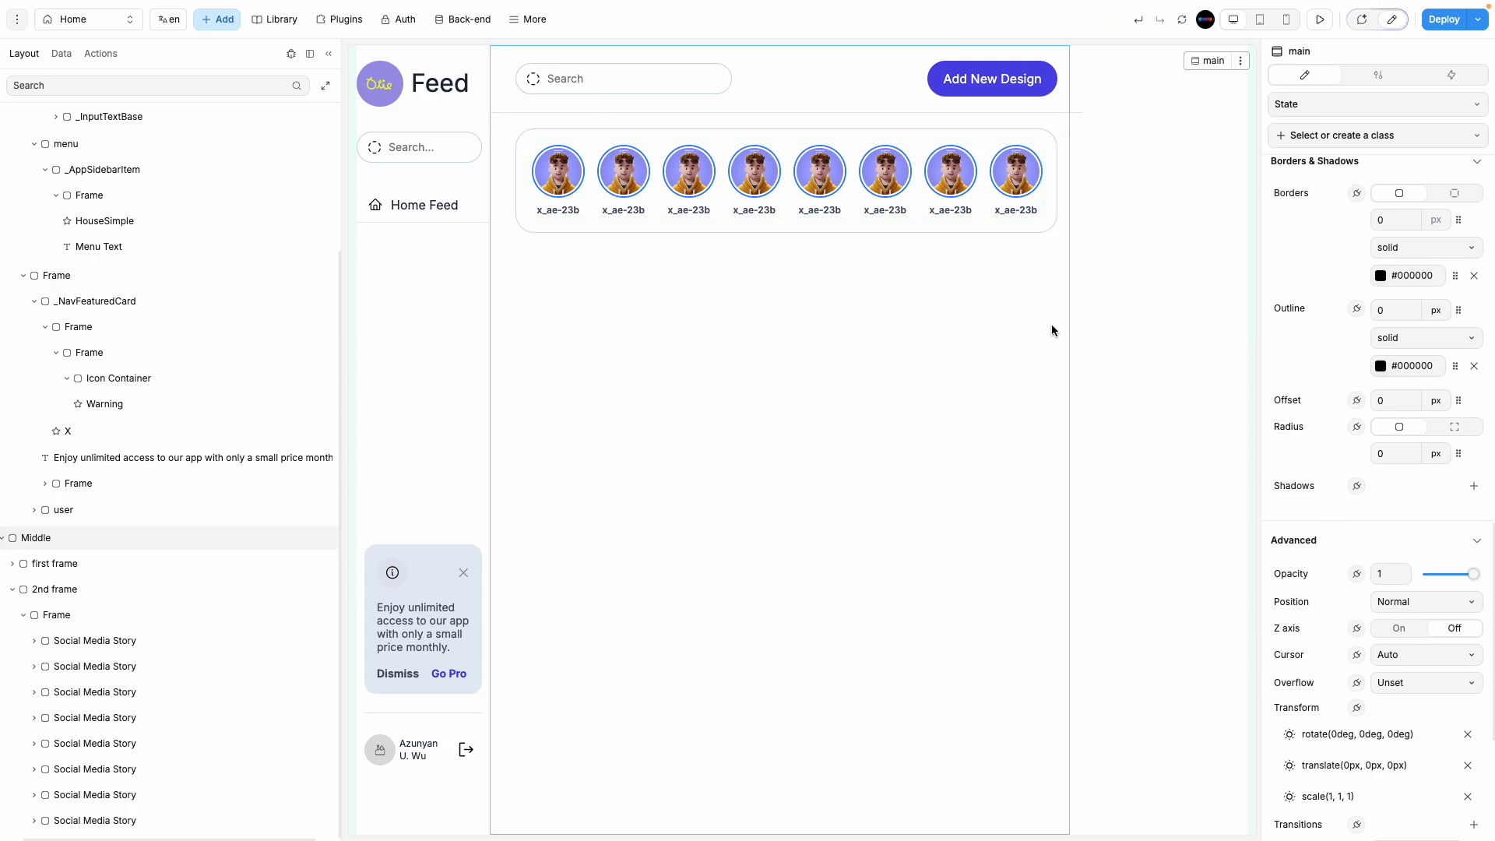
Step: Match the Home Feed item's border and set the stories frame border colour to #0000001A
left_click(456, 216)
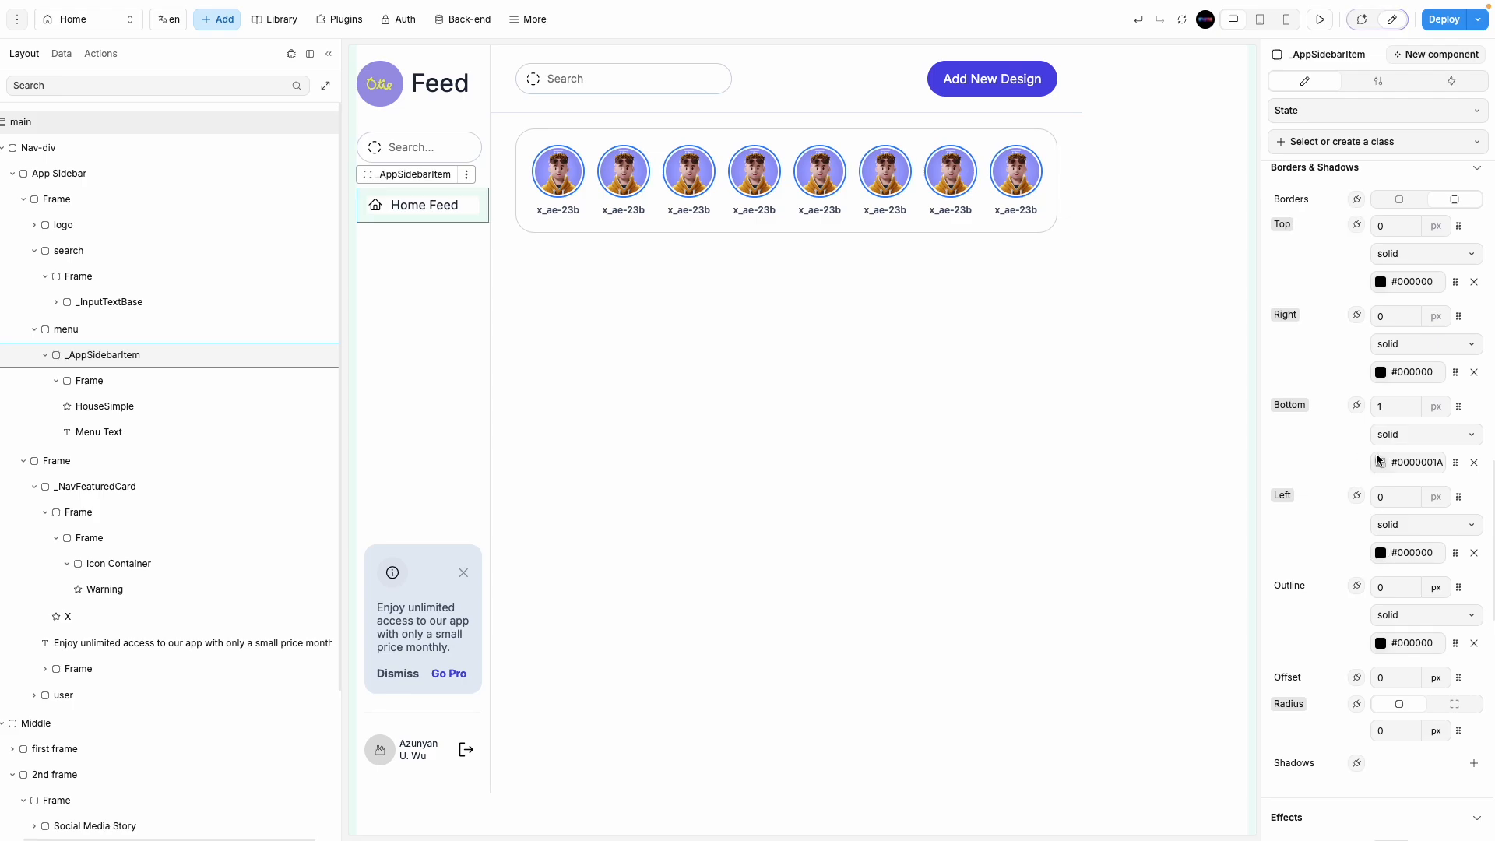
left_click(1379, 462)
left_click(981, 223)
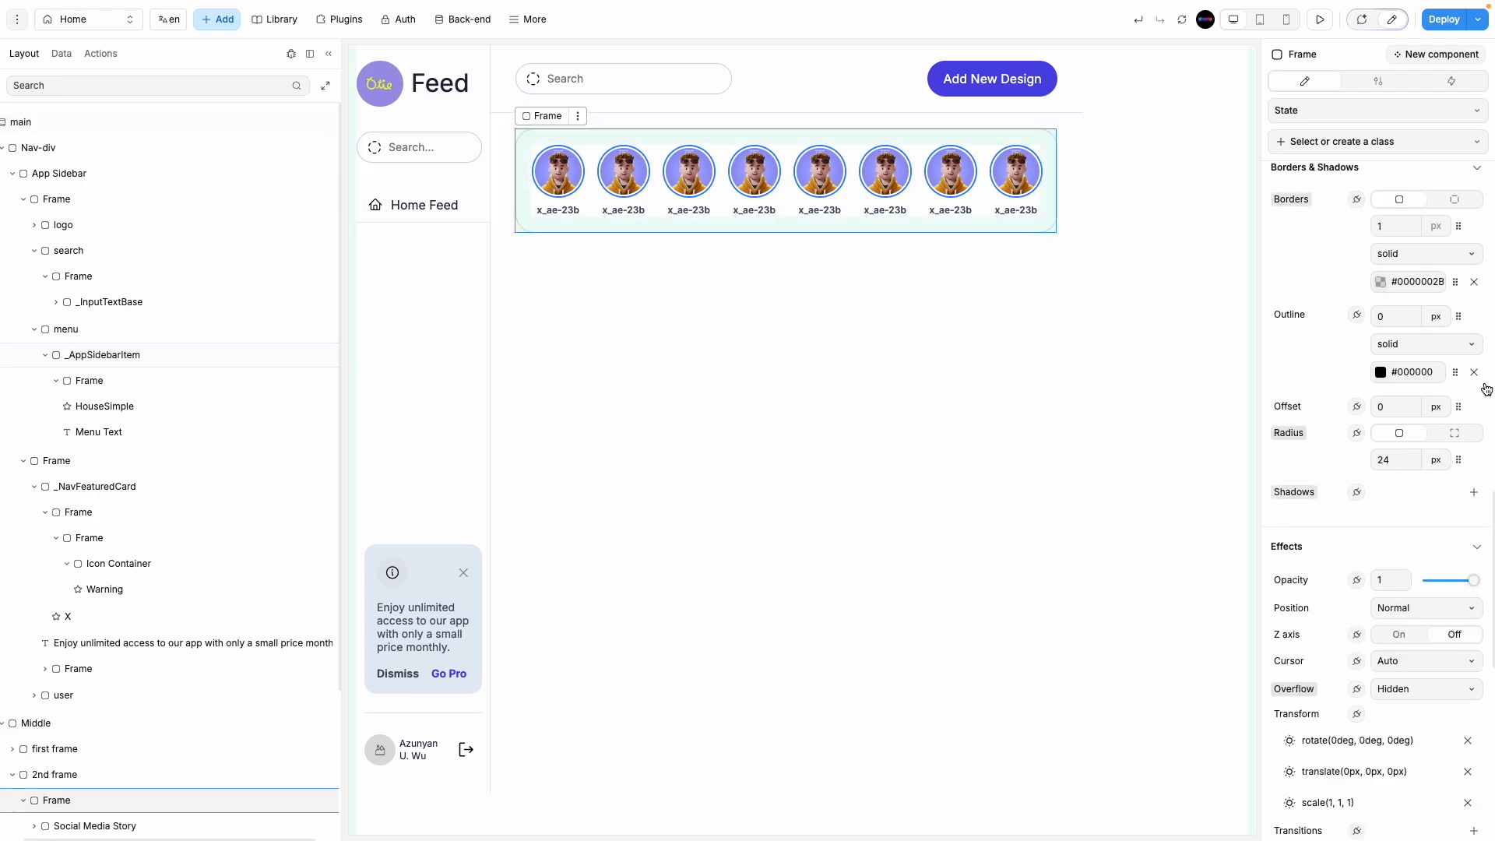
left_click(1376, 285)
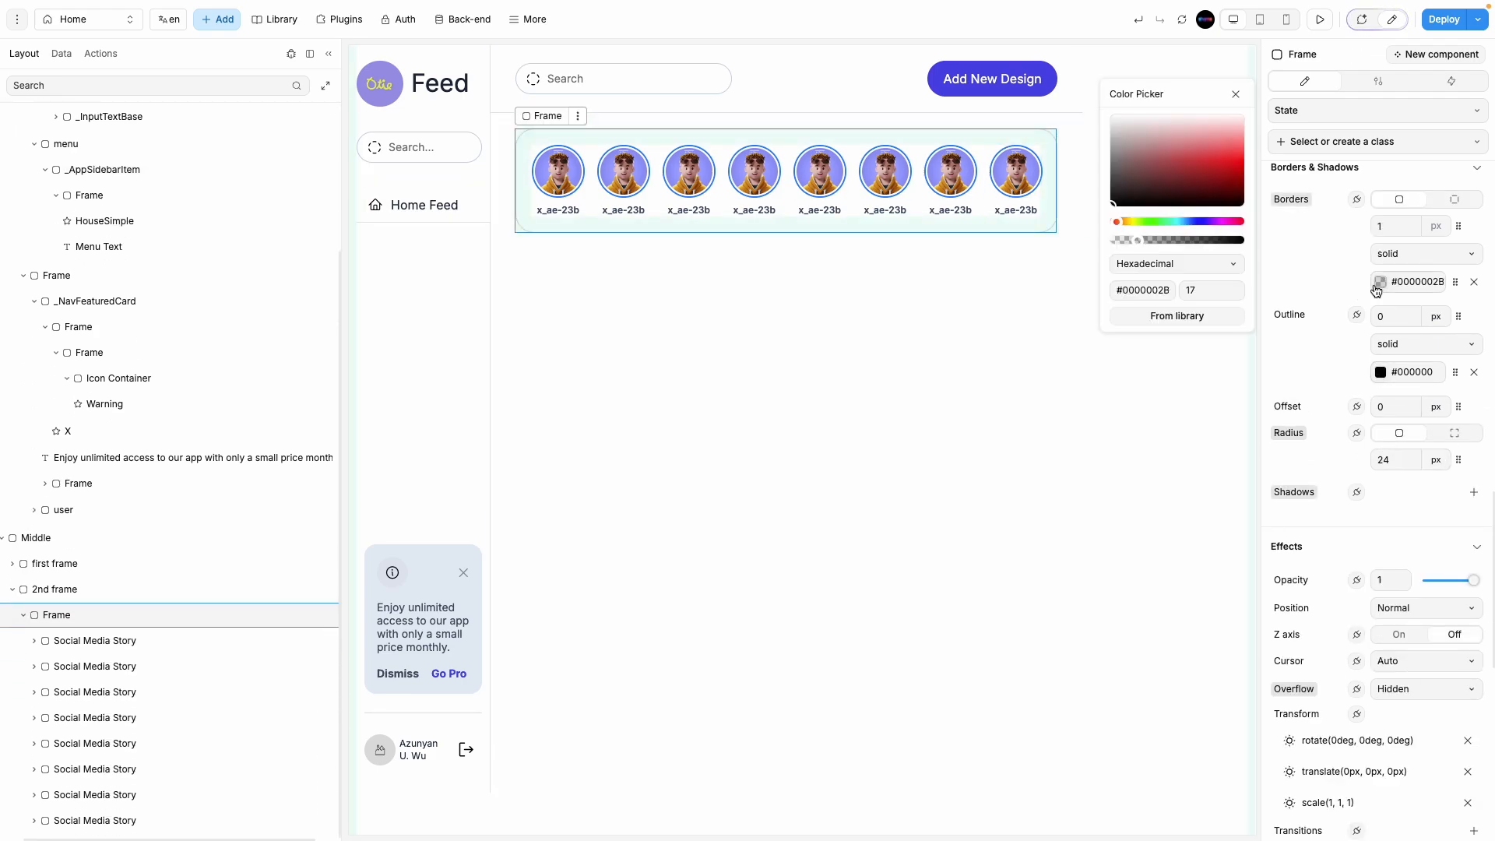
left_click(1201, 292)
key("BackSpace")
left_click(1047, 394)
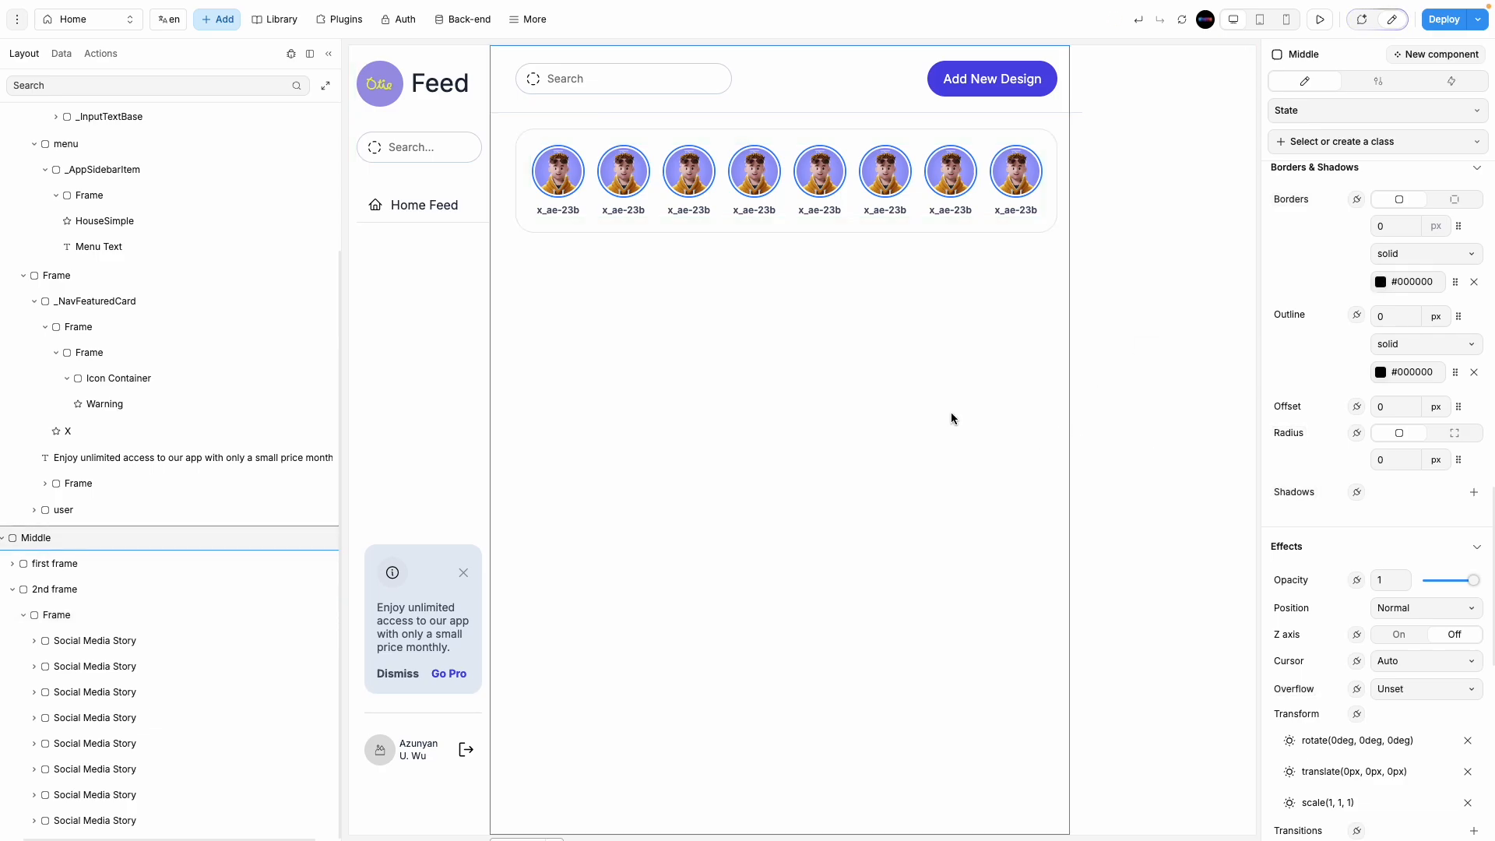
Step: Change 2nd frame's width unit from px to %
left_click(492, 154)
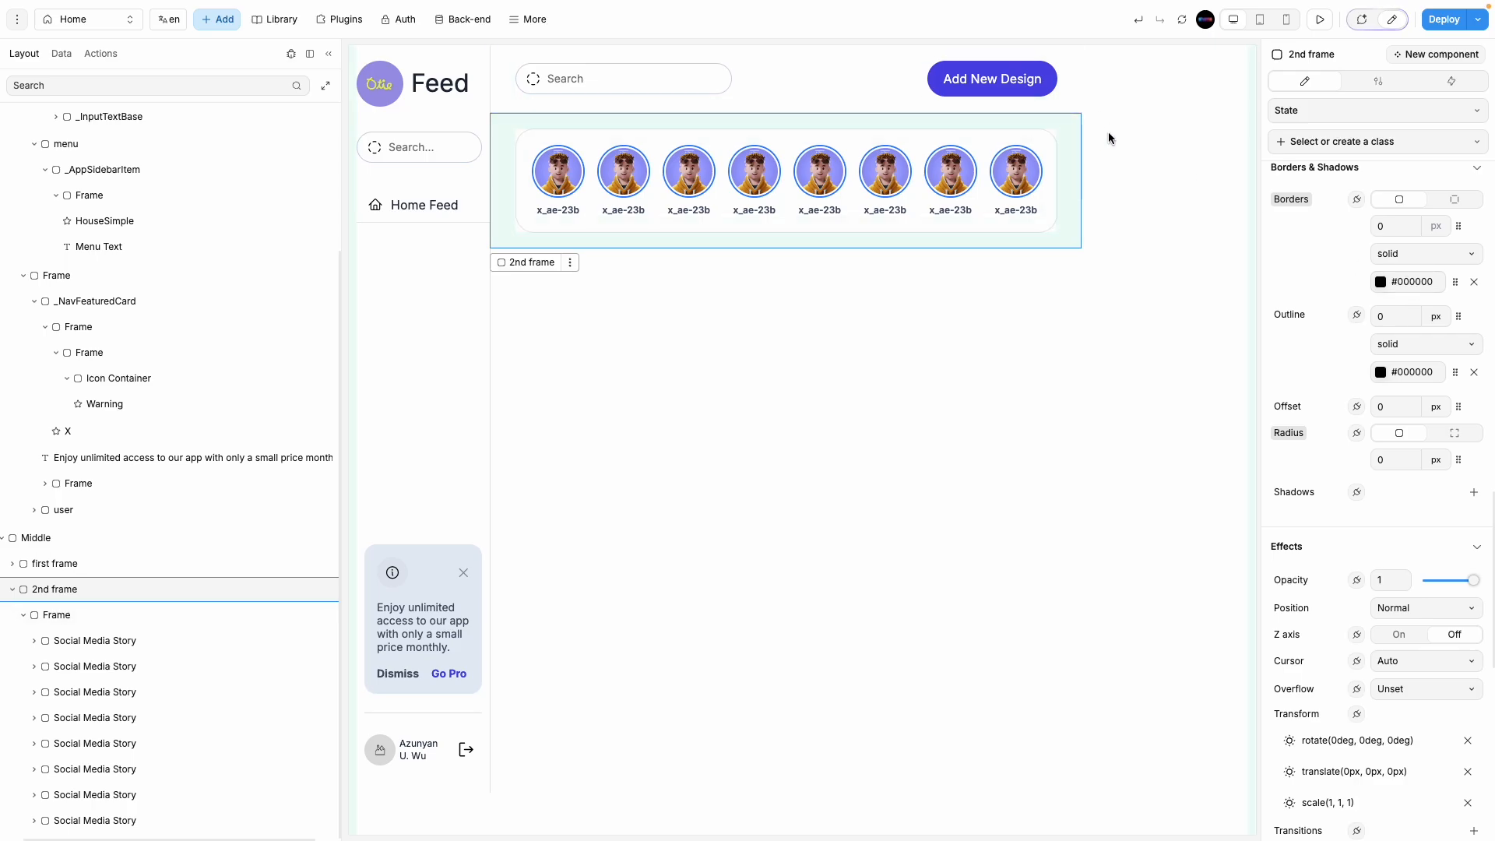
scroll(1370, 657, "down", 1)
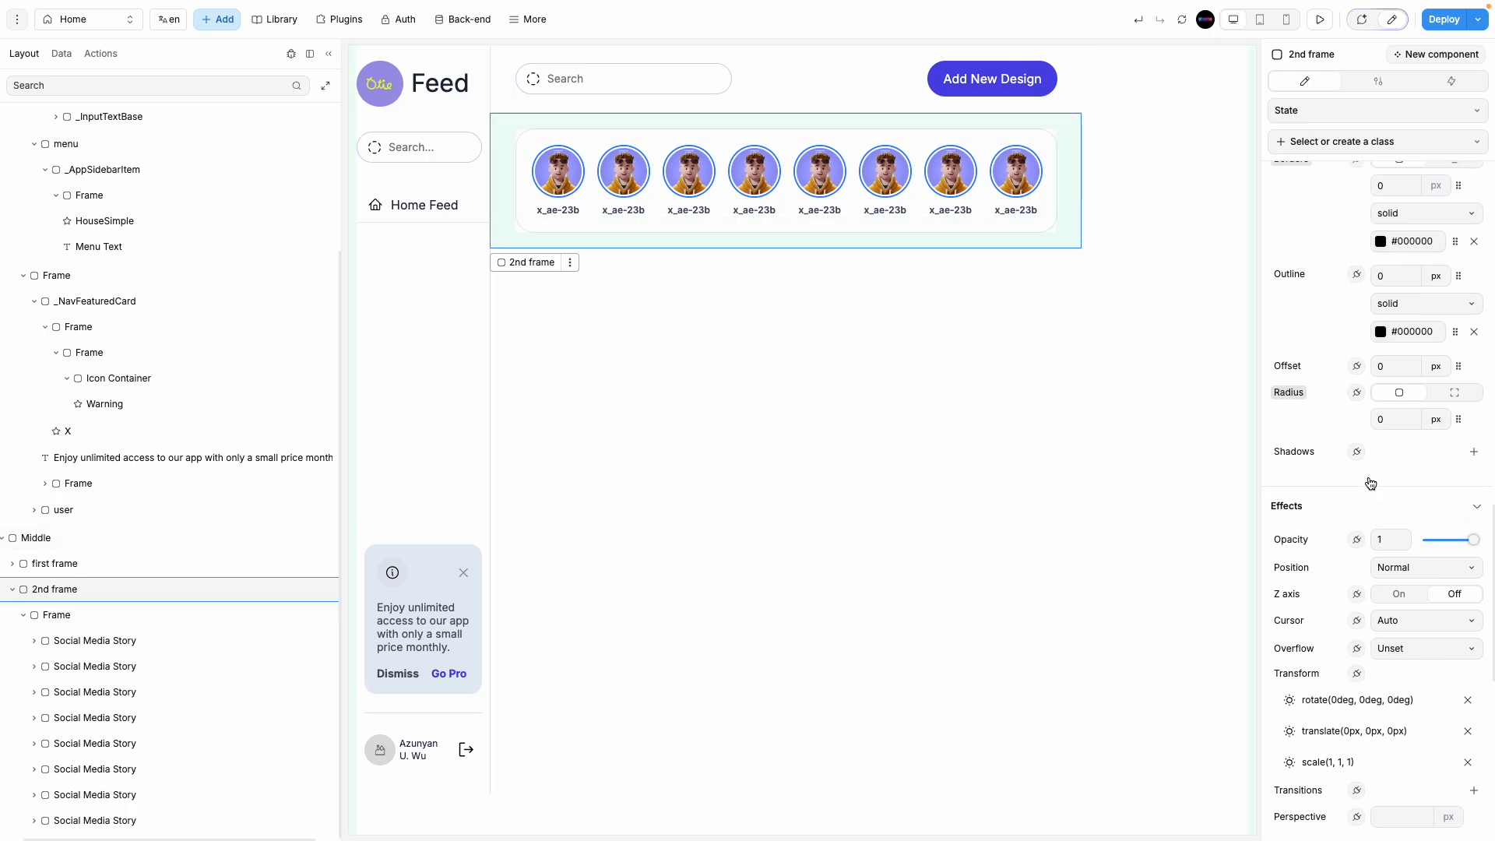
scroll(1366, 622, "up", 6)
scroll(1361, 571, "down", 8)
scroll(1361, 571, "up", 10)
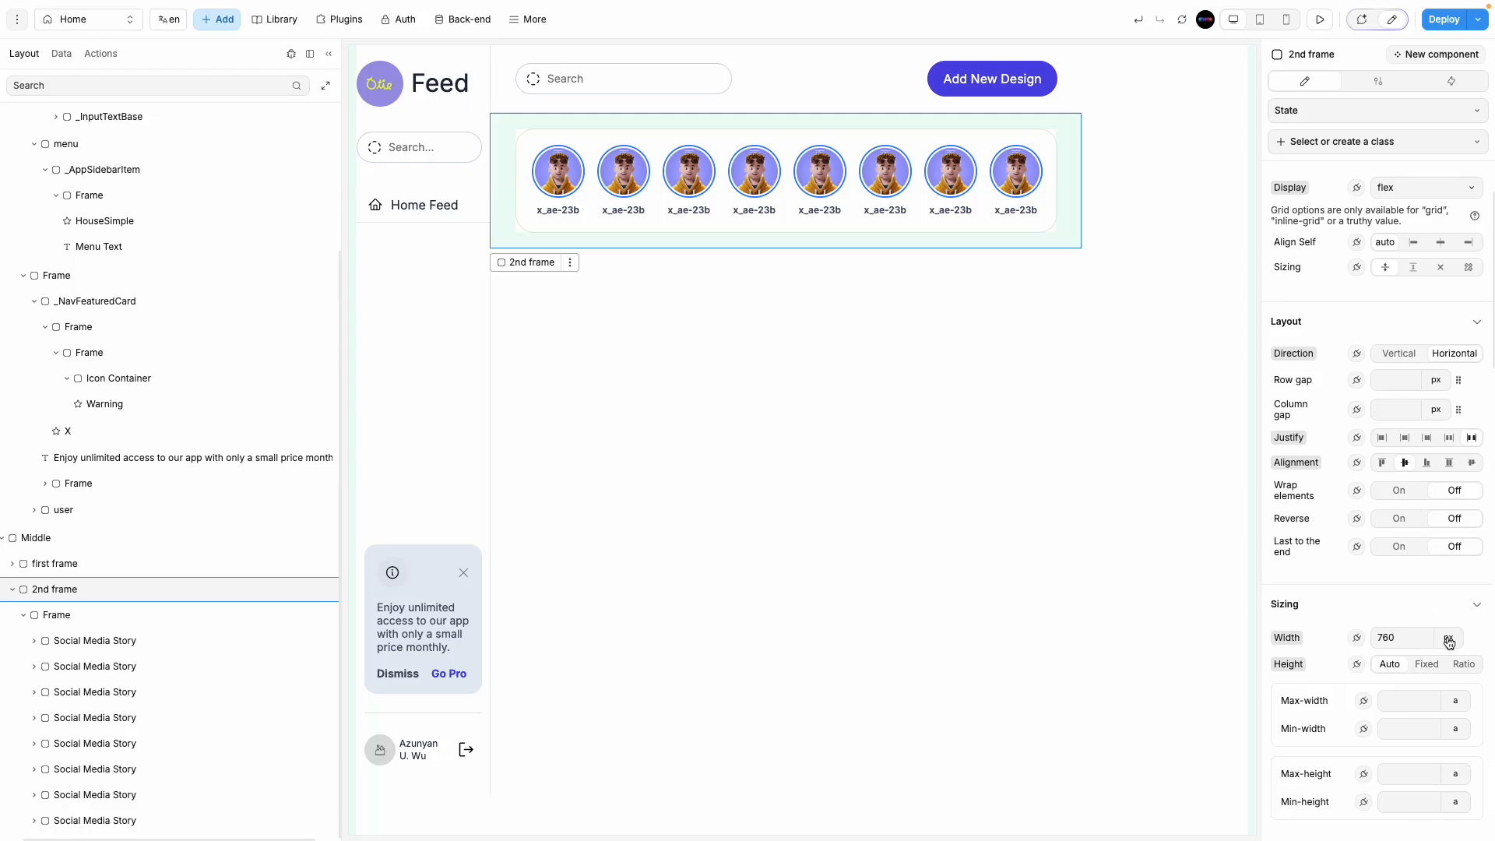
left_click(1449, 642)
left_click(1458, 681)
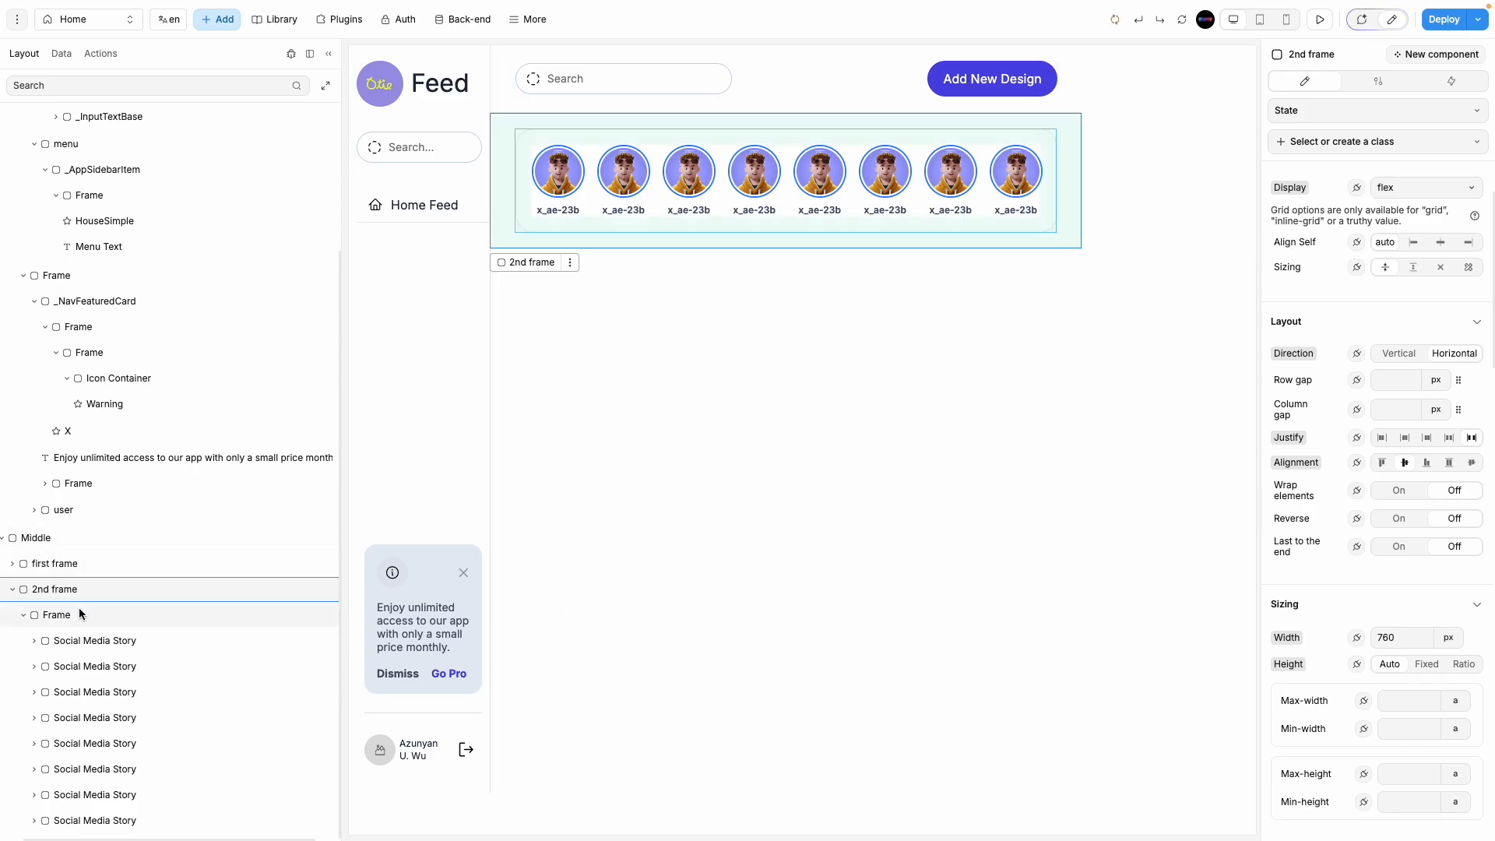
Step: Switch the stories Frame's width to % and rename it 'users'
left_click(93, 620)
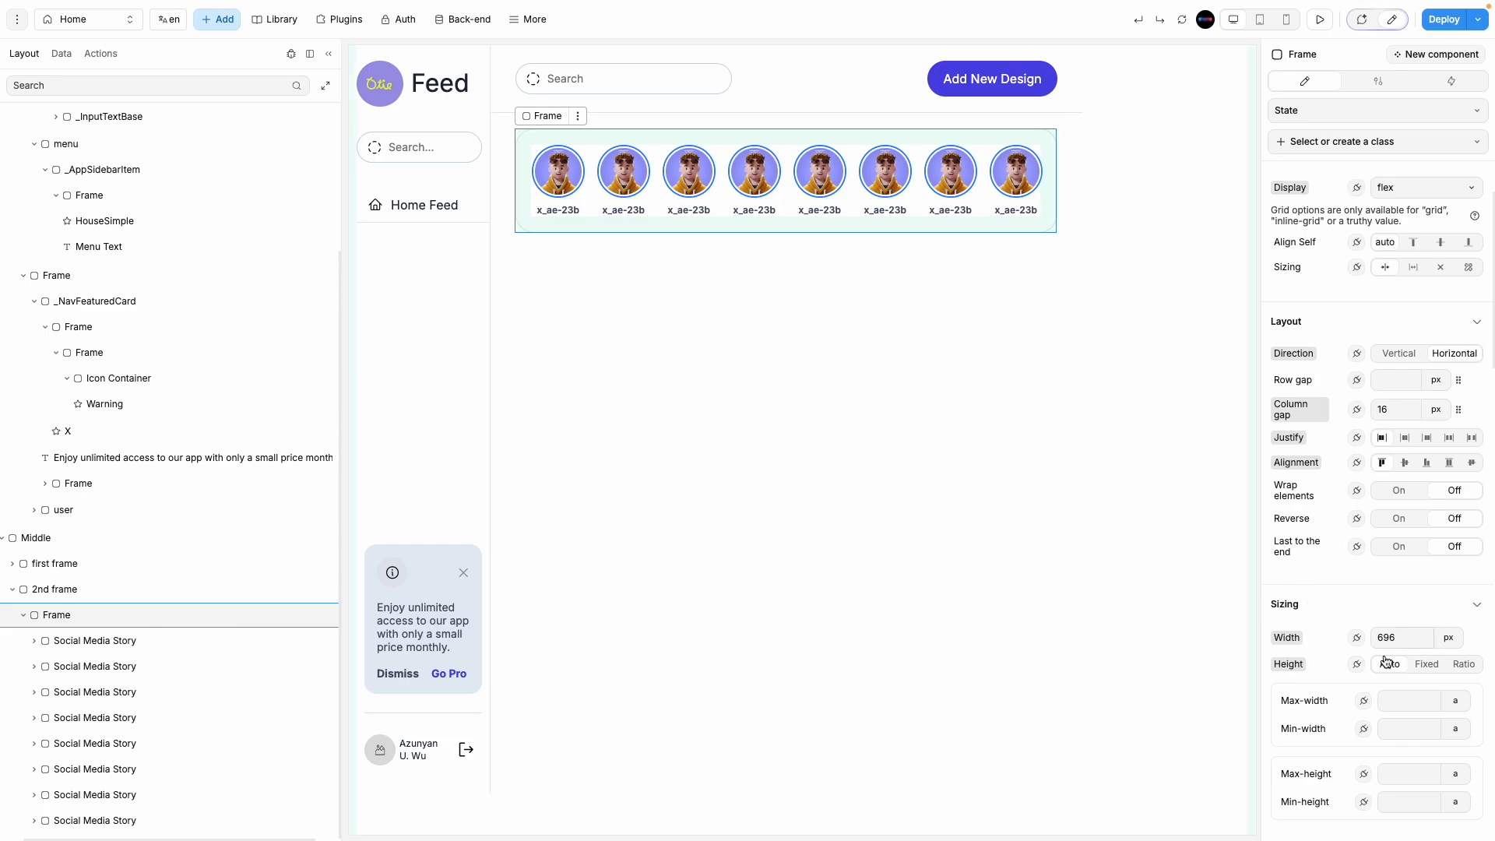
scroll(1394, 599, "down", 3)
left_click(1449, 470)
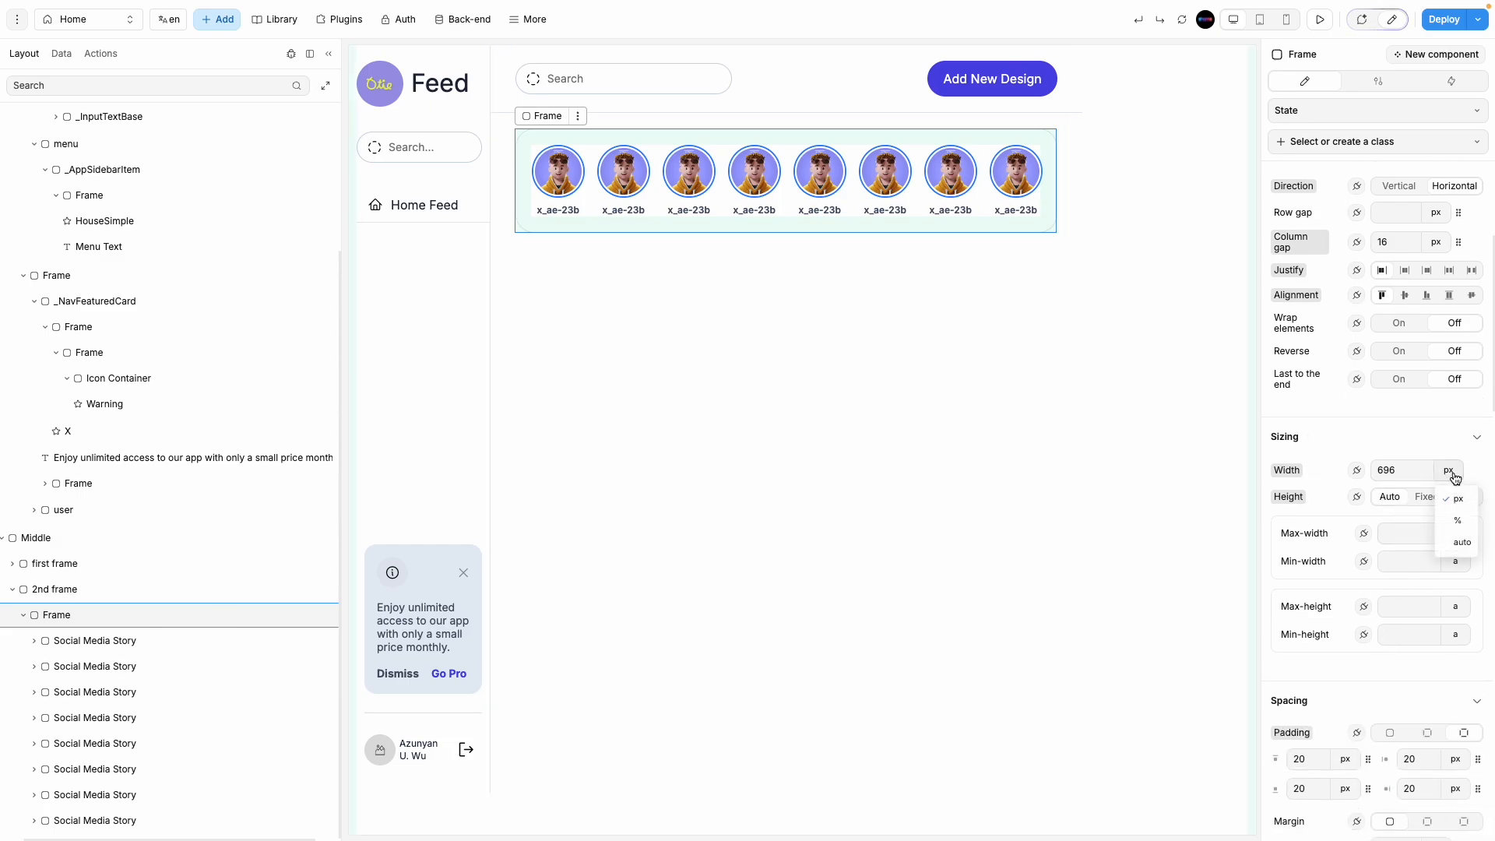
left_click(1459, 522)
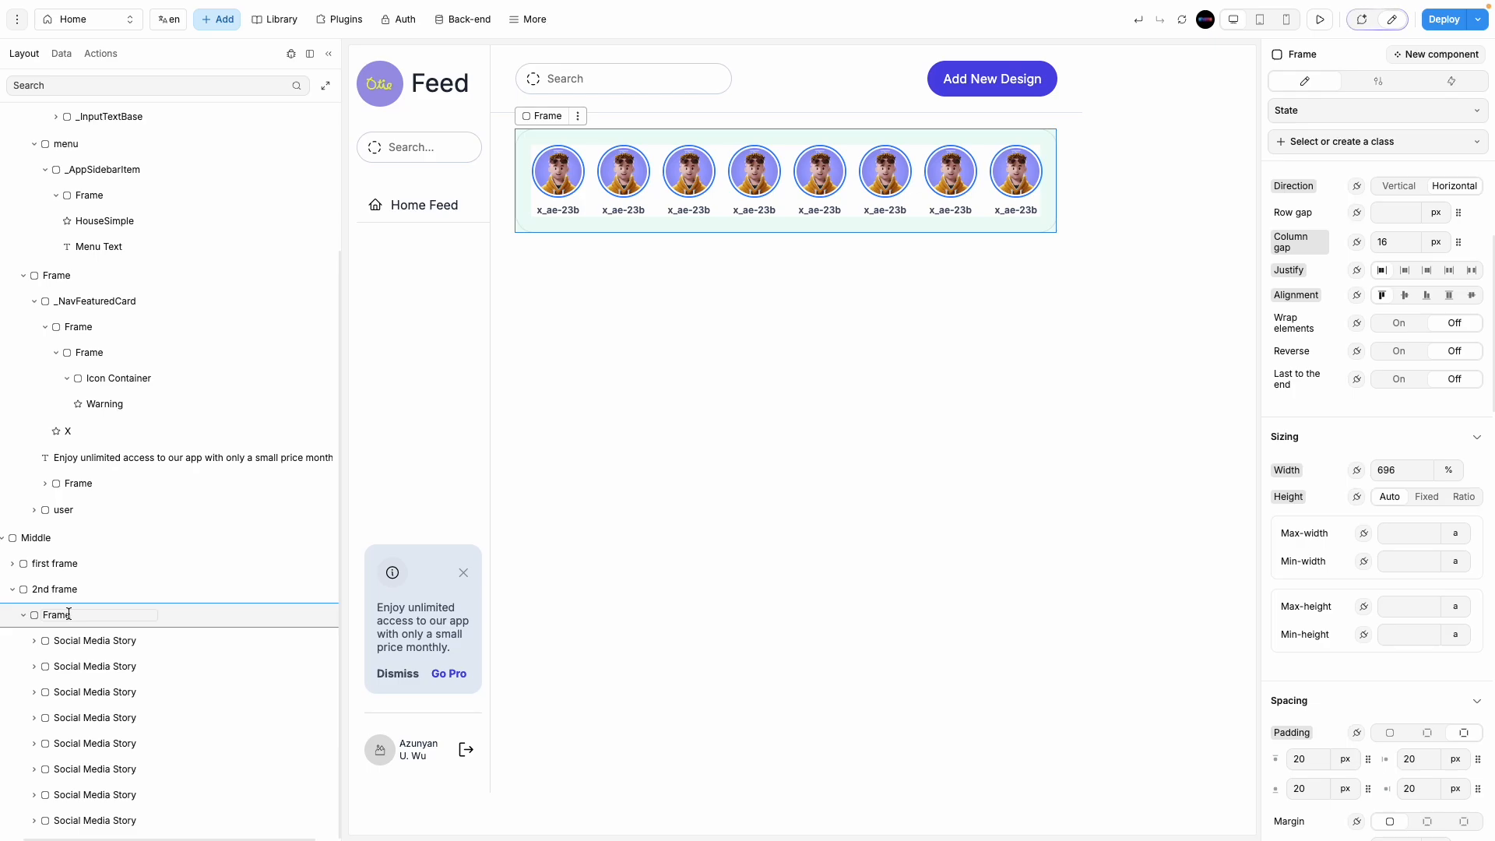
type("users")
left_click(24, 615)
left_click(1157, 405)
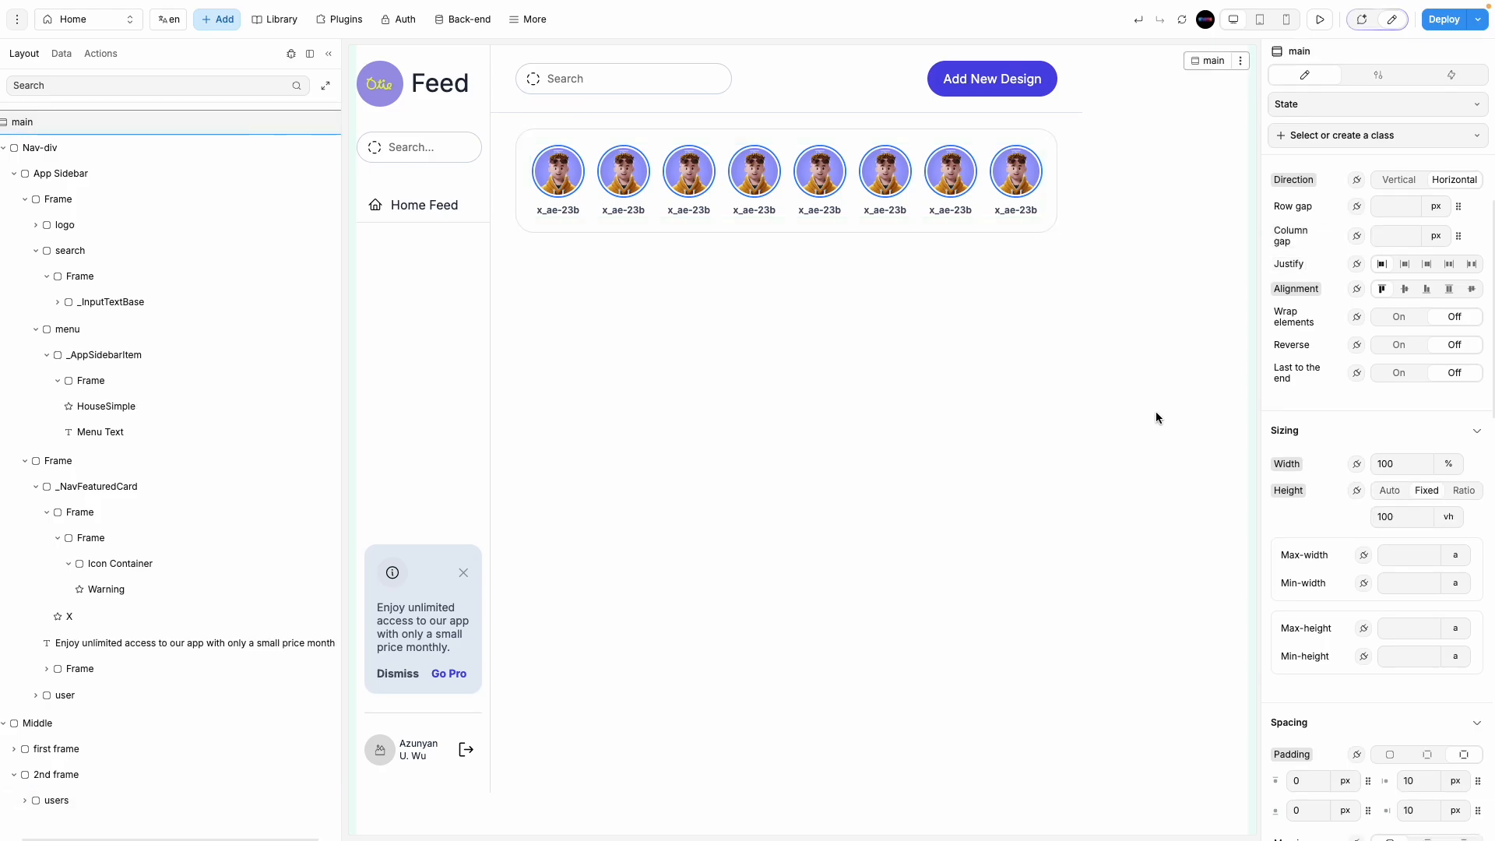
Step: Switch first frame's width unit from px to percent
left_click(1024, 369)
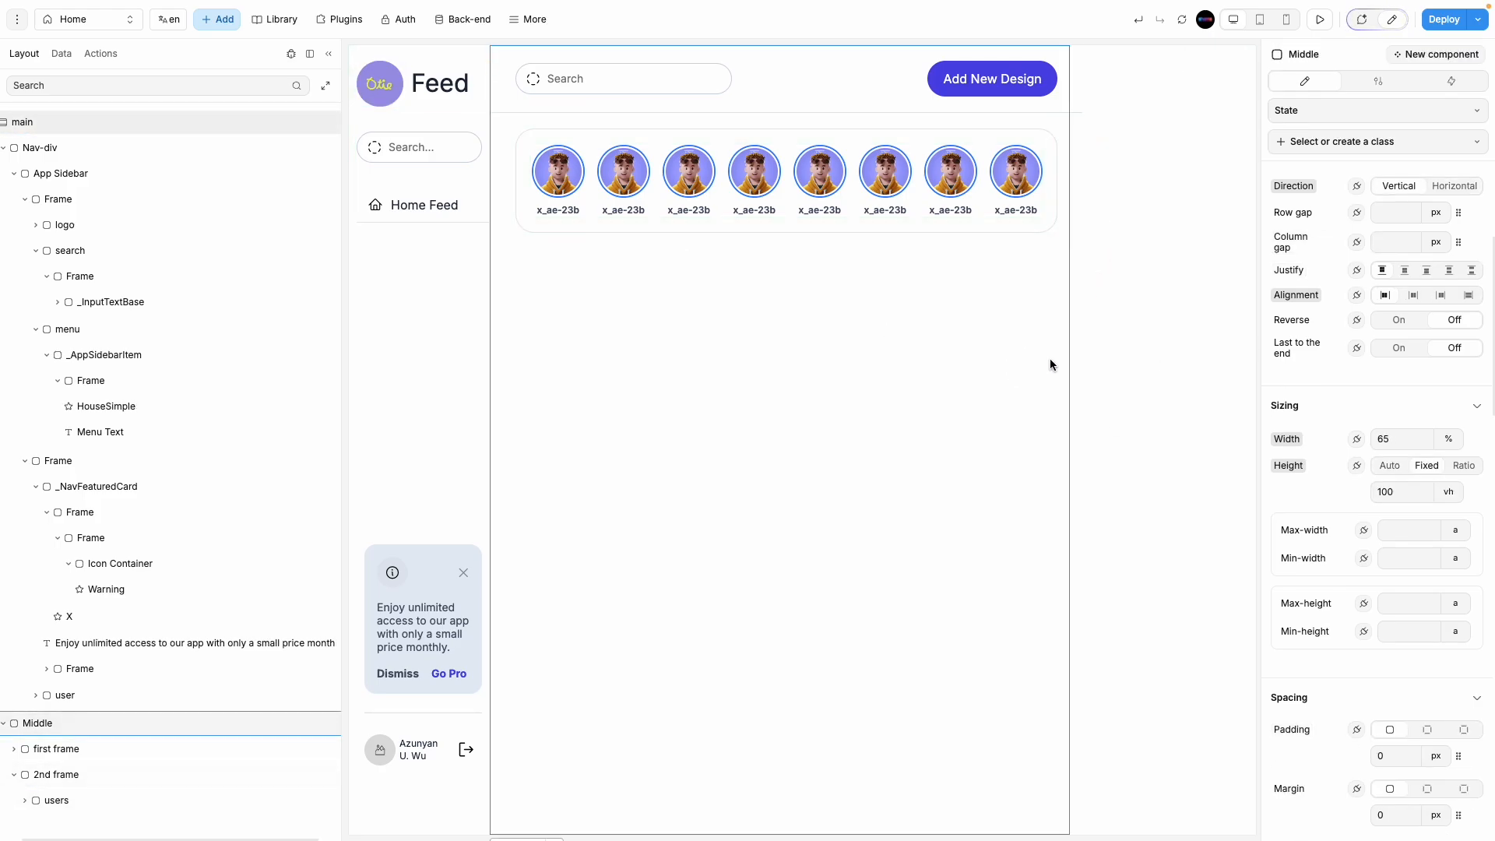
left_click(1044, 101)
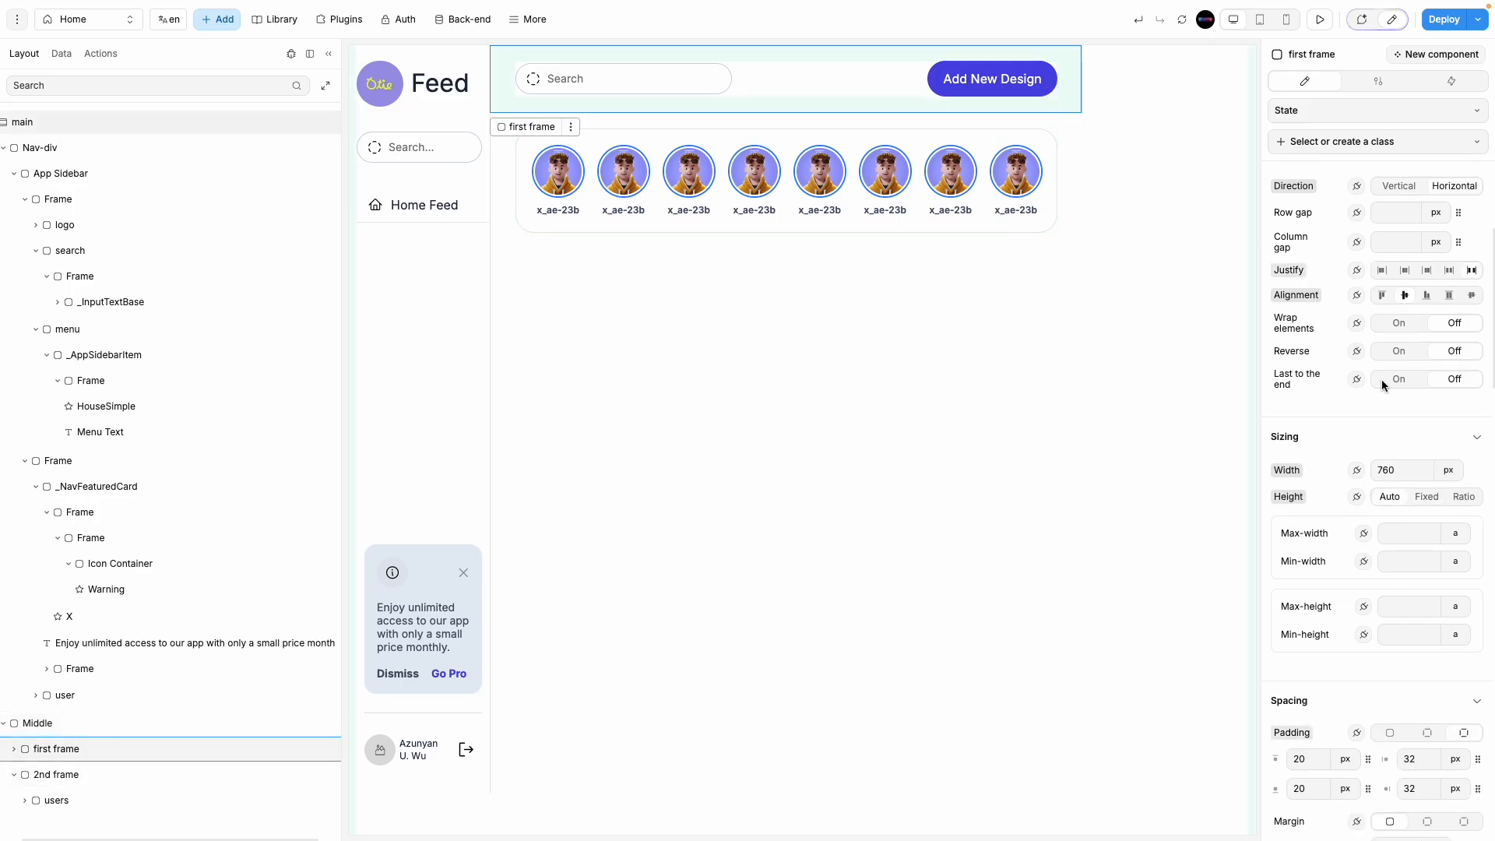
left_click(1442, 471)
left_click(1455, 522)
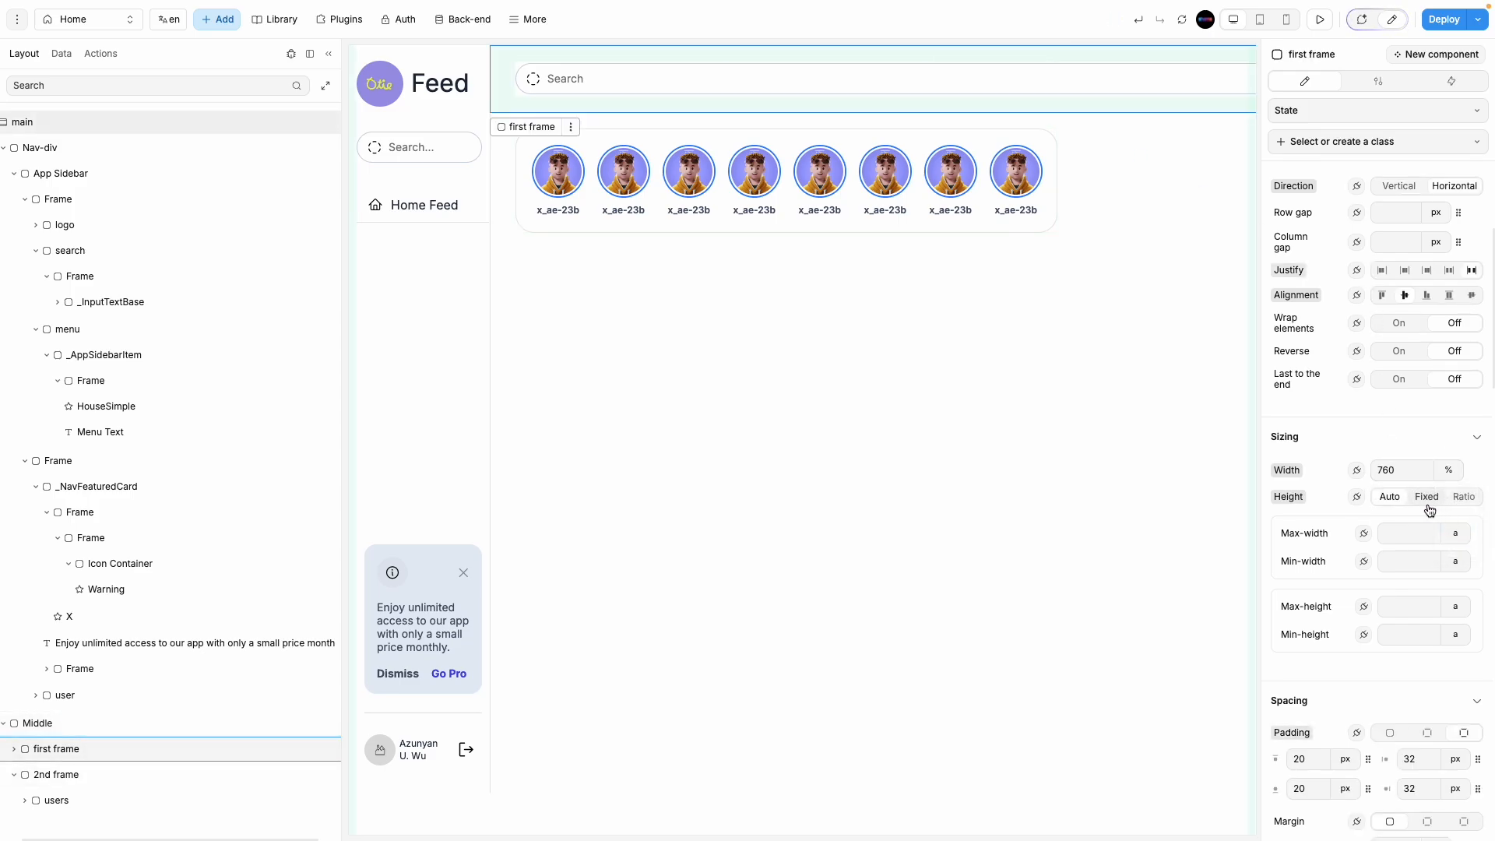
key("ctrl+z")
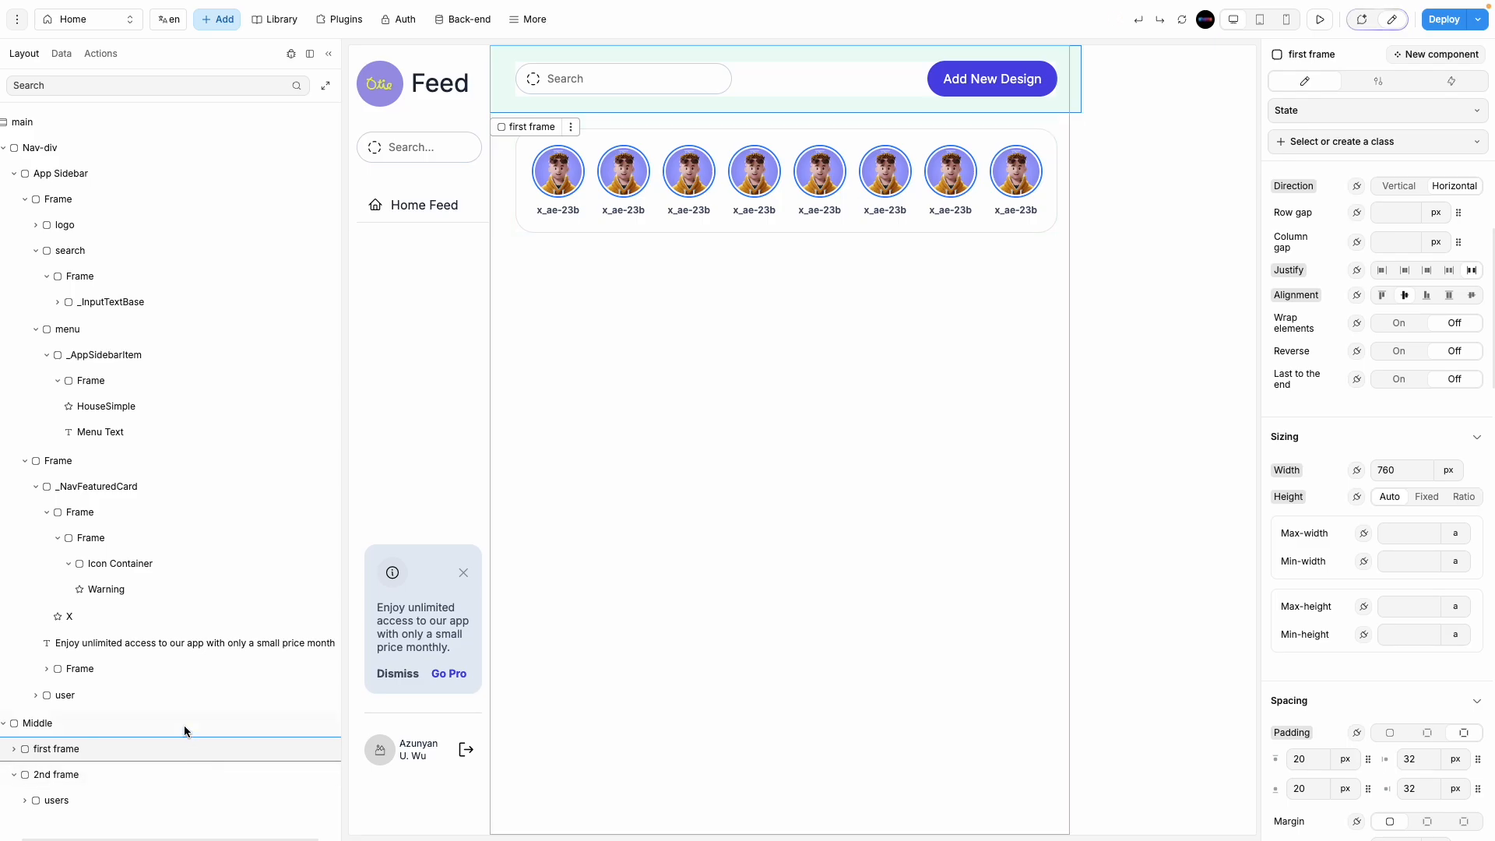
left_click(184, 724)
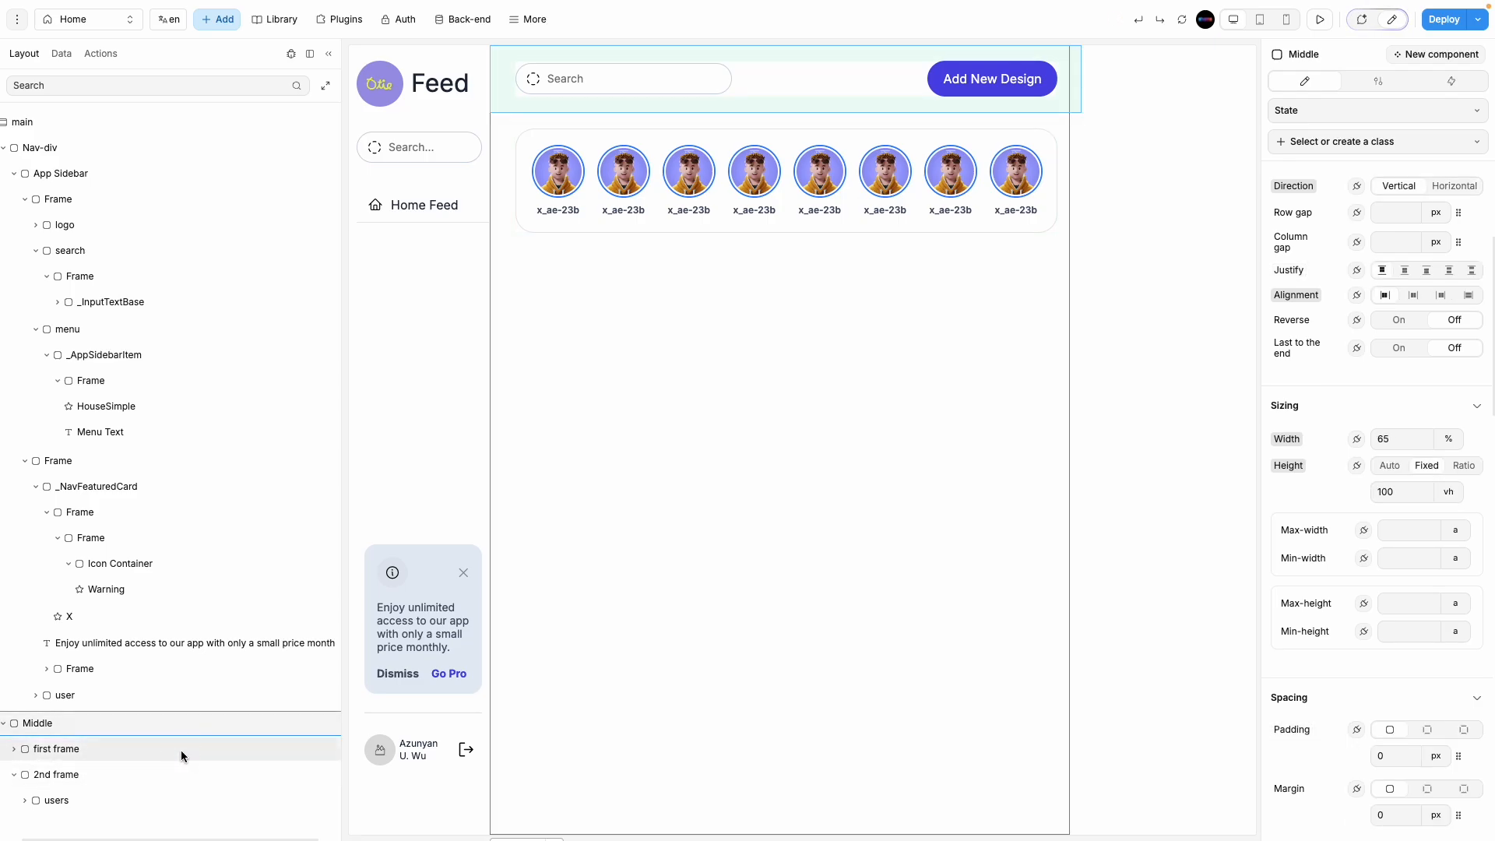
left_click(181, 749)
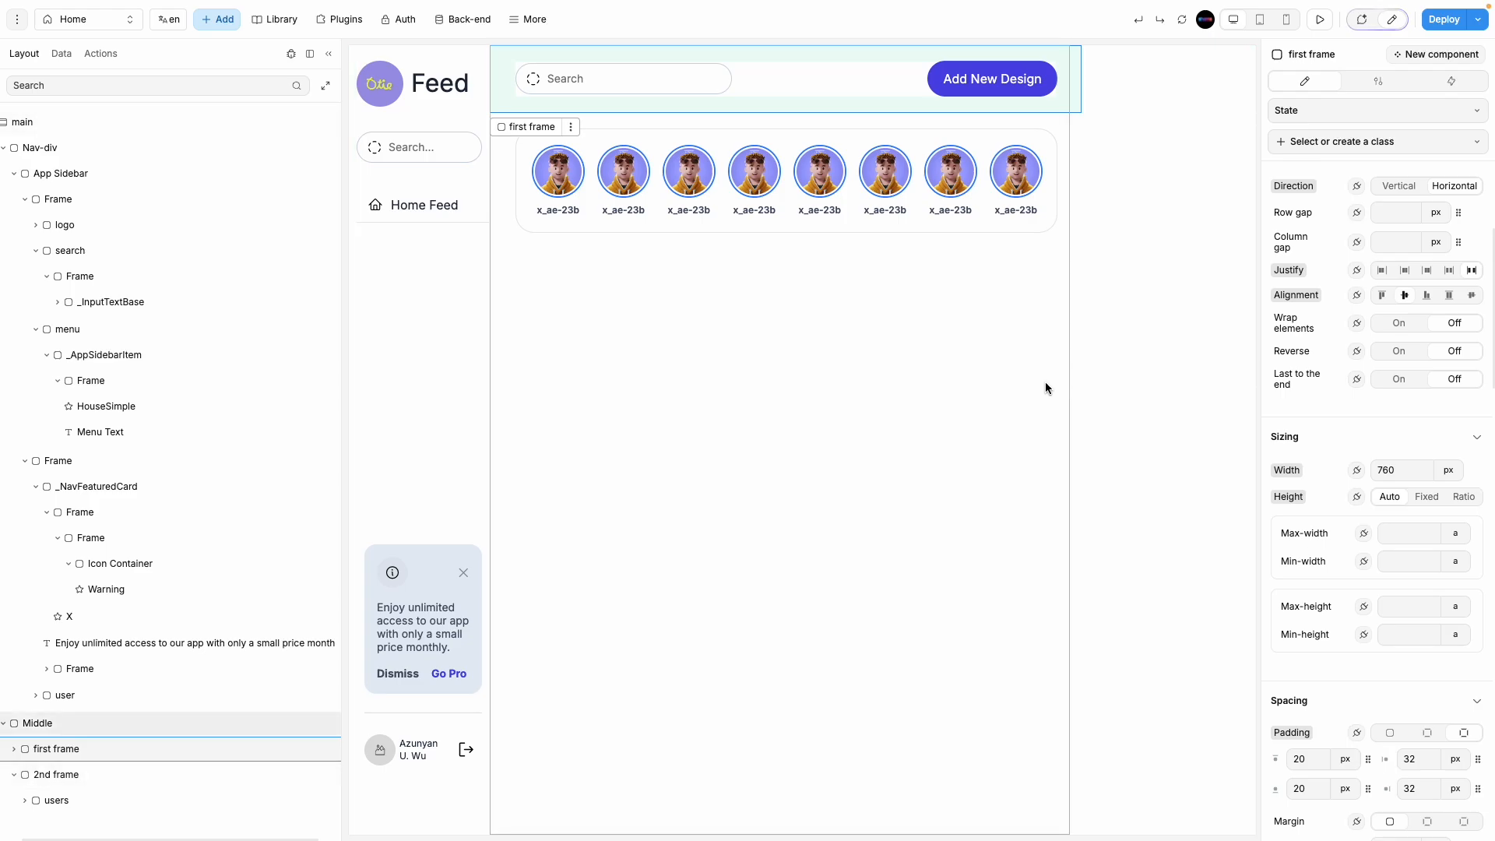
left_click(1445, 473)
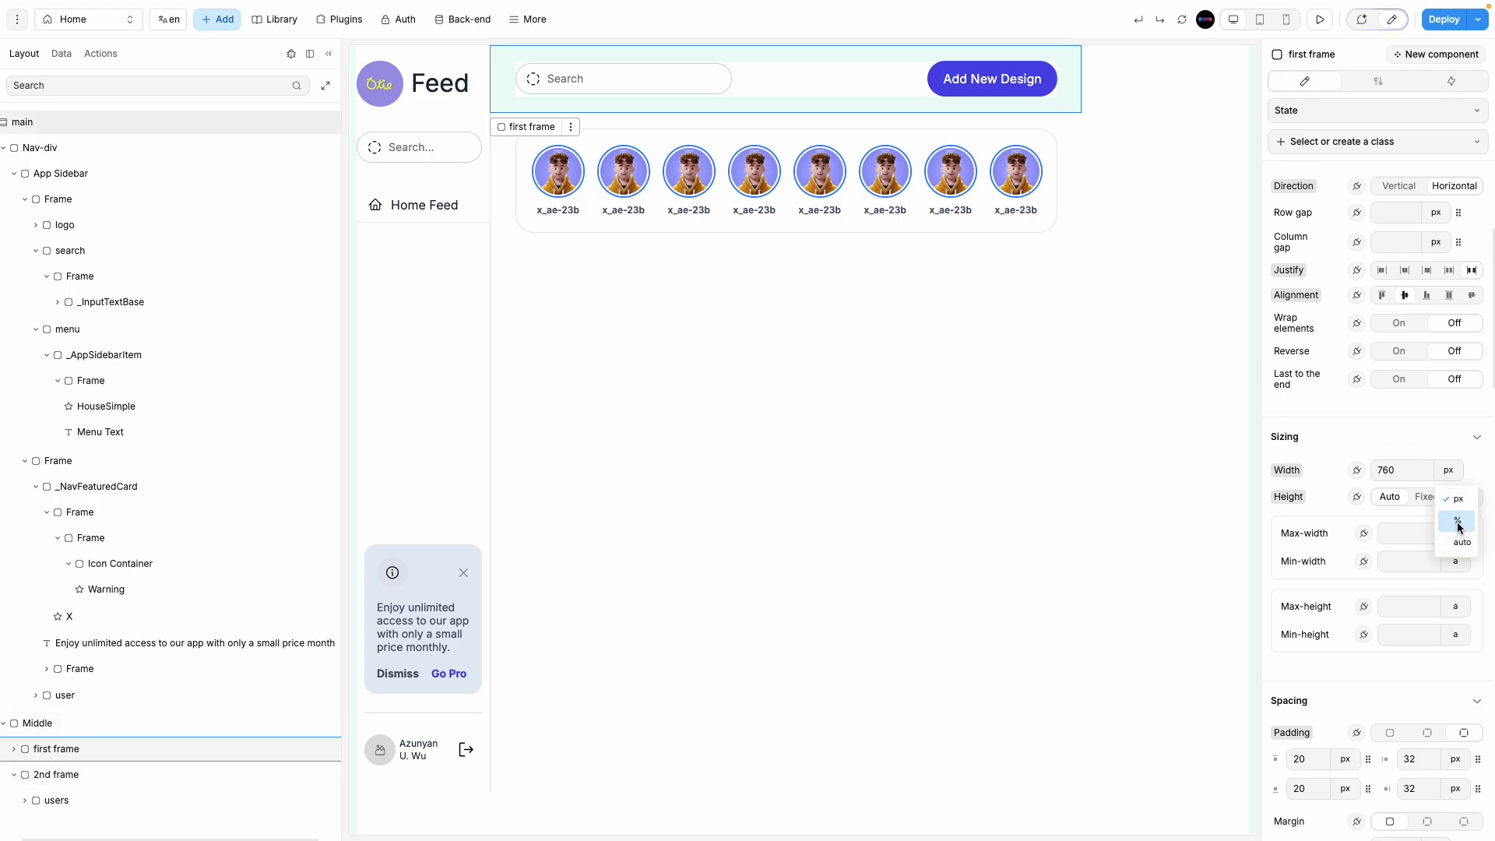
left_click(1455, 520)
Step: Set the search bar row width to 100%, then check main, Middle and App Sidebar sizing
left_click(720, 435)
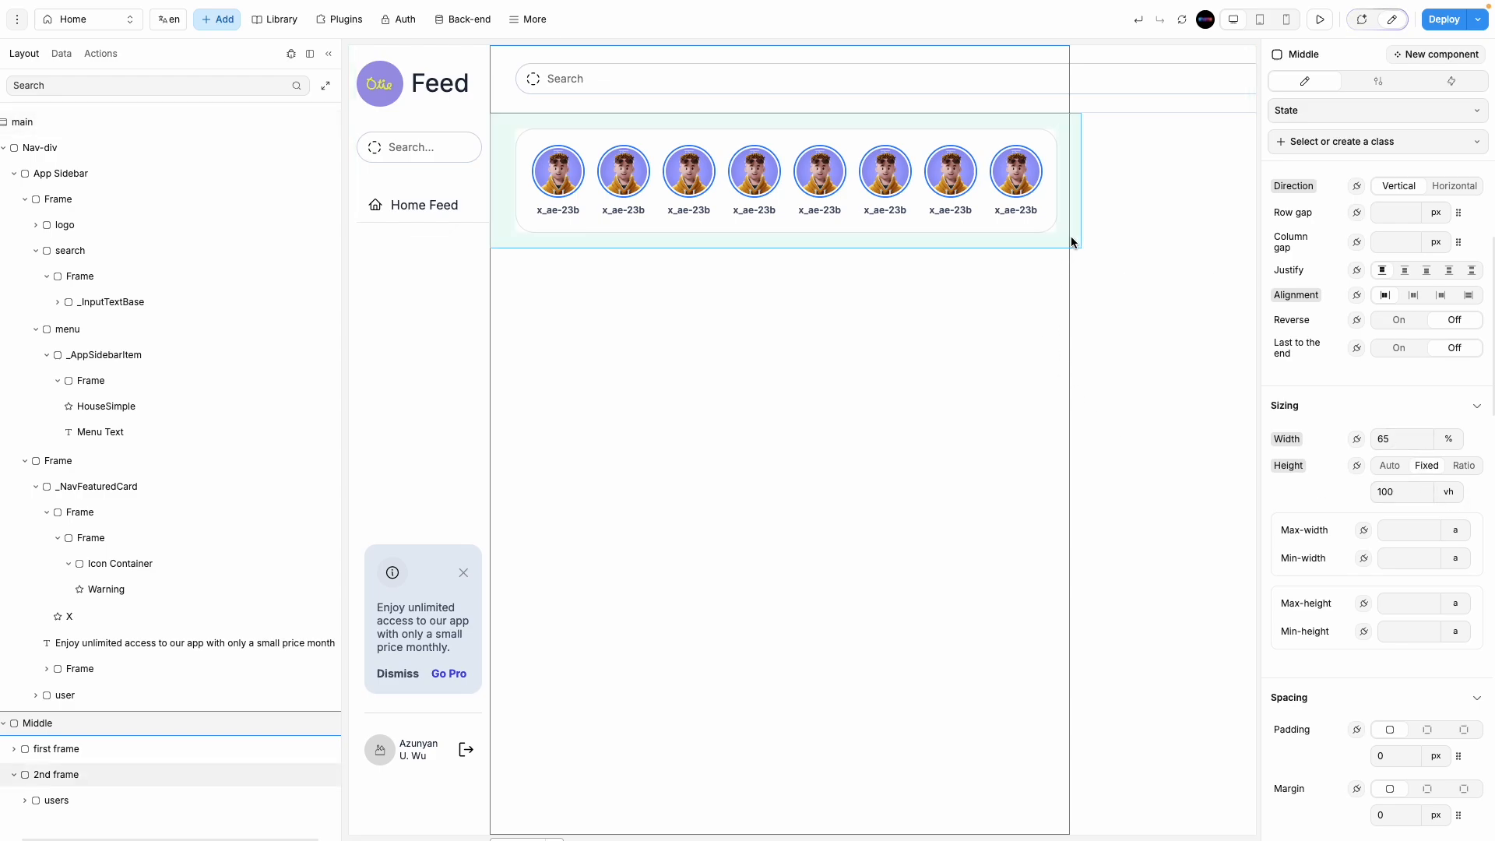
left_click(993, 102)
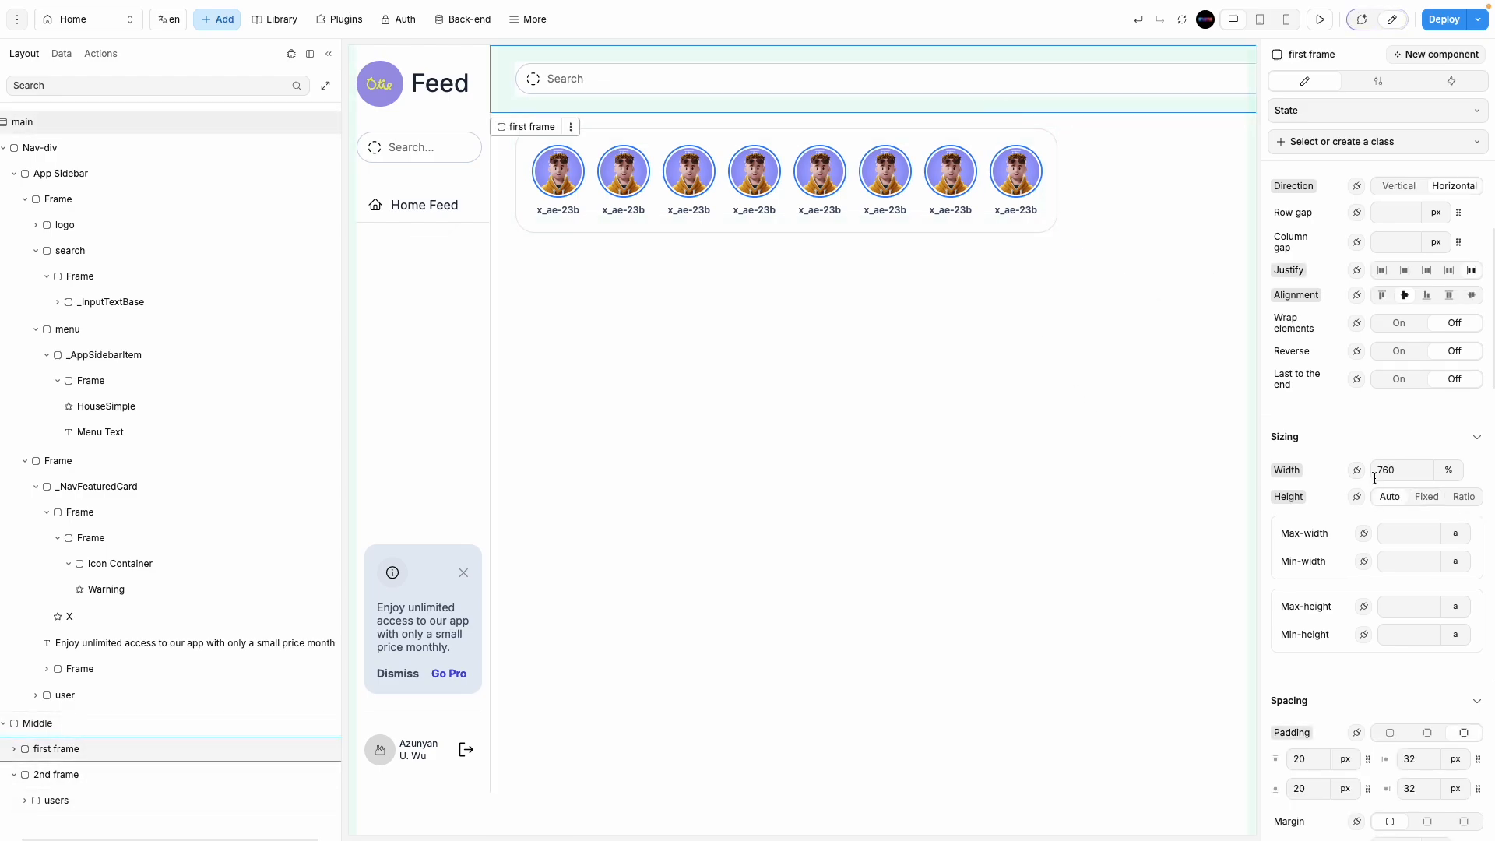
type("100")
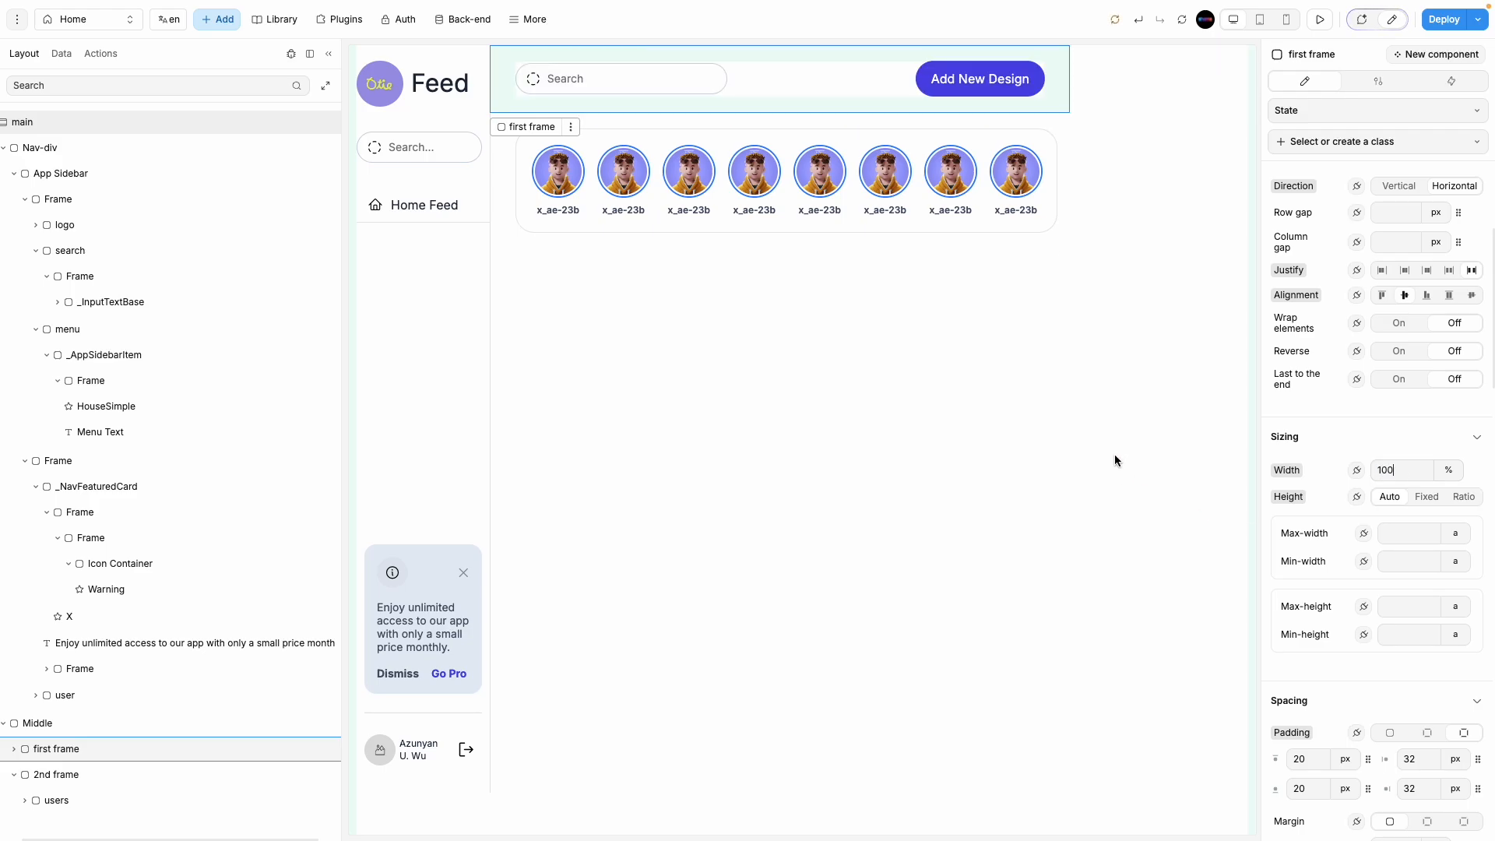
left_click(1138, 412)
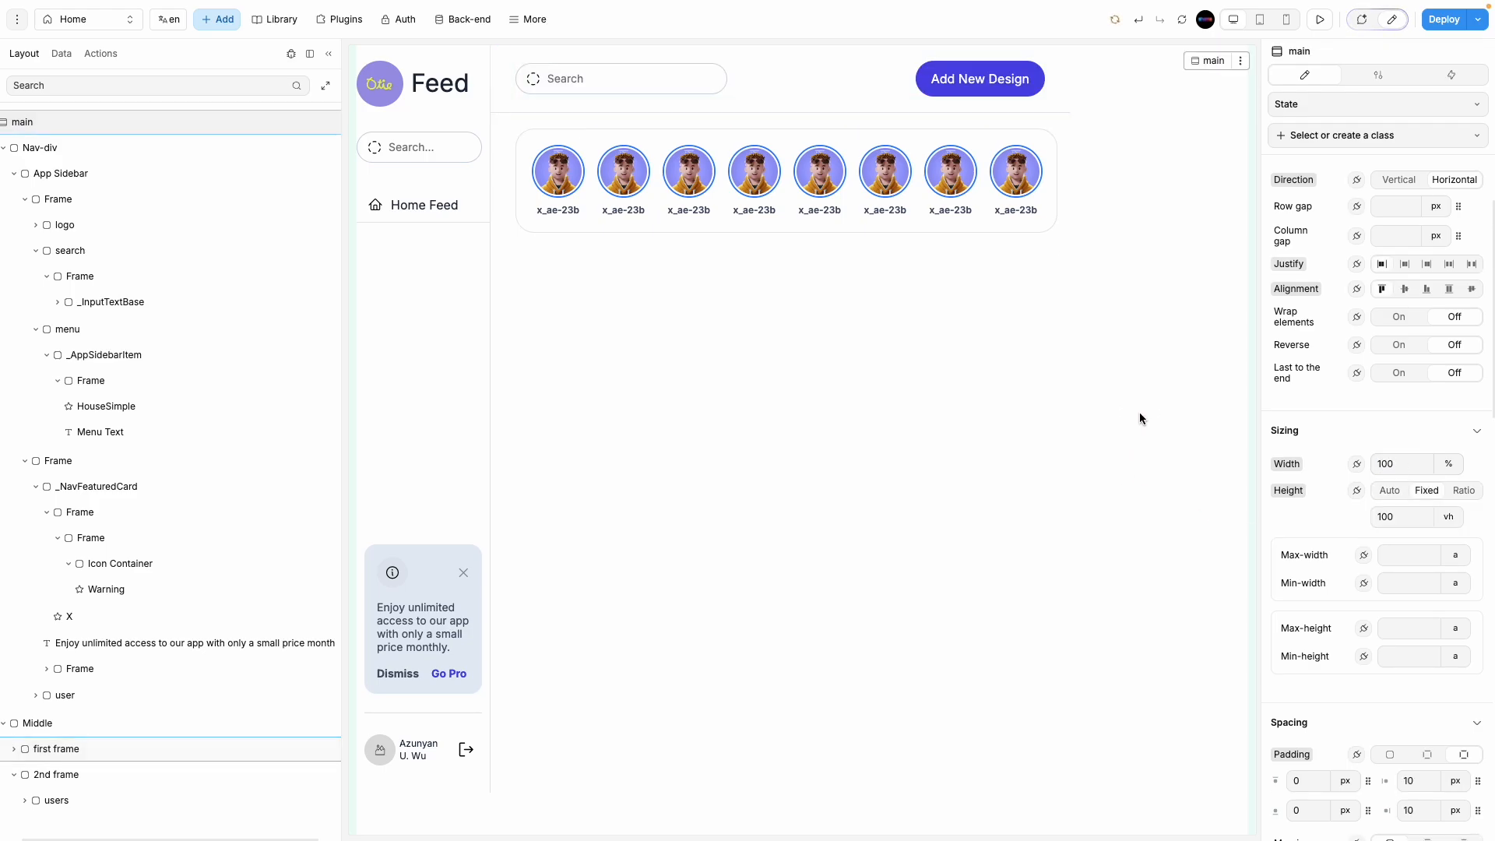
left_click(1045, 422)
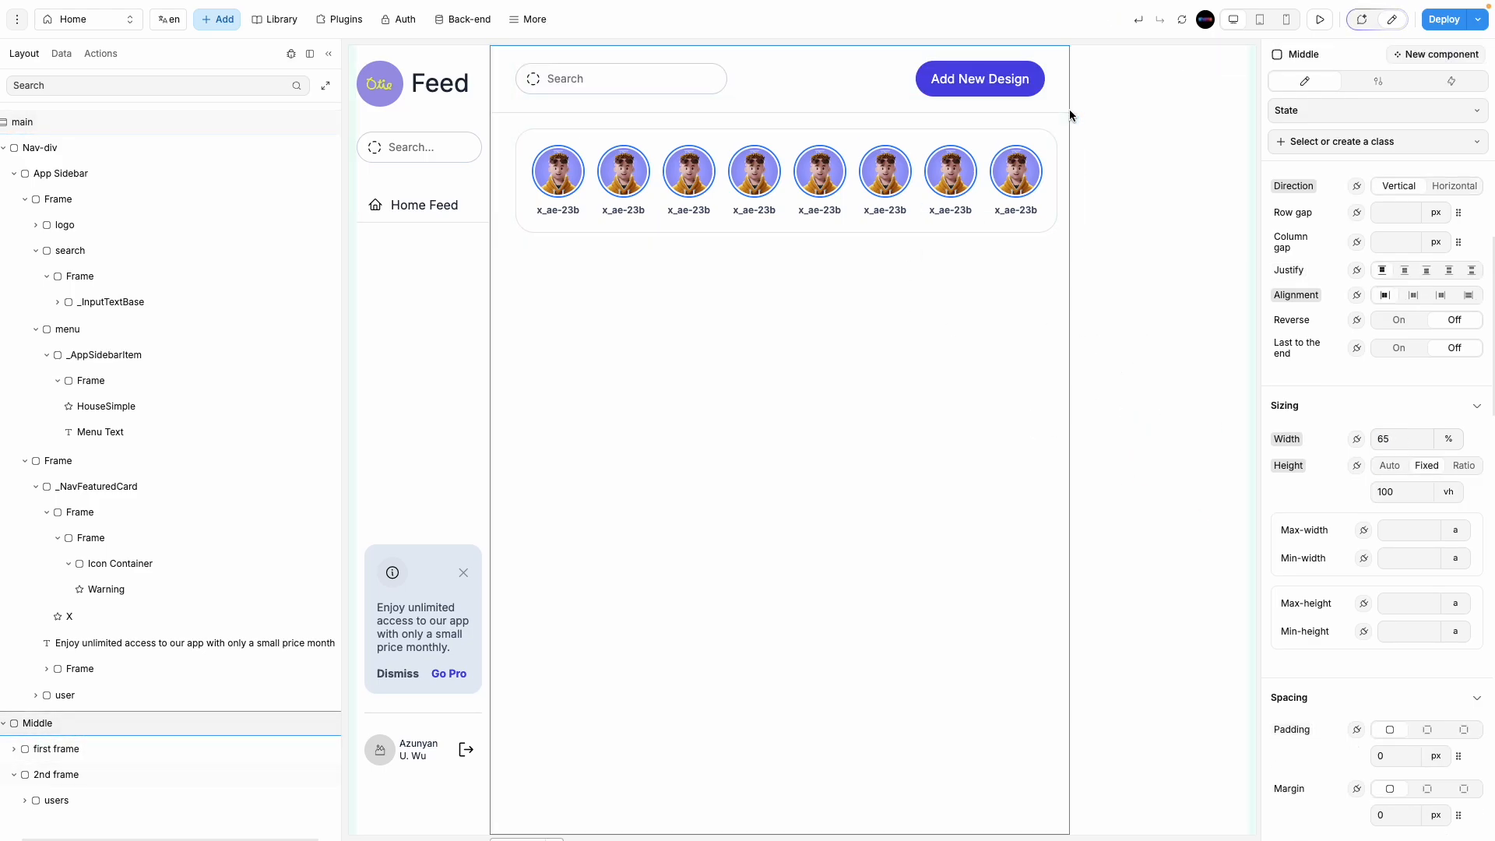
left_click(422, 339)
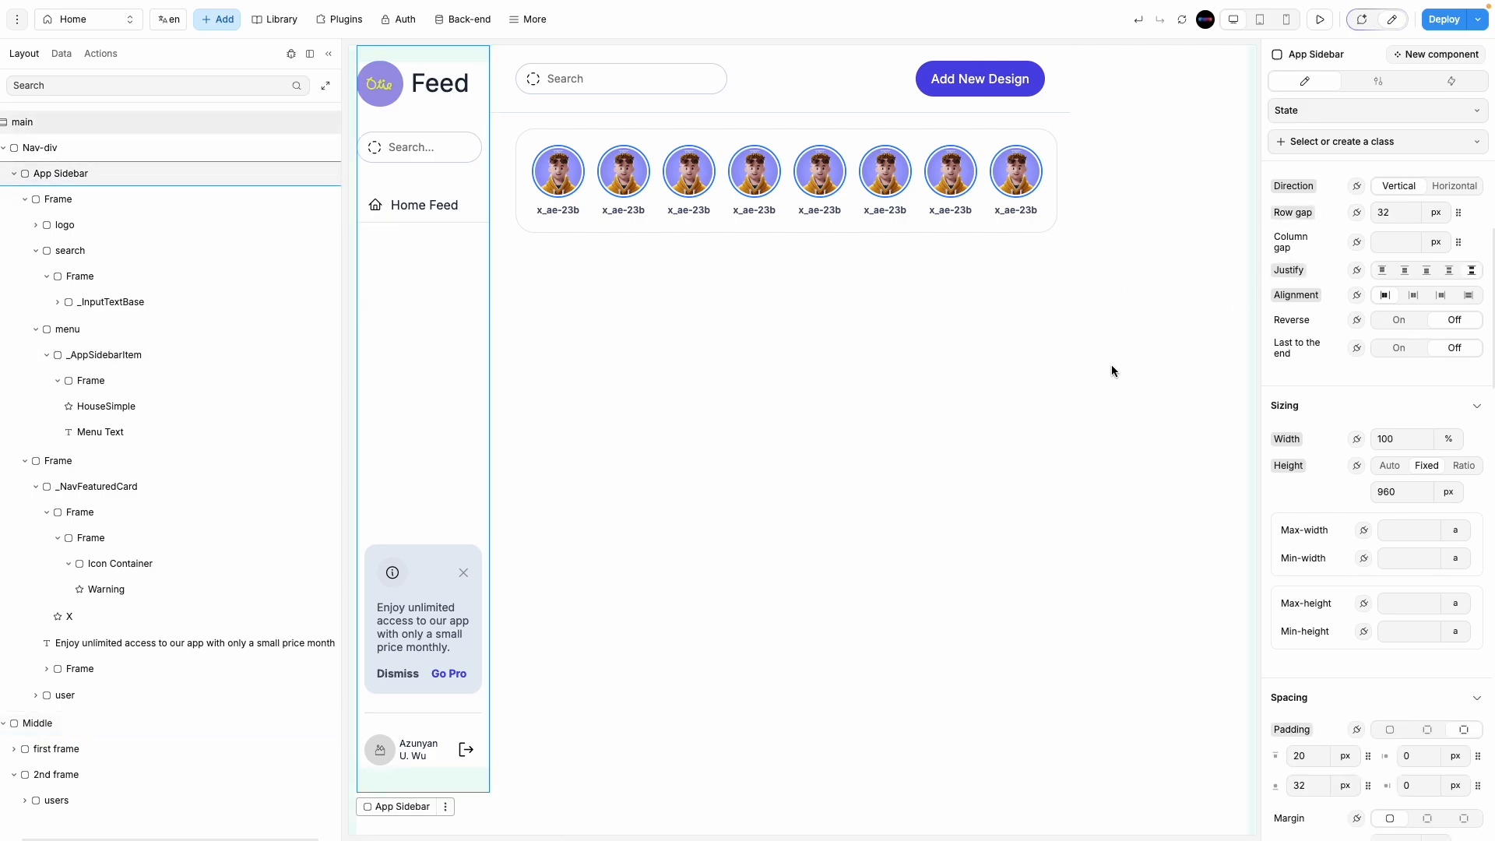
Step: Generate WeWeb output for the Figma post-card frame with the toolkit
left_click(755, 279)
mouse_move(99, 225)
left_click(59, 197)
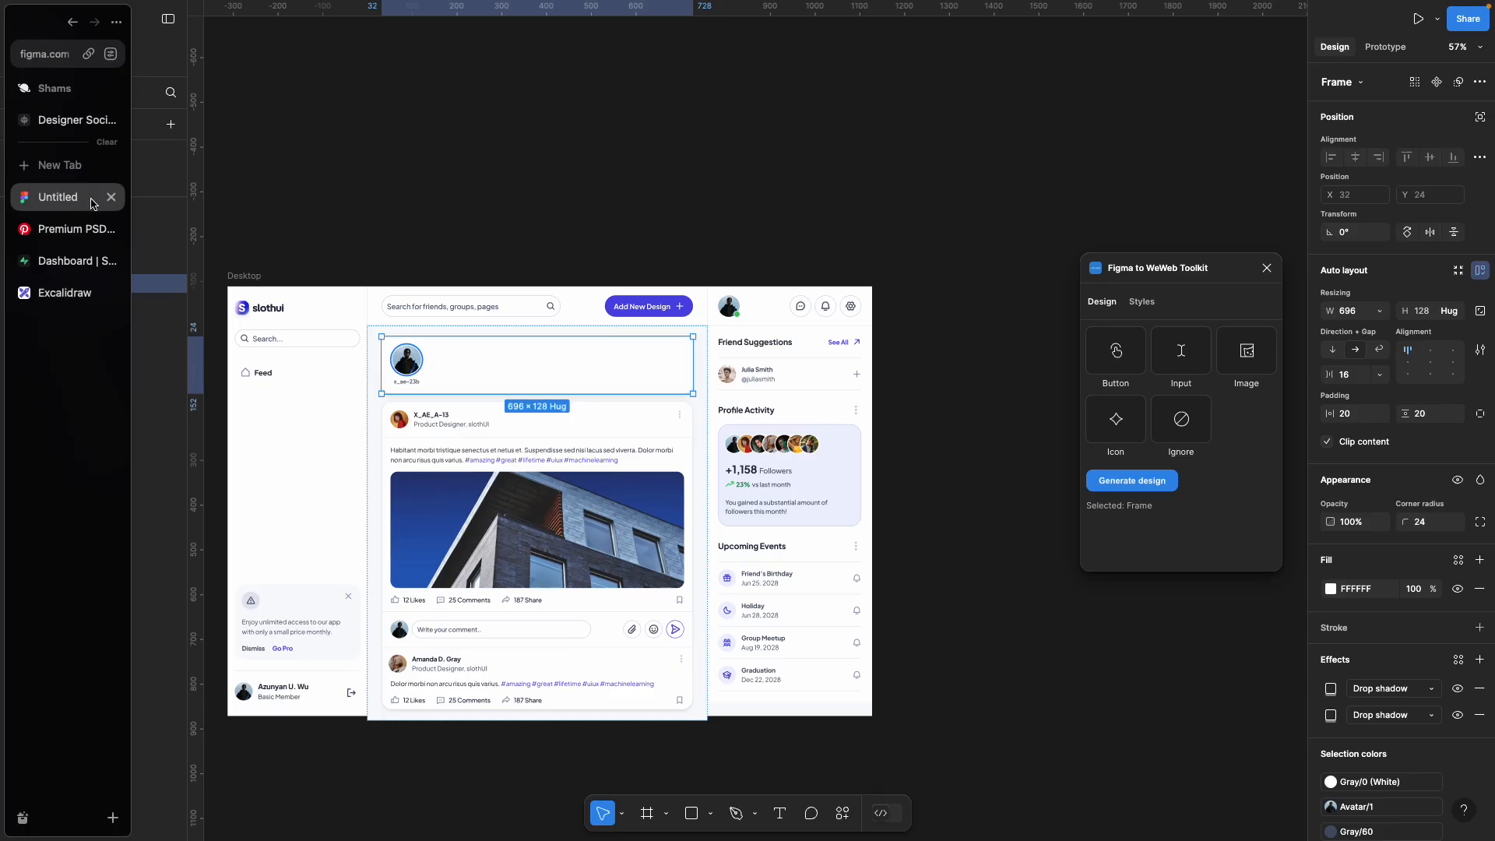
left_click(656, 430)
left_click(1141, 482)
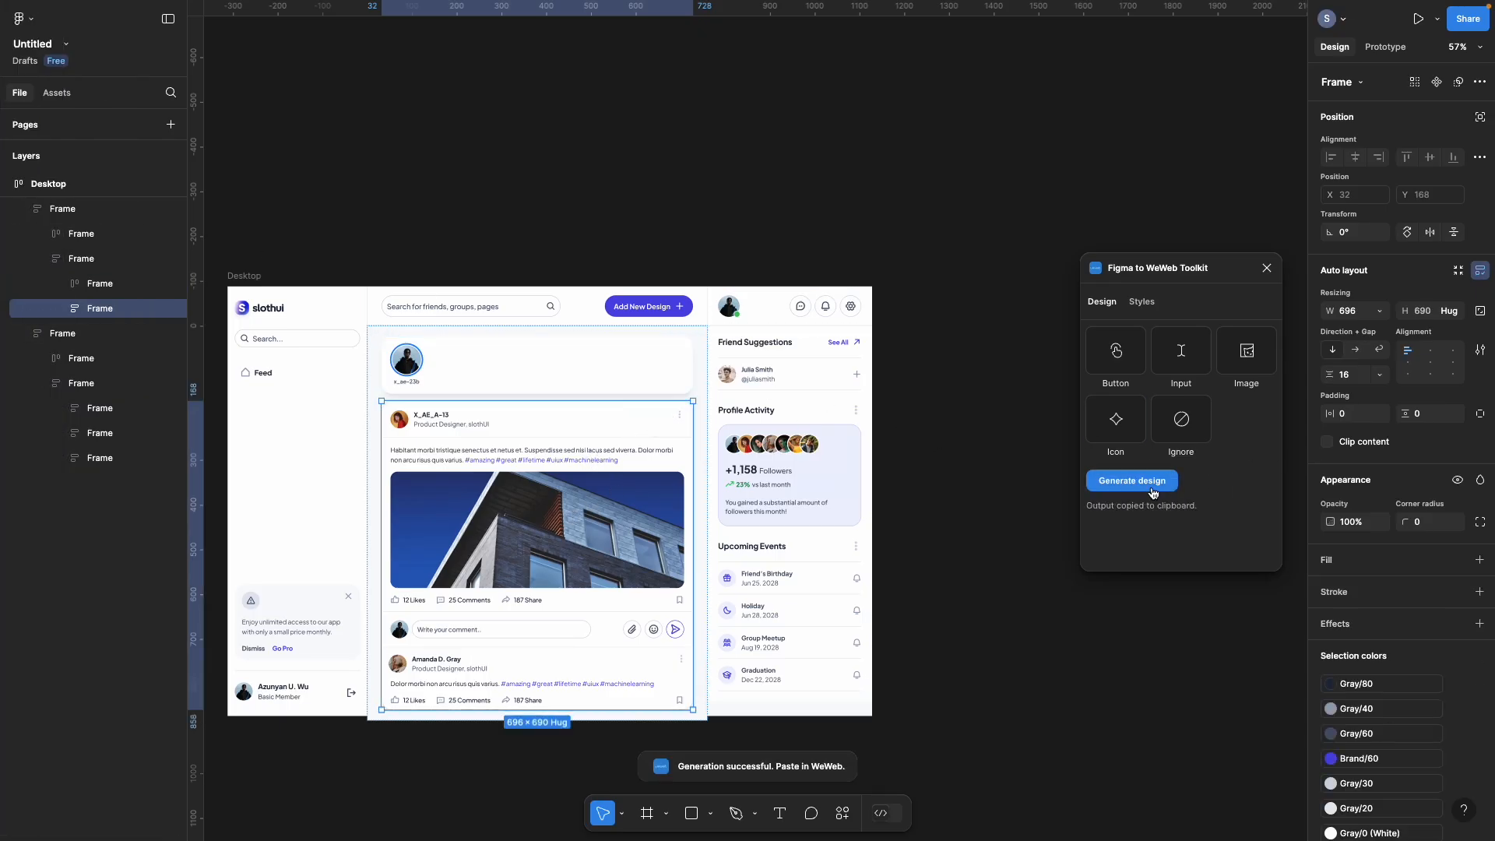
Step: Import the generated 696 × 690 feed posts frame into the WeWeb editor
mouse_move(8, 327)
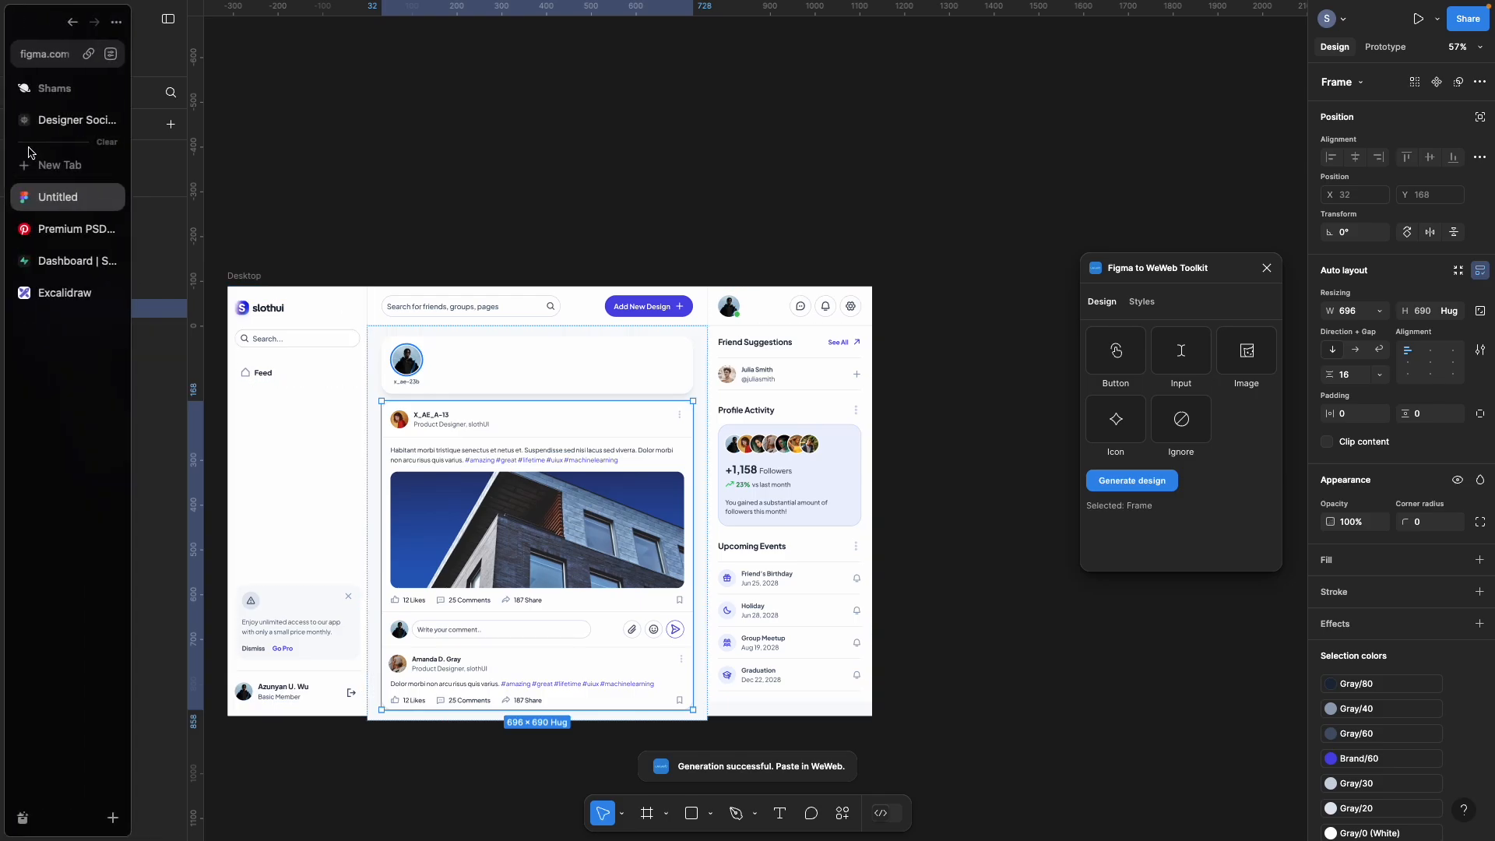
left_click(66, 123)
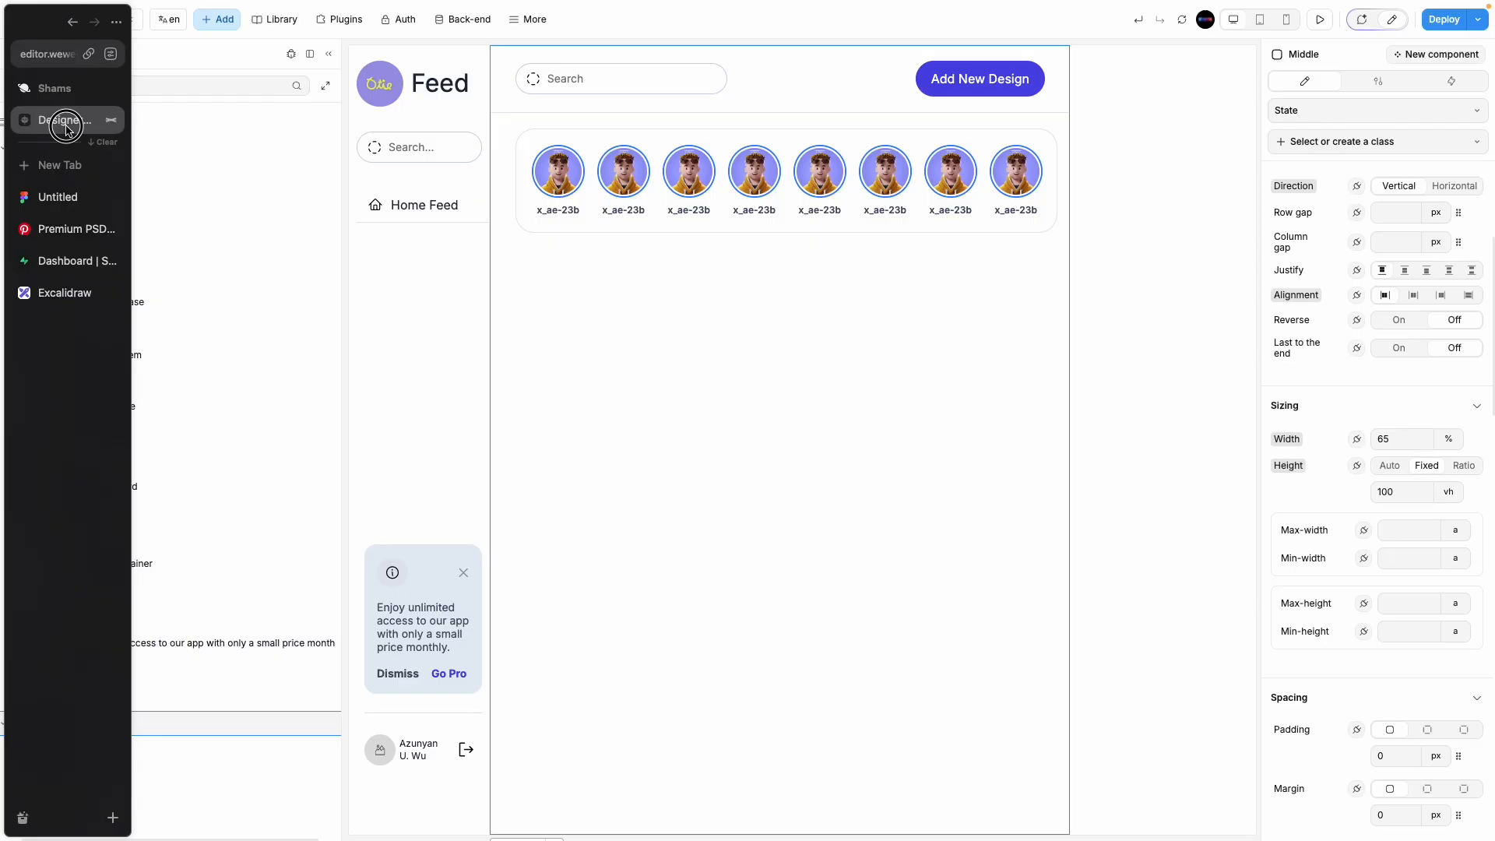
left_click(529, 21)
left_click(556, 323)
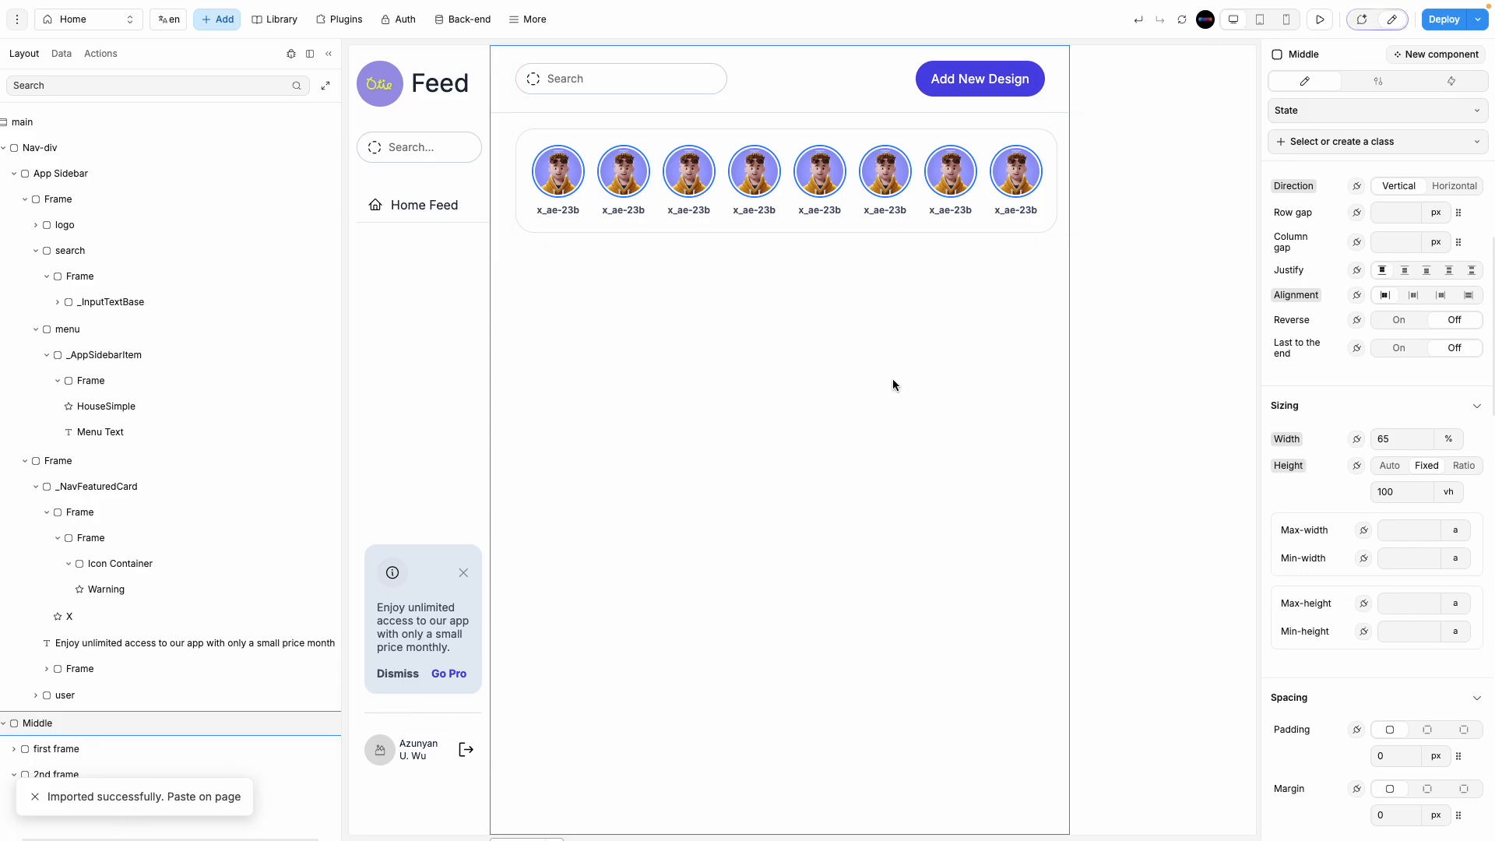
Step: Paste the imported feed post cards and move their Frame into the 2nd frame
key("ctrl+v")
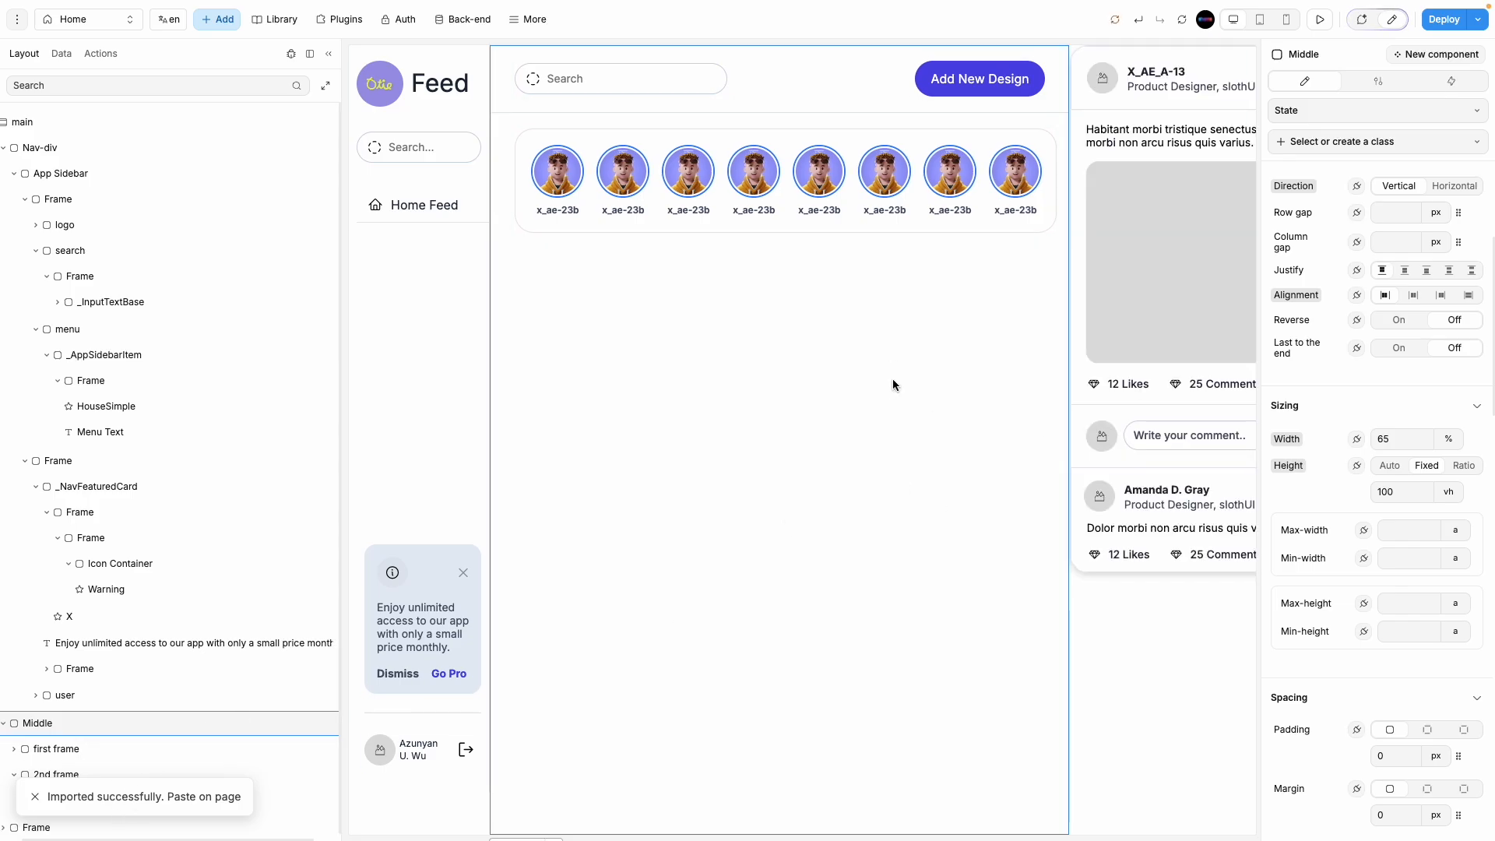
left_click(89, 825)
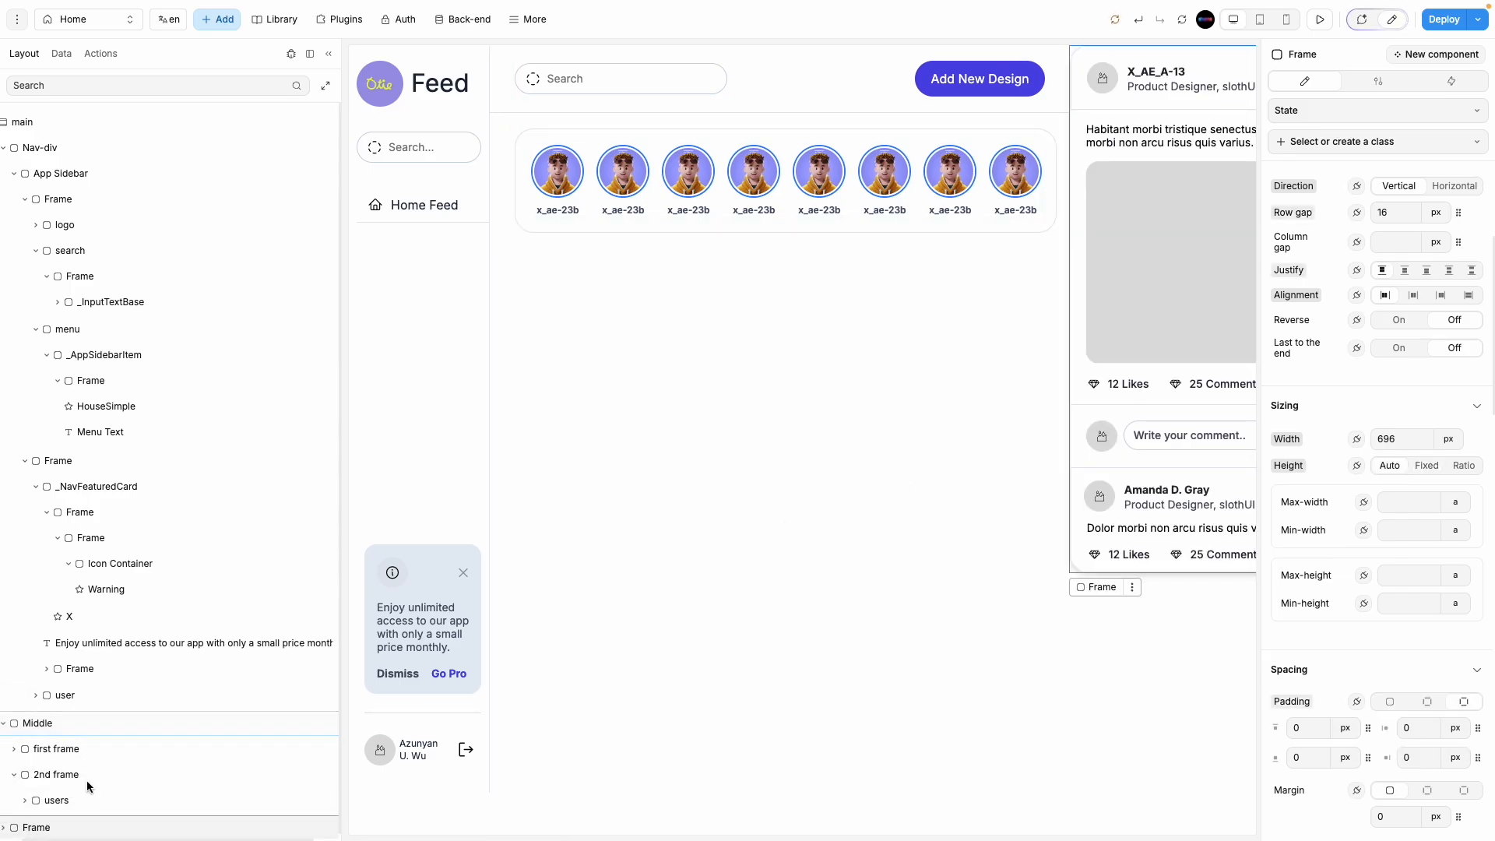
left_click_drag(57, 819, 86, 804)
scroll(33, 778, "down", 3)
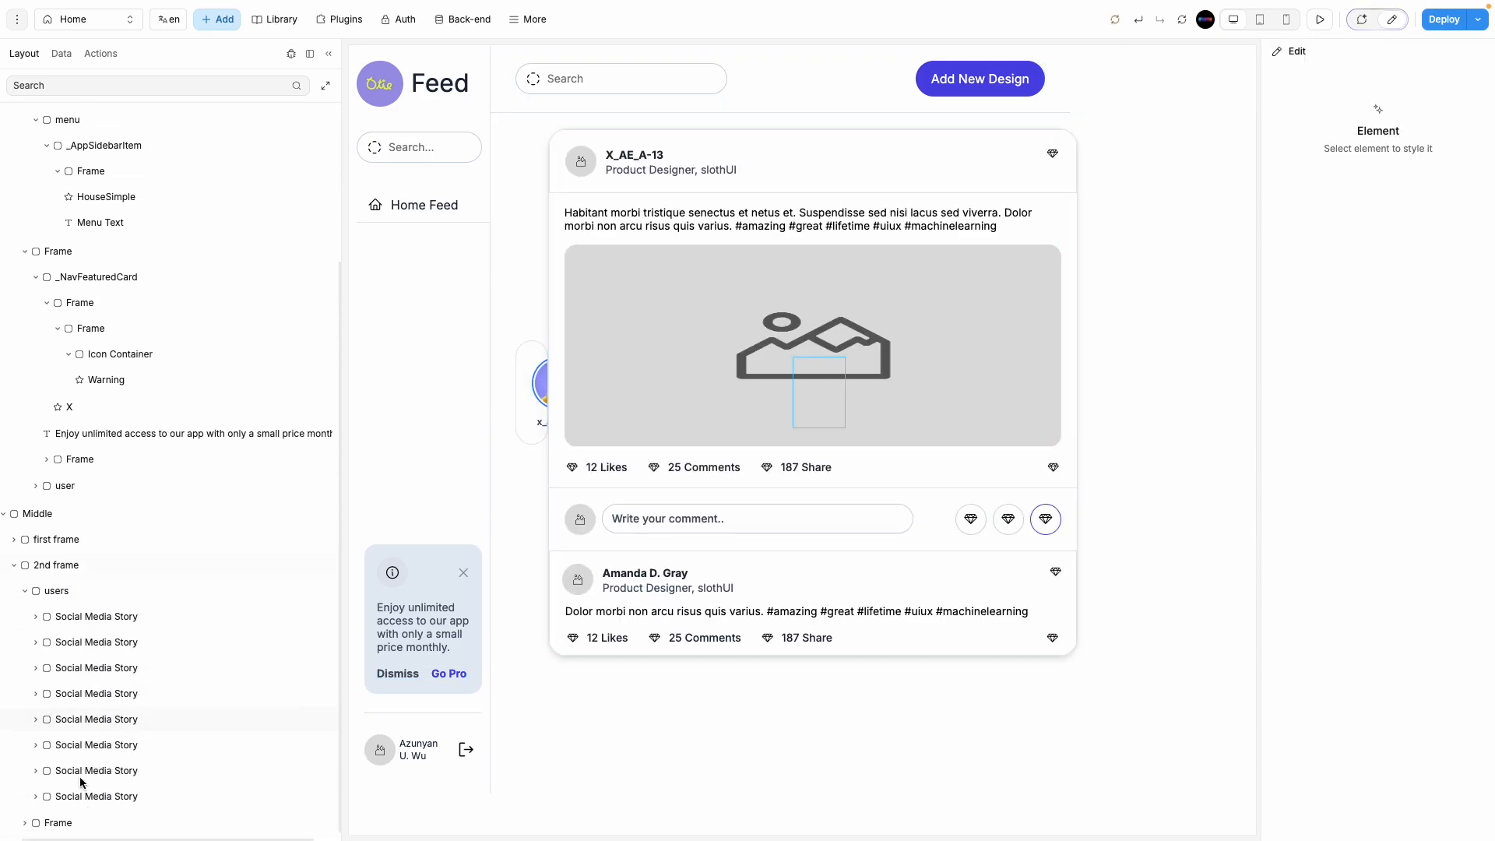
left_click(24, 592)
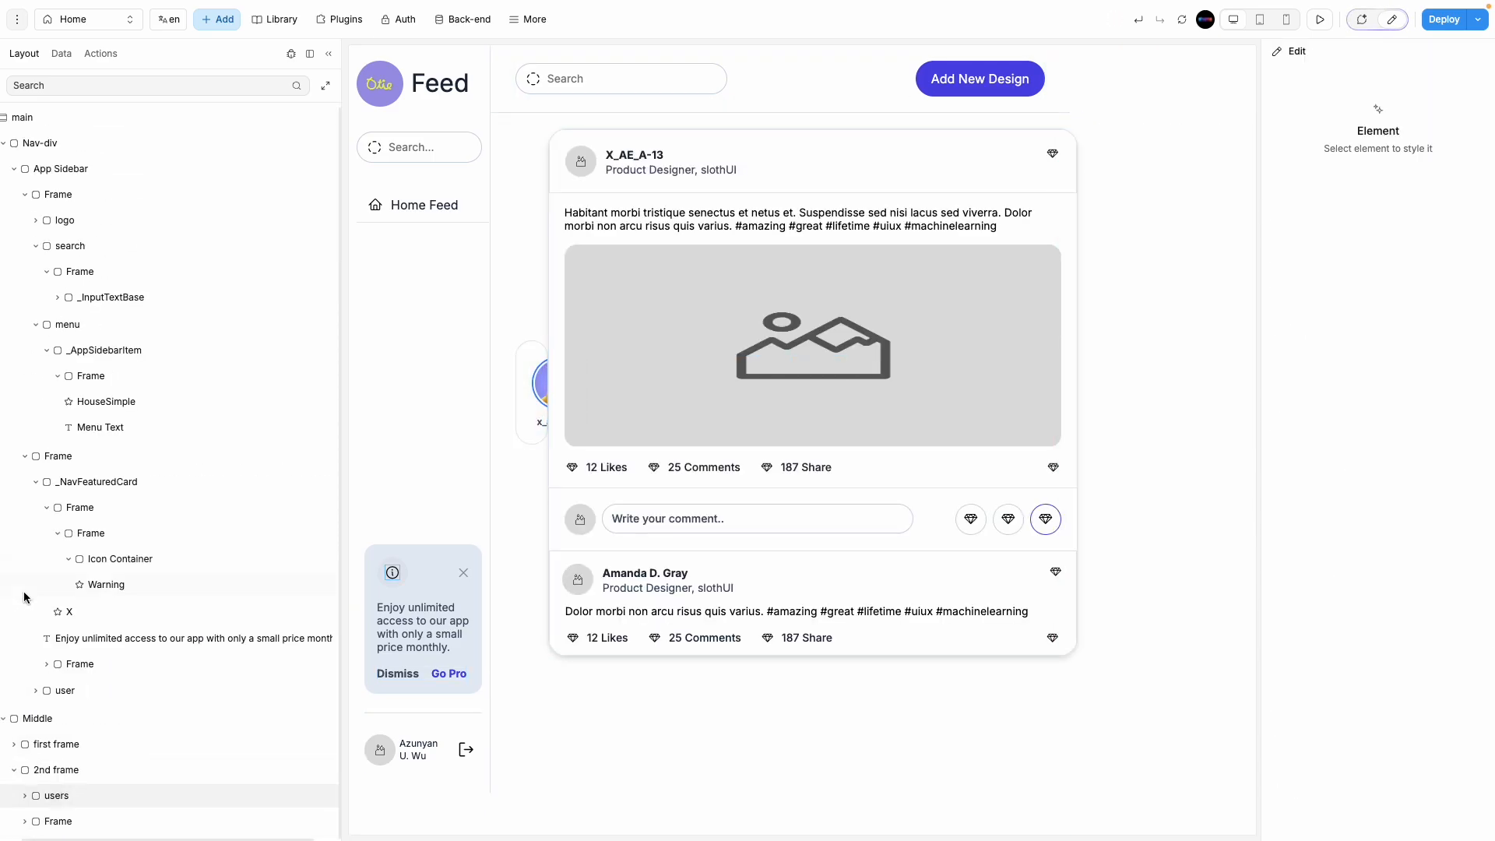
Step: Set the 2nd frame's Direction to Vertical so stories and posts stack
left_click(64, 771)
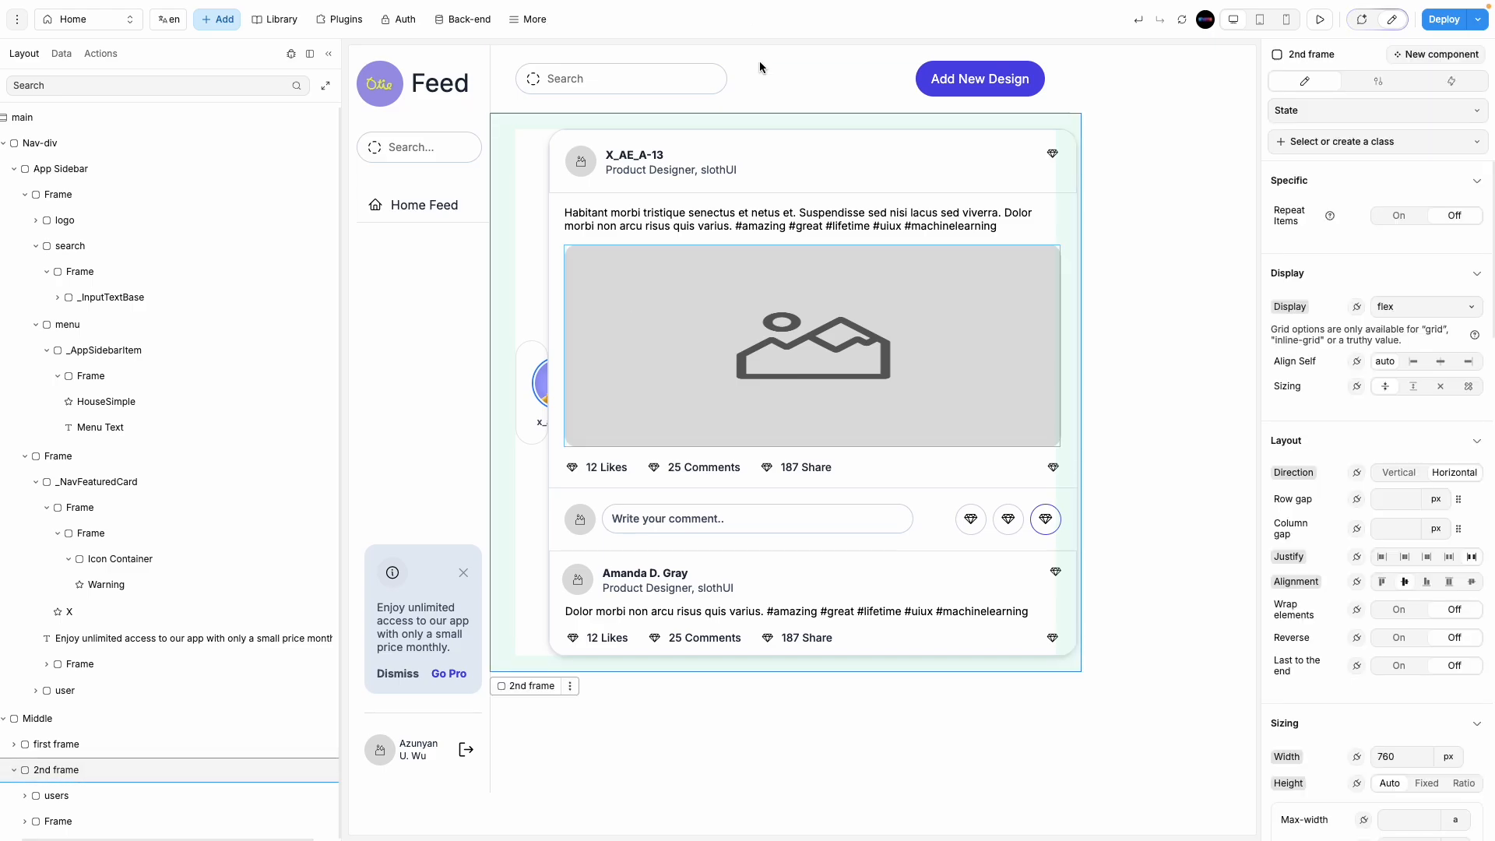
left_click(66, 745)
left_click(115, 777)
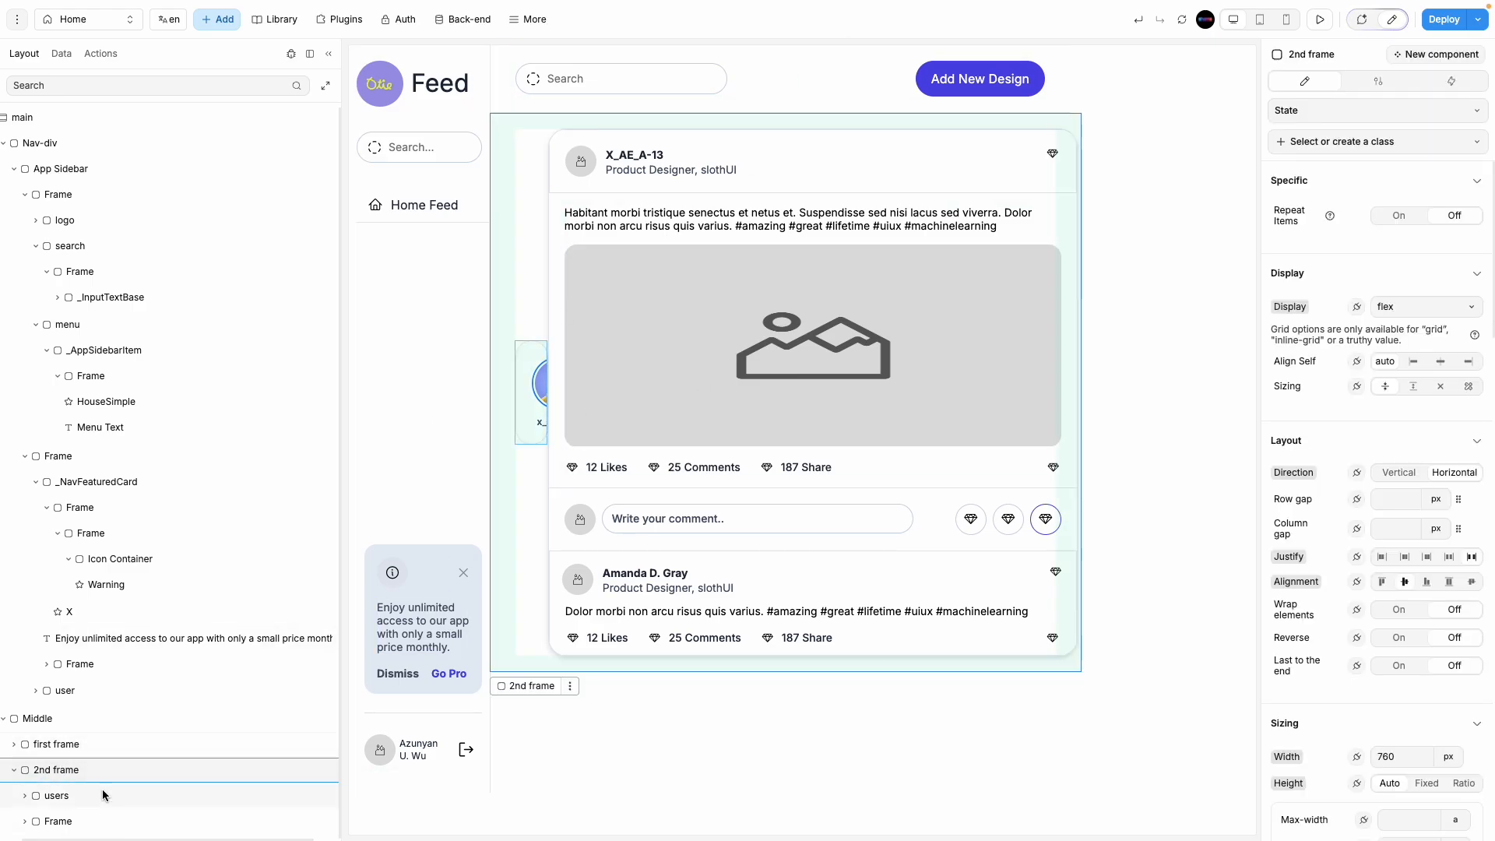
left_click(102, 795)
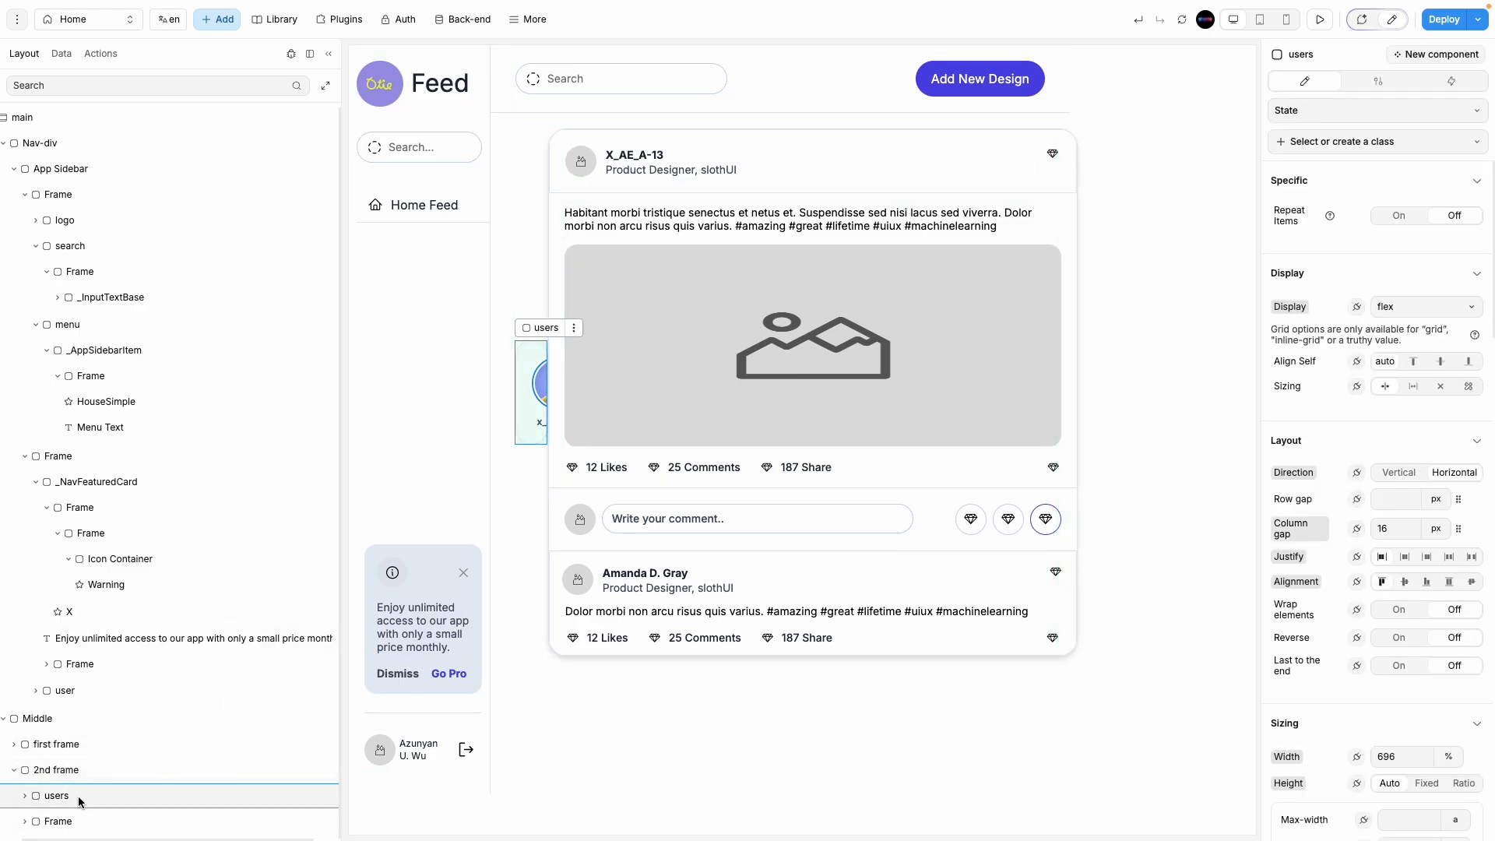
left_click(86, 771)
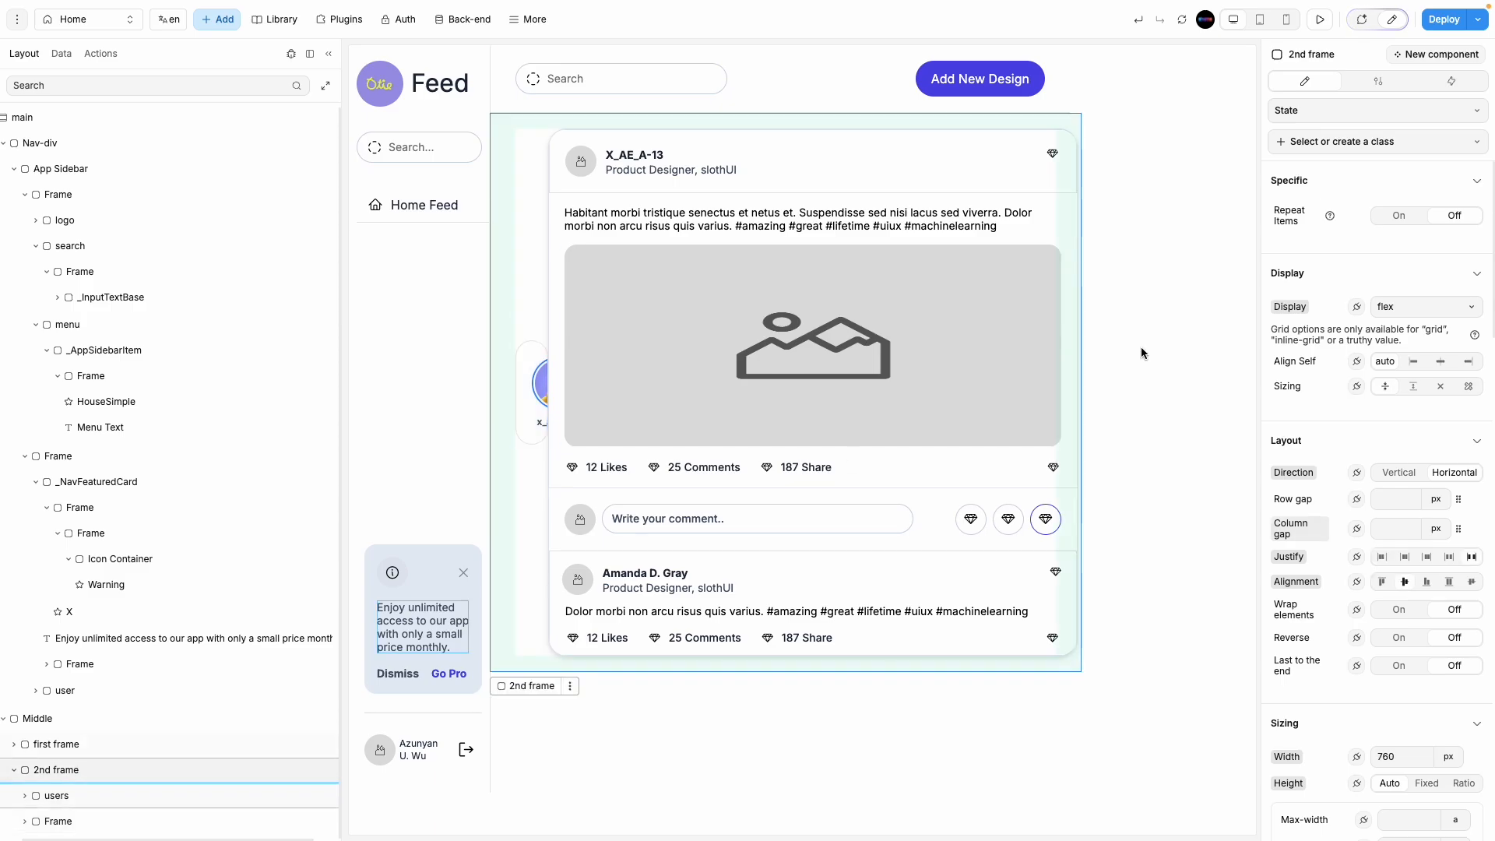
left_click(1413, 478)
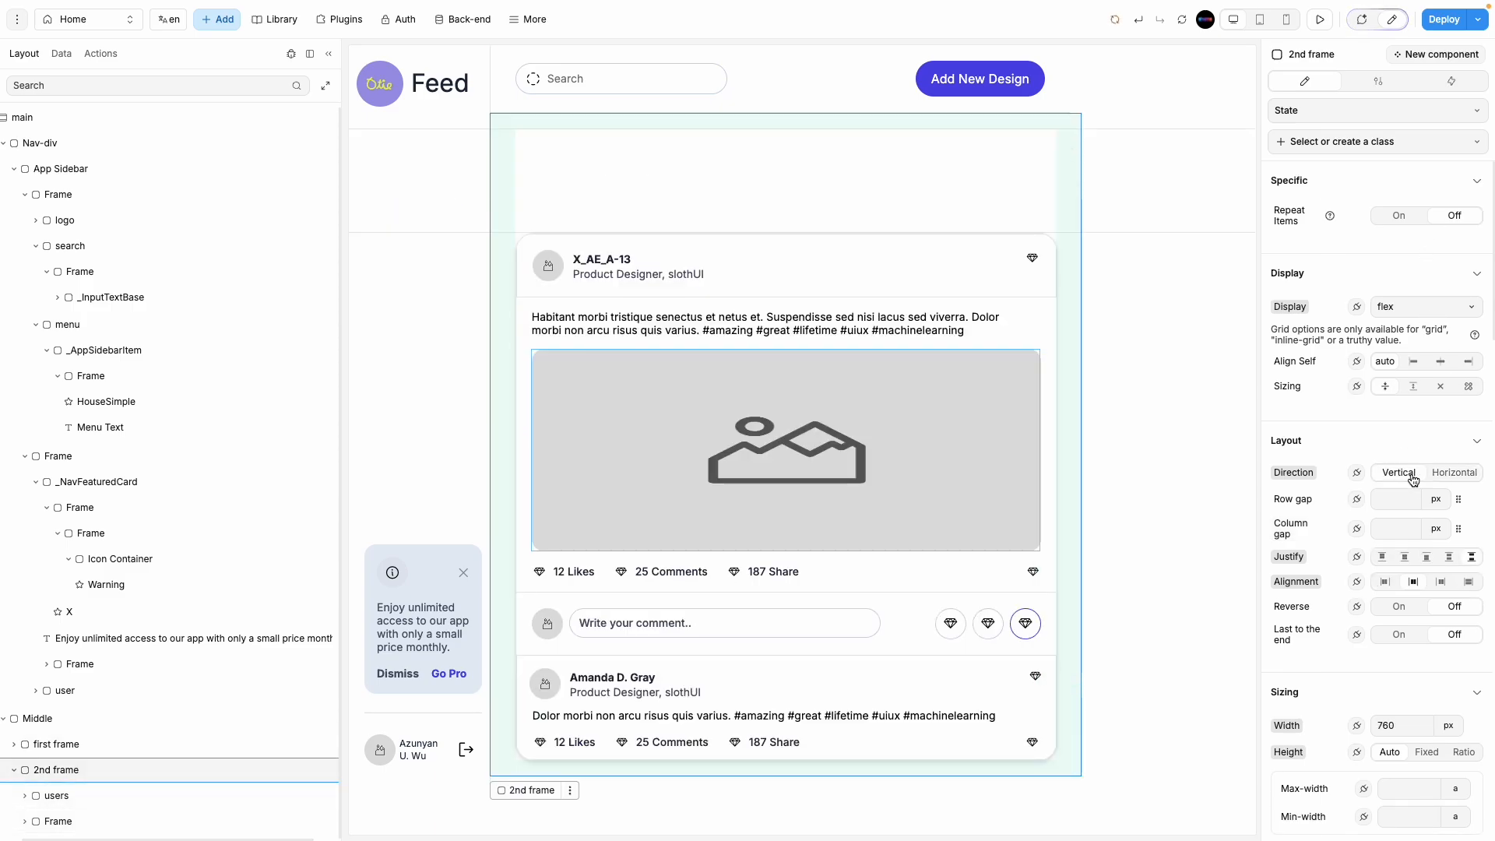
Step: Set both the 2nd frame and the users avatar row to 100% width
left_click(95, 797)
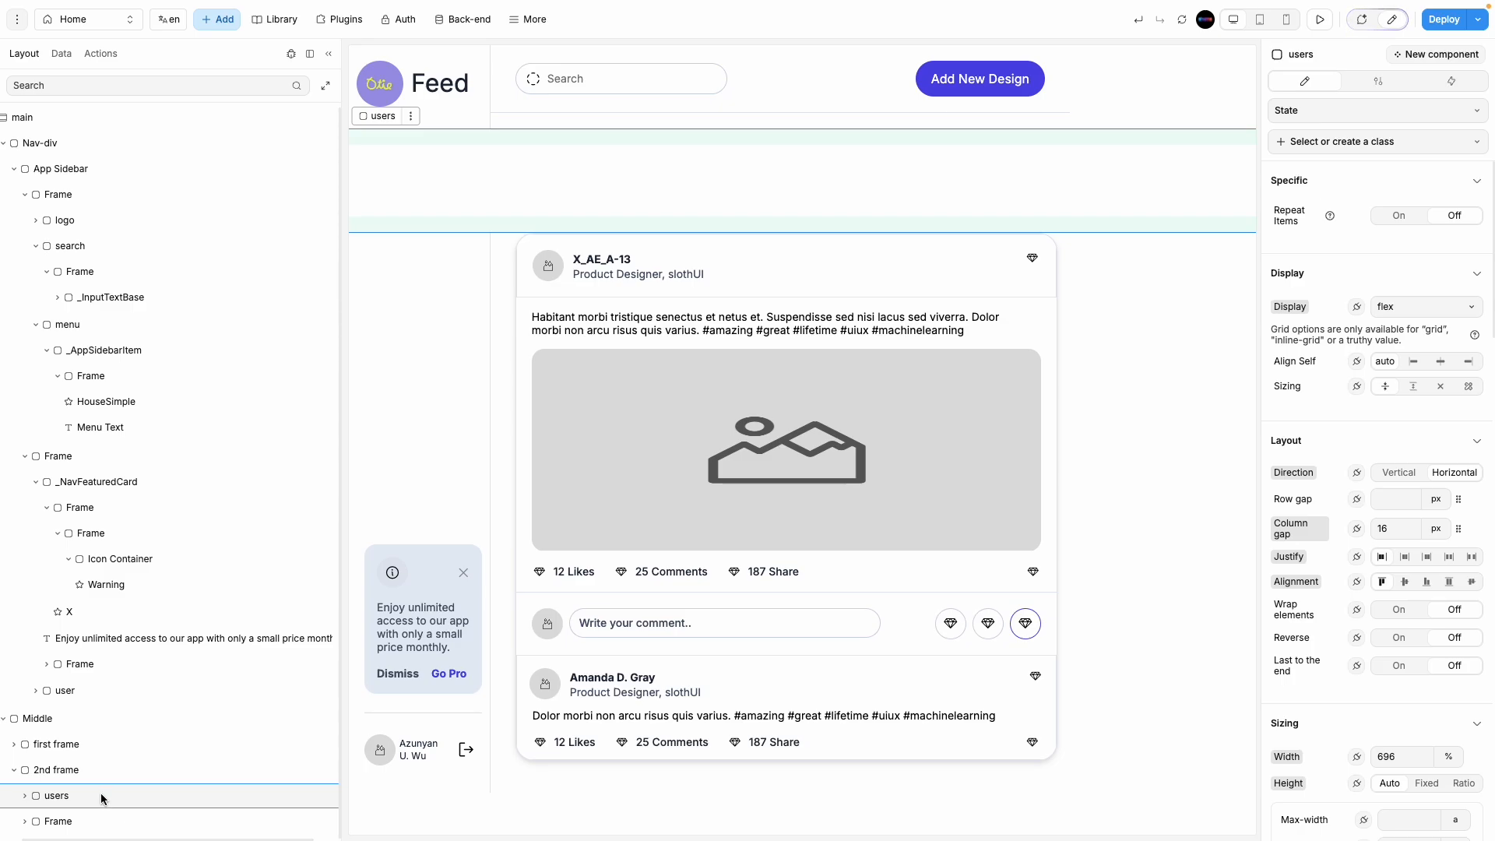
left_click(105, 769)
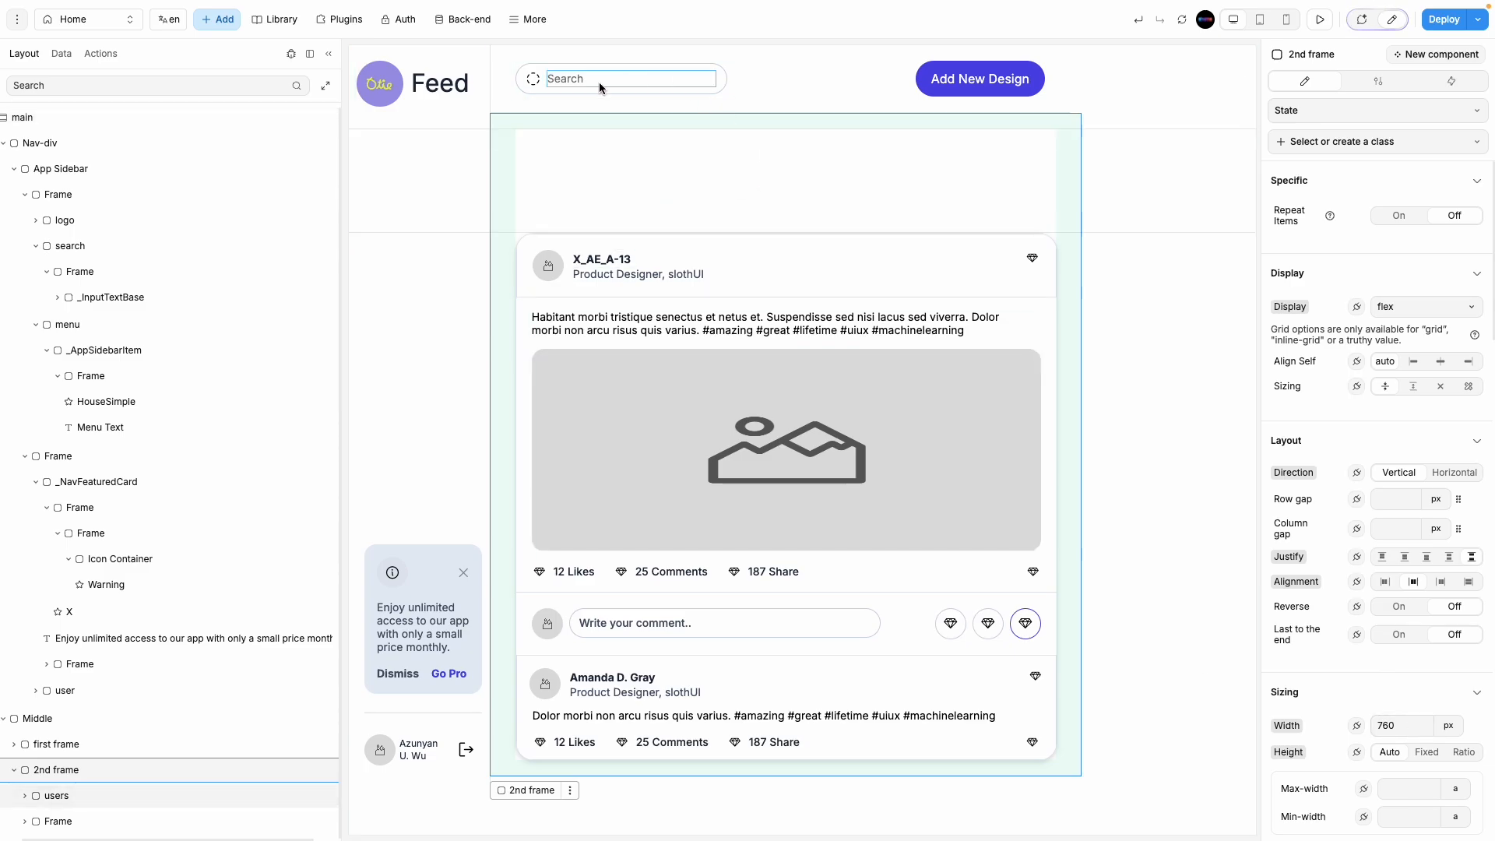
left_click(1441, 725)
left_click(1457, 785)
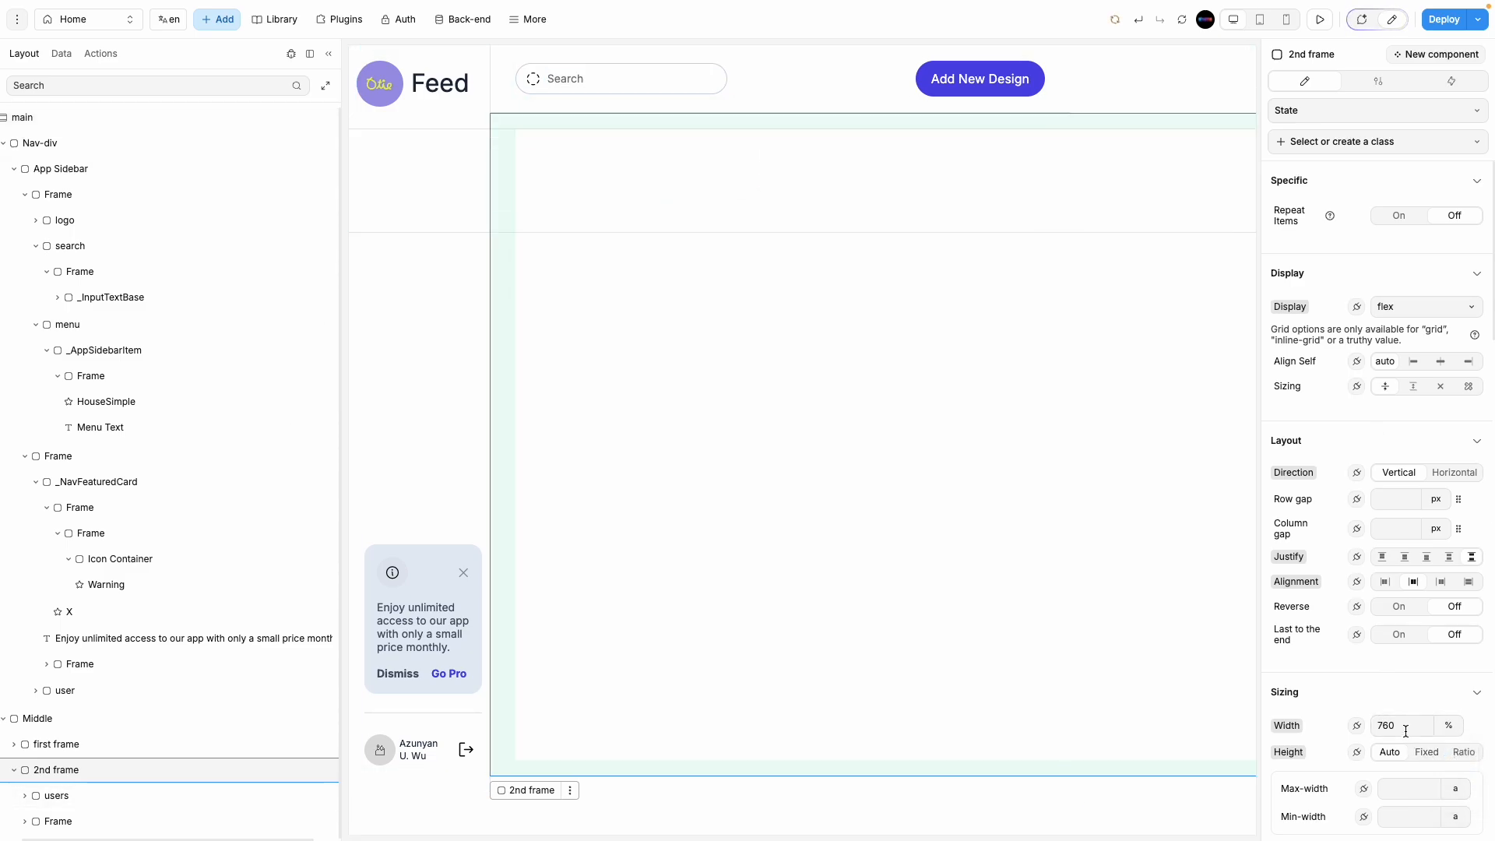
type("100")
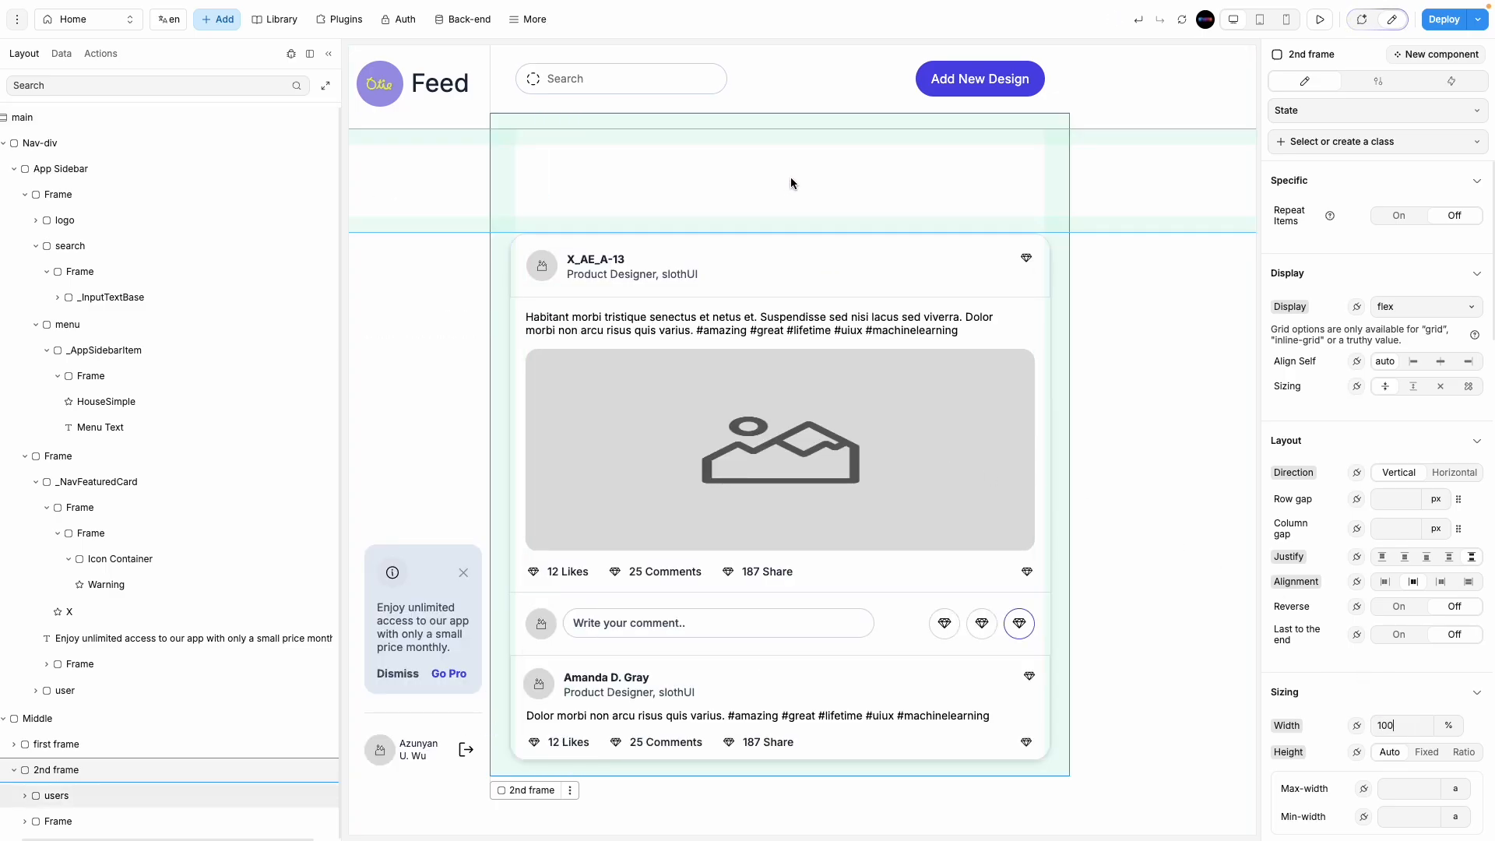
left_click(791, 179)
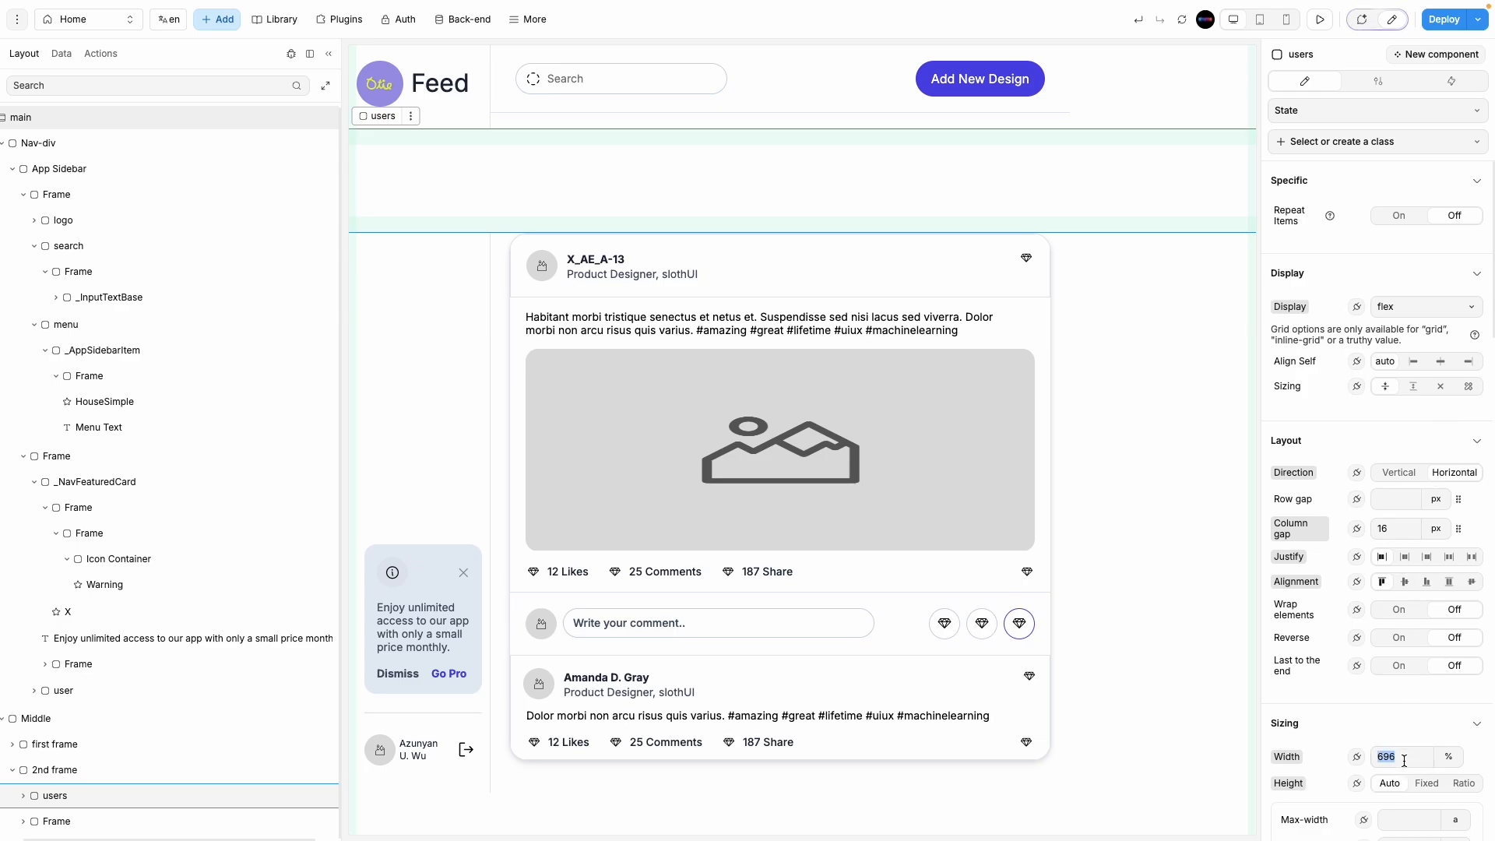
type("100")
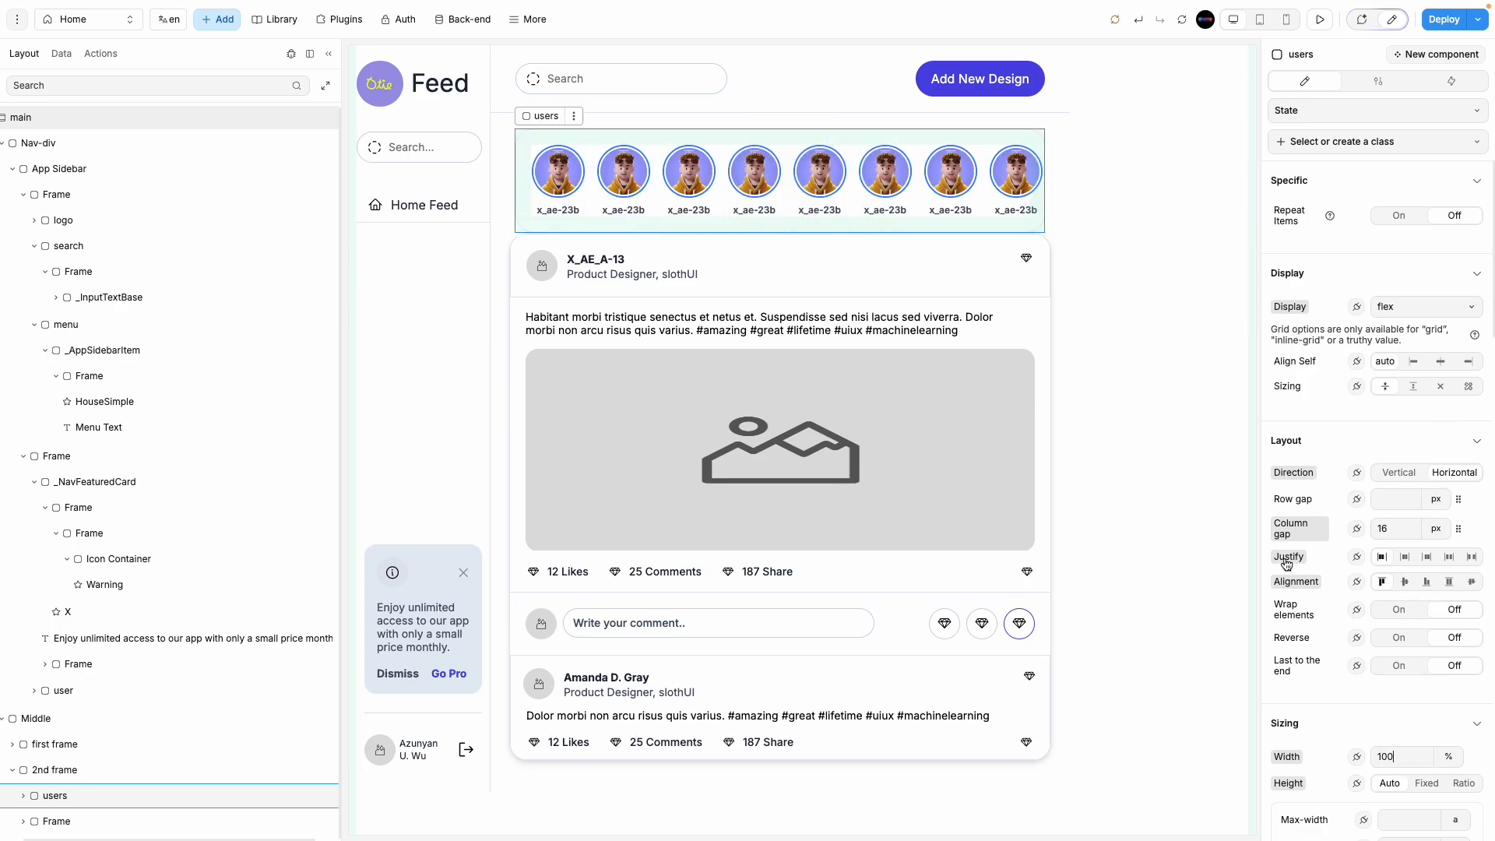
Step: Give the 2nd frame a 20 px row gap between stories and posts
left_click(1139, 507)
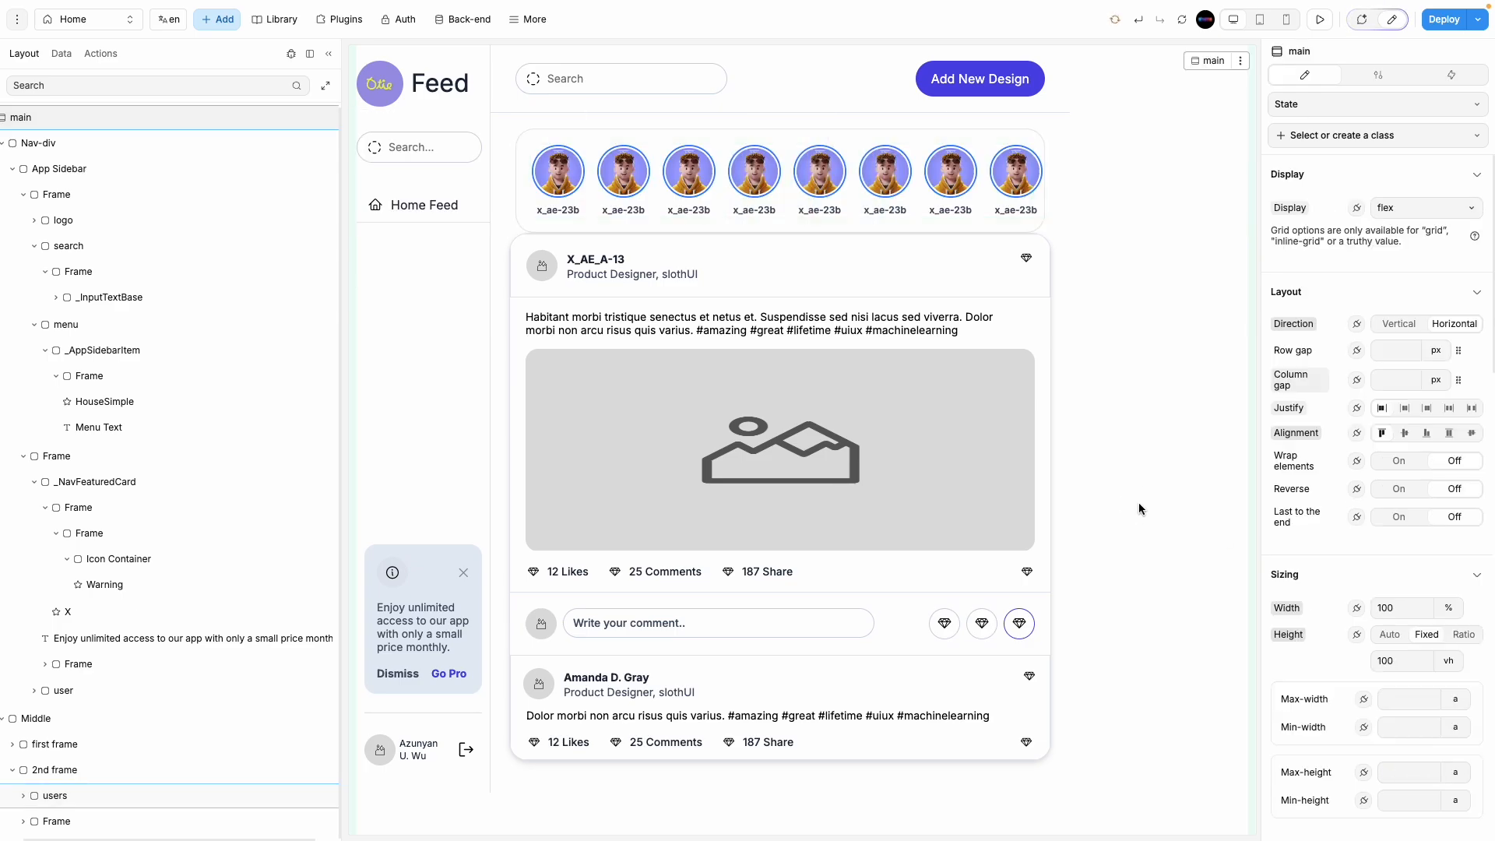
left_click(507, 216)
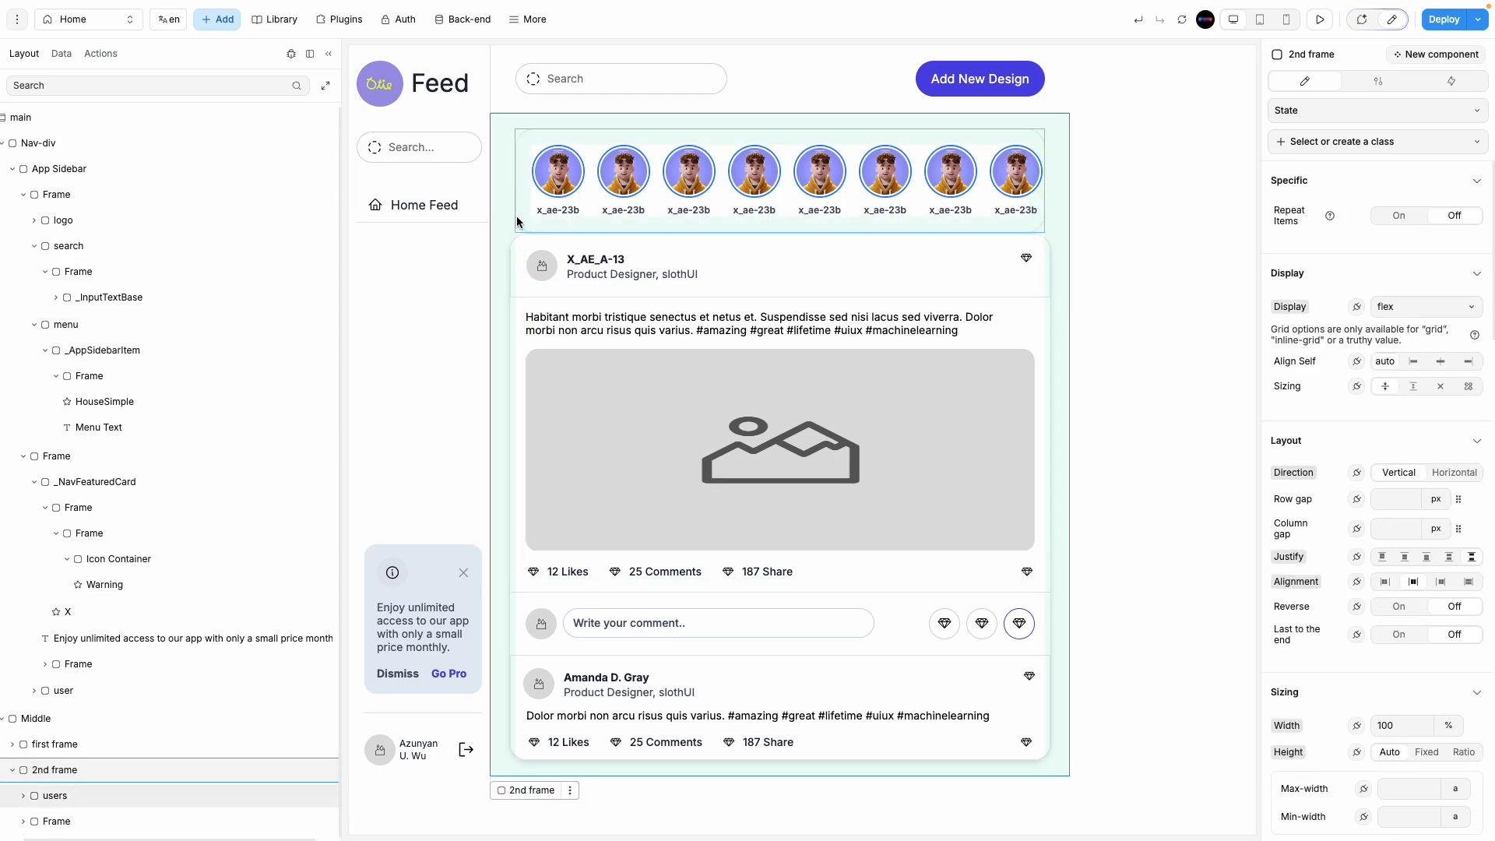
left_click(1385, 499)
type("10")
key("BackSpace")
key("BackSpace")
type("20")
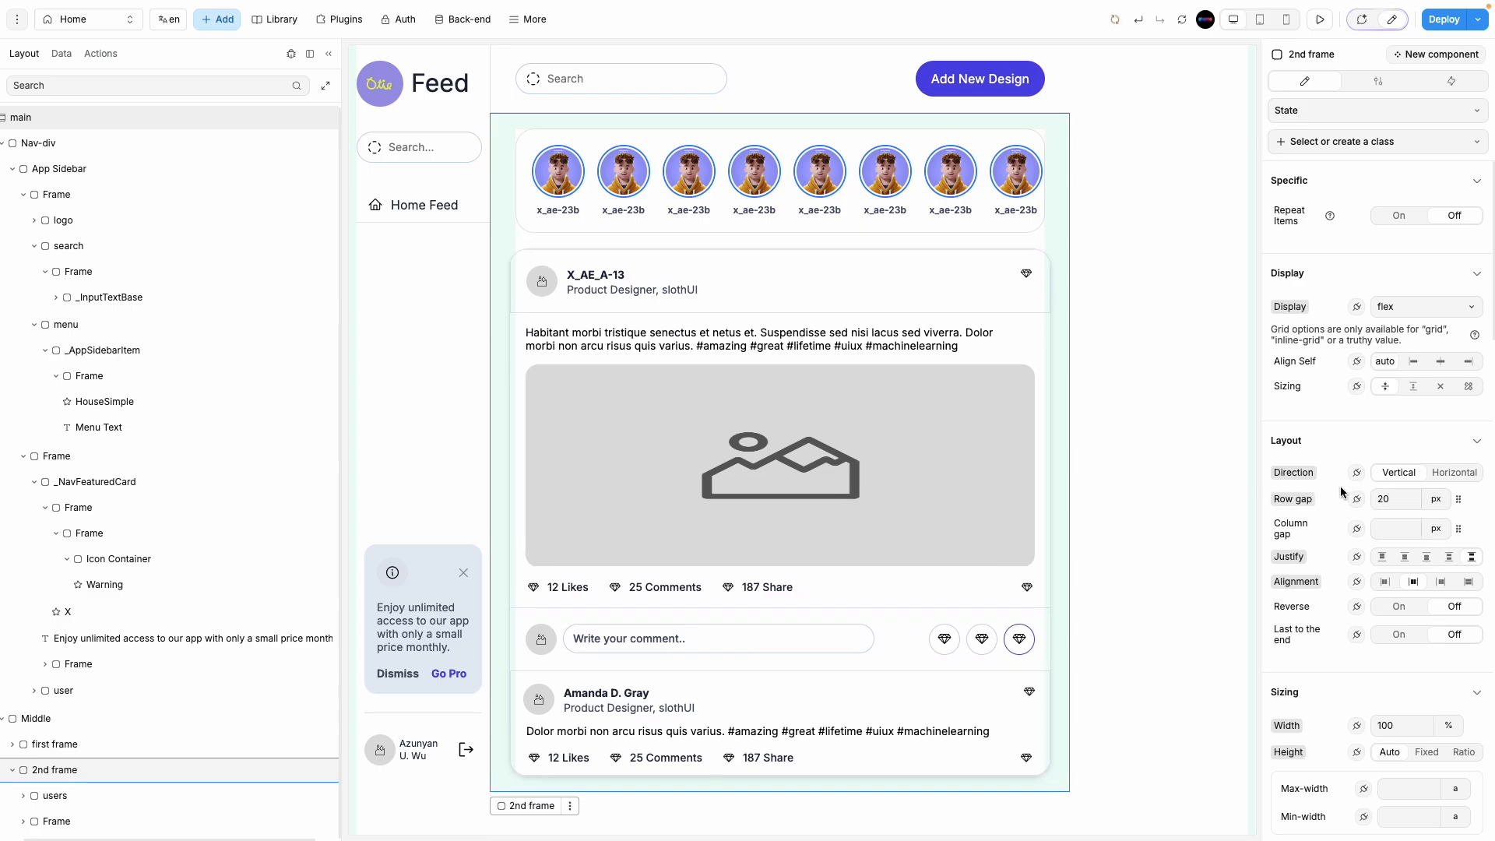
left_click(1154, 523)
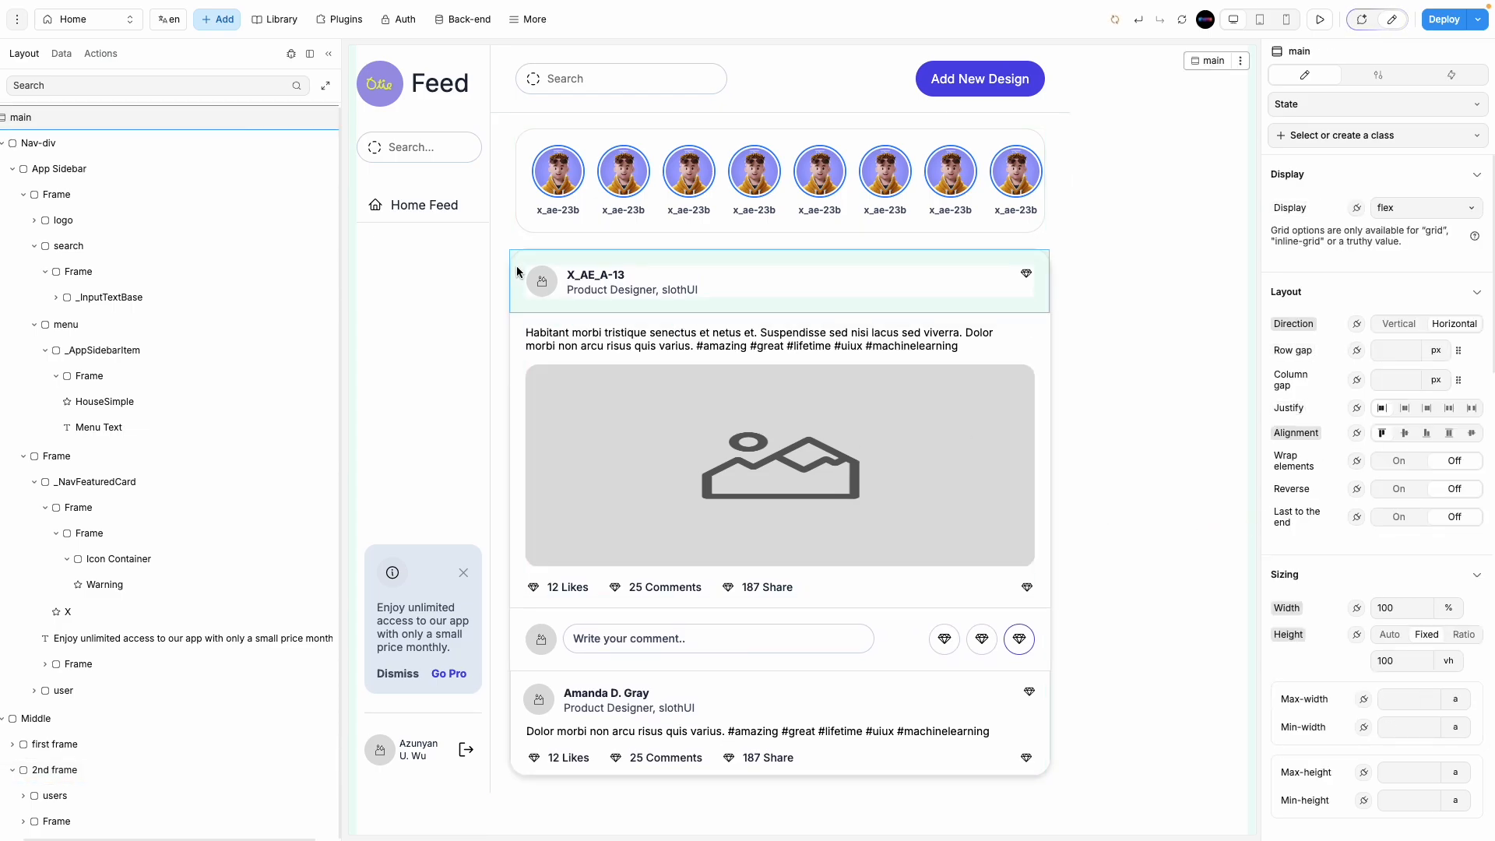
Step: Change the 'content' container width from a fixed 696 to 100%
left_click(62, 828)
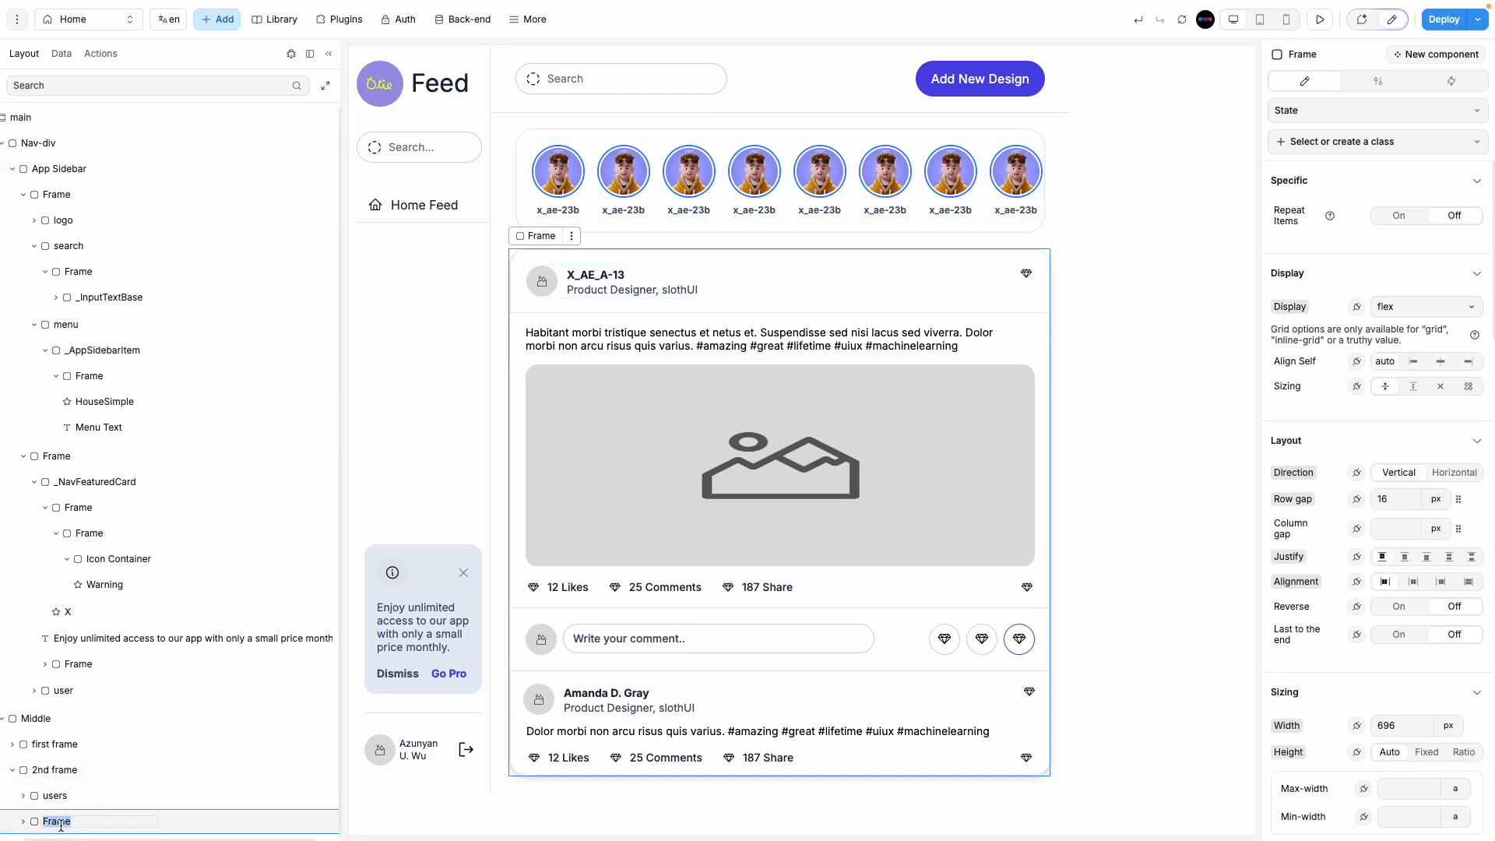
type("content")
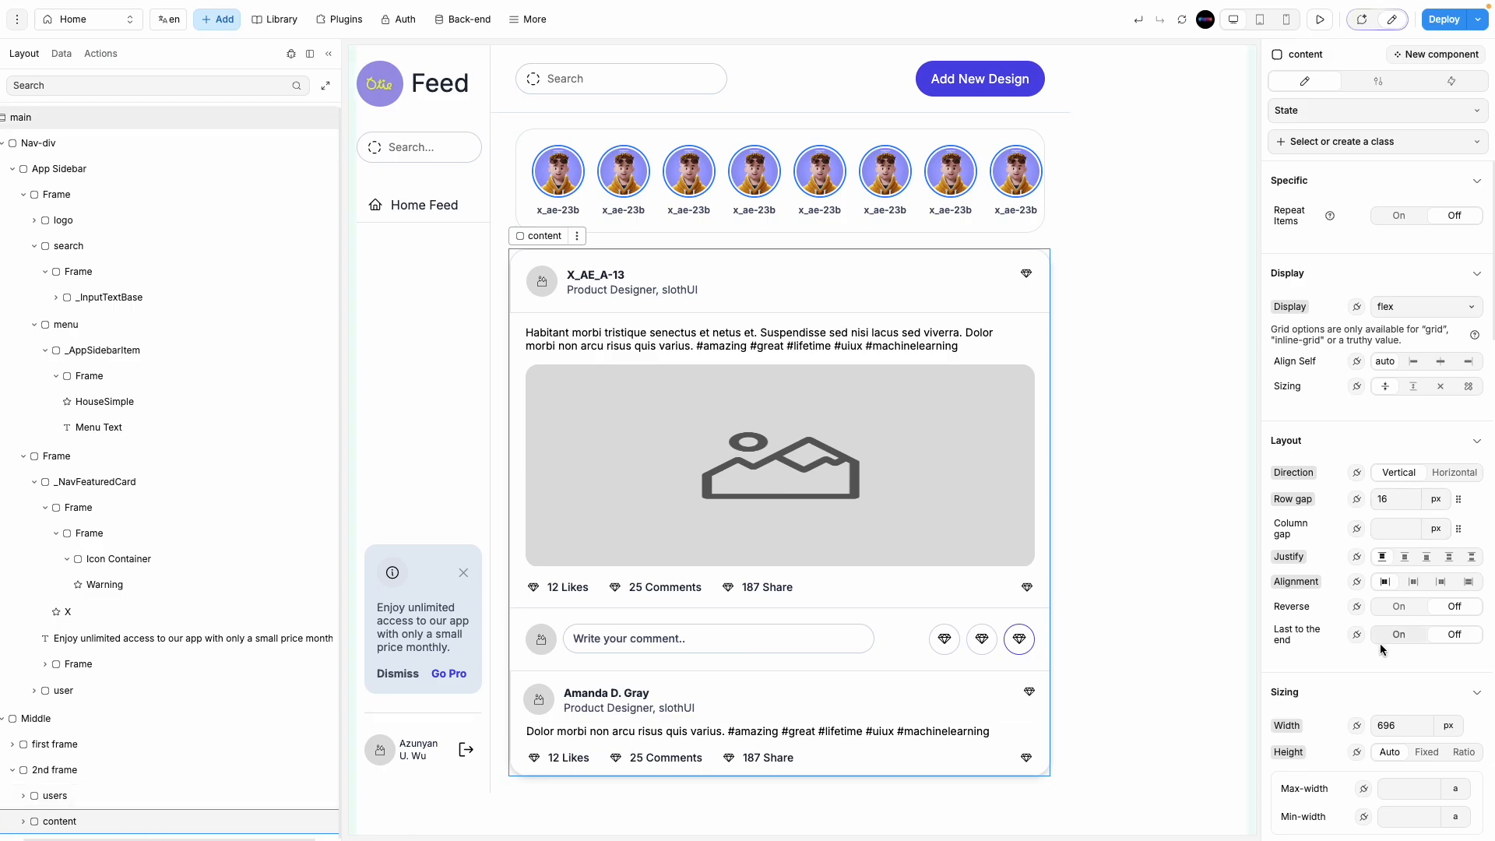
left_click(1457, 732)
left_click(1461, 769)
double_click(1395, 722)
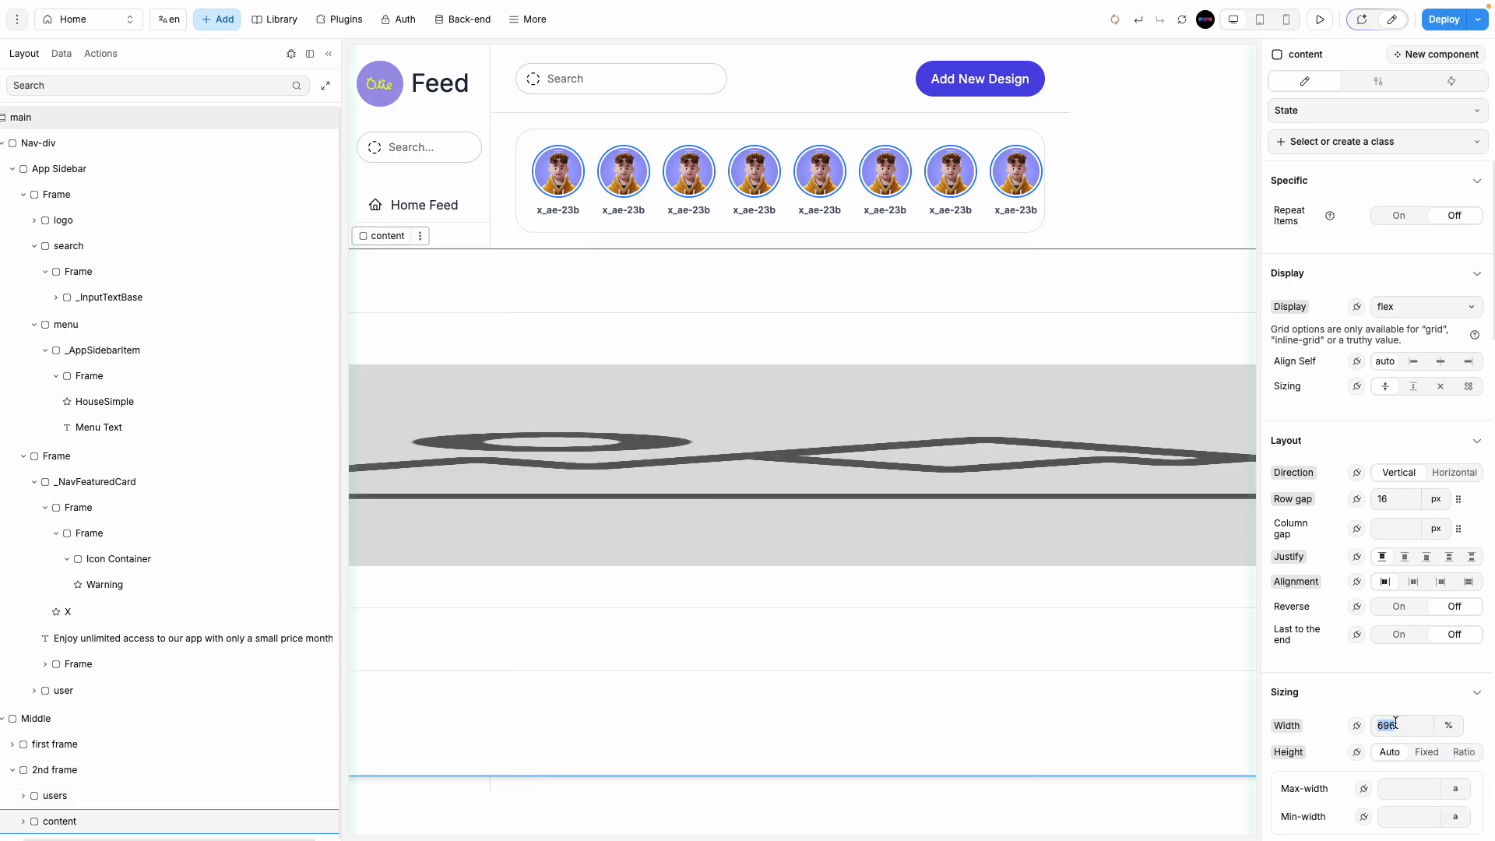
type("100")
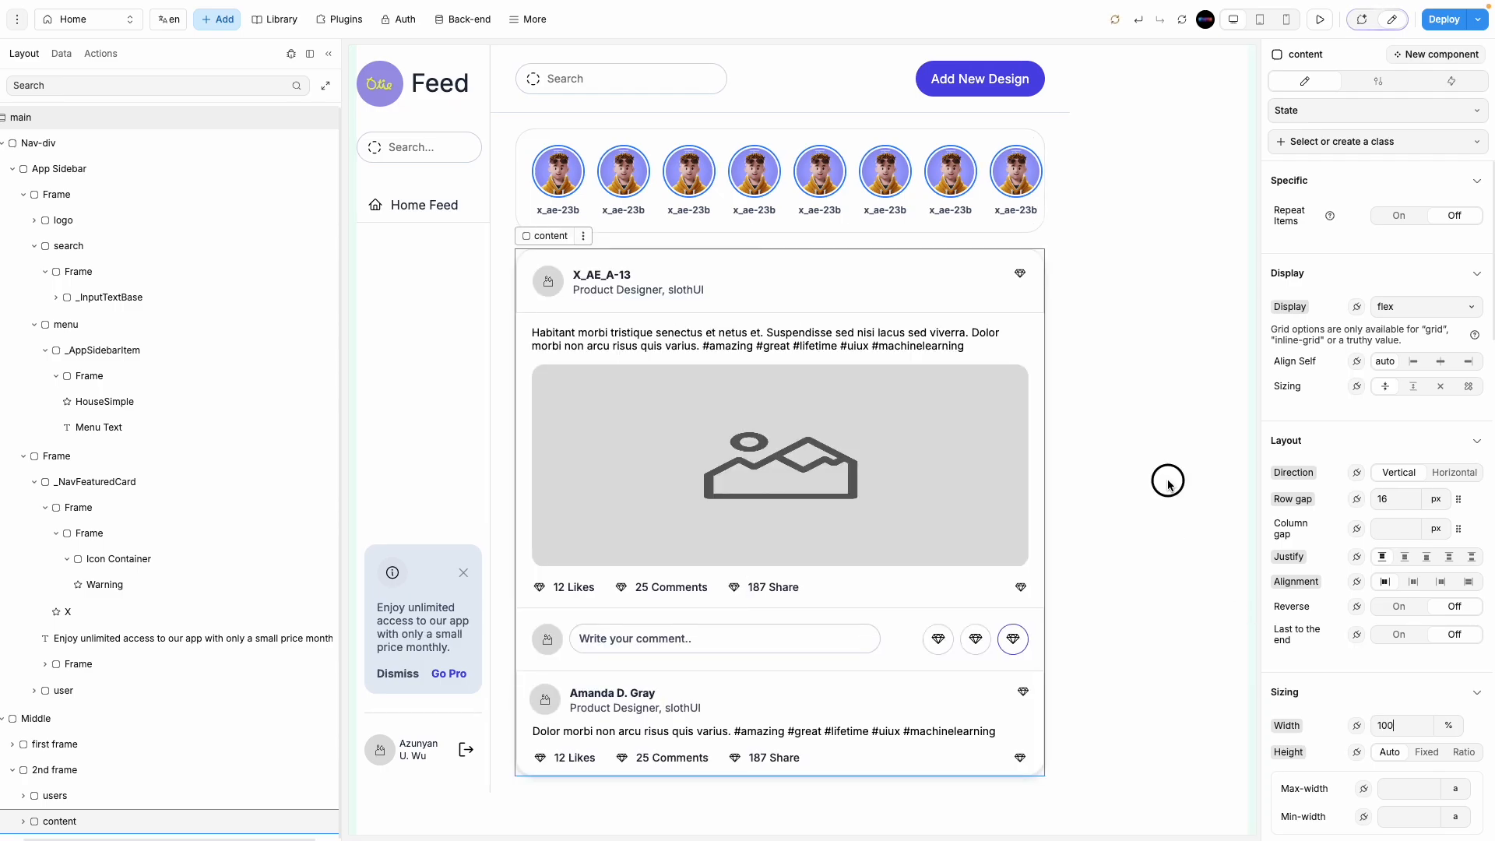
left_click(1168, 479)
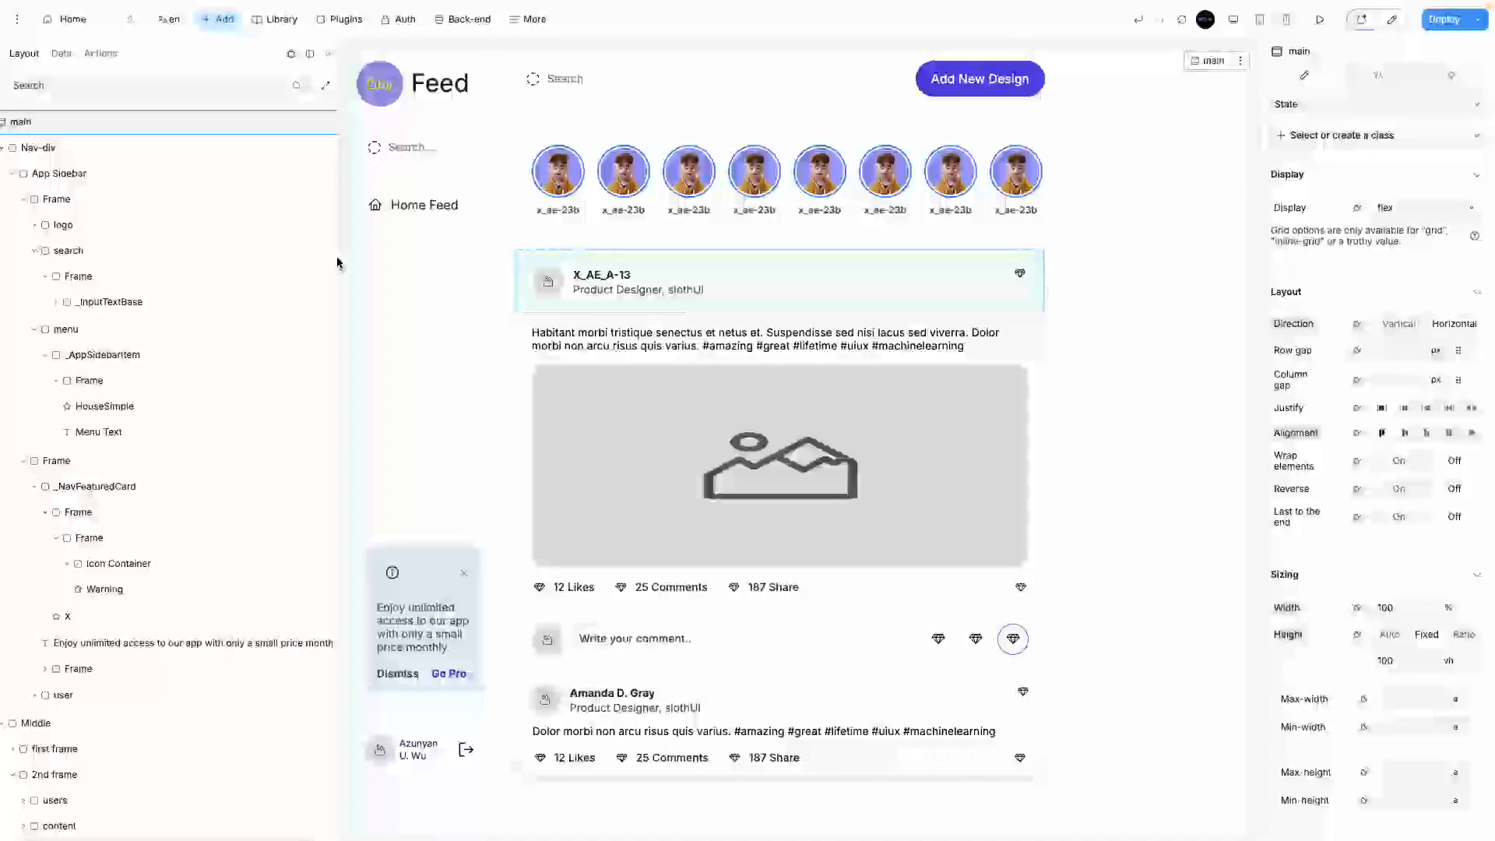
Step: Switch the first post header's borders to per-side and clear the existing side borders
left_click(982, 305)
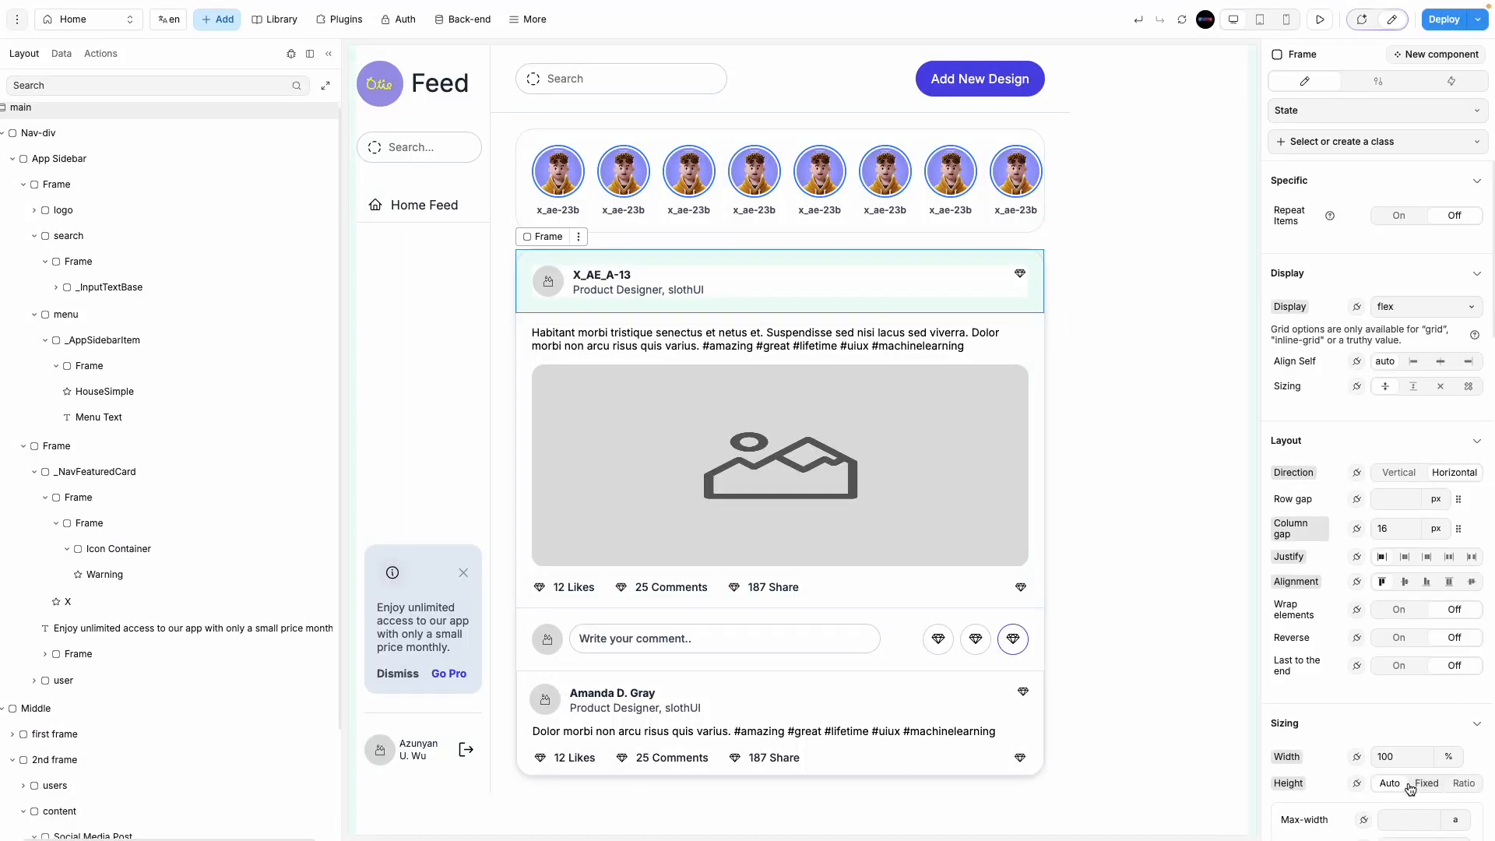
scroll(1339, 739, "down", 8)
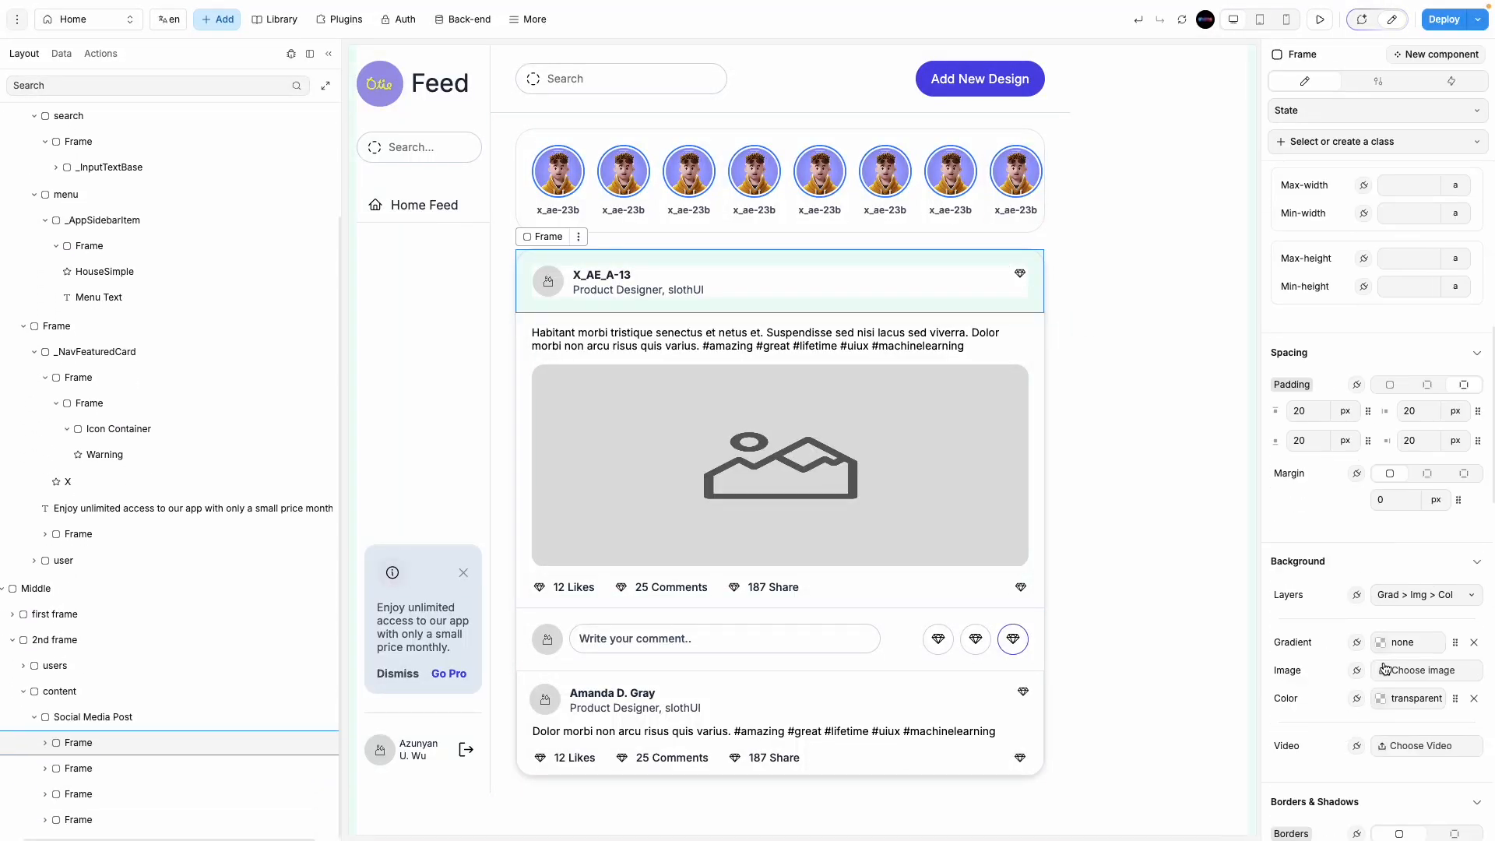
scroll(1384, 668, "down", 5)
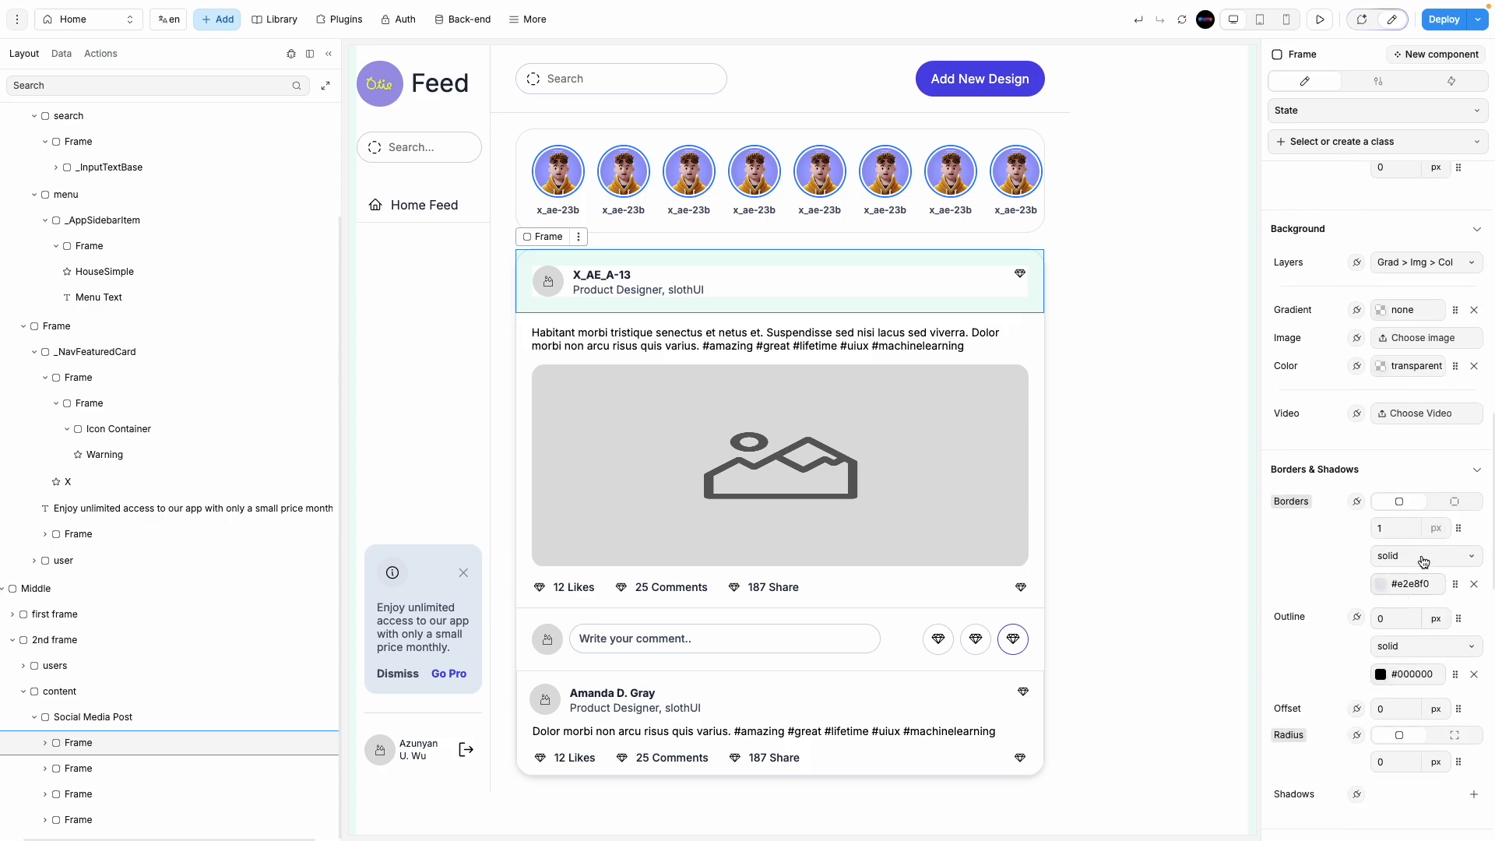
left_click(1453, 501)
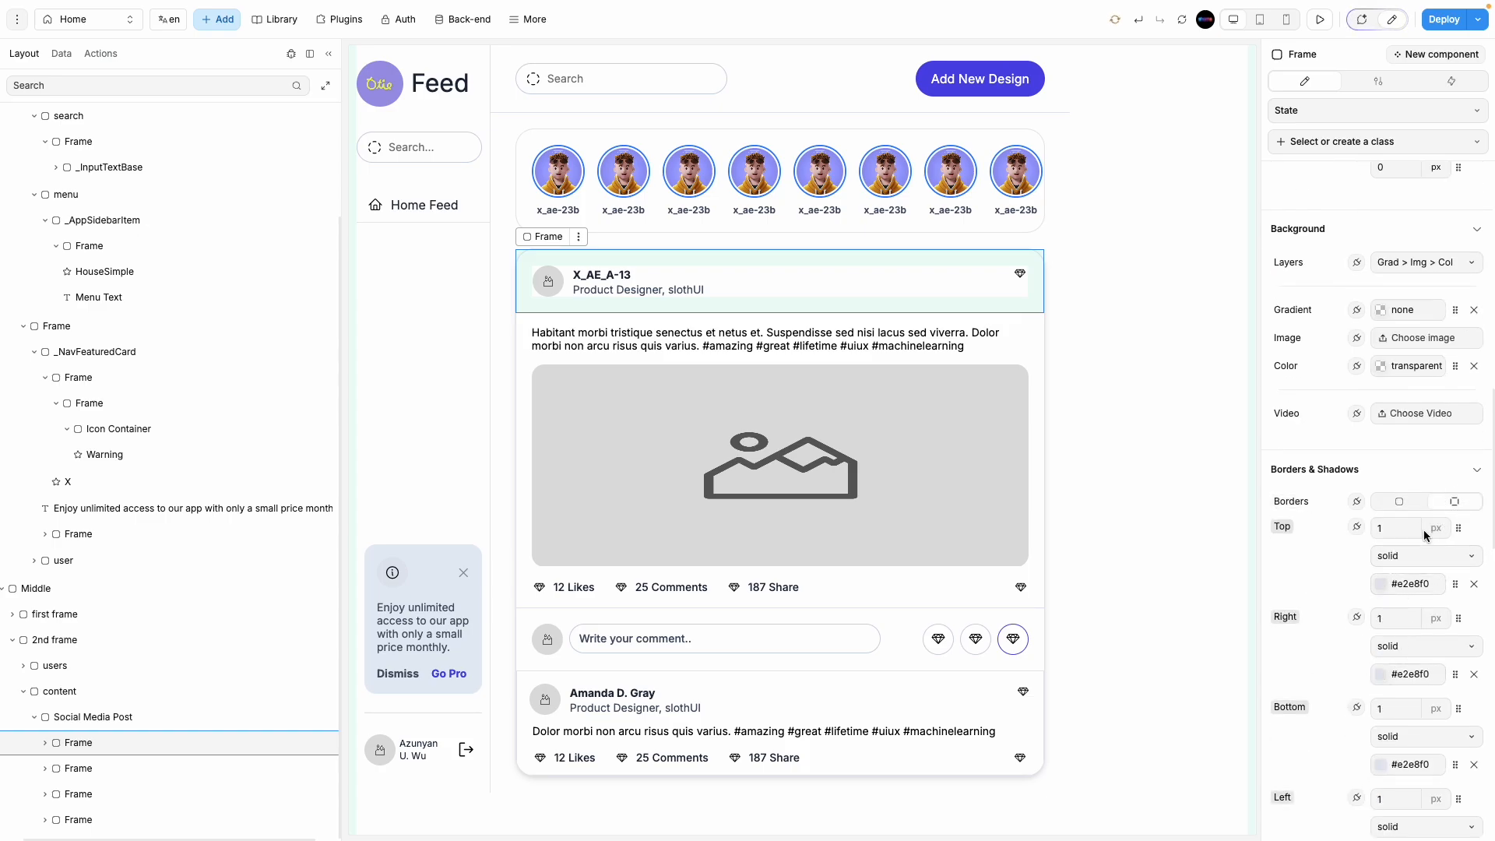
type("0")
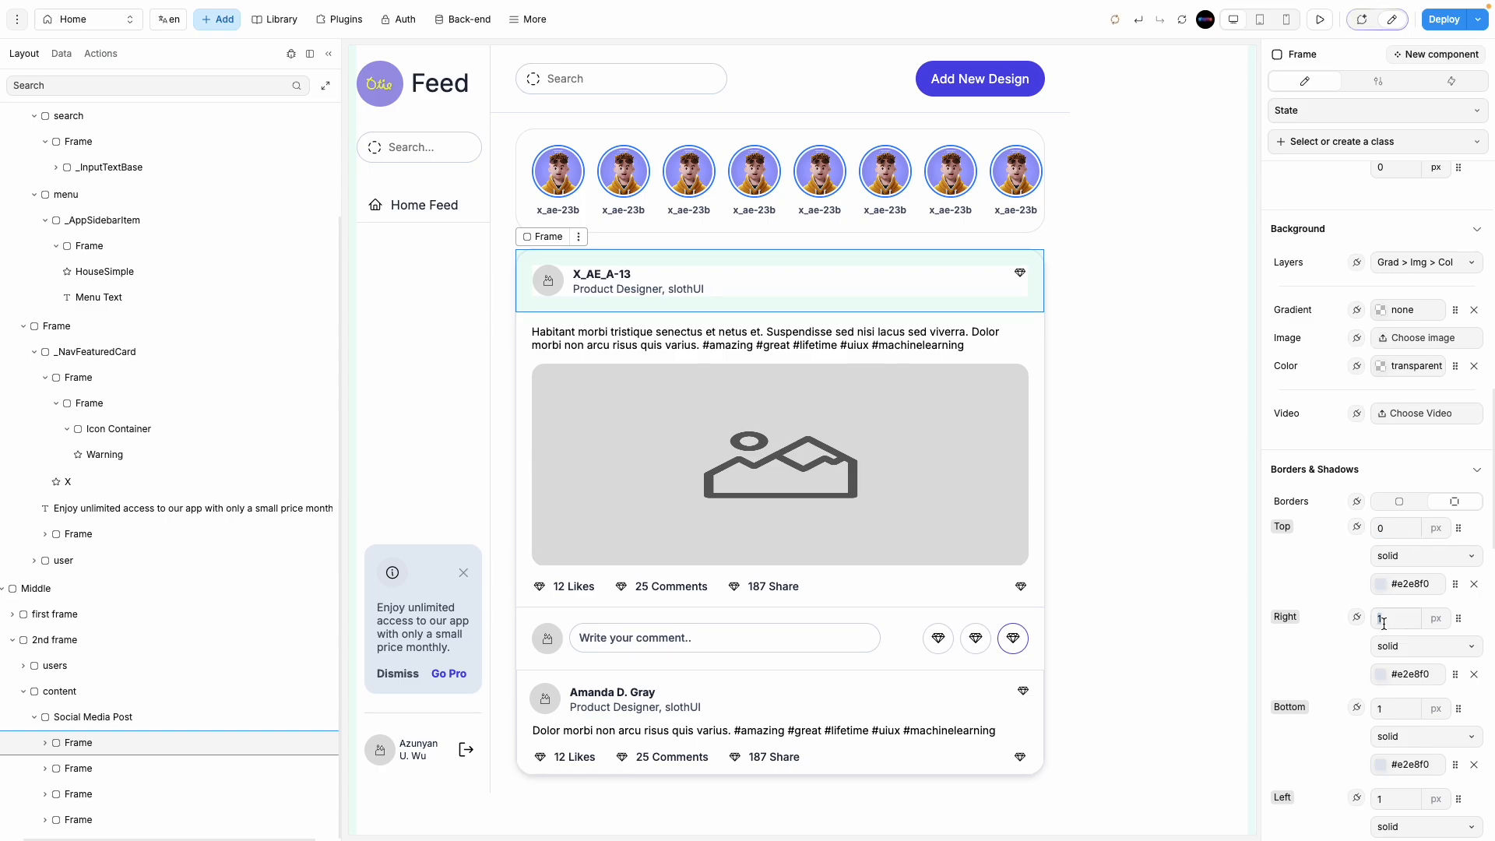
double_click(1390, 708)
type("00")
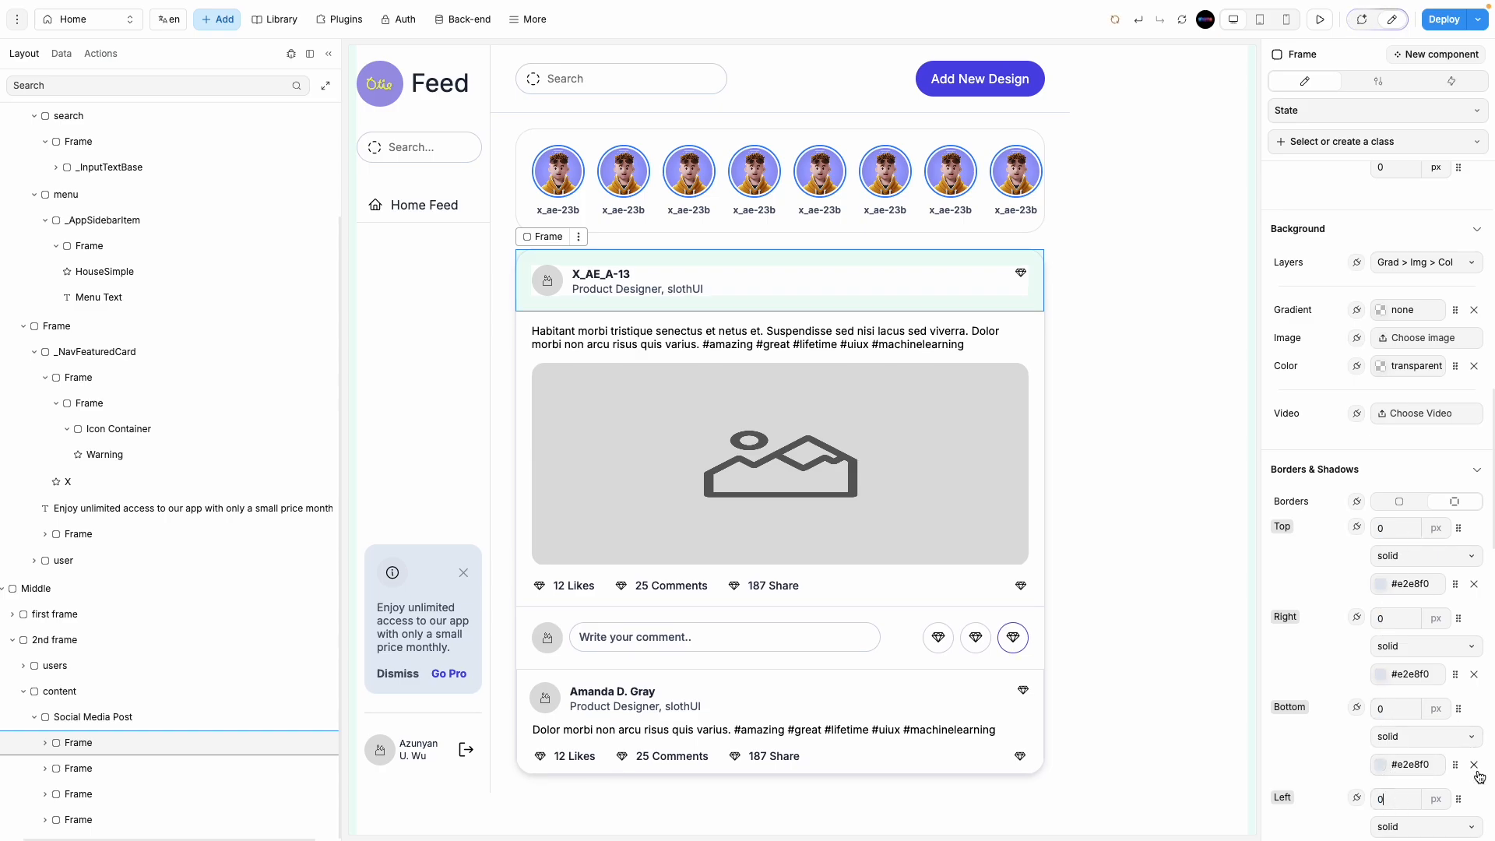
left_click(1473, 765)
left_click(1474, 674)
left_click(1474, 584)
scroll(1462, 739, "down", 2)
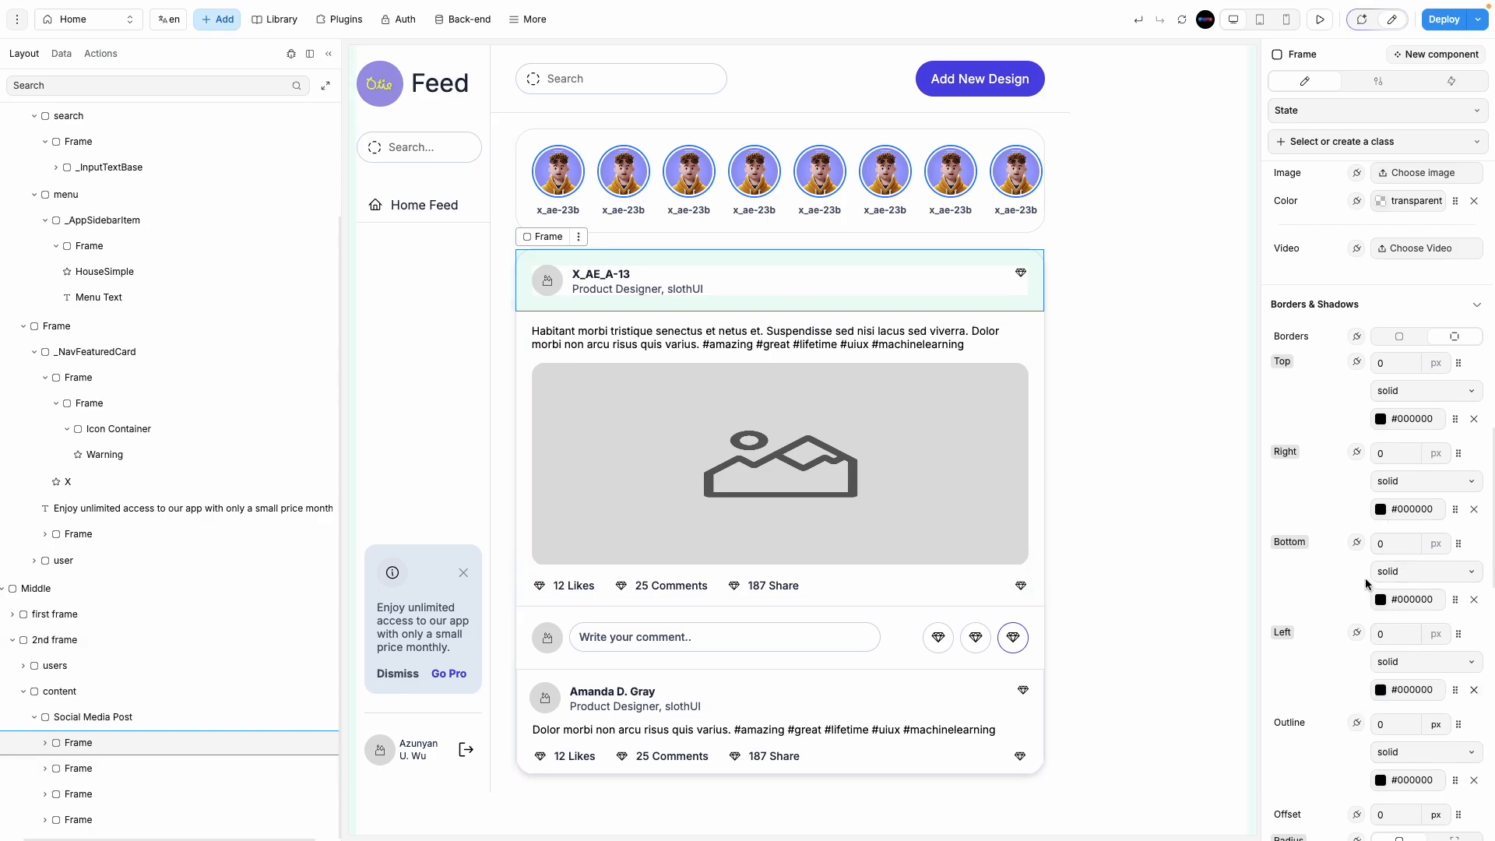
Step: Give the header a 1 px bottom border at 10% colour opacity
left_click(1404, 543)
type("1")
left_click(1380, 599)
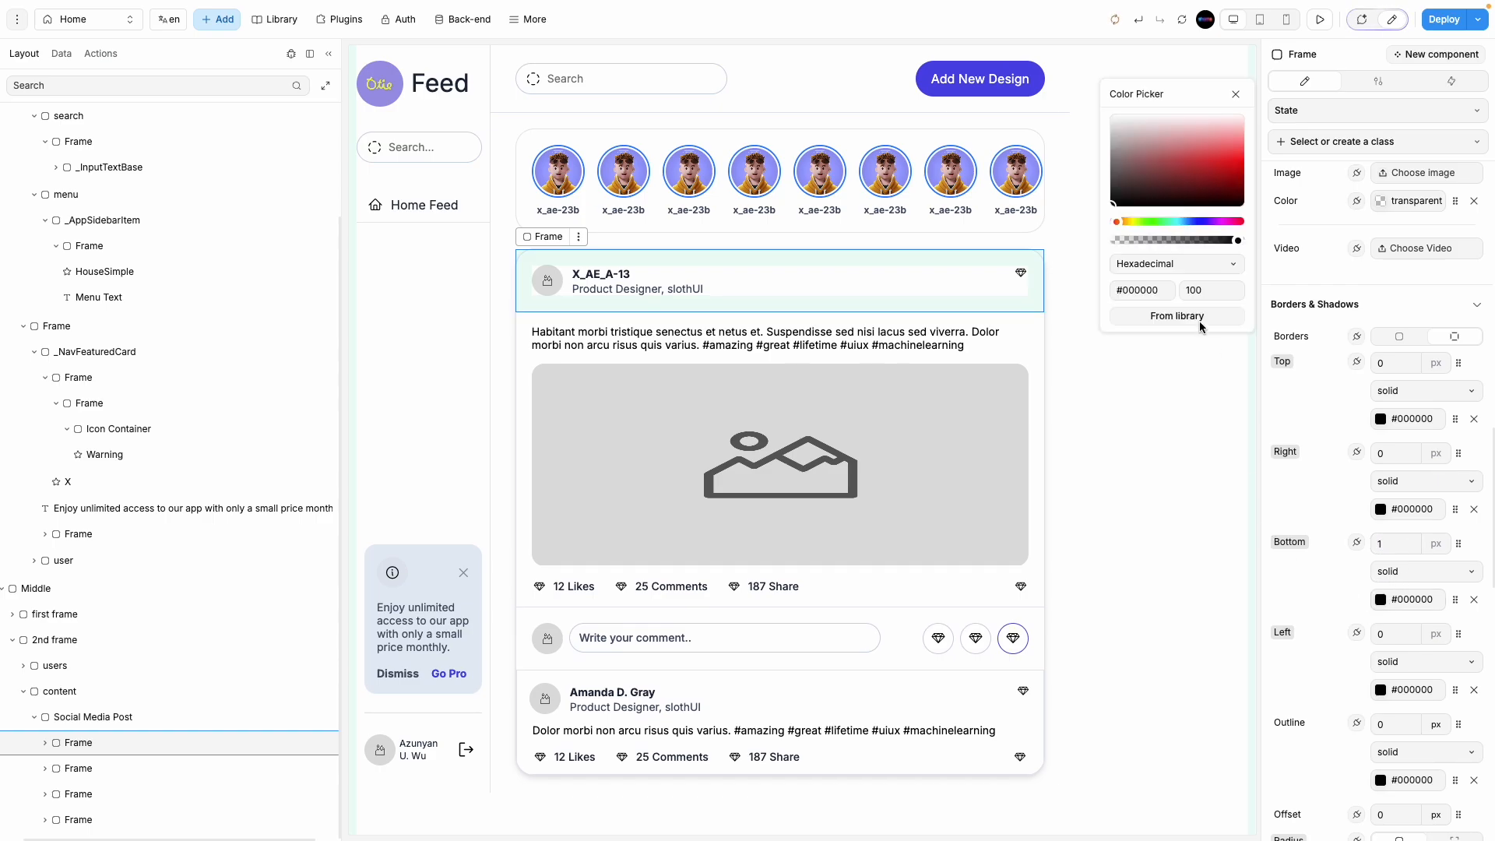
double_click(1202, 289)
type("10")
left_click(1112, 439)
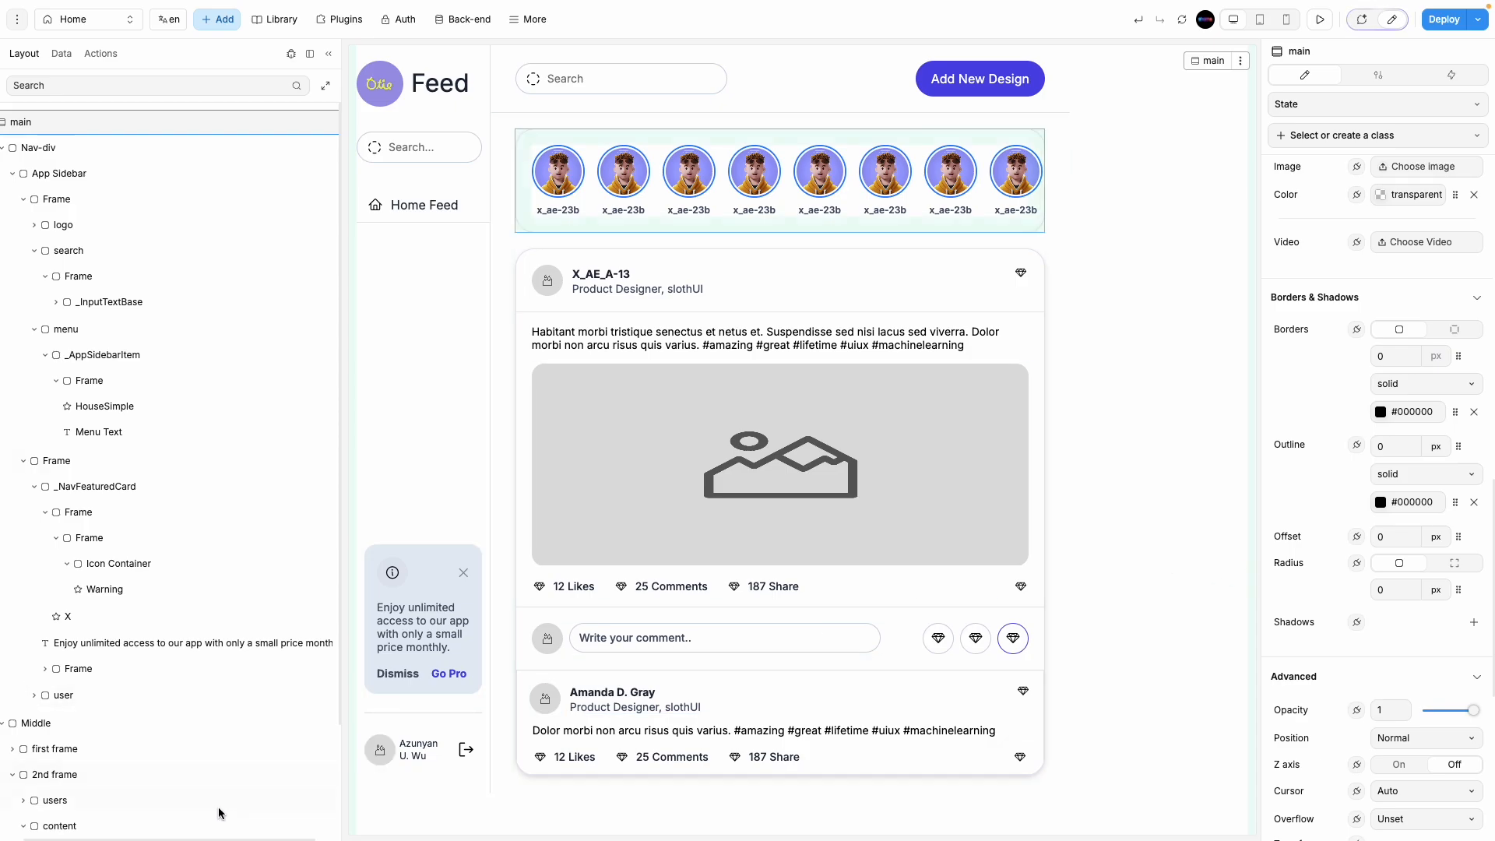
Step: Remove both drop shadows from the Social Media Post card
left_click(191, 823)
scroll(1374, 707, "down", 5)
scroll(1374, 707, "down", 4)
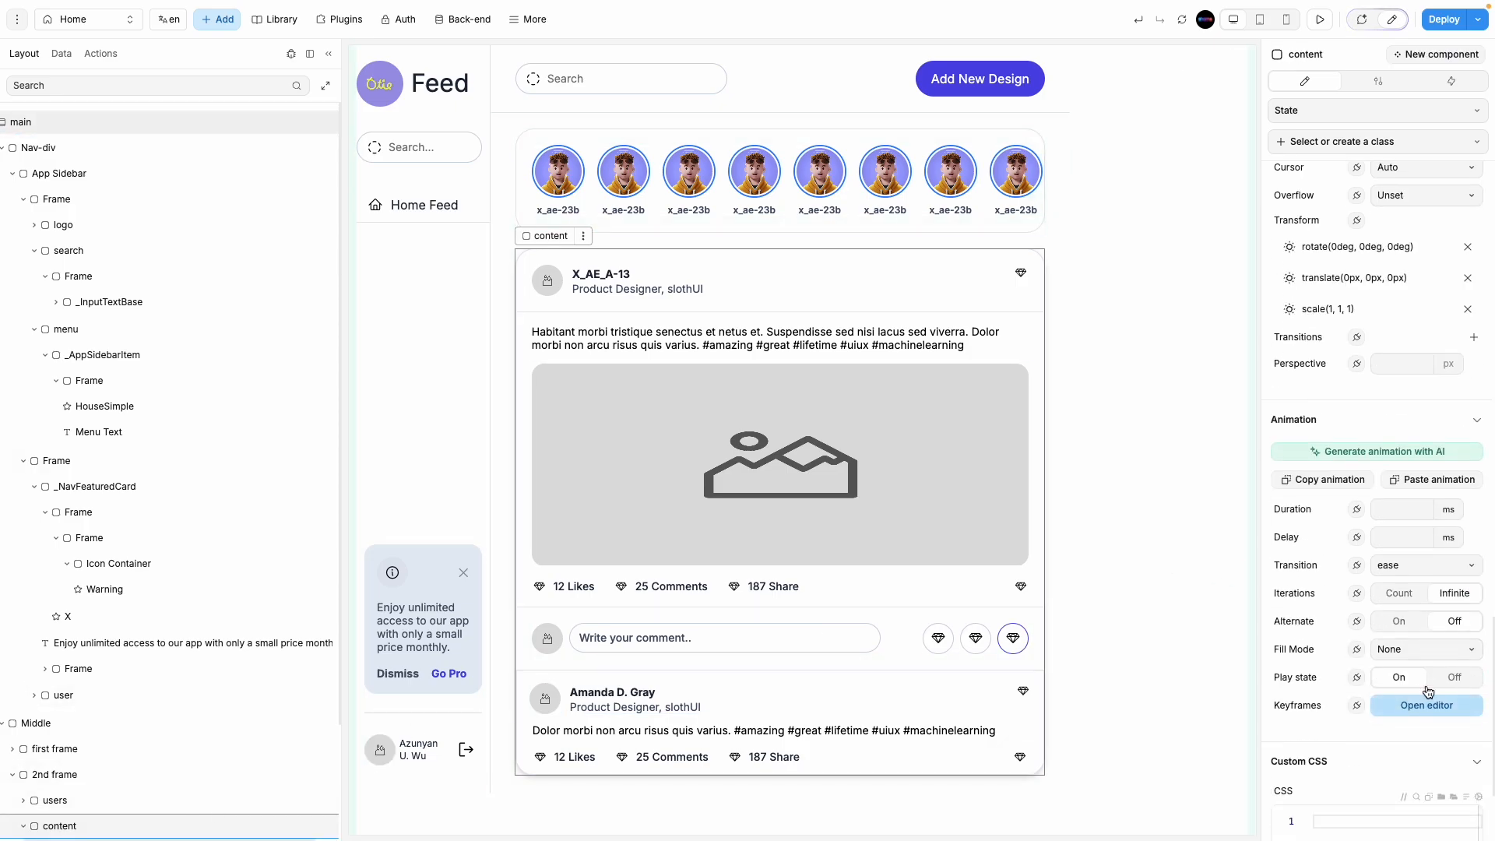
scroll(1378, 601, "up", 4)
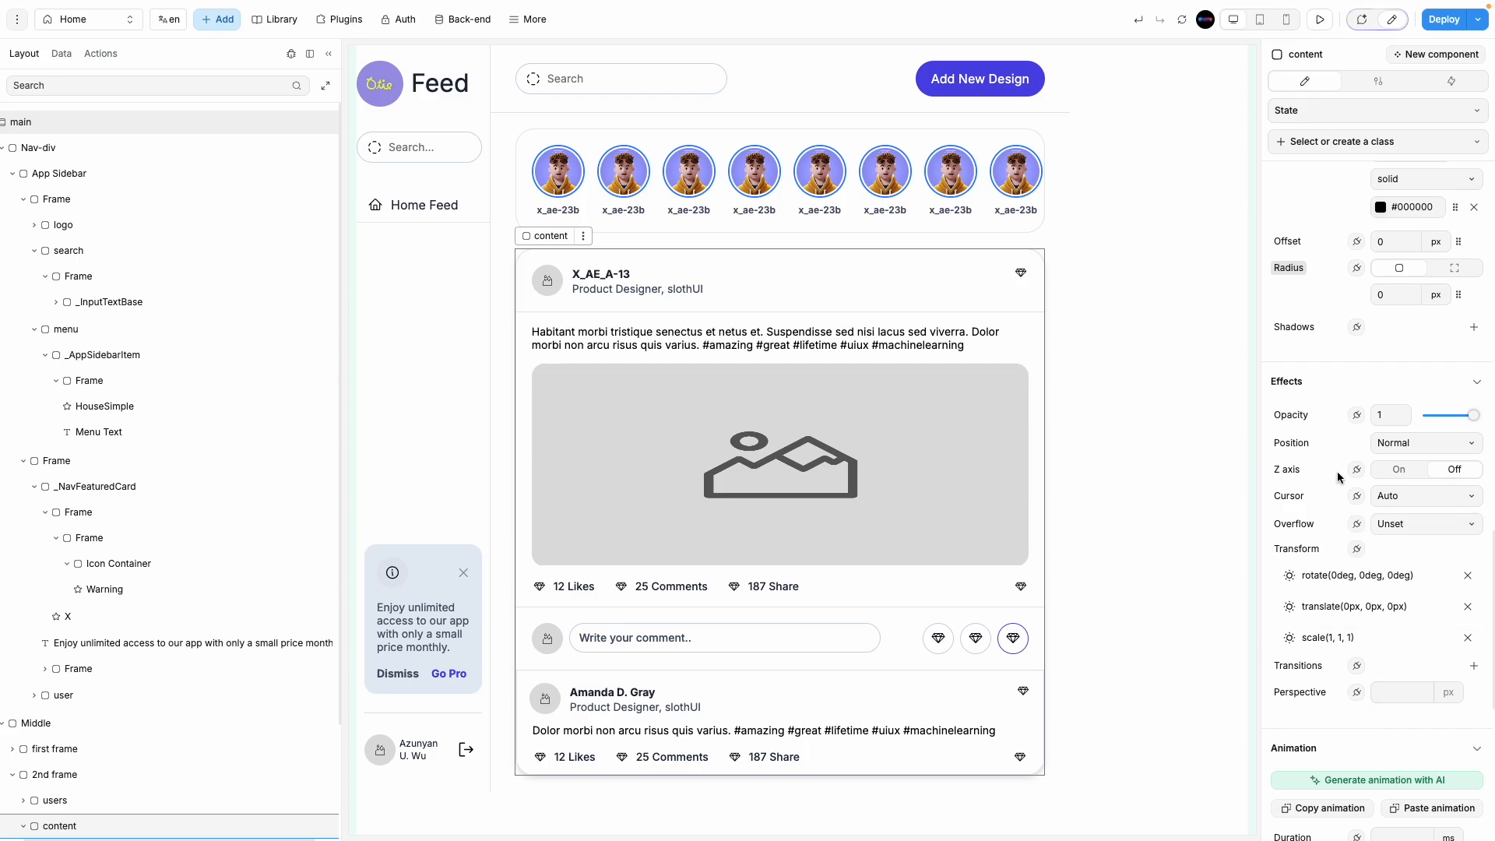
scroll(1354, 671, "down", 6)
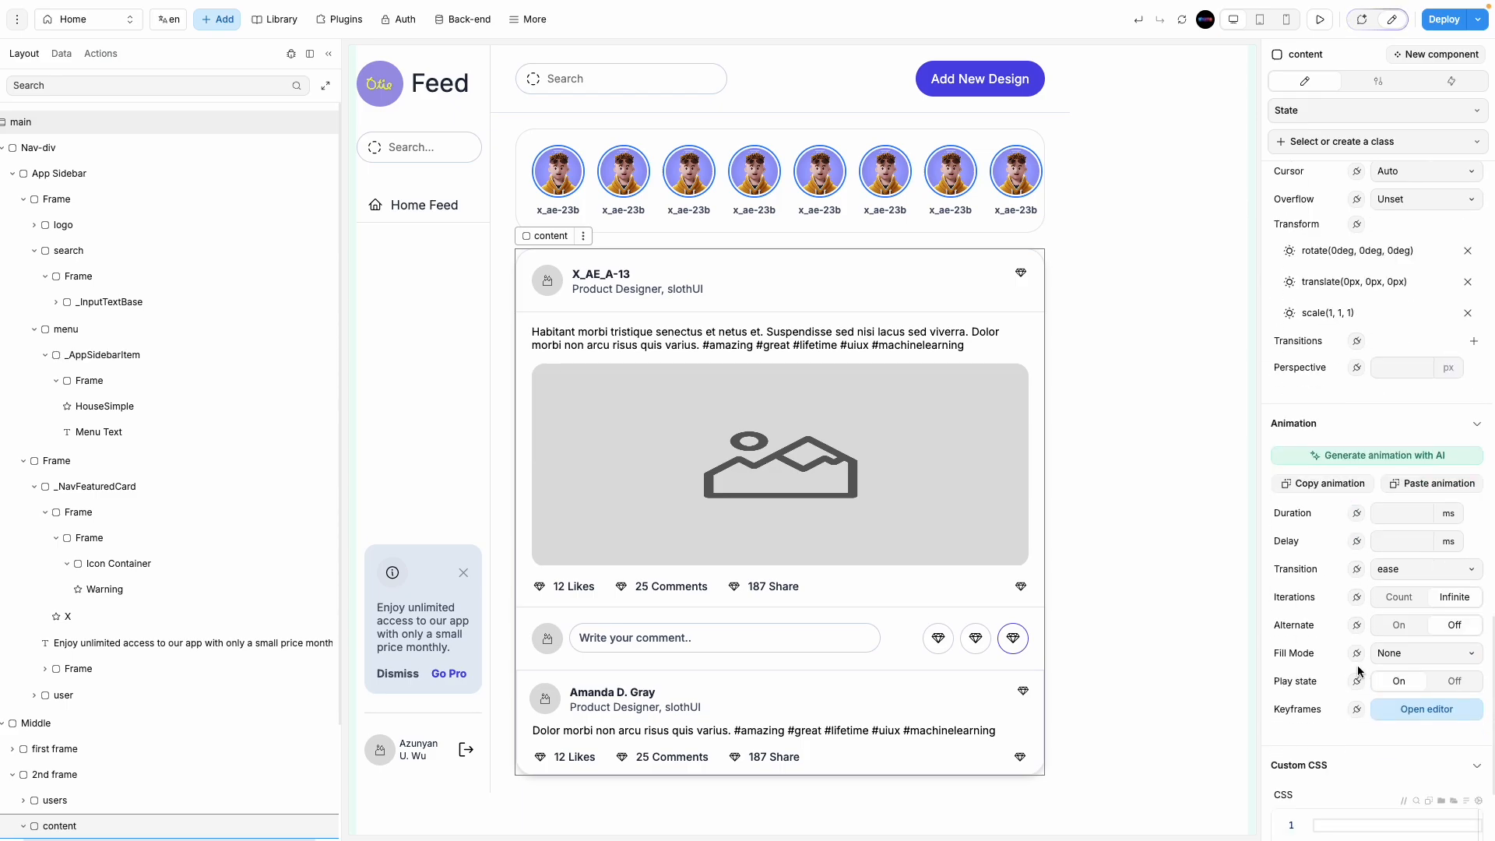
scroll(1353, 679, "up", 6)
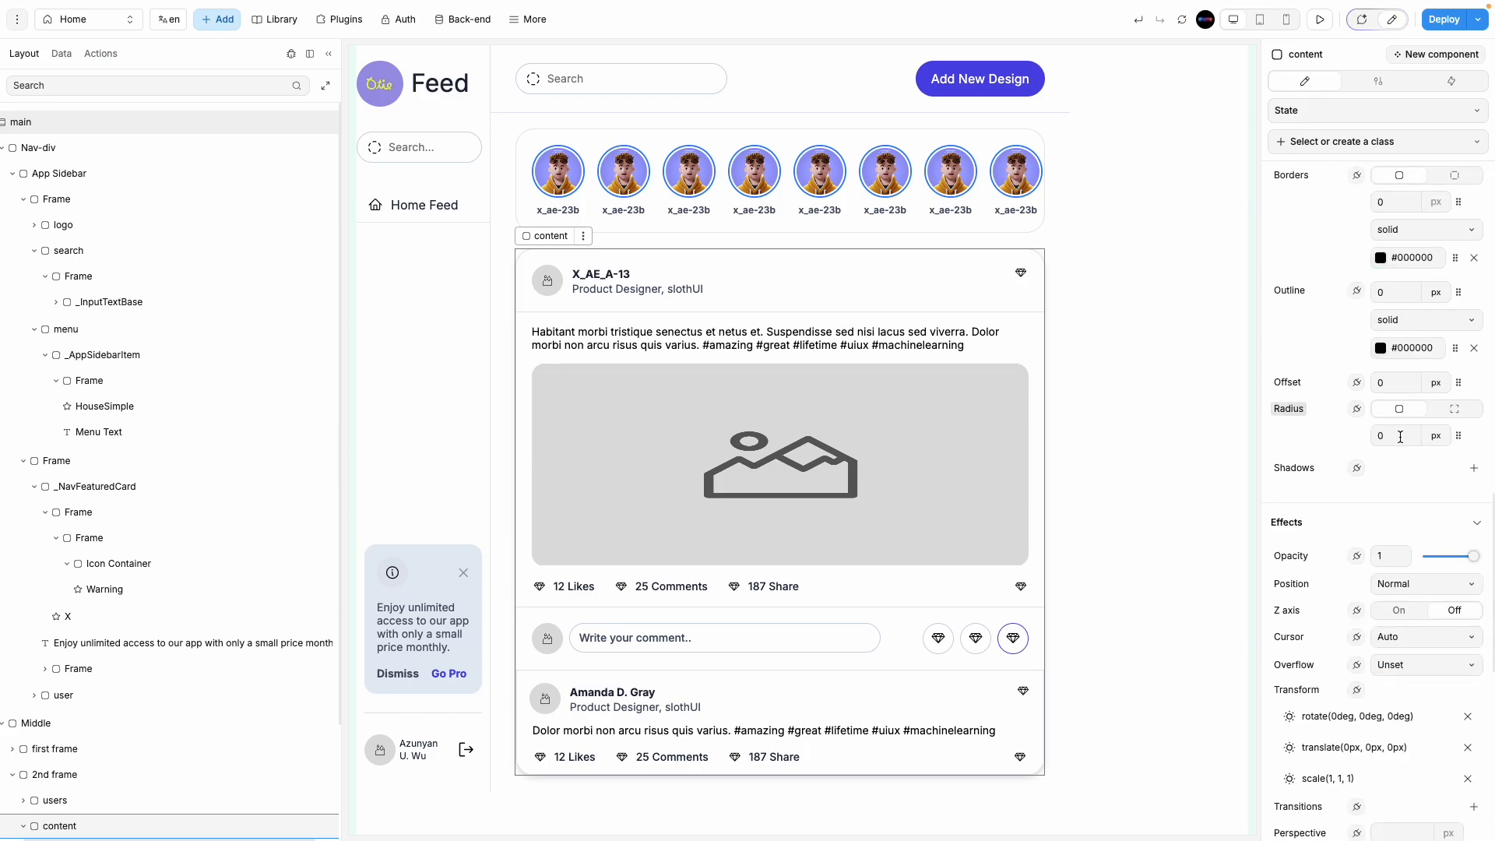
left_click(1111, 674)
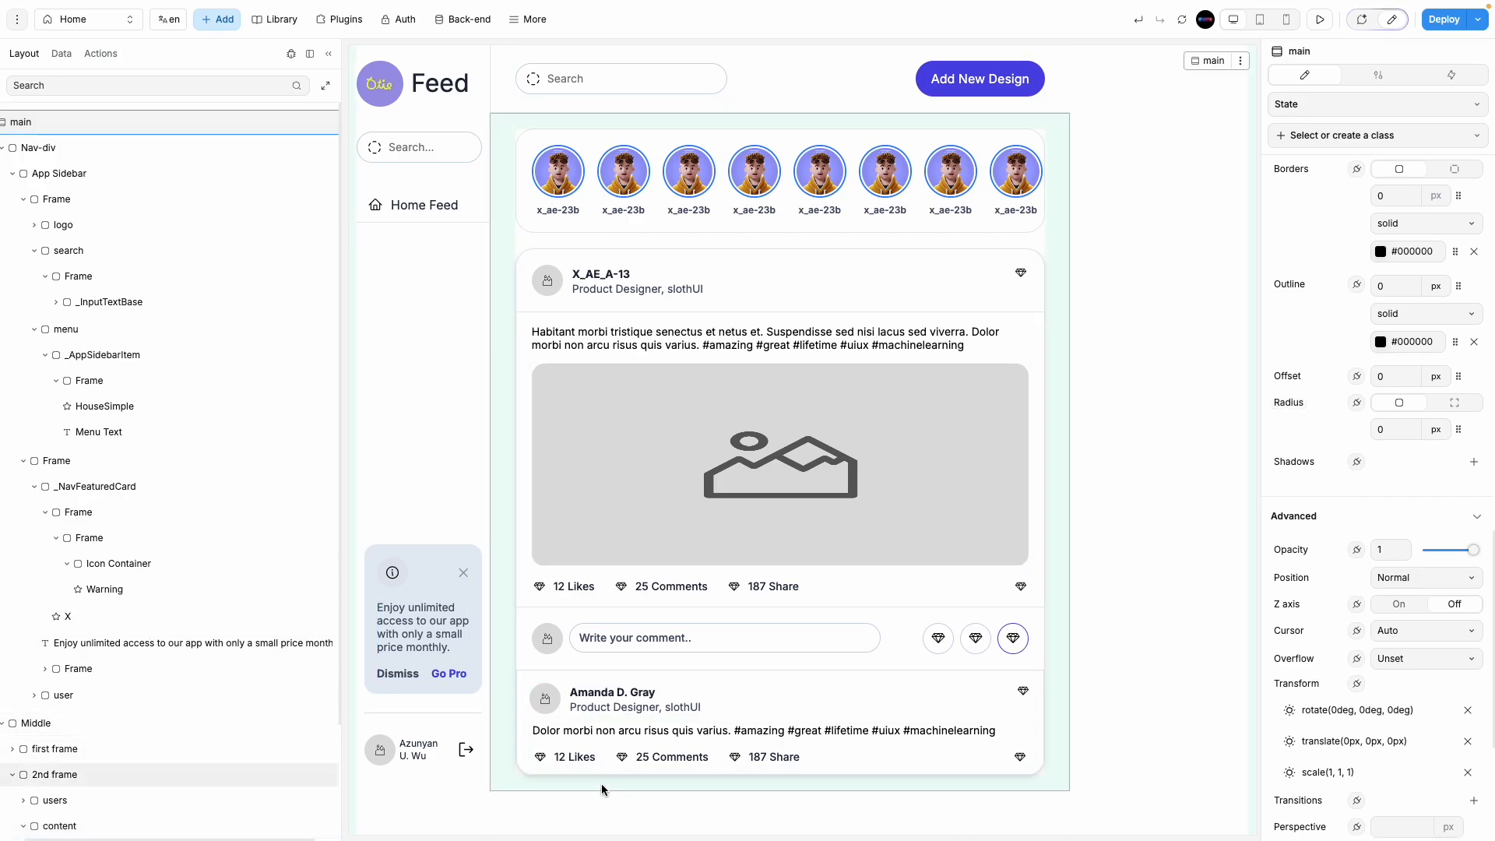
left_click(124, 825)
scroll(35, 739, "down", 2)
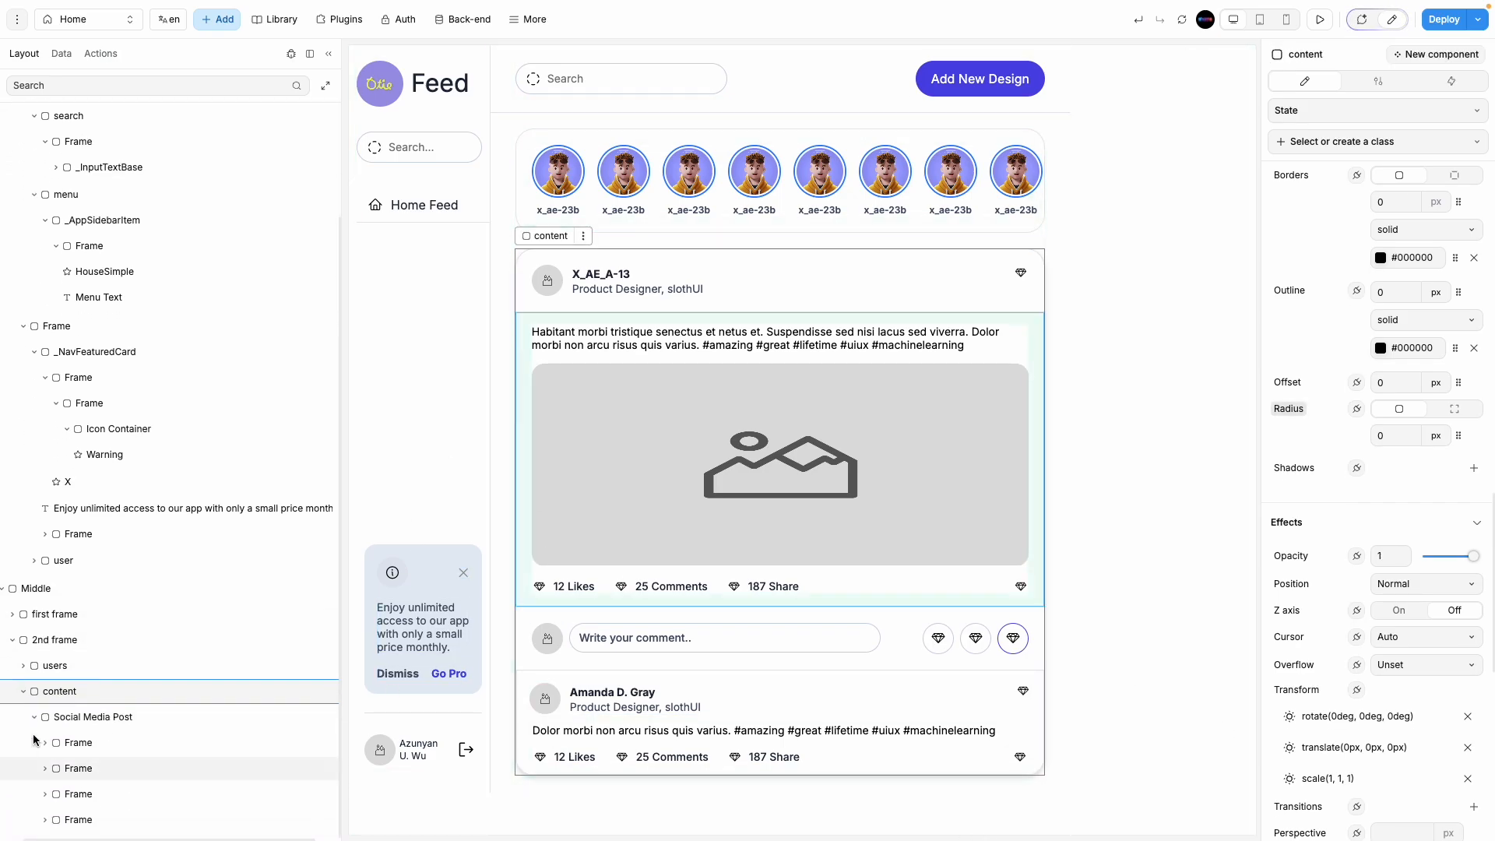
left_click(70, 716)
scroll(1370, 685, "down", 4)
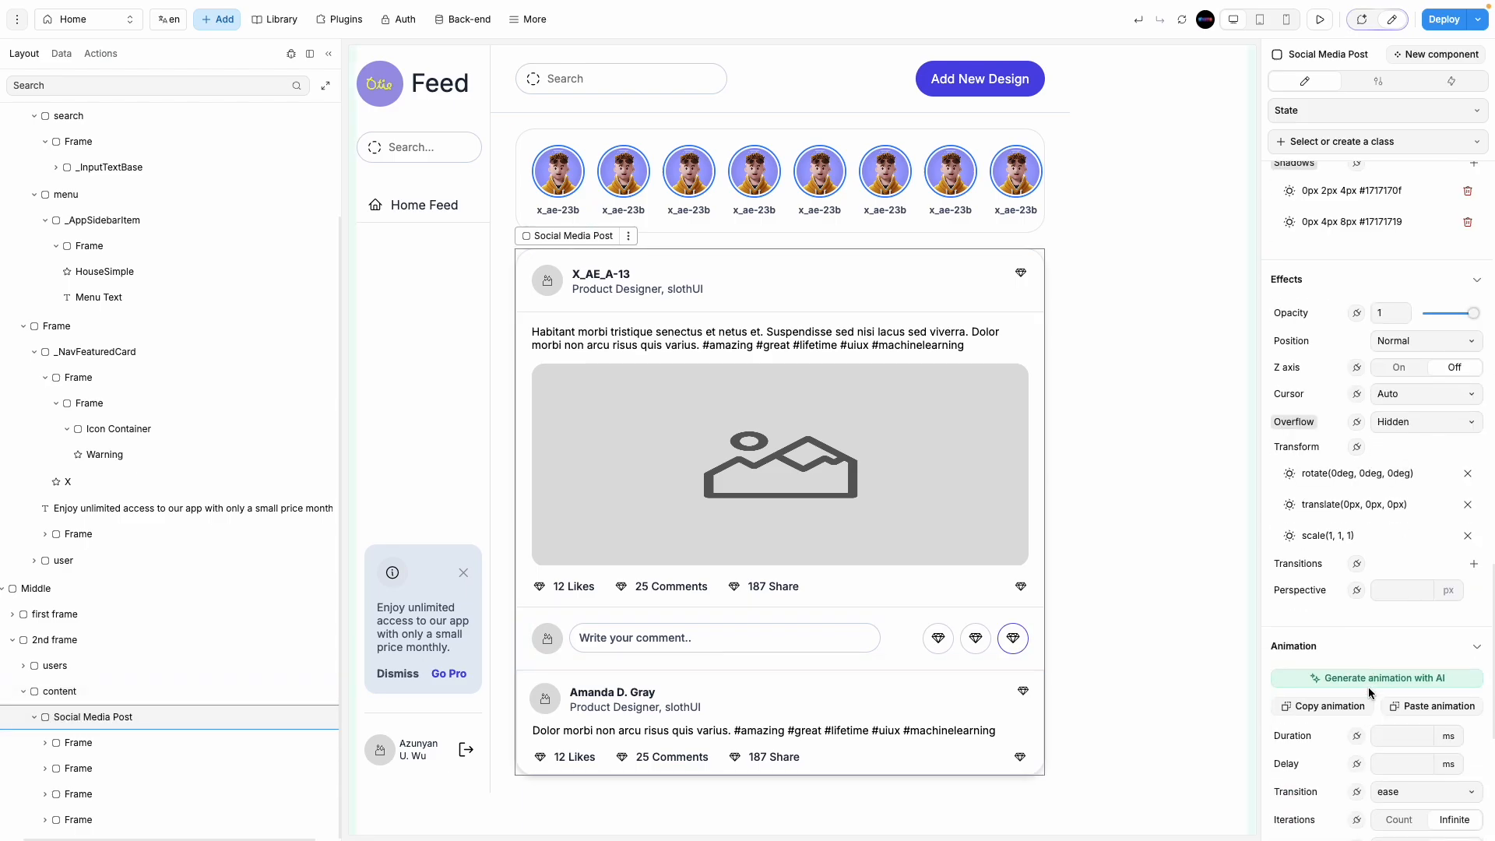
scroll(1455, 537, "up", 5)
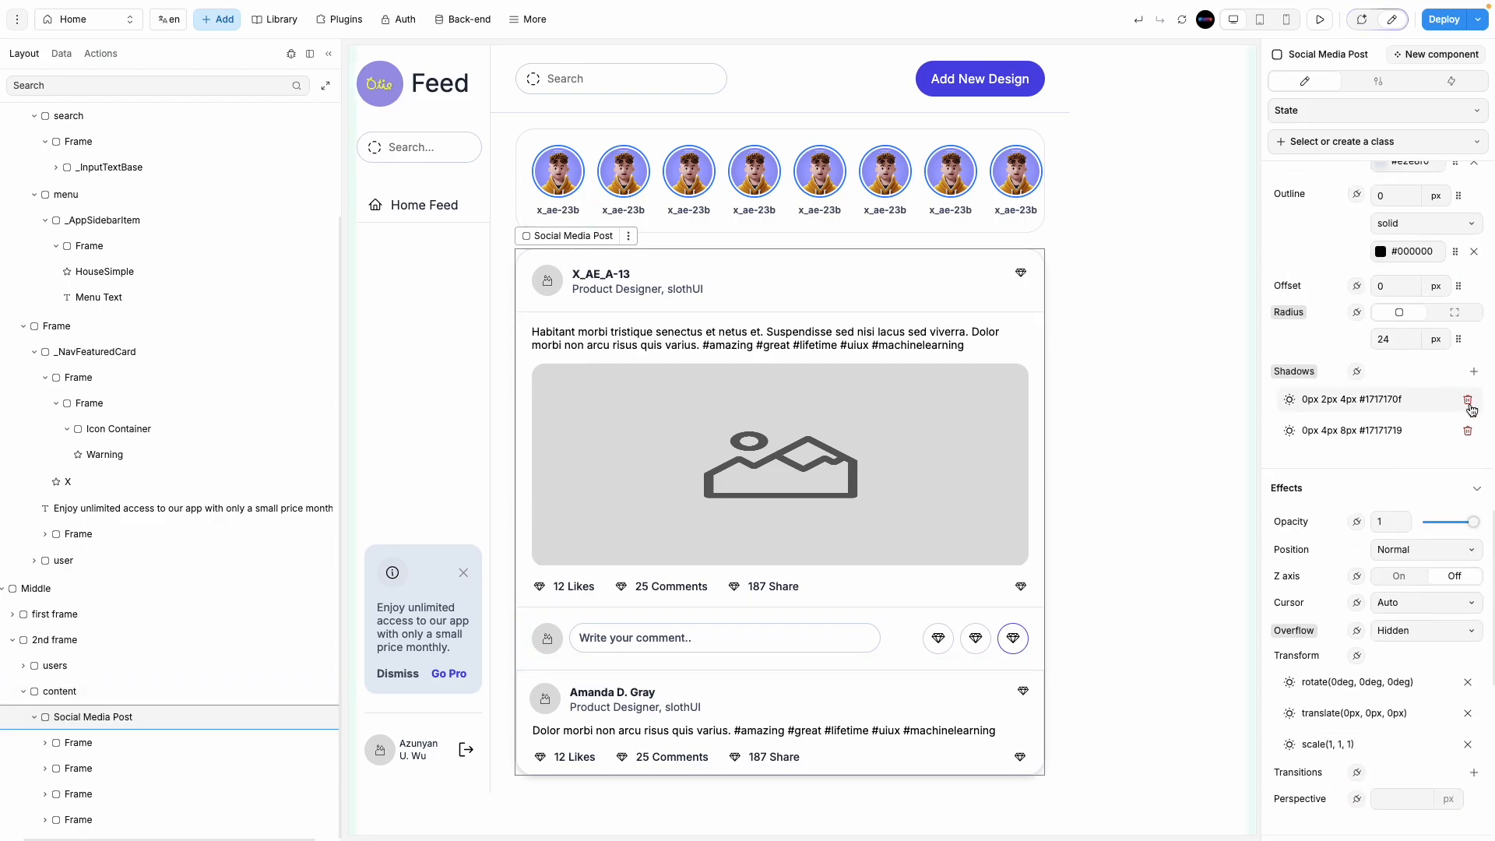
left_click(1468, 404)
left_click(1467, 399)
left_click(1226, 558)
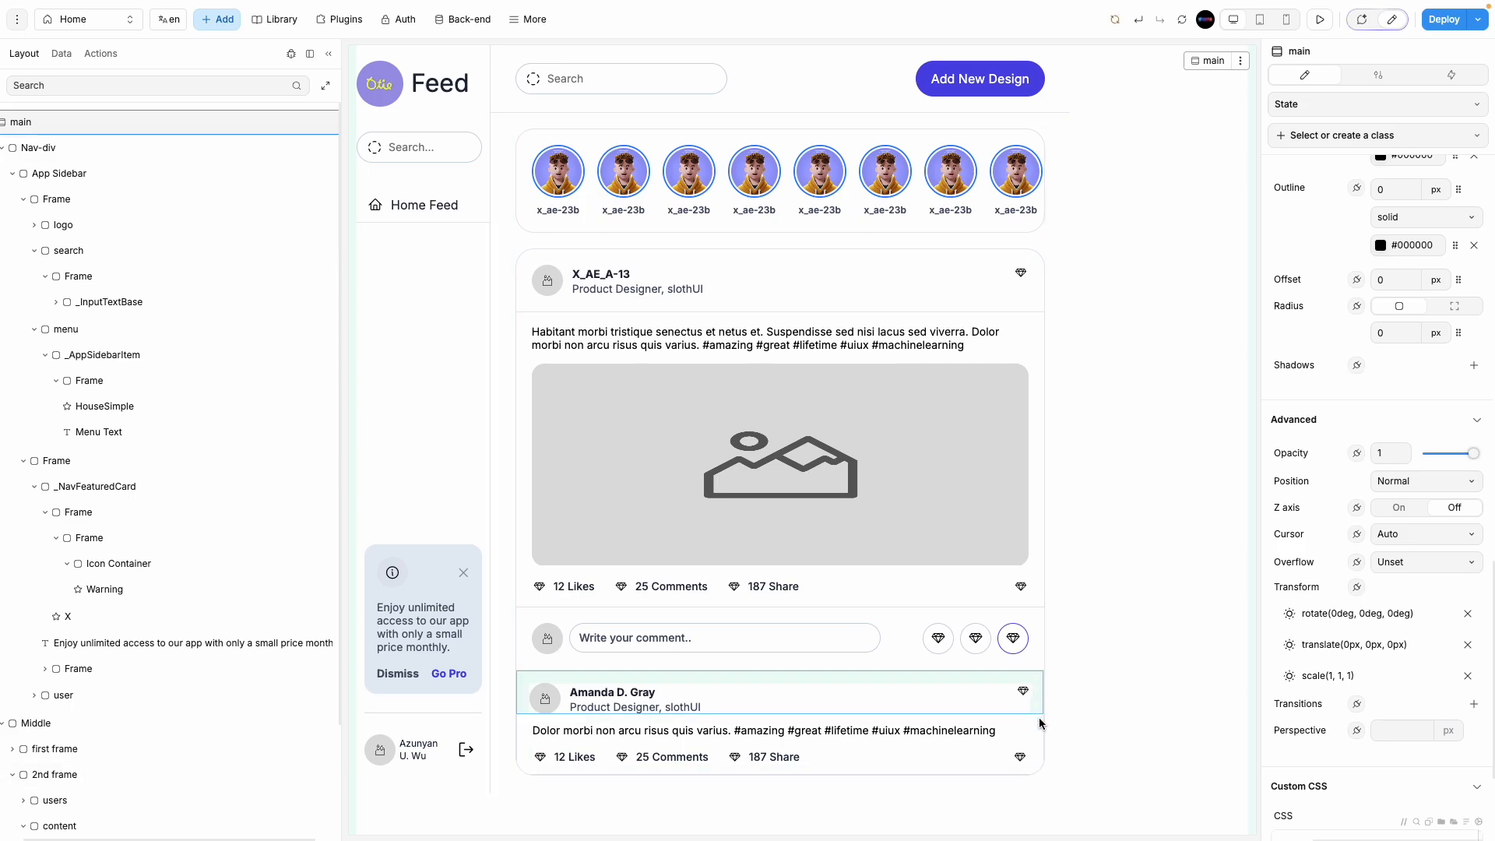
Step: Set the second post card's border width to 0
left_click(1041, 683)
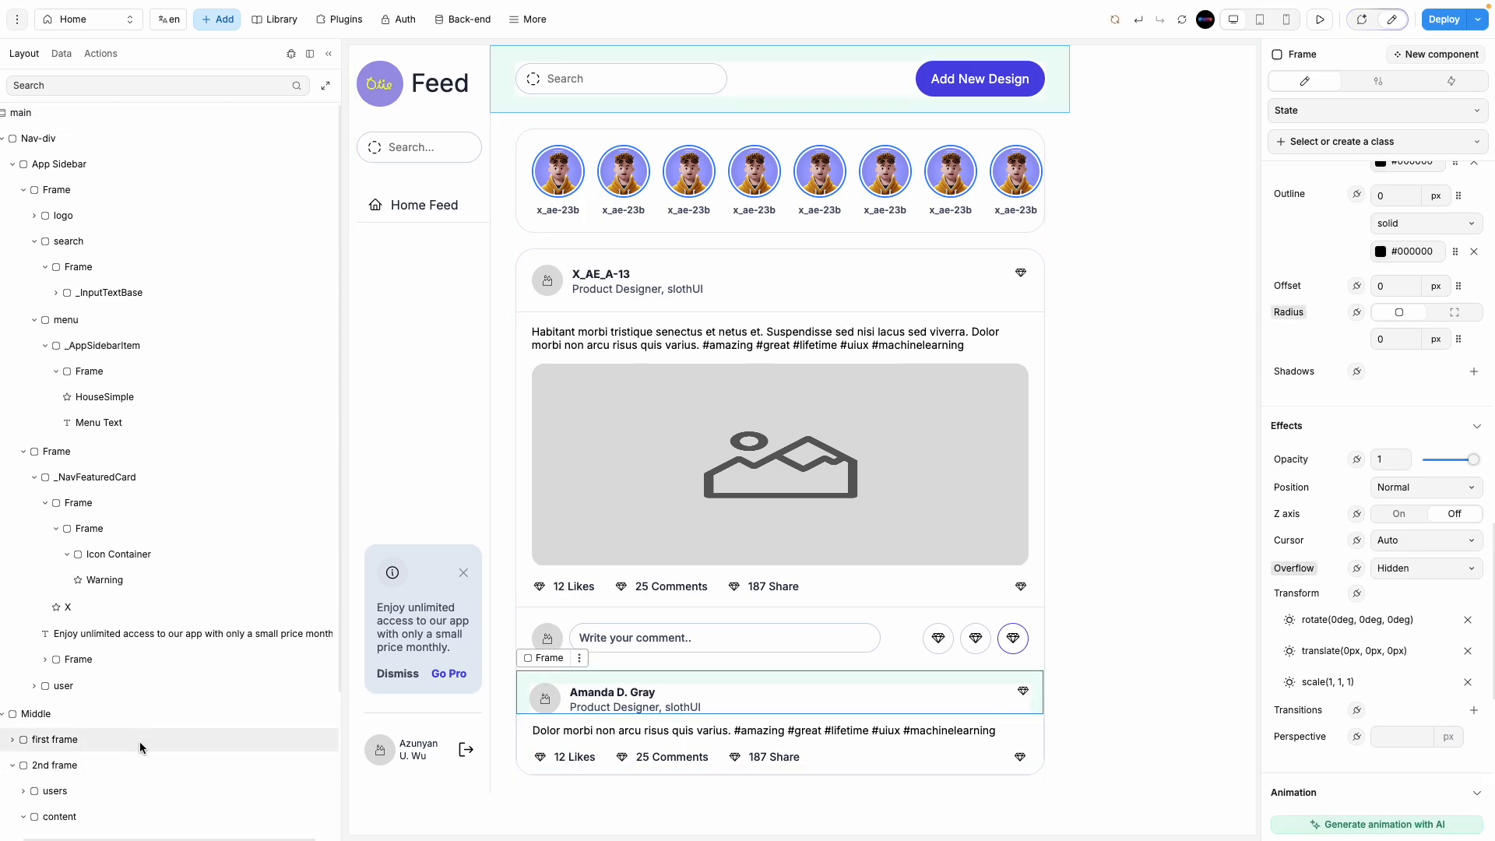
left_click(45, 767)
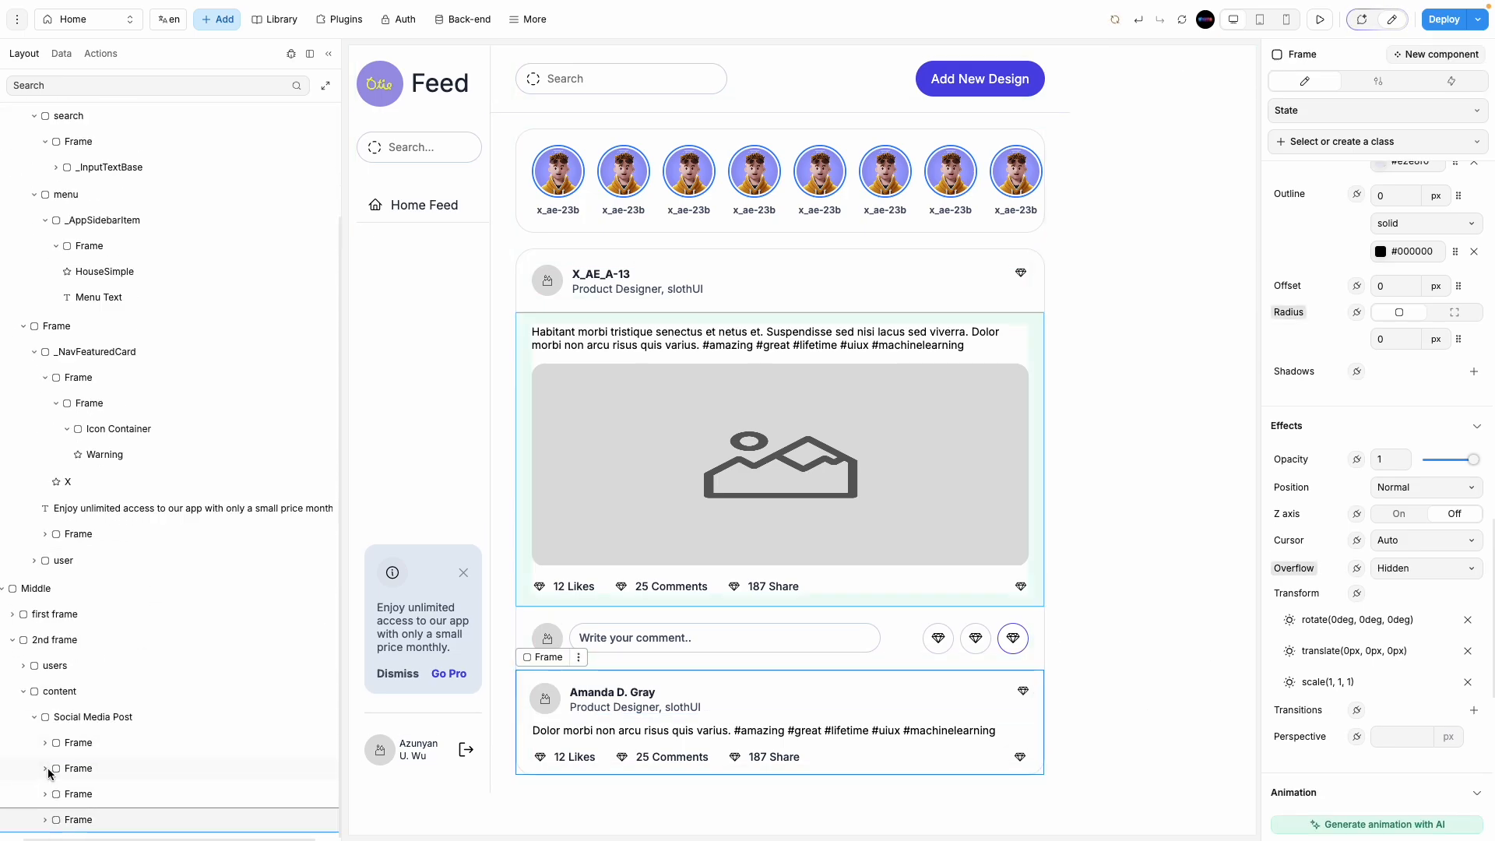
scroll(1386, 657, "down", 7)
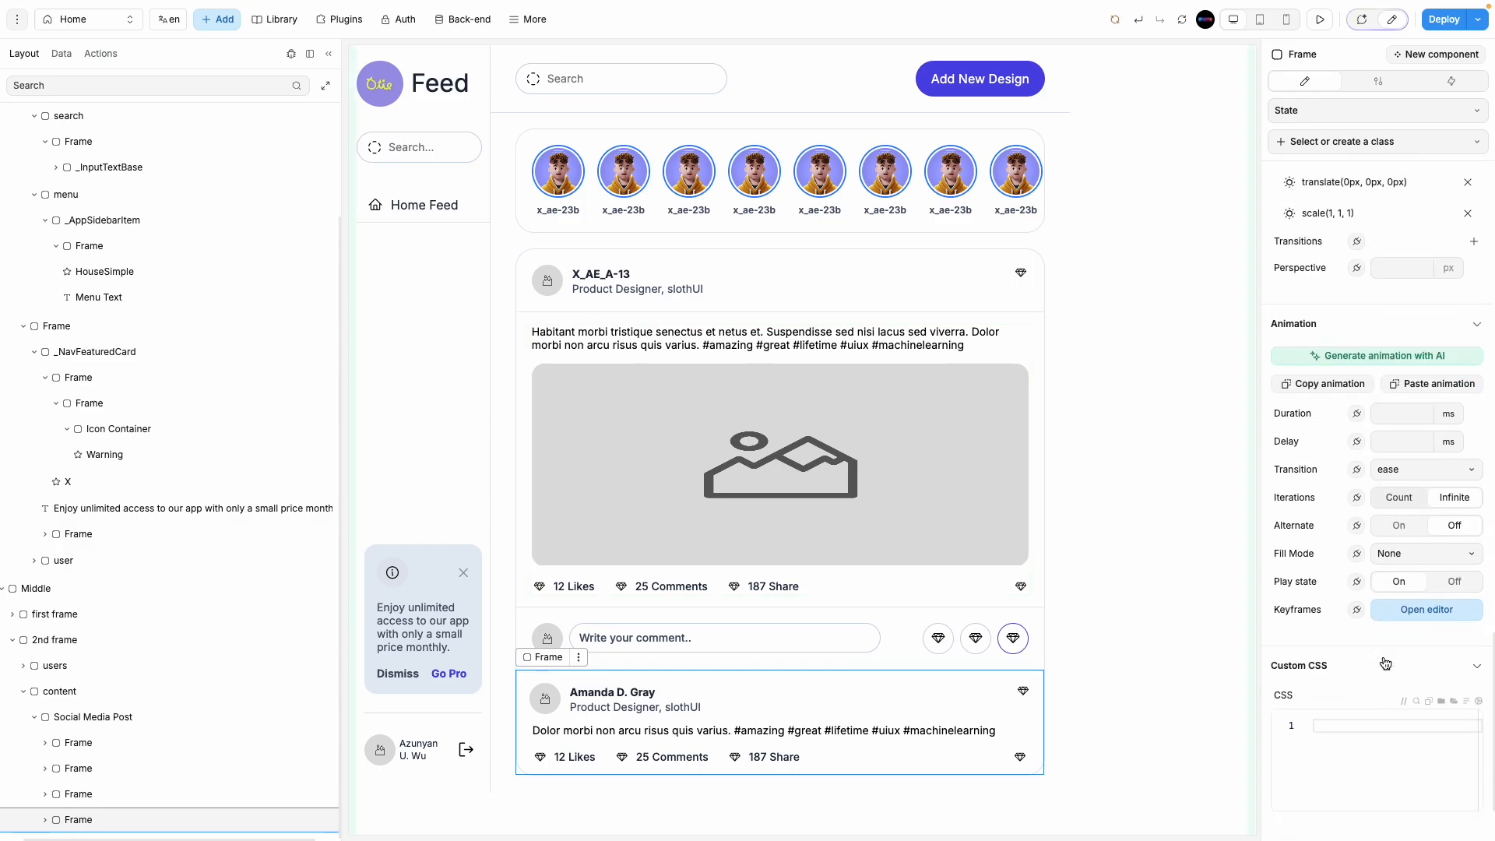
scroll(1351, 485, "up", 4)
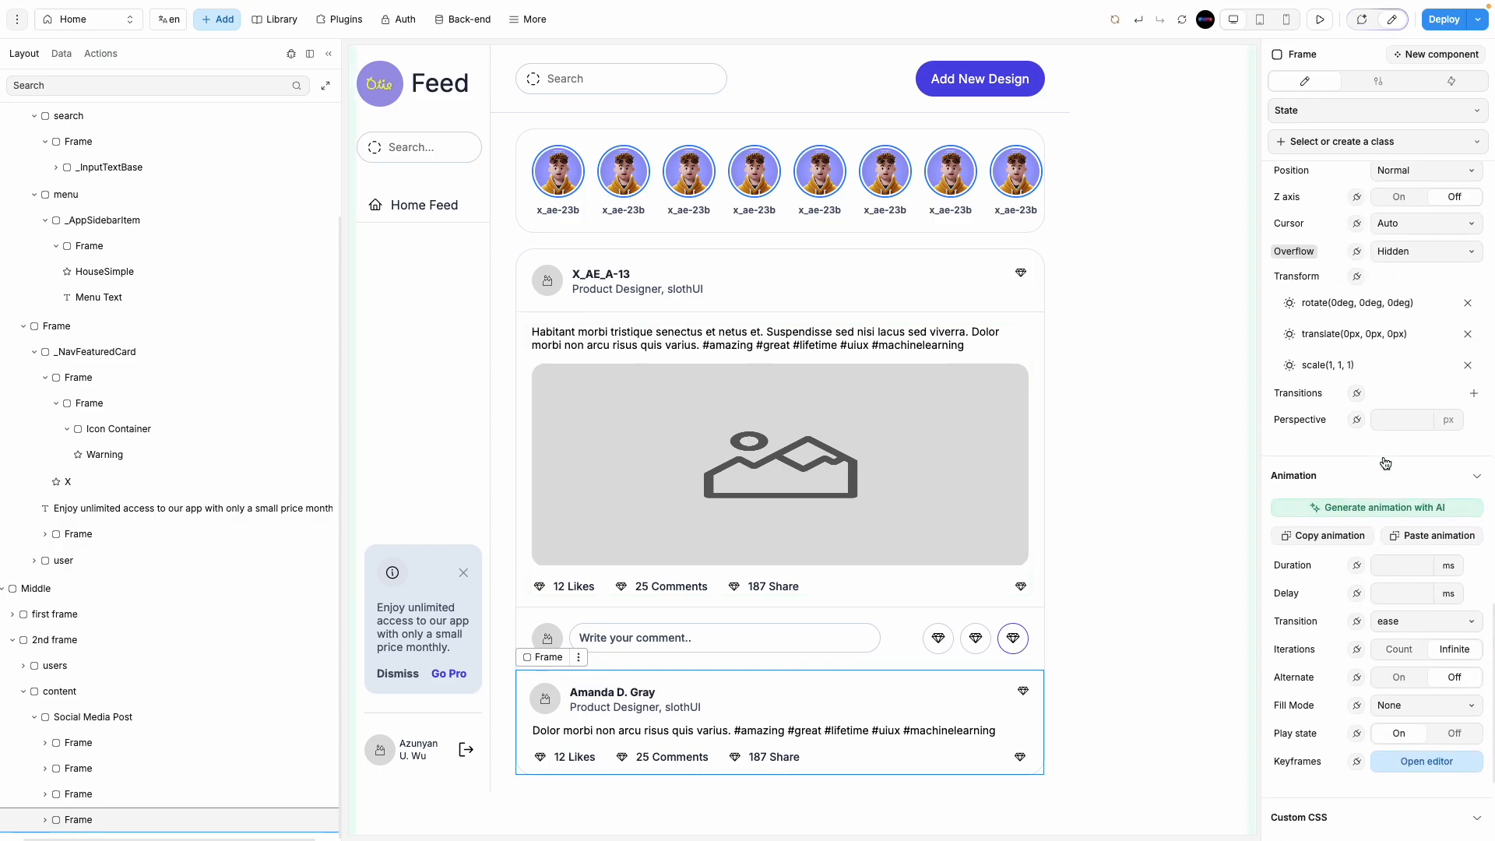
scroll(1355, 456, "up", 7)
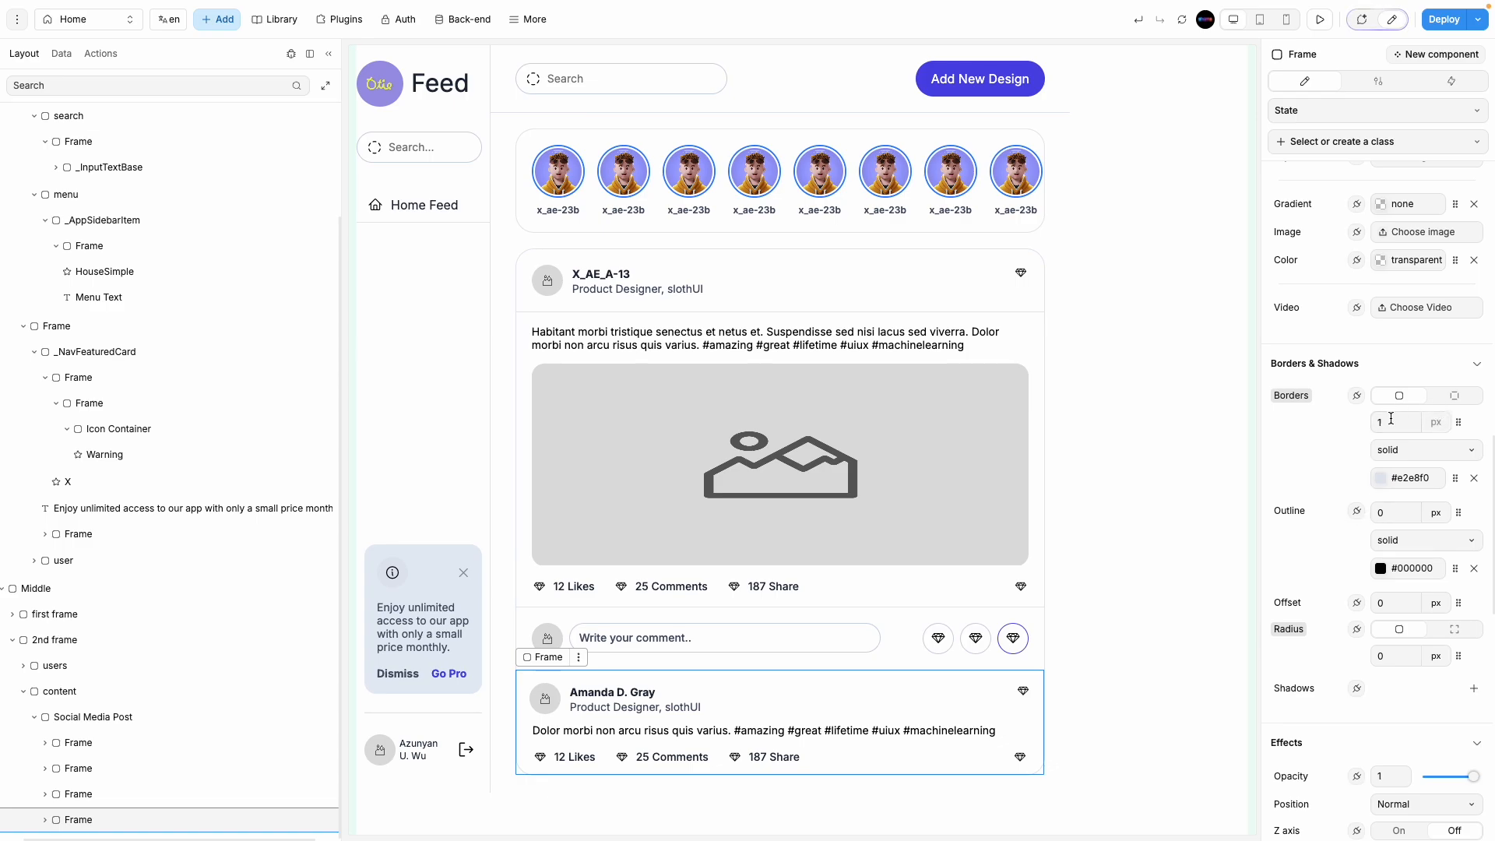
left_click(1391, 419)
type("0")
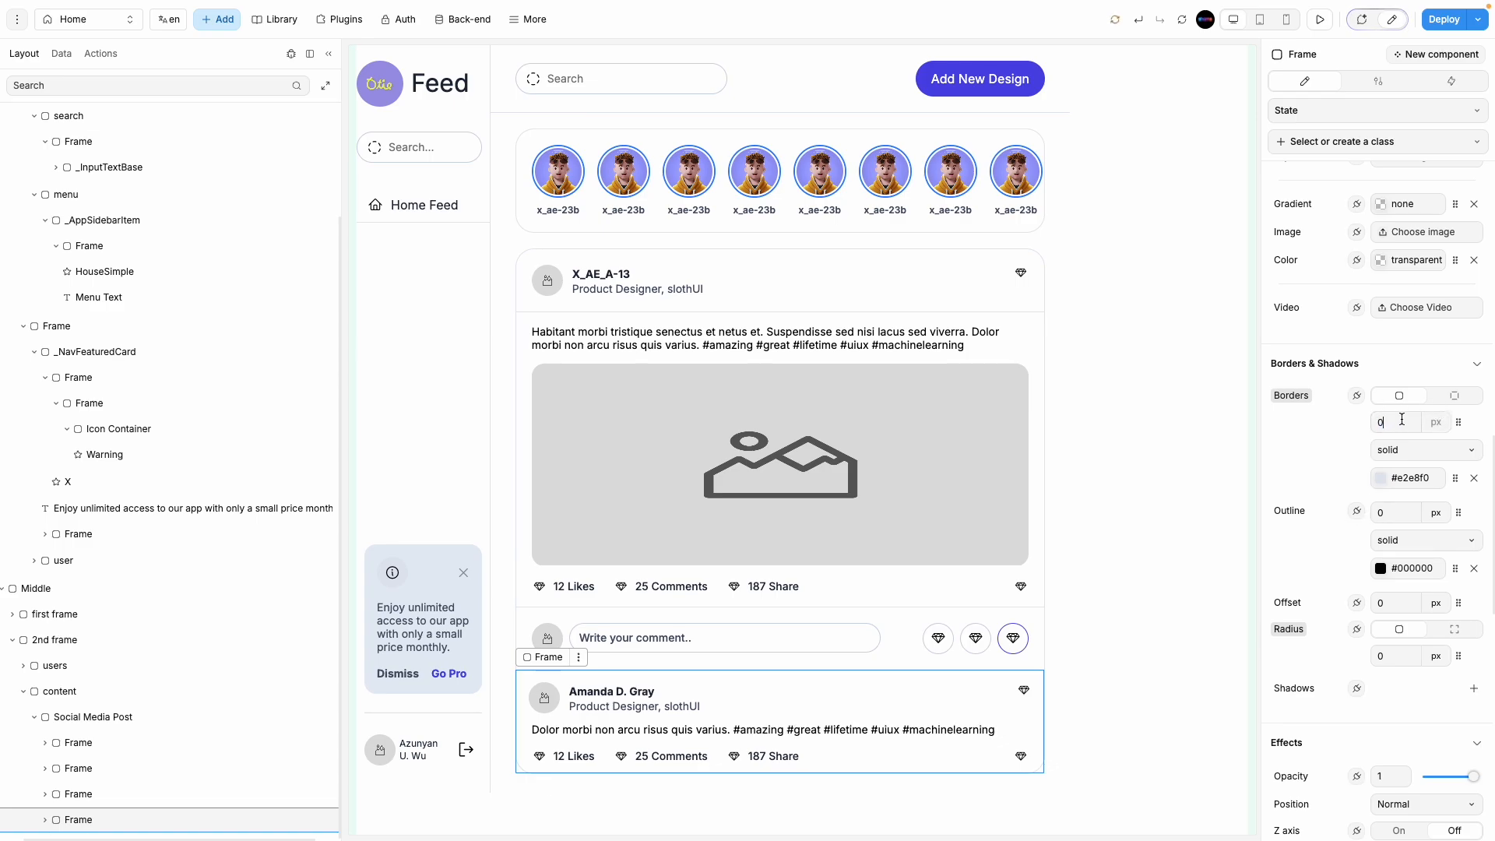
left_click(1205, 537)
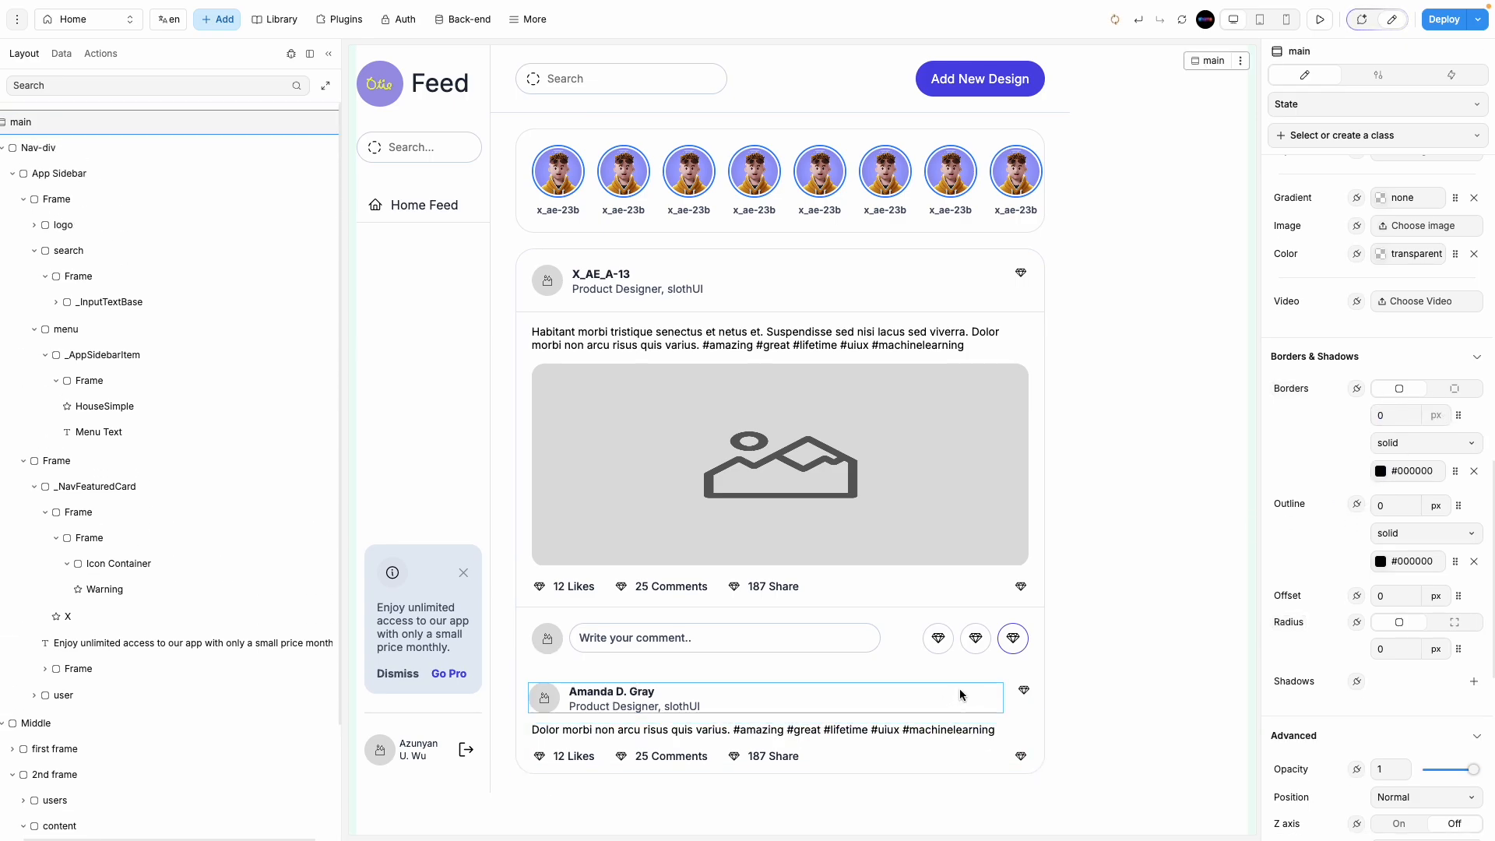
Step: Give the second post card a 1 px top border coloured #0000001A
scroll(166, 774, "down", 3)
left_click(152, 817)
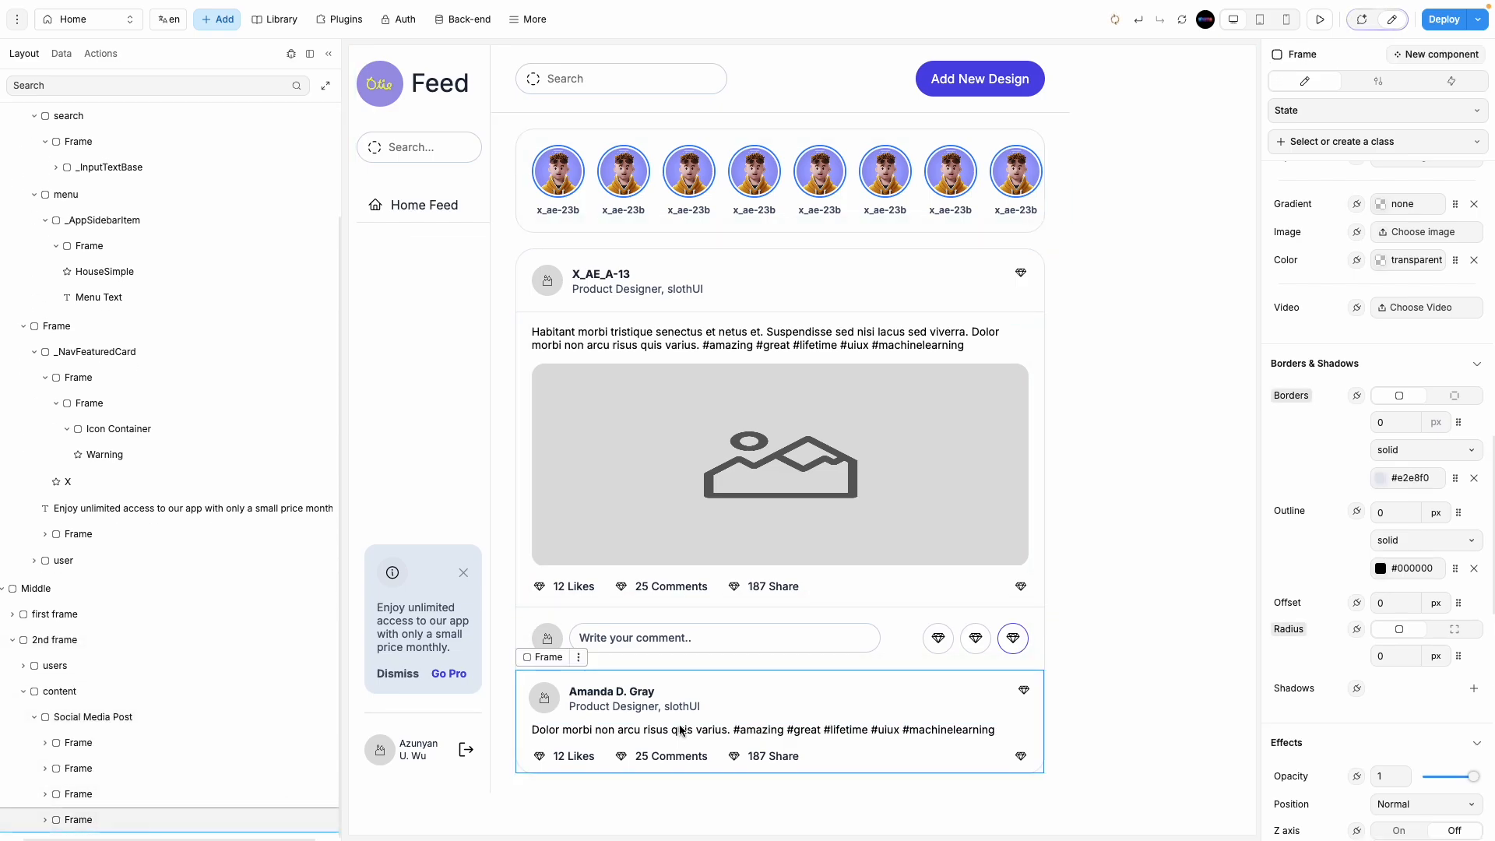
left_click(1474, 481)
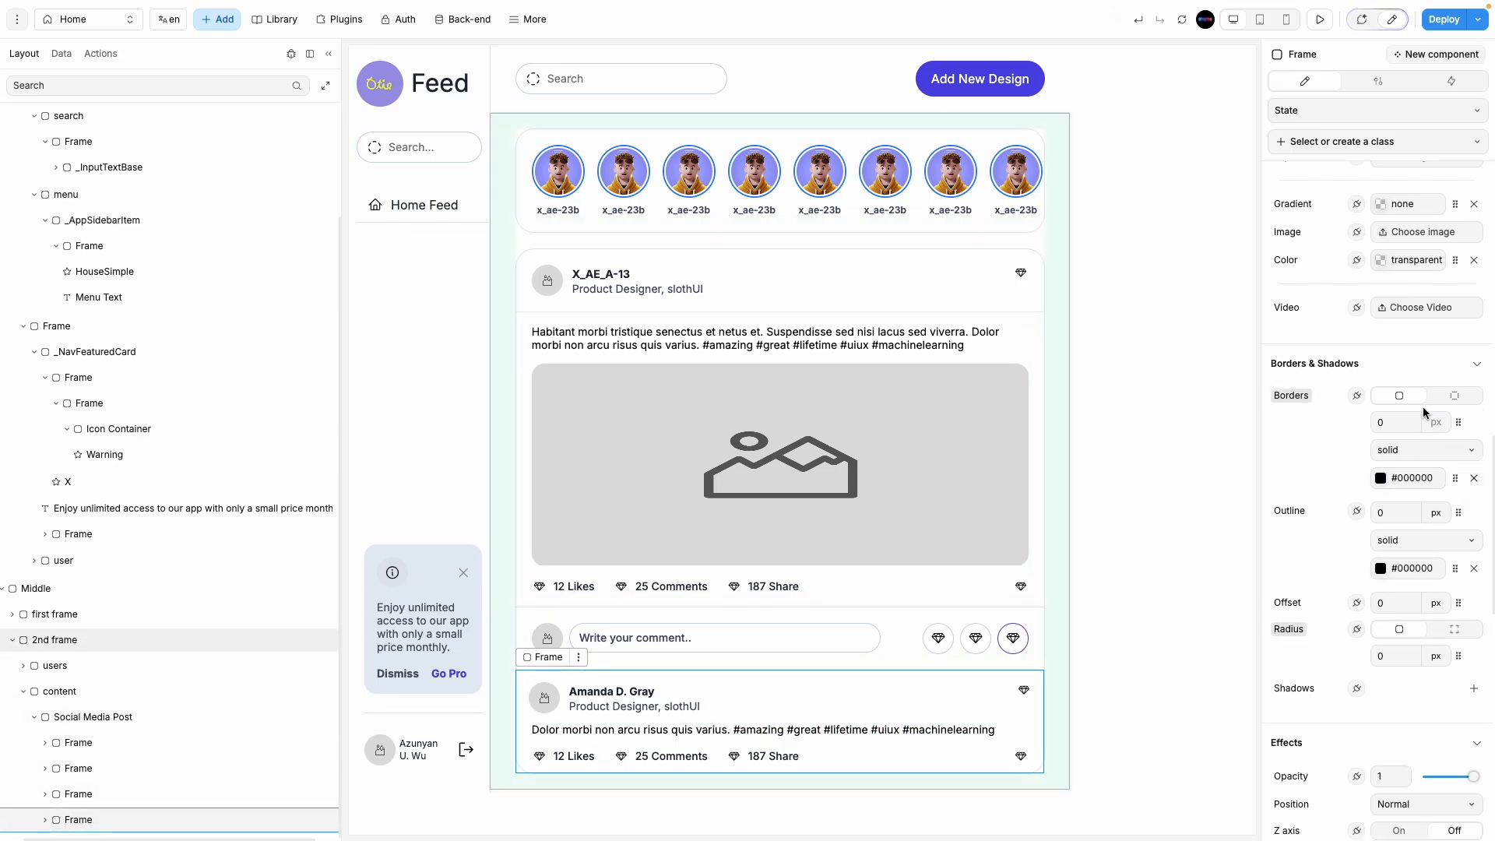
left_click(1454, 396)
double_click(1392, 423)
type("1")
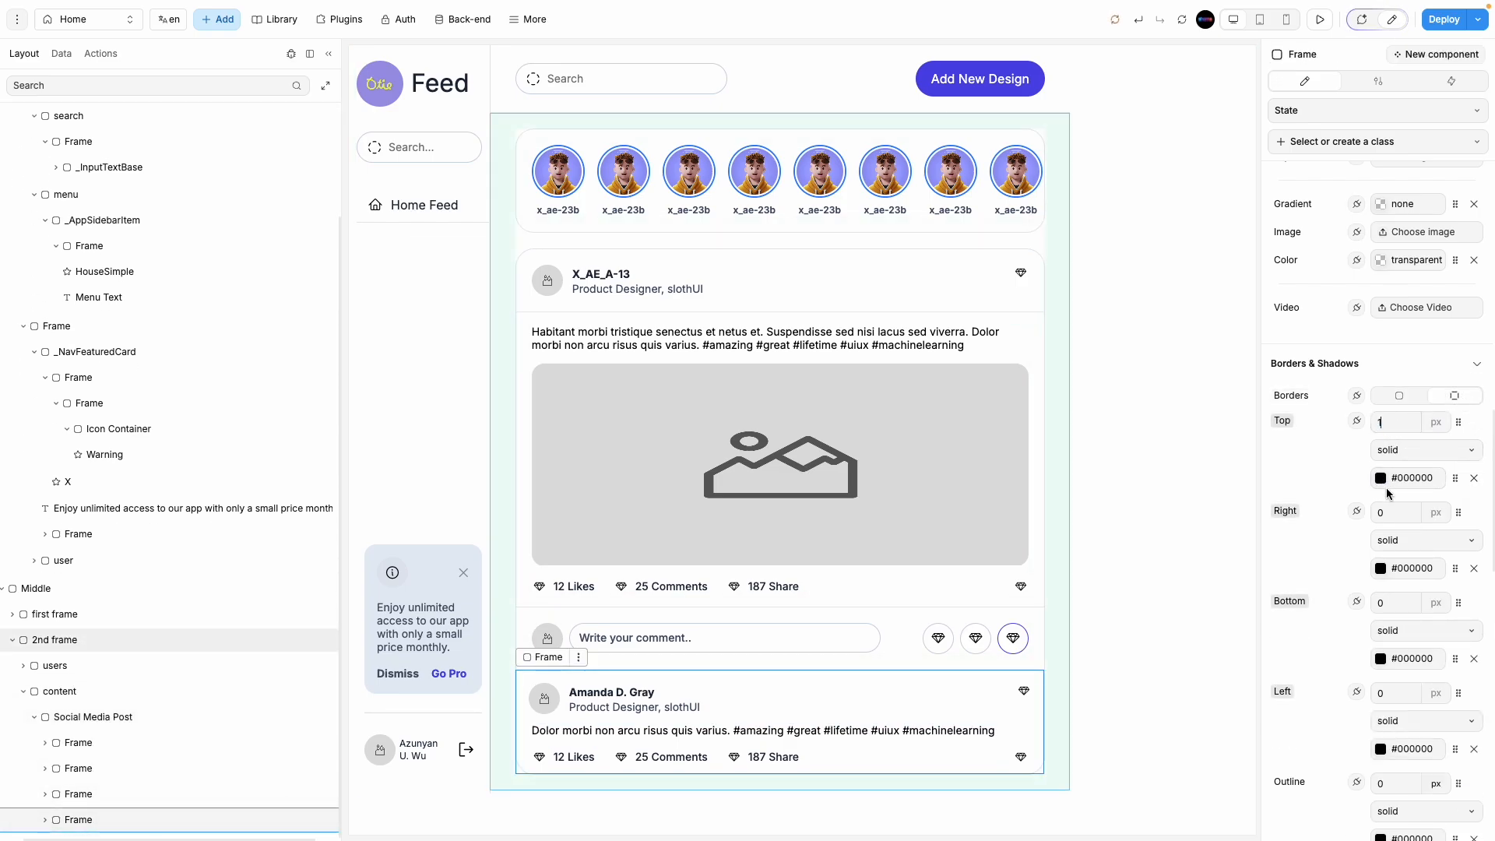
left_click(1383, 481)
double_click(1204, 290)
type("10")
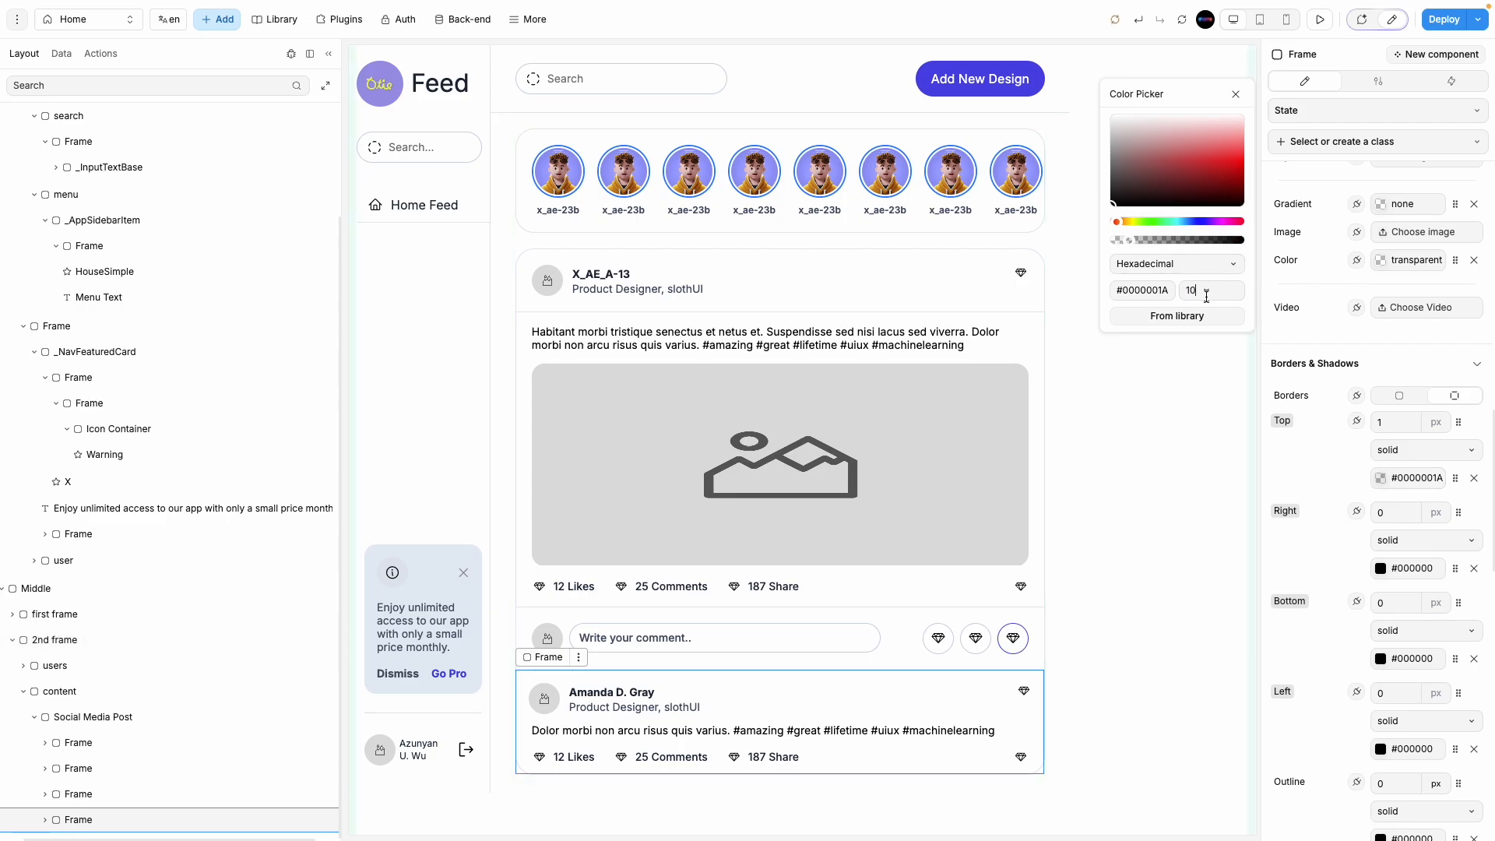
left_click(1167, 451)
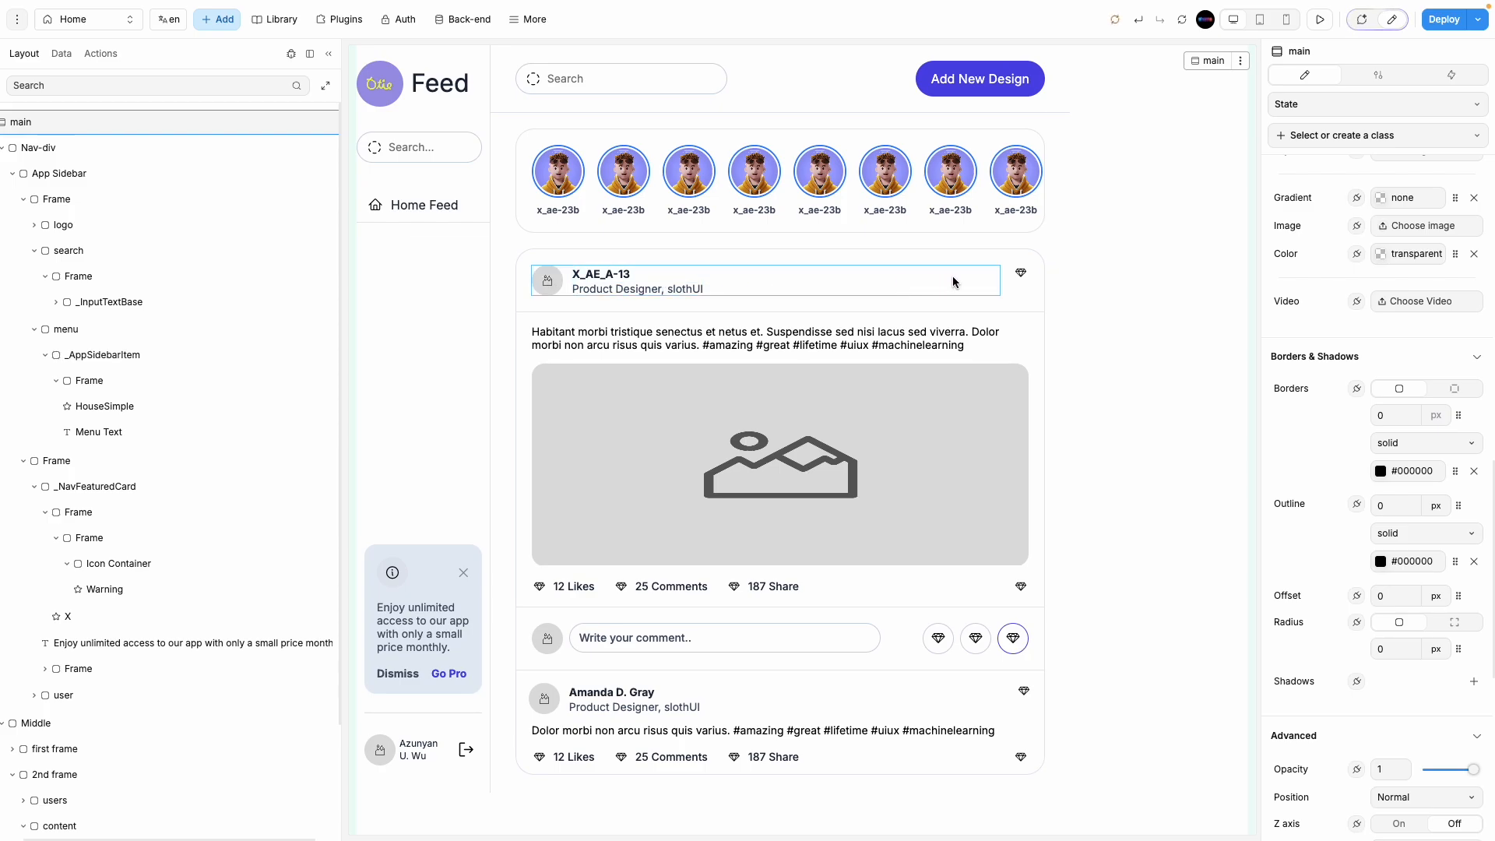
Step: Set the post header row's alignment to center and check the Figma design
left_click(1019, 274)
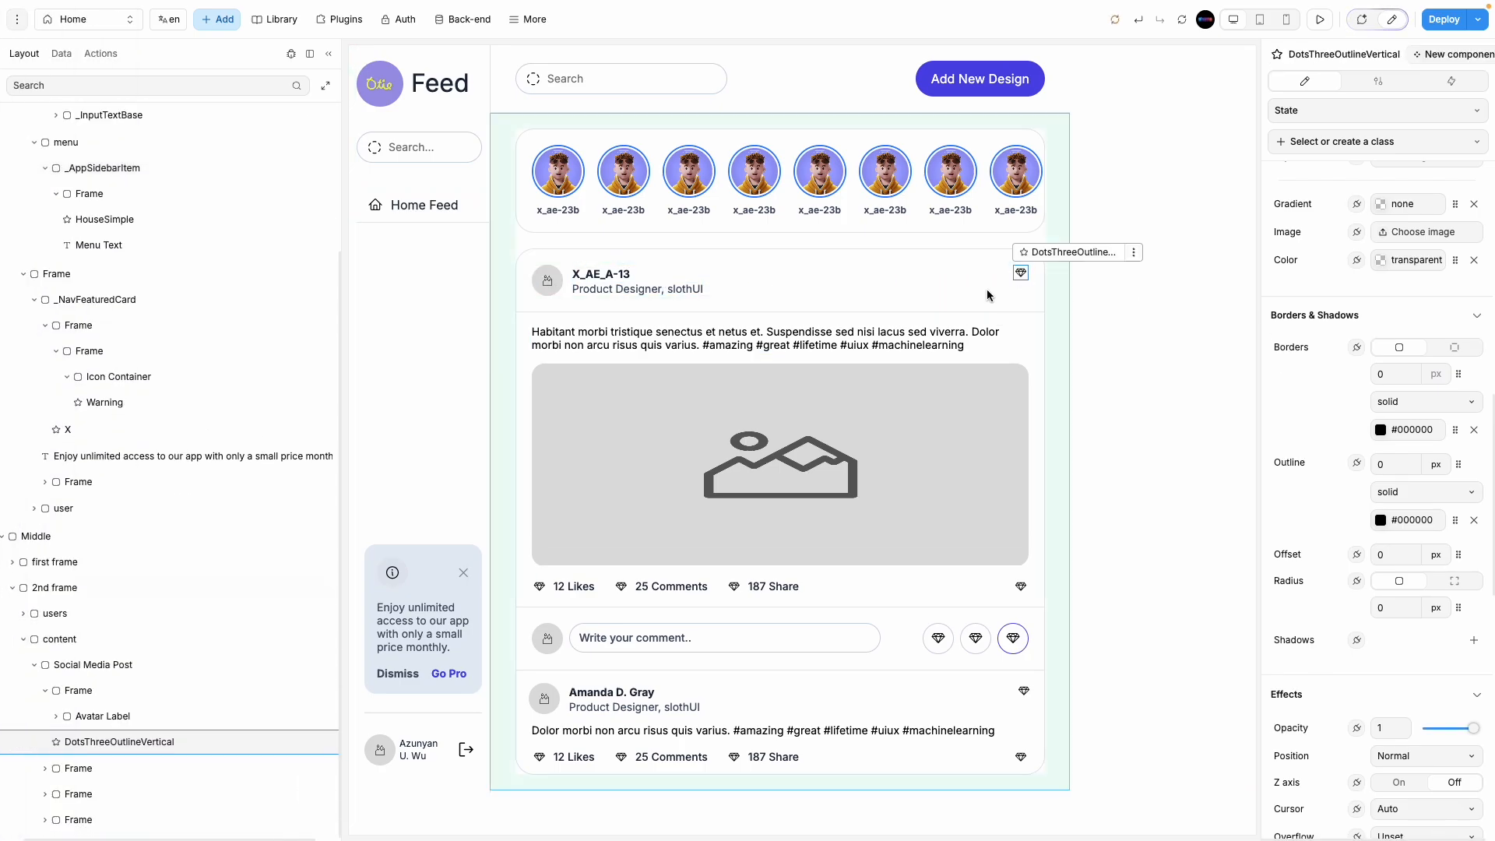
left_click(938, 298)
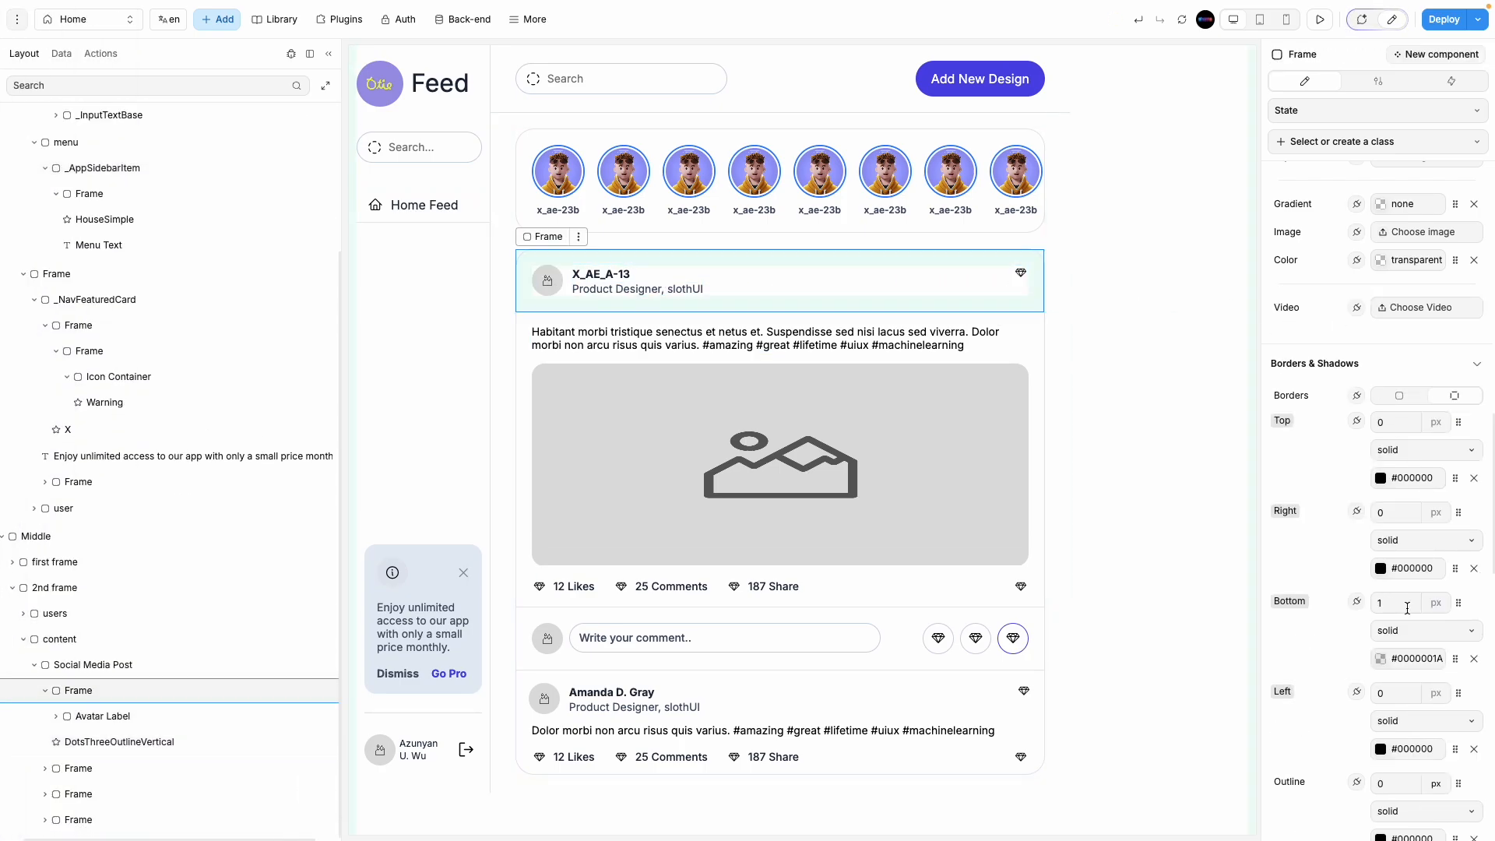
scroll(1406, 607, "up", 10)
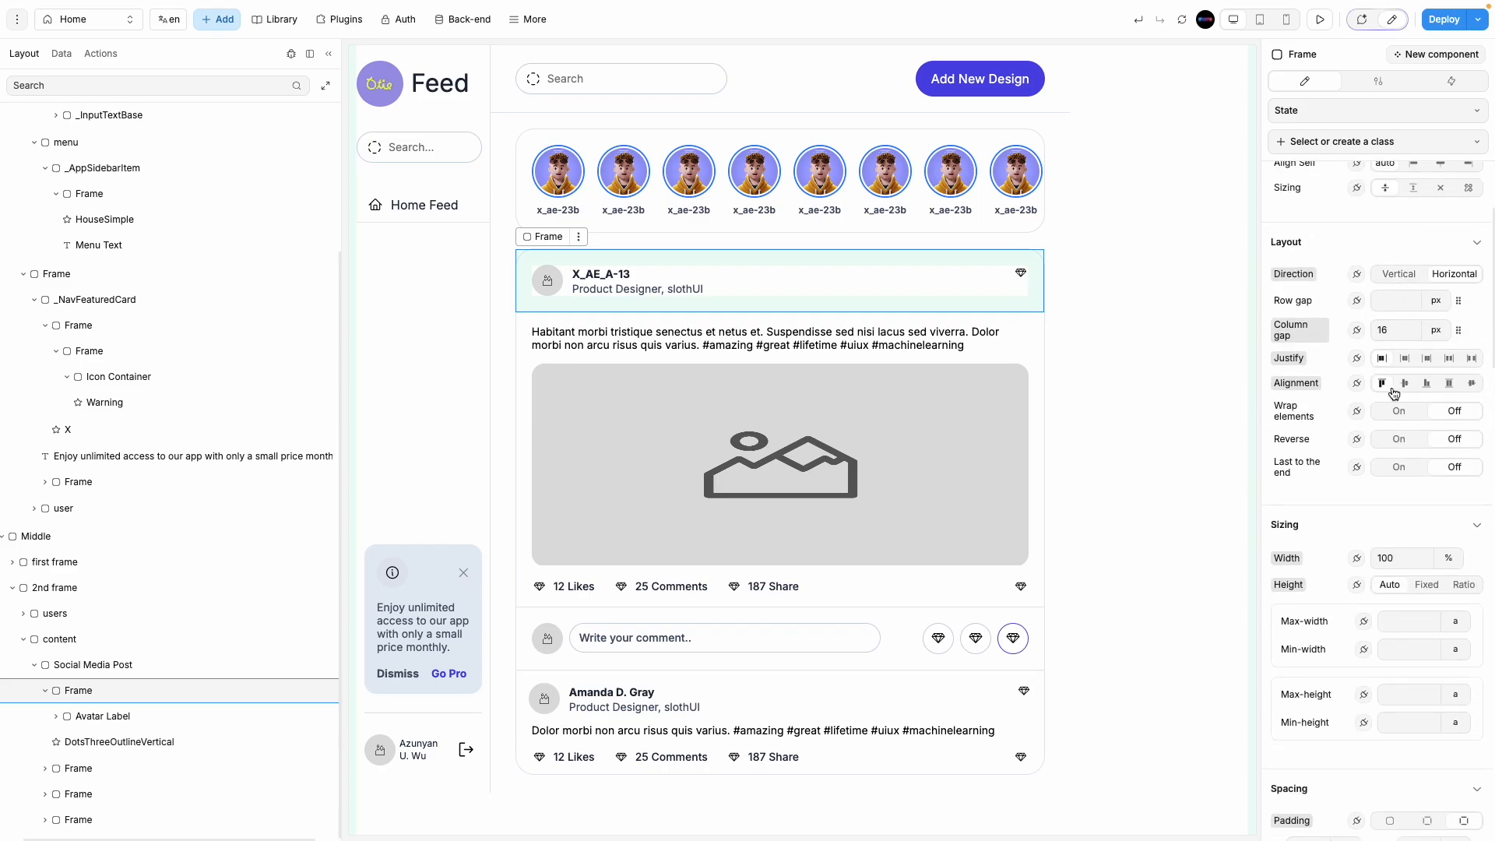
left_click(1404, 383)
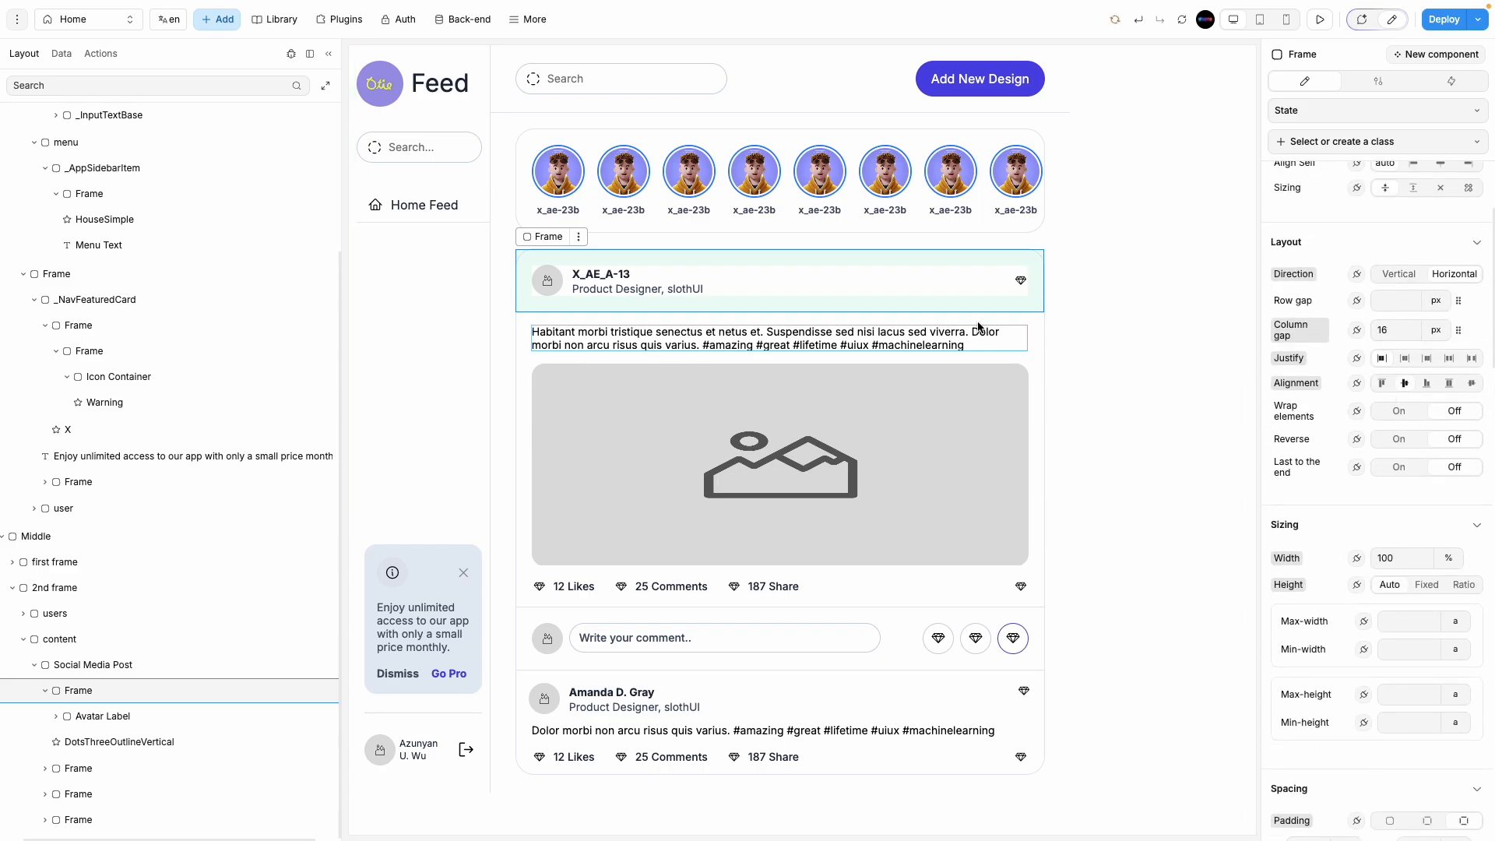
left_click(1025, 281)
mouse_move(1, 330)
left_click(66, 201)
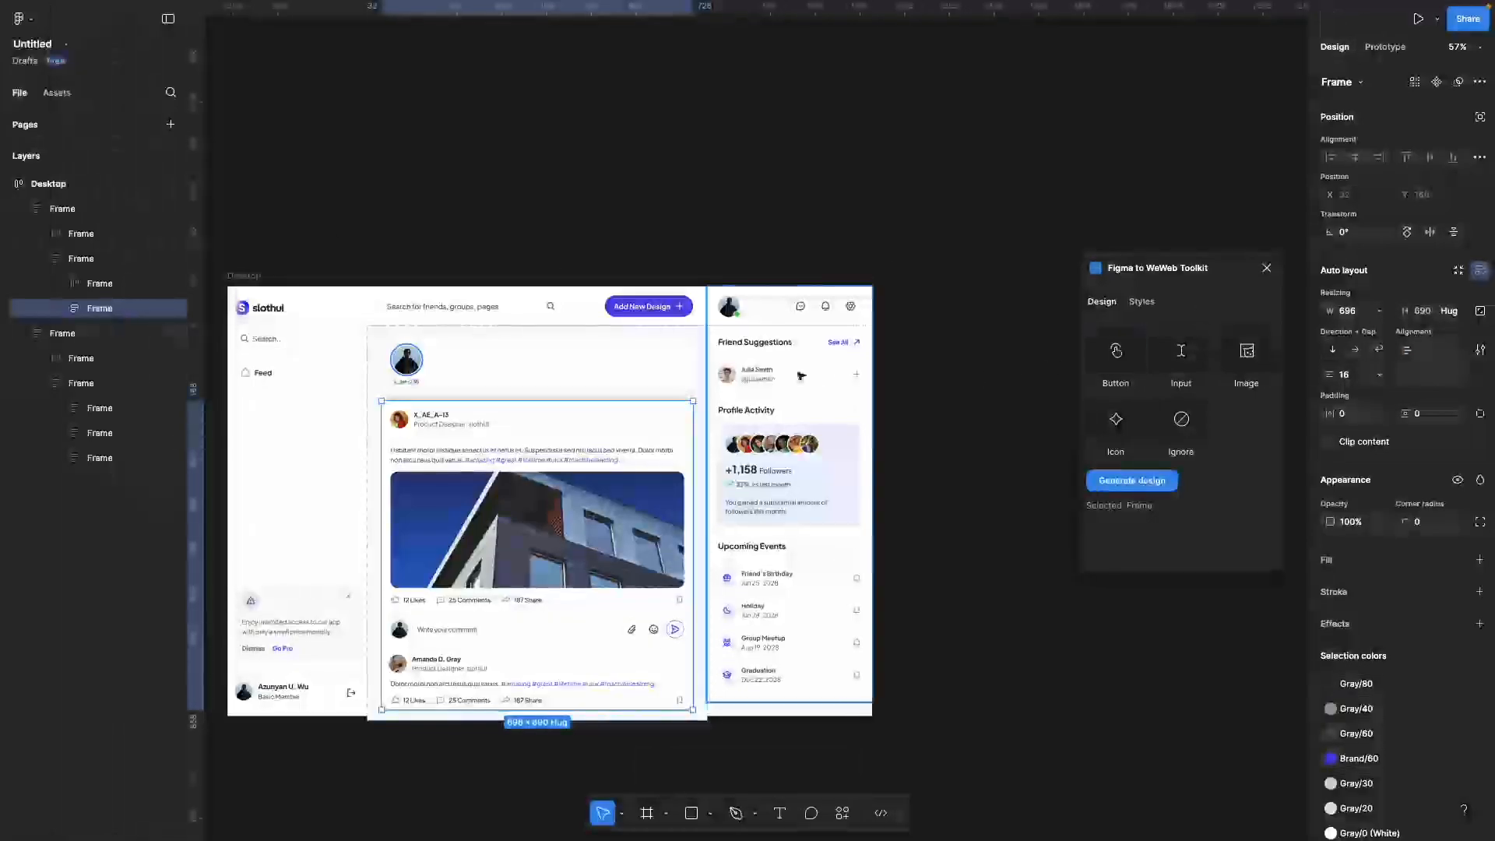
left_click(944, 447)
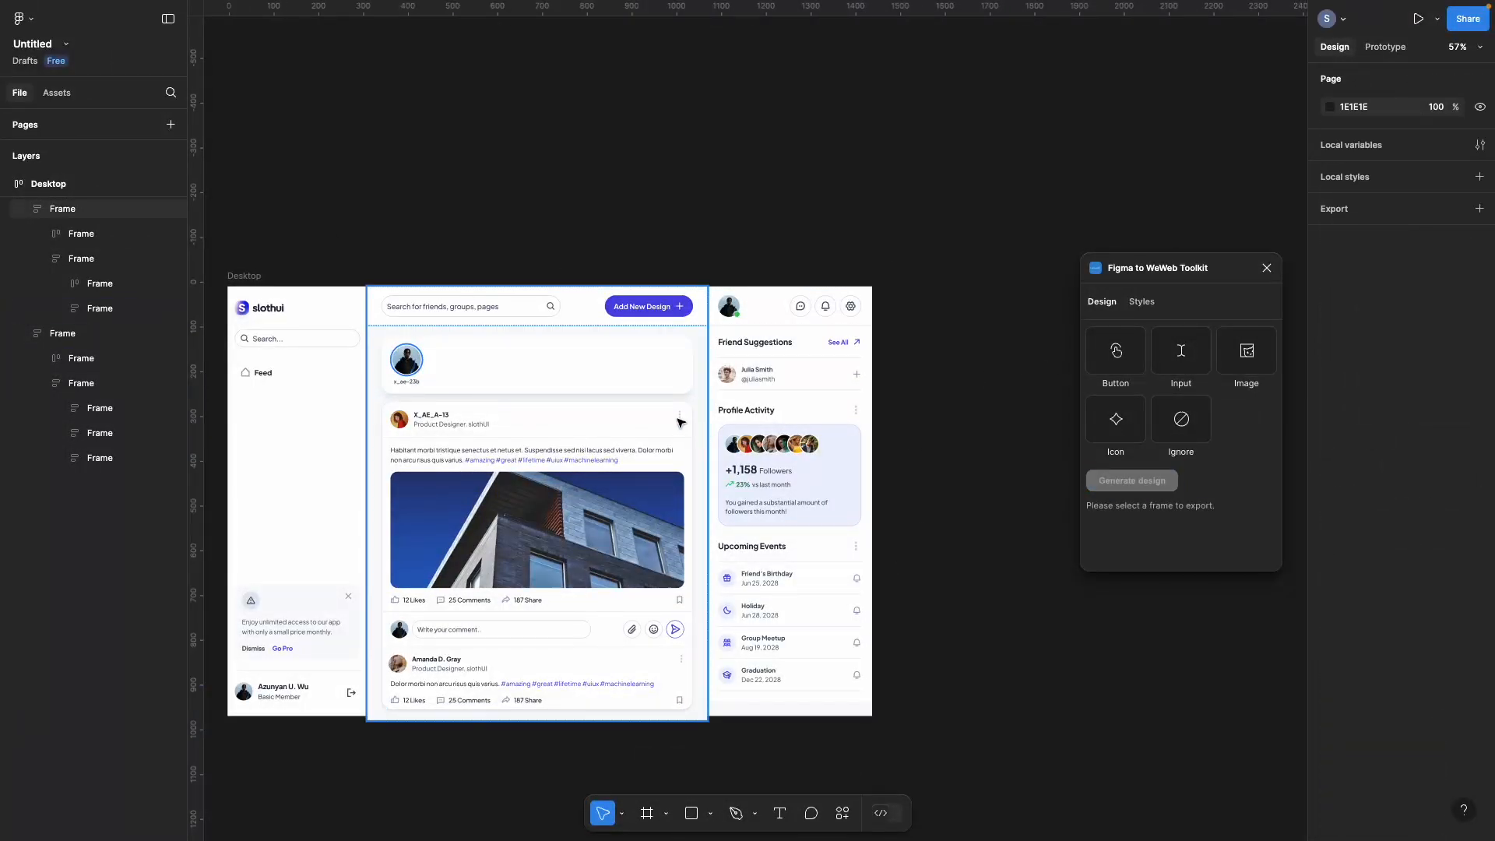
mouse_move(17, 216)
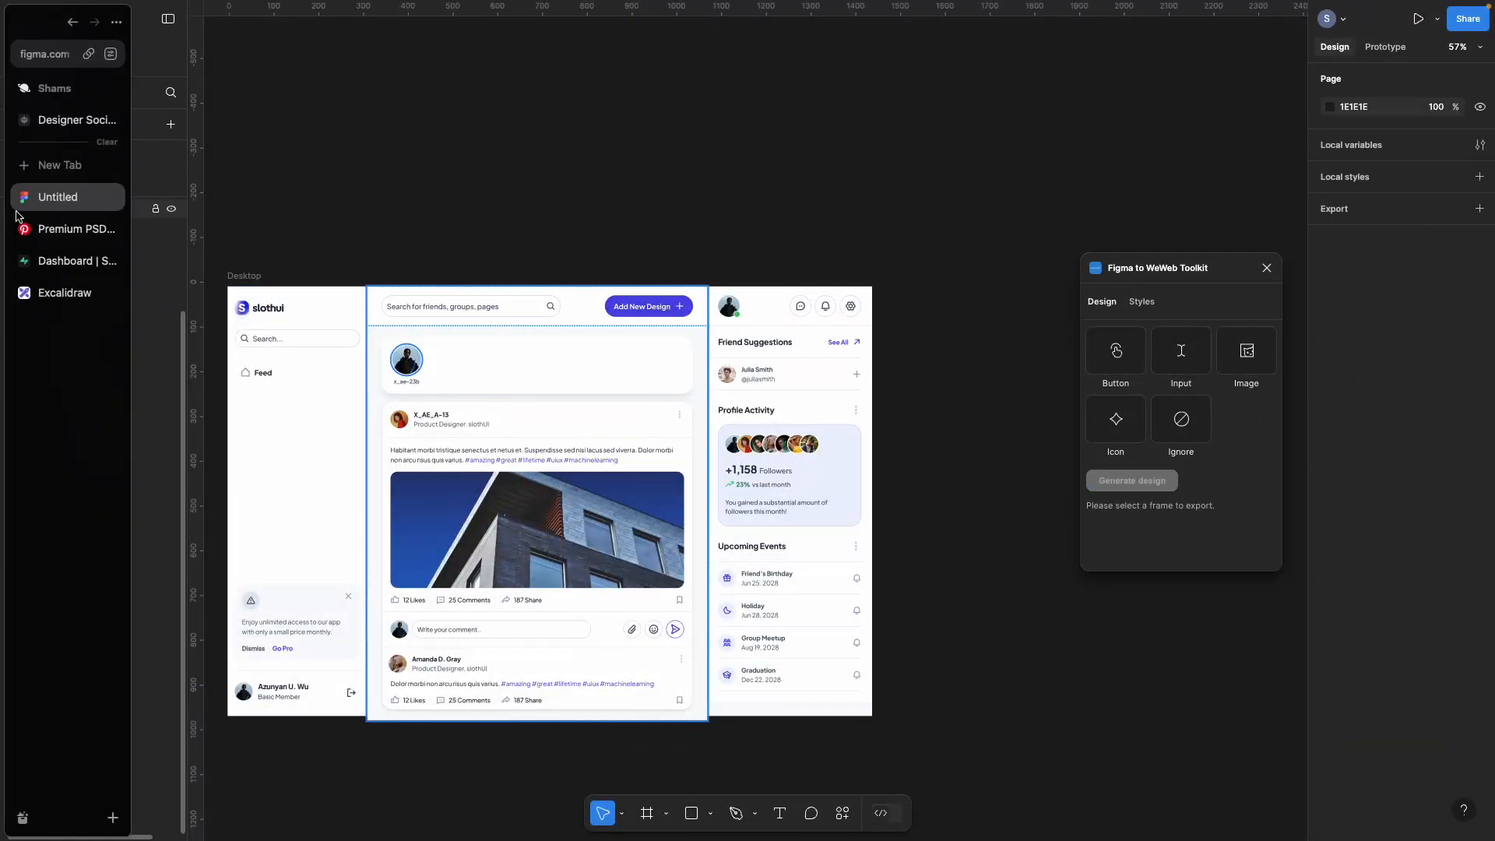
left_click(64, 121)
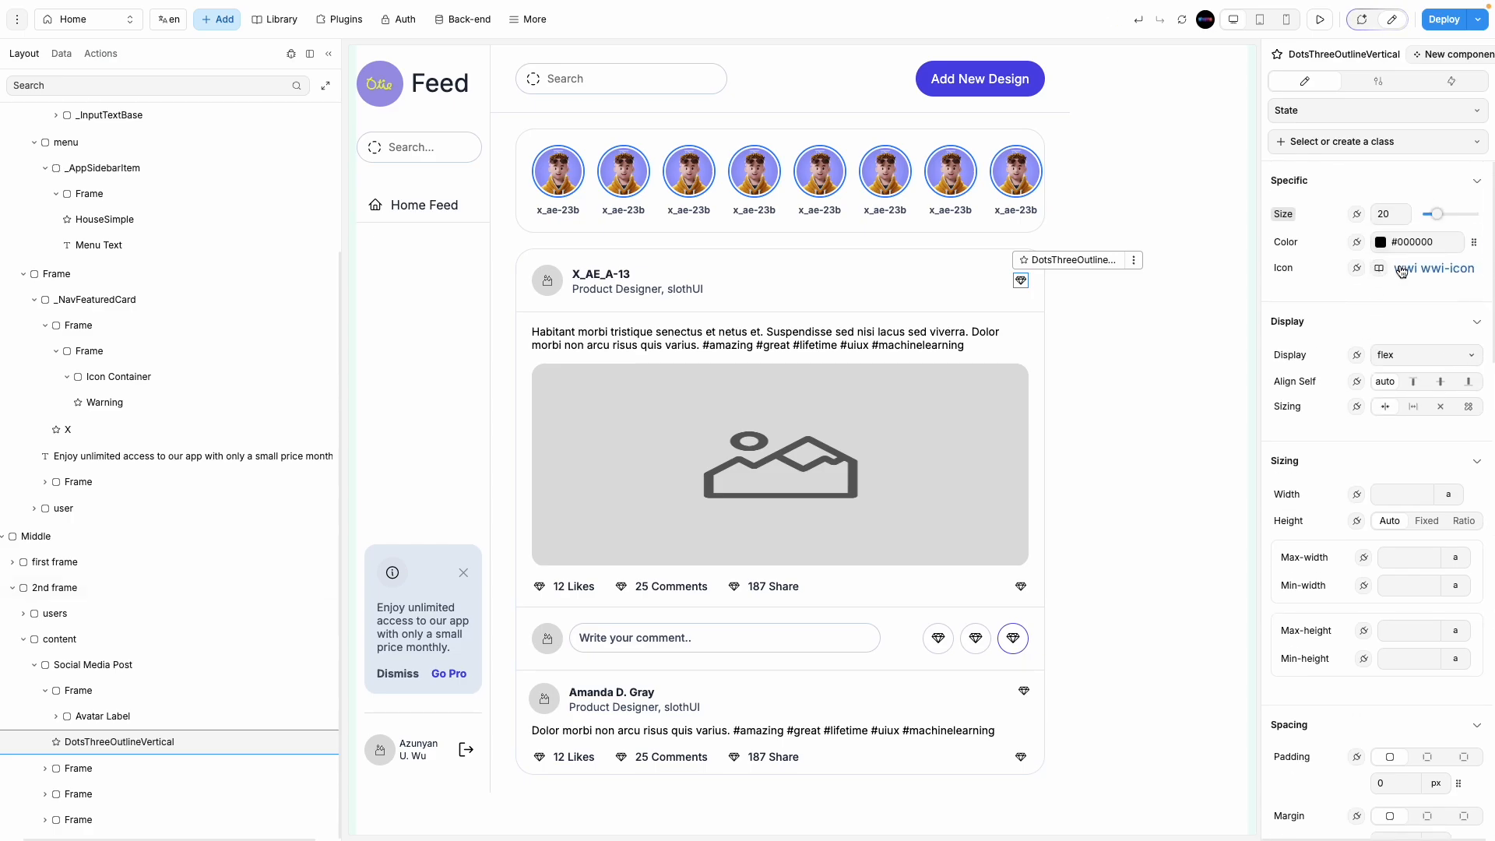
Step: Swap the header diamond for the Phosphor DotsThreeOutlineVertical icon
left_click(1376, 263)
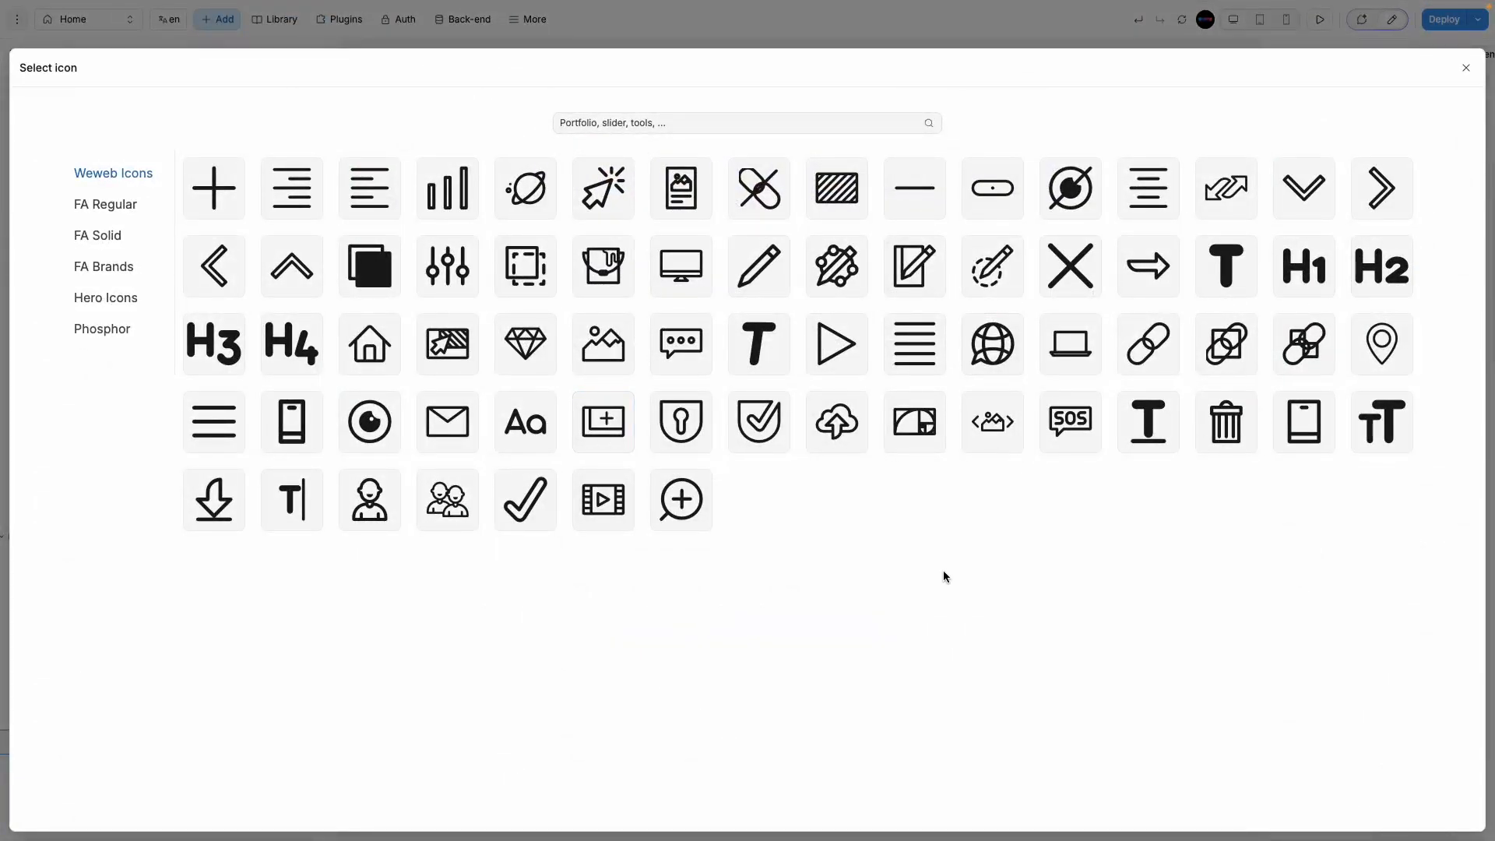
left_click(109, 341)
scroll(796, 617, "down", 20)
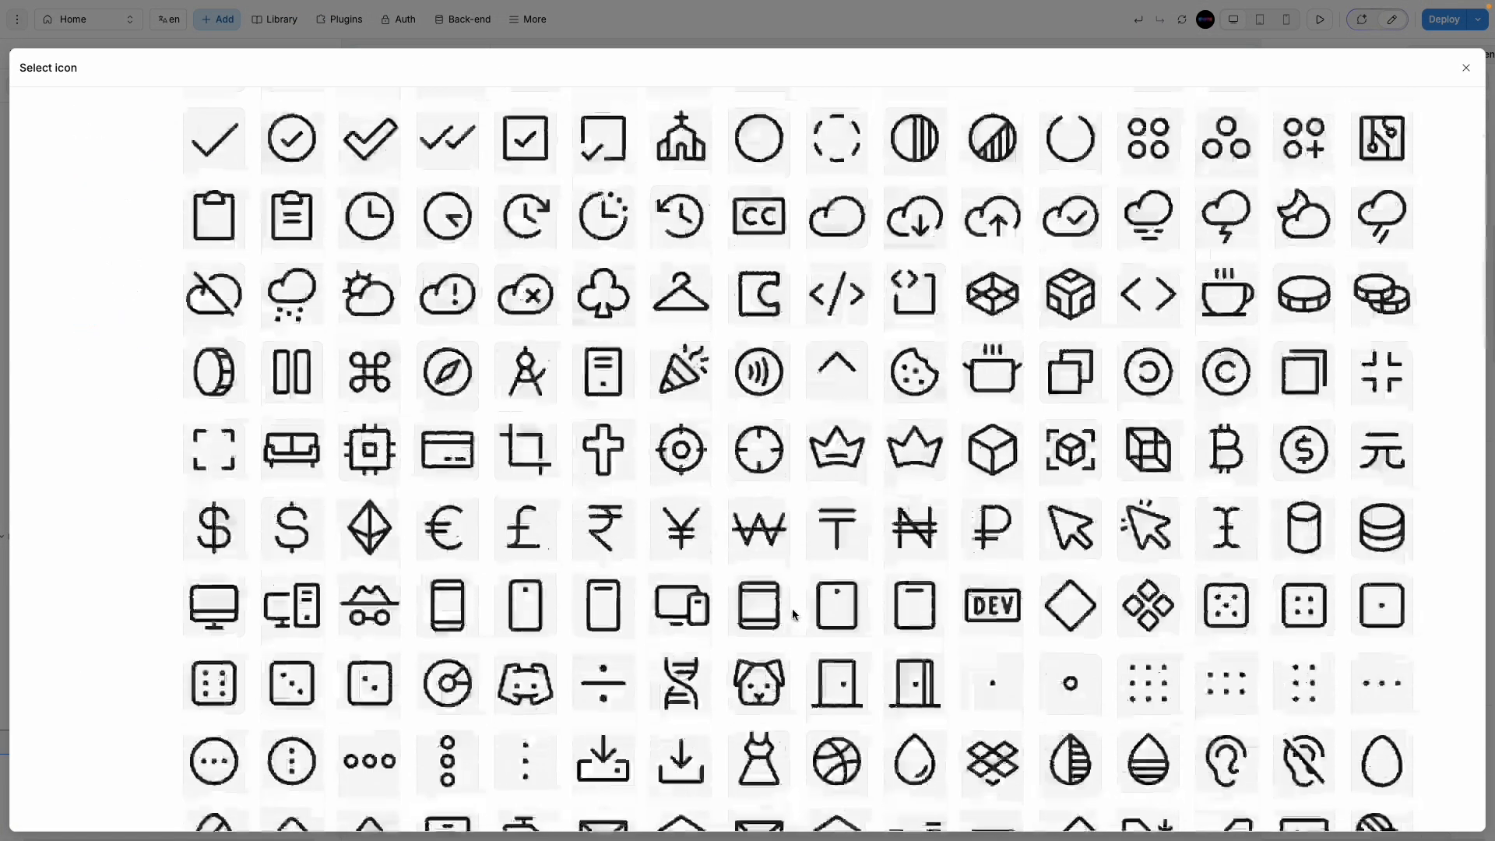
scroll(795, 617, "down", 20)
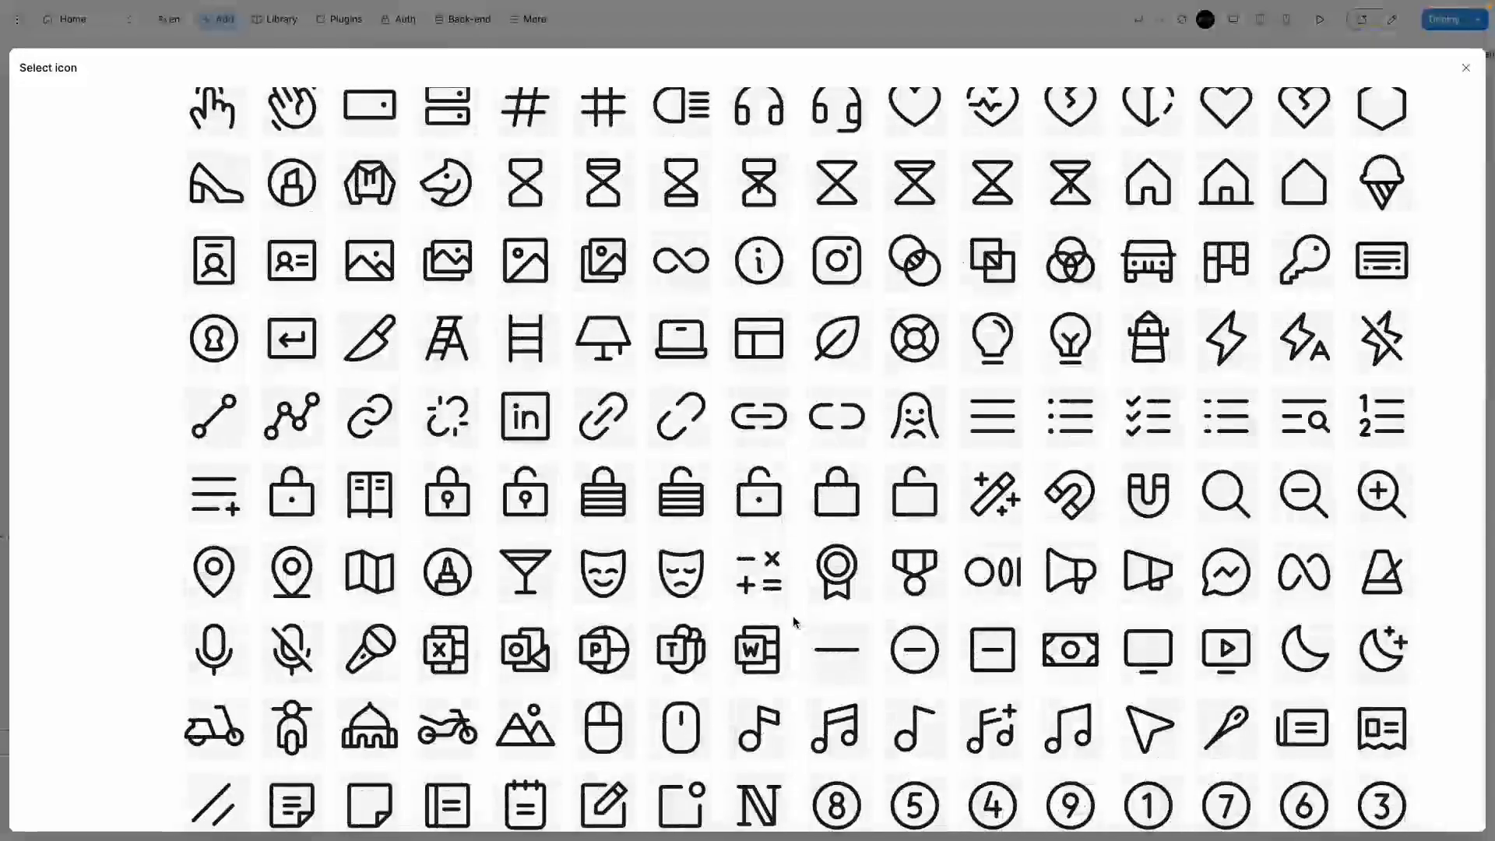
scroll(794, 621, "down", 15)
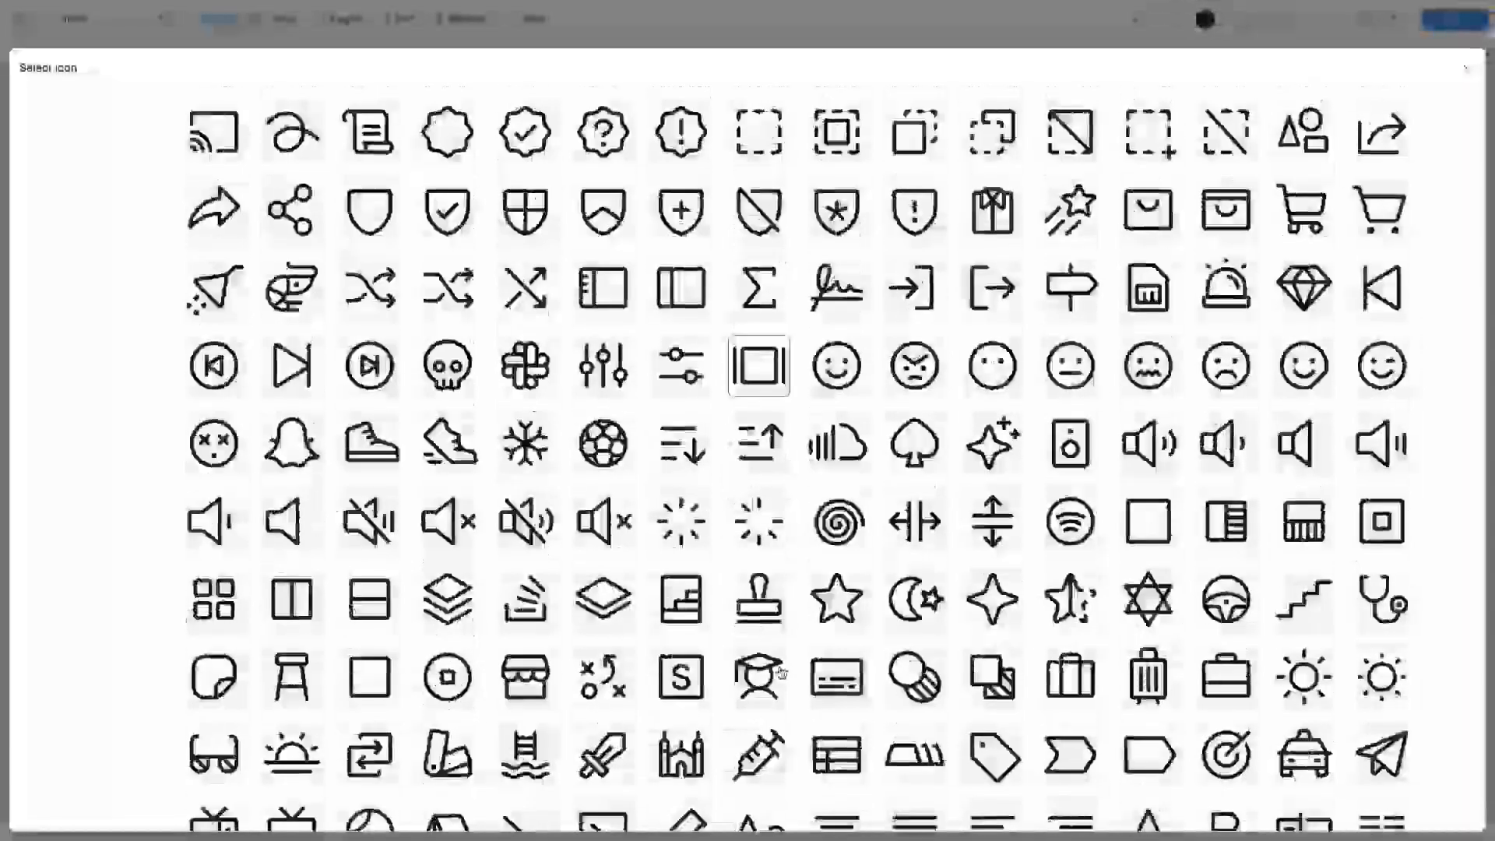
scroll(780, 670, "up", 20)
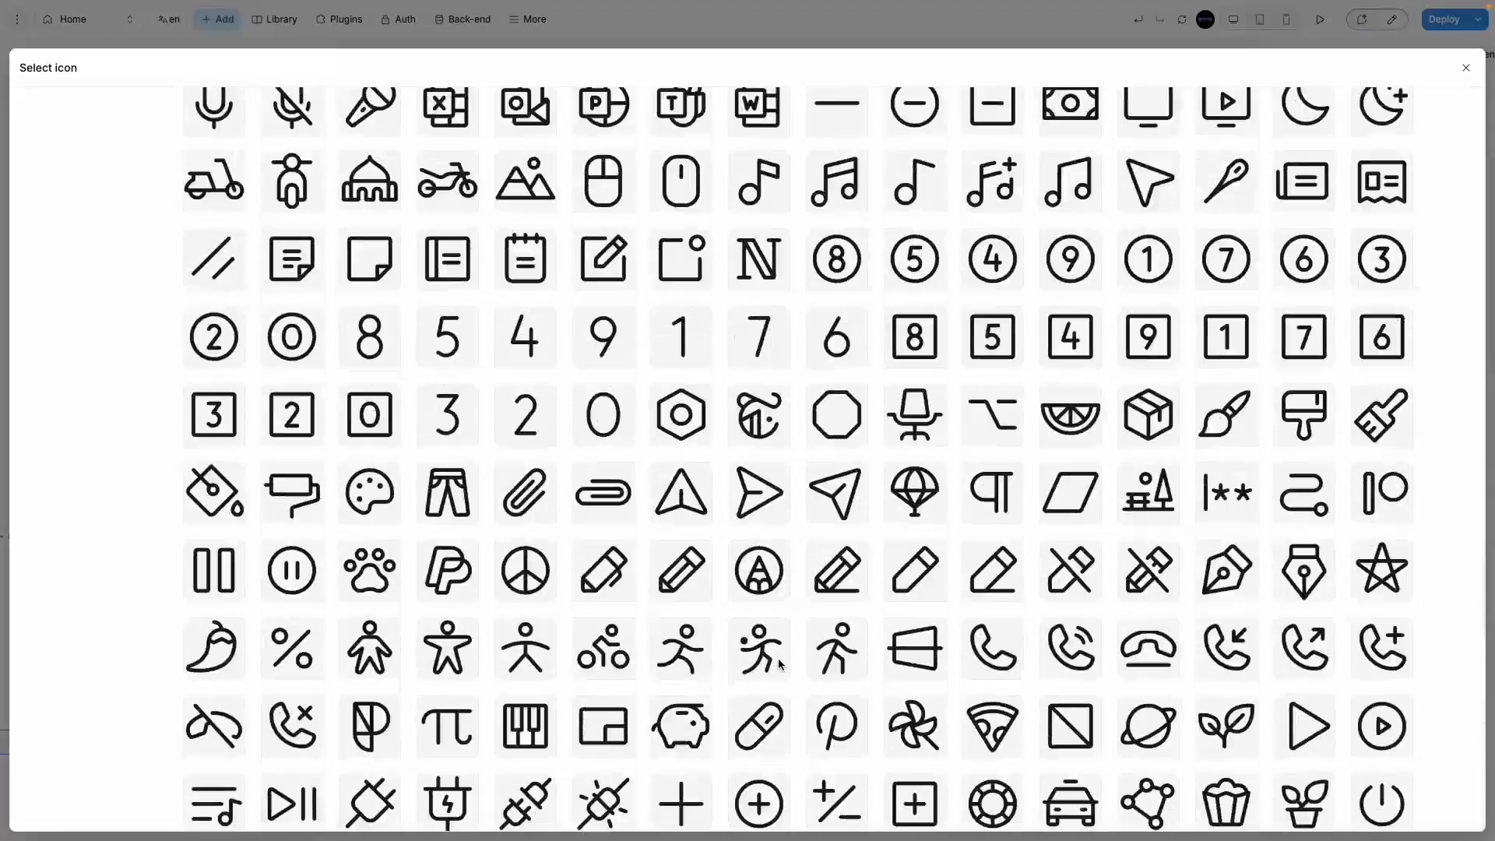
scroll(779, 663, "up", 15)
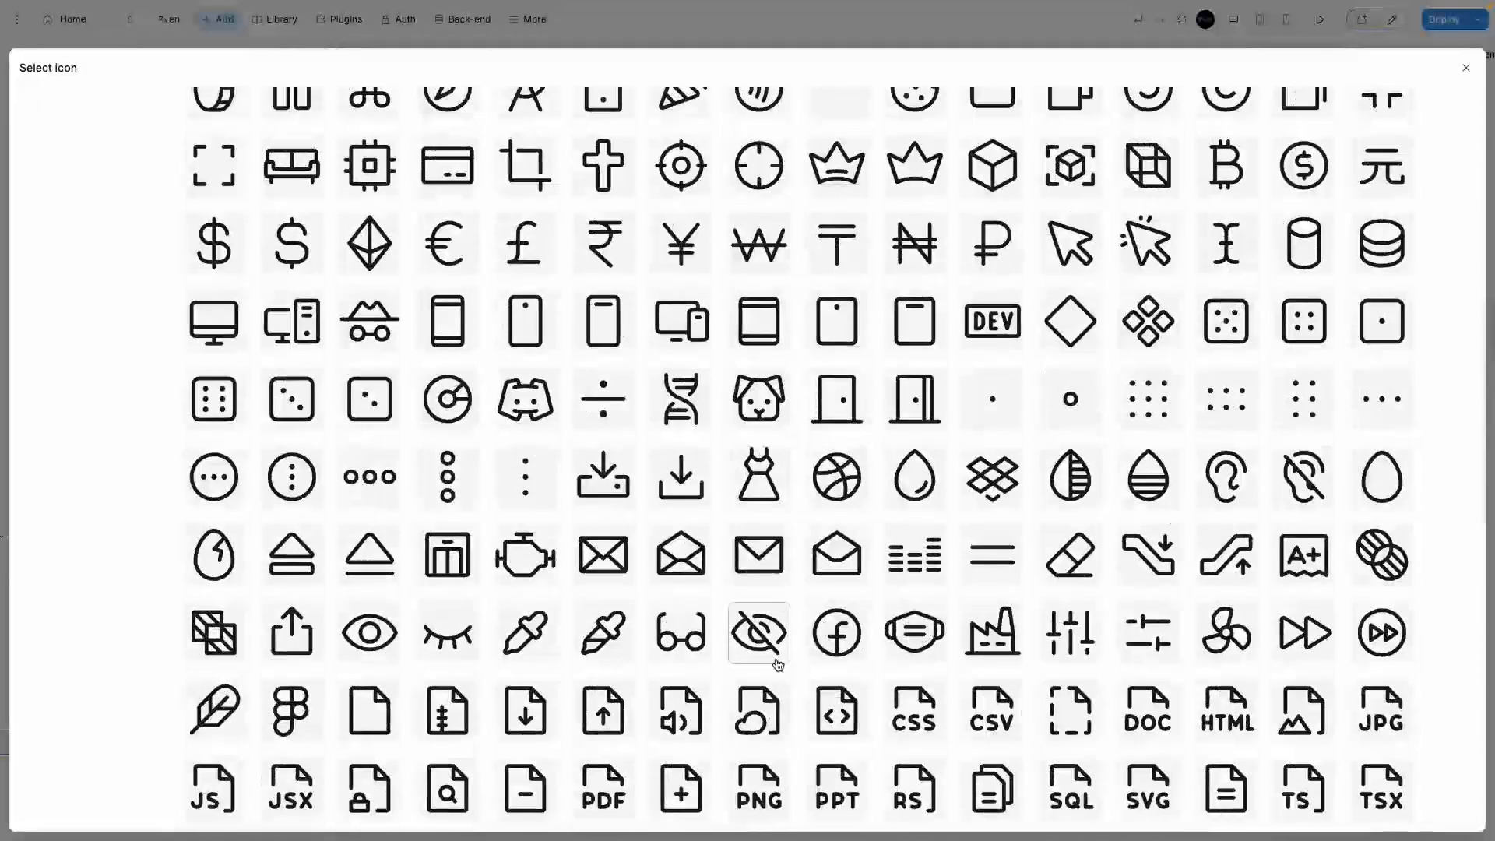
left_click(553, 491)
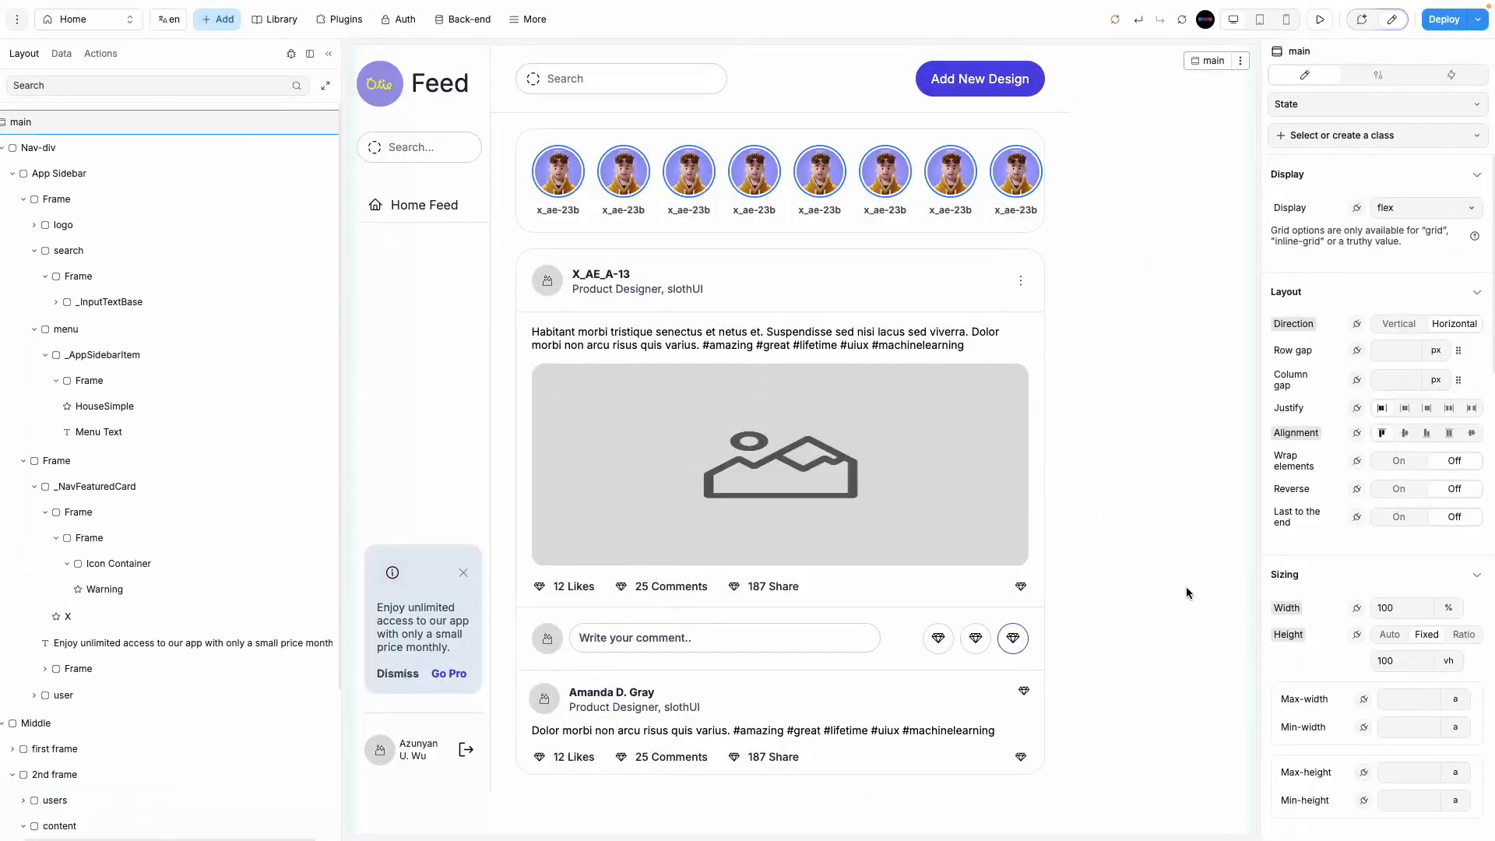
left_click(651, 407)
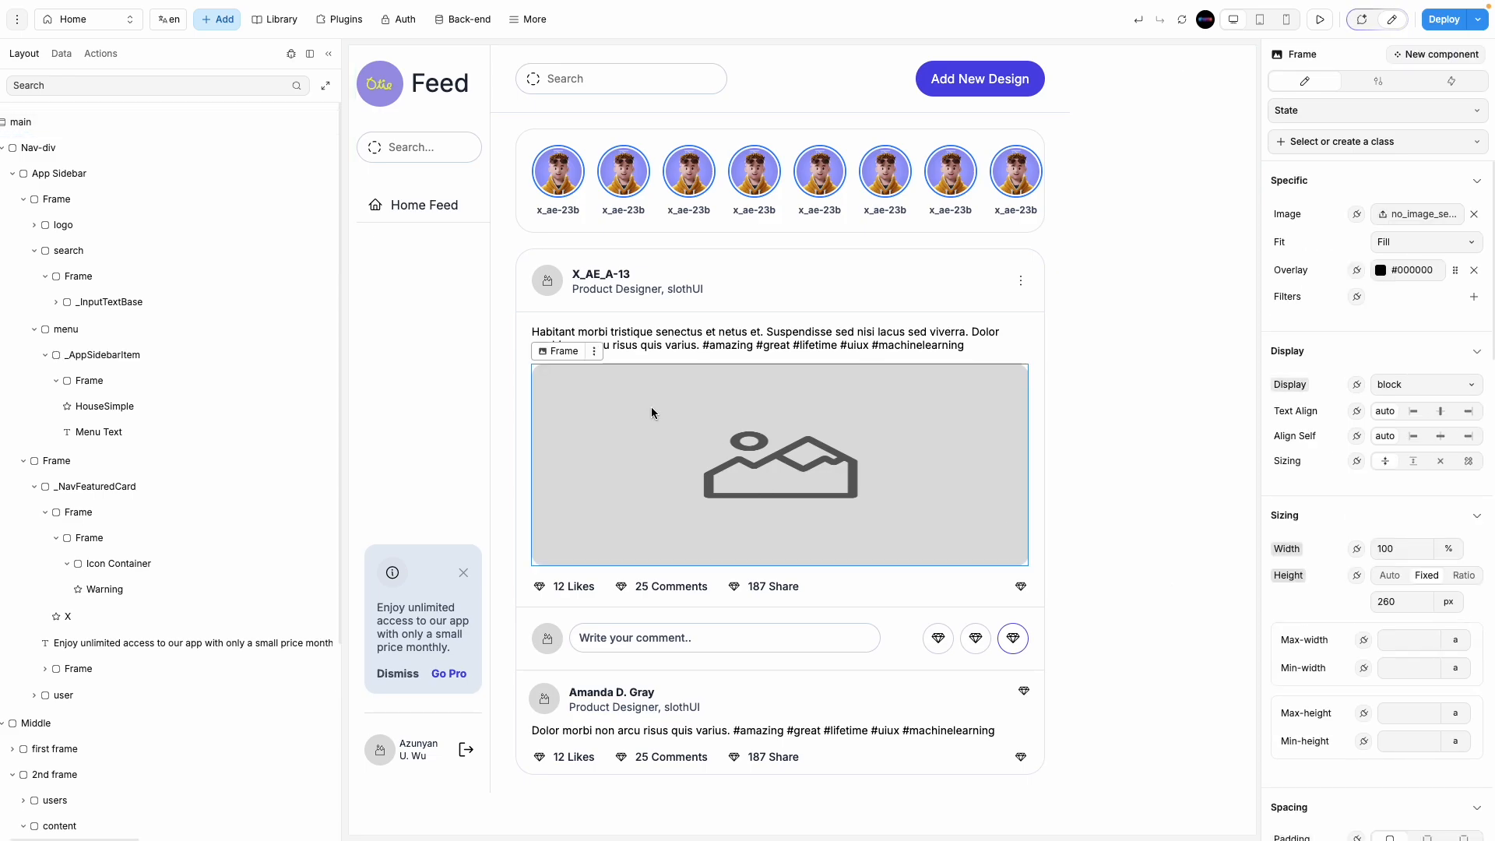
Step: Search Pinterest for 'ui' and open the futuristic dashboards and floating UIs pin
mouse_move(10, 274)
left_click(70, 228)
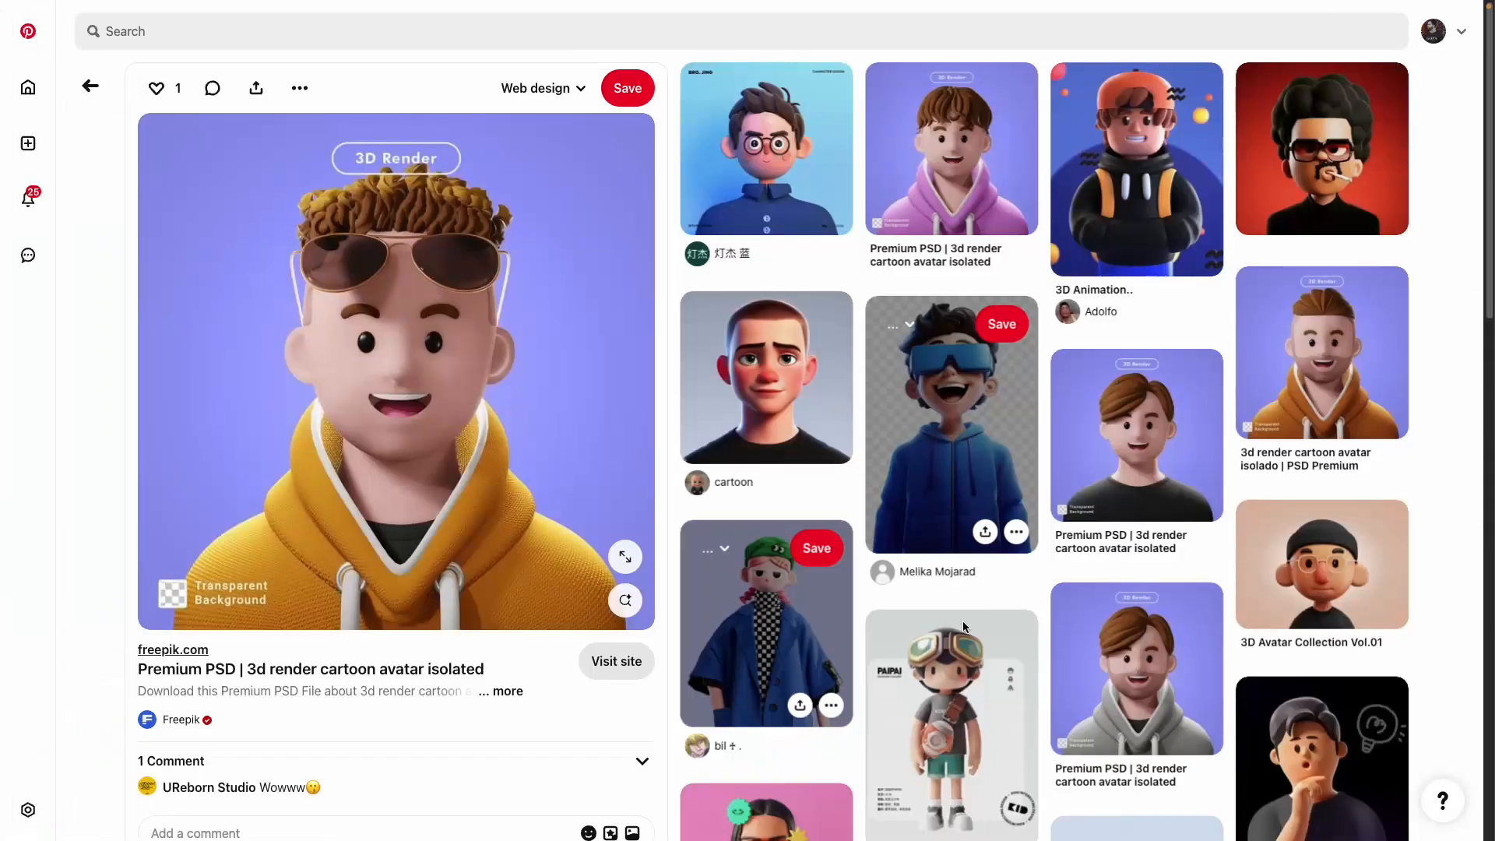
left_click(91, 86)
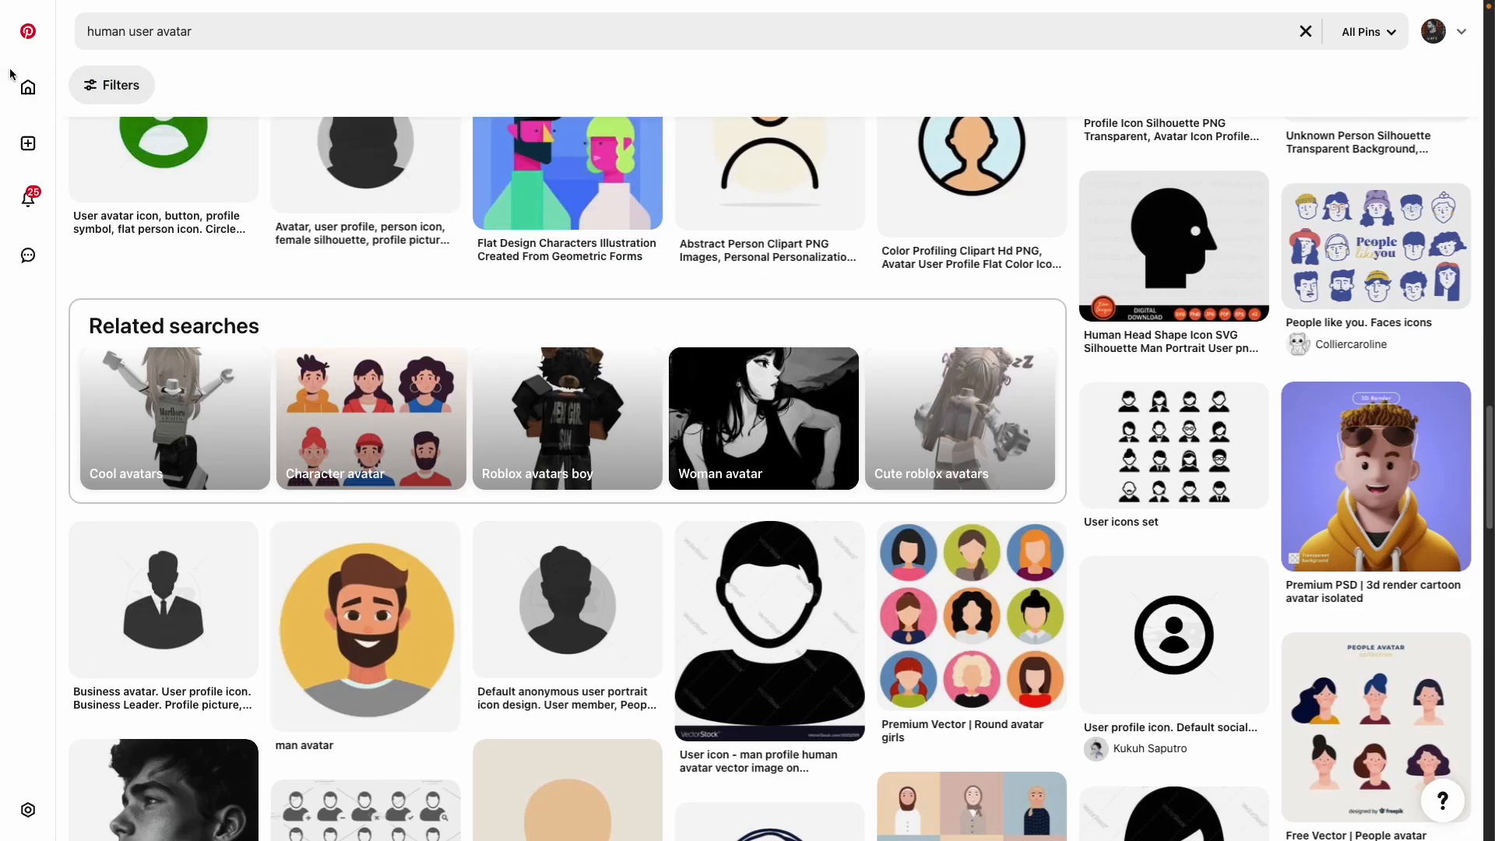
left_click(48, 83)
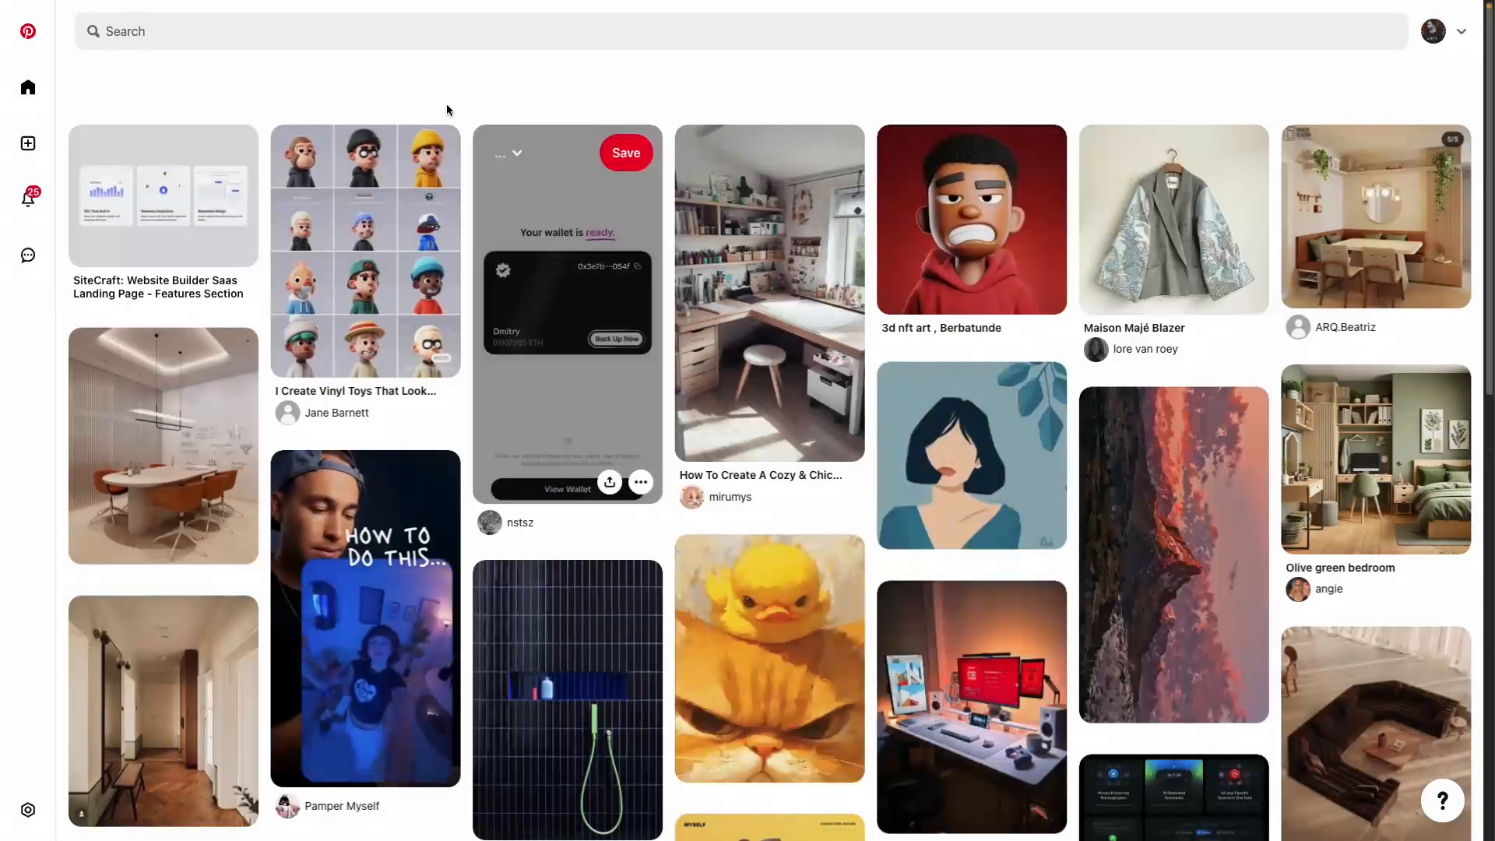
left_click(400, 30)
type("ui")
key("Return")
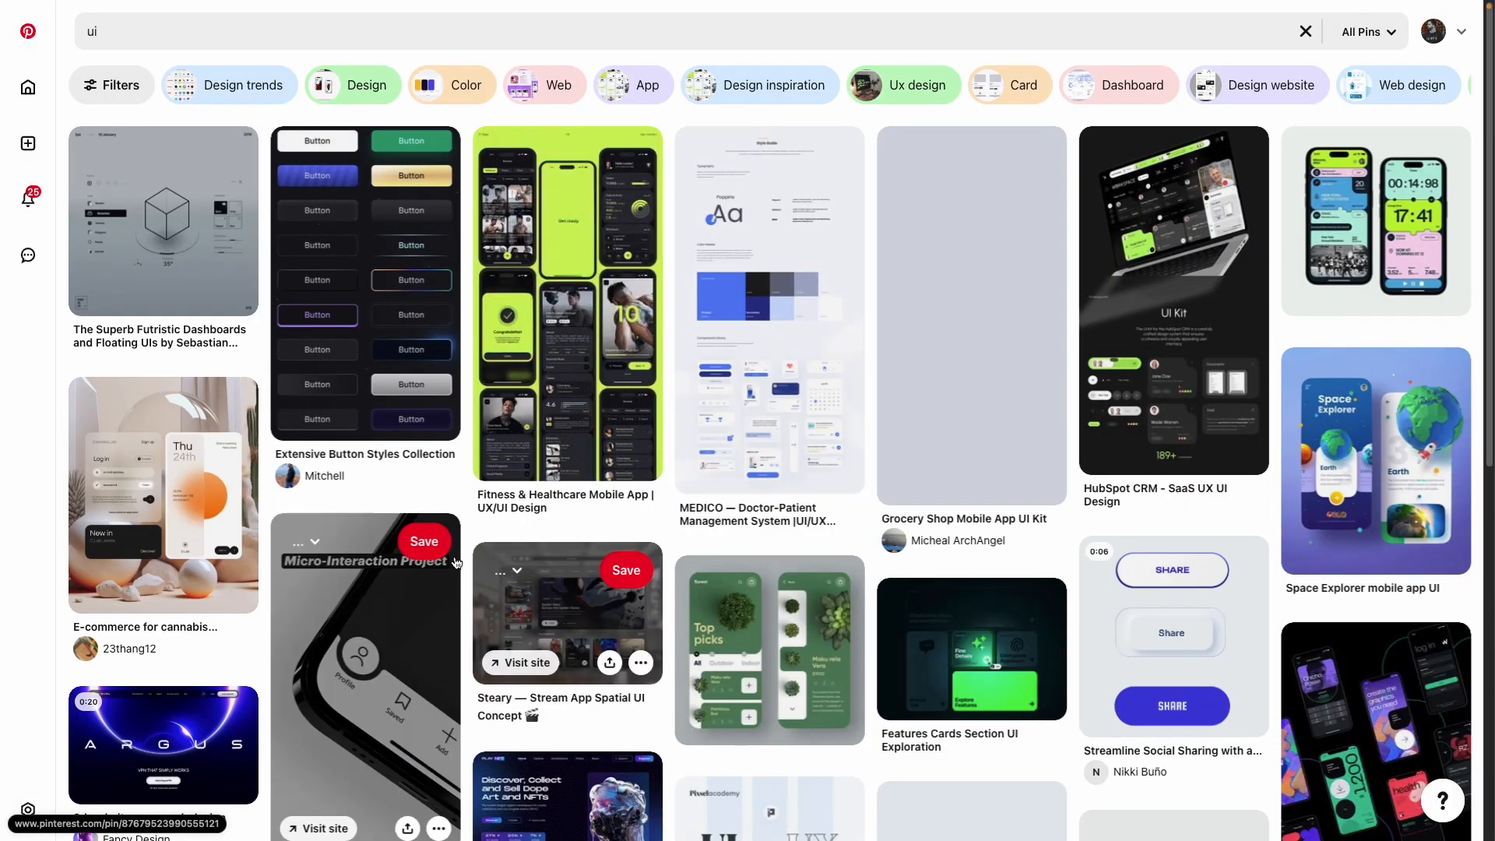
left_click(164, 226)
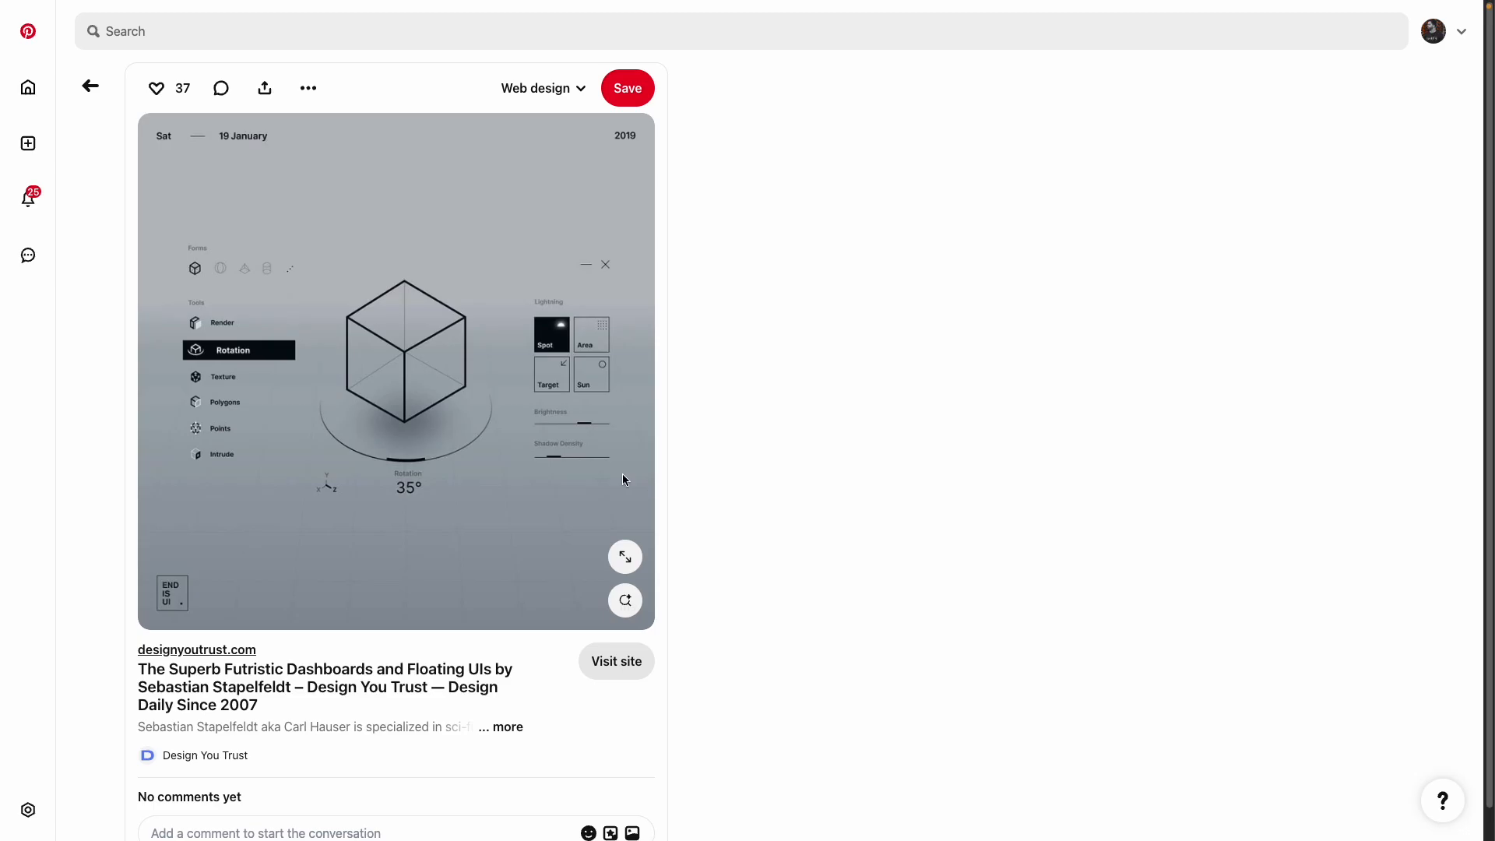
left_click(699, 343)
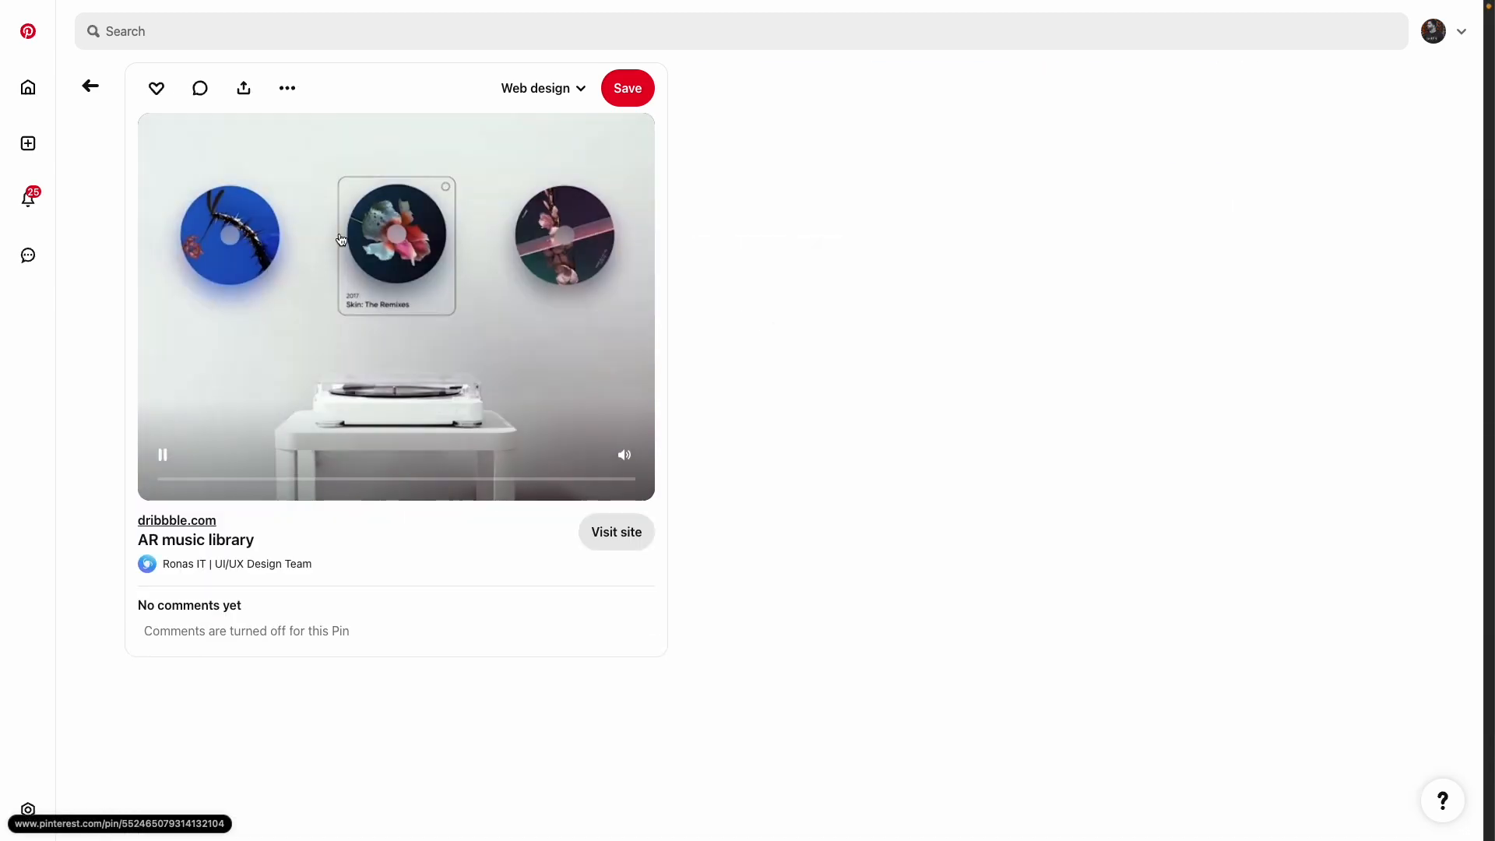
left_click(90, 86)
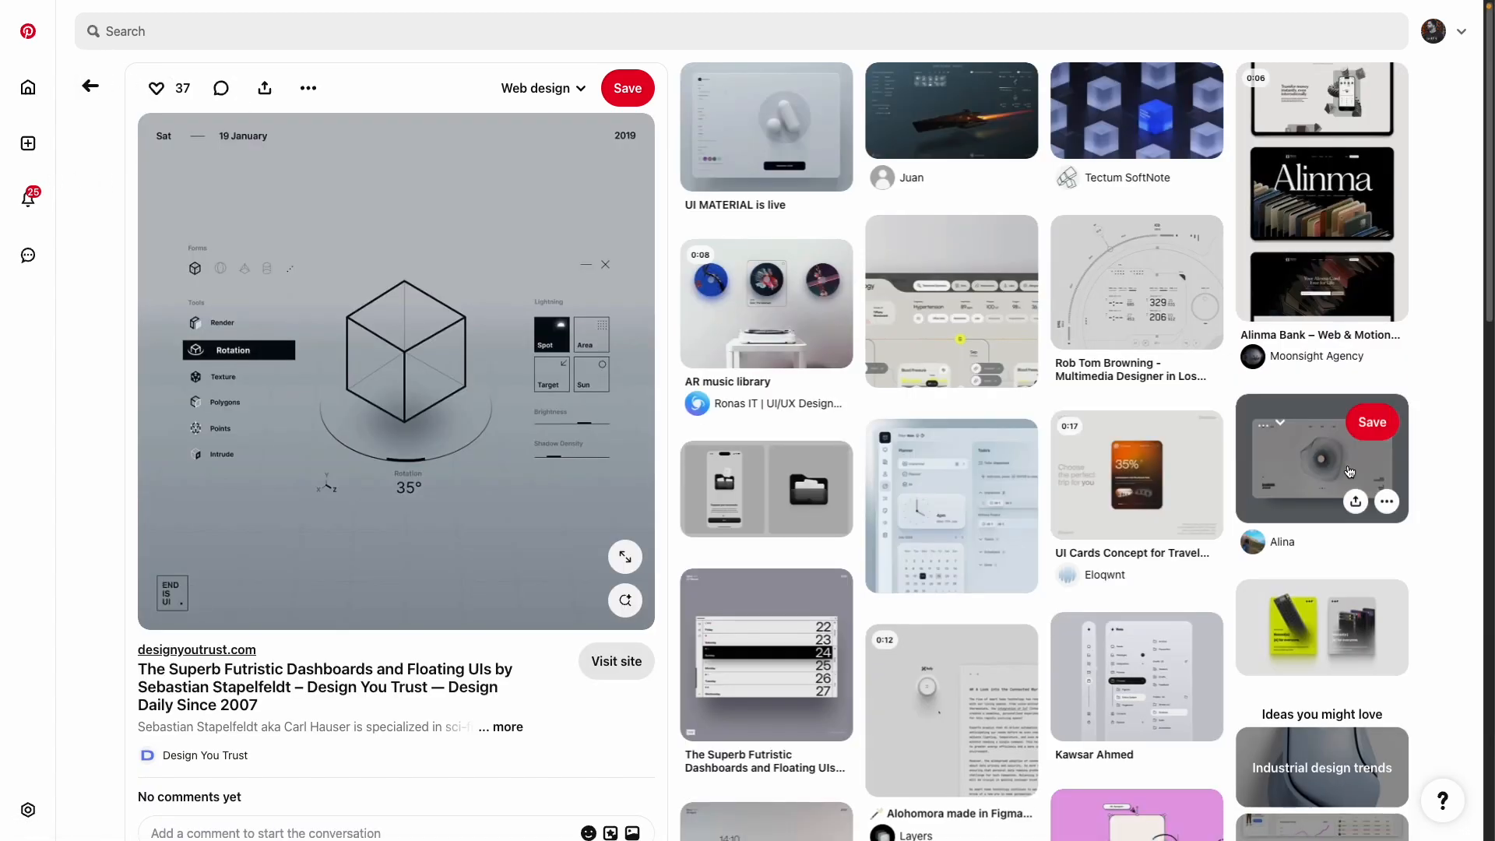
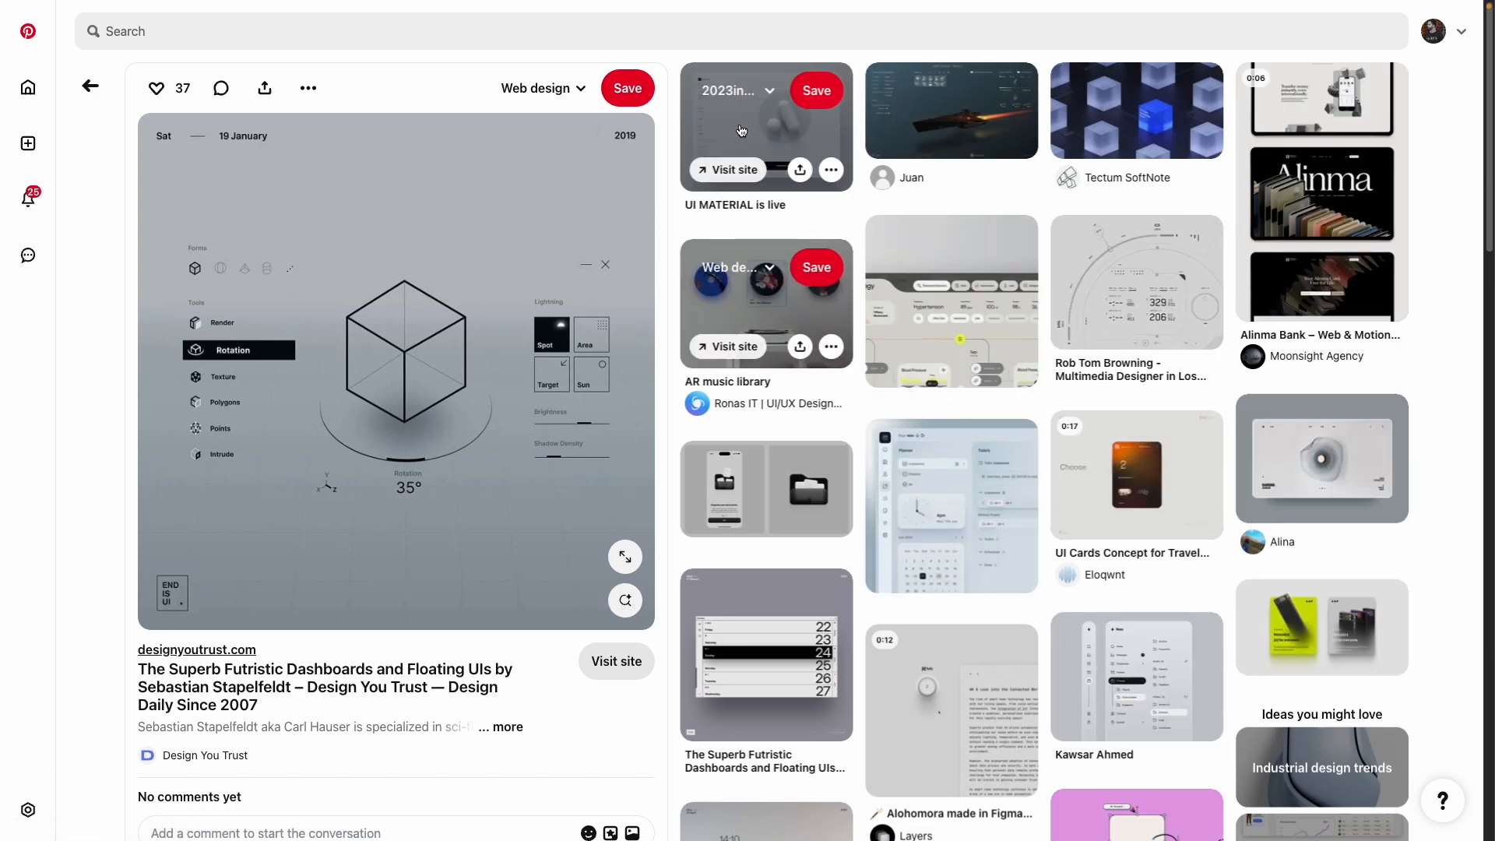
Step: Copy the image address of the 'UI MATERIAL is live' Pinterest pin and return to WeWeb
left_click(767, 129)
right_click(390, 308)
left_click(450, 385)
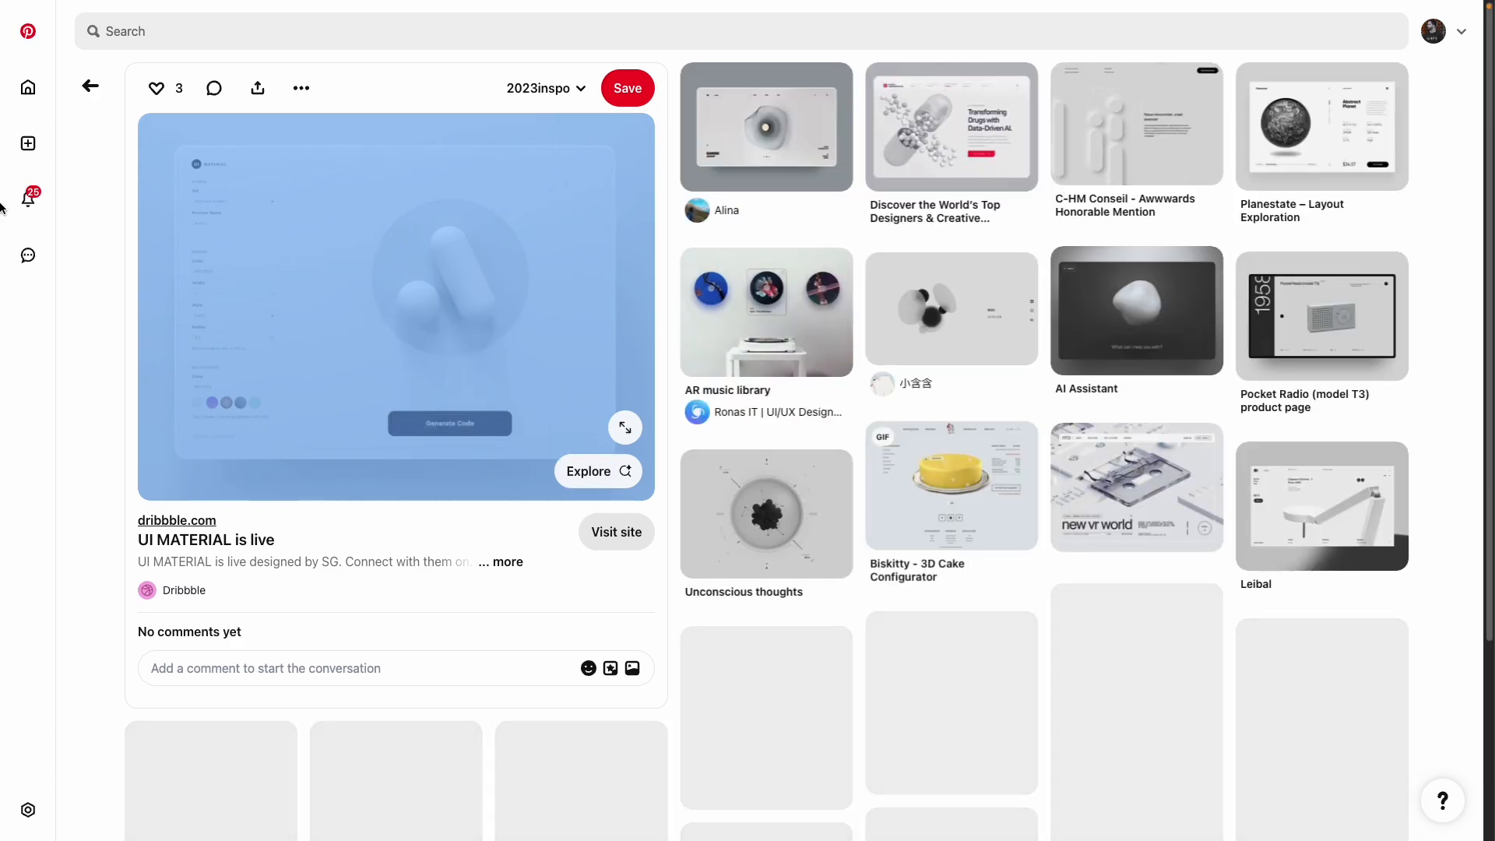
mouse_move(6, 165)
left_click(61, 121)
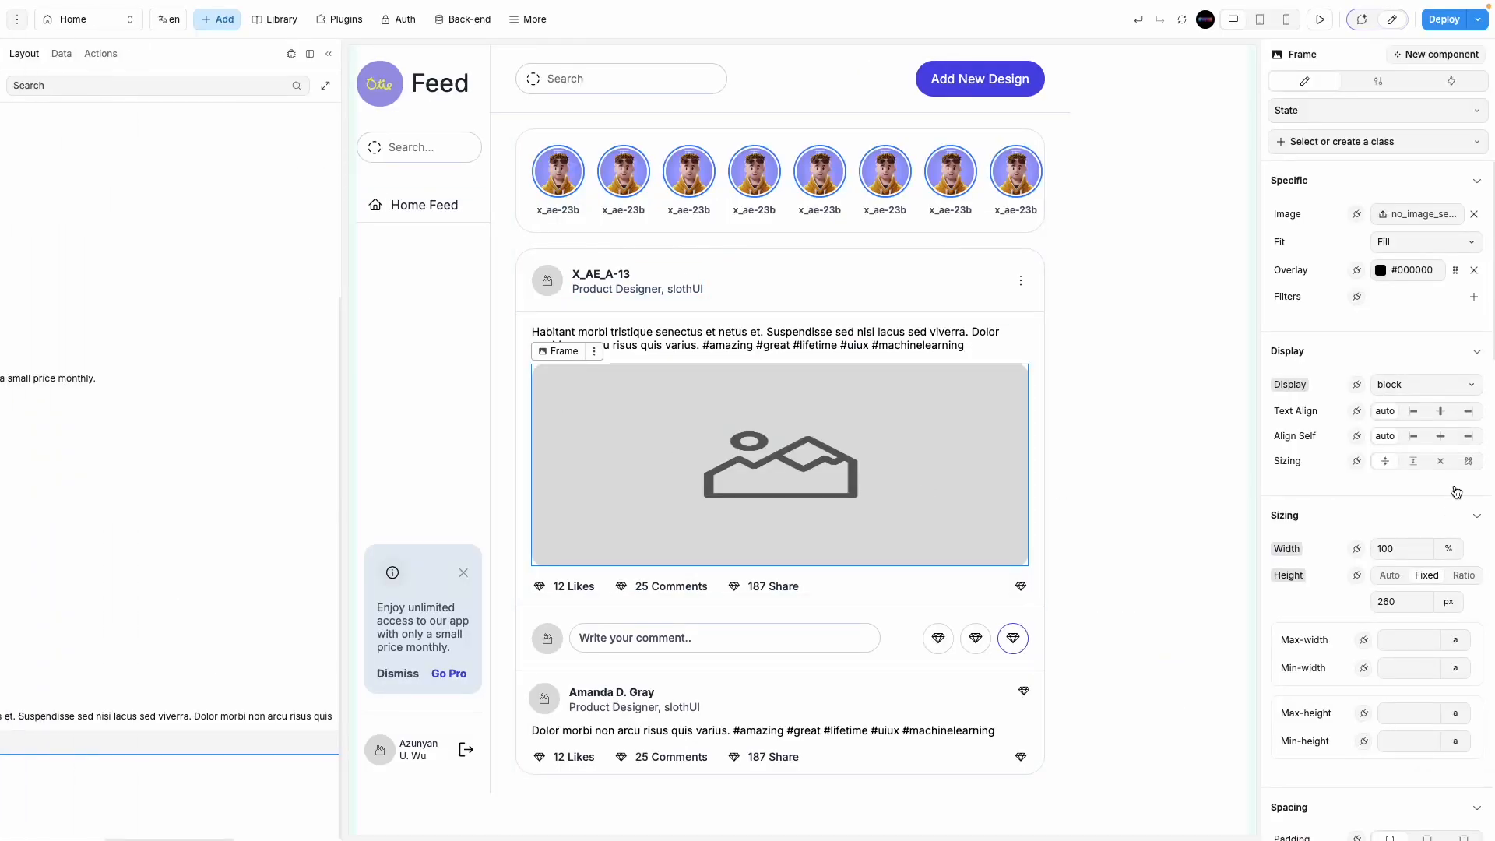
Step: Bind the post image to the copied Pinterest picture URL and measure its height in vh
left_click(1358, 217)
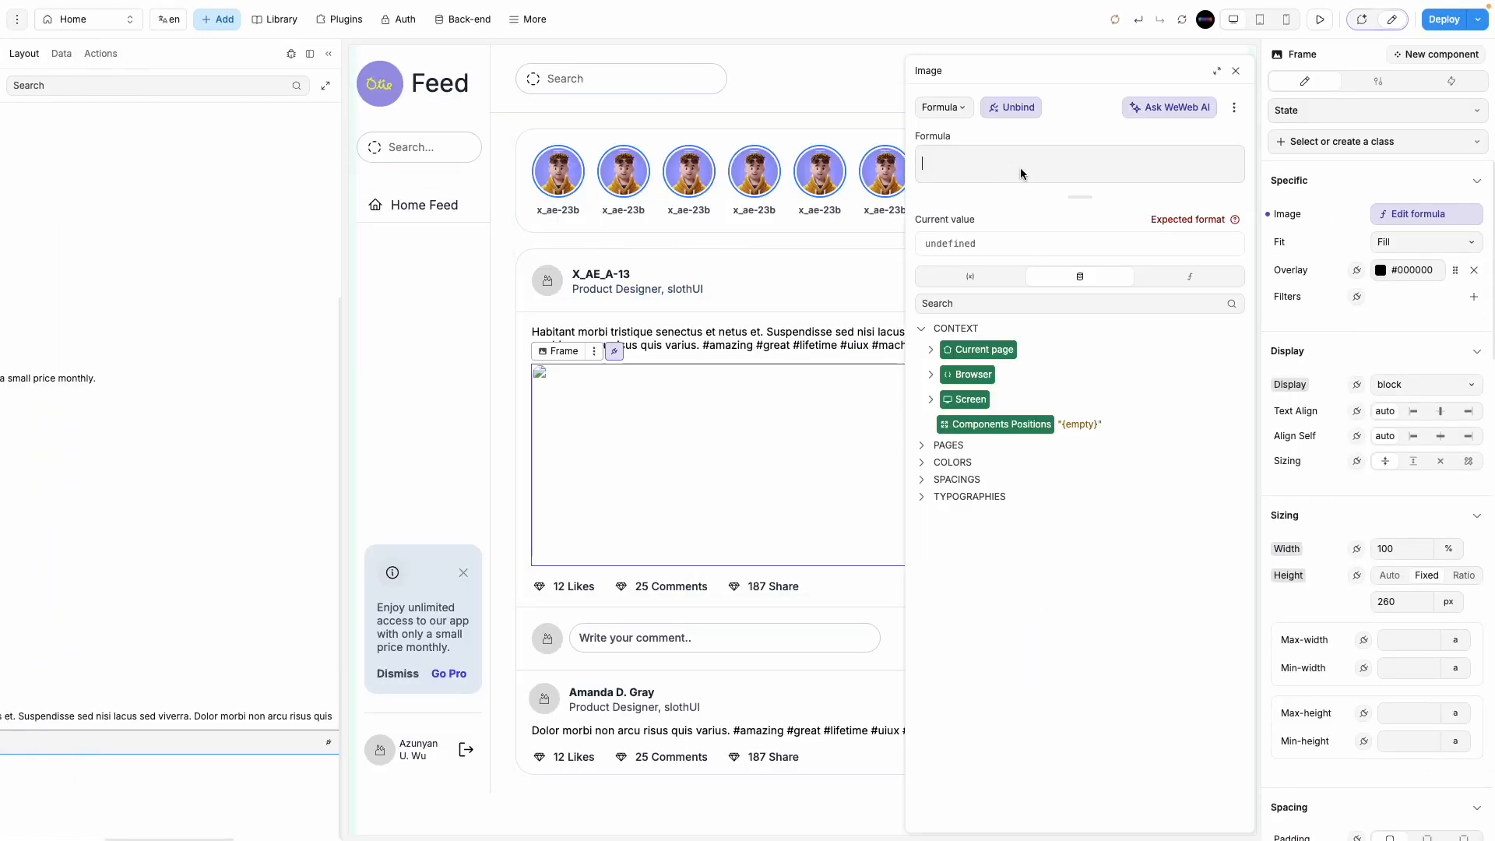
key("ctrl+v")
left_click(1235, 70)
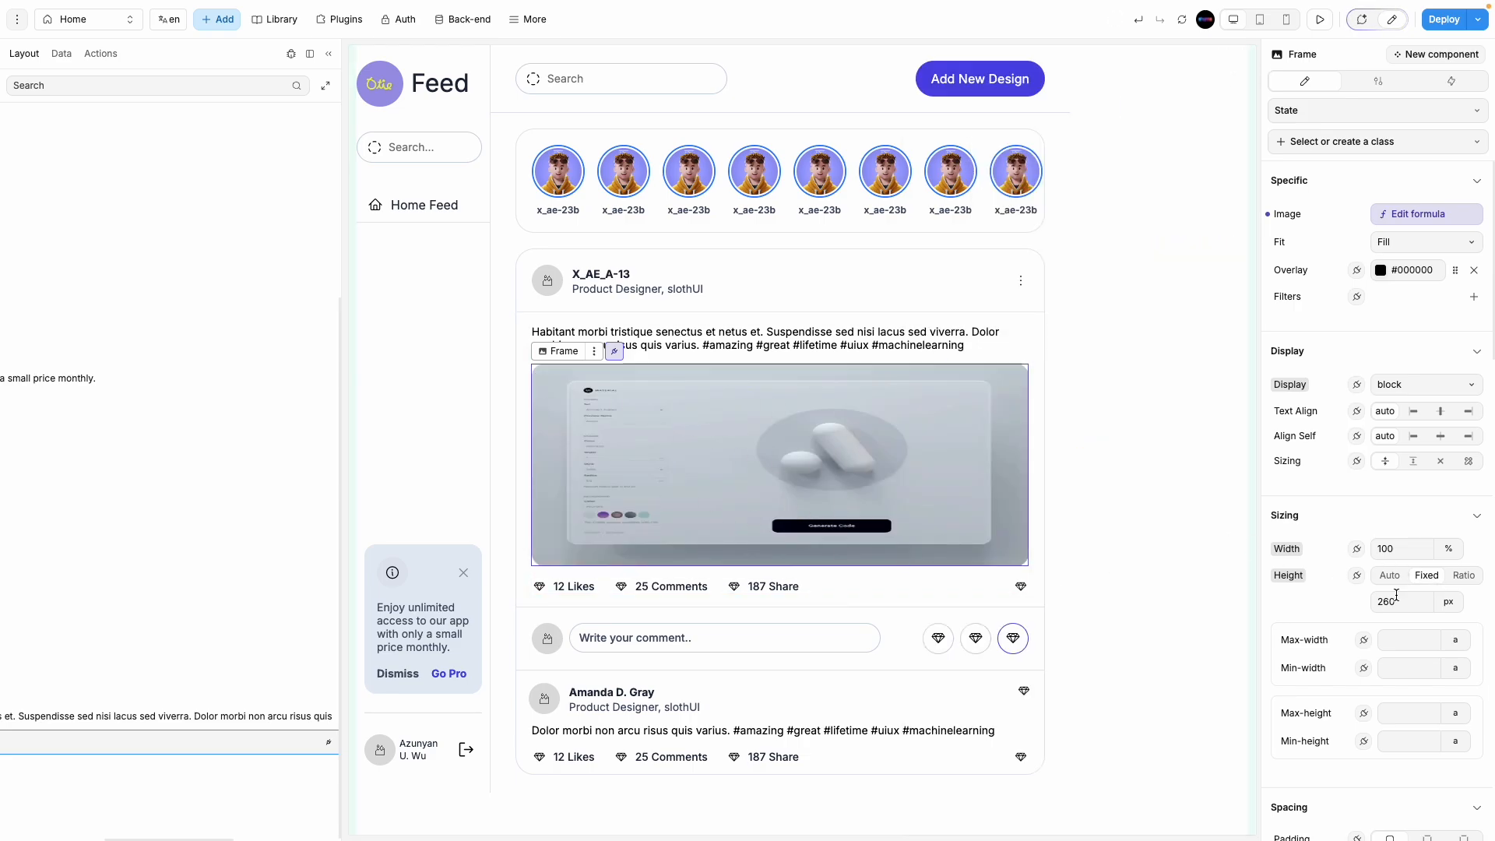
left_click(1447, 612)
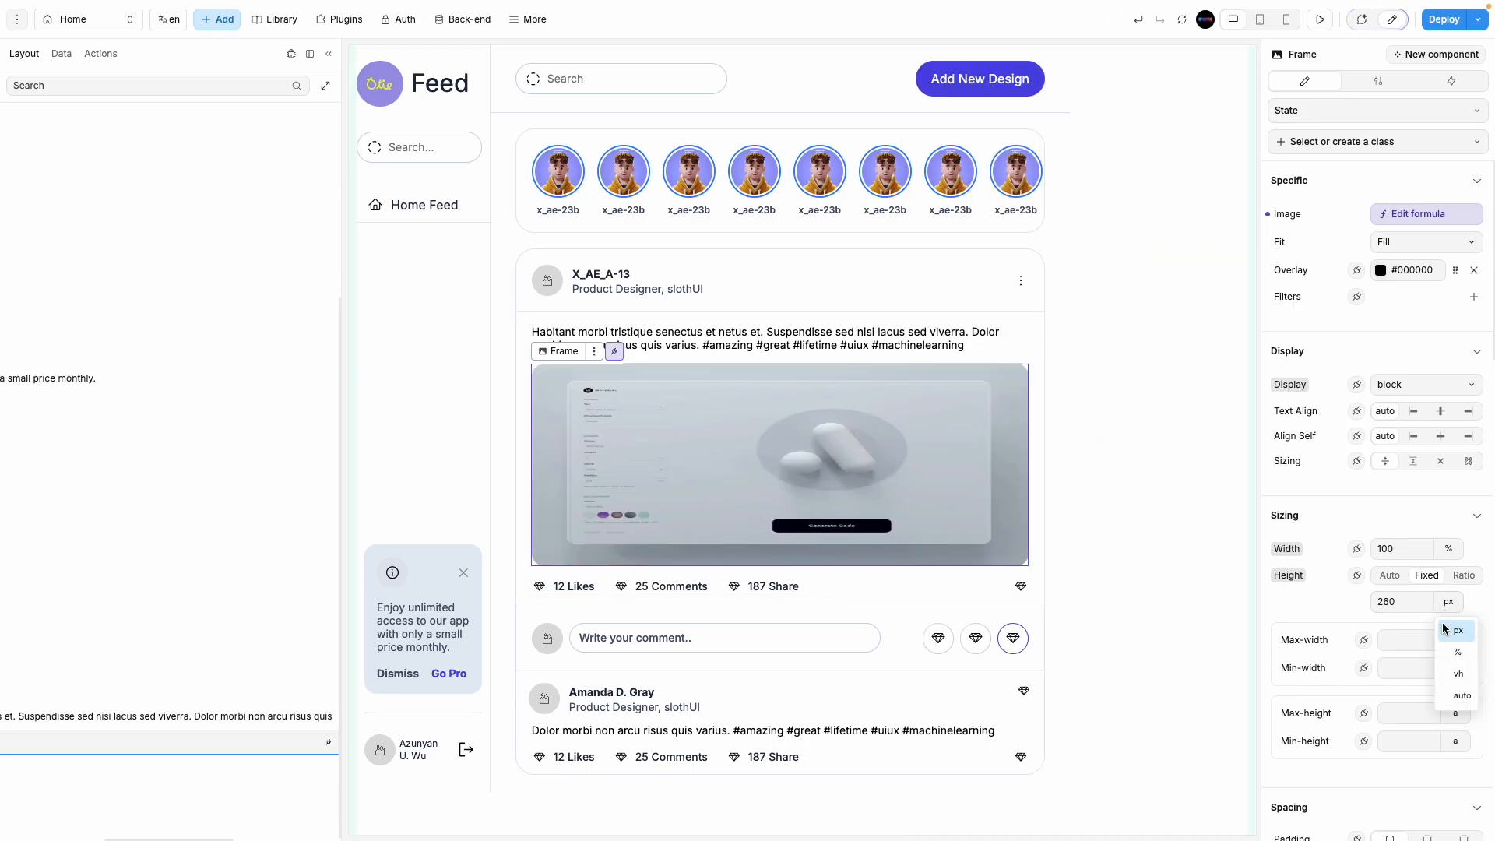
left_click(1457, 690)
left_click(1146, 640)
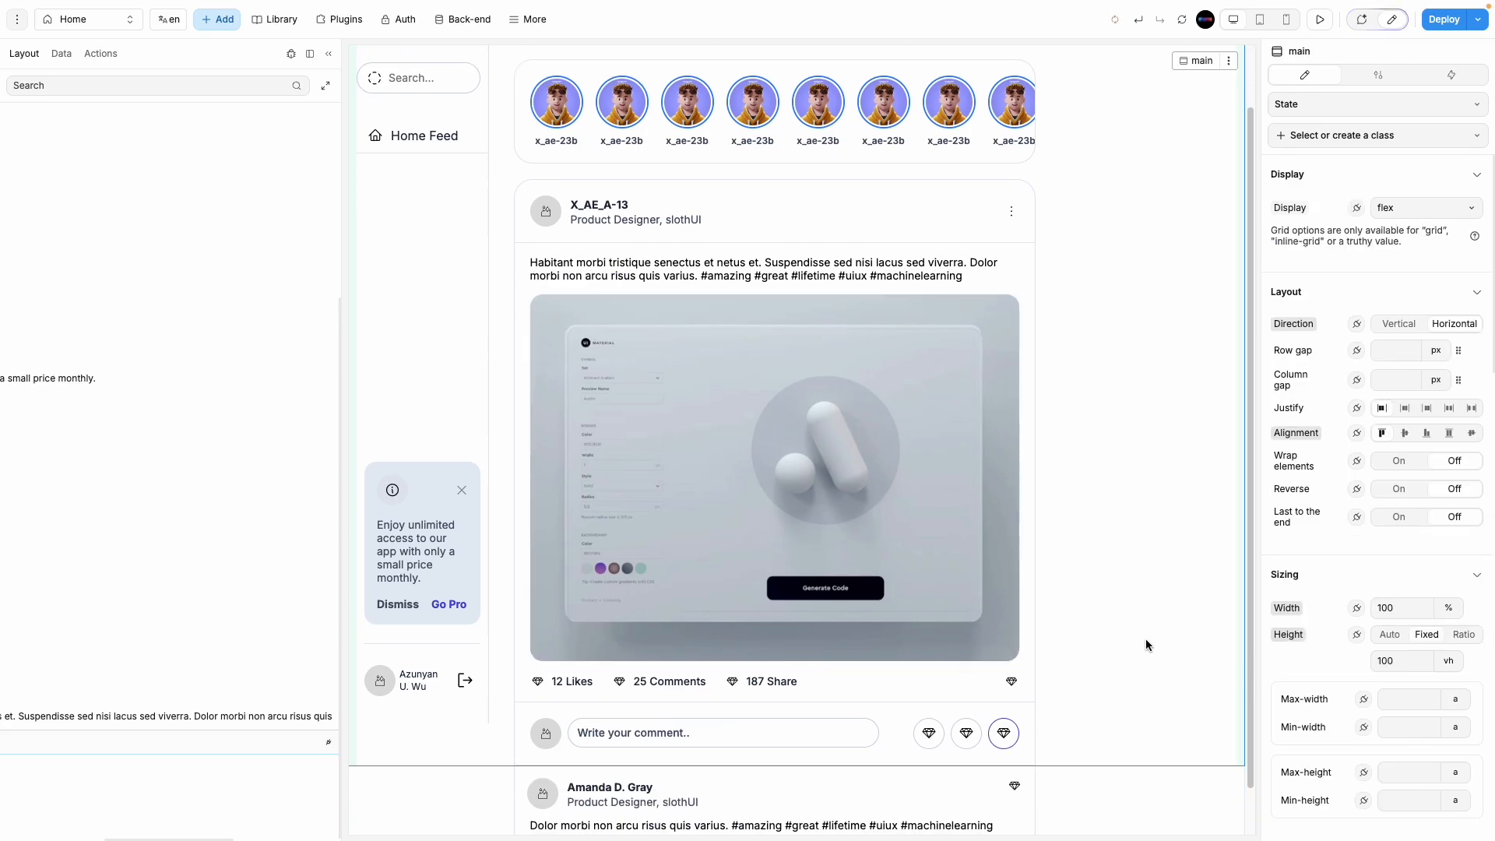
Step: Set the post's paragraph text to 300 - Light font weight
left_click(700, 269)
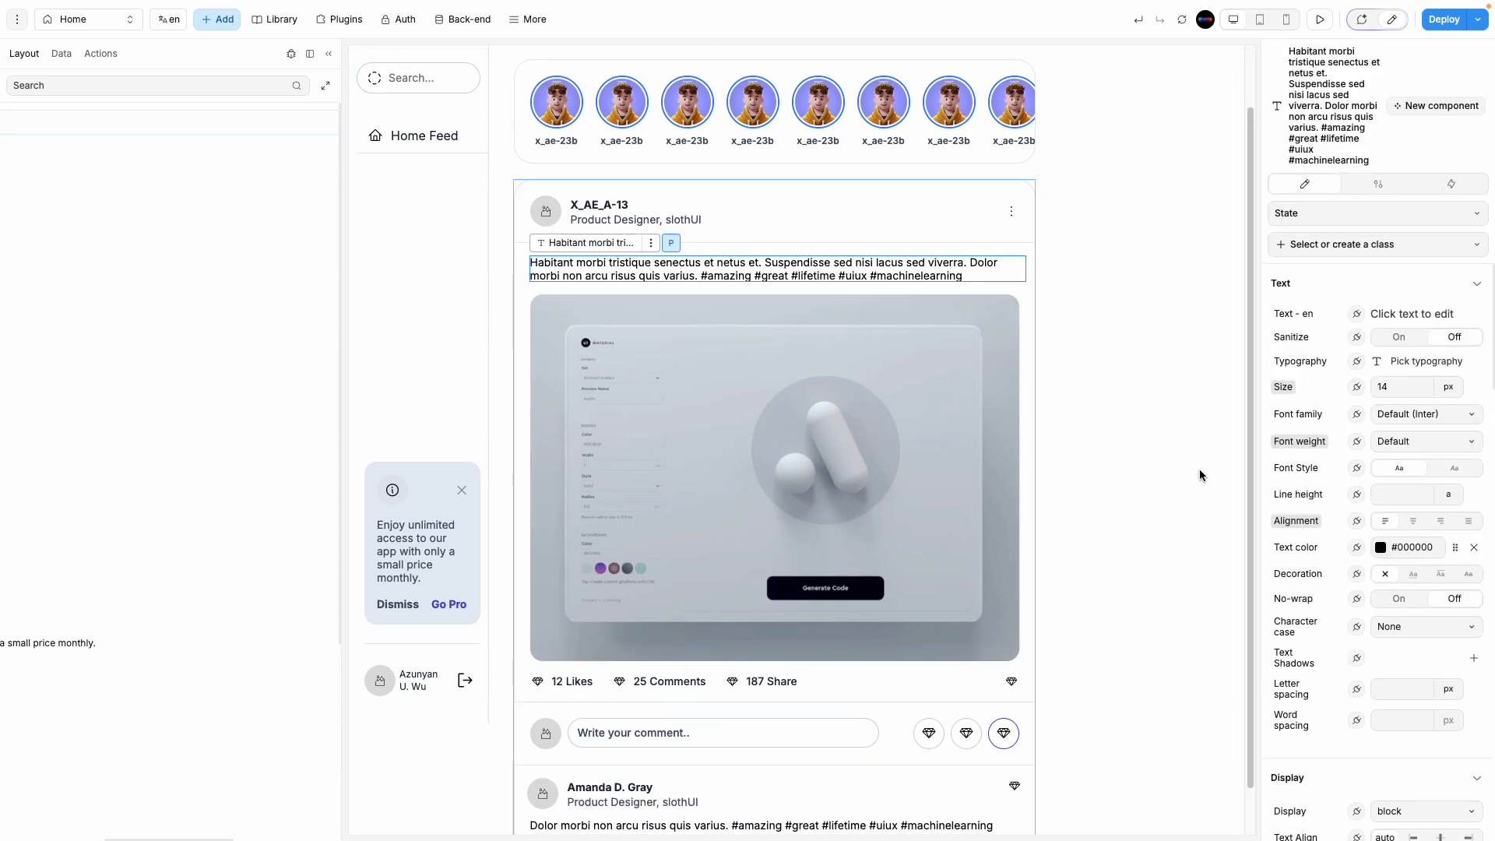
left_click(1418, 442)
left_click(1414, 578)
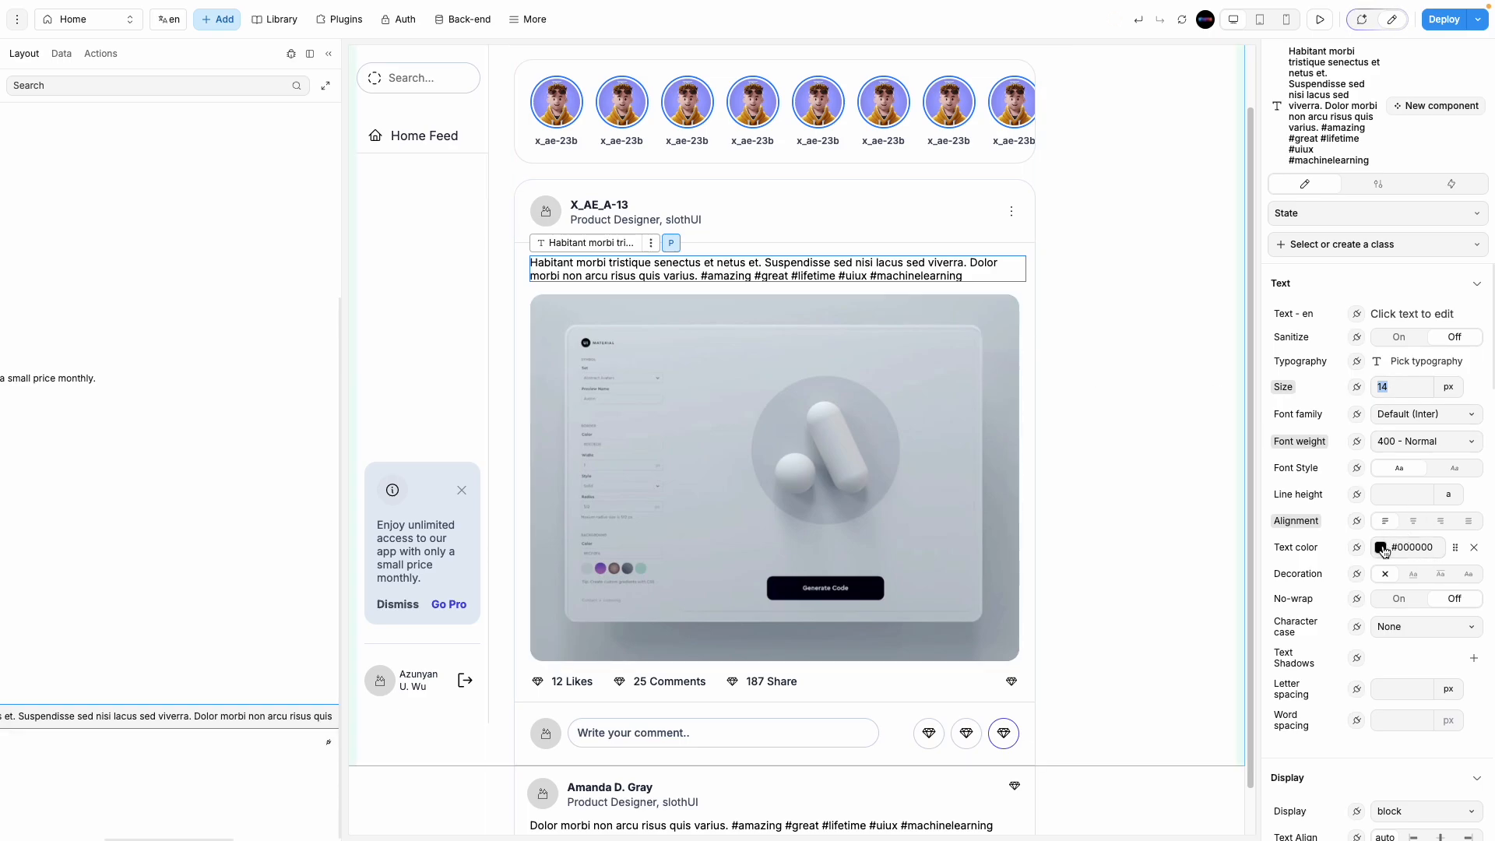
left_click(1414, 442)
left_click(1417, 561)
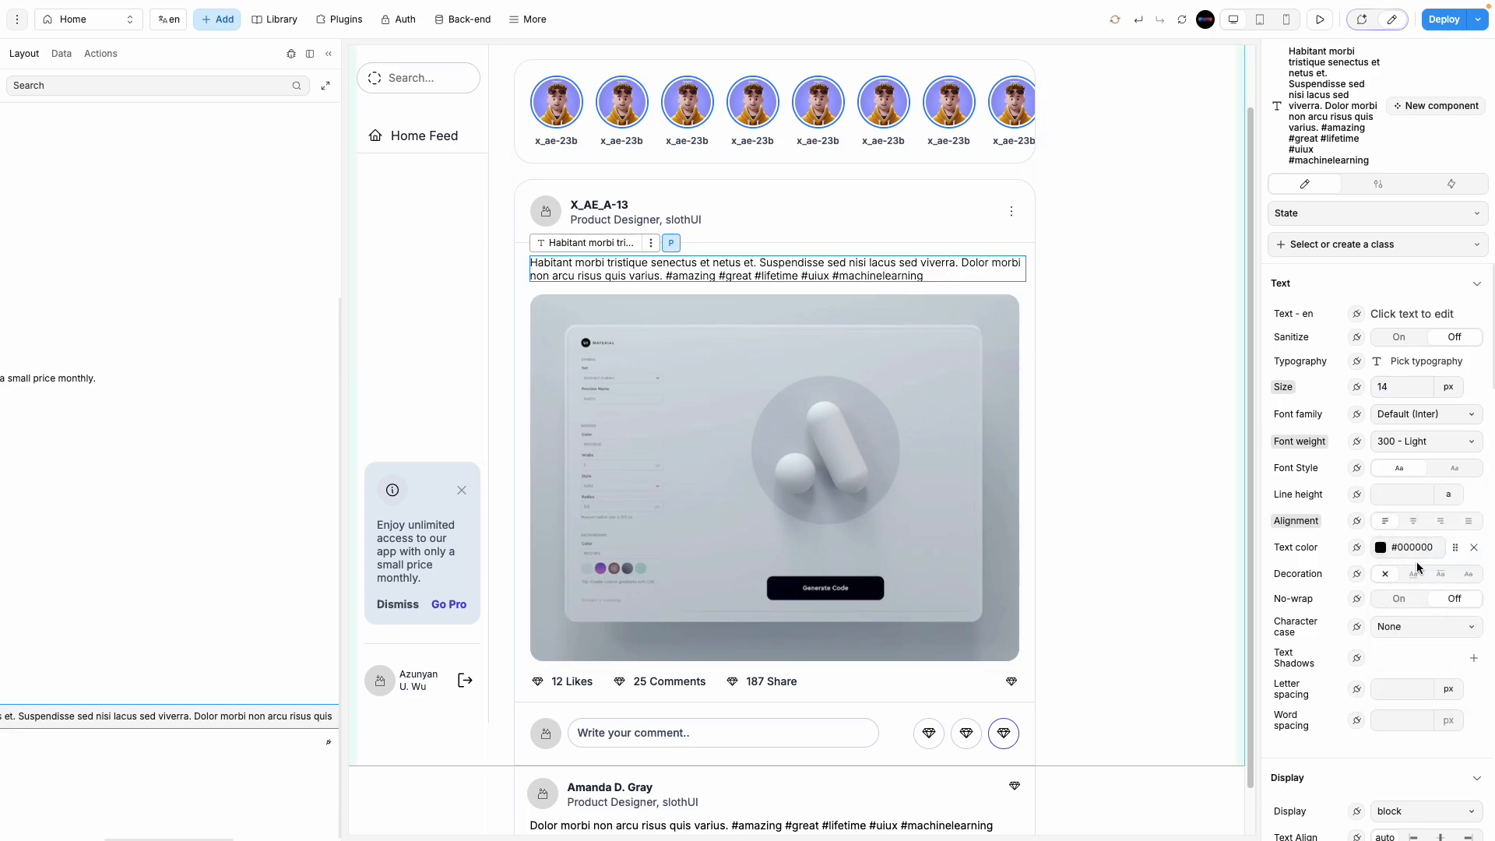
left_click(1147, 457)
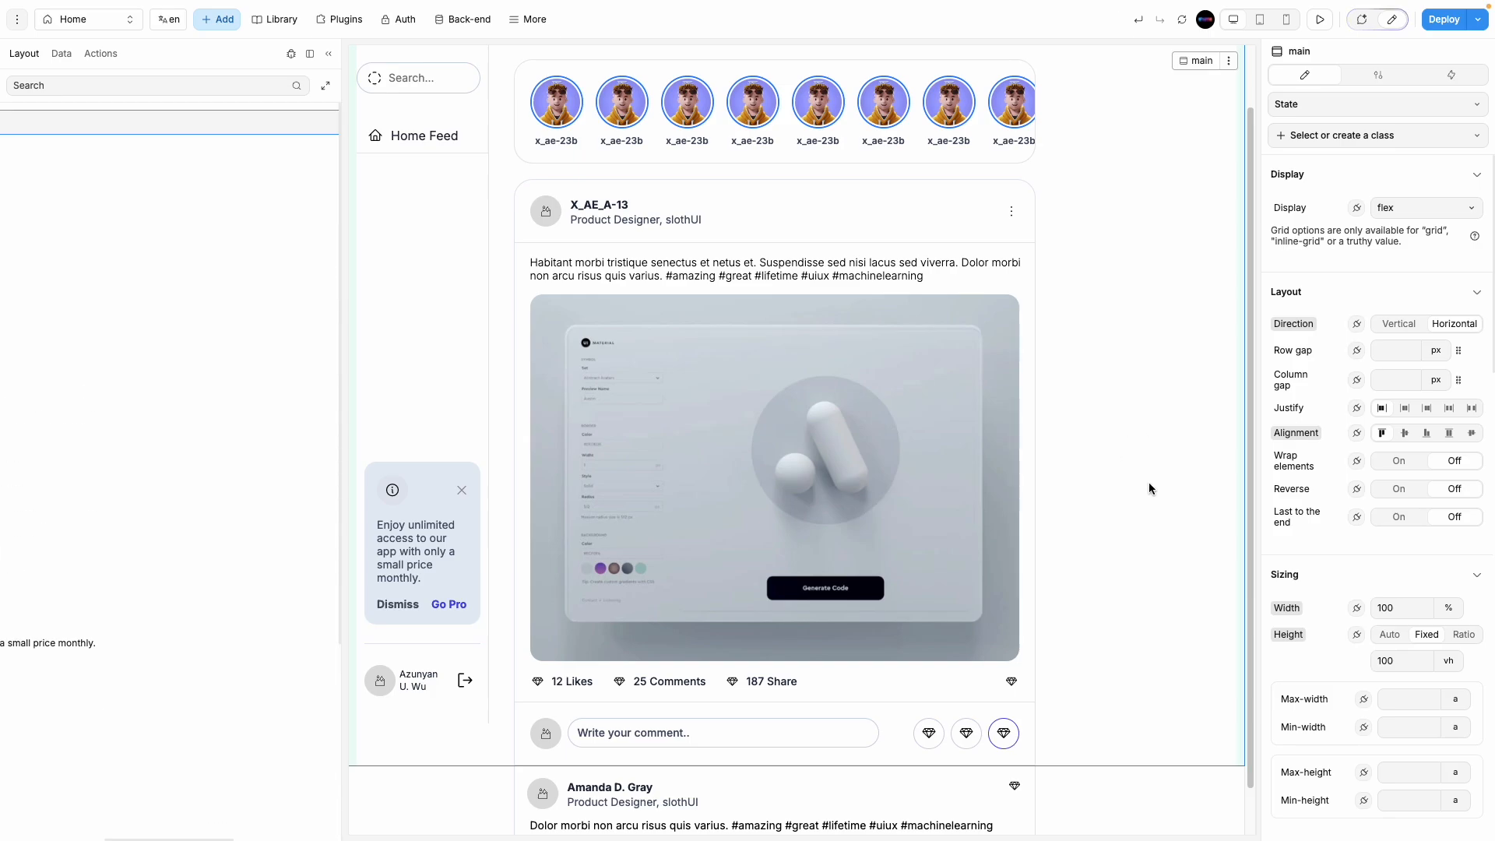
Step: Make the X_AE_A-13 username 500 - Medium and the role line 400 - Normal
left_click(614, 211)
left_click(1412, 343)
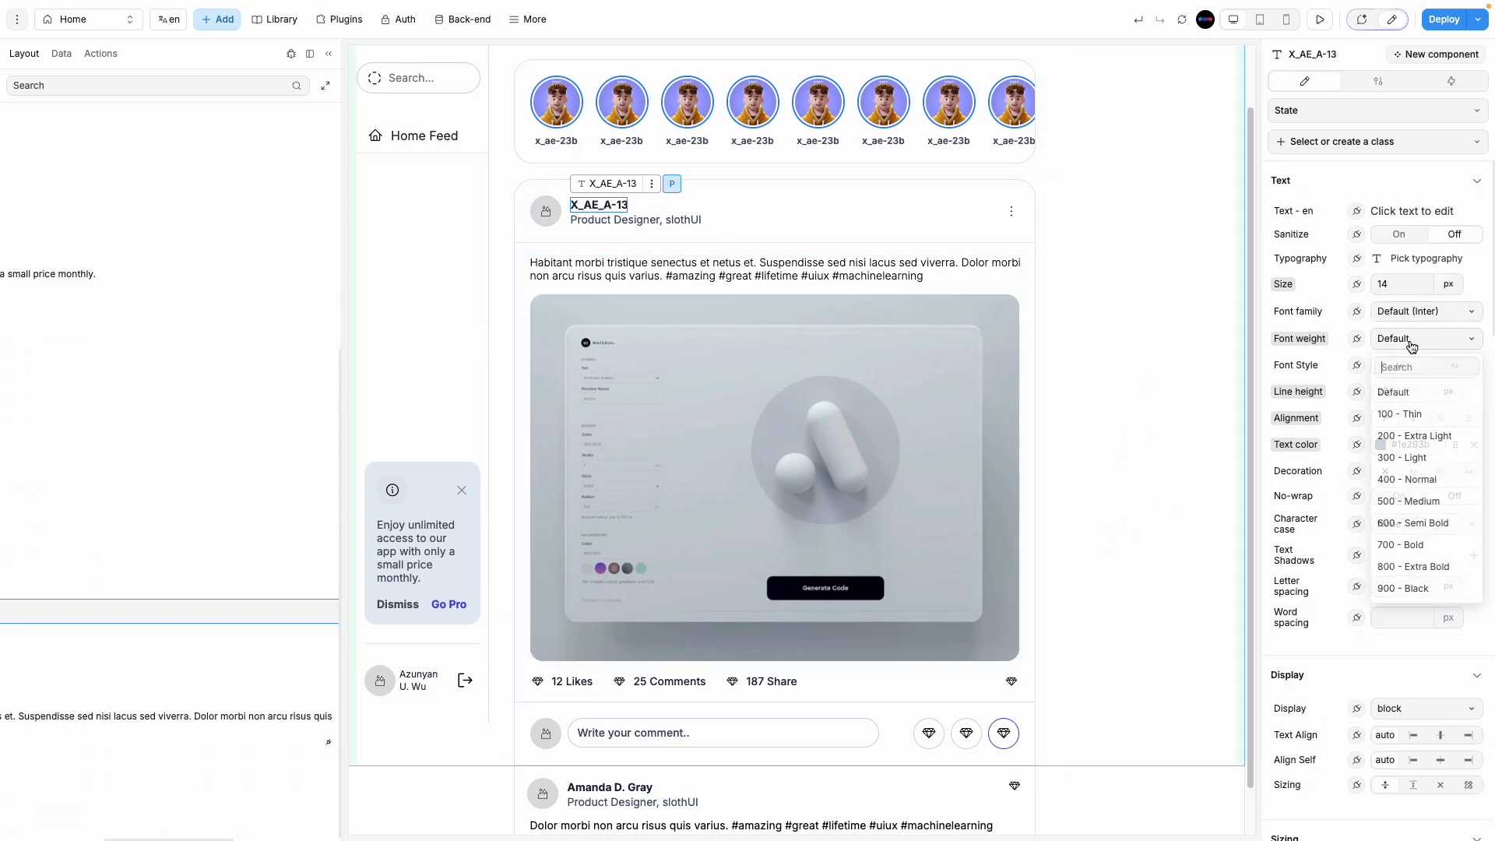
left_click(1428, 479)
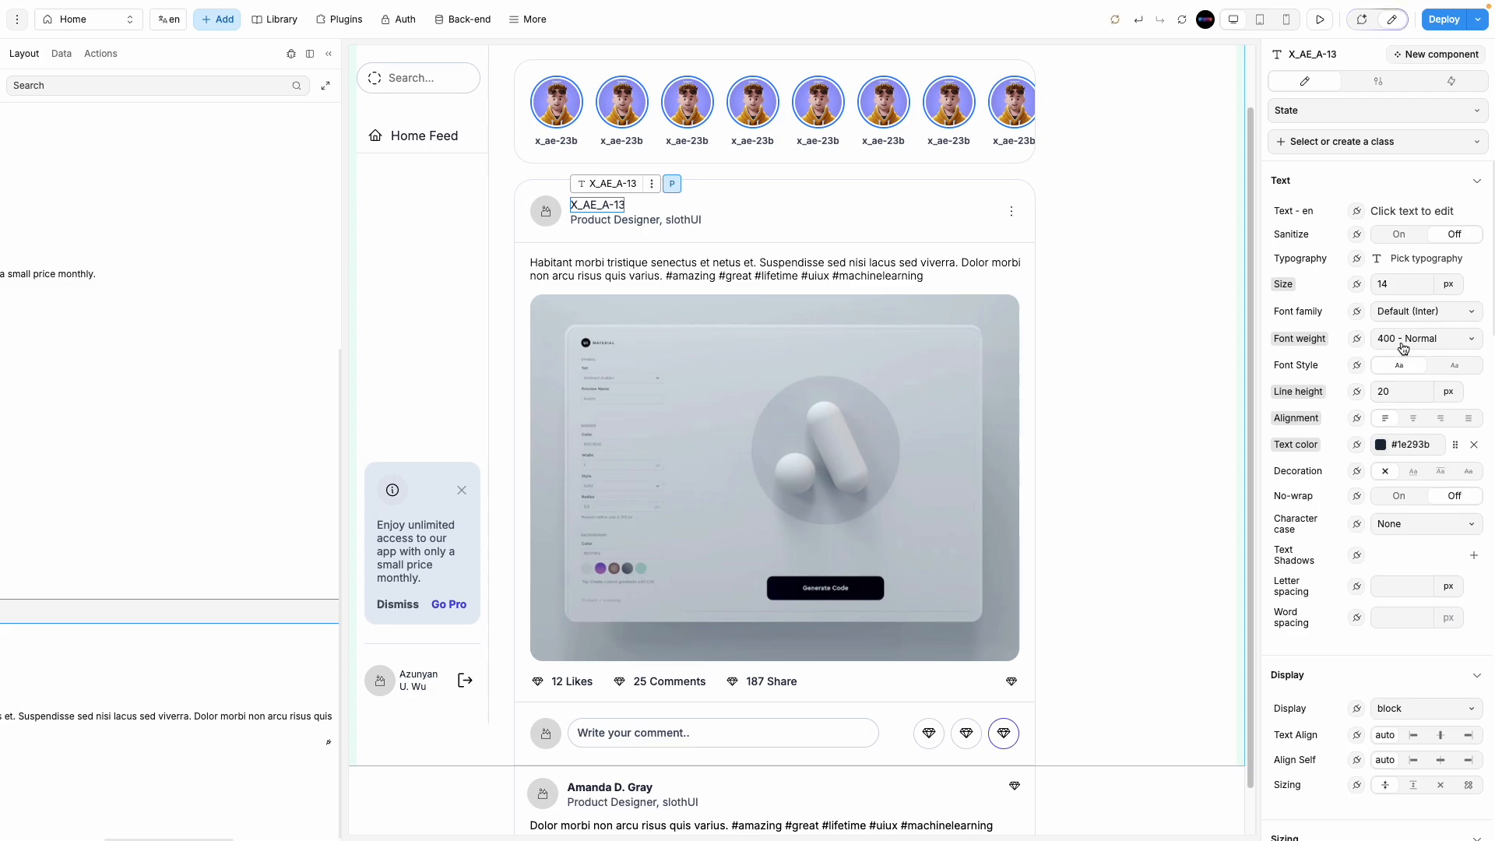
left_click(1403, 343)
left_click(1424, 502)
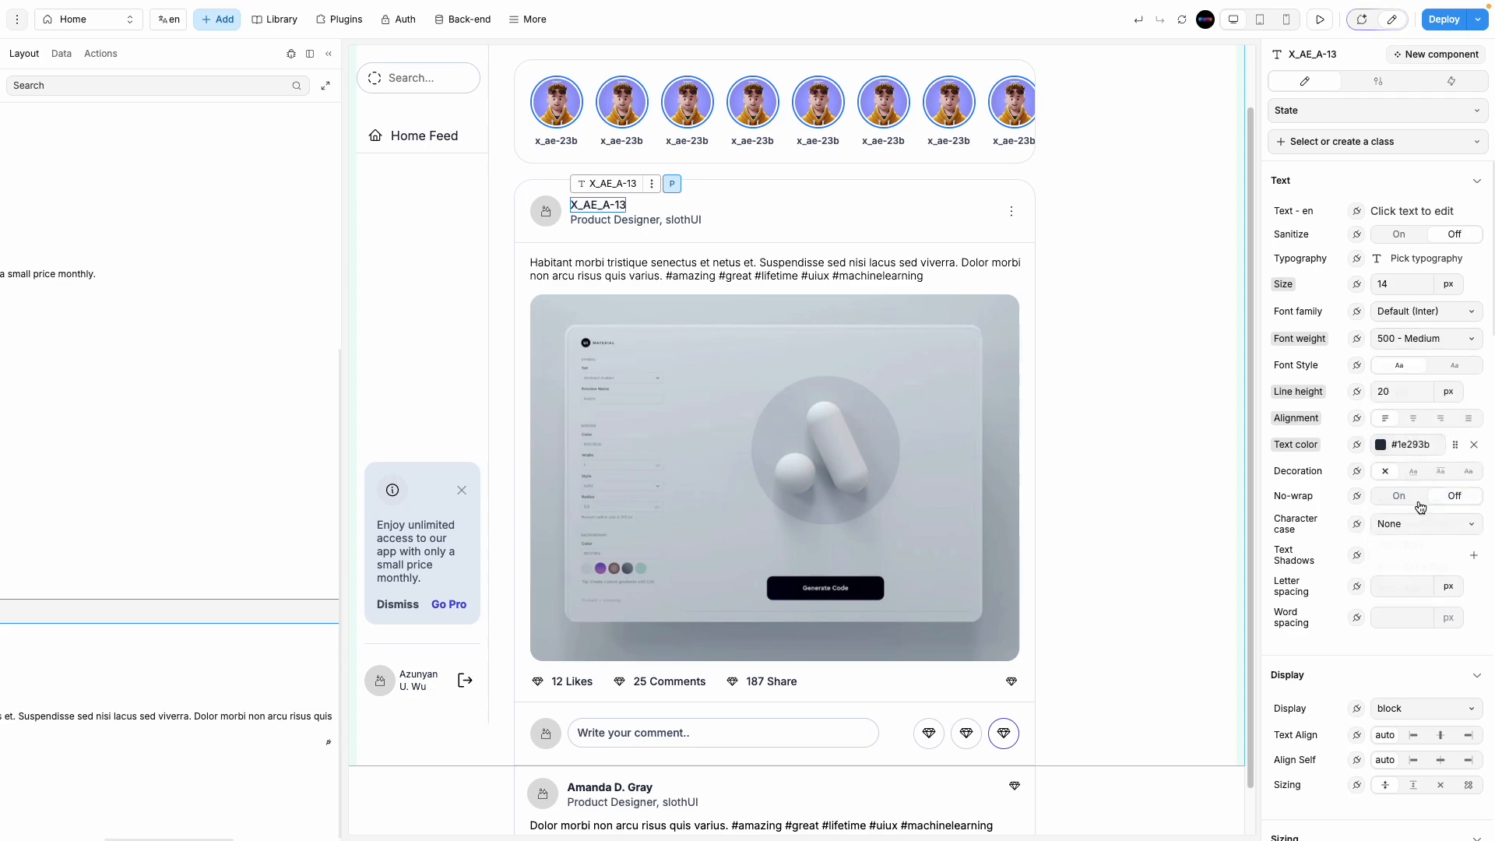
left_click(642, 226)
left_click(1407, 343)
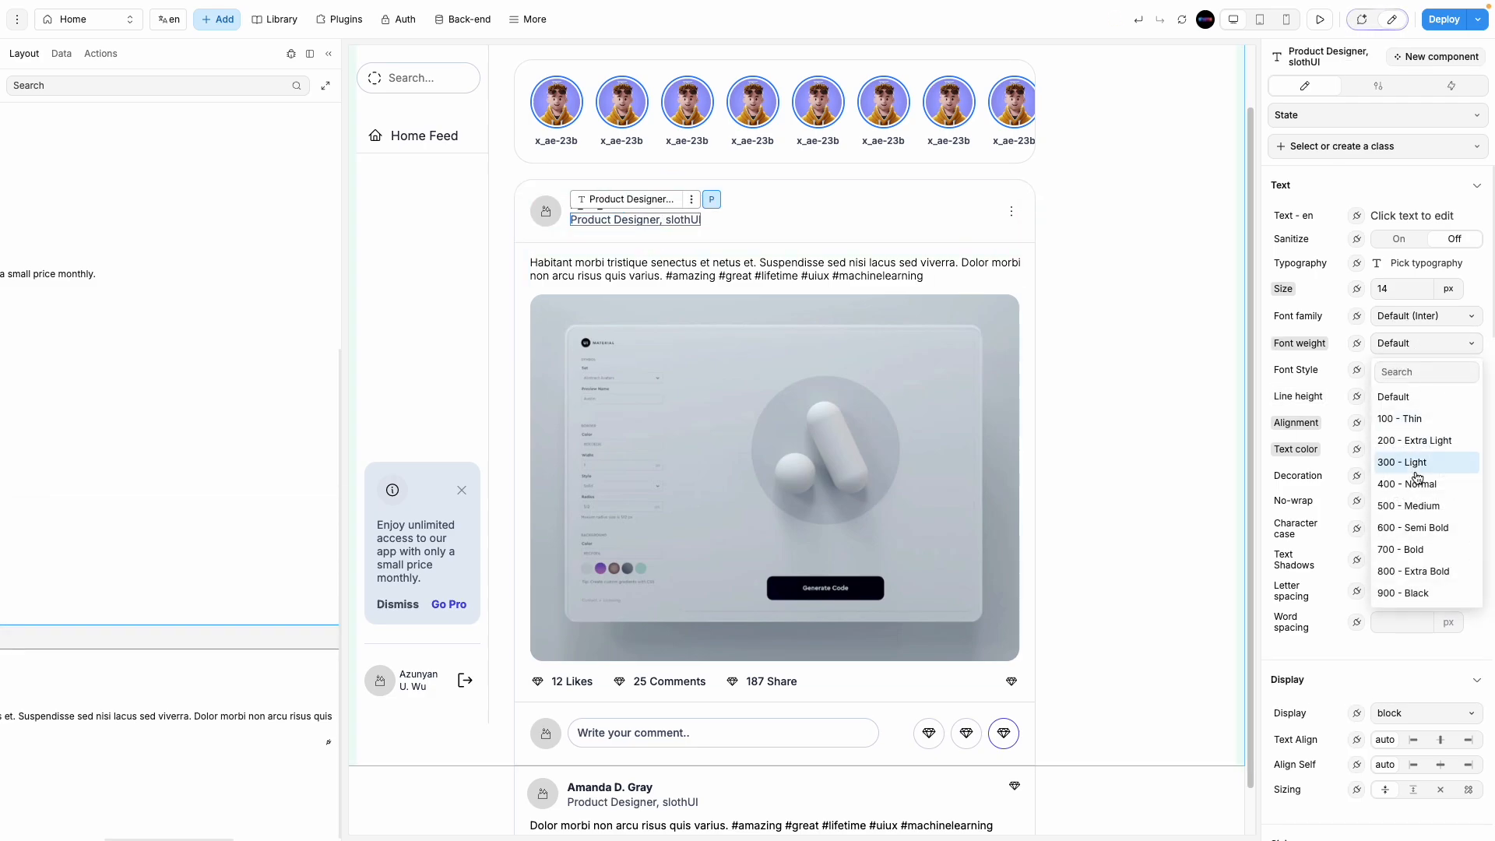
left_click(1417, 478)
left_click(1162, 451)
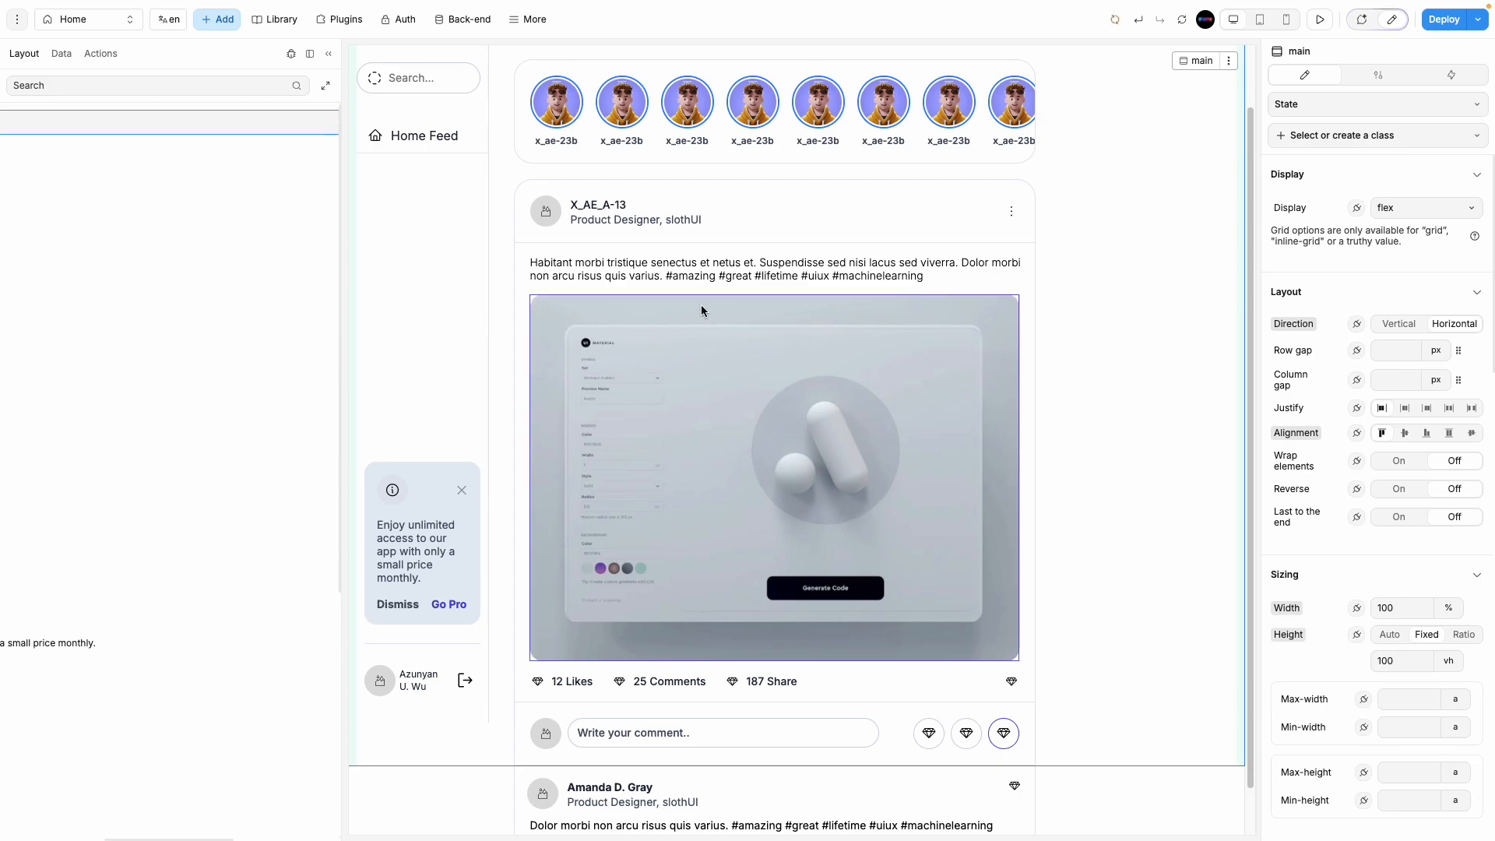
left_click(545, 211)
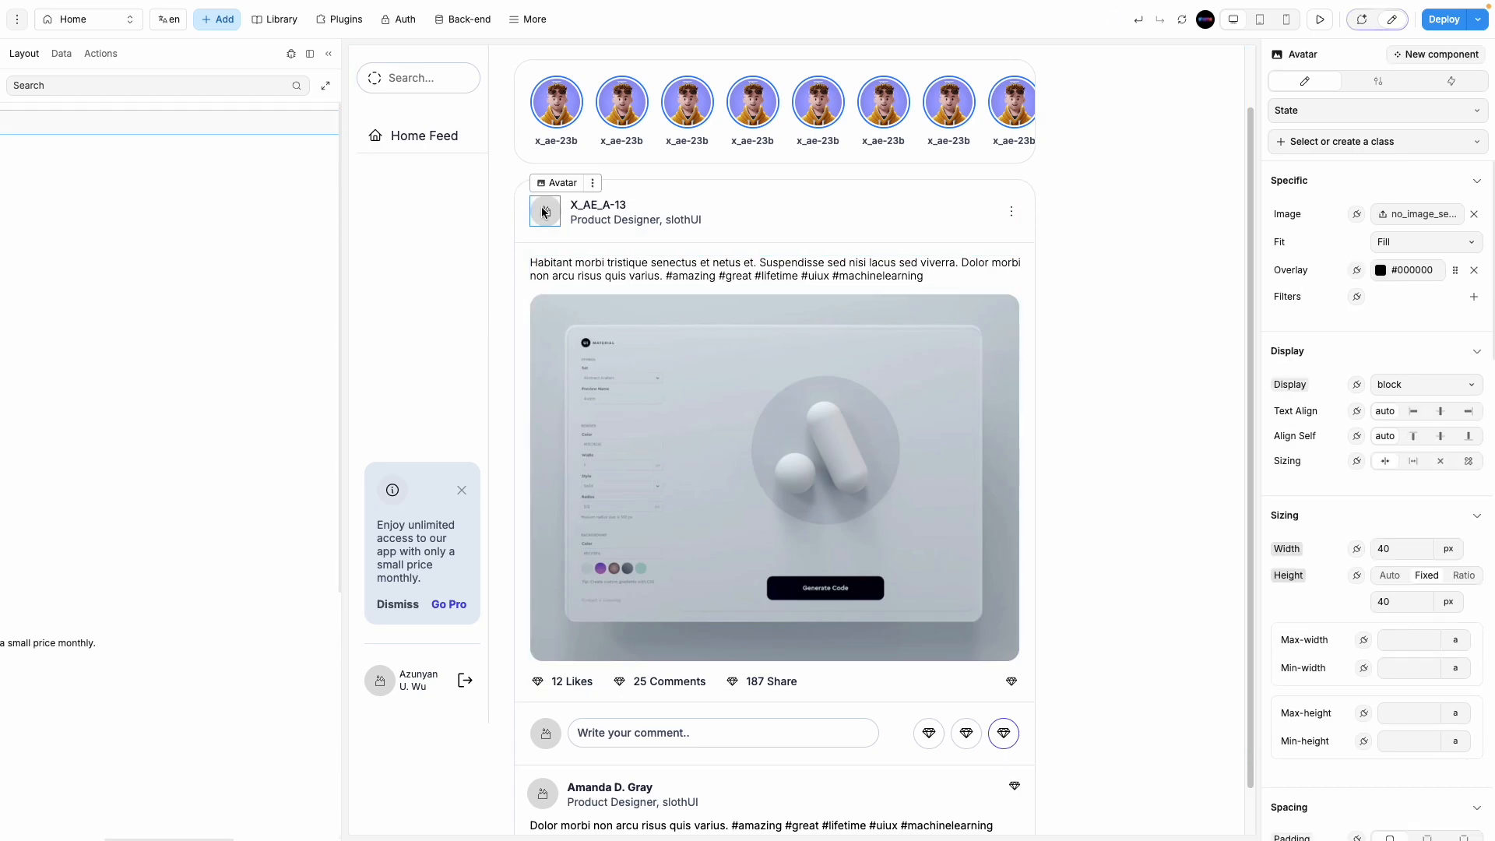
Step: Copy the story avatar's image URL into the post header avatar's image formula
left_click(564, 106)
left_click(1416, 221)
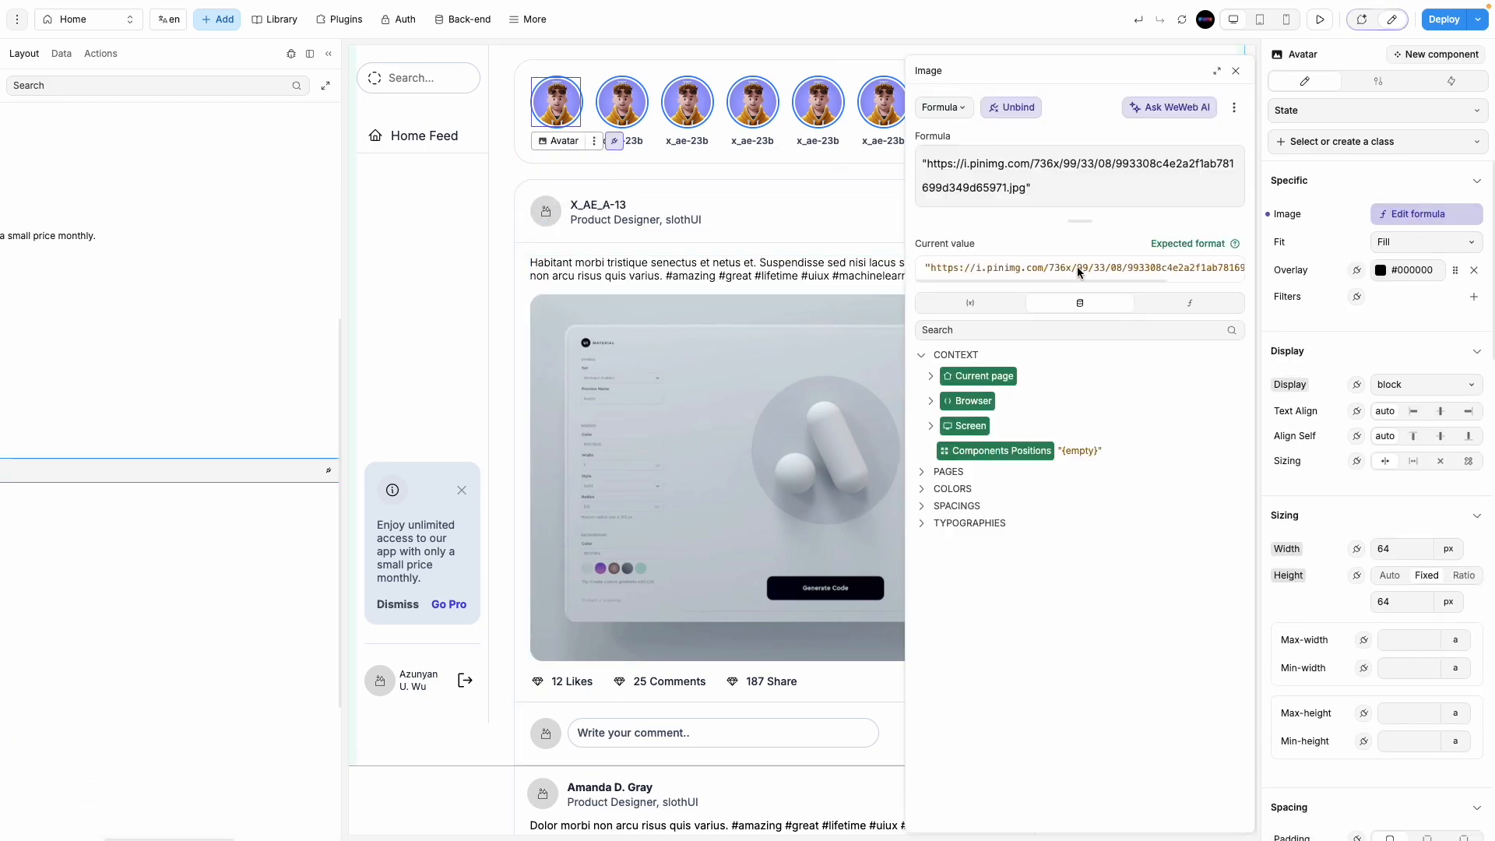
triple_click(1036, 199)
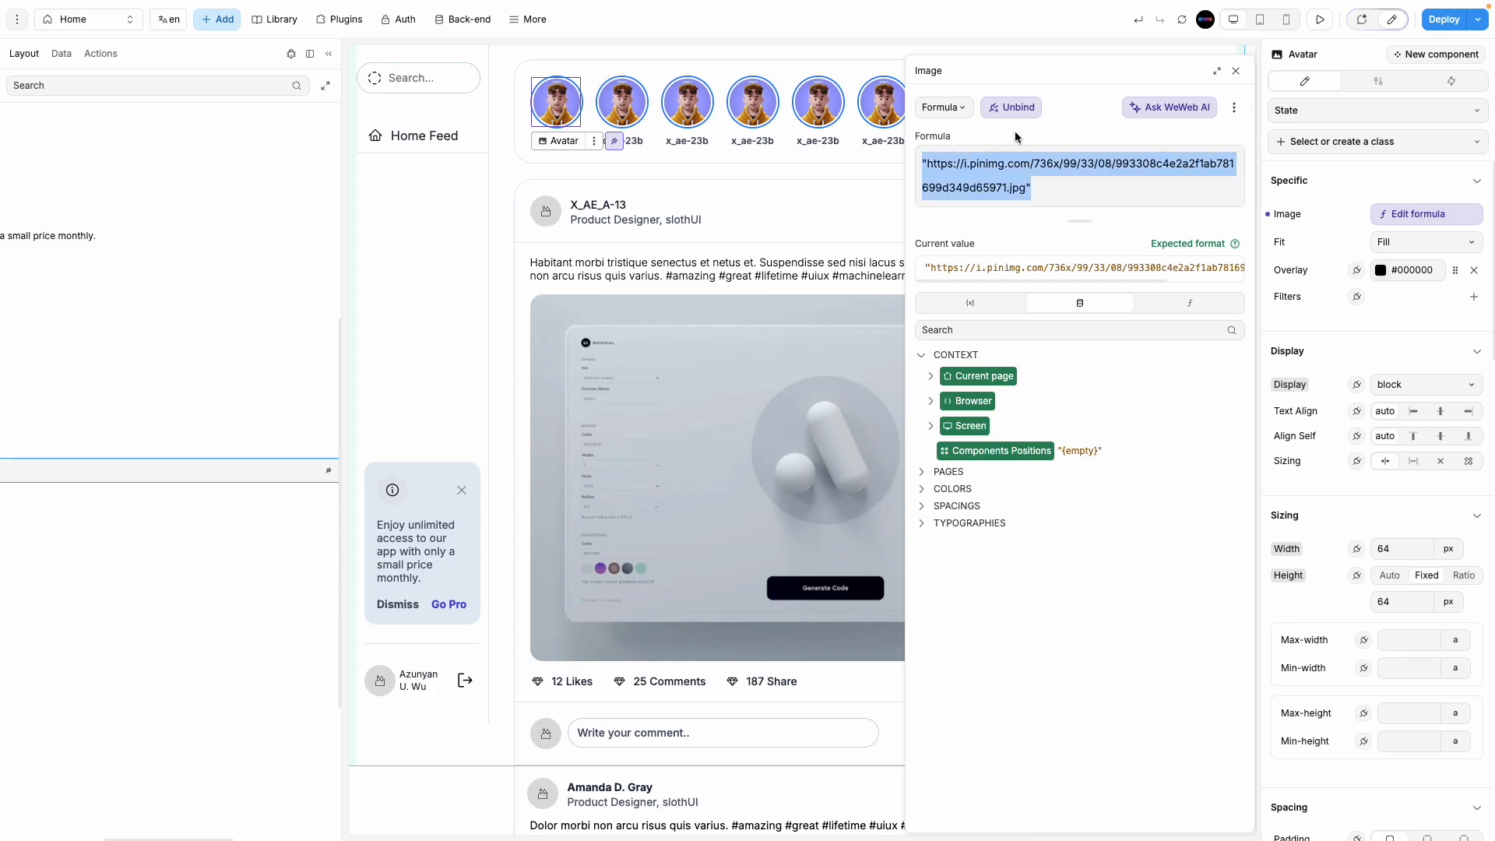
left_click(1236, 70)
left_click(545, 210)
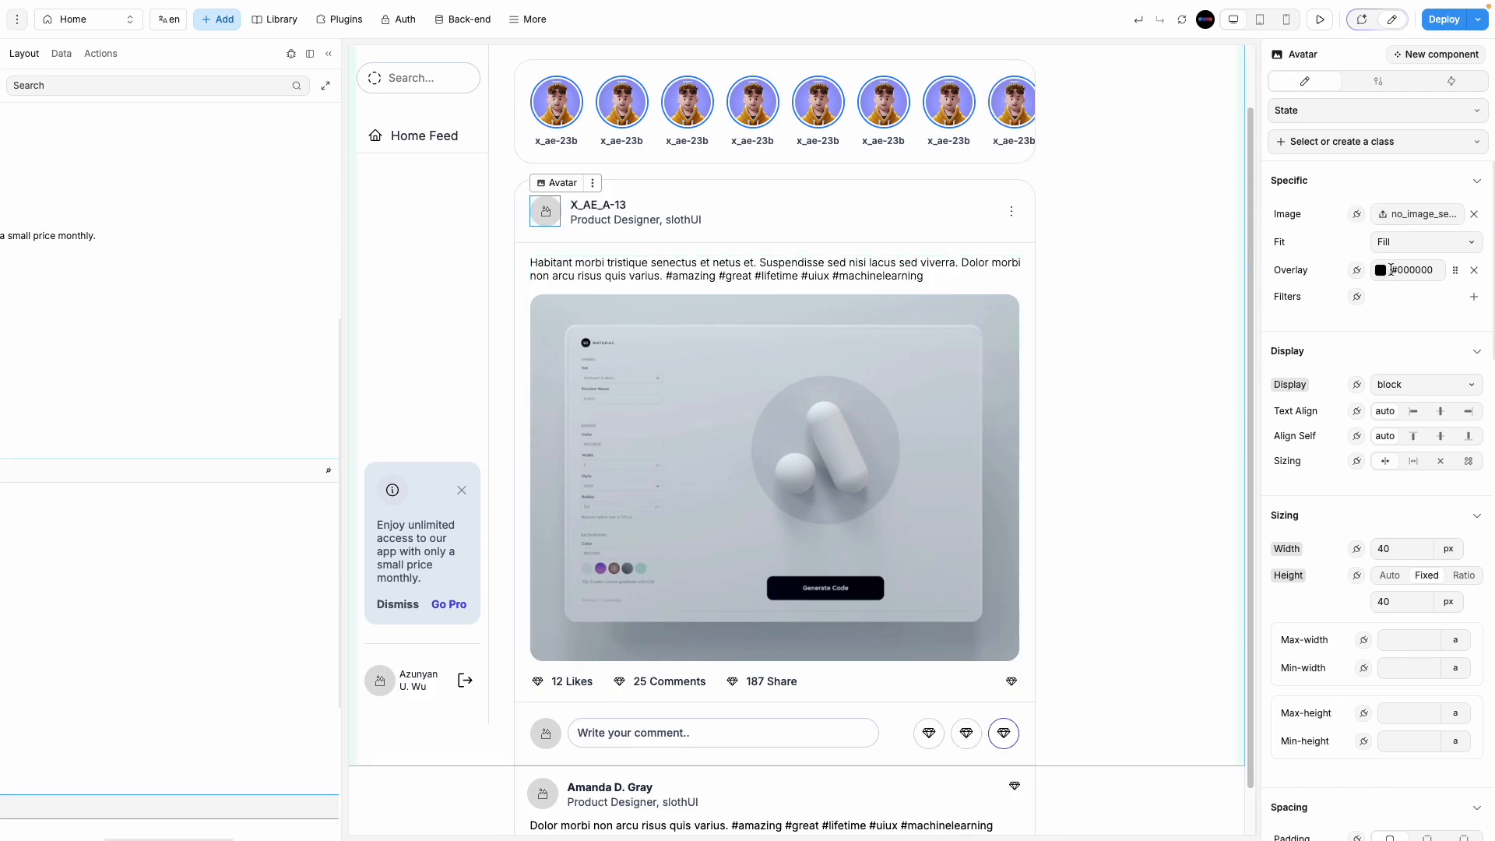
left_click(1357, 214)
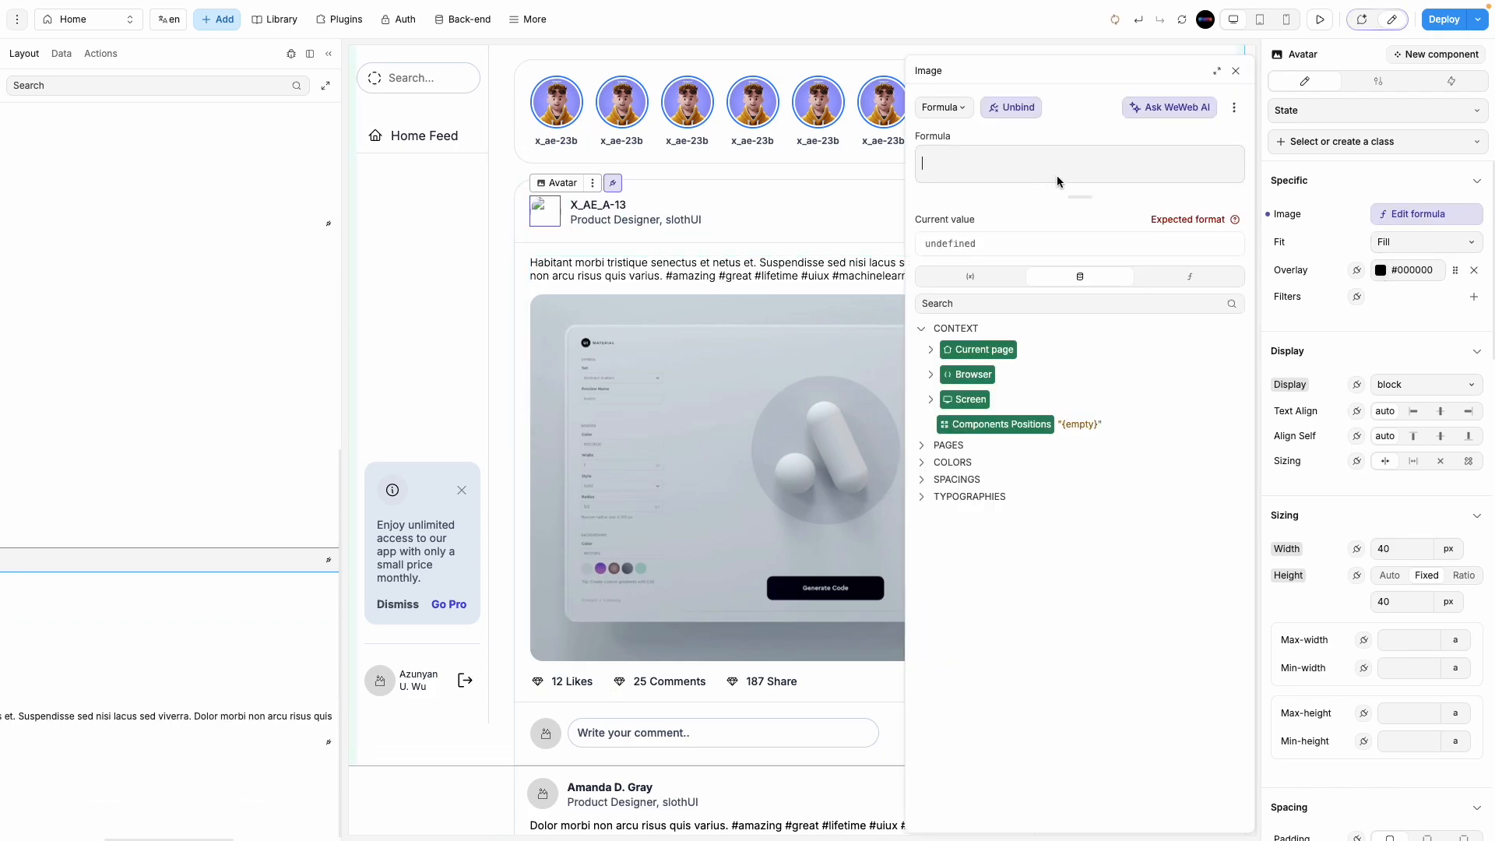
key("ctrl+v")
left_click(1235, 71)
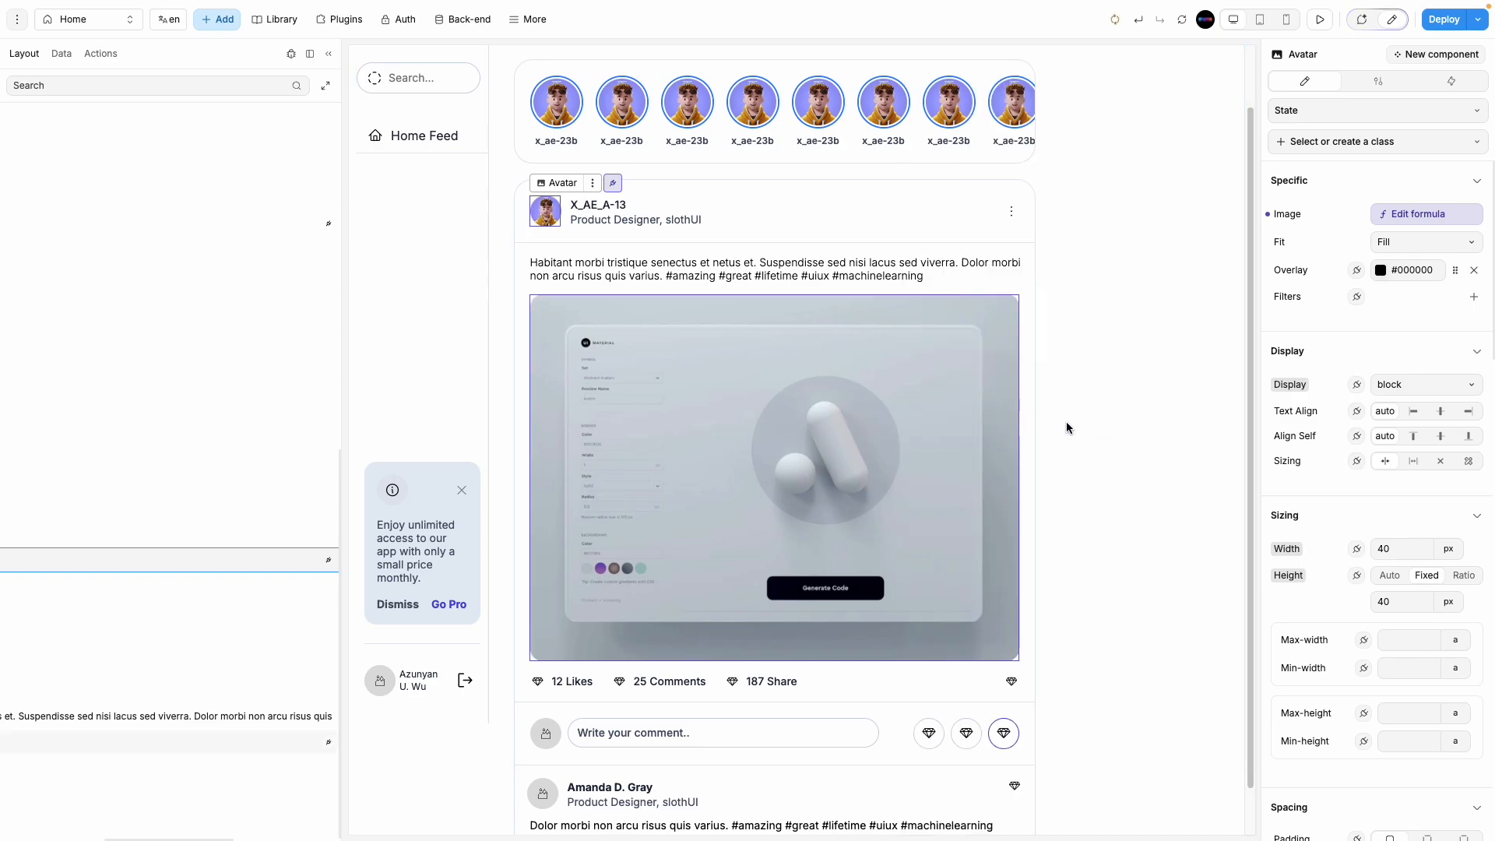
scroll(1136, 490, "down", 1)
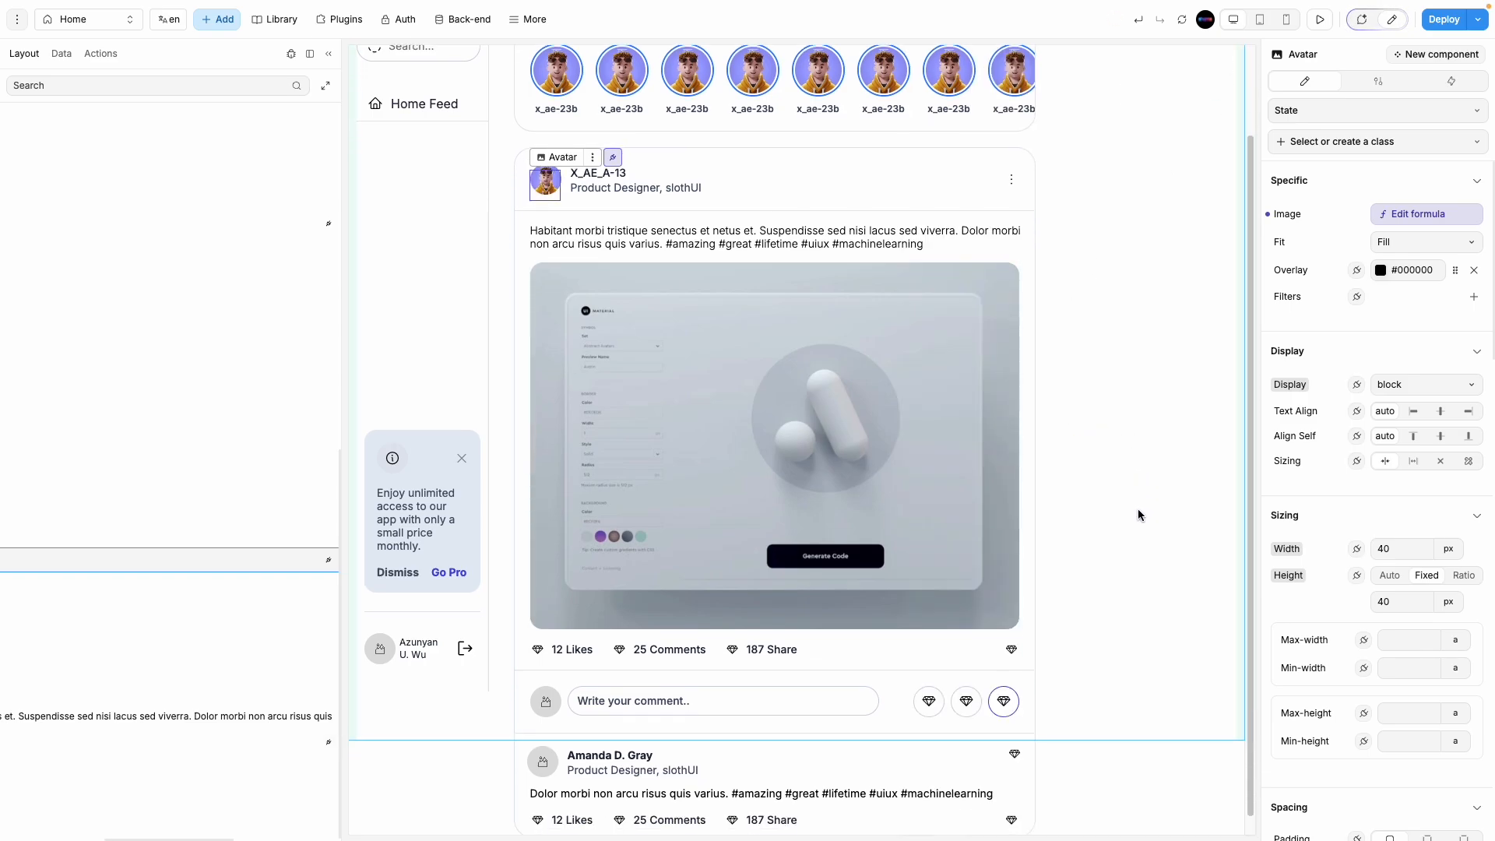
Step: Set the post's like icon to a heart
left_click(539, 631)
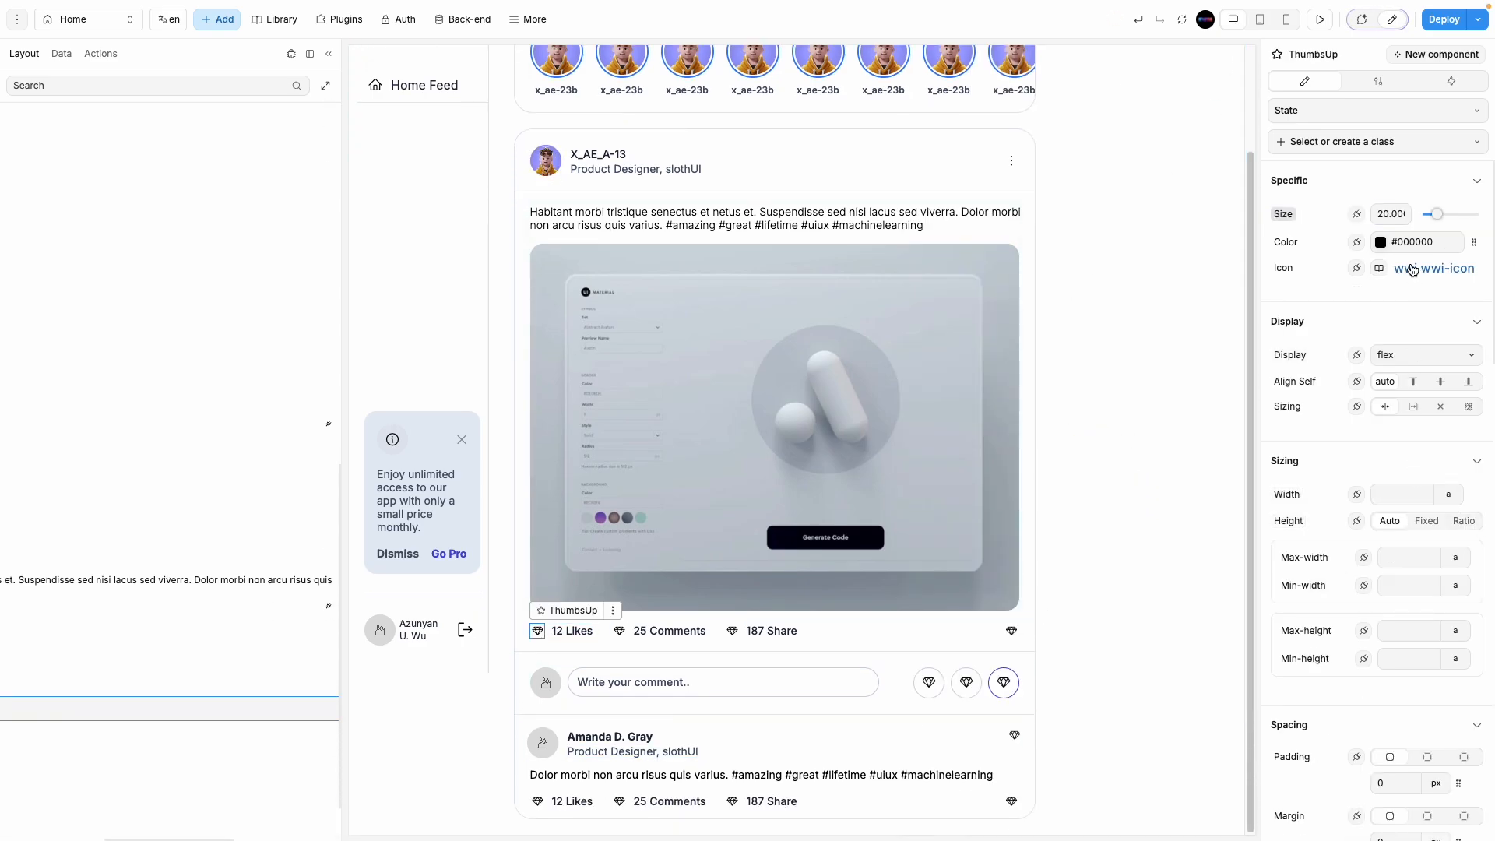
left_click(1318, 270)
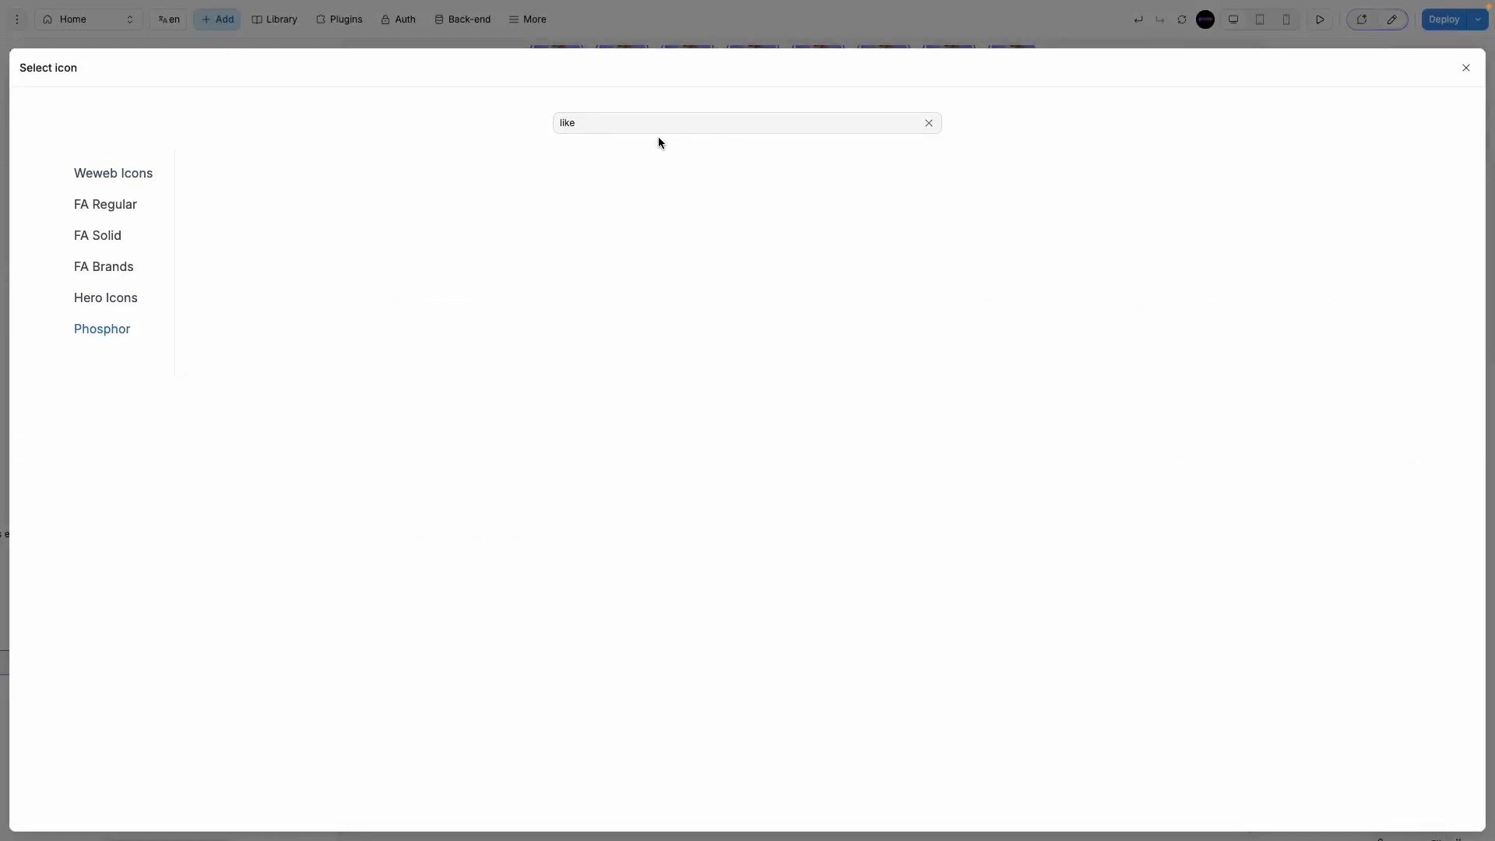
type("heart")
left_click(282, 195)
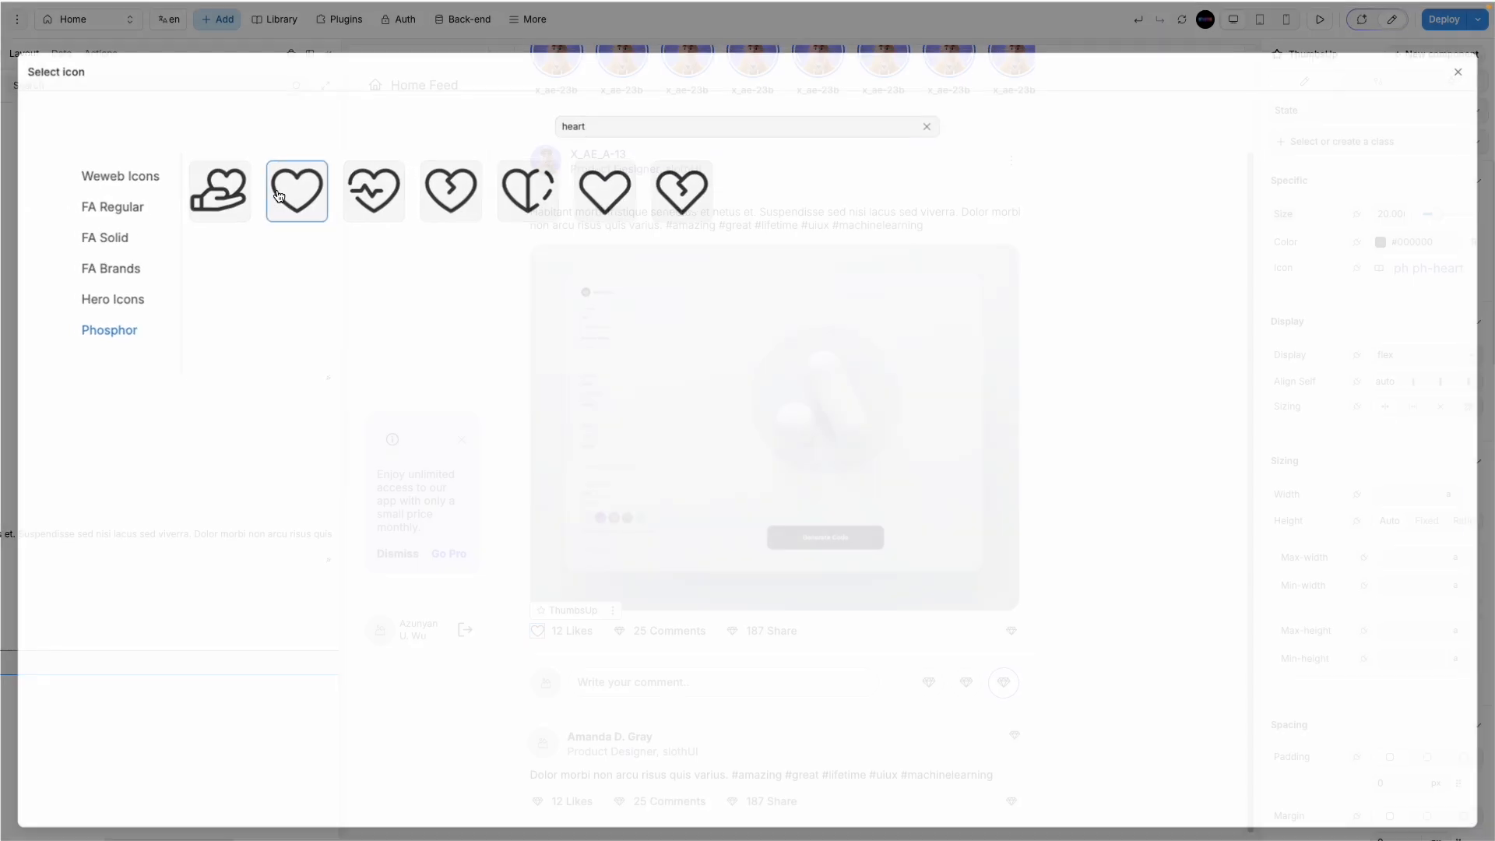
Step: Give the comment count the Phosphor chat-dots icon
left_click(621, 631)
left_click(1412, 267)
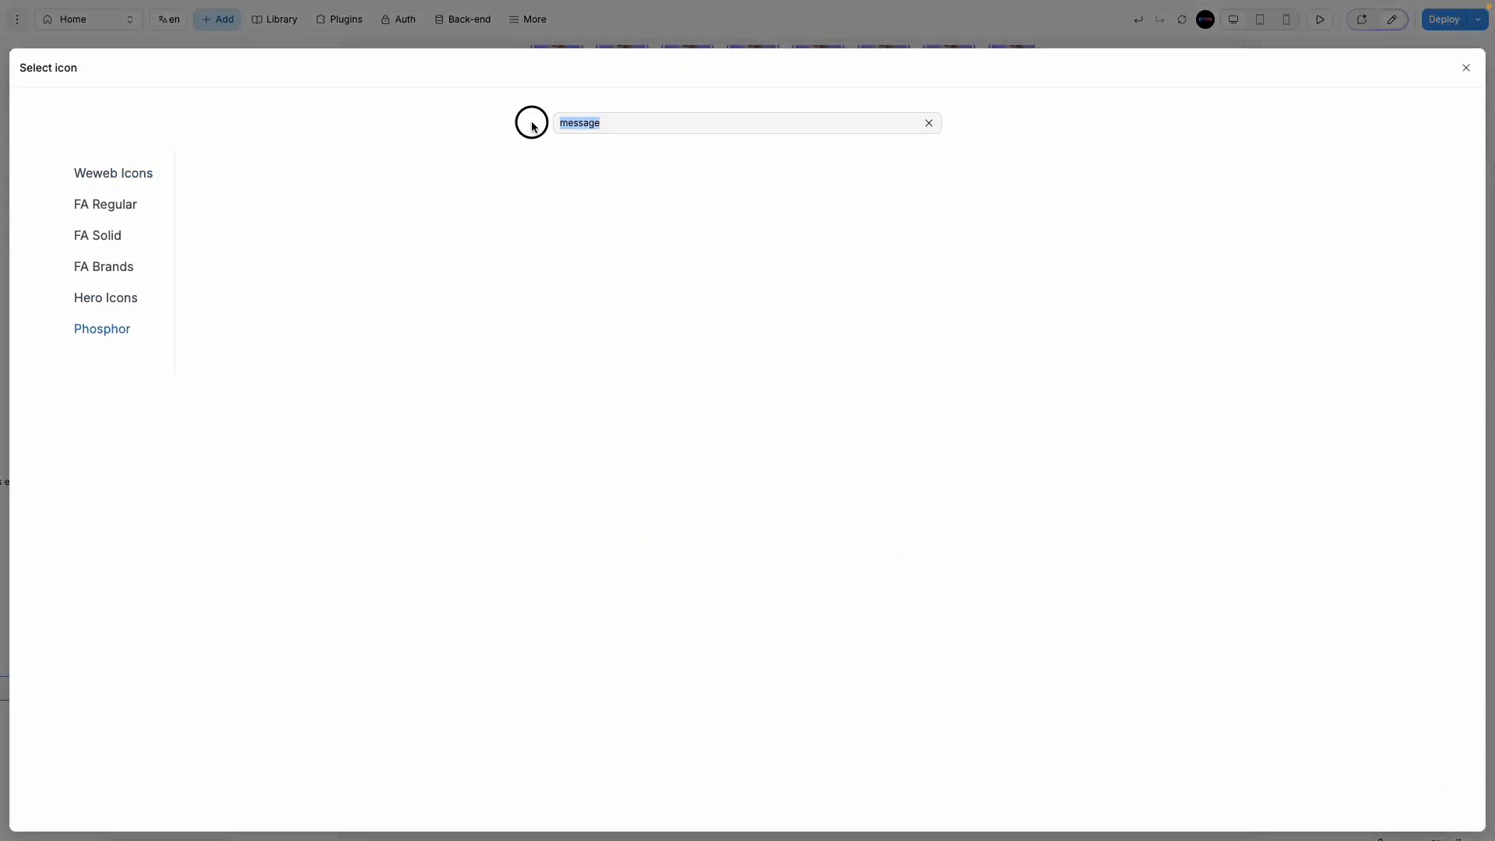
type("mail")
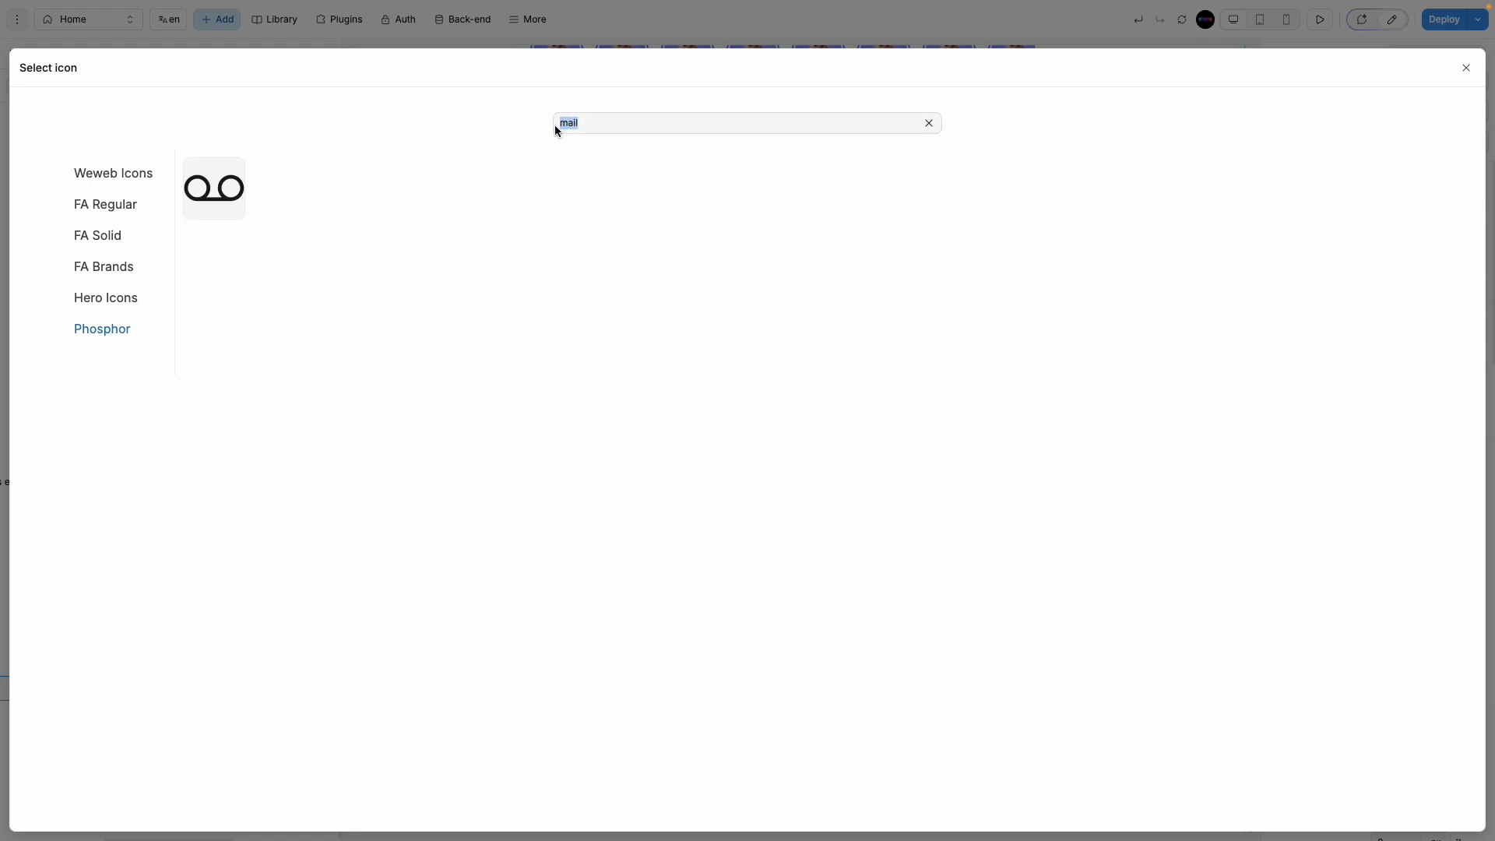
left_click(931, 122)
left_click(119, 332)
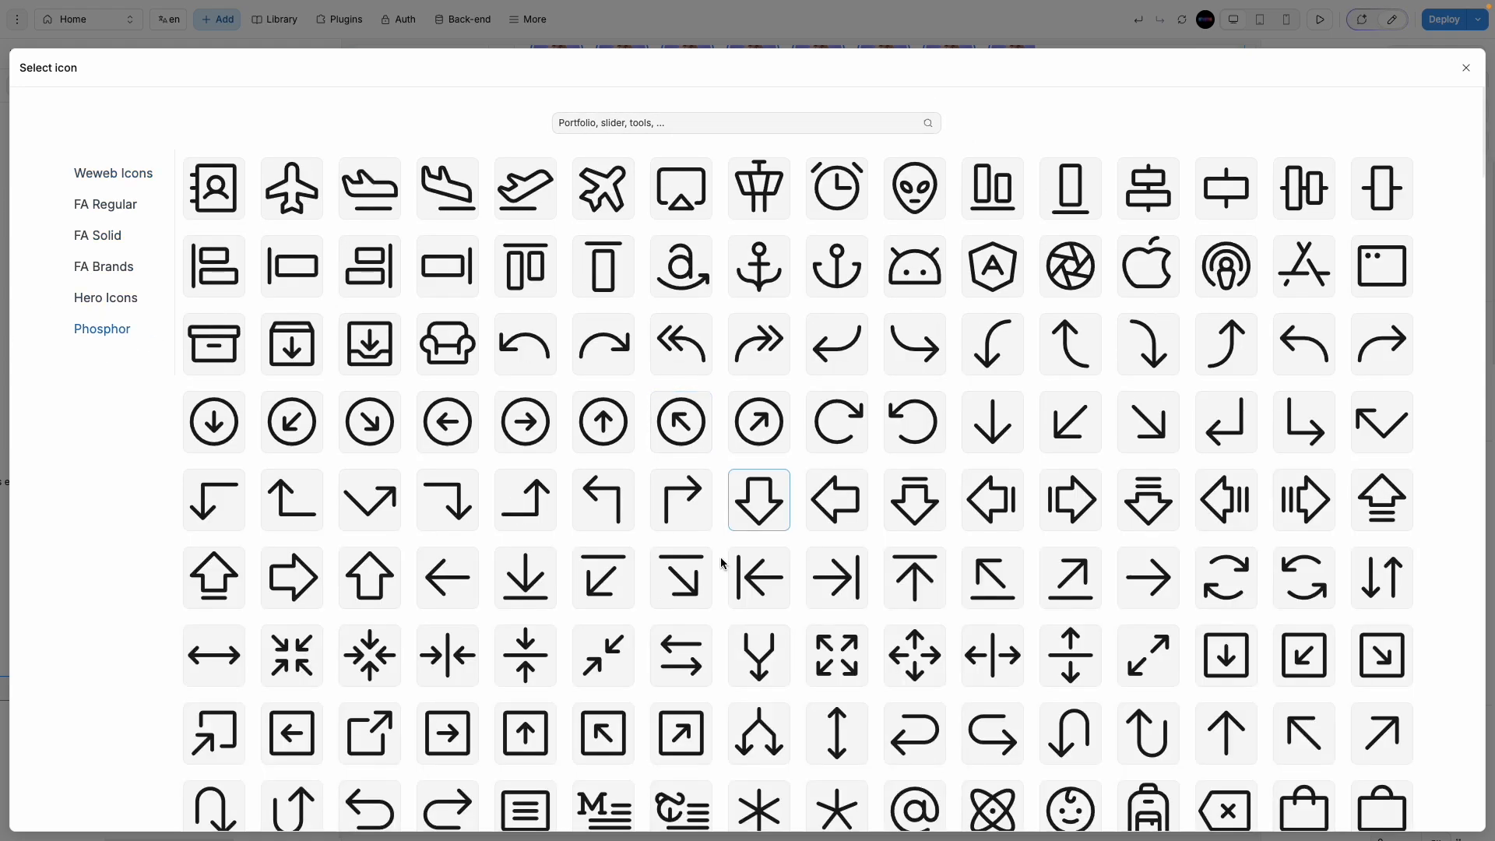
scroll(705, 574, "down", 15)
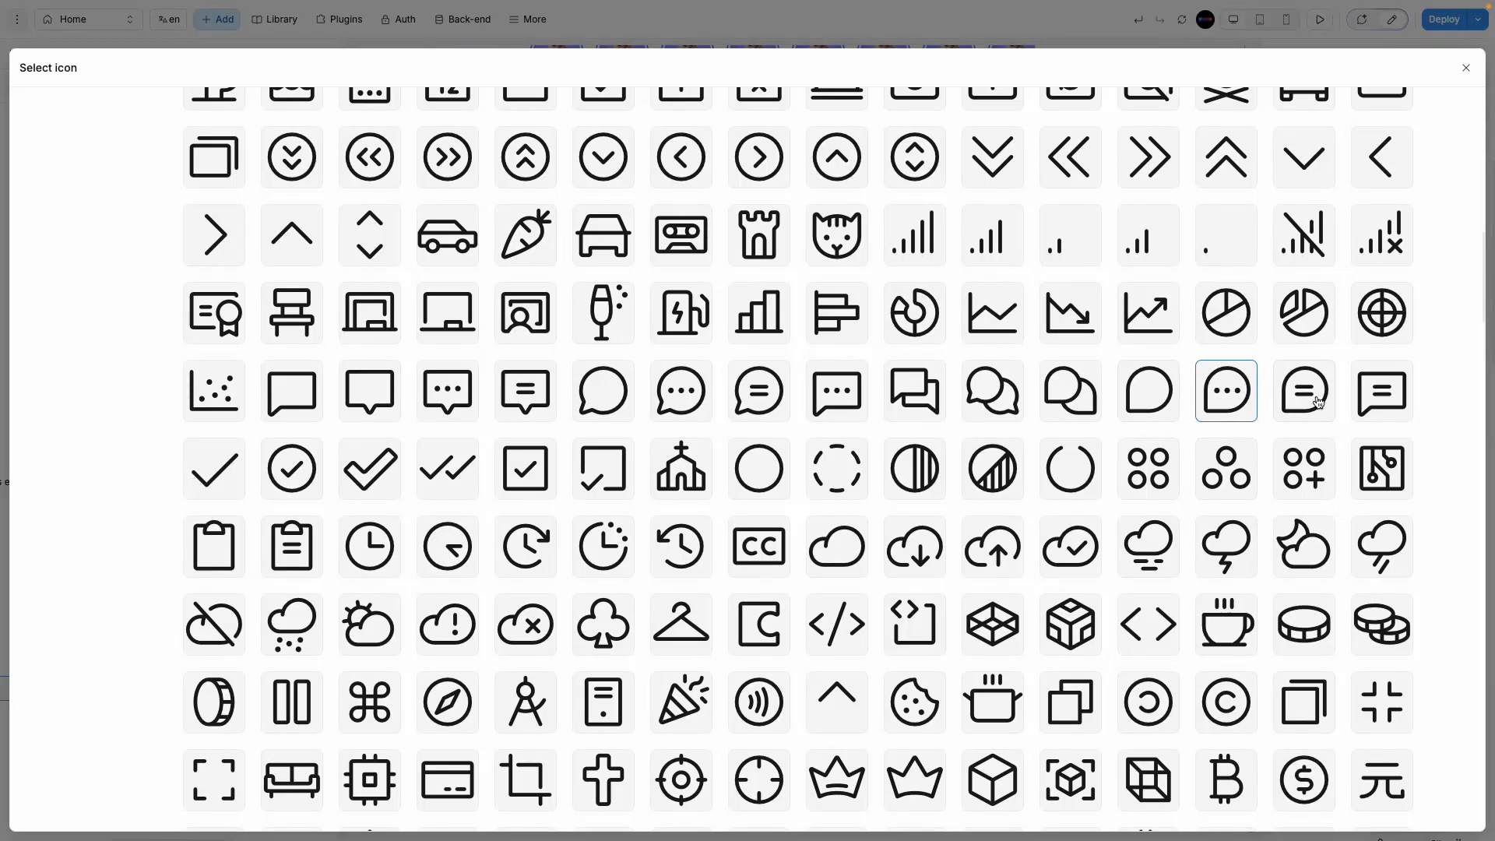
left_click(680, 391)
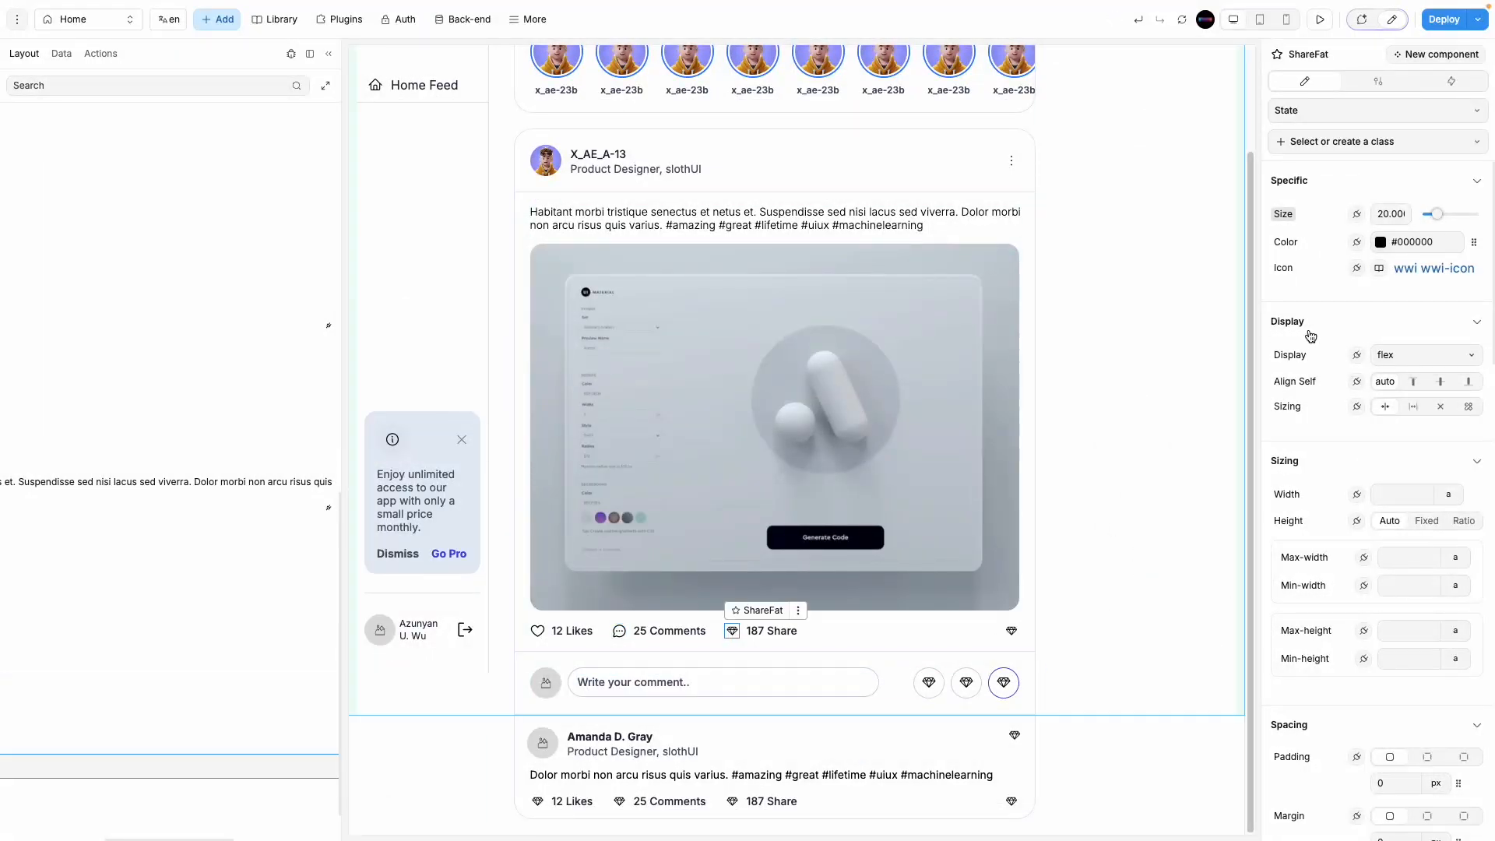
Step: Give the share count the Phosphor ShareFat icon
left_click(1409, 270)
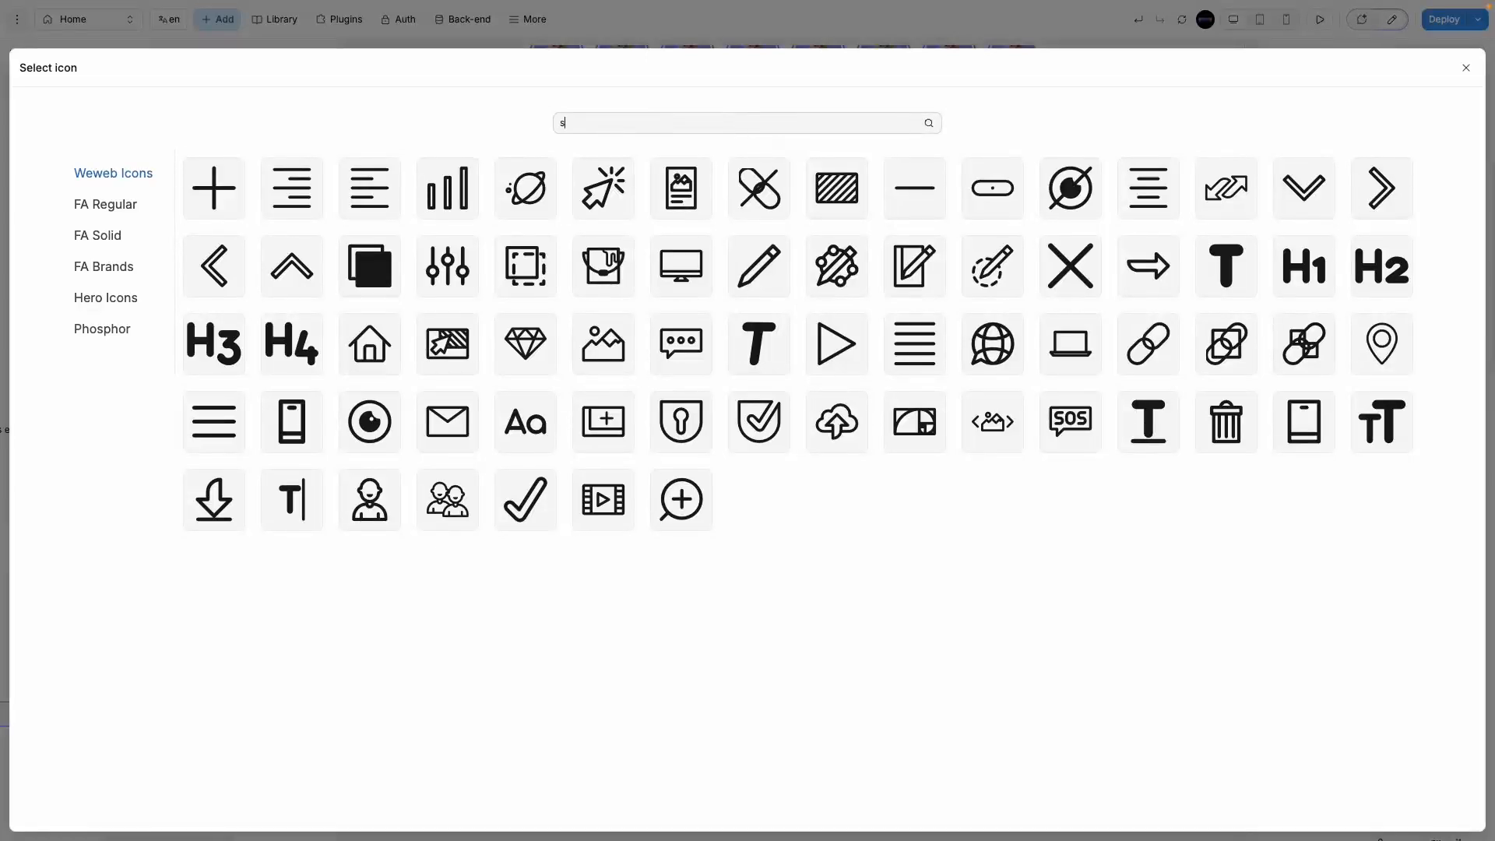
type("share")
left_click(90, 336)
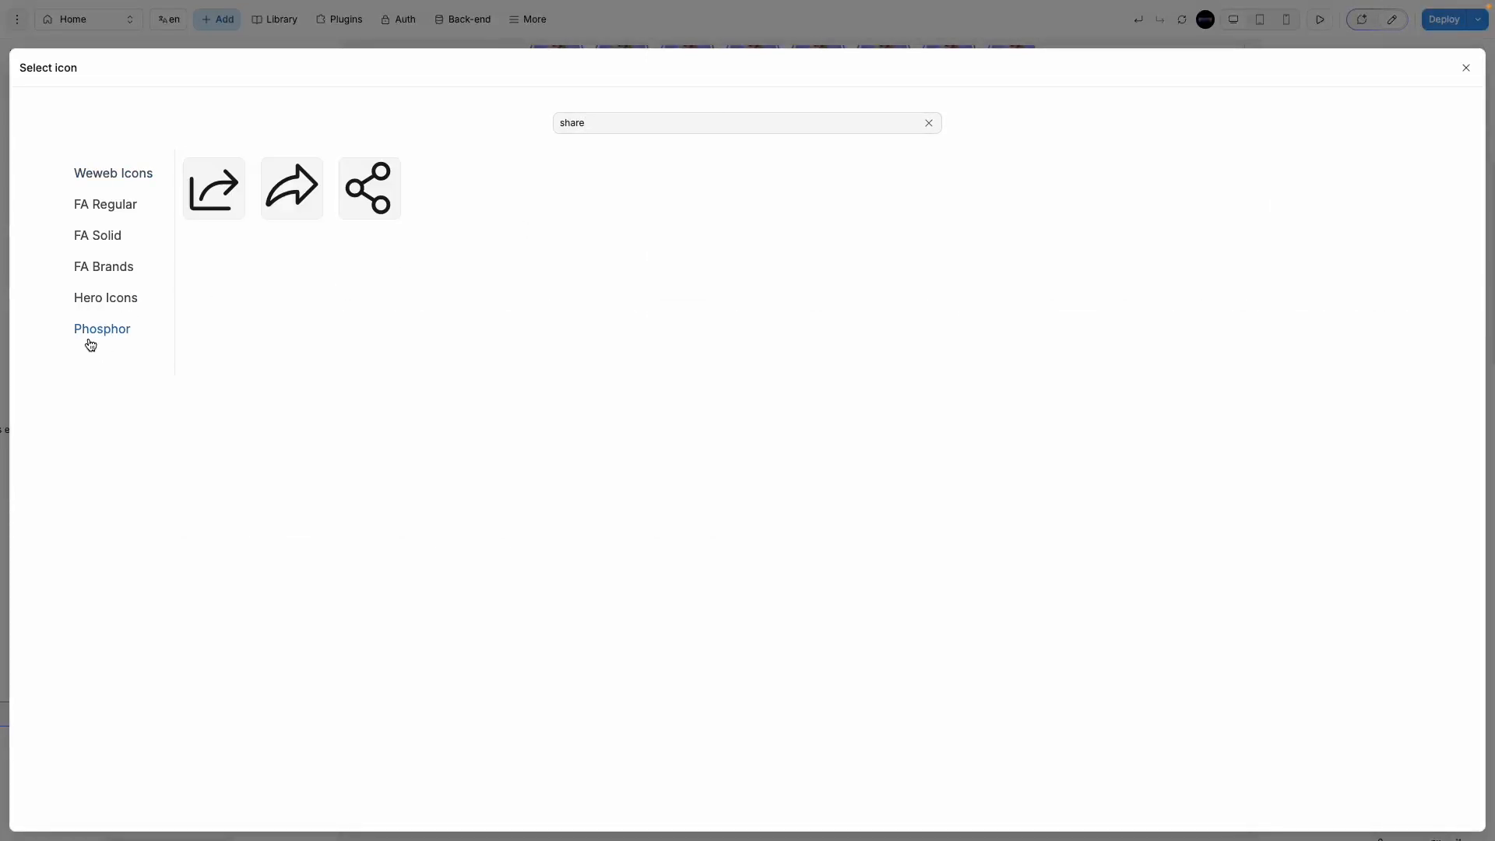
left_click(287, 203)
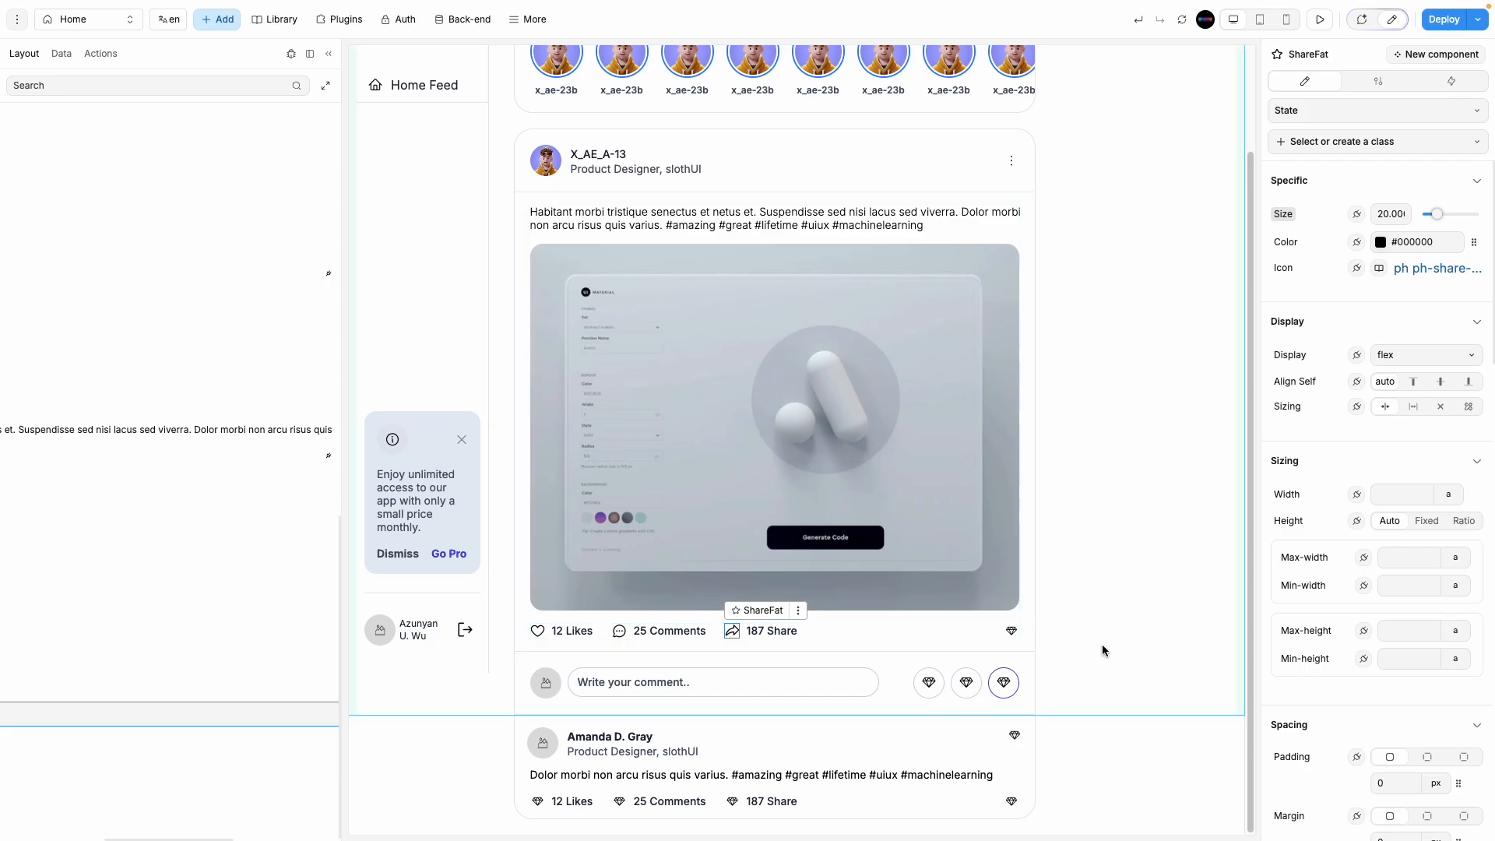
left_click(1009, 631)
Step: Replace the diamond icon with the Phosphor BookmarkSimple icon
left_click(1400, 269)
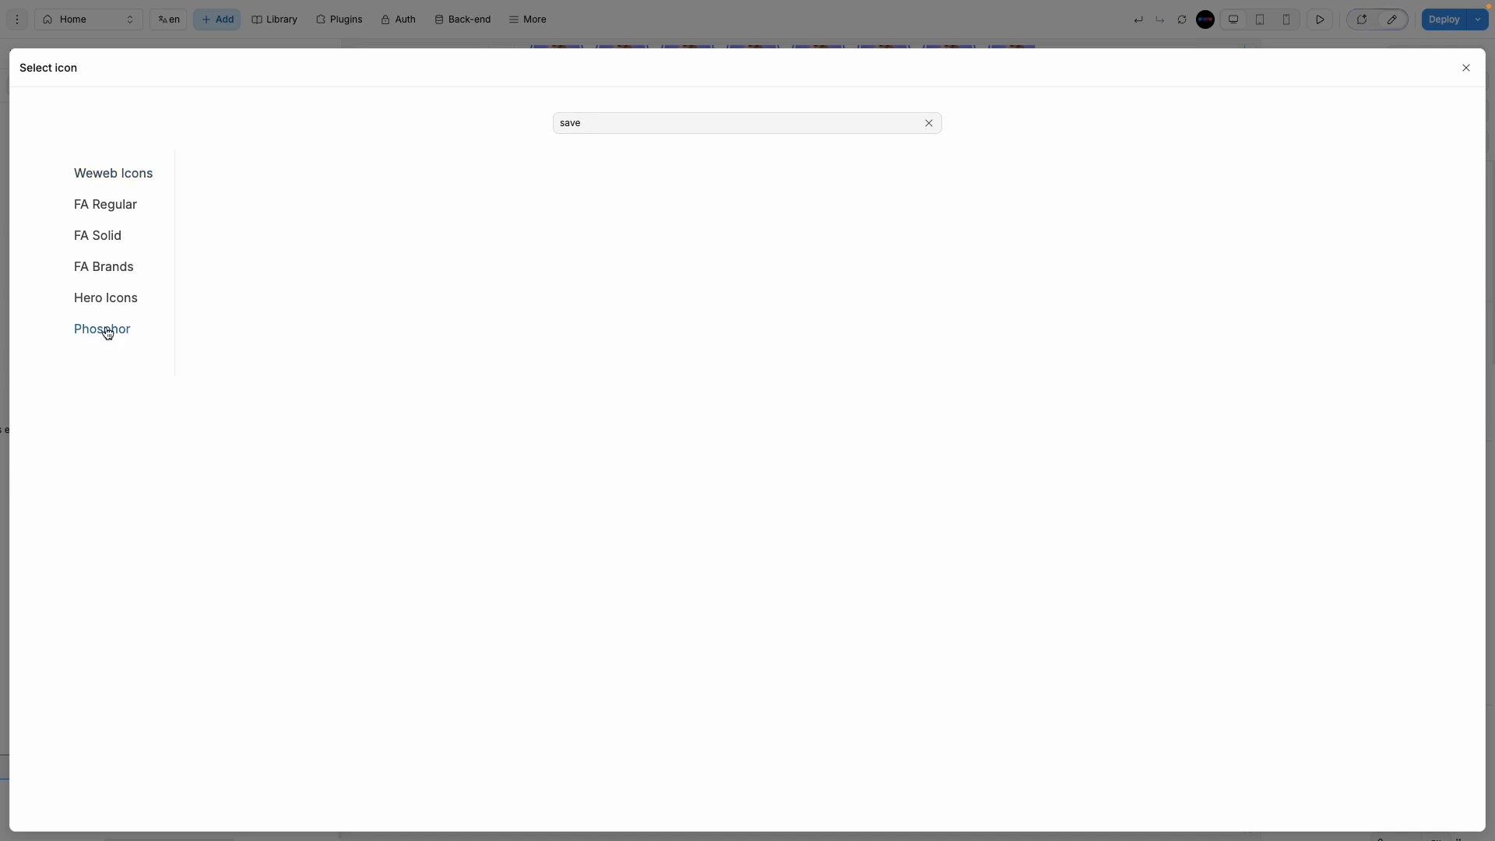
left_click(928, 126)
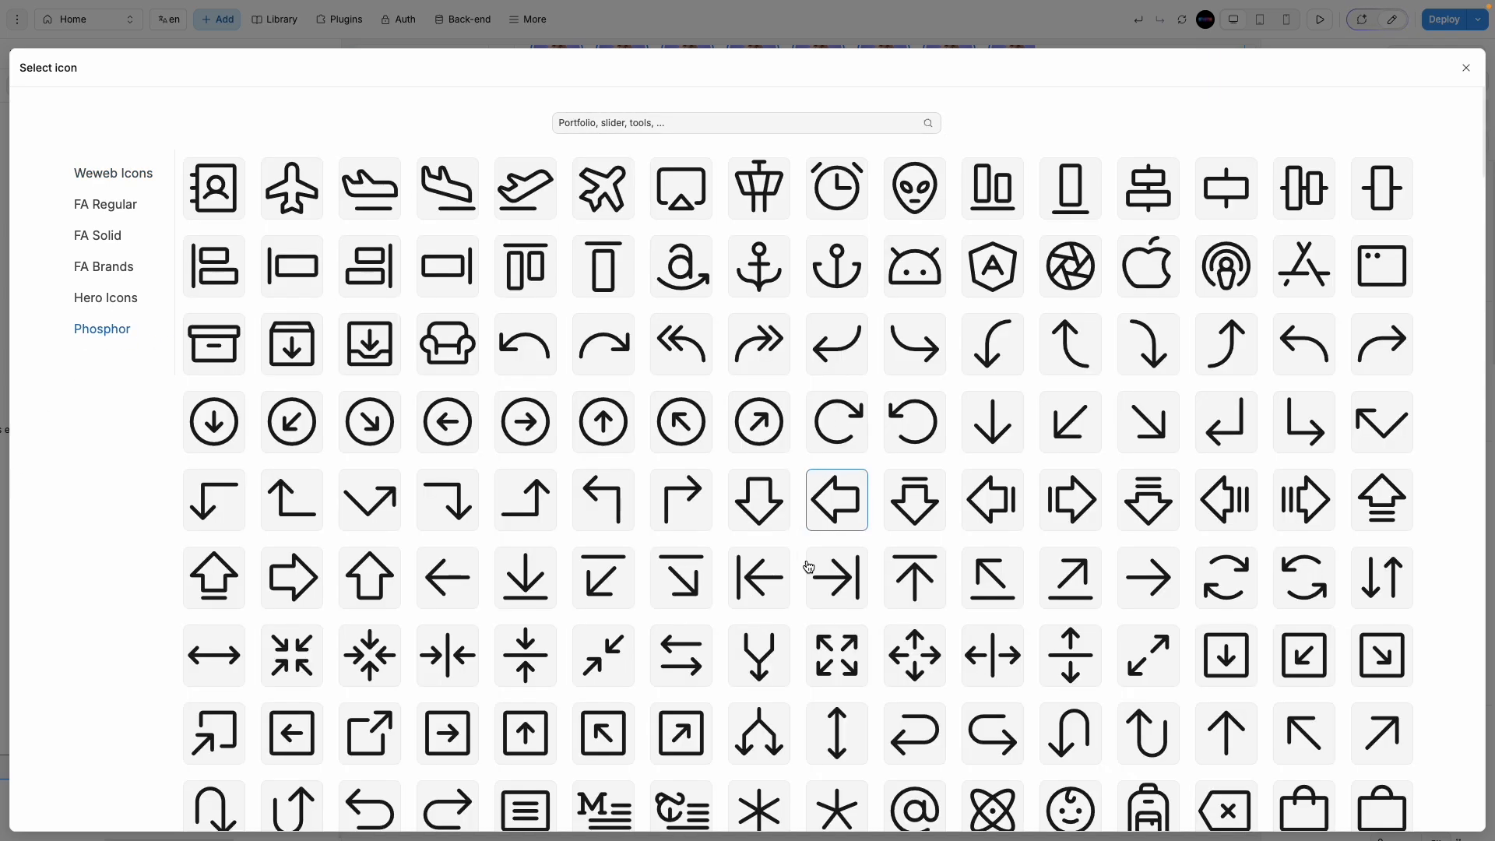
scroll(799, 565, "down", 15)
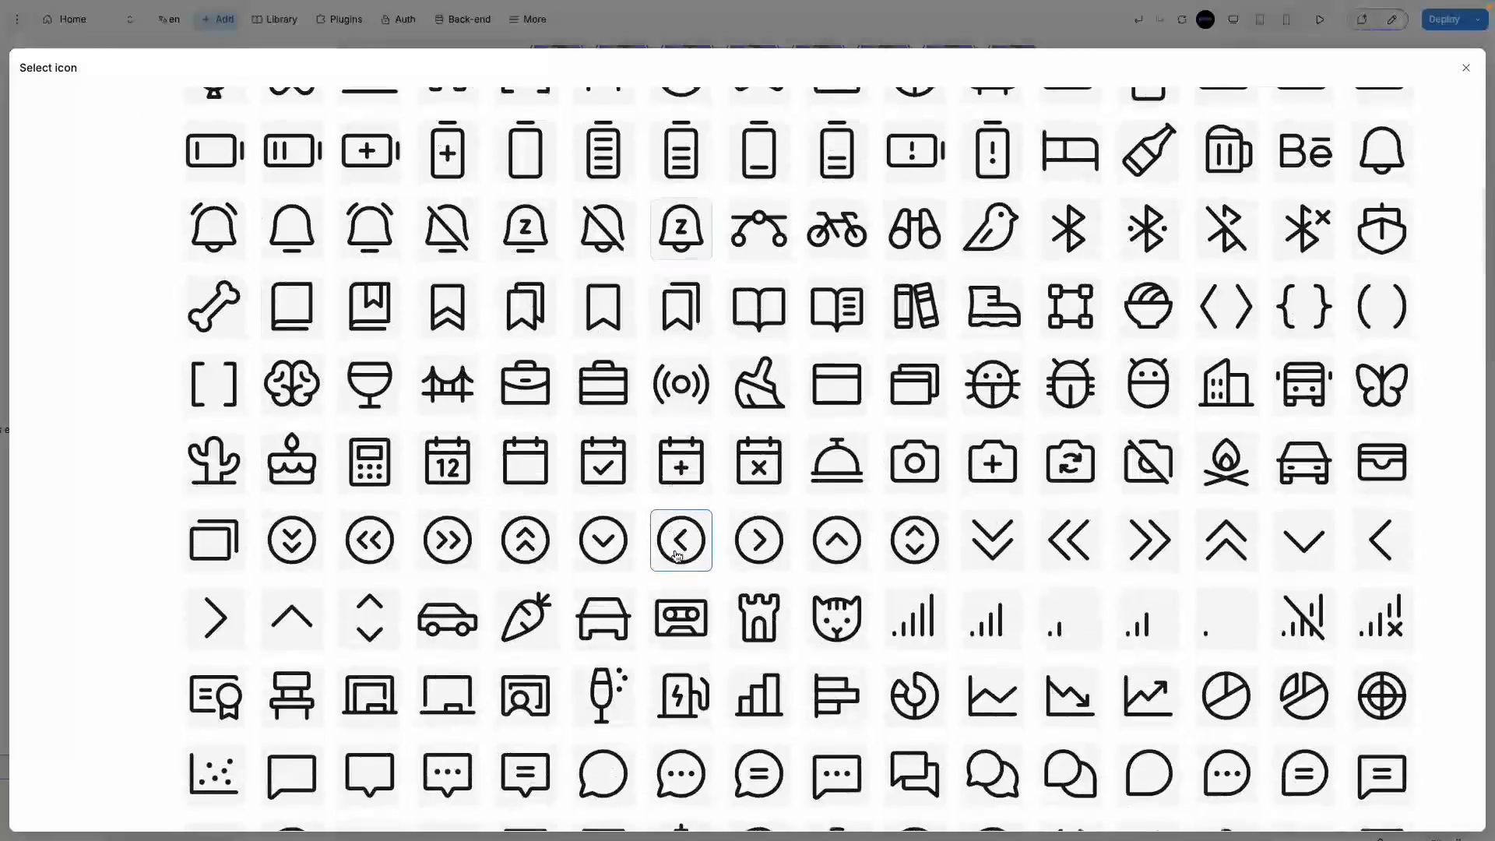
scroll(676, 555, "down", 4)
scroll(676, 555, "down", 3)
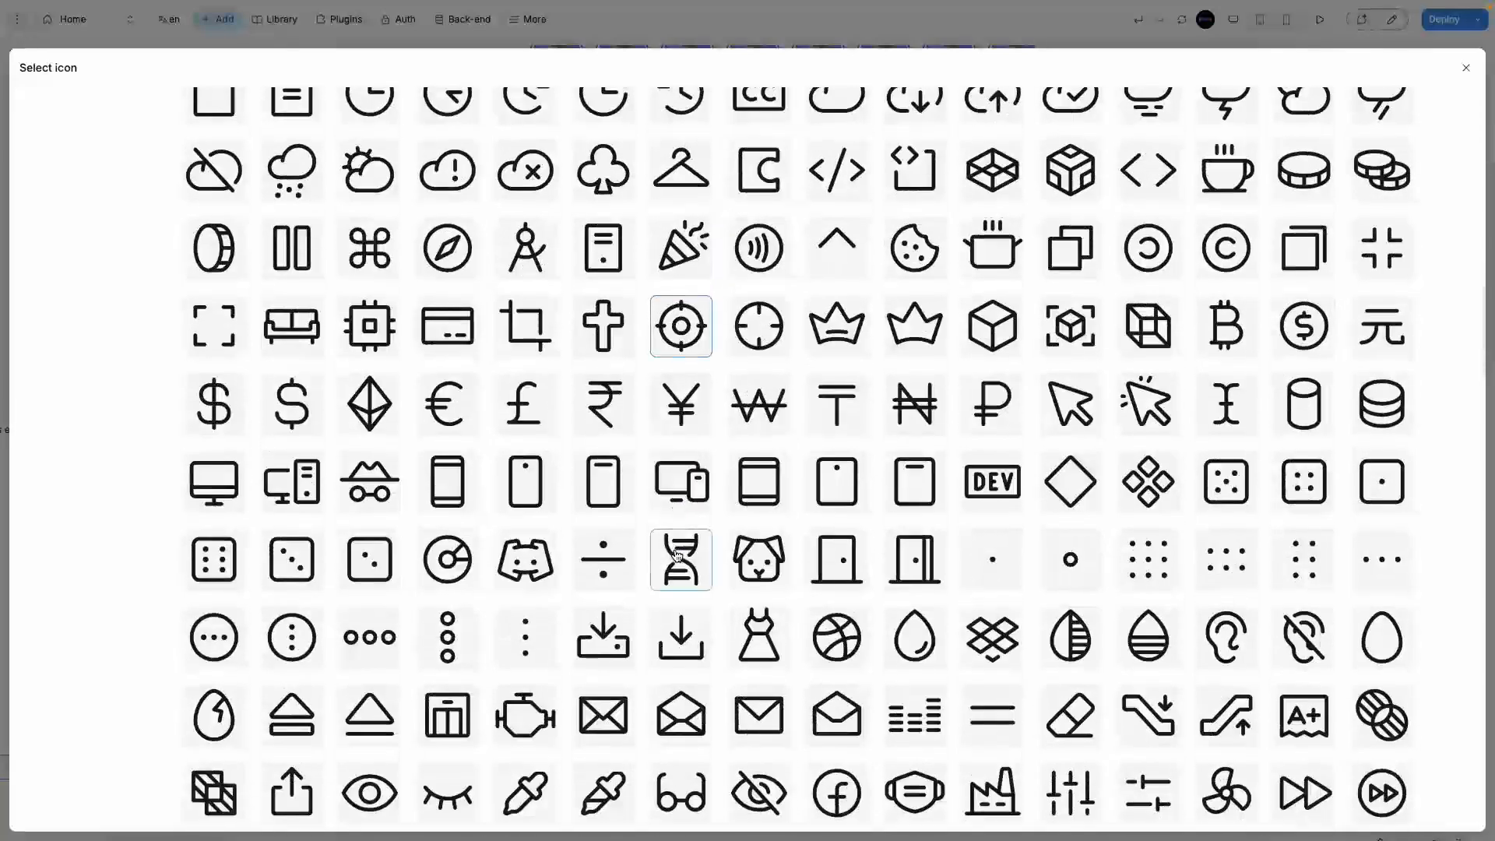
scroll(561, 573, "down", 6)
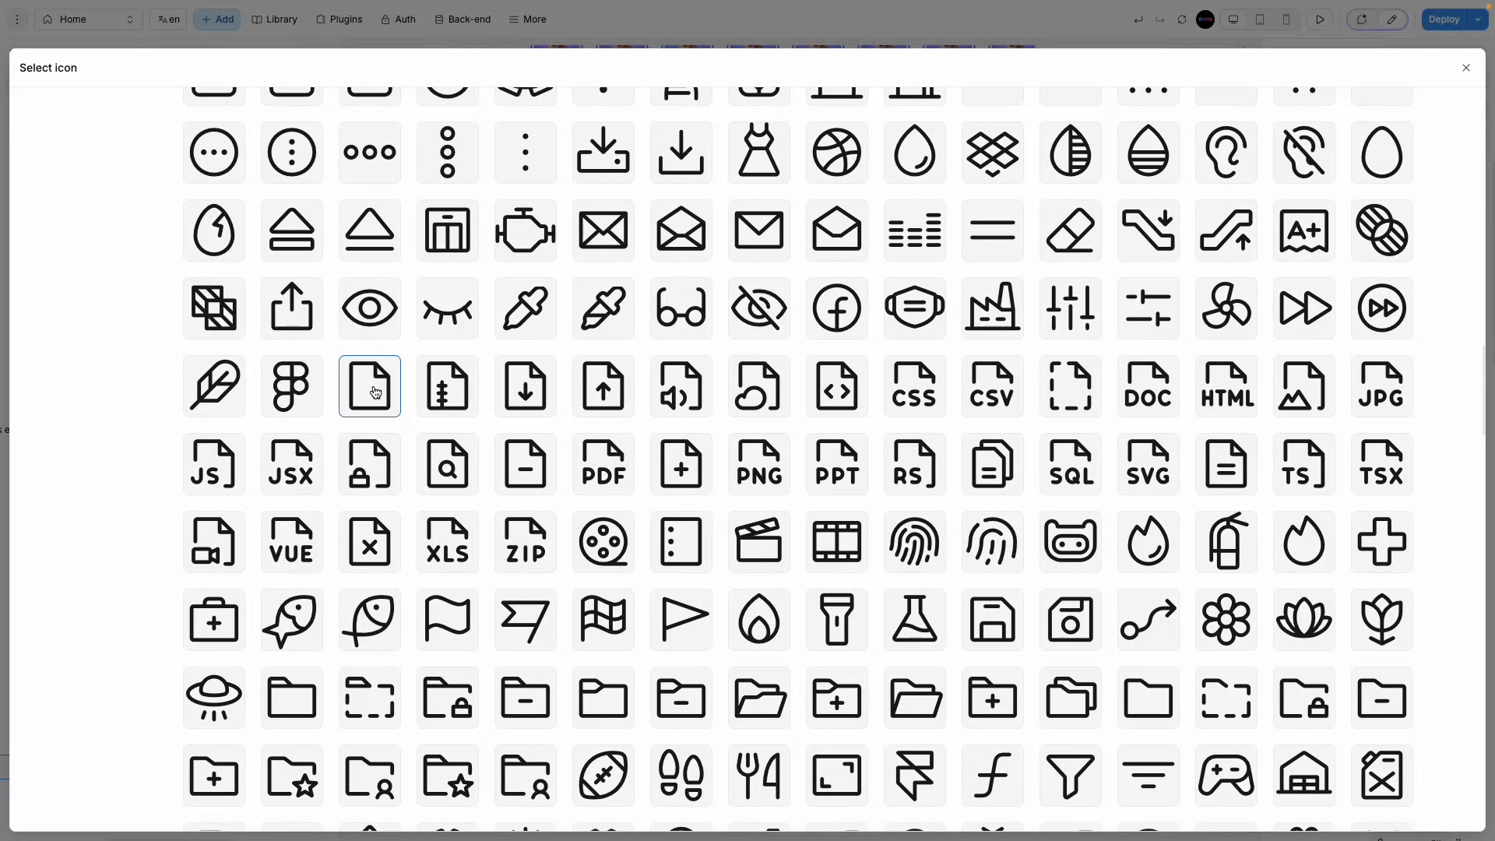
scroll(382, 426, "down", 12)
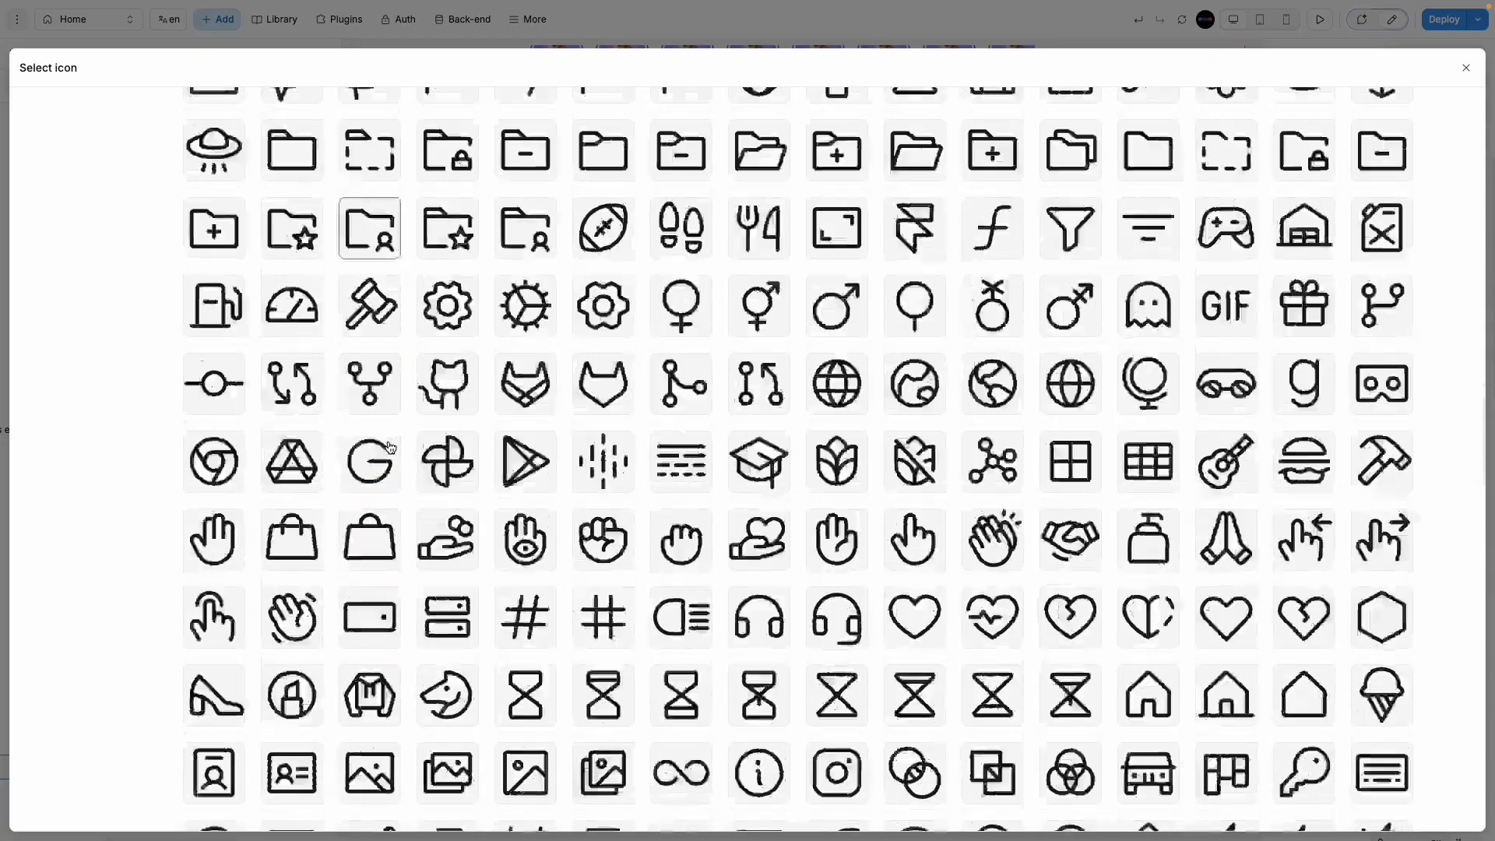
scroll(390, 445, "down", 6)
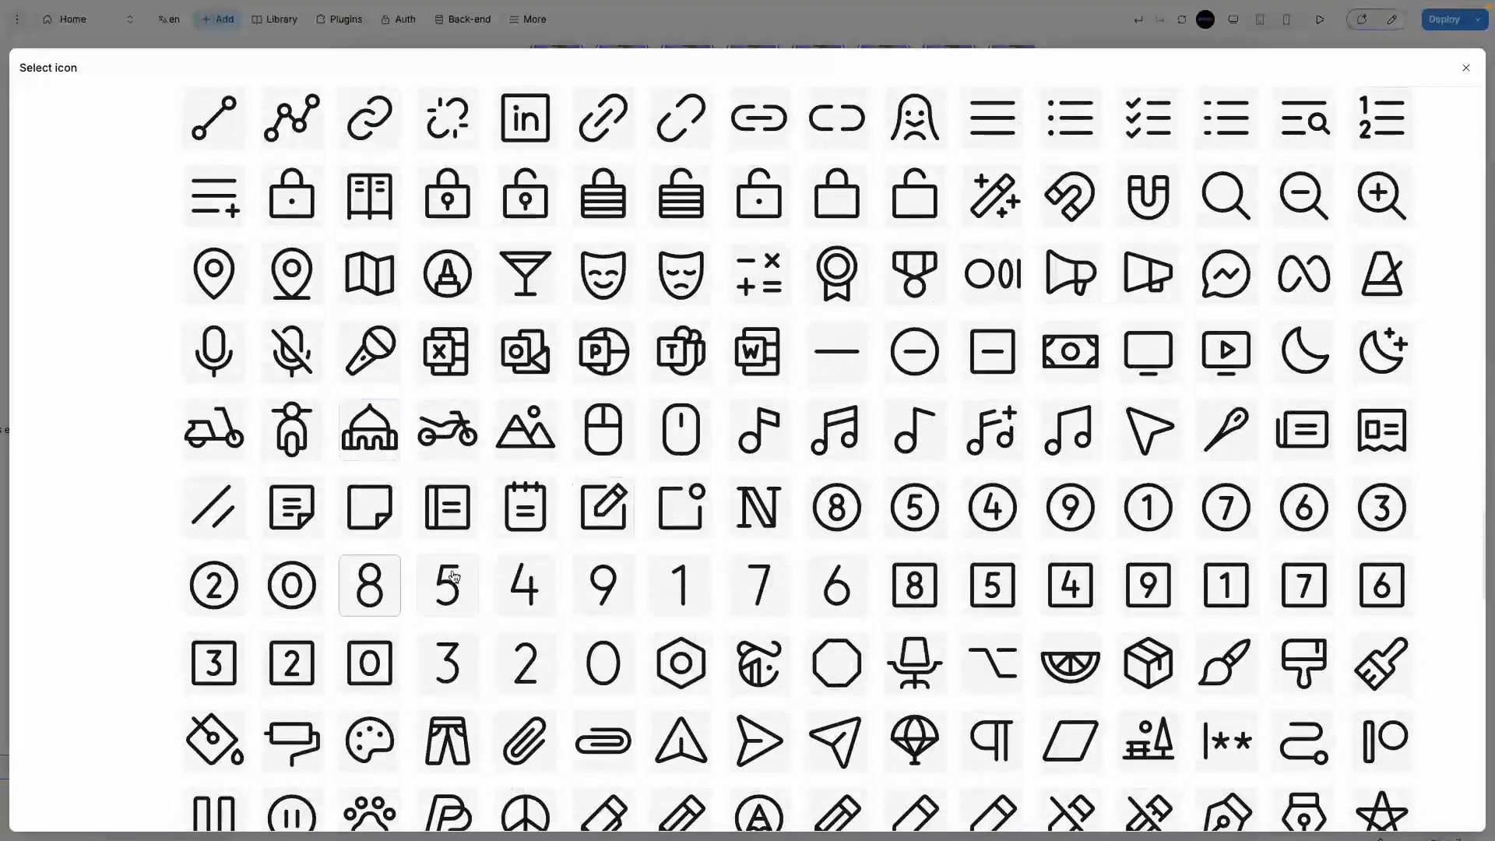
scroll(366, 595, "down", 9)
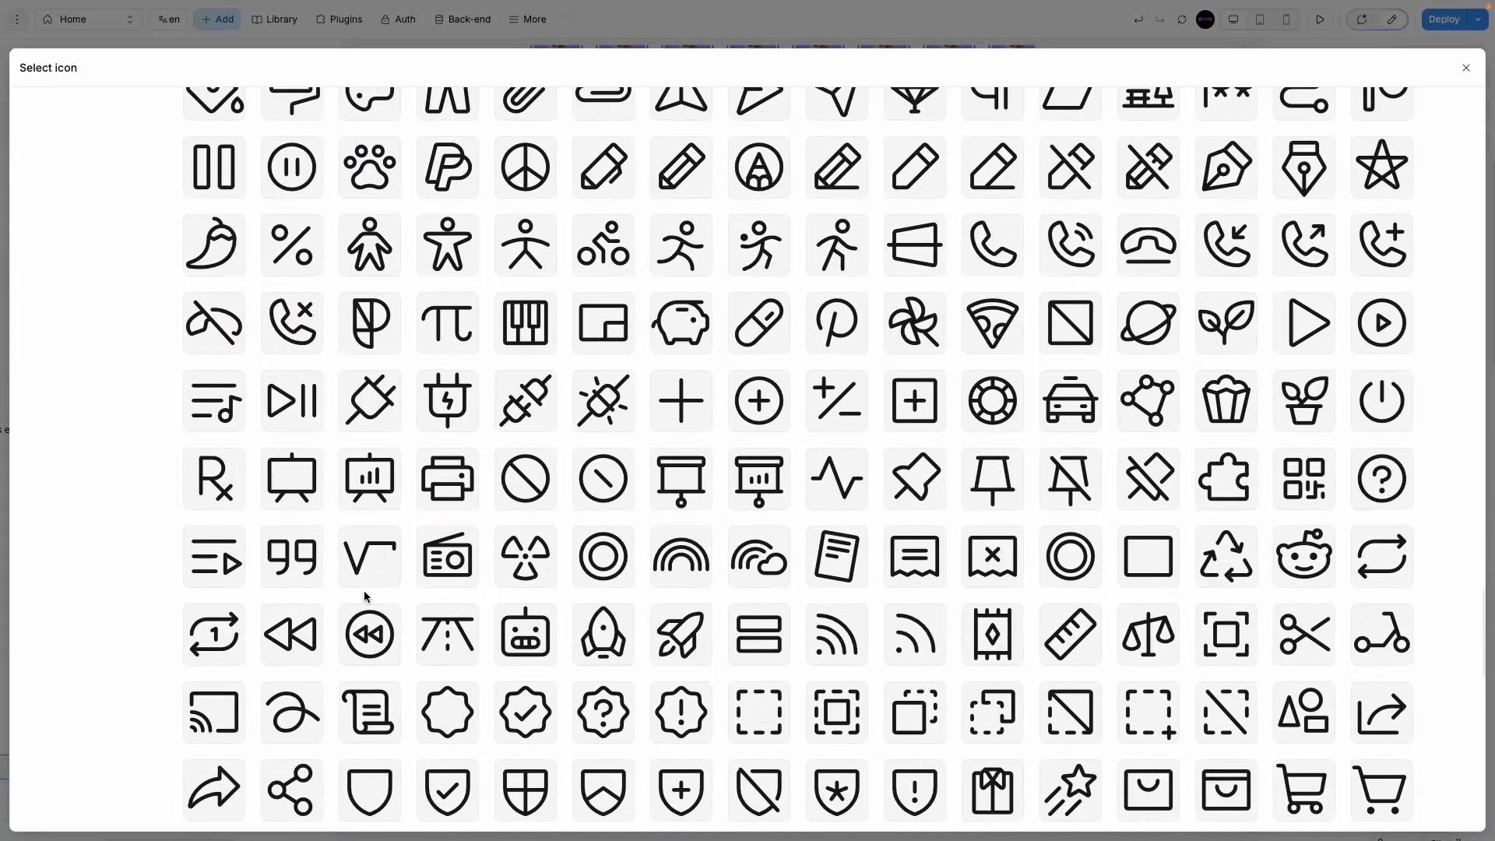
scroll(365, 596, "down", 6)
scroll(434, 613, "down", 4)
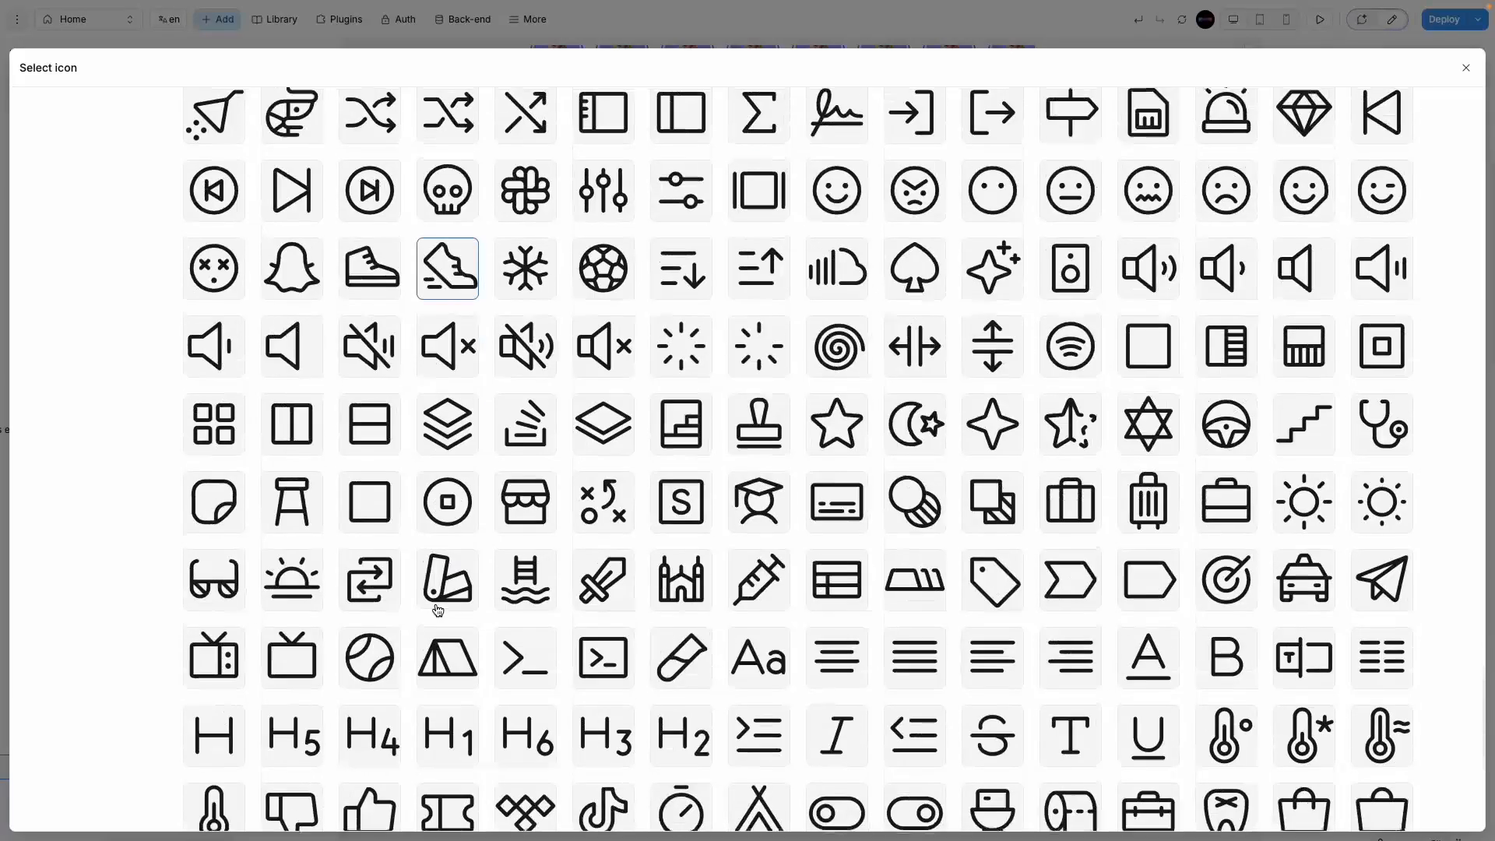
scroll(377, 711, "down", 6)
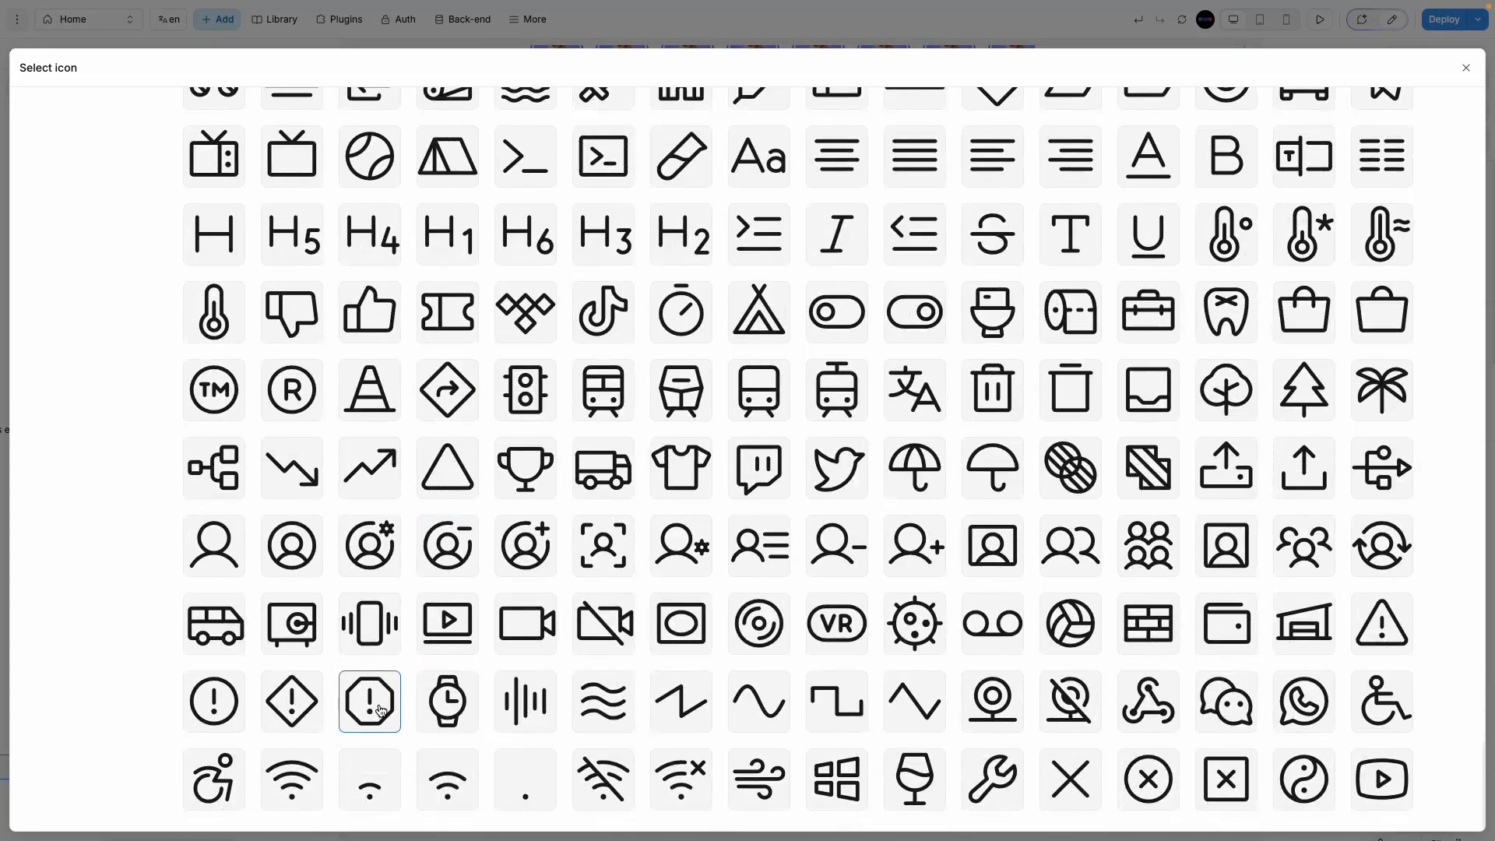
scroll(467, 703, "up", 20)
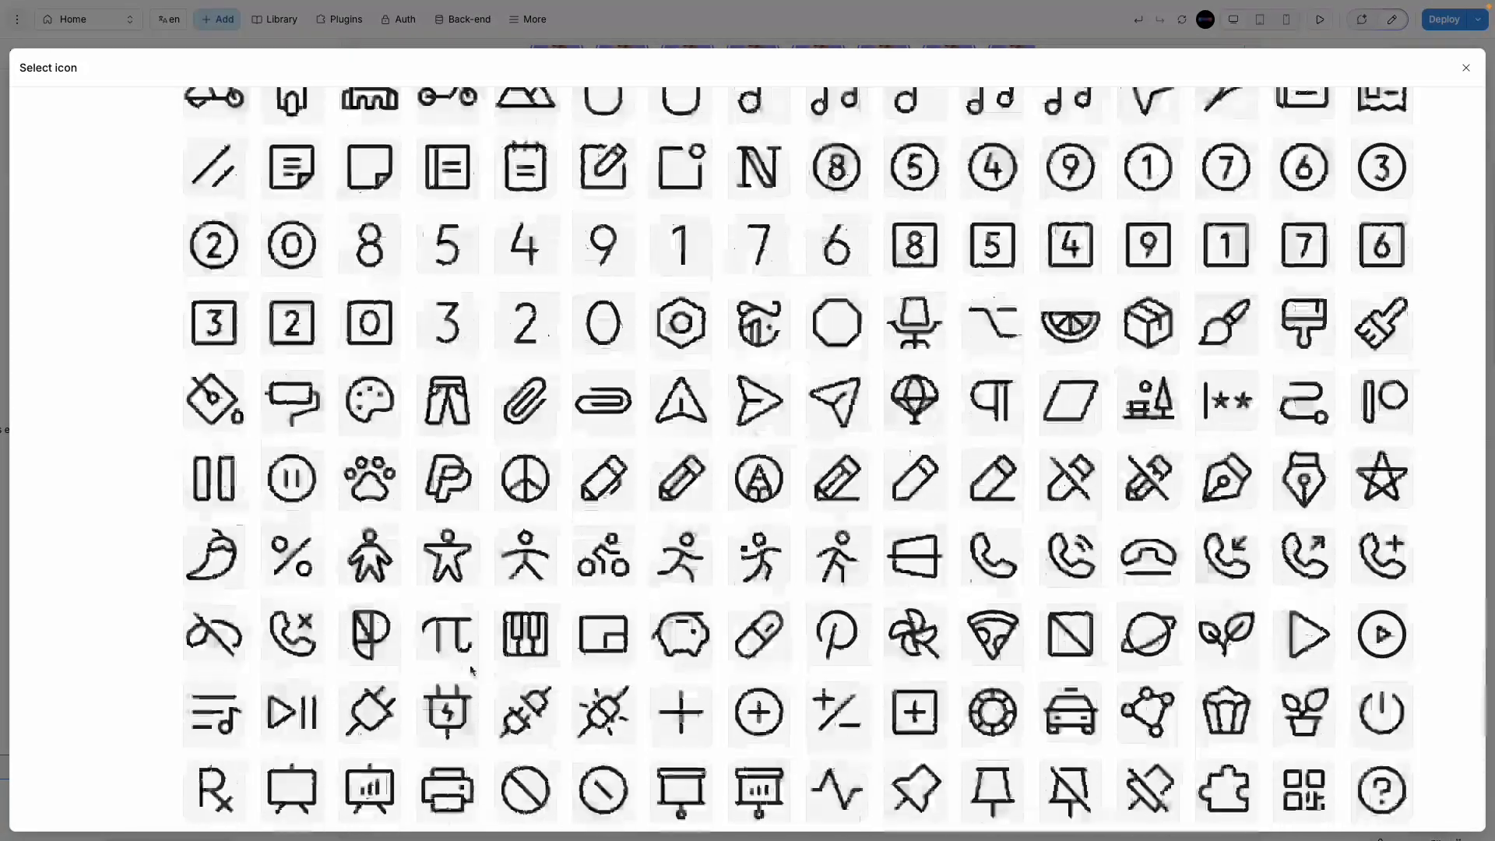
scroll(444, 483, "up", 9)
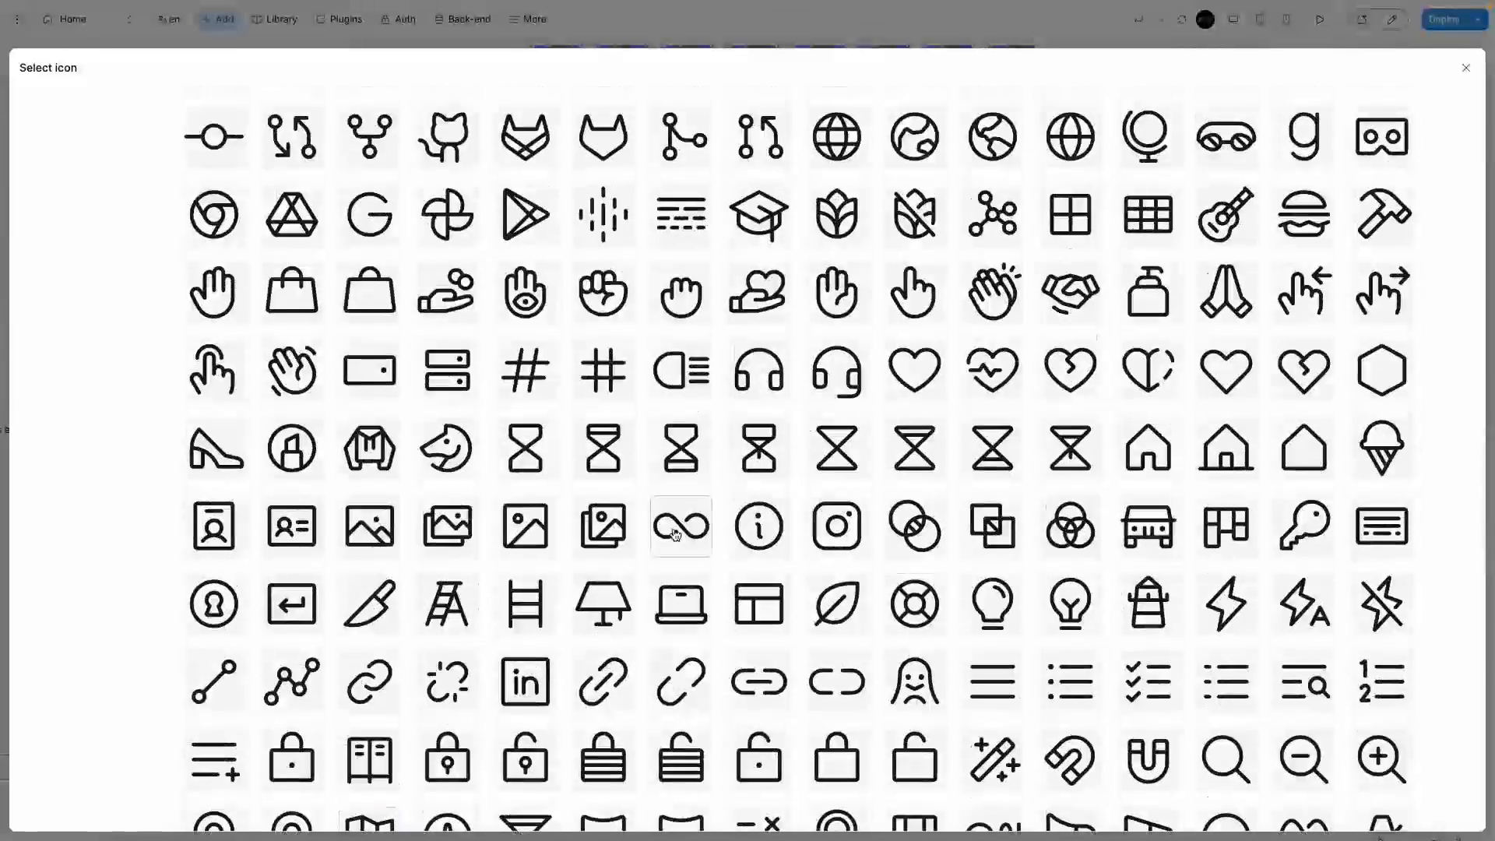
scroll(674, 504, "up", 8)
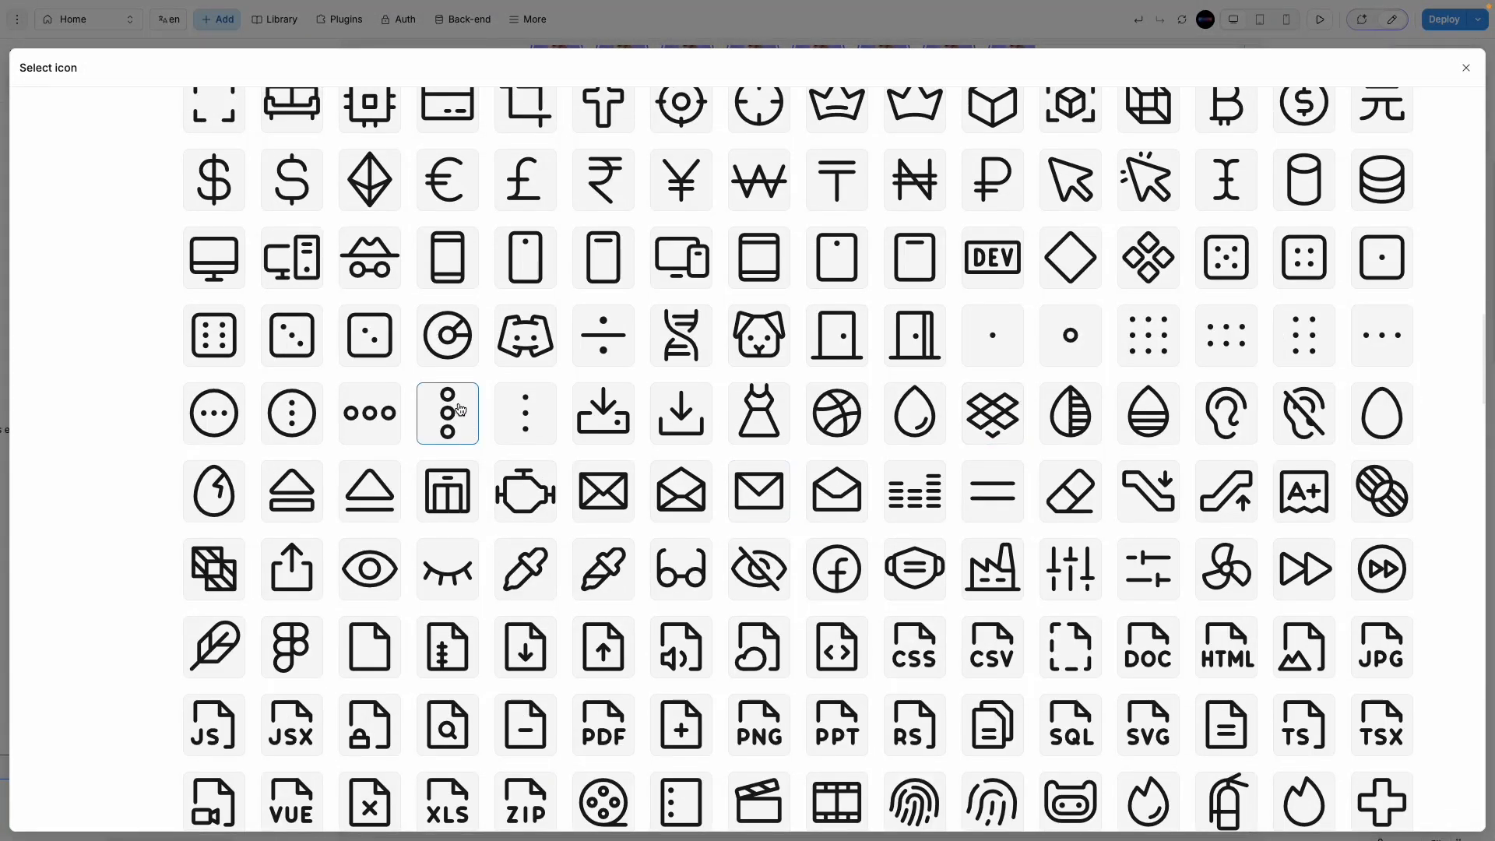
scroll(460, 410, "up", 5)
scroll(483, 366, "up", 3)
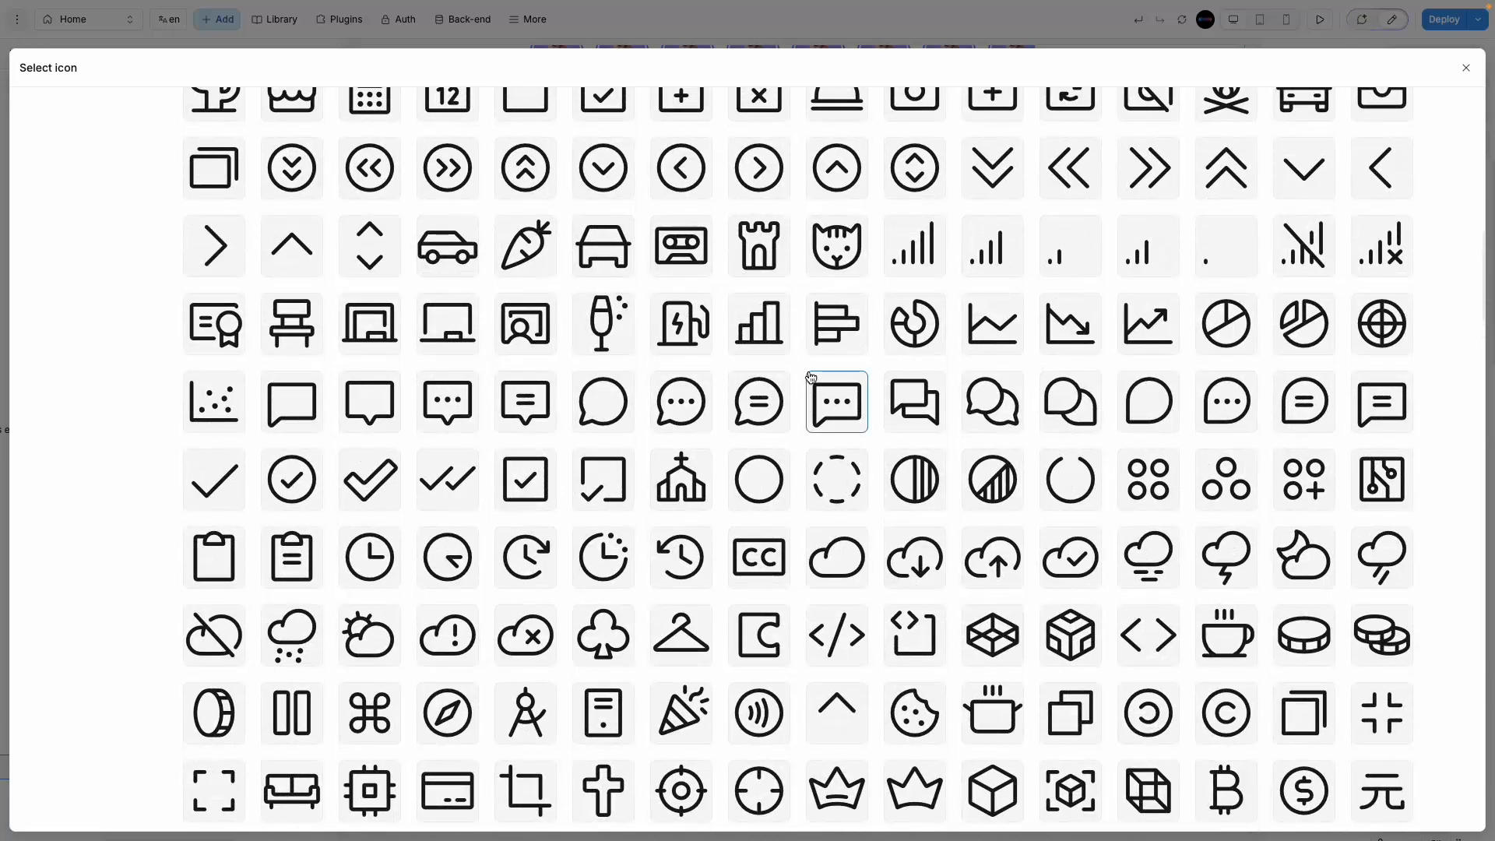
scroll(346, 342, "up", 4)
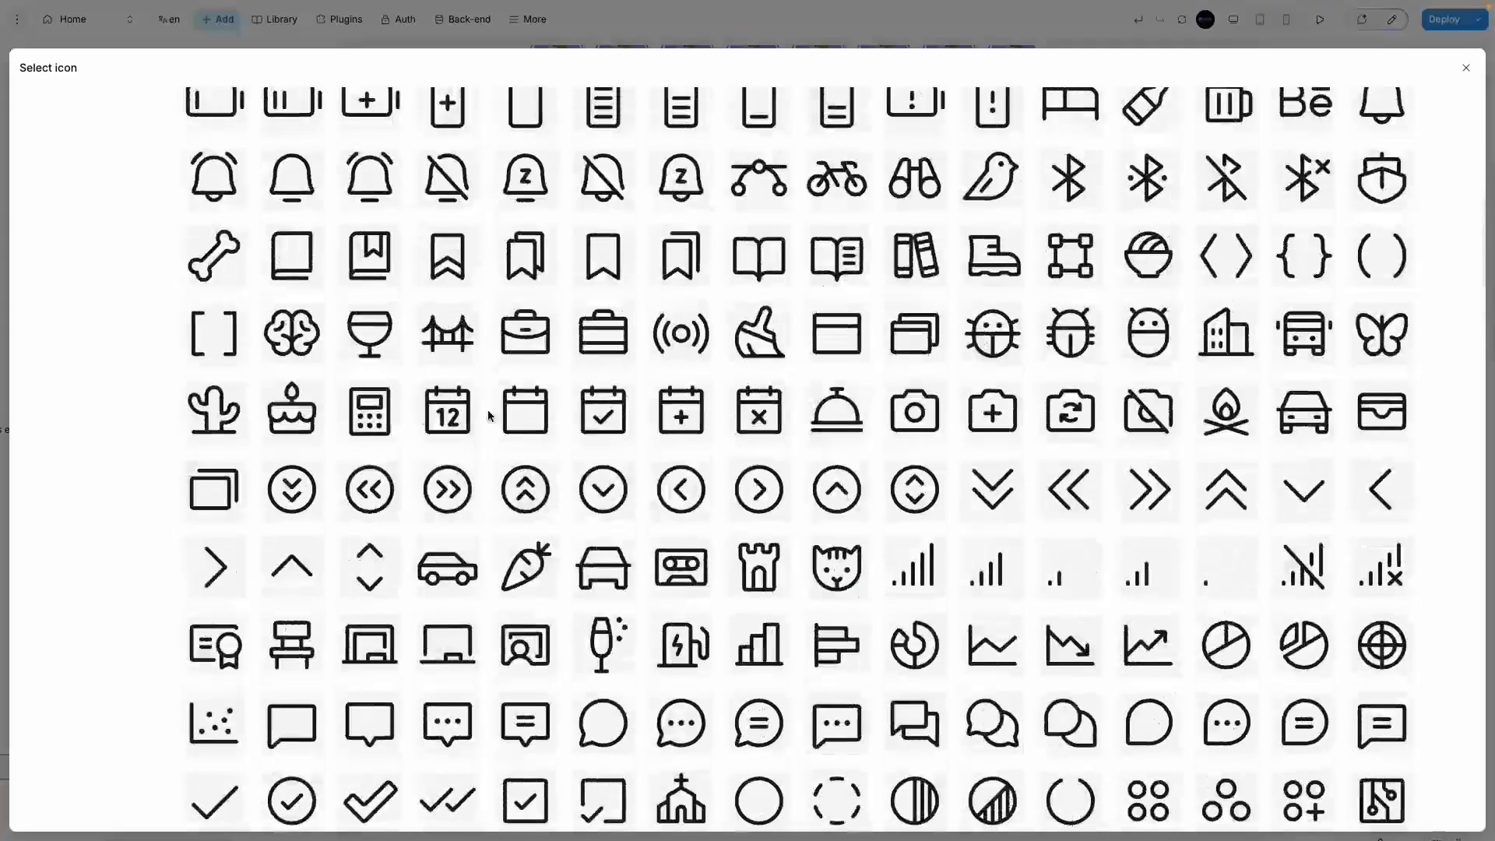
left_click(591, 271)
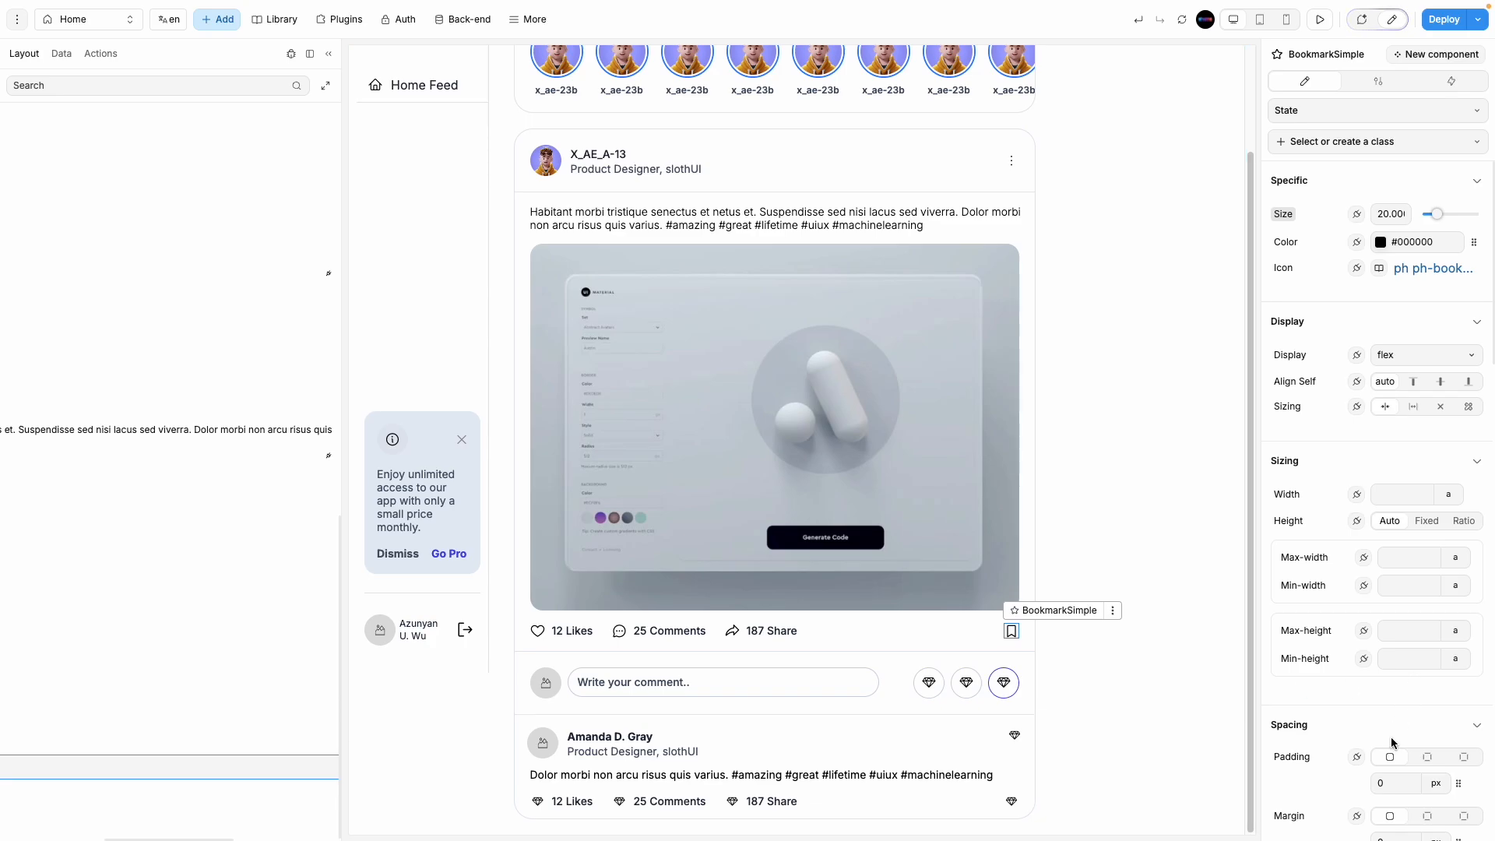
Step: Delete the icon group beside the comment input
scroll(1339, 674, "down", 7)
scroll(1359, 586, "up", 7)
left_click(1142, 678)
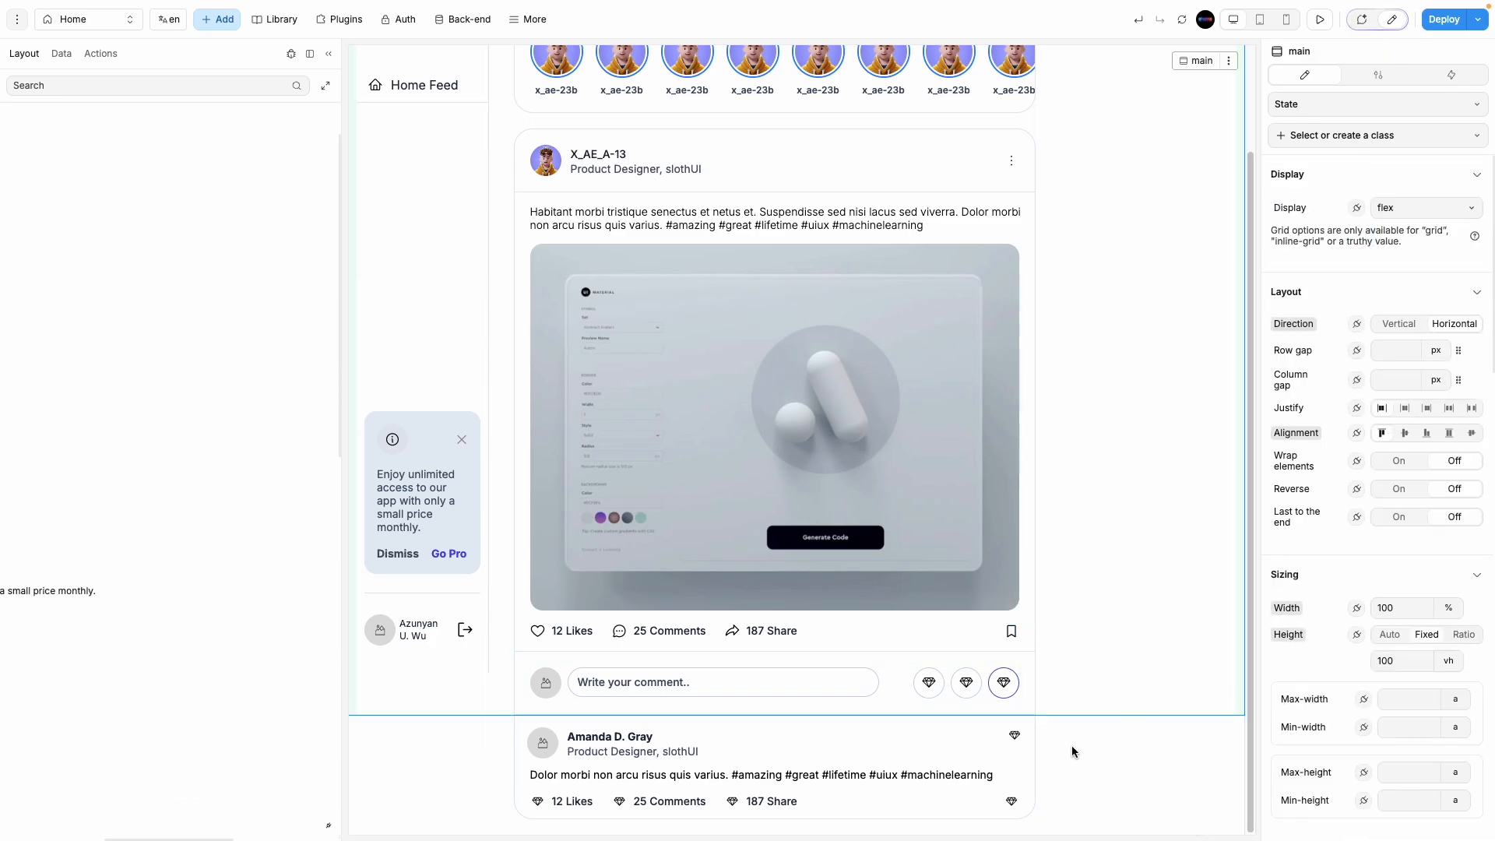
left_click(950, 692)
key("Delete")
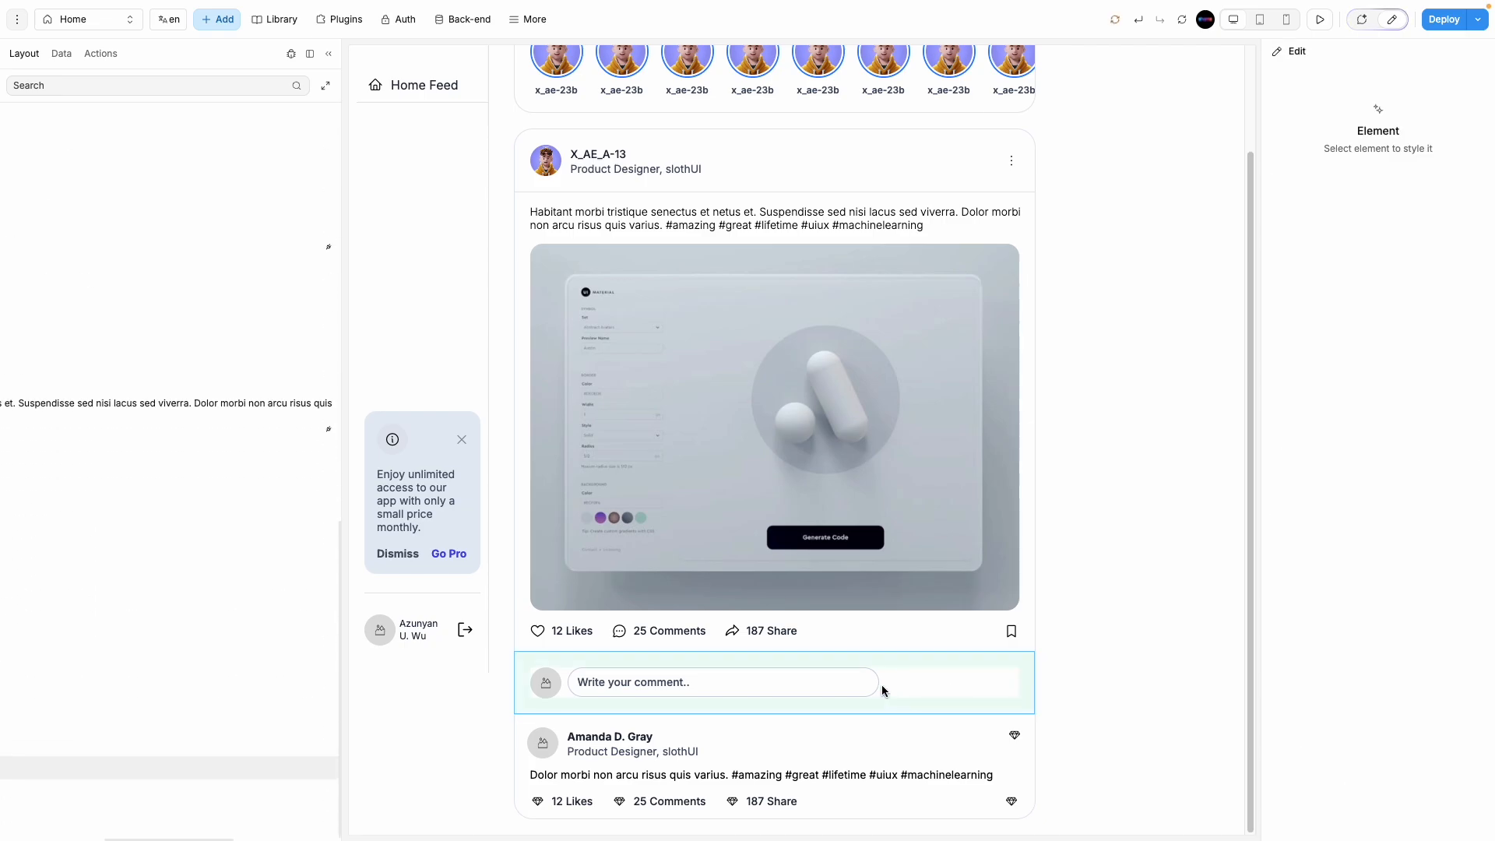
left_click(884, 691)
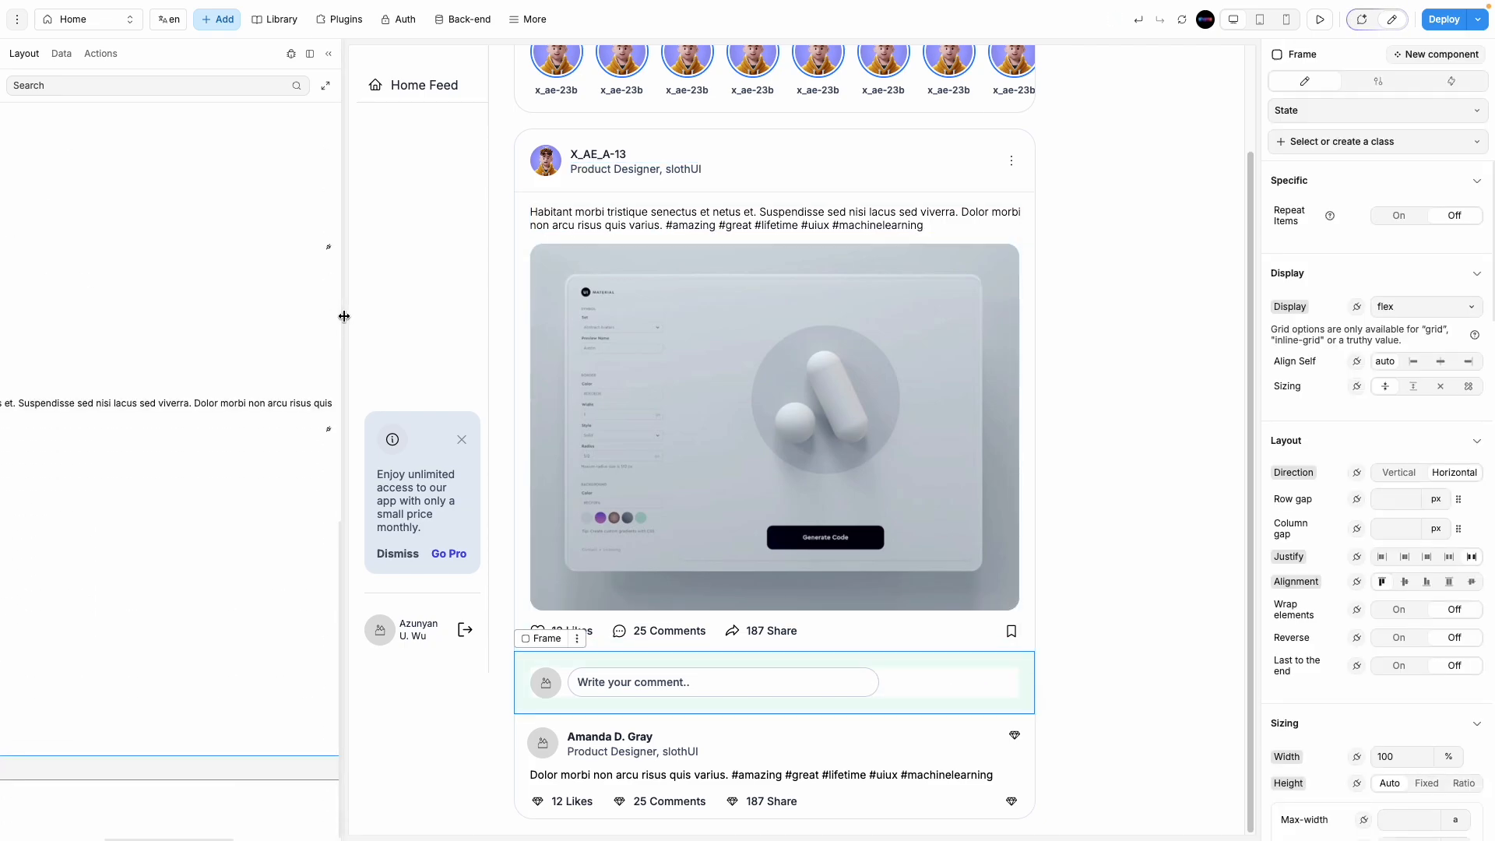
left_click_drag(343, 317, 67, 337)
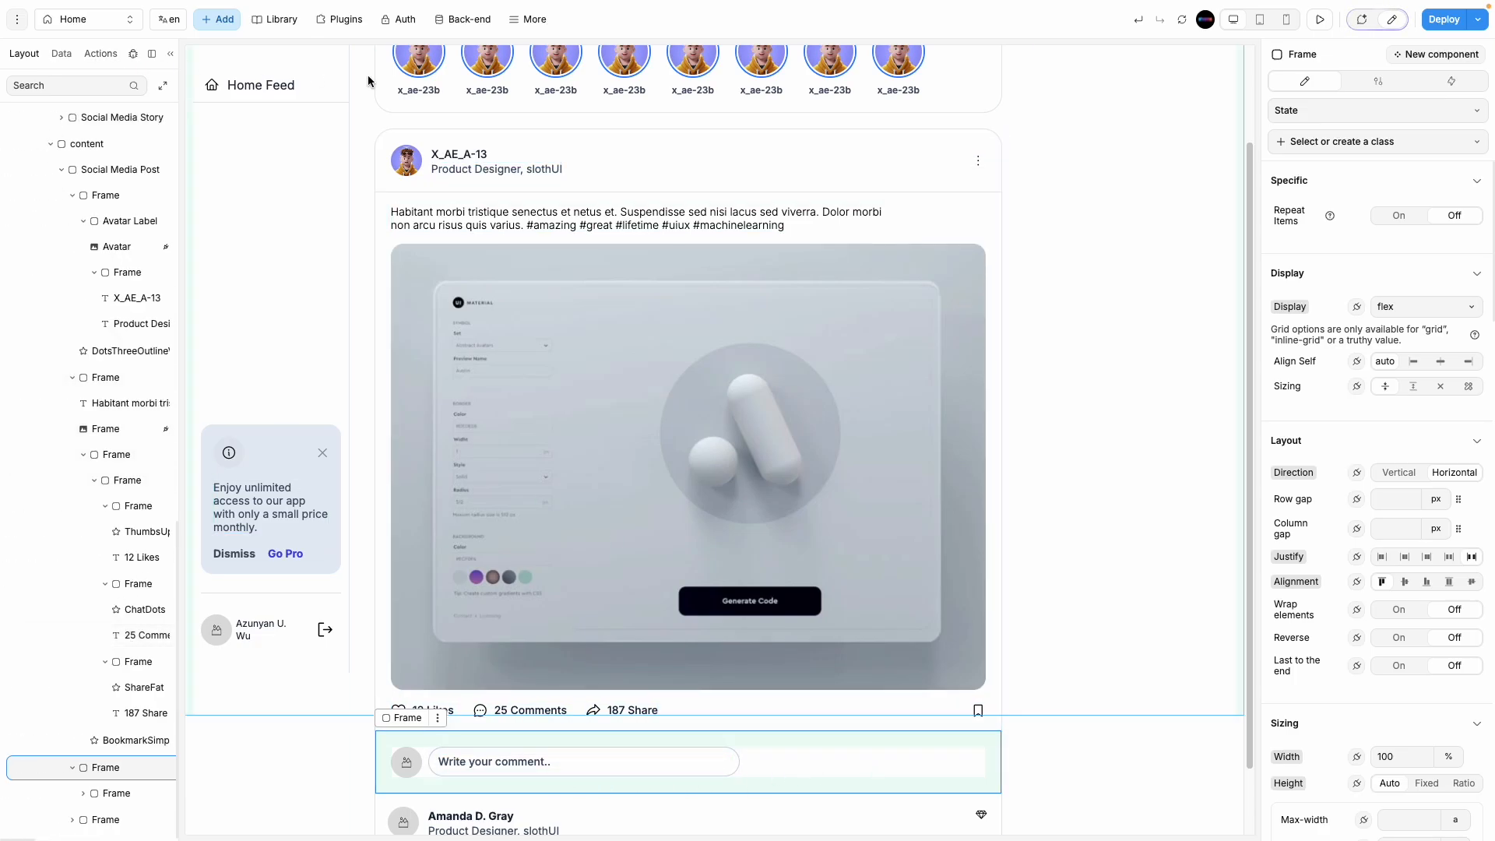
Step: Paste a copy of the Add New Design button into the comment row frame
scroll(632, 245, "up", 2)
left_click(935, 87)
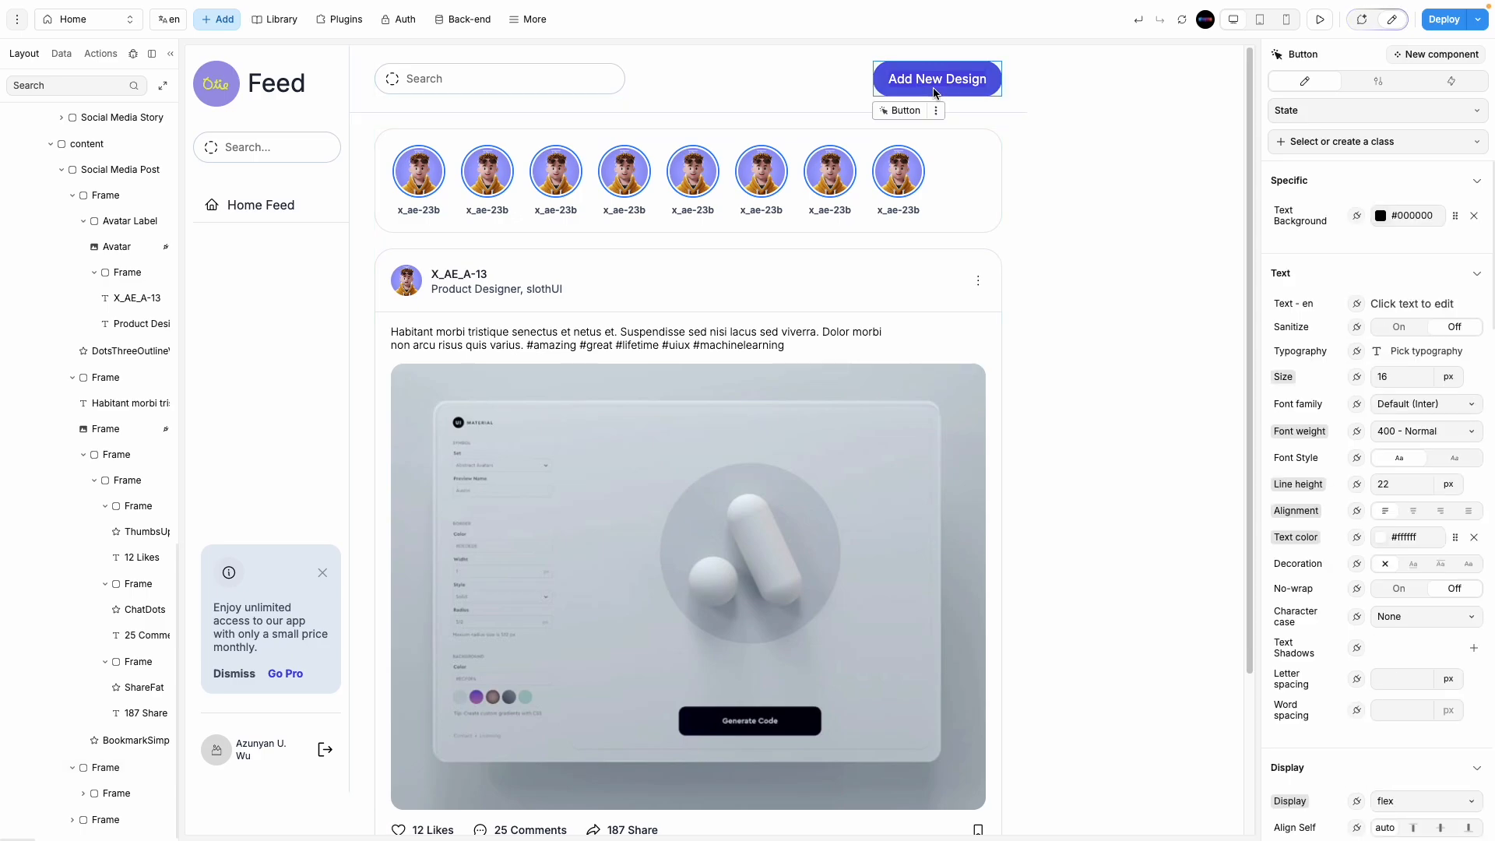
scroll(950, 541, "down", 3)
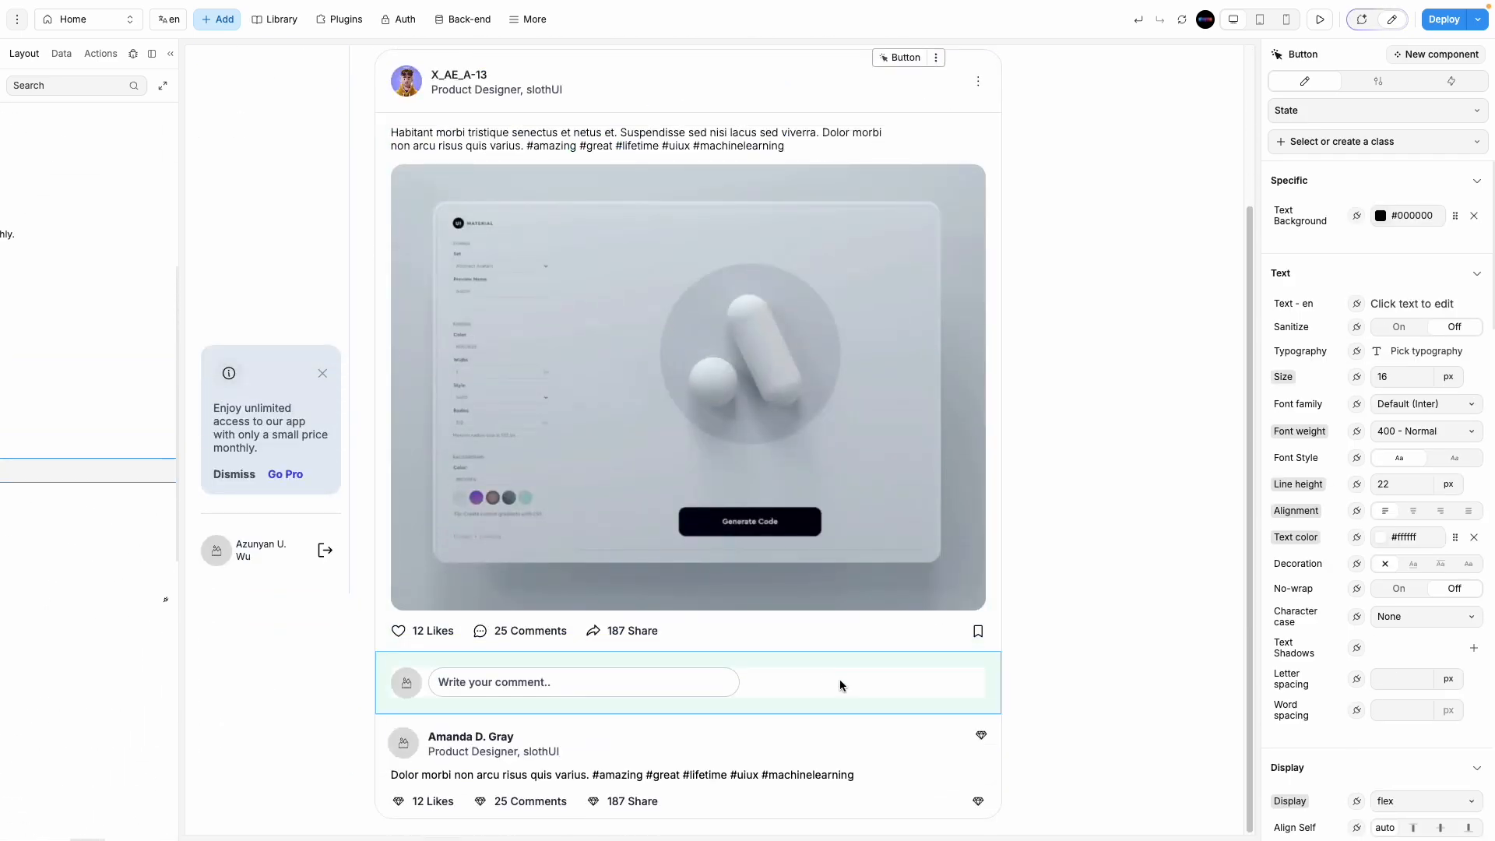
left_click(842, 681)
key("ctrl+v")
left_click_drag(748, 738, 826, 690)
key("ctrl+z")
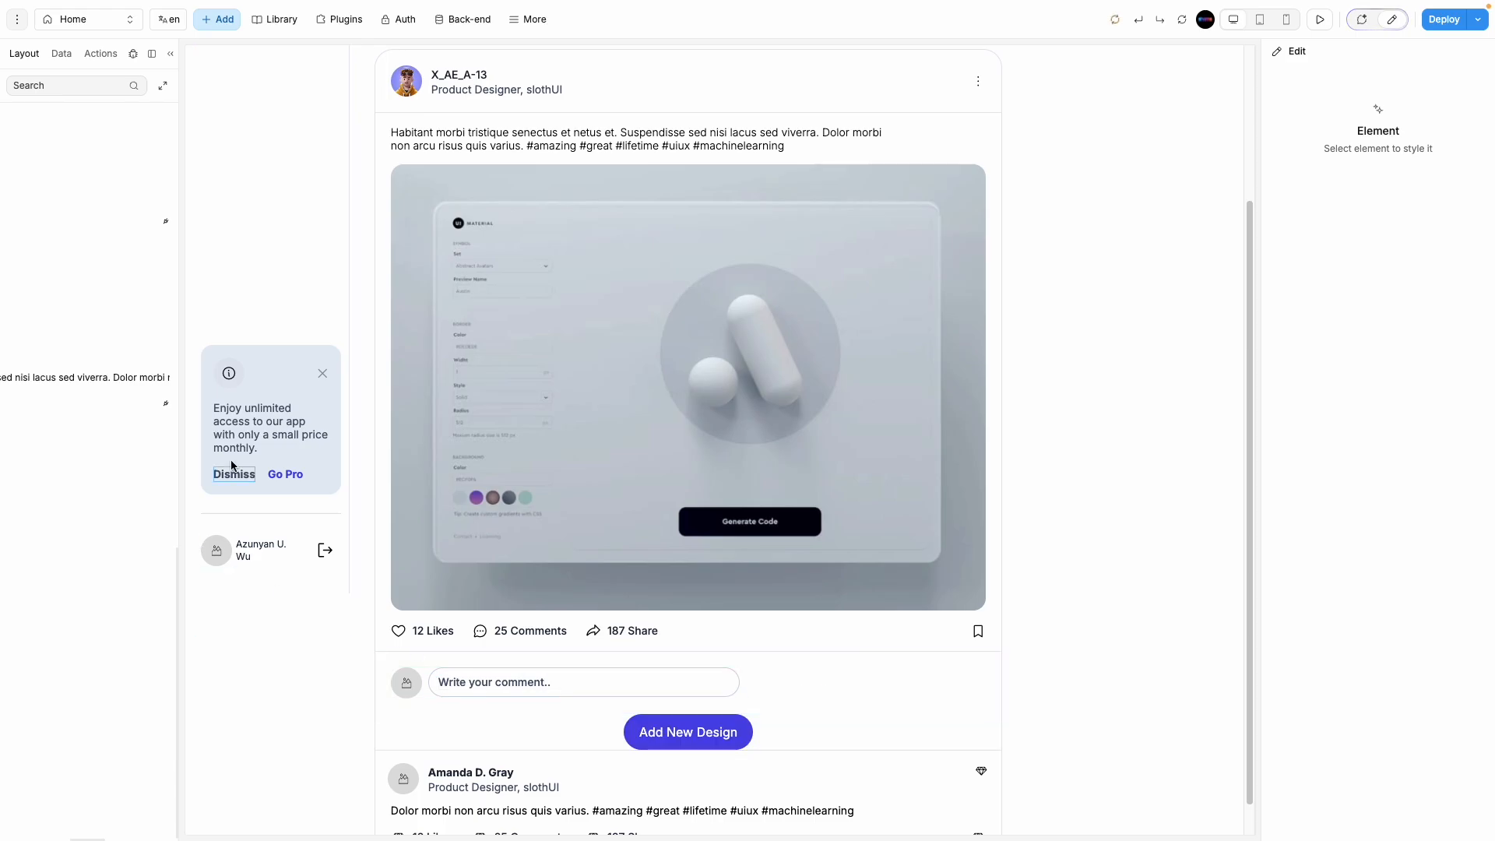
right_click(134, 564)
left_click_drag(95, 561, 88, 442)
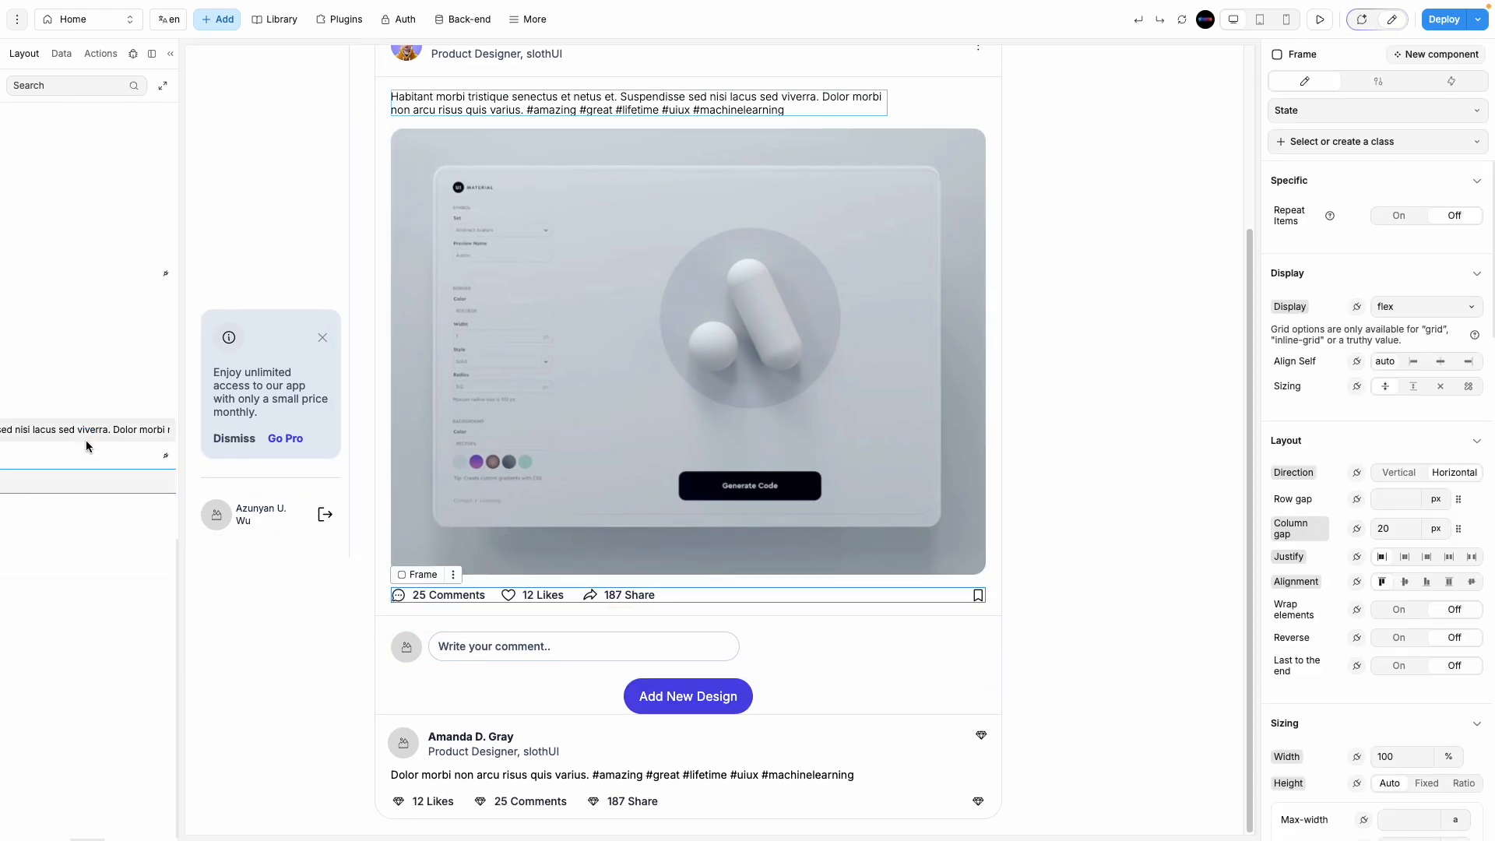
key("ctrl+z")
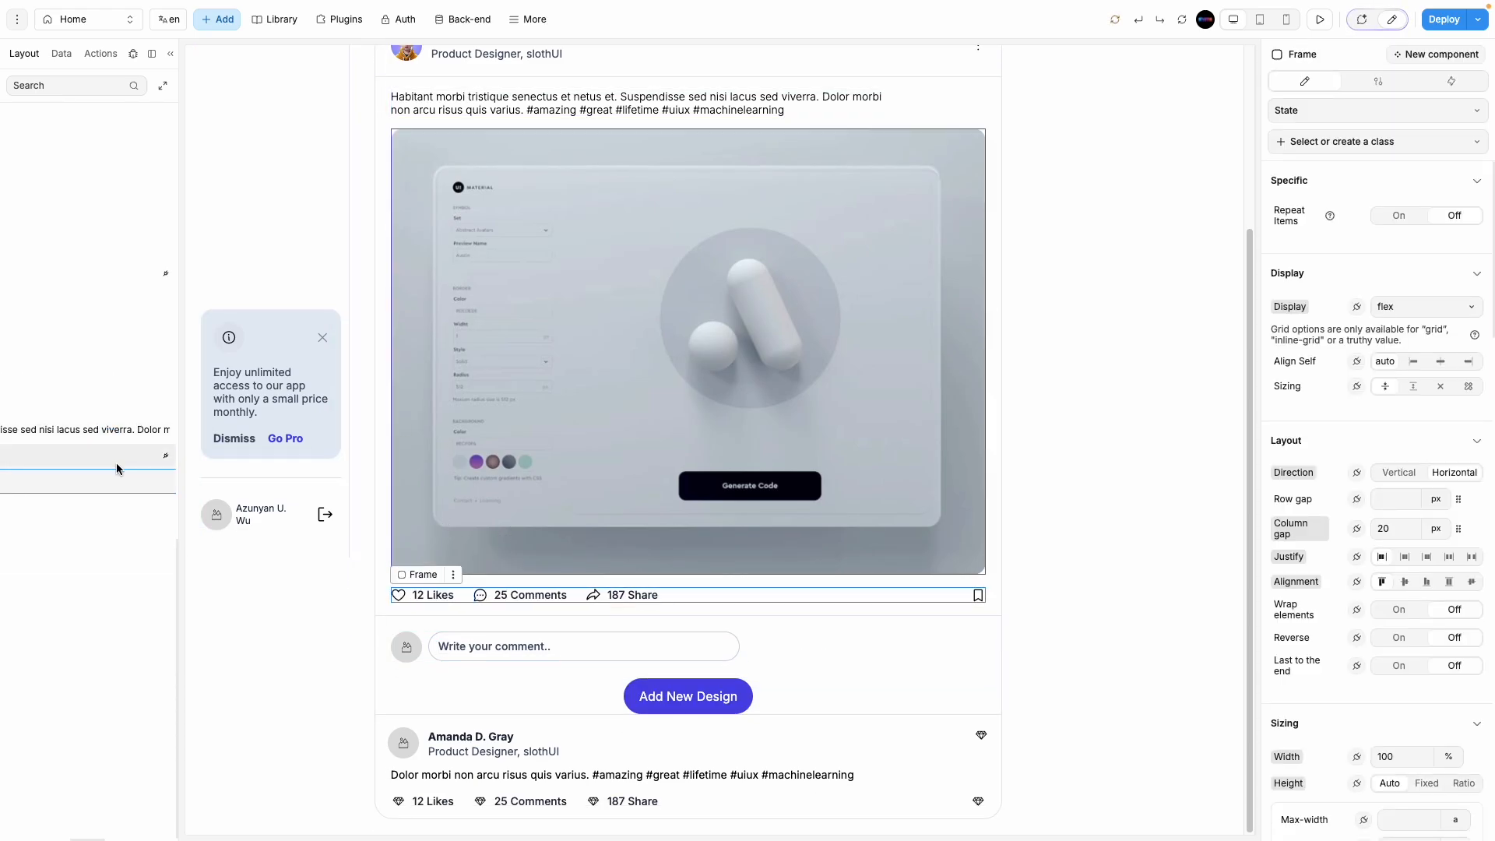
Step: Inspect the comment row frame, keeping its layout horizontal
left_click(719, 704)
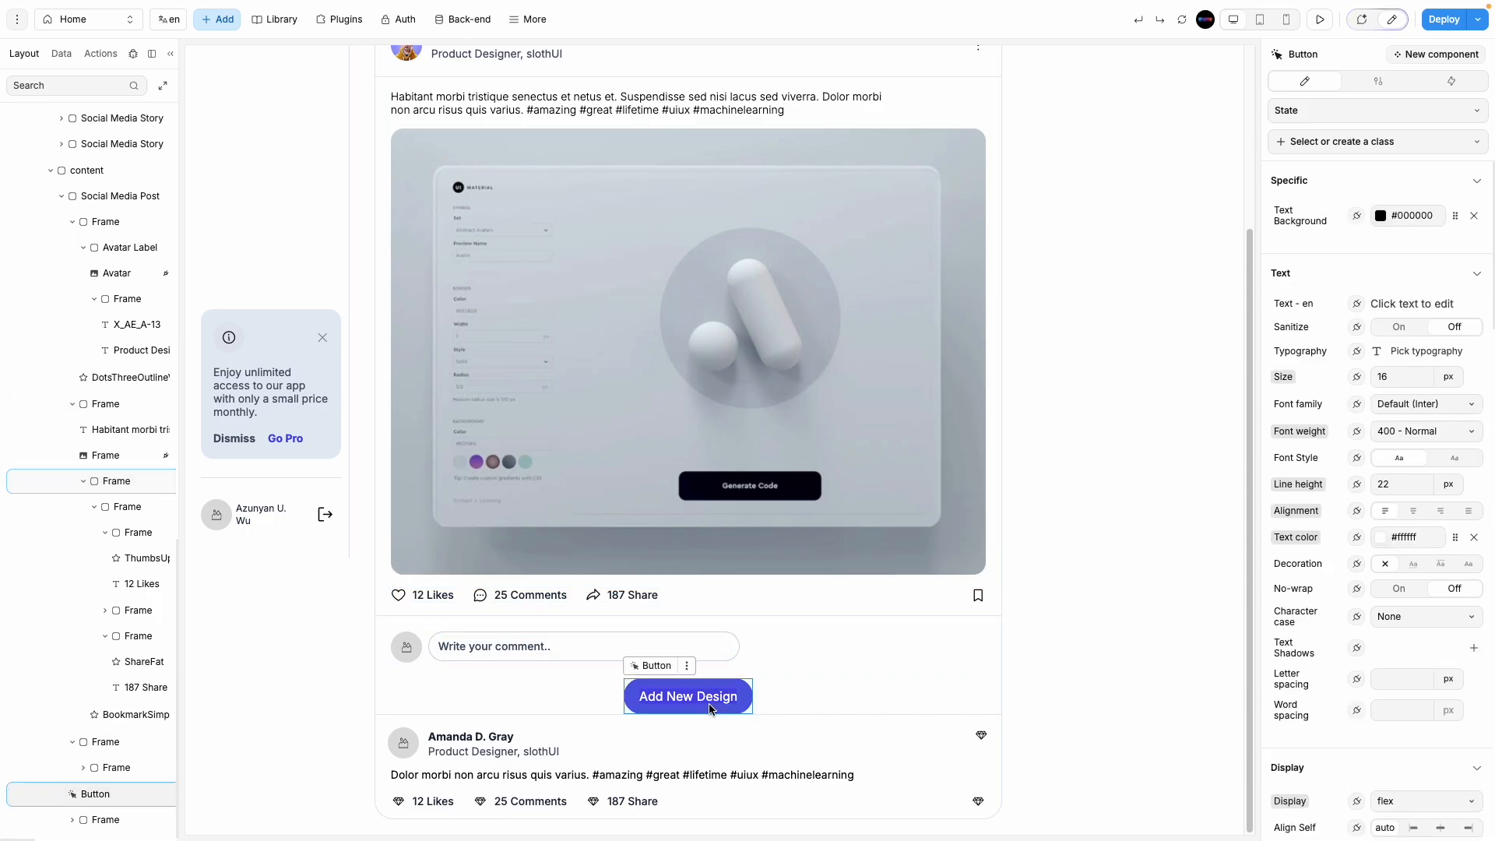
scroll(122, 780, "right", 5)
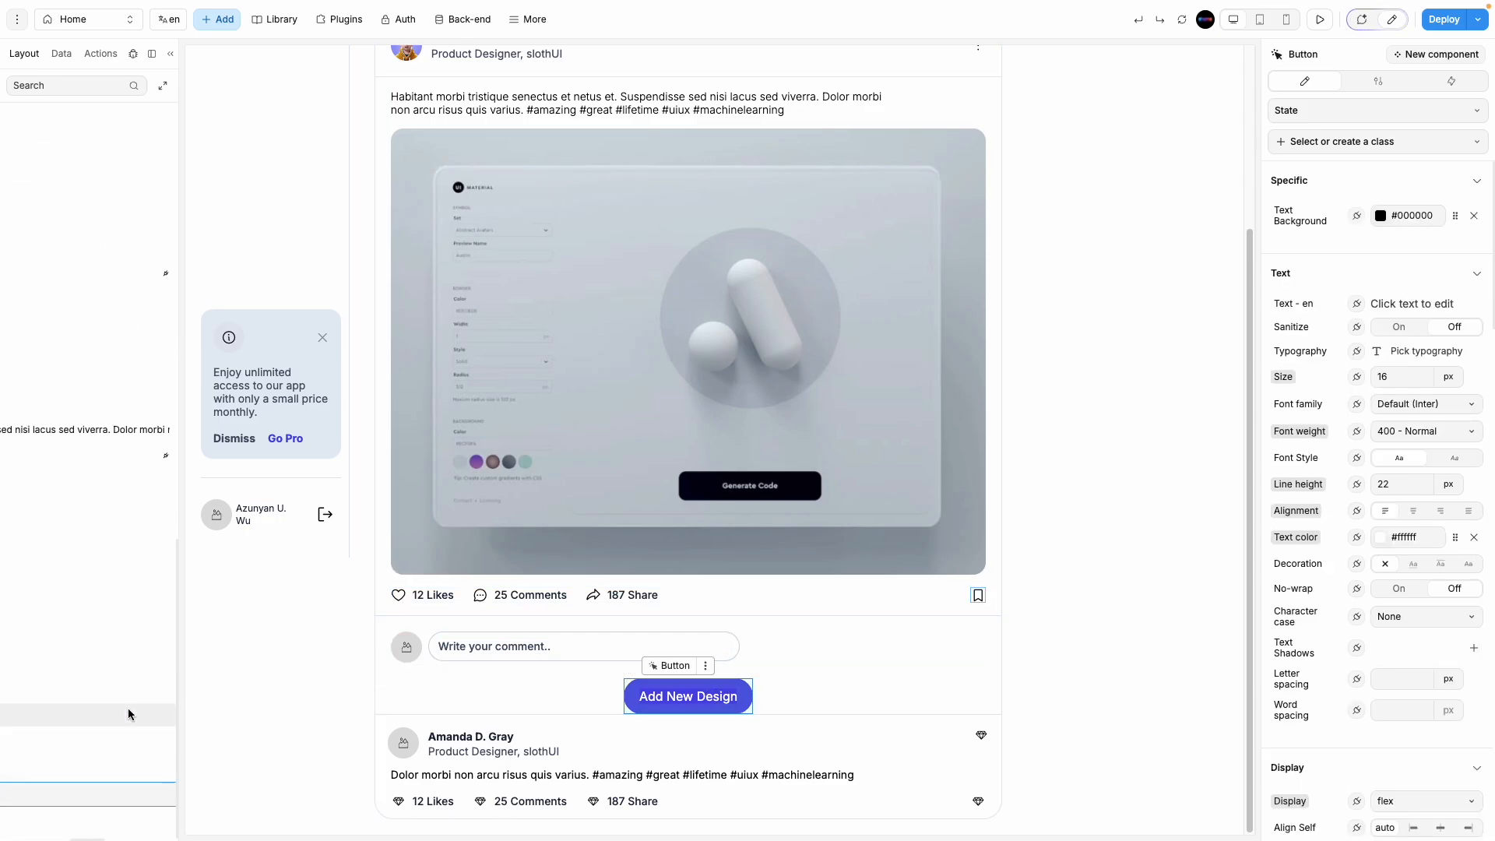
scroll(117, 763, "left", 5)
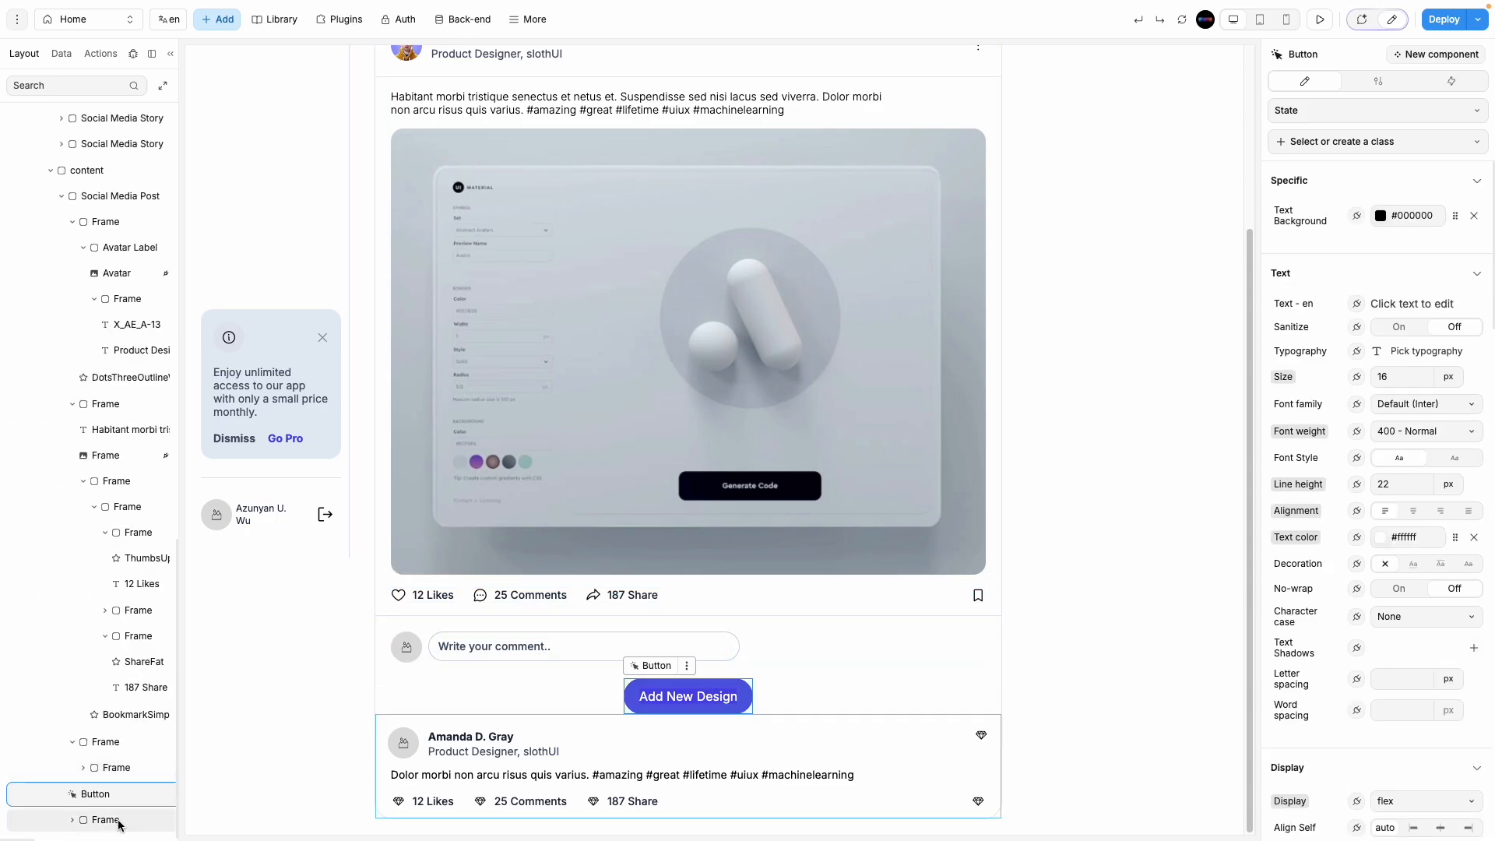
left_click(113, 768)
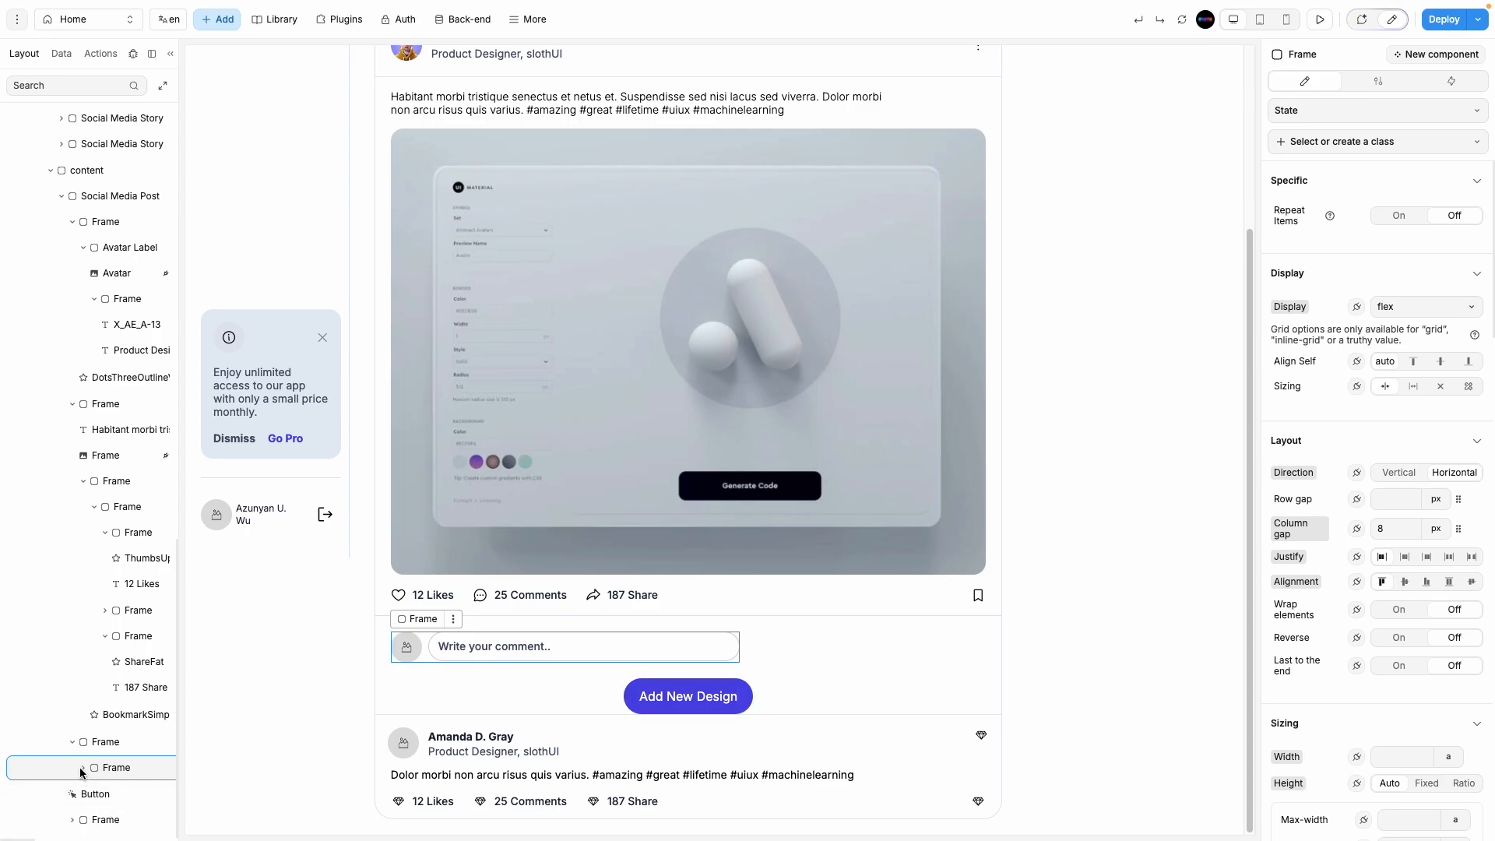
left_click(109, 740)
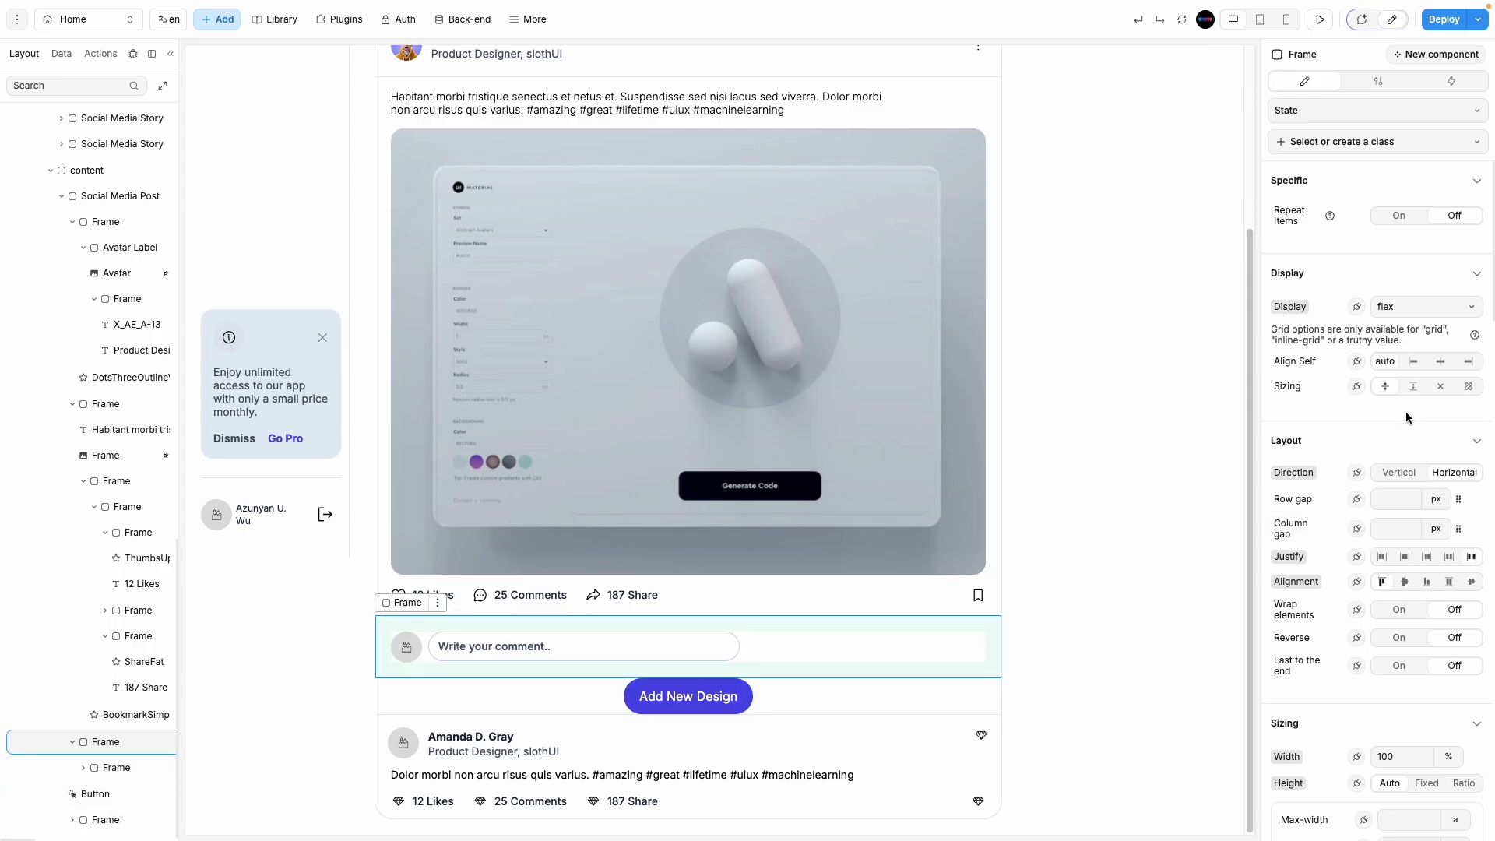
left_click(1403, 475)
left_click(1452, 473)
Step: Drag the Add New Design button layer into the comment row beside the avatar and input
left_click(115, 768)
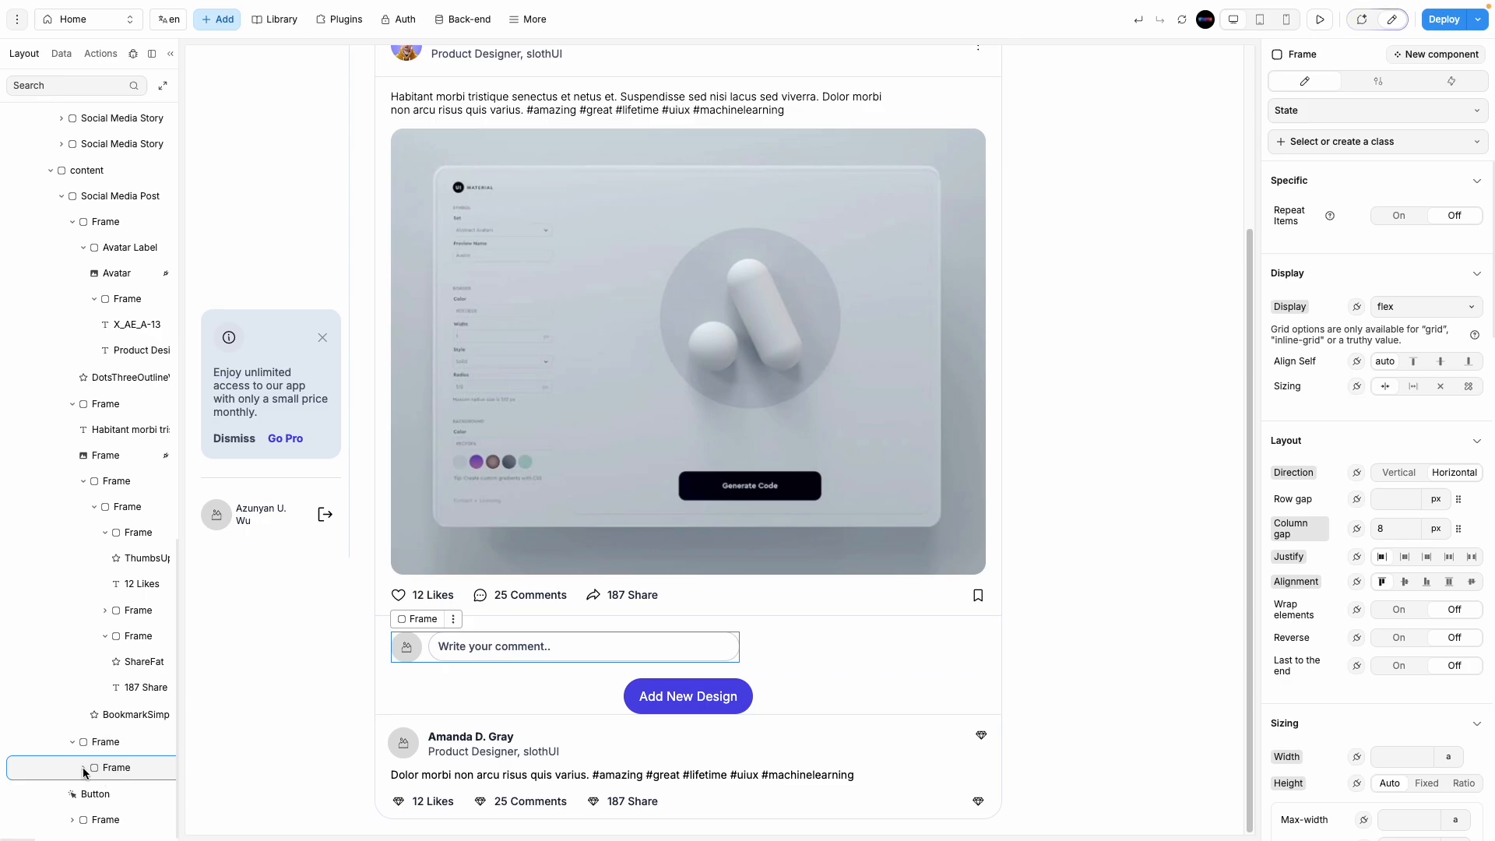
left_click(95, 794)
left_click(84, 769)
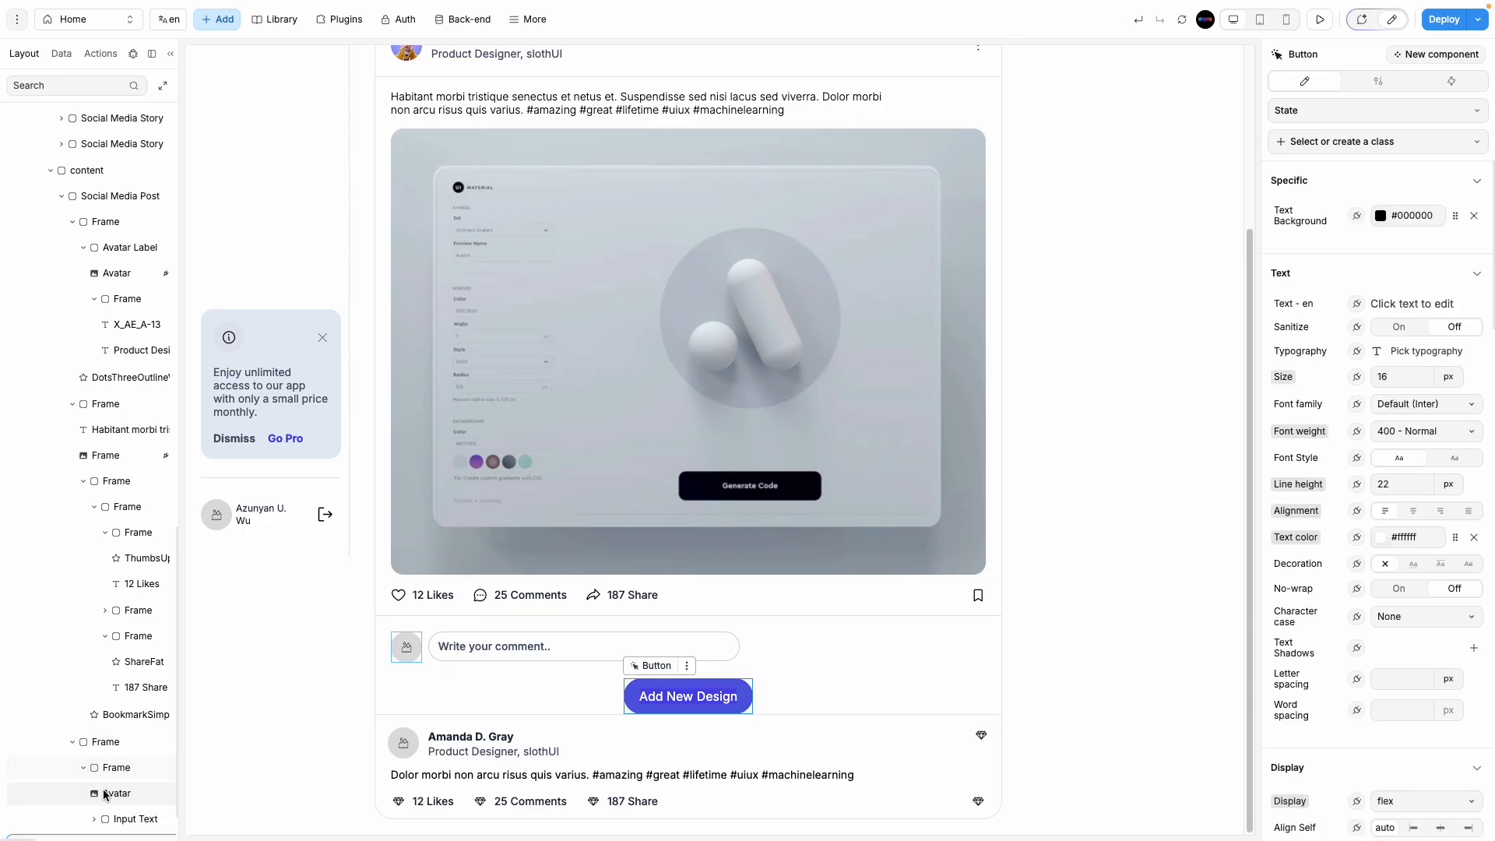
scroll(107, 791, "down", 1)
left_click(122, 770)
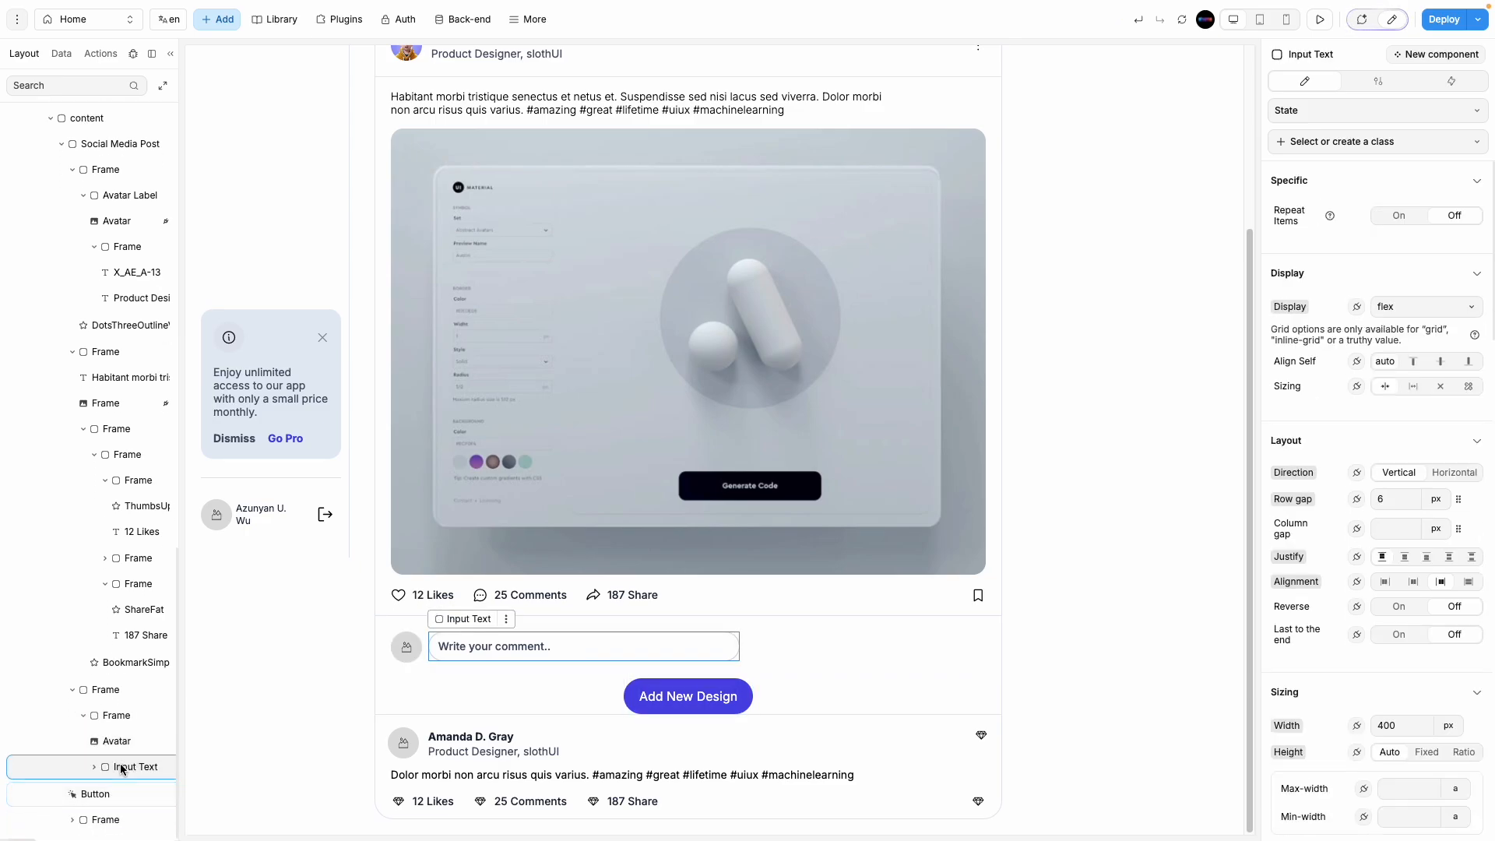
left_click(117, 741)
scroll(78, 715, "up", 1)
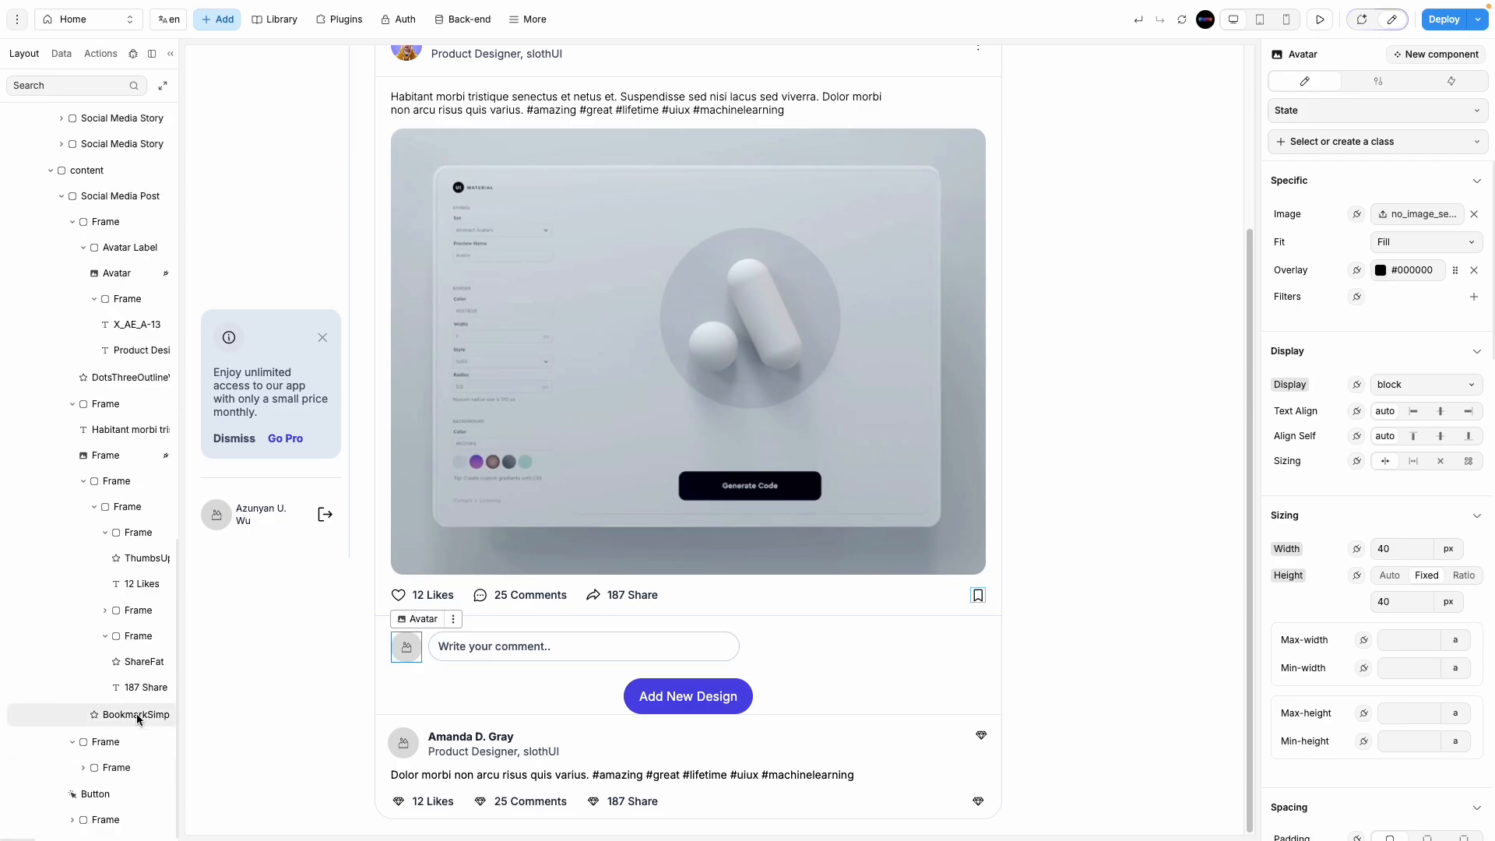
left_click(137, 713)
left_click(123, 741)
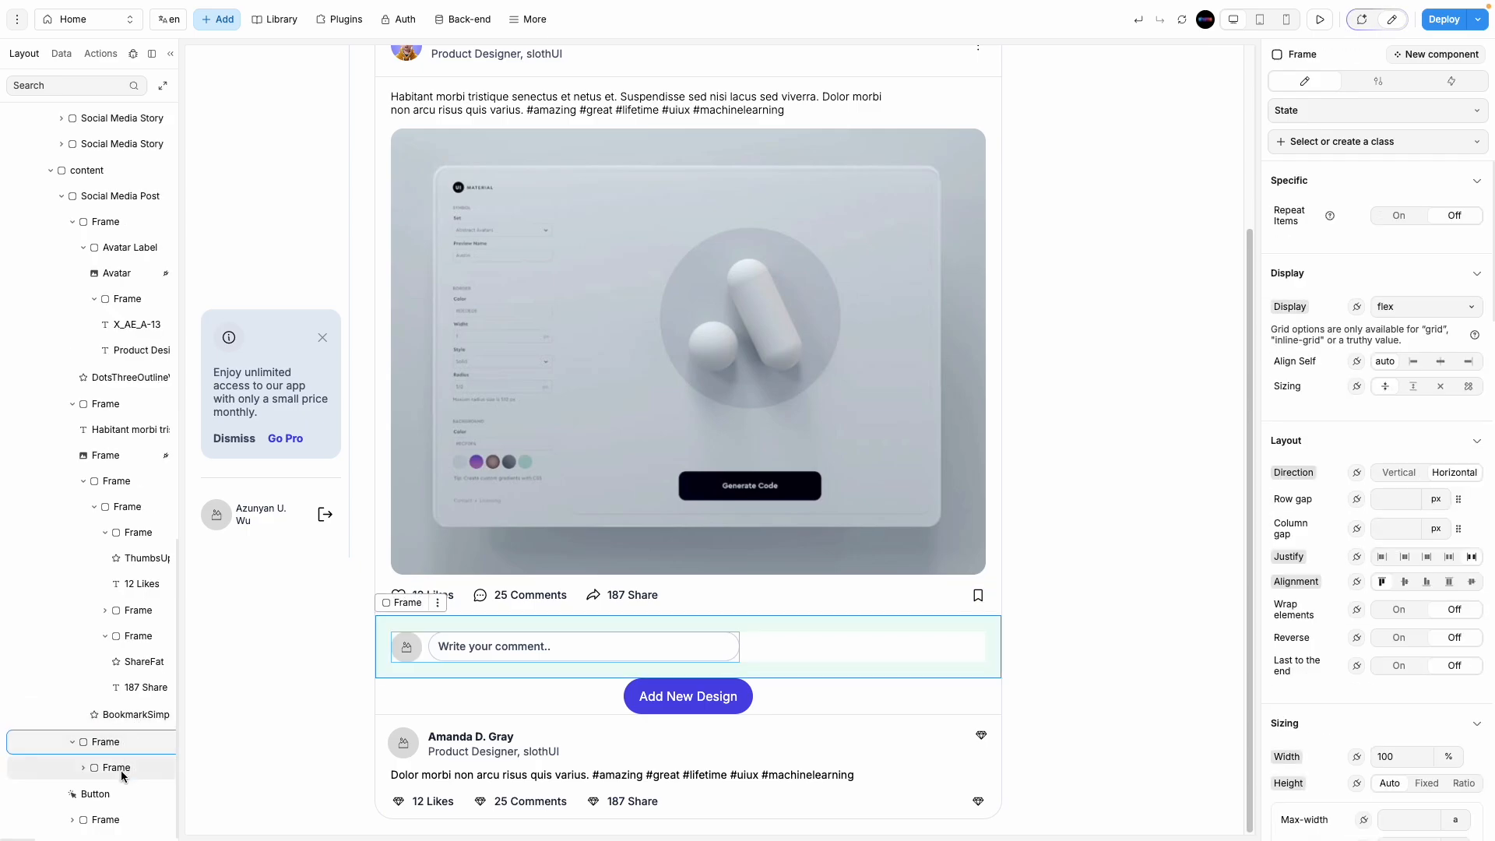
left_click_drag(111, 791, 110, 772)
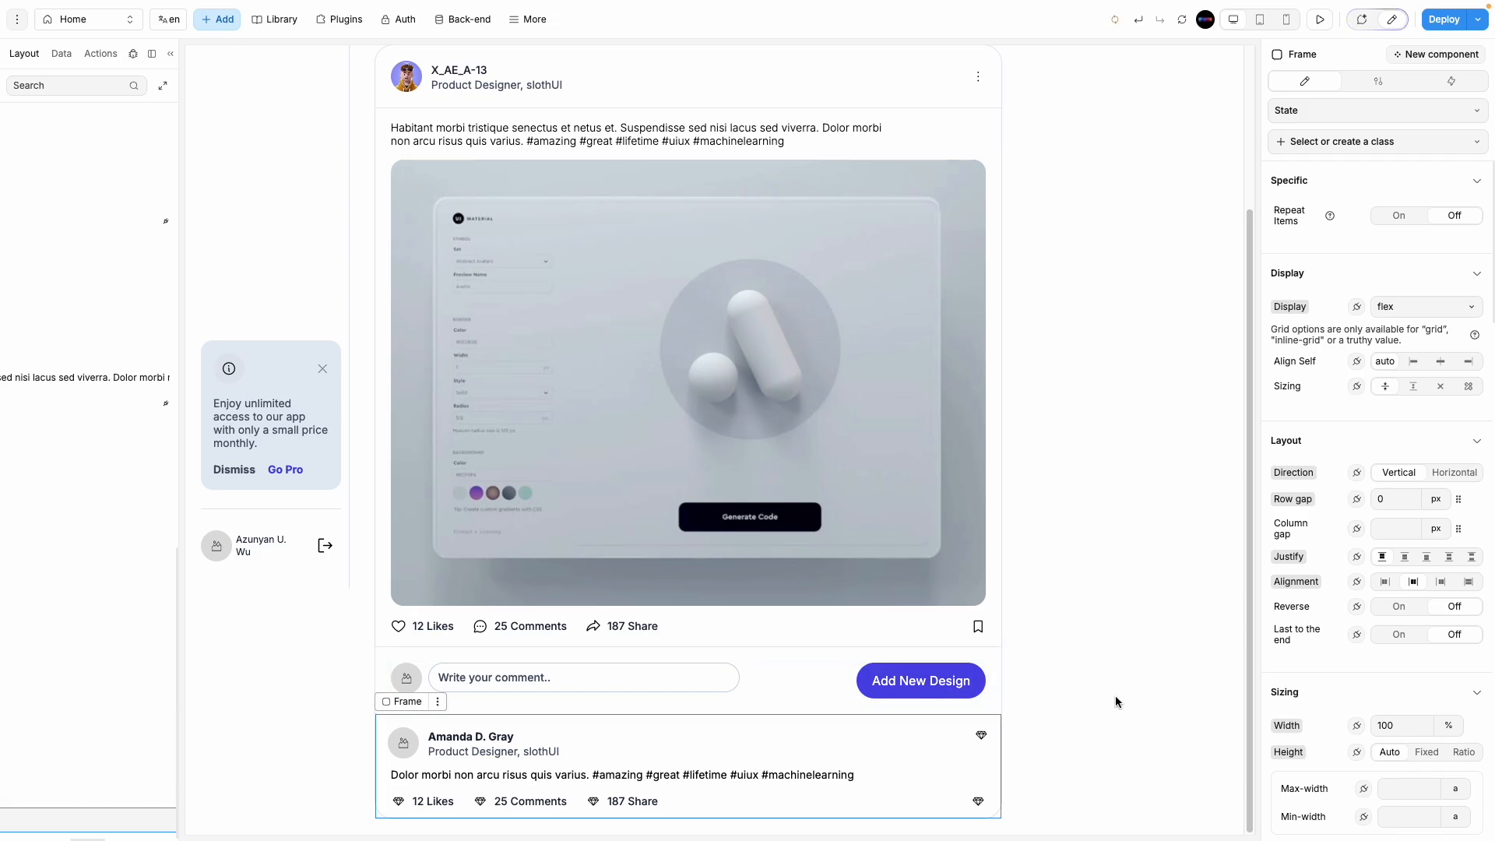
Step: Give the button a black (#000000) background and 12 px text
left_click(921, 680)
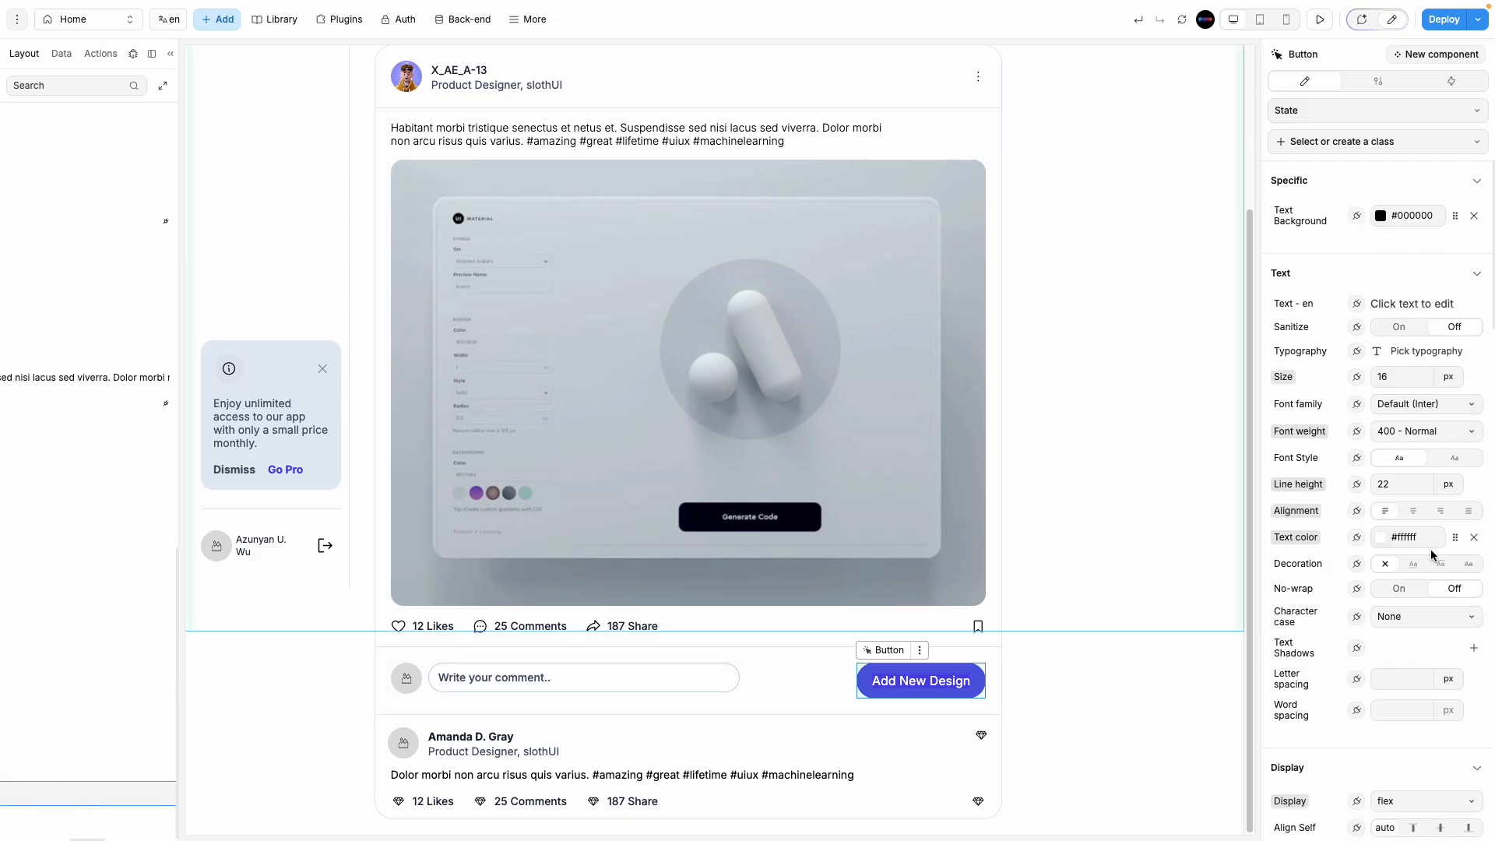
scroll(1431, 554, "down", 10)
left_click(1380, 638)
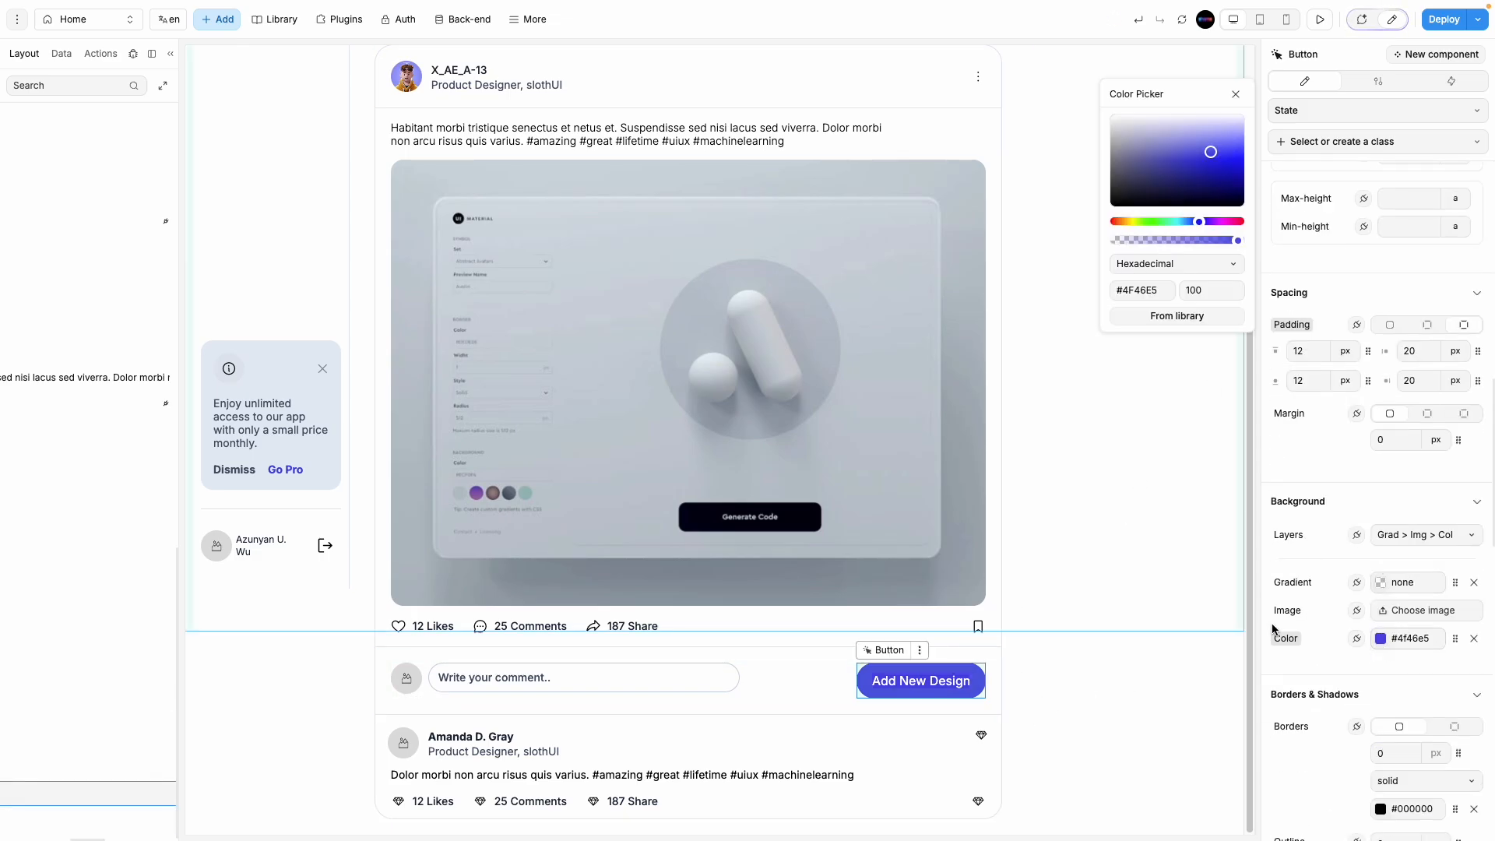
left_click_drag(1135, 177, 1055, 213)
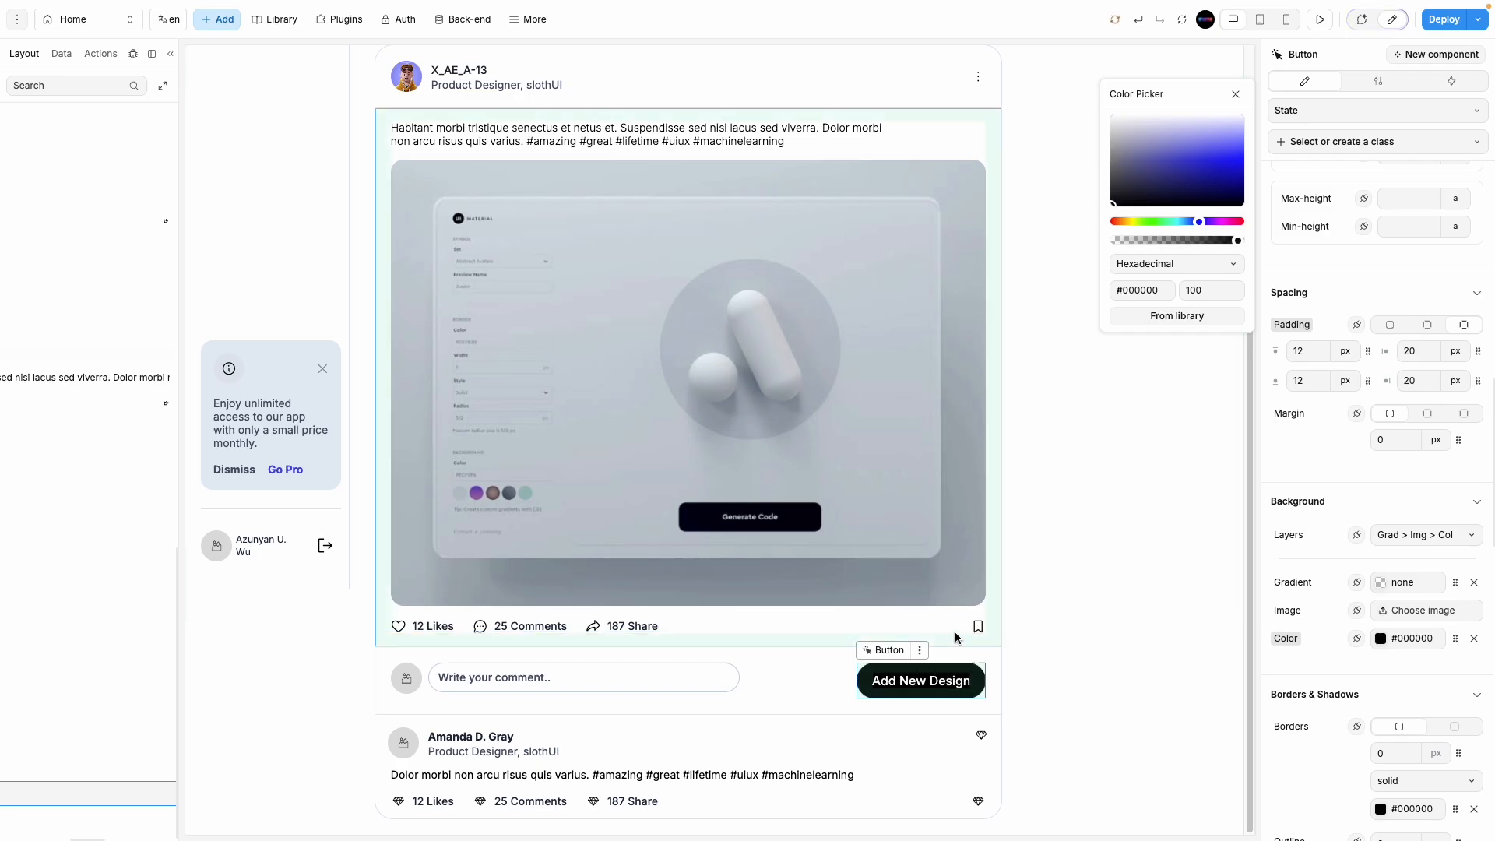
left_click(907, 685)
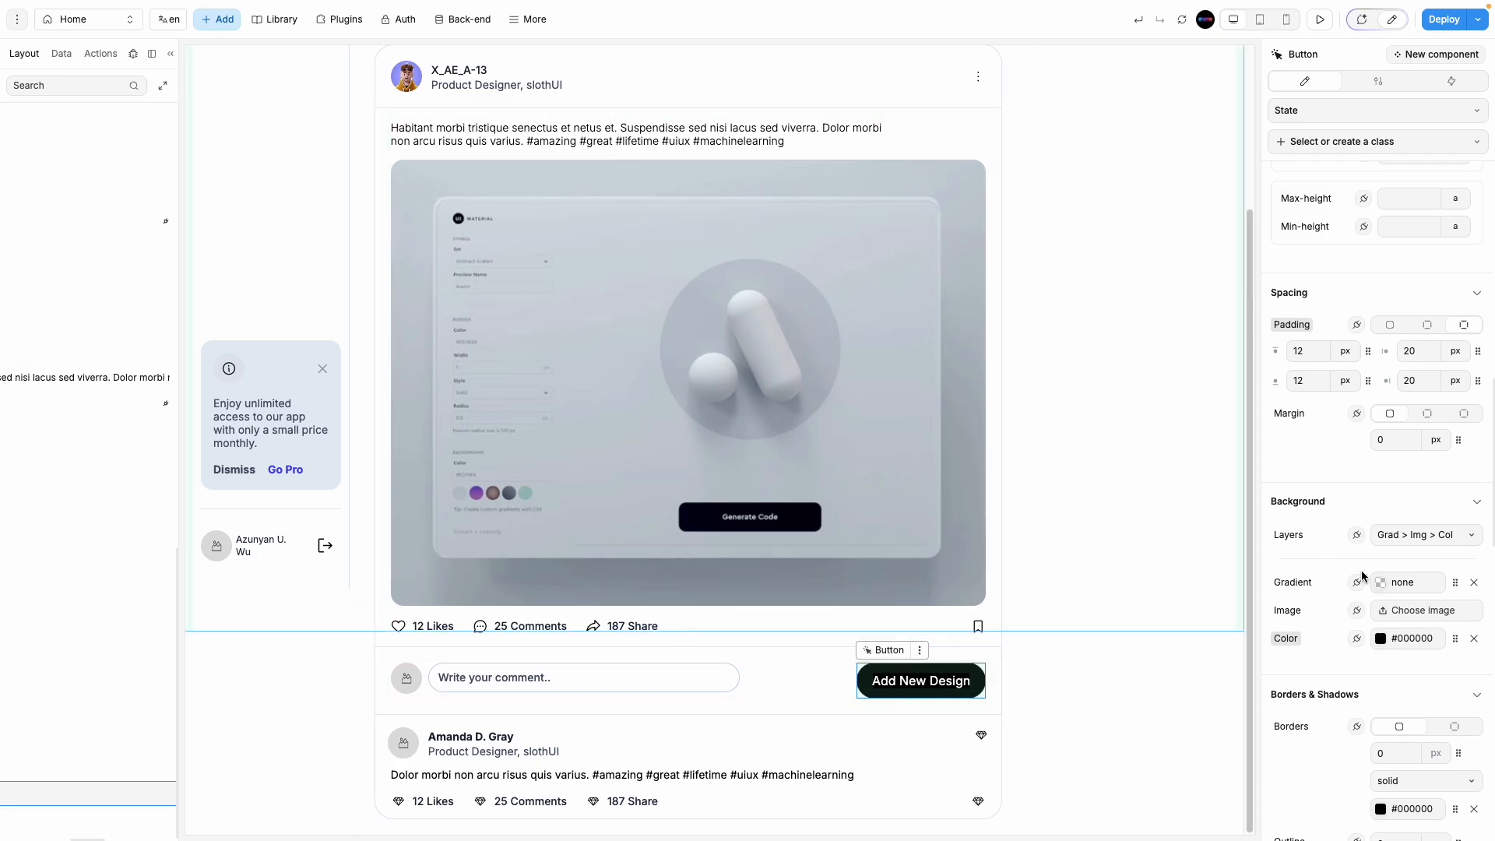
scroll(1401, 529, "up", 10)
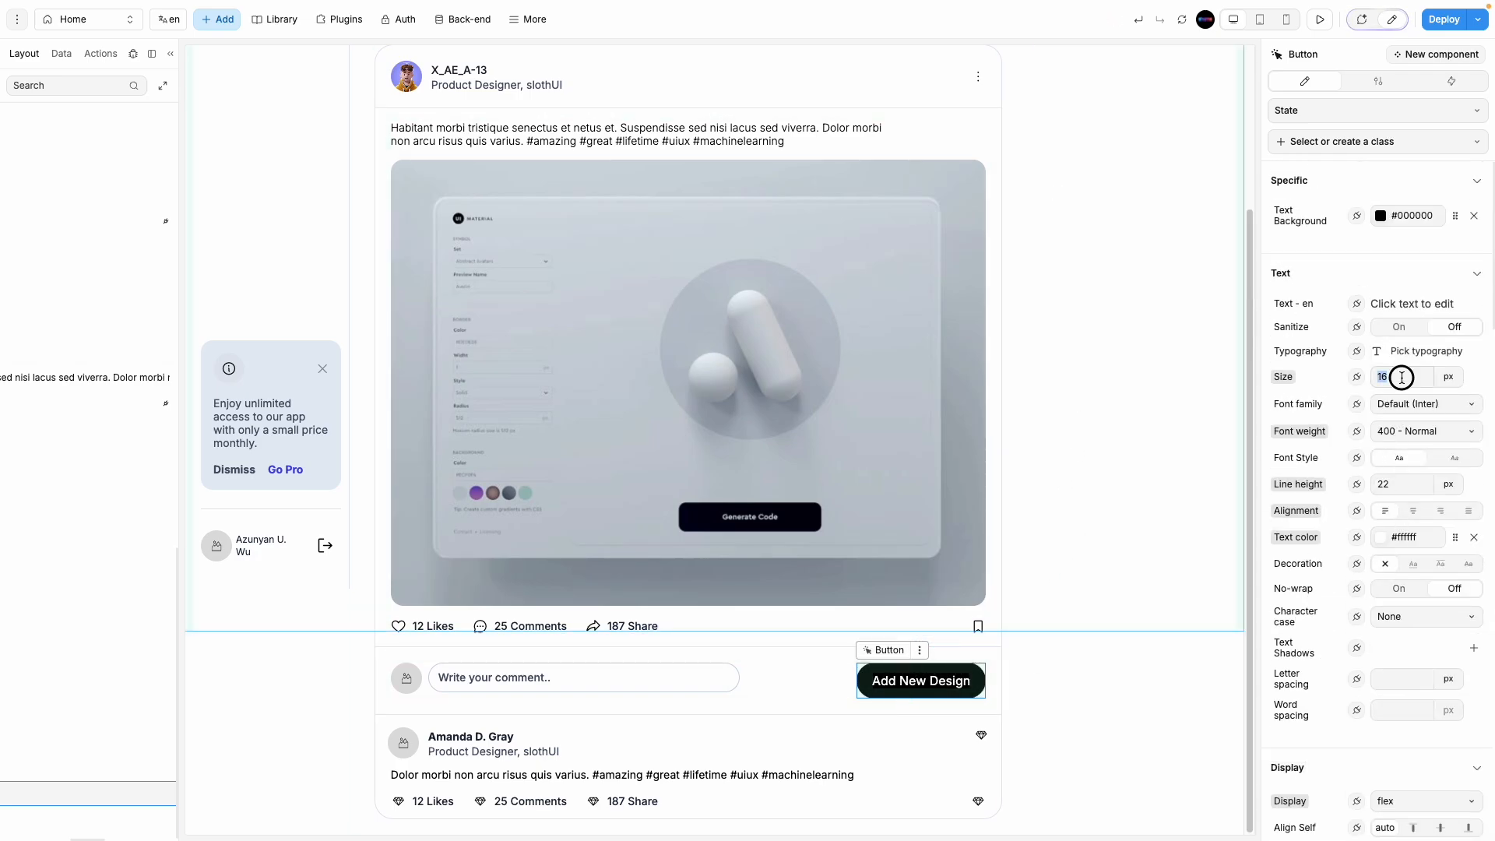
type("12")
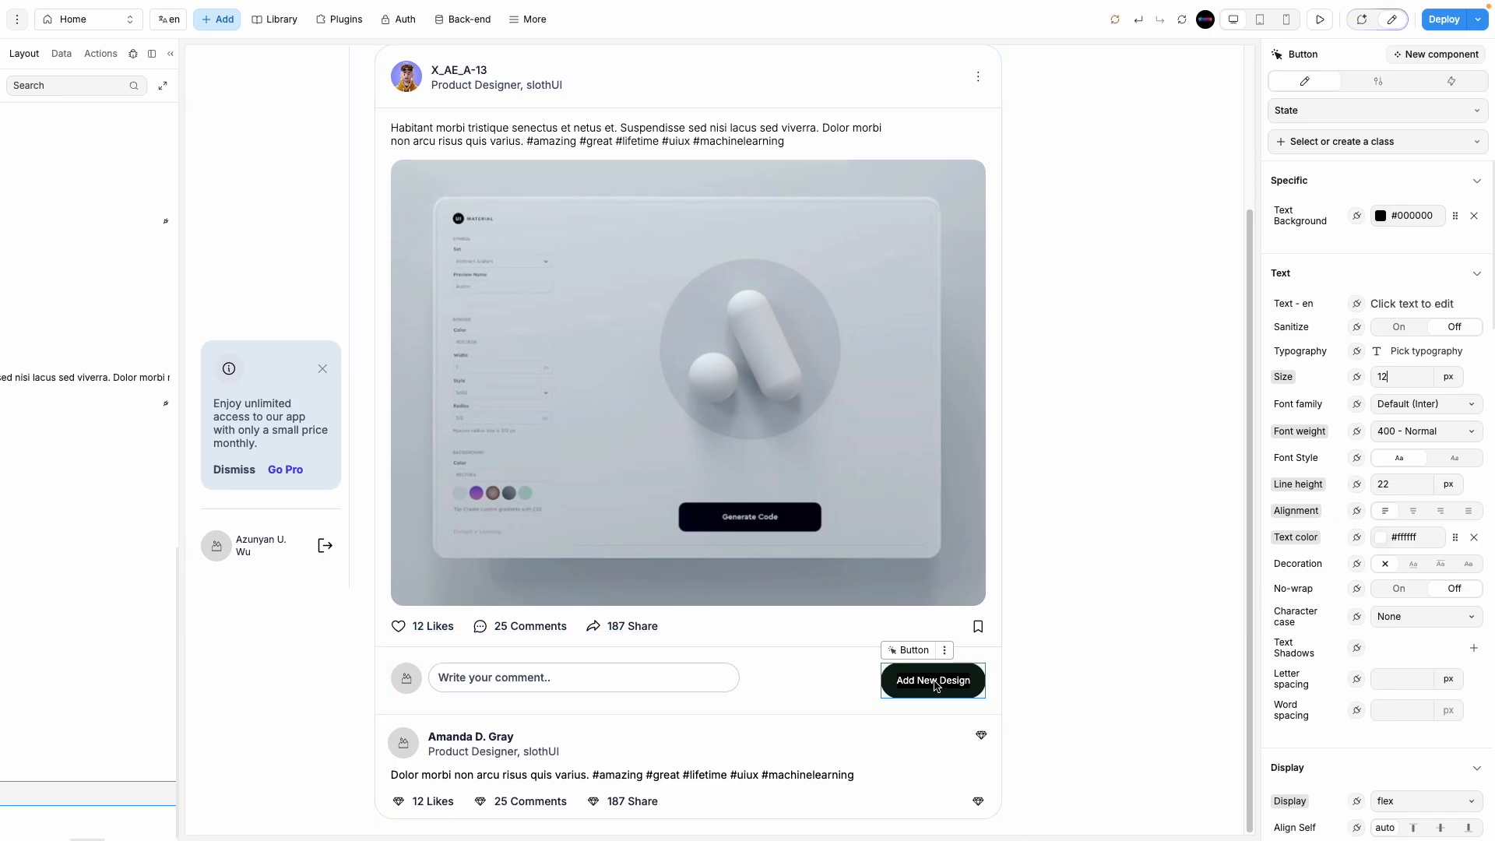
Step: Change the button label to 'Submit'
double_click(934, 678)
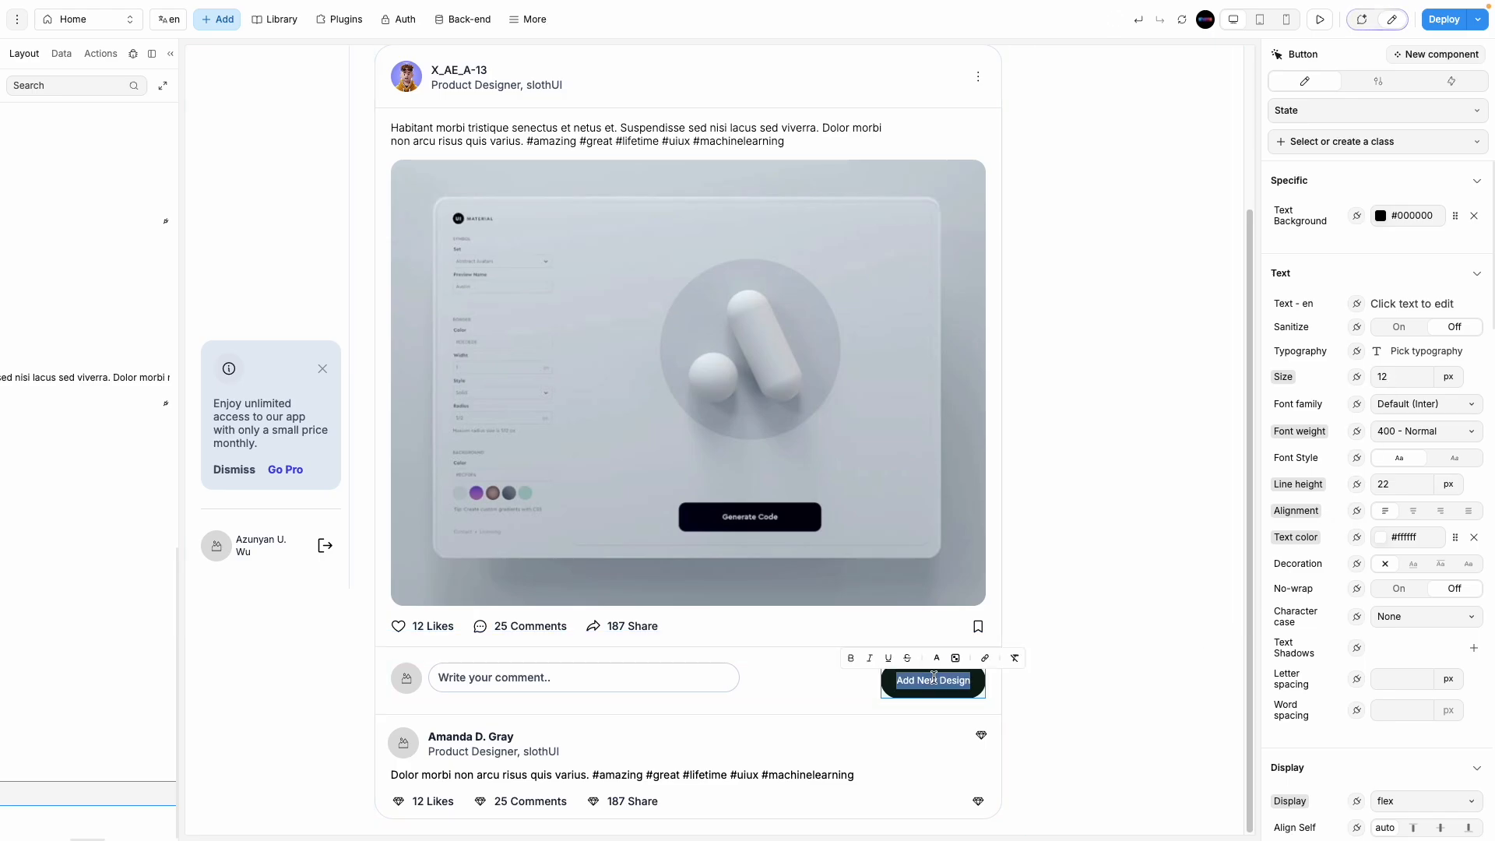
type("Commen")
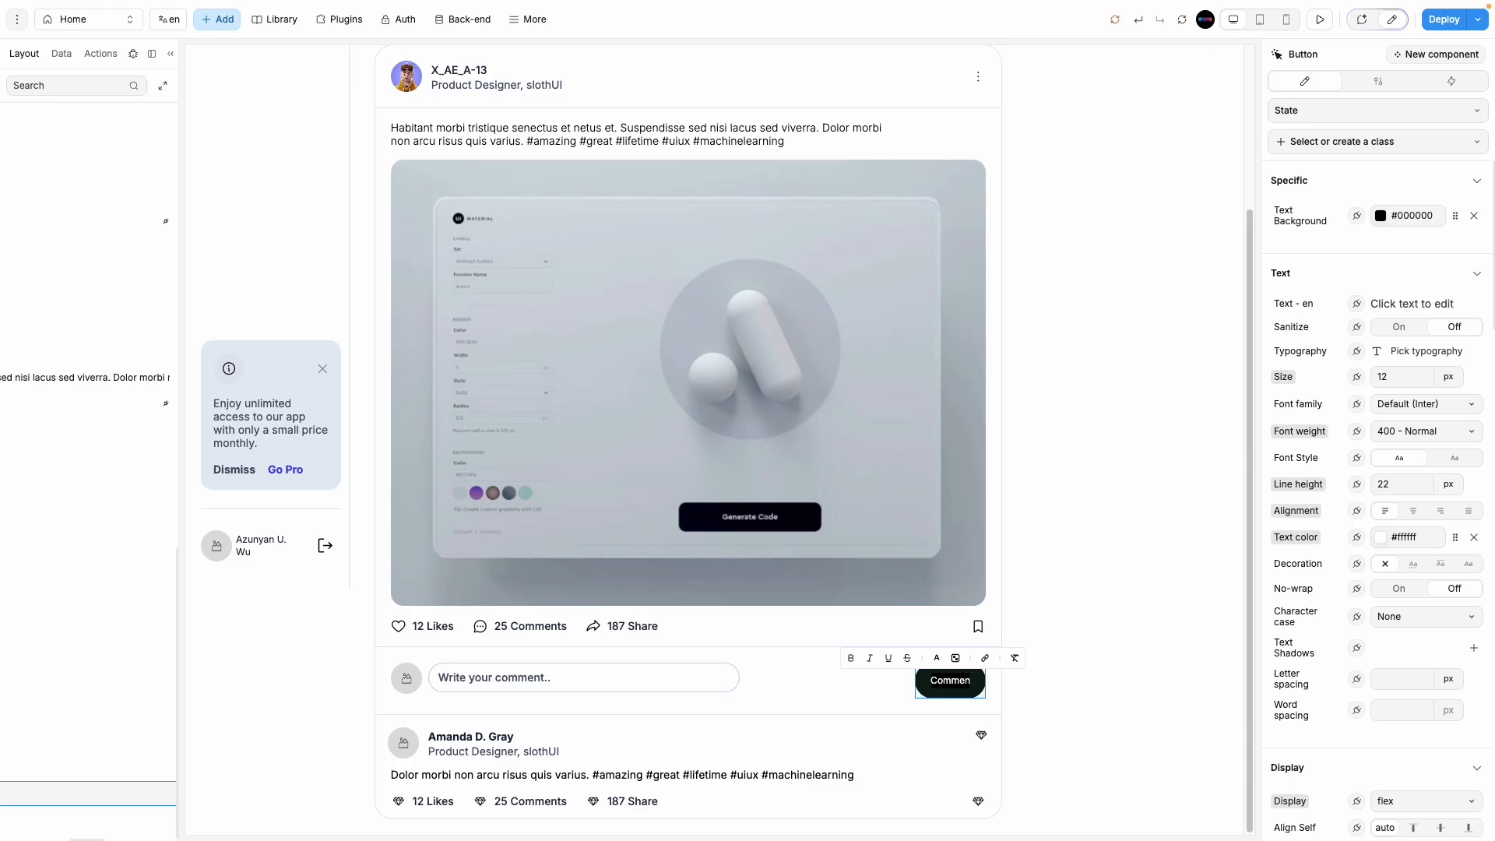
key("BackSpace")
key("BackSpace")
key("BackSpace")
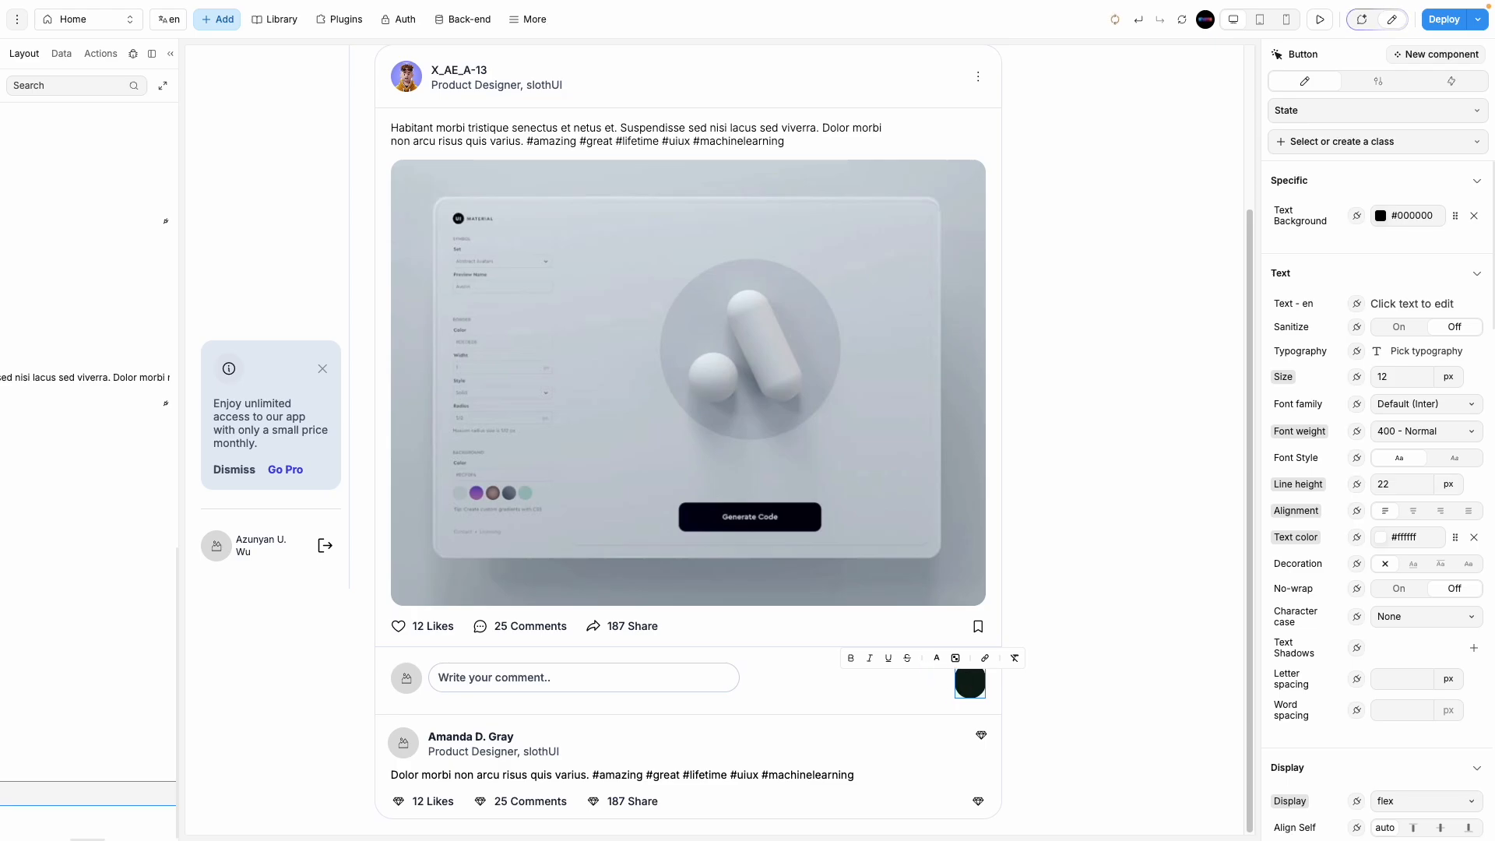
type("Submit")
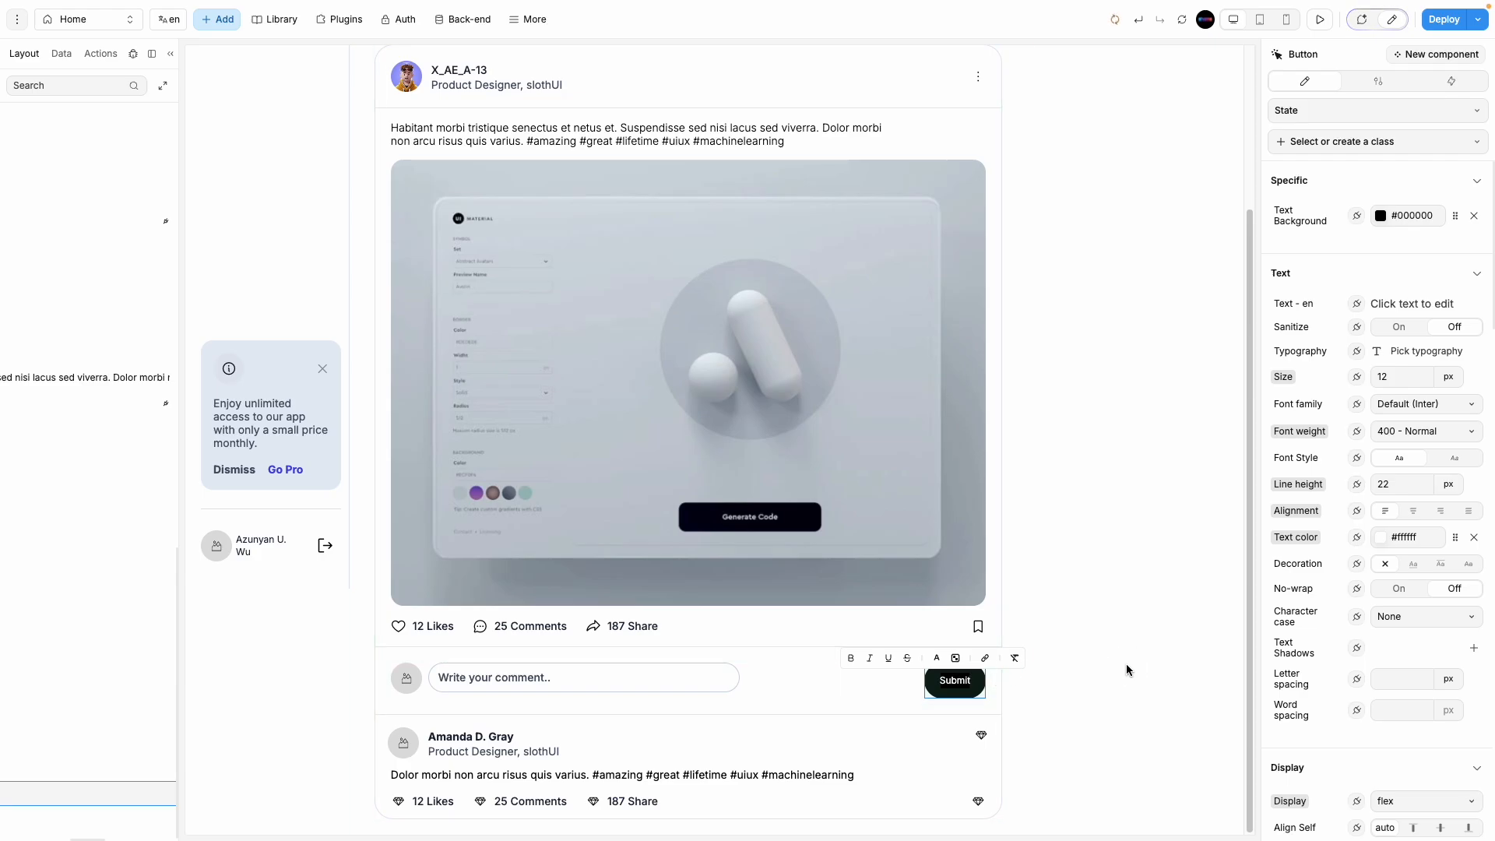
key("Escape")
left_click(1075, 476)
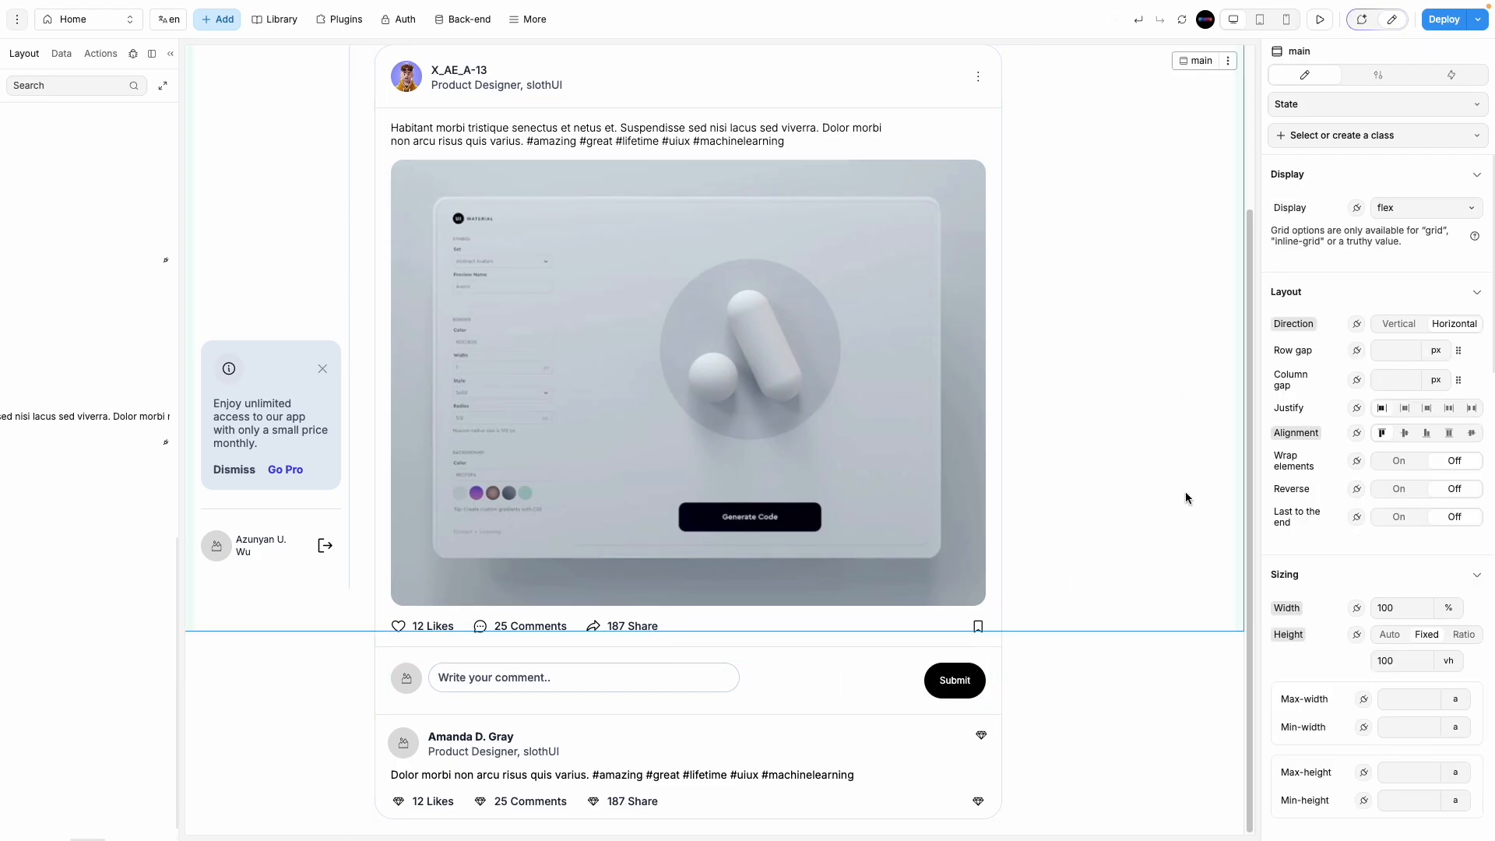
Step: Preview the Feed page from the top with the left panel reopened
left_click(1320, 19)
left_click(171, 53)
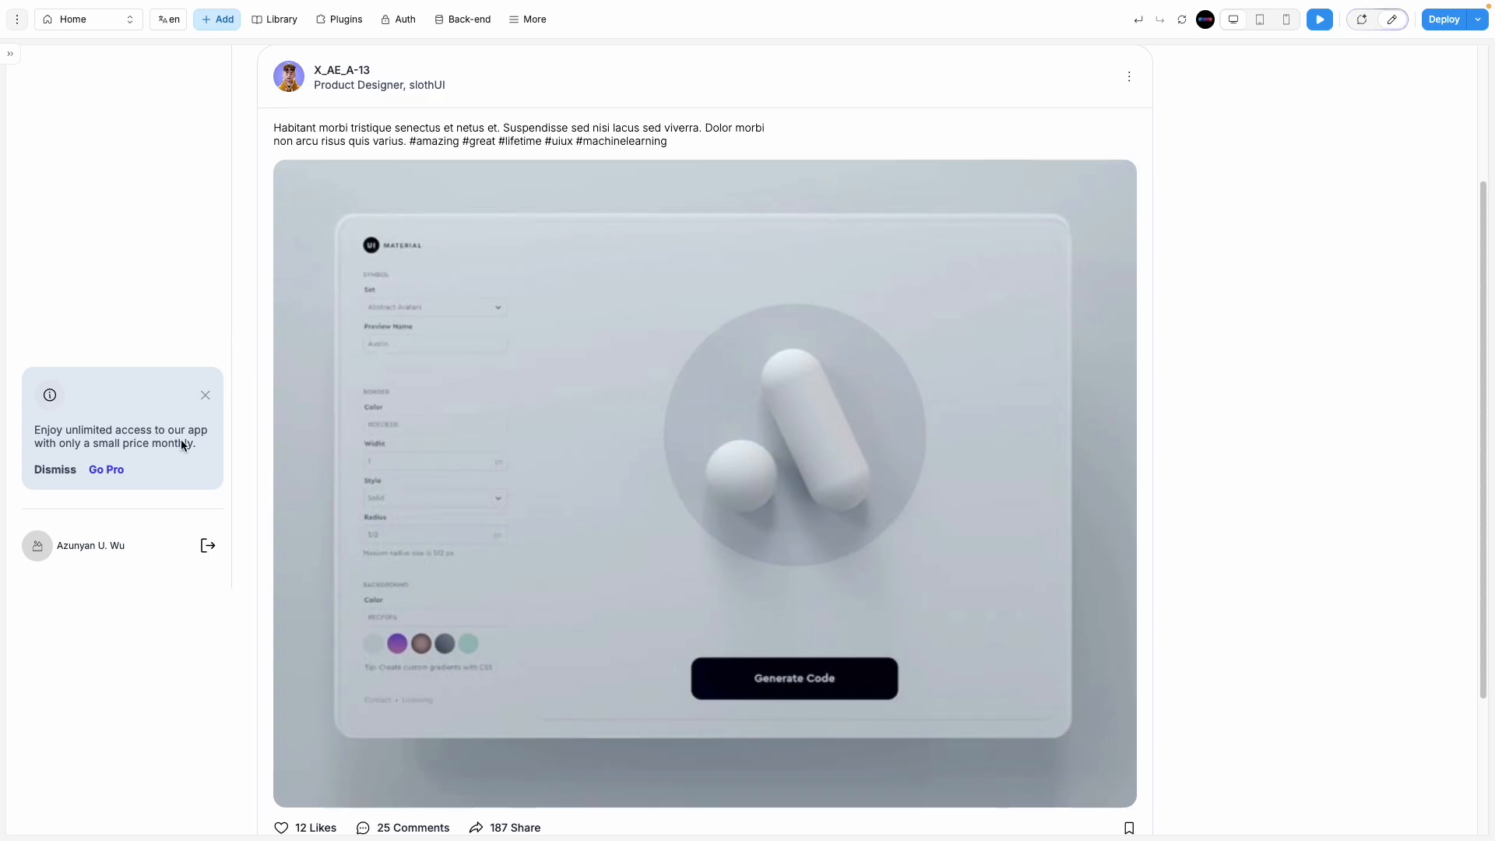
scroll(133, 513, "up", 3)
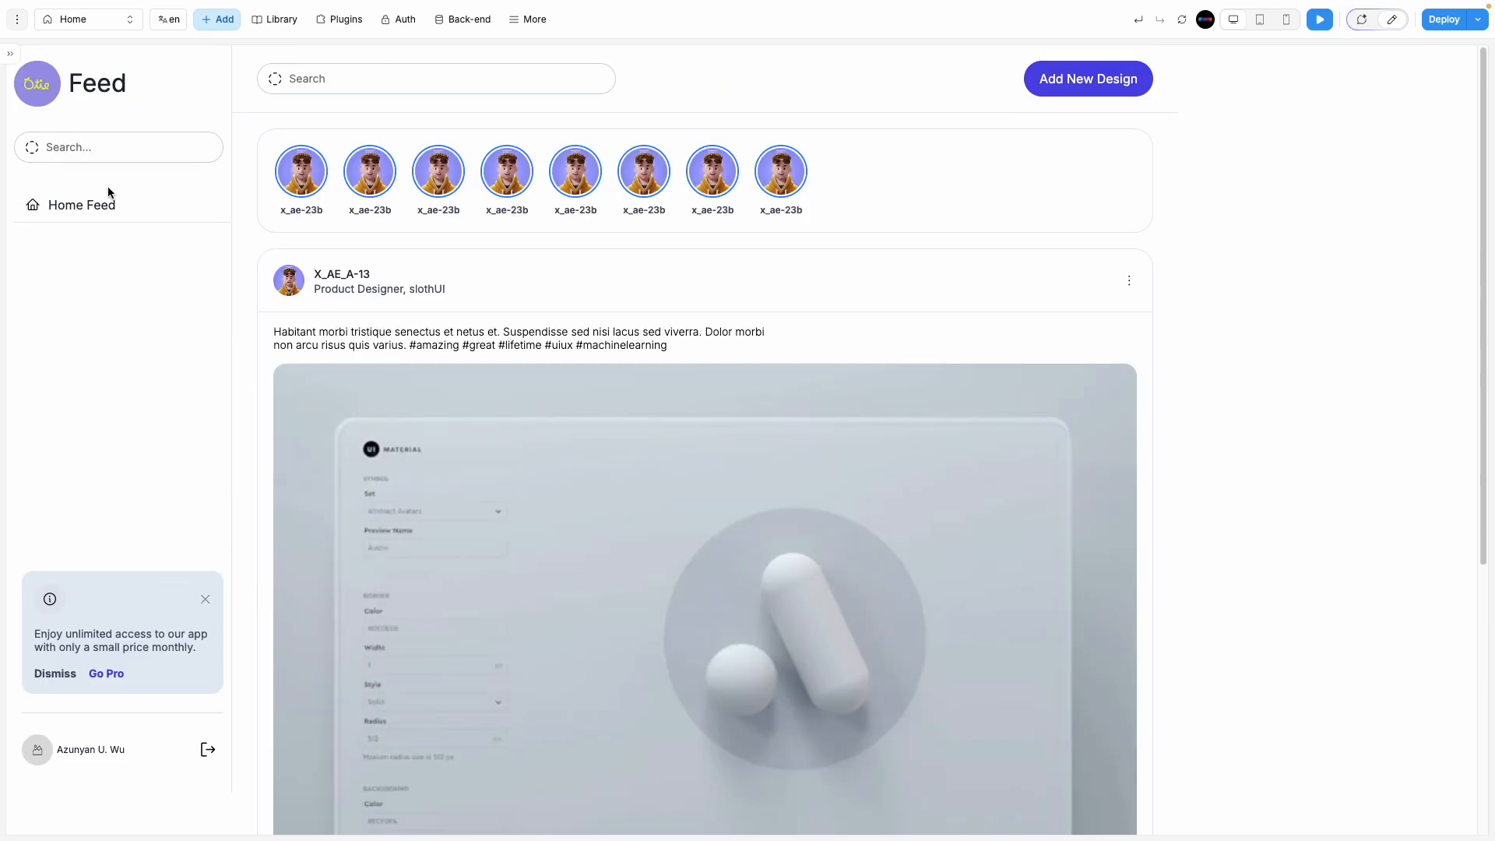
left_click(10, 54)
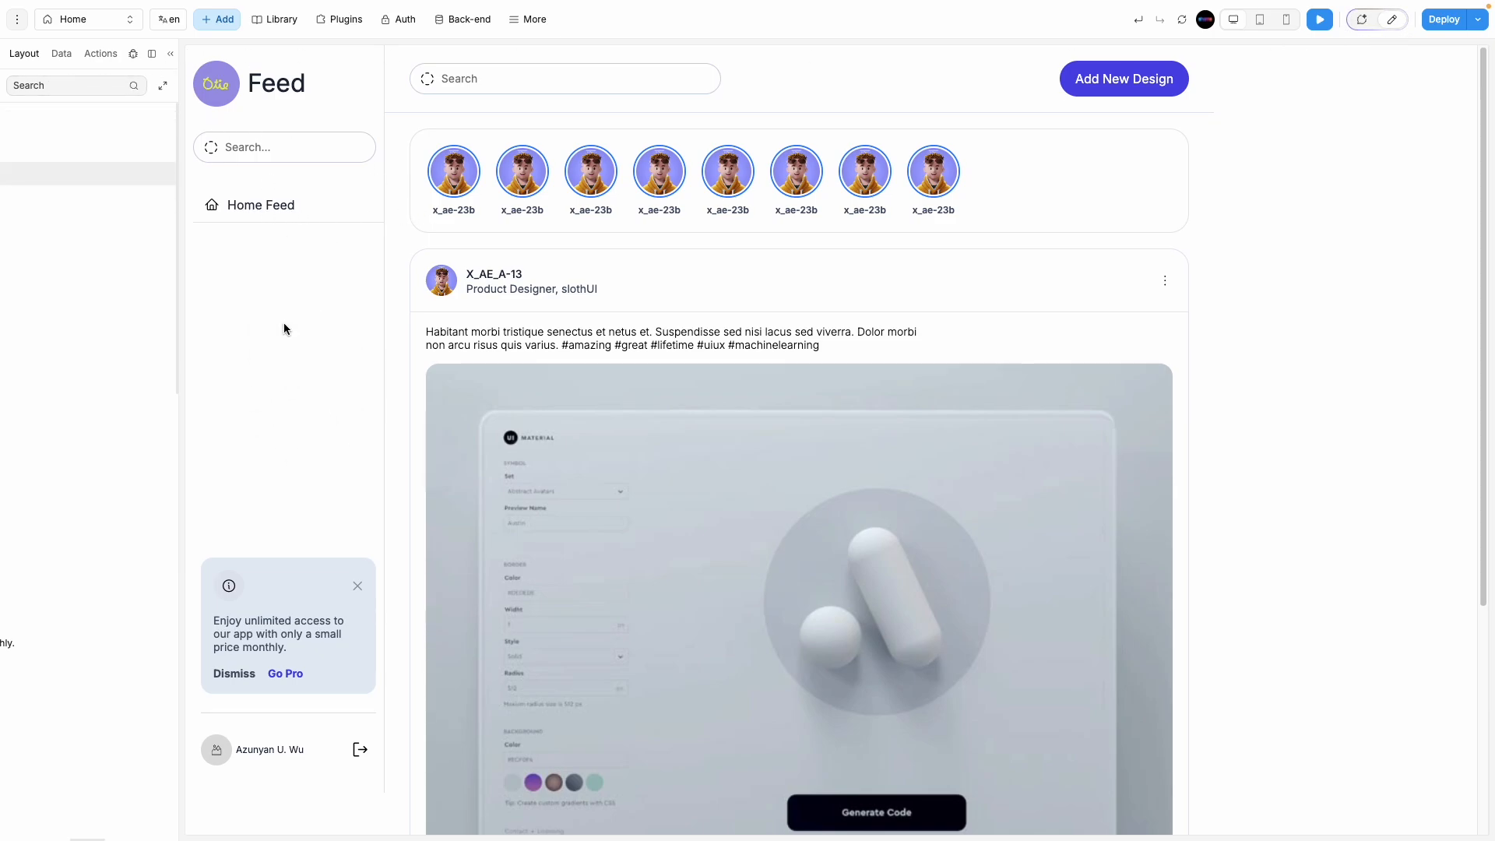
Step: Expand the main container in the element tree to show Nav-div and Middle, and leave preview
left_click(61, 54)
left_click(24, 54)
left_click(54, 123)
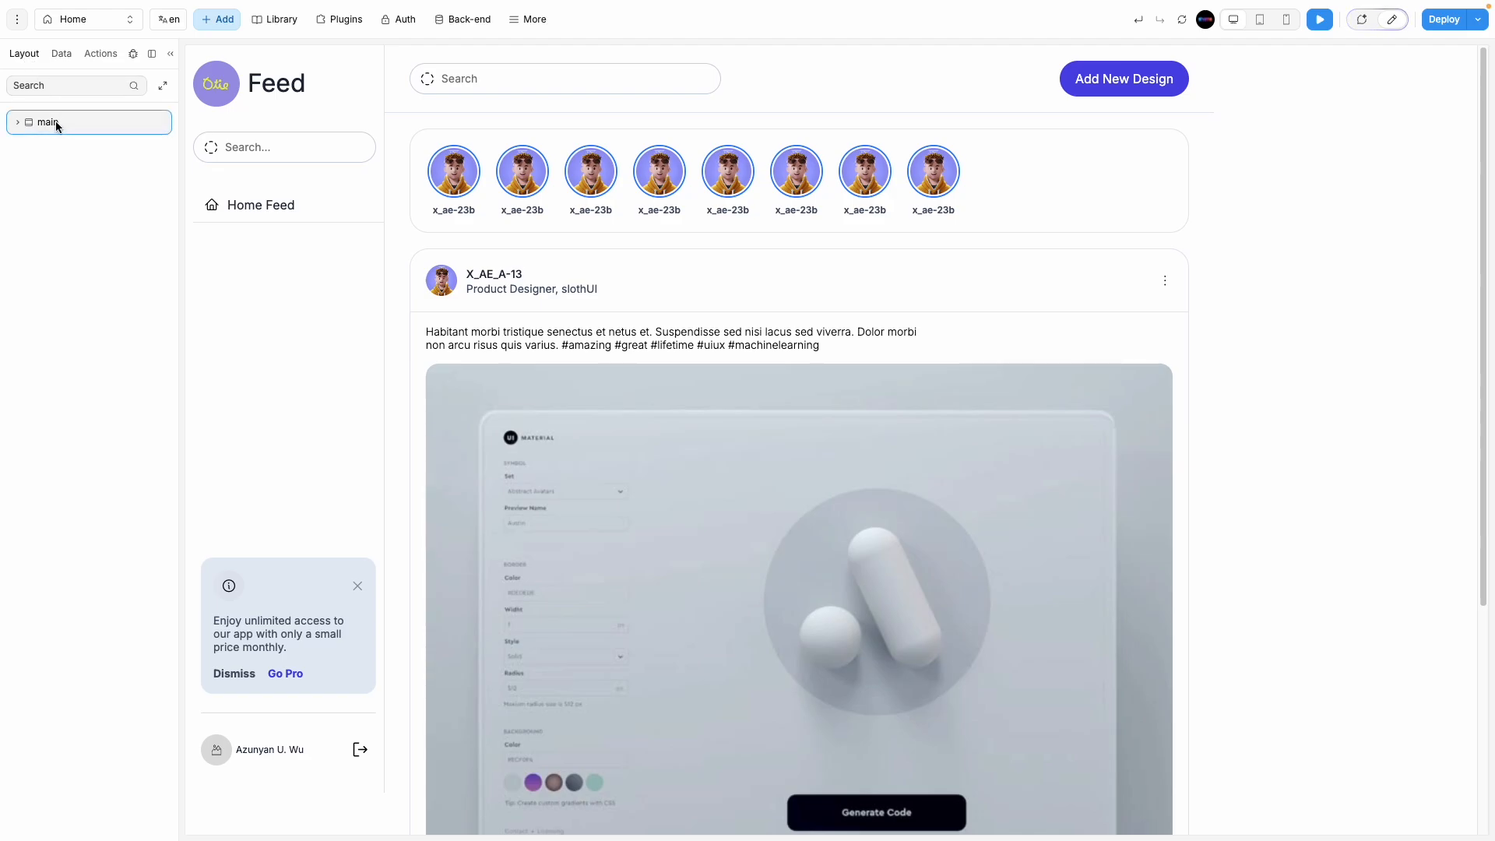
left_click(16, 123)
left_click(1391, 21)
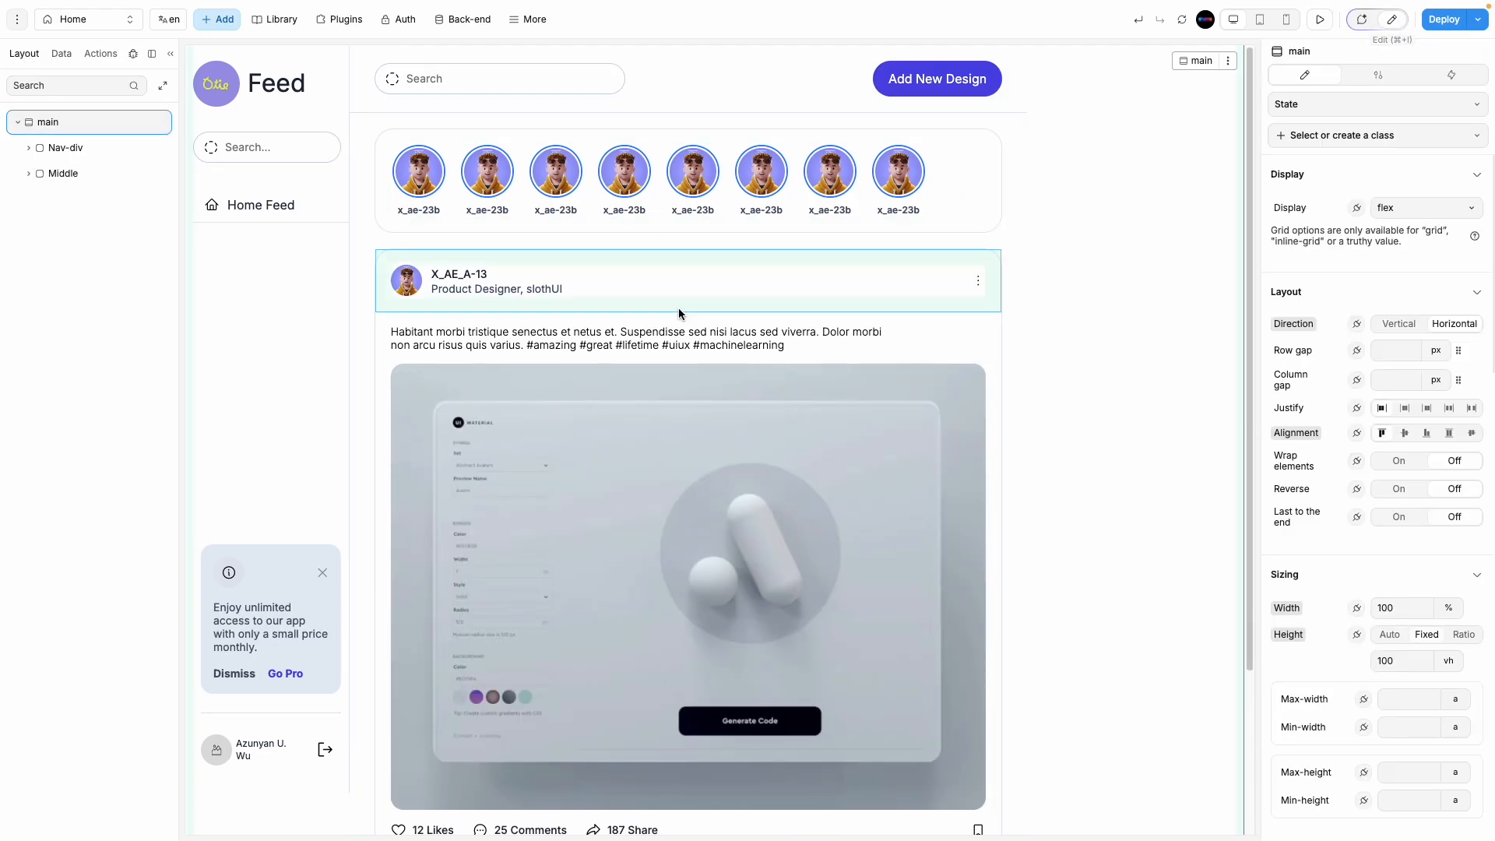
Step: Try Fixed positioning on Nav-div, then undo it
left_click(83, 170)
left_click(100, 146)
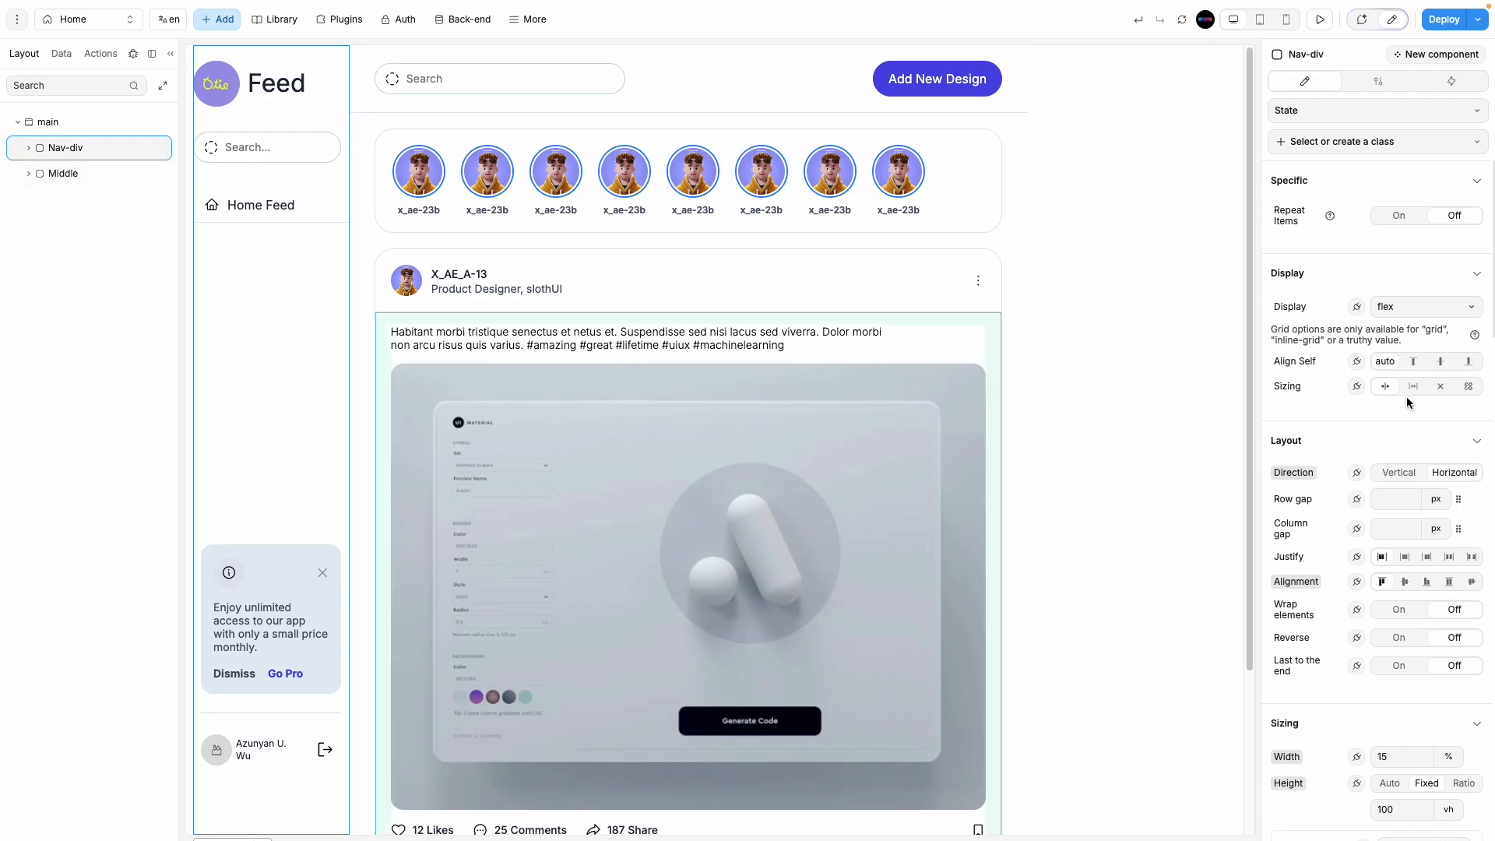
left_click(1417, 307)
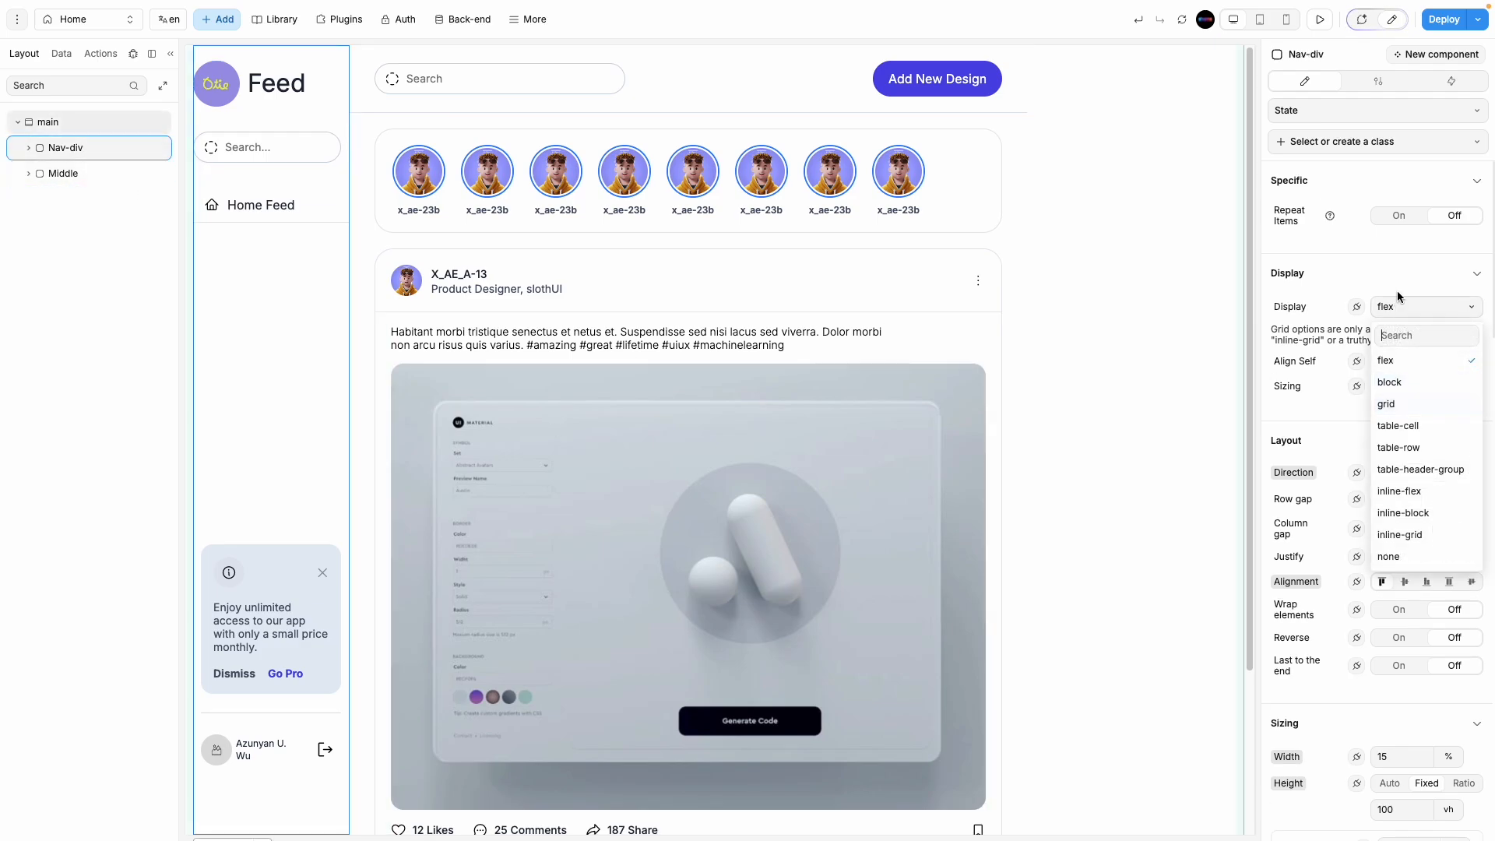
scroll(1407, 413, "down", 8)
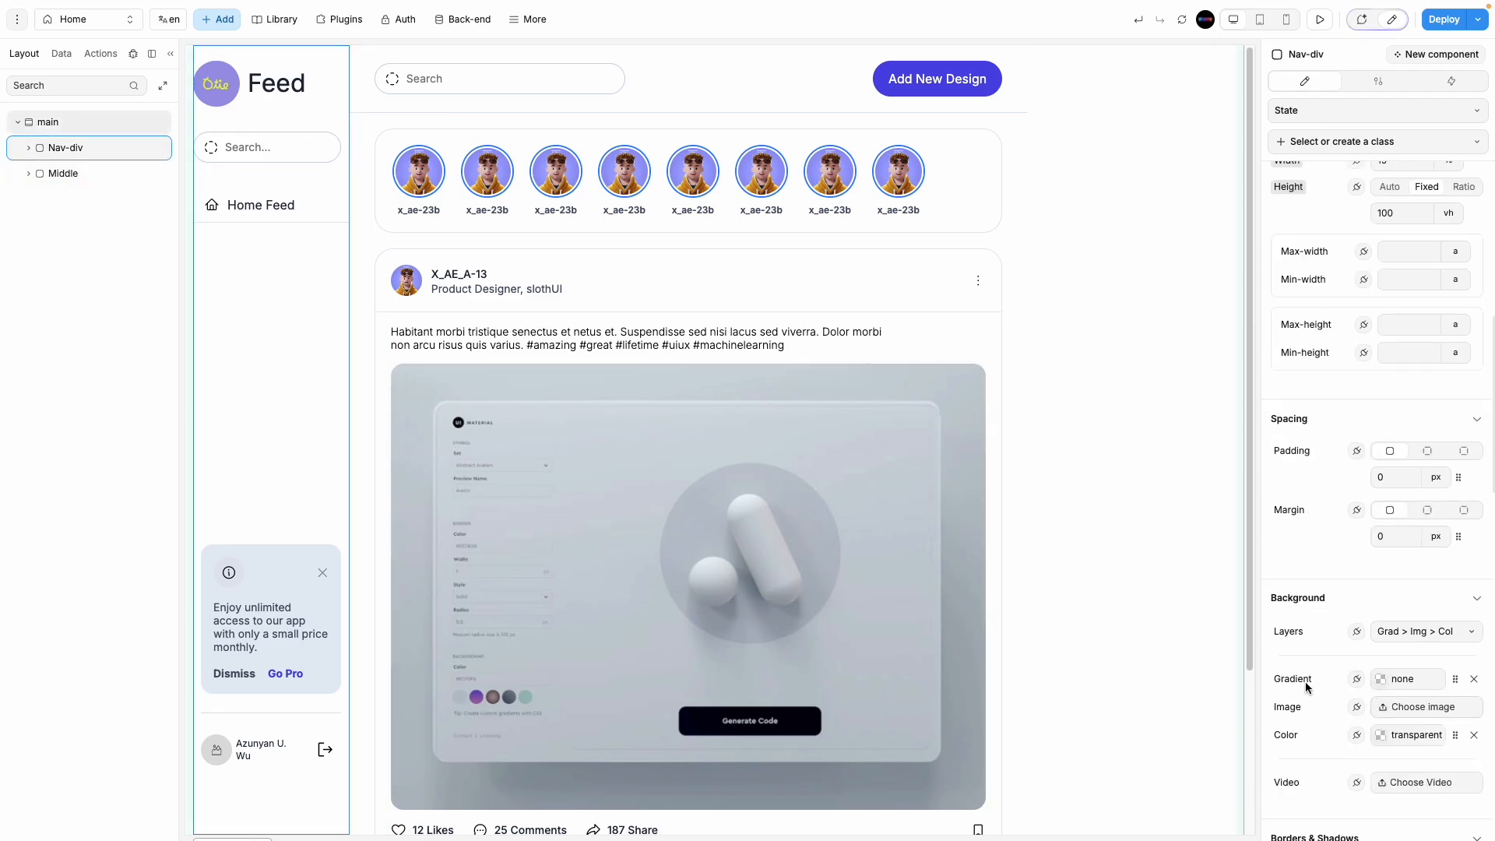
scroll(1306, 683, "down", 5)
scroll(1384, 657, "down", 5)
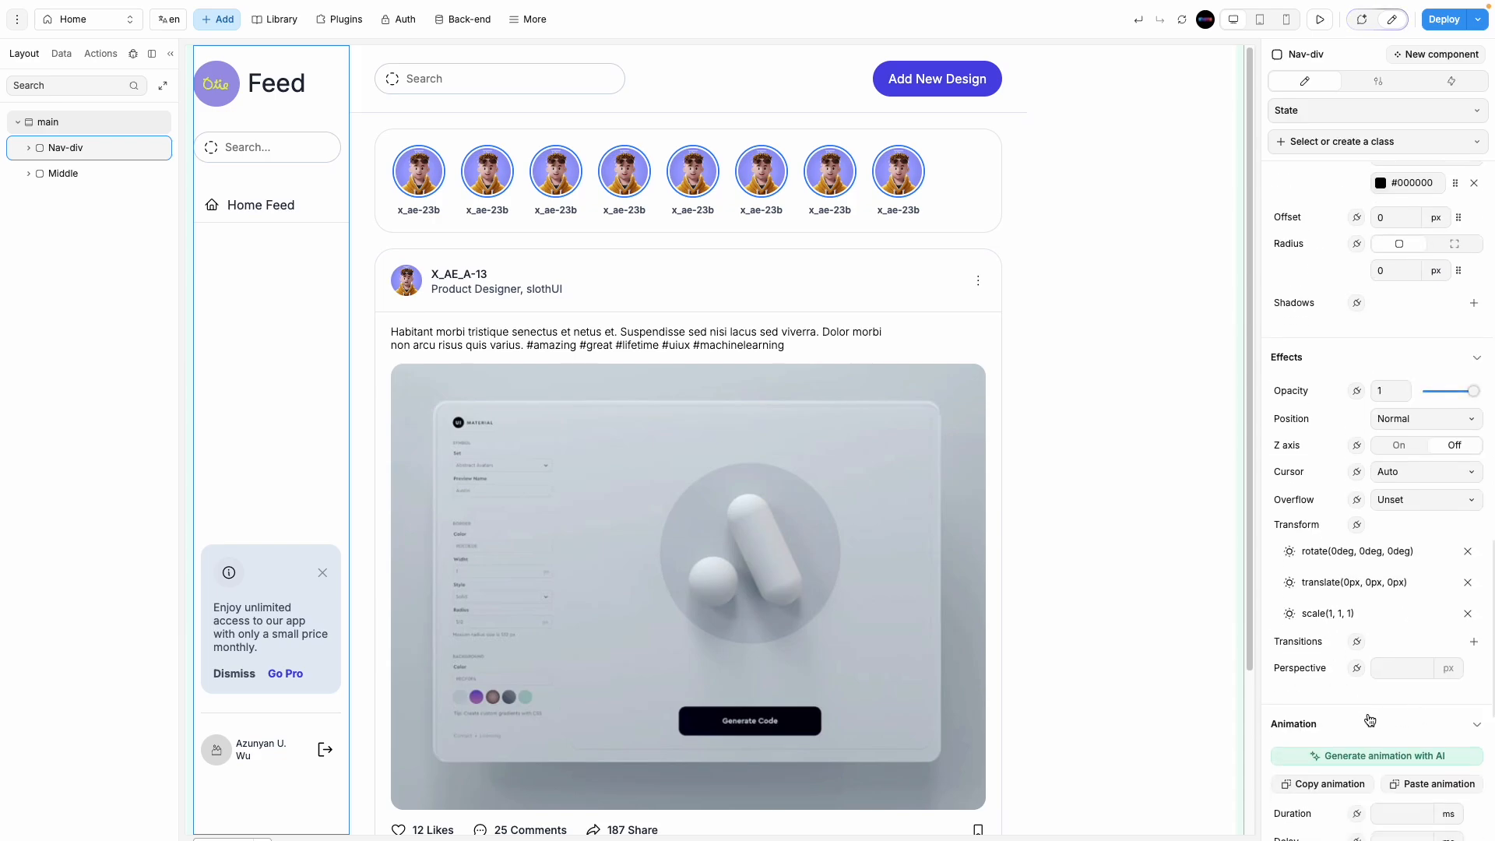
left_click(1402, 422)
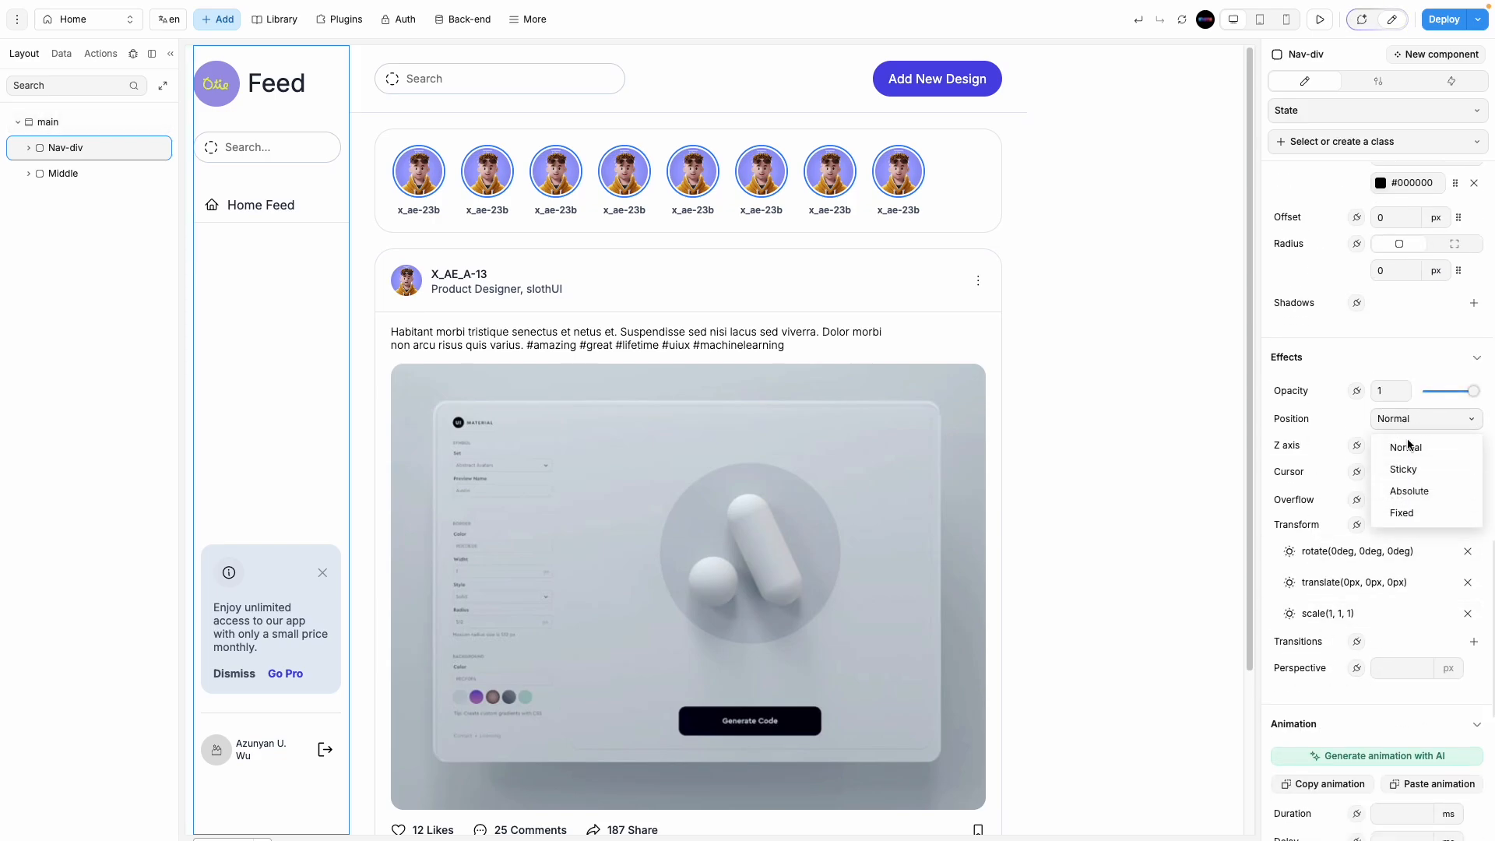
left_click(1411, 510)
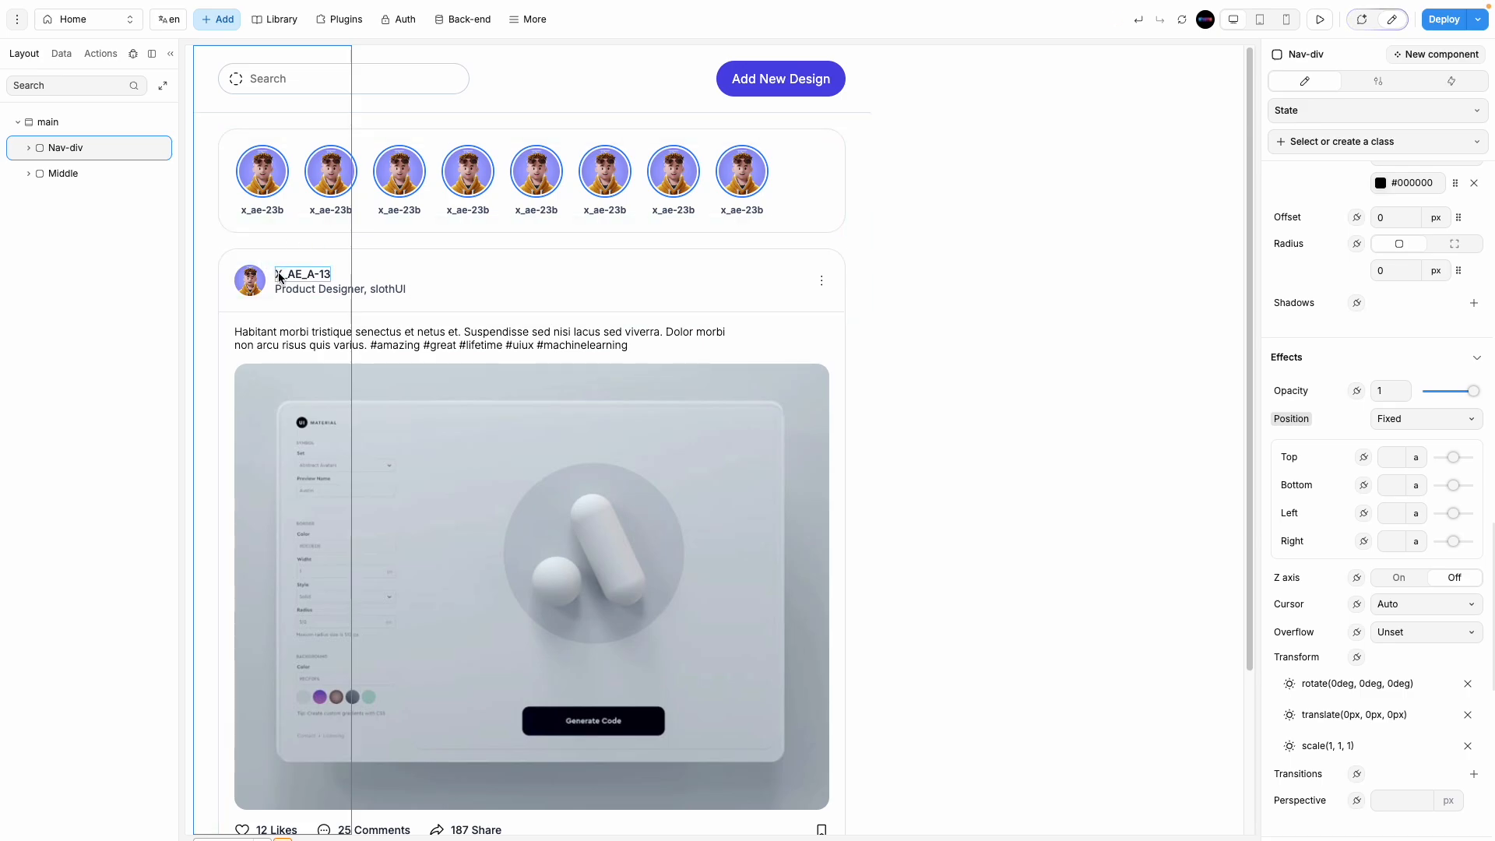
key("ctrl+z")
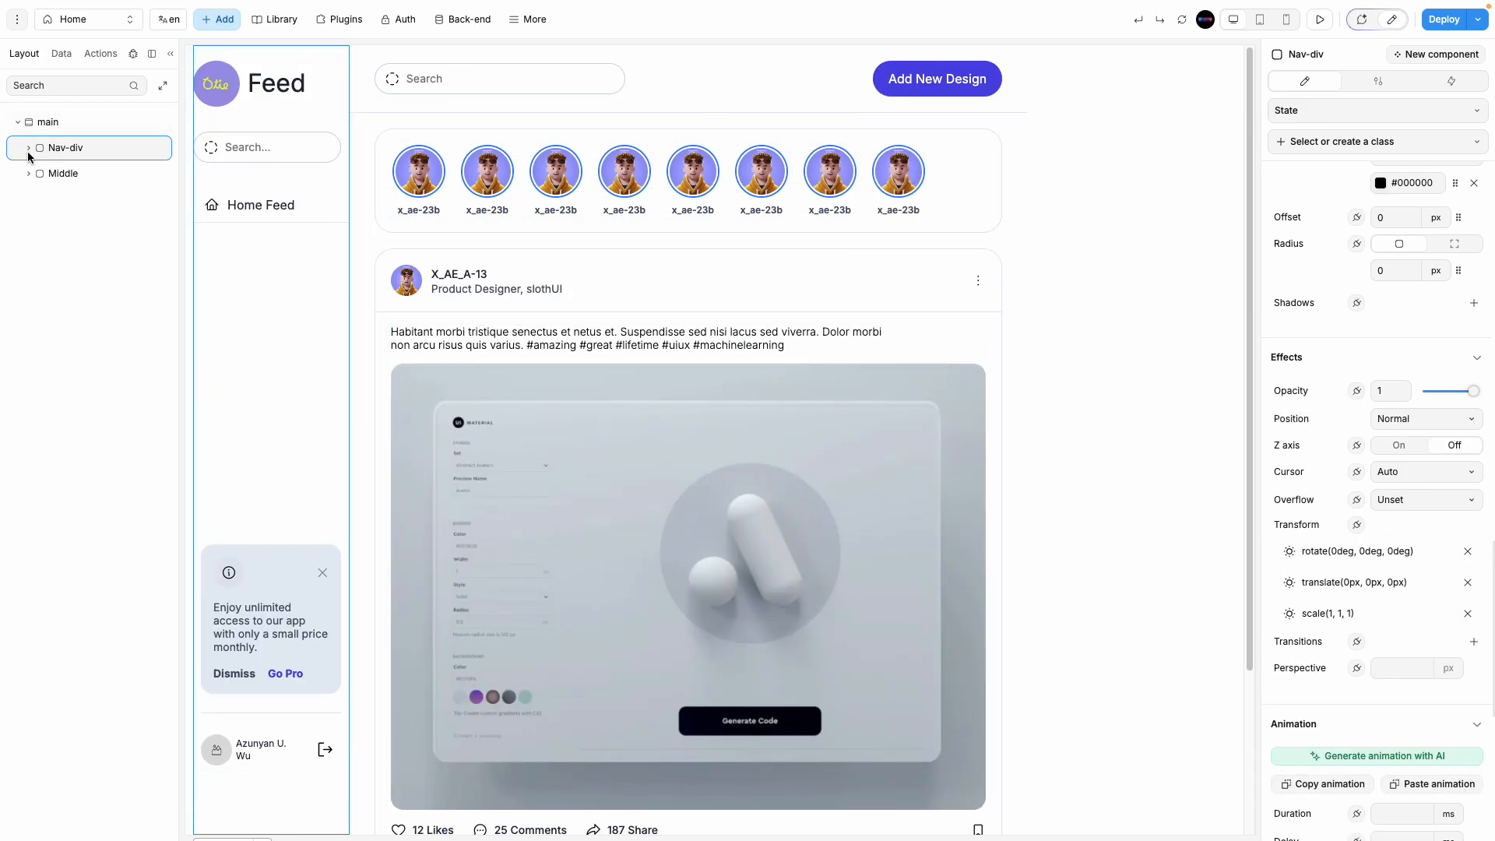
Step: Set the App Sidebar inside Nav-div to Absolute positioning instead of Fixed
left_click(28, 148)
left_click(86, 173)
scroll(1430, 589, "down", 4)
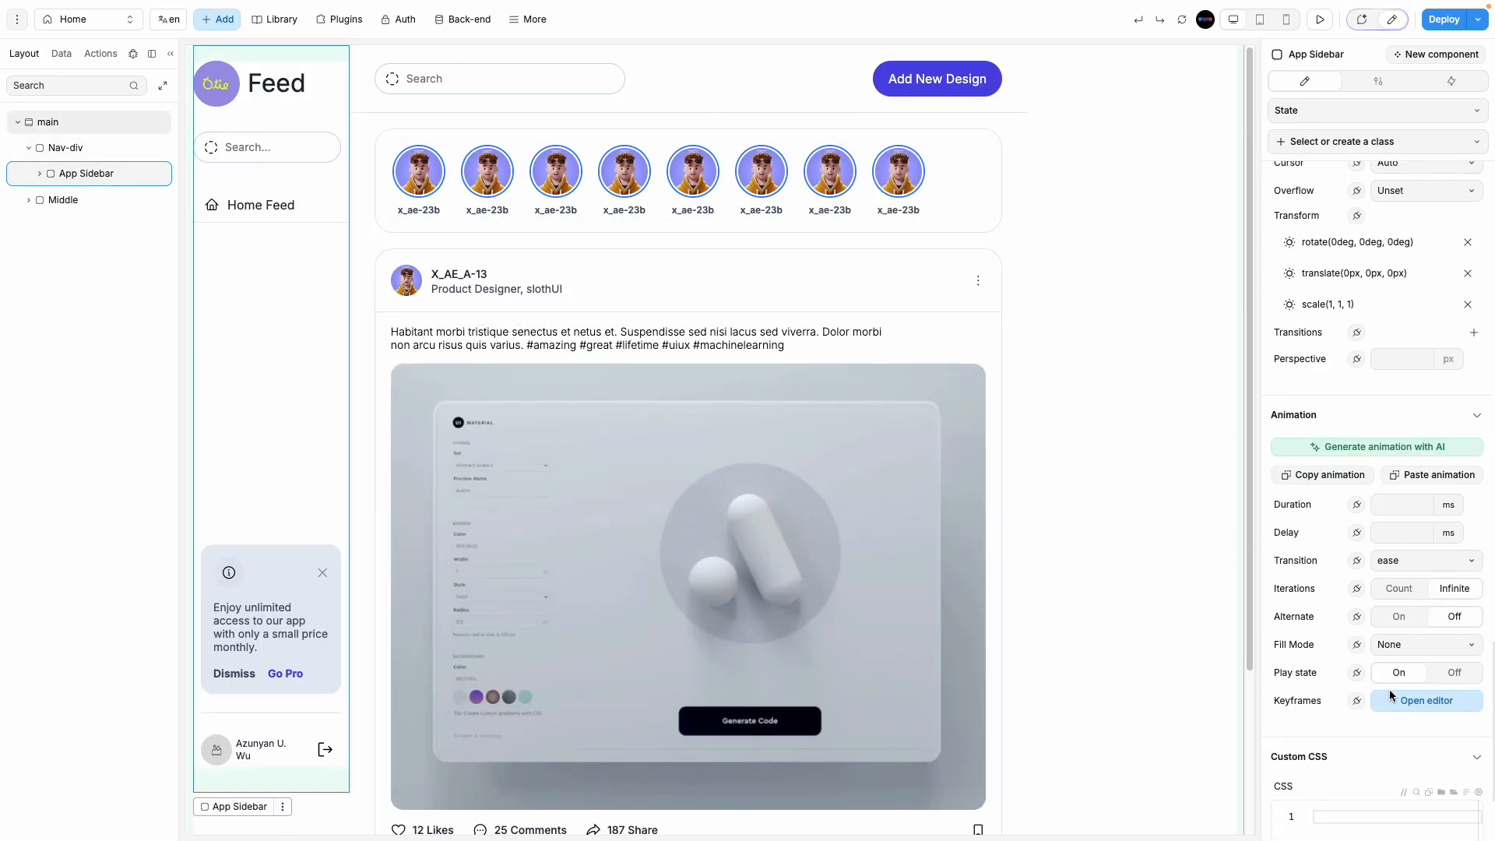
scroll(1362, 545, "up", 5)
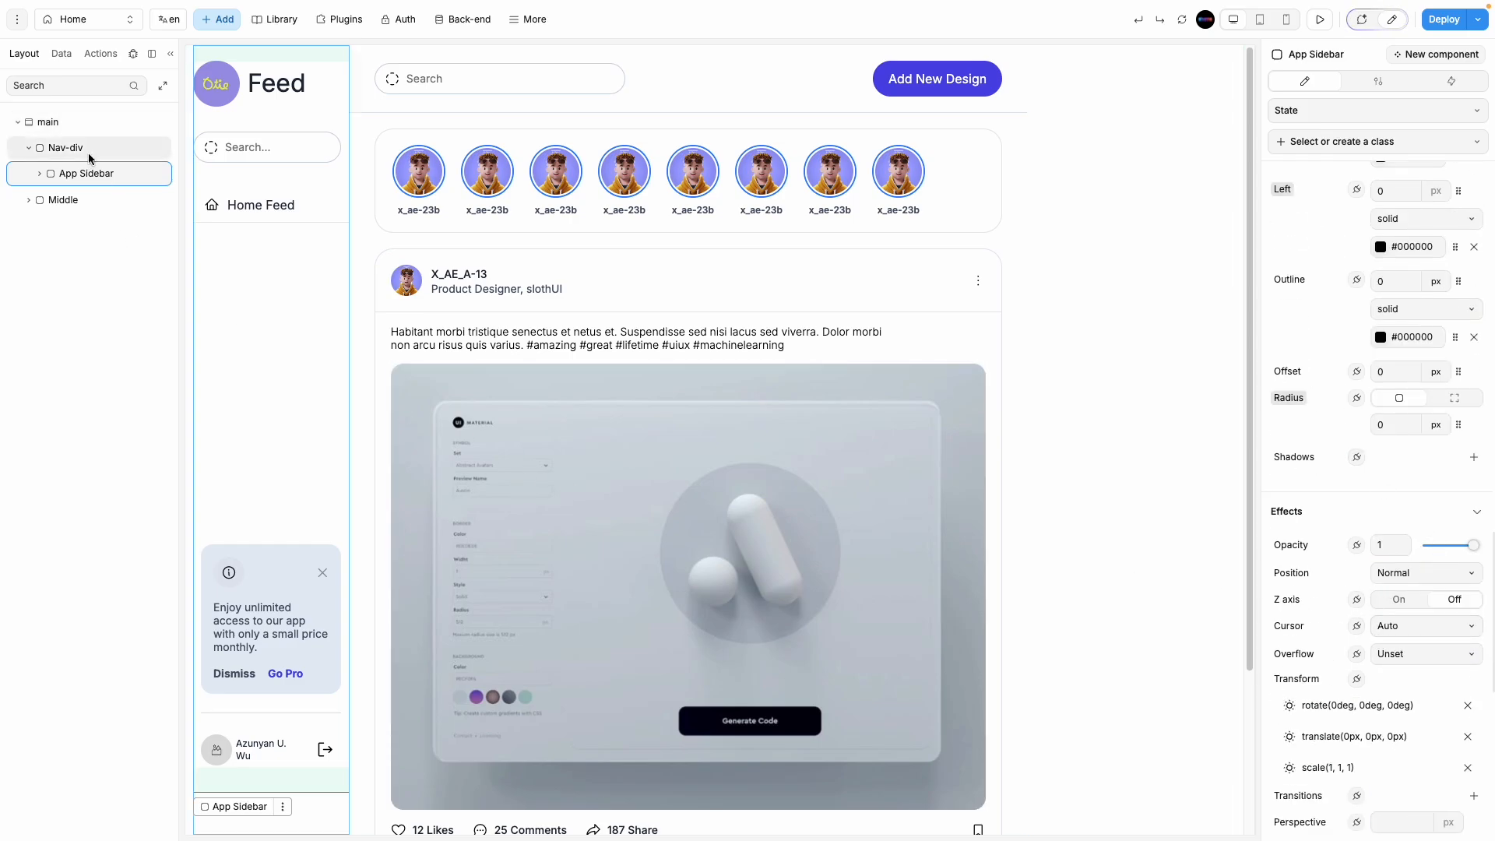
scroll(1382, 637, "down", 3)
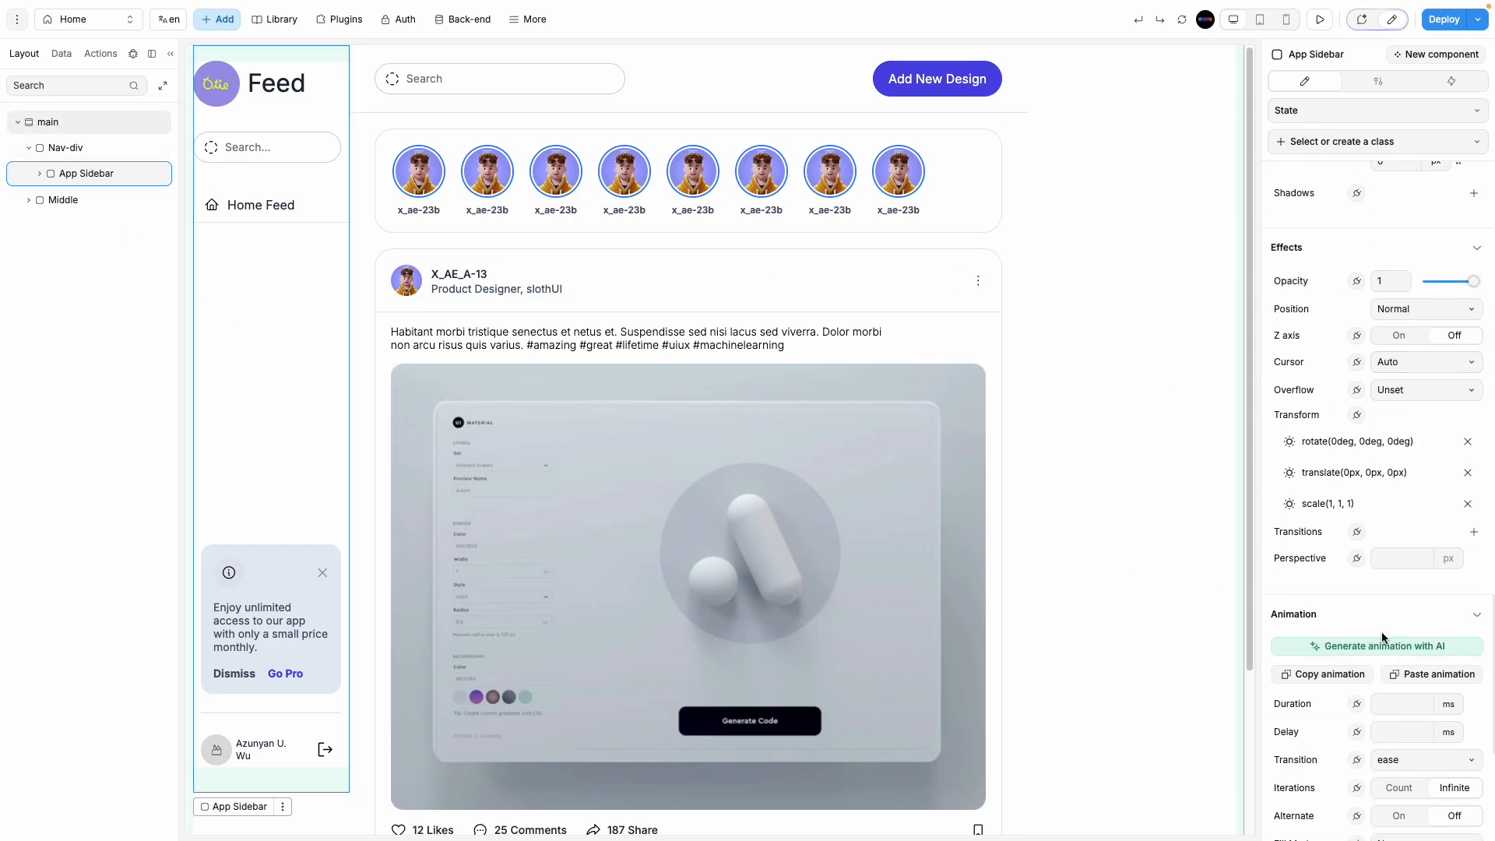
scroll(1381, 648, "down", 4)
scroll(1380, 643, "up", 8)
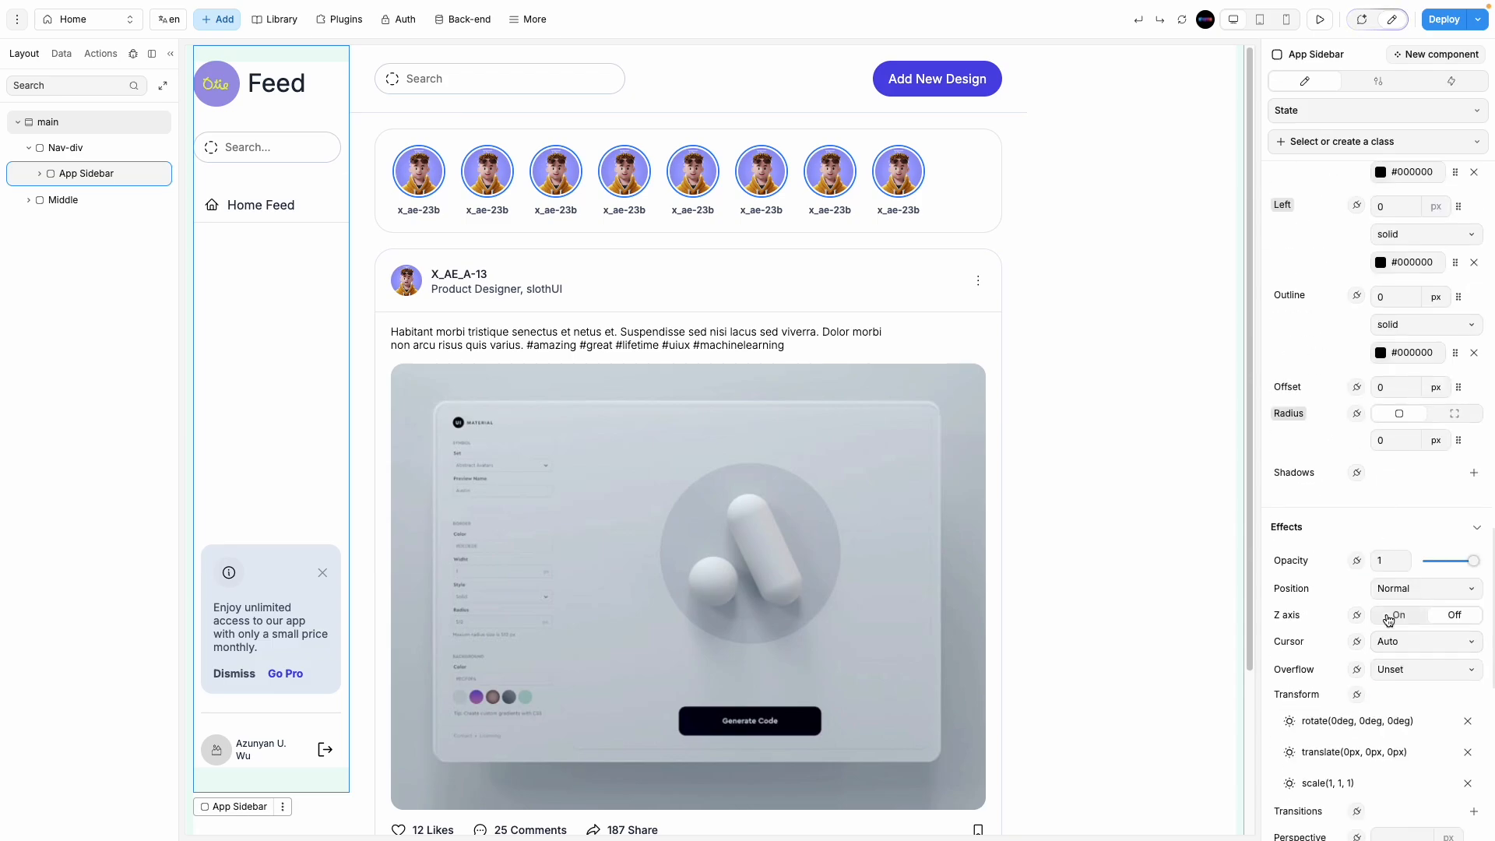
left_click(1405, 592)
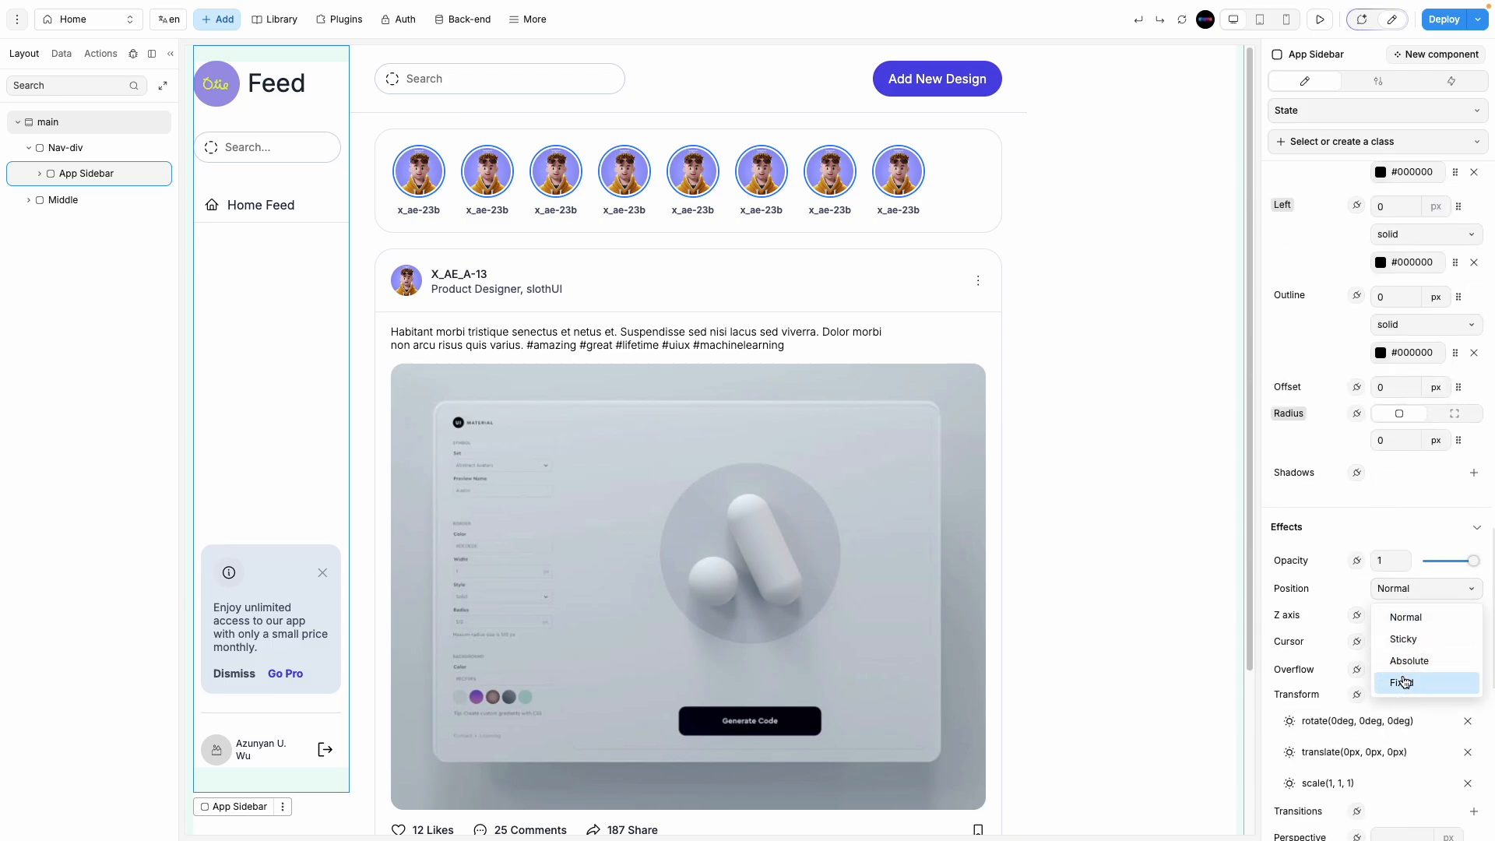
left_click(1403, 679)
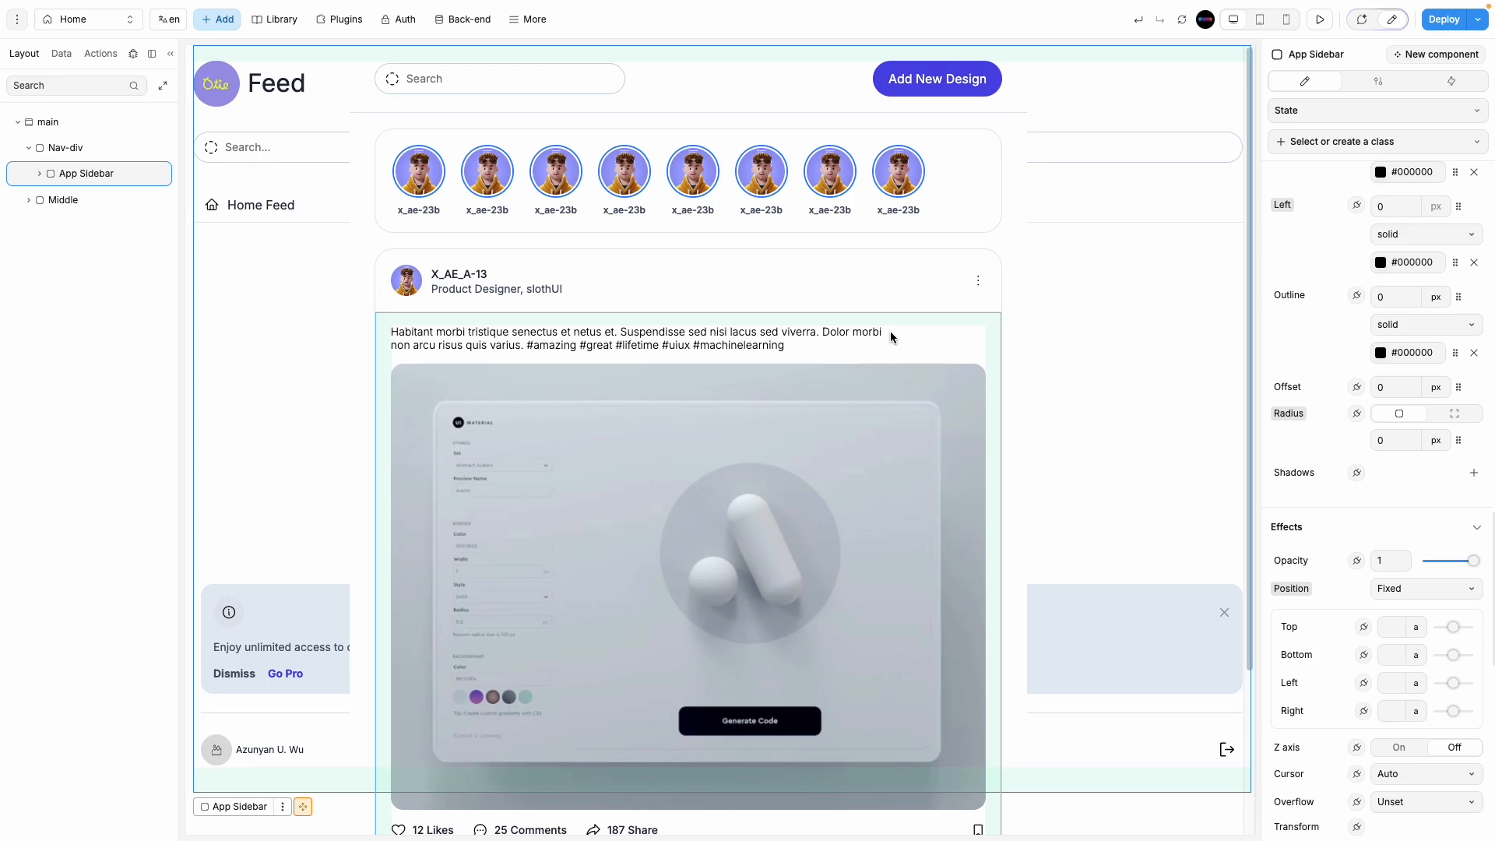
key("ctrl+z")
left_click(1429, 589)
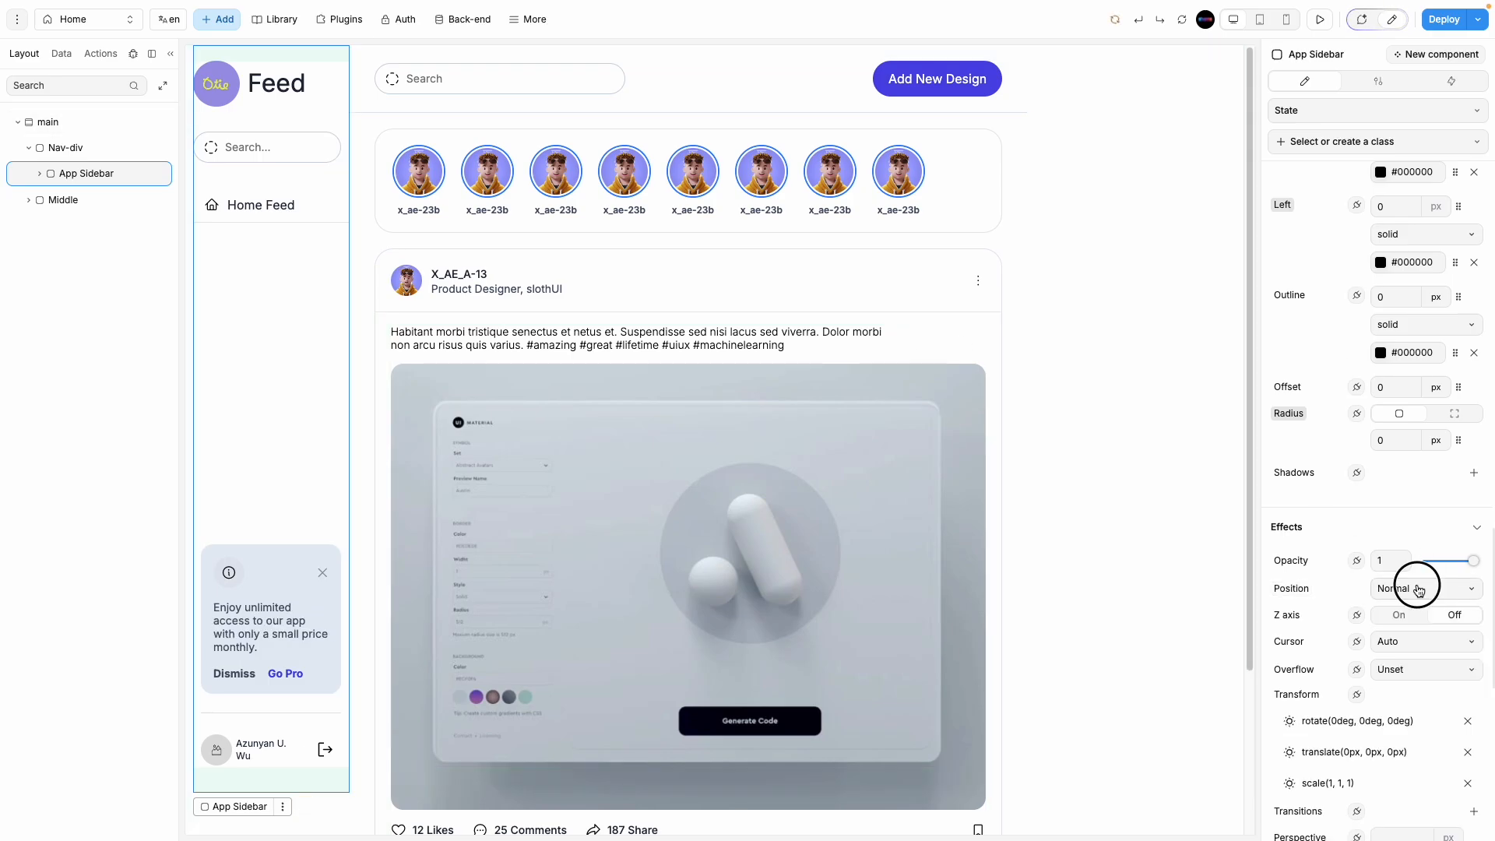
left_click(1422, 661)
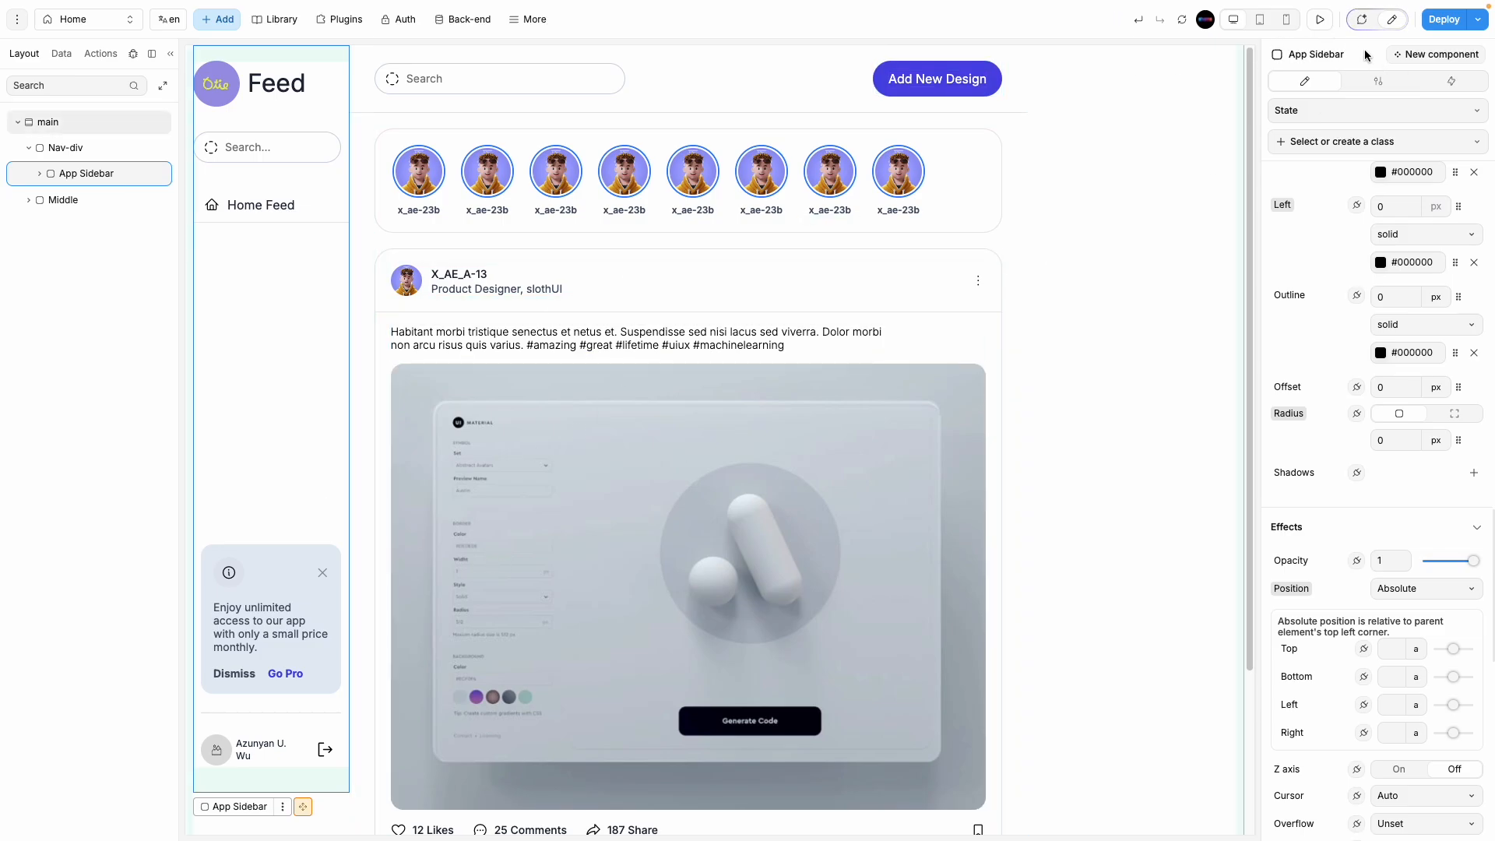
Step: Check the page in preview, then return to editing with App Sidebar selected
left_click(1320, 19)
scroll(477, 627, "down", 4)
scroll(476, 620, "up", 4)
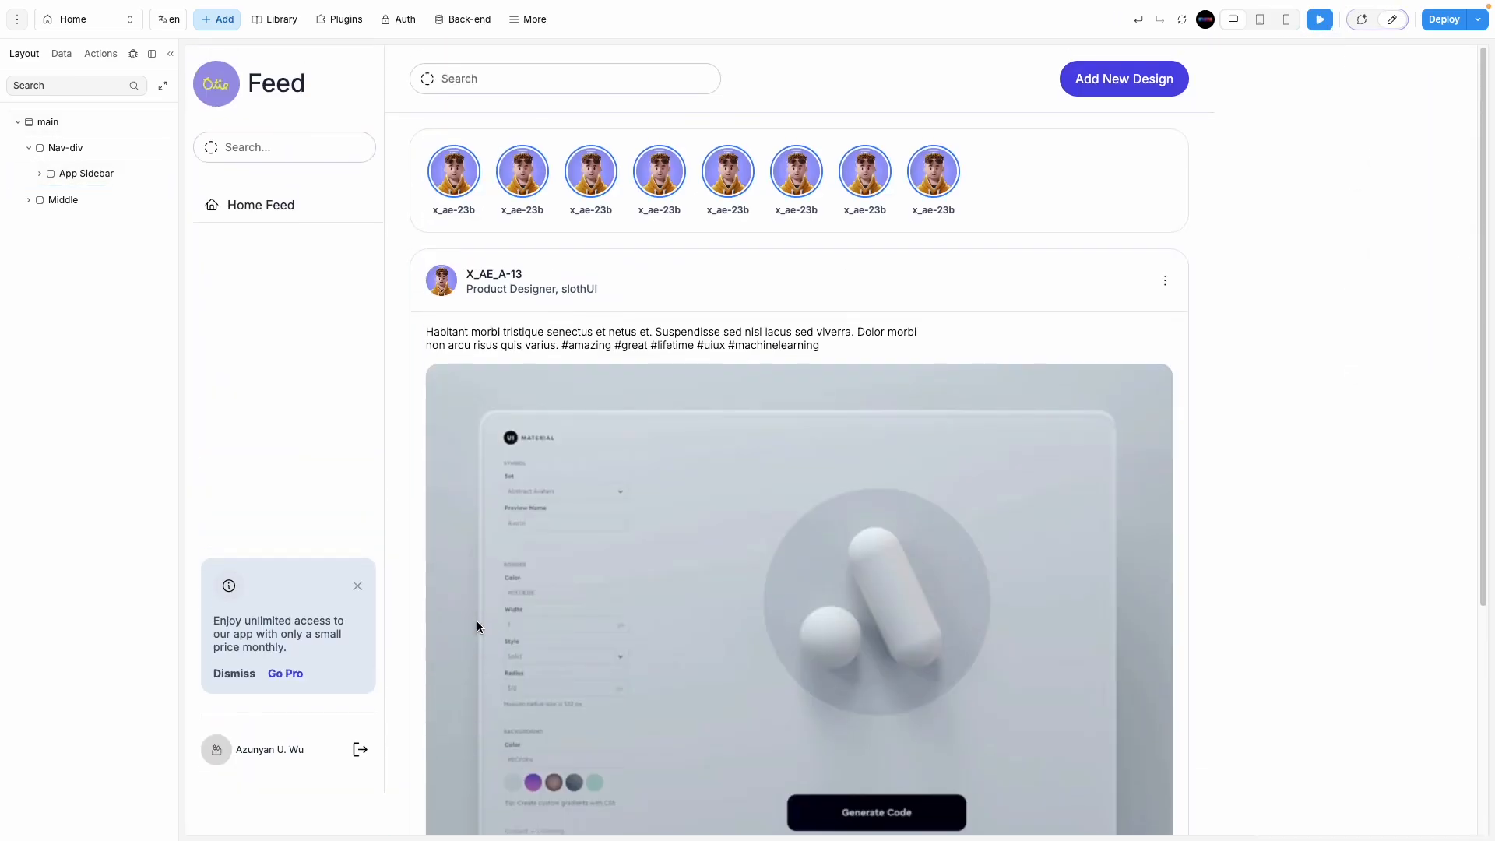
scroll(476, 619, "down", 4)
scroll(475, 619, "up", 4)
left_click(1384, 26)
left_click(92, 174)
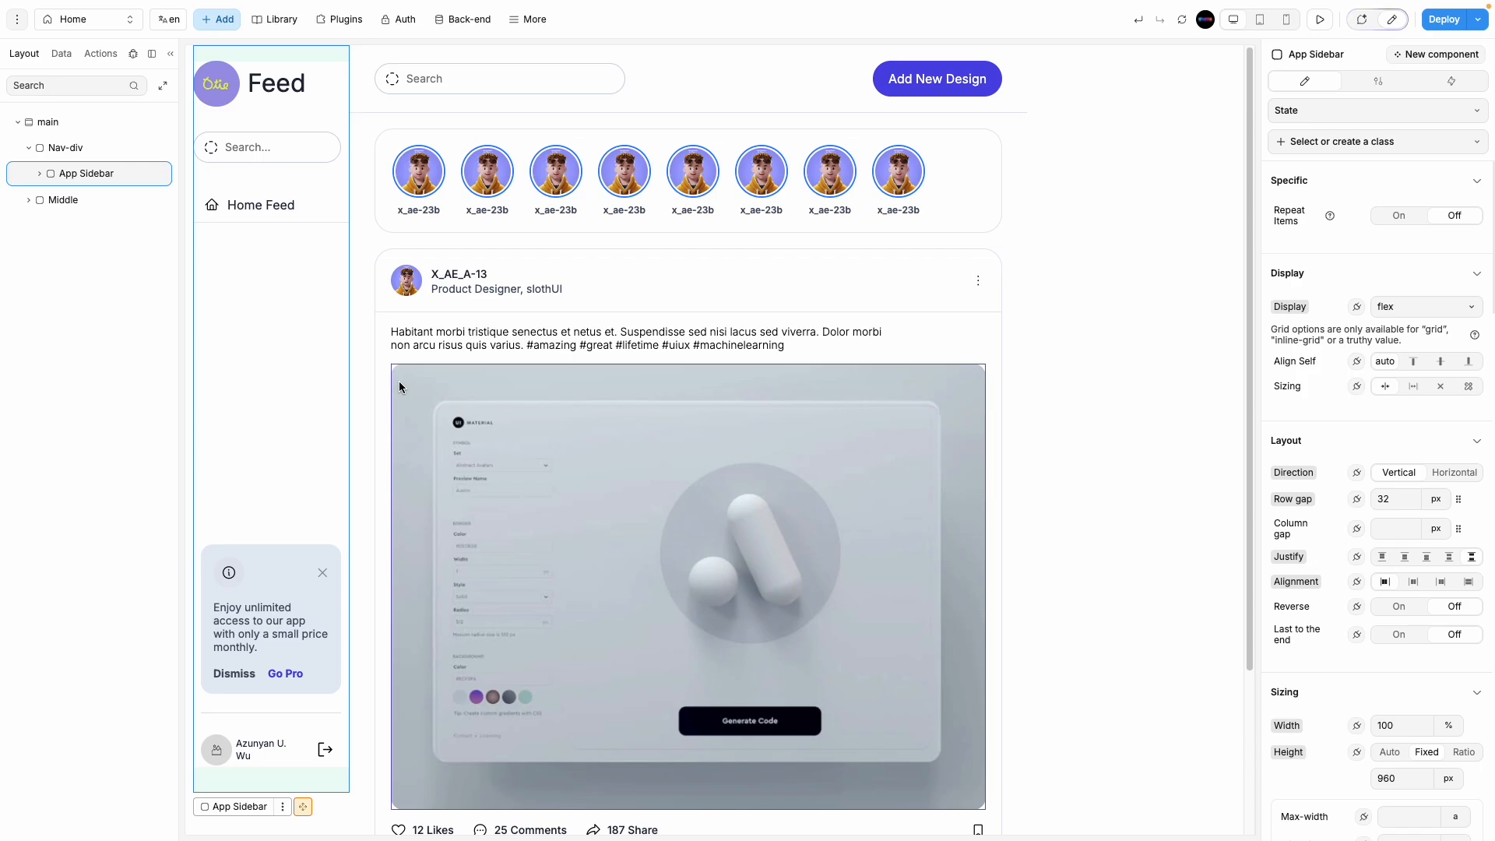
Step: Set the App Sidebar's position to Fixed
key("shift+super+5")
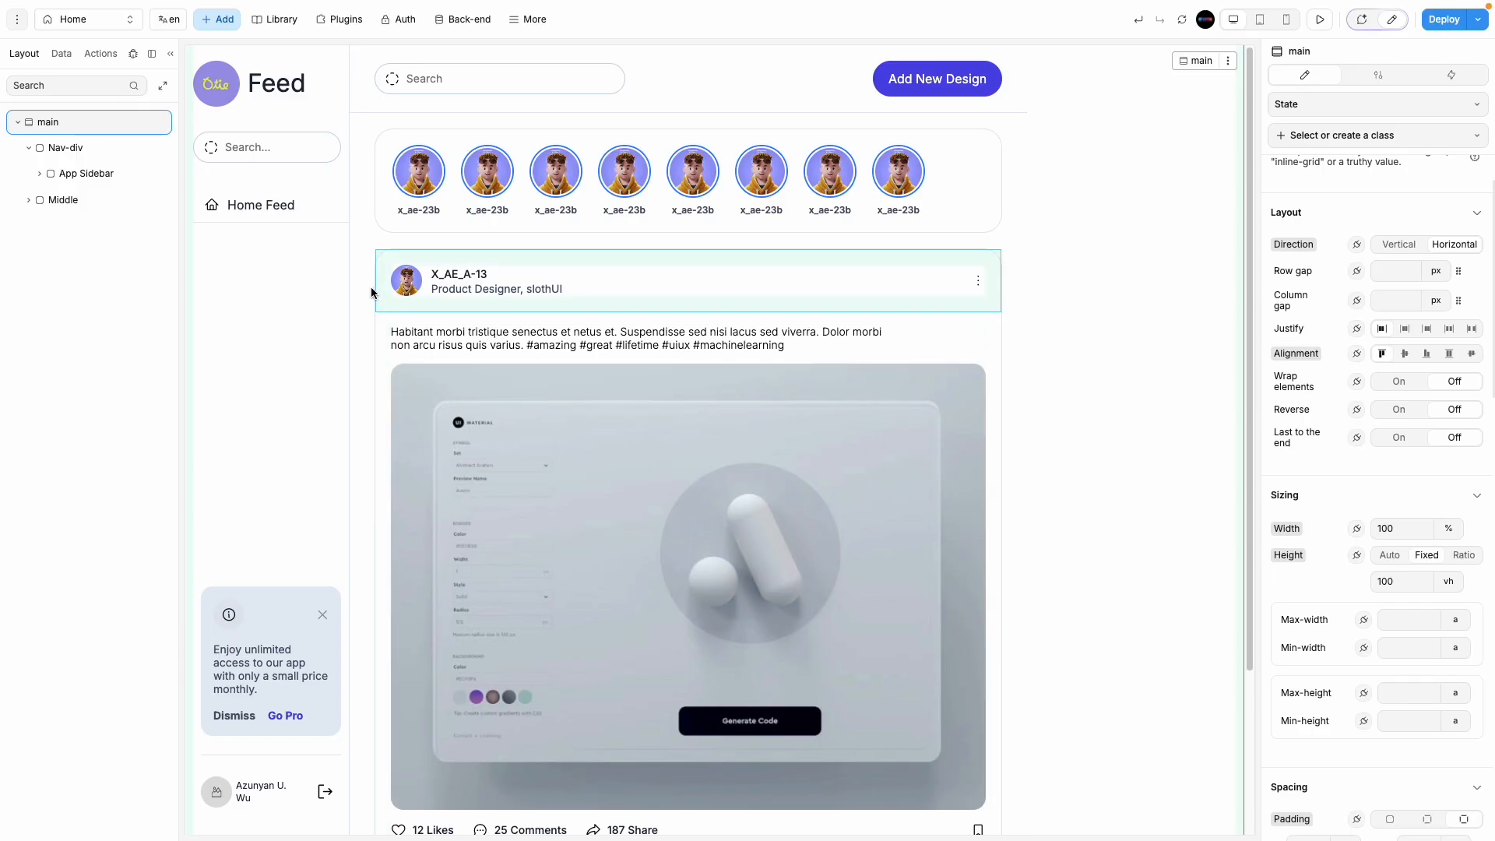
left_click(65, 179)
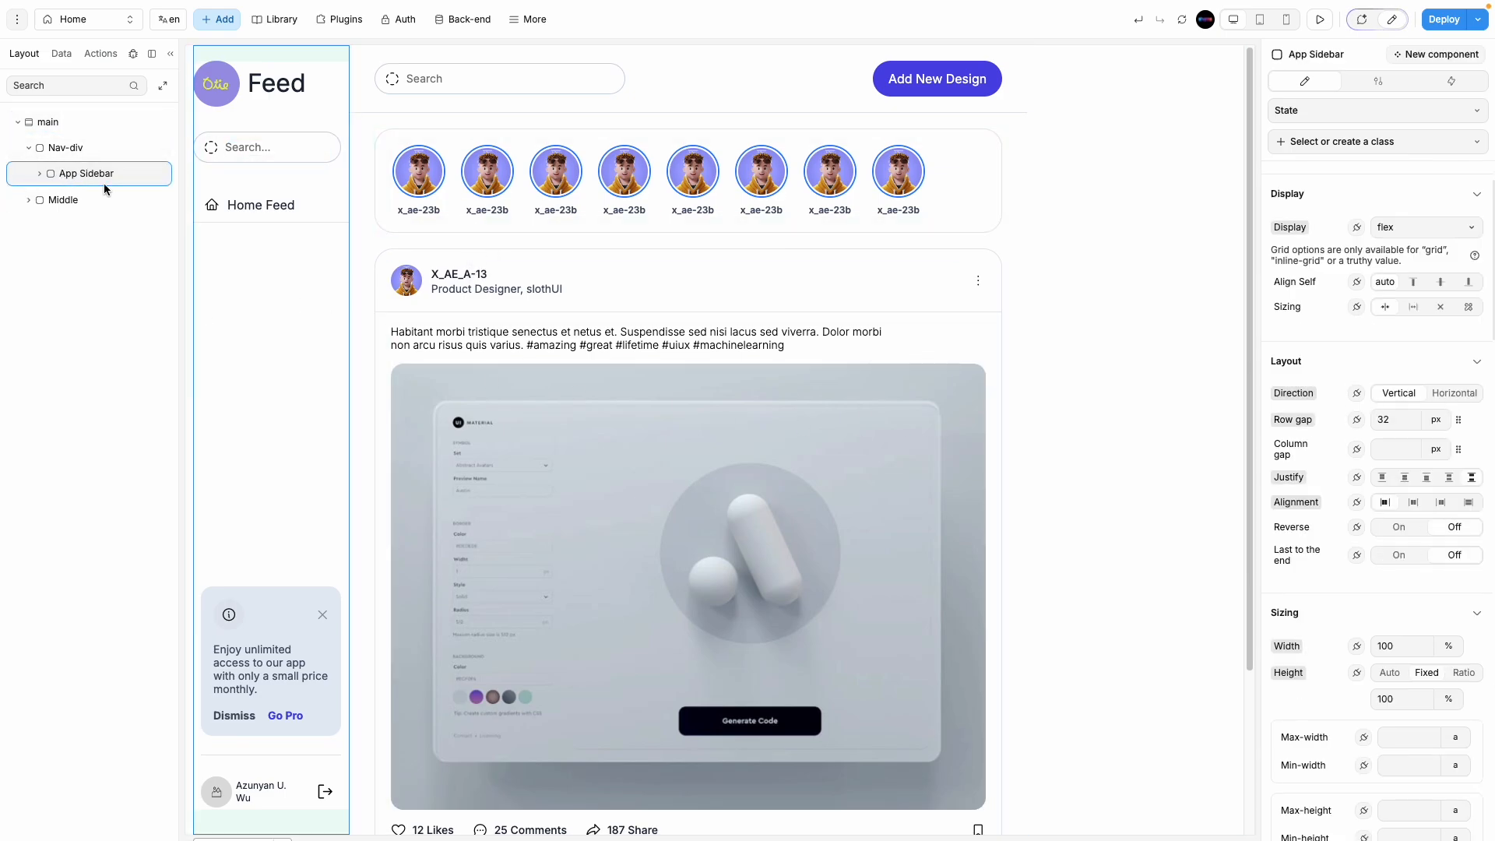
scroll(1386, 678, "down", 10)
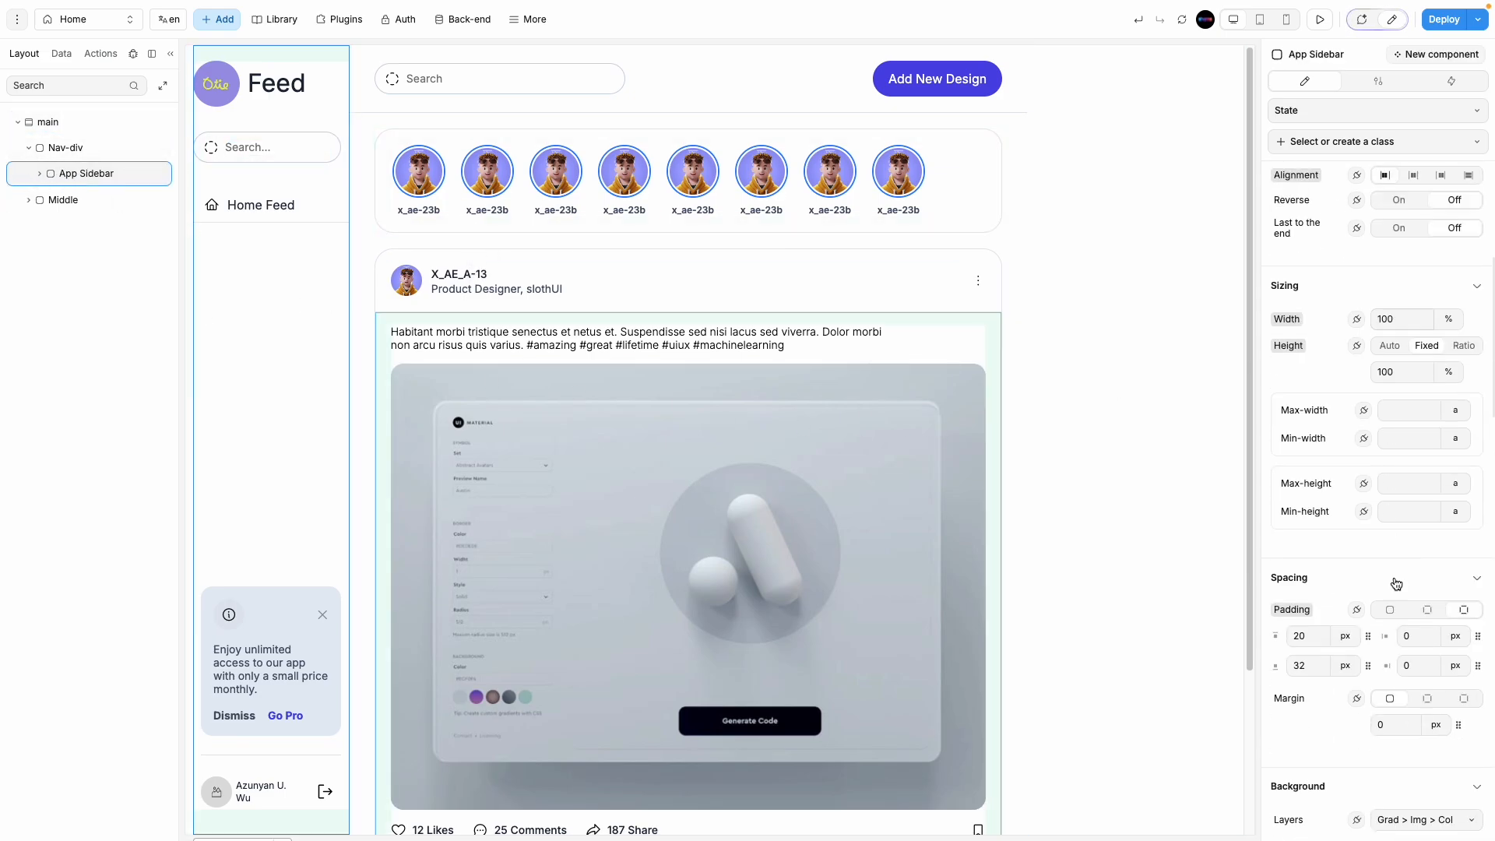
left_click(96, 150)
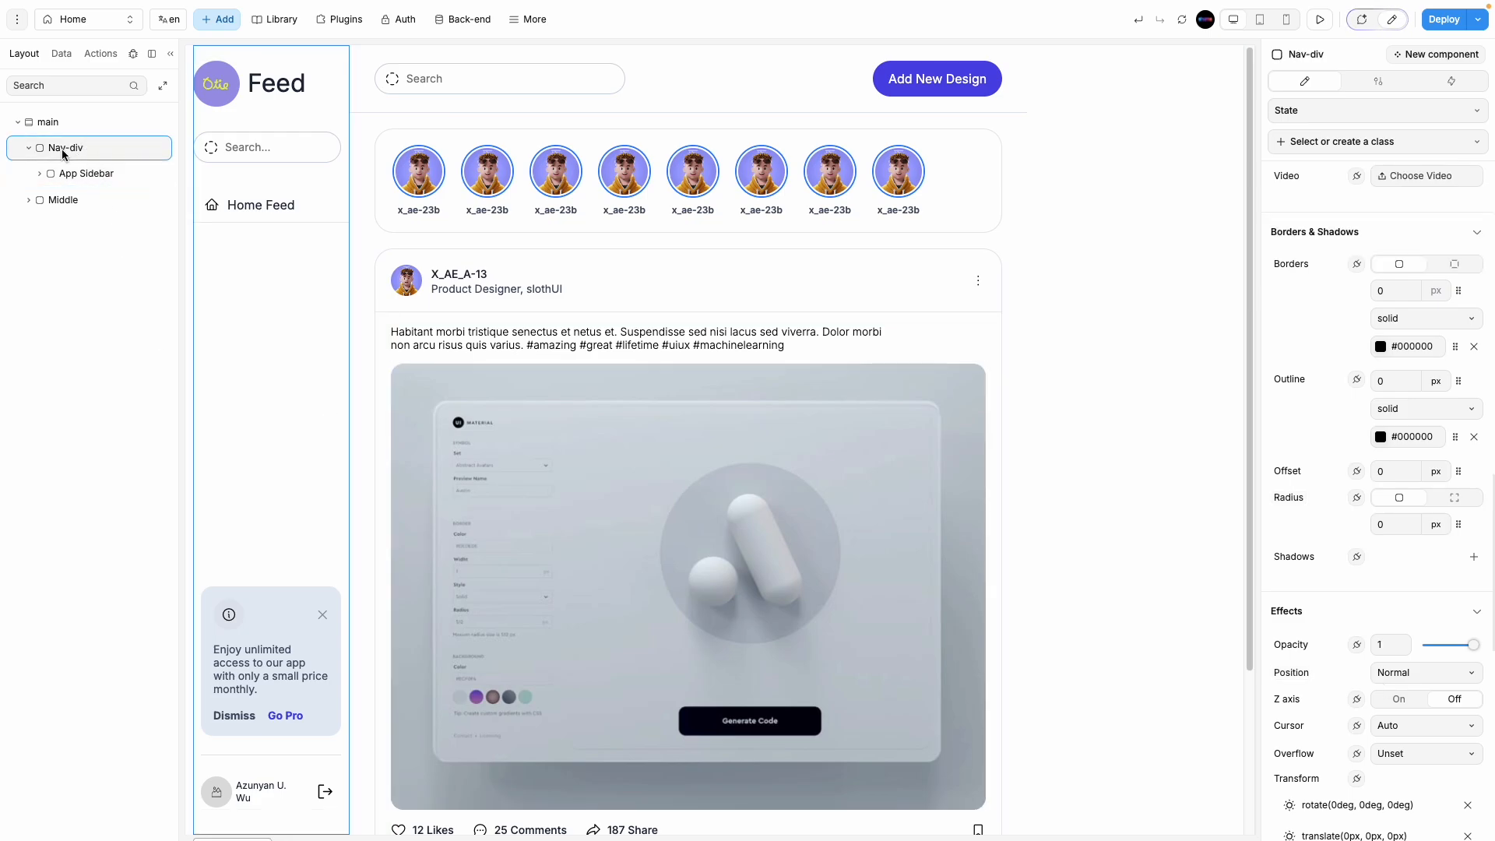
left_click(112, 172)
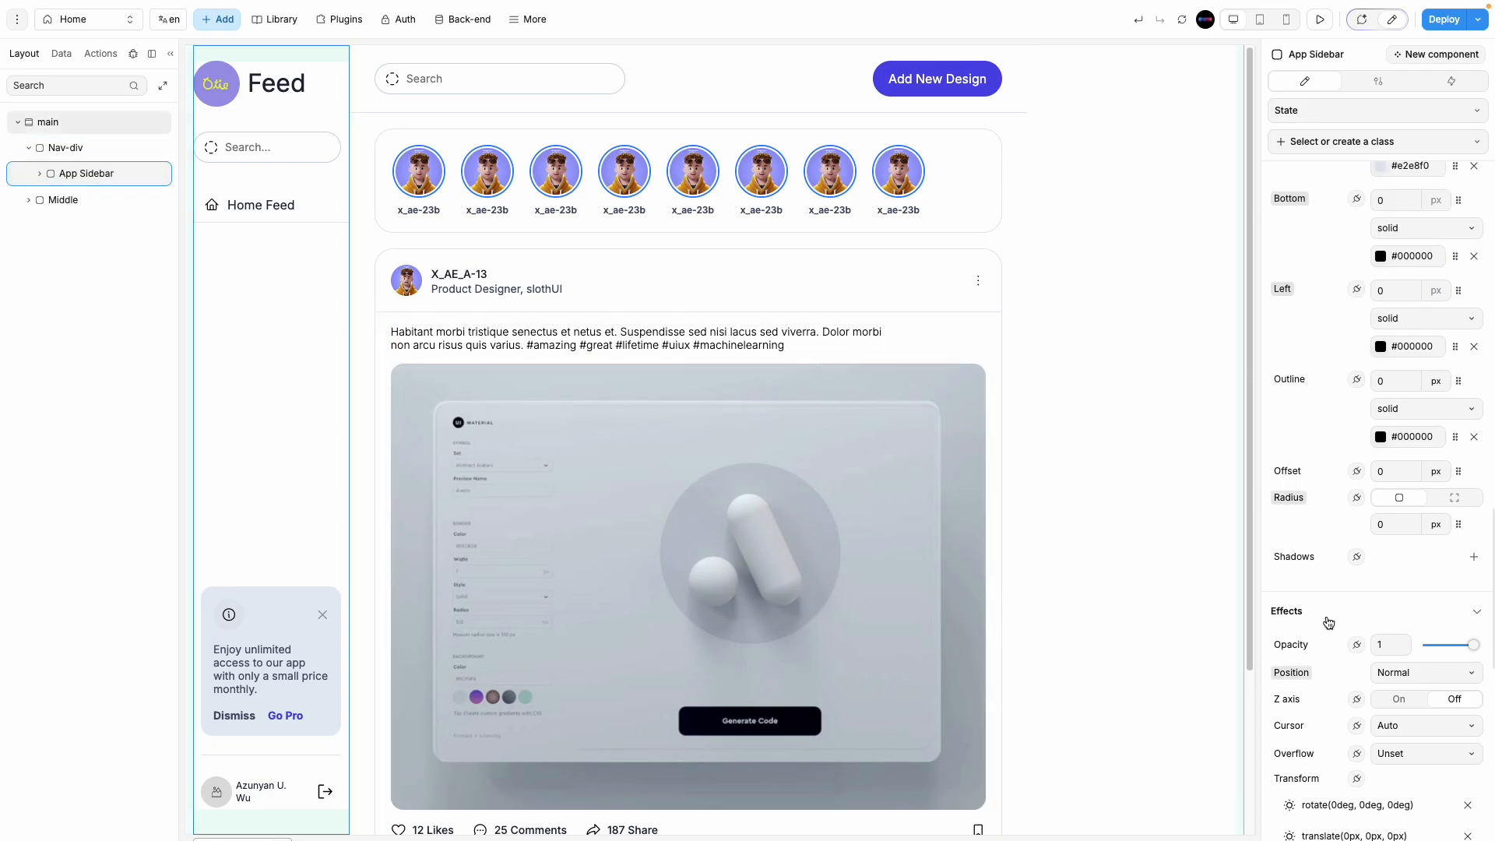
scroll(1324, 623, "down", 4)
left_click(1403, 349)
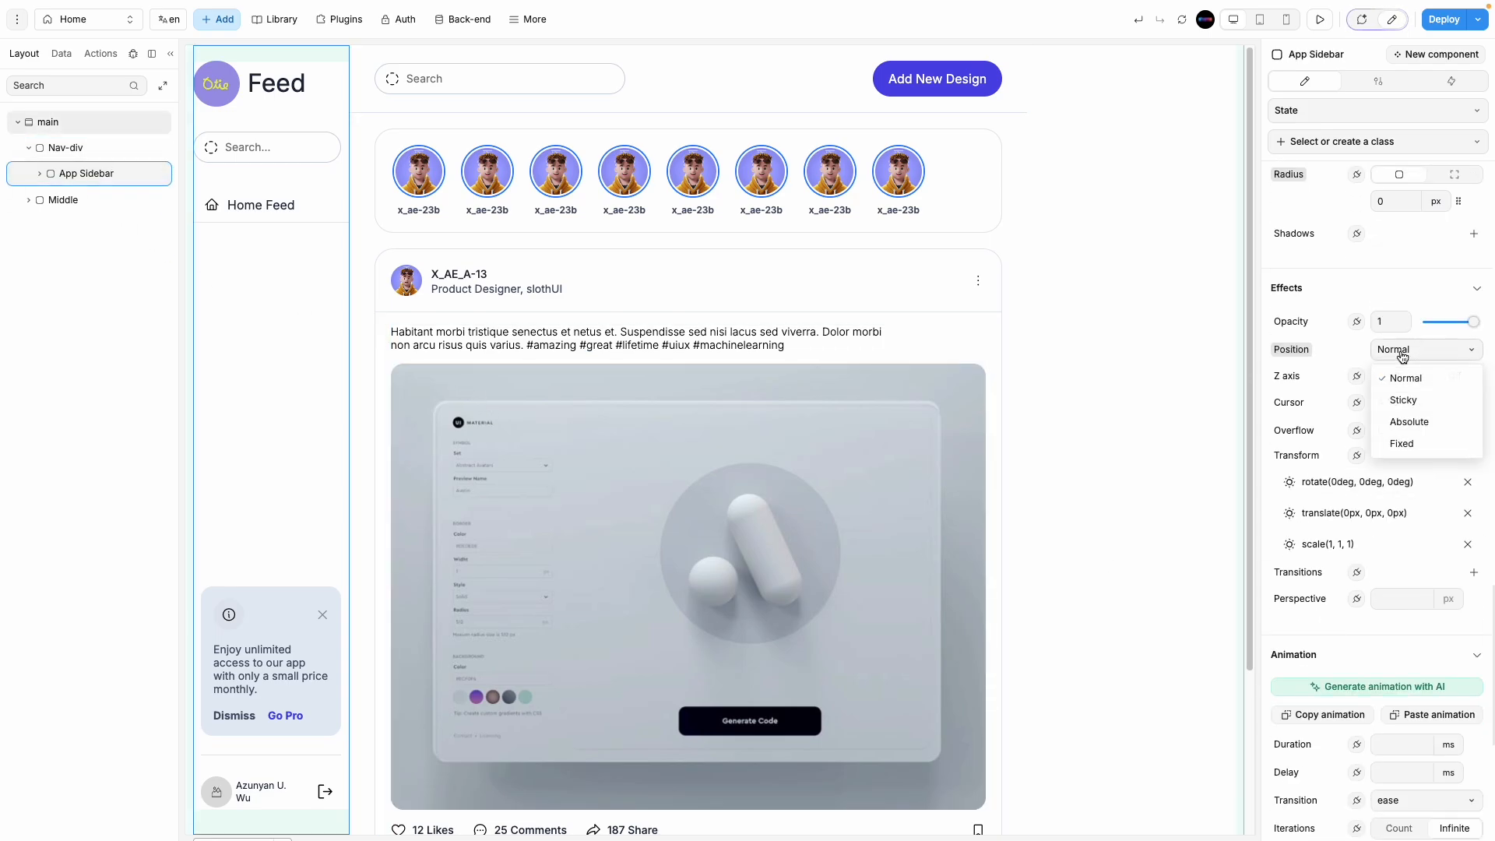
left_click(1411, 443)
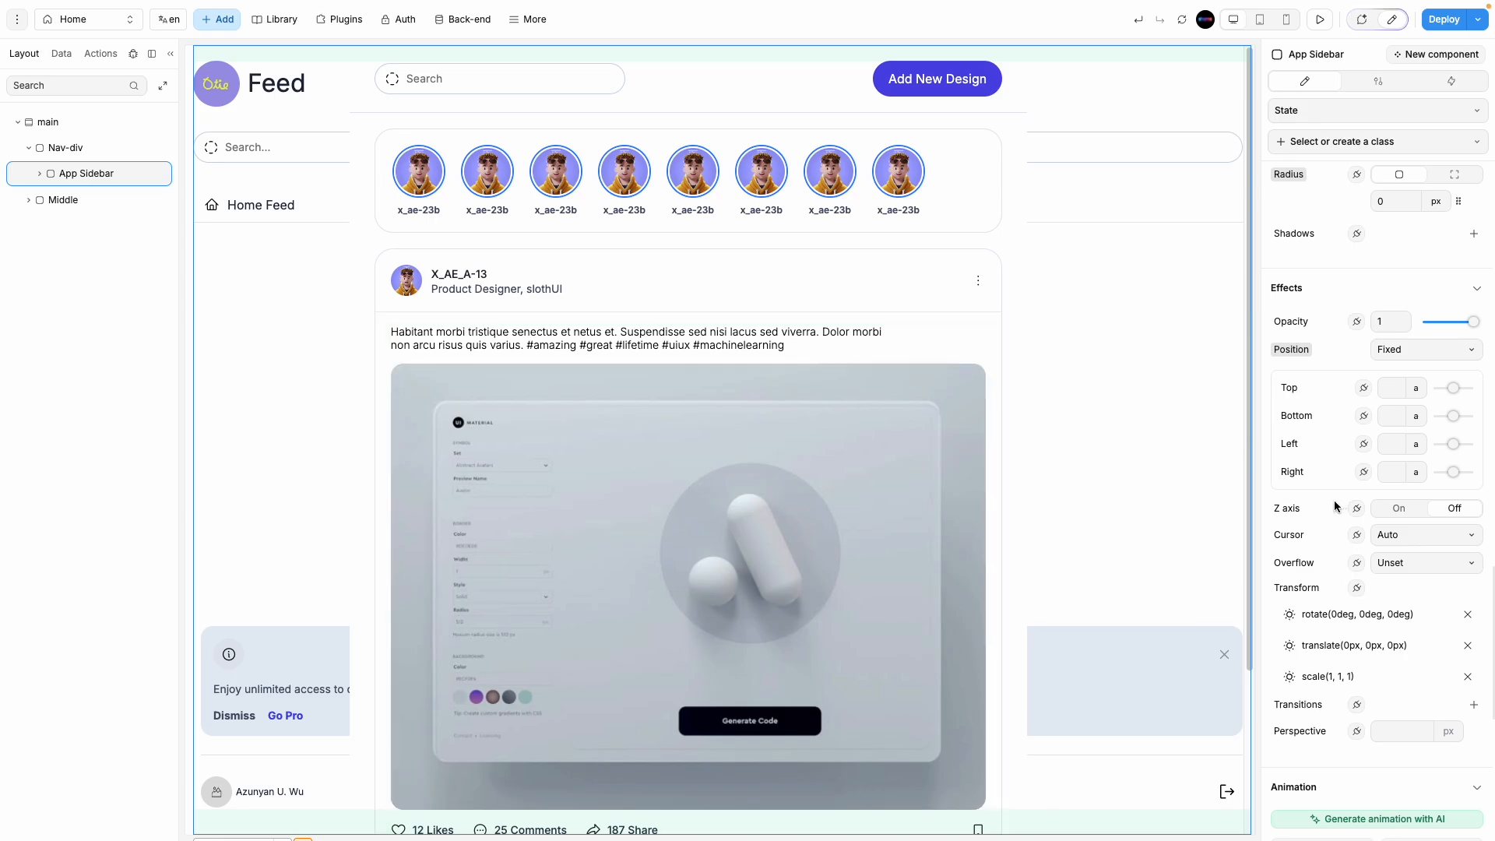
Step: Set the App Sidebar width to 15%
scroll(1358, 544, "up", 10)
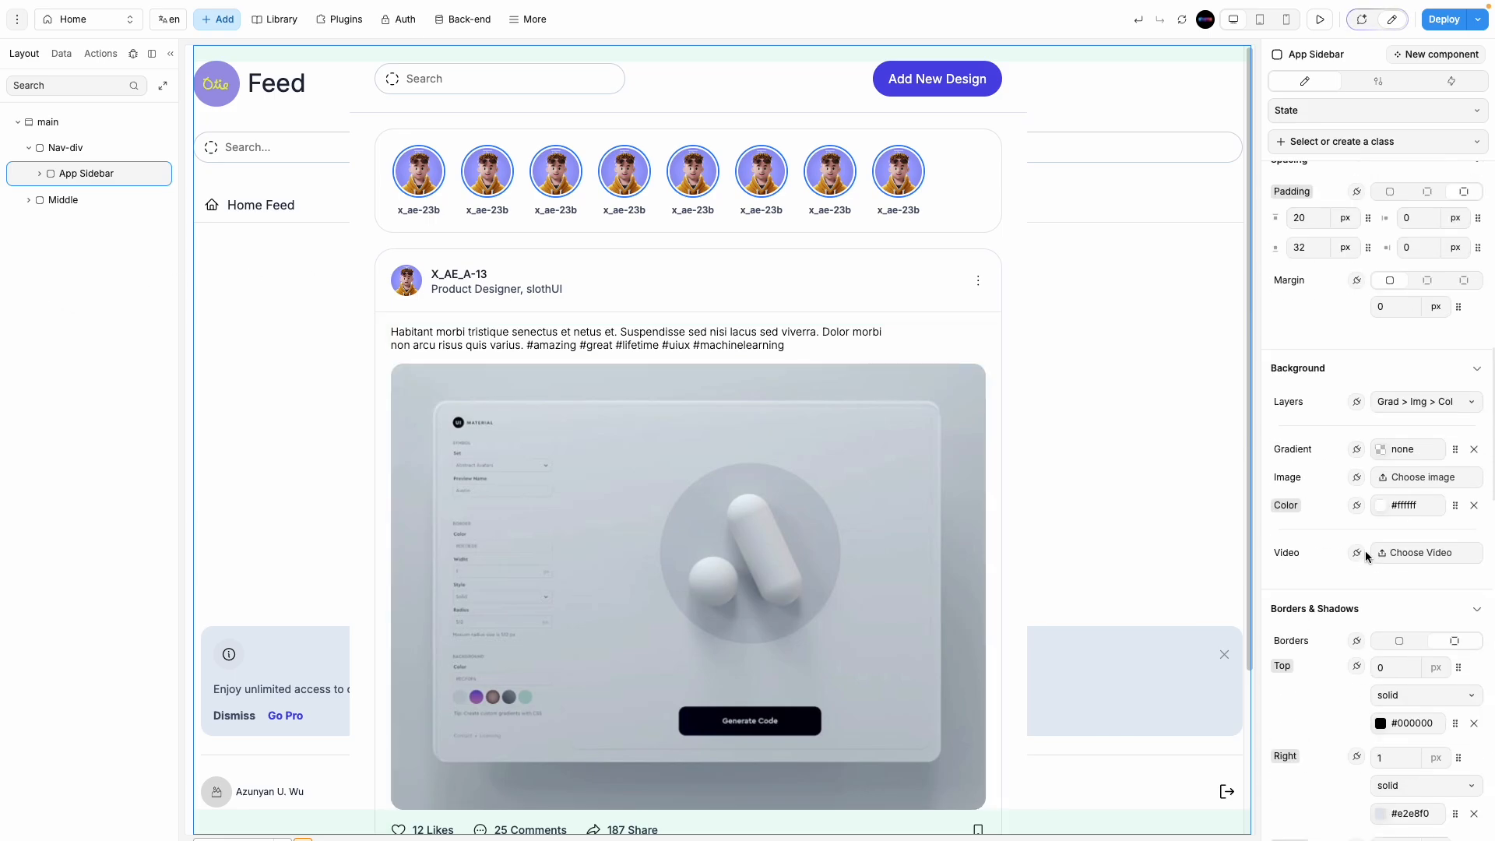
scroll(1374, 550, "up", 5)
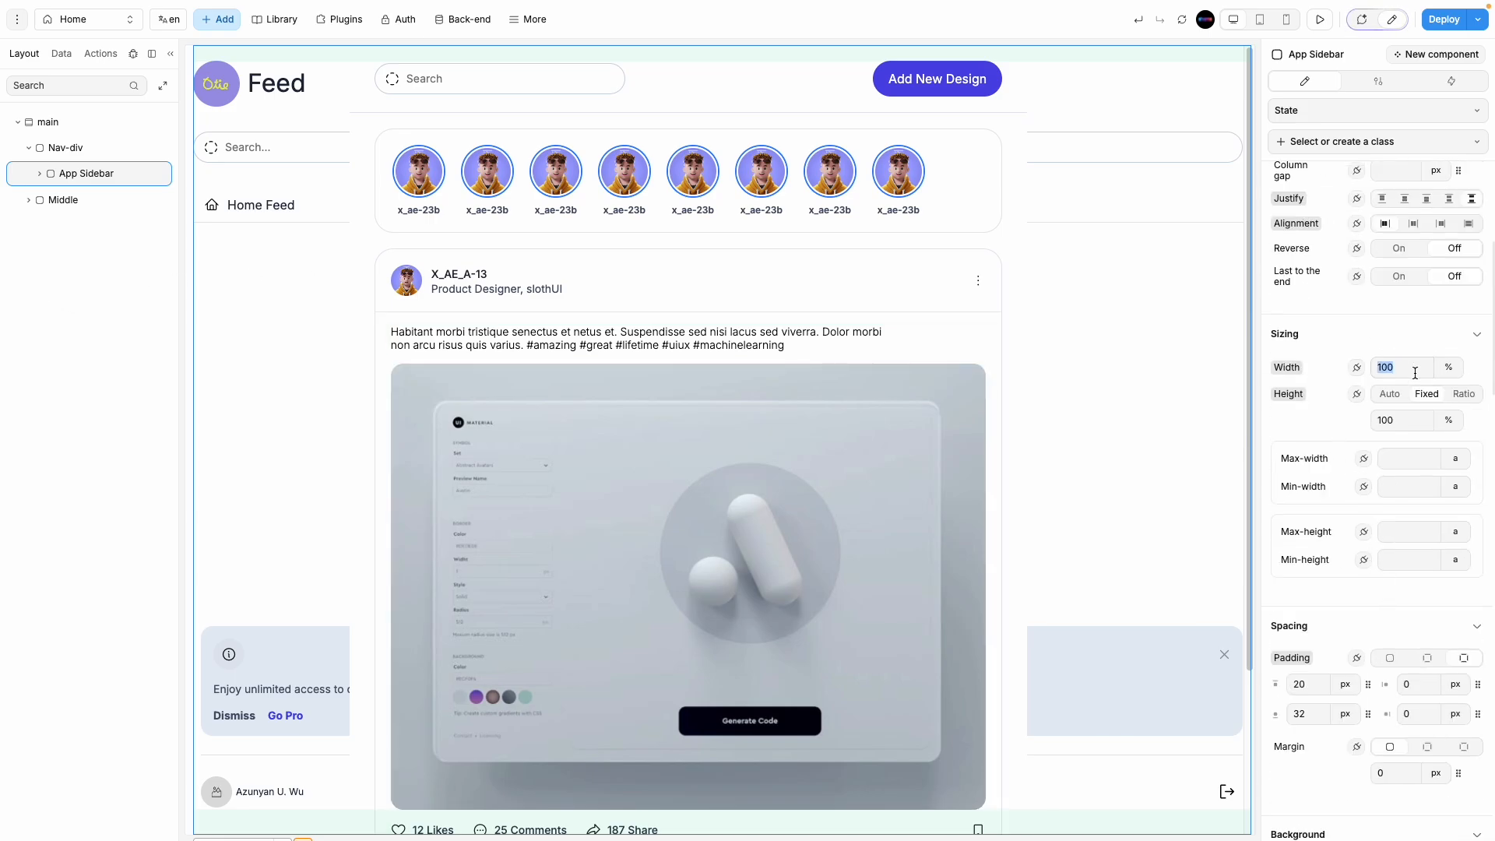
type("15")
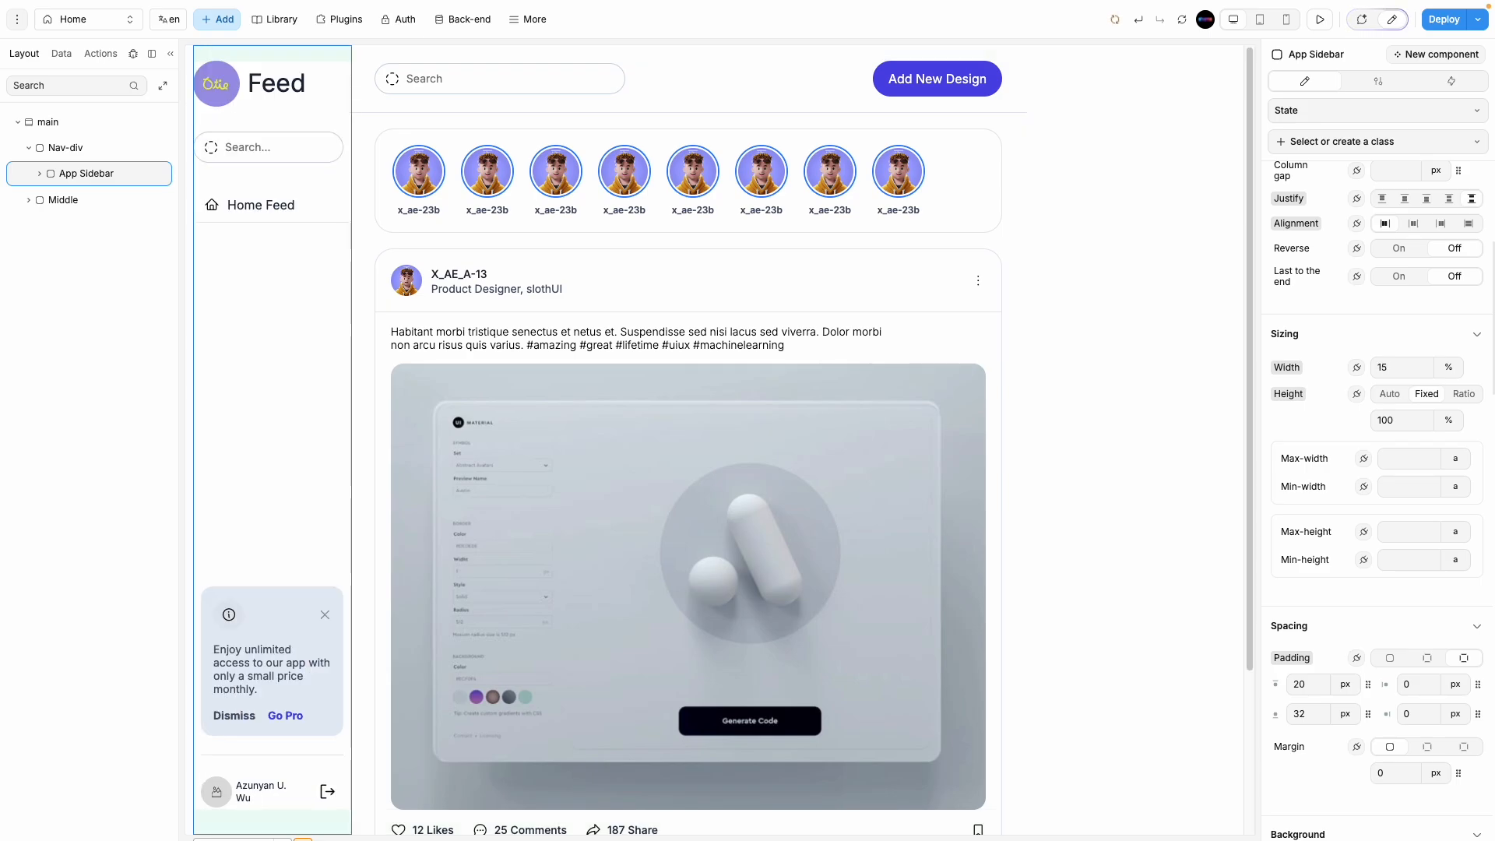
left_click(100, 147)
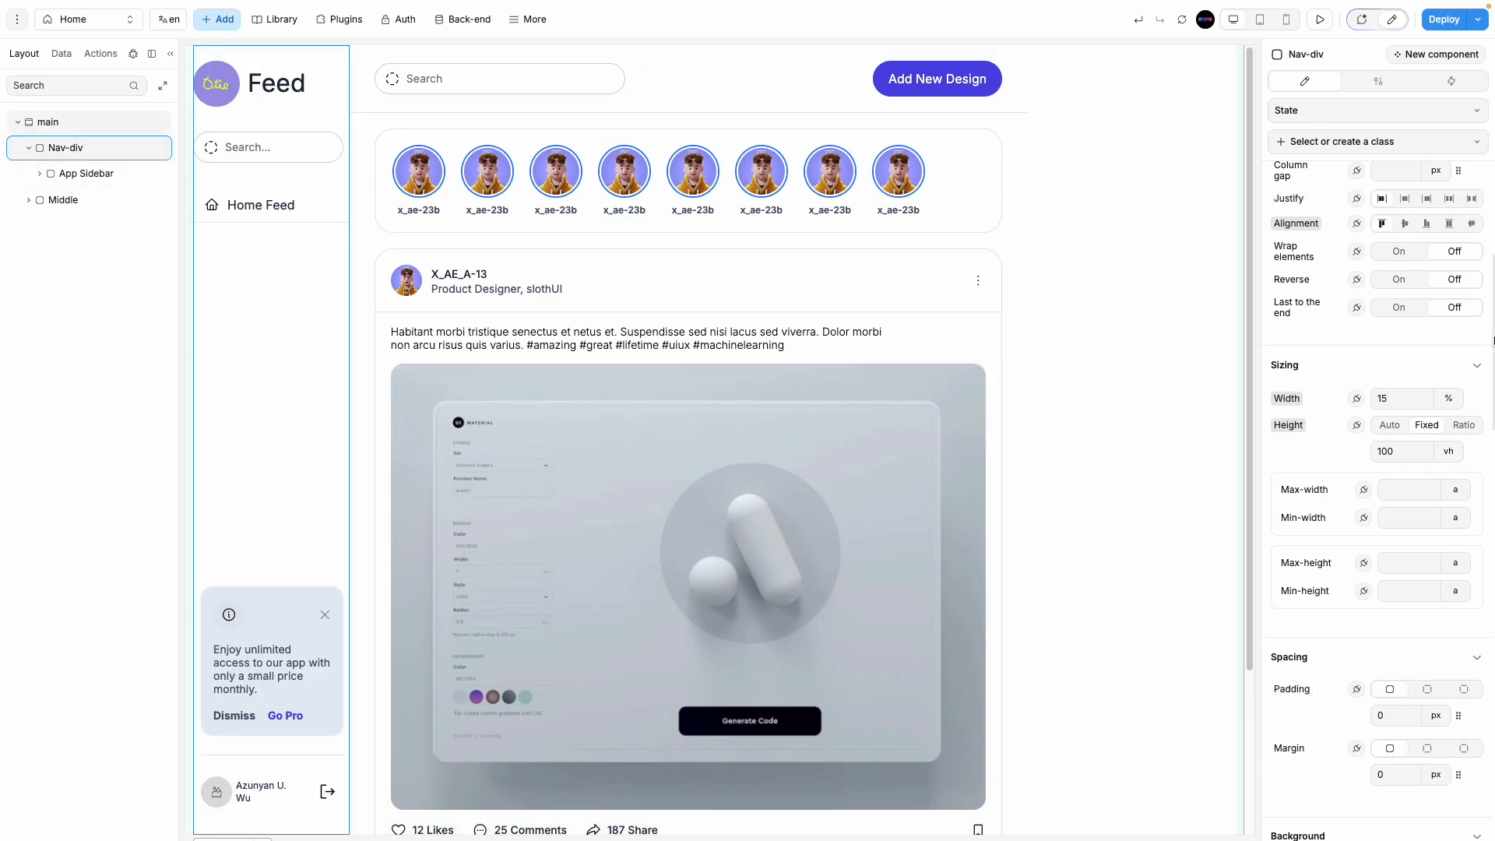
Step: Replace the App Sidebar's per-side borders with one 0 px border for all sides
left_click(86, 175)
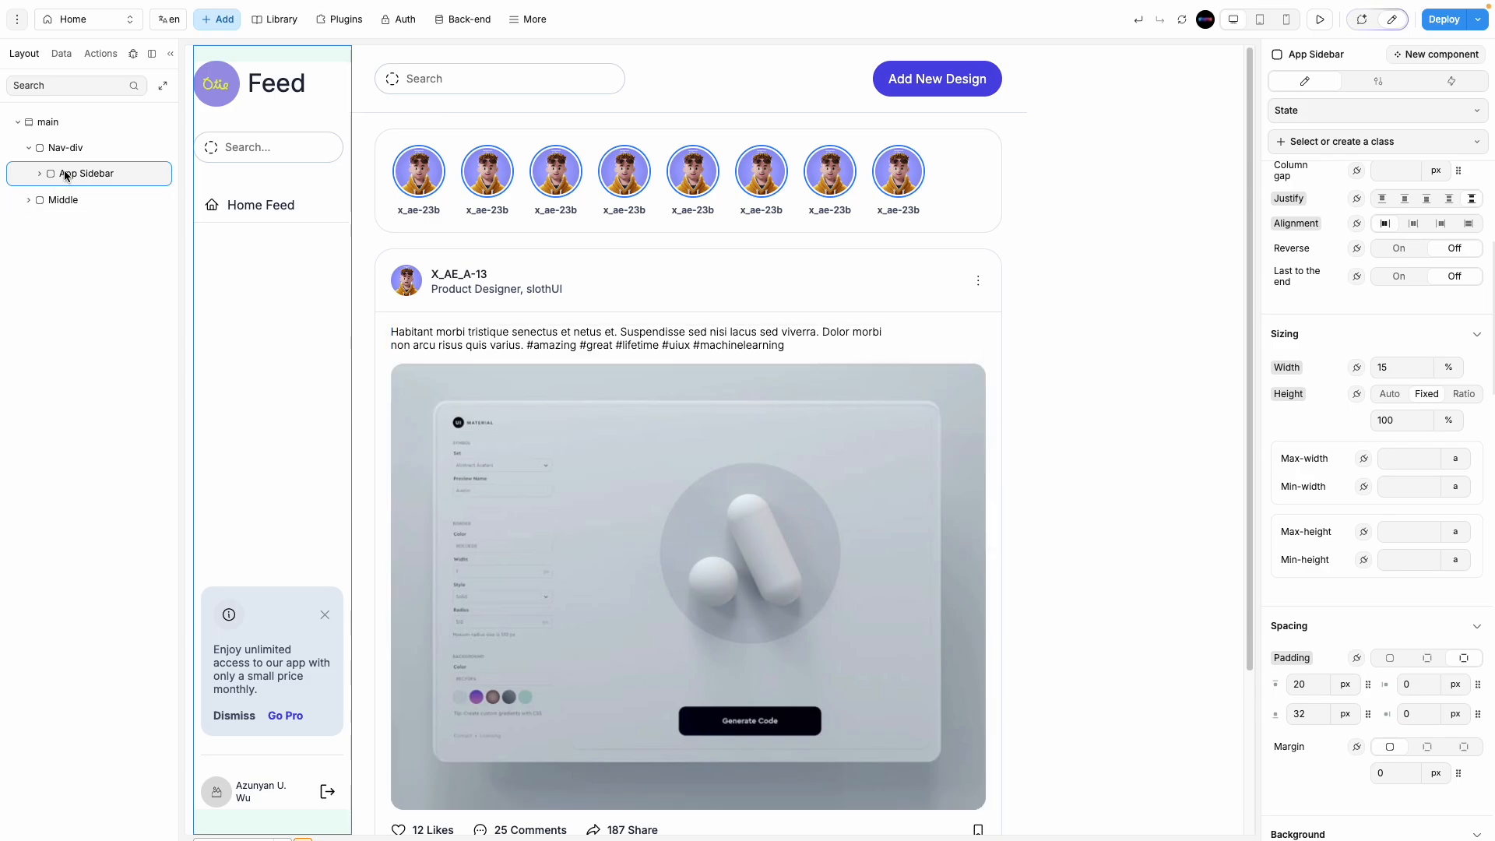
scroll(1409, 623, "down", 10)
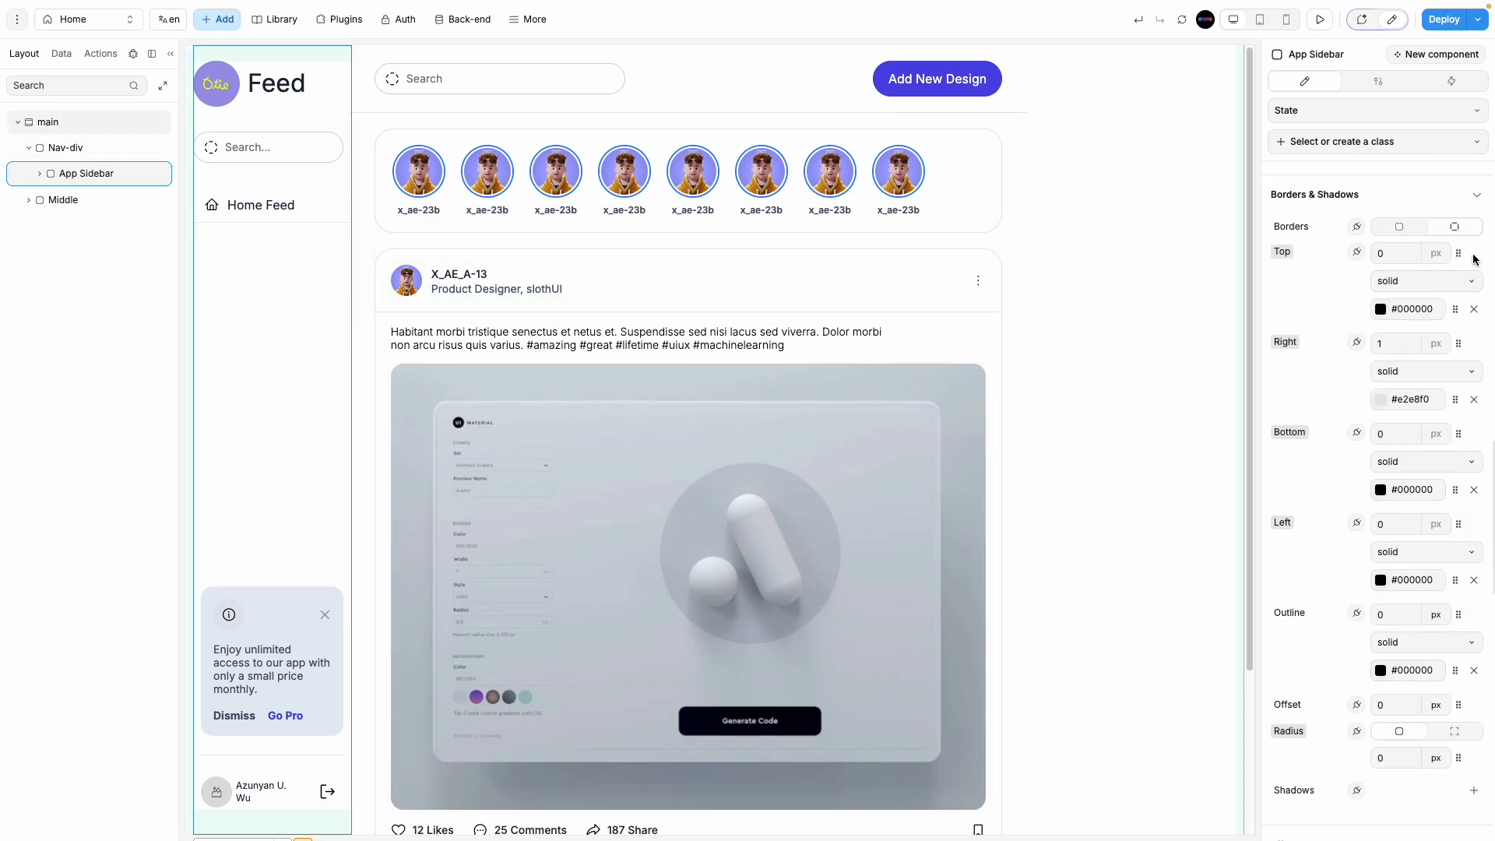
left_click(1402, 227)
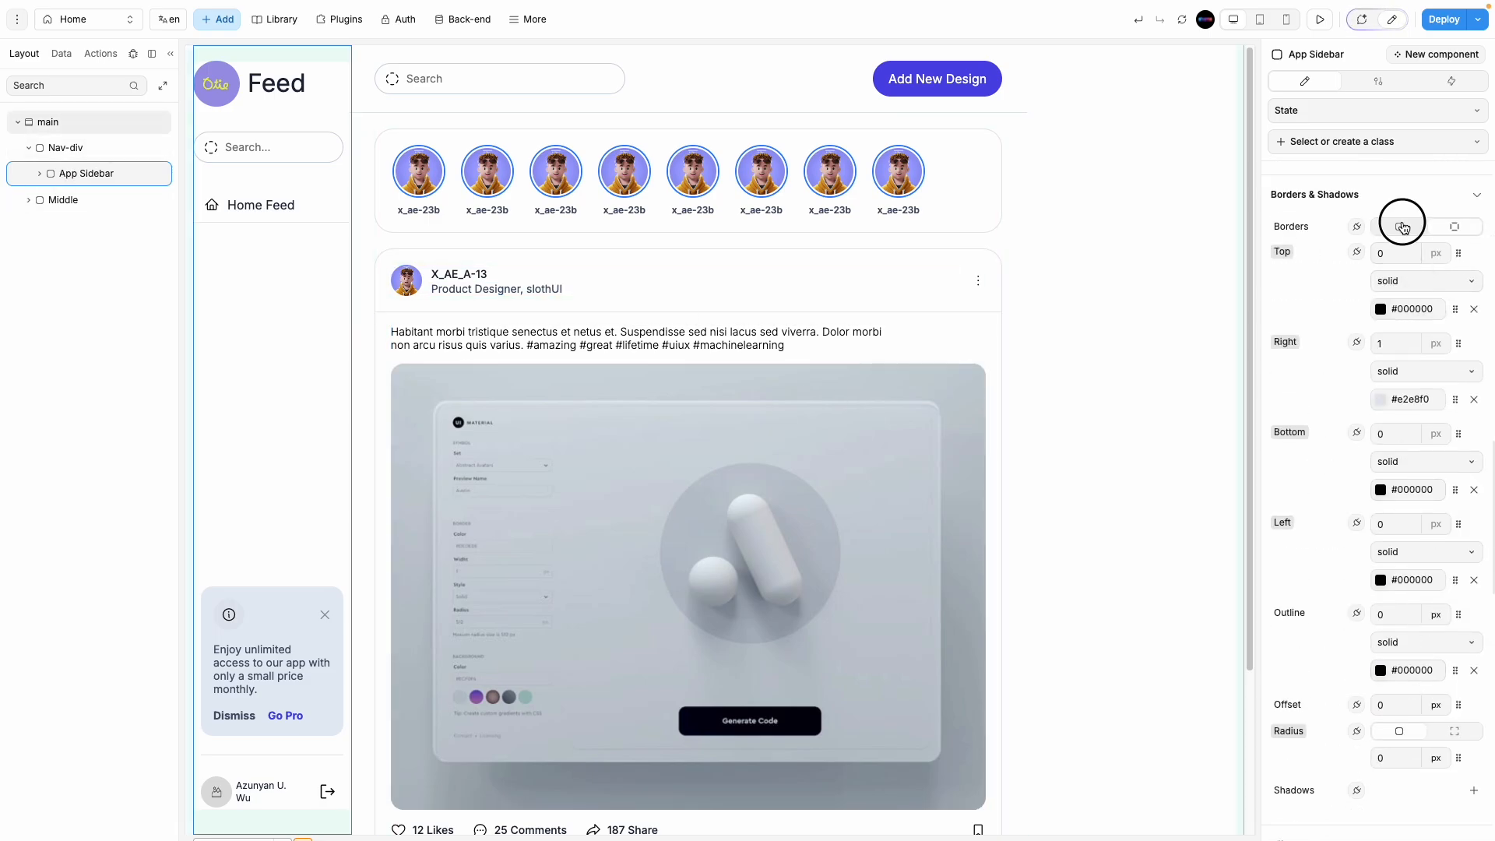
Step: Switch Nav-div's borders to per-side and try a 1 px left border
left_click(118, 156)
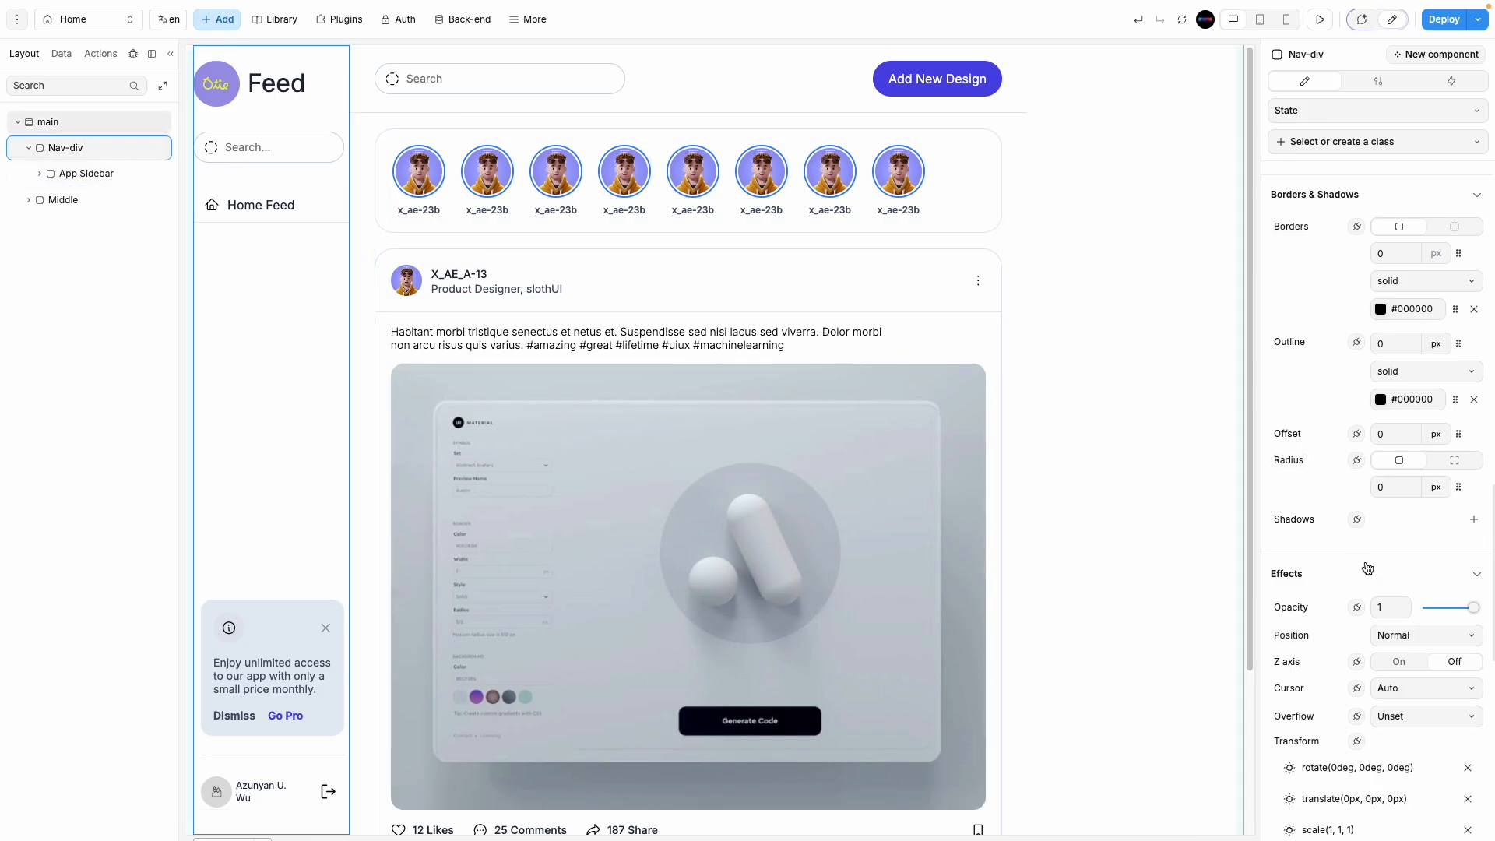
left_click(1453, 226)
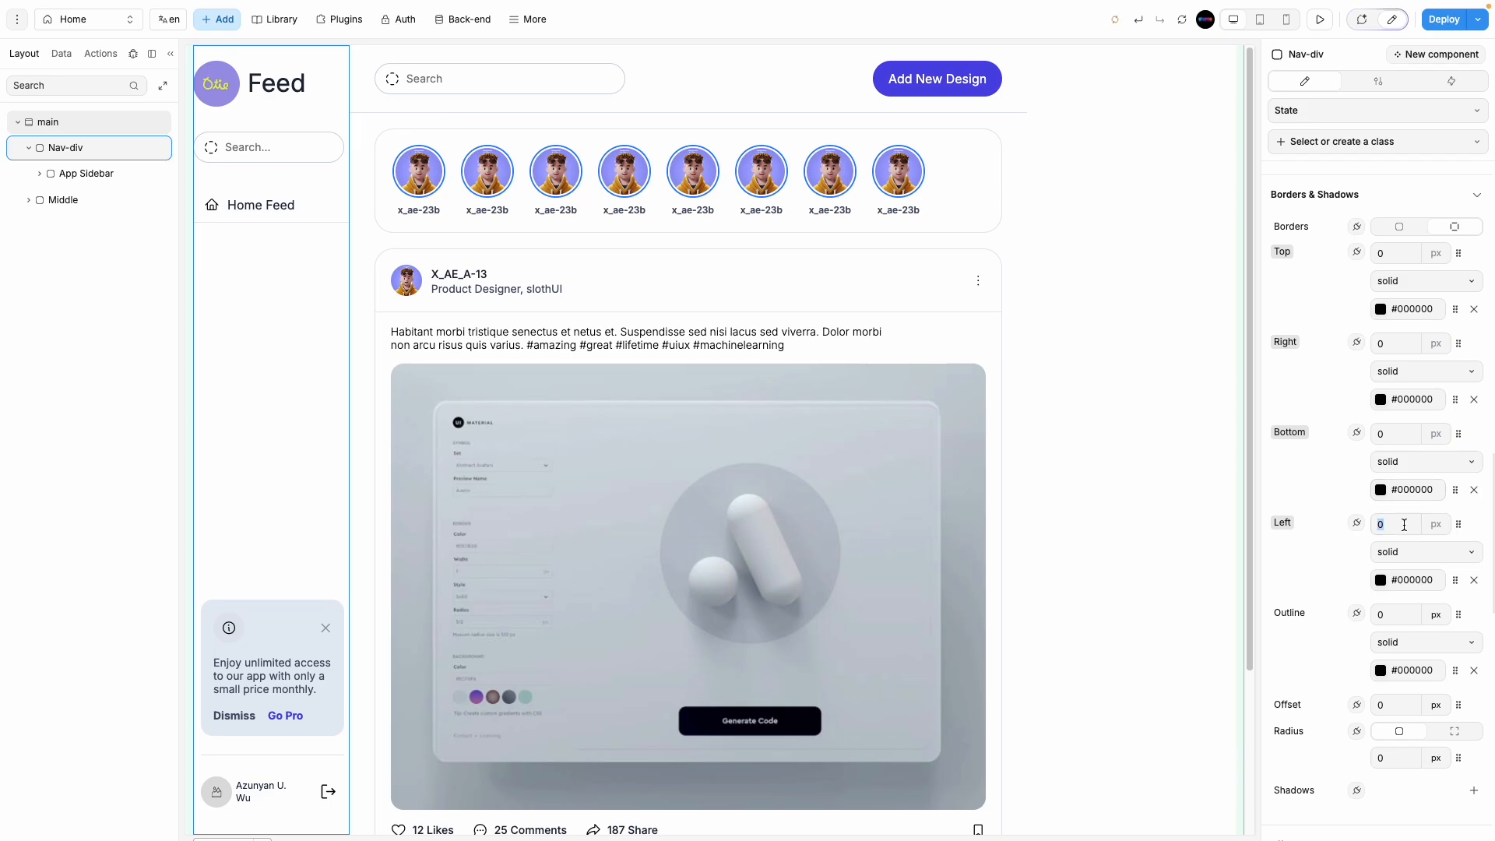
type("1")
left_click(1380, 580)
type("1")
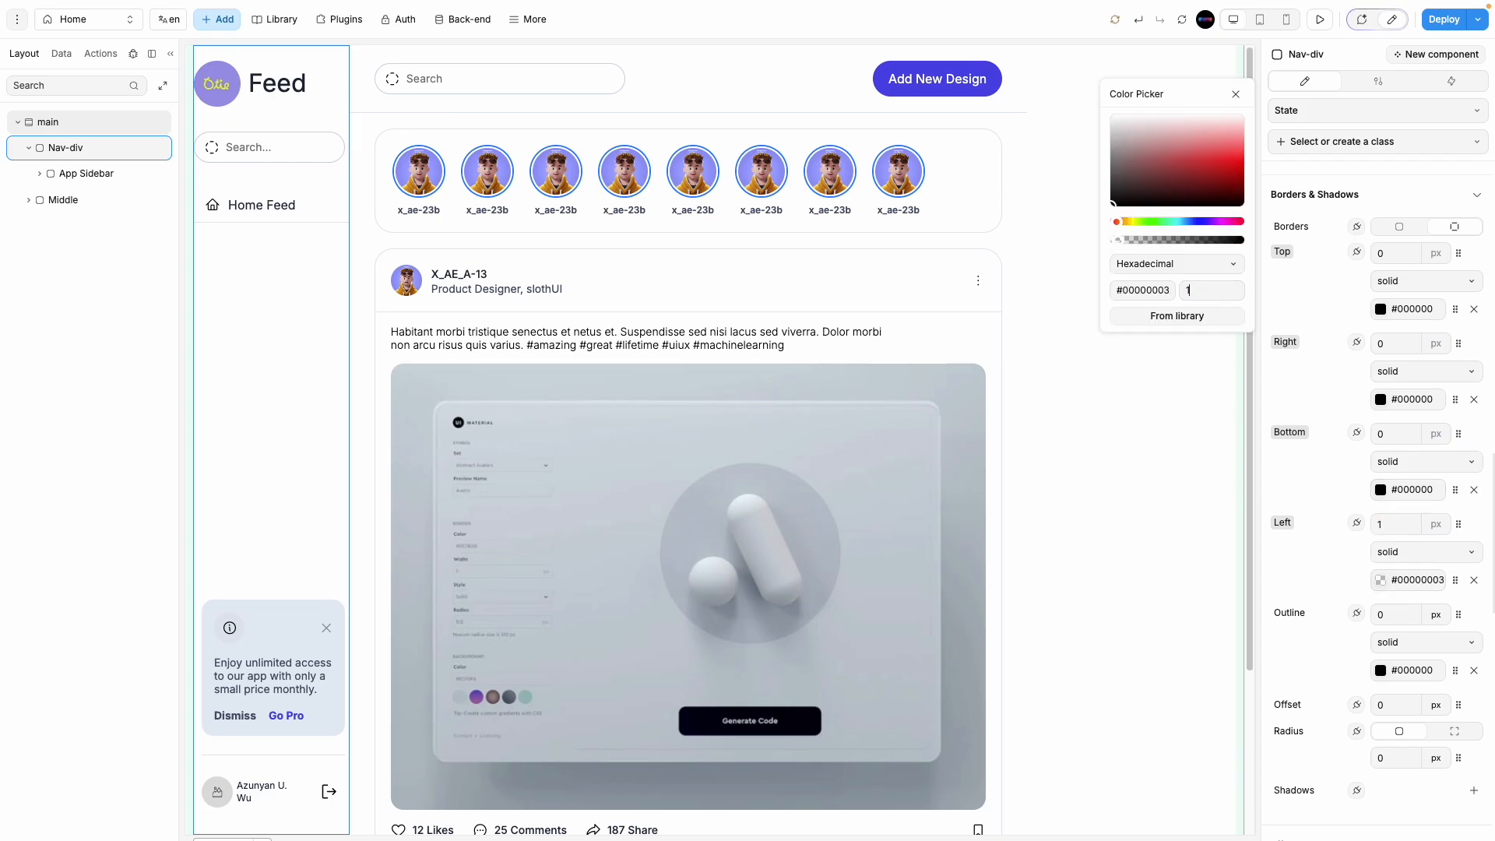
left_click(1236, 95)
left_click(1137, 483)
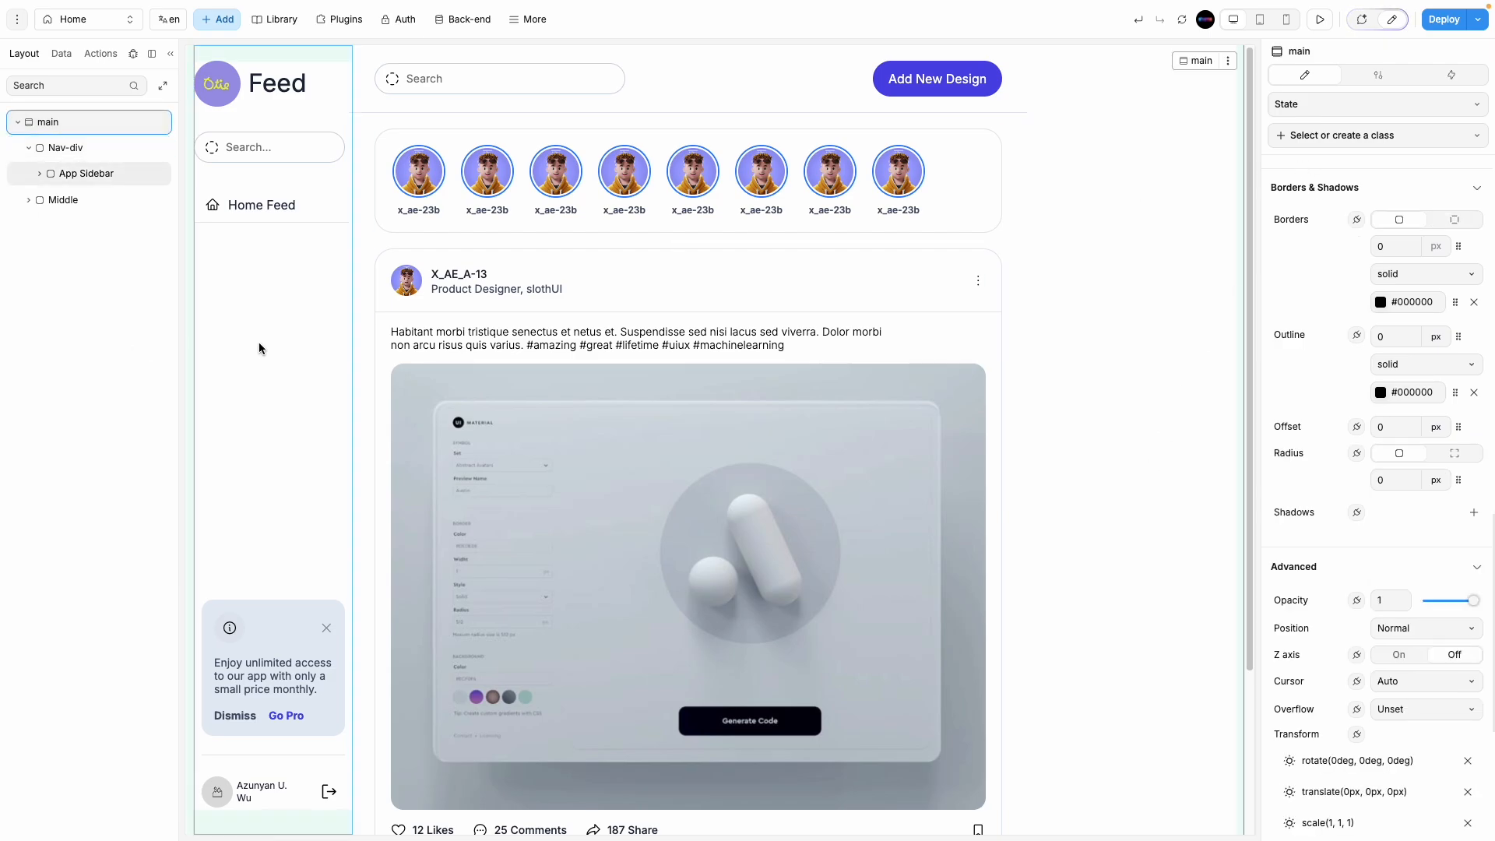
left_click(81, 149)
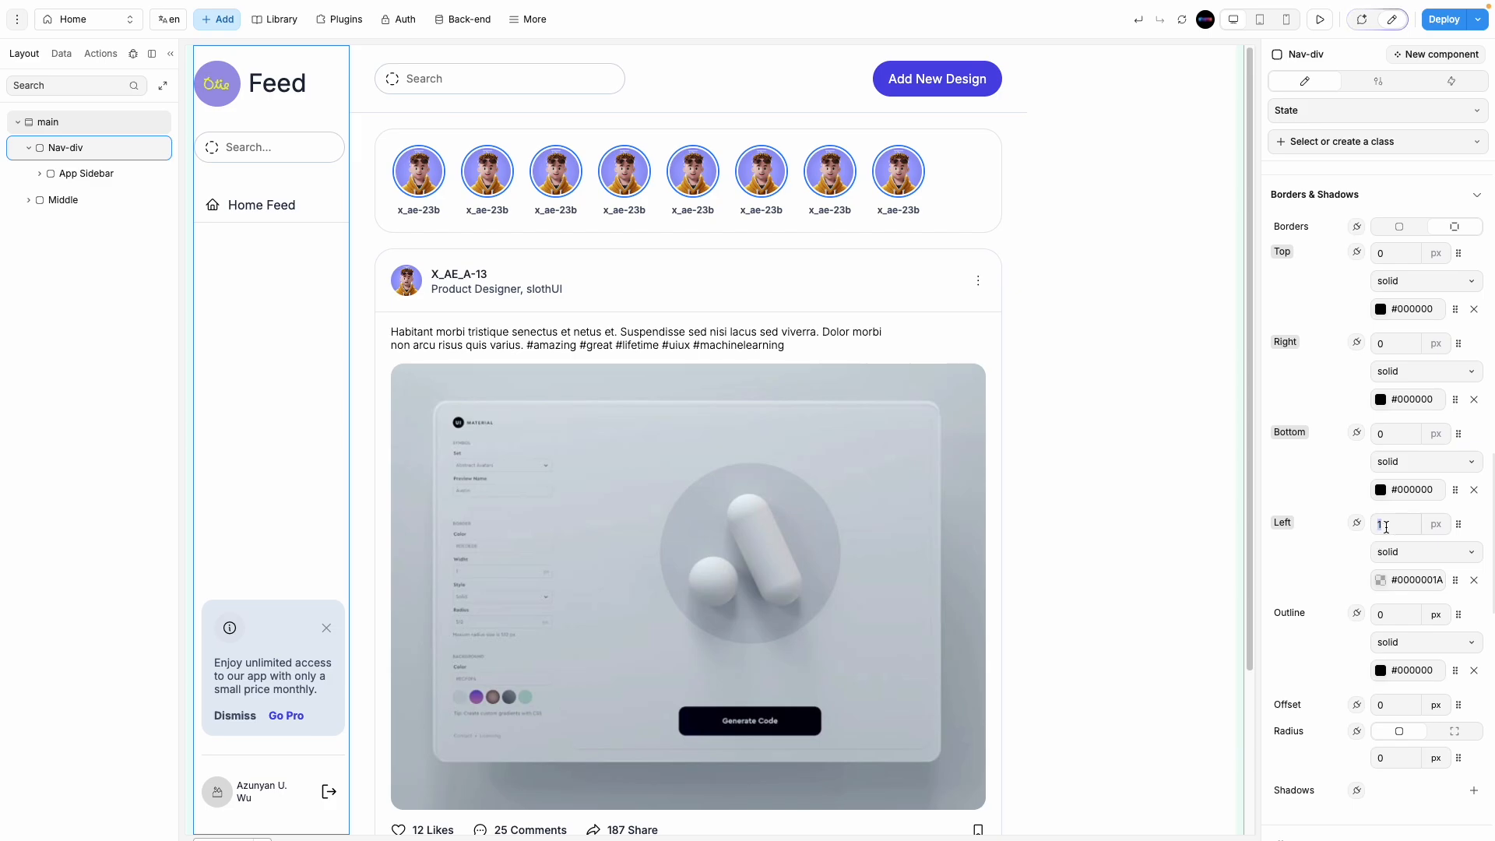
Step: Give Nav-div a 1 px low-opacity black (#0000001A) right border and preview the feed
left_click(1396, 342)
type("1")
left_click(1379, 398)
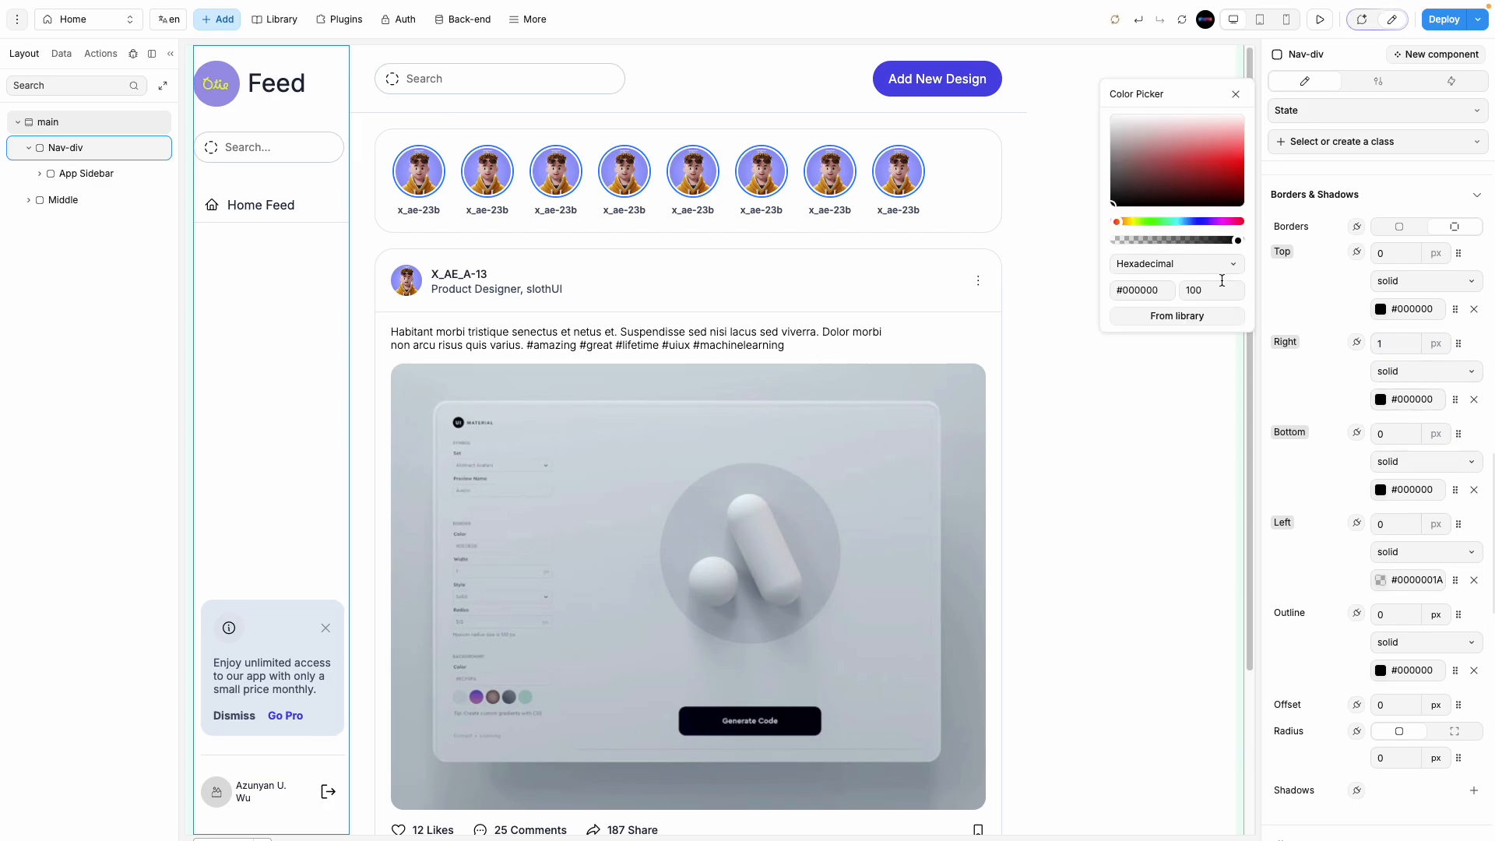
left_click(1211, 290)
type("1")
left_click(1096, 429)
left_click(1309, 22)
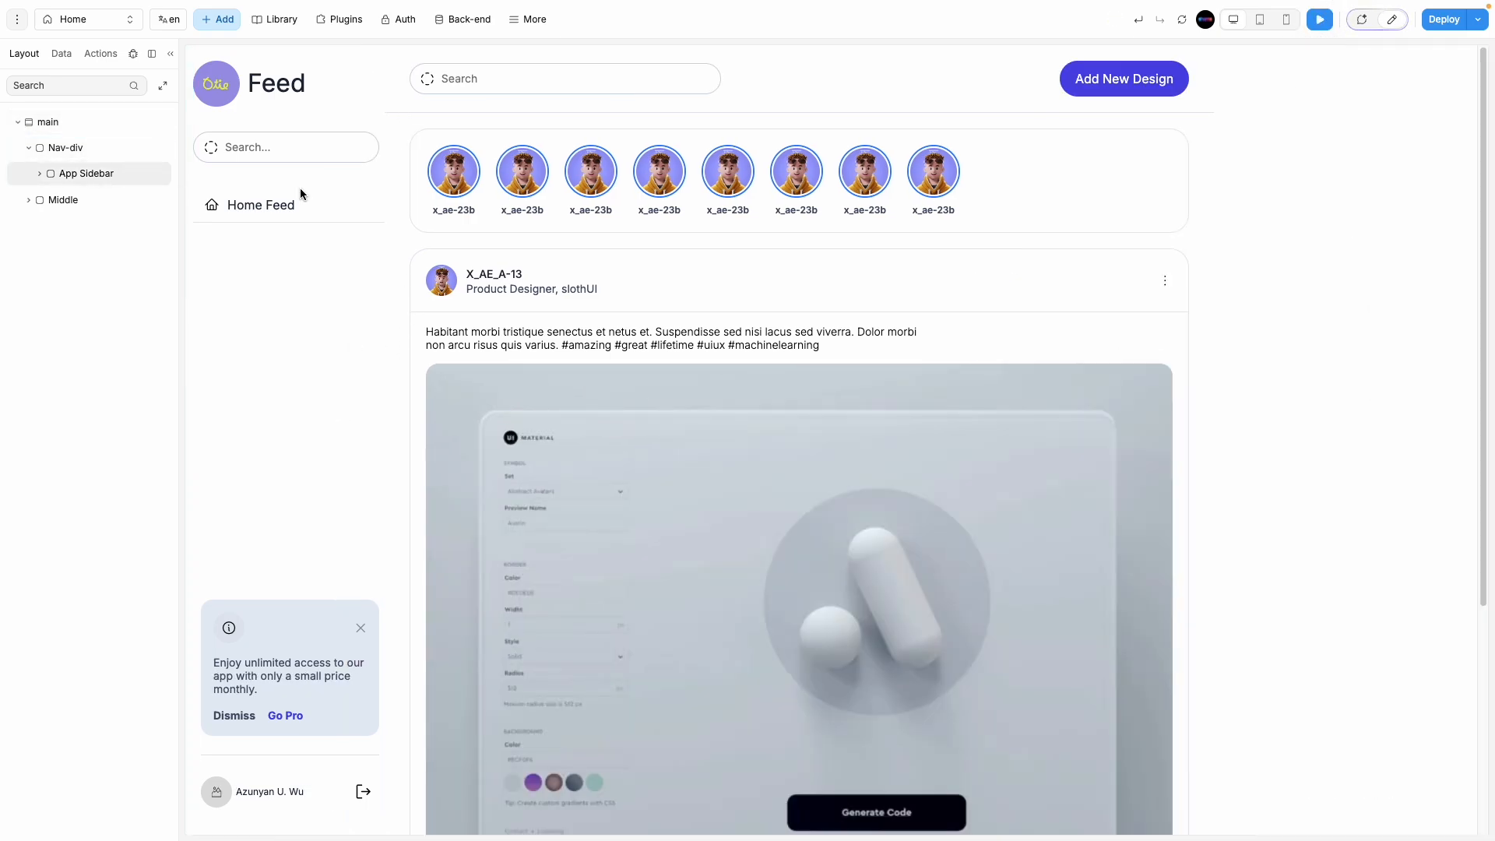
Step: Exit preview and inspect the App Sidebar's style settings
left_click(1392, 19)
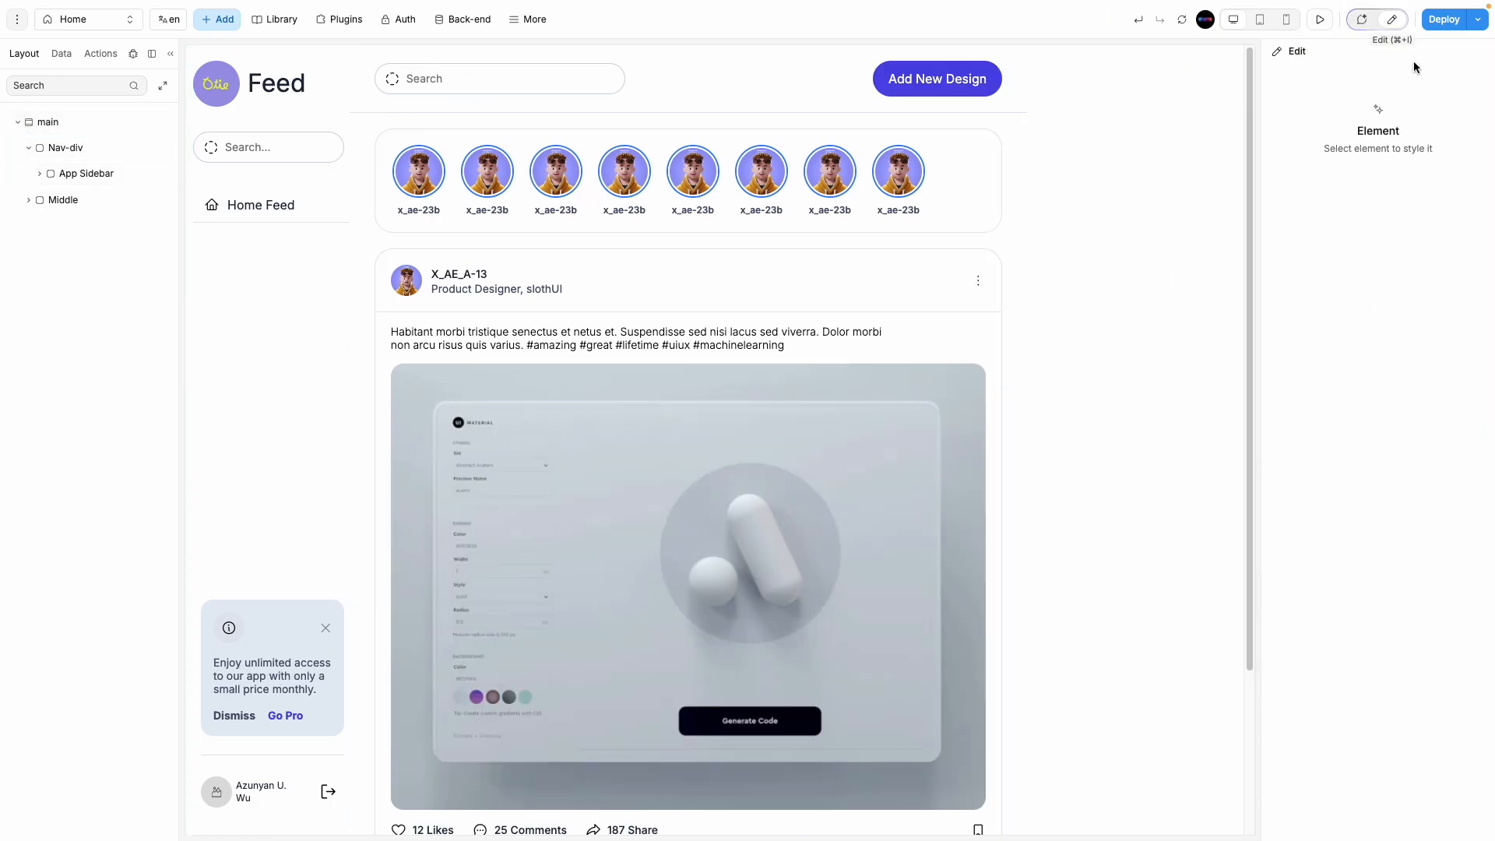
left_click(93, 171)
scroll(1360, 553, "down", 5)
scroll(1362, 591, "down", 1)
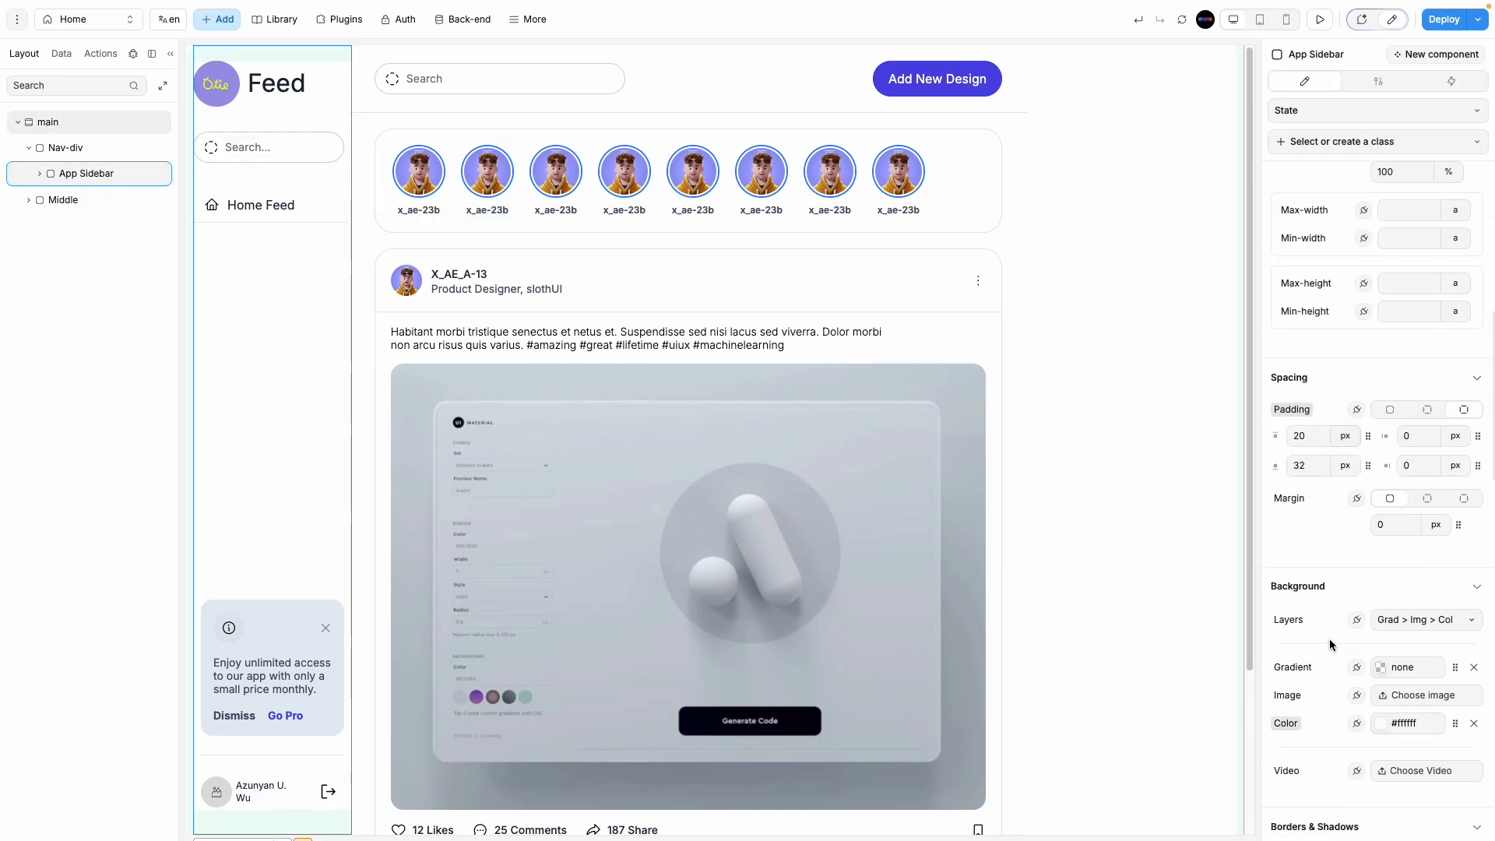
scroll(1329, 639, "down", 6)
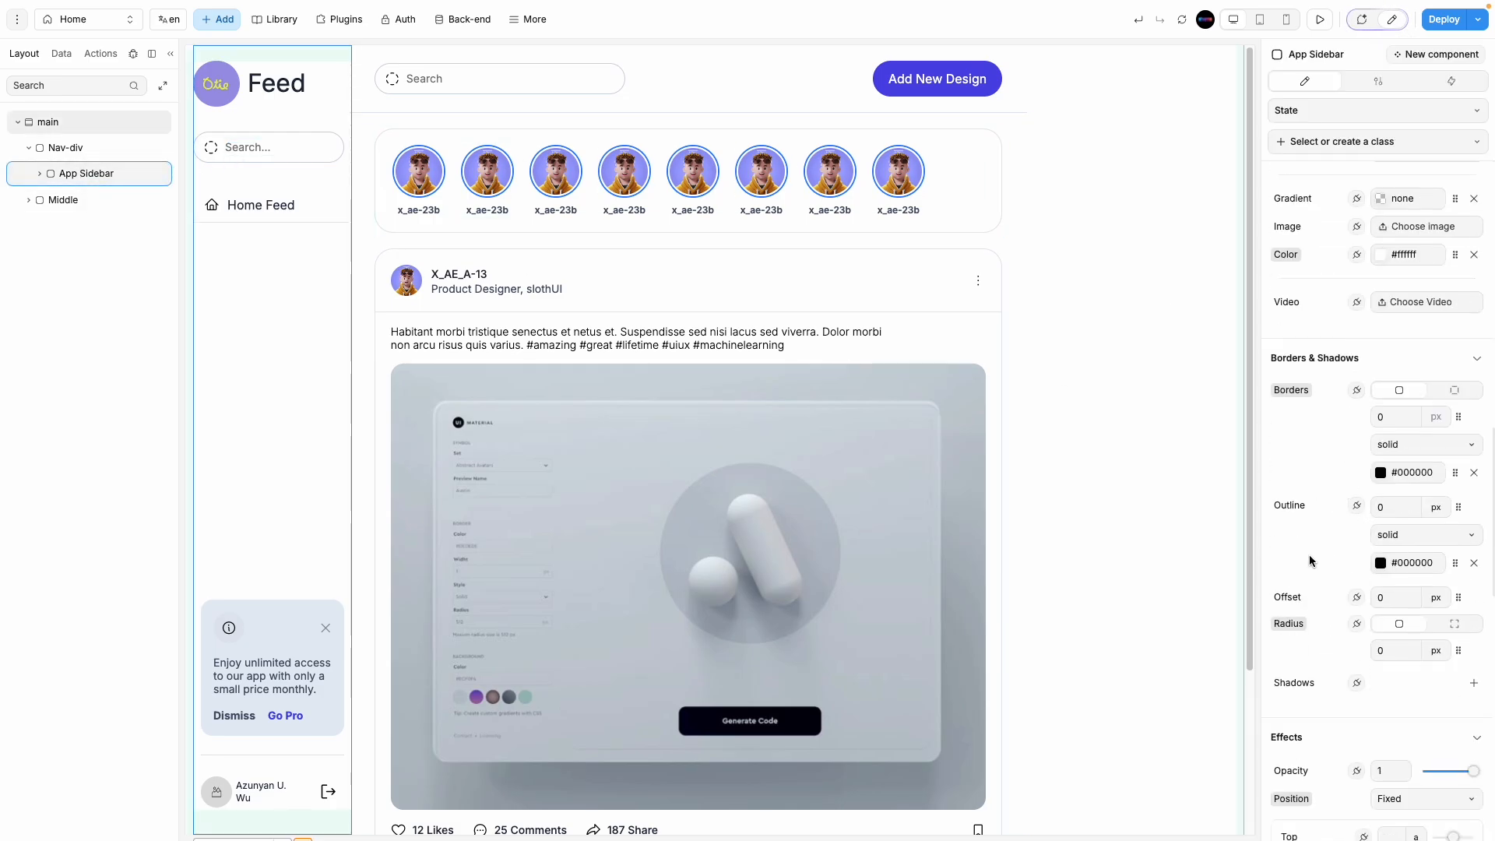
scroll(1347, 494, "down", 4)
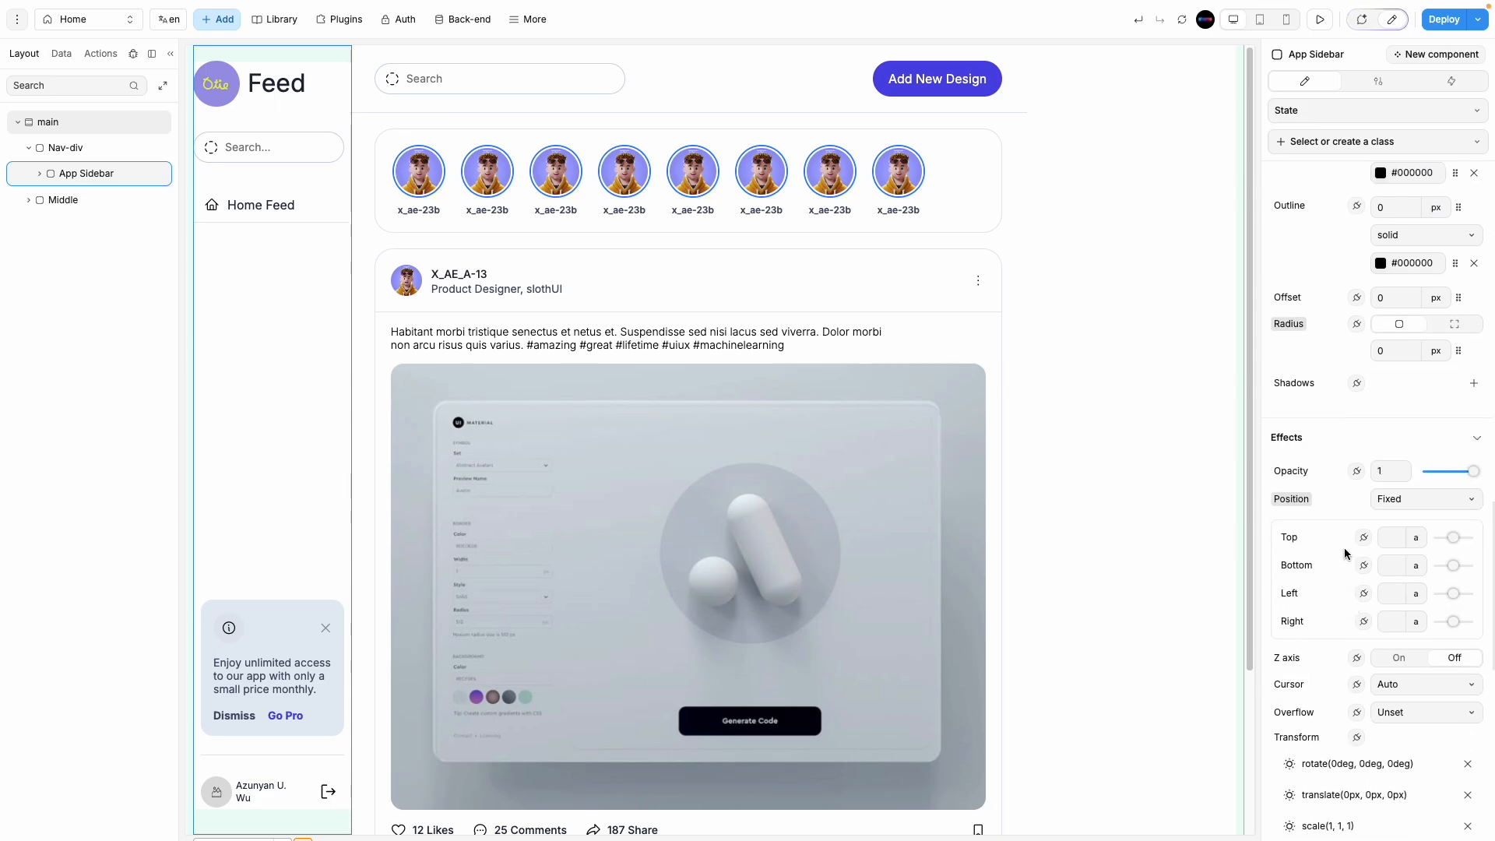
scroll(1334, 516, "up", 8)
scroll(1339, 611, "up", 5)
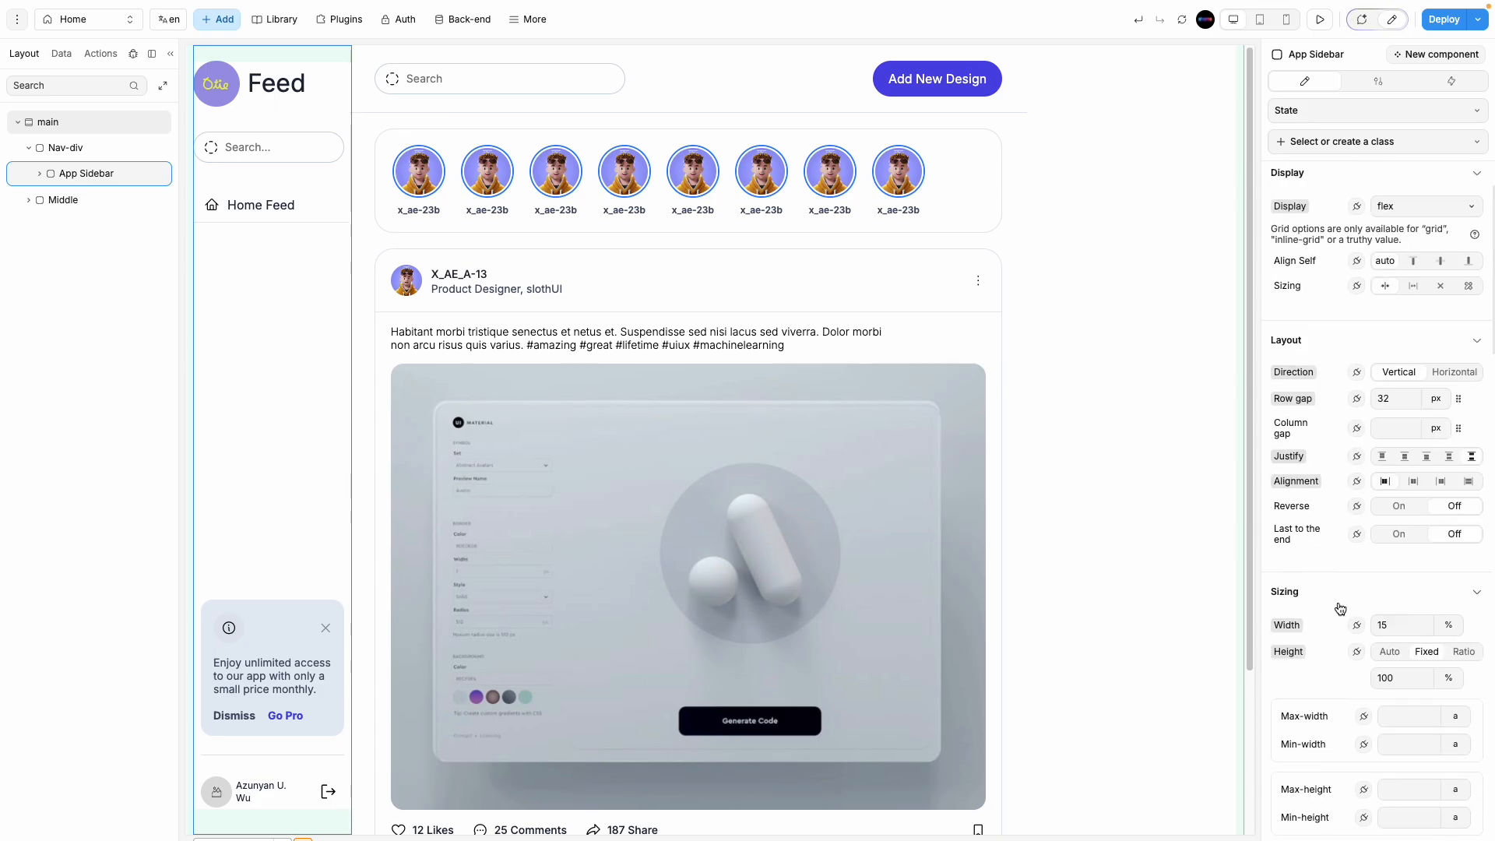
scroll(1341, 607, "down", 10)
Step: Turn on the Z axis setting for Nav-div
left_click(85, 147)
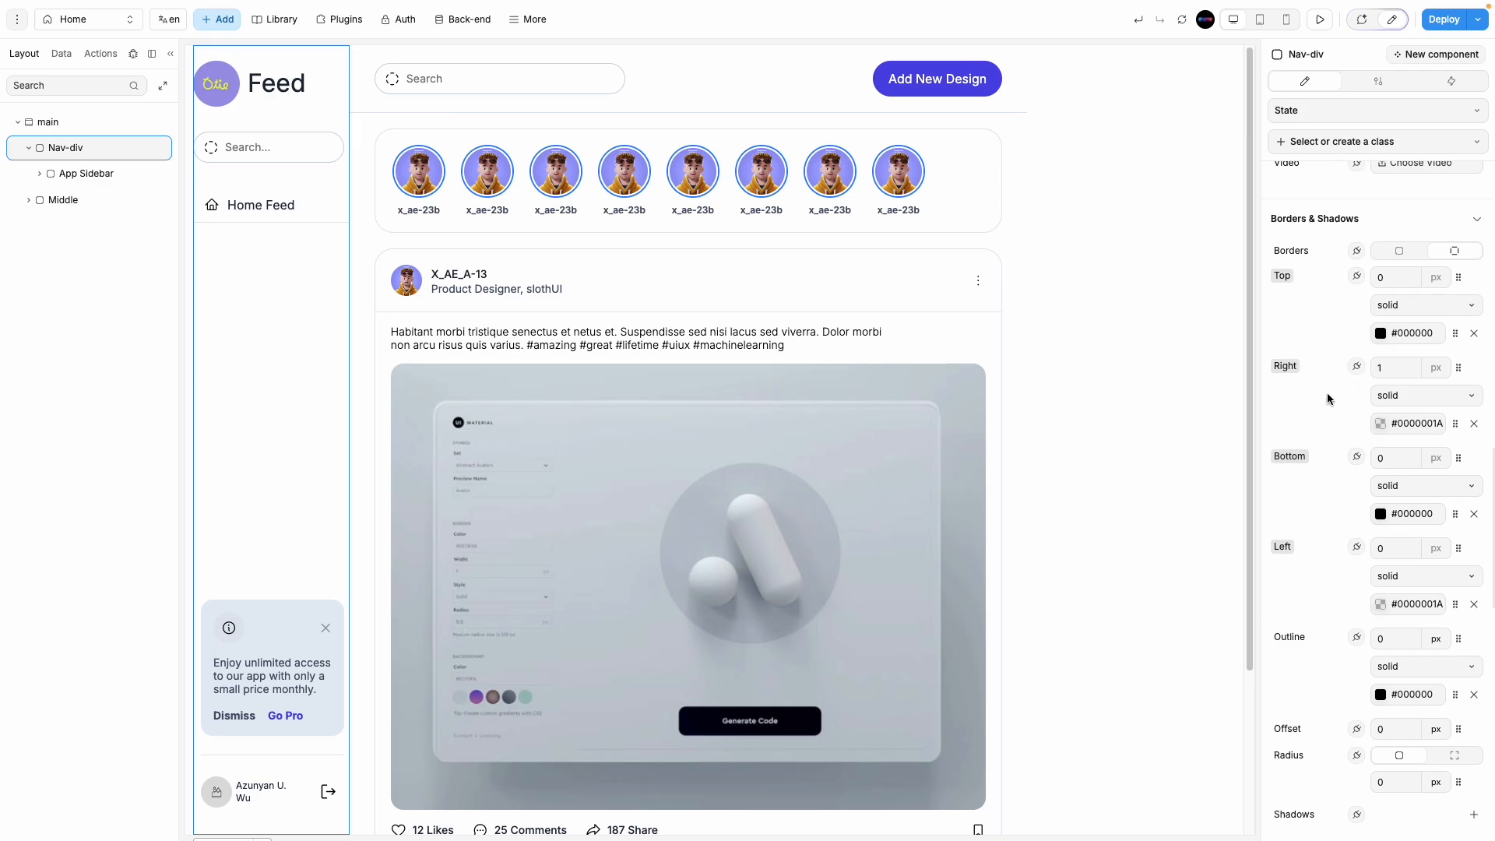
scroll(1342, 572, "up", 4)
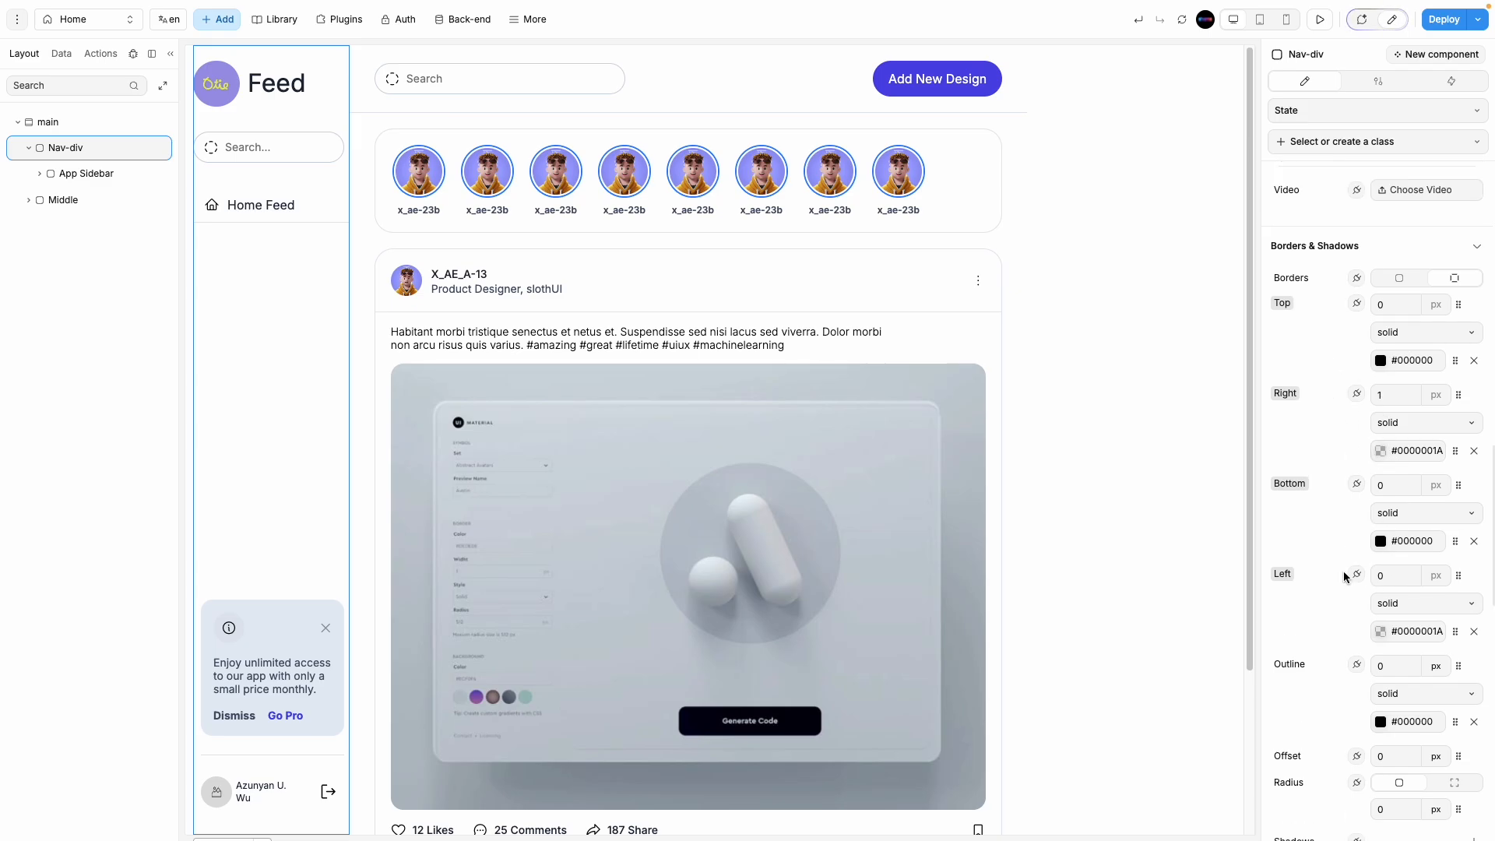
scroll(1335, 629, "down", 5)
scroll(1335, 626, "down", 4)
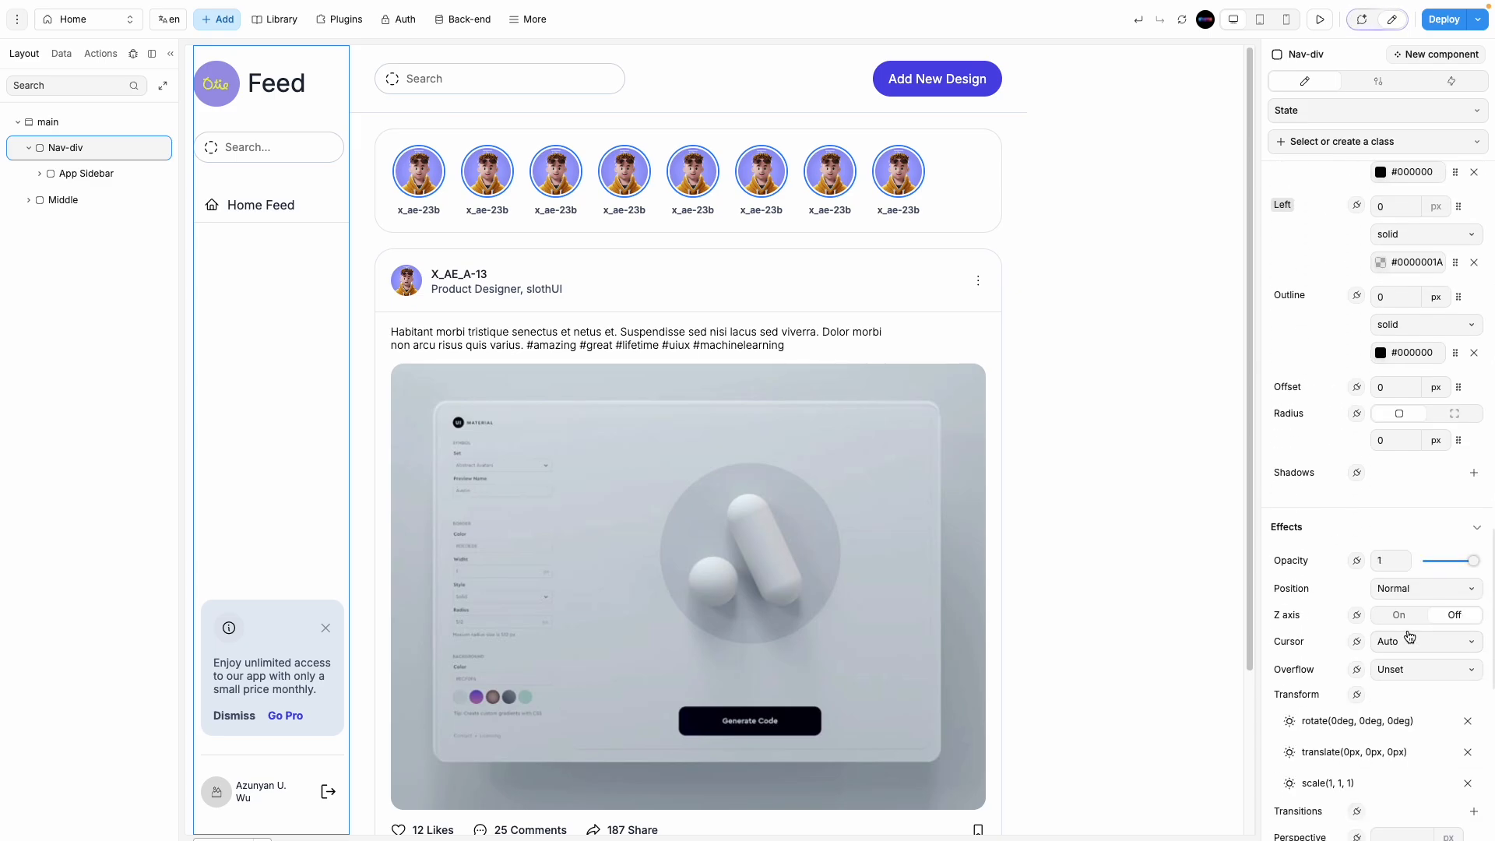
left_click(1400, 623)
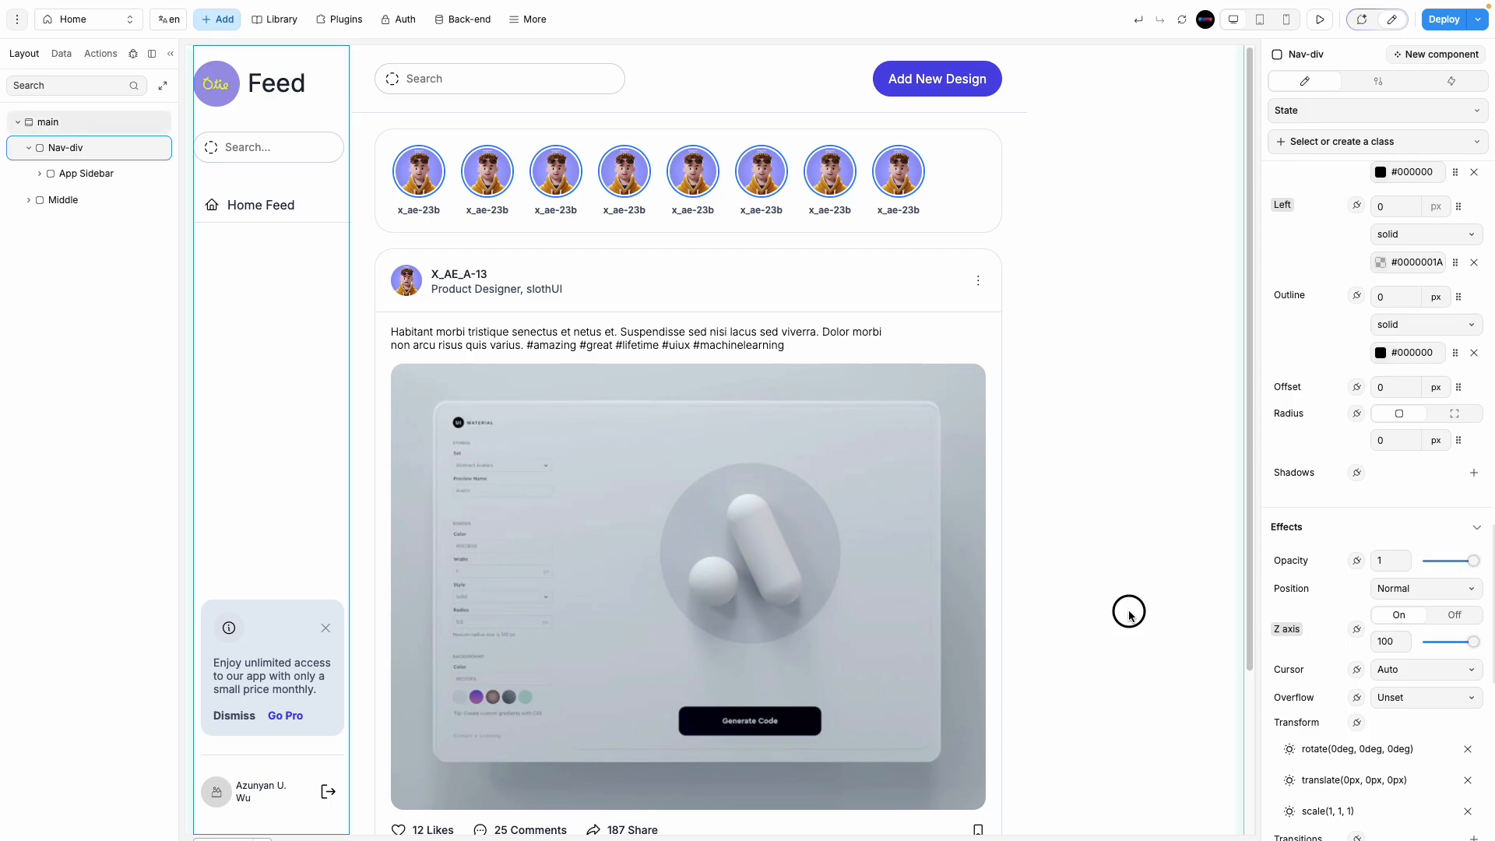
Step: Make Nav-div's right border fully opaque #000000 and keep its z-index at 100
left_click(1128, 610)
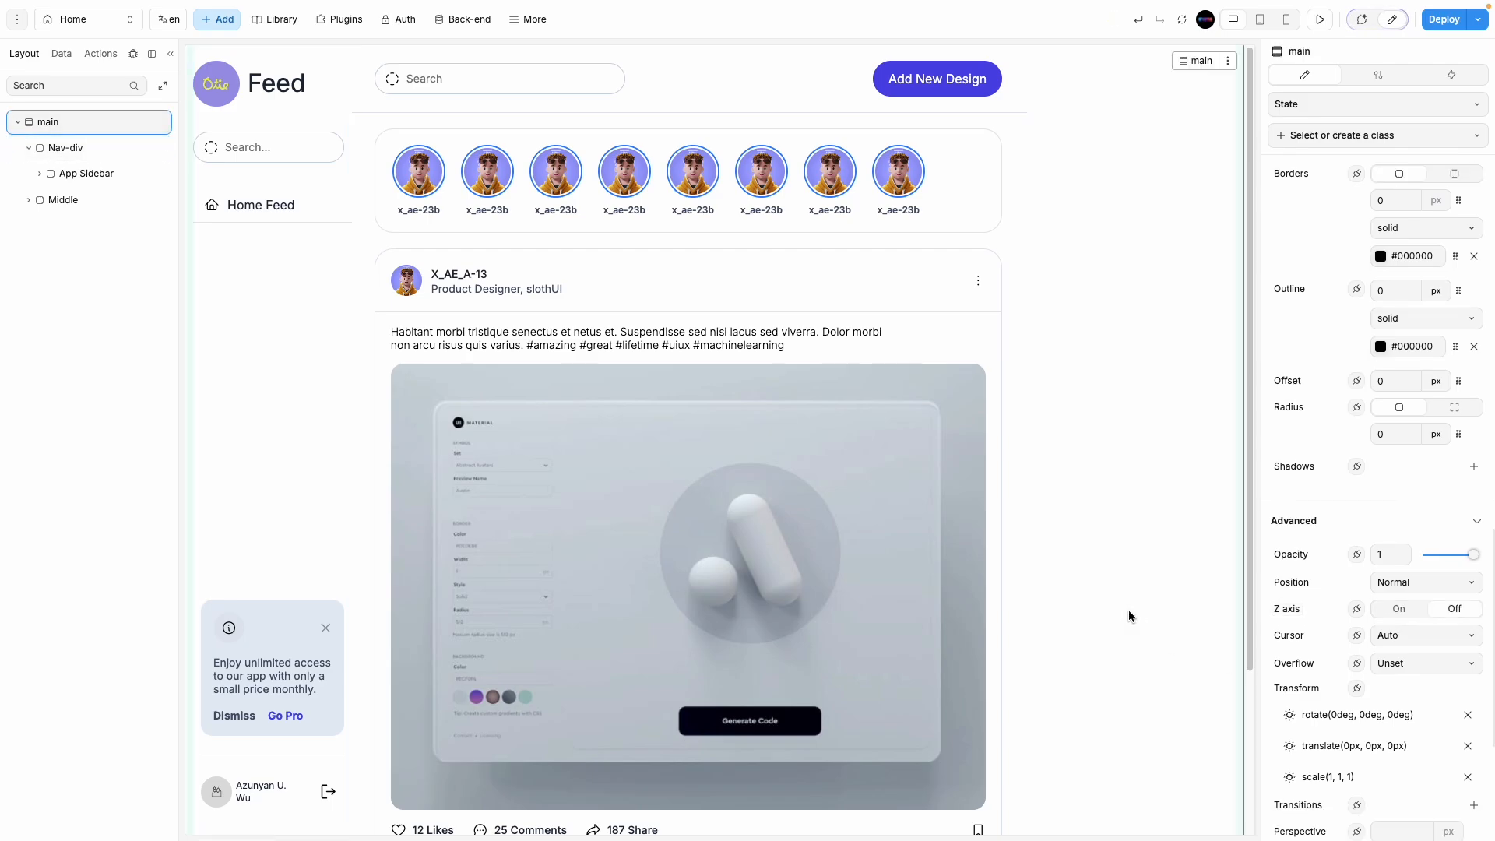
left_click(277, 319)
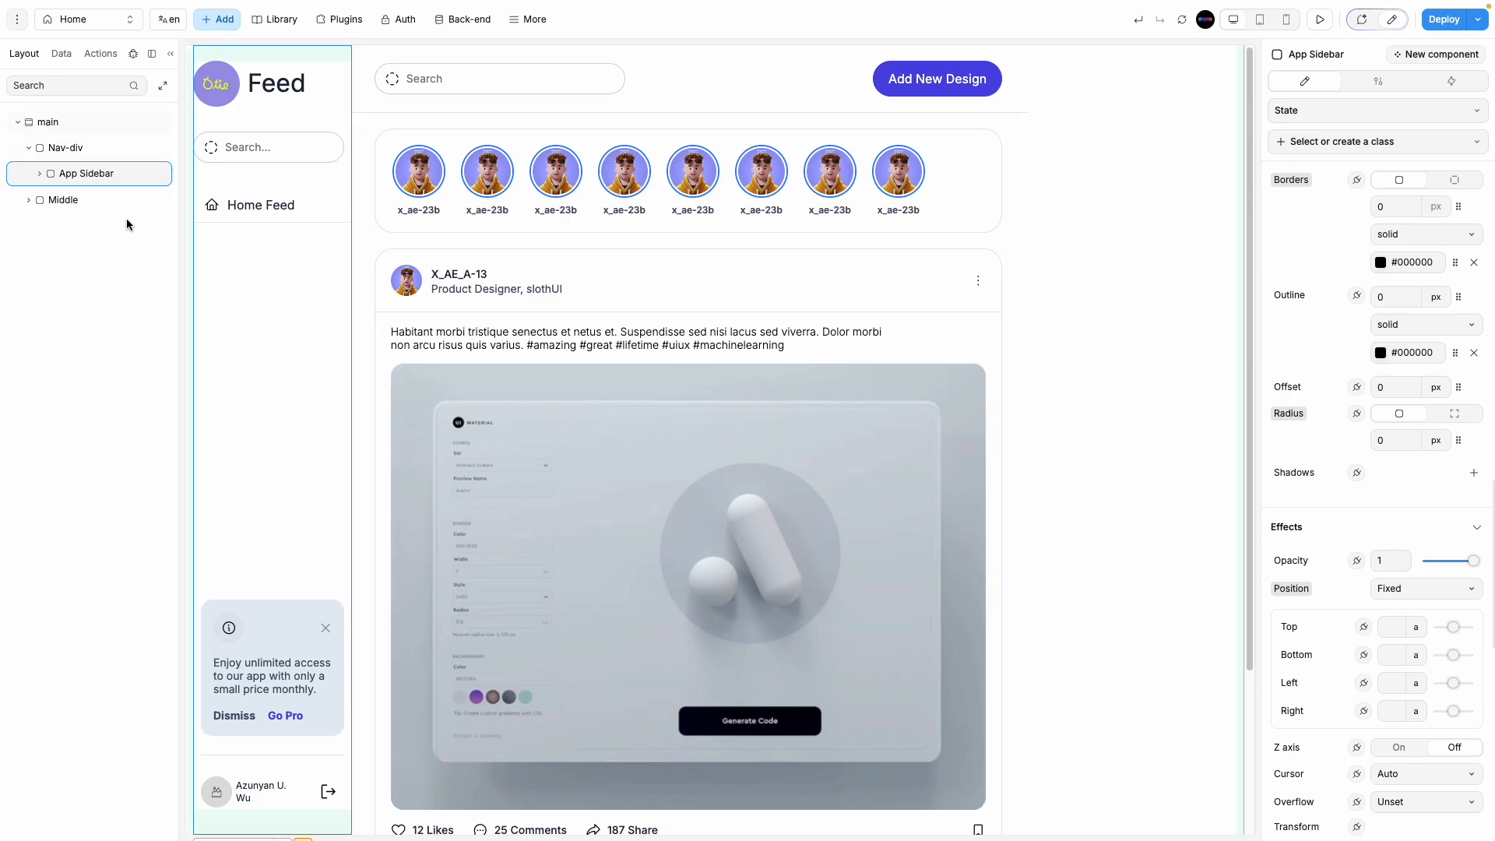
left_click(104, 151)
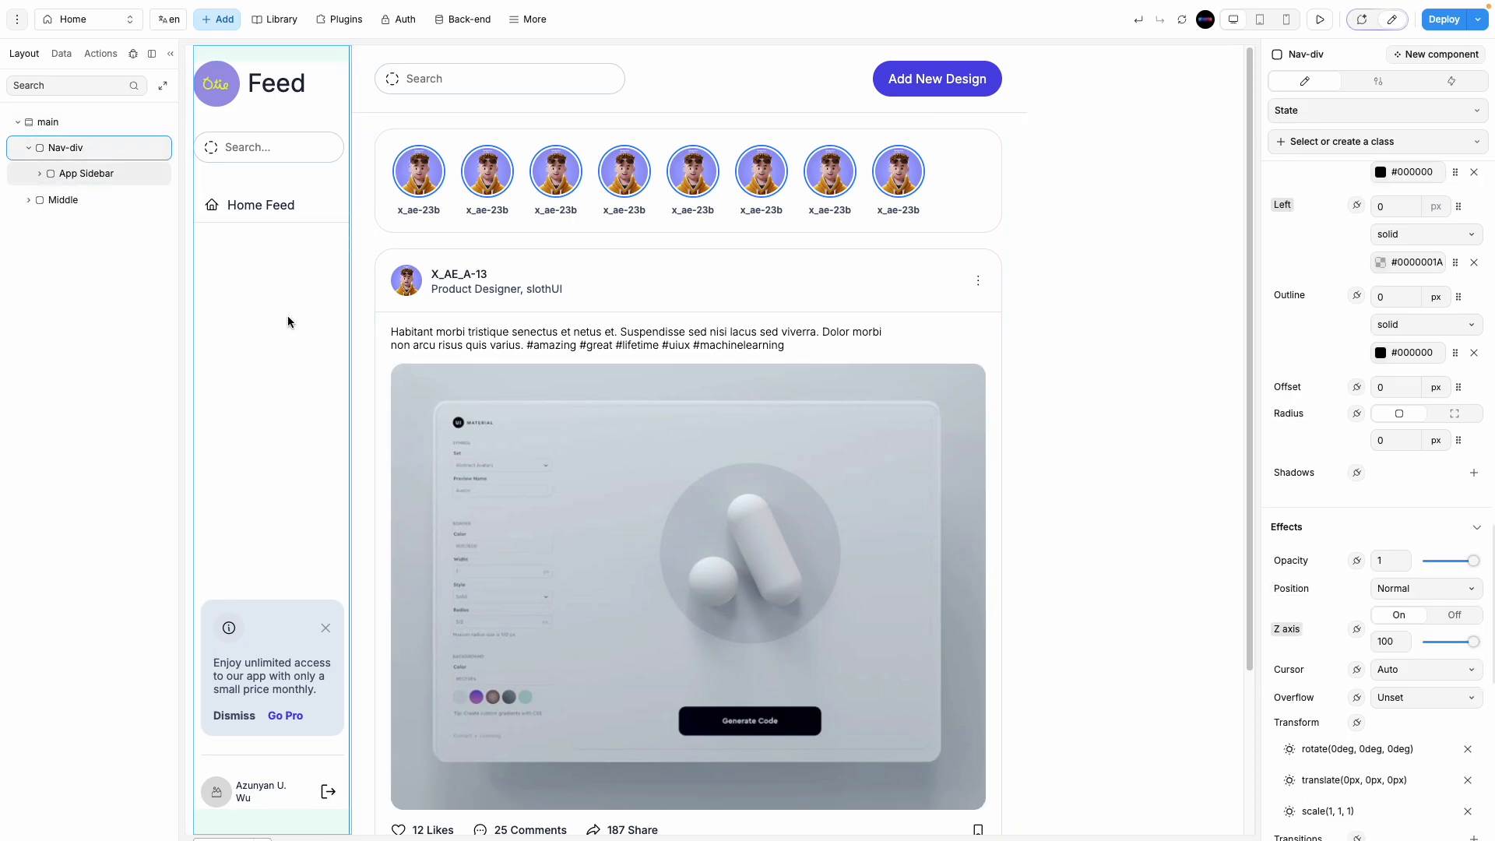
left_click(100, 174)
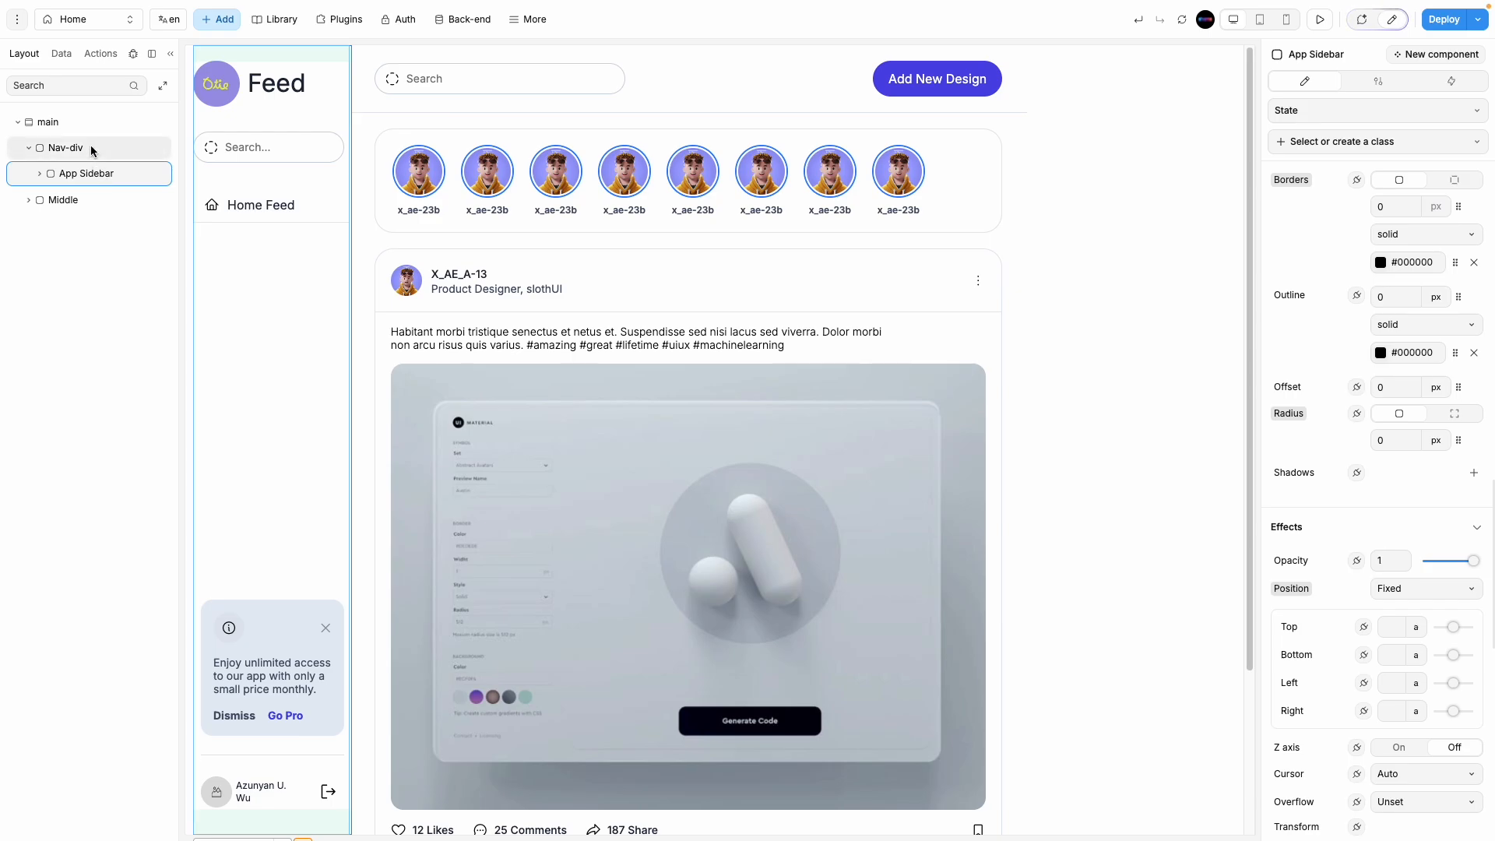
left_click(91, 147)
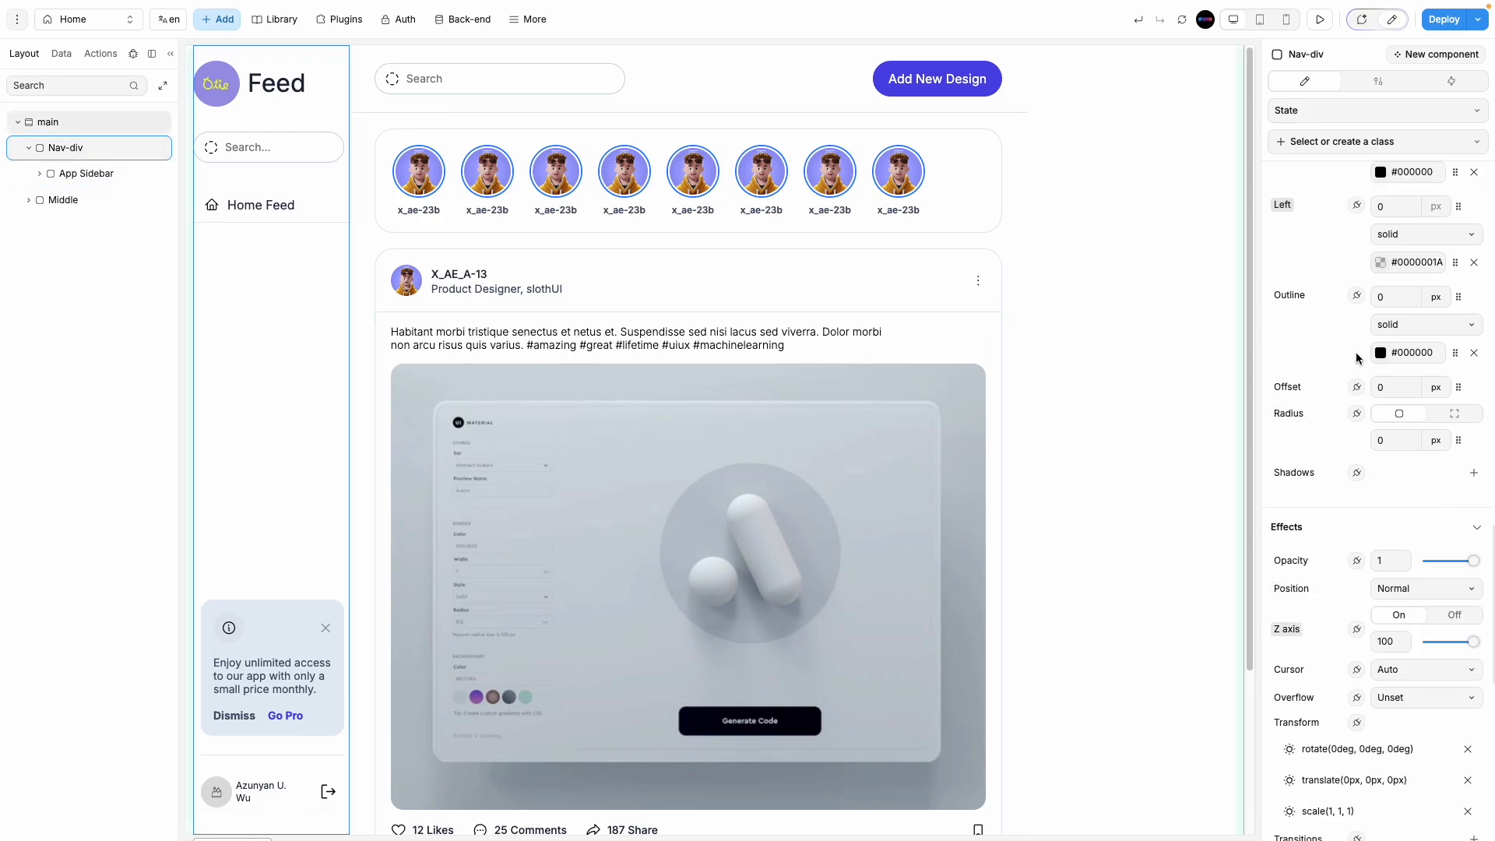
scroll(1356, 352, "up", 1)
scroll(1355, 355, "up", 4)
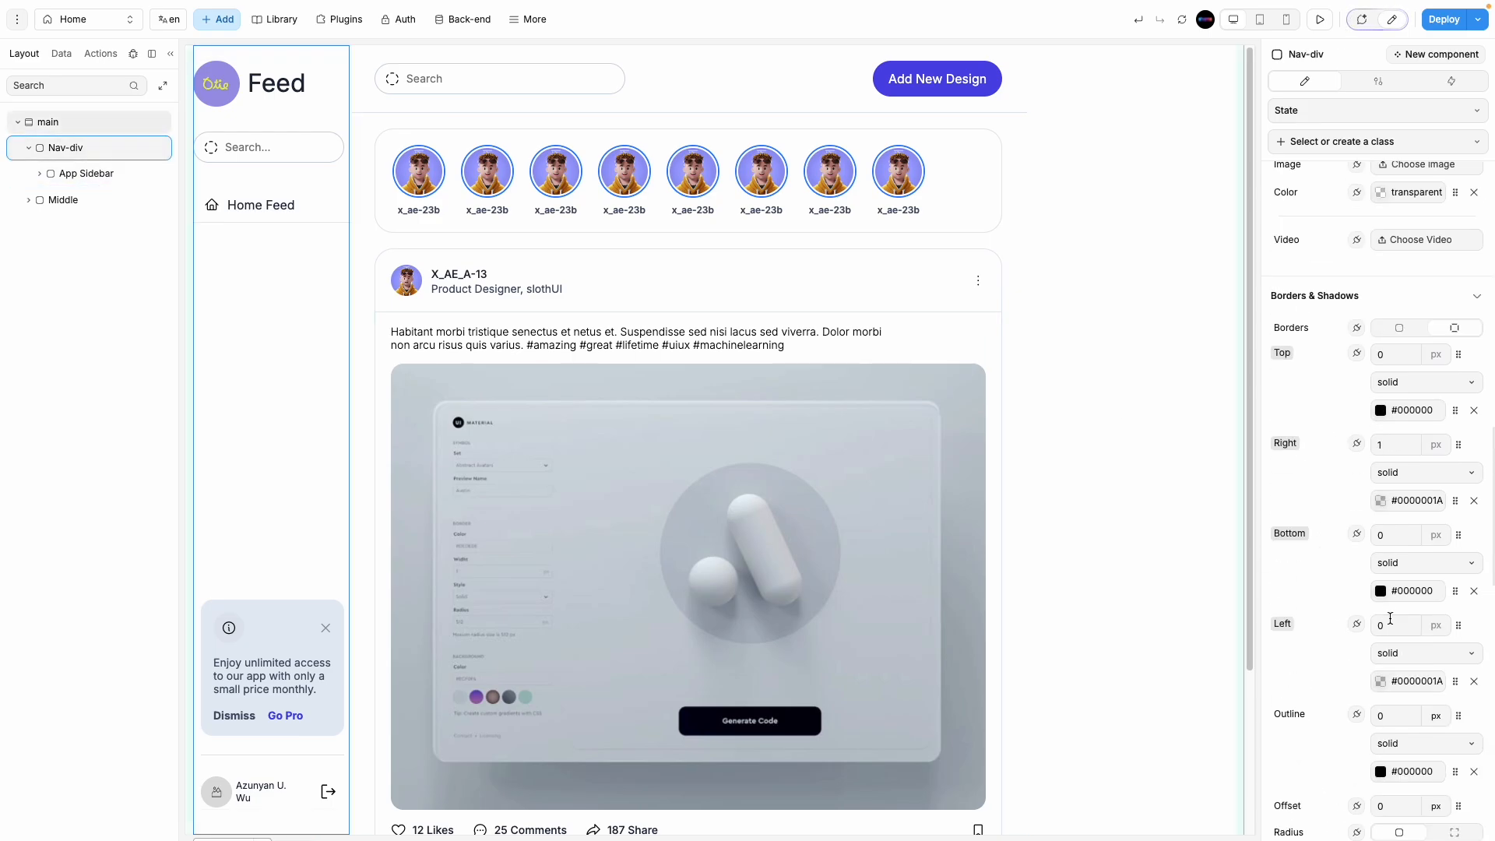
left_click(1381, 502)
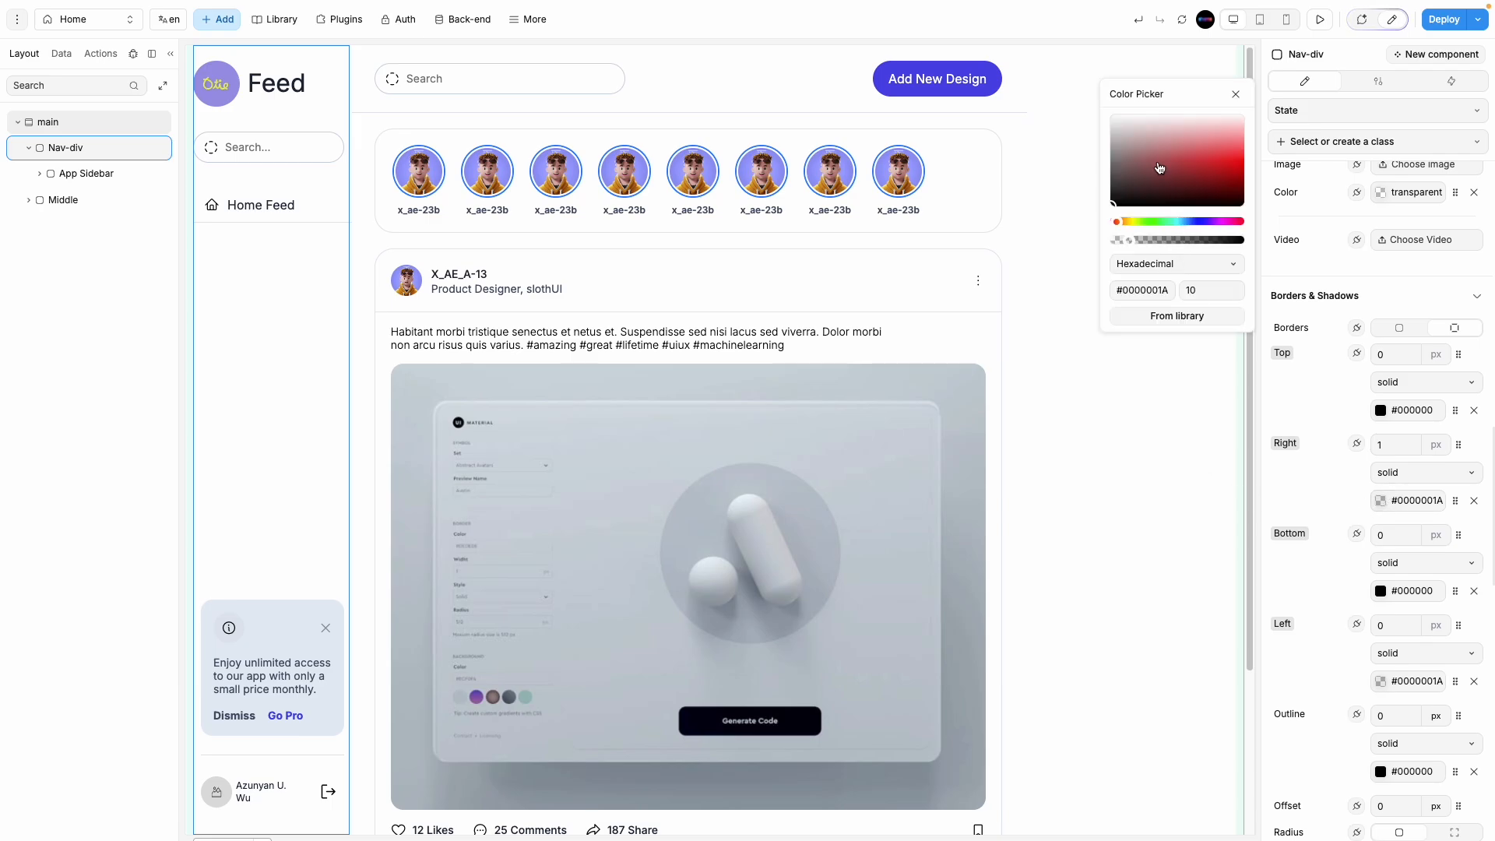
left_click_drag(1128, 240, 1282, 241)
scroll(1315, 679, "down", 7)
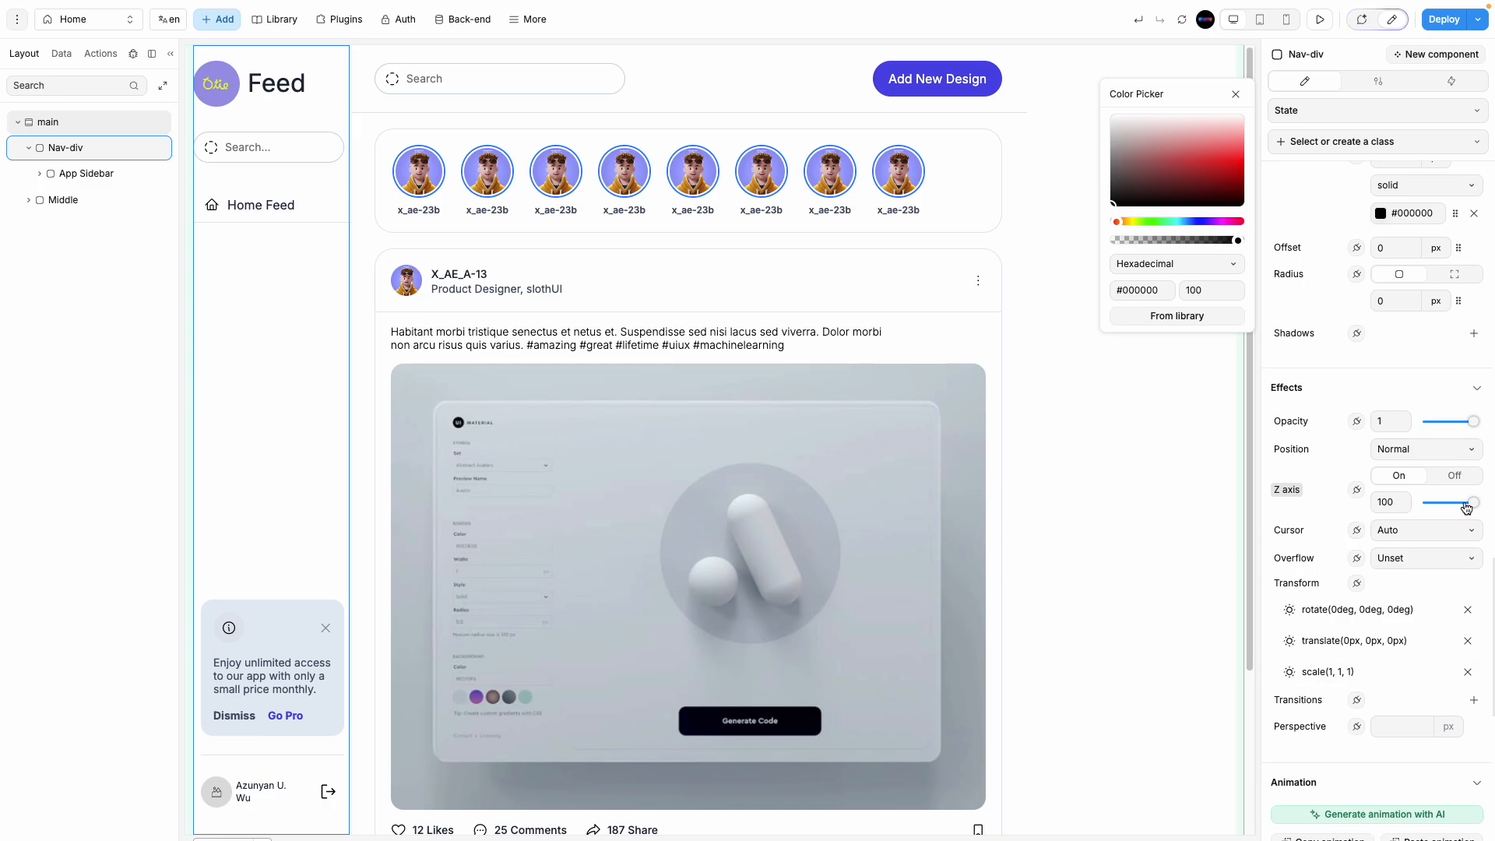
mouse_move(1466, 503)
left_mouse_down()
mouse_move(1443, 501)
mouse_move(1485, 501)
left_mouse_up()
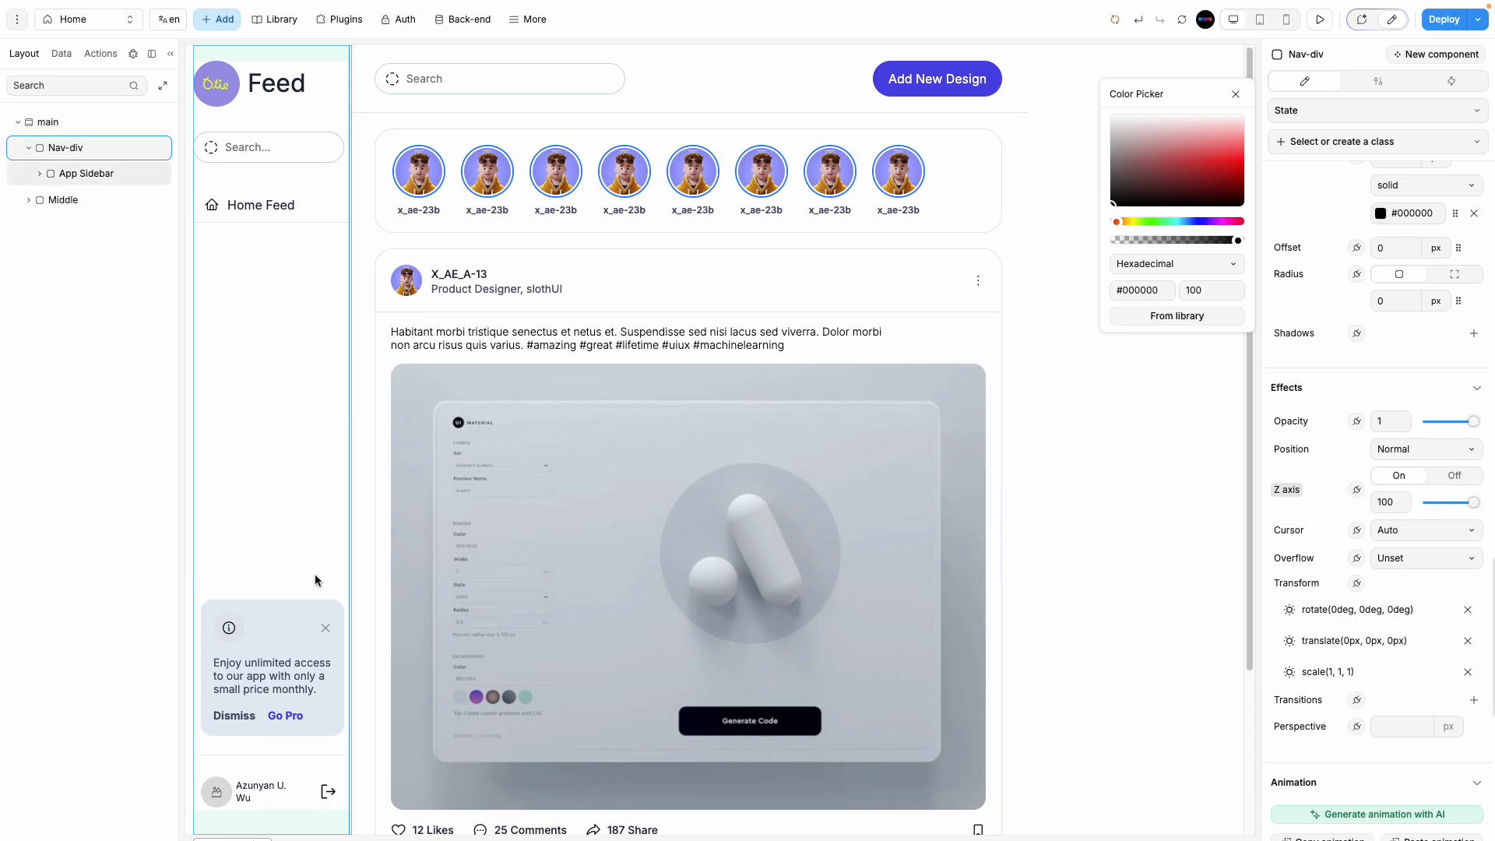
left_click(110, 171)
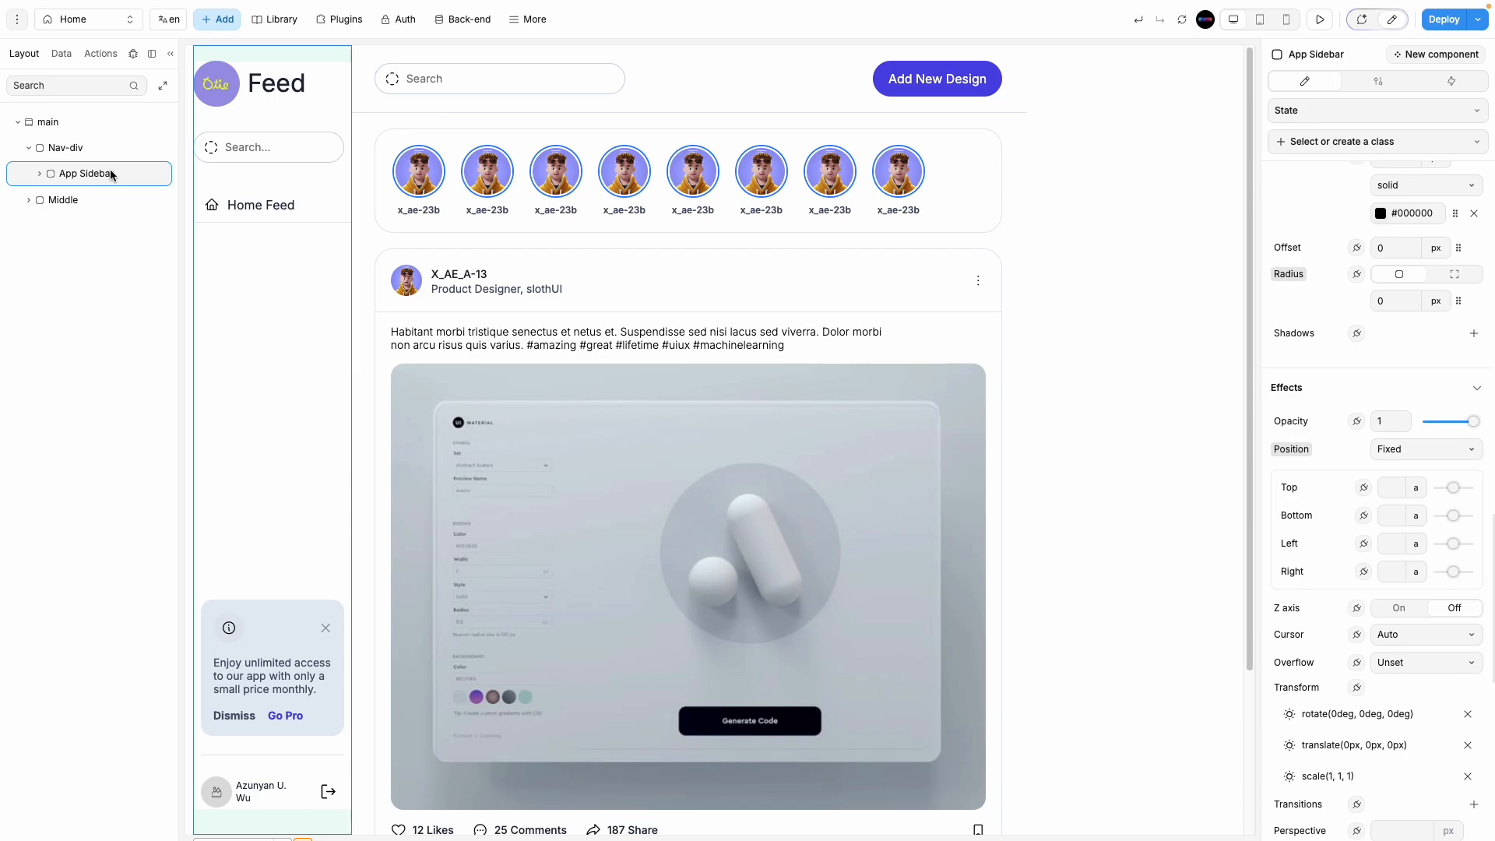
Step: Set the main container's column gap to 10 px
left_click(97, 123)
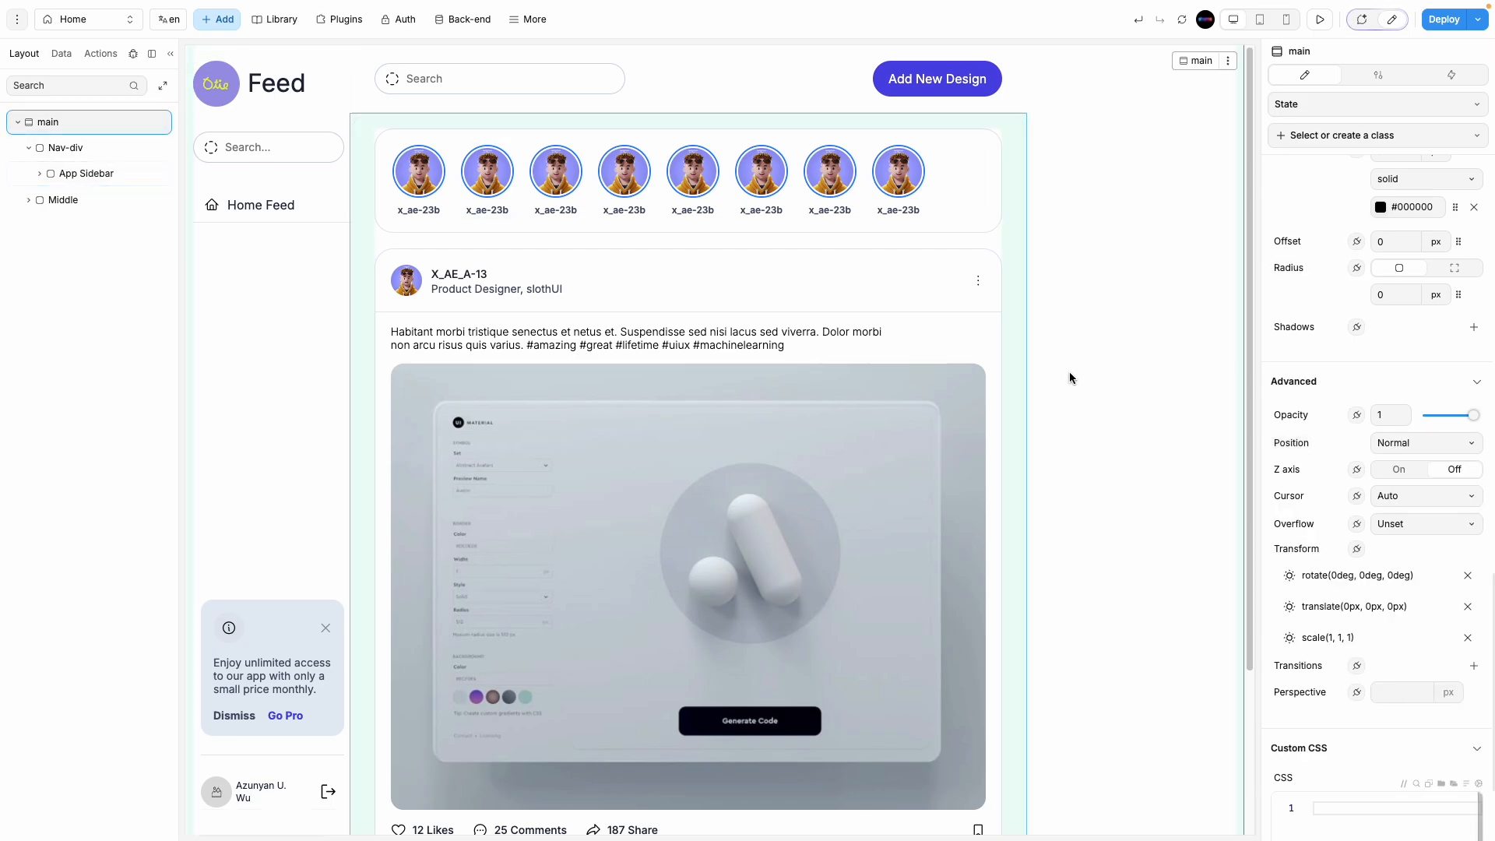
scroll(1356, 461, "up", 7)
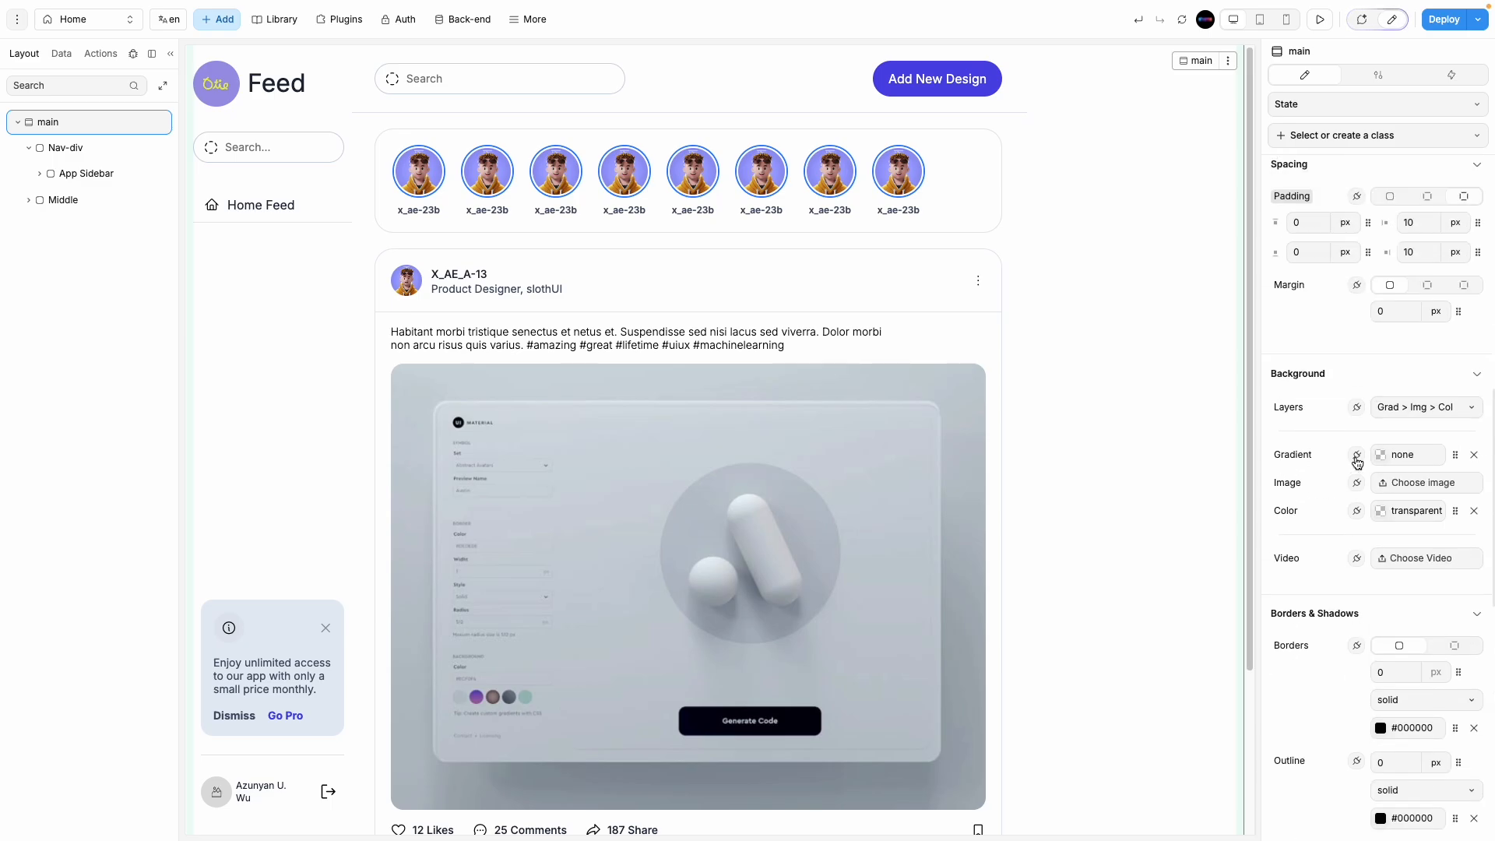
scroll(1357, 461, "up", 5)
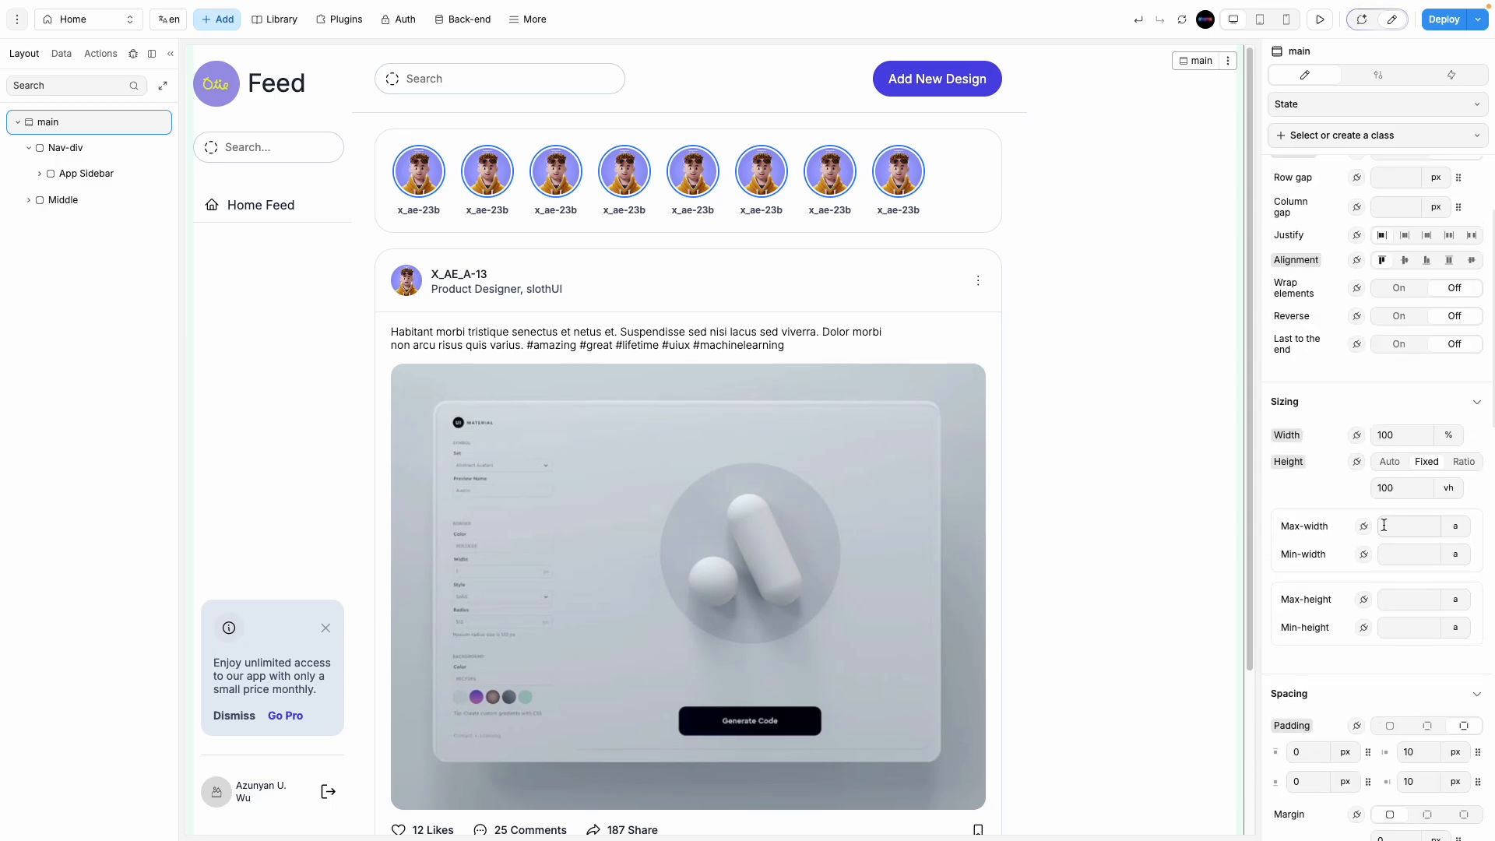
scroll(1367, 520, "up", 3)
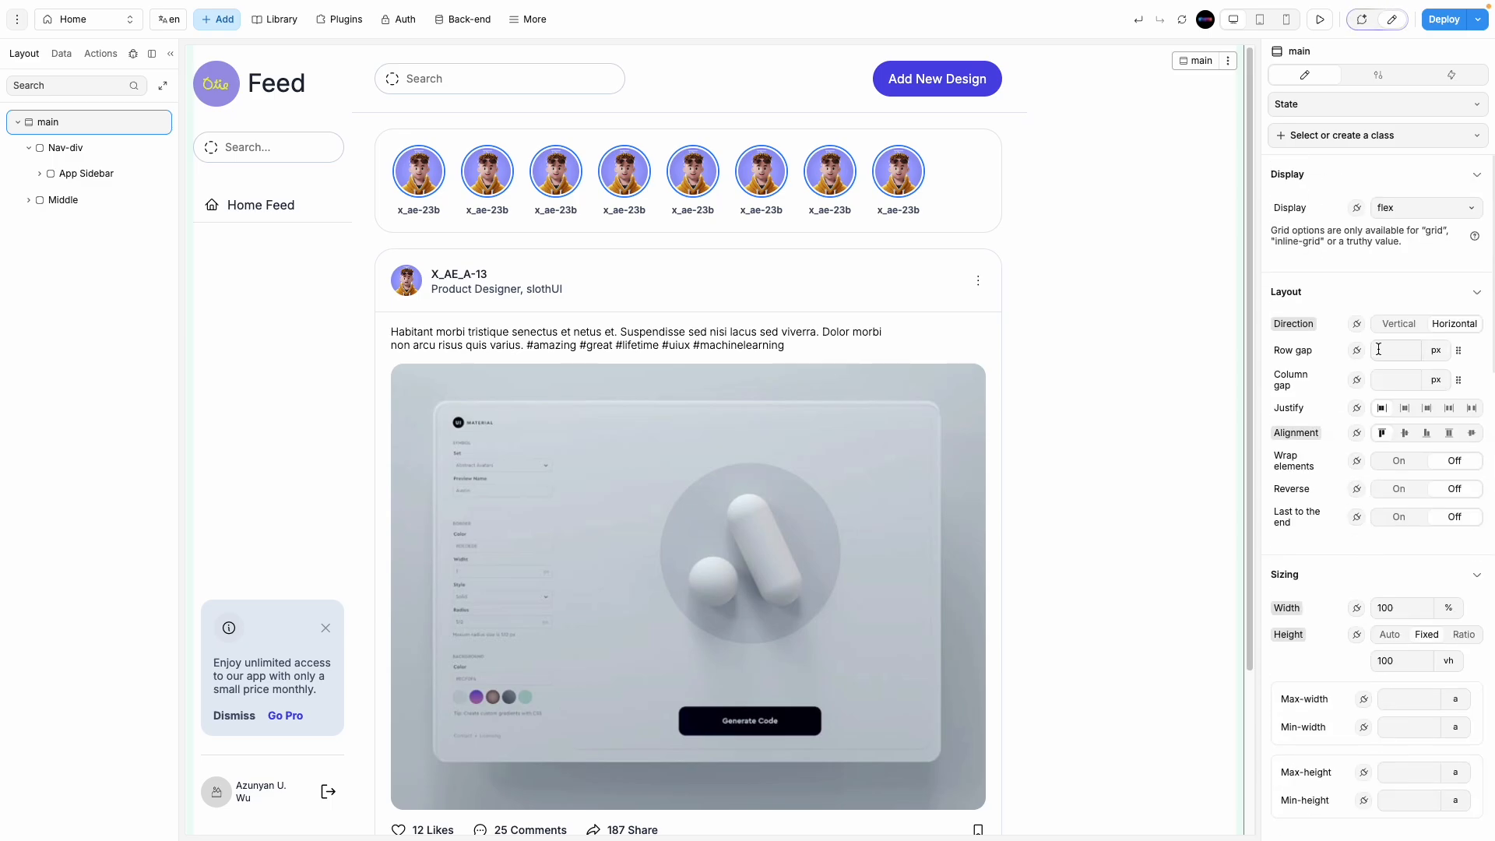
left_click(1398, 382)
type("10")
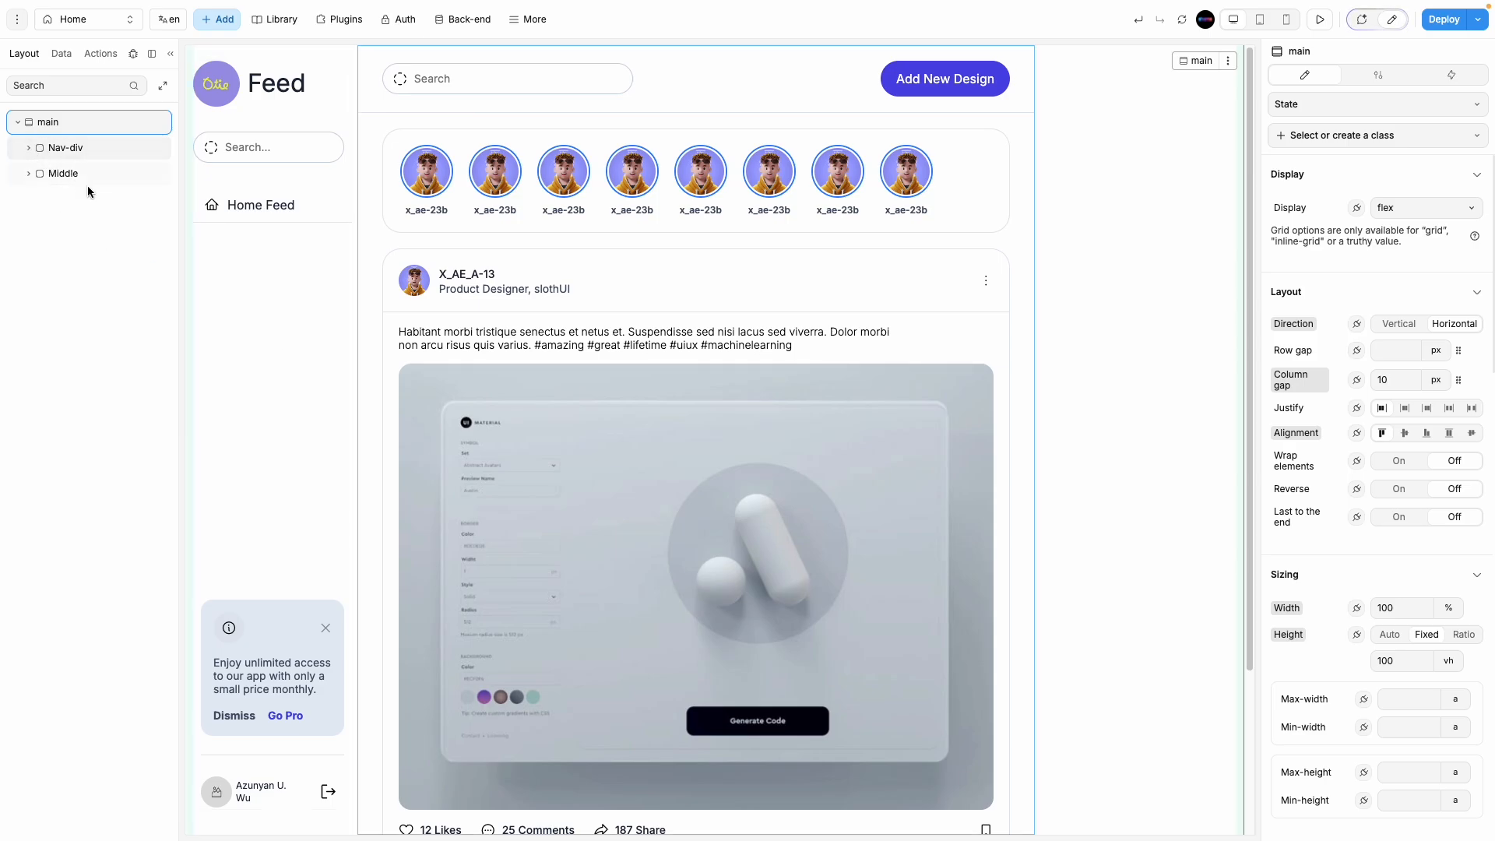
Step: Switch Middle's borders to per-side and give it a 1 px solid #000000 left border
left_click(90, 173)
scroll(1411, 567, "down", 3)
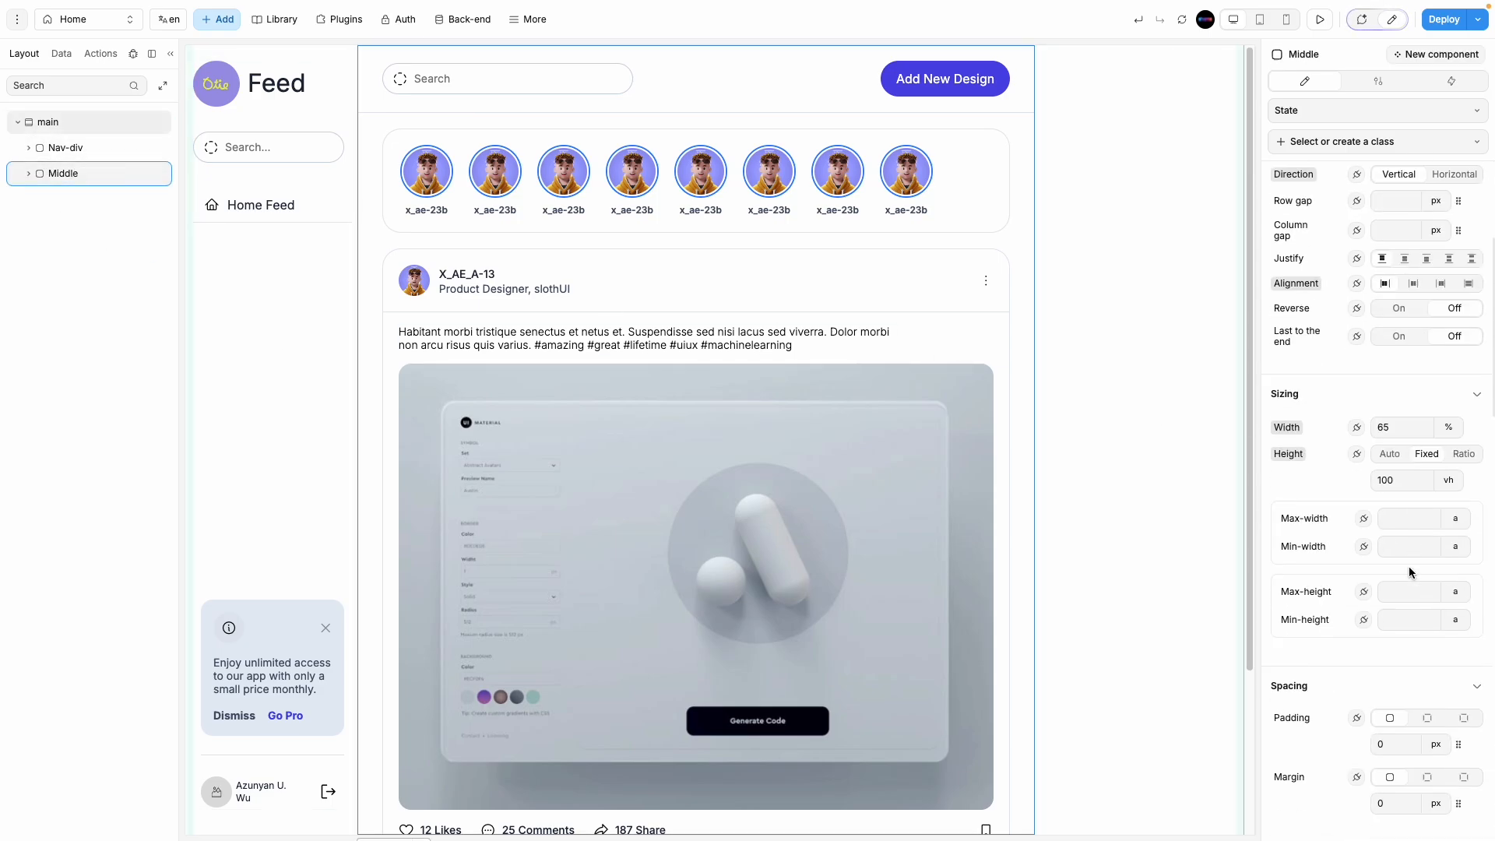
left_click(101, 147)
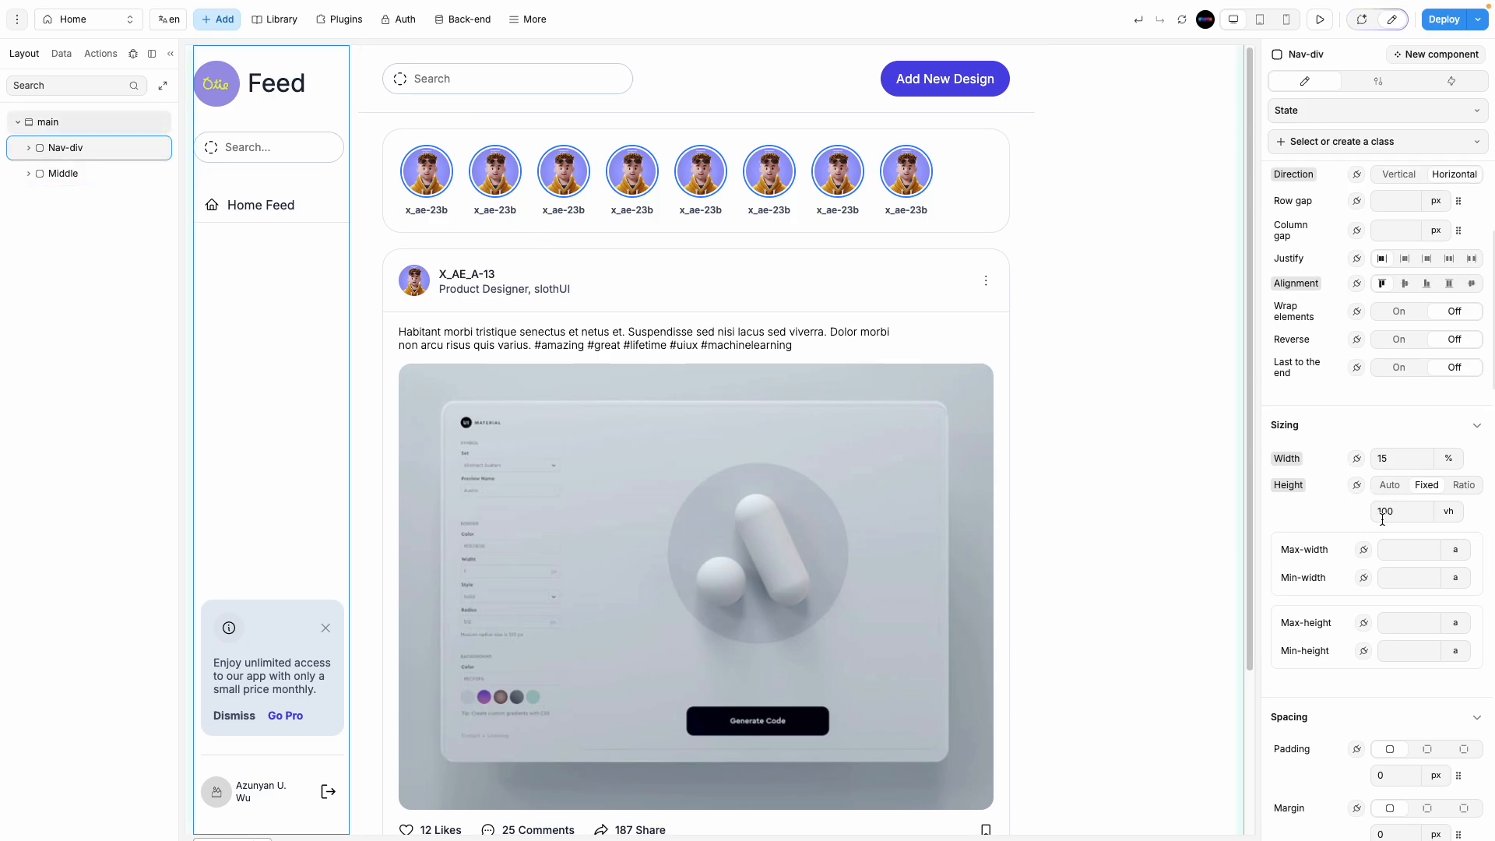
scroll(1382, 520, "down", 7)
left_click(92, 173)
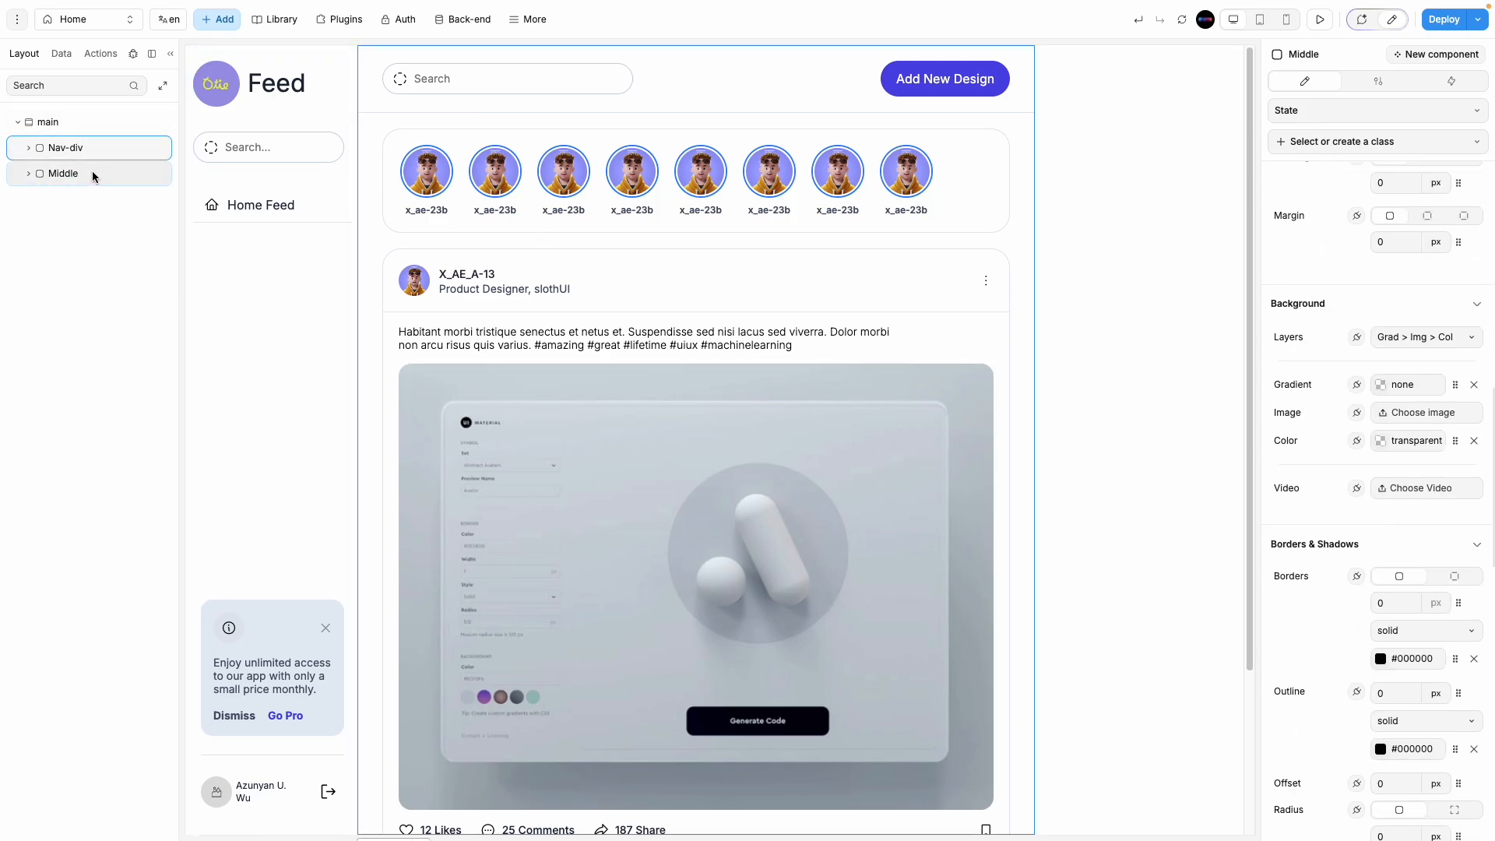
scroll(1381, 582, "down", 4)
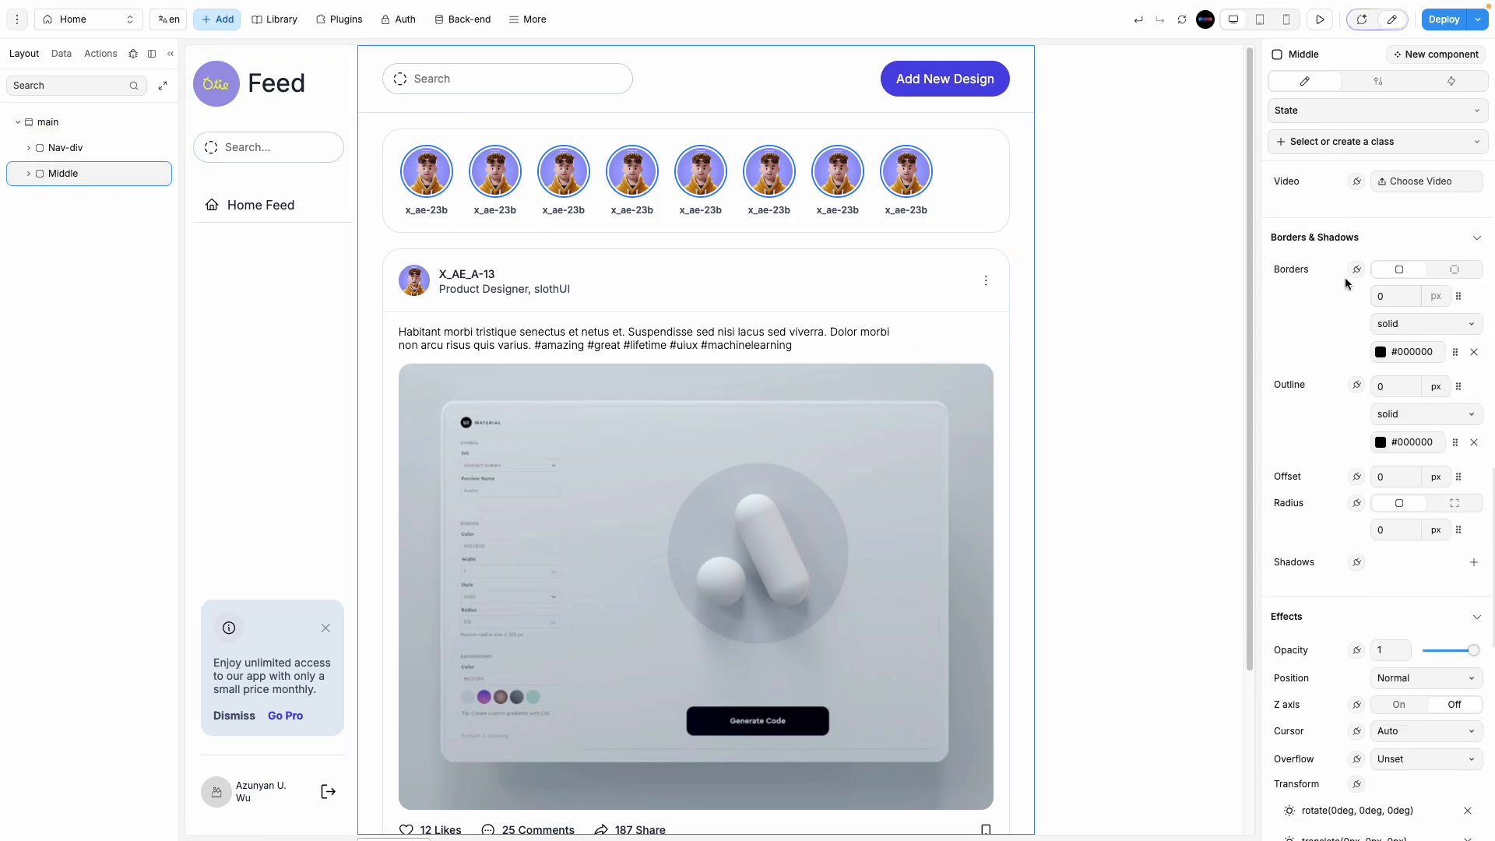
scroll(1333, 300, "up", 1)
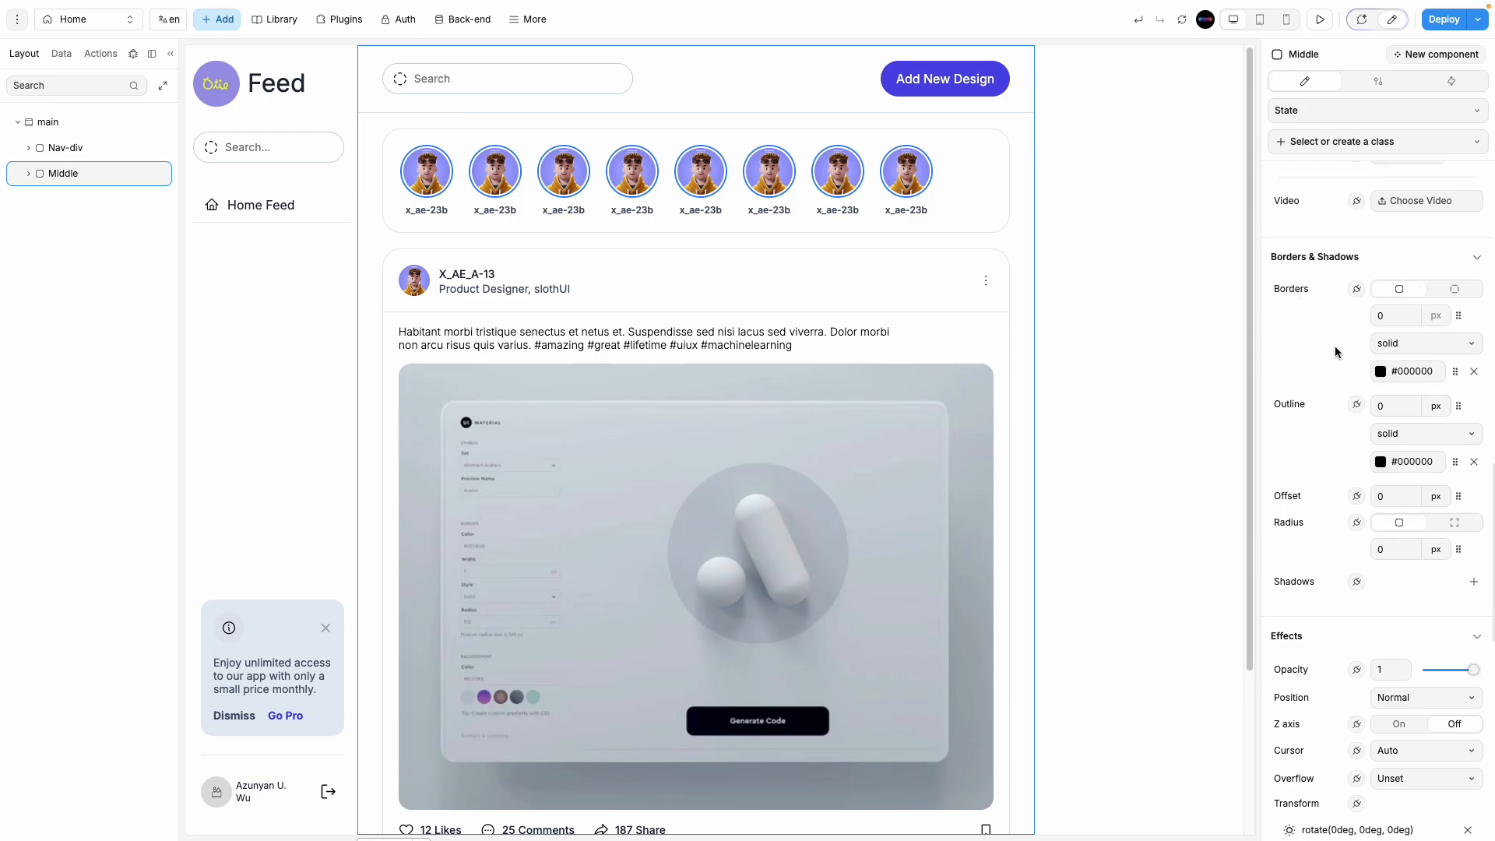
left_click(1451, 292)
left_click(1399, 289)
left_click(1448, 295)
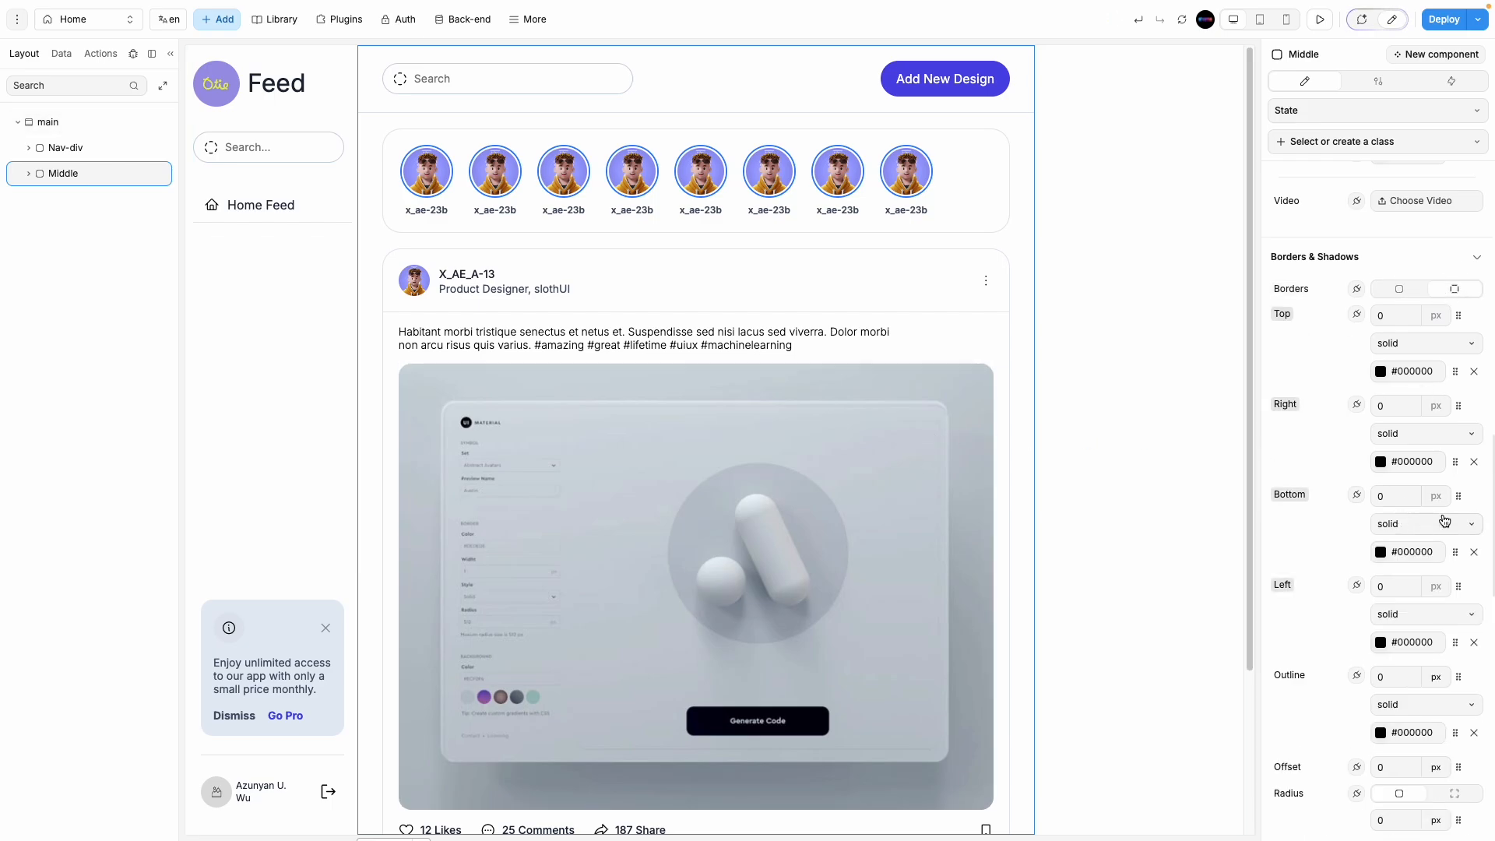
left_click(1391, 591)
type("1")
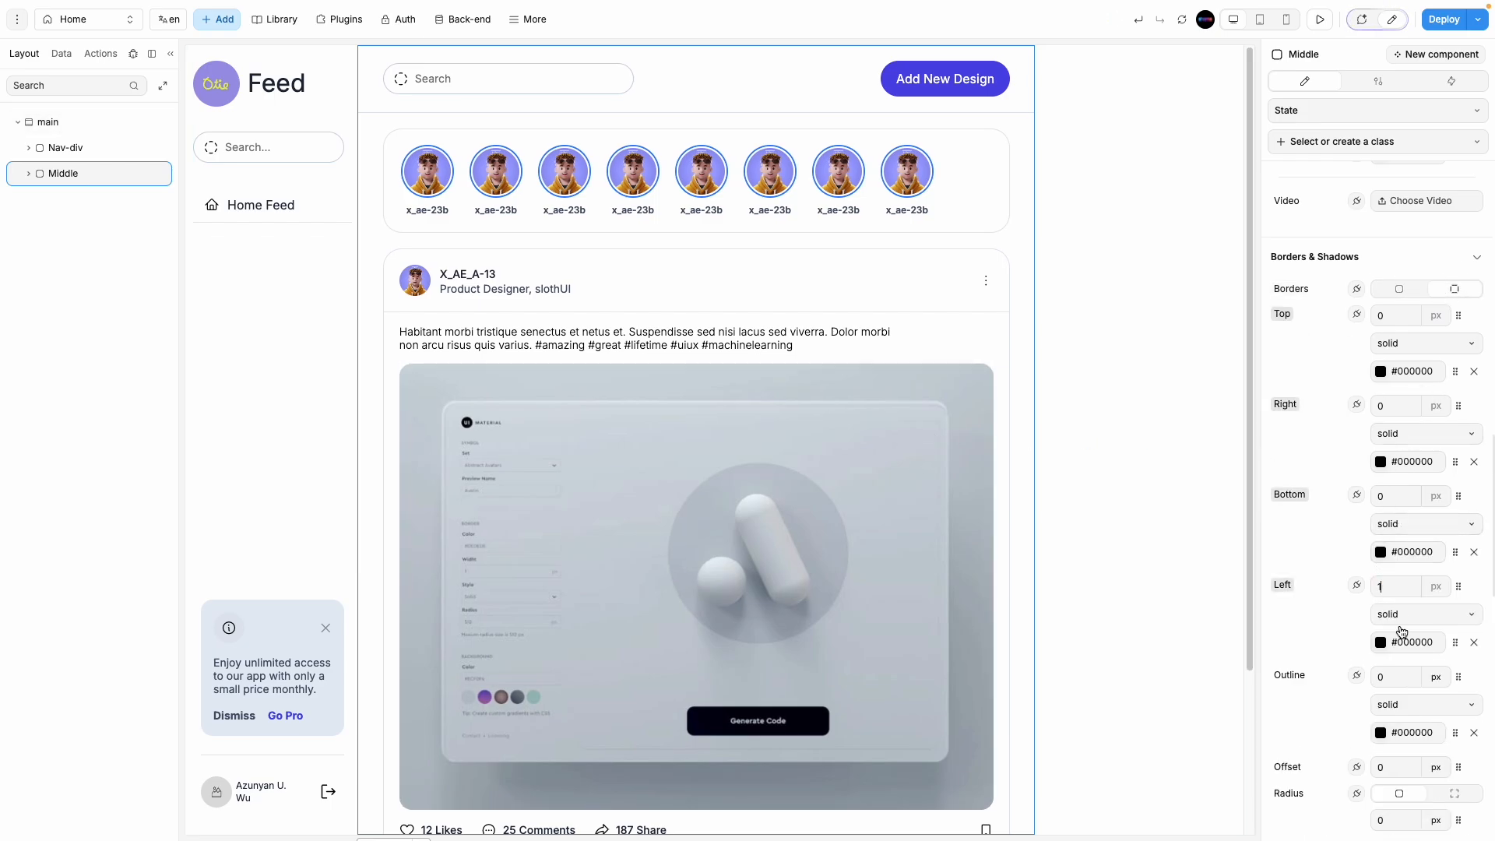
left_click(1380, 642)
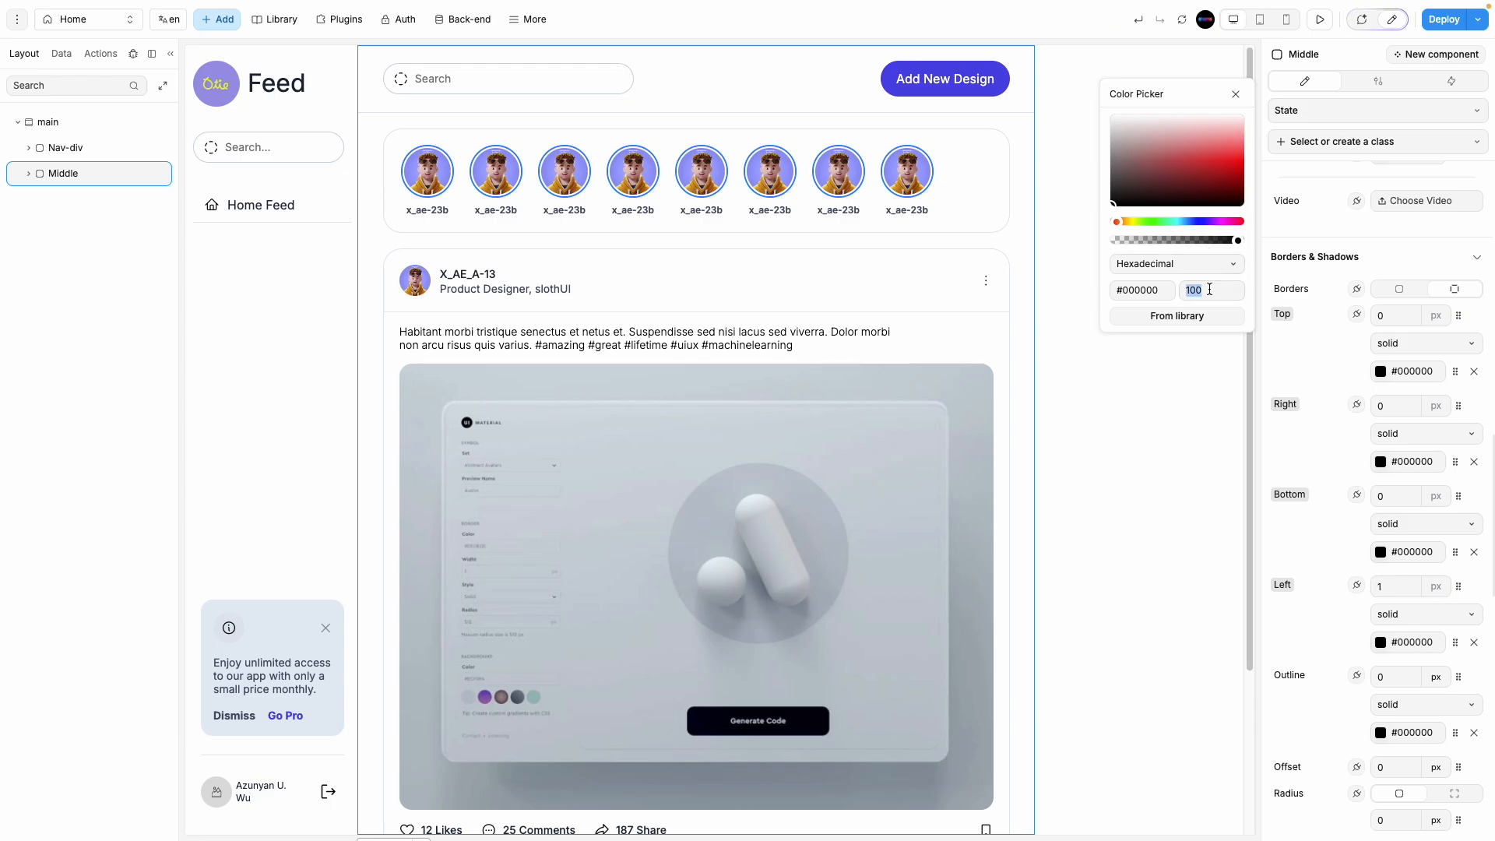
left_click(1188, 422)
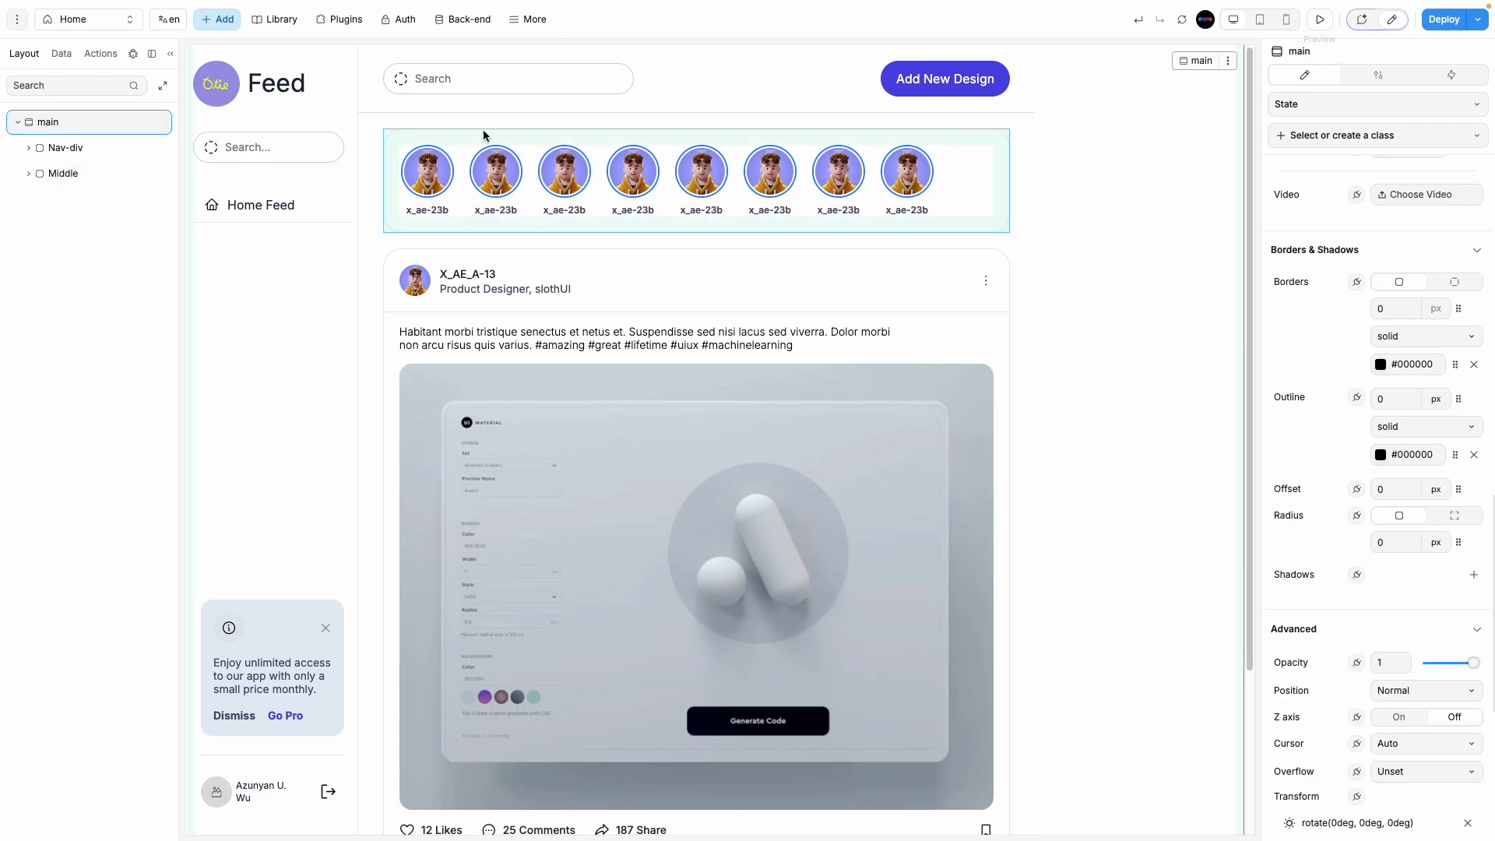
Step: Change the main container's column gap from 10 to 4 px
scroll(1399, 425, "up", 10)
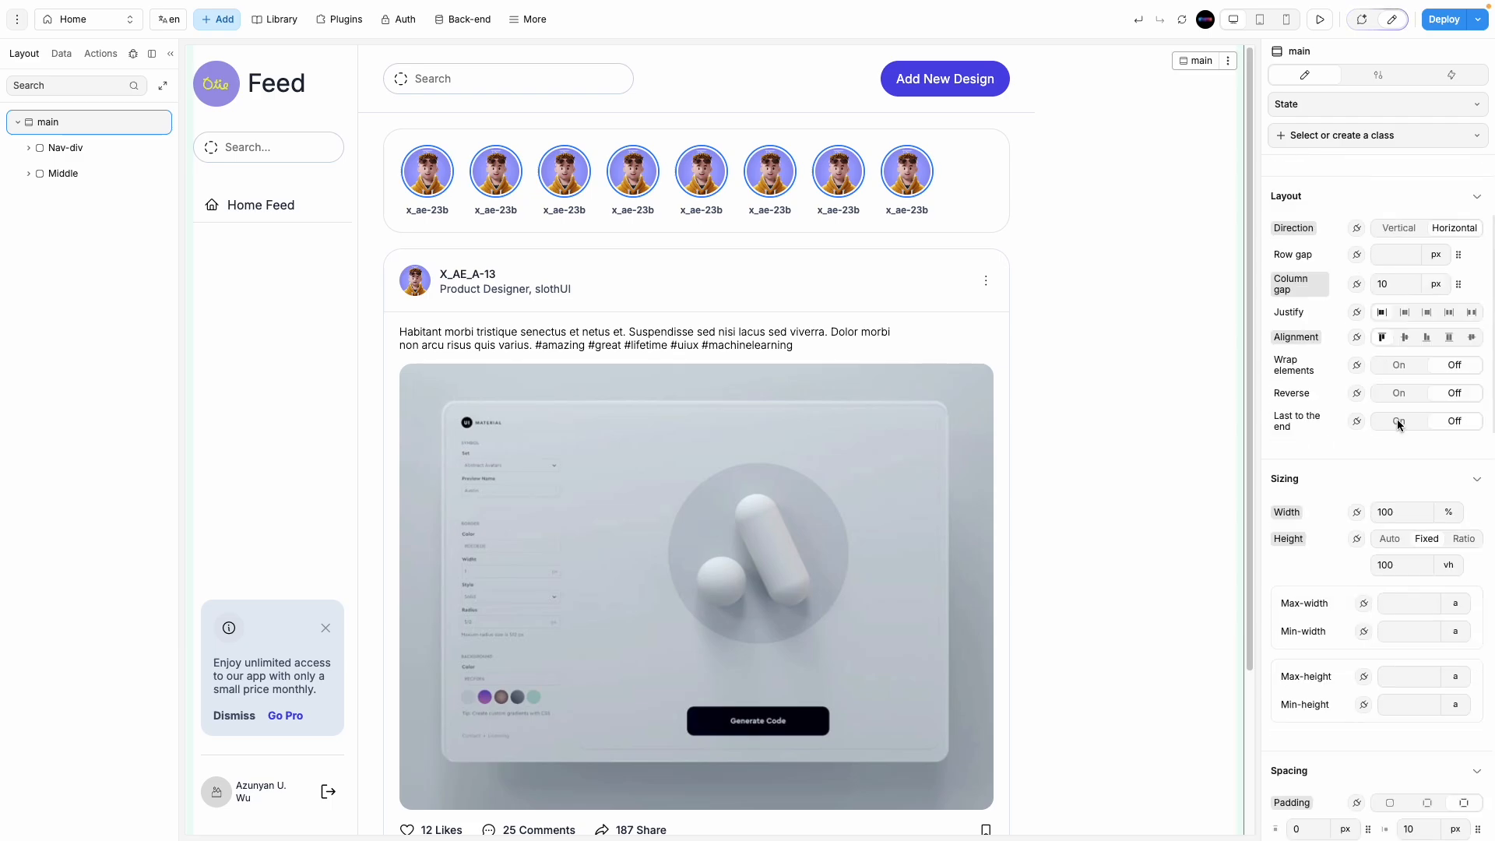
double_click(1395, 381)
type("0")
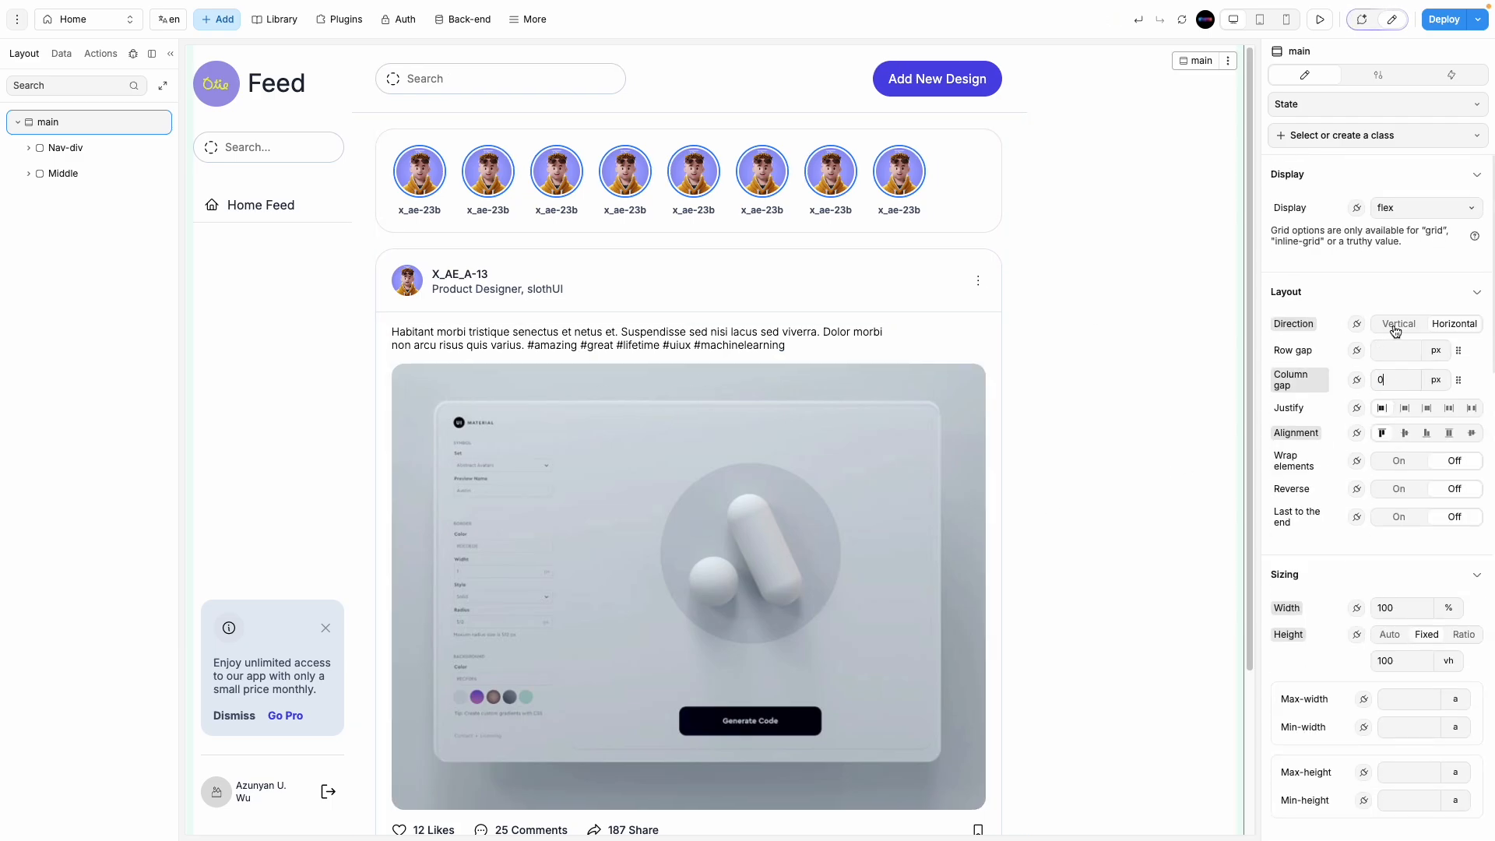
key("BackSpace")
type("4")
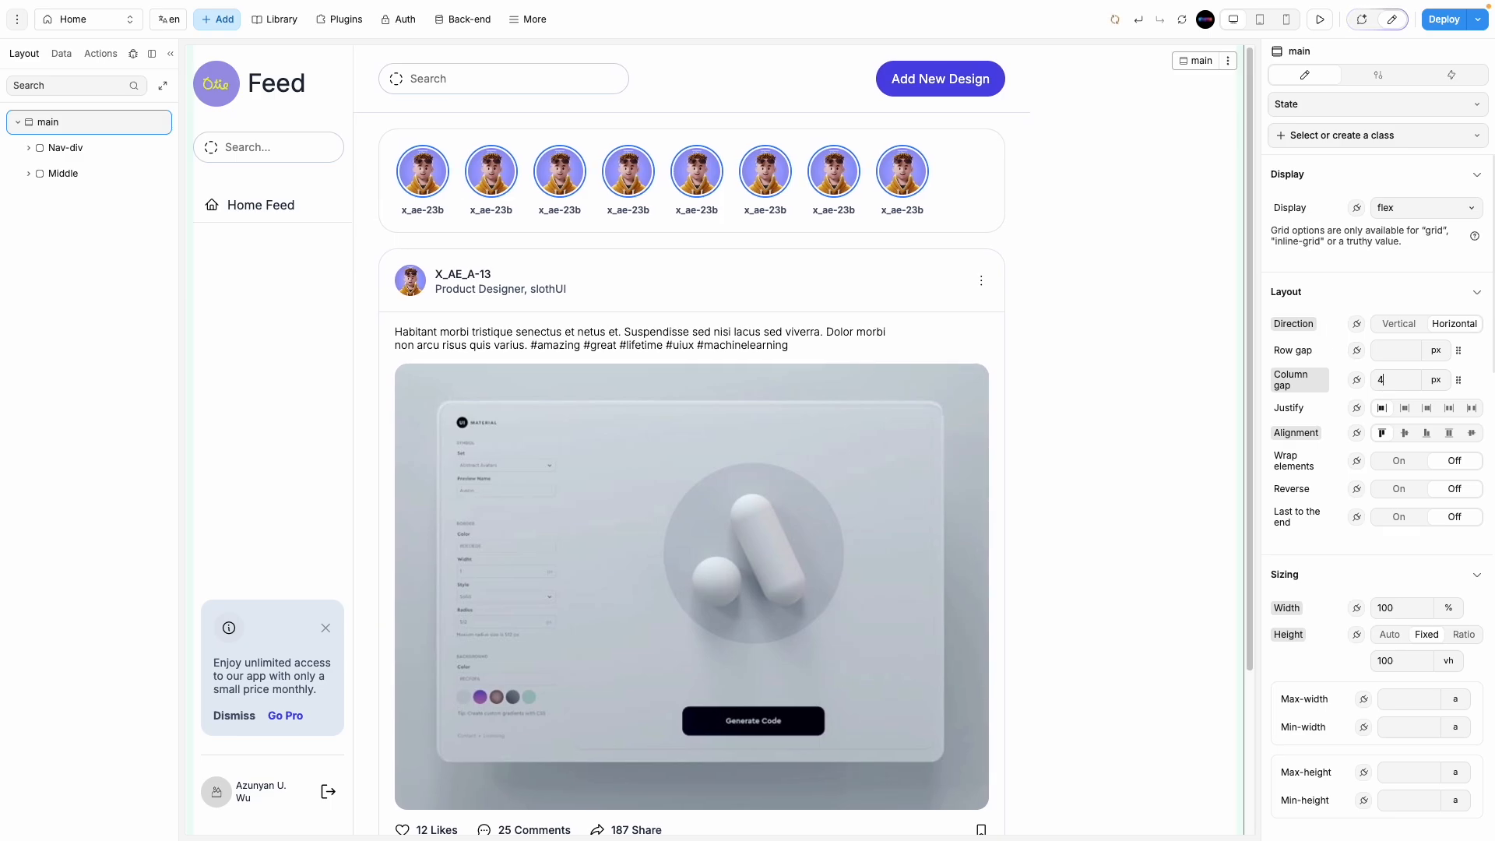
Step: Preview the layout with the layer panel hidden and restored, then return to editing
left_click(1319, 19)
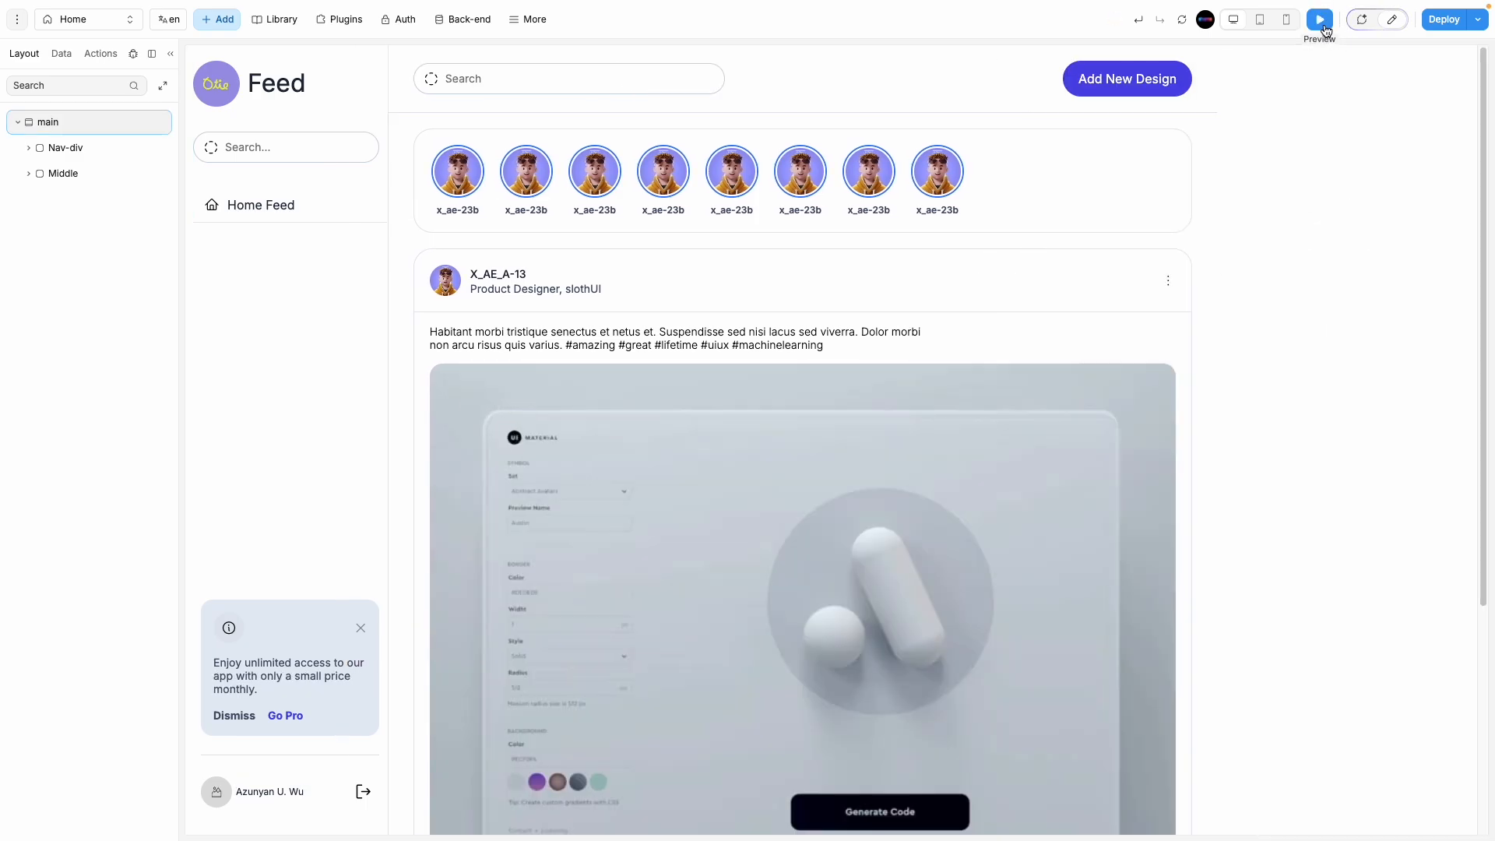
left_click(171, 54)
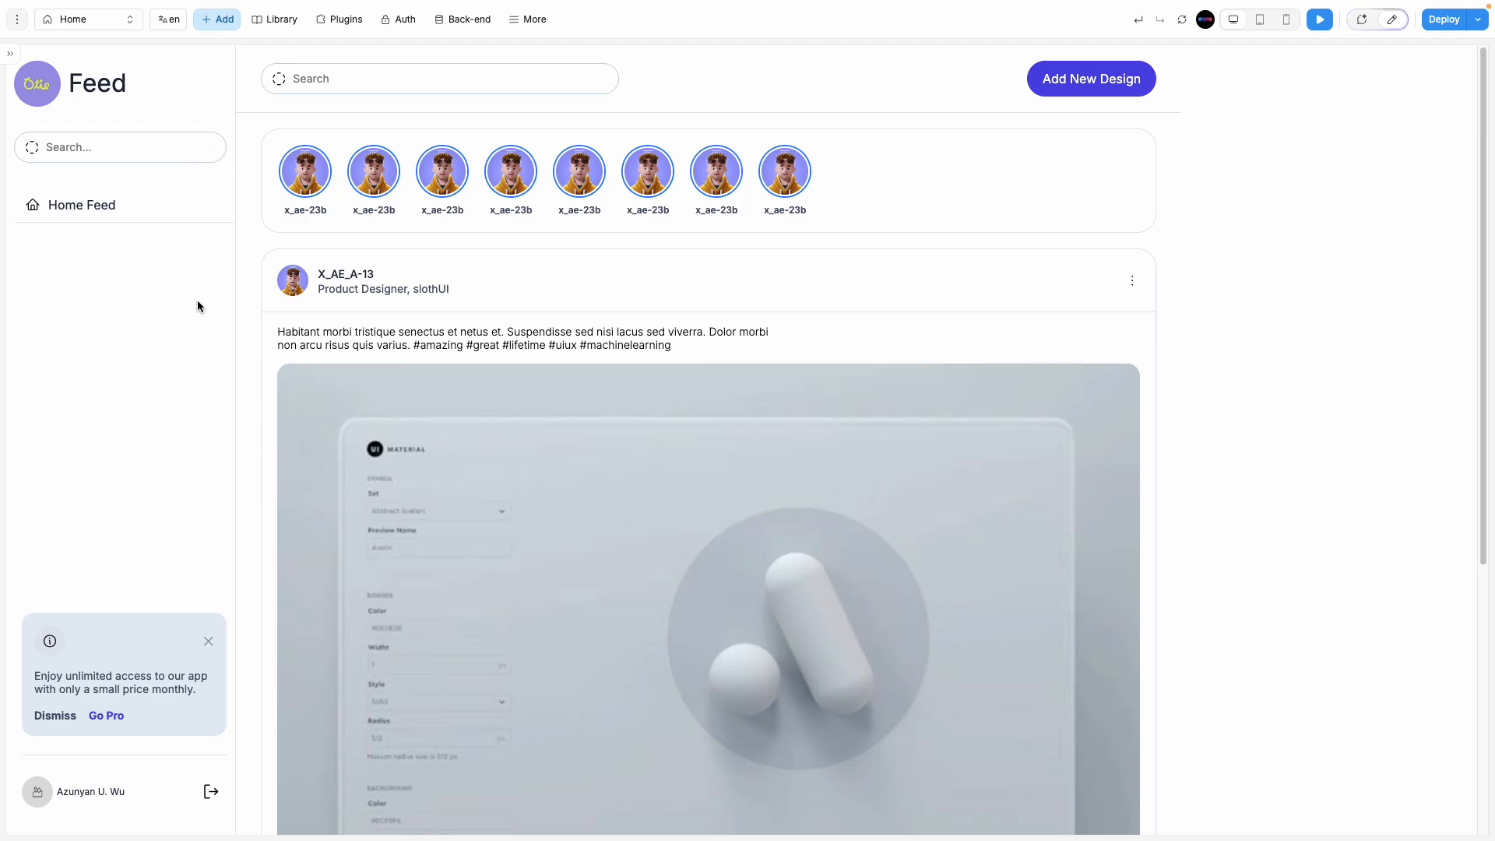
left_click(11, 54)
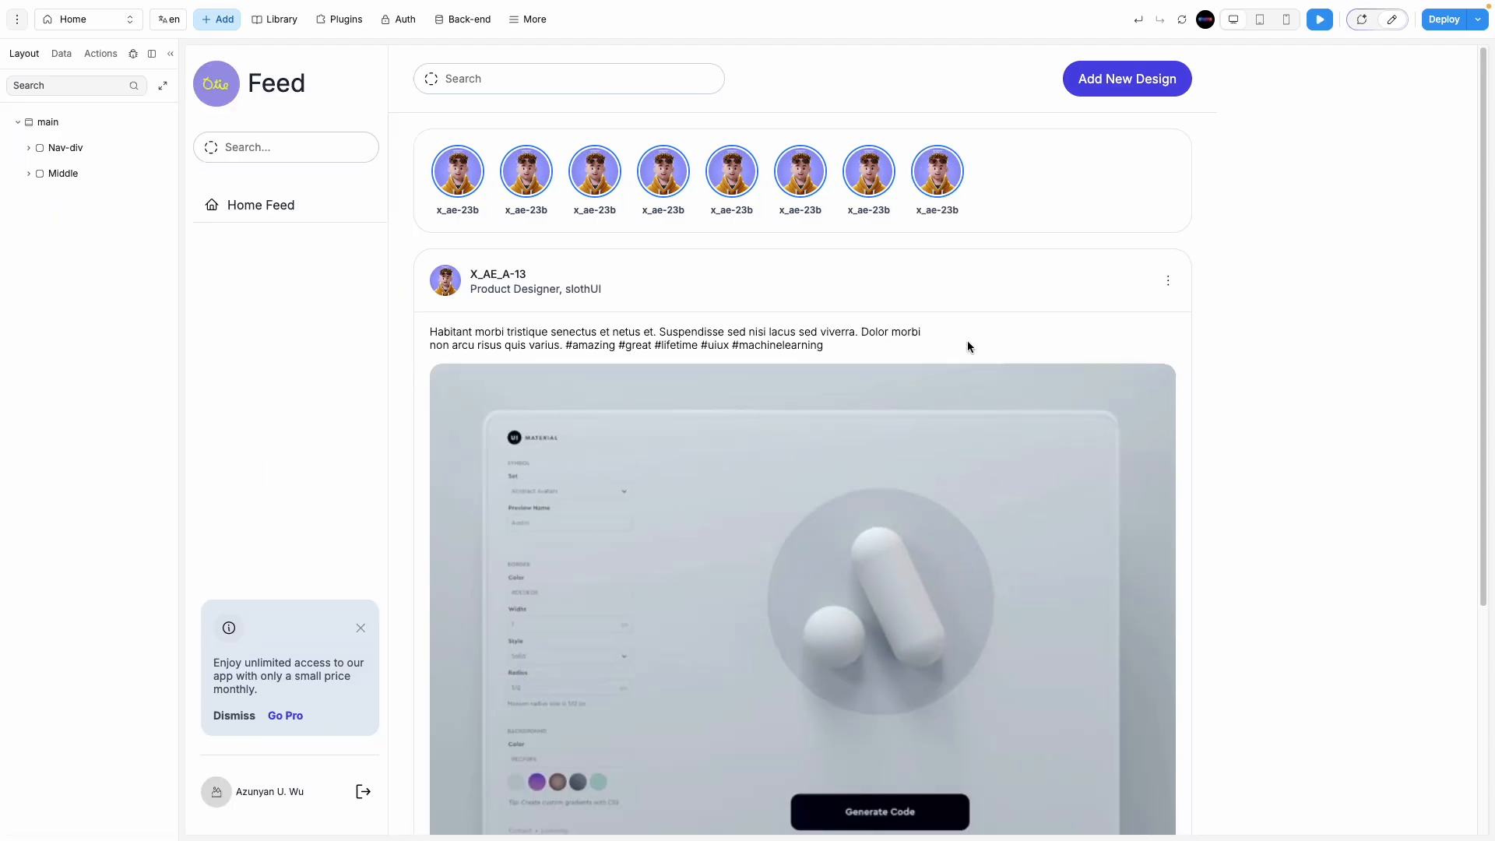
left_click(1390, 21)
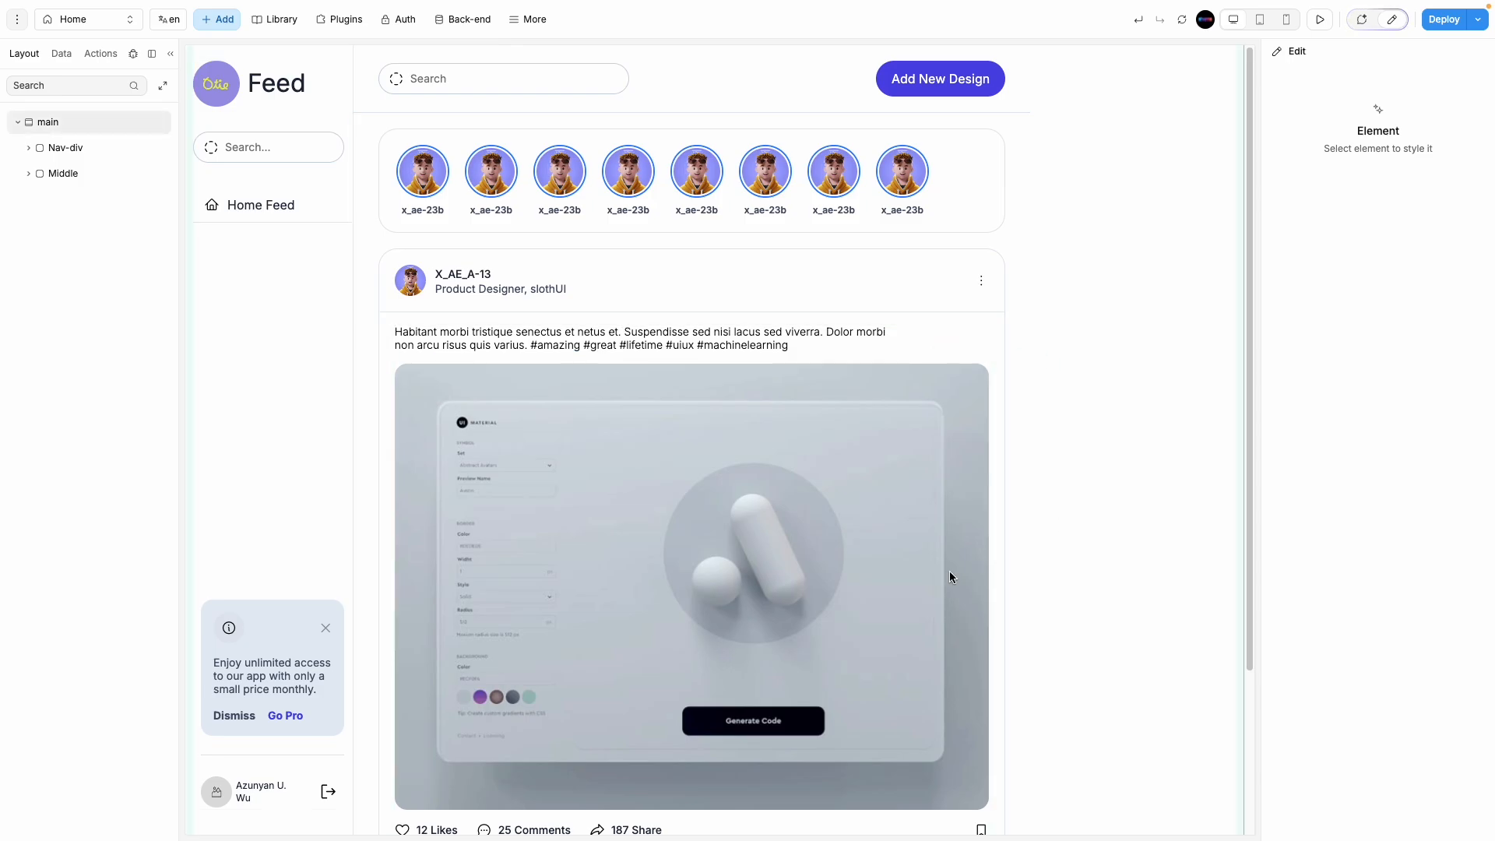
Step: Inspect both posts' like icons, their likes-comments-share rows and the parent frame, then swipe back
scroll(903, 584, "down", 3)
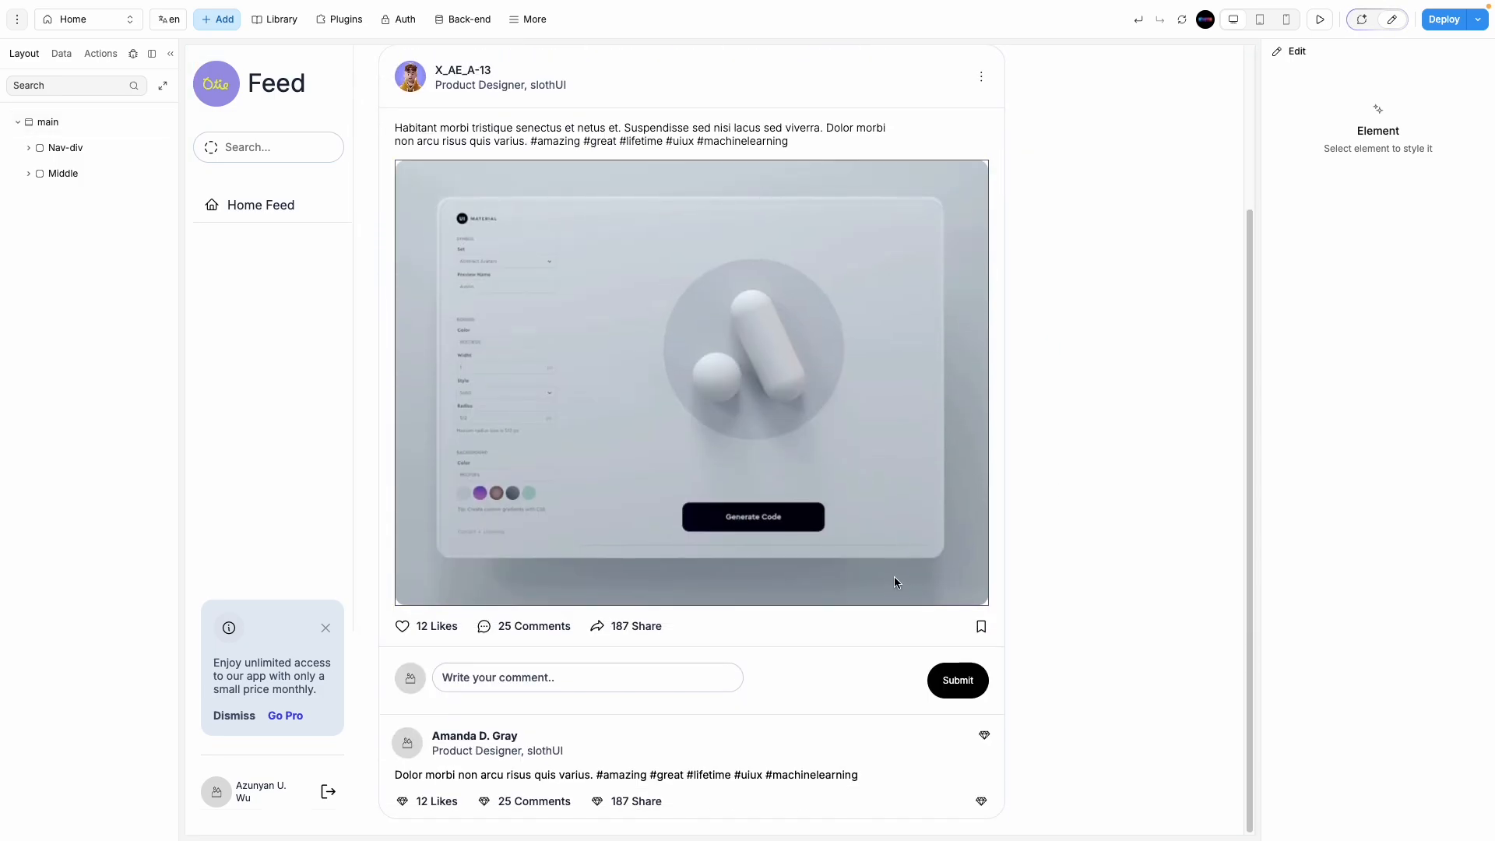
scroll(894, 577, "up", 3)
scroll(894, 575, "down", 3)
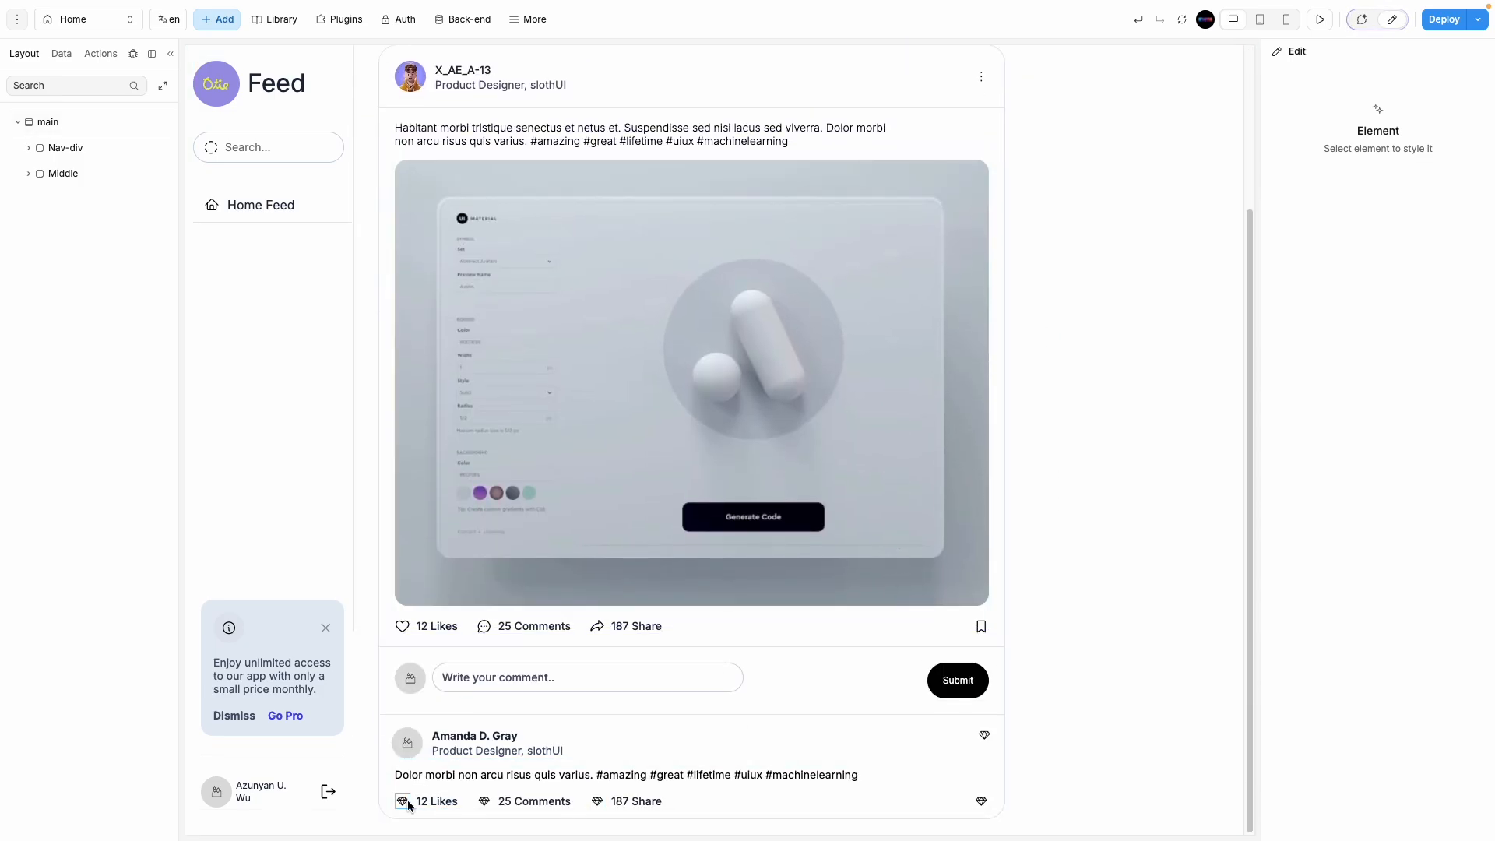
left_click(408, 801)
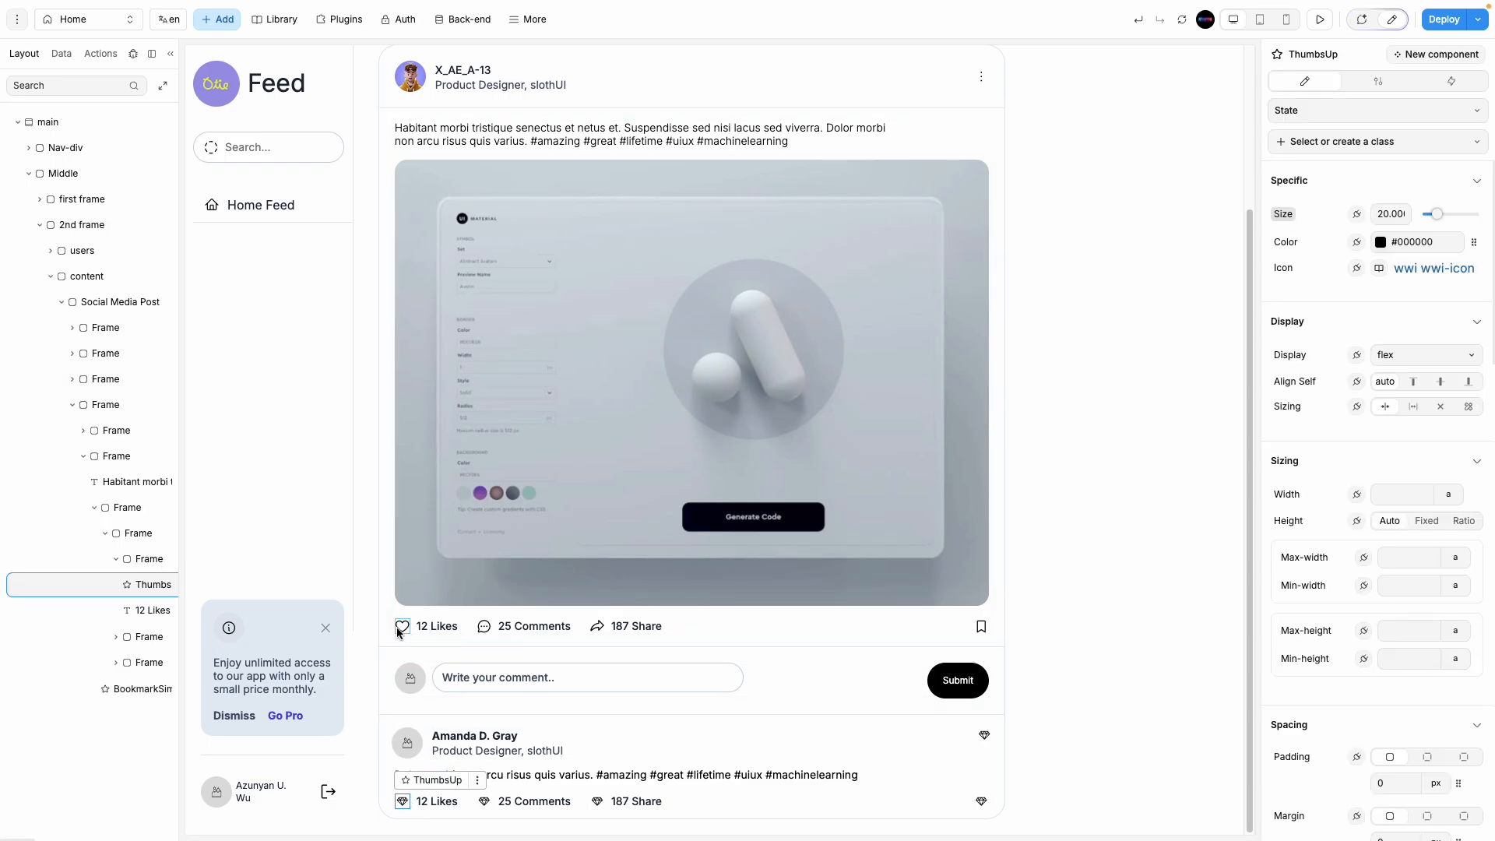
left_click(398, 630)
left_click(403, 800)
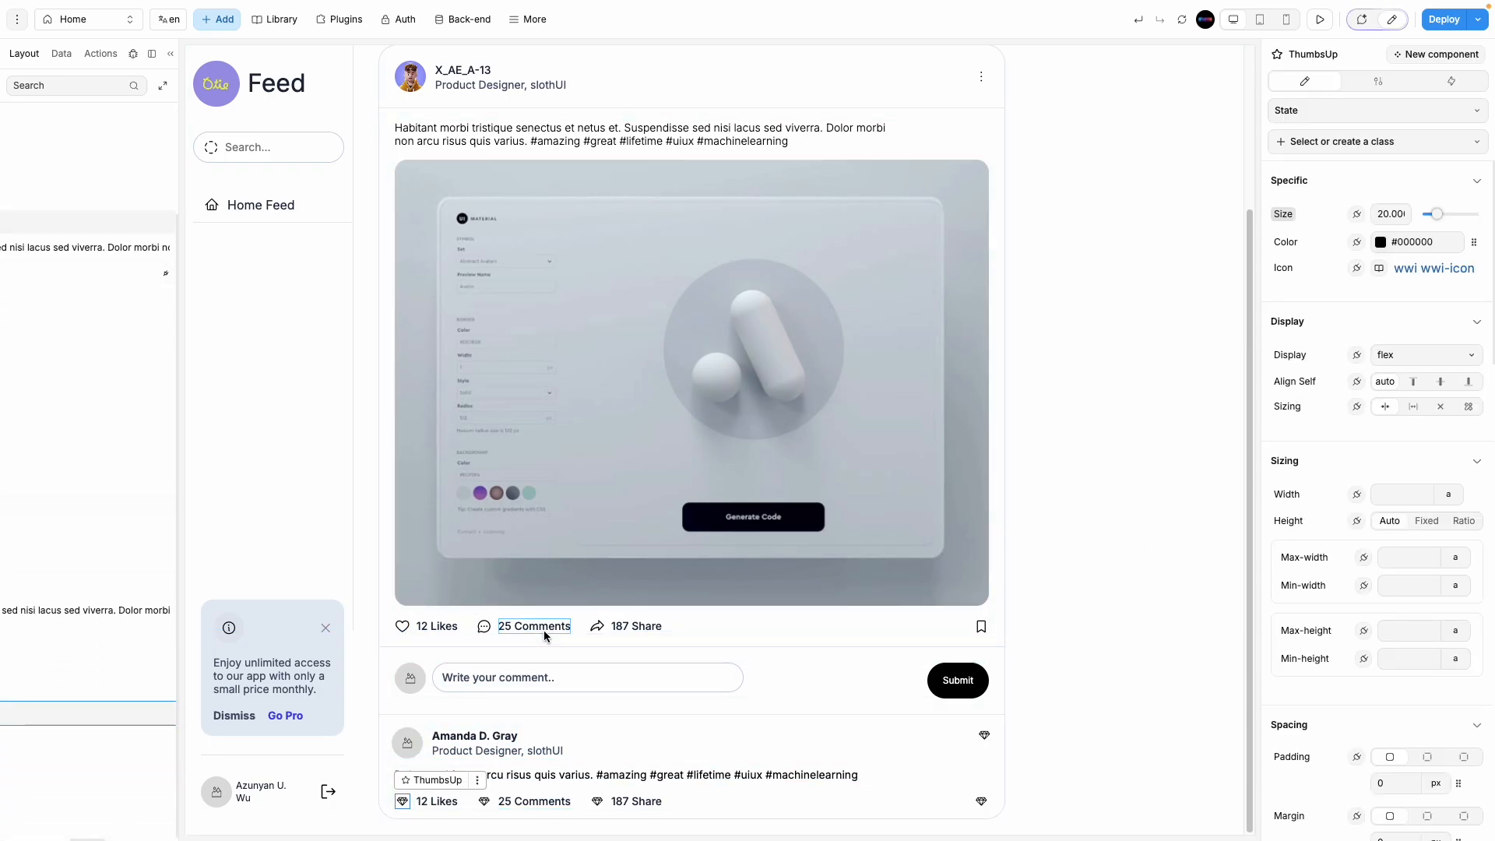
left_click(576, 628)
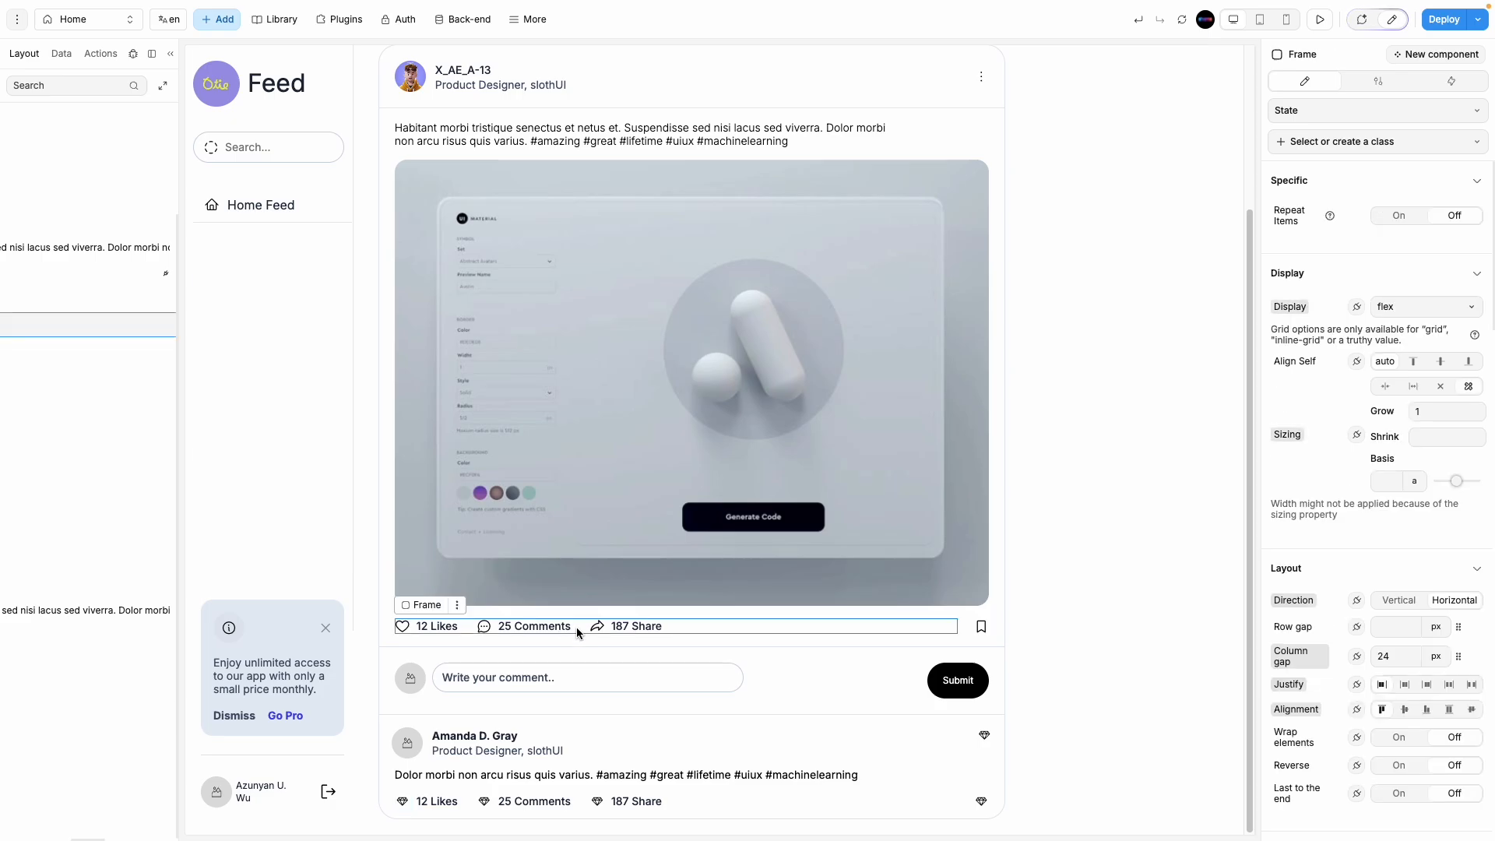
left_click(721, 801)
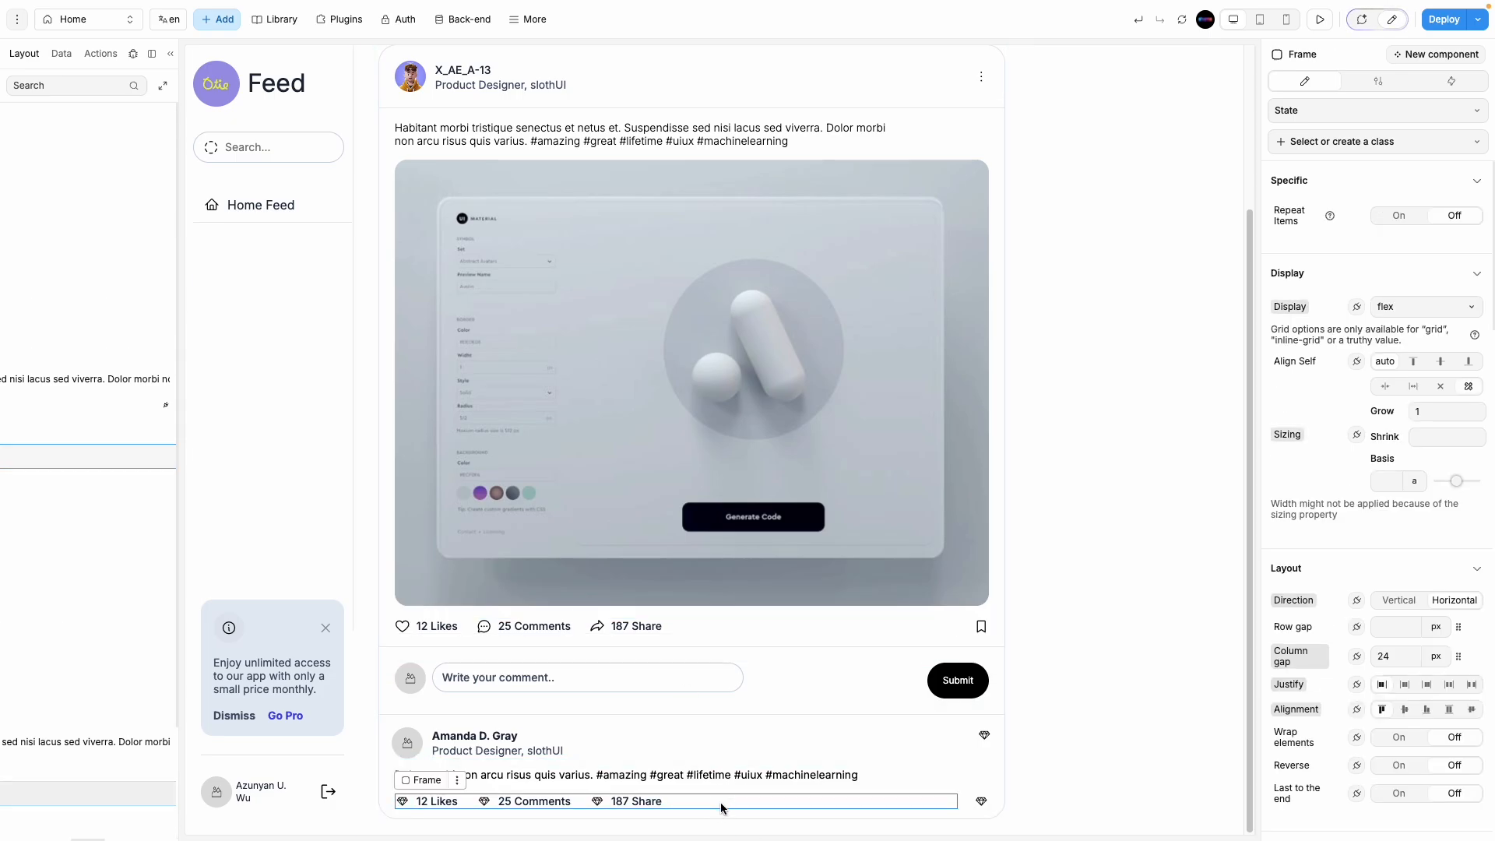
left_click(961, 804)
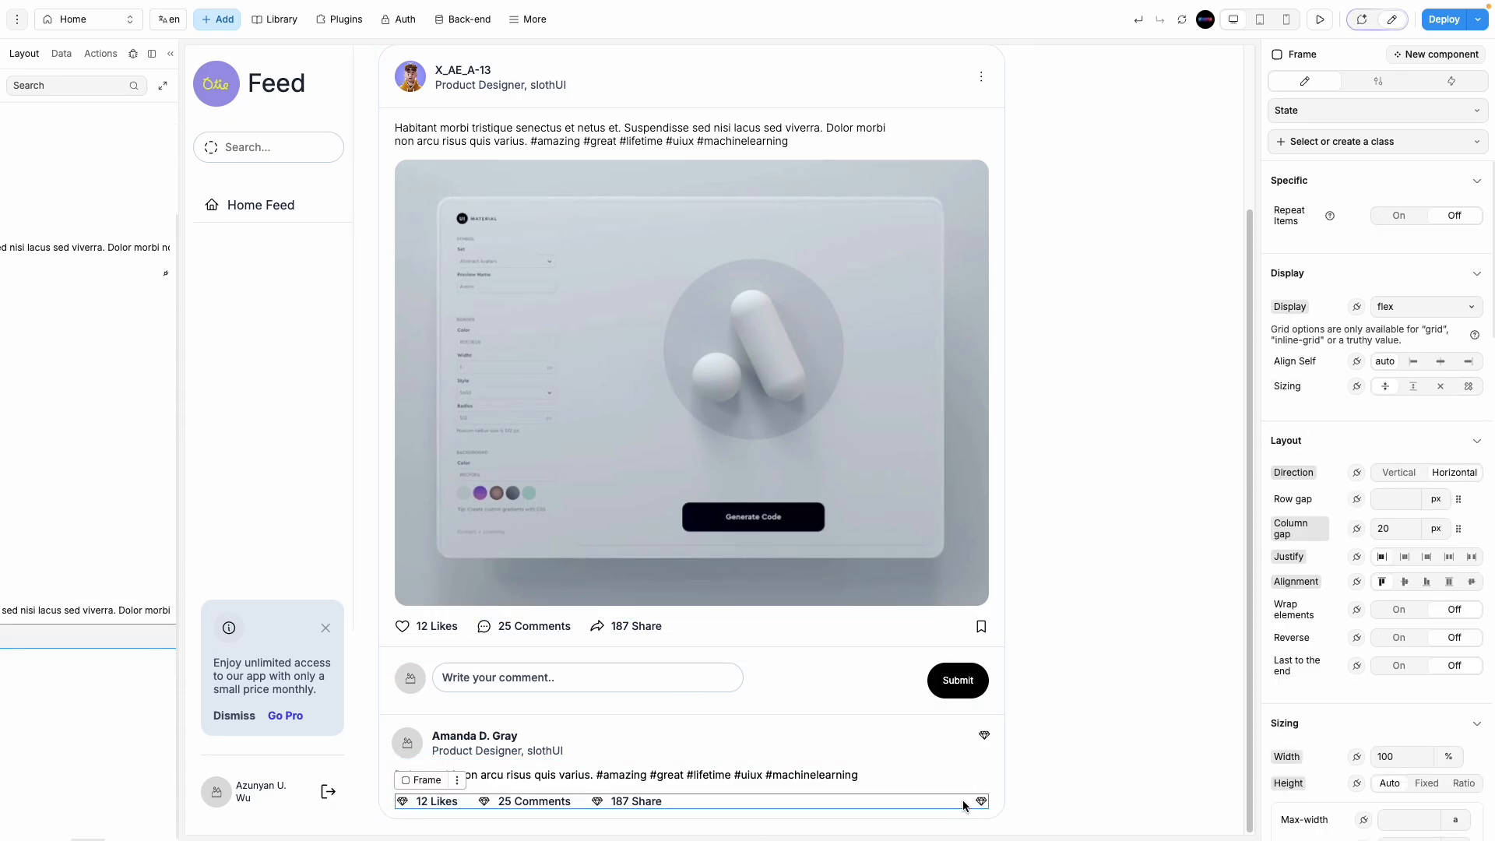
scroll(159, 379, "left", 10)
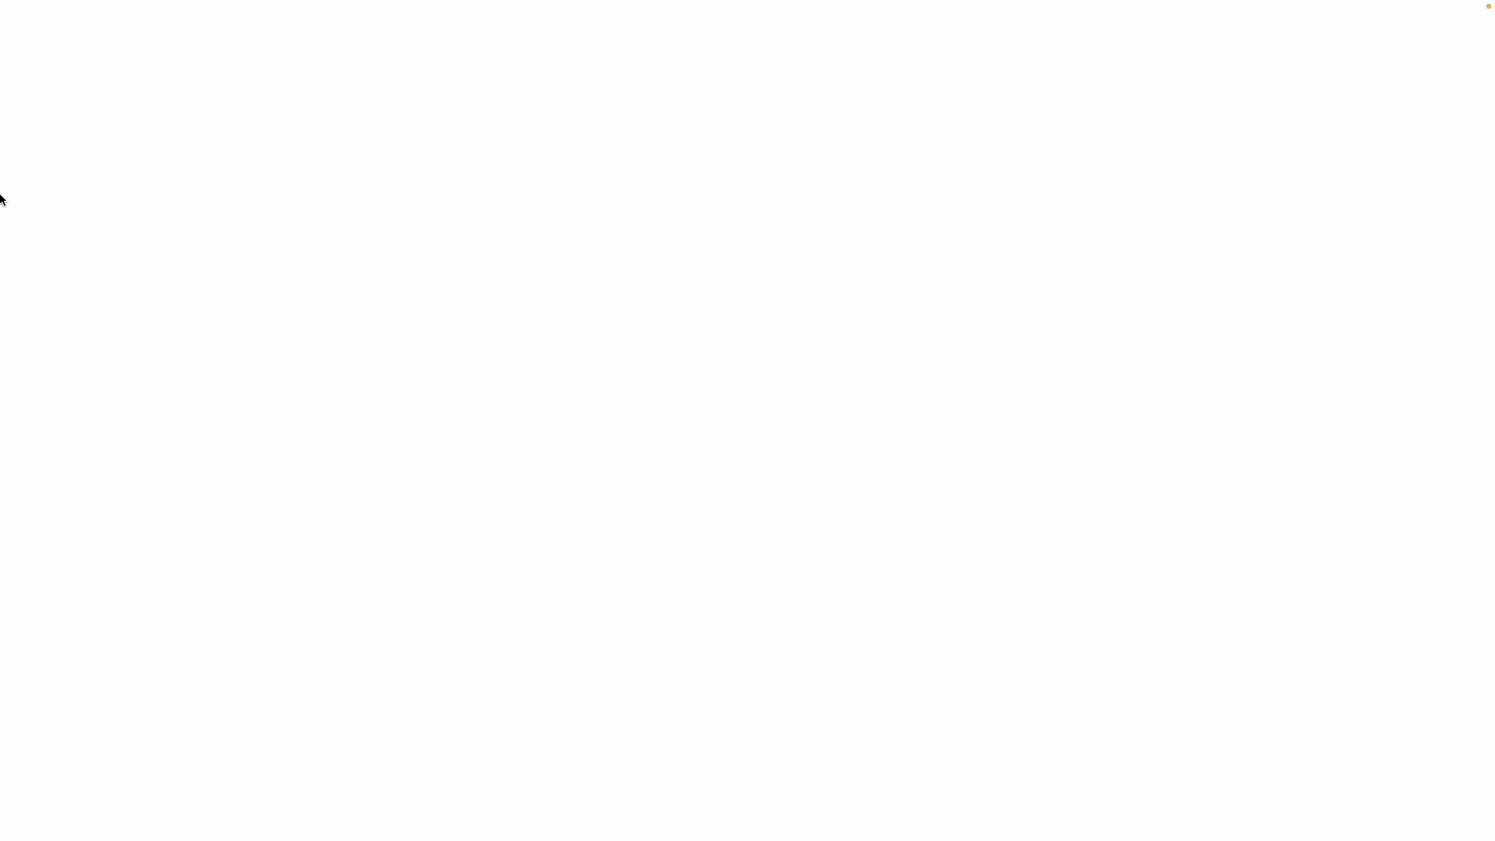
Step: Go back in the browser to reload the WeWeb editor on the Feed page
mouse_move(2, 200)
scroll(3, 200, "right", 10)
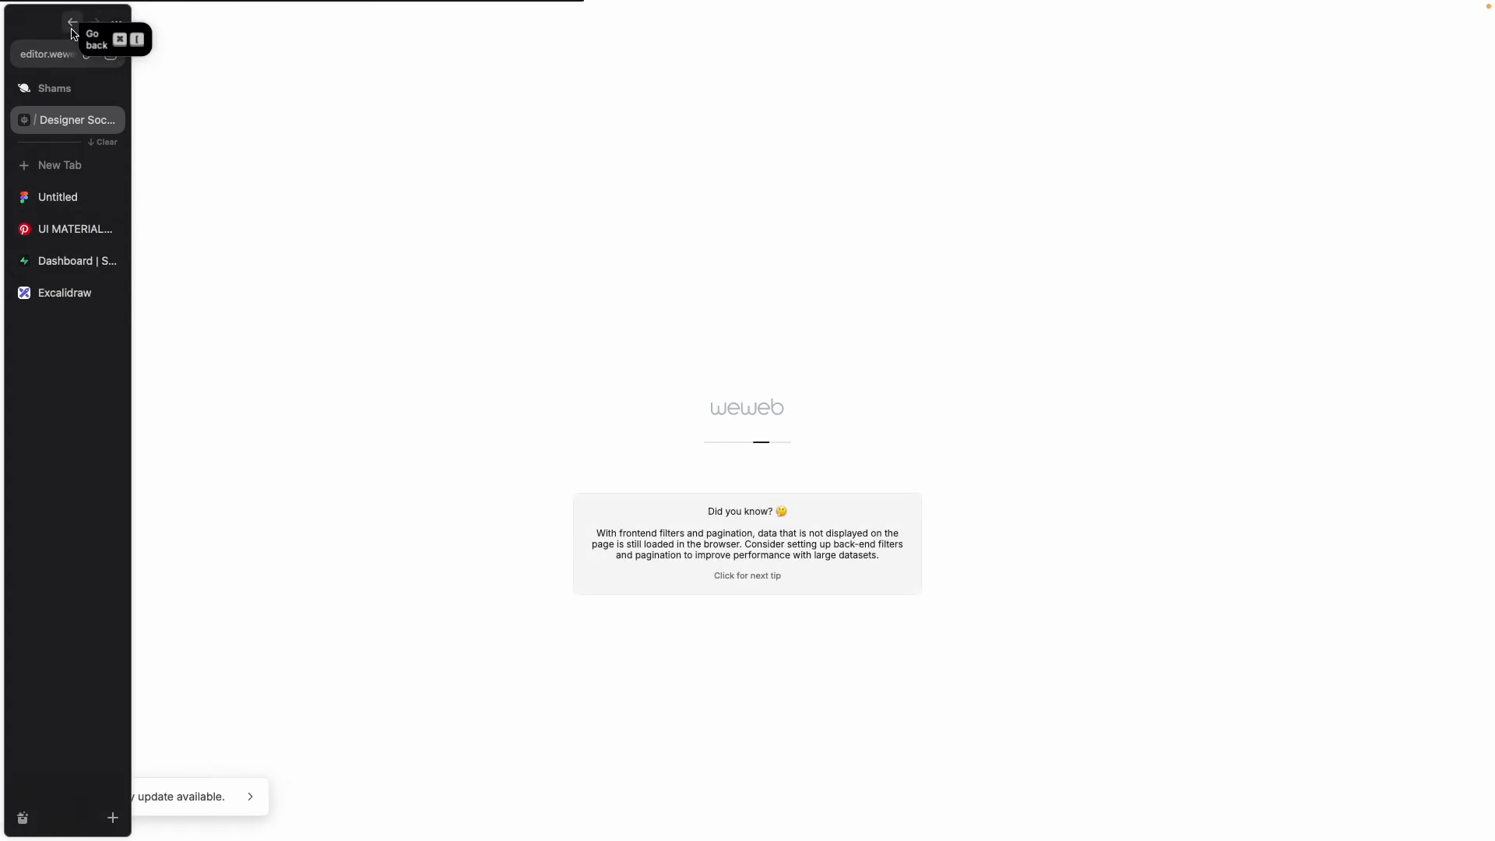
left_click(72, 31)
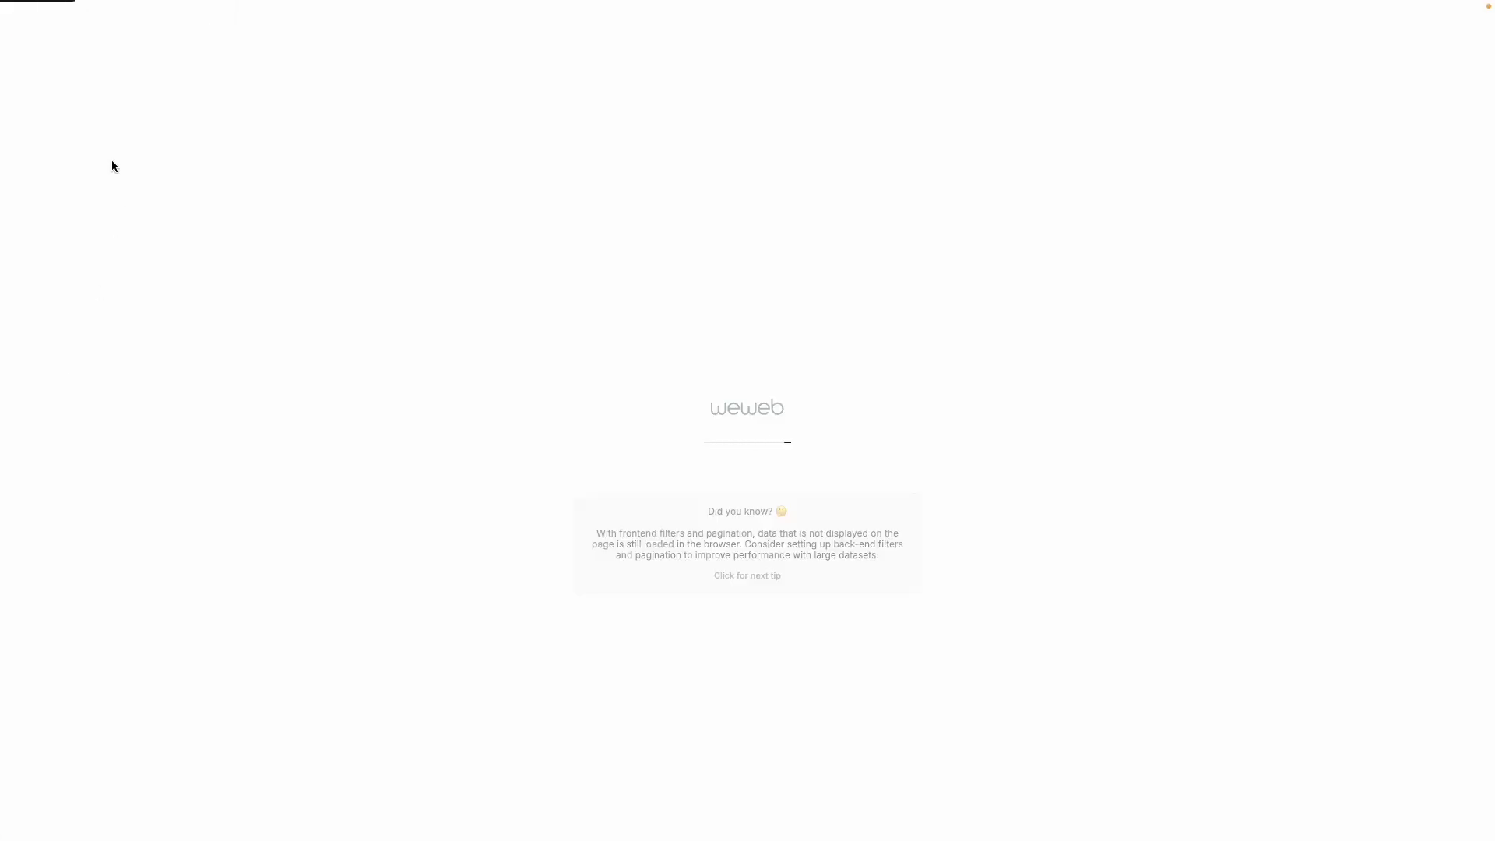
Step: Find the first post's reactions Frame in the Layout tree and duplicate the second post card
mouse_move(42, 536)
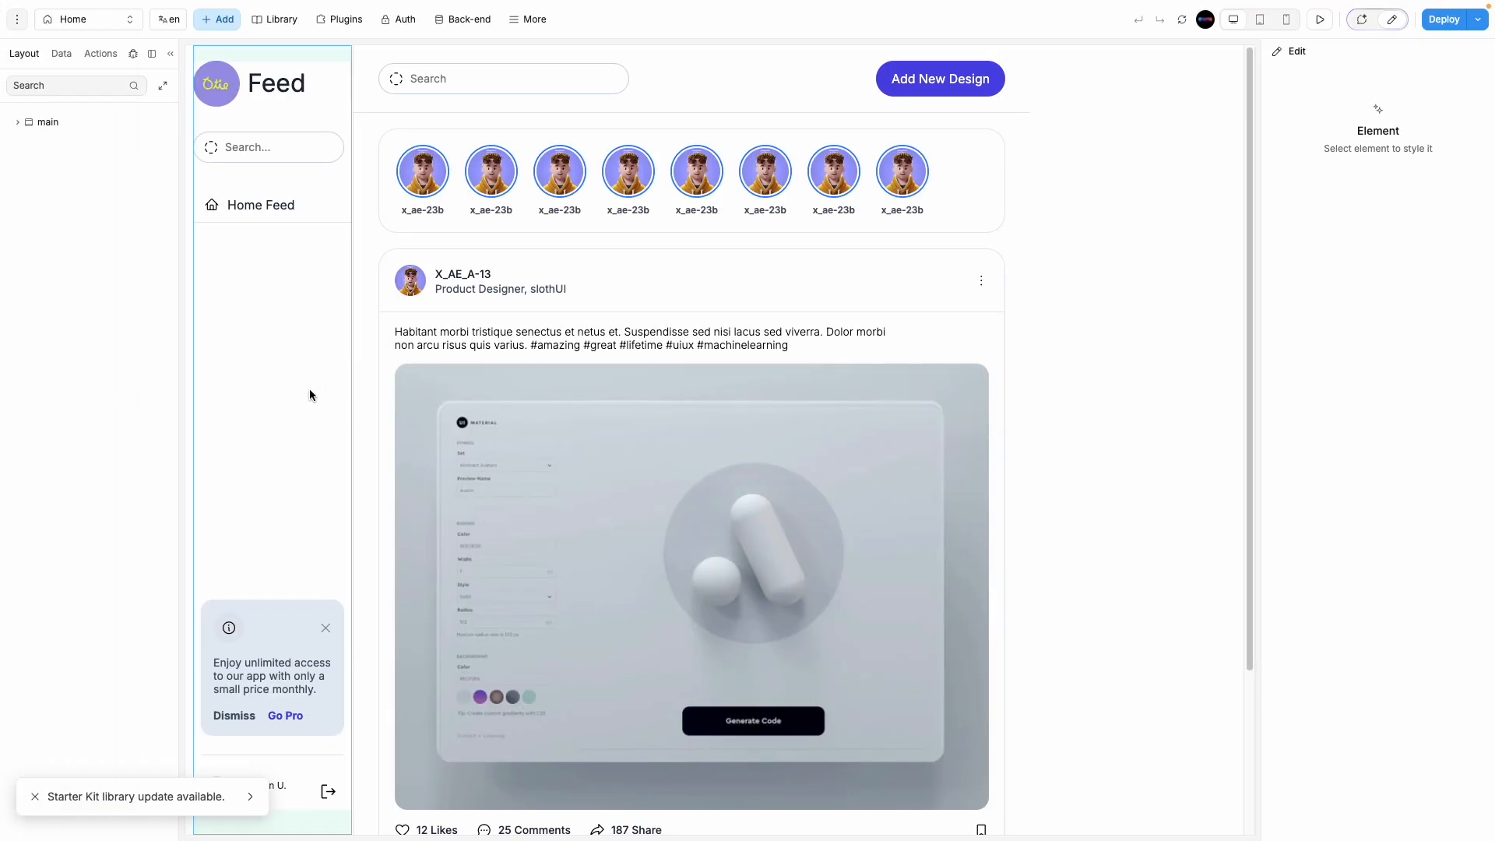
left_click(101, 122)
scroll(623, 653, "down", 3)
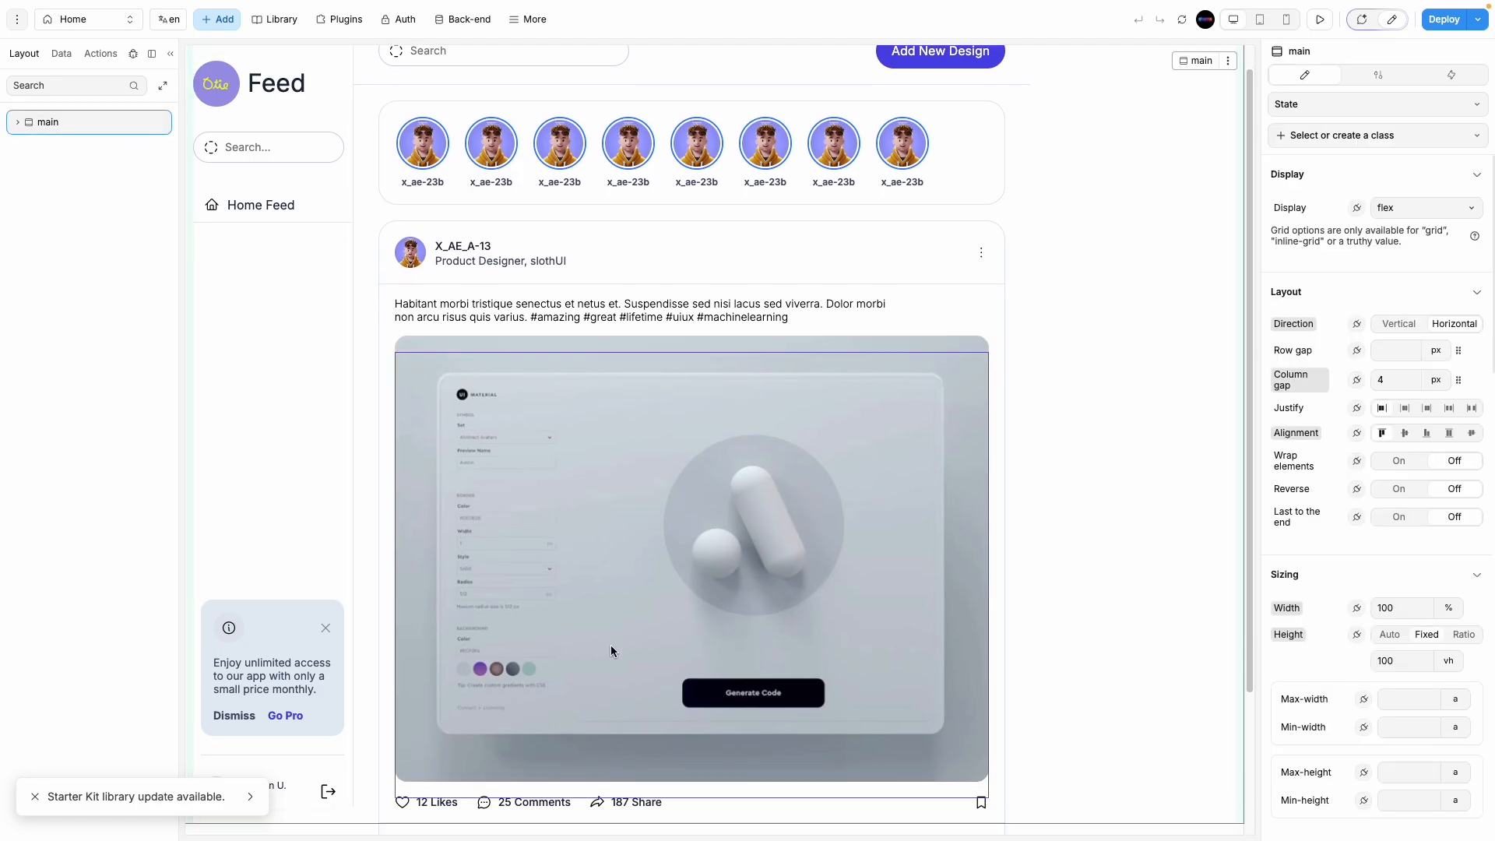
left_click(681, 623)
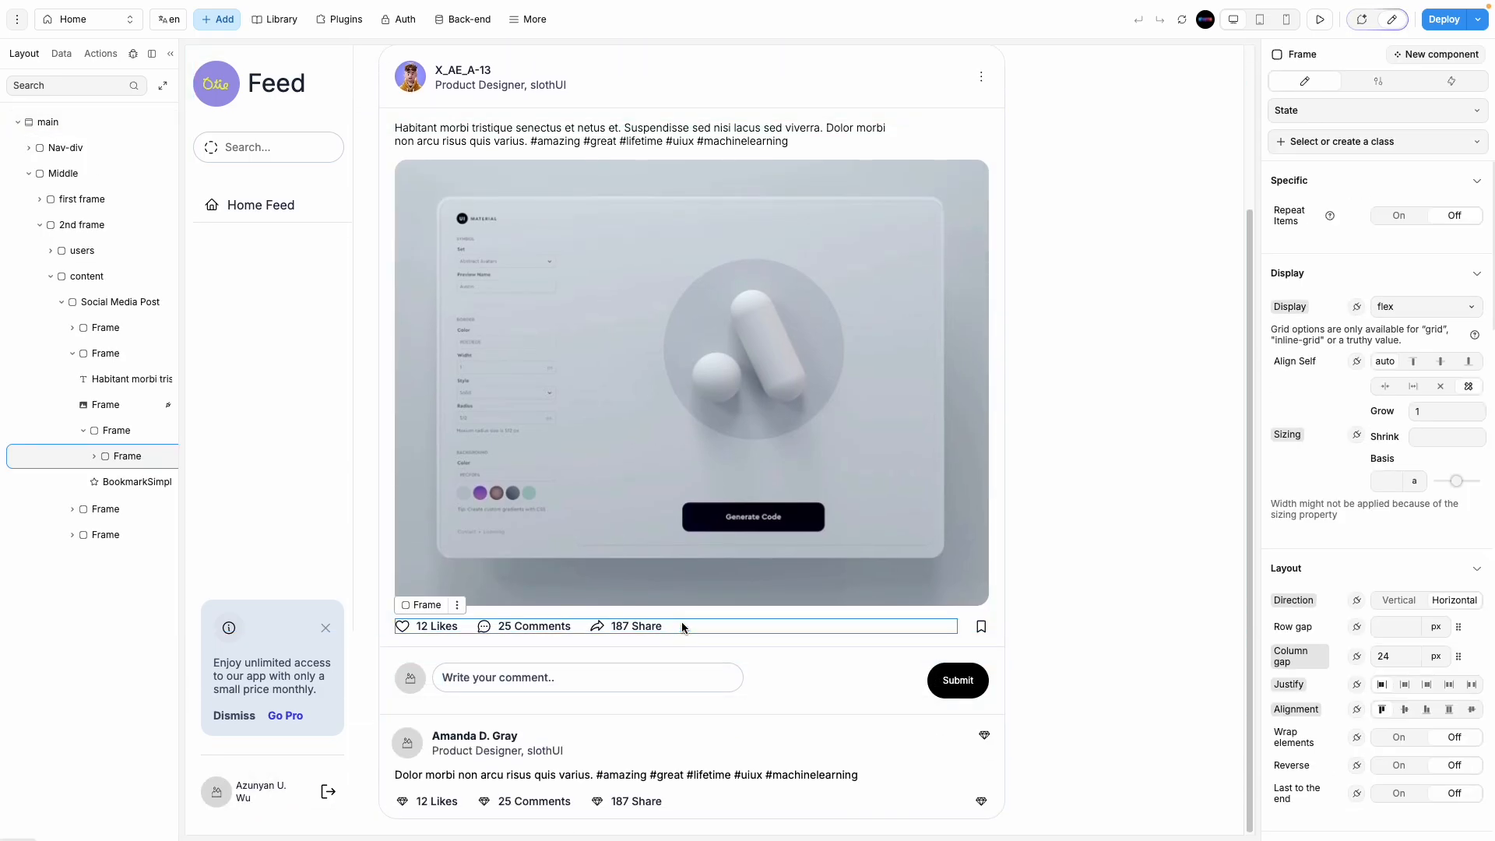
scroll(63, 475, "left", 5)
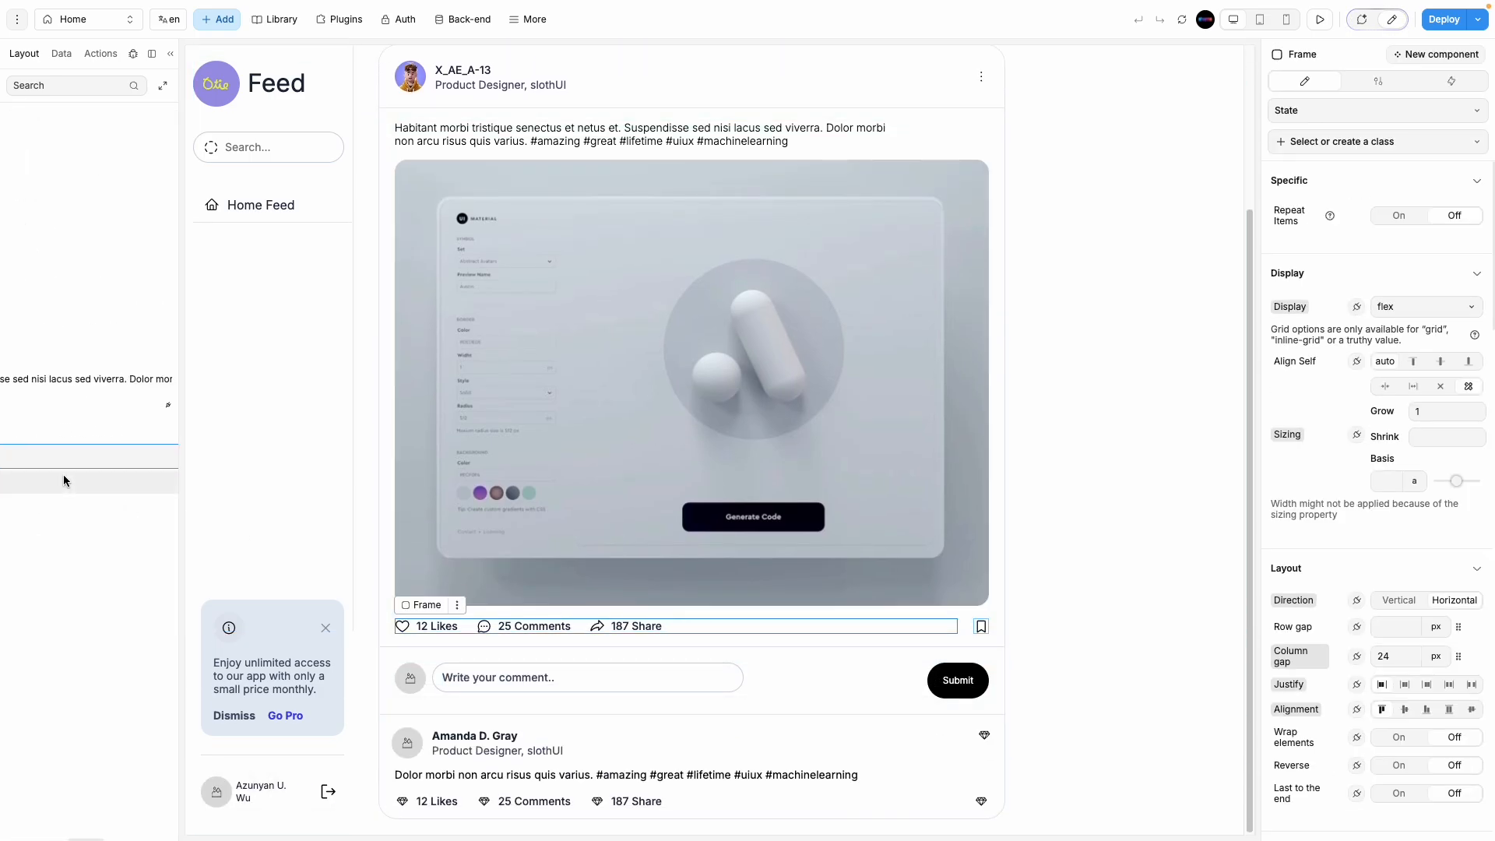
left_click(121, 429)
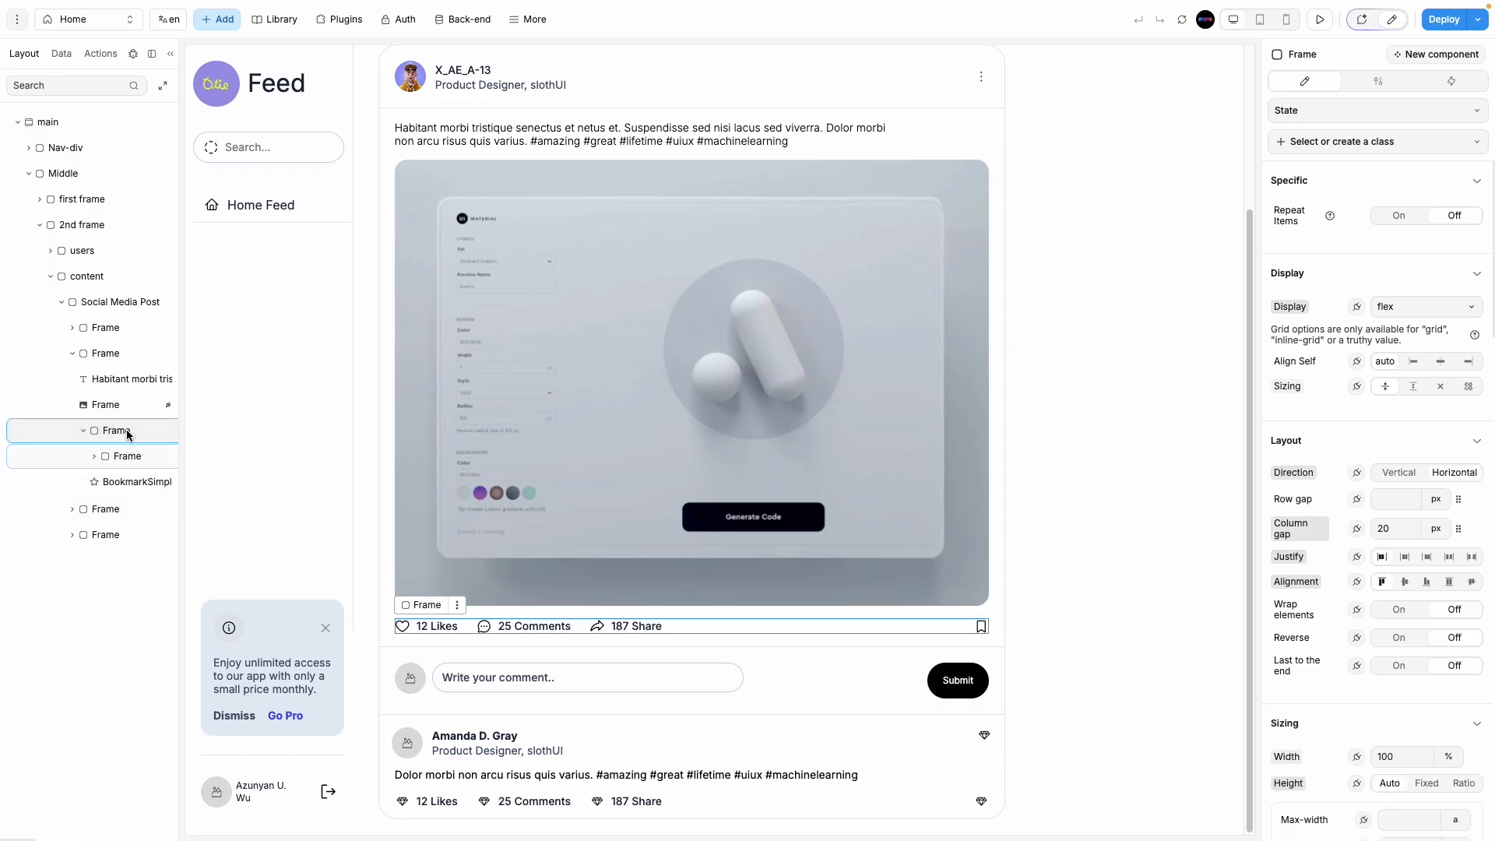
left_click(83, 430)
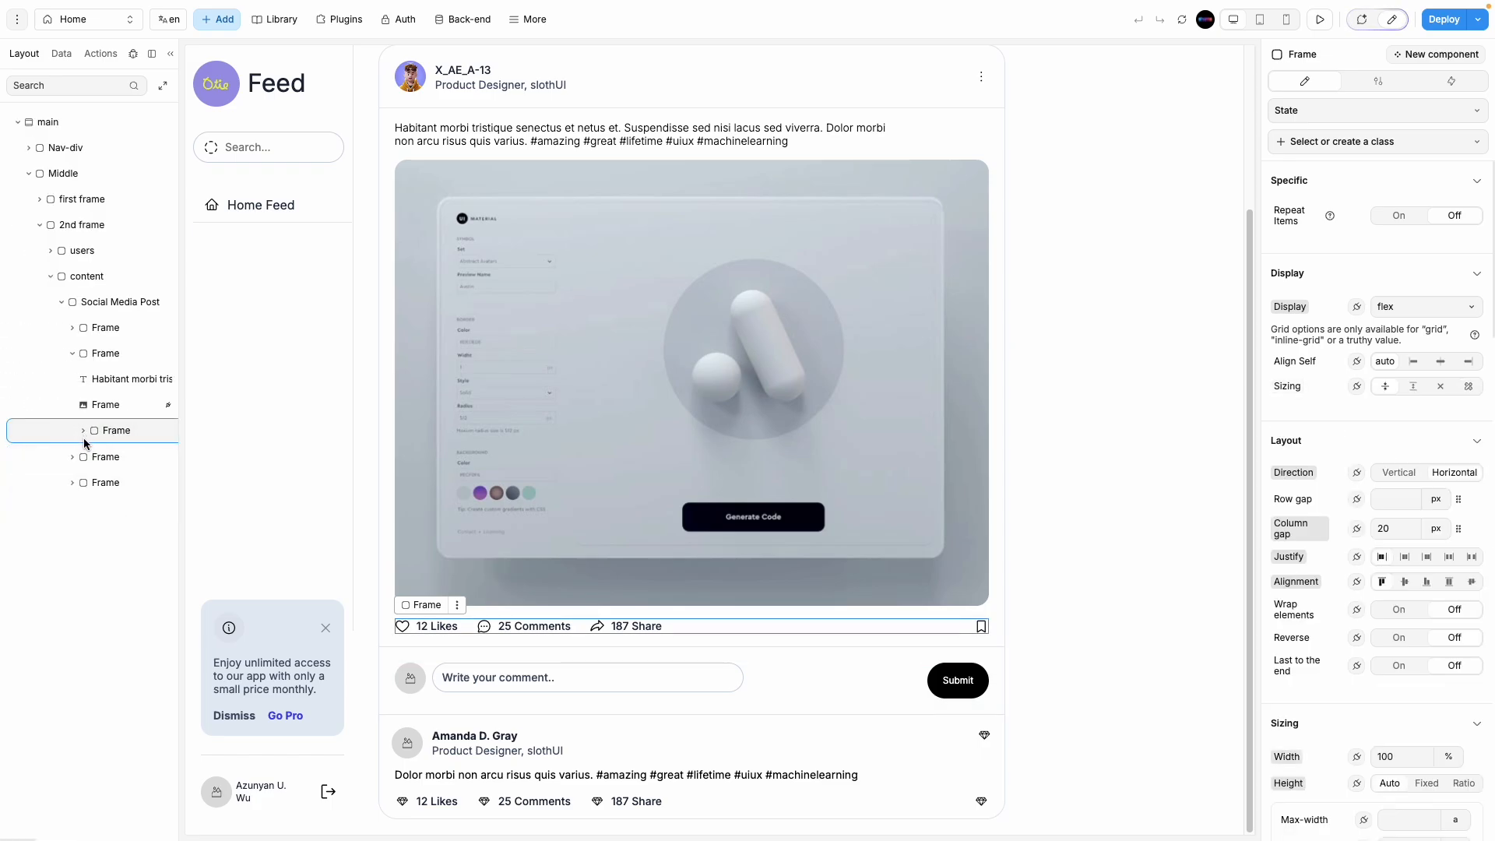
left_click(113, 482)
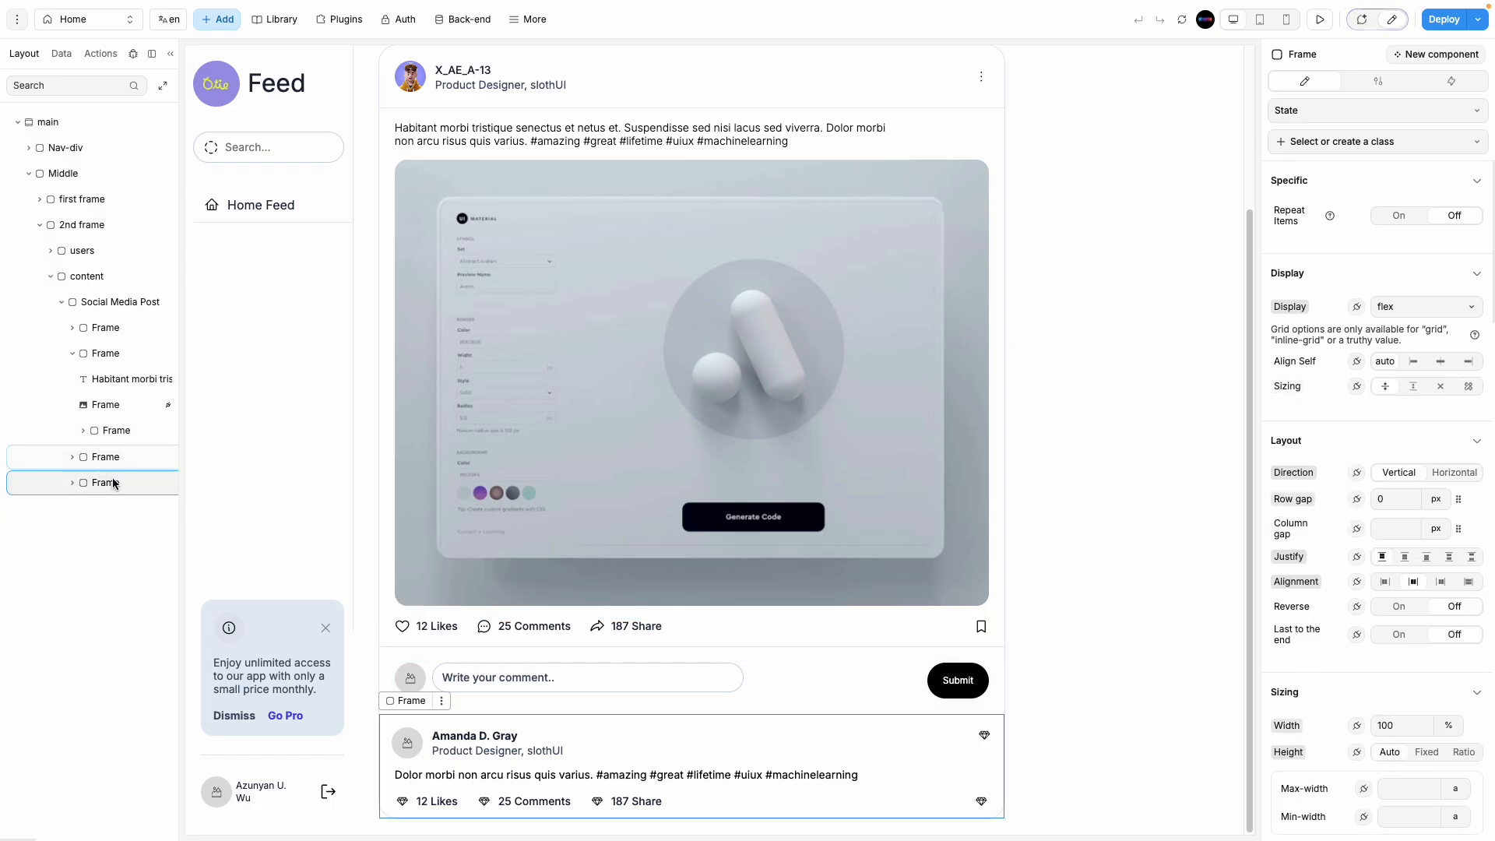
key("ctrl+d")
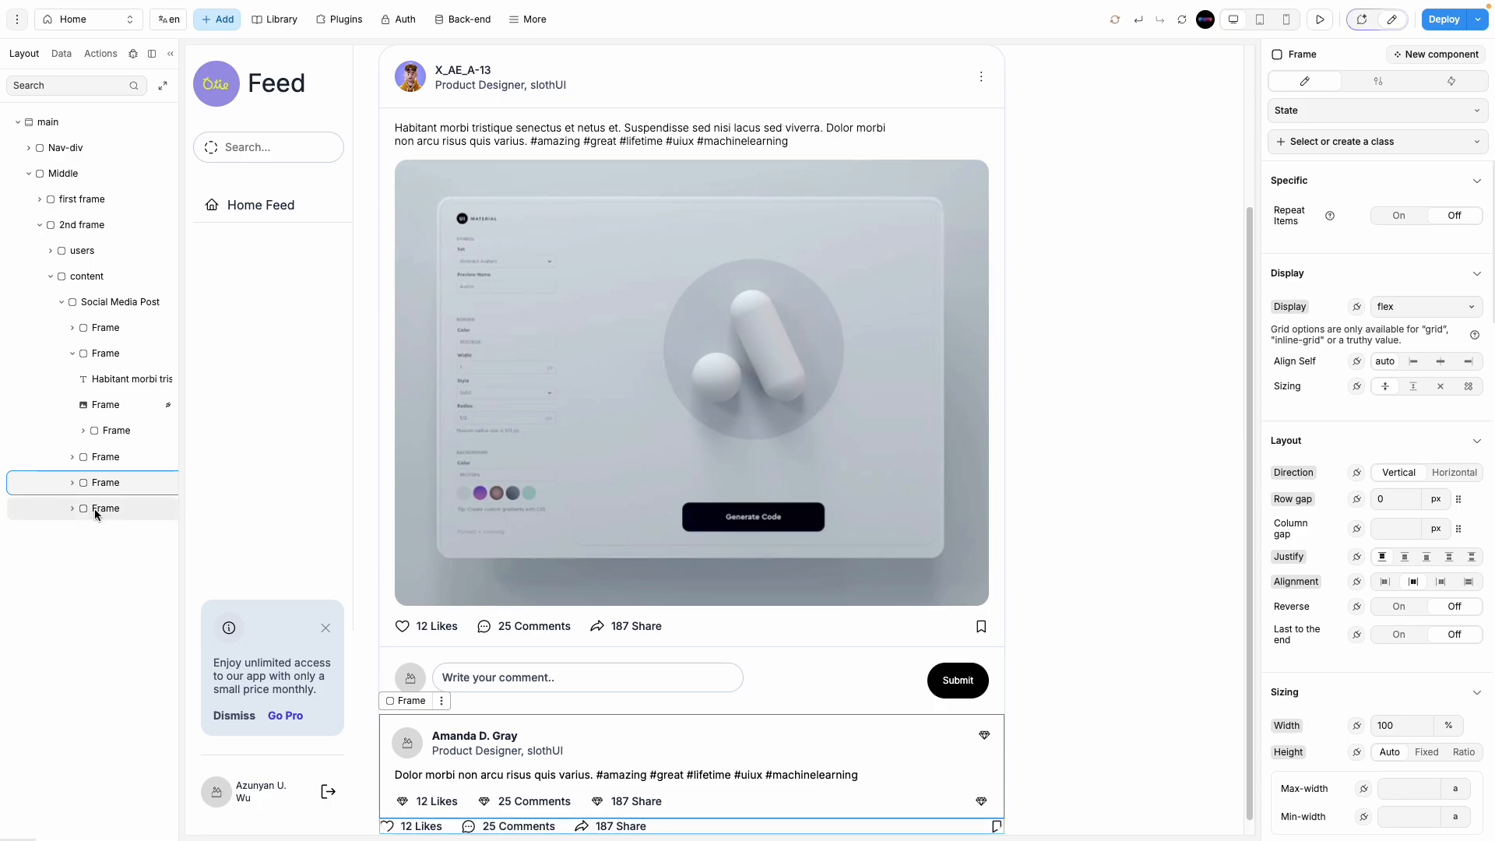
Step: Move the copied likes, comments and share row into the second post card, deleting the leftover Frame
left_click(103, 509)
left_click(72, 483)
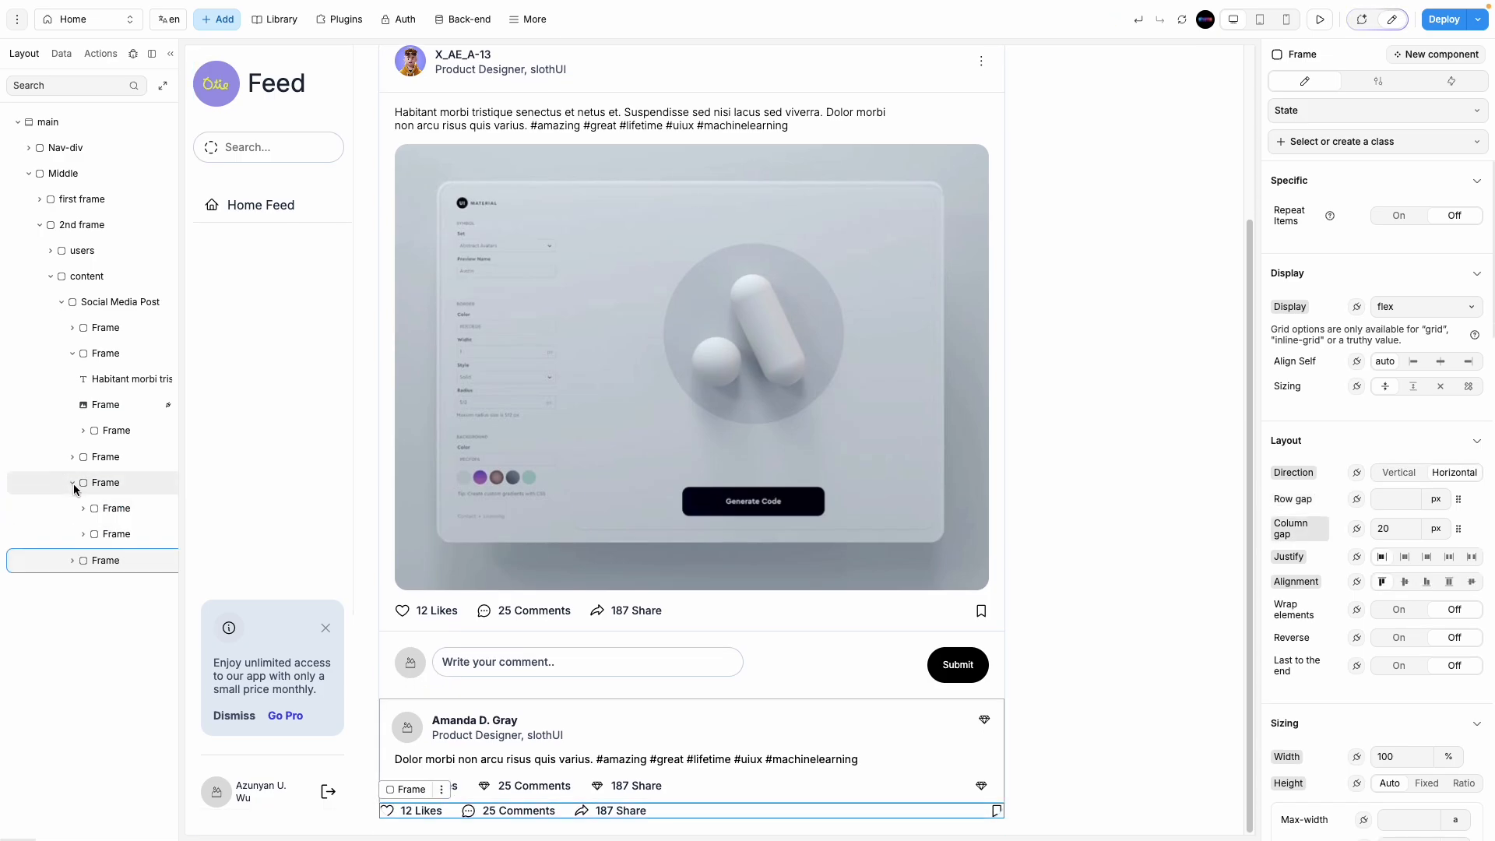
mouse_move(110, 553)
left_mouse_down()
mouse_move(117, 520)
mouse_move(119, 611)
mouse_move(91, 568)
left_mouse_up()
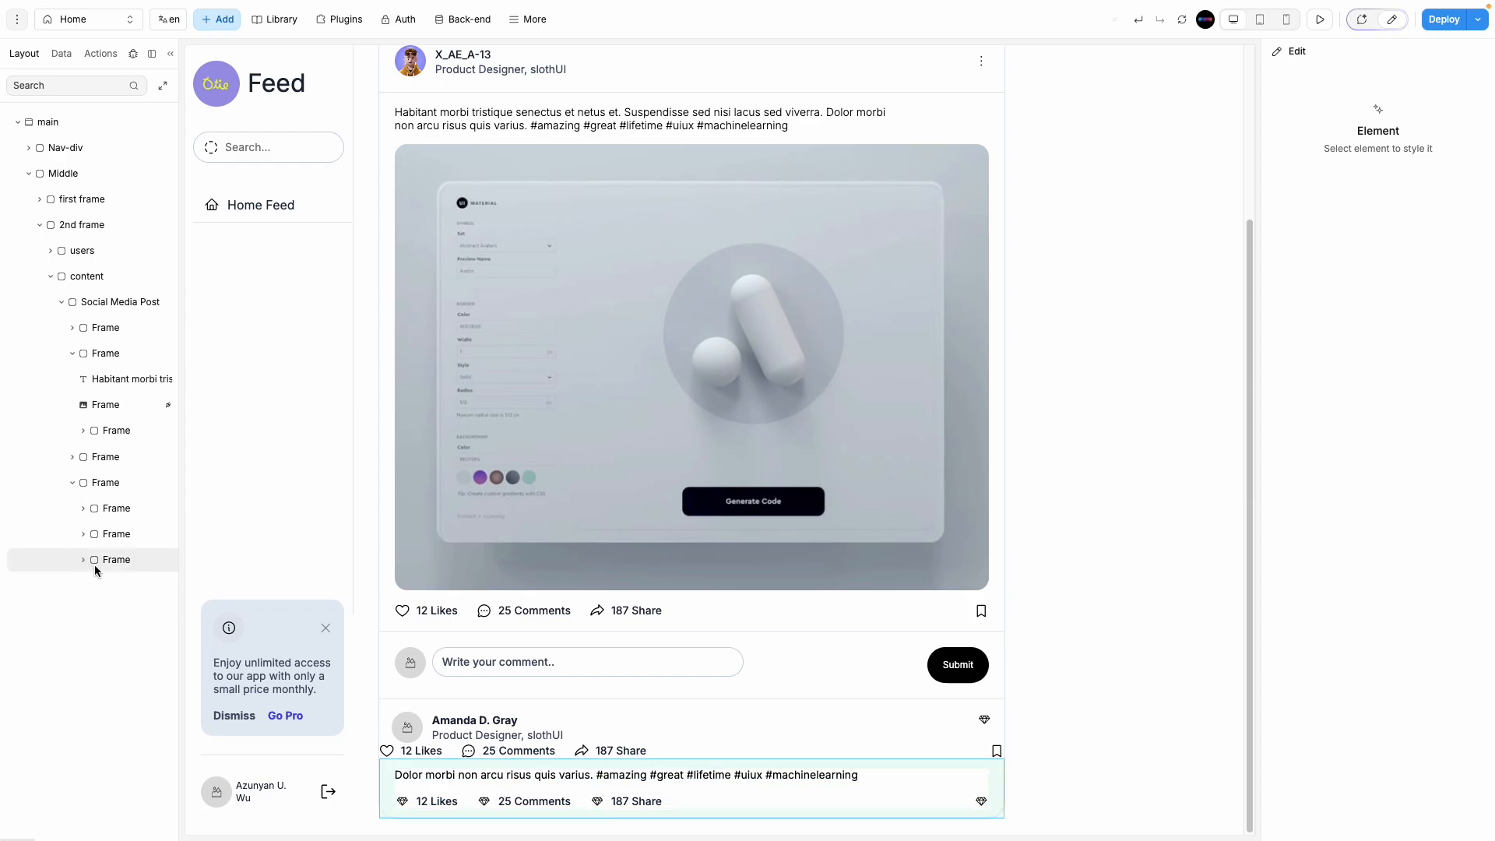
left_click(84, 560)
left_click(110, 611)
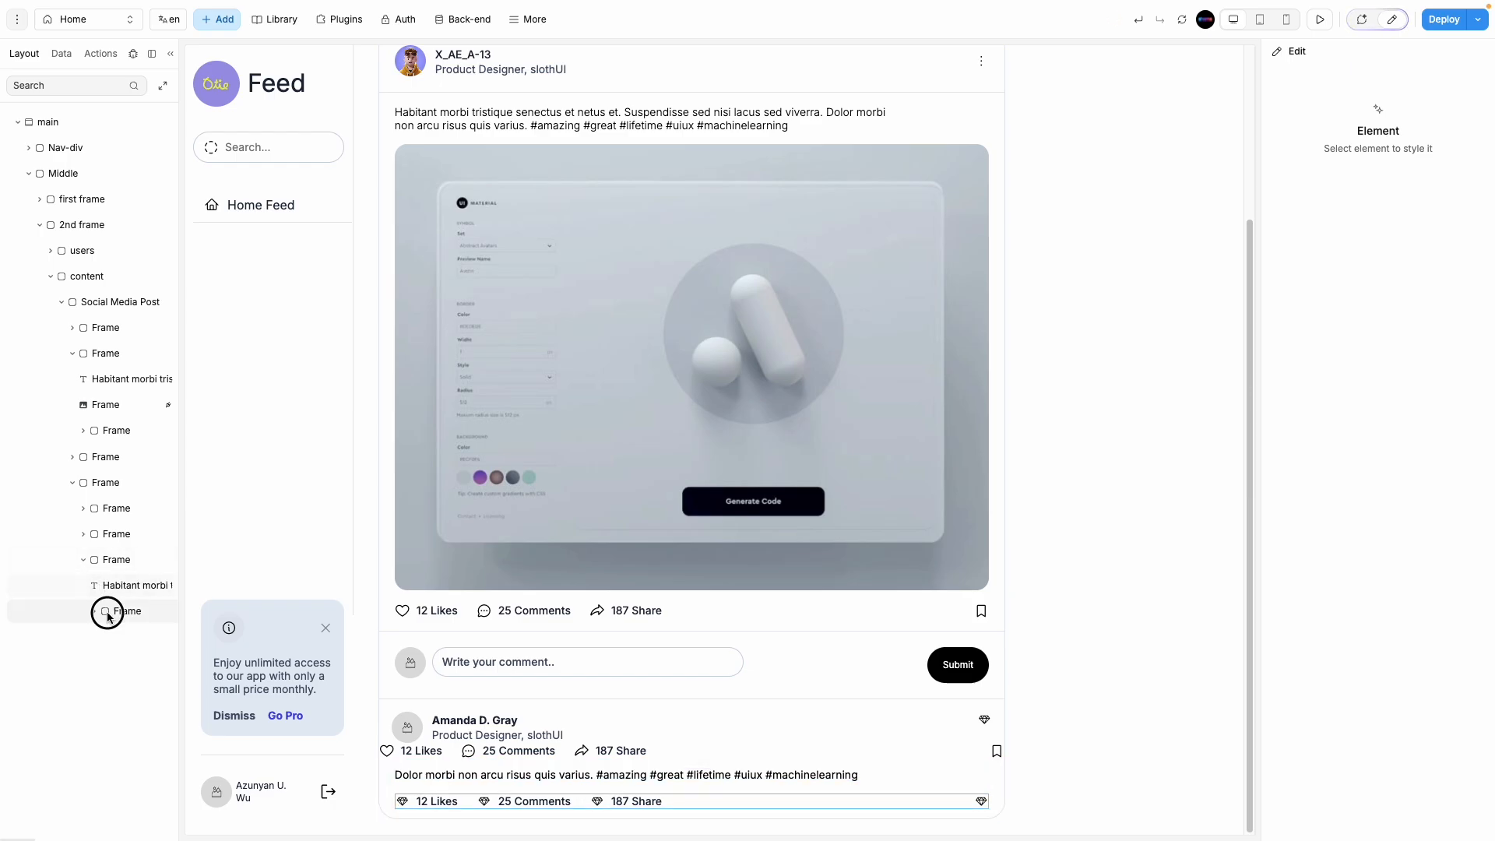
left_click_drag(141, 615, 119, 539)
left_click(83, 587)
left_click(113, 591)
key("Delete")
Step: Restore the deleted reactions row and nest it inside the second card's post text Frame
scroll(119, 540, "right", 5)
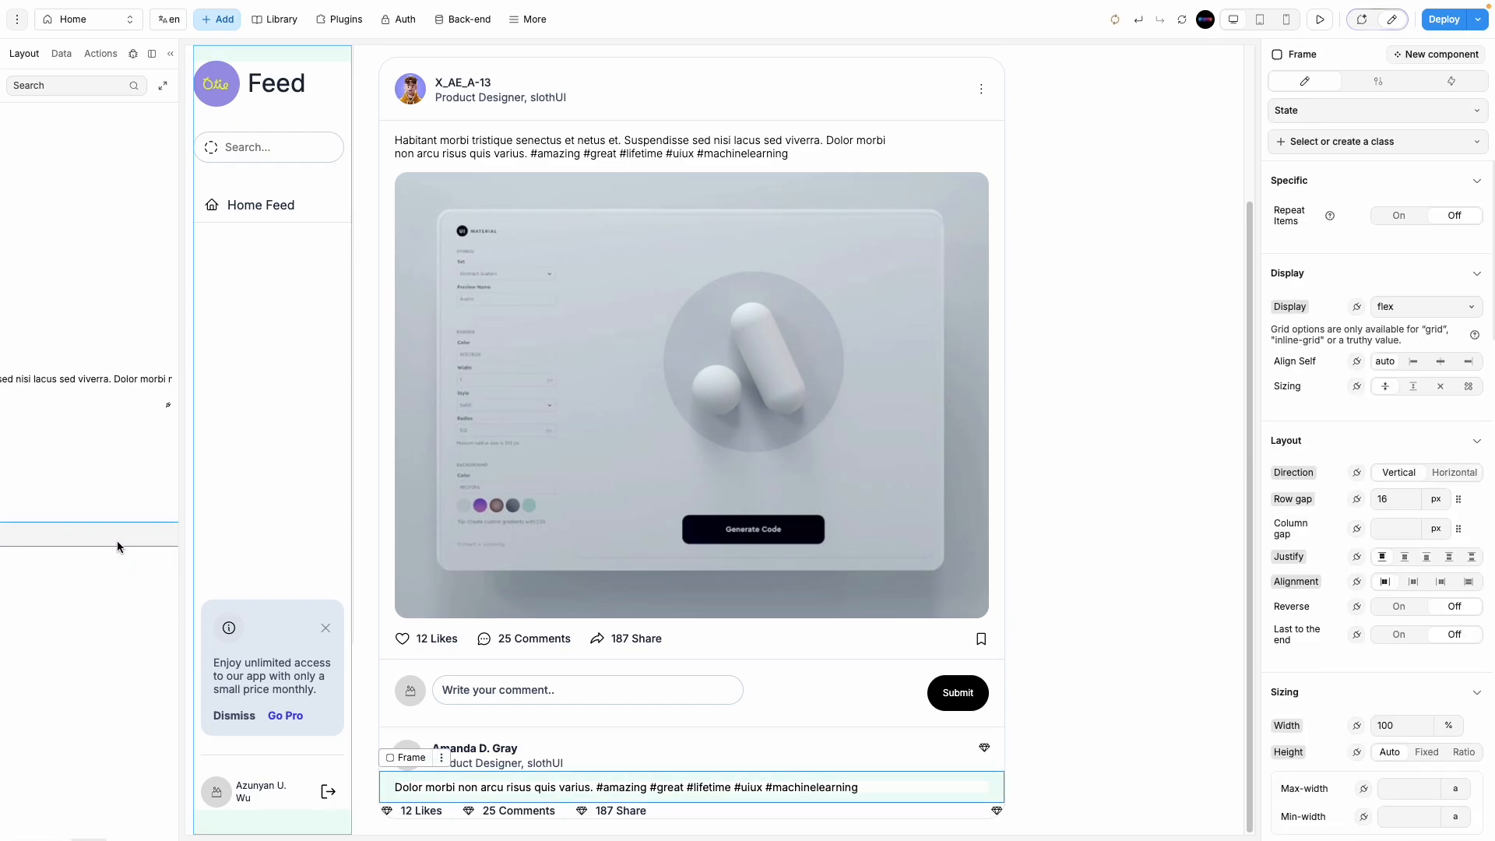
key("ctrl+z")
scroll(119, 573, "left", 5)
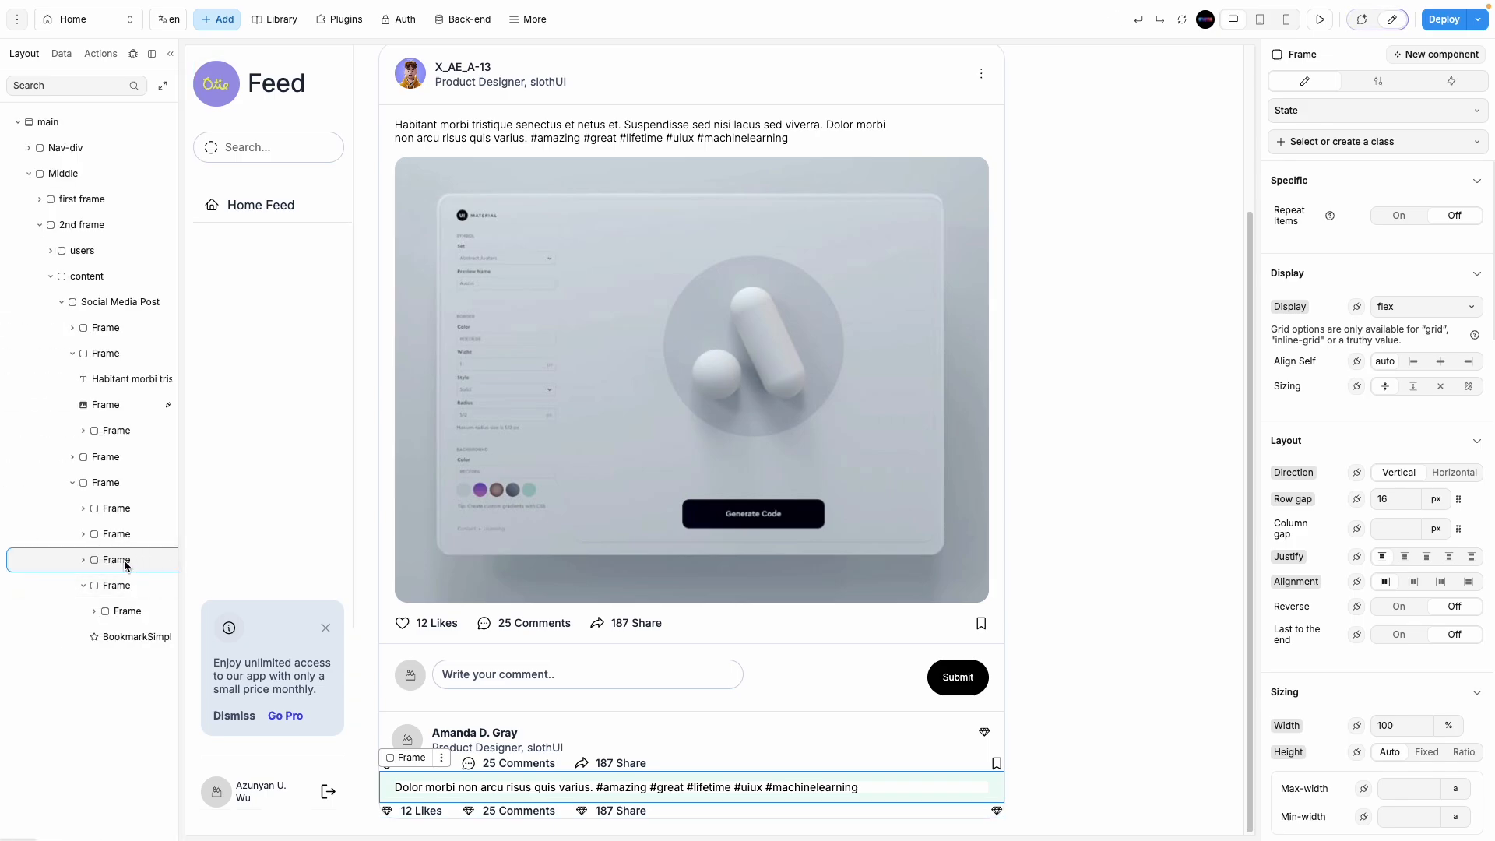
left_click(84, 585)
left_click(105, 589)
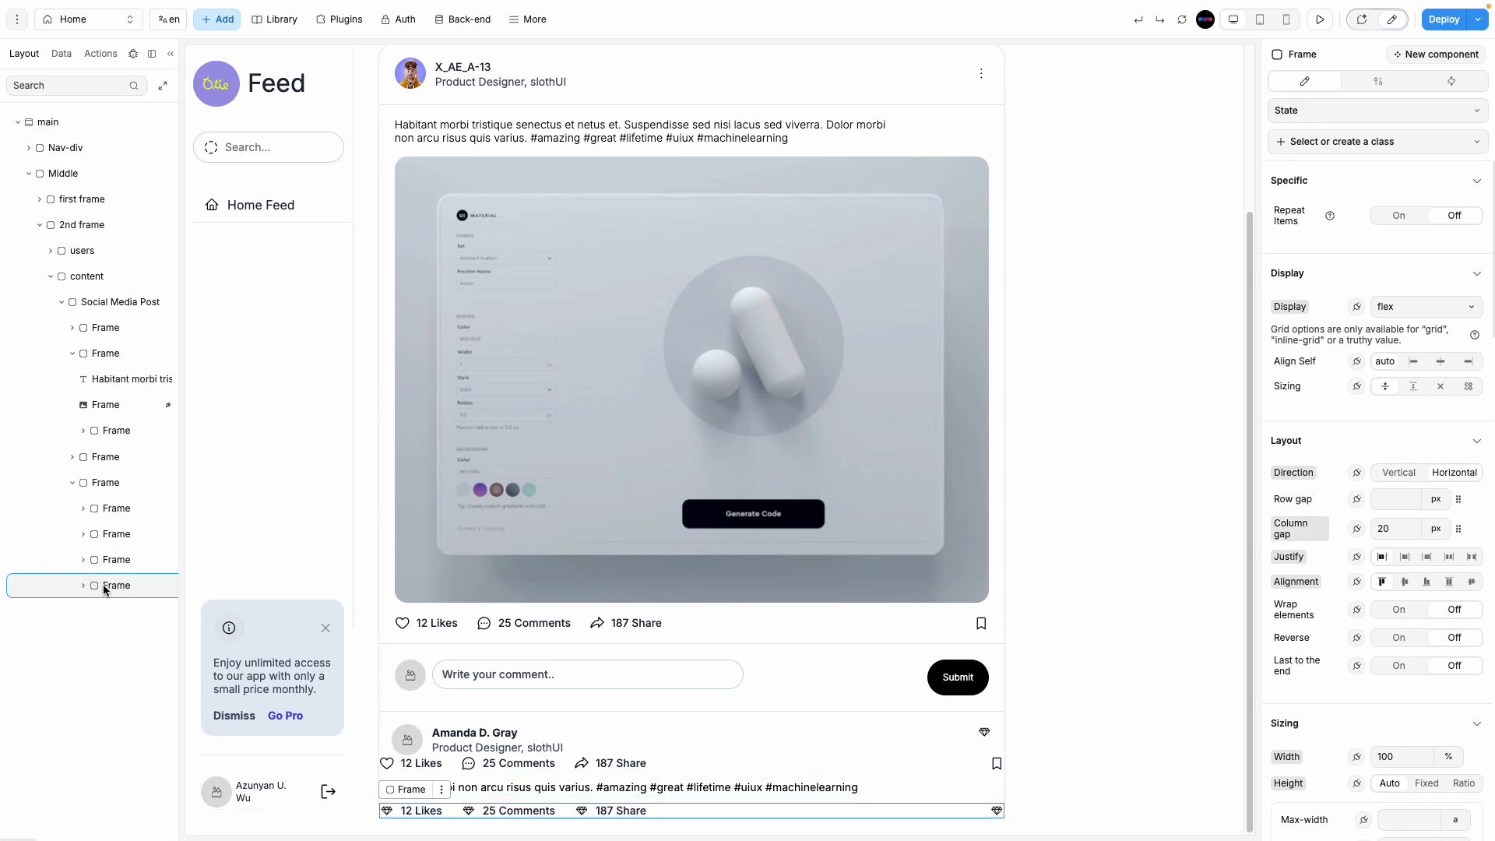
left_click_drag(106, 590, 109, 529)
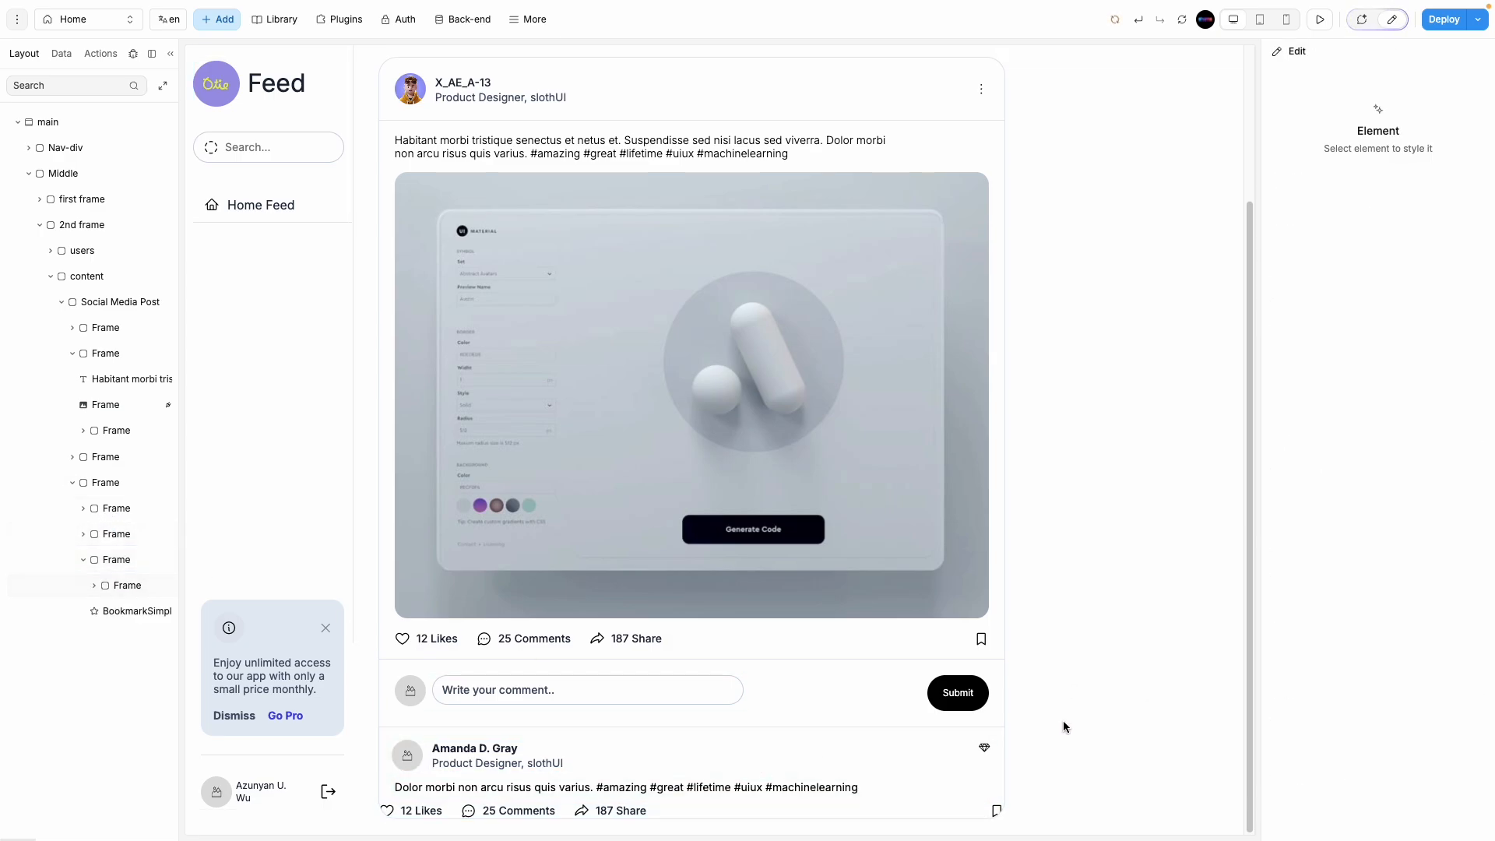
left_click(119, 562)
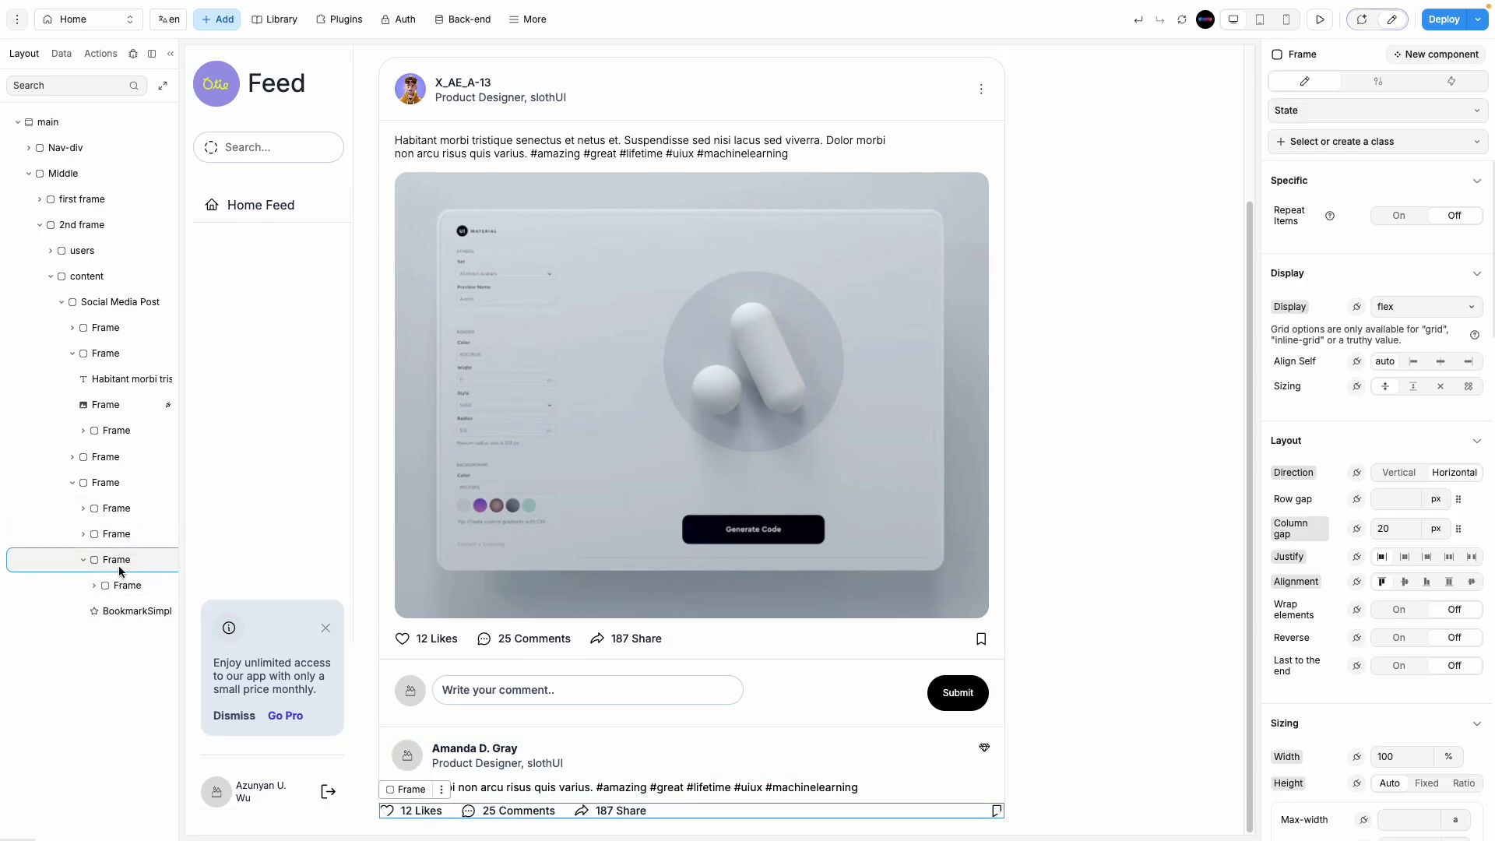
left_click(75, 561)
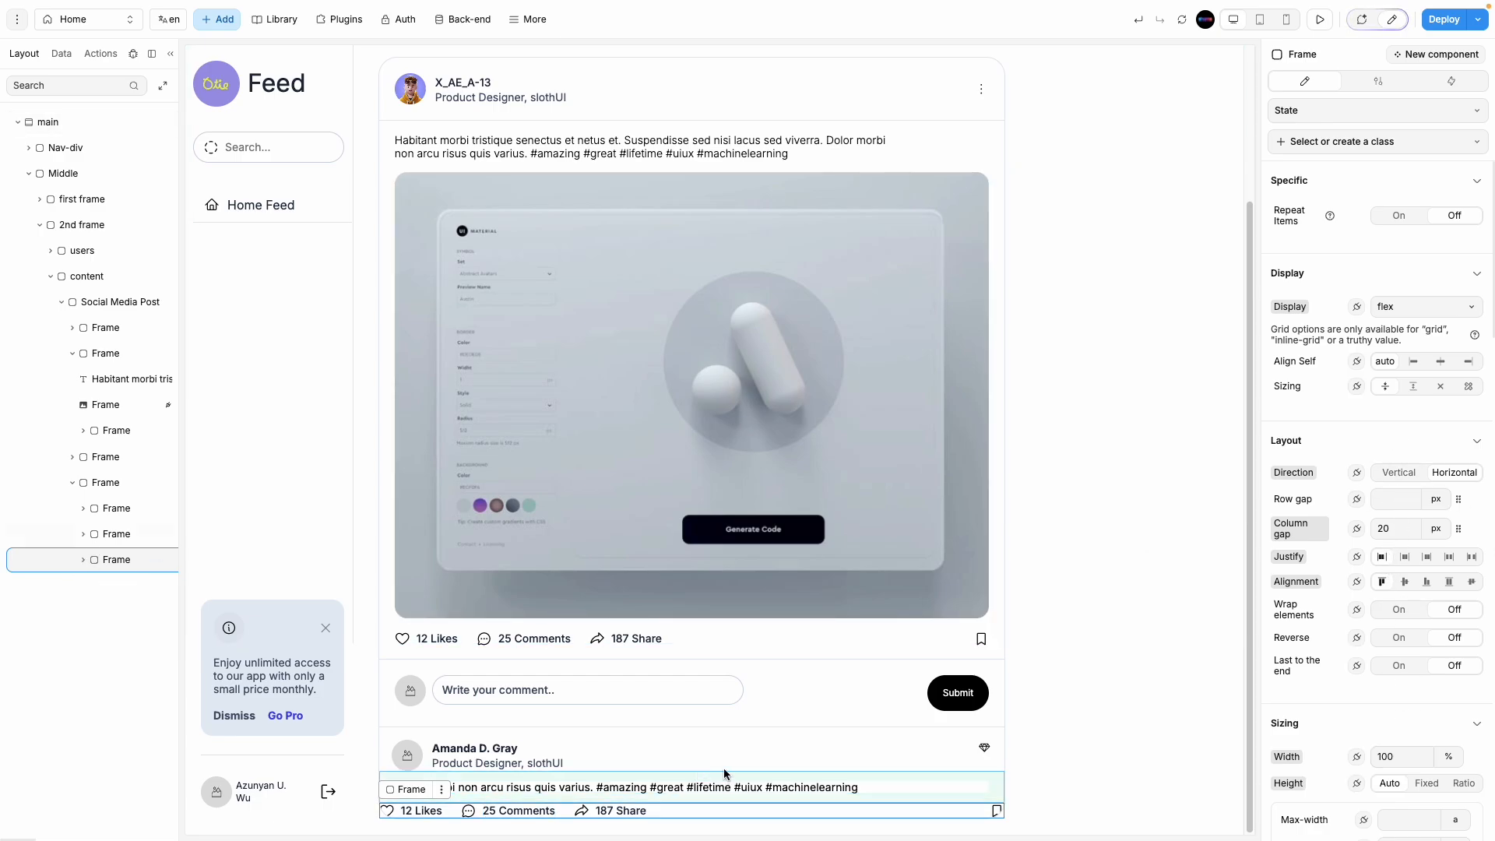
left_click(109, 535)
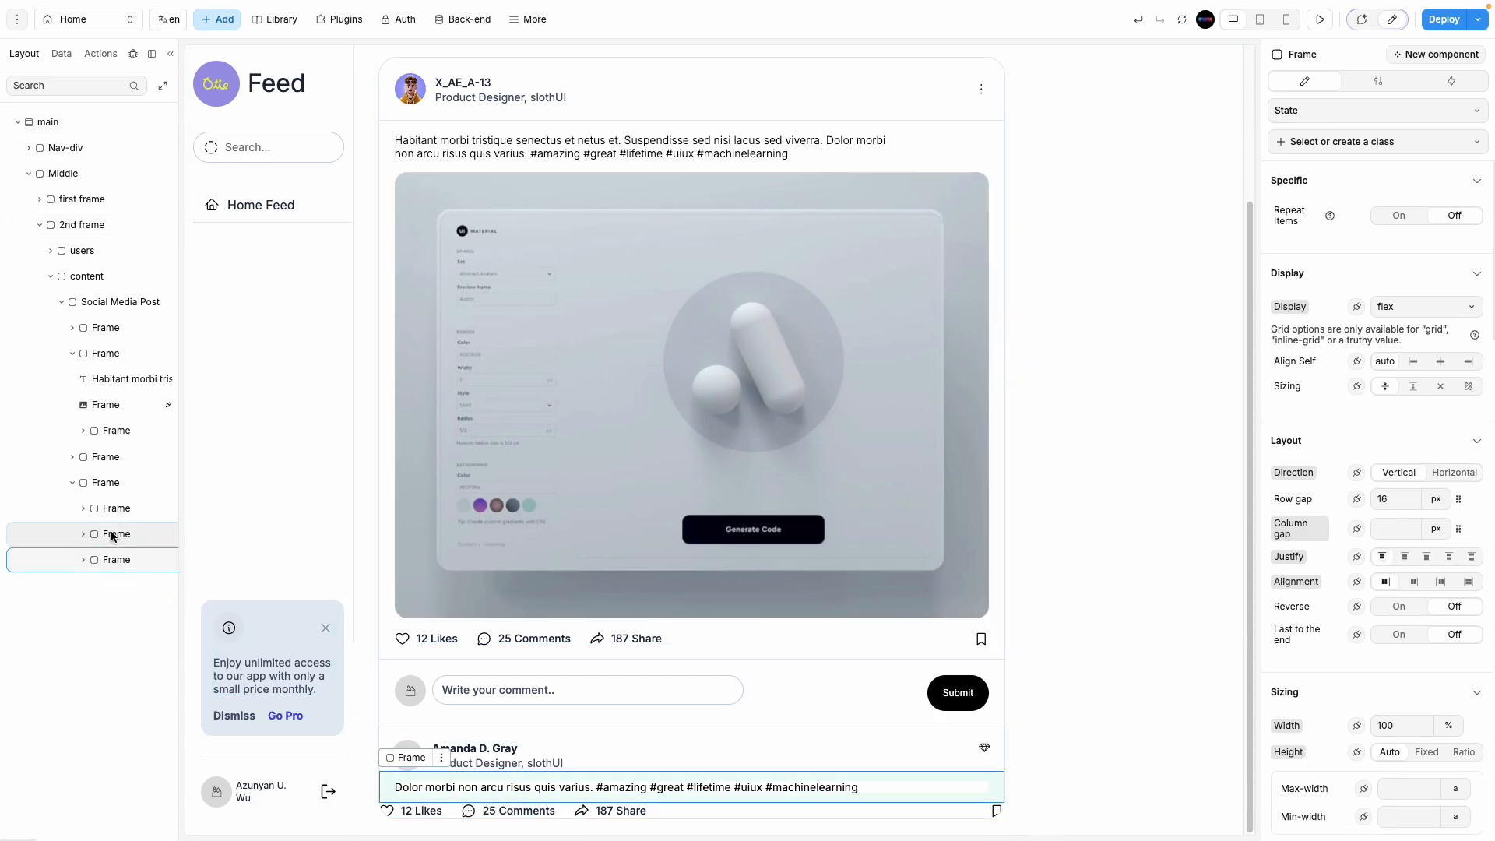
left_click(85, 536)
left_click_drag(99, 587, 110, 567)
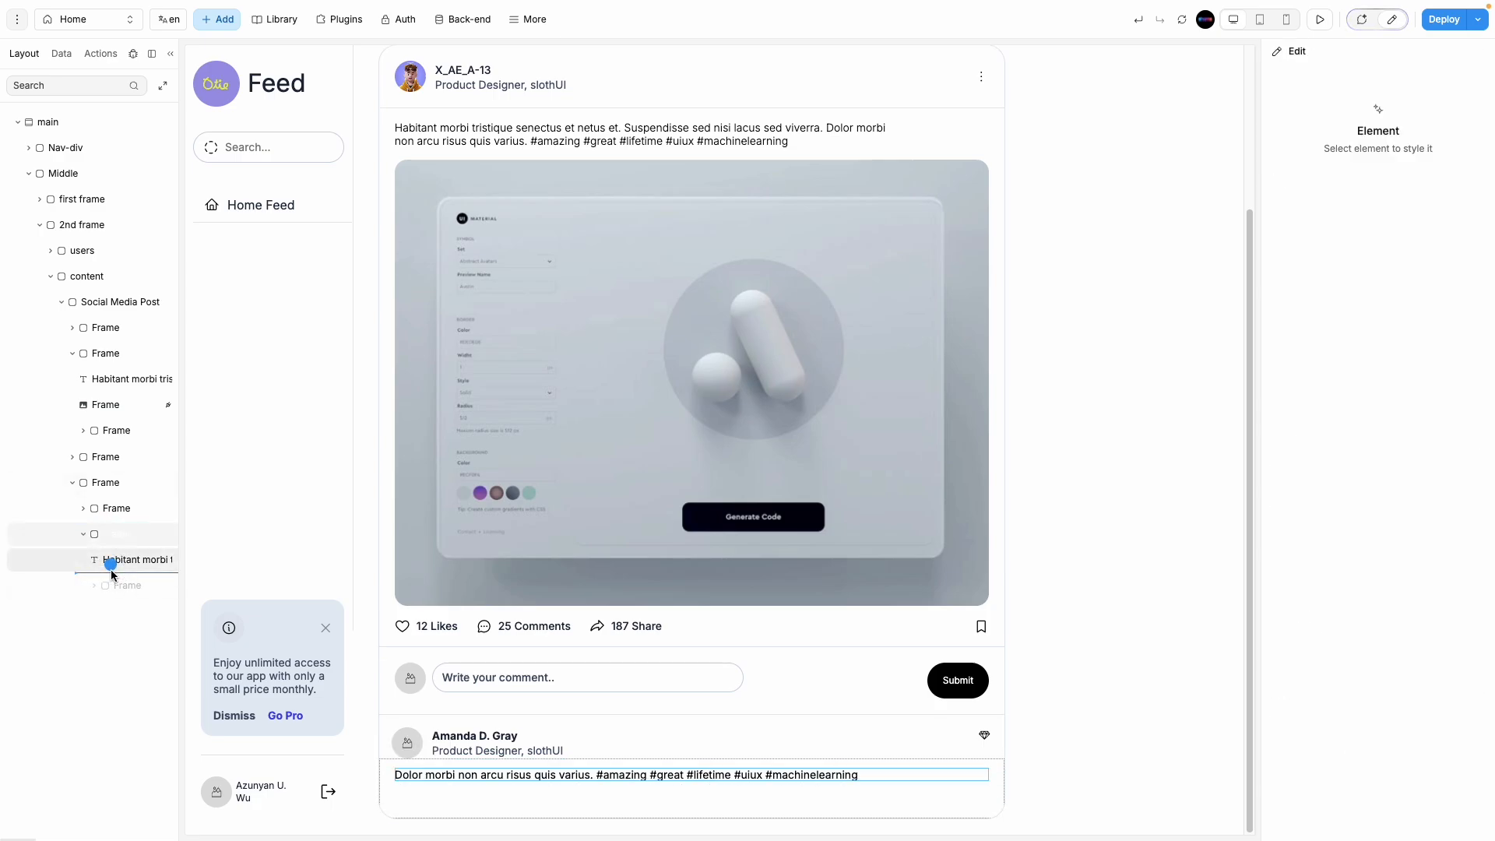
left_click(84, 534)
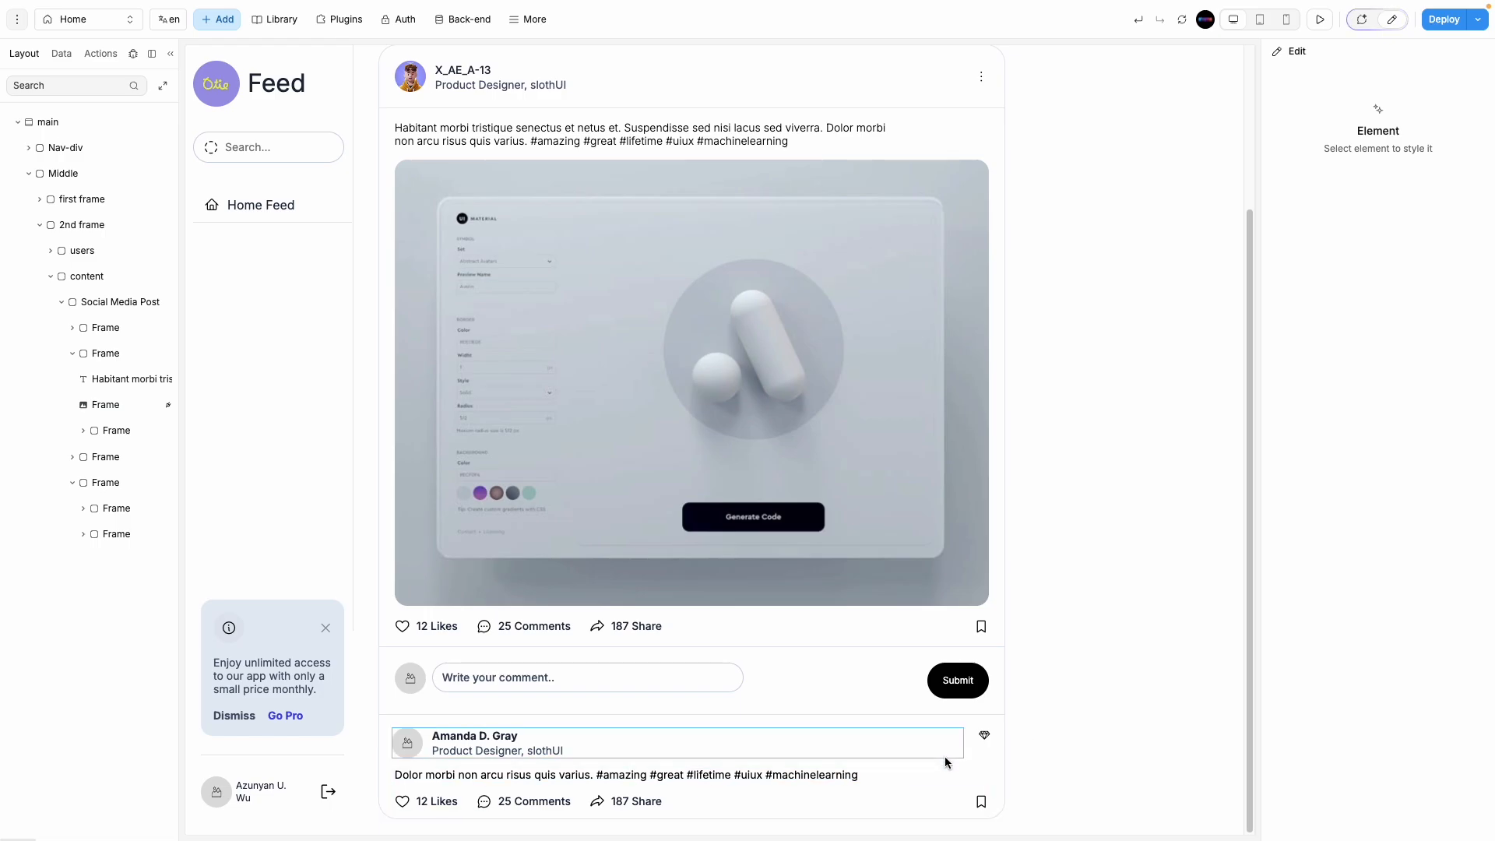
left_click(984, 736)
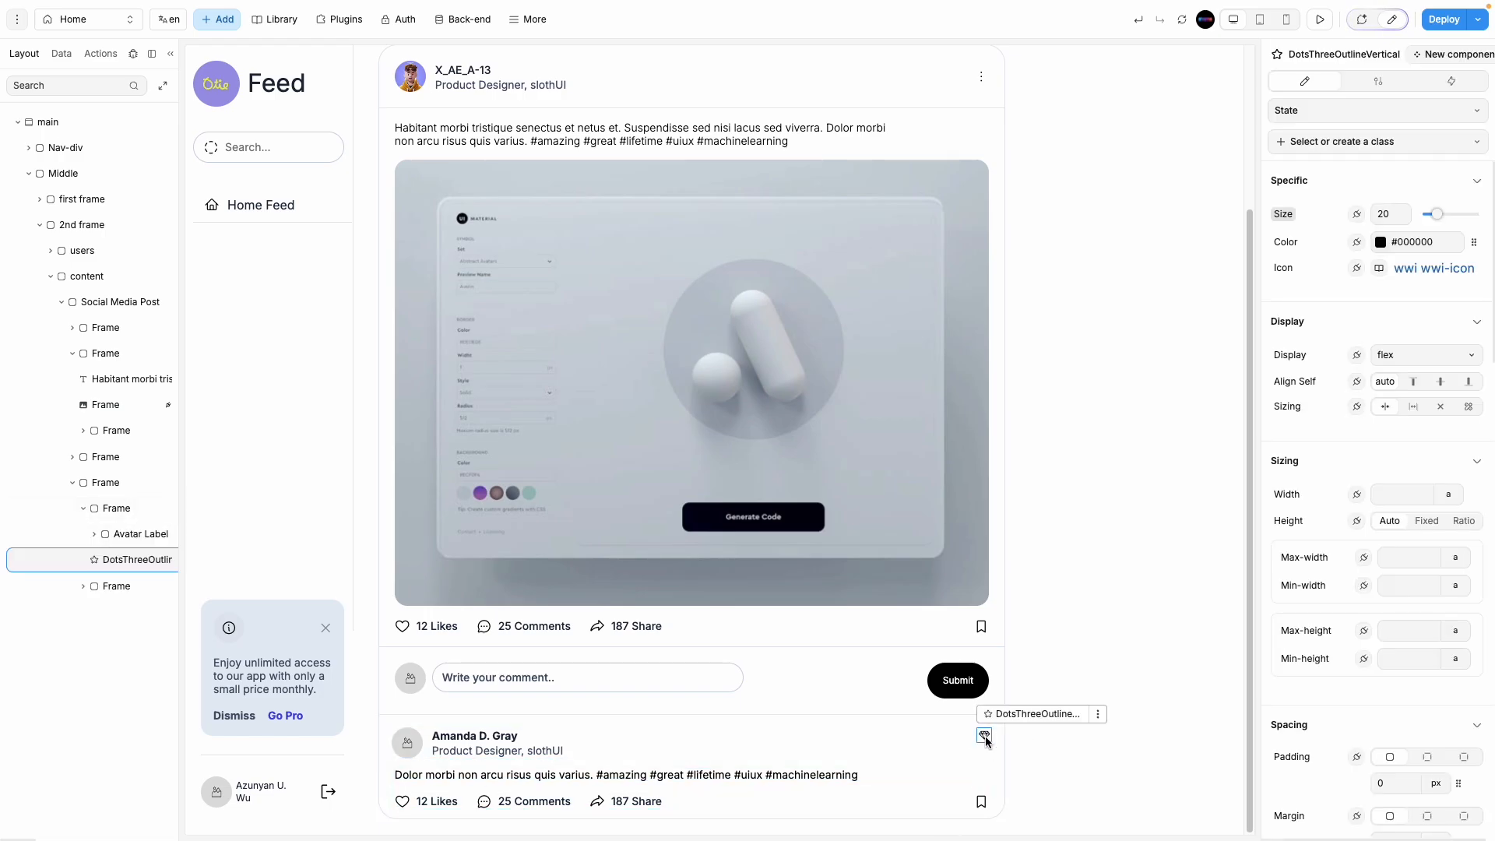
key("Escape")
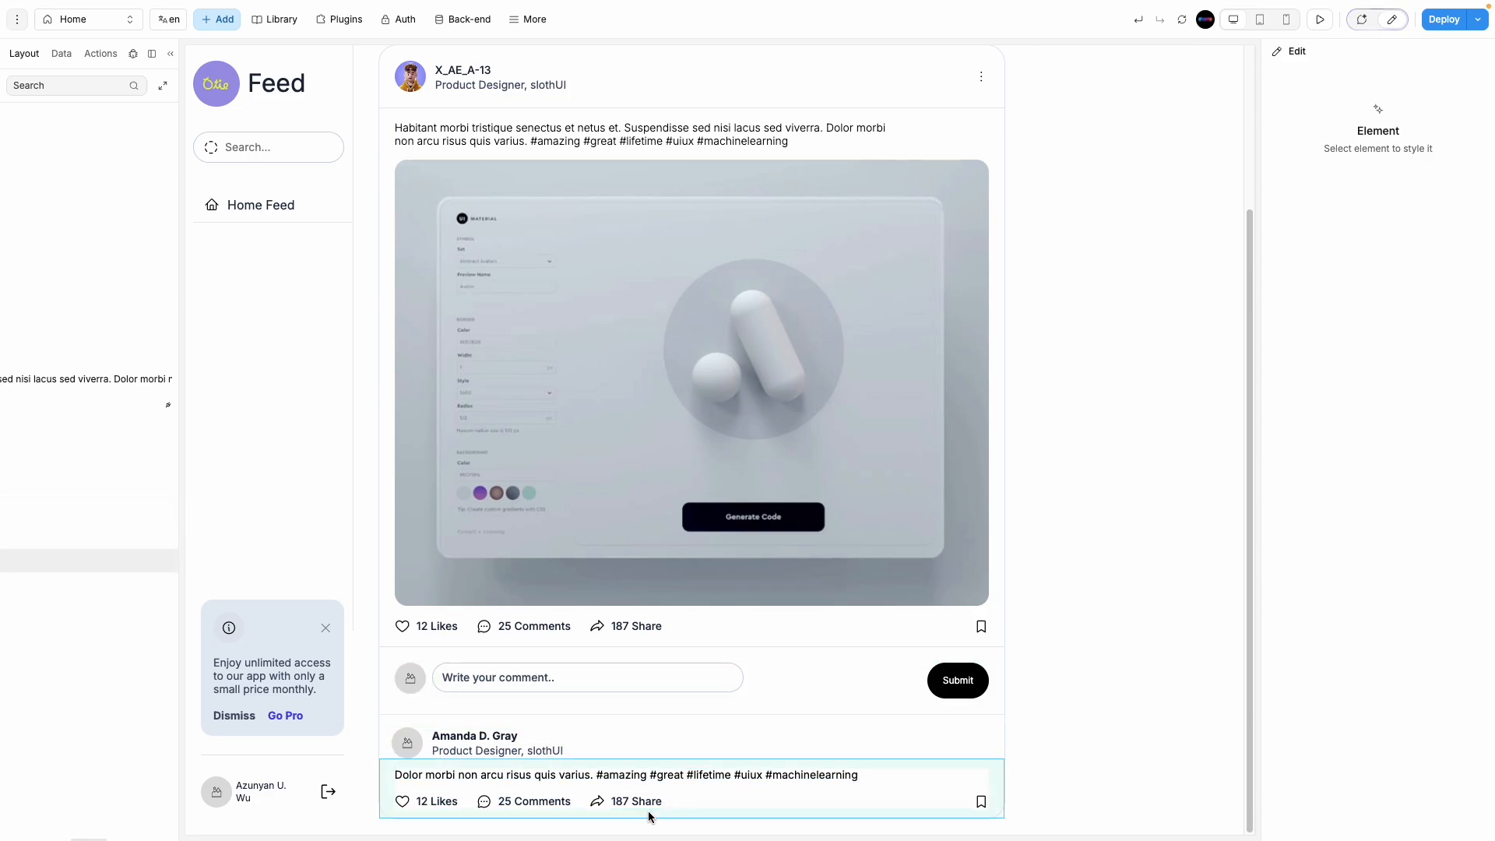
scroll(657, 741, "up", 3)
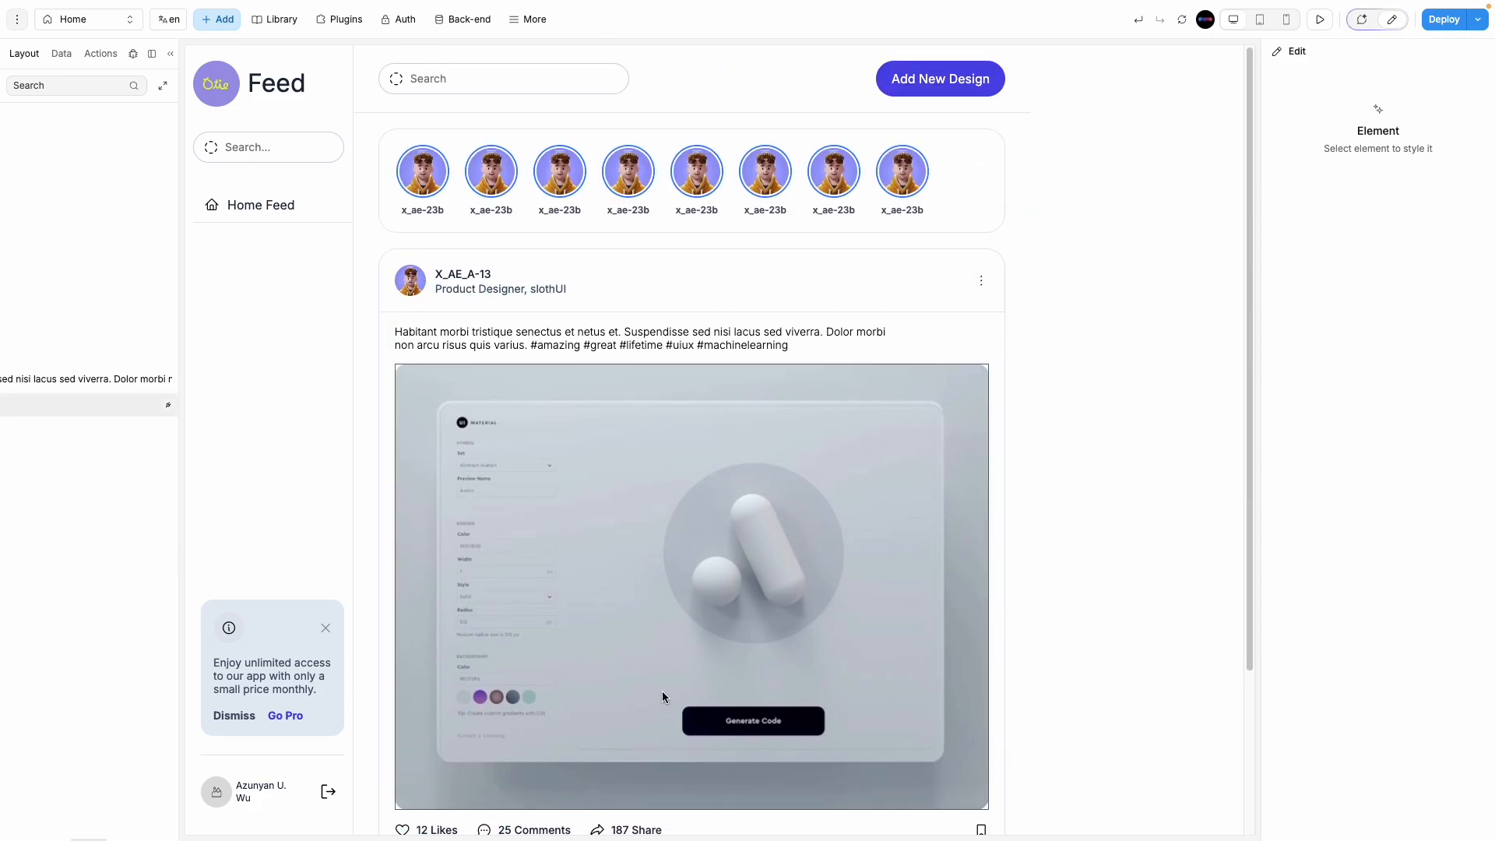
Step: Check the right sidebar frame in the Figma design
mouse_move(2, 321)
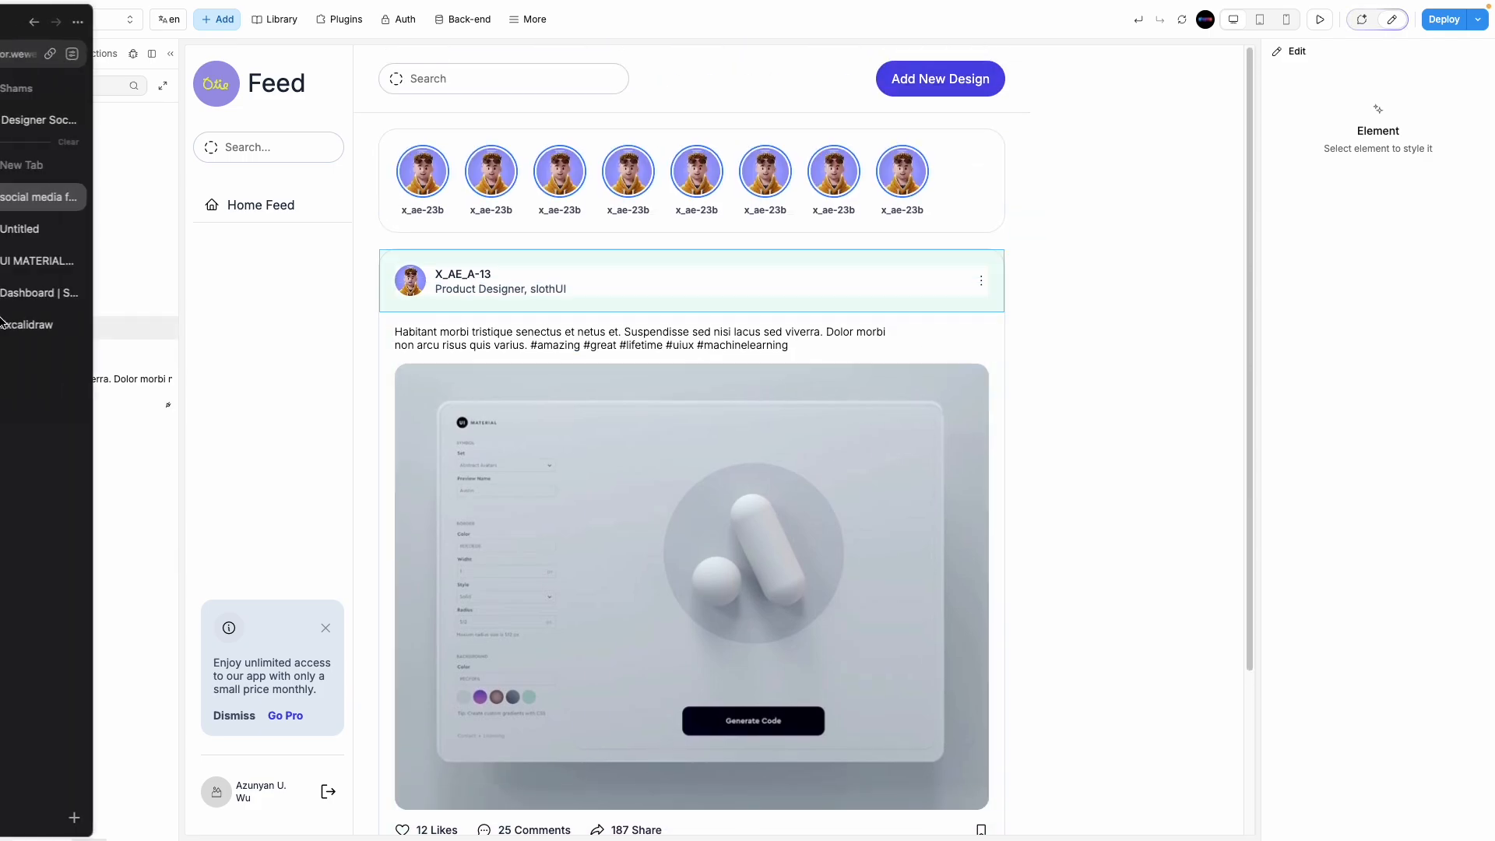
mouse_move(1, 273)
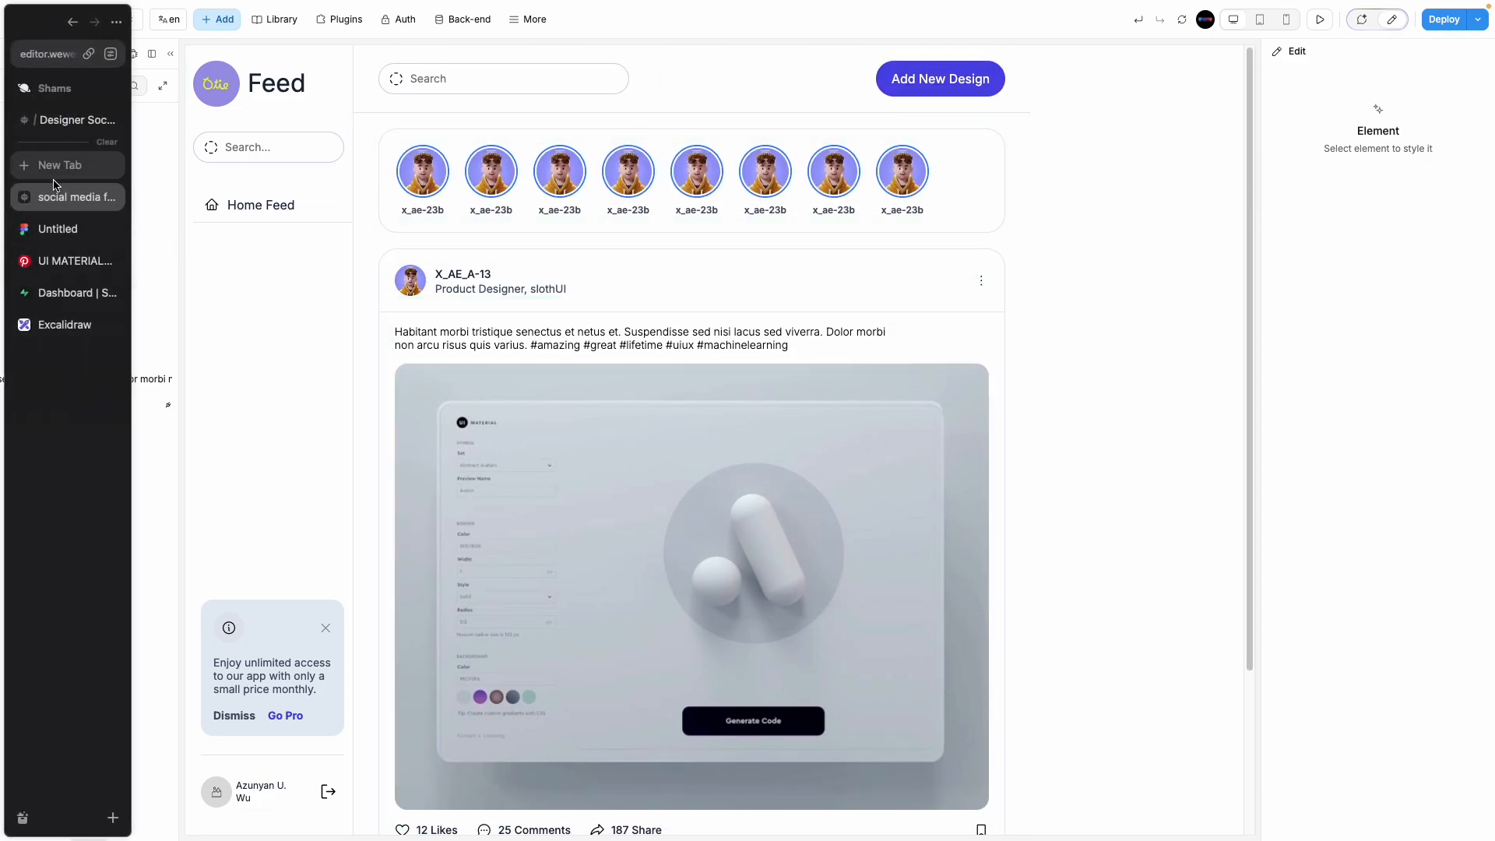
left_click(59, 229)
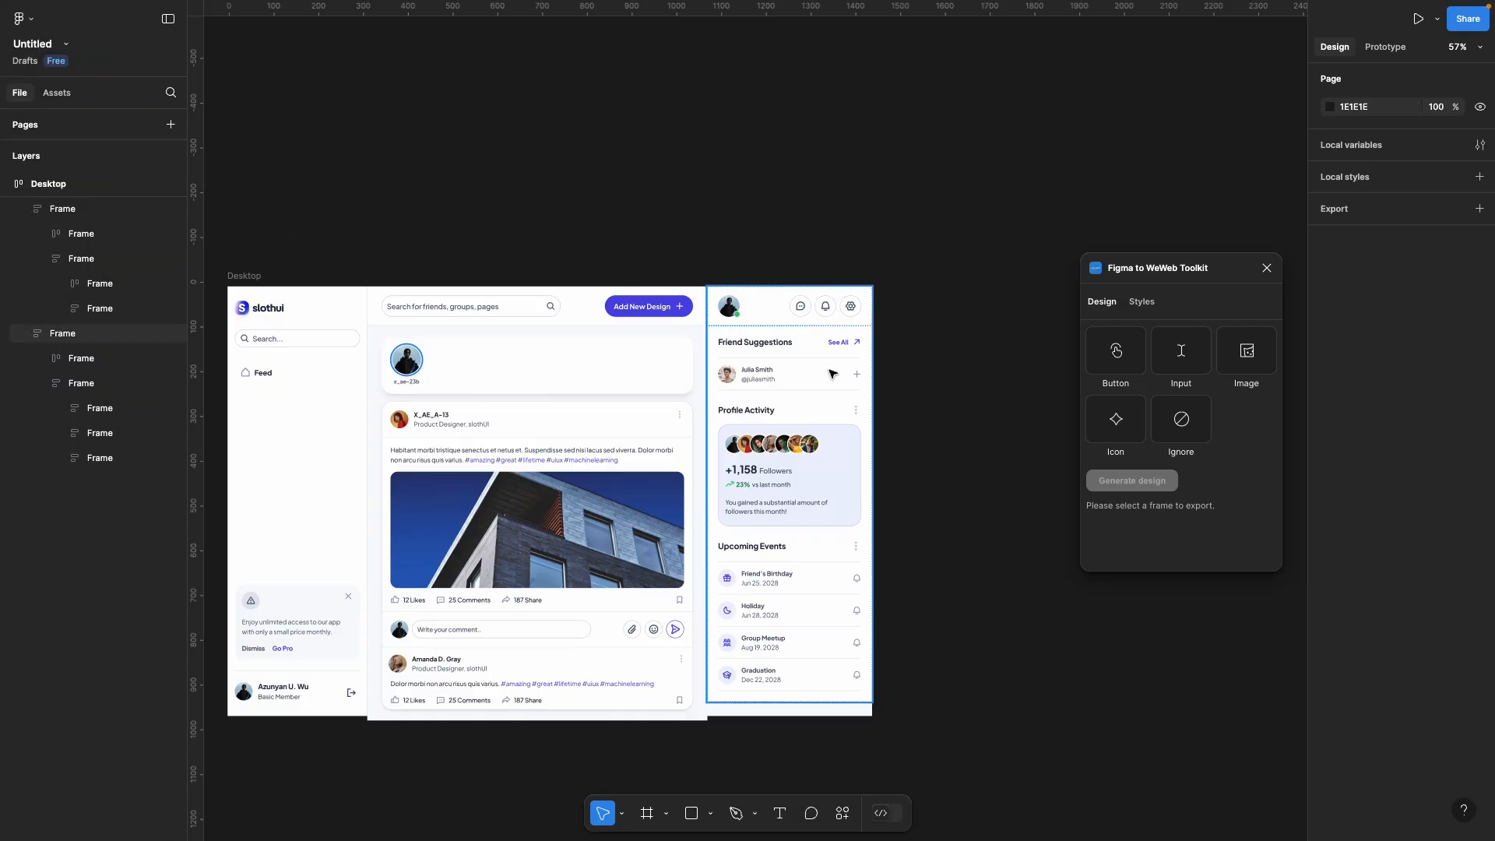
left_click(832, 374)
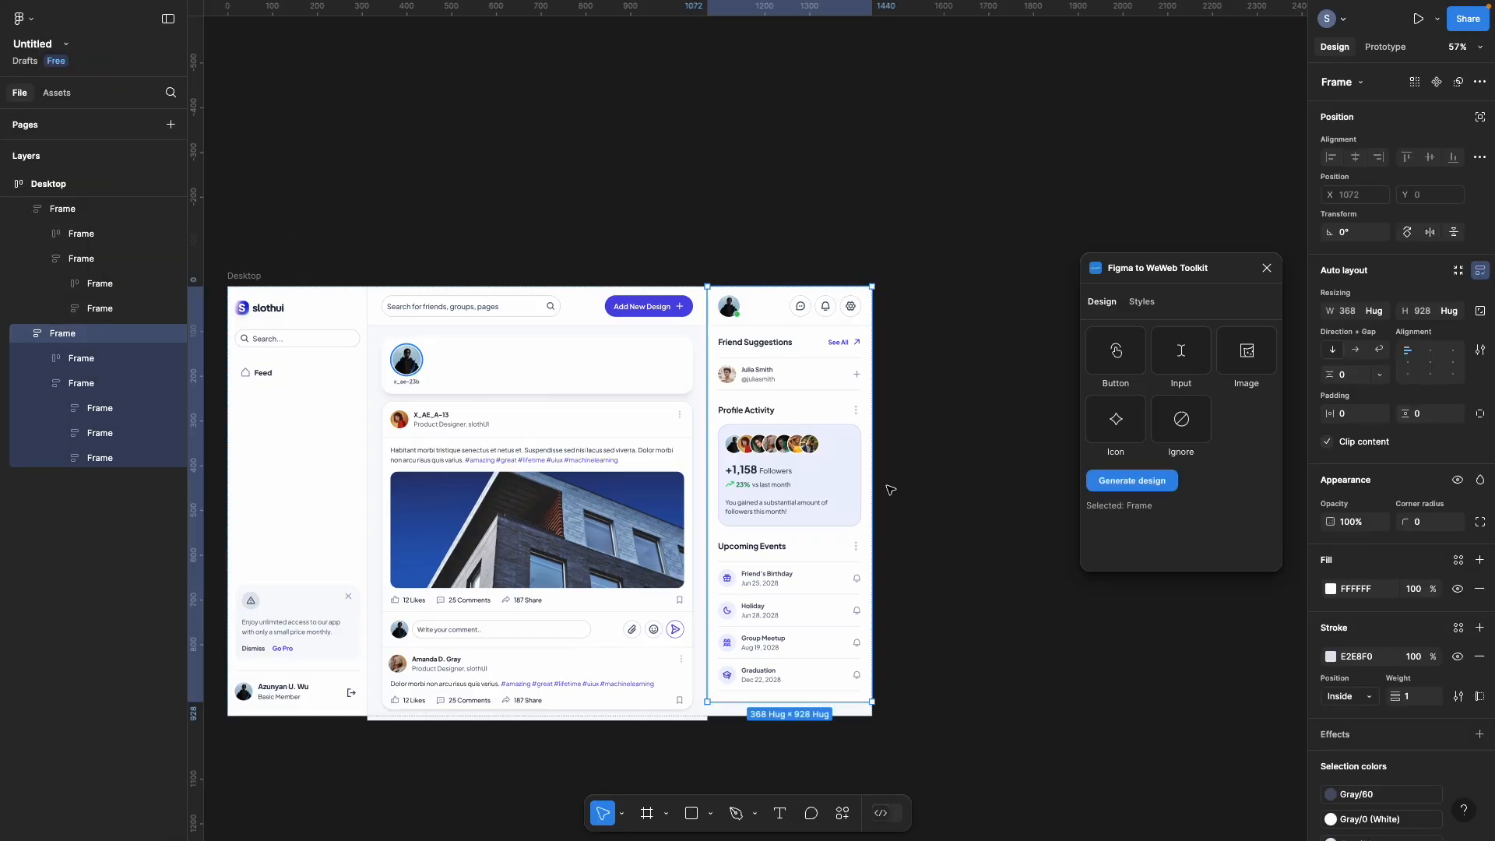
Step: Preview the WeWeb Feed page with the side panel hidden, then reopen the Layout panel
mouse_move(2, 269)
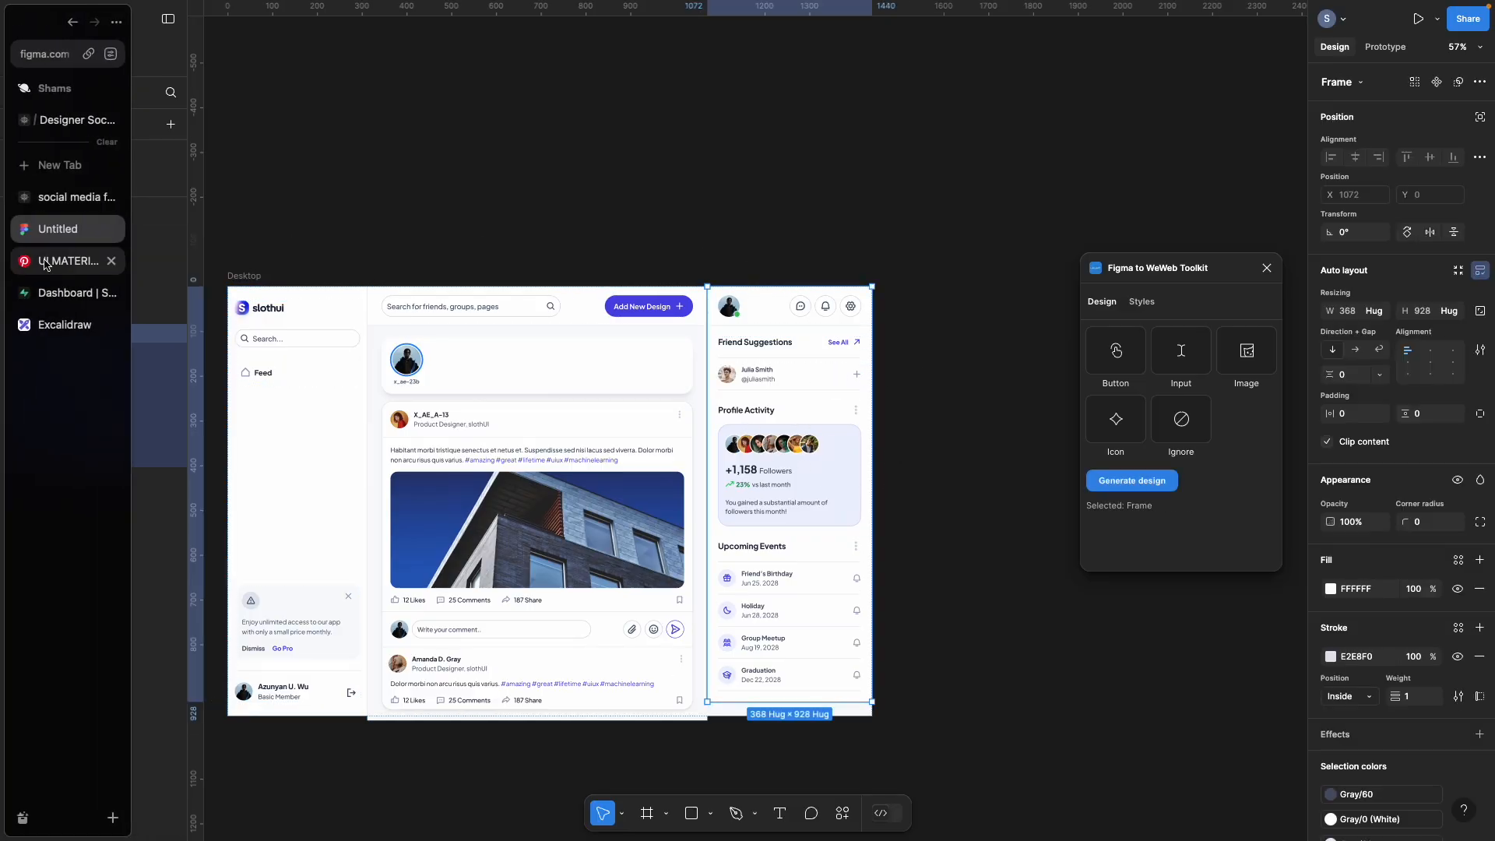
left_click(59, 197)
left_click(1319, 18)
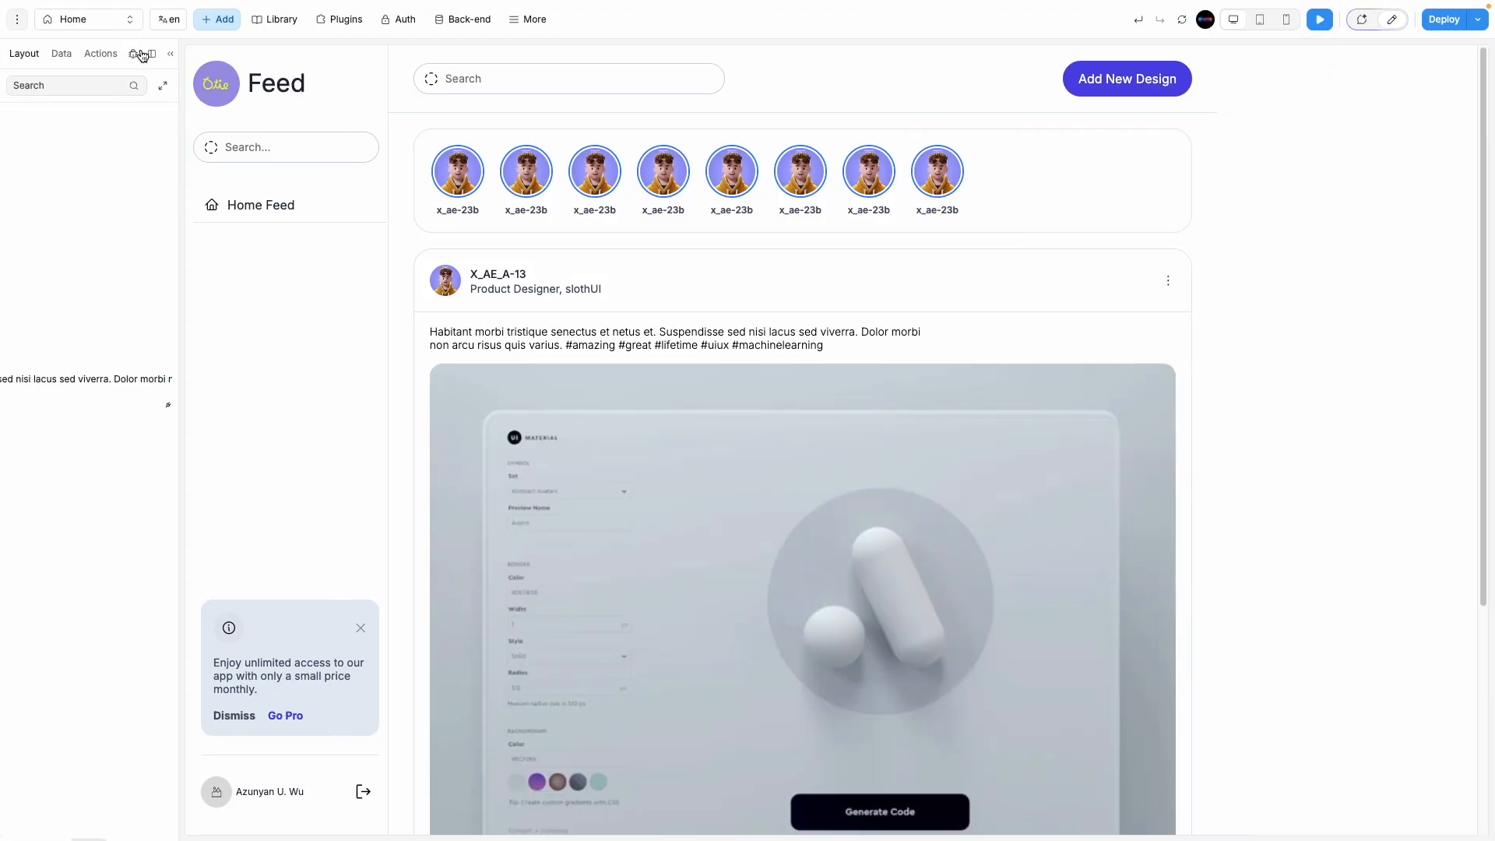
left_click(170, 57)
scroll(471, 441, "down", 5)
scroll(470, 441, "up", 5)
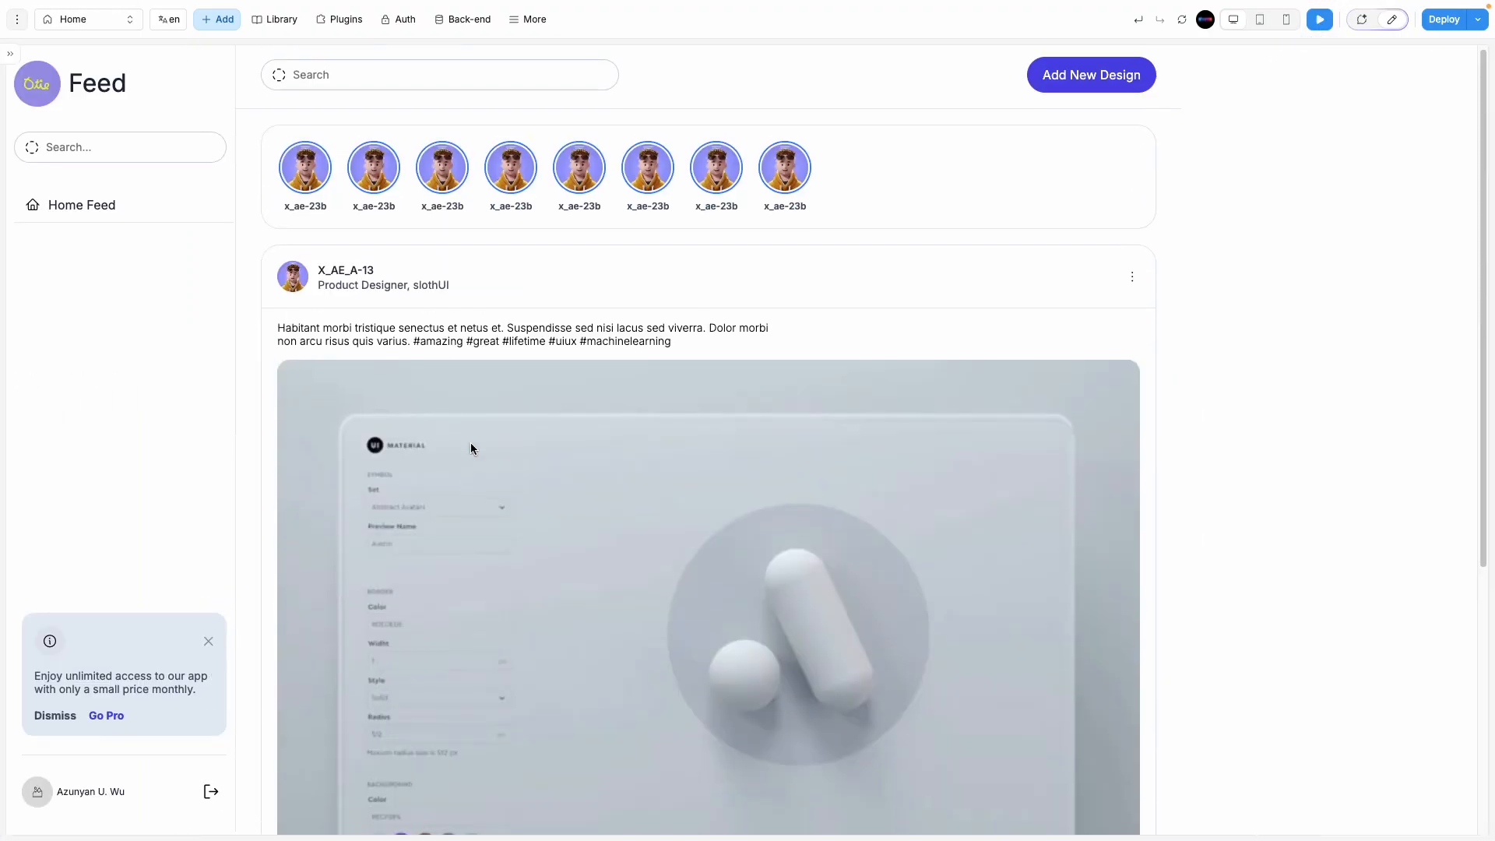
scroll(470, 442, "down", 5)
scroll(471, 445, "up", 5)
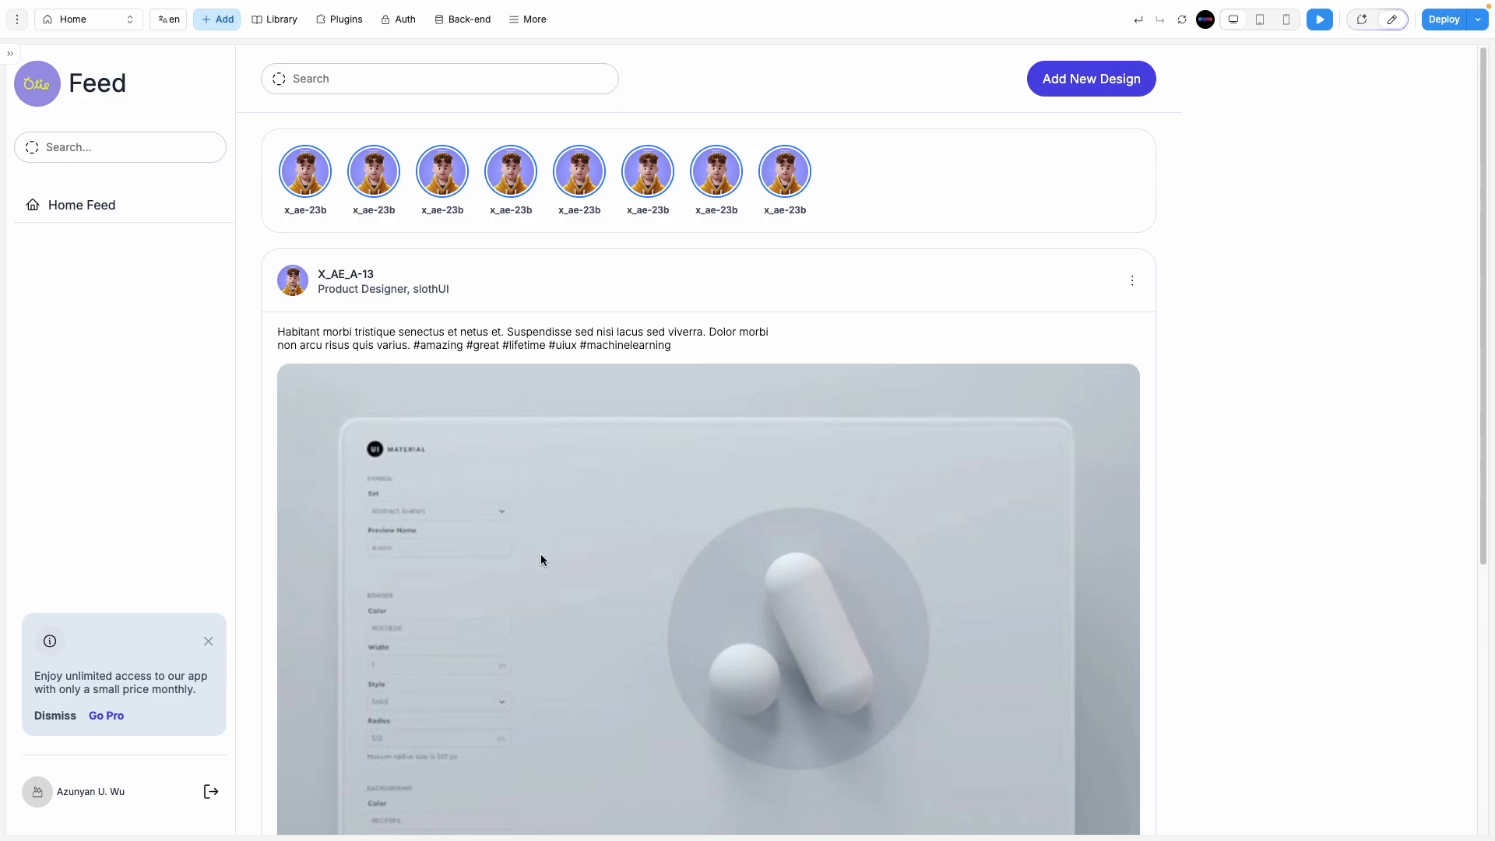
left_click(12, 58)
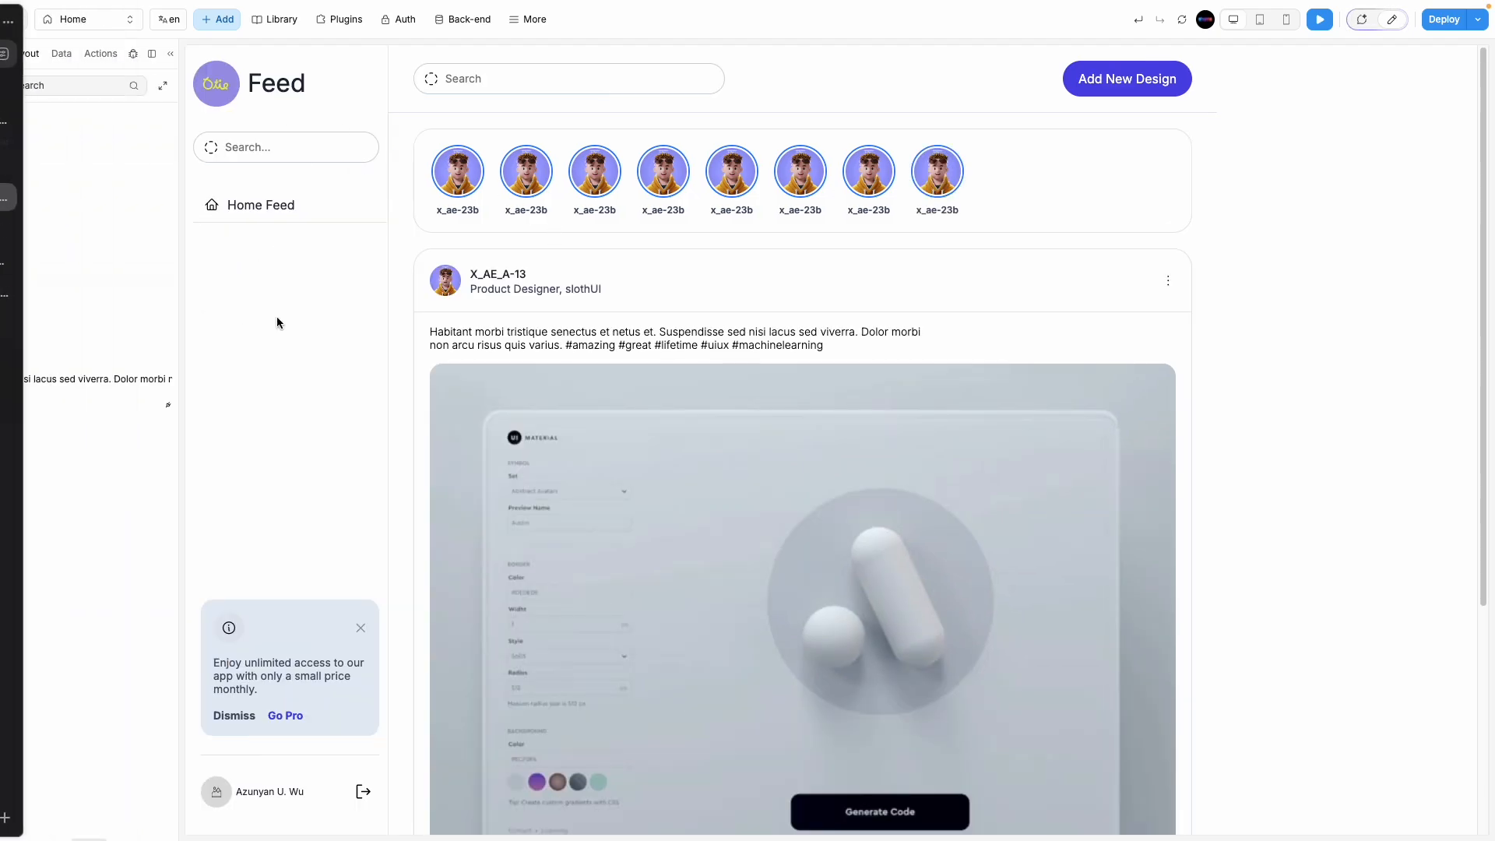
scroll(109, 333, "left", 5)
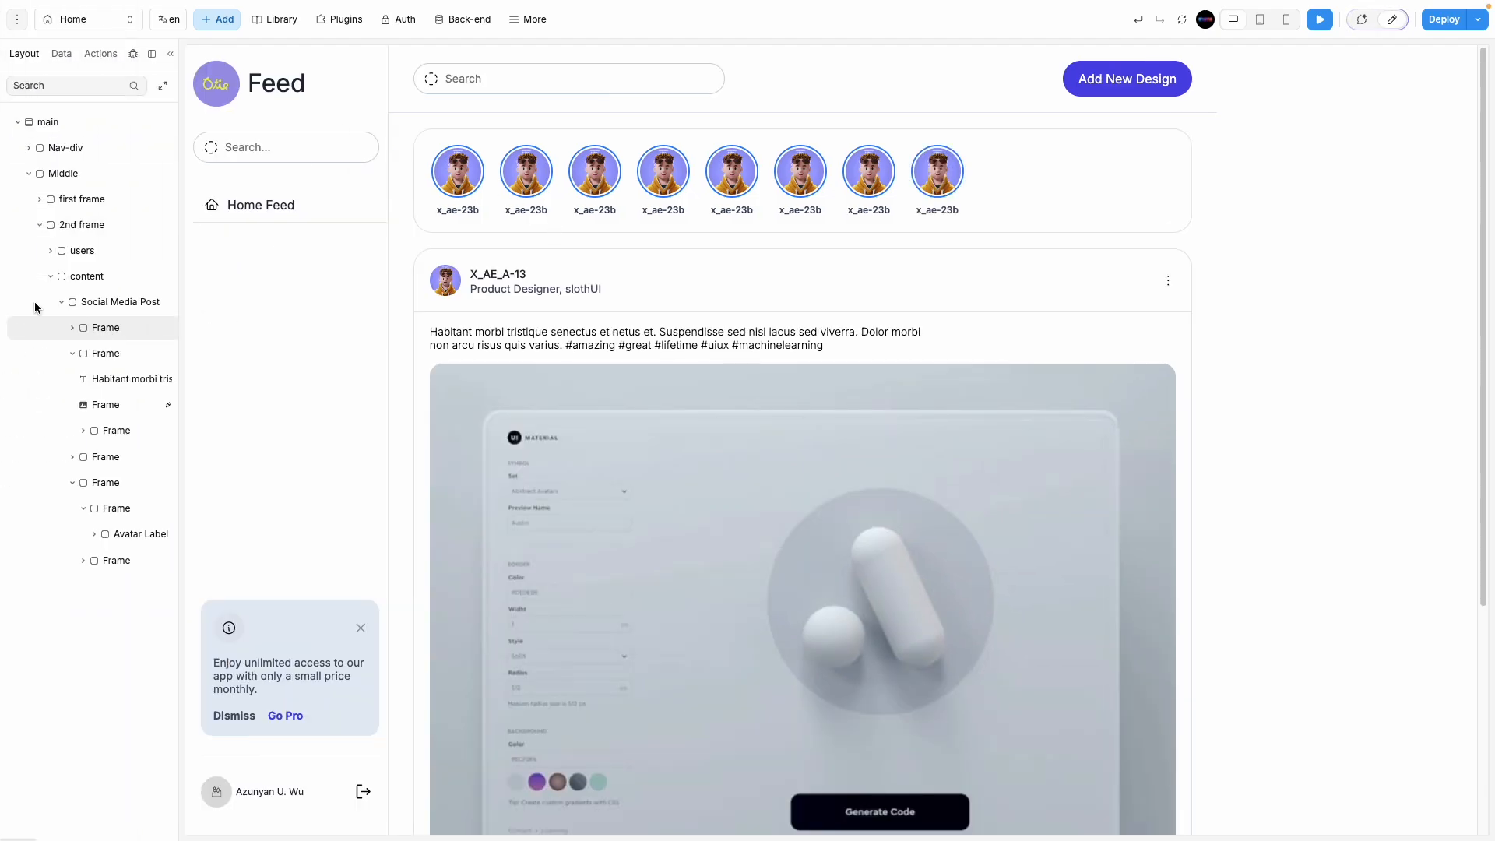
Step: Detach the header's Avatar and _AvatarIndicator from their components
mouse_move(1, 264)
left_click(37, 230)
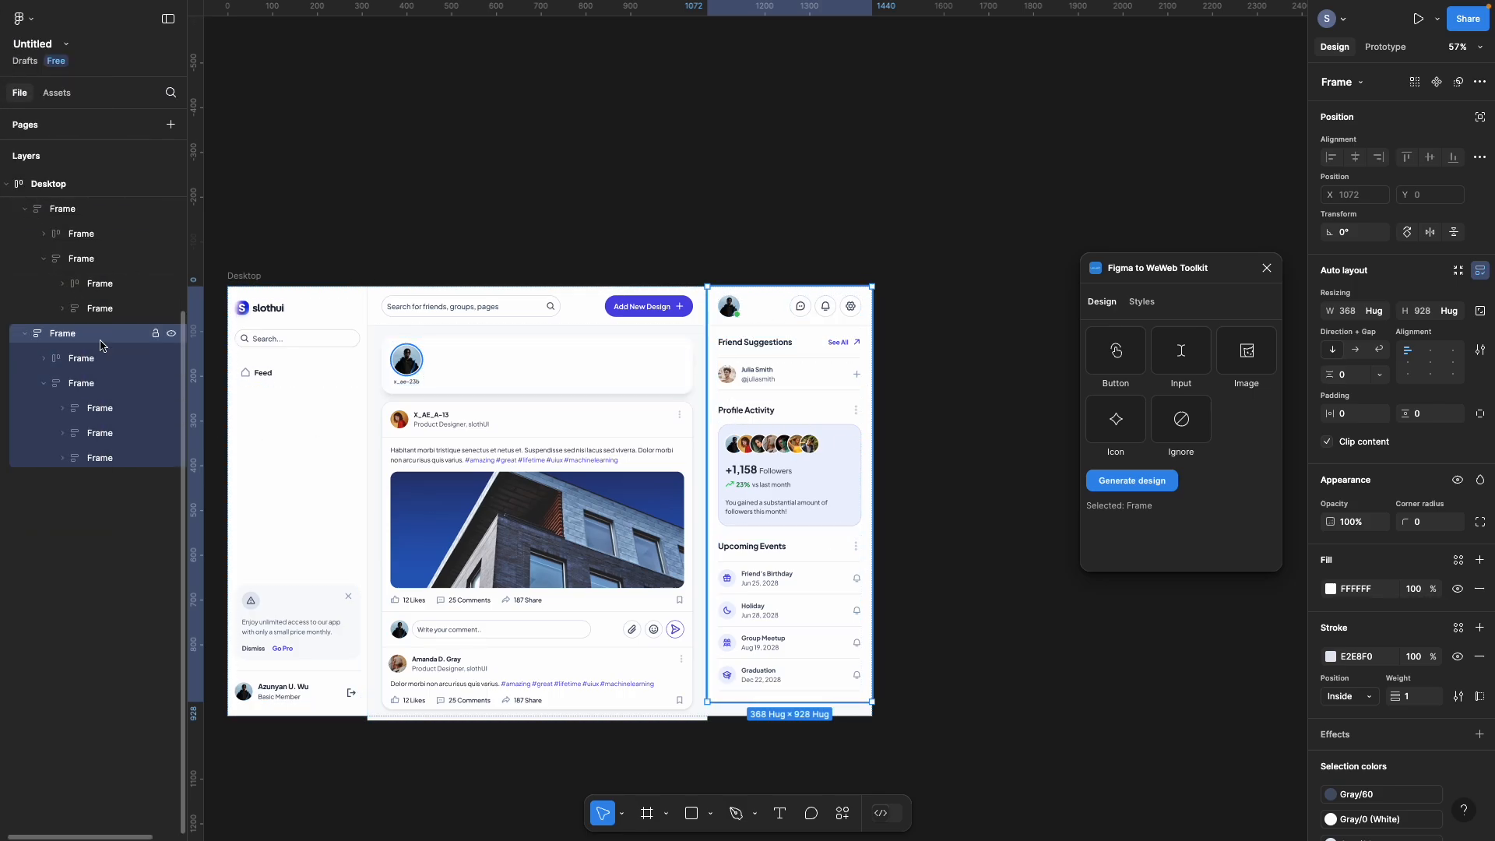
left_click(938, 334)
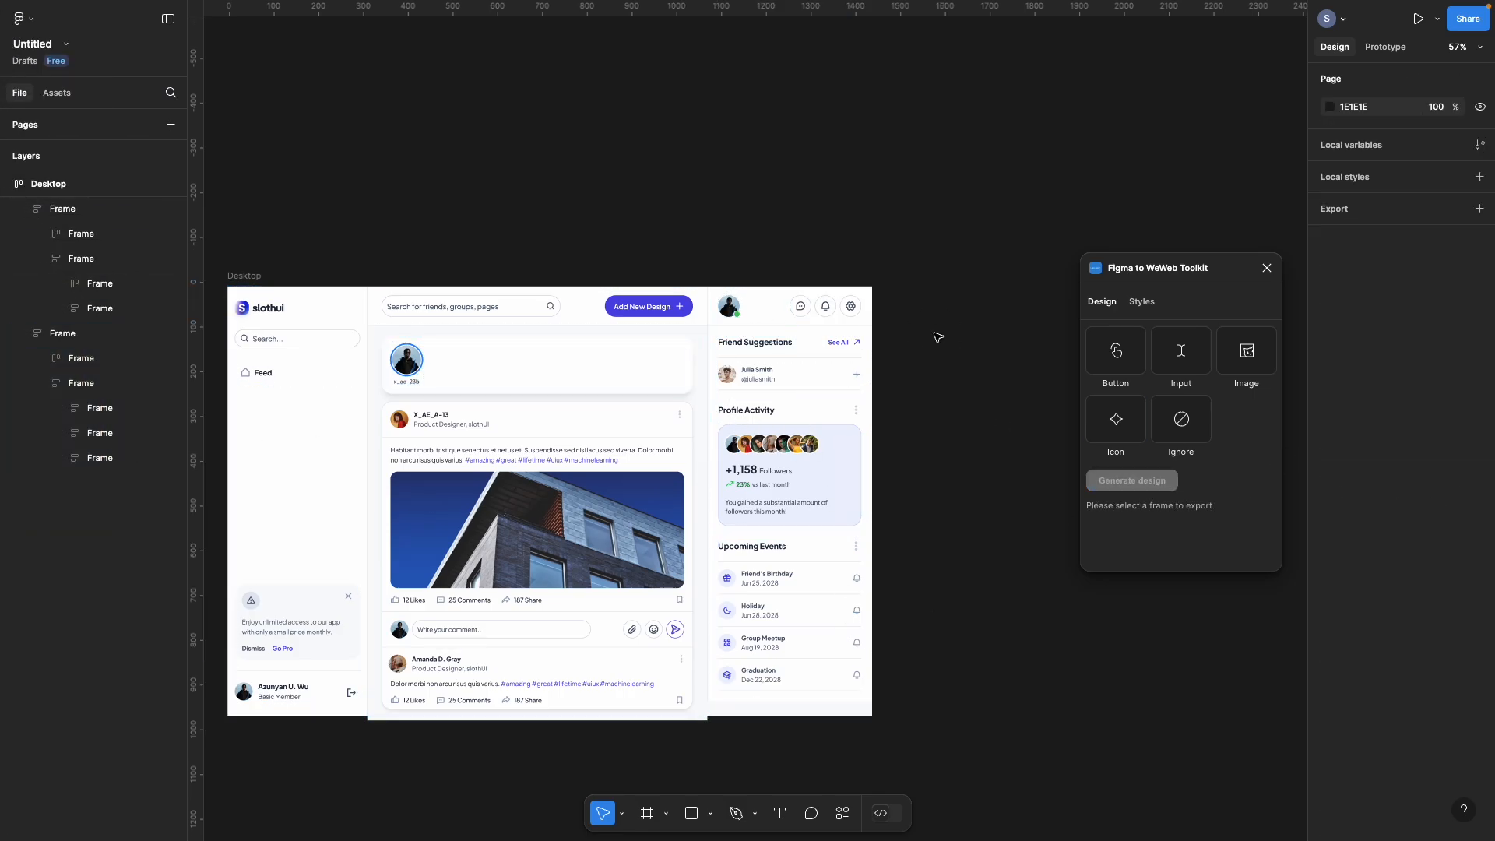
double_click(771, 313)
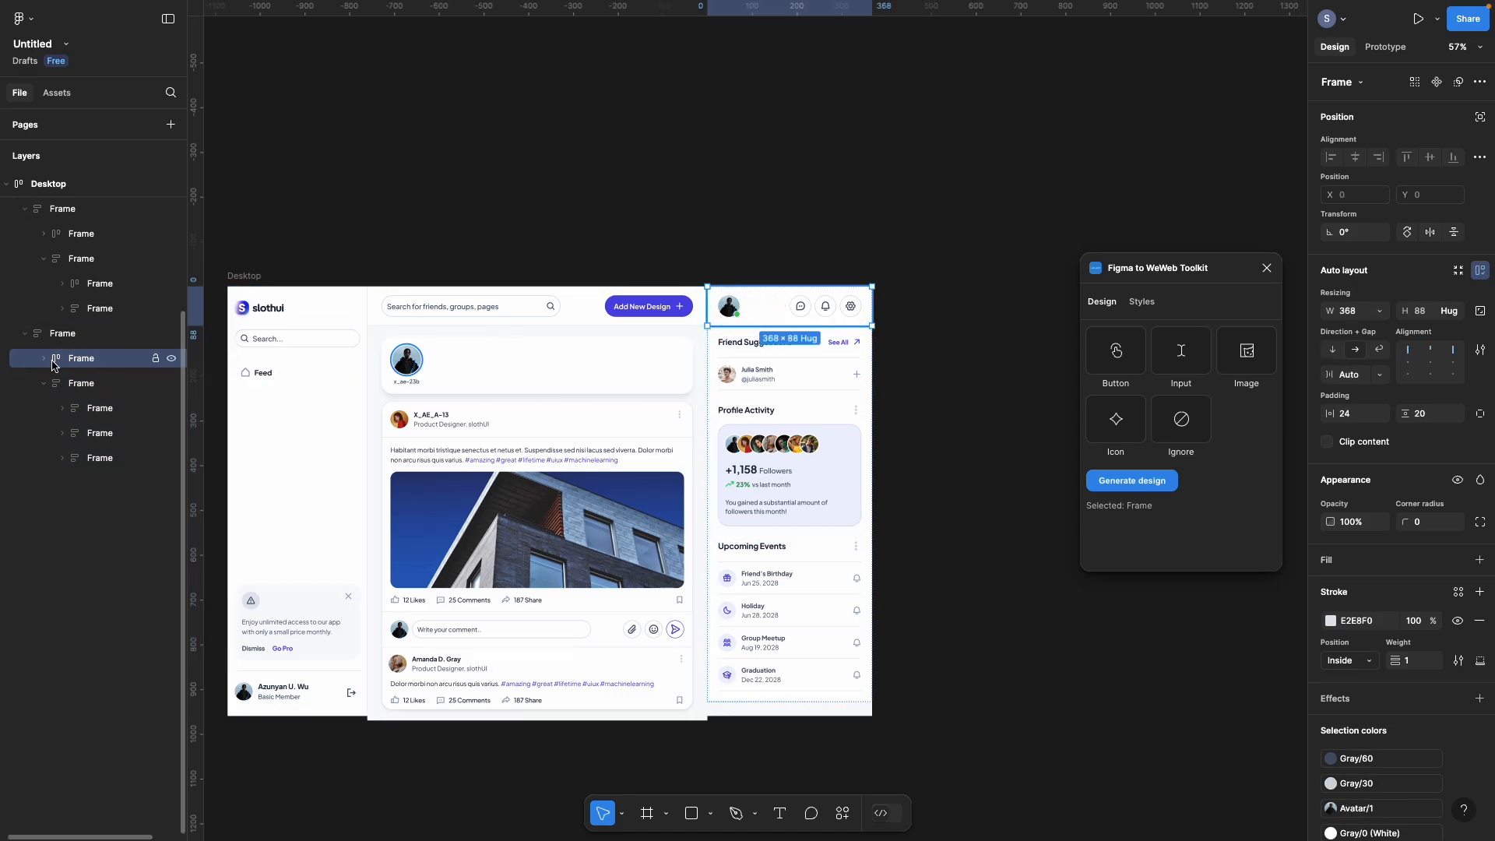
left_click(43, 358)
right_click(98, 387)
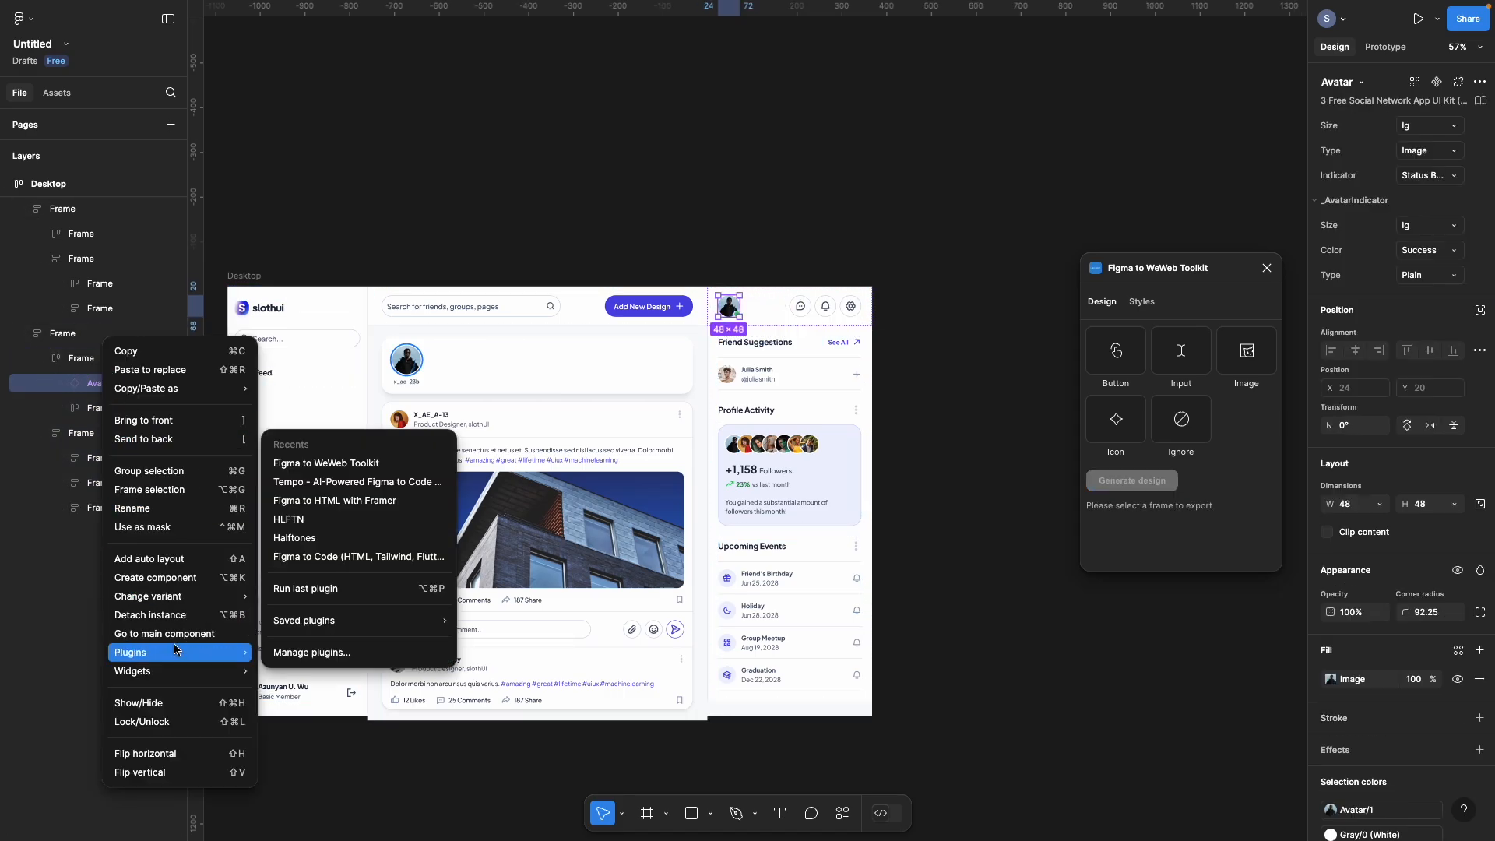
left_click(179, 615)
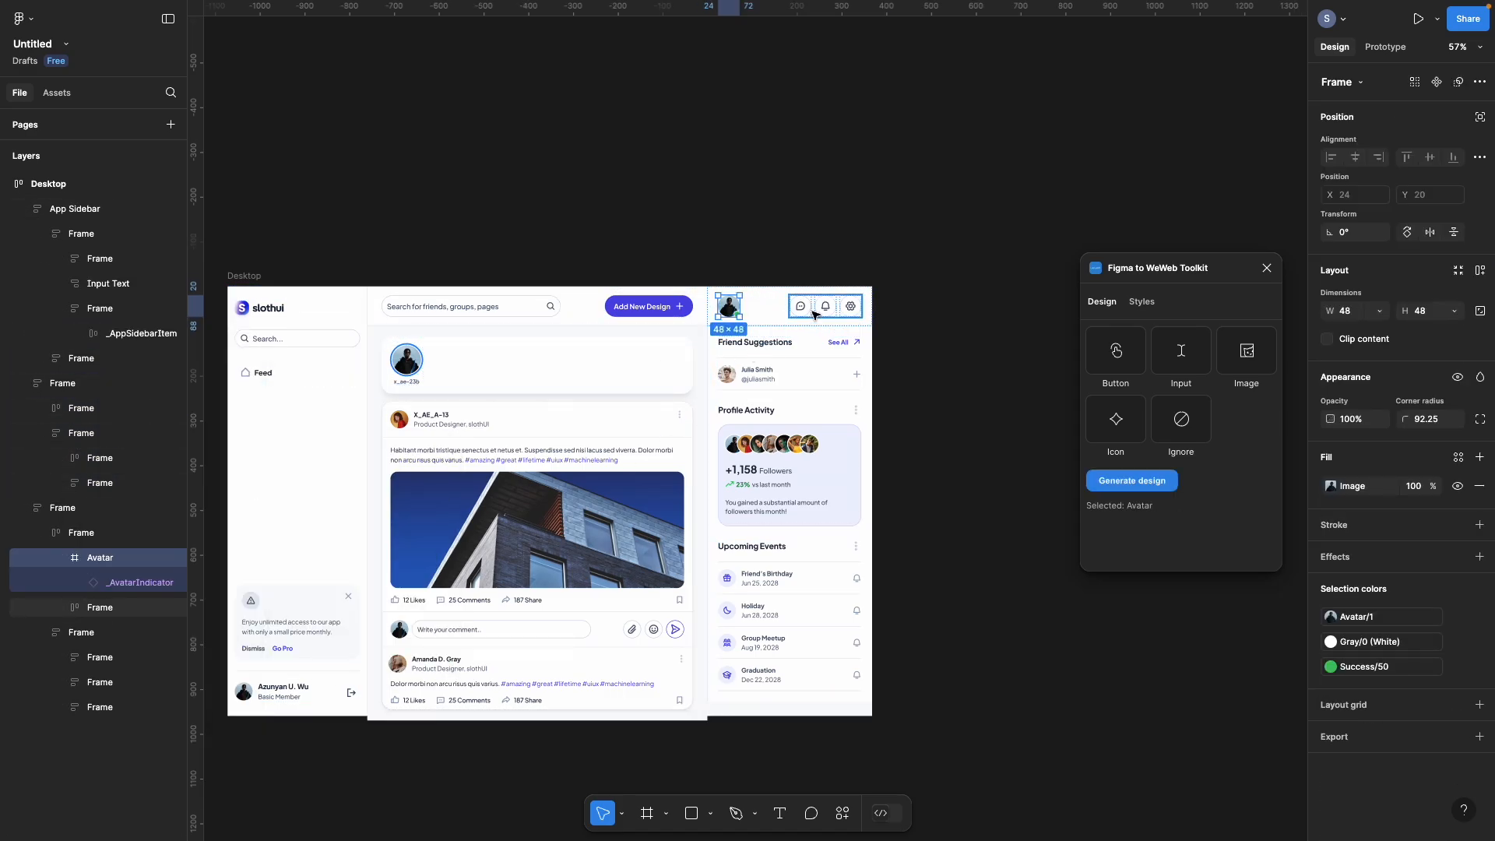
left_click(100, 607)
left_click(110, 583)
right_click(111, 583)
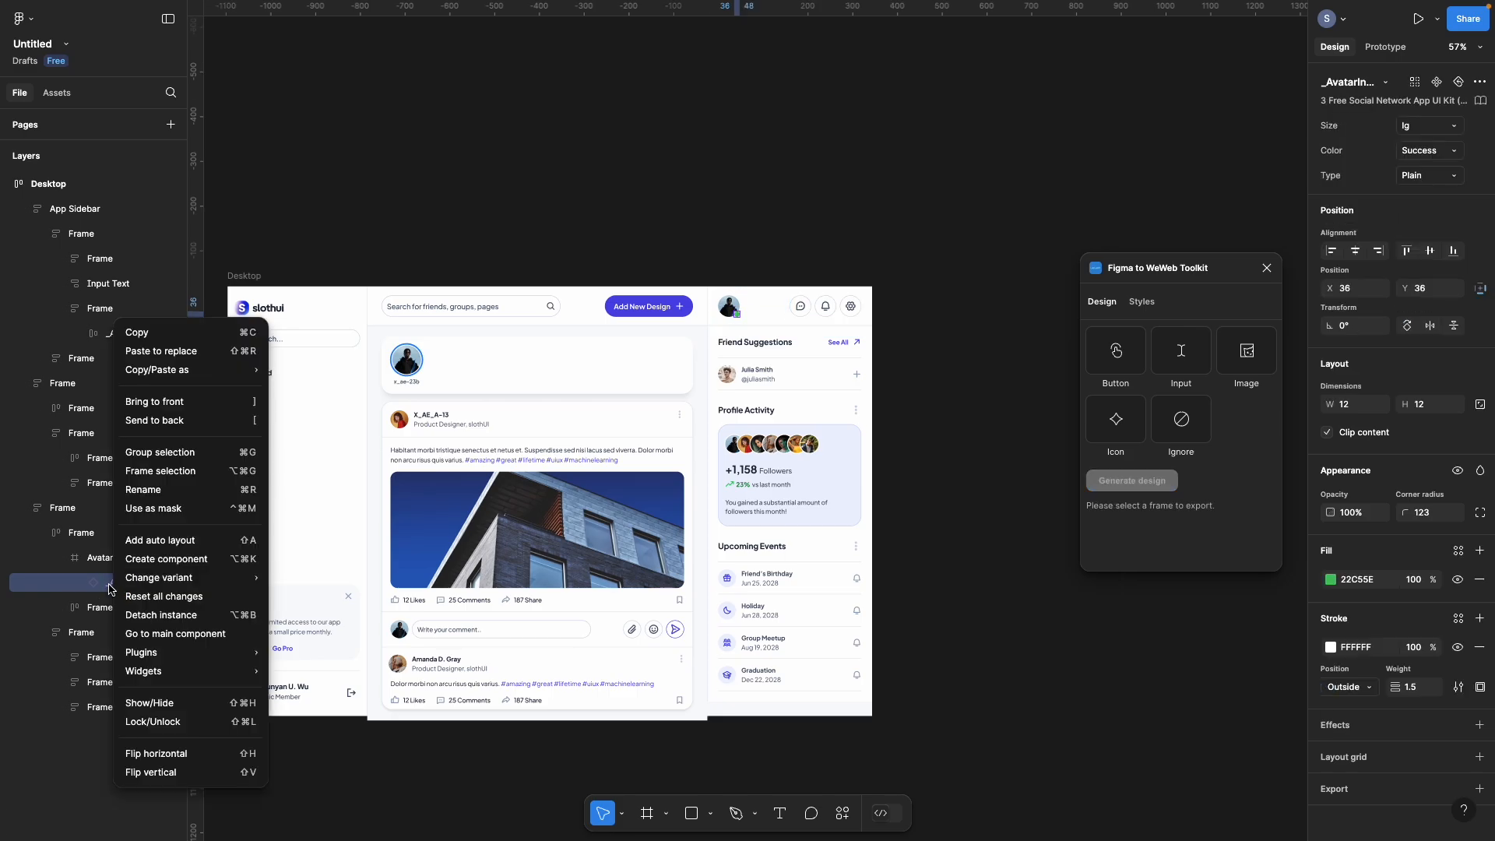
left_click(174, 616)
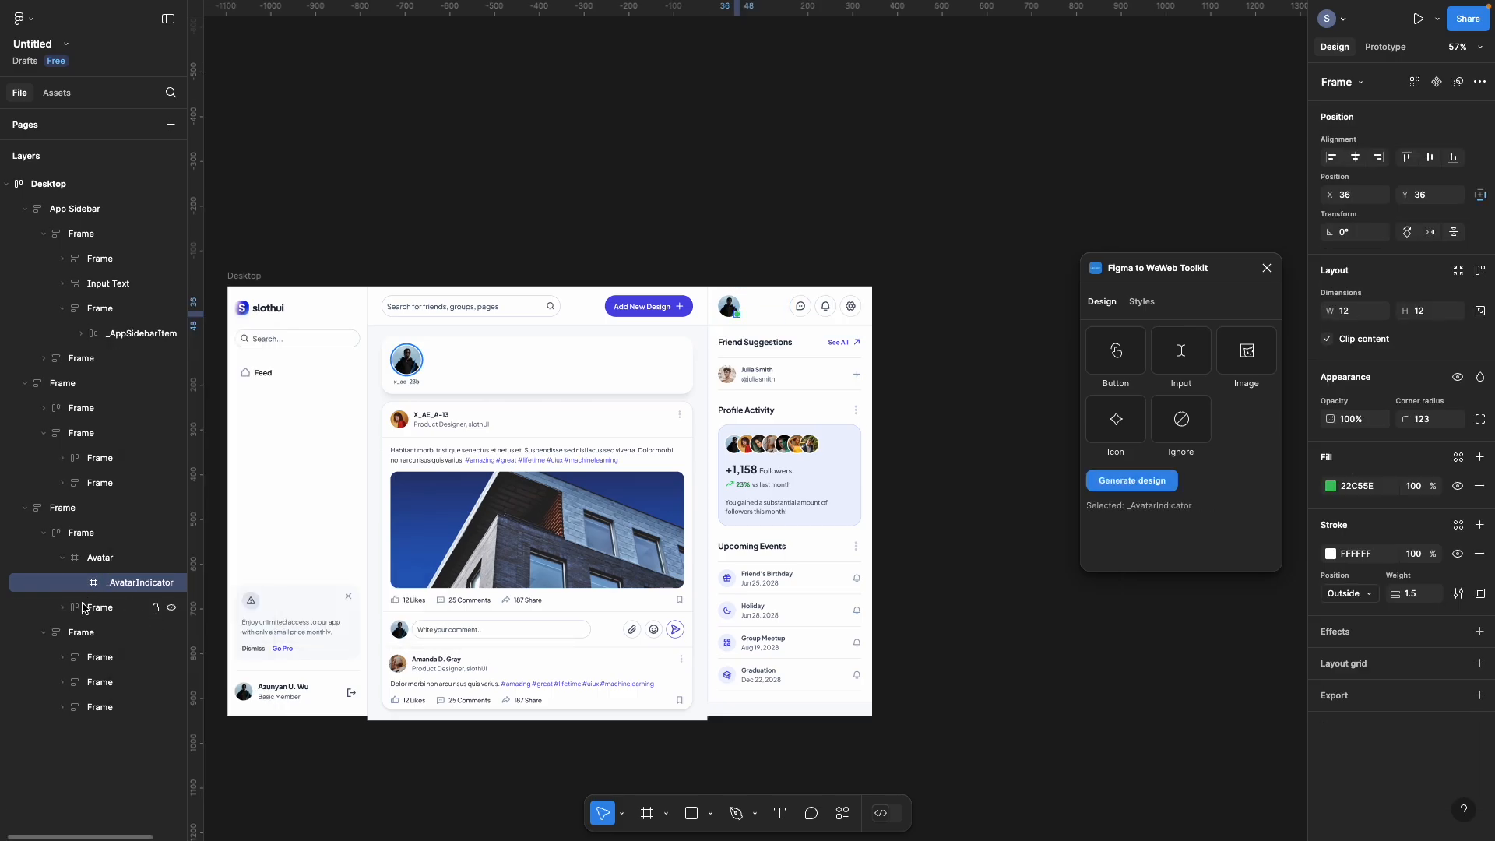
Step: Detach all three Button Icons in the header's icon group
left_click(62, 607)
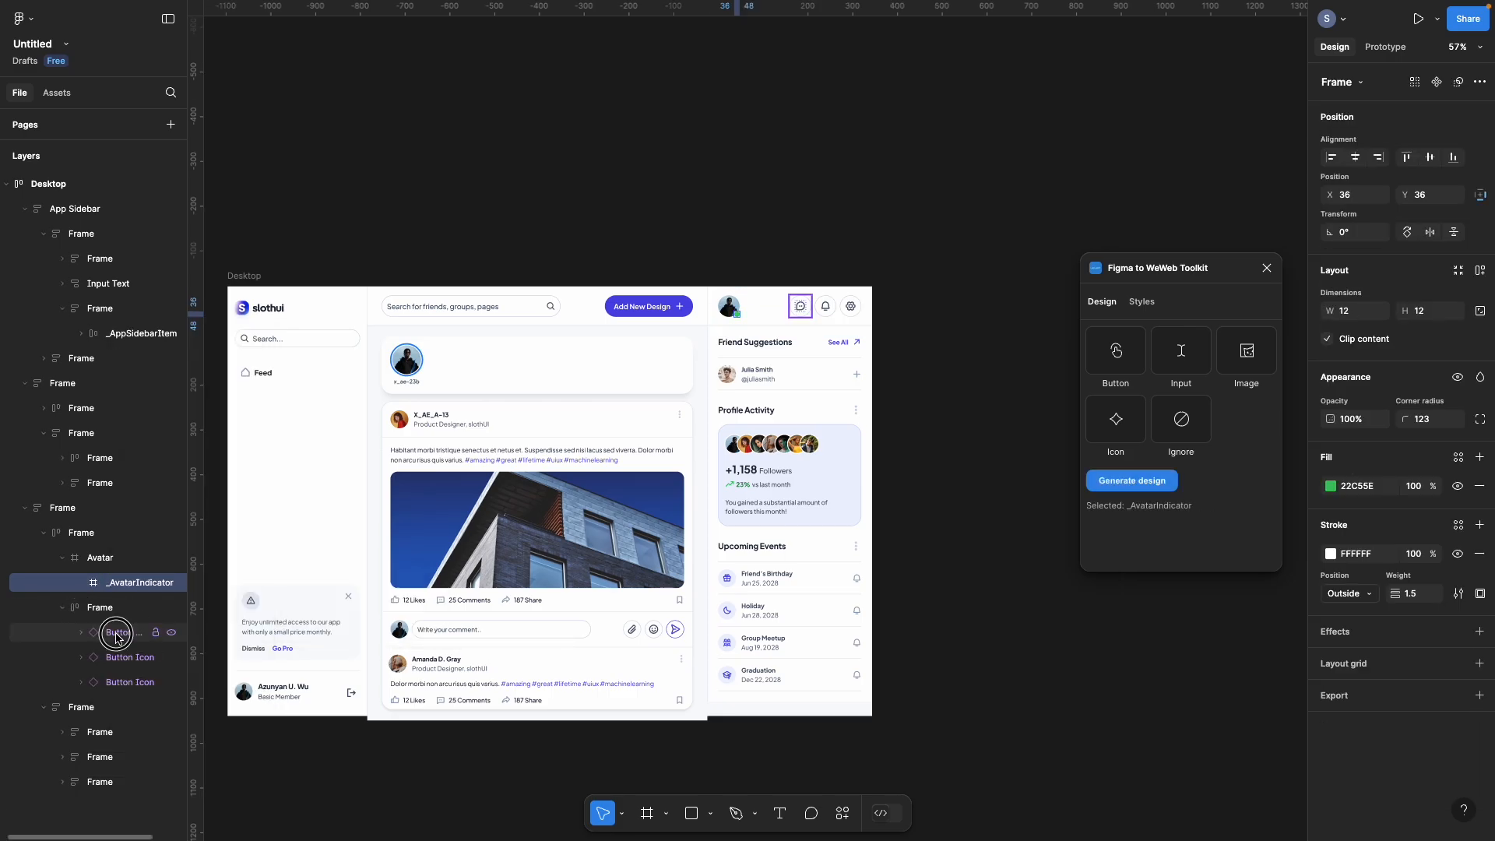
left_click(112, 631)
left_click(124, 677, "shift")
right_click(126, 676)
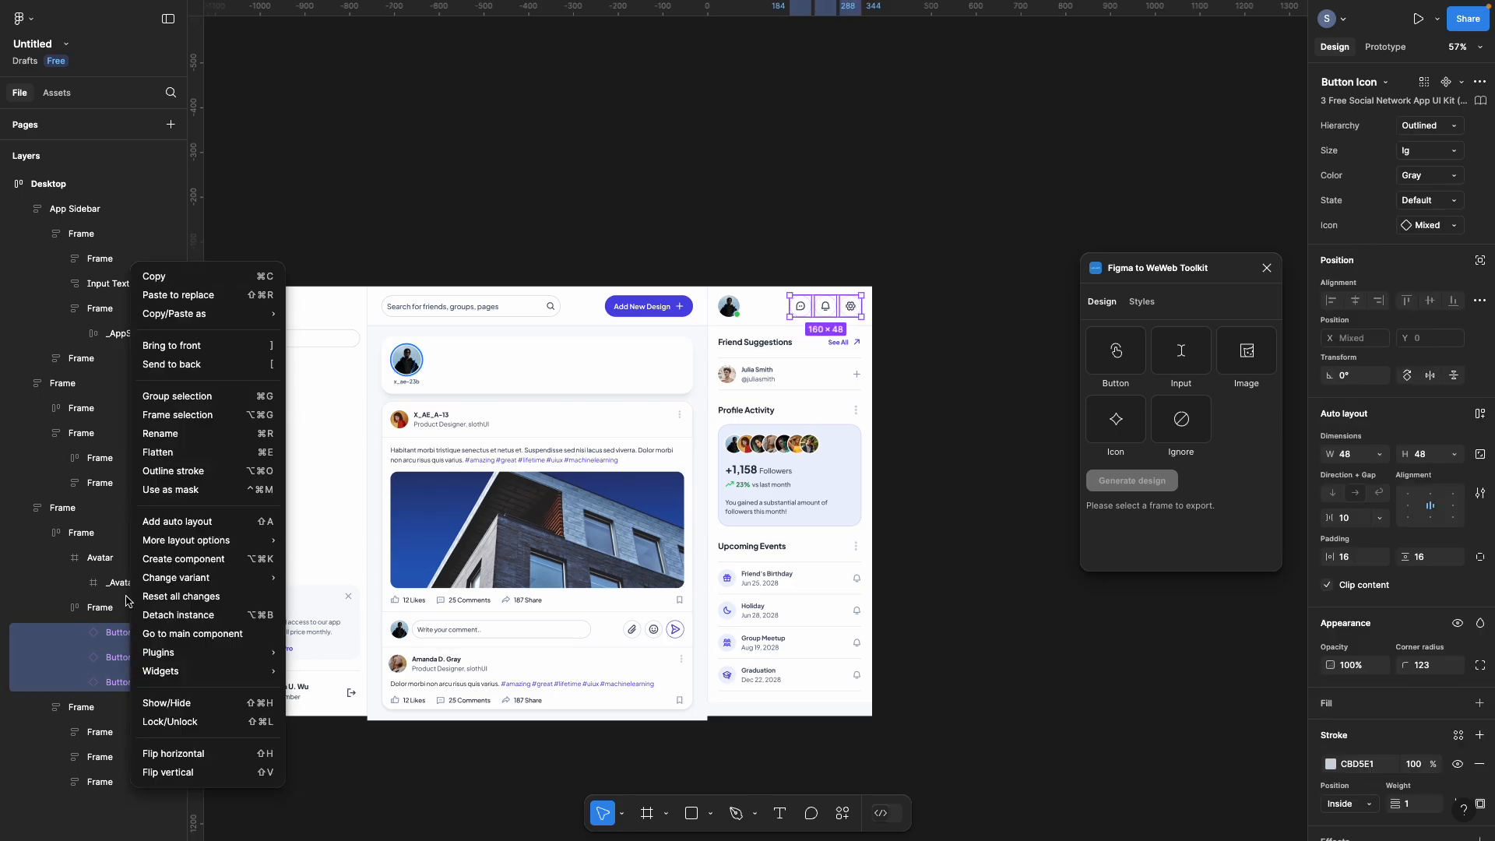
left_click(169, 616)
Step: Detach the chat, bell and gear icons inside the buttons into plain vectors
left_click(134, 657)
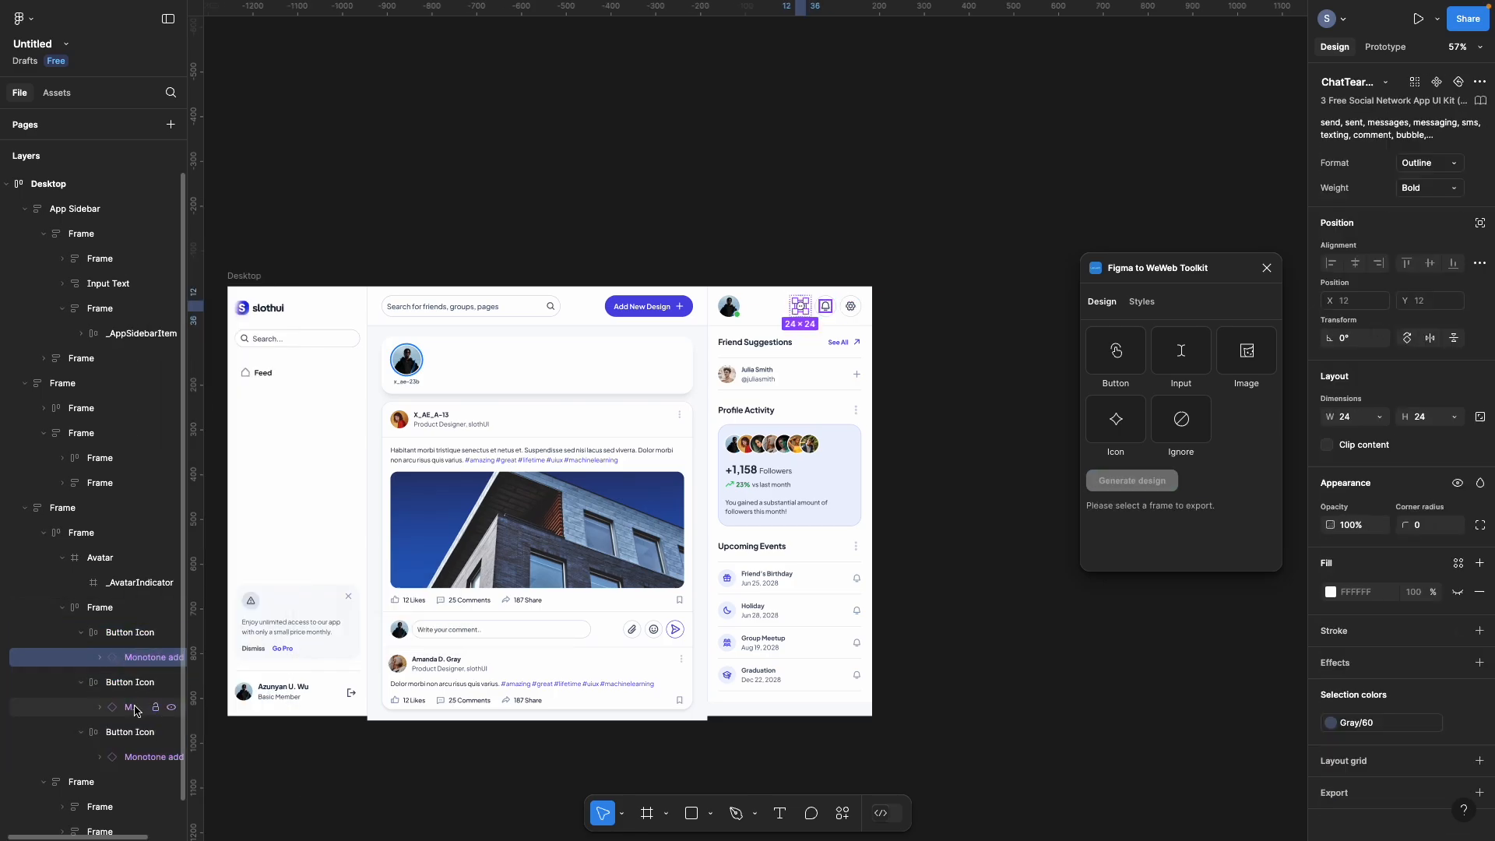
right_click(137, 645)
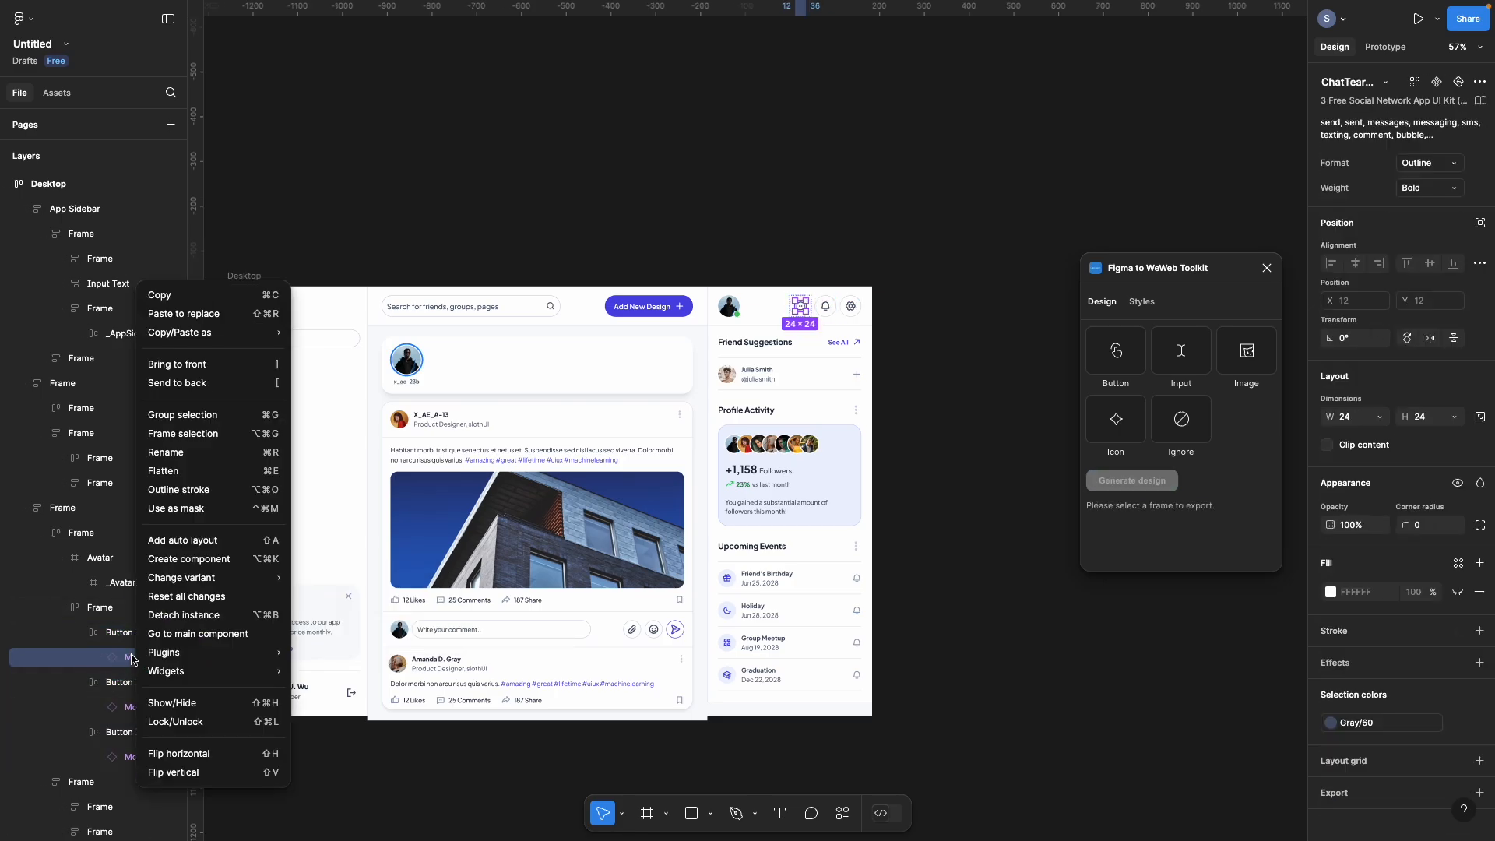
left_click(173, 611)
left_click(135, 732)
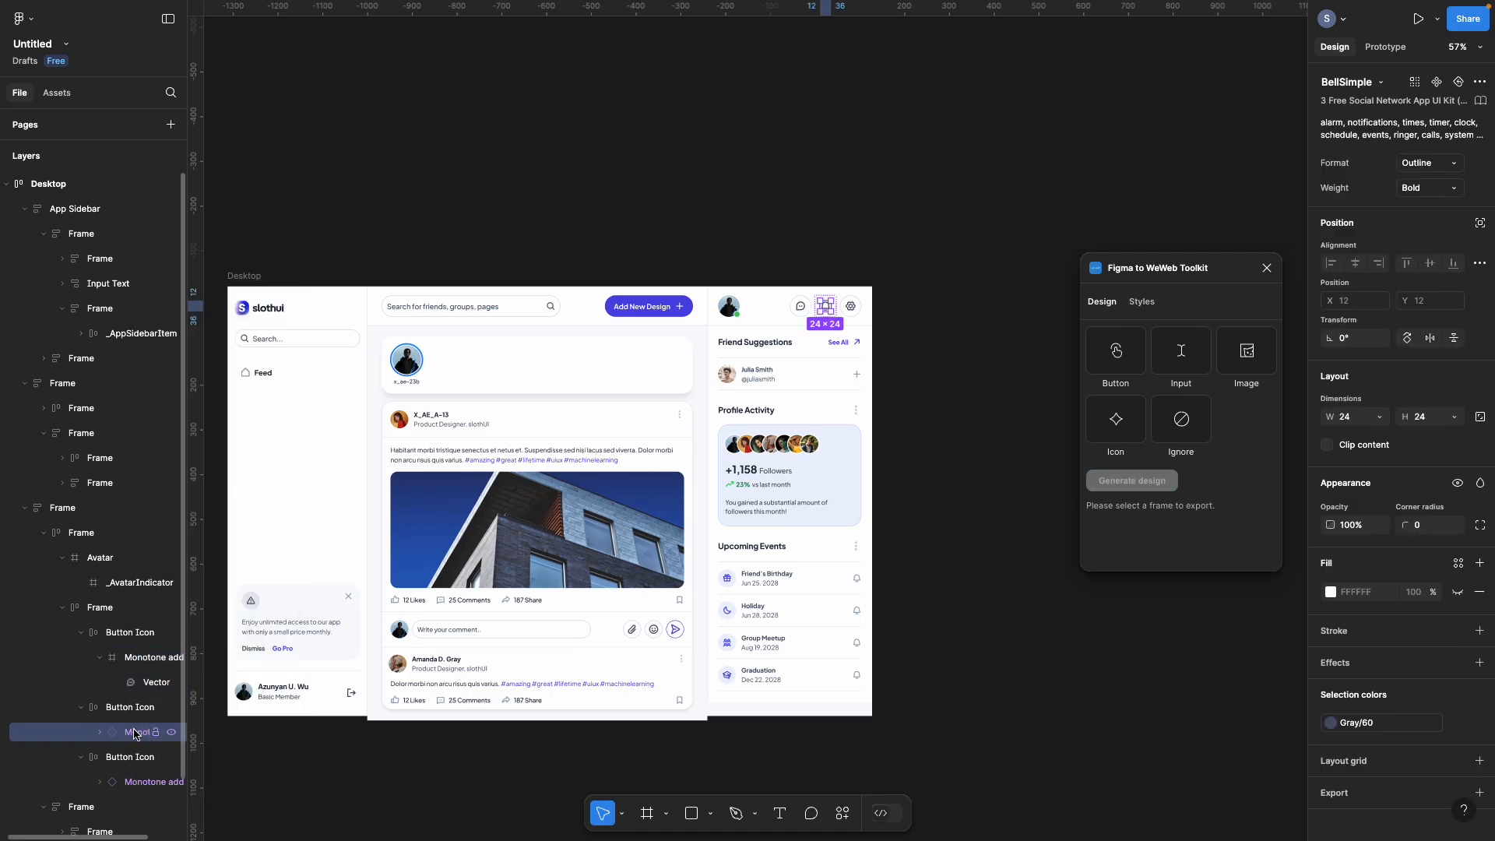
right_click(135, 732)
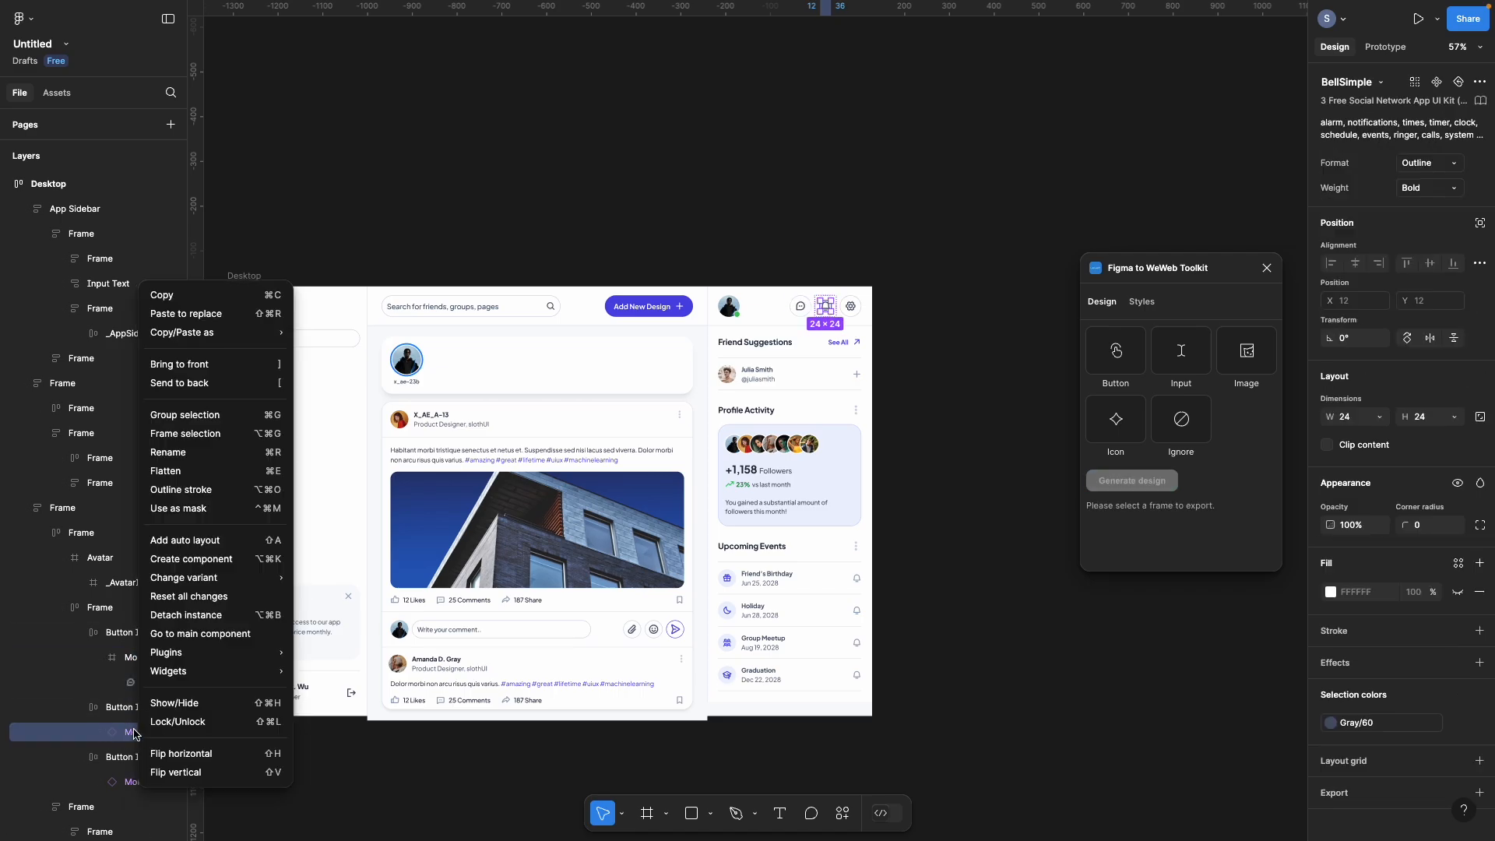
left_click(191, 615)
left_click(143, 809)
right_click(142, 810)
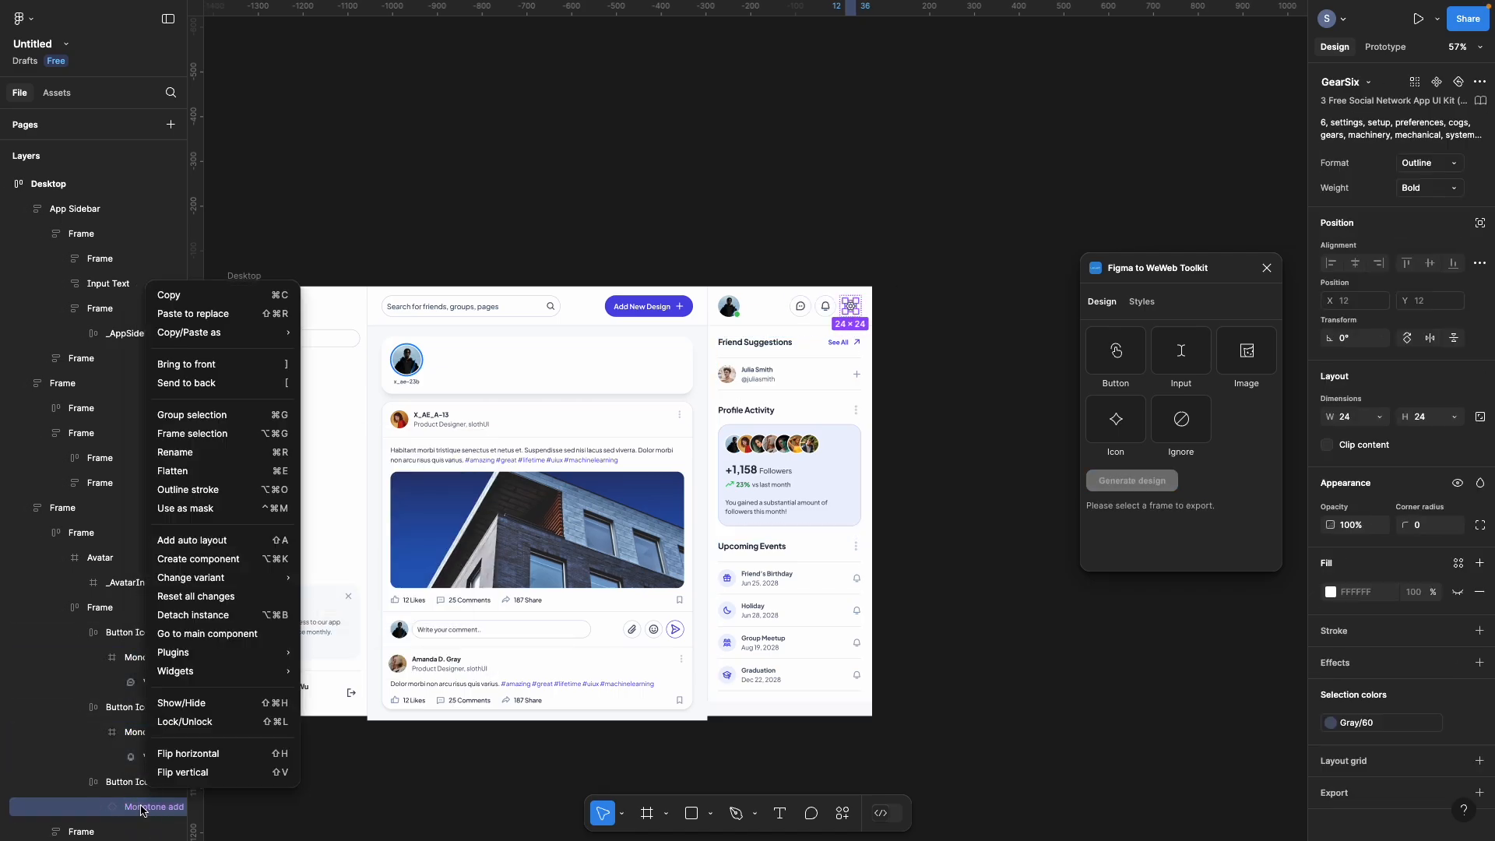
left_click(193, 614)
scroll(89, 751, "down", 3)
Step: Detach the See All button in the Friend Suggestions card's title row into a plain frame
left_click(89, 751)
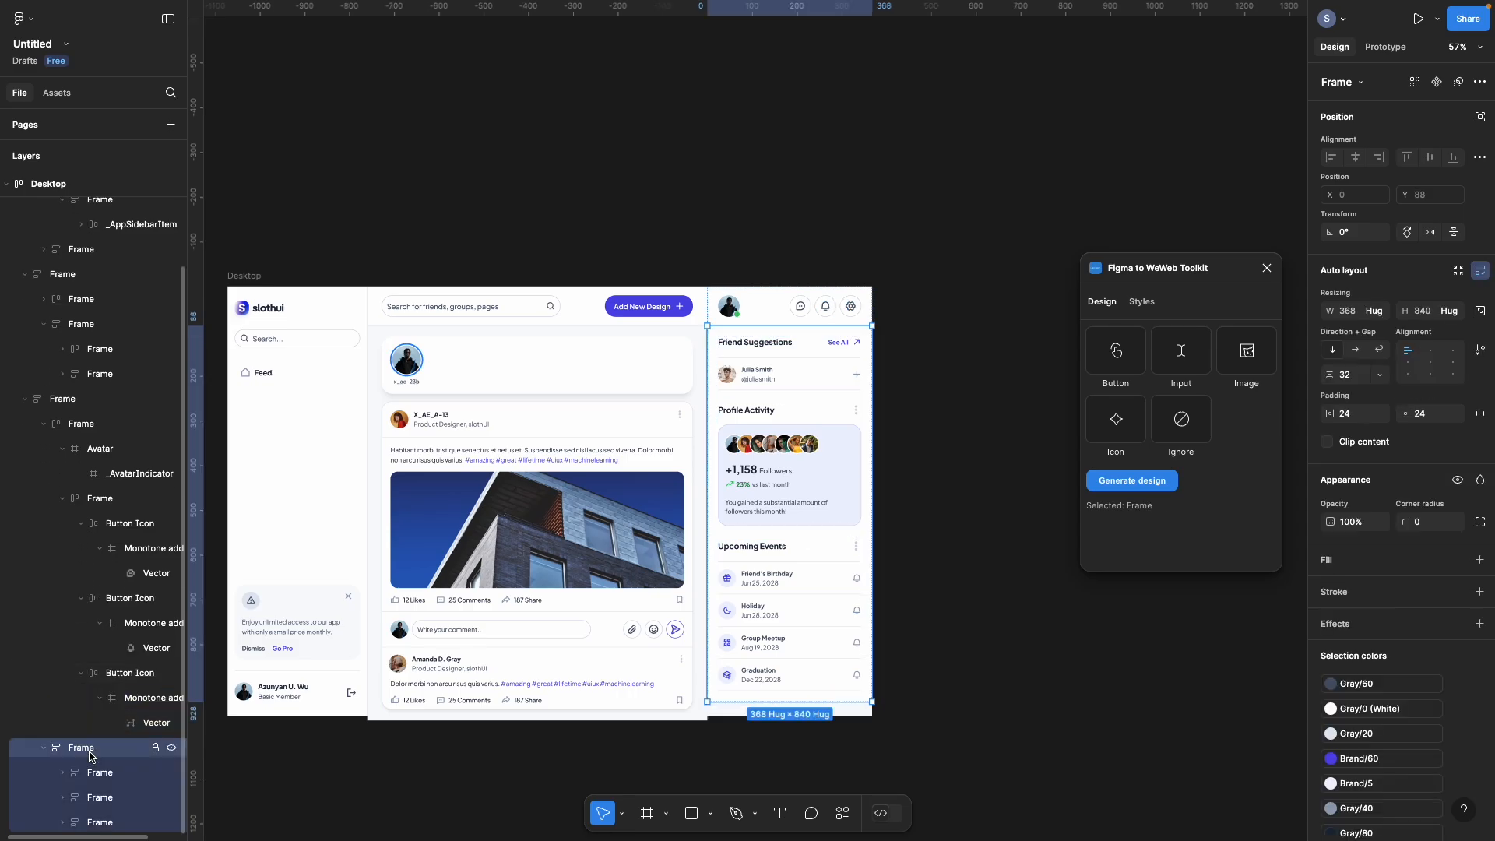
left_click(78, 773)
left_click(62, 775)
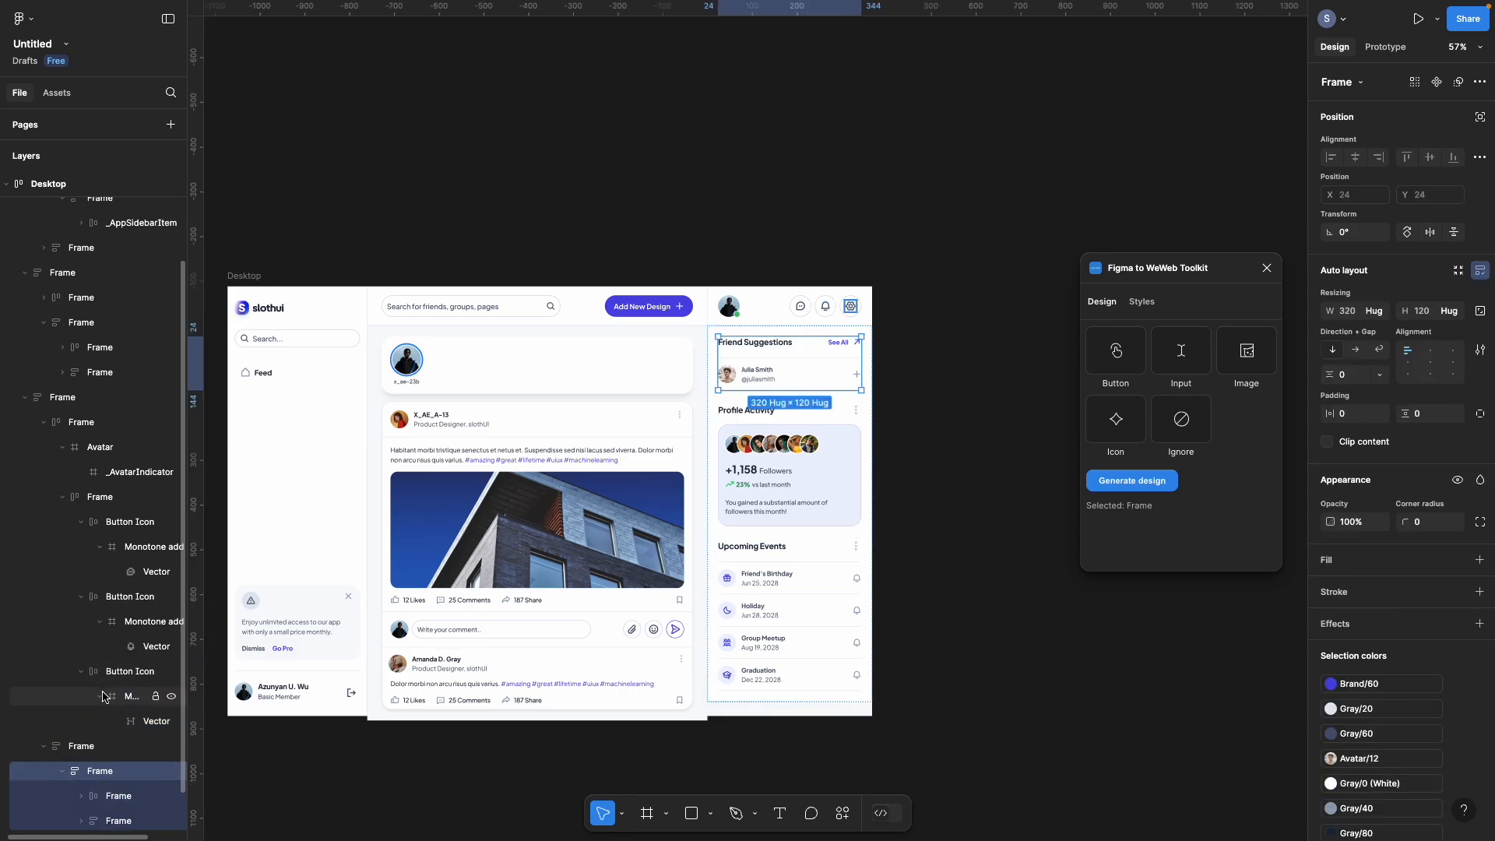
scroll(101, 692, "down", 1)
left_click(82, 748)
scroll(112, 718, "down", 1)
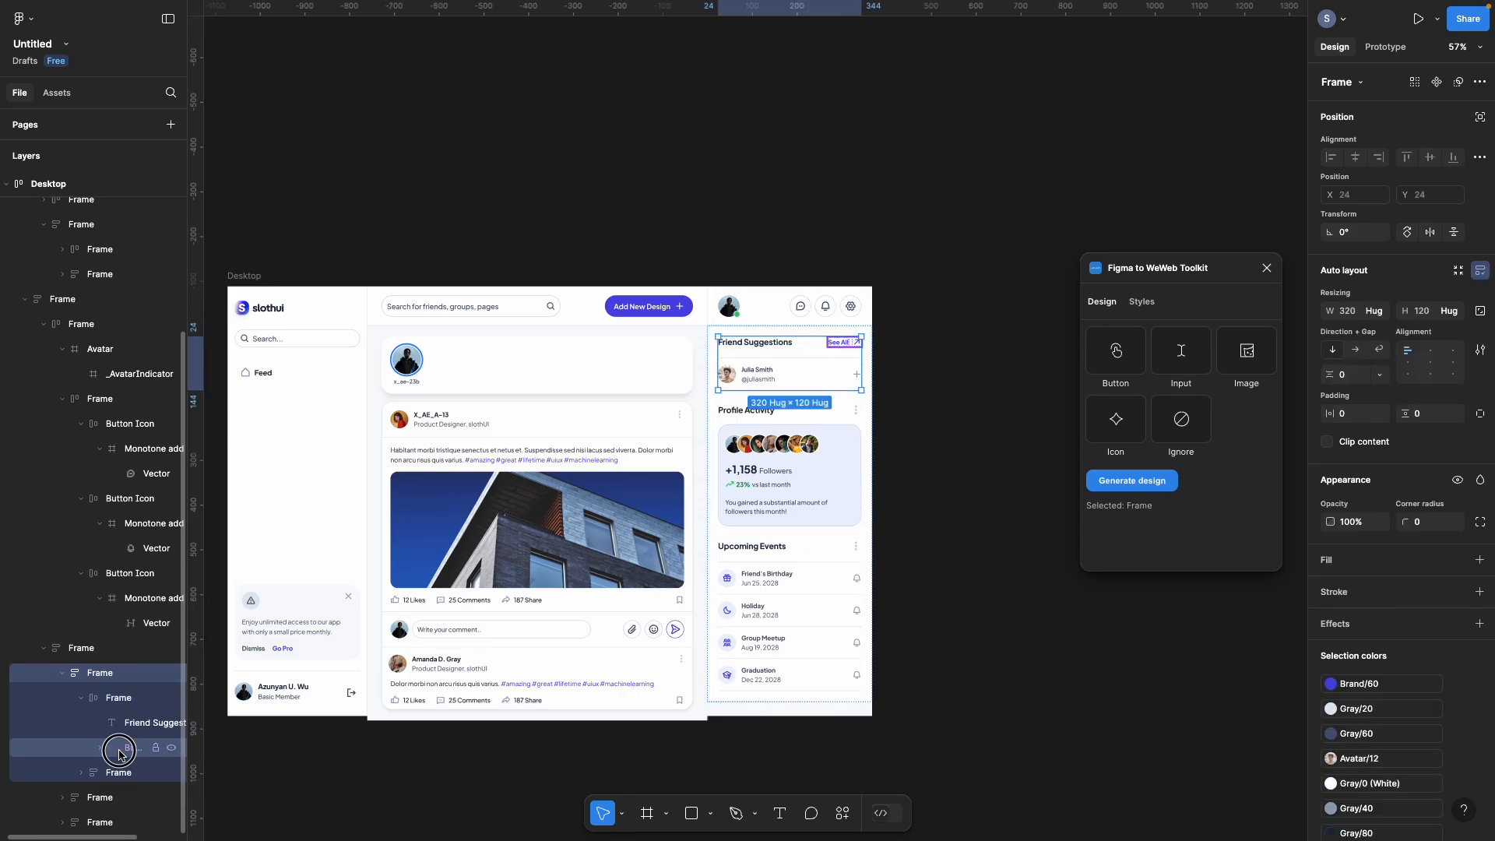
right_click(124, 747)
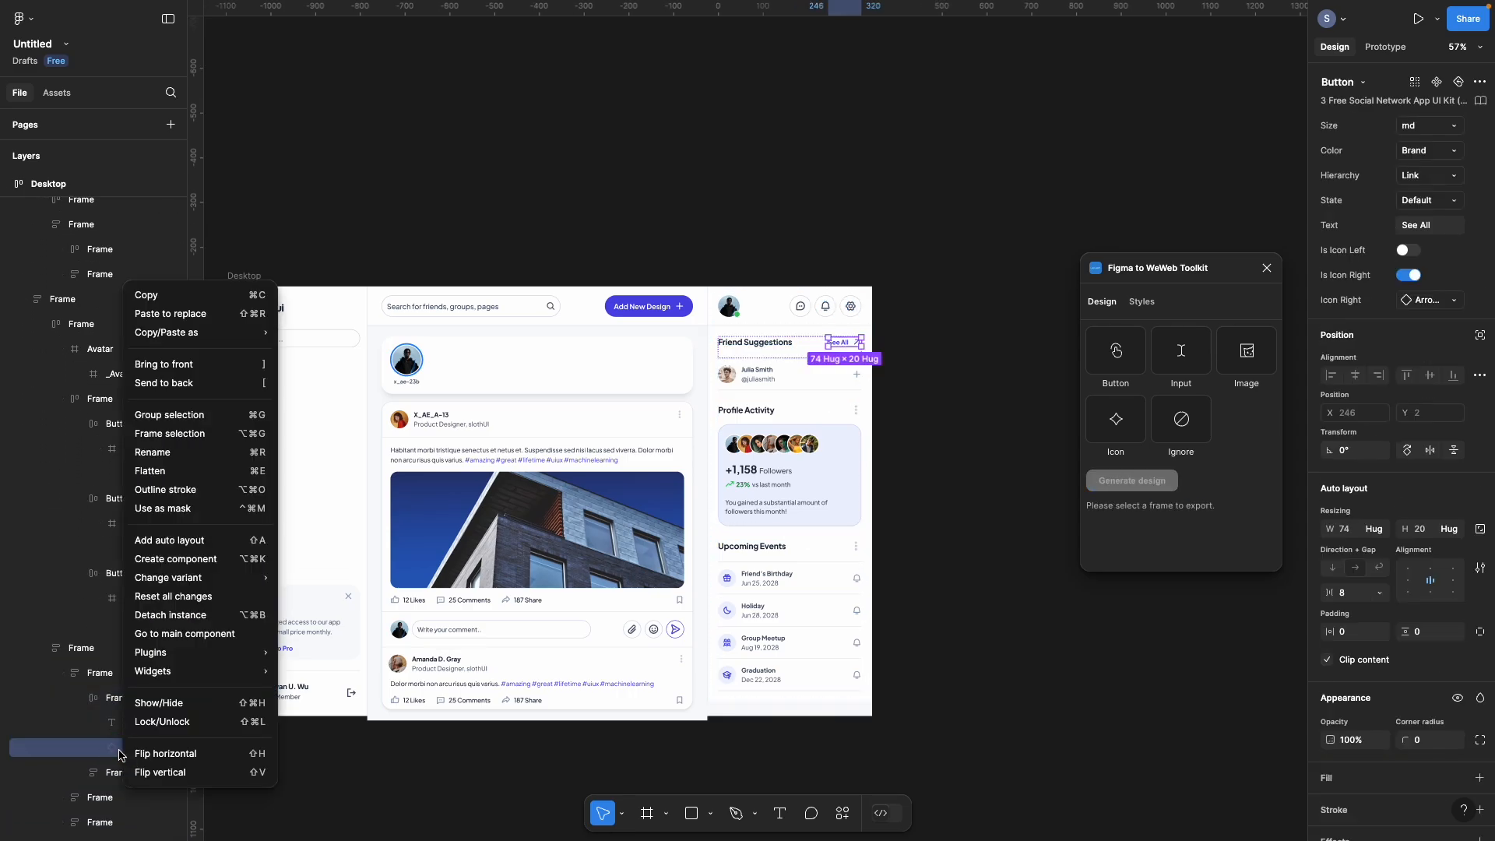
left_click(191, 615)
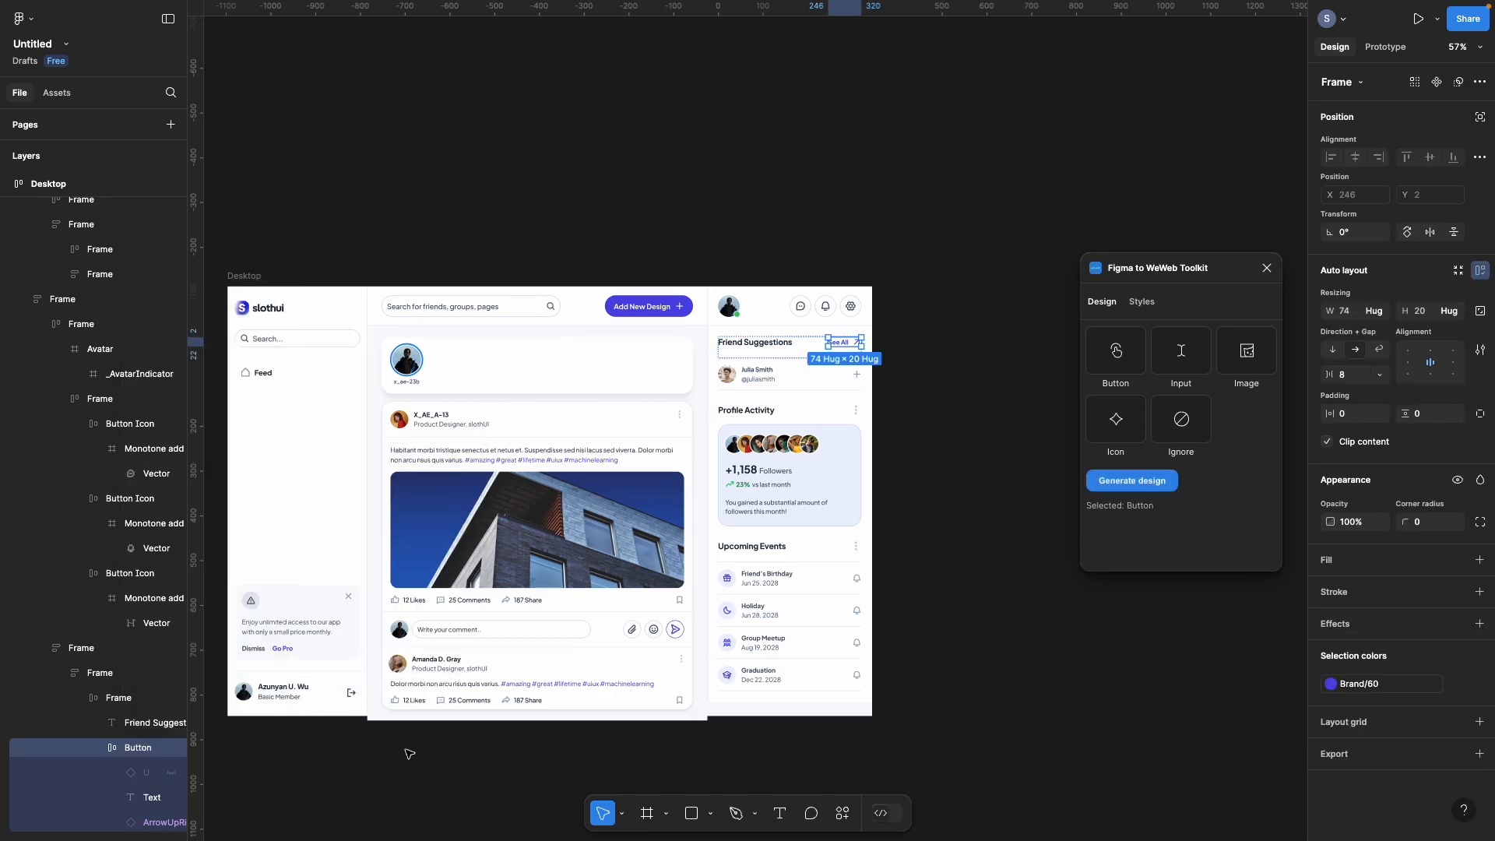
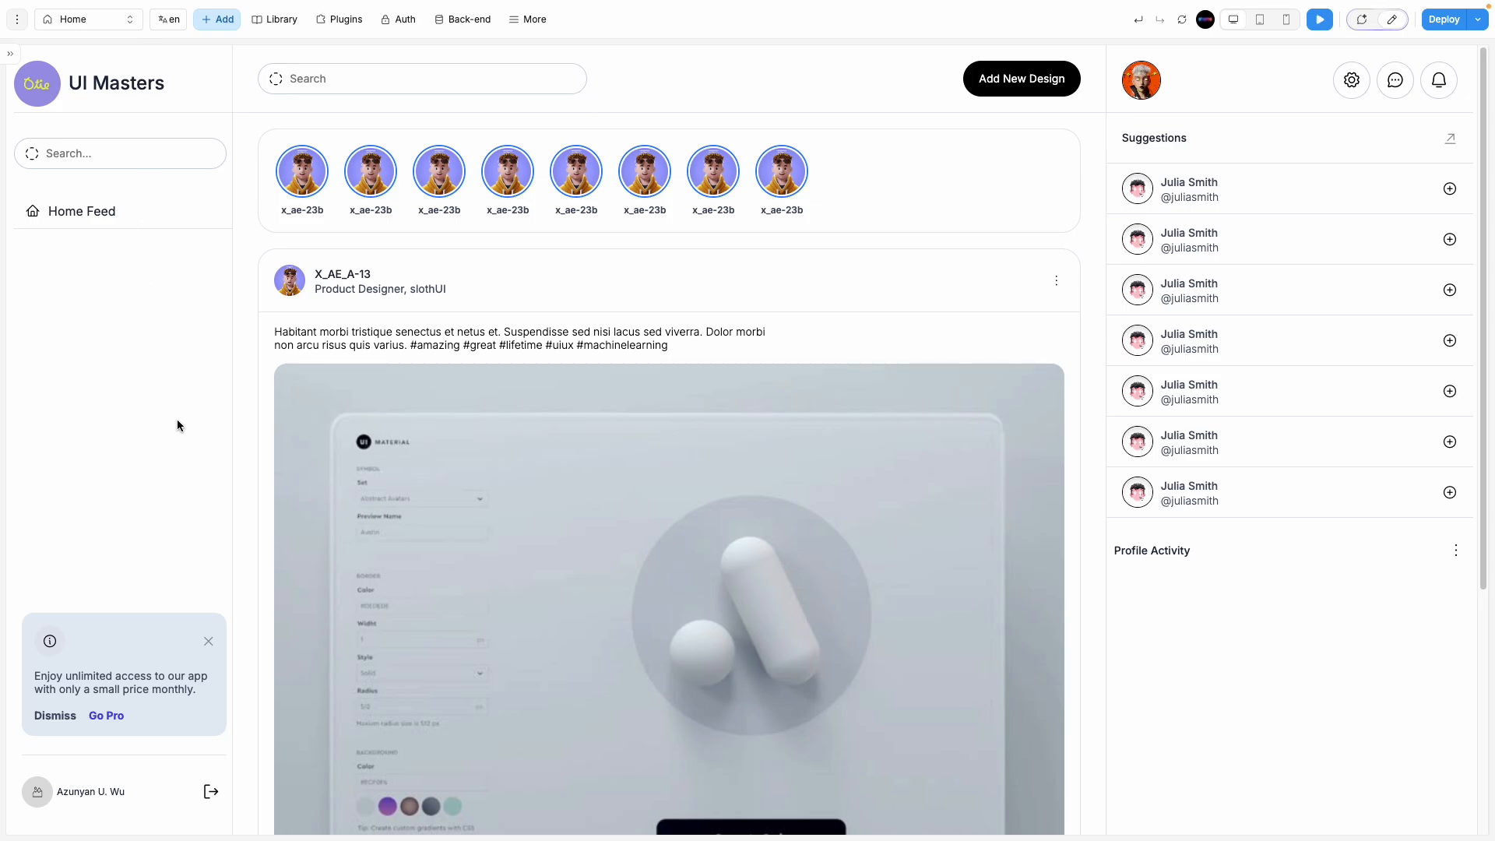
Step: Create an empty page named Auth at path /auth, then go back to the Home page
left_click(86, 19)
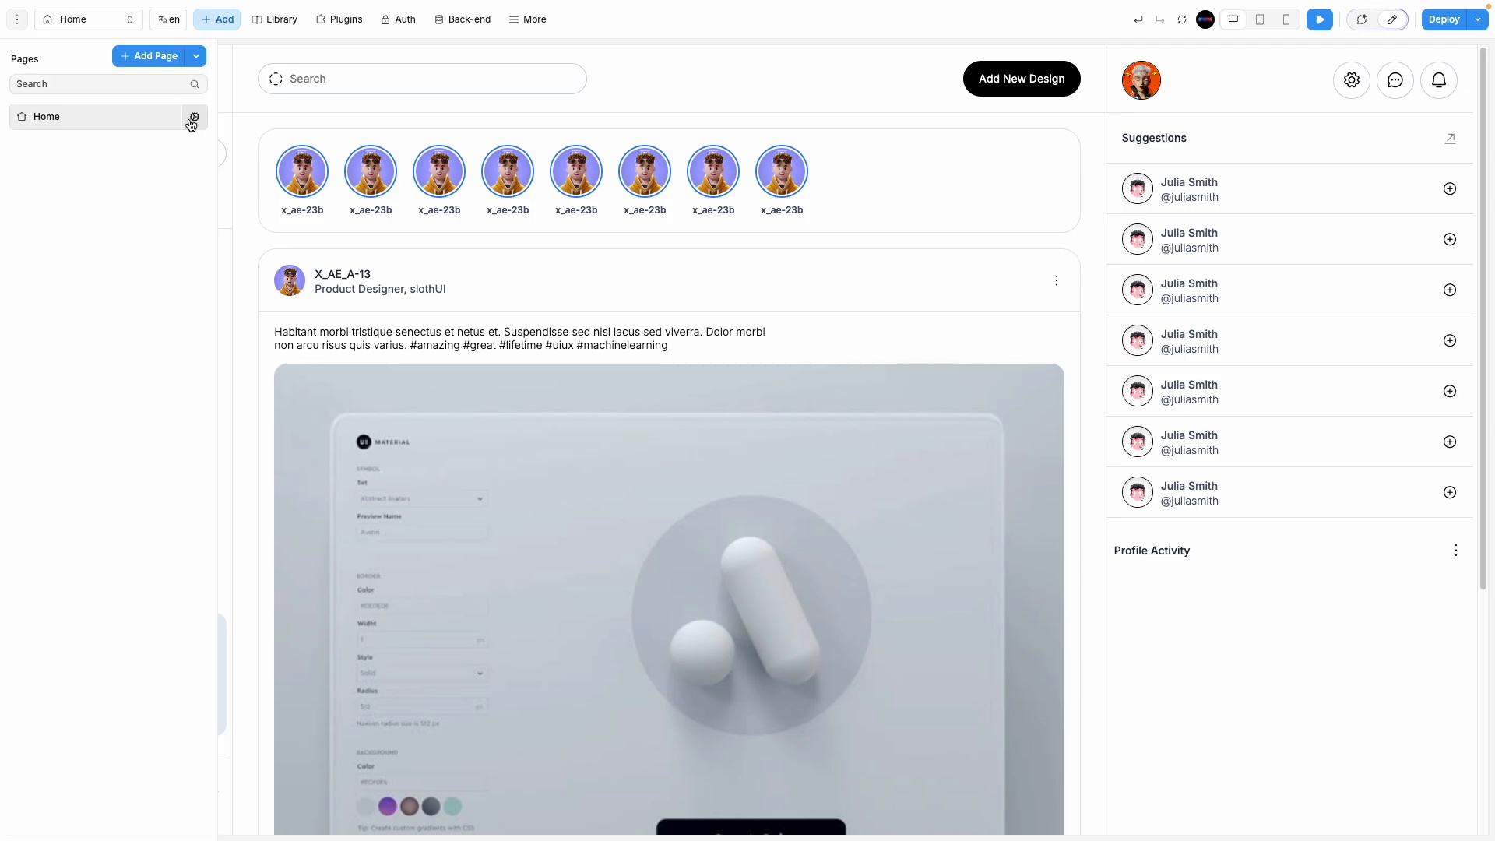
left_click(157, 56)
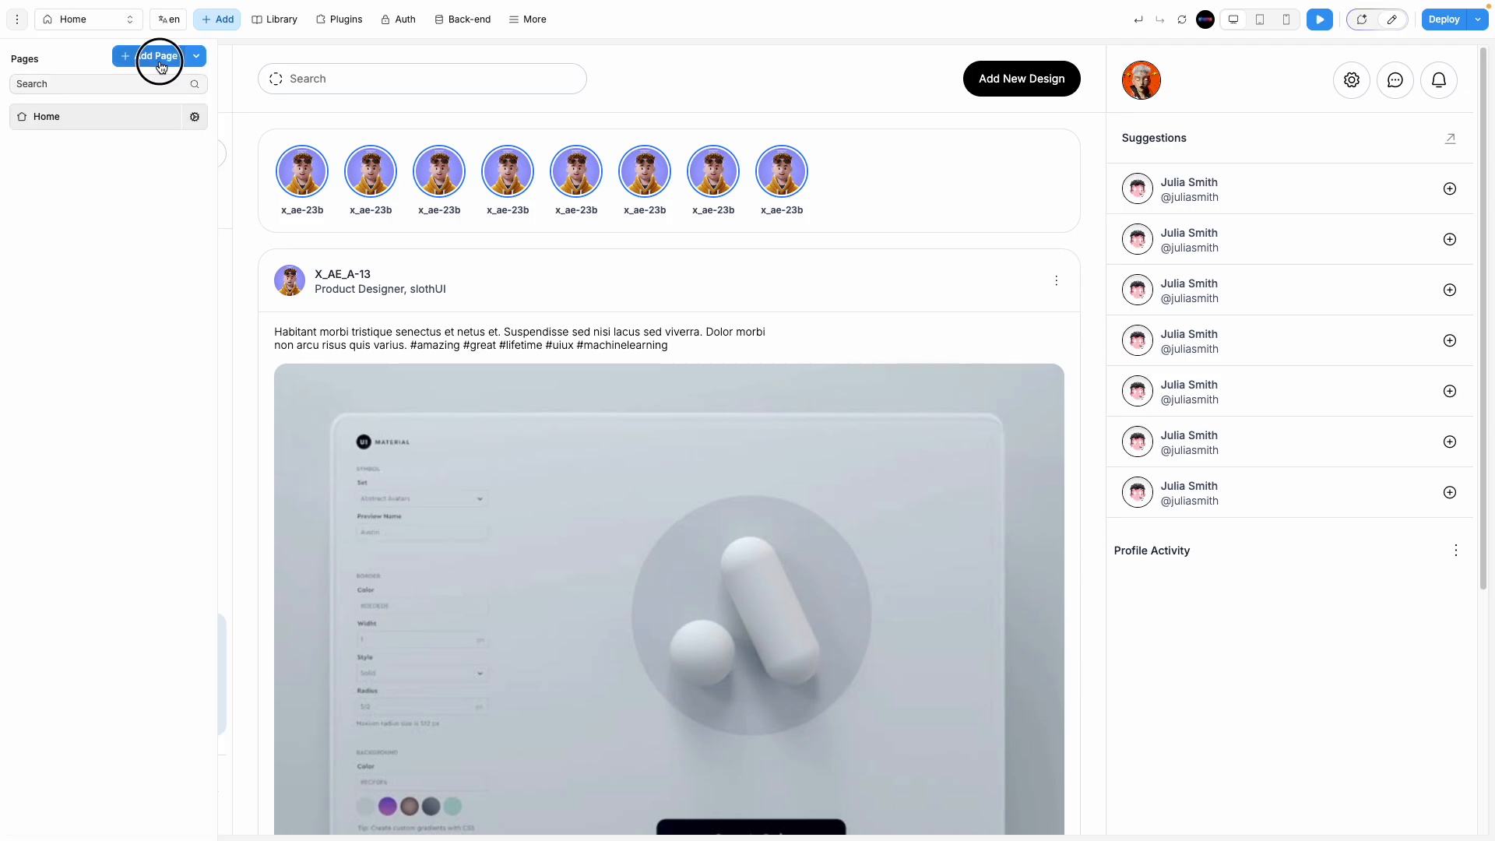
left_click(337, 145)
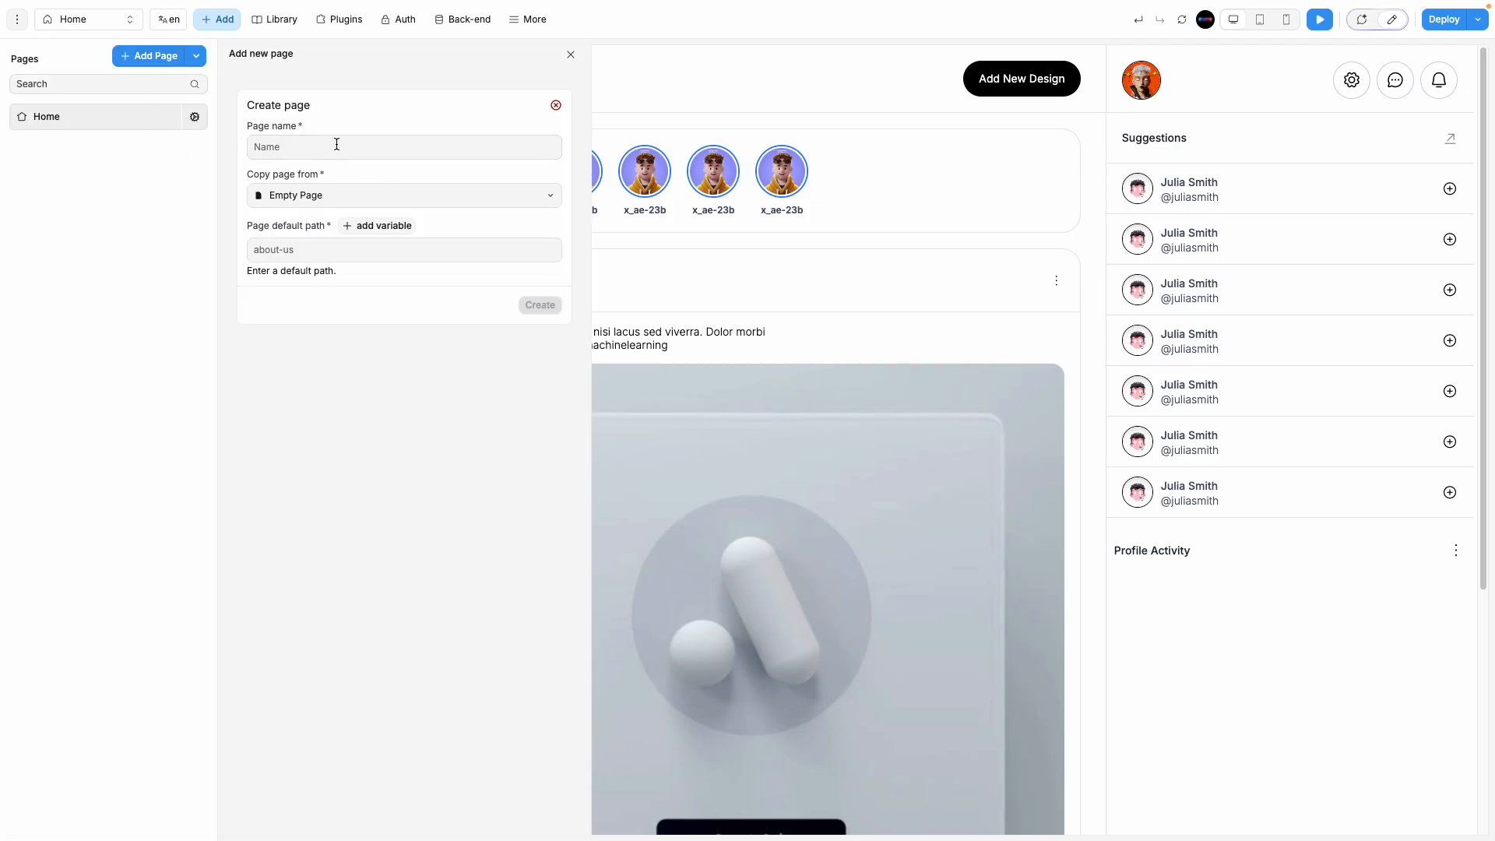
type("Auth")
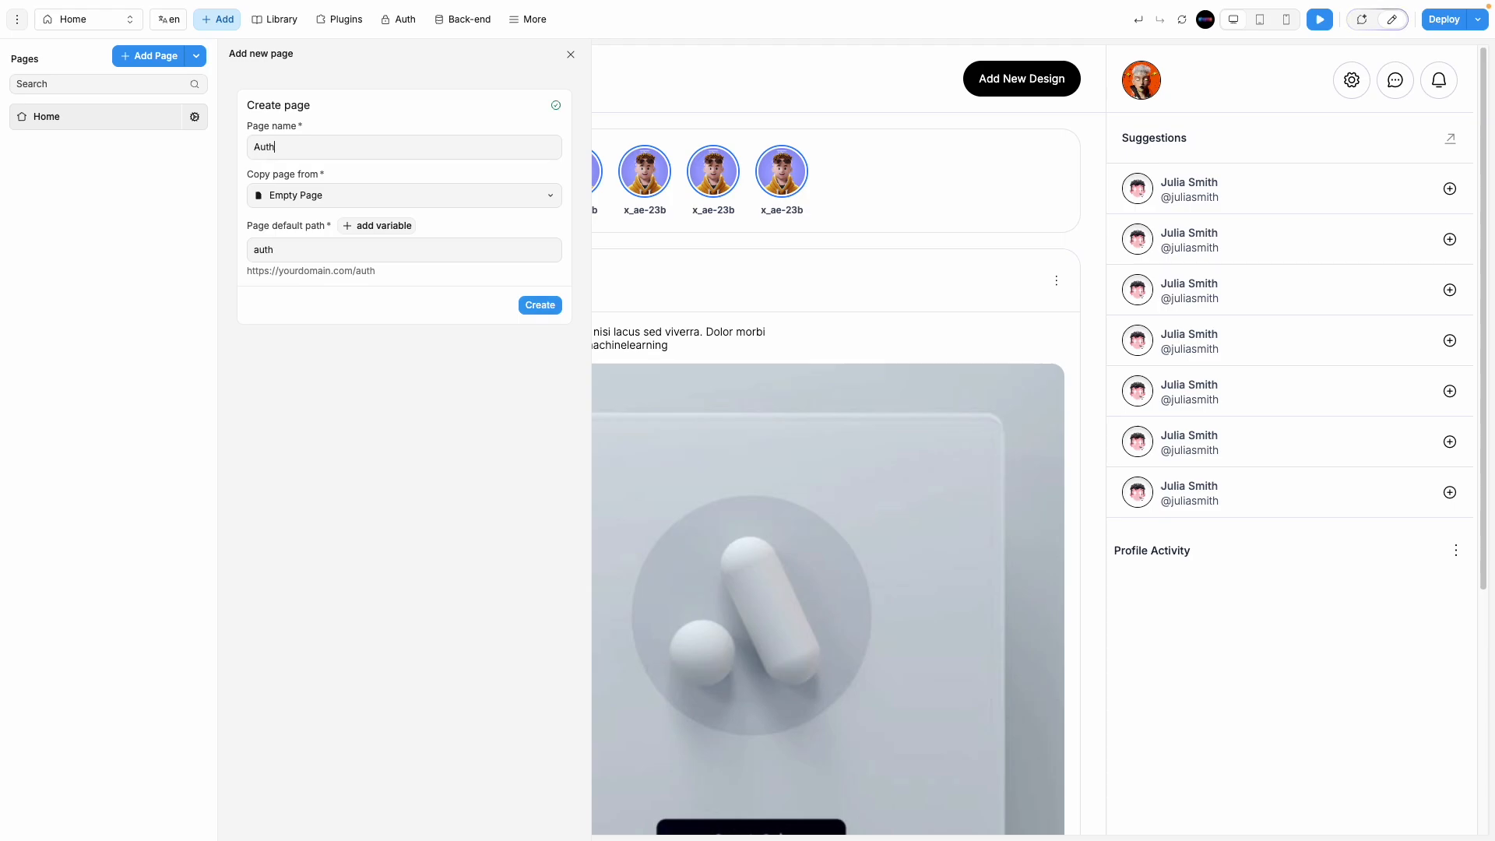
left_click(540, 304)
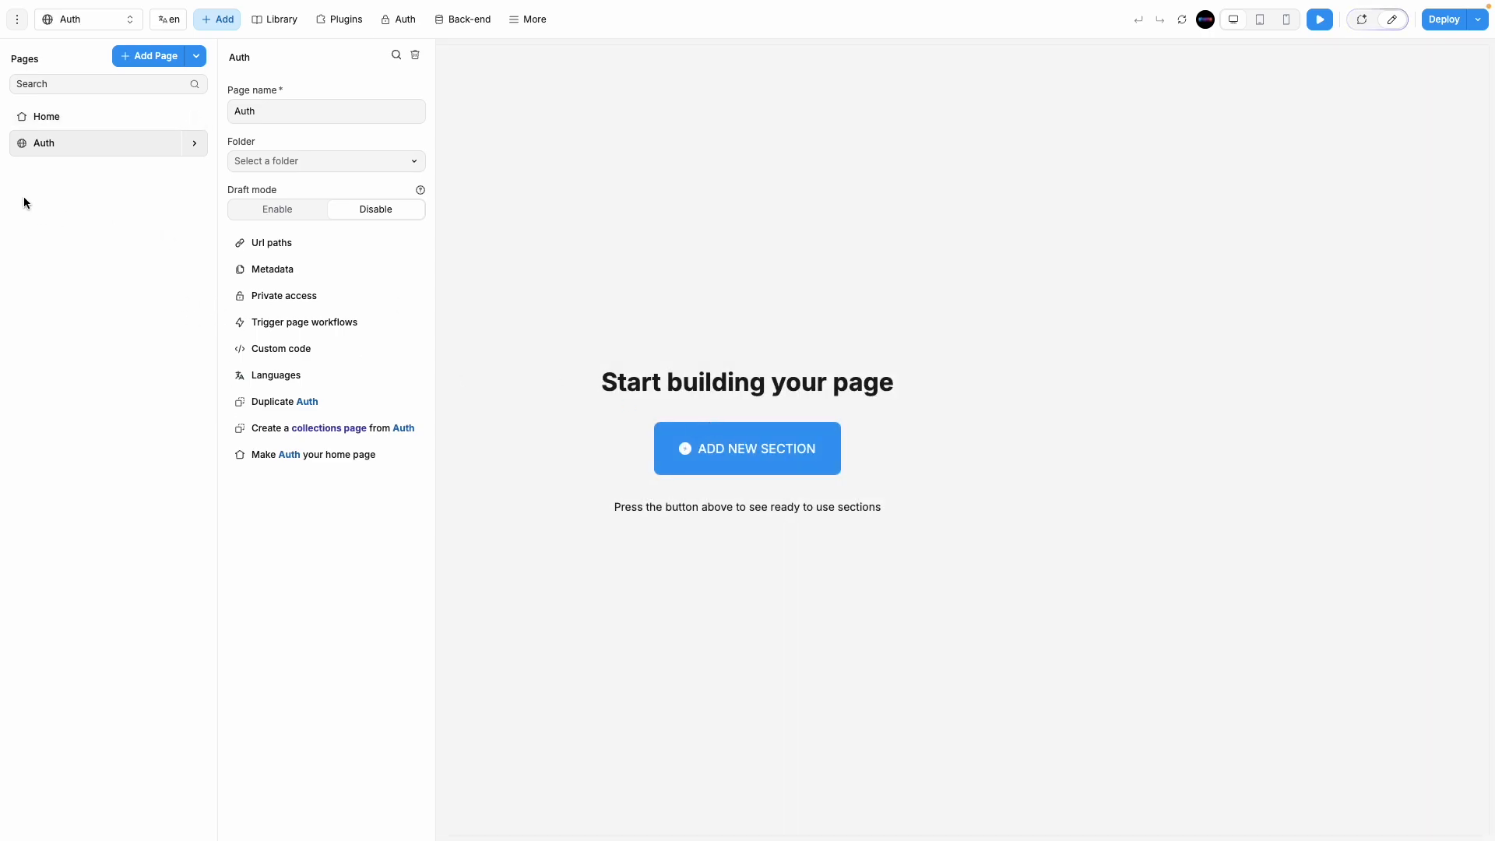
left_click(97, 113)
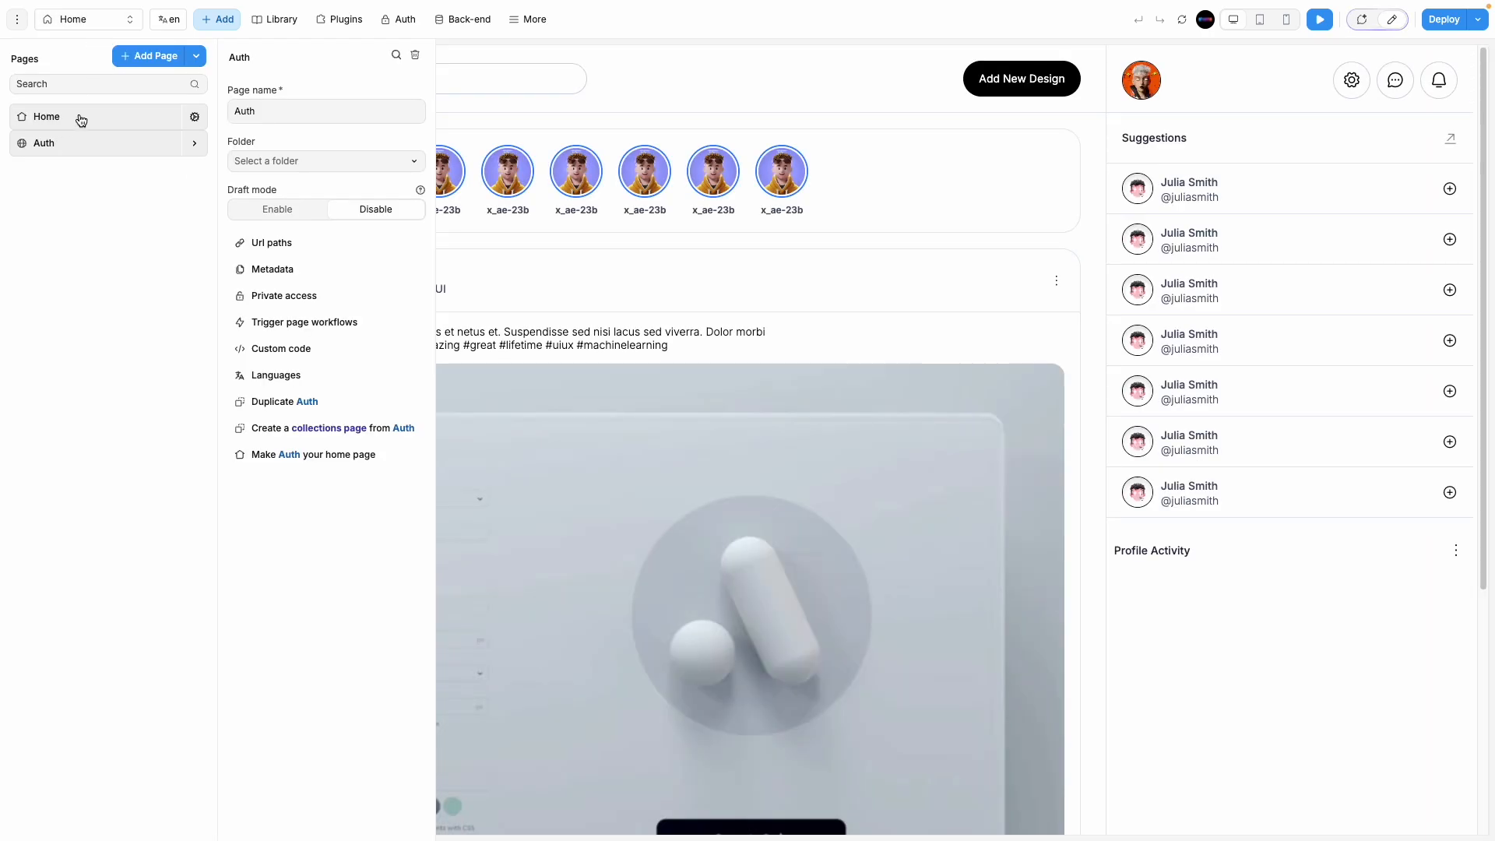
left_click(10, 53)
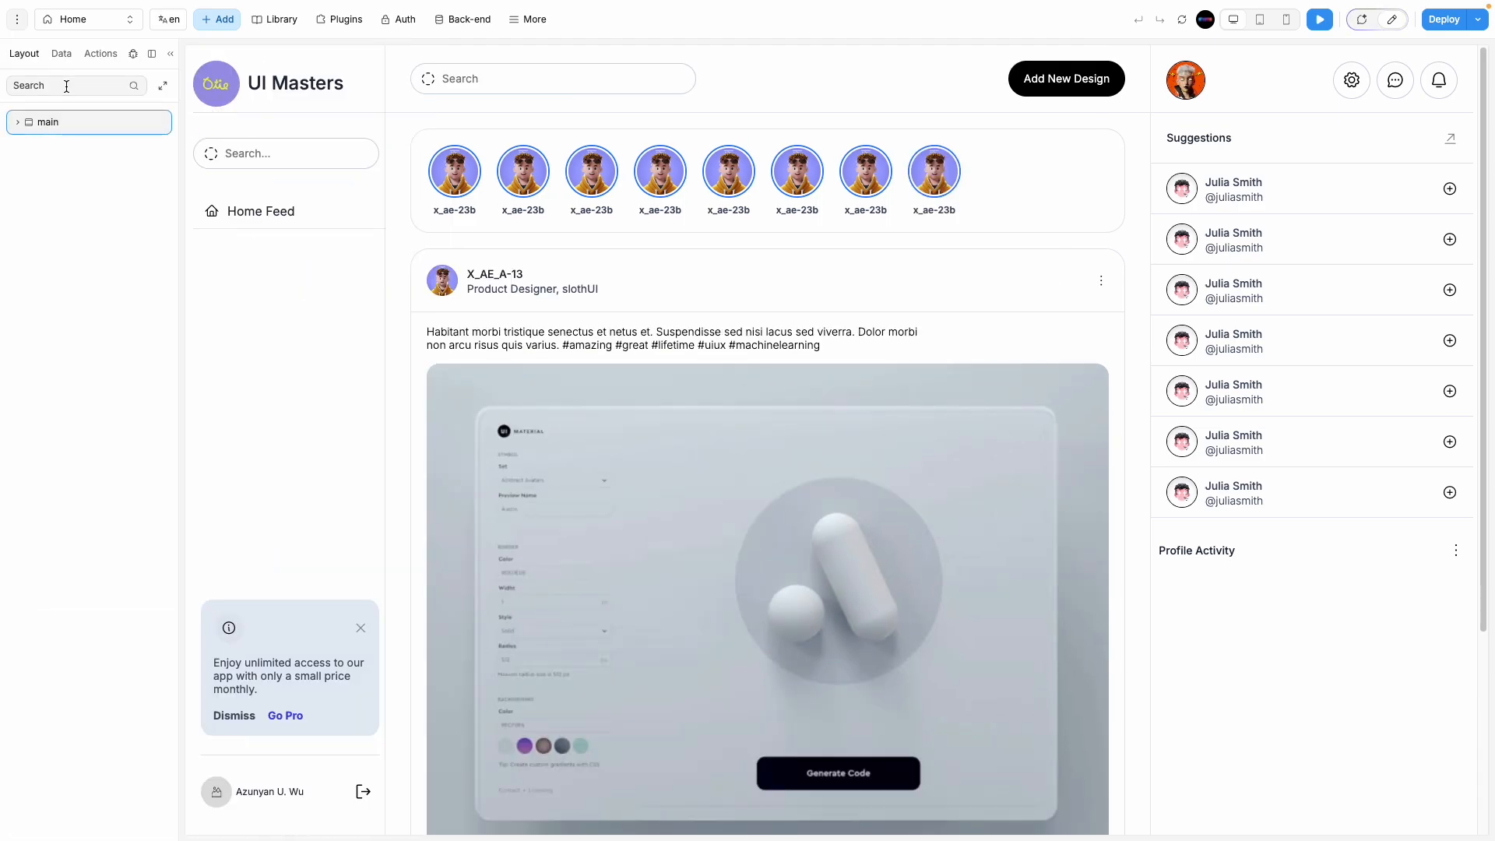
Step: Switch to the Auth page and drop a first Section onto it
left_click(84, 19)
left_click(99, 144)
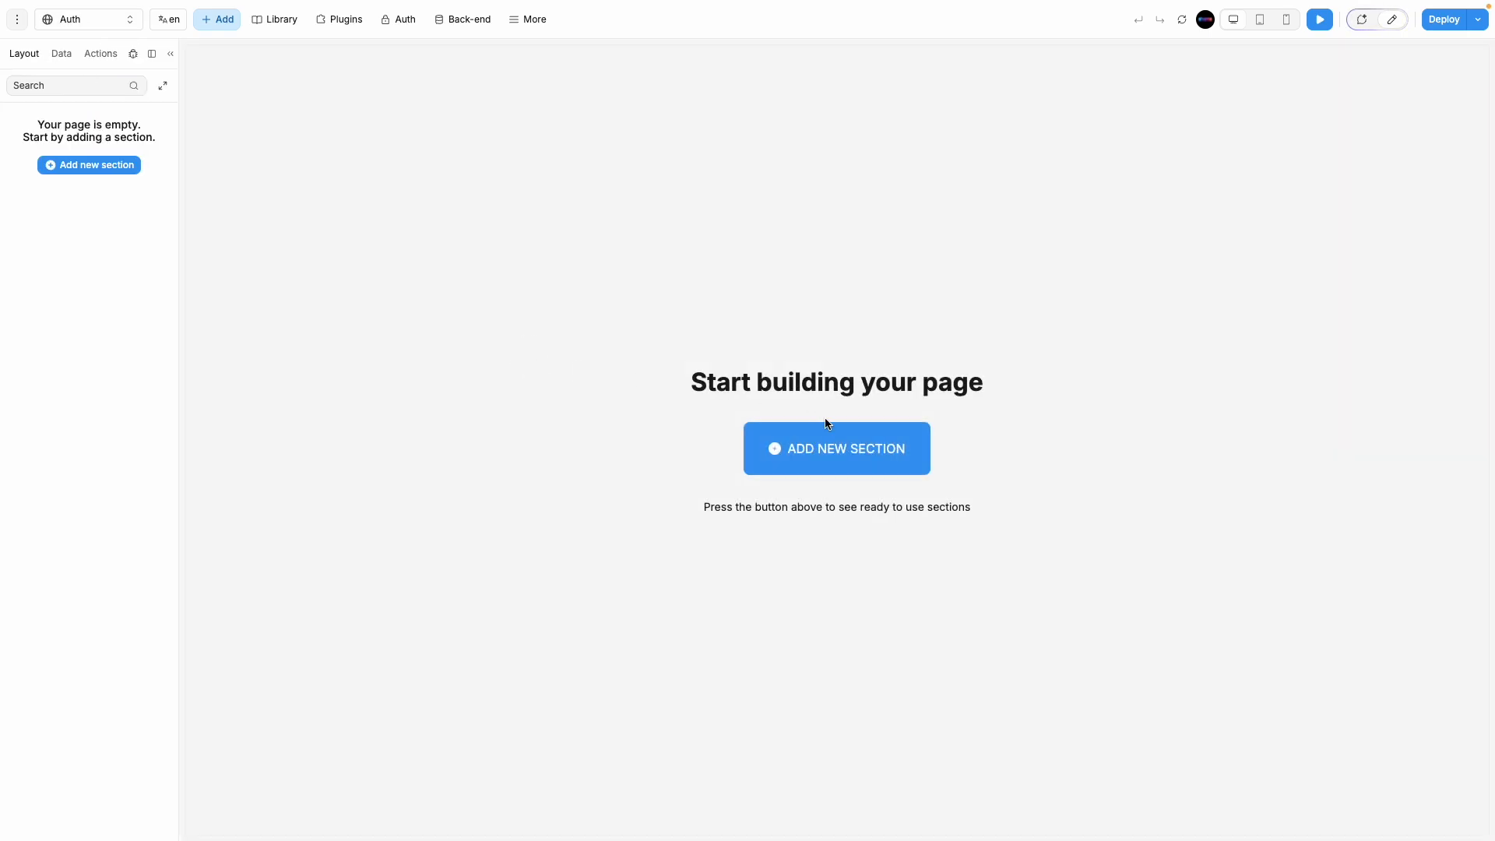
left_click(843, 449)
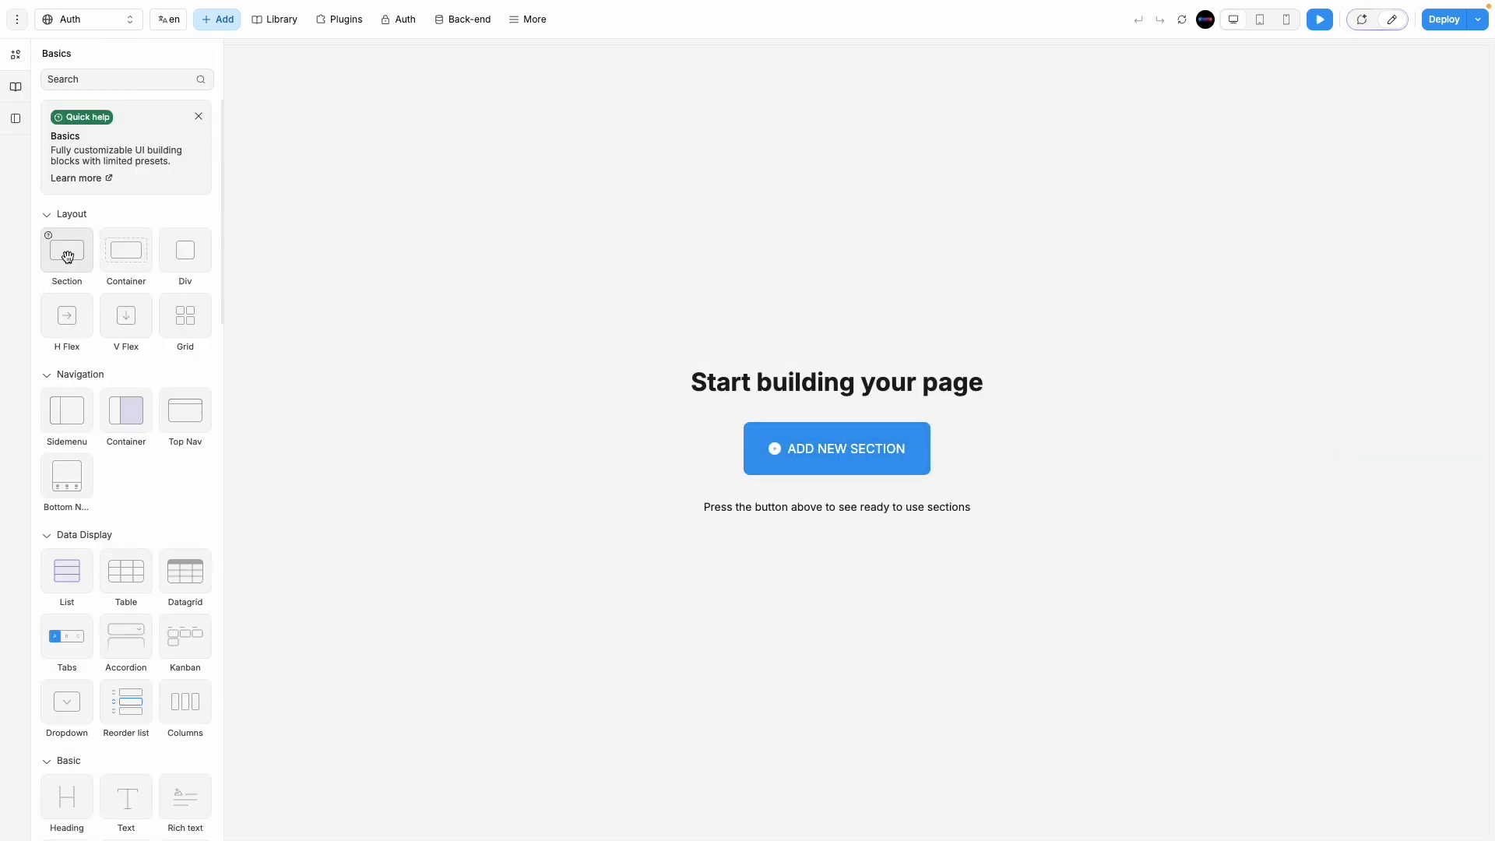
left_click_drag(68, 257, 685, 388)
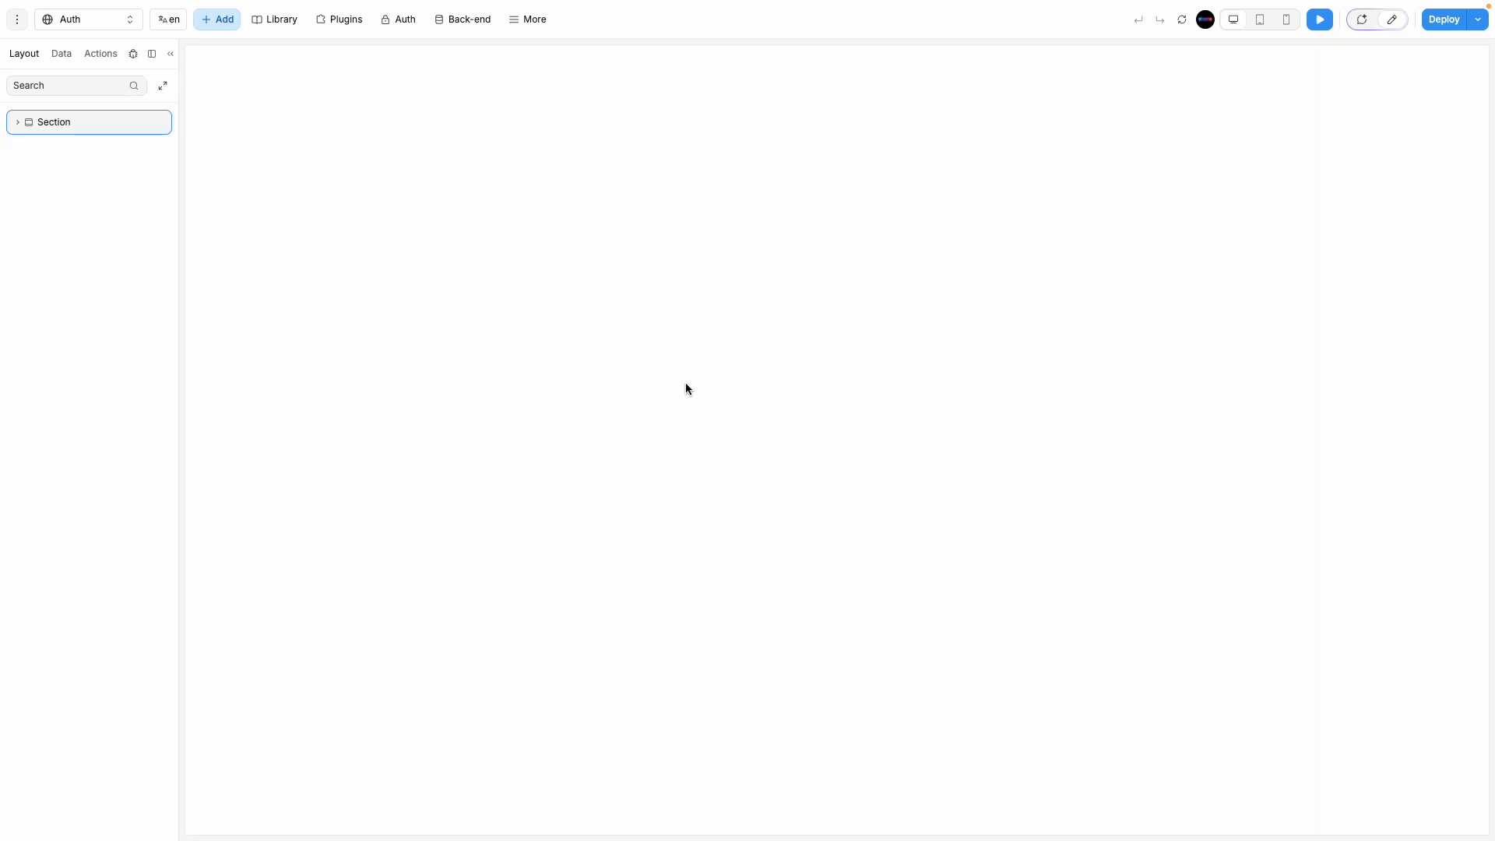
Step: Size the section to 100% width and a fixed 100 vh height
left_click(1392, 24)
scroll(1442, 615, "down", 6)
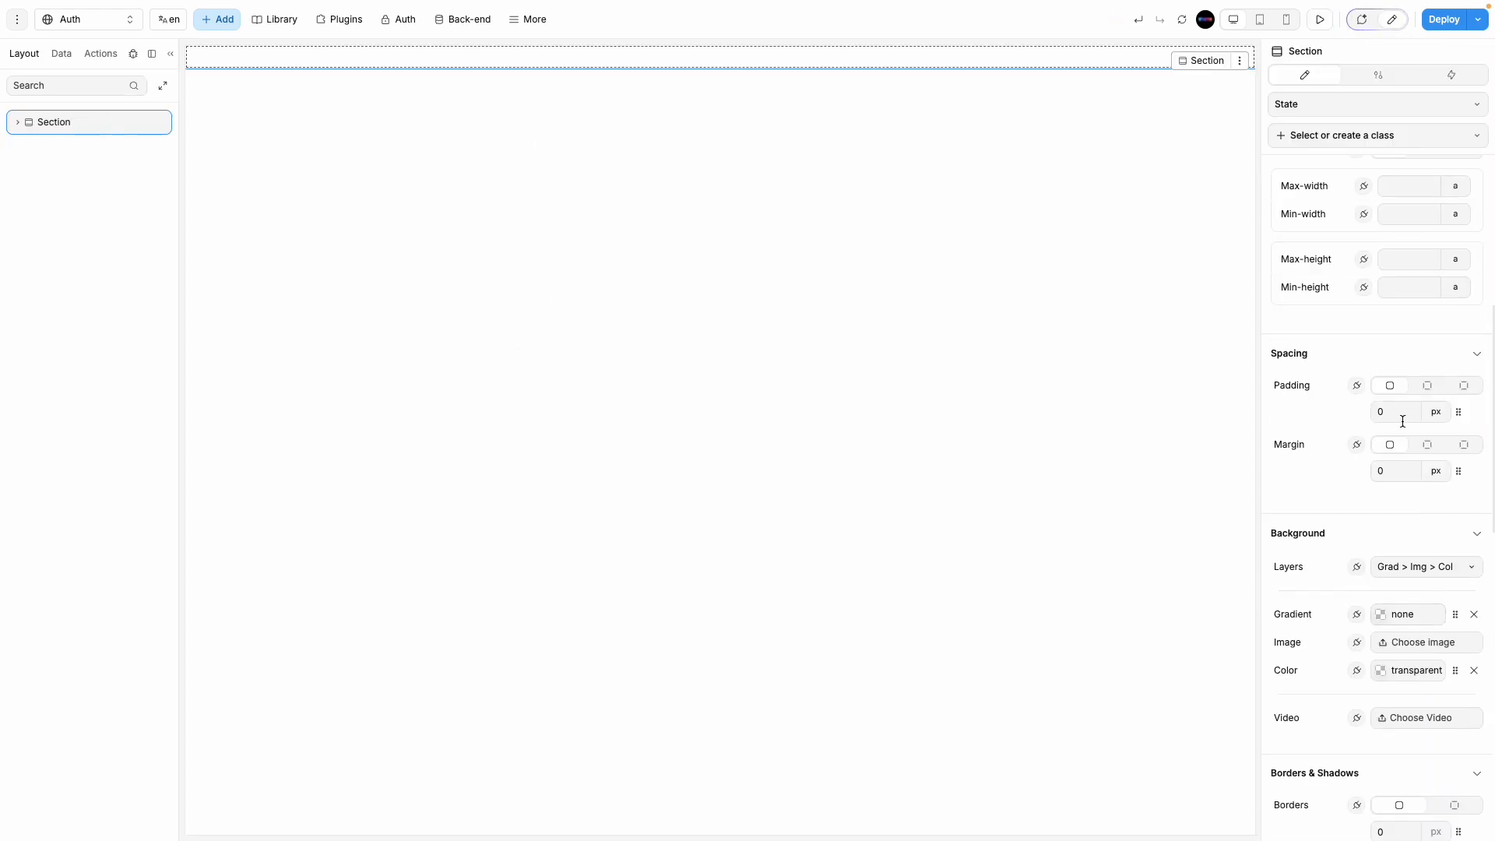
scroll(1402, 421, "up", 6)
left_click(1424, 579)
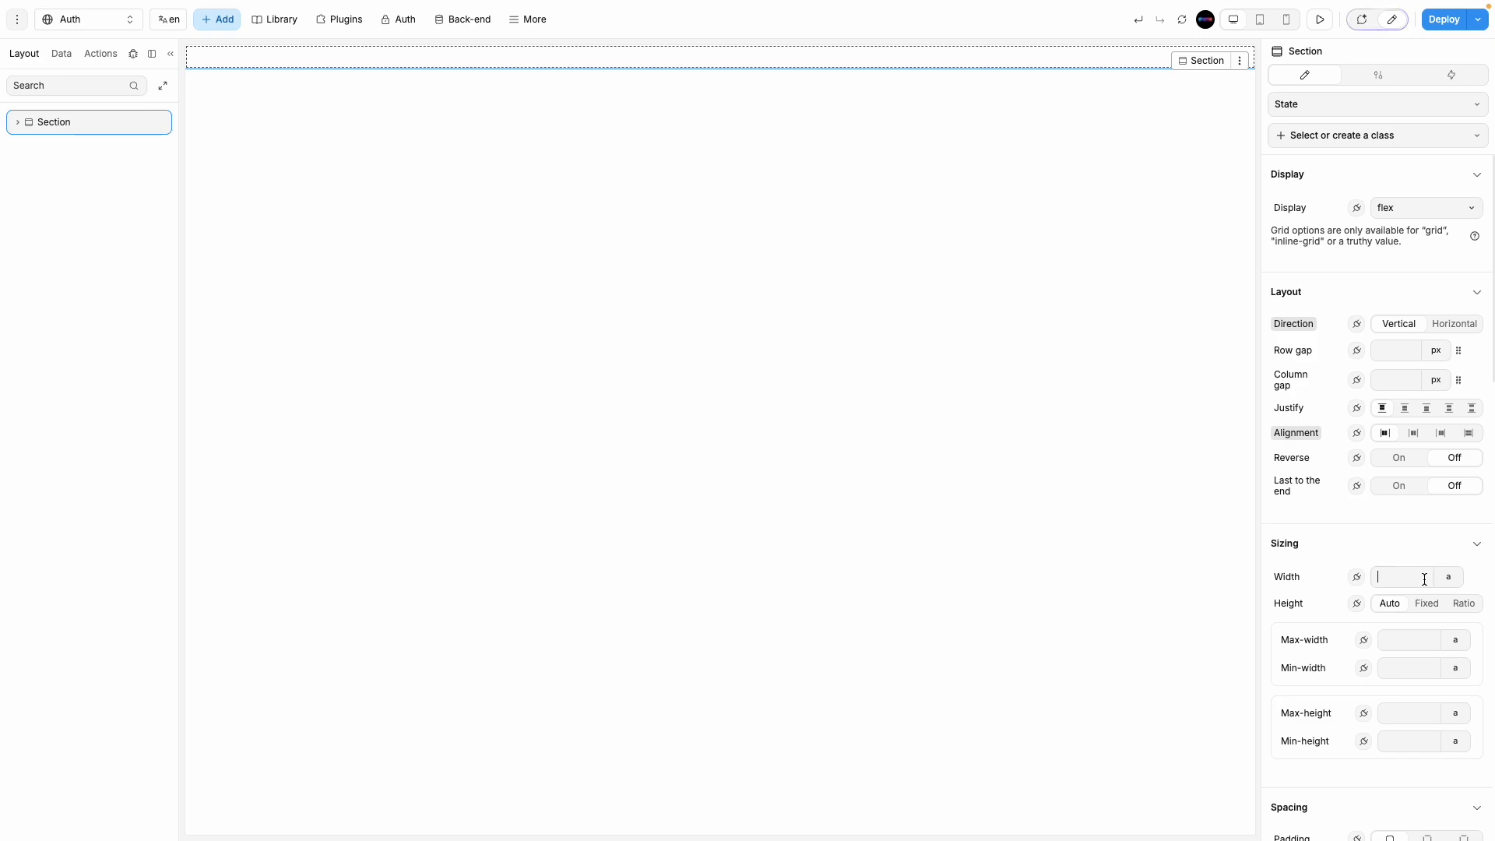
type("100")
left_click(1448, 577)
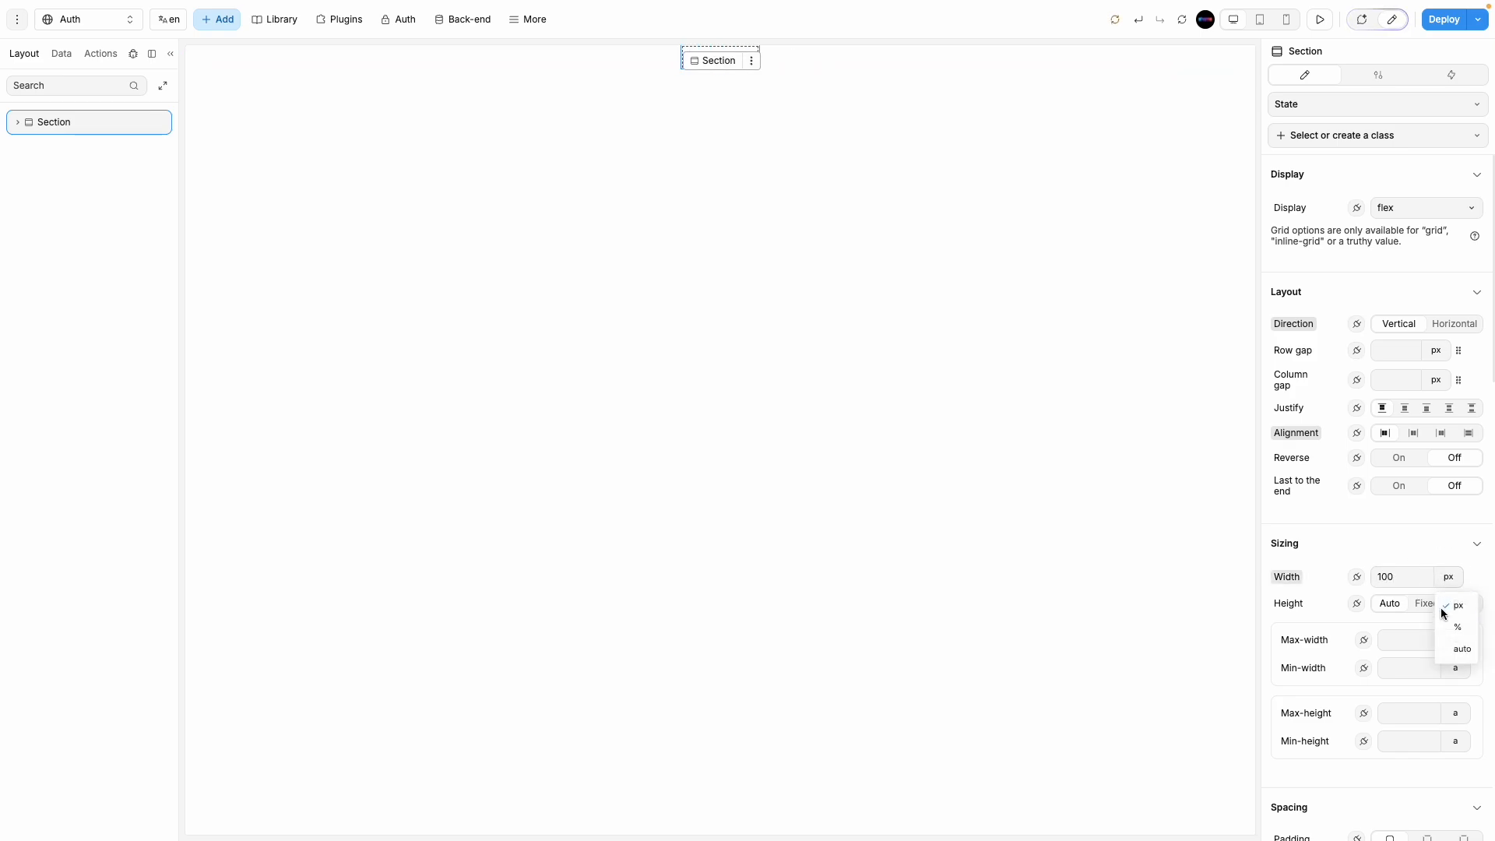
left_click(1442, 627)
left_click(1426, 604)
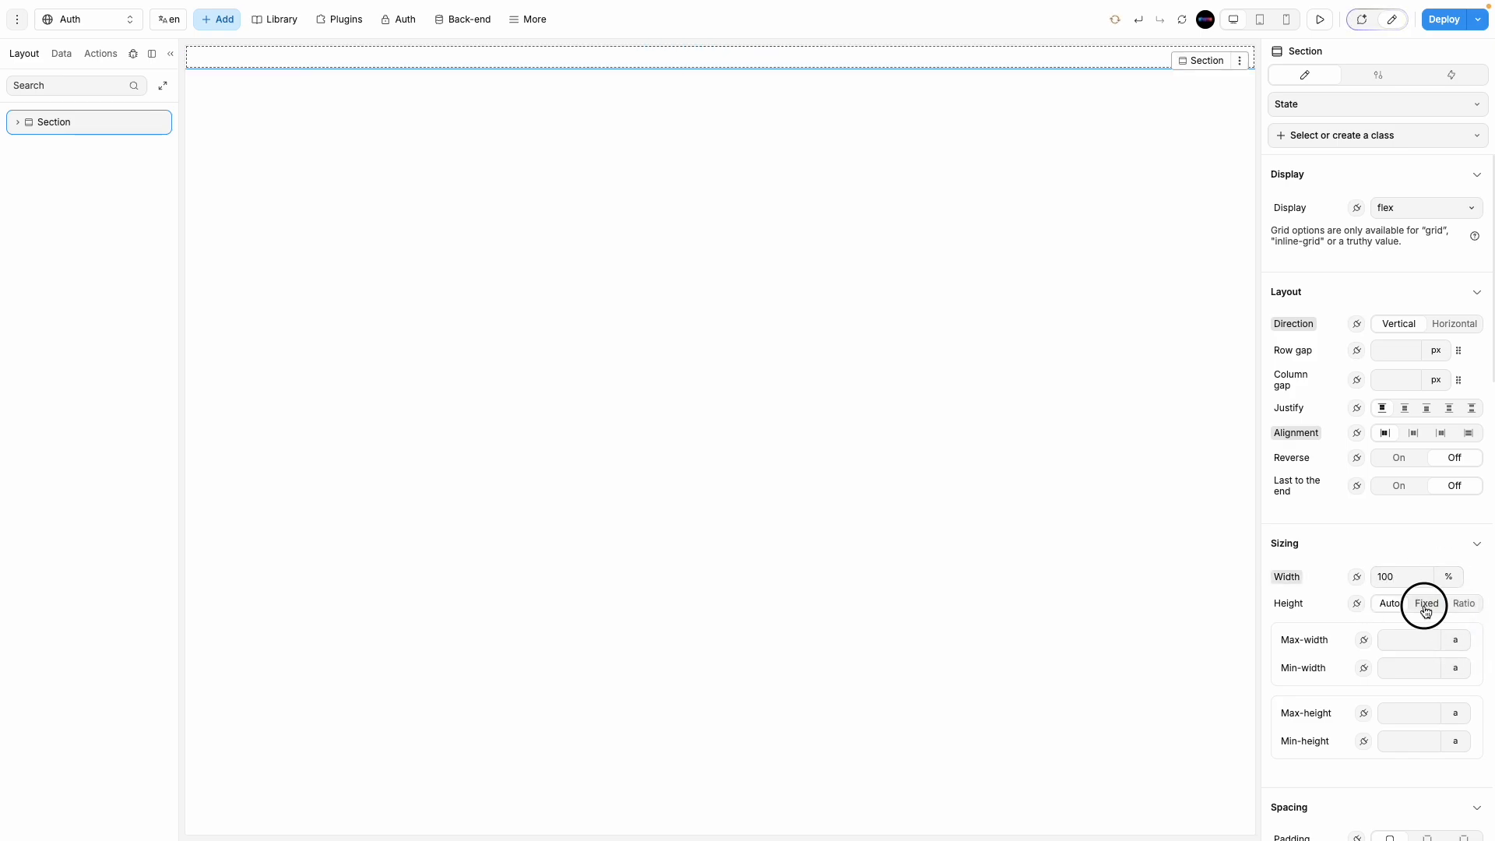
left_click(1449, 629)
left_click(1461, 702)
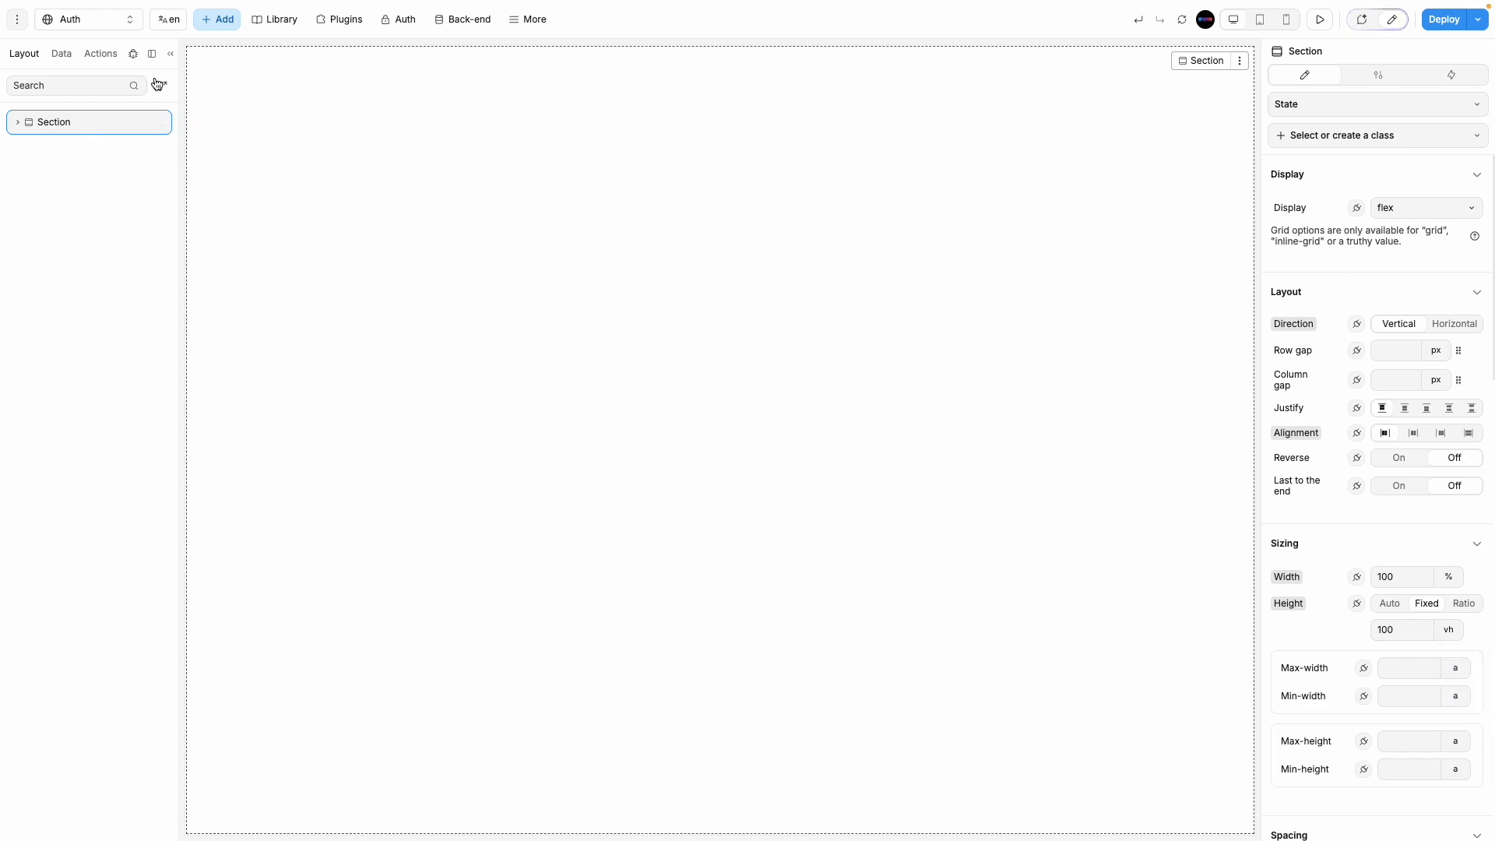
left_click(224, 20)
left_click(117, 85)
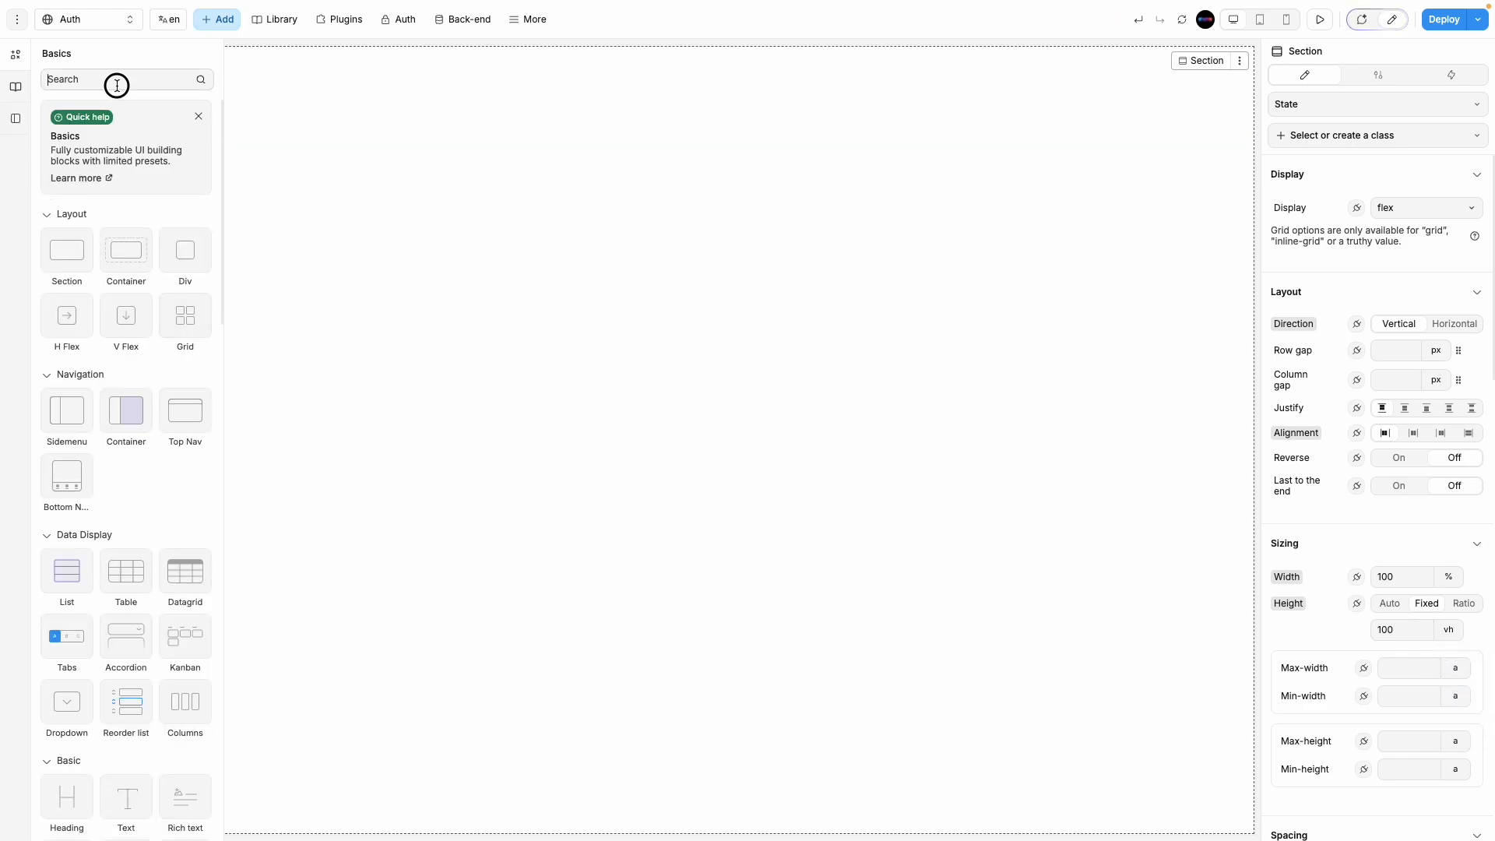
type("for")
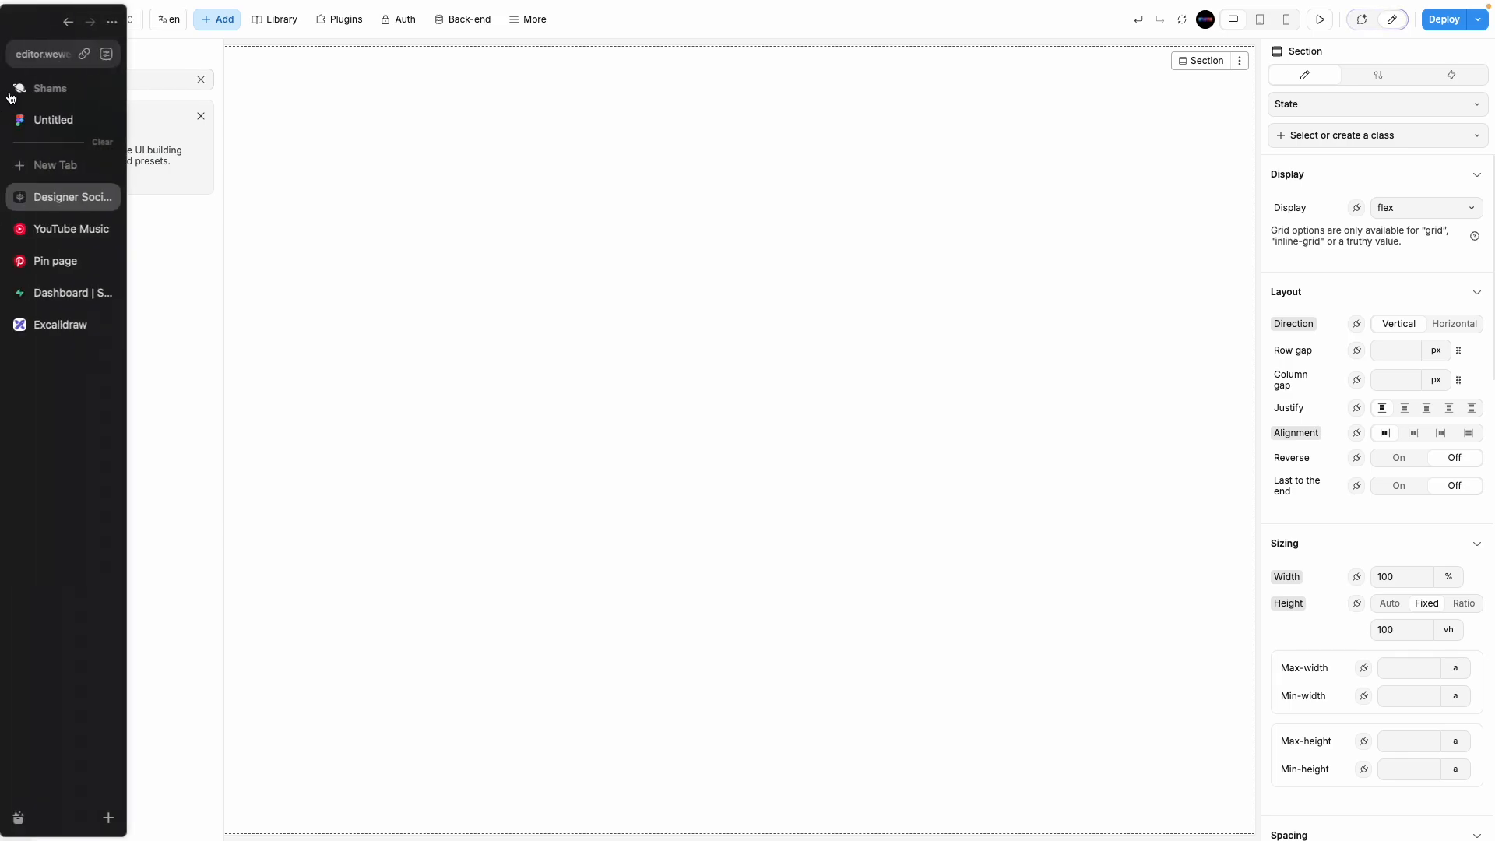
left_click(15, 86)
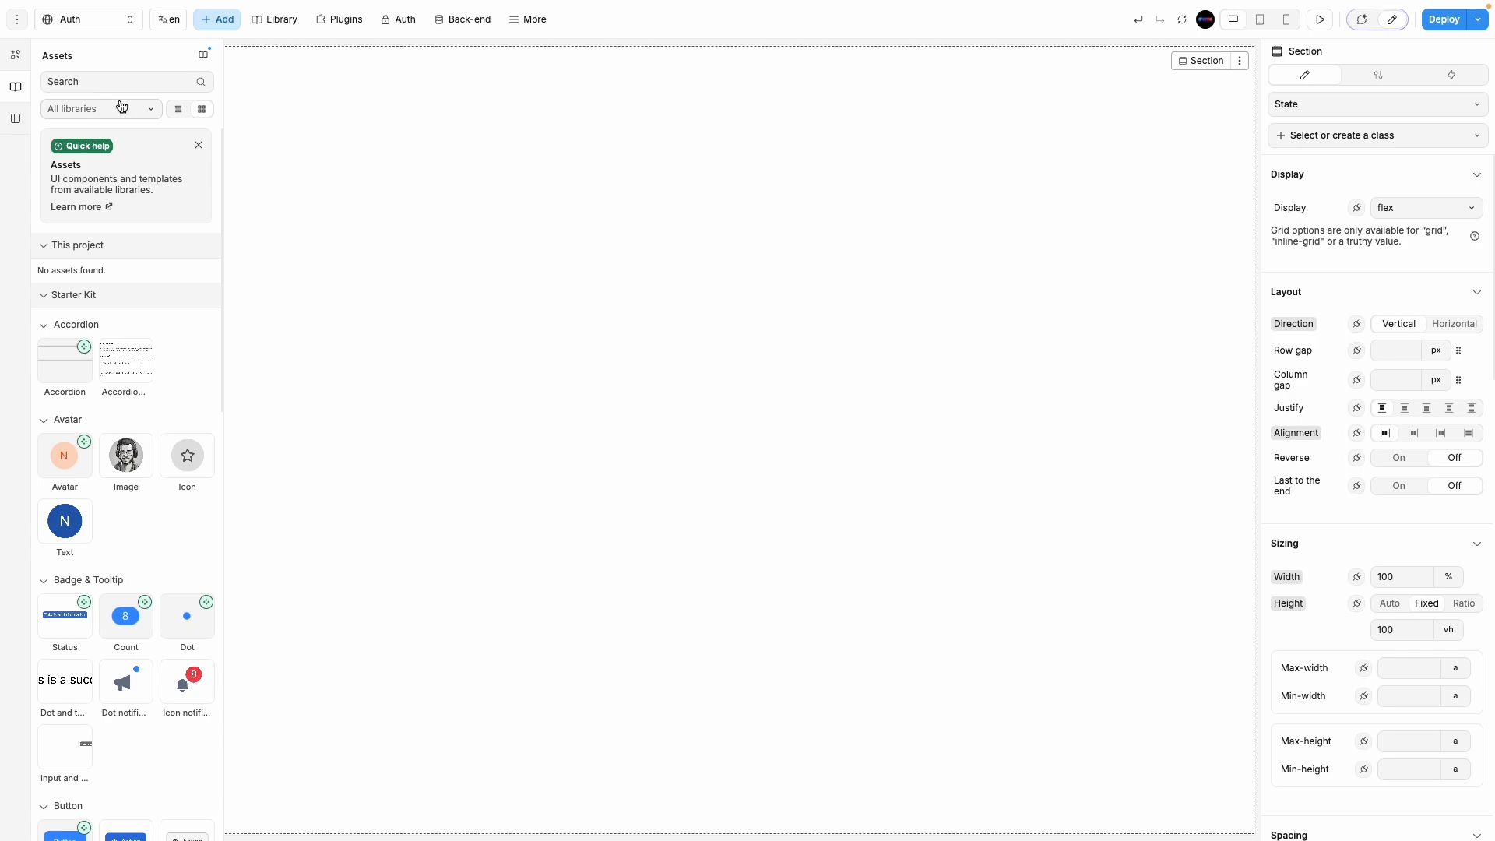
type("log")
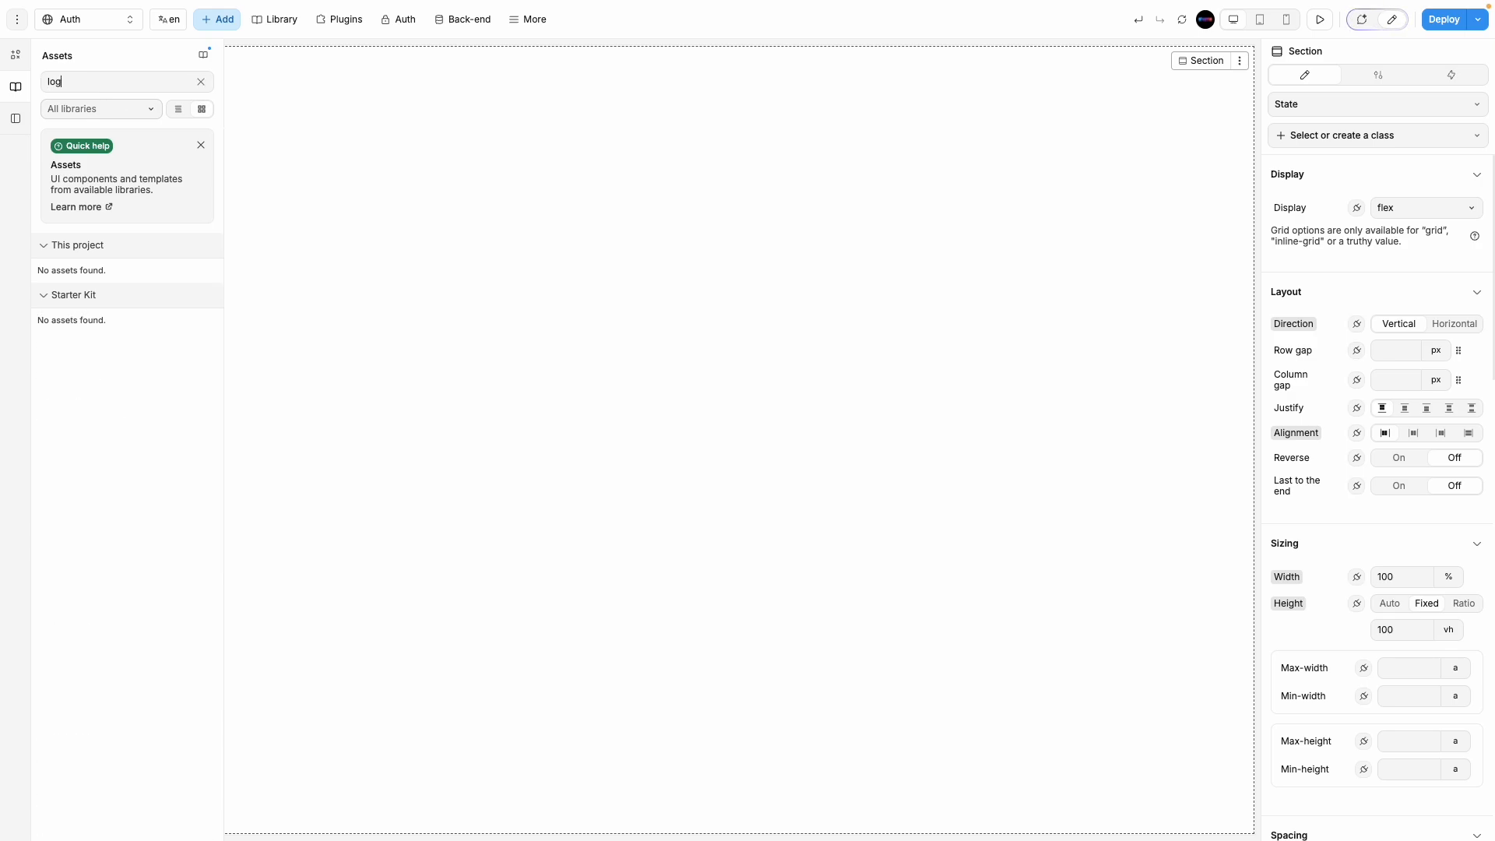
key("BackSpace")
key("BackSpace")
key("BackSpace")
scroll(111, 428, "down", 10)
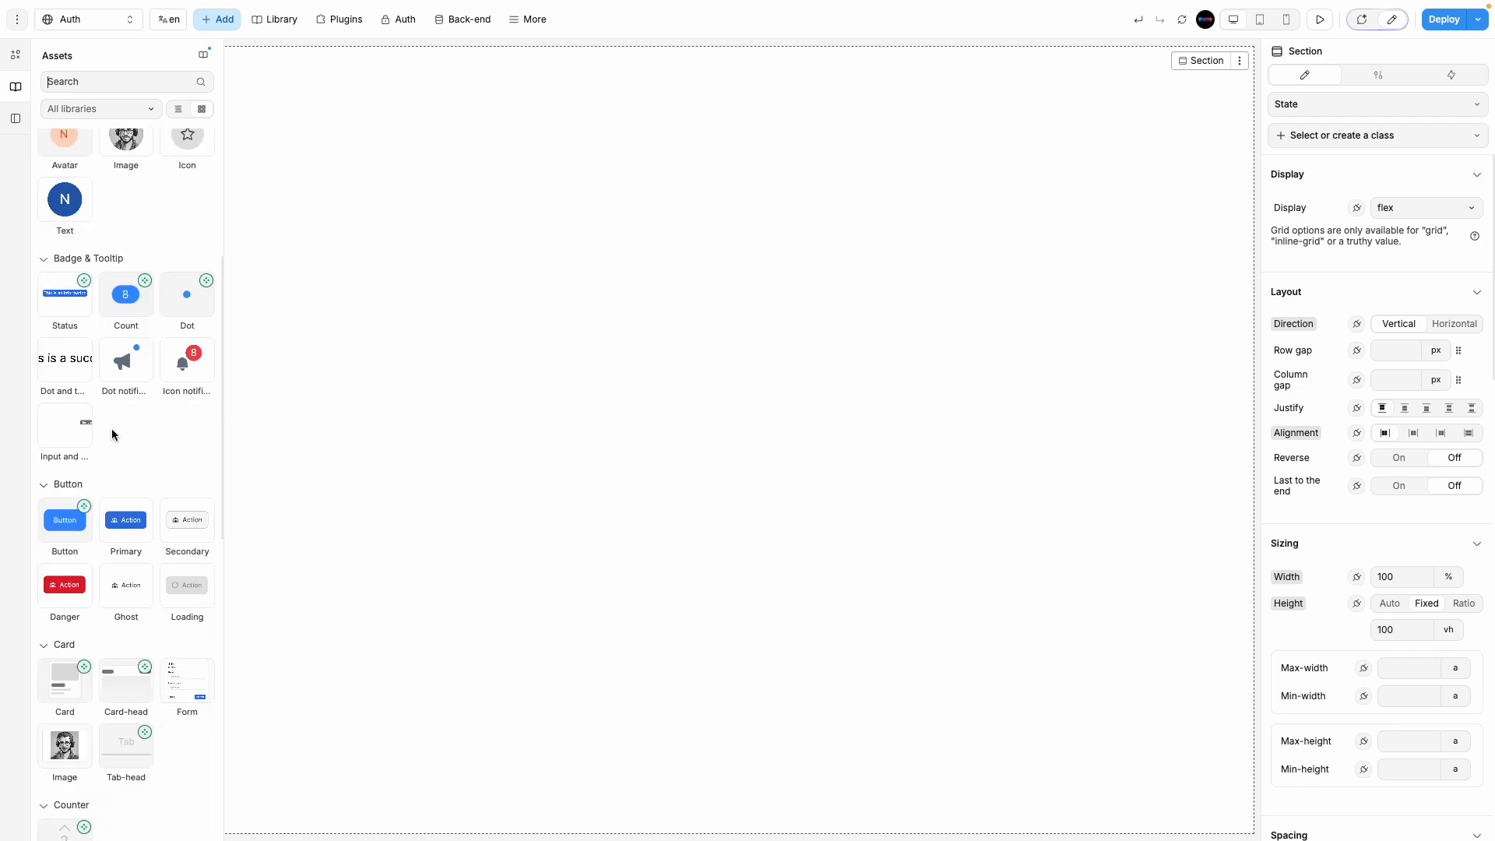
scroll(175, 604, "down", 6)
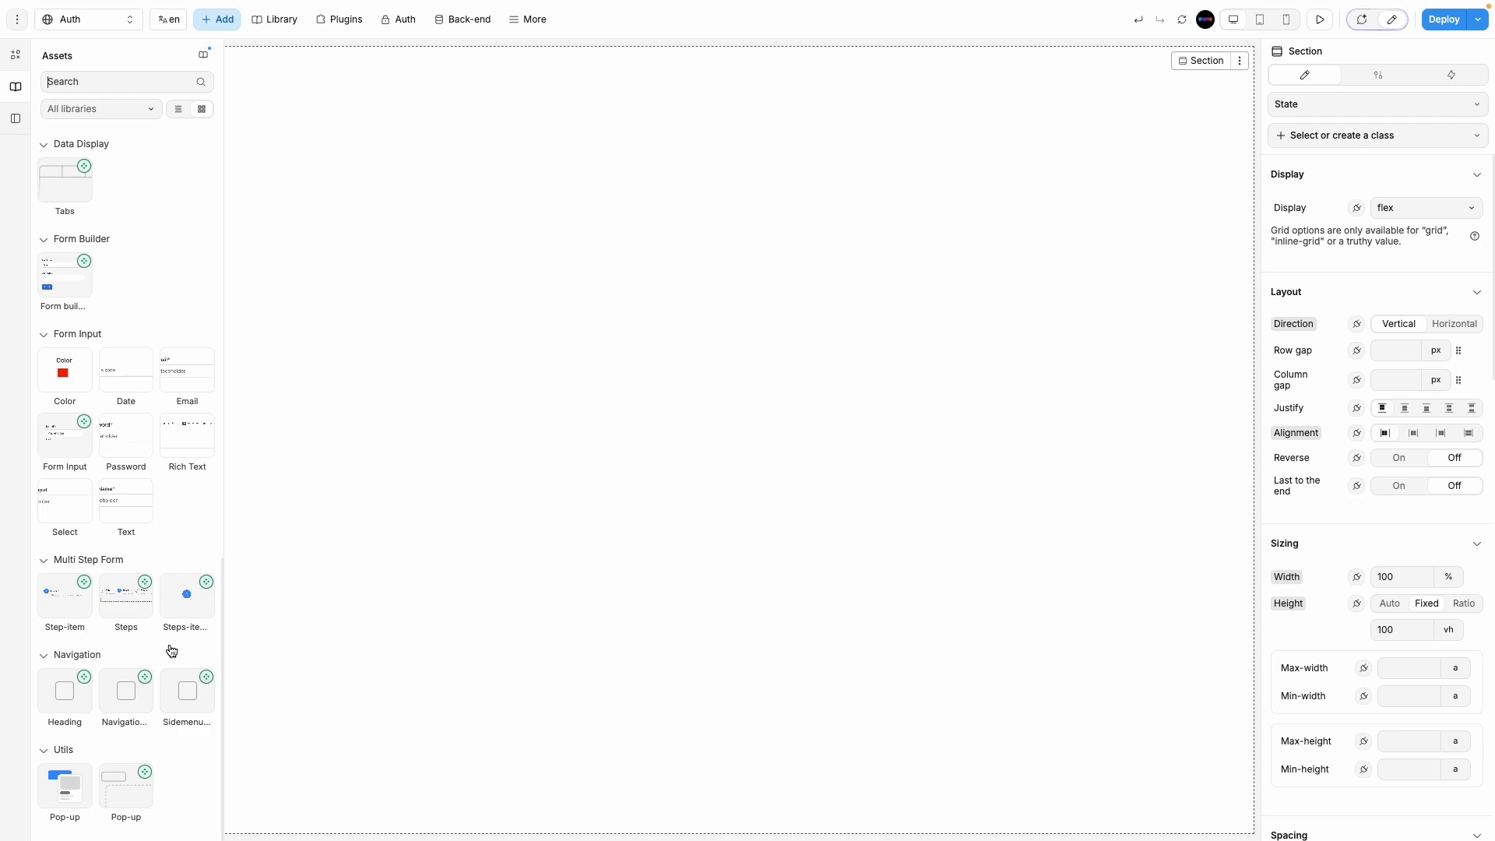
scroll(160, 534, "up", 6)
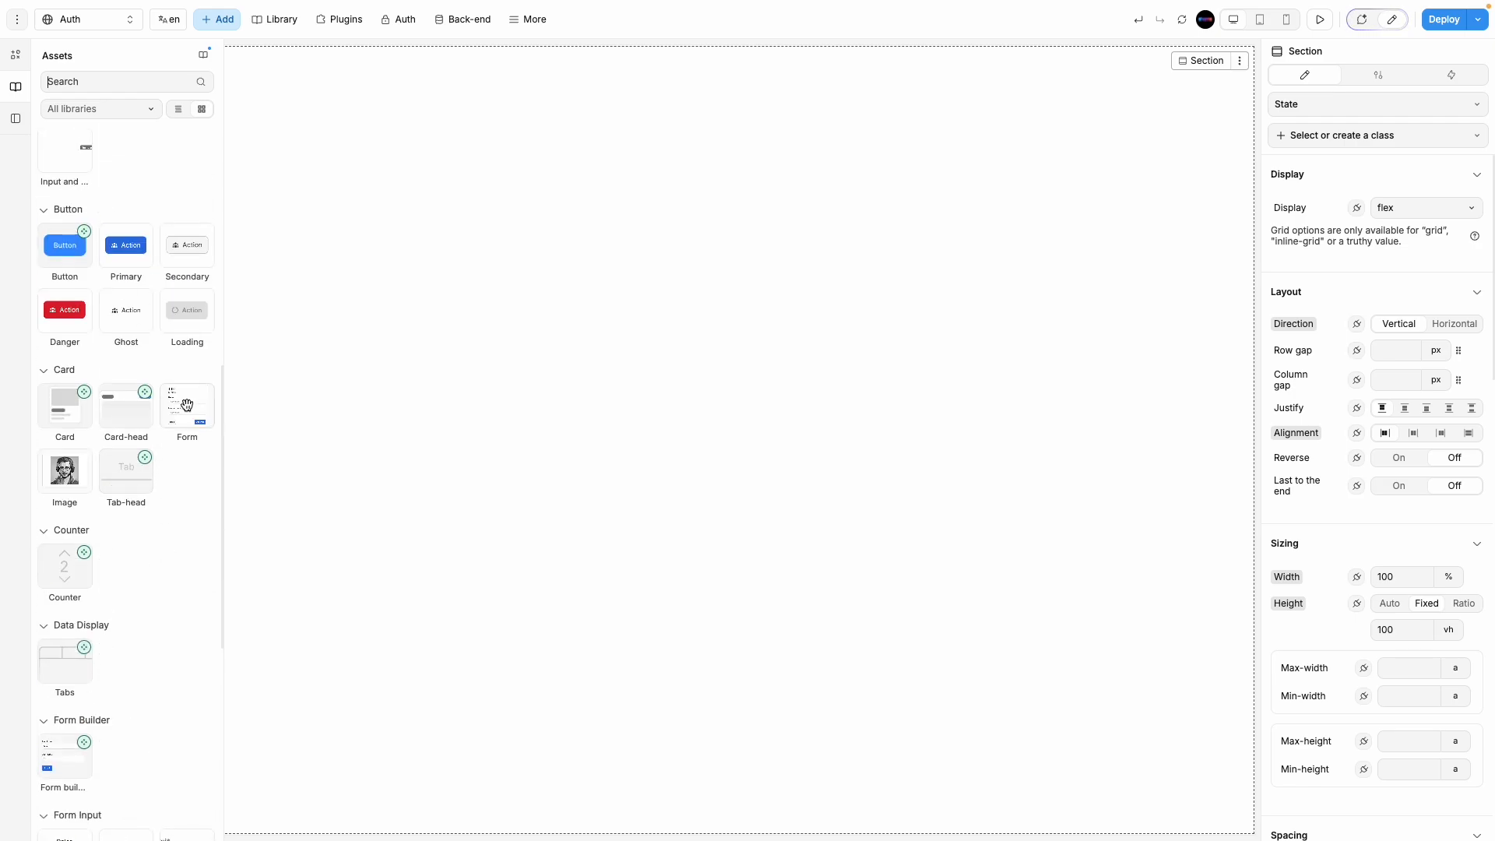
left_click_drag(186, 409, 652, 420)
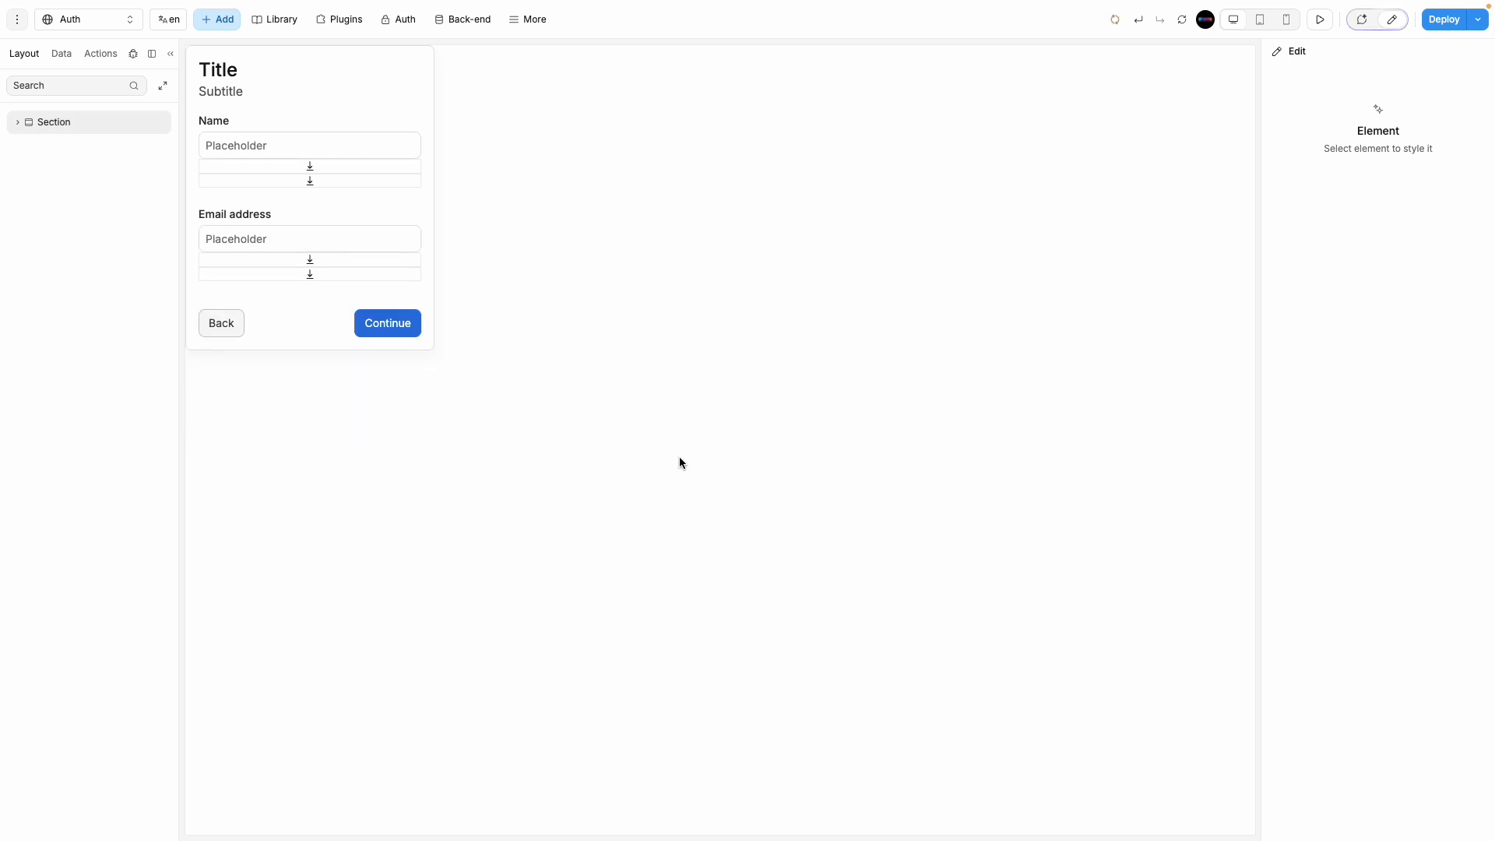
left_click(500, 380)
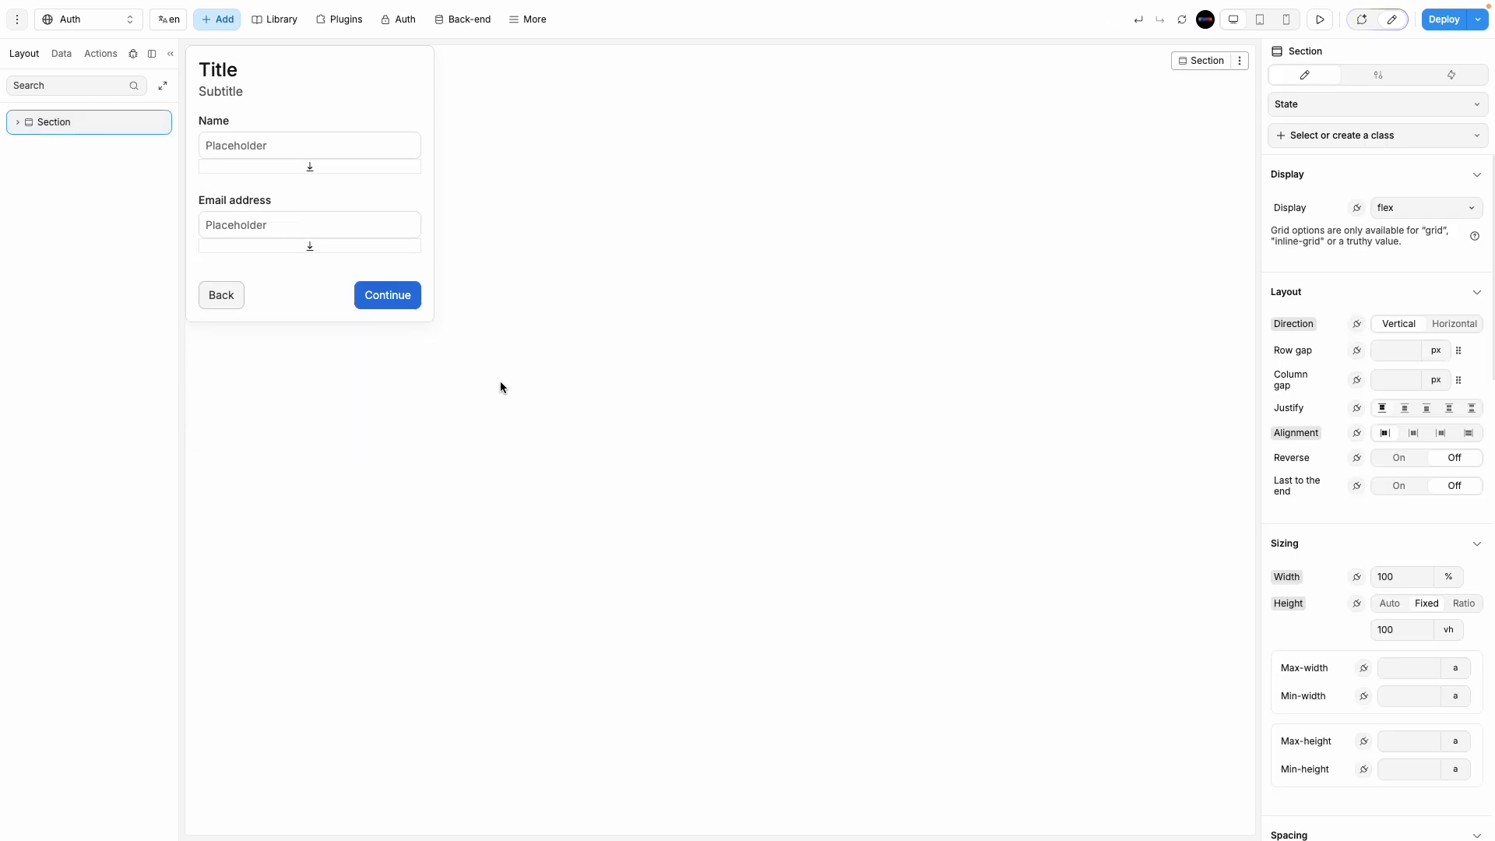
left_click(18, 123)
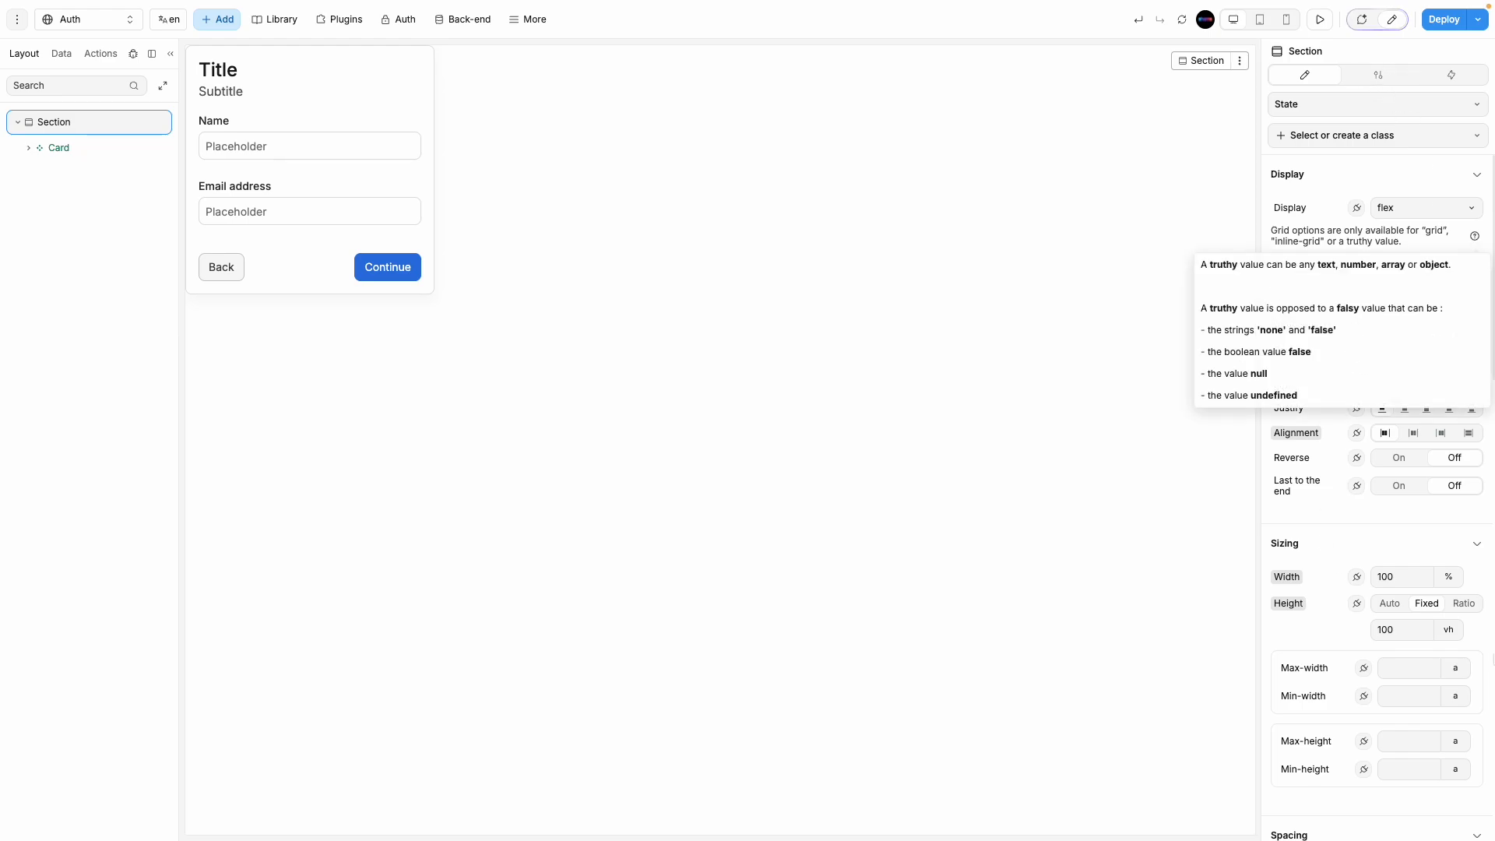
left_click(40, 147)
left_click(28, 147)
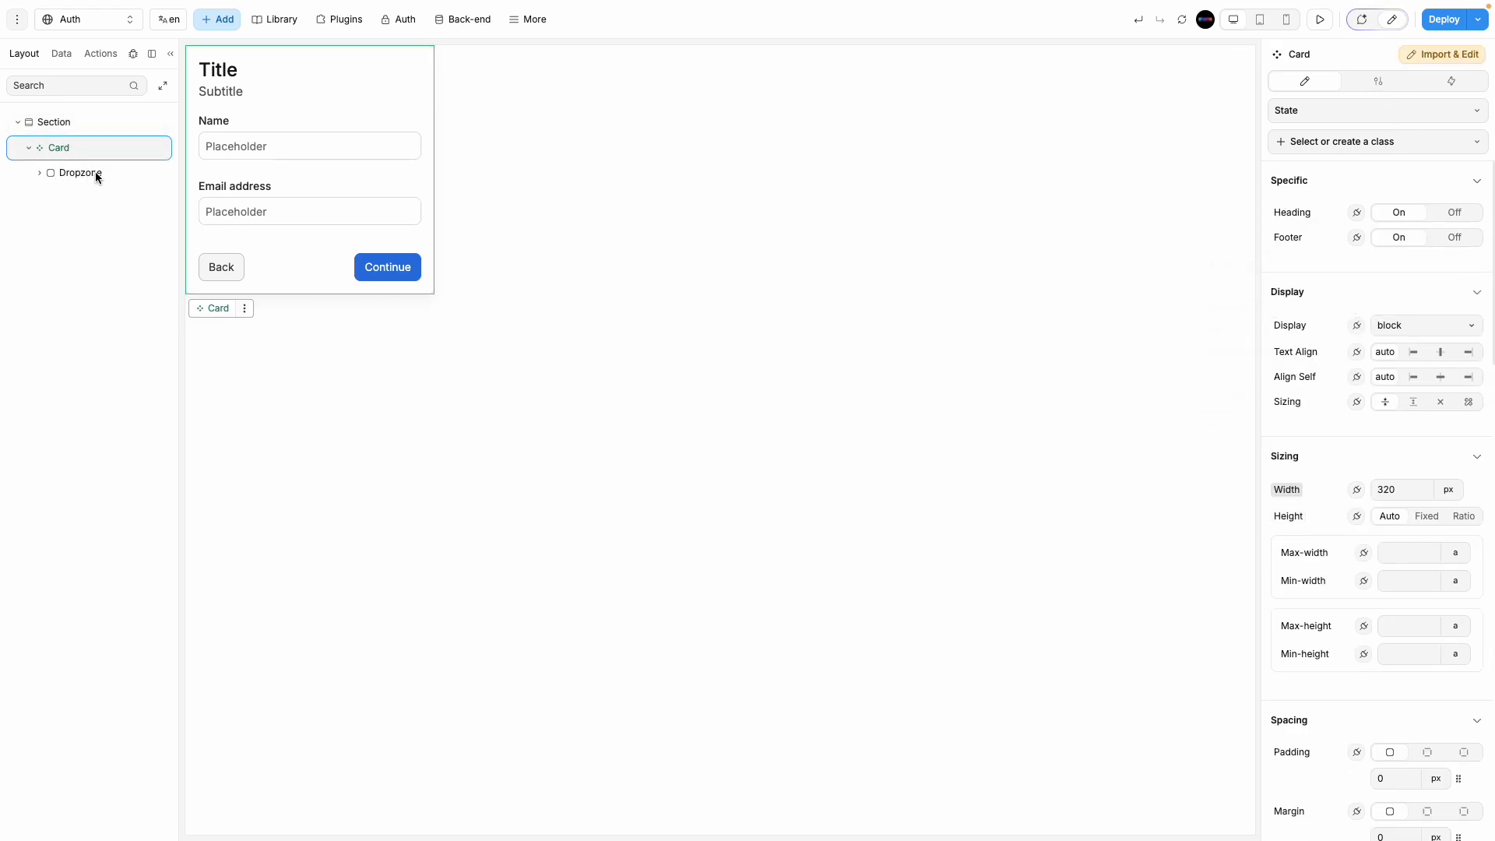
right_click(77, 159)
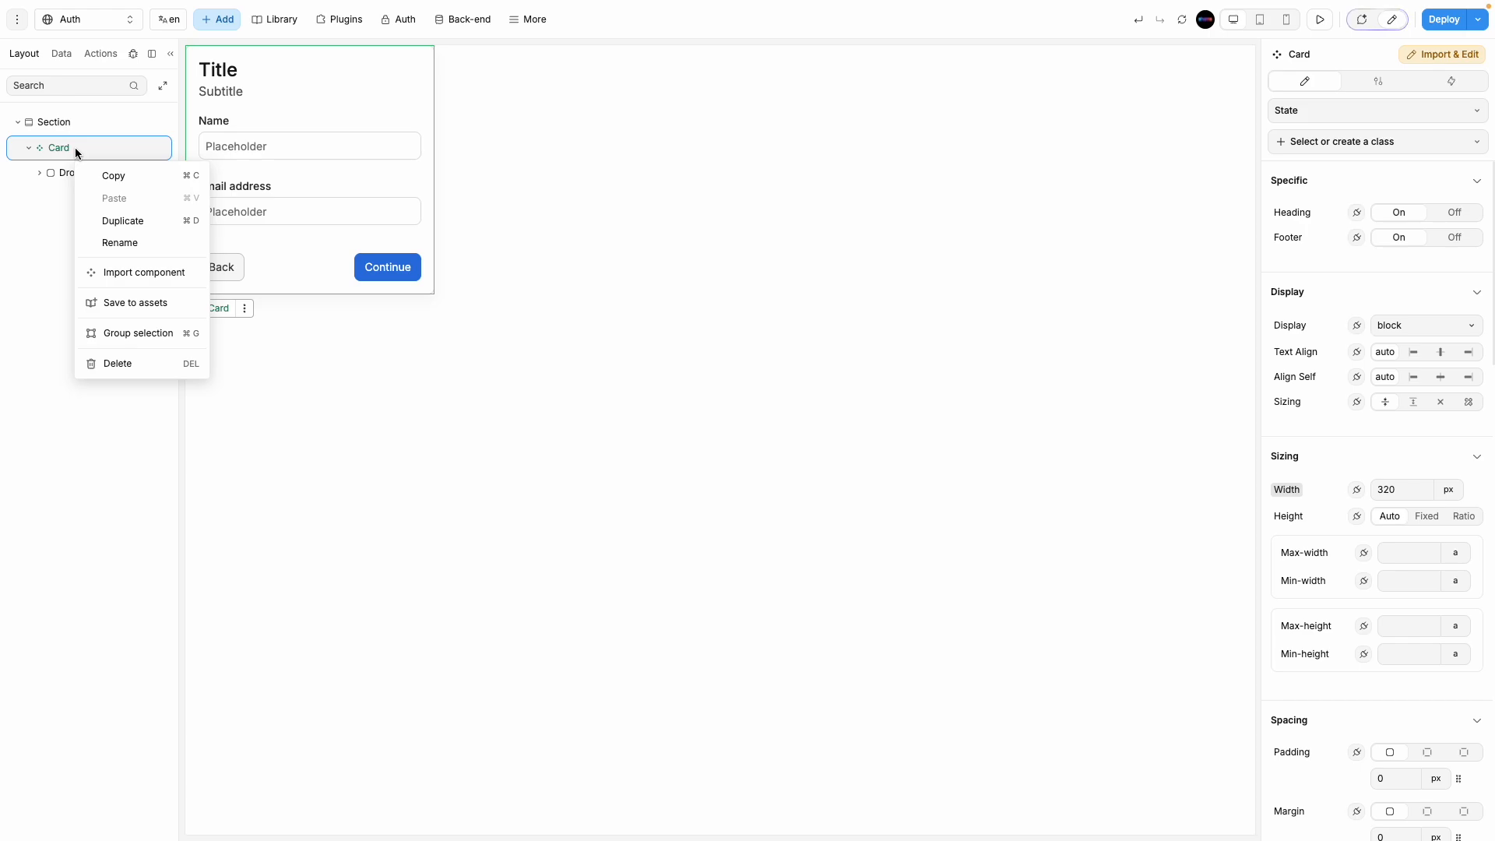
right_click(76, 147)
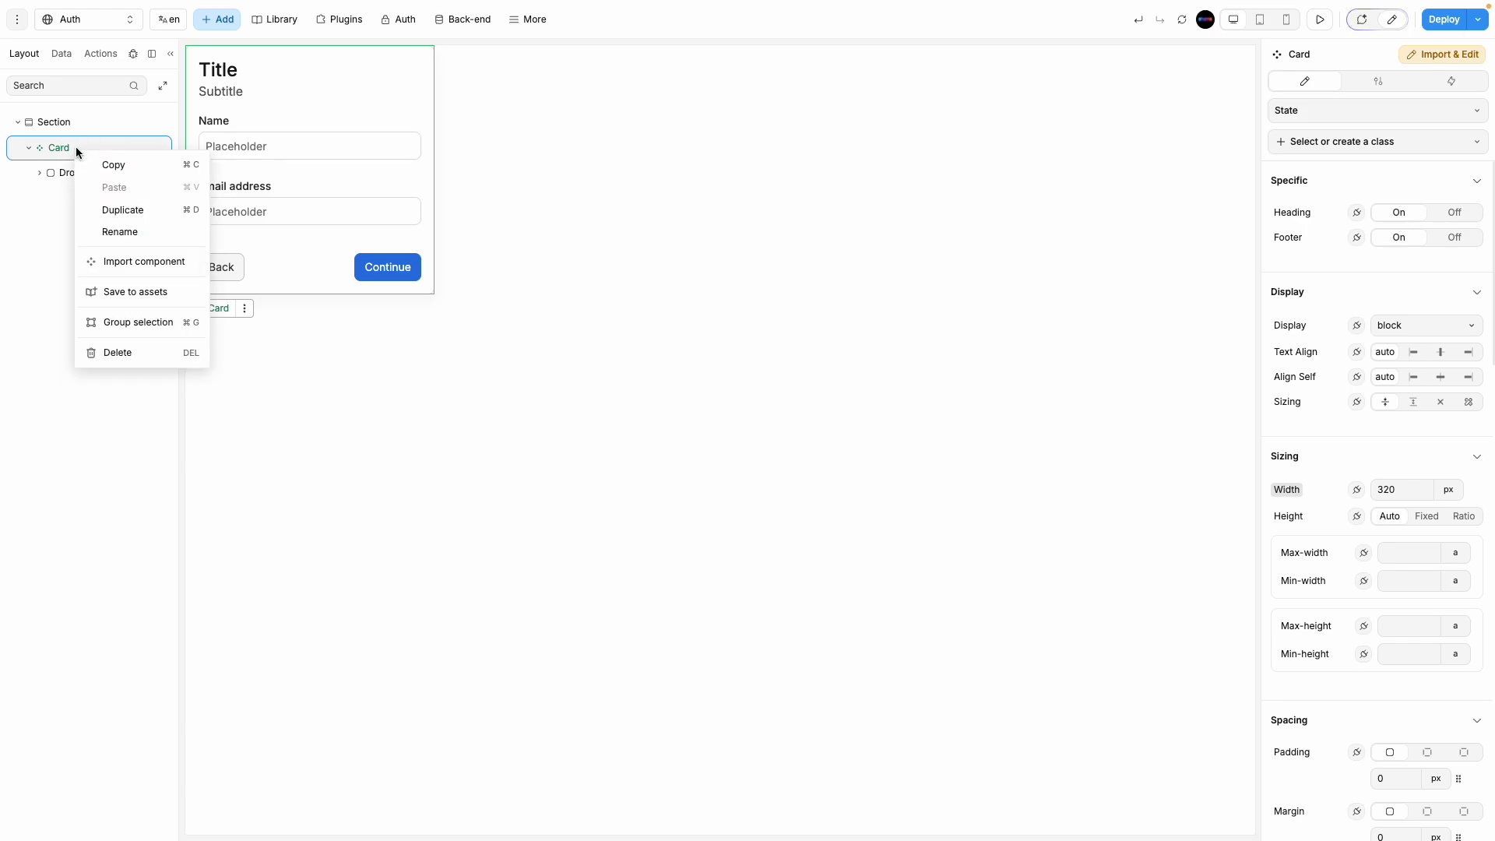
key("Escape")
key("Delete")
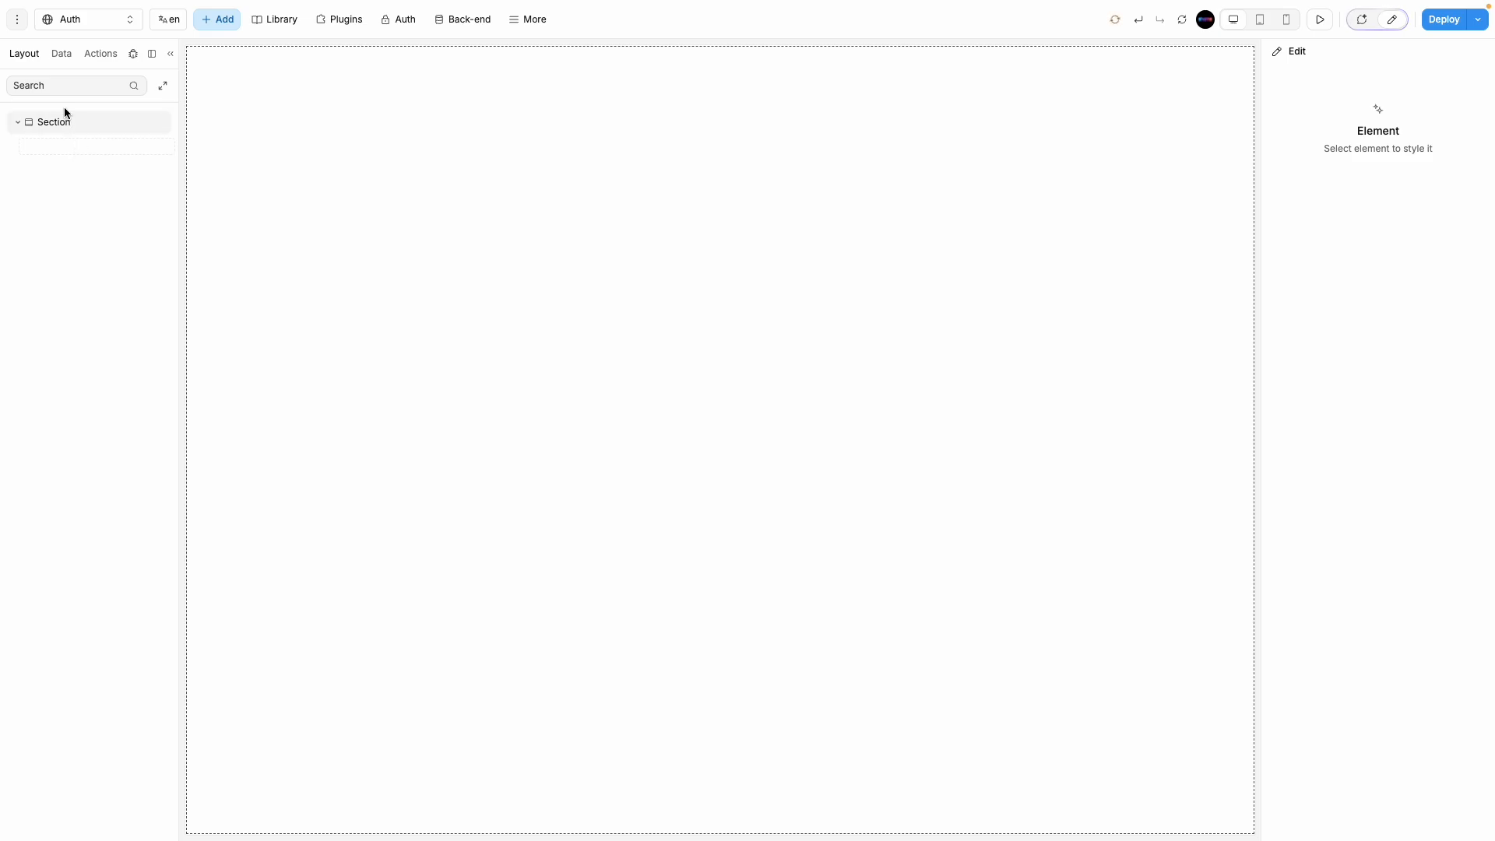
Step: Search the Basics assets for 'form' and place a Form Container on the Auth page
left_click(221, 21)
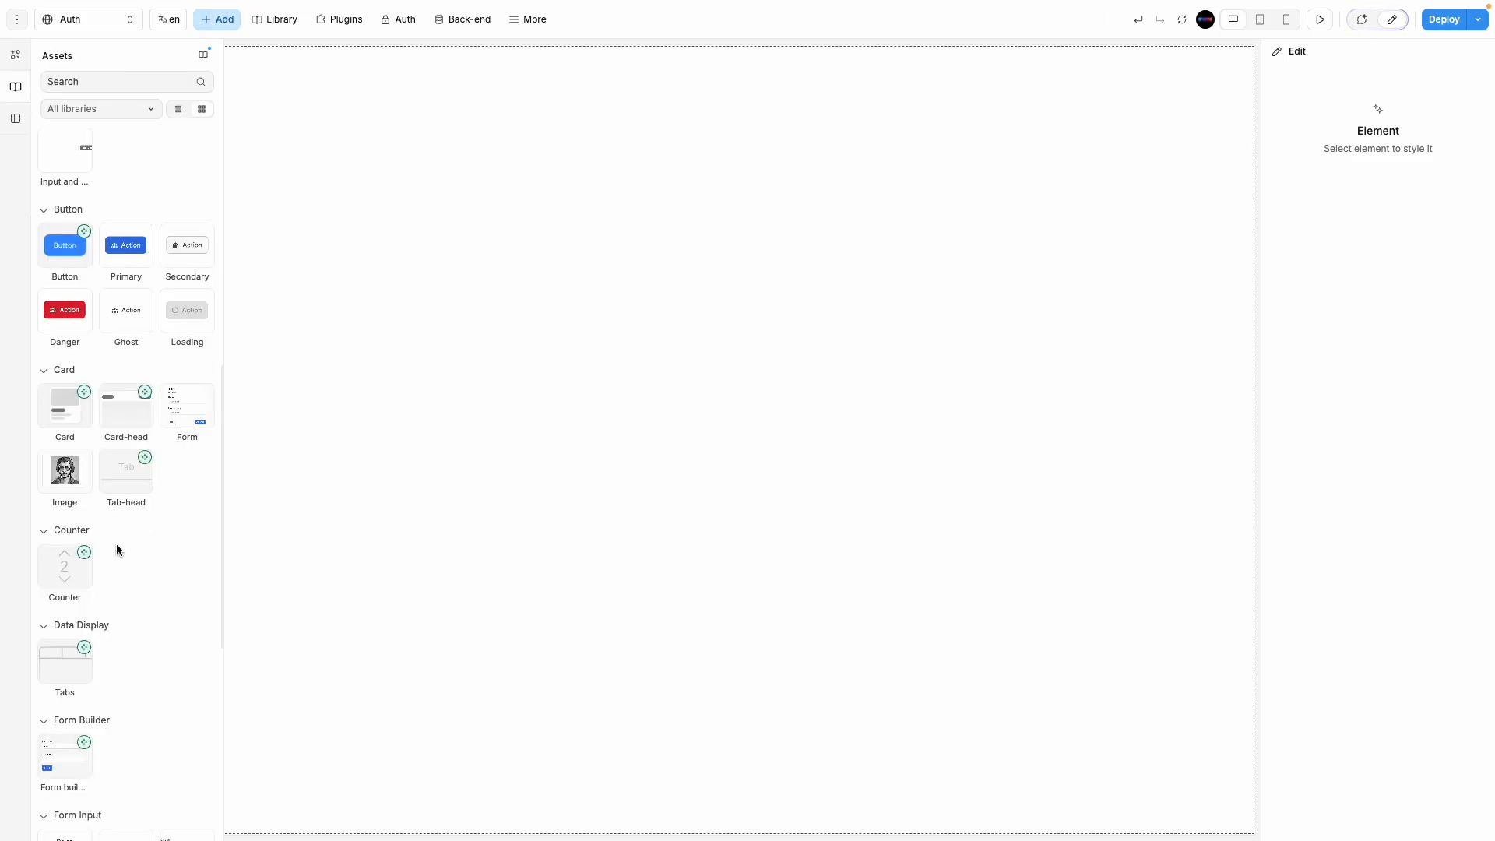
left_click(24, 120)
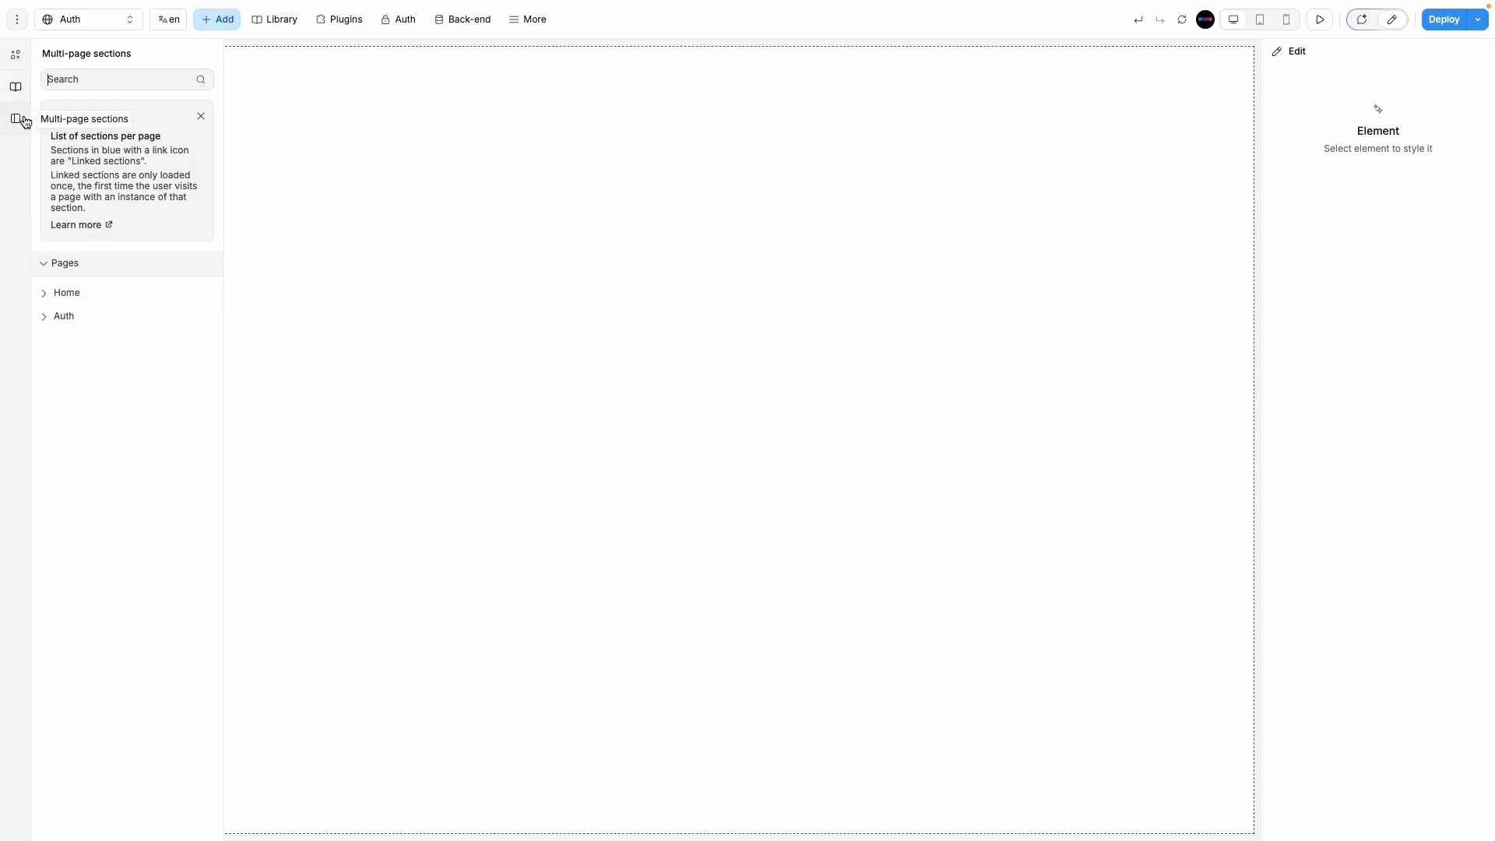
left_click(16, 54)
type("form")
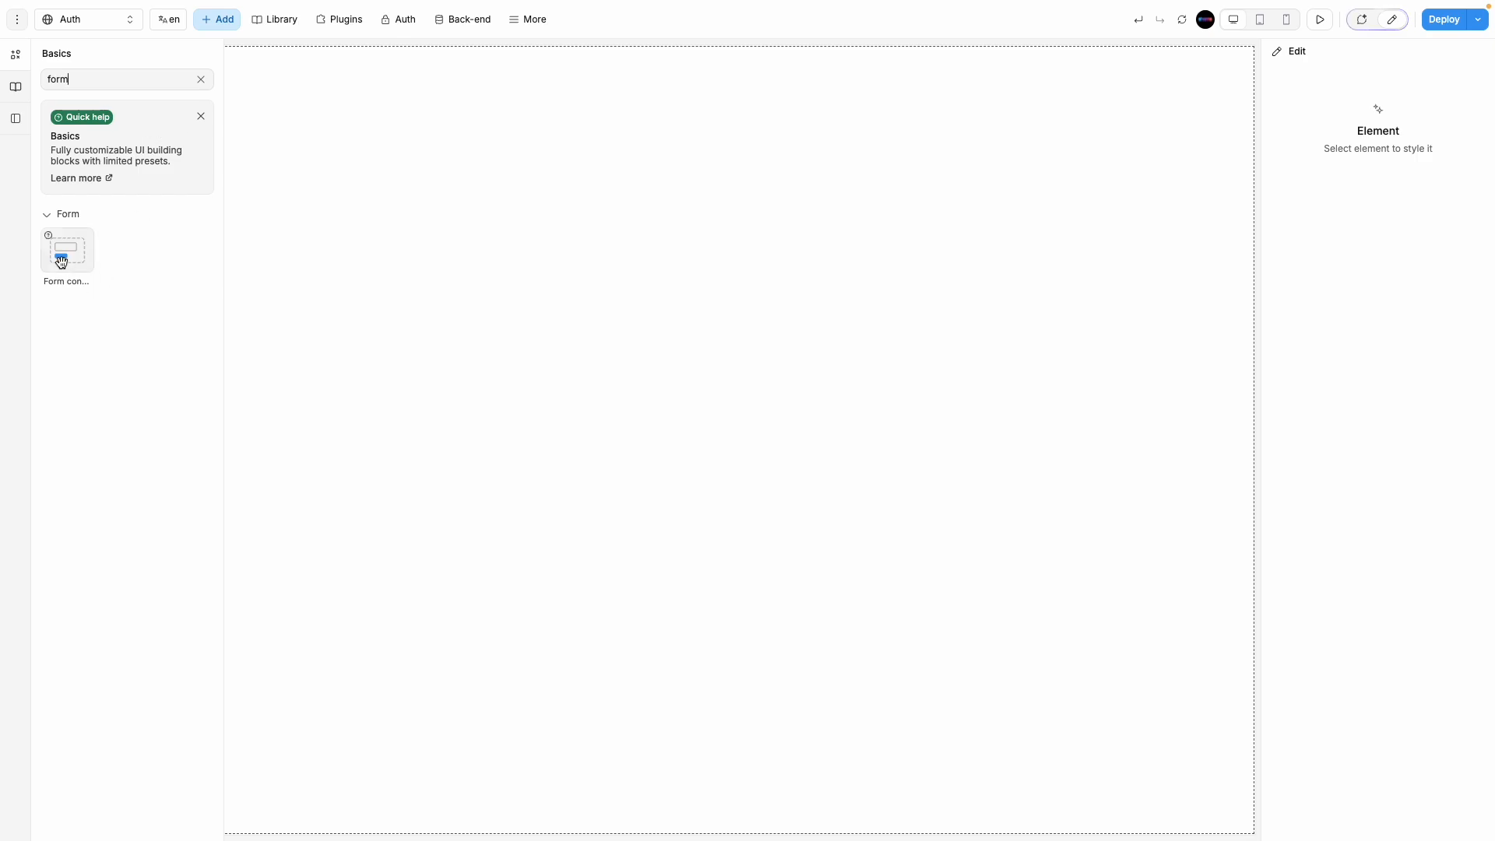
left_click_drag(62, 262, 770, 611)
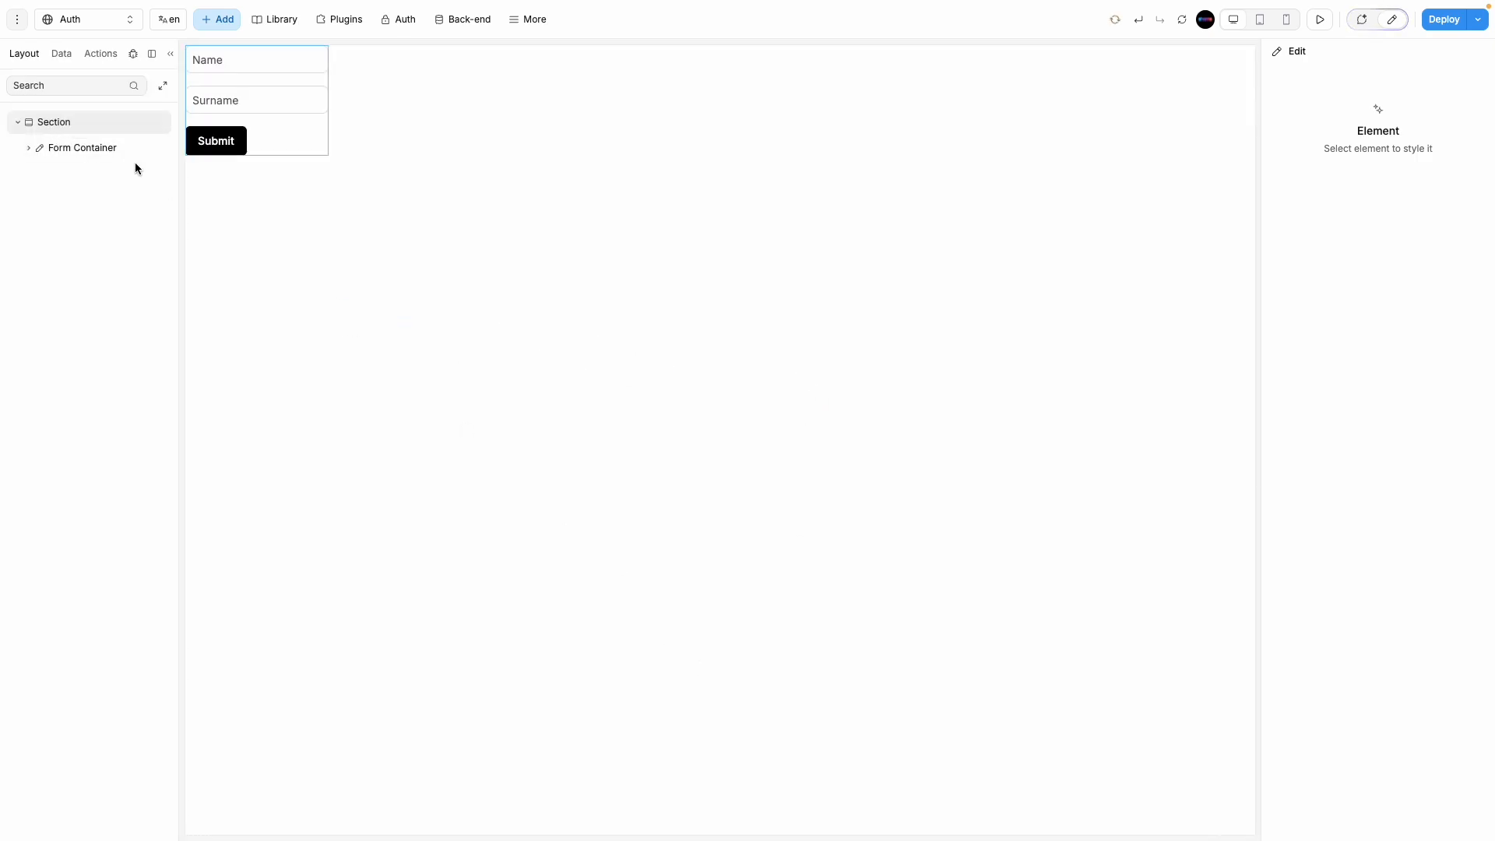
Step: Centre the form vertically and horizontally within the Section
left_click(502, 239)
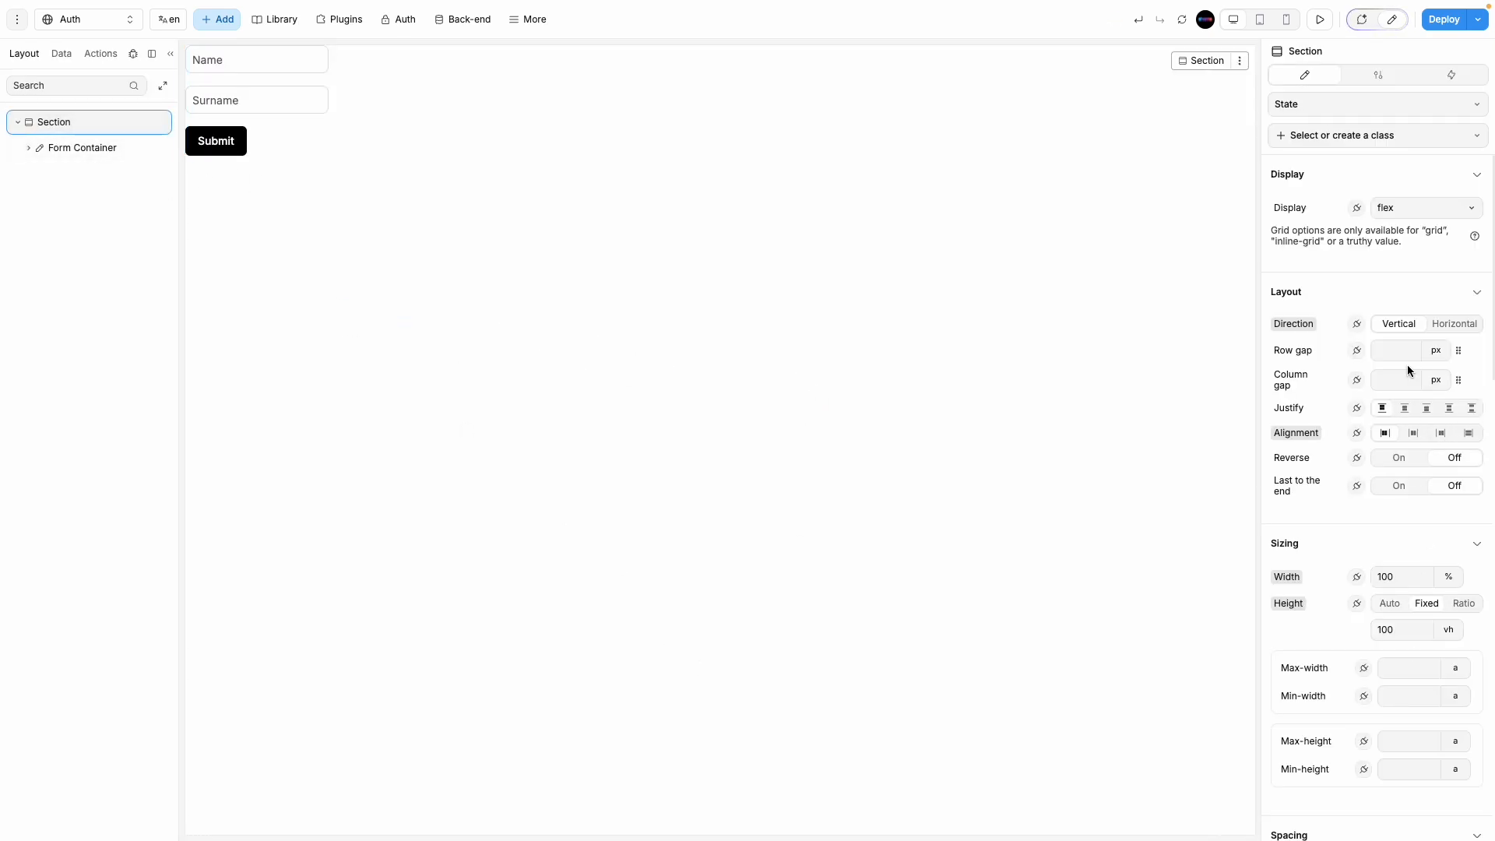
left_click(1404, 408)
left_click(1414, 433)
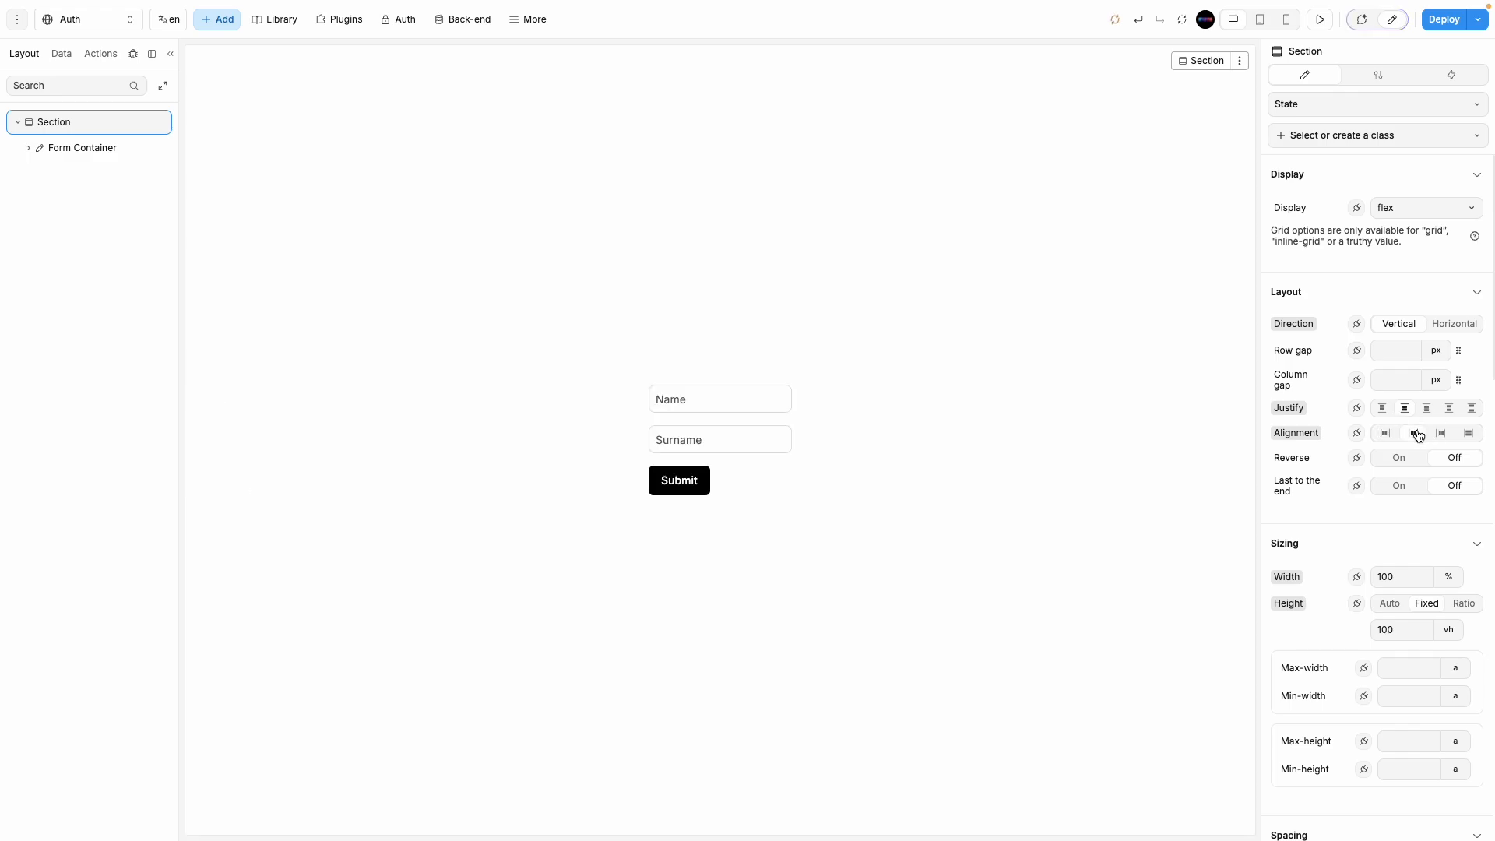
Step: Rename the Name input element to email and the Surname input to pass
left_click(698, 405)
left_click(1321, 56)
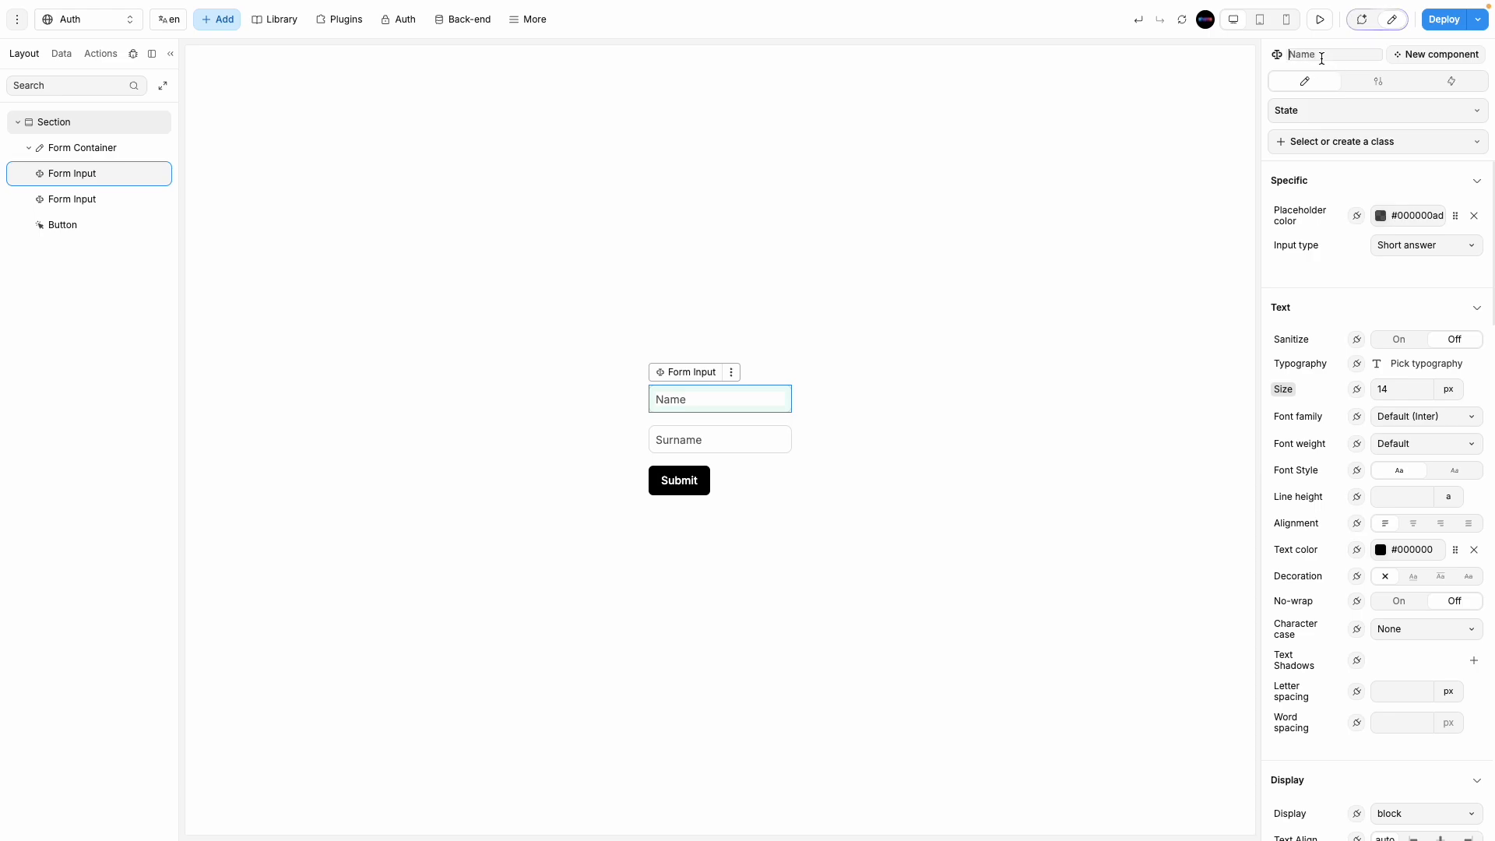
type("email")
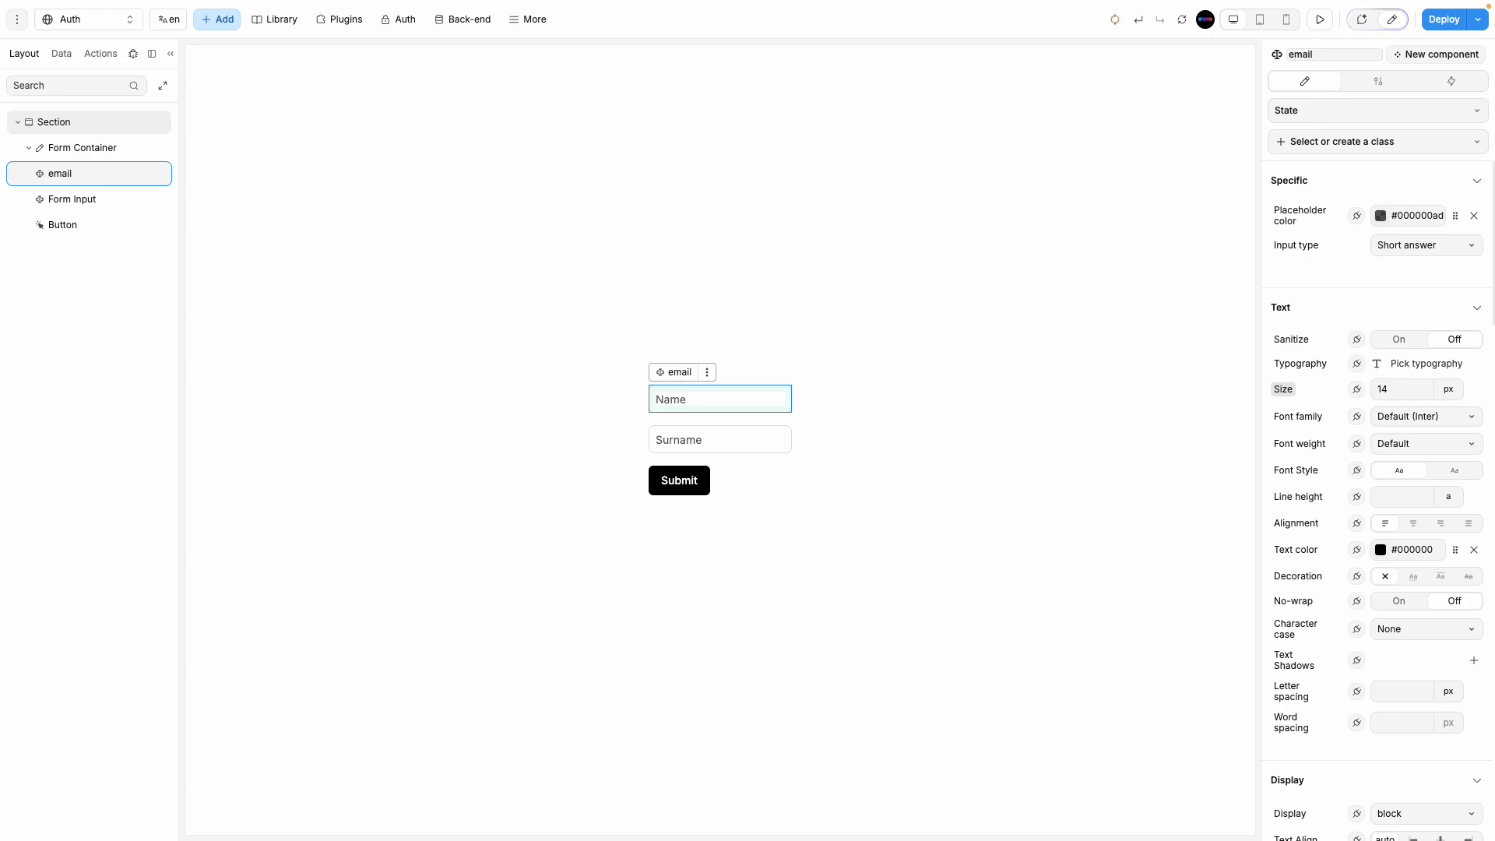
left_click(767, 438)
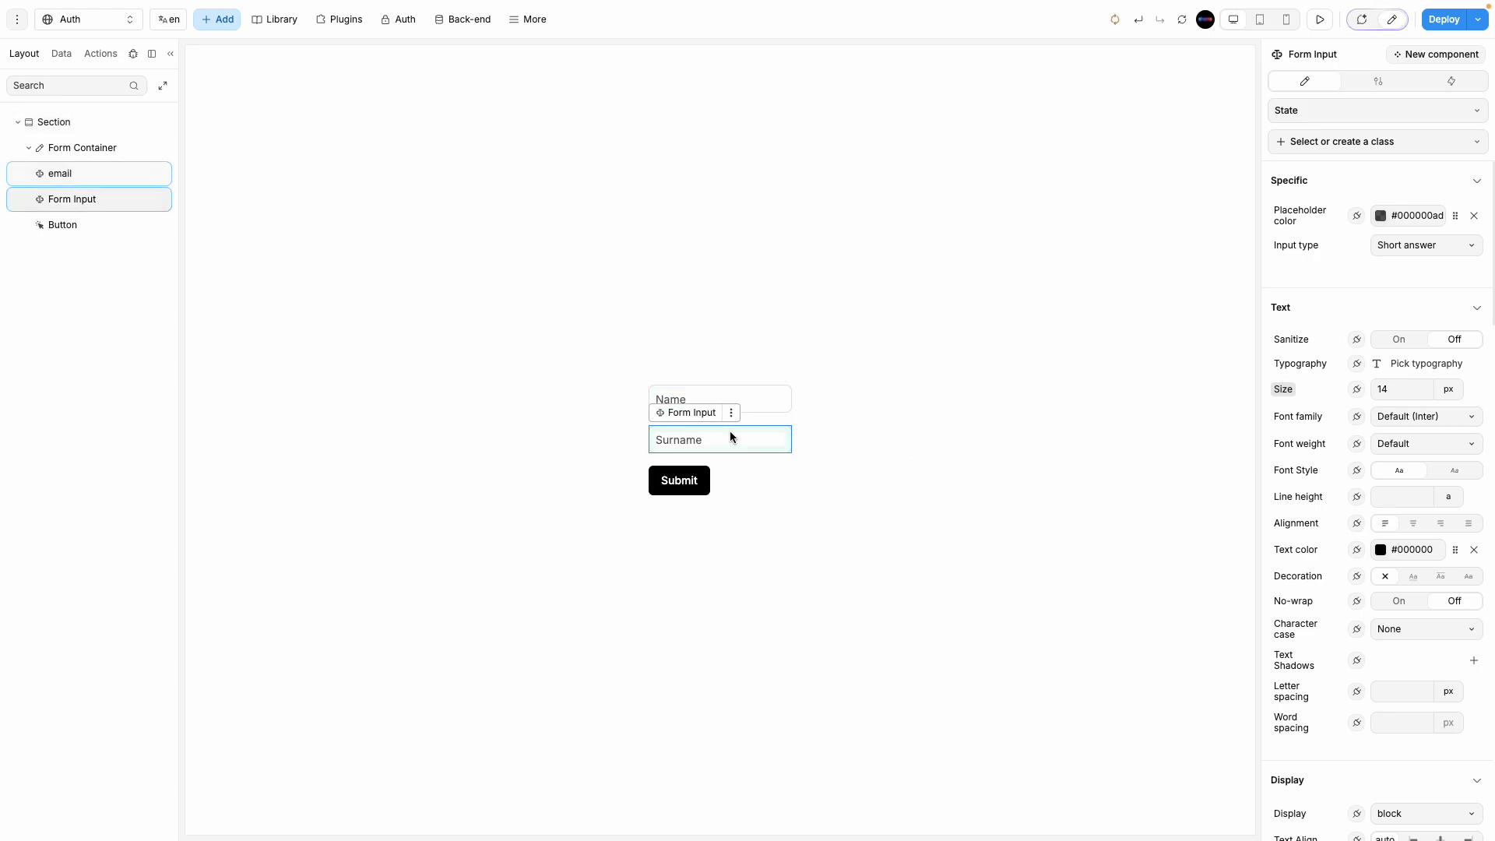
left_click(1322, 56)
type("pass")
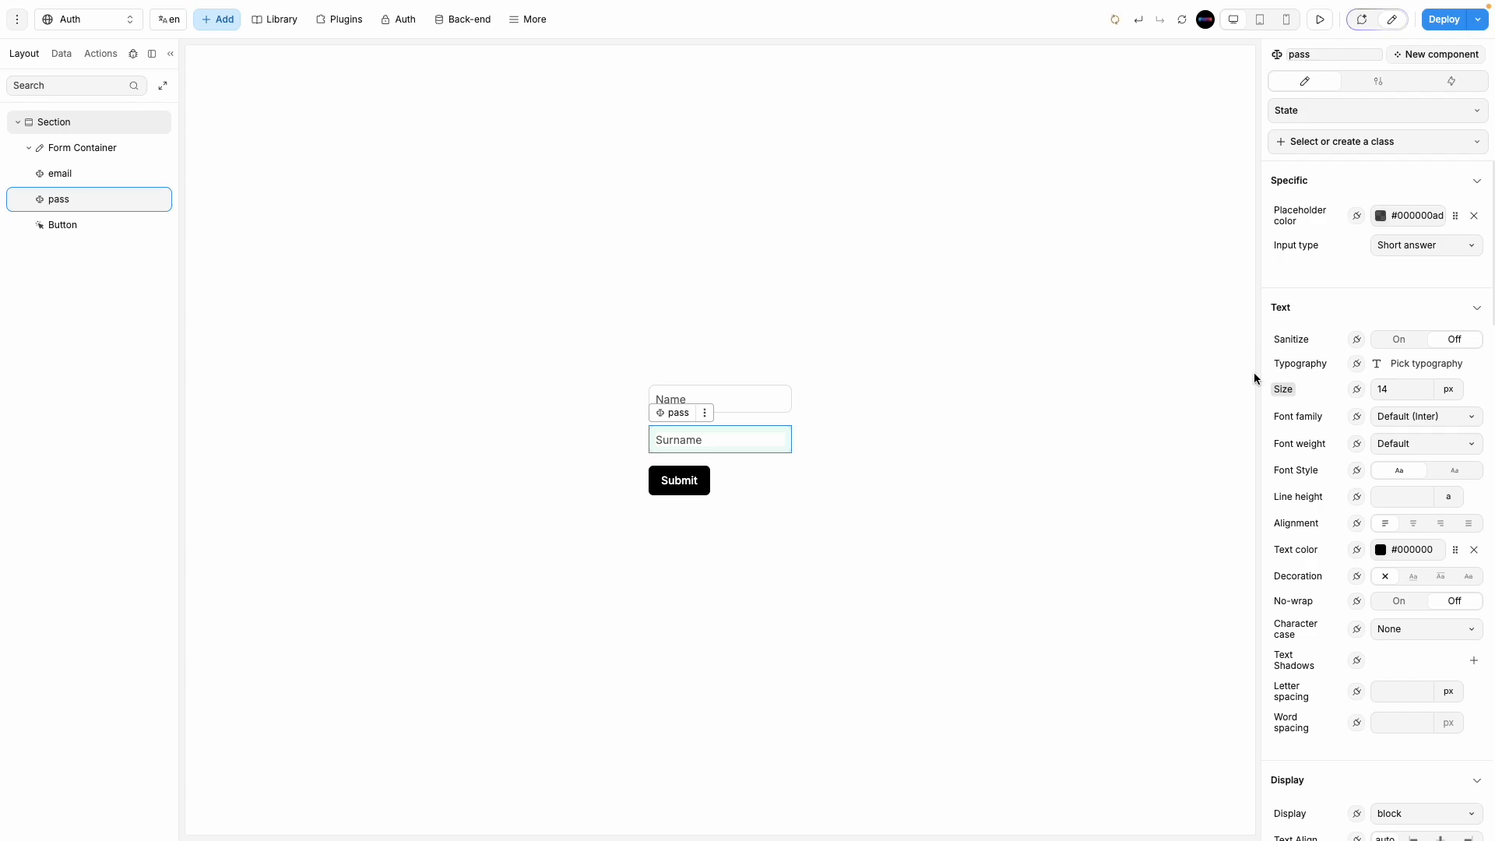
left_click(707, 365)
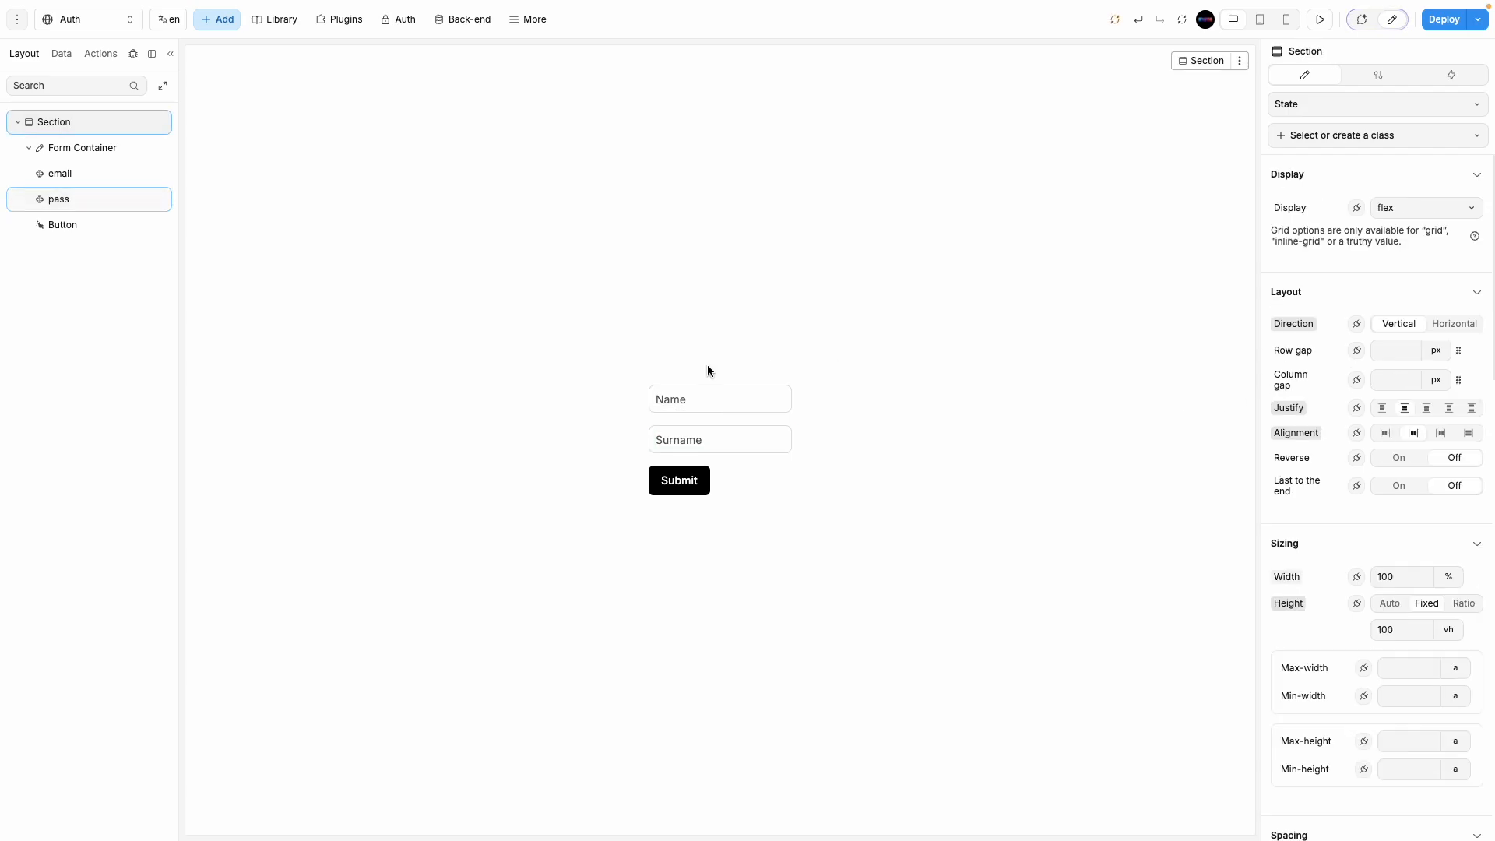
left_click(732, 404)
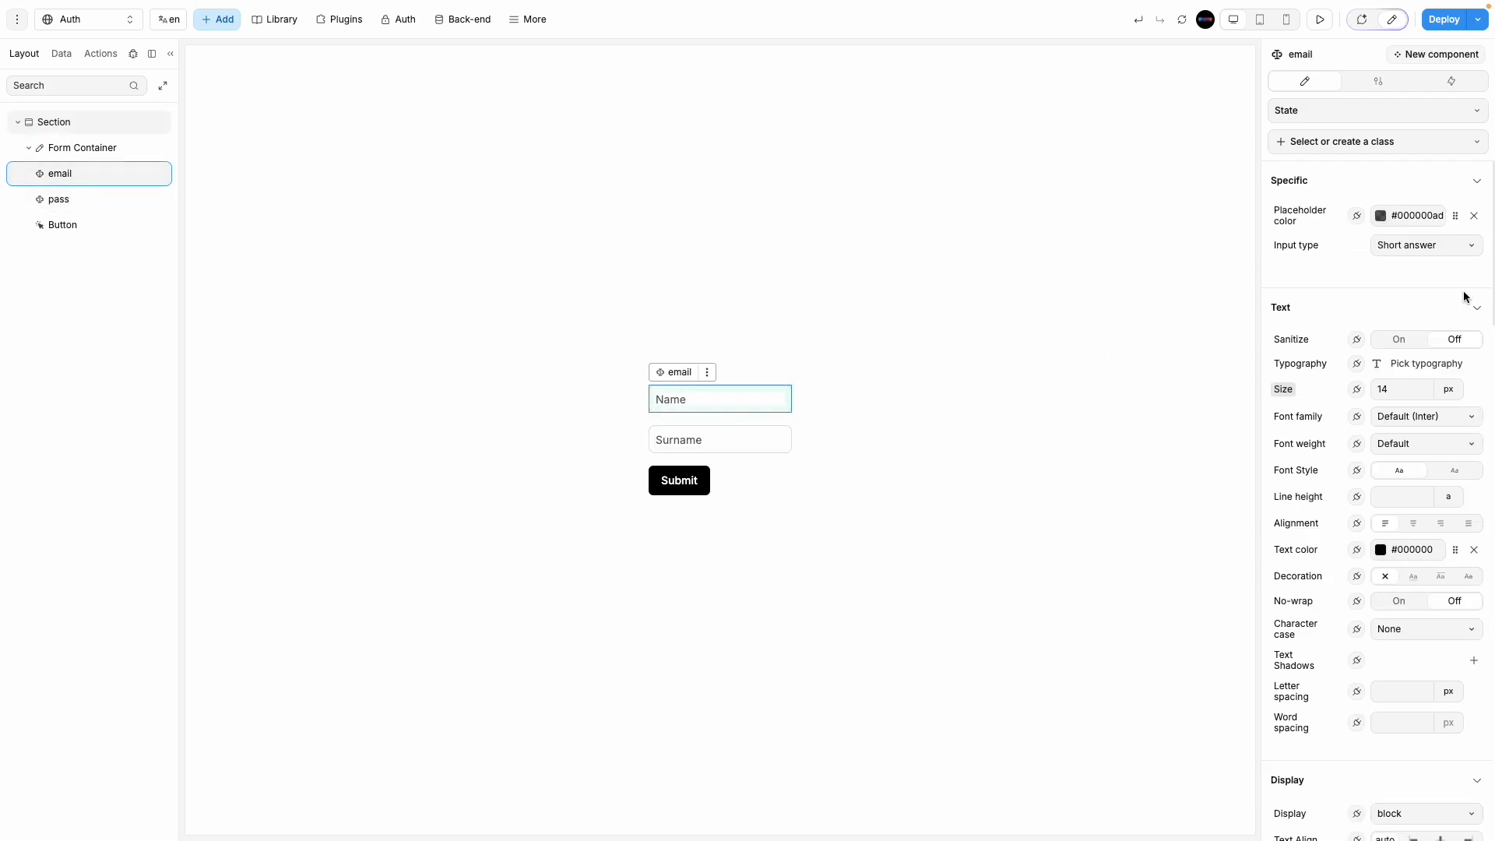
left_click(1364, 82)
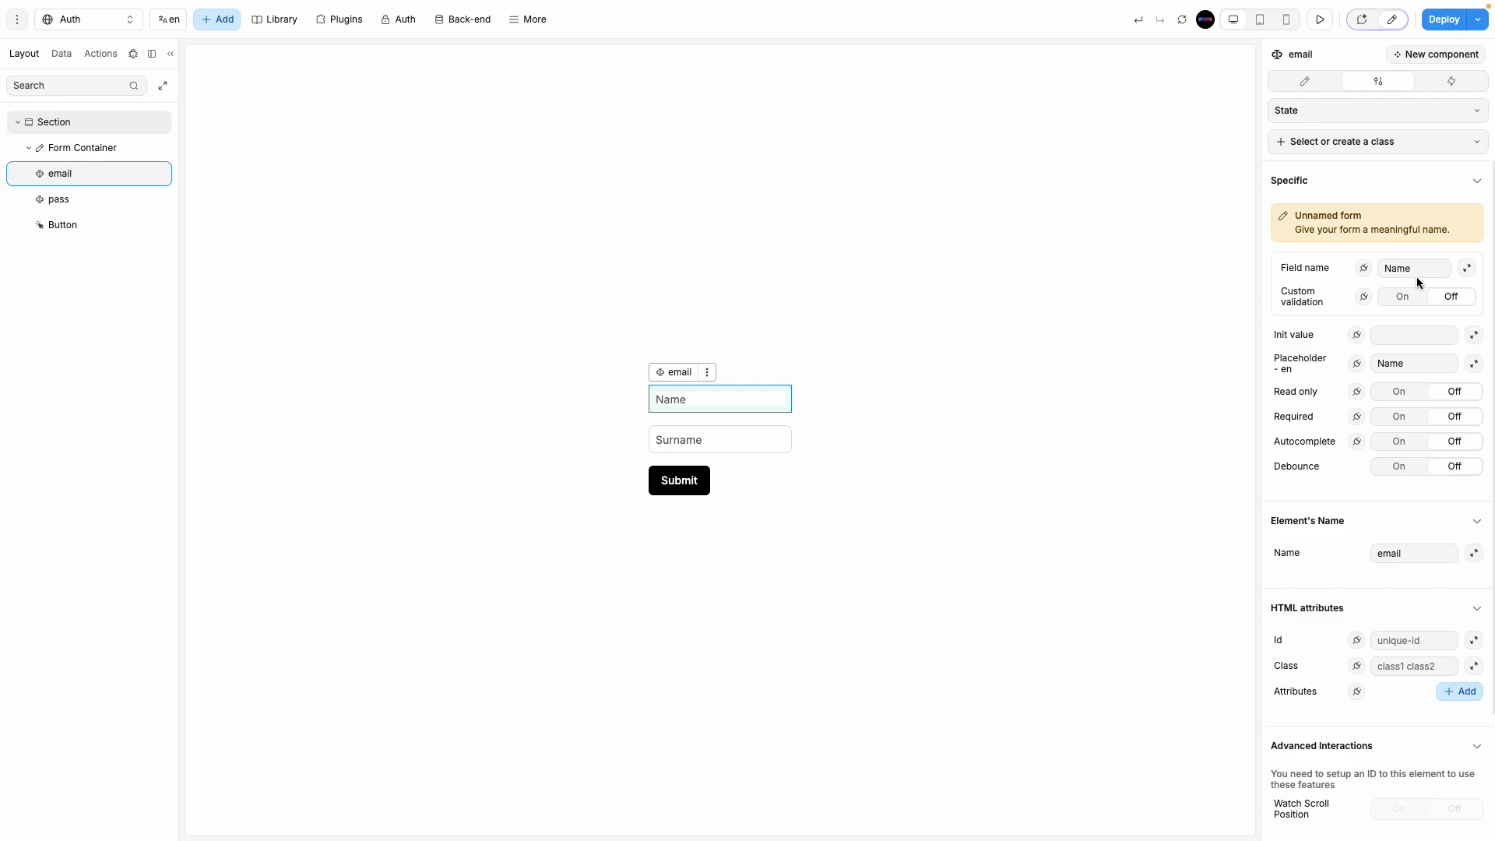
Step: Give the email input an Email placeholder, an email field name and the Email input type
left_click_drag(1417, 272, 1370, 274)
type("email")
left_click(1403, 341)
double_click(1392, 365)
type("Email")
left_click(1315, 87)
scroll(1324, 323, "up", 1)
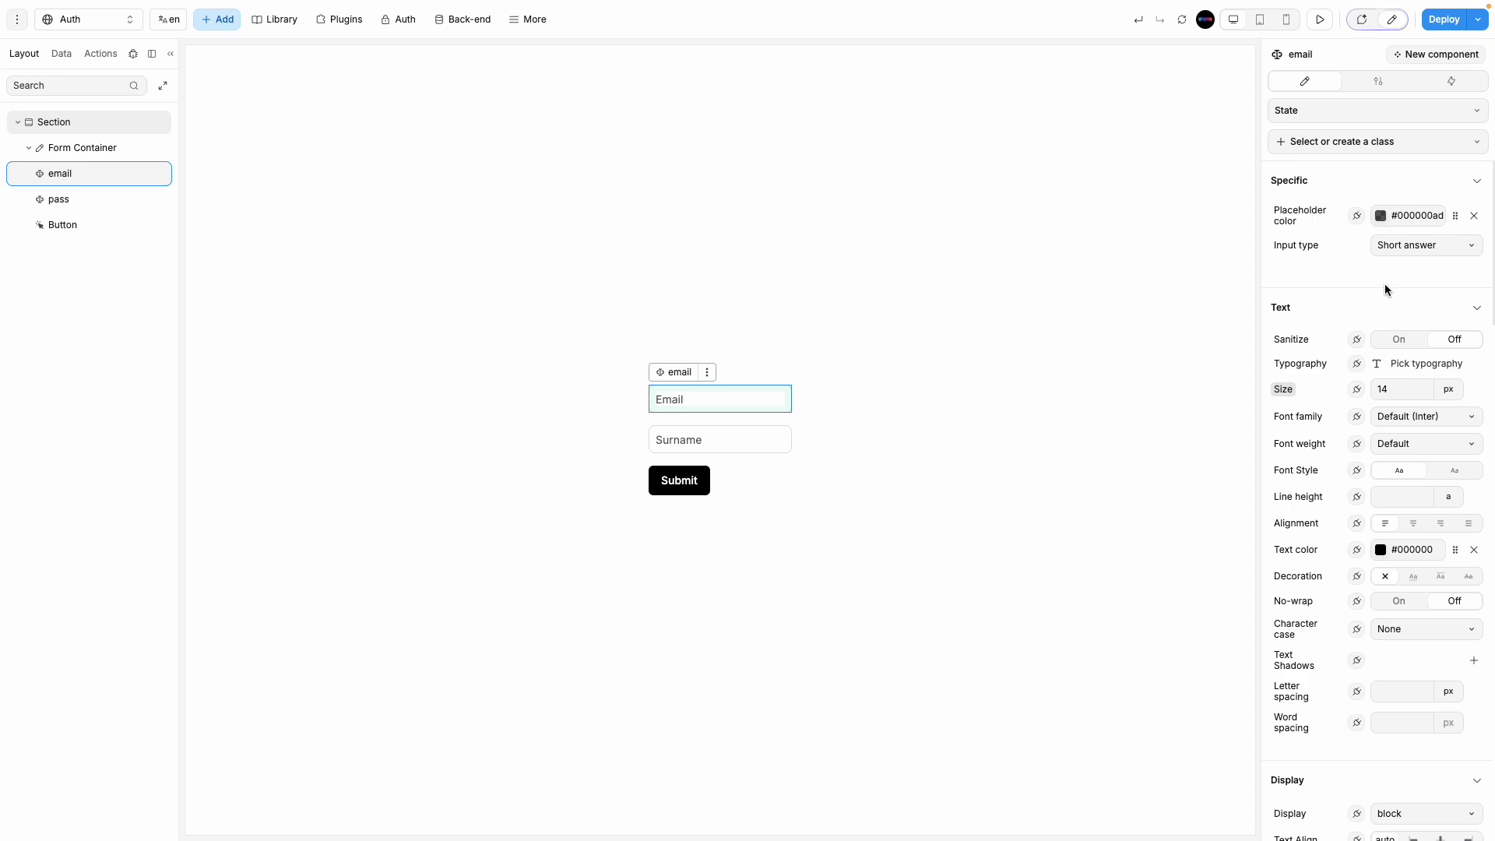
left_click(1413, 253)
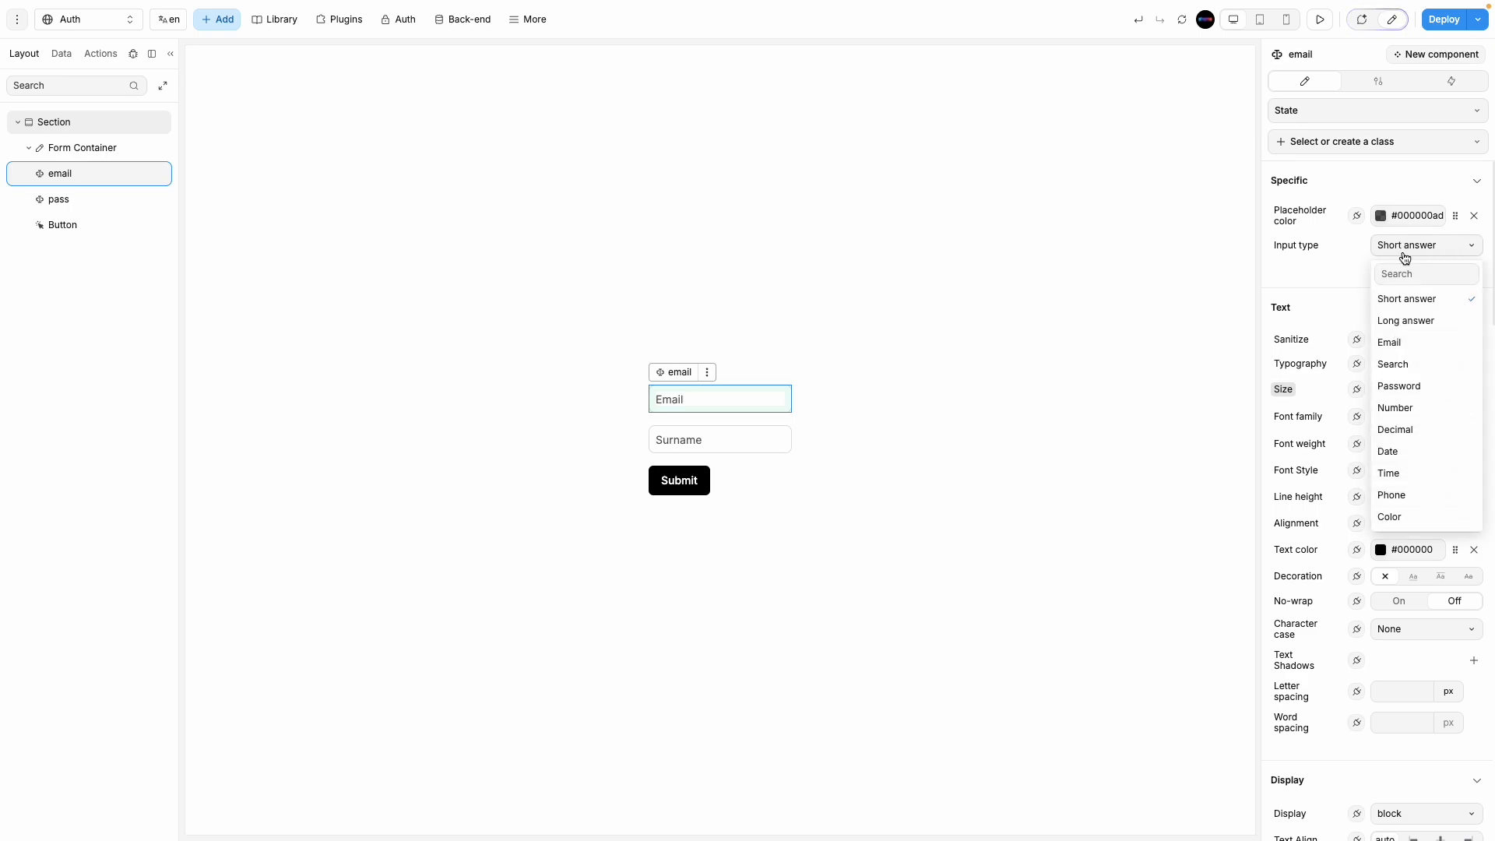
left_click(1430, 349)
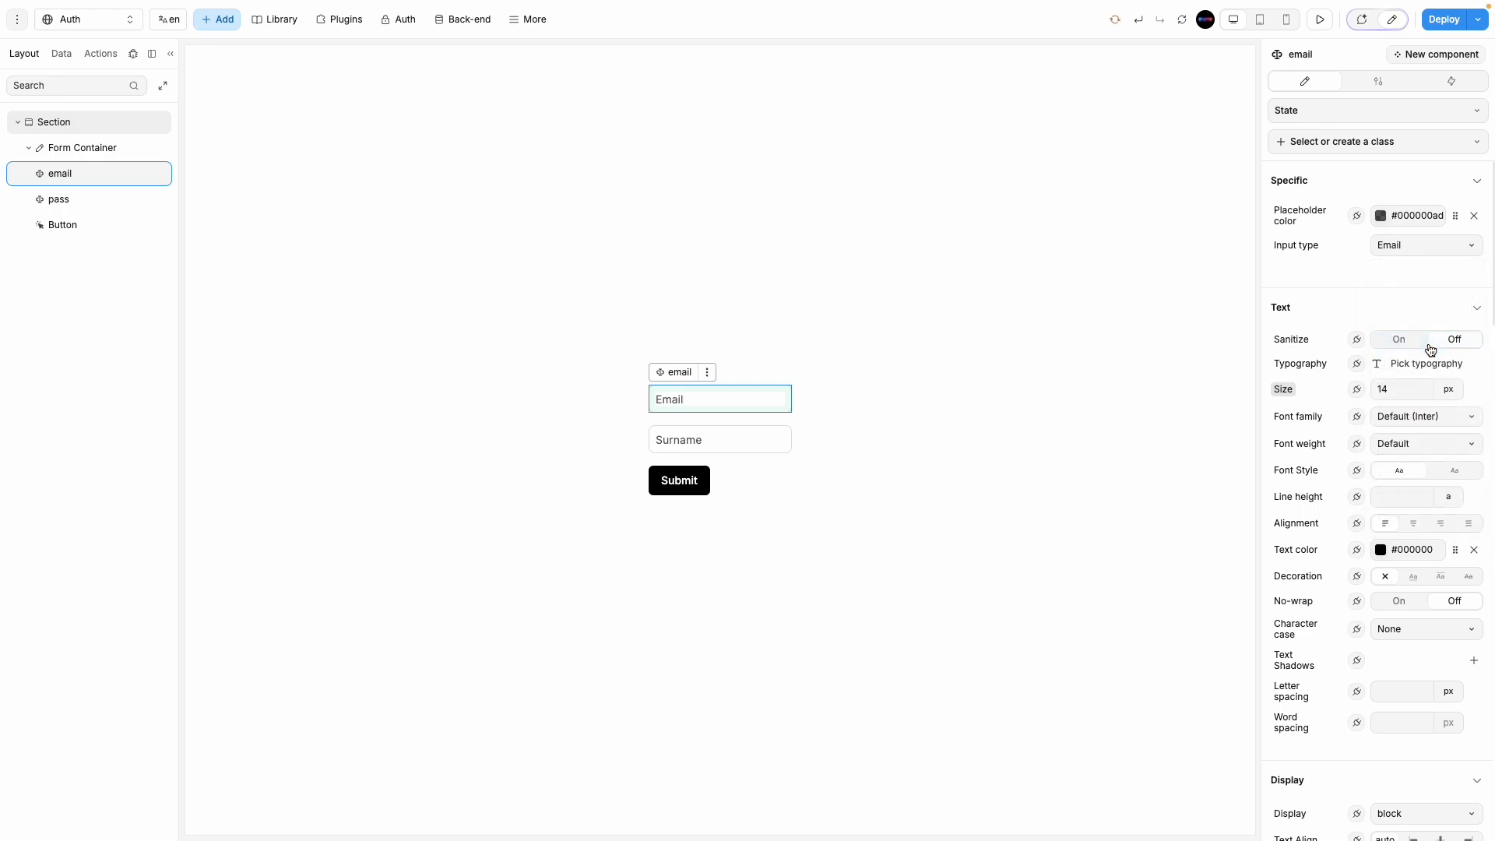
left_click(1417, 254)
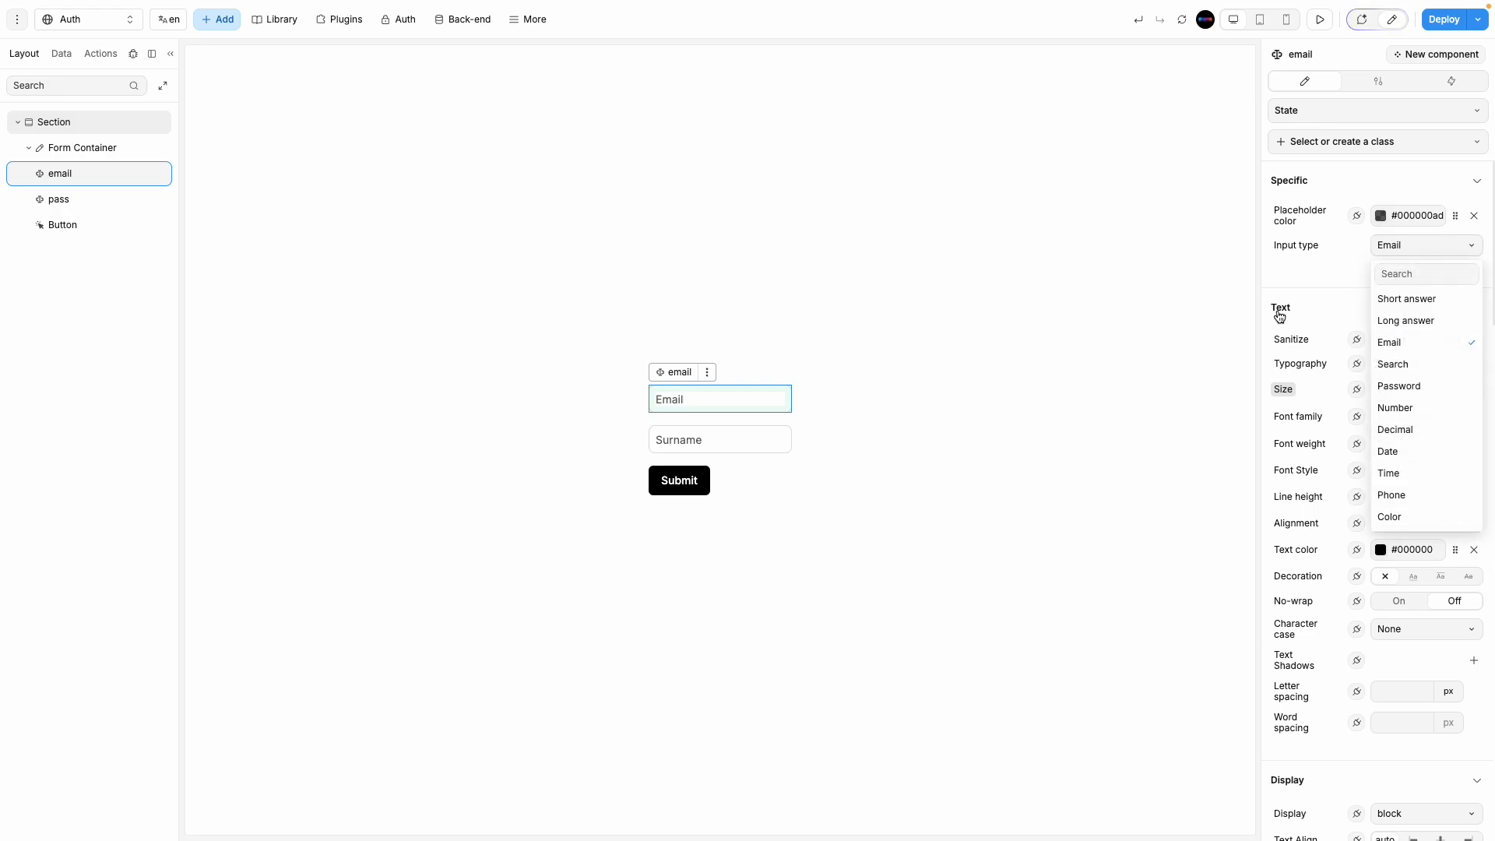
Step: Make the pass input a Password type with field name pass and a Password placeholder
left_click(715, 437)
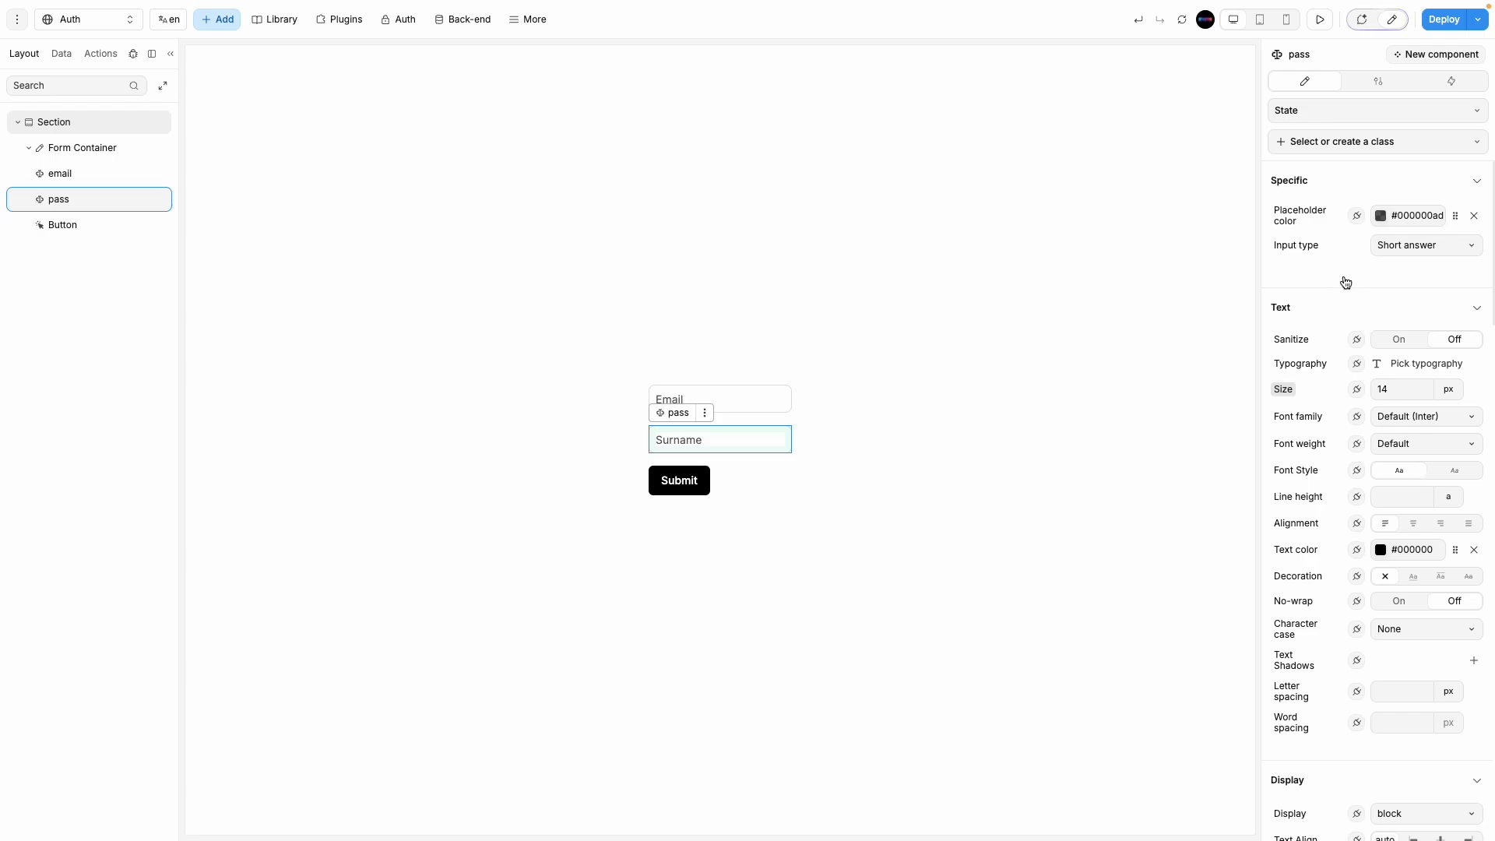
left_click(1404, 246)
left_click(1425, 385)
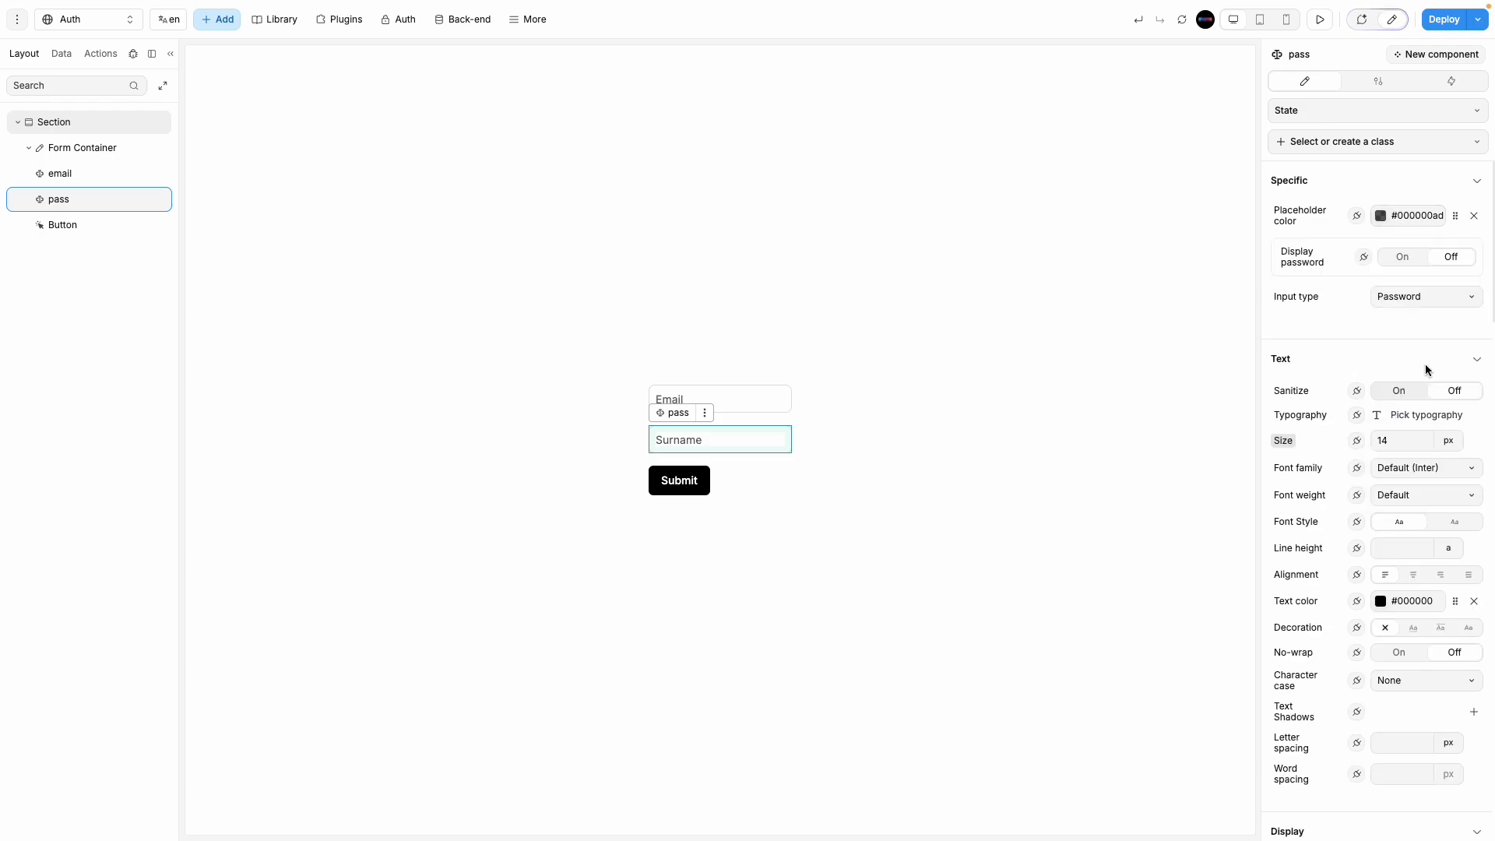
left_click(1378, 81)
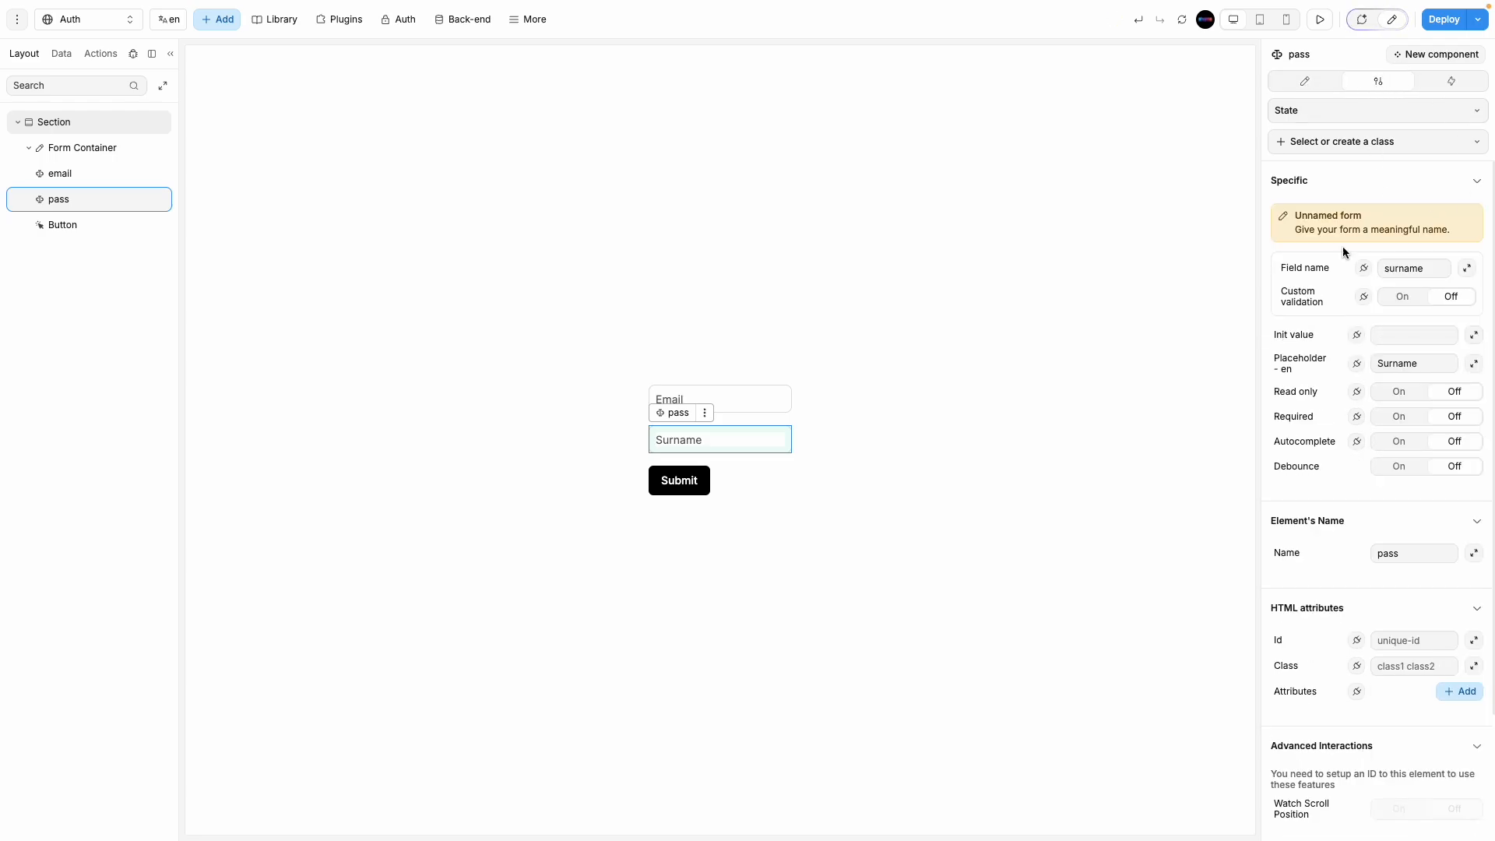
double_click(1413, 267)
type("p")
left_click_drag(1423, 363, 1333, 358)
type("Password")
left_click(959, 567)
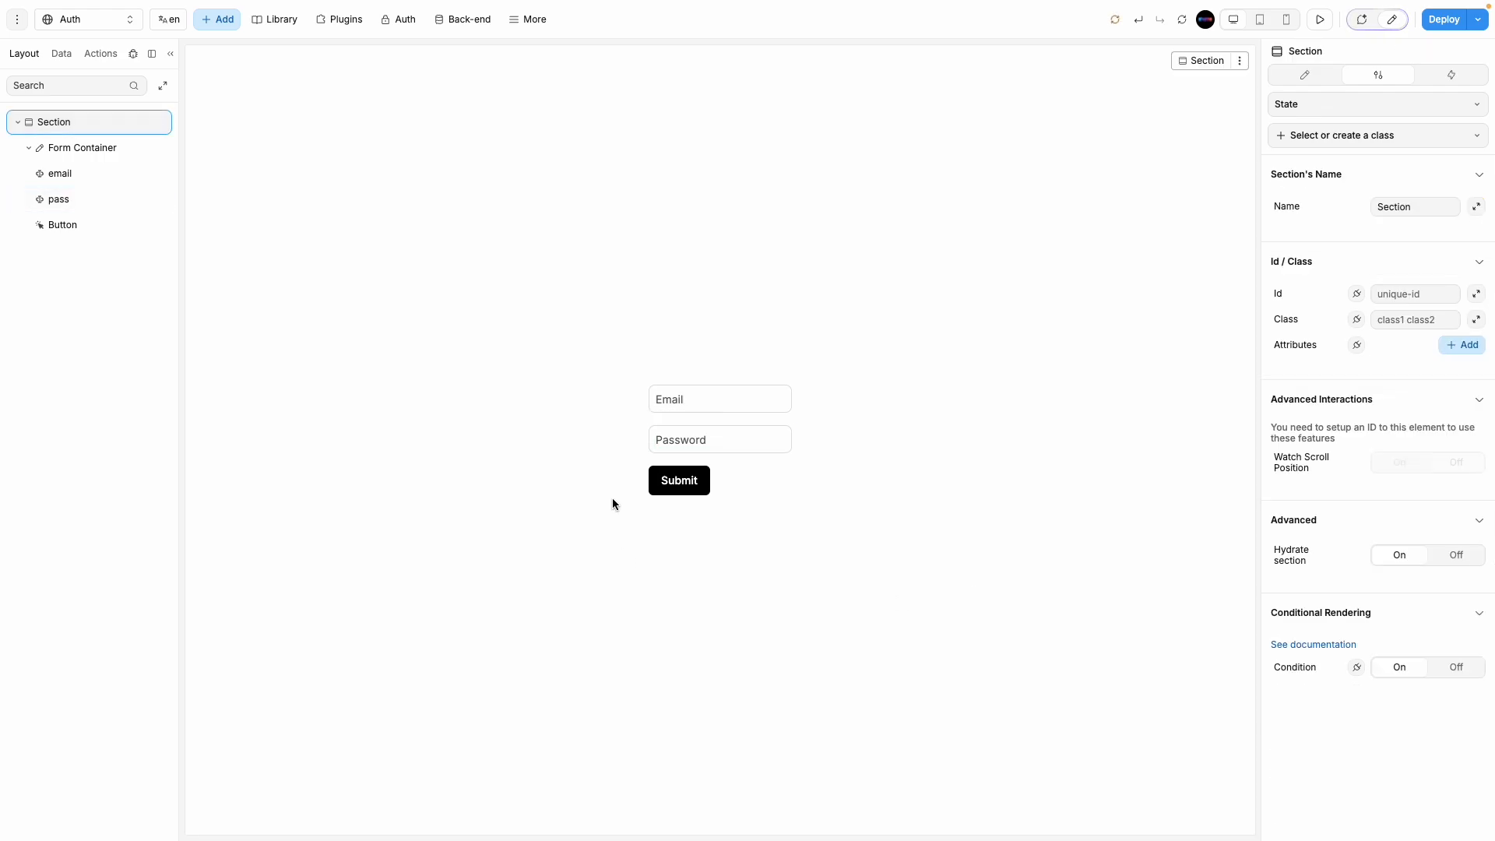
Step: Give the form container a 1px border in a faint #0000001A colour
left_click(746, 487)
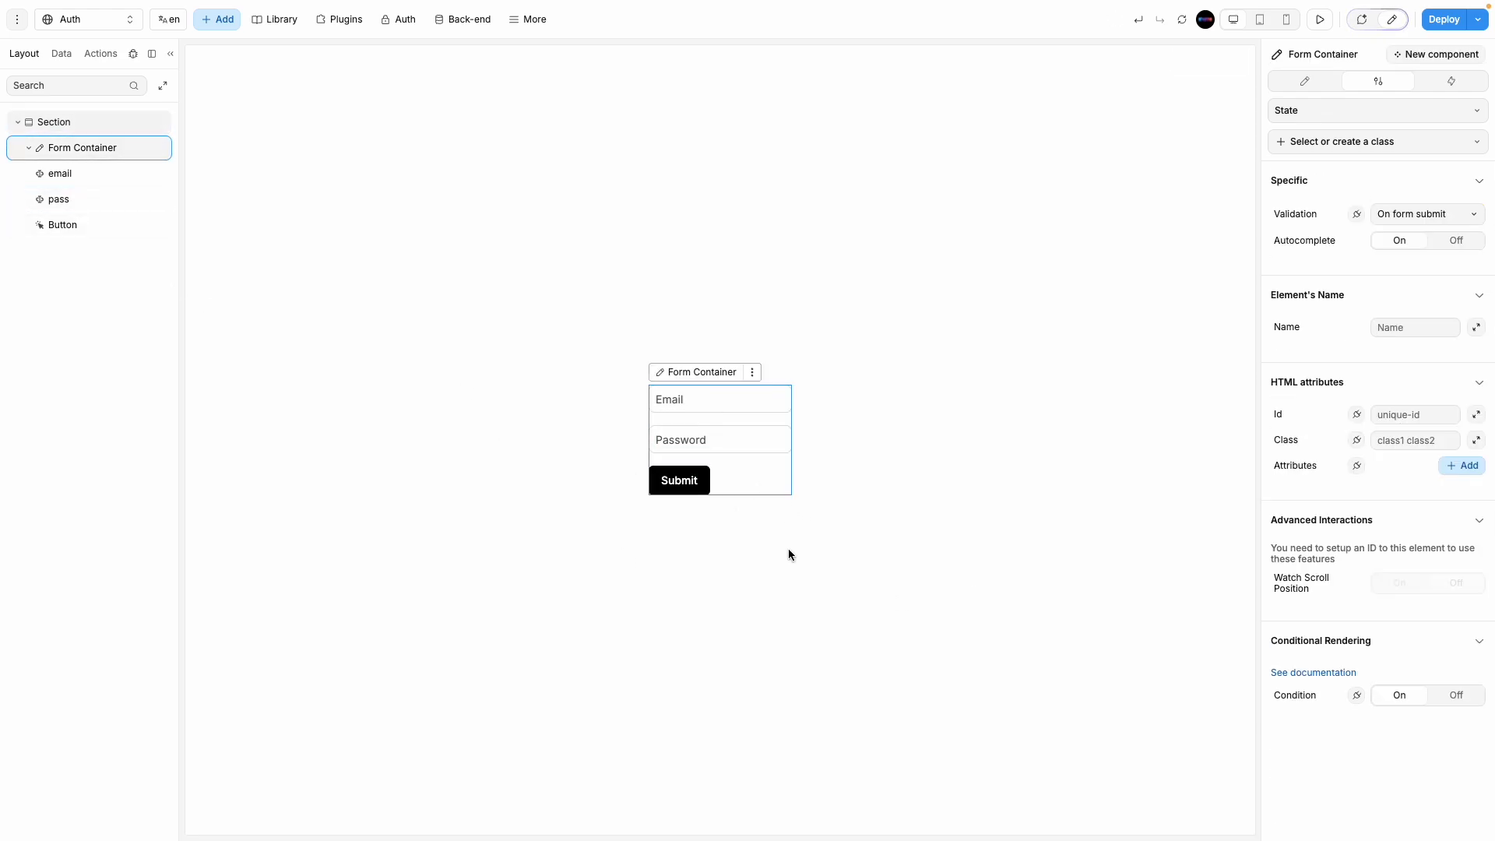
left_click(1305, 81)
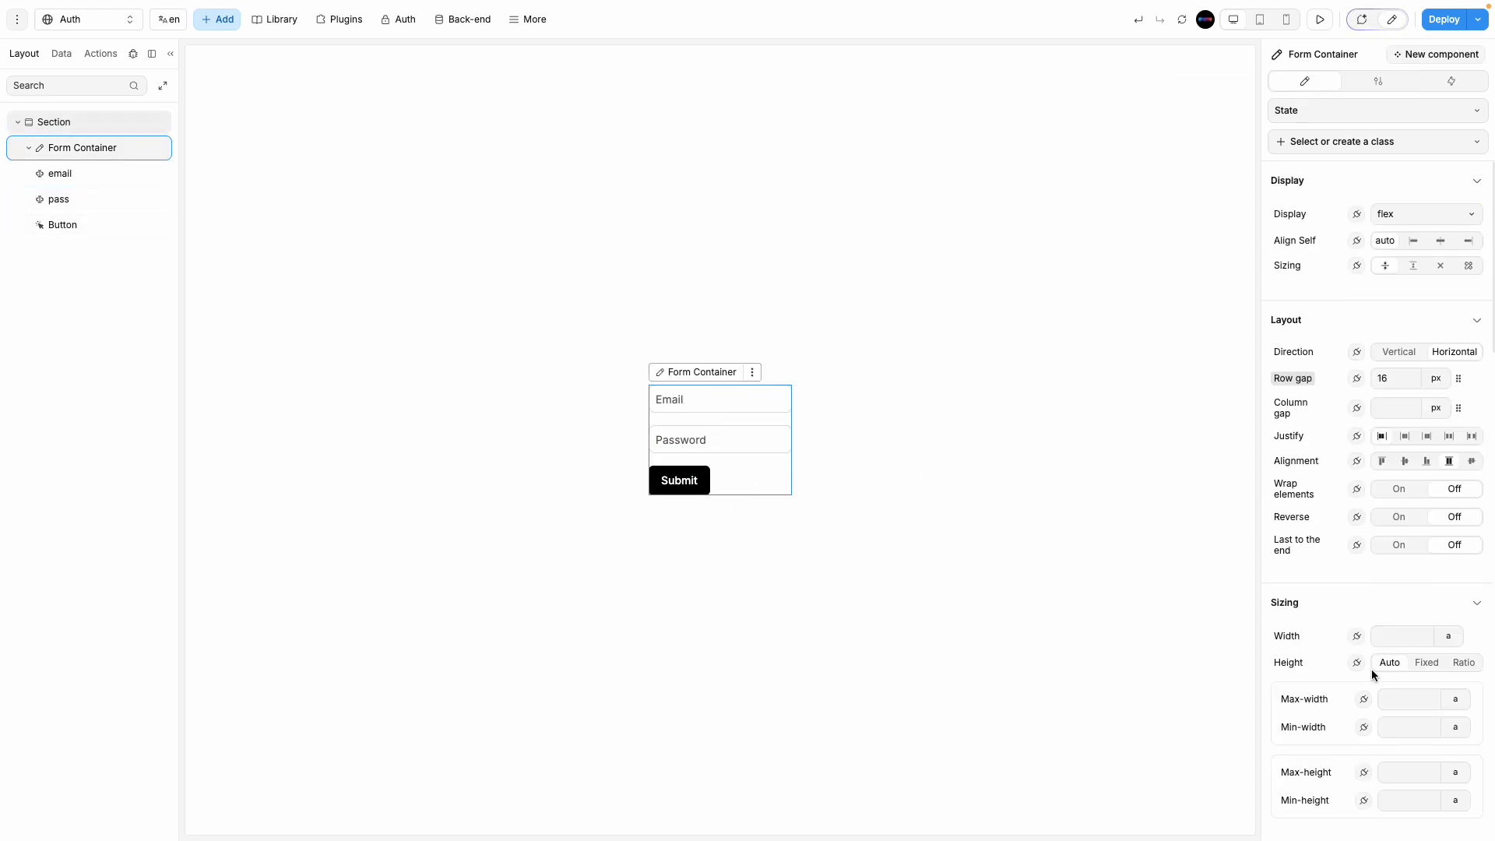
scroll(1362, 621, "down", 1)
scroll(1362, 620, "down", 8)
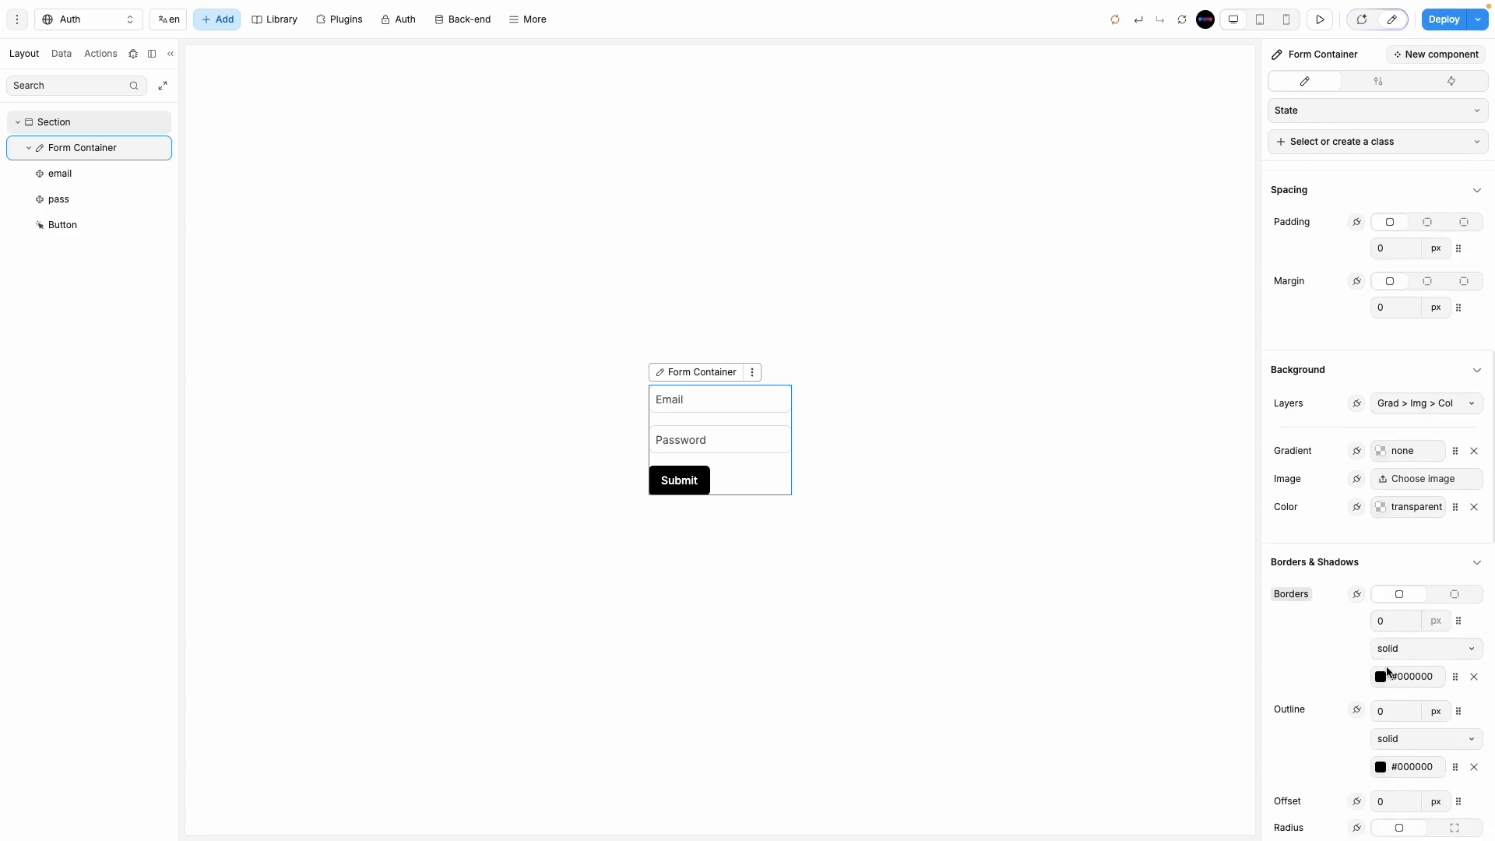
left_click(1397, 624)
type("1")
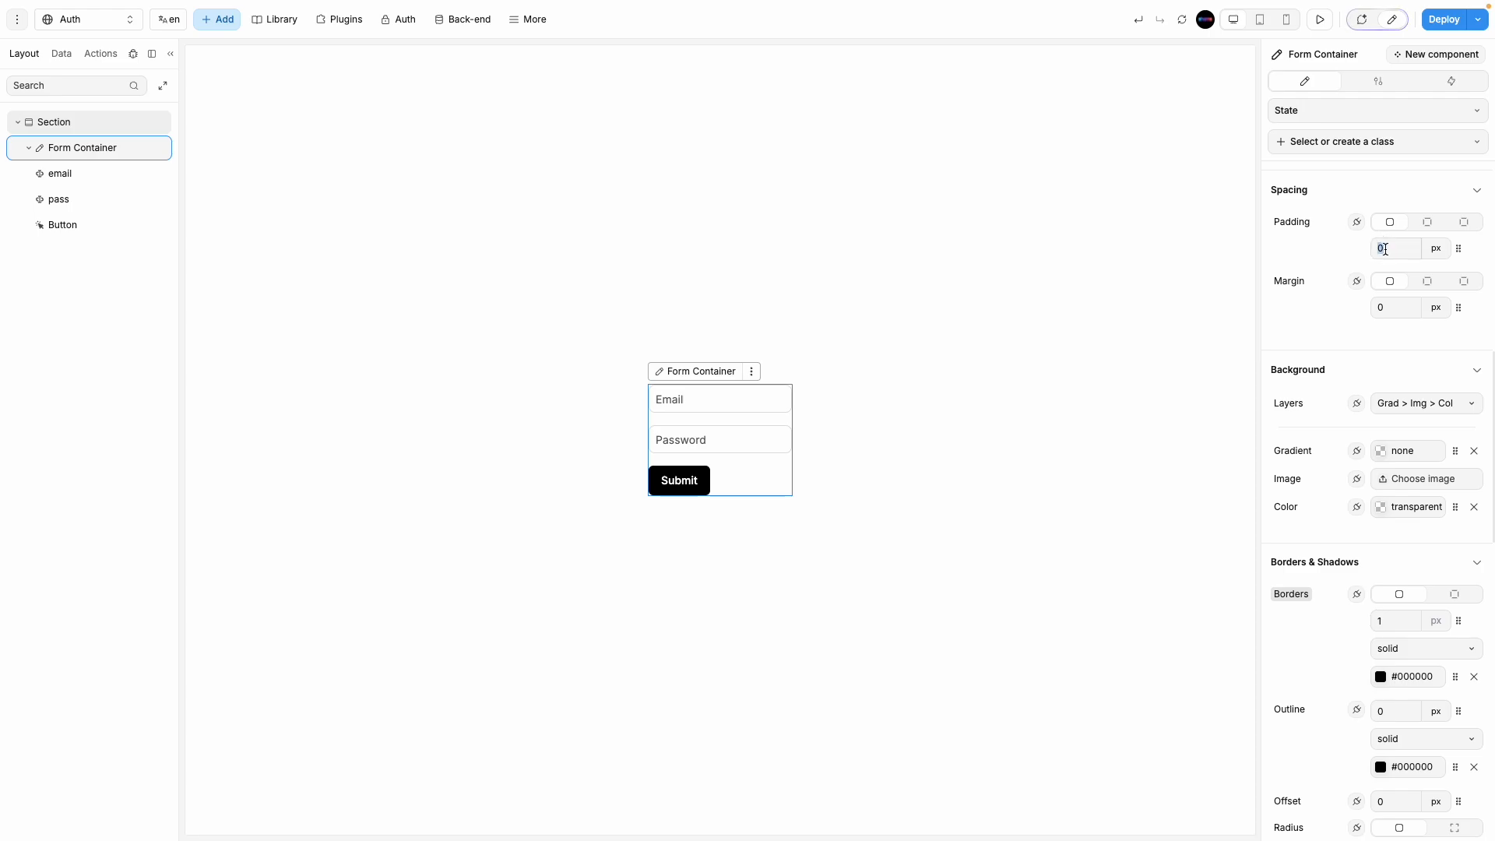
type("10")
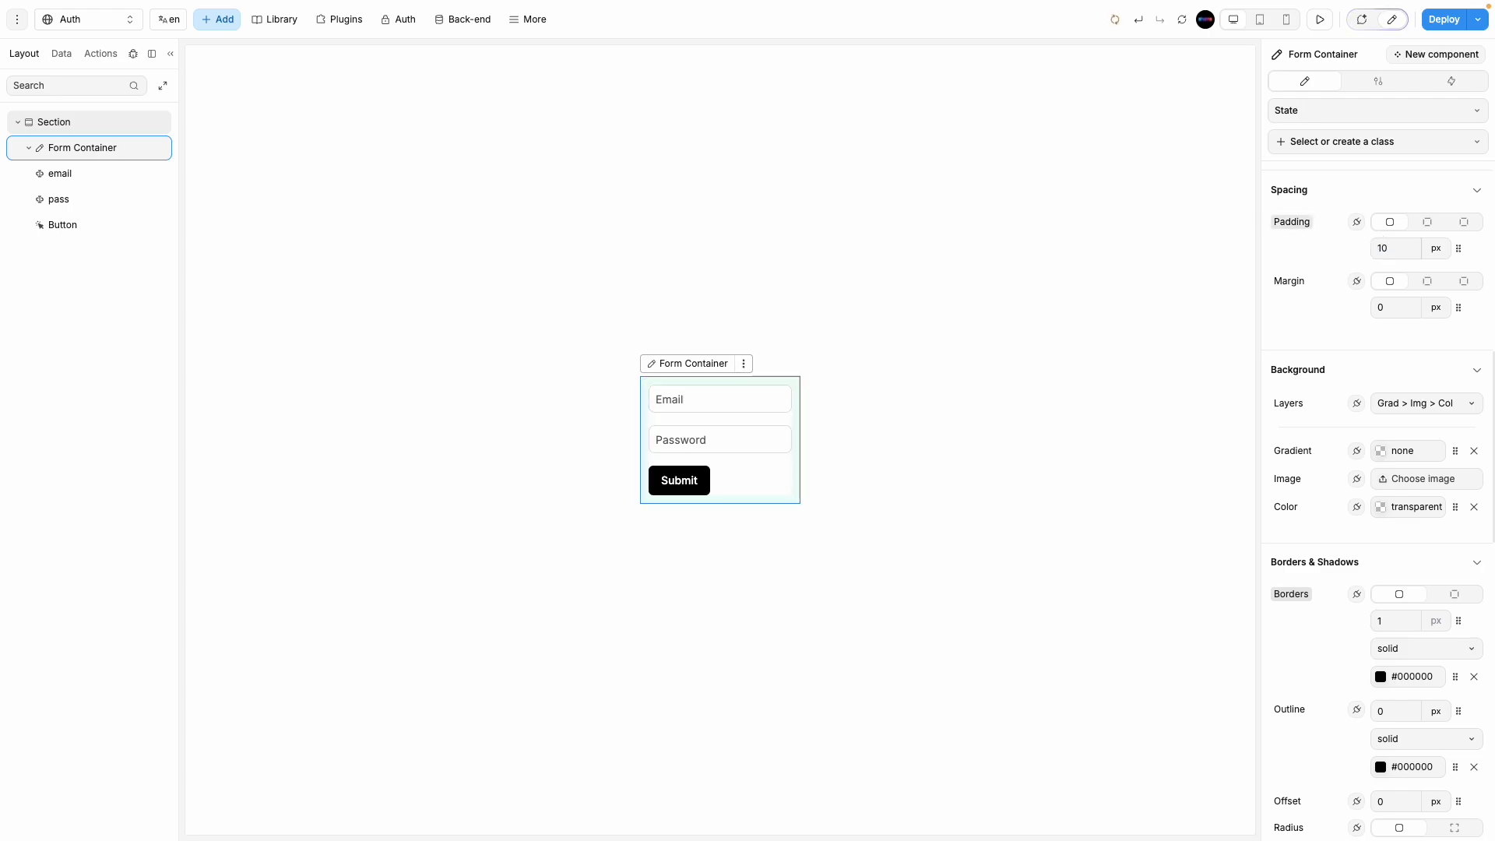
left_click(978, 437)
left_click(786, 496)
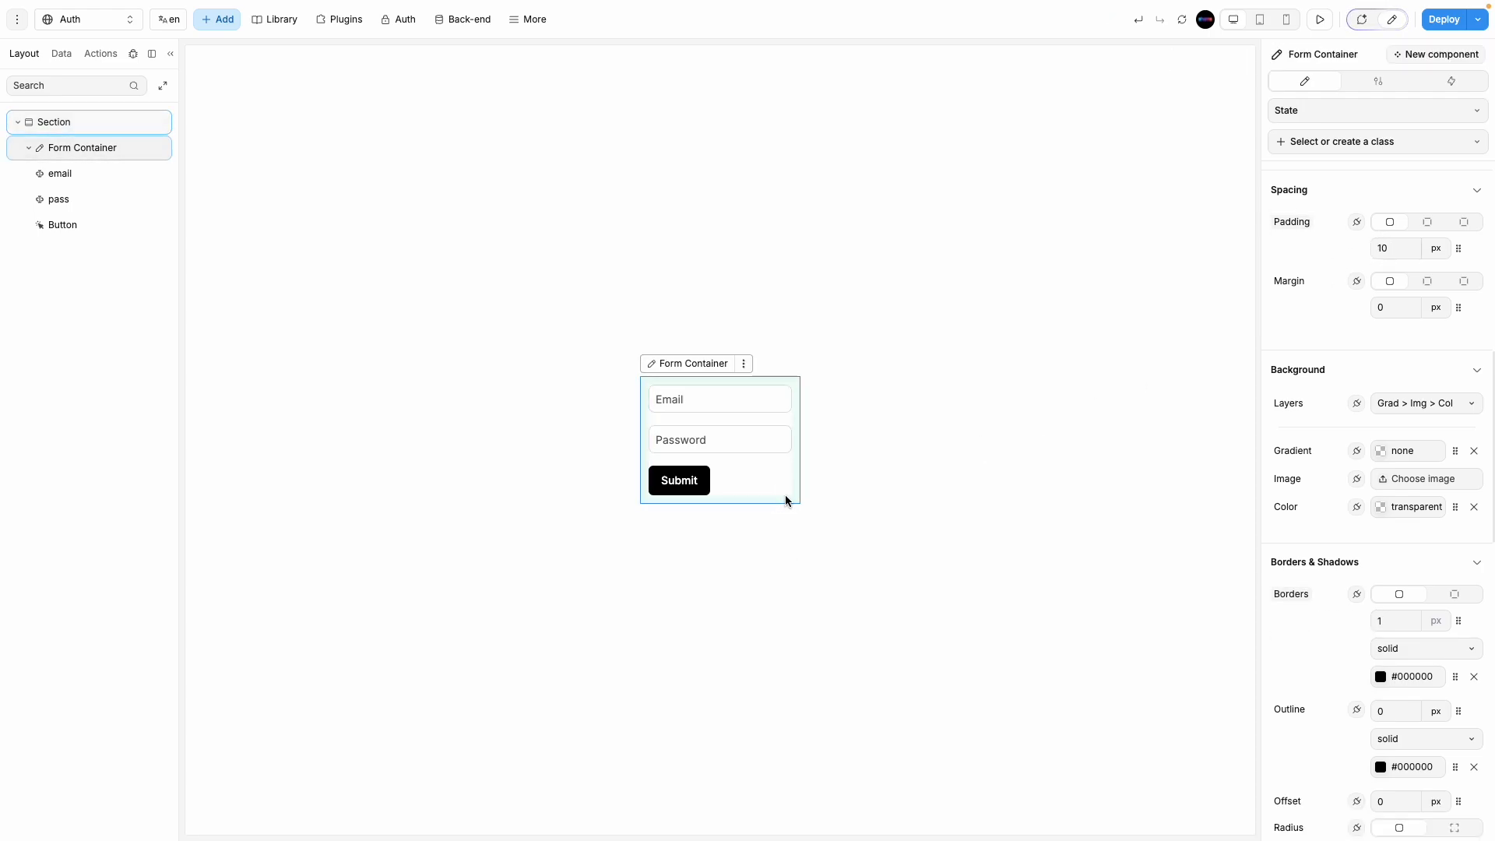
left_click(1381, 676)
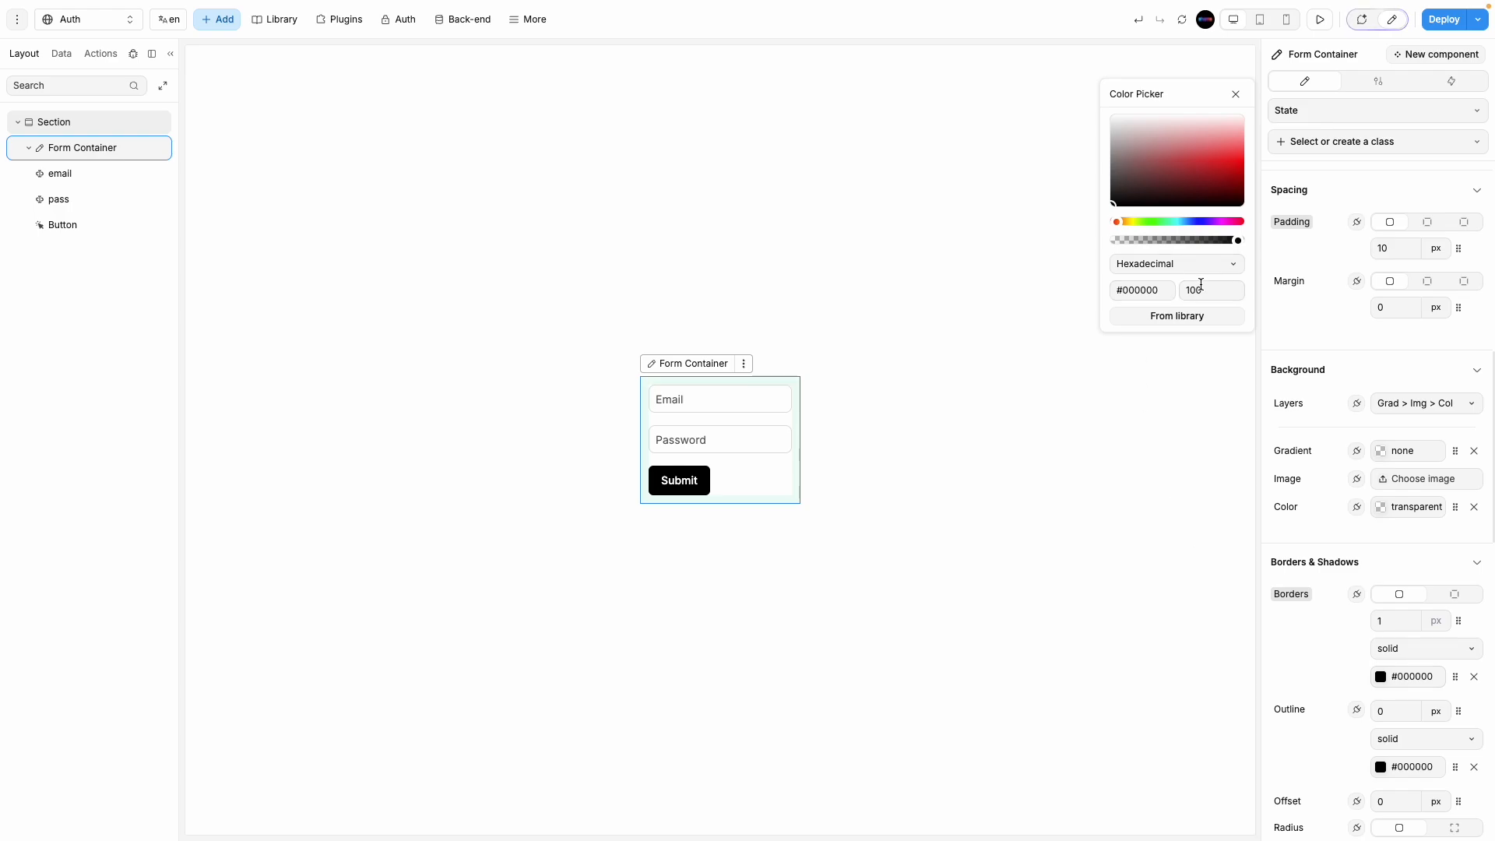
left_click(1186, 288)
left_click(1214, 292)
left_click(1013, 569)
Step: Set the form container's padding to 30 px and corner radius to 15 px
left_click(760, 492)
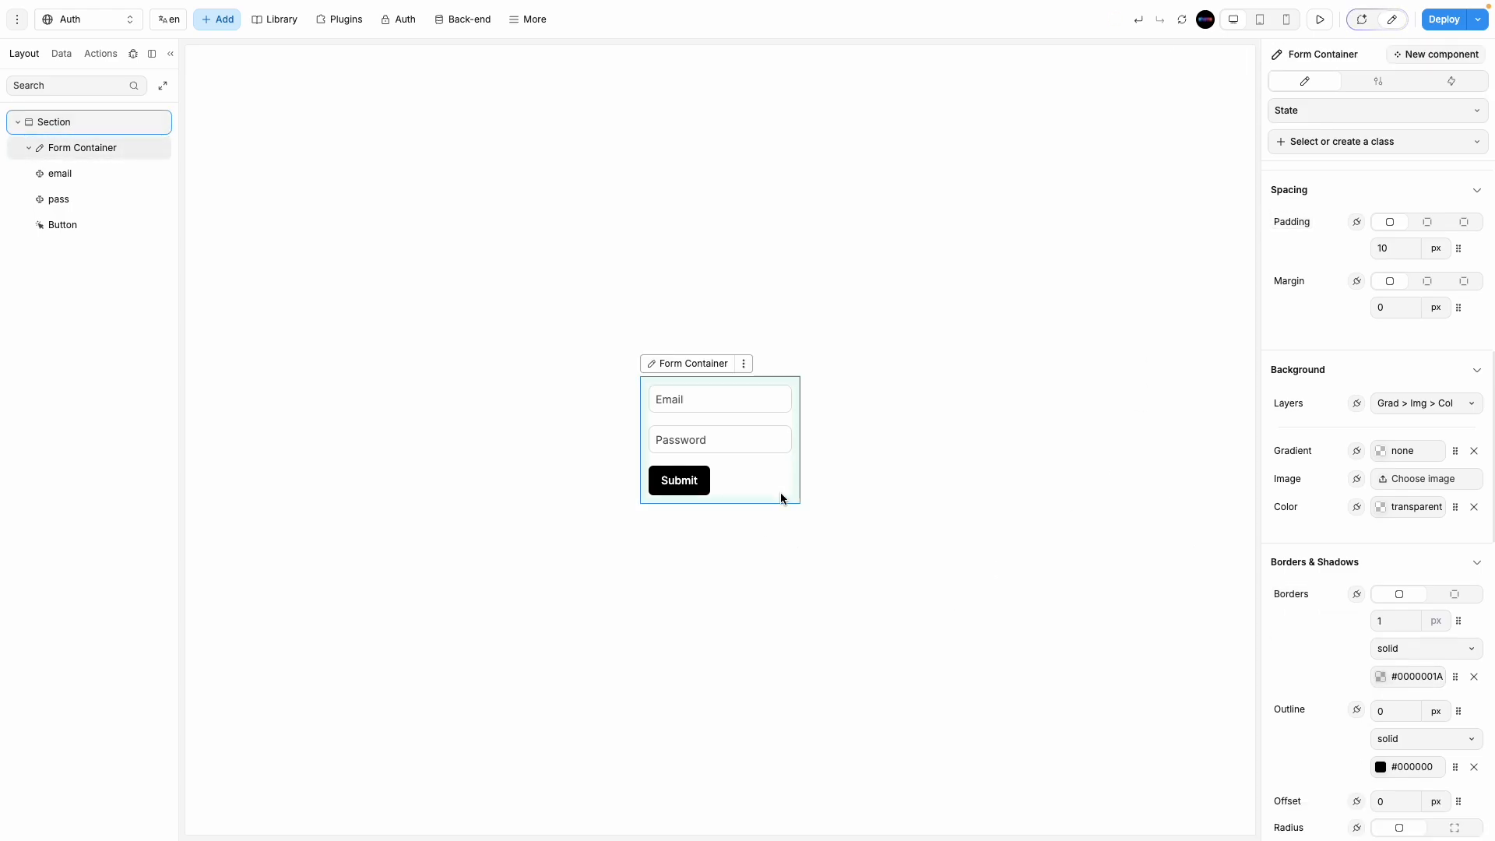
double_click(1396, 251)
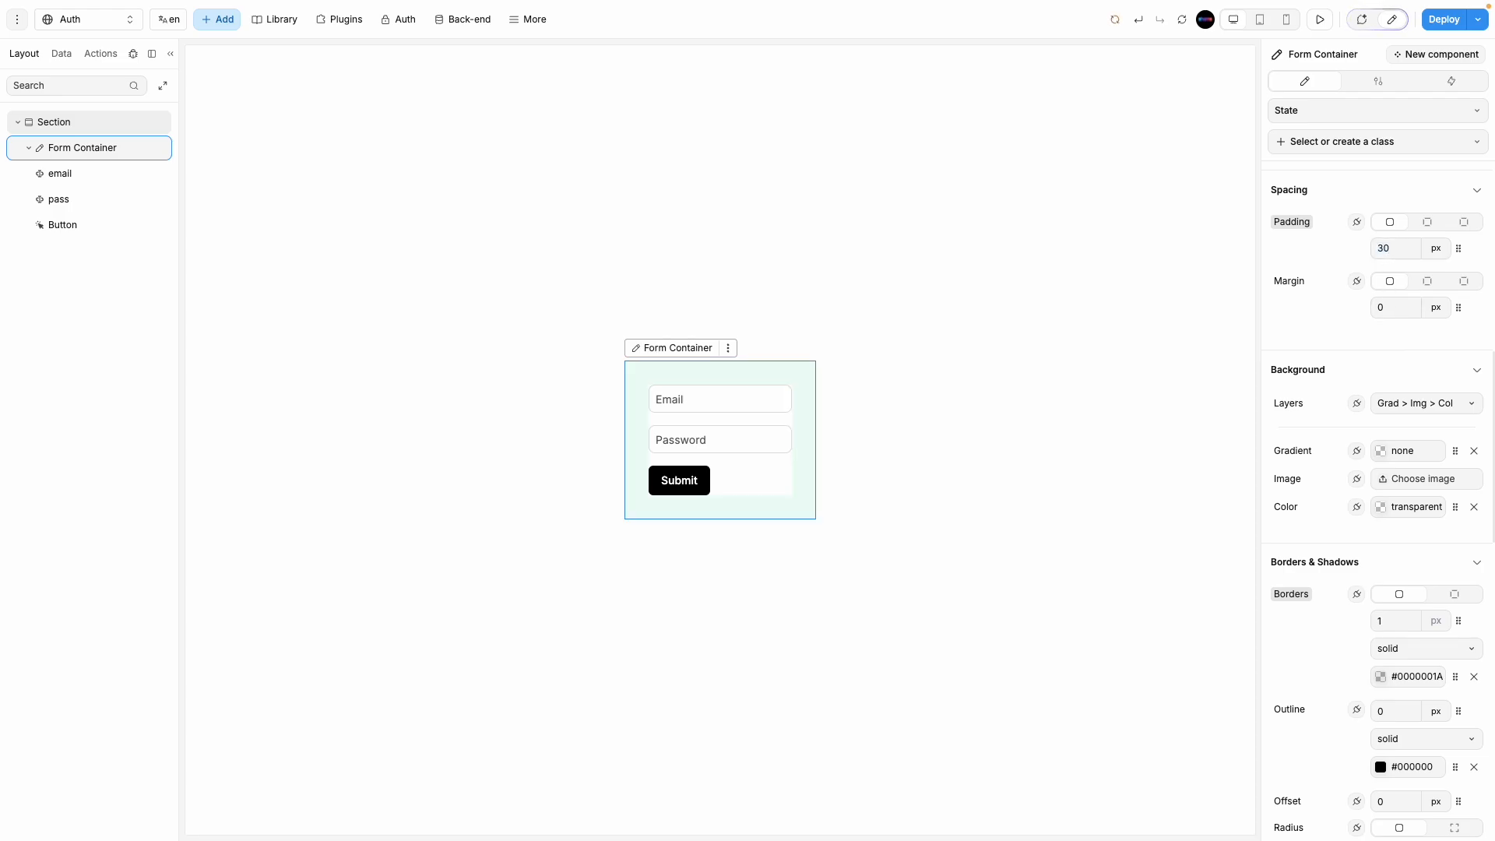
scroll(1380, 699, "down", 4)
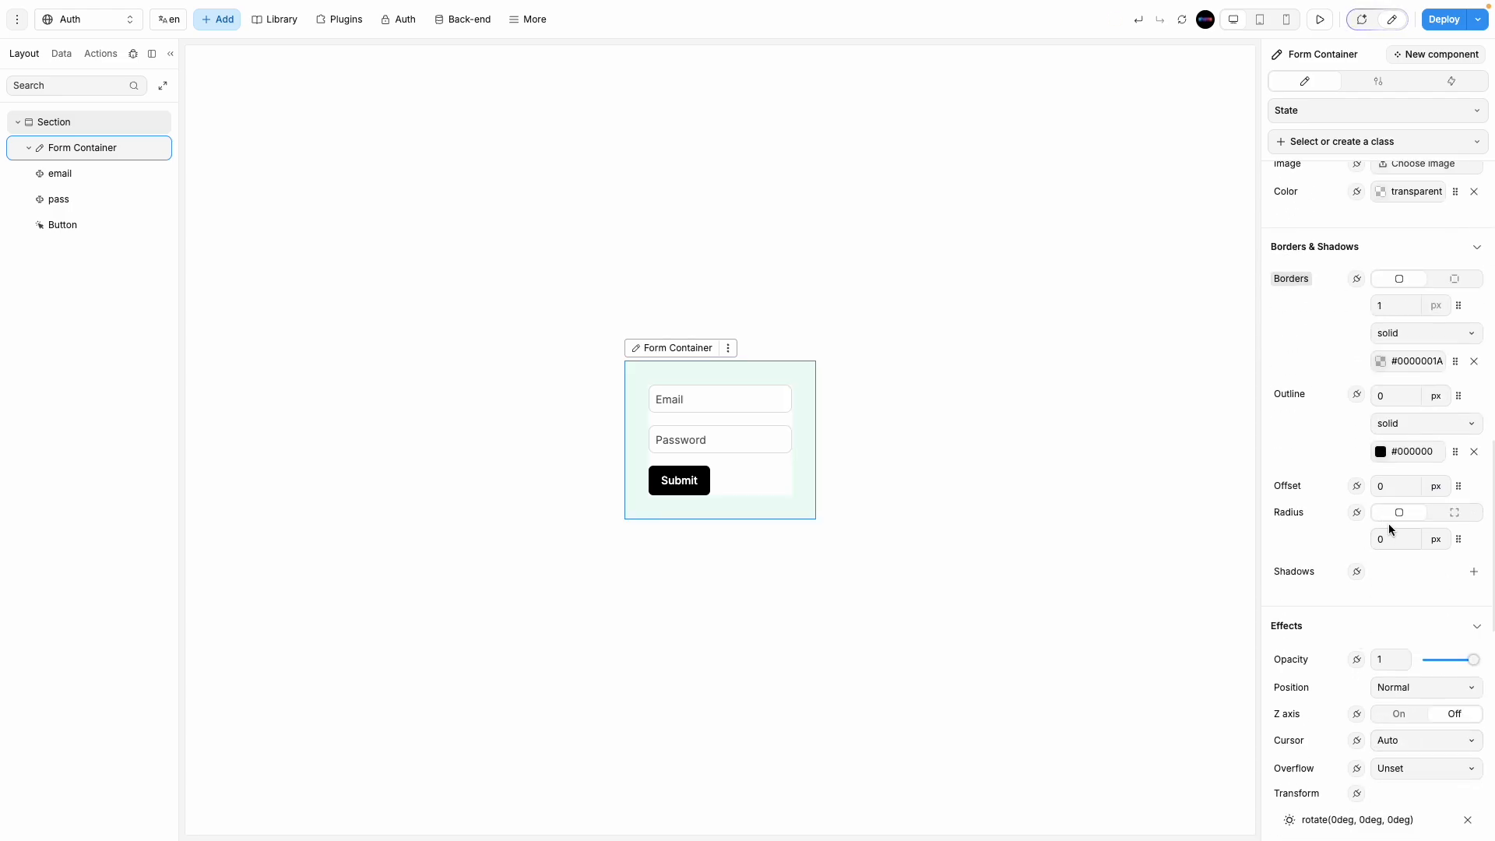
type("15")
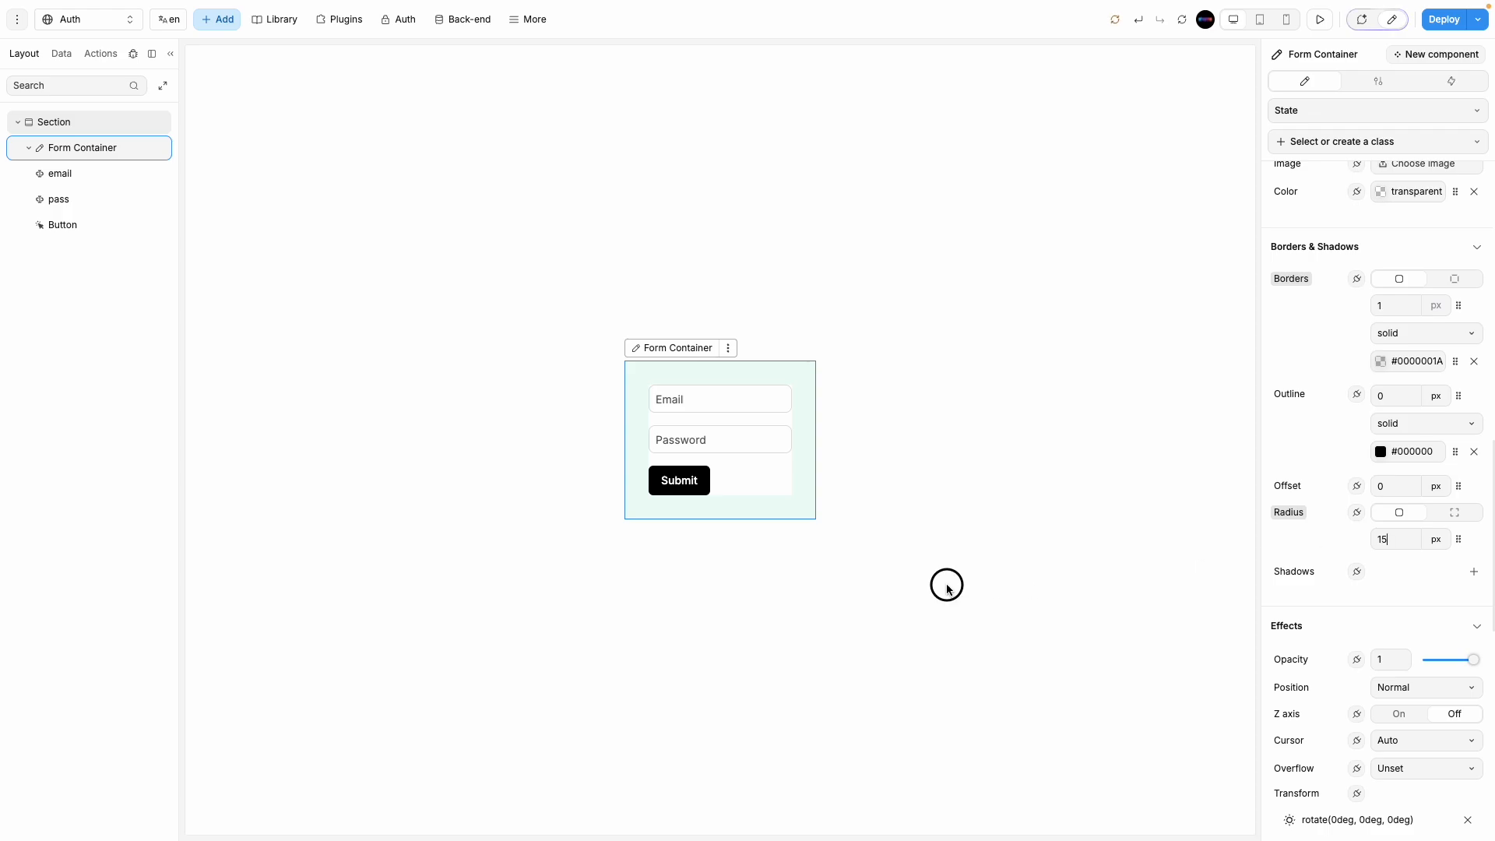
left_click(946, 582)
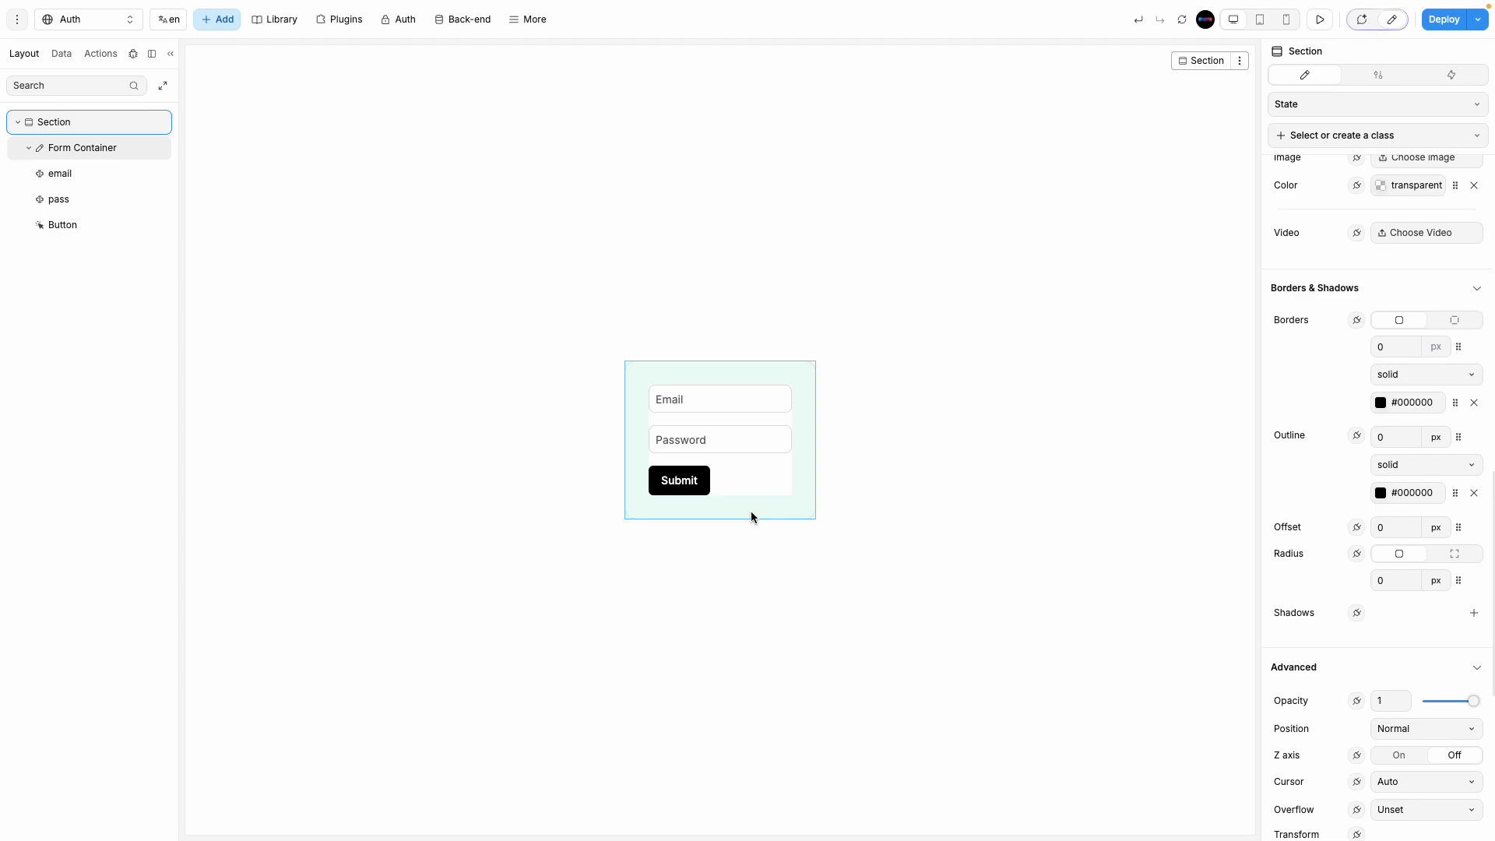
Step: Change the form's Submit button label to Login
left_click(18, 123)
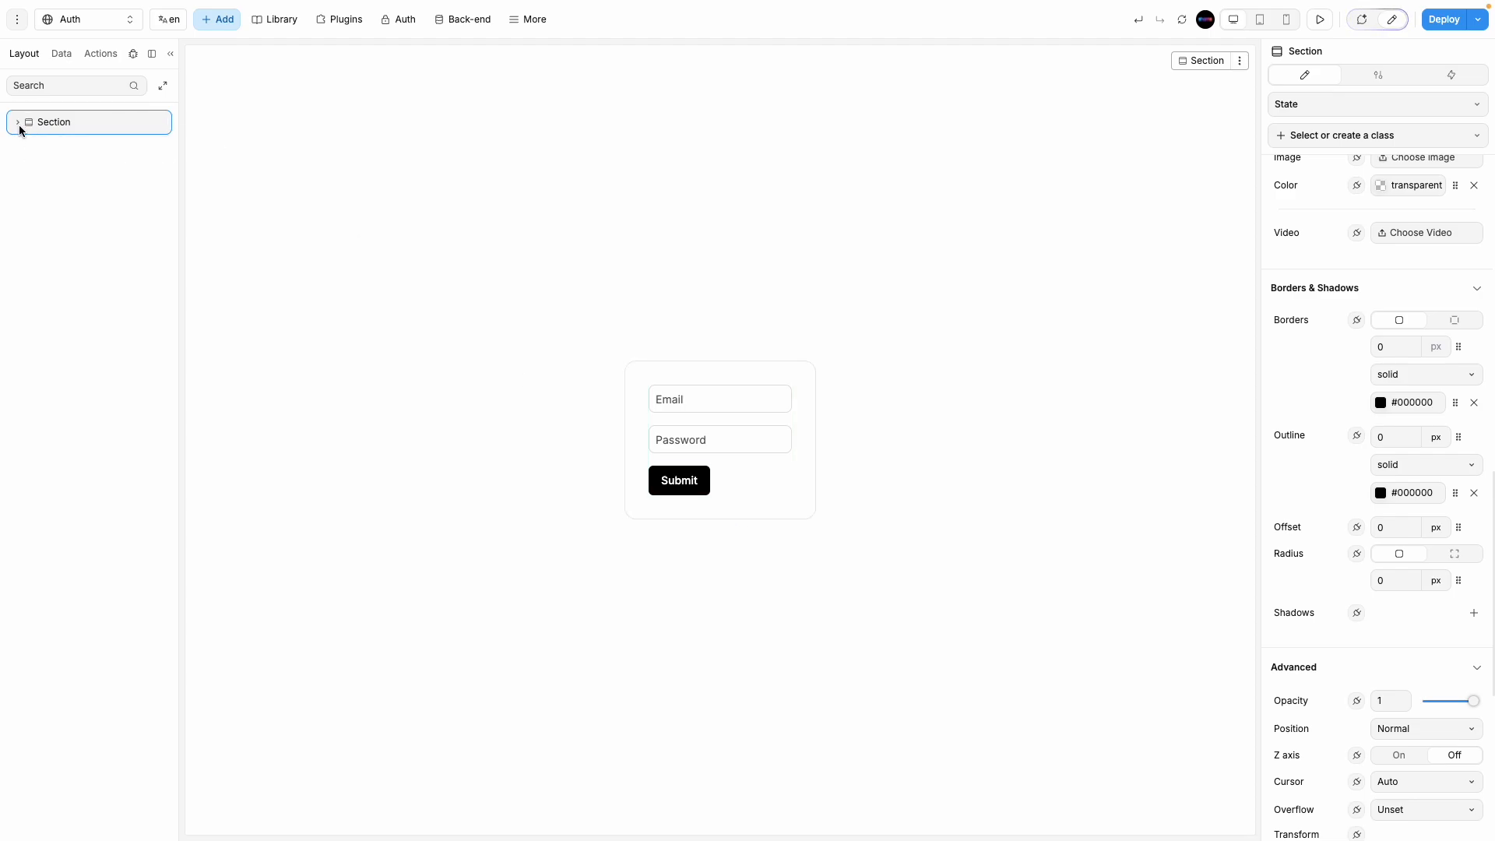
left_click(678, 486)
double_click(676, 483)
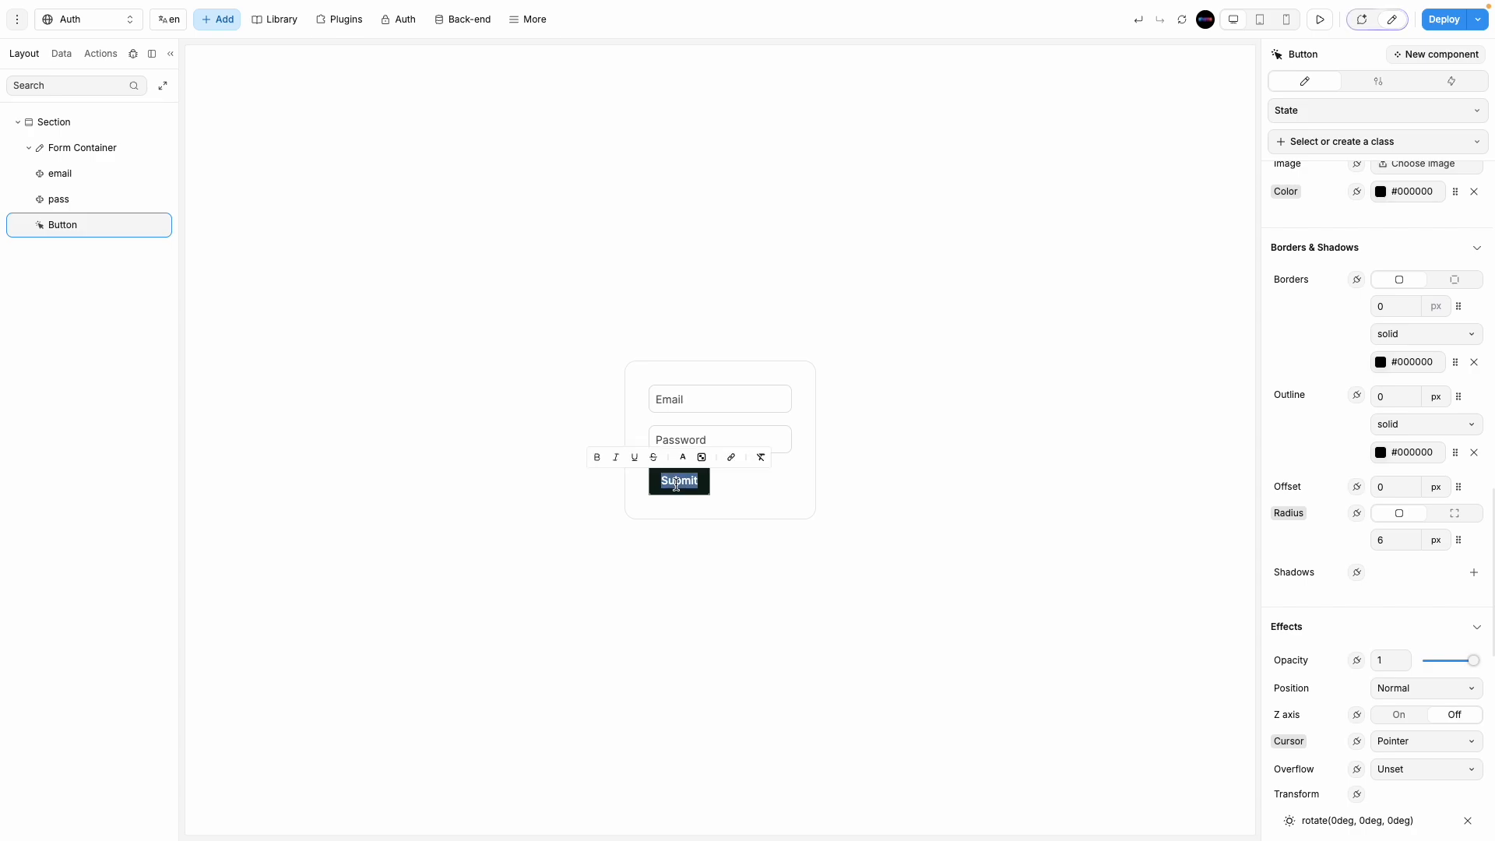
key("BackSpace")
type("Loging")
key("BackSpace")
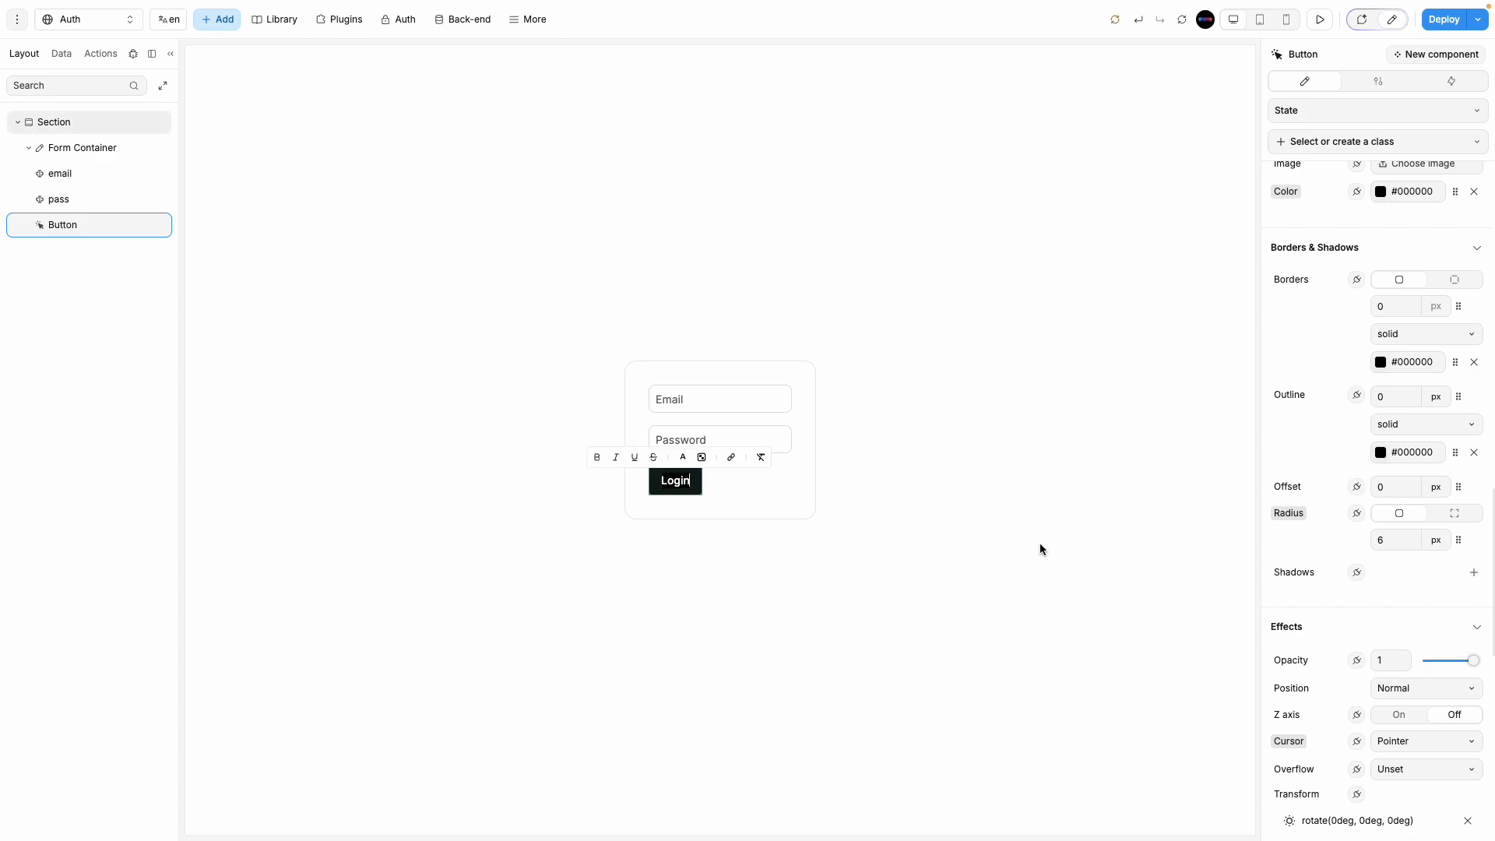
left_click(1039, 543)
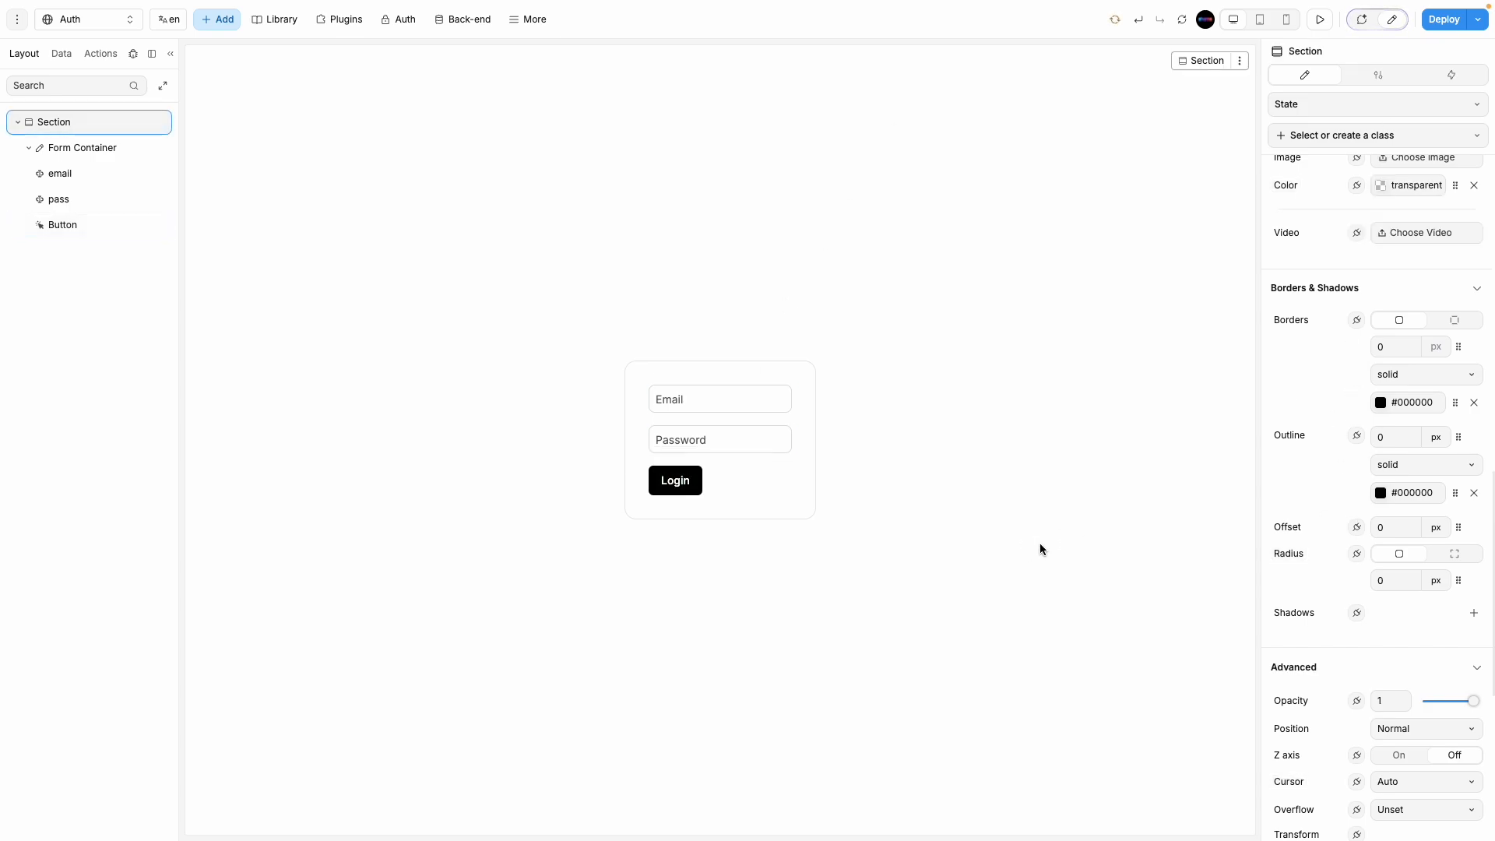
Step: Select the Form Container in Layers and collapse its child layers
left_click(29, 148)
left_click(101, 150)
left_click(28, 149)
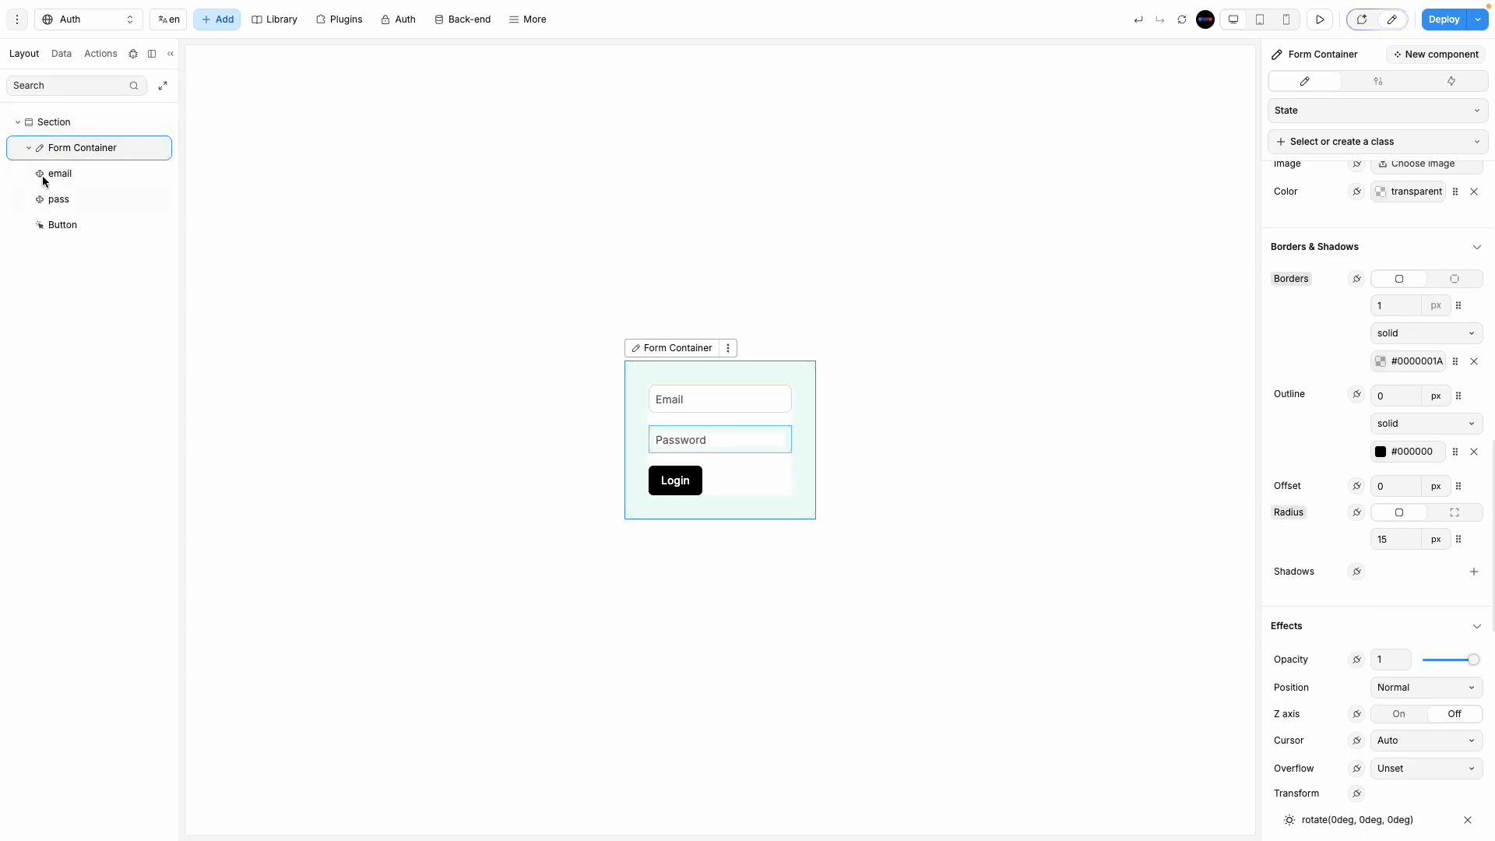
left_click(30, 152)
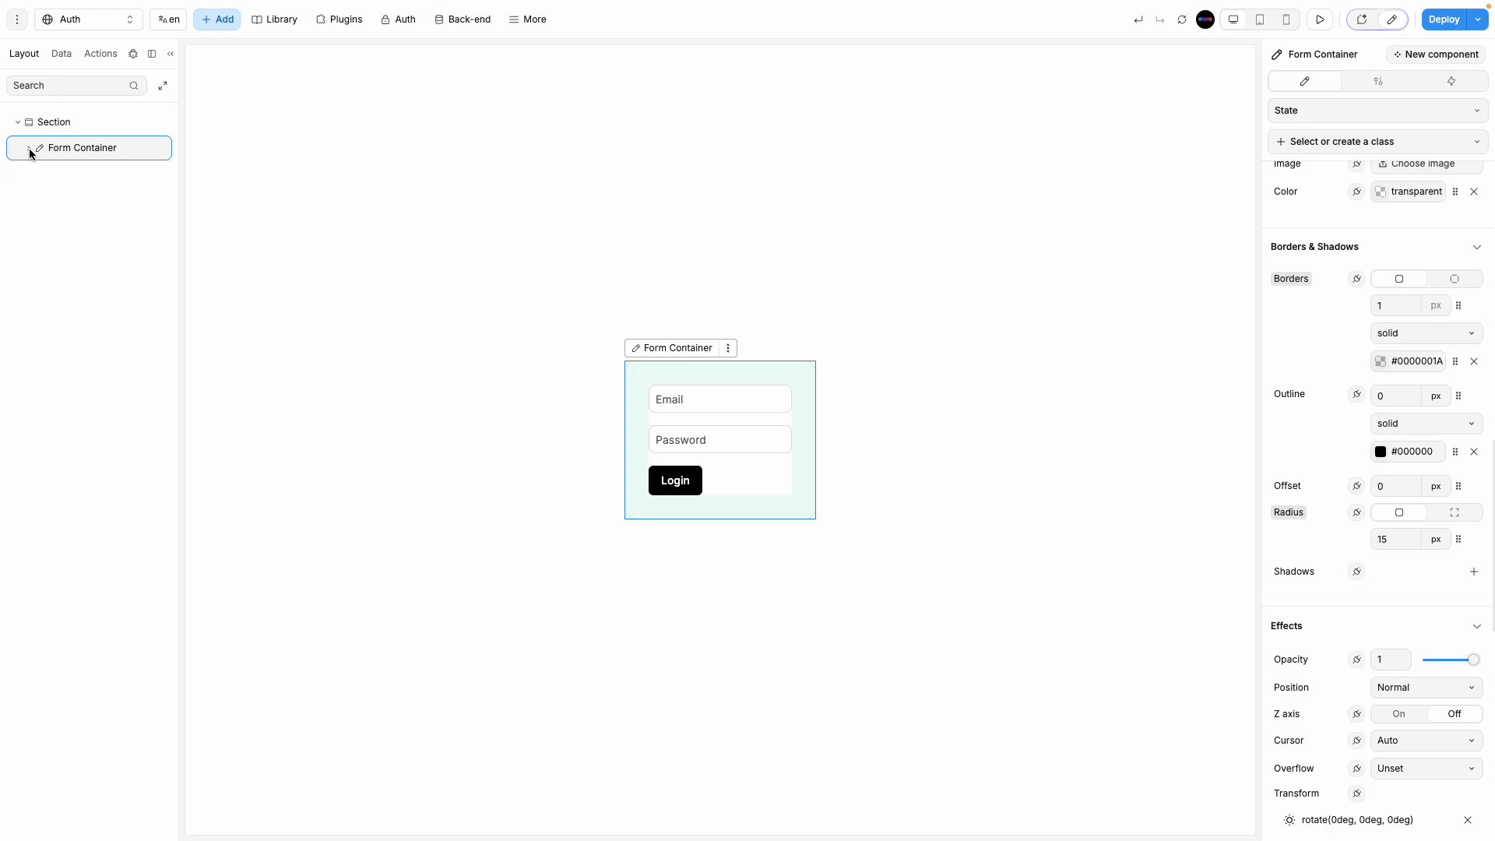
left_click(29, 152)
left_click(28, 151)
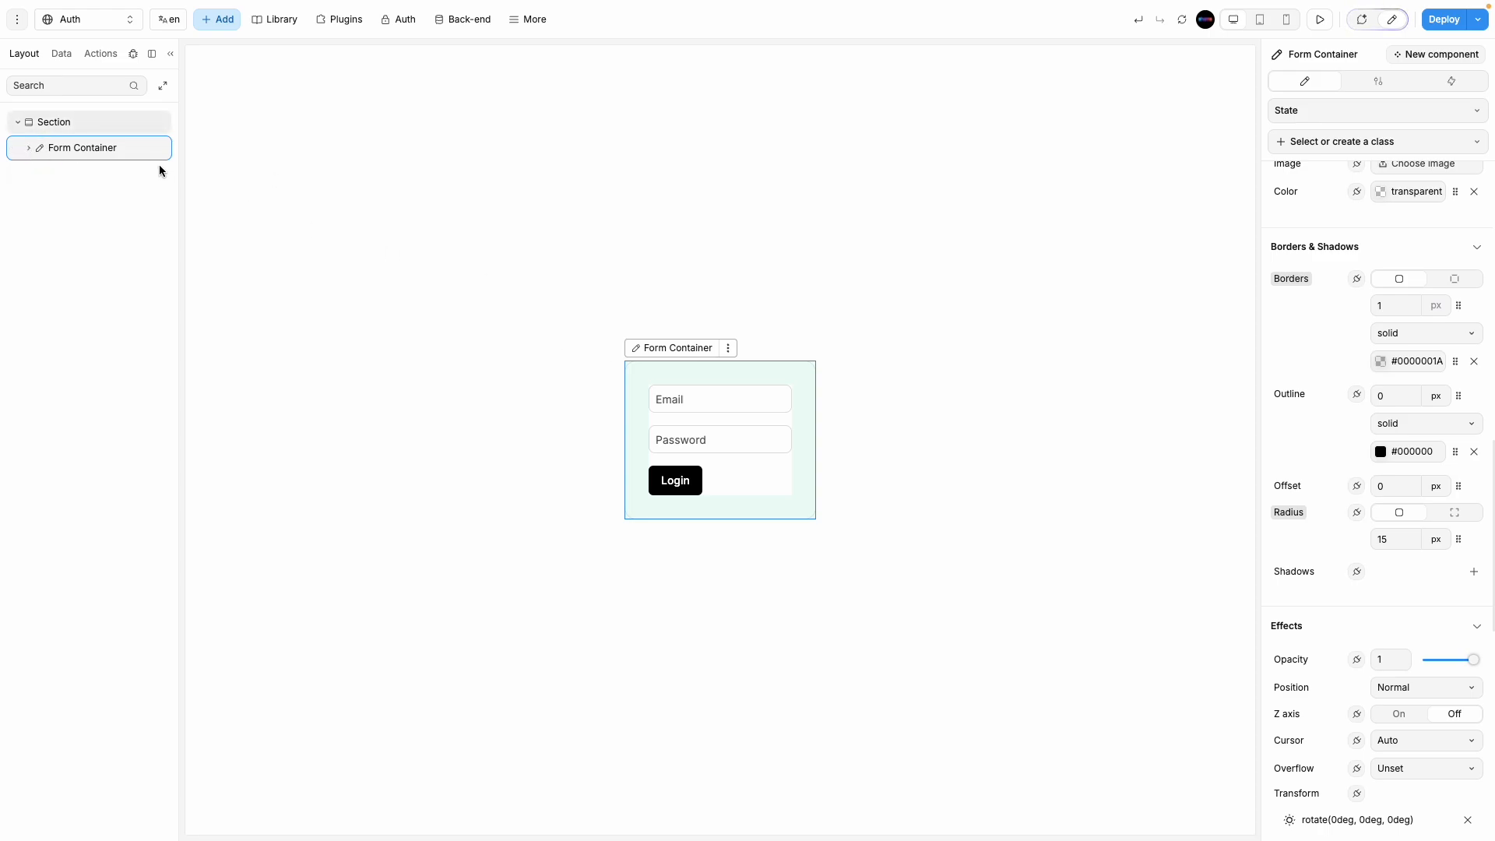
left_click(218, 20)
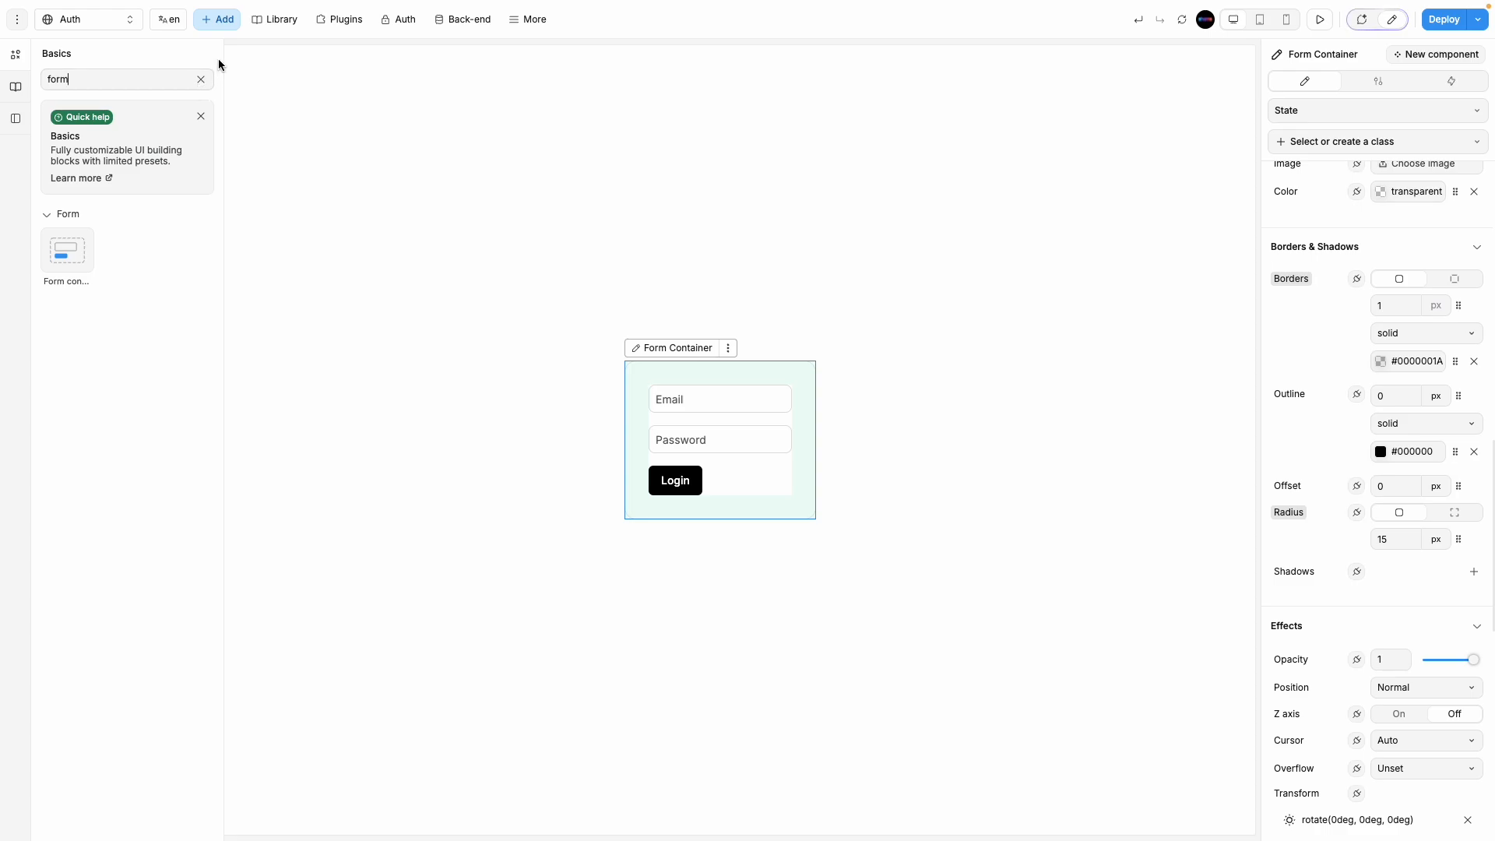
Step: Add a Text element under the Login button reading 'Already have an account?'
left_click(201, 81)
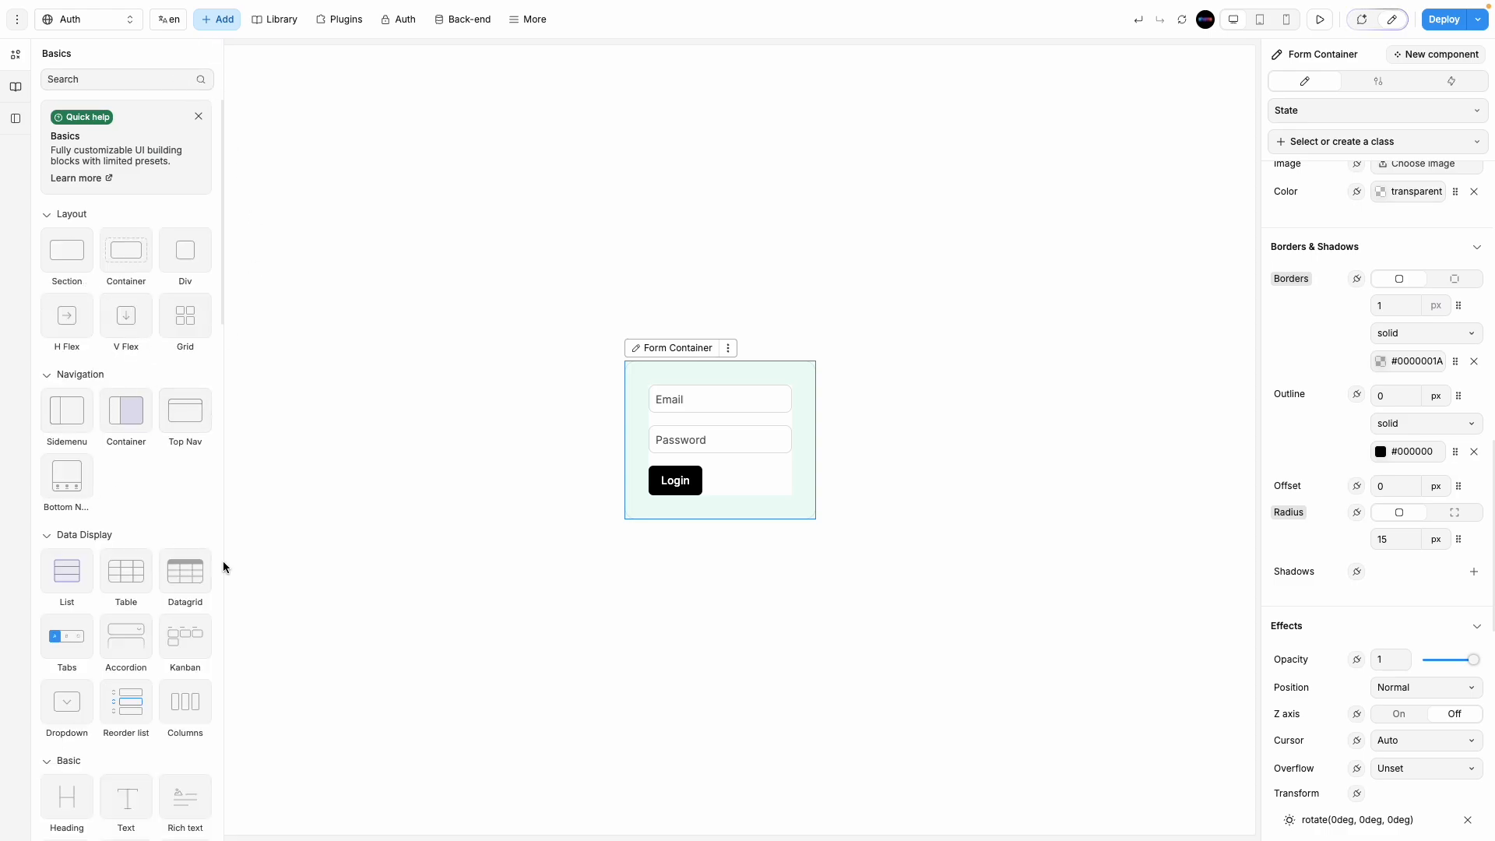
scroll(155, 623, "down", 1)
mouse_move(127, 705)
left_mouse_down()
mouse_move(408, 598)
mouse_move(648, 444)
mouse_move(685, 461)
left_mouse_up()
left_click(668, 503)
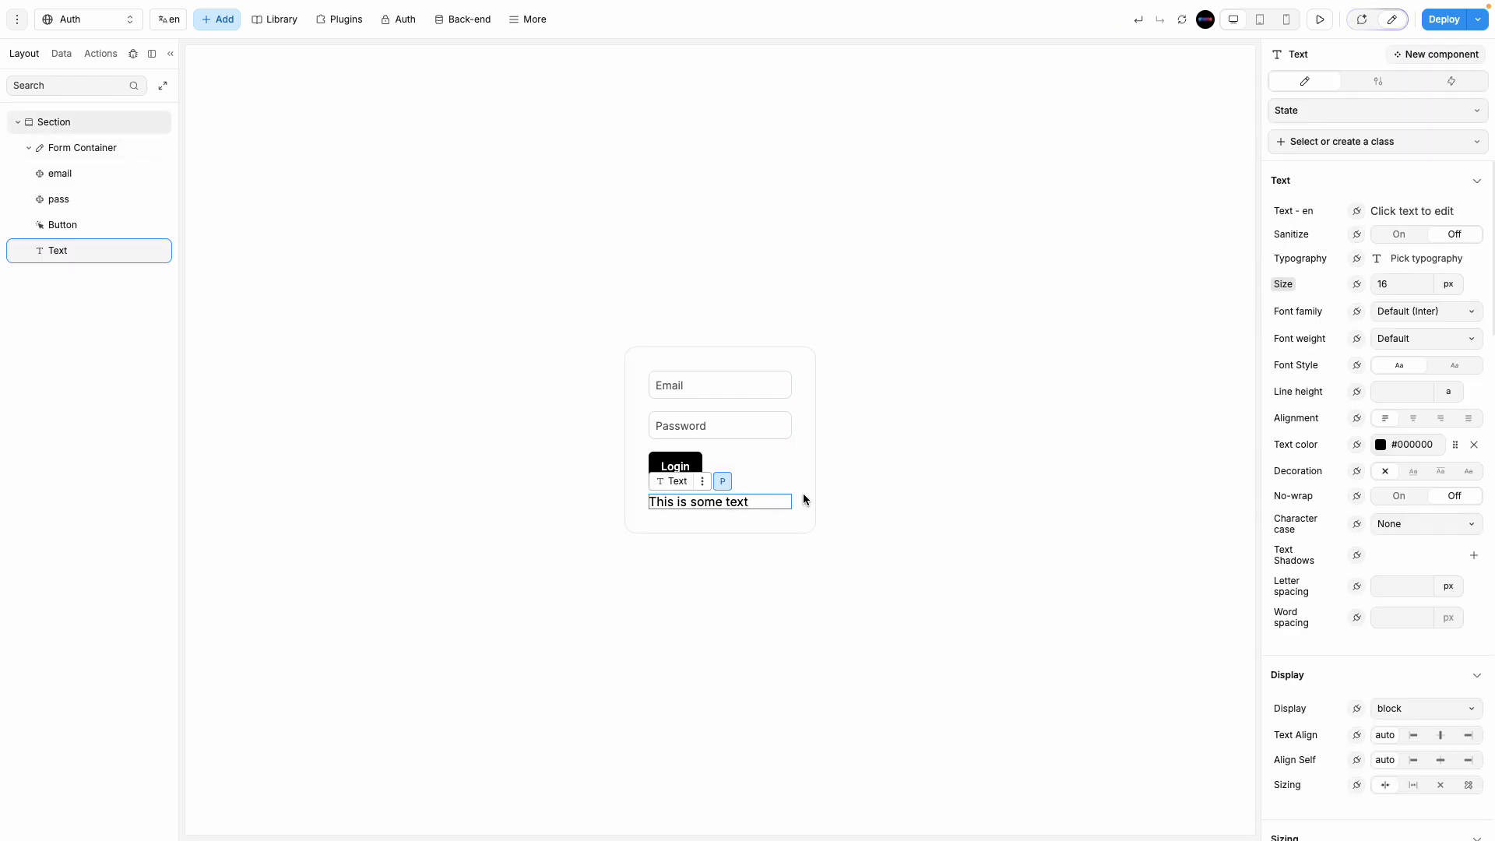
left_click(961, 437)
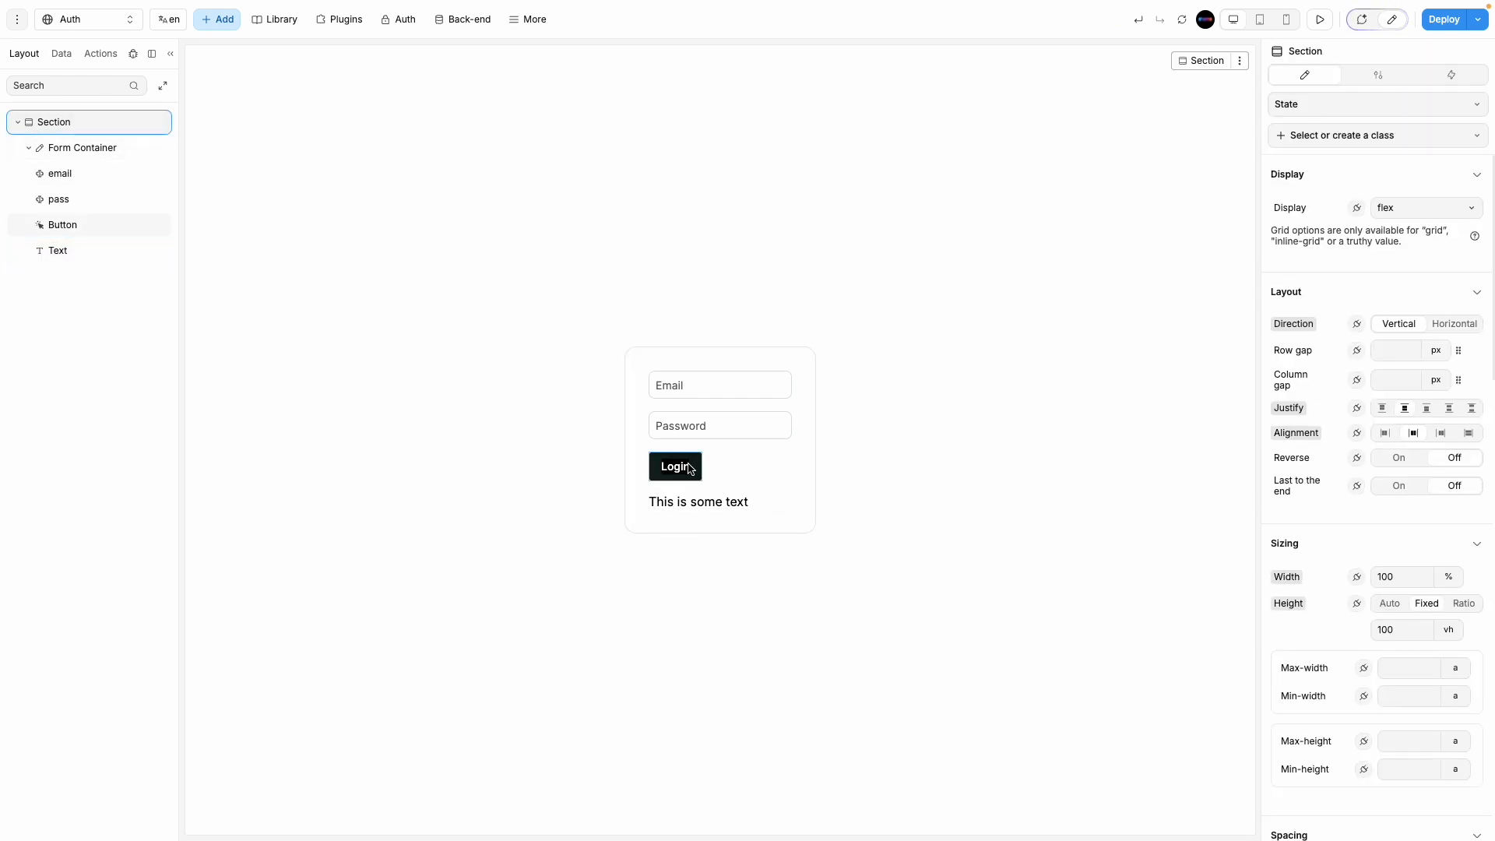
left_click(699, 501)
left_click(698, 500)
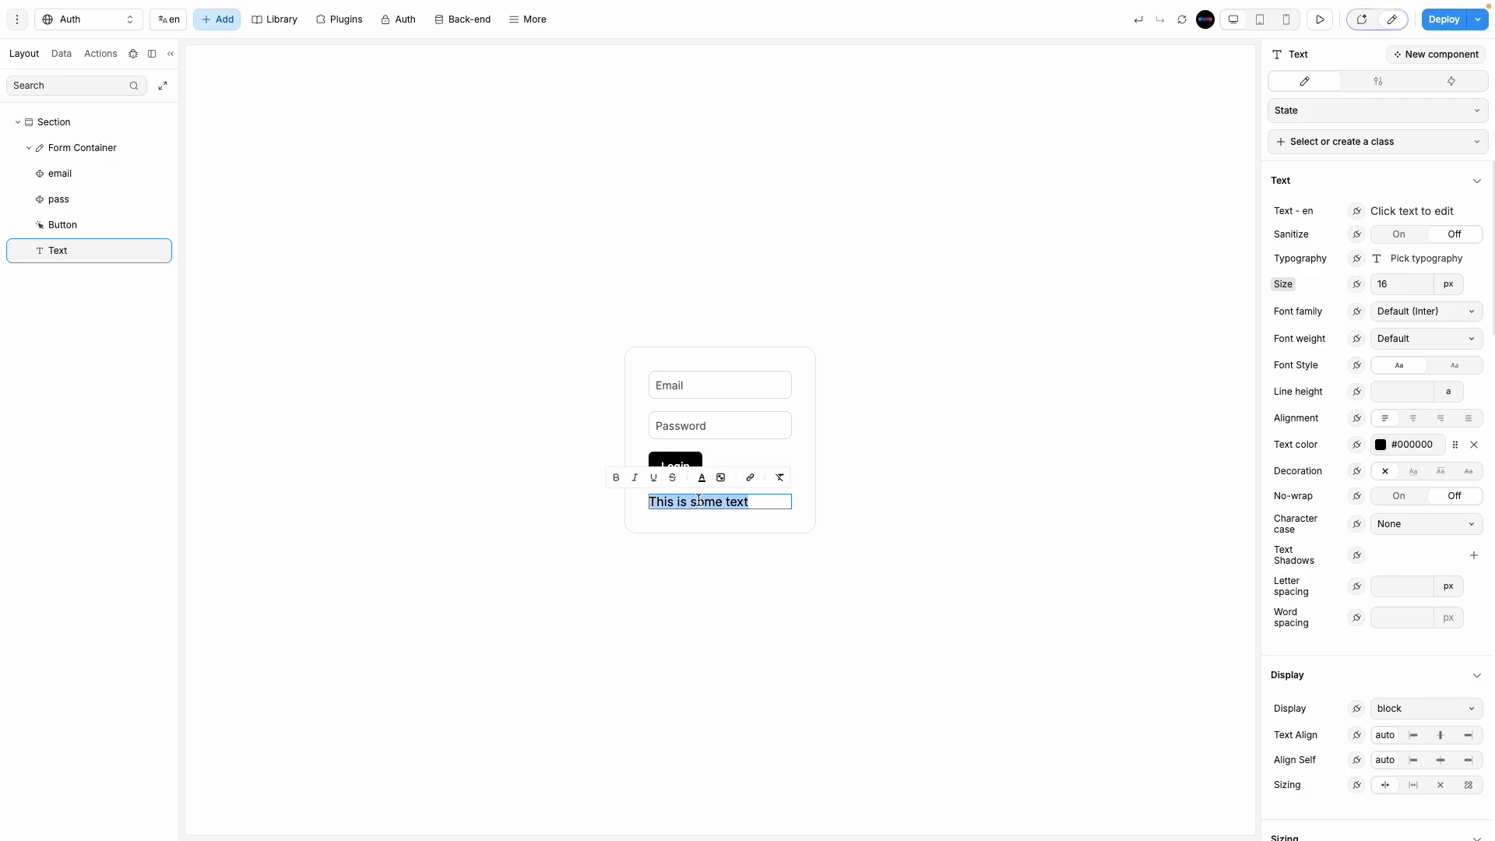
type("D")
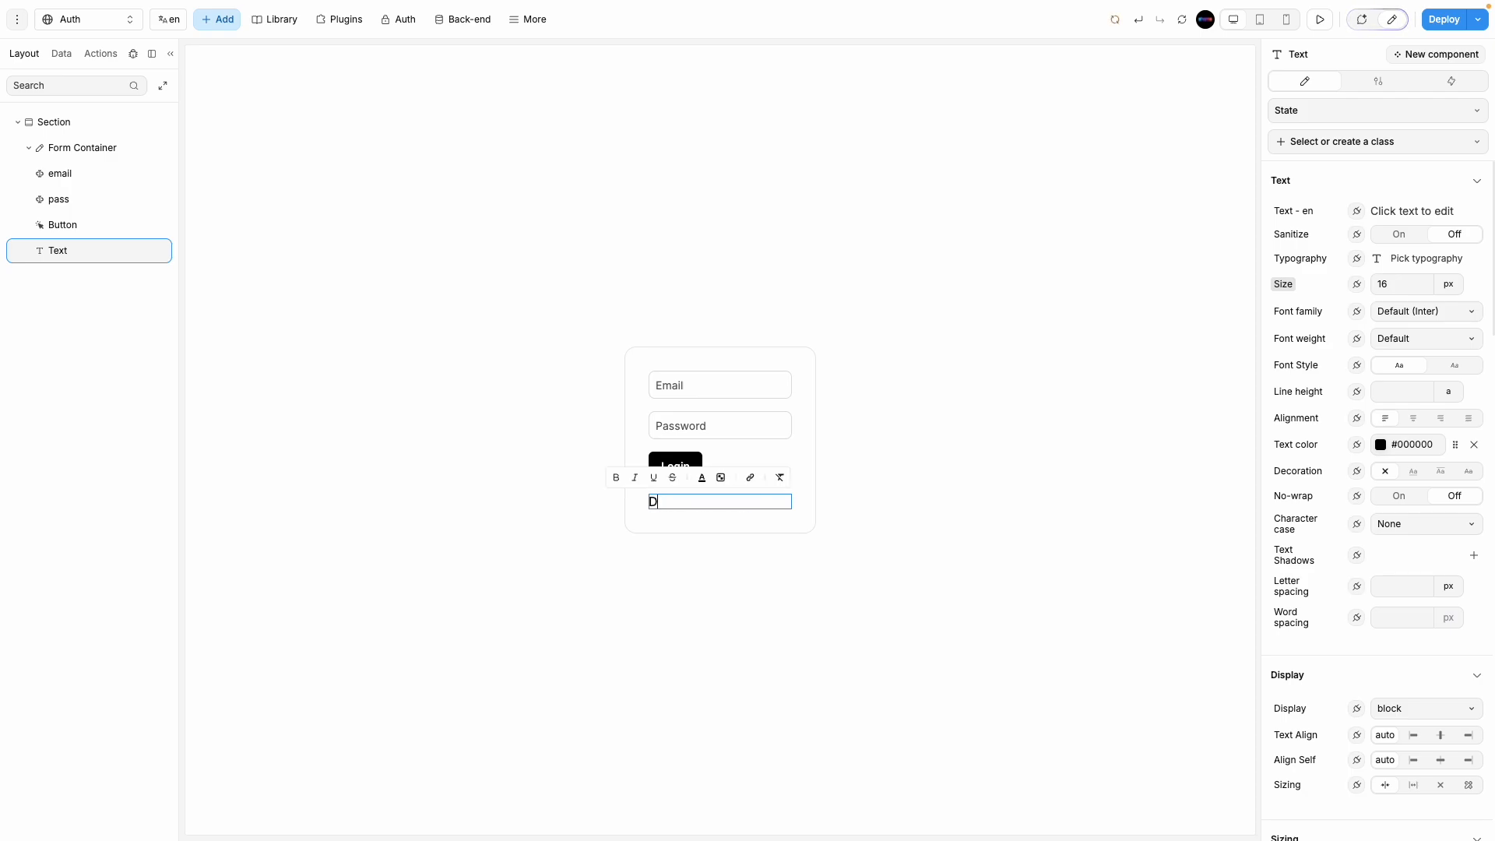
type("Already have an account?")
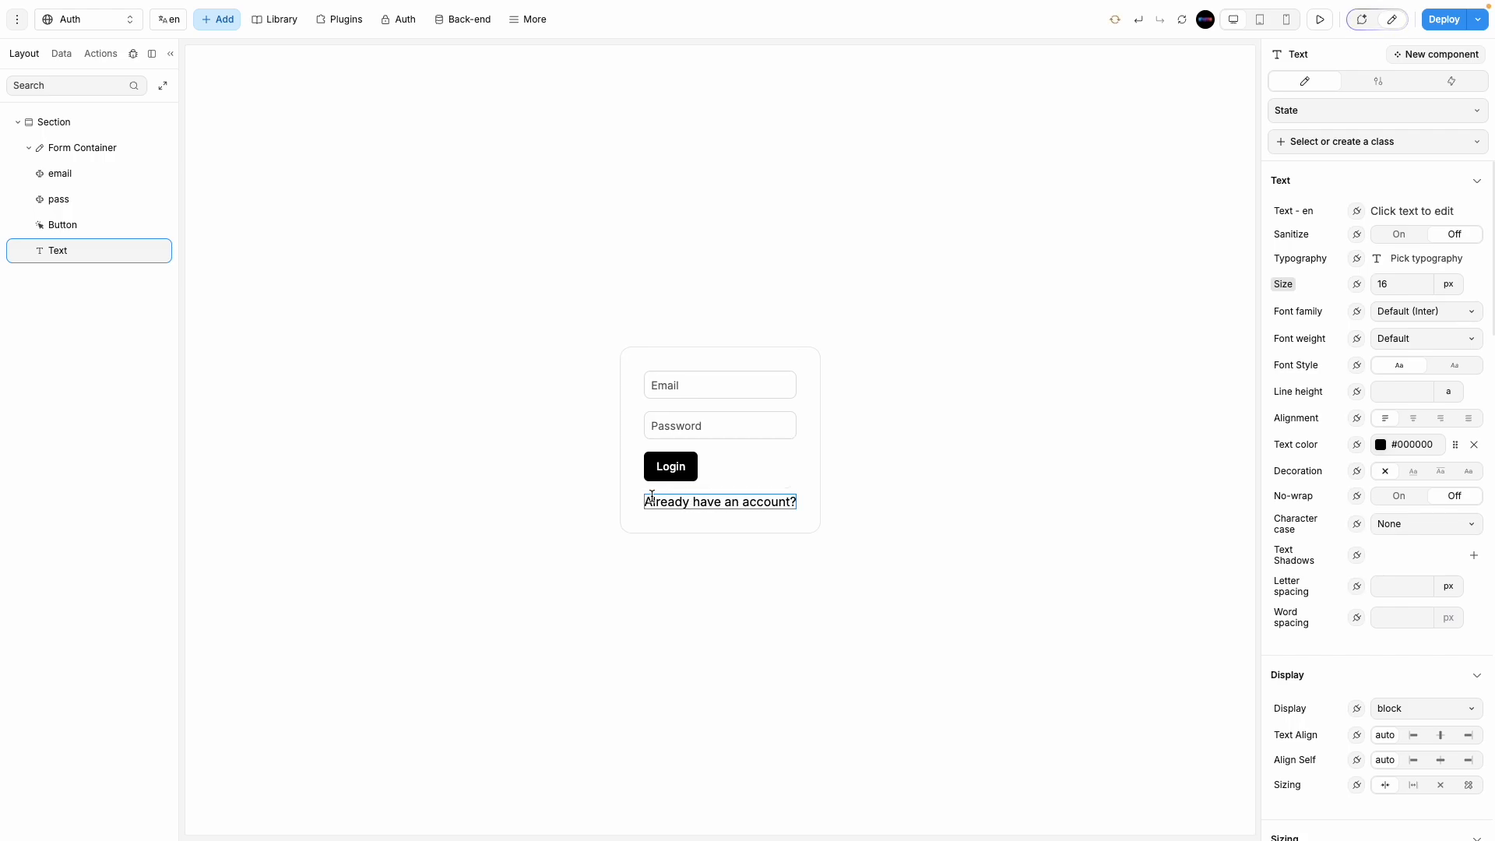
left_click(580, 498)
Step: Style the text at size 14, grey #707070, weight 400 Normal
left_click(737, 496)
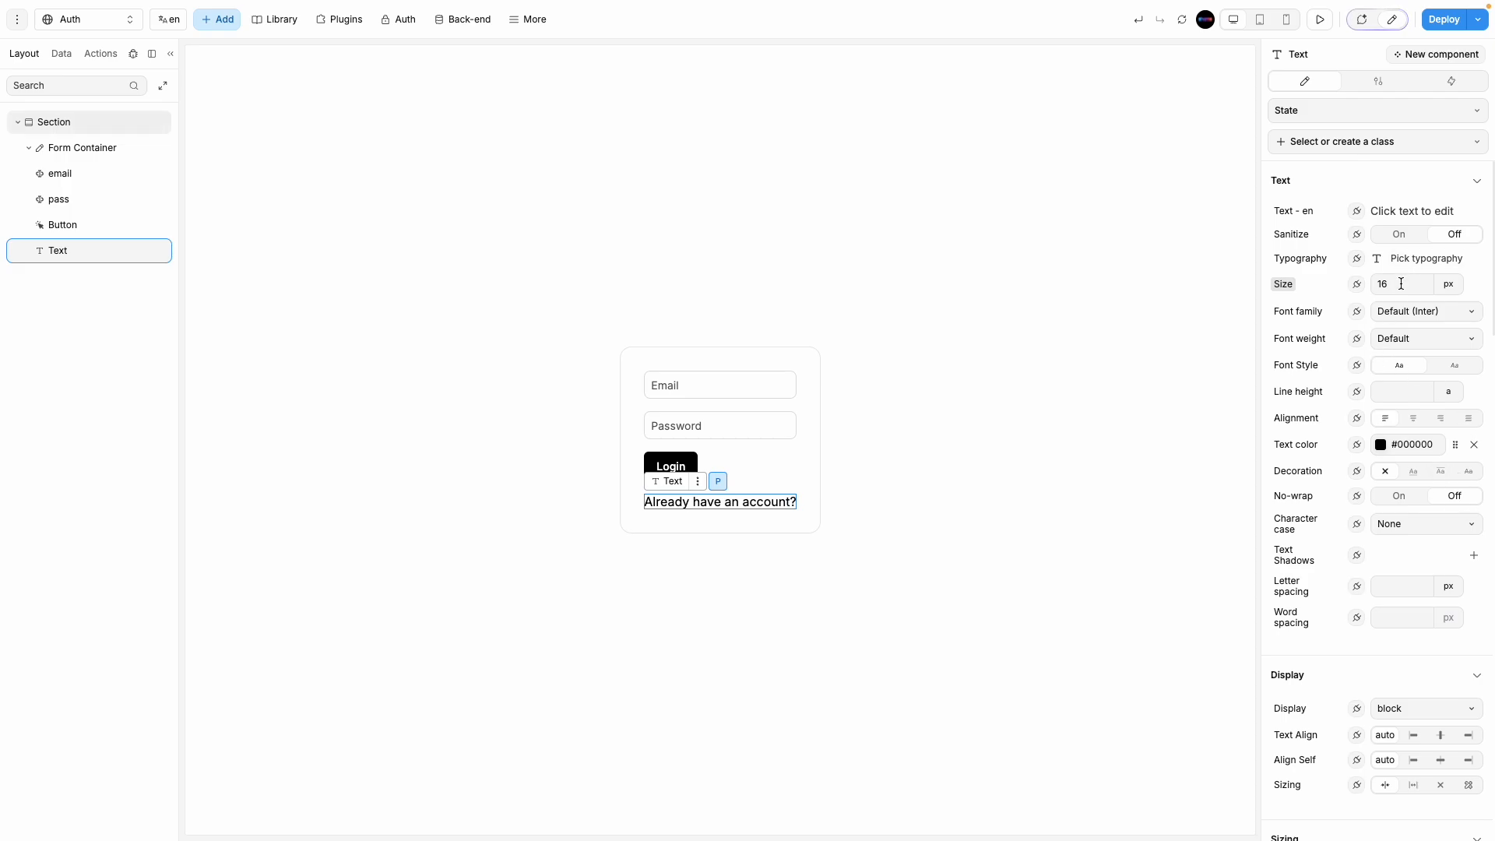
type("14")
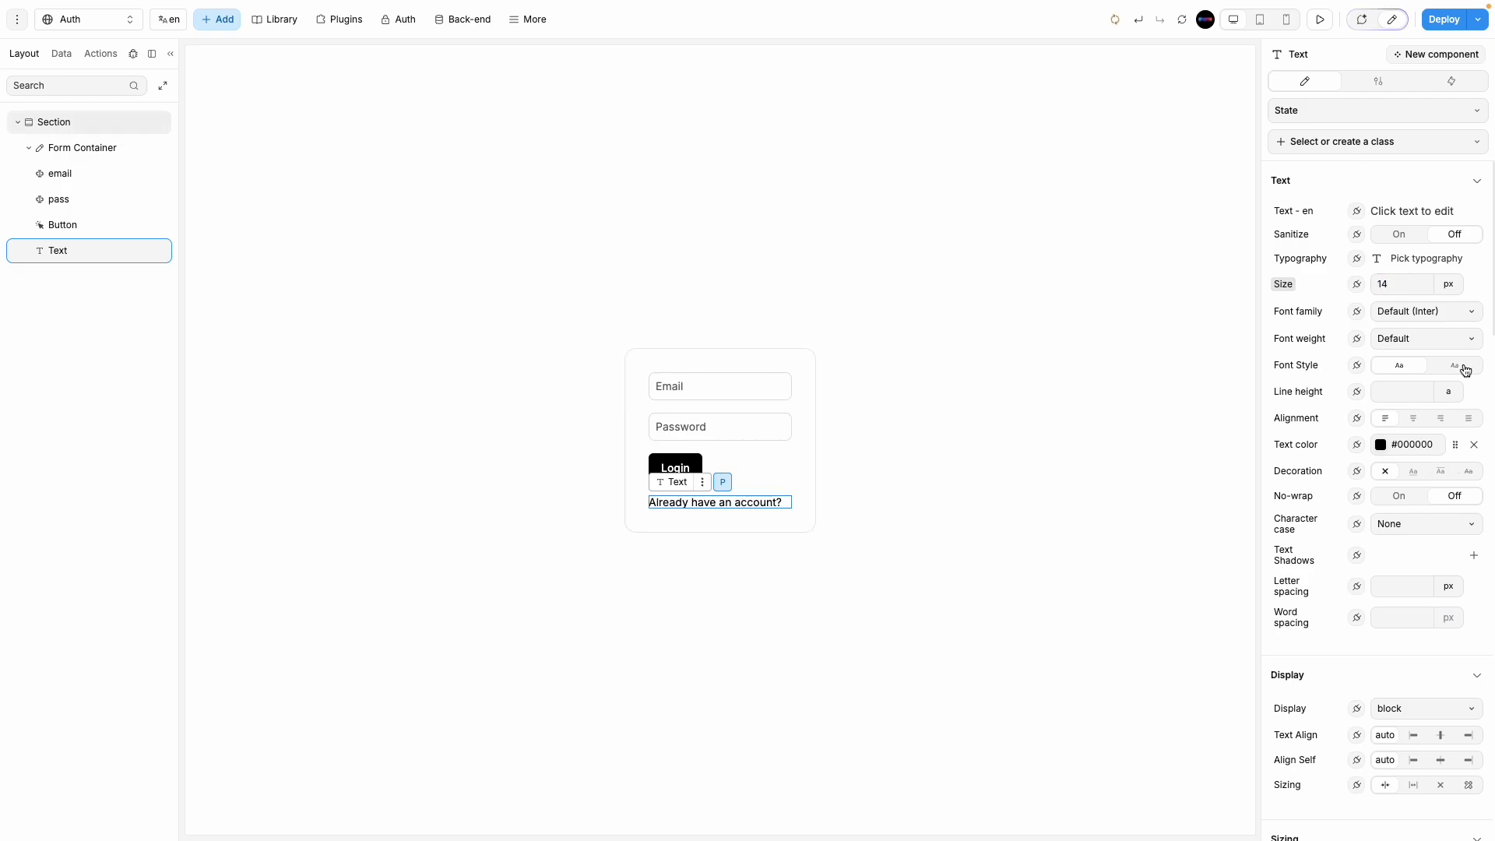
left_click(1380, 445)
left_click_drag(1152, 181, 1087, 169)
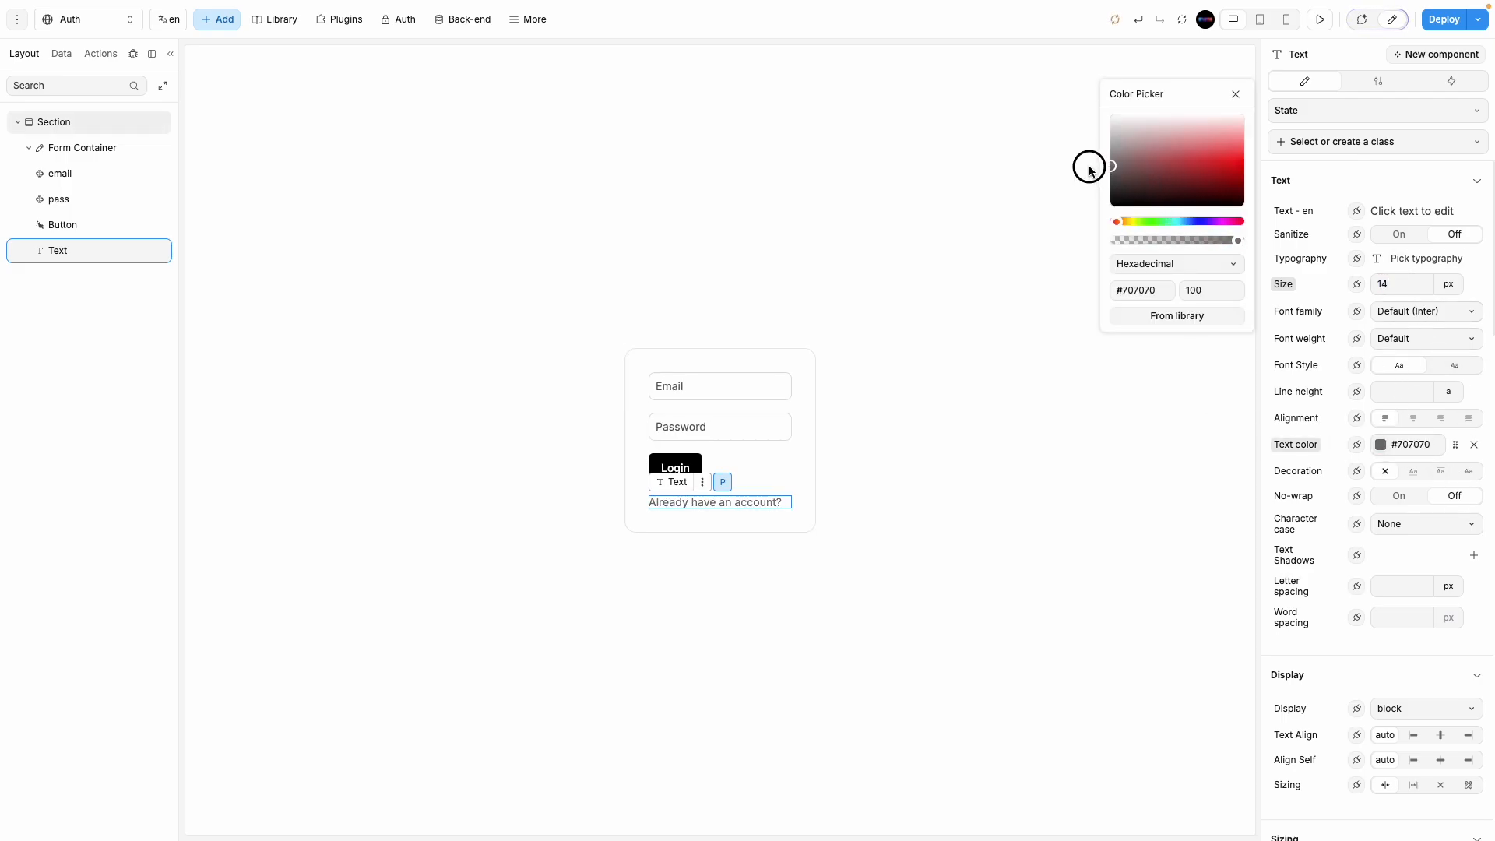
left_click(1417, 339)
left_click(1418, 478)
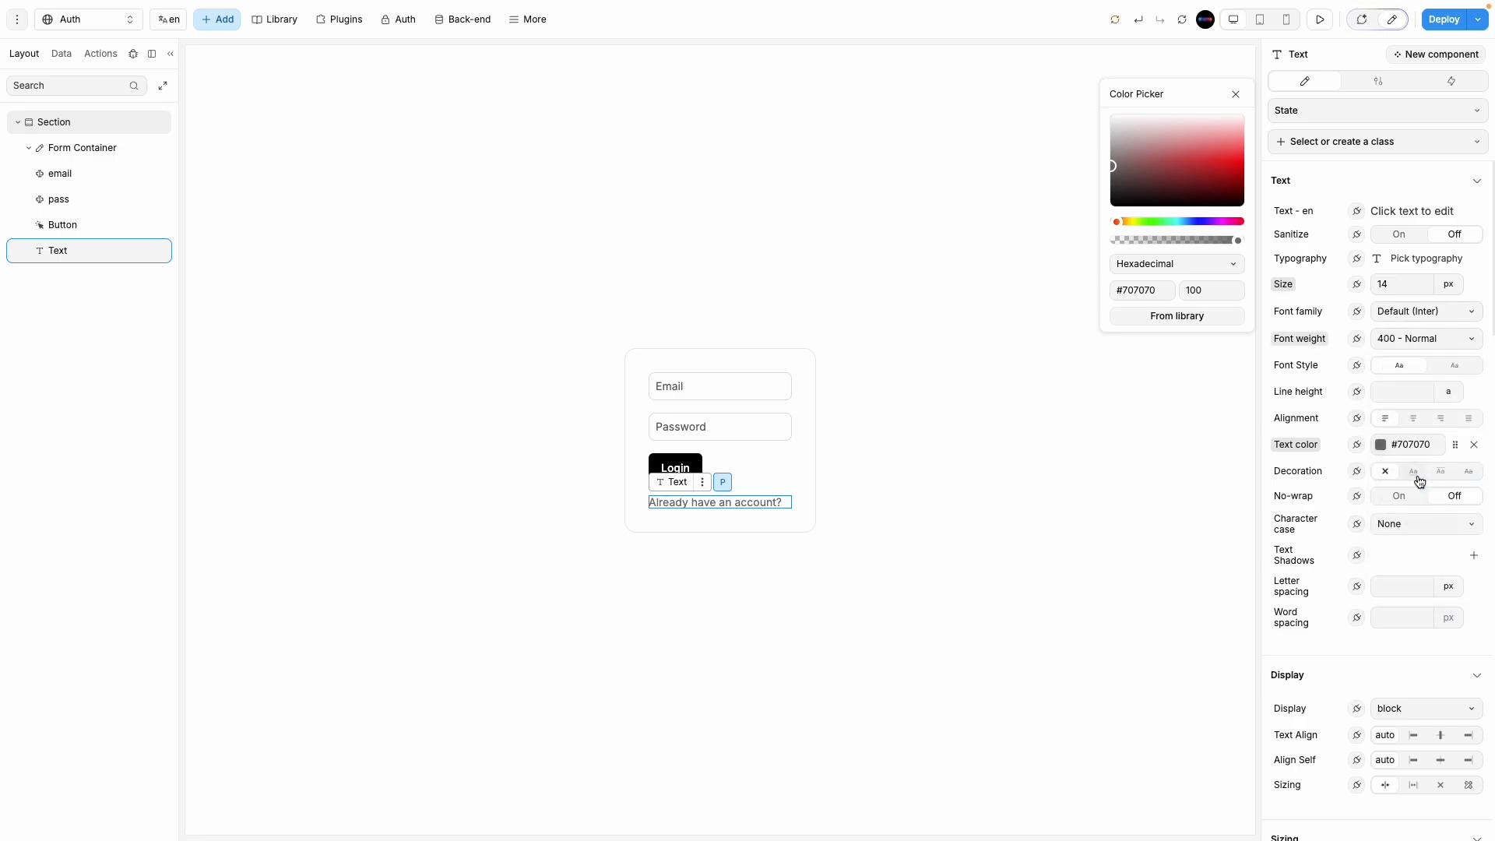
left_click(890, 544)
left_click(740, 501)
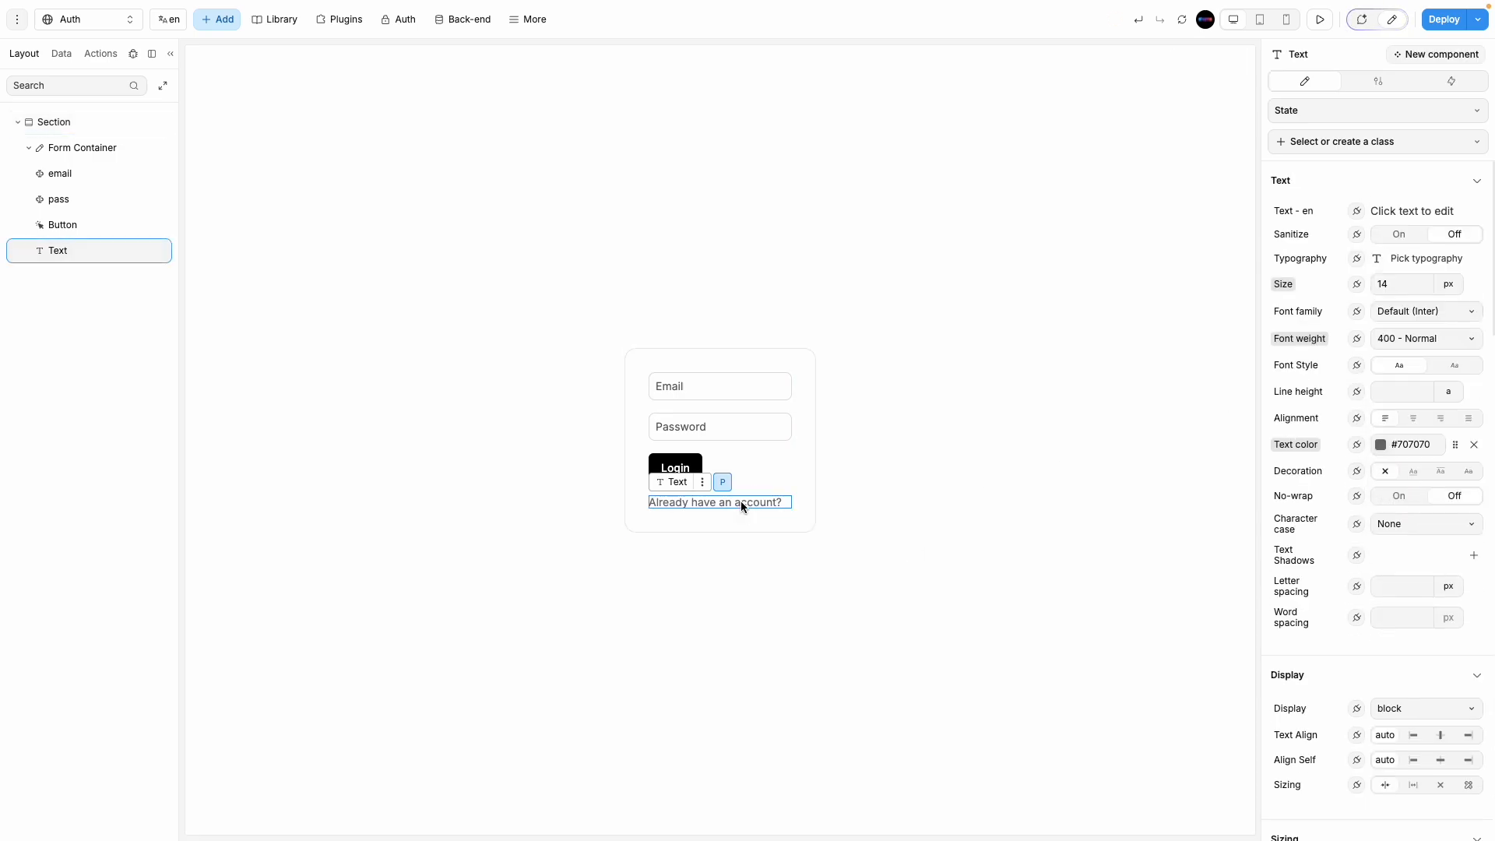
Step: Duplicate the text and group the first copy into a flexbox
key("super+d")
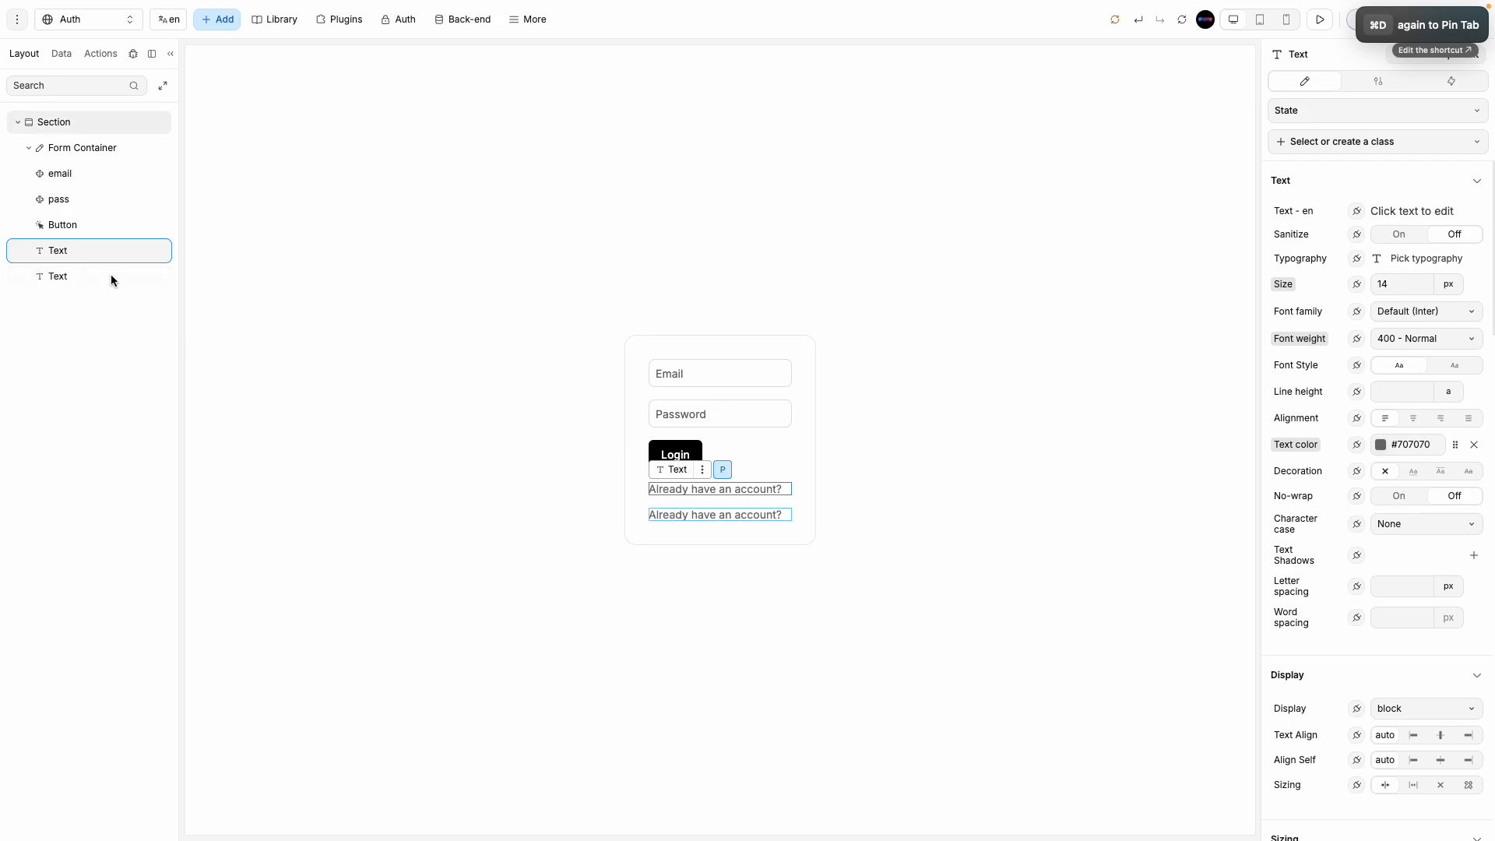
right_click(99, 254)
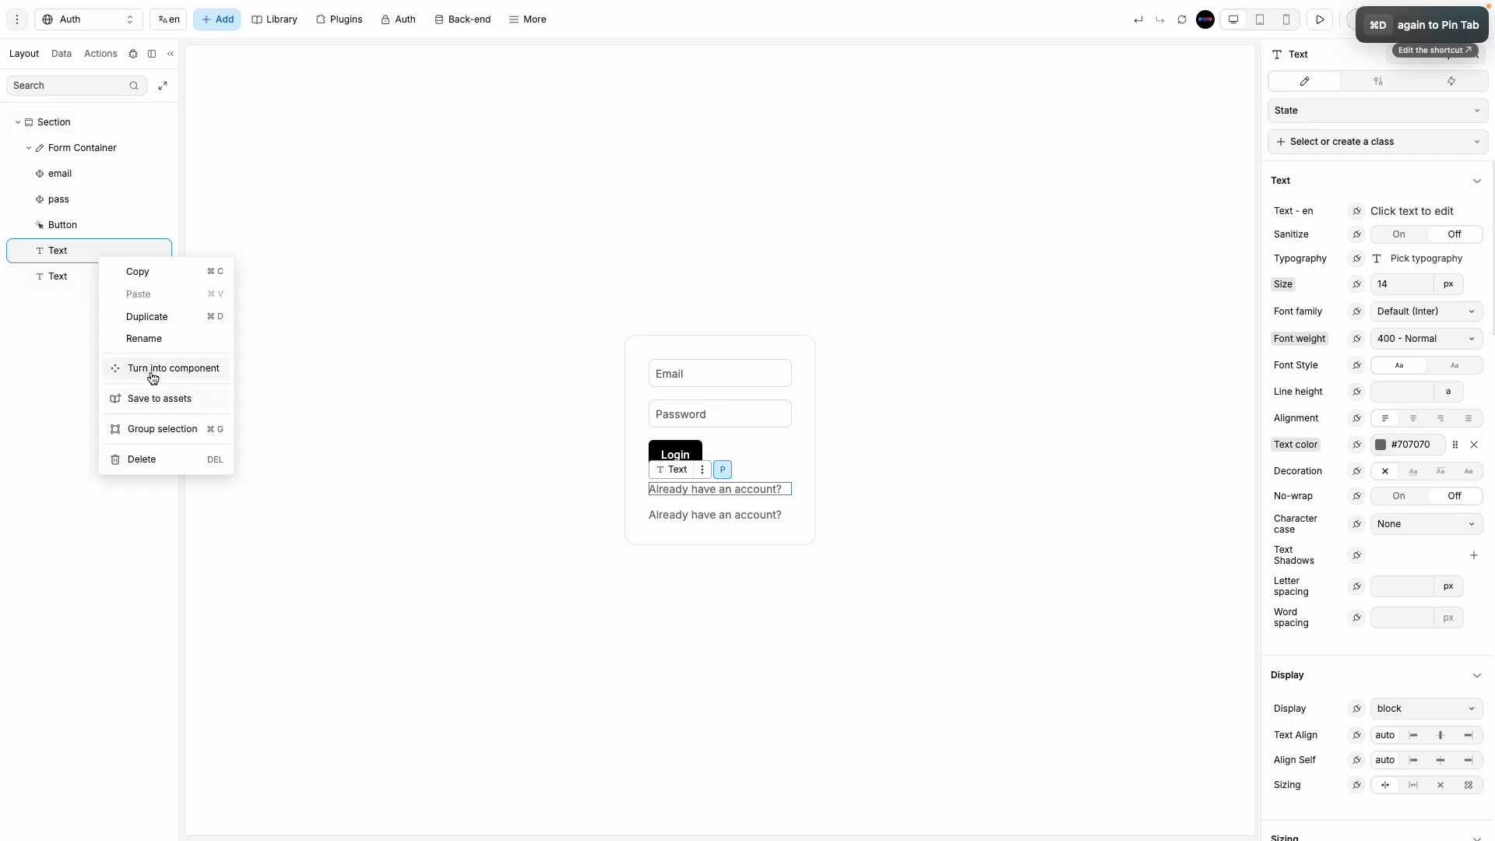
left_click(159, 429)
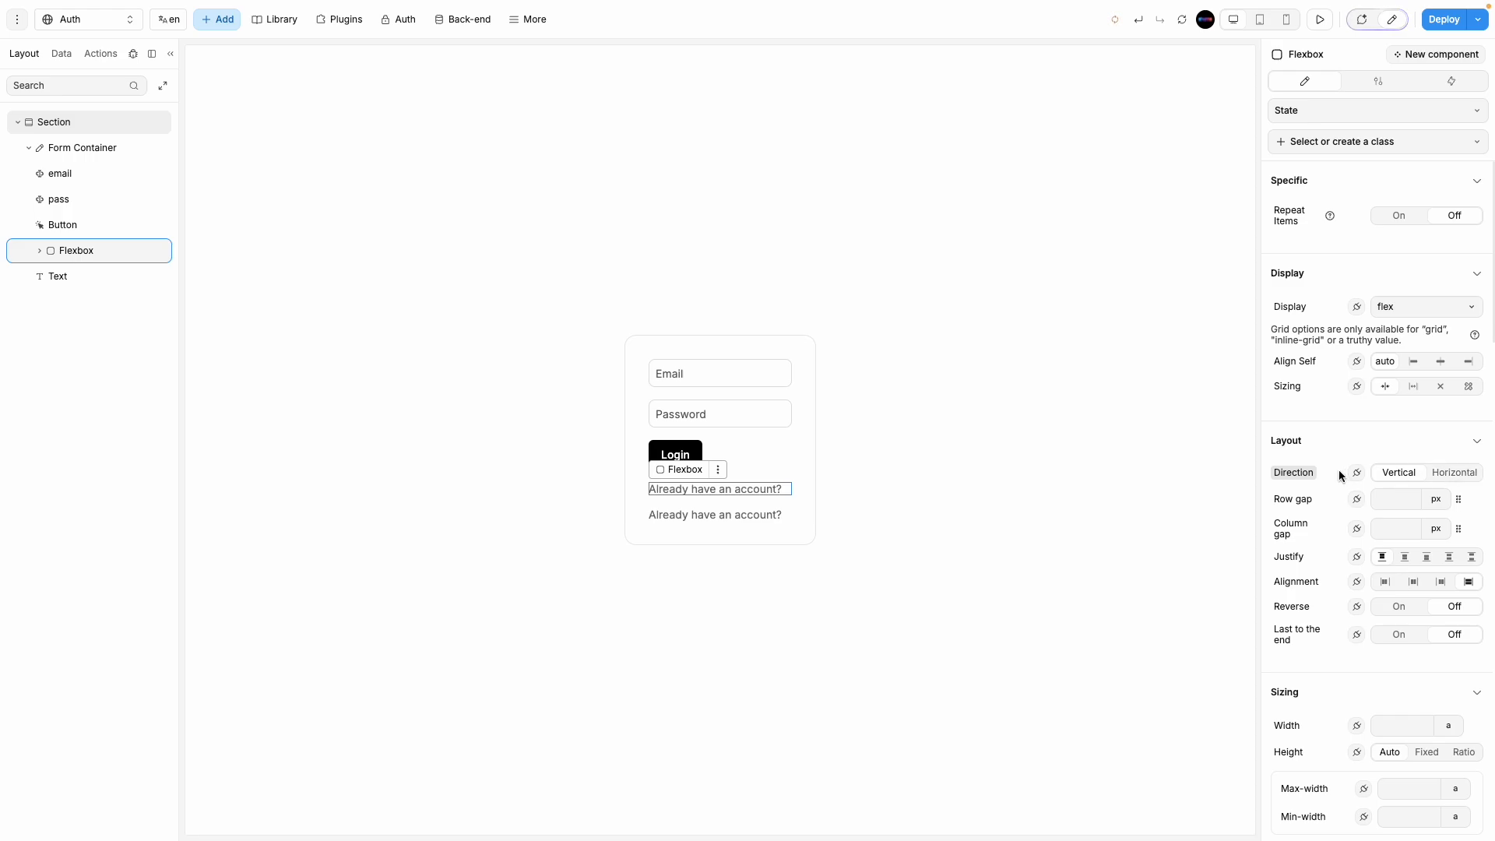
Step: Move the second text into the flexbox and lay the two texts side by side
left_click(44, 274)
left_click(40, 251)
left_click_drag(56, 302, 70, 293)
left_click(679, 507)
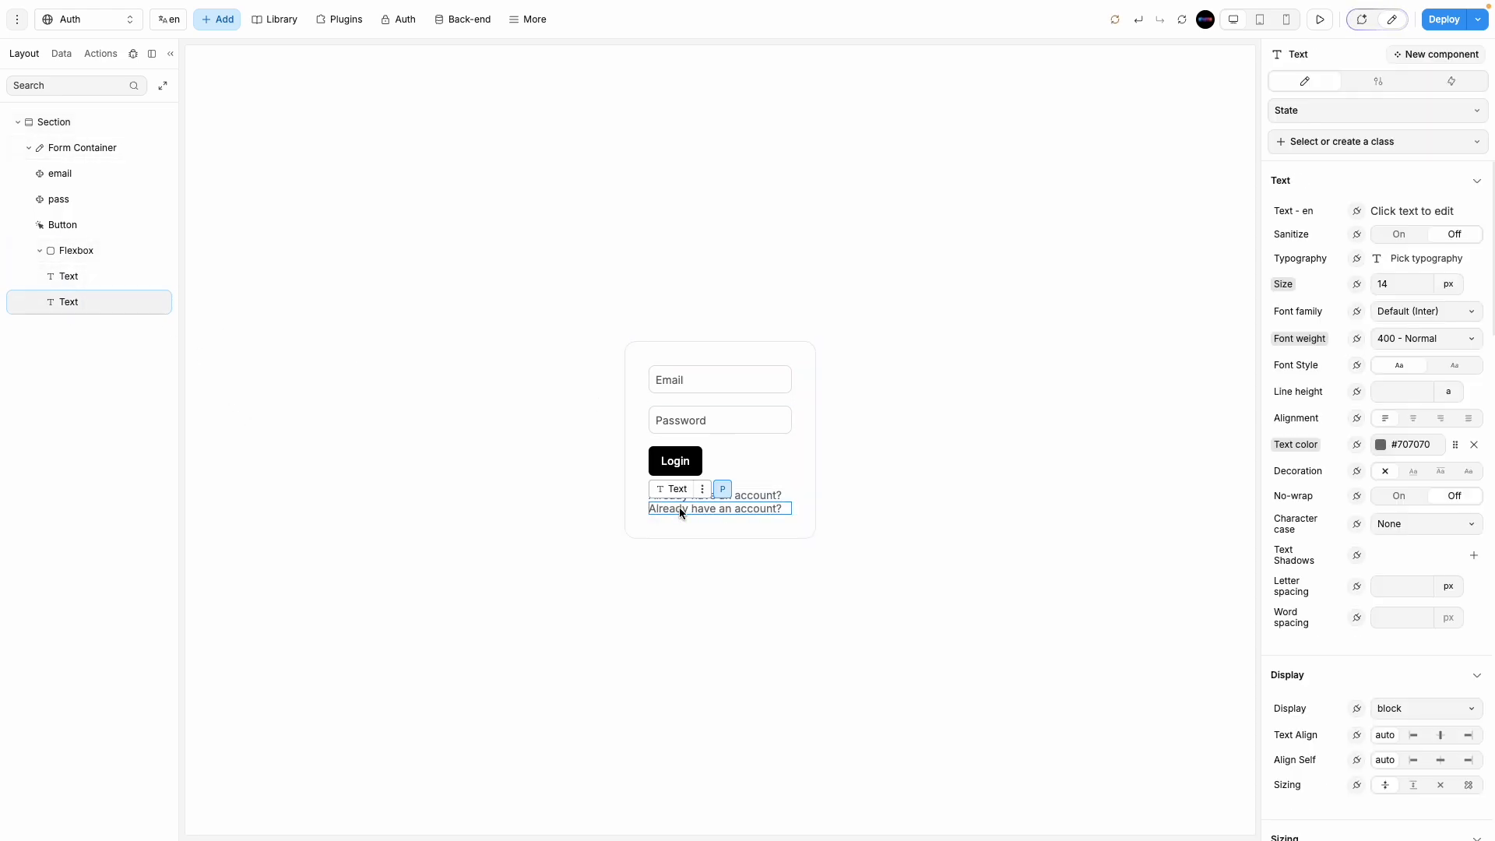
left_click(84, 252)
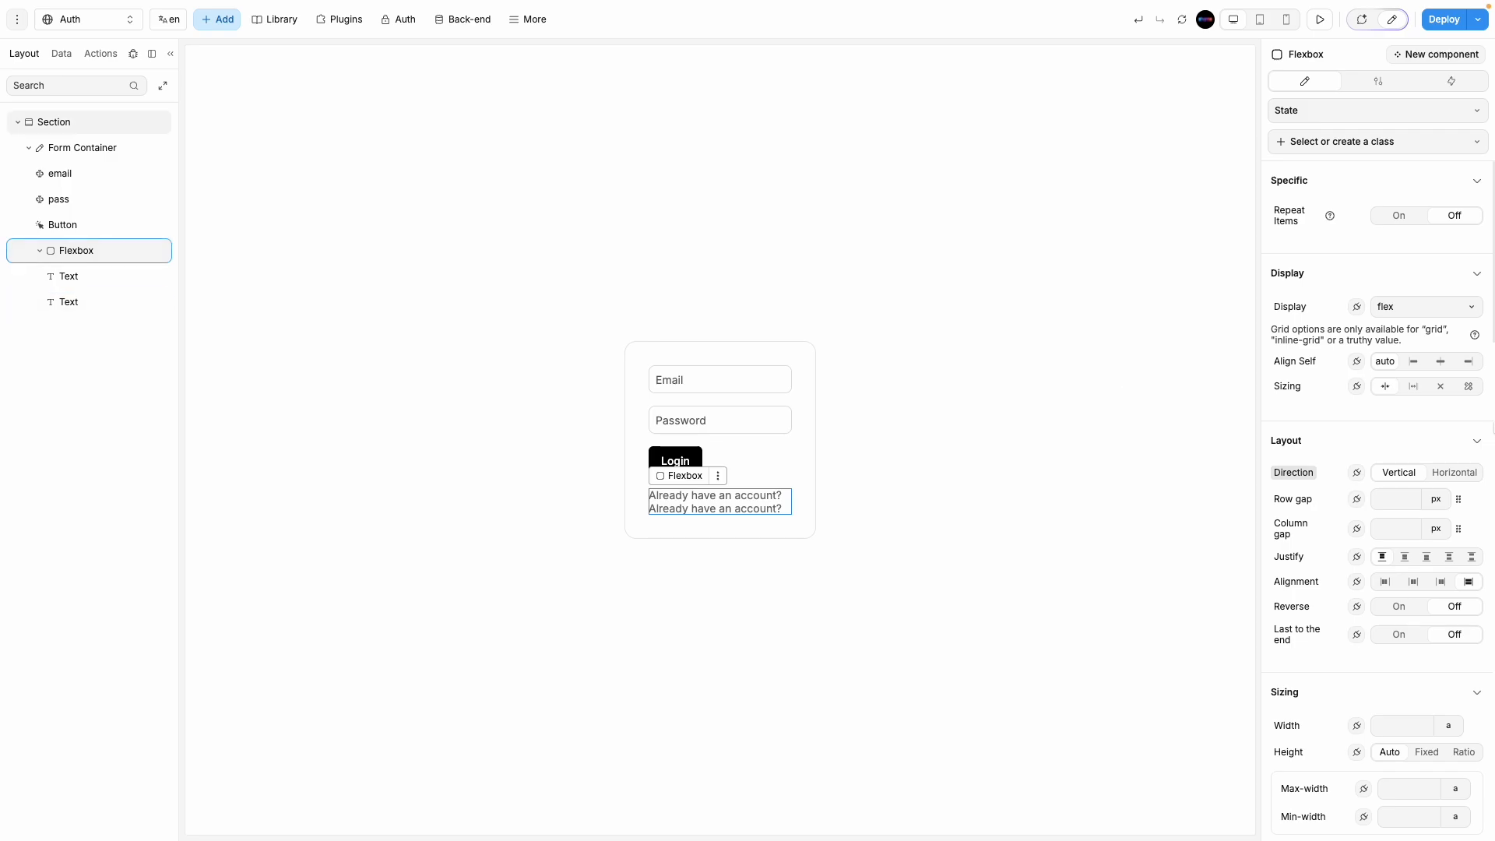
left_click(1454, 472)
Step: Change the second text to 'Login' and set the flexbox gap to 5
left_click(736, 500)
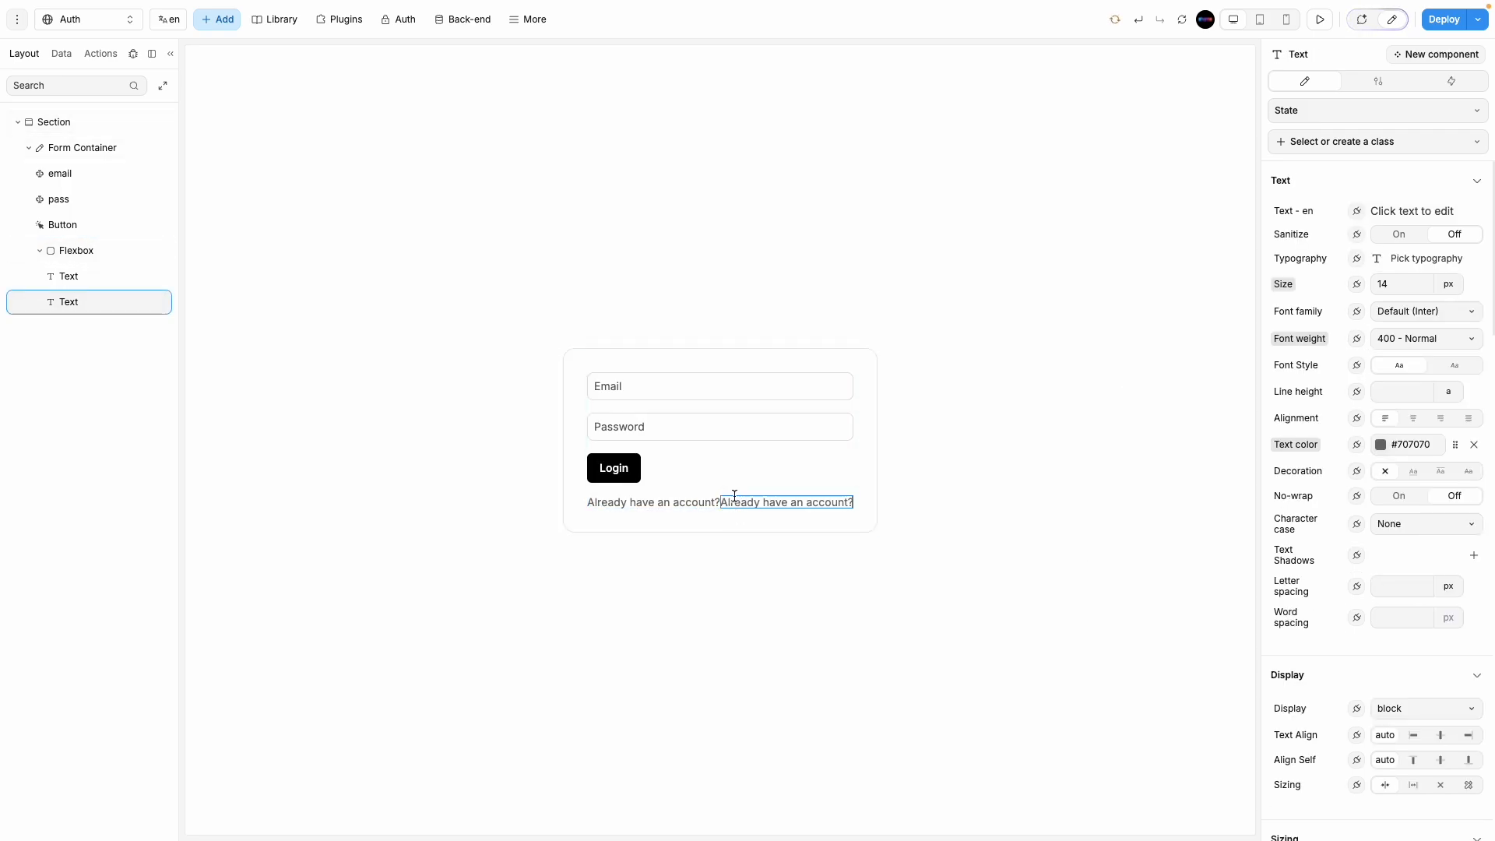
left_click(734, 498)
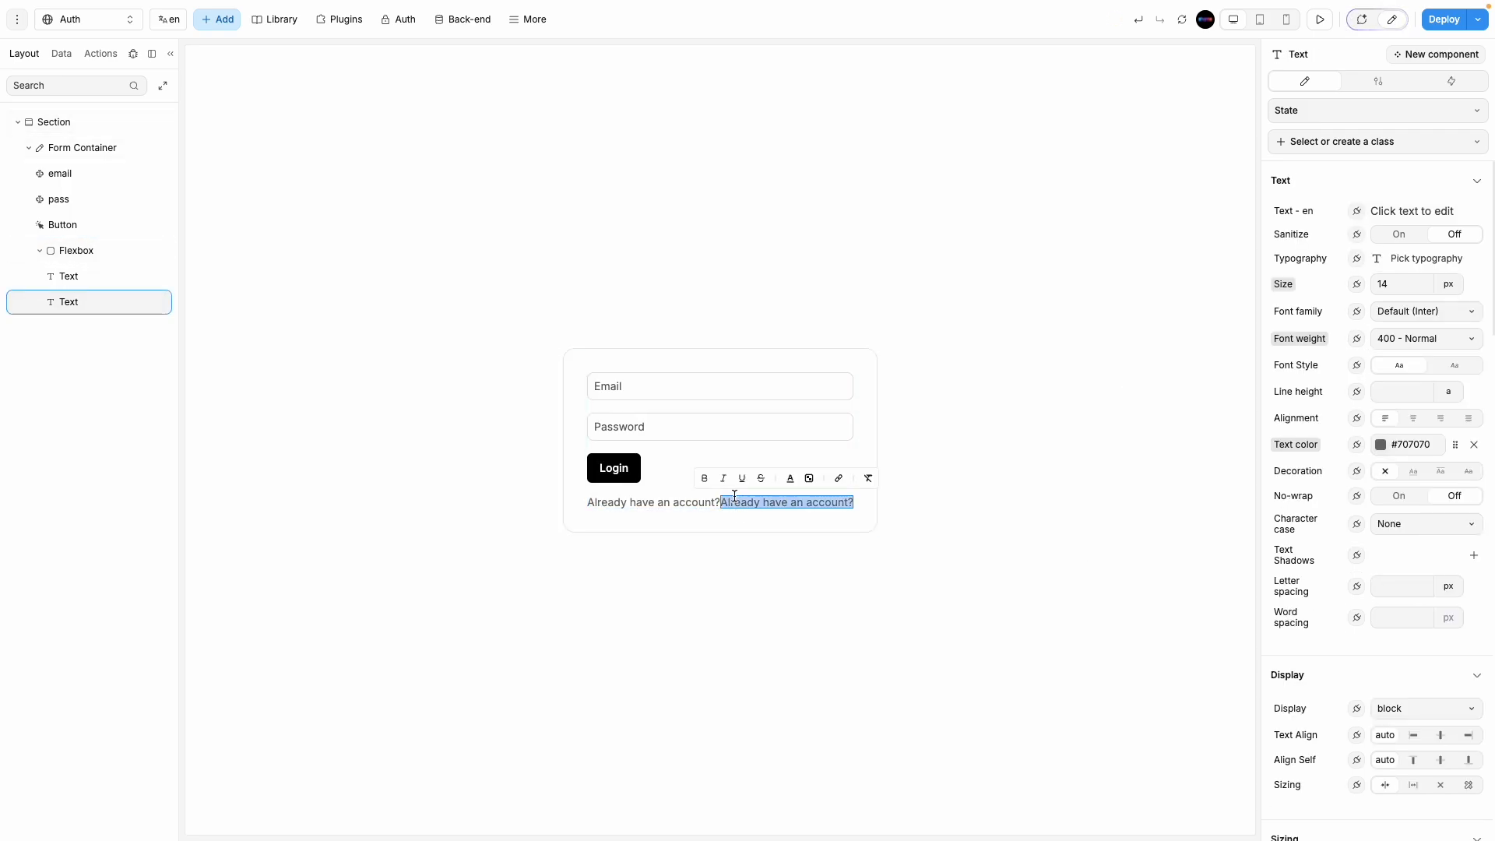
type("Login")
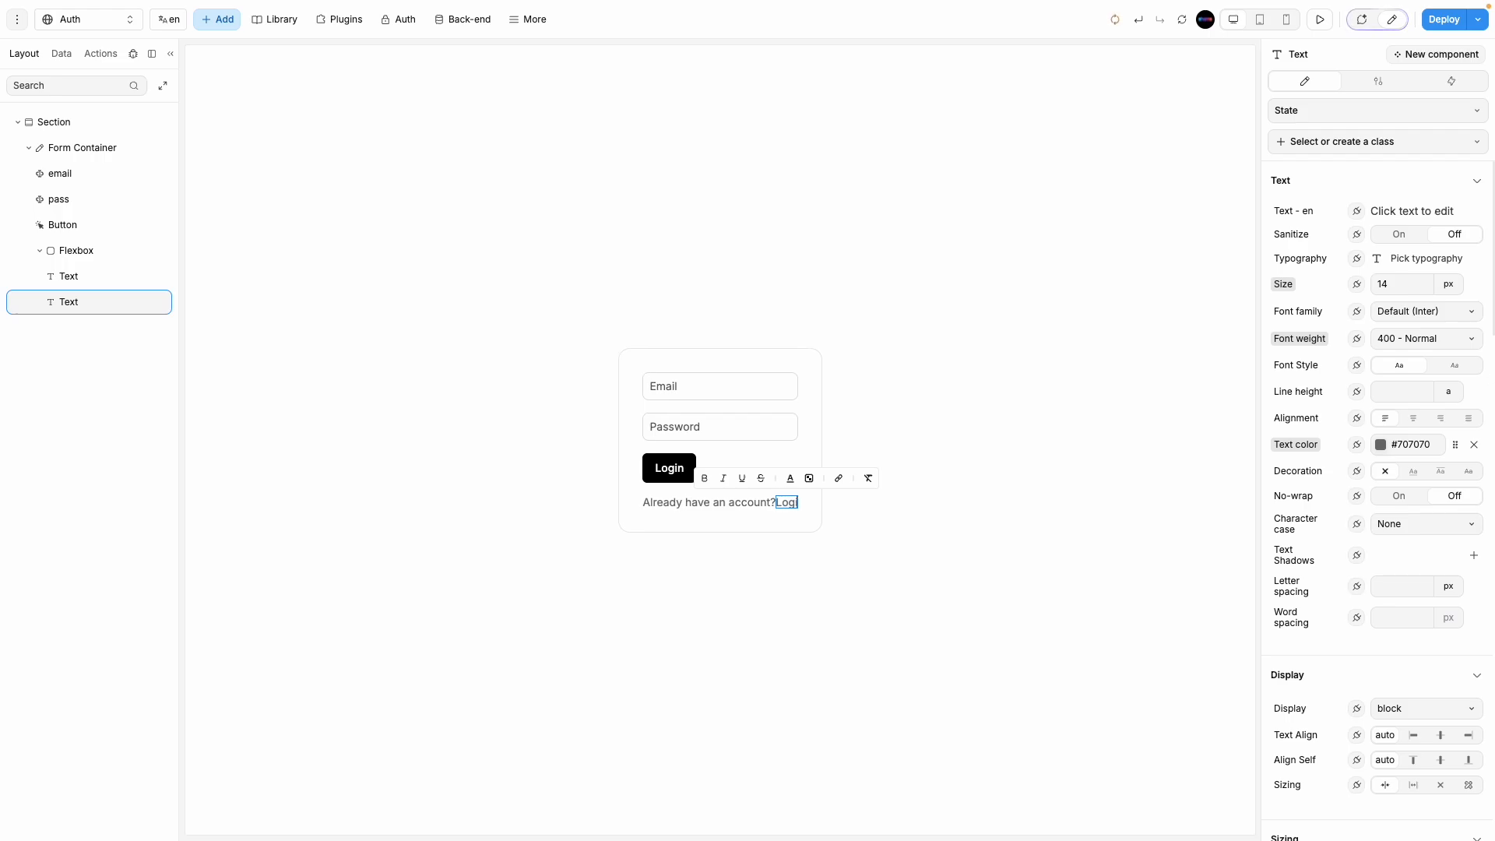
left_click(650, 589)
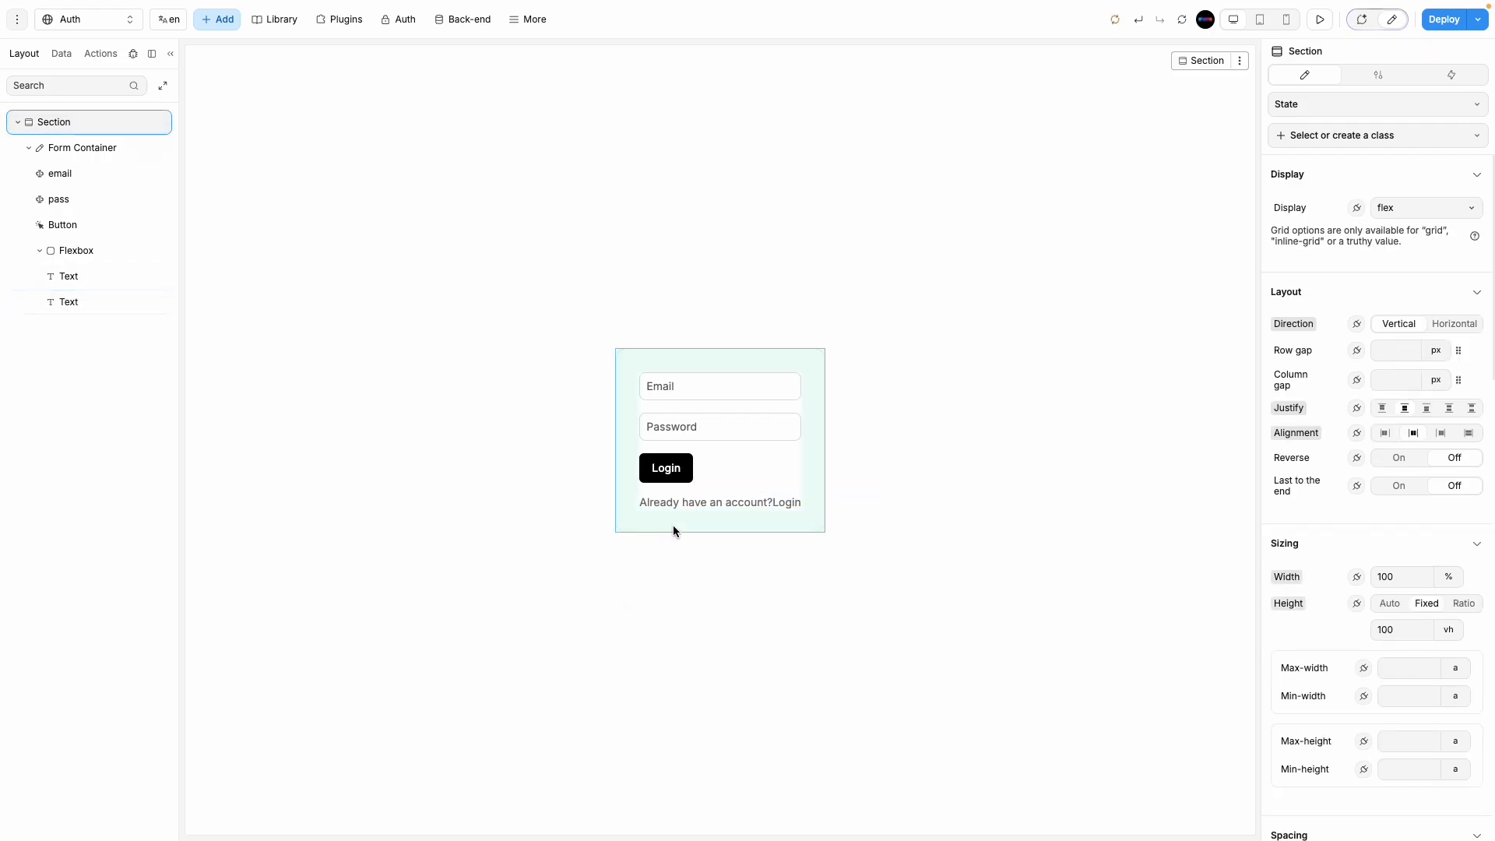
left_click(81, 257)
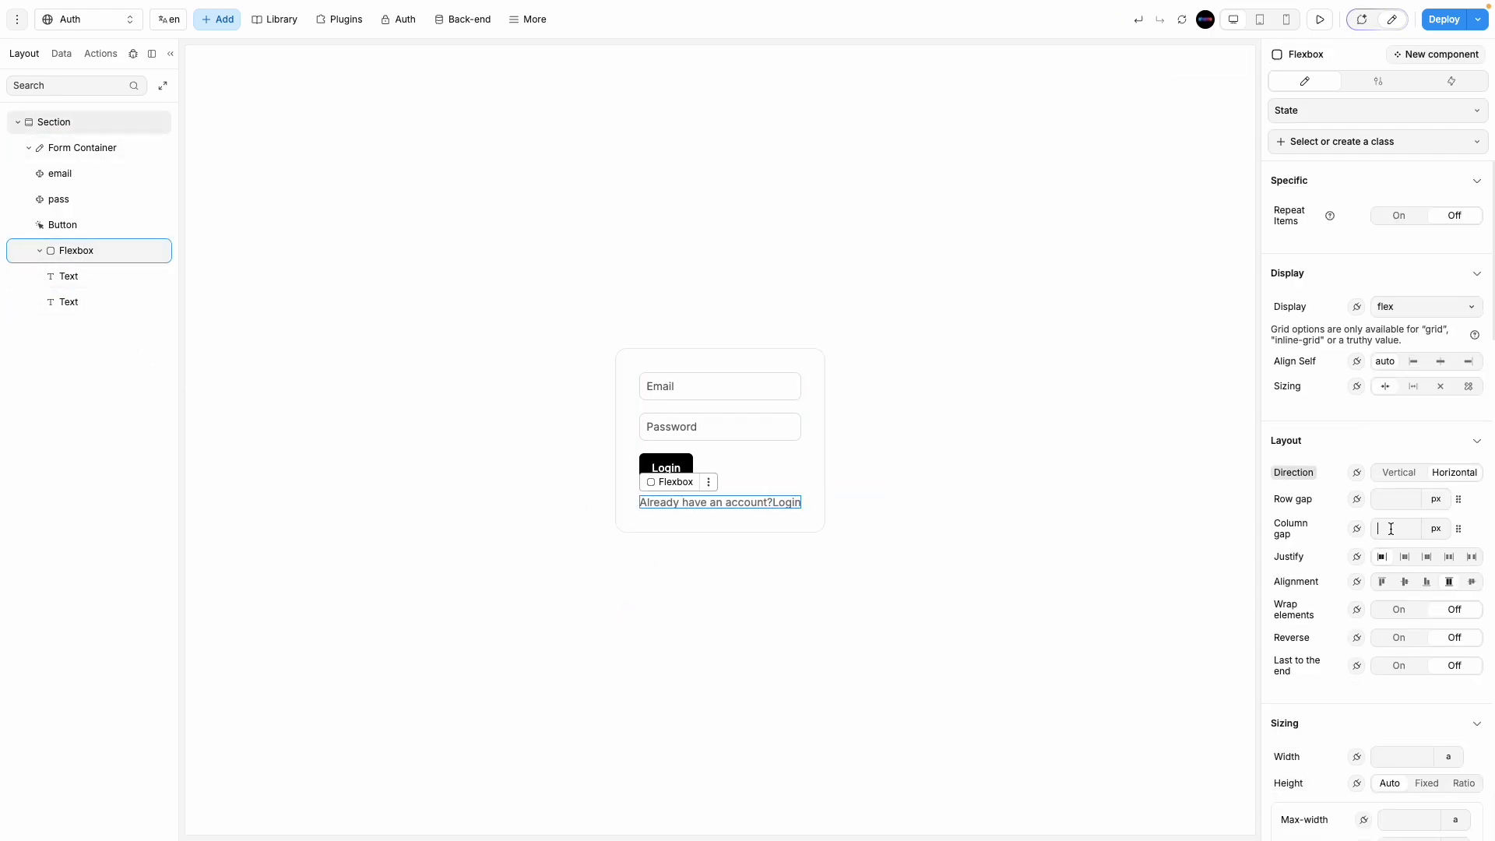
type("10")
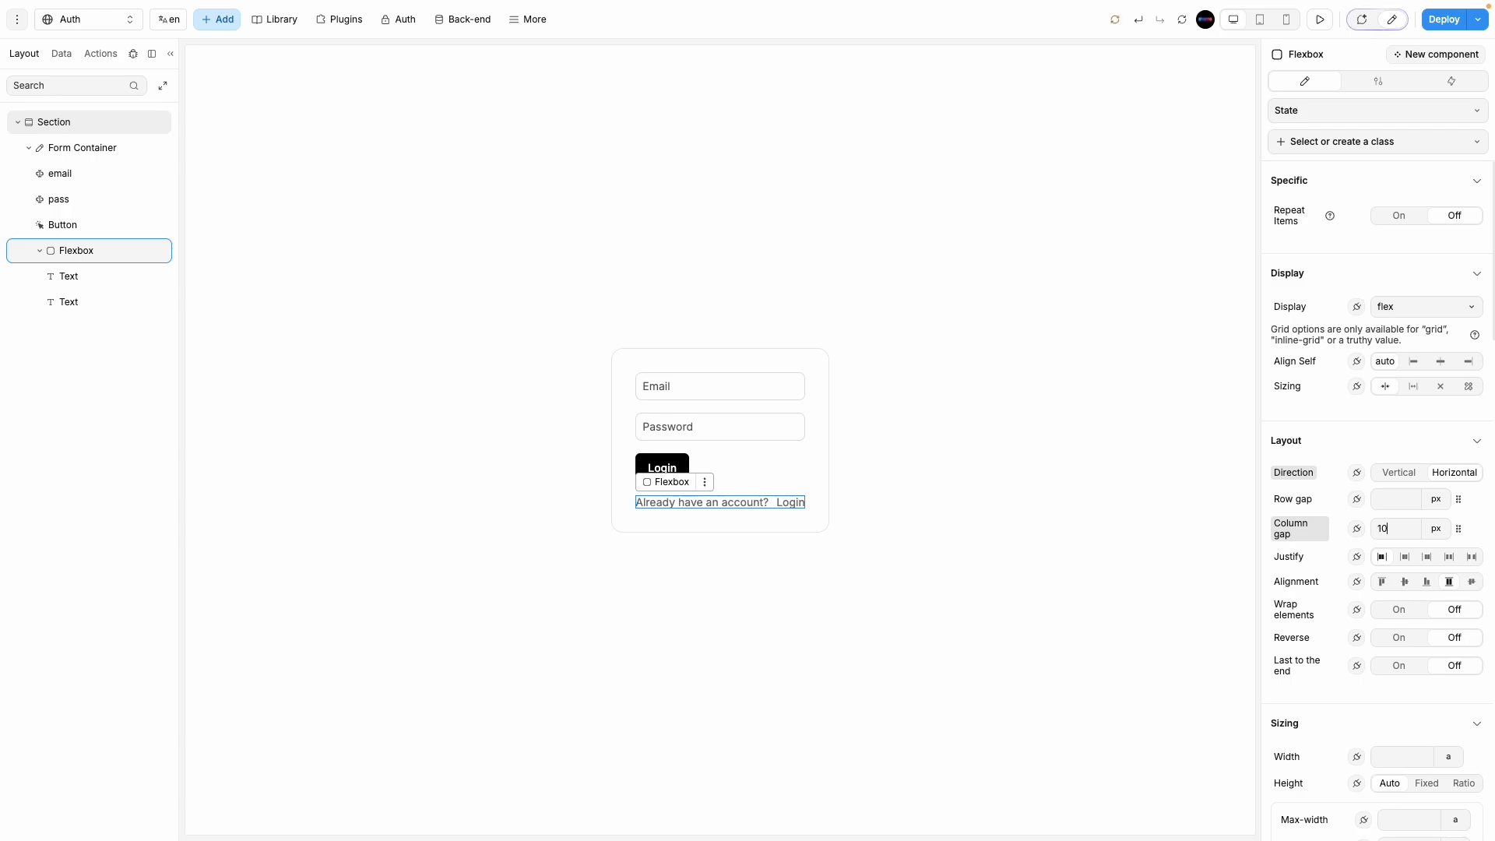
key("BackSpace")
key("BackSpace")
type("5")
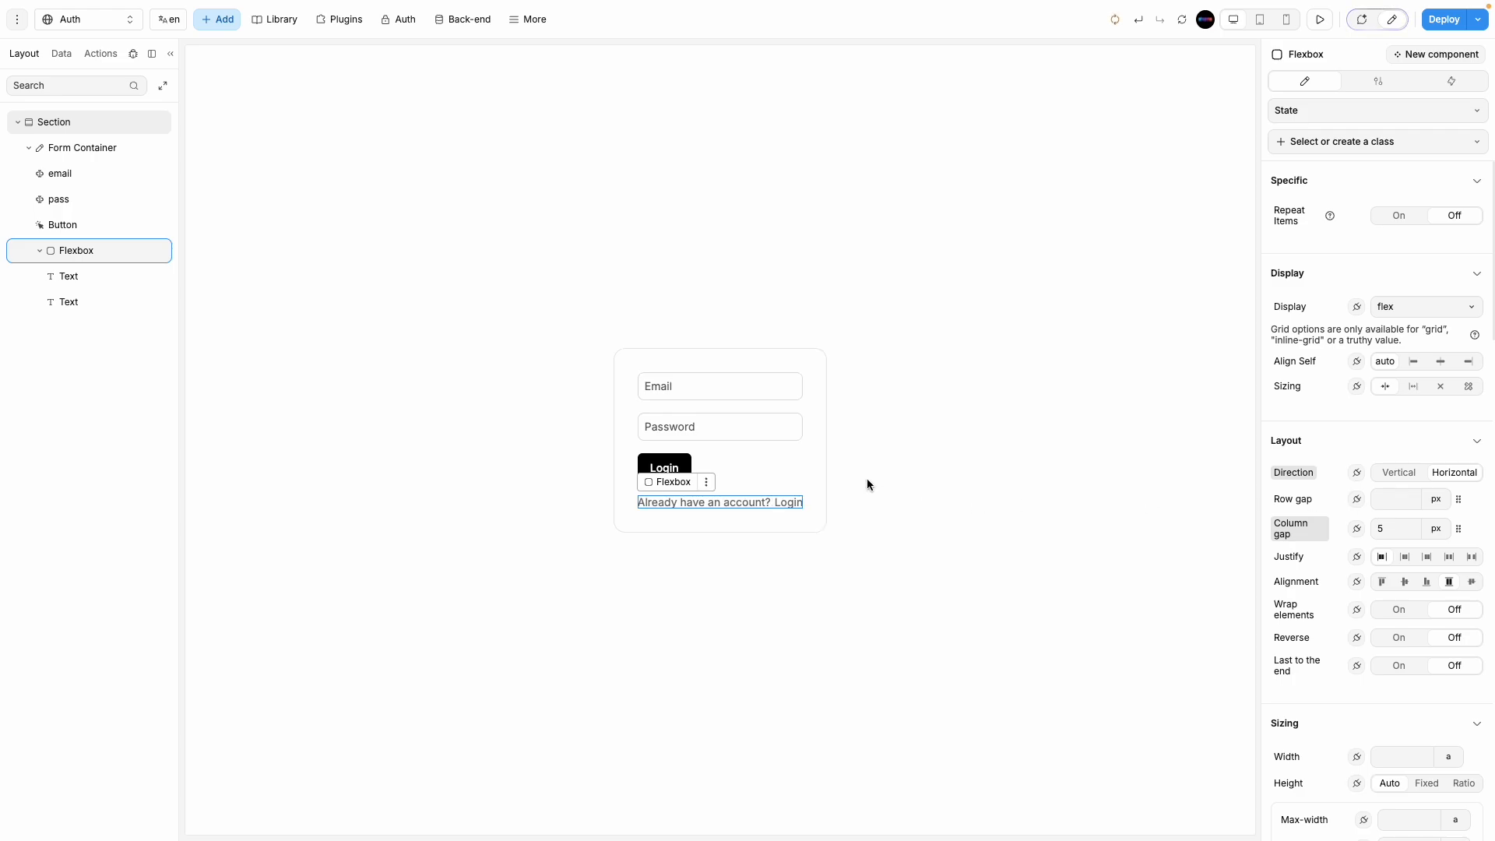
Step: Colour the Login link bright blue #0F4BFF
left_click(786, 501)
left_click(1381, 444)
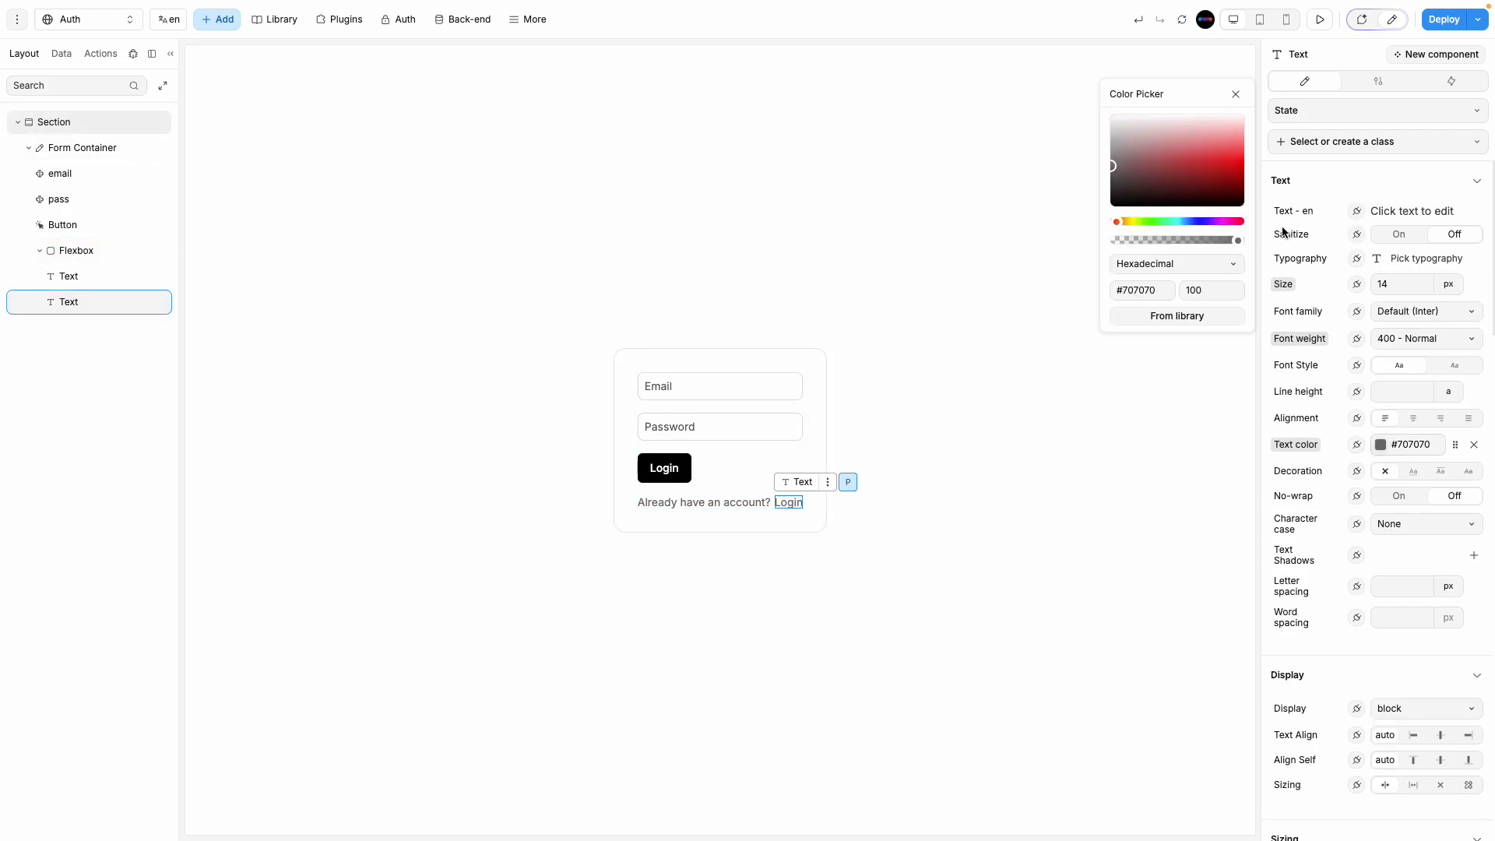
left_click(1195, 221)
left_click_drag(1238, 167, 1238, 185)
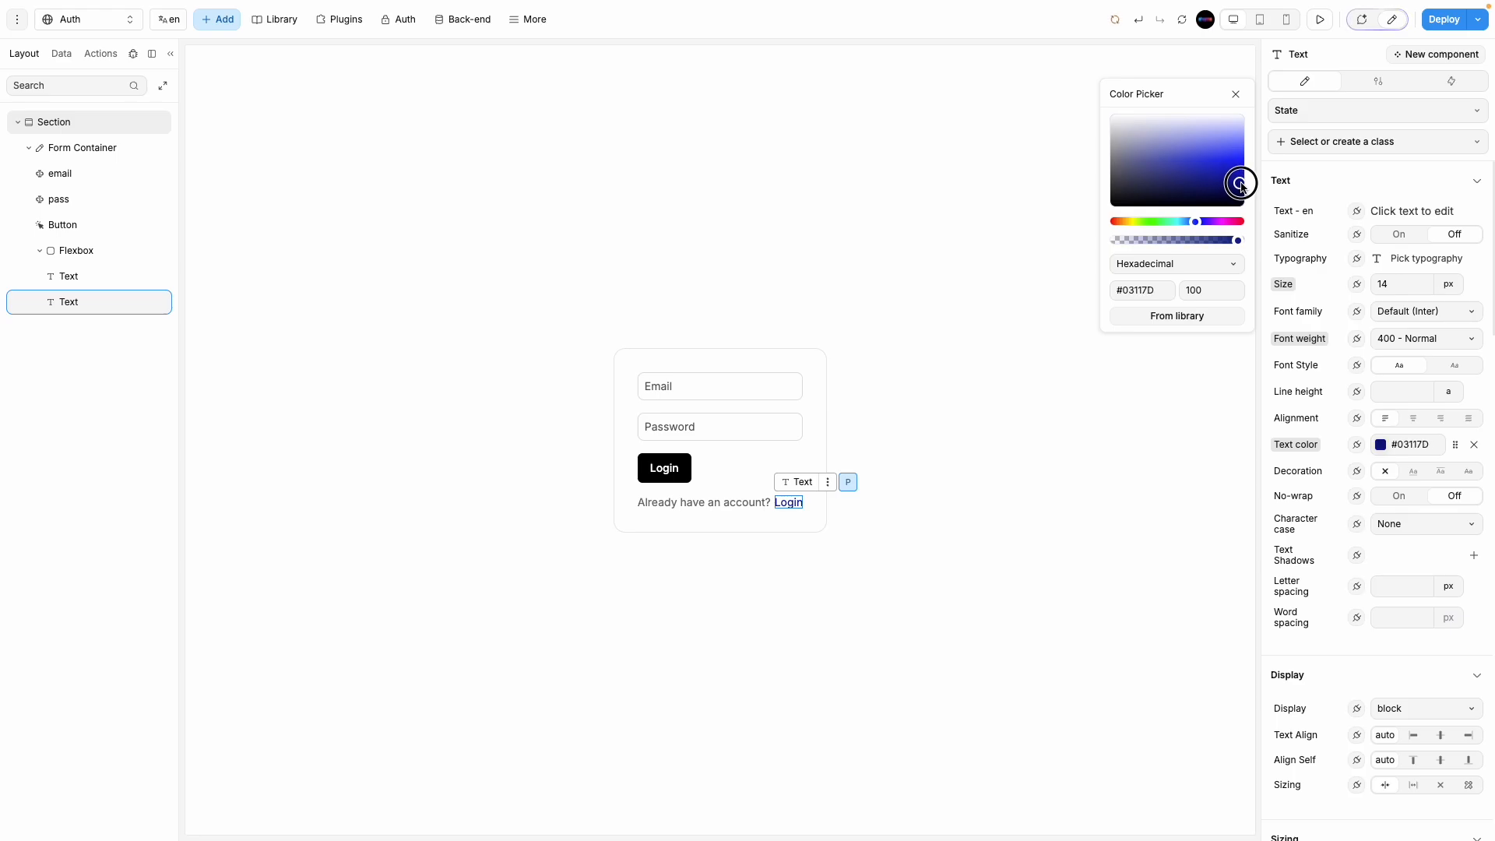
left_click(1193, 221)
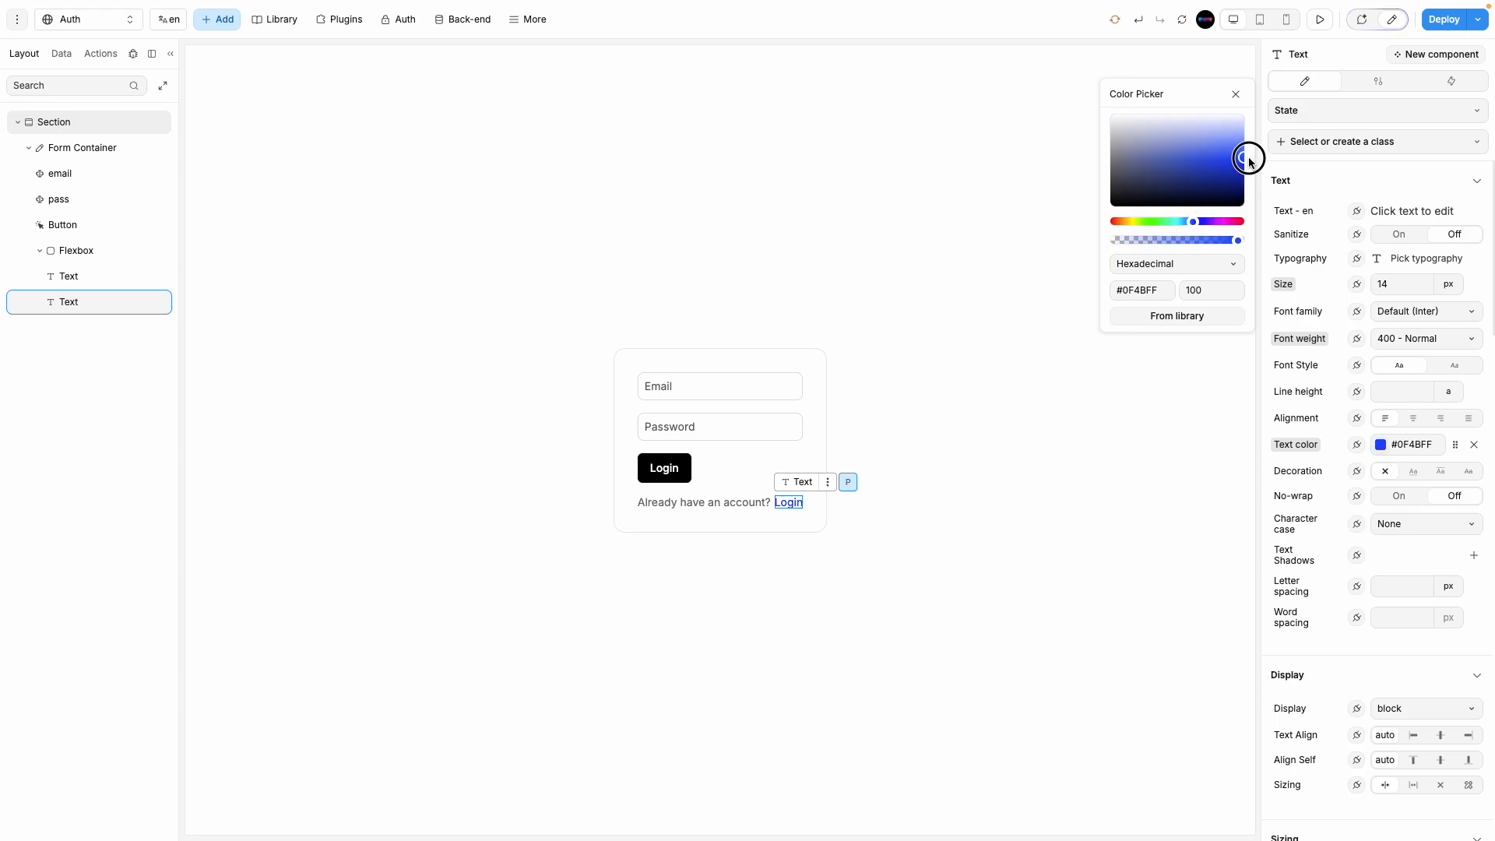
left_click(1058, 498)
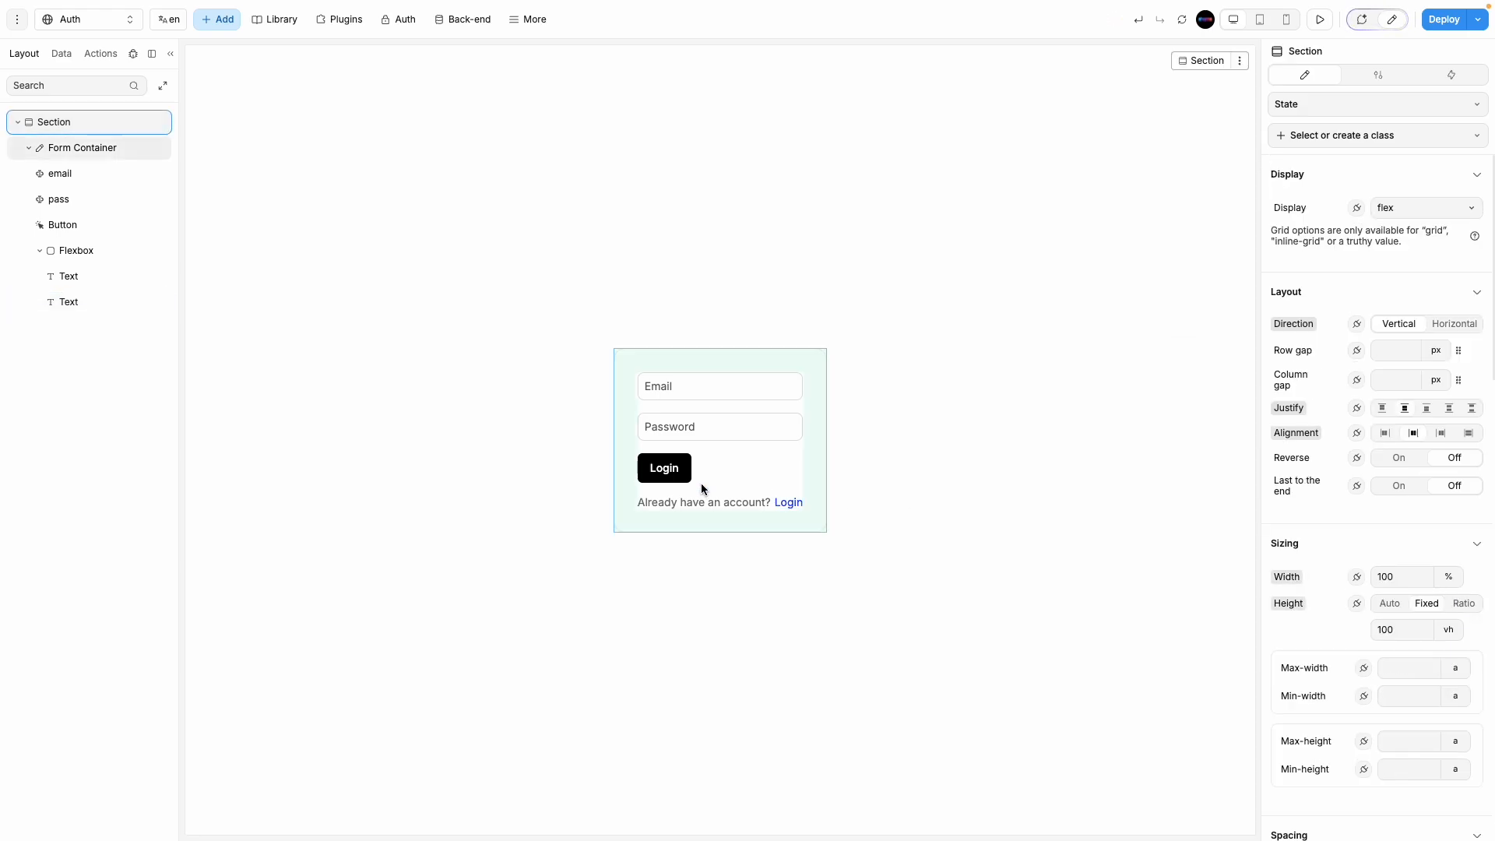
double_click(661, 468)
Step: Relabel the form button to read 'Sign up'
key("ctrl+a")
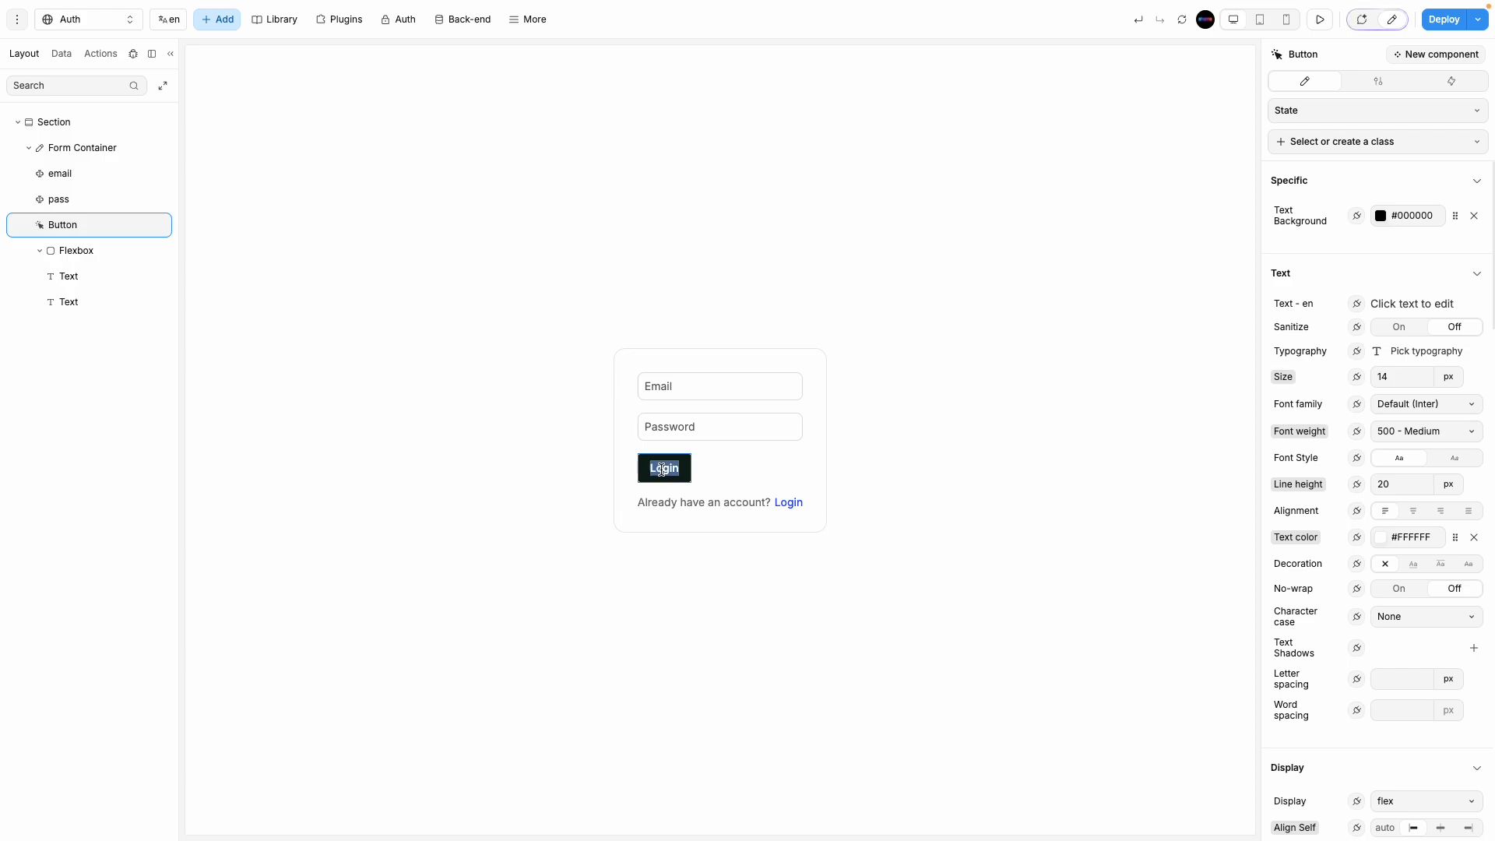
type("Sign up")
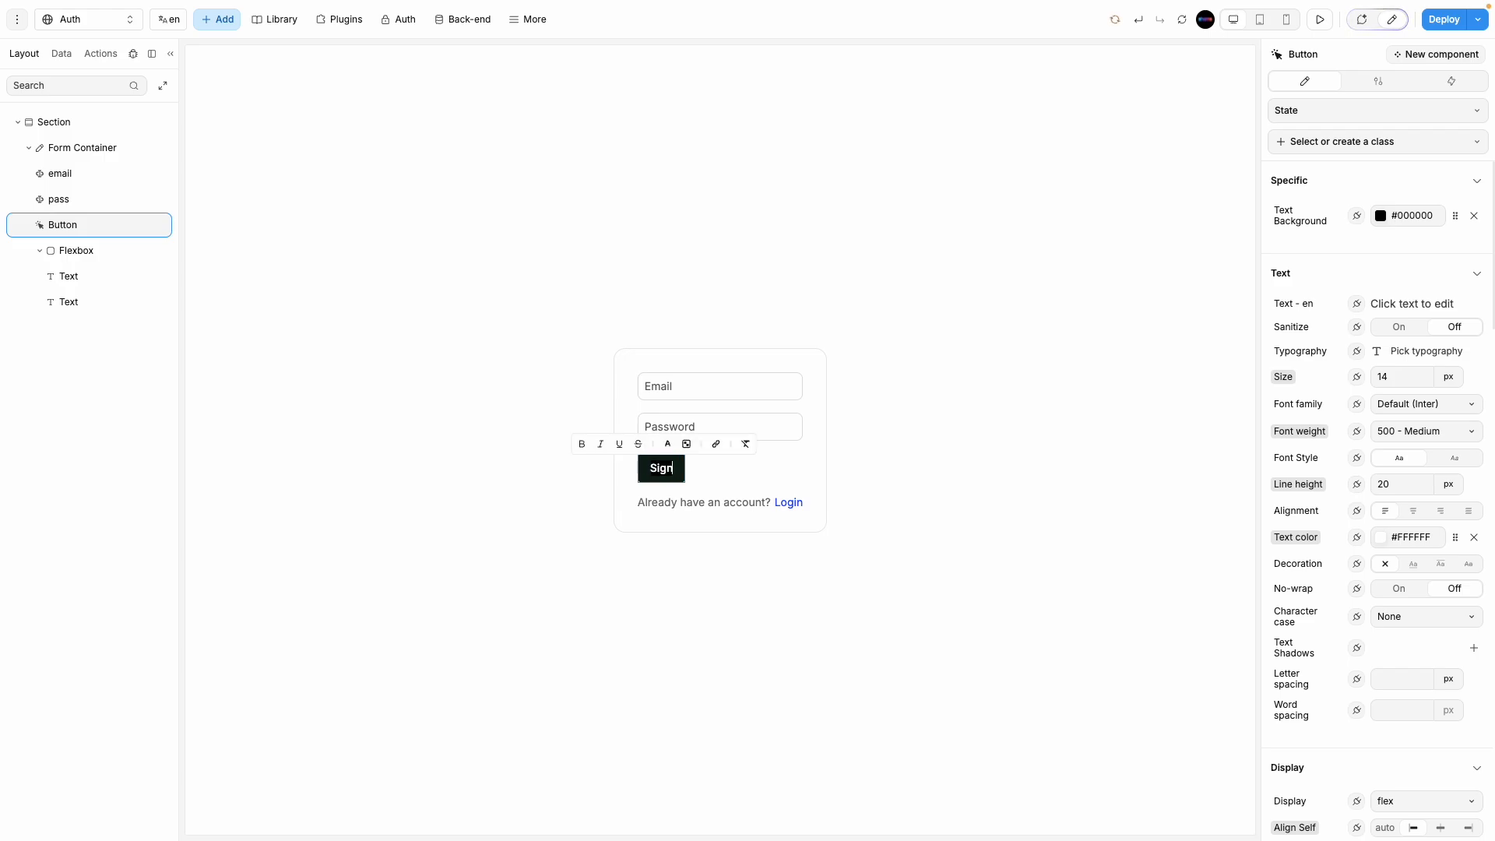
left_click(784, 653)
left_click(786, 503)
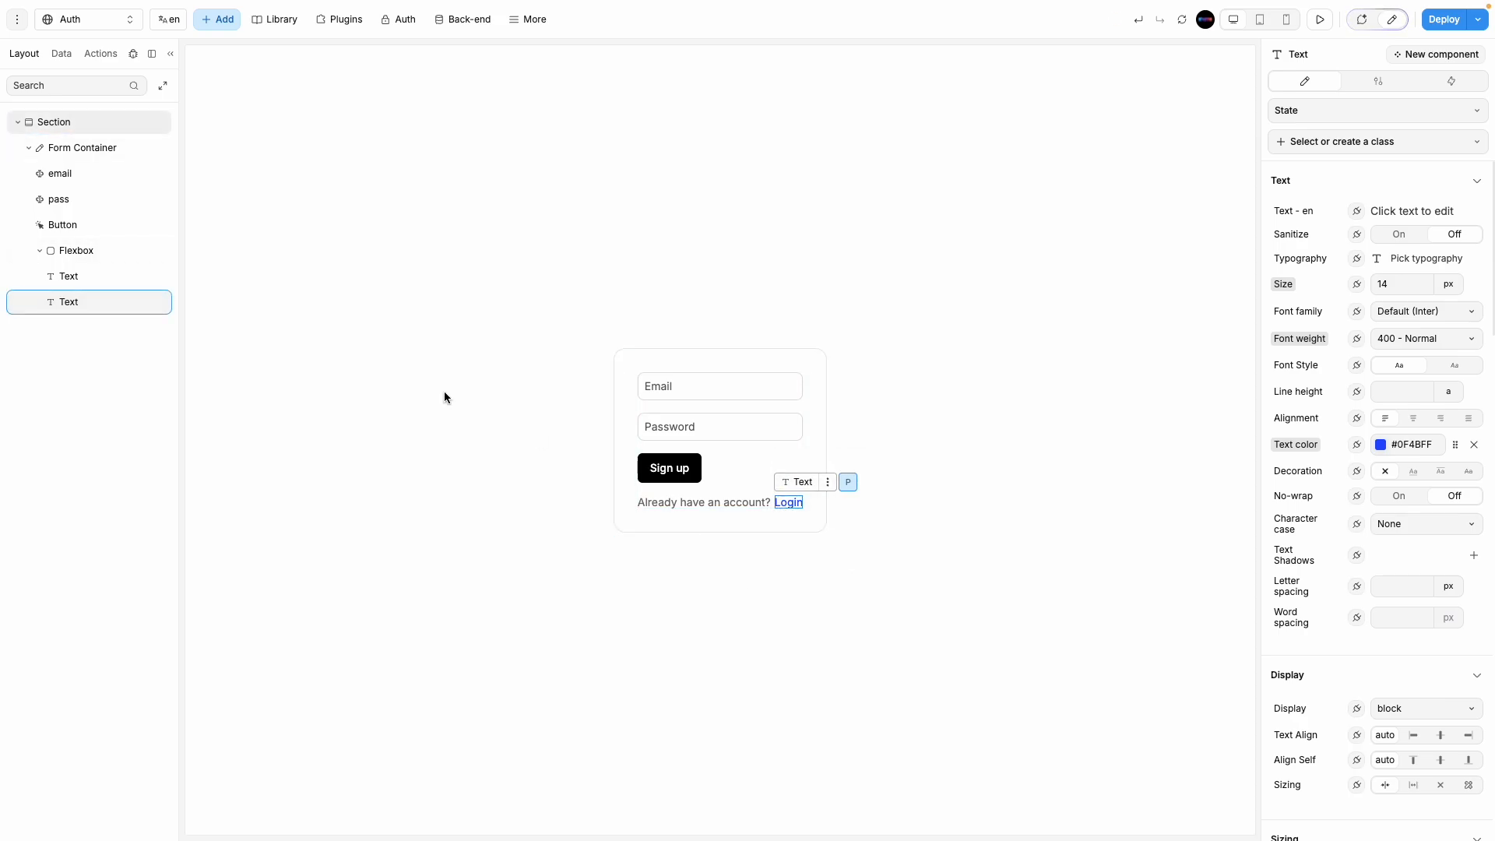
Step: Rename the Form Container to Signup and duplicate it
left_click(28, 148)
double_click(78, 148)
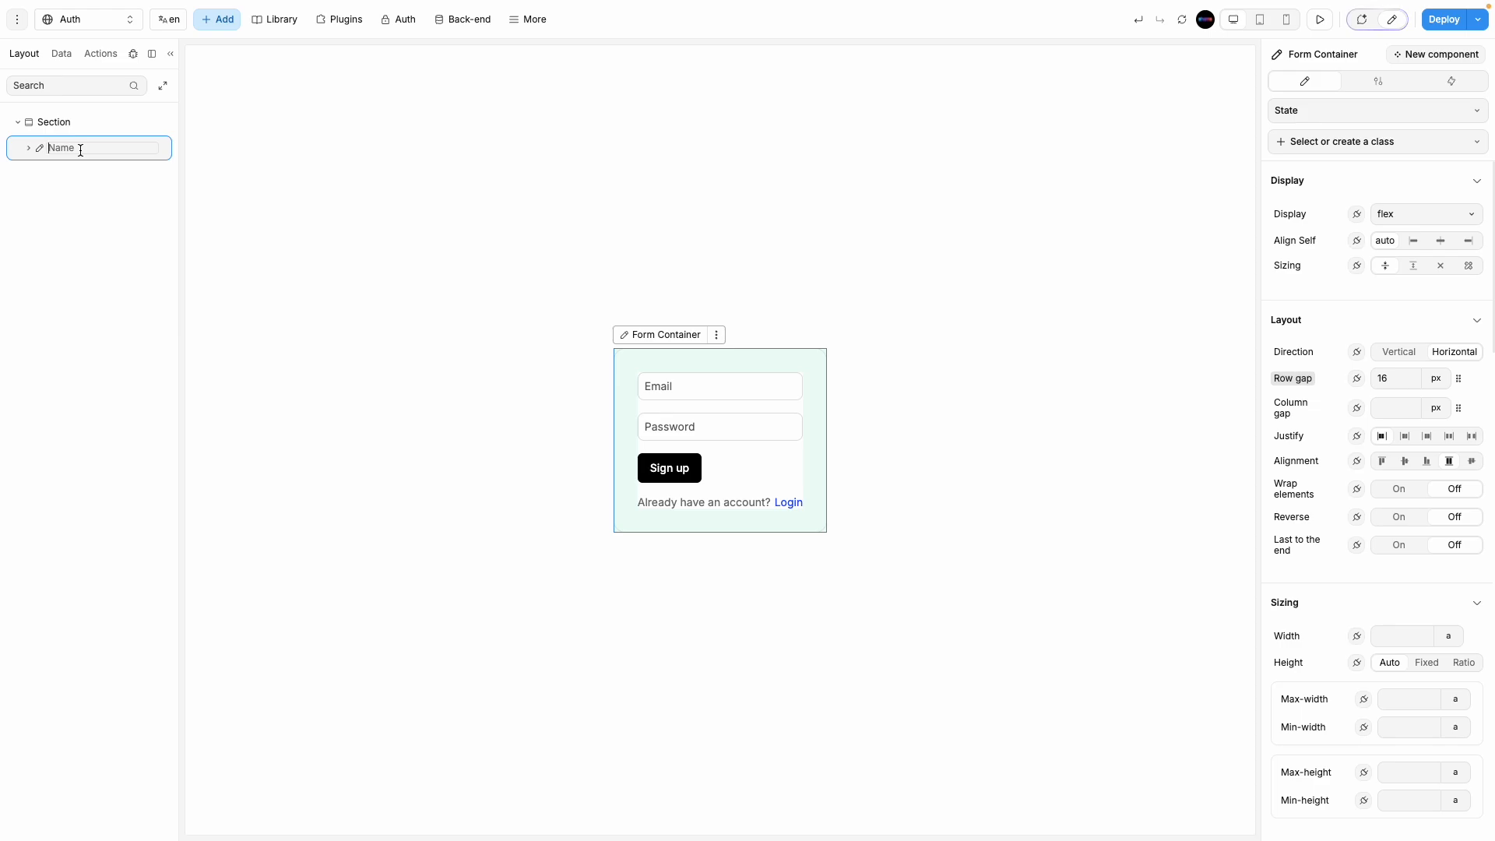
type("Signup")
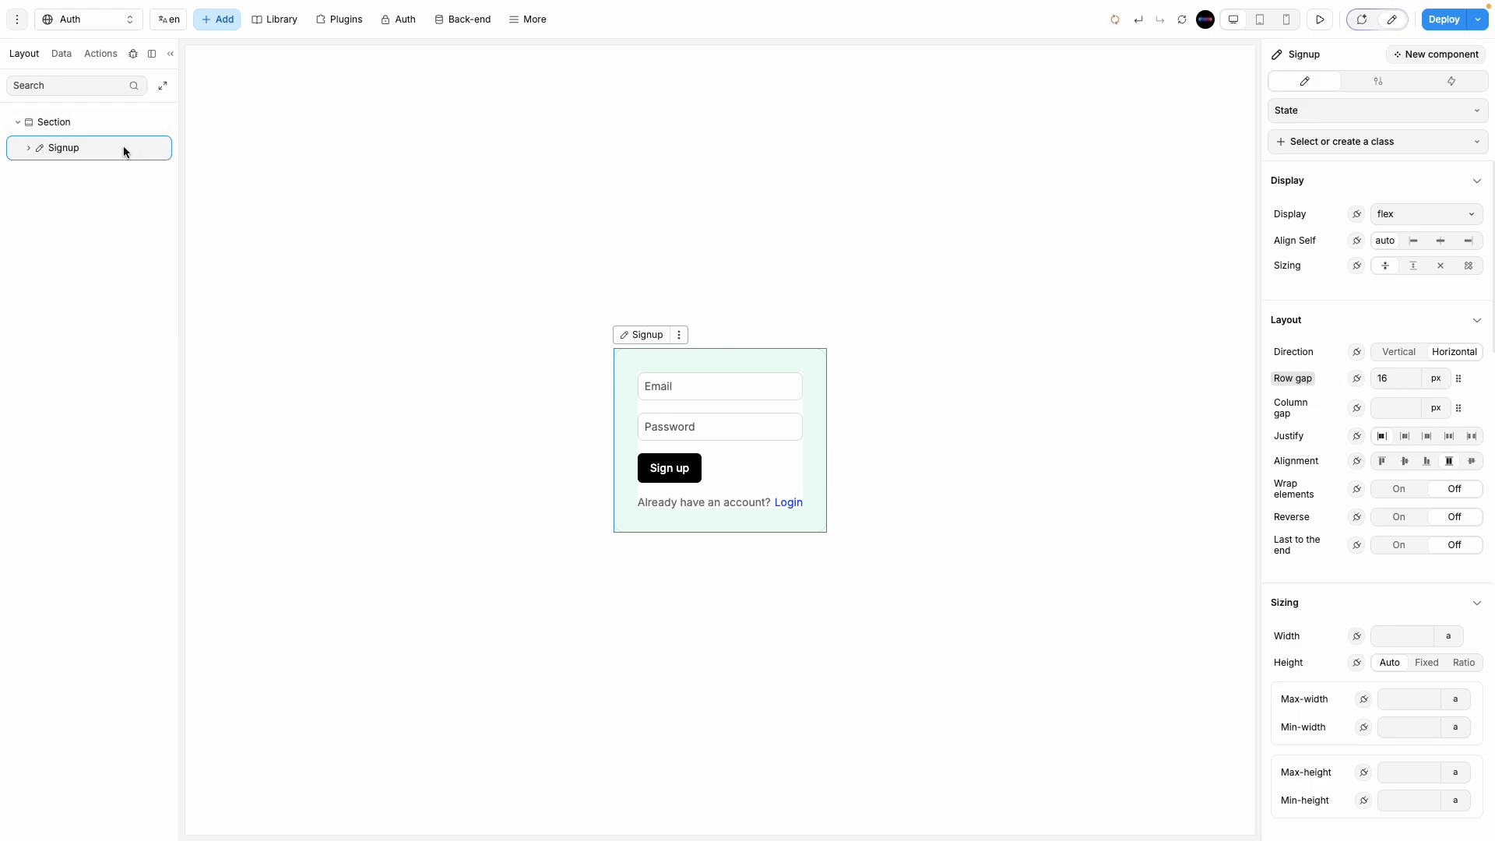
key("super+d")
Step: Rename the duplicated form layer to 'Login'
left_click(76, 174)
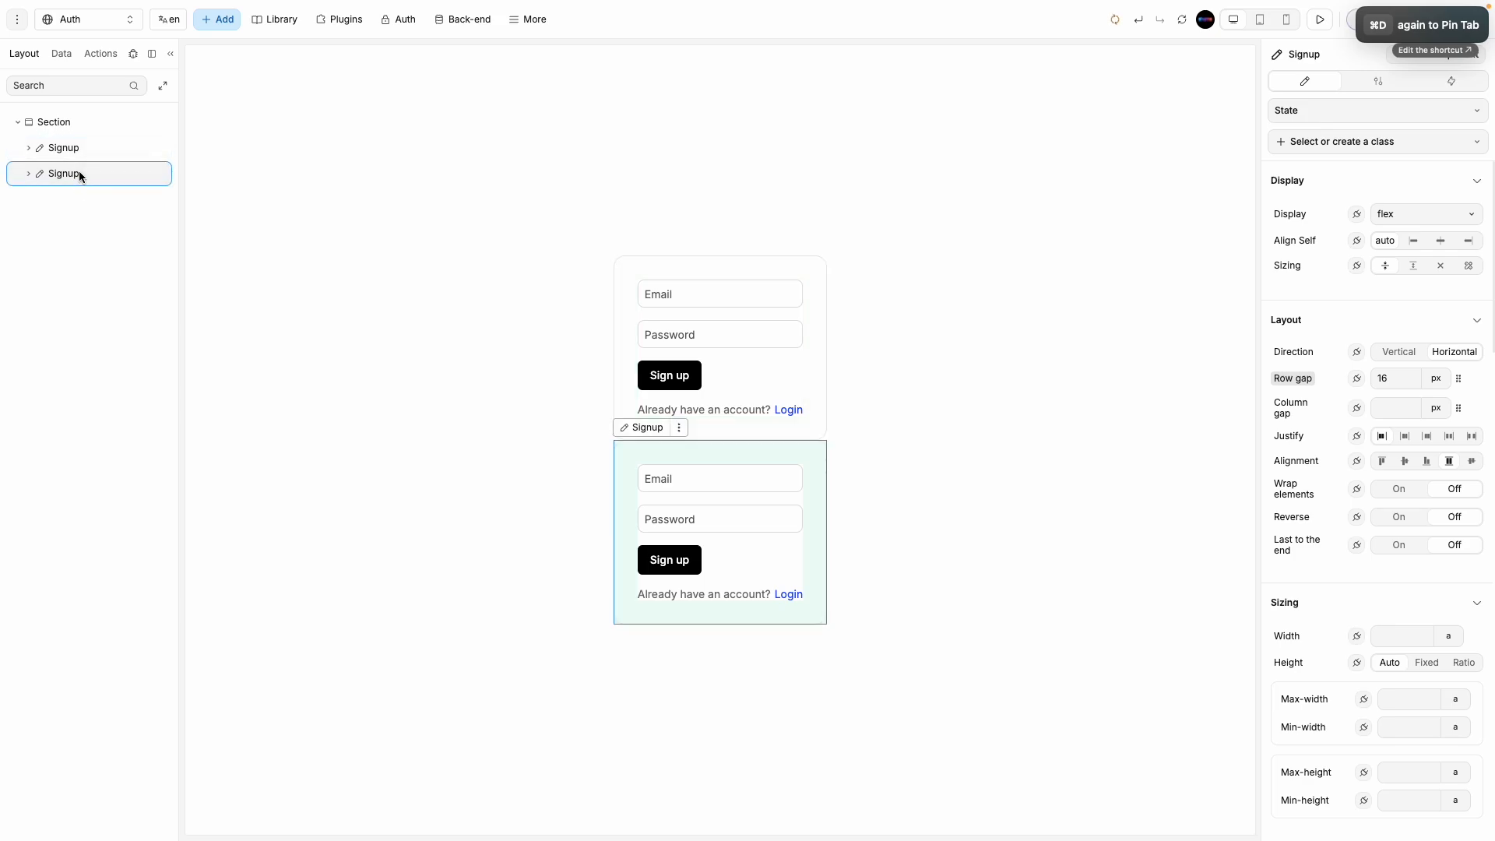
double_click(75, 173)
type("Login")
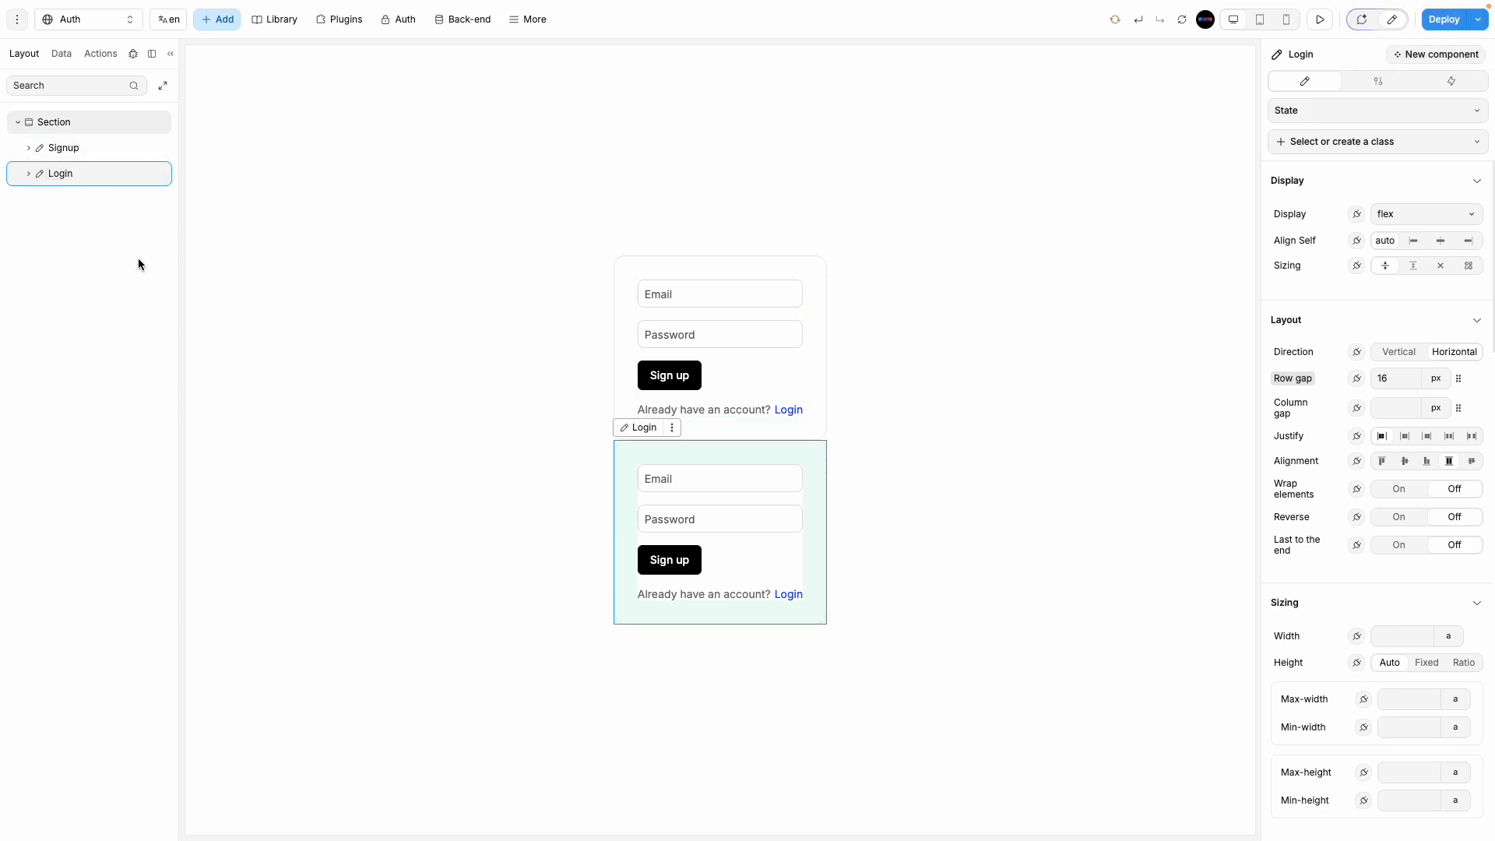
left_click(94, 150)
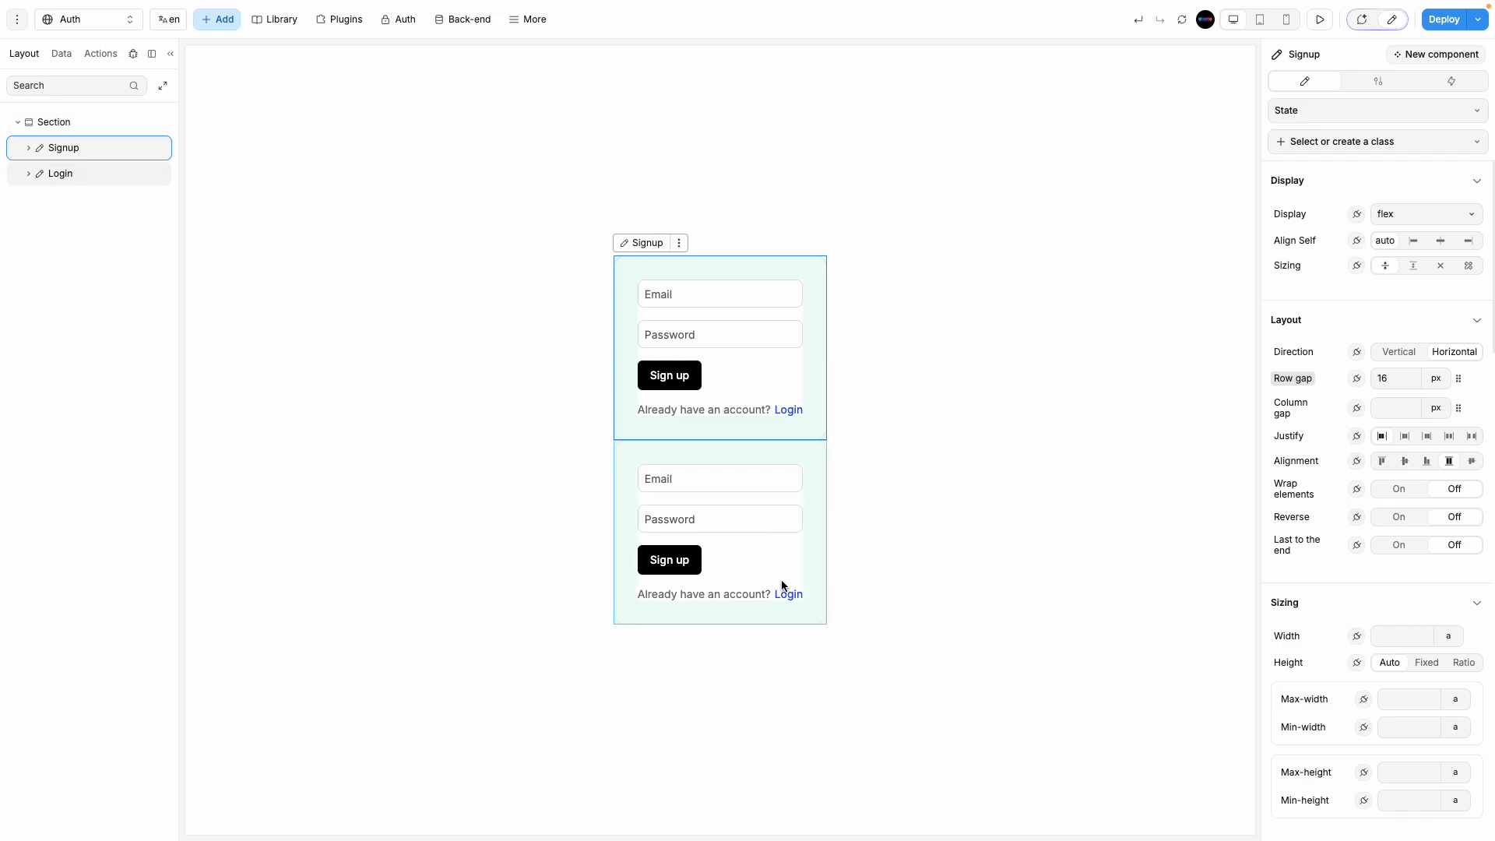
Step: Change the lower form's button label from 'Sign up' to 'Login'
left_click(759, 567)
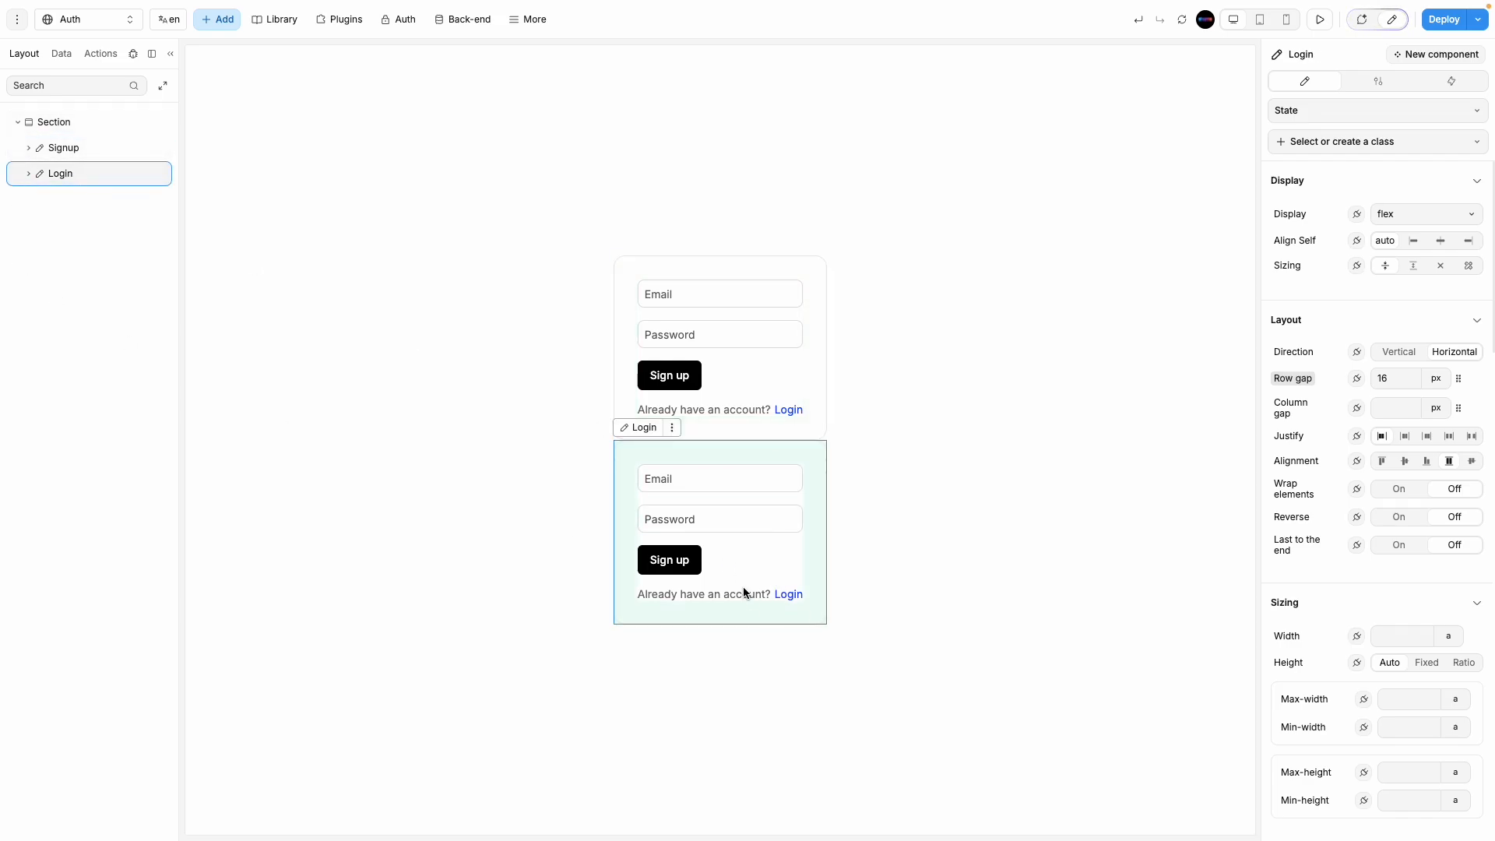
left_click(682, 562)
double_click(682, 562)
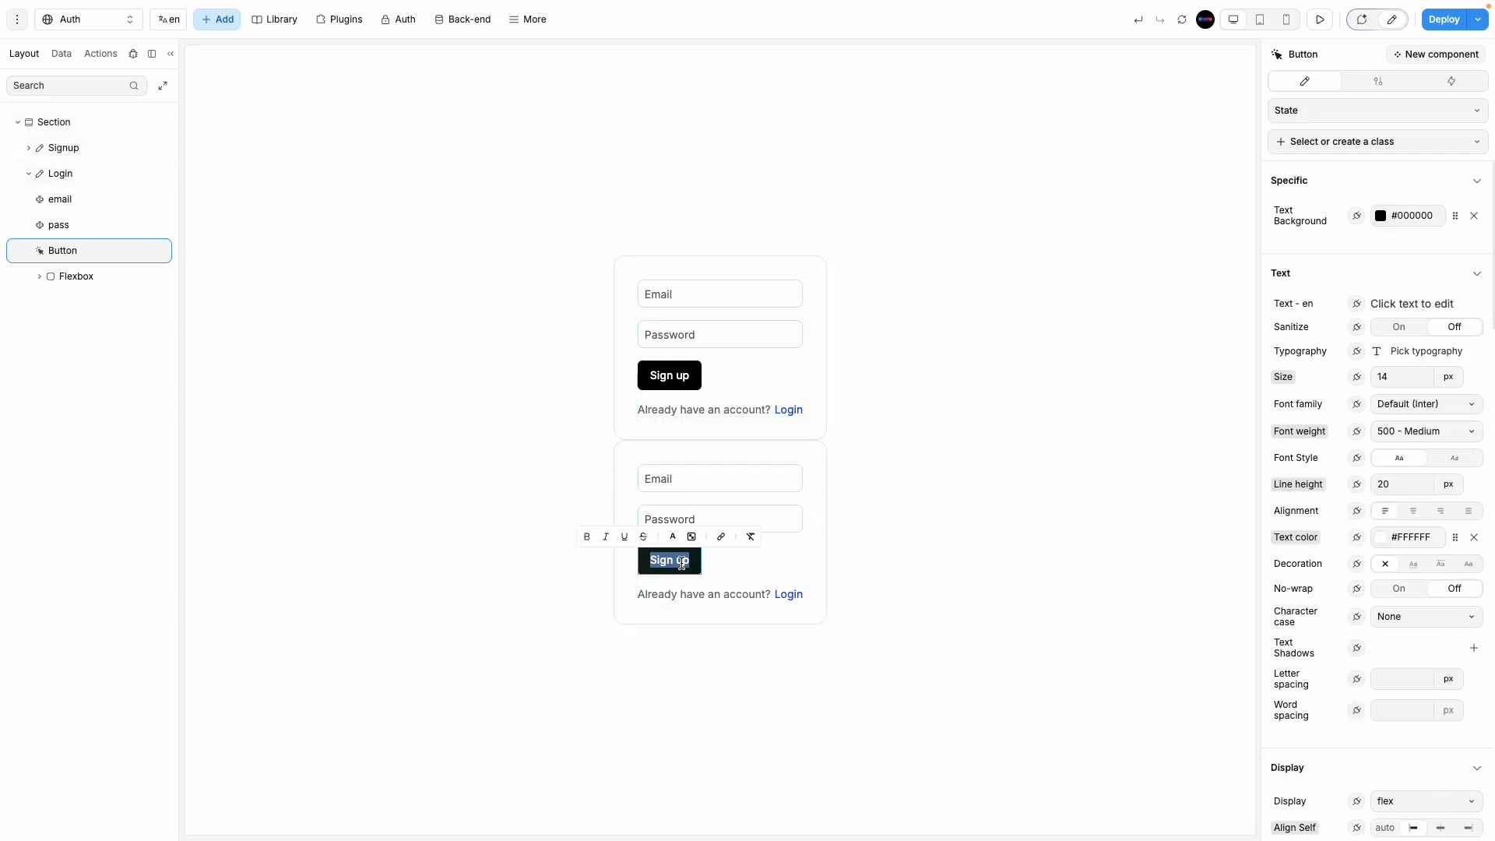
key("BackSpace")
type("Login")
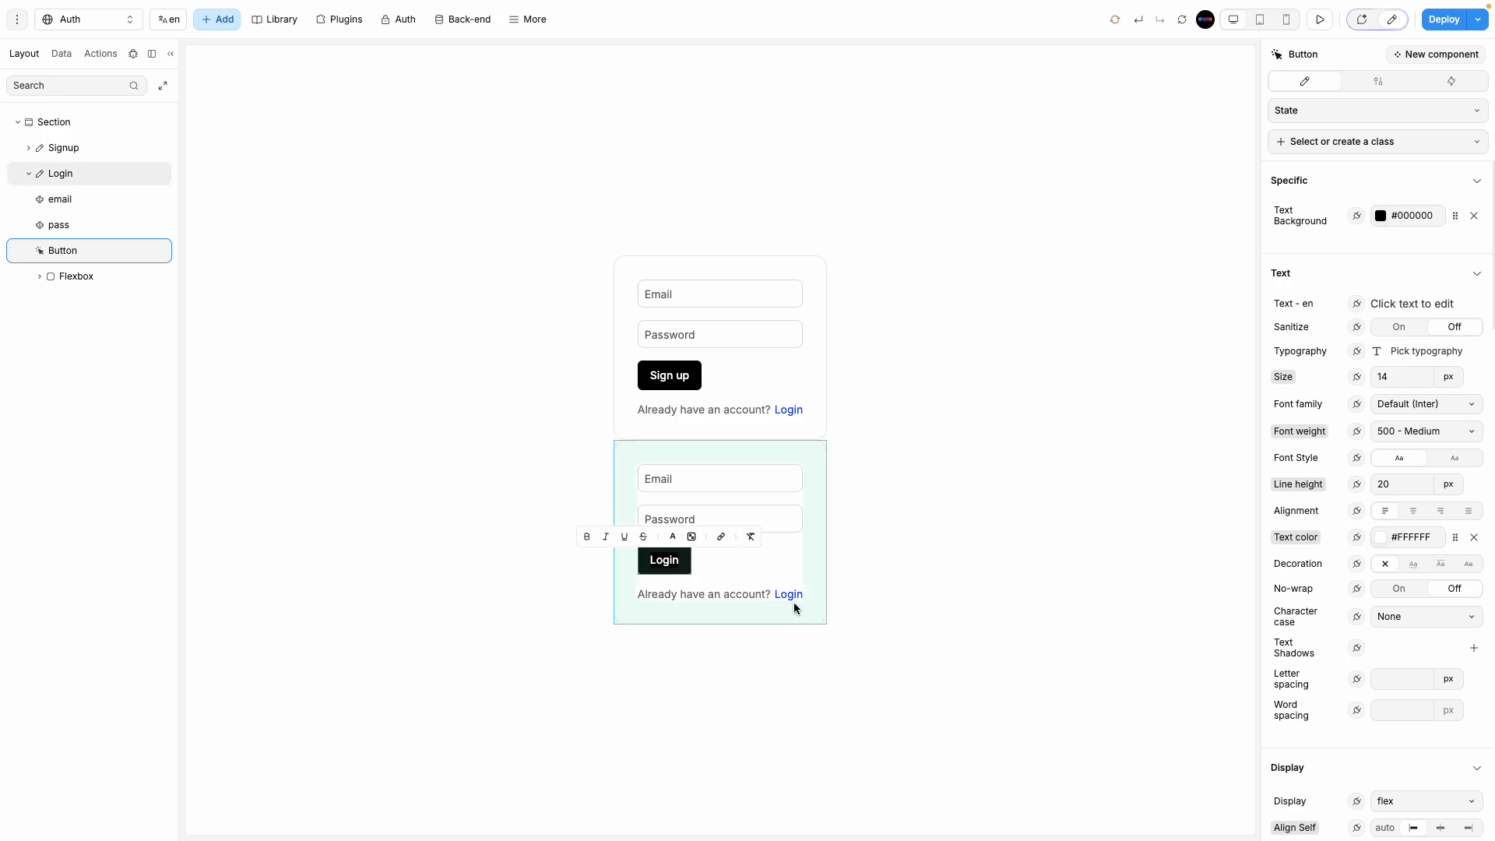
left_click(793, 596)
Step: Change the lower form's prompt to 'Dont have account?' and its link to 'Create one'
left_click(792, 596)
double_click(793, 595)
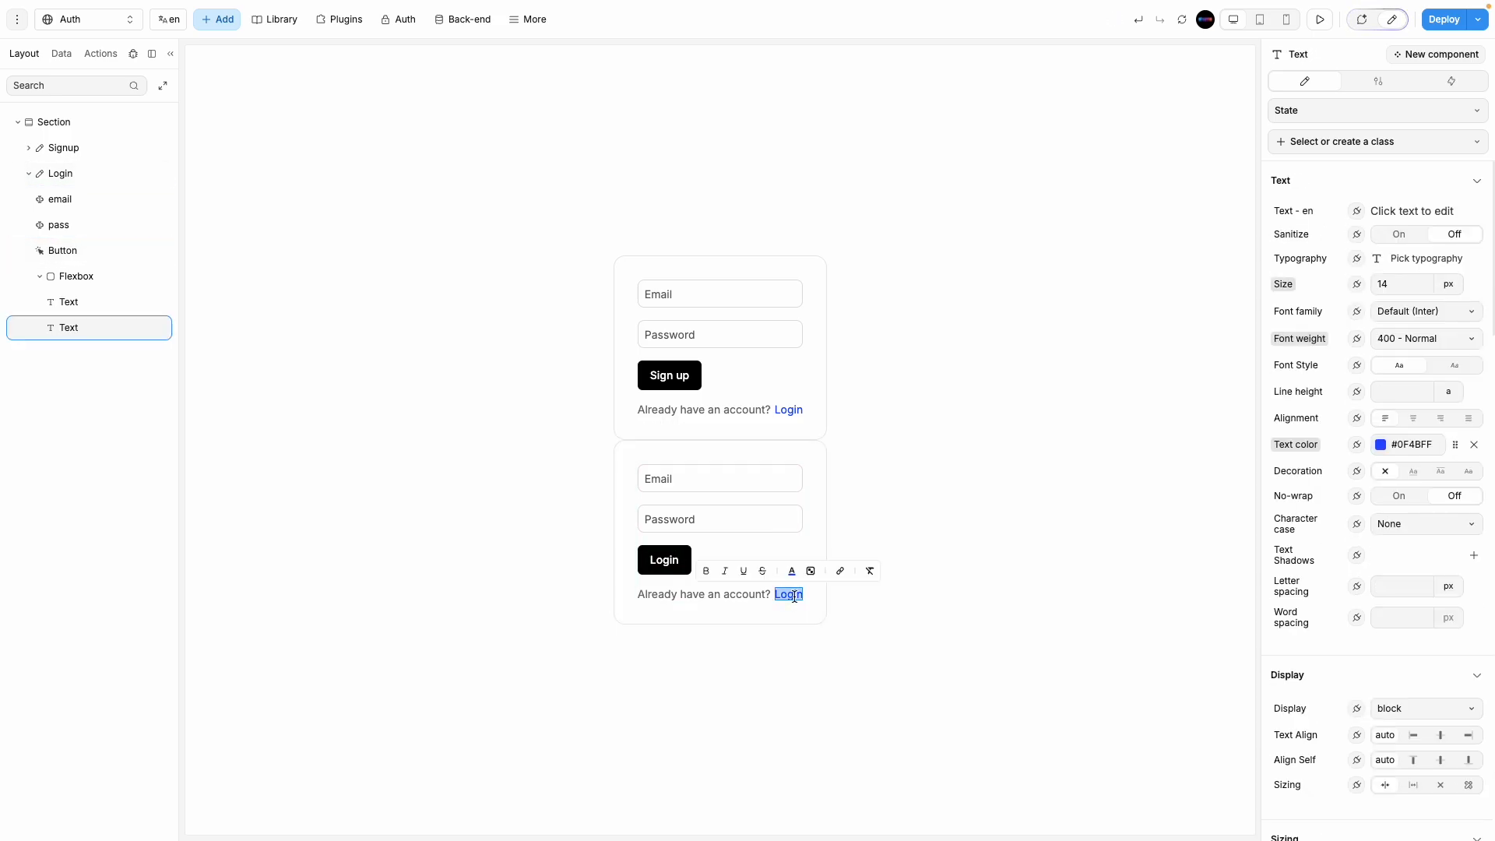
type("Sign")
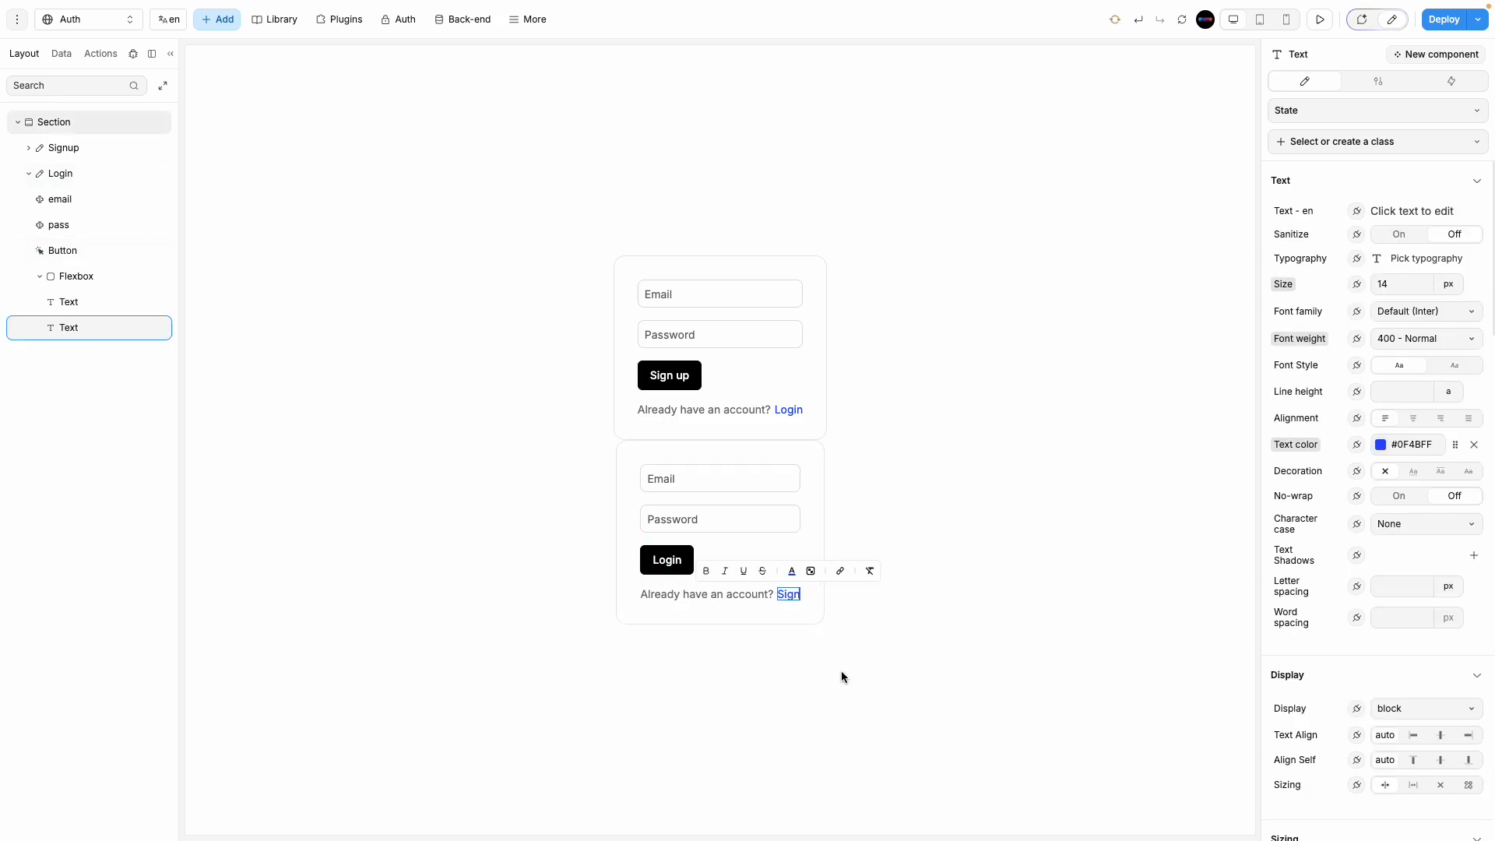
type(" up")
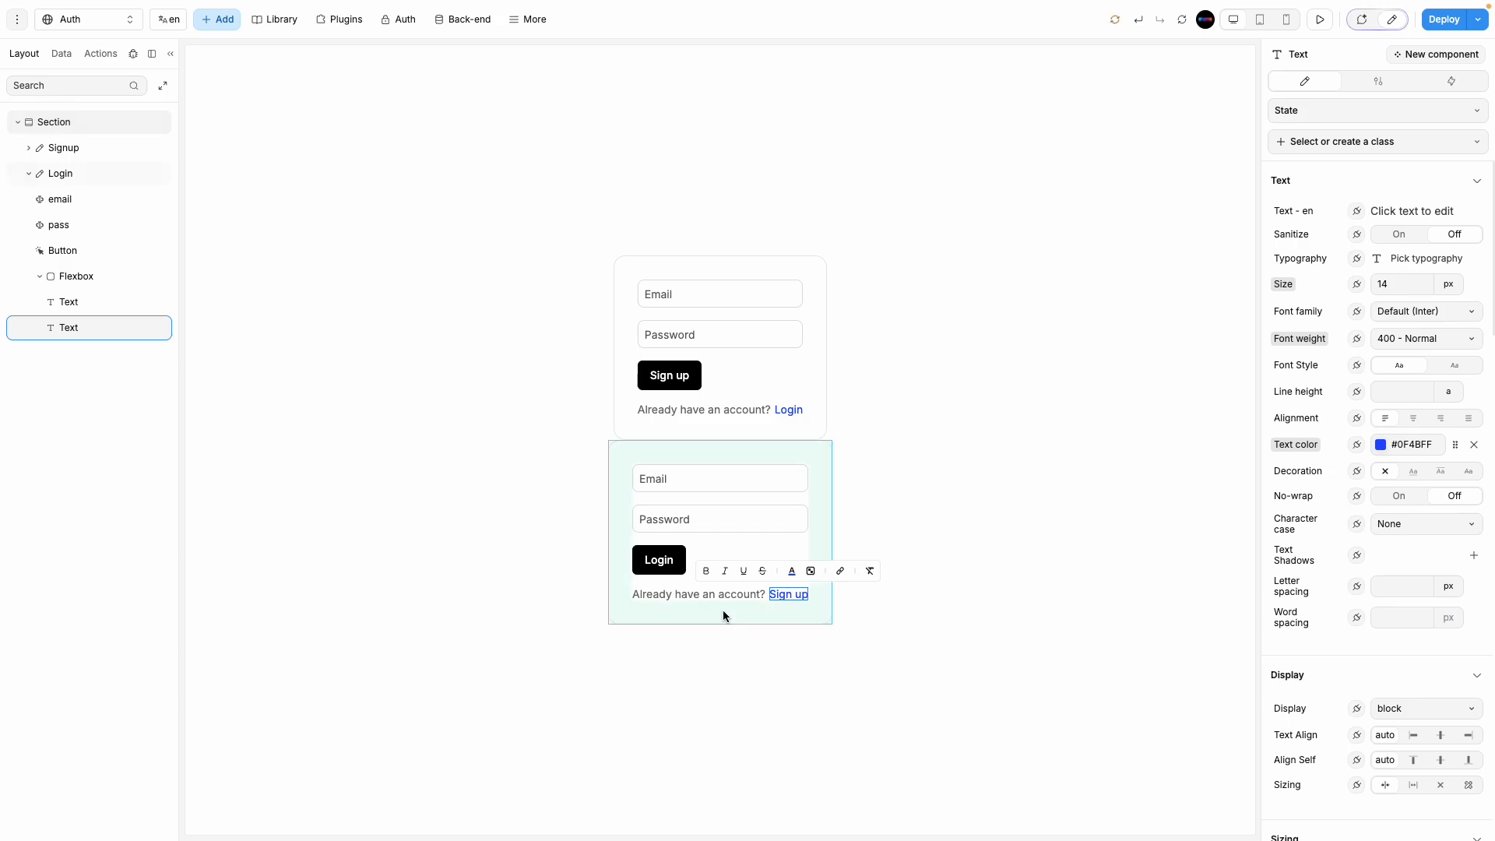
left_click(719, 594)
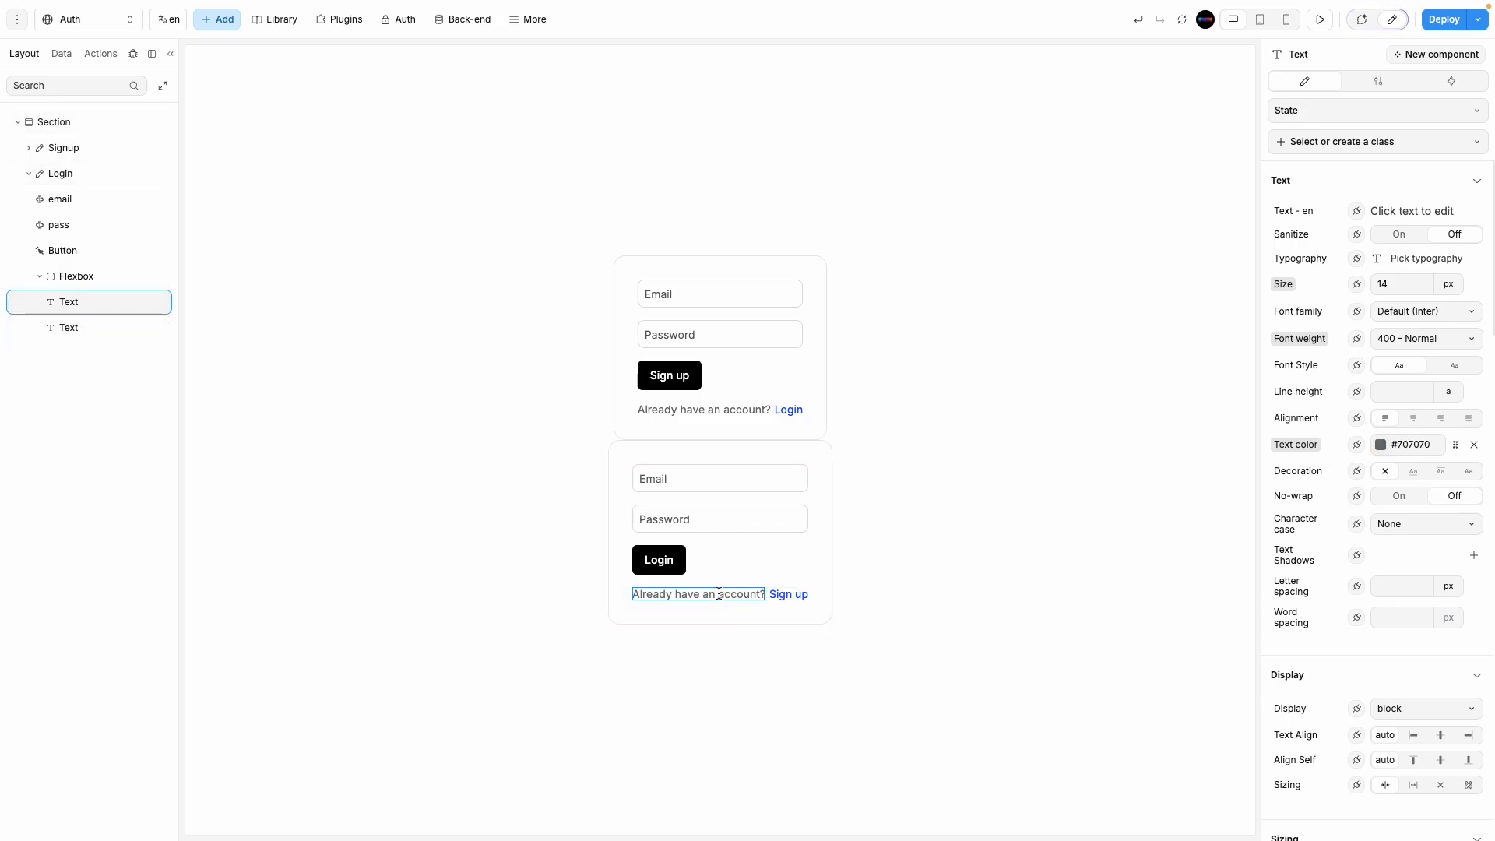
double_click(718, 593)
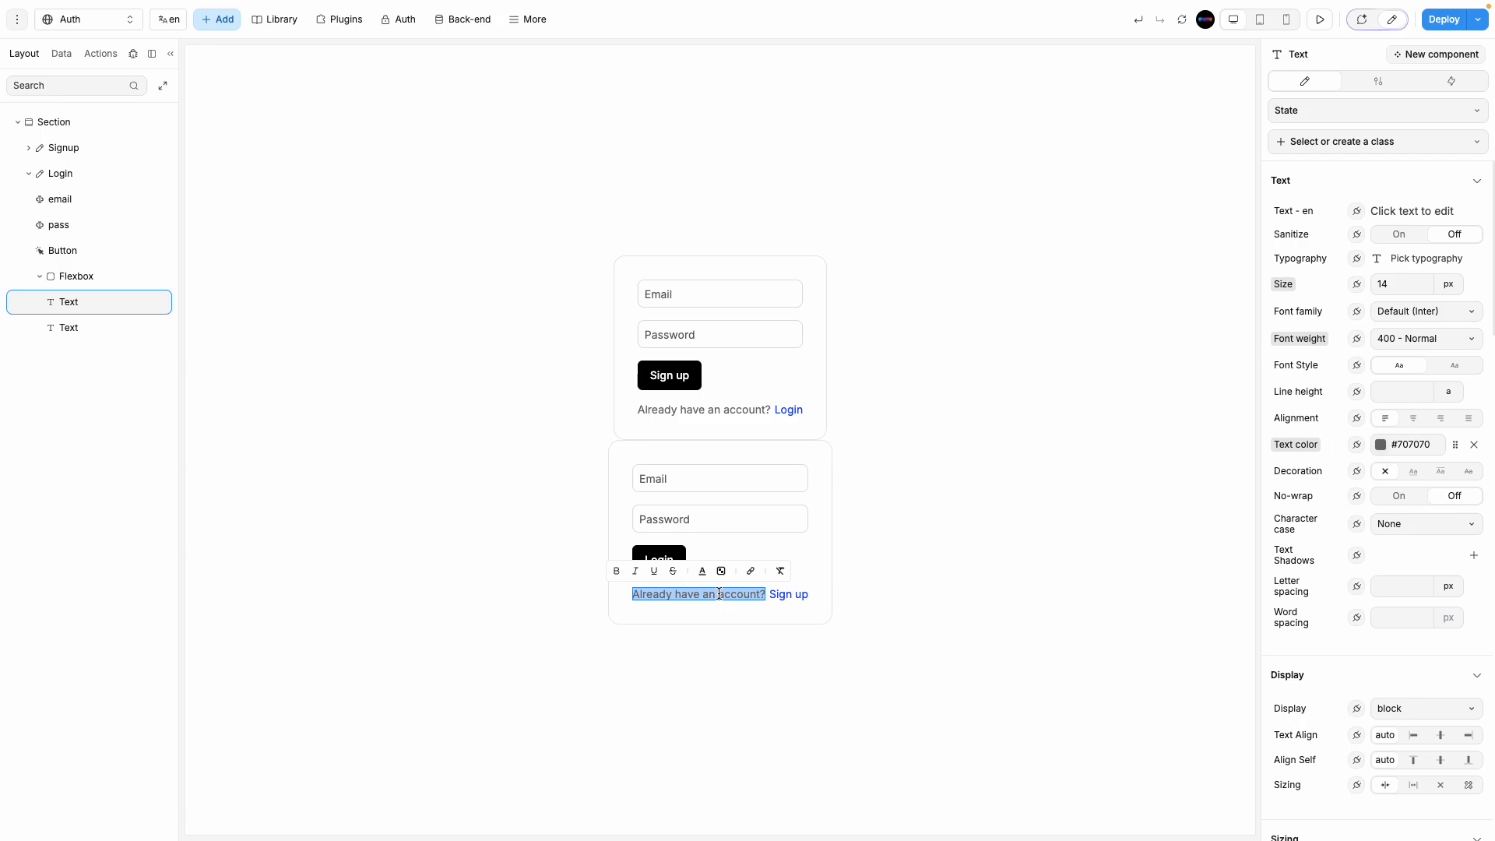
type("Dont")
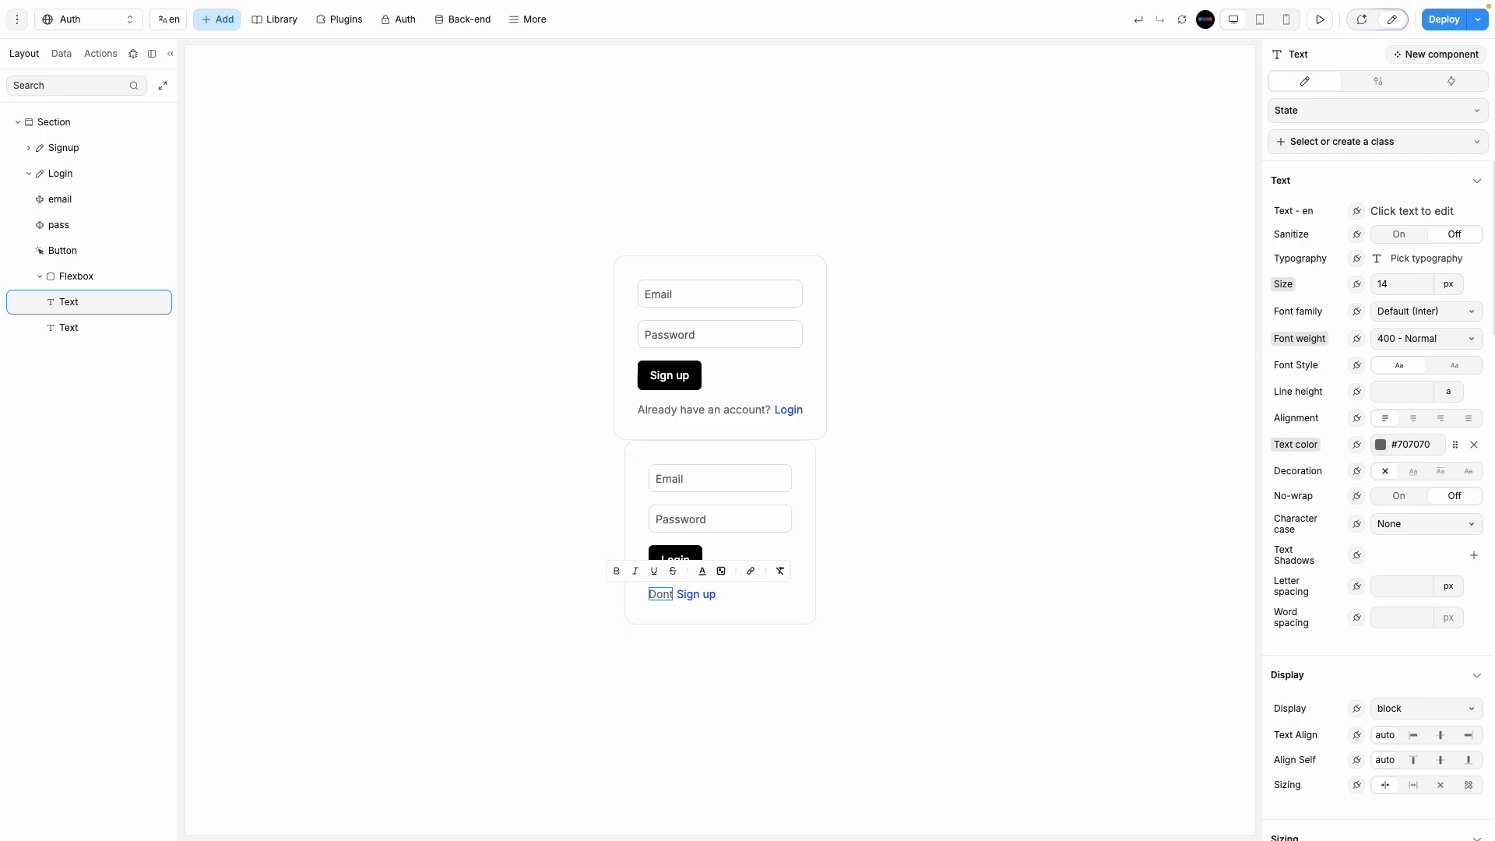
type(" have account")
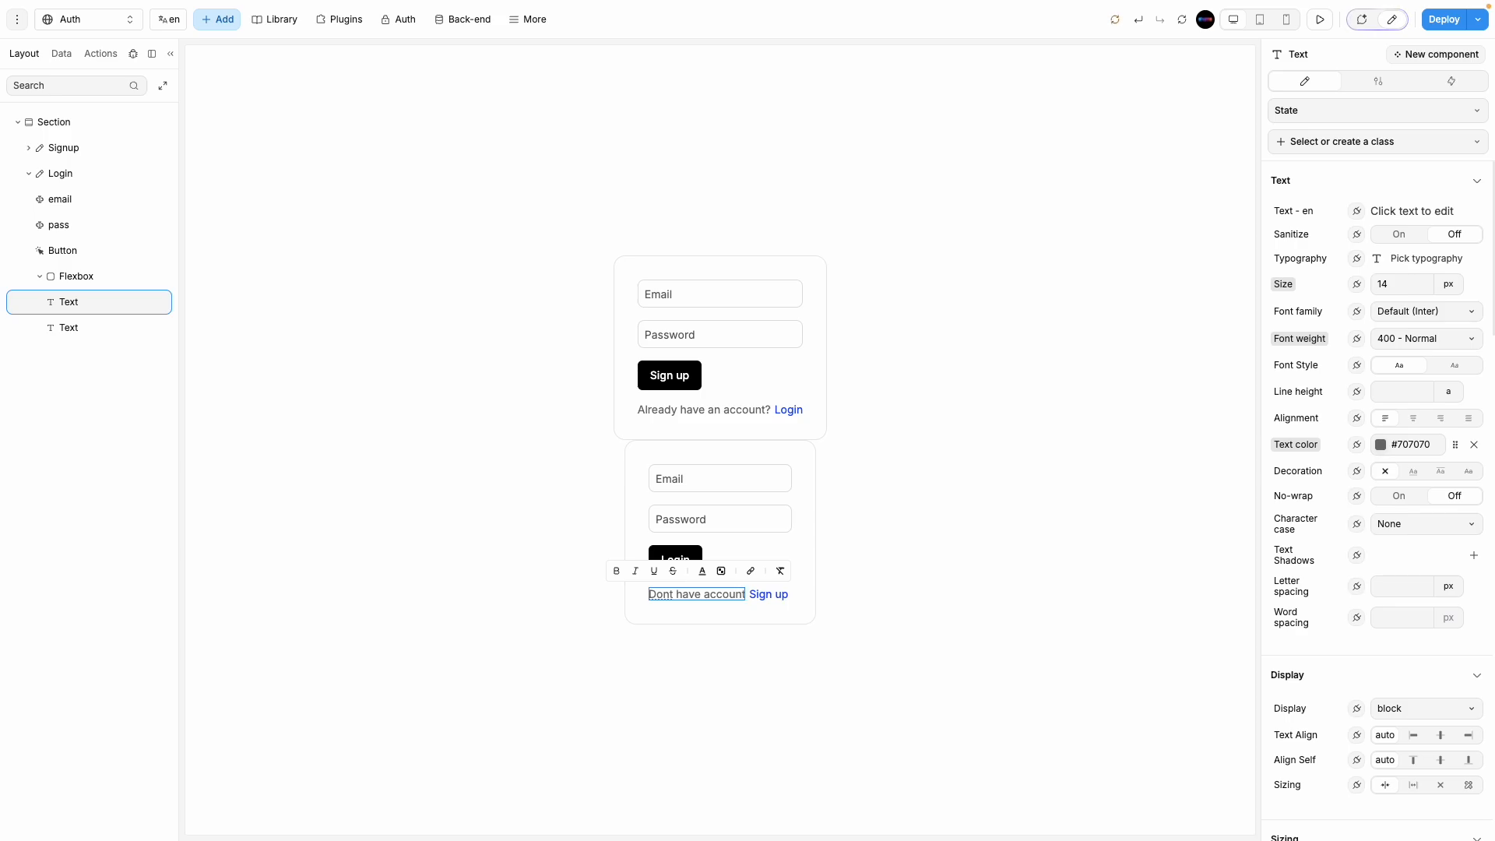
type("?")
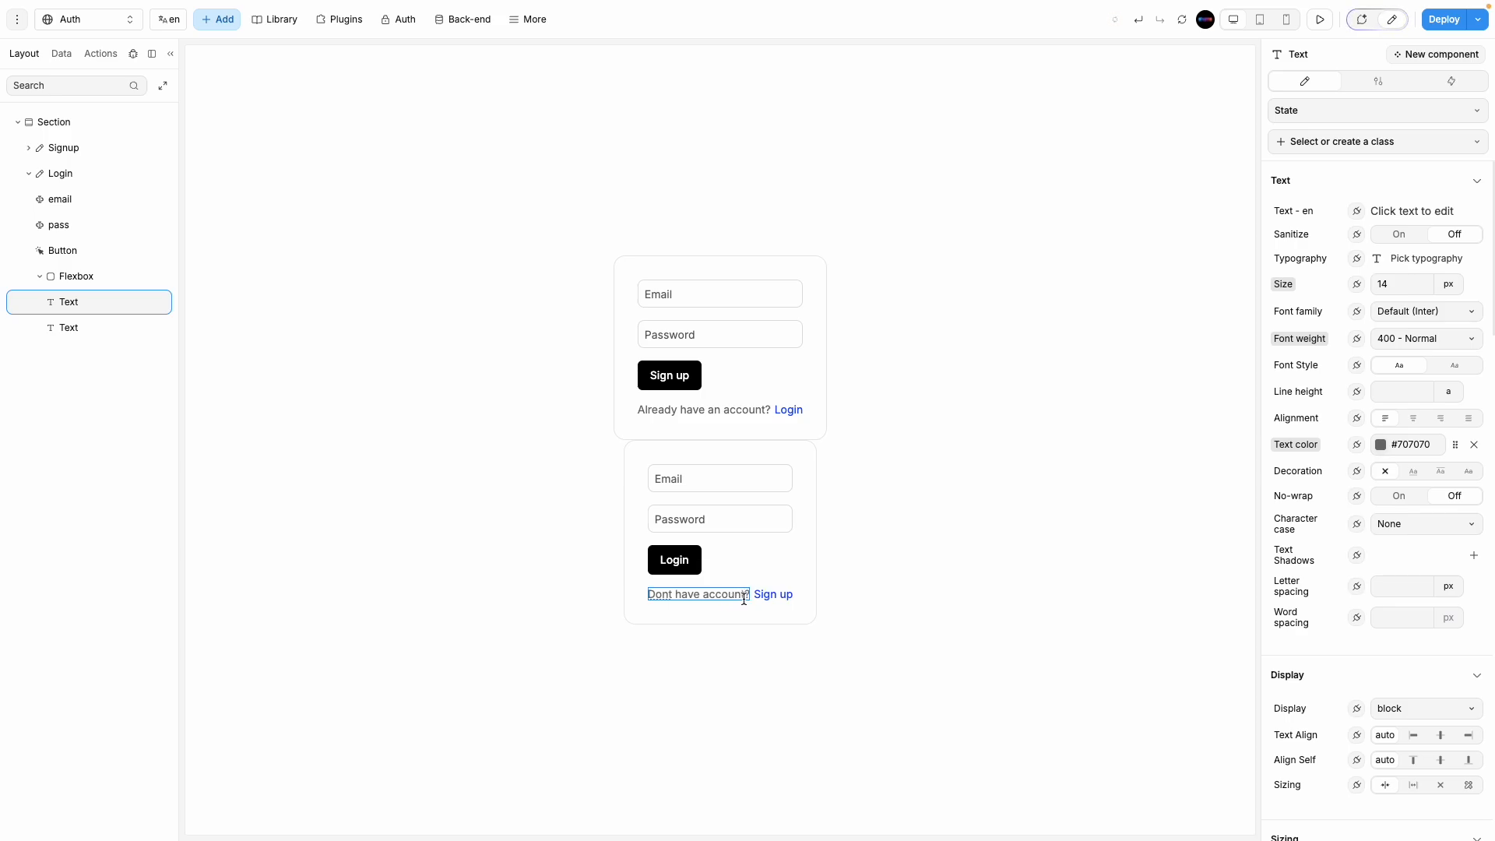
double_click(772, 596)
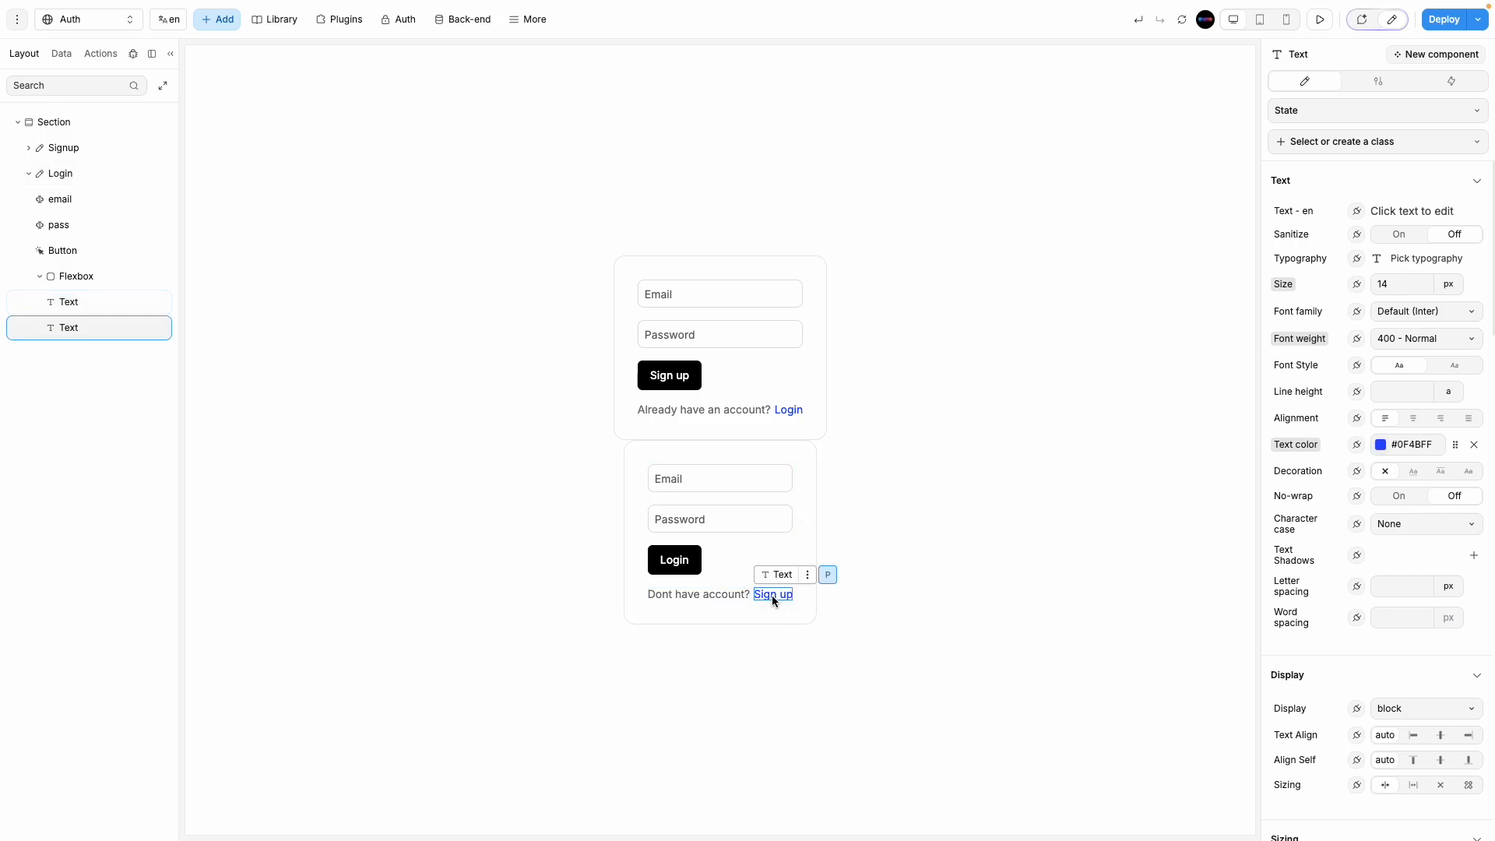
type("Cre")
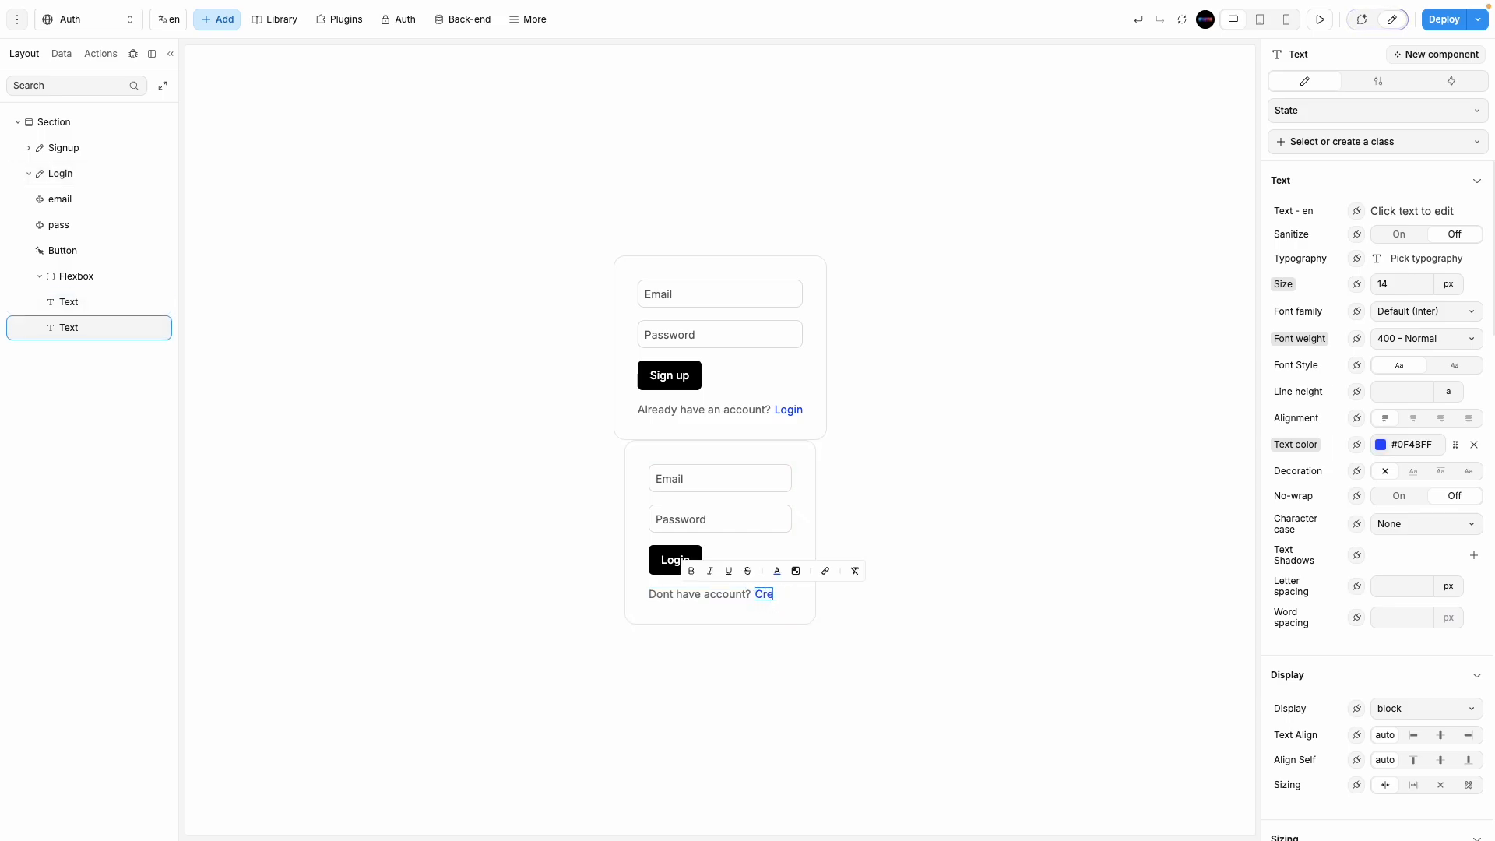
type("ate one")
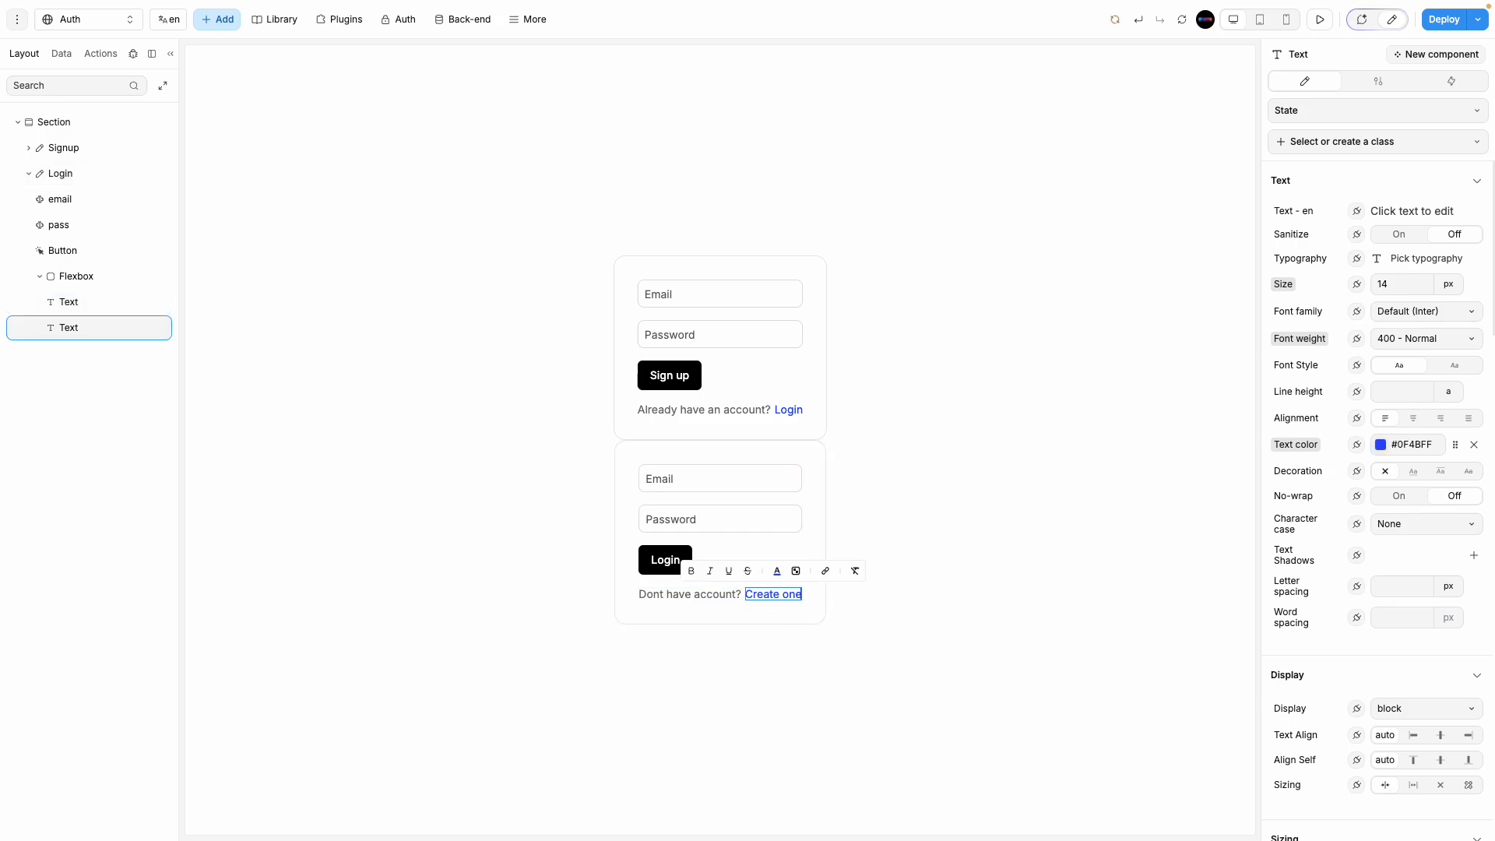
left_click(867, 685)
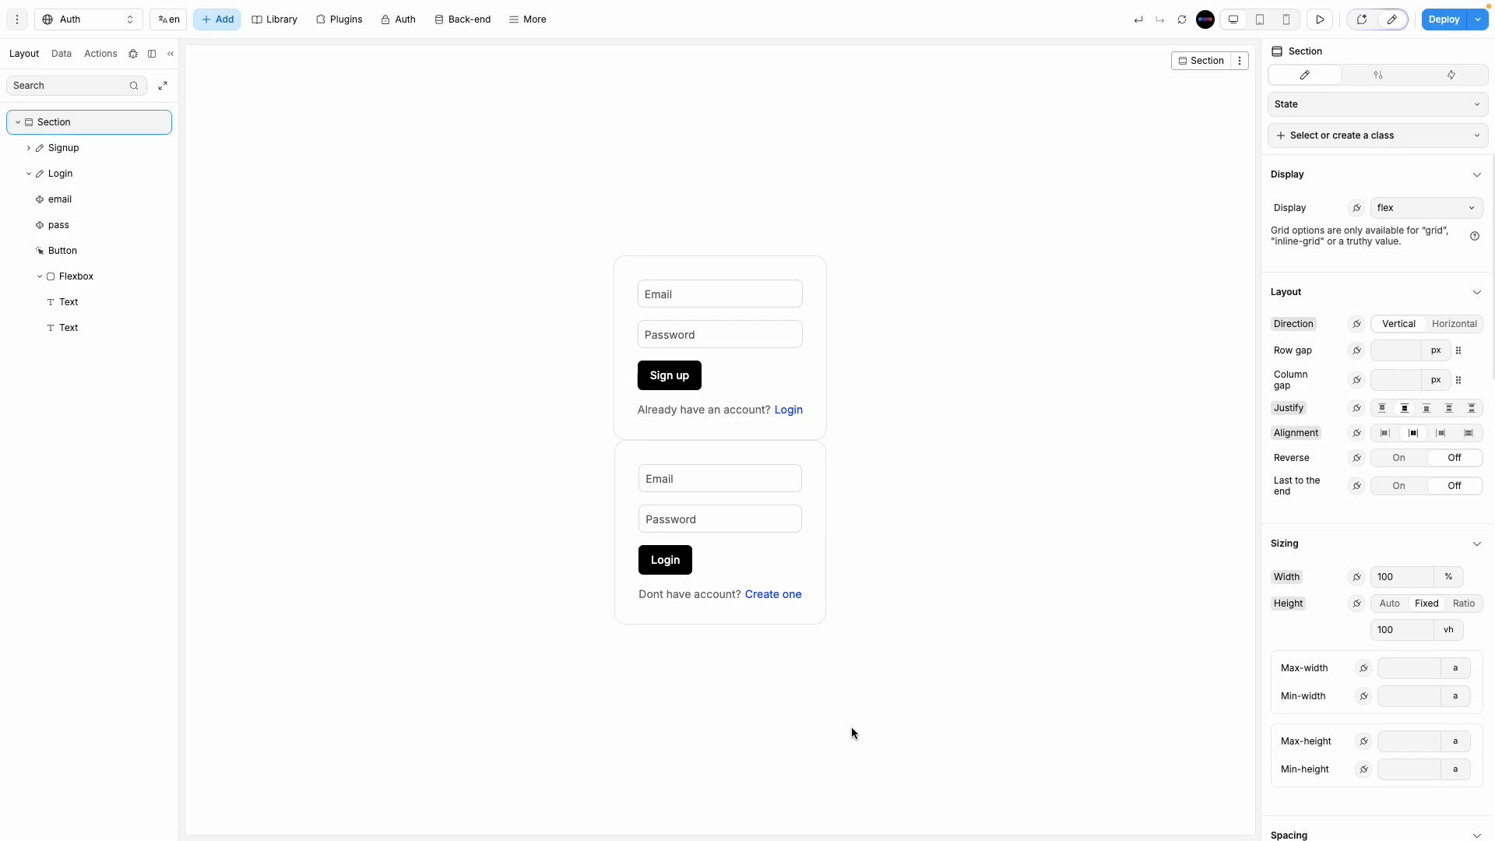
Step: Select the Signup and Login forms and the Section, collapsing Login's child layers
left_click(660, 263)
left_click(622, 467)
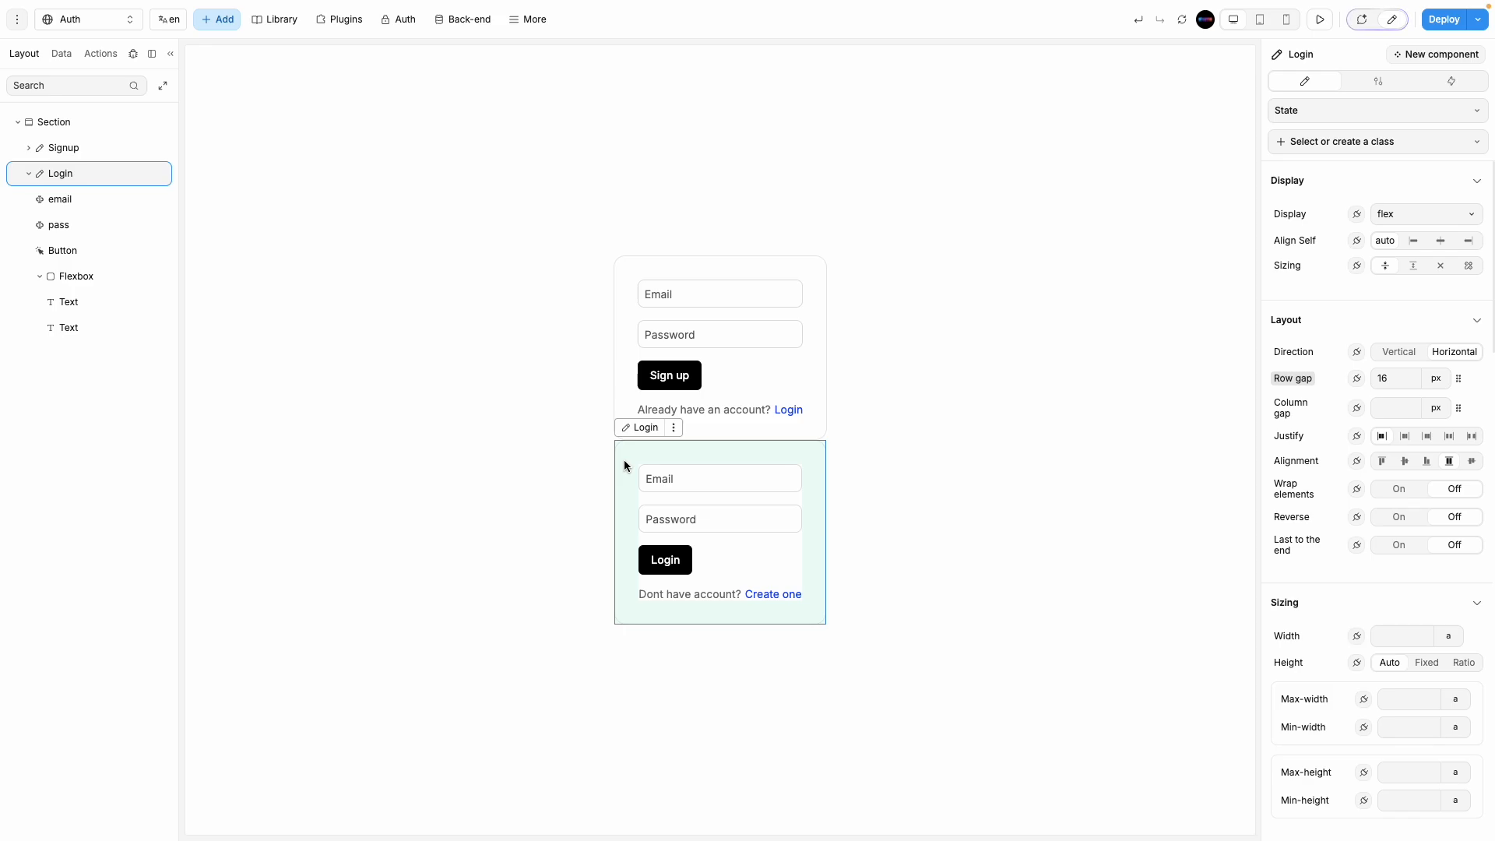
left_click(28, 174)
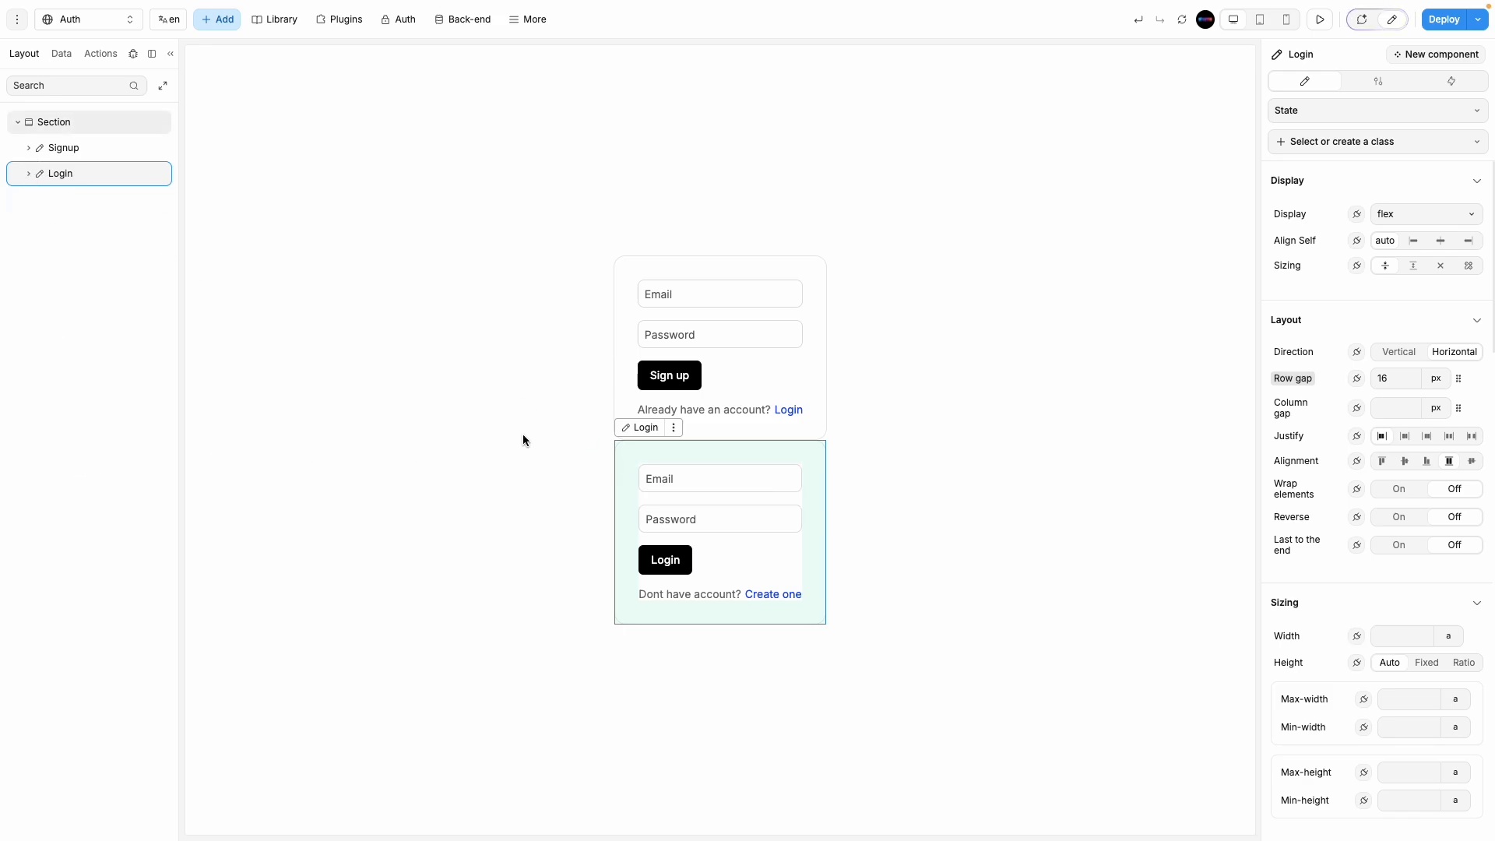
left_click(962, 424)
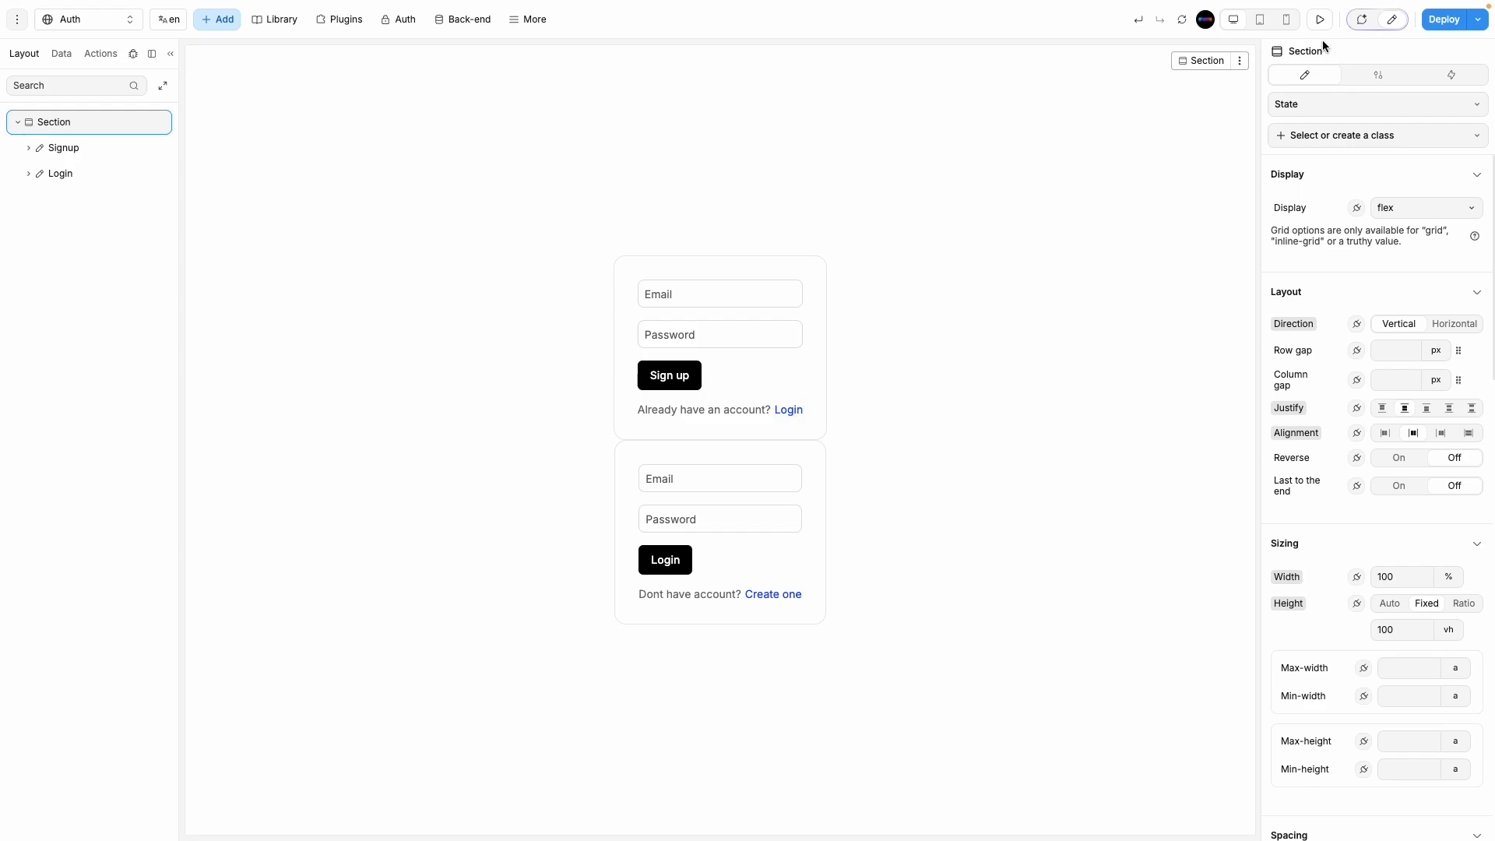
left_click(1361, 19)
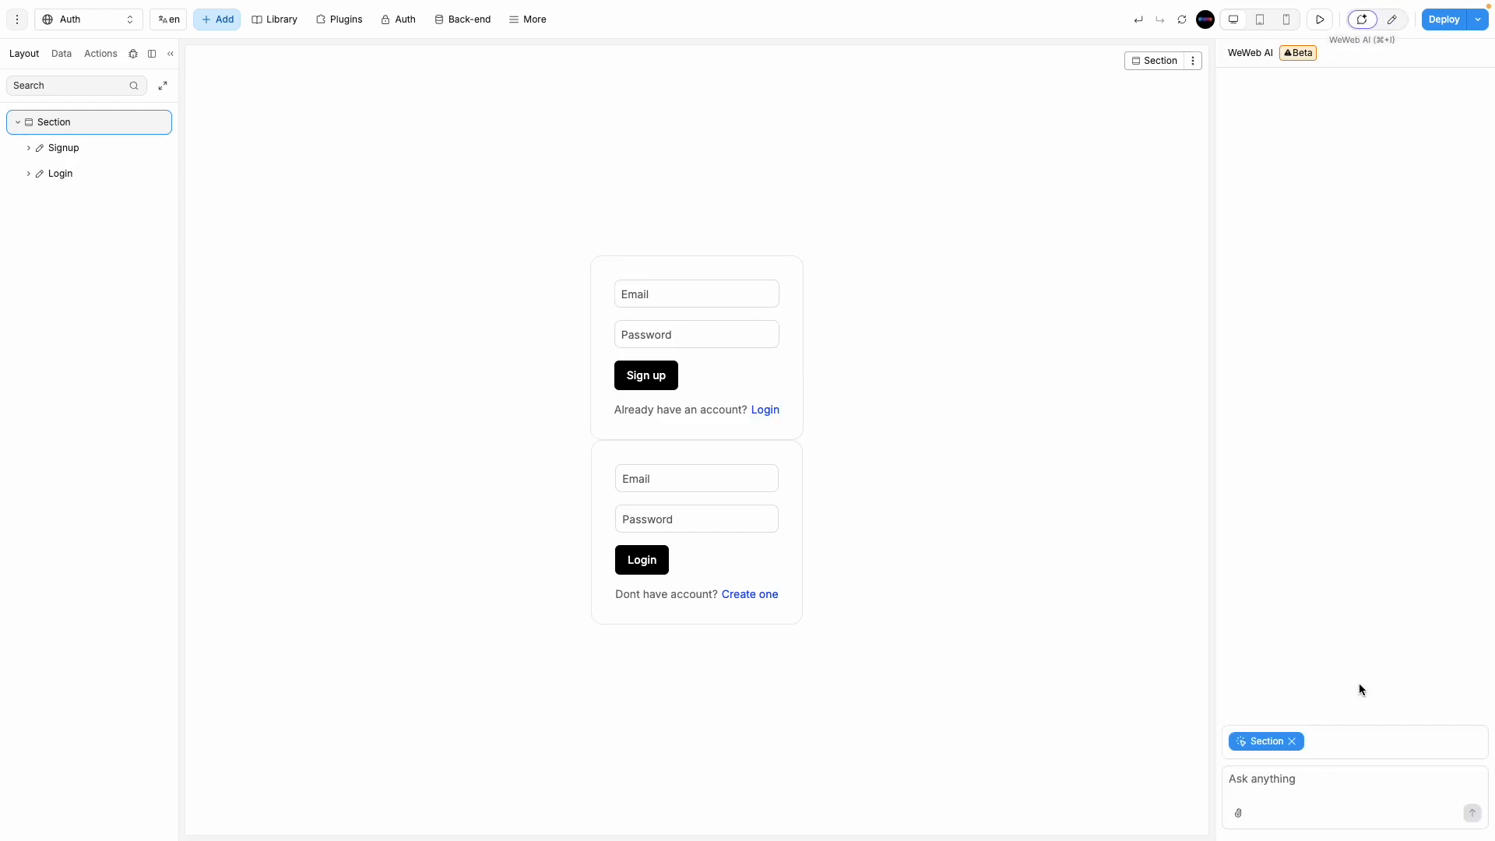
left_click(1391, 19)
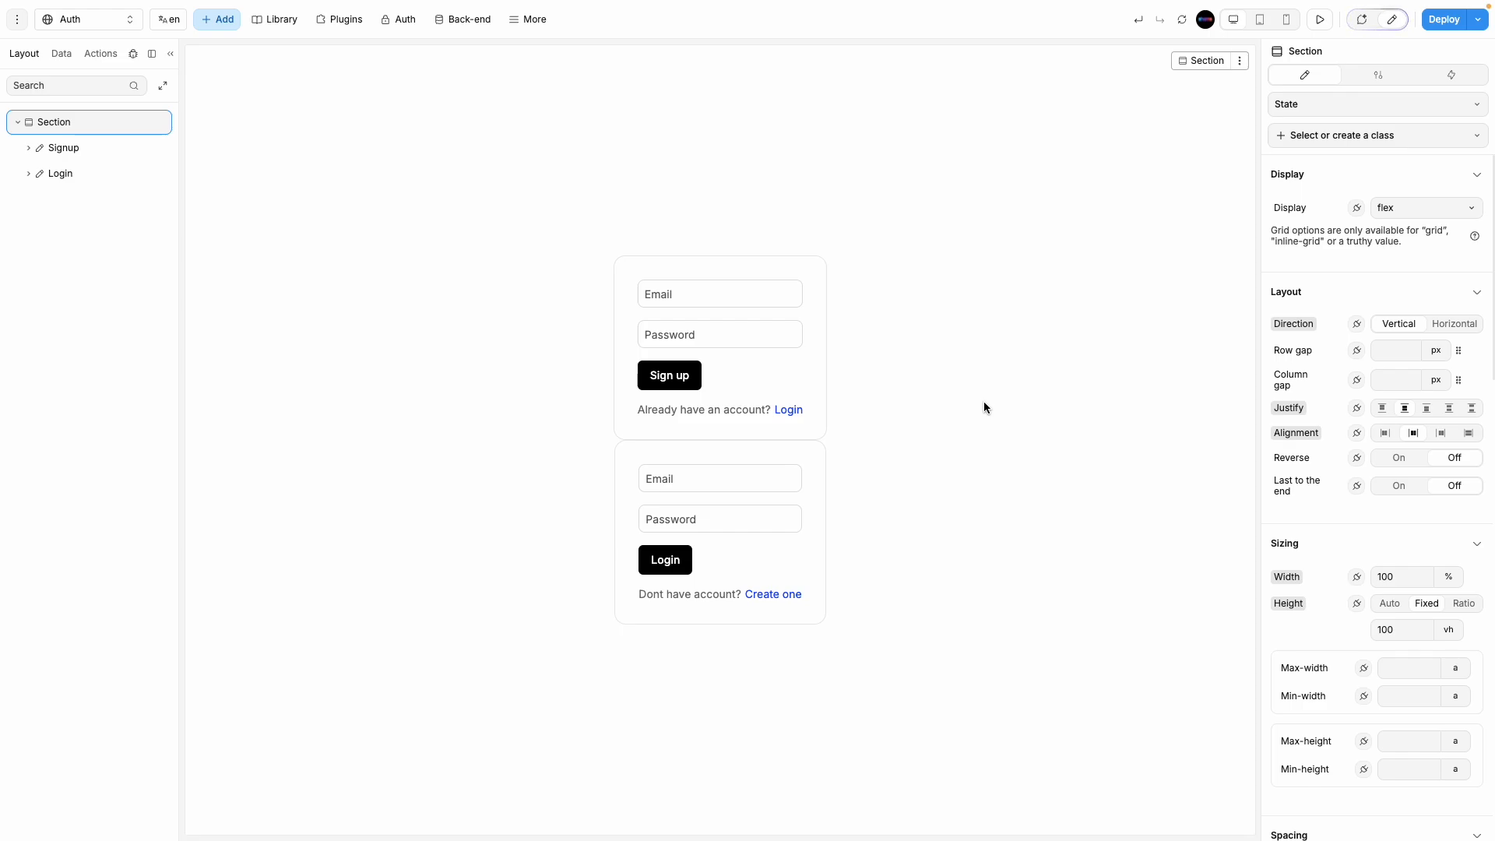
Step: Reselect the Signup form container and show the Data panel with Collections and Variables
left_click(787, 413)
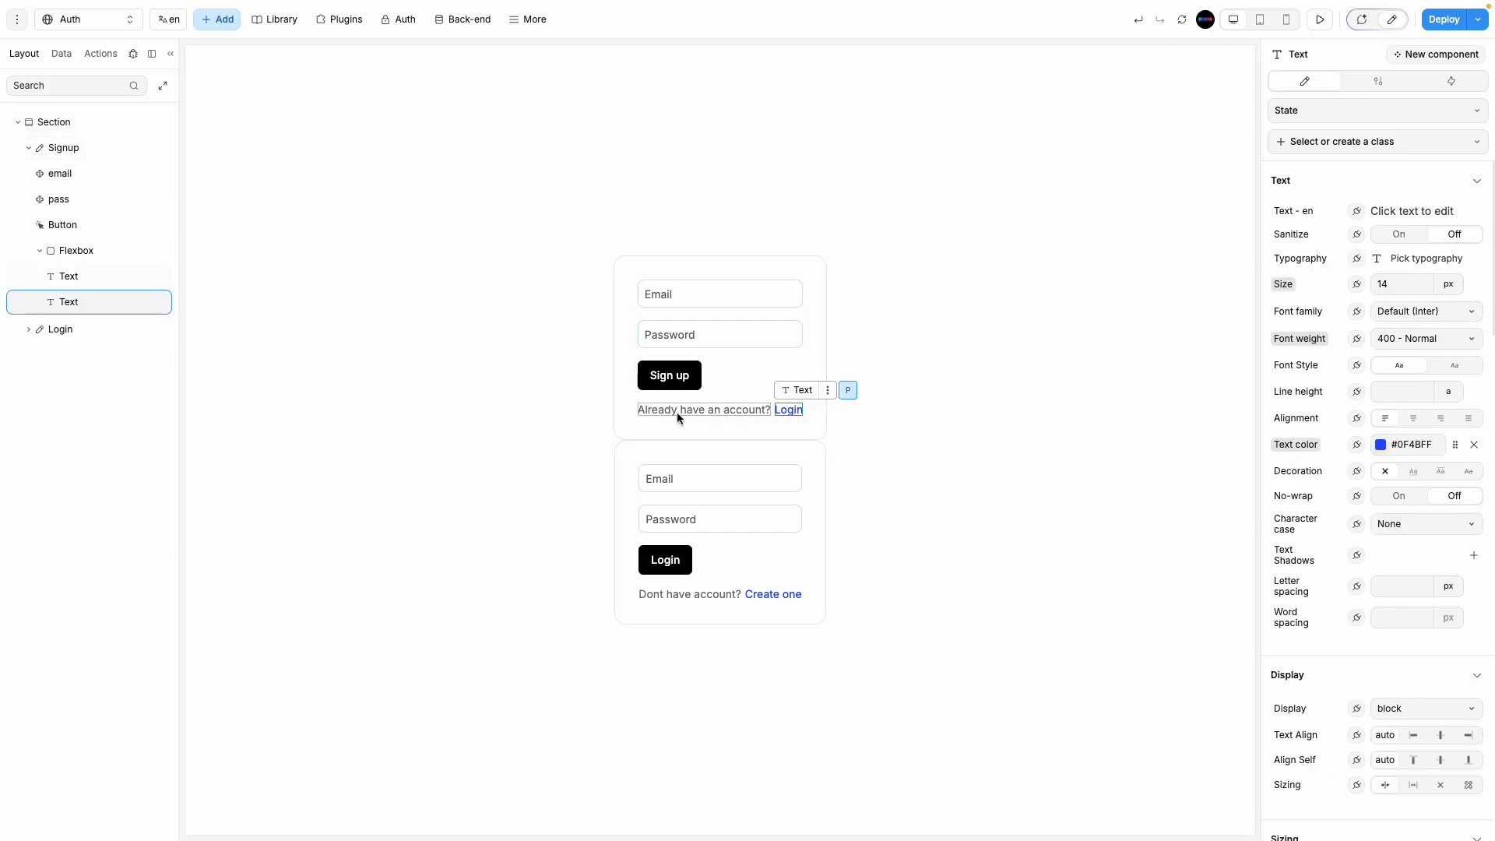
left_click(820, 537)
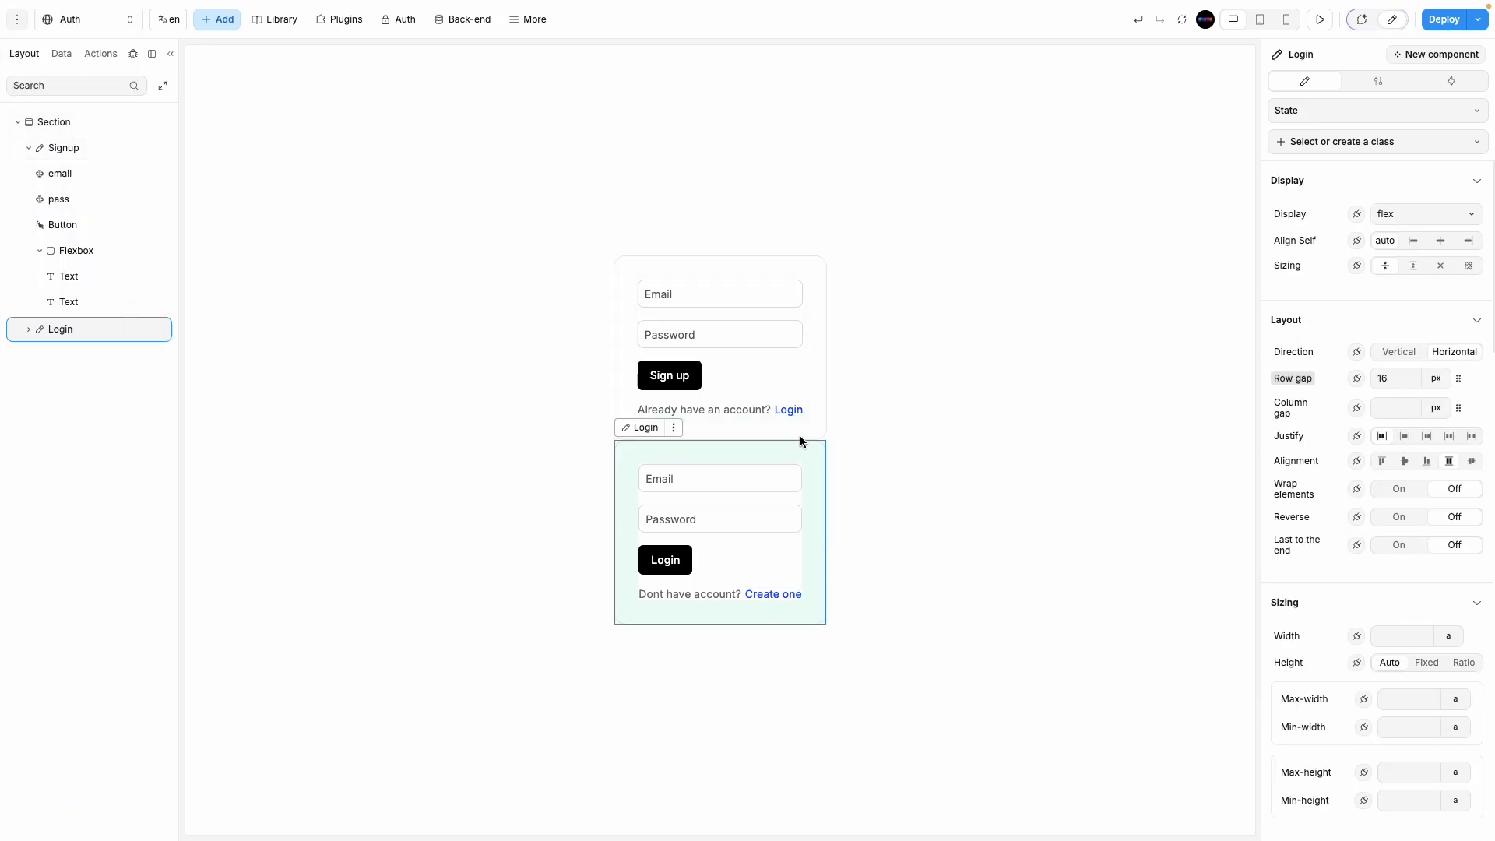
left_click(810, 390)
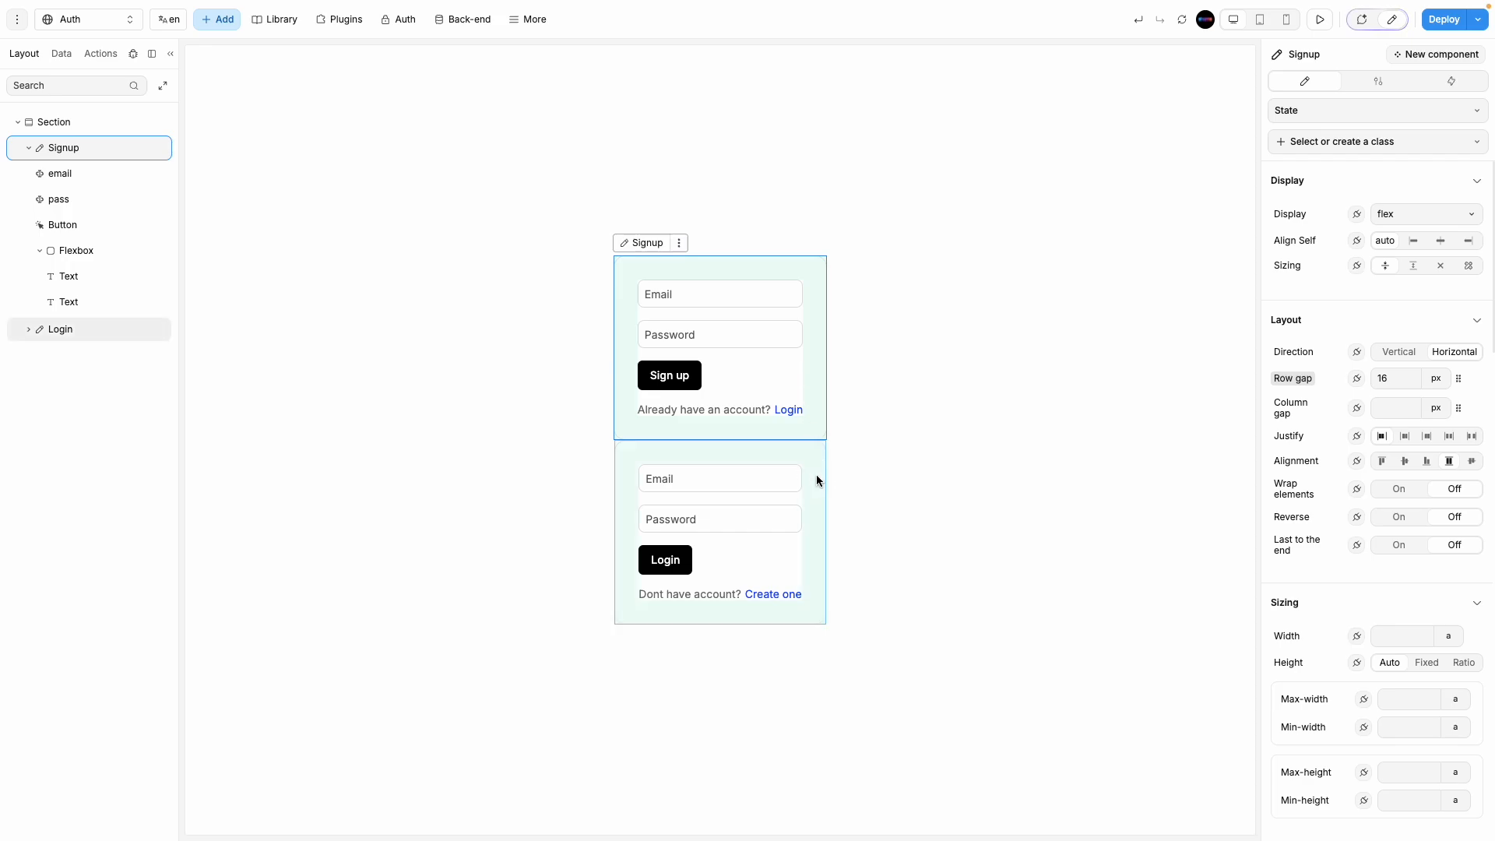
left_click(816, 476)
left_click(814, 404)
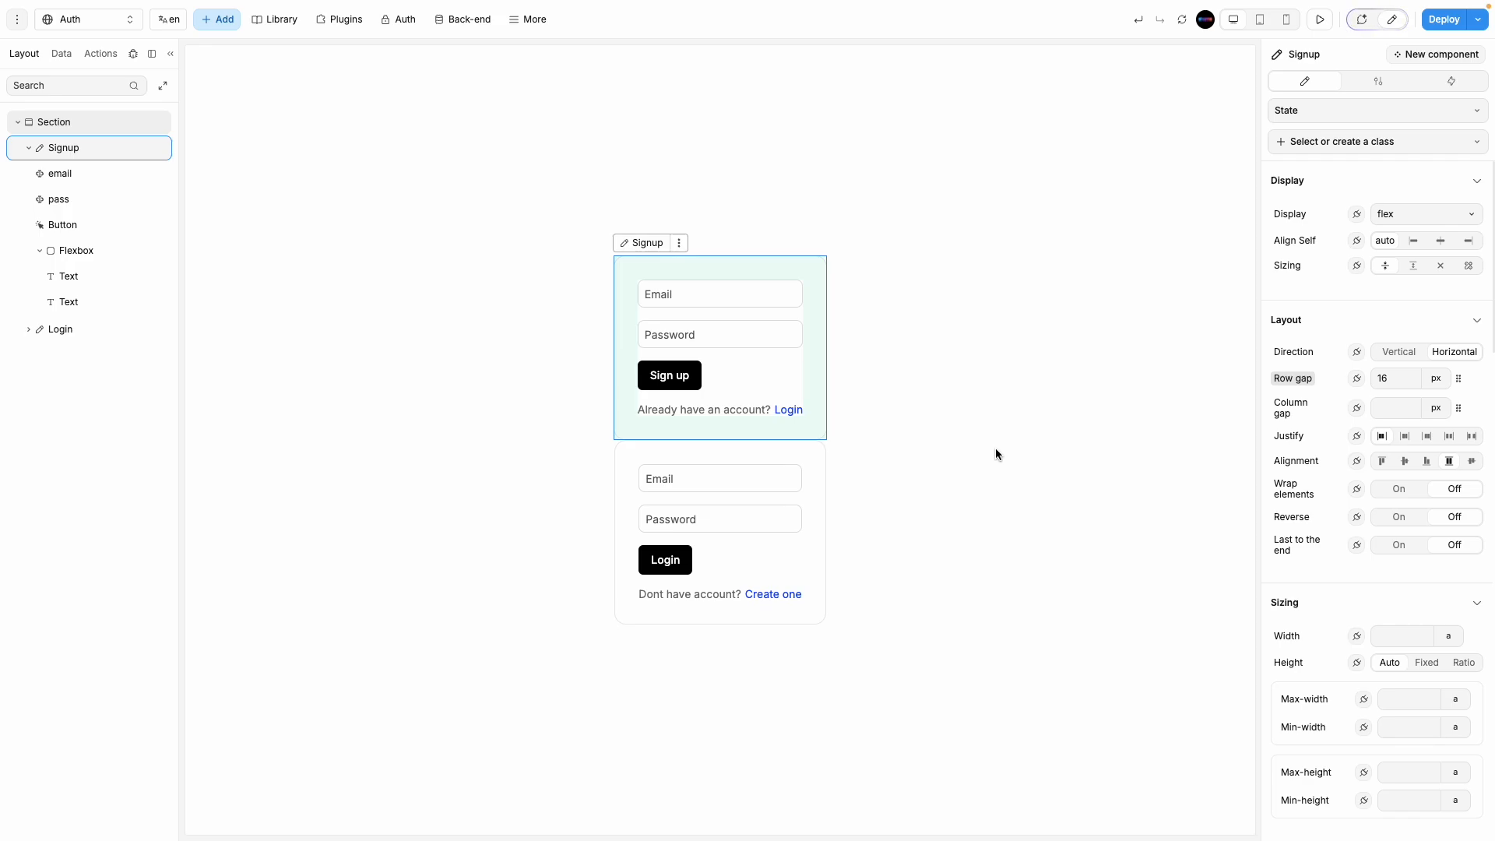
left_click(62, 54)
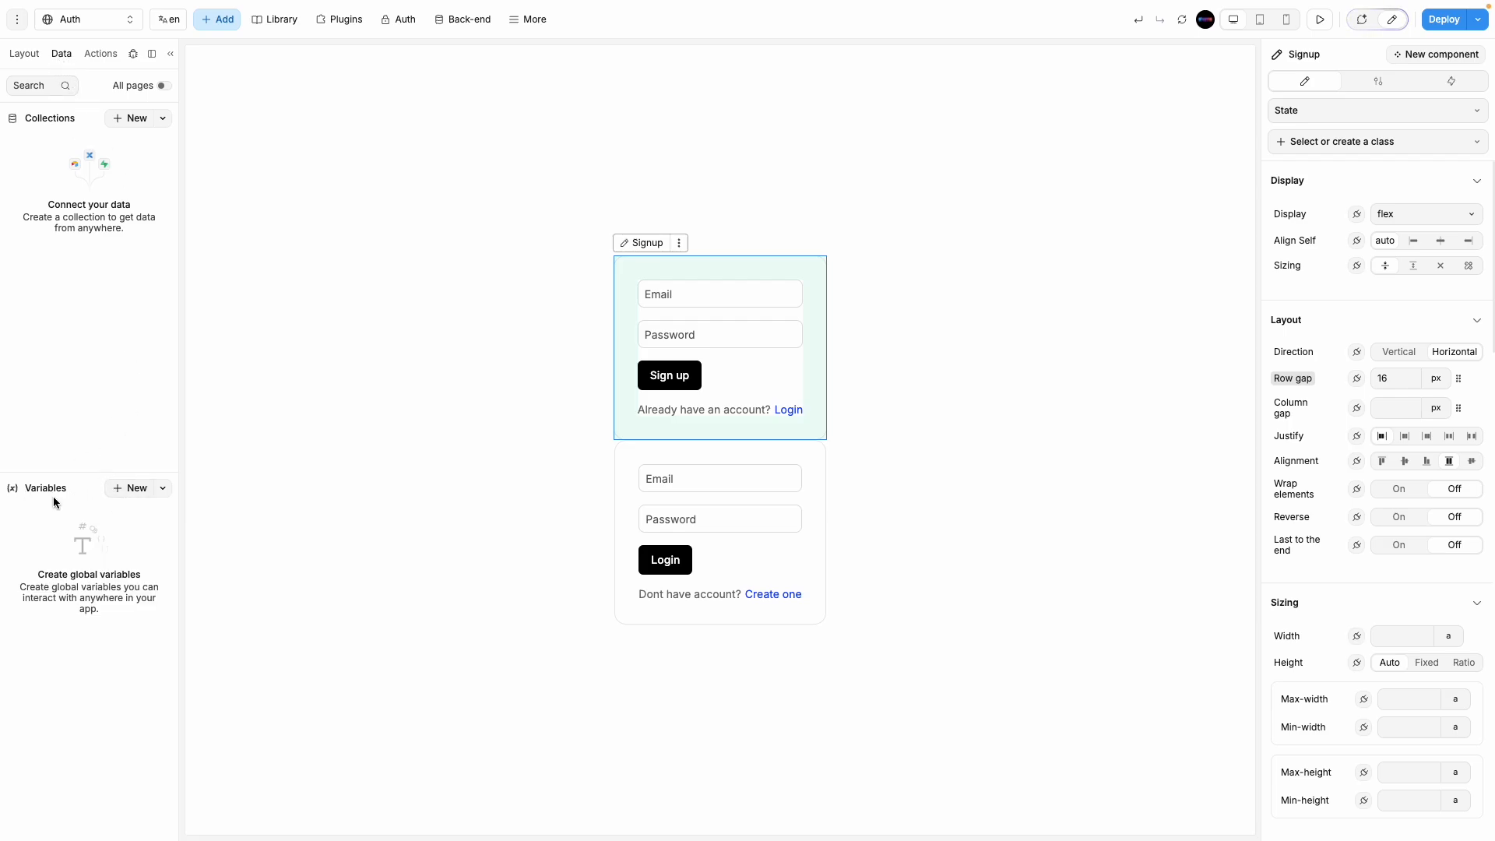
Step: Create a Boolean variable named 'toggle auth form' with default value false
left_click(121, 491)
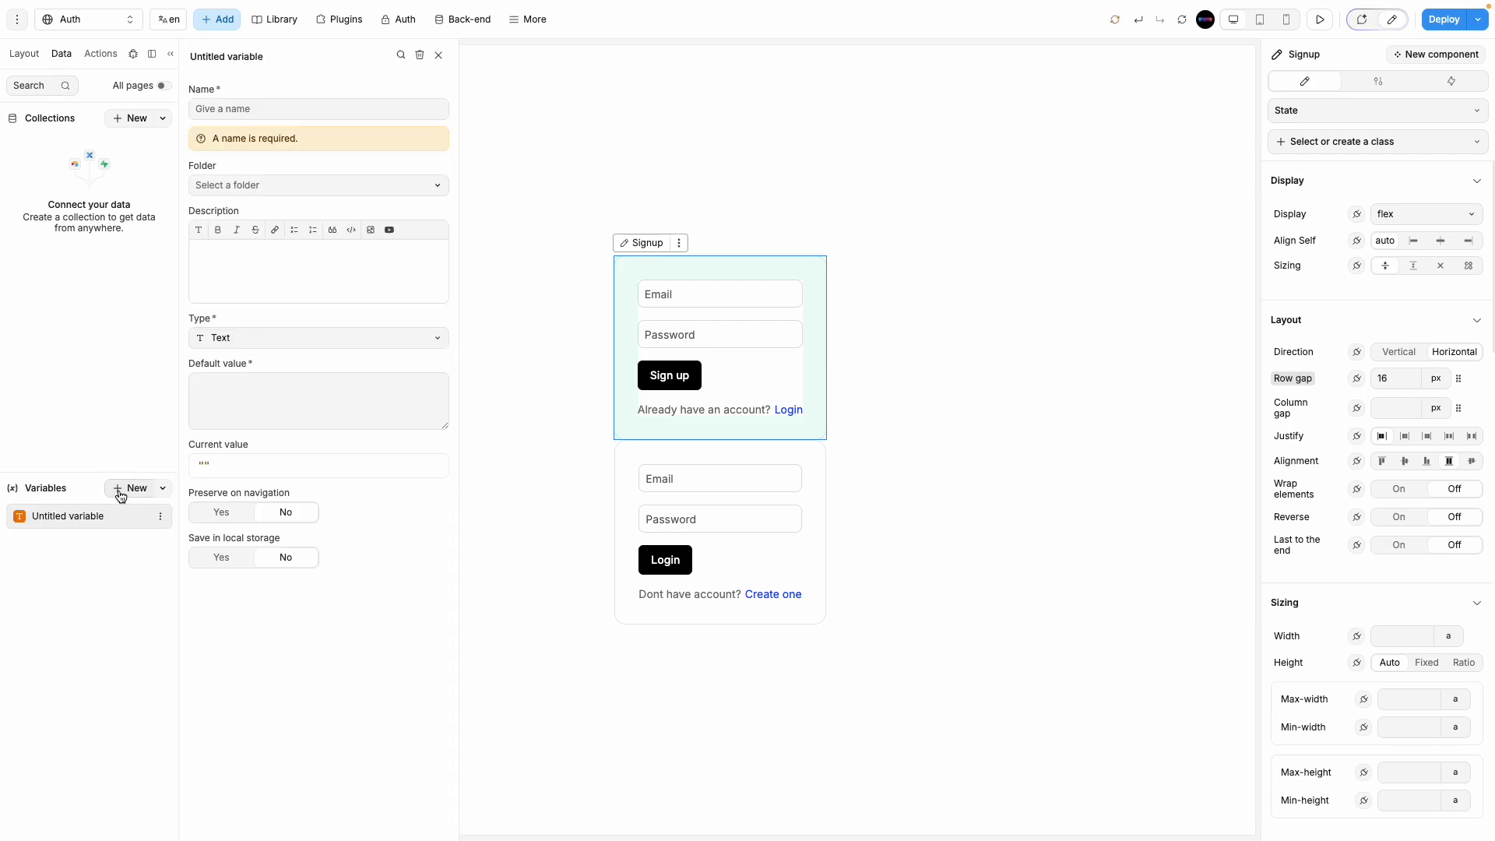
left_click(248, 111)
type("toggle au")
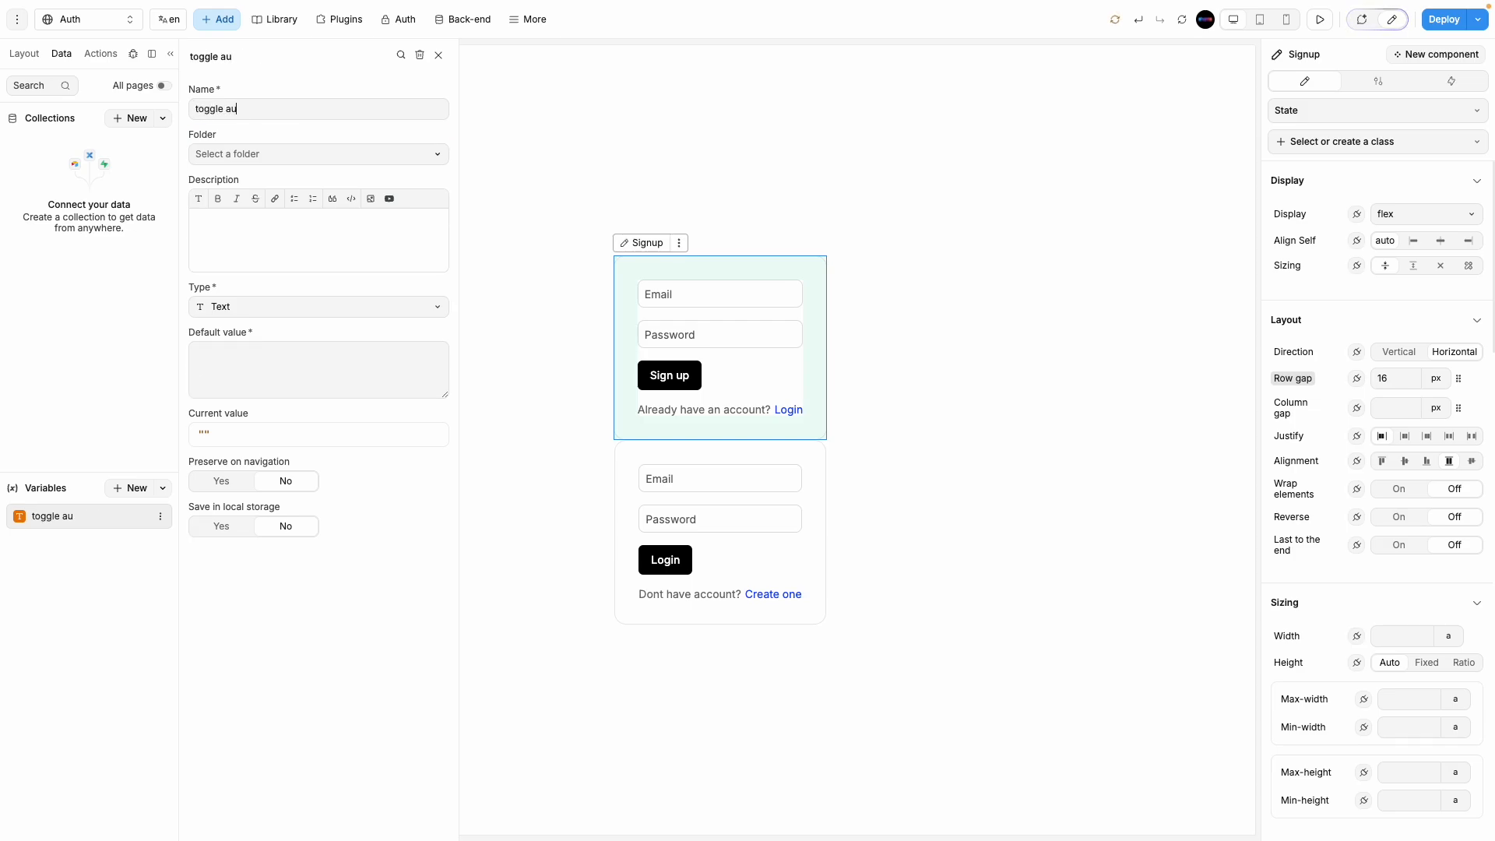
type("th form")
left_click(320, 310)
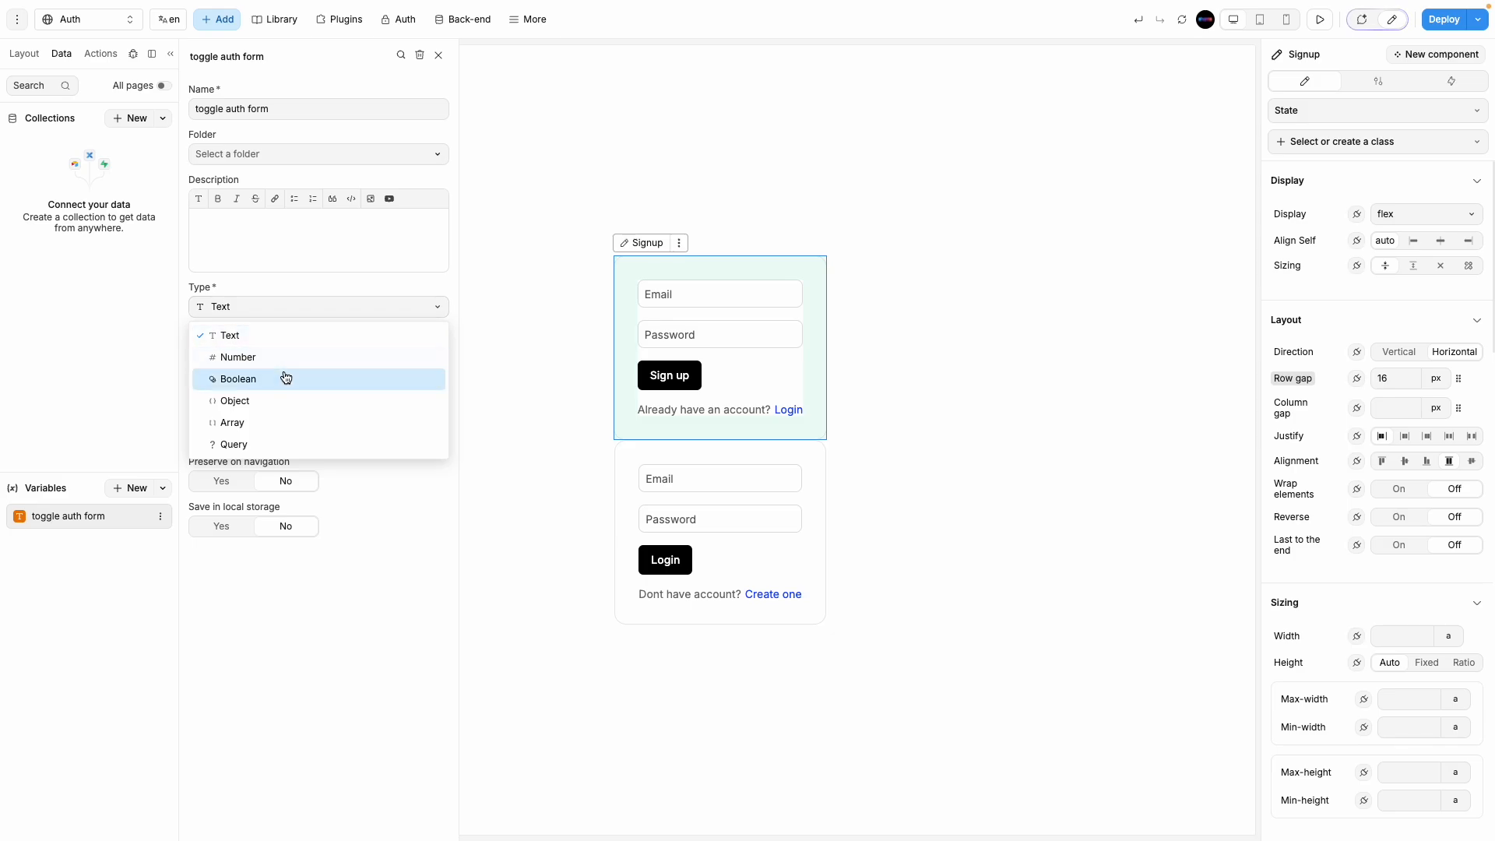
left_click(286, 377)
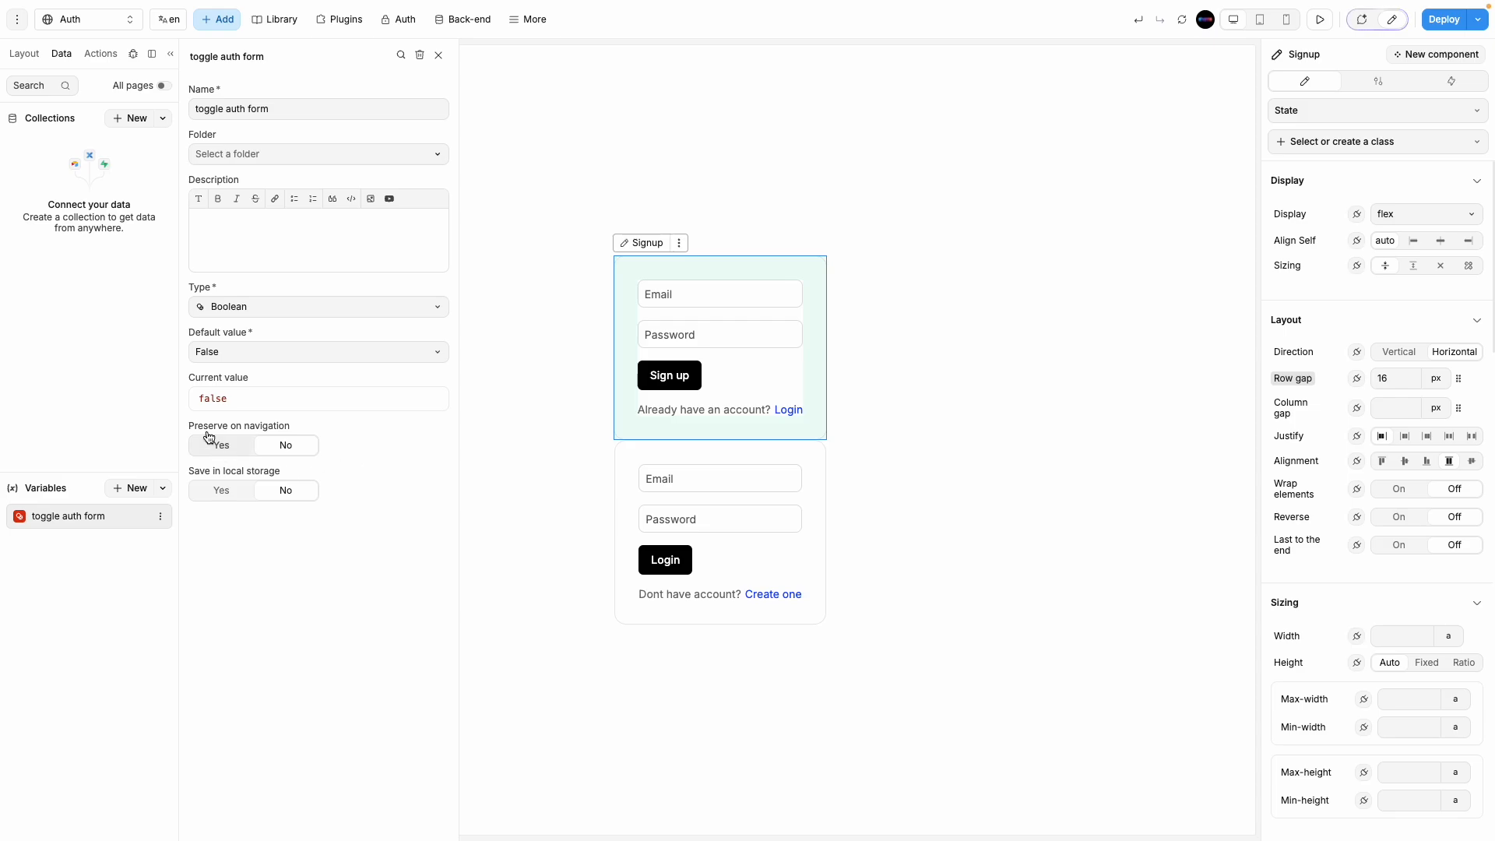
left_click(438, 55)
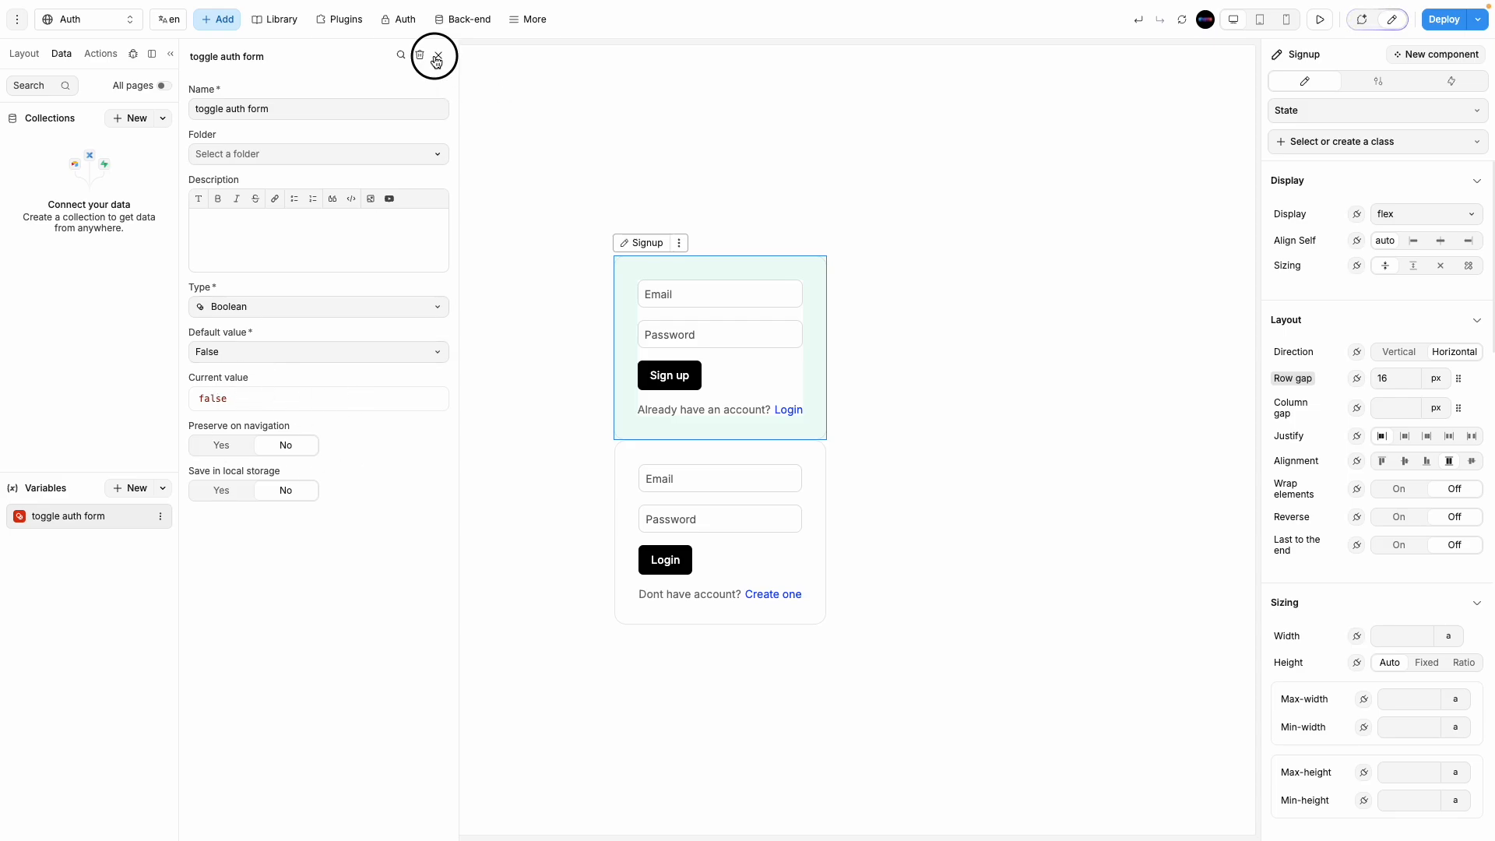
Step: Select the Login form and bind its Display property to a formula
left_click(795, 411)
left_click(816, 374)
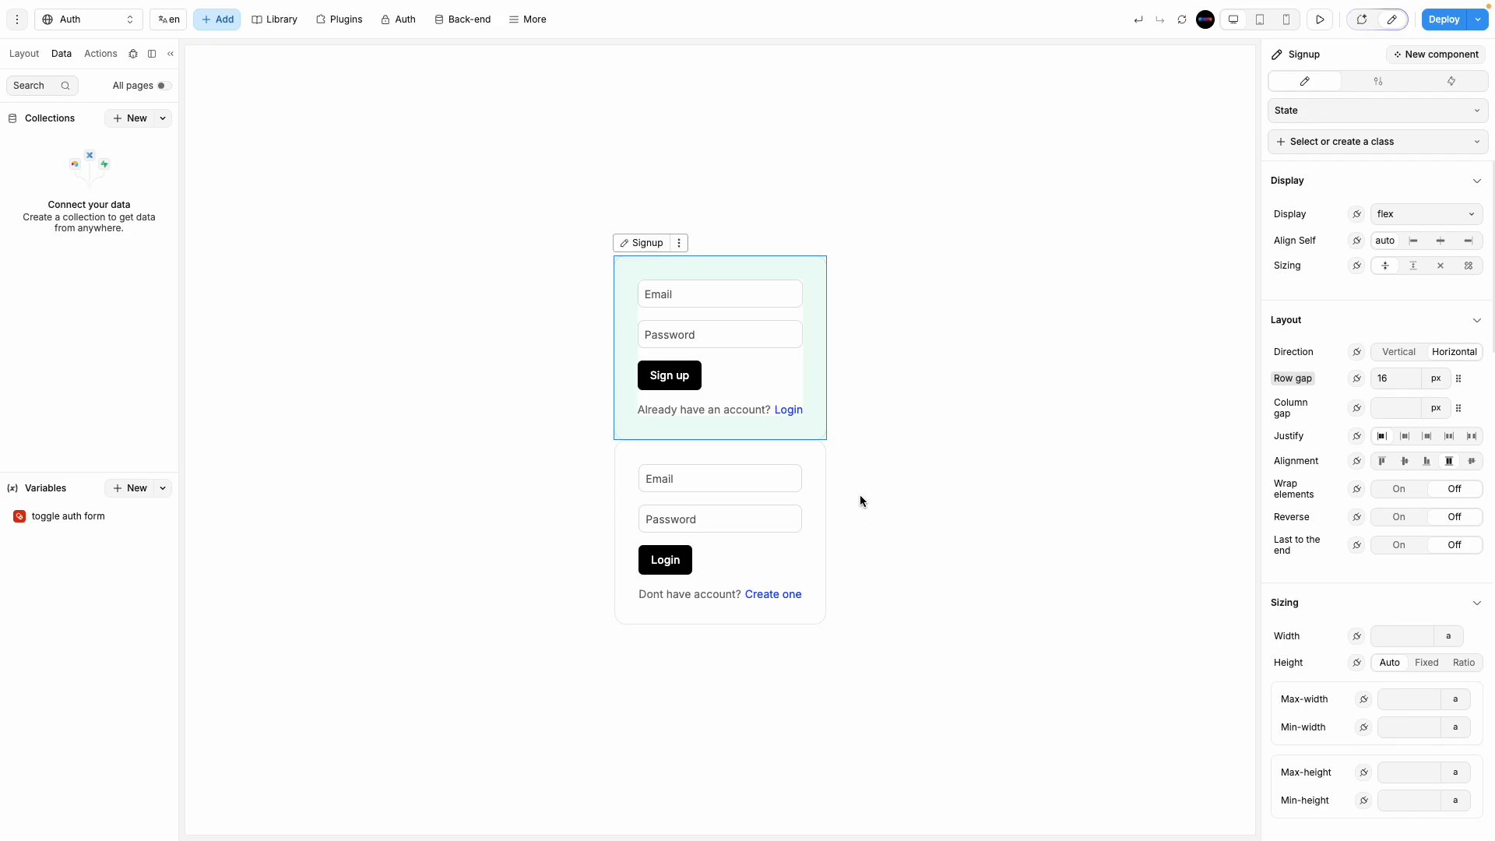
left_click(827, 515)
left_click(819, 519)
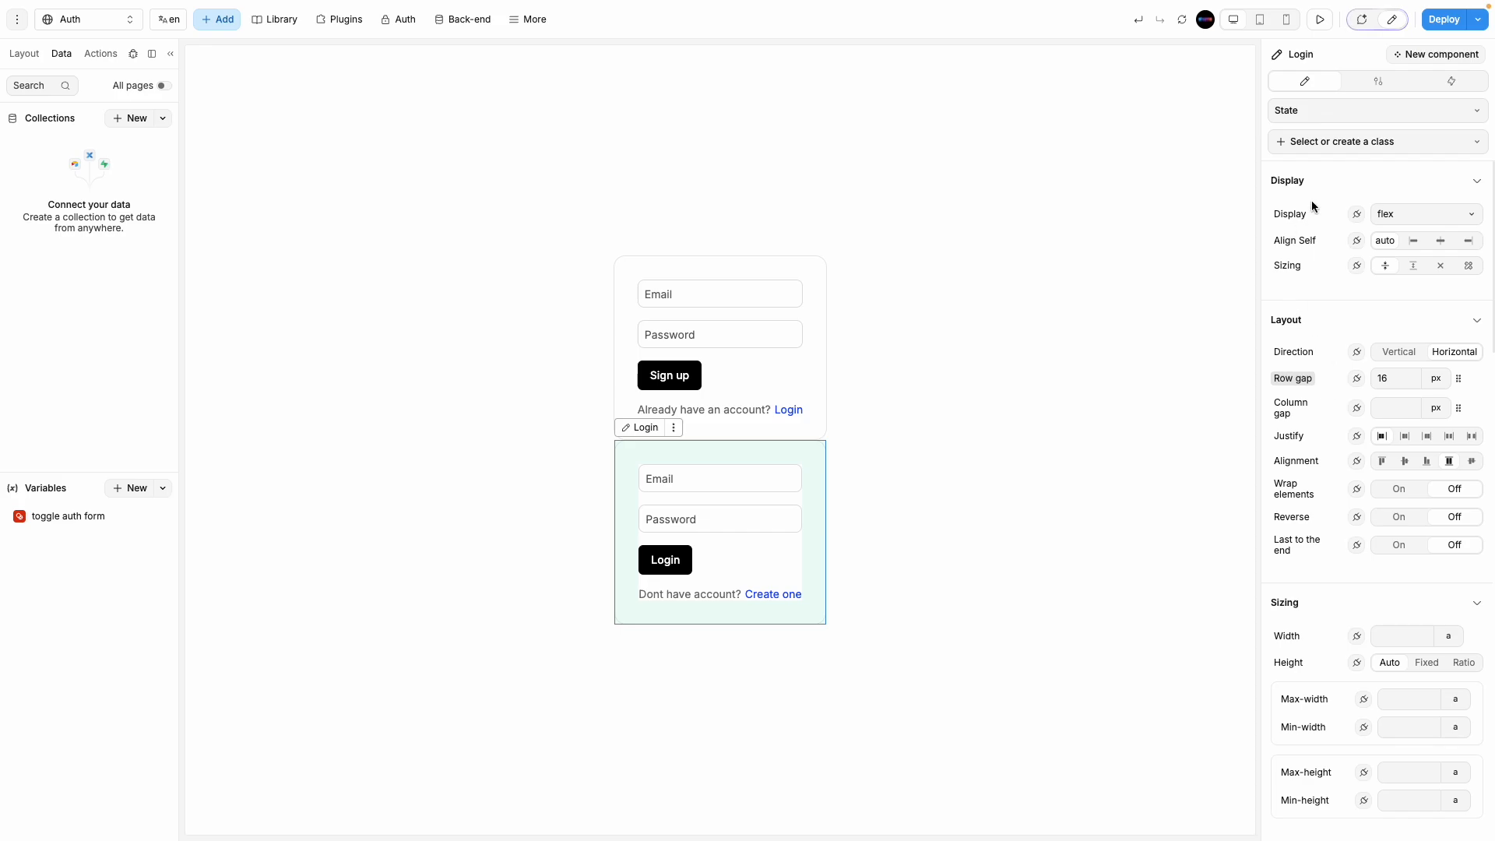
left_click(24, 55)
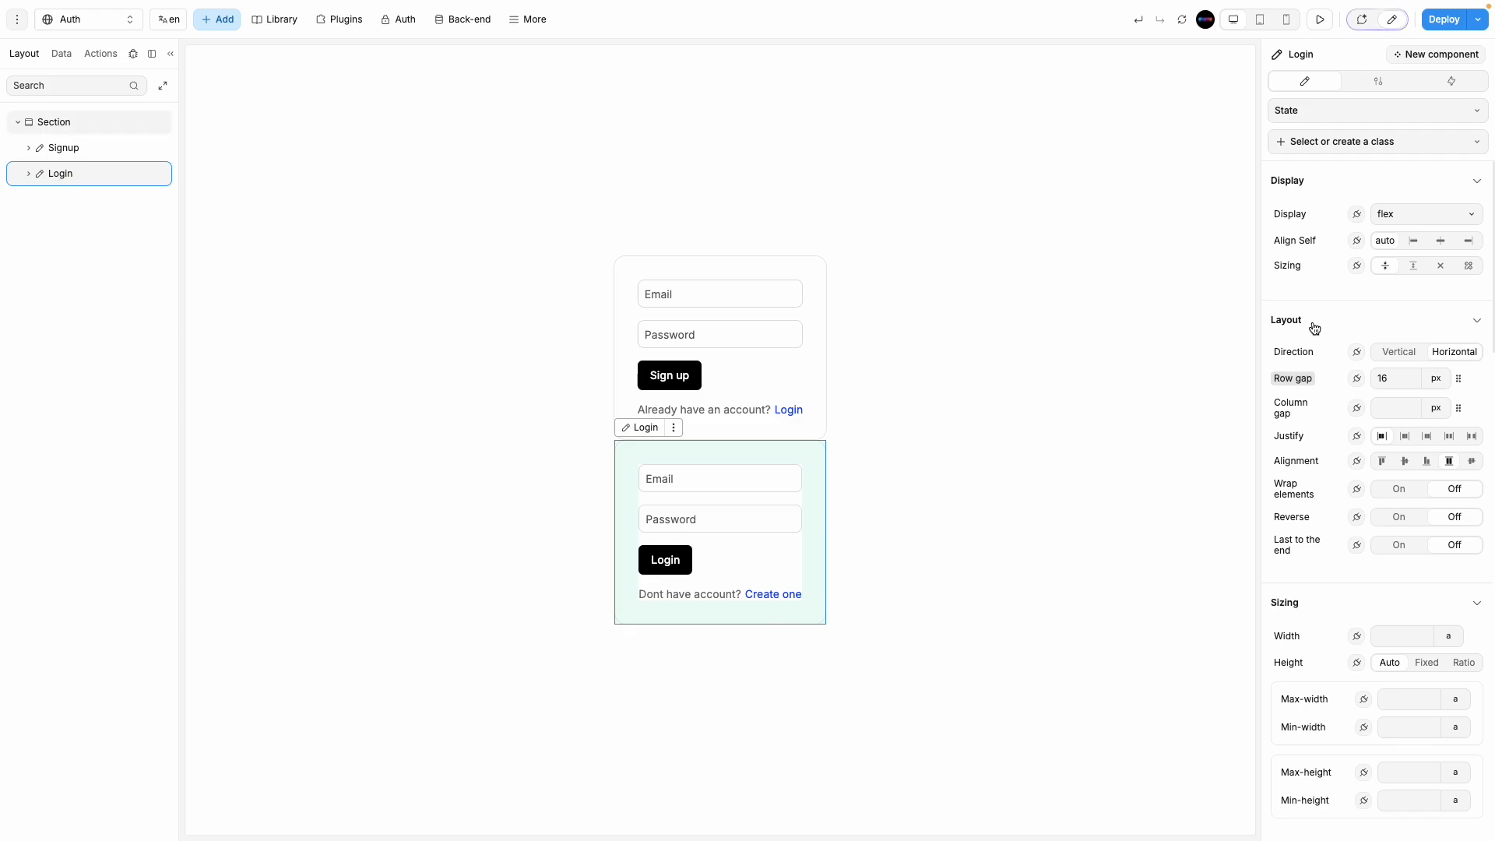
left_click(1357, 217)
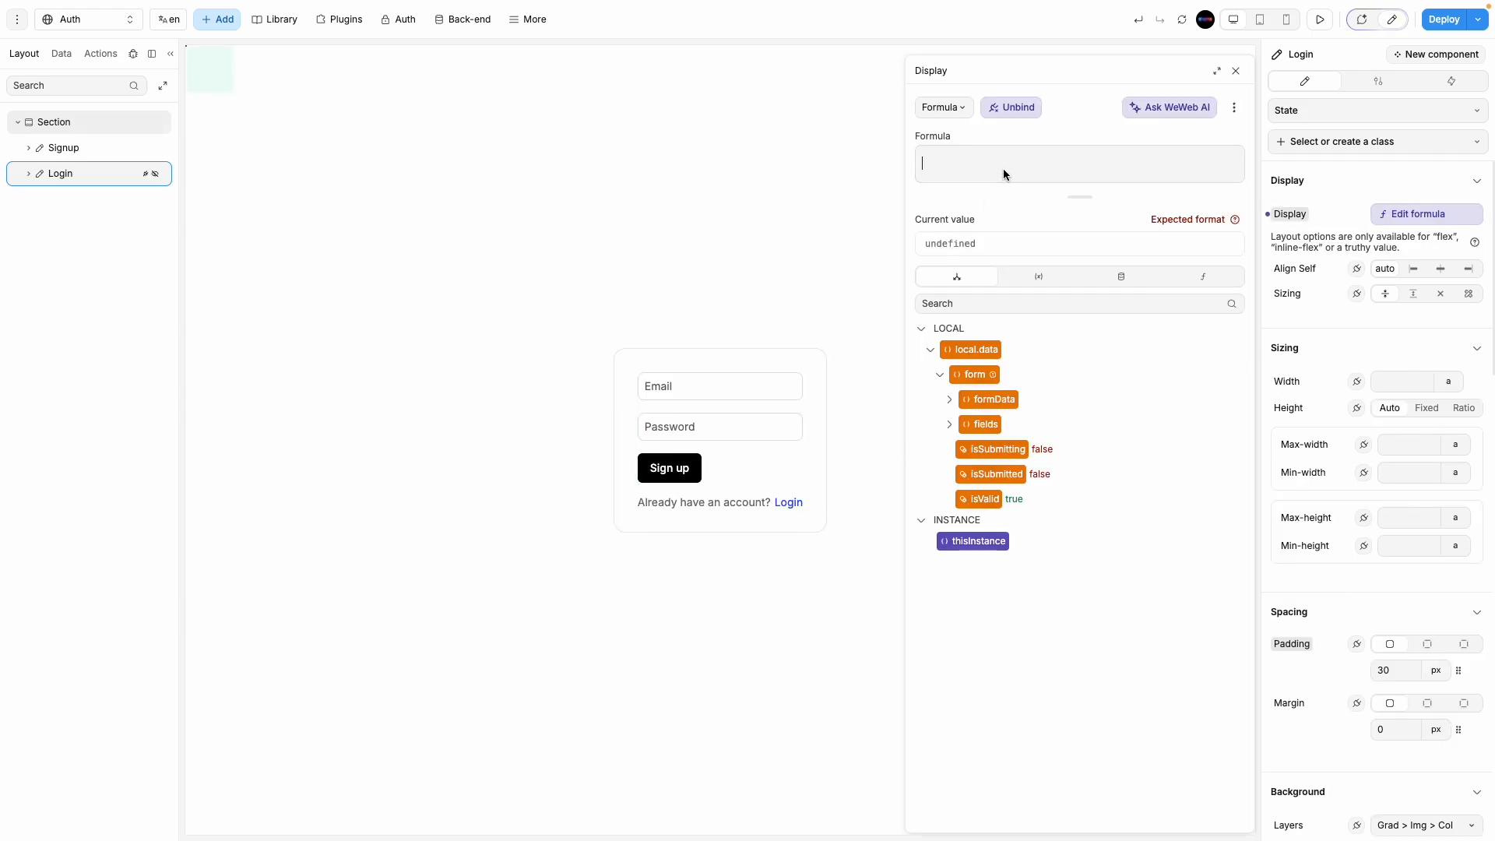
Step: Insert the 'toggle auth form' variable into the Login form's Display formula
left_click(921, 327)
left_click(1031, 280)
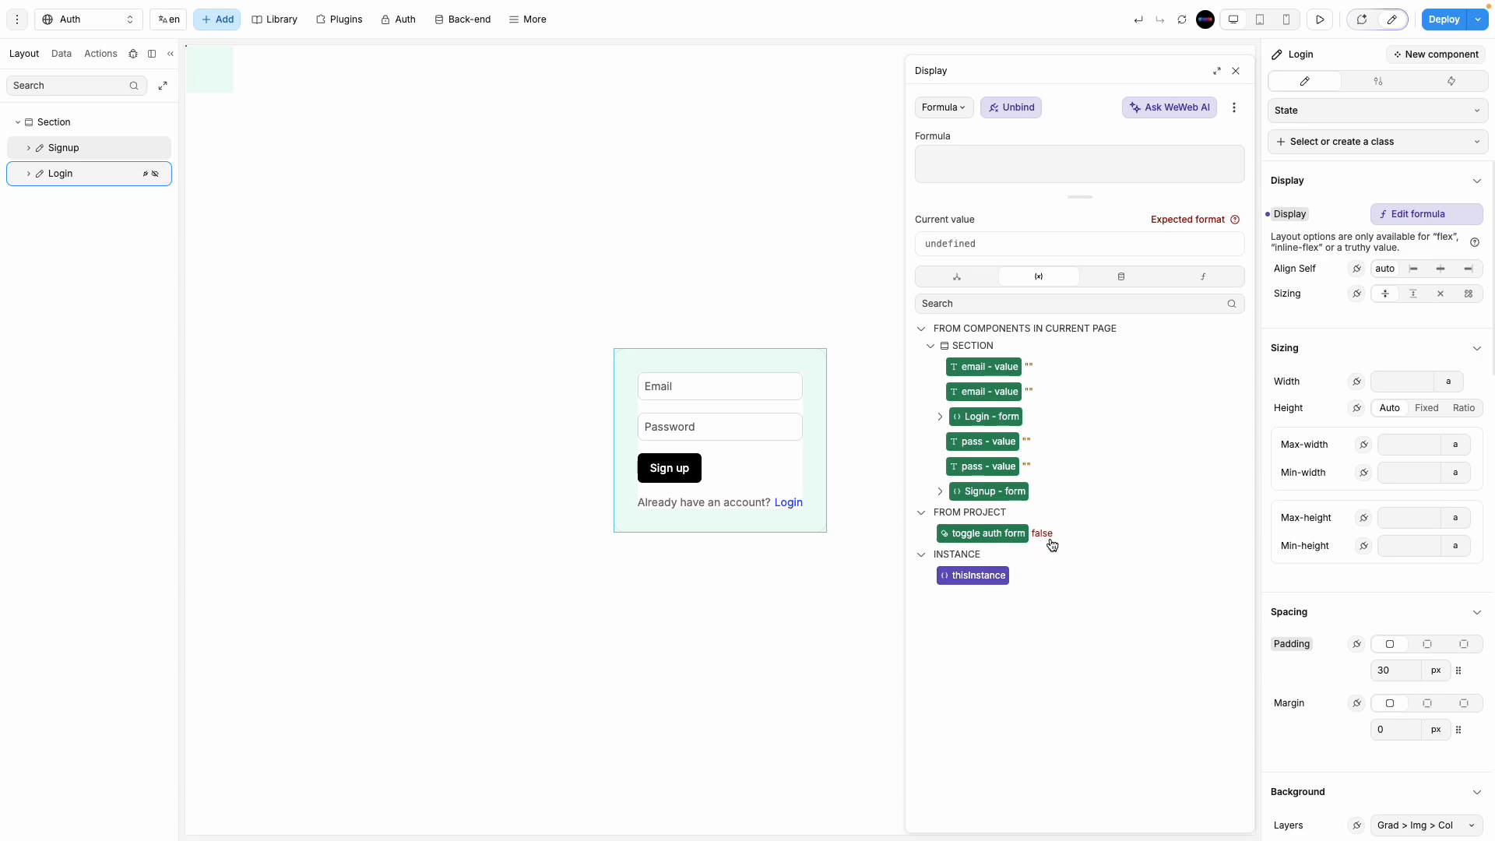
left_click(1004, 544)
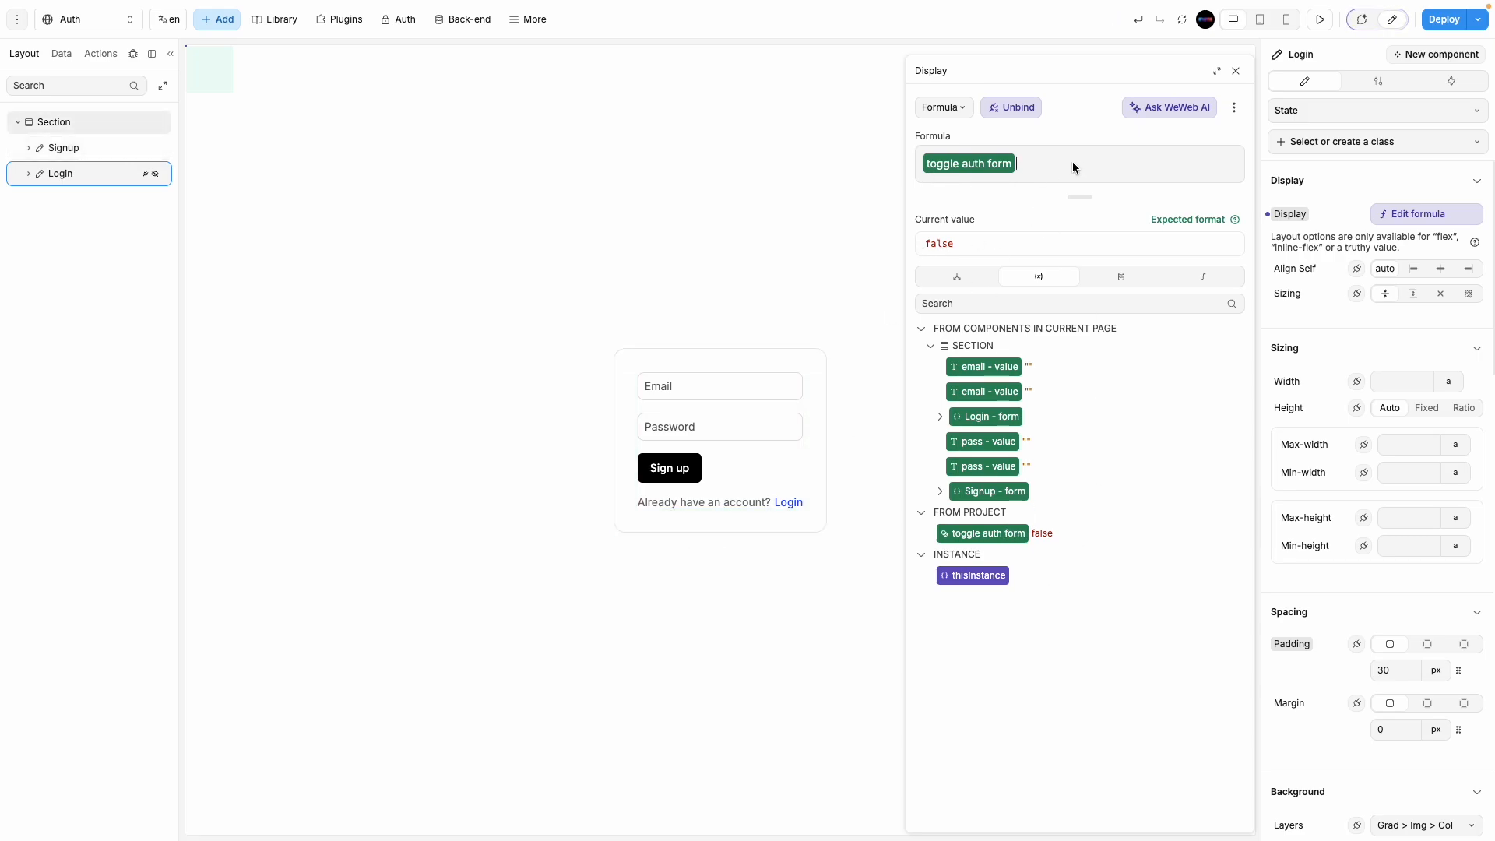
type("!")
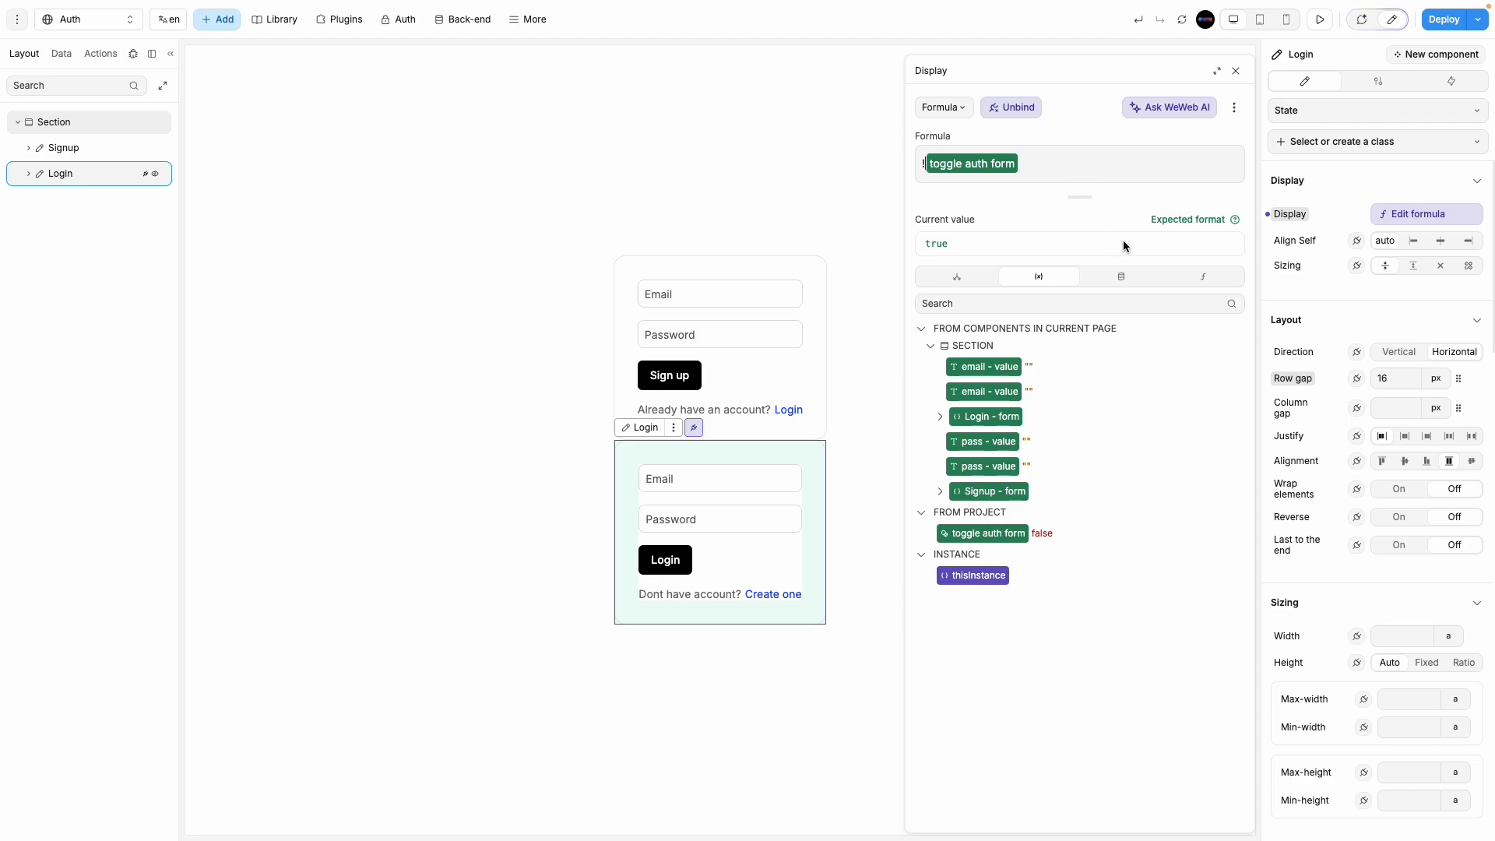
key("BackSpace")
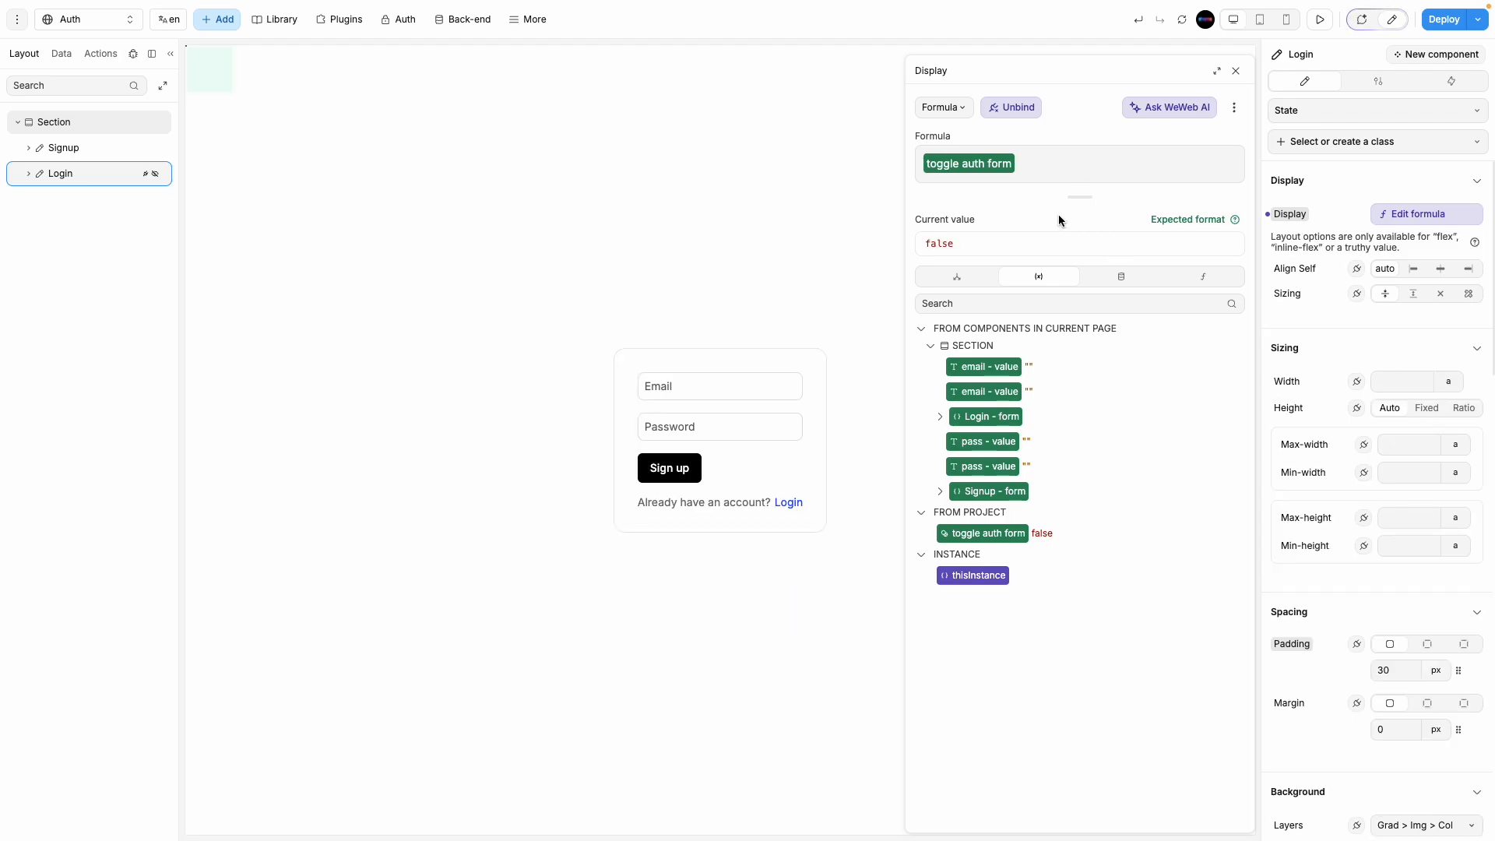
Step: Try wrapping 'toggle auth form' in the not function in the Display formula
type("no")
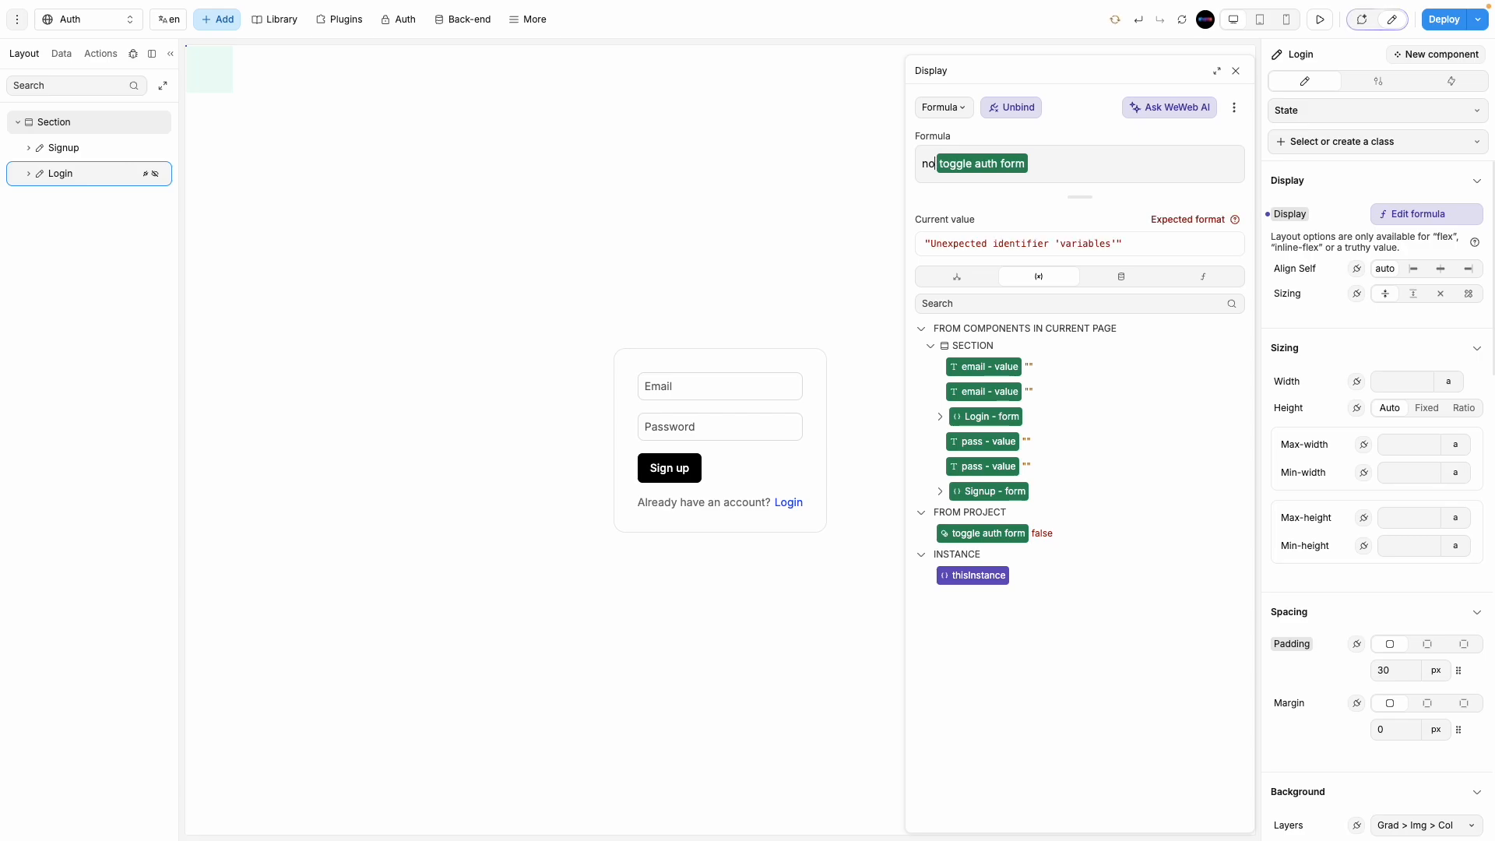
key("BackSpace")
key("BackSpace")
left_click(1219, 284)
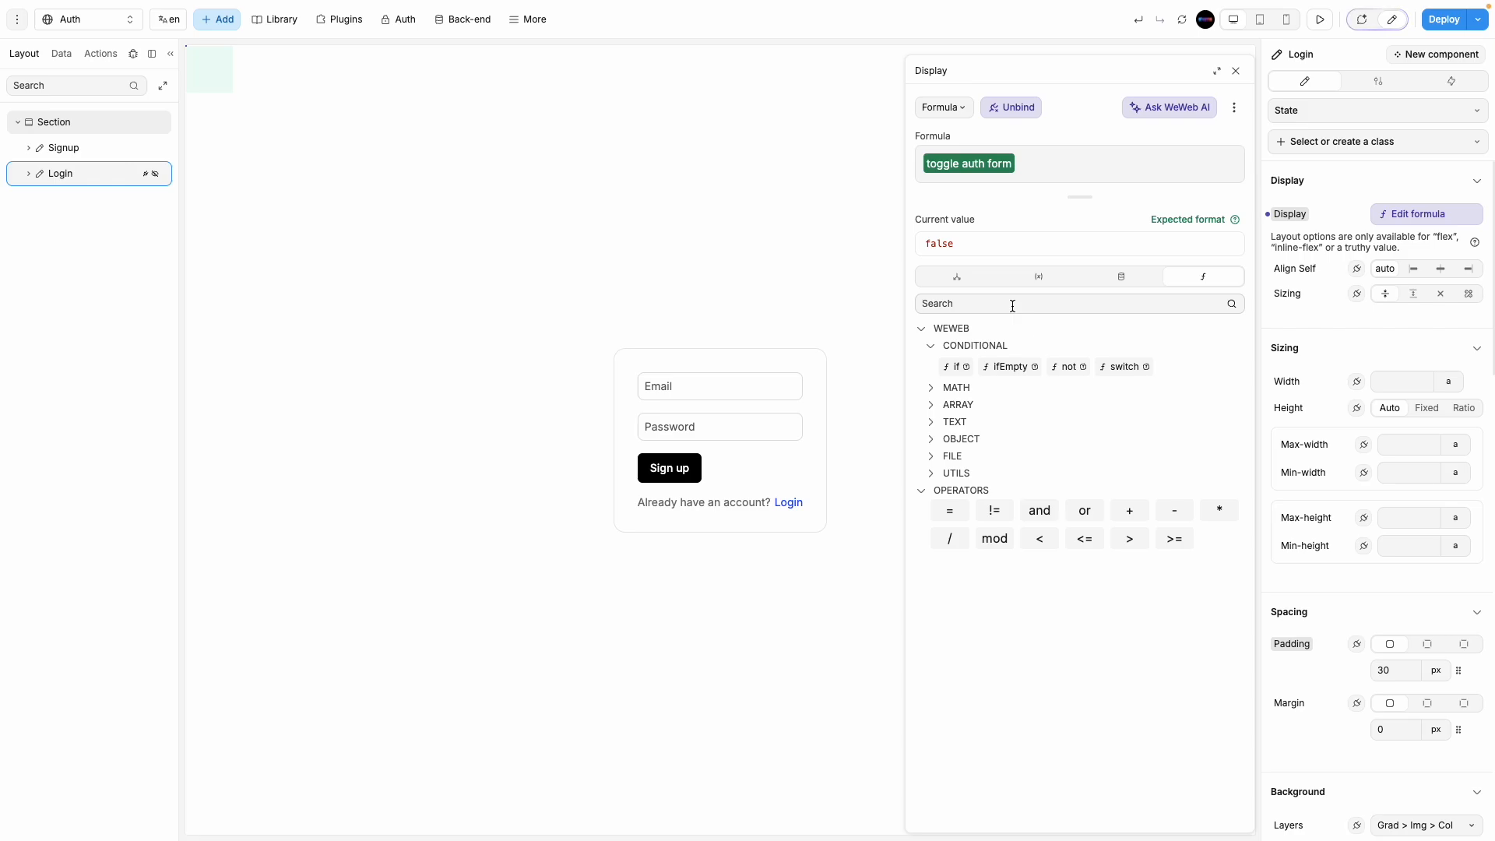
left_click(1068, 367)
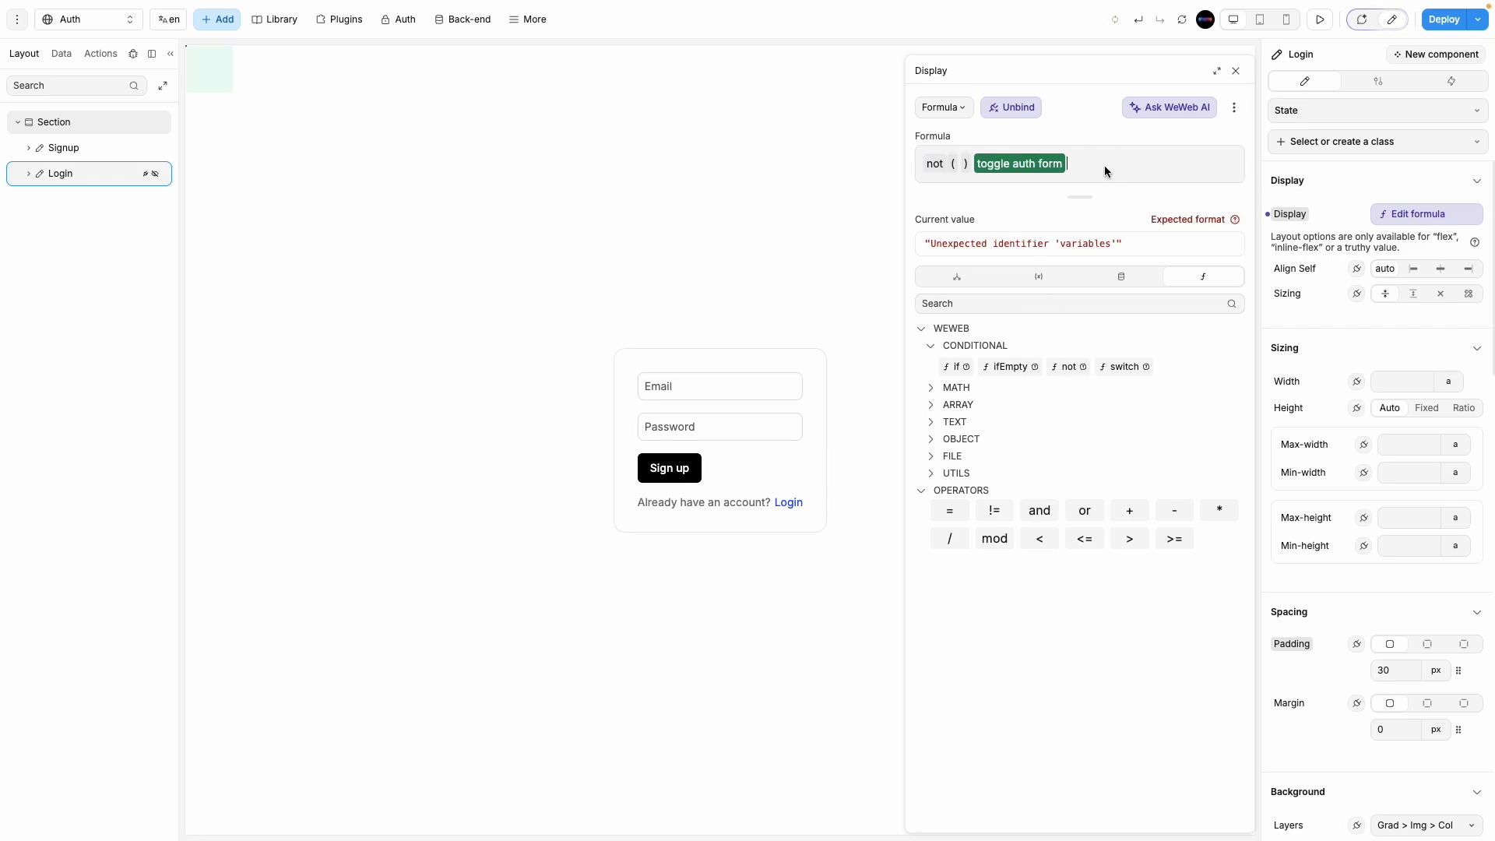
left_click_drag(1027, 165, 963, 165)
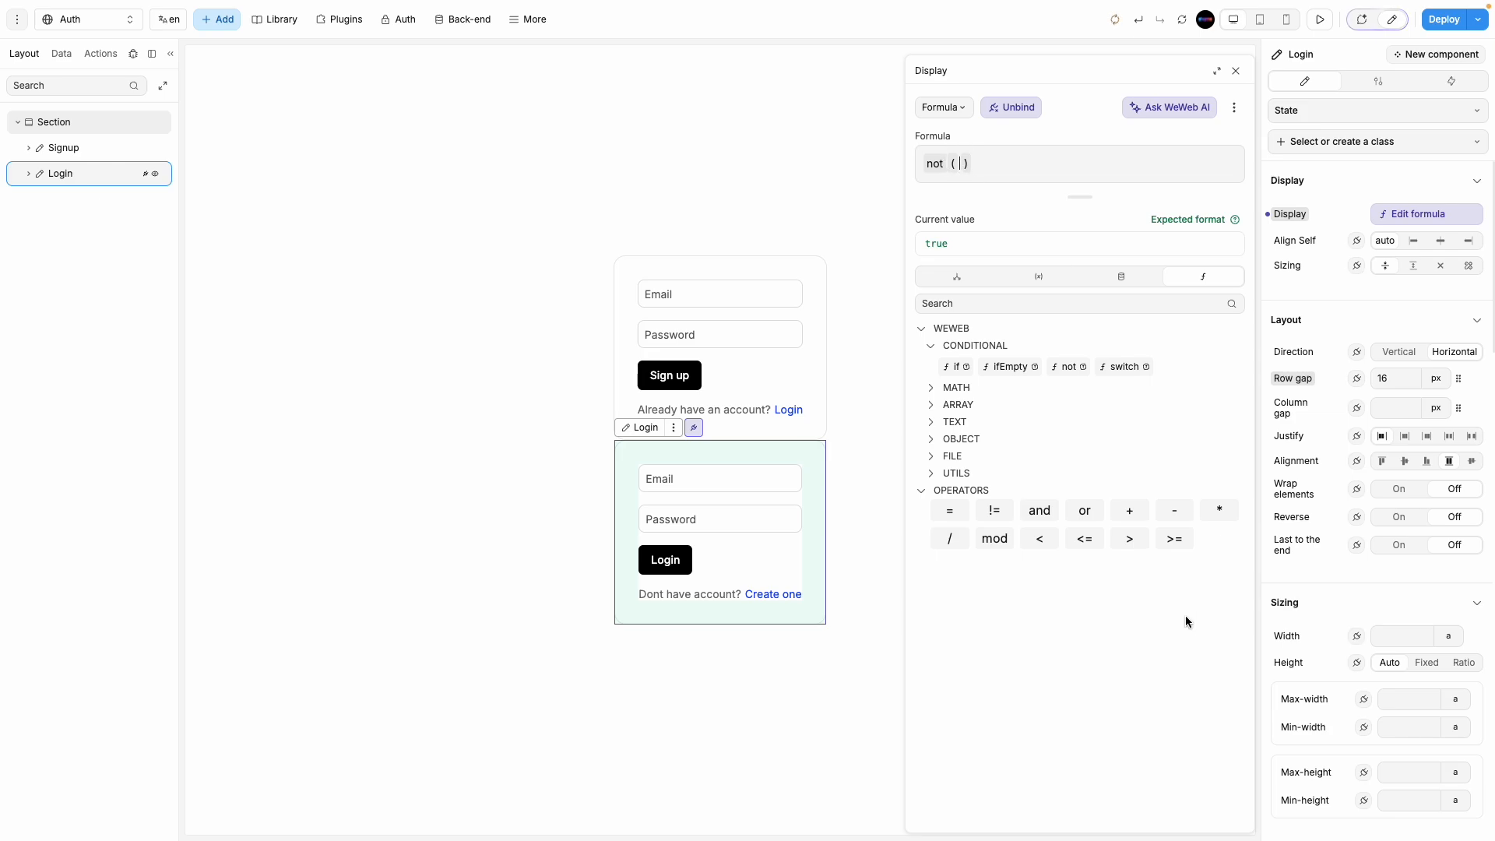
left_click(957, 277)
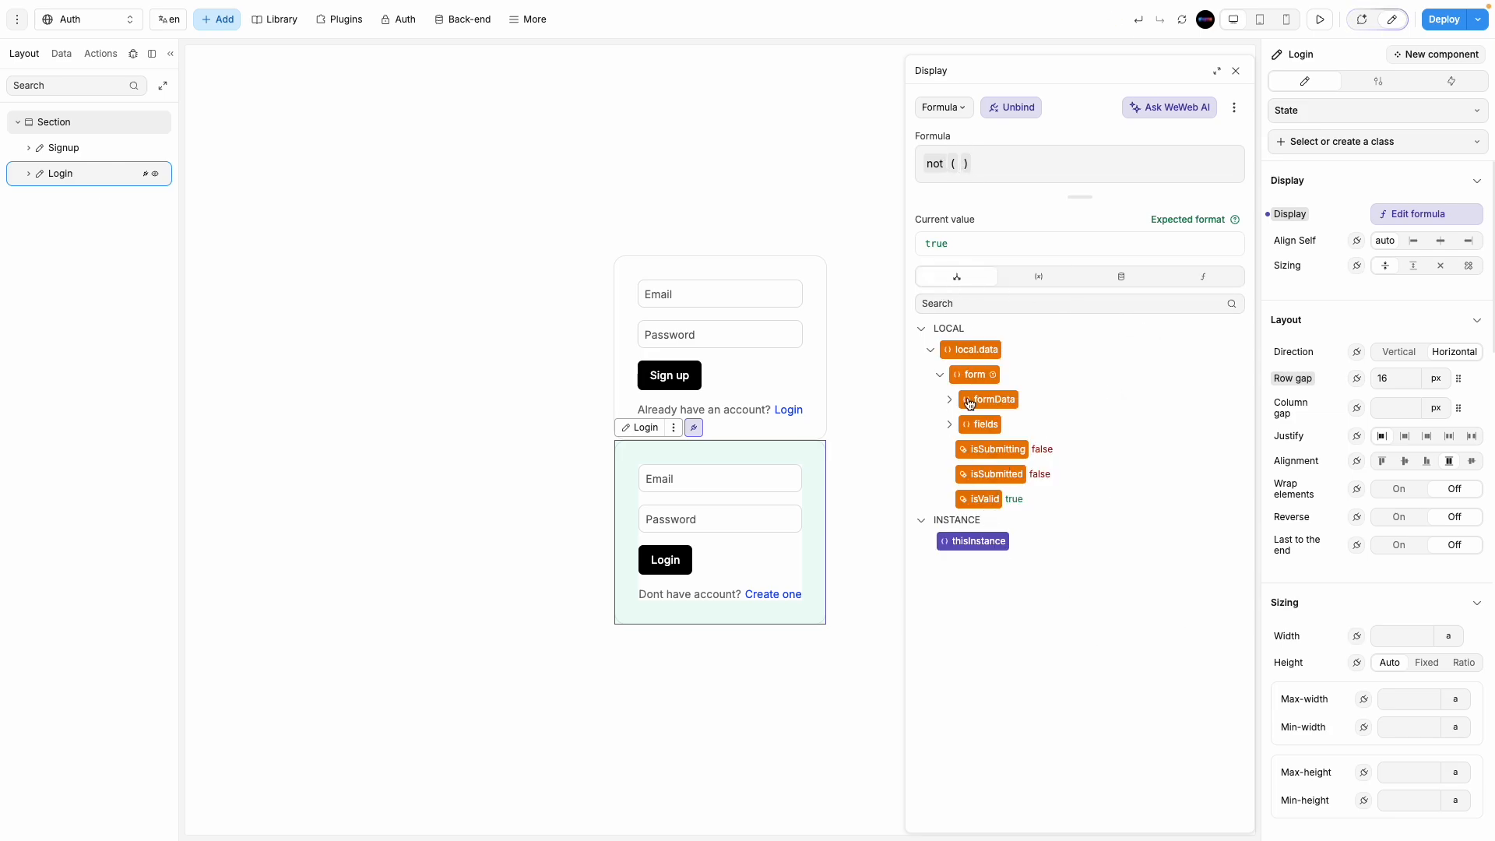
left_click(1038, 278)
left_click(991, 534)
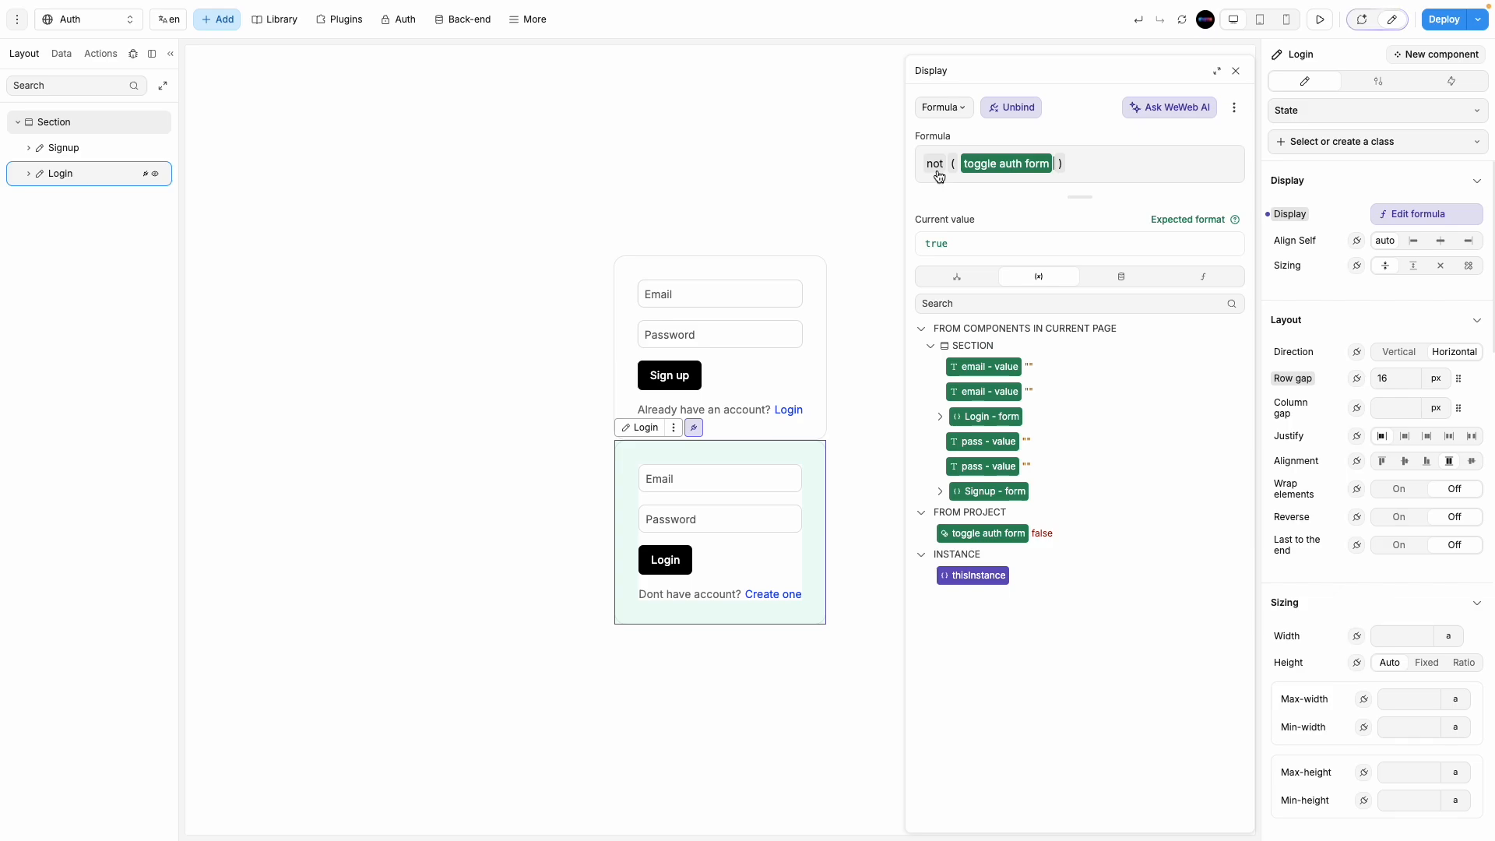
mouse_move(937, 174)
Step: Rewrite the Login form's Display formula as '! toggle auth form'
key("ctrl+a")
key("BackSpace")
type("!")
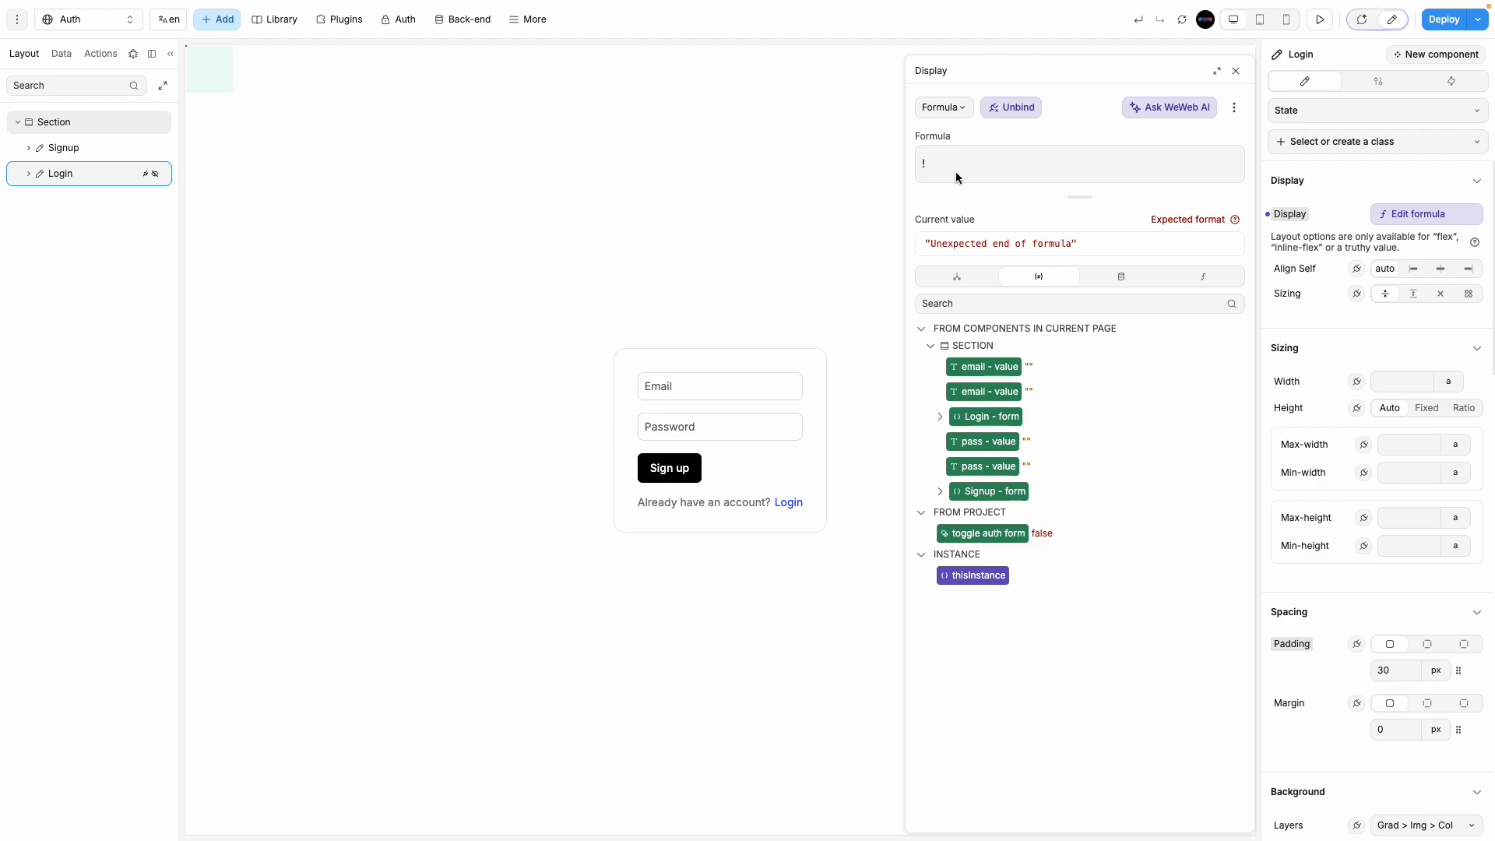
left_click(976, 535)
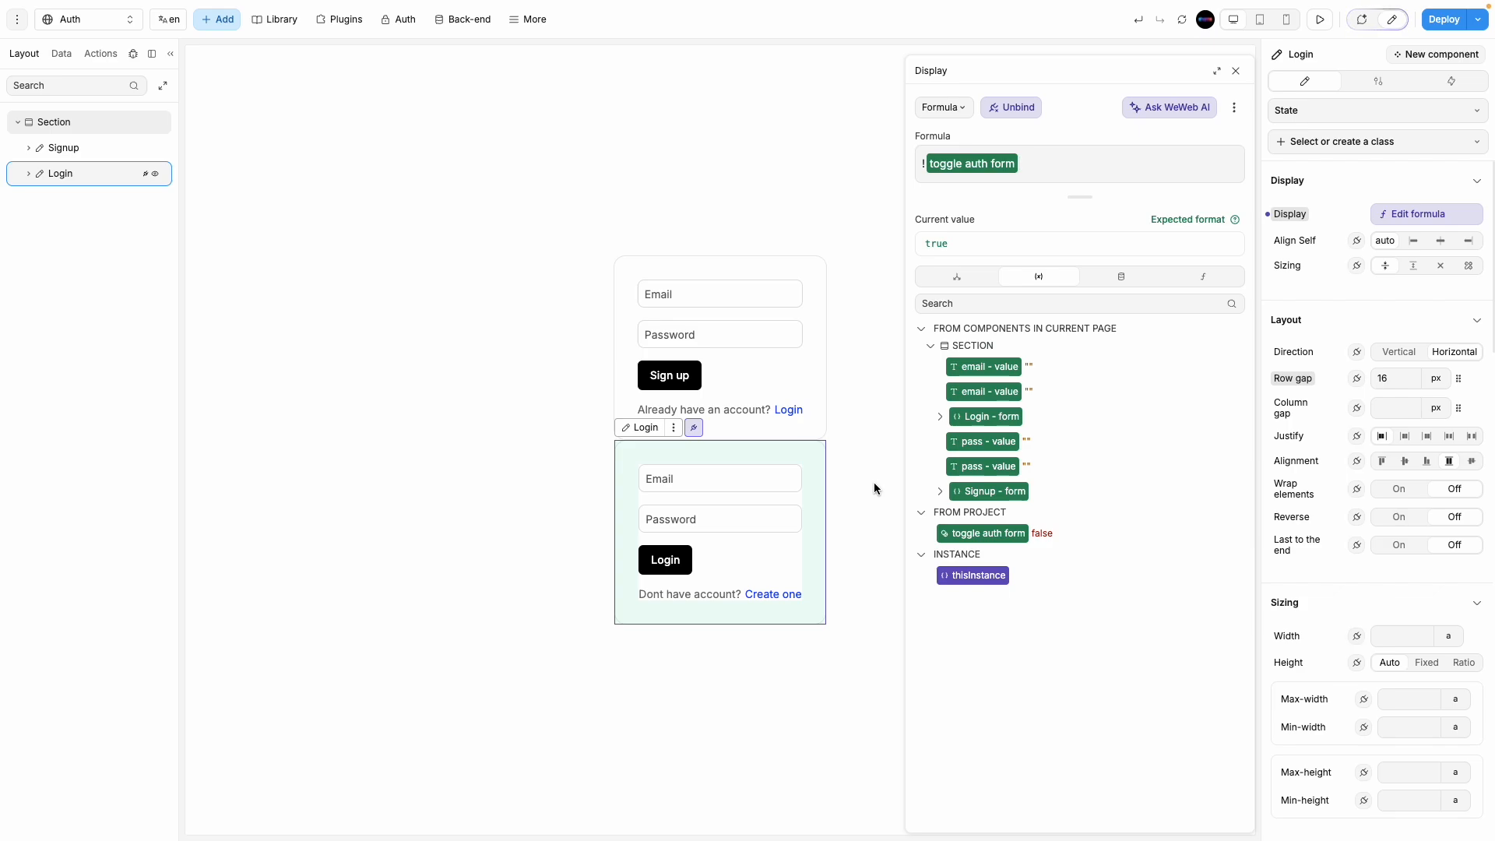
left_click(735, 430)
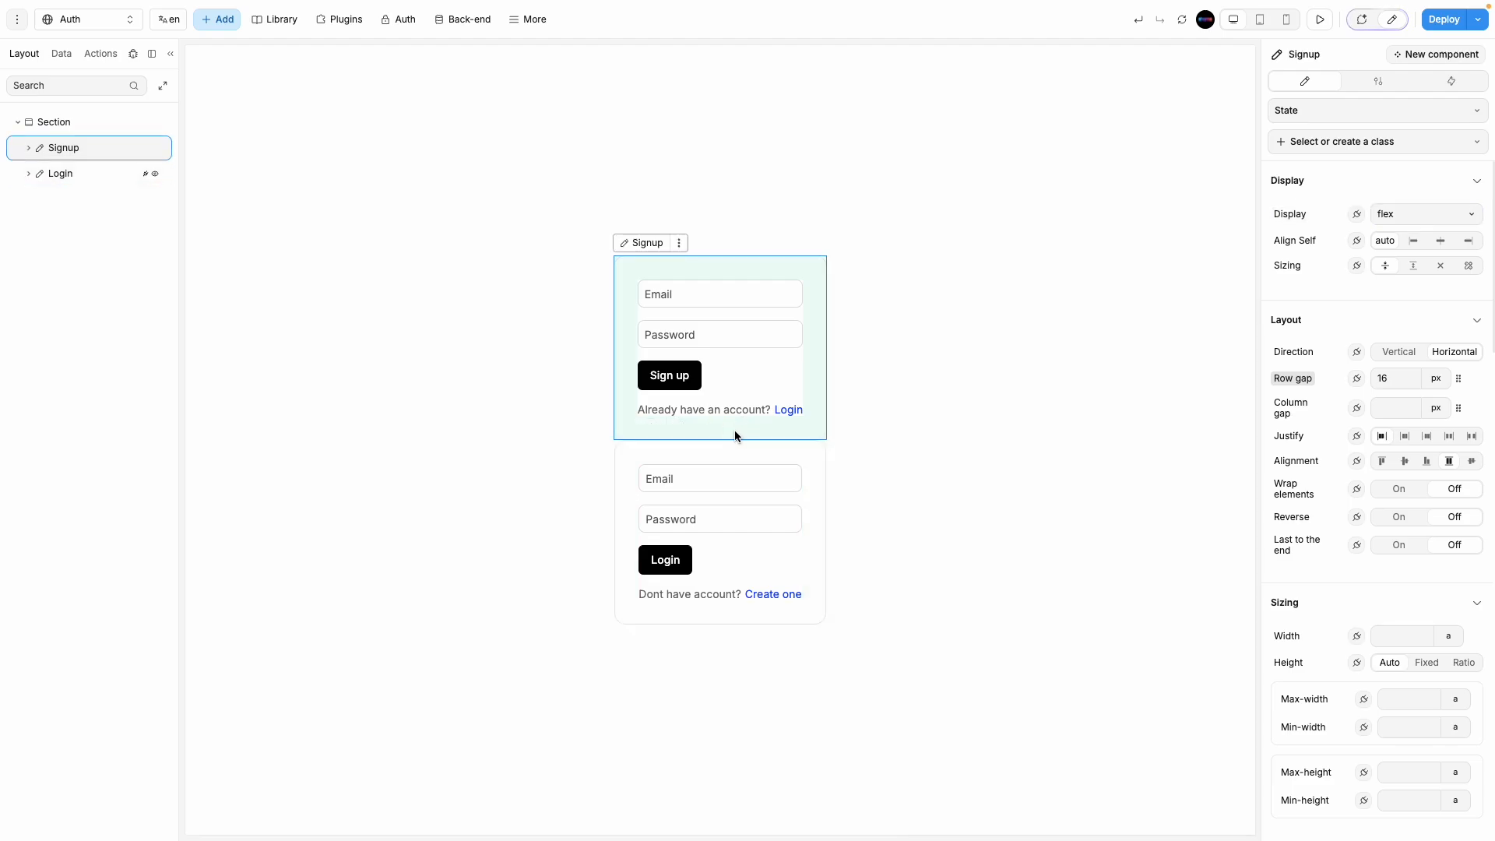
Step: Bind the Signup form's Display to 'toggle auth form', then recheck Login's formula
left_click(1357, 215)
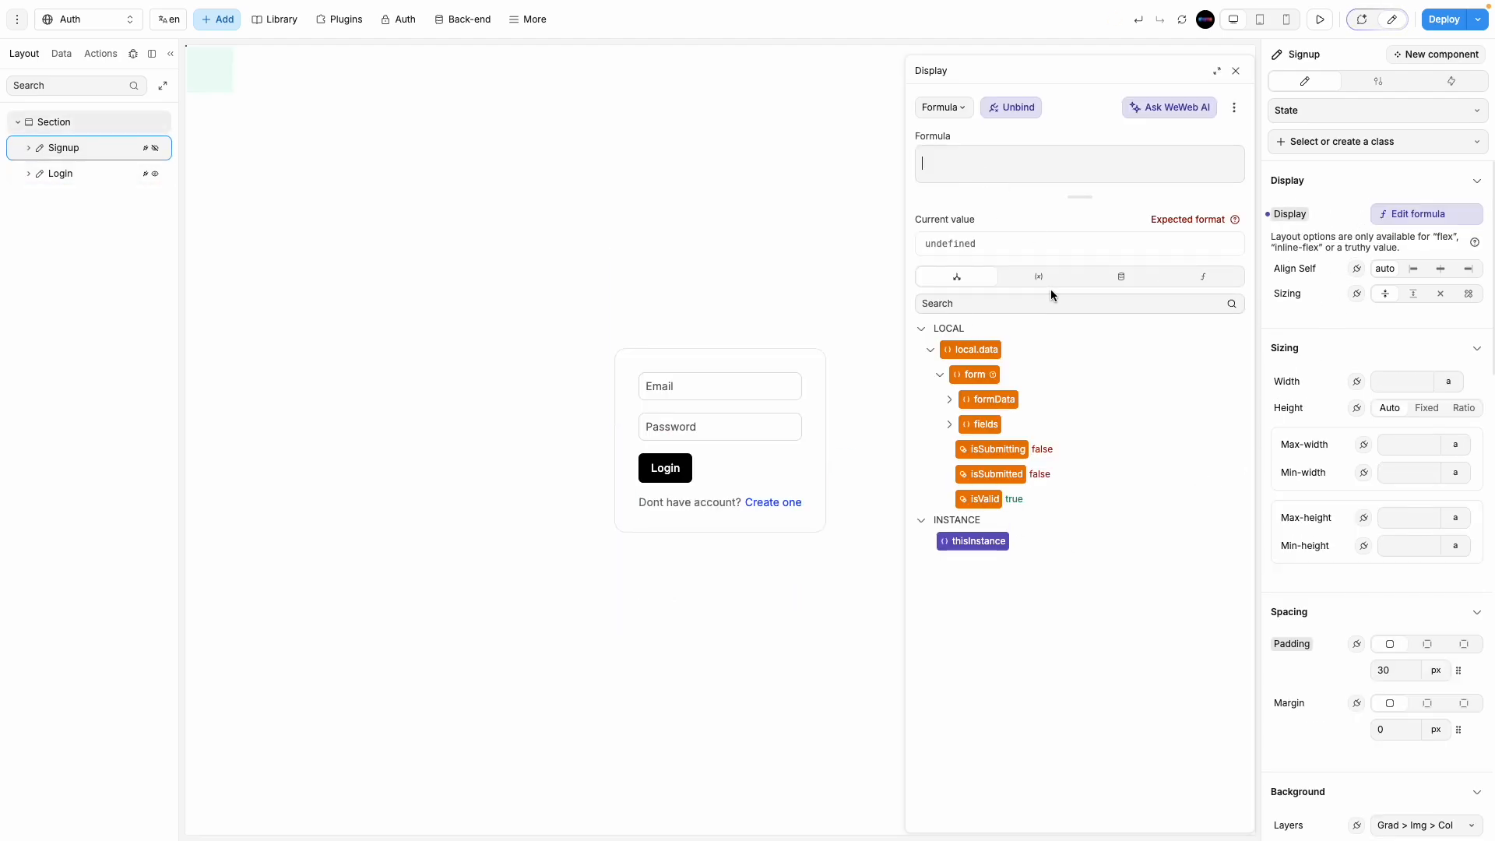
left_click(1047, 280)
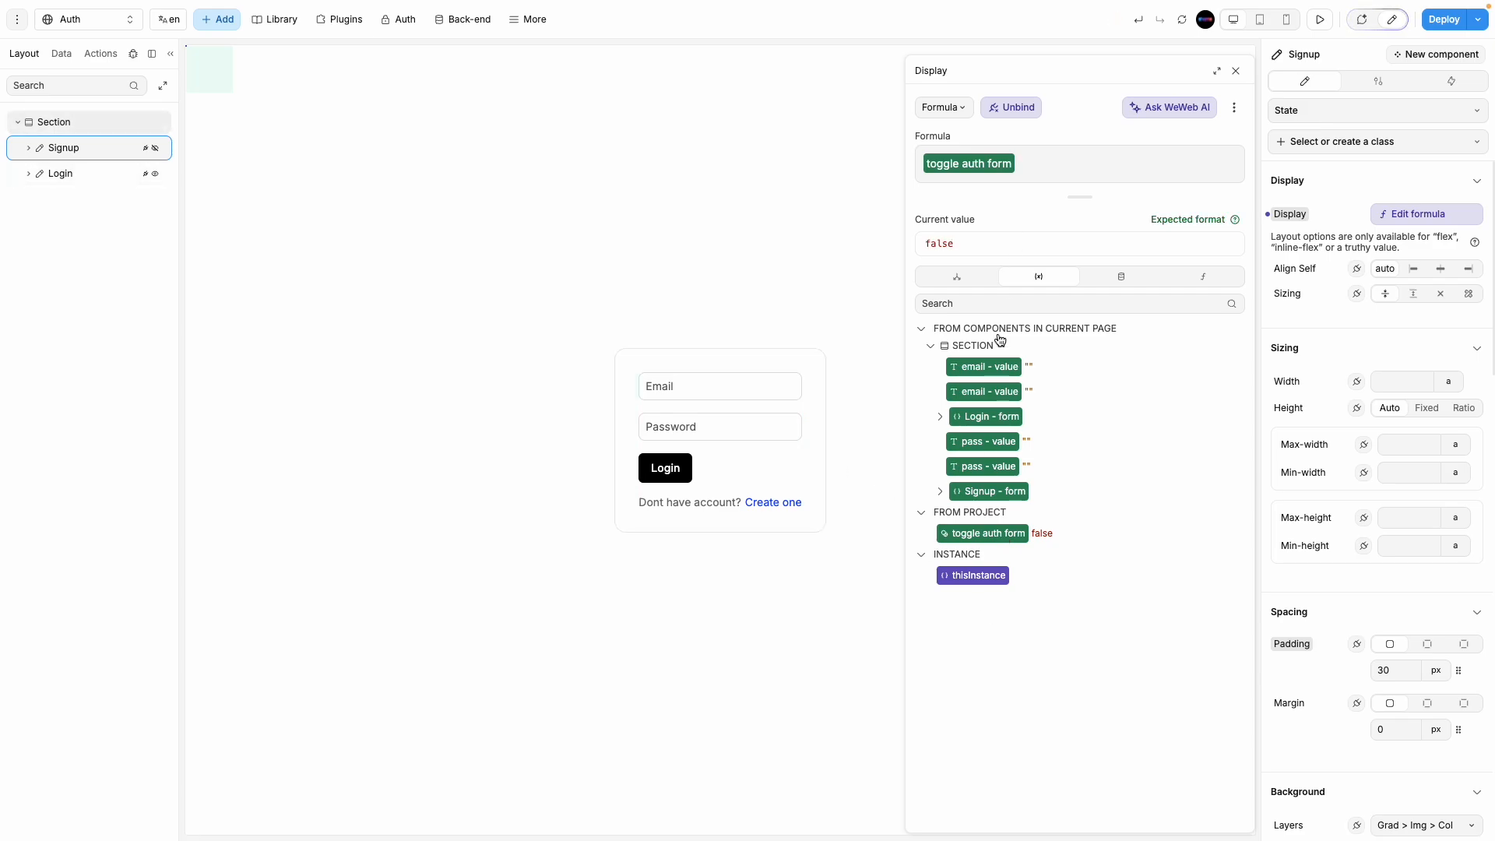
left_click_drag(962, 243, 926, 246)
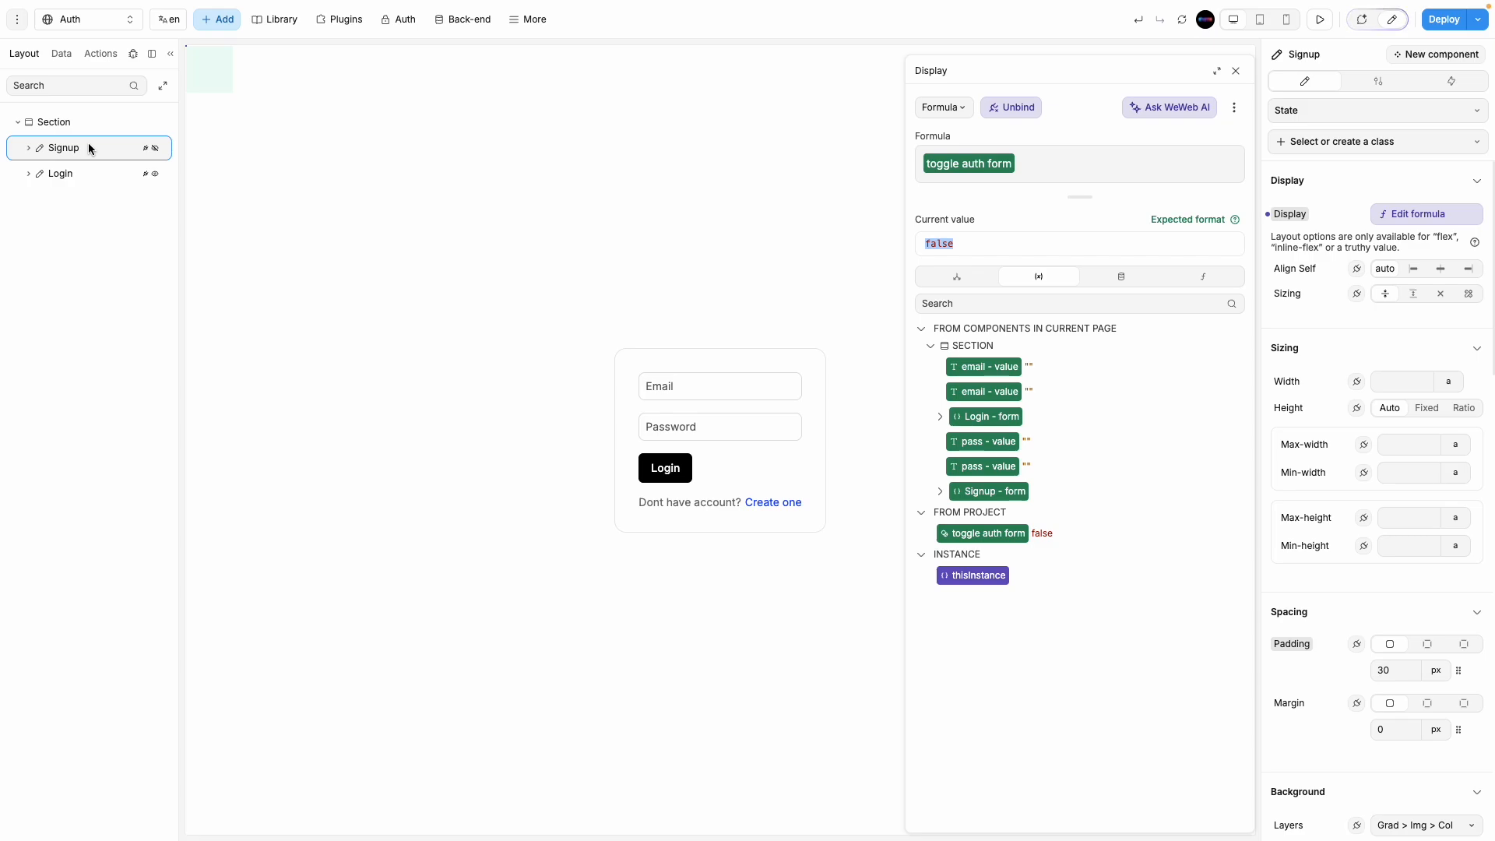
left_click(104, 175)
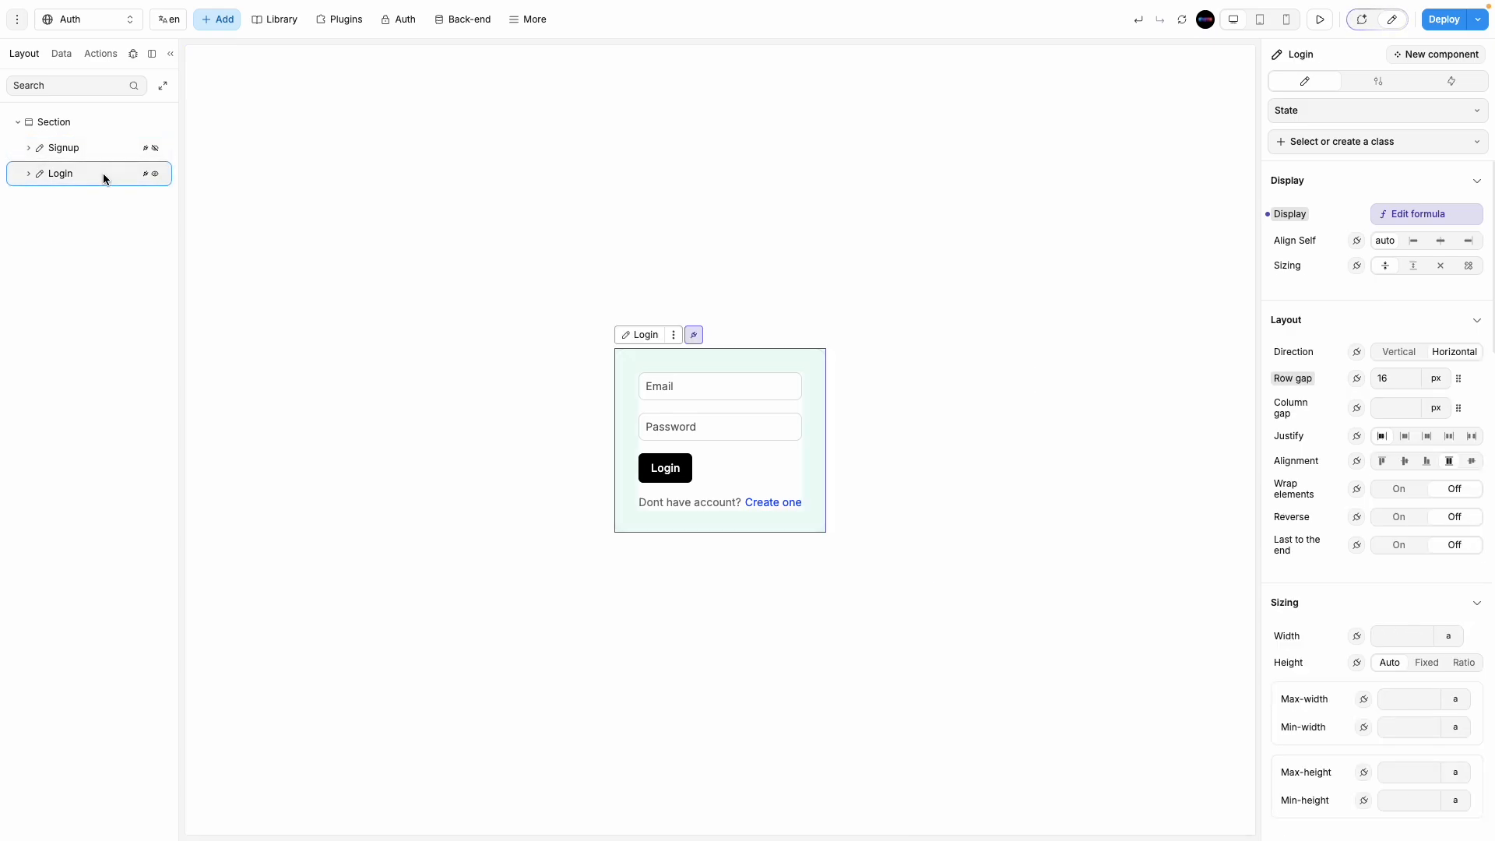
left_click(1389, 221)
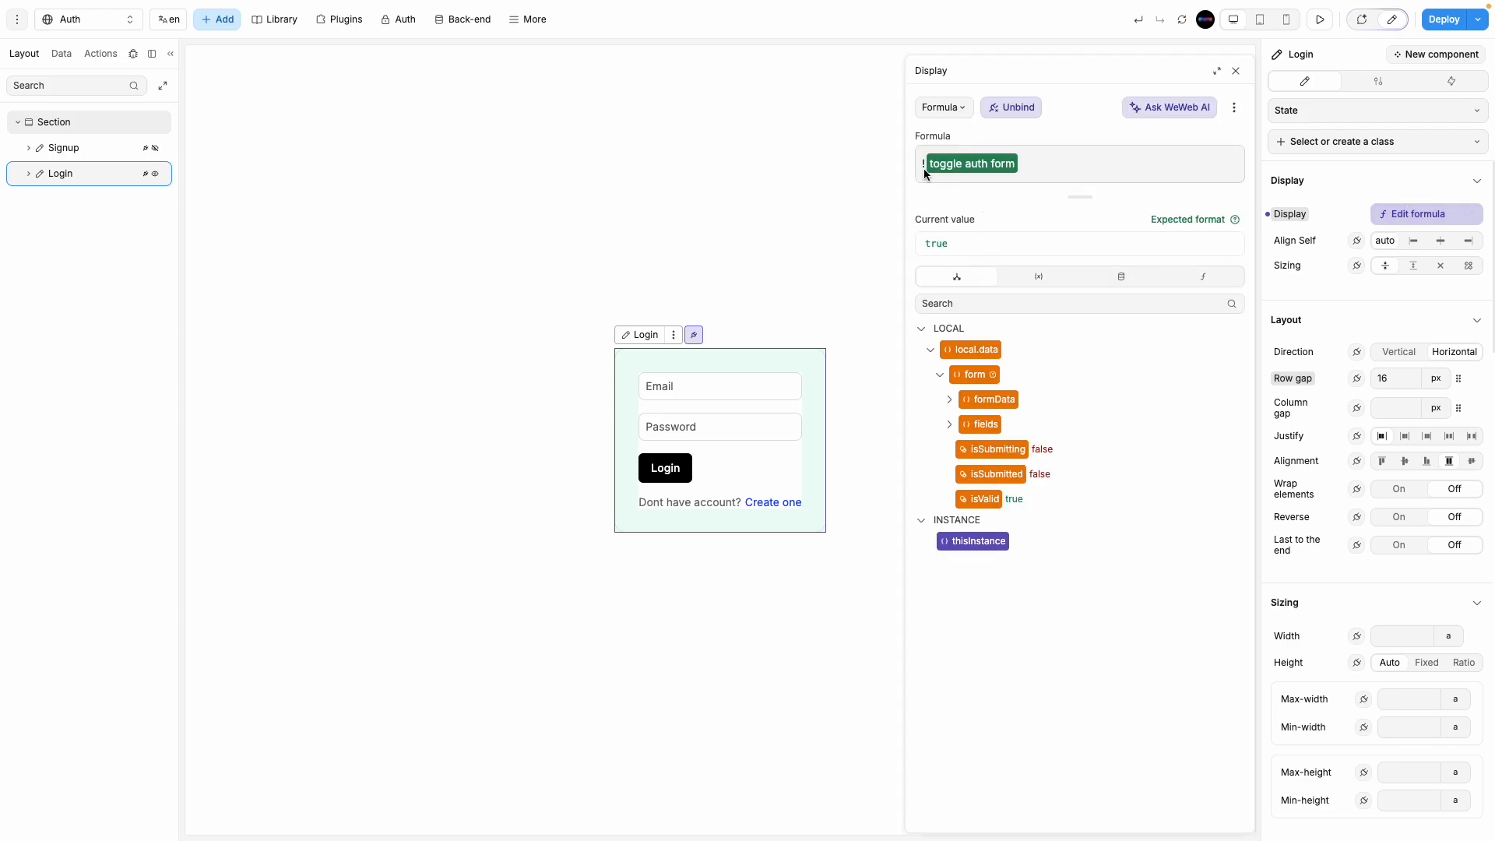
left_click(1235, 71)
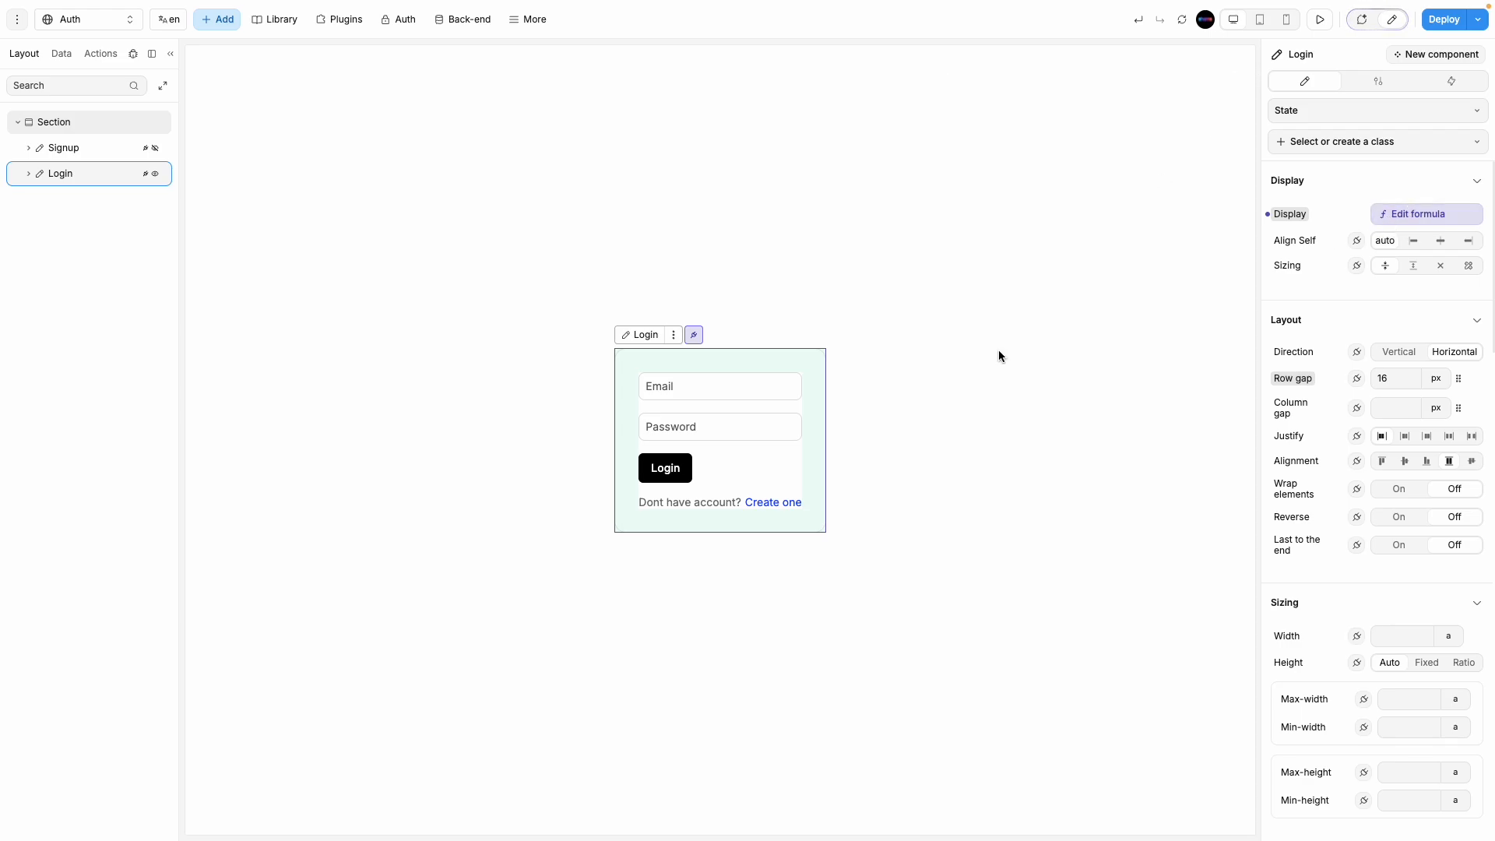
Step: Create a new On click workflow on the 'Create one' link text
left_click(787, 505)
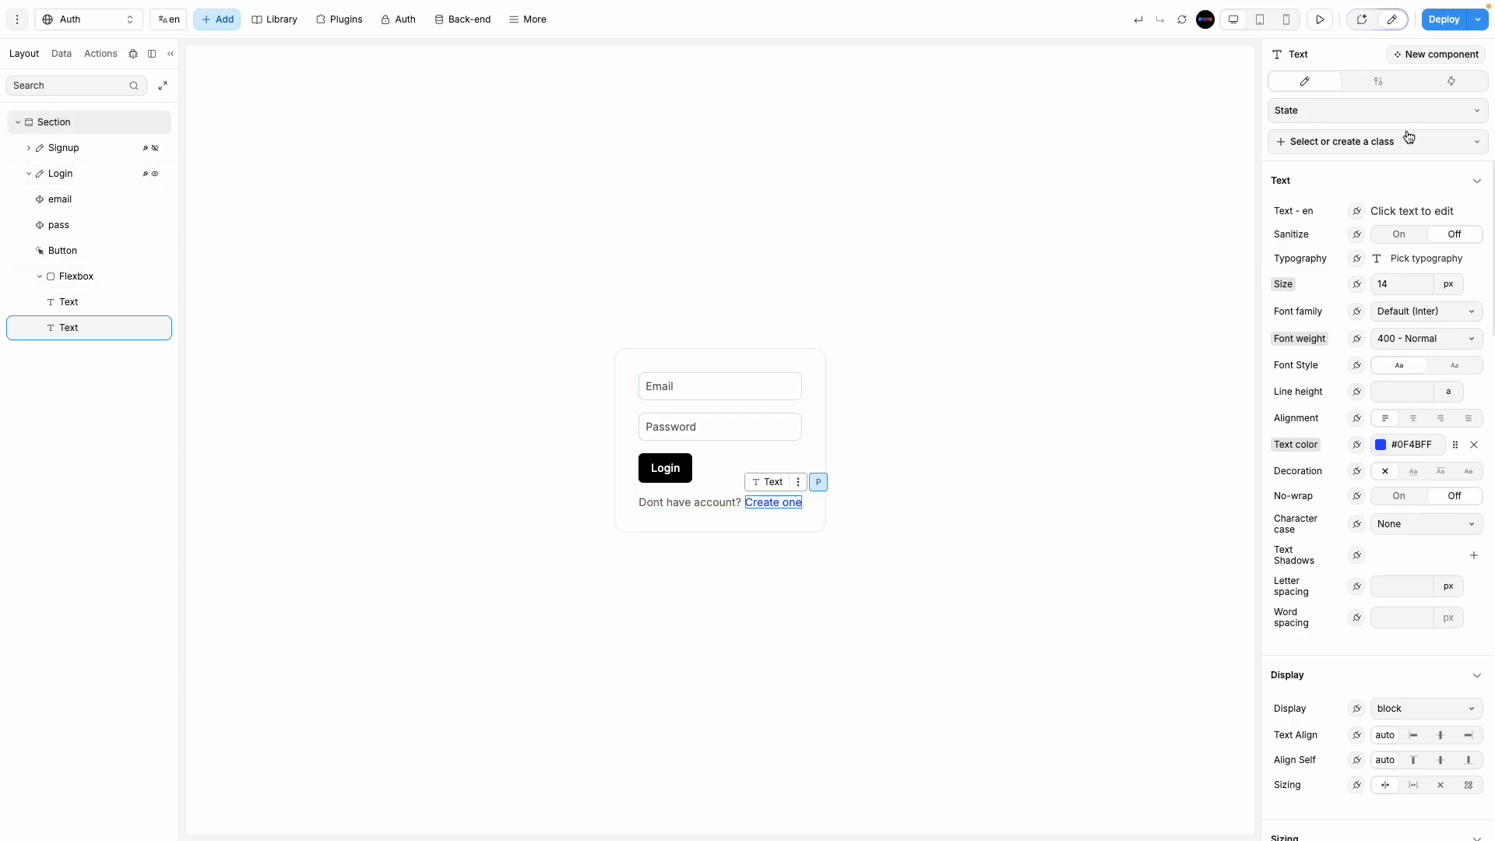
left_click(1445, 91)
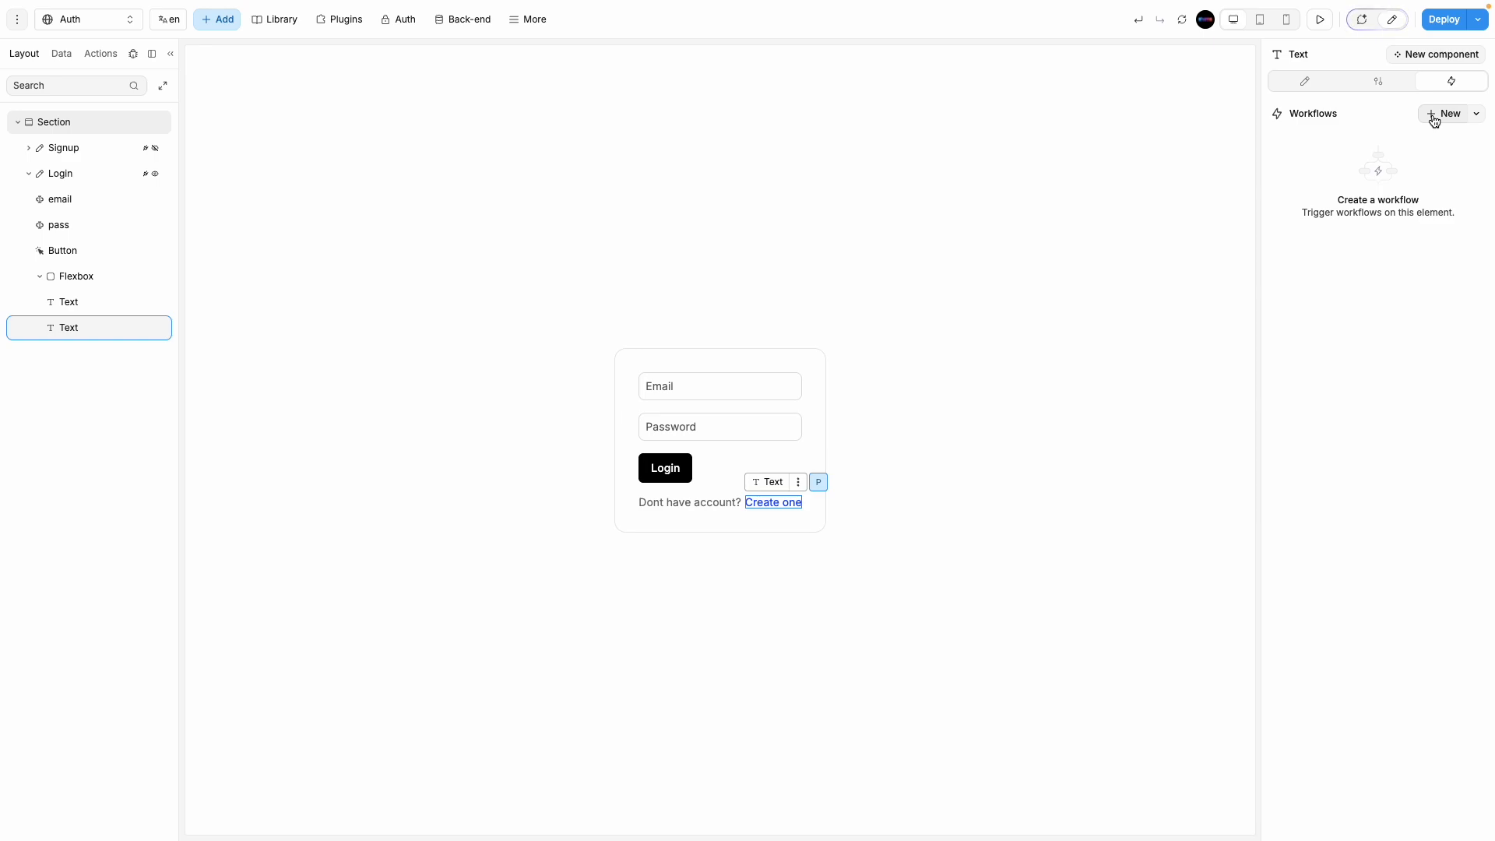
left_click(1435, 117)
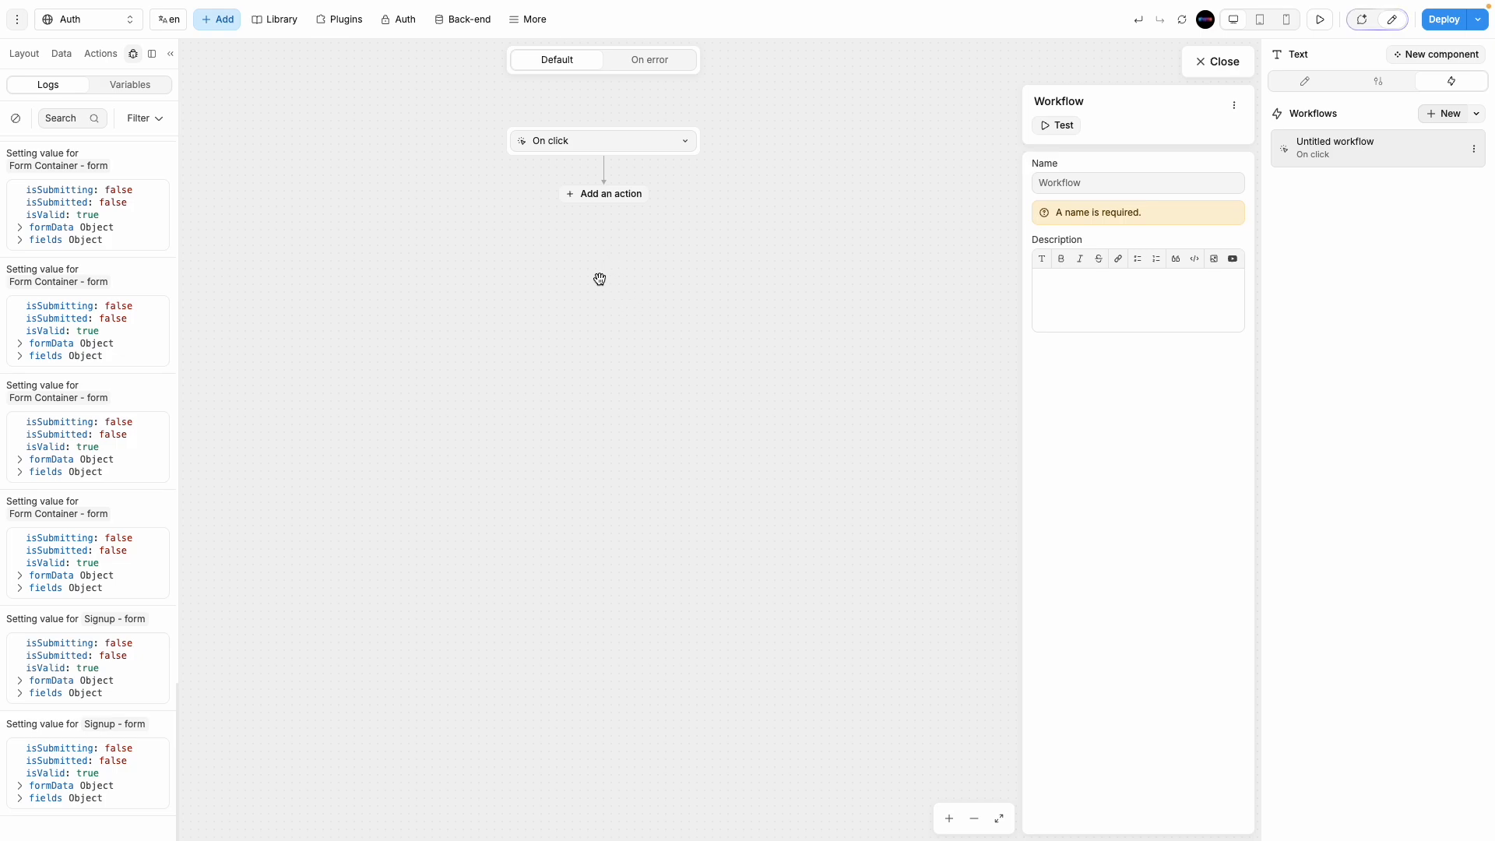
Step: Add a Change variable value action to the workflow
left_click(591, 194)
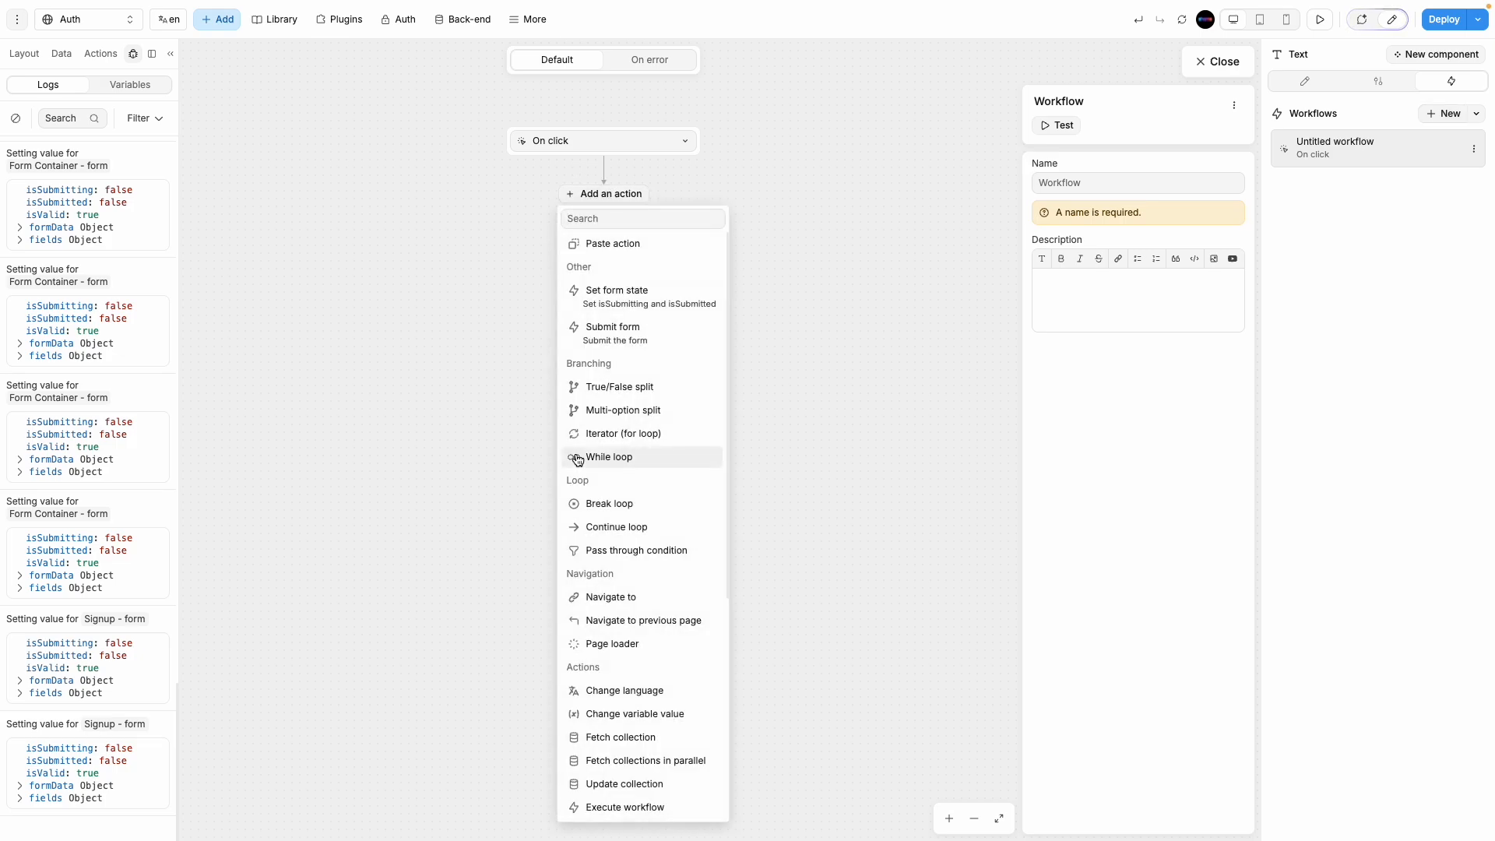
scroll(632, 648, "down", 1)
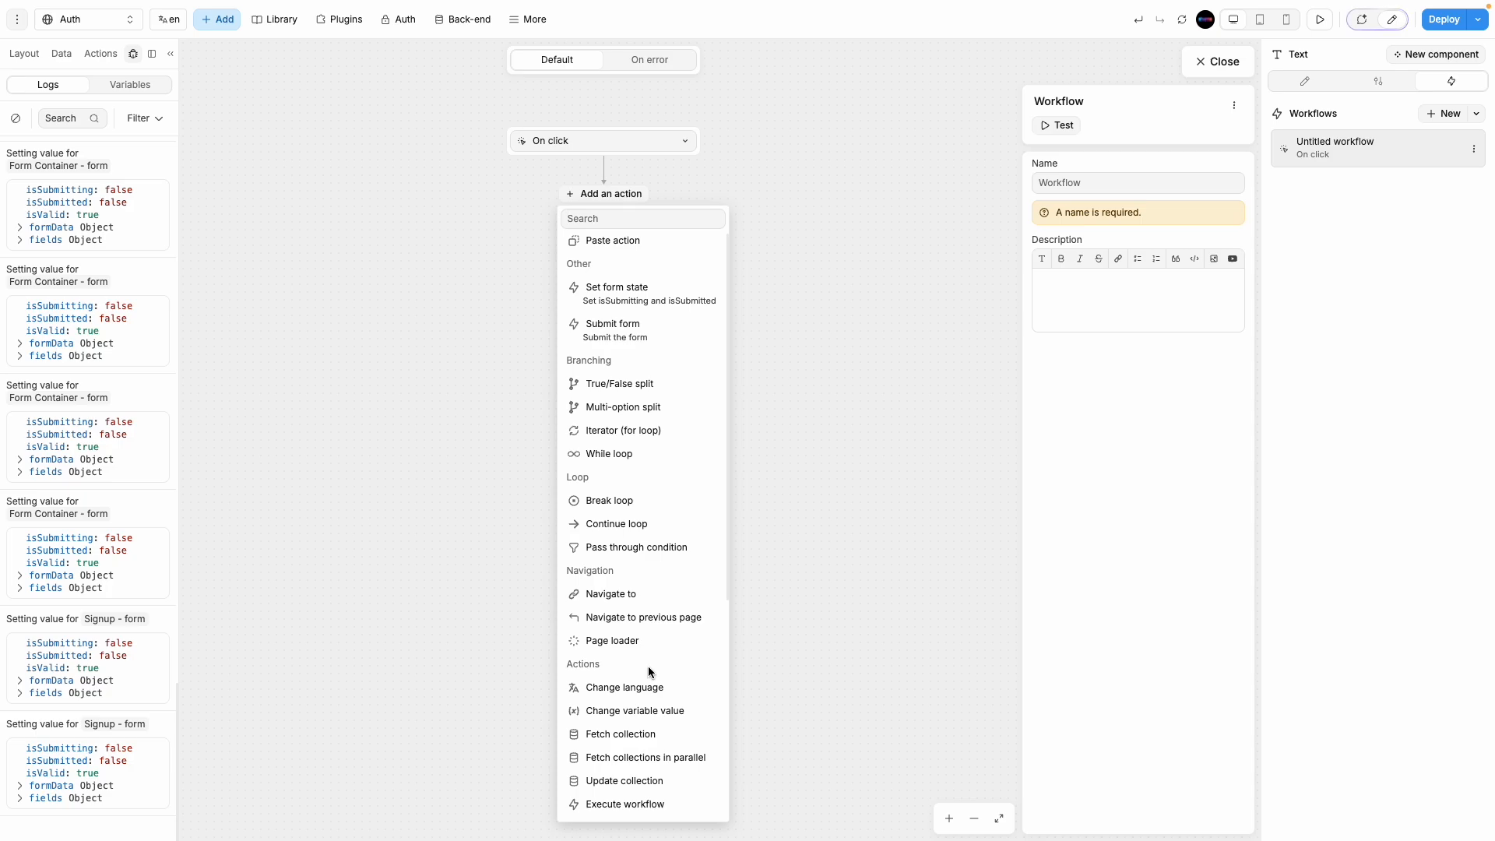
left_click(640, 713)
left_click(67, 60)
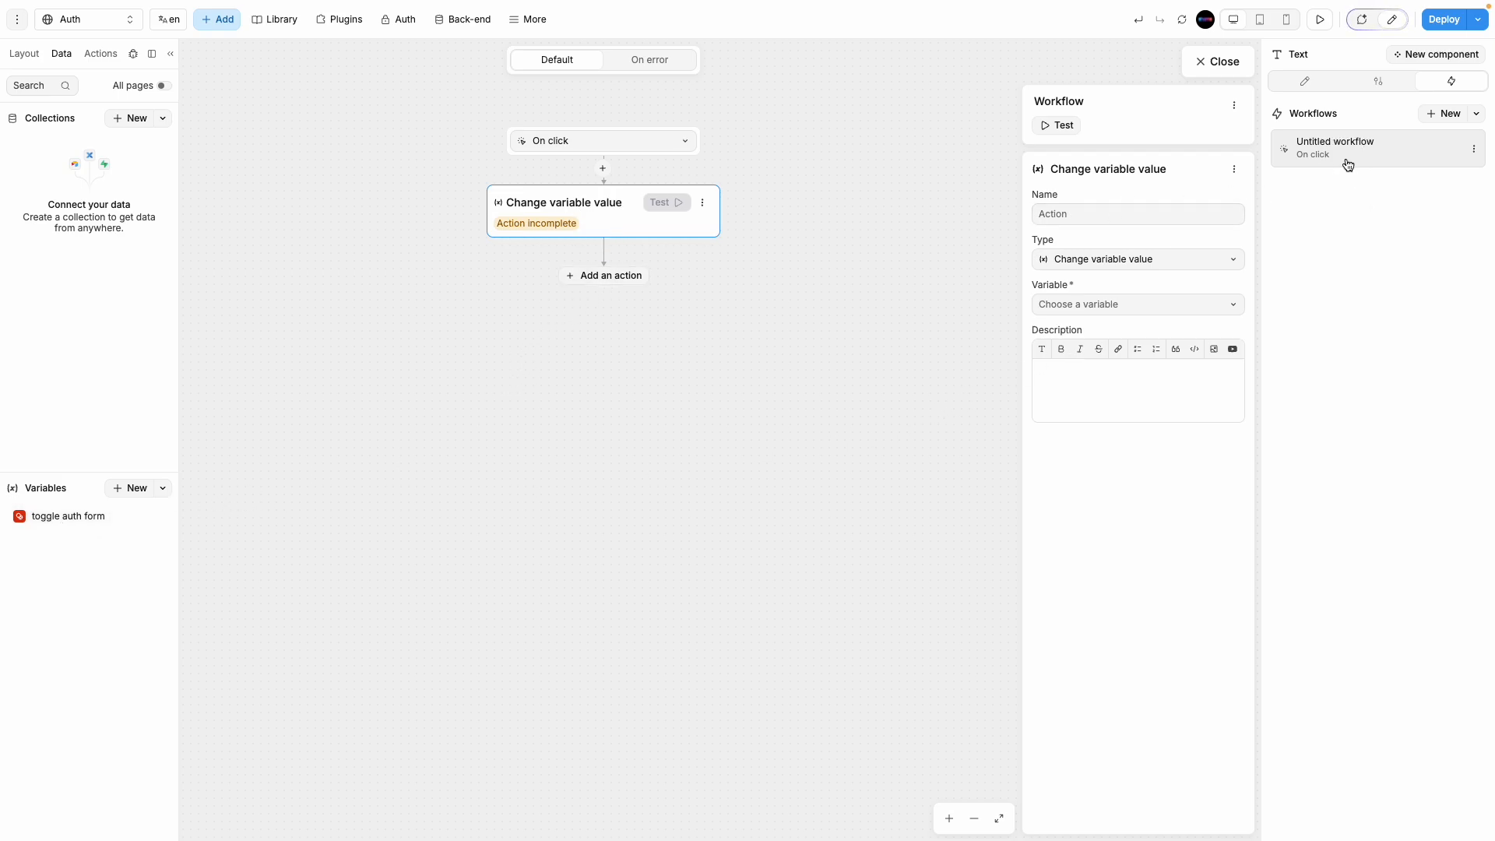
Step: Name the action 'xxx' and target the 'toggle auth form' variable
left_click(1168, 212)
type("xxx")
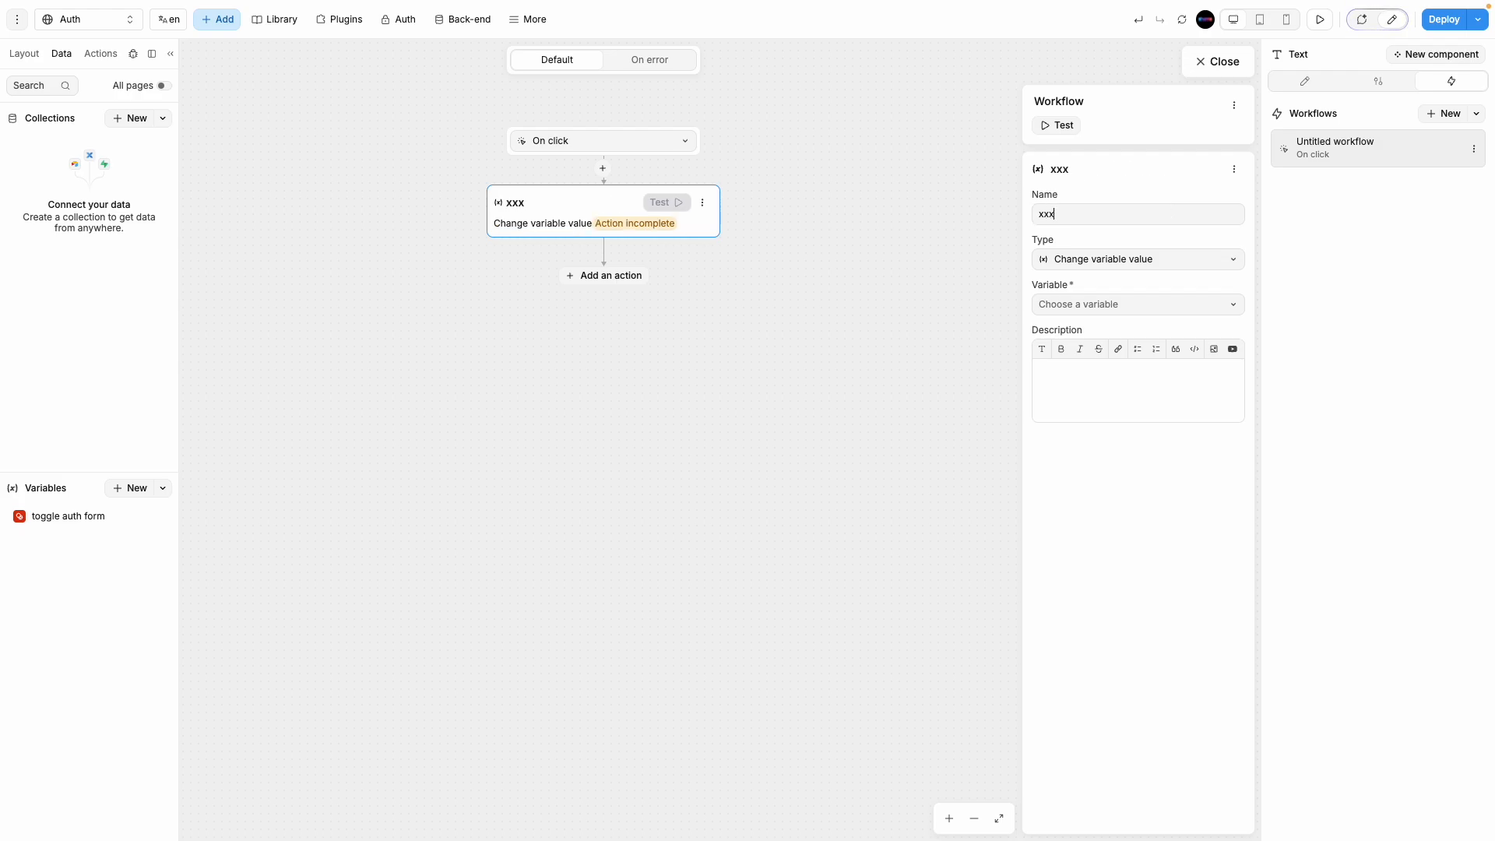
left_click(1167, 274)
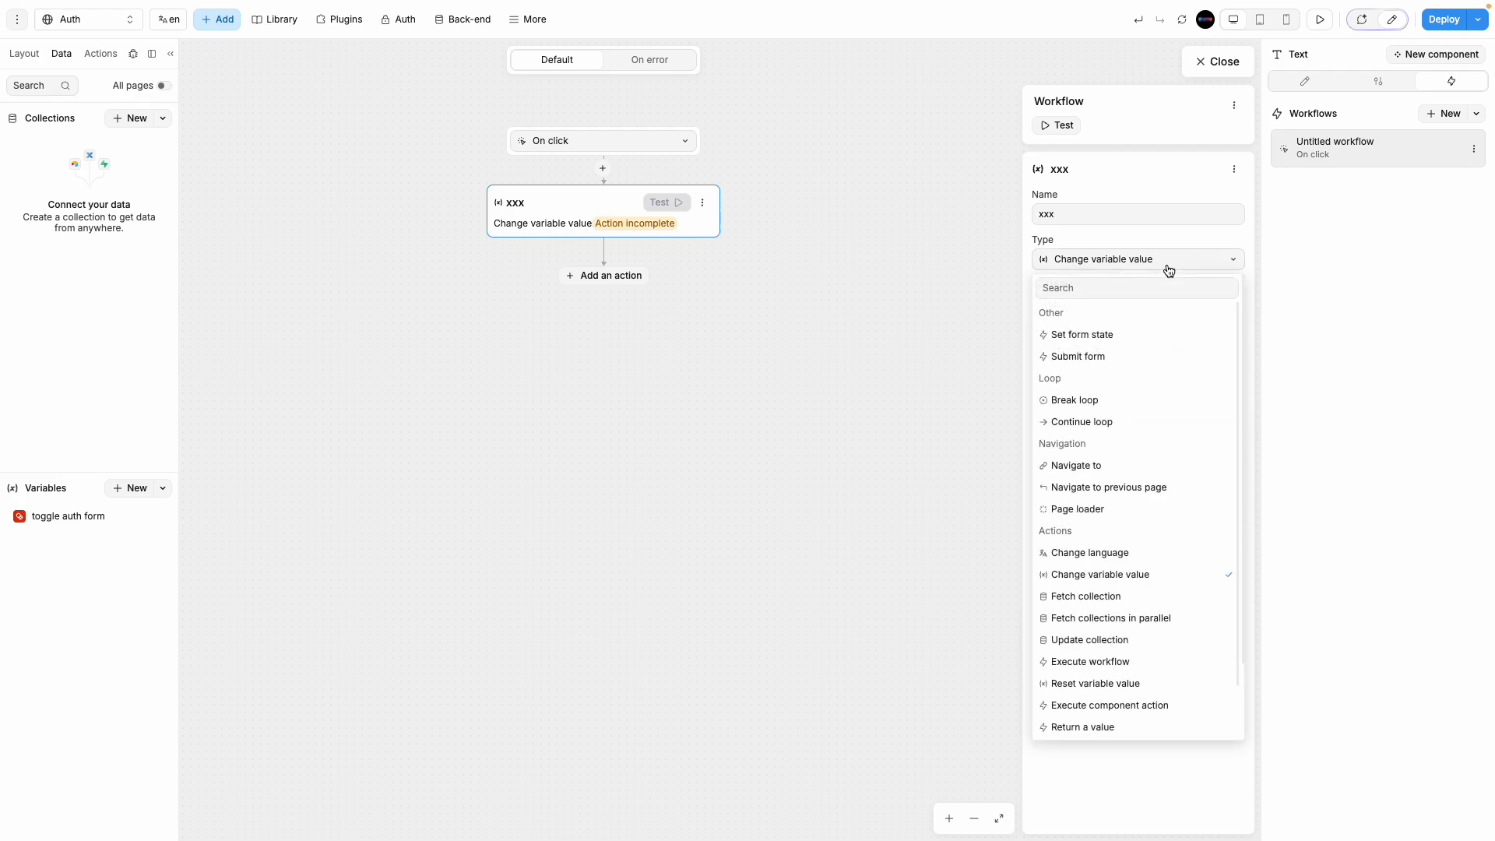
left_click(1094, 274)
left_click(1152, 306)
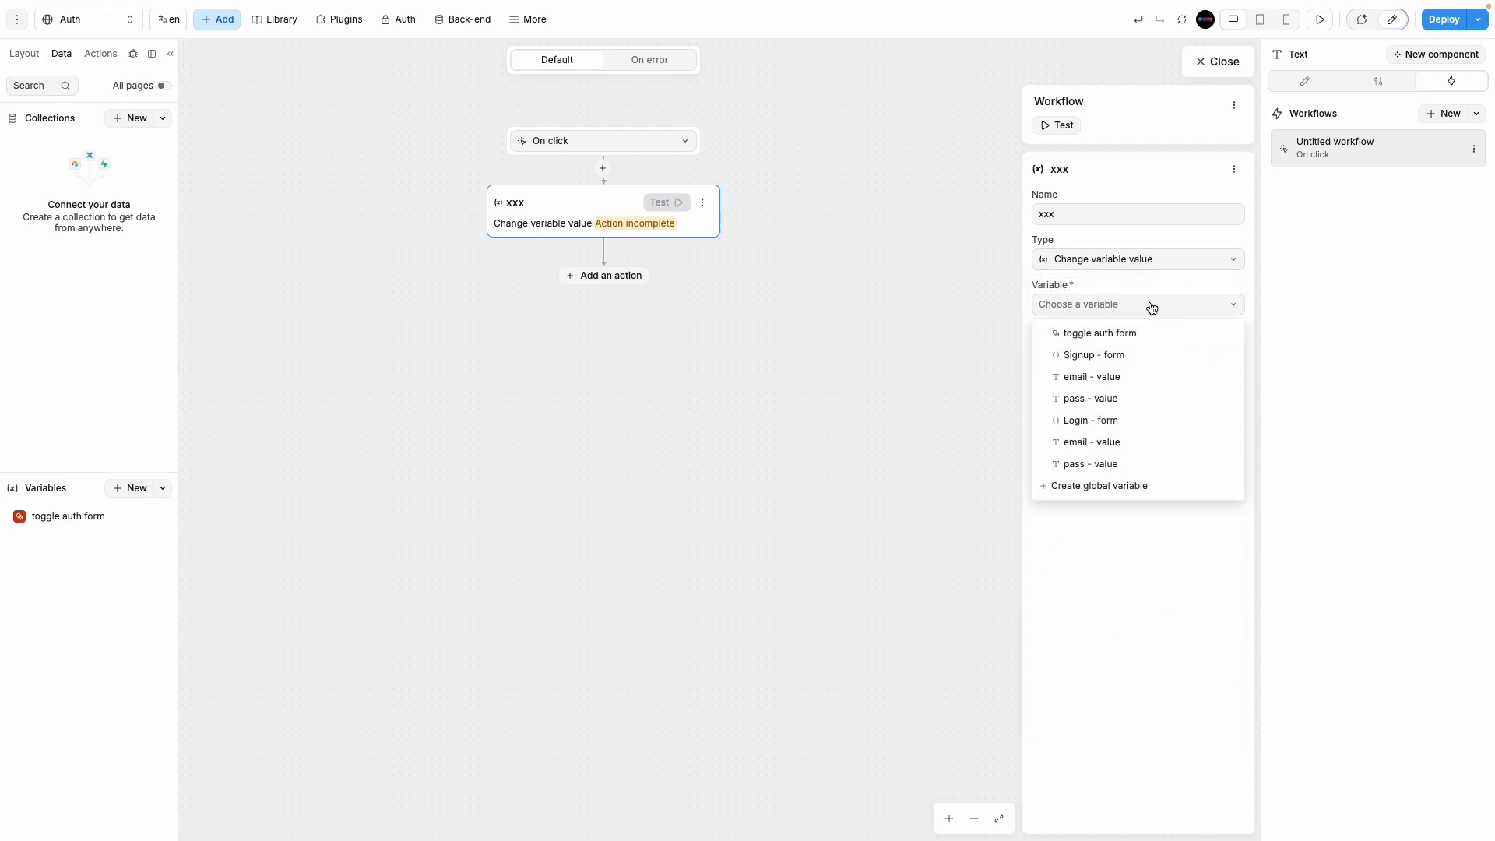
left_click(1102, 334)
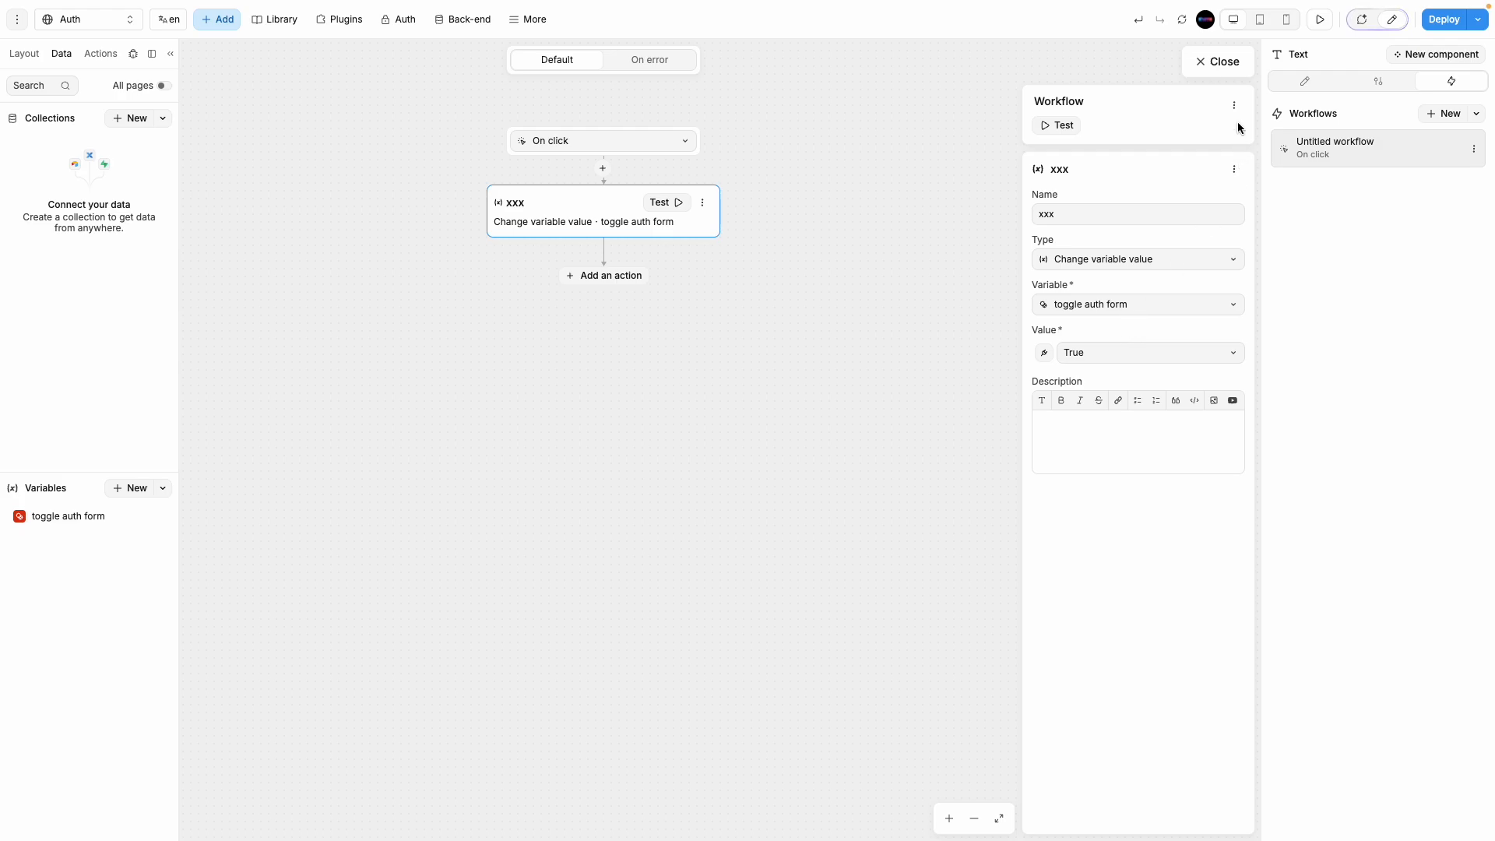
left_click(79, 518)
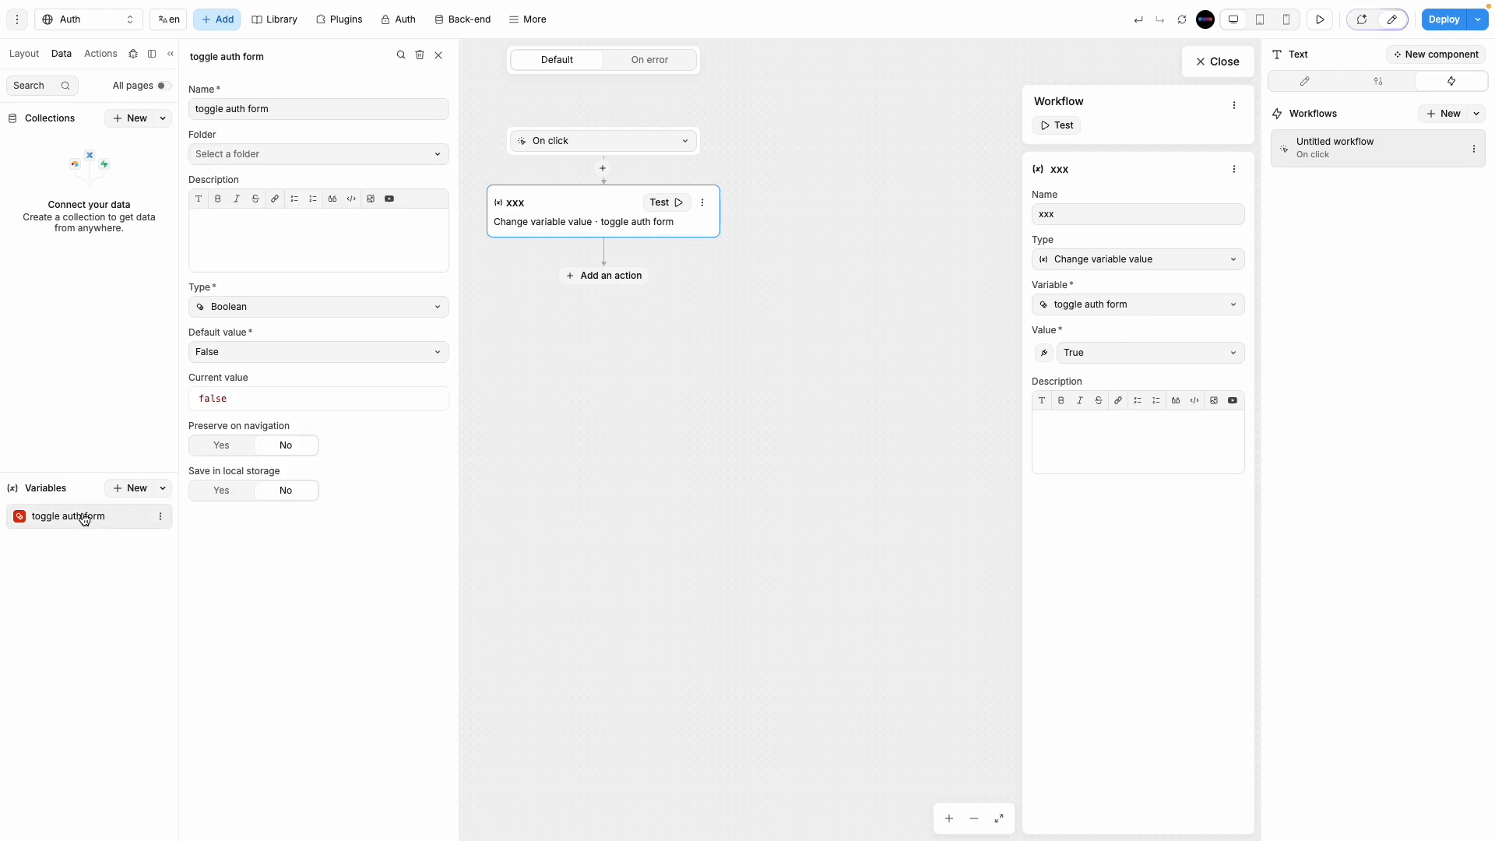
left_click(436, 56)
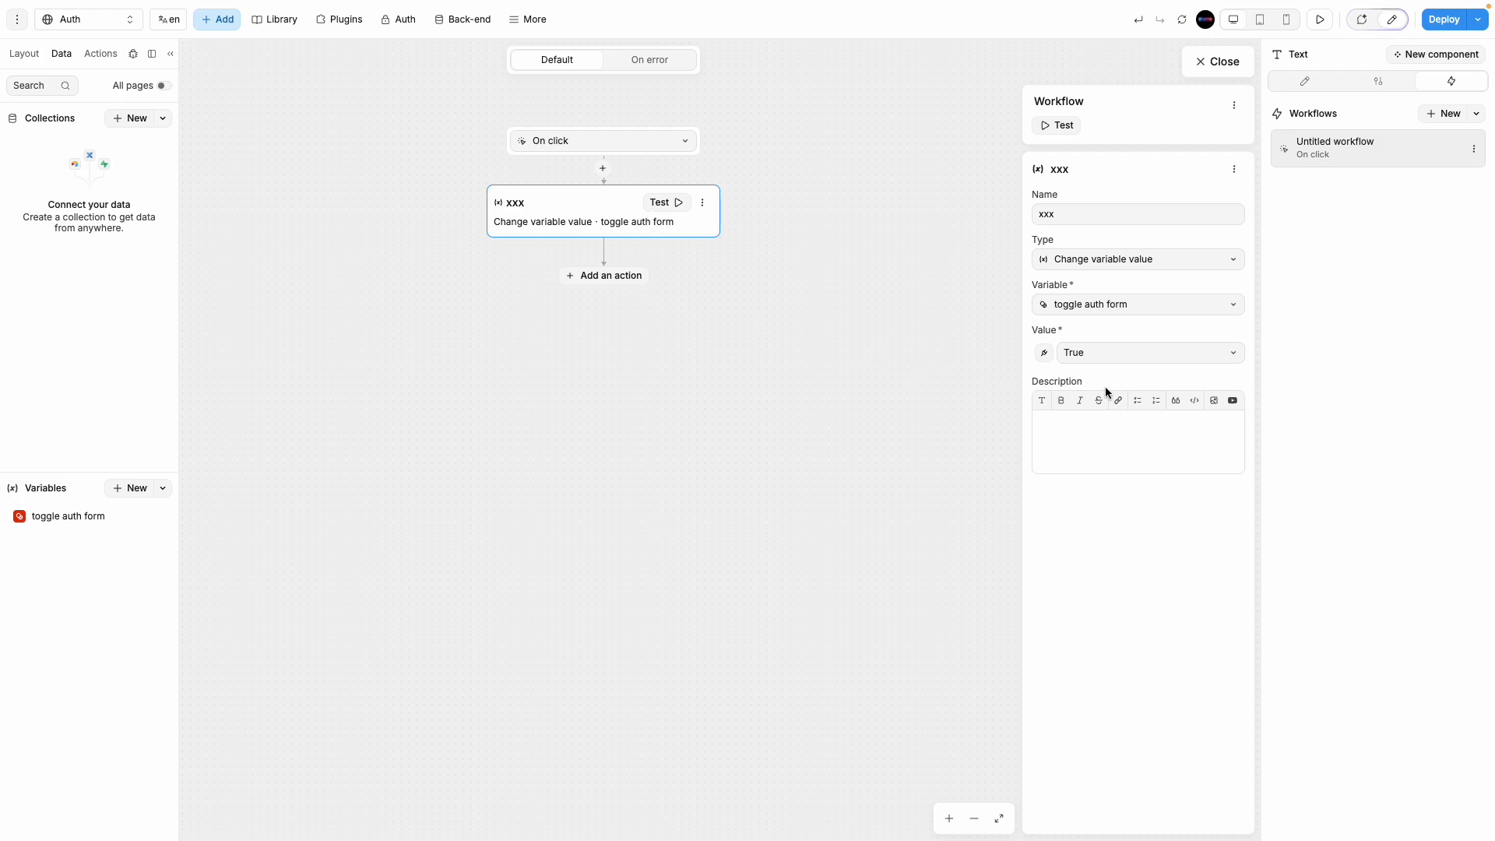
Step: Bind the action's Value to a formula instead of a true/false choice
left_click(1111, 352)
left_click(1112, 353)
left_click(1112, 351)
left_click(1107, 323)
left_click(1042, 354)
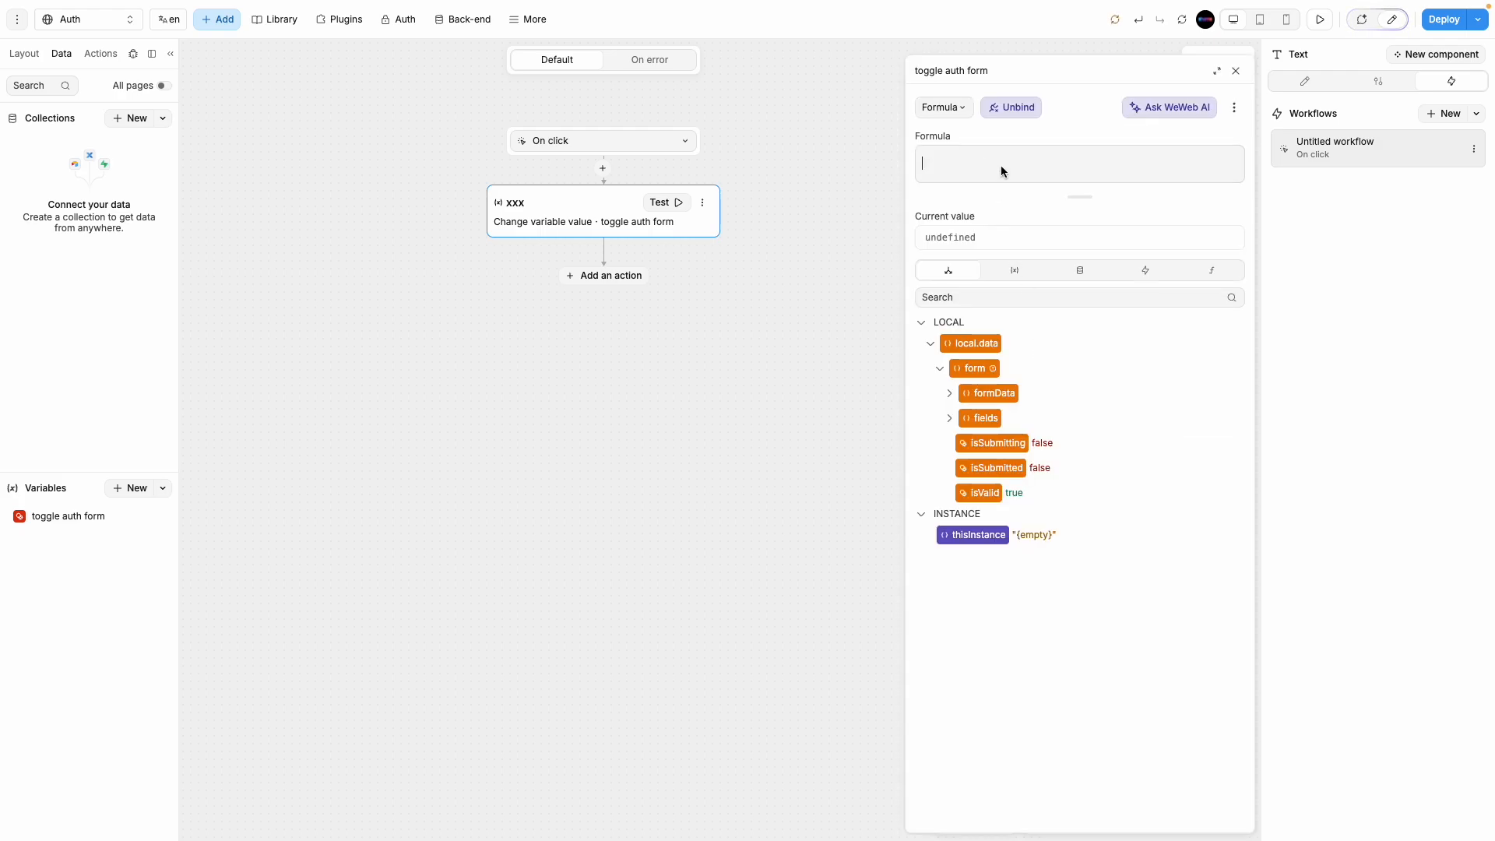
Step: Insert the 'toggle auth form' variable into the Value formula
left_click(1014, 271)
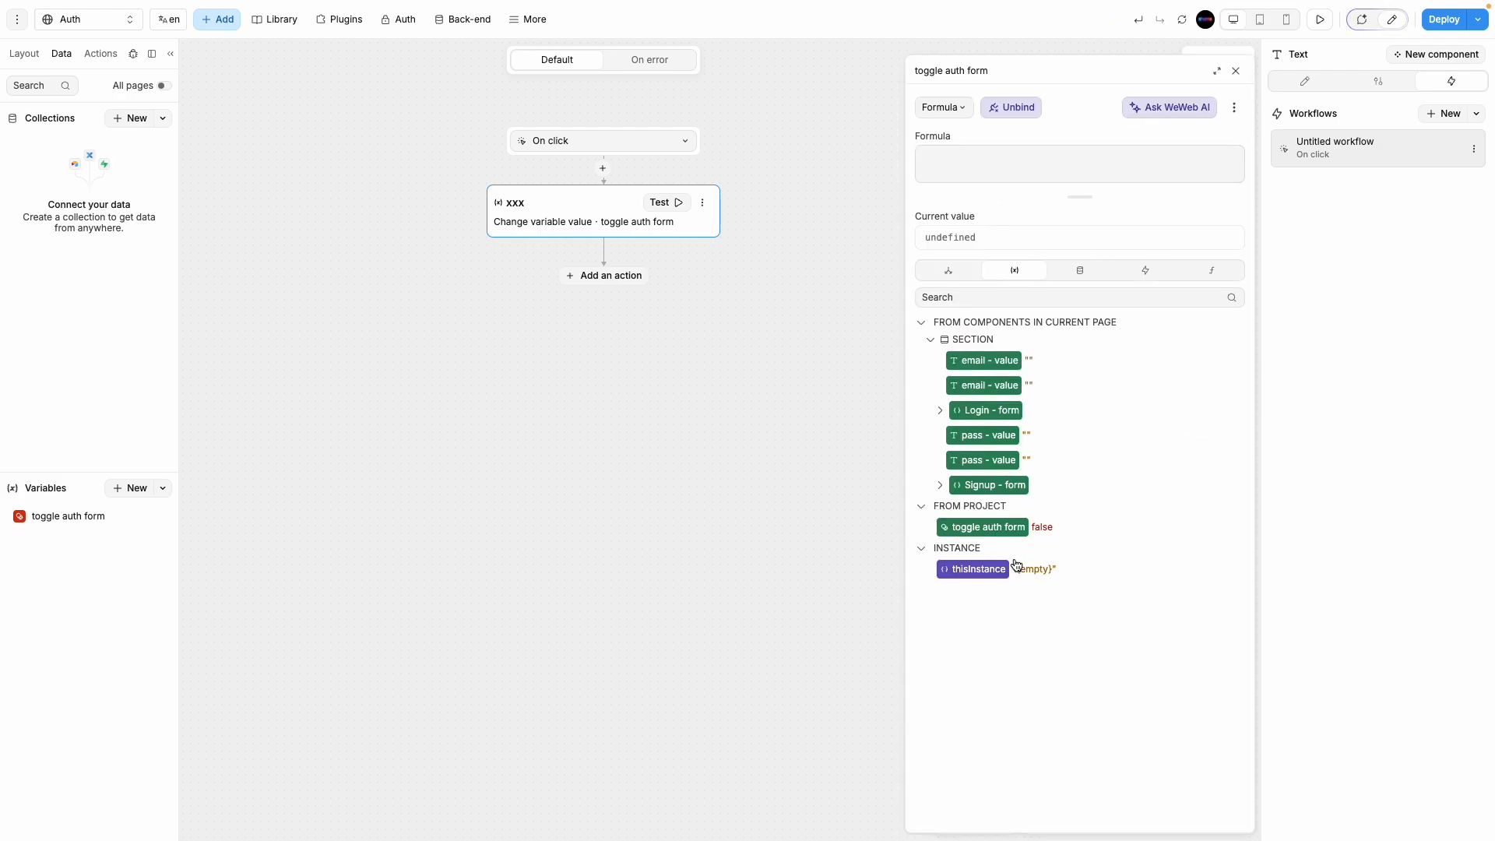
left_click(1007, 528)
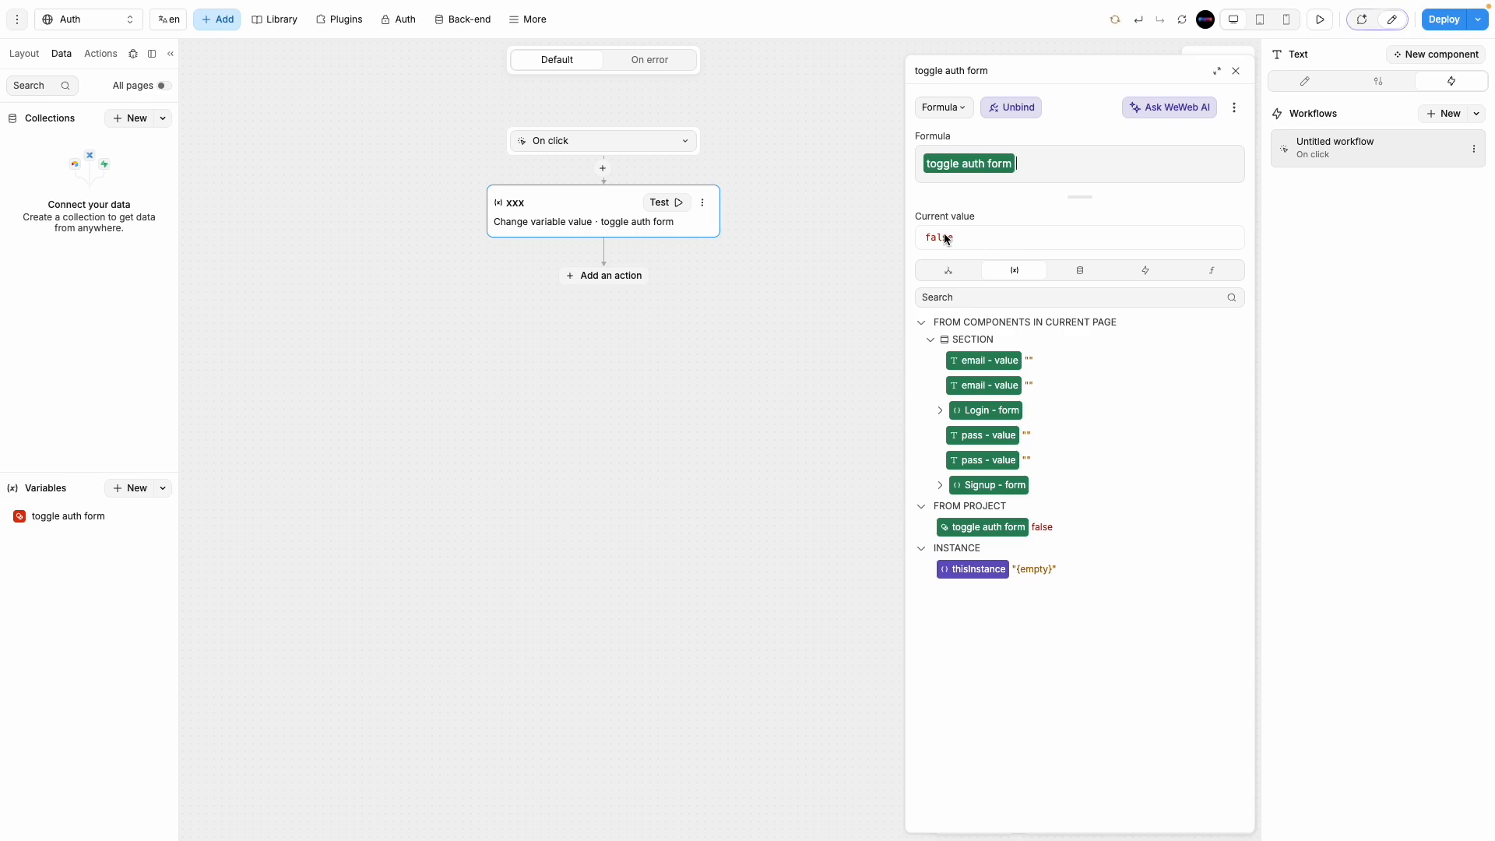
left_click(27, 523)
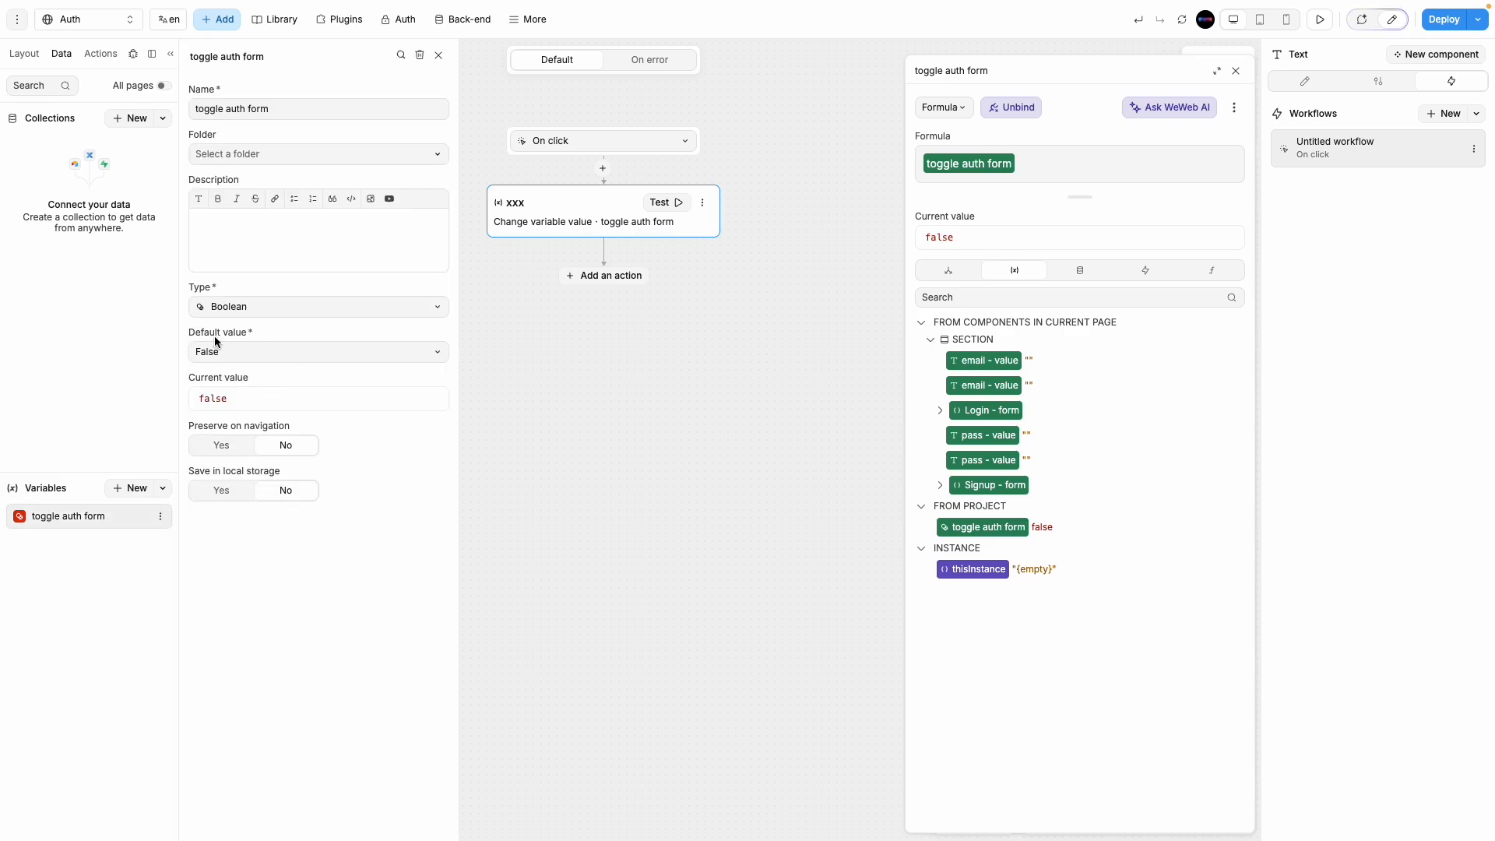
left_click(439, 56)
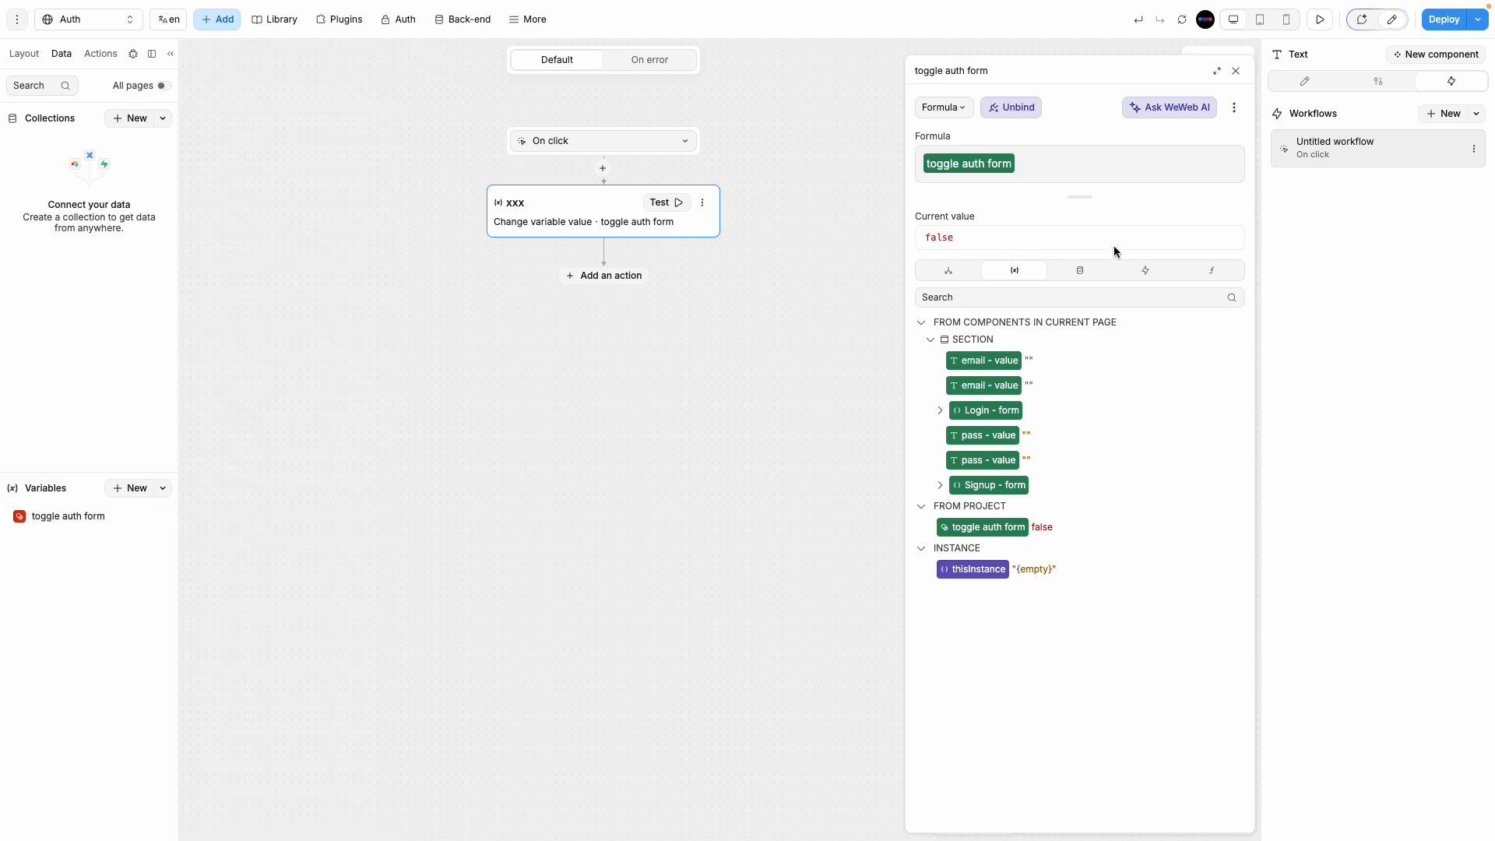
Step: Prefix the variable with '!' so the Value is its negation, then close the editor
left_click(987, 236)
left_click_drag(964, 237, 927, 243)
left_click(1044, 152)
double_click(923, 237)
left_click(1048, 165)
type("!")
left_click(1235, 73)
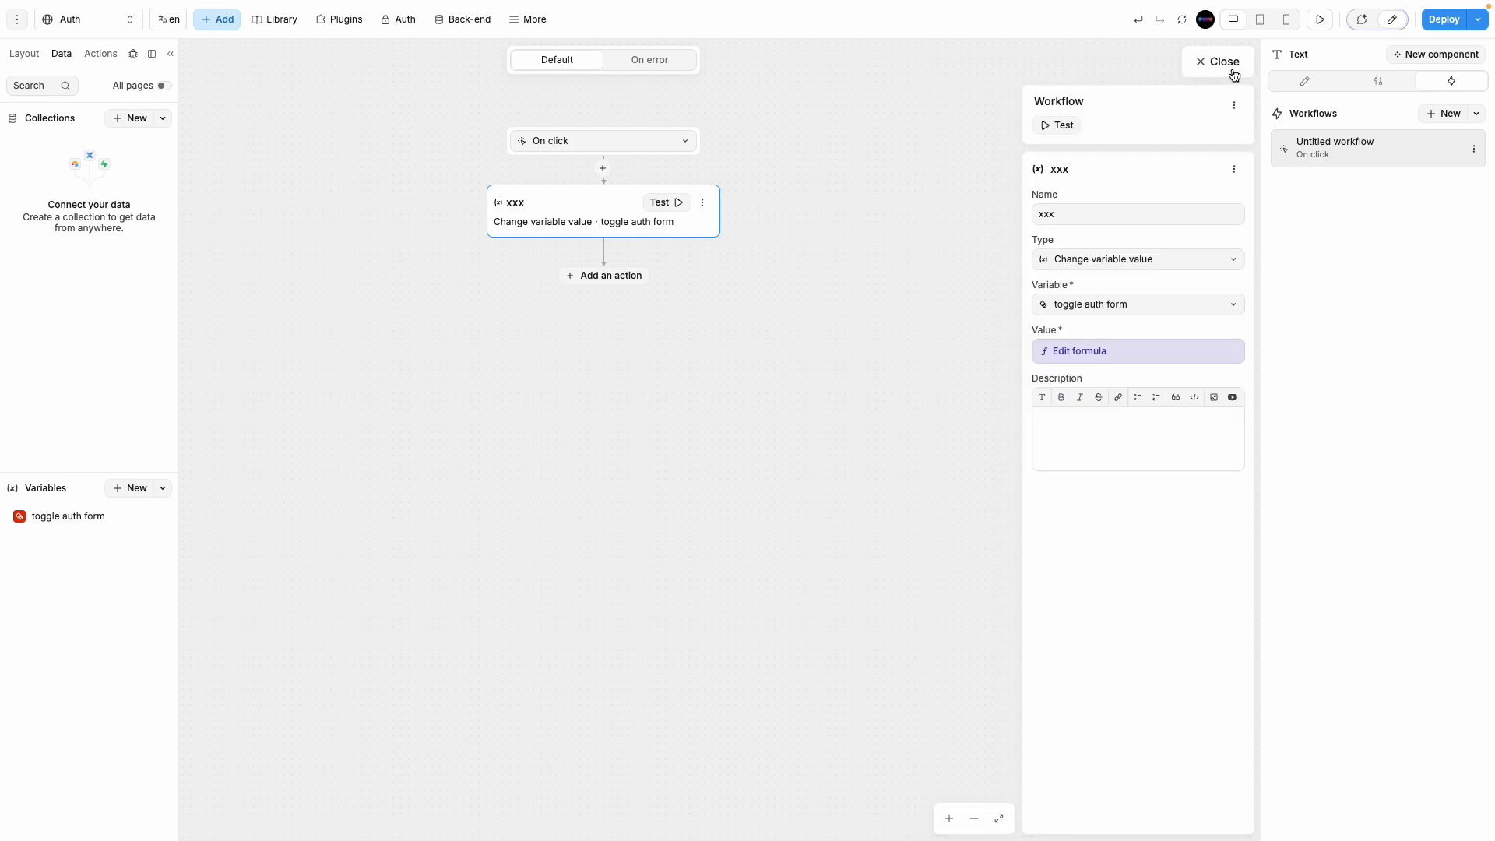
Step: Close the workflow editor and preview the Auth page, using Create one to switch to the signup form
left_click(1229, 61)
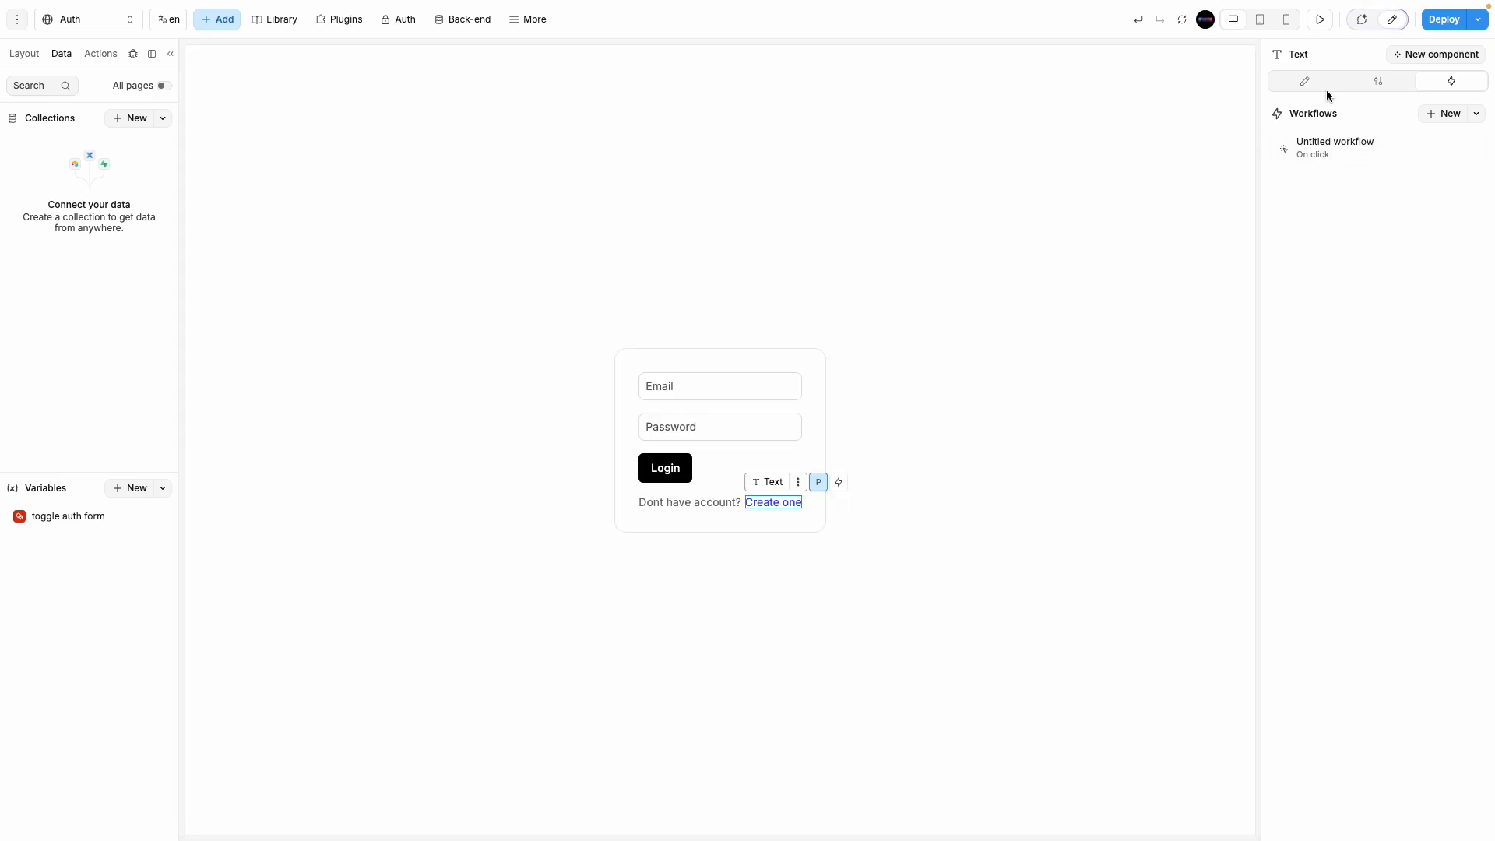
left_click(1319, 19)
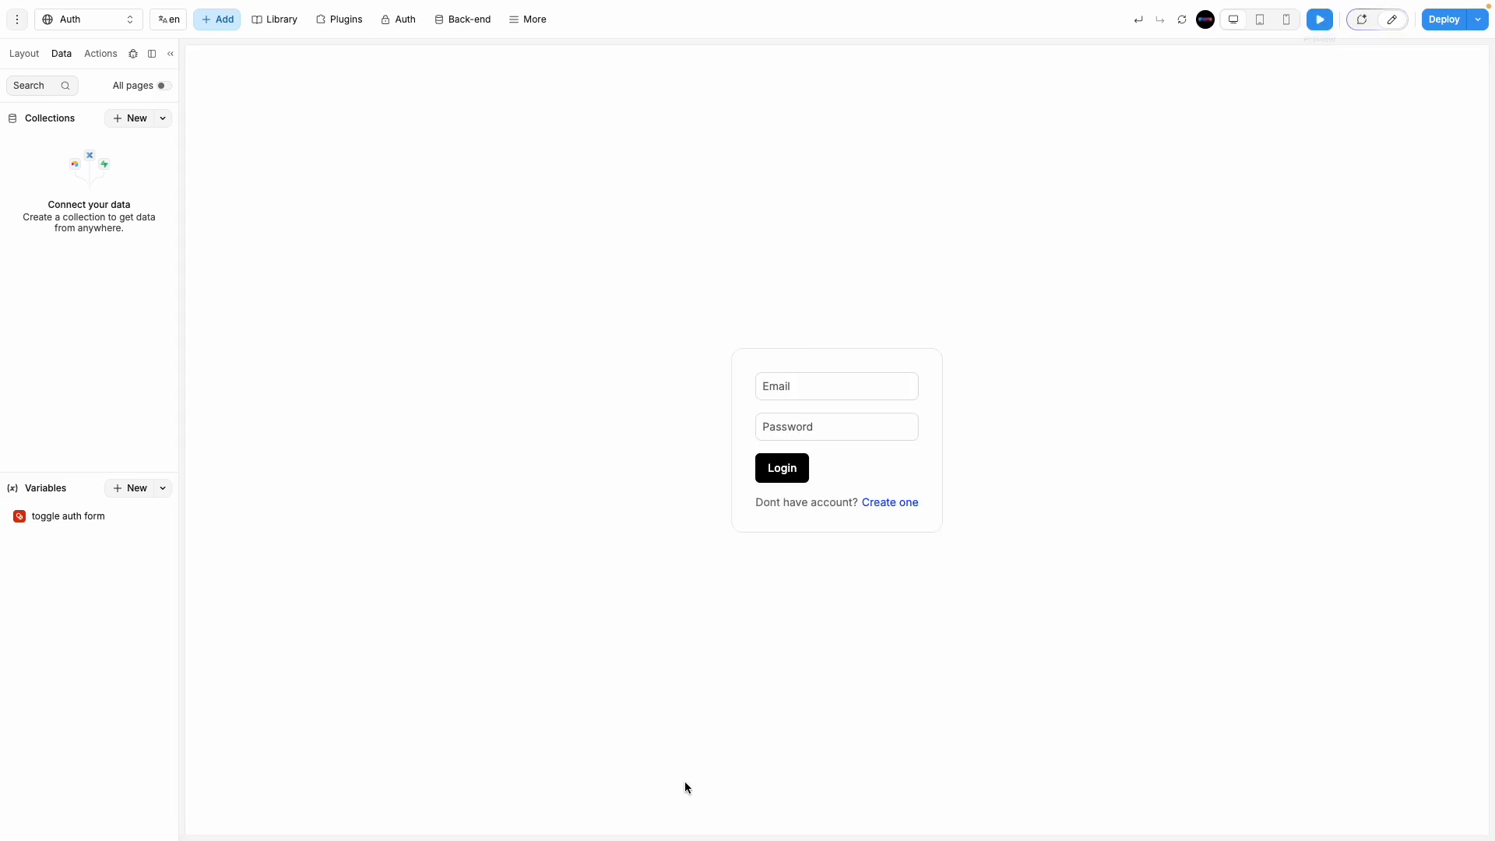
left_click(891, 503)
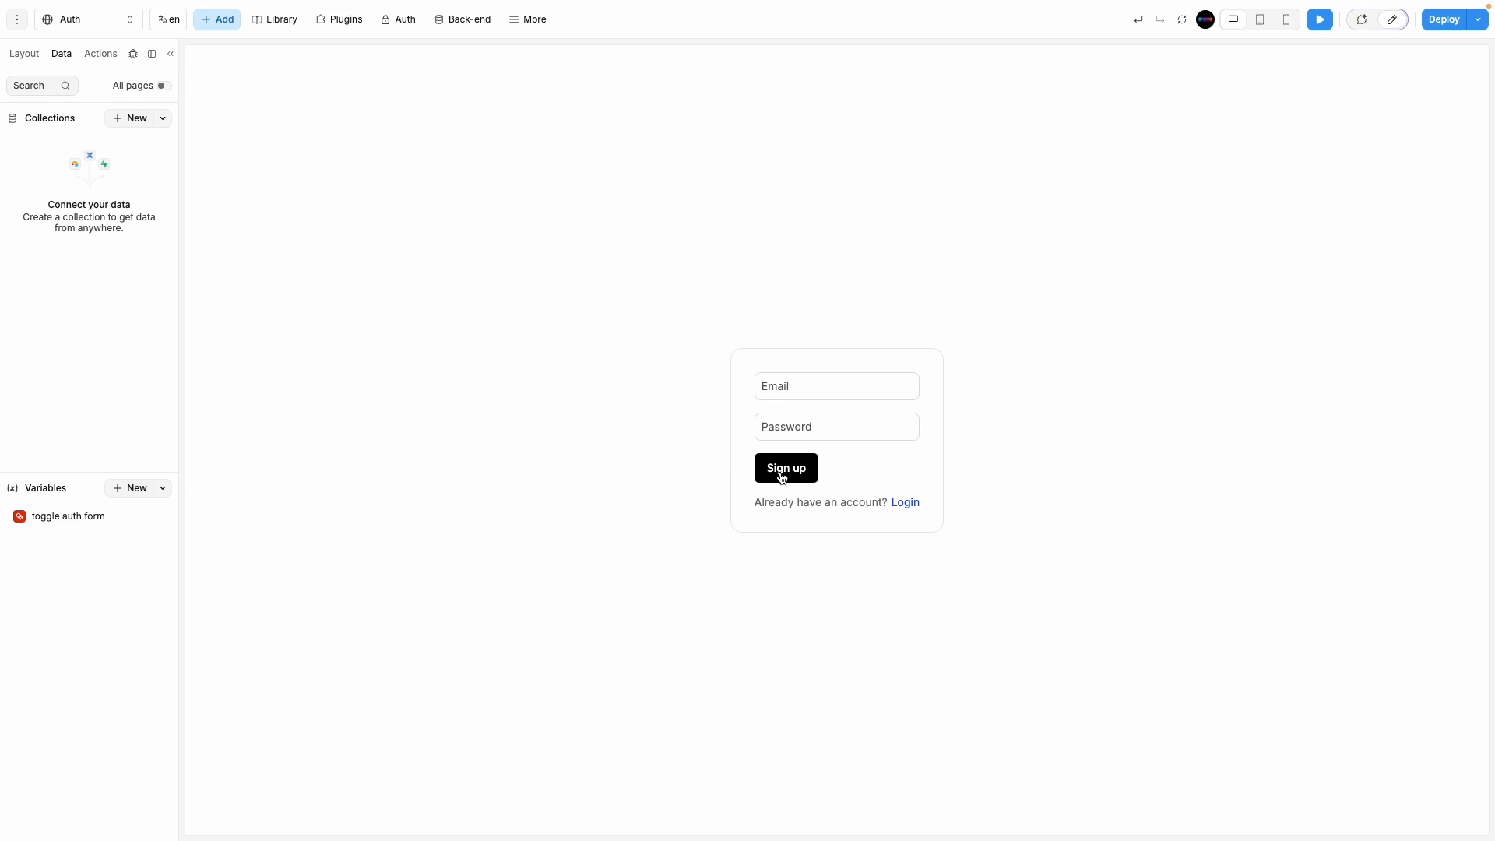
Step: Inspect the Section's Login and Signup form layers and the toggle auth form variable's current value
left_click(33, 65)
left_click(60, 127)
left_click(18, 127)
left_click(69, 151)
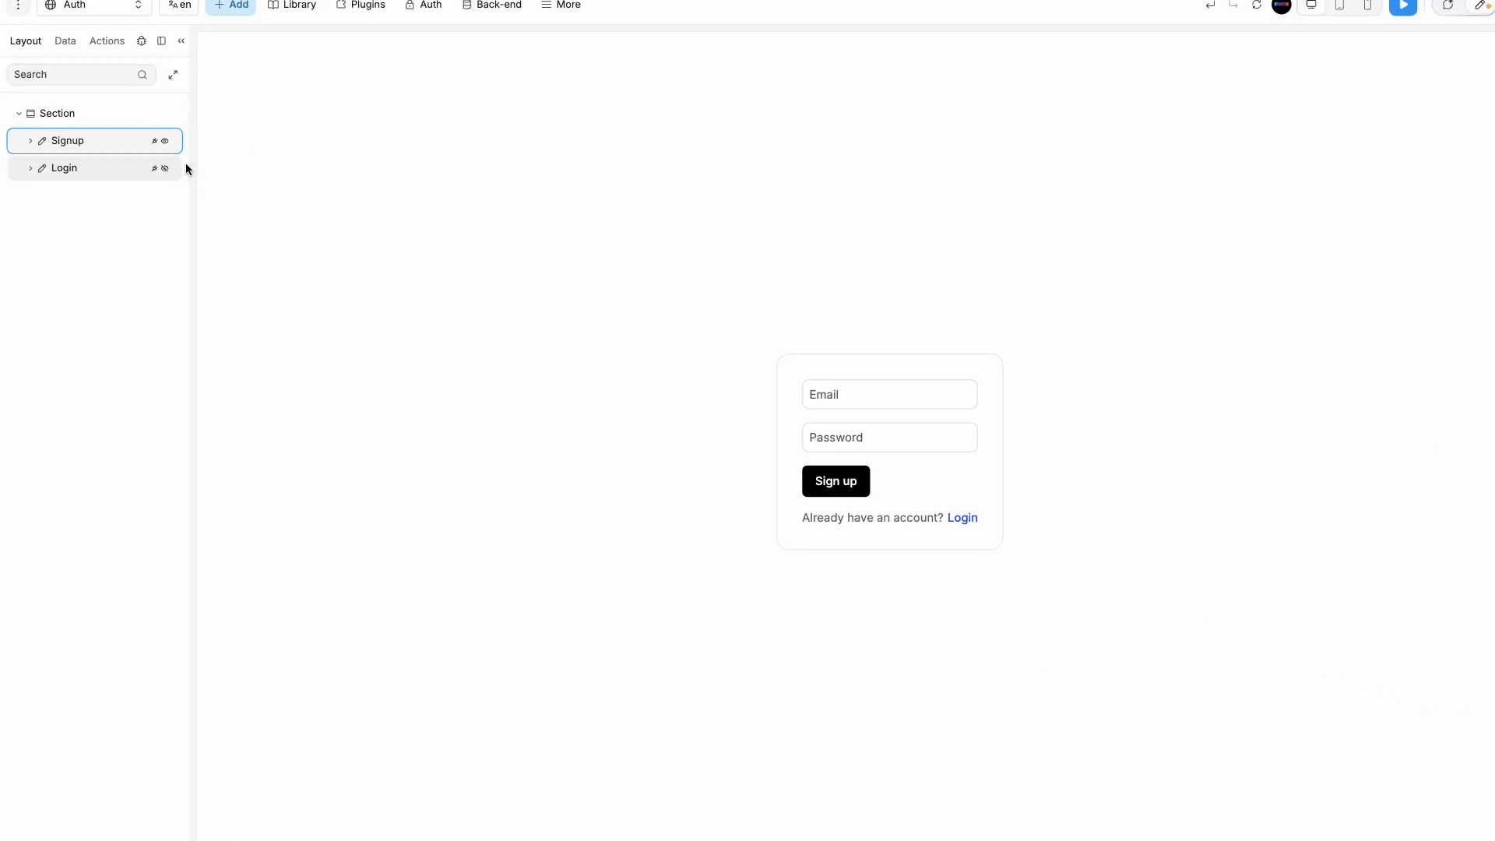
left_click(88, 168)
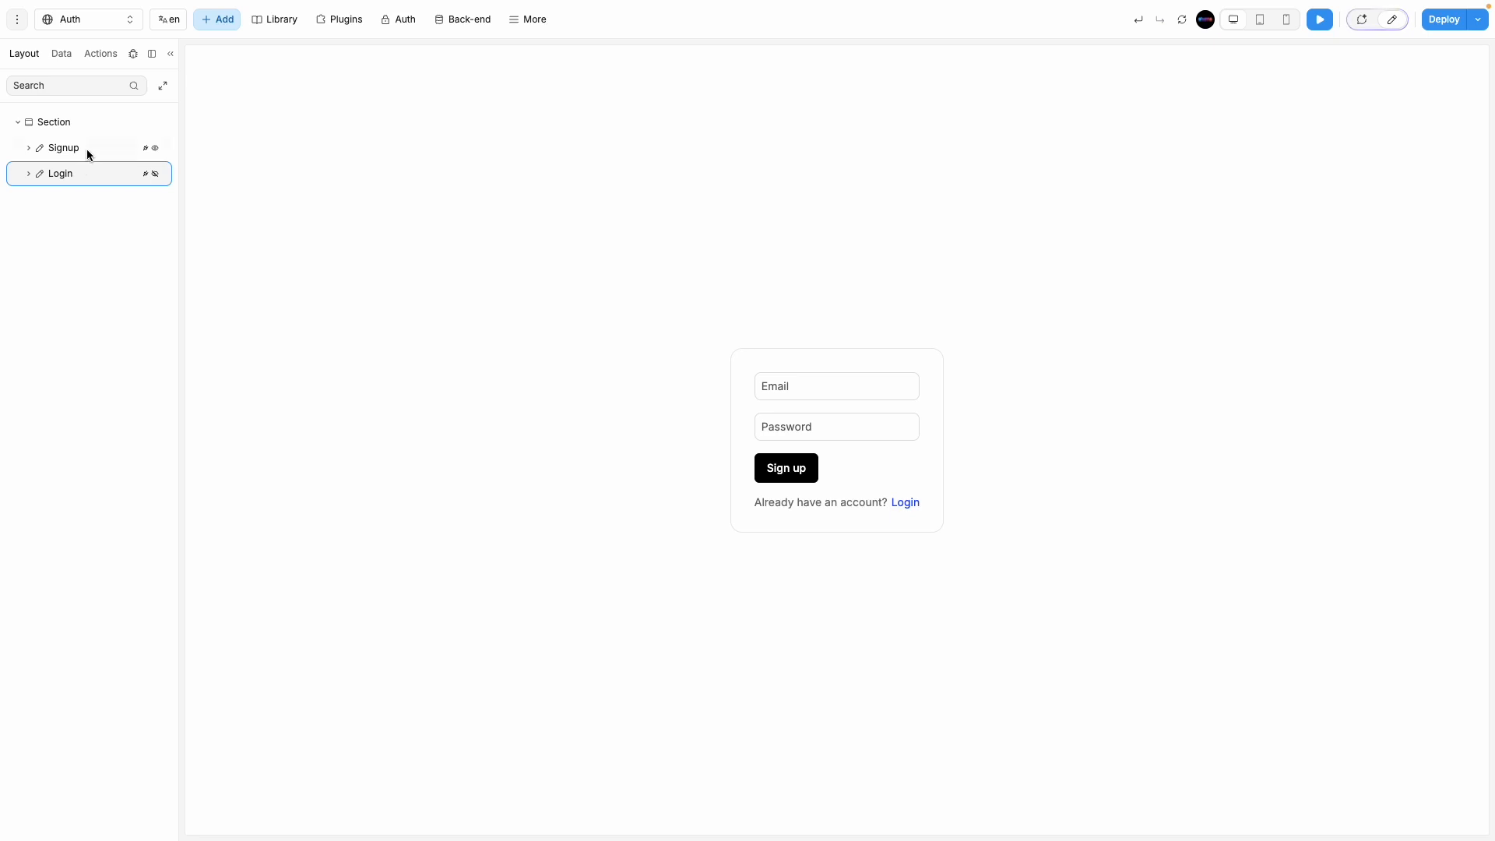
left_click(61, 54)
left_click(62, 520)
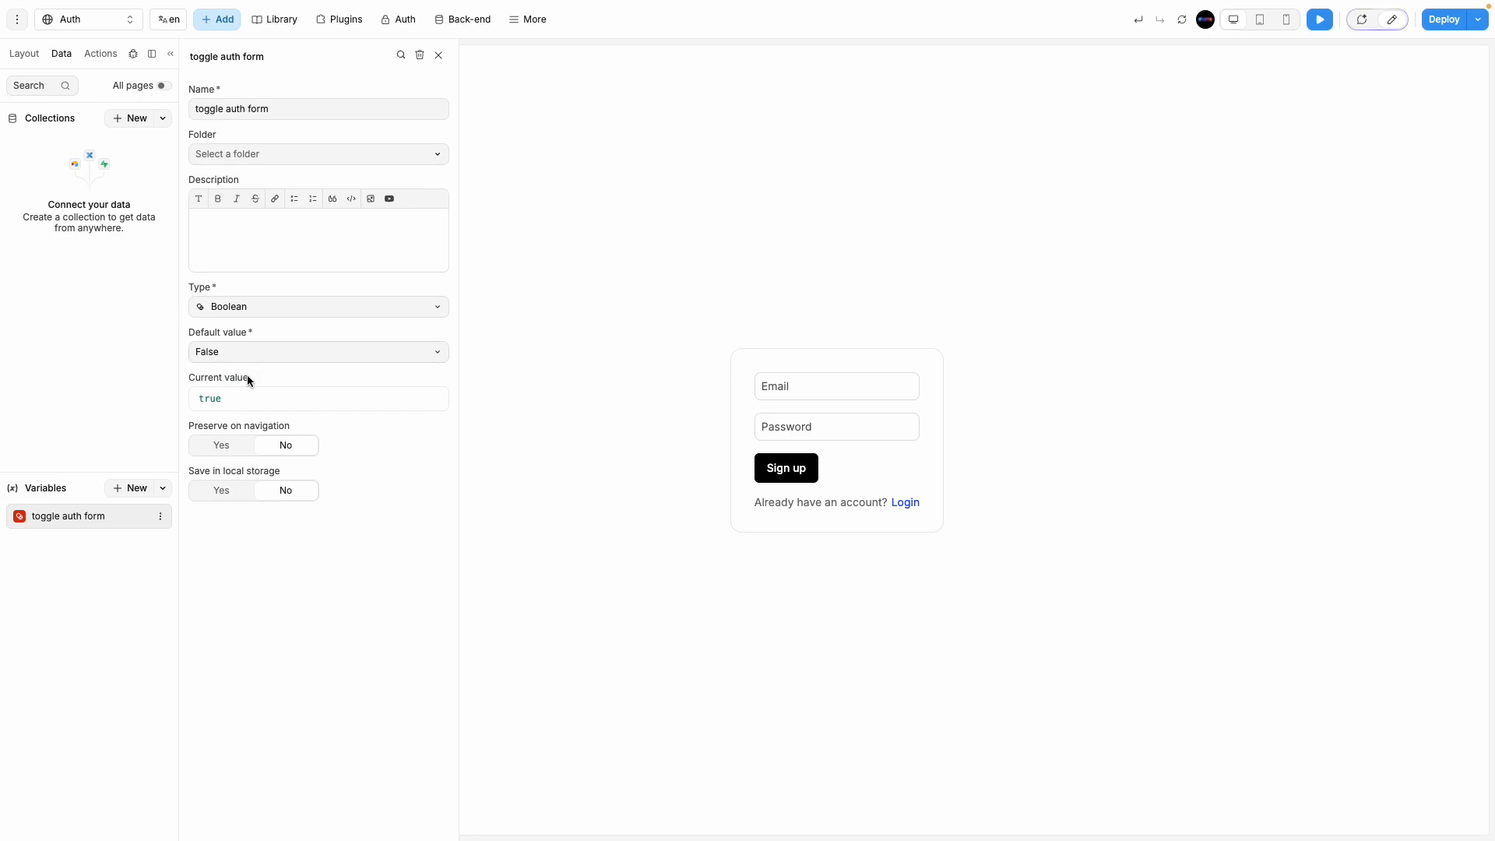
left_click(438, 55)
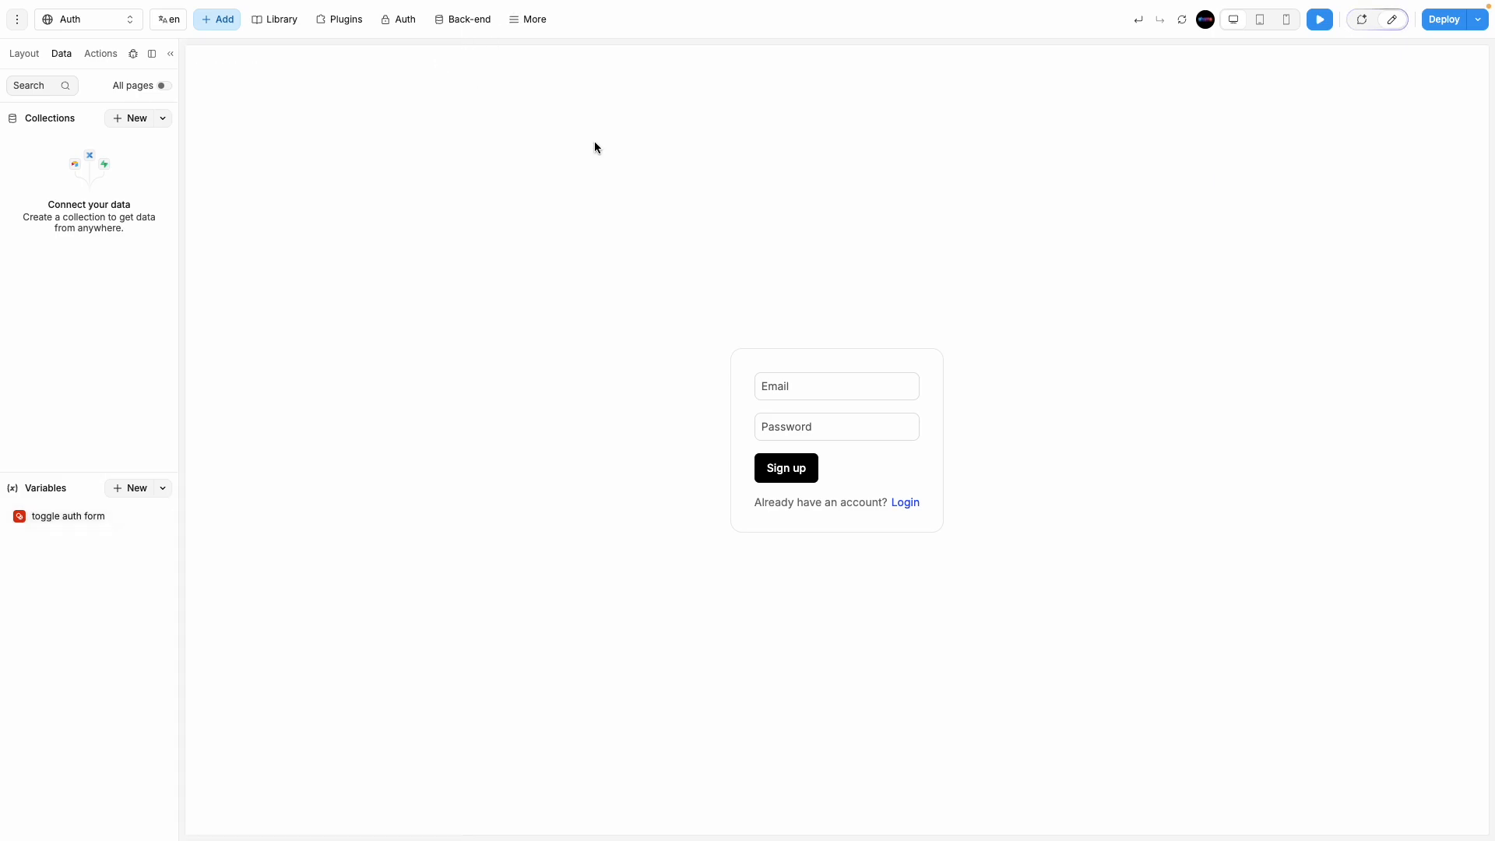
left_click(25, 53)
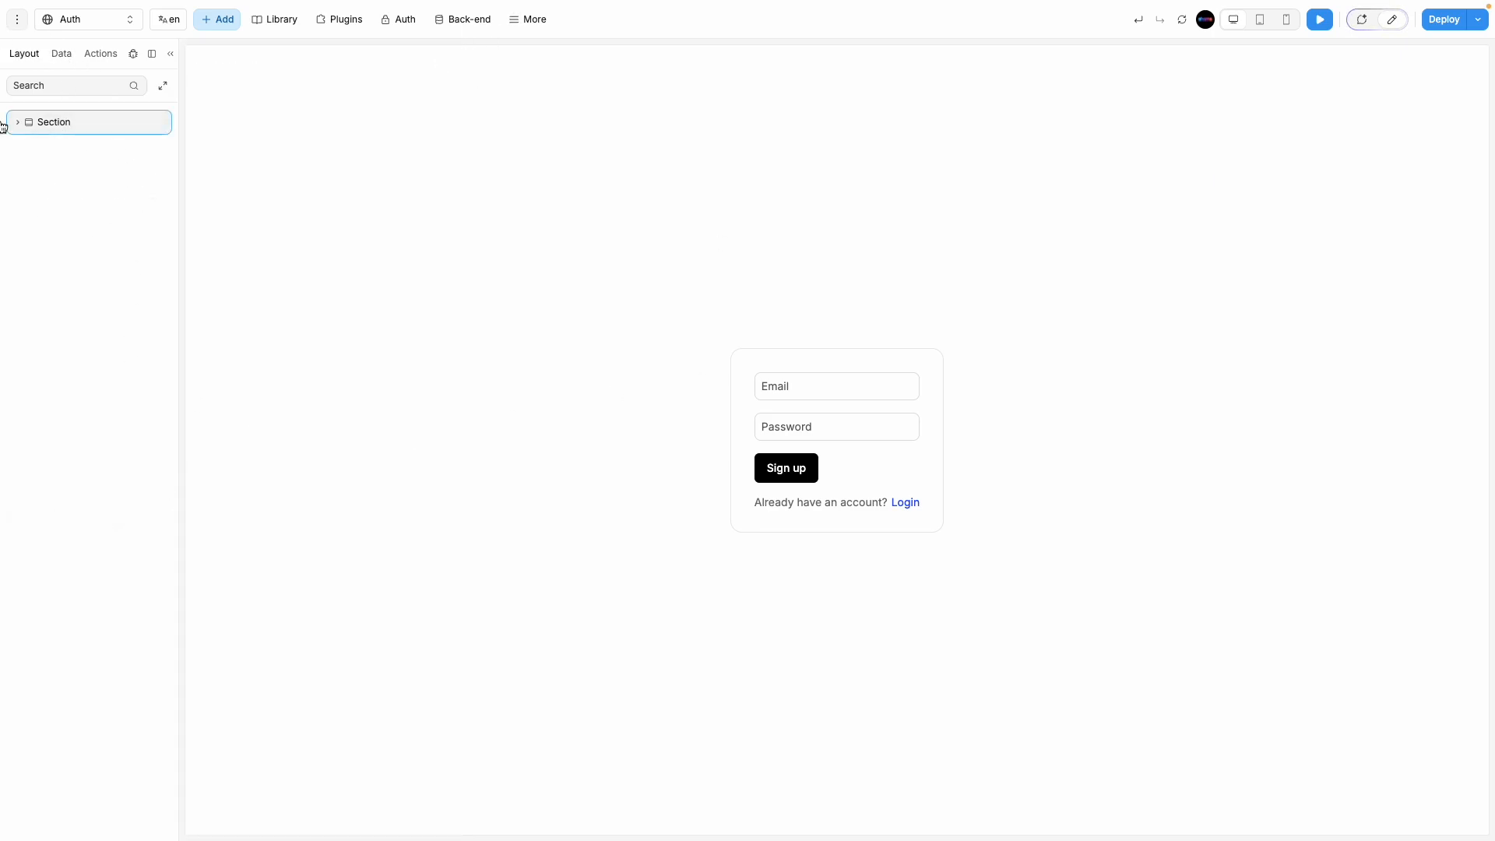
left_click(17, 122)
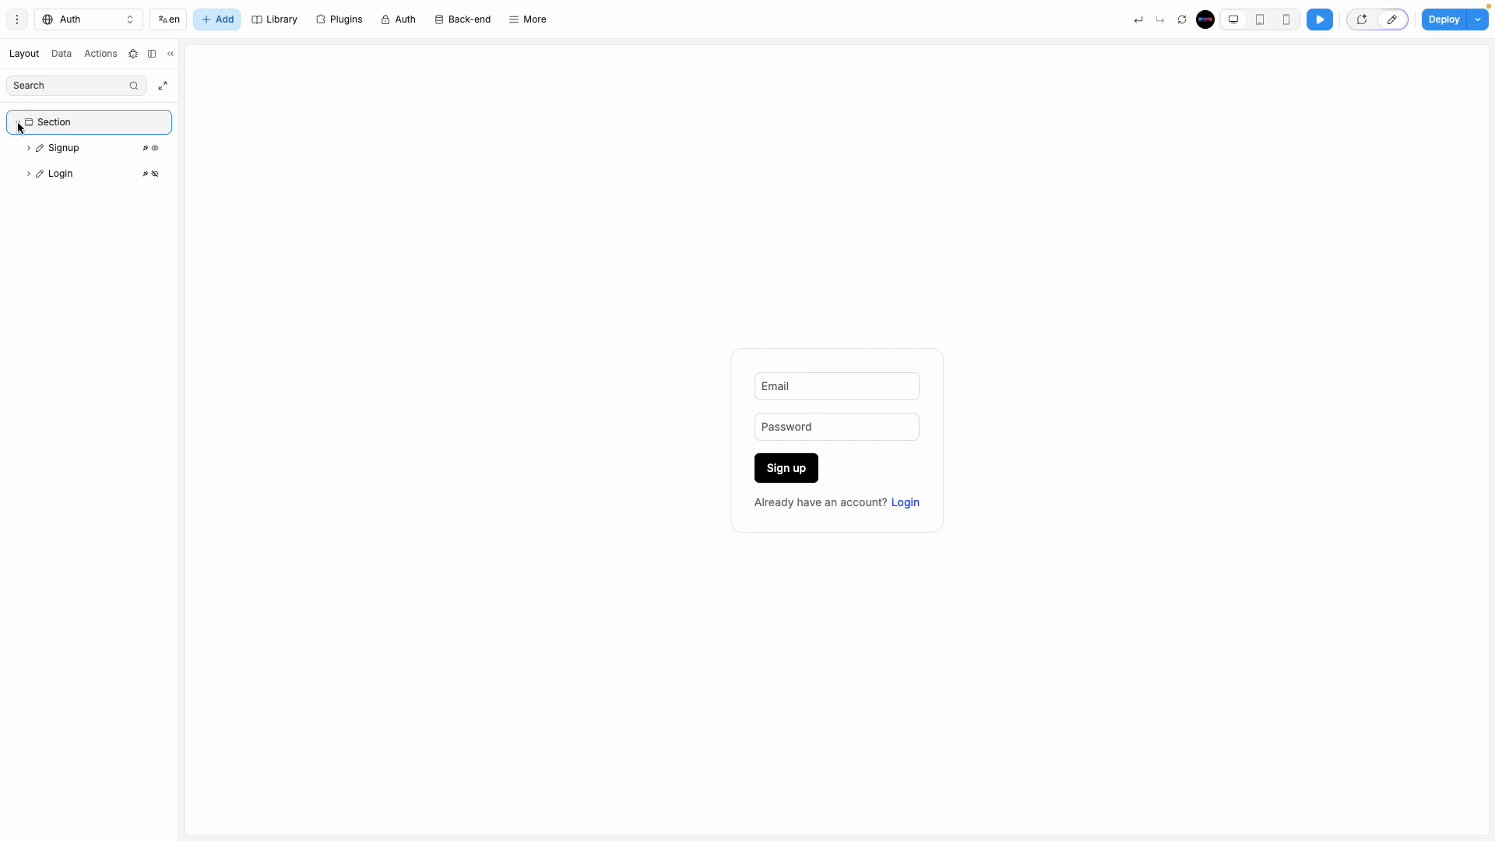
left_click(70, 176)
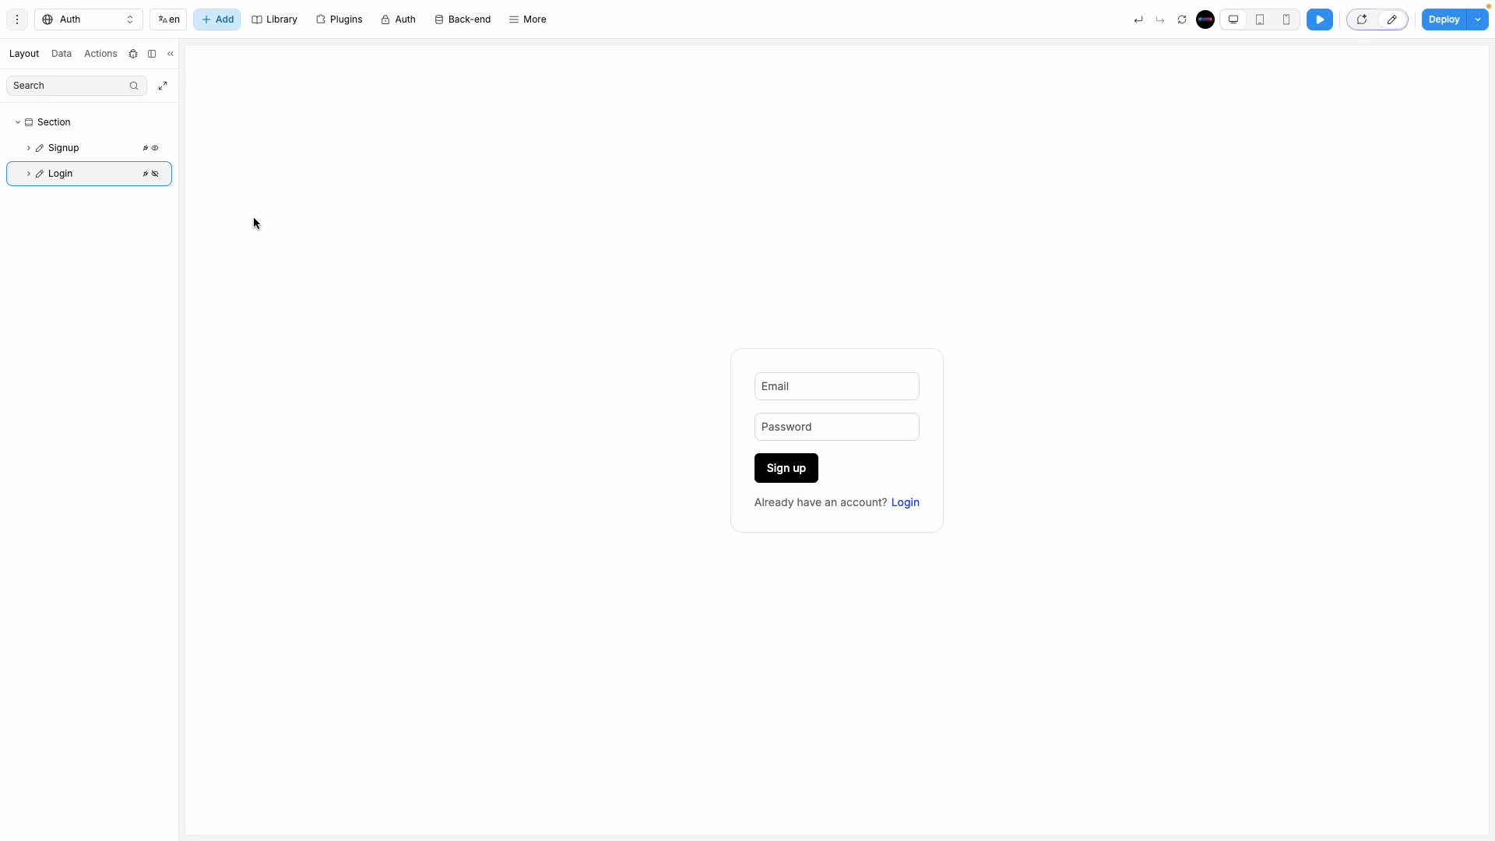
Step: Test the signup form's Login link in preview, then reload the preview to restore the login form
left_click(901, 505)
left_click(1391, 20)
left_click(1319, 19)
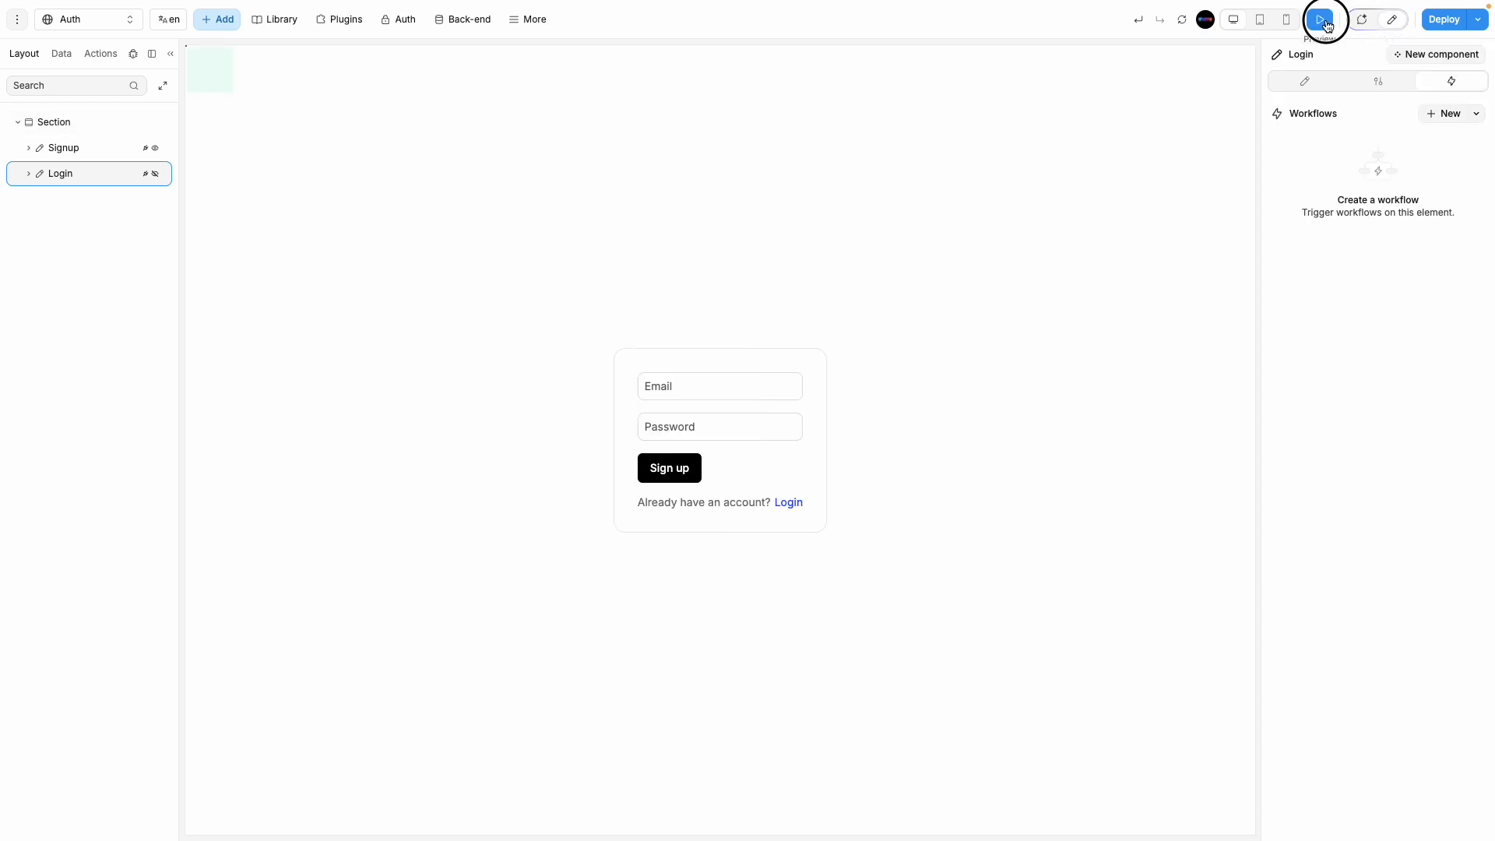
double_click(904, 502)
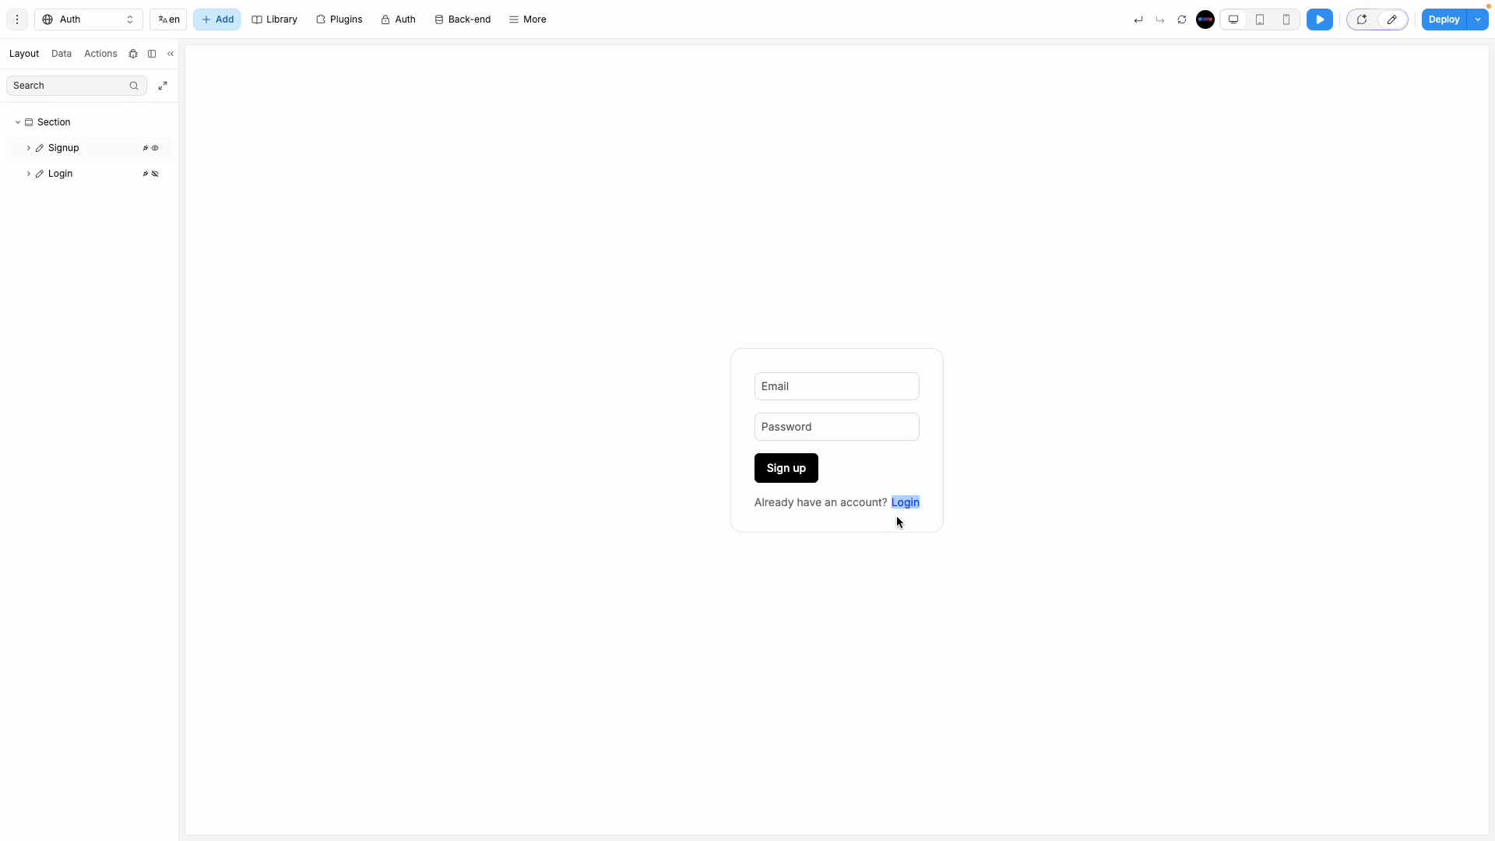
left_click(907, 505)
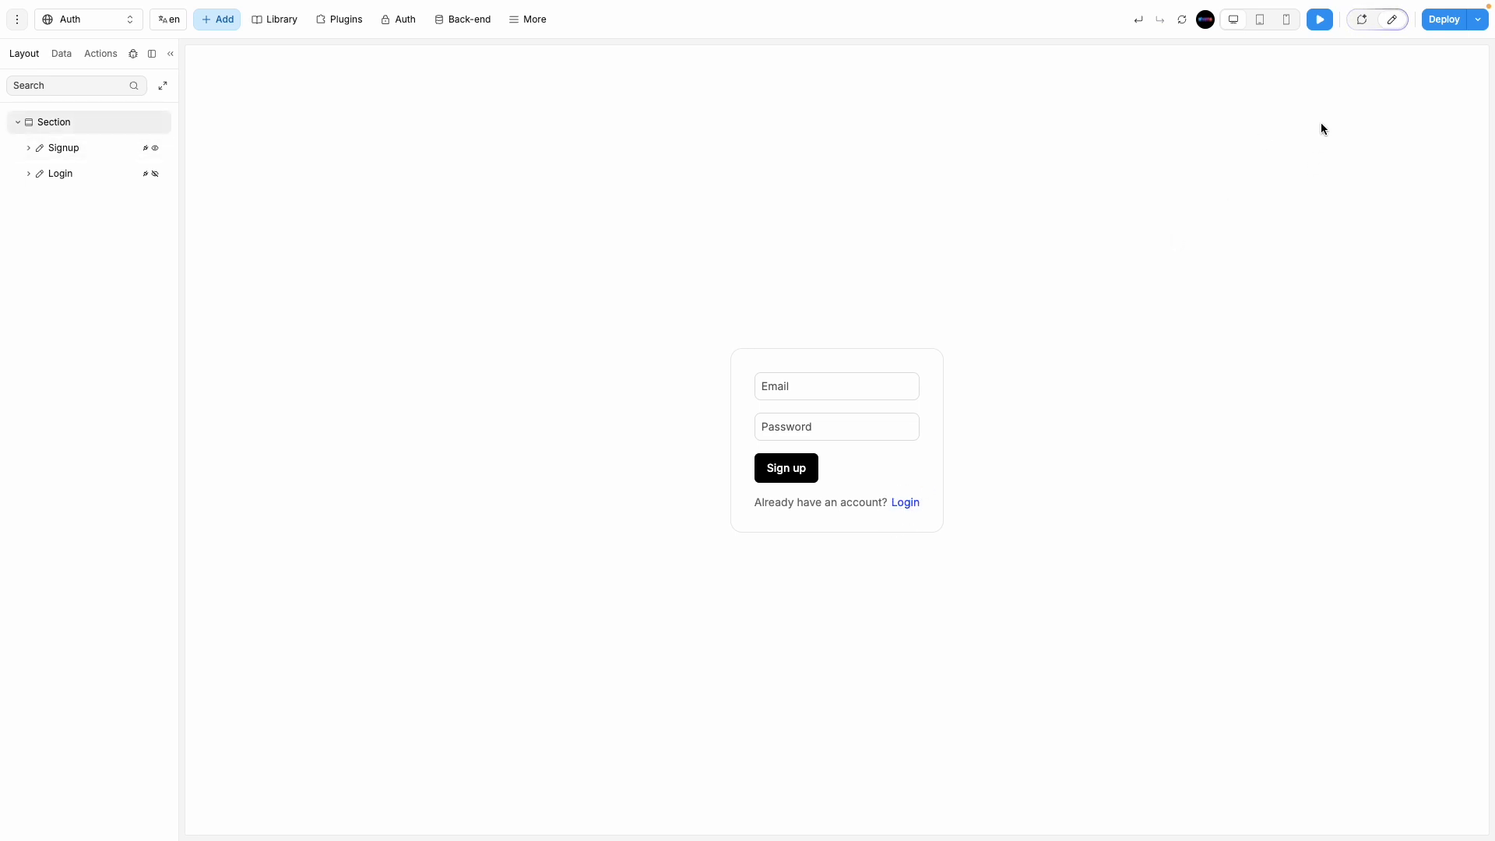
left_click(1181, 21)
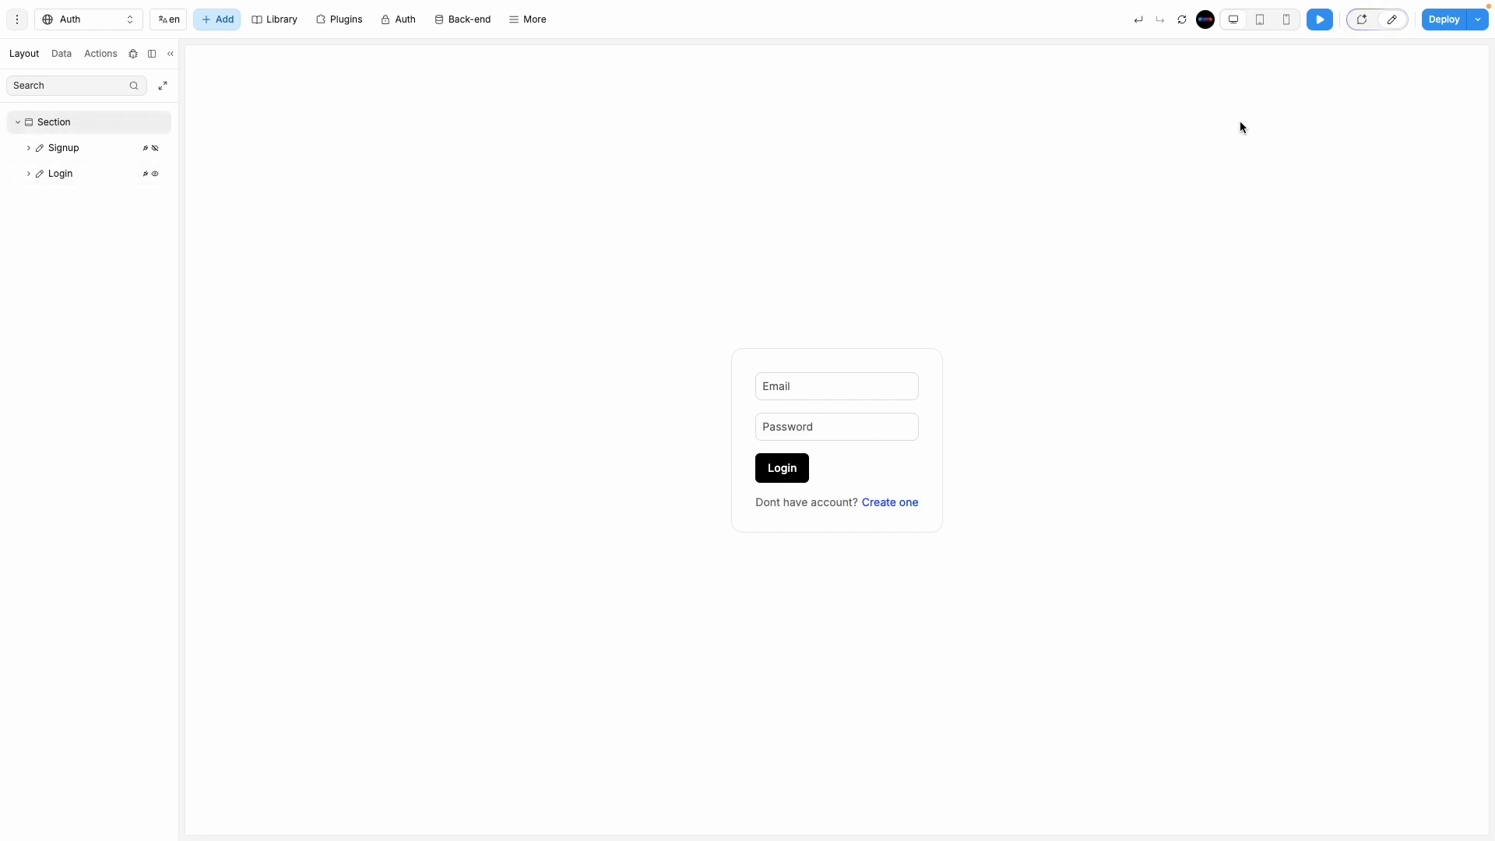
Step: Set the Create one link's Effects cursor to Pointer, then preview the Auth page
left_click(1383, 35)
left_click(767, 501)
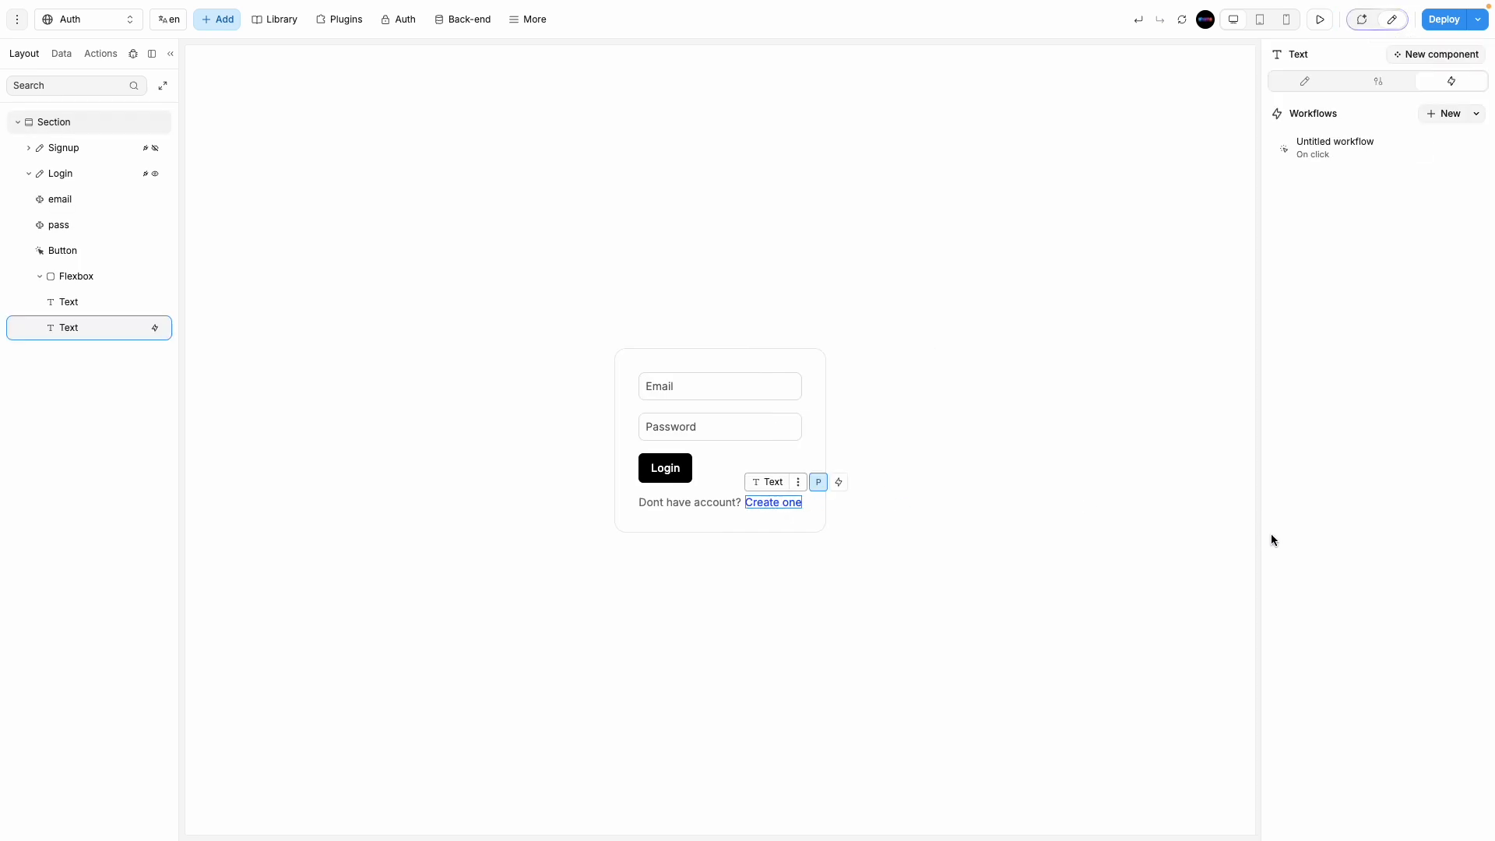
left_click(1323, 82)
scroll(1378, 565, "down", 5)
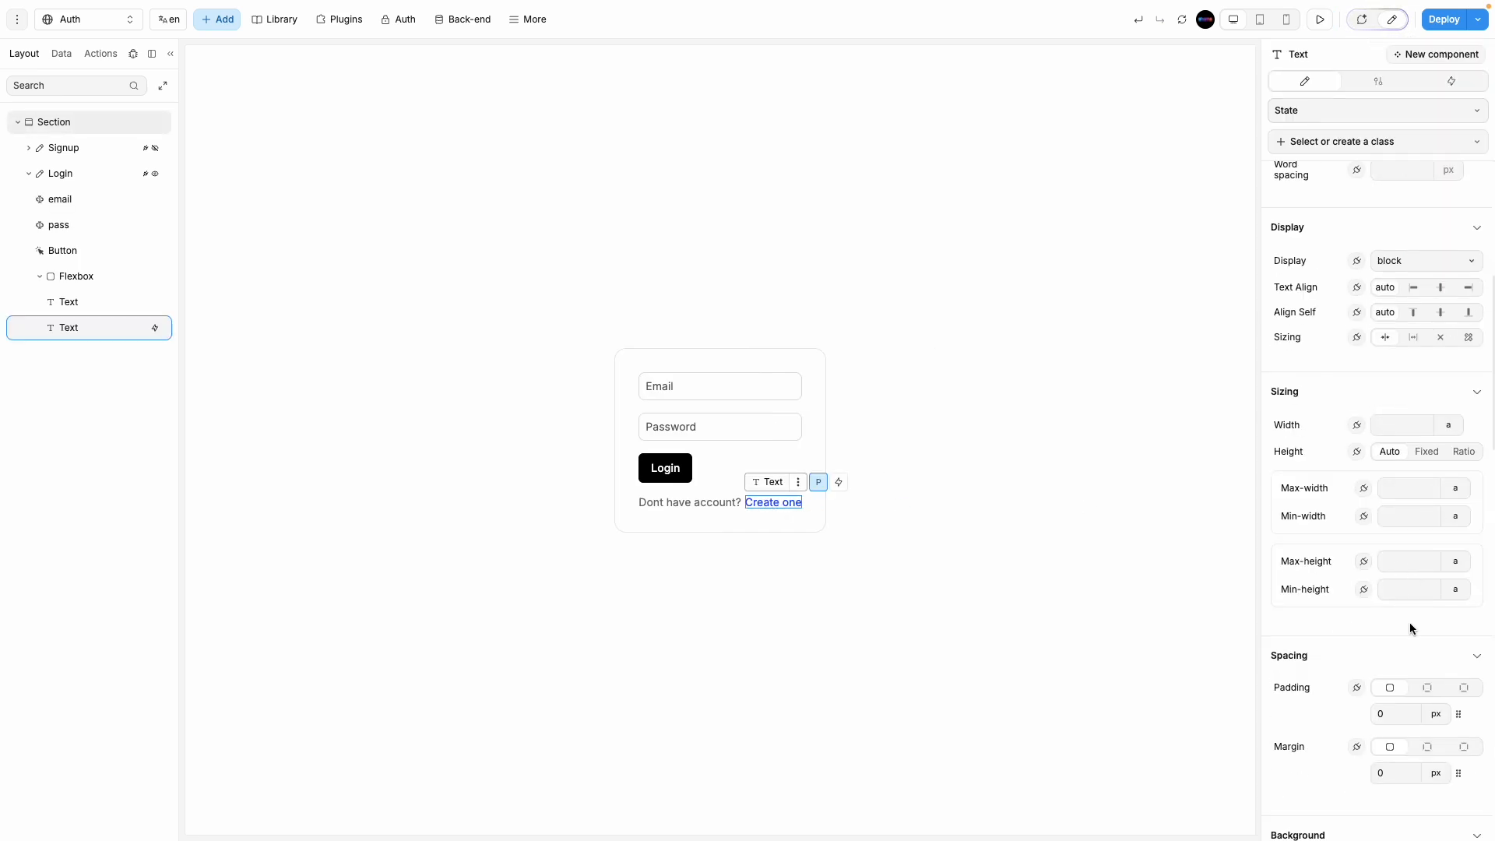
scroll(1409, 627, "down", 3)
scroll(1328, 720, "down", 5)
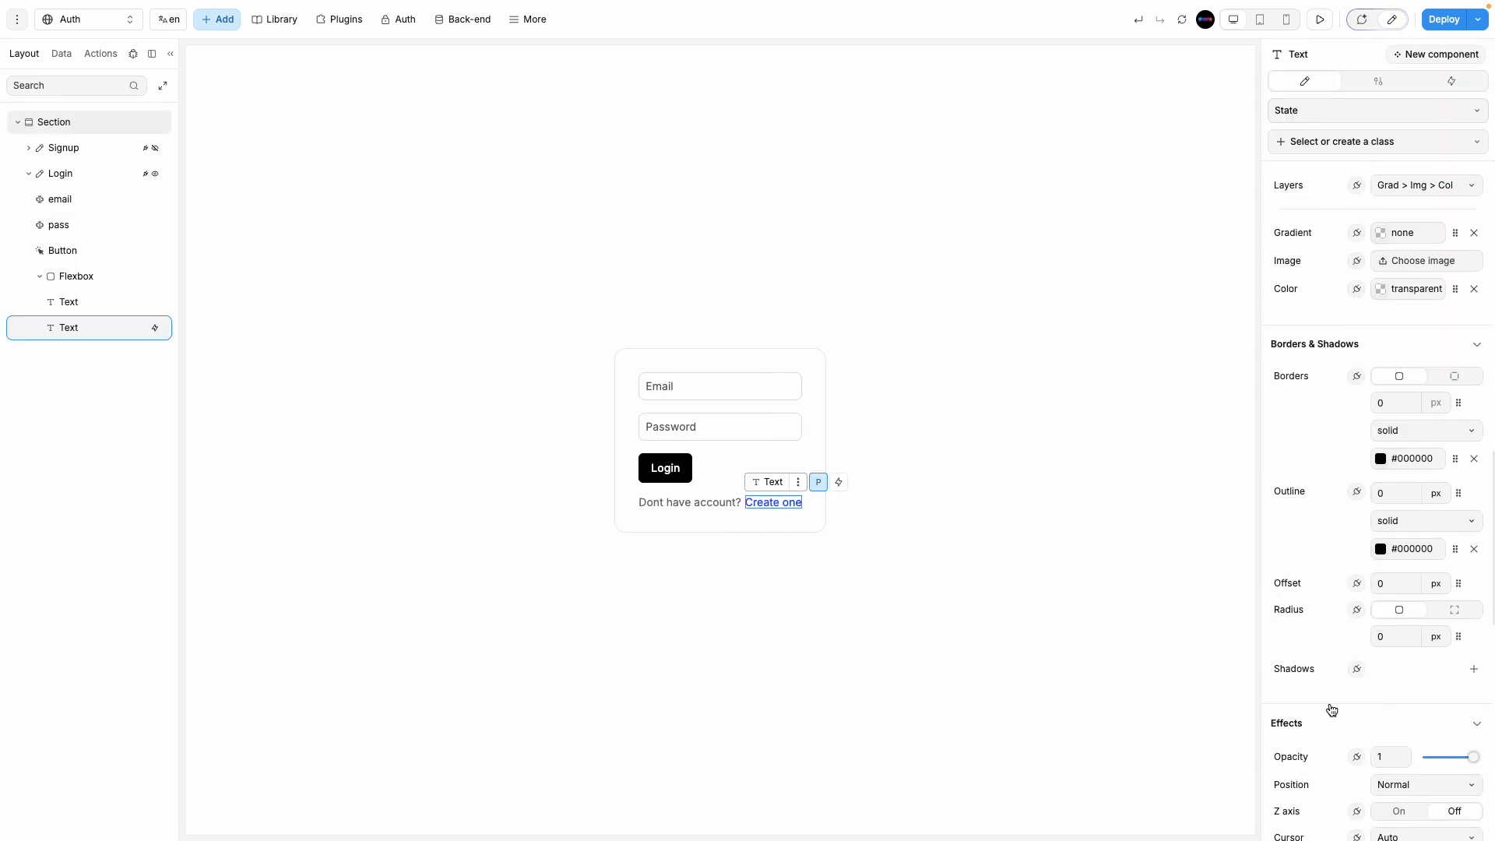
scroll(1354, 754, "down", 2)
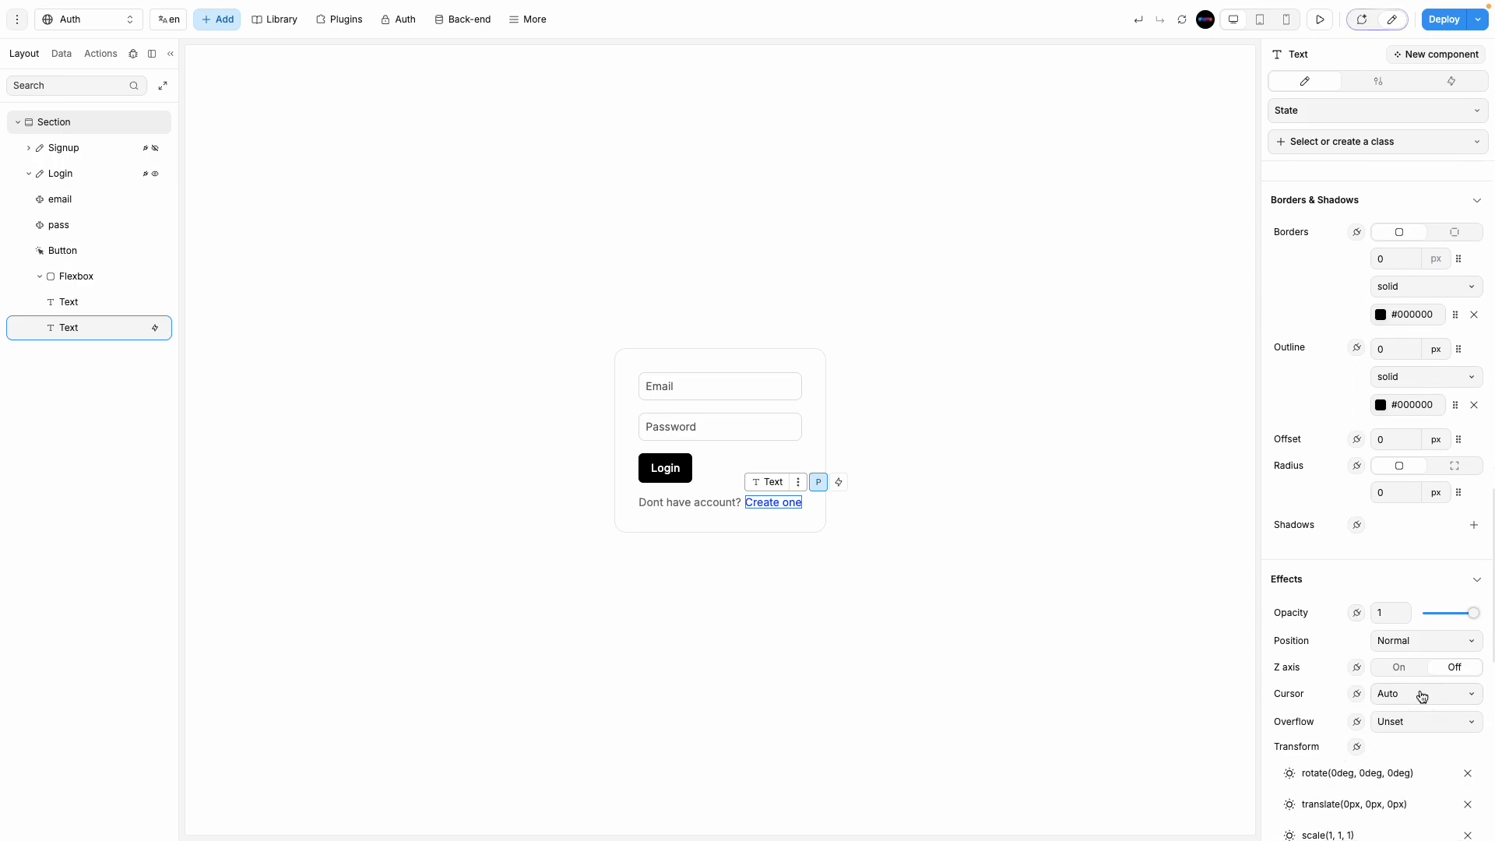
left_click(1417, 693)
left_click(1405, 791)
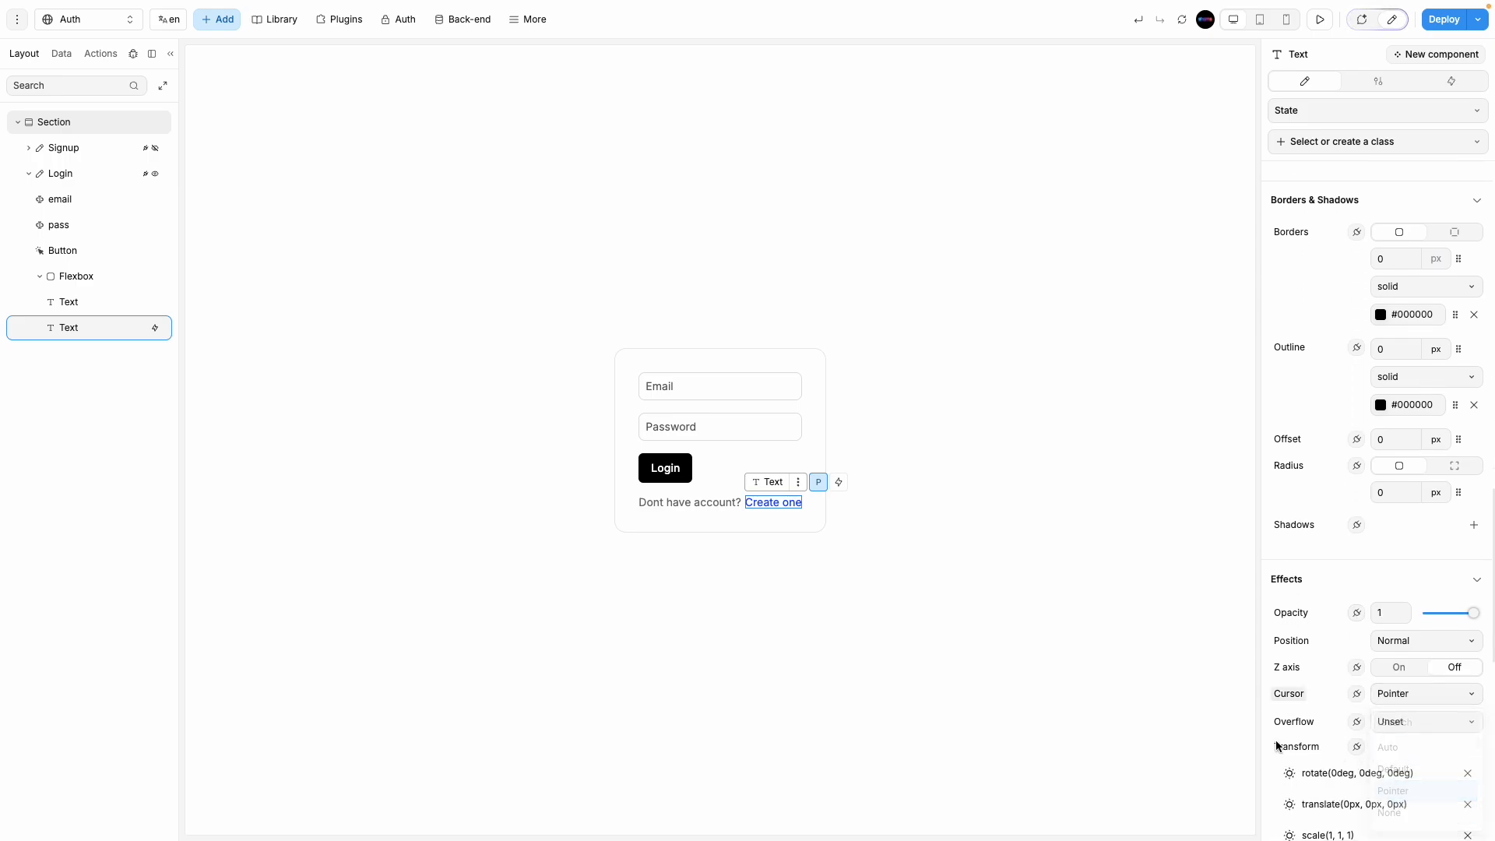
left_click(1319, 18)
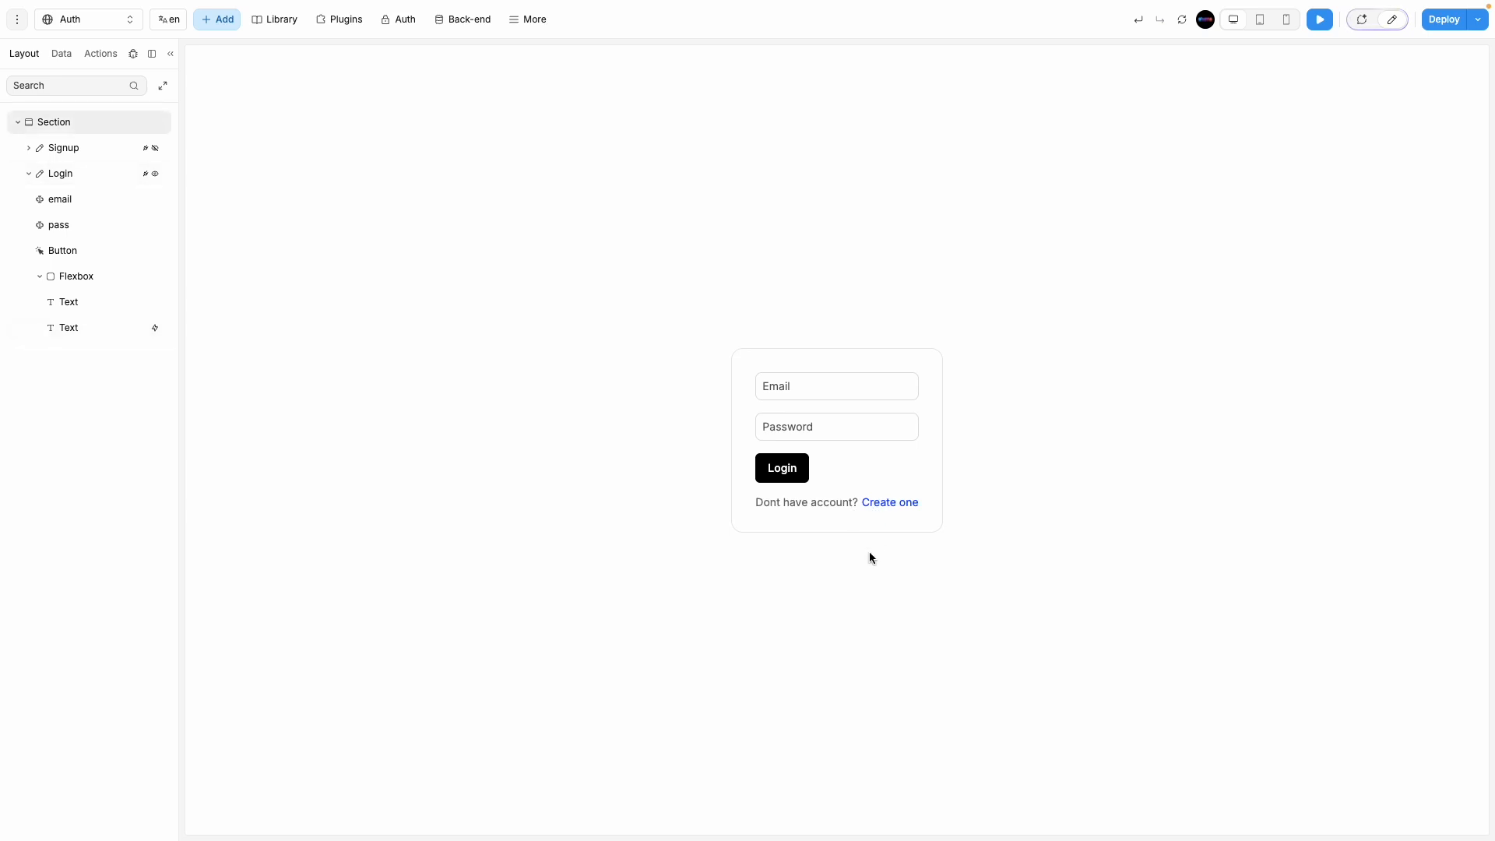
left_click(40, 176)
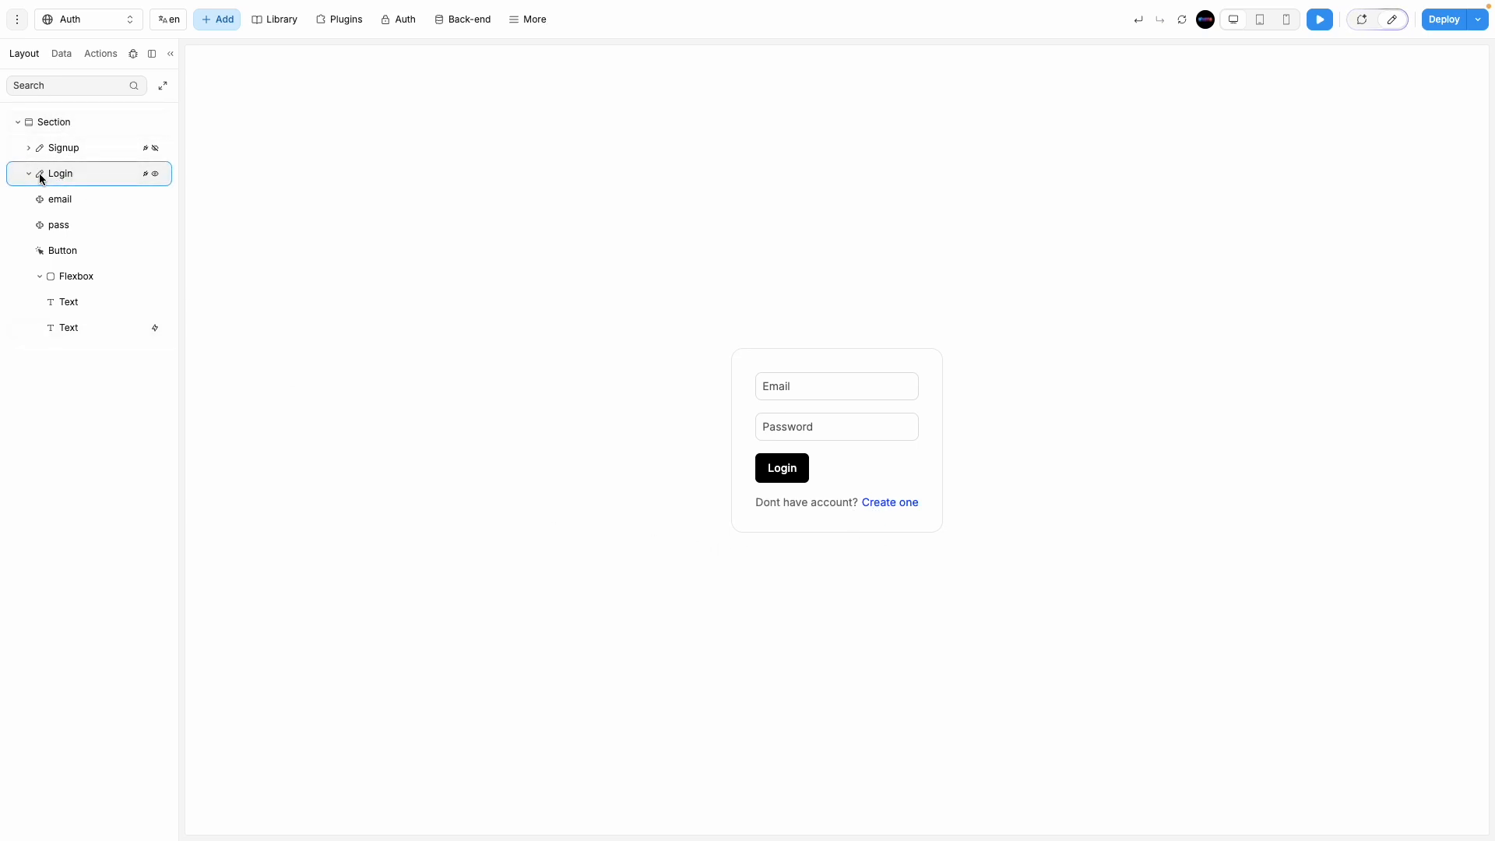
Step: In preview, confirm Create one shows the Signup form, then return to edit mode with Signup displayed
left_click(26, 176)
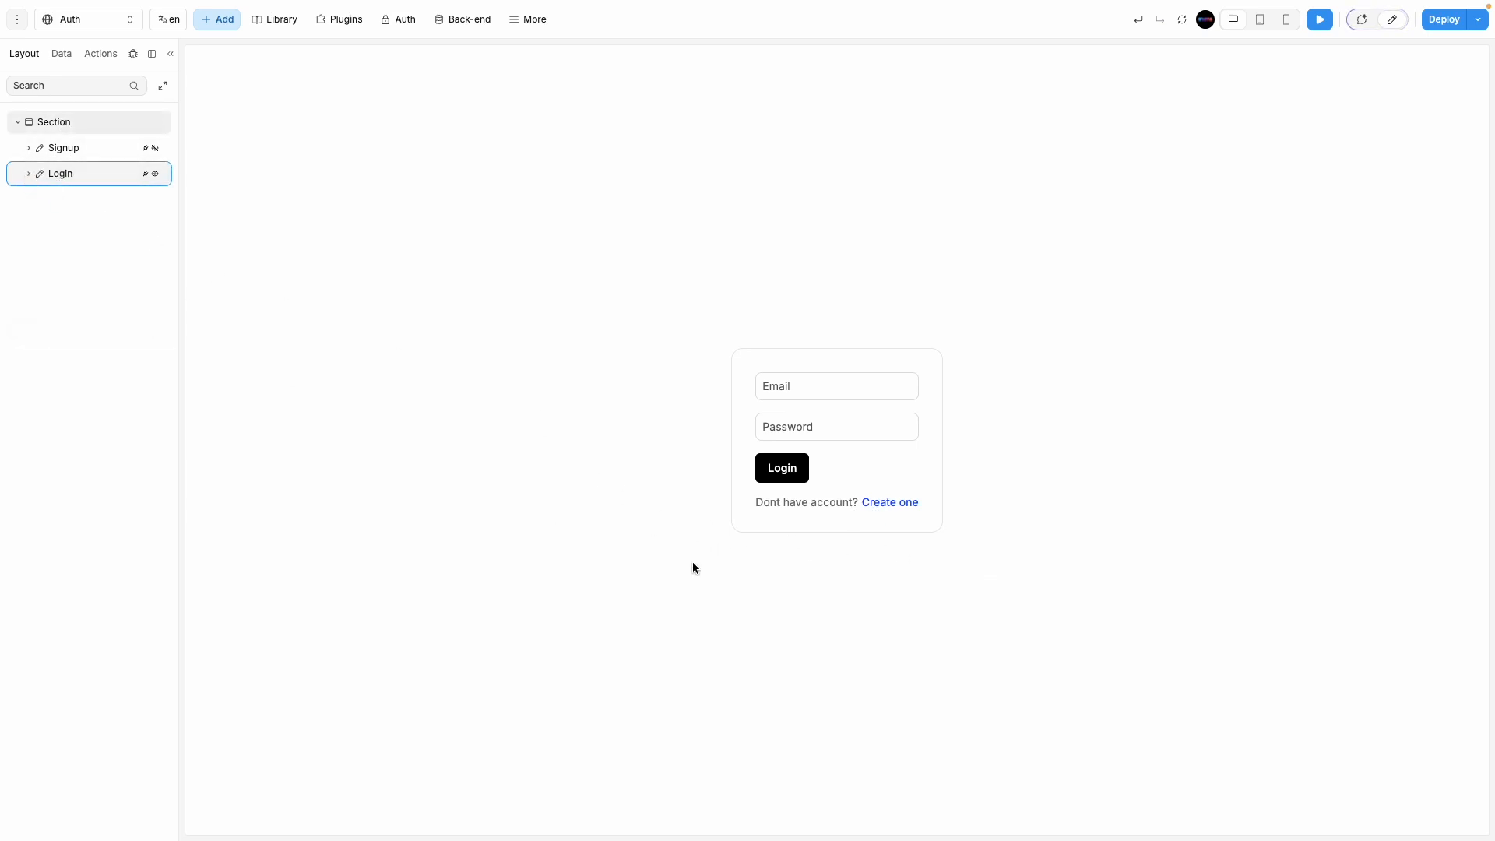
left_click(897, 508)
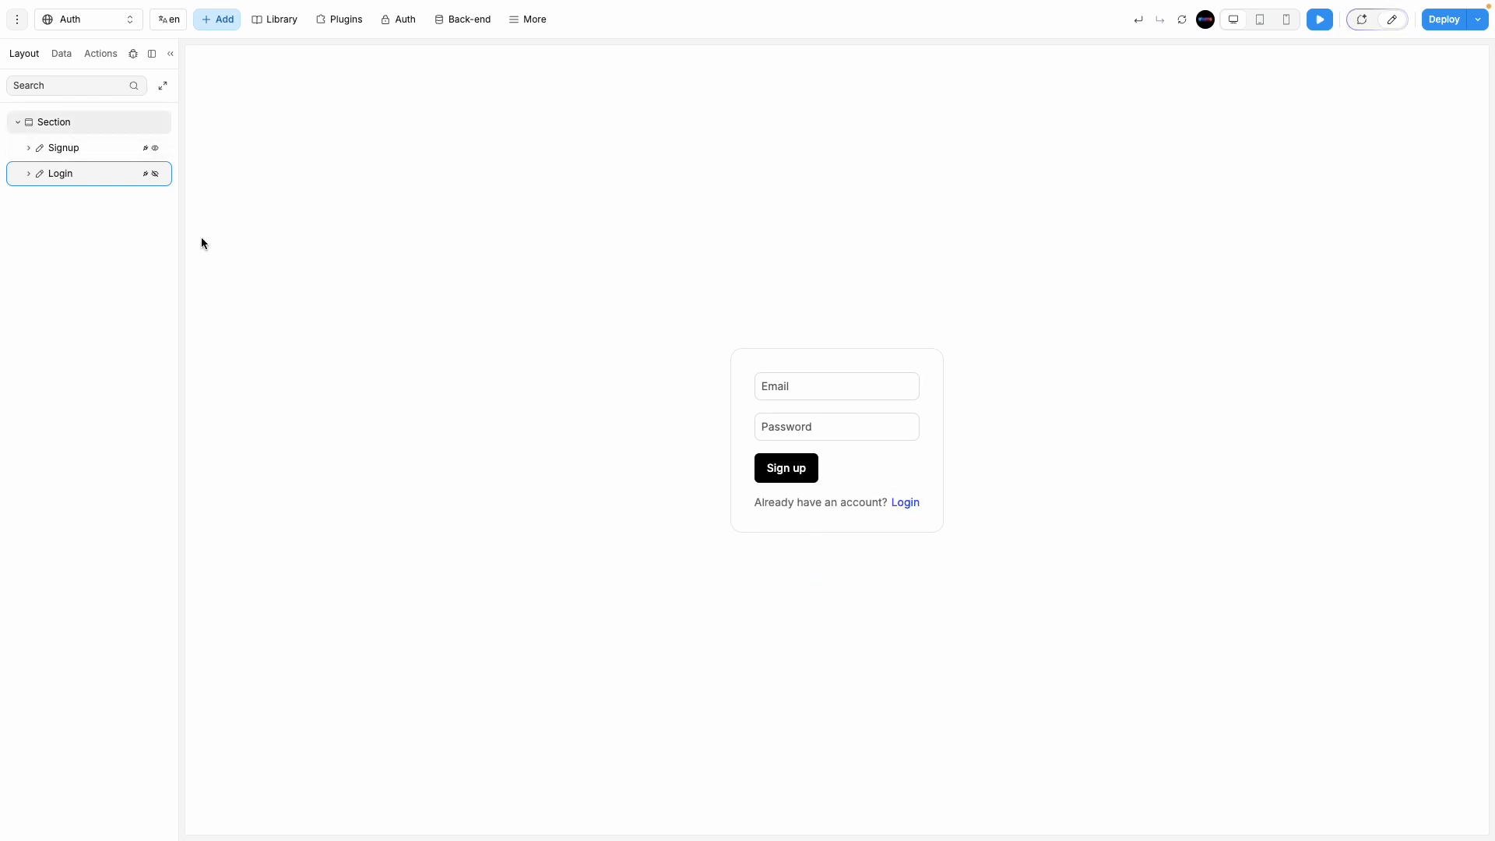
left_click(80, 147)
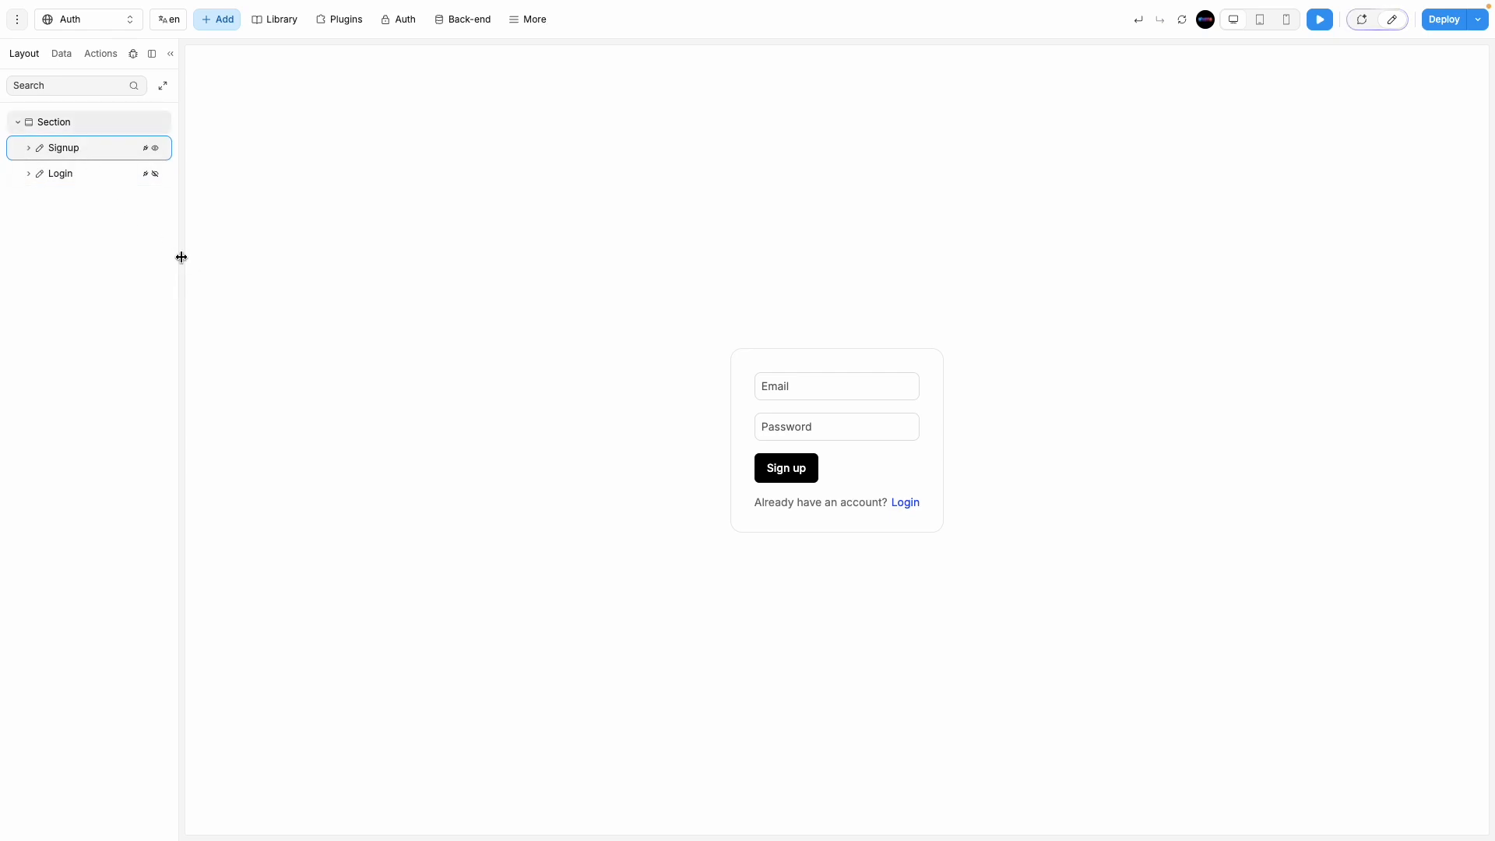
left_click(1362, 19)
left_click(1393, 18)
left_click(1320, 21)
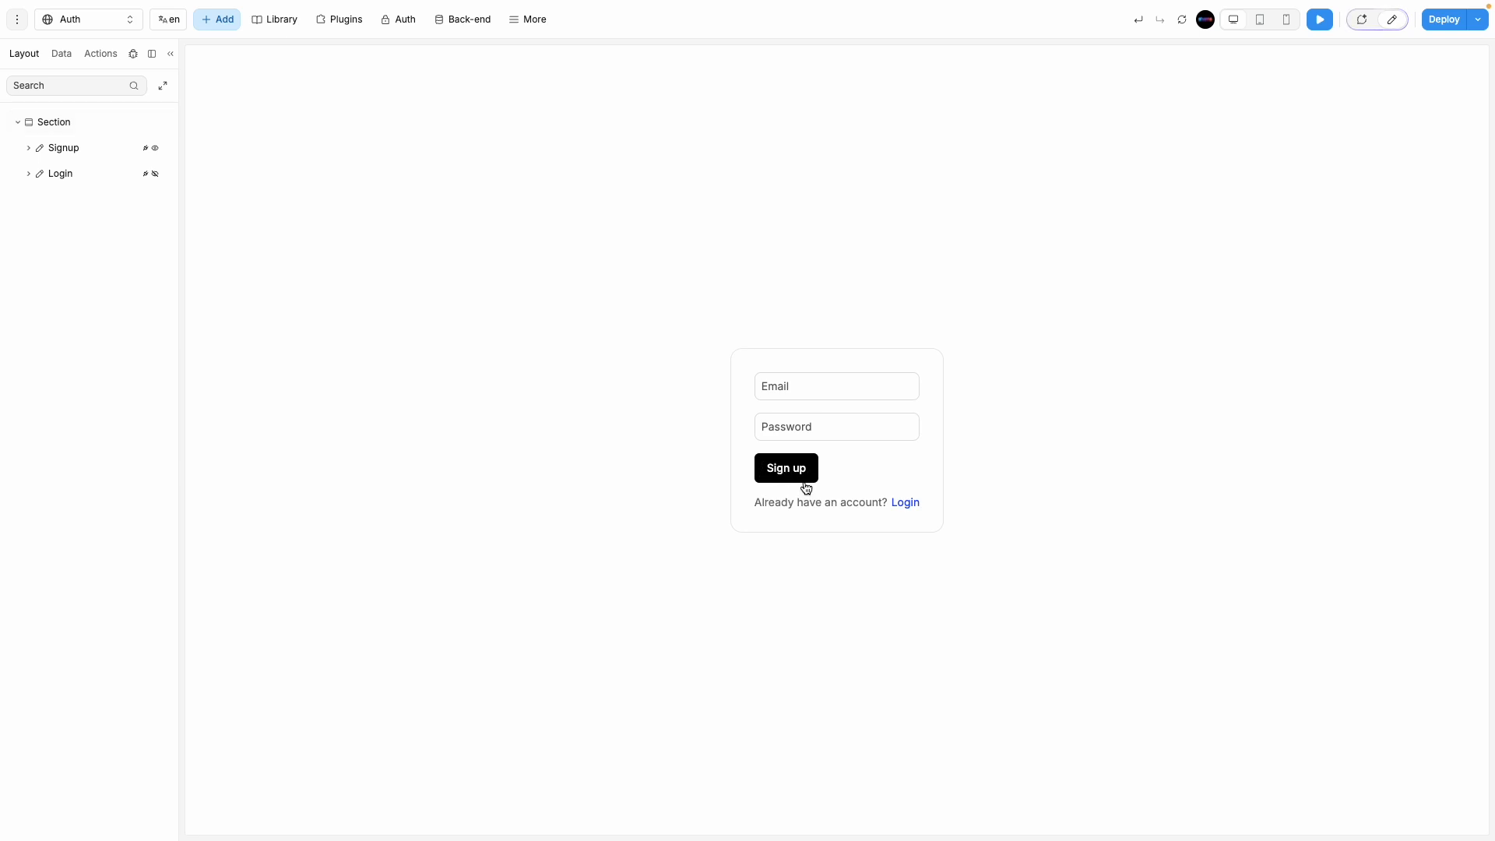
left_click(1393, 20)
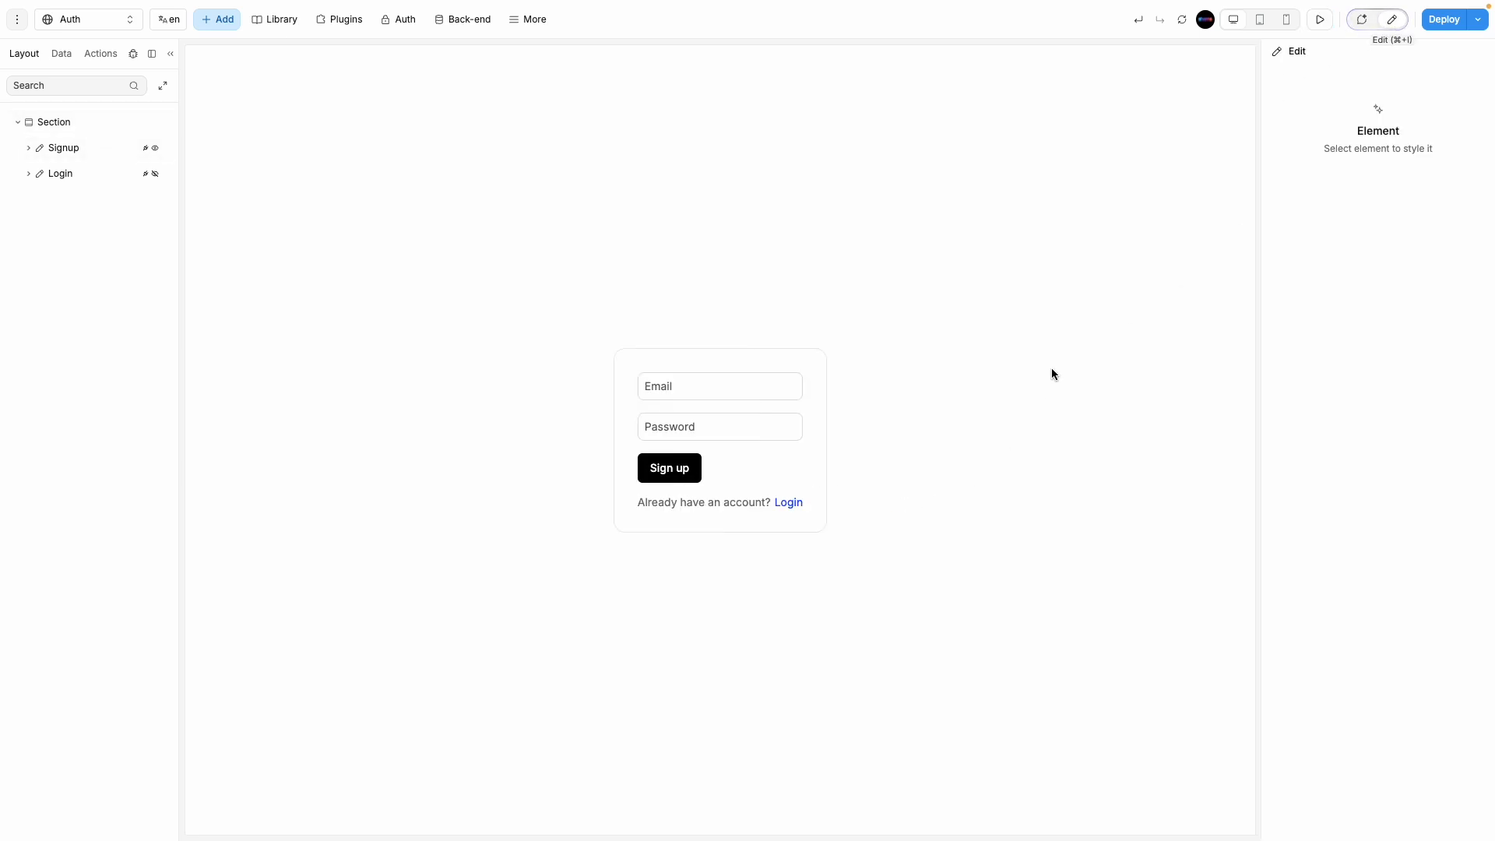
Step: Set the signup form's Login link cursor to Pointer
left_click(789, 503)
scroll(1349, 744, "down", 2)
scroll(1349, 743, "down", 10)
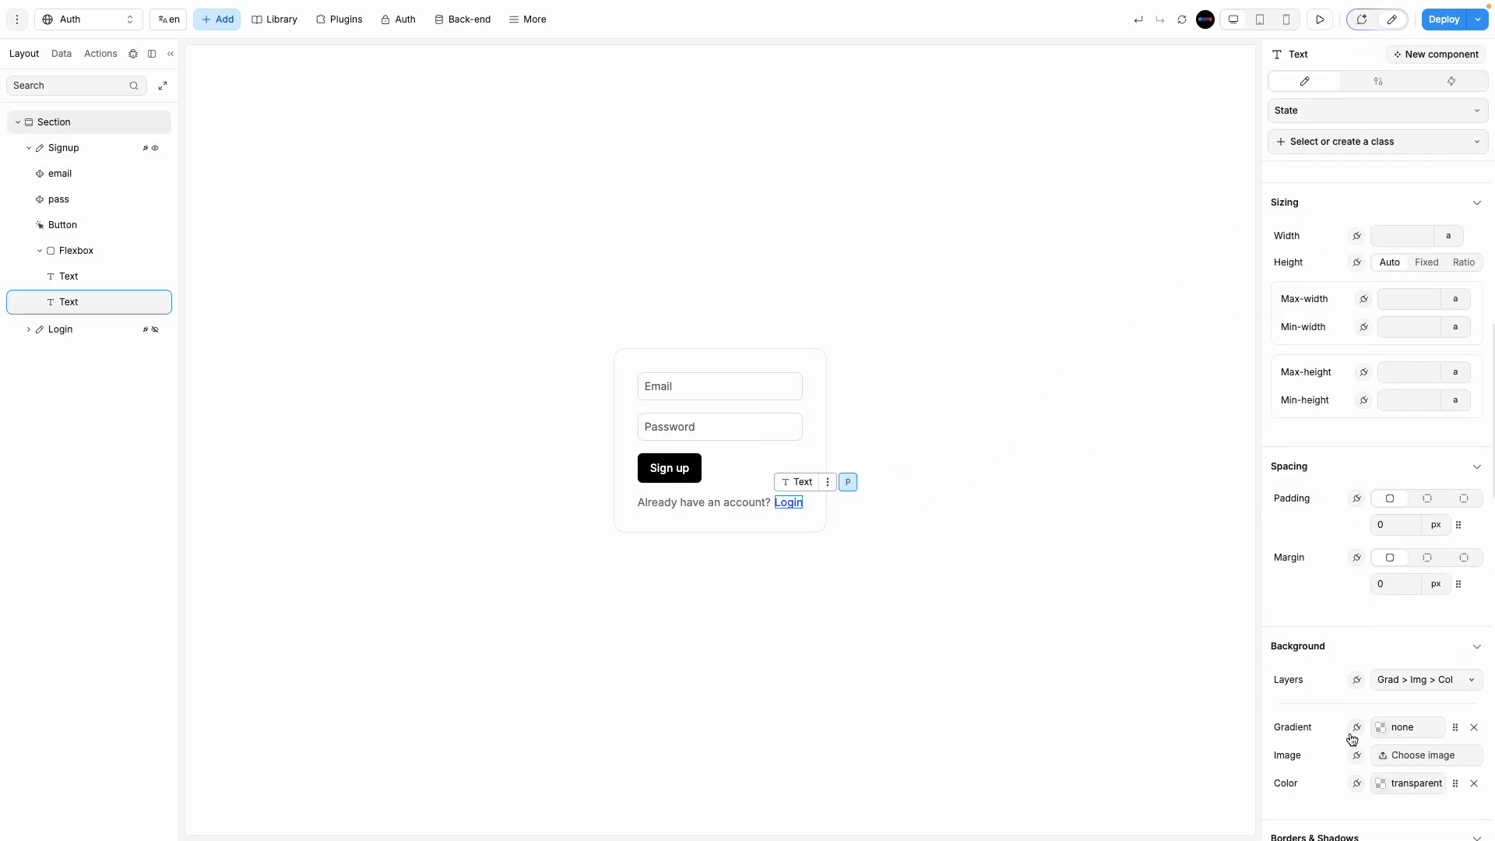
scroll(1331, 752, "down", 3)
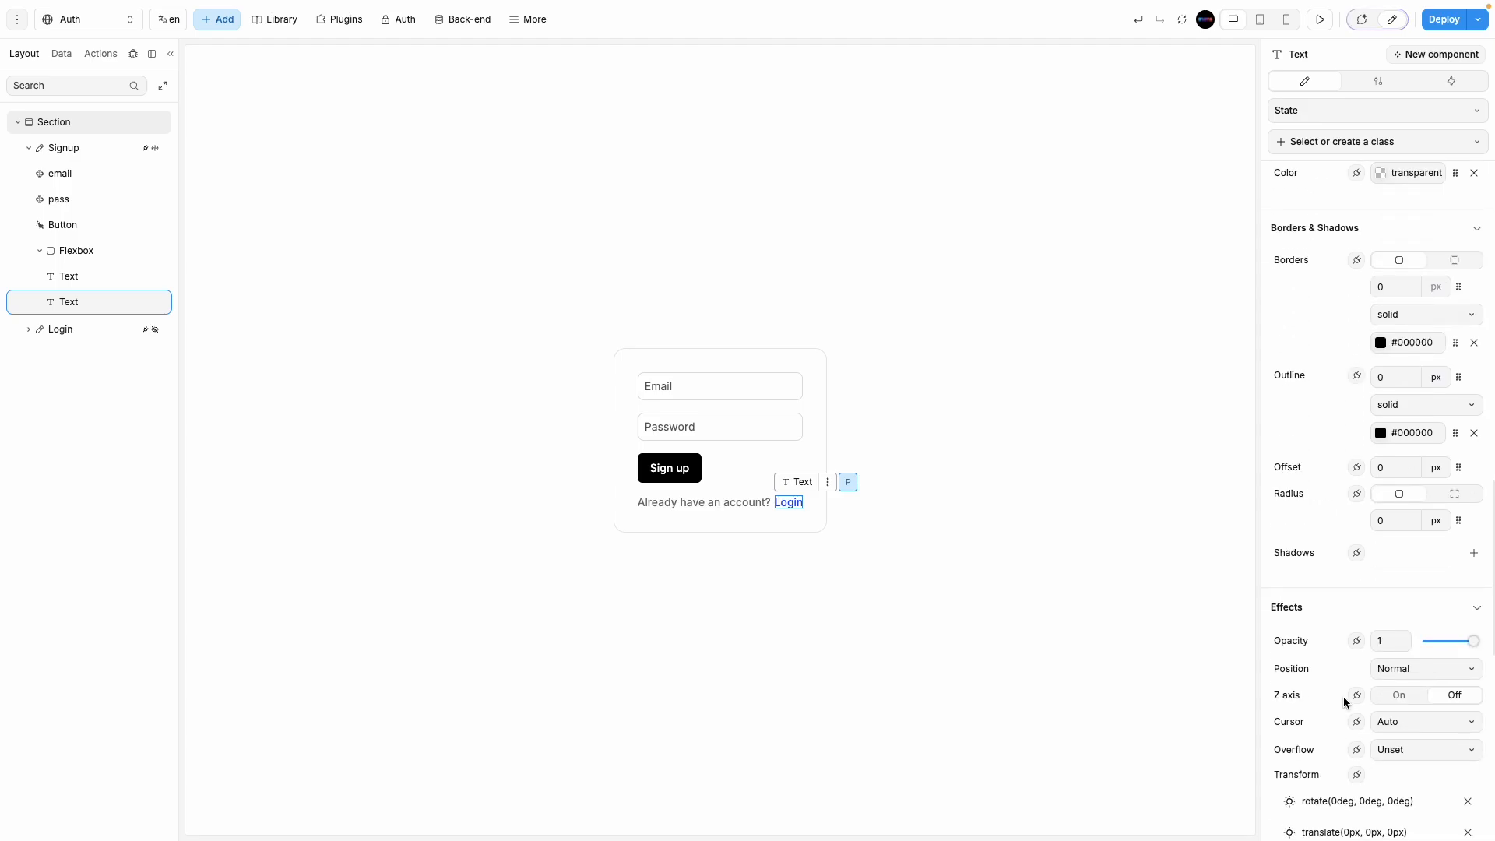
left_click(1401, 720)
left_click(1394, 819)
scroll(1431, 731, "down", 2)
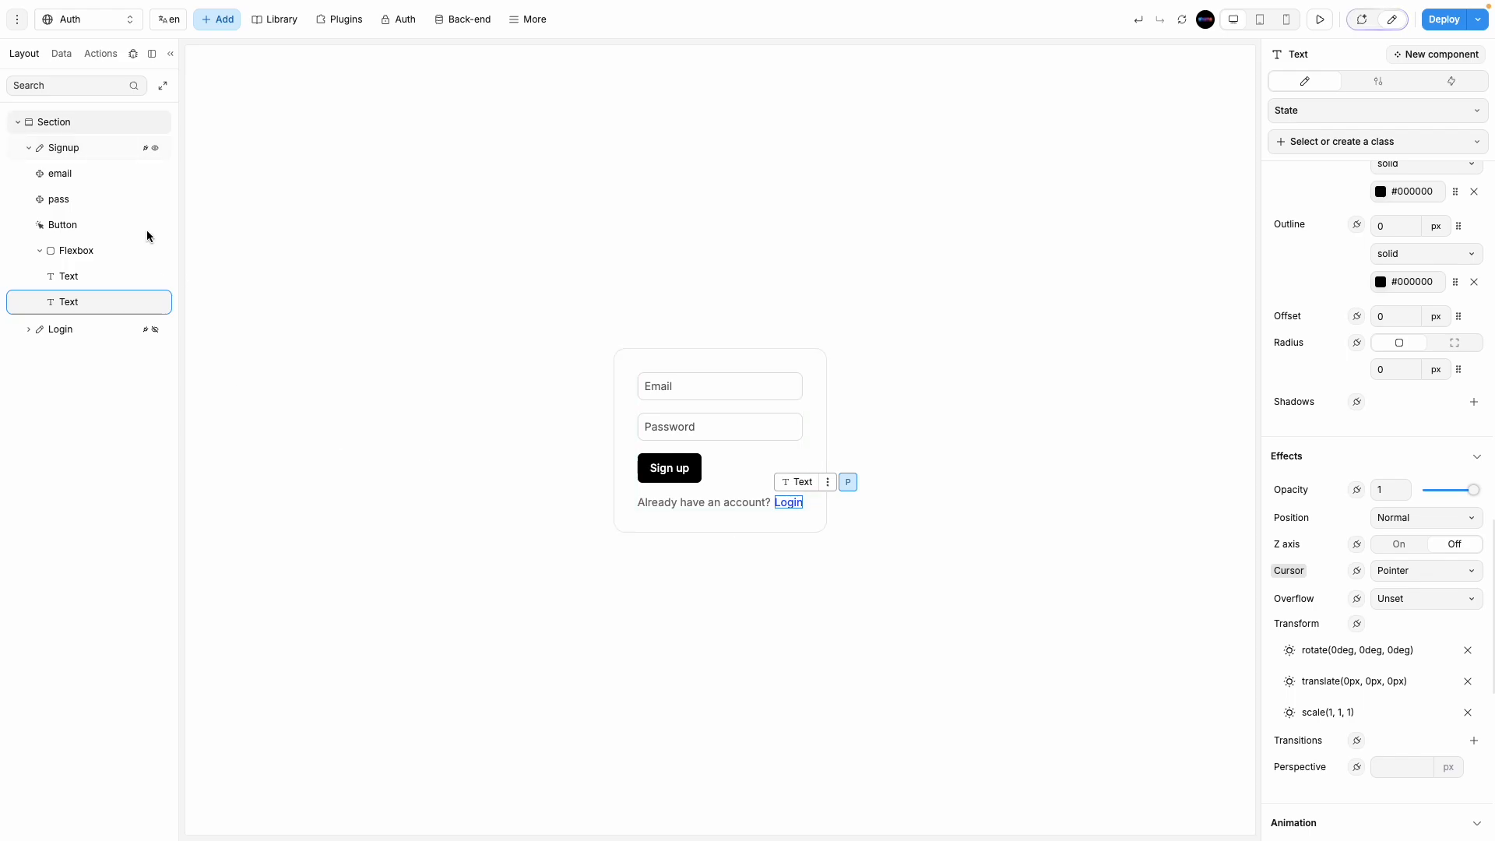
Step: Create a new On click workflow for the Login link
left_click(70, 328)
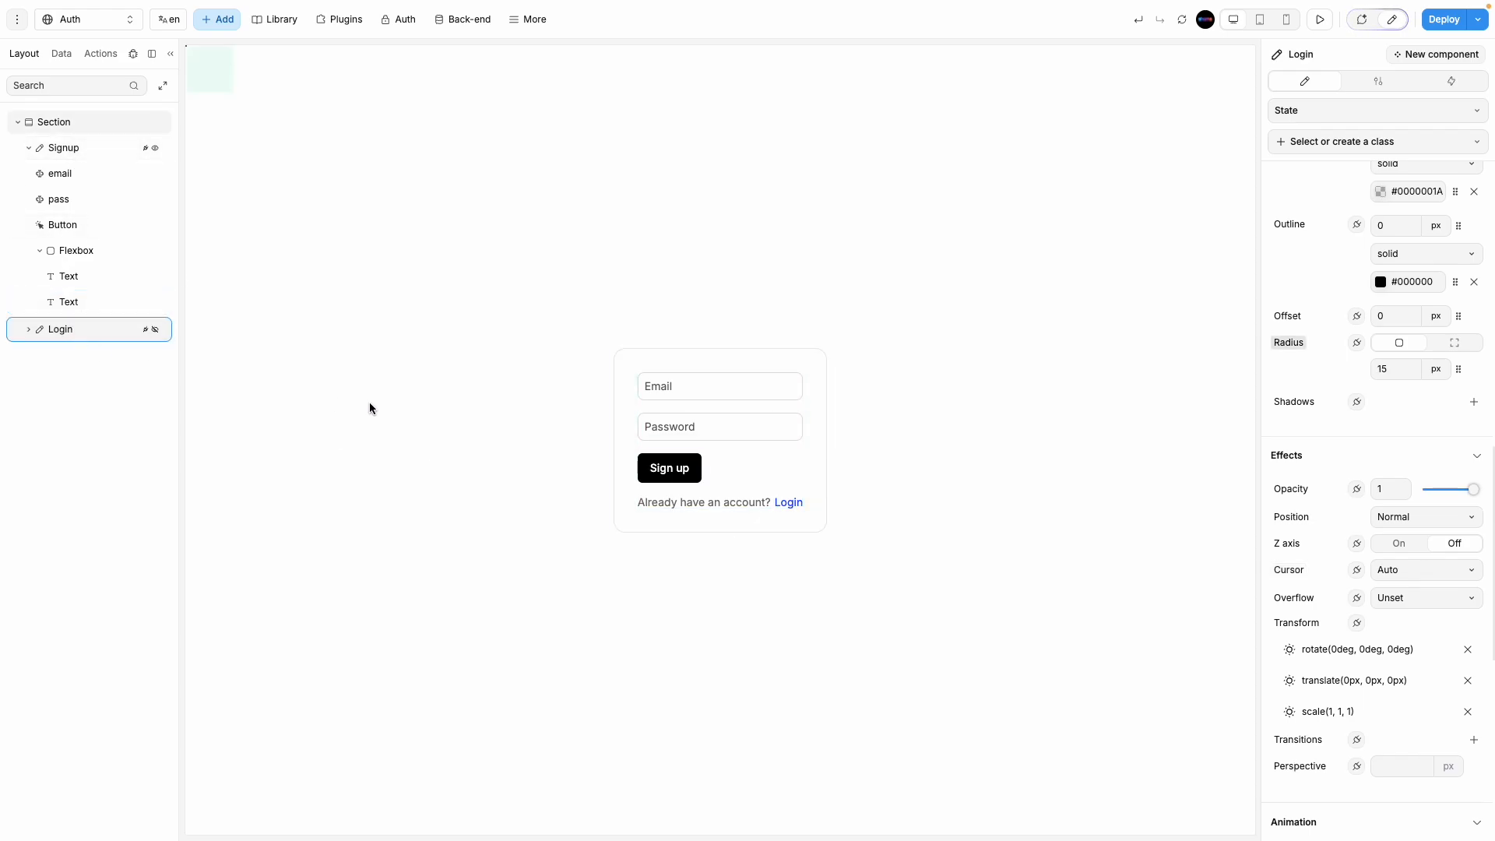
left_click(95, 148)
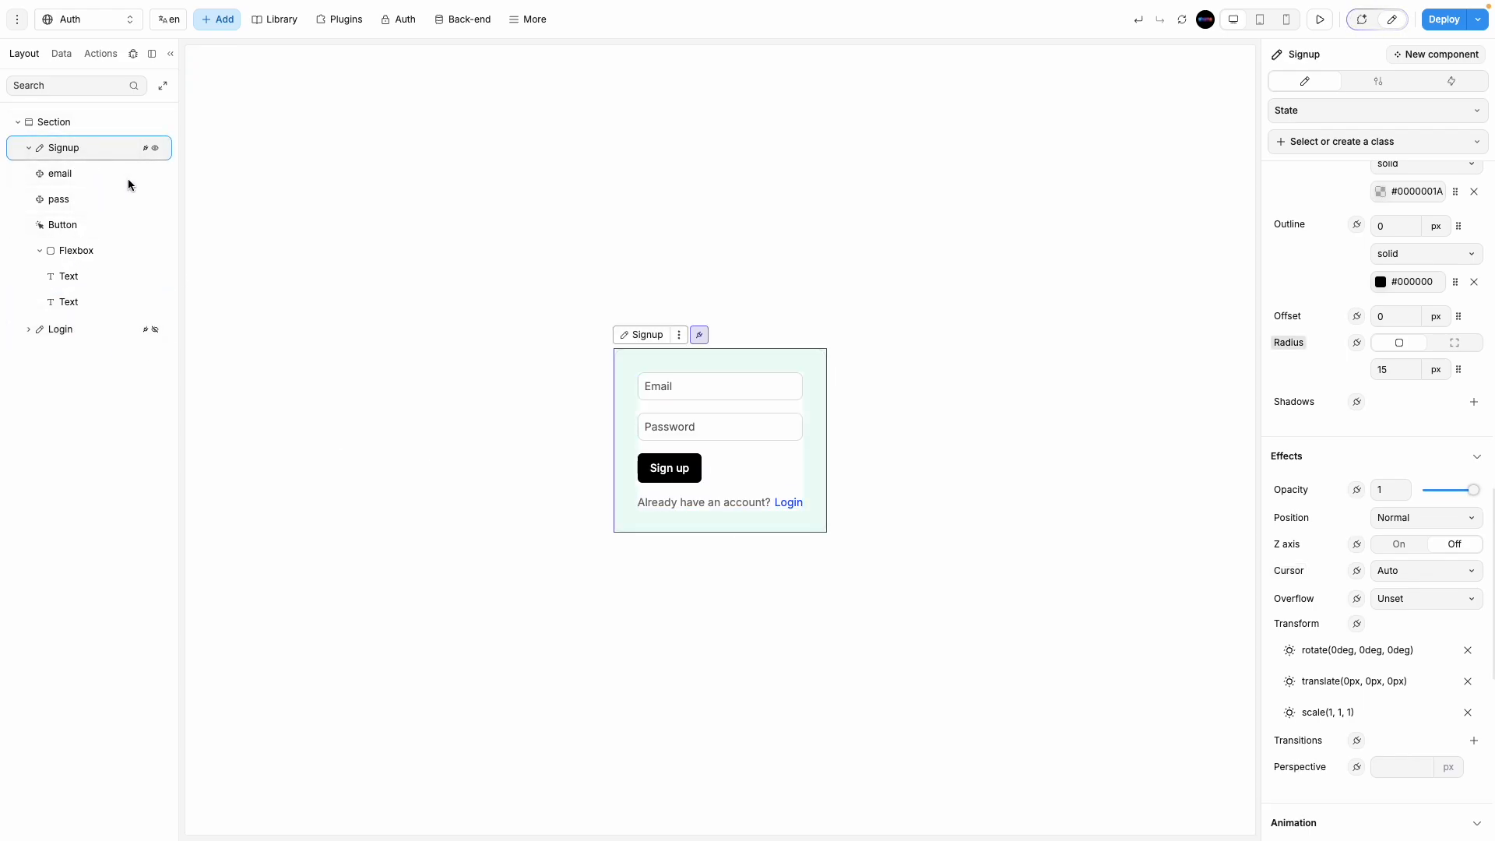
left_click(790, 503)
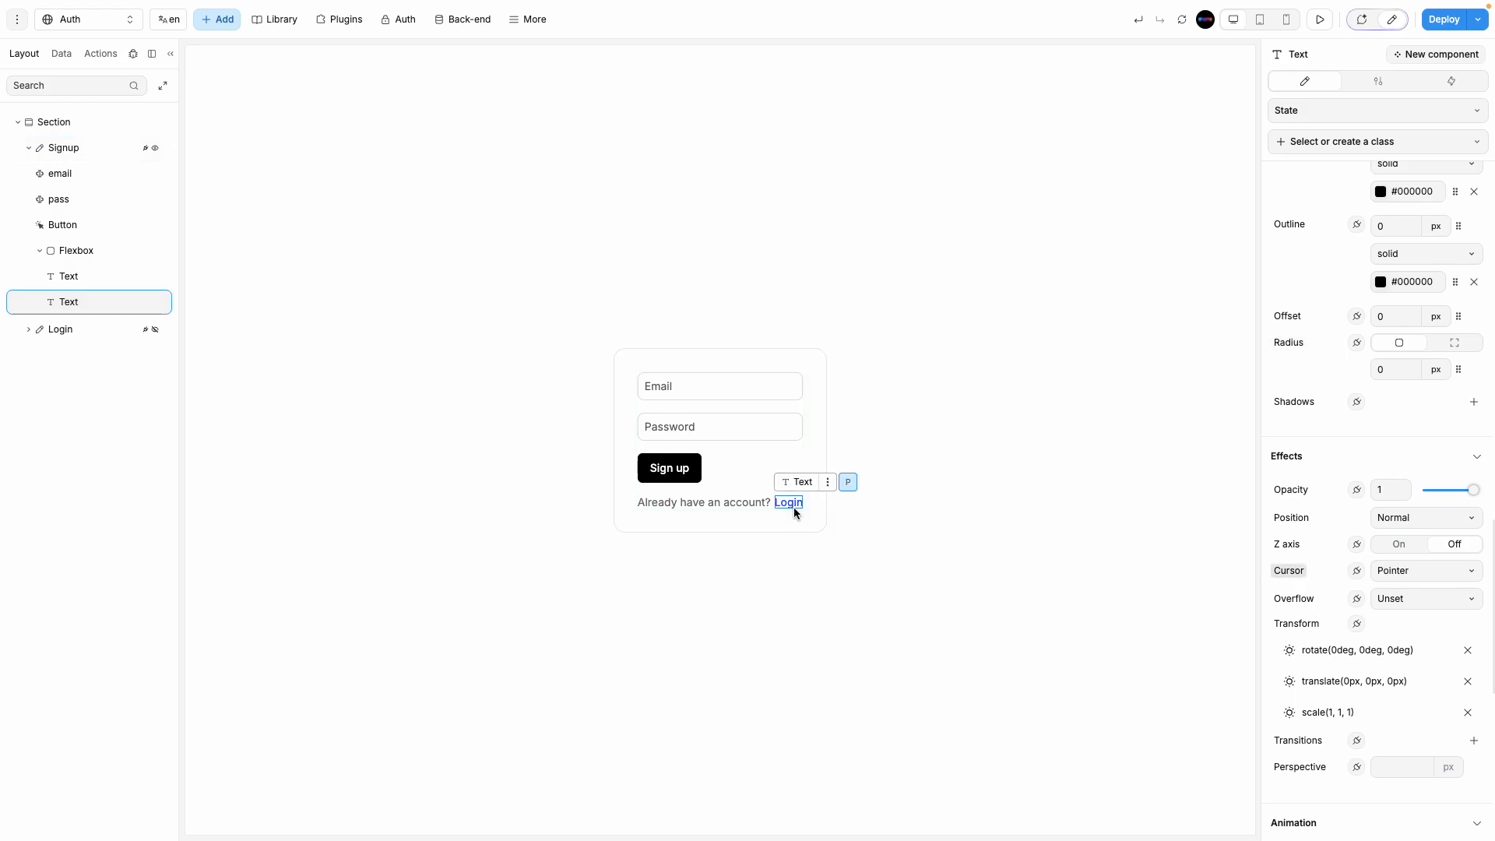
left_click(1452, 81)
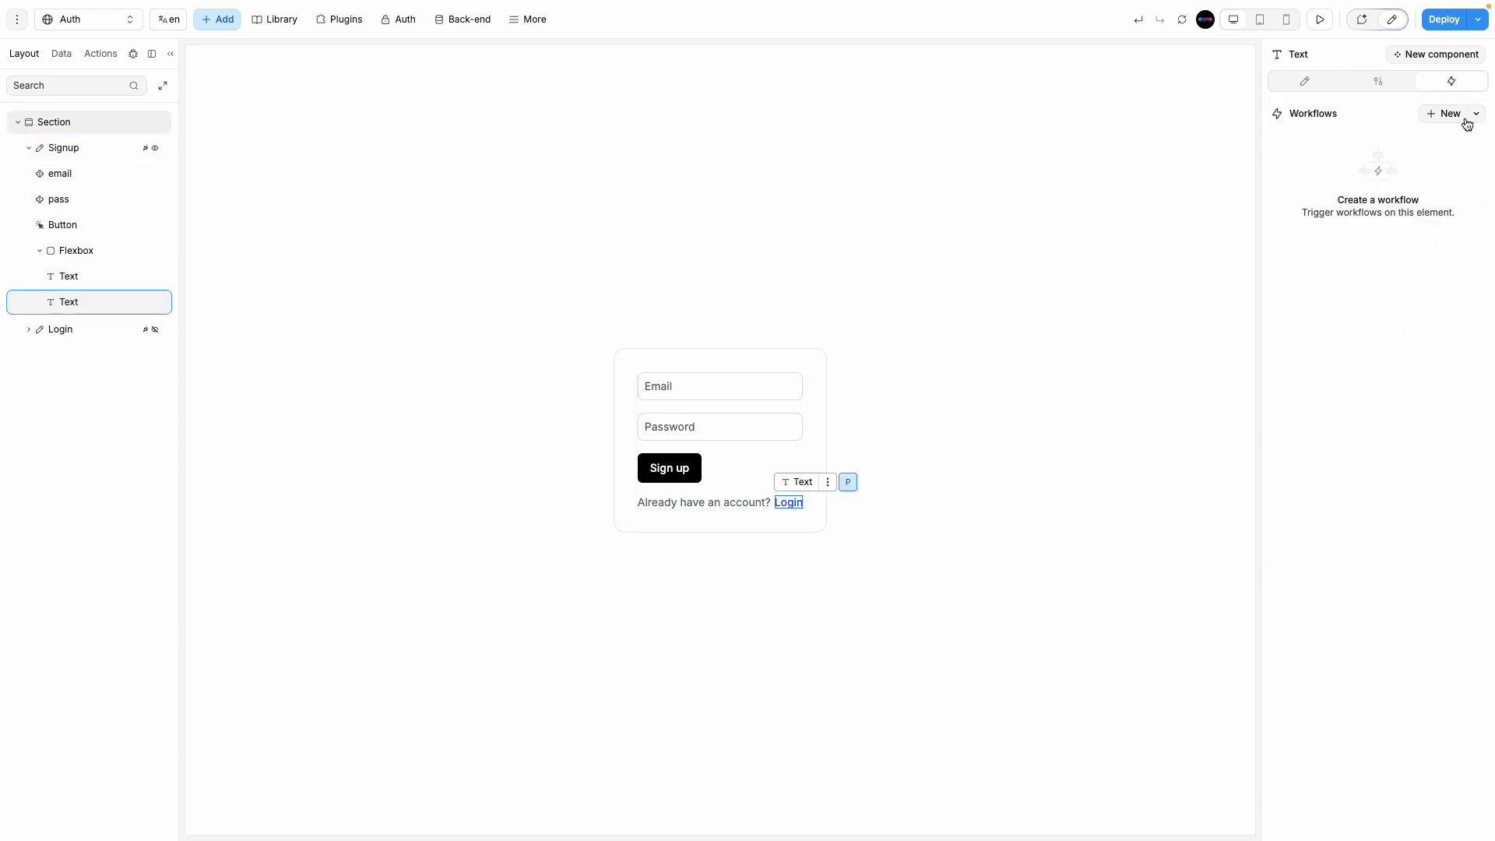
left_click(1450, 114)
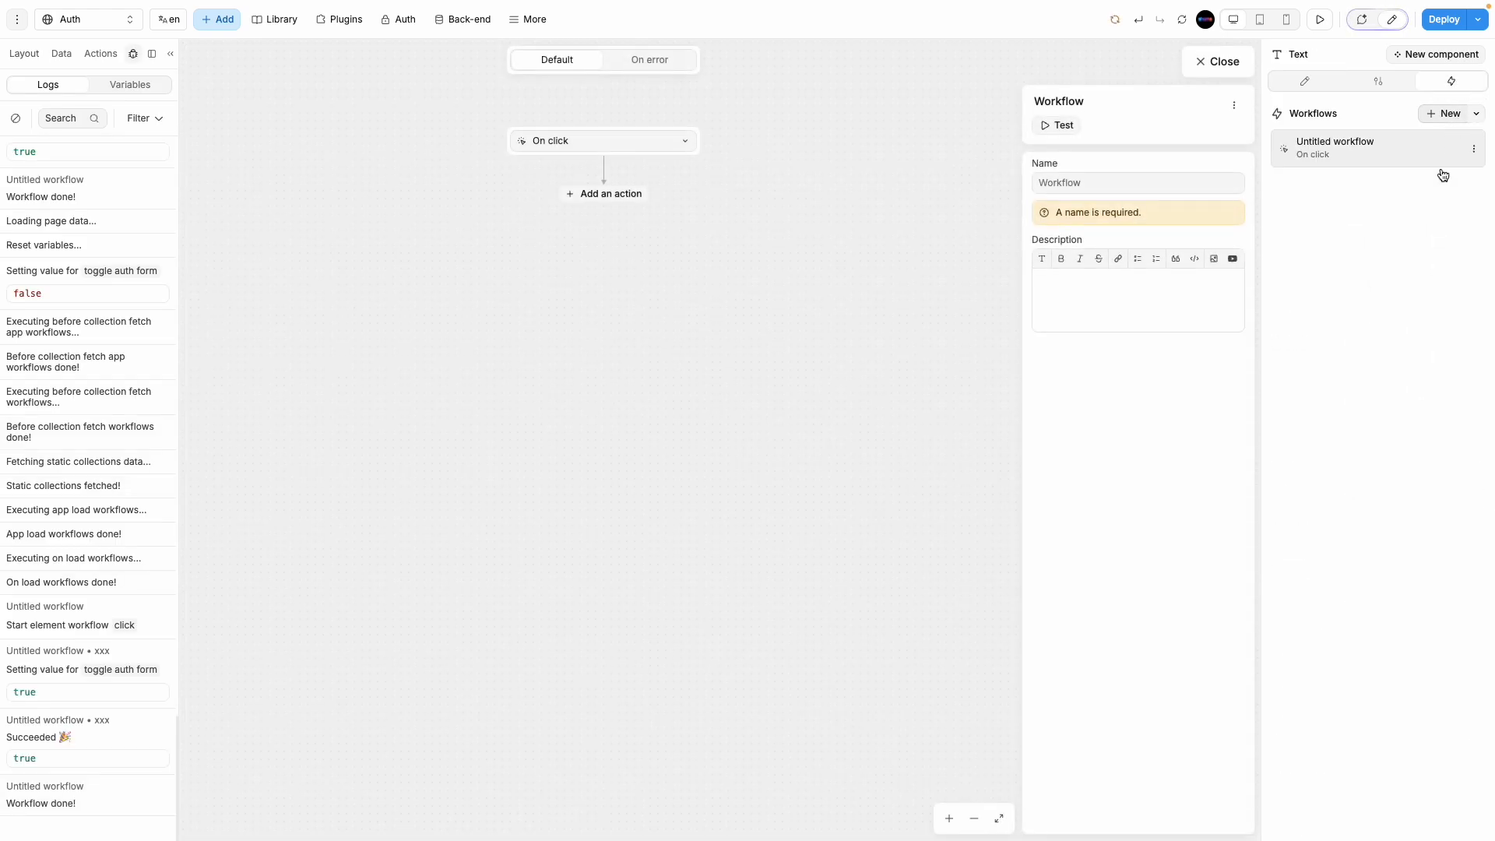
left_click(629, 195)
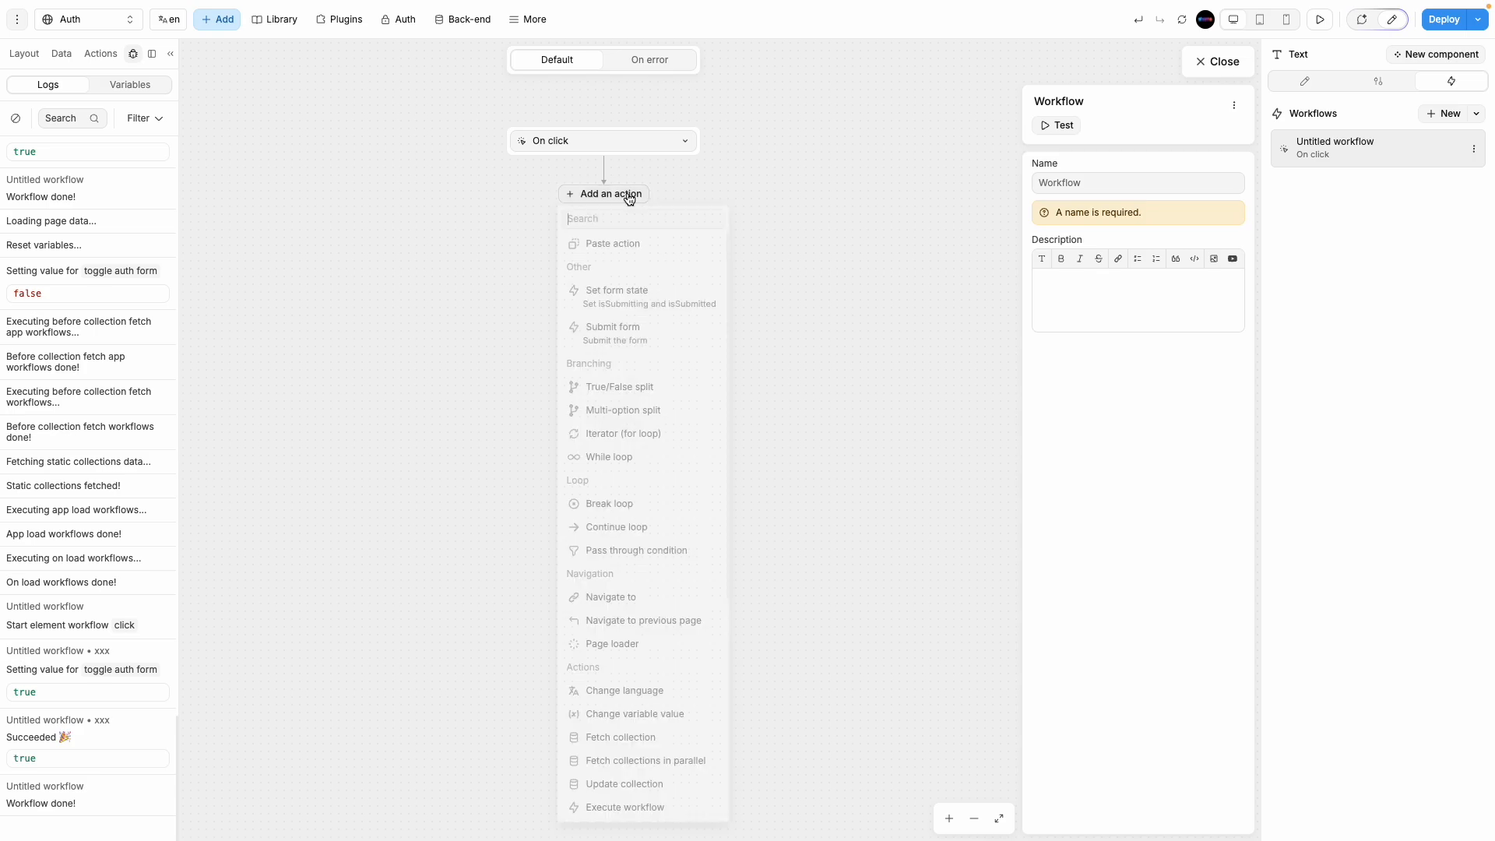
Step: Add a Change variable value action setting toggle auth form to the formula !toggle auth form
left_click(651, 716)
left_click(1111, 306)
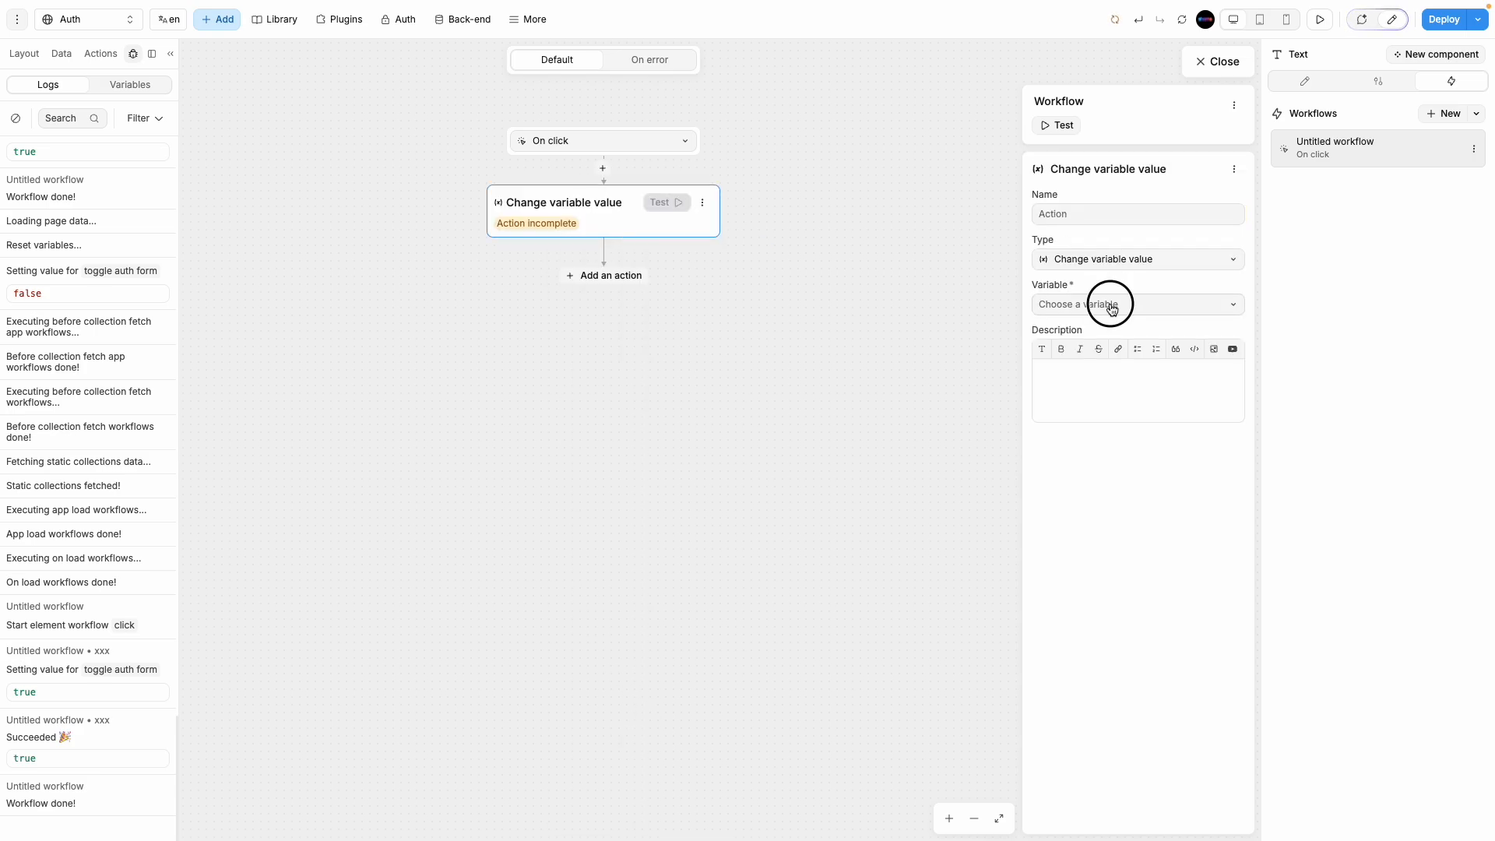
left_click(1116, 334)
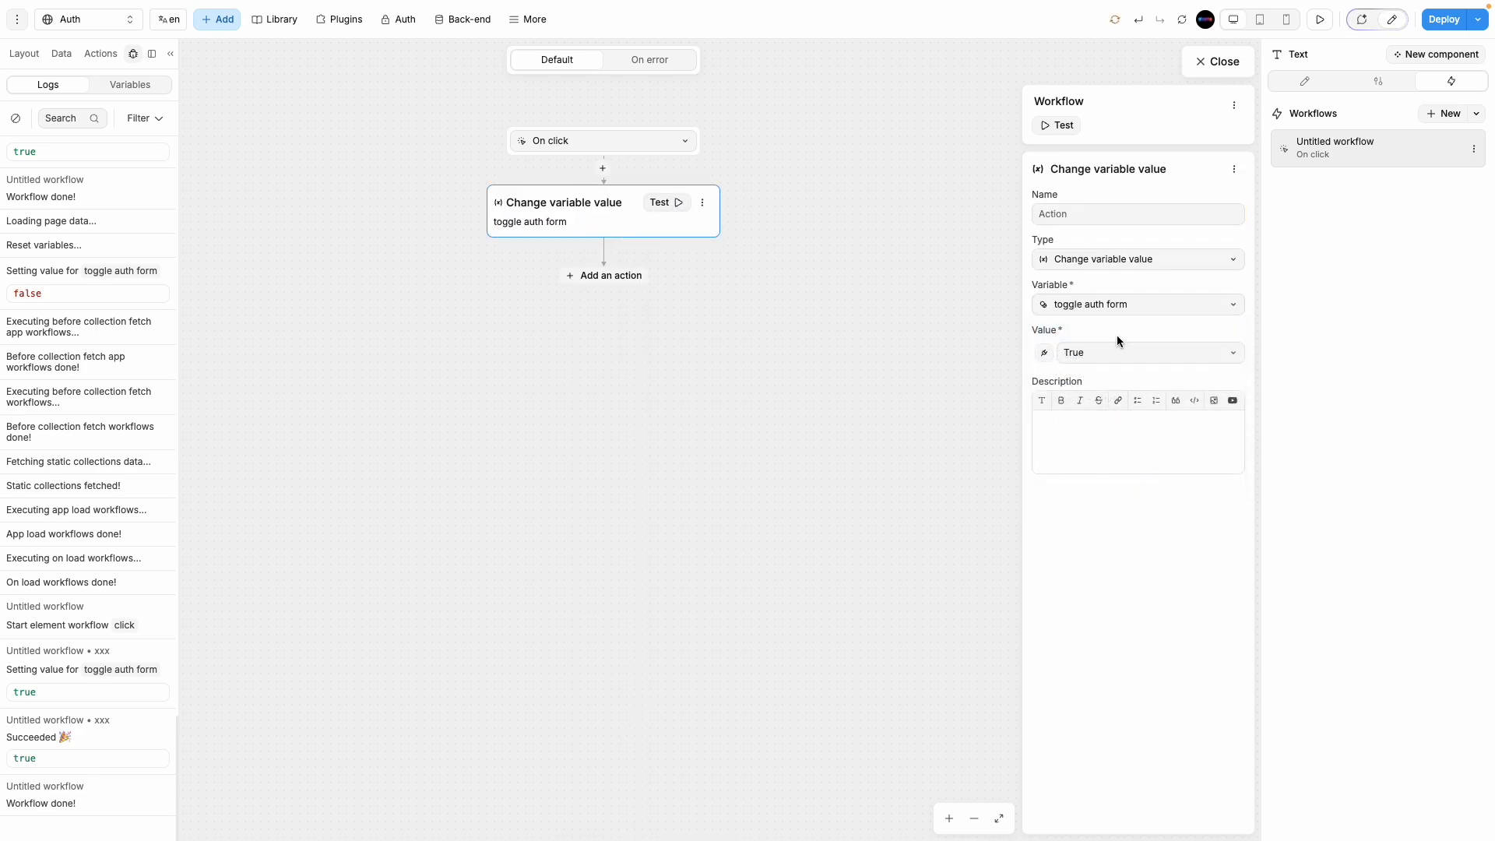
left_click(1044, 353)
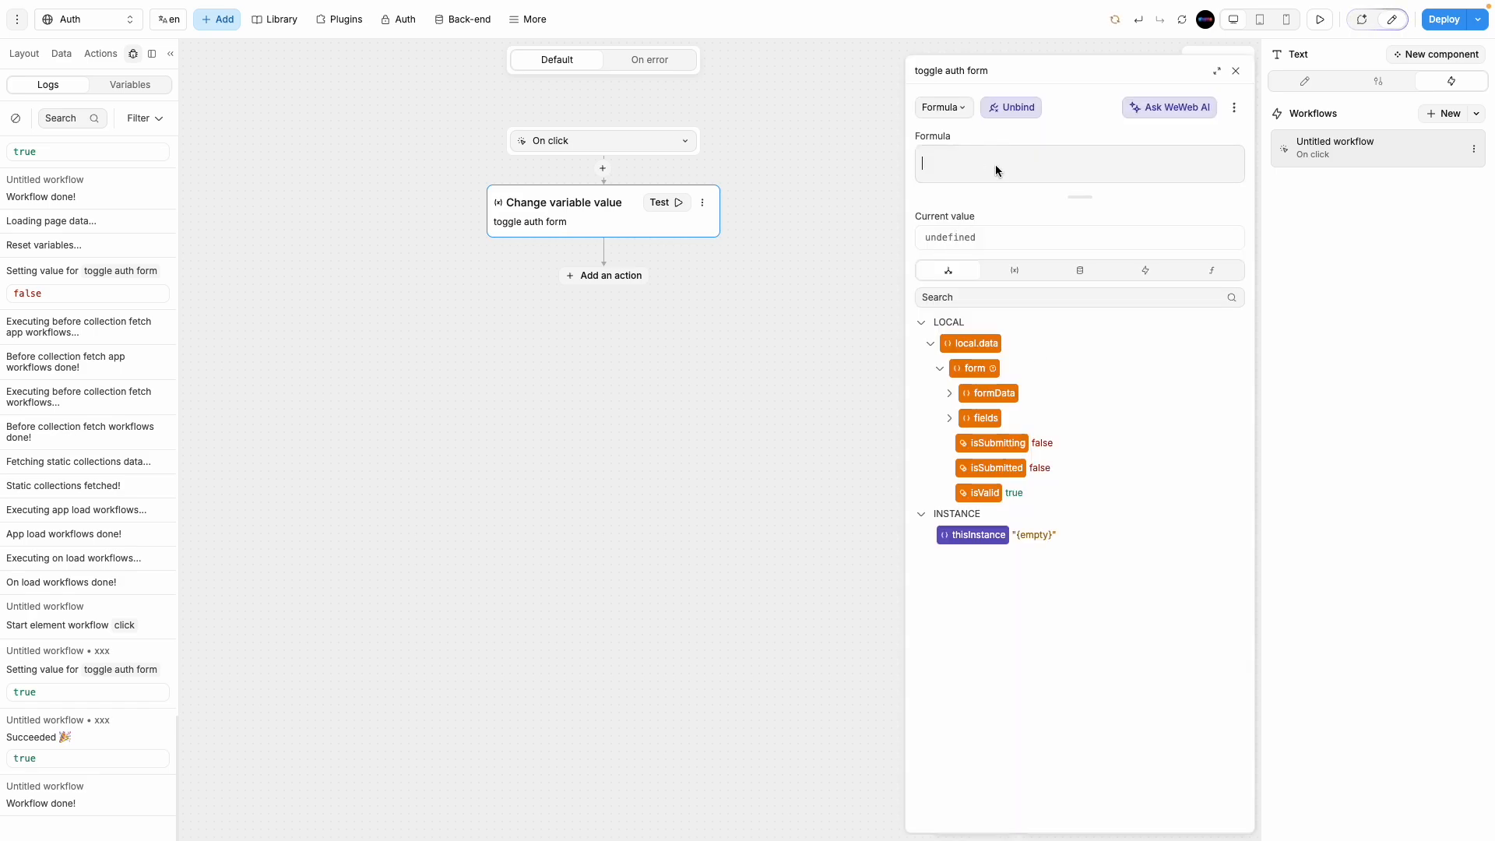
left_click(1004, 273)
left_click(1012, 527)
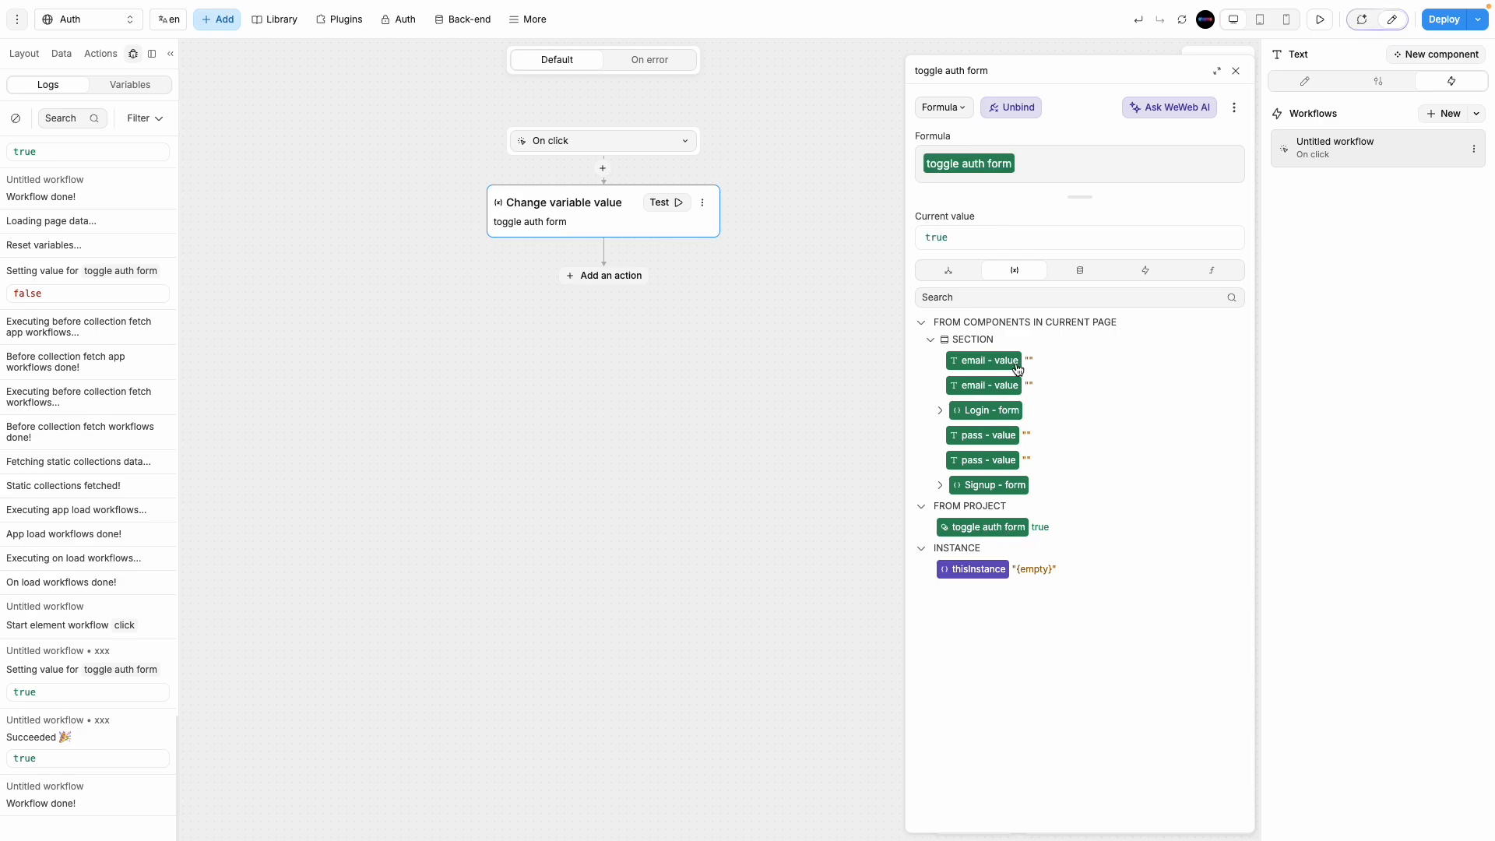
type("!")
left_click(1237, 71)
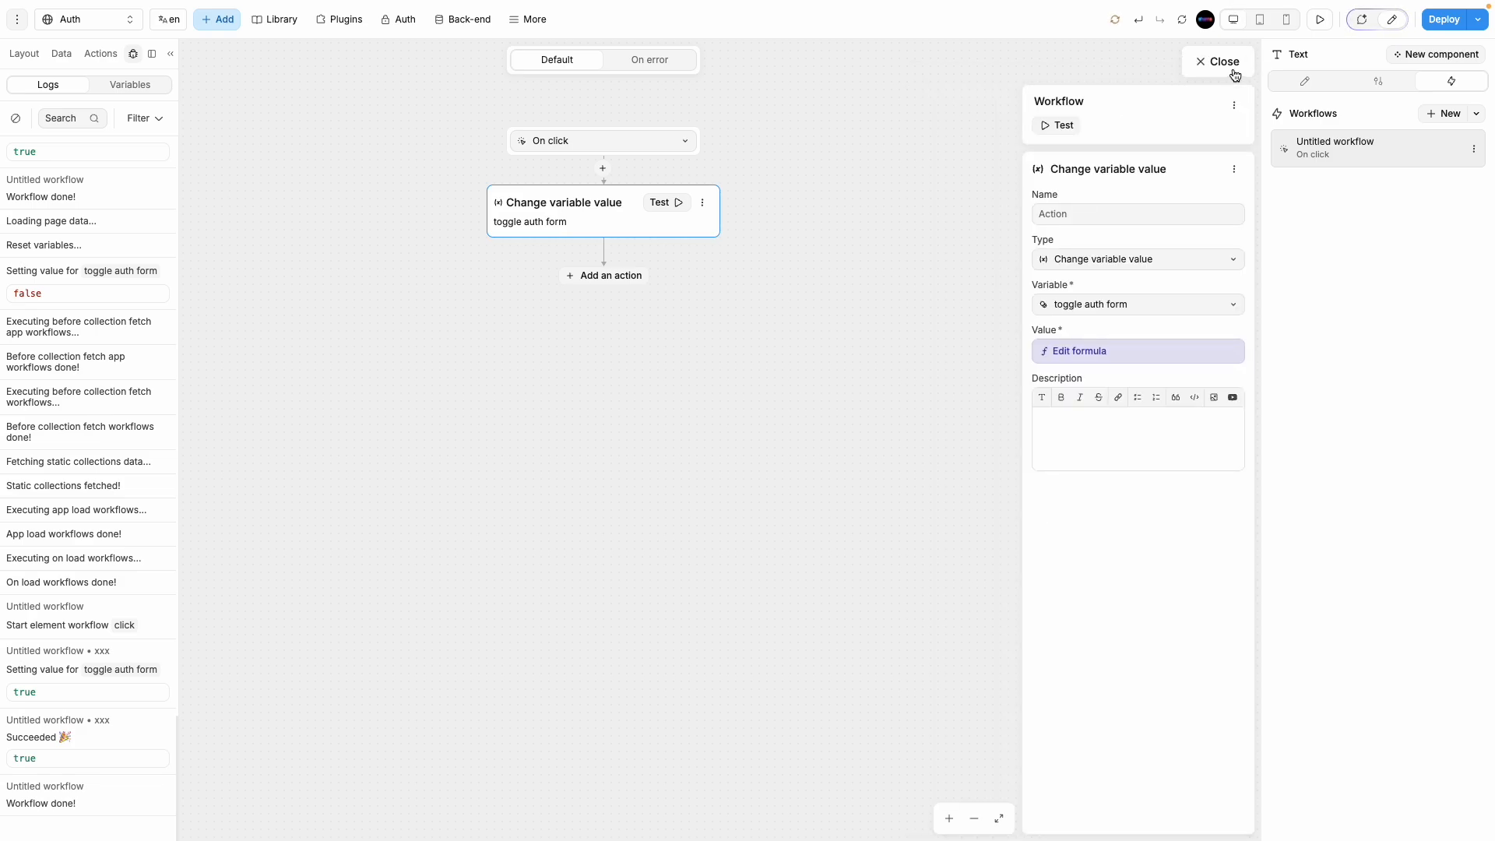
left_click(1230, 63)
left_click(1315, 21)
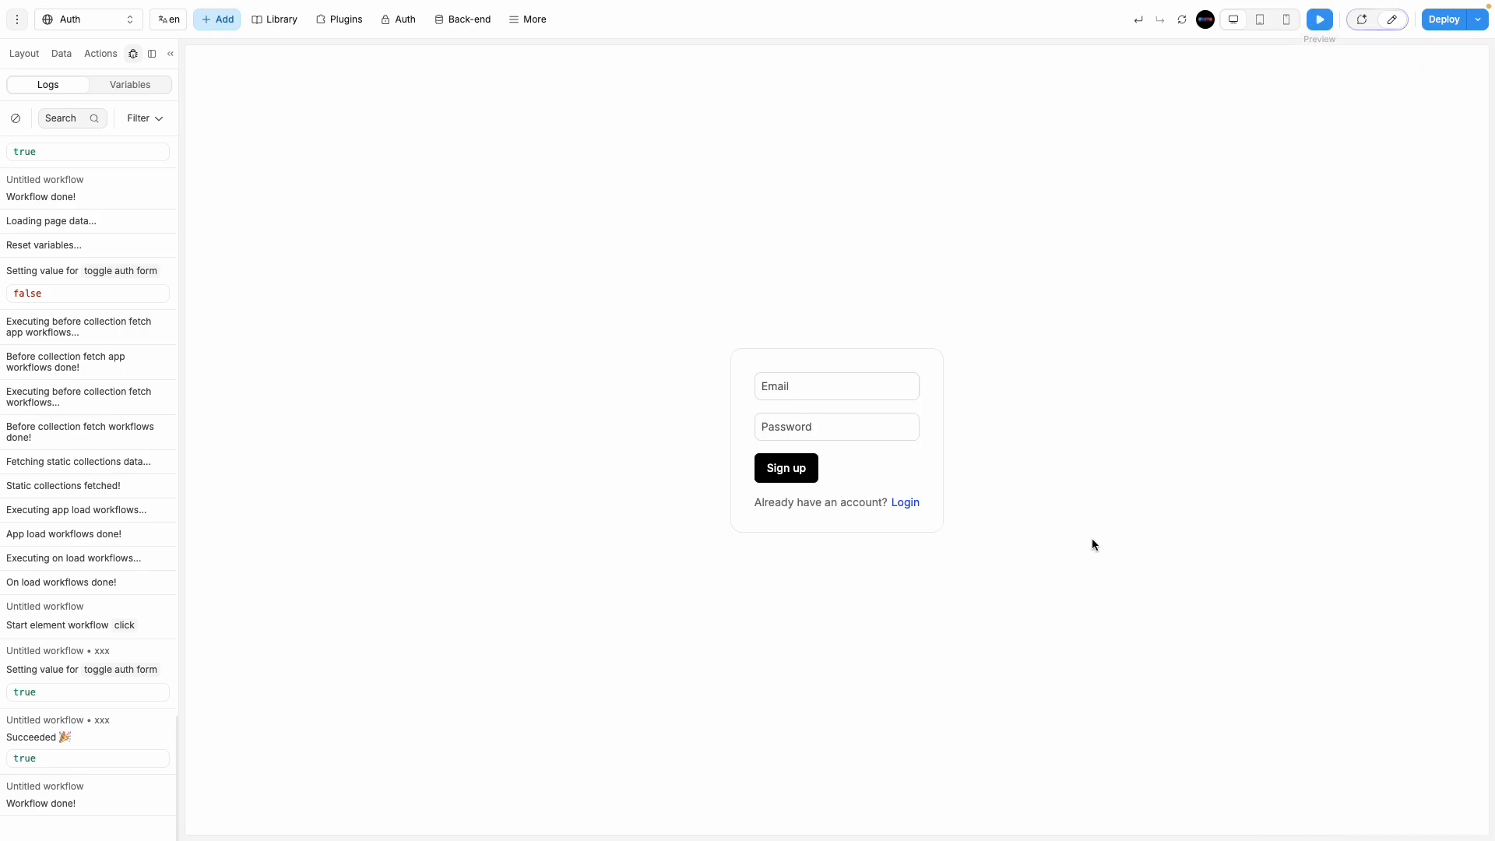
Step: In preview, test that Login and Create one switch between the forms, checking the logged true value
left_click(905, 503)
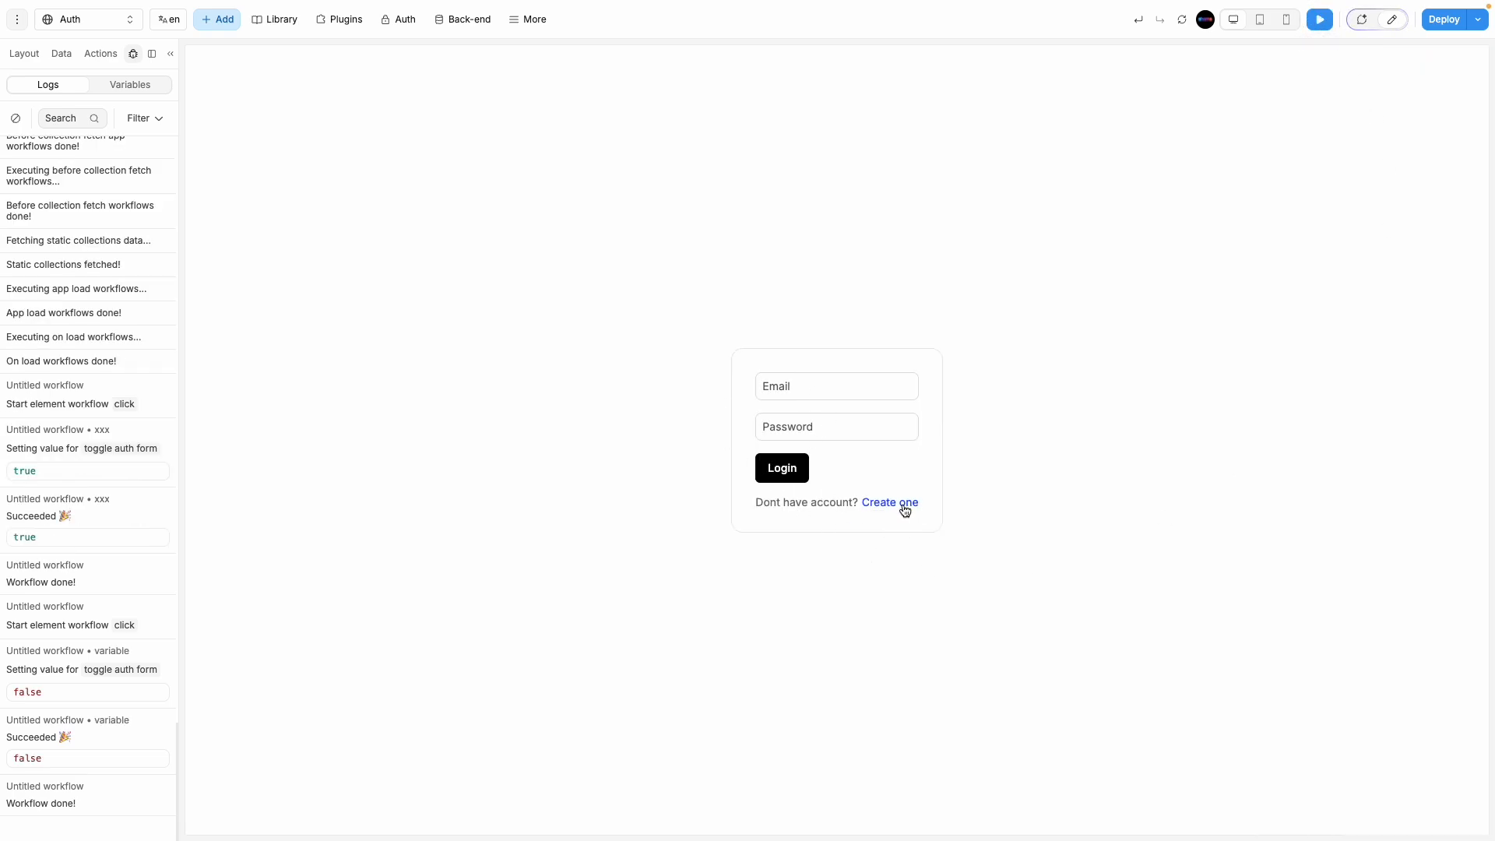
left_click(903, 506)
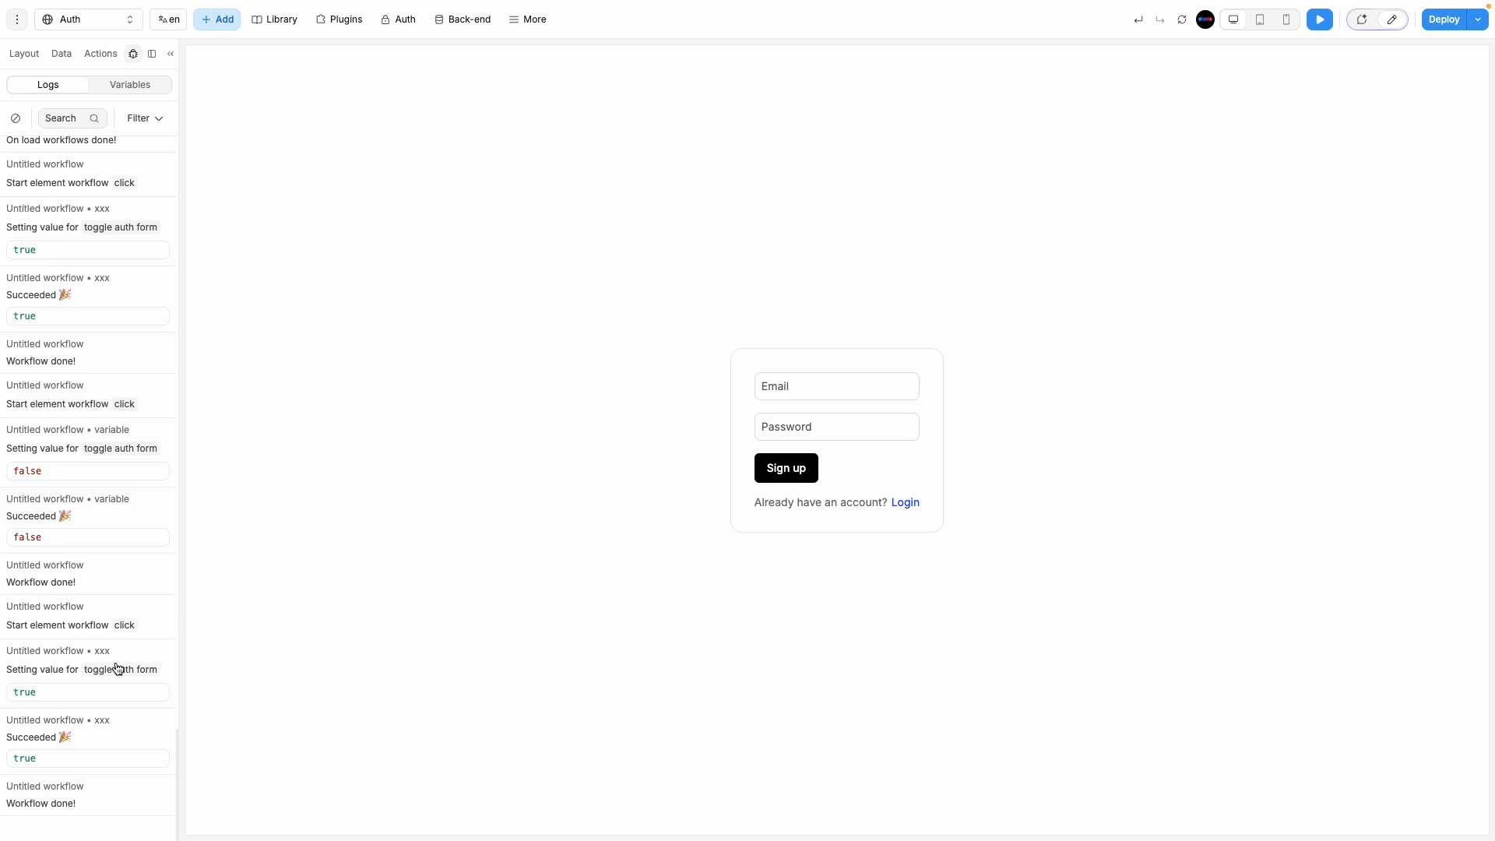
double_click(25, 758)
left_click(91, 678)
Step: Reload the page data and open the toggle auth form variable's settings, showing its false value
left_click(1181, 24)
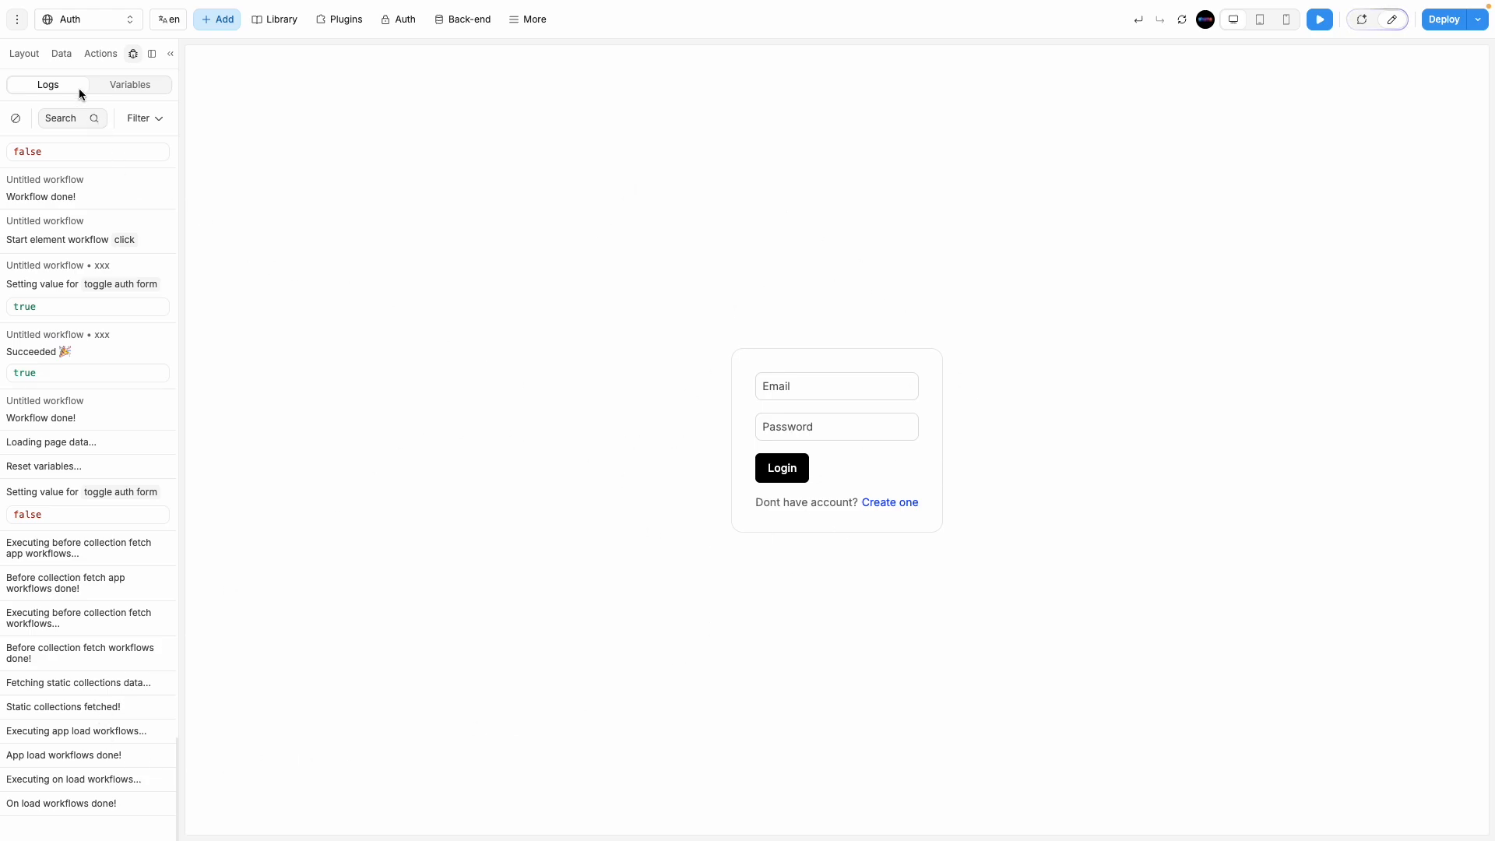
left_click(61, 54)
left_click(69, 531)
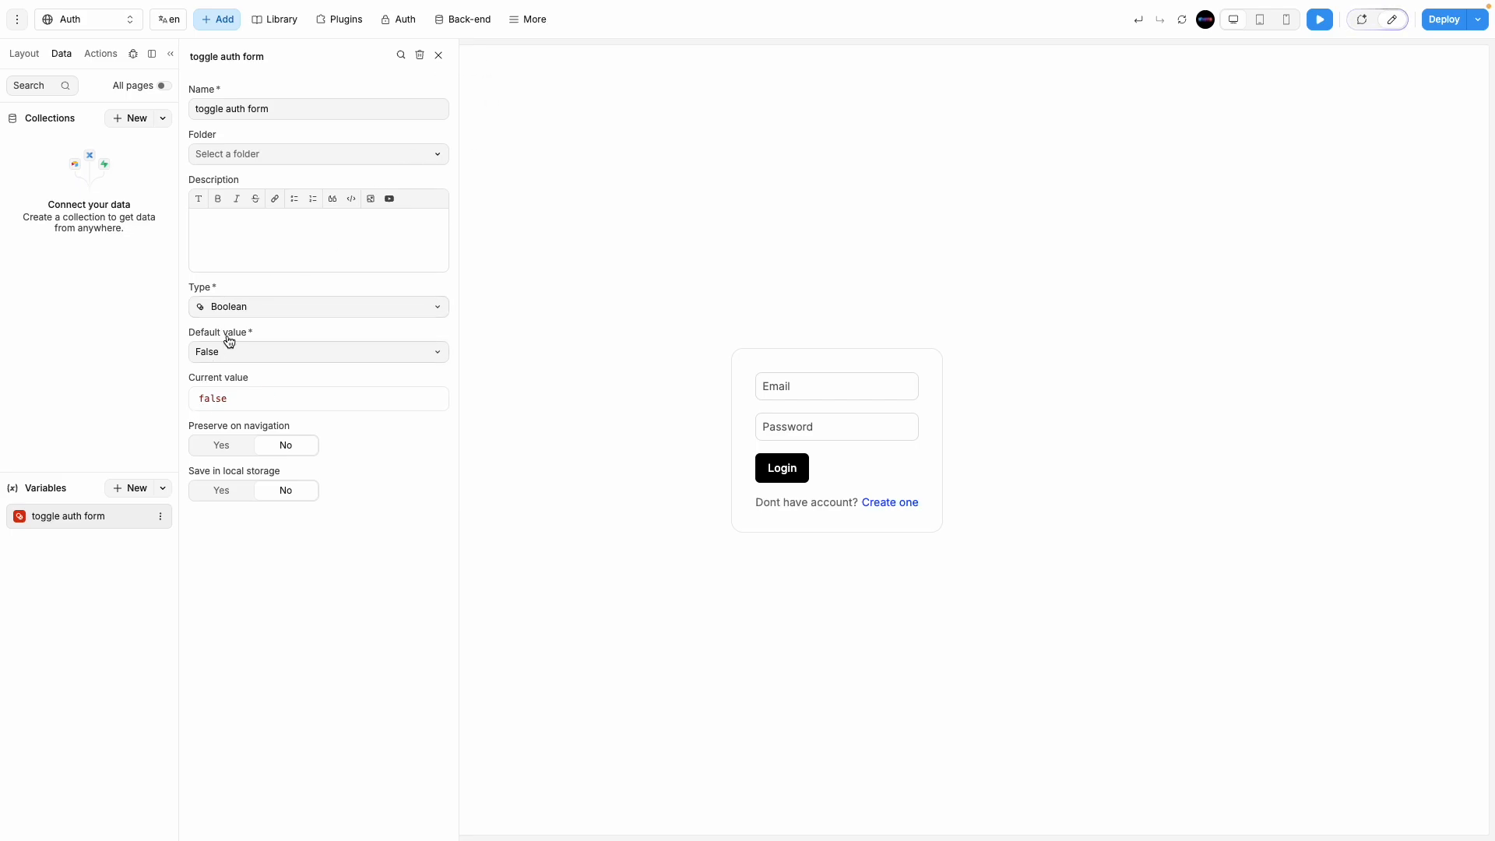
Step: Close the variable settings and select the Login form layer inside the Section
left_click(438, 56)
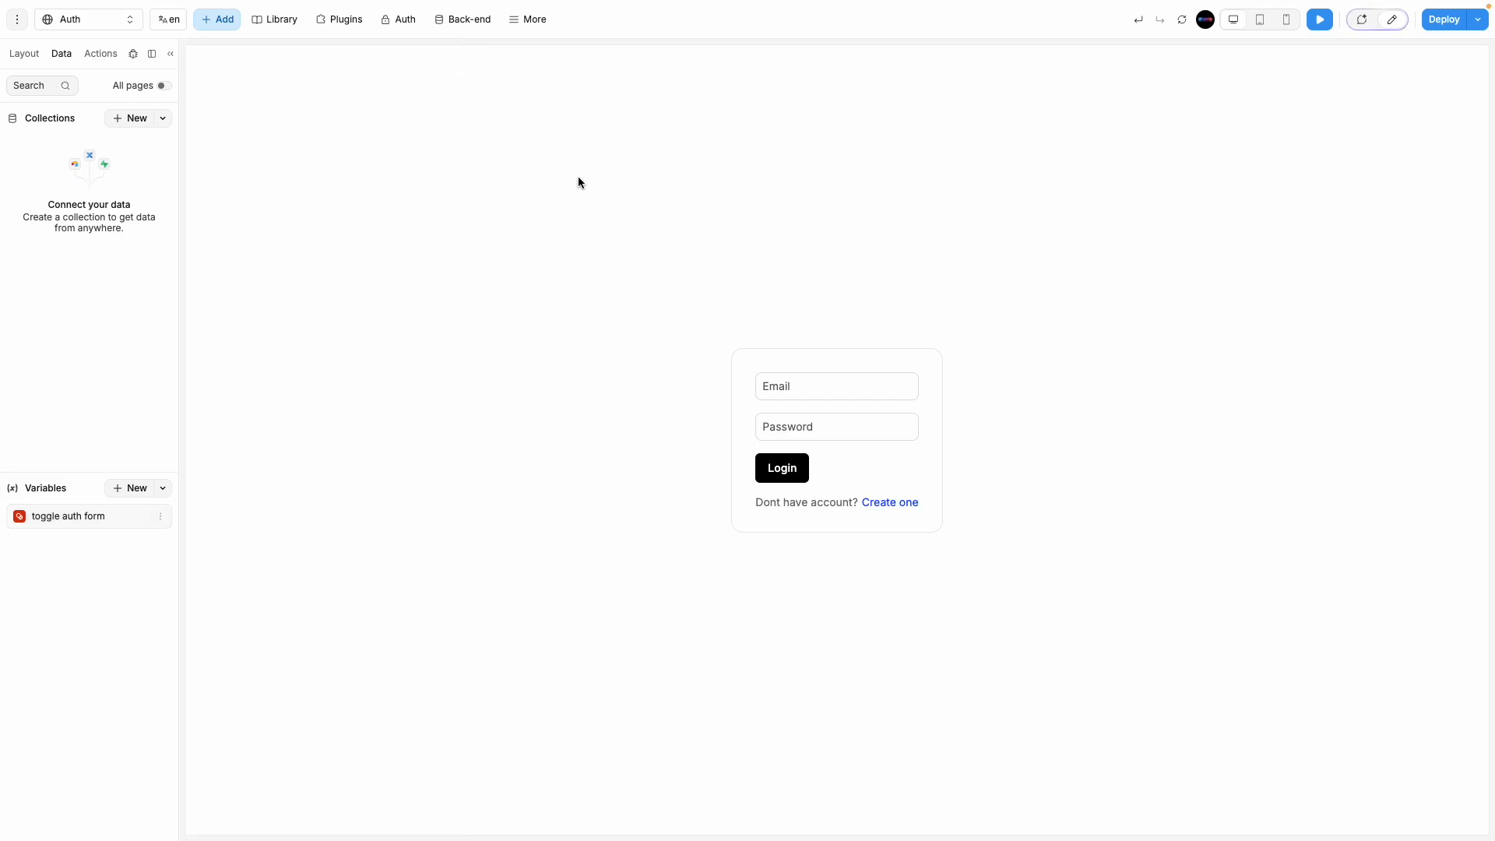
left_click(24, 54)
left_click(20, 126)
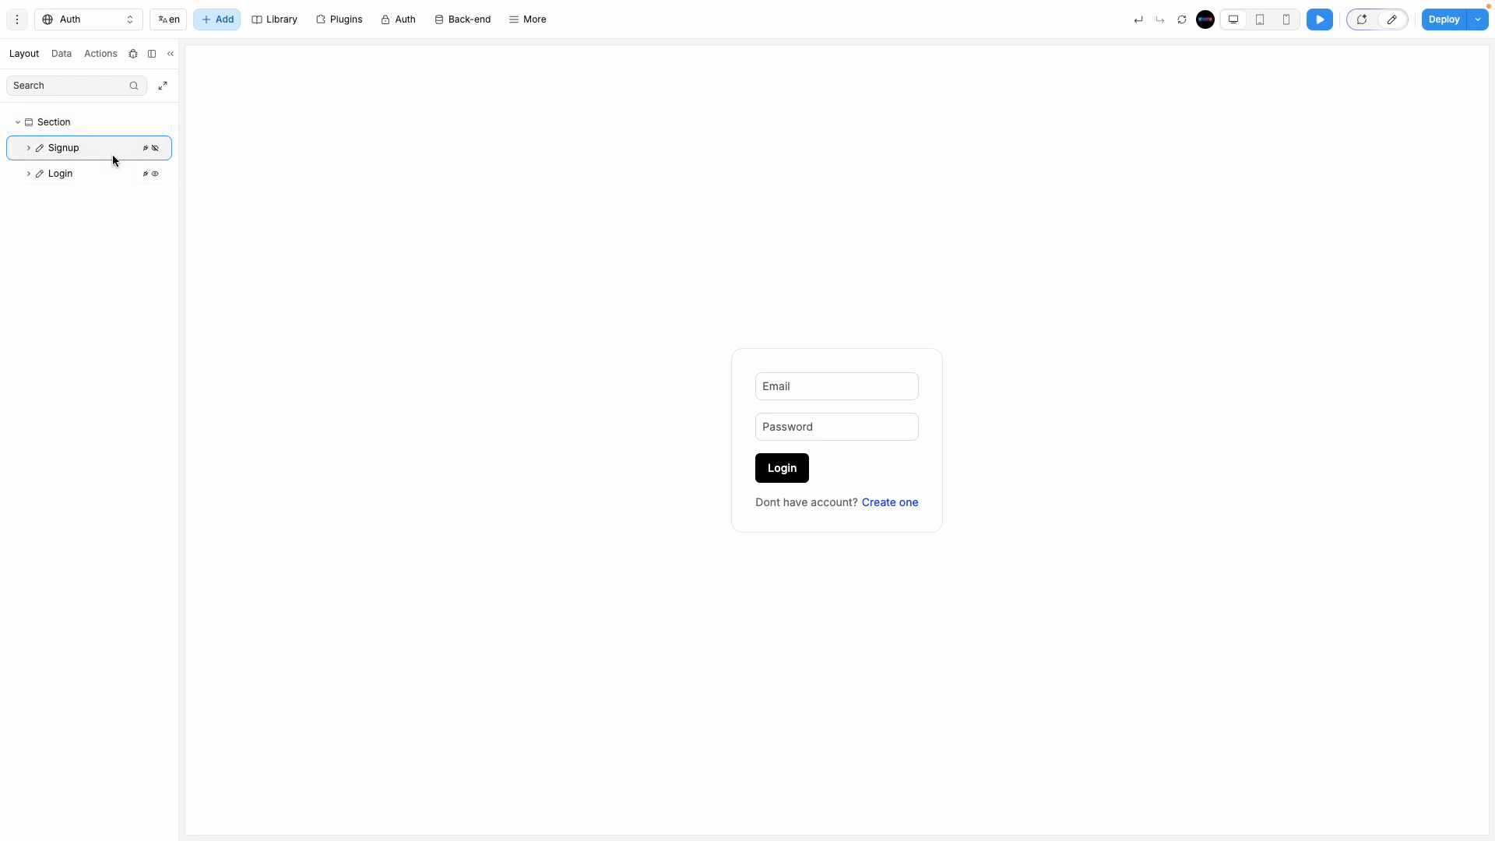
left_click(109, 173)
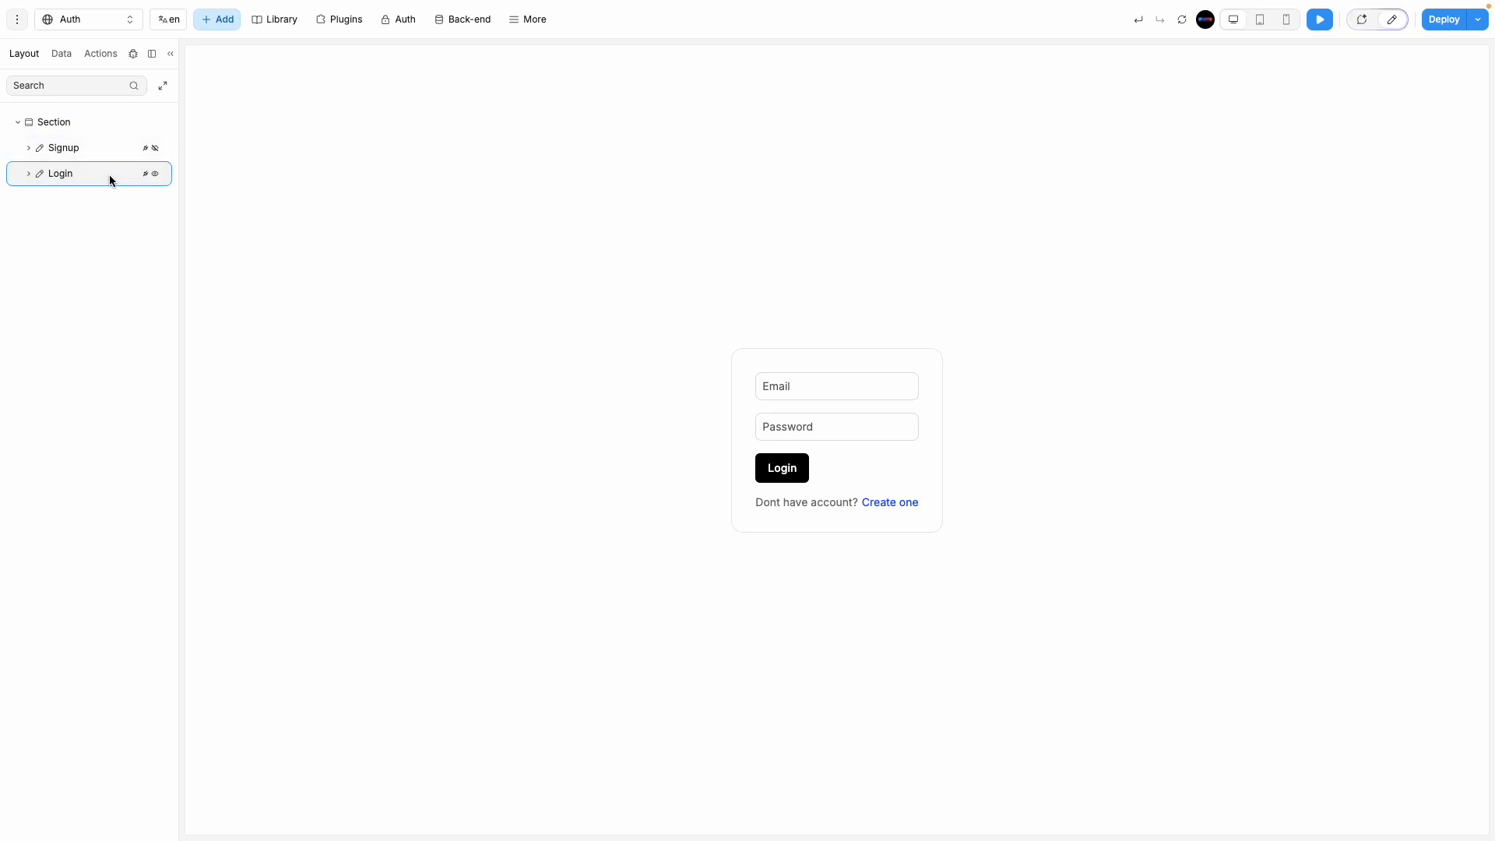
left_click(100, 149)
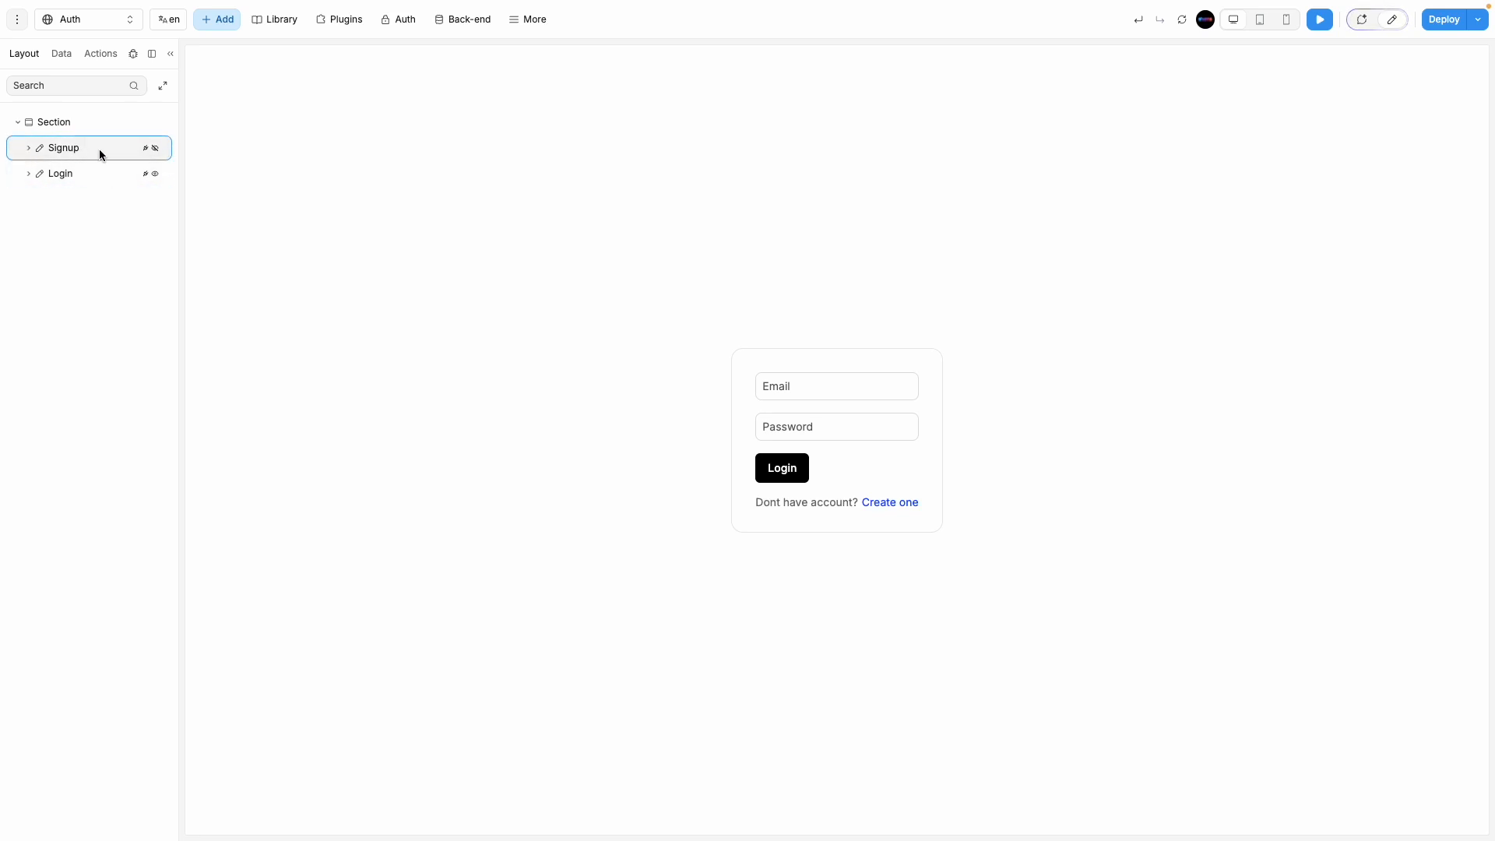
left_click(90, 172)
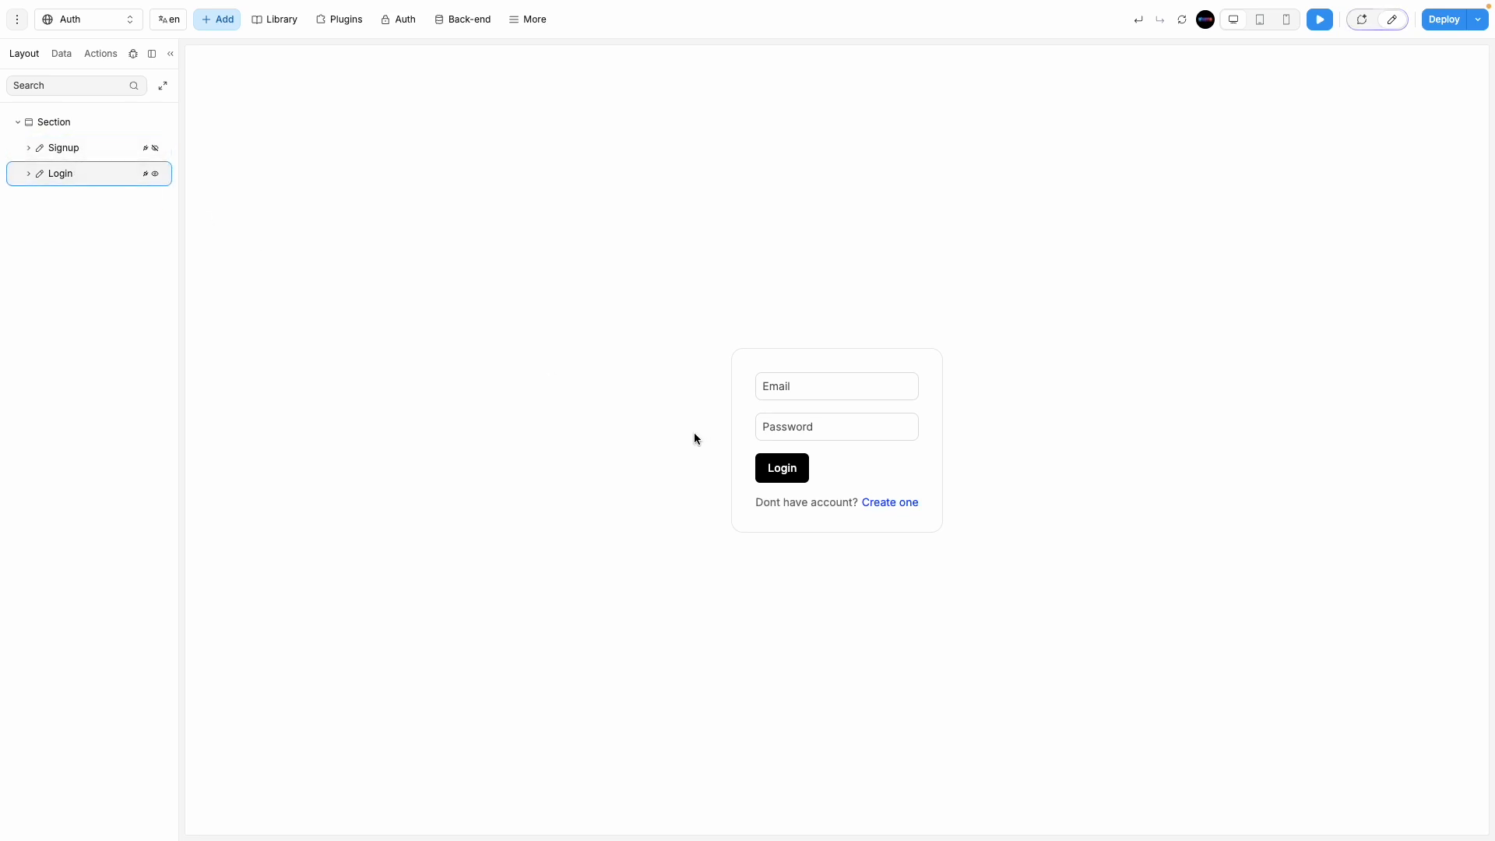
left_click(61, 54)
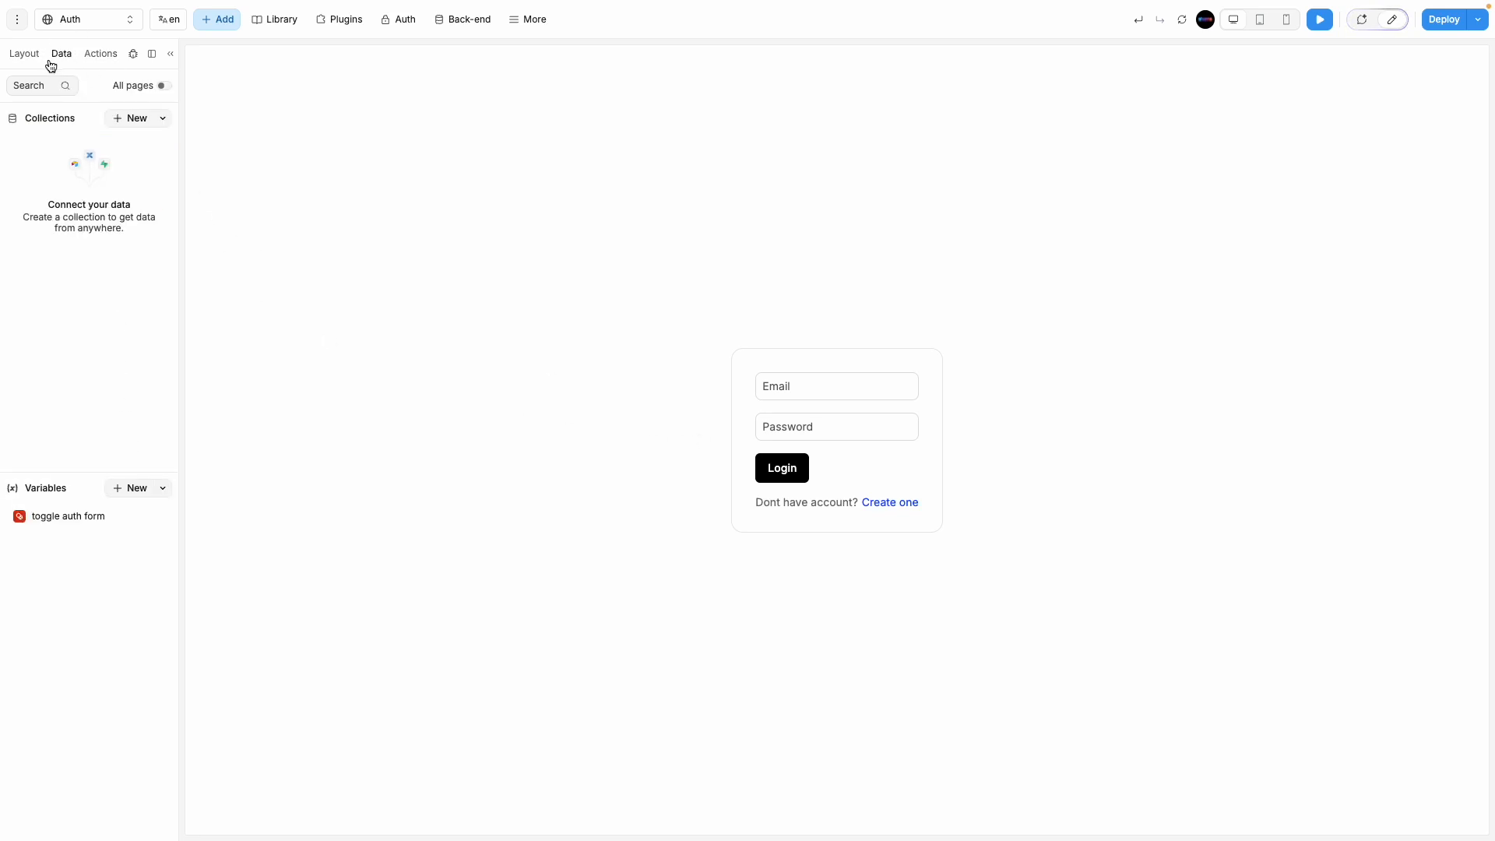
left_click(19, 54)
left_click(29, 127)
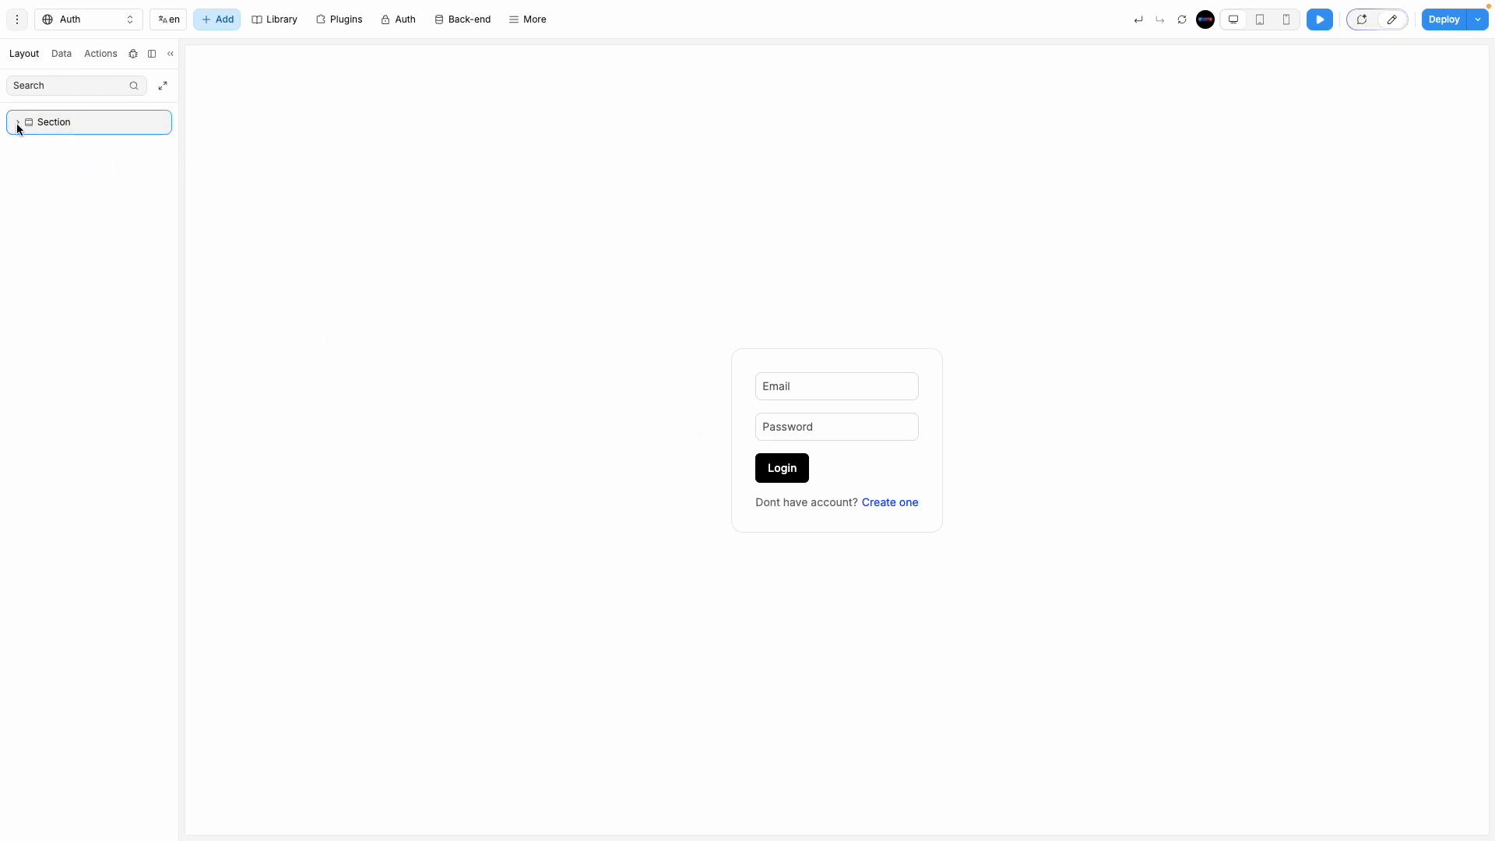
left_click(17, 123)
left_click(90, 173)
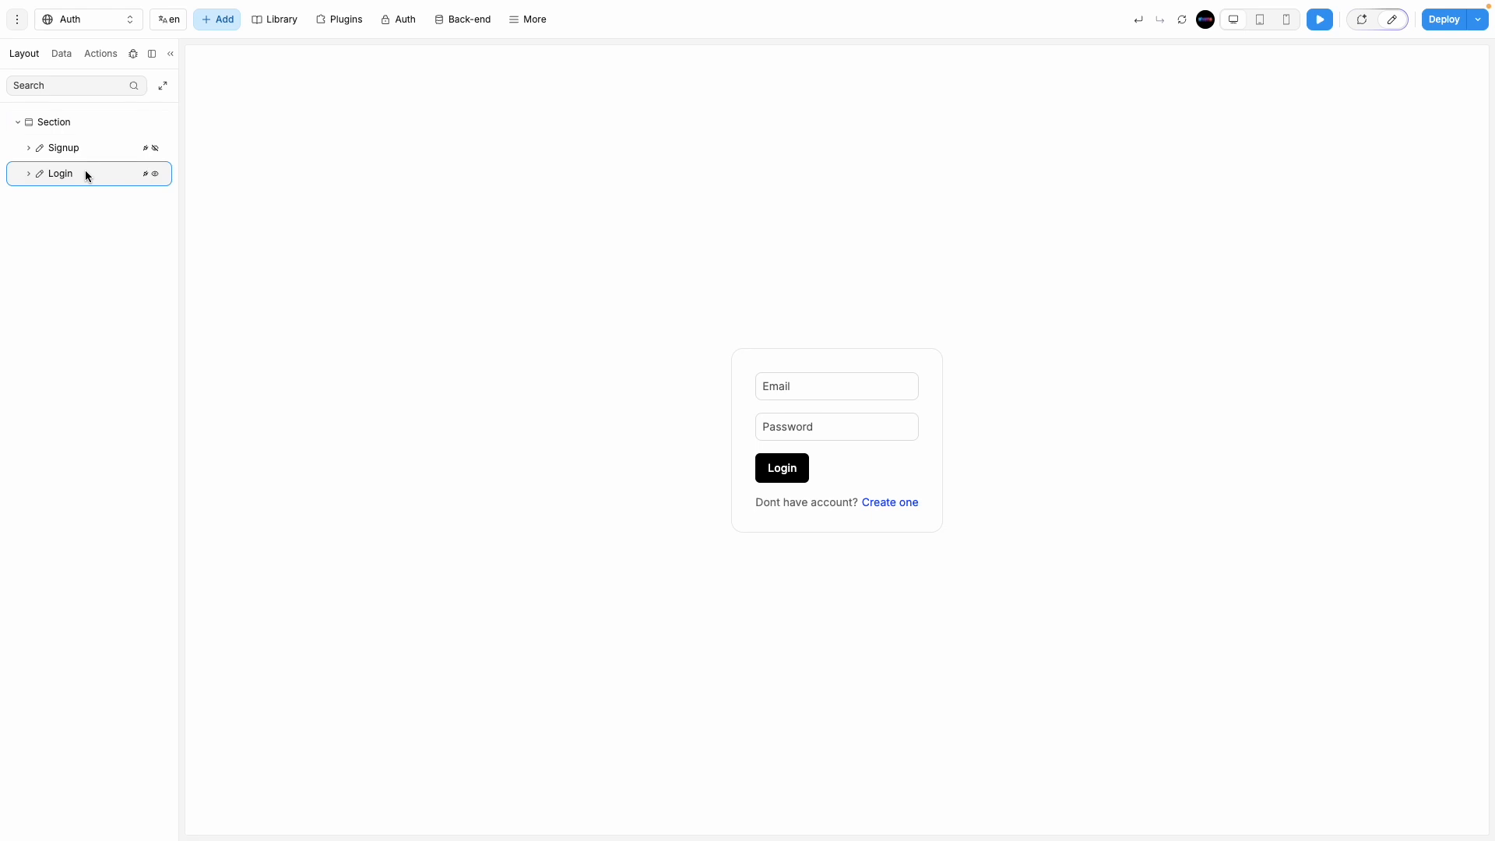
Step: Inspect the Login form's Display formula '! toggle auth form' with the debug logs showing, then preview
left_click(1392, 19)
left_click(1305, 82)
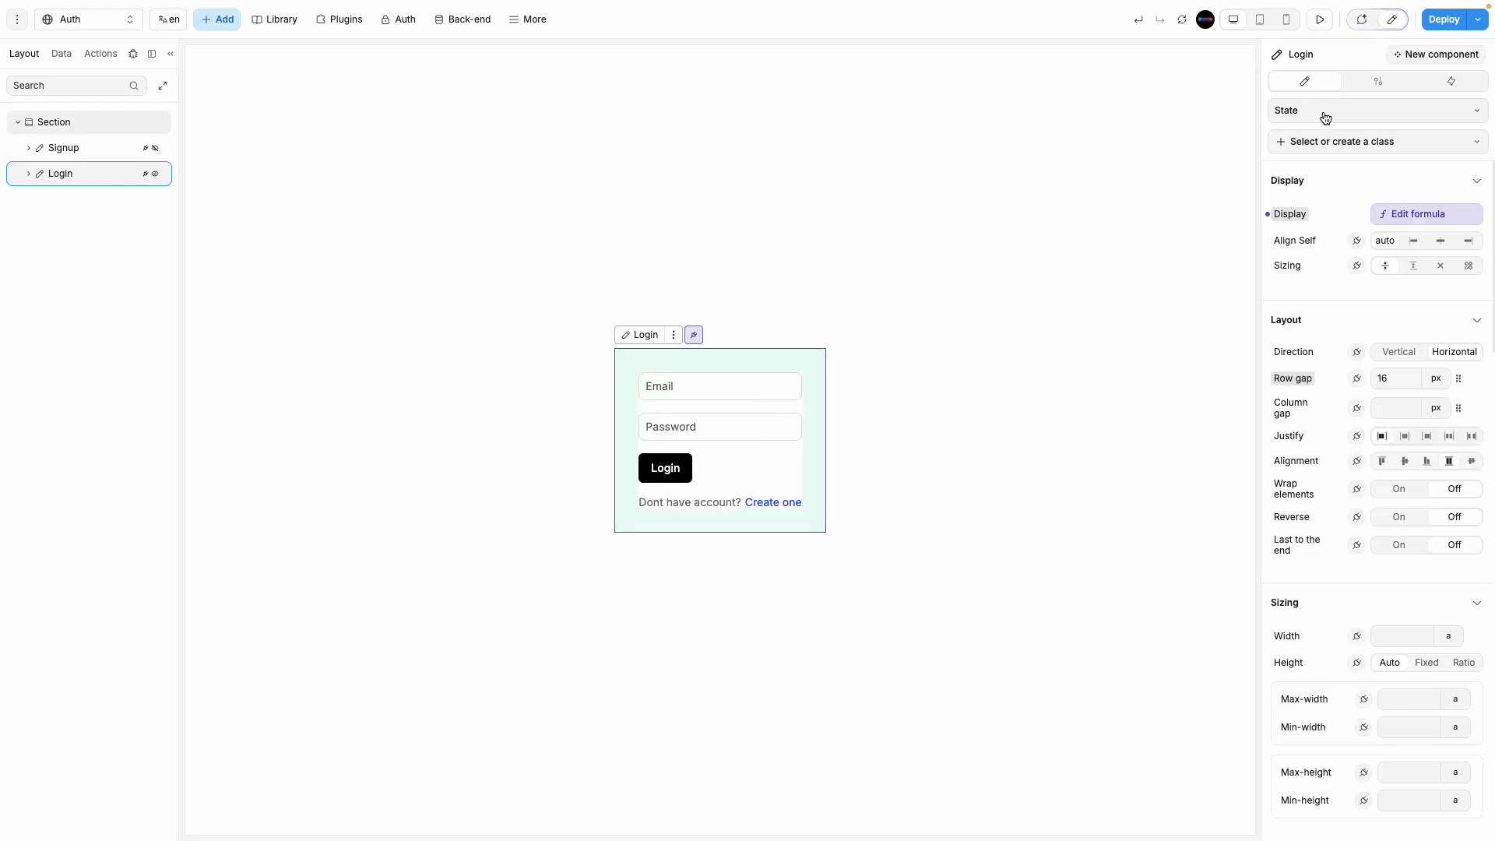
left_click(1391, 218)
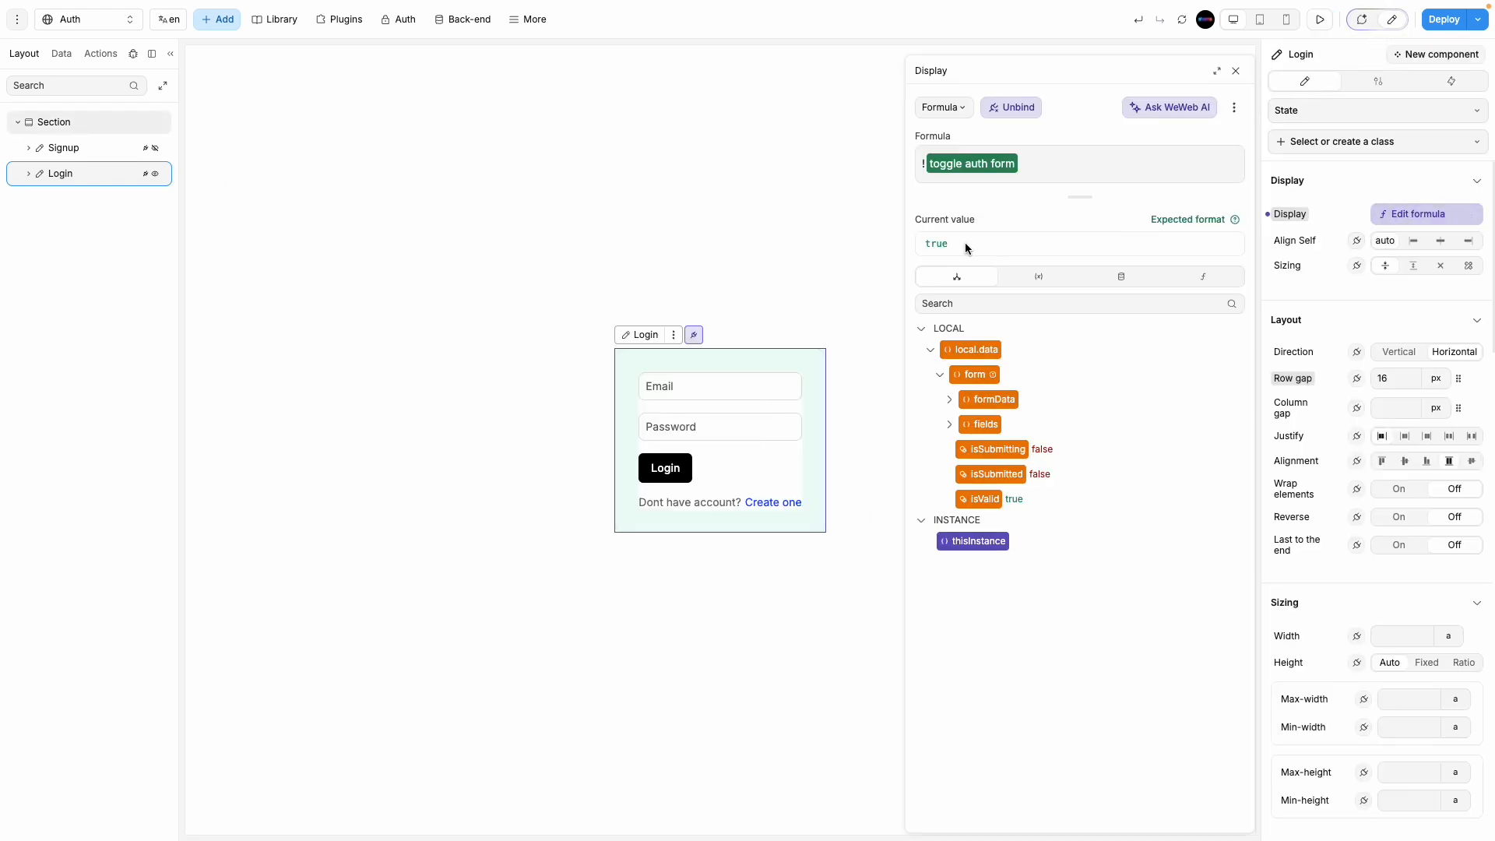
left_click(133, 53)
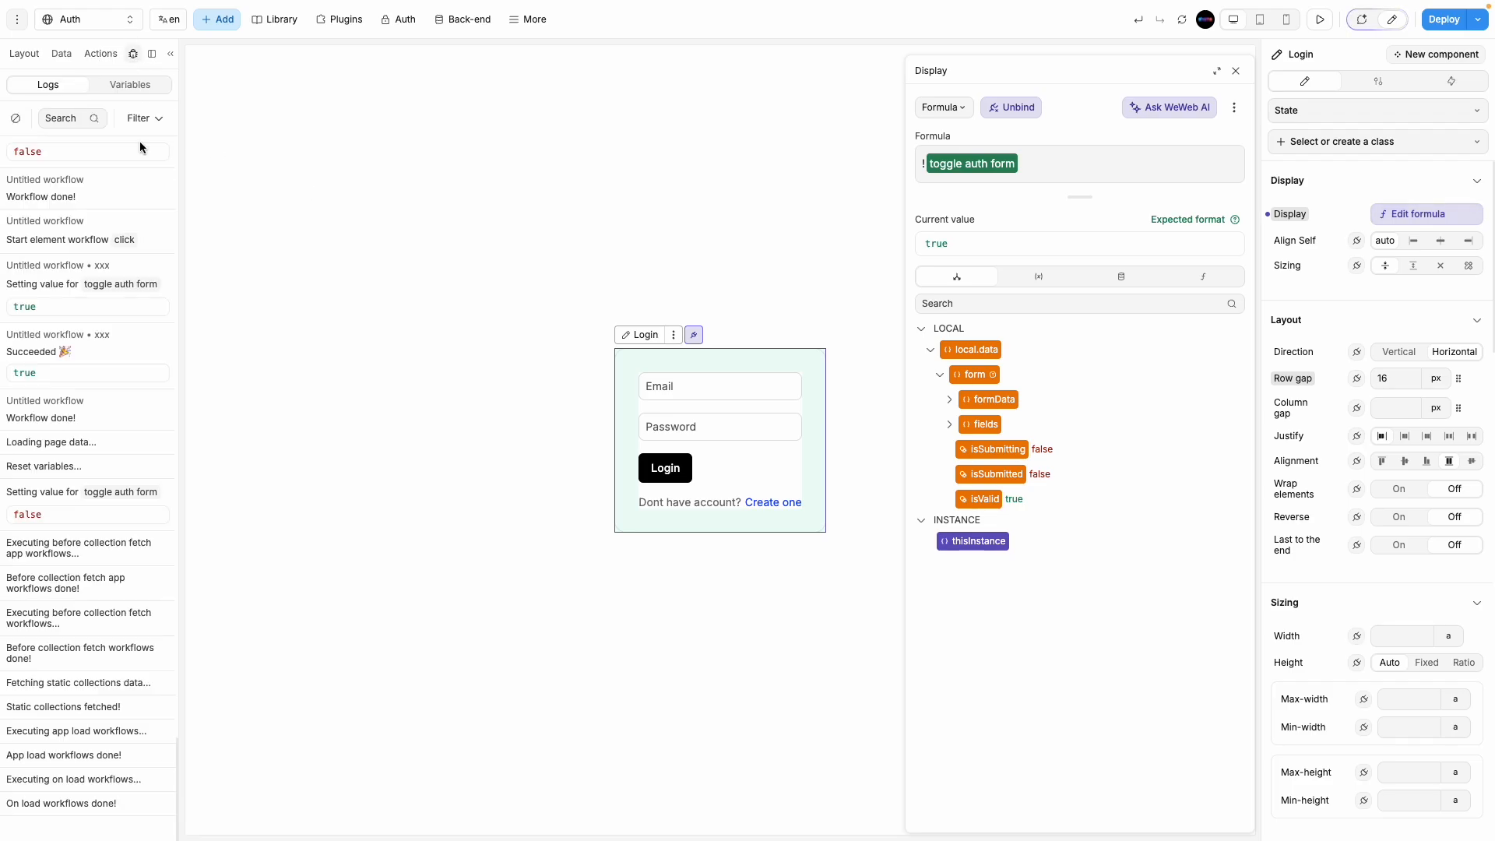
left_click(1235, 71)
left_click(1320, 20)
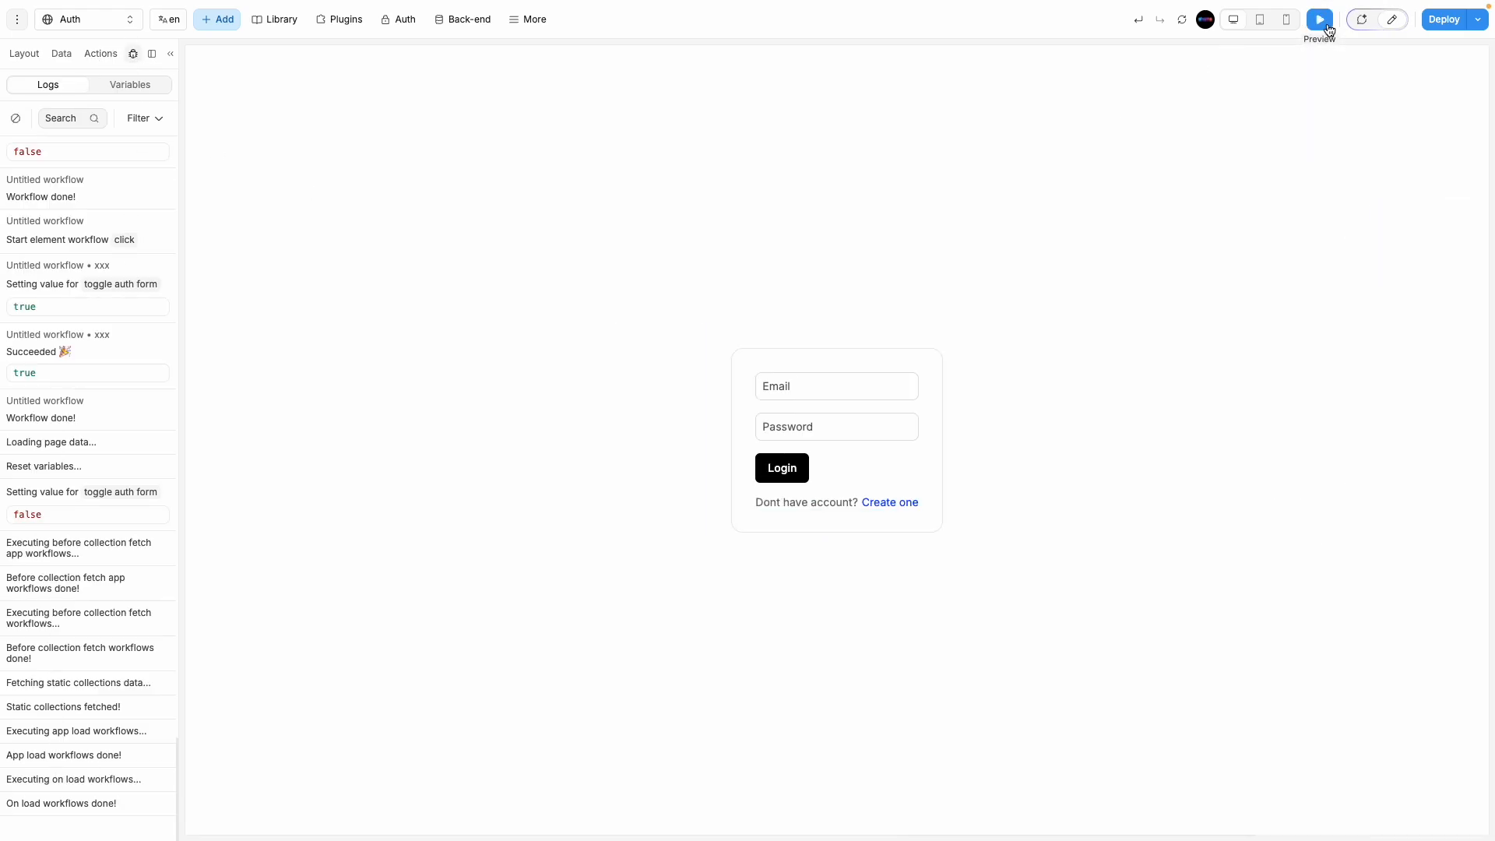
Step: In preview, follow Create one to the Sign up form and check the toggle auth form variable and logs
left_click(879, 504)
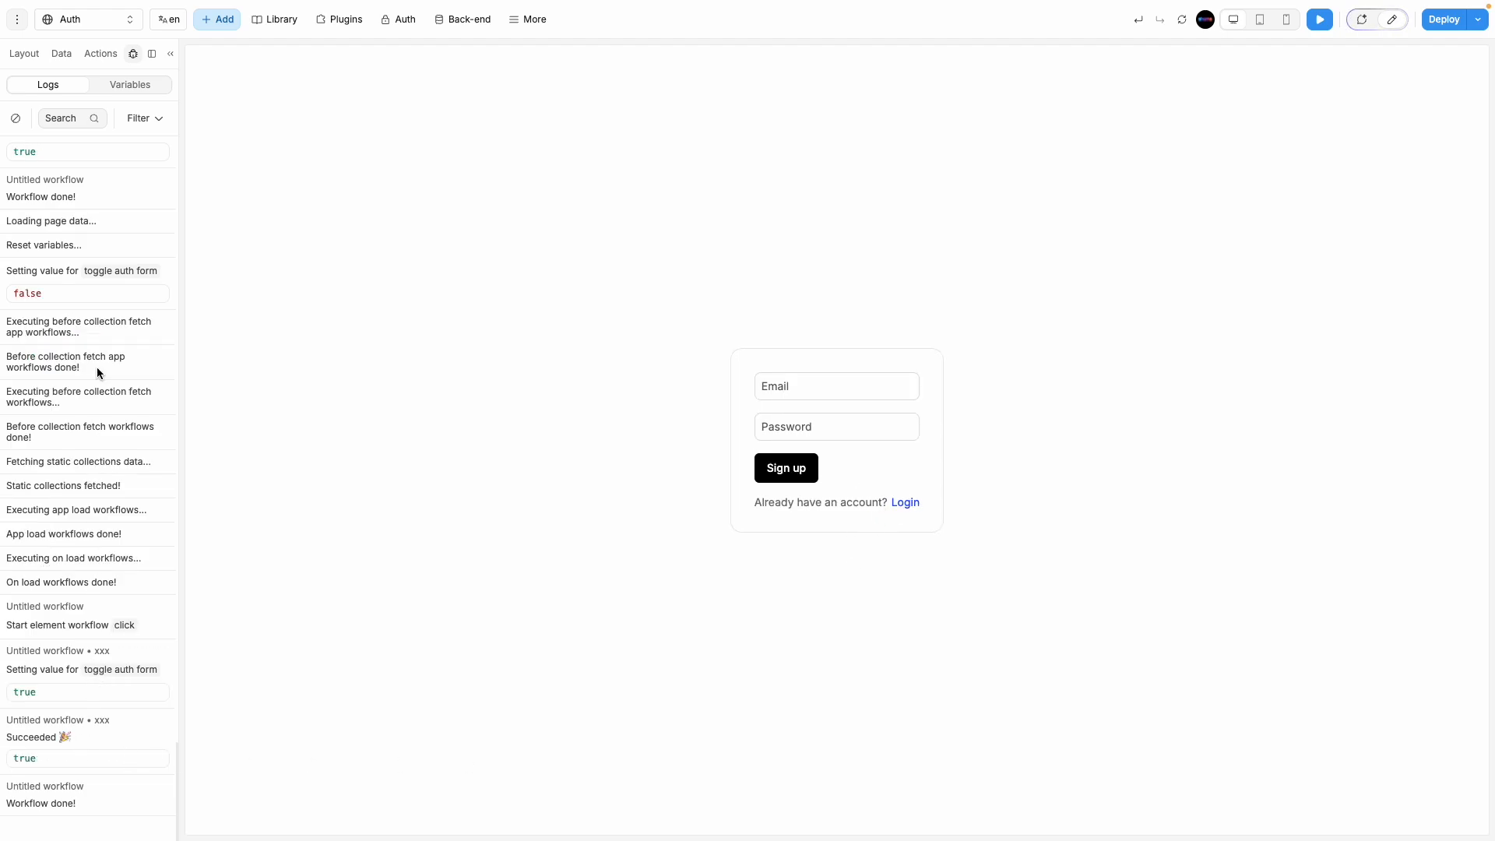
left_click(61, 53)
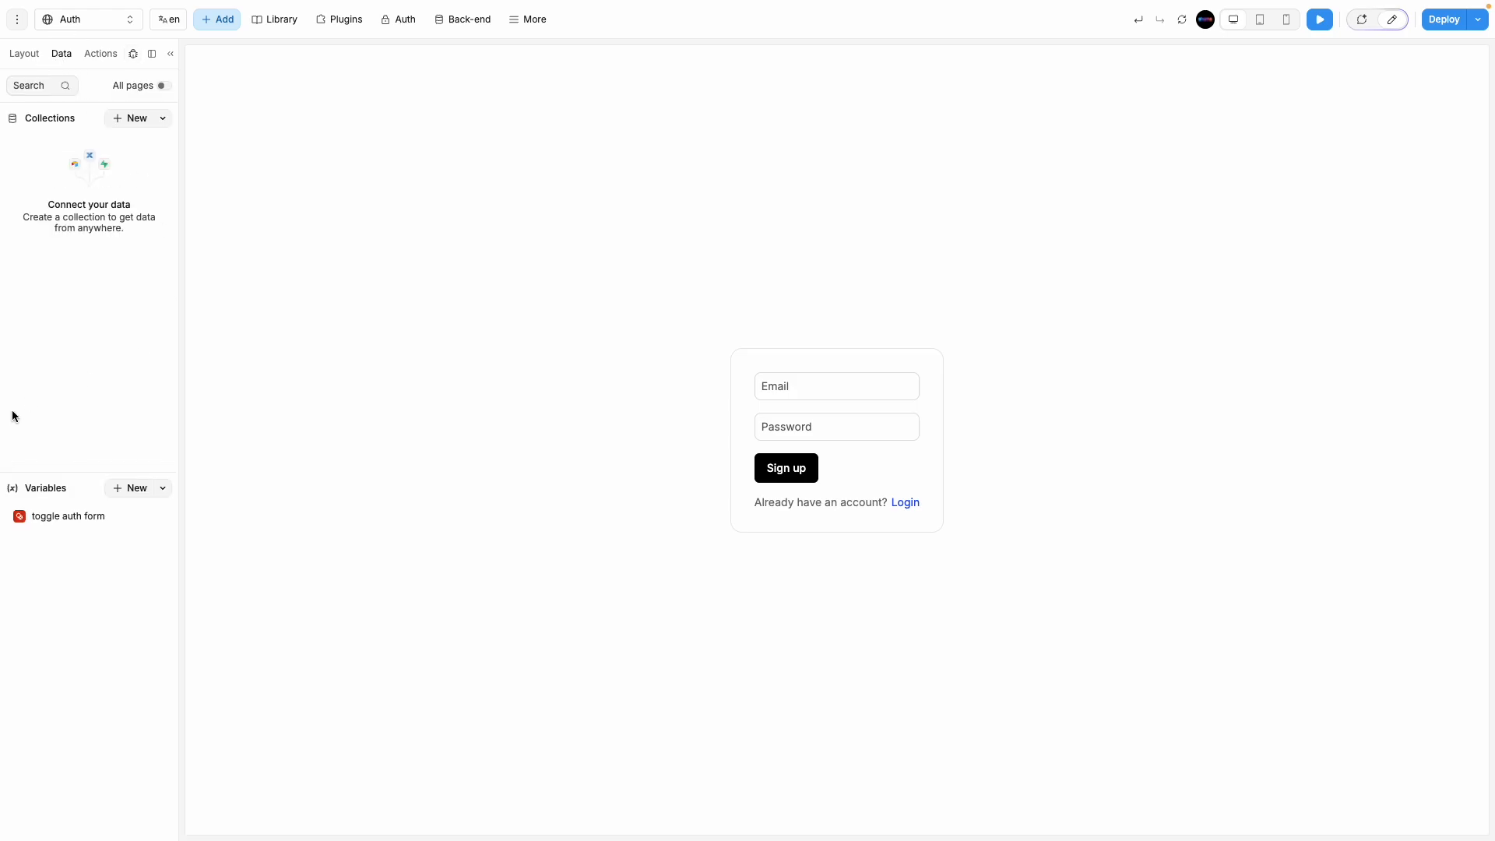
left_click(89, 517)
left_click(438, 54)
left_click(133, 54)
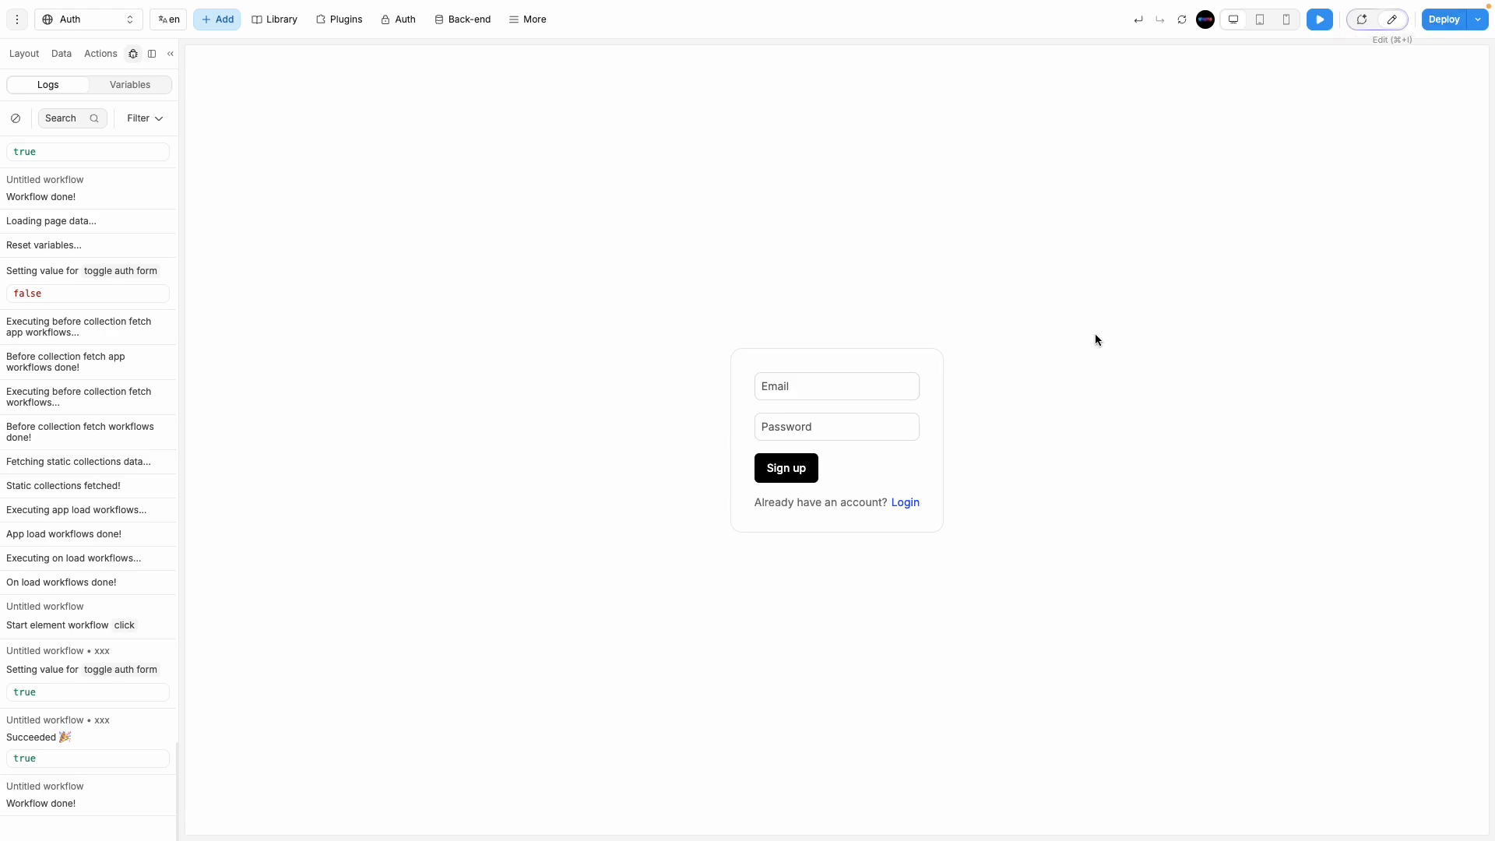
Step: Back in edit mode, inspect the Login link's On click Change variable value formula
left_click(1392, 23)
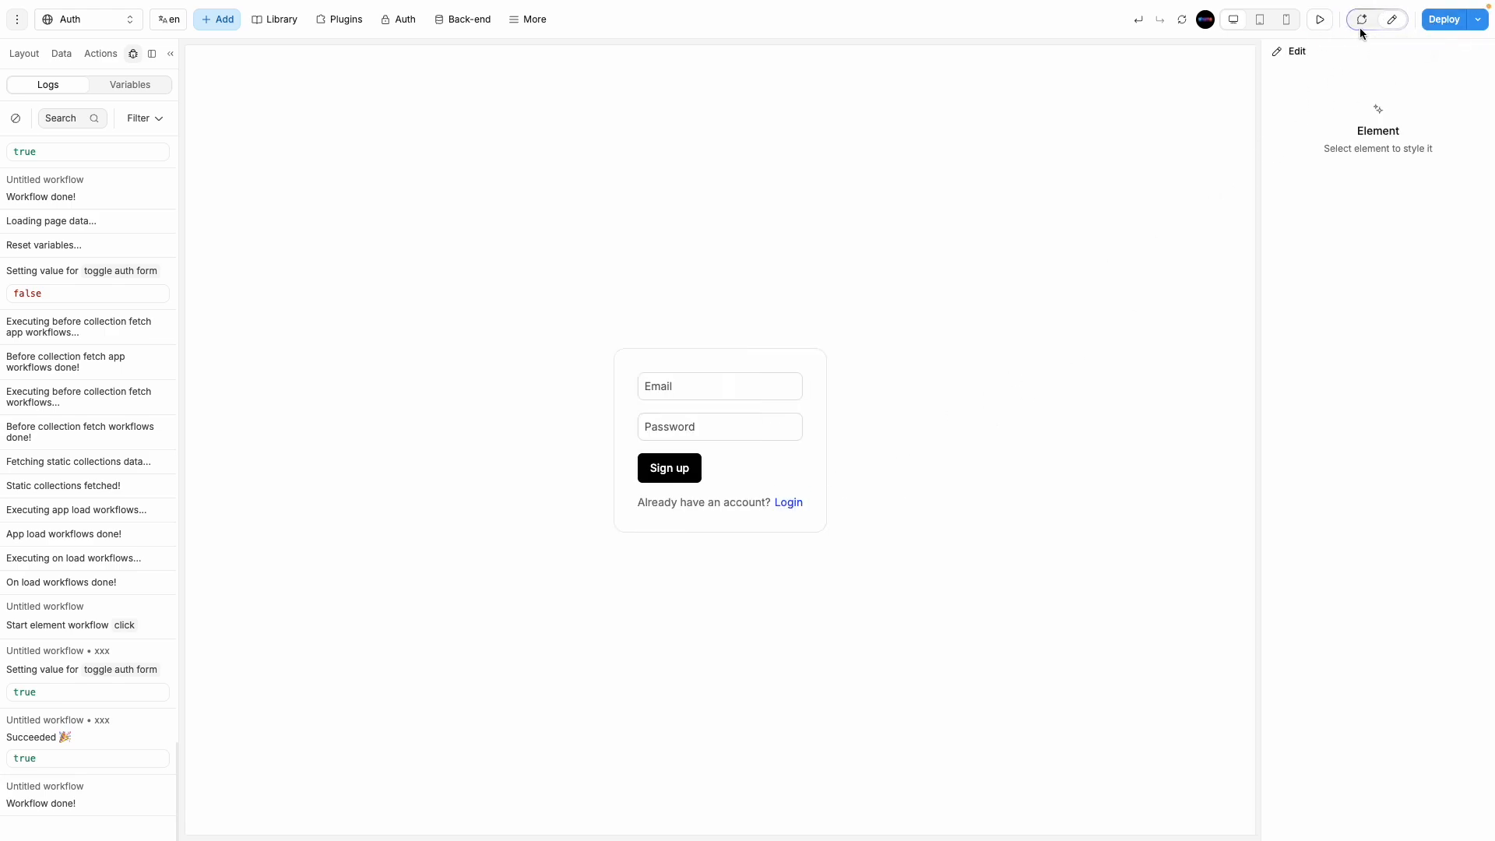
left_click(1392, 19)
left_click(1361, 20)
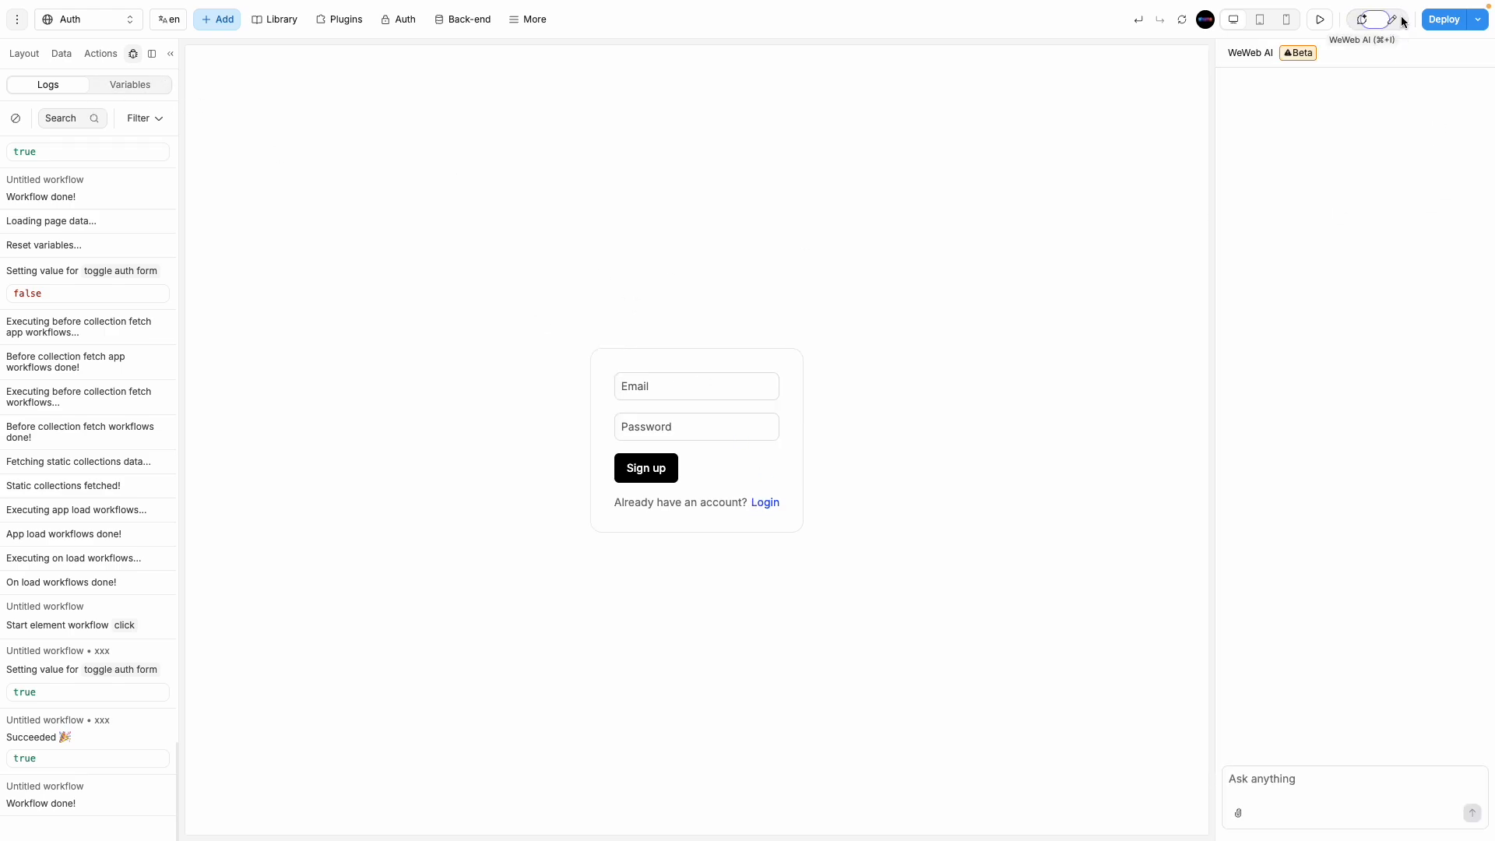
left_click(1392, 23)
left_click(789, 502)
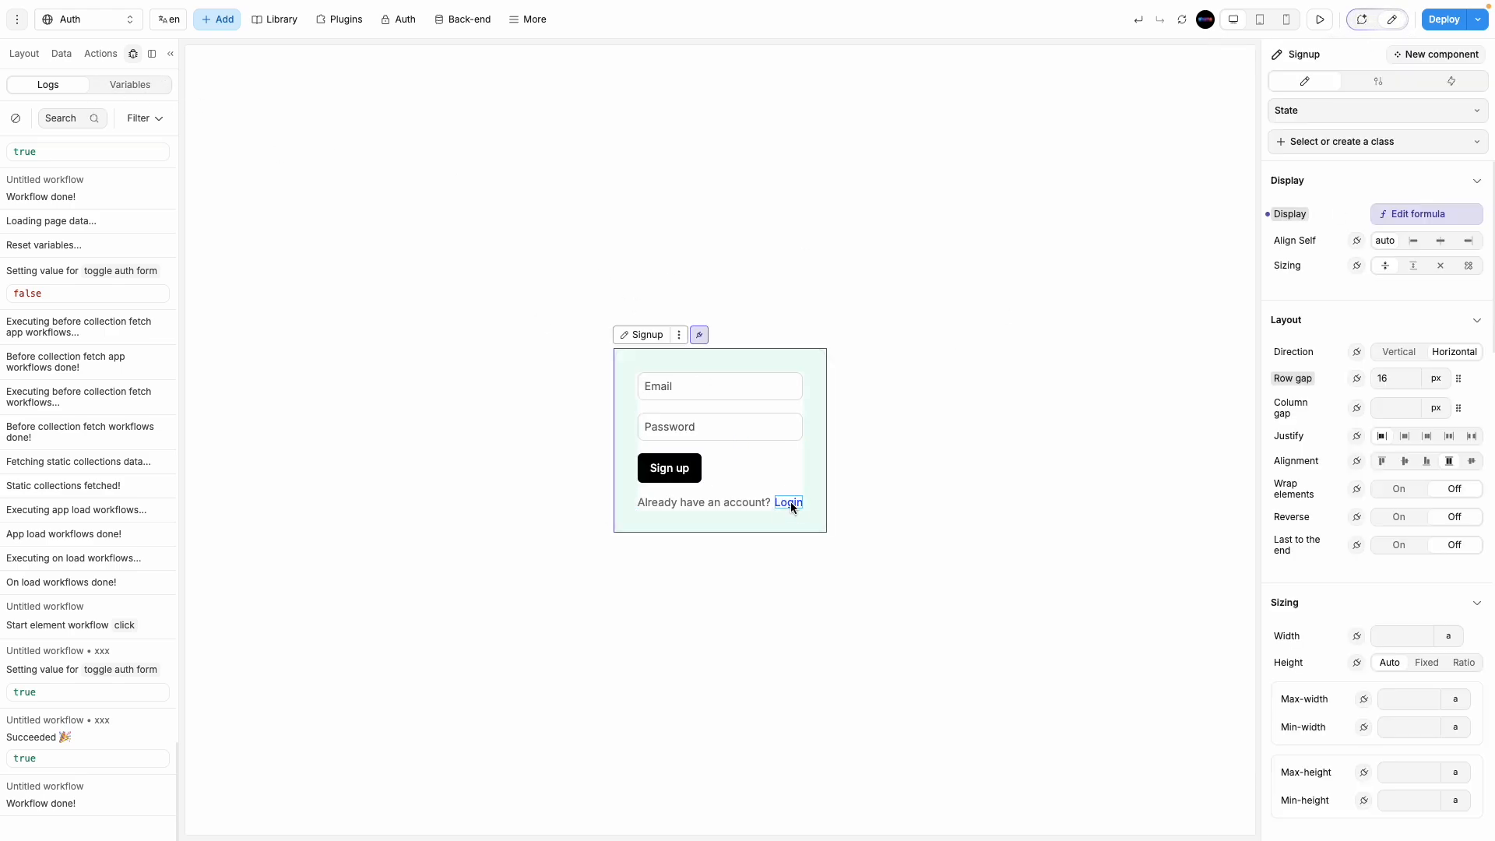
left_click(1451, 81)
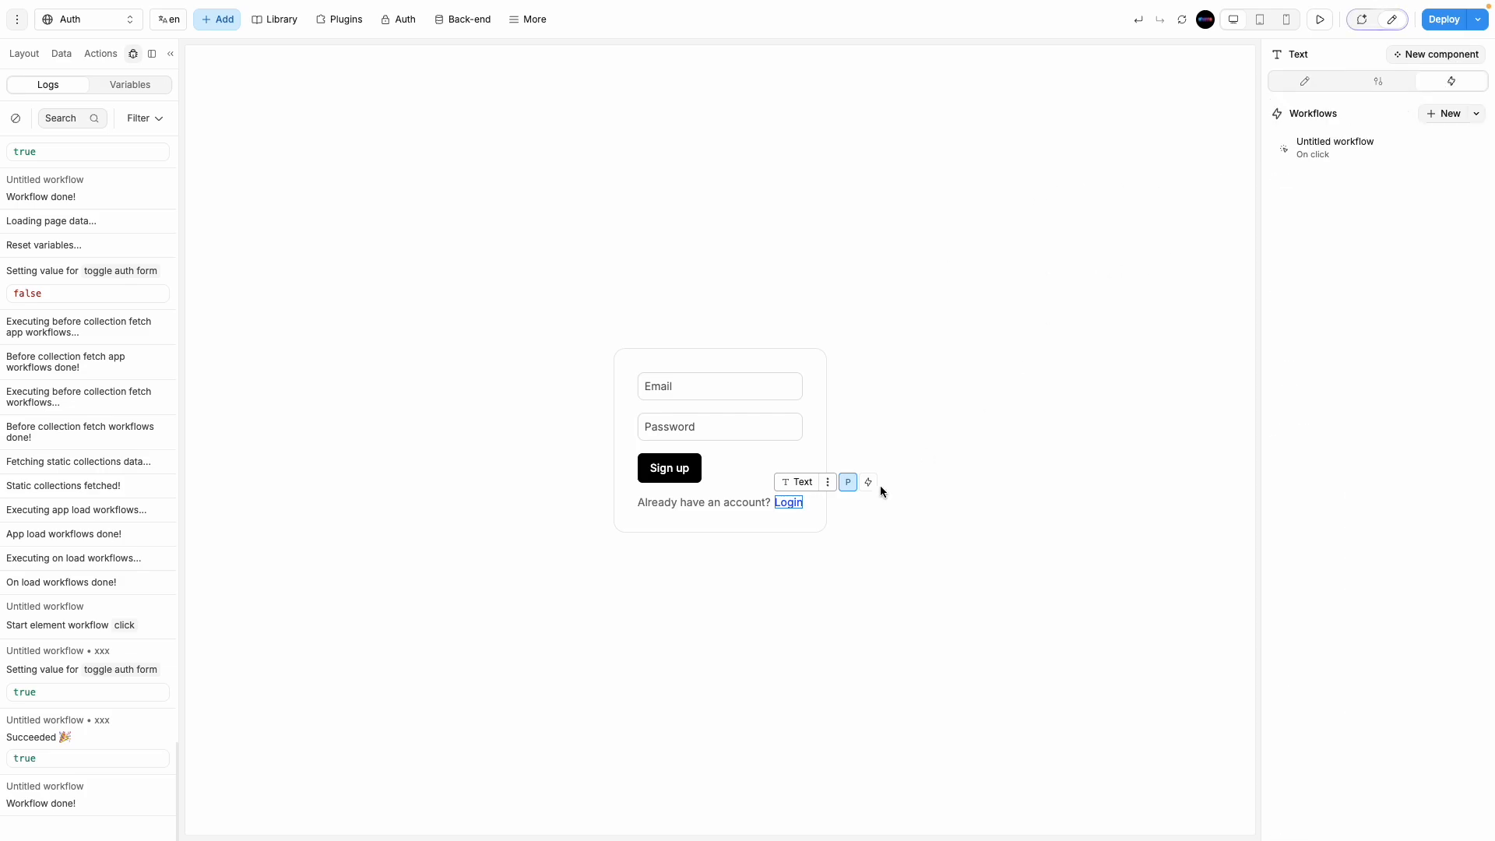
left_click(1333, 149)
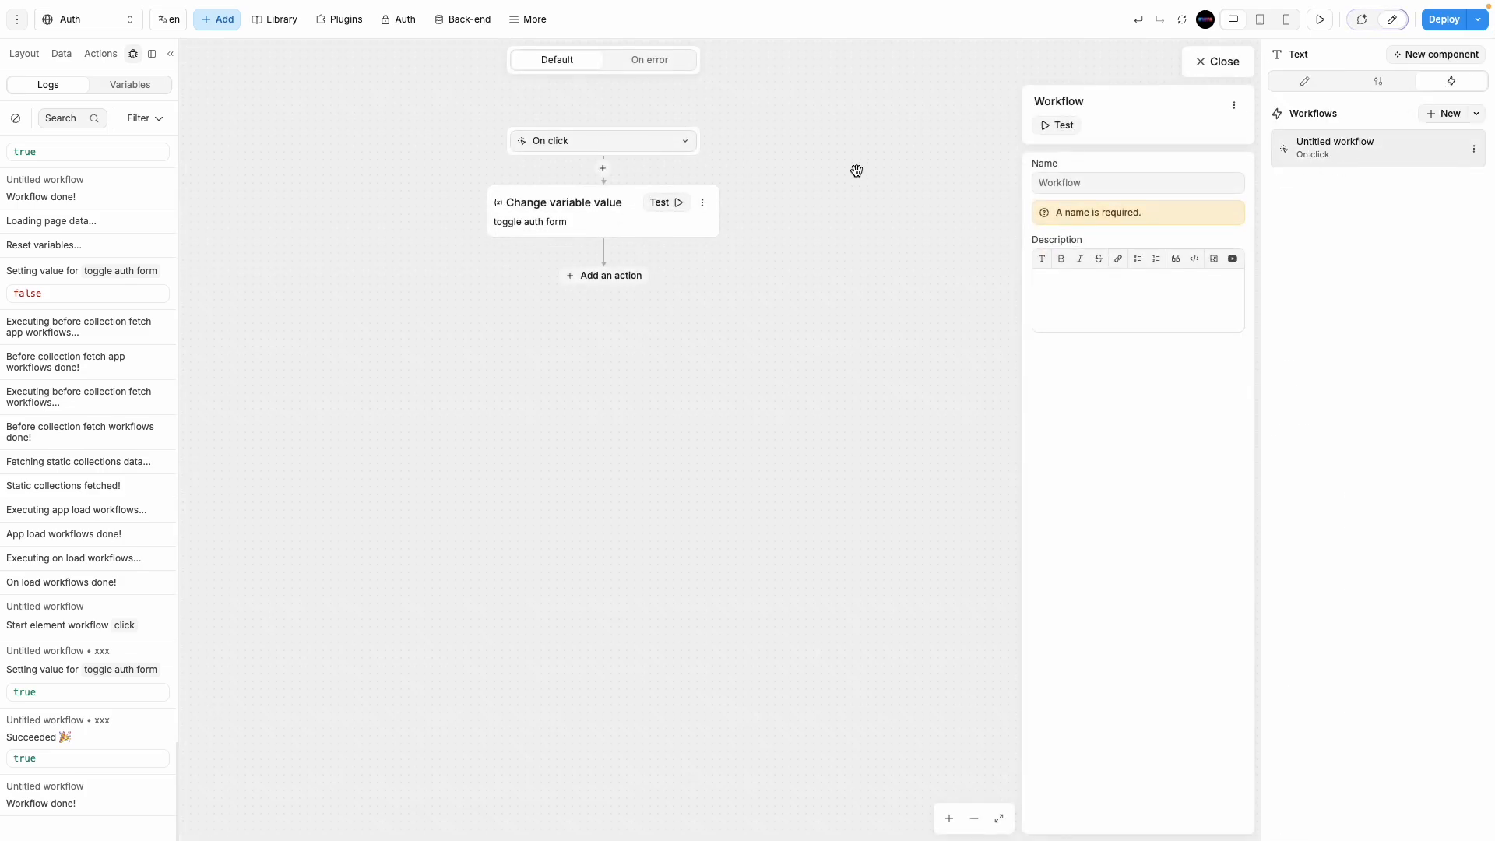
left_click(592, 222)
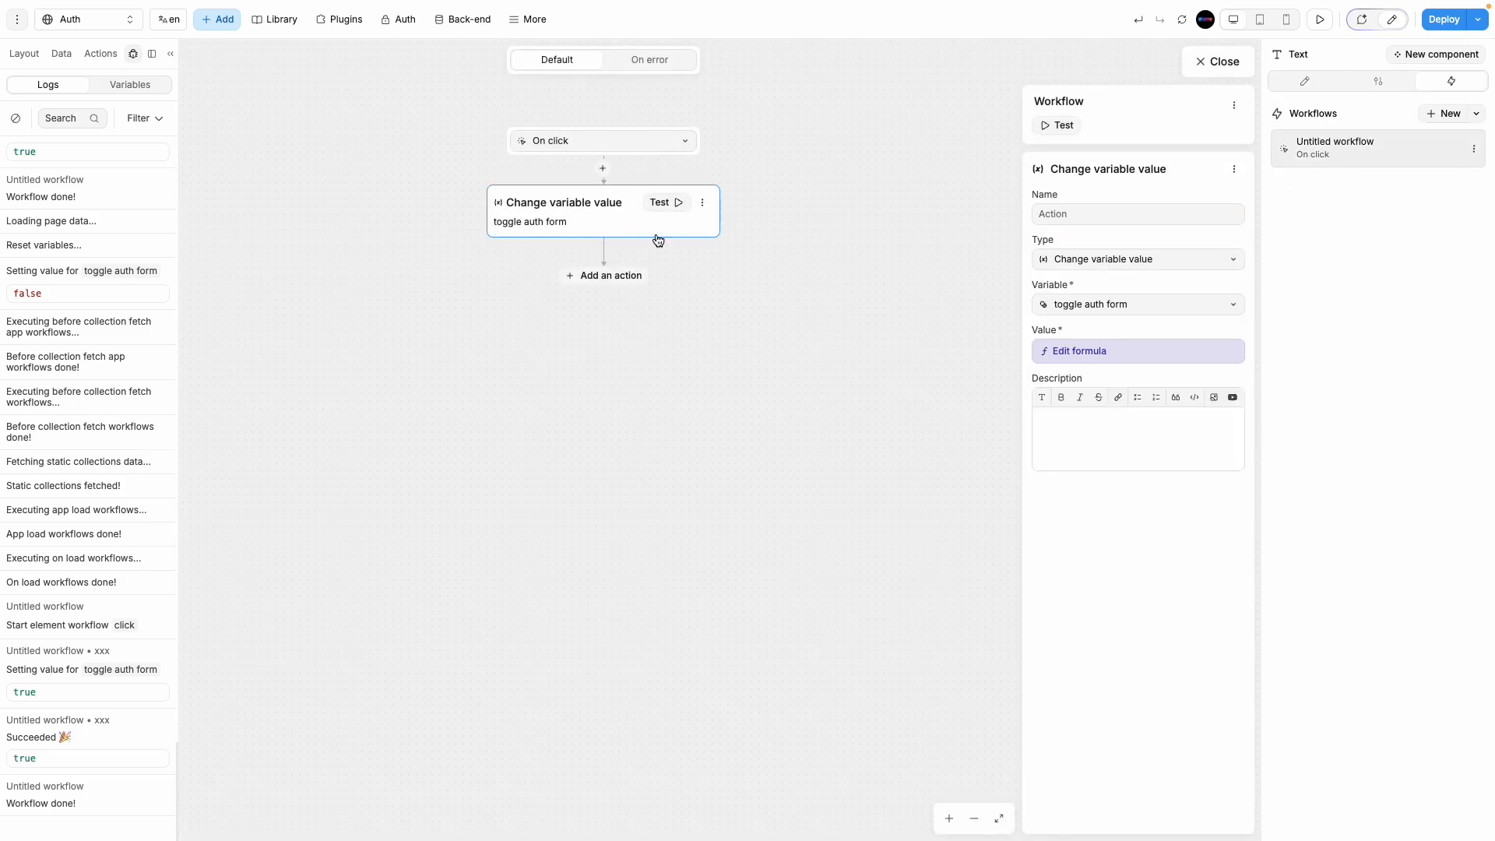
left_click(1138, 351)
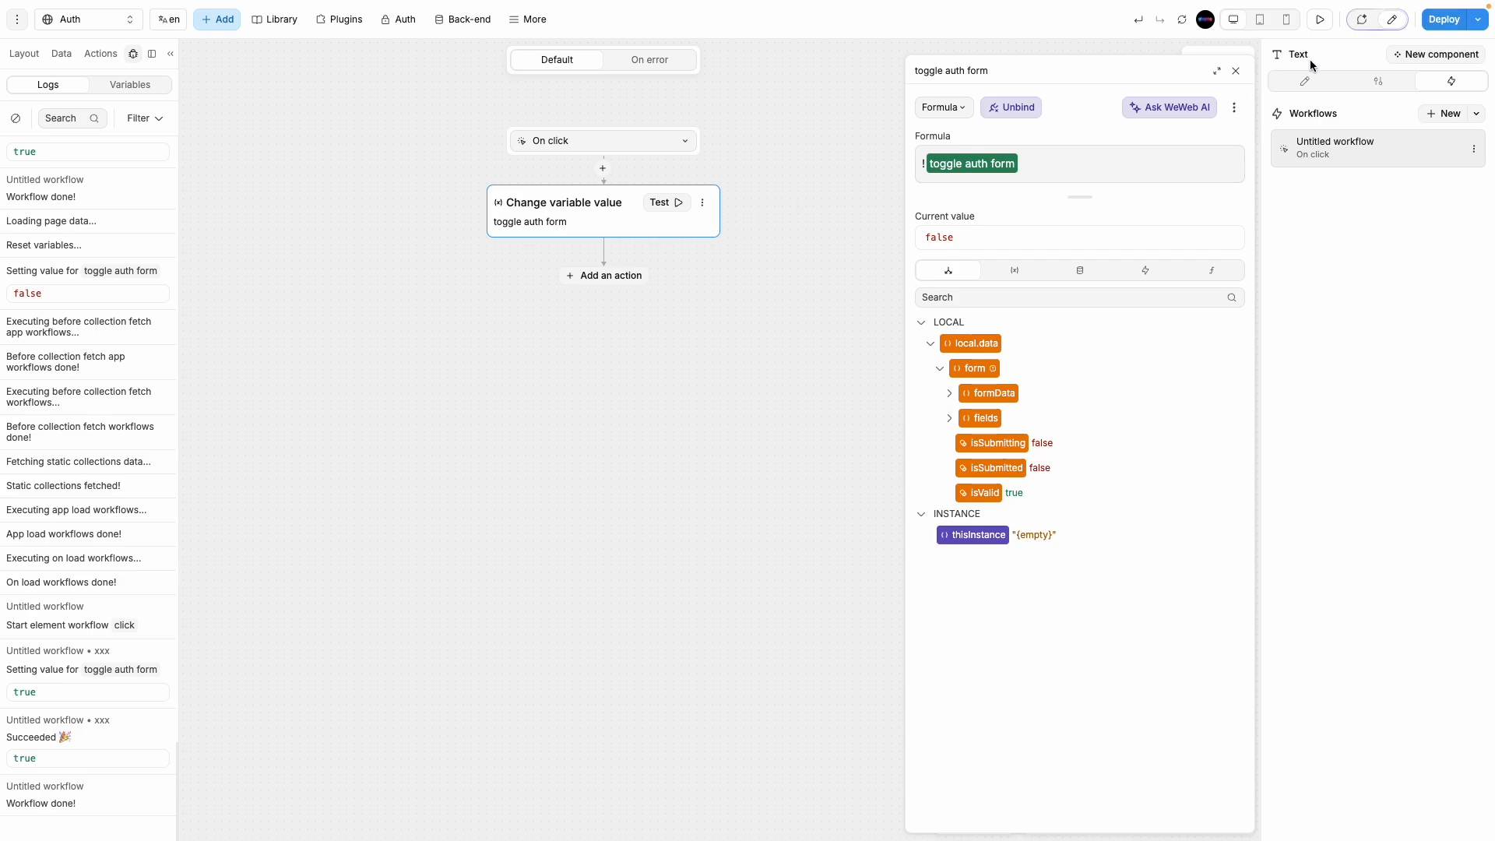
left_click(1236, 72)
left_click(1235, 63)
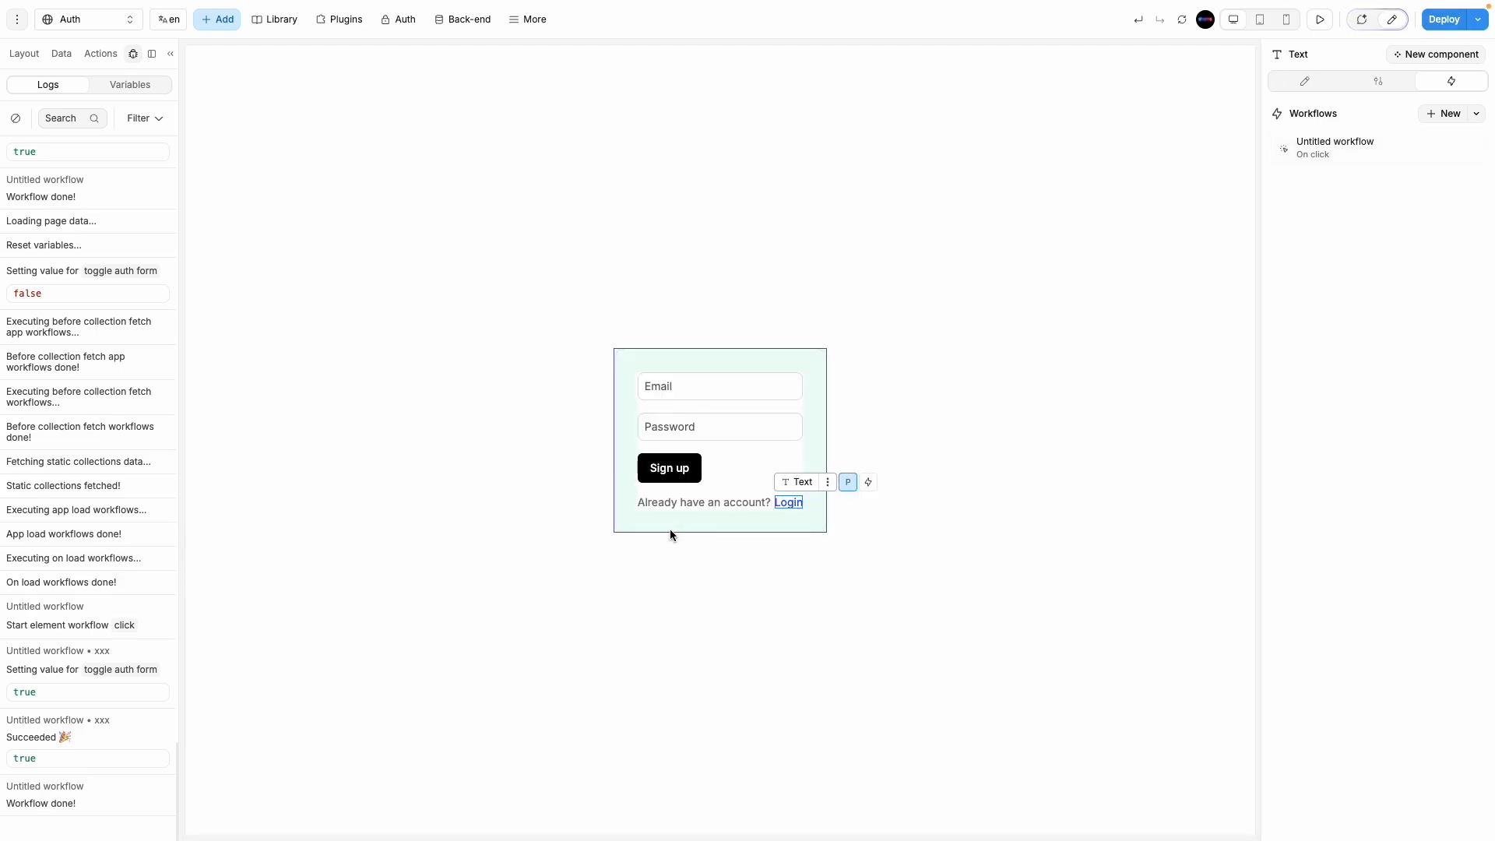
Step: Preview the Auth page and click Login to return to the Login form
left_click(23, 54)
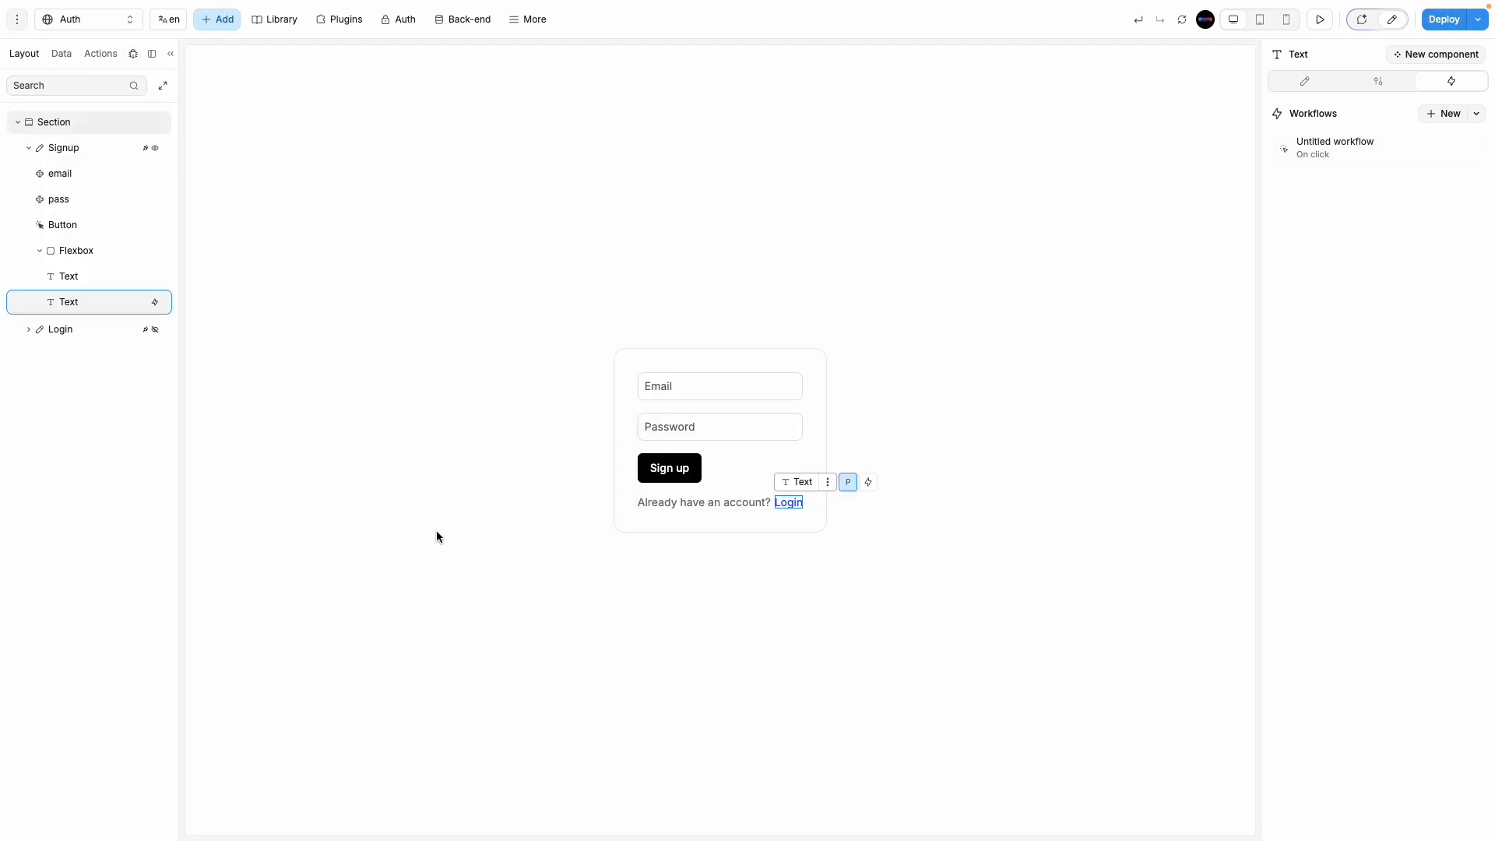
left_click(1319, 19)
left_click(906, 506)
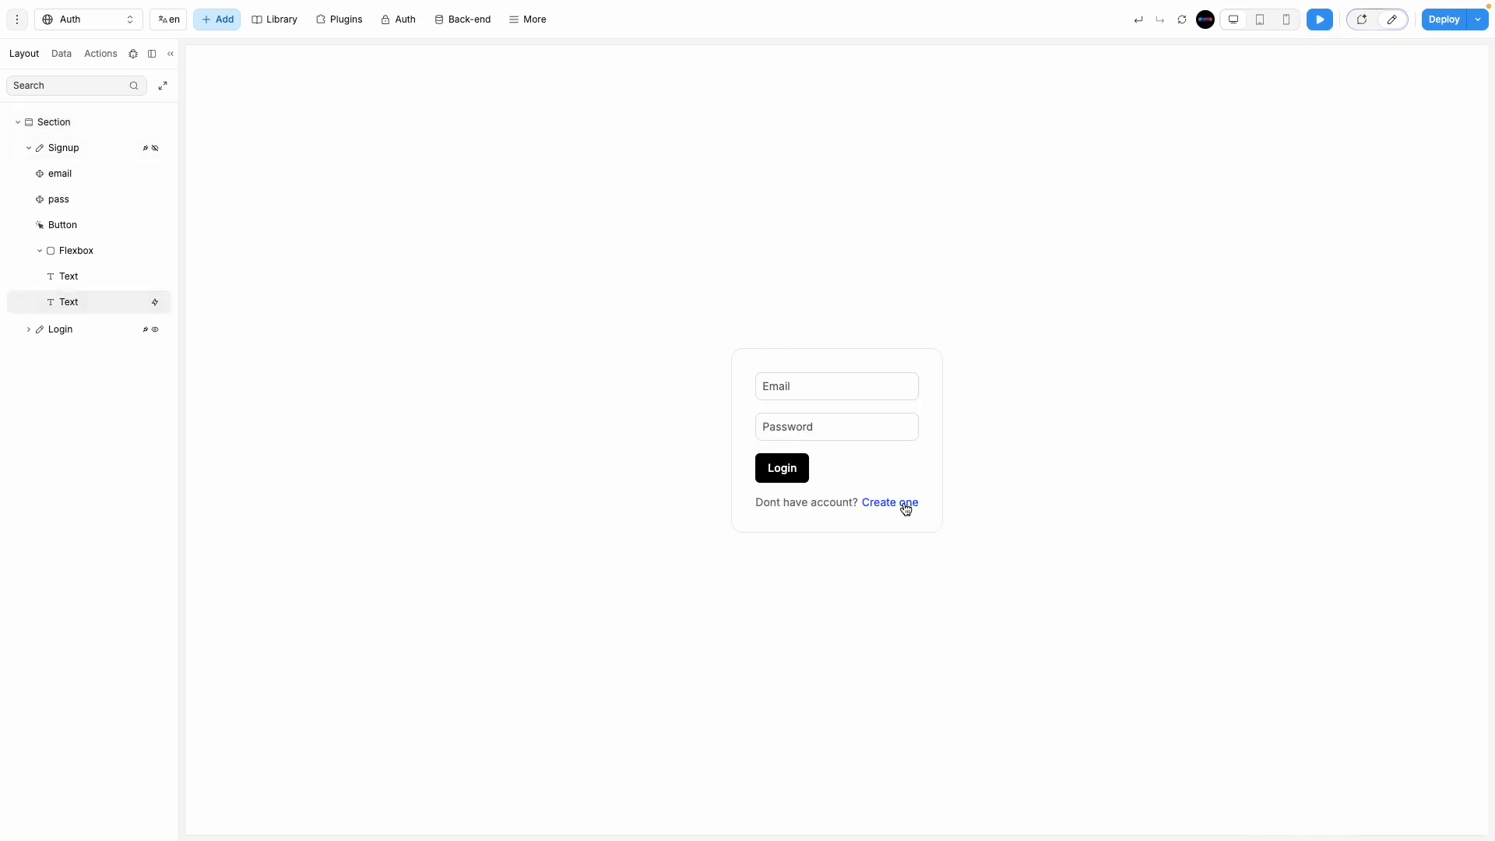
Step: Select the Login form layer, follow Create one to the Sign up form, and return to edit mode
left_click(133, 54)
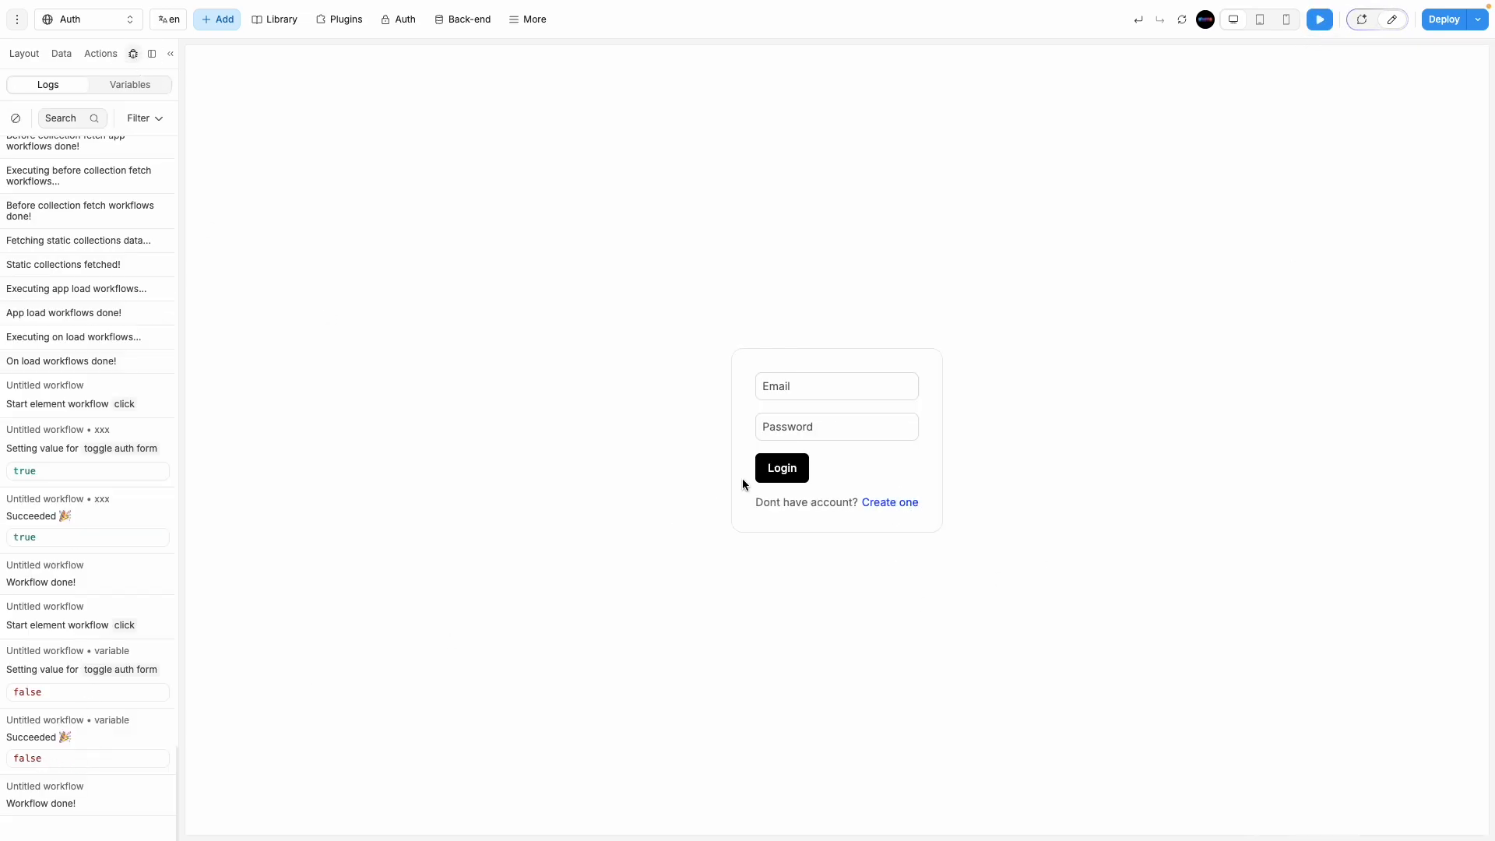
left_click(31, 57)
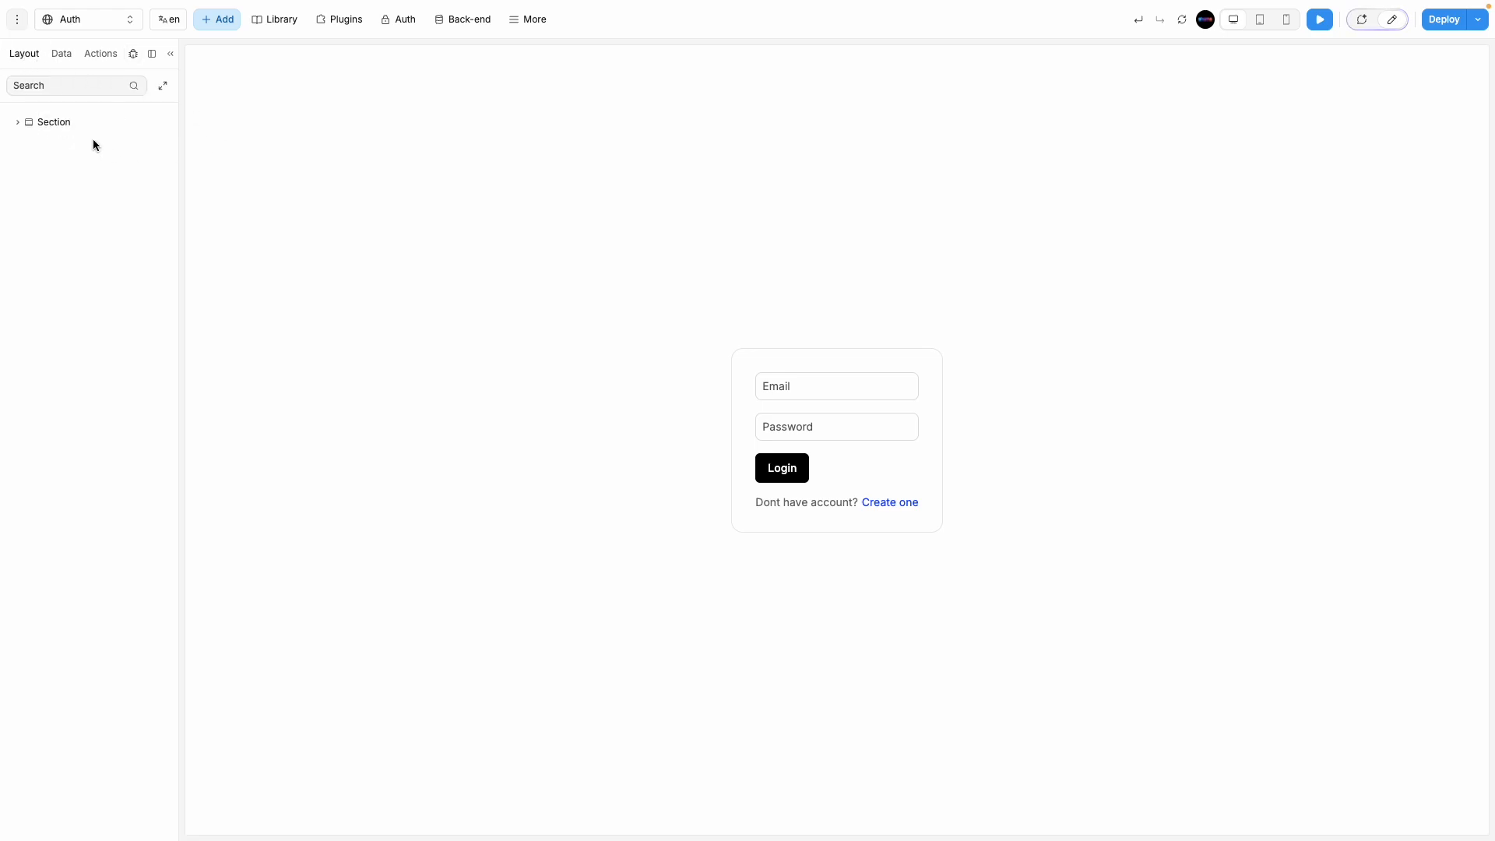
left_click(17, 122)
left_click(70, 174)
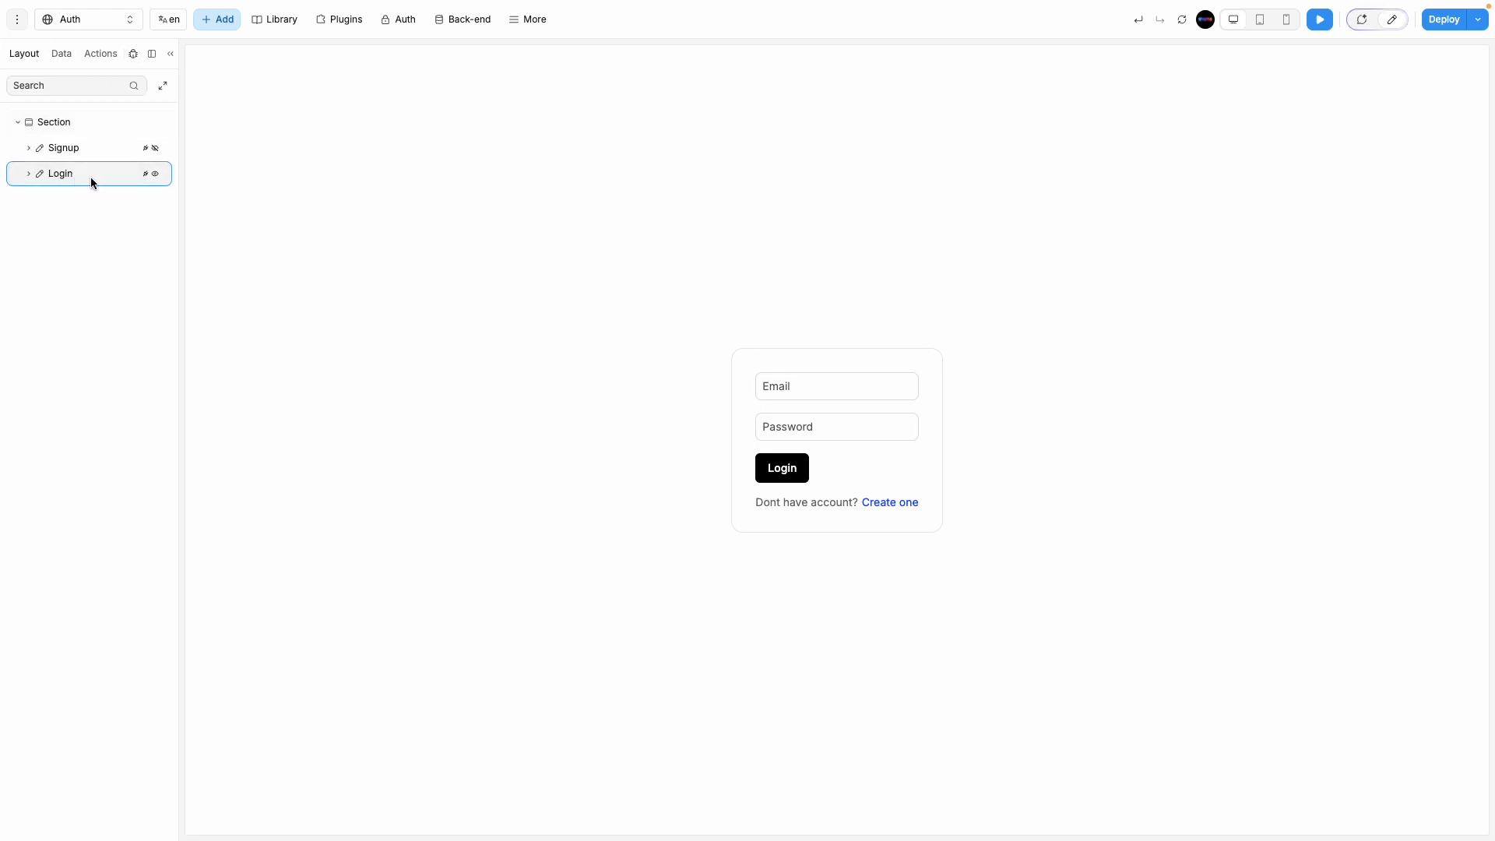
left_click(900, 503)
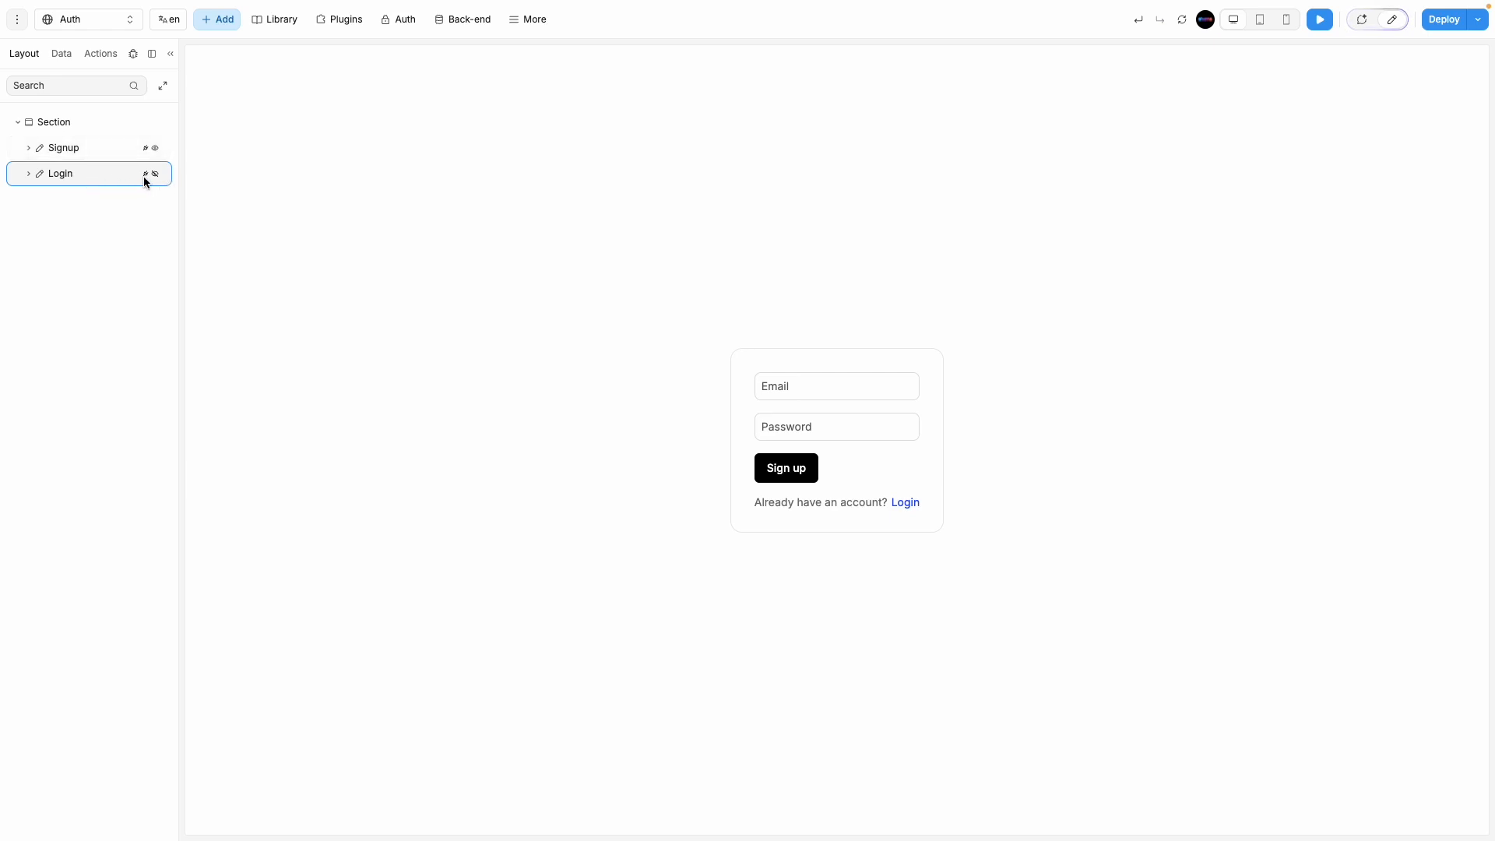
left_click(1391, 19)
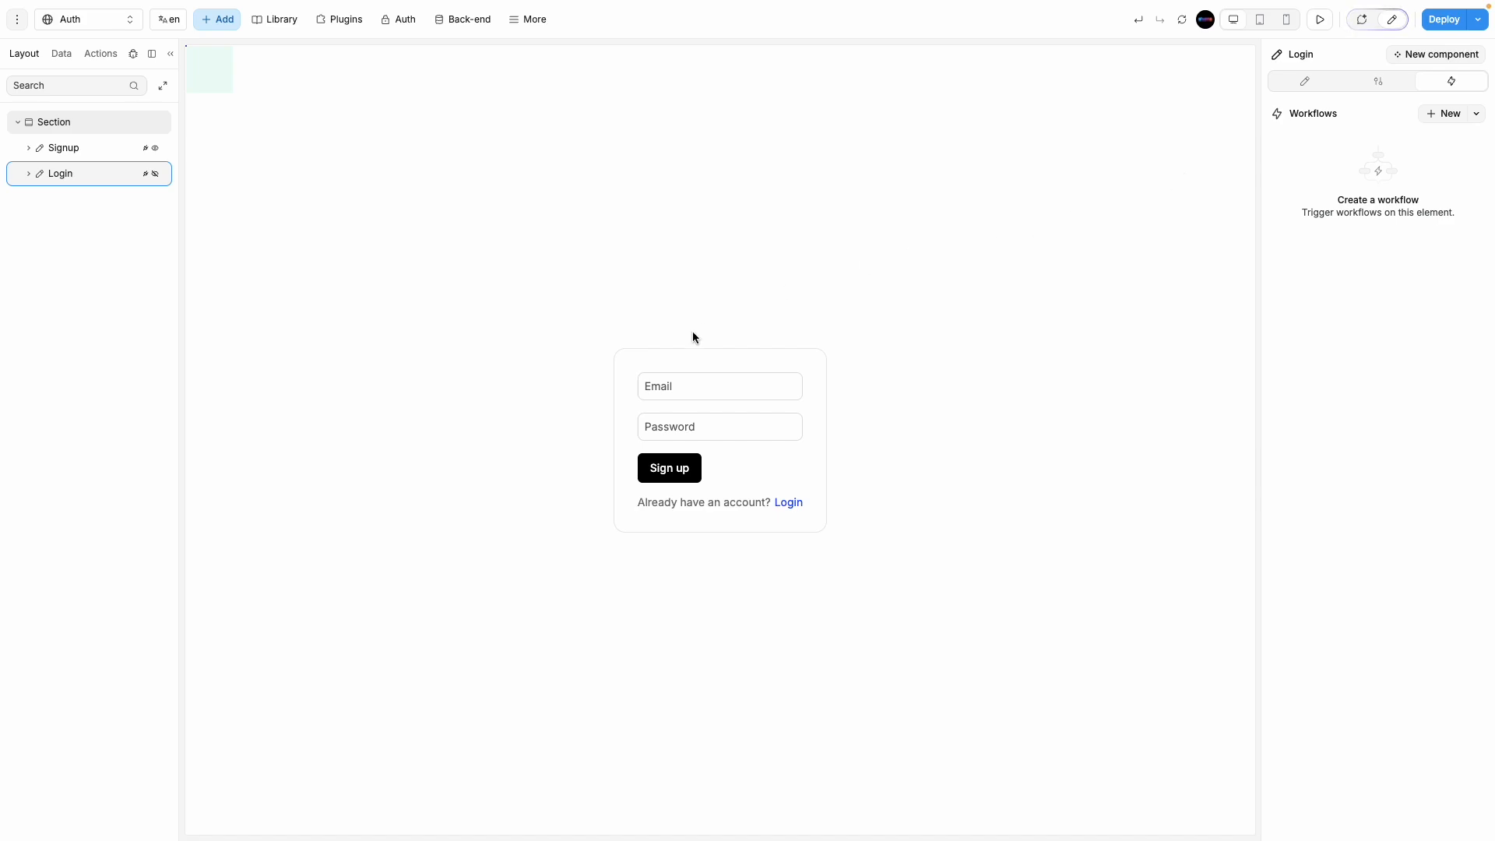
Step: Switch from the WeWeb Auth page editor to the Supabase projects dashboard in Arc's sidebar
mouse_move(3, 321)
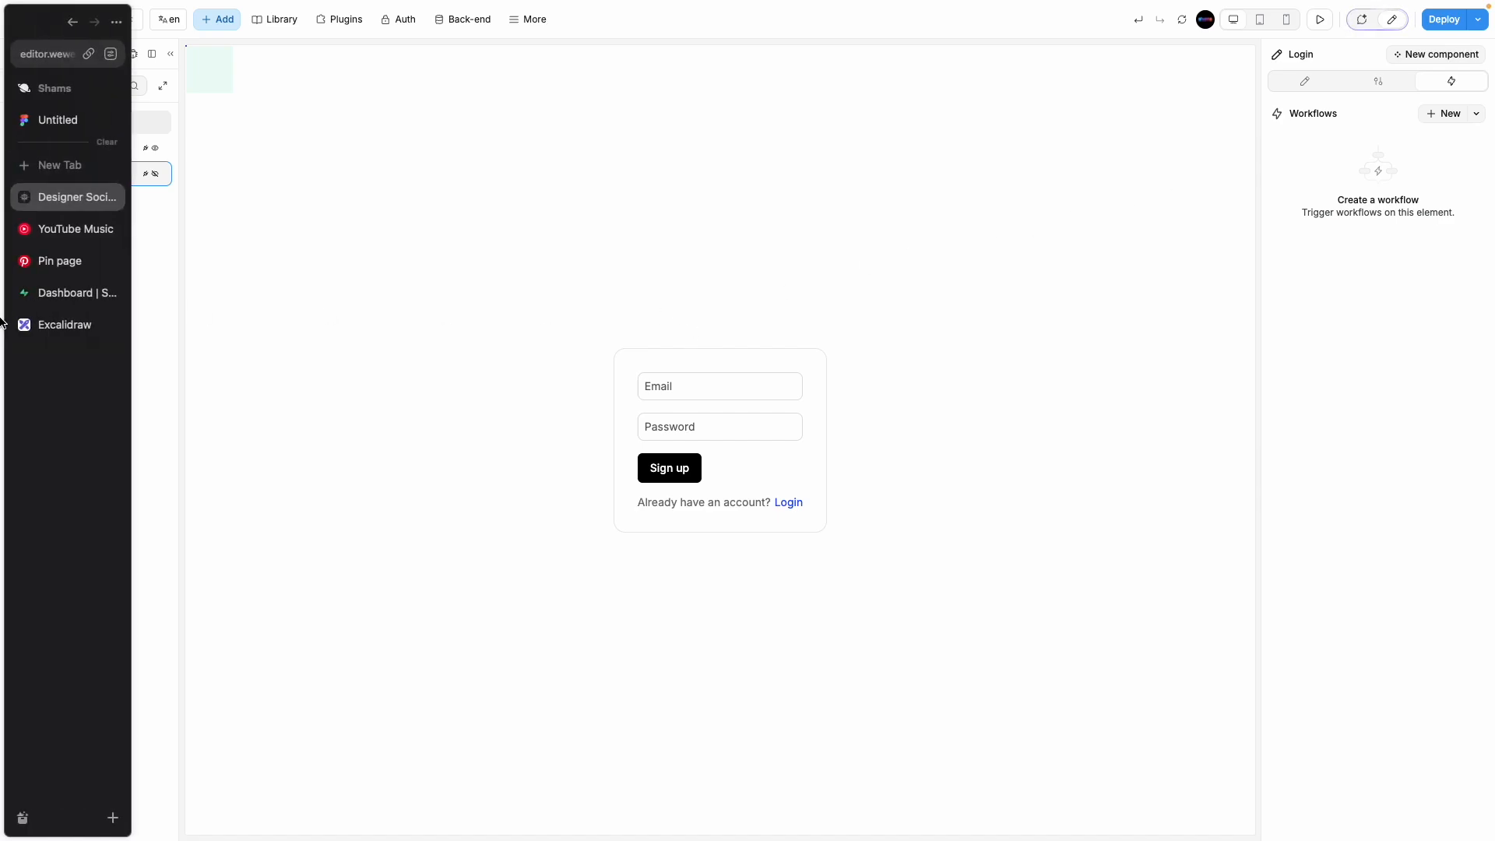
left_click(41, 303)
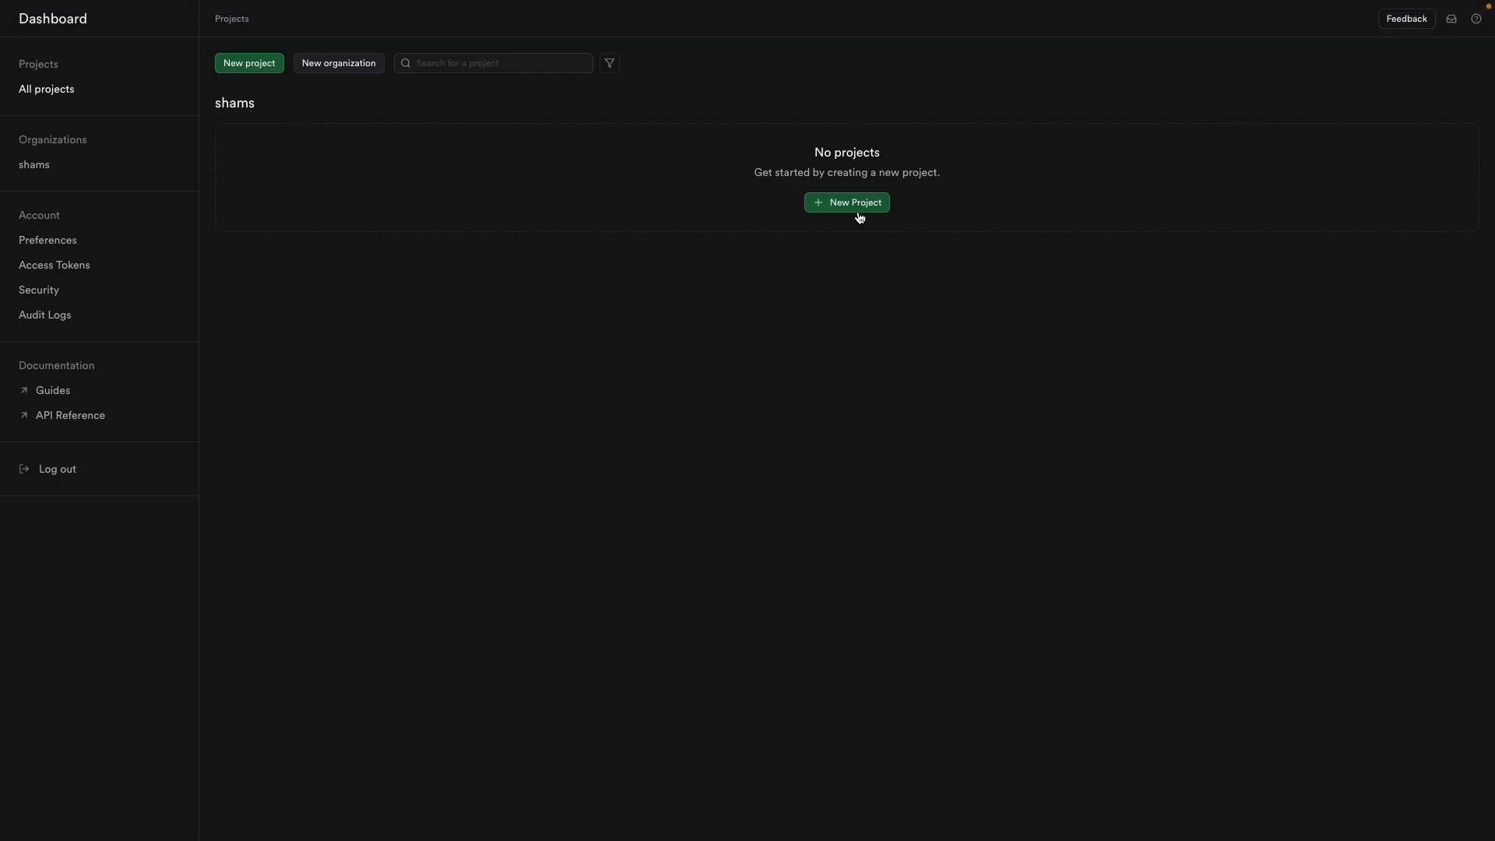
Step: Check the Supabase dashboard's page address, then return to the dashboard
mouse_move(2, 93)
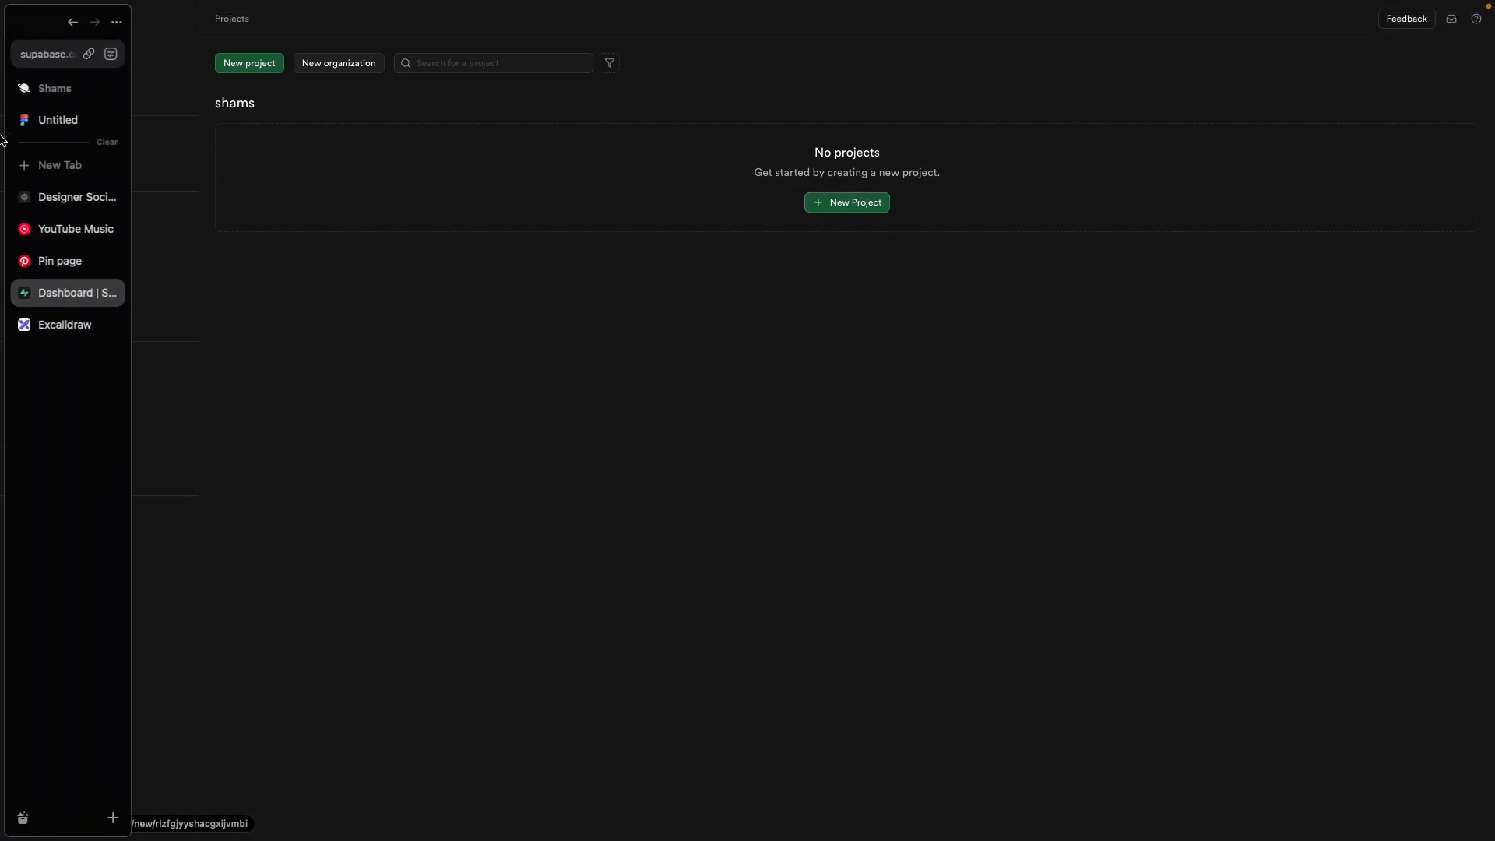
left_click(34, 64)
left_click(537, 335)
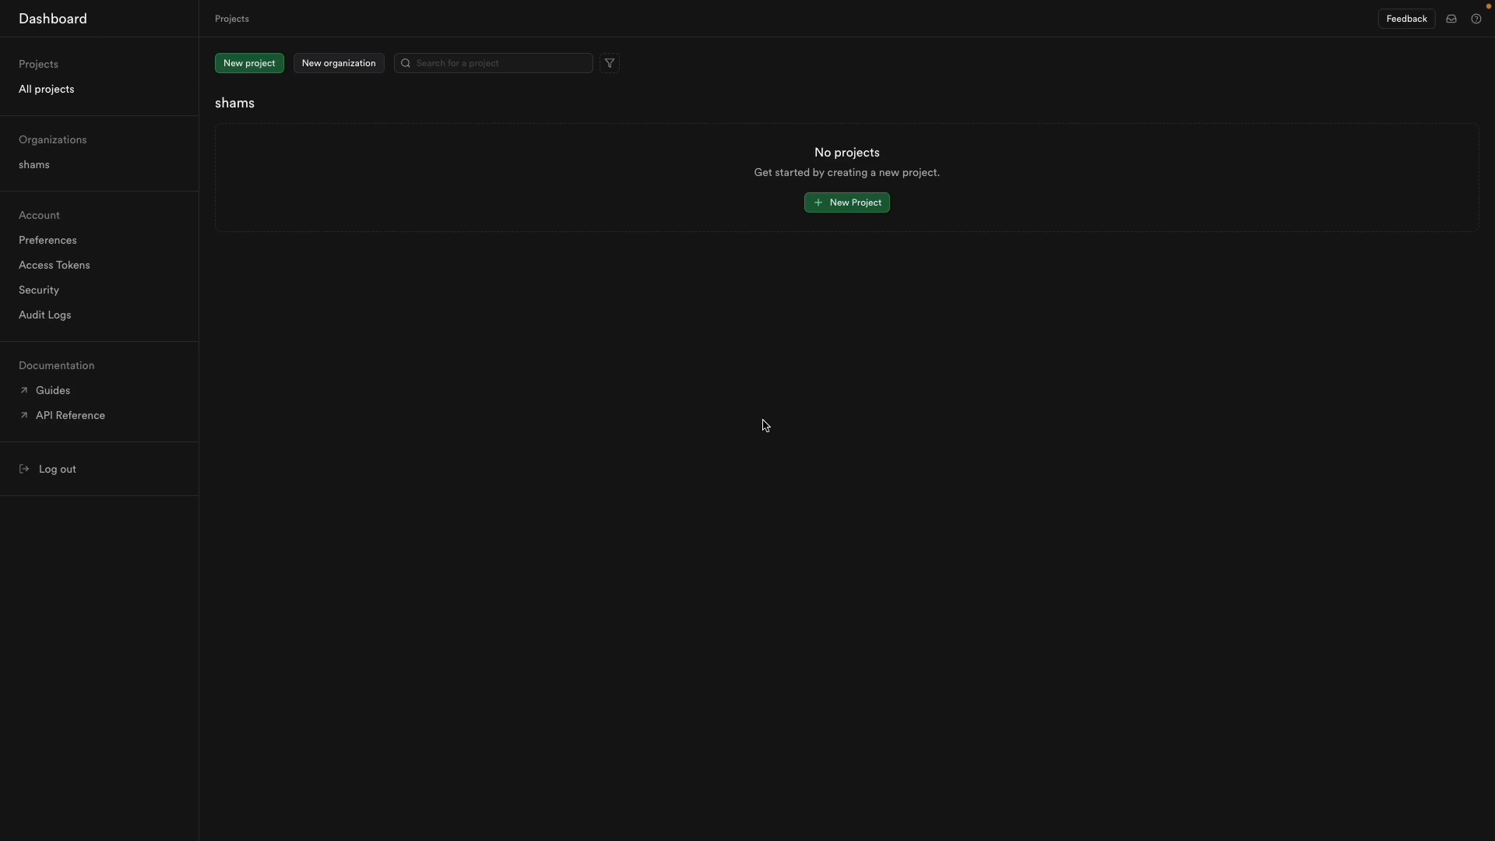
Step: Start a new Supabase project, keeping the existing organization
left_click(838, 211)
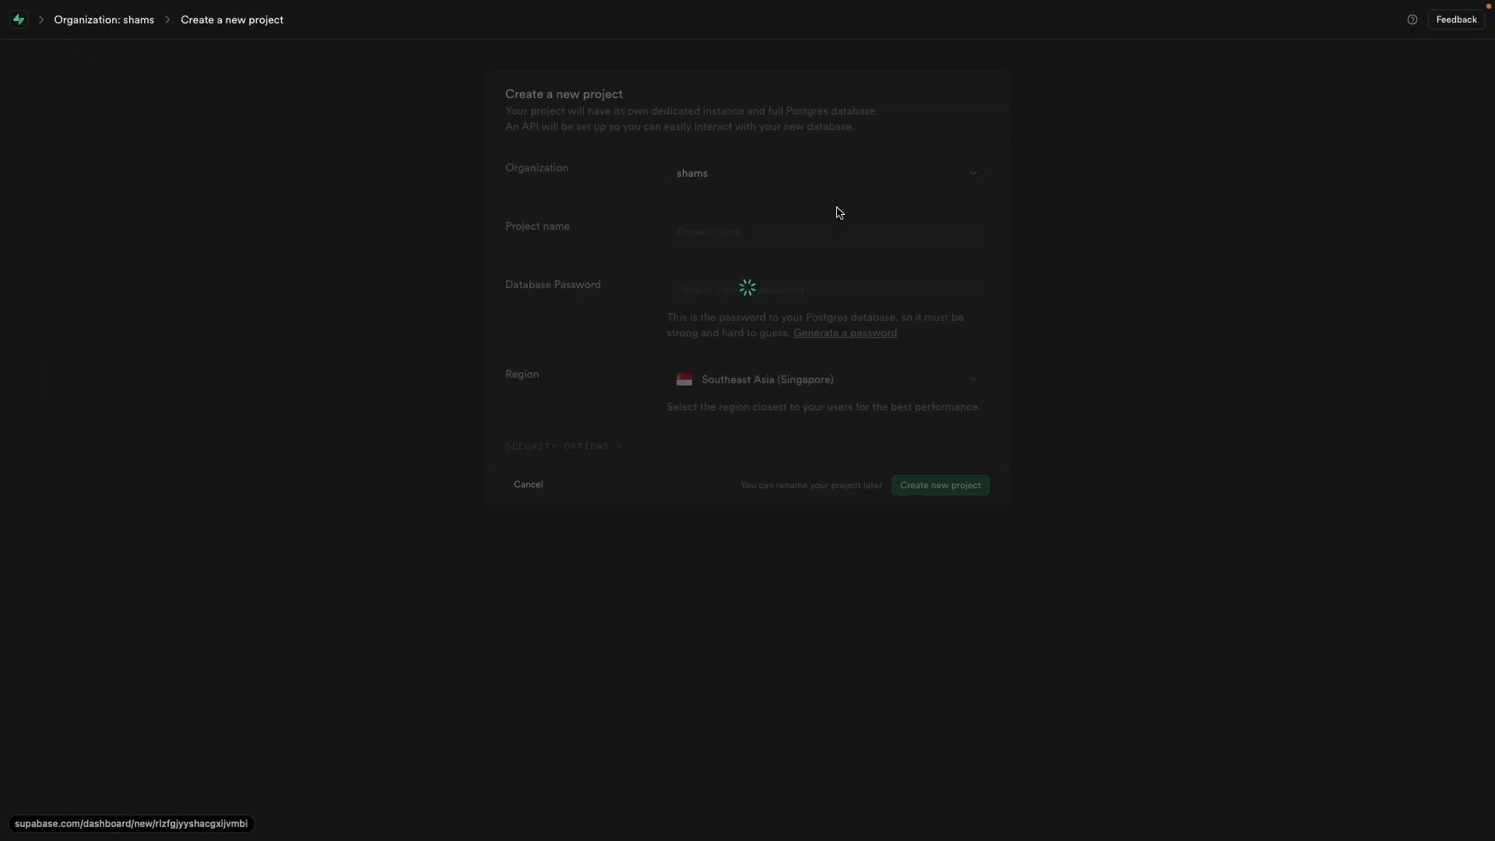
left_click(748, 181)
left_click(748, 181)
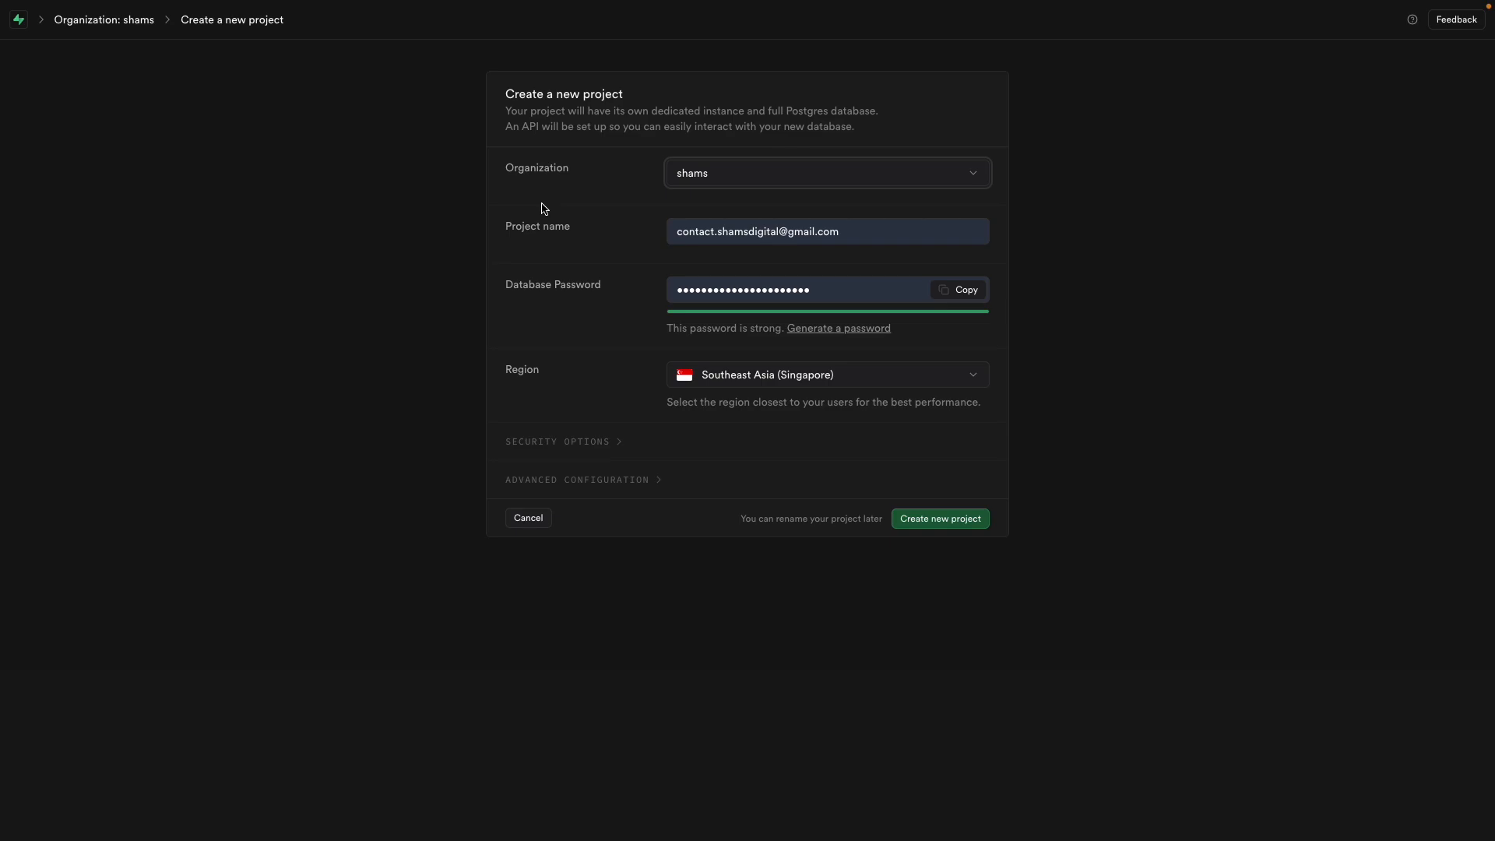
left_click(787, 183)
Step: Set the project region to Southeast Asia (Singapore) after comparing it with Northeast Asia (Tokyo)
left_click(776, 376)
left_click(776, 662)
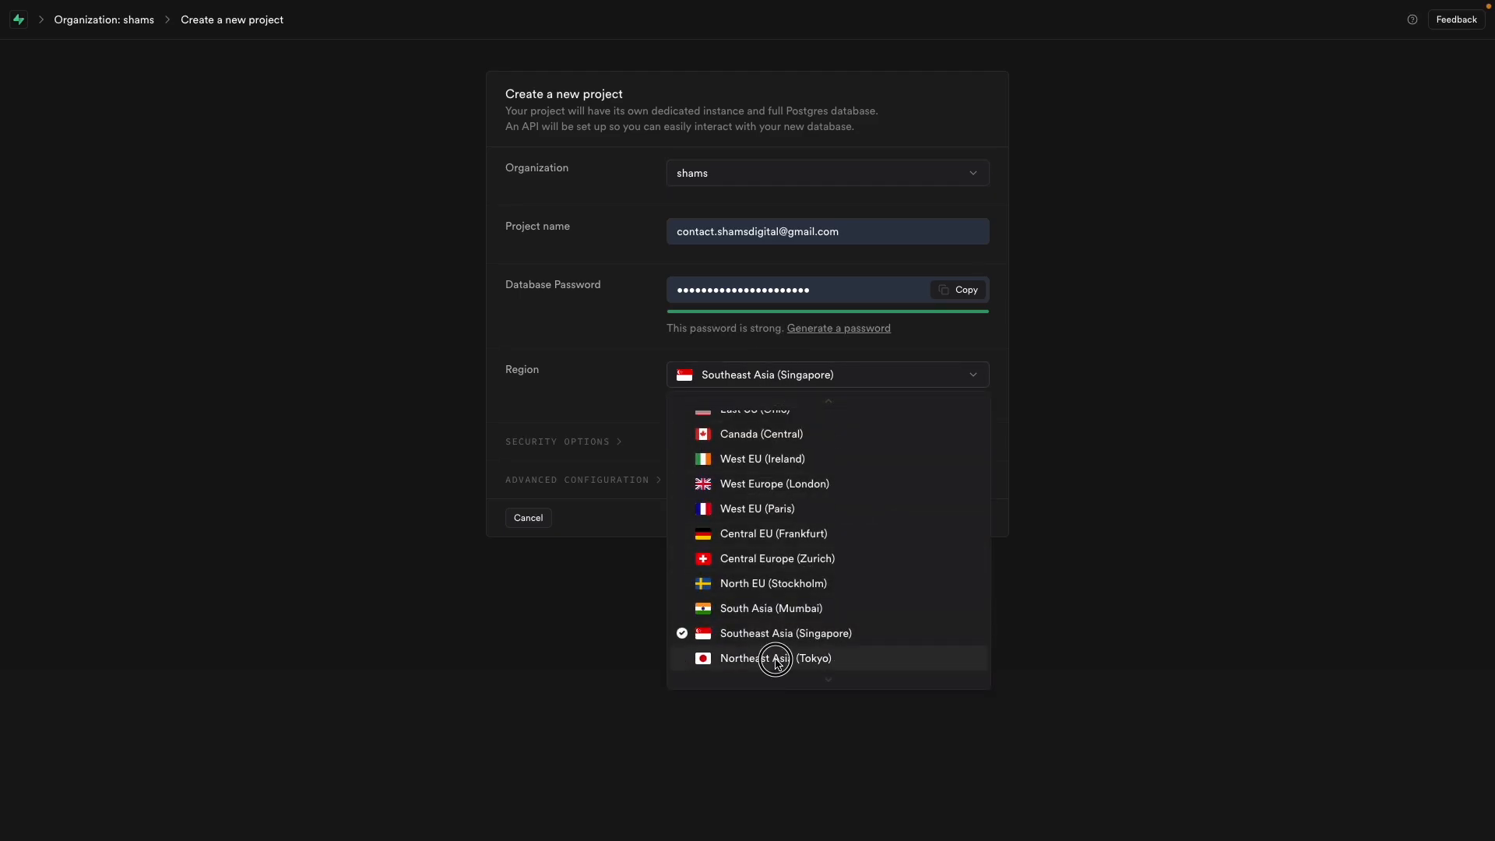
left_click(789, 635)
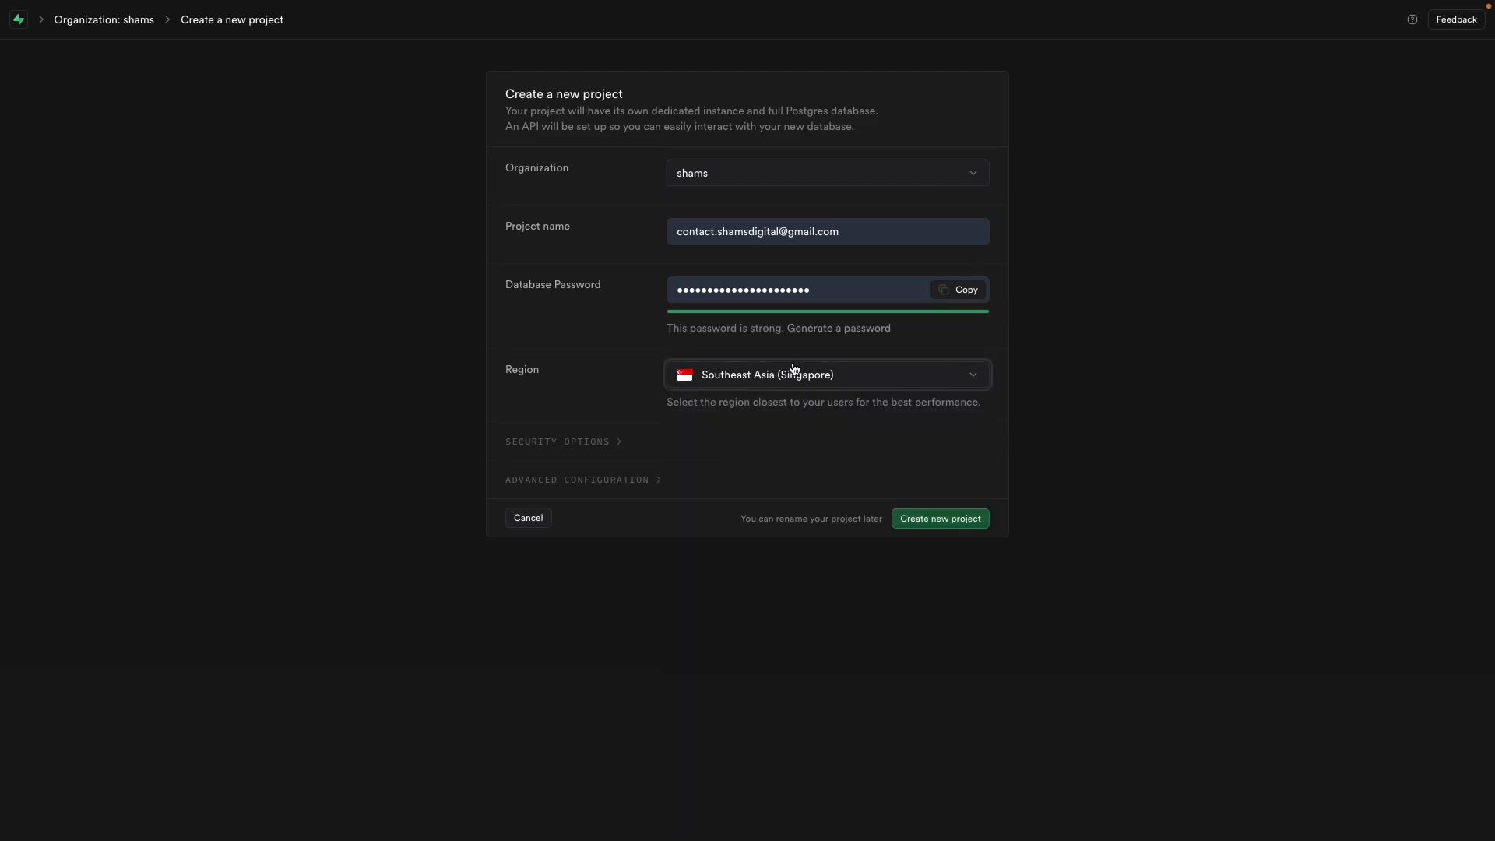
left_click(850, 376)
scroll(697, 682, "down", 1)
left_click(747, 657)
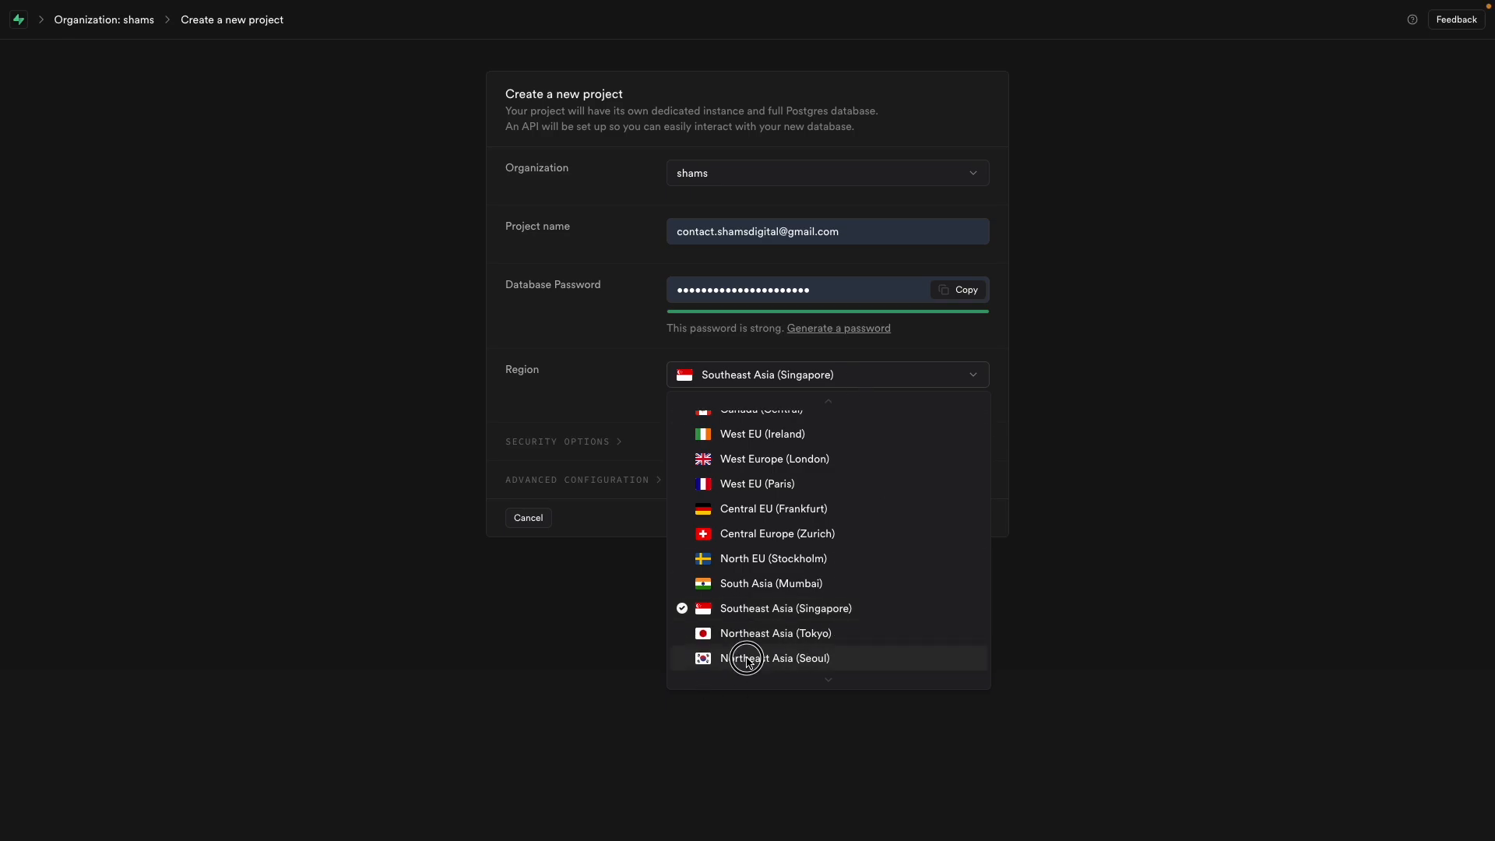
left_click(776, 611)
left_click(776, 606)
left_click(812, 478)
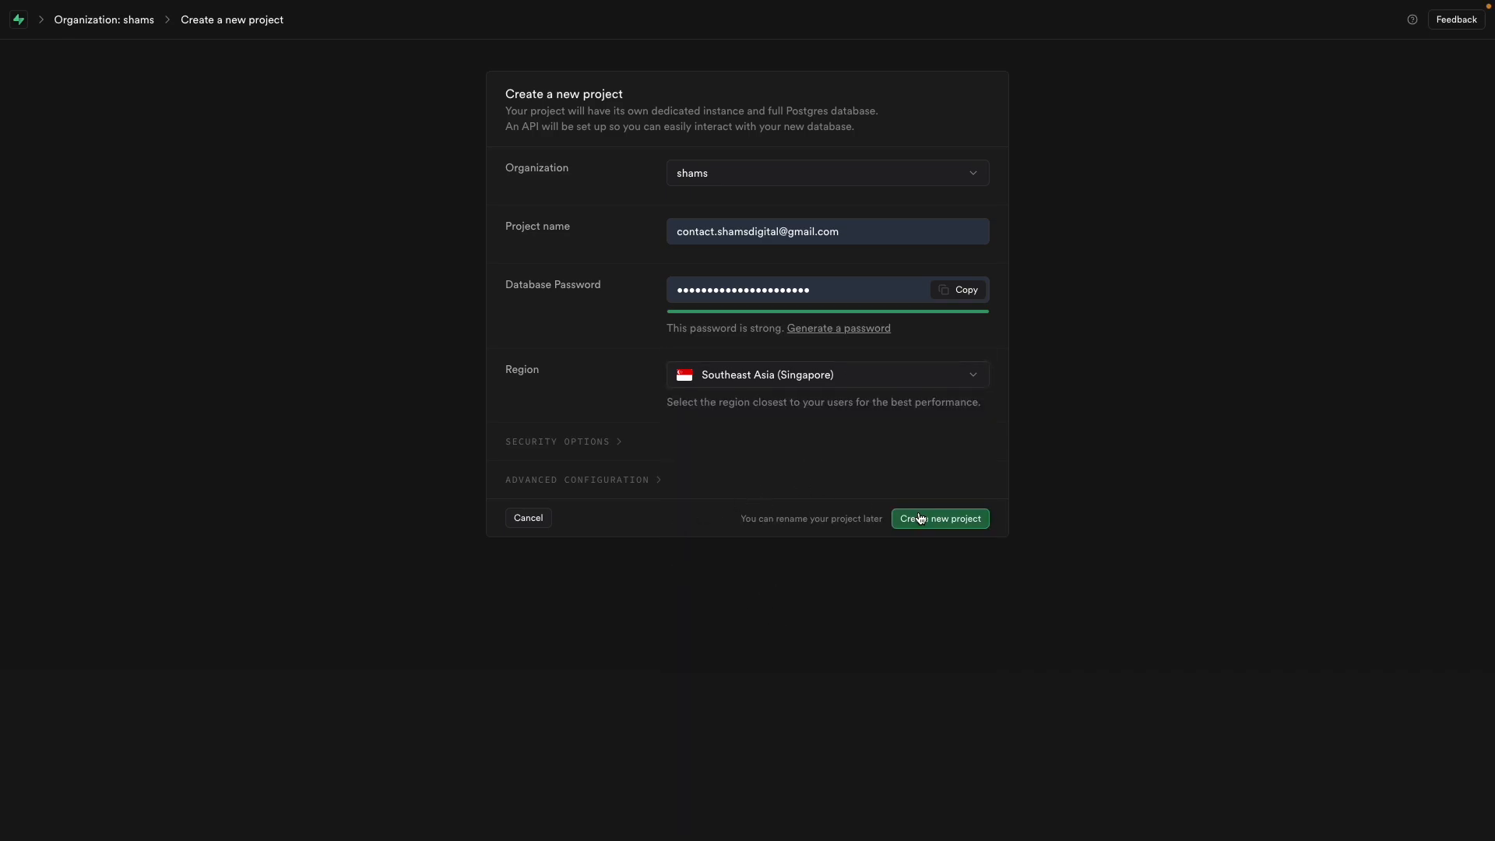
left_click(802, 384)
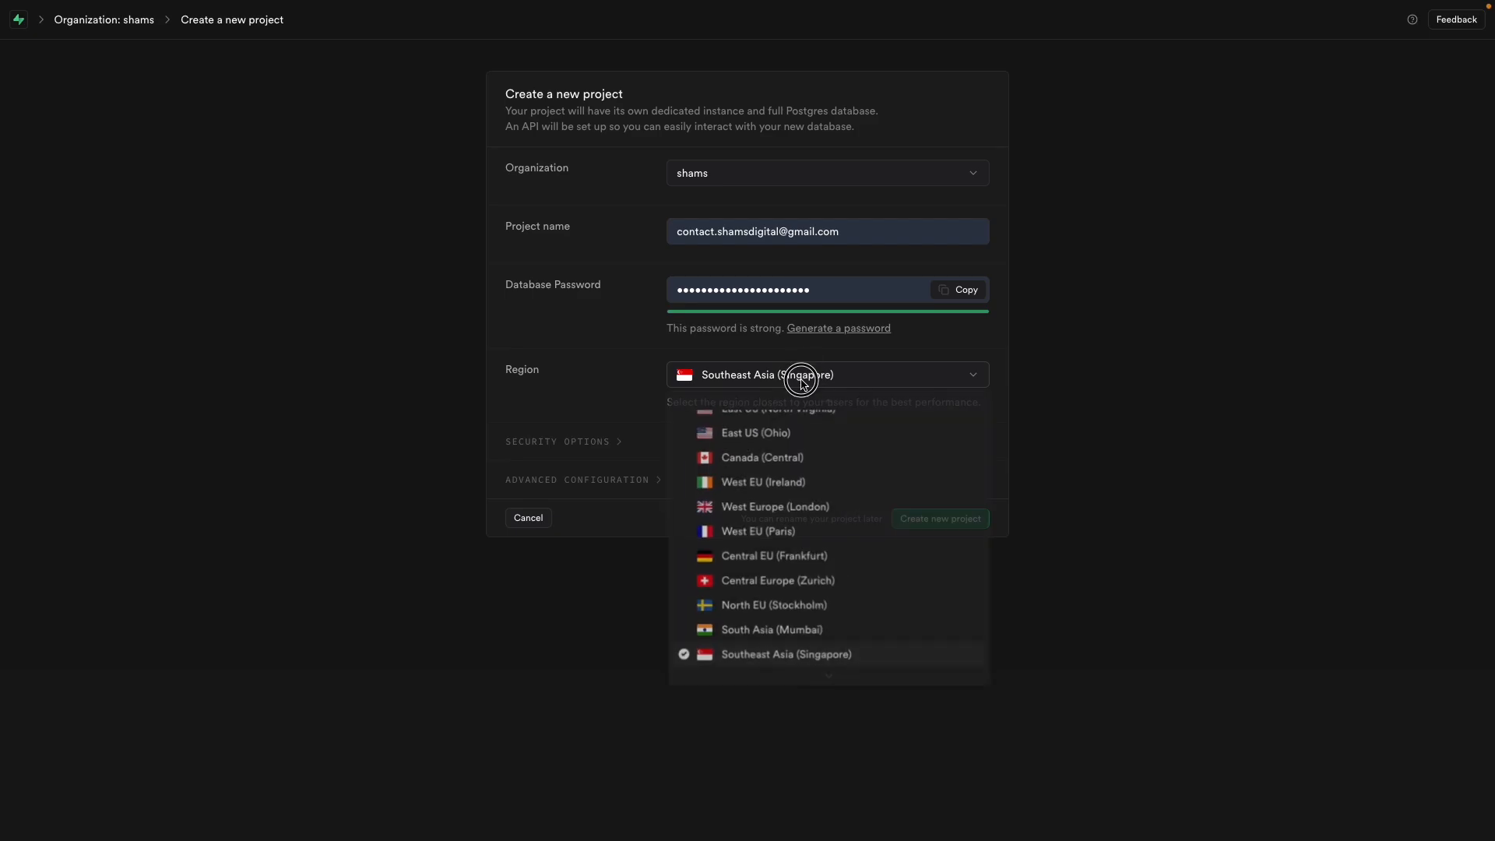
left_click(803, 384)
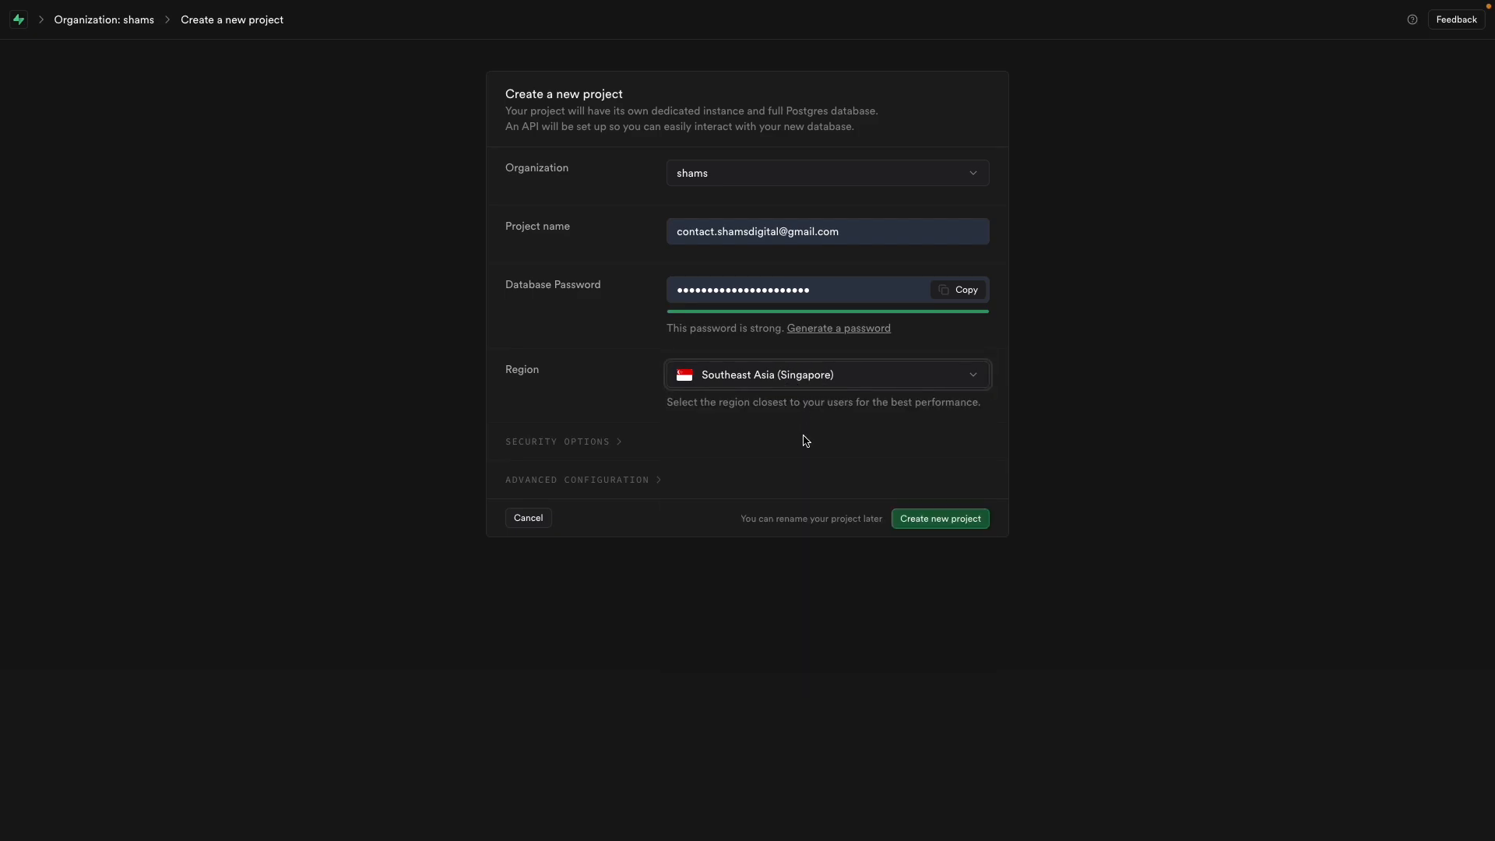
Step: Create the new project and leave it provisioning while moving to the Excalidraw whiteboard
left_click(958, 519)
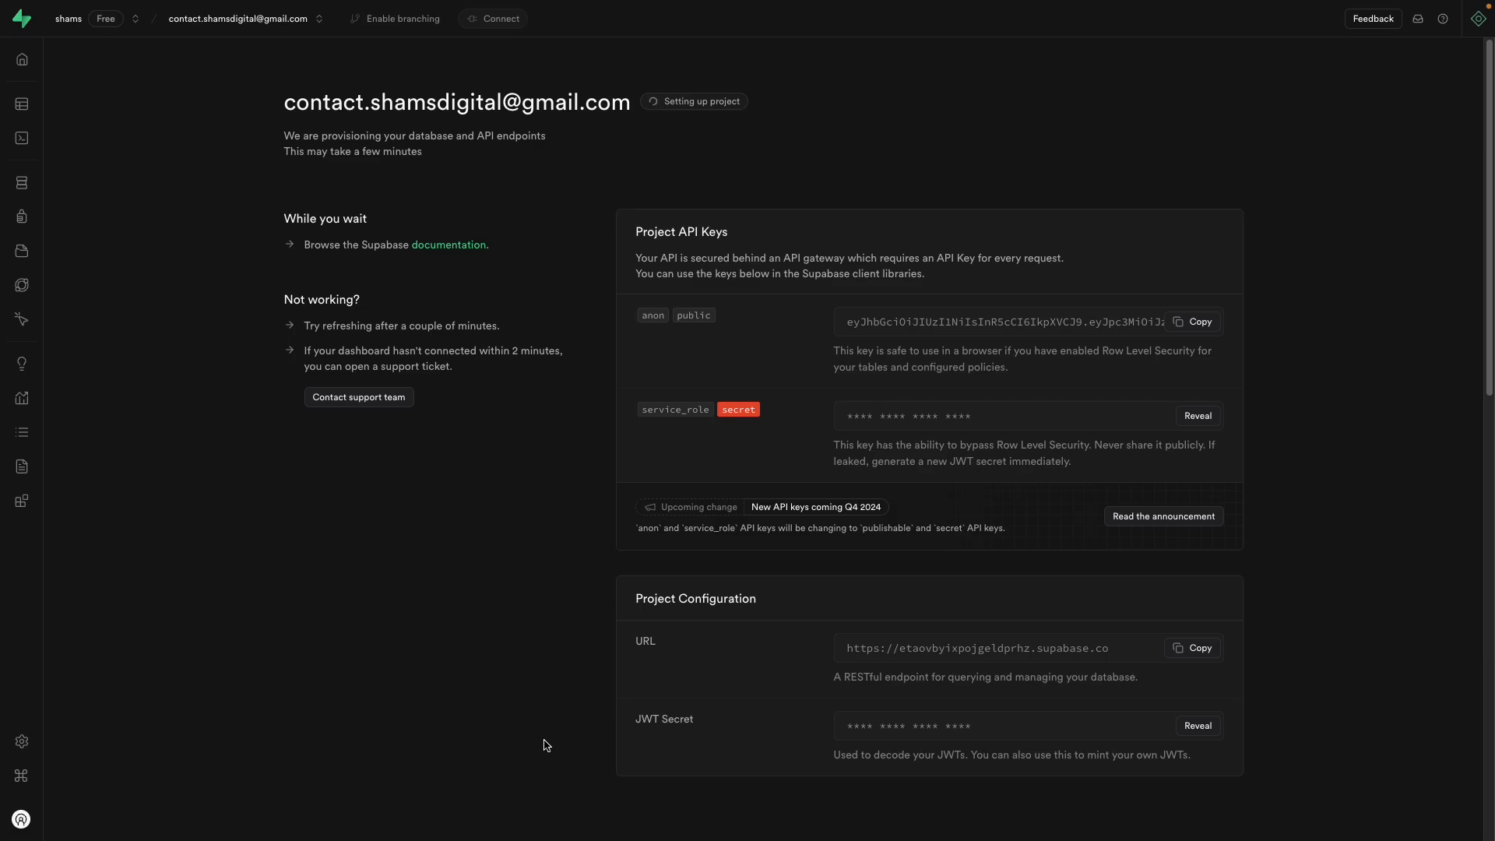
mouse_move(3, 264)
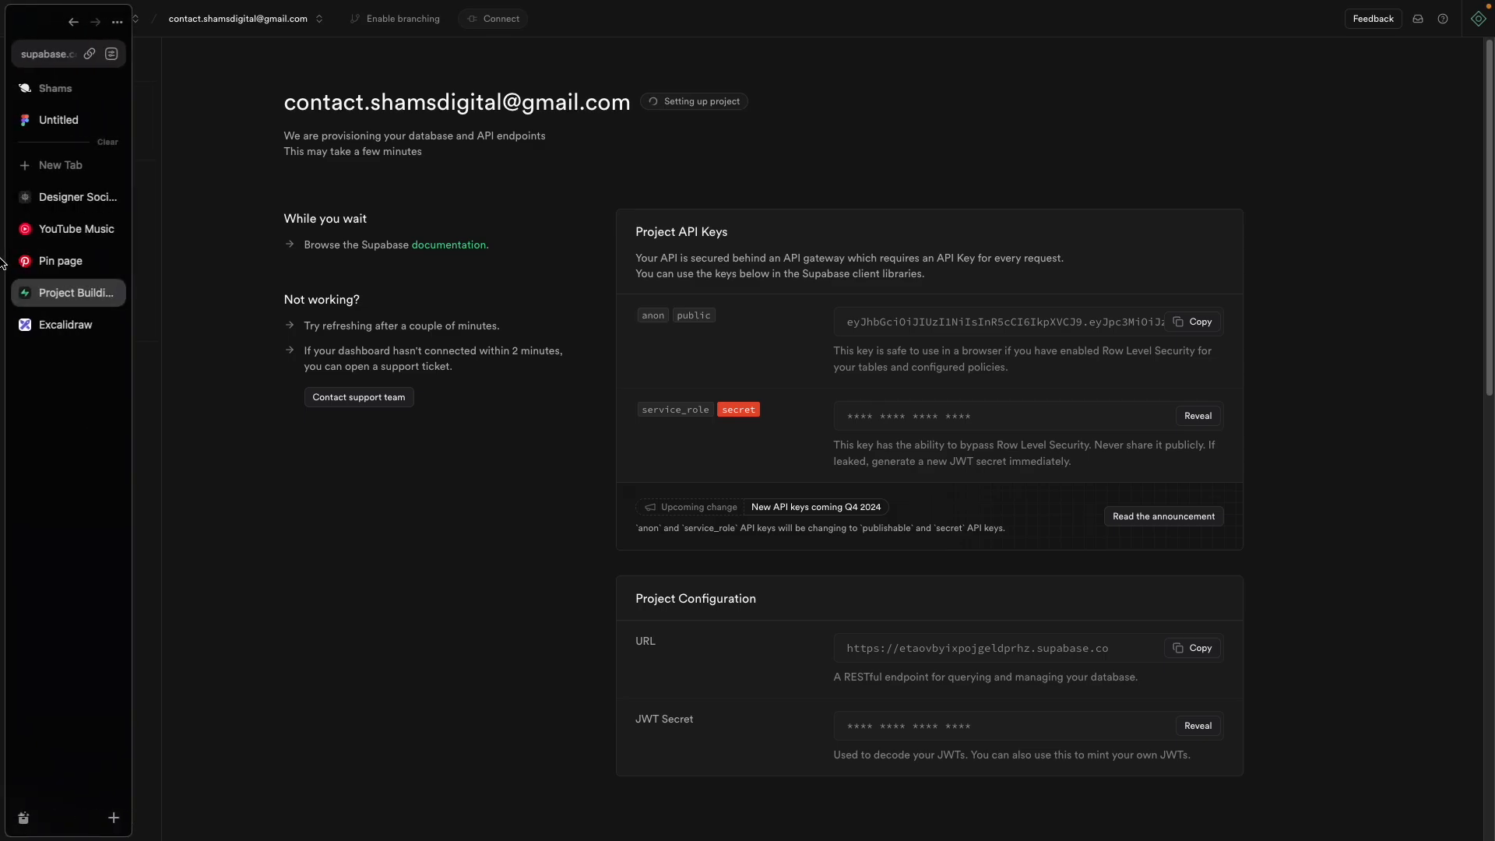
left_click(45, 322)
Step: Zoom and pan the Excalidraw board to bring the App Frontend sketch into view
scroll(741, 540, "up", 5)
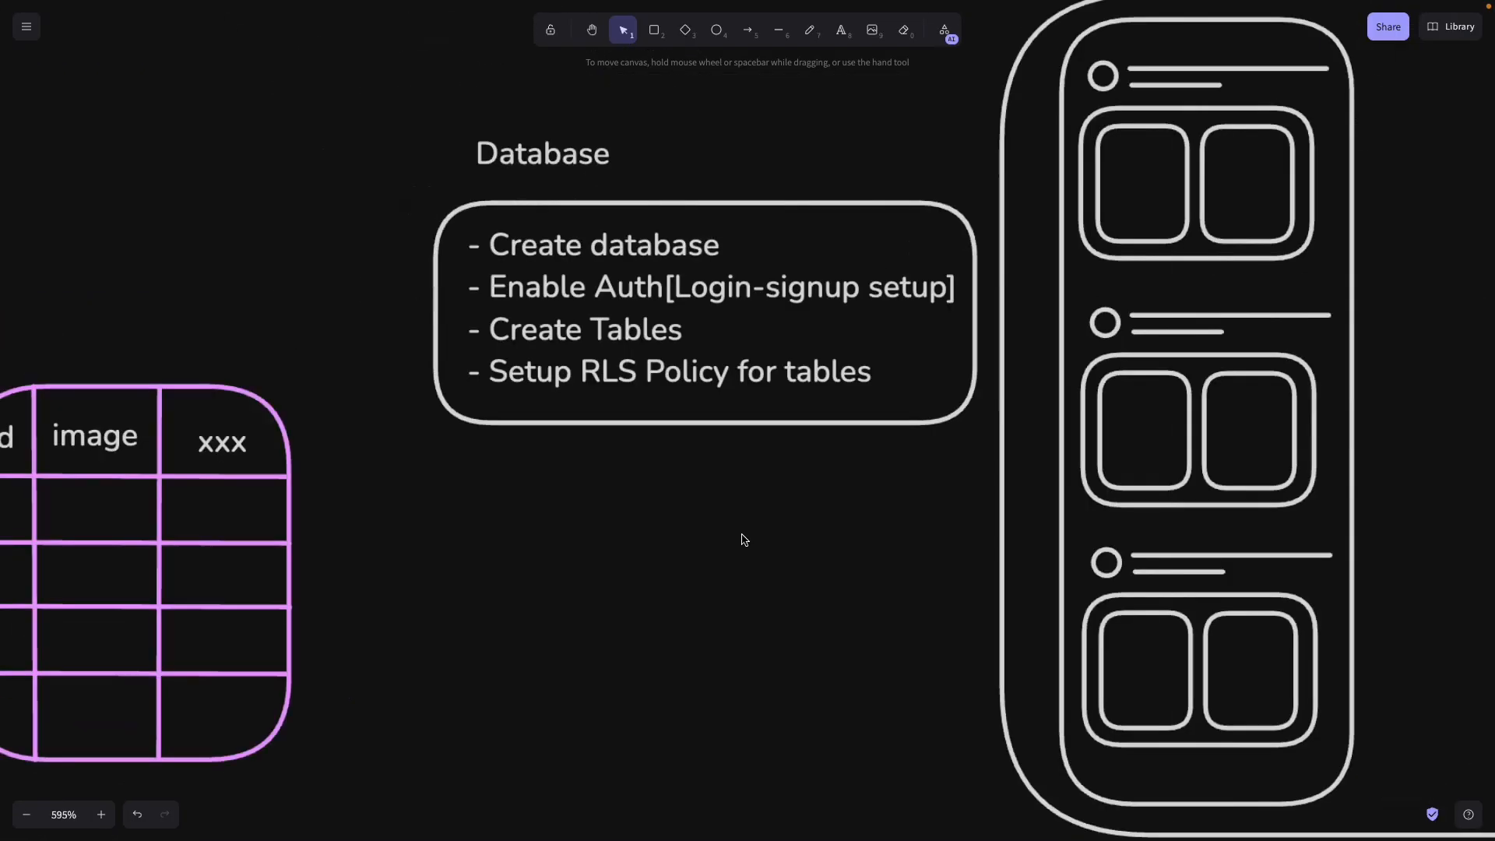
scroll(742, 541, "down", 5)
scroll(740, 537, "up", 3)
left_click_drag(774, 577, 517, 507)
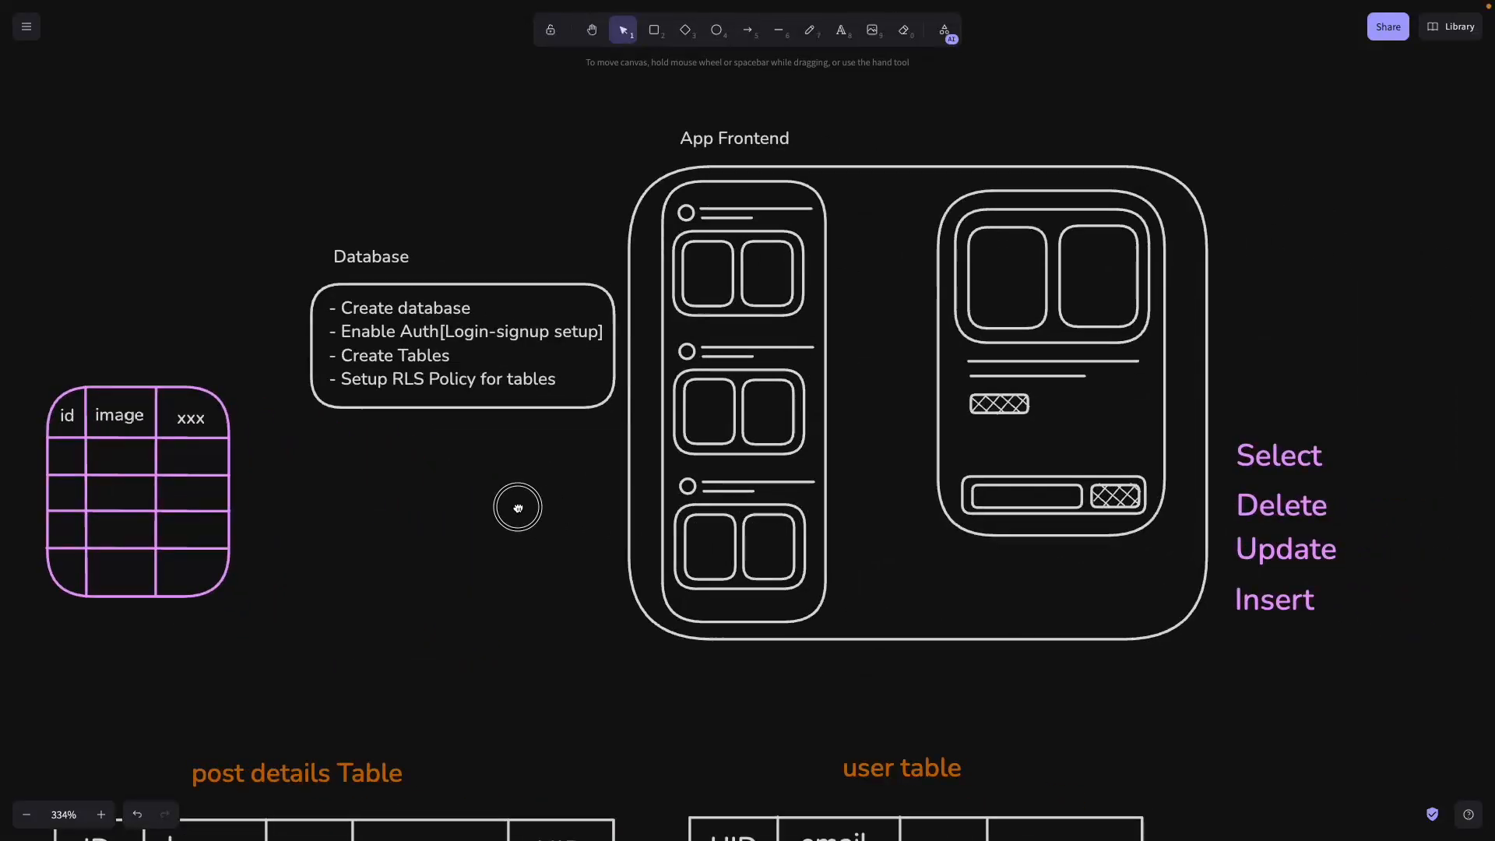
Step: With the laser pointer, trace the link from the database table to the App Frontend feed
left_click(943, 29)
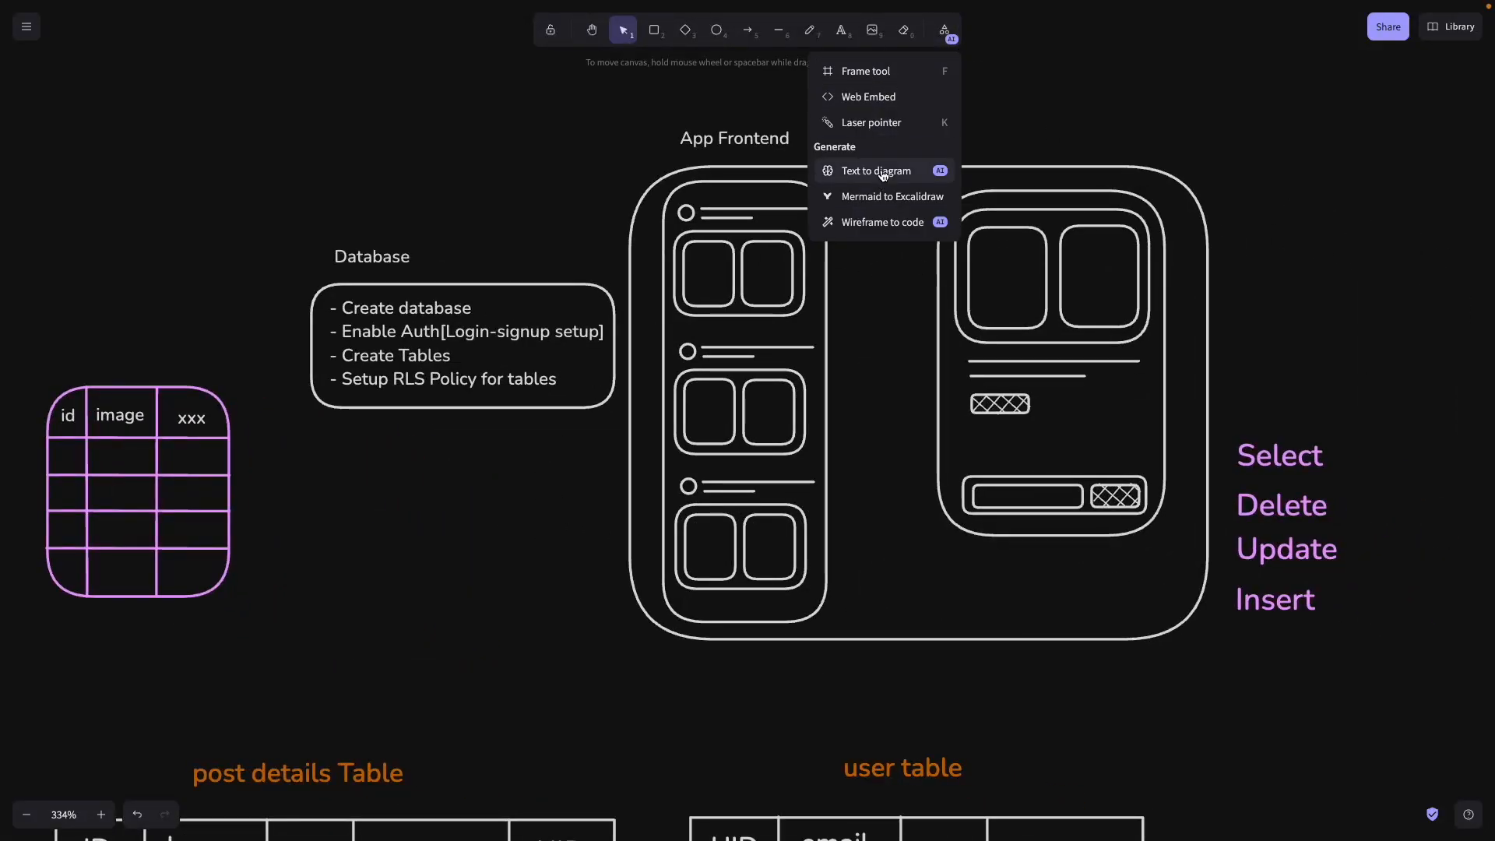
left_click(872, 122)
mouse_move(917, 144)
left_mouse_down()
mouse_move(968, 227)
mouse_move(1055, 485)
left_mouse_up()
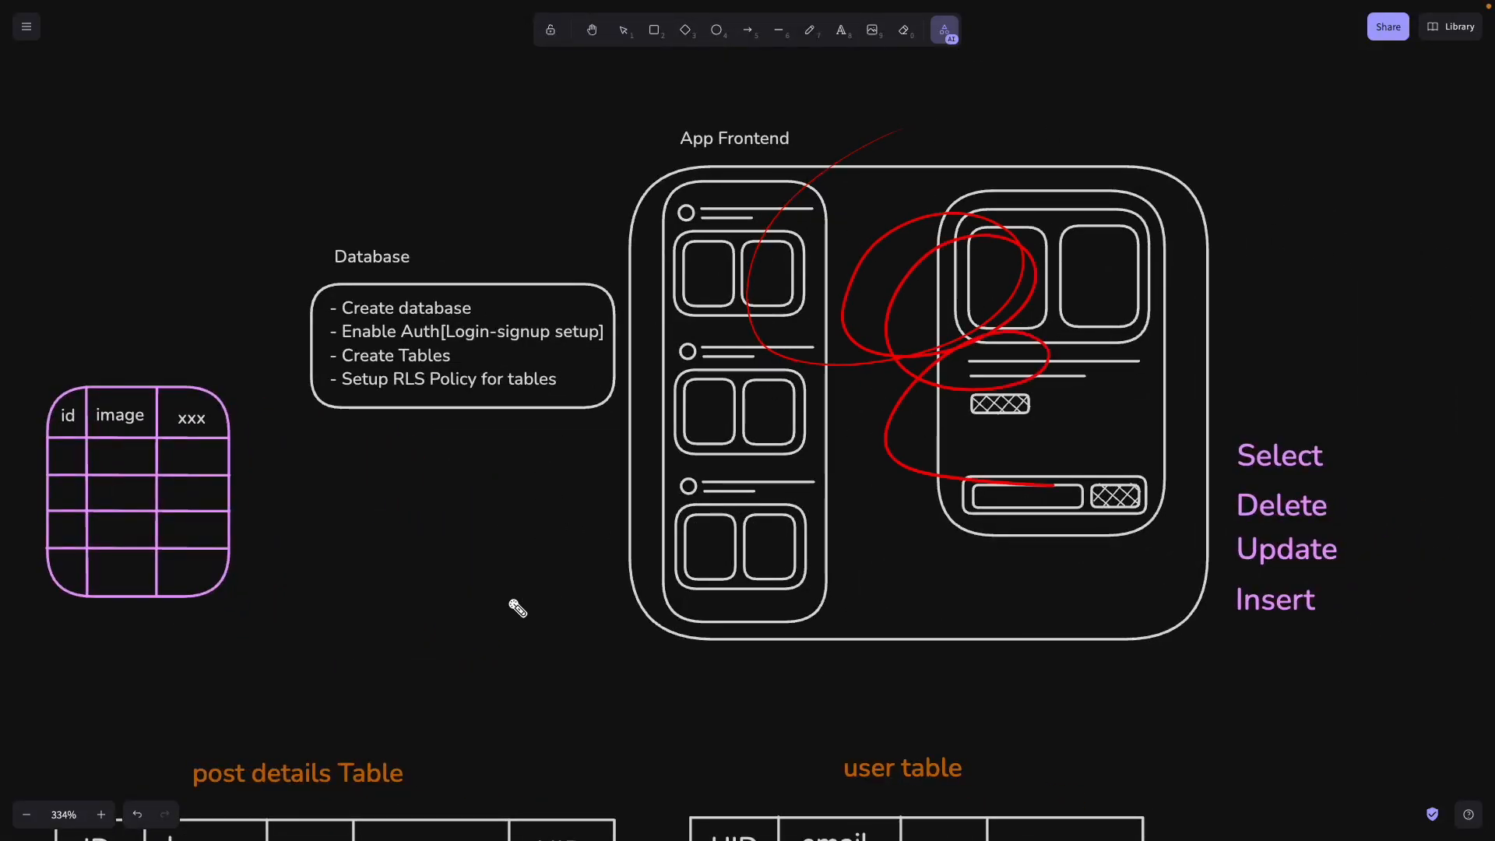
mouse_move(181, 403)
left_mouse_down()
mouse_move(699, 268)
mouse_move(731, 289)
mouse_move(740, 361)
mouse_move(677, 480)
mouse_move(794, 249)
left_mouse_up()
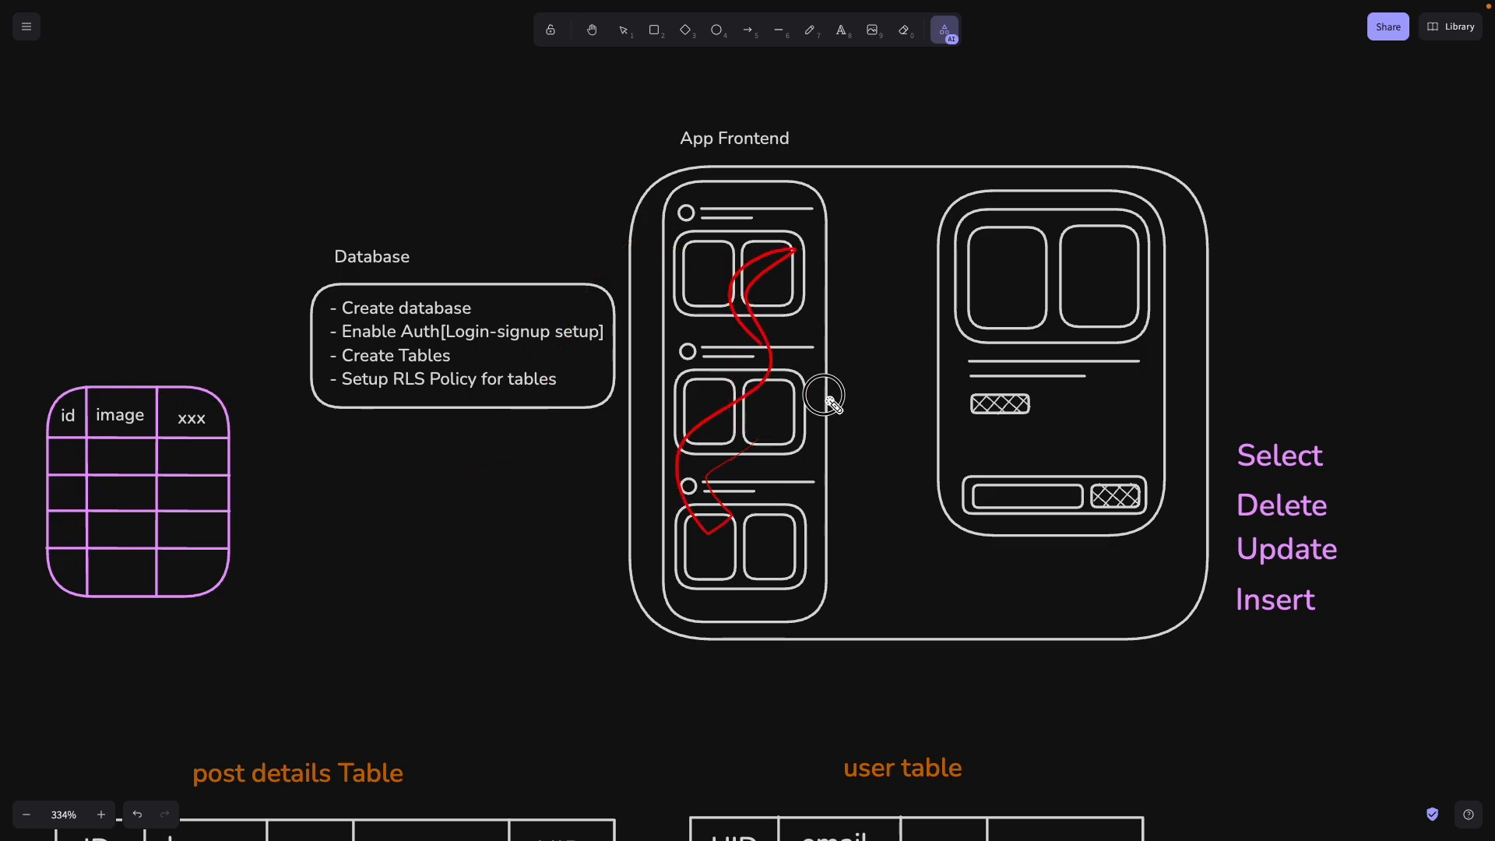
mouse_move(825, 397)
left_mouse_down()
mouse_move(773, 296)
mouse_move(774, 521)
mouse_move(681, 337)
mouse_move(754, 340)
mouse_move(778, 558)
mouse_move(827, 400)
left_mouse_up()
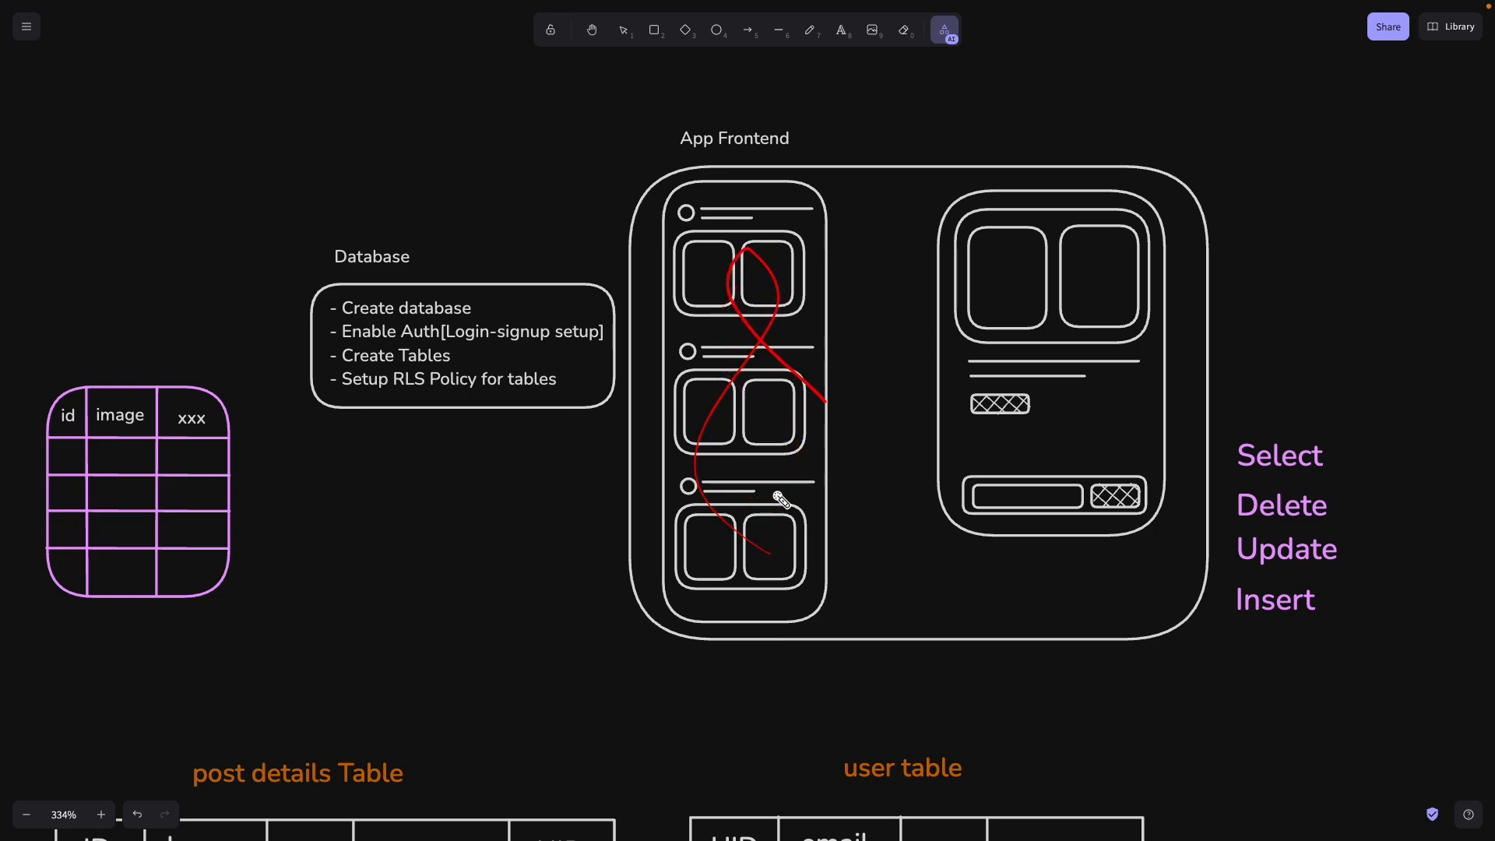
mouse_move(4, 308)
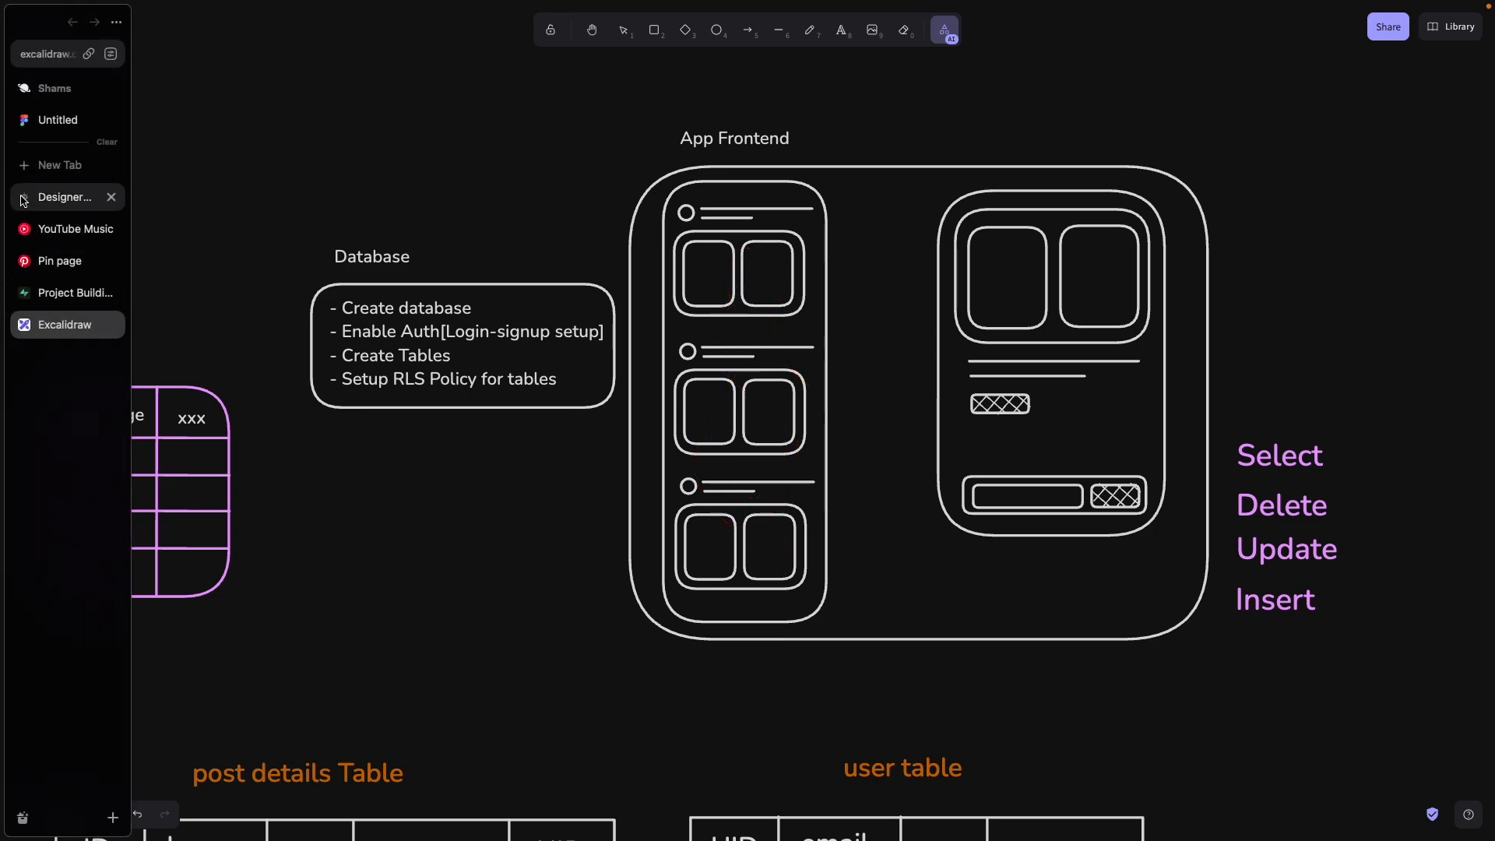
left_click(59, 120)
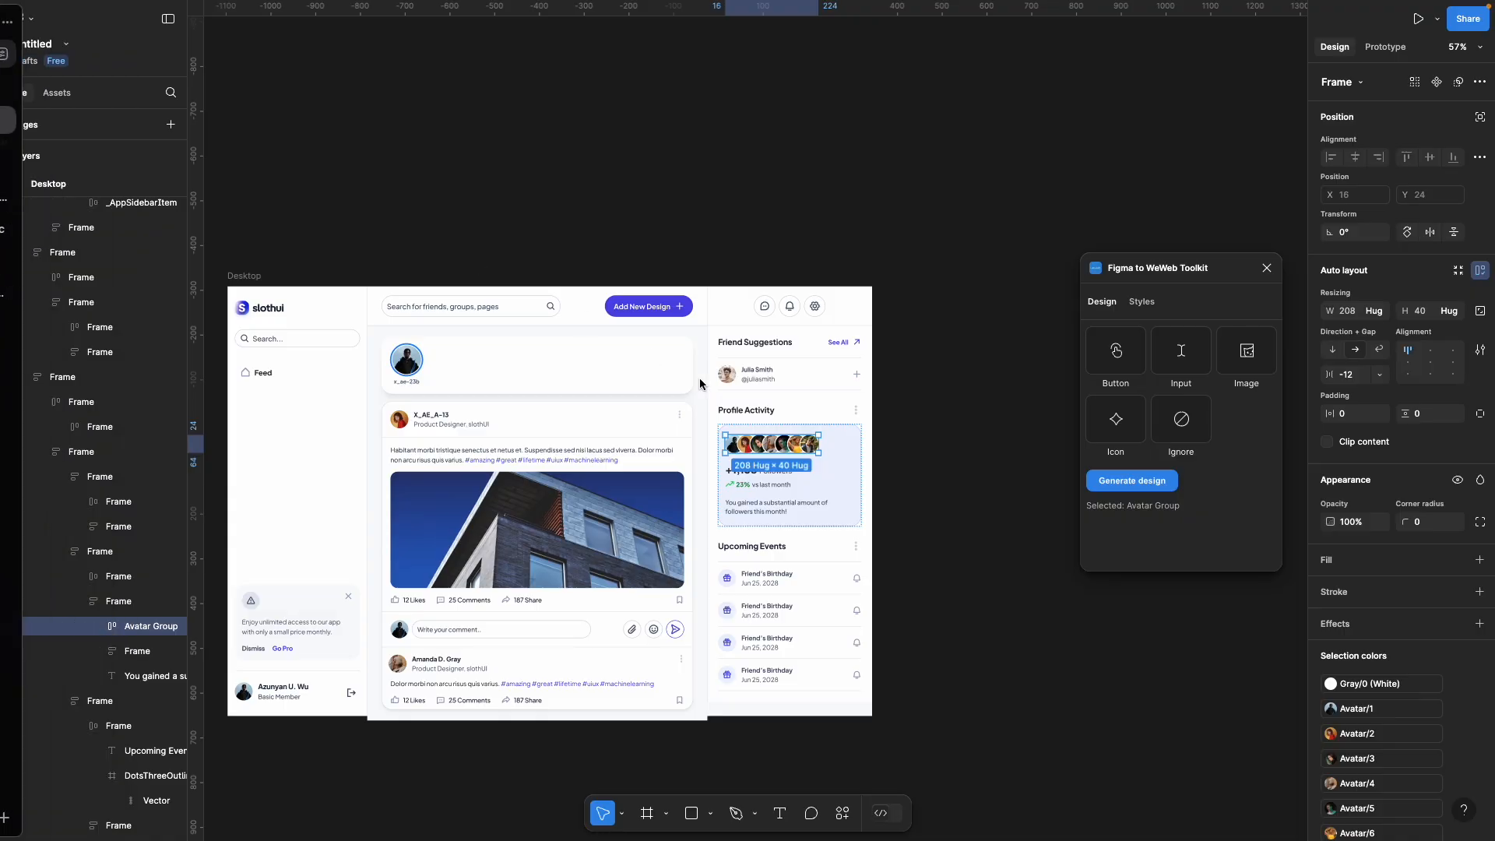
Step: Centre the Figma social-feed mockup and move the Figma to WeWeb Toolkit window aside
left_click(901, 376)
left_click_drag(901, 377, 951, 296)
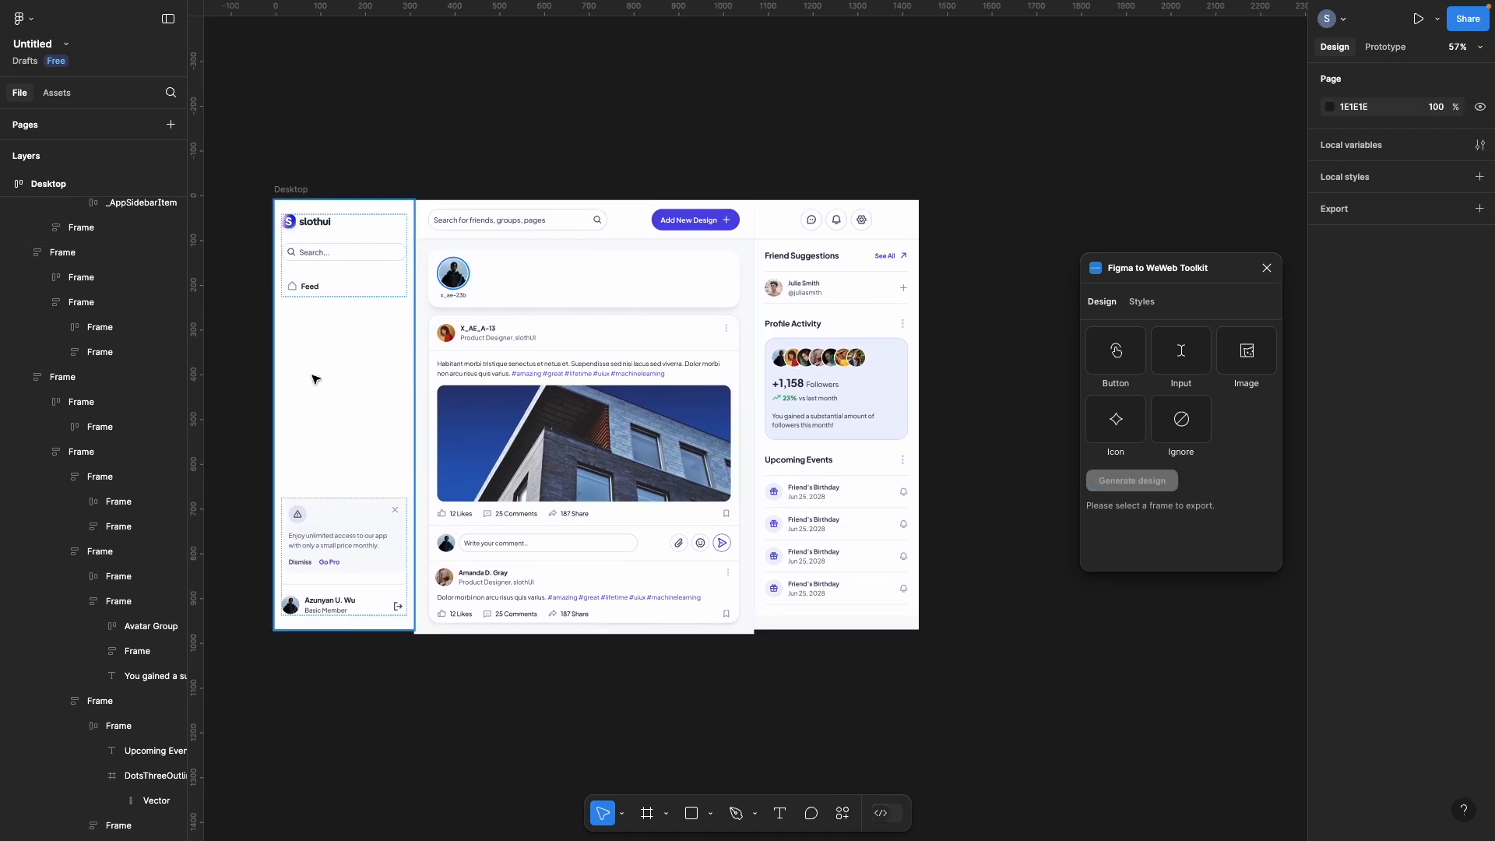
scroll(315, 379, "up", 3)
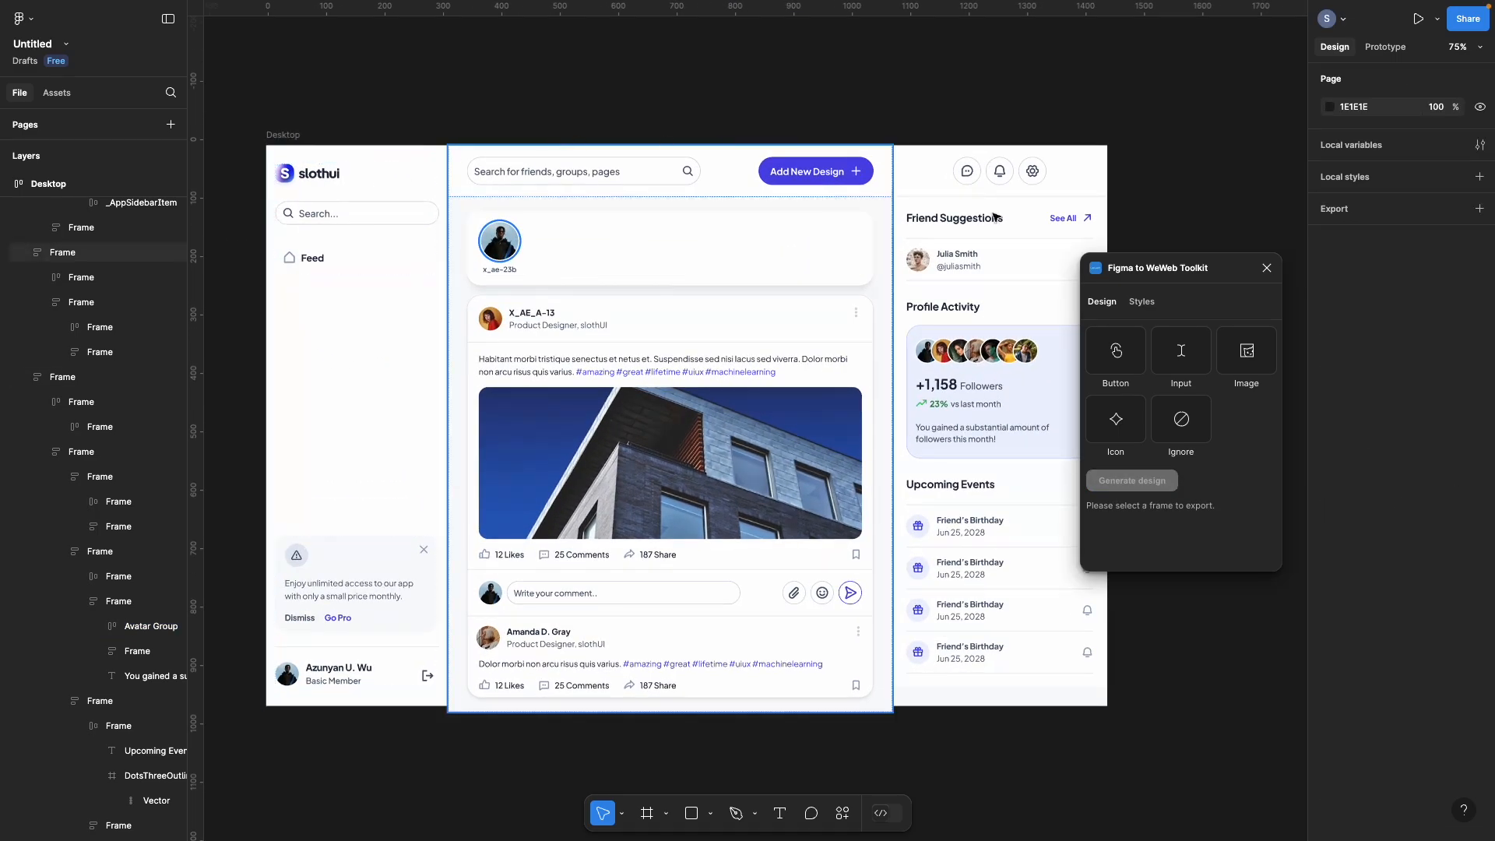
left_click_drag(1139, 270, 1324, 257)
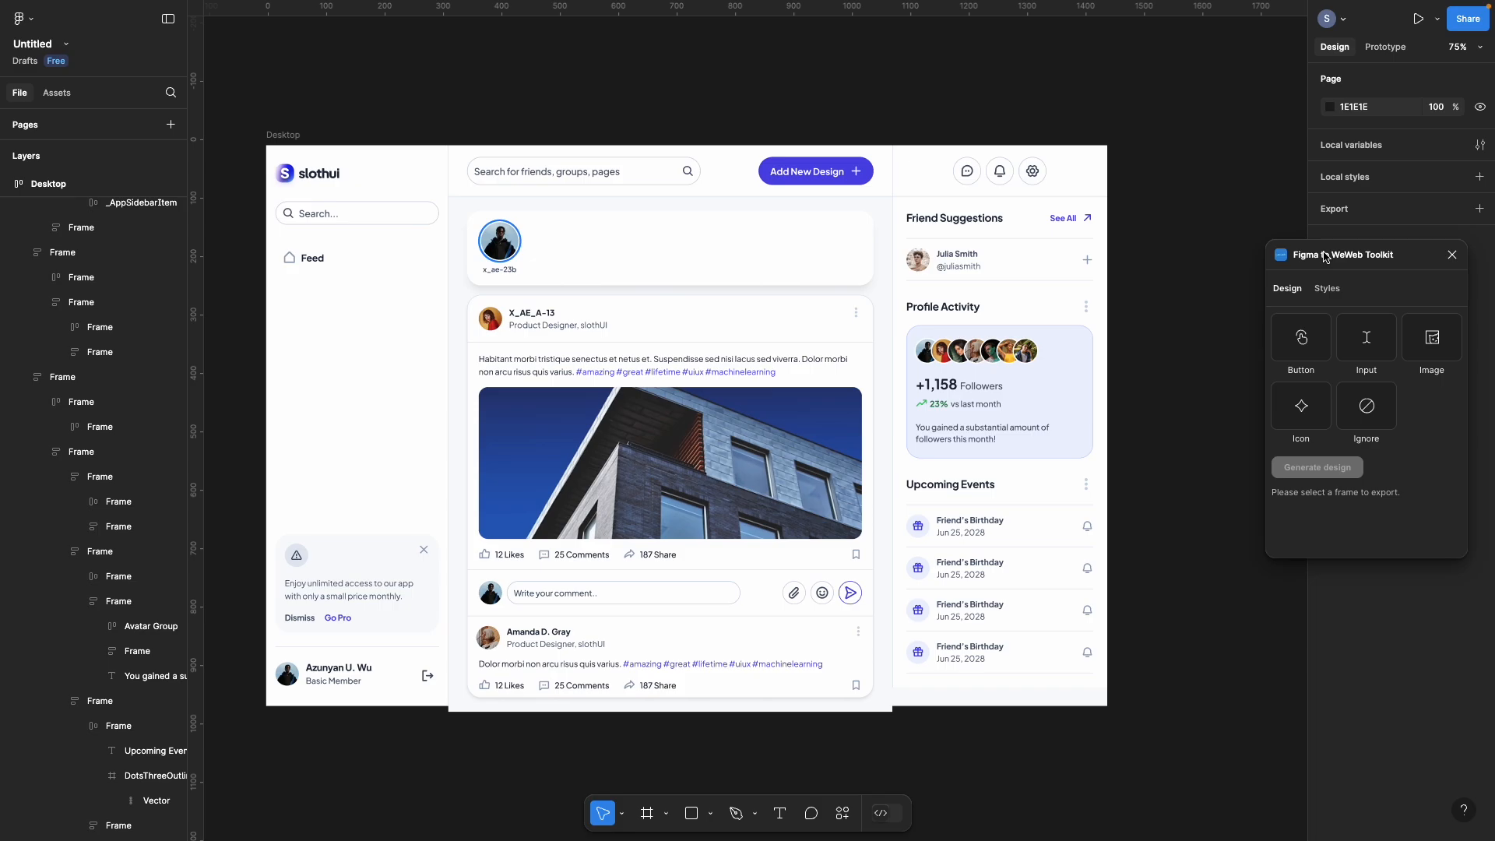
Step: Select the mockup's middle column frame for export, then deselect it and view the whole mockup
left_click(535, 443)
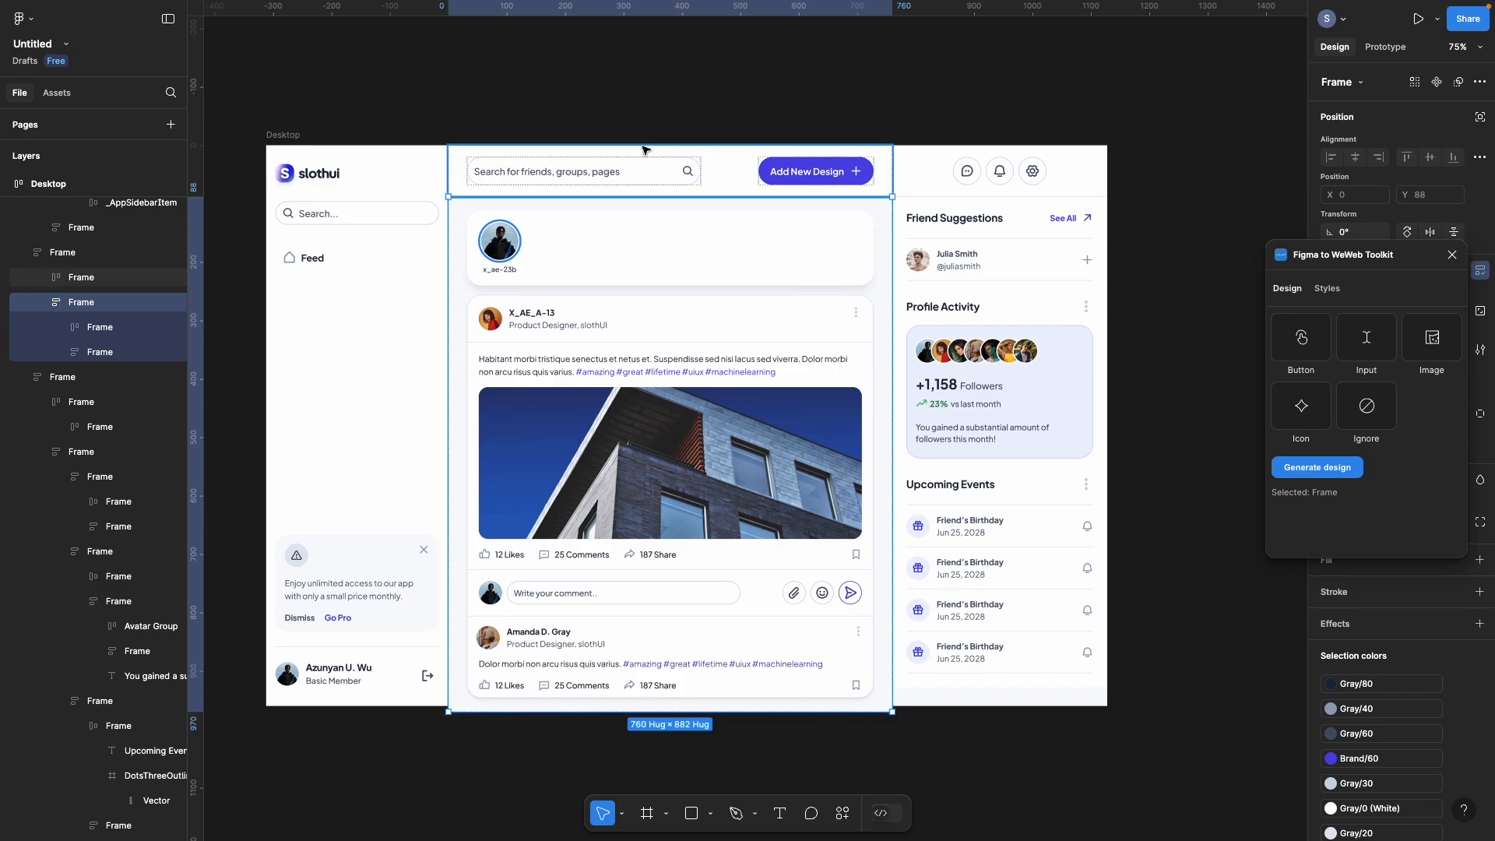
left_click(612, 116)
left_click(833, 185)
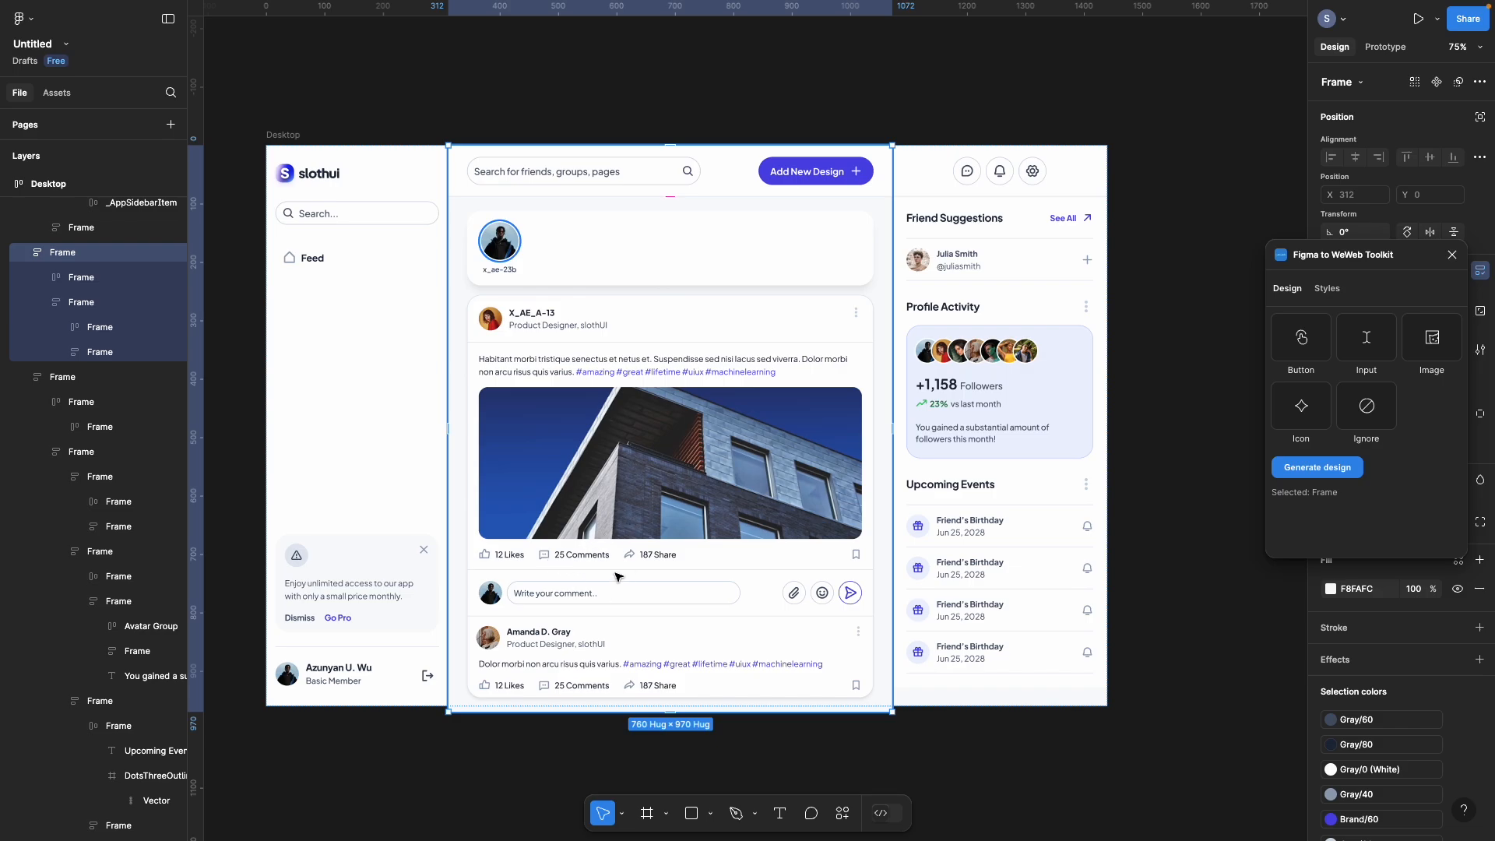
left_click(506, 745)
left_click_drag(511, 747, 566, 653)
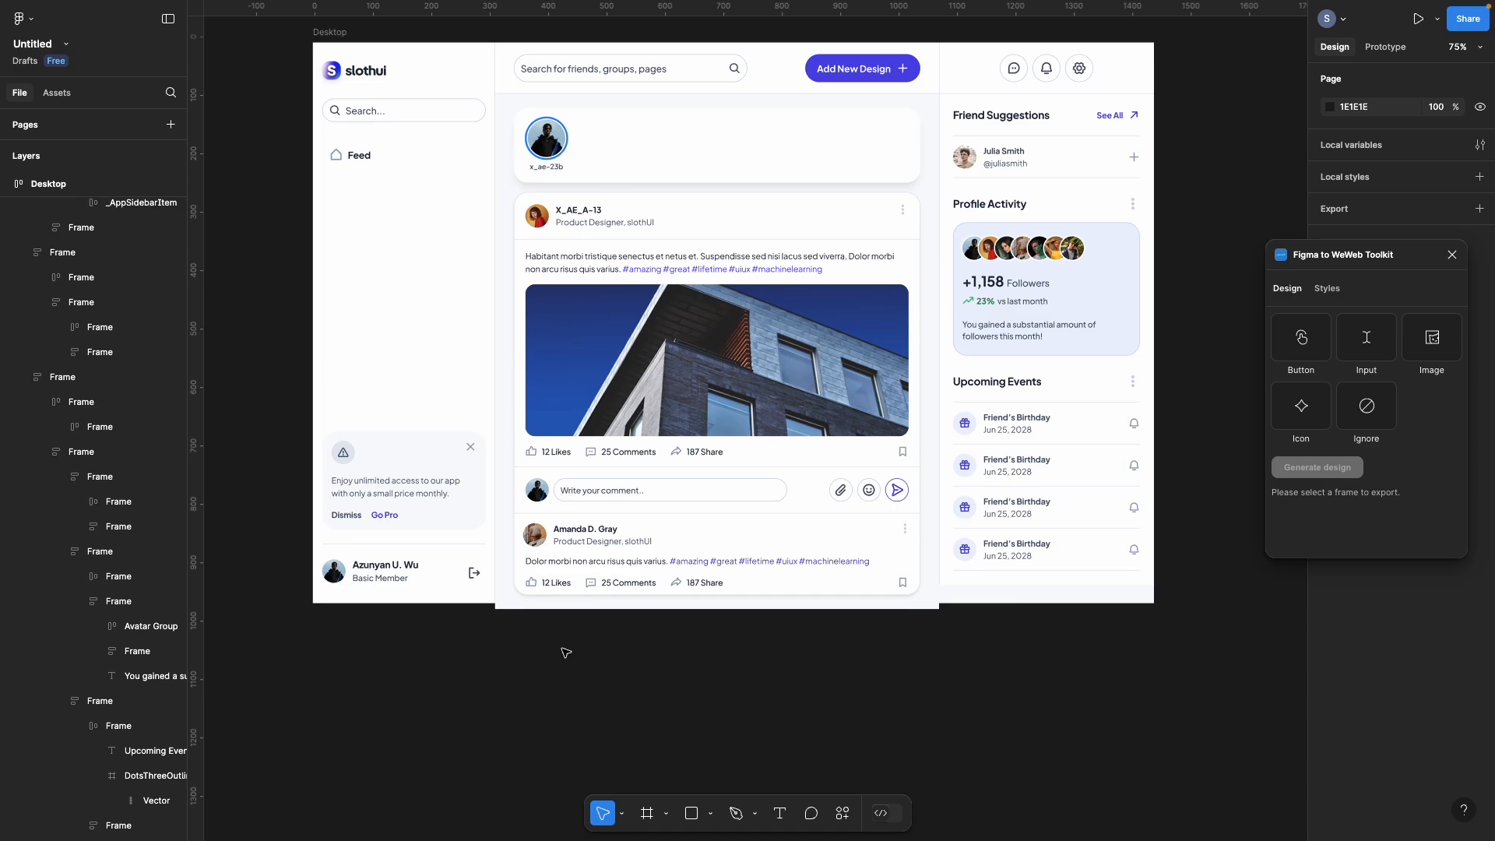
mouse_move(2, 433)
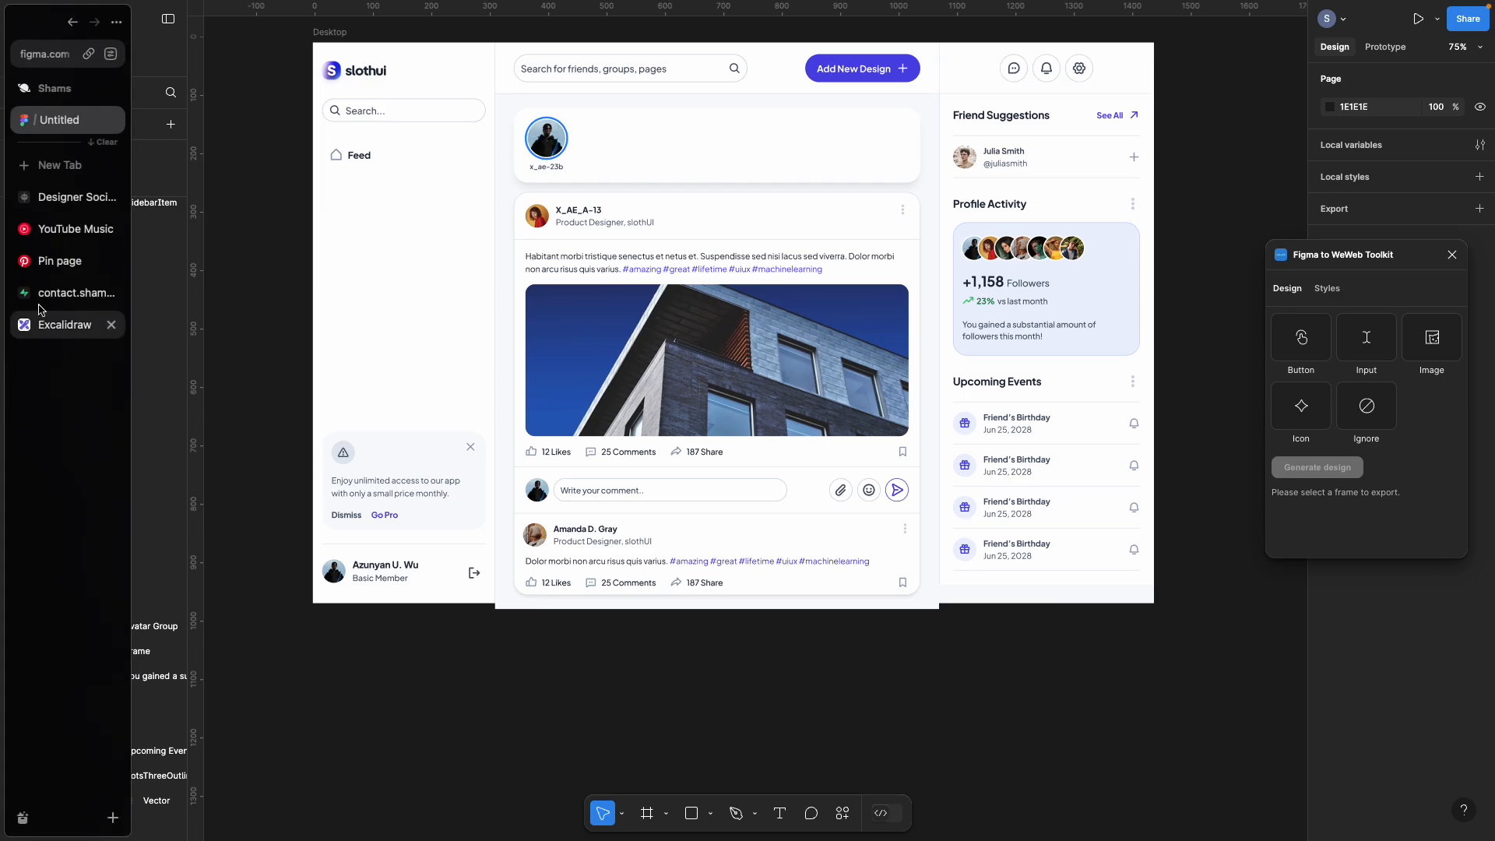
left_click(62, 291)
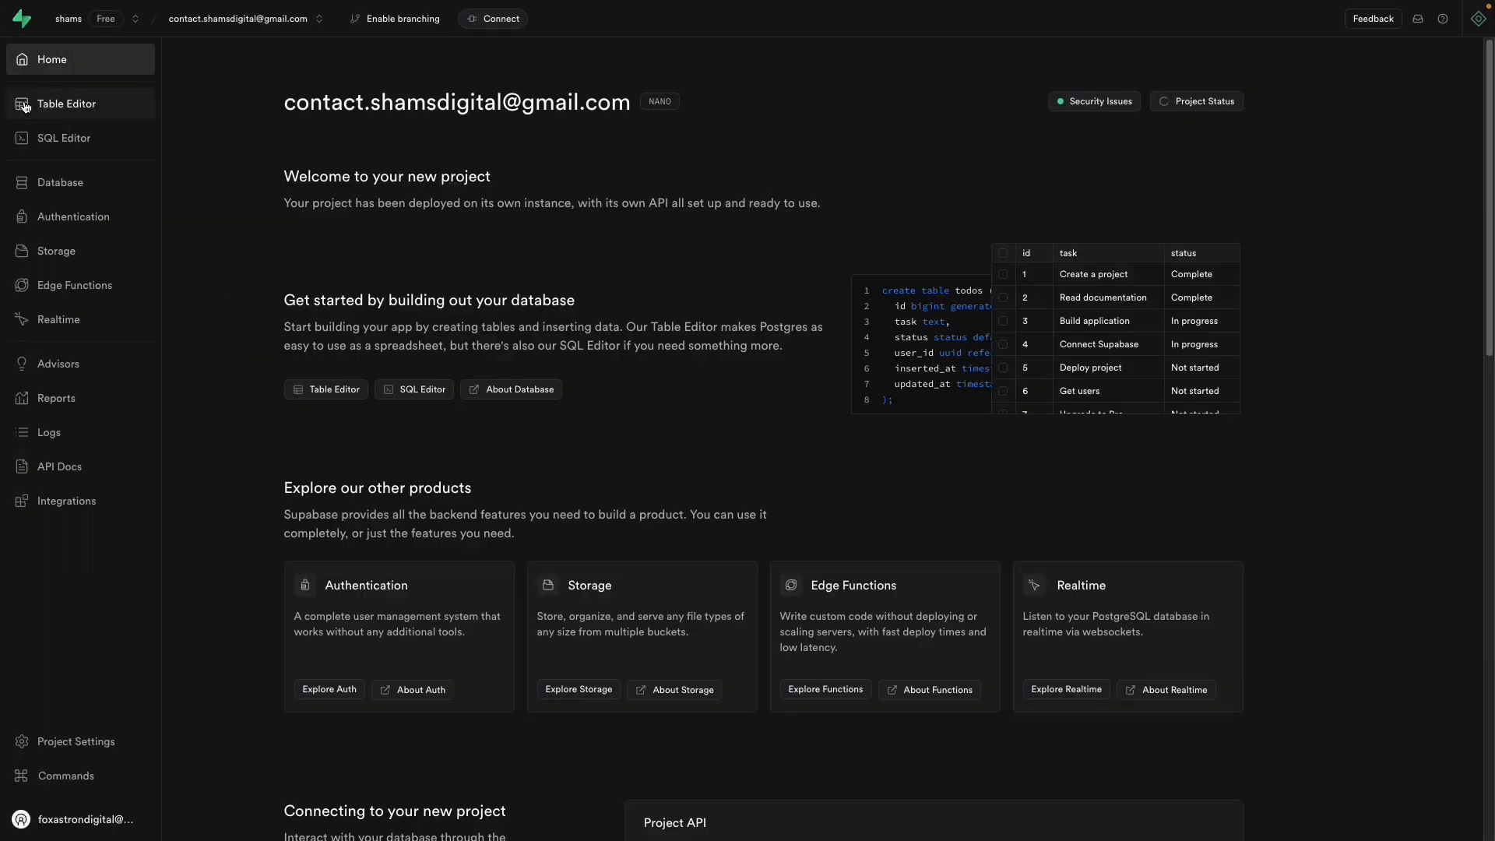
Step: Confirm the project has no tables, cancelling the New table form, and open the SQL Editor
left_click(74, 103)
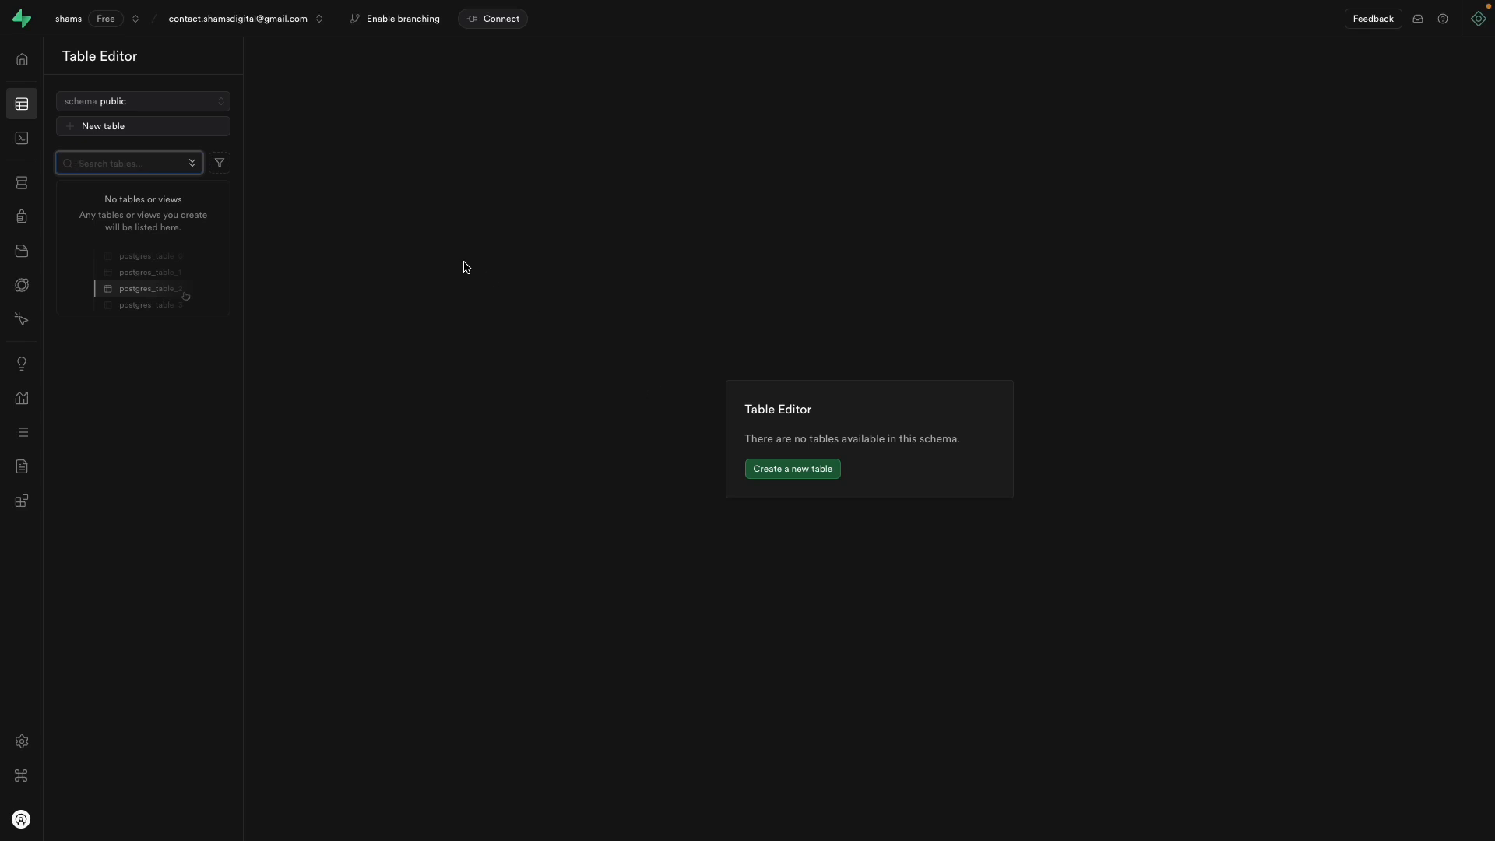
left_click(119, 132)
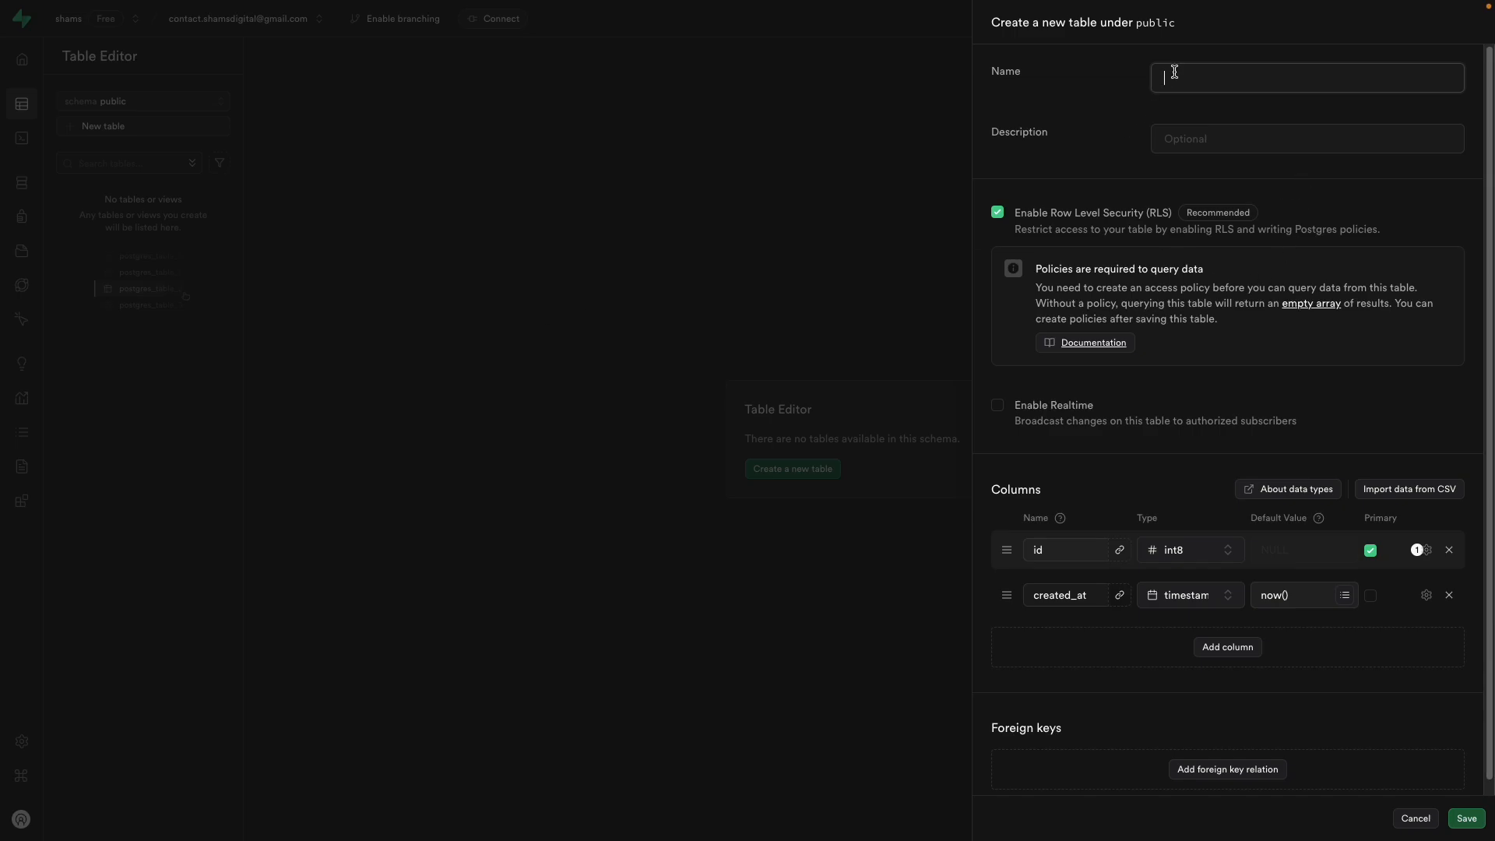
left_click(907, 650)
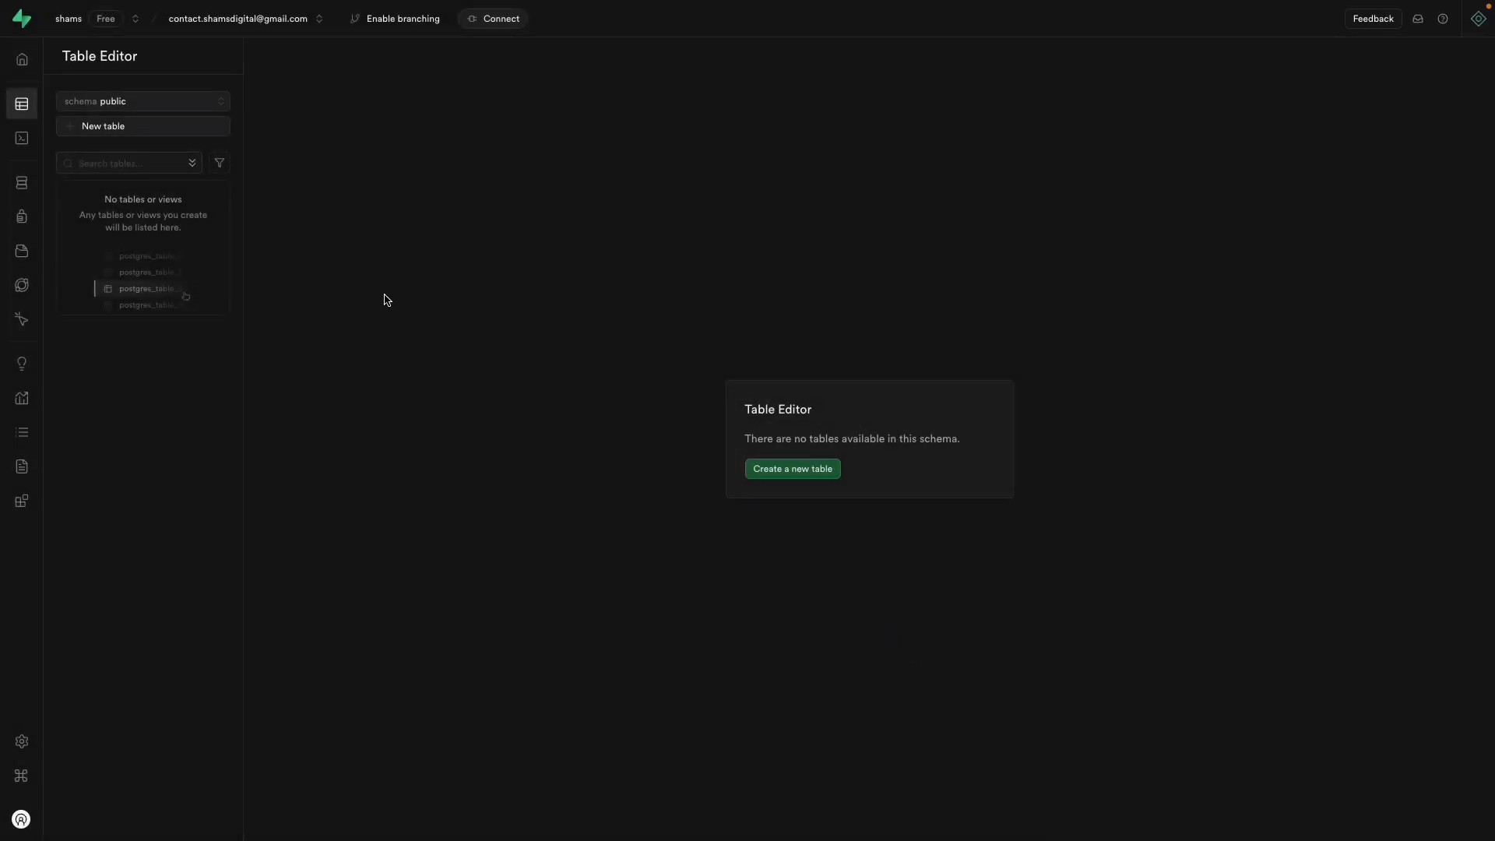
left_click(23, 148)
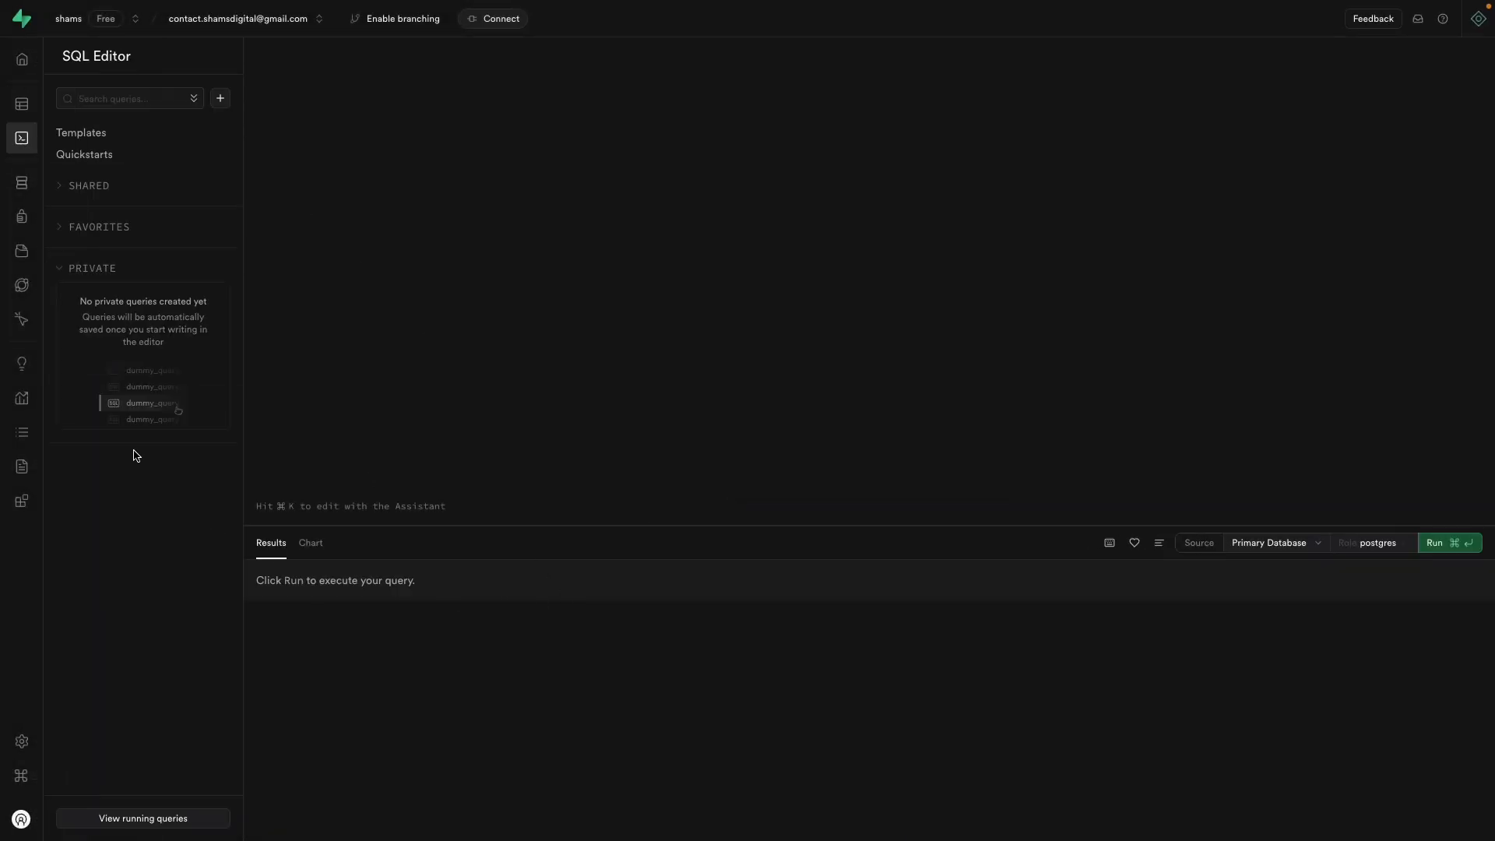
Step: Ask the Supabase Assistant to create a "user_info" table with username and user_img columns
left_click(1483, 33)
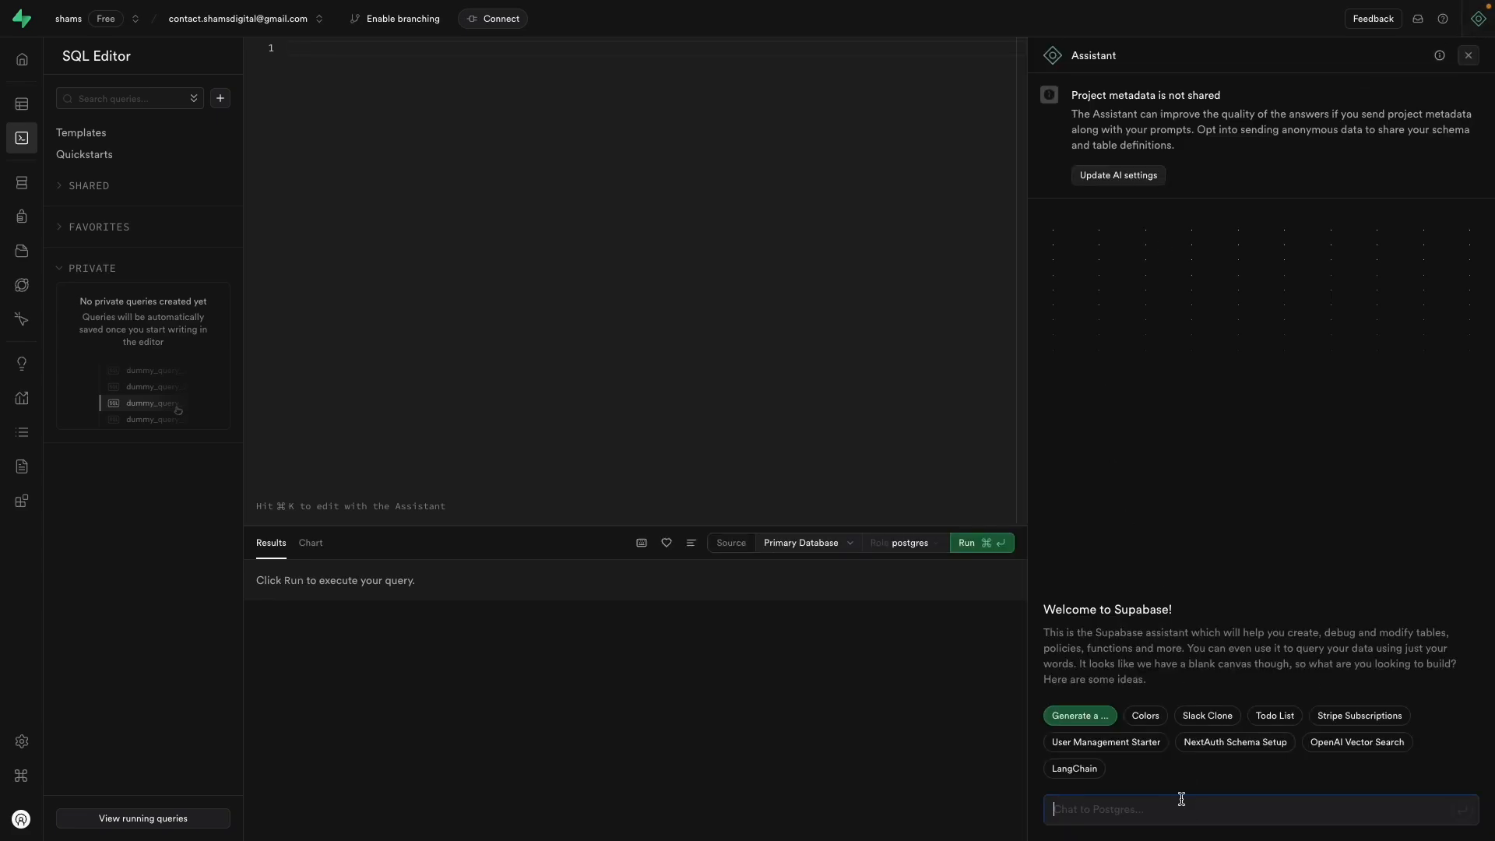
type("create a table name \"user_info\" with")
type("user")
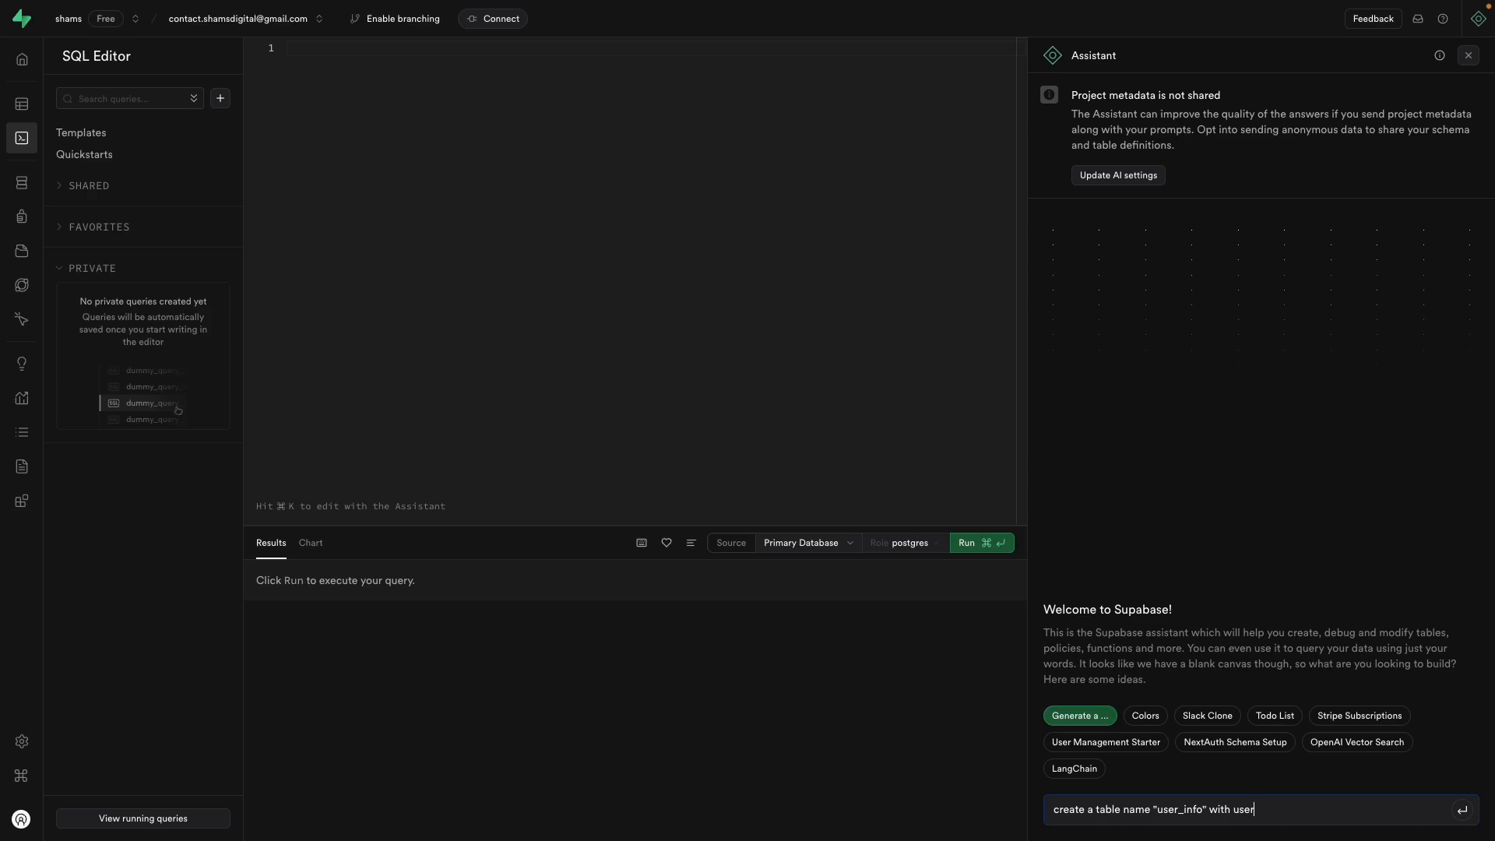
type("namer,")
type("user_img")
type("and add RLS policy")
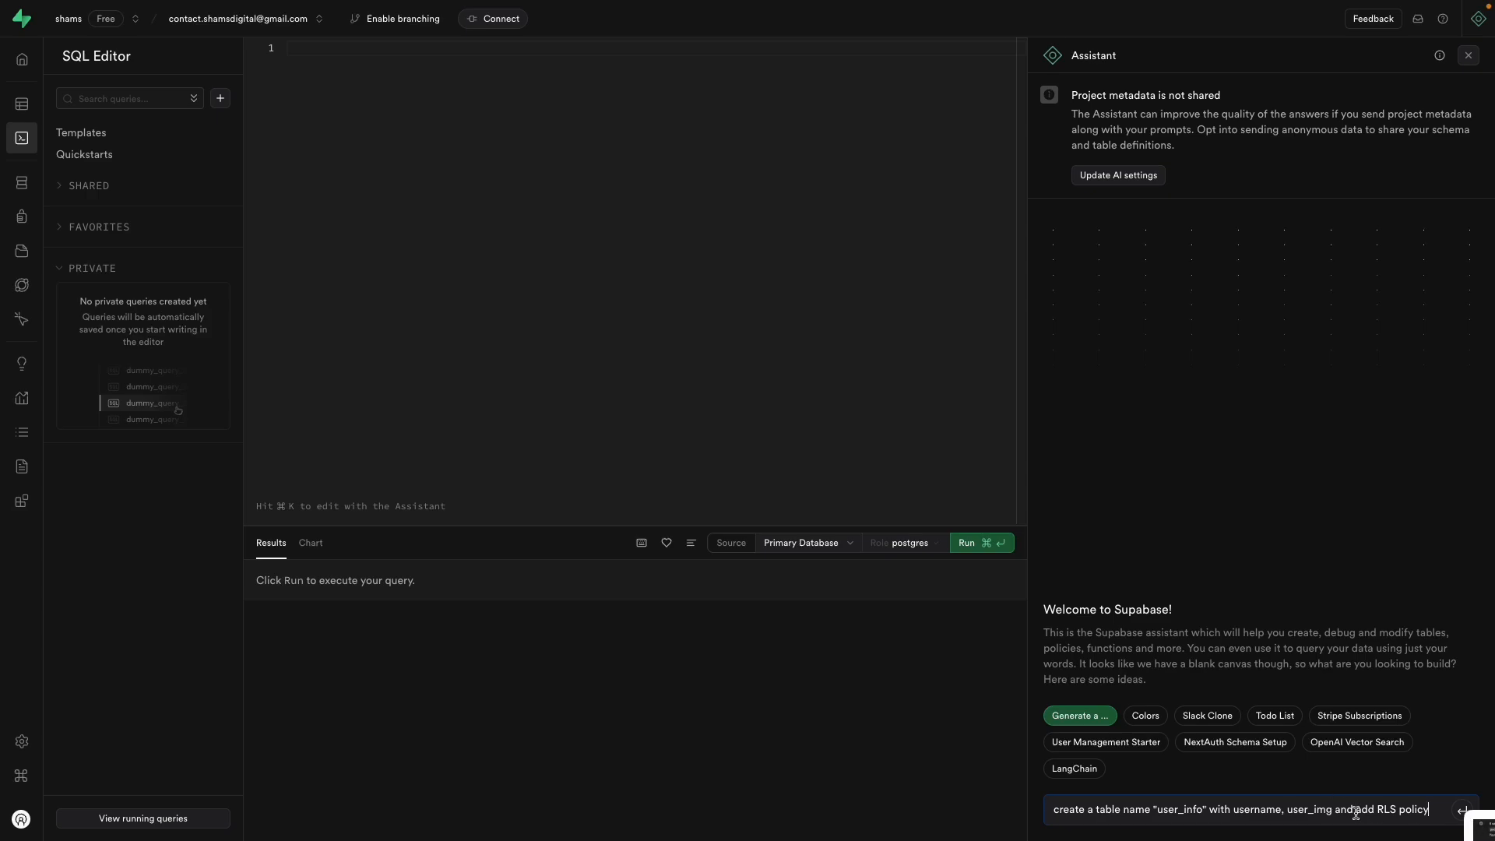
left_click_drag(1356, 810, 1425, 806)
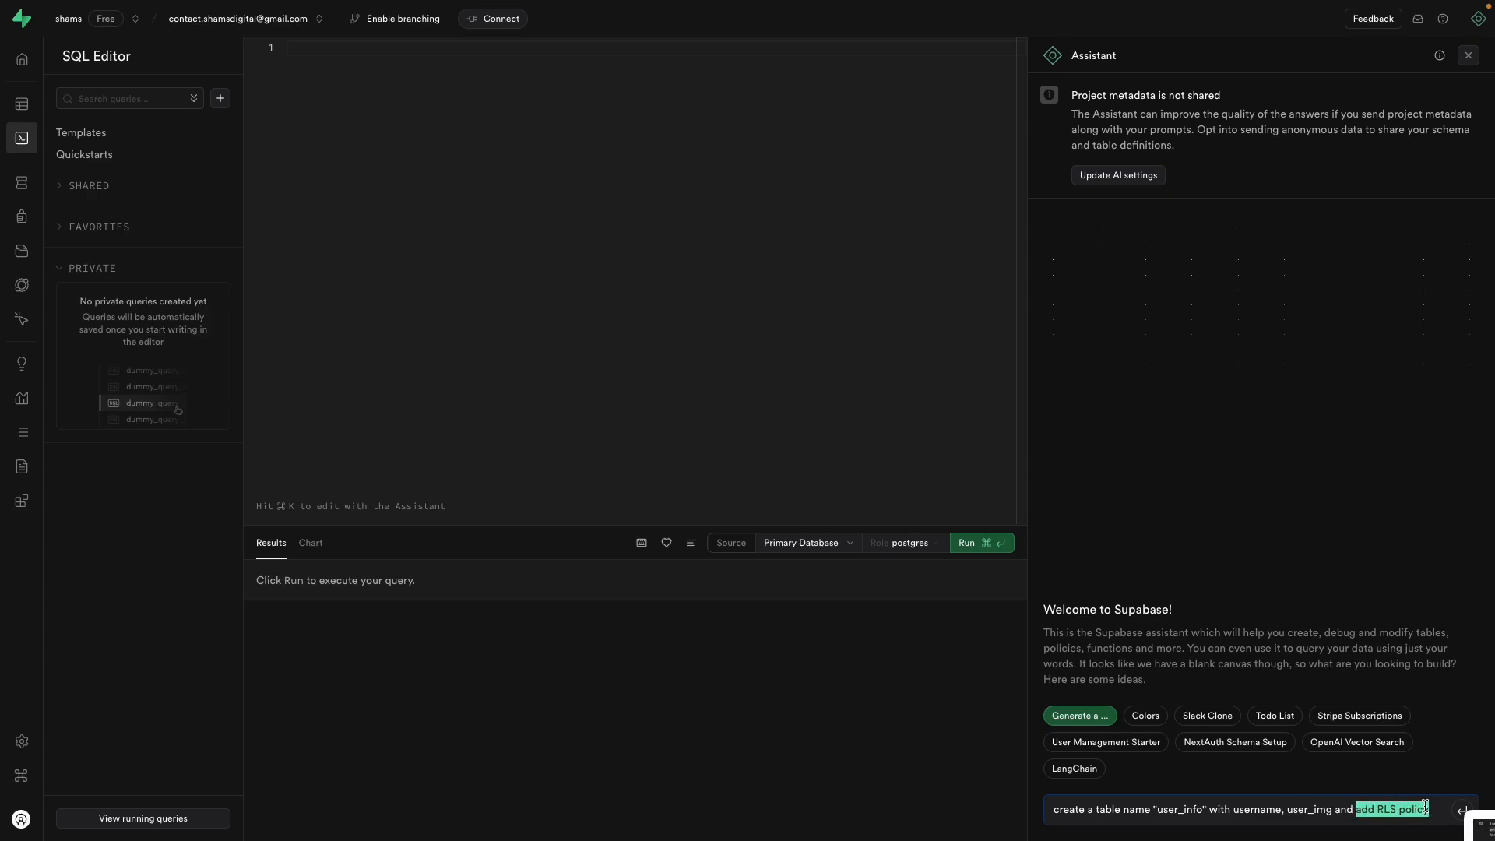
key("BackSpace")
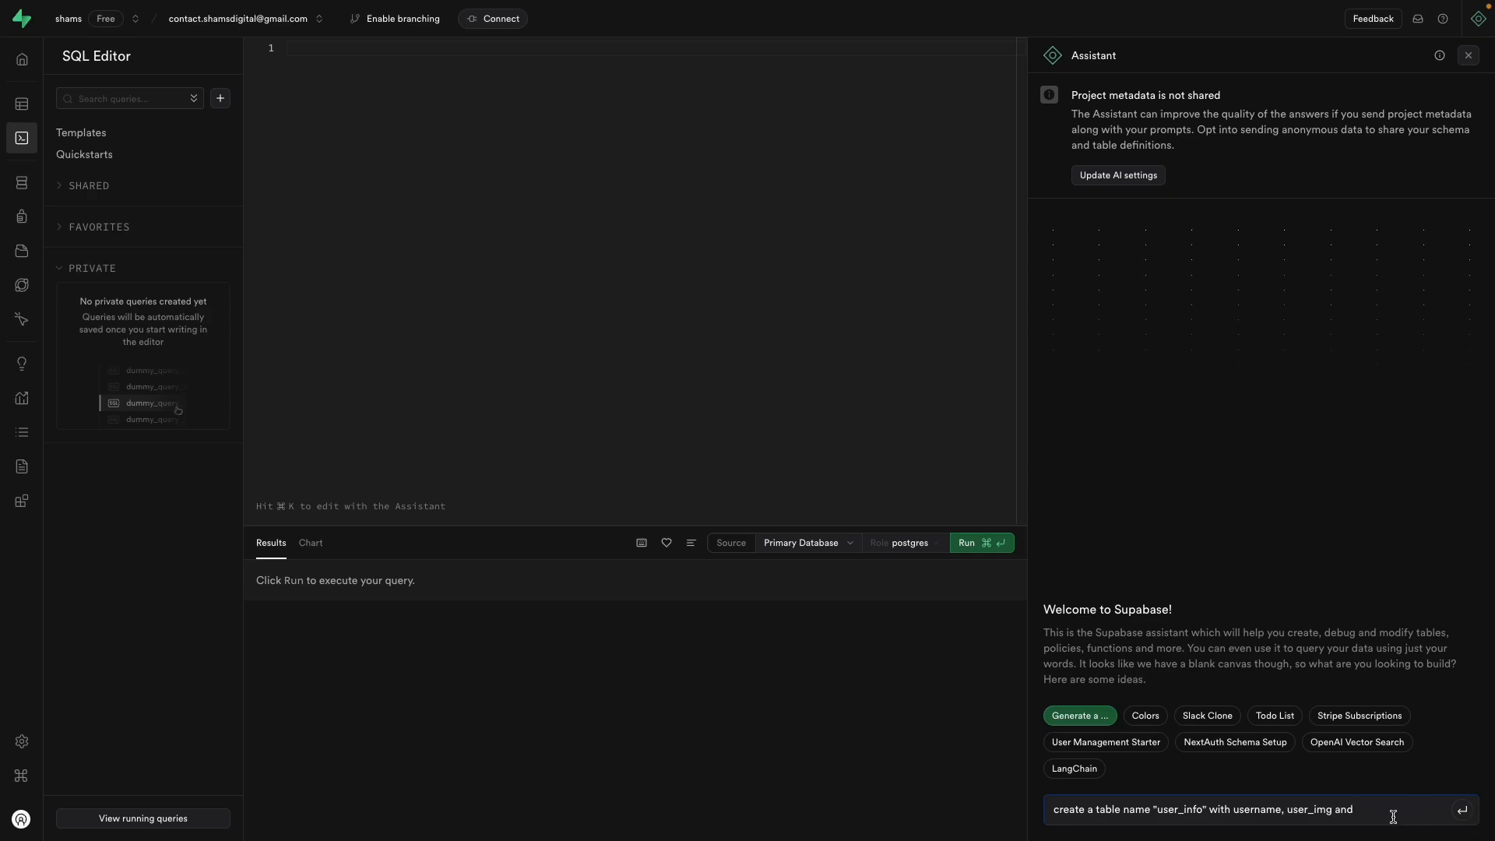
key("Return")
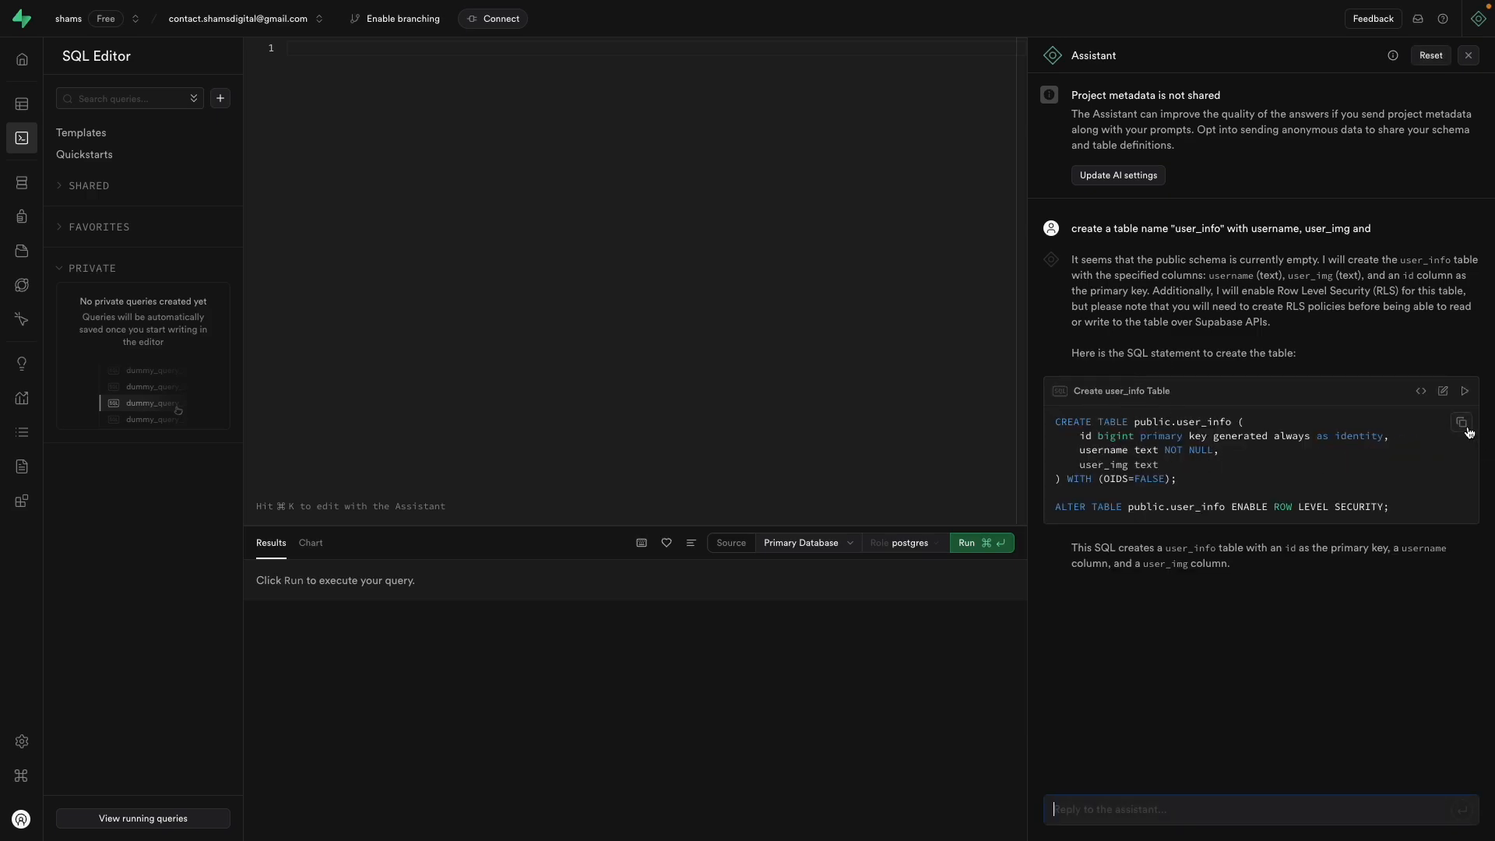
Step: Paste the Assistant's CREATE TABLE user_info SQL into the editor and run it
left_click(1461, 422)
left_click(342, 226)
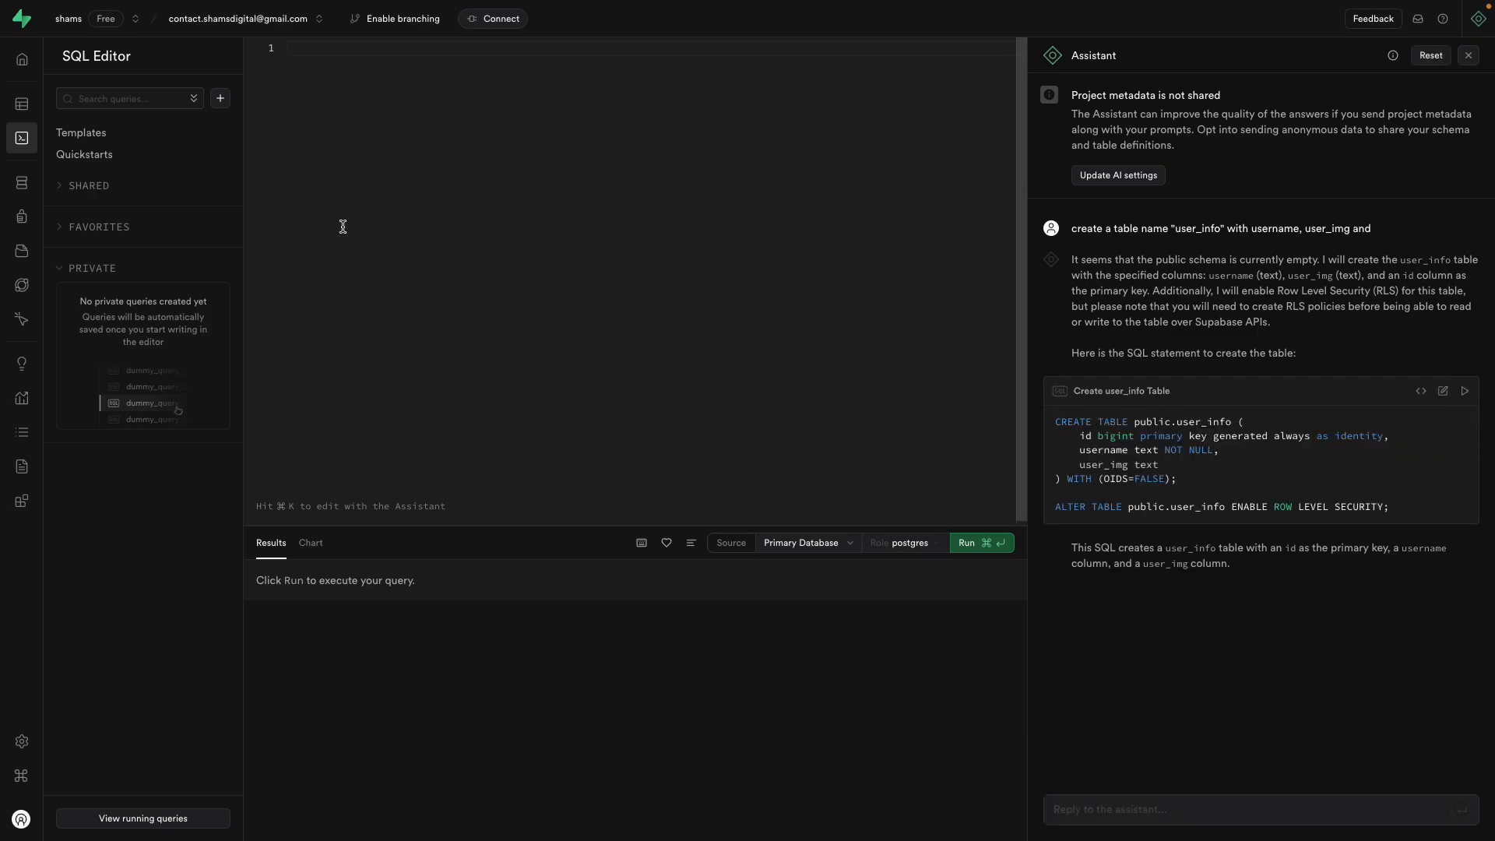
key("super+v")
left_click(955, 543)
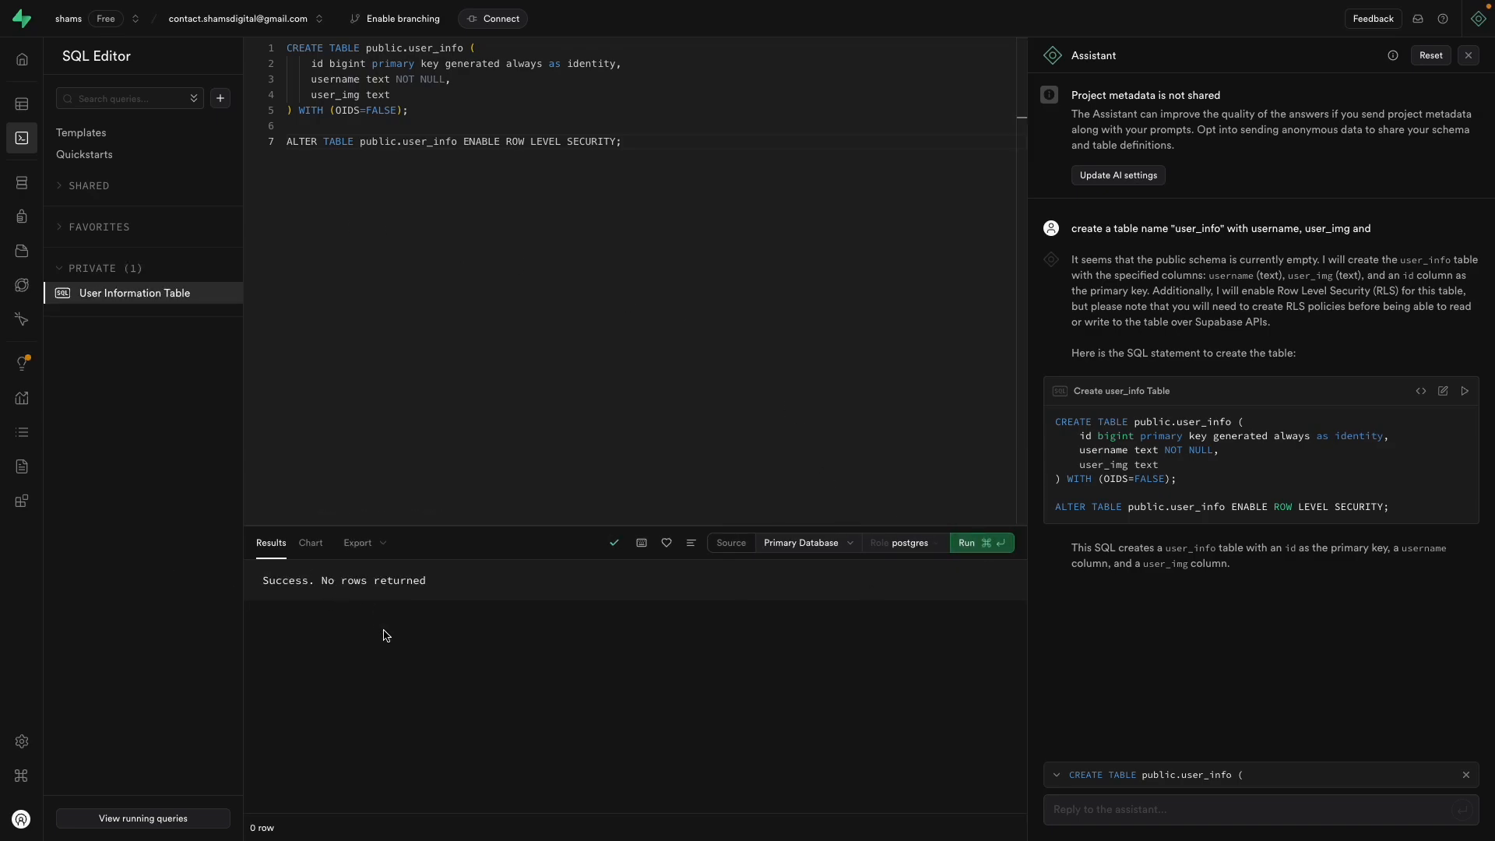
Step: Open user_info in Table Editor, then view its id, username and user_img columns in Schema Visualizer
left_click(22, 103)
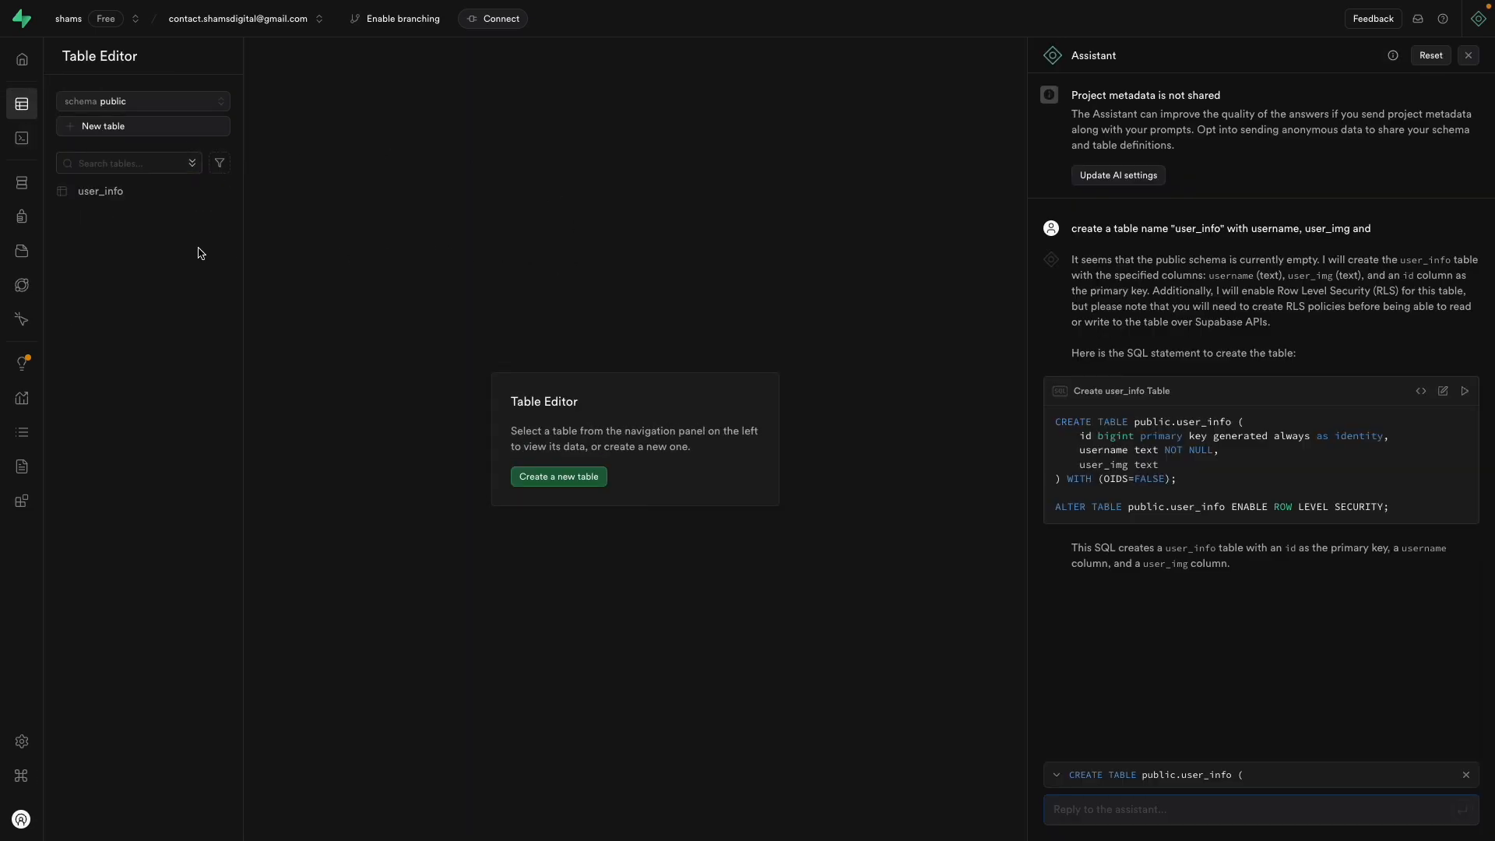
left_click(113, 199)
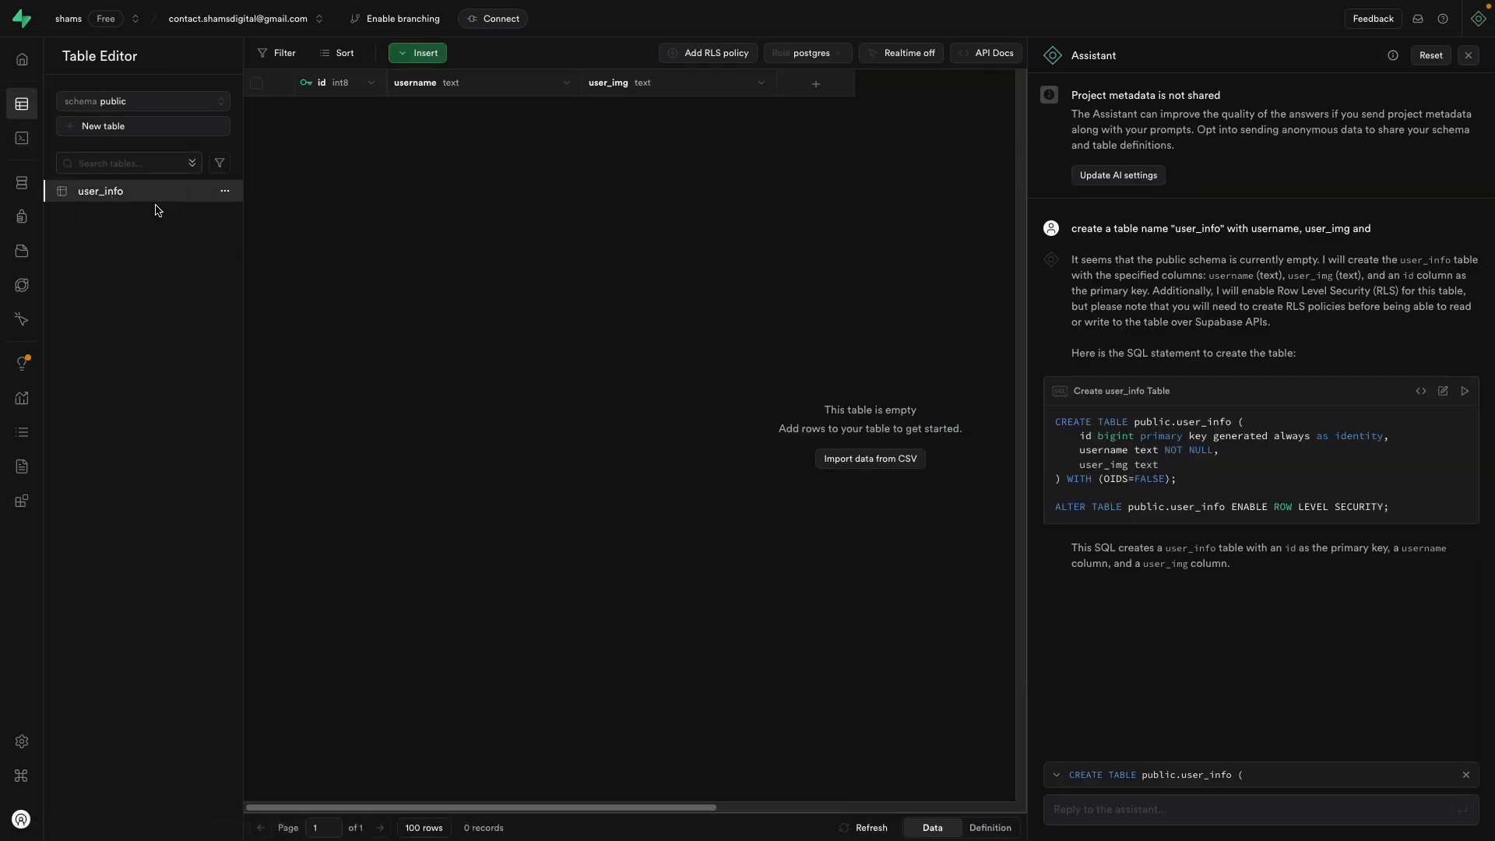
left_click(47, 187)
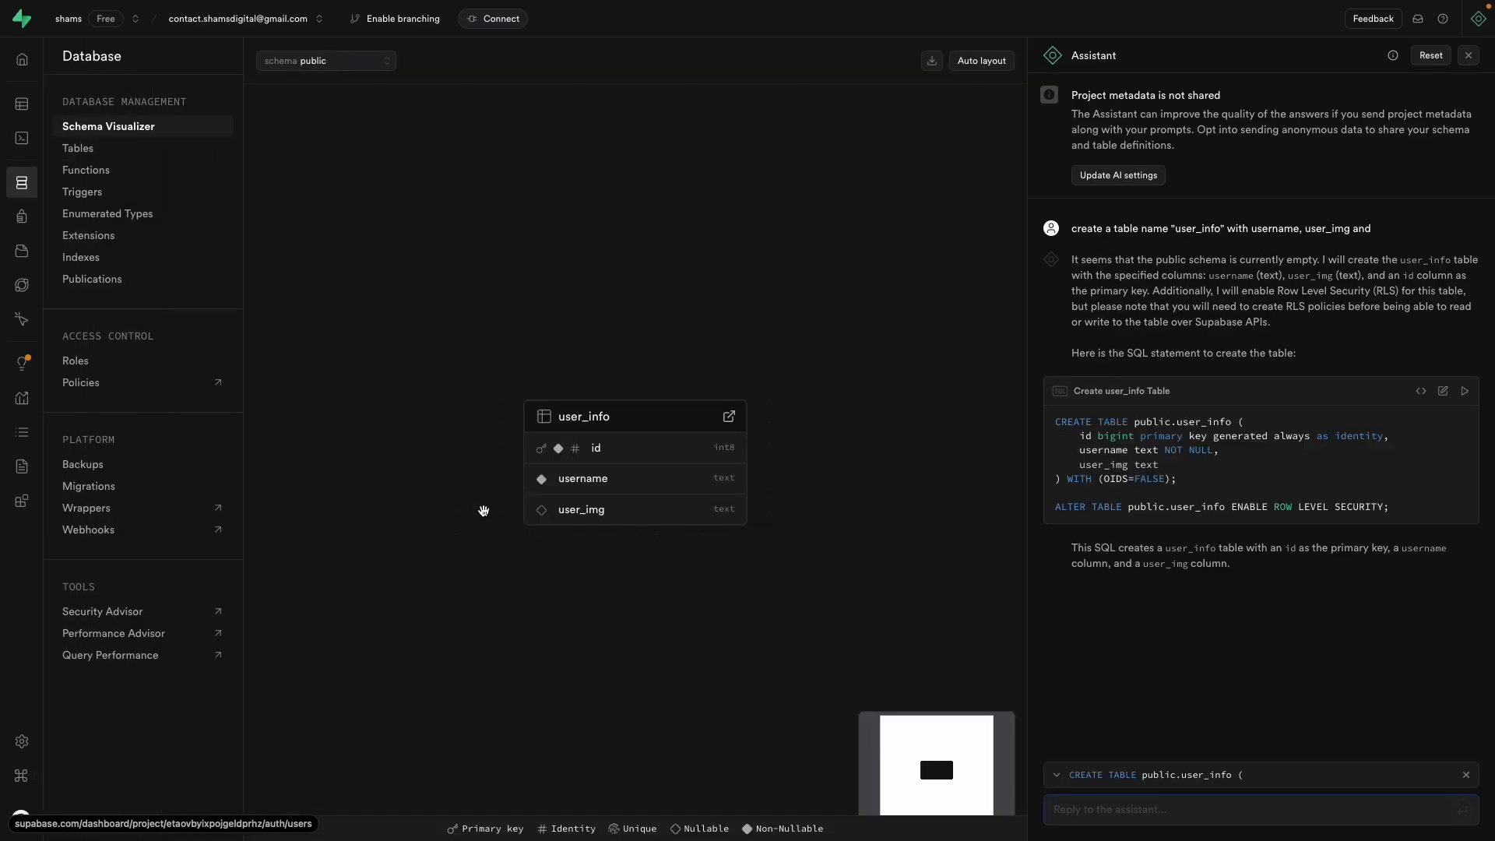
left_click_drag(647, 412, 490, 337)
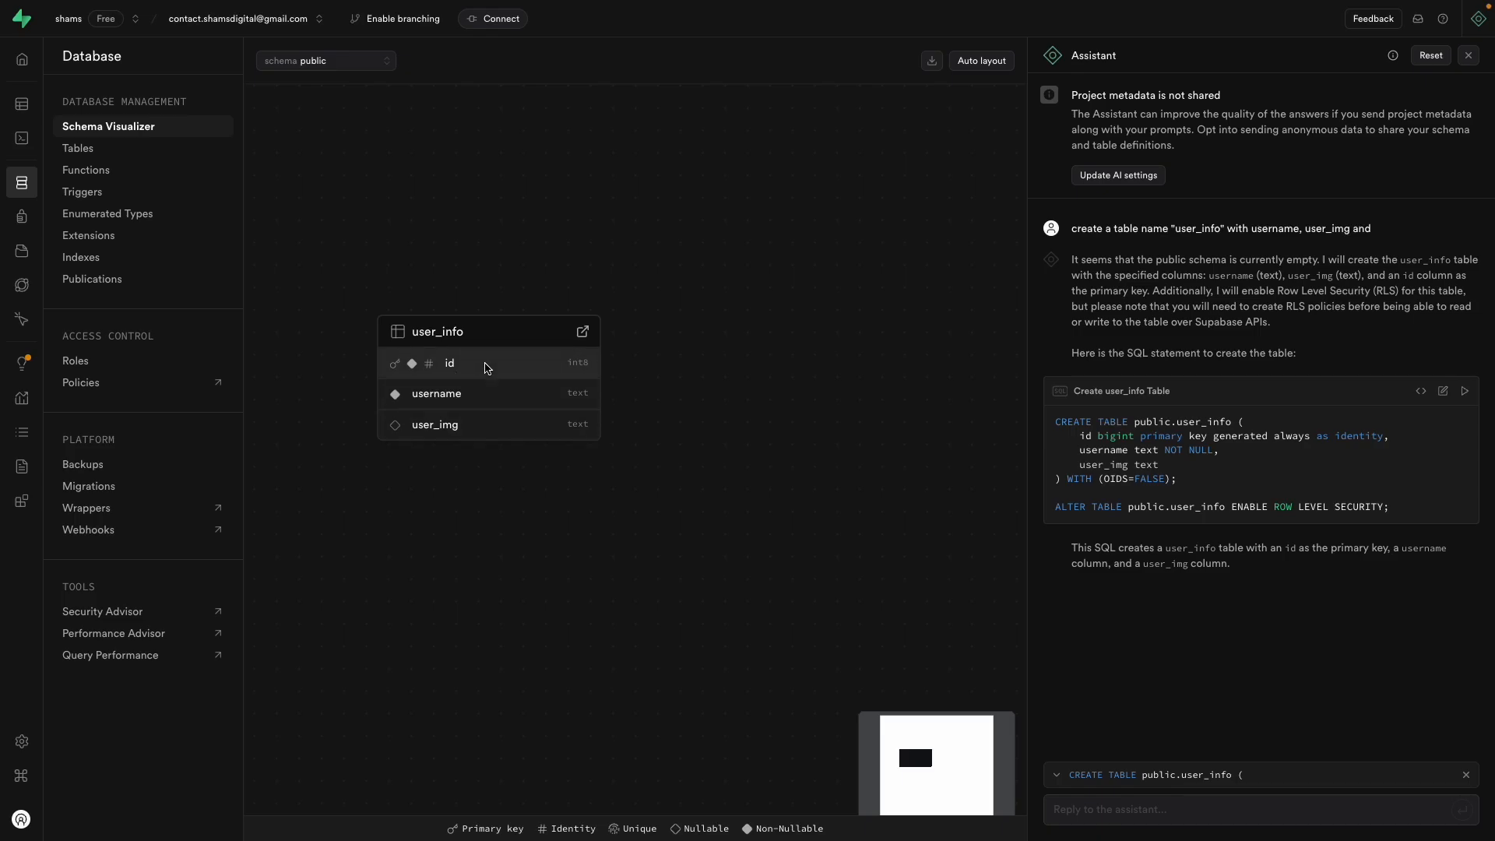
Step: Switch Table Editor to the auth schema and scroll through the empty users table's columns
left_click(64, 106)
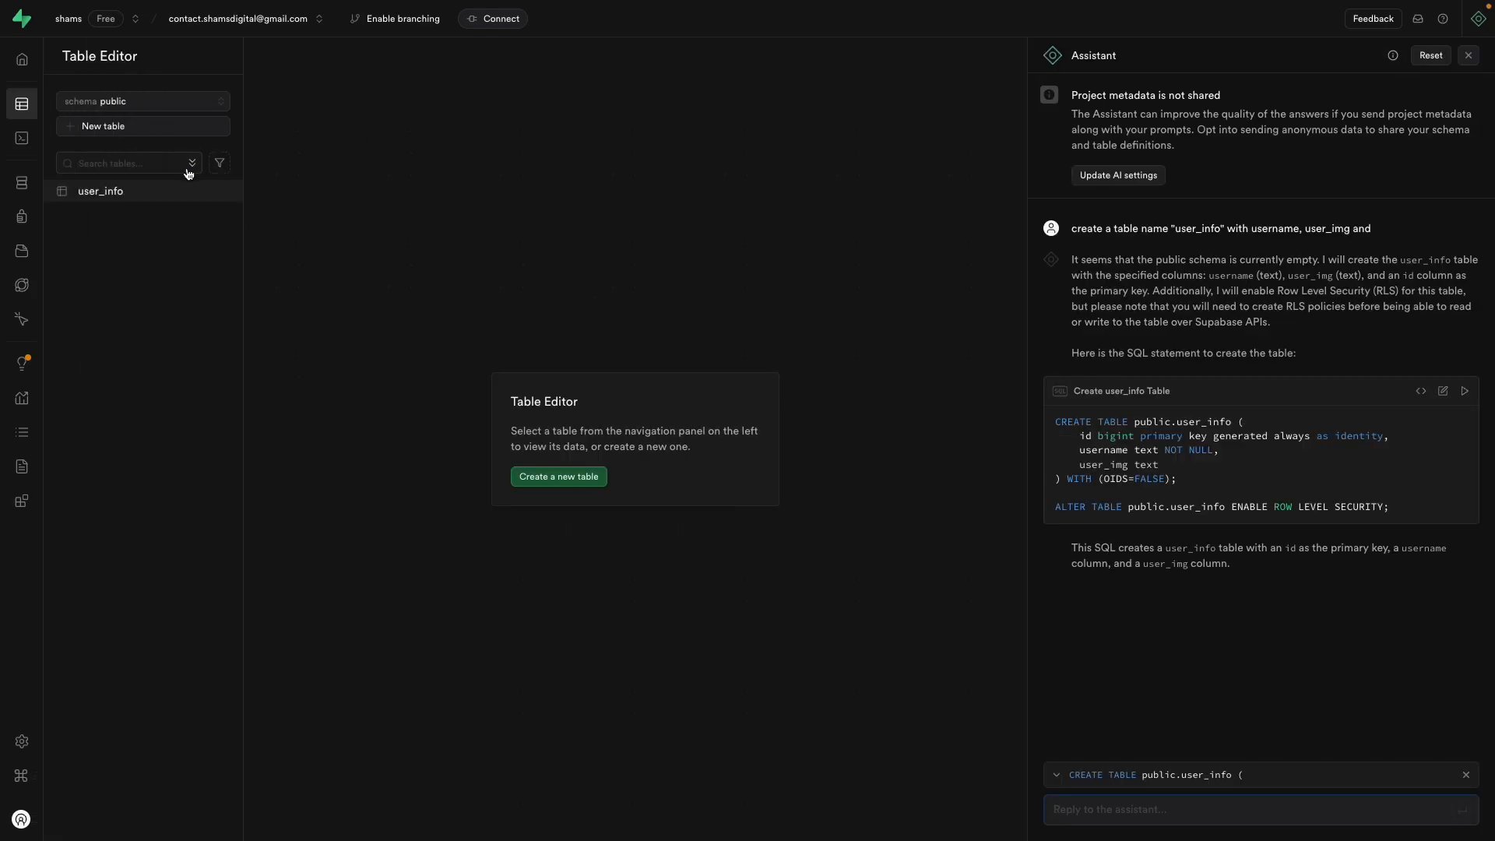
left_click(158, 111)
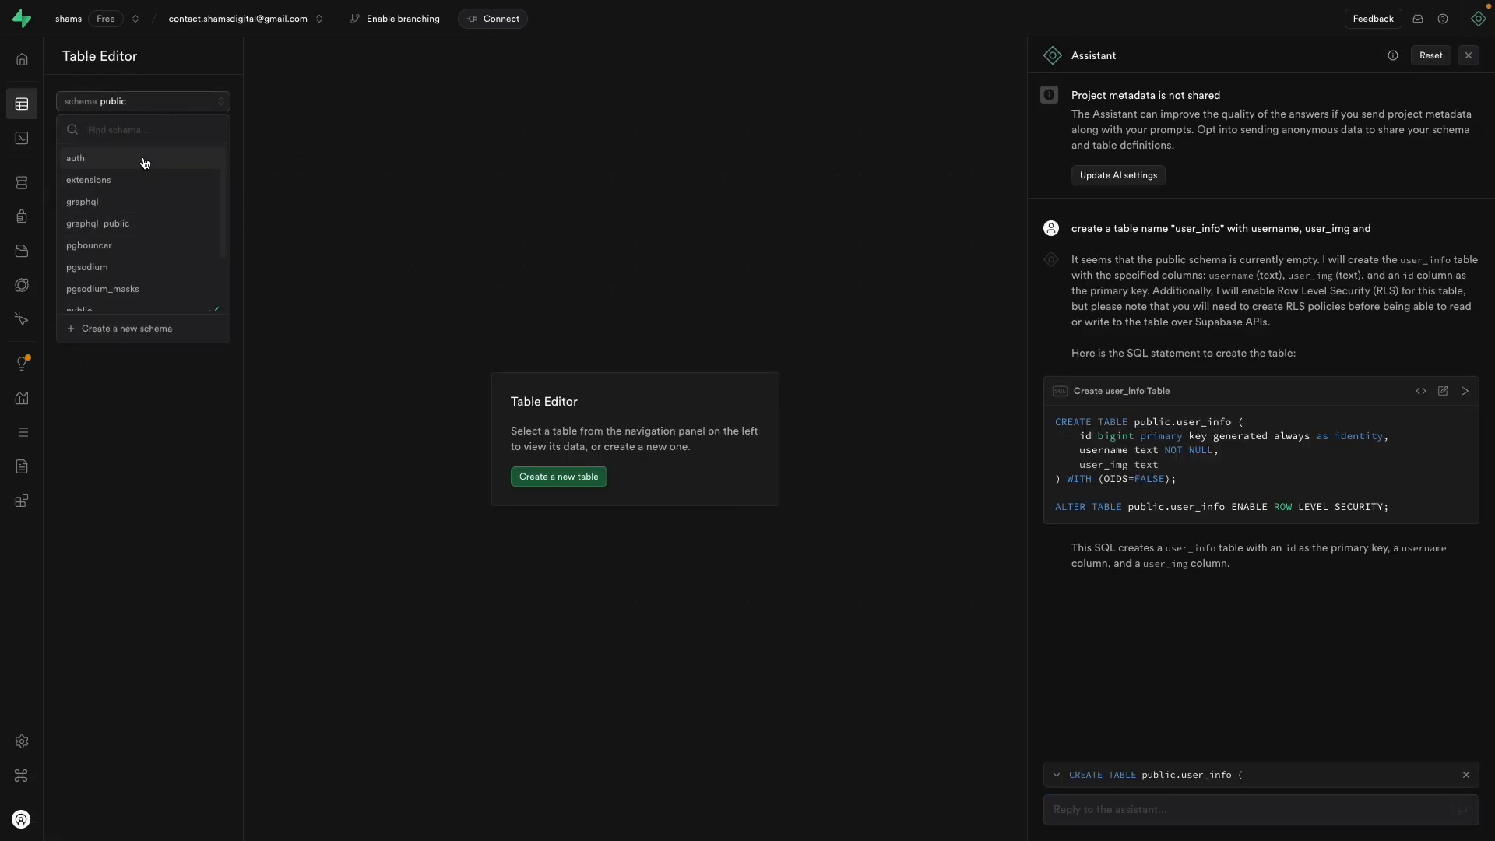
left_click(88, 163)
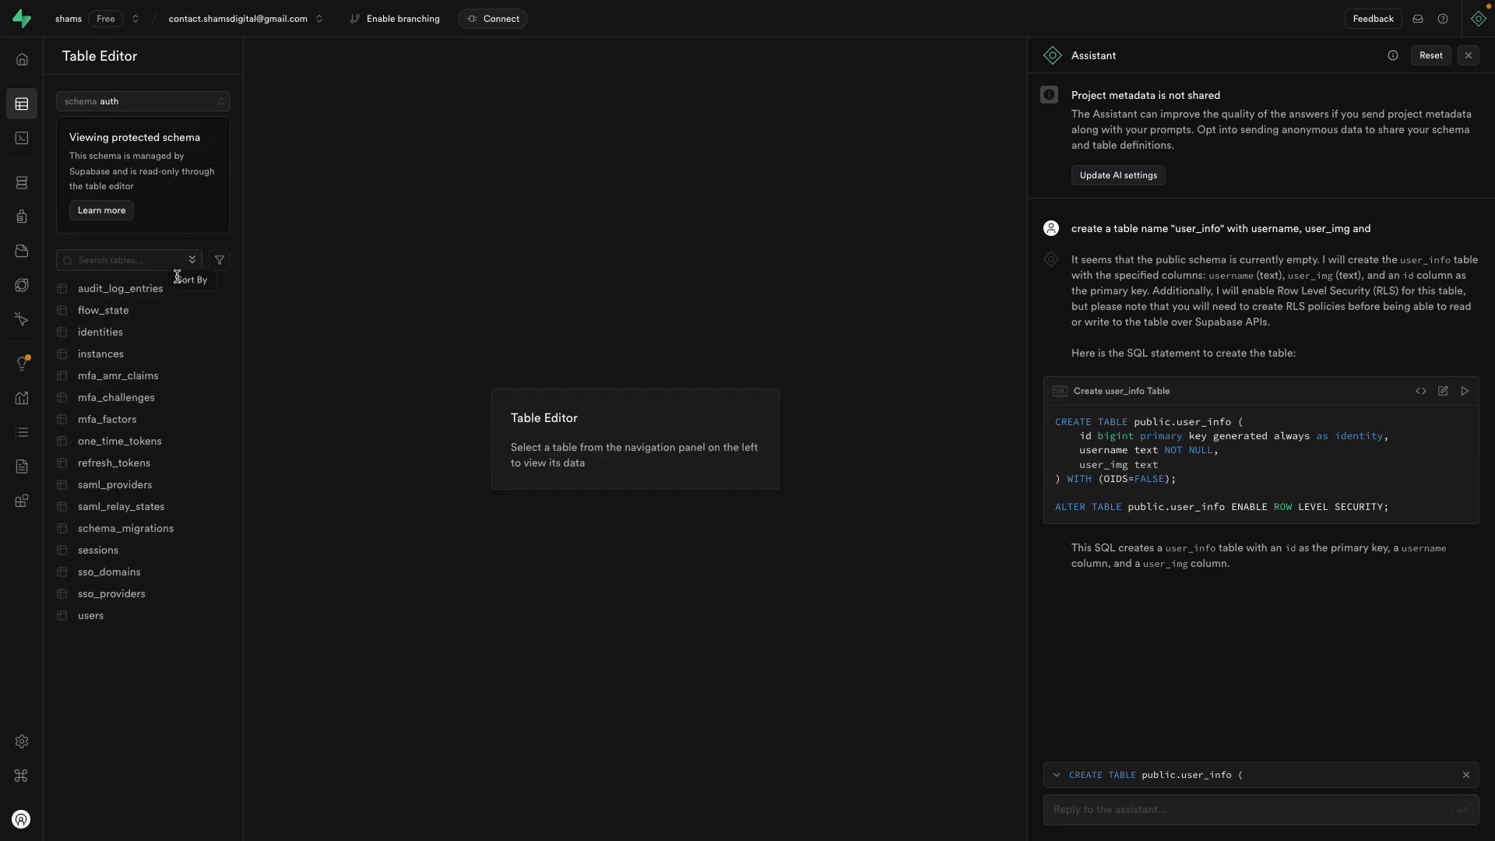
left_click(146, 618)
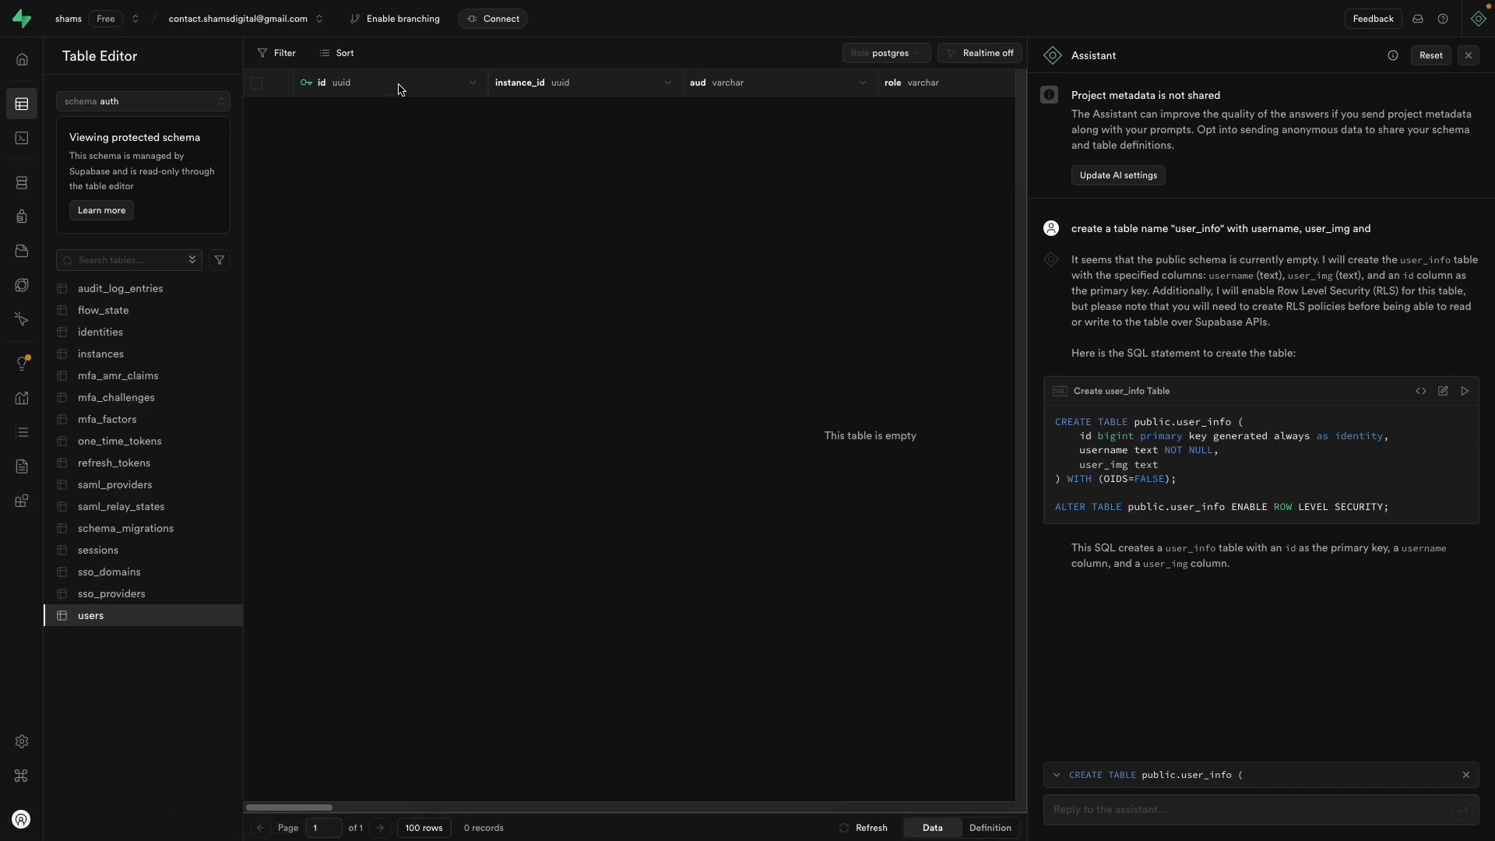
scroll(399, 89, "right", 2)
scroll(720, 147, "right", 2)
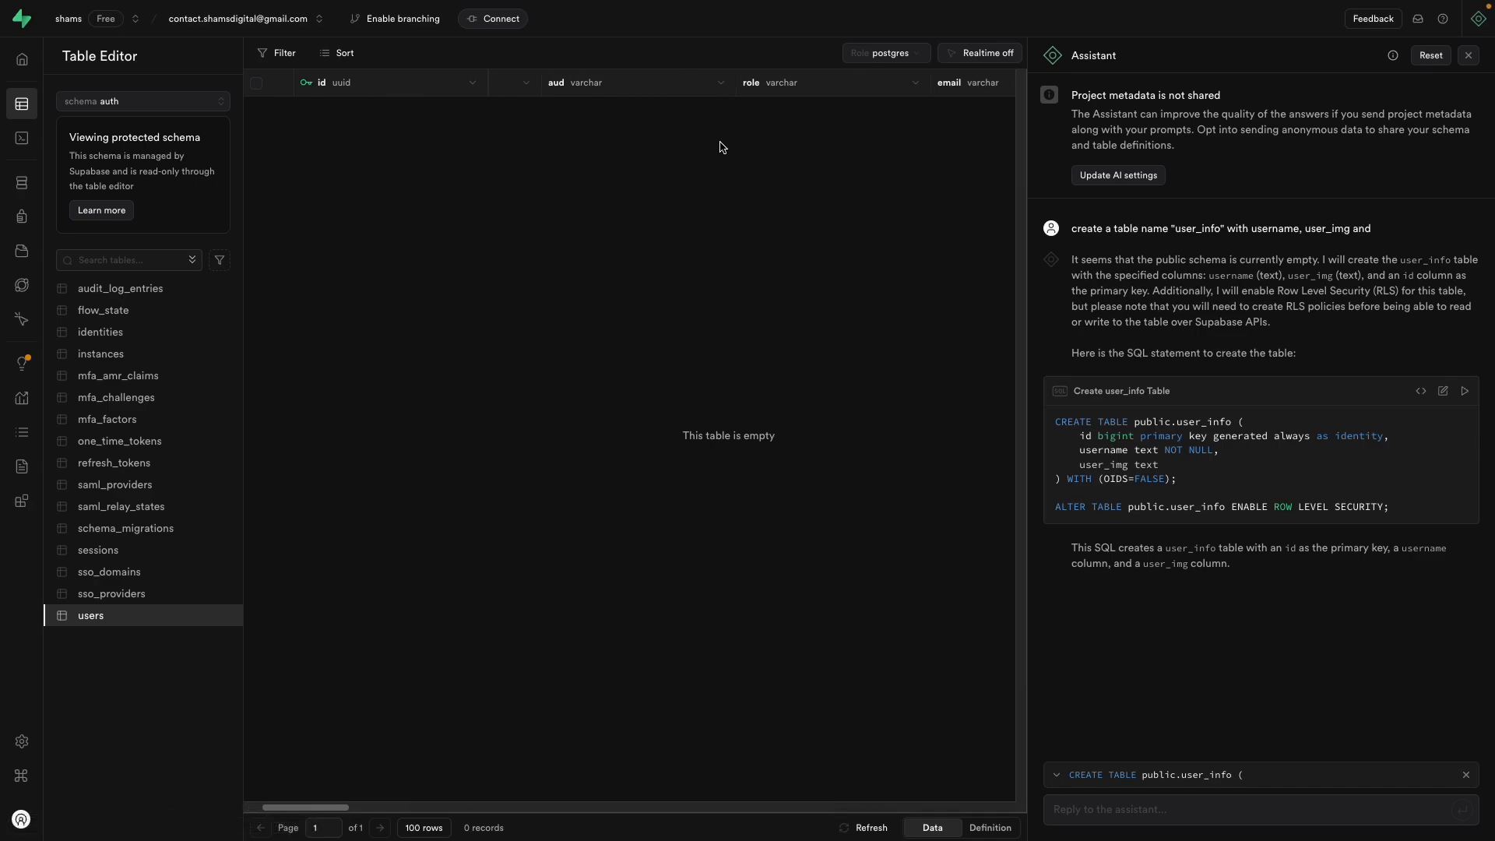
scroll(720, 146, "right", 3)
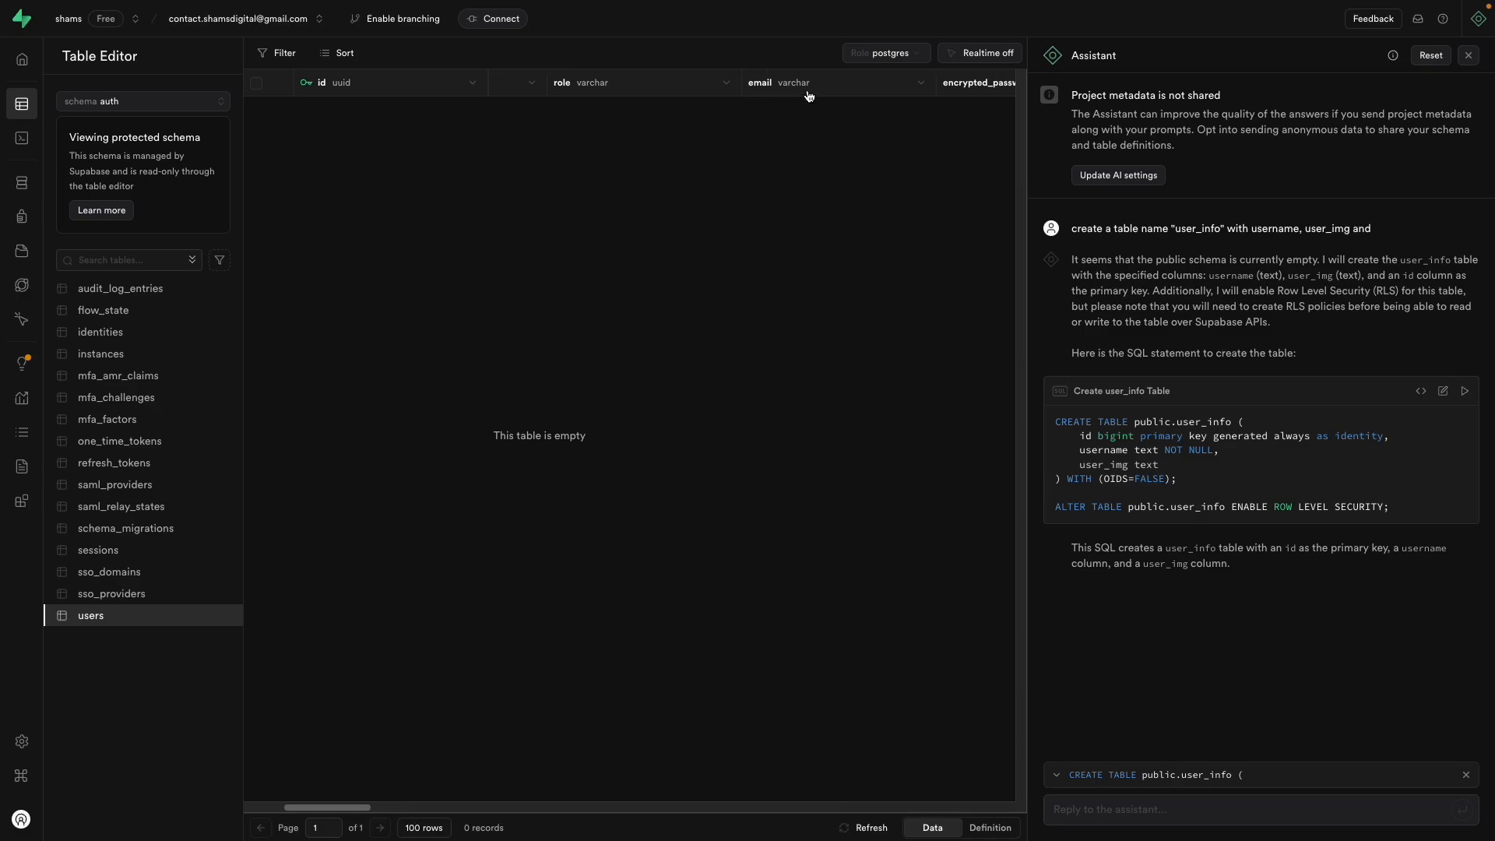
scroll(809, 96, "right", 5)
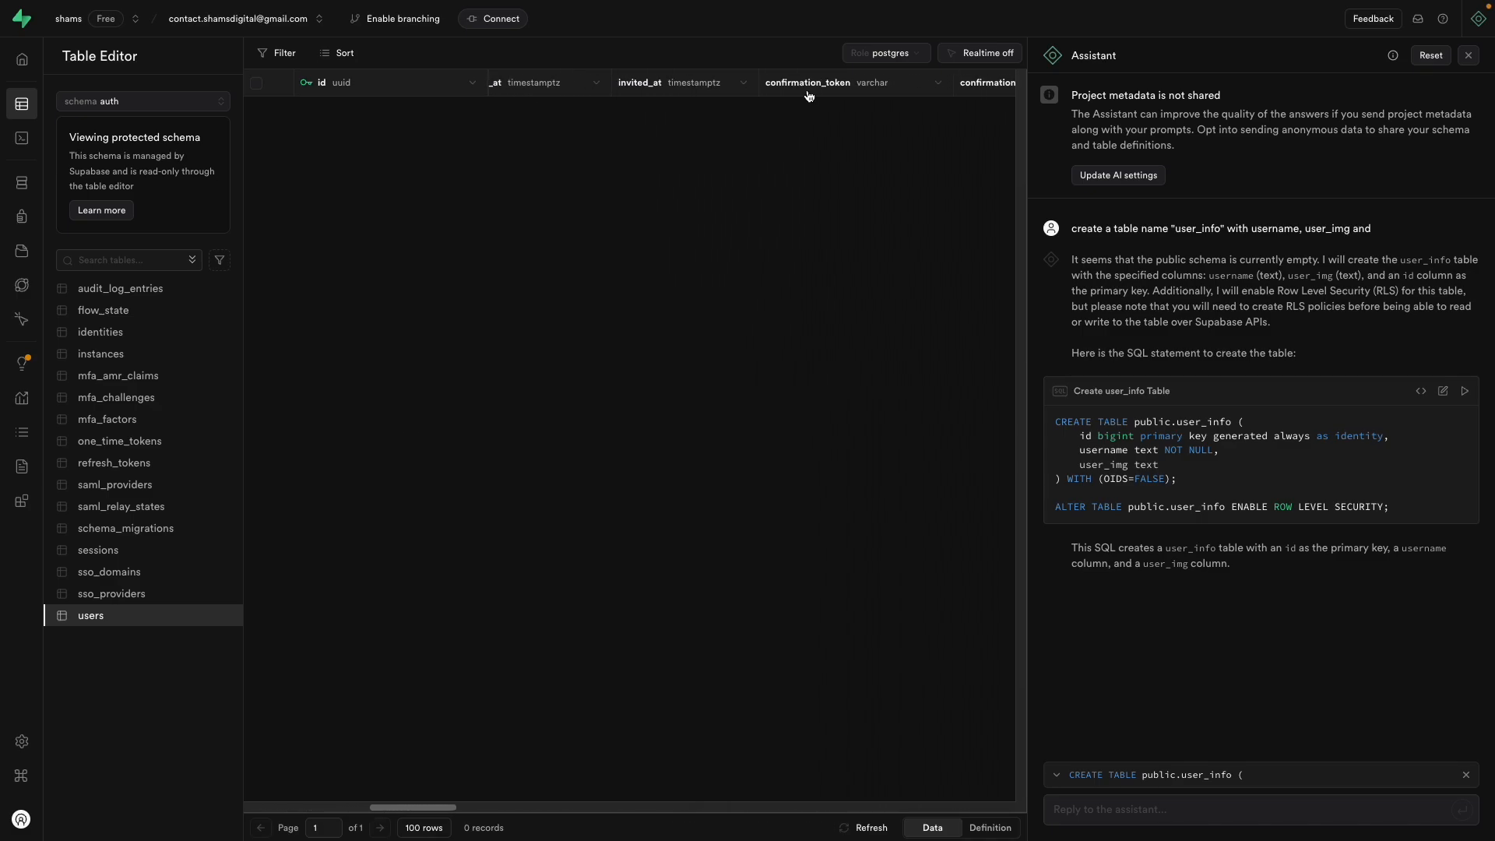
scroll(808, 96, "left", 10)
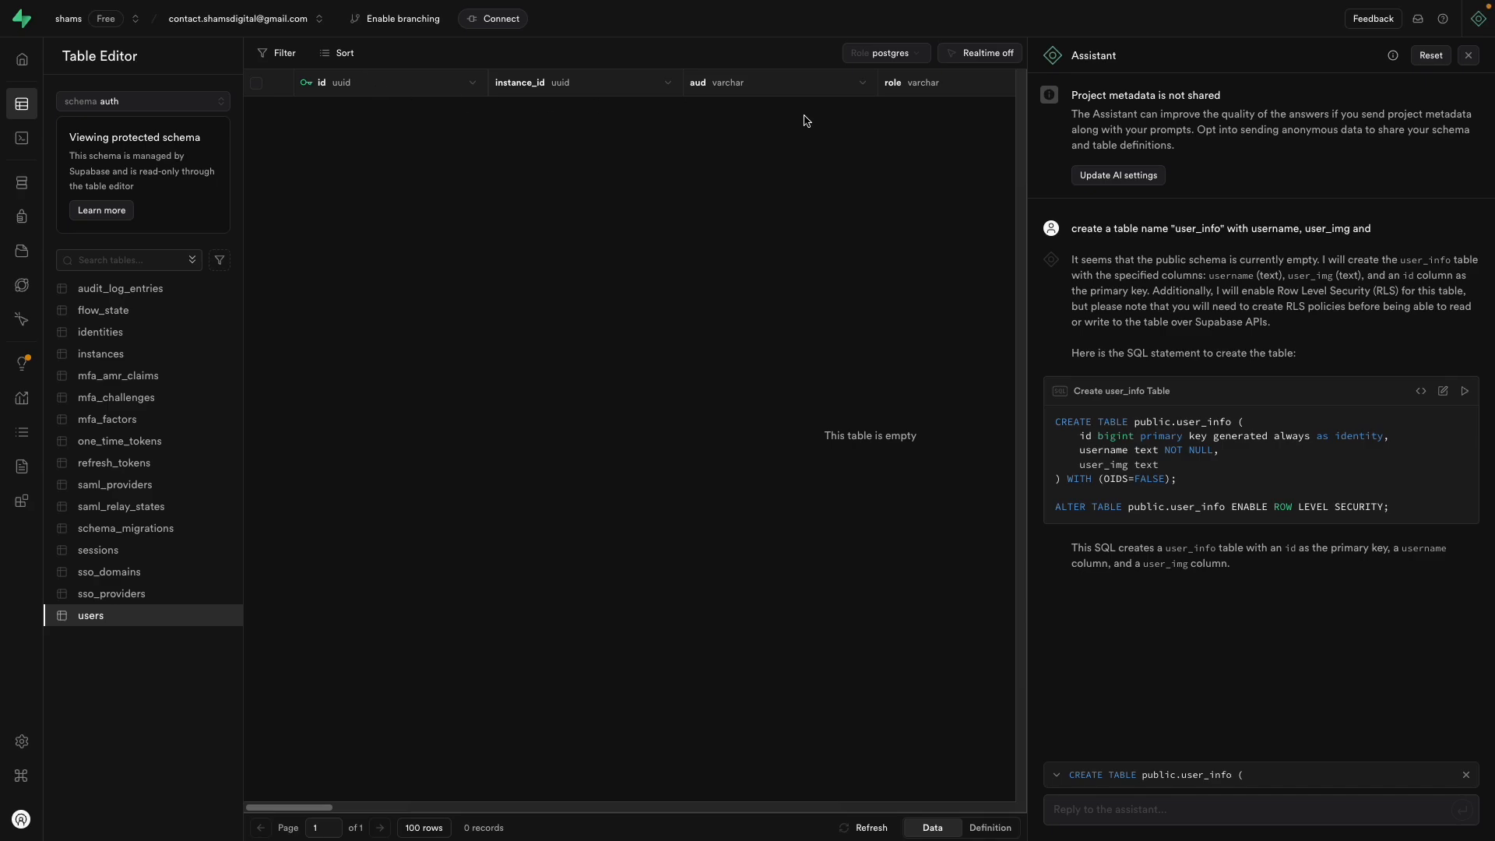
scroll(942, 93, "right", 2)
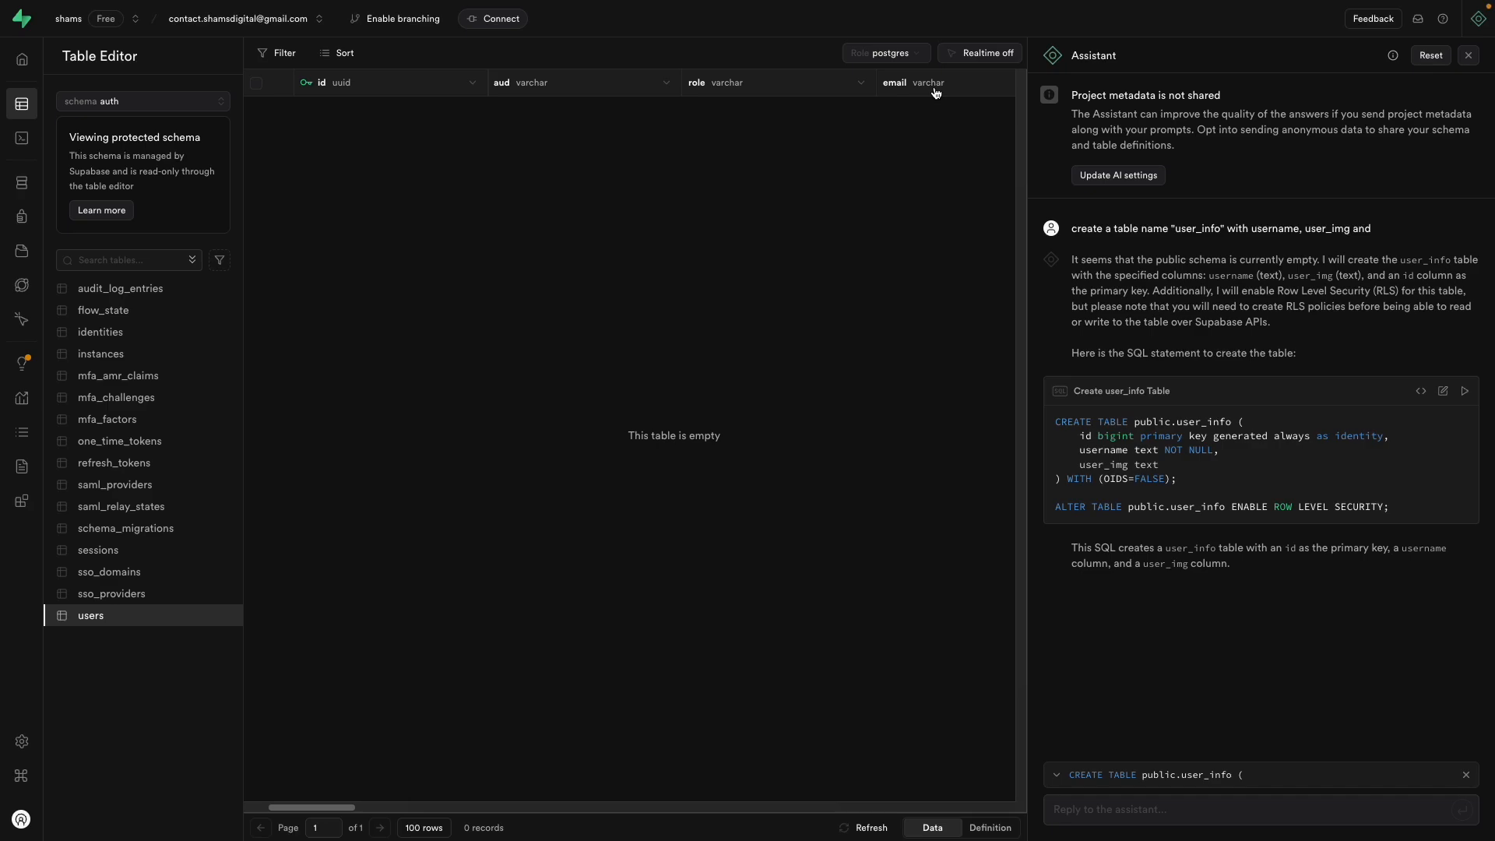
Step: Switch the Table Editor schema back to public, showing user_info
left_click(164, 107)
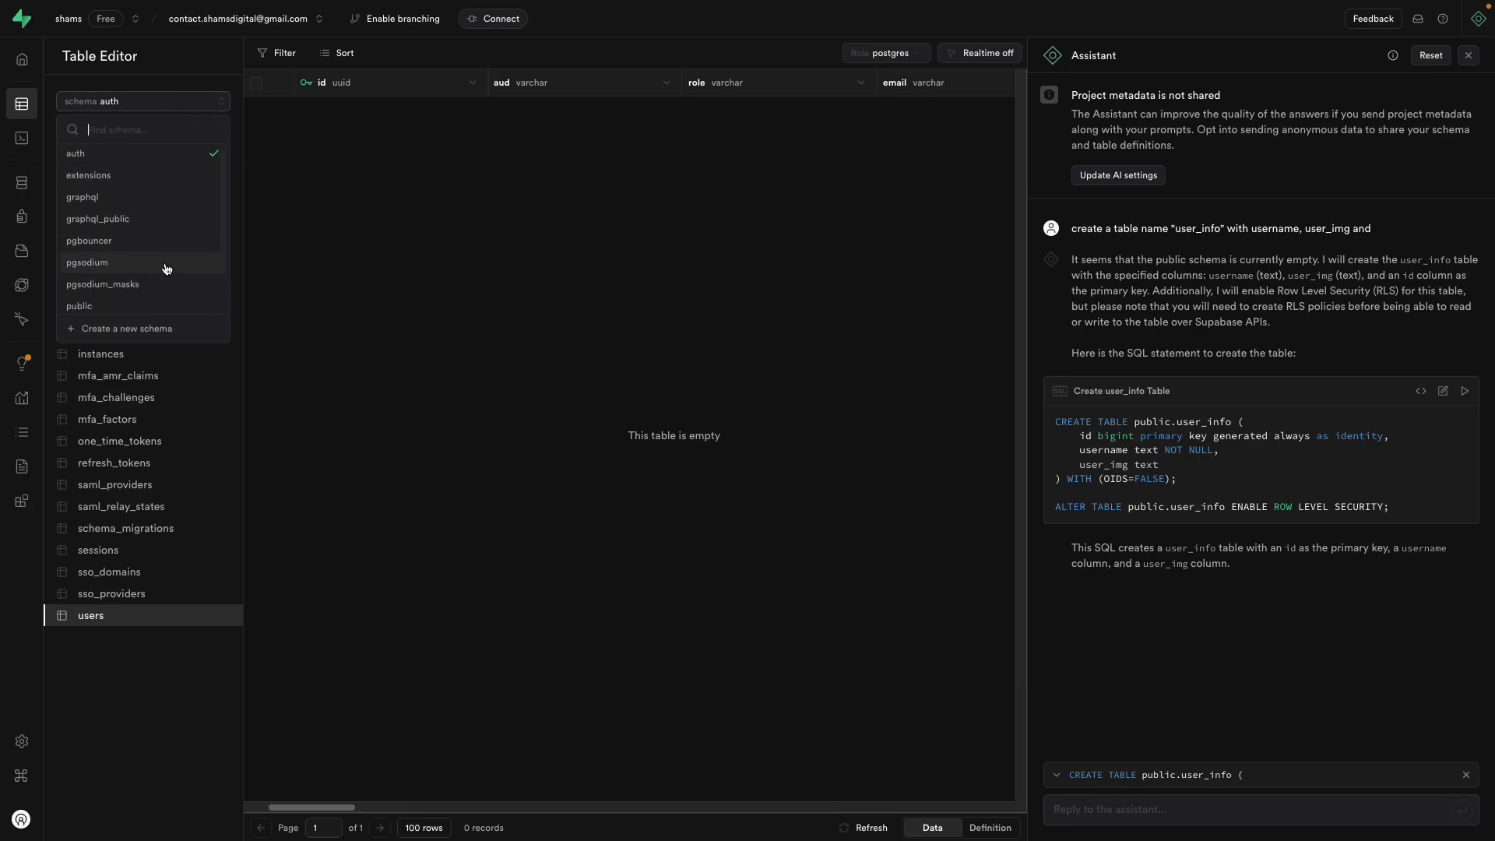
scroll(164, 272, "down", 2)
left_click(164, 234)
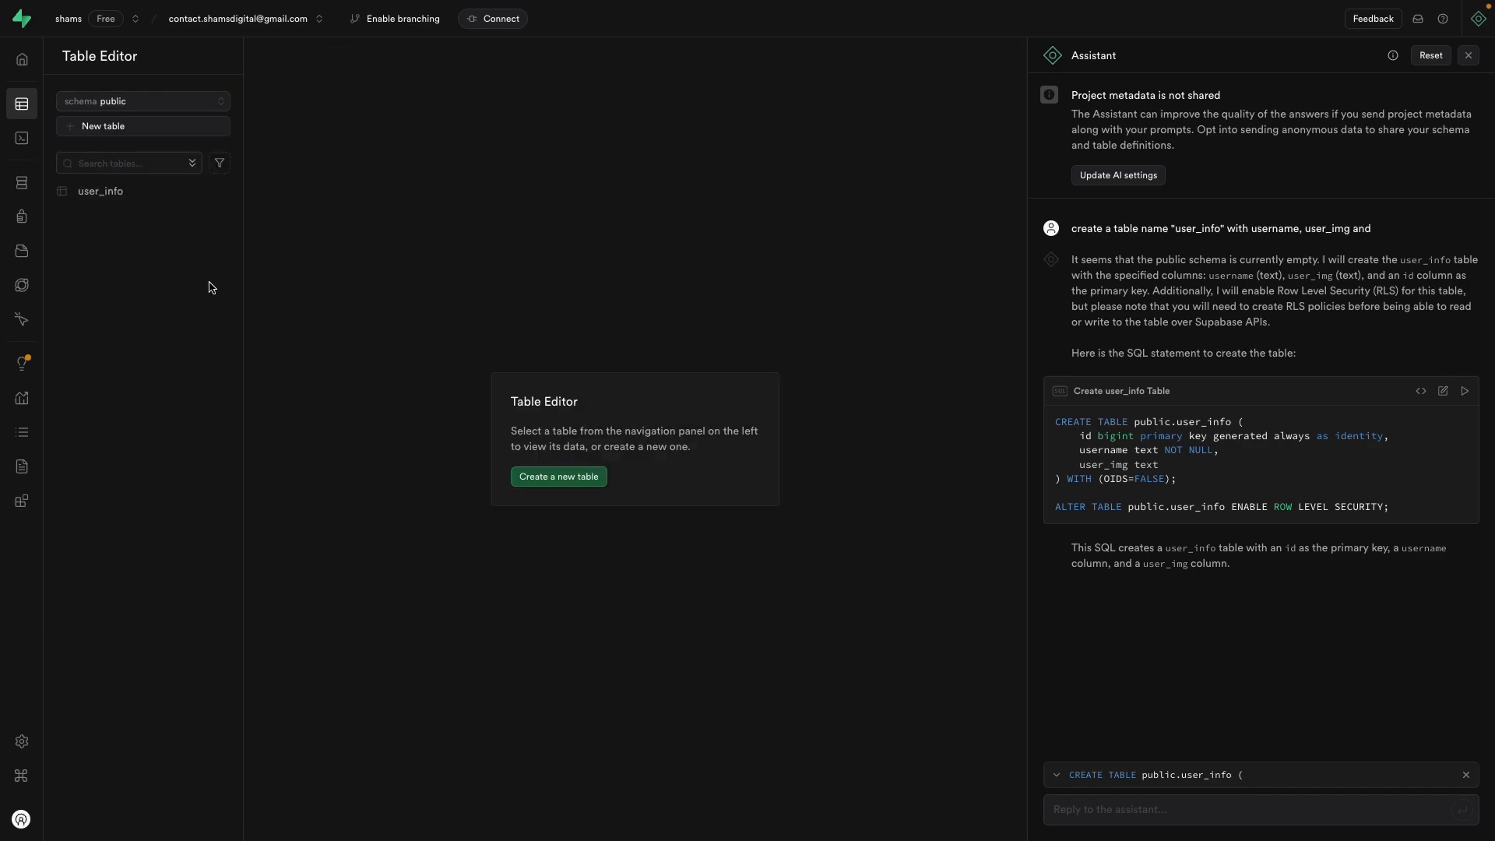
Step: Review user_info in the Schema Visualizer, then reopen the saved User Information Table query
left_click(162, 190)
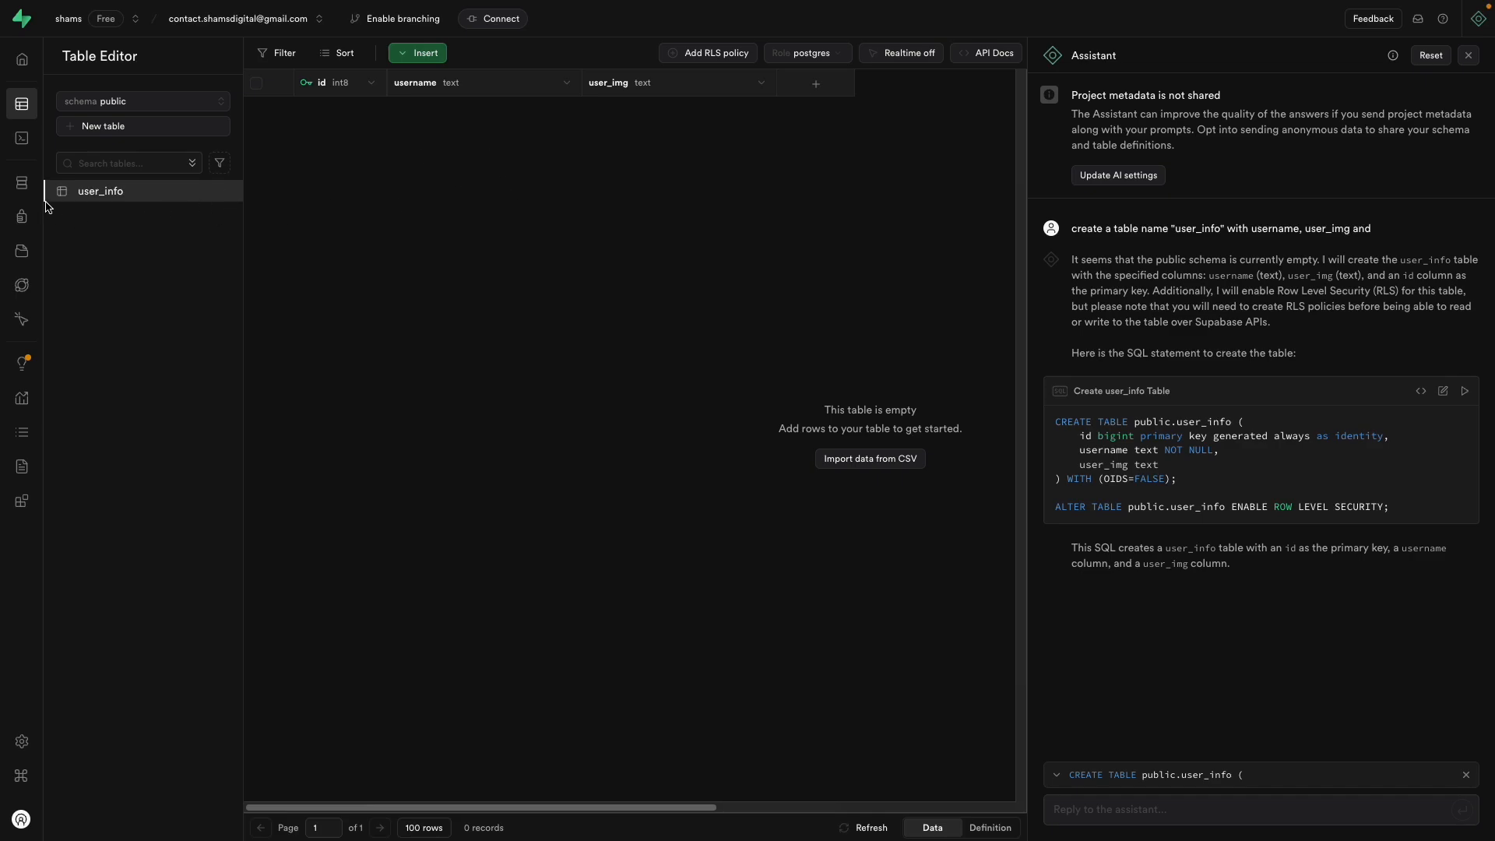
left_click(23, 183)
left_click_drag(881, 411, 577, 368)
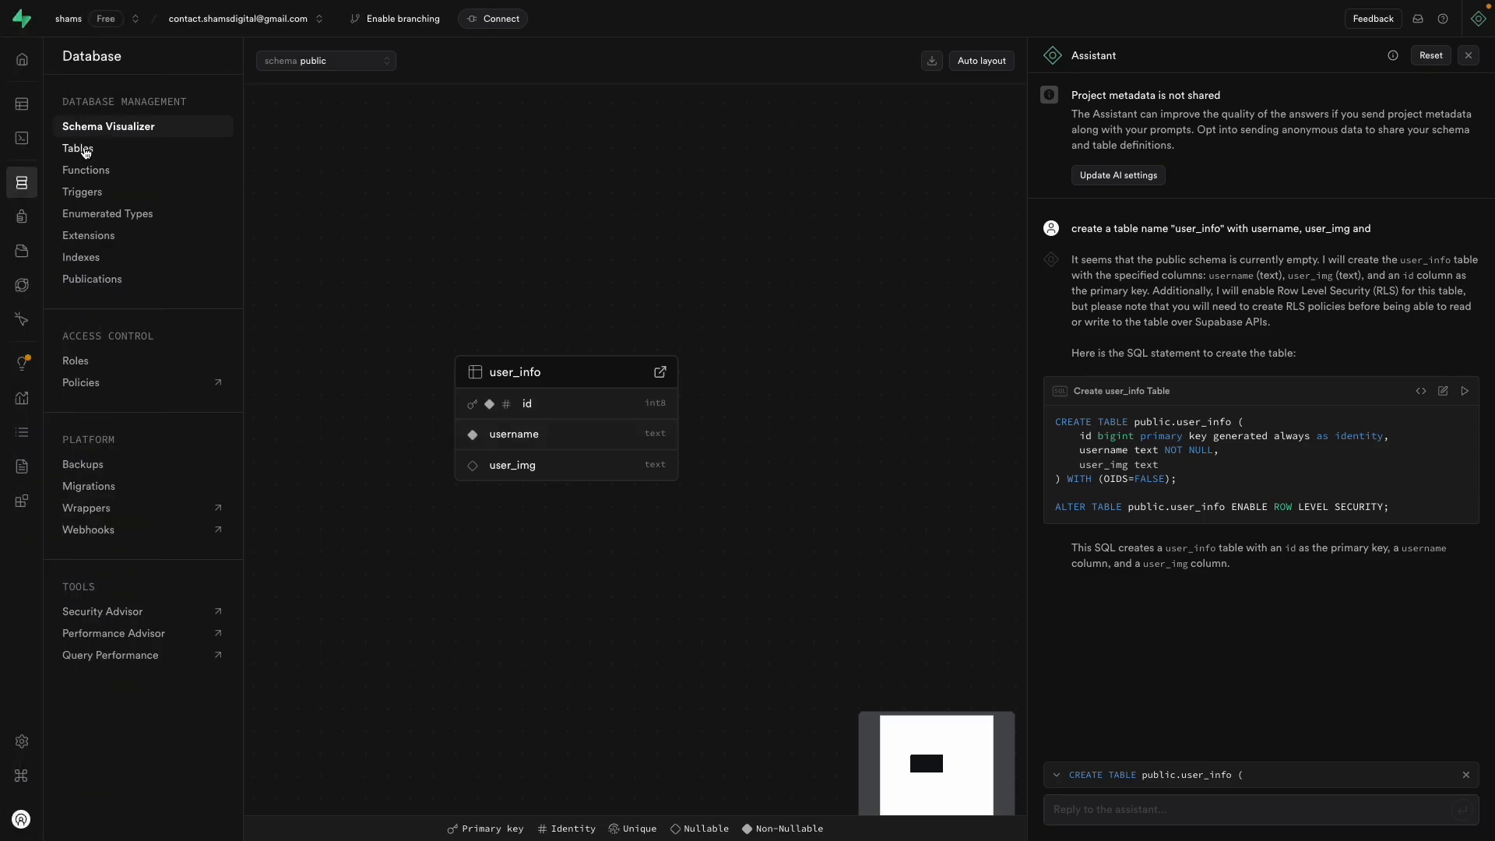
left_click(21, 140)
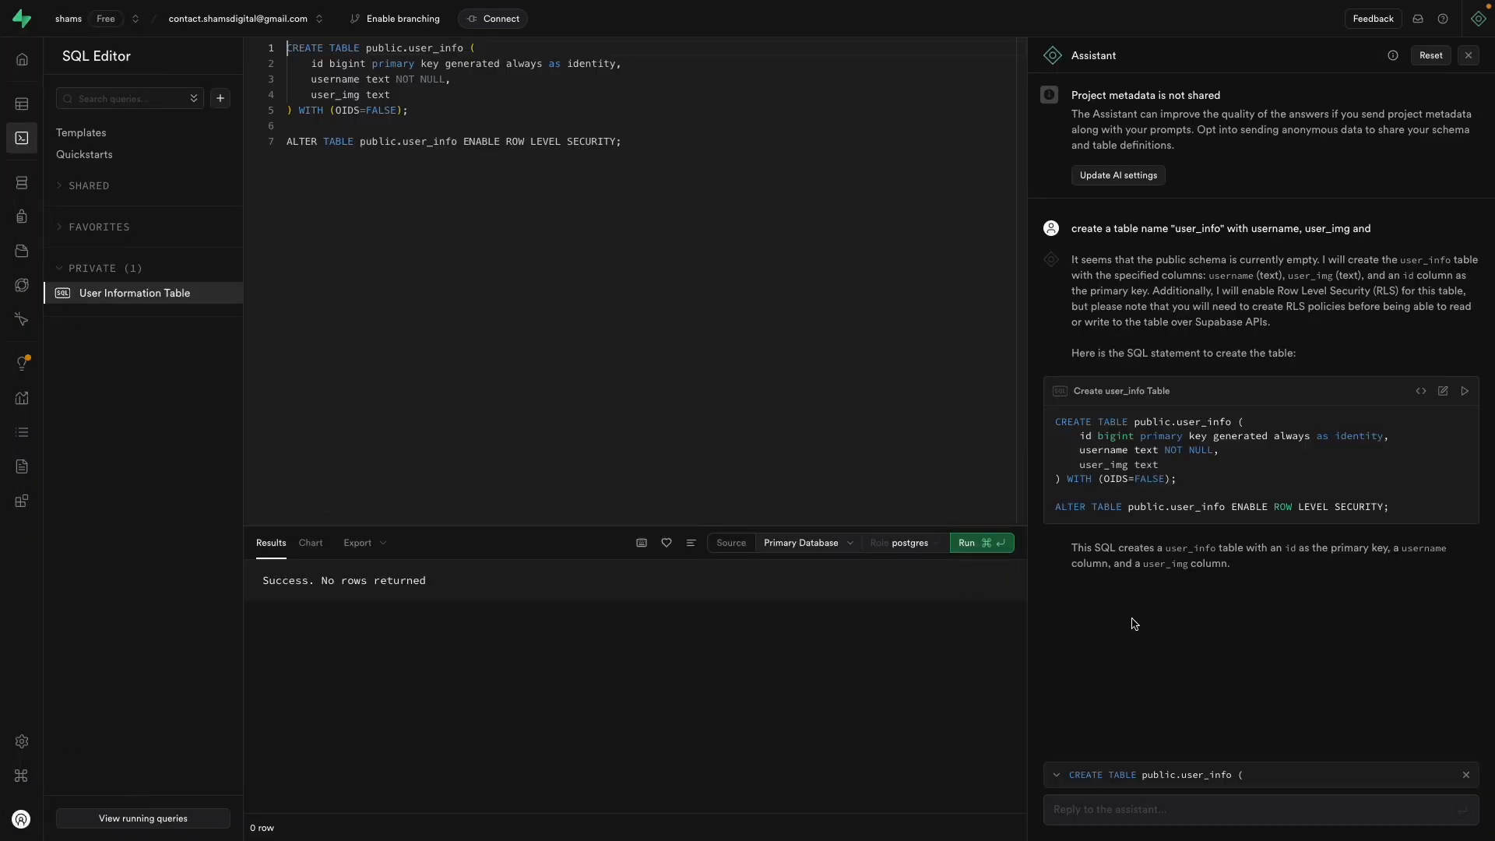
Step: Clear all the SQL from the editor
left_click(662, 311)
key("super+a")
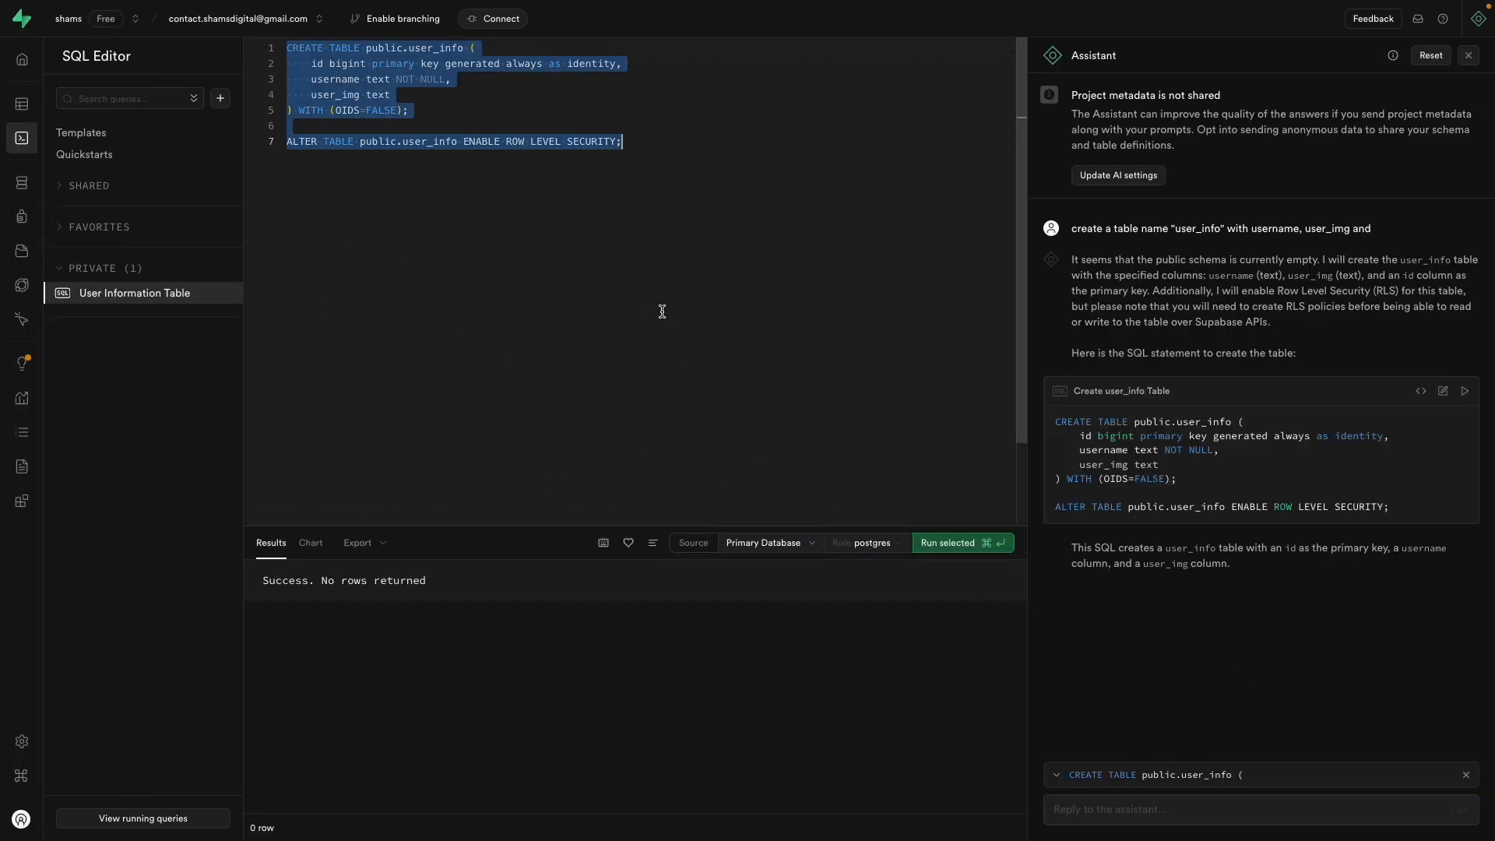
key("BackSpace")
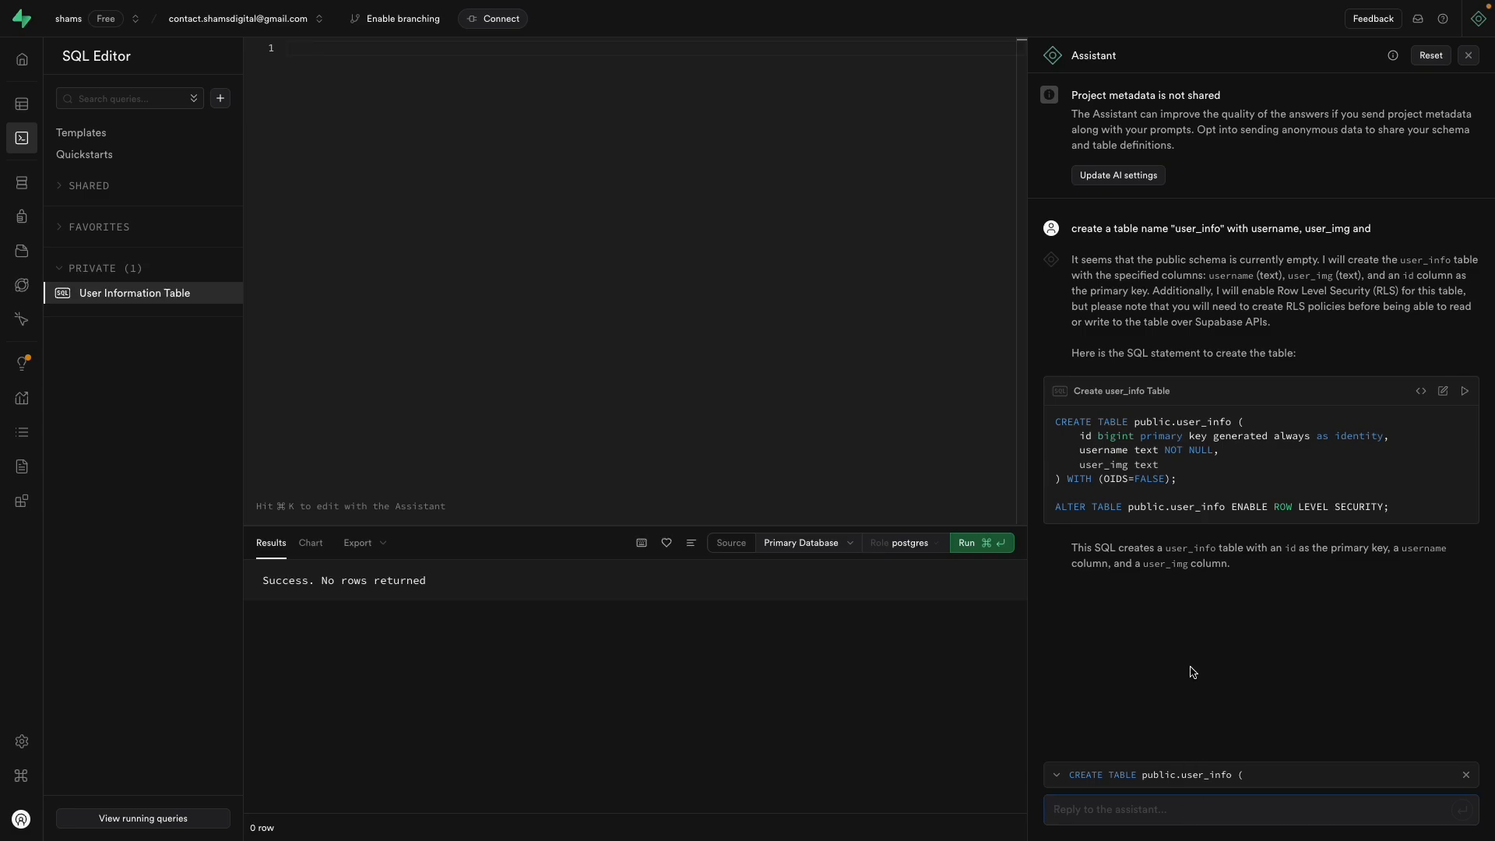
Step: Draft the Assistant prompt "now create a relation with the id of this table and auth user id"
type("no")
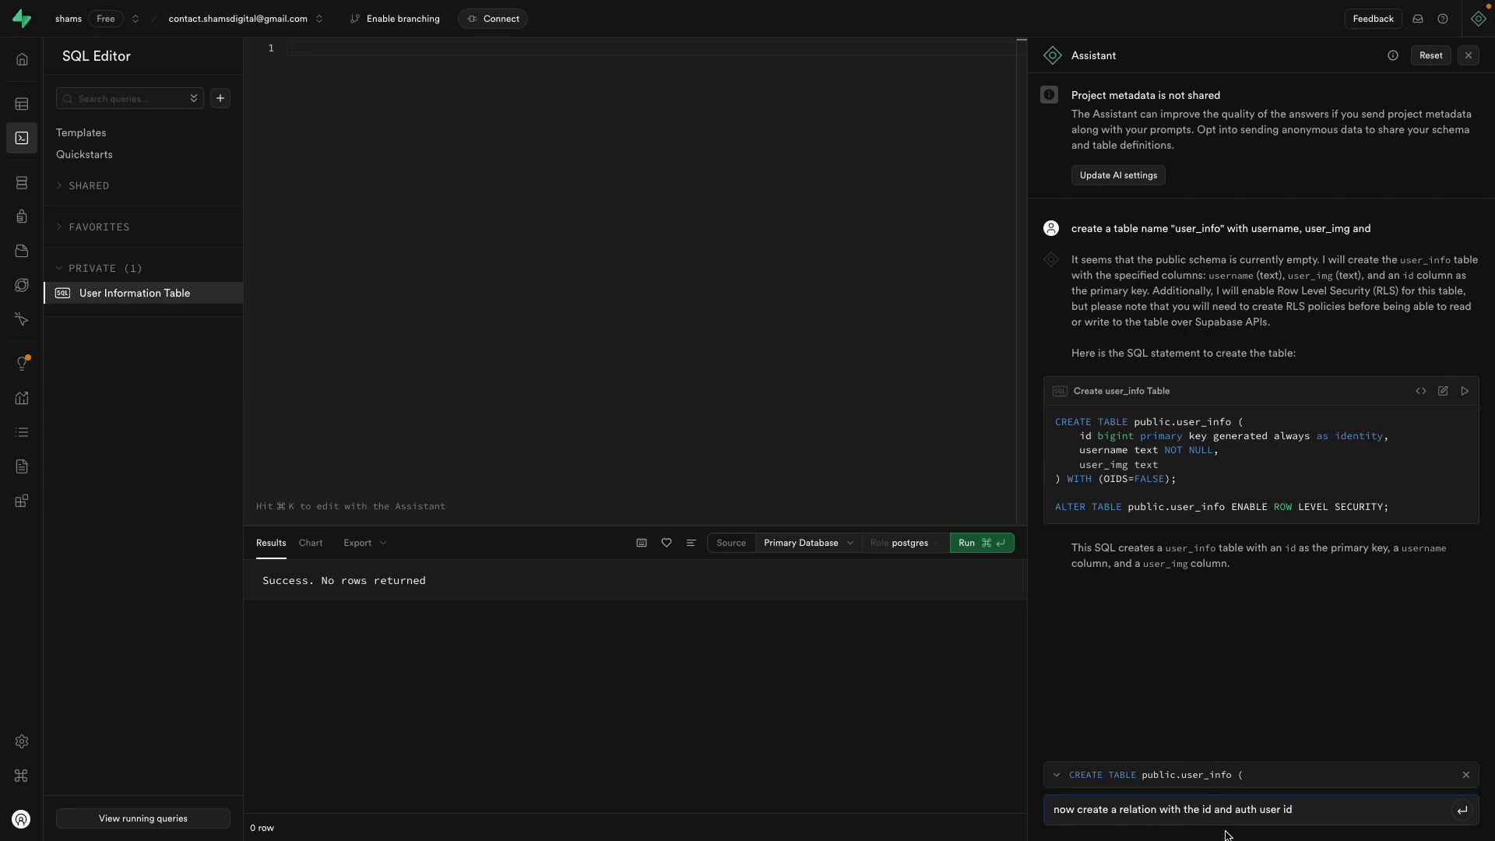
left_click(1213, 810)
type("of this table")
Step: Confirm the auth schema's users table is empty, then go back to the SQL Editor
mouse_move(27, 257)
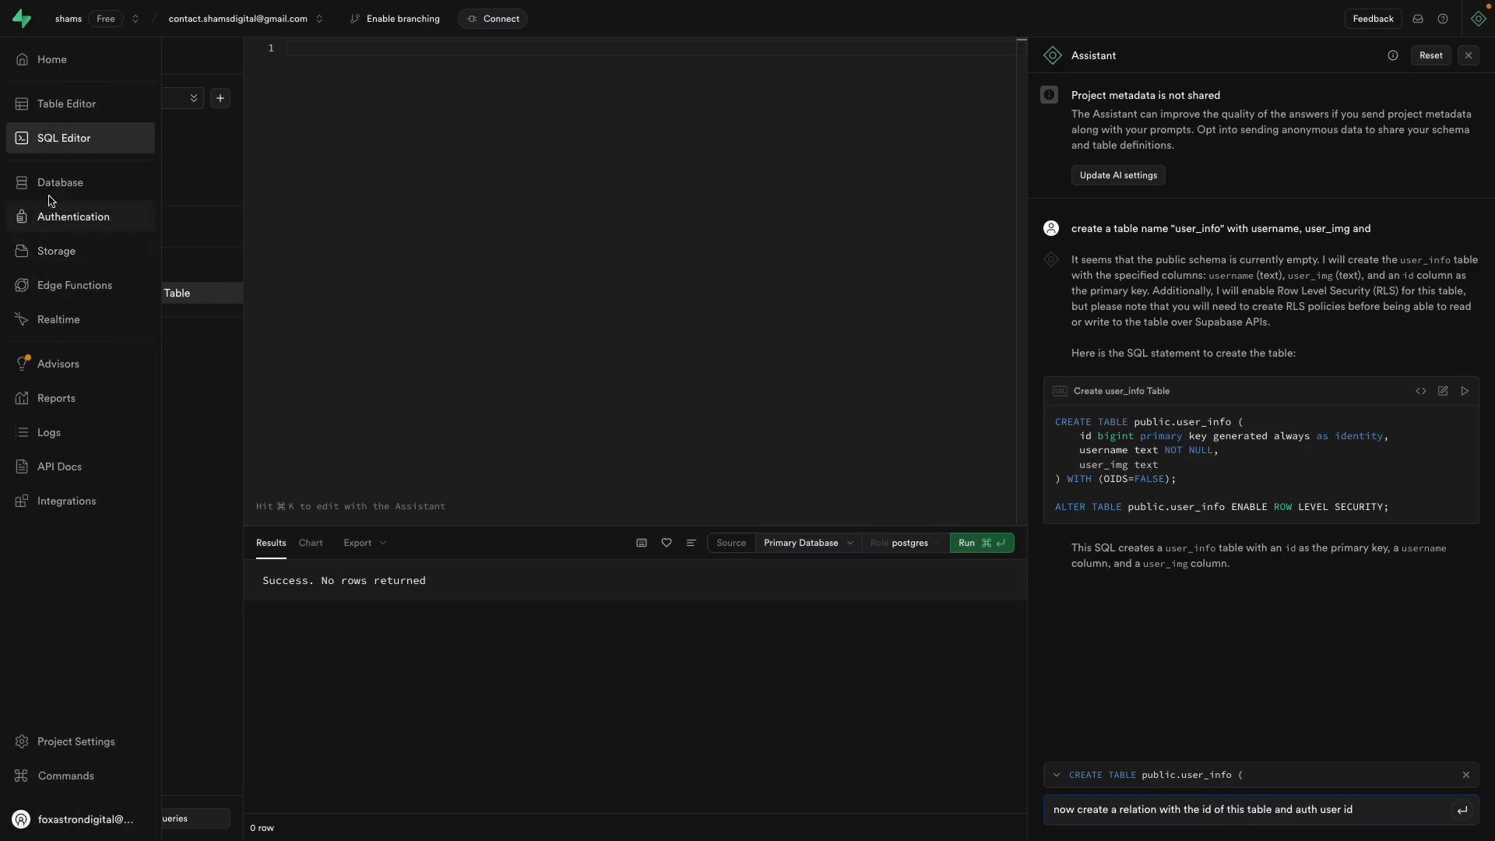
left_click(50, 187)
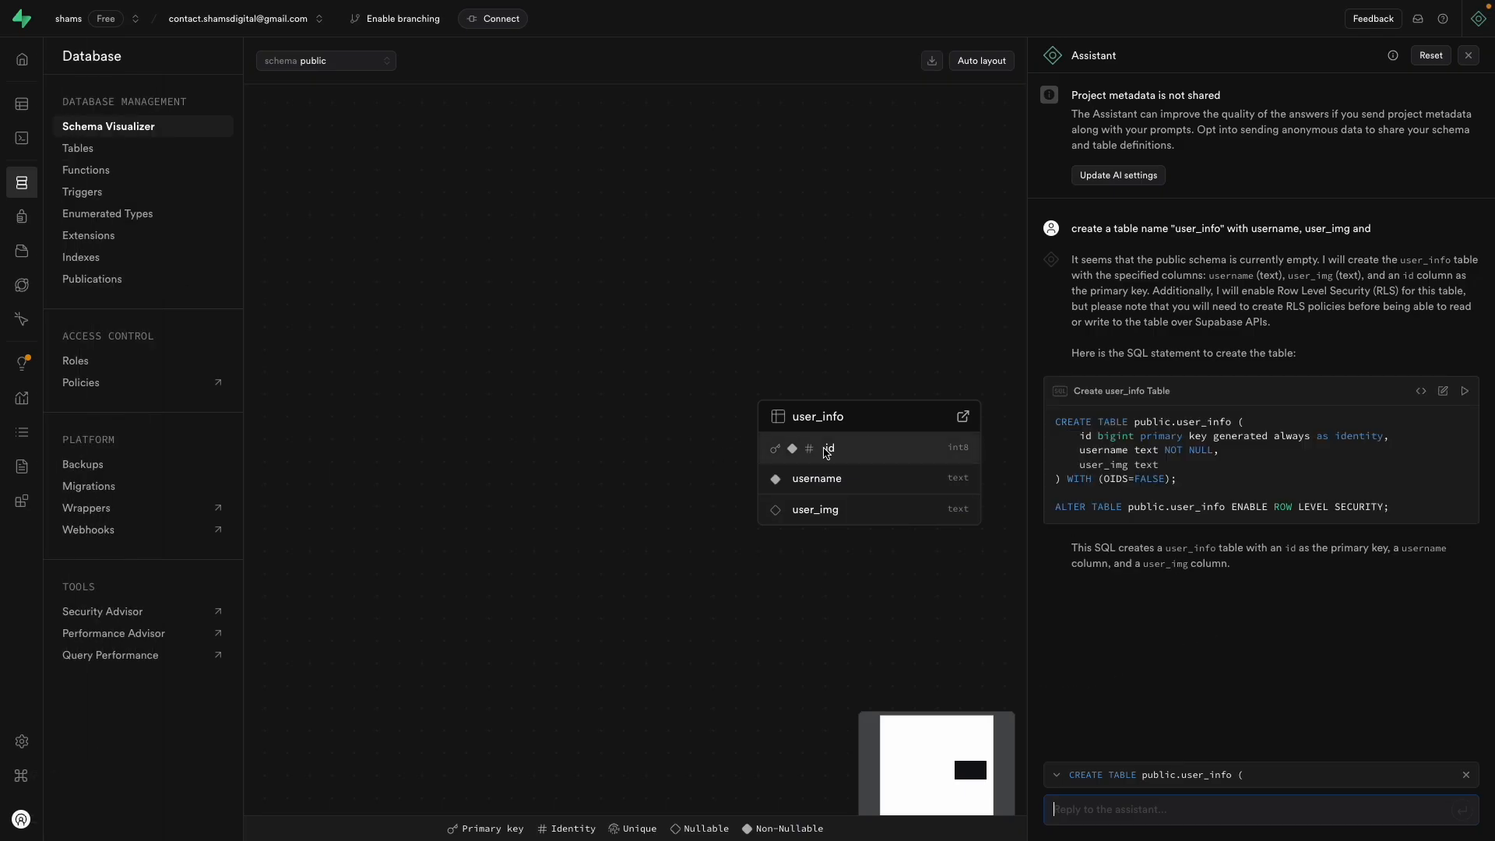
left_click(35, 103)
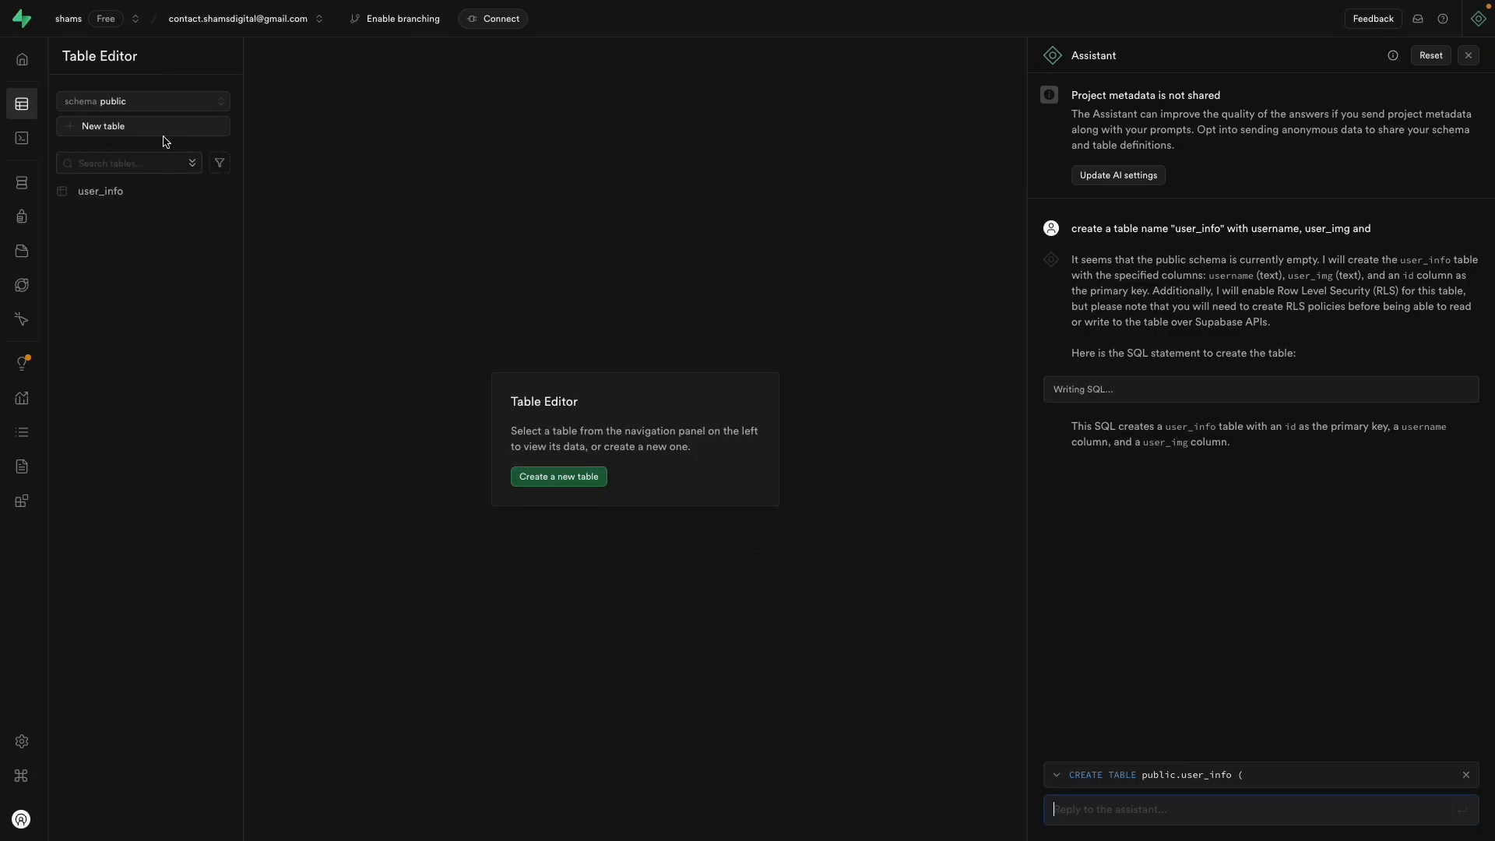
left_click(143, 103)
left_click(156, 153)
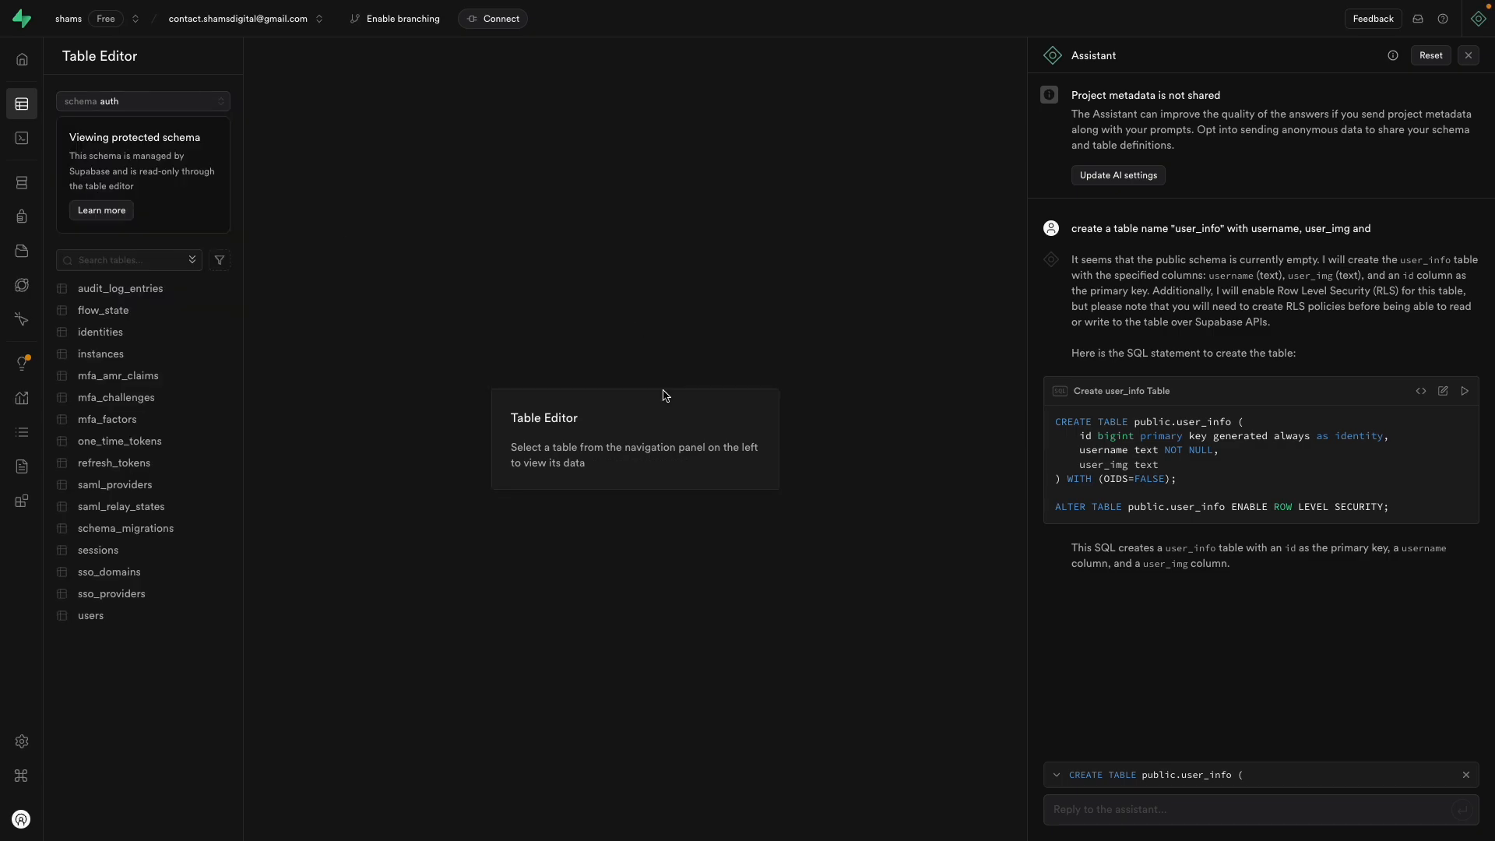
left_click(117, 615)
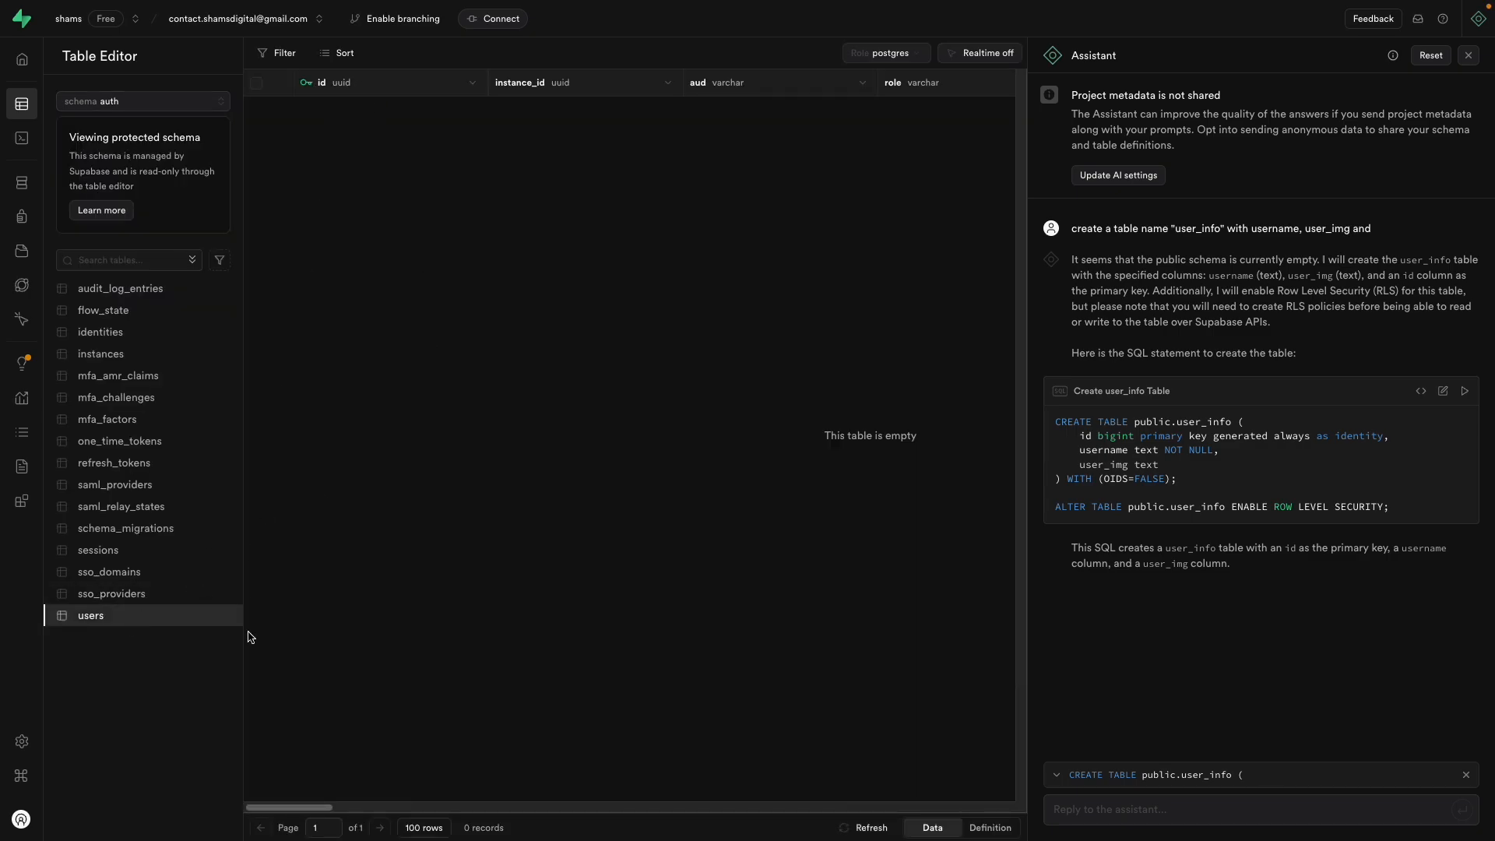
mouse_move(14, 113)
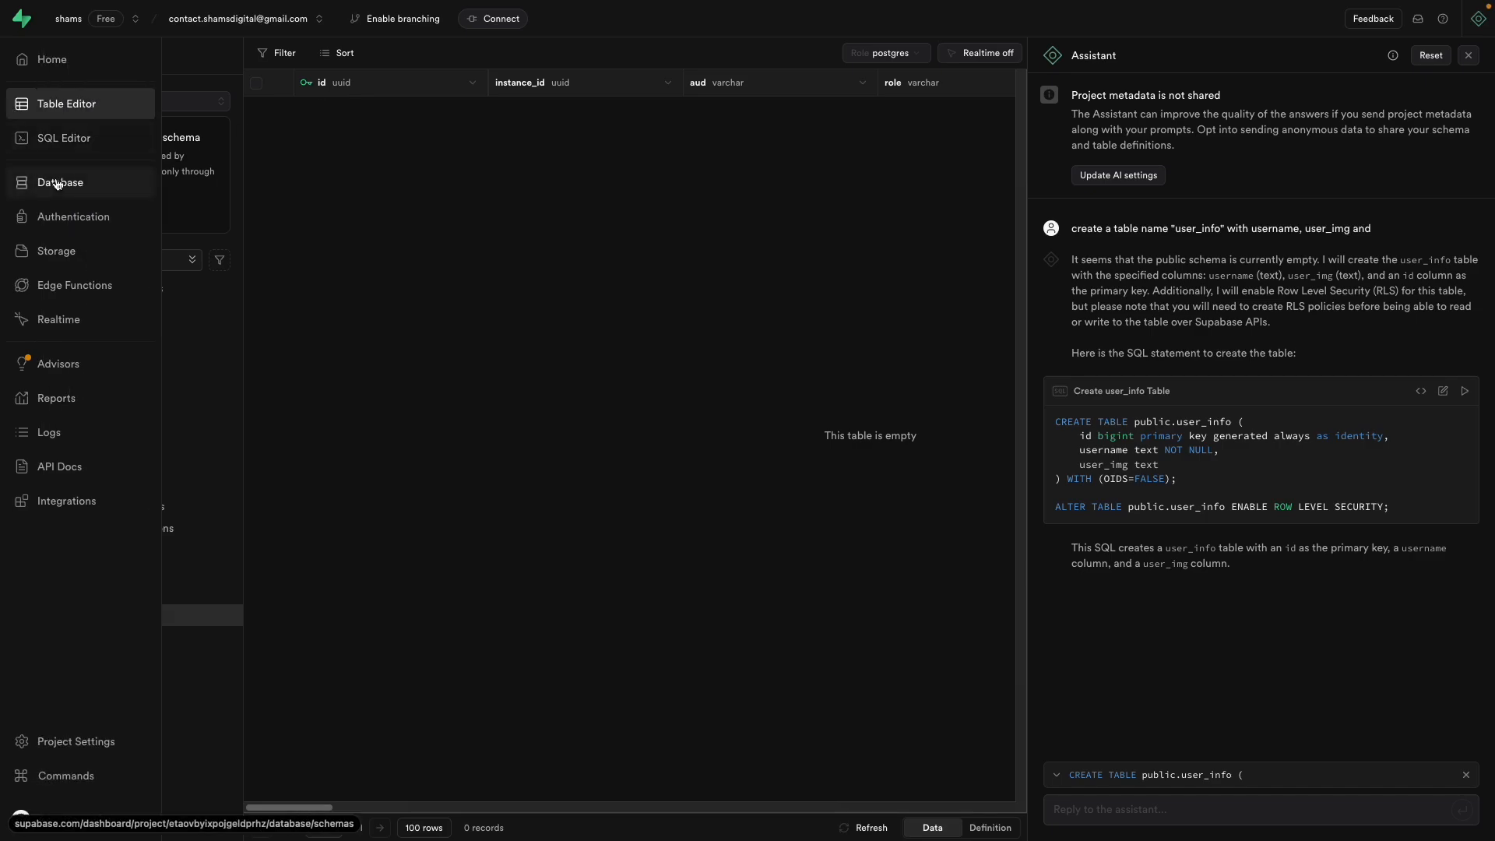
left_click(64, 138)
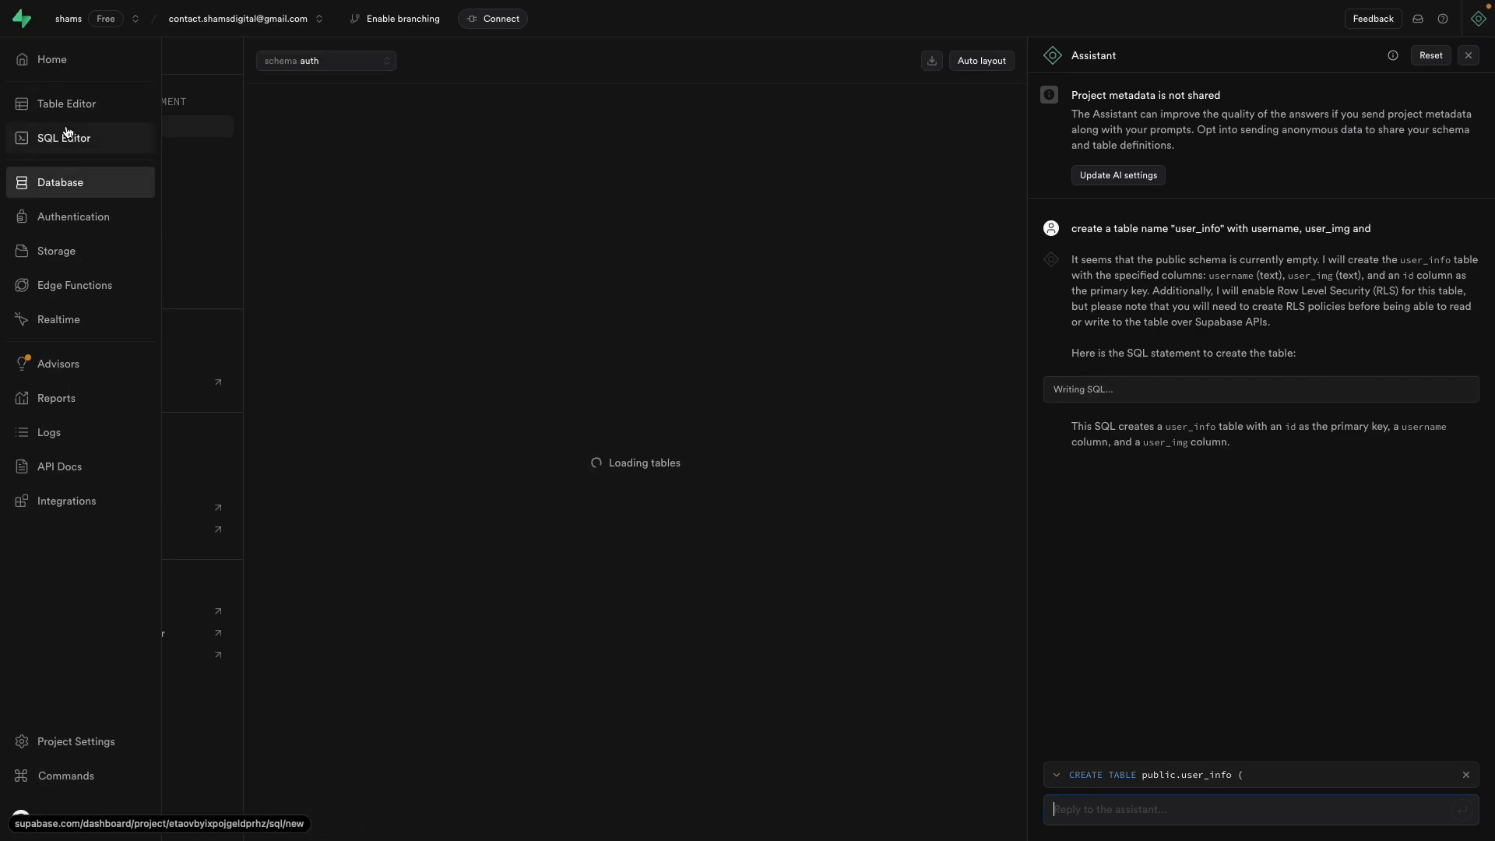
Step: Ask the Assistant for SQL relating user_info's id to the auth users id
left_click(1199, 806)
type("cre")
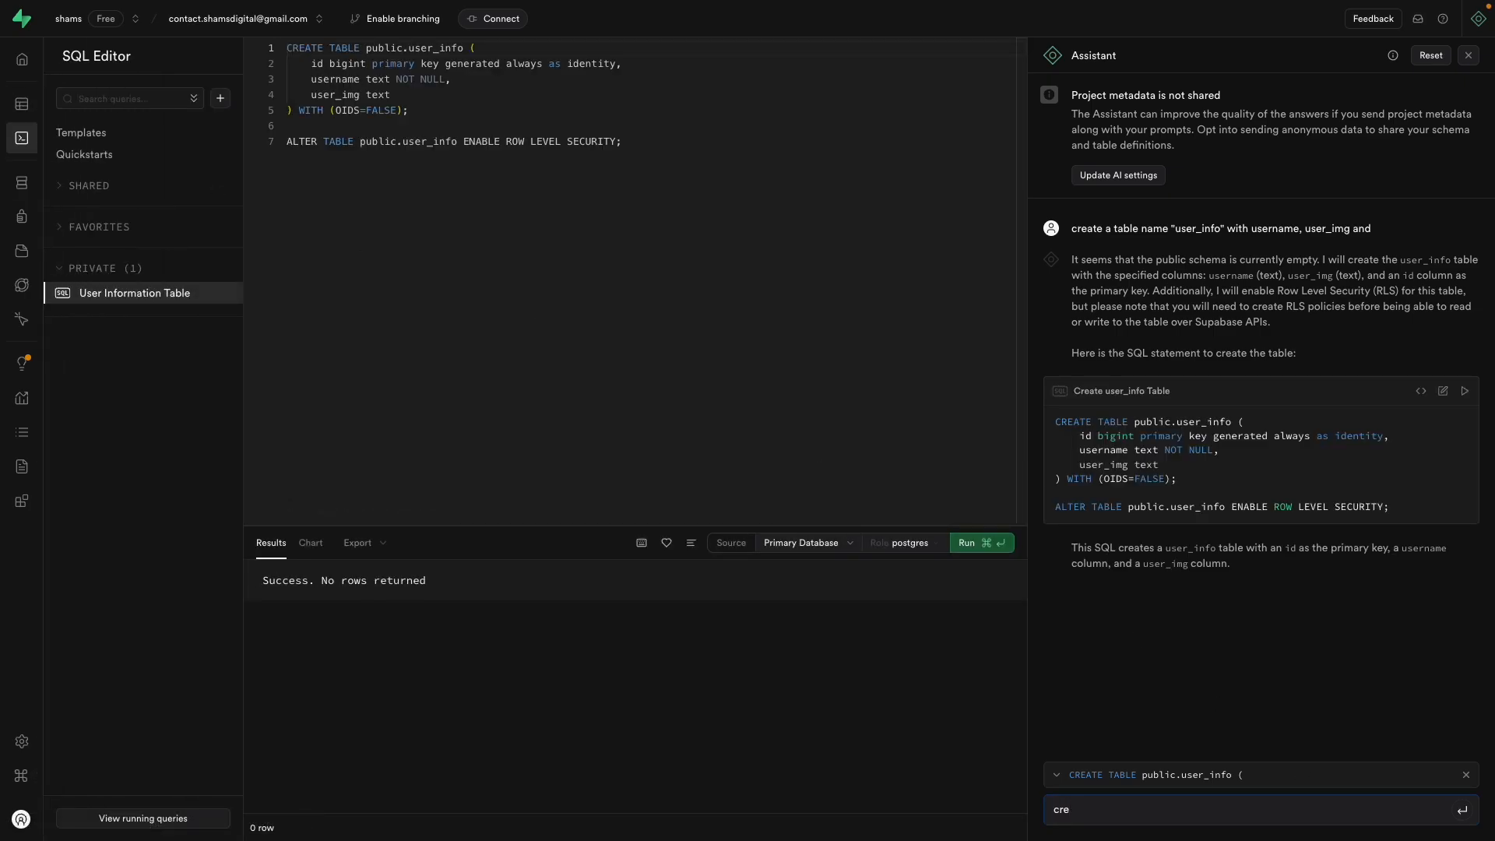
key("BackSpace")
key("BackSpace")
key("BackSpace")
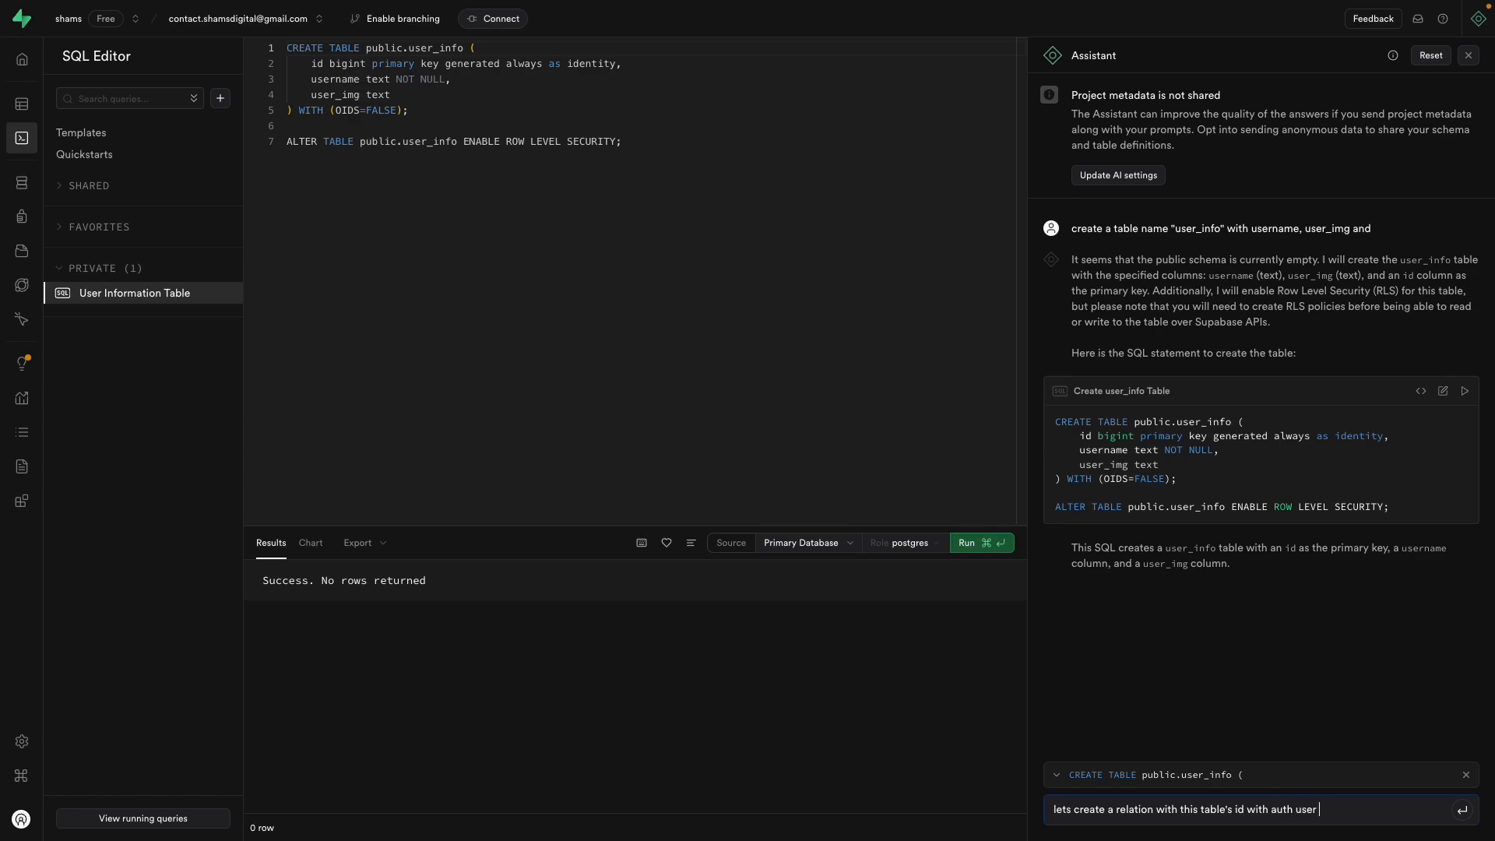
key("Return")
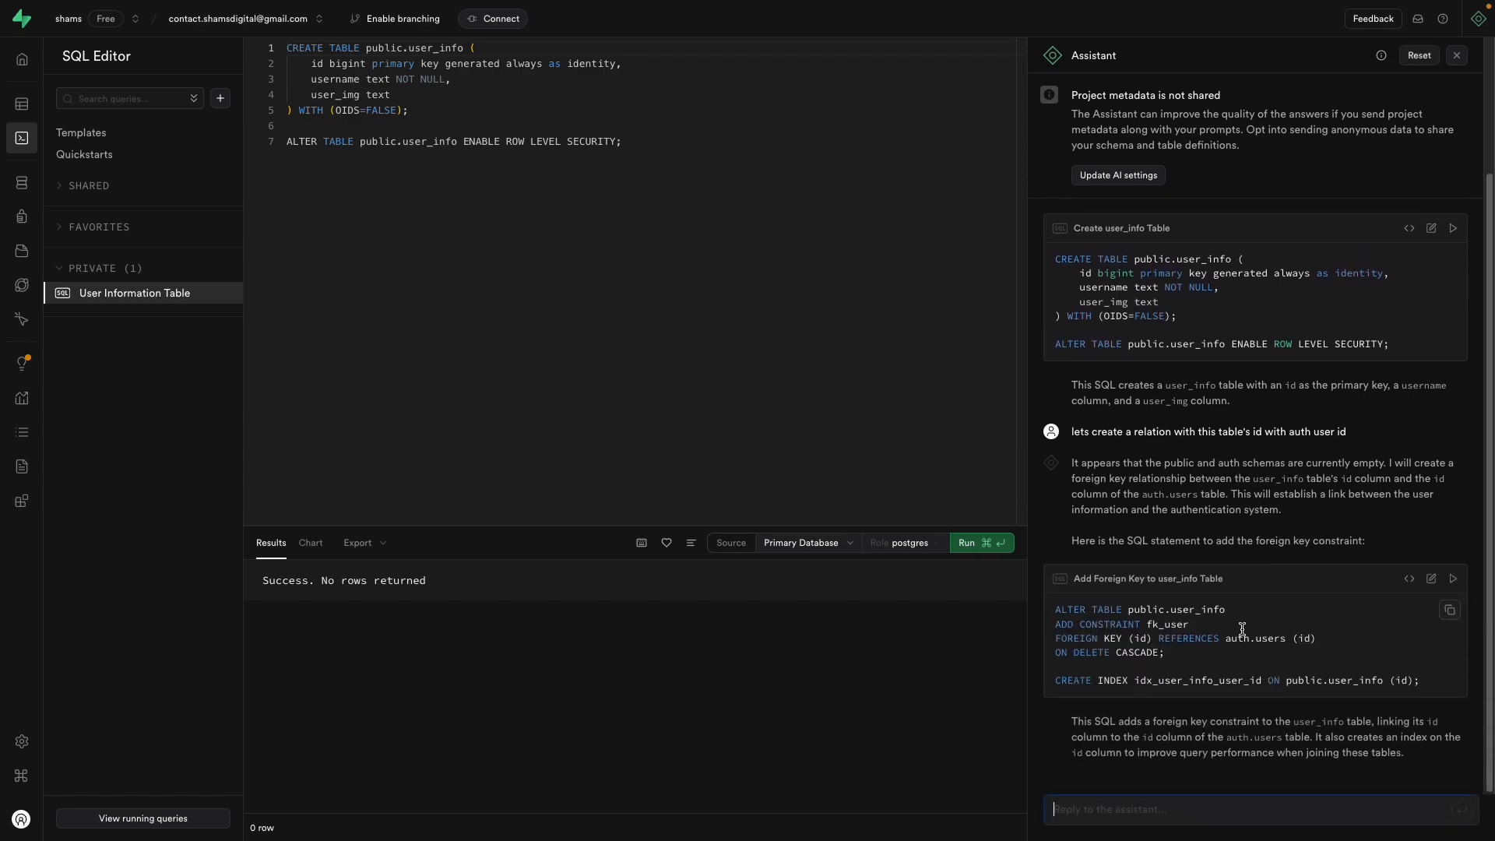
Step: Delete the old table creation SQL from the editor
left_click(769, 337)
key("super+a")
key("BackSpace")
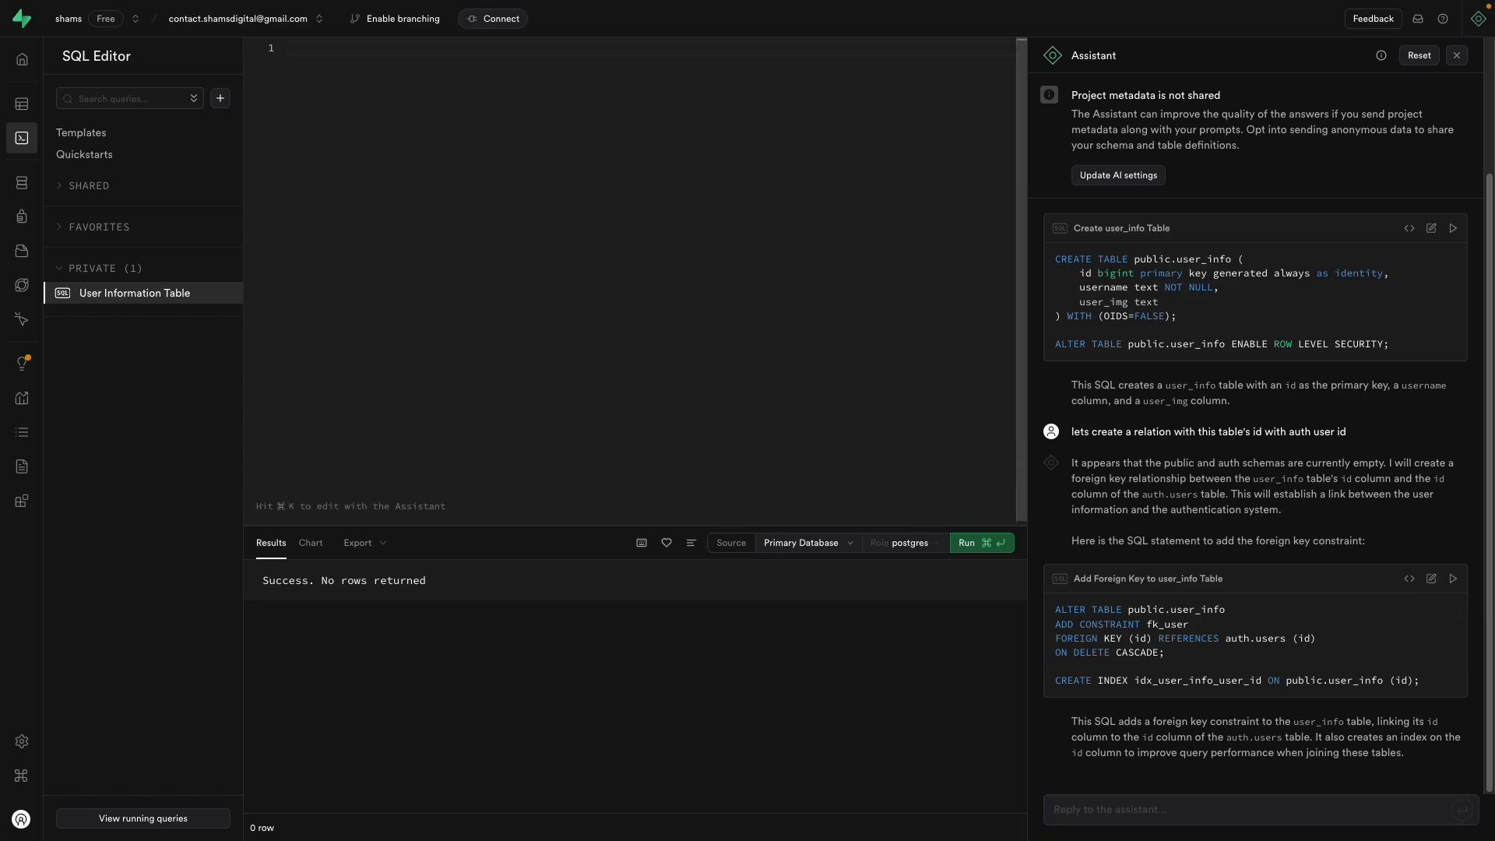
Step: Paste and run the fk_user foreign-key SQL, which fails on bigint versus uuid
type("ALTER TABLE public.user_info ADD CONSTRAINT fk_user FOREIGN KEY (id) REFERENCES auth.users (id) ON DELETE CASCADE;  CREATE INDEX idx_user_info_user_id ON public.user_info (id);")
left_click(985, 544)
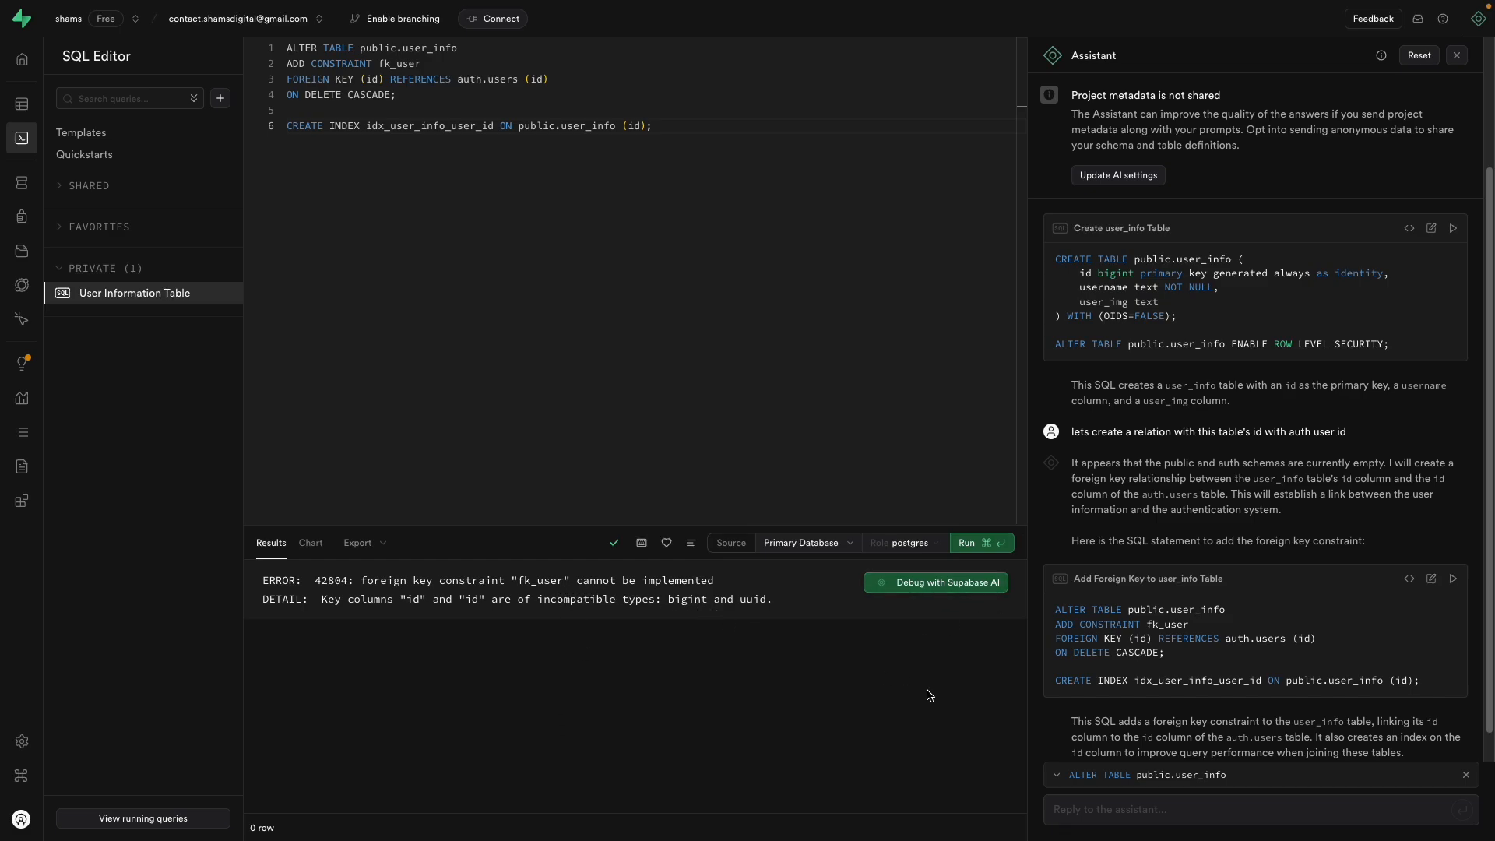
scroll(1113, 682, "down", 1)
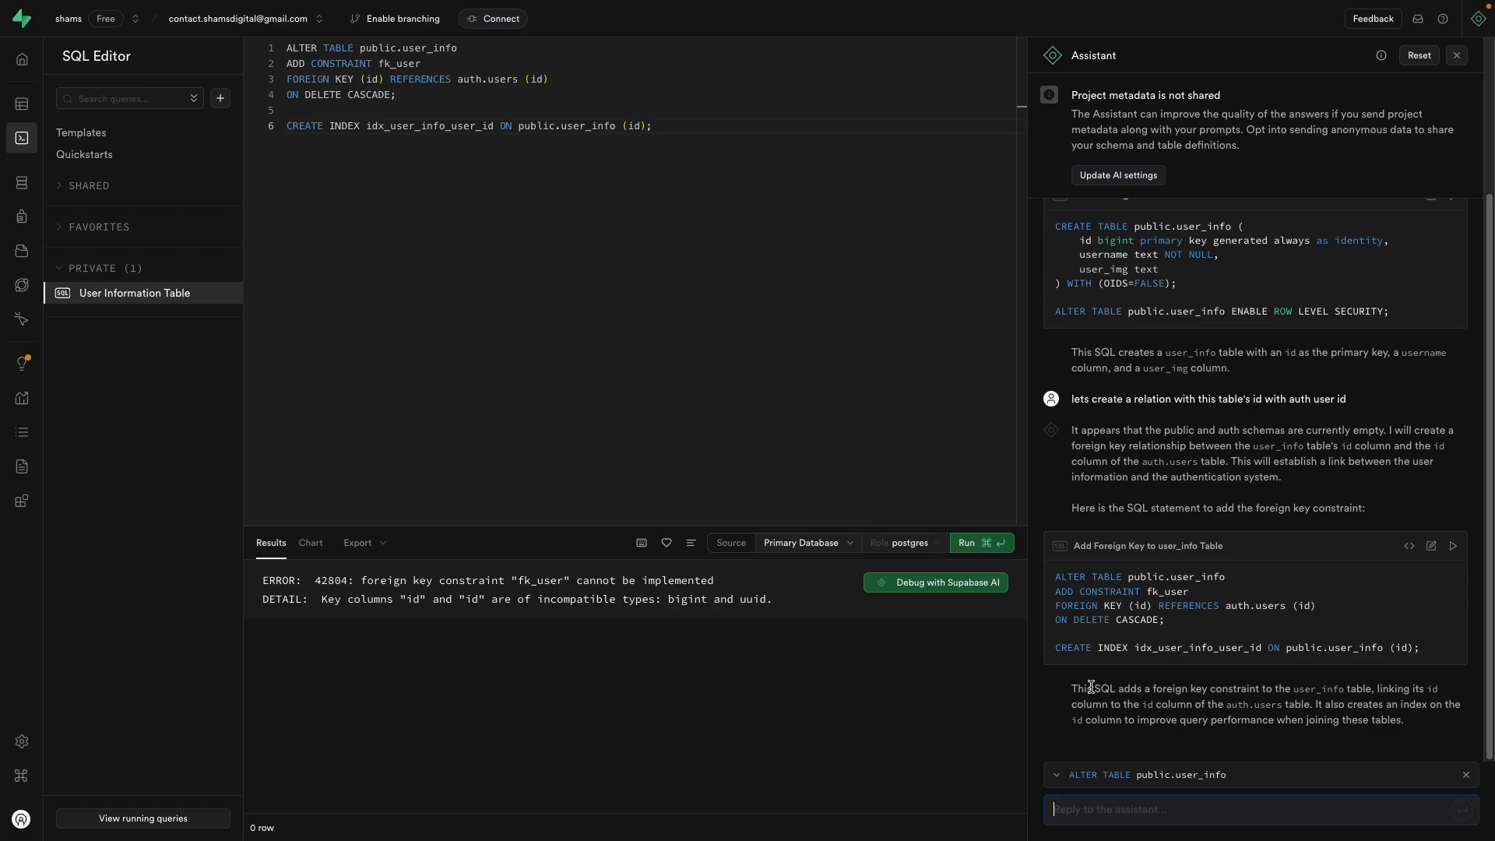
Step: Have Supabase AI debug the error and read its advice to match data types
left_click(956, 582)
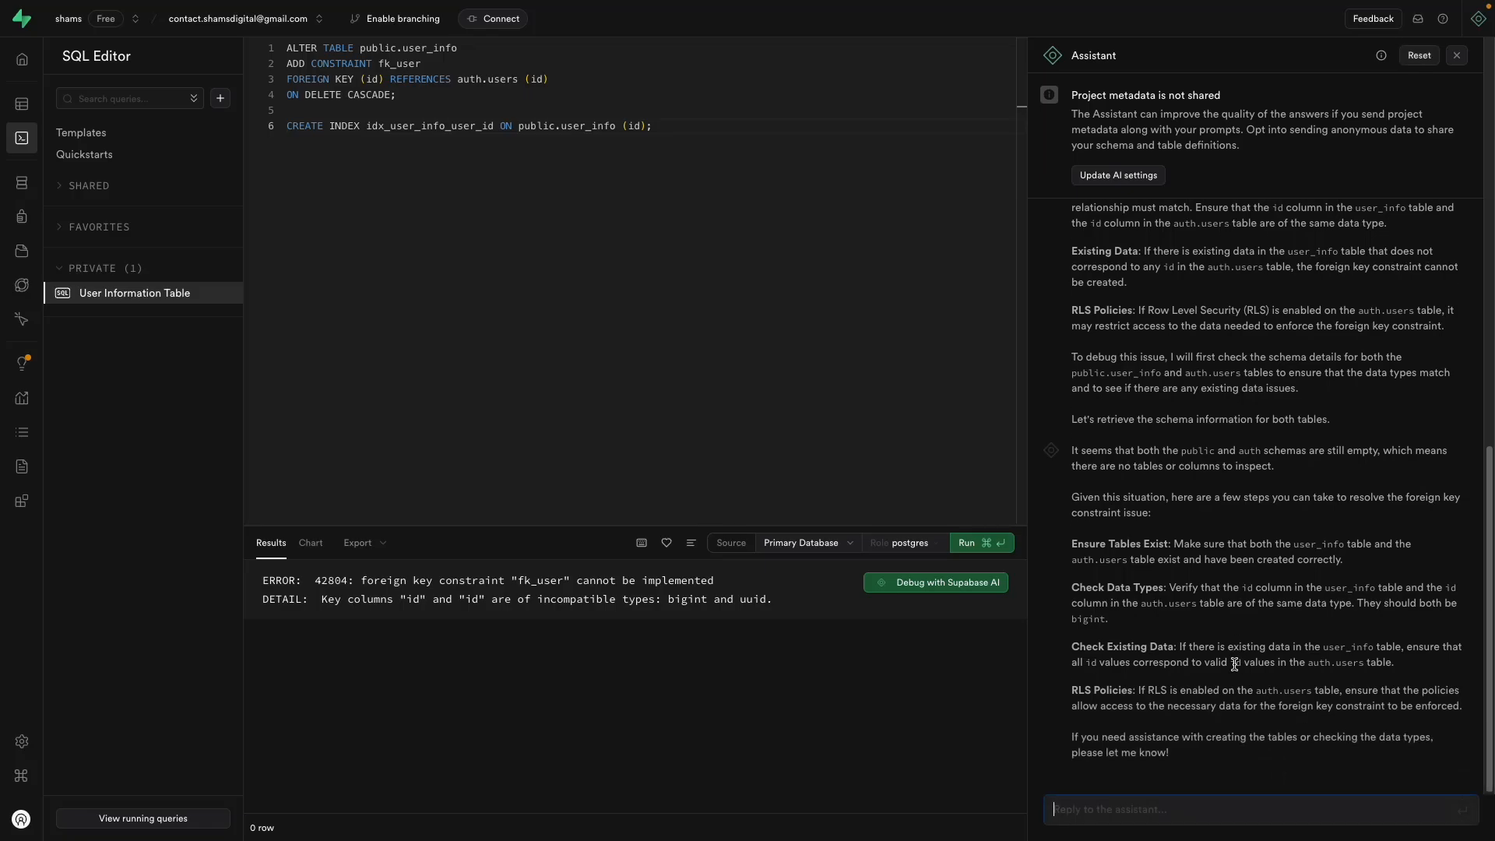
scroll(1234, 664, "up", 10)
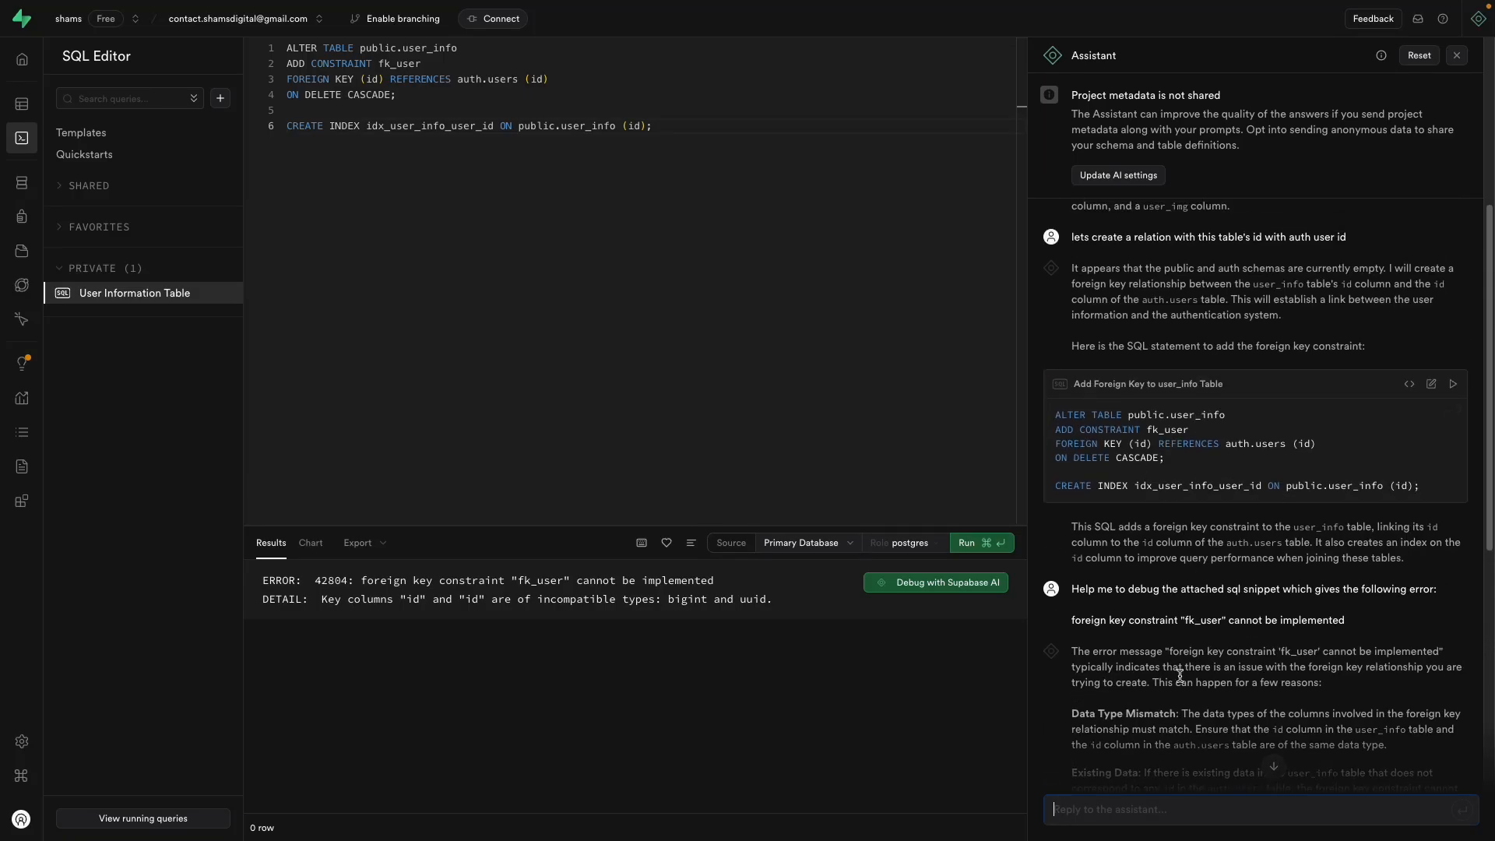
scroll(1196, 682, "down", 7)
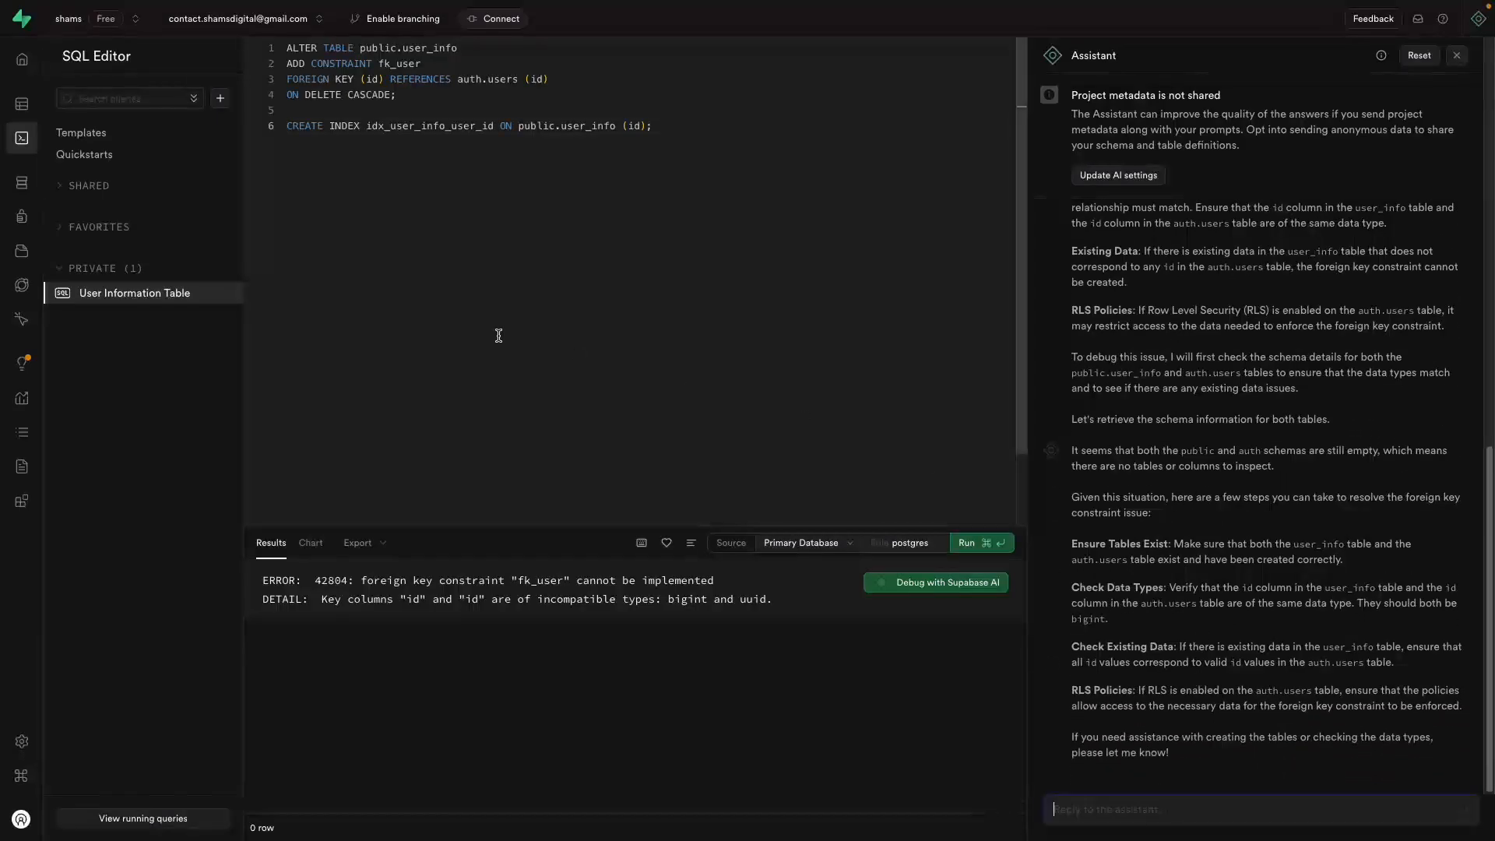
Step: Switch the Table Editor schema from auth to public and open user_info's options menu
left_click(22, 104)
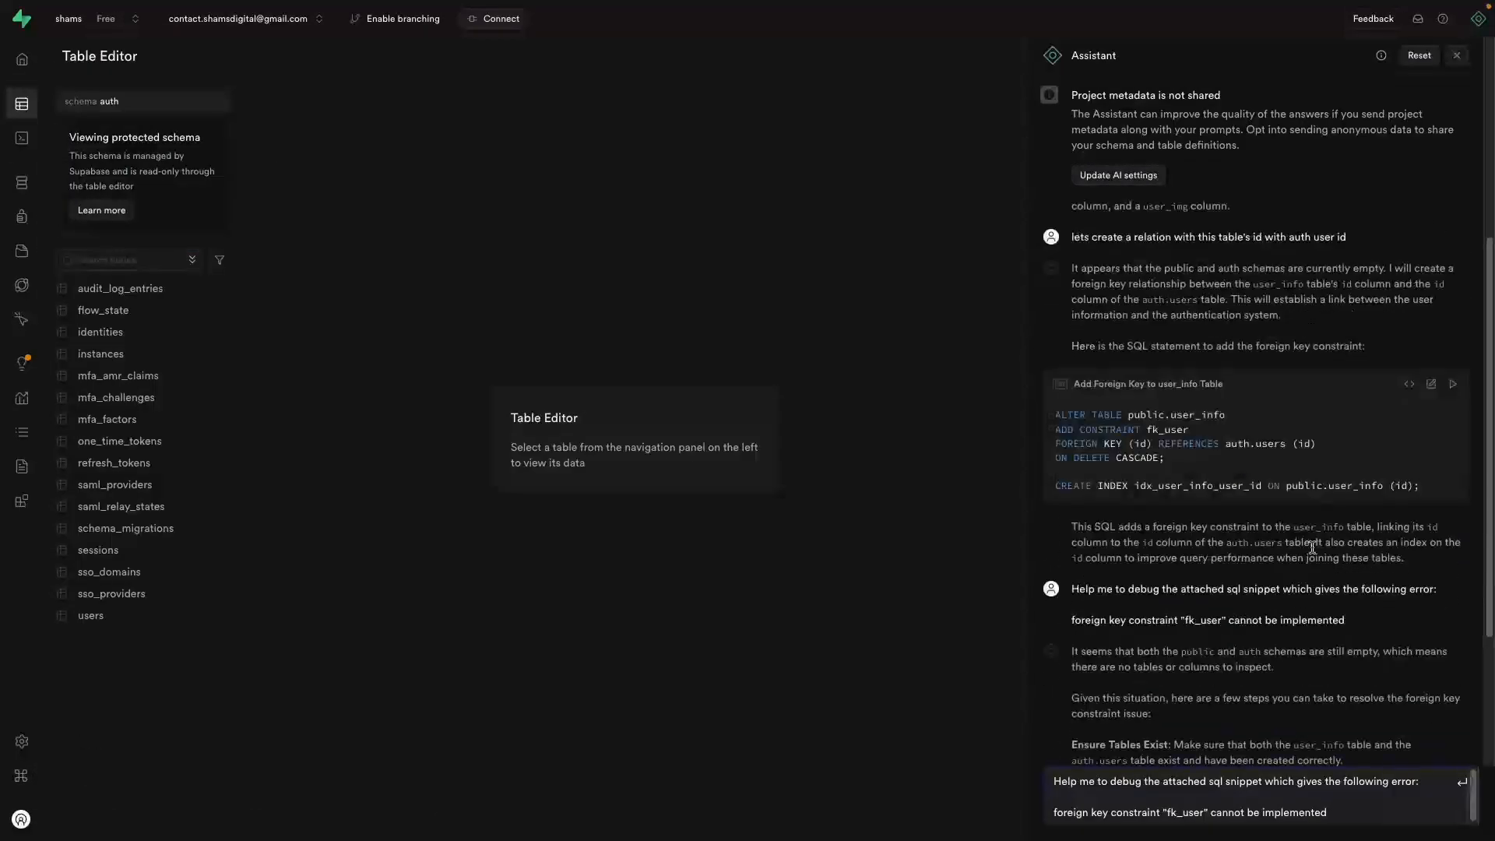
scroll(1271, 699, "down", 3)
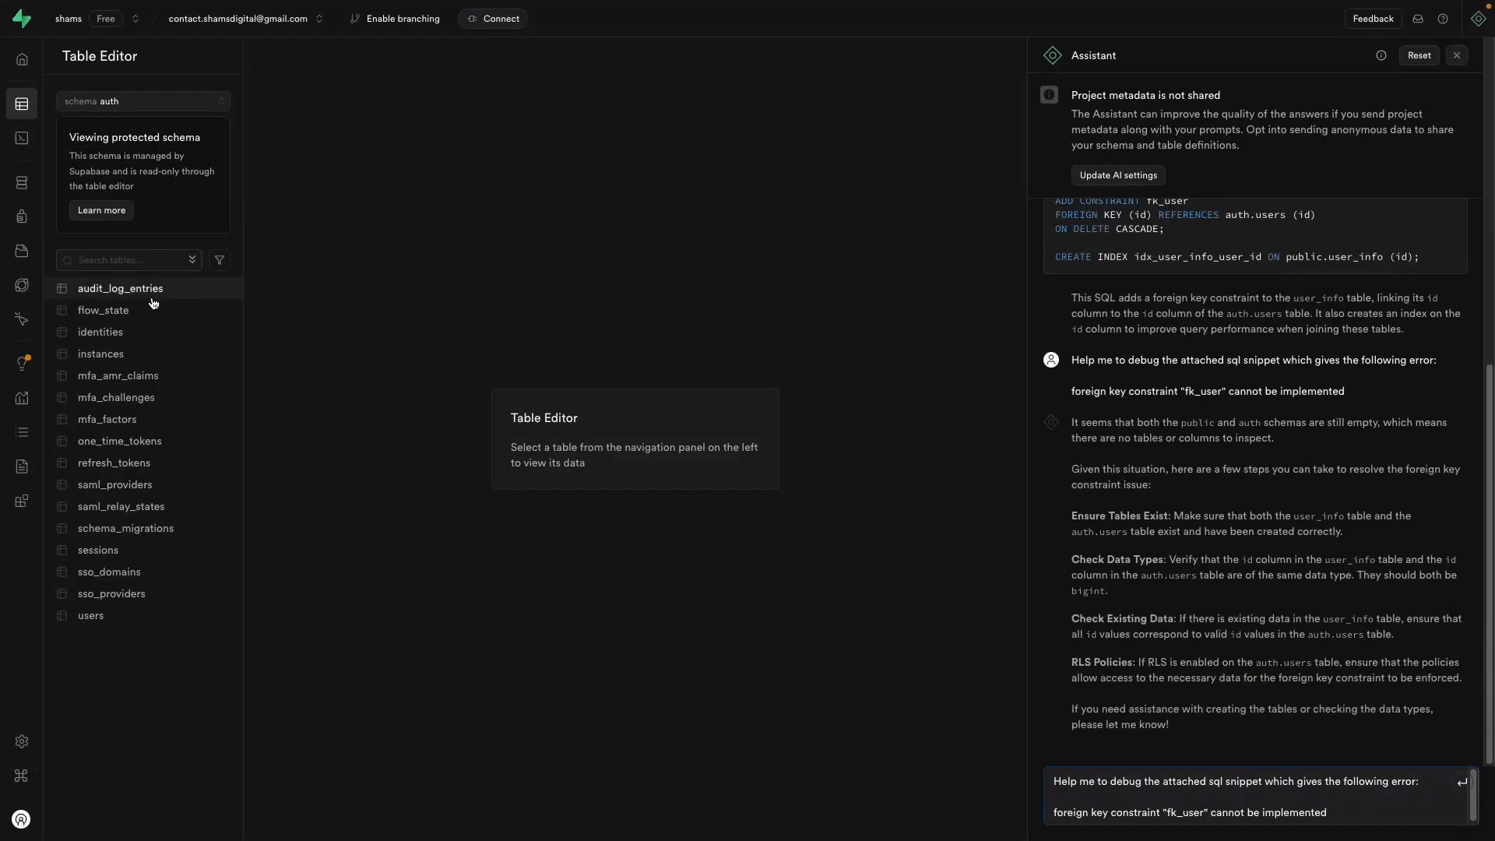
left_click(167, 102)
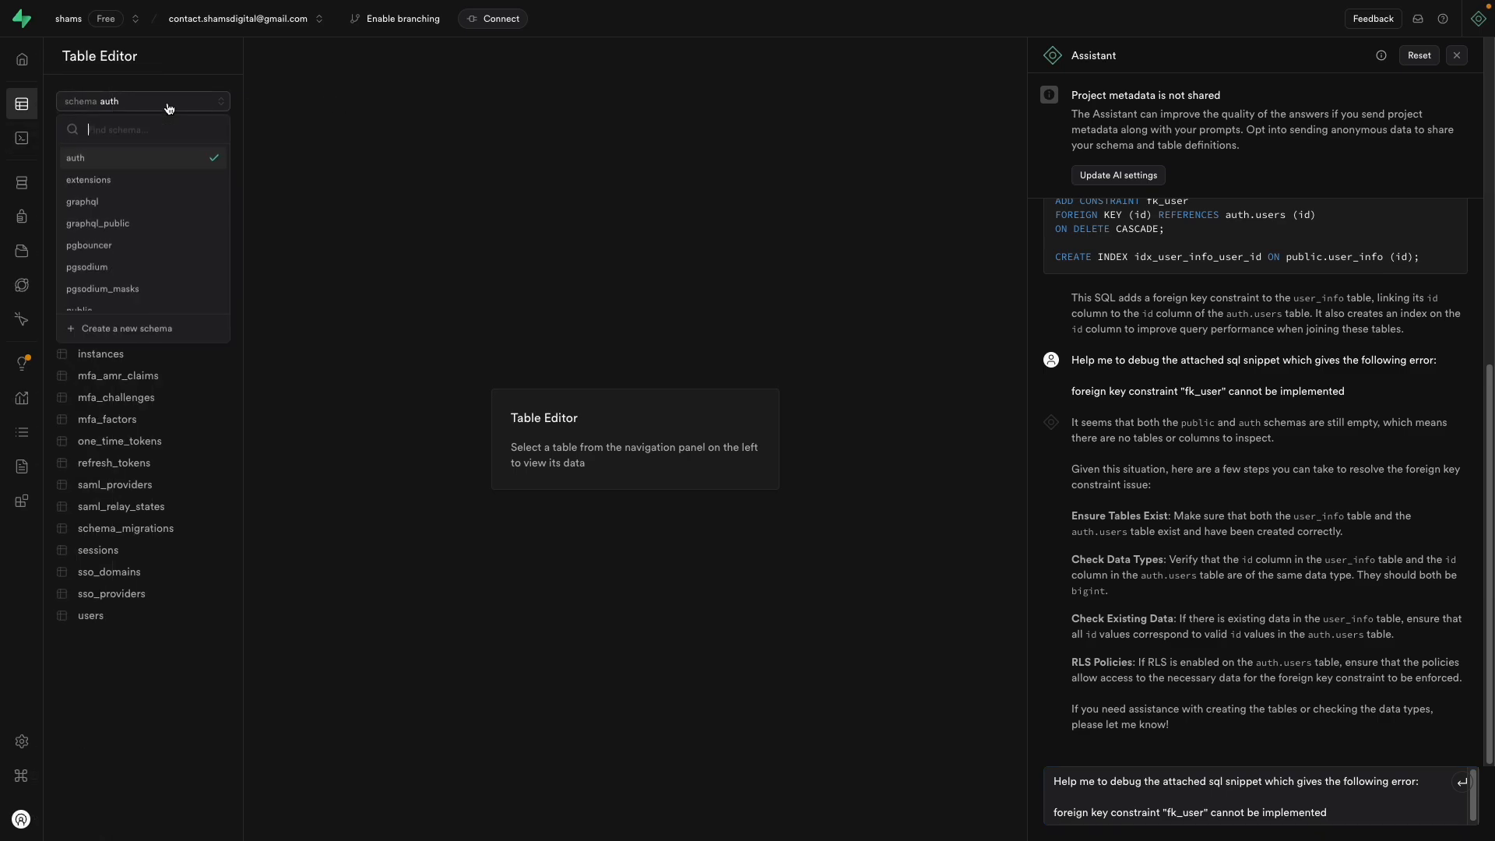
scroll(159, 280, "down", 2)
scroll(144, 233, "up", 2)
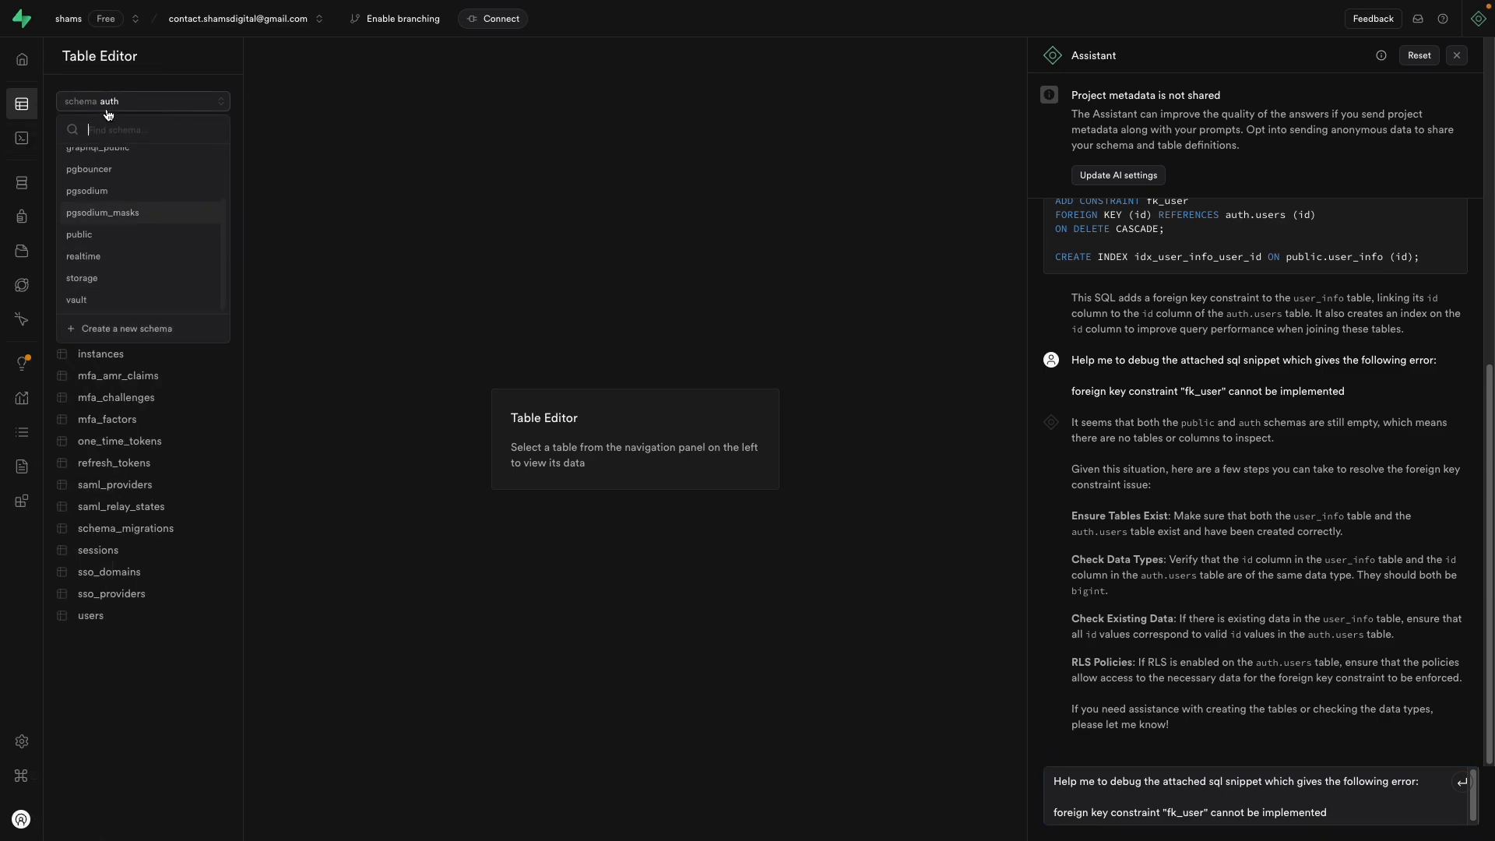
left_click(135, 105)
left_click(135, 105)
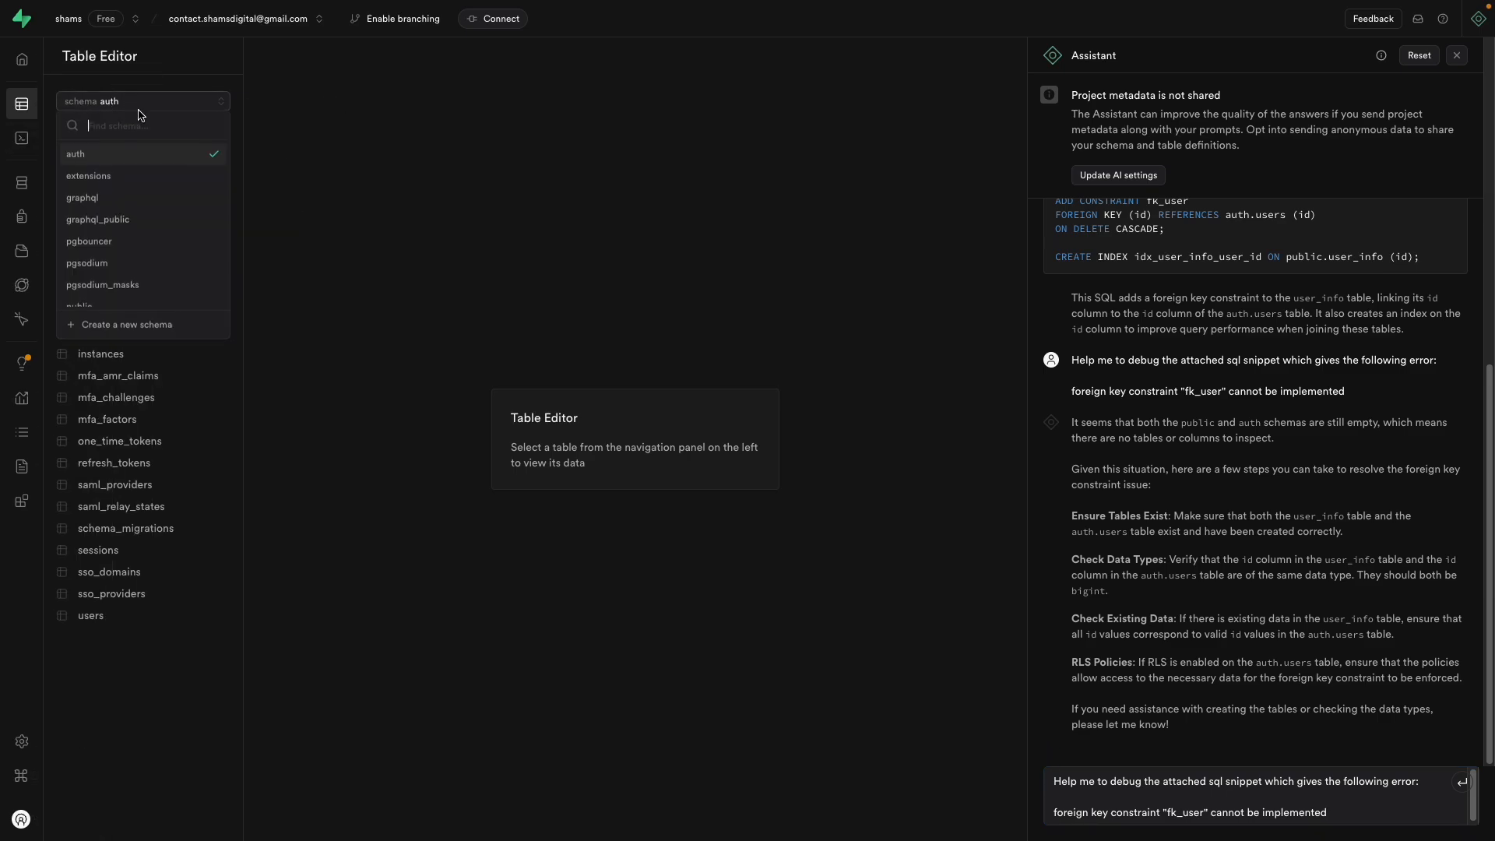
scroll(128, 257, "down", 2)
left_click(122, 234)
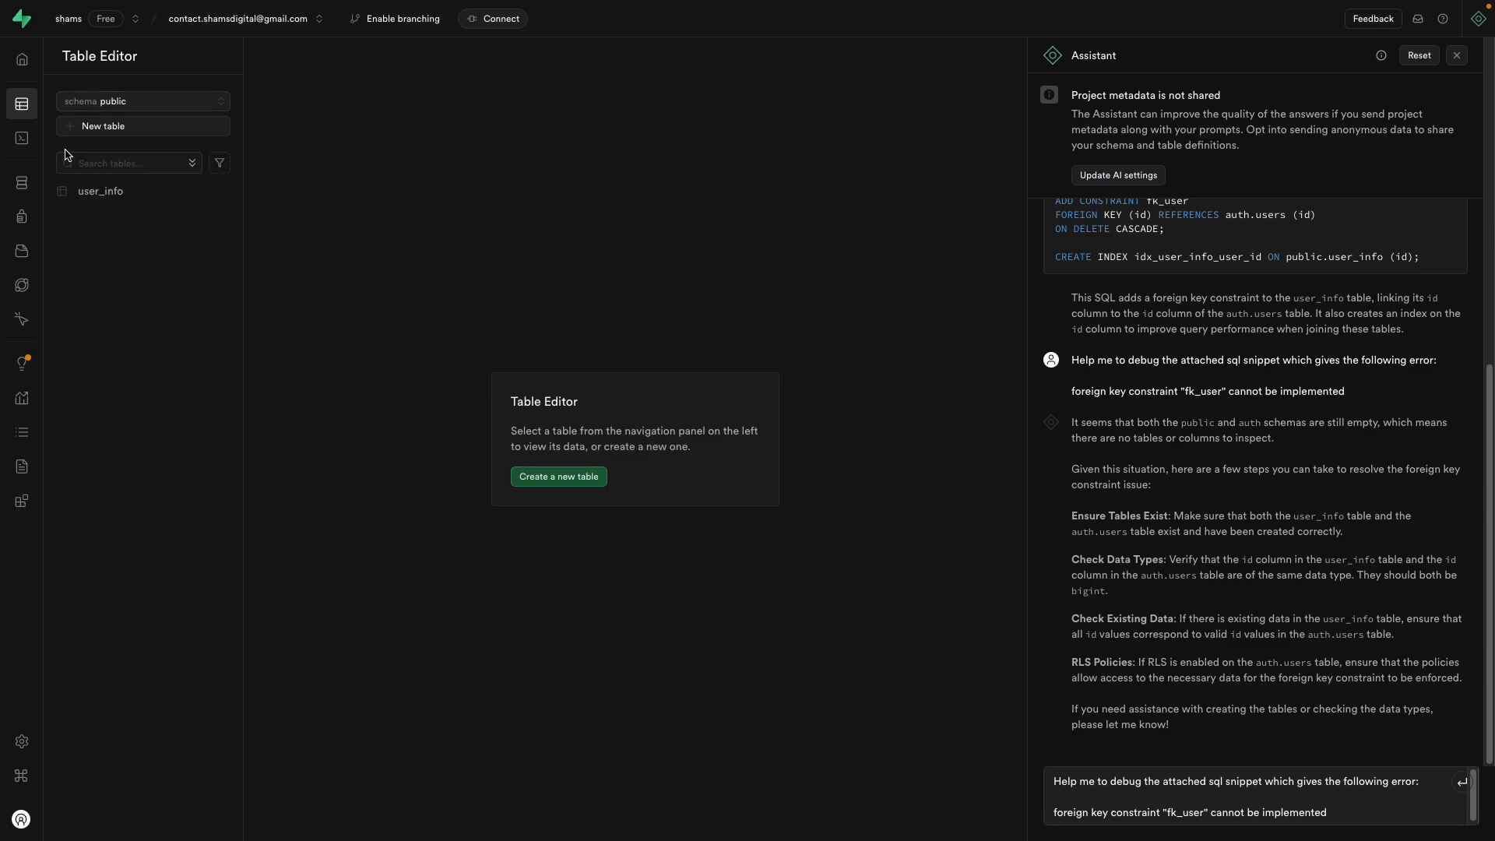
left_click(116, 193)
left_click(225, 192)
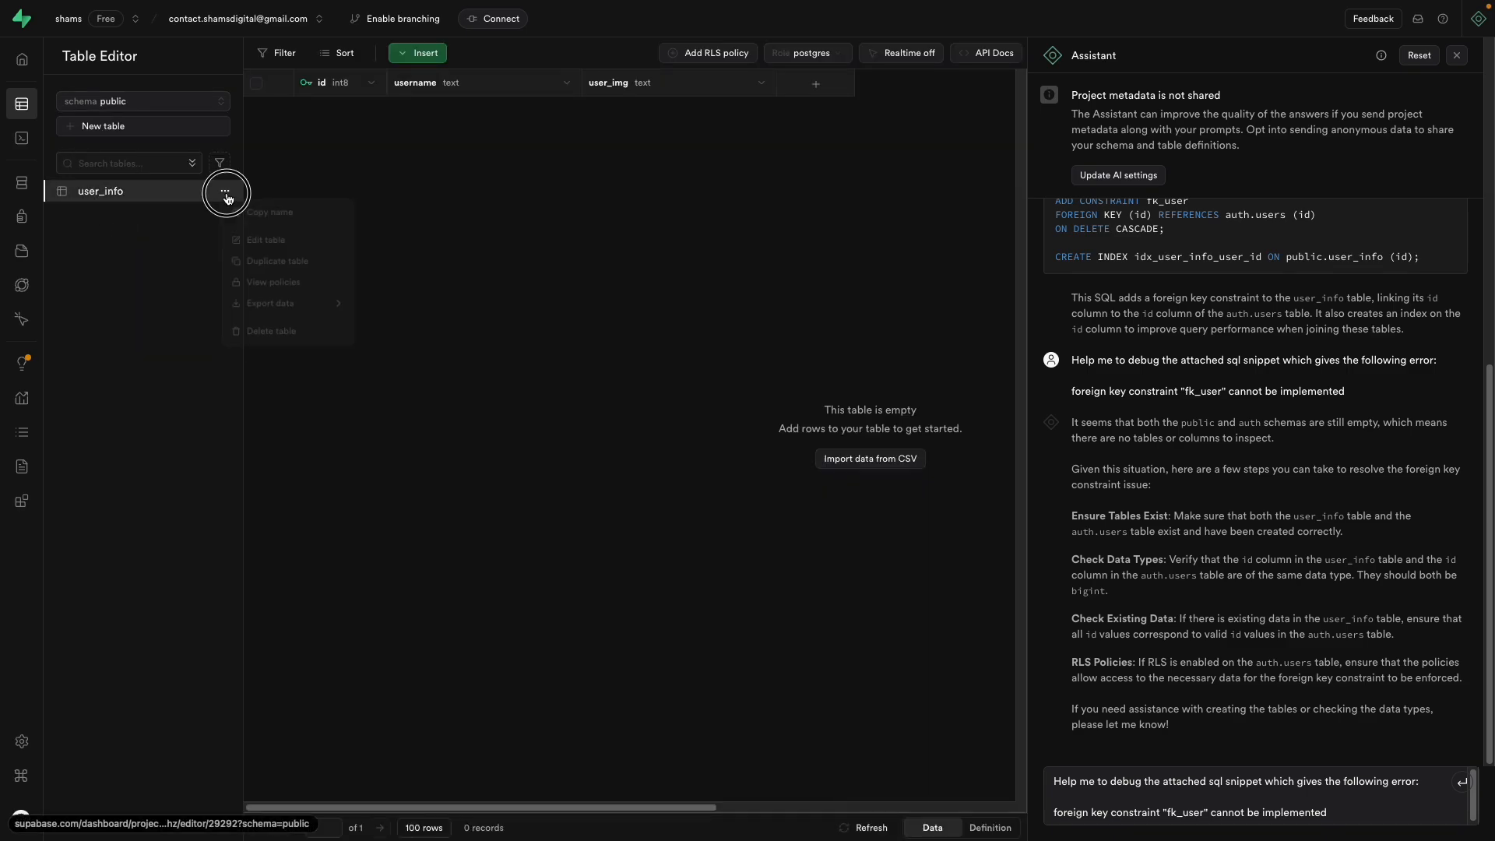
Step: Begin a foreign key from user_info id to auth.users id, then cancel it
left_click(265, 243)
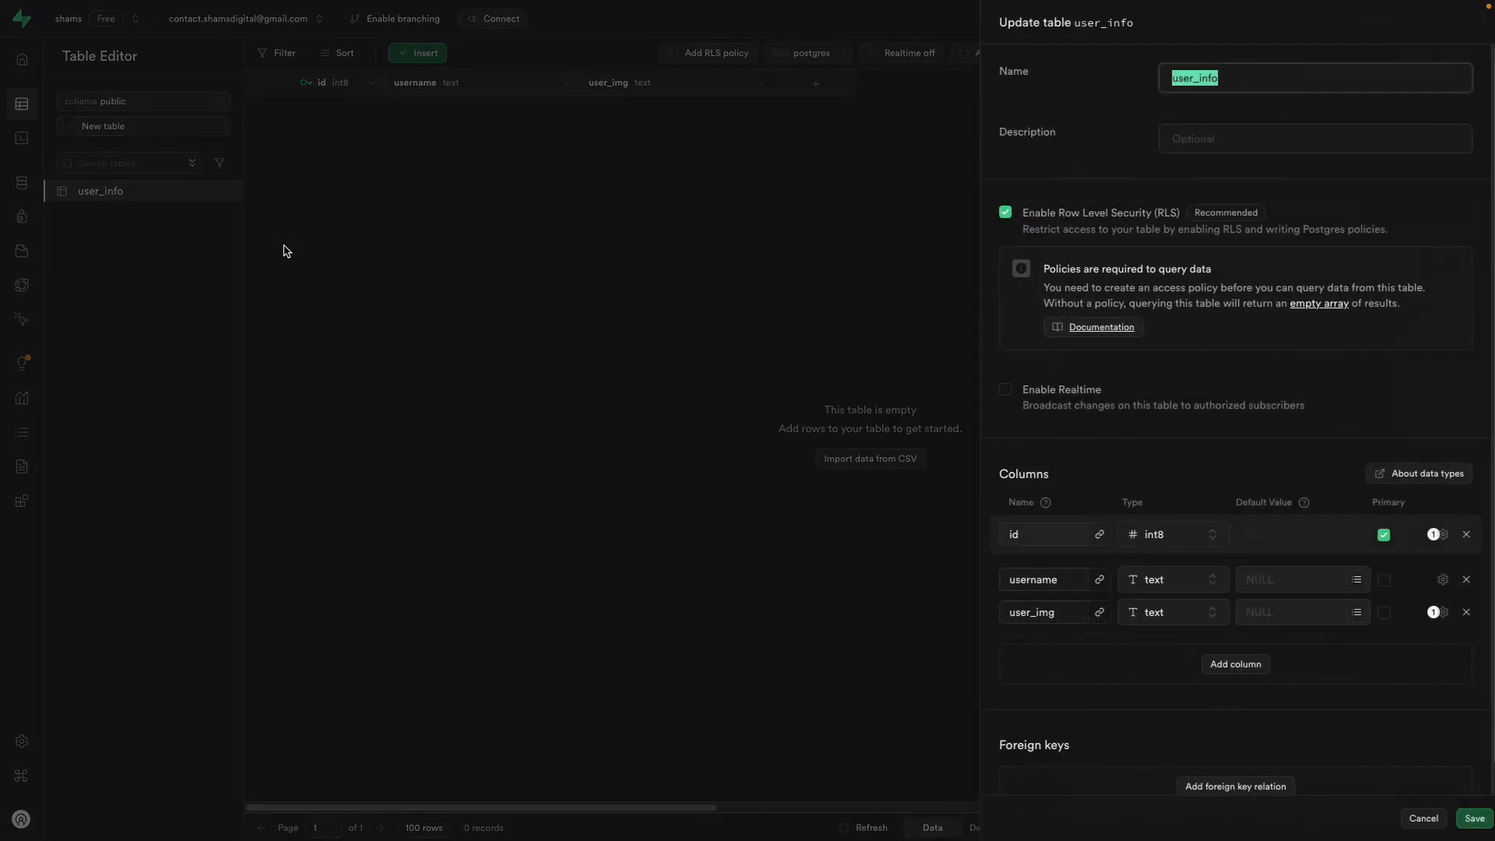
left_click(1091, 536)
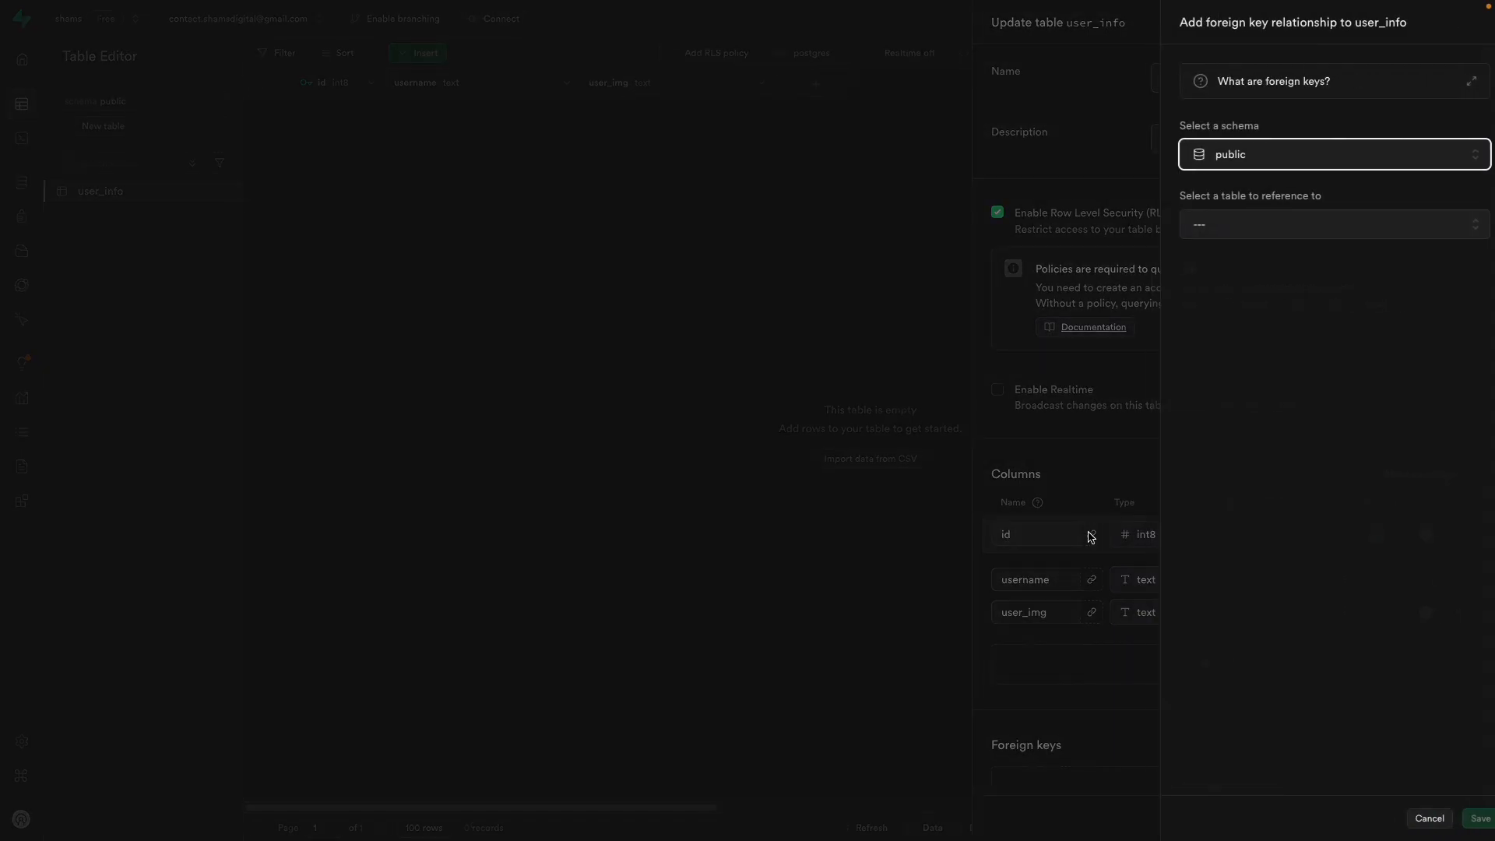
left_click(1259, 161)
left_click(1255, 190)
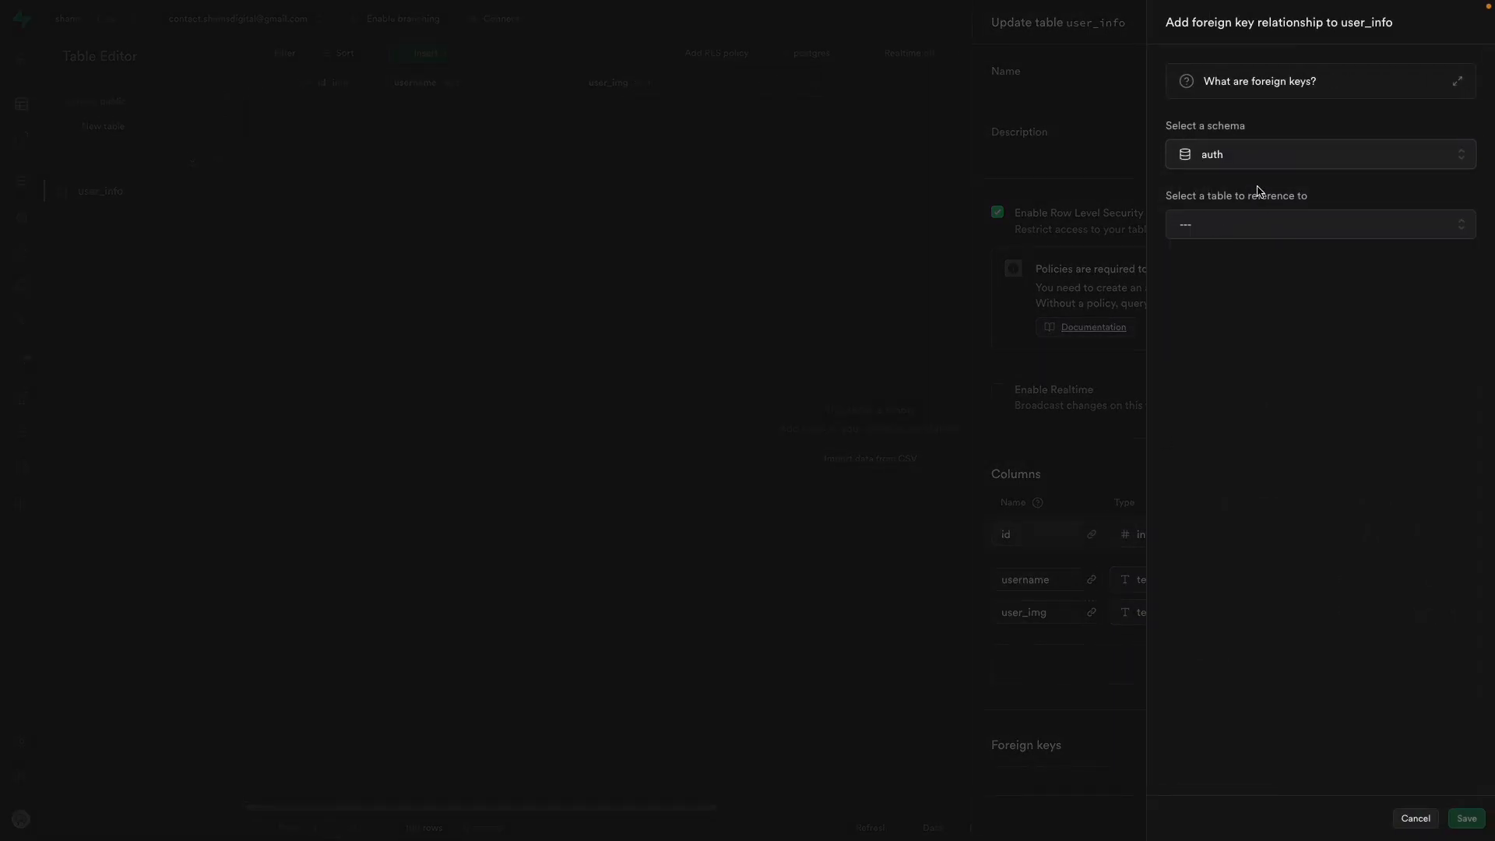
left_click(1200, 235)
scroll(1301, 397, "down", 5)
left_click(1292, 410)
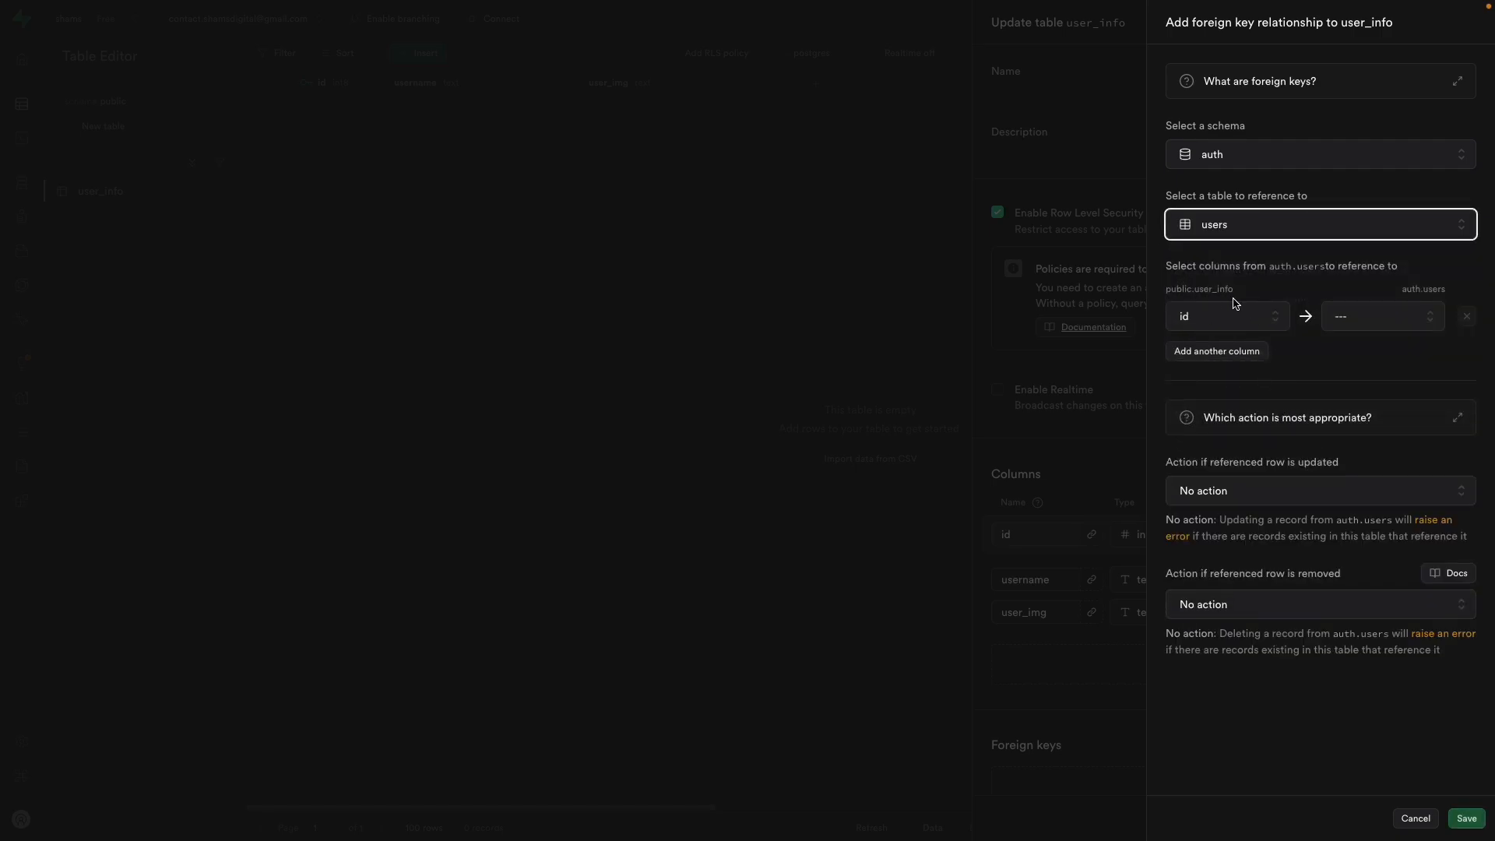
left_click(1386, 323)
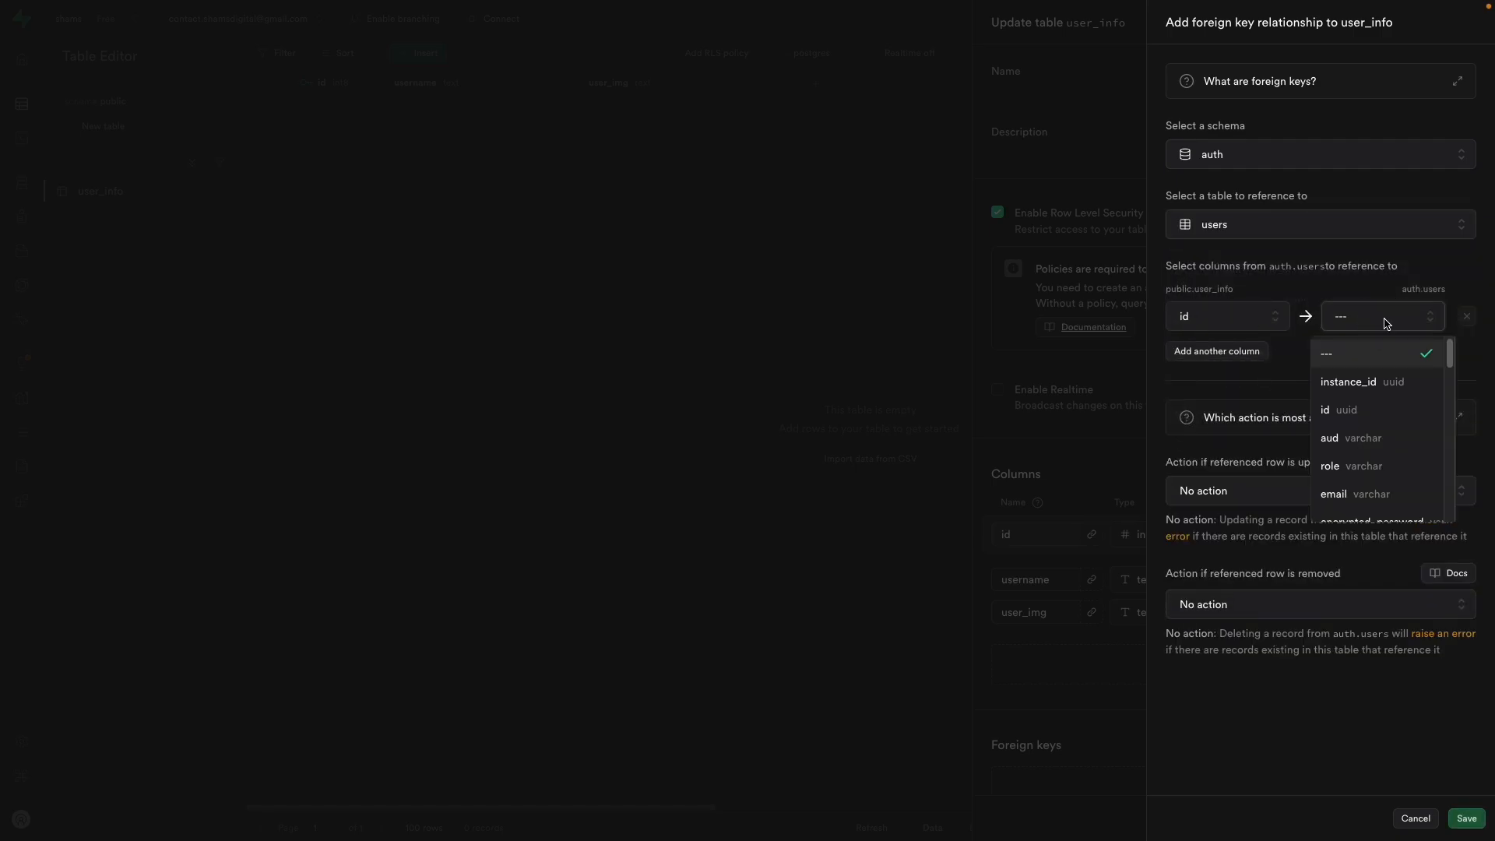
left_click(1390, 409)
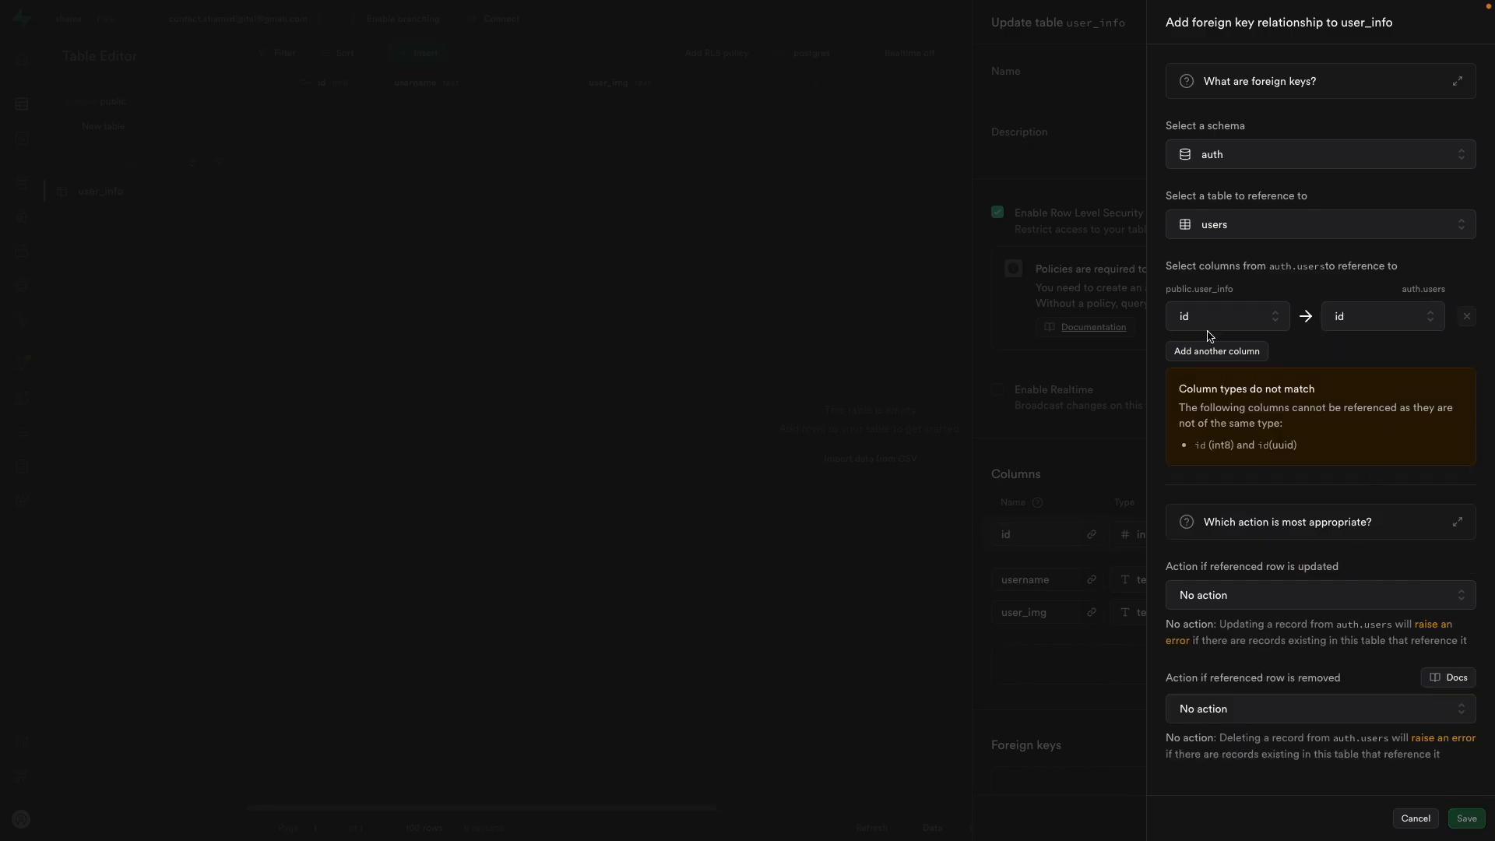
left_click(1416, 818)
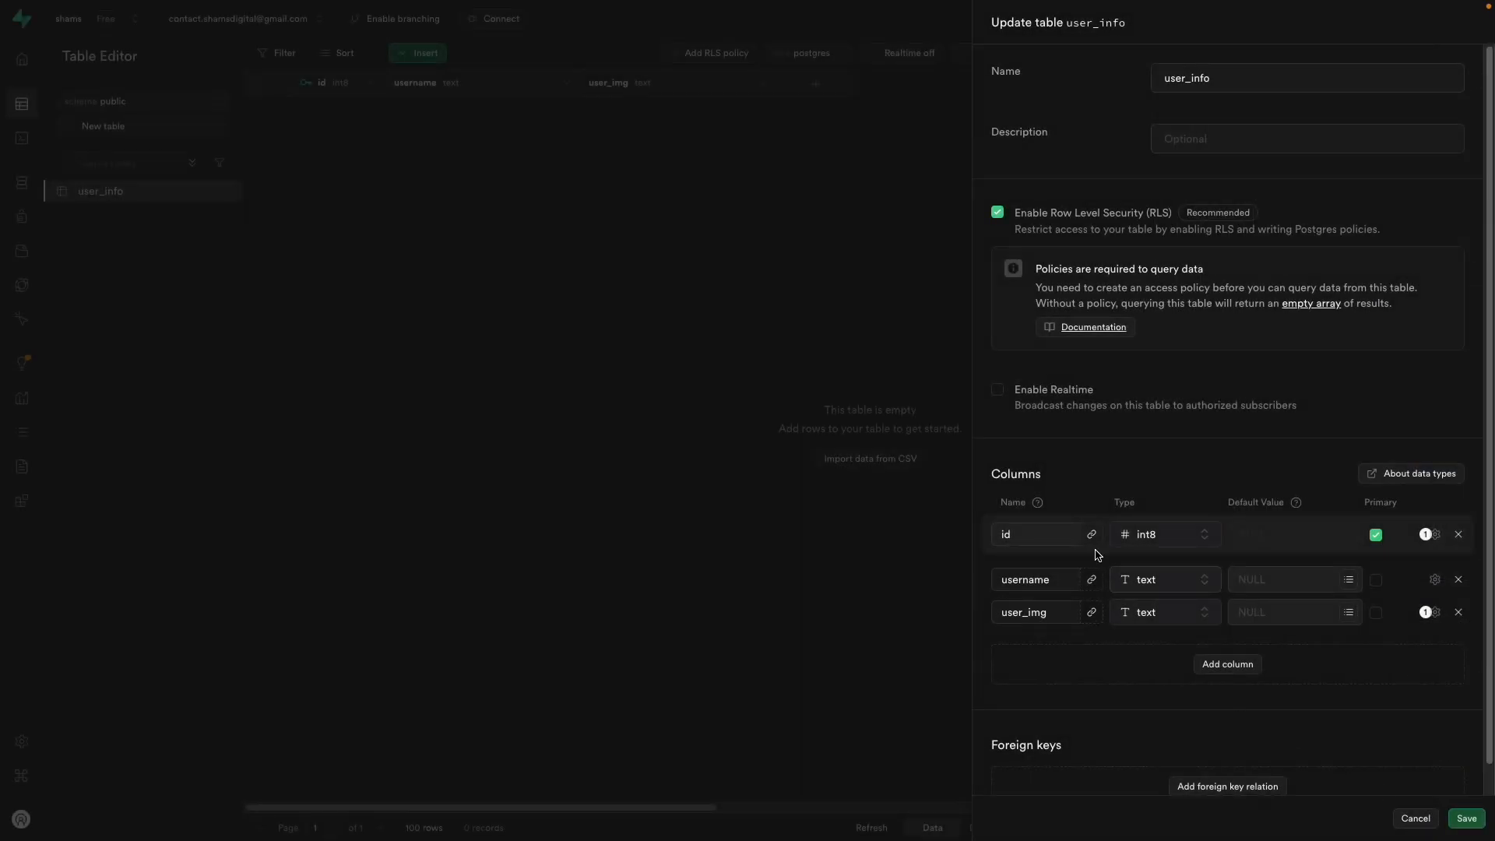
Step: Change the id column to uuid and save, which fails with a bigint-to-uuid cast error
left_click(1156, 534)
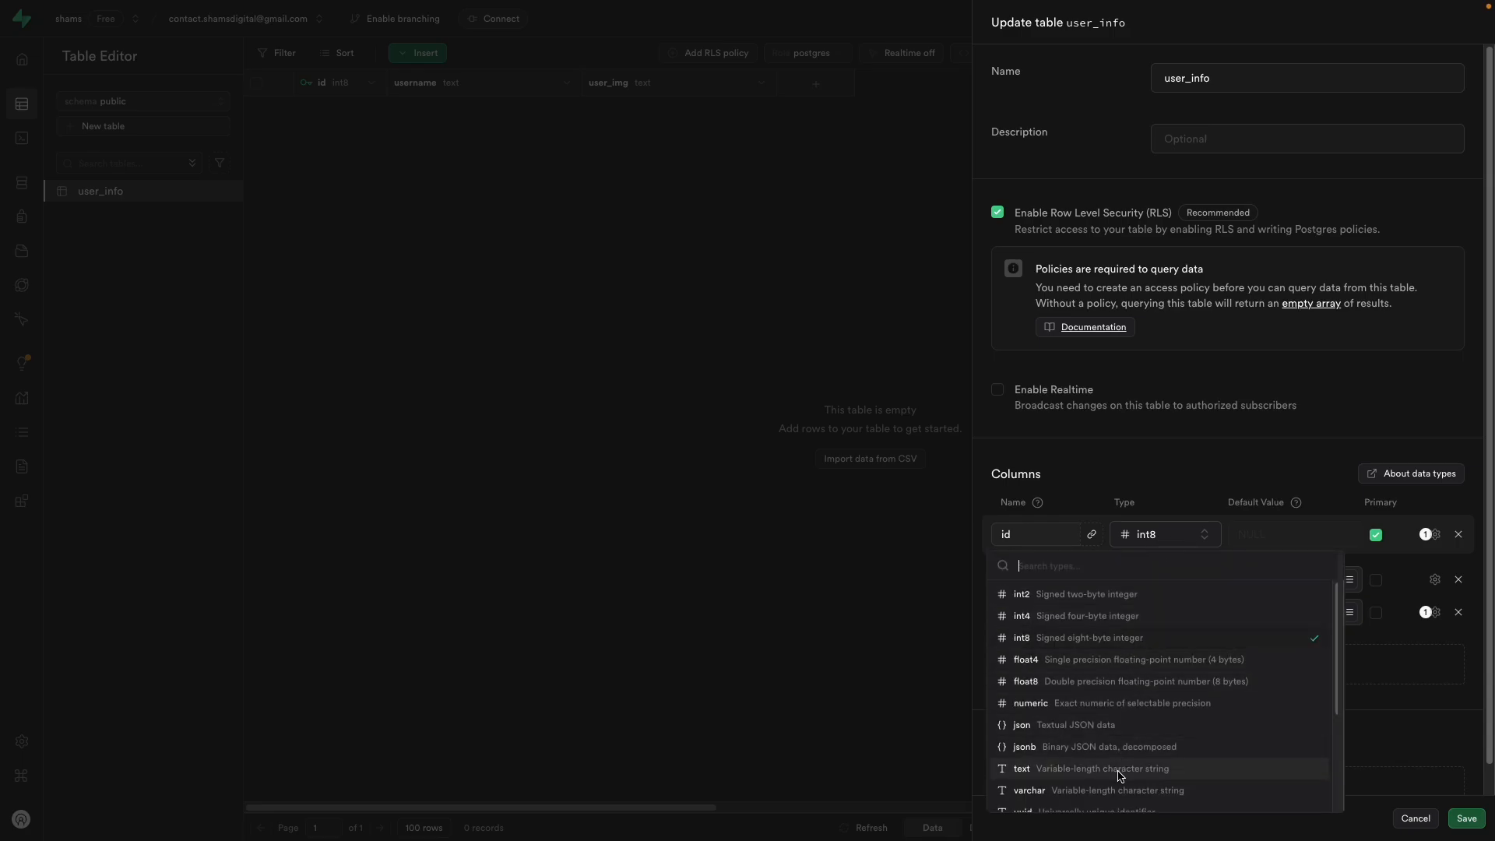
scroll(1119, 776, "down", 2)
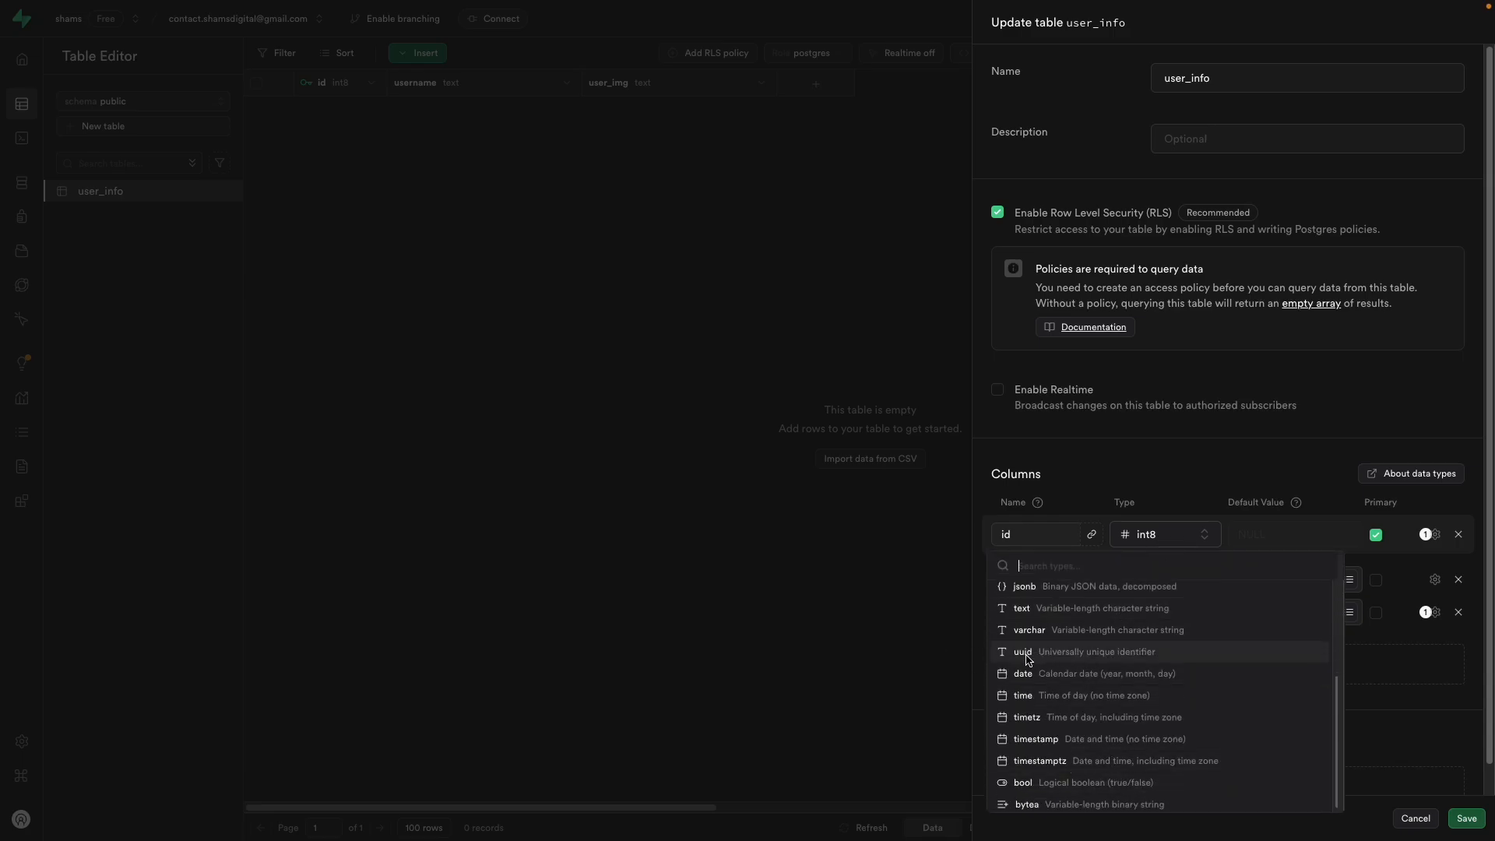
left_click(1055, 659)
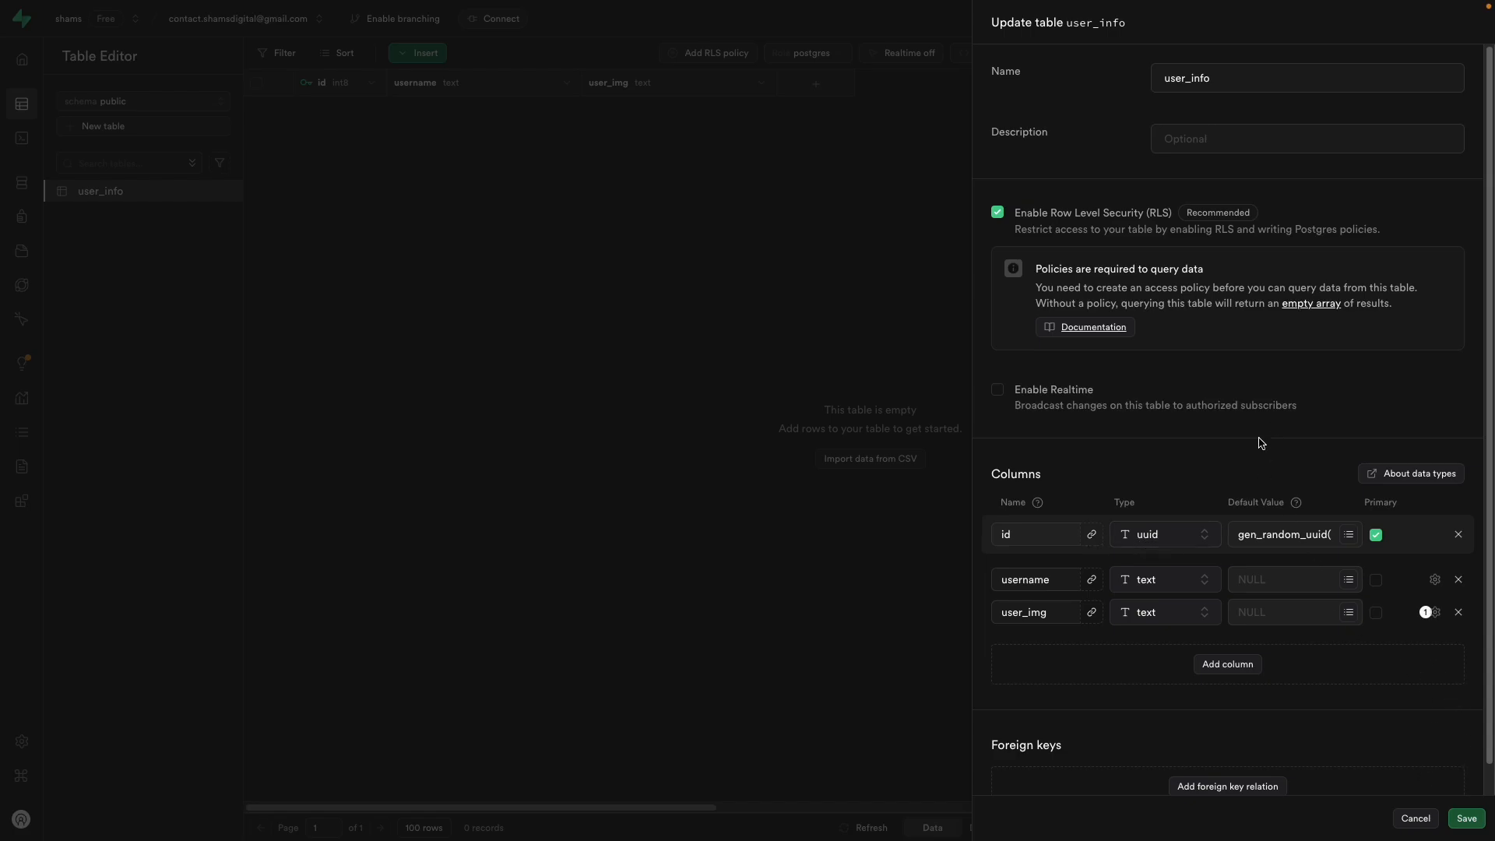
left_click(1464, 816)
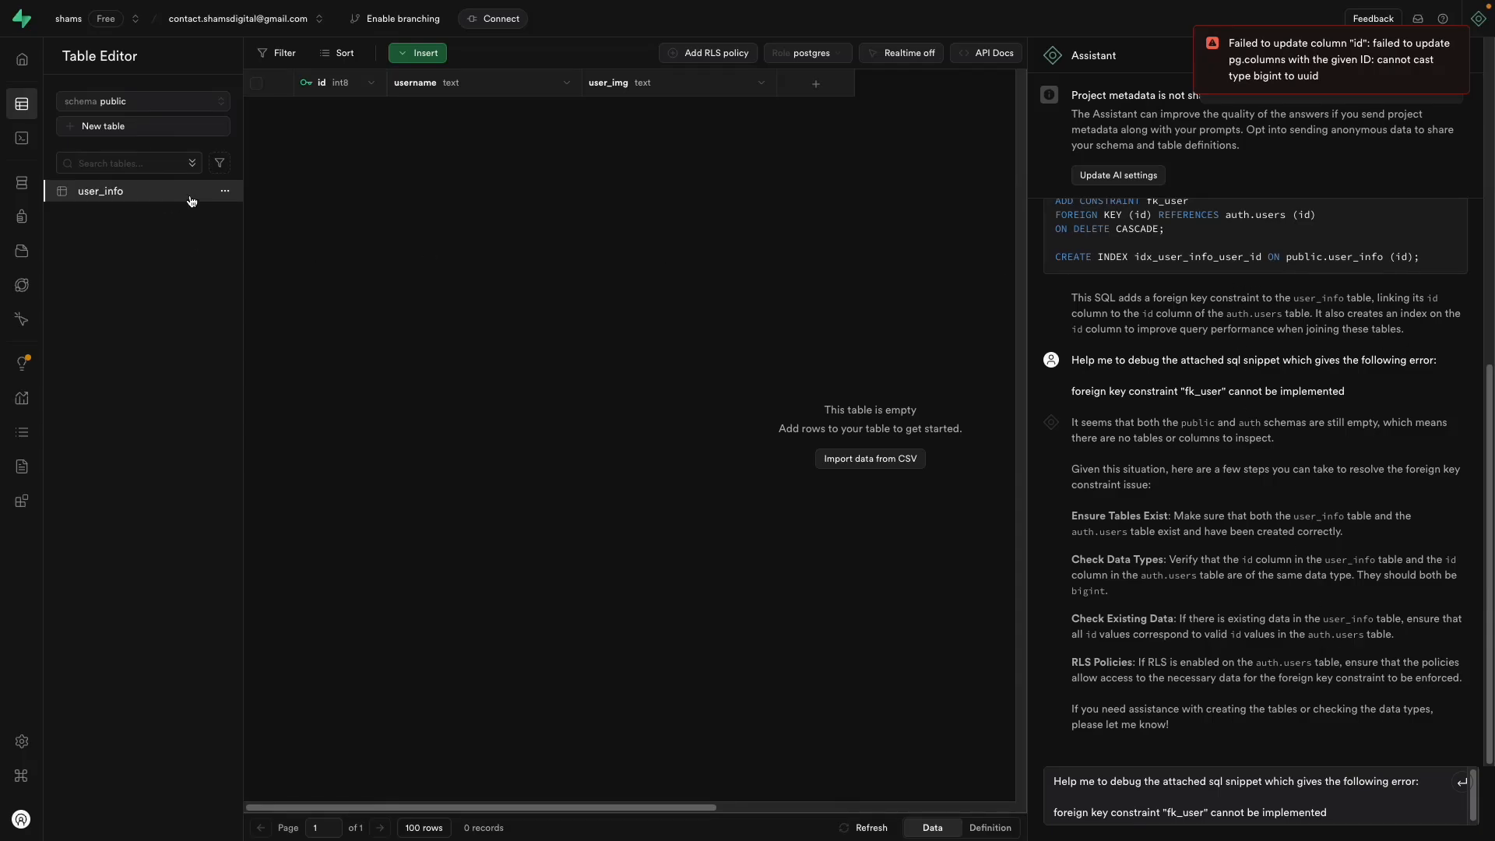
Step: Edit user_info again, set id to uuid and save; the change fails again
left_click(224, 192)
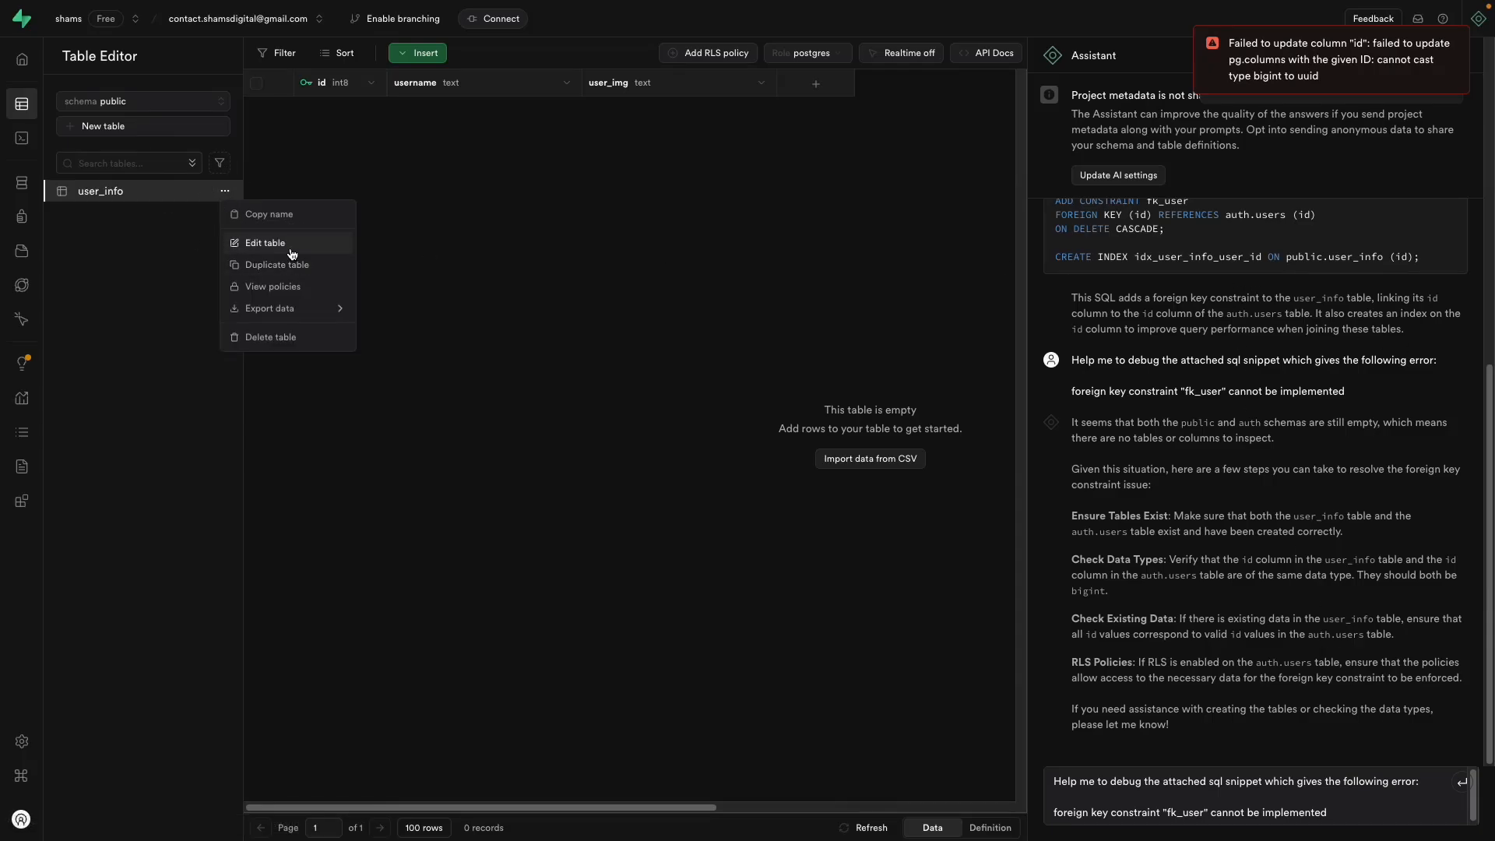
left_click(295, 246)
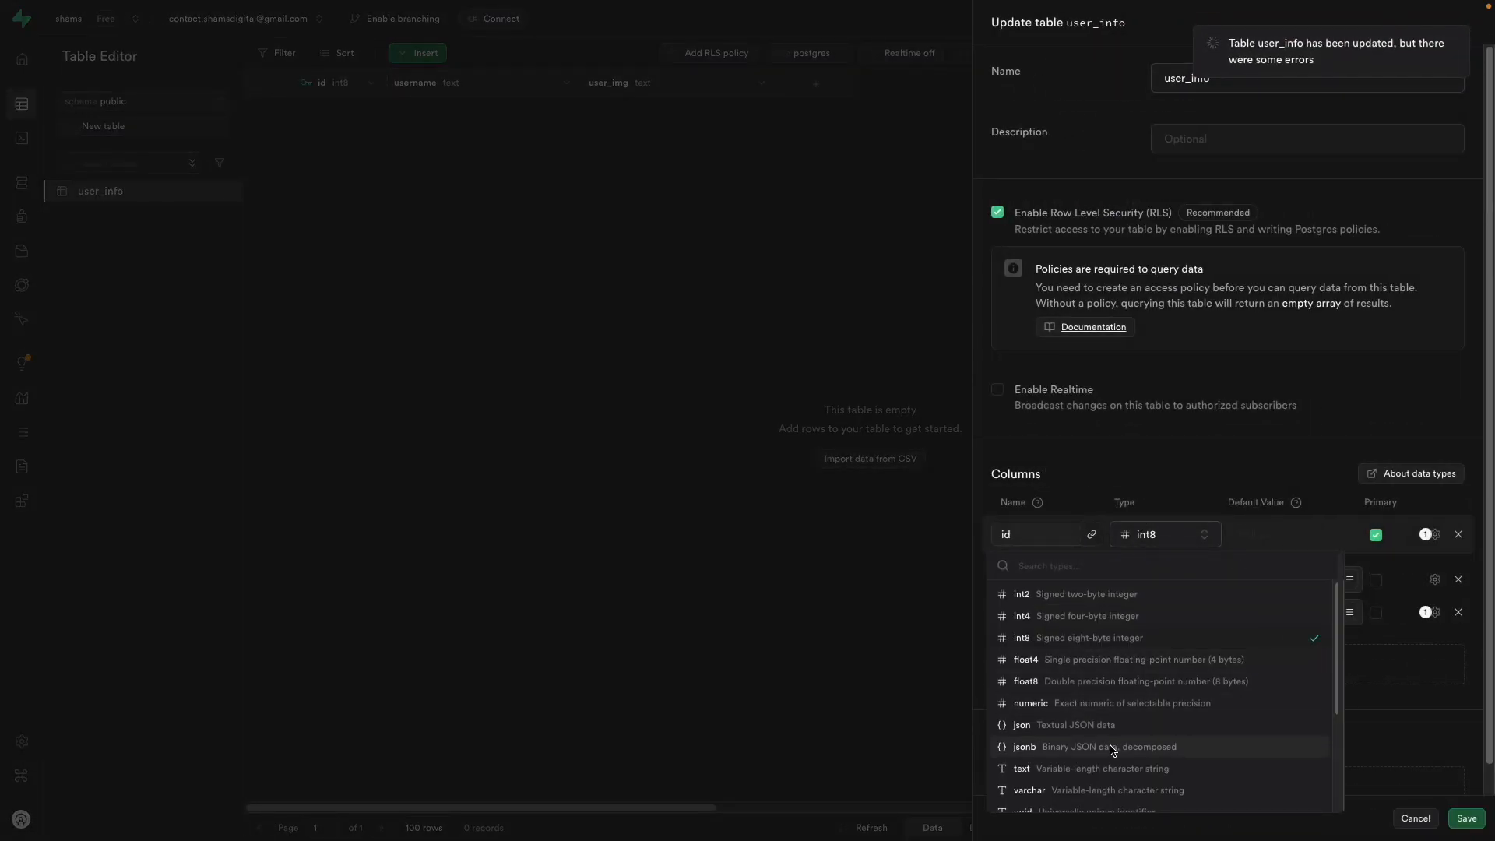
scroll(1044, 759, "down", 1)
left_click(1044, 764)
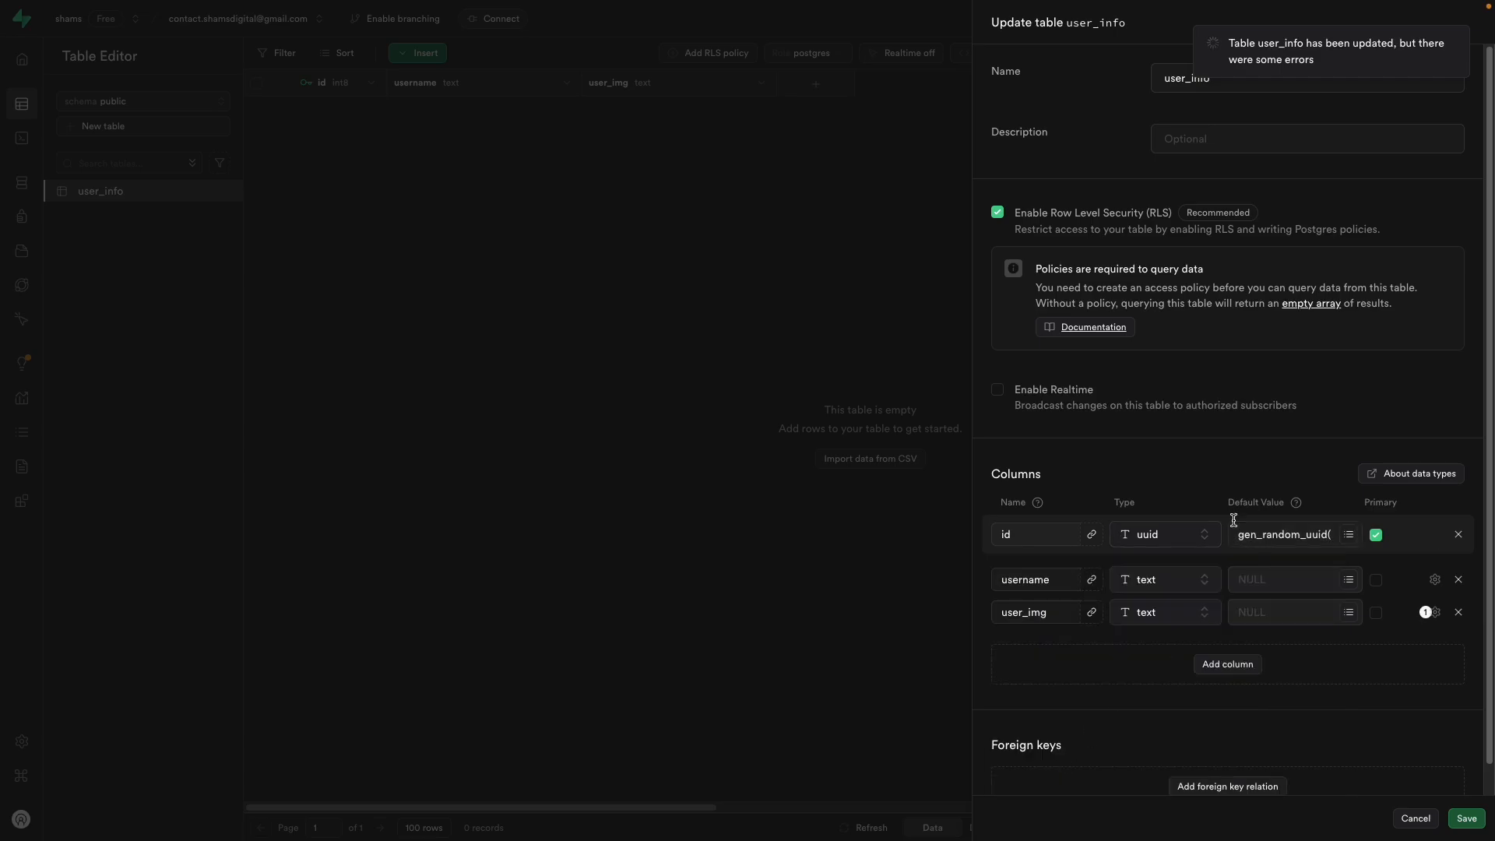
left_click(1466, 818)
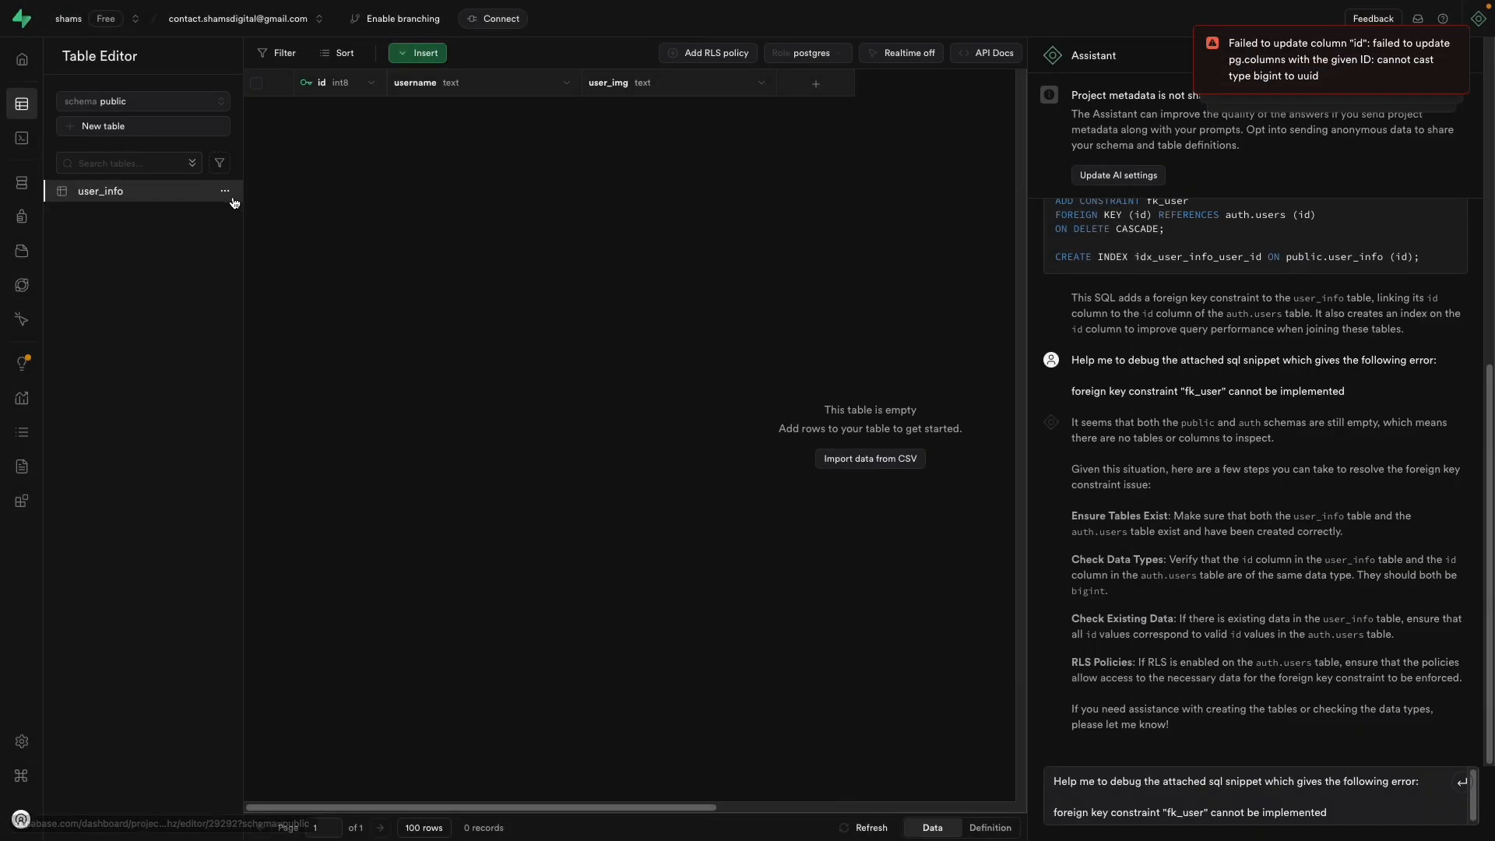
Step: Reopen user_info's Edit table settings
left_click(225, 191)
left_click(255, 242)
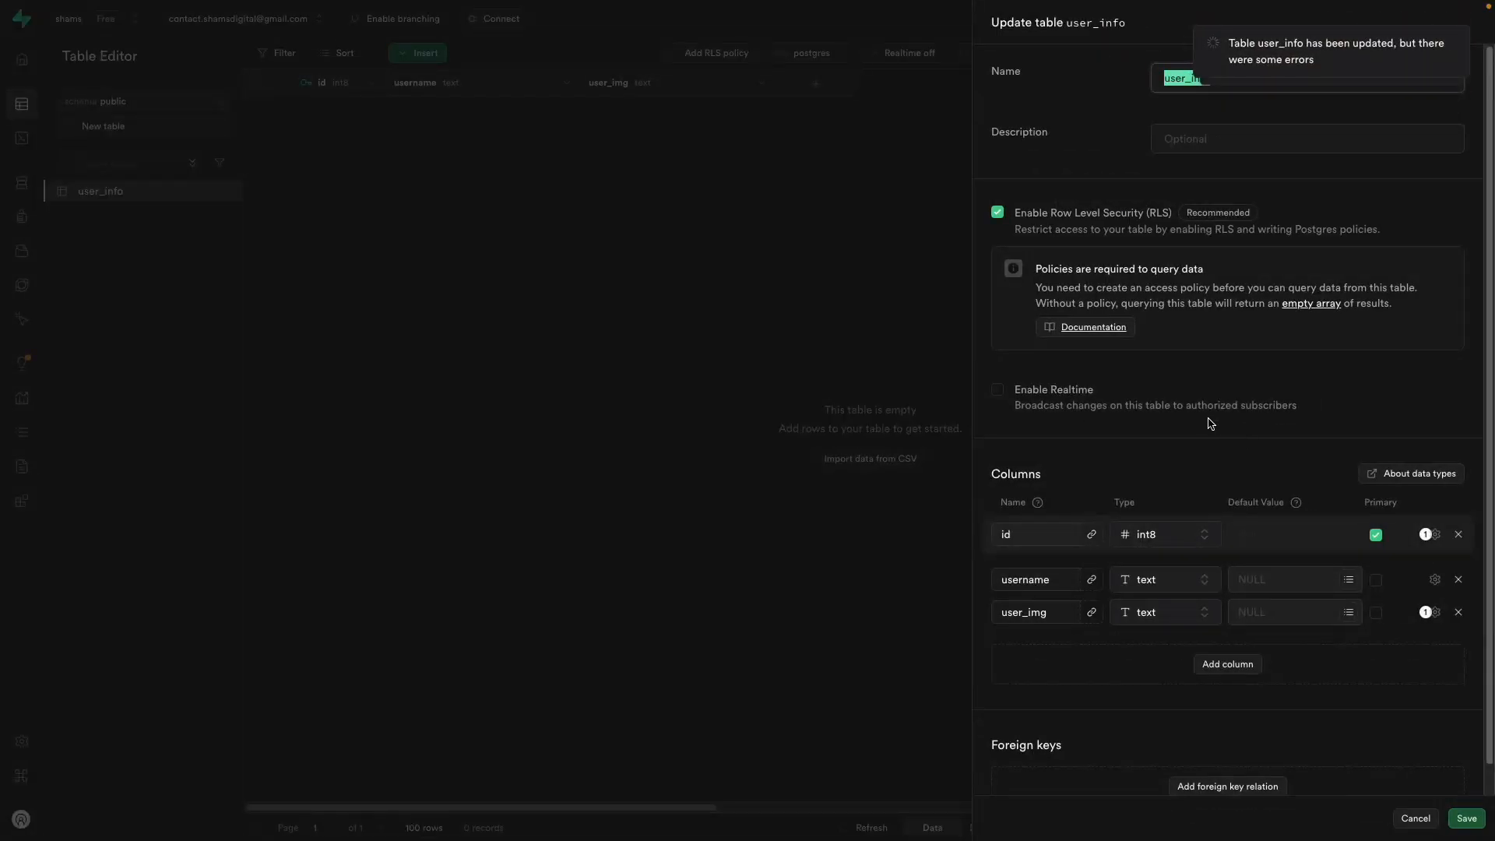
left_click(1267, 369)
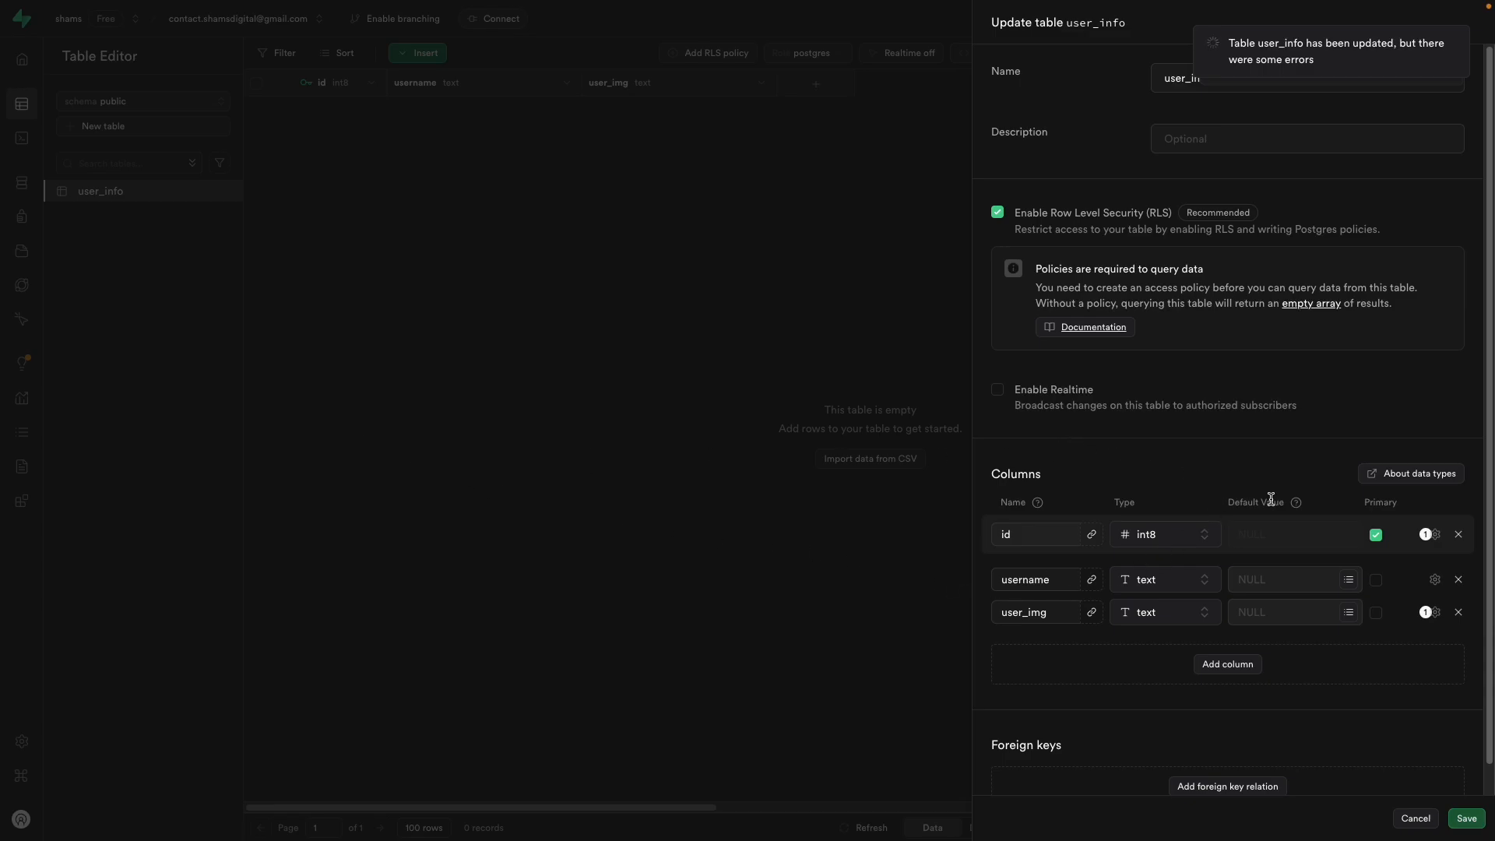
Step: Add a new user_id column of type uuid to user_info
left_click(1226, 665)
left_click(1020, 647)
type("user_id")
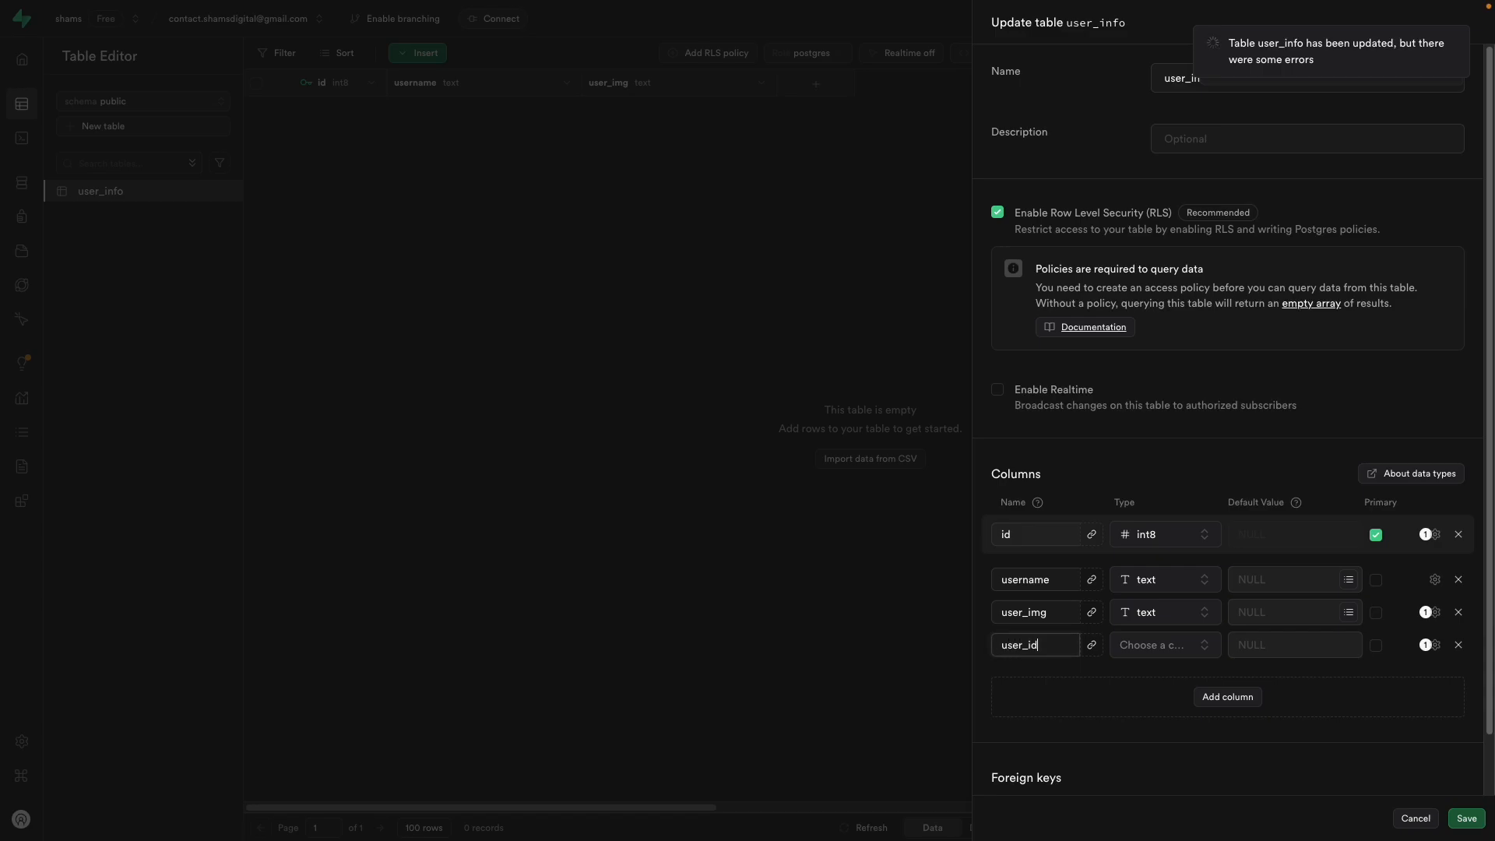
left_click(1189, 654)
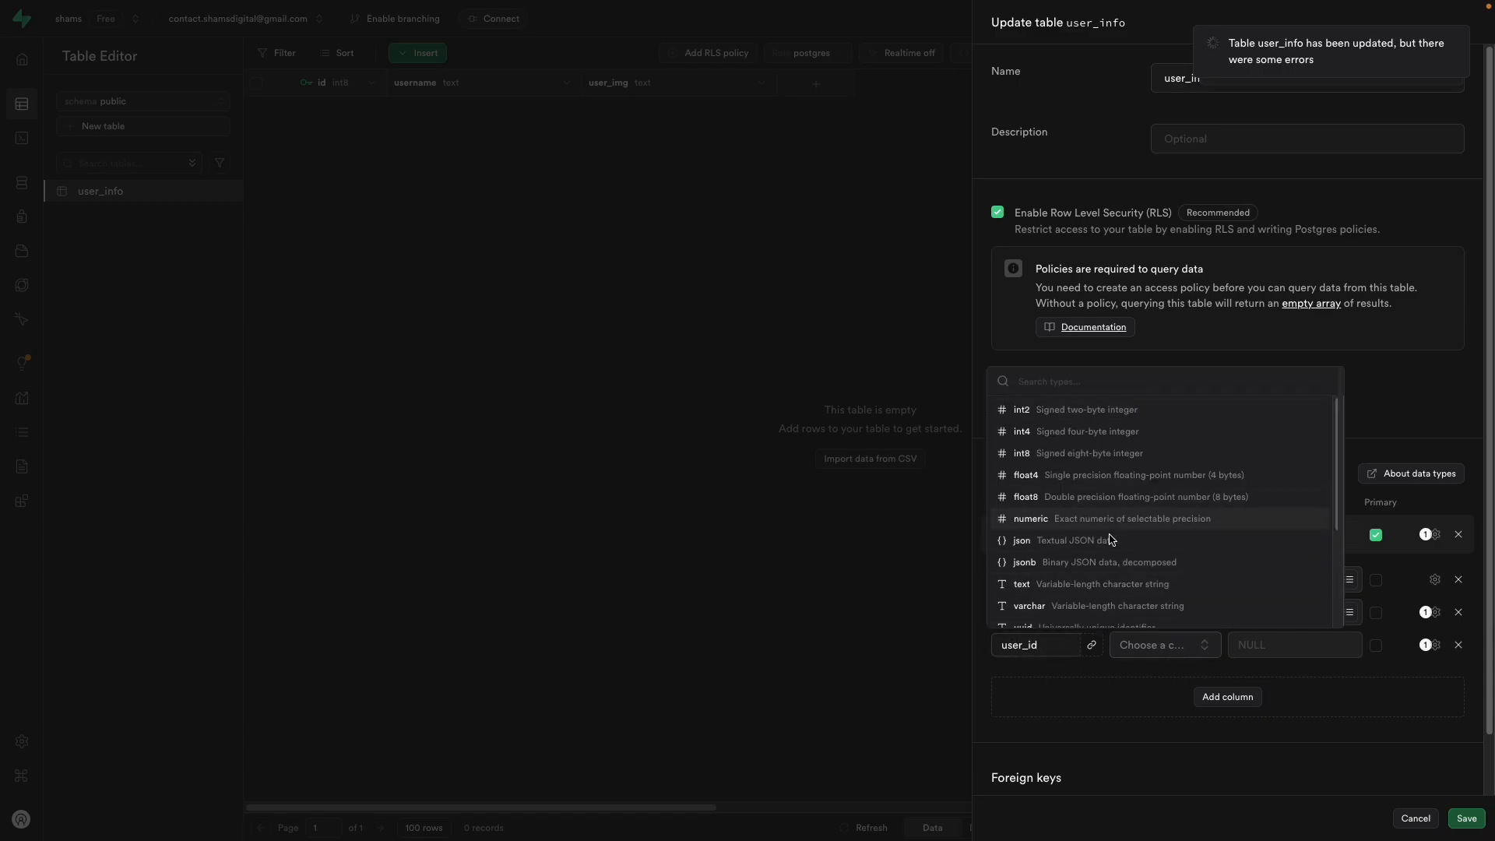
scroll(1085, 496, "down", 3)
left_click(1085, 465)
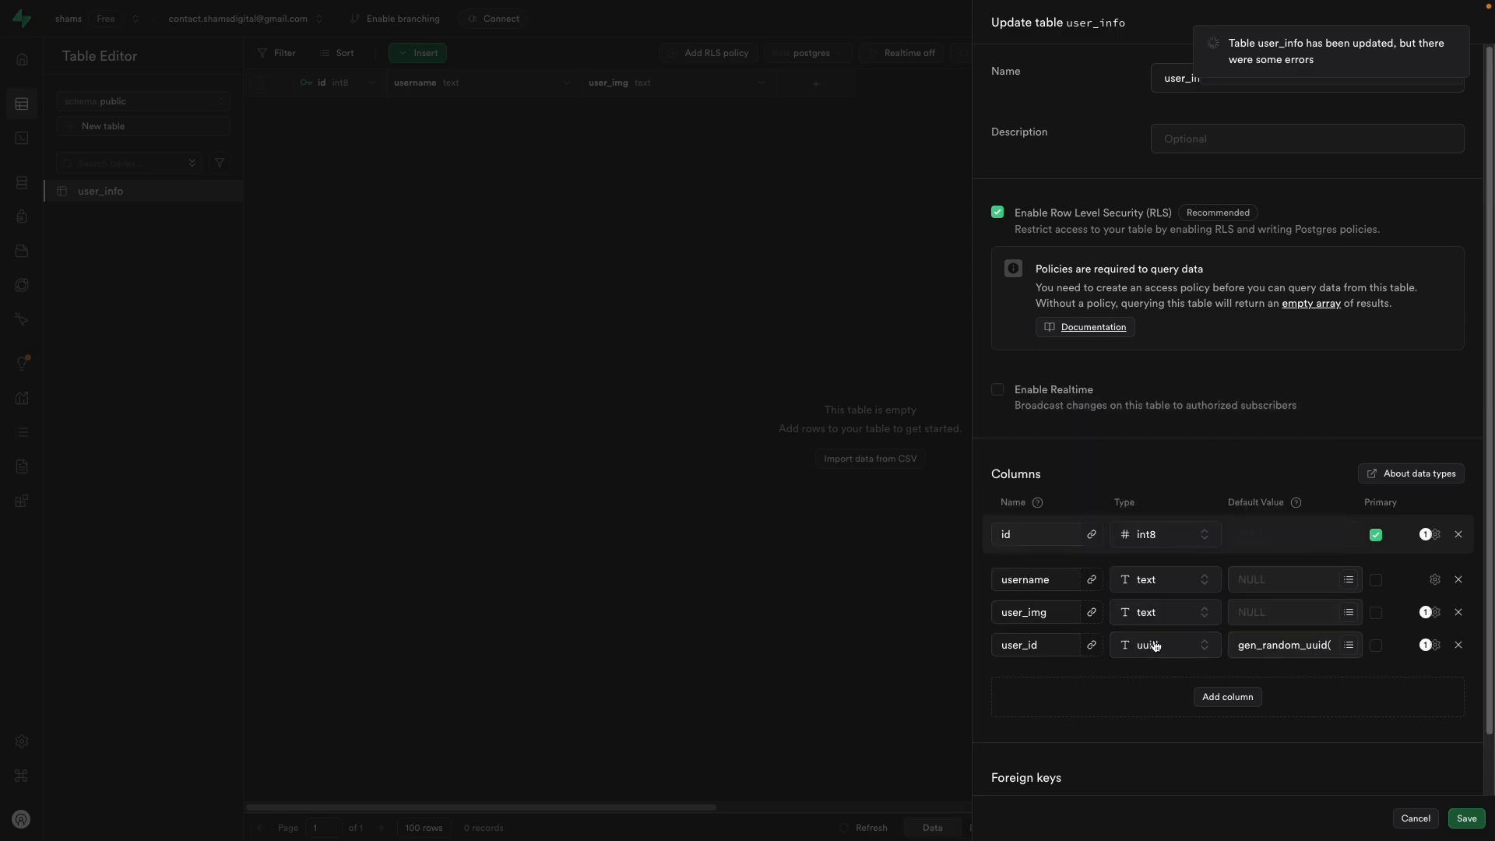
Step: Link user_id by foreign key to auth.users id and save the table
left_click(1098, 651)
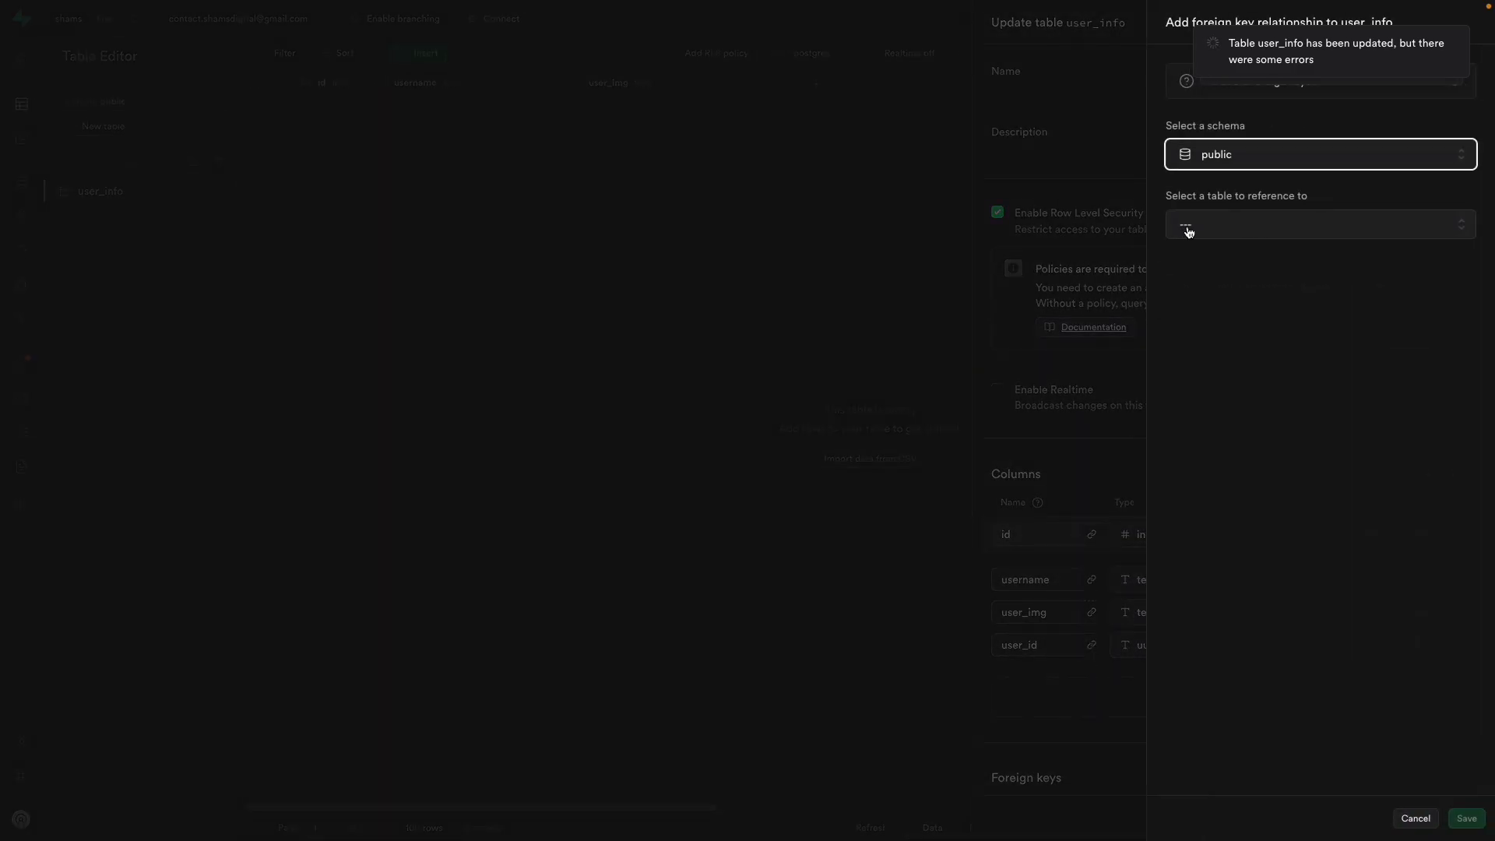
left_click(1241, 159)
left_click(1203, 191)
left_click(1311, 224)
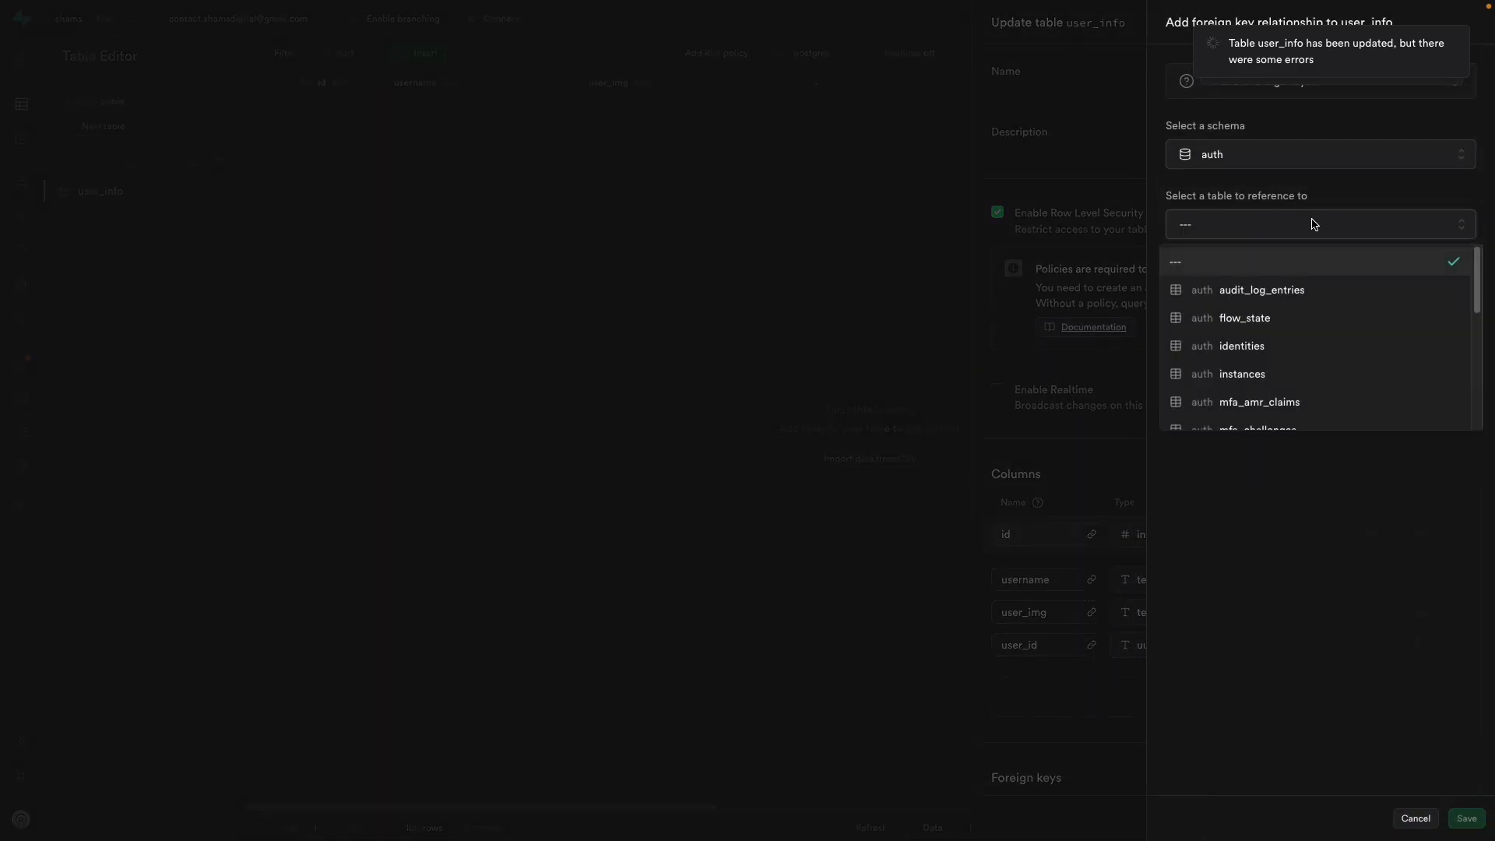
scroll(1262, 416, "down", 5)
left_click(1266, 410)
left_click(1357, 319)
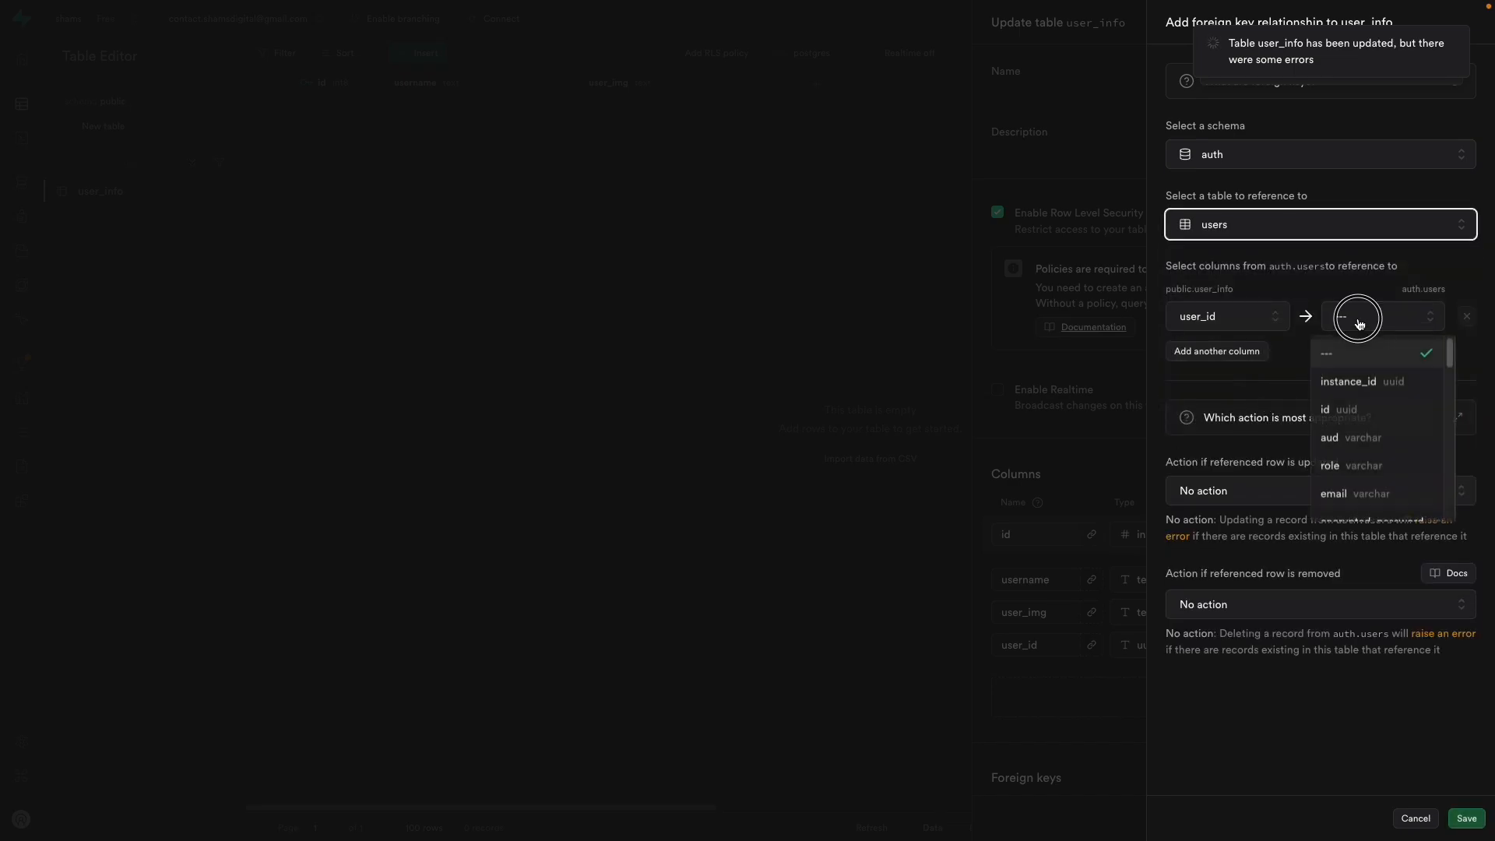
left_click(1364, 406)
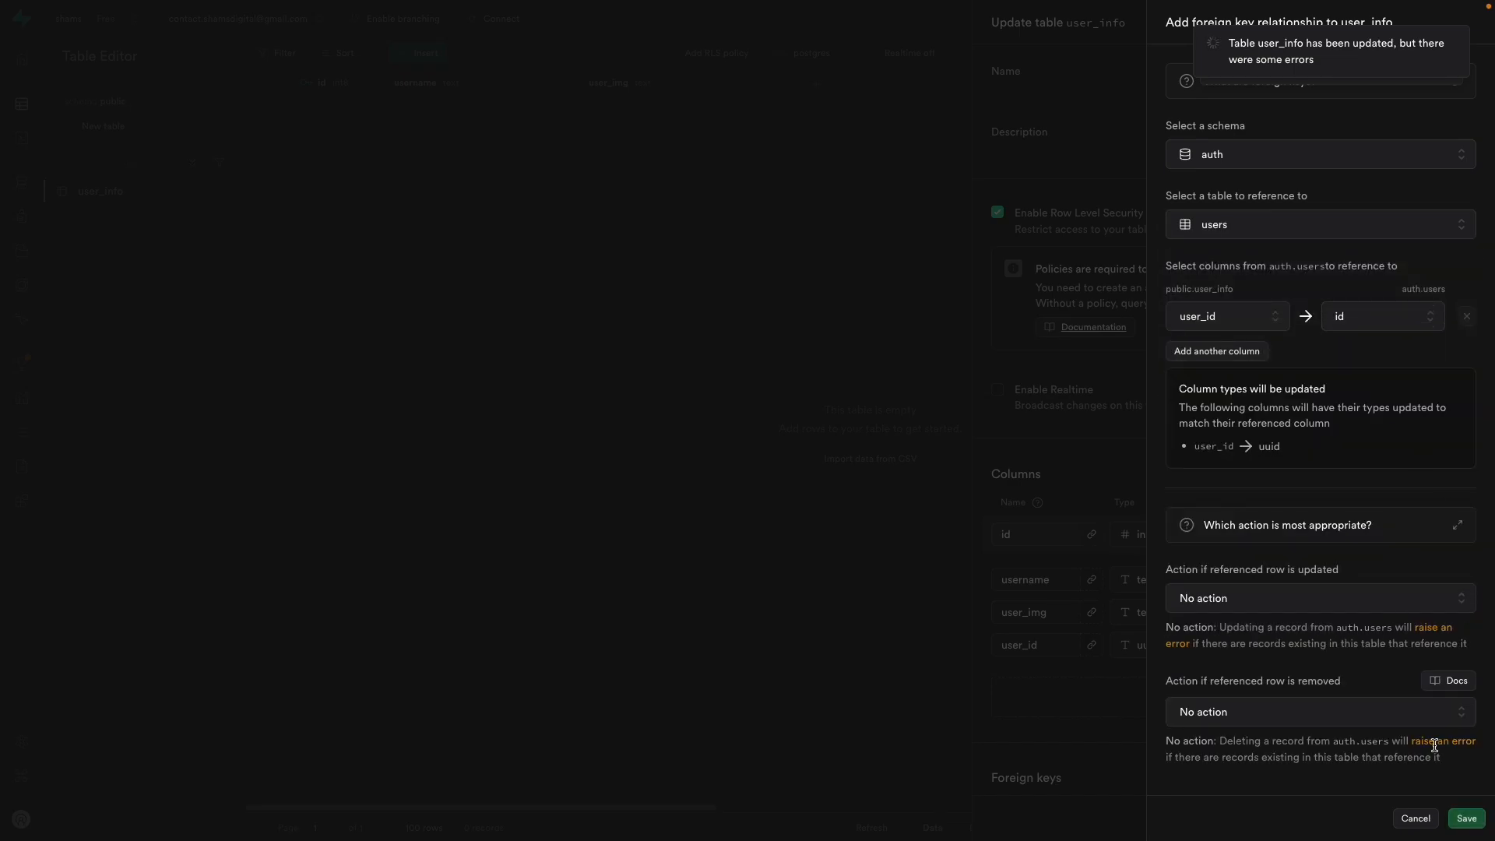
left_click(1468, 820)
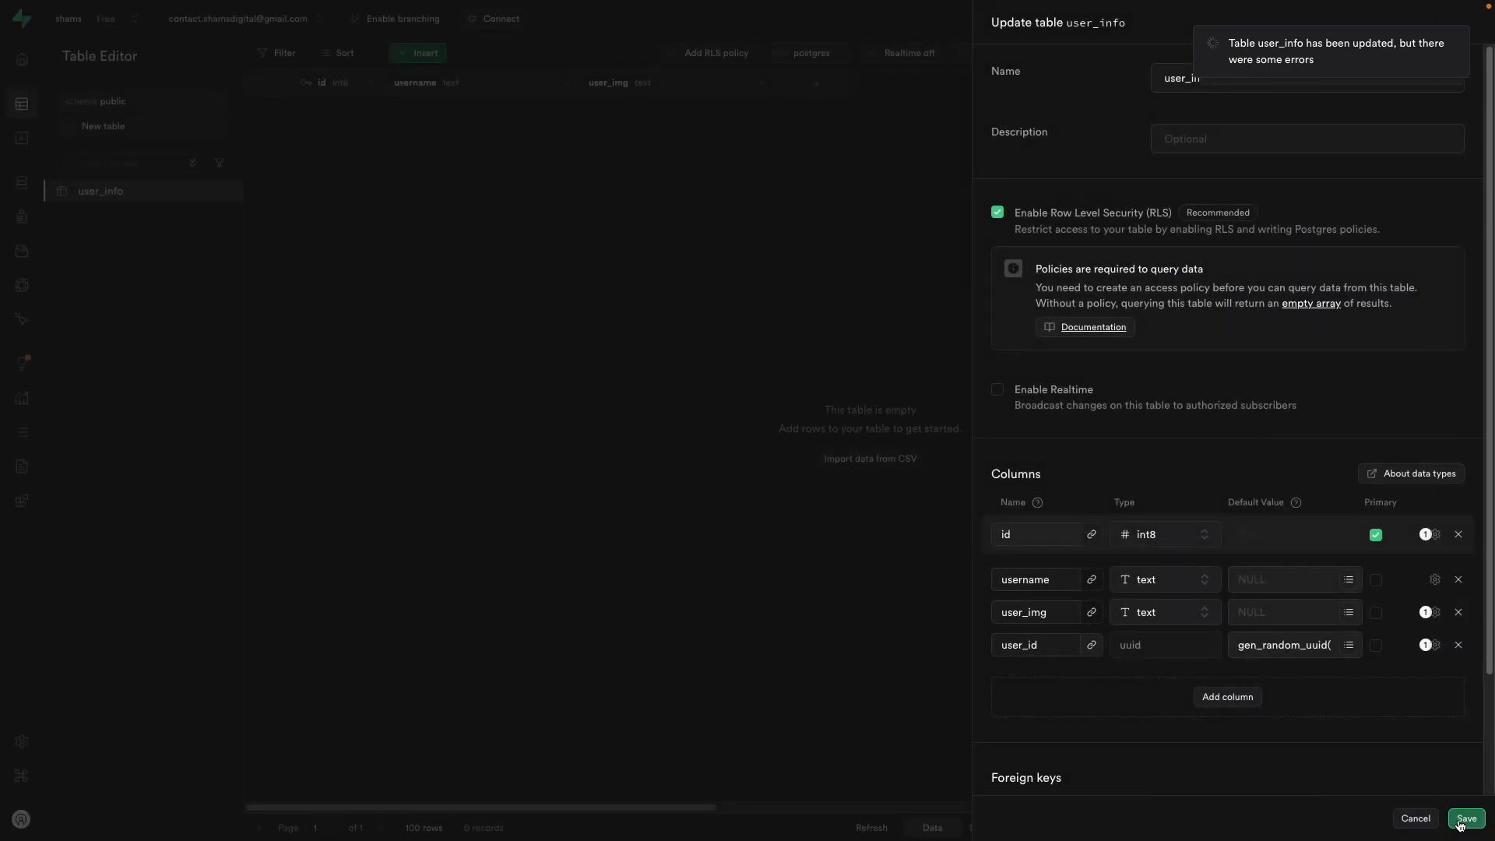
left_click(1464, 818)
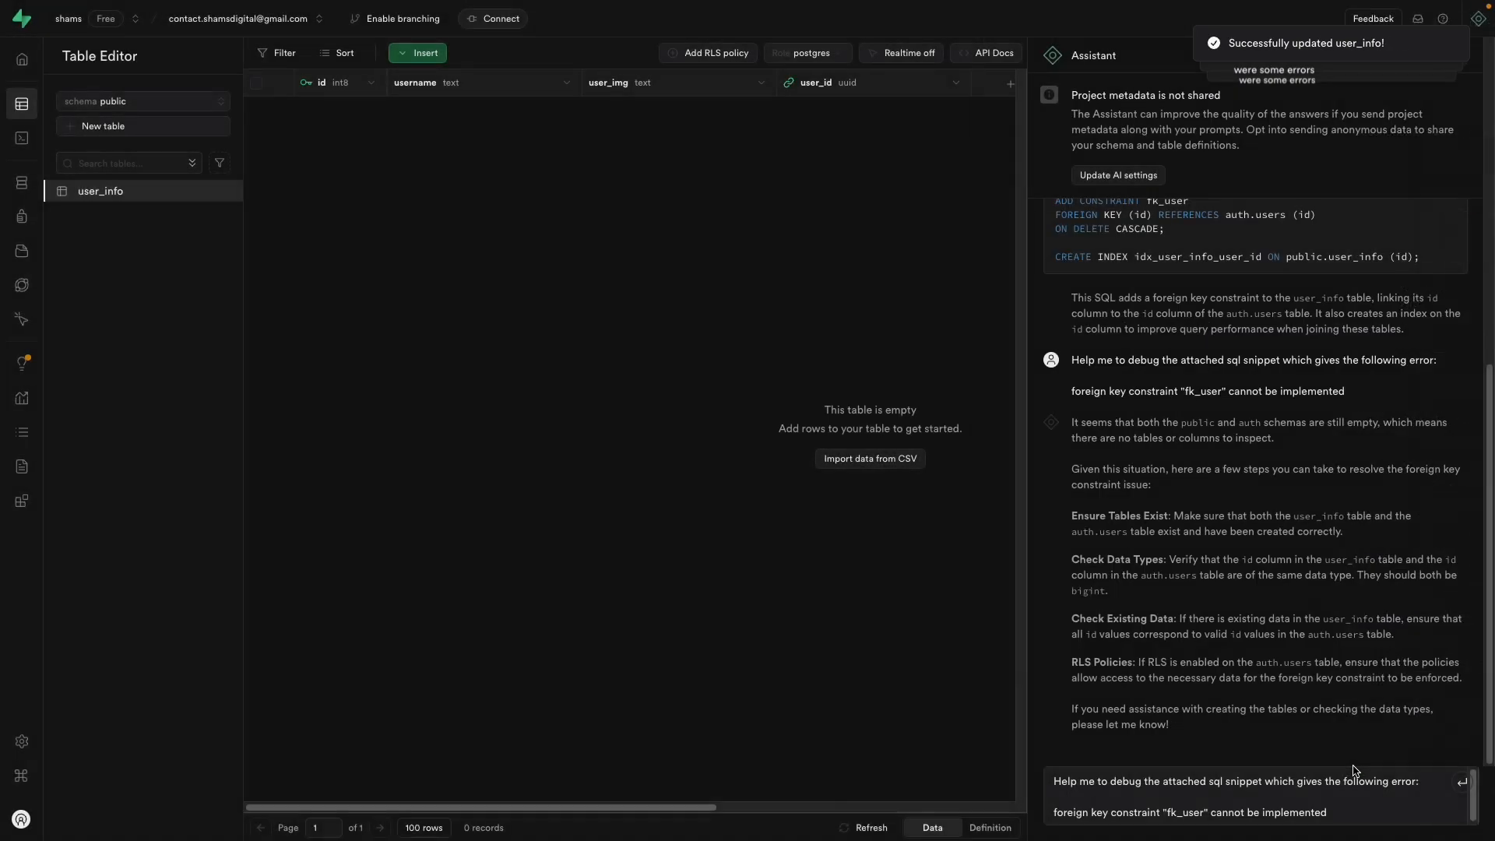
Step: Open the database Schema Visualizer and narrow the Assistant panel
left_click(22, 182)
left_click(781, 421)
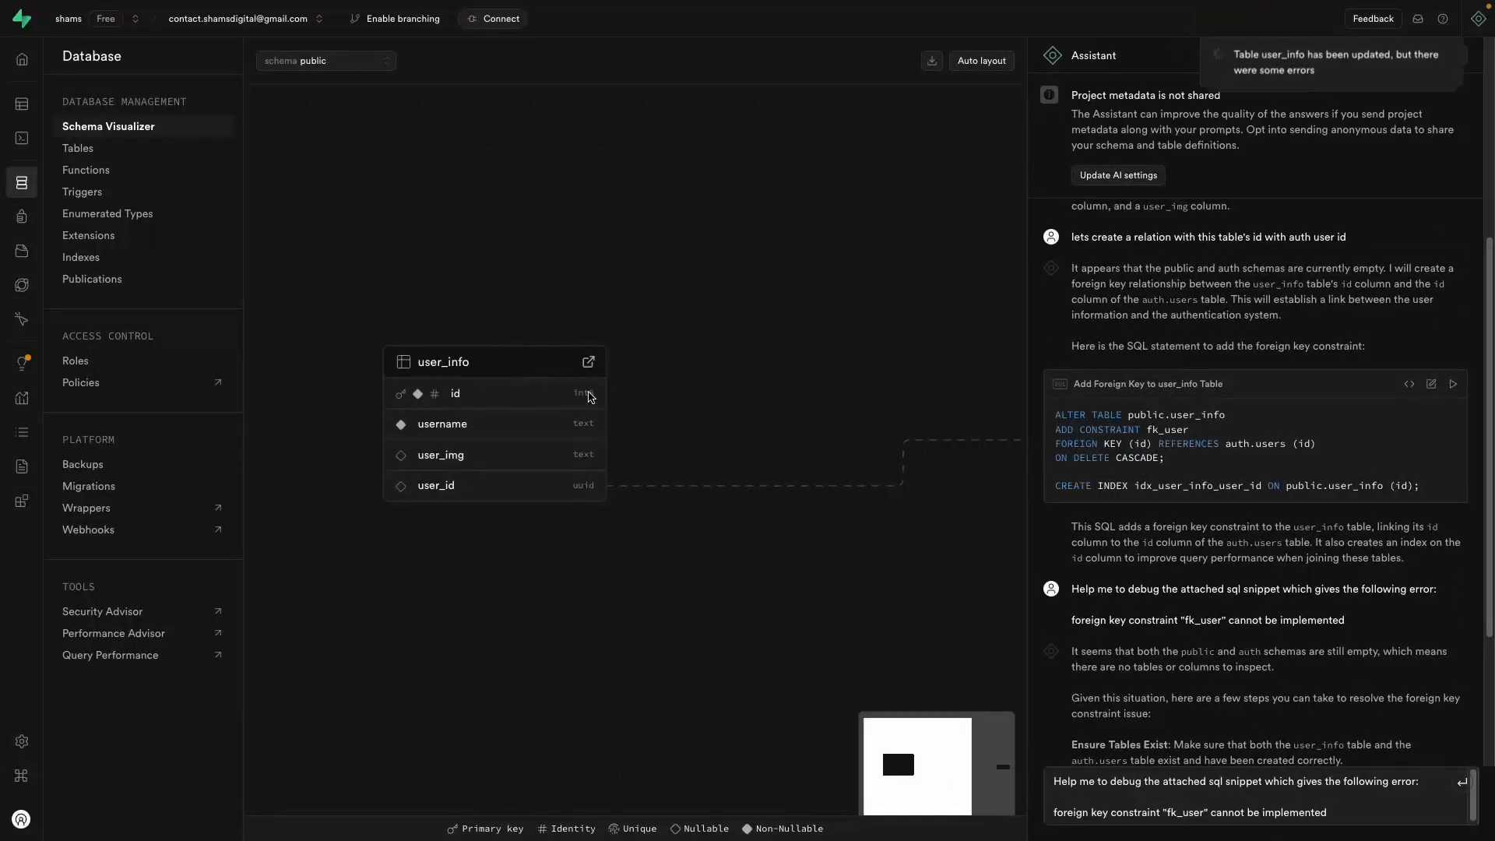
left_click_drag(1229, 513, 1315, 514)
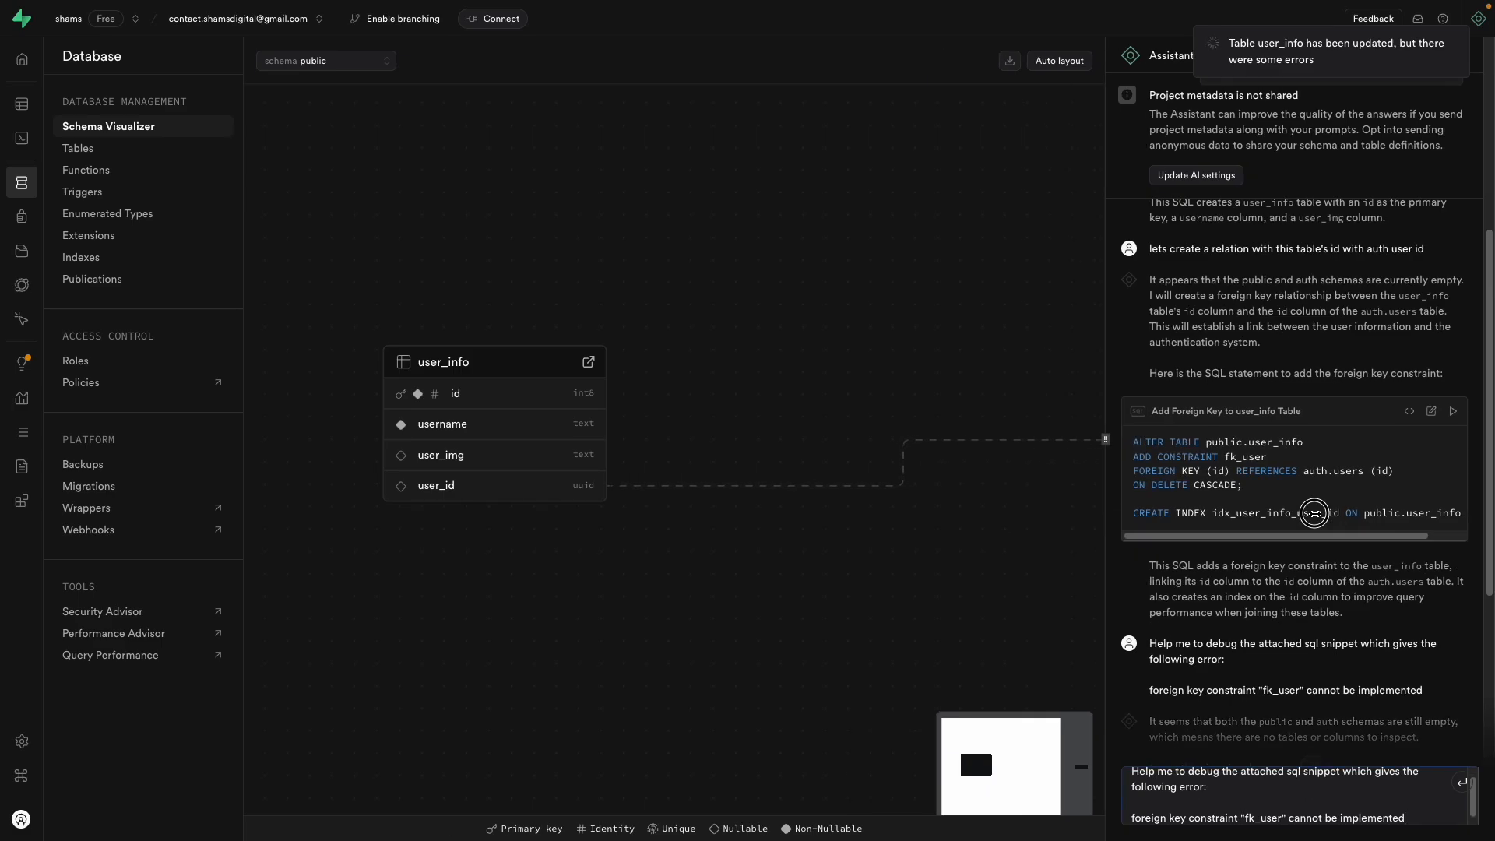
Step: Arrange the diagram so the auth.users.id node sits below the user_info table
left_click_drag(1081, 438, 673, 412)
left_click_drag(825, 416, 469, 376)
left_click_drag(441, 480, 904, 539)
left_click_drag(940, 438, 676, 604)
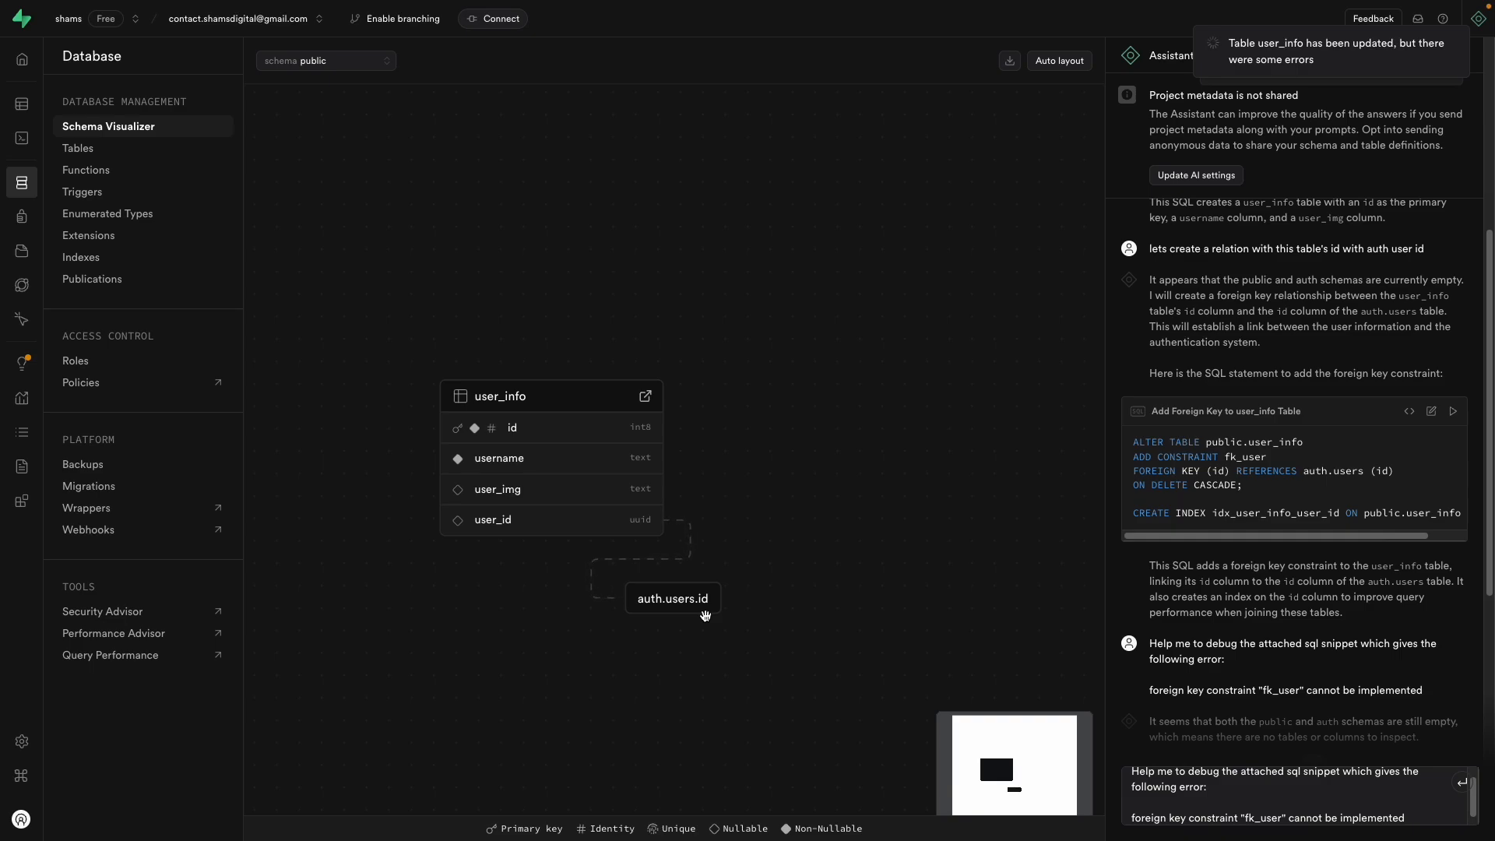
left_click_drag(557, 387, 531, 305)
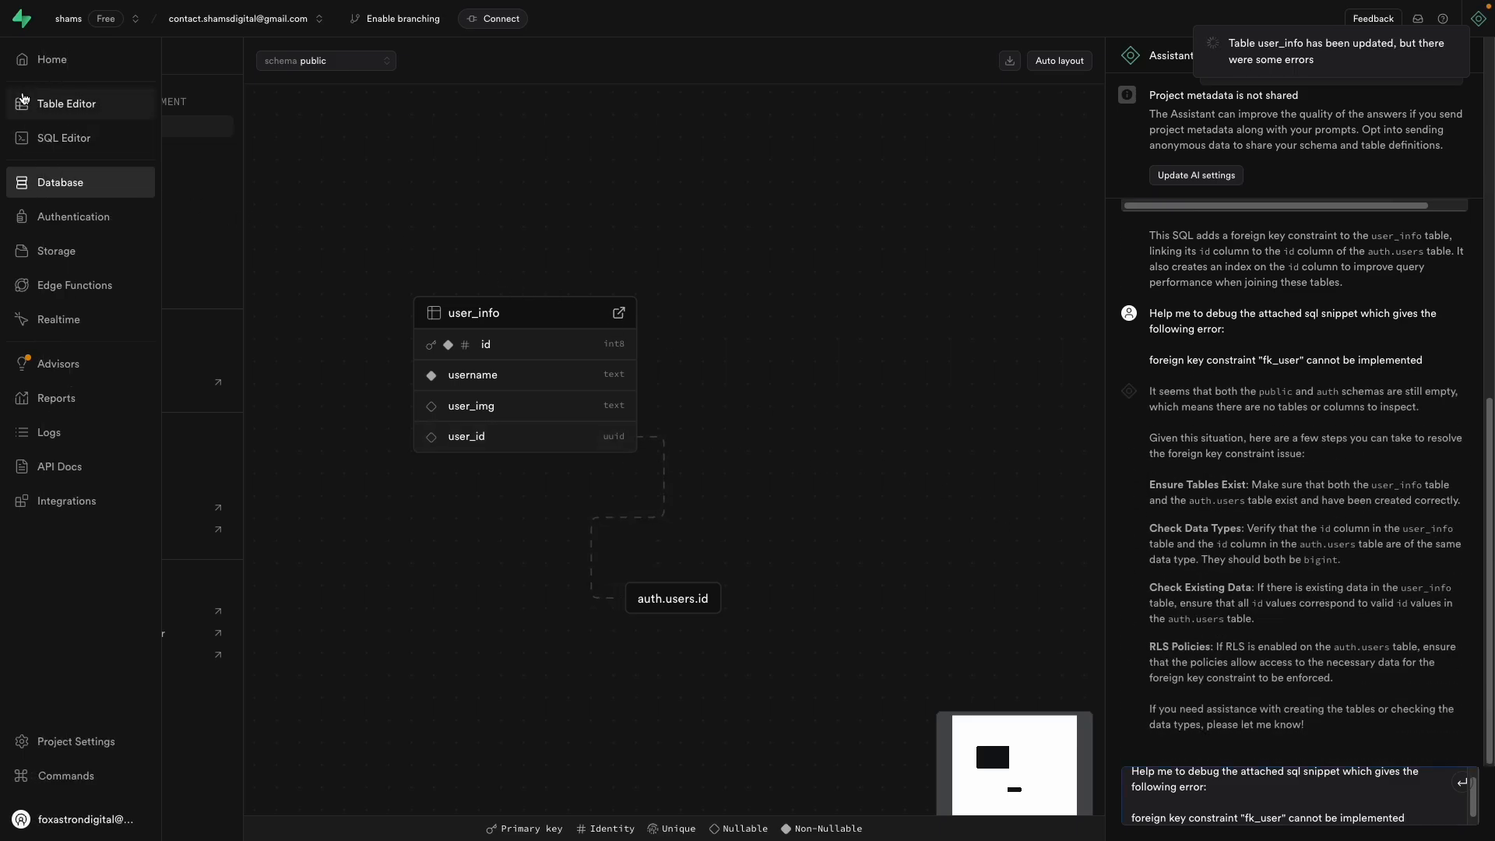
Step: Return to the user_info table grid in the Table Editor
left_click(21, 103)
left_click(137, 195)
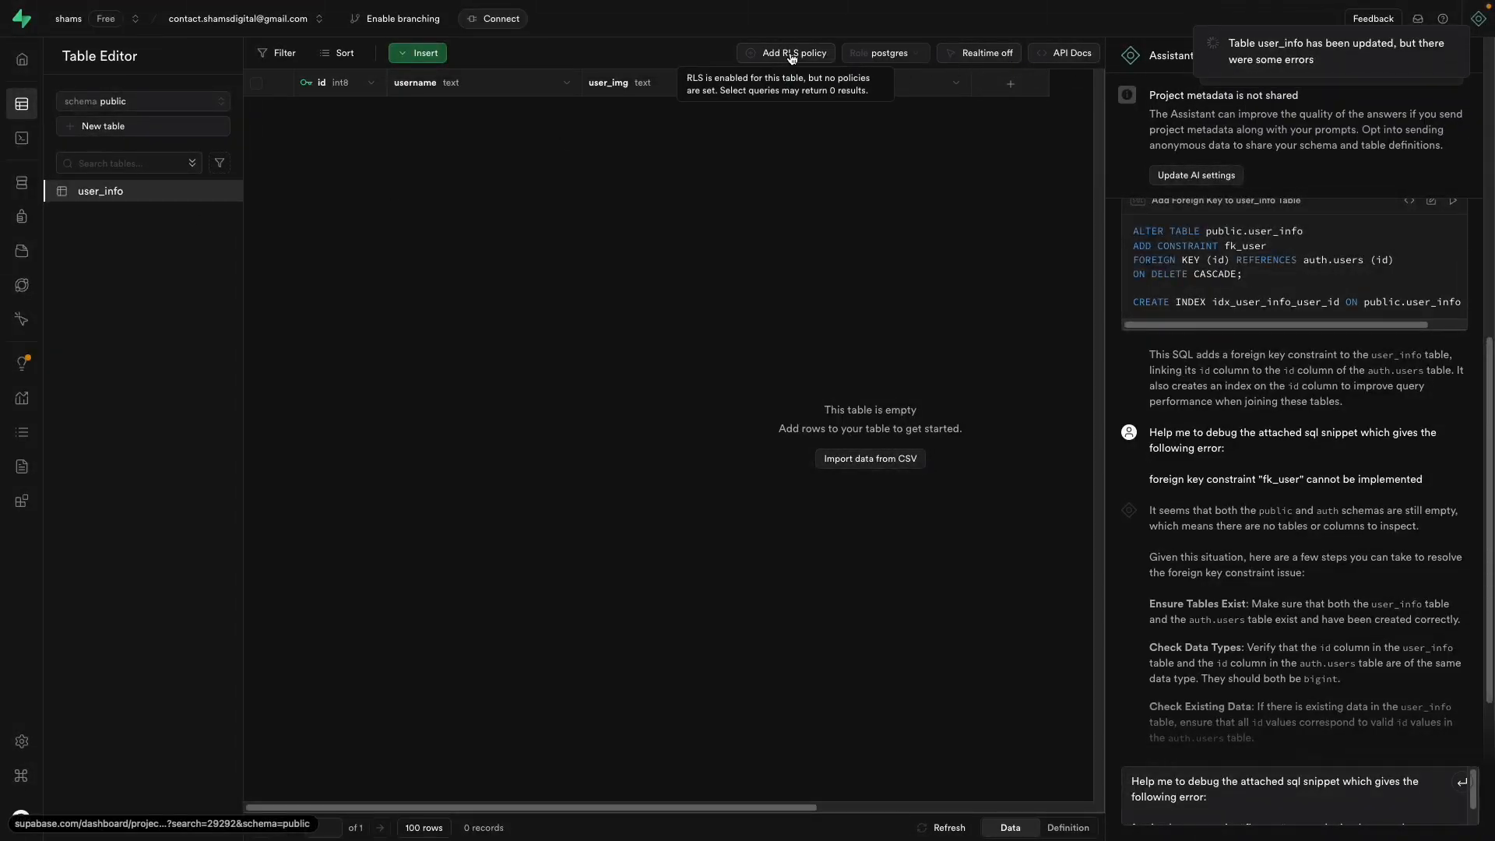
scroll(1295, 553, "down", 2)
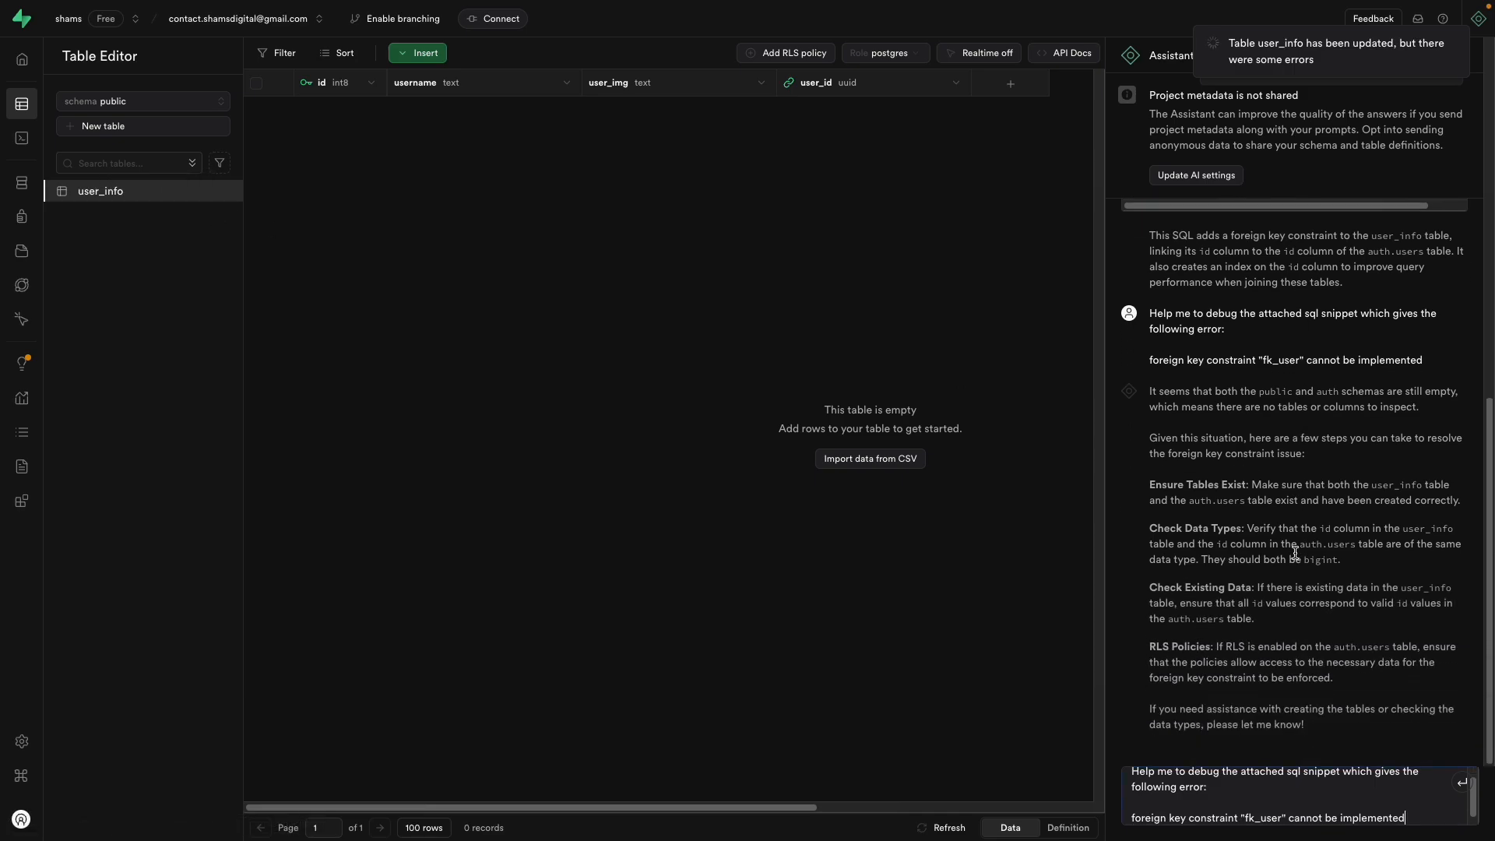
Step: Clear the old Assistant prompt and start a new request about INSERT
key("ctrl+a")
key("BackSpace")
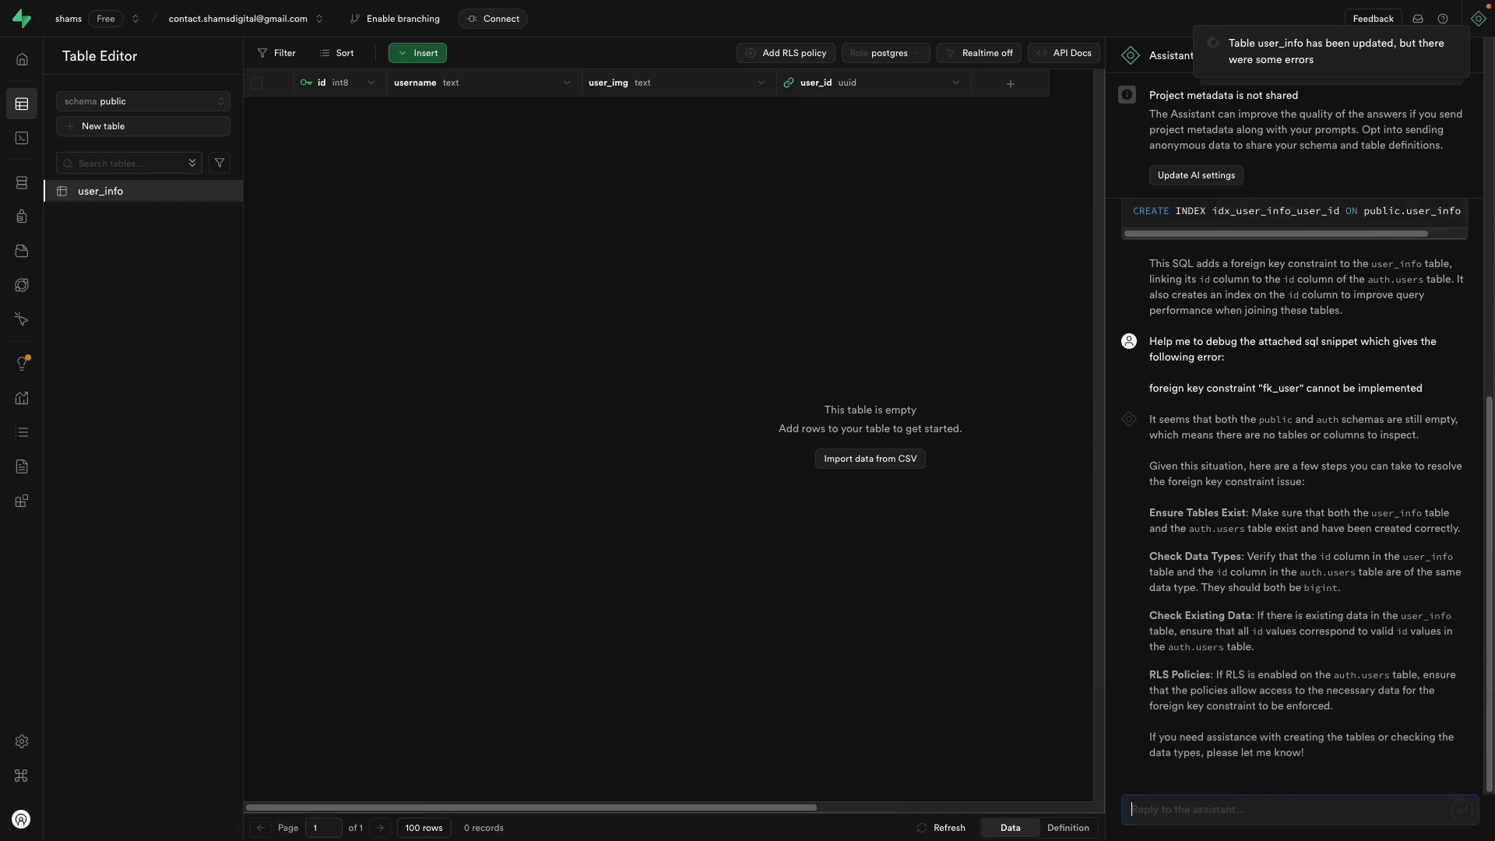
type("Add INSERT,")
mouse_move(4, 249)
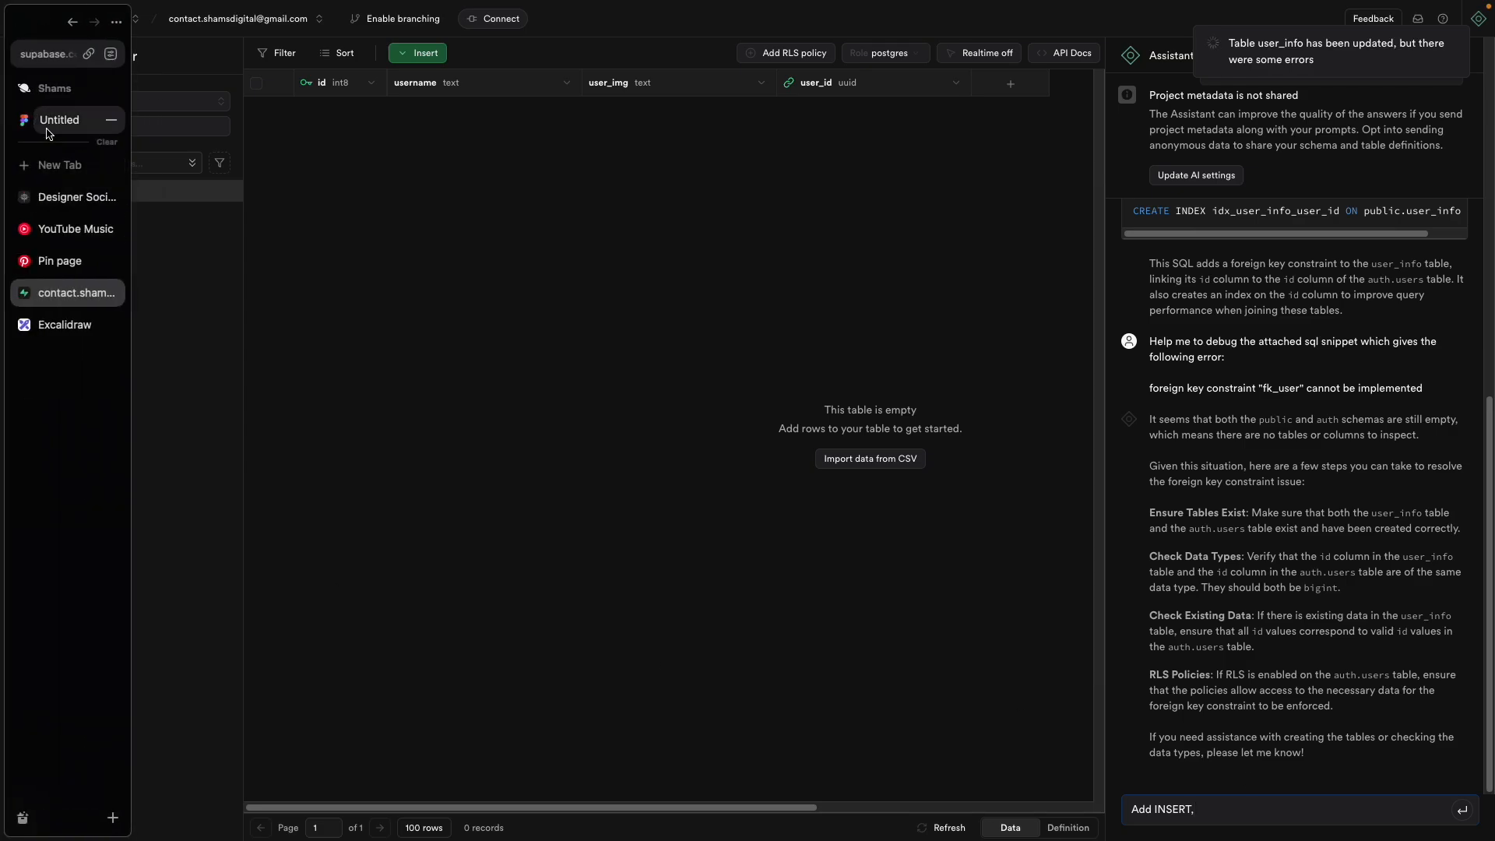
left_click(63, 319)
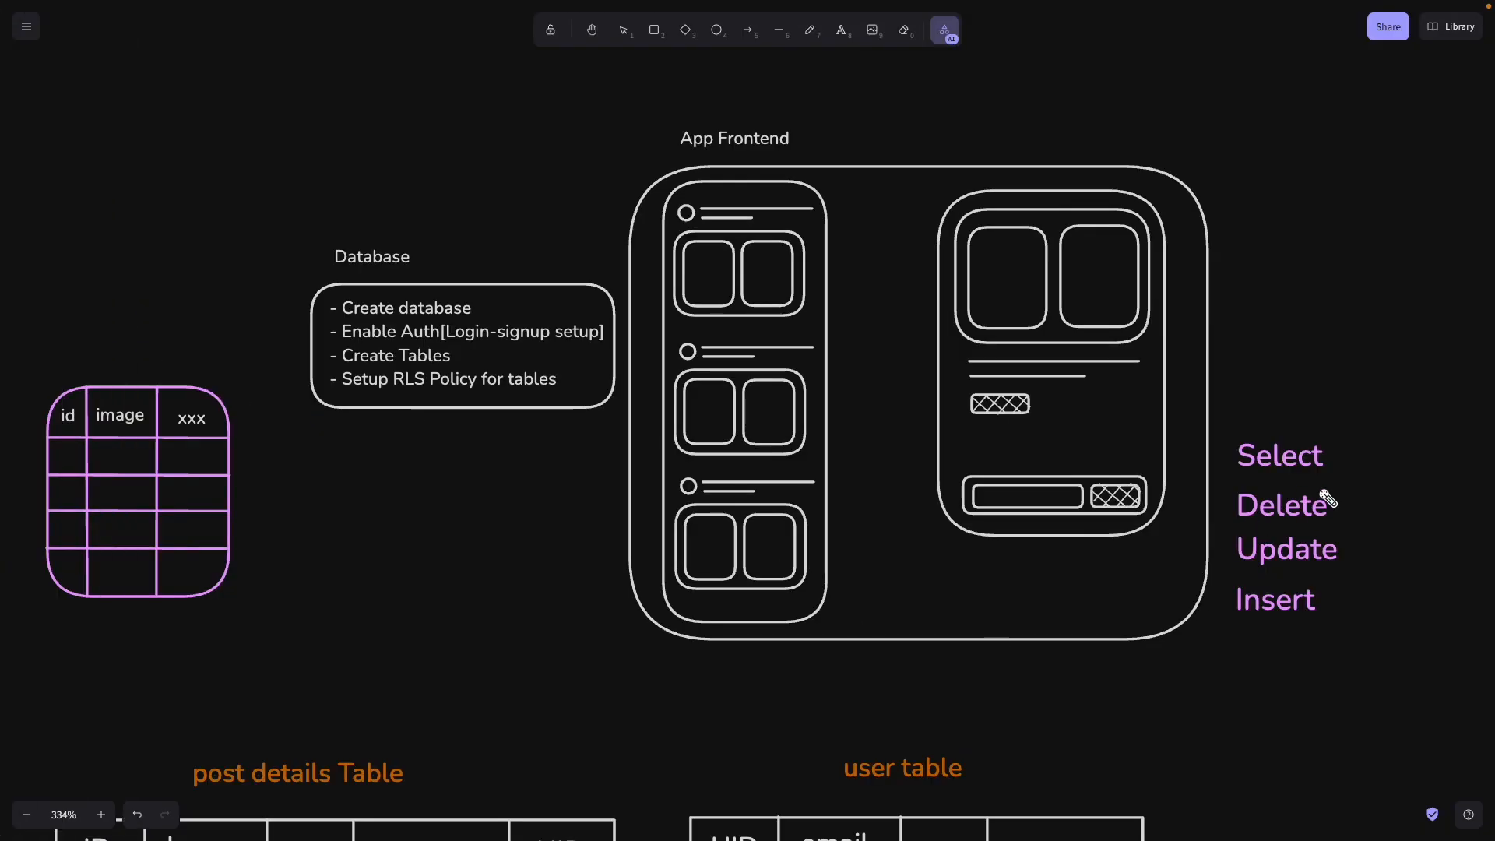
left_click(1349, 635)
mouse_move(1301, 625)
left_mouse_down()
mouse_move(972, 429)
mouse_move(911, 432)
left_mouse_up()
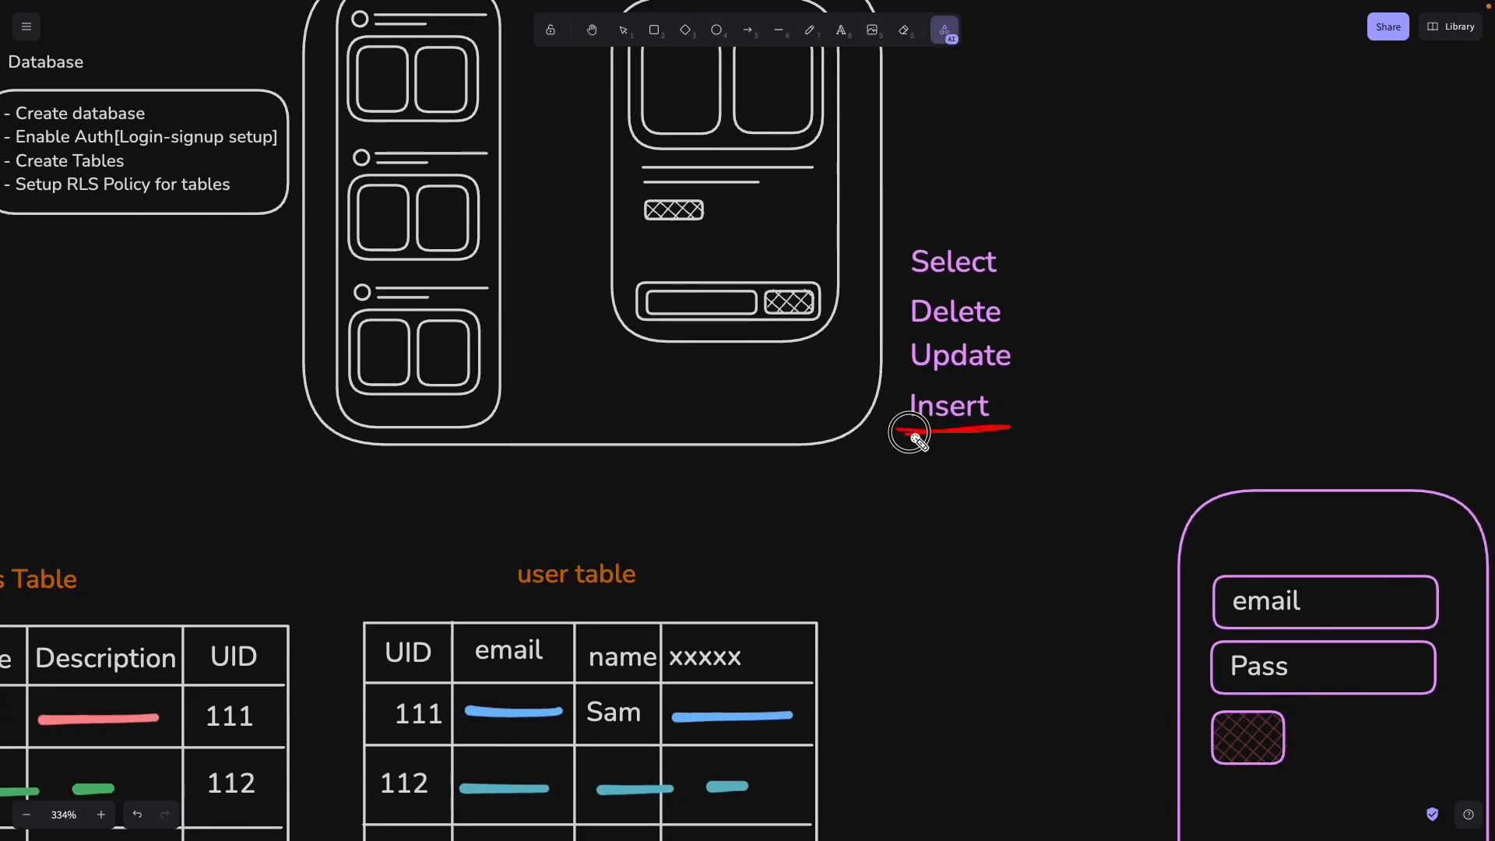
left_click_drag(859, 534, 1281, 287)
scroll(1172, 405, "down", 5)
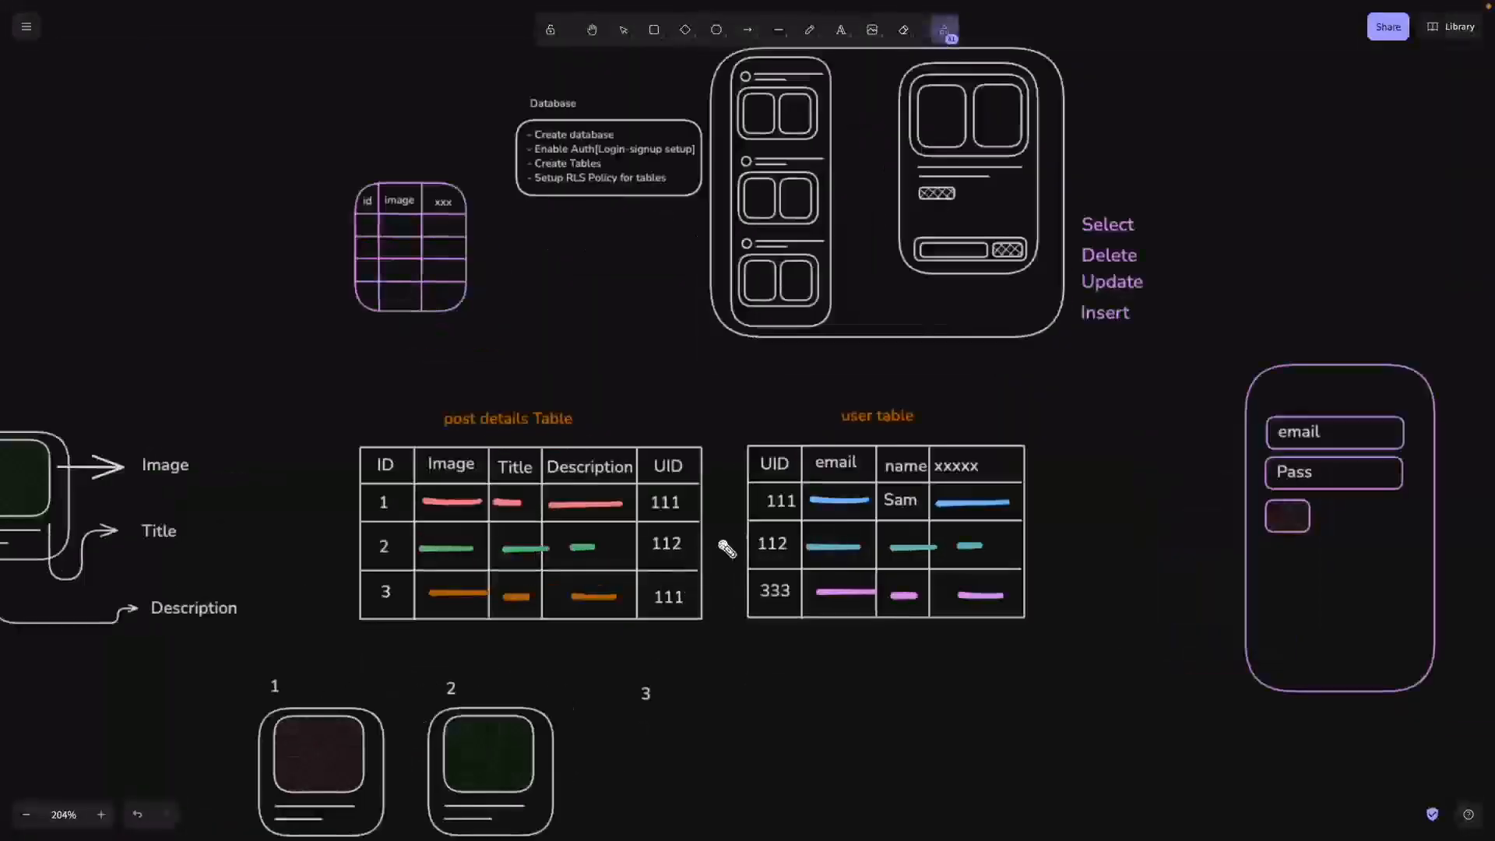
scroll(1016, 521, "up", 4)
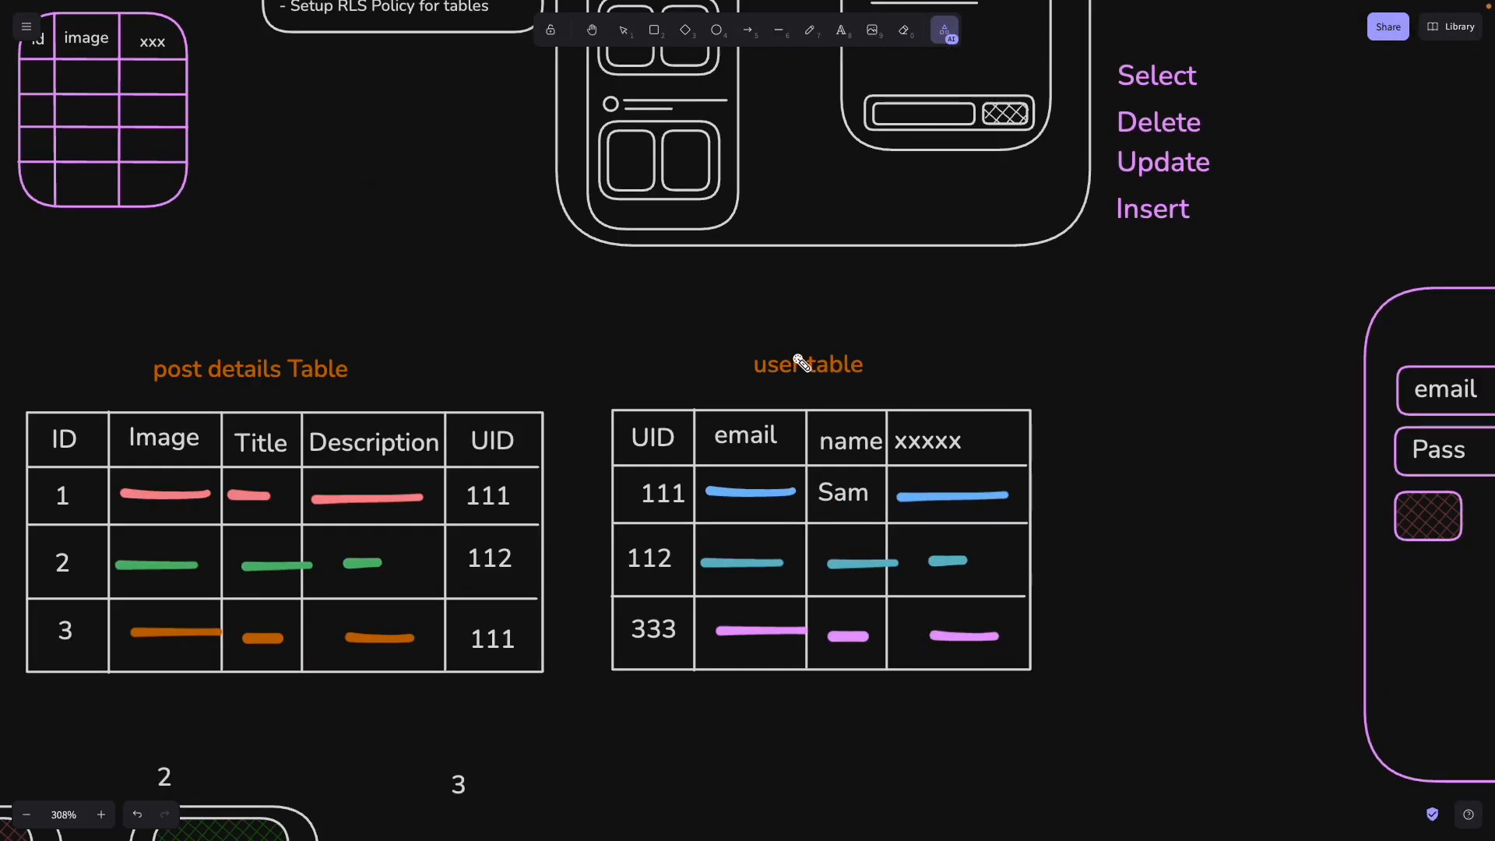
mouse_move(797, 358)
left_mouse_down()
mouse_move(918, 644)
mouse_move(864, 338)
left_mouse_up()
mouse_move(658, 436)
left_mouse_down()
mouse_move(650, 397)
mouse_move(632, 465)
mouse_move(668, 457)
left_mouse_up()
mouse_move(763, 418)
left_mouse_down()
mouse_move(771, 697)
mouse_move(747, 564)
mouse_move(724, 651)
mouse_move(763, 561)
left_mouse_up()
mouse_move(838, 433)
left_mouse_down()
mouse_move(867, 675)
mouse_move(871, 411)
mouse_move(971, 427)
mouse_move(971, 641)
mouse_move(938, 434)
left_mouse_up()
mouse_move(1203, 216)
left_mouse_down()
mouse_move(988, 693)
mouse_move(958, 693)
mouse_move(968, 714)
mouse_move(982, 671)
left_mouse_up()
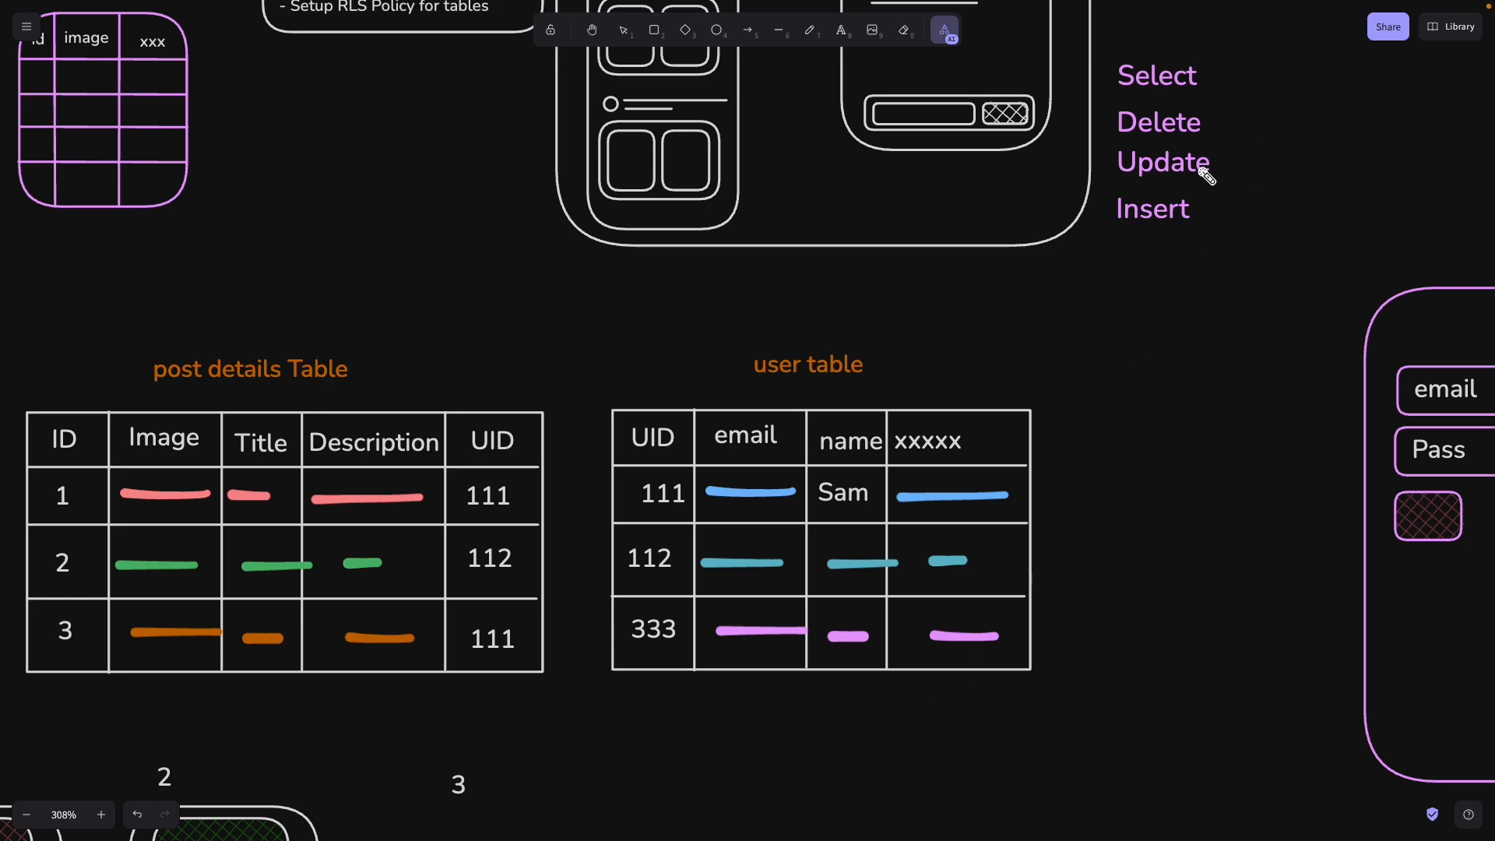
mouse_move(1211, 168)
left_mouse_down()
mouse_move(1054, 481)
mouse_move(861, 494)
mouse_move(601, 480)
mouse_move(604, 510)
mouse_move(1118, 494)
mouse_move(1030, 511)
left_mouse_up()
mouse_move(667, 494)
left_mouse_down()
mouse_move(633, 488)
mouse_move(646, 478)
mouse_move(660, 509)
left_mouse_up()
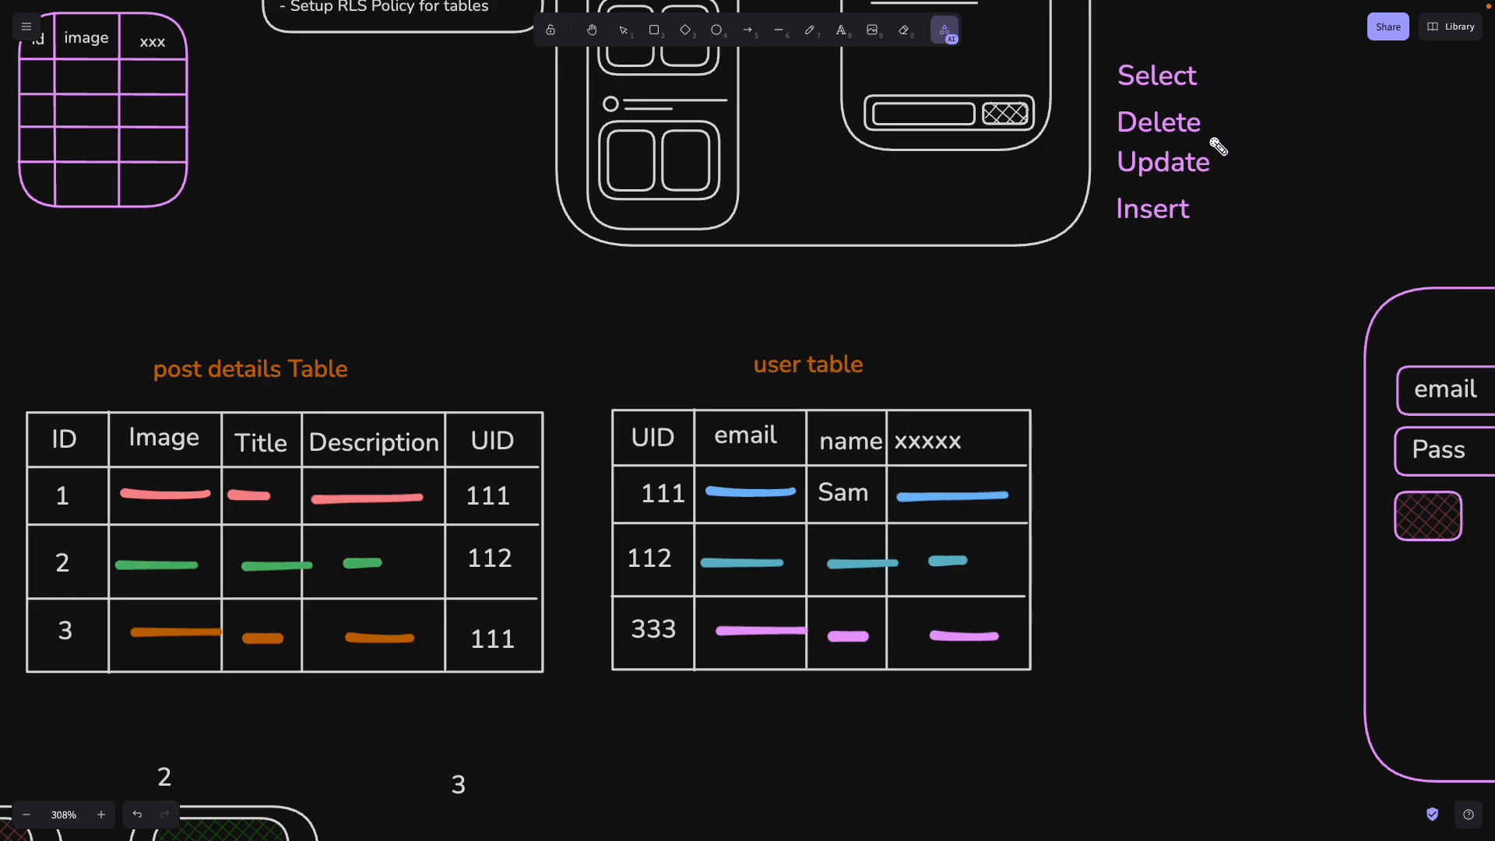
mouse_move(1212, 159)
left_mouse_down()
mouse_move(1317, 278)
mouse_move(960, 477)
mouse_move(623, 487)
mouse_move(1031, 498)
mouse_move(623, 477)
mouse_move(1005, 492)
left_mouse_up()
left_click(1205, 123)
mouse_move(1205, 123)
left_mouse_down()
mouse_move(1031, 517)
mouse_move(1027, 484)
mouse_move(734, 490)
mouse_move(1034, 478)
left_mouse_up()
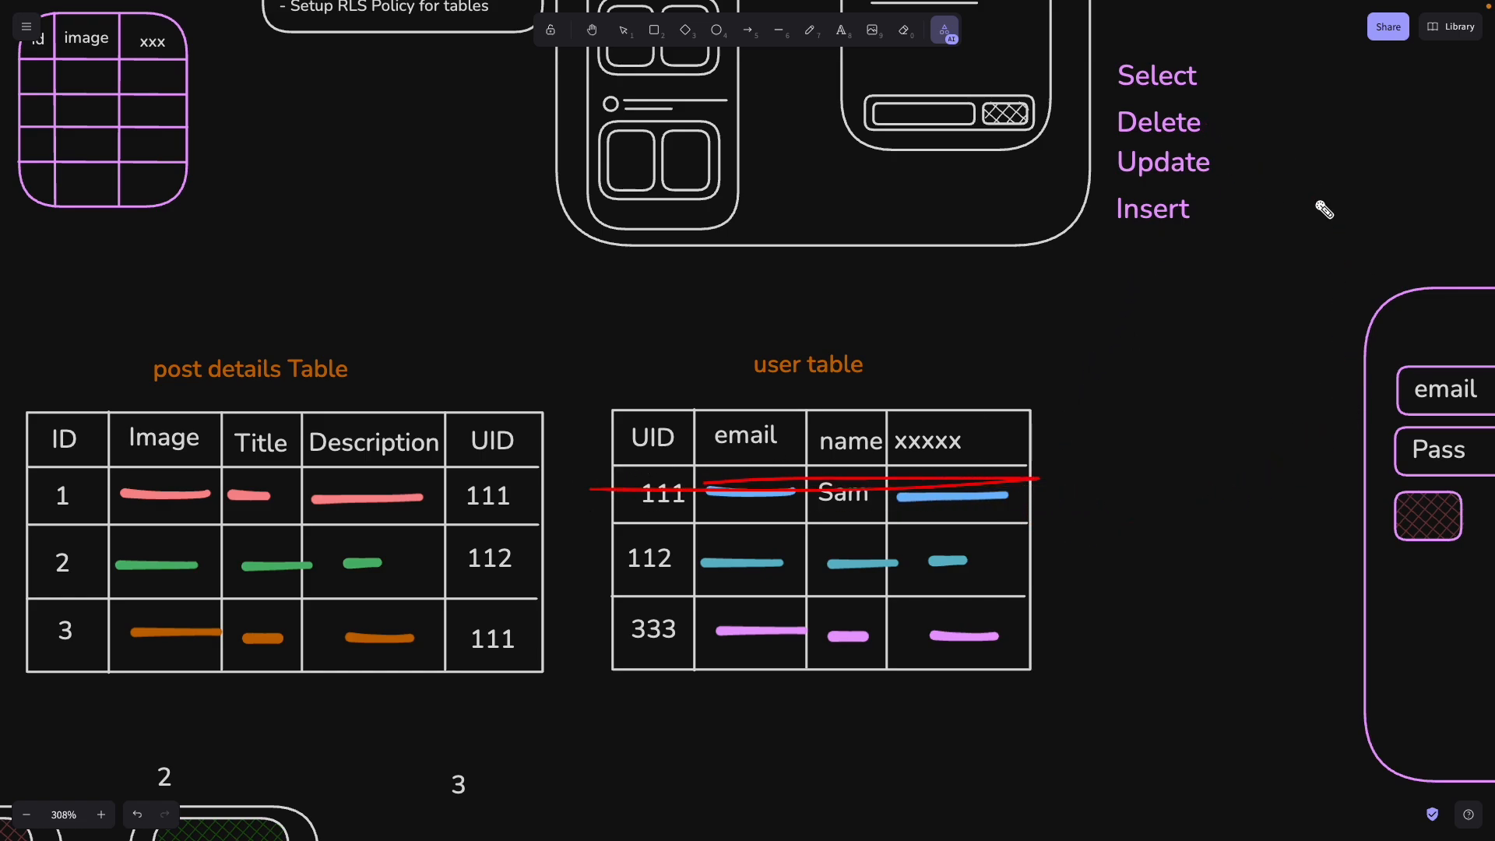
mouse_move(1205, 81)
left_mouse_down()
mouse_move(1195, 471)
mouse_move(606, 489)
mouse_move(994, 490)
mouse_move(970, 487)
mouse_move(1240, 336)
left_mouse_up()
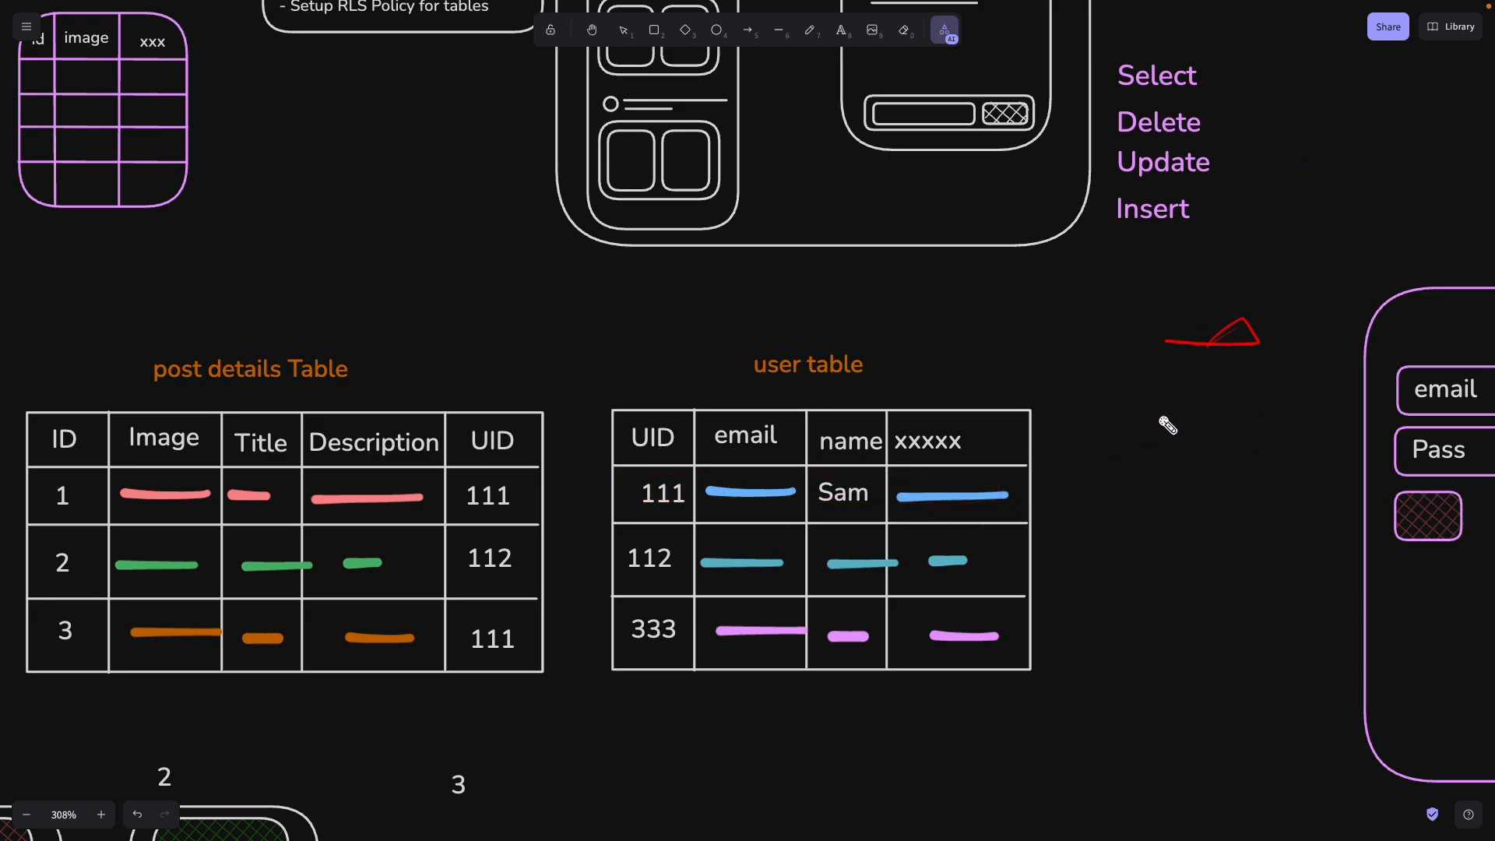
scroll(627, 524, "down", 5)
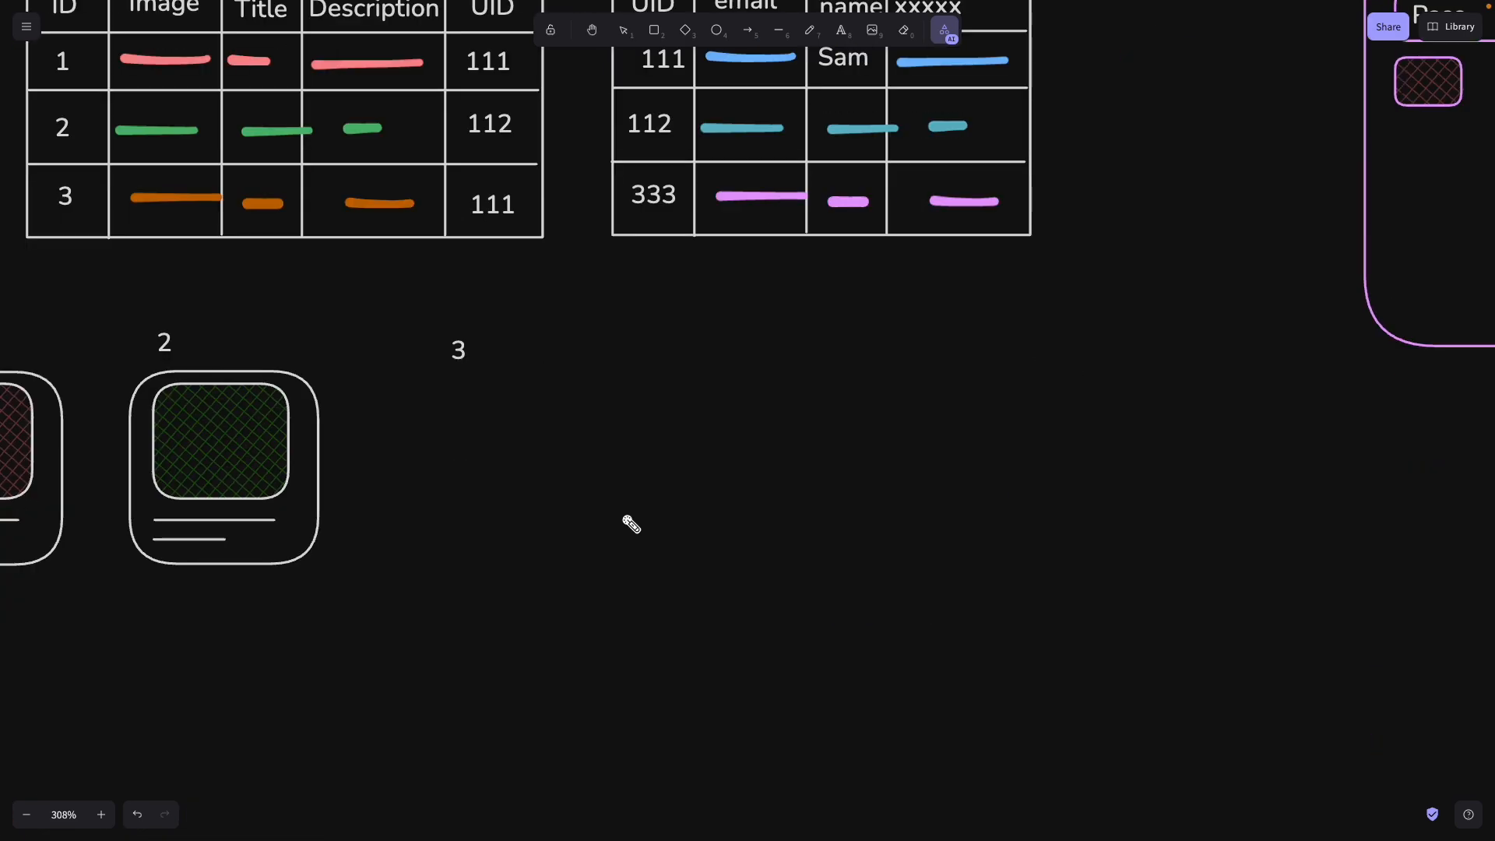
scroll(628, 523, "down", 5)
mouse_move(8, 187)
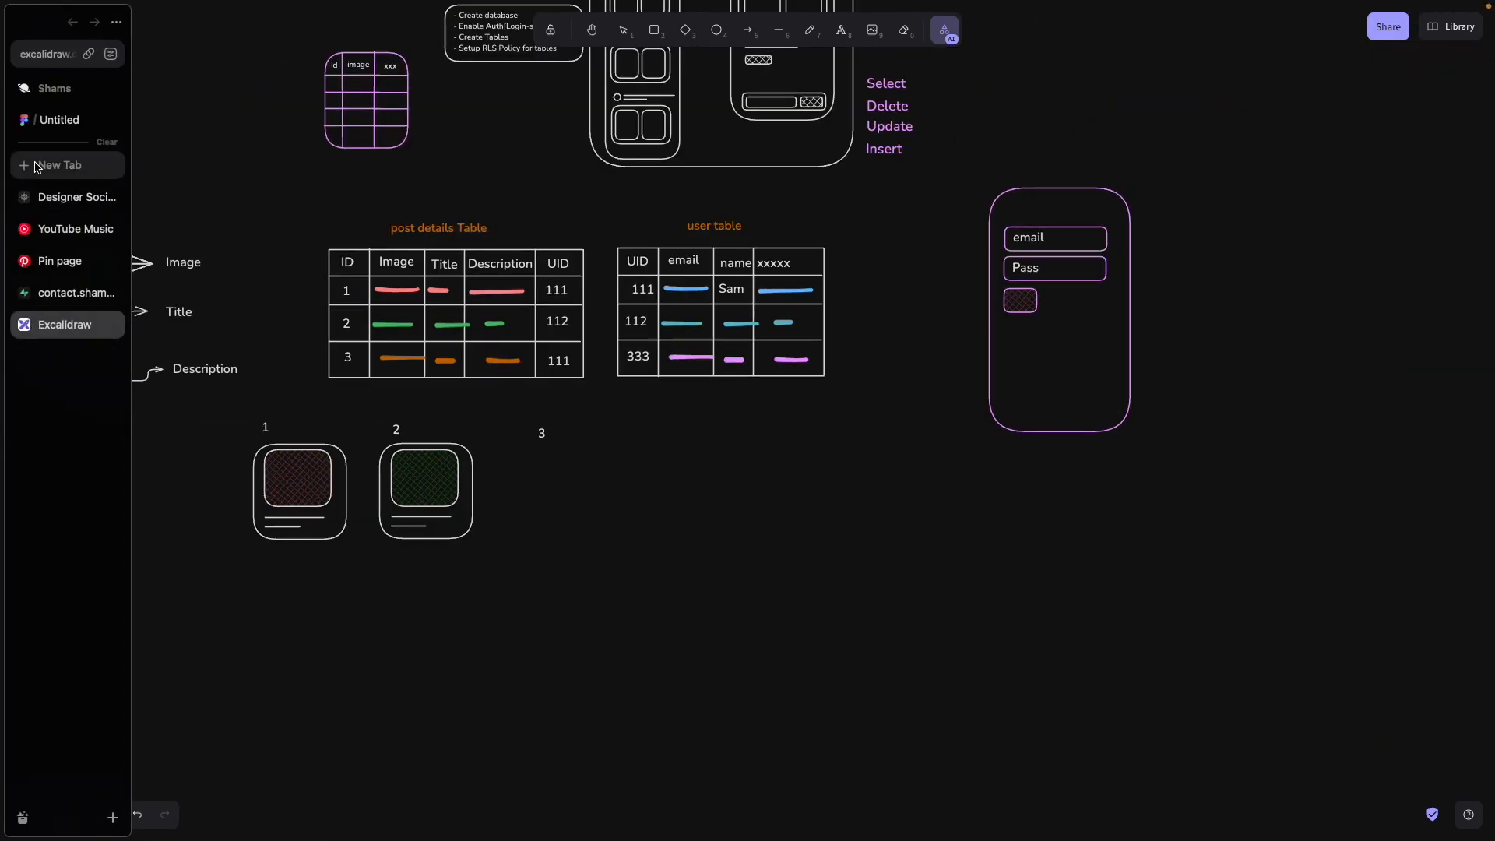
left_click(48, 121)
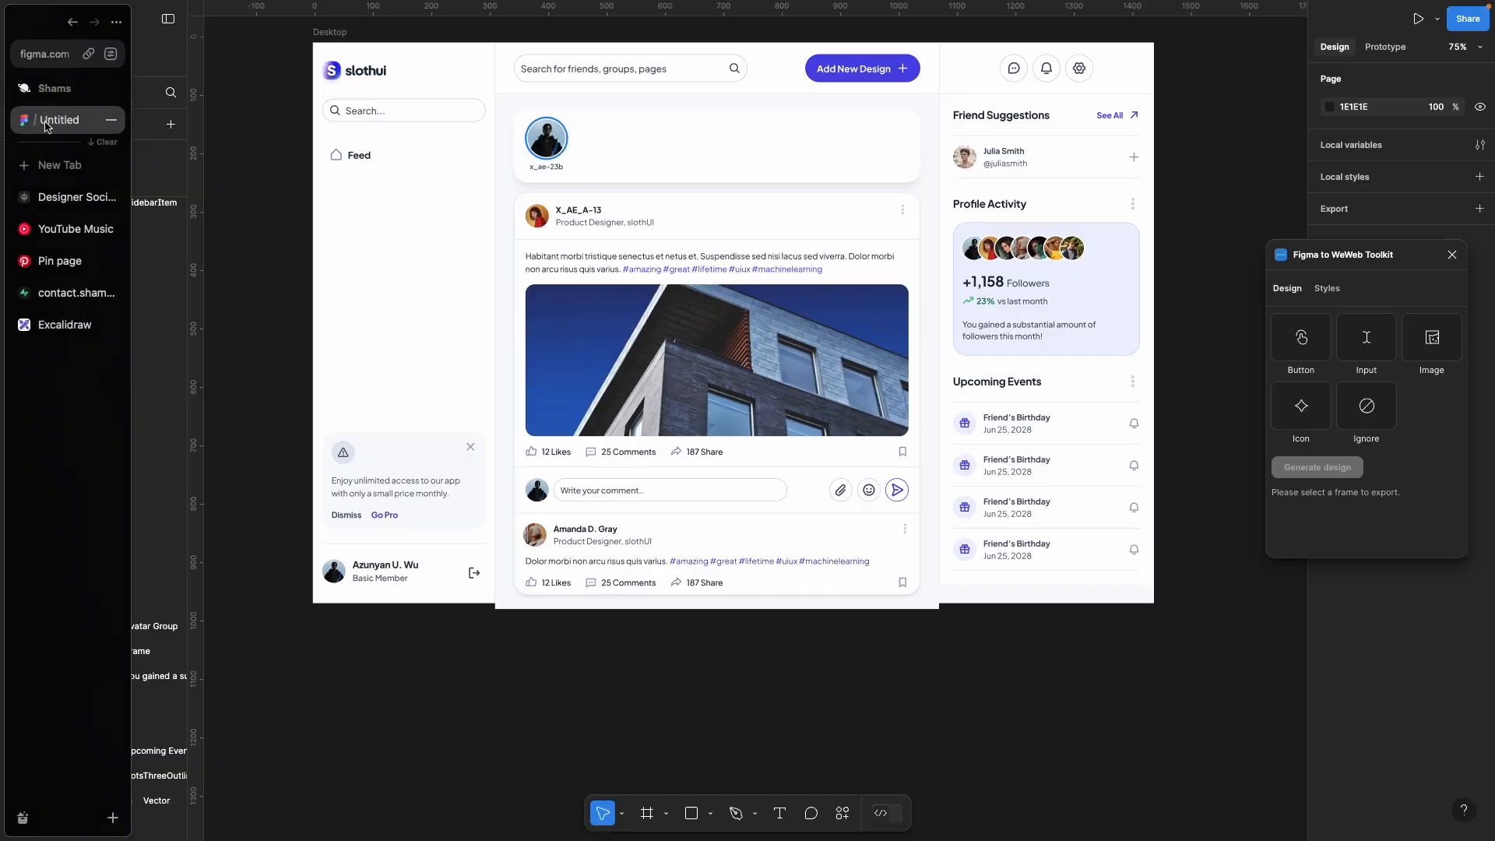
left_click(56, 203)
left_click(62, 293)
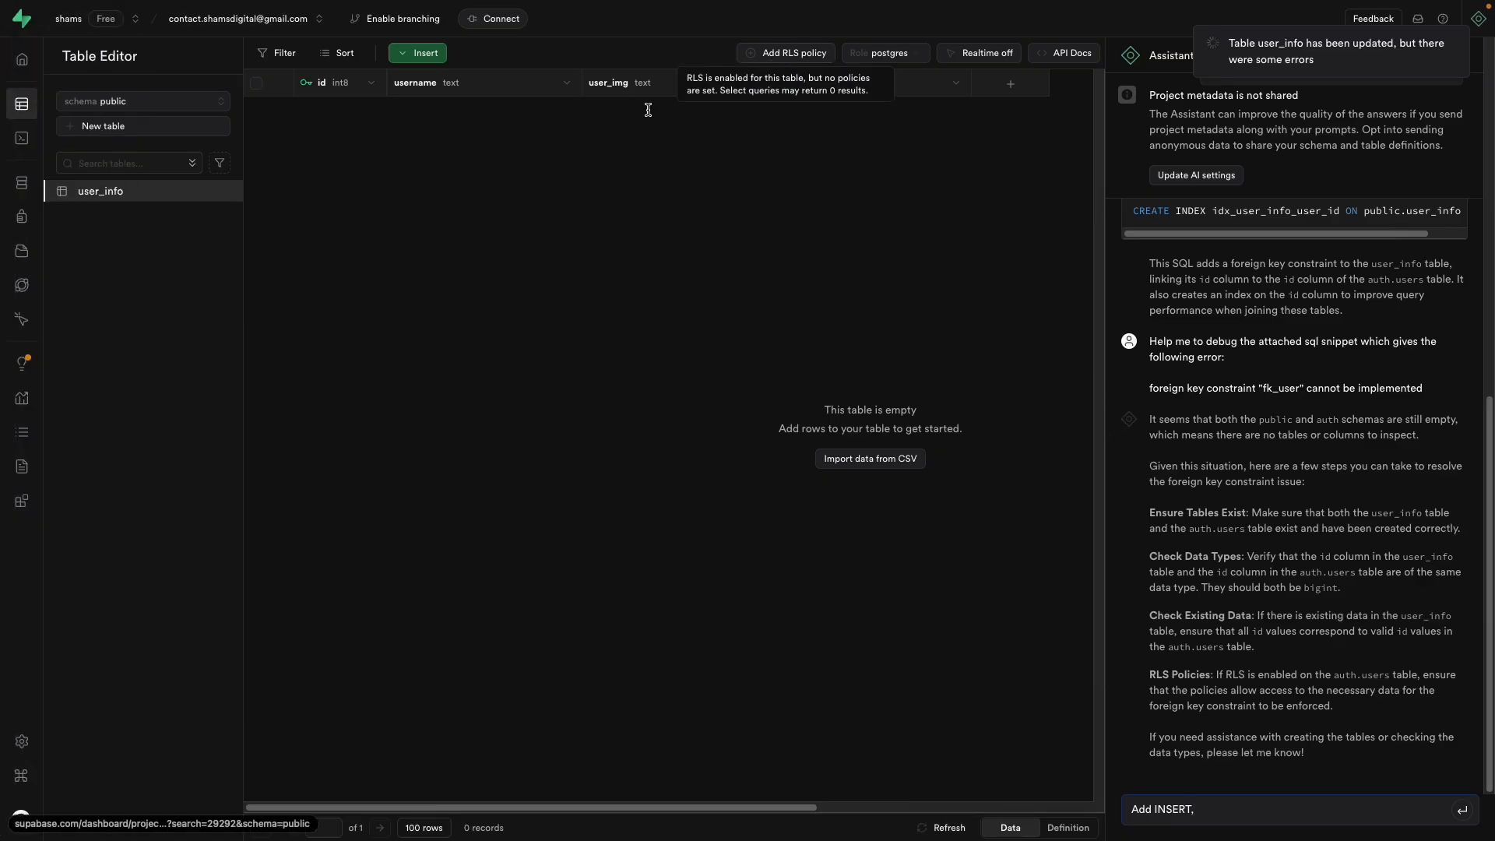
left_click(65, 324)
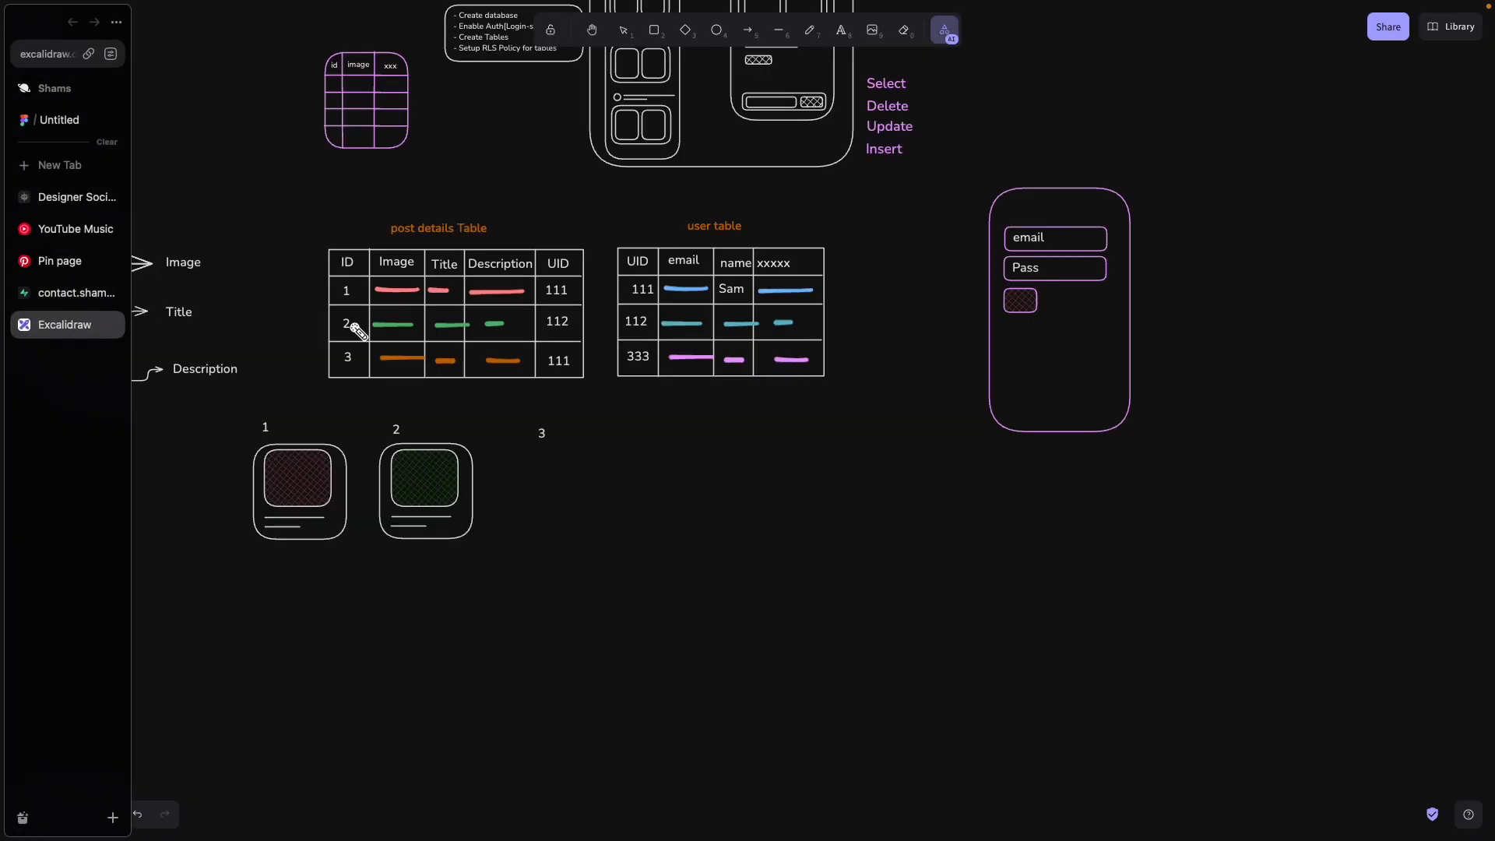
scroll(902, 129, "up", 2)
scroll(895, 188, "up", 5)
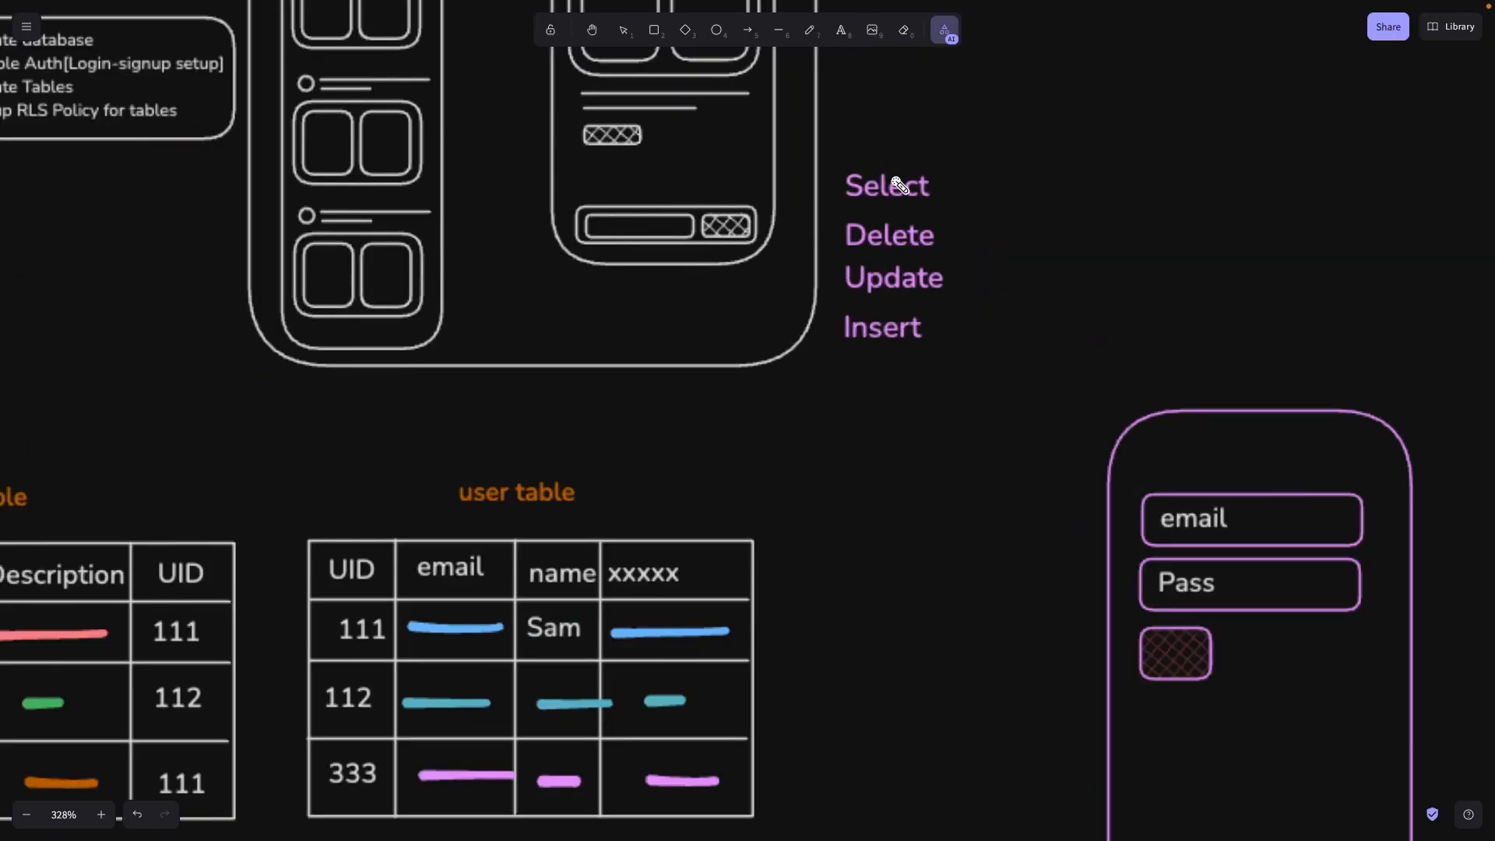
scroll(899, 185, "up", 3)
mouse_move(907, 130)
left_mouse_down()
mouse_move(857, 436)
mouse_move(890, 133)
mouse_move(881, 148)
left_mouse_up()
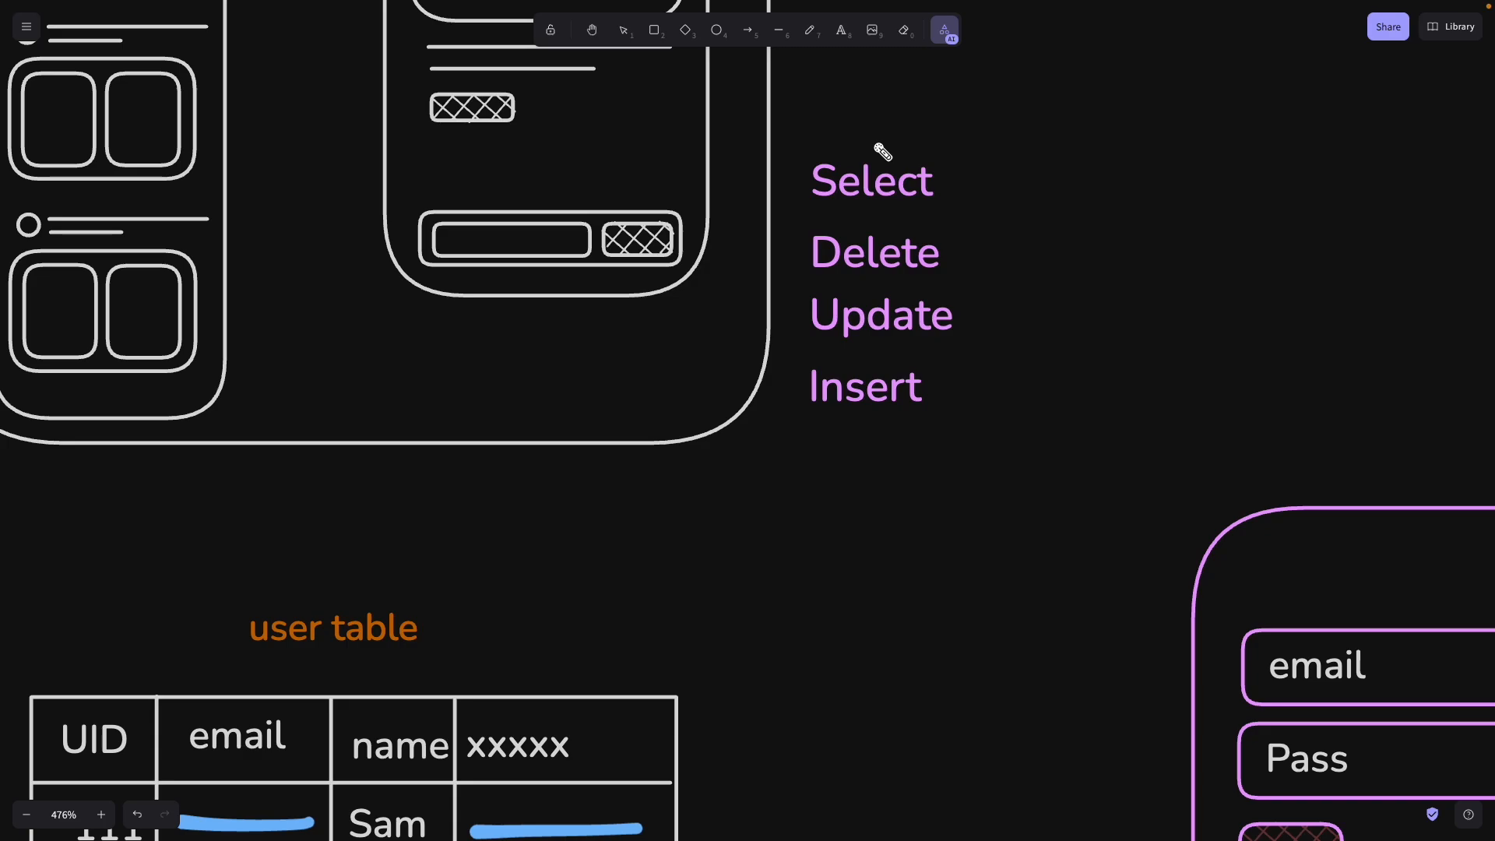
mouse_move(3, 214)
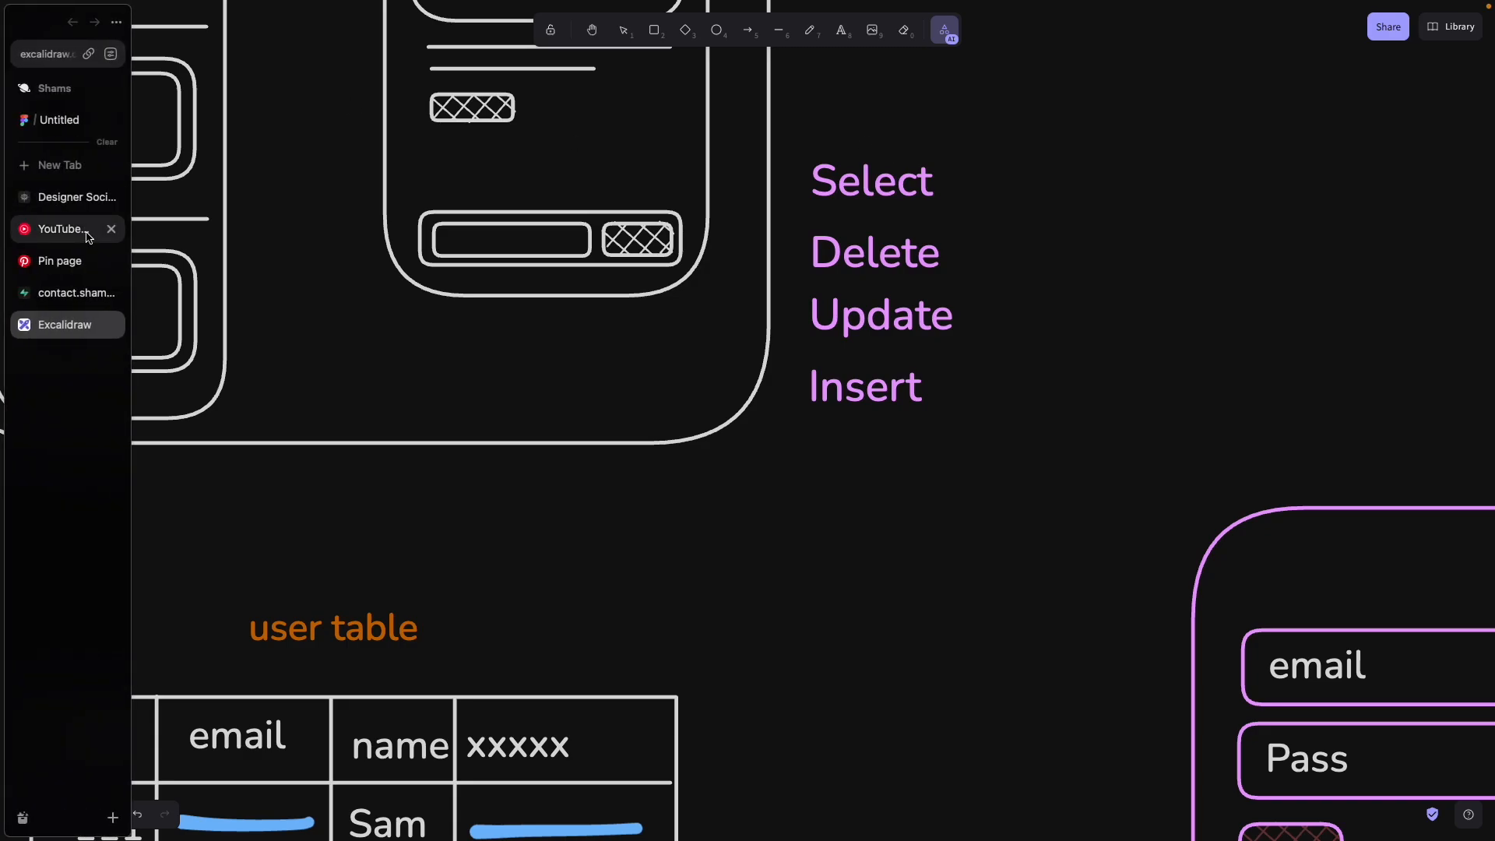
left_click(53, 295)
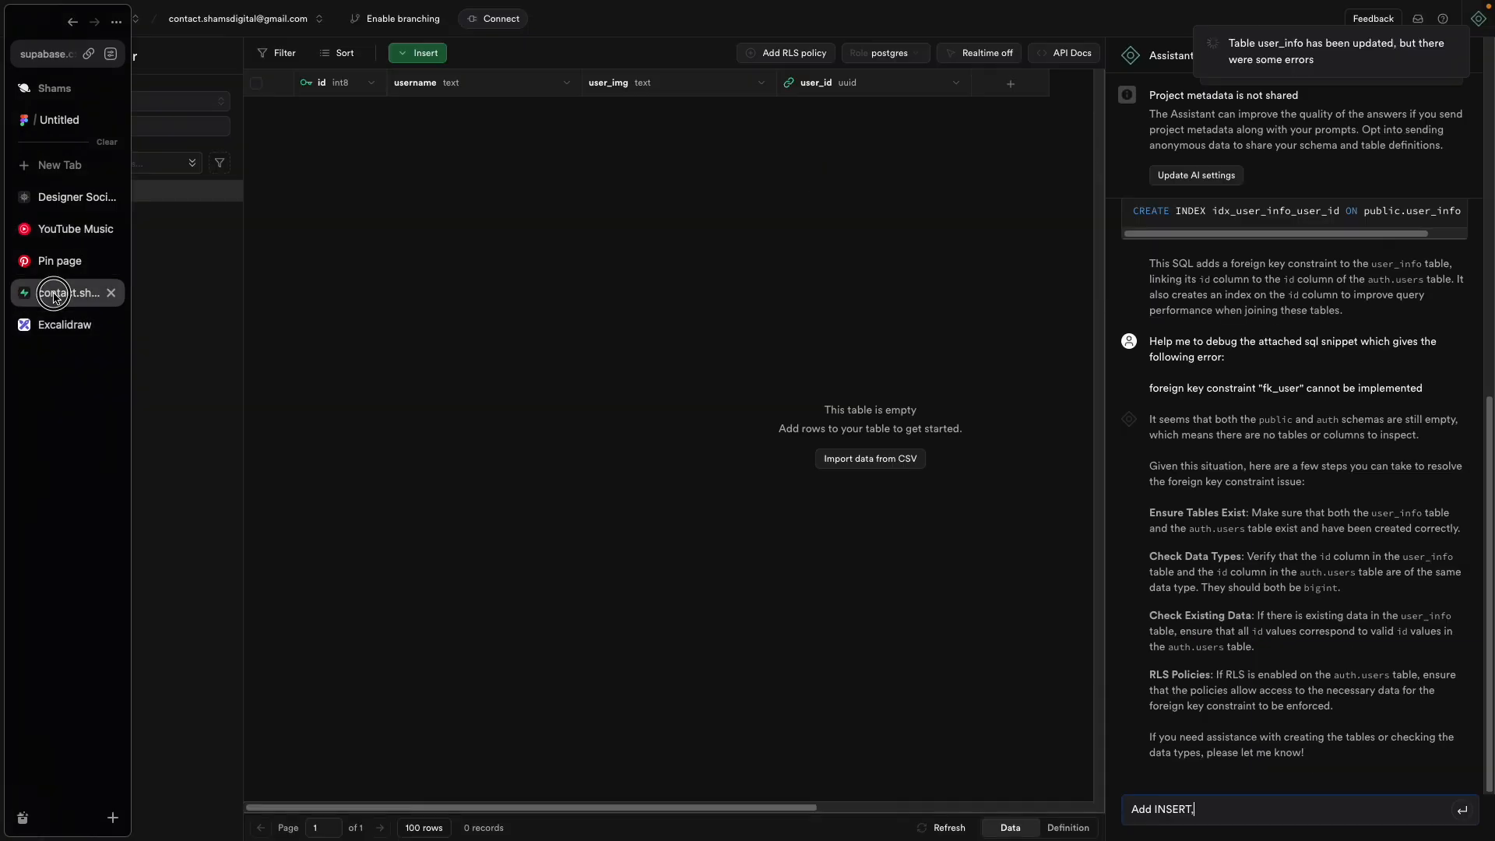
Step: Draft a user_info policy for authenticated INSERT and UPDATE, then discard it
left_click(801, 54)
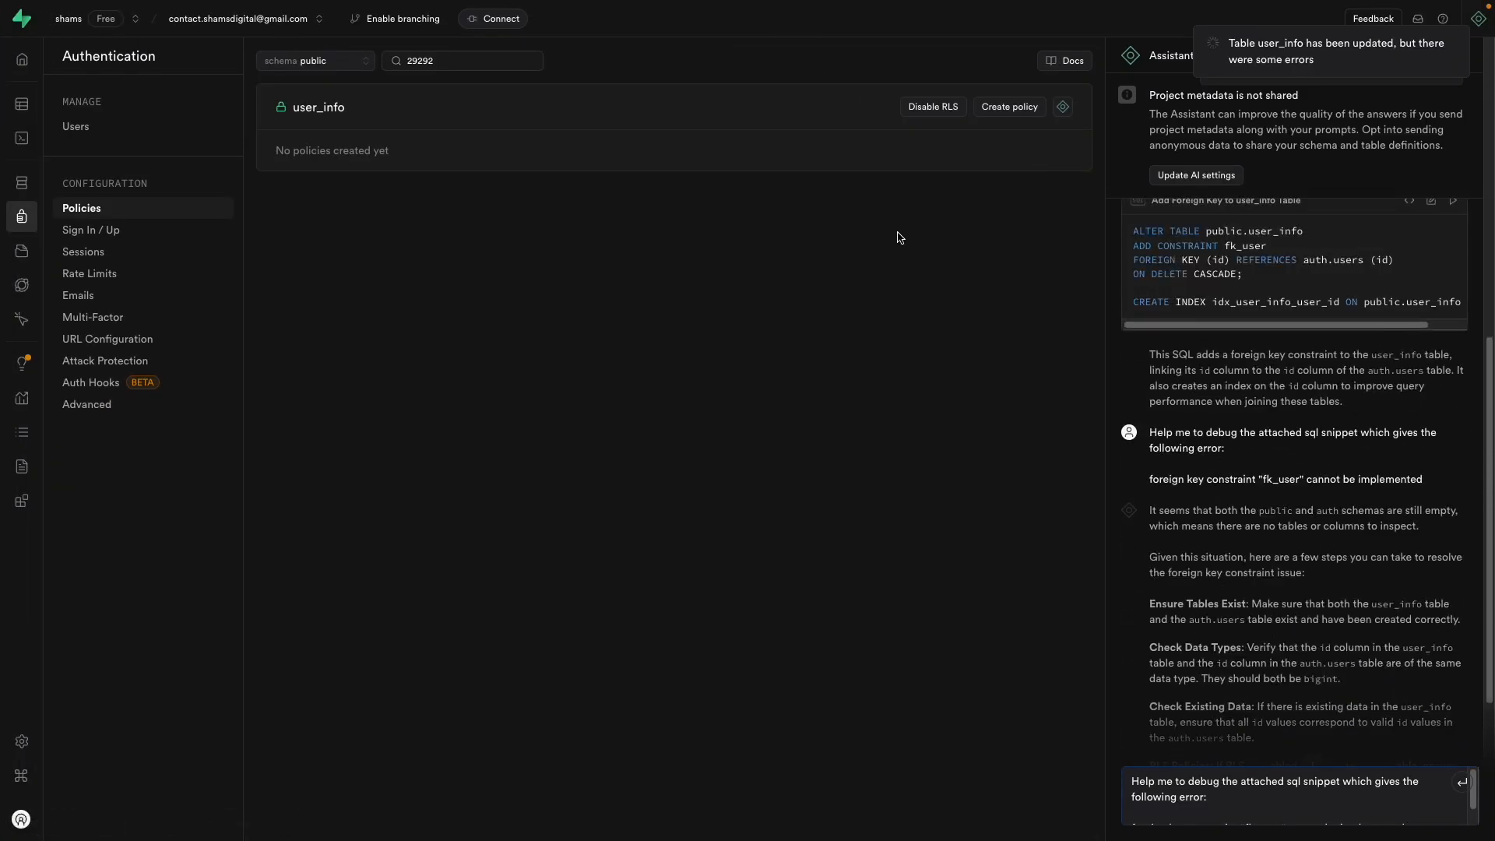
left_click(988, 114)
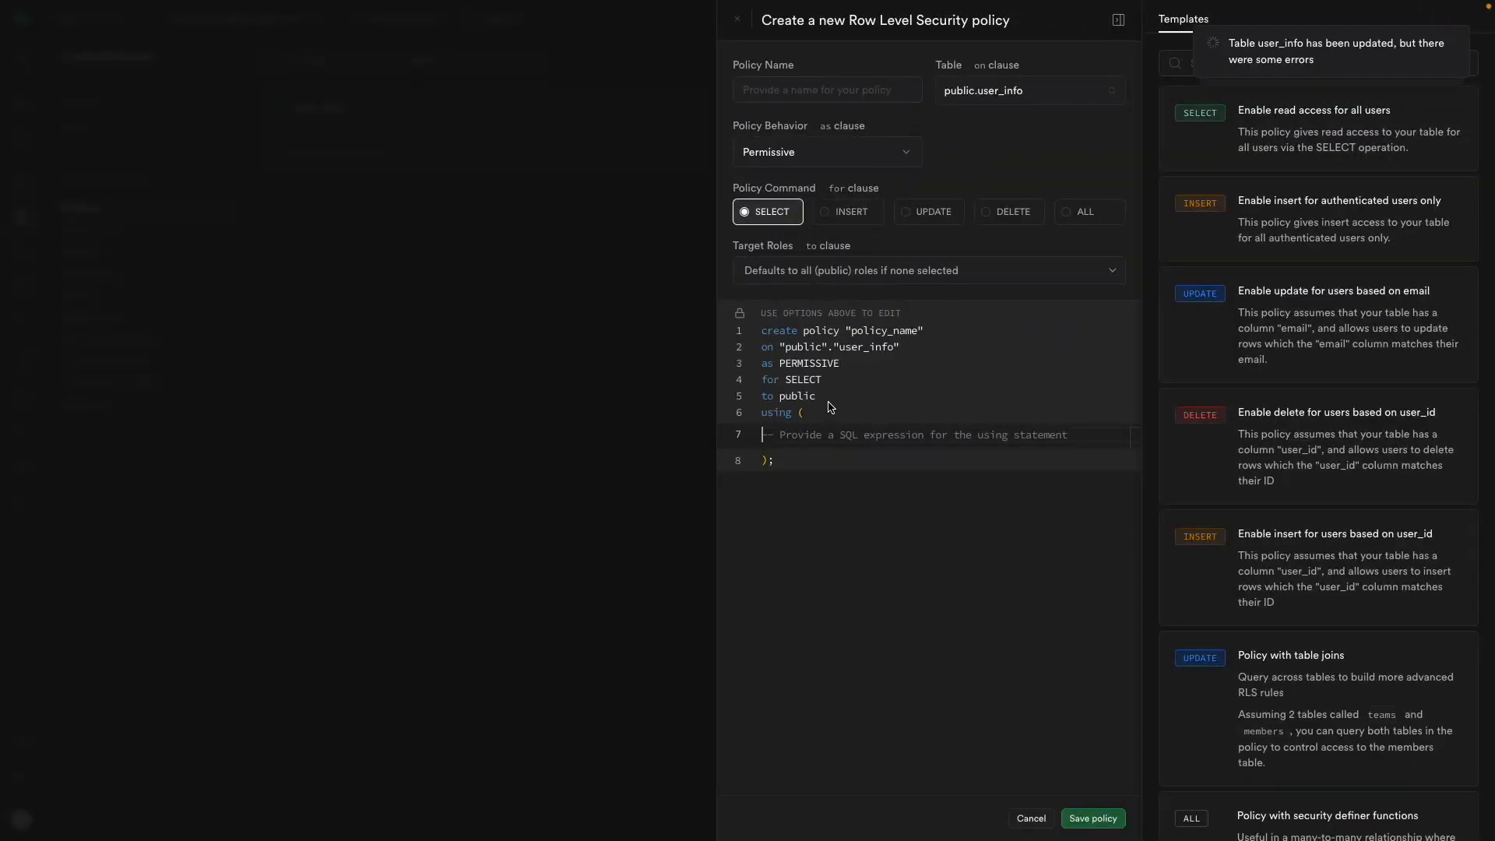
left_click(802, 274)
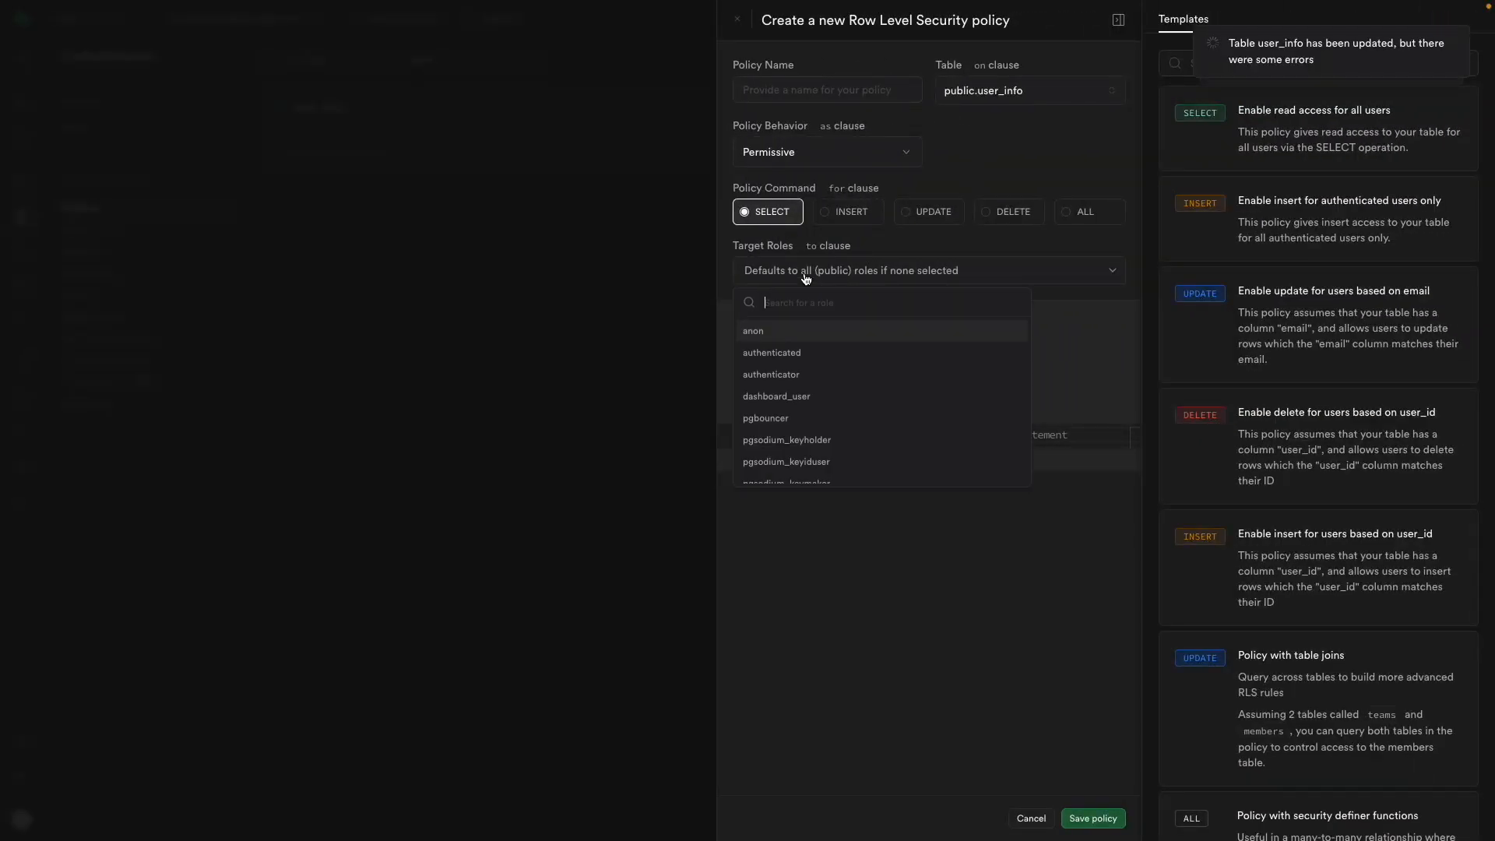
left_click(801, 355)
left_click(839, 218)
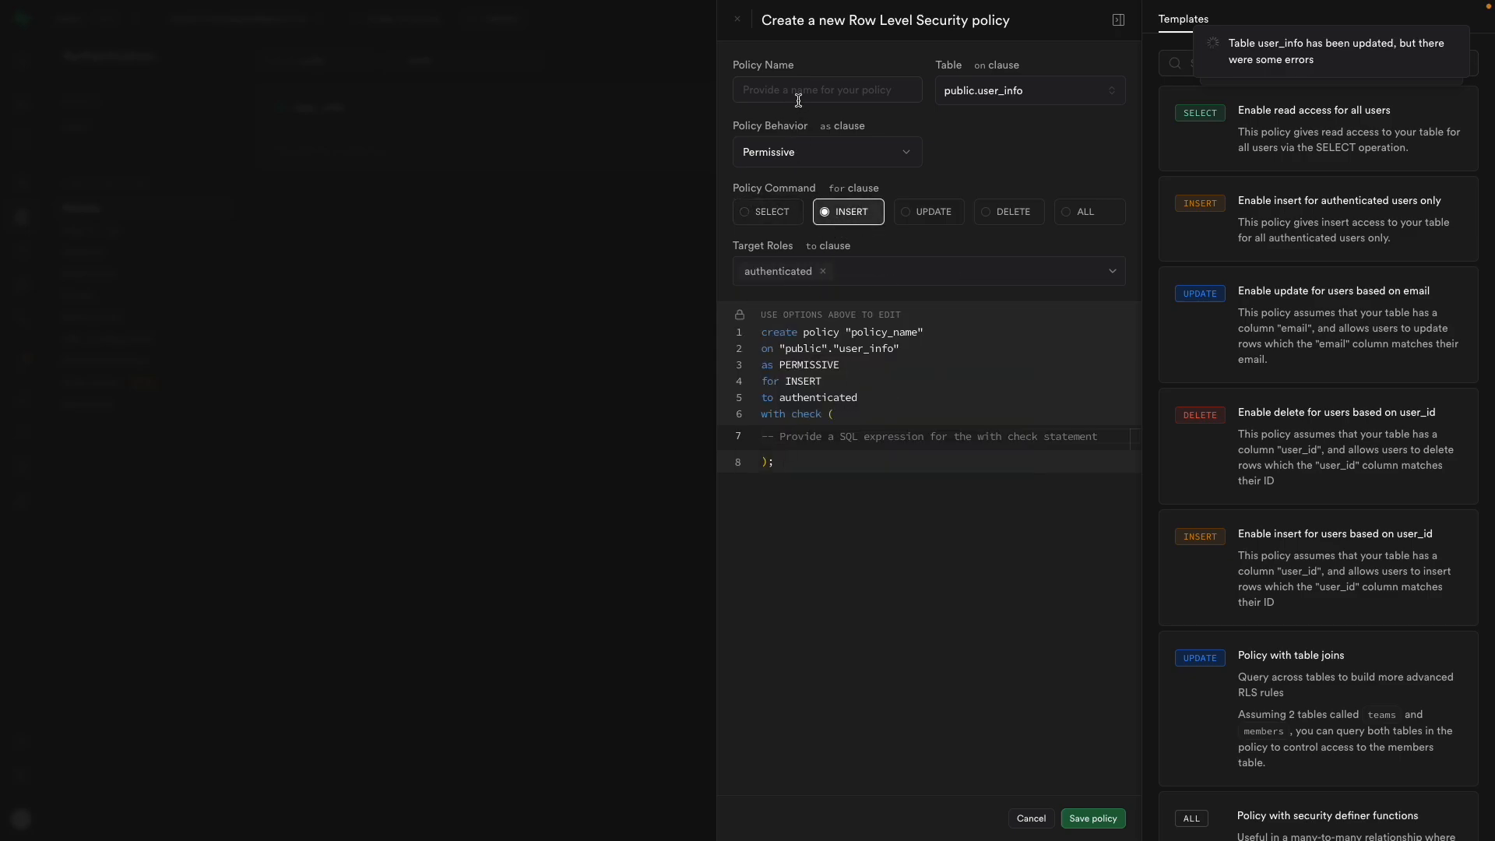
left_click(907, 215)
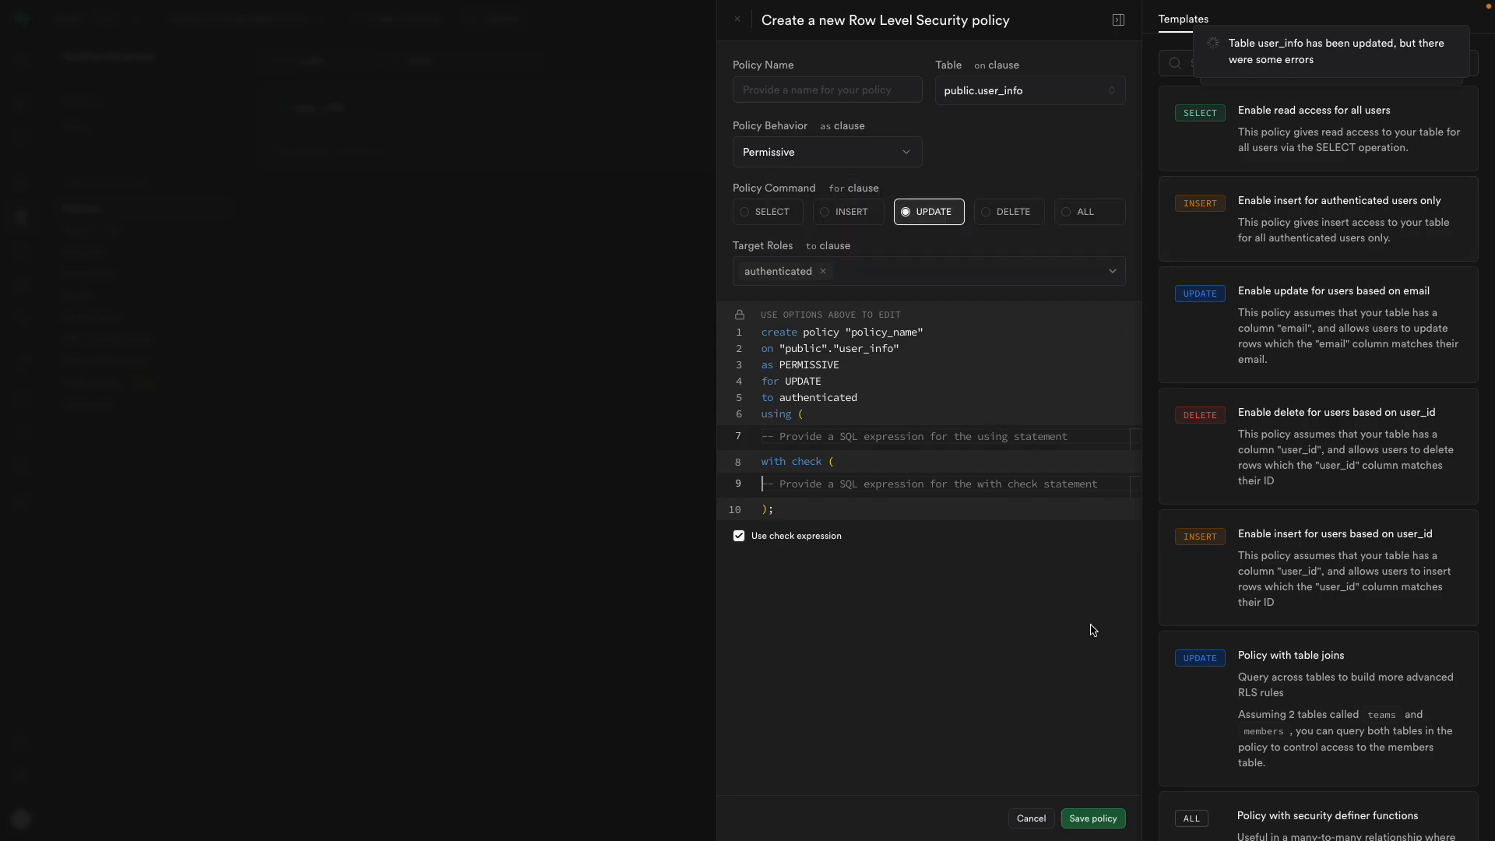
left_click(1030, 817)
left_click(813, 483)
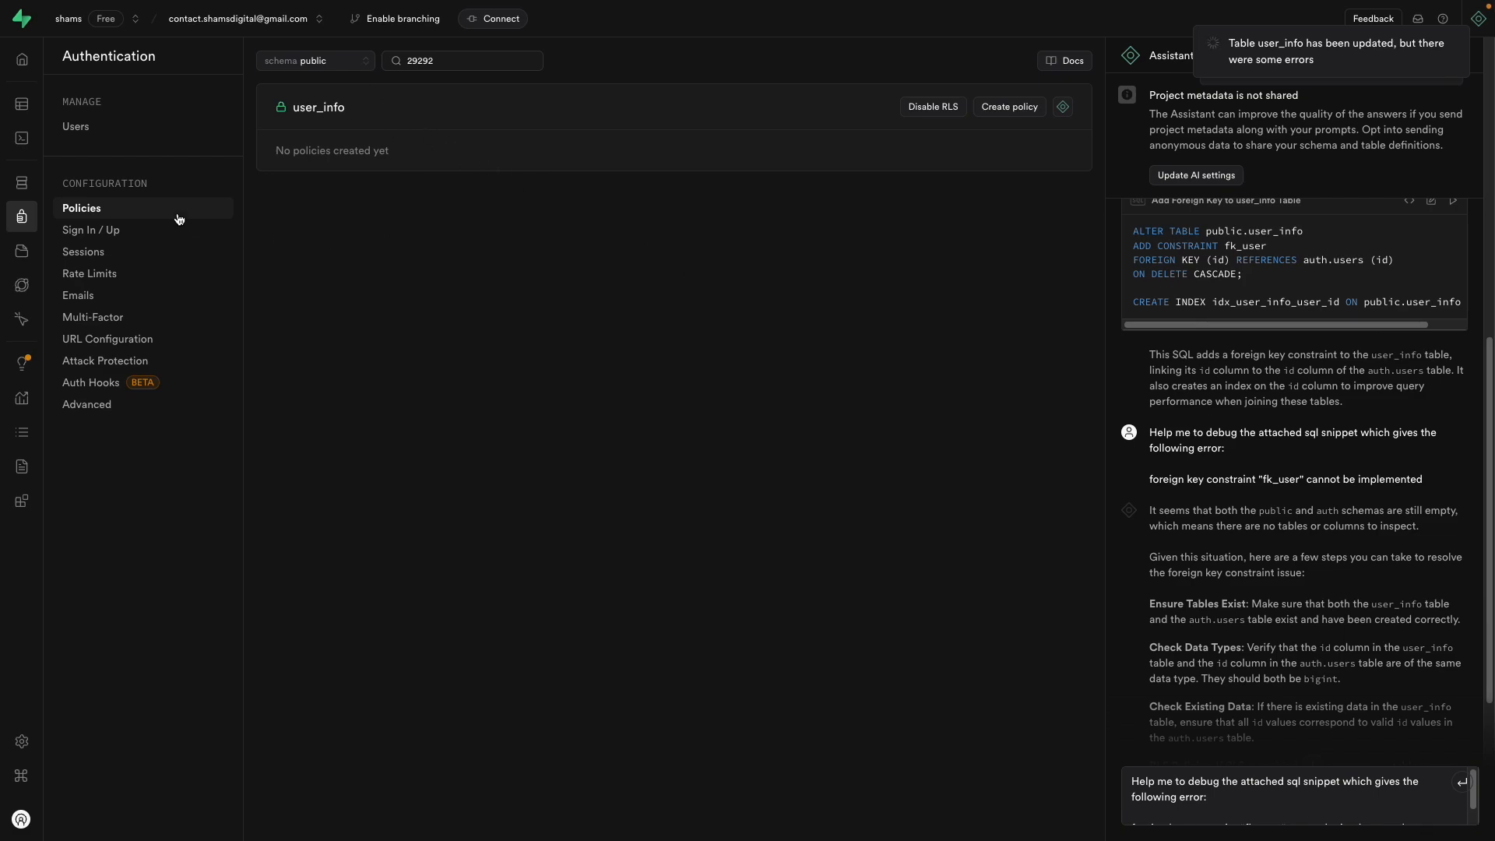
Step: Disable Row Level Security on user_info, then return to the SQL Editor
left_click(934, 107)
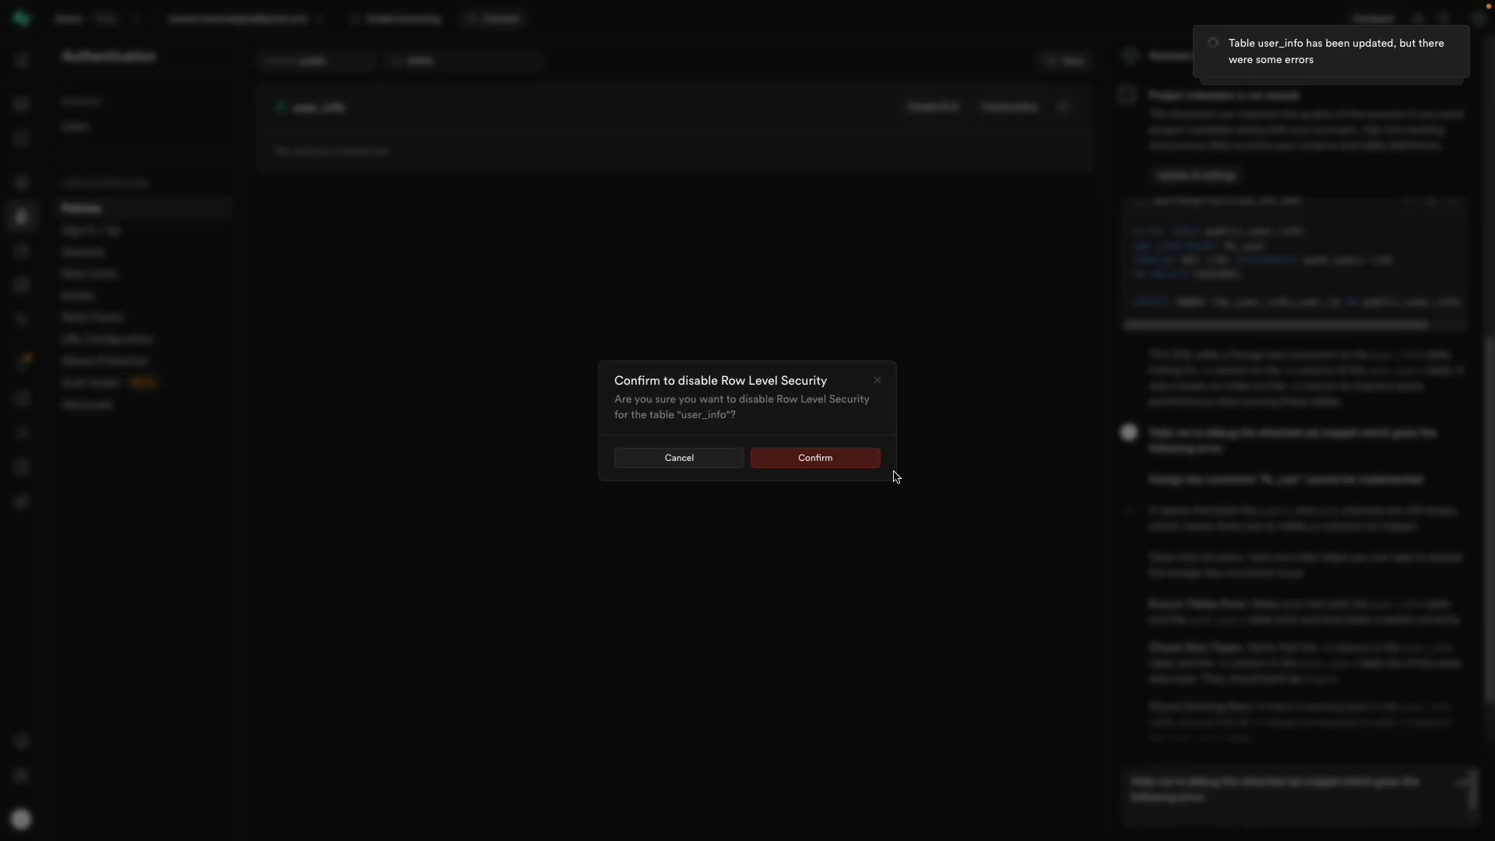
left_click(861, 459)
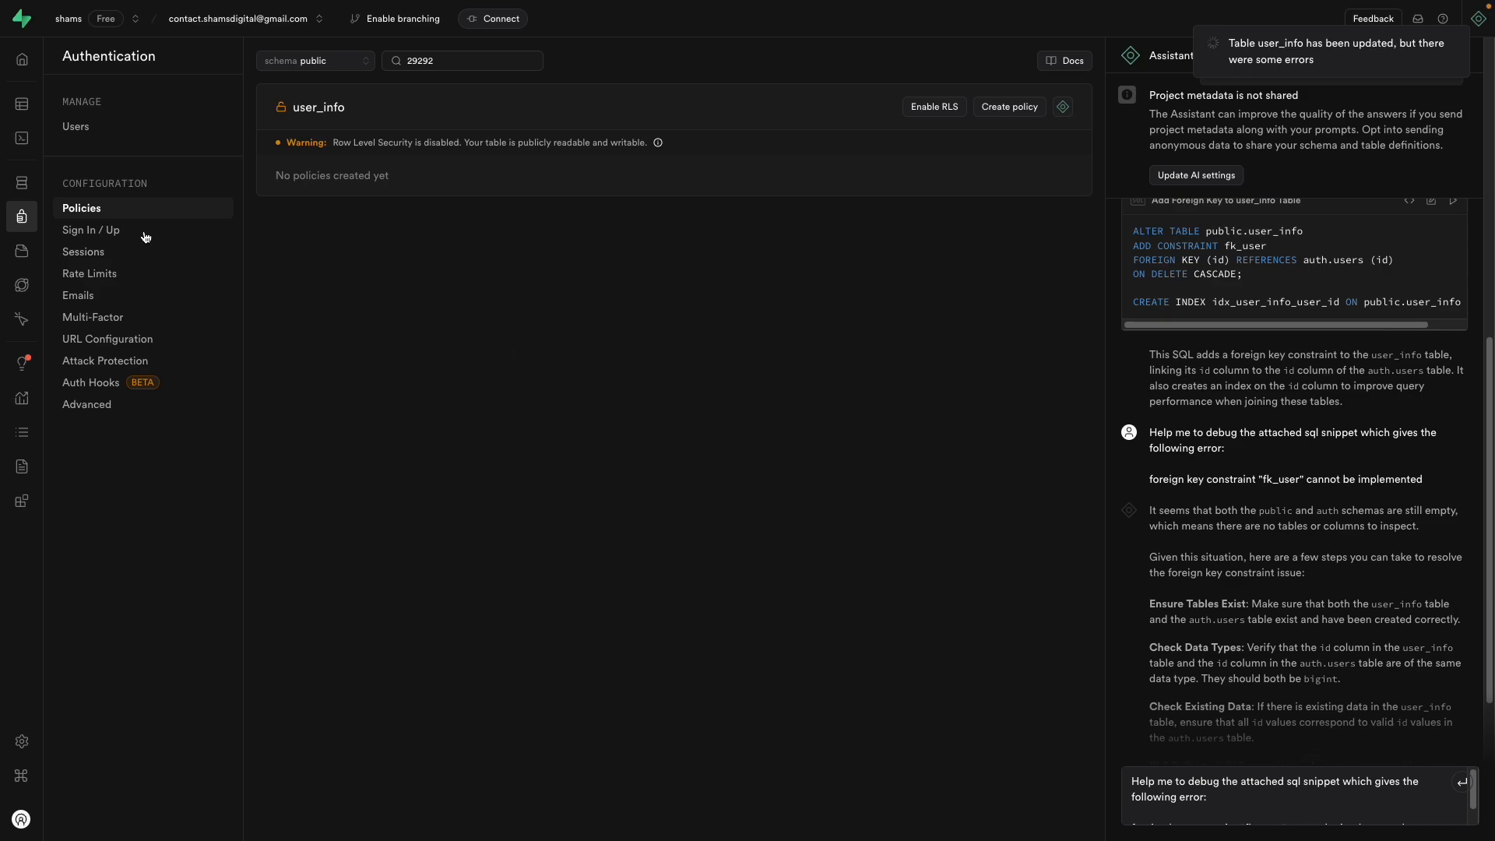
left_click(60, 140)
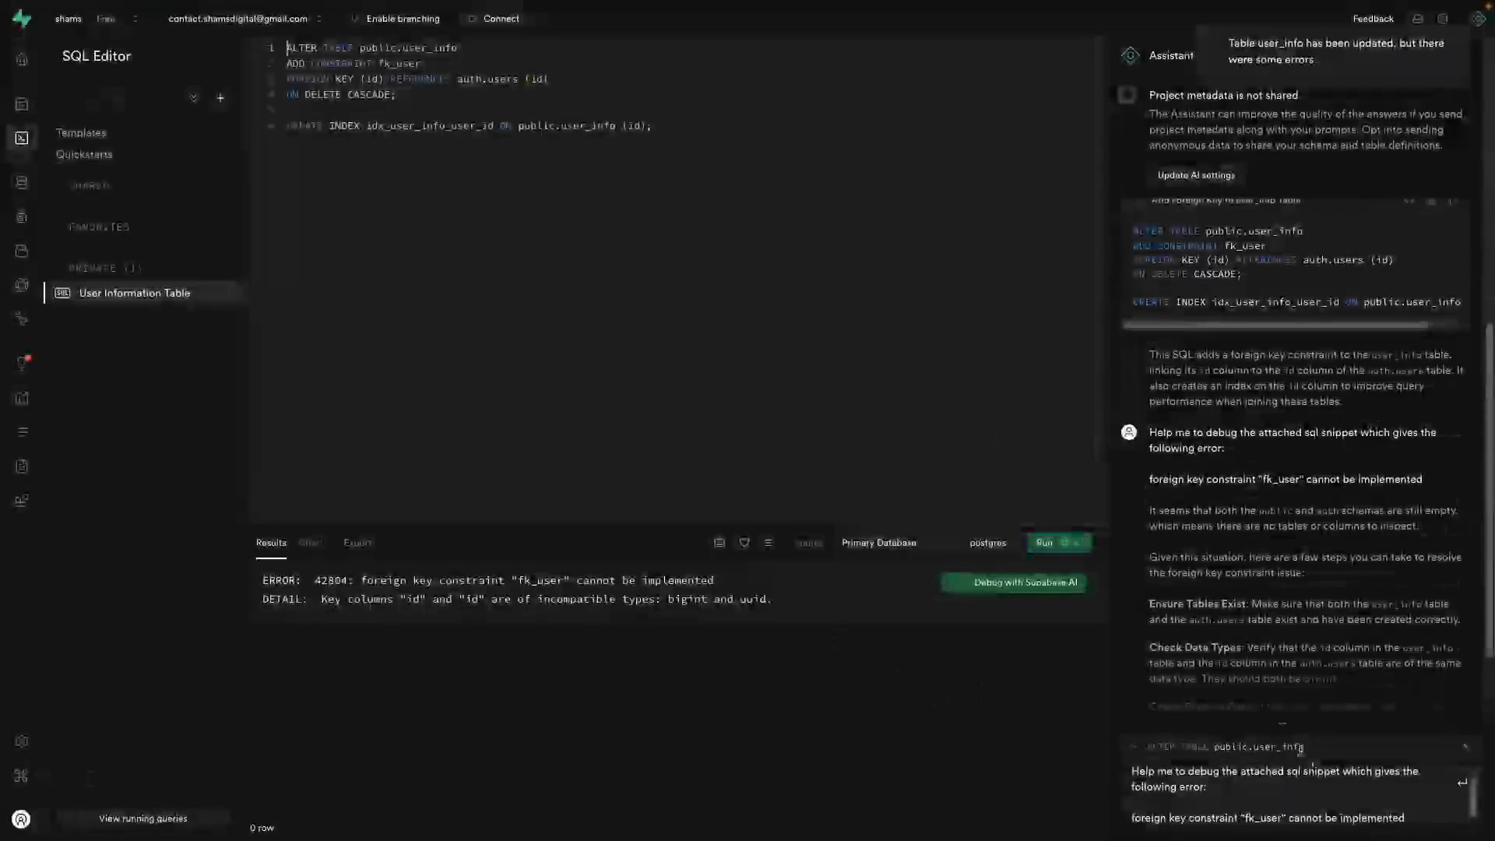
Step: Ask the Supabase assistant for RLS policies for authenticated users on user_info
key("super+a")
key("BackSpace")
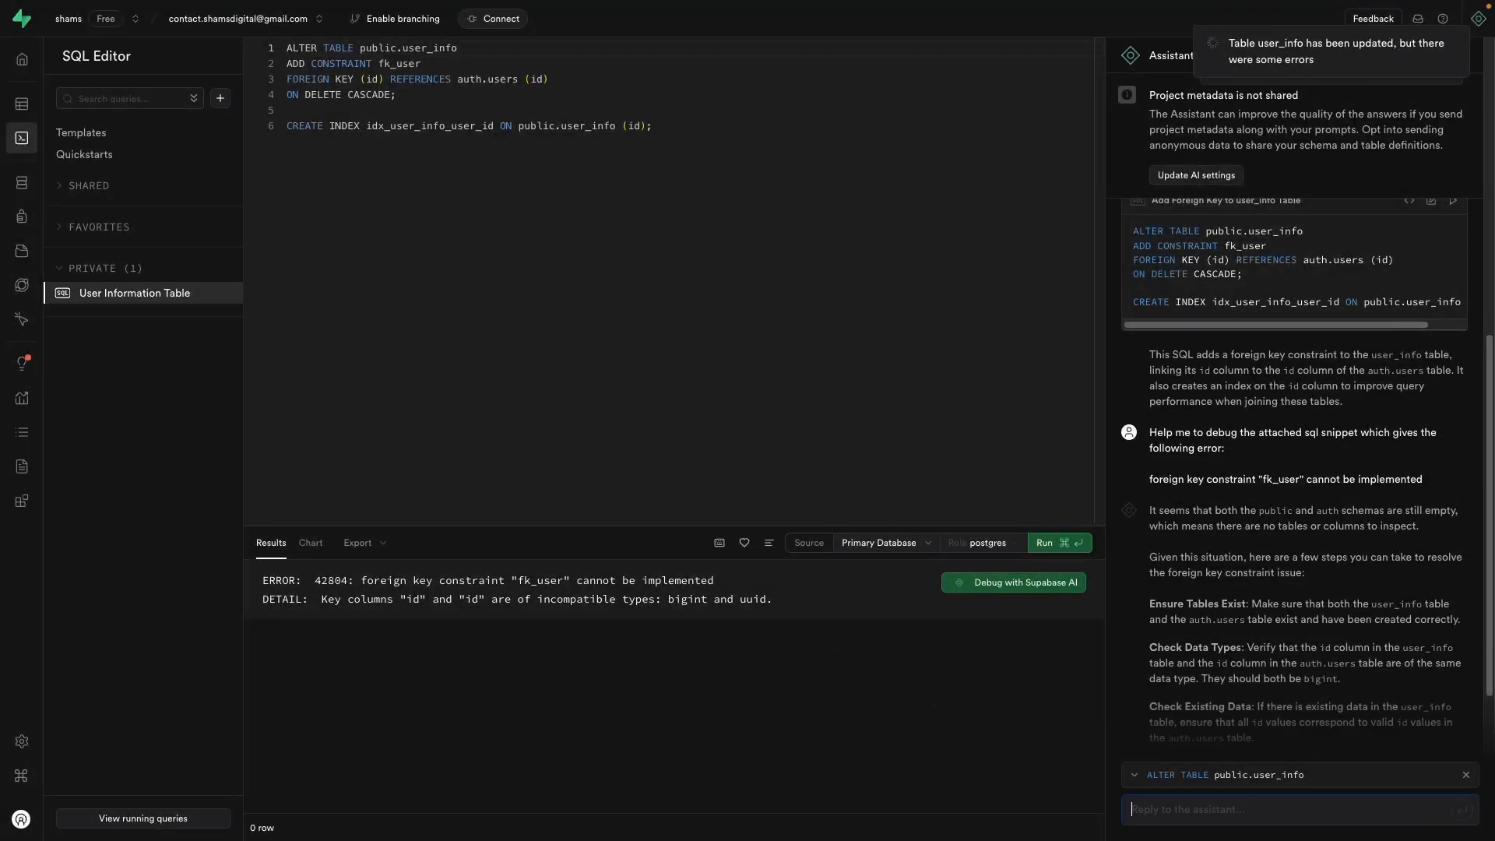
type("a")
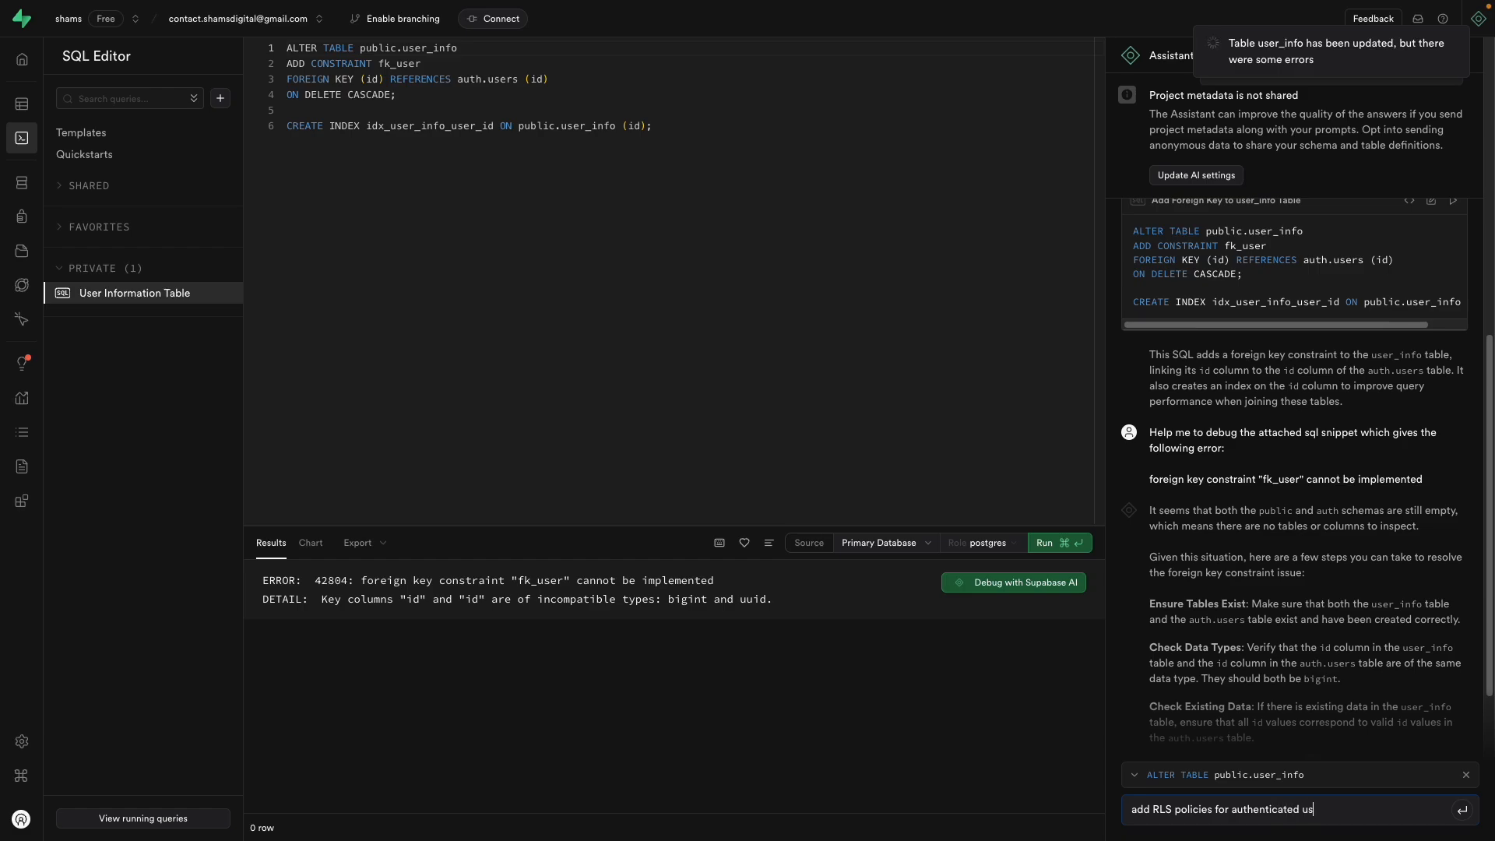
key("Return")
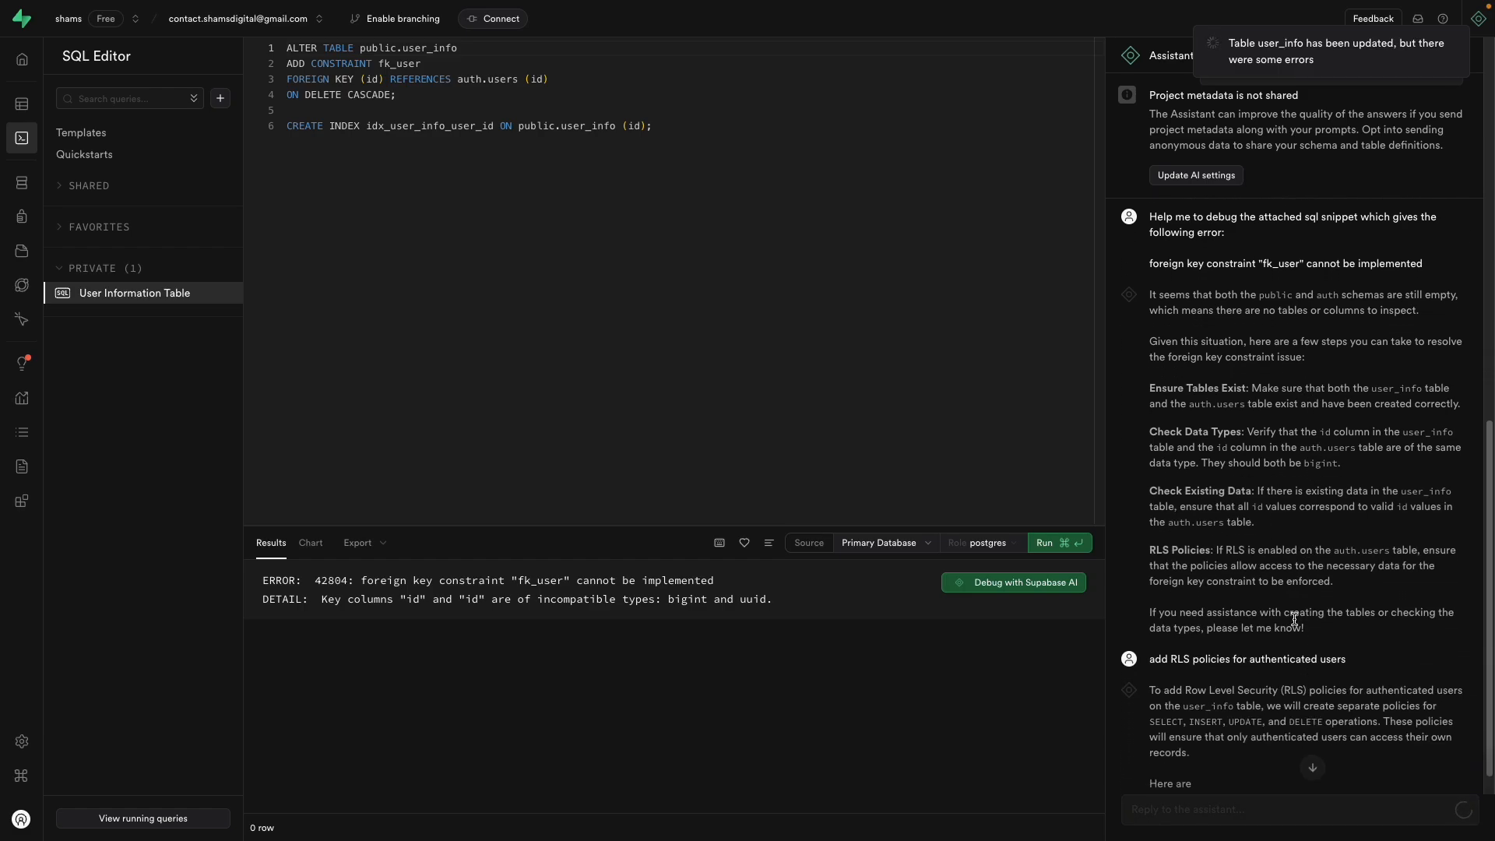
Step: Replace the SQL editor contents with the four CREATE POLICY statements and run them, hitting a uuid = bigint error
scroll(1294, 619, "down", 2)
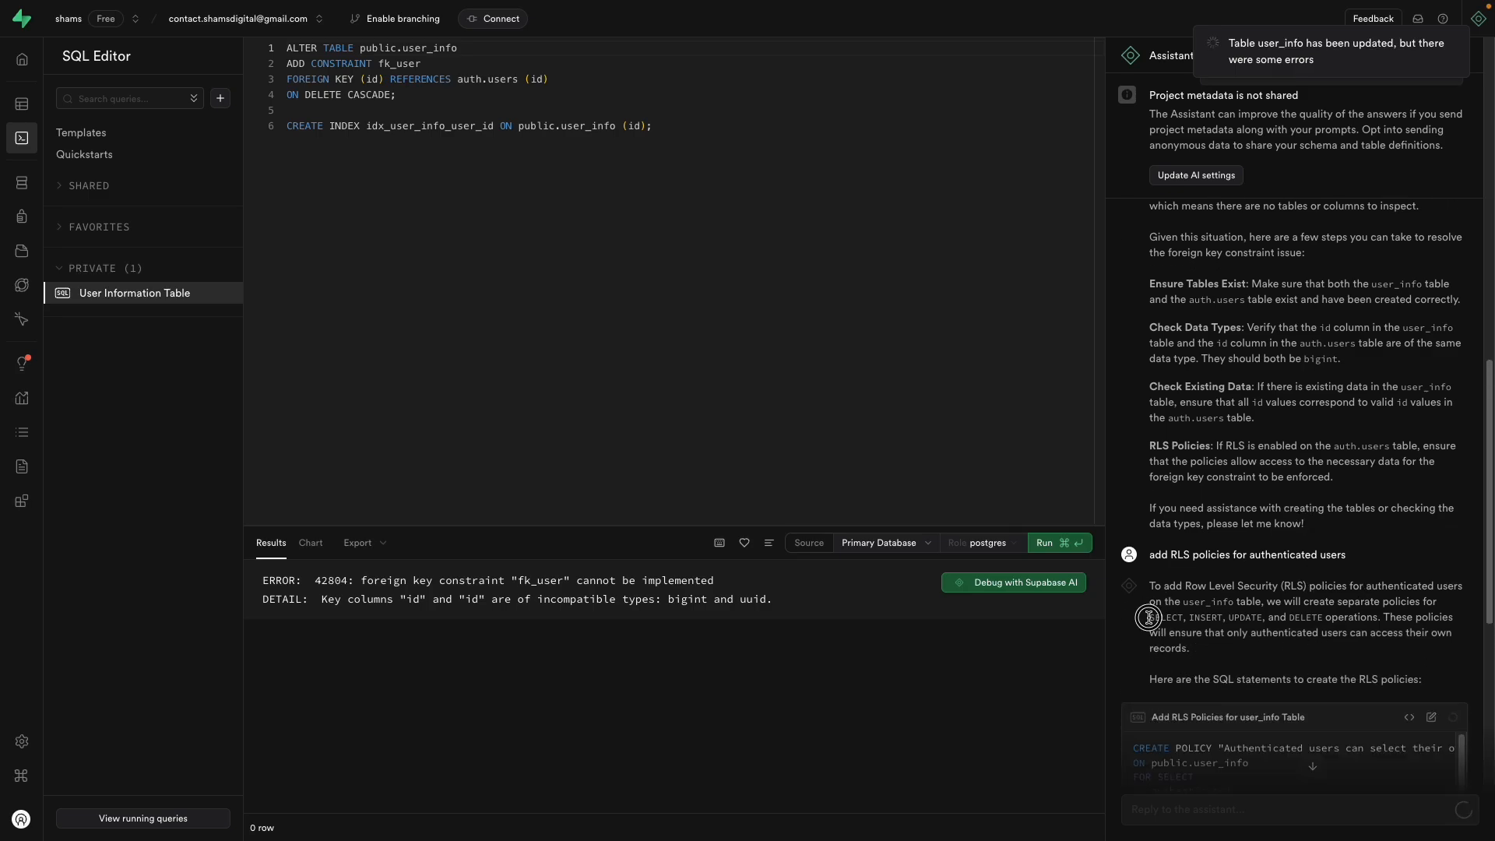
scroll(1319, 685, "down", 6)
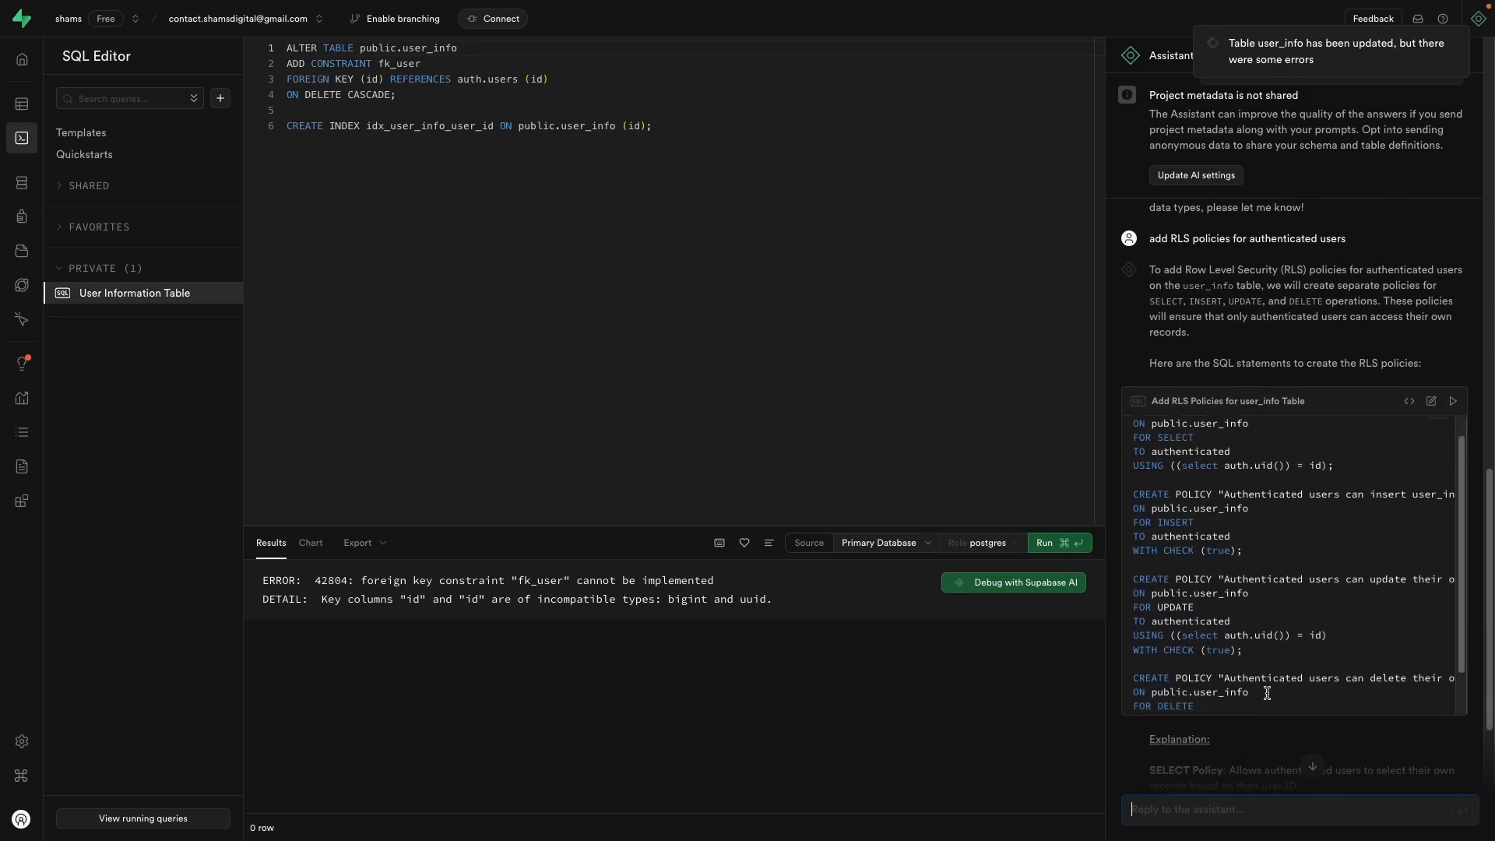
scroll(1284, 568, "down", 2)
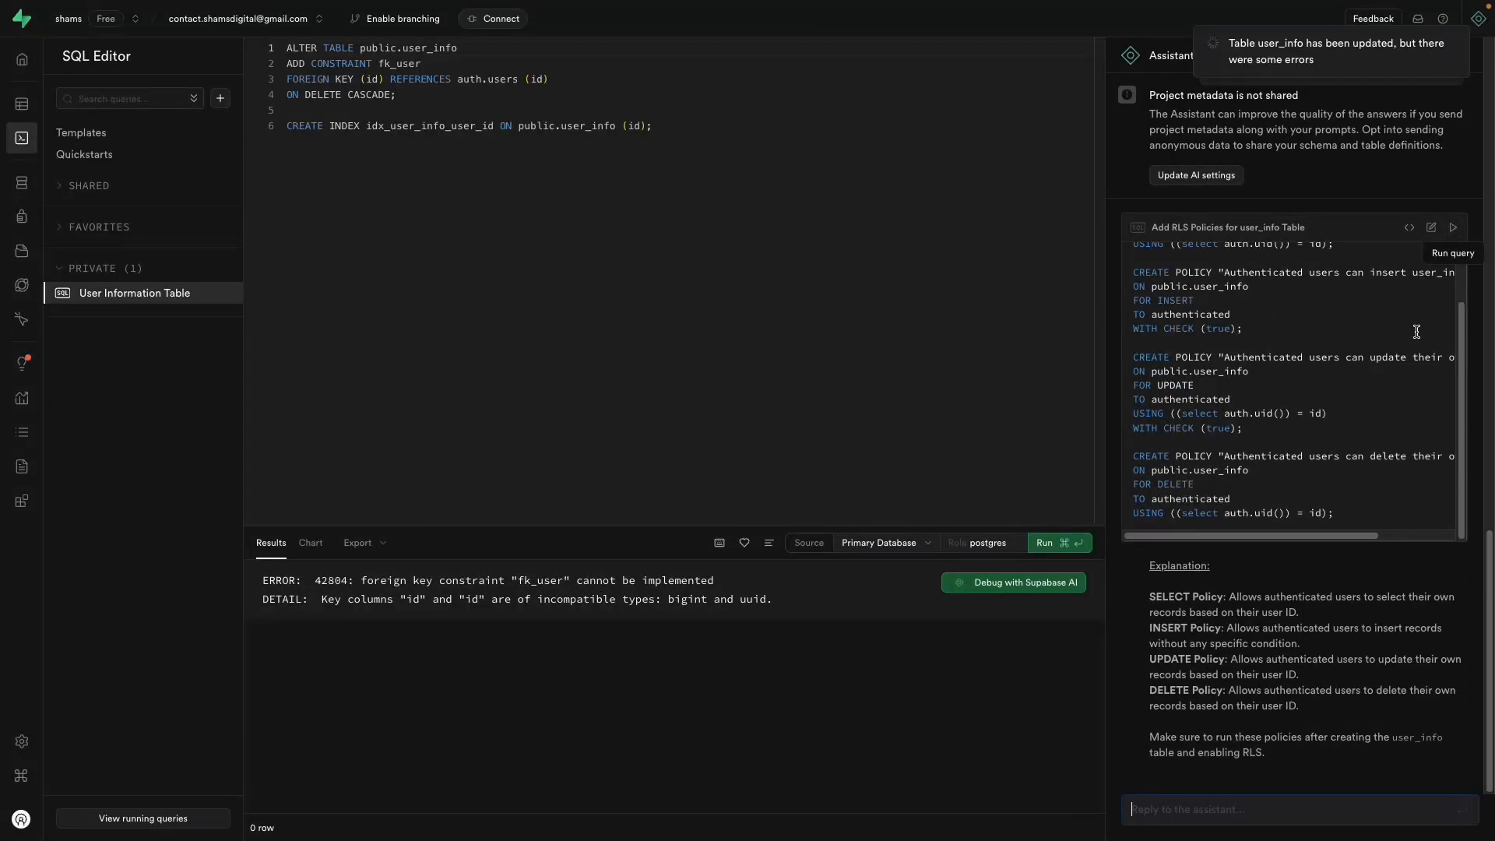
scroll(1417, 331, "up", 2)
left_click(827, 334)
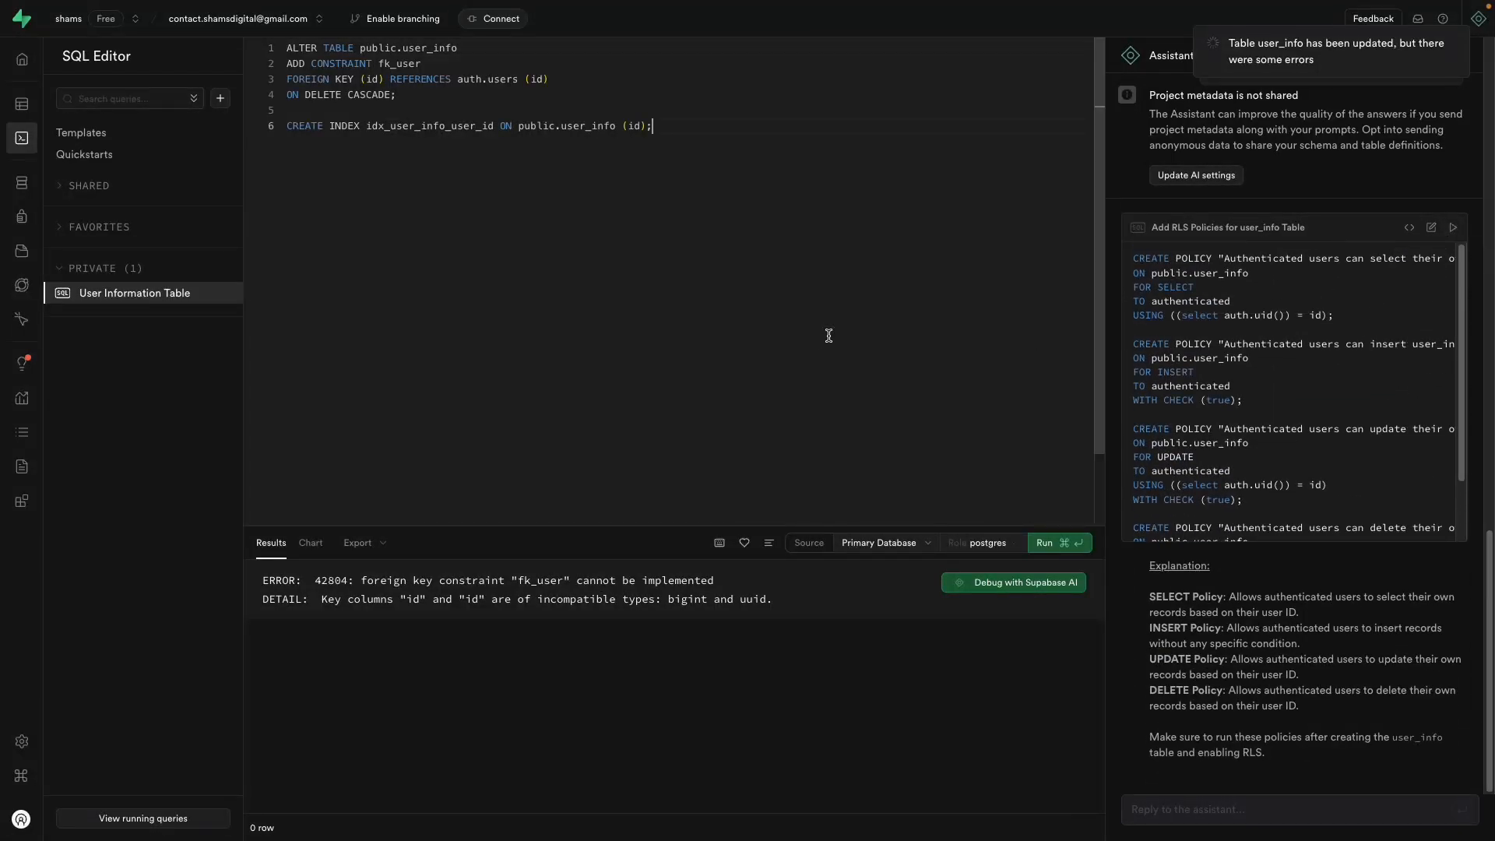
key("ctrl+a")
key("BackSpace")
type("CREATE POLICY \"Authenticated users can select their own user_info\" ON public.user_info FOR SELECT TO authenticated USING ((select auth.uid()) = id);  CREATE POLICY \"Authenticated users can insert user_info\" ON public.user_info FOR INSERT TO authenticated WITH CHECK (true);  CREATE POLICY \"Authenticated users can update their own user_info\" ON public.user_info FOR UPDATE TO authenticated USING ((select auth.uid()) = id) WITH CHECK (true);  CREATE POLICY \"Authenticated users can delete their own user_info\" ON public.user_info FOR DELETE TO authenticated USING ((select auth.uid()) = id);")
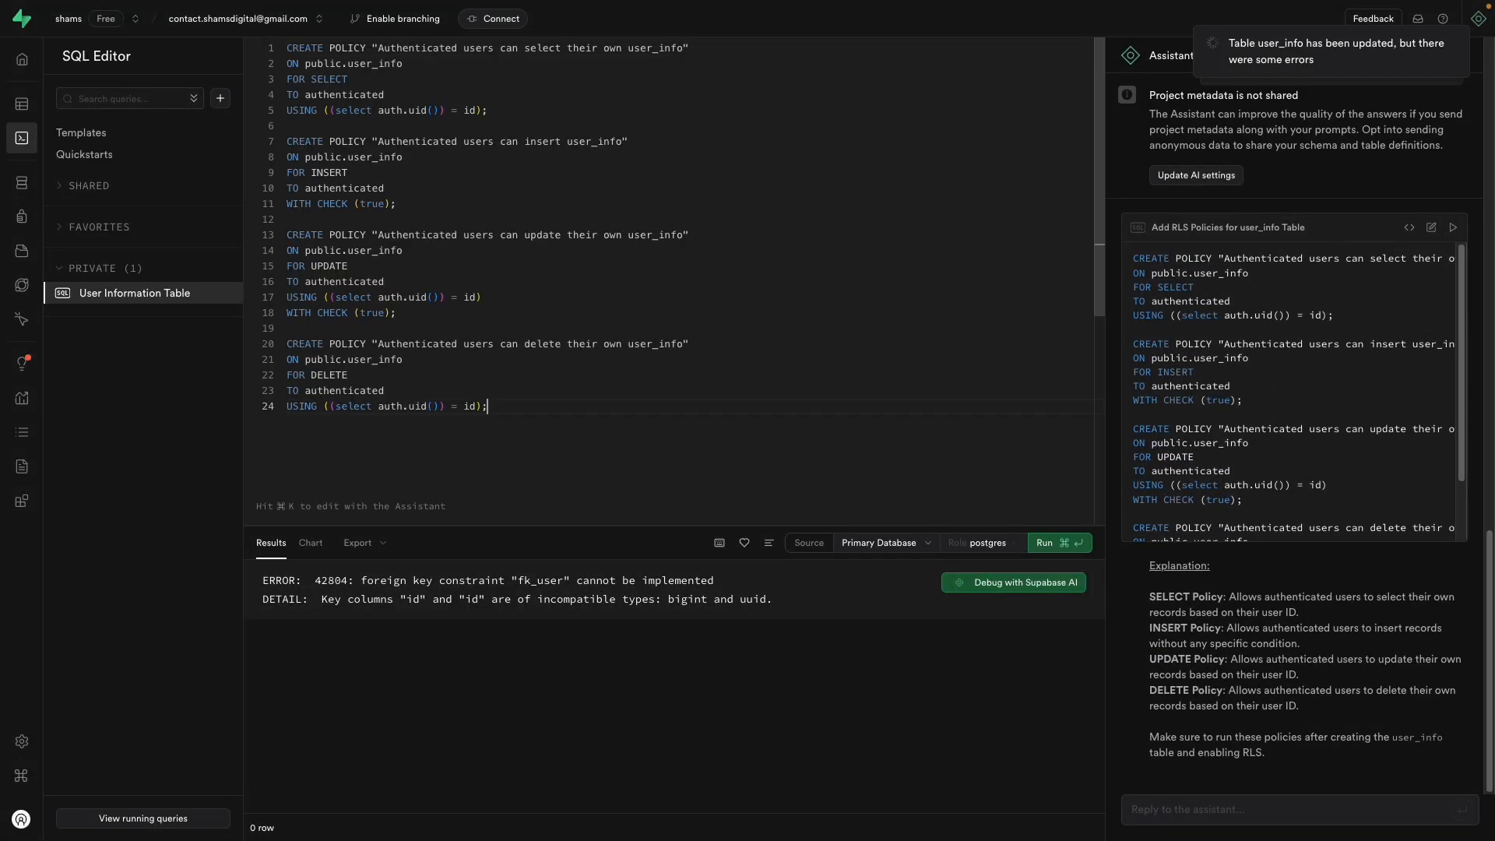
left_click(1047, 543)
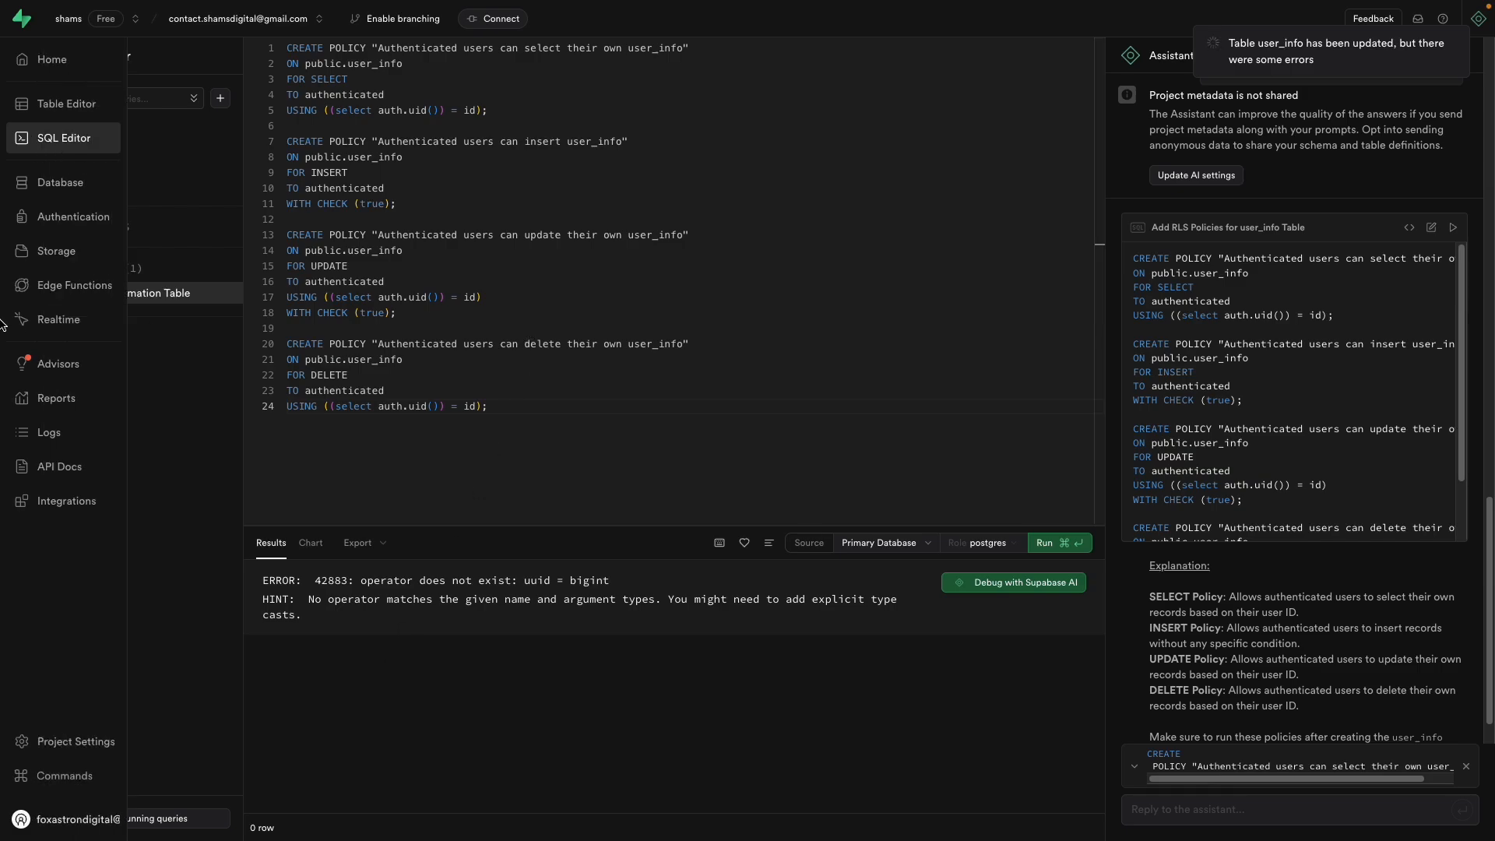
Step: Open chatgpt.com in a new browser tab
mouse_move(3, 327)
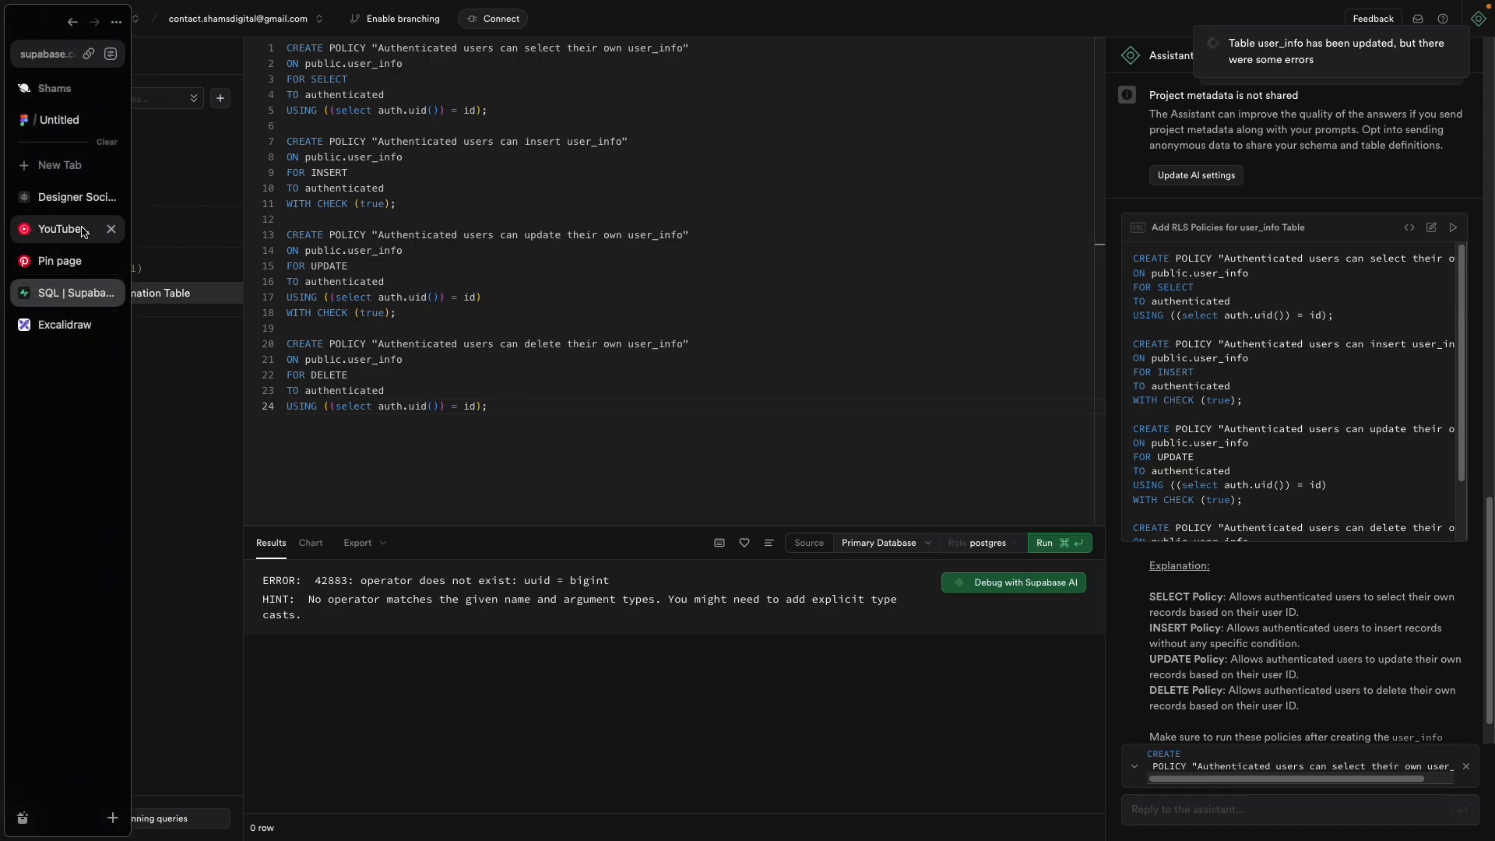
left_click(78, 171)
type("chatgpt.com")
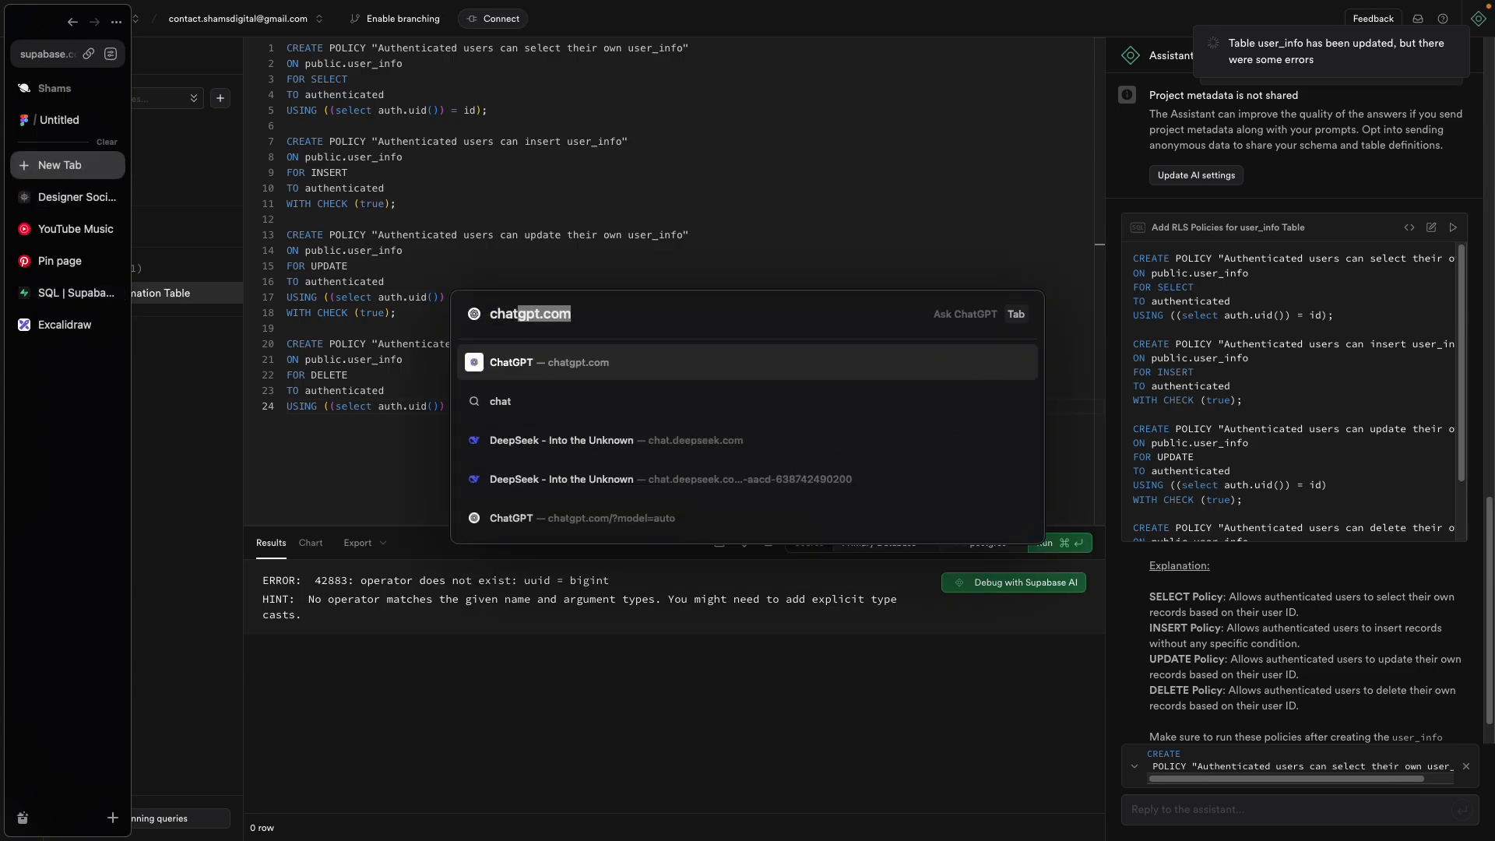
key("Return")
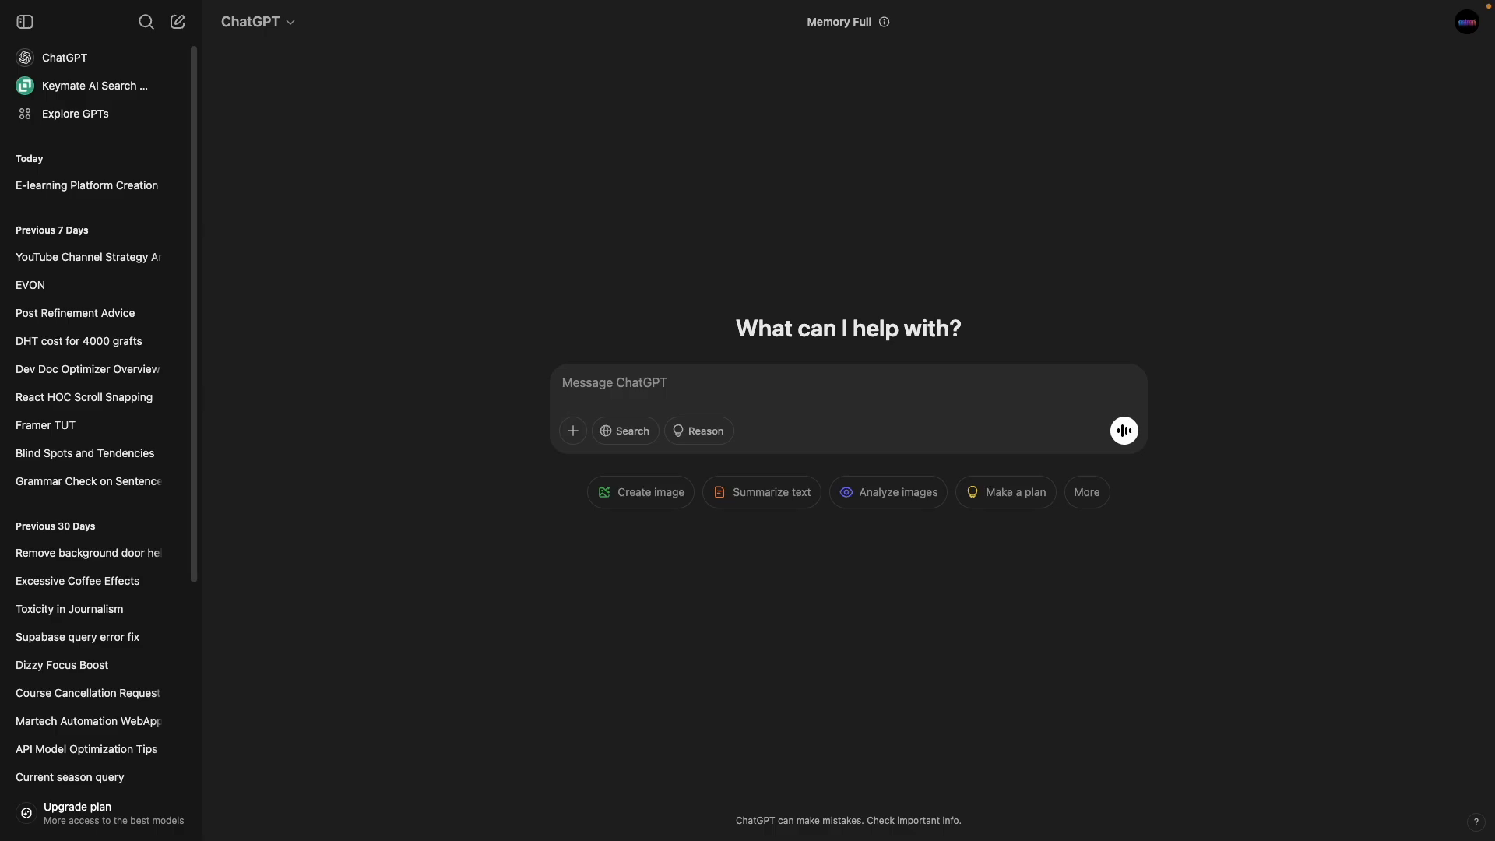
Step: Send the prompt 'create supabase RLS policies for authenticated users in user_info table'
type("create RLS poli")
left_click(25, 22)
left_click(614, 387)
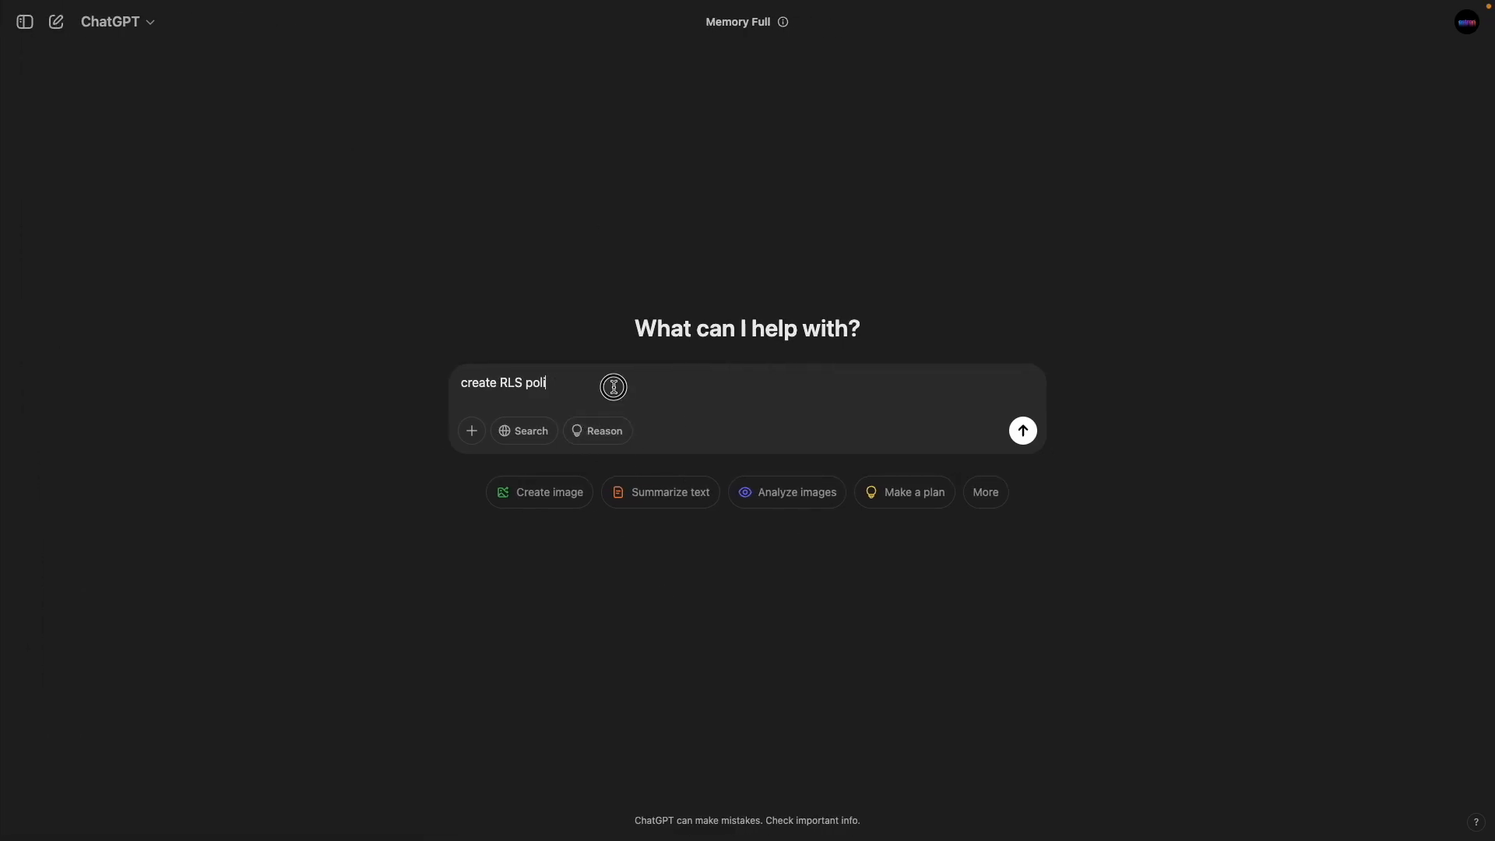
type("cie")
type("supab")
type("ase")
left_click(655, 390)
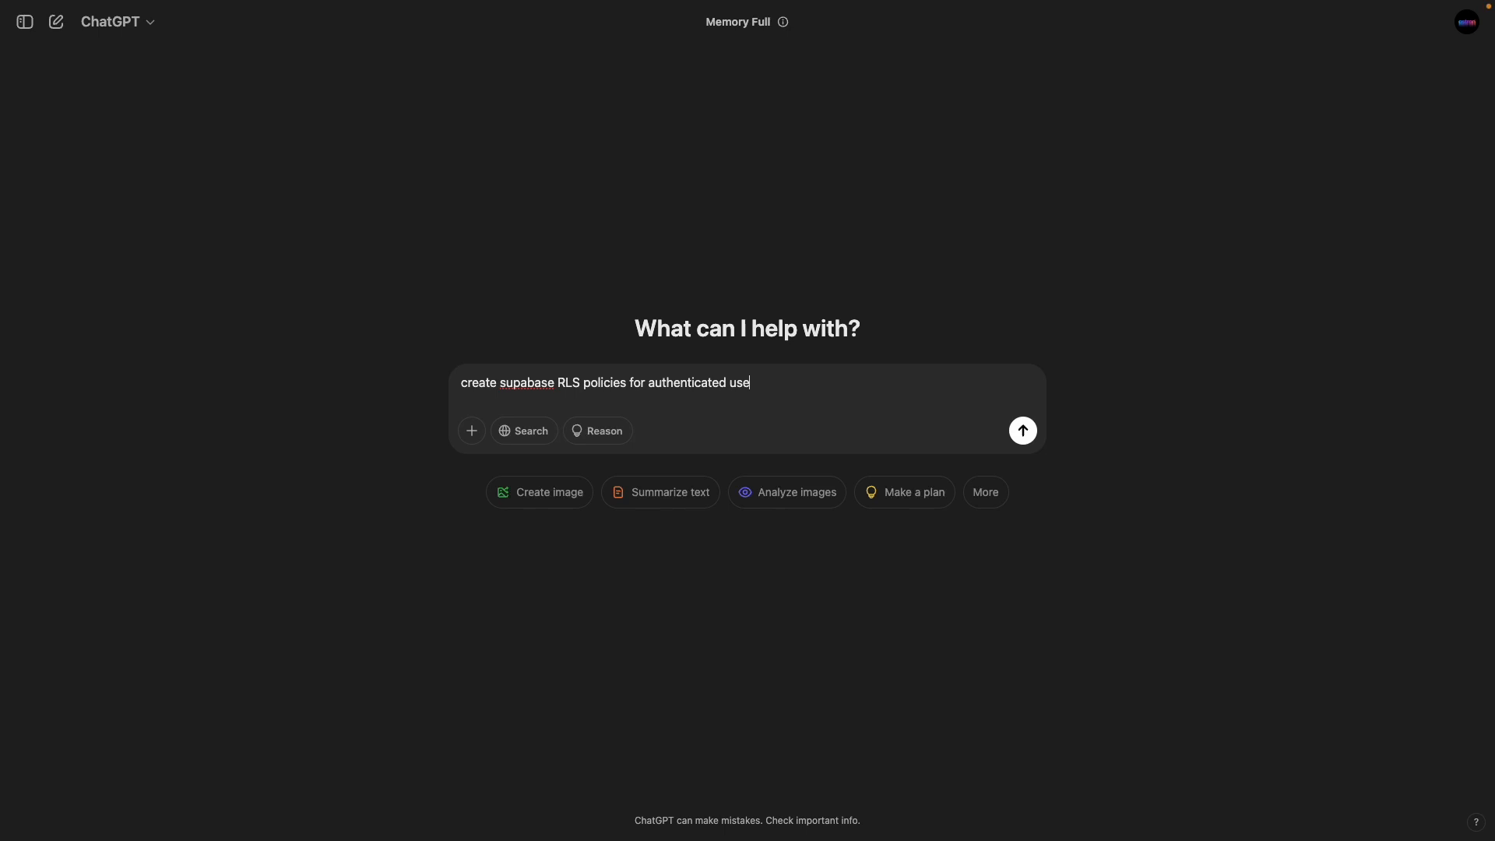
type("authenticated users in user_info table")
key("Return")
Step: Check the user_info table's RLS status in the Supabase Table Editor
mouse_move(4, 343)
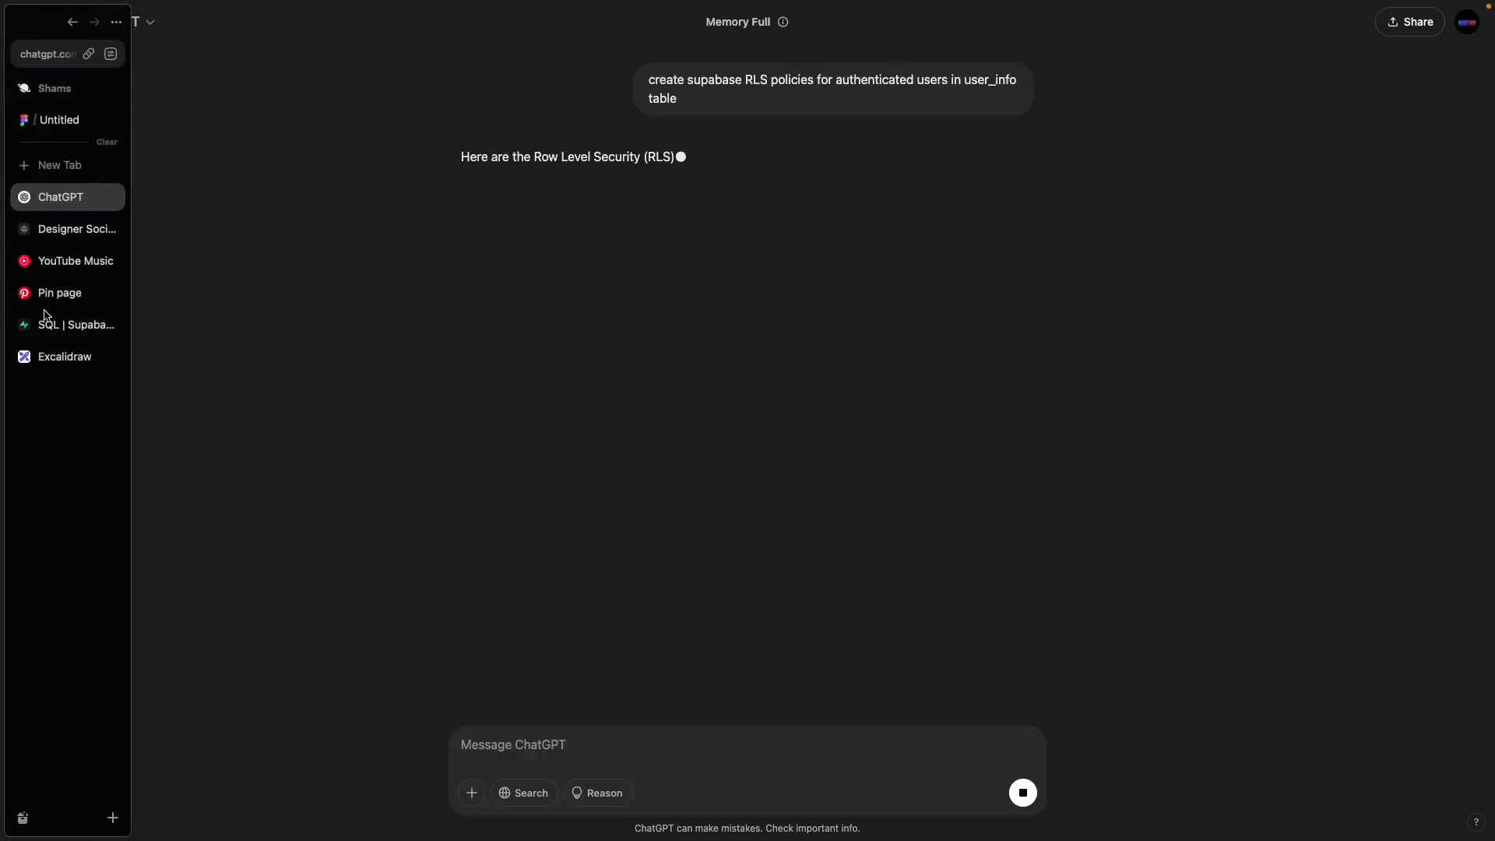
left_click(44, 319)
left_click(22, 103)
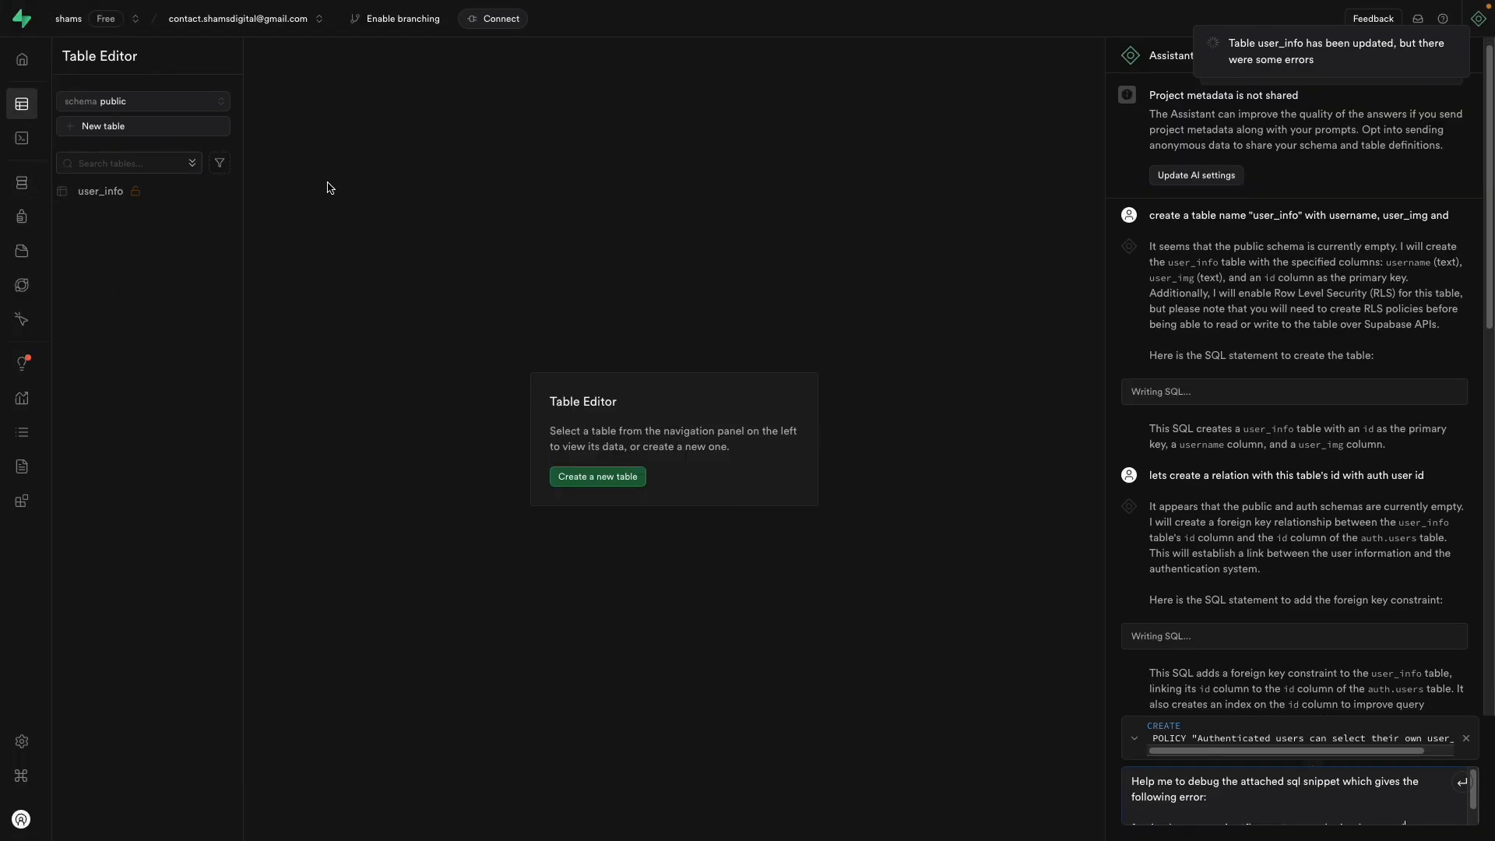
left_click(143, 196)
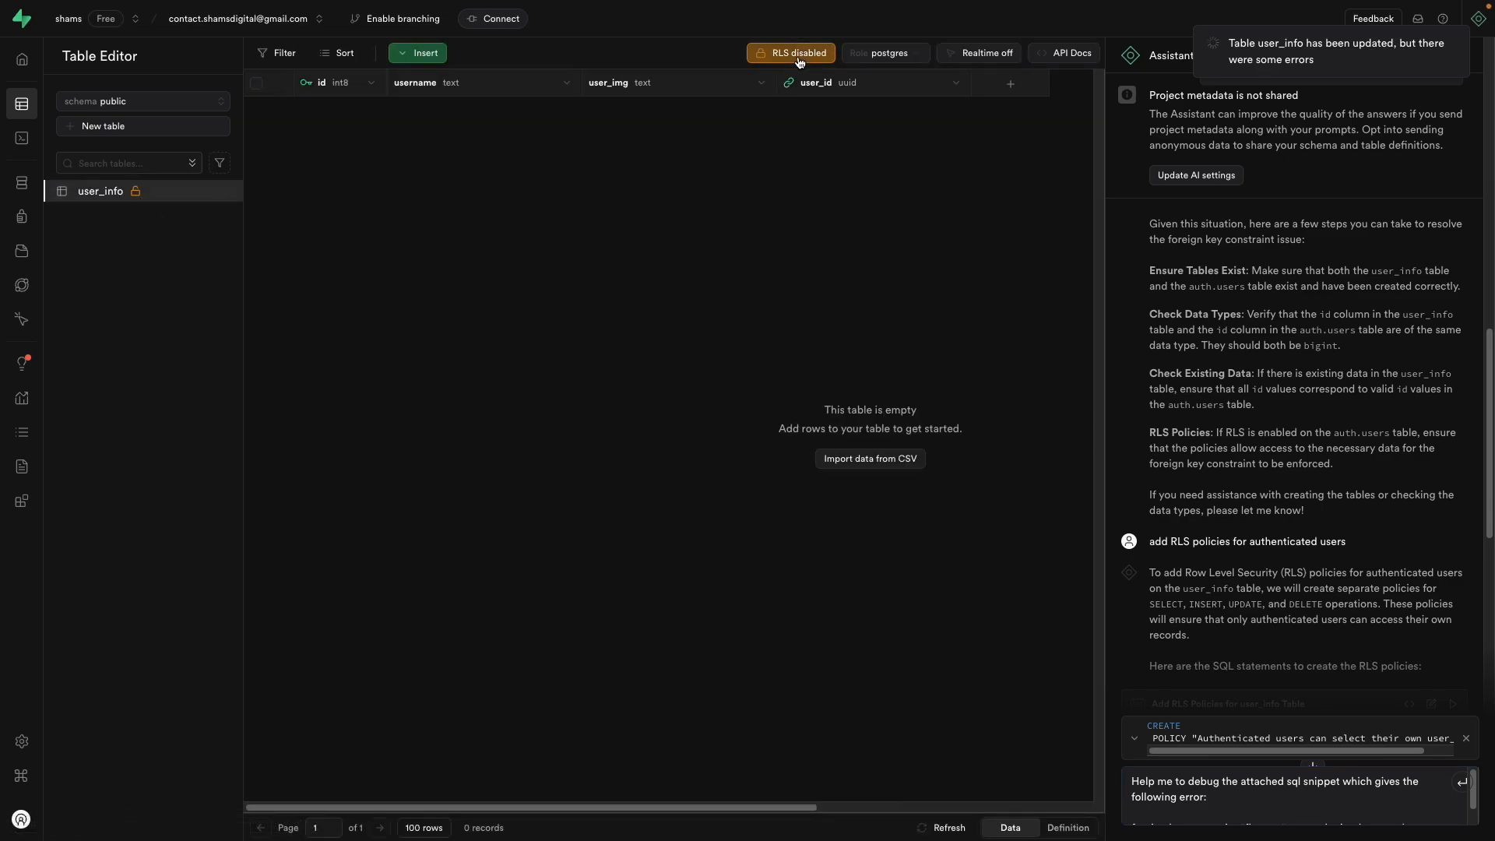
Step: Ask ChatGPT 'under one code' and copy the resulting single RLS SQL script
mouse_move(3, 277)
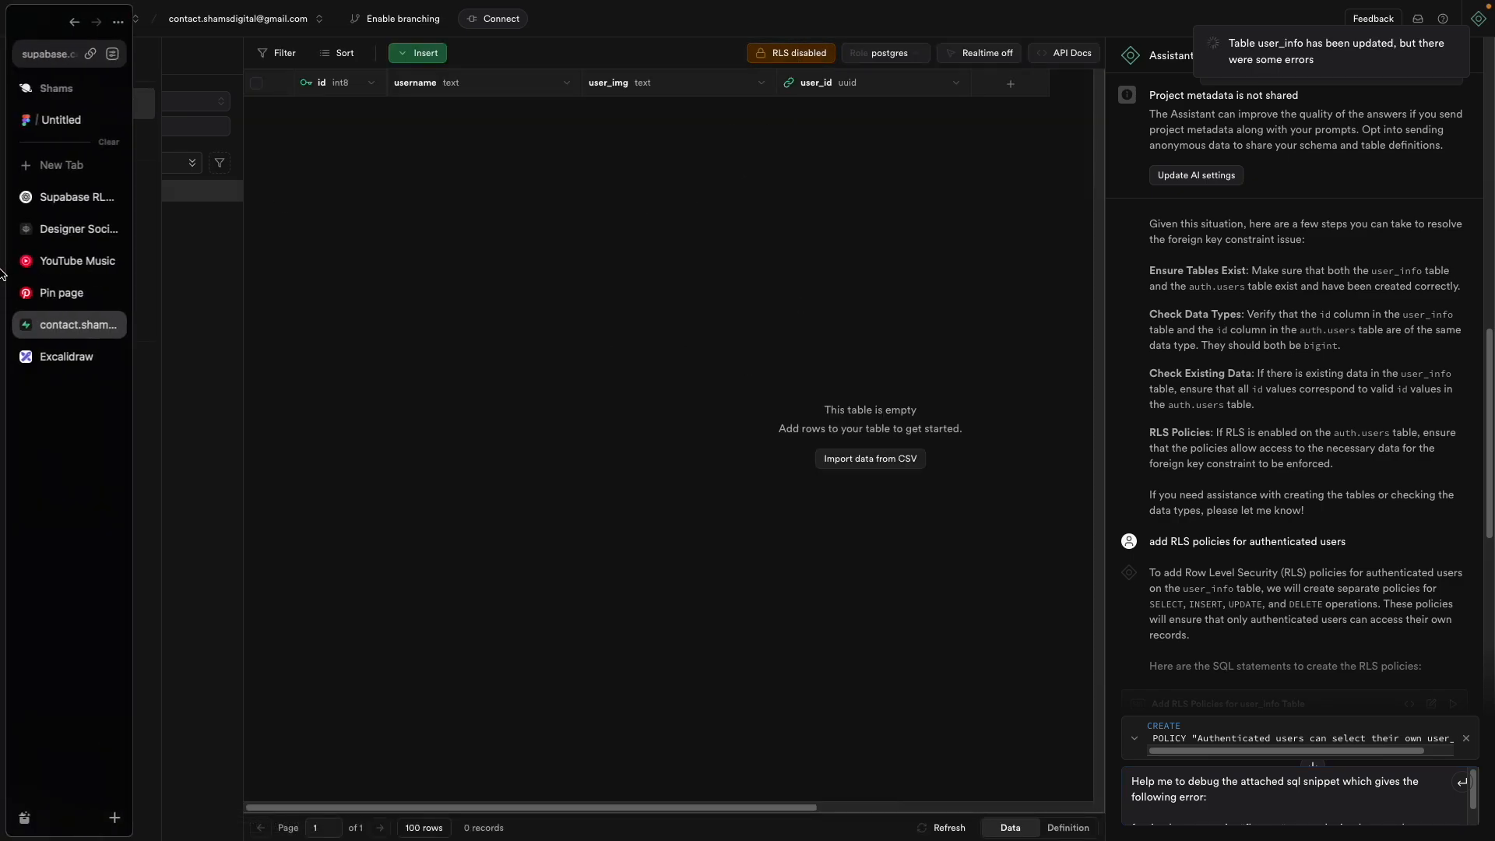
left_click(49, 196)
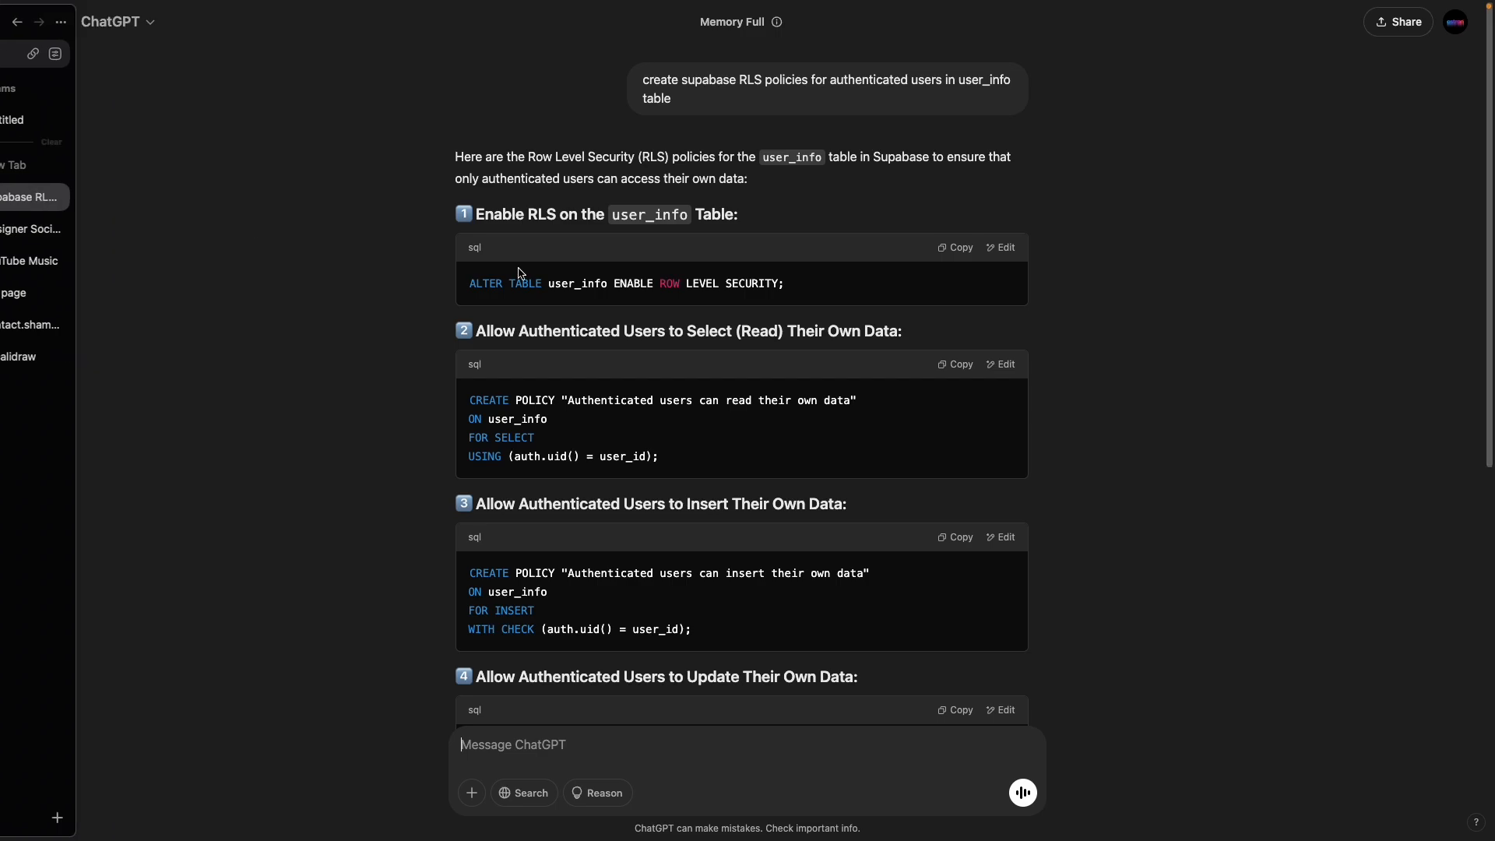
scroll(834, 421, "down", 6)
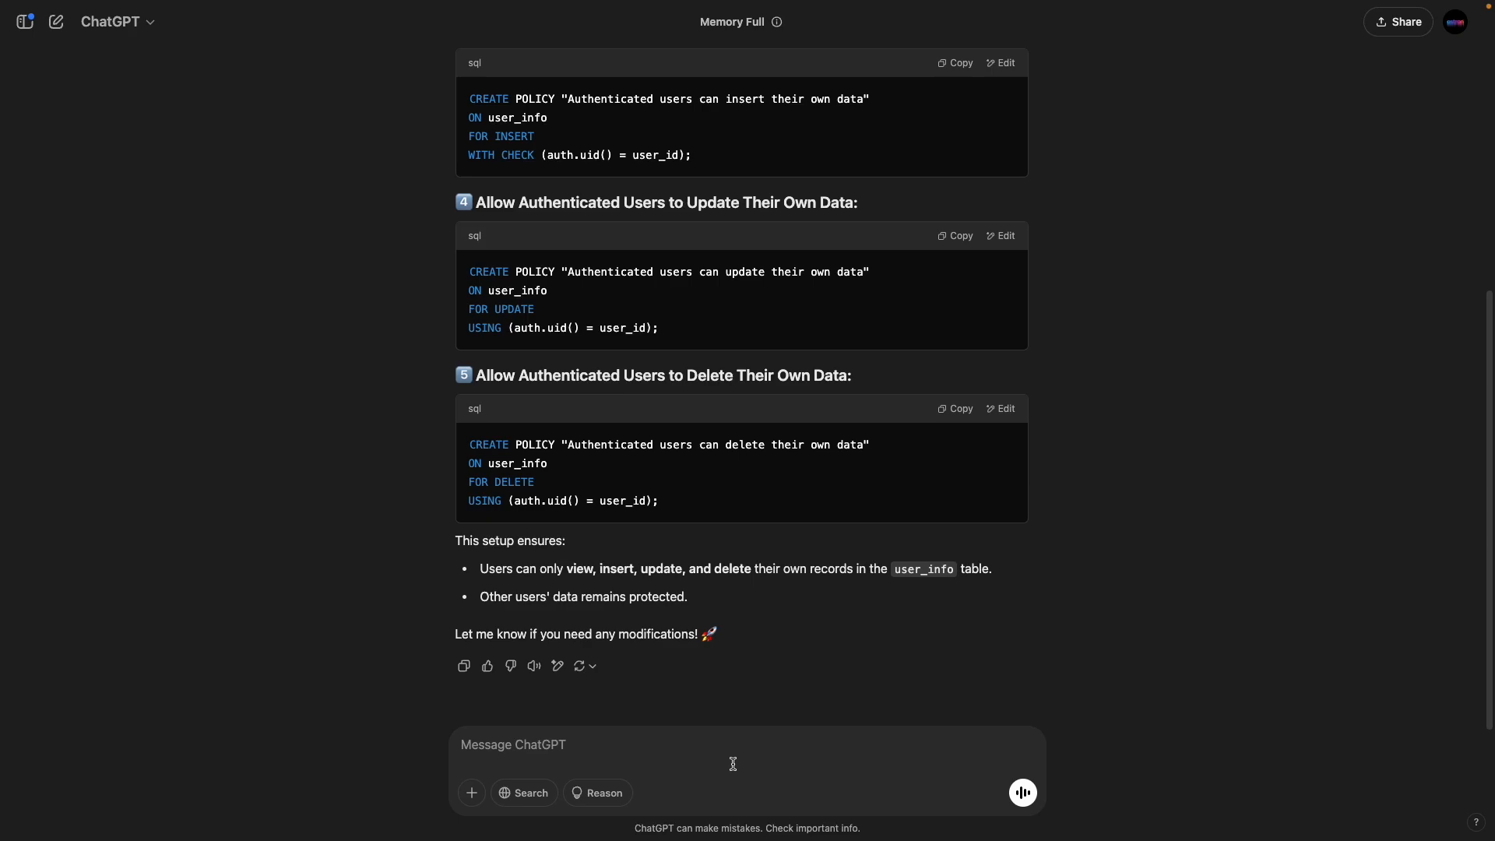
type("under one code")
key("Return")
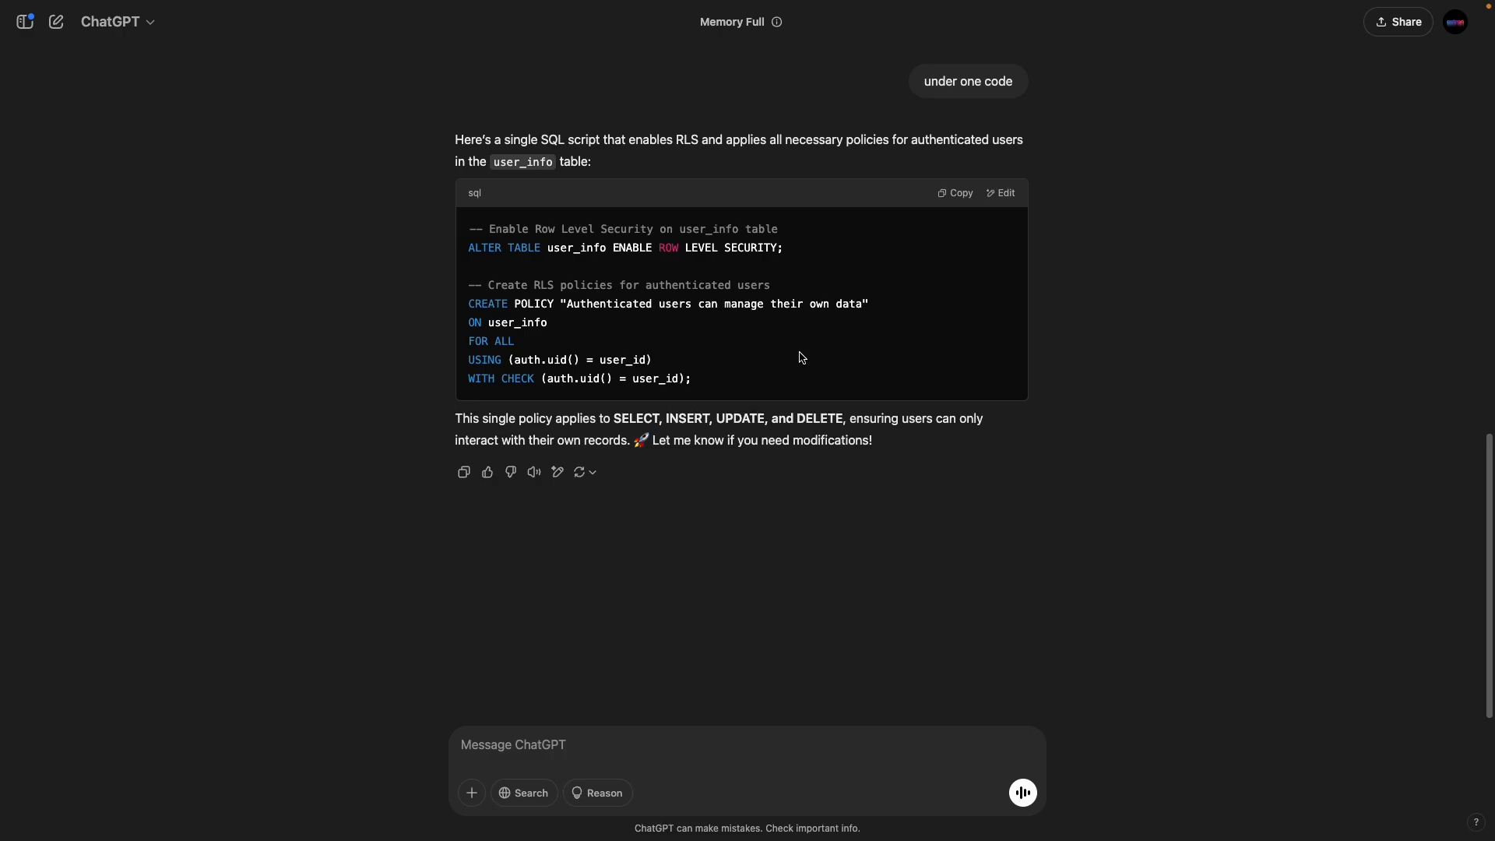
left_click(956, 197)
Step: Replace the Supabase SQL editor contents with the combined RLS script and run it
mouse_move(3, 272)
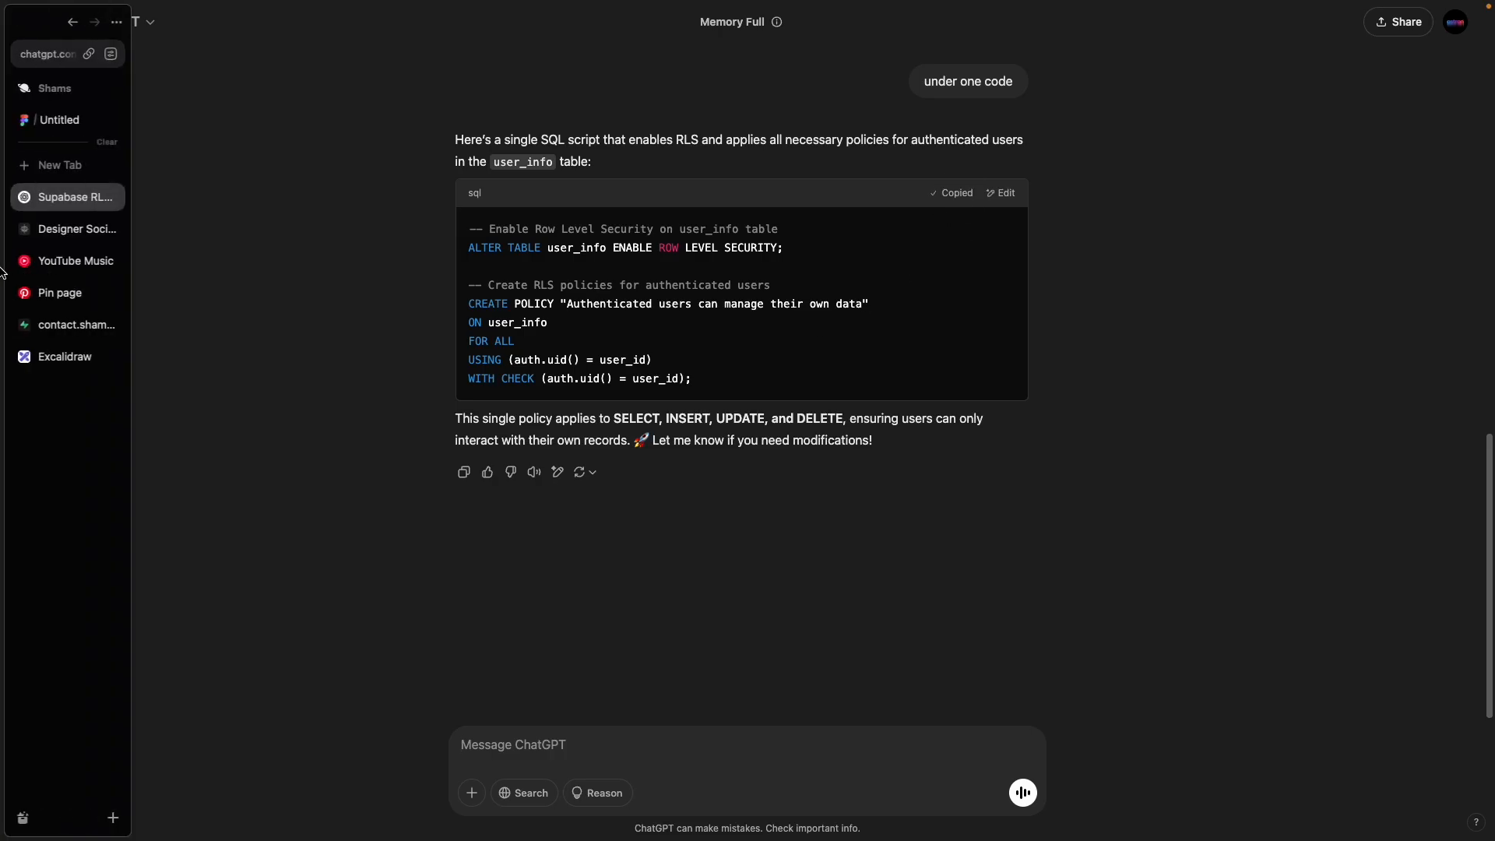
left_click(77, 325)
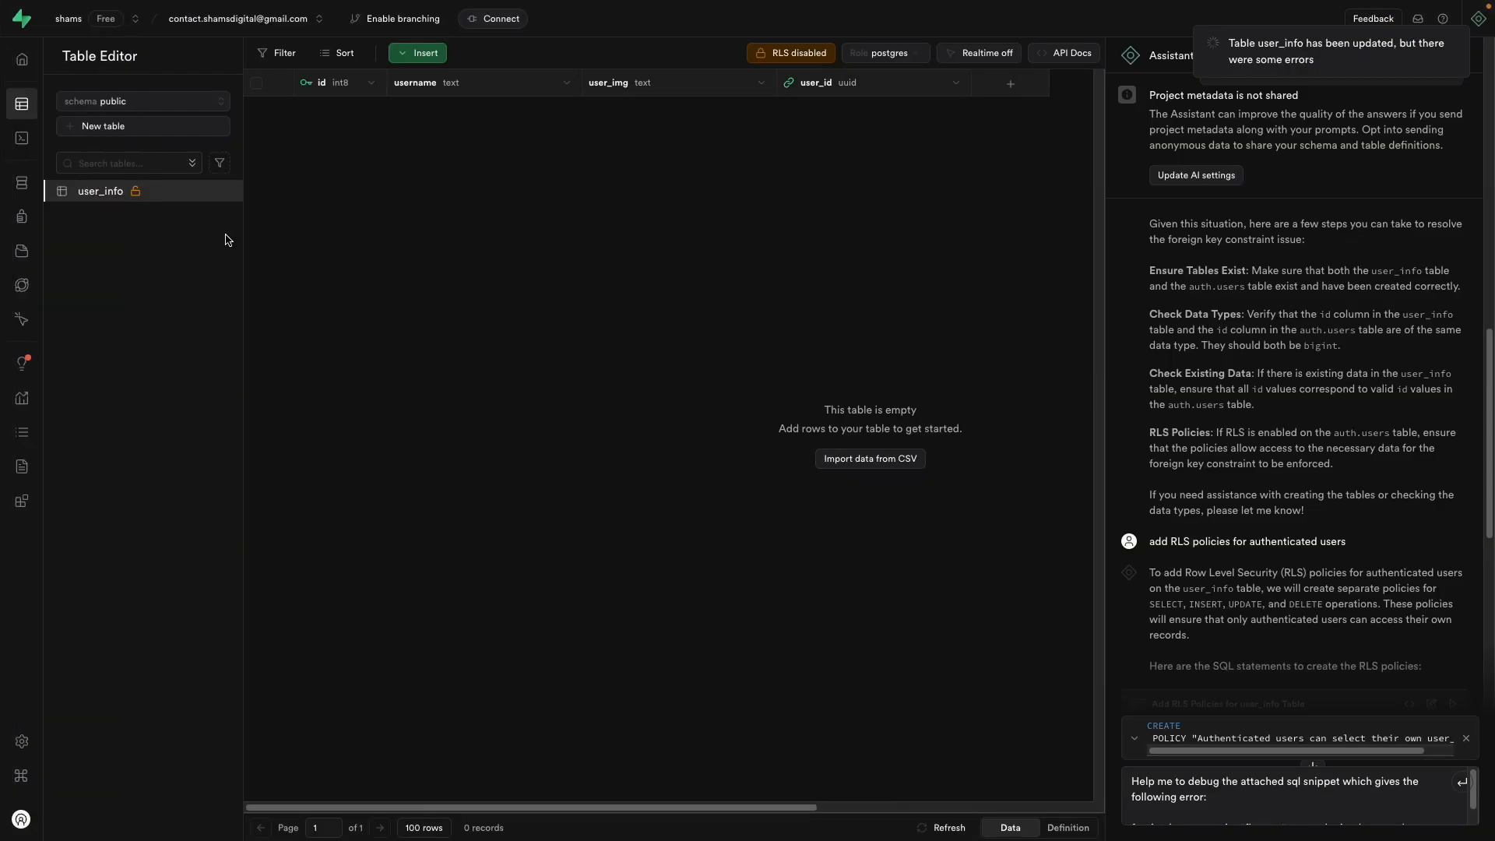
left_click(52, 140)
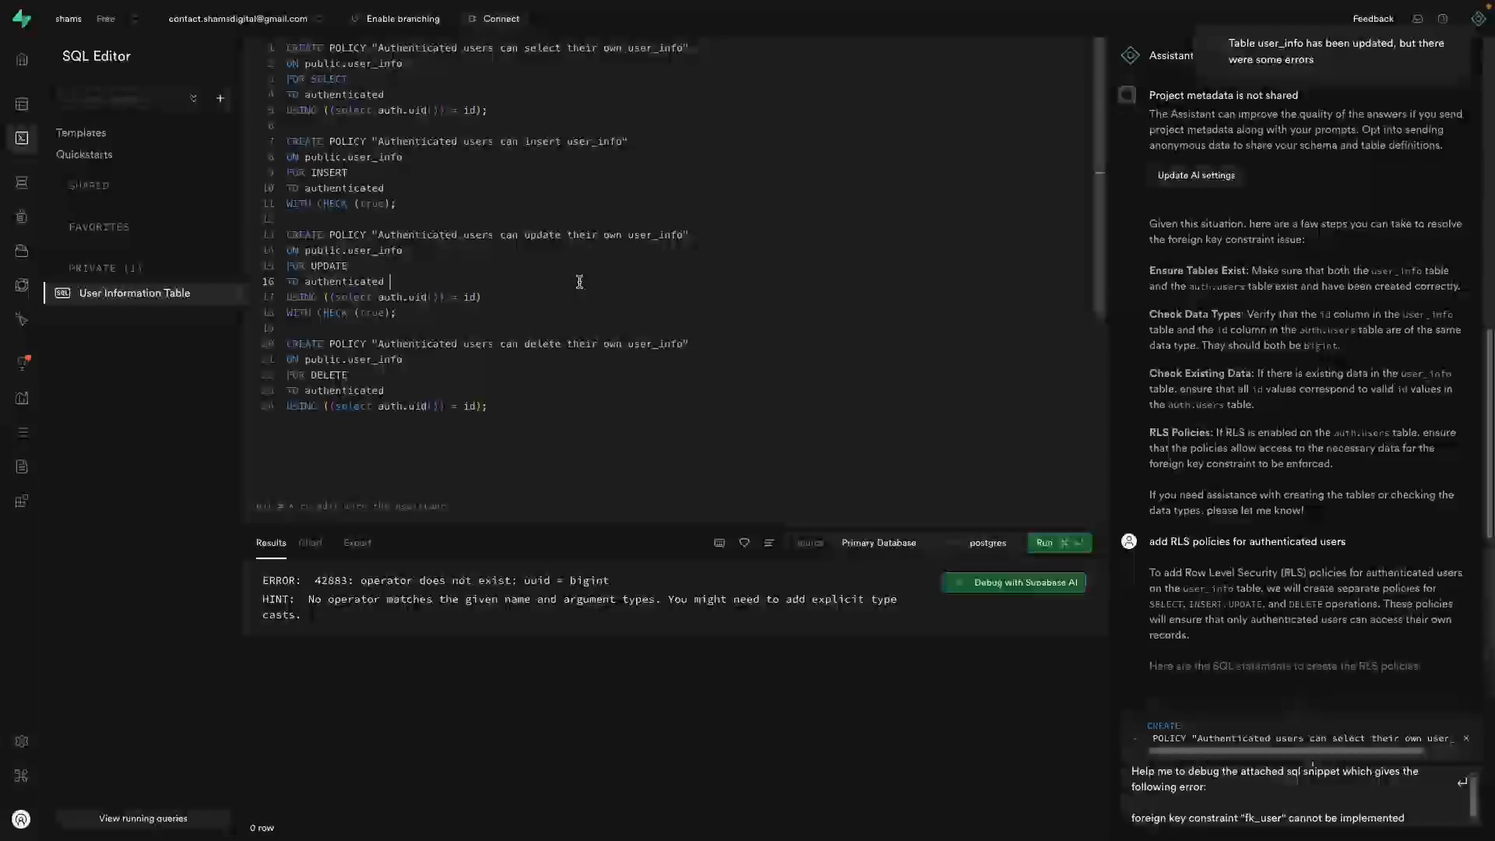
key("super+a")
key("BackSpace")
type("-- Enable Row Level Security on user_info table ALTER TABLE user_info ENABLE ROW LEVEL SECURITY;  -- Create RLS policies for authenticated users CREATE POLICY \"Authenticated users can manage their own data\" ON user_info FOR ALL USING (auth.uid() = user_id) WITH CHECK (auth.uid() = user_id);")
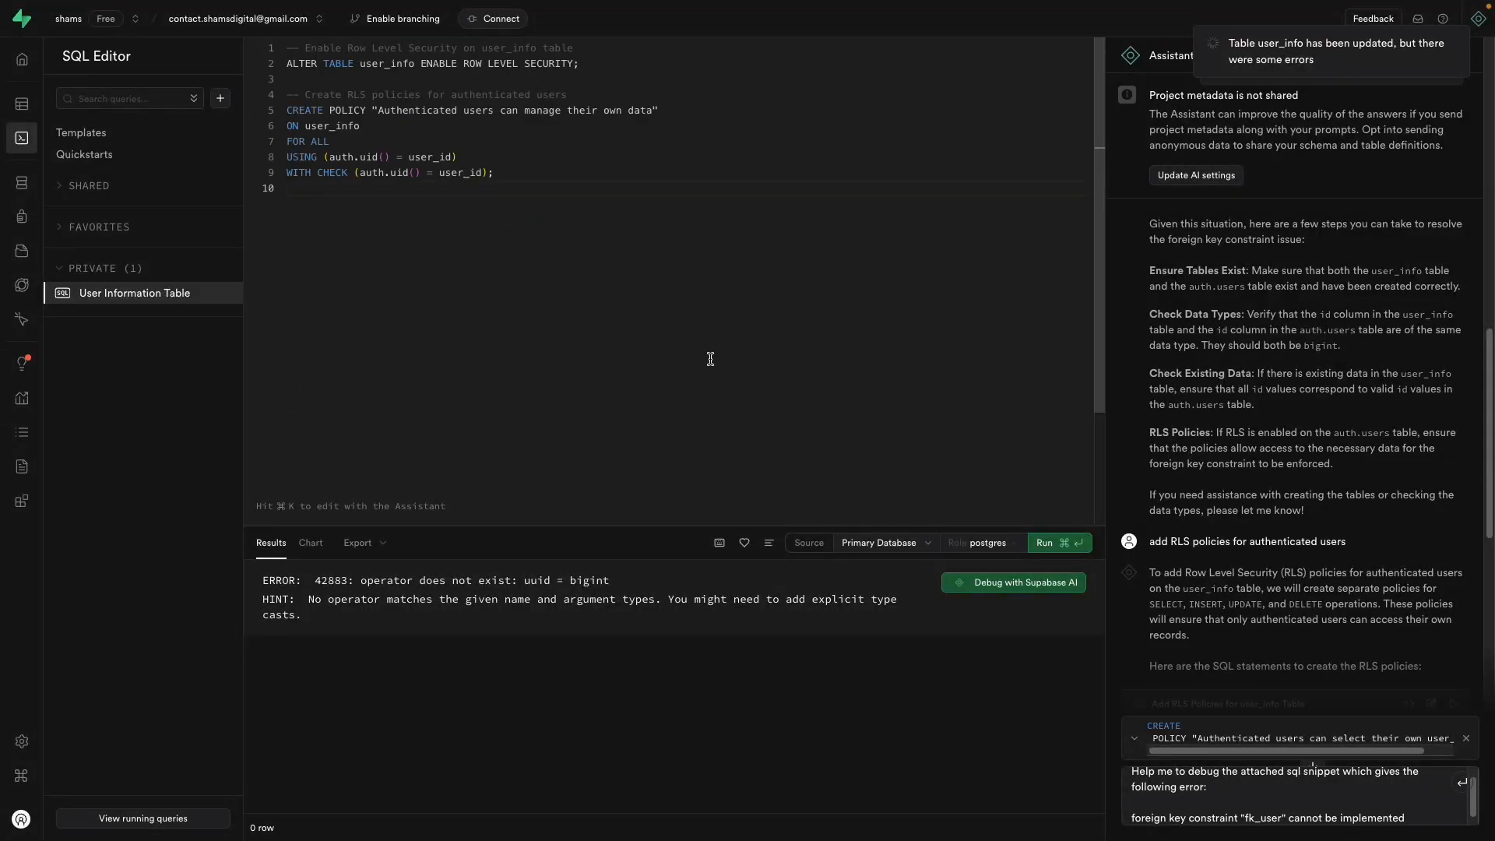
left_click(1040, 543)
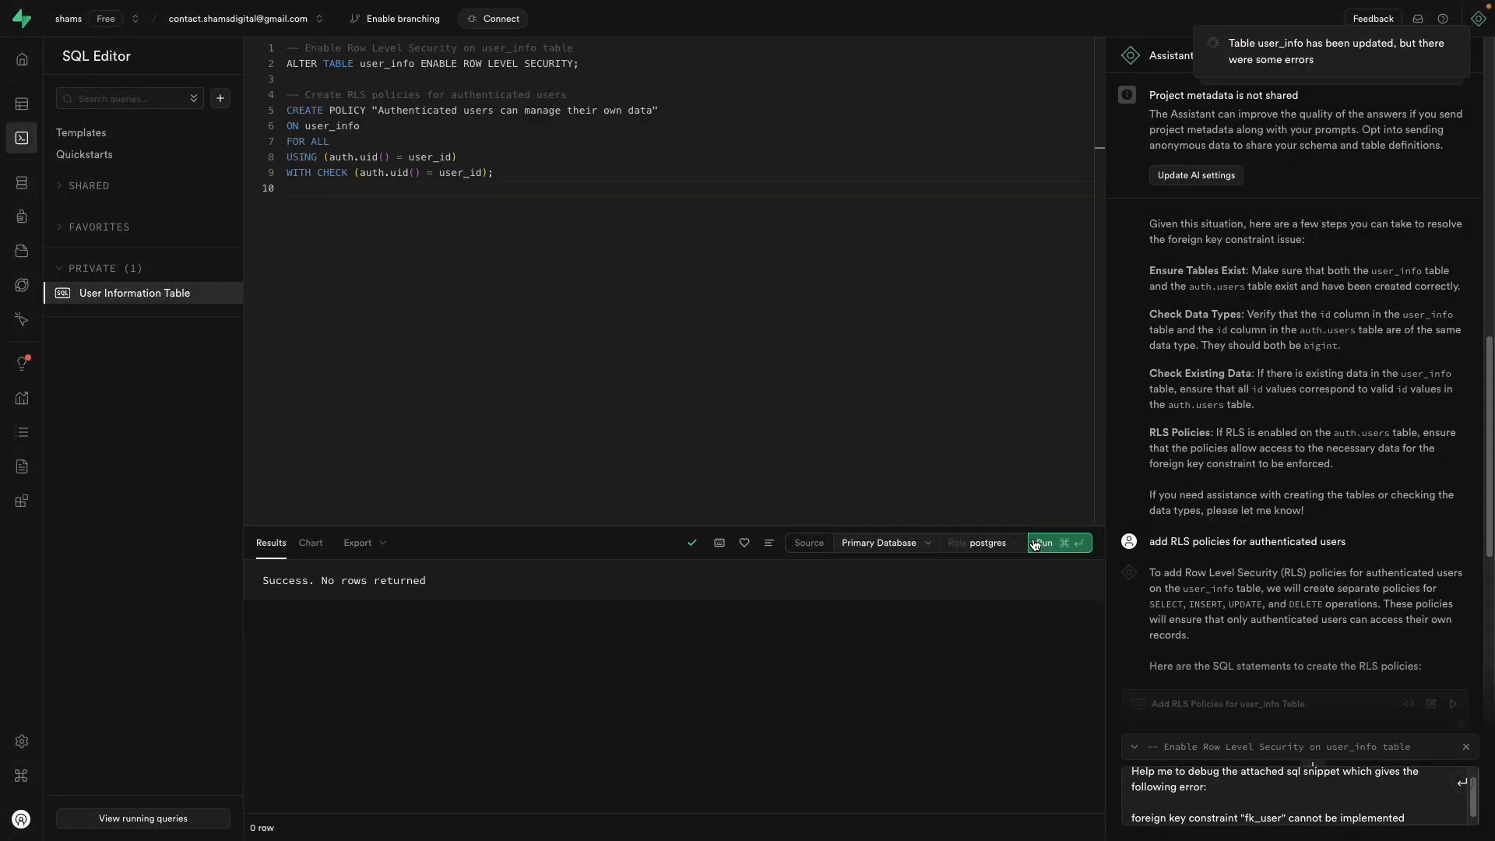
Step: Open the user_info table and reload the page to confirm RLS is enabled
left_click(47, 103)
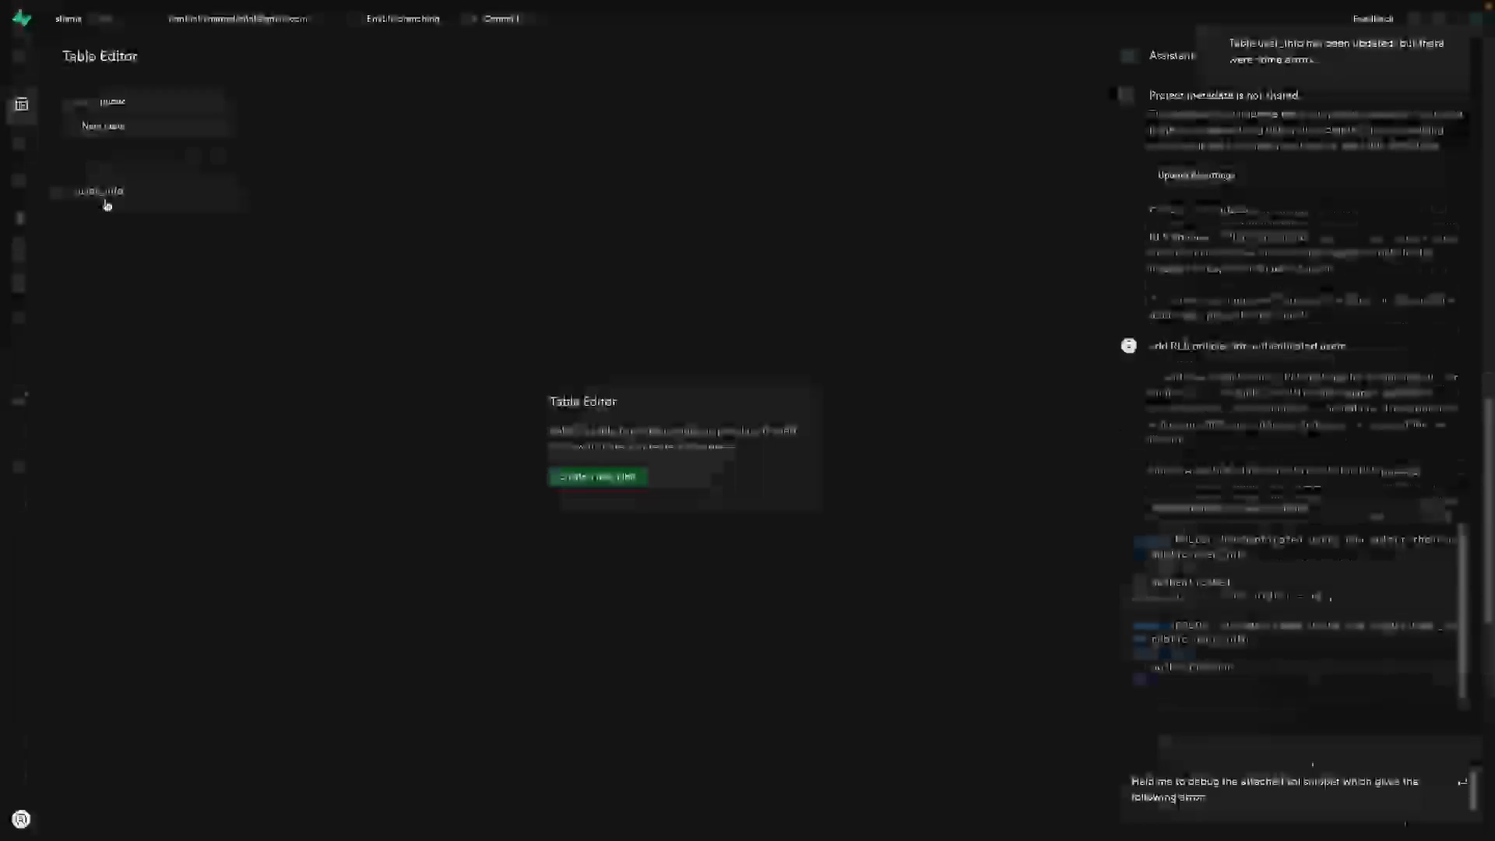
left_click(106, 204)
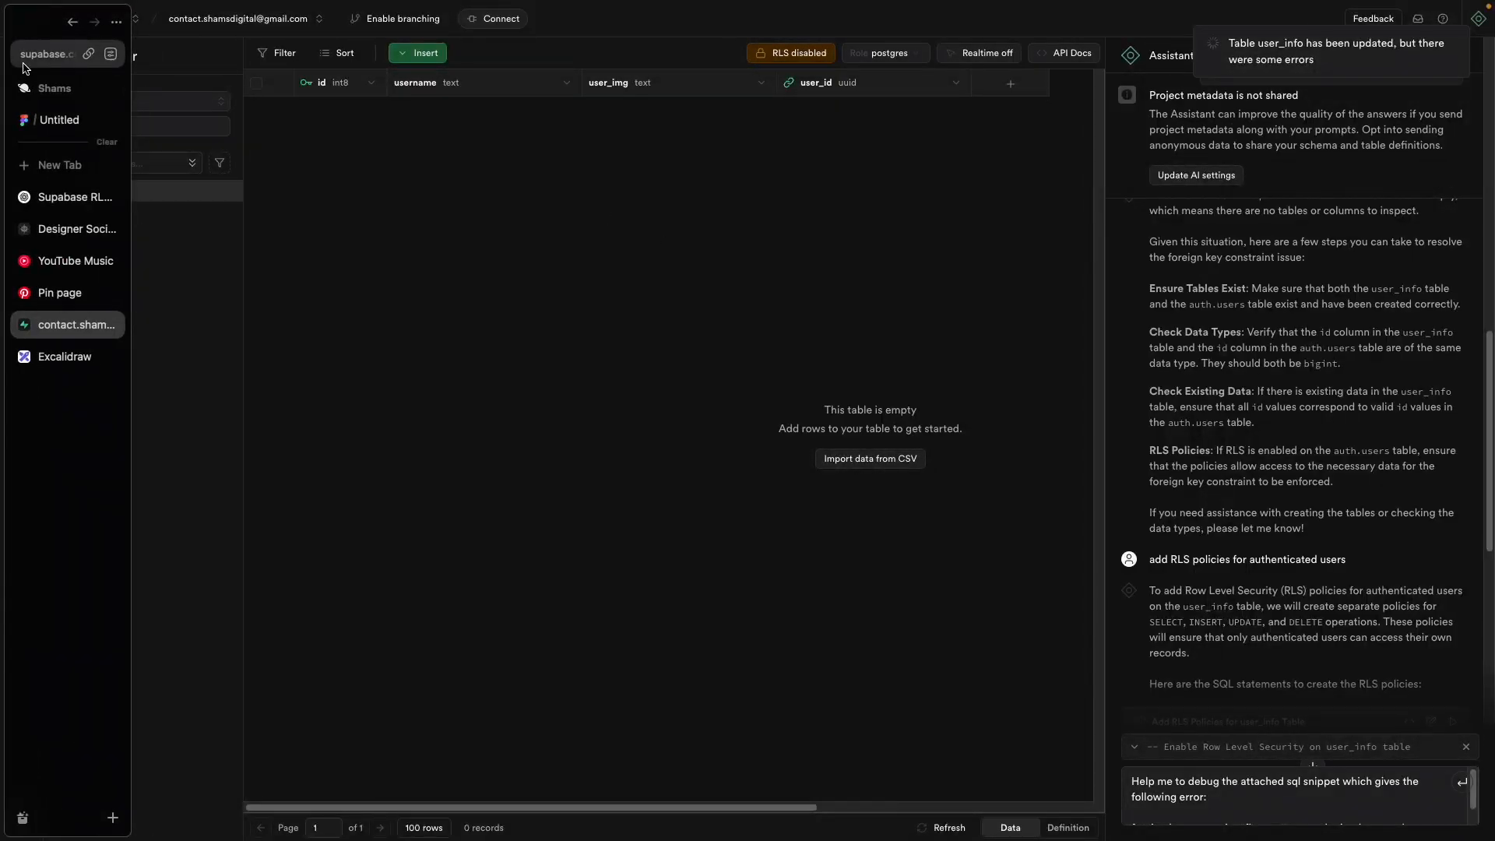
left_click(42, 54)
key("Return")
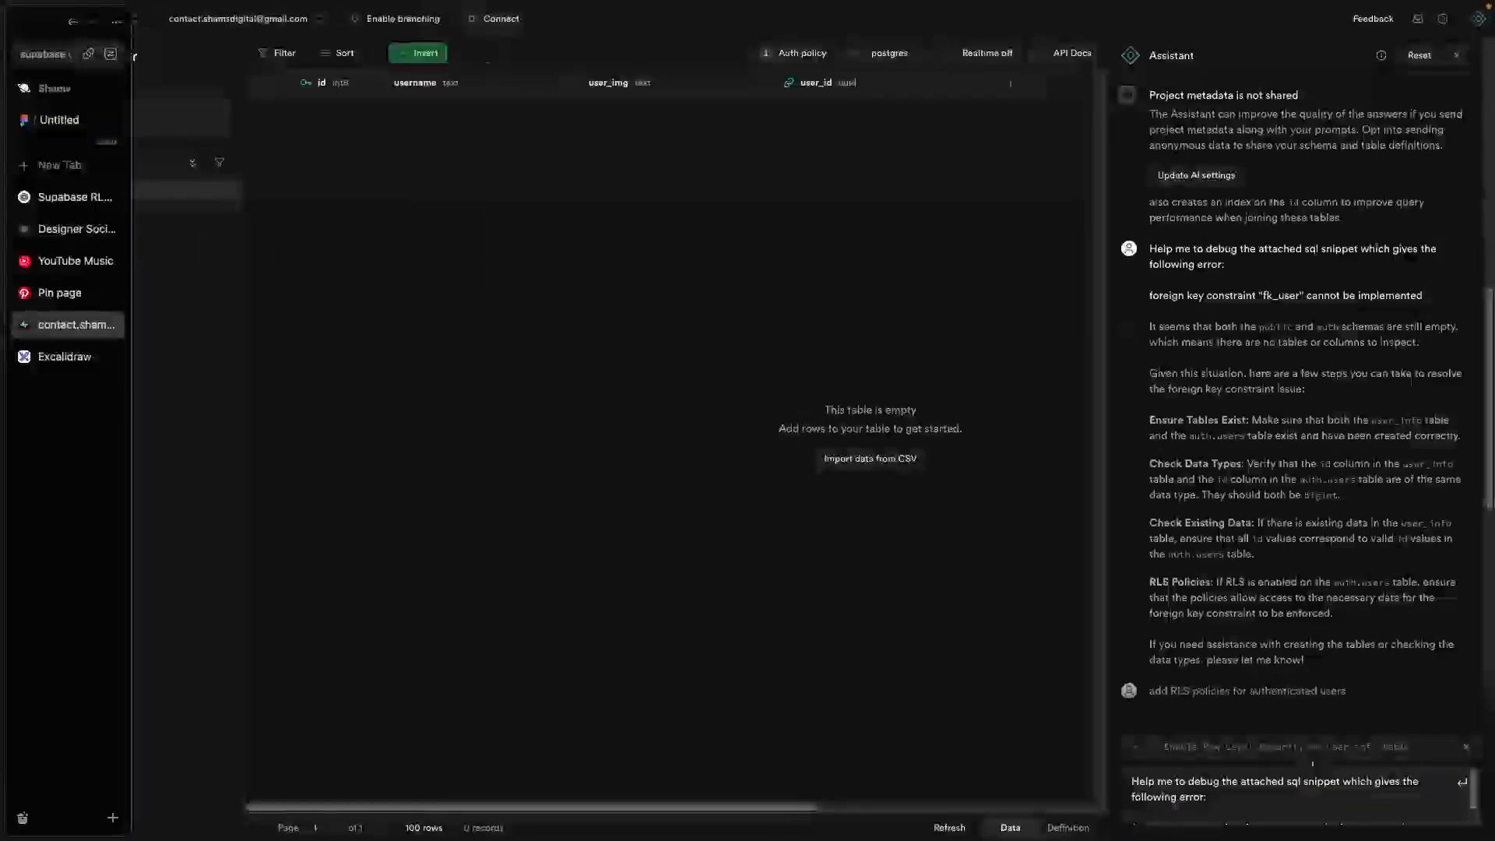
Step: View user_info's policies and inspect 'Authenticated users can manage their own data' without changing it
left_click(806, 53)
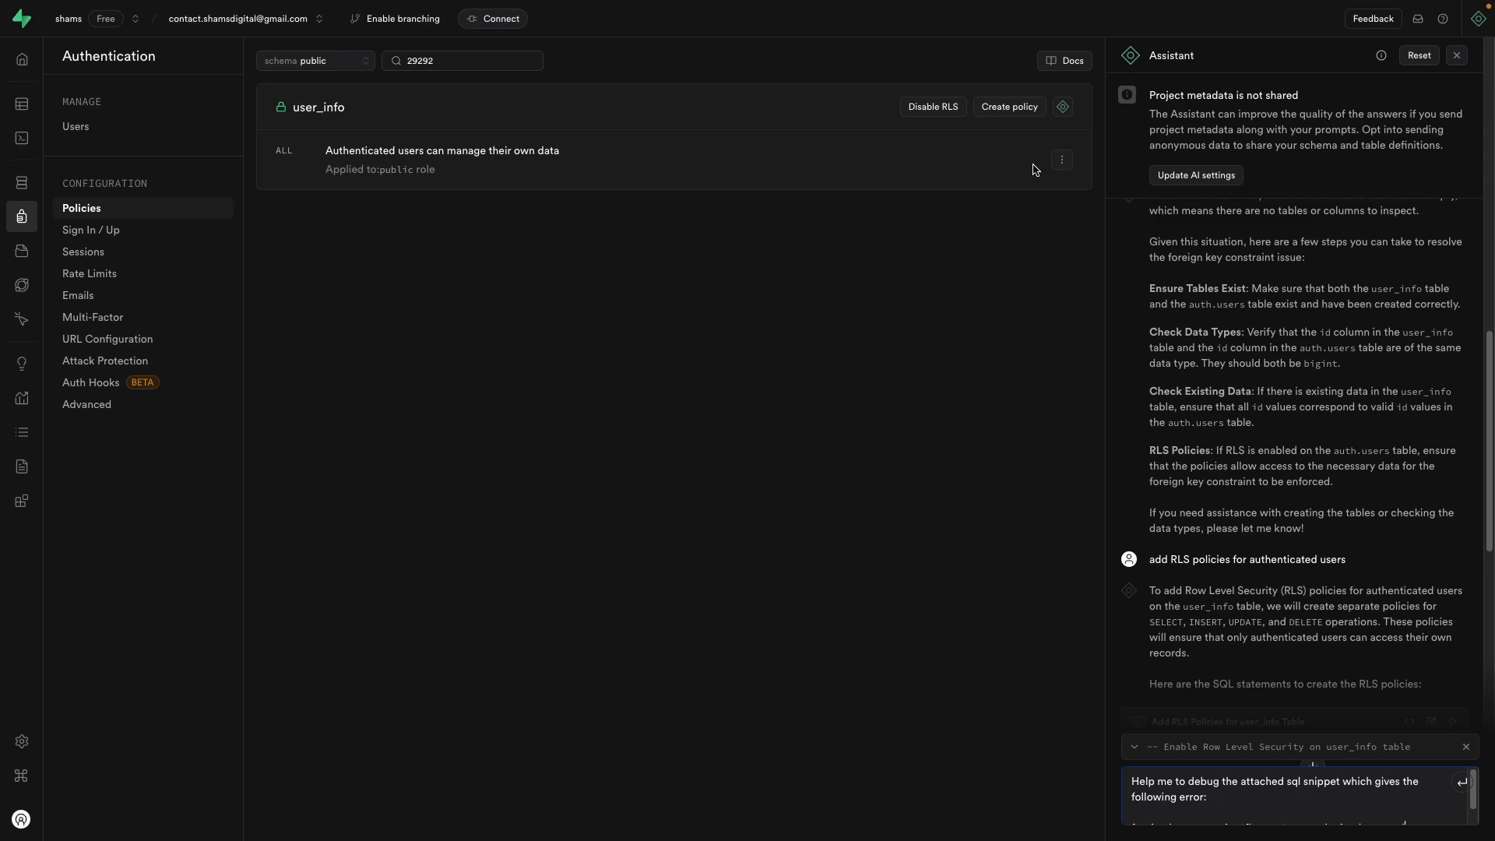
left_click(1062, 159)
left_click(1020, 190)
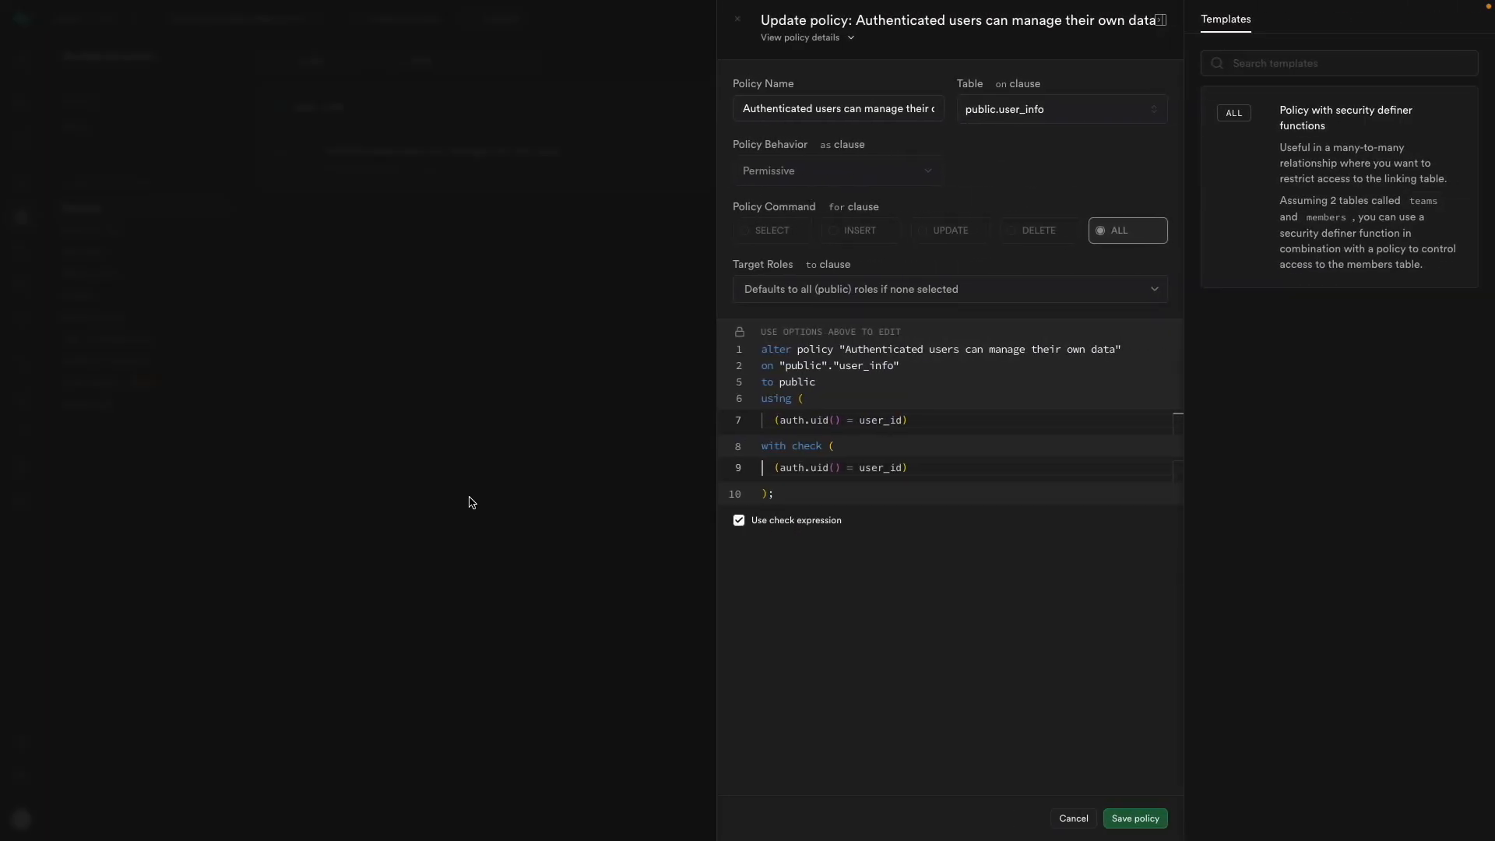
left_click(608, 463)
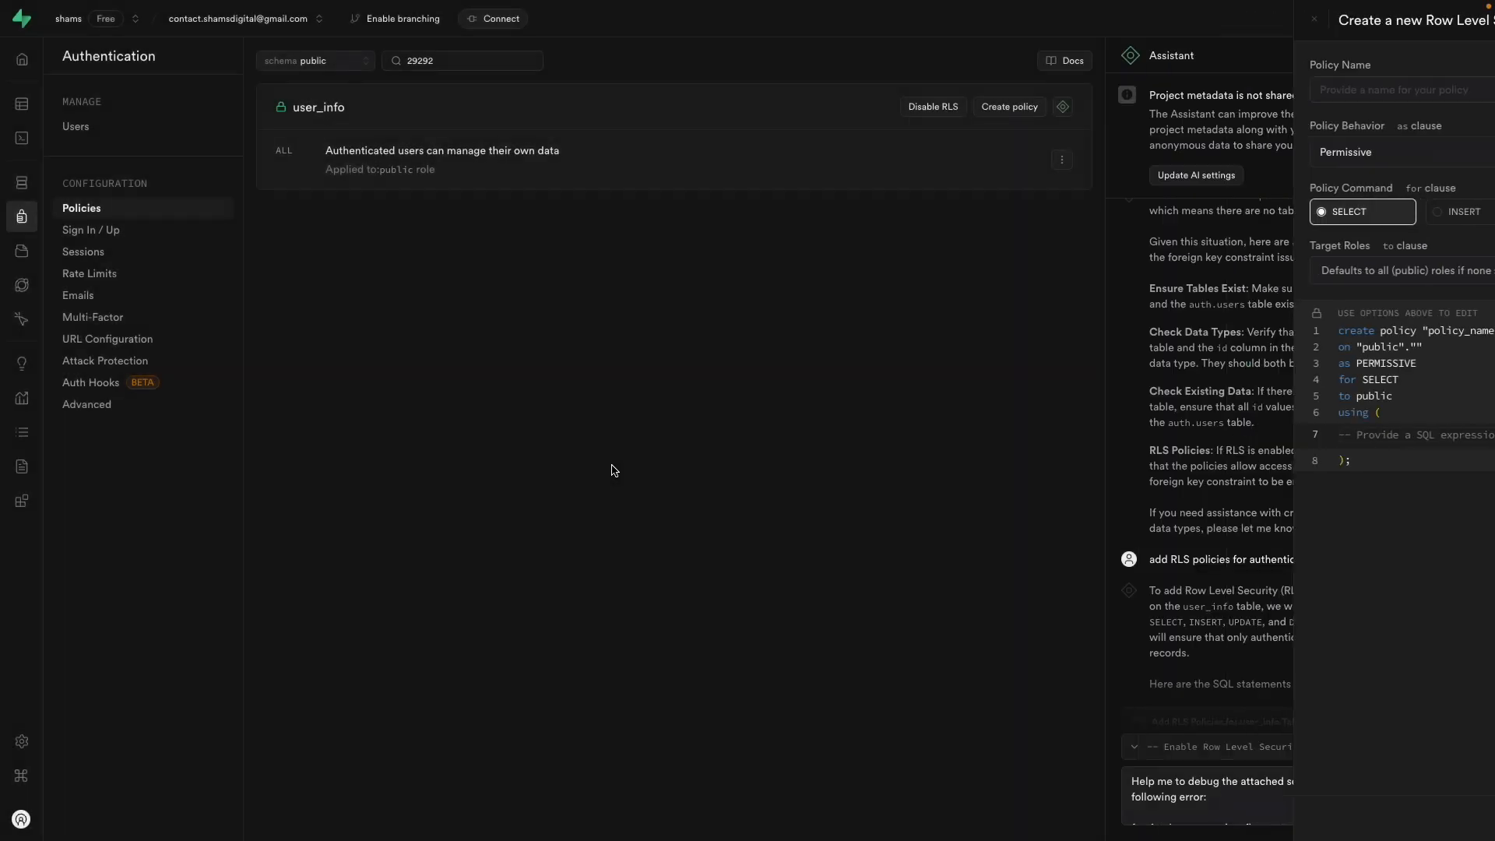
mouse_move(34, 231)
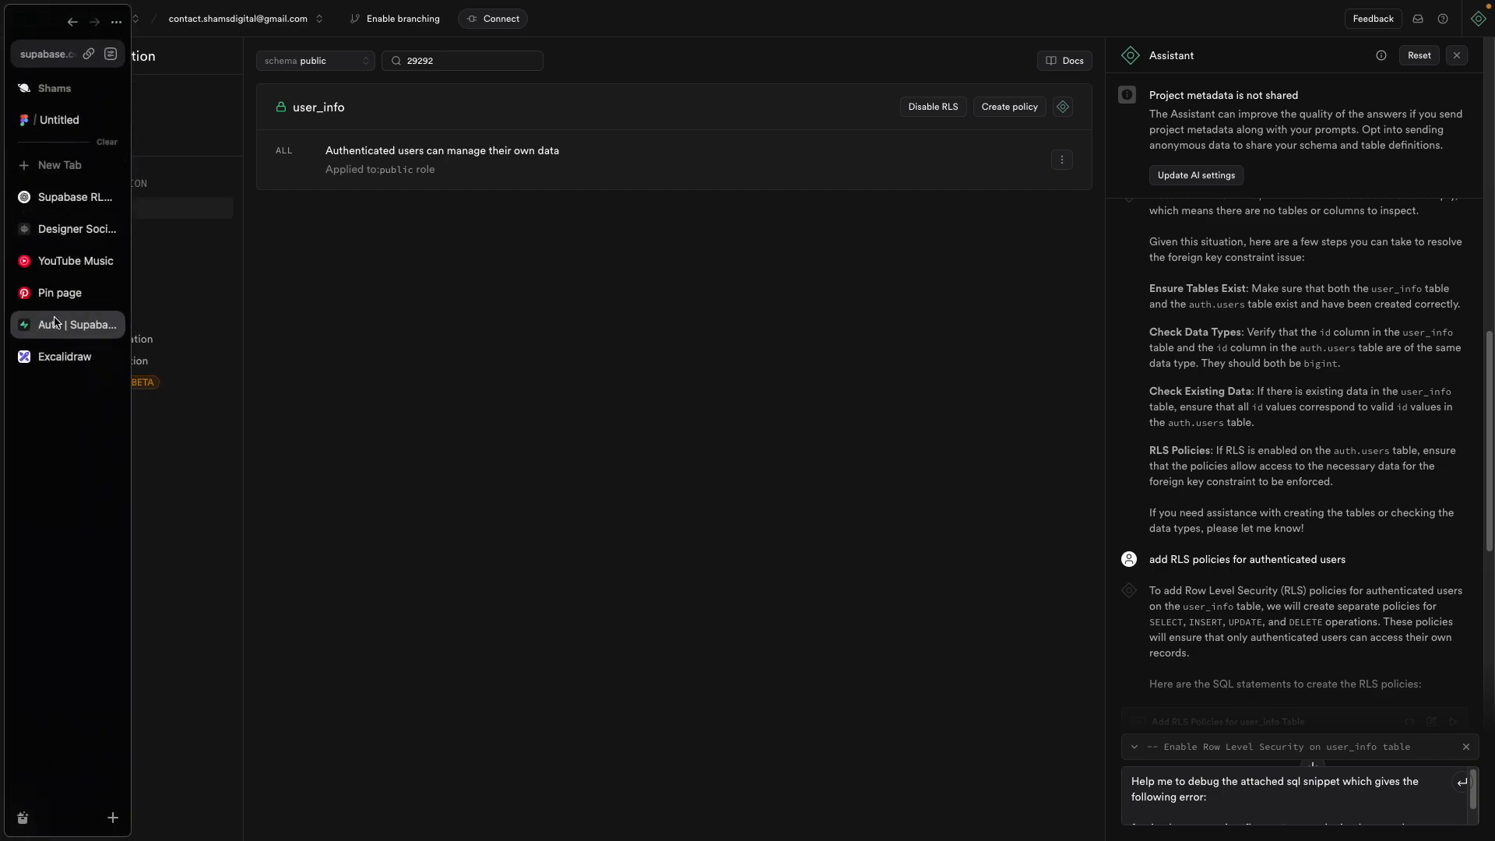
left_click(56, 357)
scroll(732, 580, "down", 10)
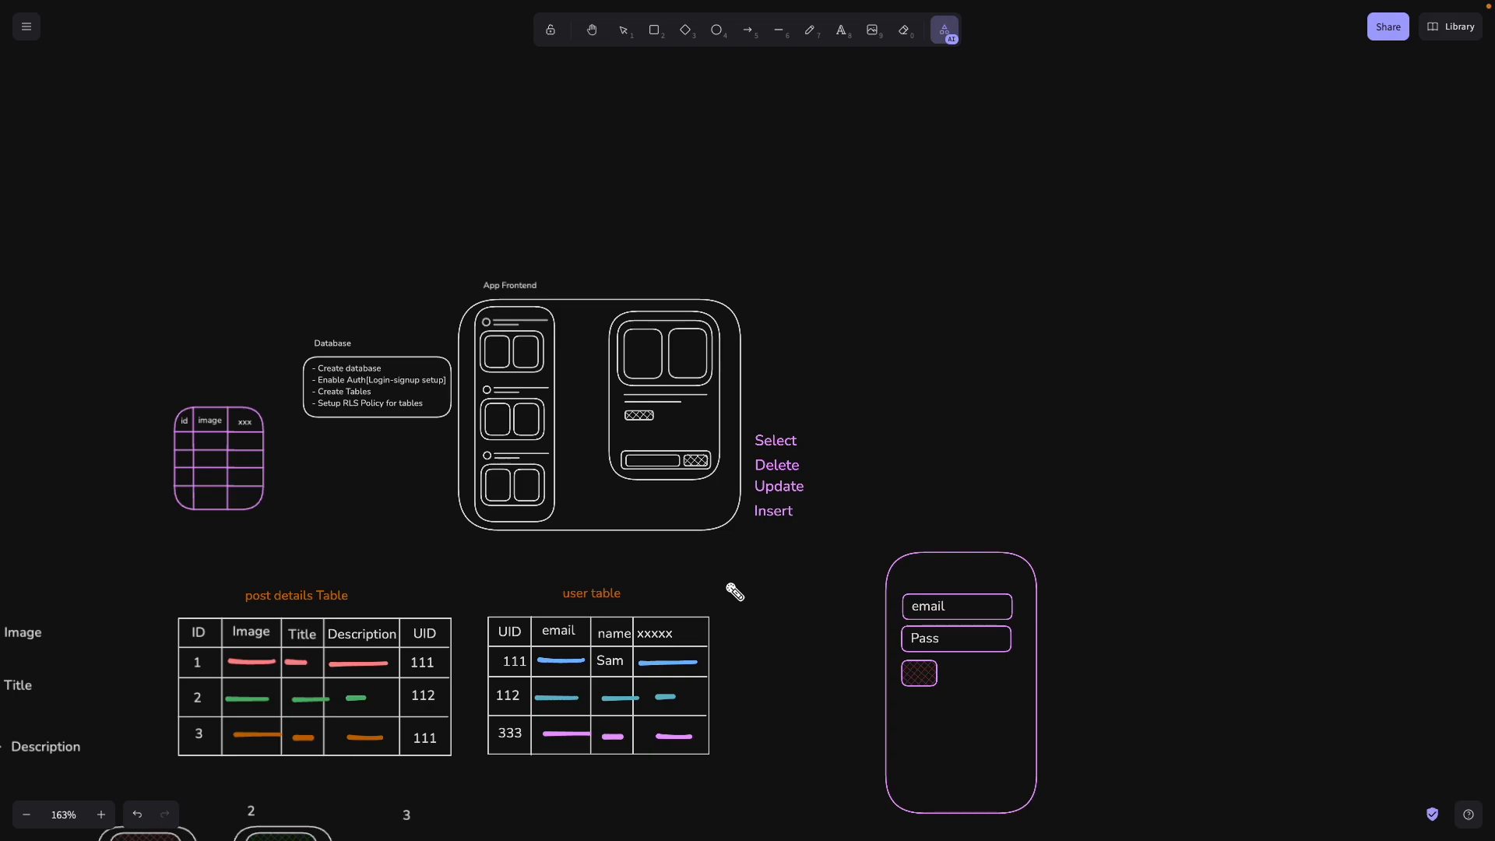
left_click_drag(712, 576, 936, 396)
mouse_move(1028, 265)
left_mouse_down()
mouse_move(1044, 257)
mouse_move(971, 290)
mouse_move(1085, 267)
mouse_move(1054, 284)
mouse_move(1052, 324)
mouse_move(992, 351)
mouse_move(1061, 337)
mouse_move(1004, 244)
left_mouse_up()
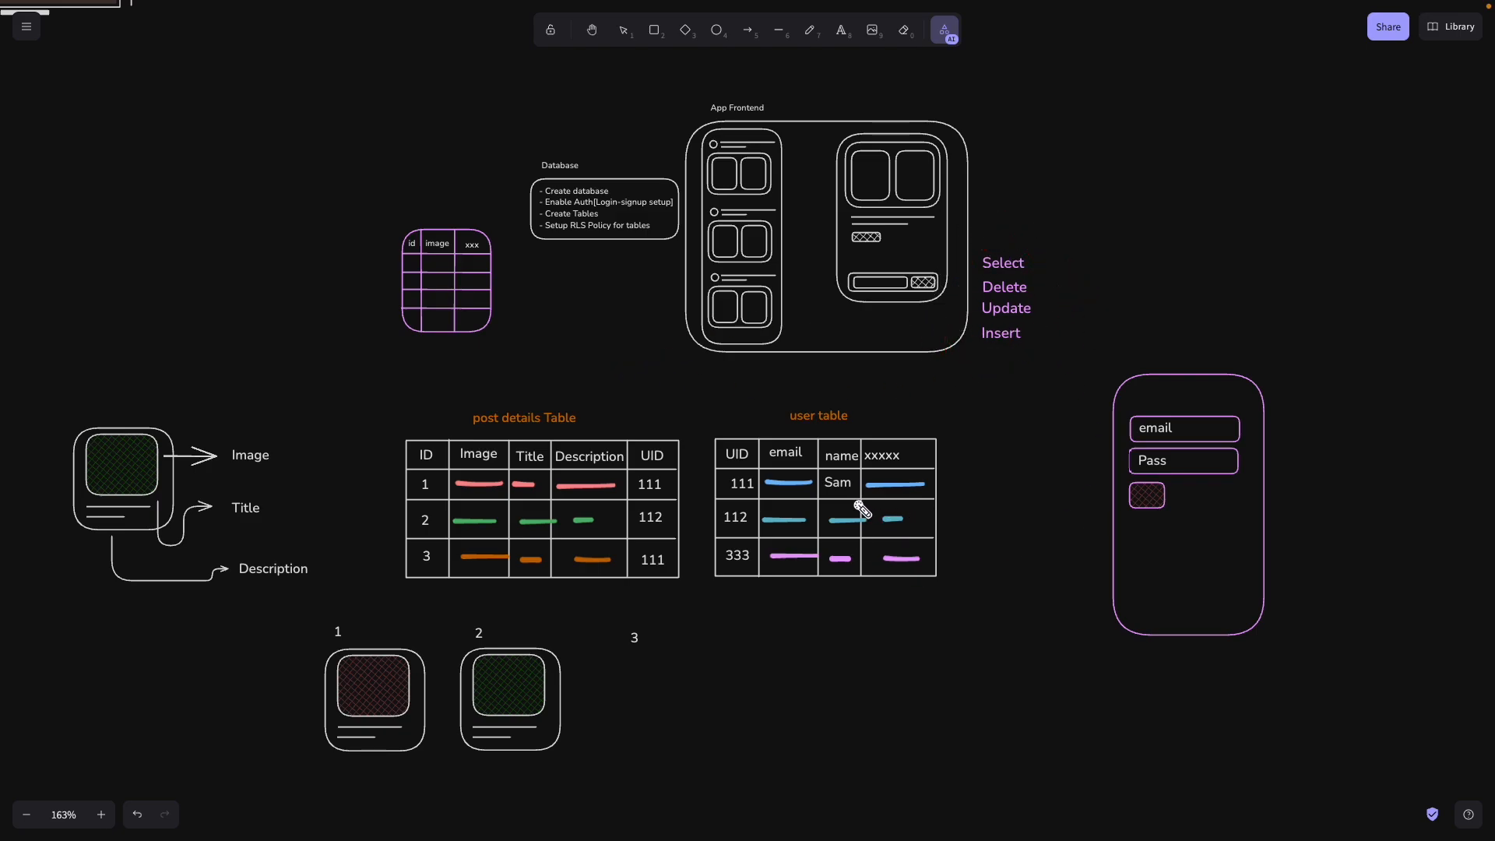
left_click(719, 487)
mouse_move(726, 492)
left_mouse_down()
mouse_move(629, 489)
mouse_move(664, 487)
mouse_move(658, 566)
left_mouse_up()
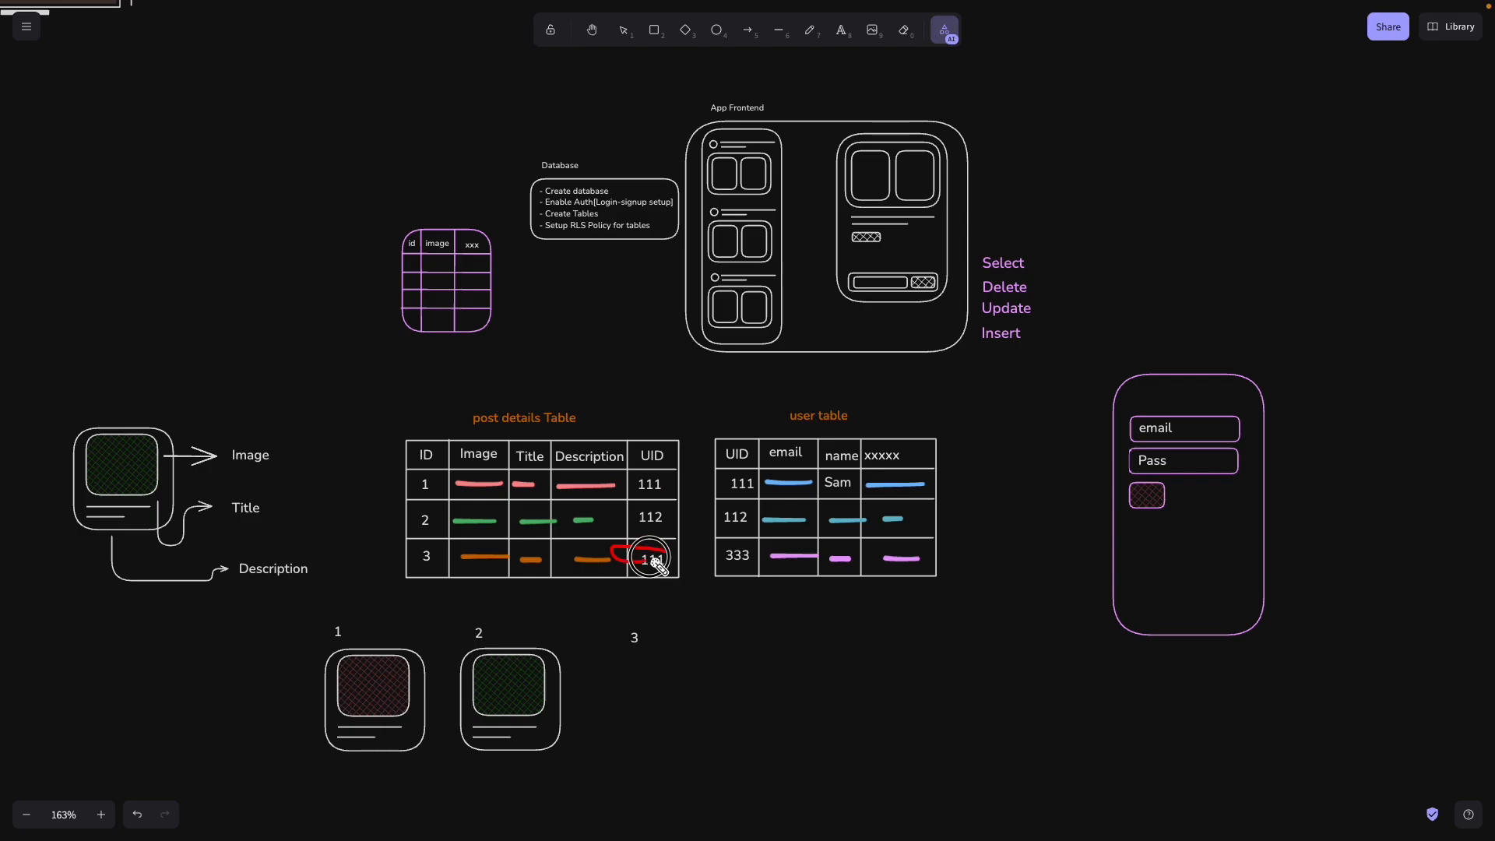
left_click_drag(661, 487, 413, 487)
left_click_drag(422, 551, 681, 555)
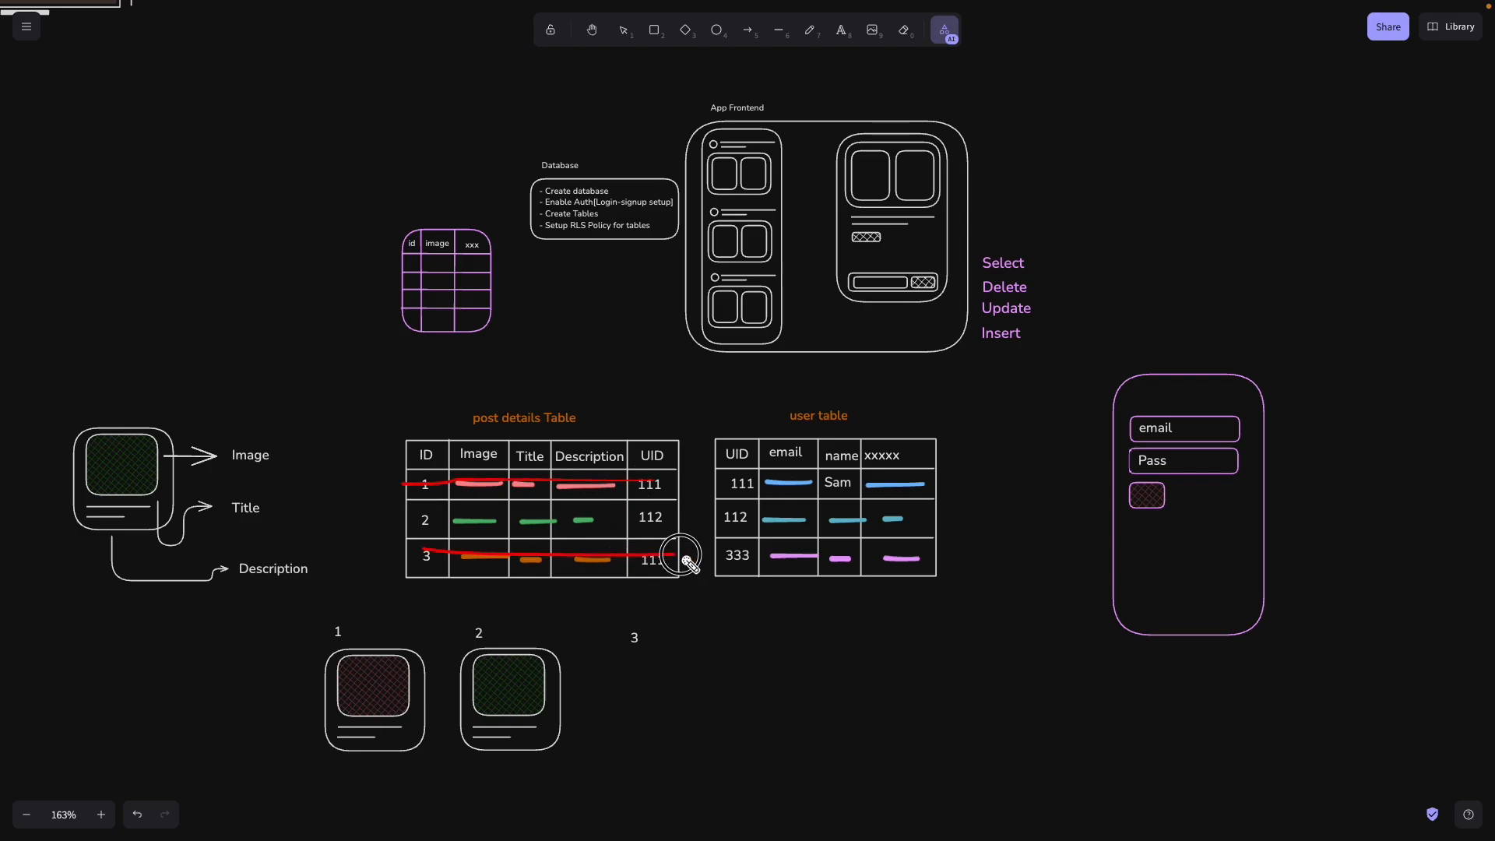
left_click_drag(721, 482, 964, 490)
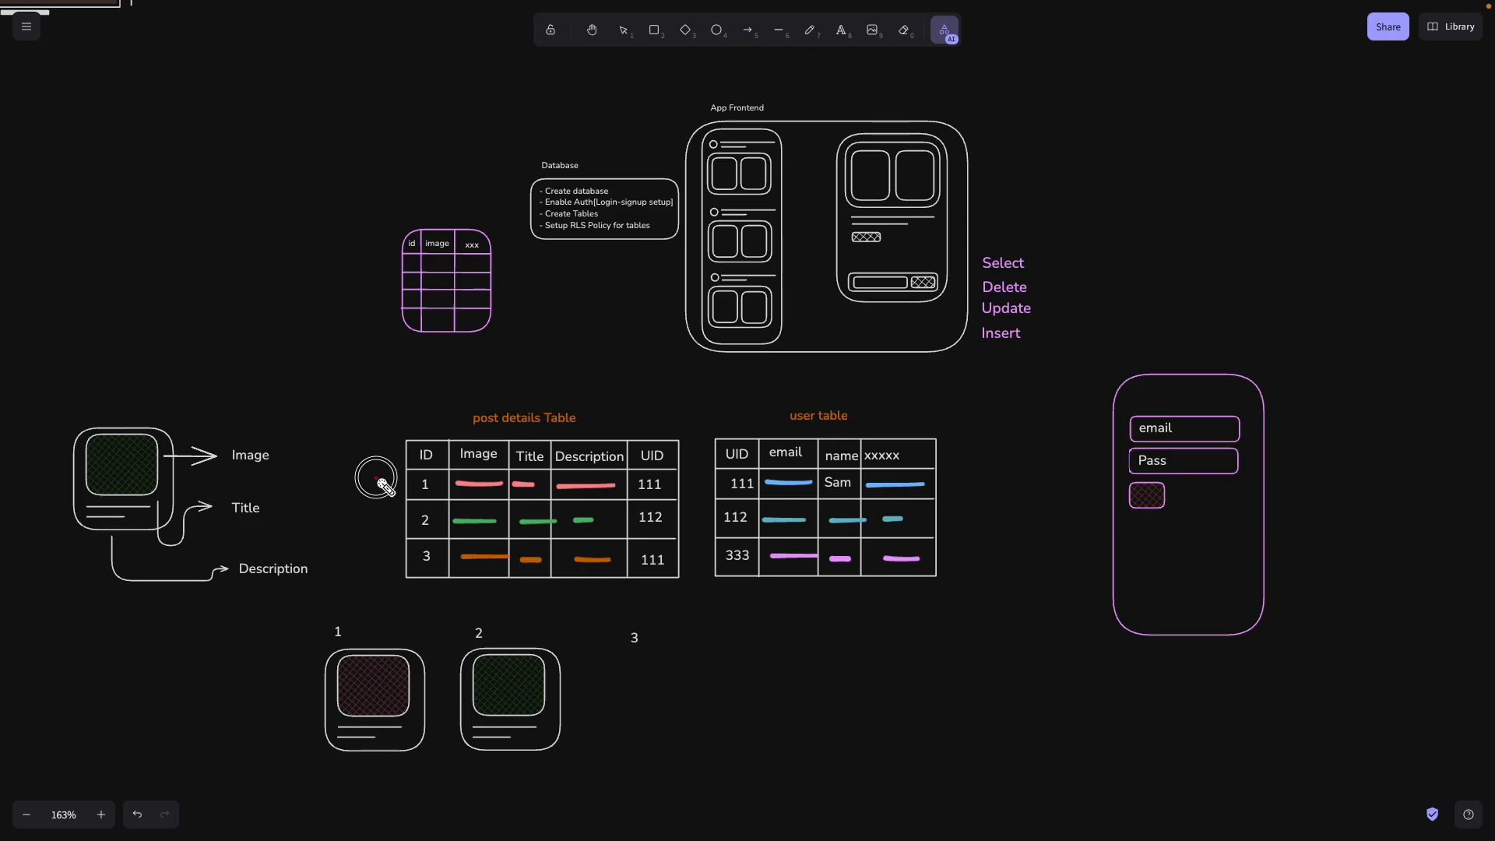
left_click_drag(379, 477, 685, 474)
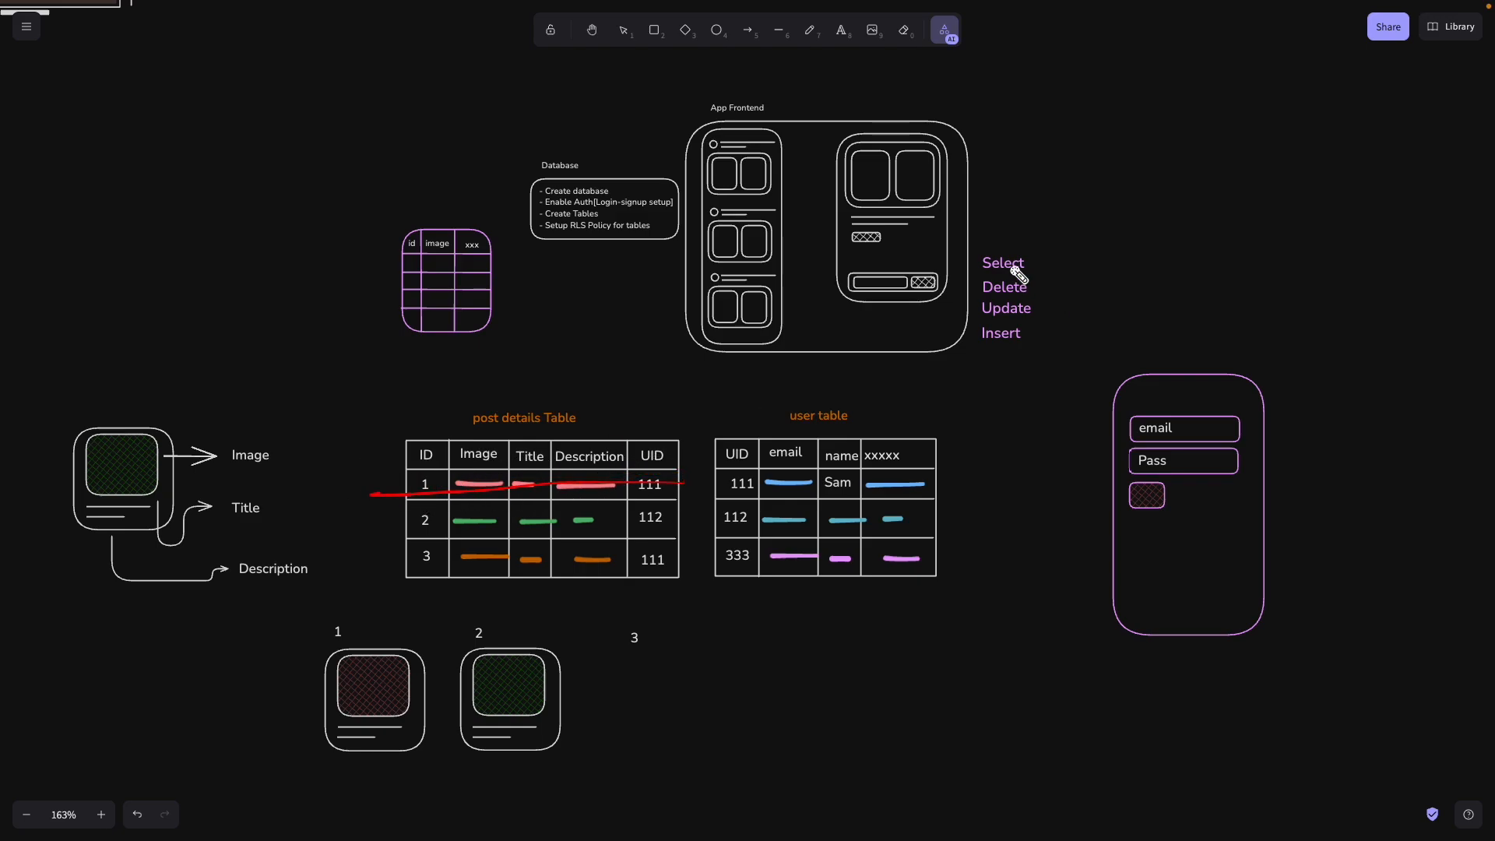
mouse_move(1011, 270)
left_mouse_down()
mouse_move(997, 433)
mouse_move(646, 484)
mouse_move(1008, 310)
mouse_move(653, 488)
left_mouse_up()
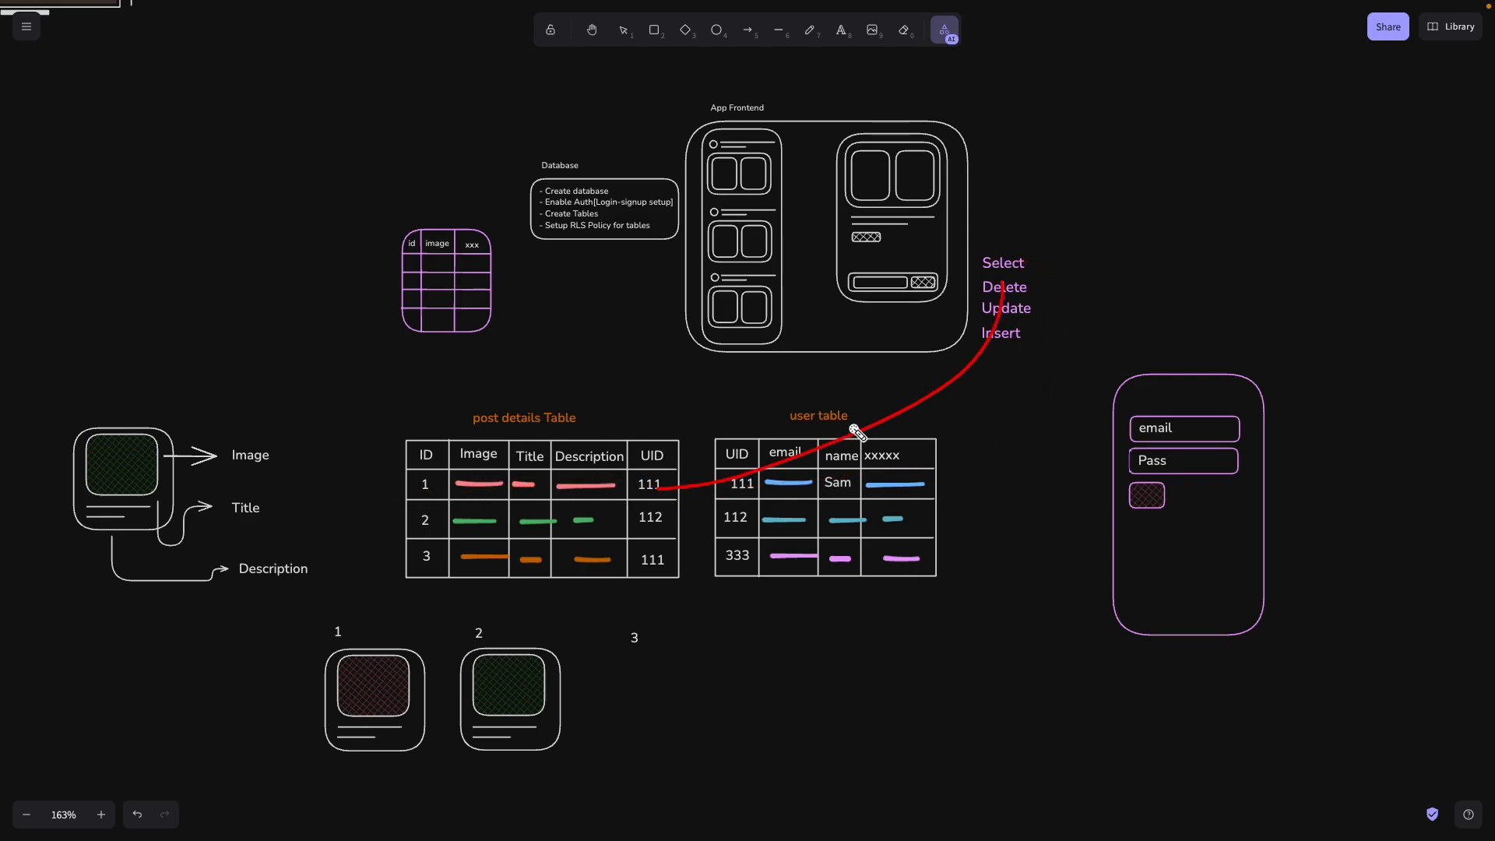
mouse_move(986, 305)
left_mouse_down()
mouse_move(969, 377)
mouse_move(653, 478)
left_mouse_up()
left_click_drag(988, 324, 657, 474)
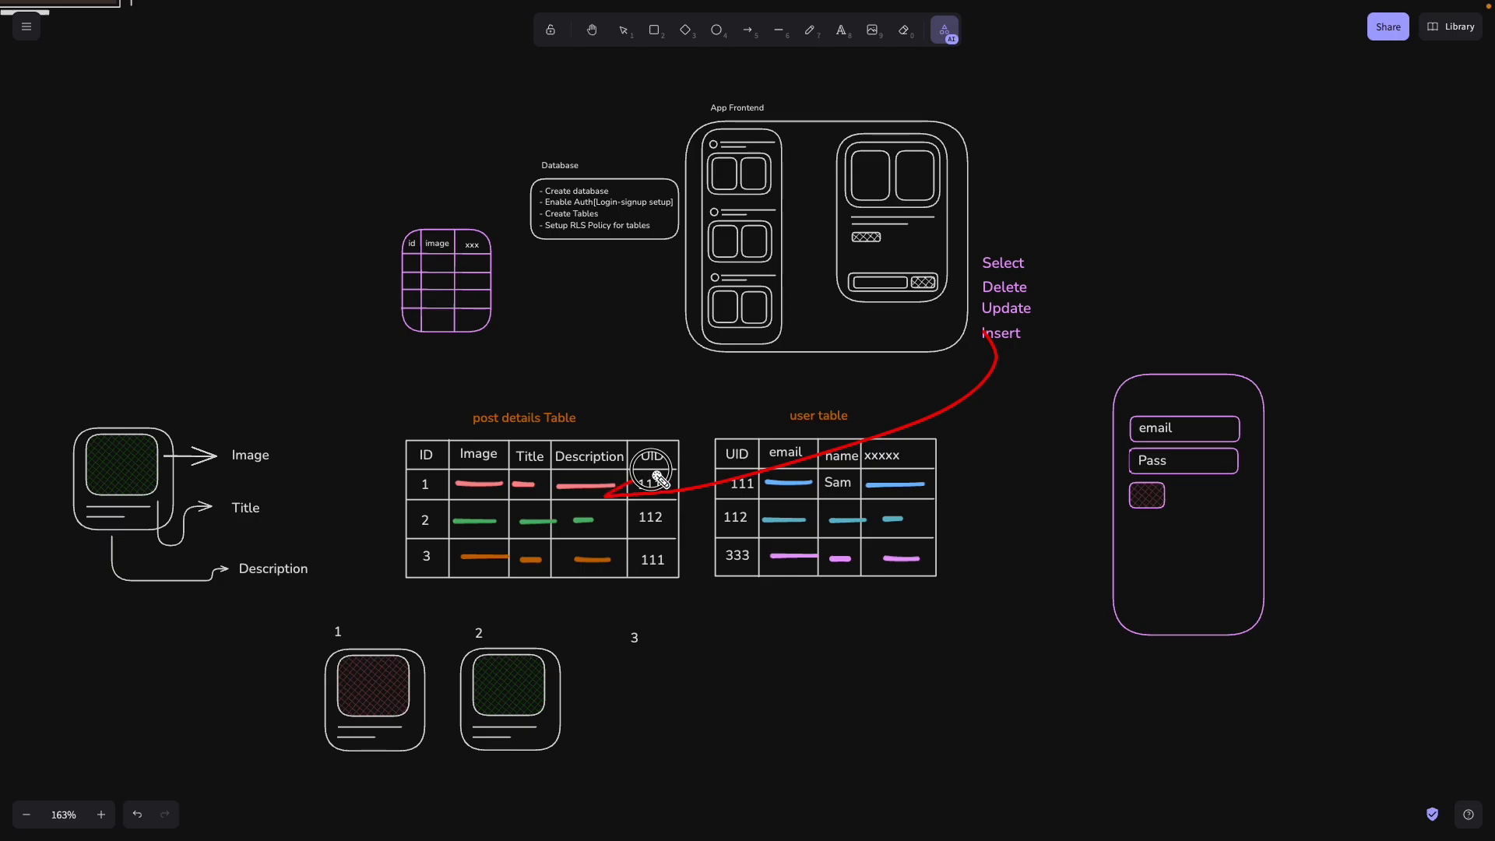
left_click_drag(524, 489, 975, 489)
mouse_move(6, 246)
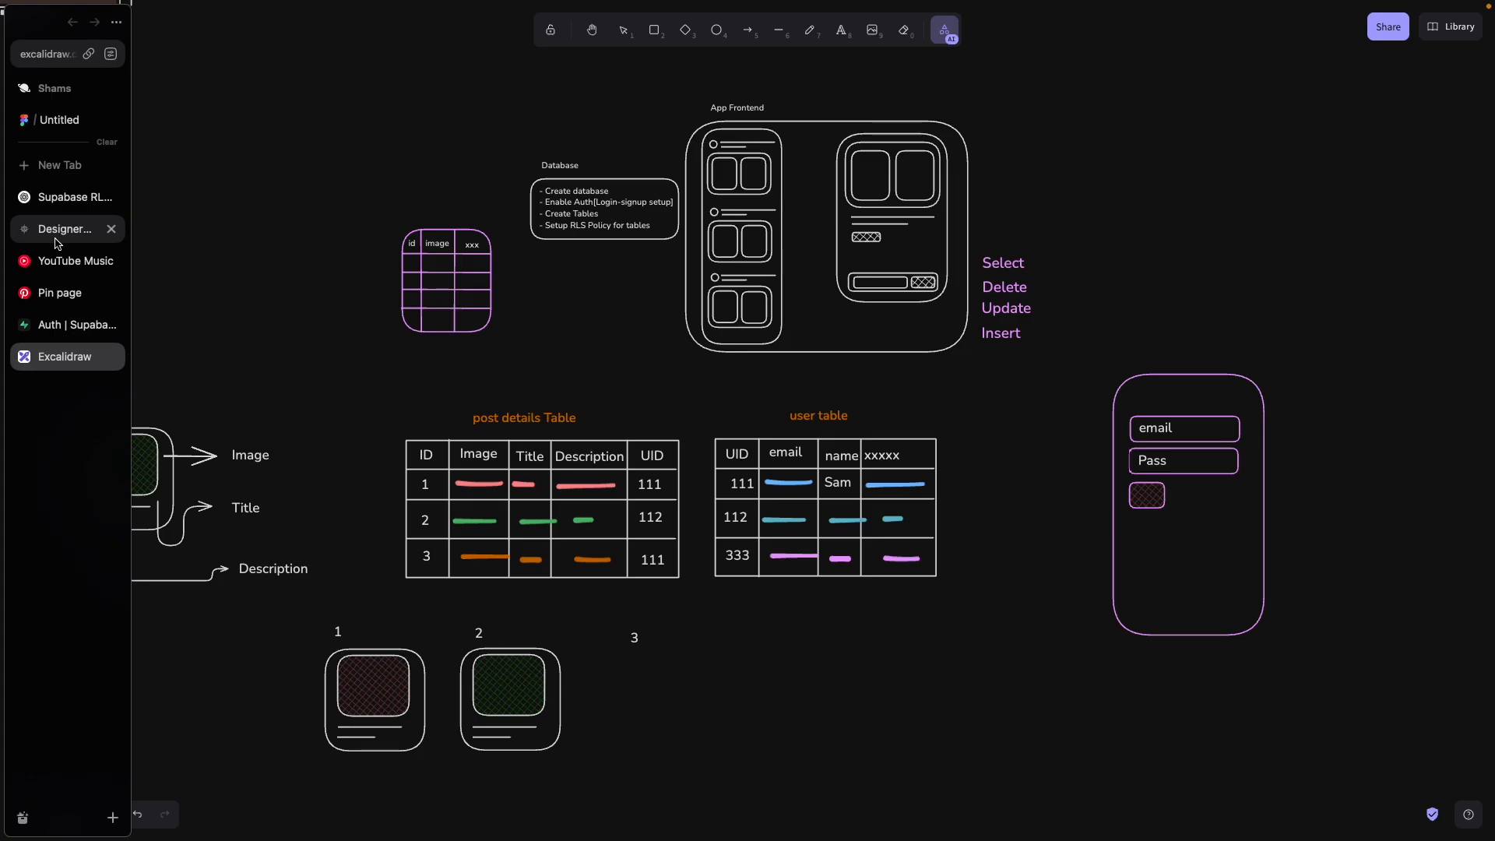
mouse_move(572, 393)
left_mouse_down()
mouse_move(502, 387)
mouse_move(591, 401)
left_mouse_up()
mouse_move(10, 339)
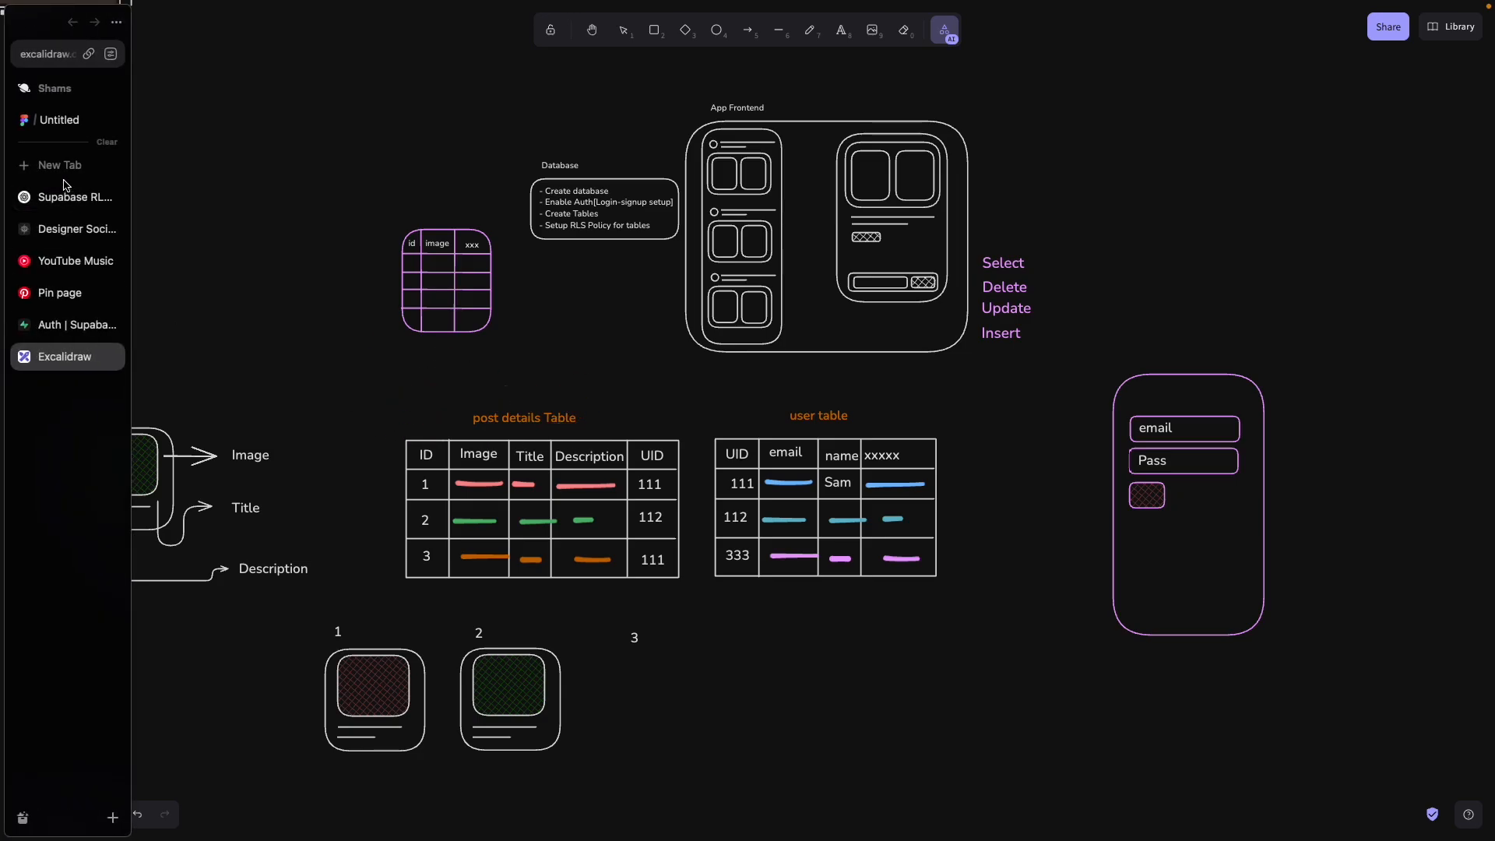
Step: Select the Section holding the Signup and Login forms in WeWeb
left_click(50, 228)
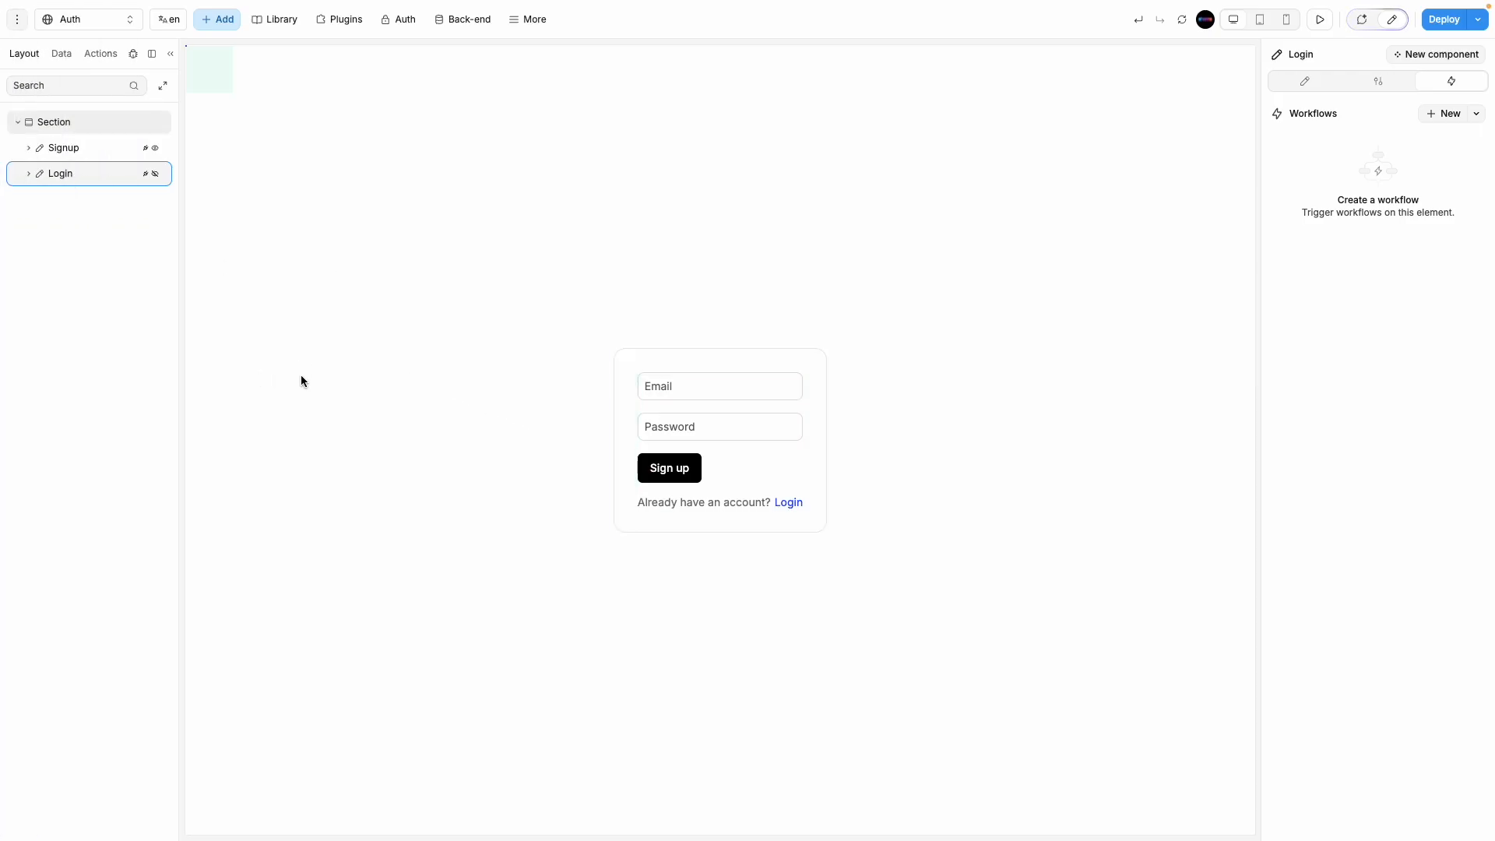
left_click(300, 376)
mouse_move(4, 178)
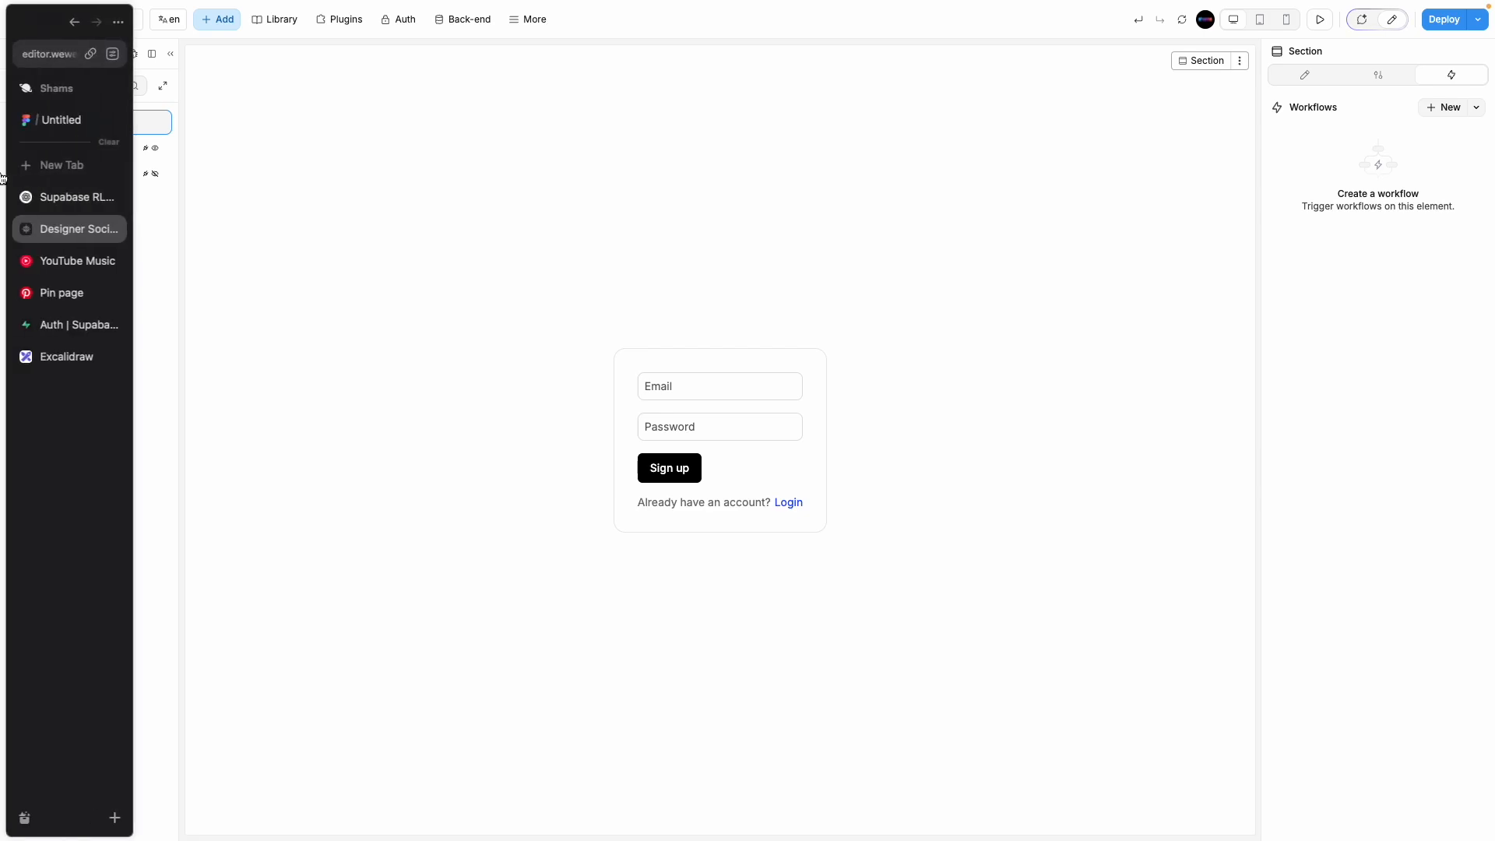
Step: Copy the Project URL from the Supabase home page and return to WeWeb
left_click(51, 325)
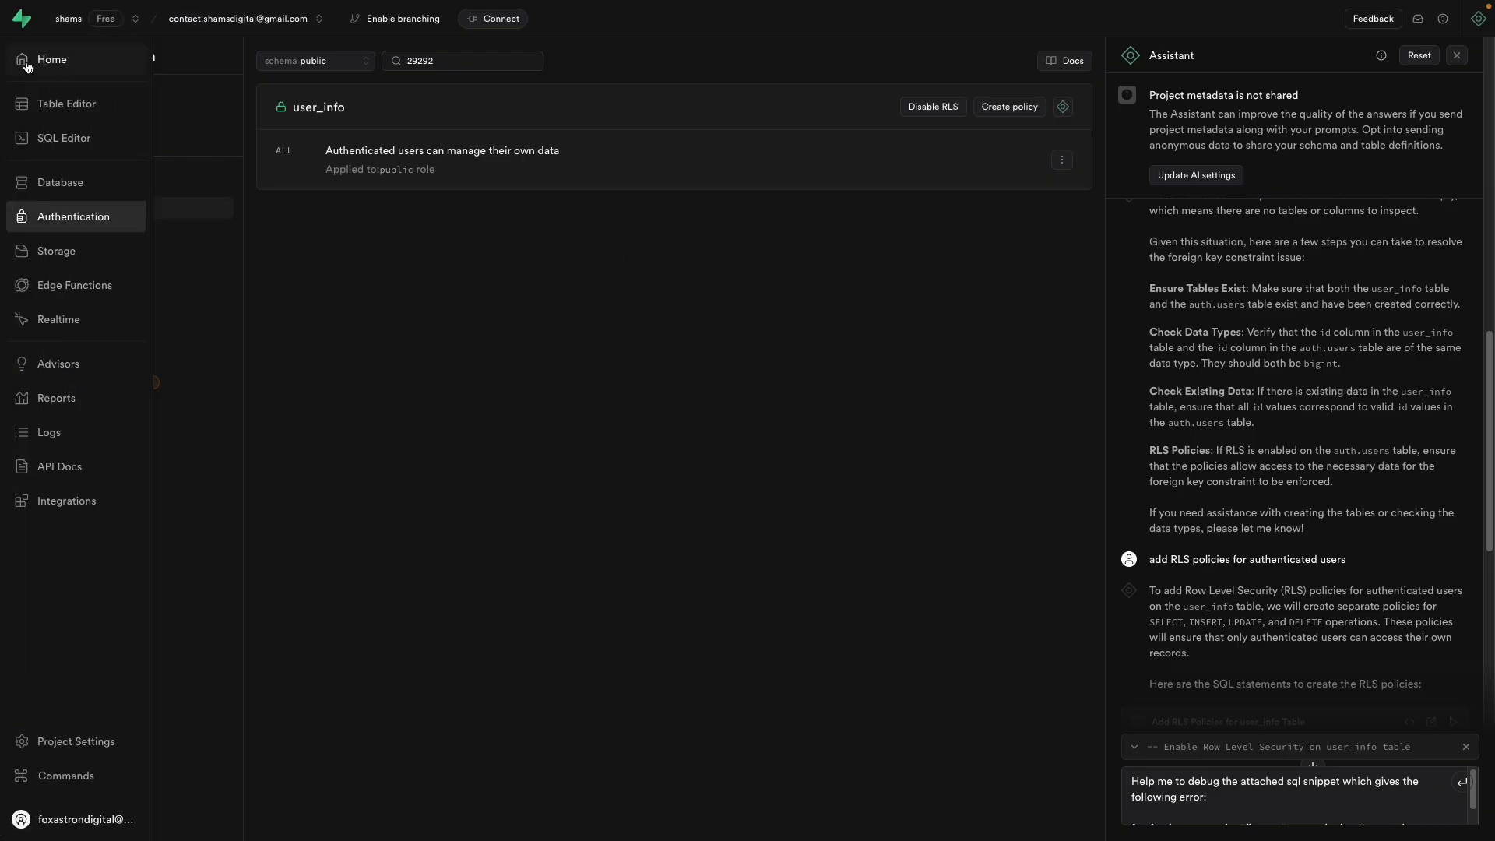
left_click(22, 59)
scroll(794, 498, "down", 9)
scroll(794, 497, "down", 6)
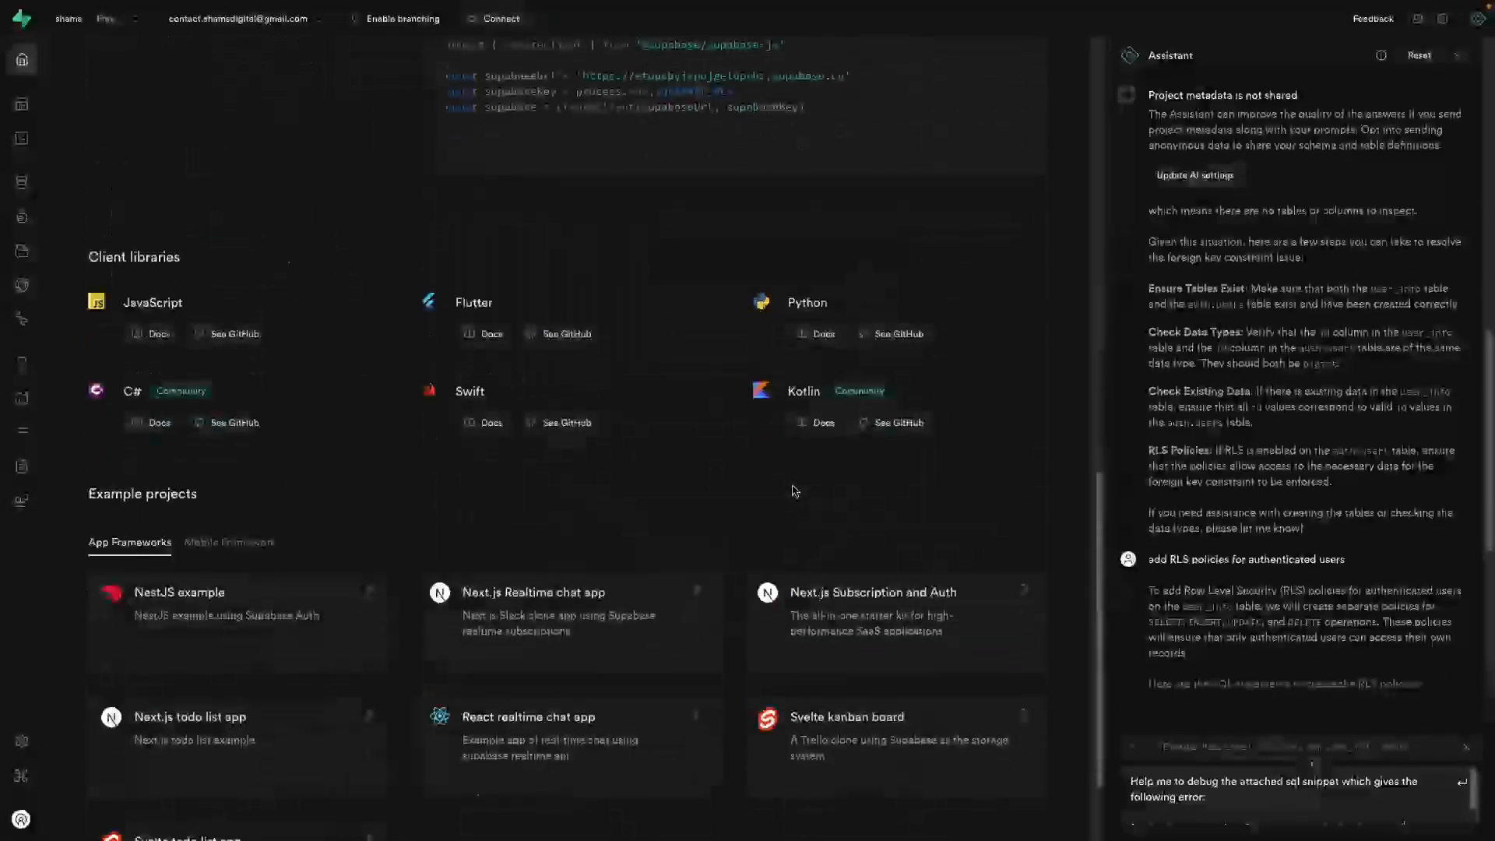
scroll(796, 494, "up", 6)
left_click(1021, 324)
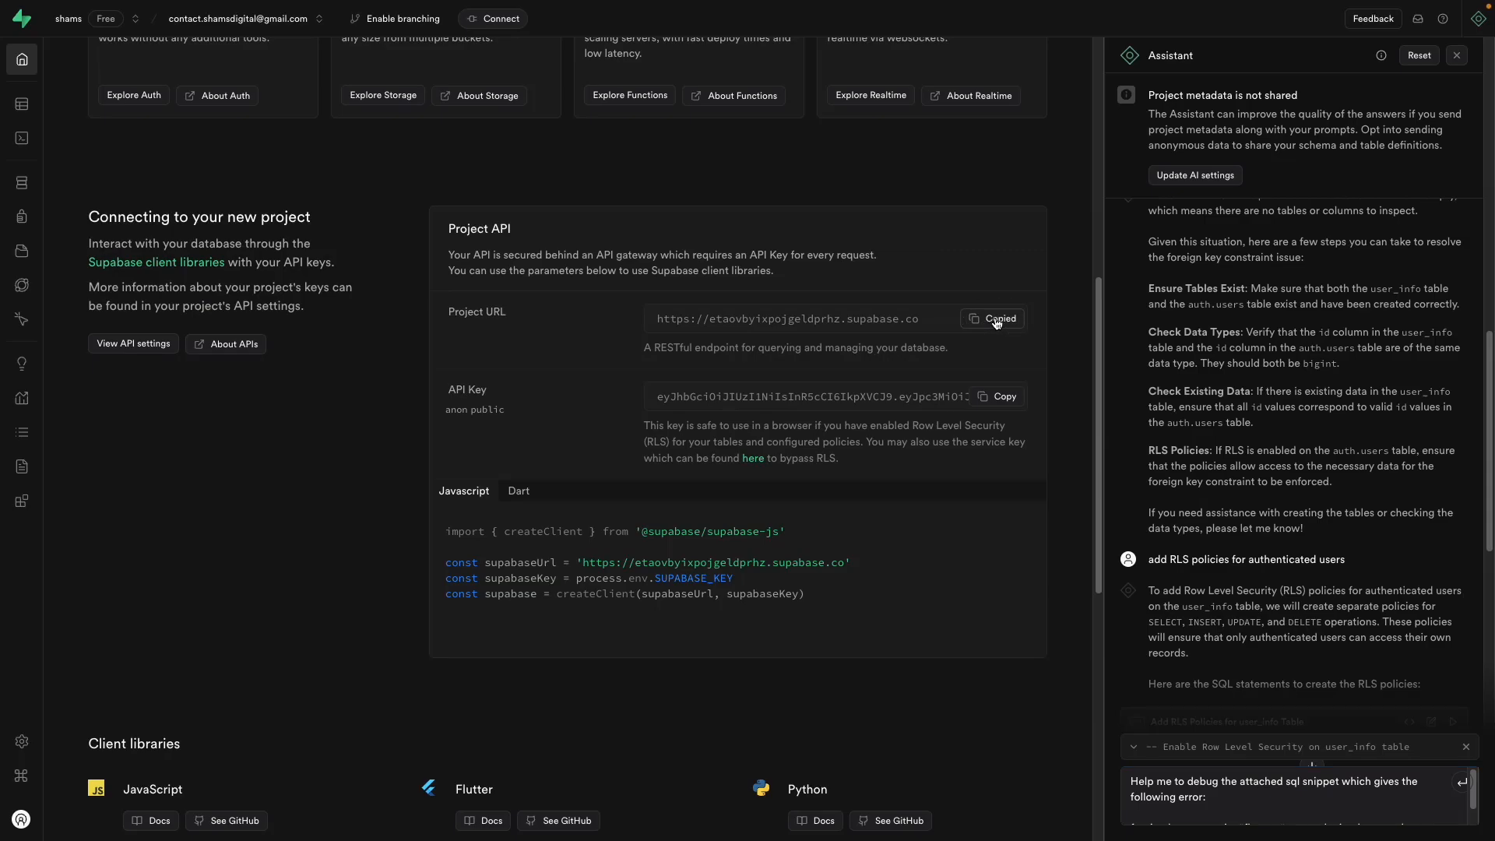
mouse_move(3, 350)
left_click(63, 228)
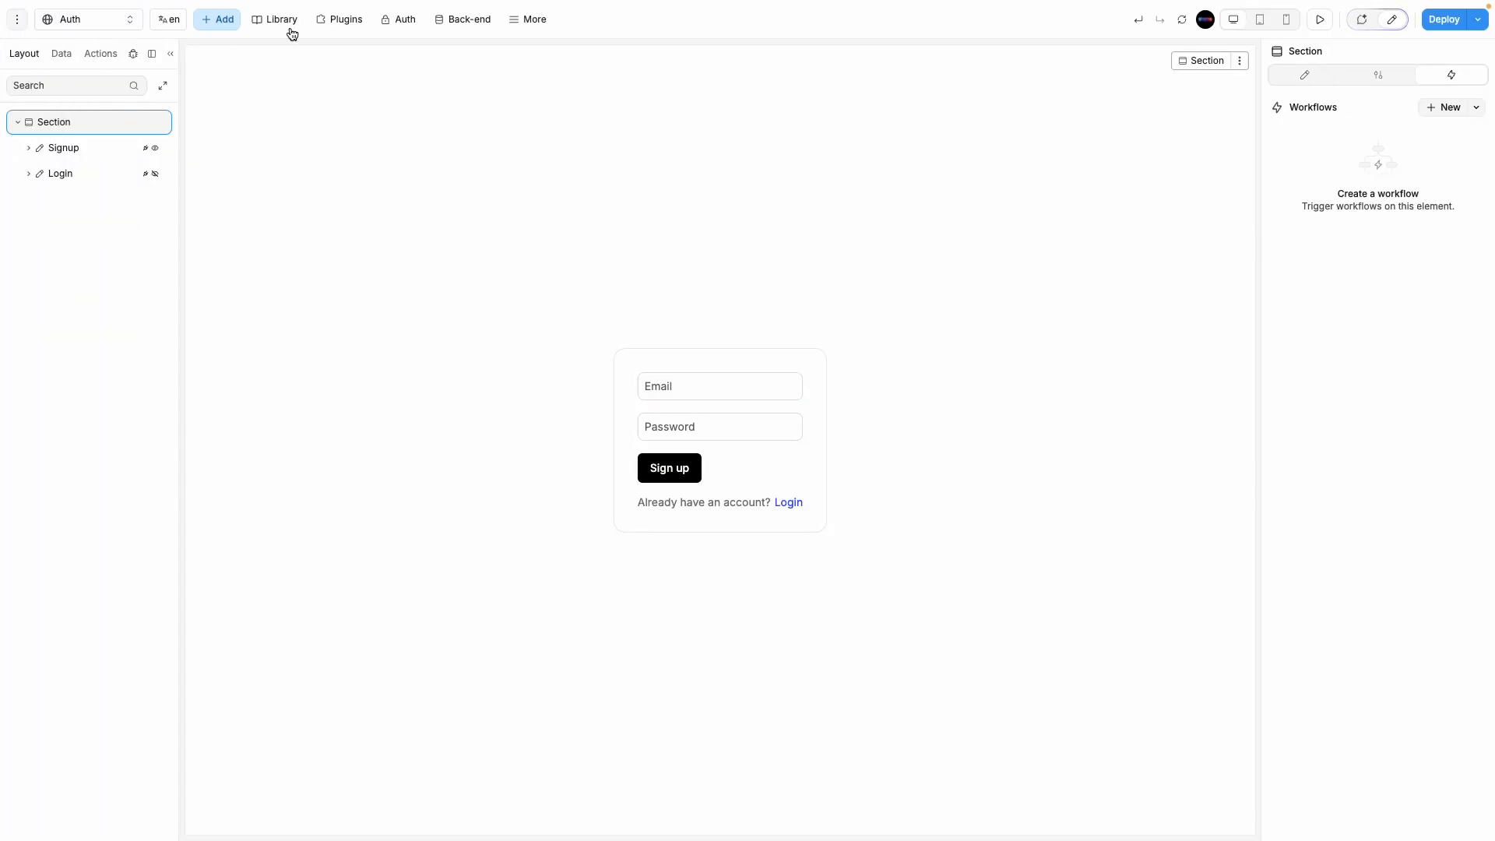
Step: Browse the authentication settings, then add the Supabase data source plugin
left_click(399, 29)
left_click(28, 84)
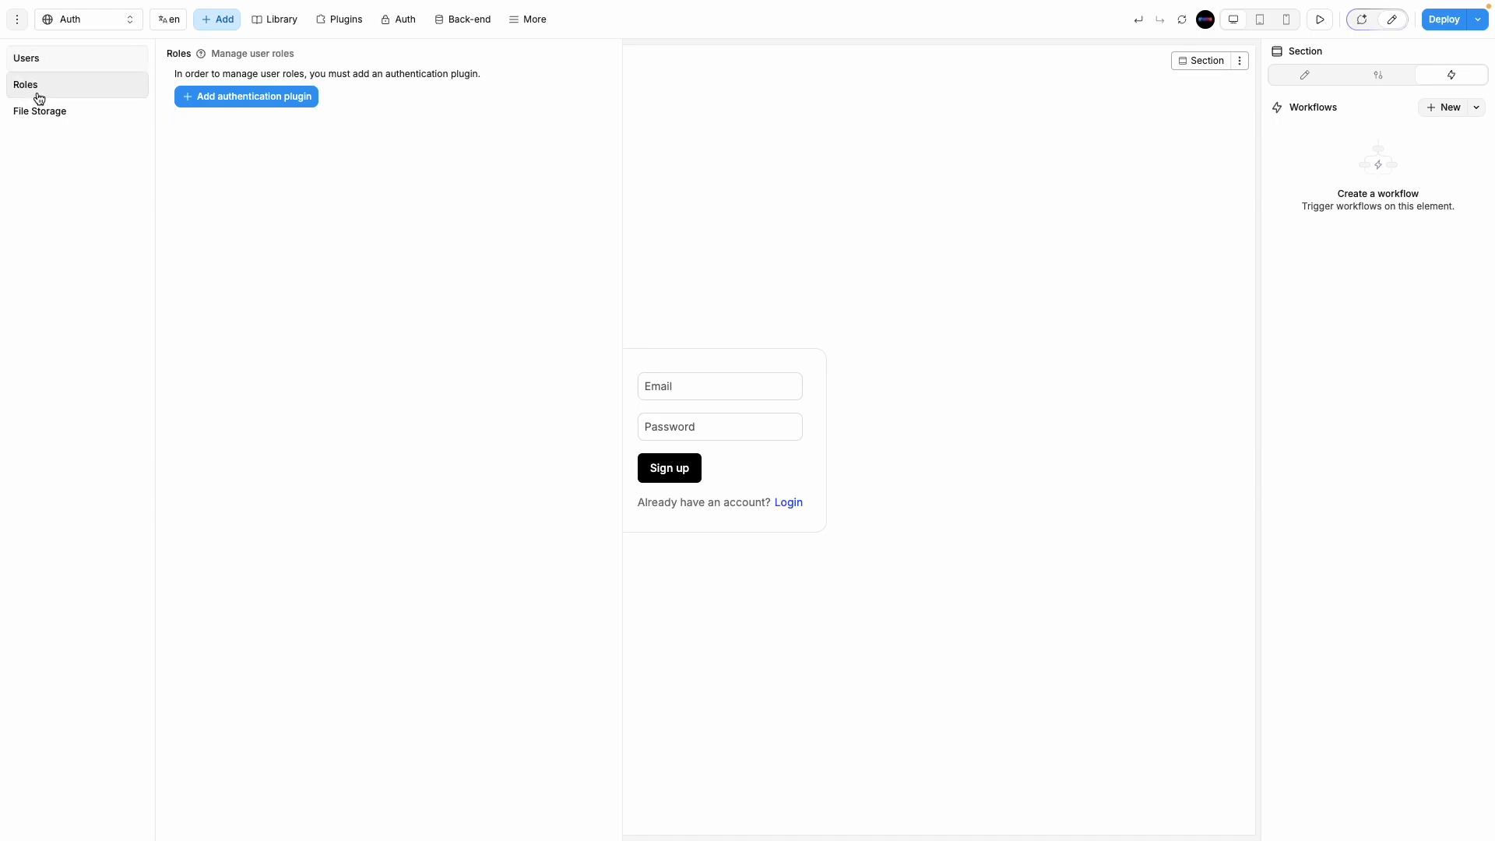
left_click(40, 110)
left_click(346, 24)
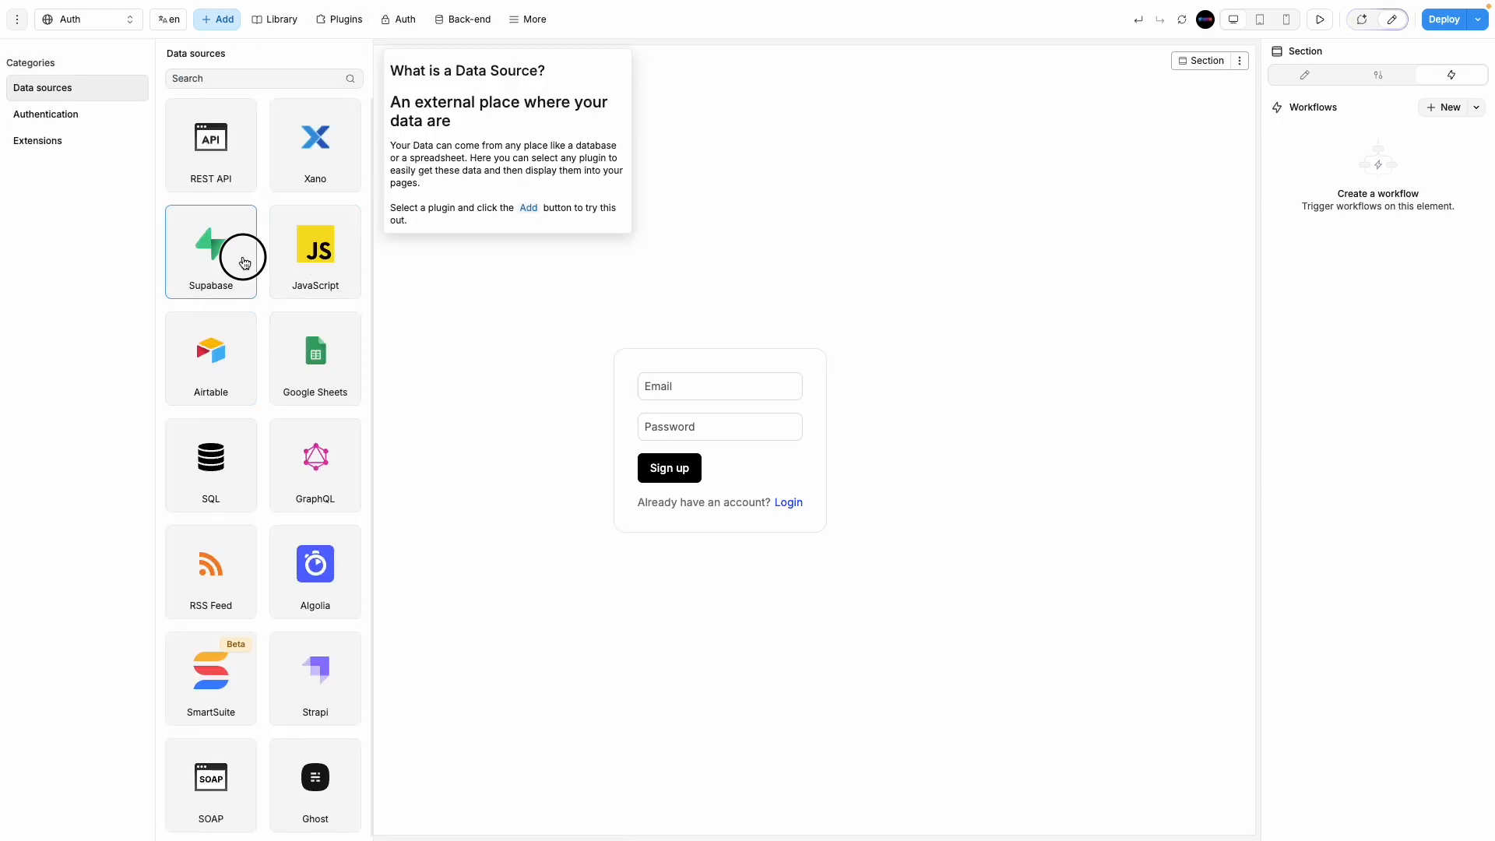
left_click(242, 261)
left_click(563, 191)
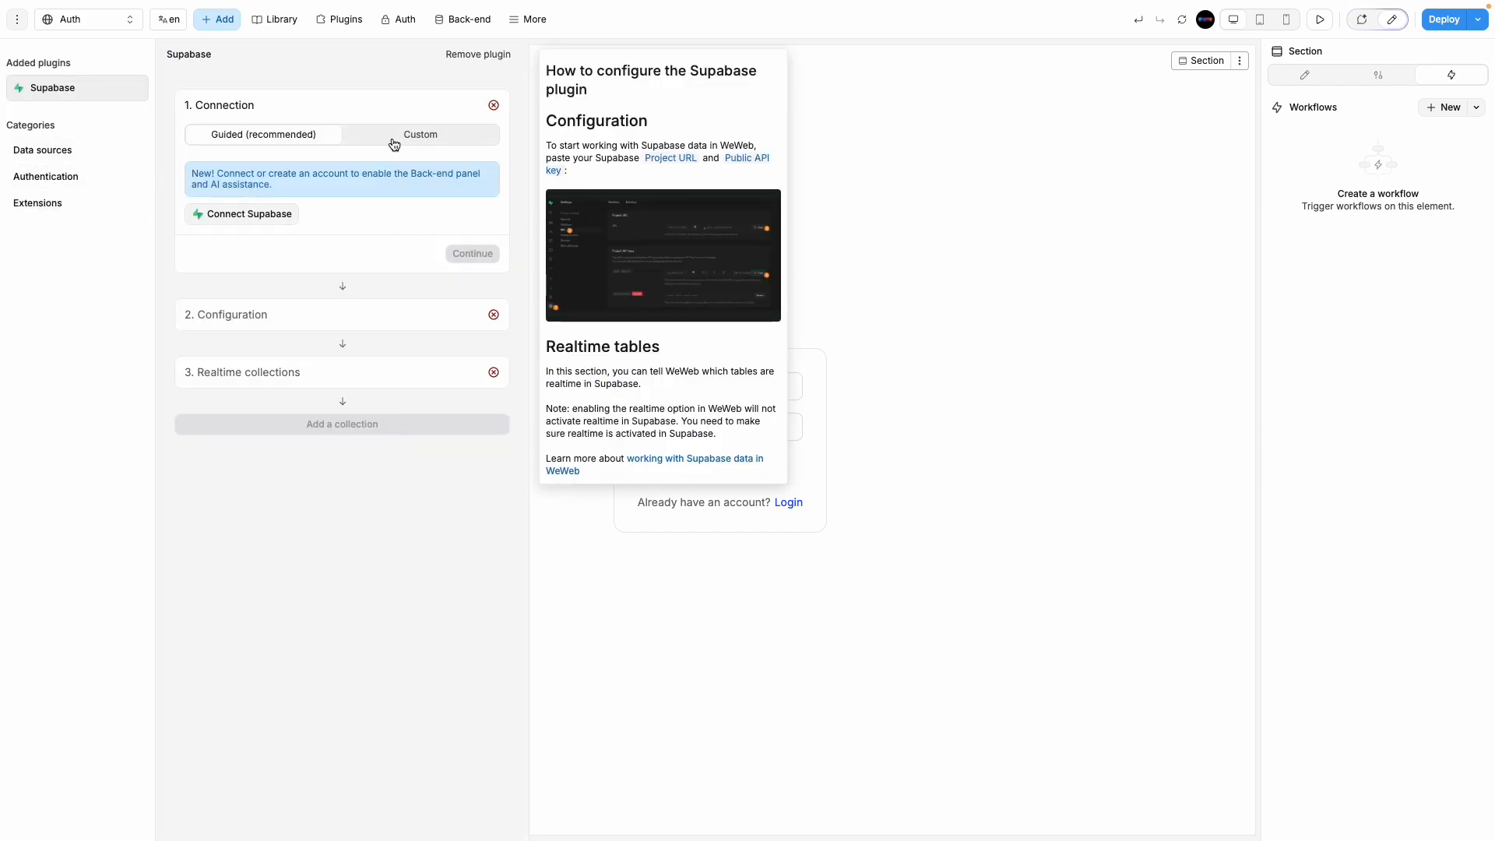
Step: Connect a Supabase account, authorizing WeWeb - Prod for the current organization
left_click(275, 218)
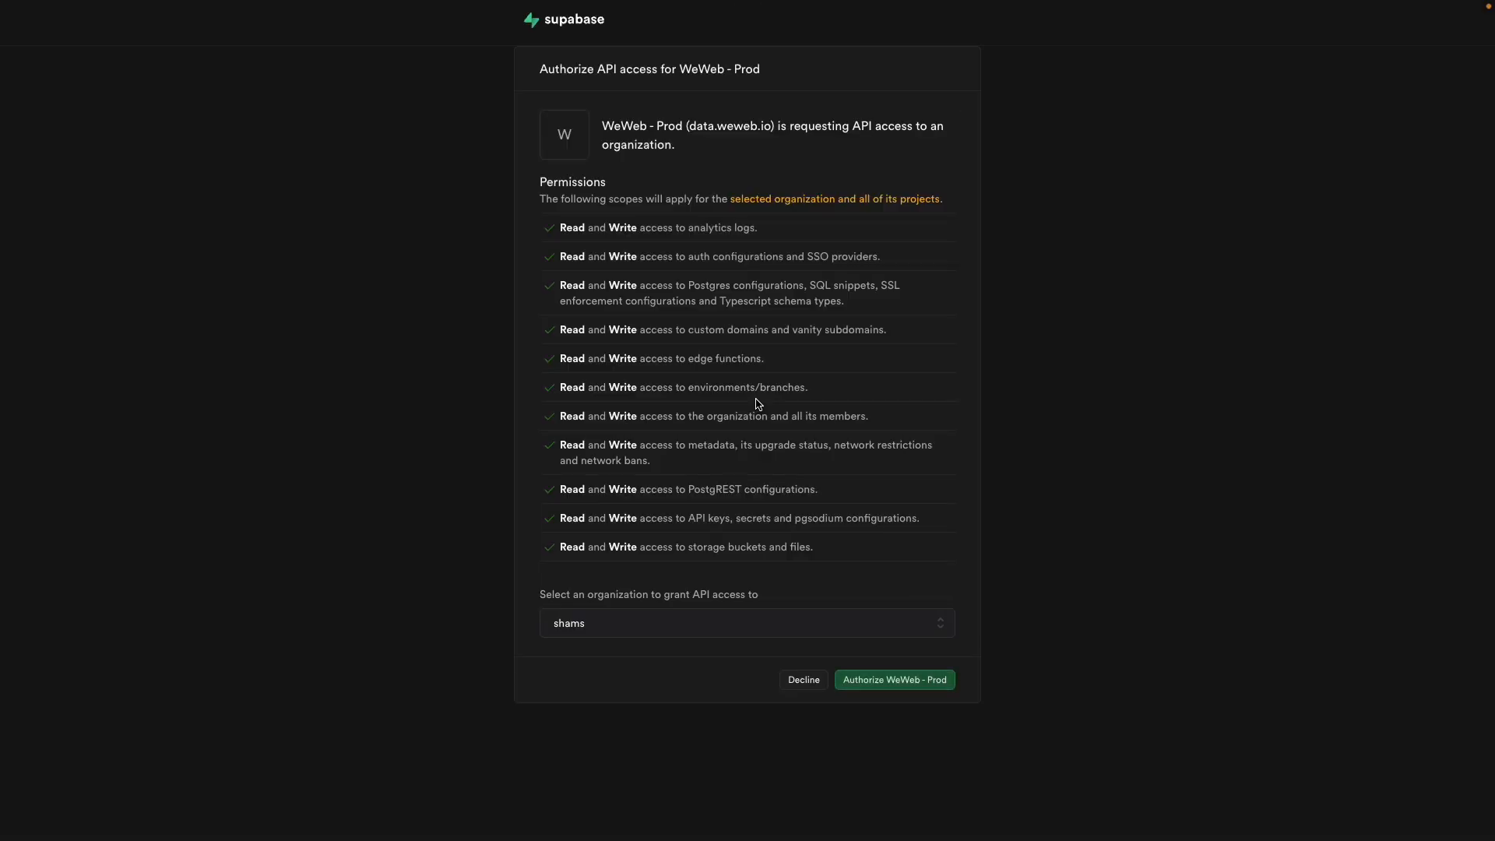
left_click(807, 615)
left_click(879, 696)
left_click(886, 685)
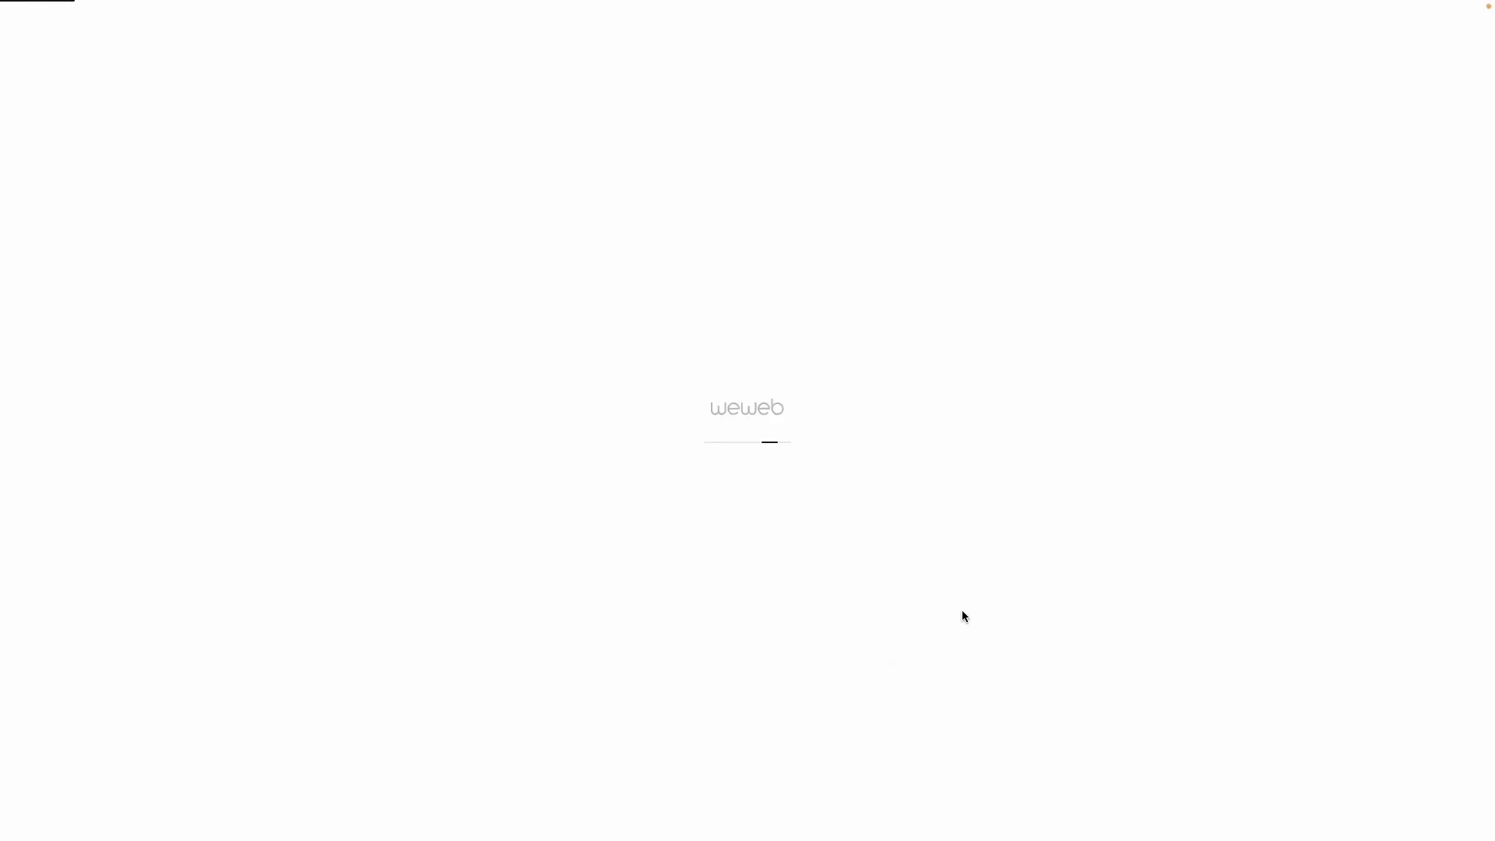
mouse_move(1, 327)
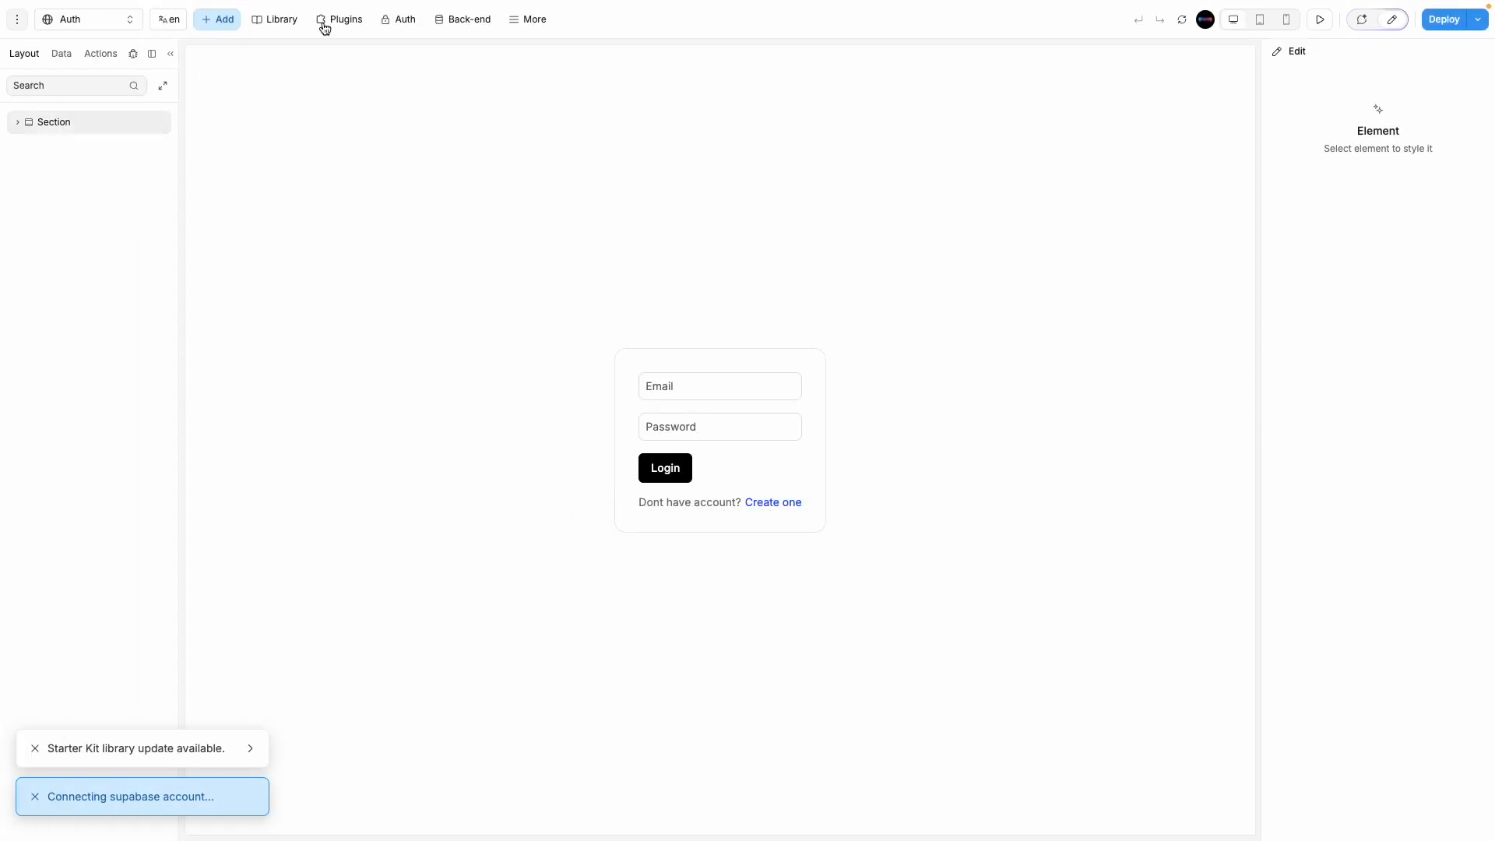
Step: Continue the Supabase connection and choose the linked project as the plugin's Project URL
left_click(325, 23)
left_click(93, 88)
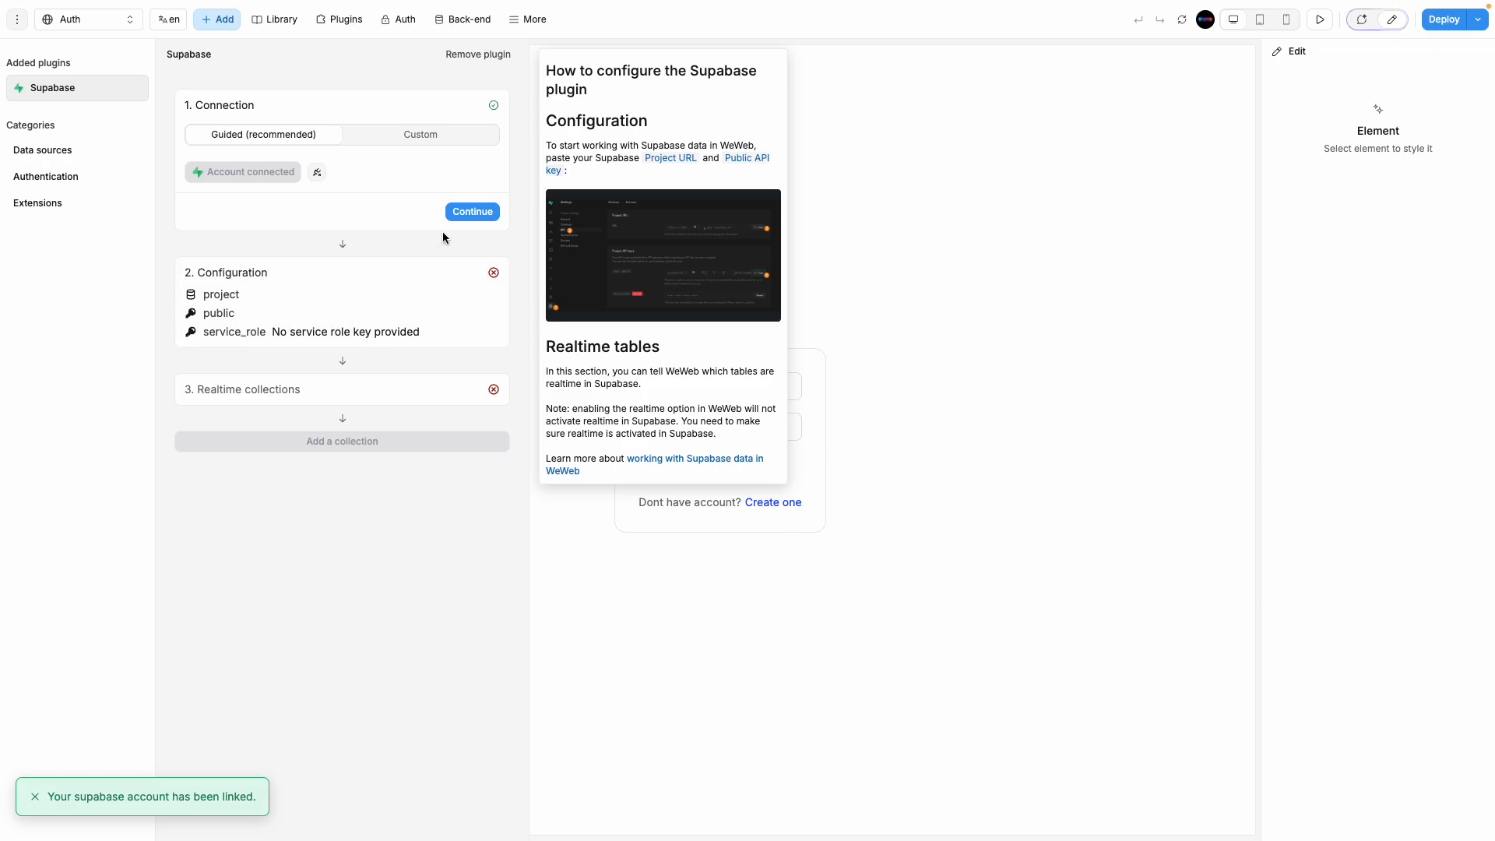
left_click(464, 212)
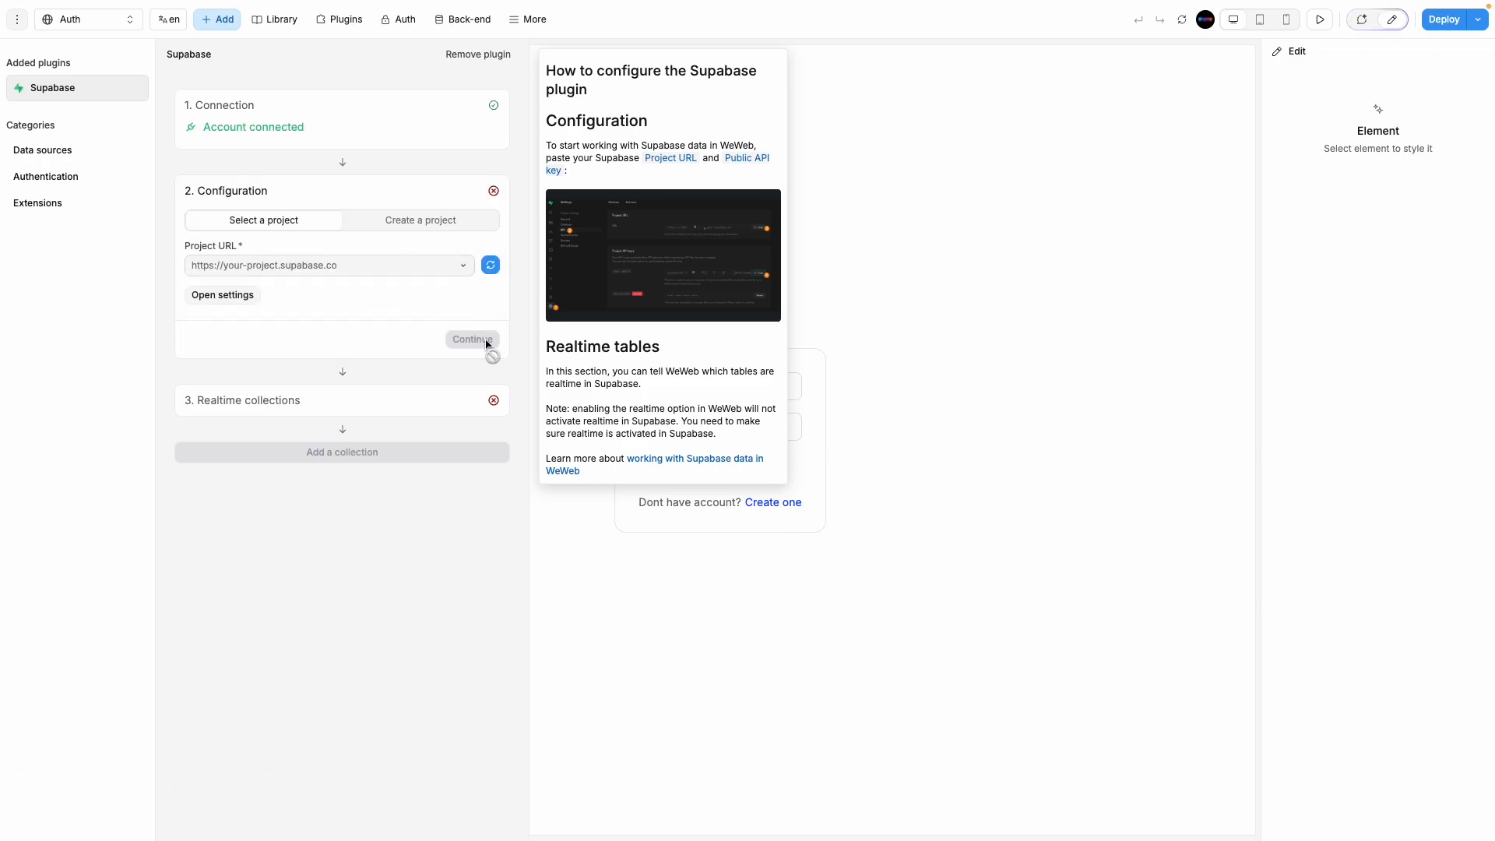
left_click(325, 272)
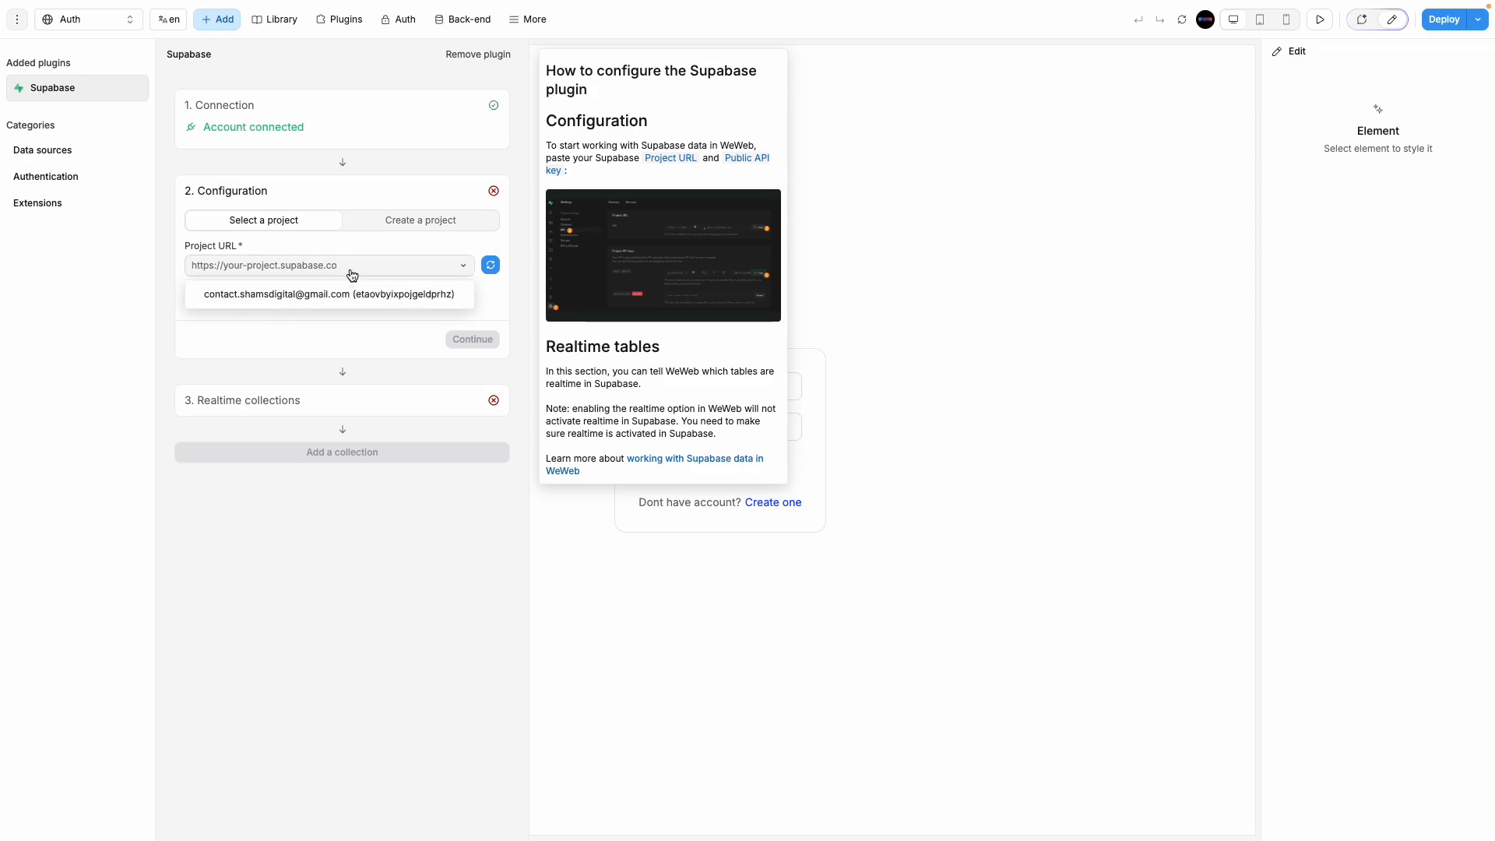
left_click(352, 294)
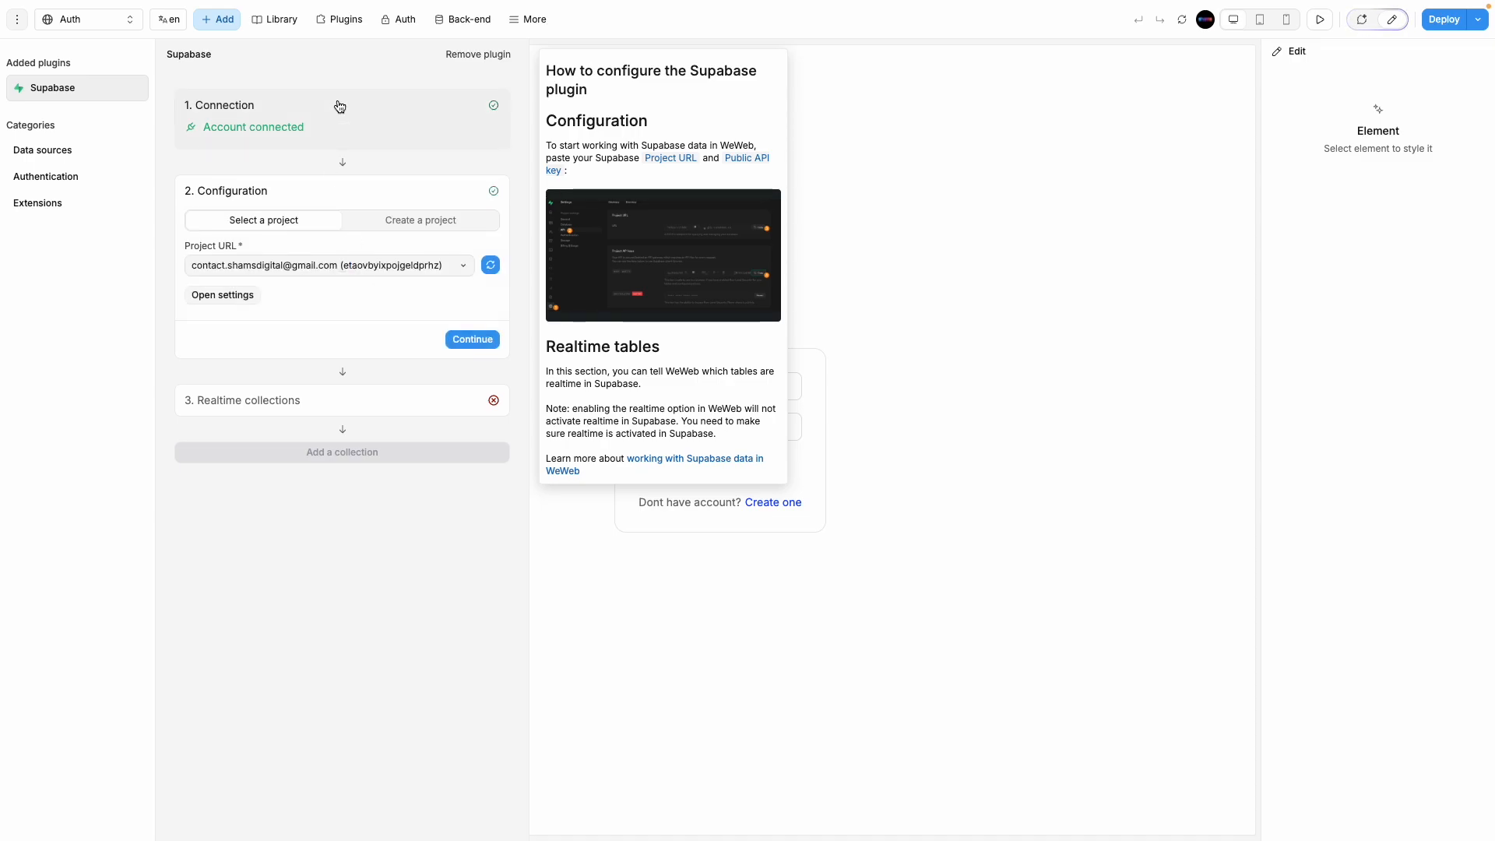
left_click(470, 340)
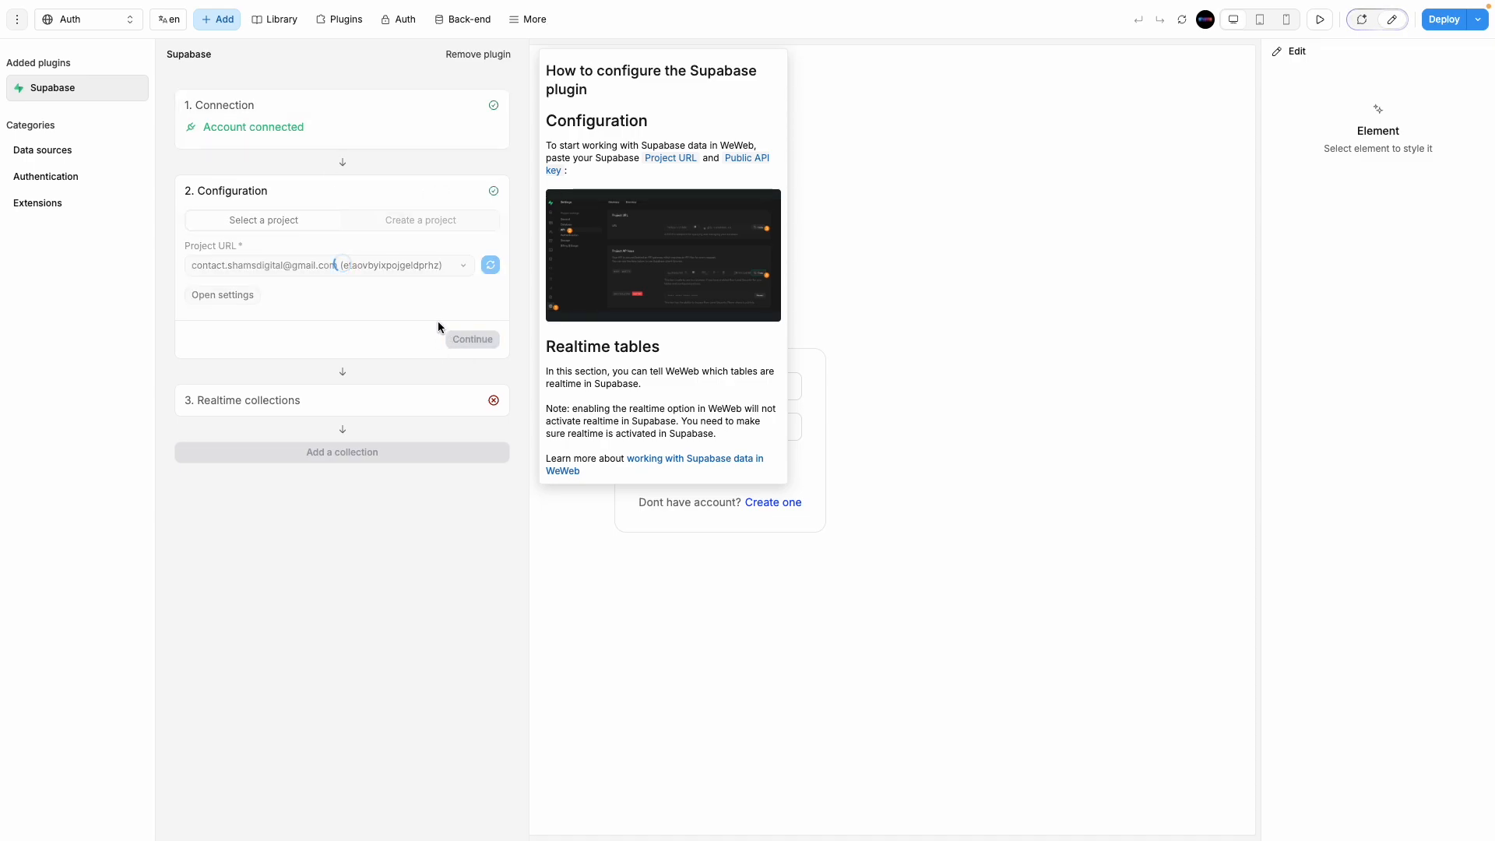
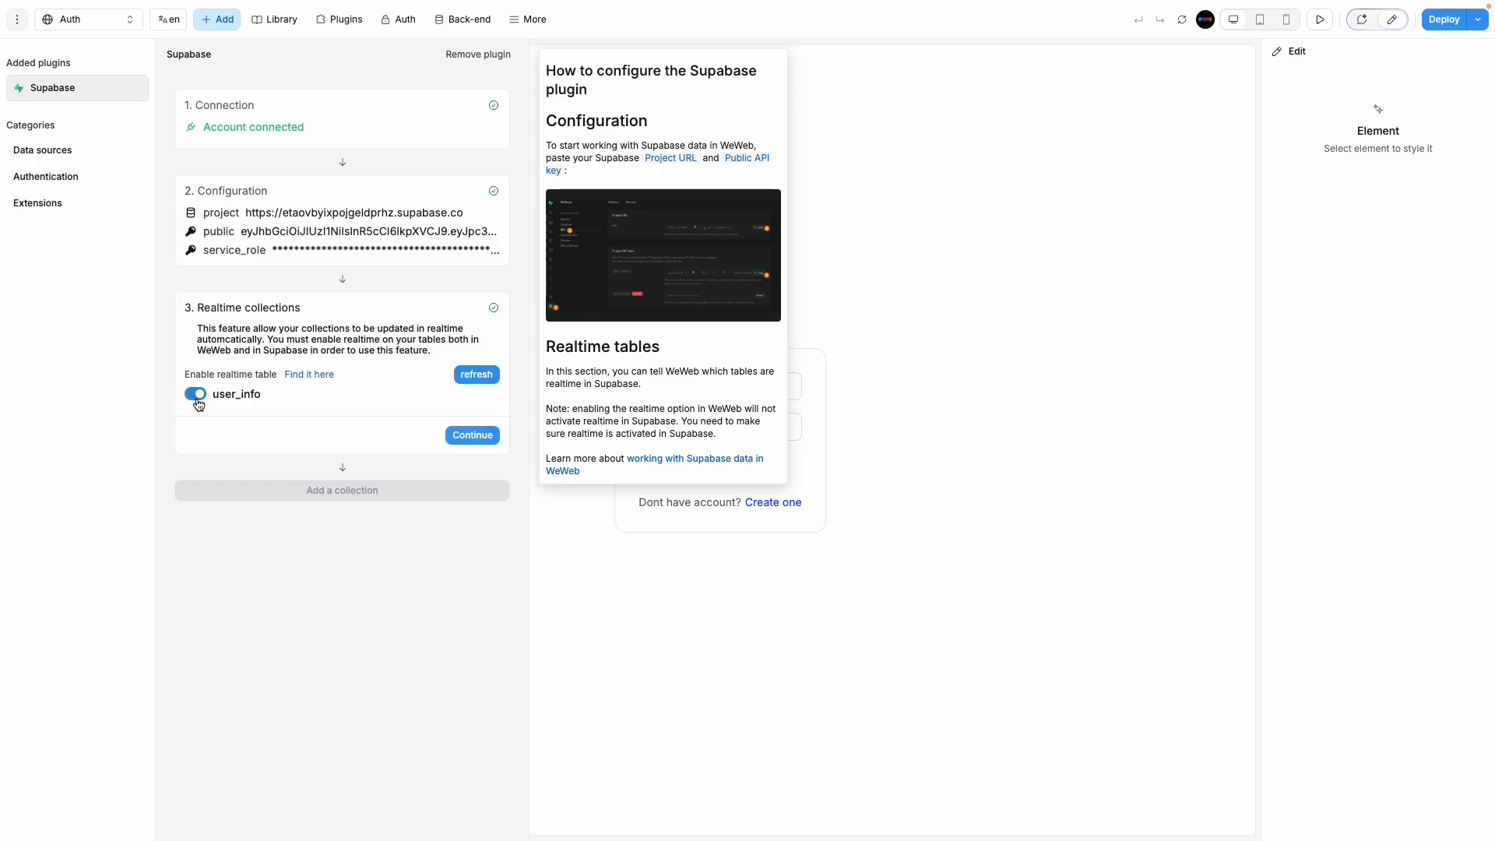
Step: Confirm user_info as a realtime collection and close the Supabase plugin panel
left_click(476, 434)
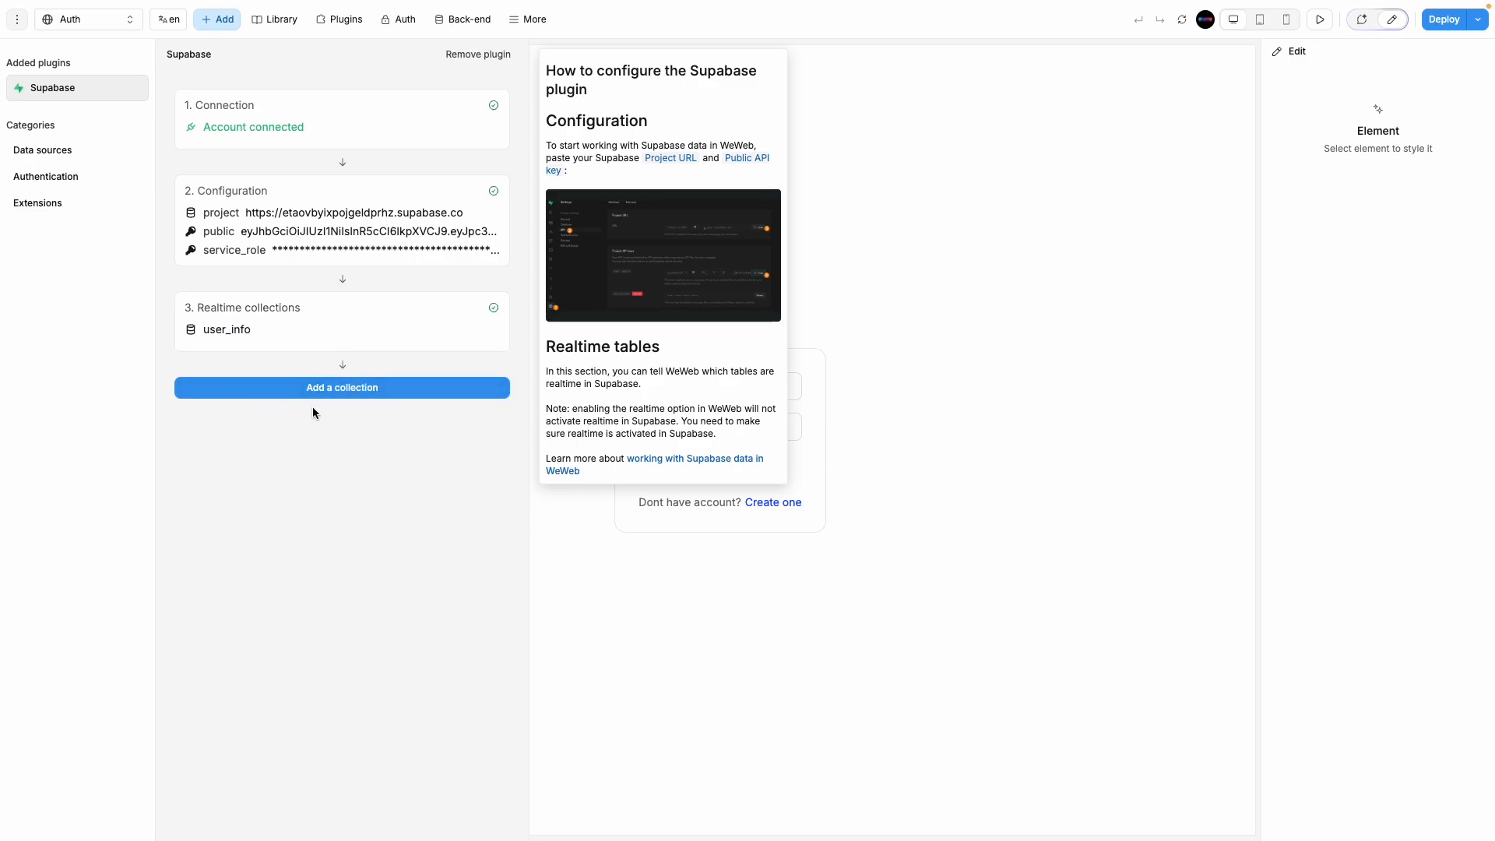
left_click(784, 624)
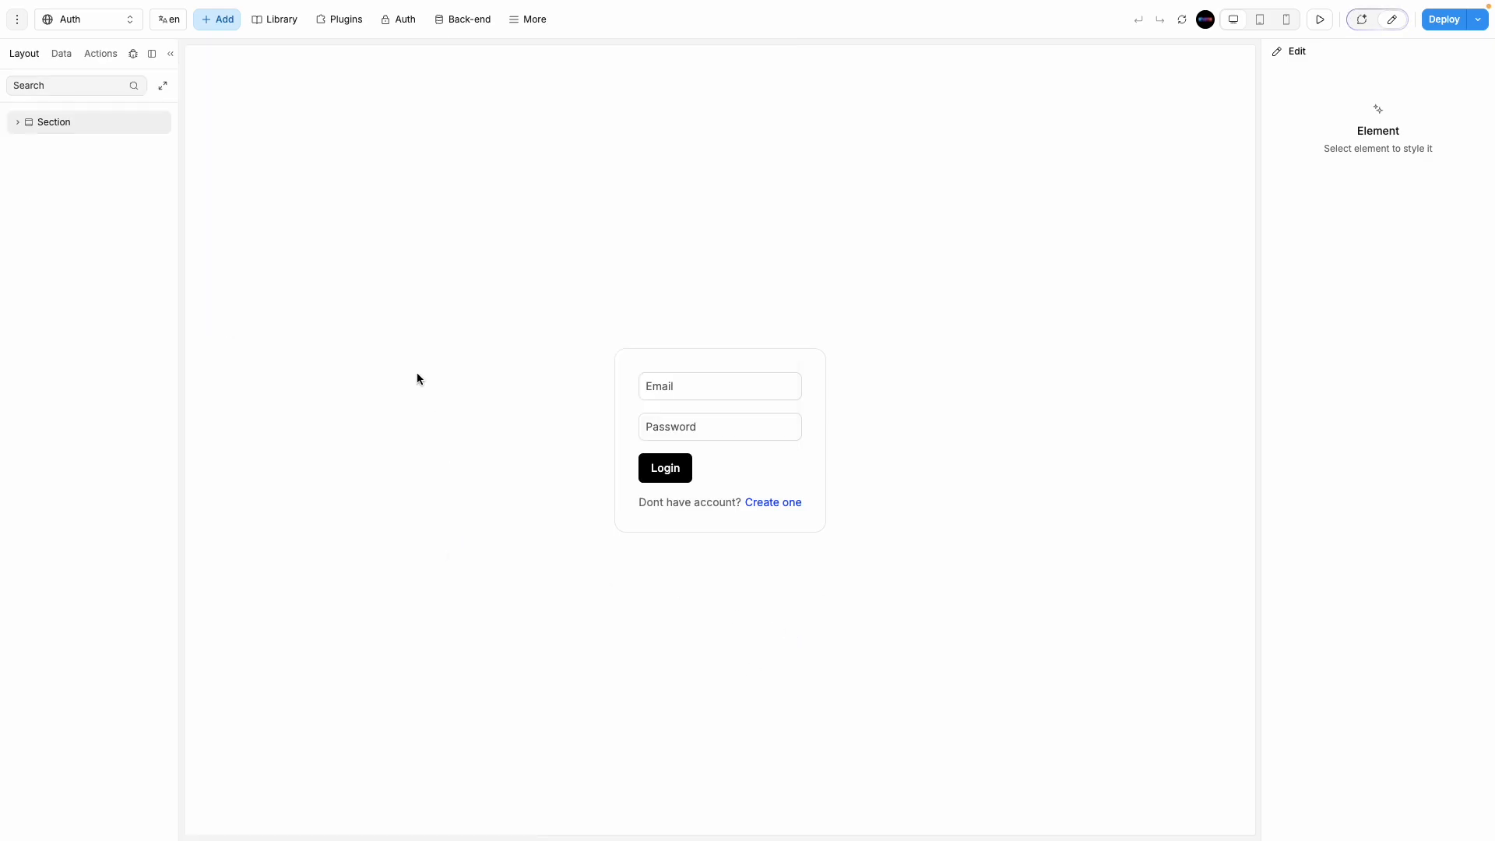
Step: Preview the page and switch the Auth card to the Sign up form via Create one
left_click(624, 453)
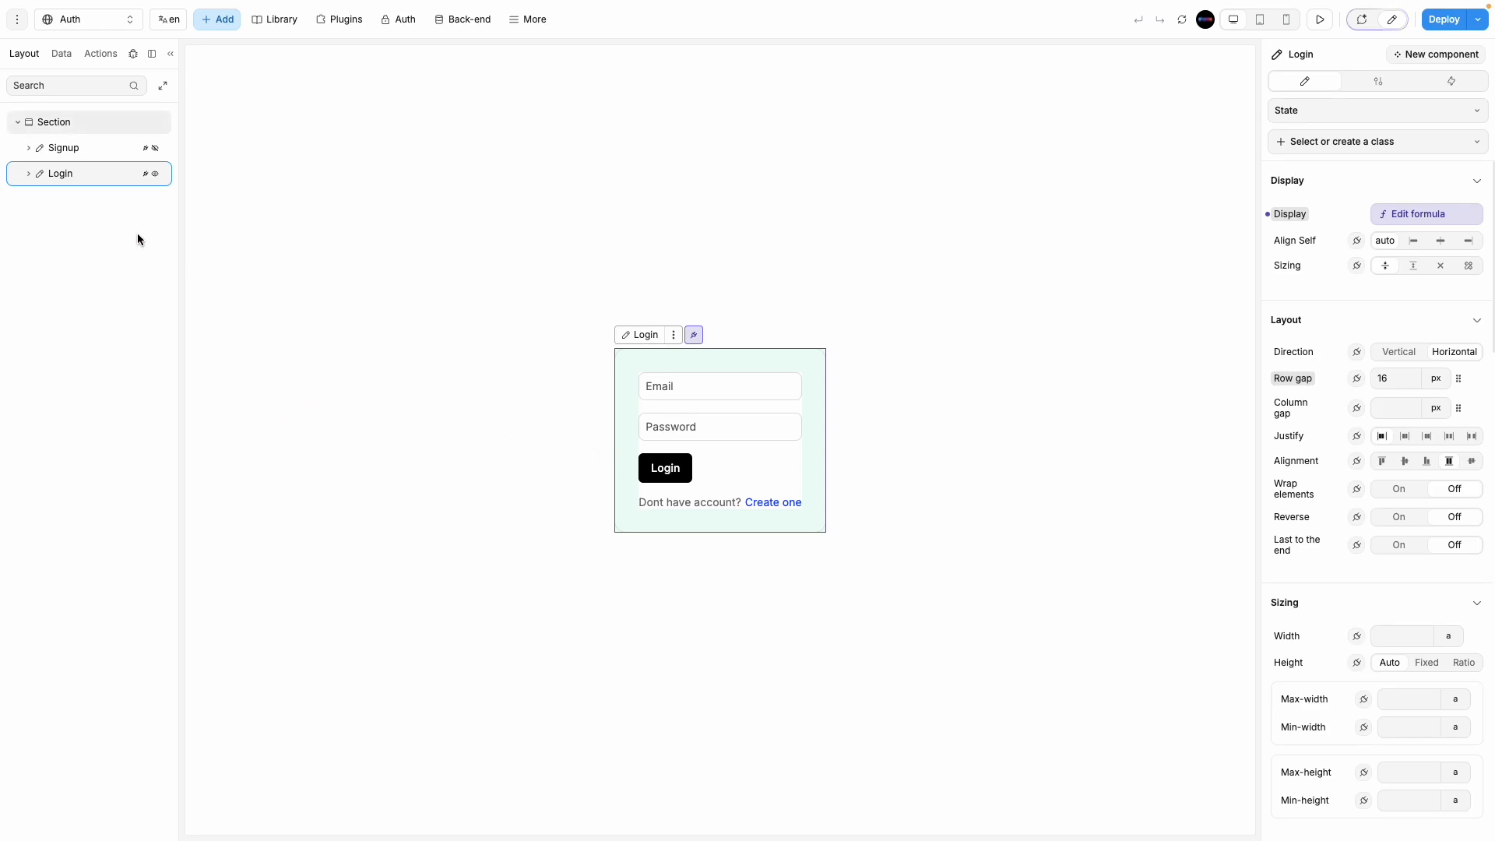
left_click(86, 147)
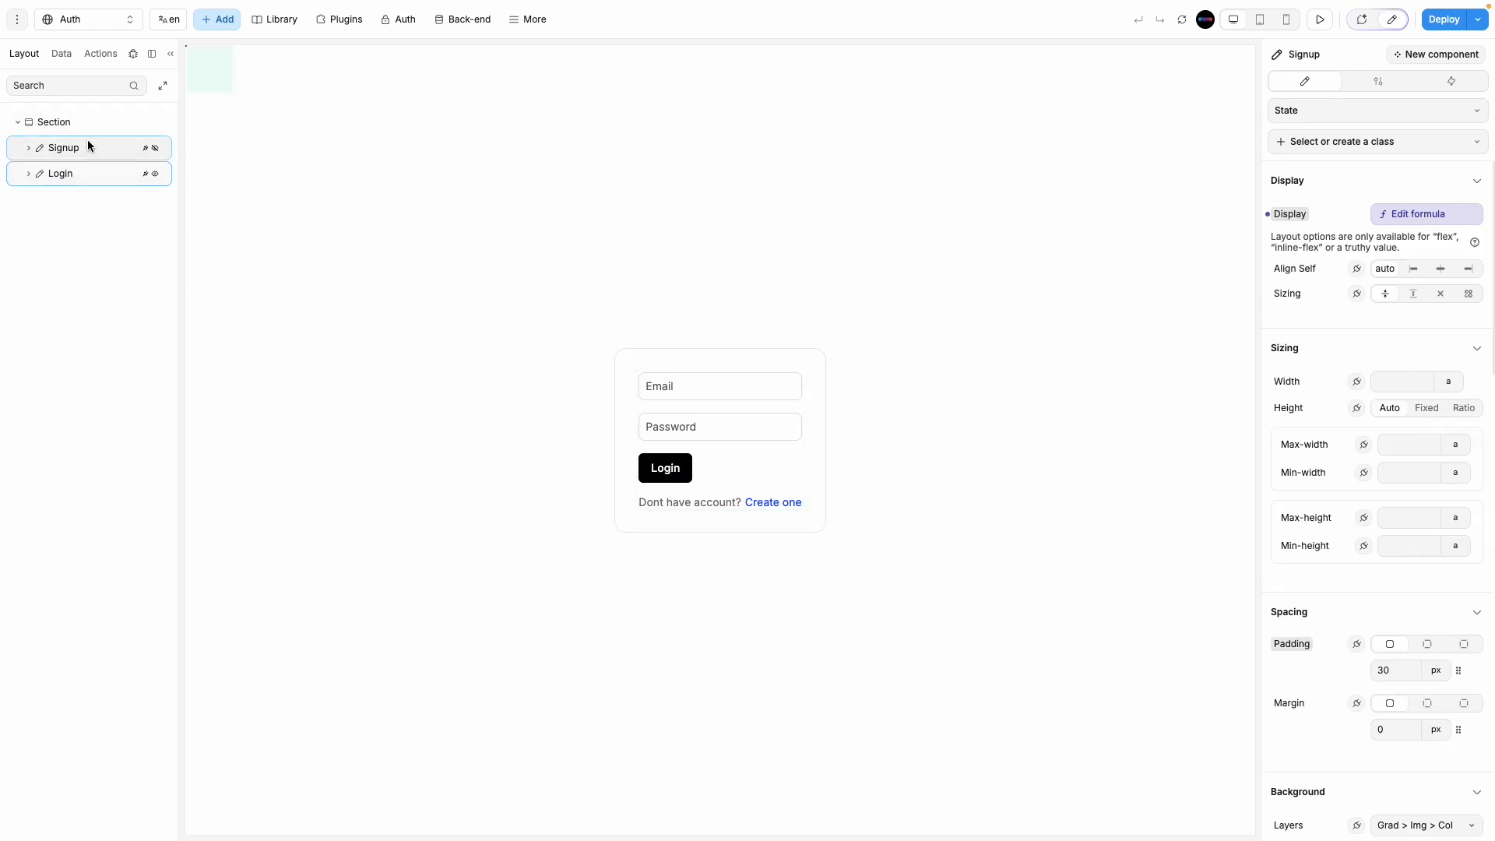
left_click(1320, 18)
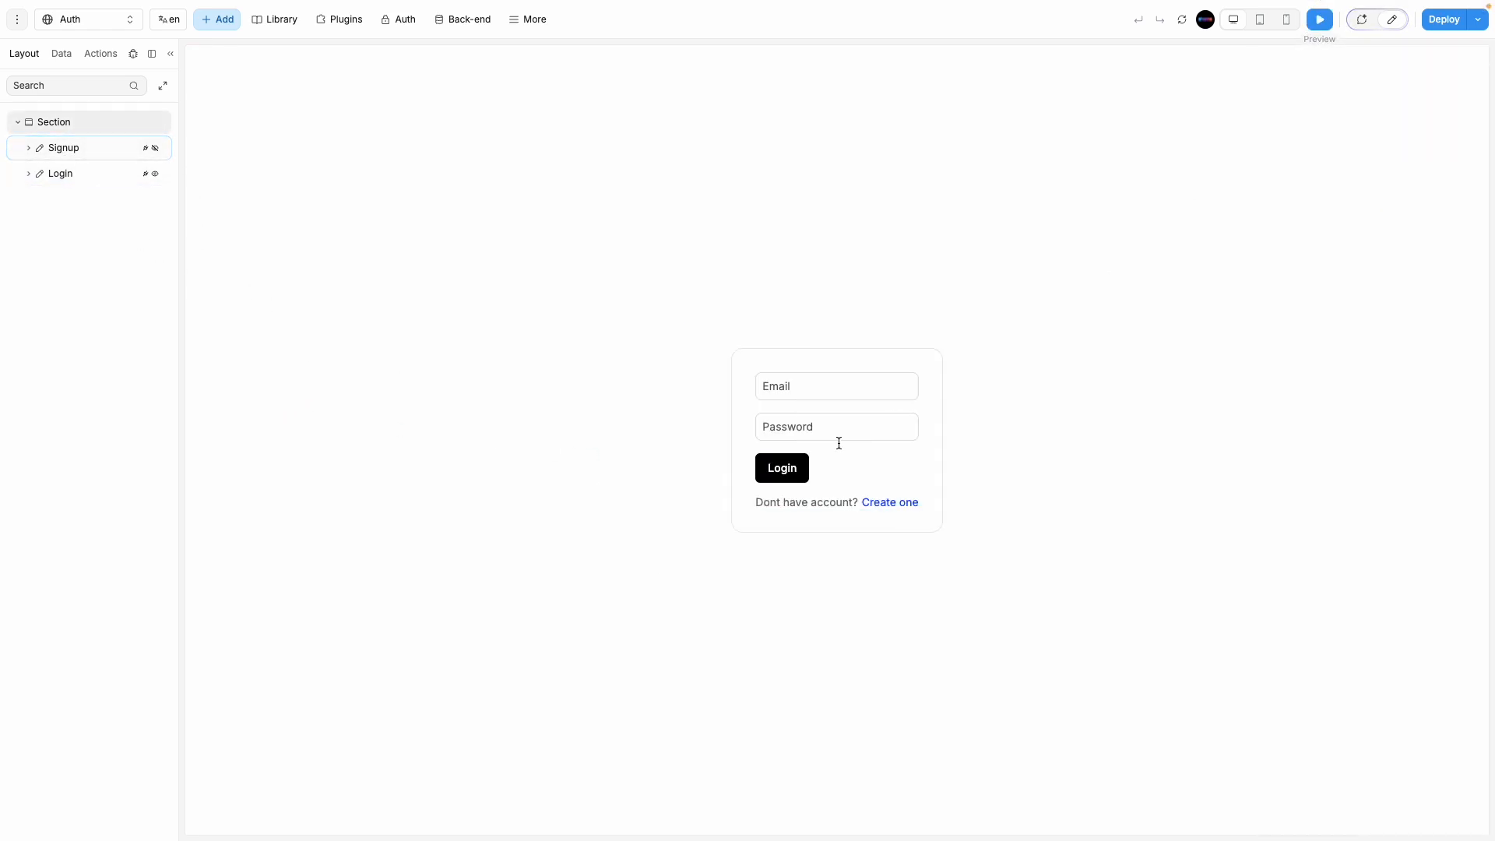
left_click(897, 502)
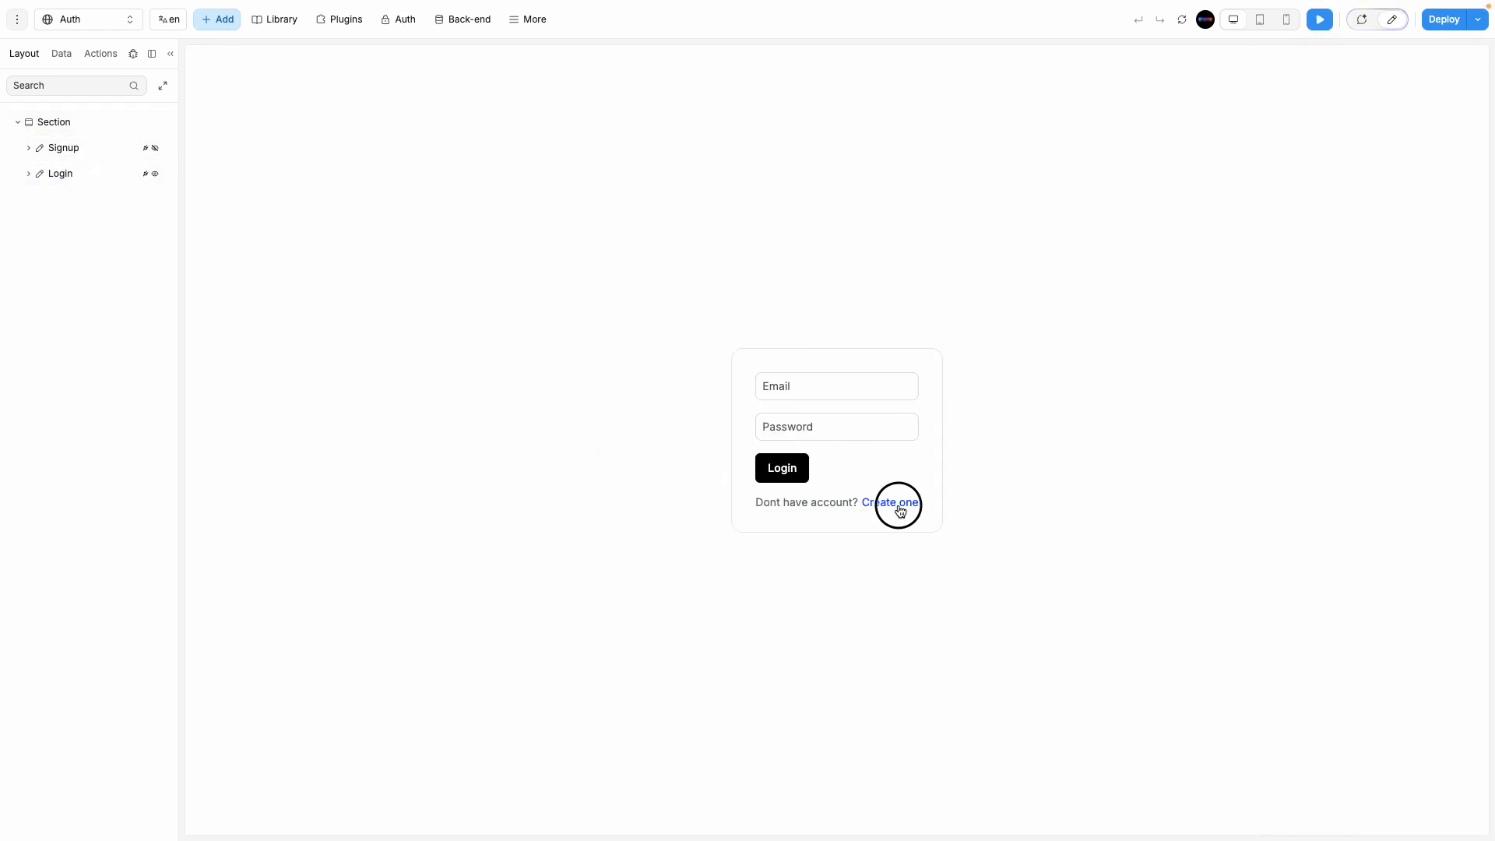
left_click(1363, 19)
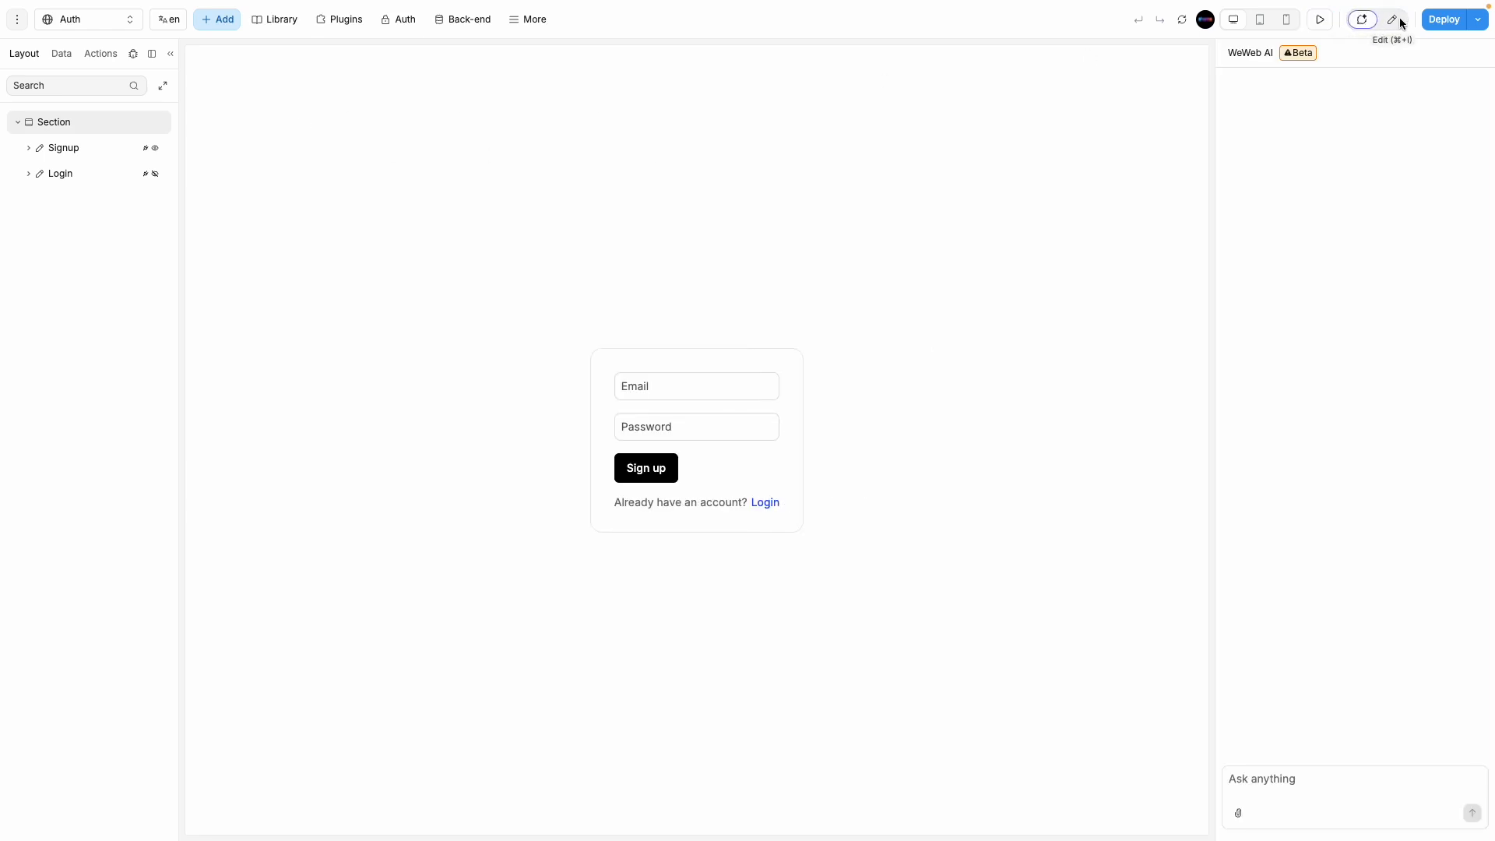
left_click(1398, 21)
Step: Select the Signup form container and create a new On submit workflow for it
left_click(820, 458)
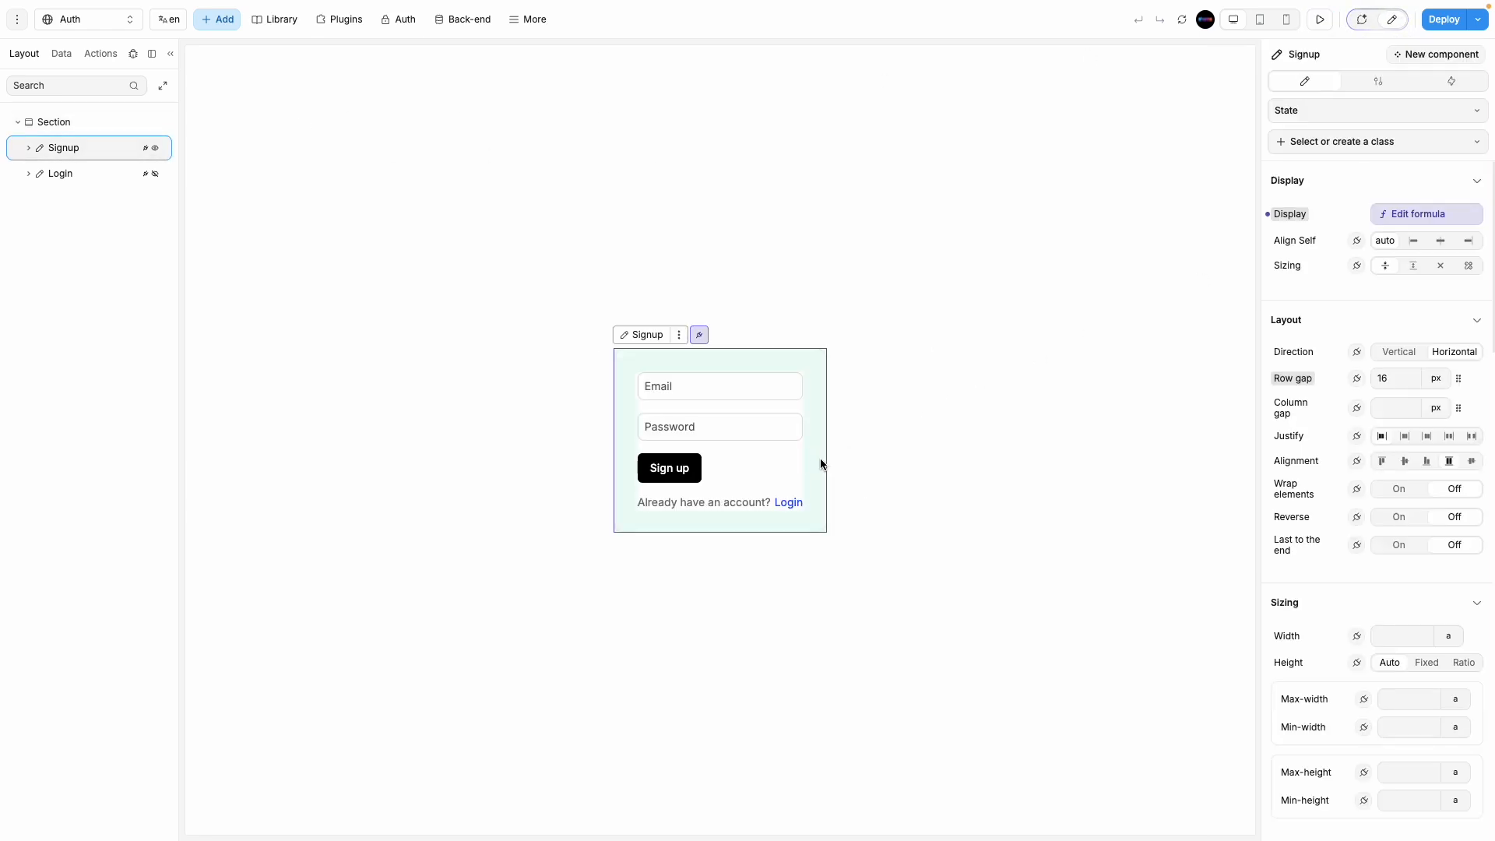
left_click(681, 476)
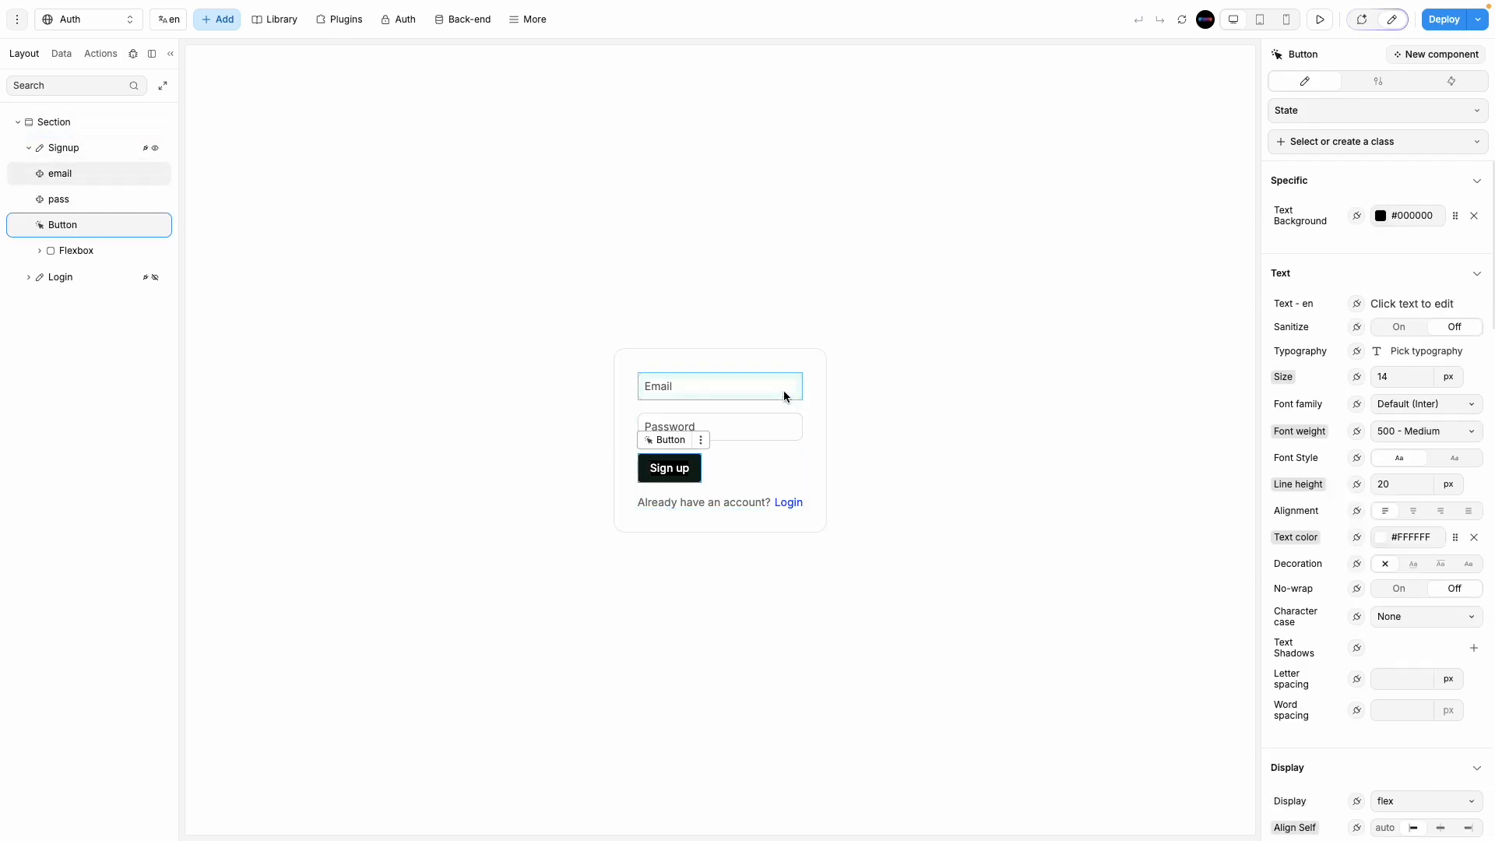
left_click(1450, 84)
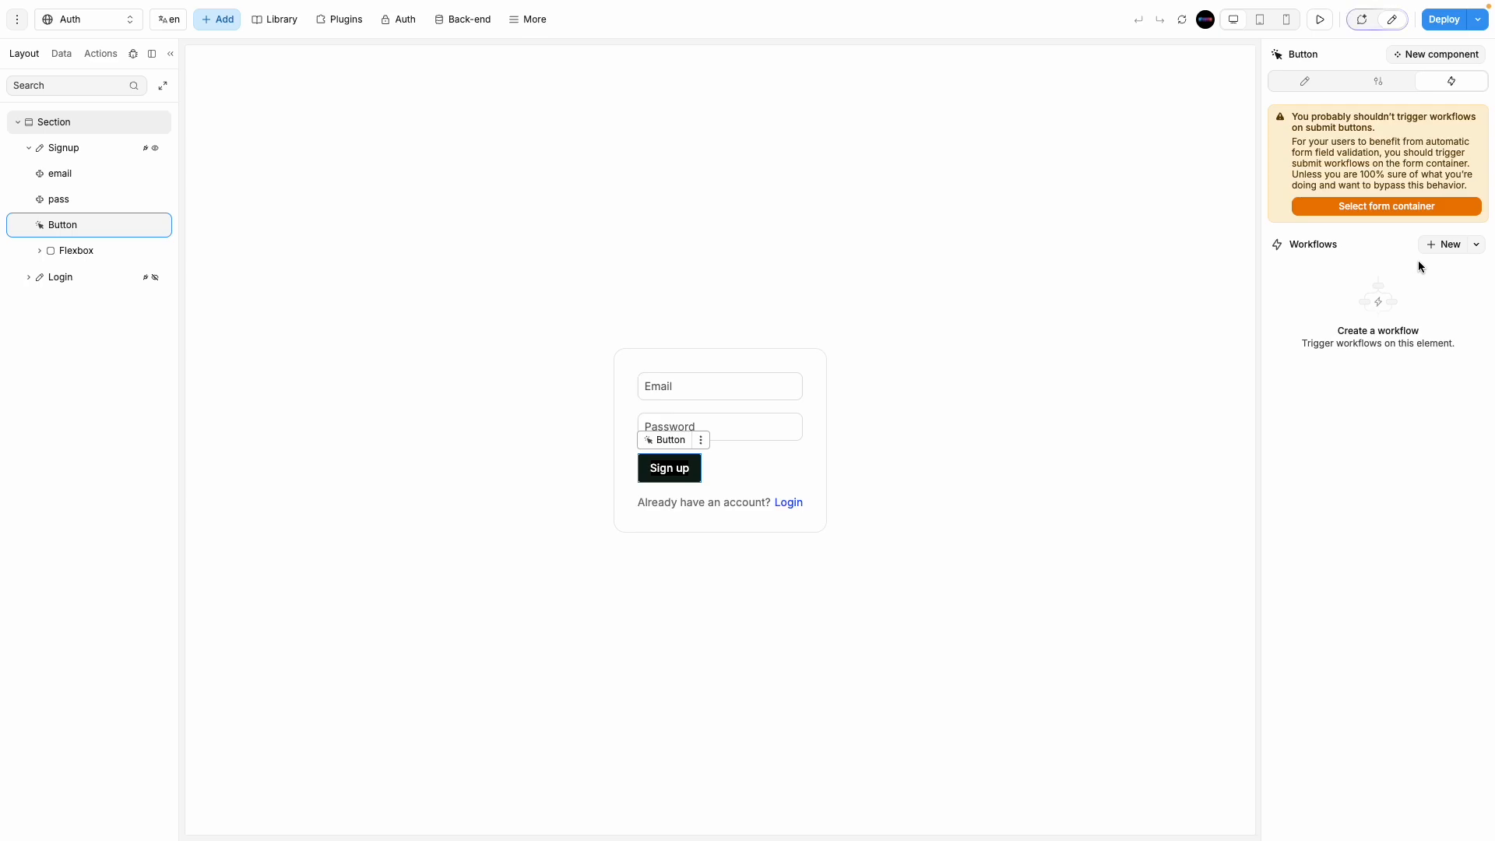
left_click(808, 488)
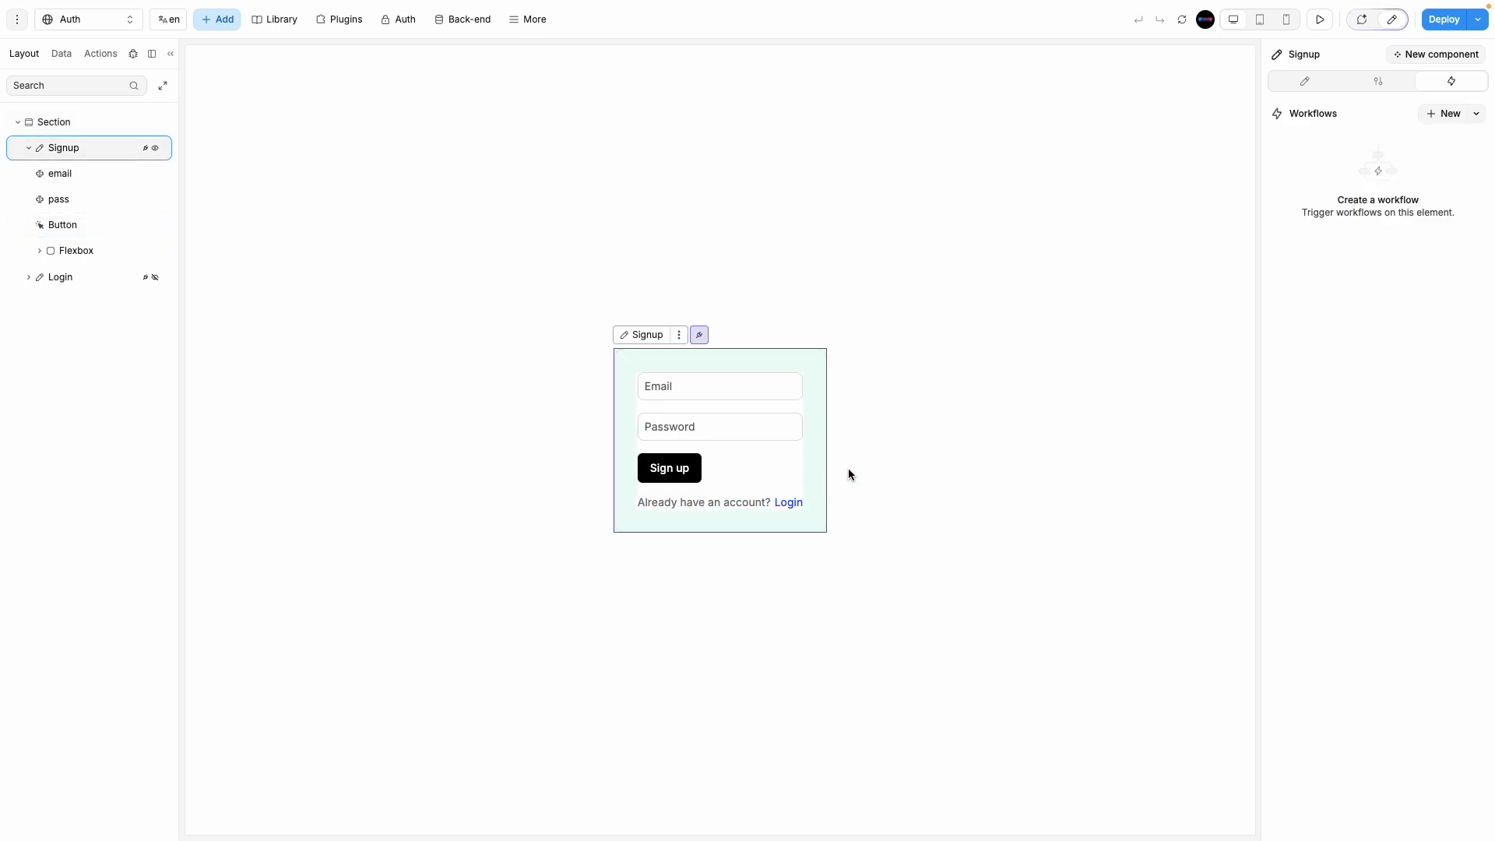
left_click(29, 148)
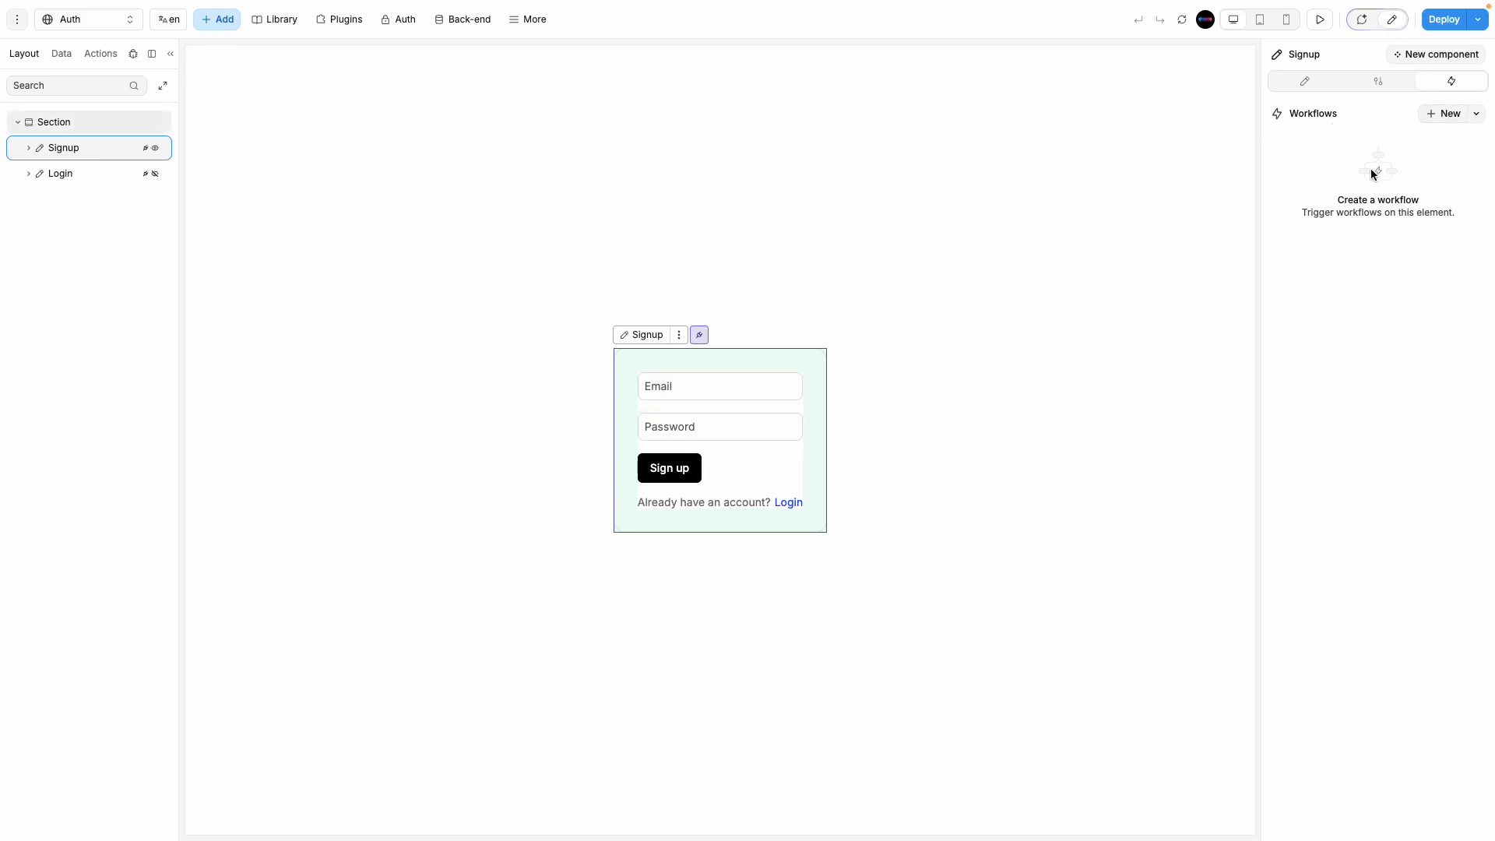
left_click(1437, 115)
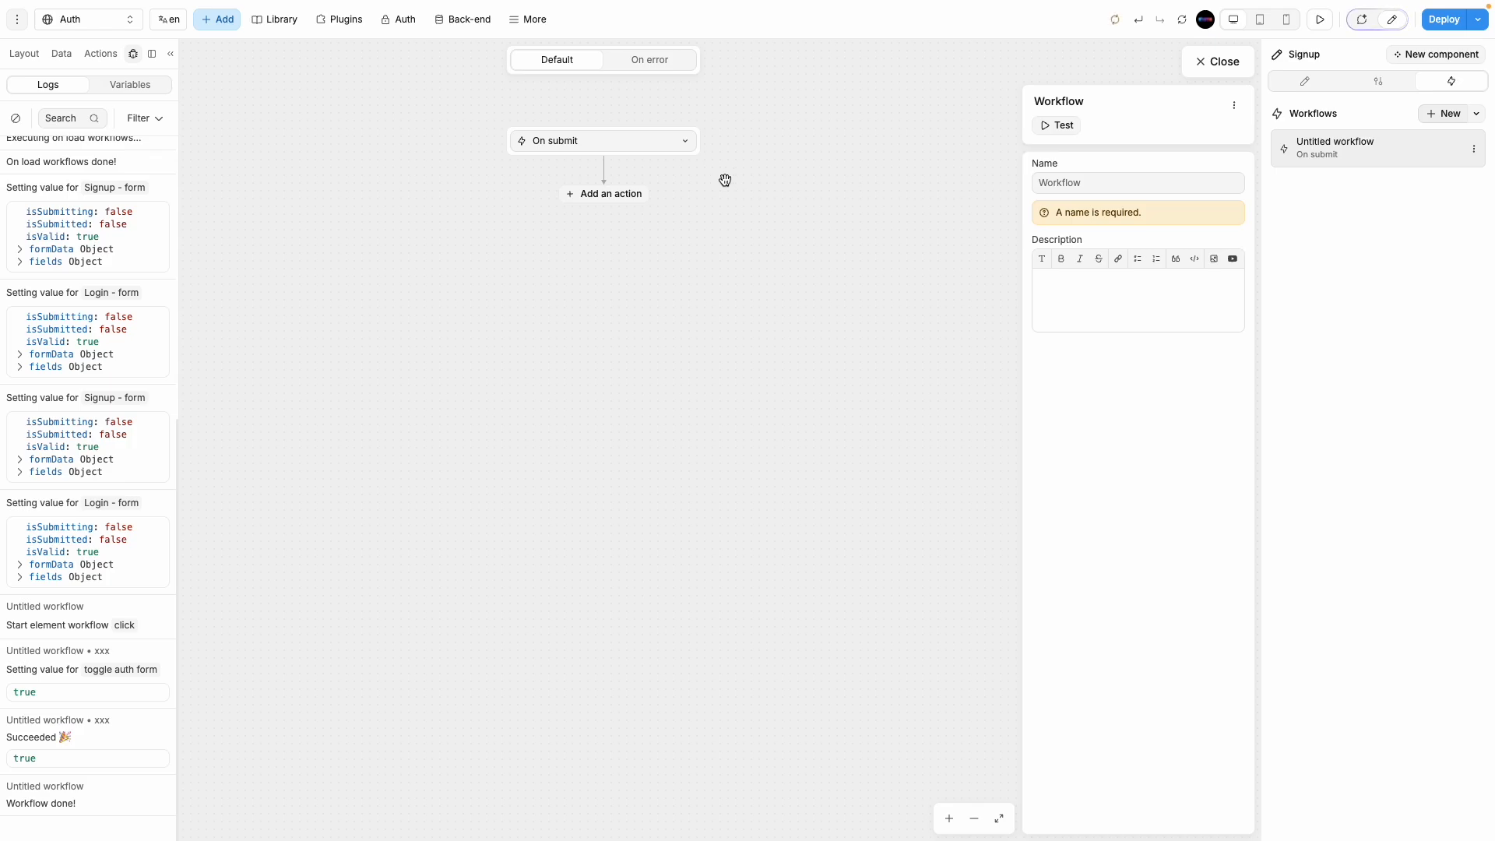
Step: Browse the workflow action list without adding any action, then close the workflow editor
left_click(606, 202)
left_click(606, 202)
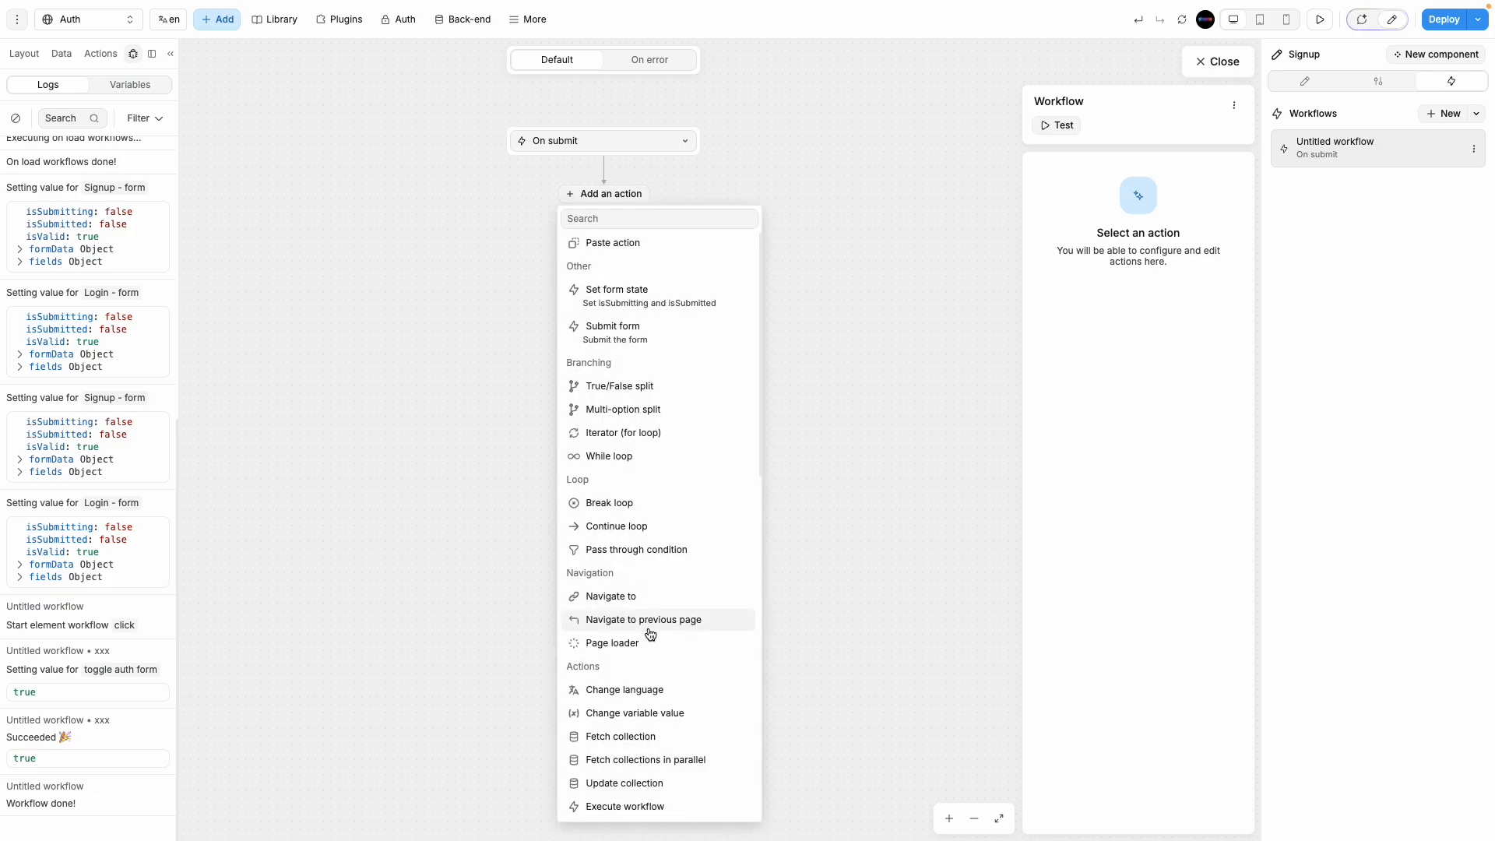
scroll(654, 631, "down", 6)
scroll(658, 646, "down", 5)
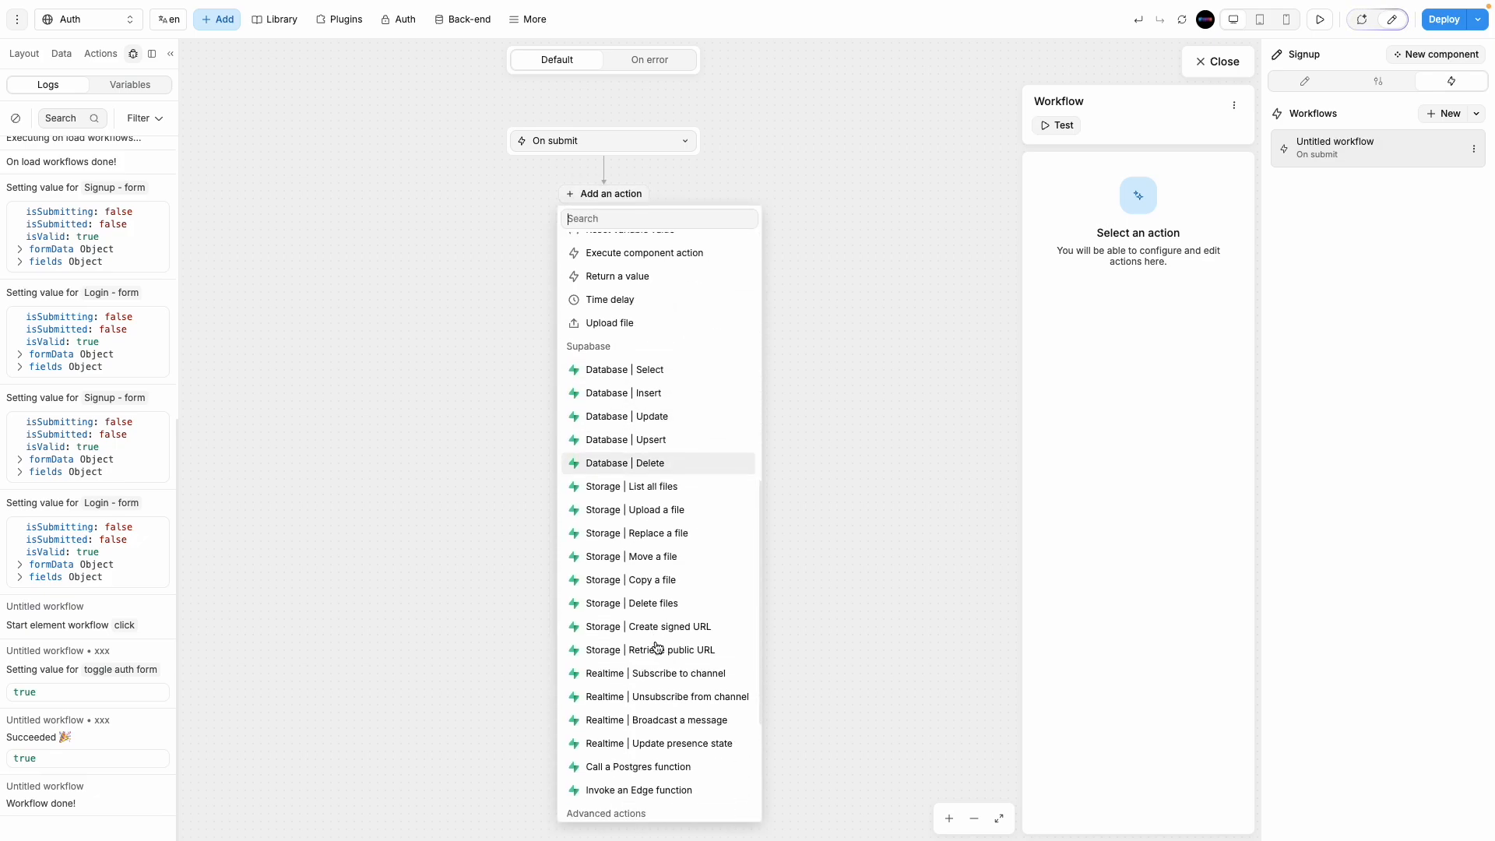
scroll(660, 658, "down", 2)
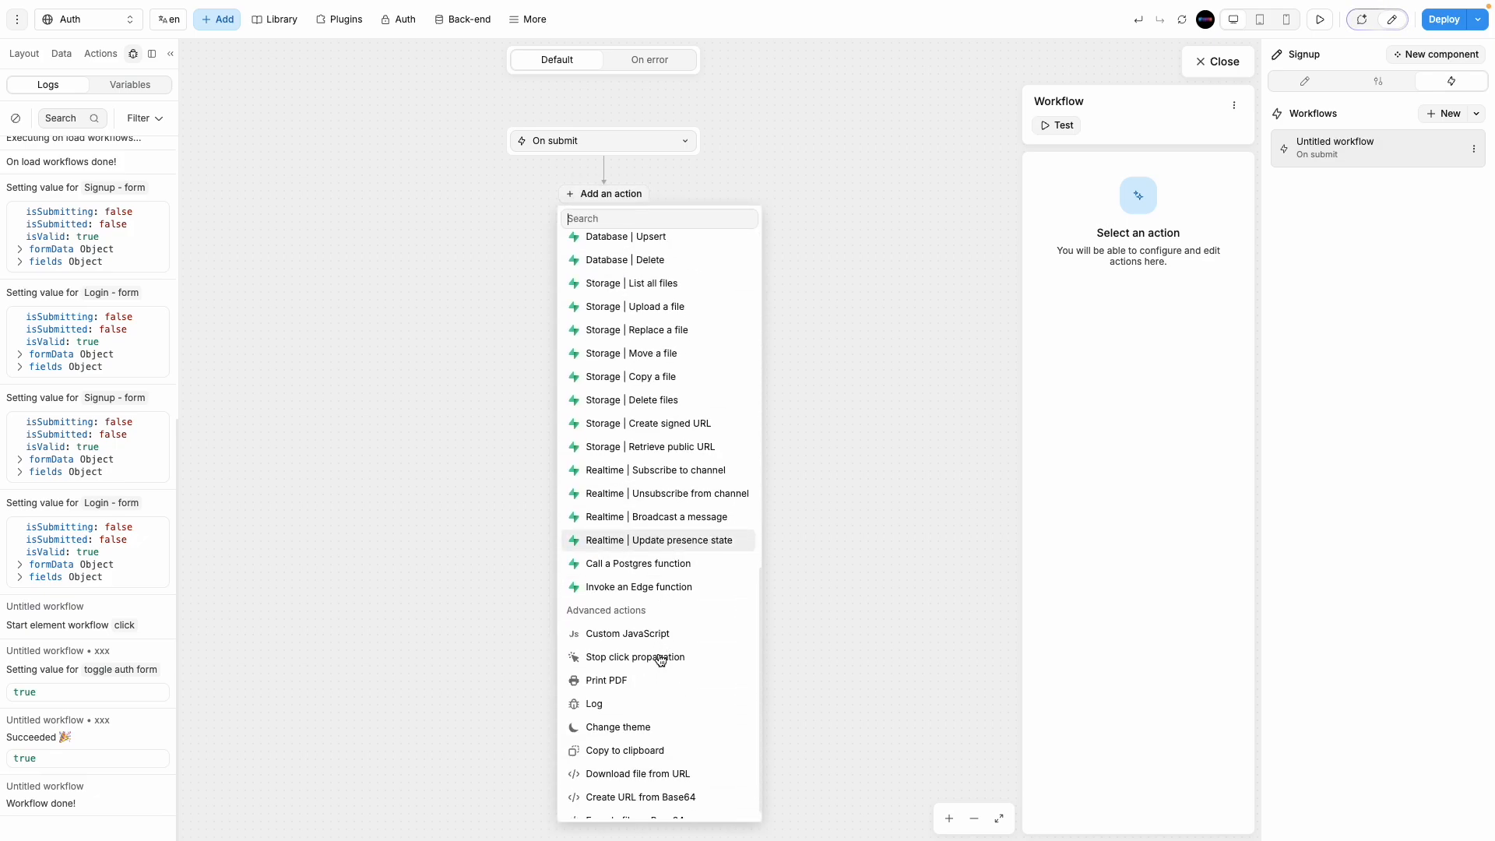
scroll(661, 656, "up", 4)
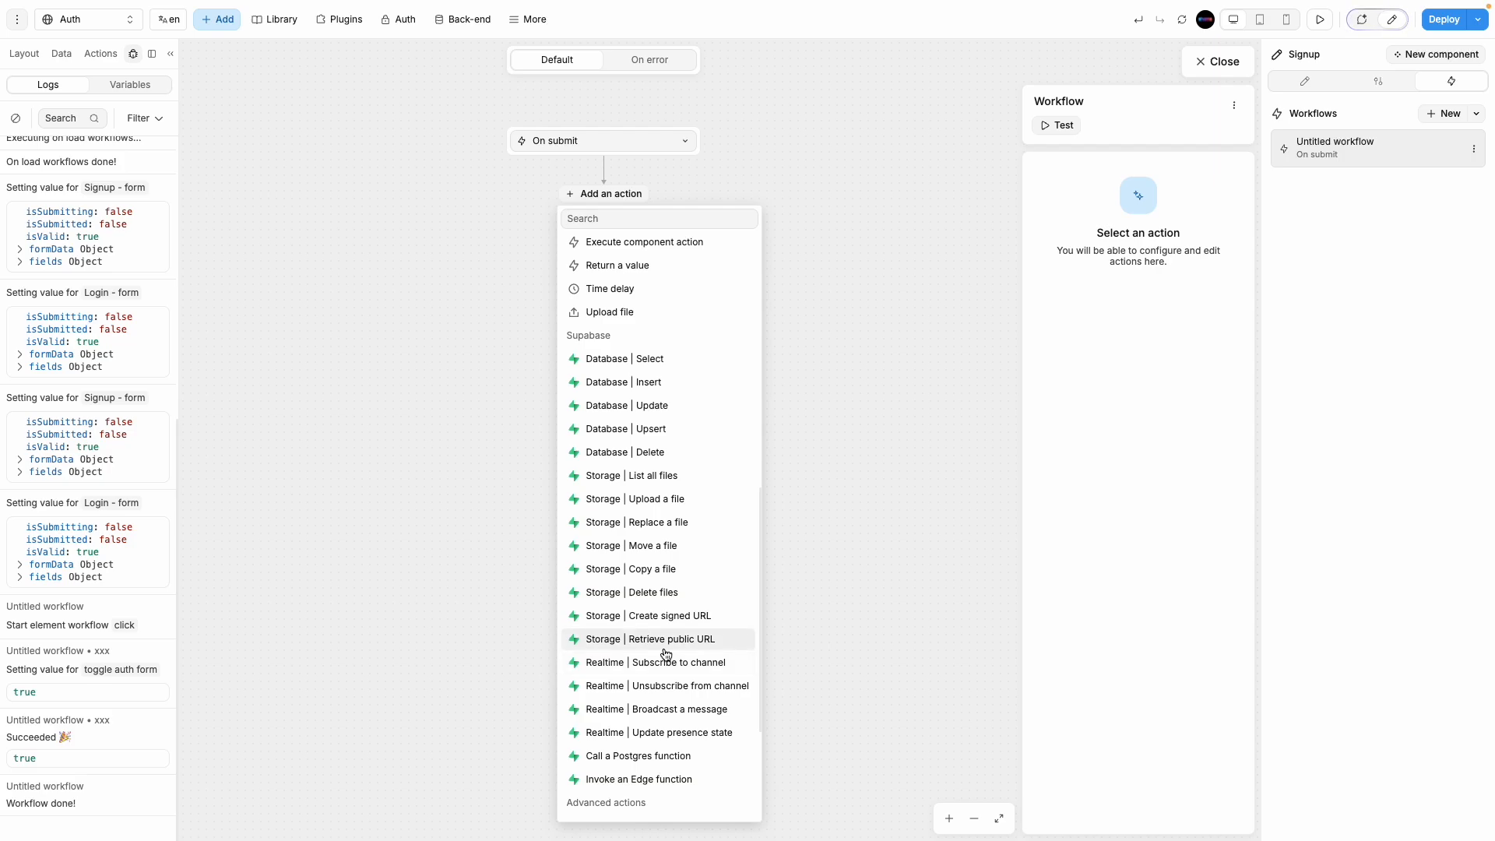
scroll(666, 654, "up", 3)
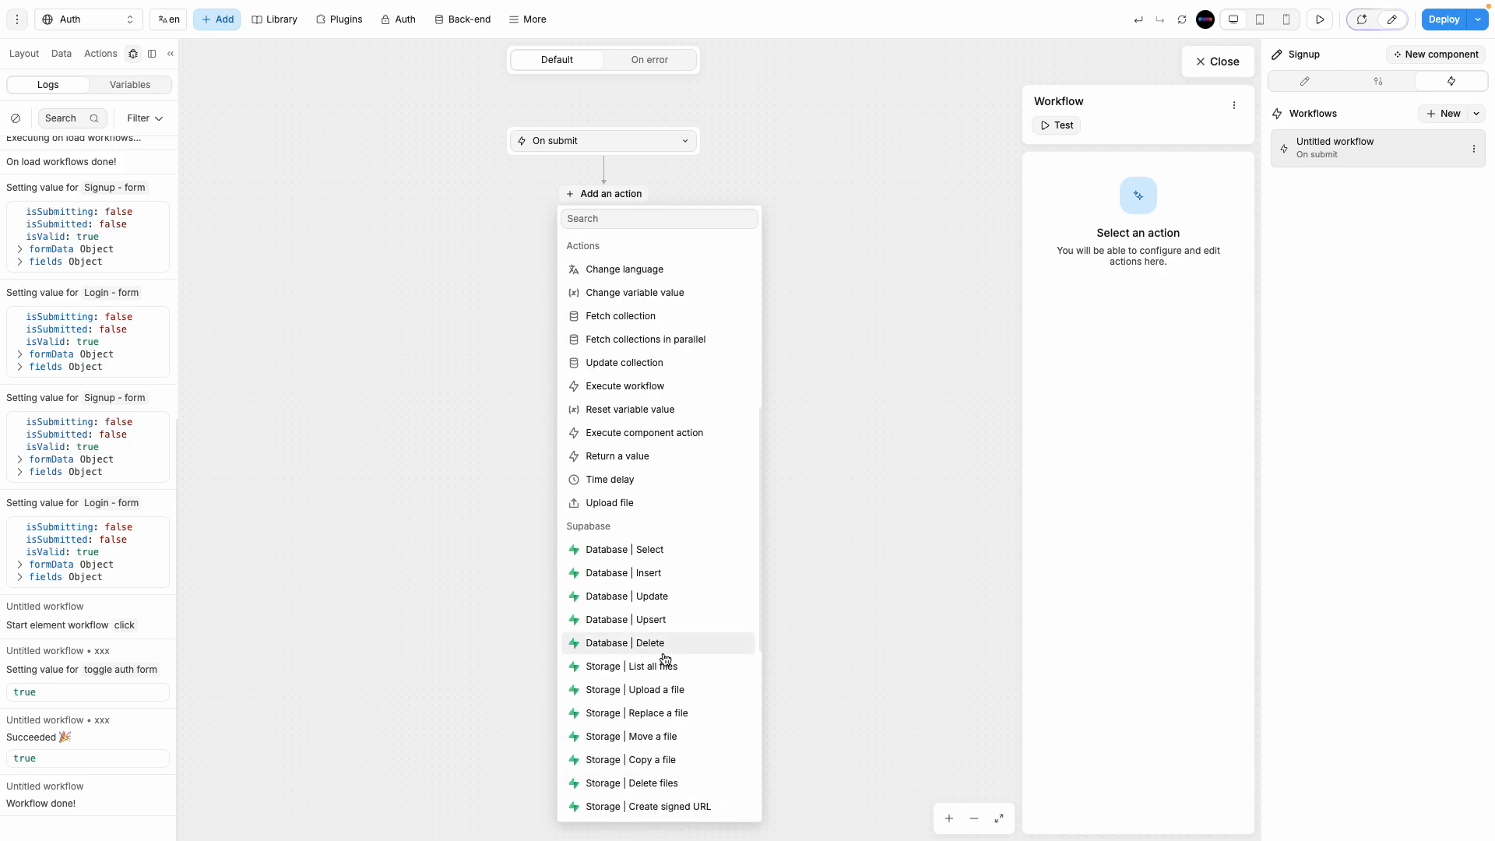
scroll(666, 657, "up", 5)
scroll(667, 662, "down", 8)
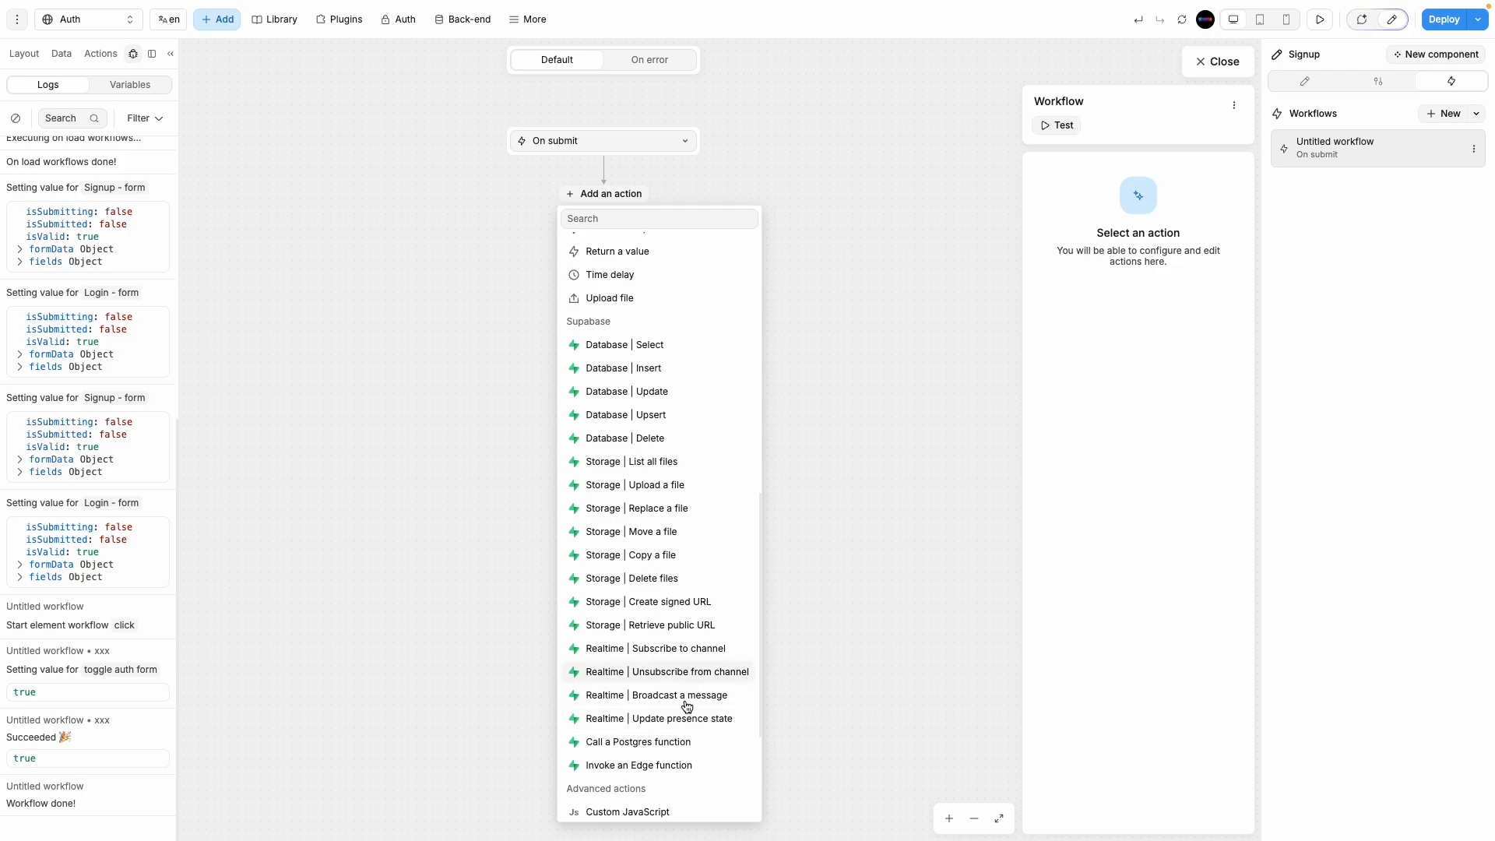
scroll(679, 762, "down", 5)
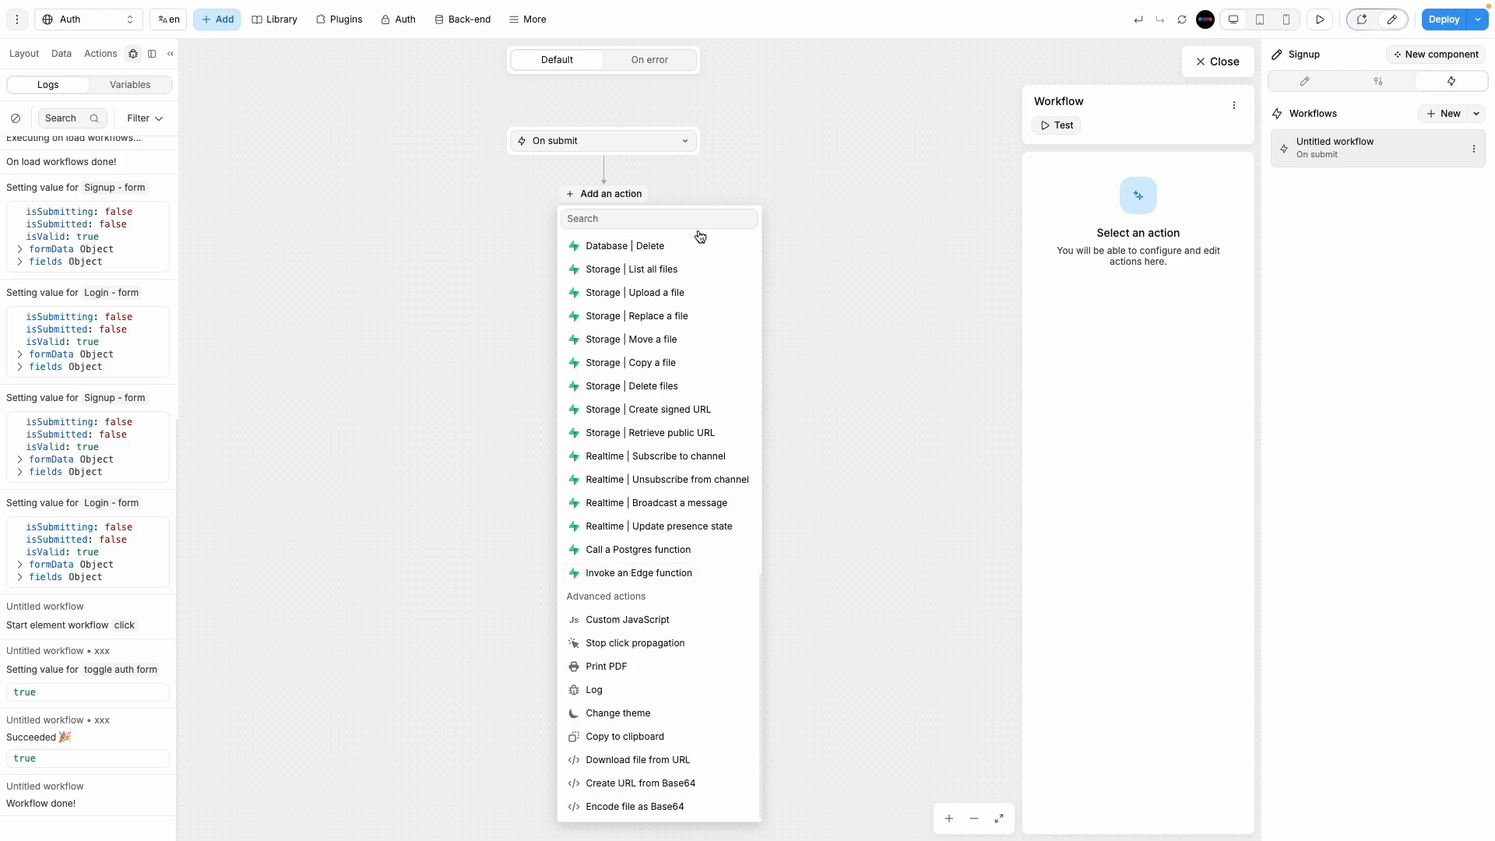
scroll(635, 319, "up", 15)
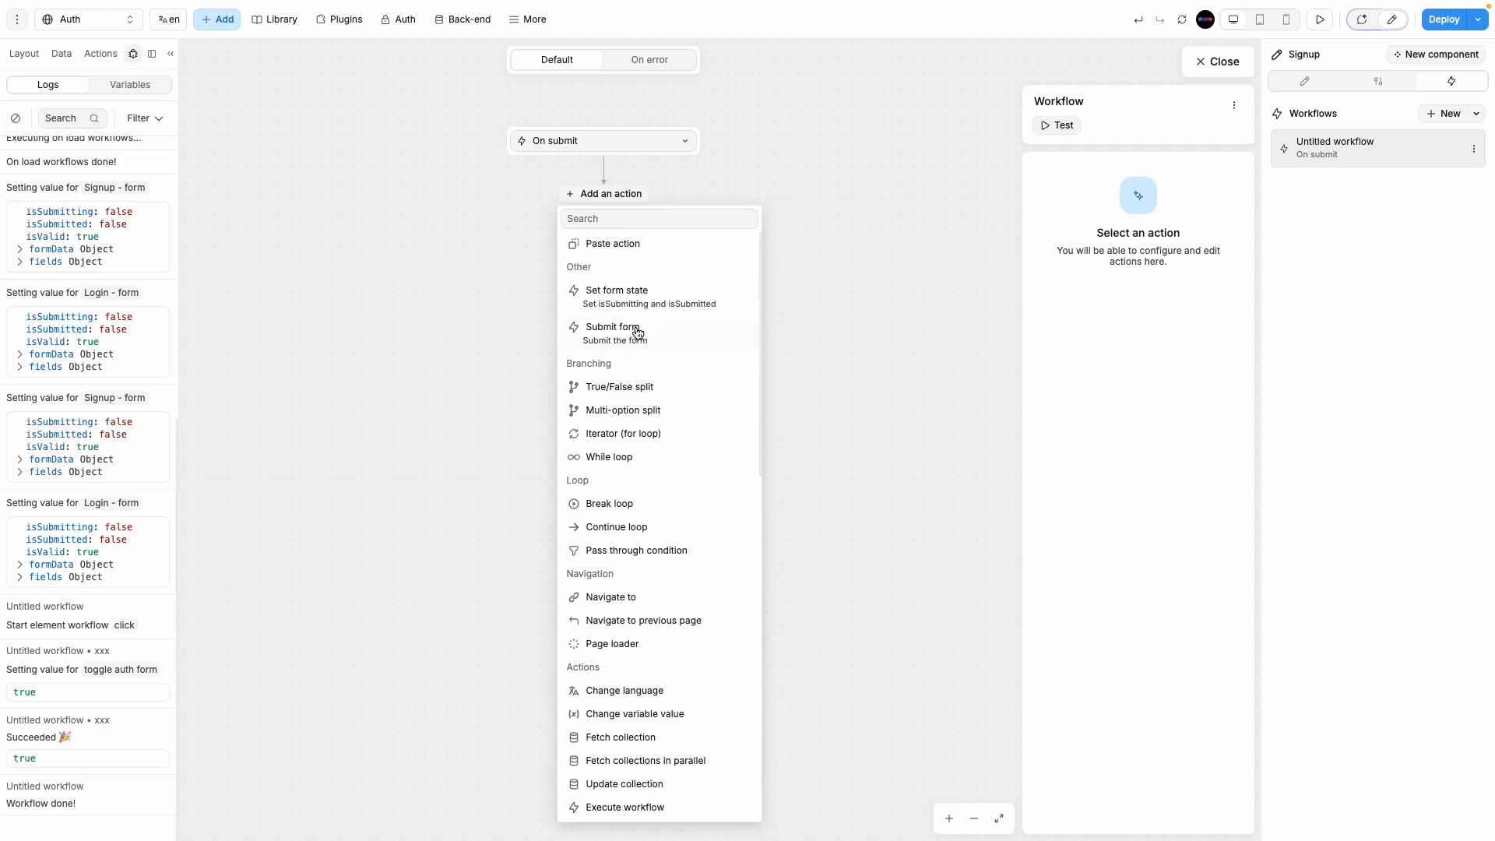
left_click(865, 420)
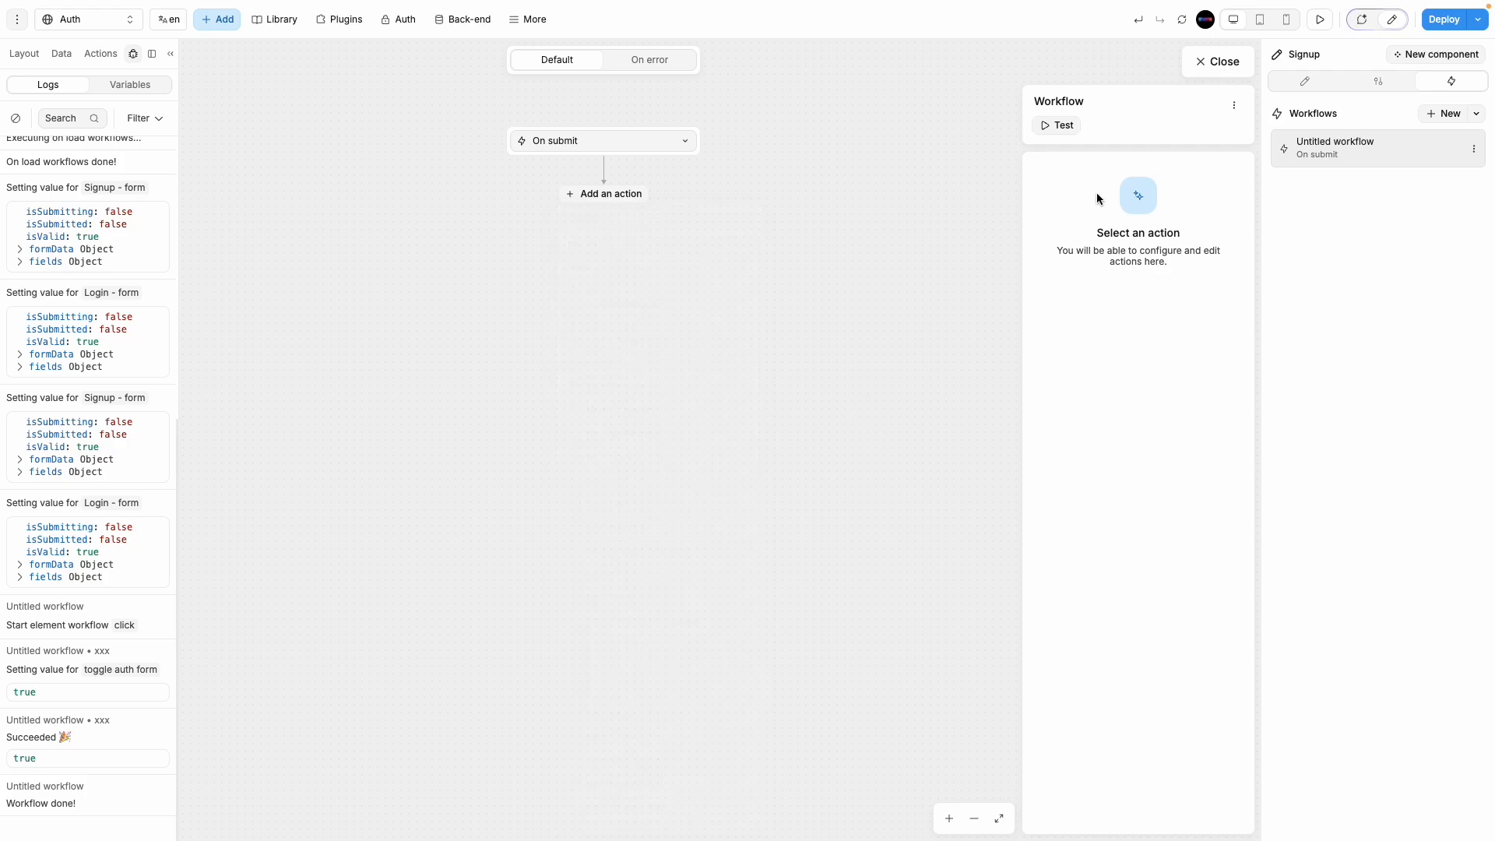
left_click(1189, 61)
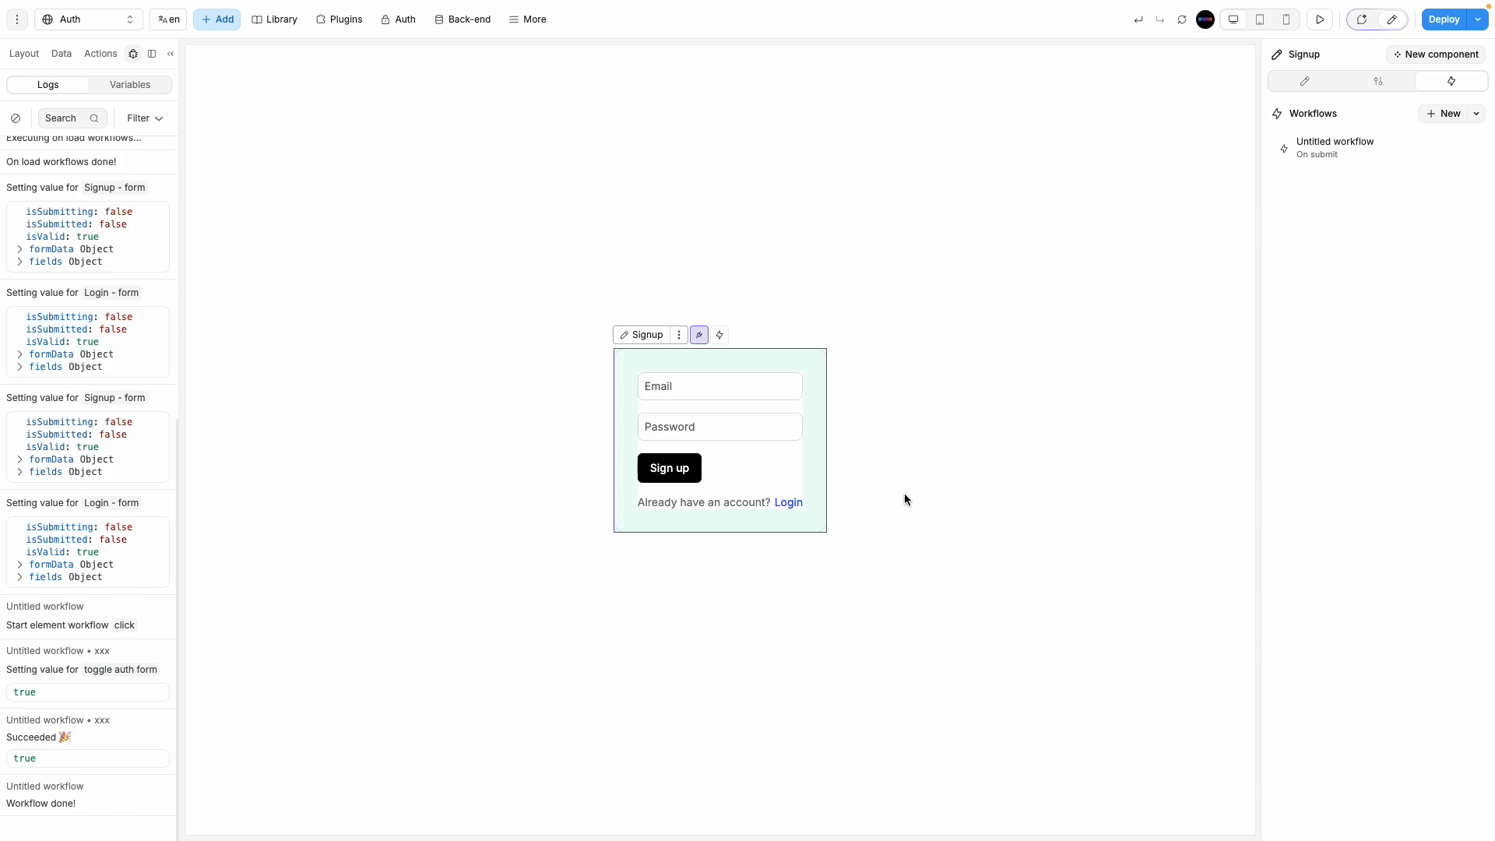
Step: Look through the authentication settings, users page, Supabase plugin, database tables and component library
left_click(395, 21)
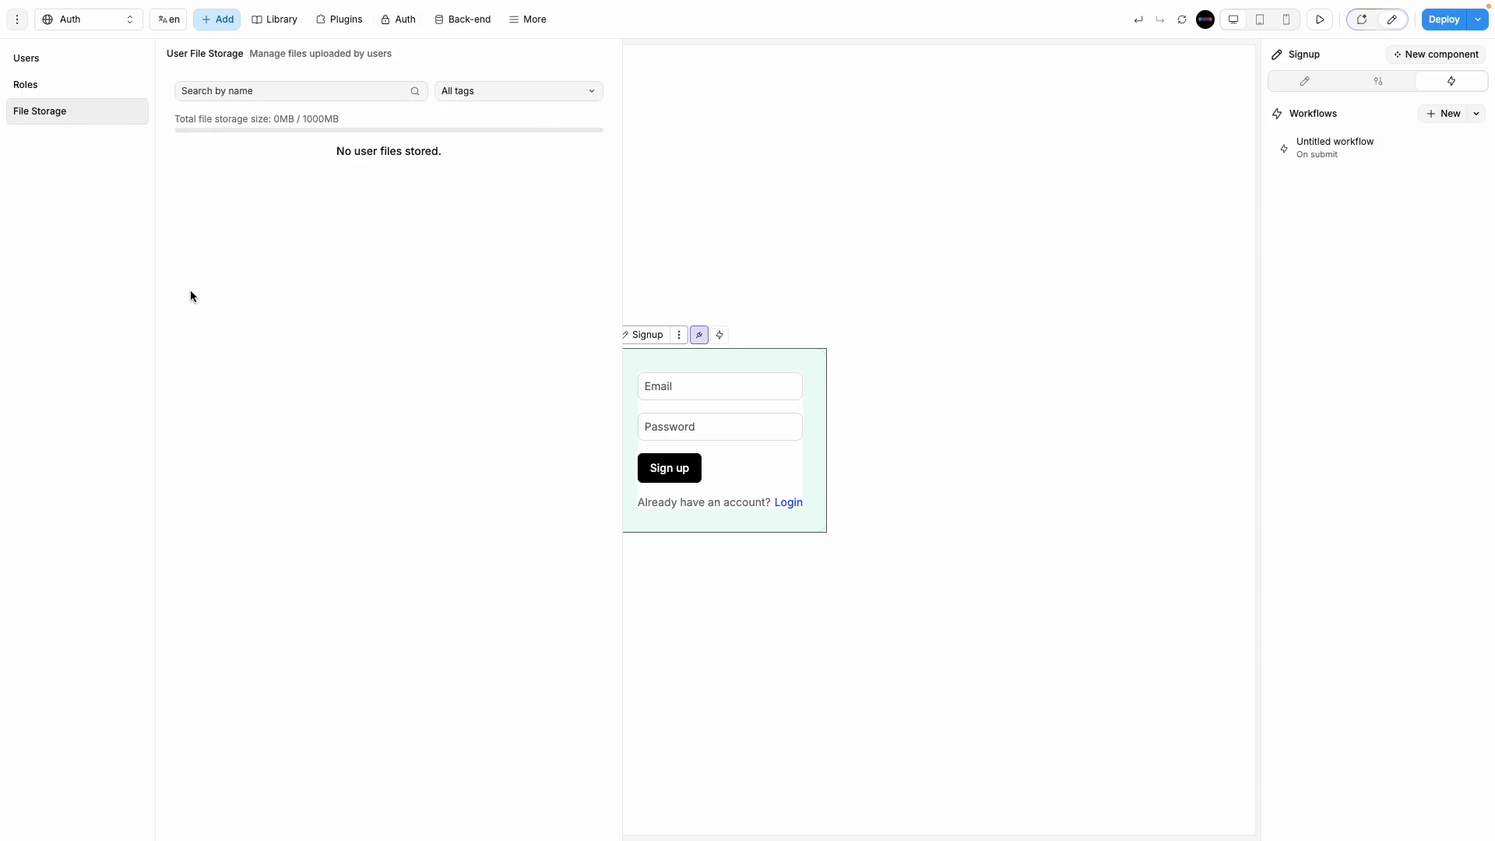
left_click(67, 62)
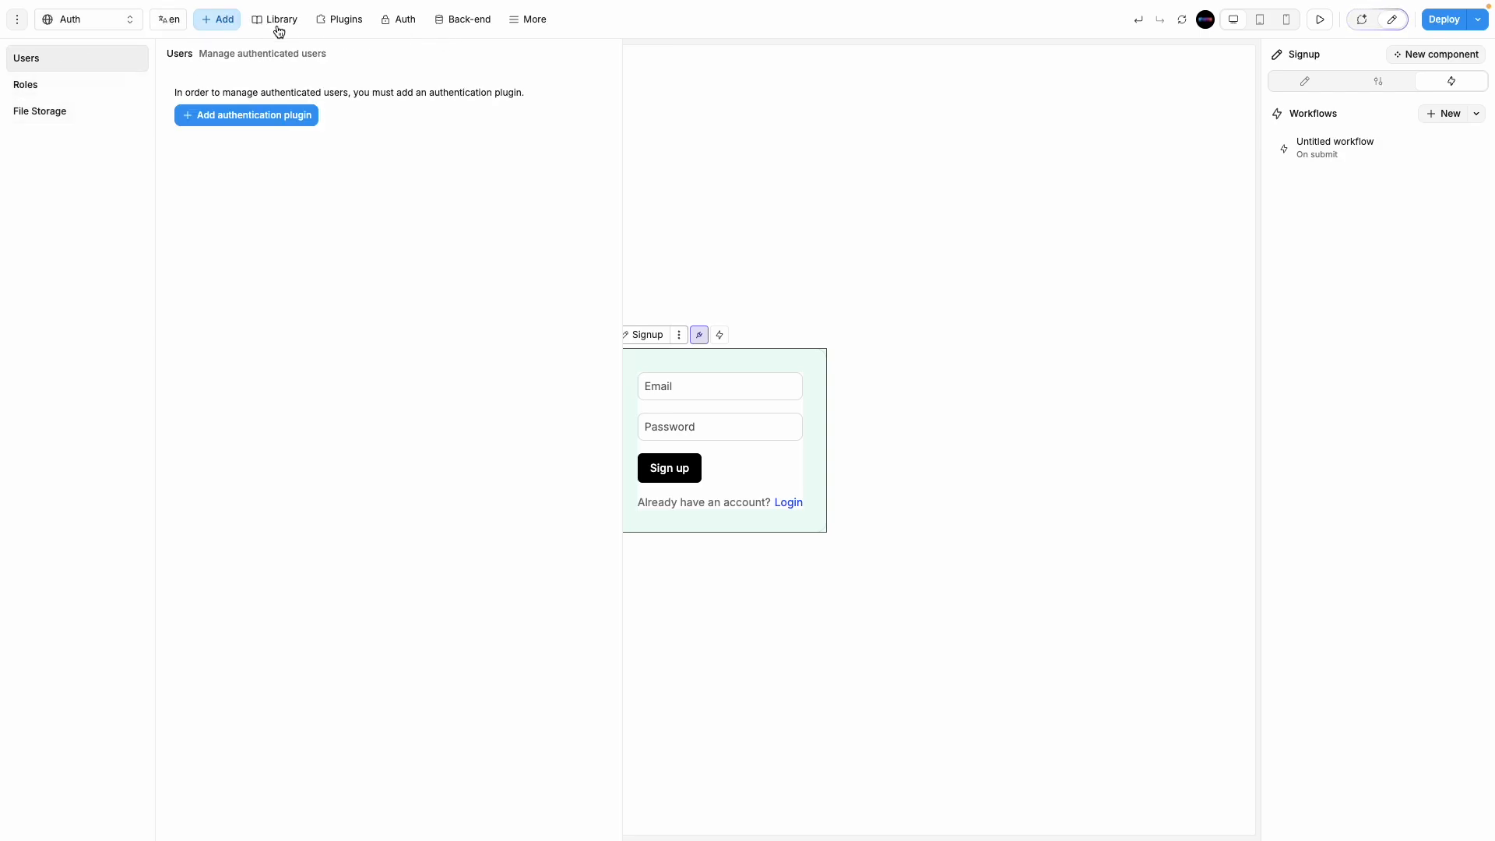
left_click(345, 21)
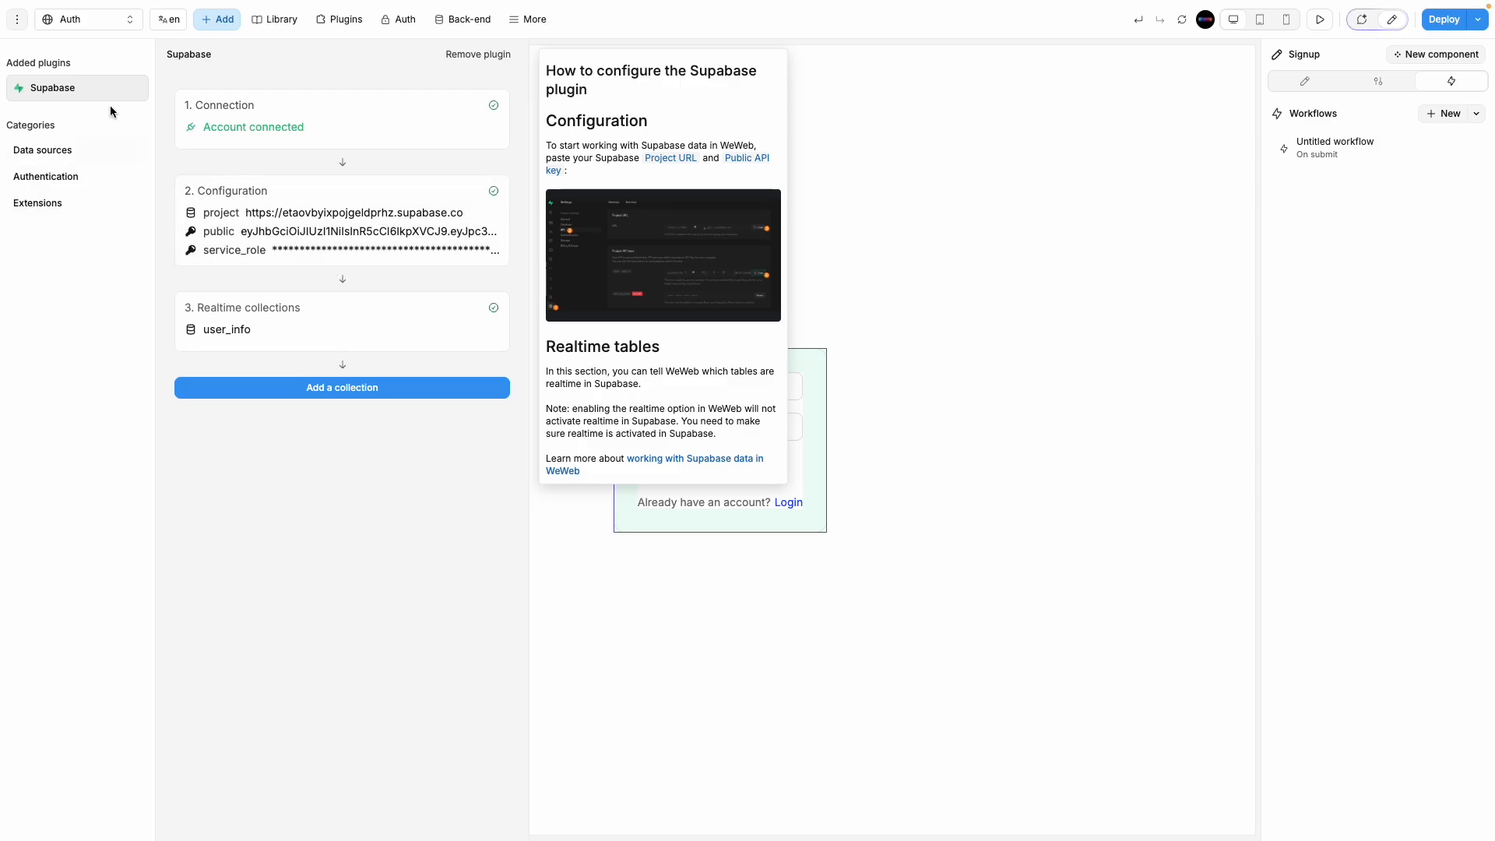
left_click(516, 22)
left_click(436, 22)
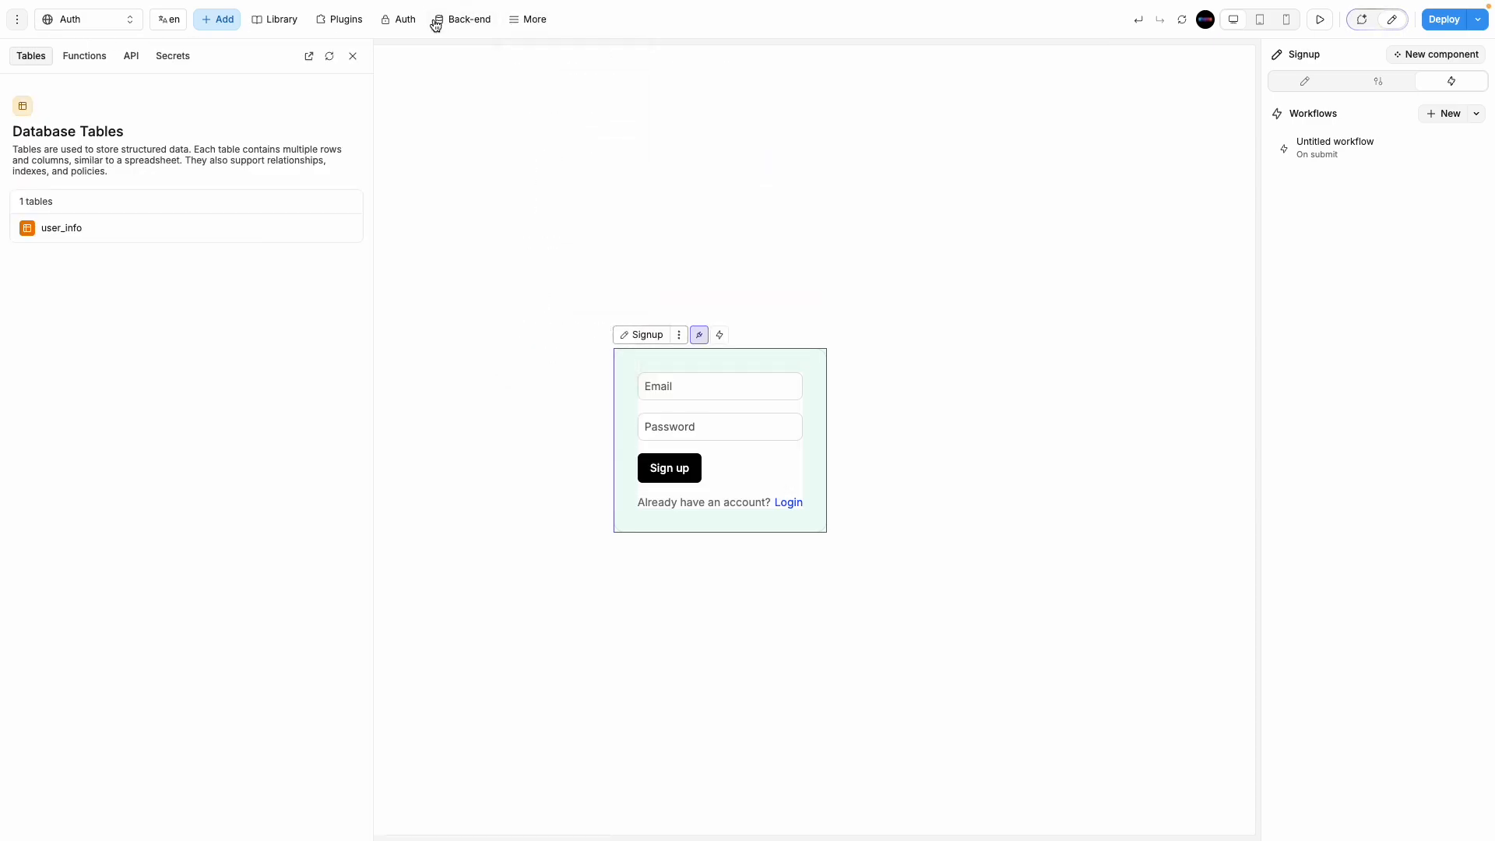
left_click(274, 21)
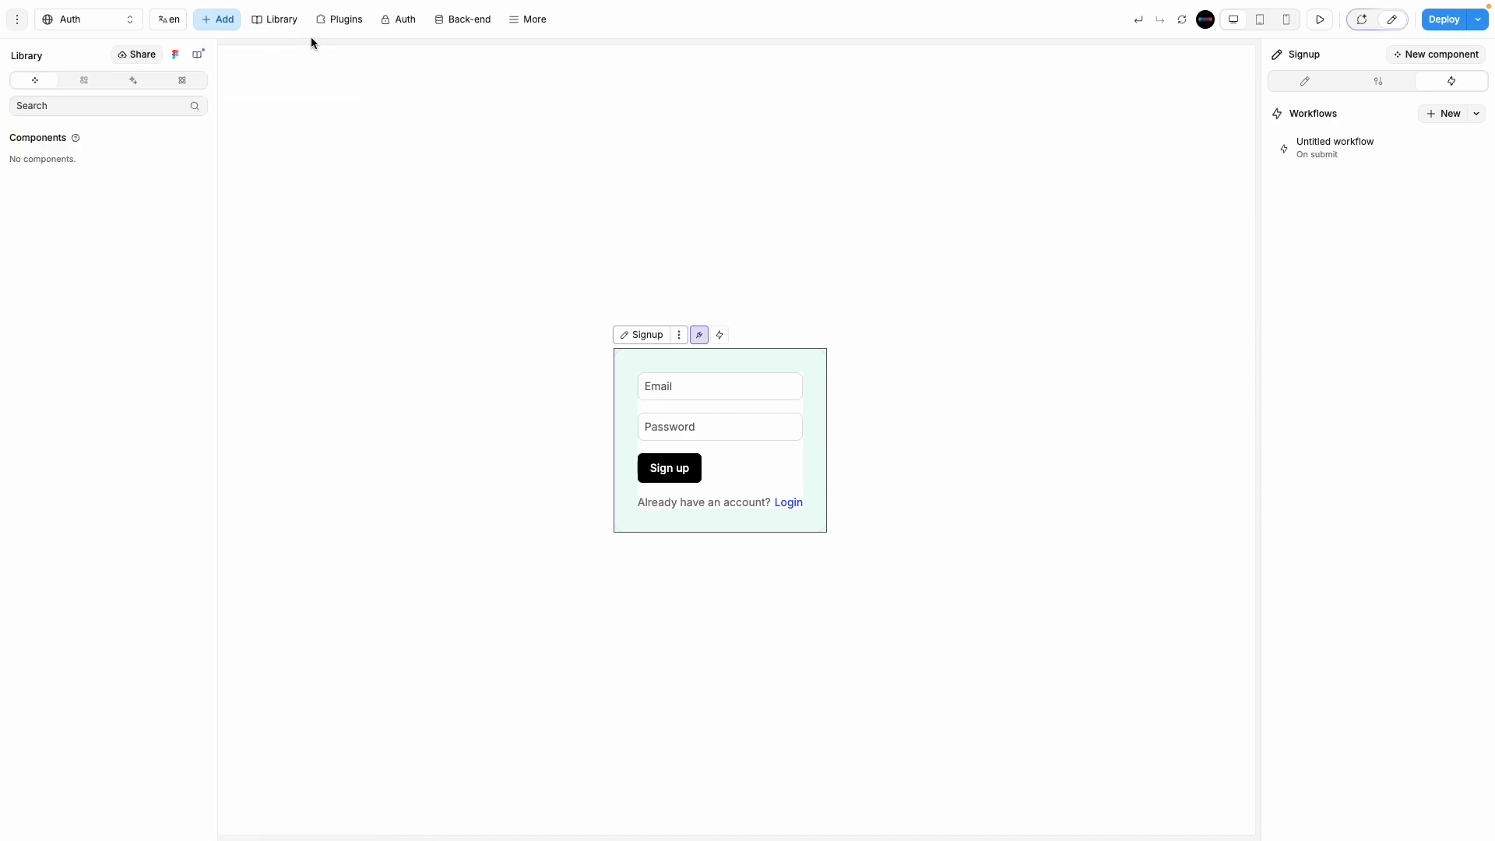
left_click(291, 22)
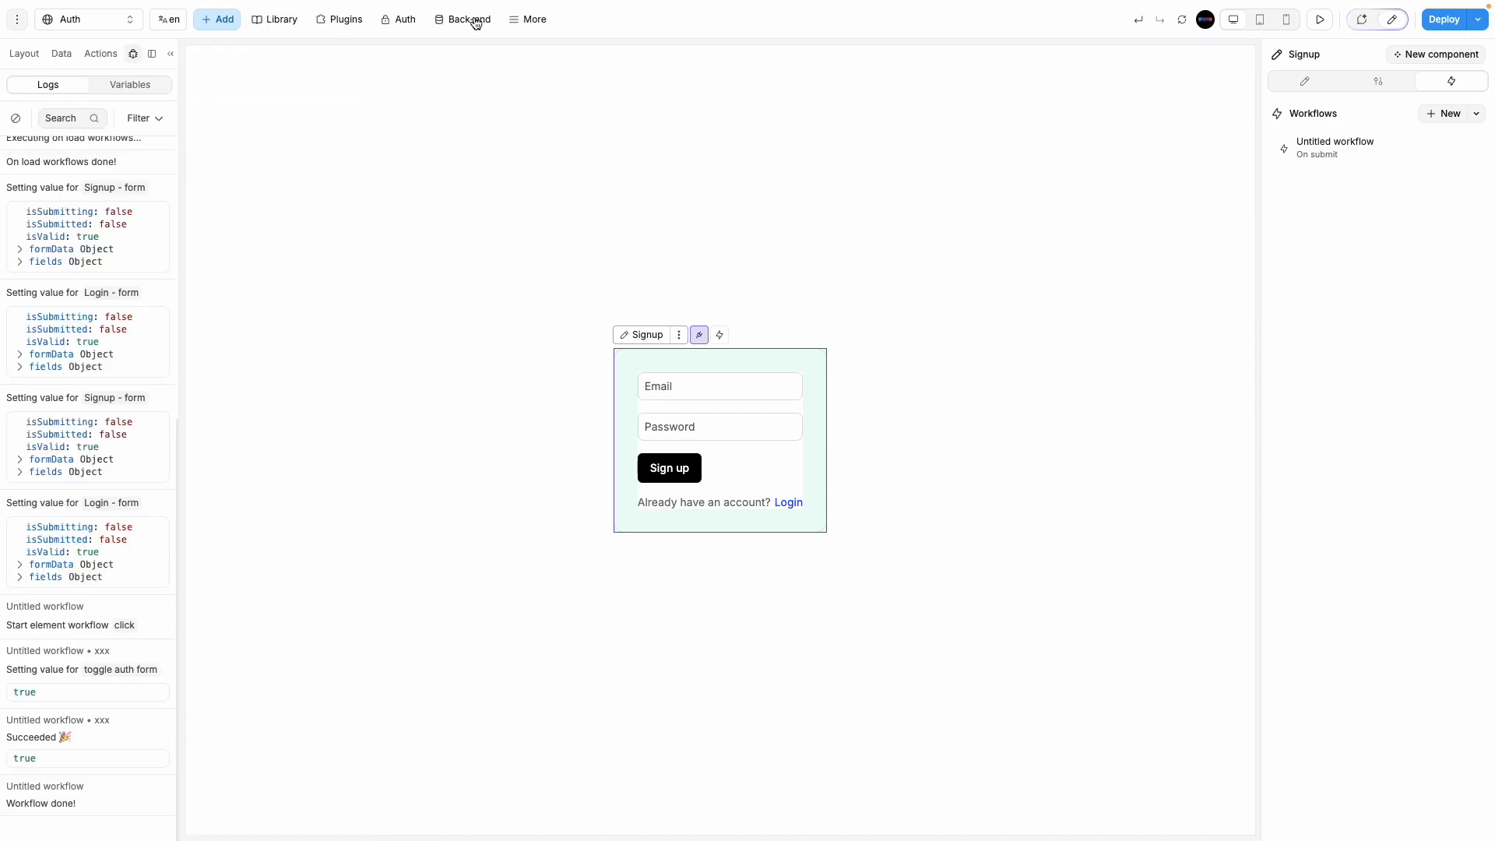
Step: Add the Supabase Auth plugin with no roles tables, then reopen the Signup submit workflow
left_click(343, 20)
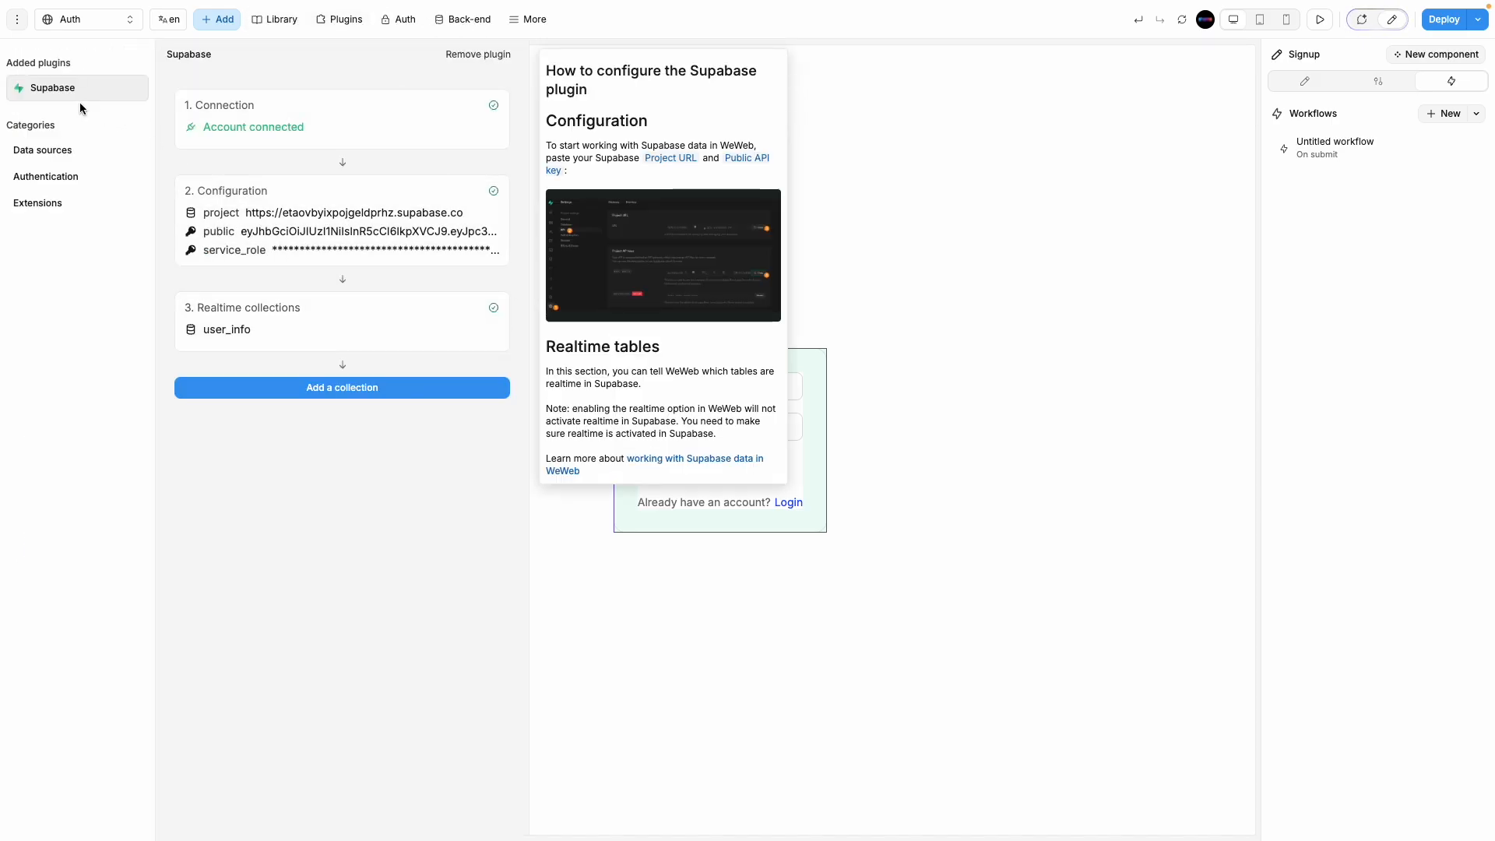
left_click(54, 186)
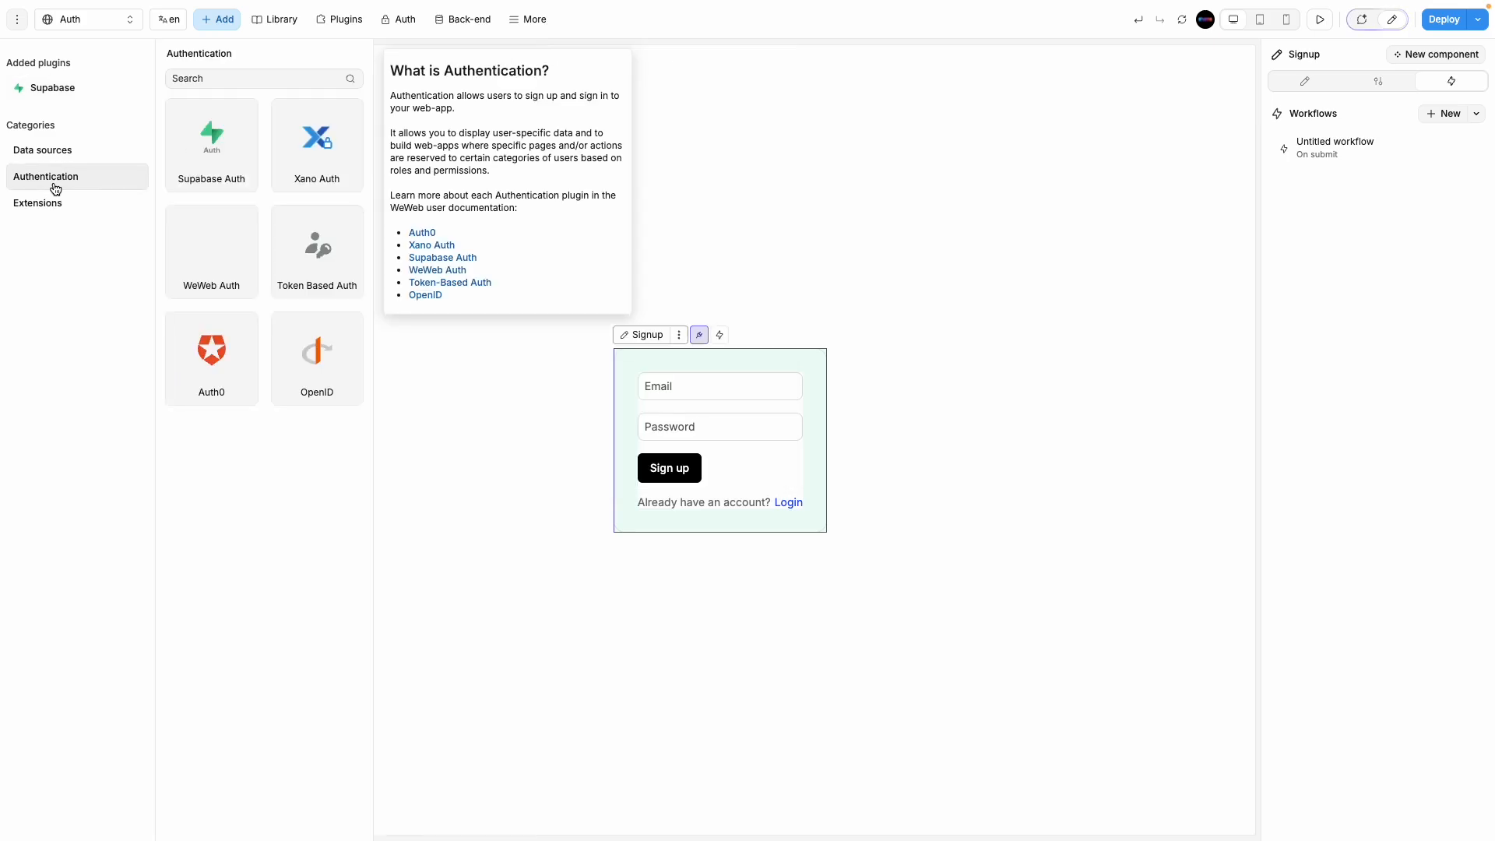
left_click(210, 148)
left_click(460, 192)
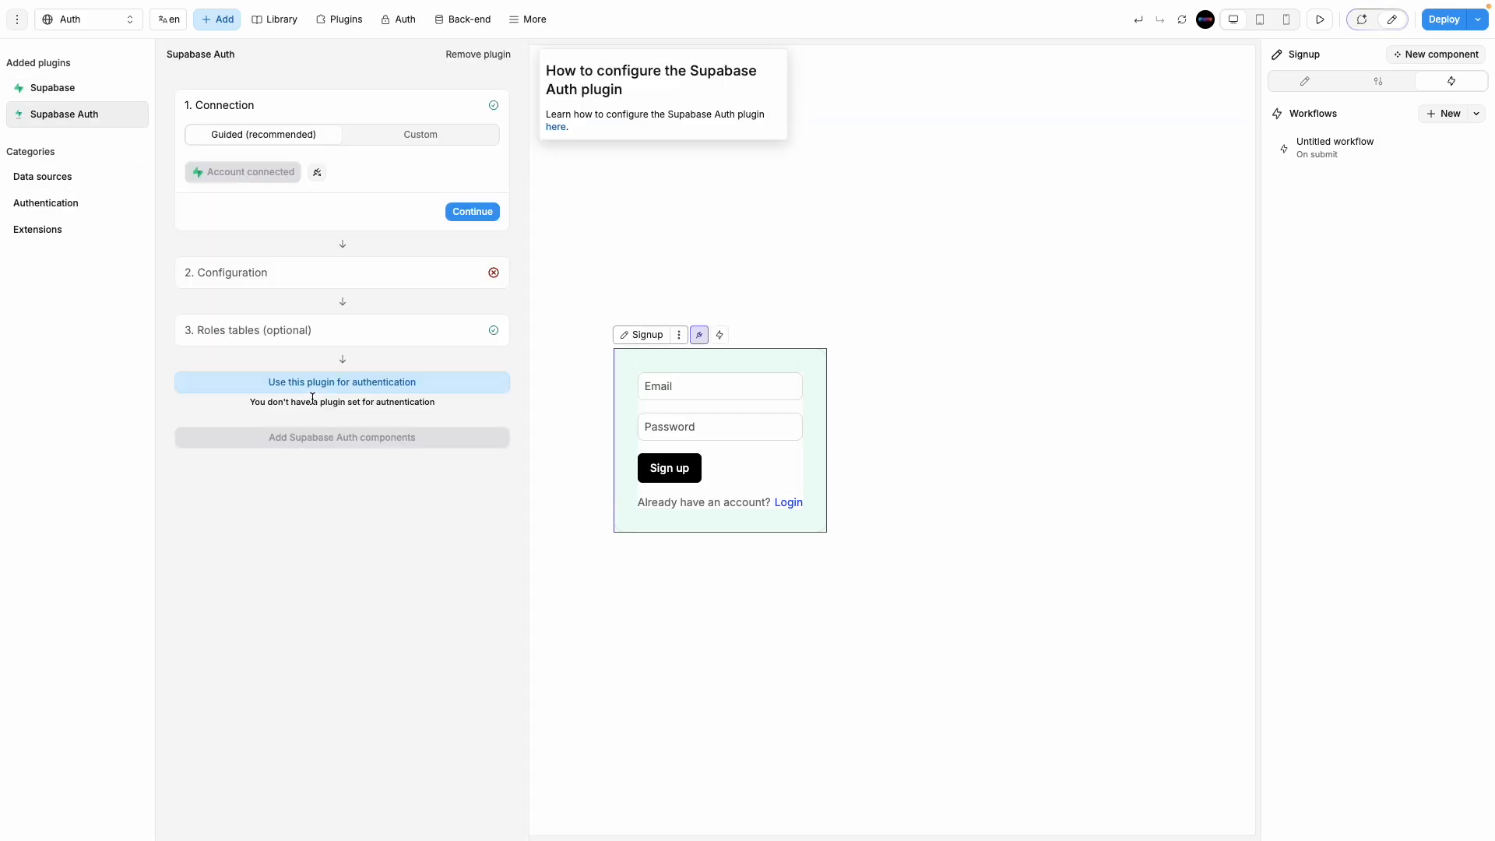
left_click(314, 383)
left_click(473, 211)
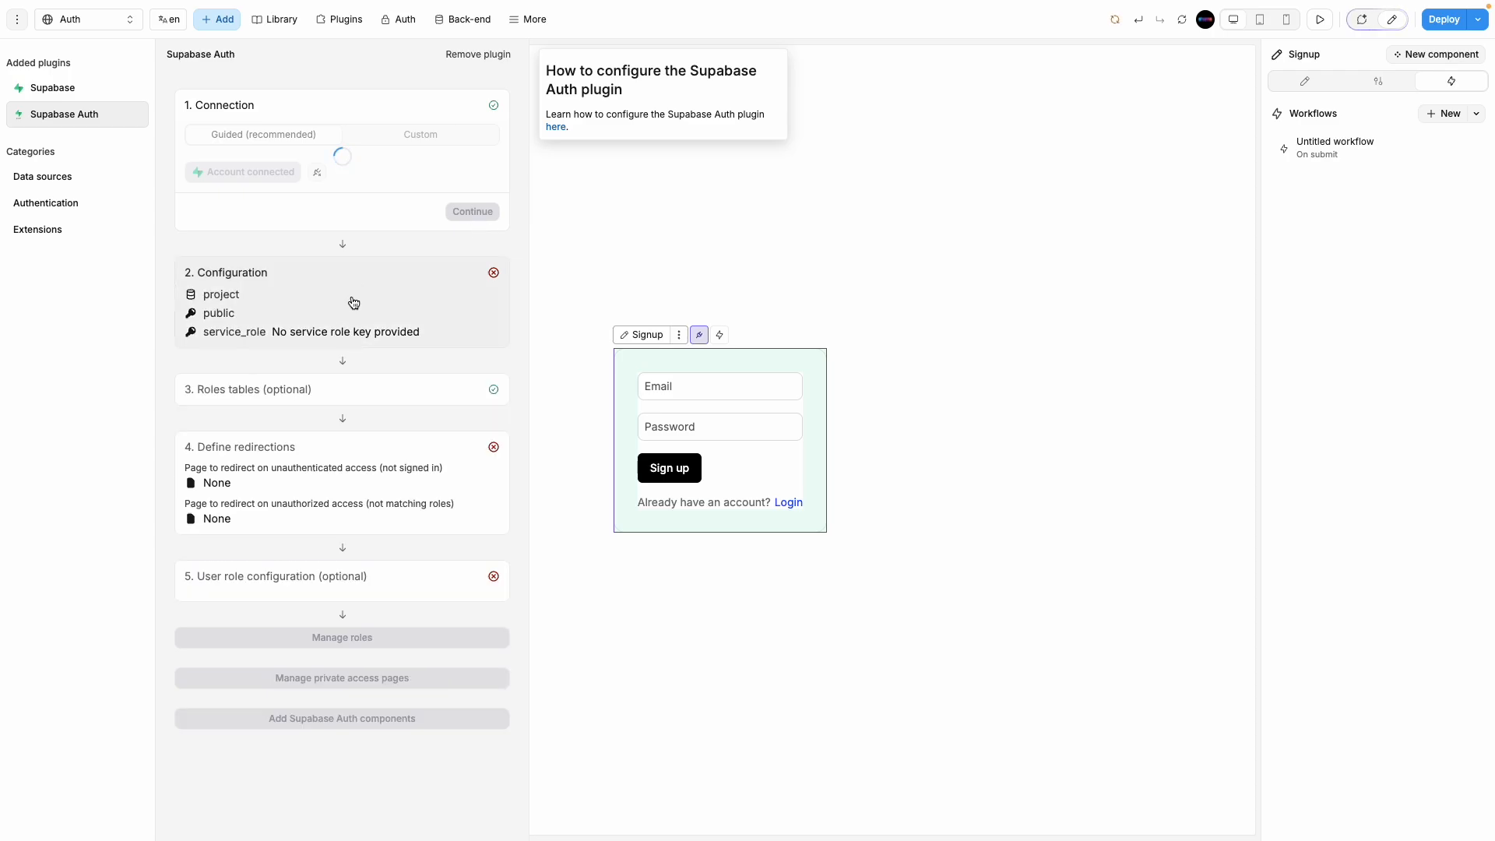
left_click(473, 340)
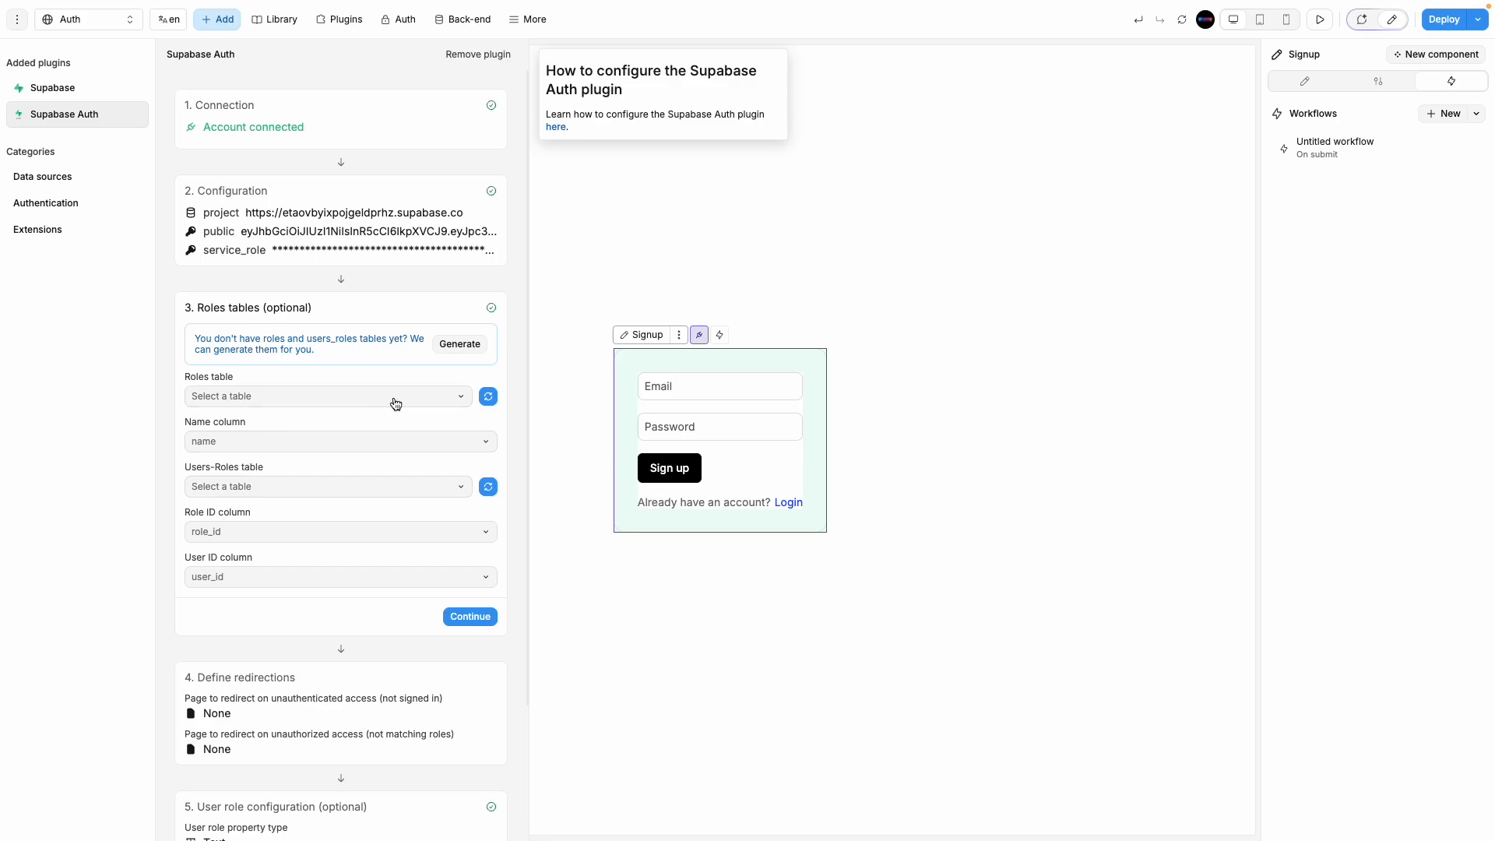
left_click(468, 617)
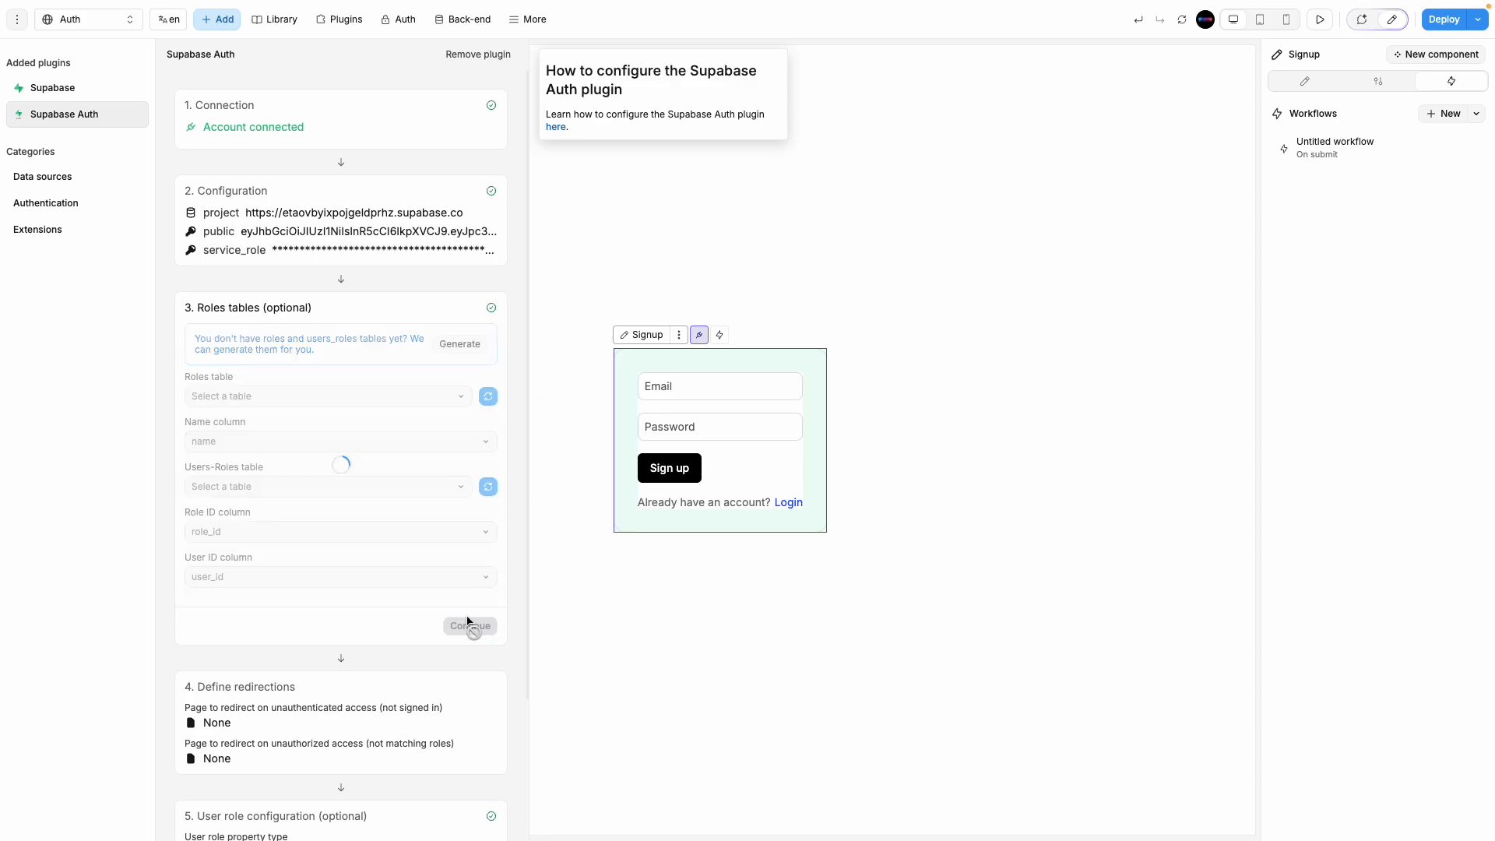
left_click(615, 729)
left_click(1337, 146)
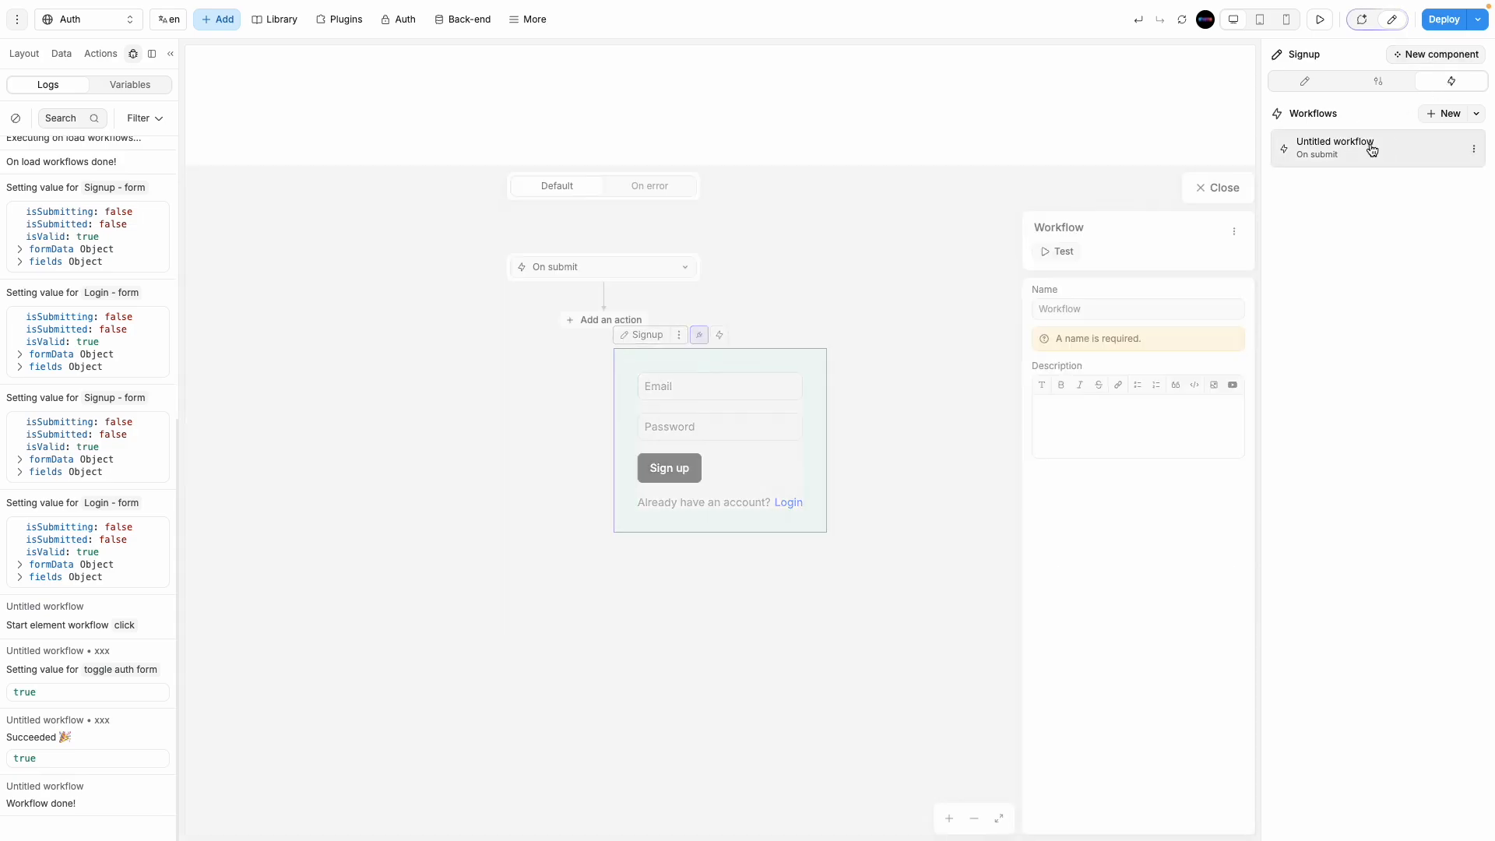
Step: Add a Supabase Auth Sign Up action to the workflow and name it 'sign up'
left_click(637, 204)
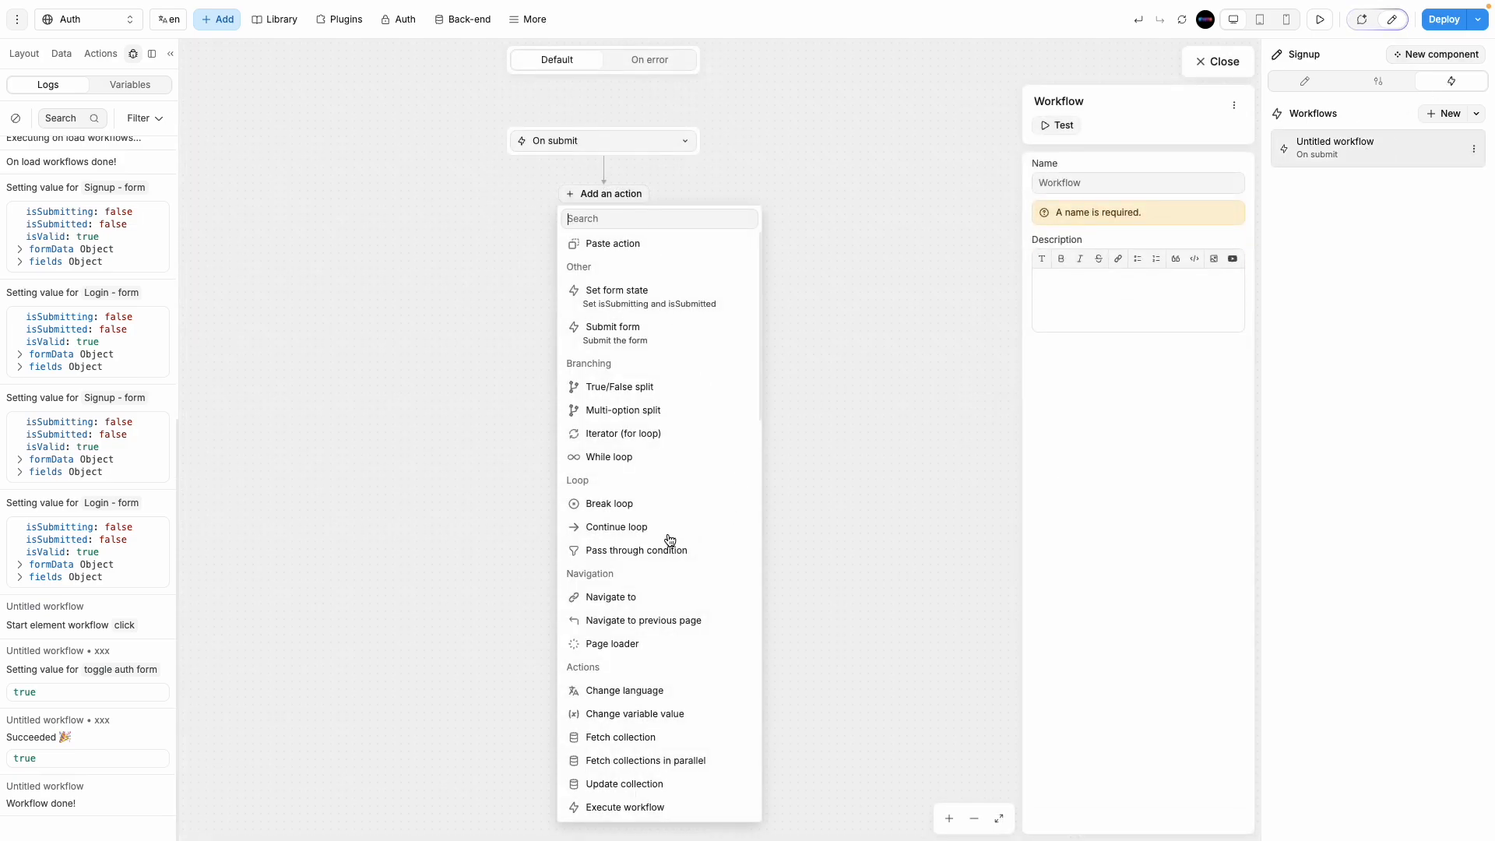
scroll(665, 544, "down", 8)
scroll(666, 547, "down", 4)
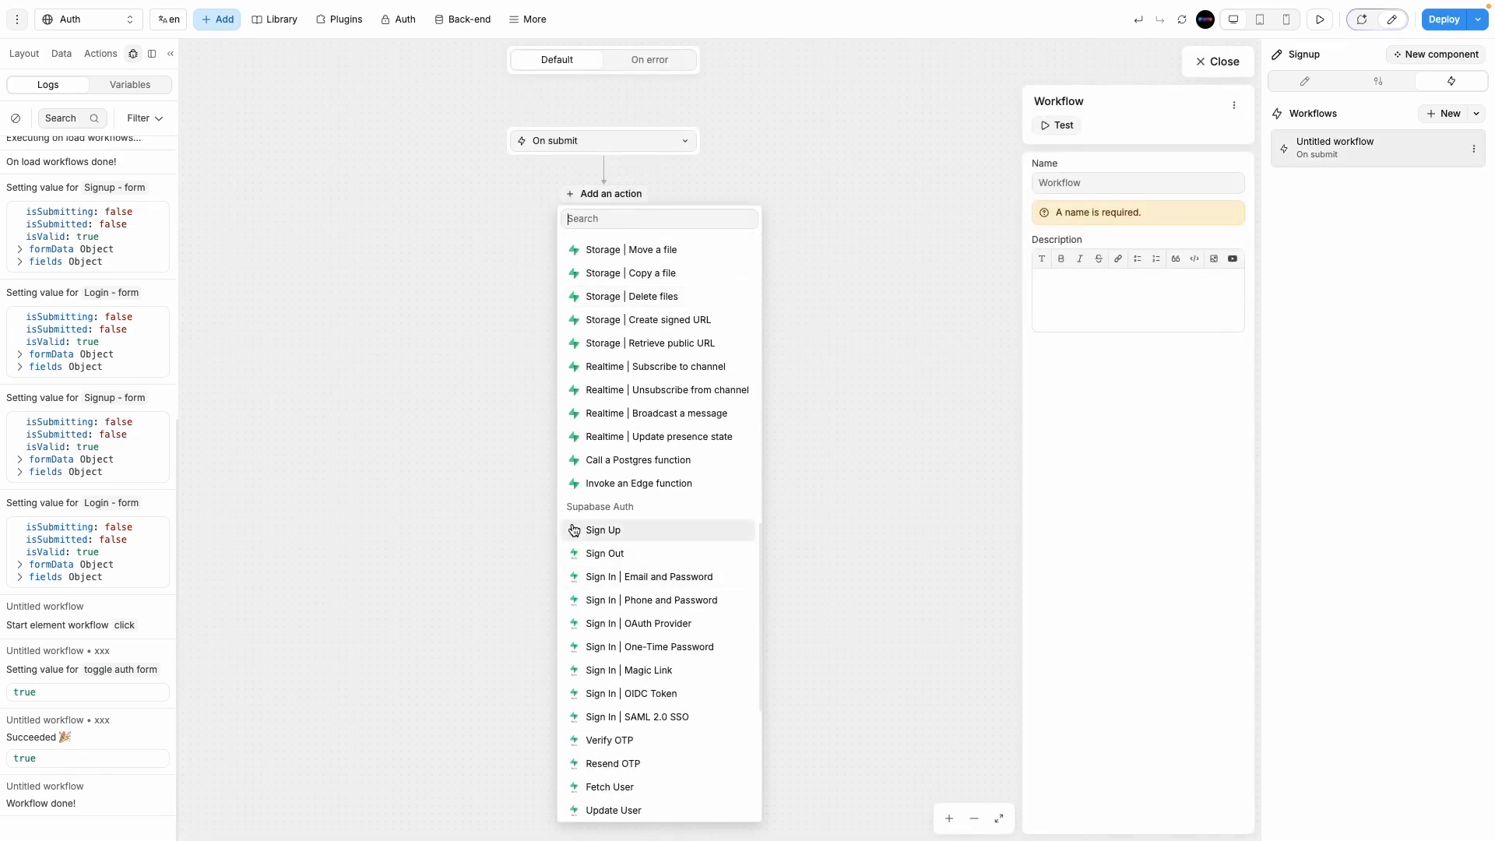
scroll(677, 557, "down", 2)
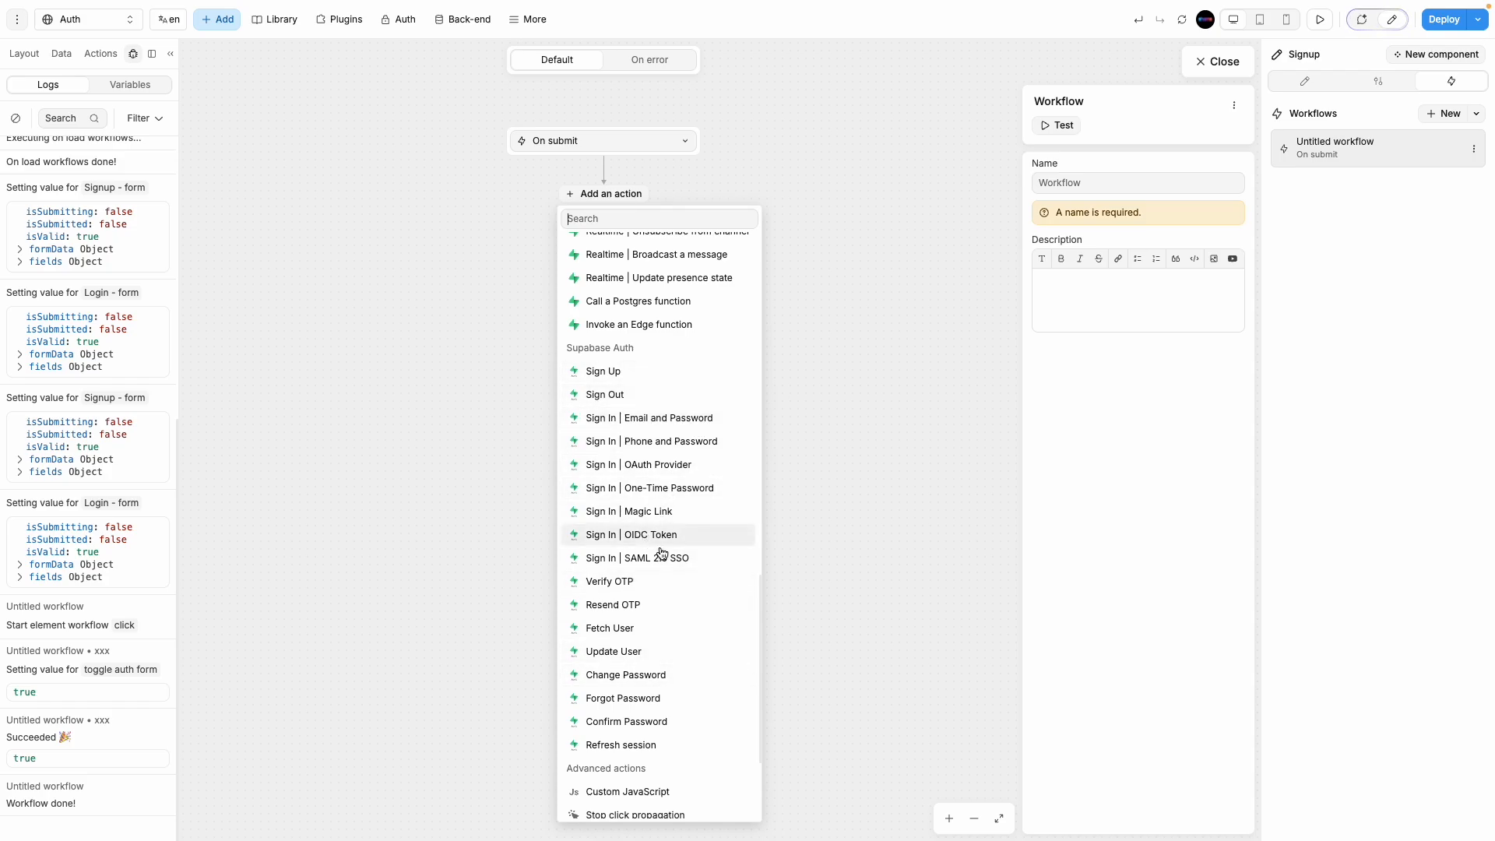
left_click(643, 372)
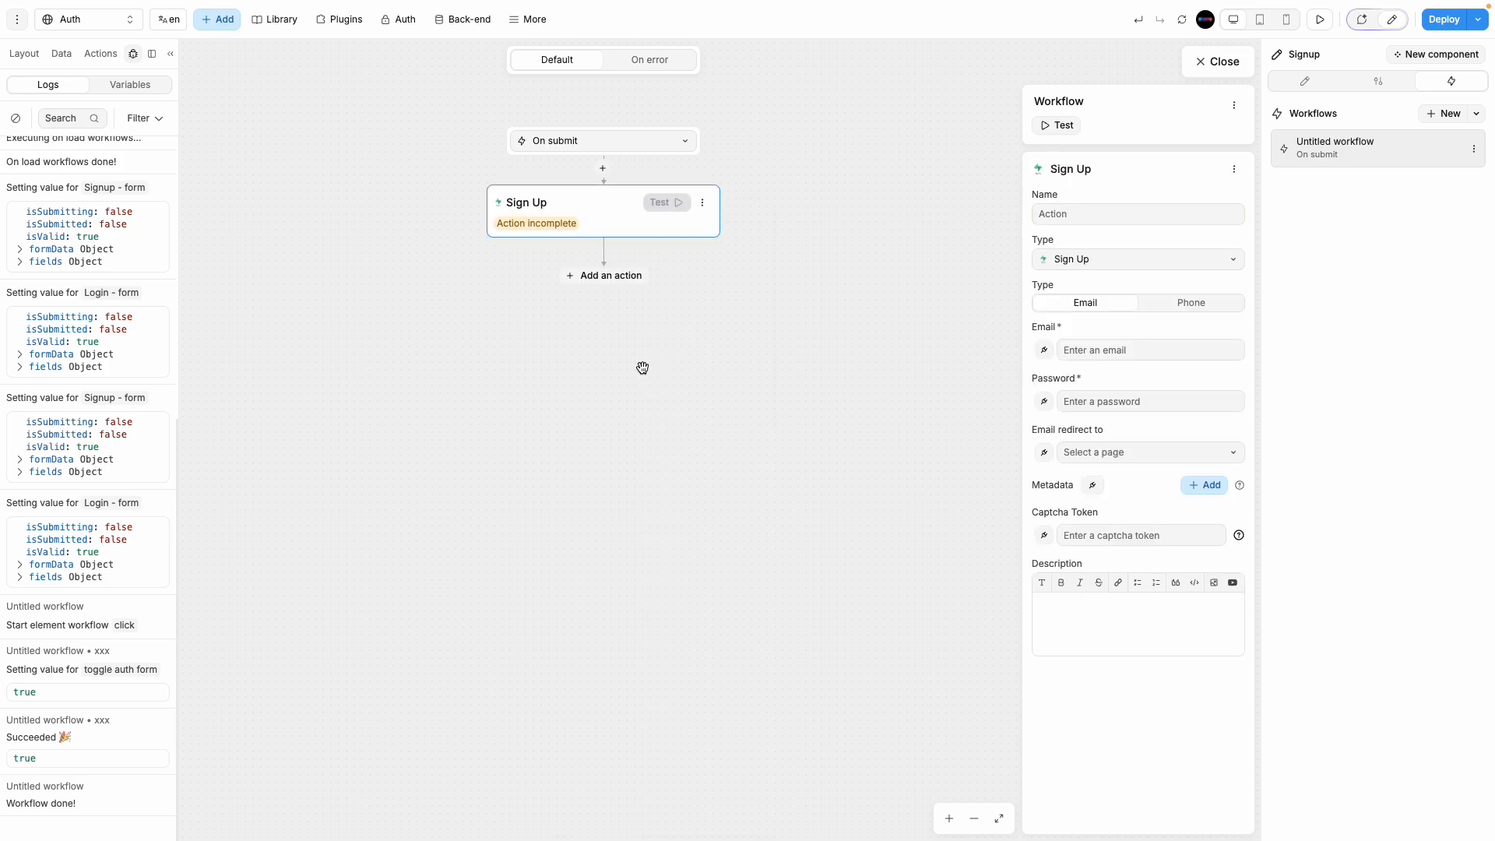
left_click(1067, 221)
type("sign up")
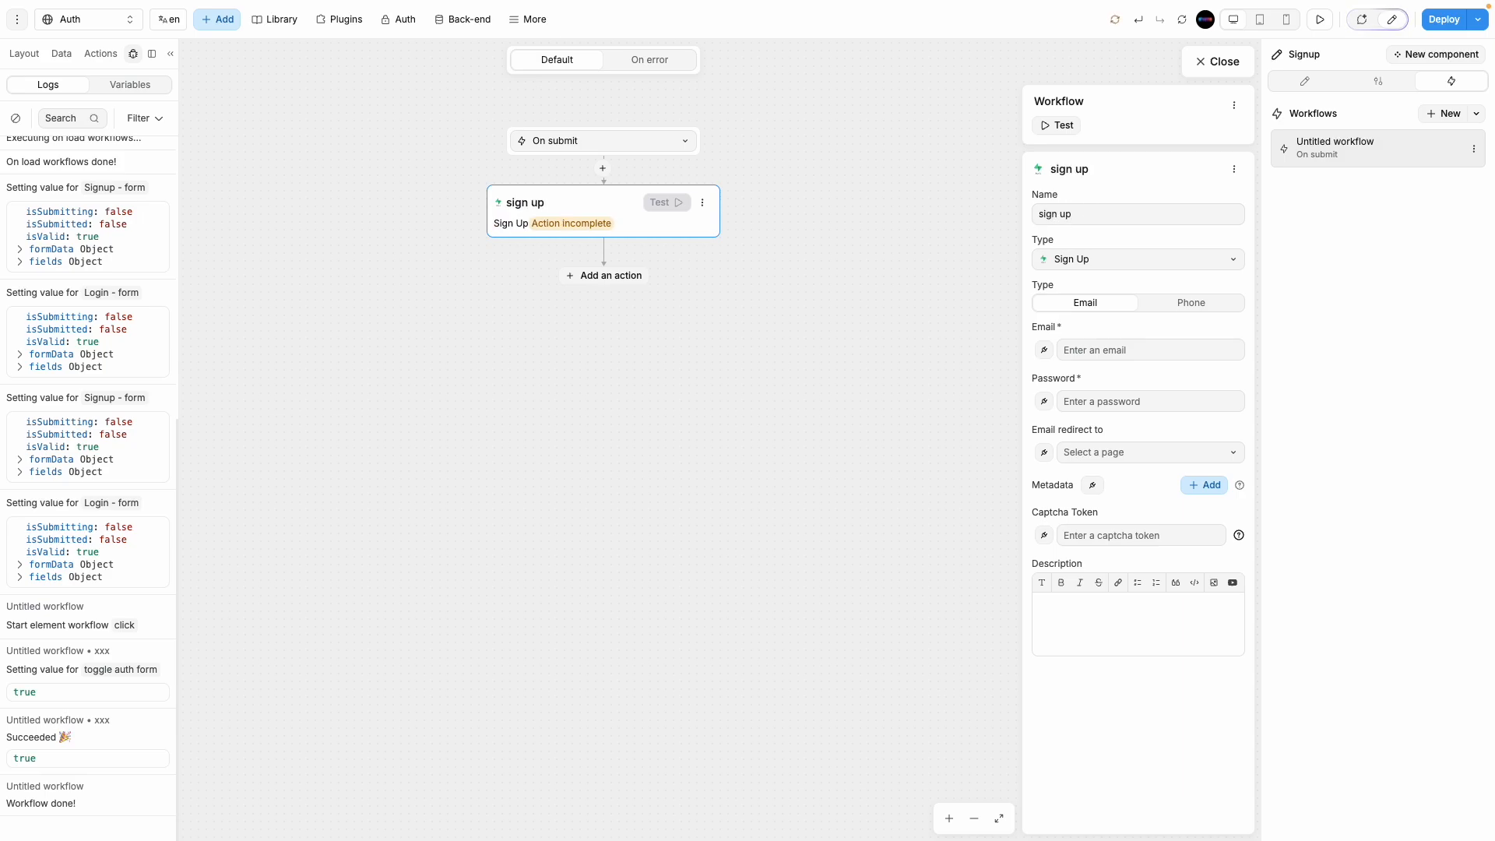
left_click(1044, 354)
left_click(1207, 64)
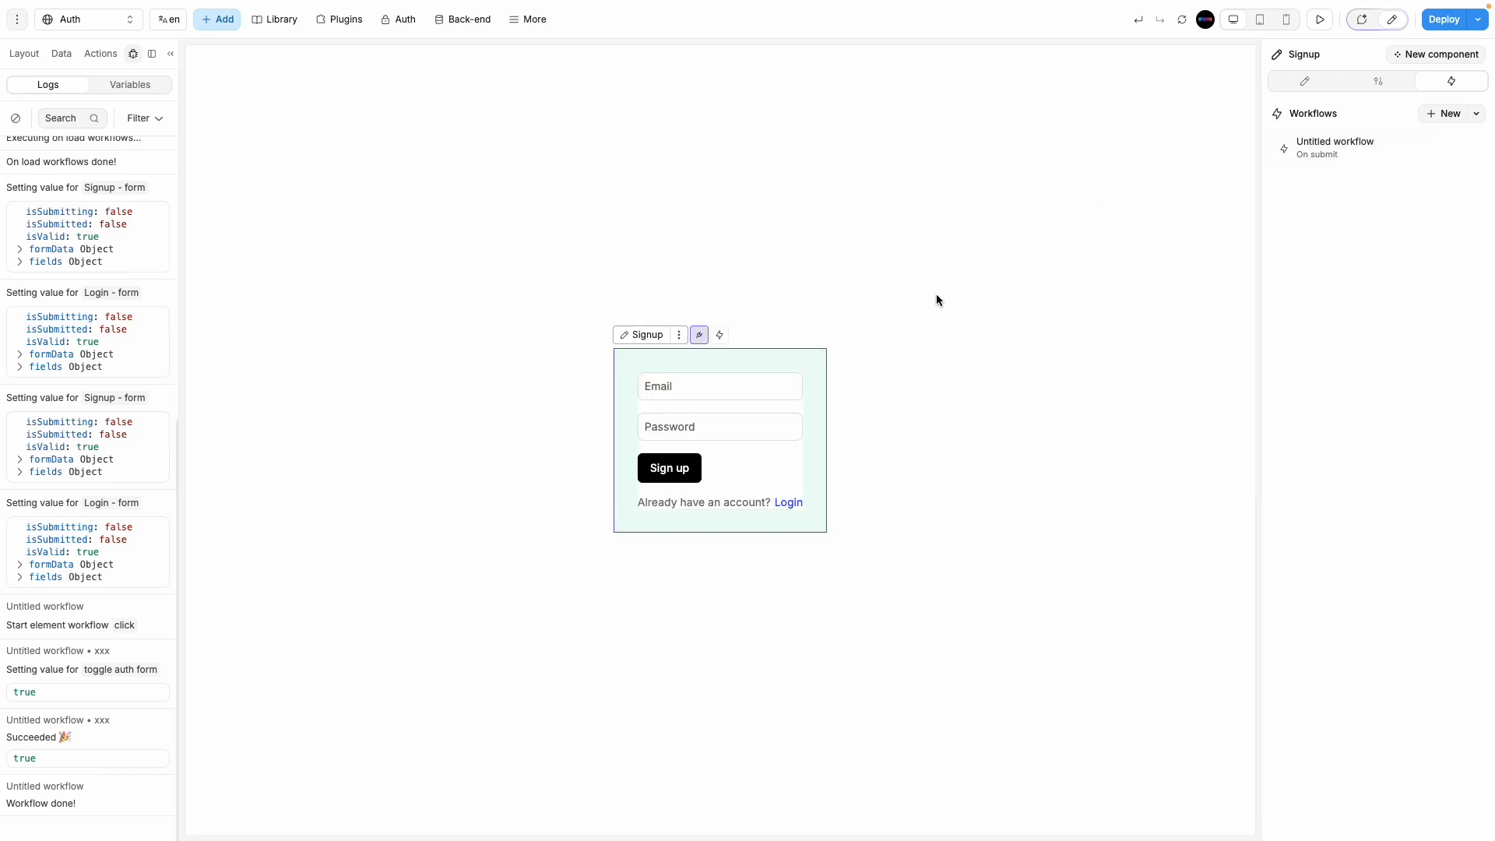
Step: Check the input names, then bind the sign up Email to local.data.form.formData.email
left_click(707, 384)
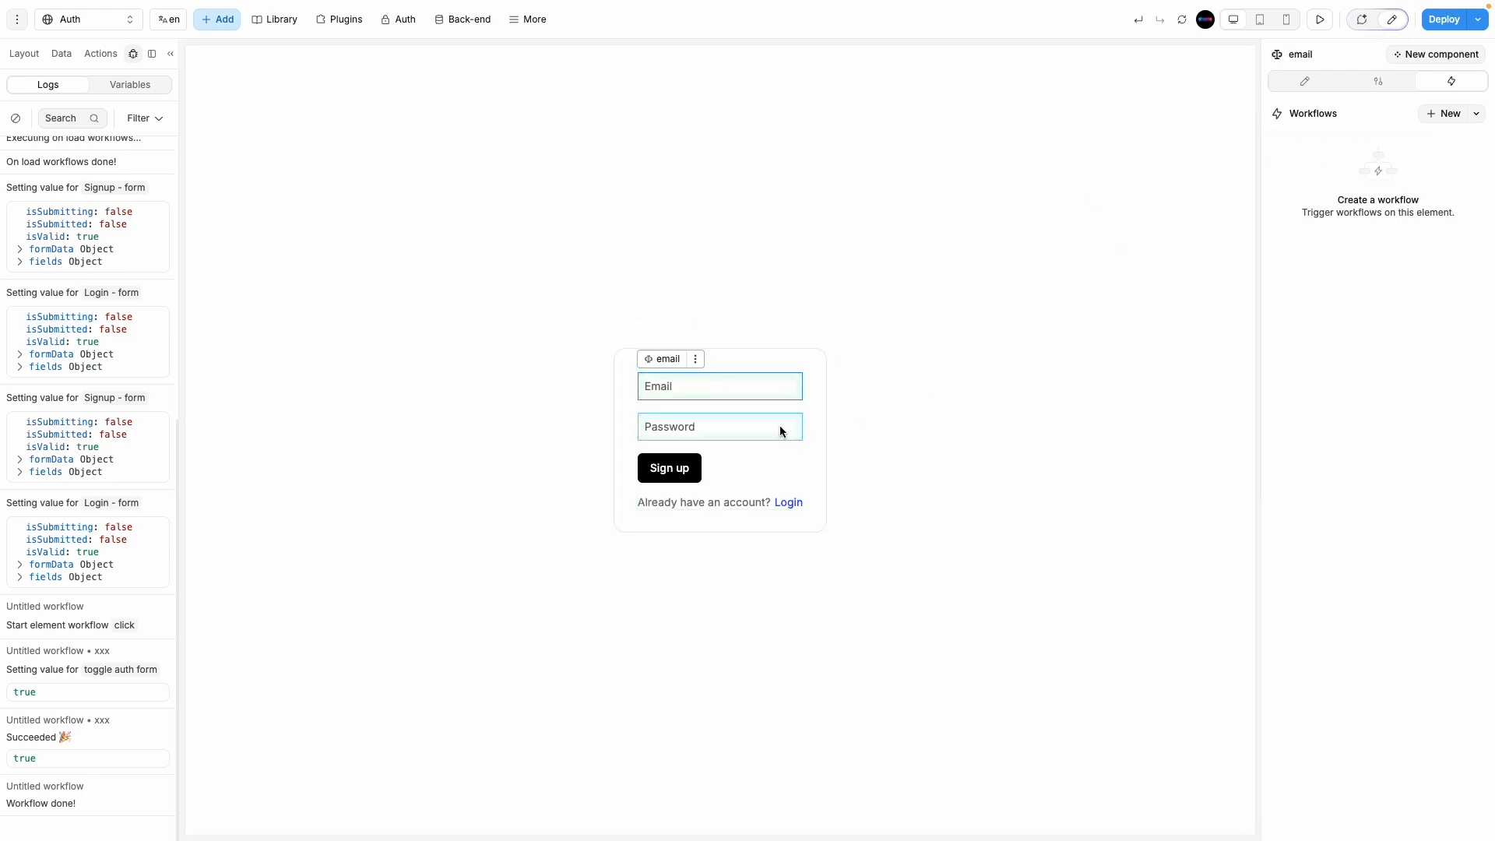
left_click(749, 429)
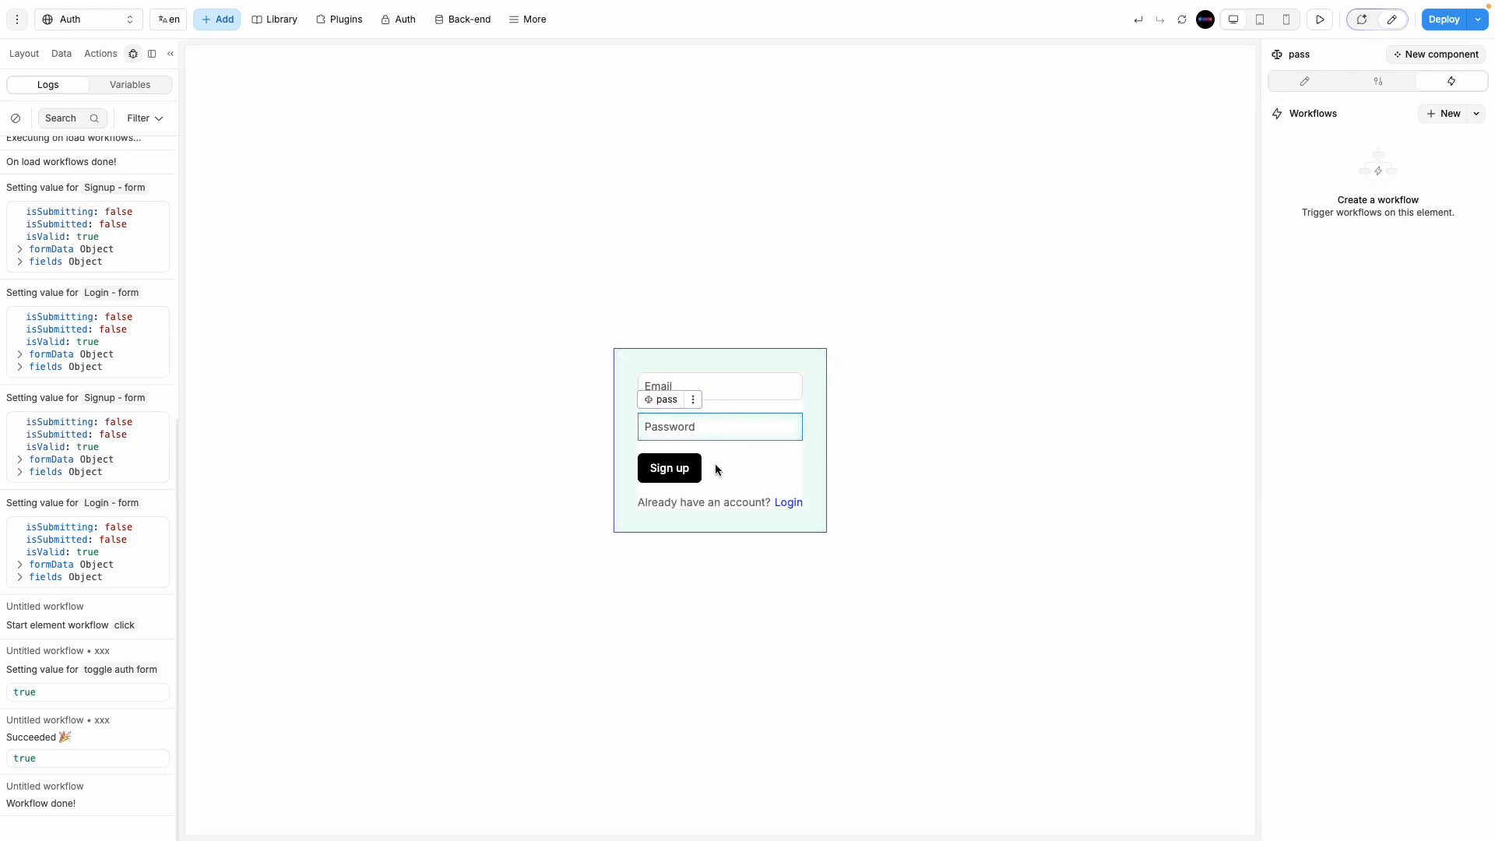
left_click(740, 463)
left_click(1384, 155)
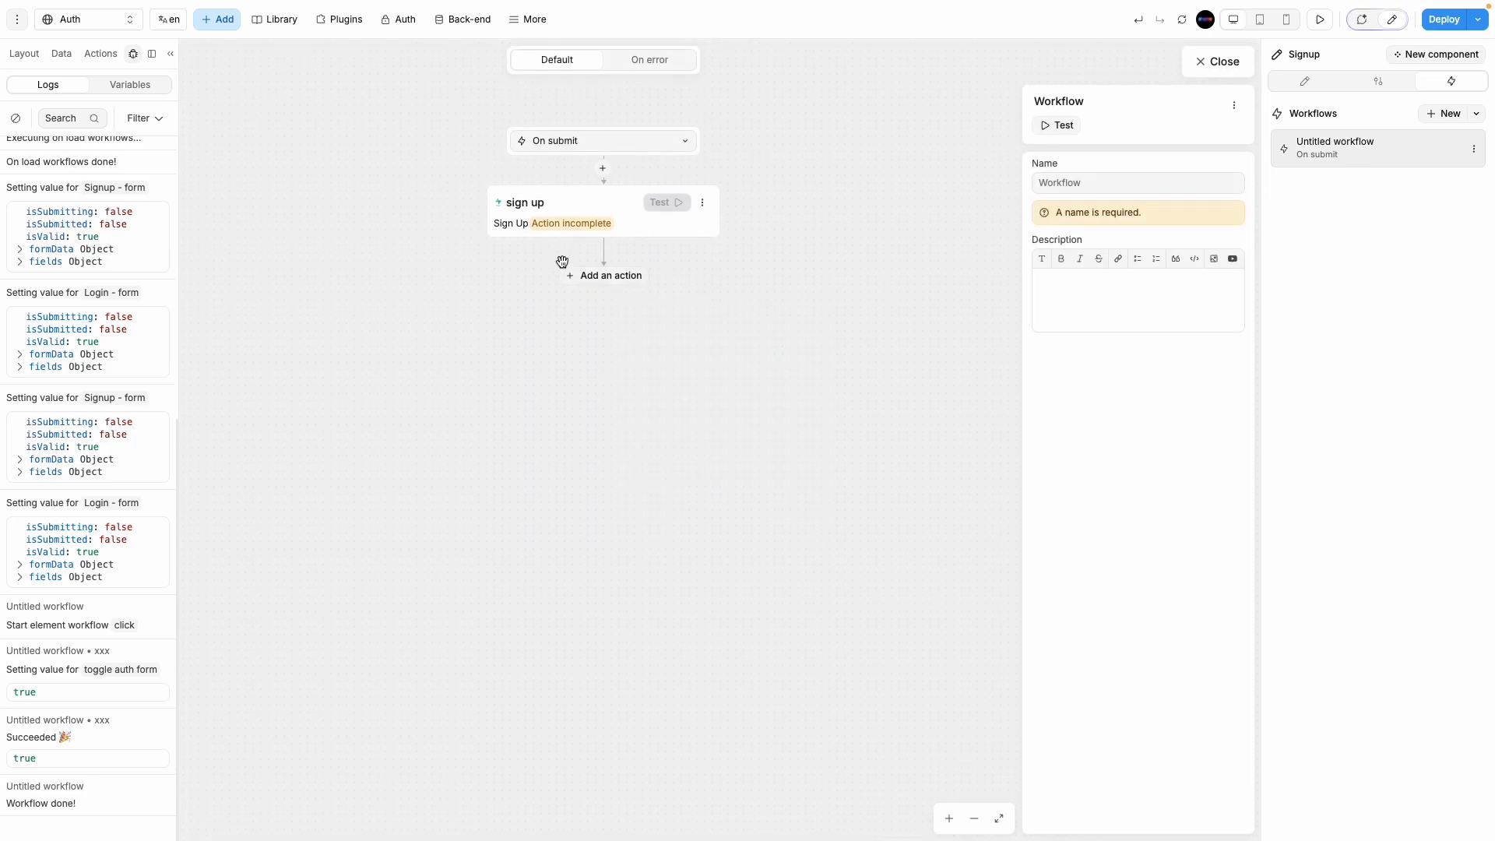
left_click(591, 224)
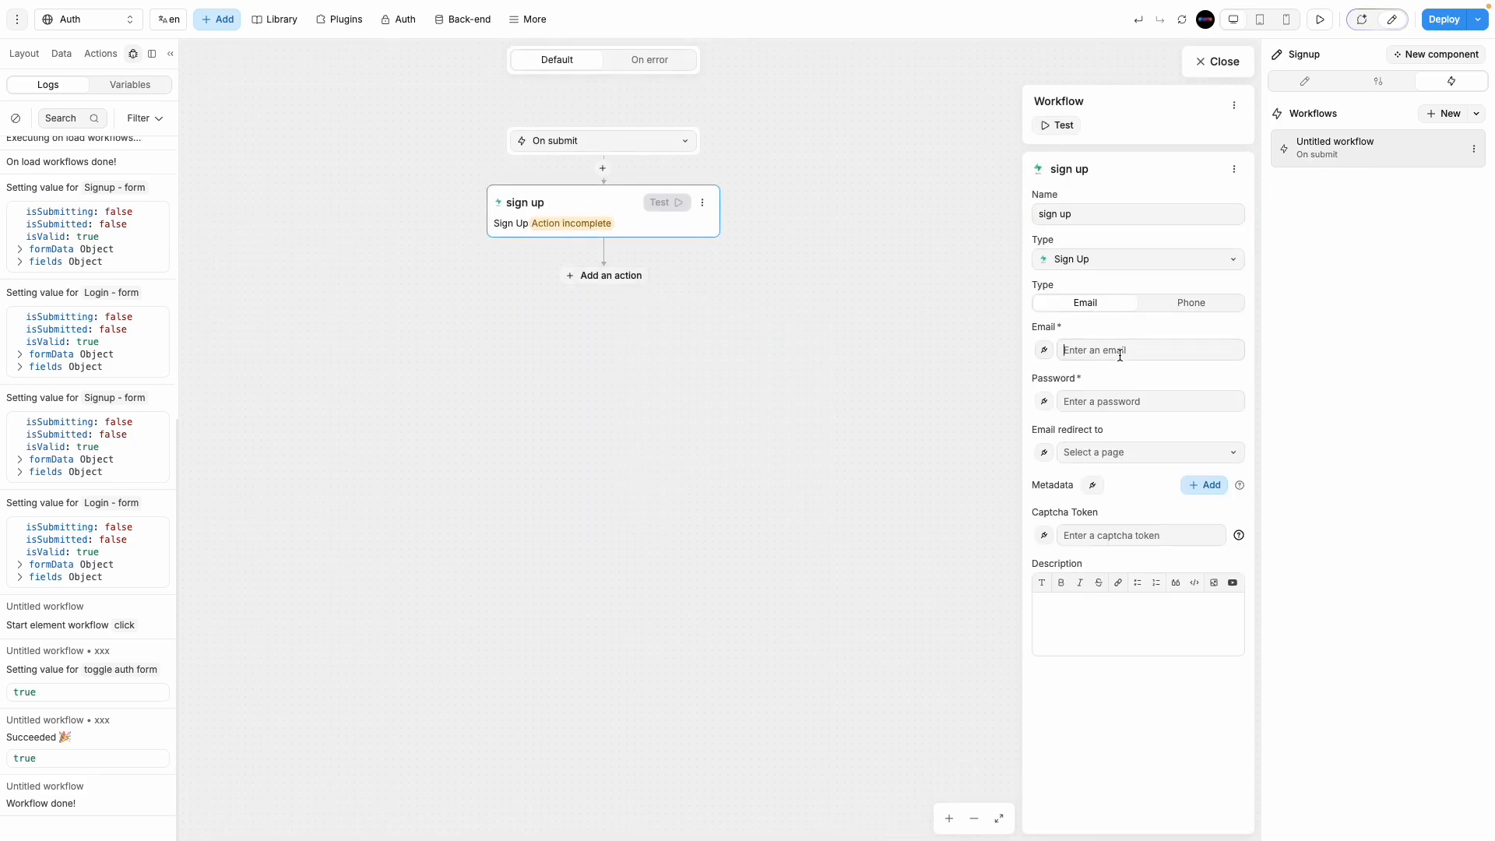
left_click(1044, 349)
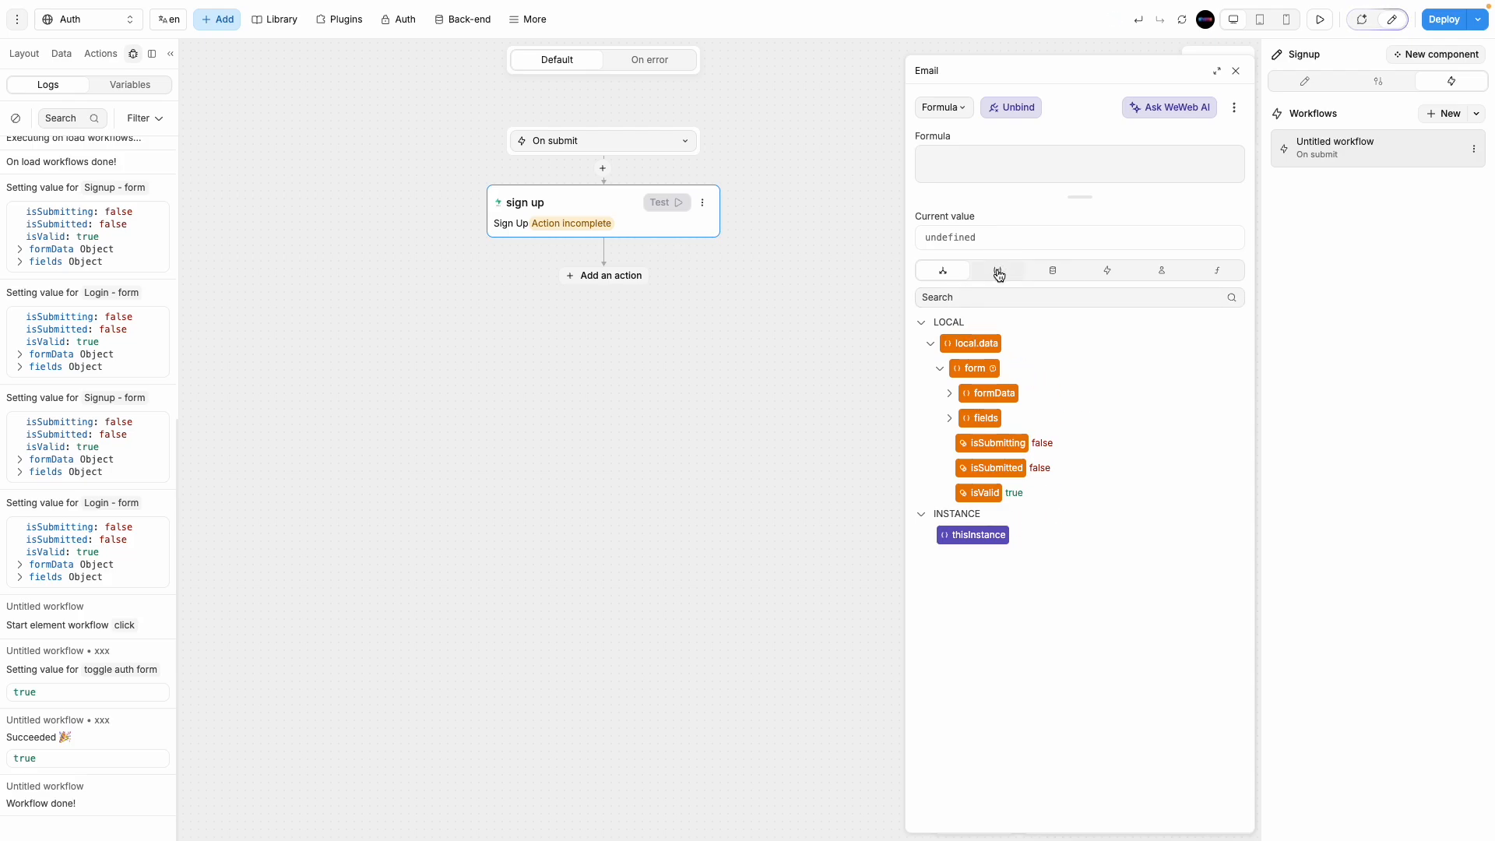
left_click(948, 396)
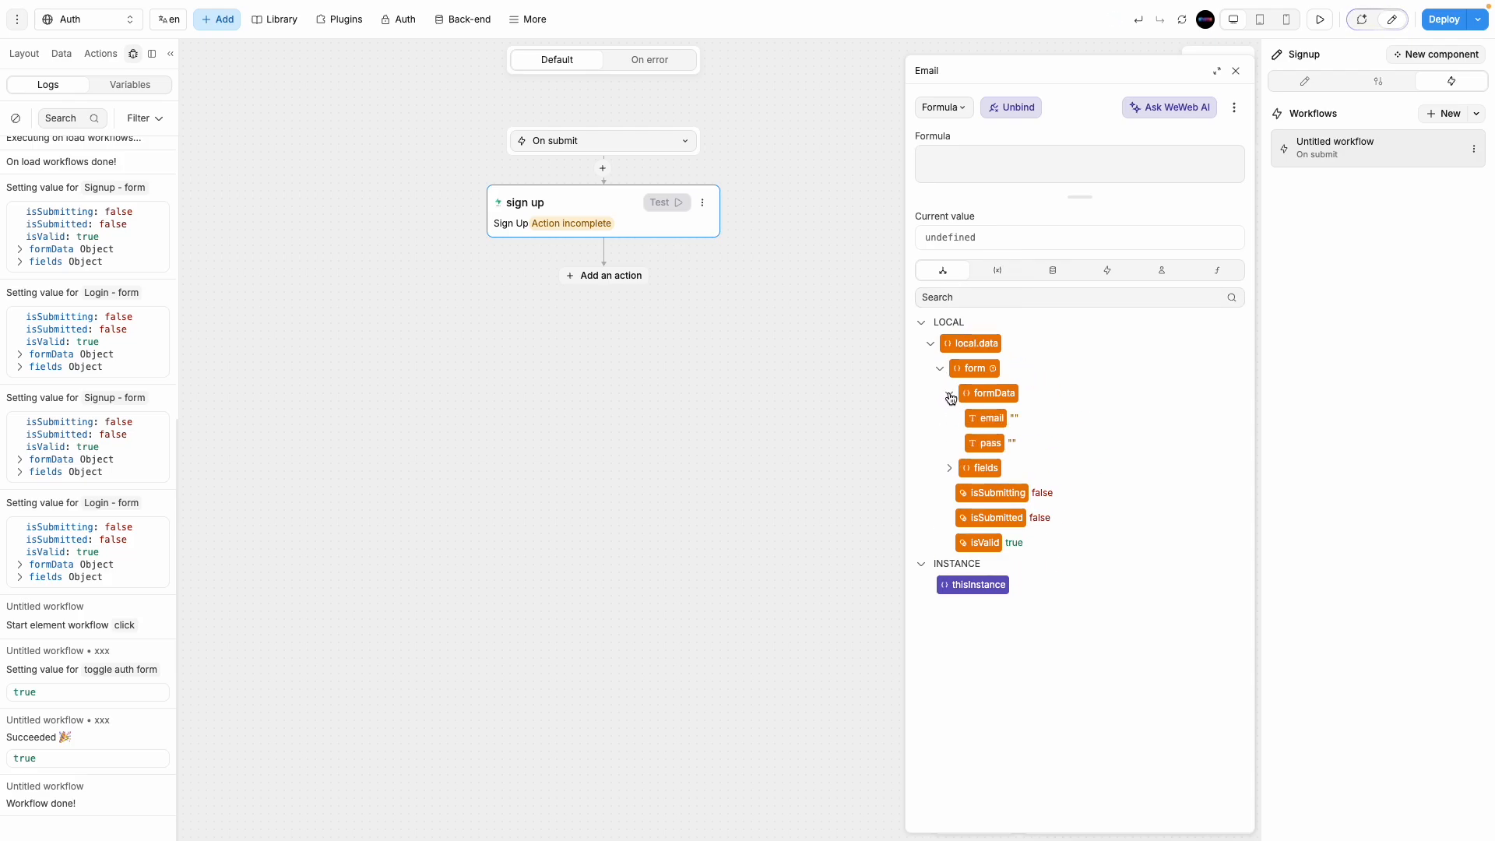
left_click(983, 420)
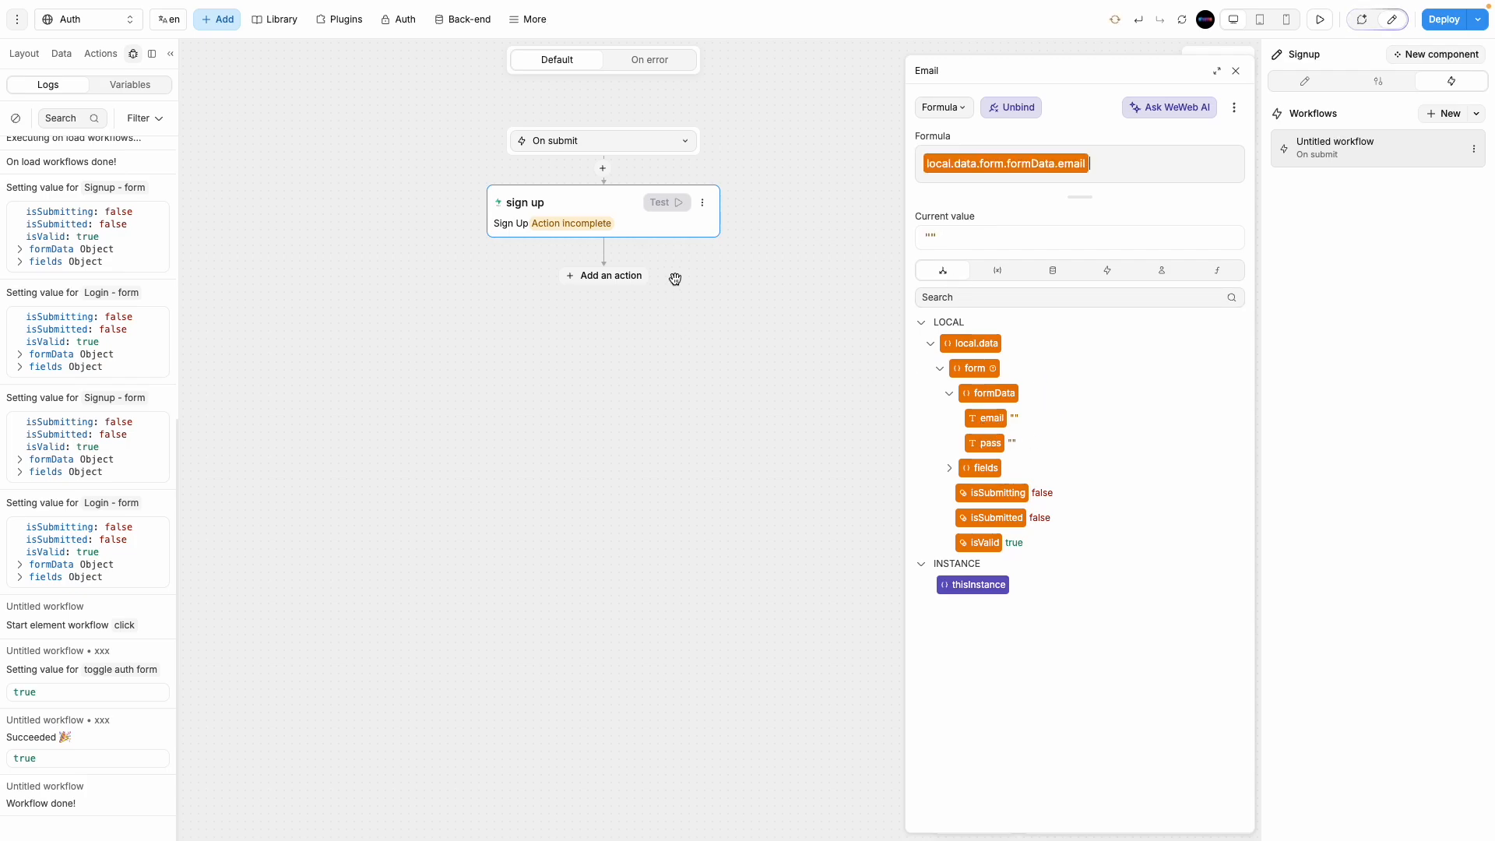
left_click(1236, 71)
left_click(1223, 62)
Step: Preview the sign-up form, enter a sample email and a test password, then resume editing
left_click(1320, 19)
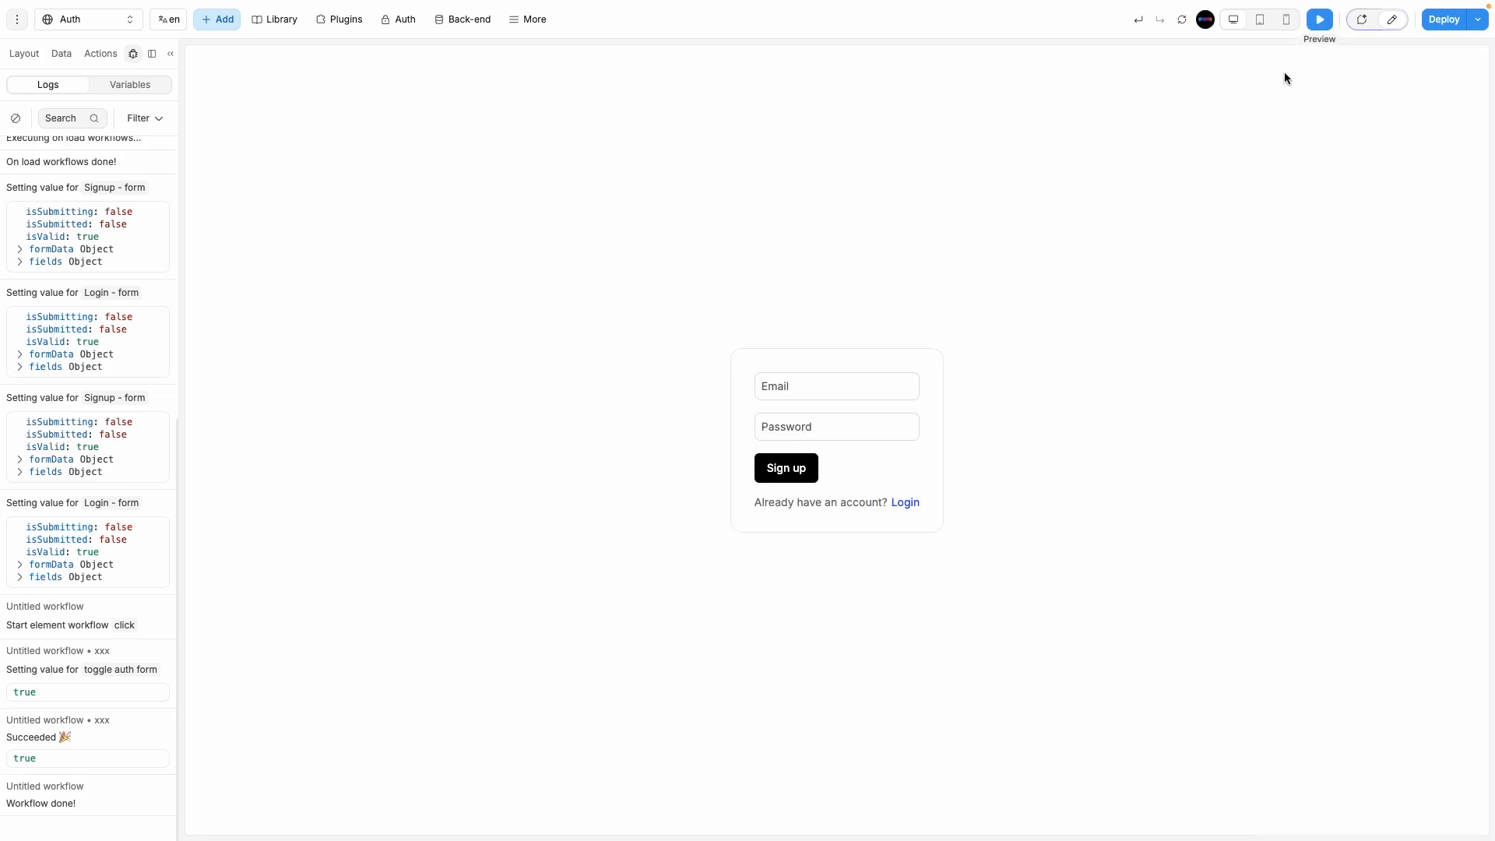
type("a")
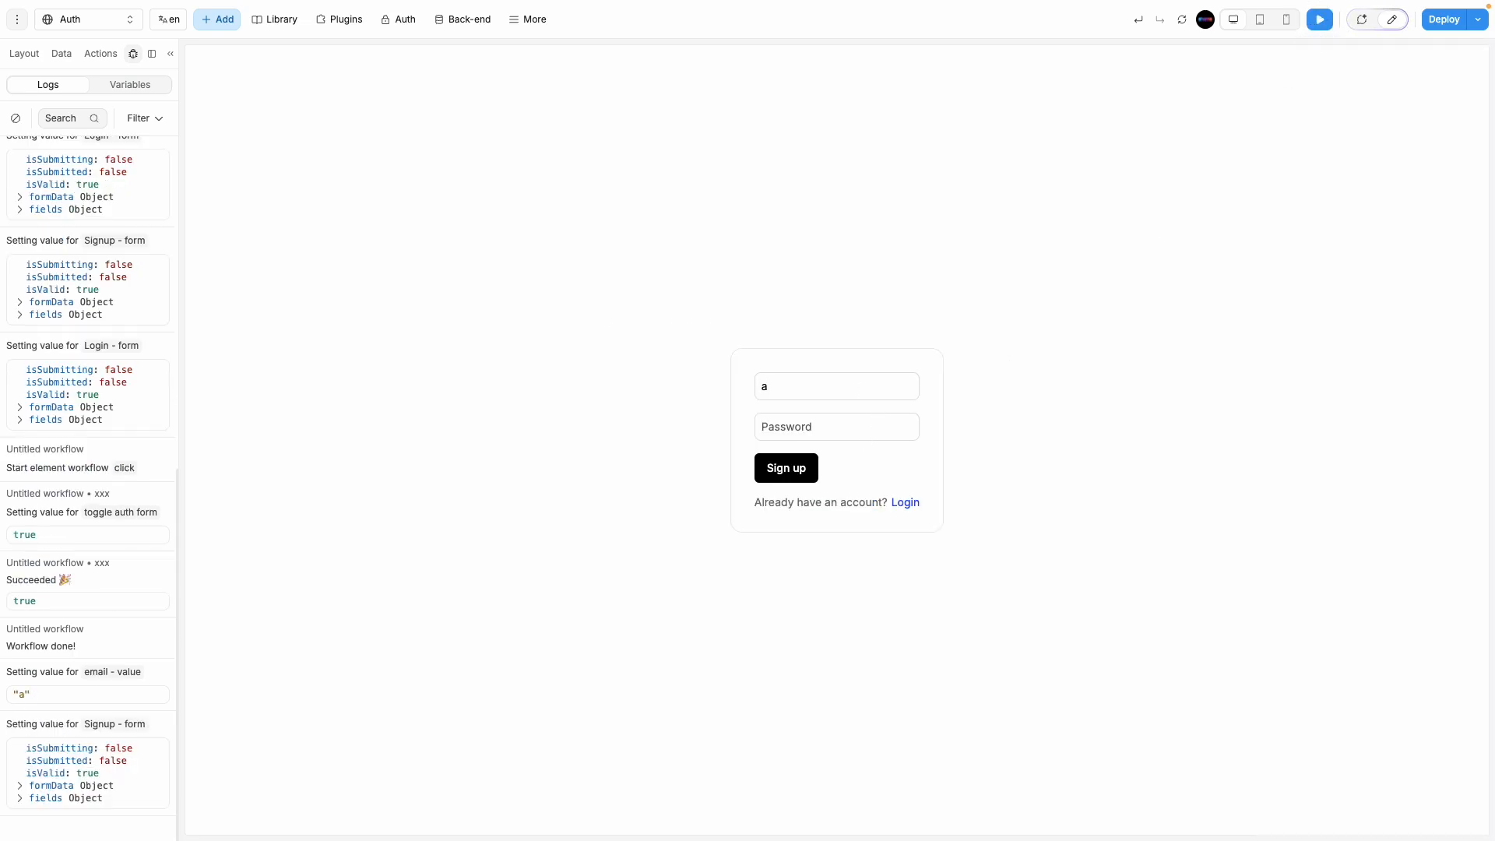
type("@b.com")
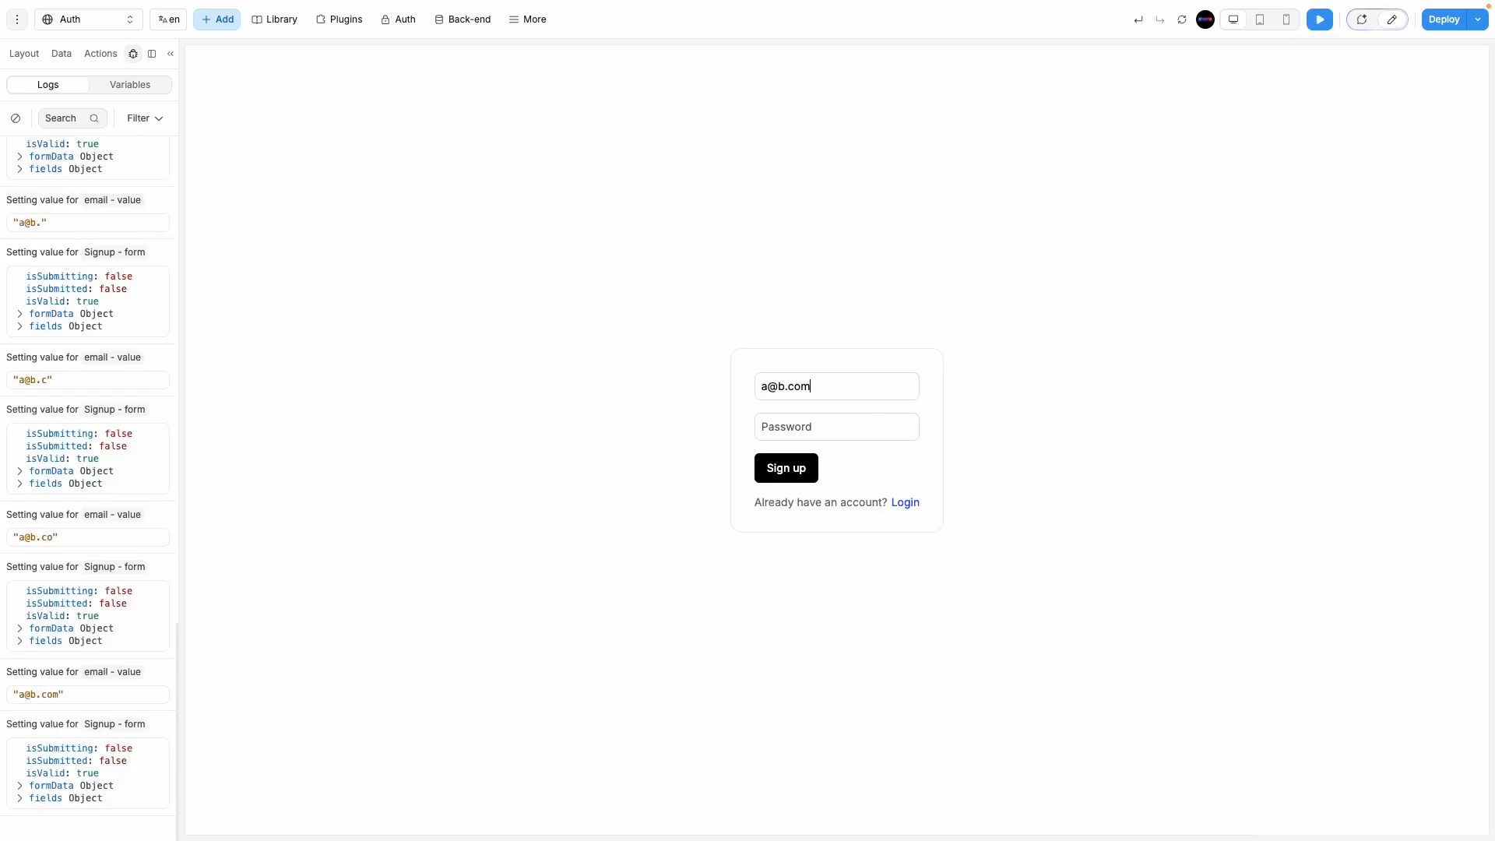
left_click(863, 422)
type("12345")
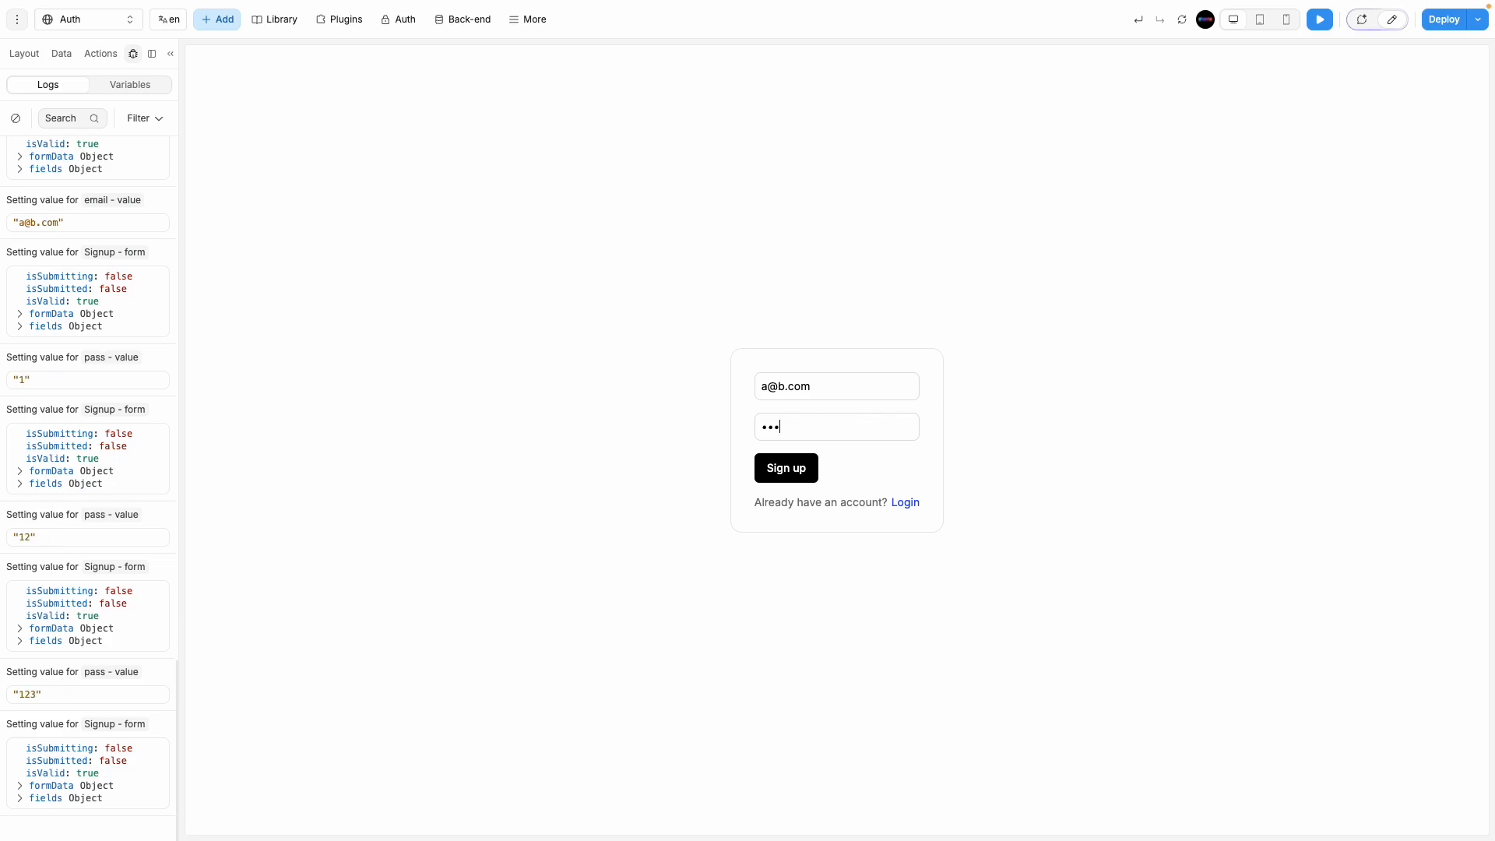
type("6")
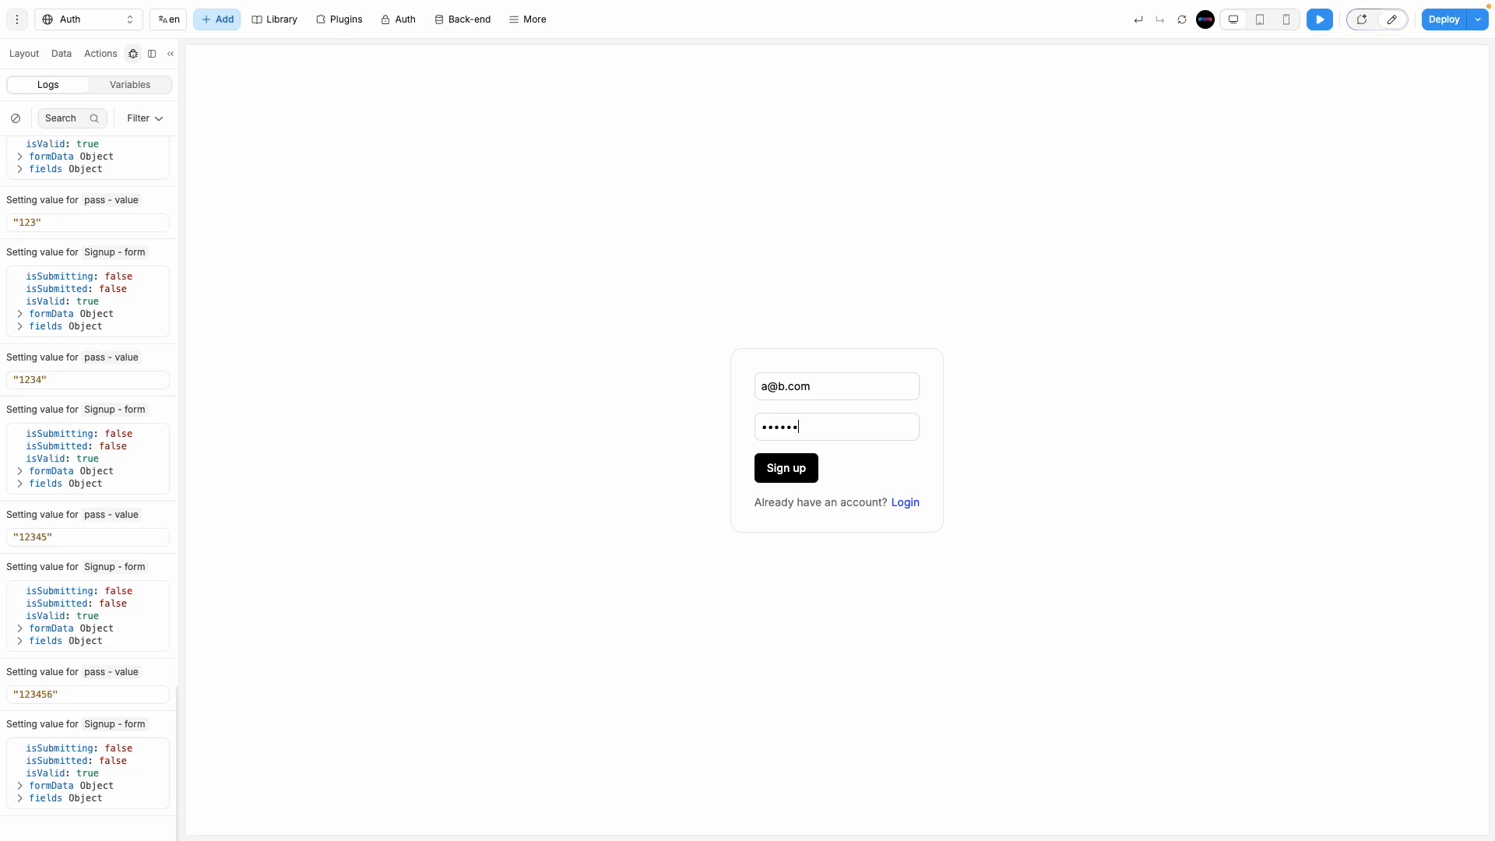
left_click(1394, 19)
left_click(787, 465)
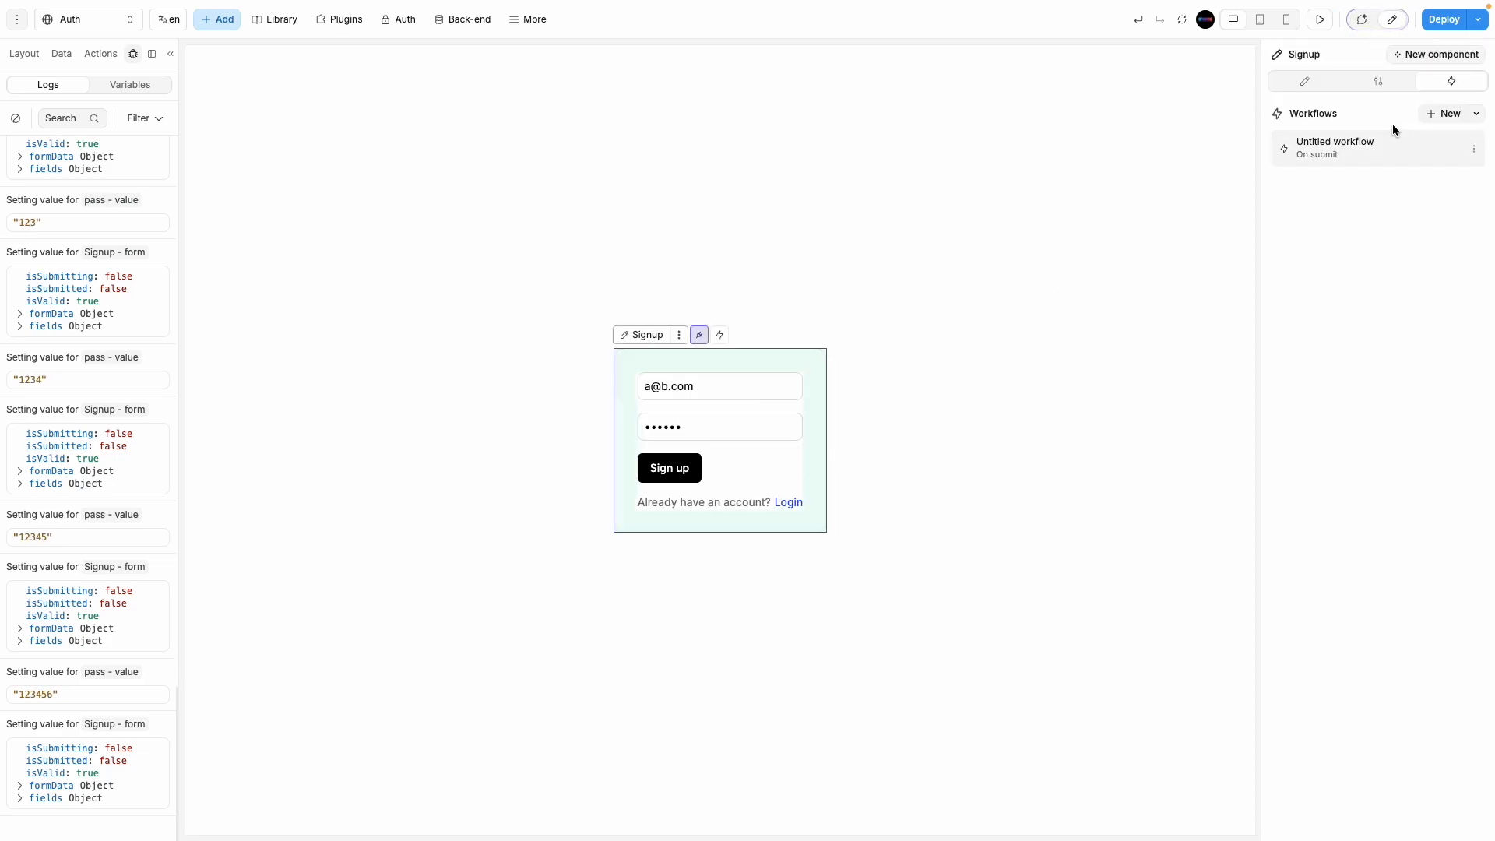
Step: Reopen the sign up action and inspect its current Email binding value
left_click(1388, 145)
left_click(592, 223)
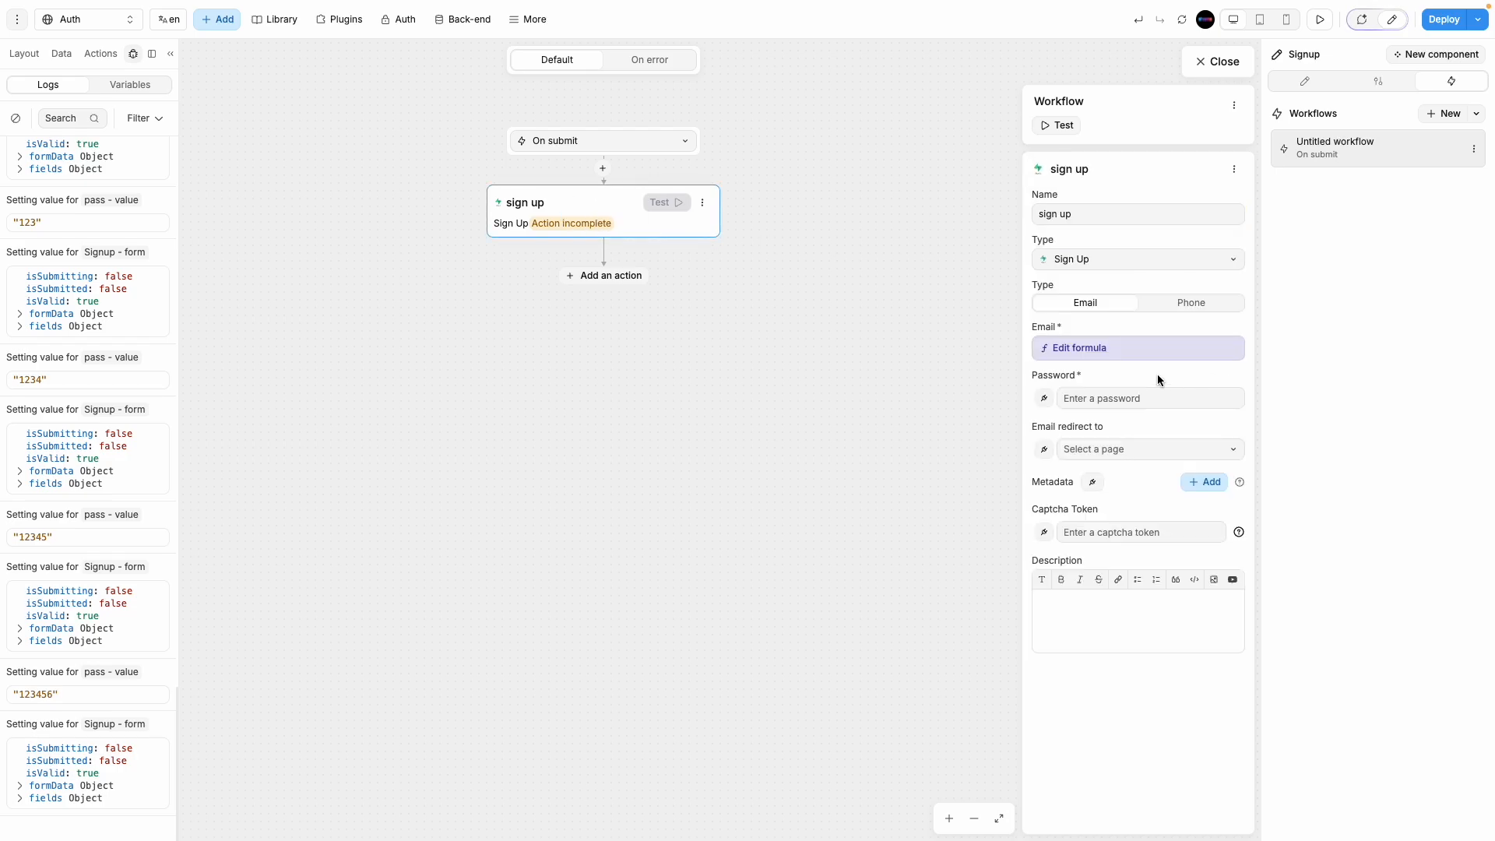
left_click(1094, 348)
left_click_drag(997, 239, 921, 238)
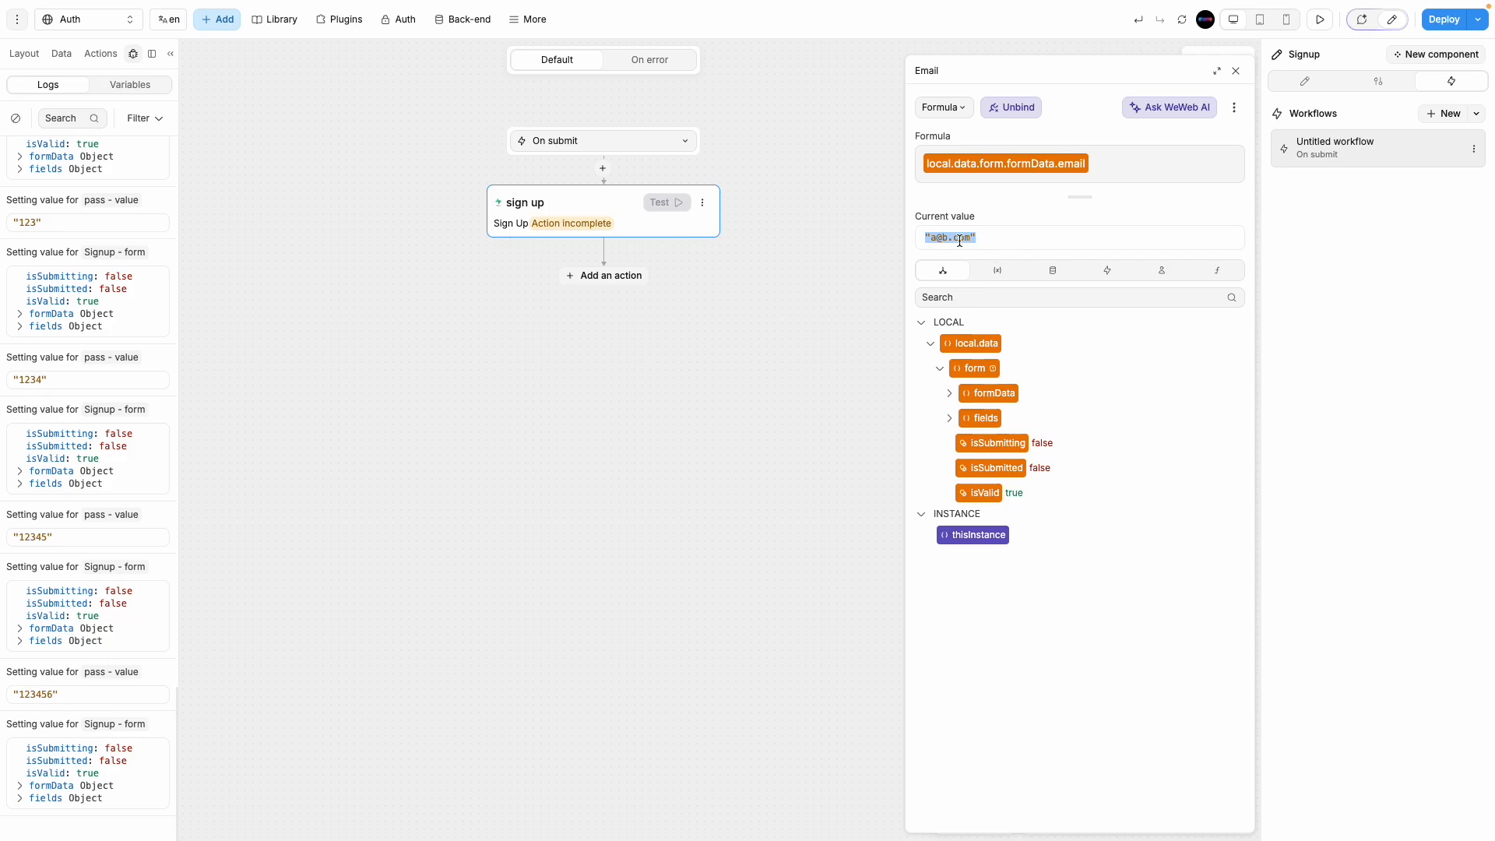
left_click(1235, 71)
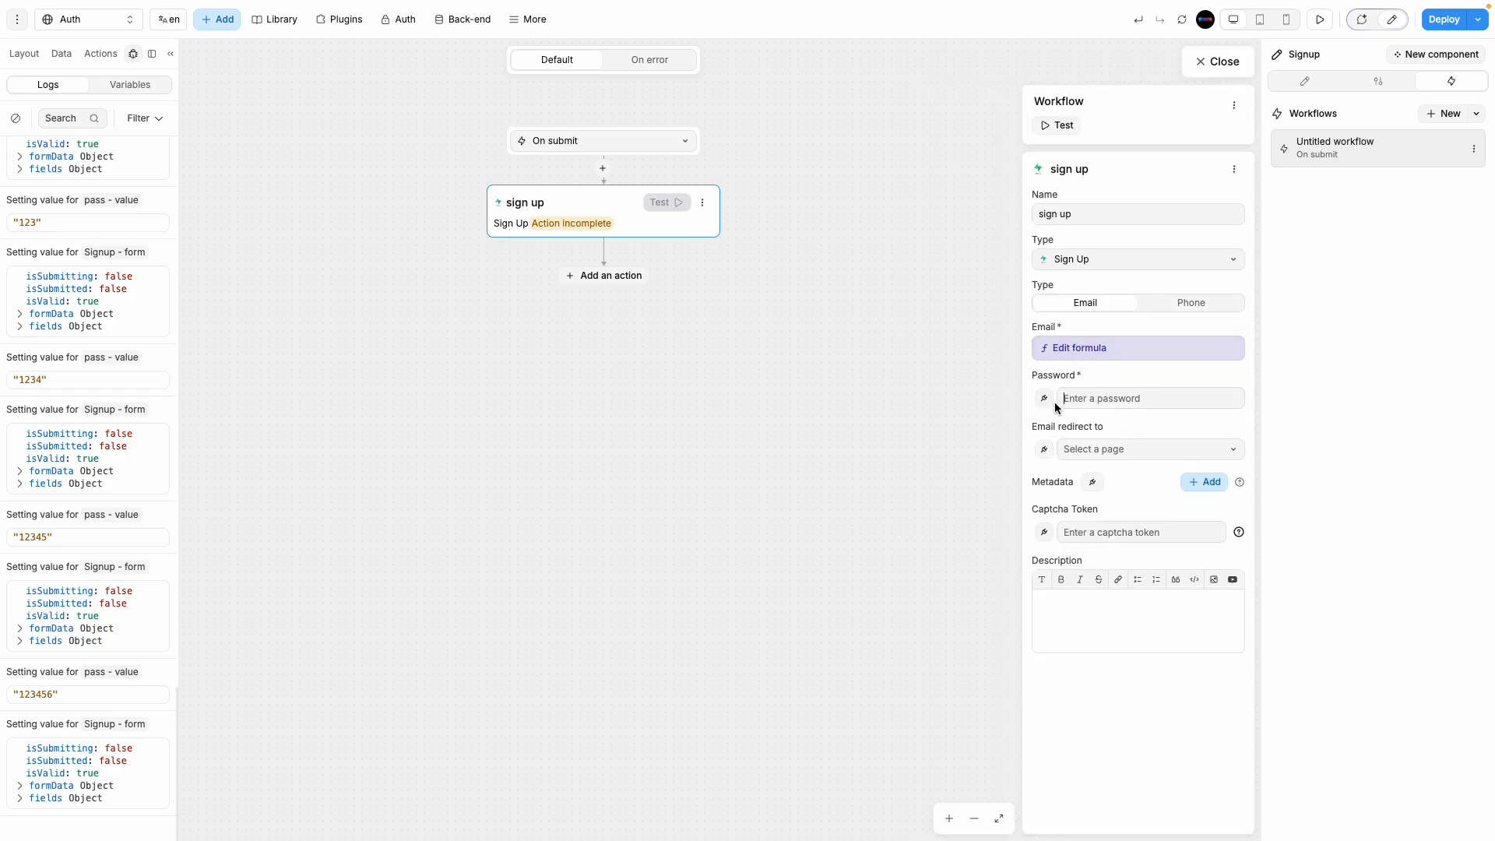
Step: Bind the sign up Password to local.data.form.fields.pass and set the email redirect to Home
left_click(1045, 401)
left_click(950, 419)
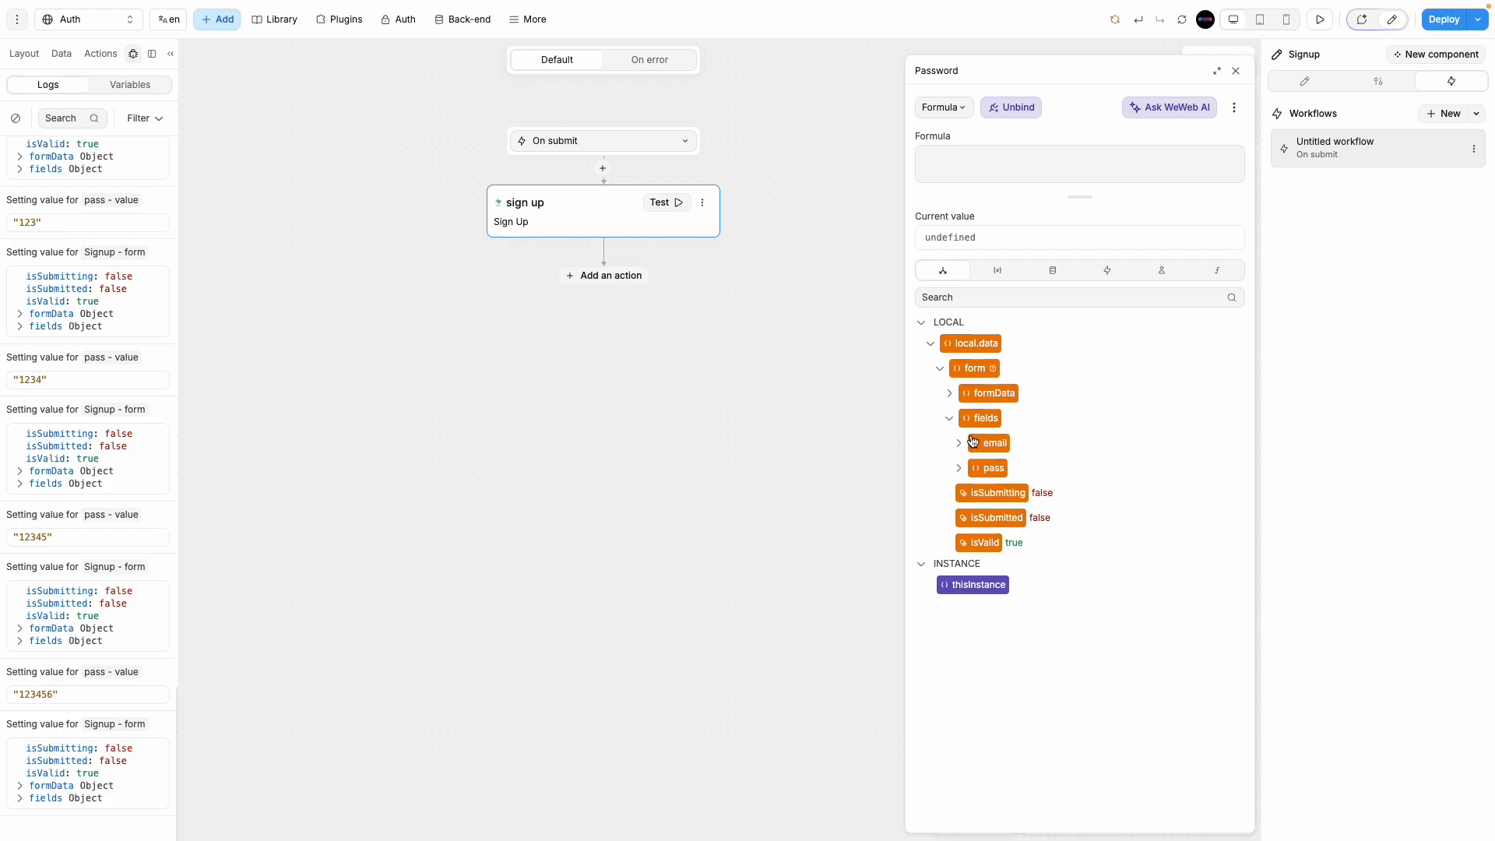
left_click(983, 468)
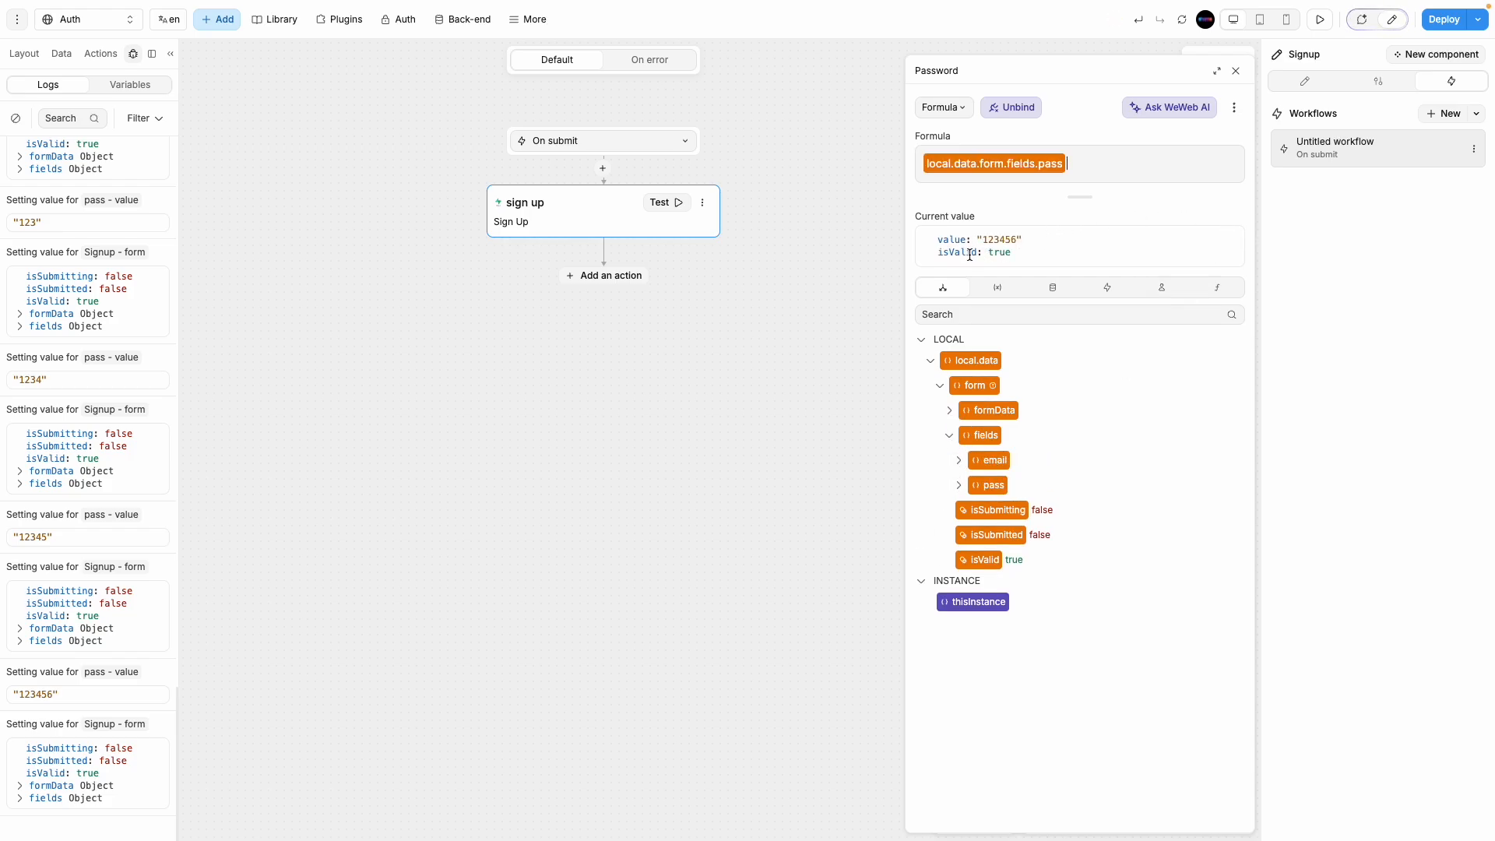
left_click(1235, 71)
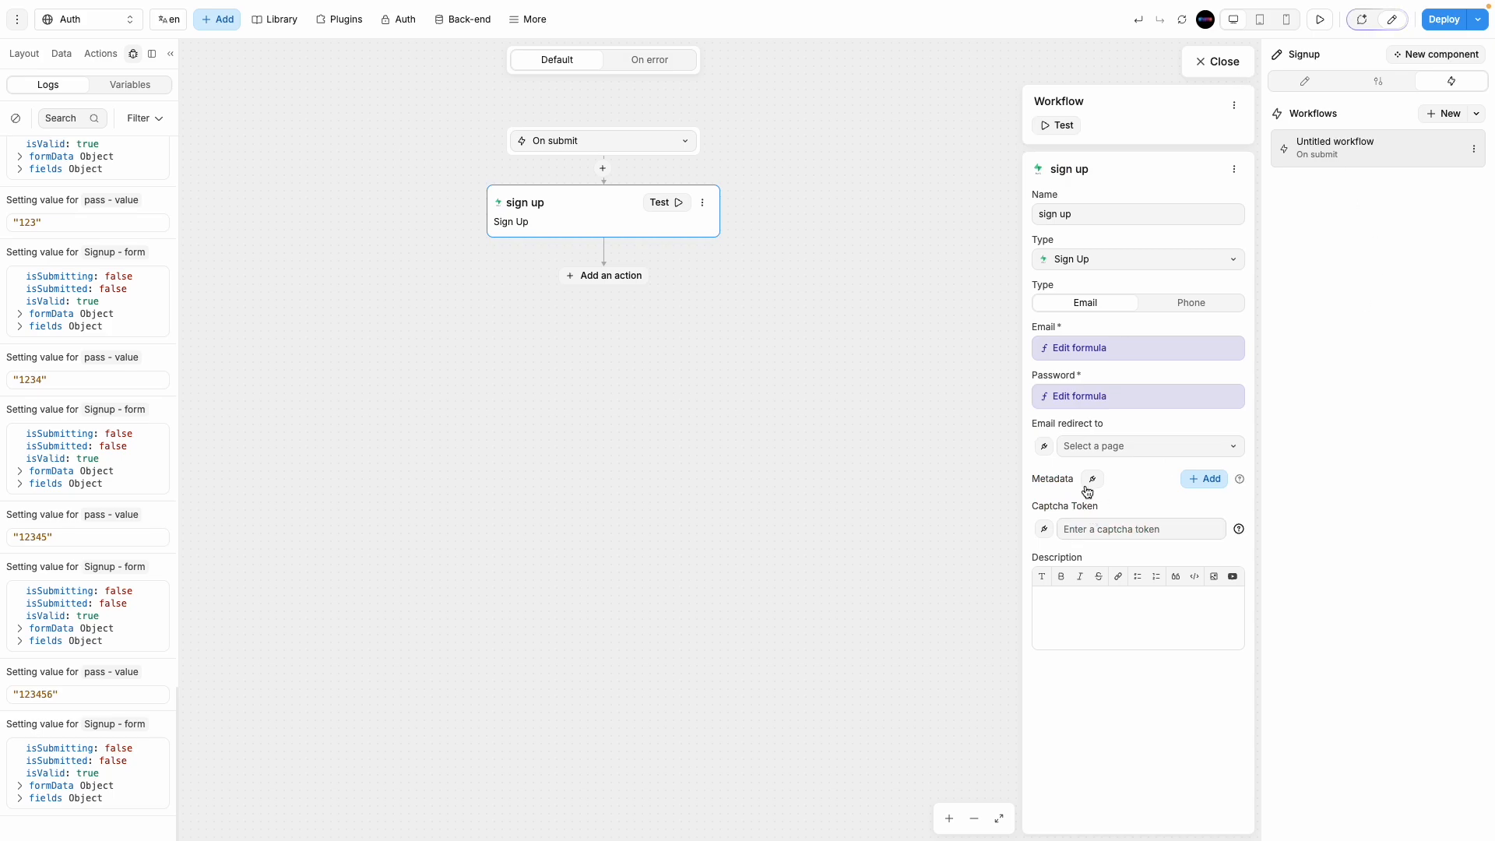
left_click(1139, 447)
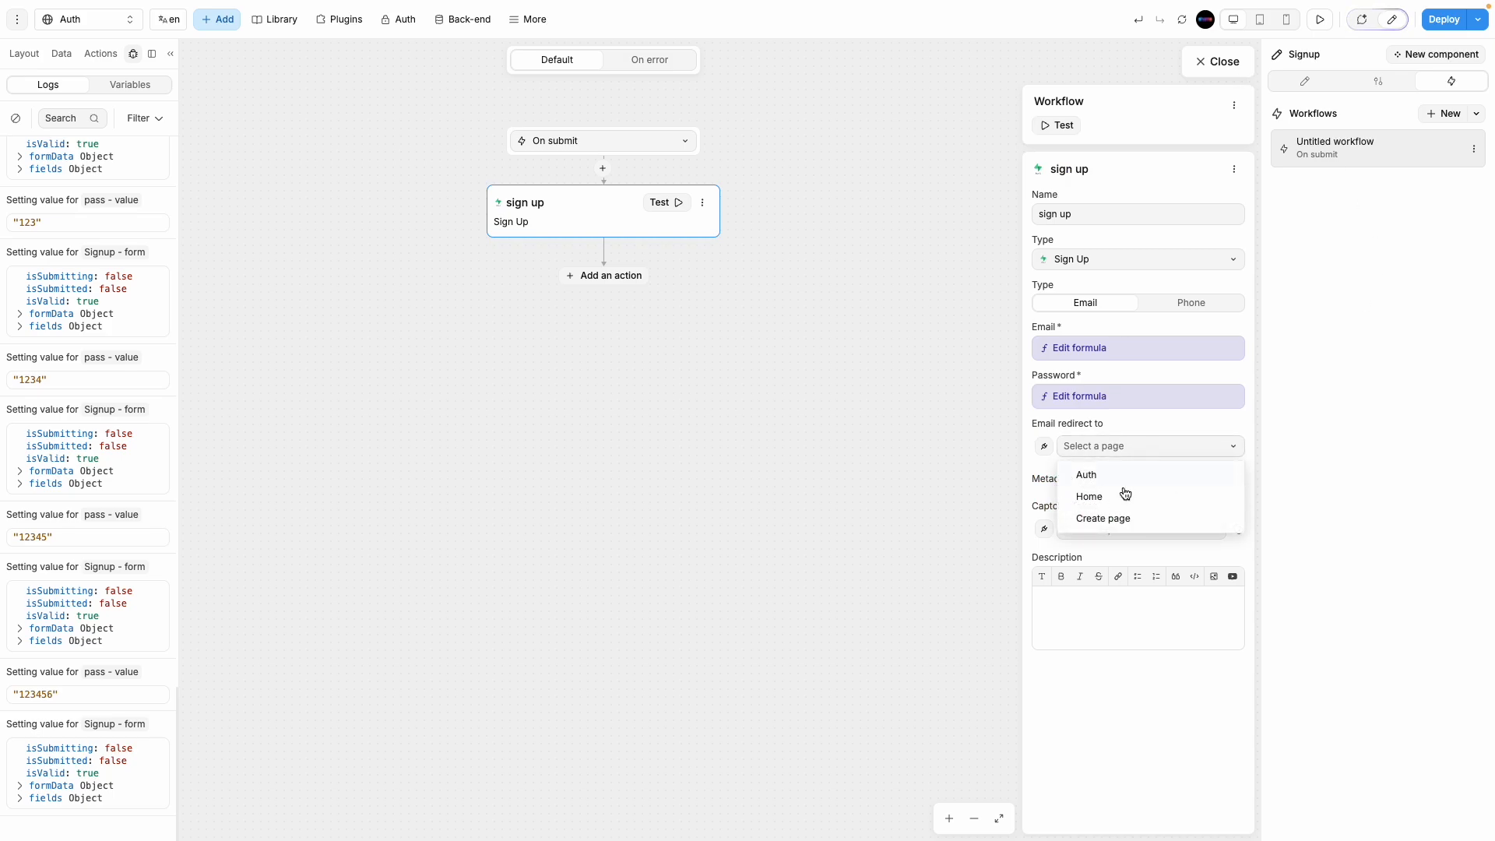
left_click(1124, 492)
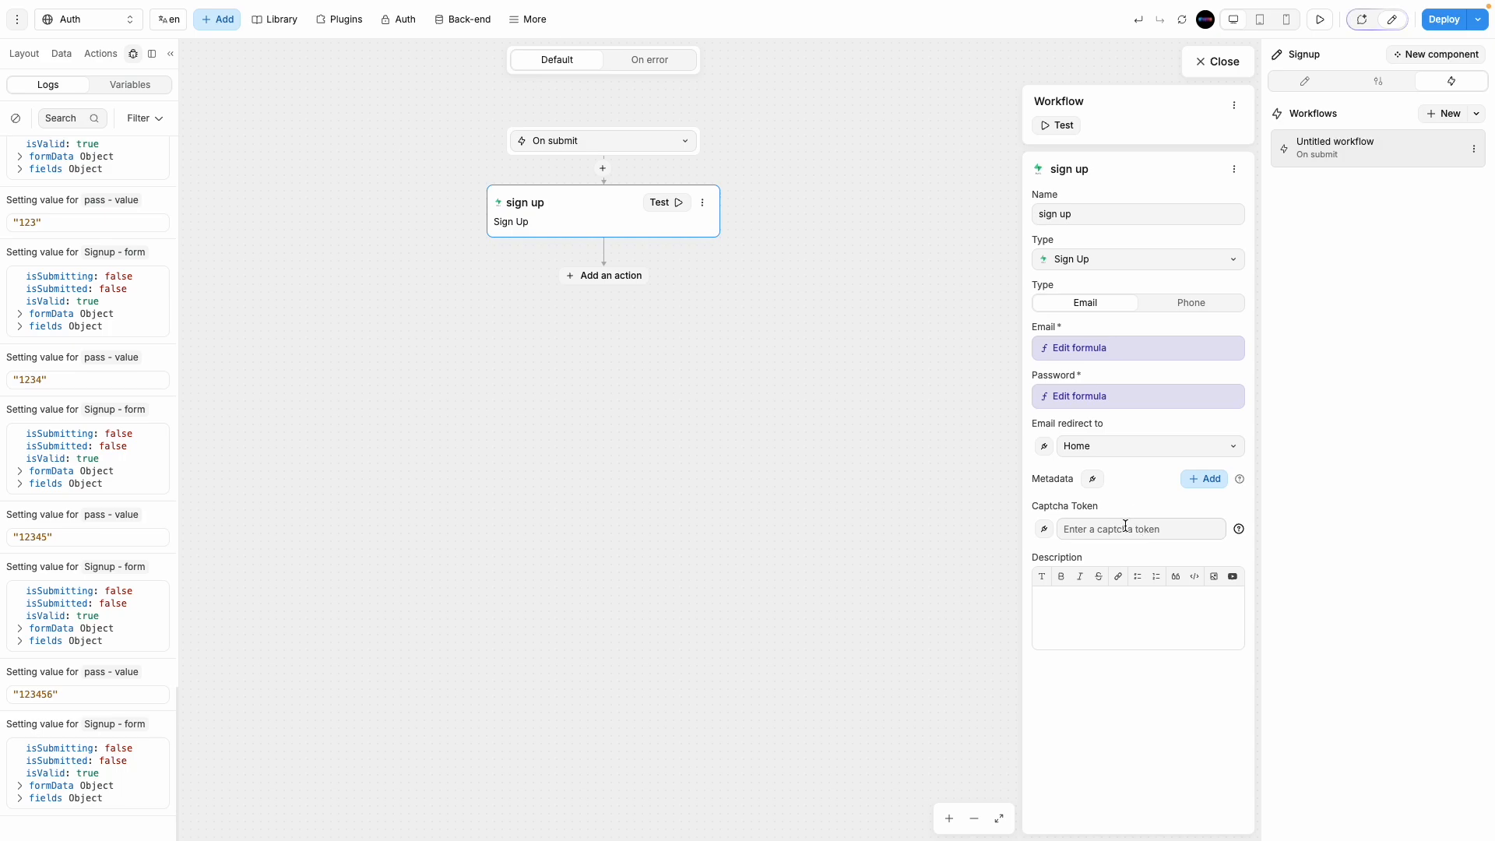
left_click(1220, 63)
Step: In the Supabase Dashboard, go to Authentication > Sign In / Up settings
mouse_move(3, 496)
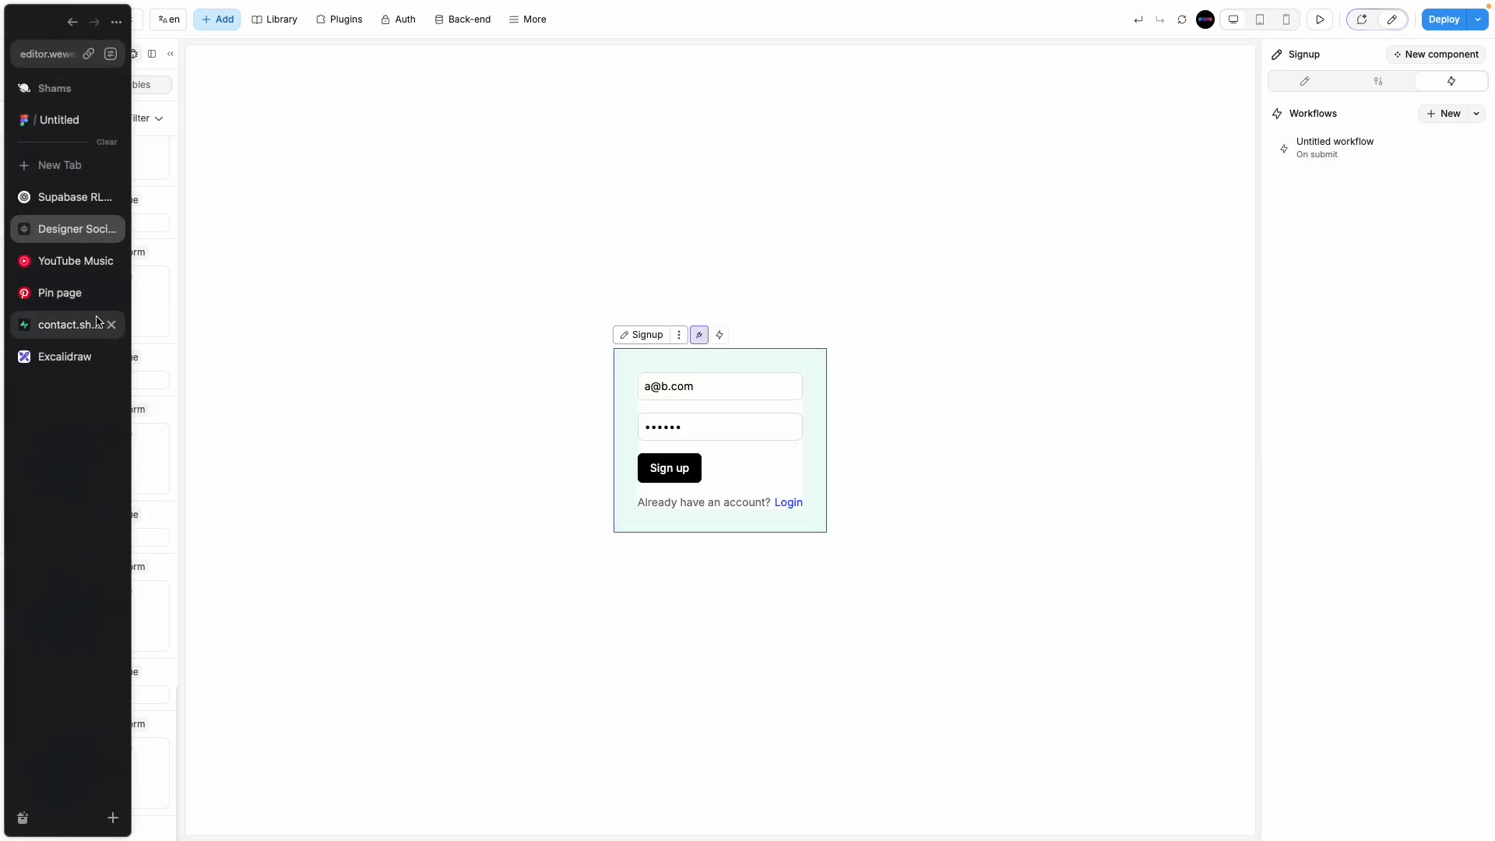
left_click(67, 325)
mouse_move(45, 176)
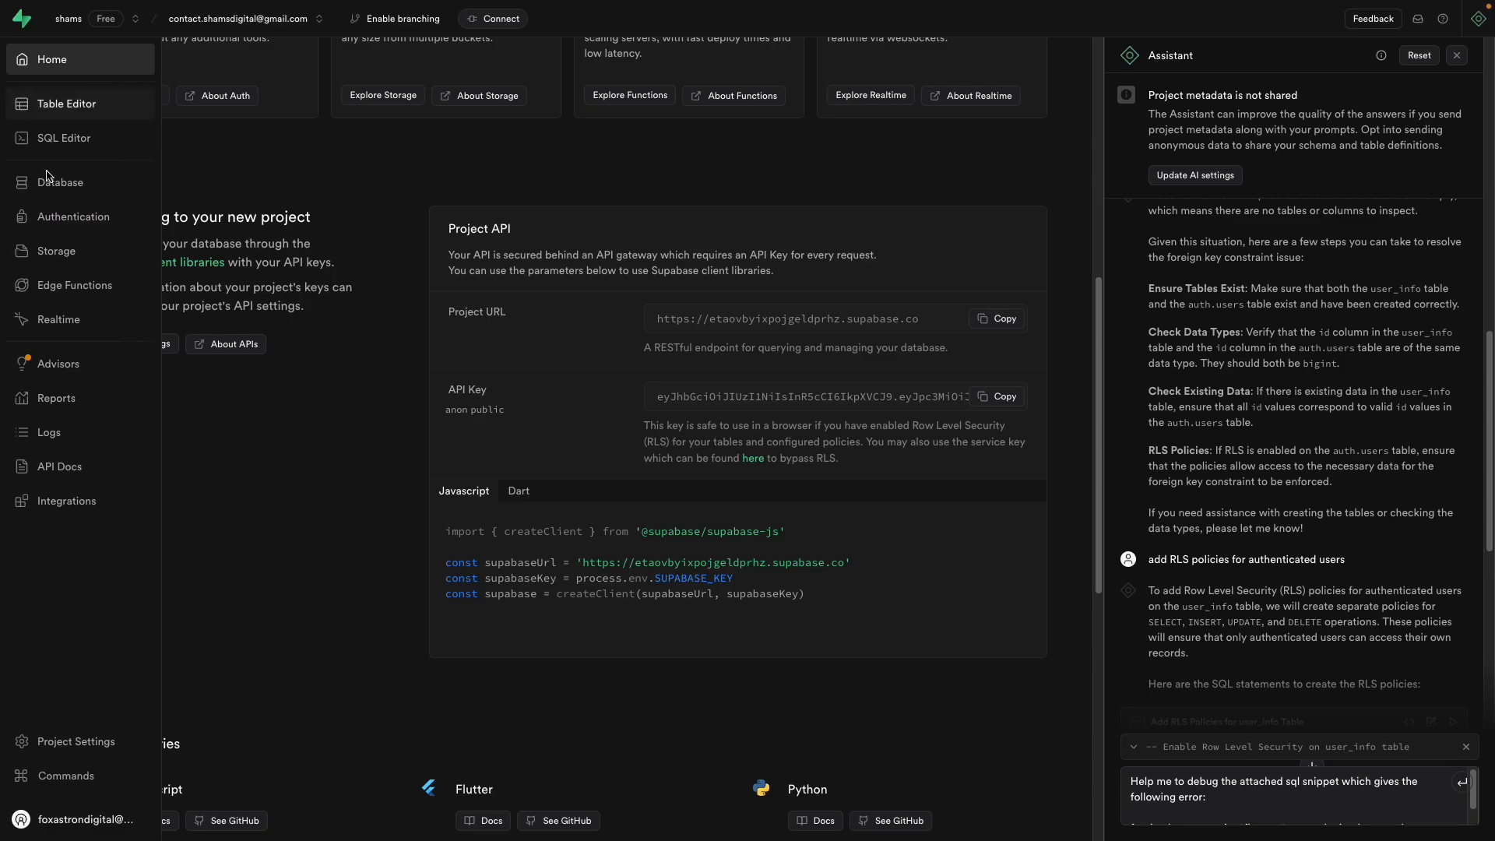
left_click(90, 220)
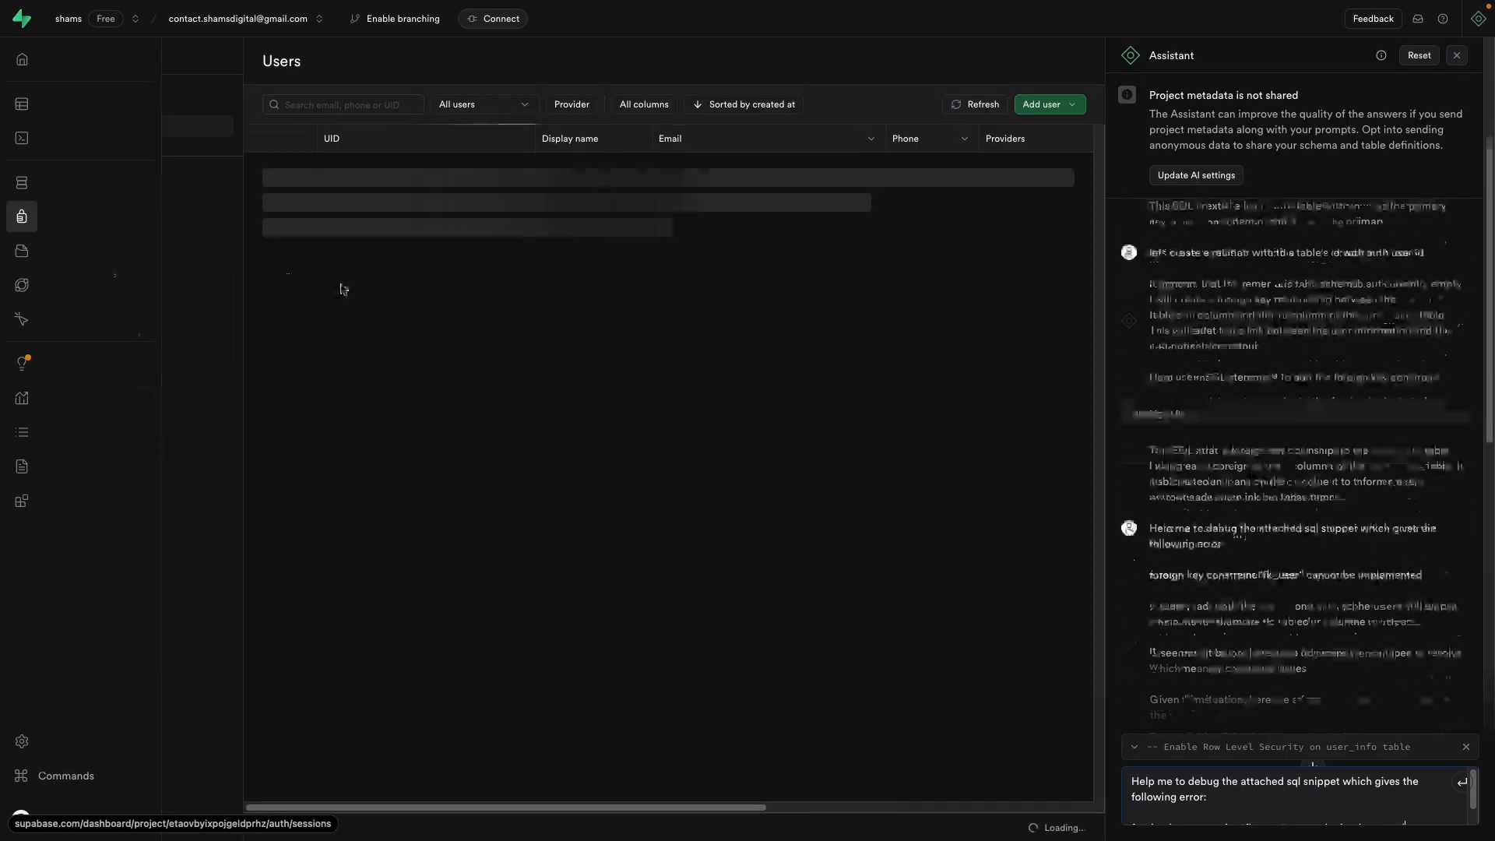
left_click(86, 208)
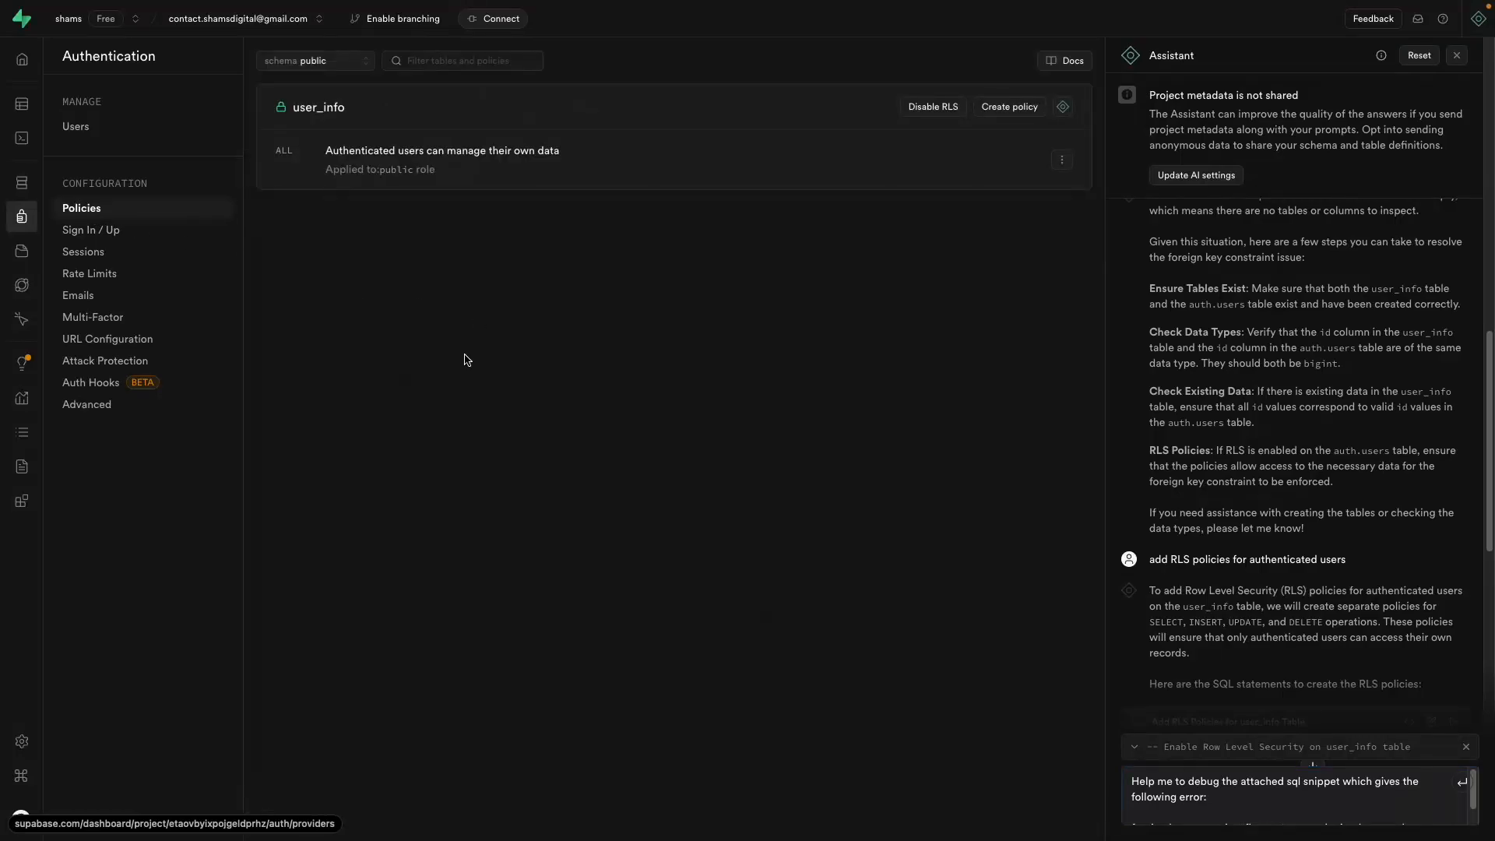
left_click(90, 230)
left_click(92, 253)
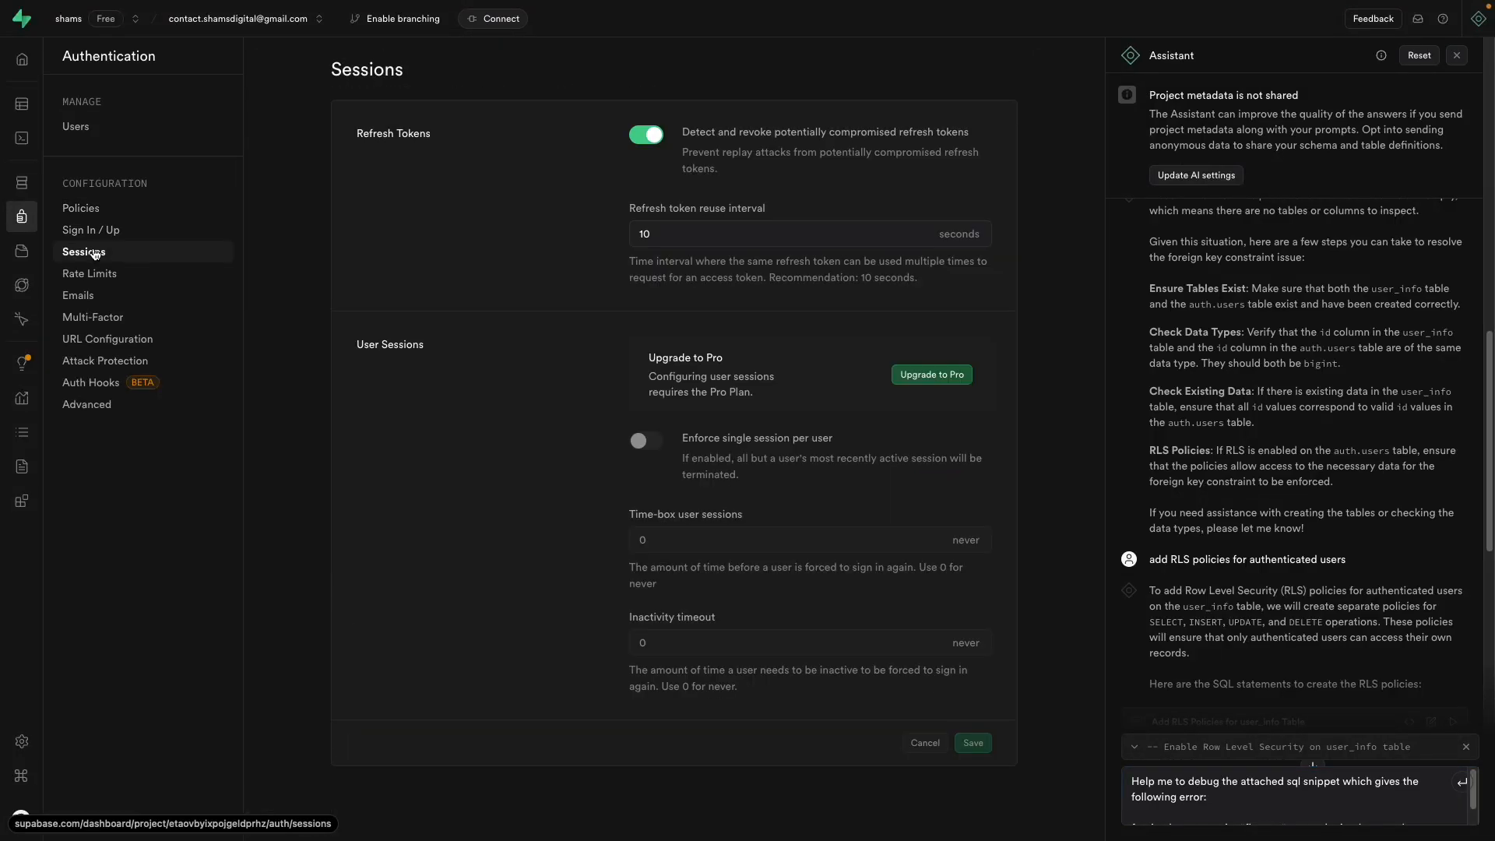
left_click(101, 229)
scroll(325, 468, "down", 4)
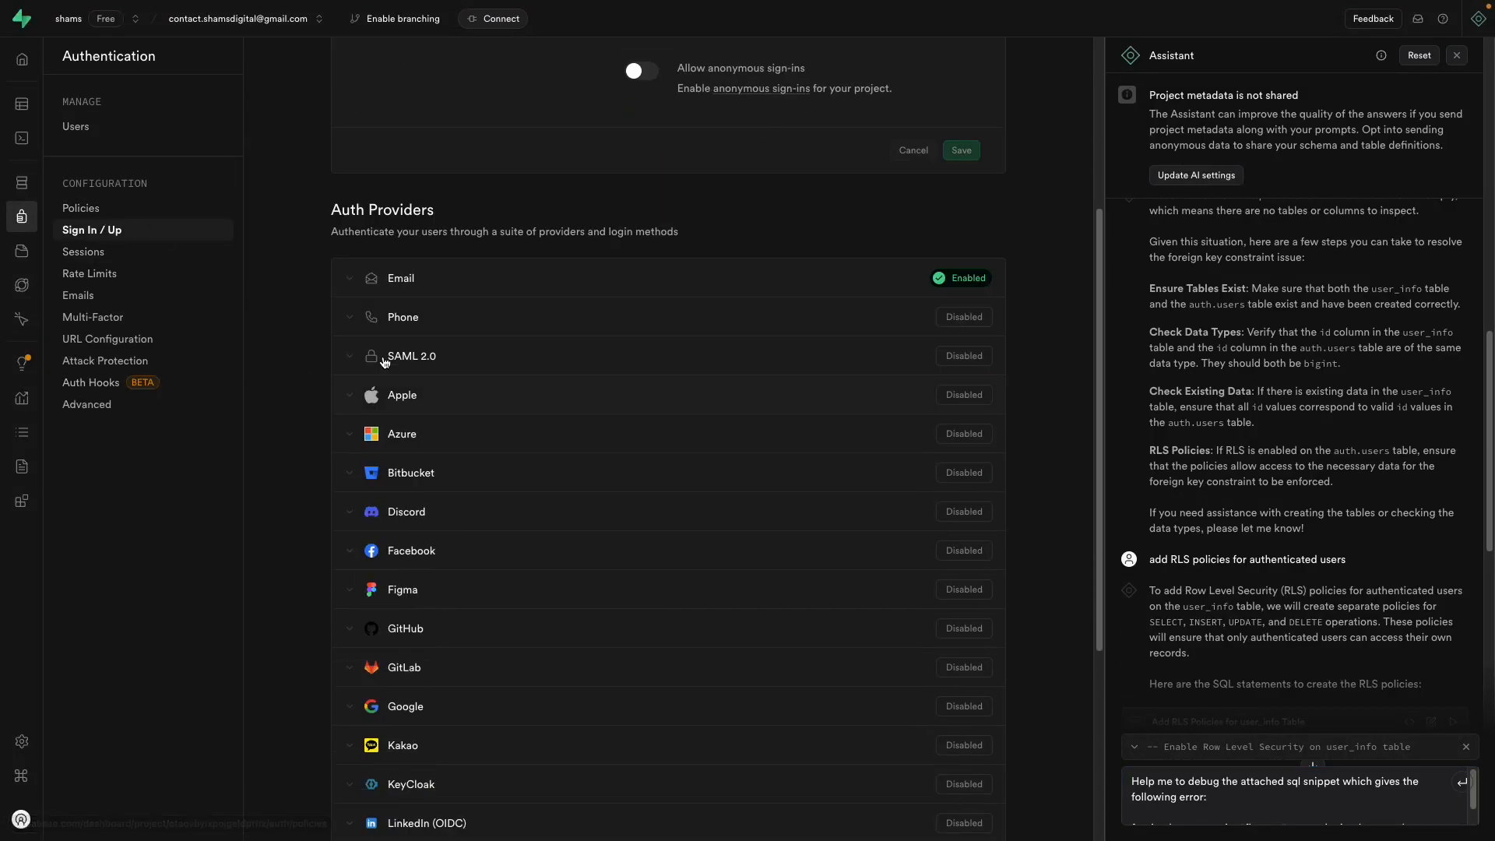
Step: Switch off Confirm email for the Email provider, save, and return to WeWeb
left_click(351, 285)
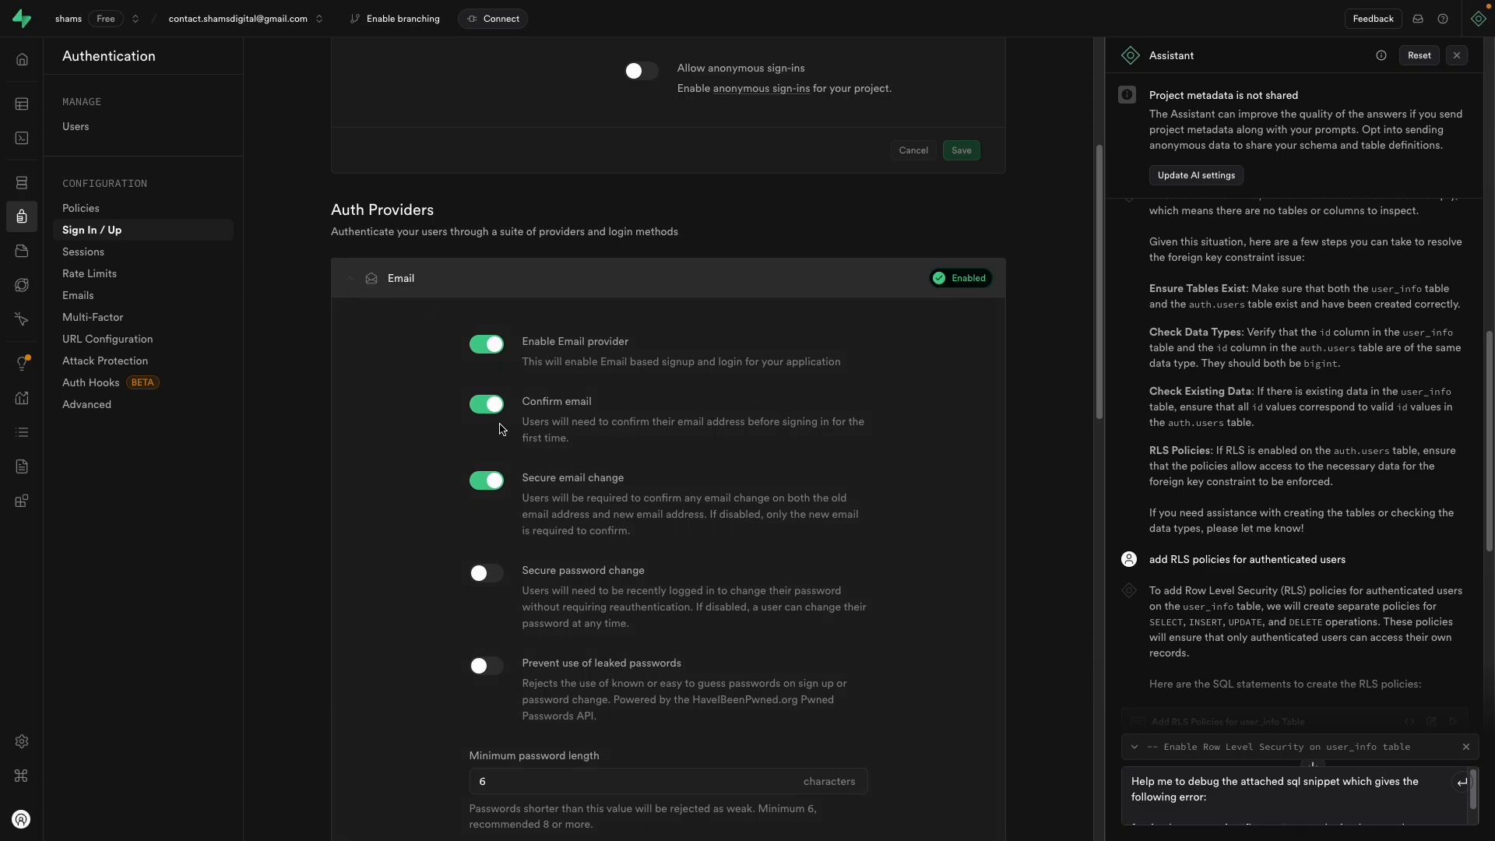
left_click(481, 405)
scroll(326, 524, "down", 7)
scroll(325, 524, "down", 6)
left_click(848, 185)
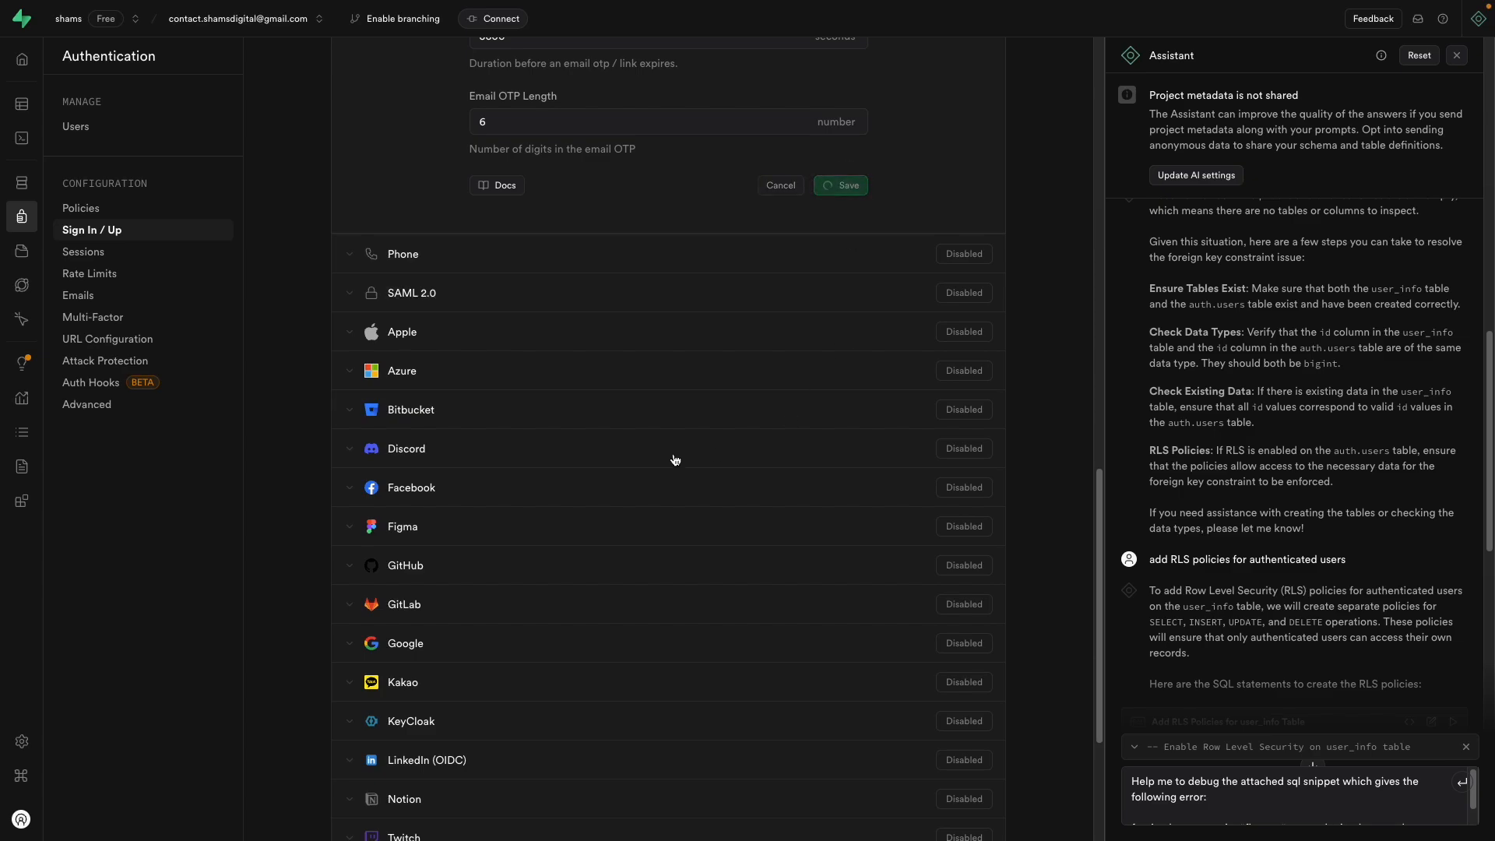
scroll(552, 504, "down", 4)
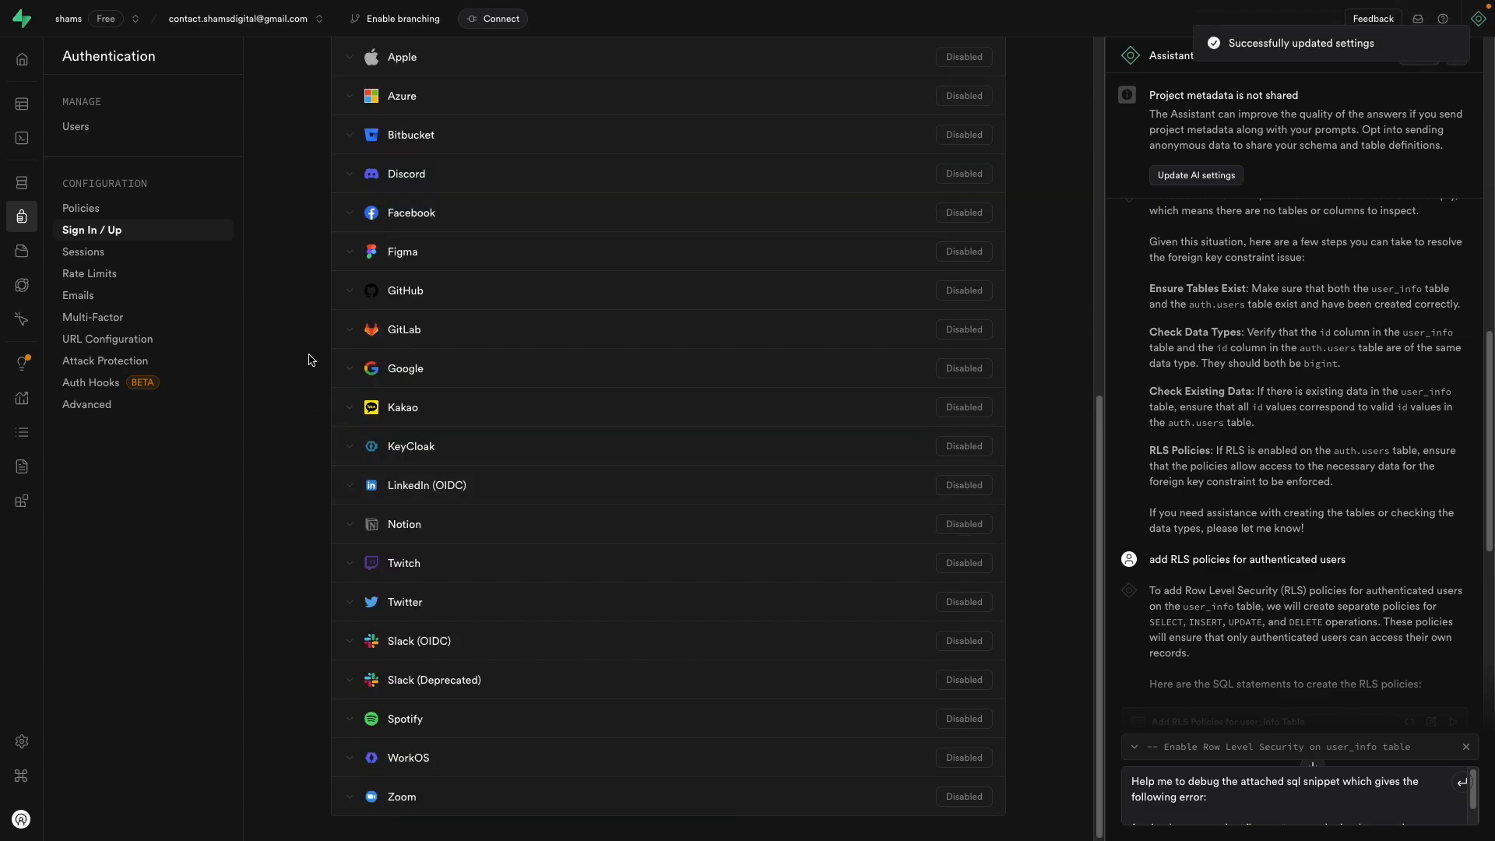
mouse_move(821, 5)
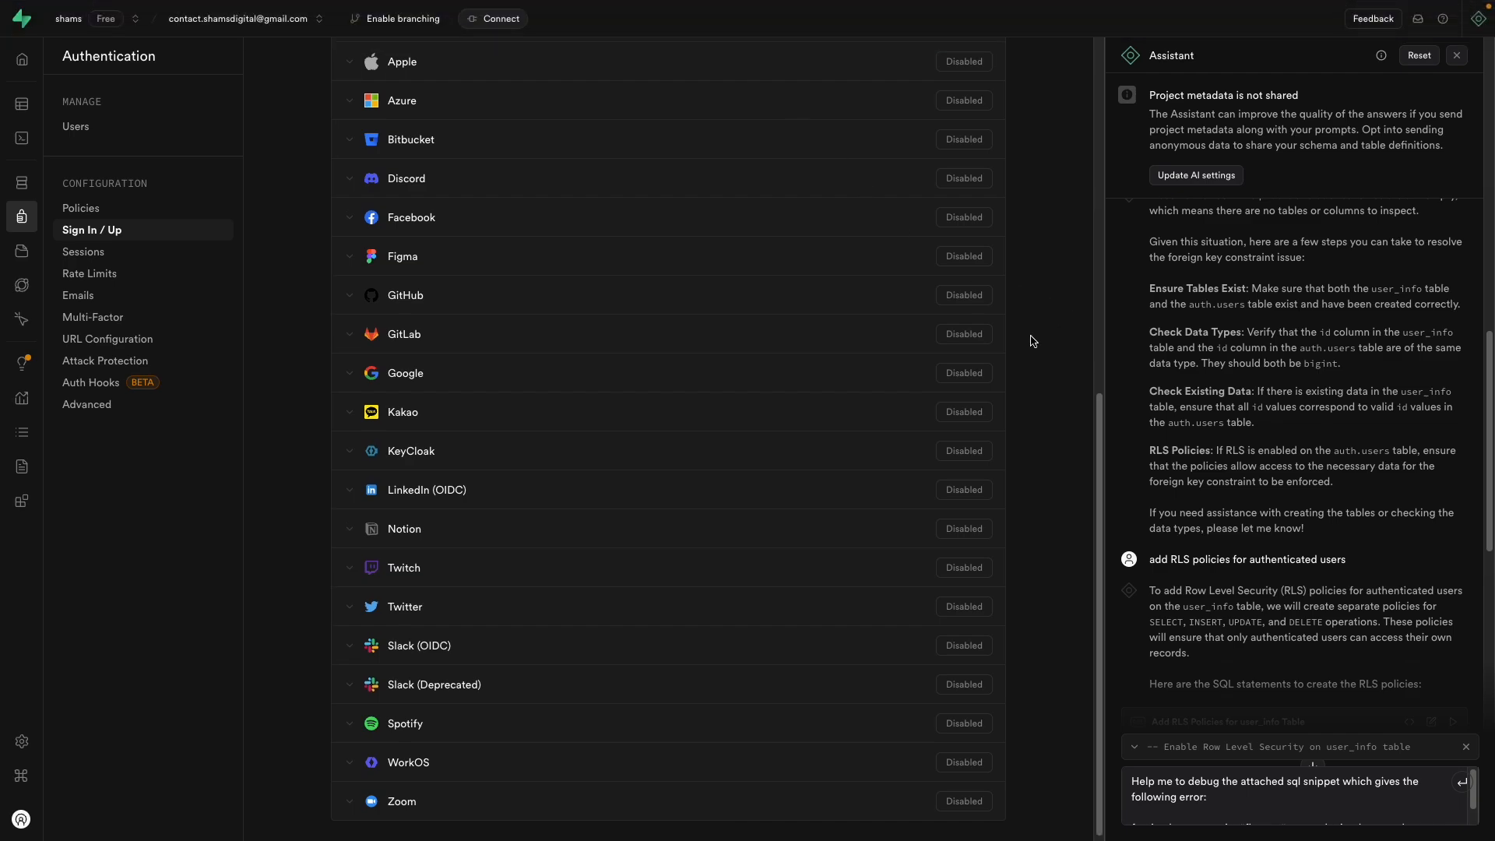
scroll(1029, 338, "up", 8)
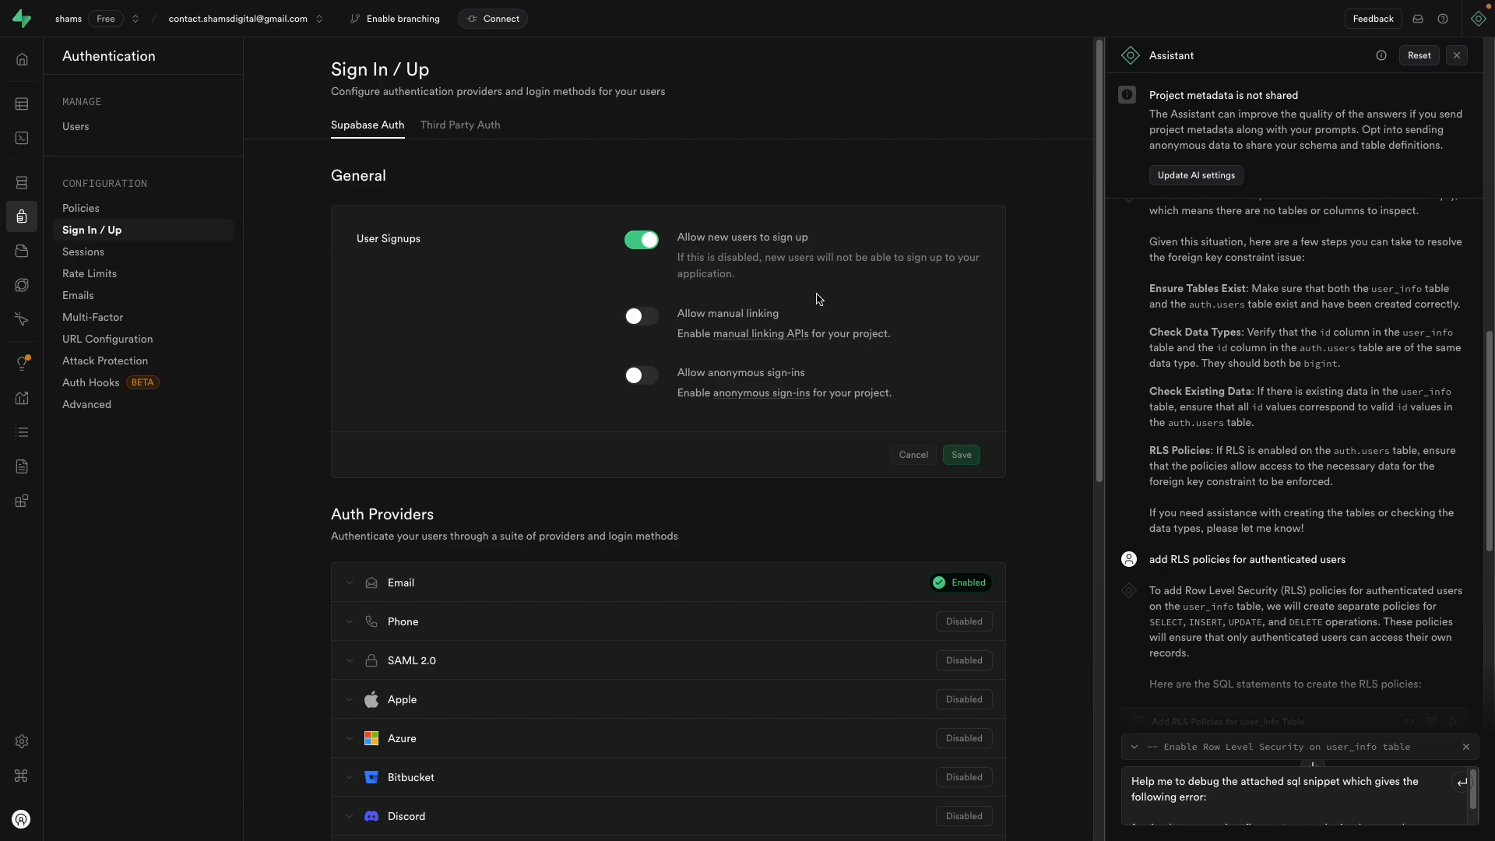
mouse_move(6, 218)
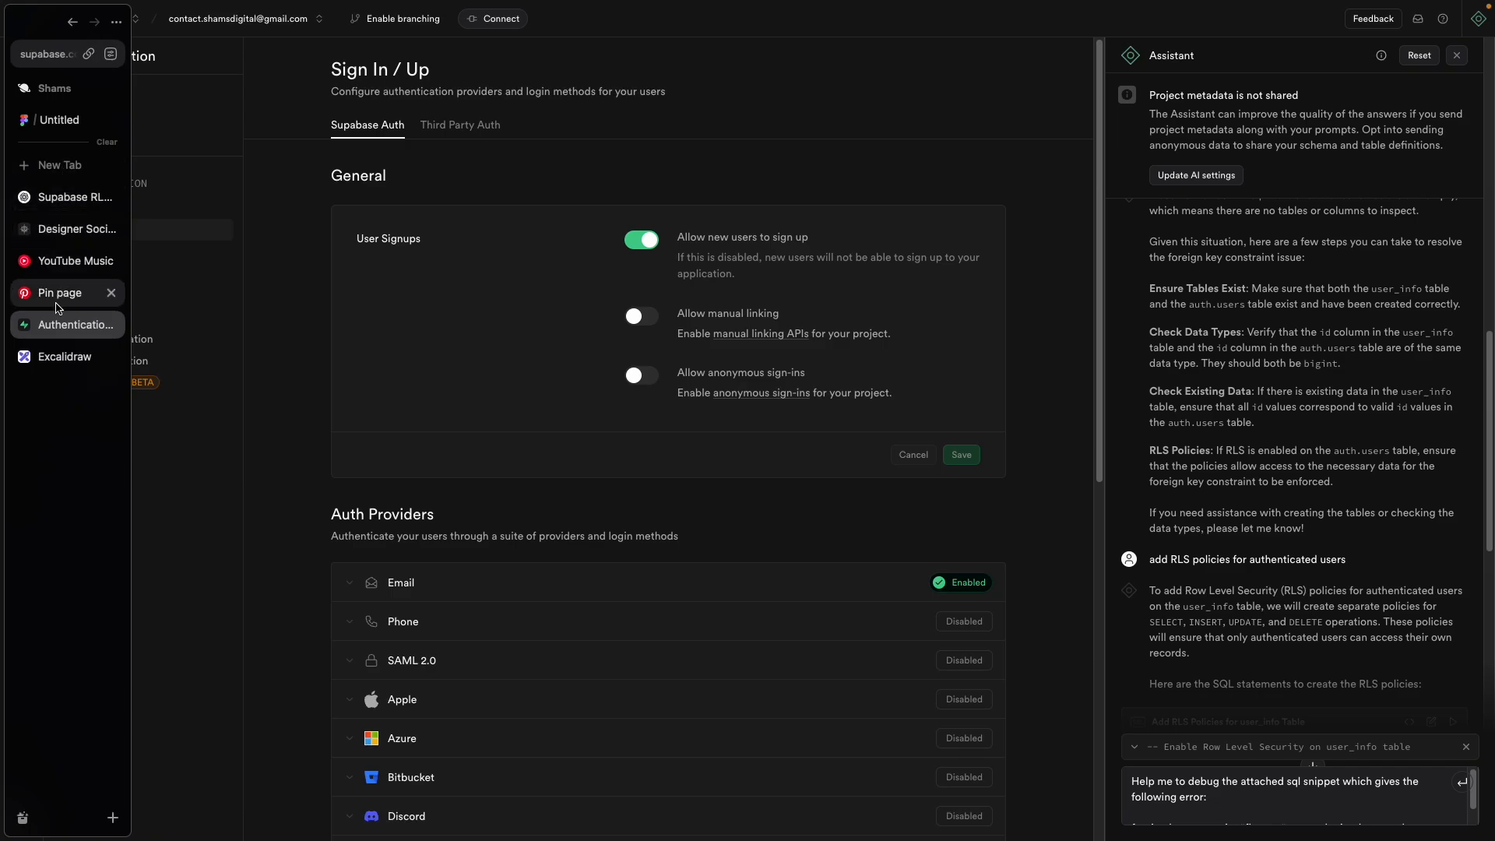
left_click(70, 229)
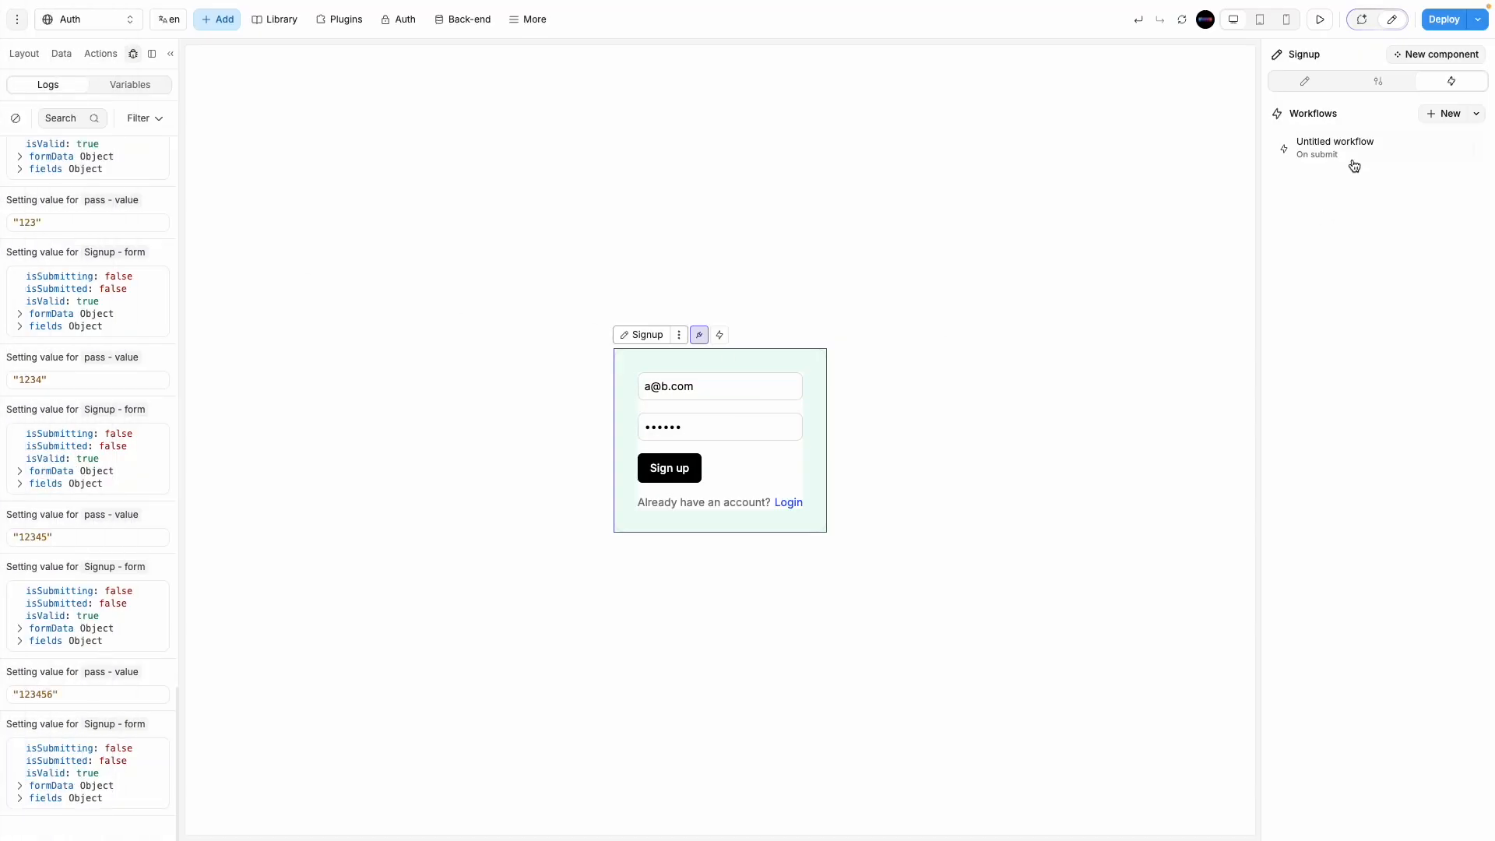
Step: Switch the card to the Login form and create a new workflow on the Login container
left_click(1328, 26)
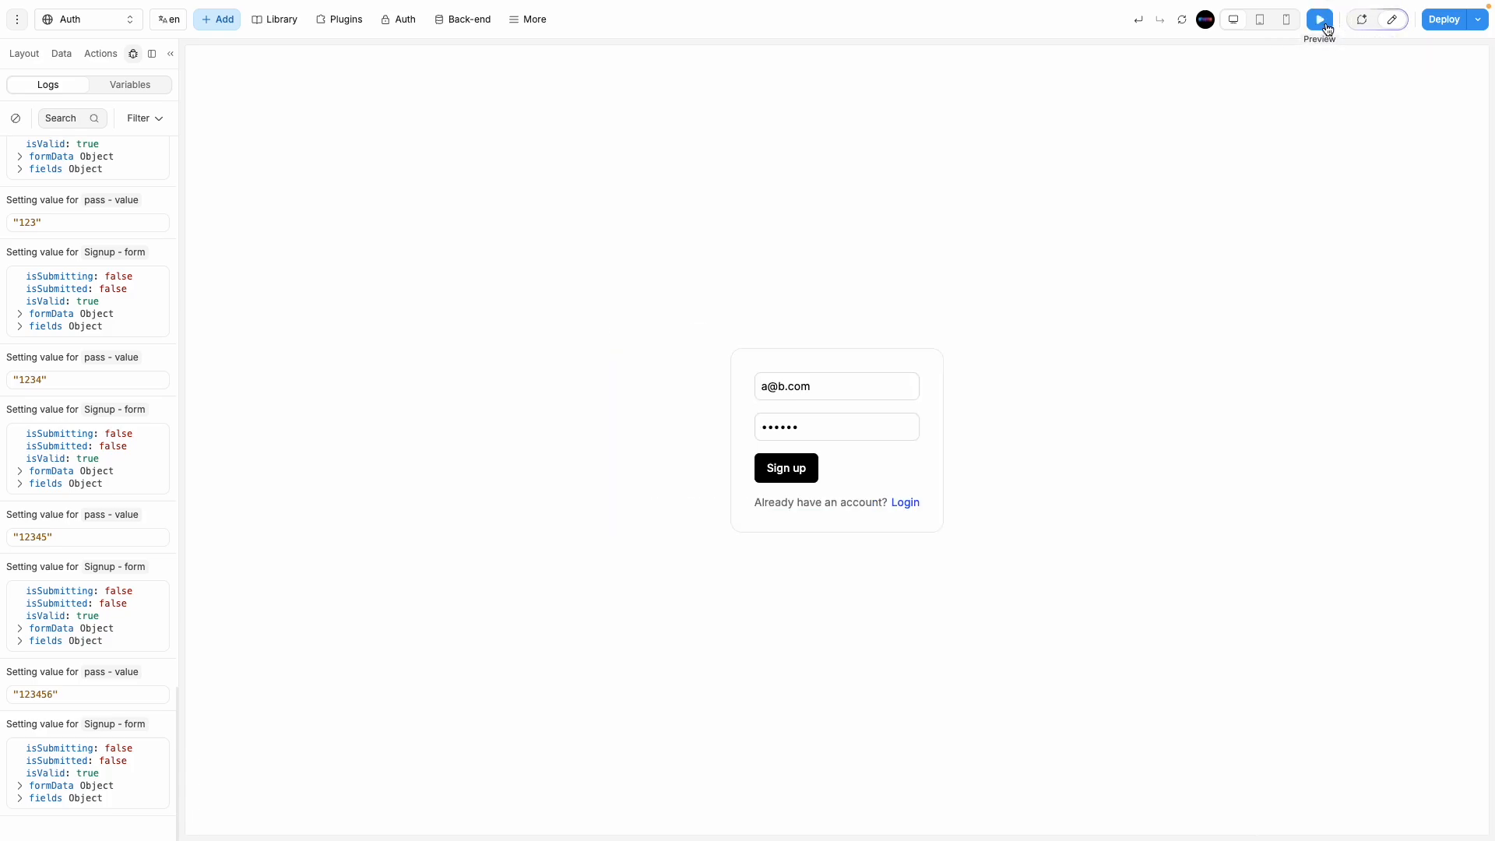
left_click(905, 502)
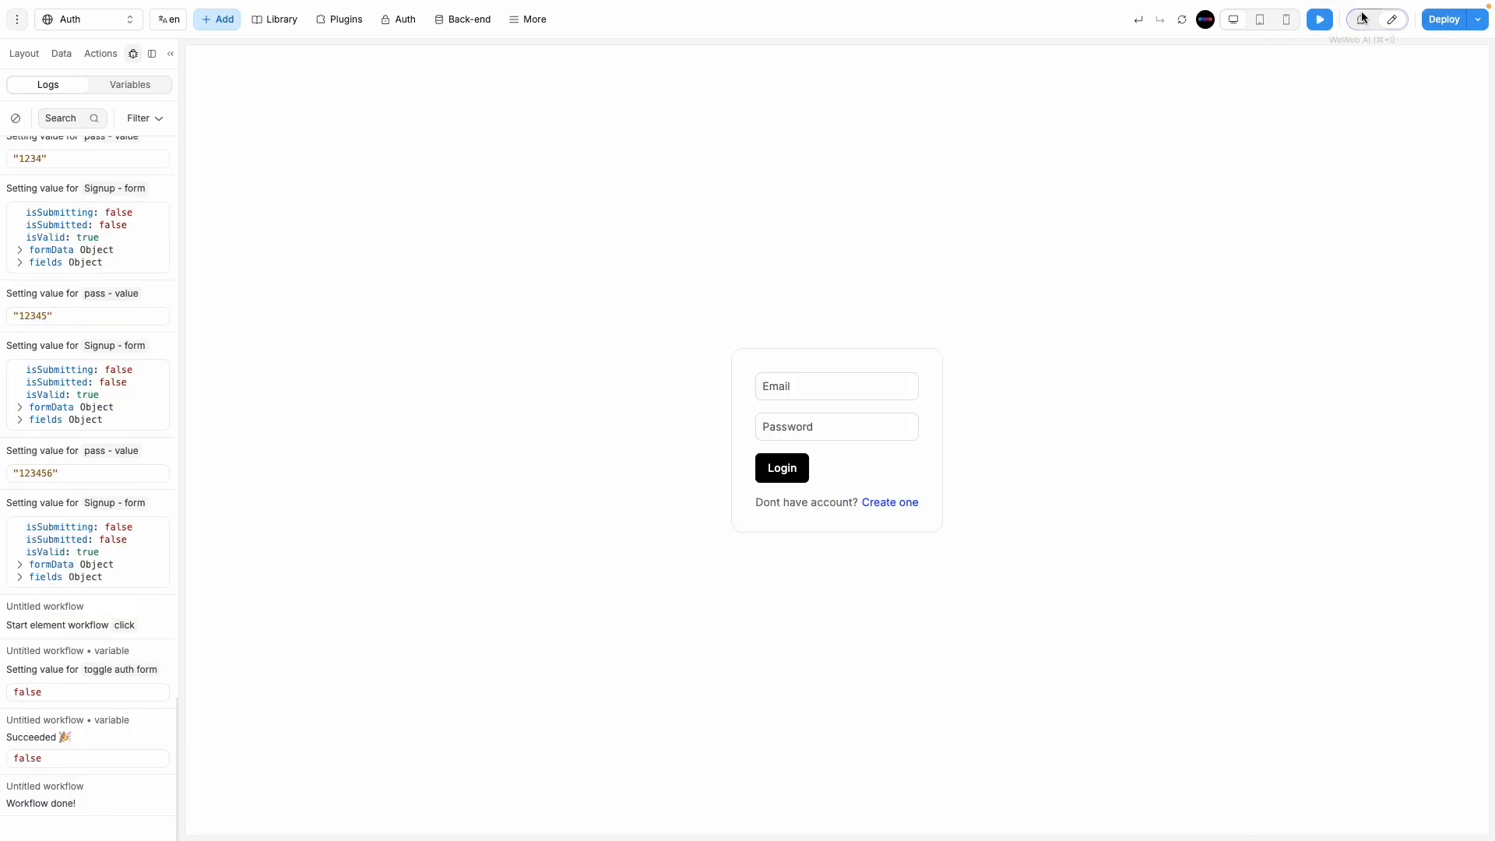
left_click(1393, 19)
left_click(812, 479)
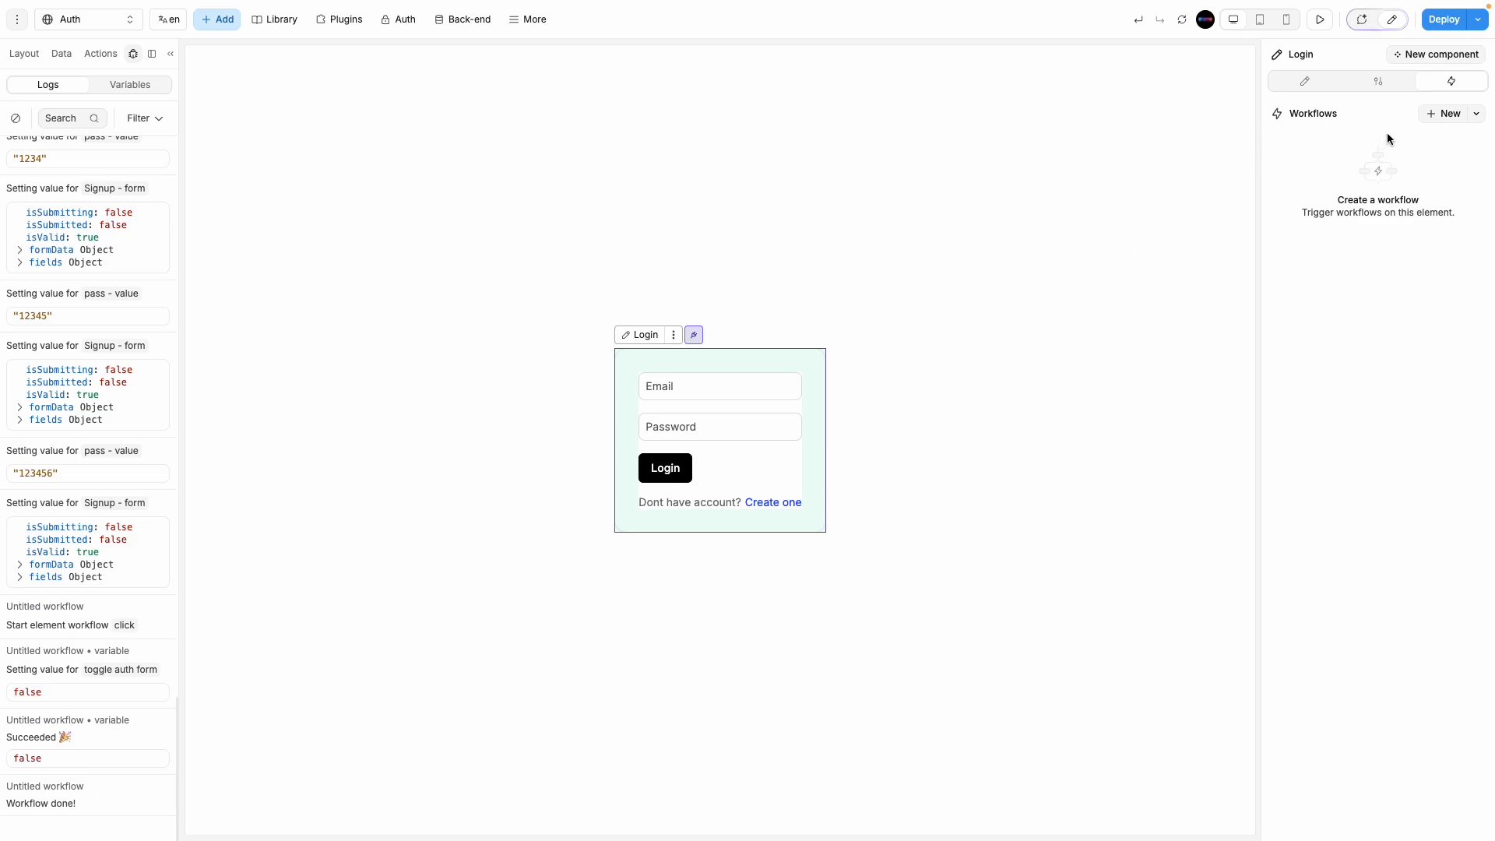
left_click(1430, 117)
Step: Add a Sign In | Email and Password action with Email bound to the email field's value
left_click(623, 196)
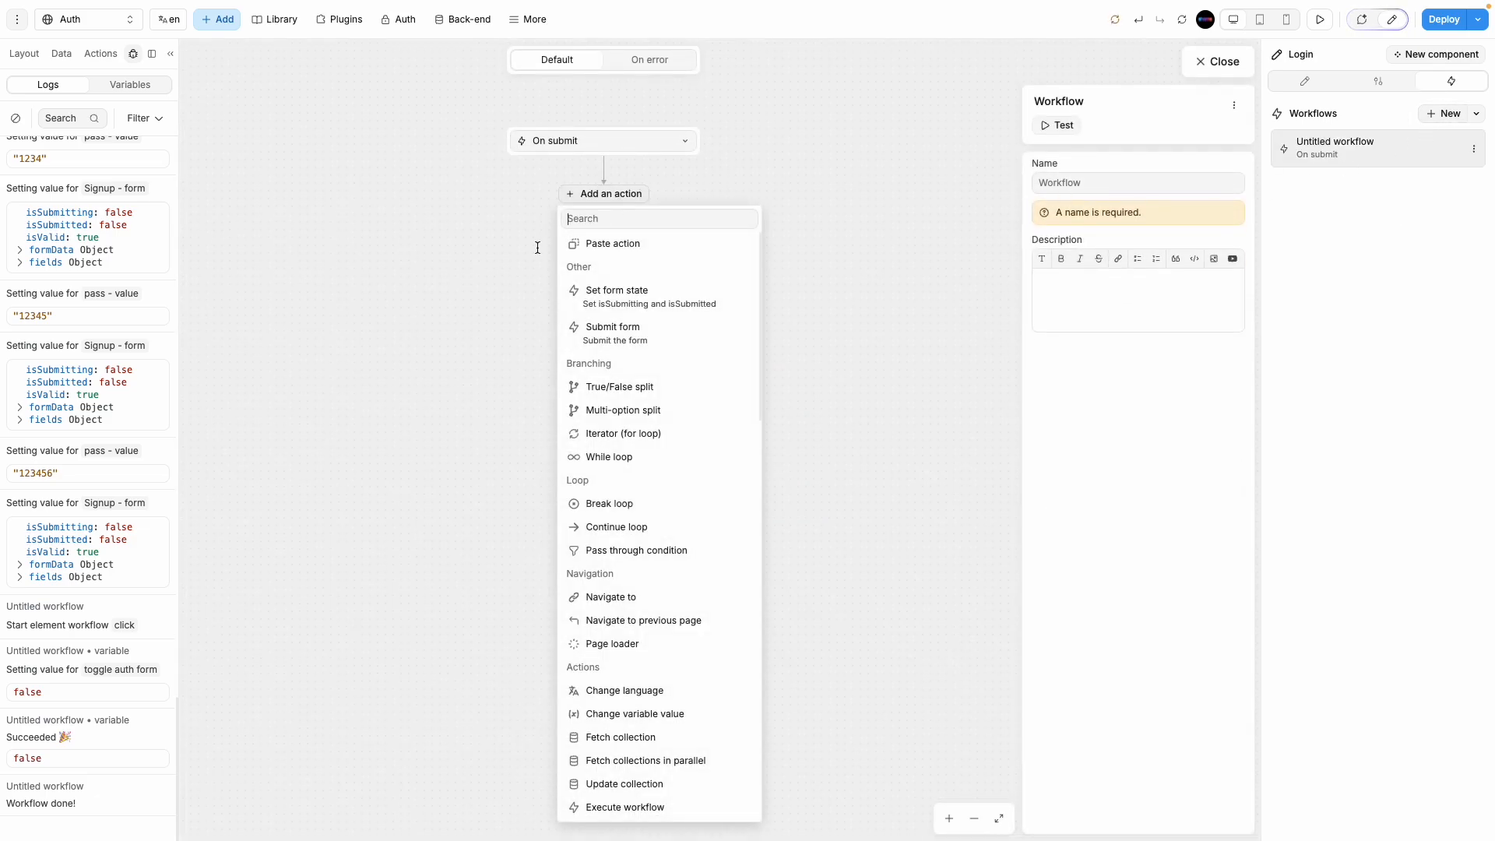
scroll(609, 498, "down", 4)
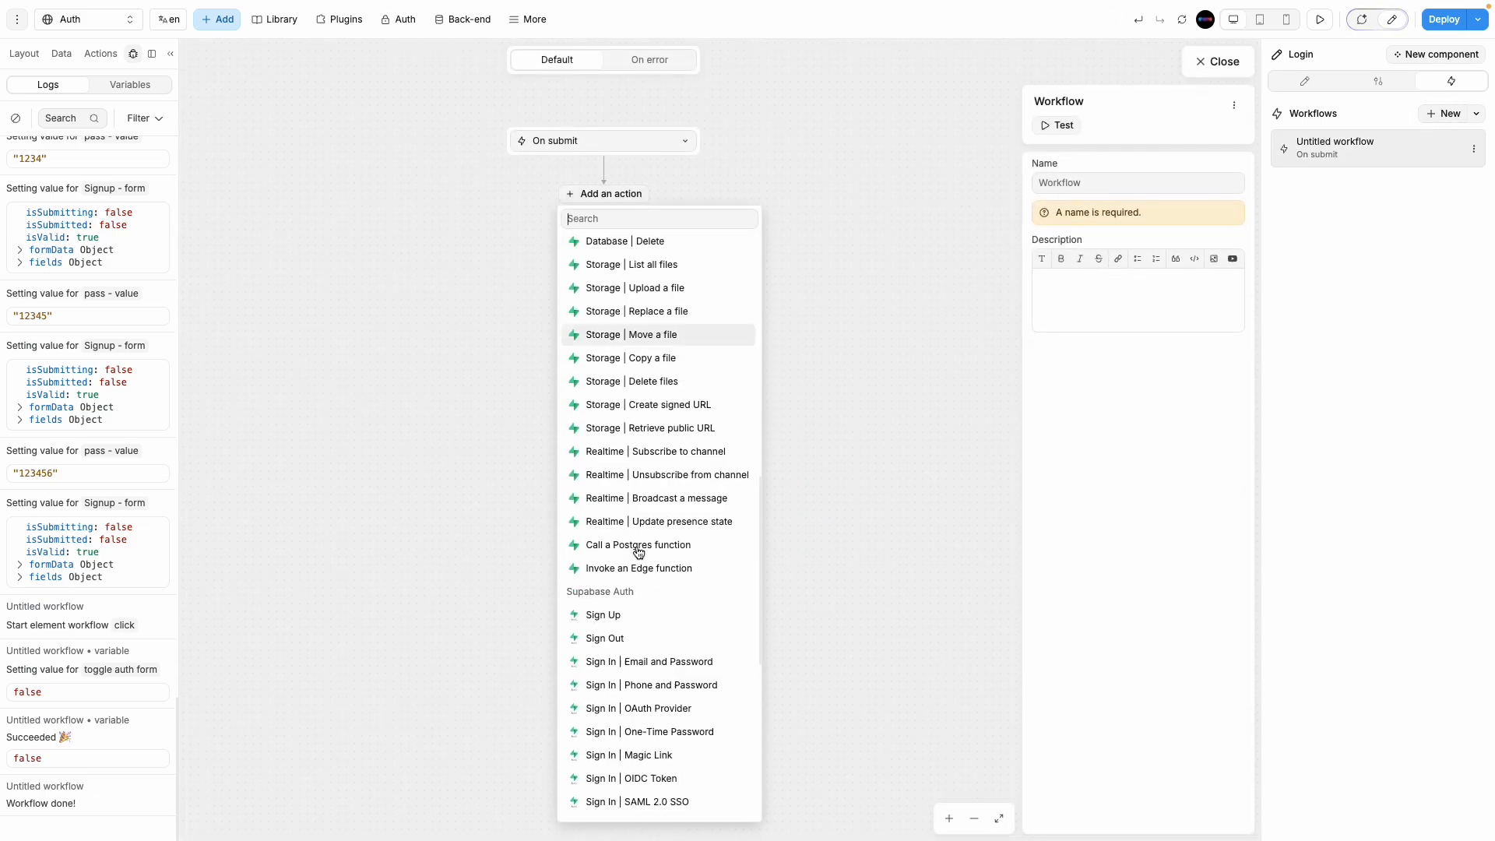
left_click(631, 551)
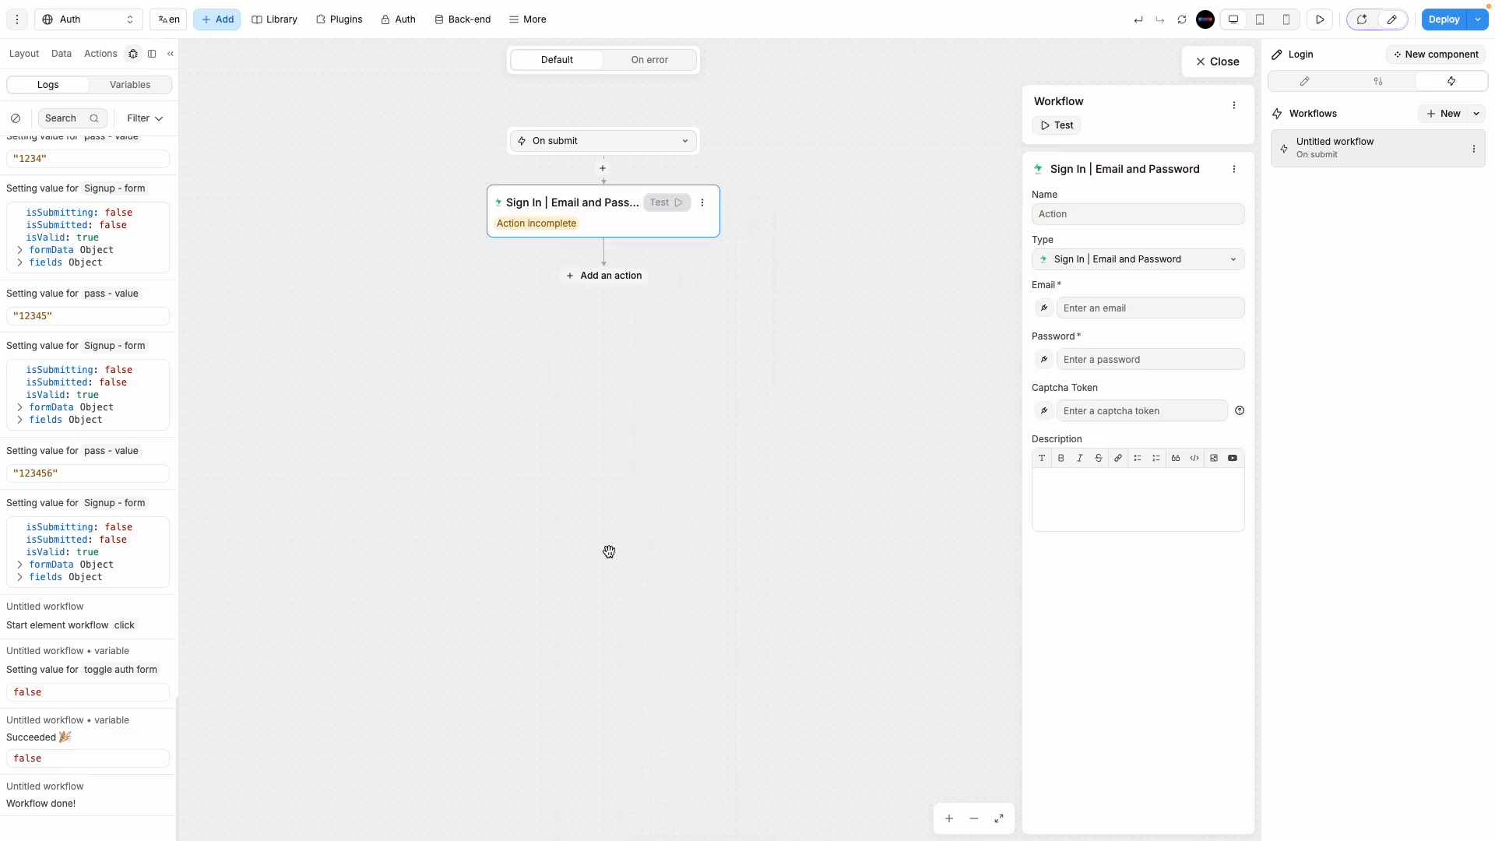
left_click(1044, 309)
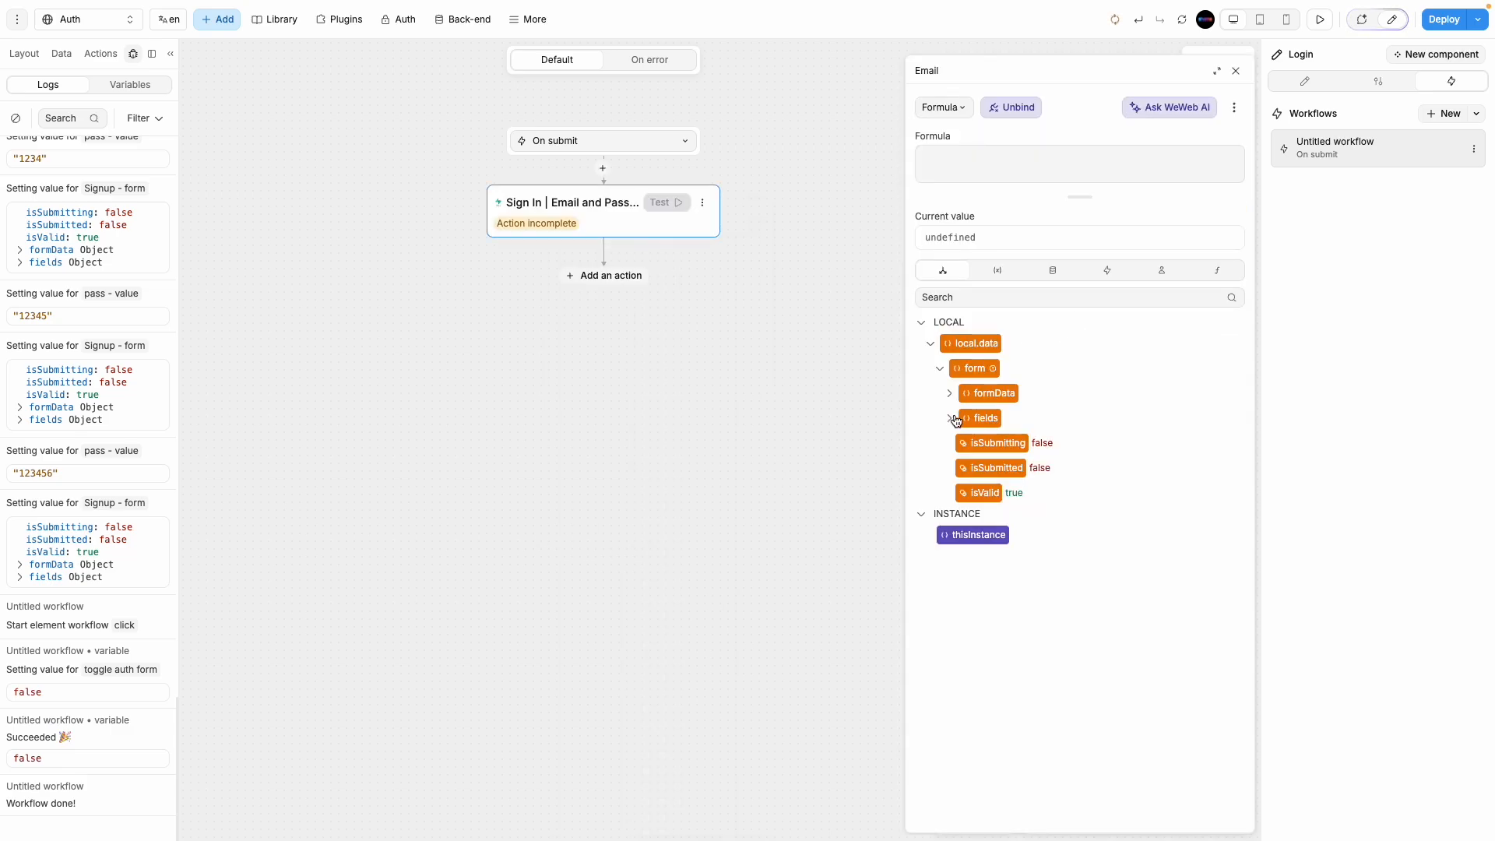
left_click(951, 418)
left_click(994, 443)
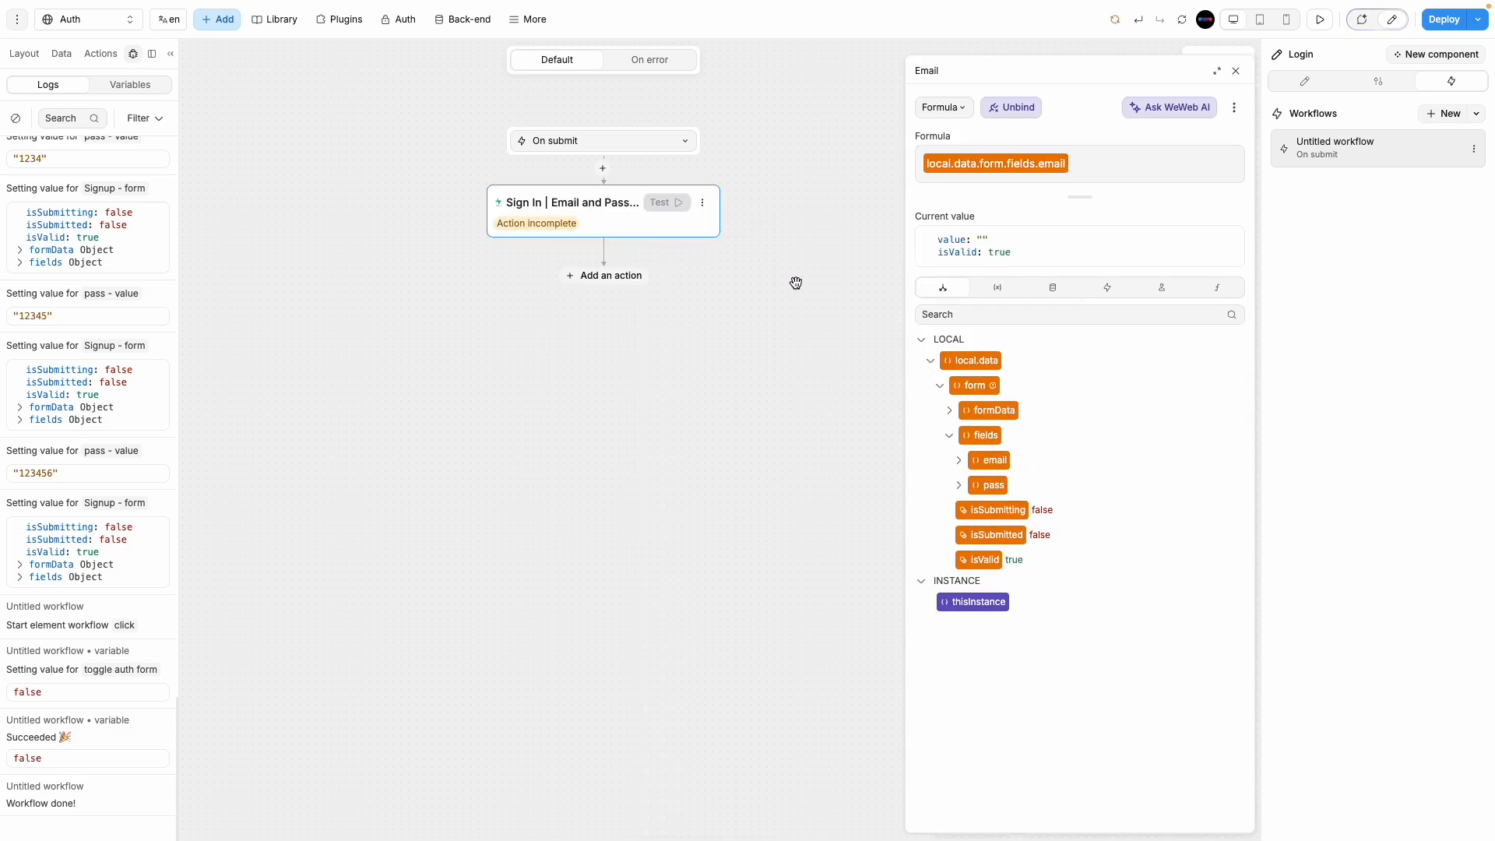
left_click(959, 461)
left_click(994, 487)
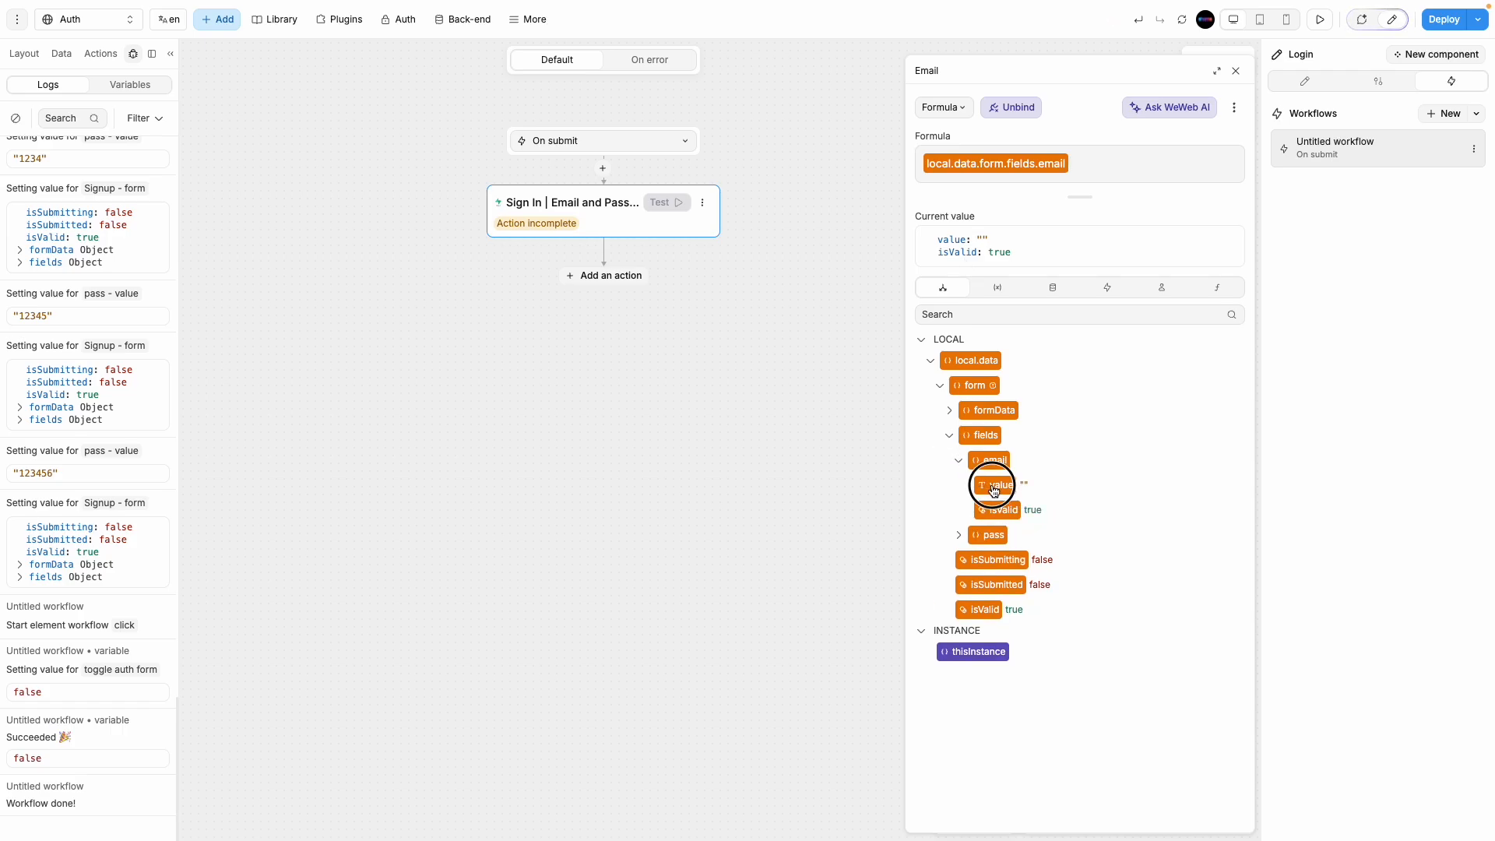
left_click(1148, 173)
key("BackSpace")
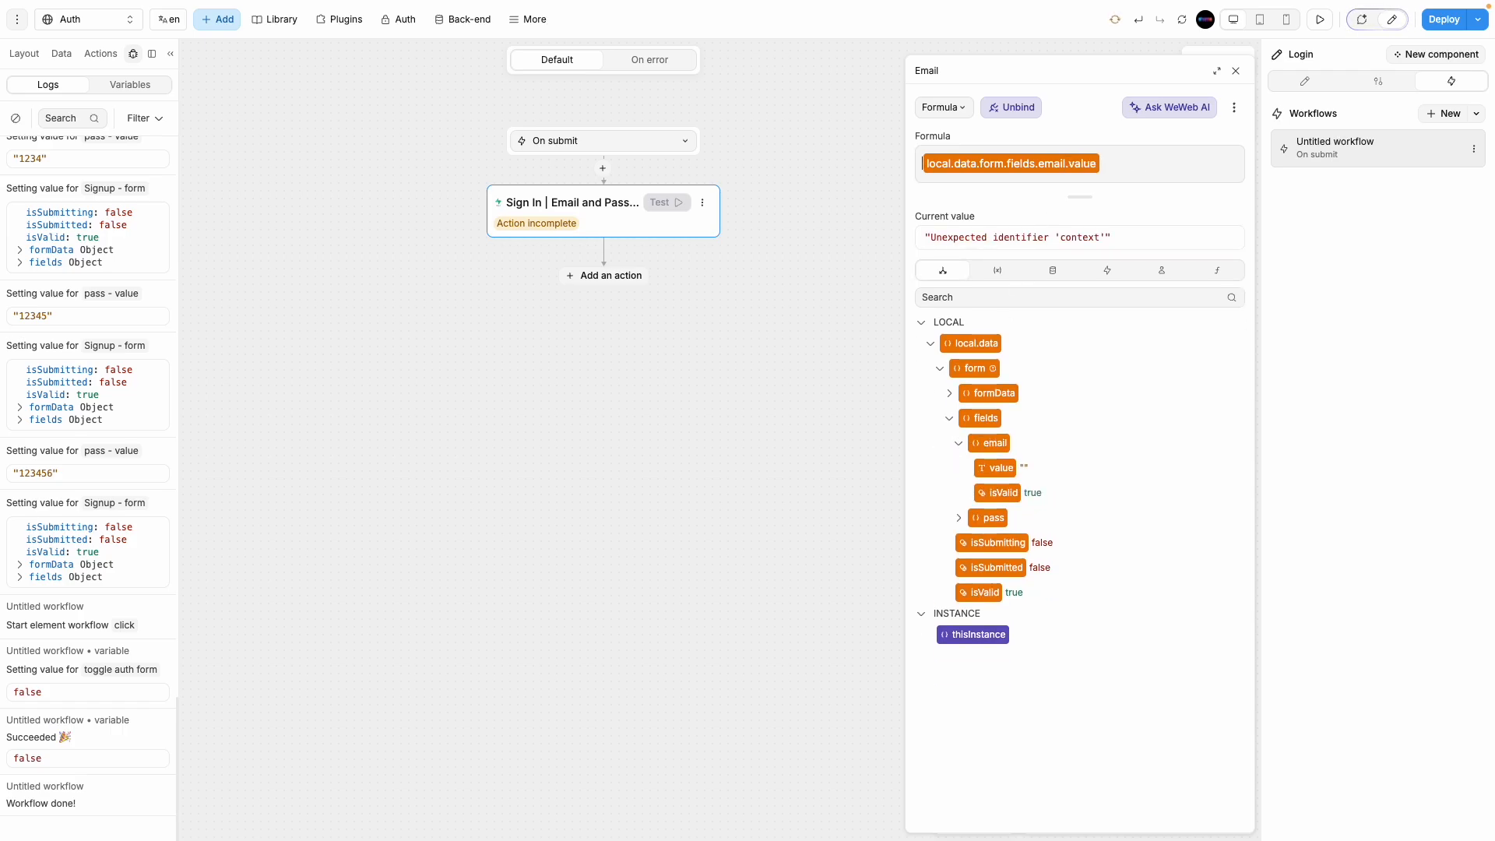
key("Delete")
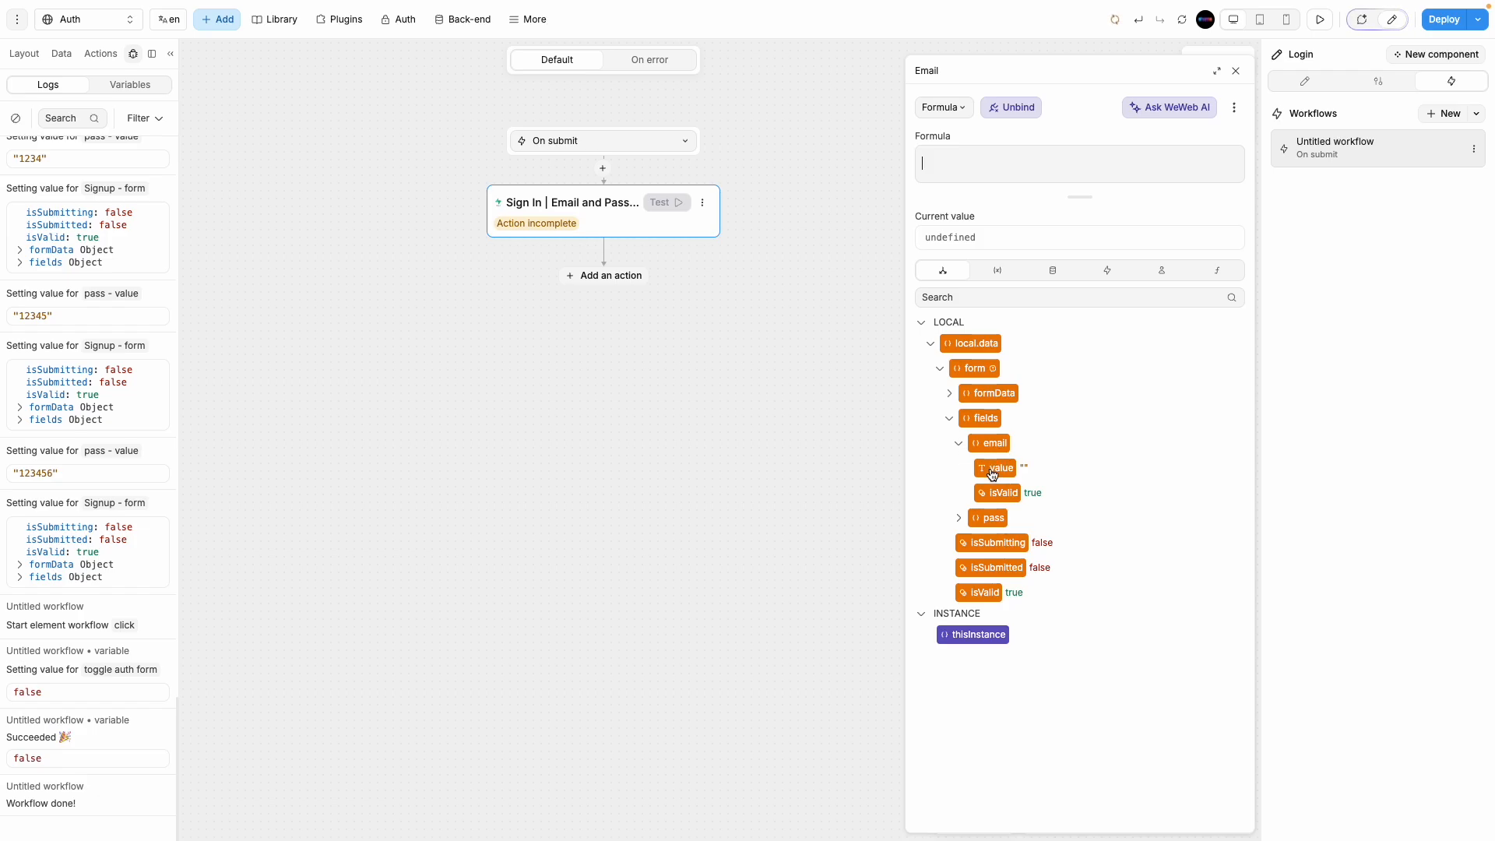
left_click(996, 469)
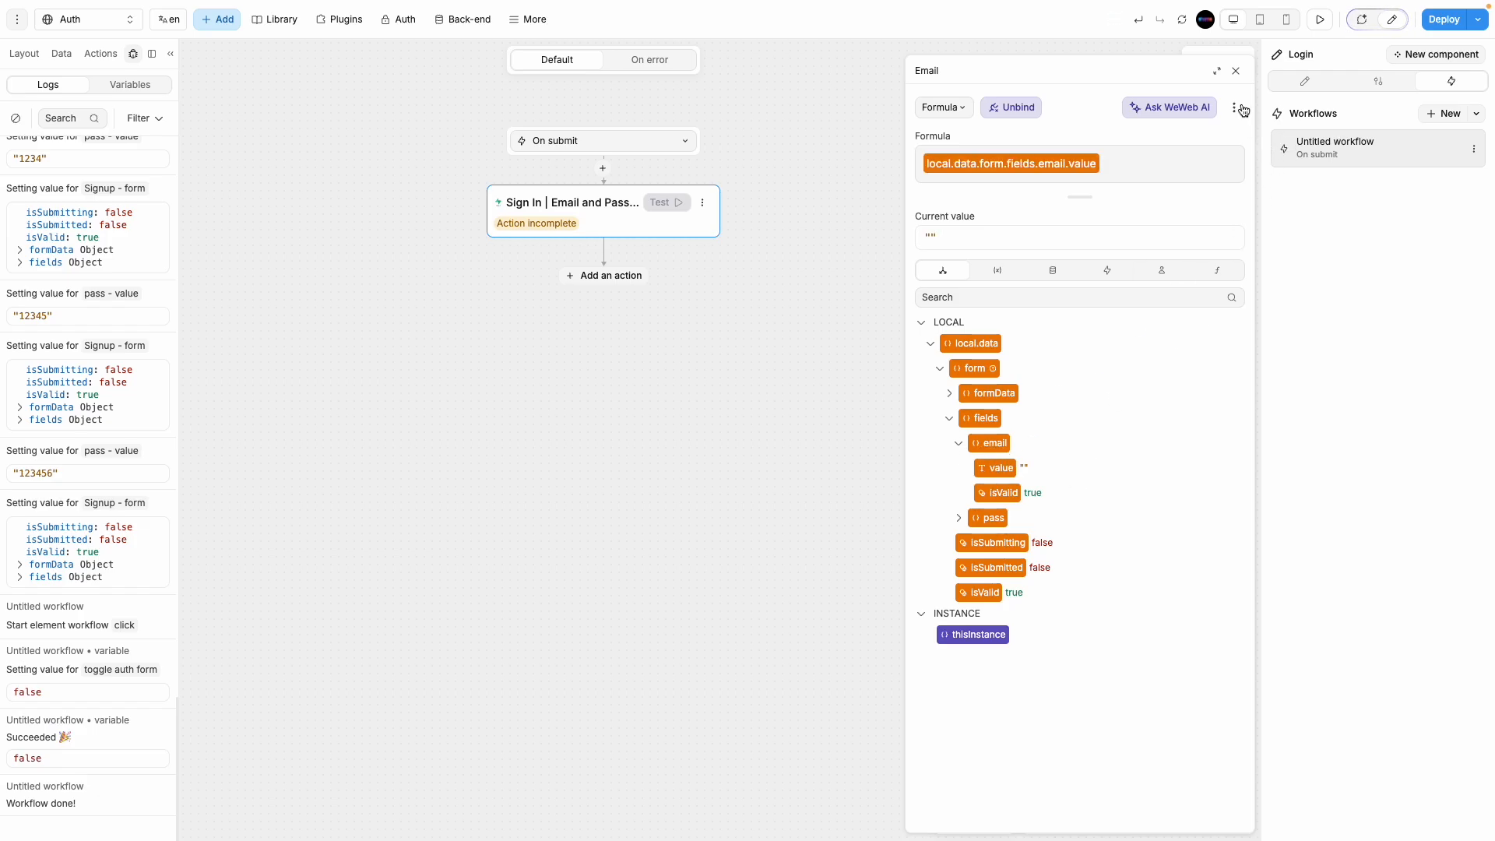
left_click(1235, 70)
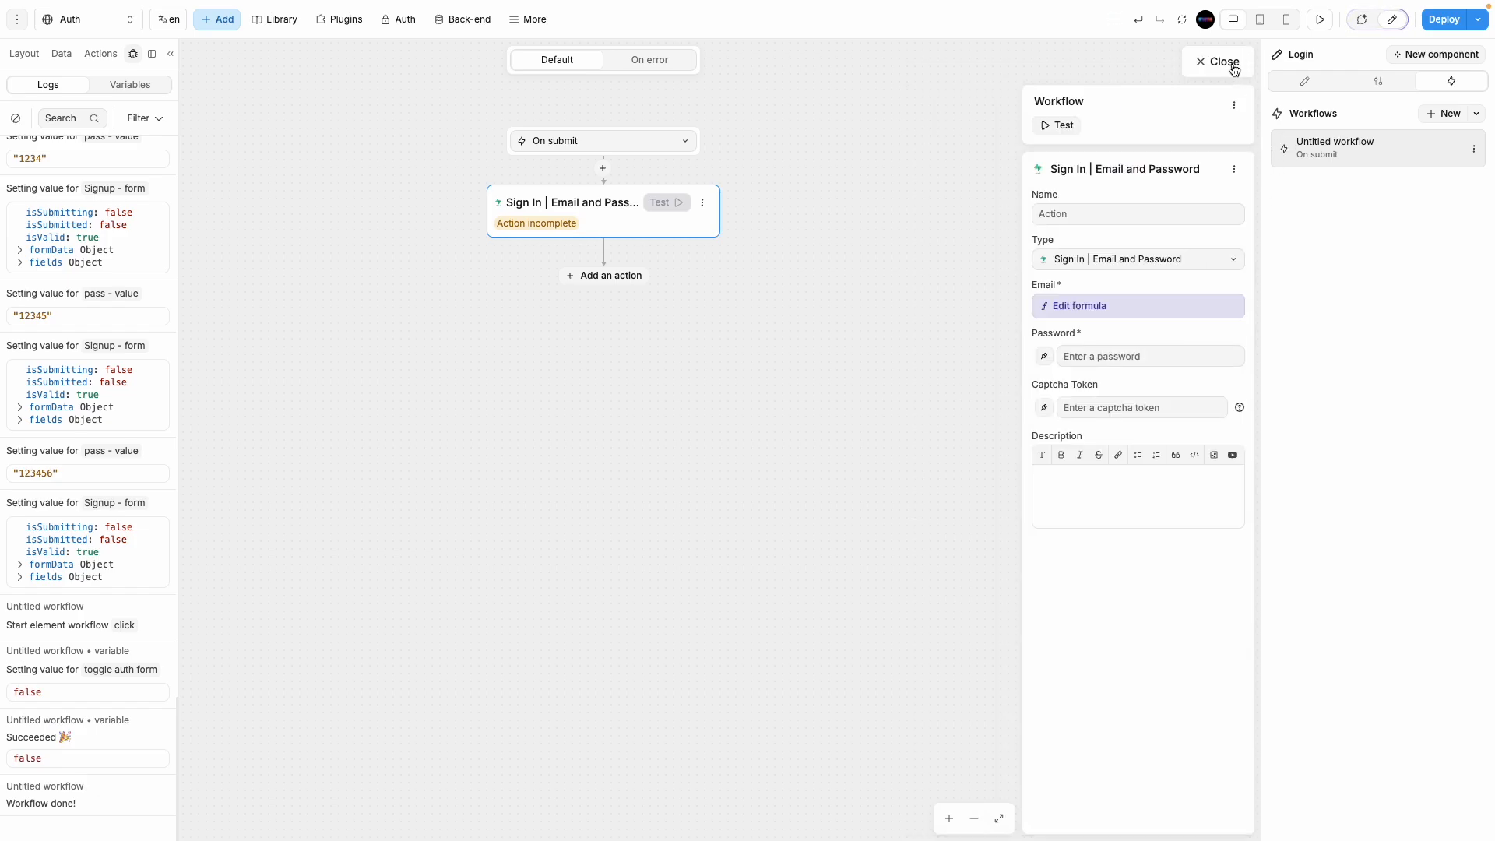
Step: Bind the sign-in Password to local.data.form.fields.pass.value
left_click(1047, 357)
left_click(949, 419)
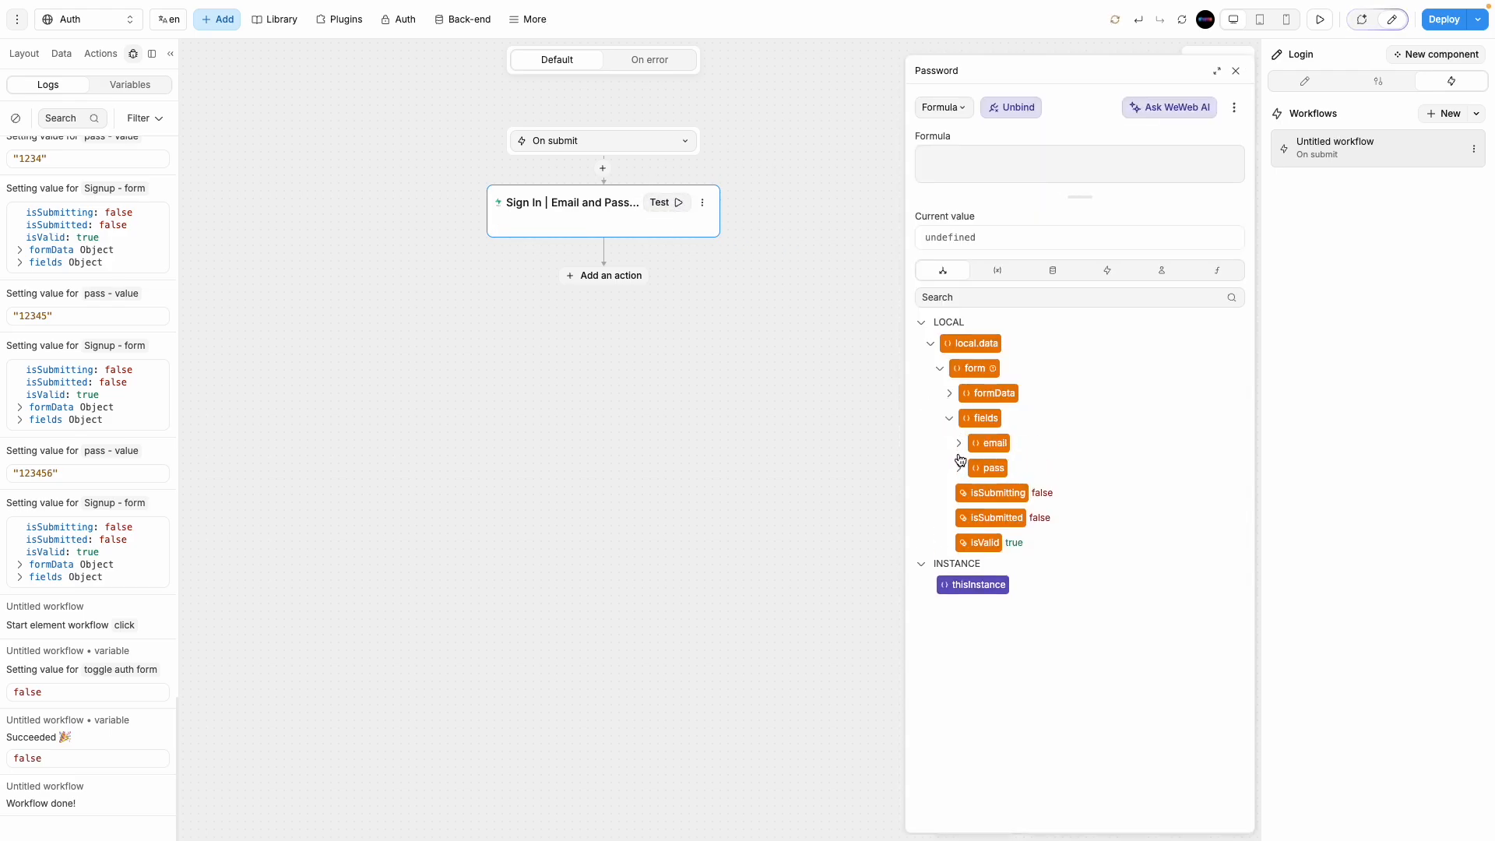
left_click(958, 466)
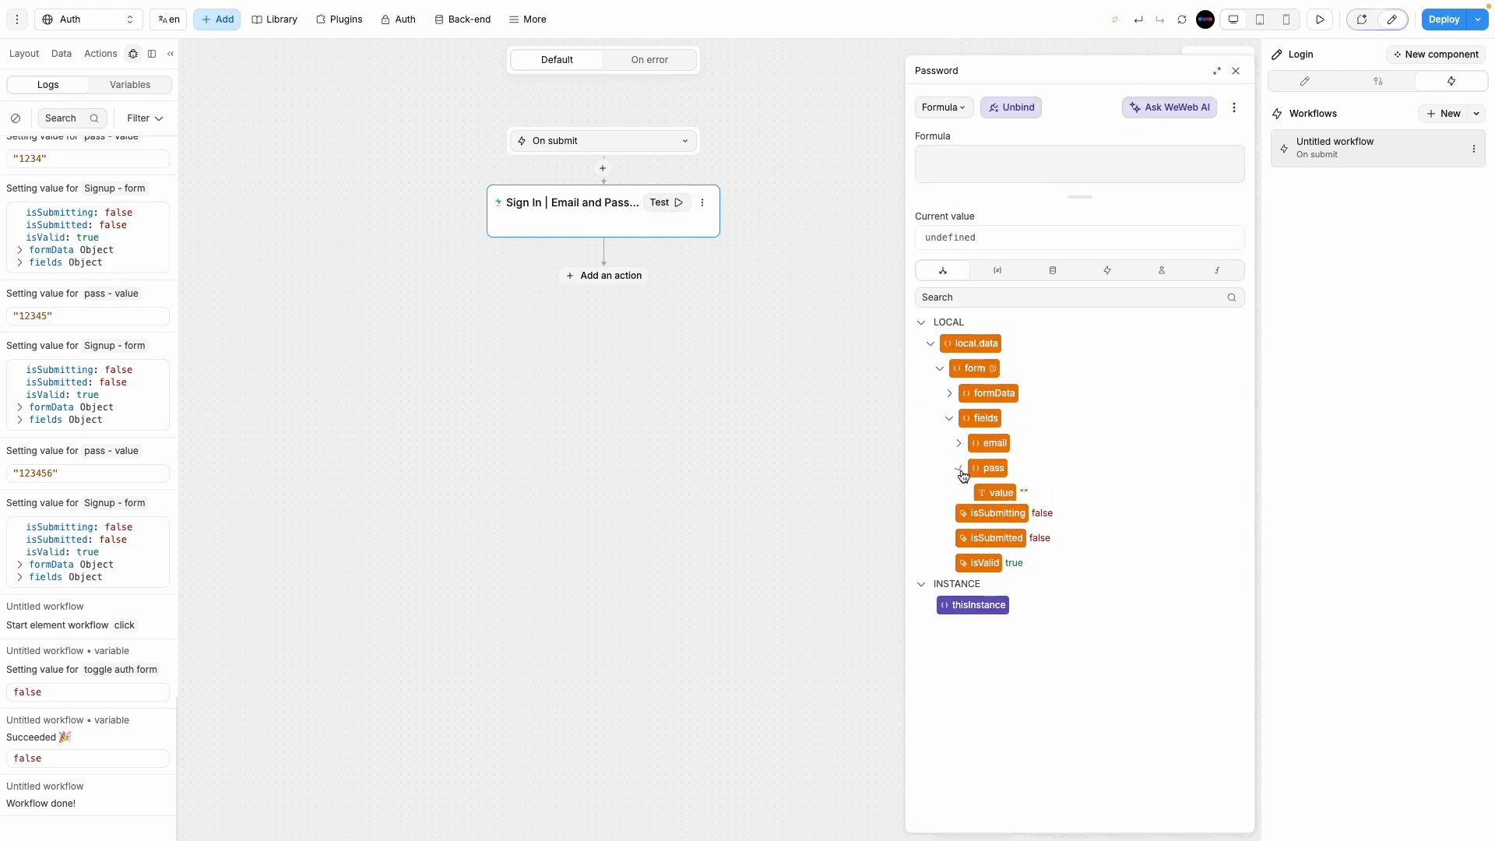
left_click(1002, 499)
left_click(1235, 70)
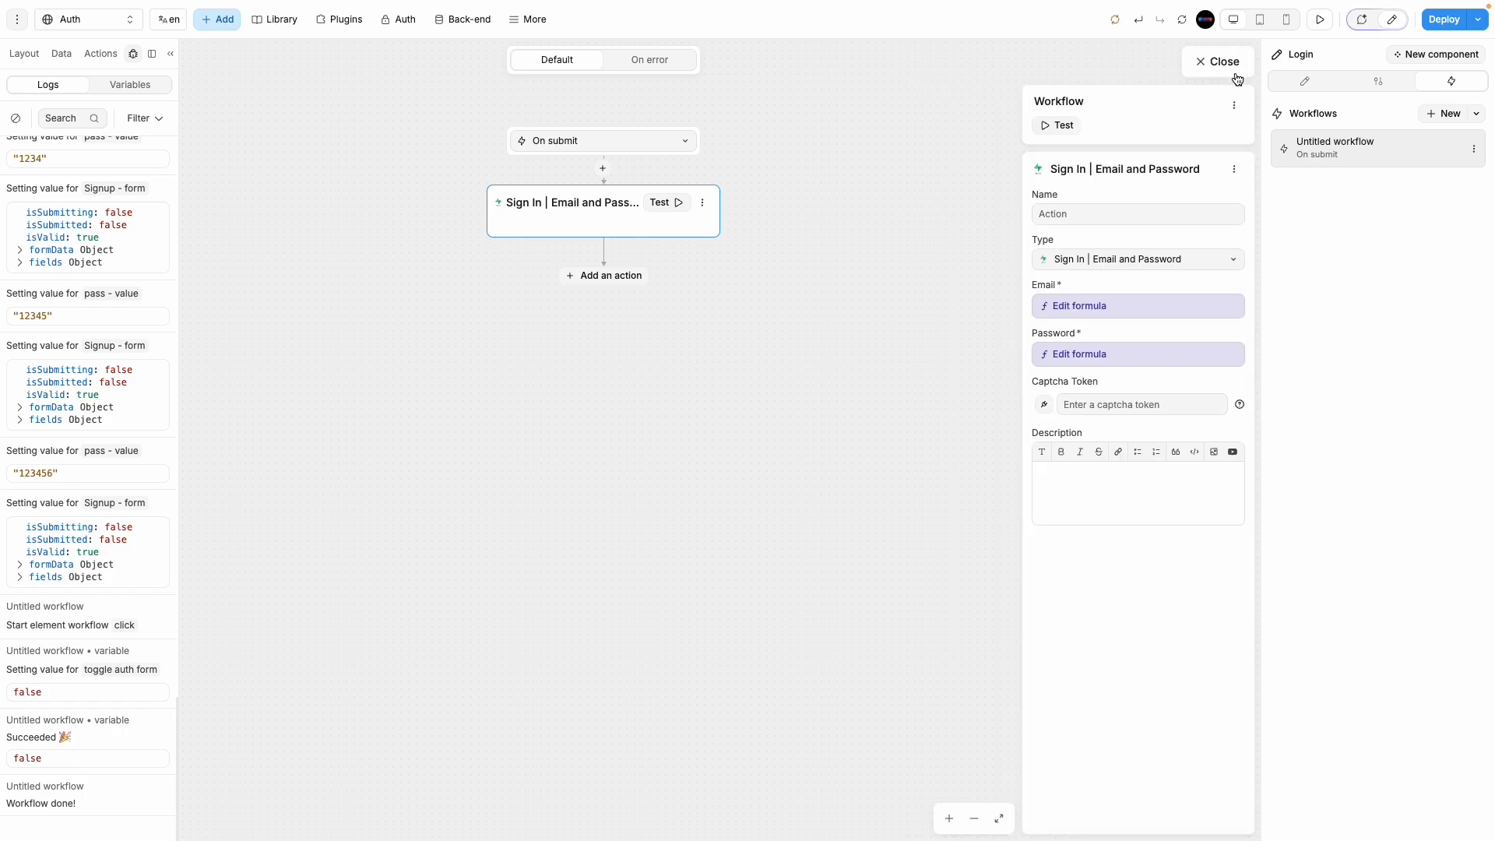
Step: Switch the card back to the Sign up form and open its submit workflow
left_click(1232, 61)
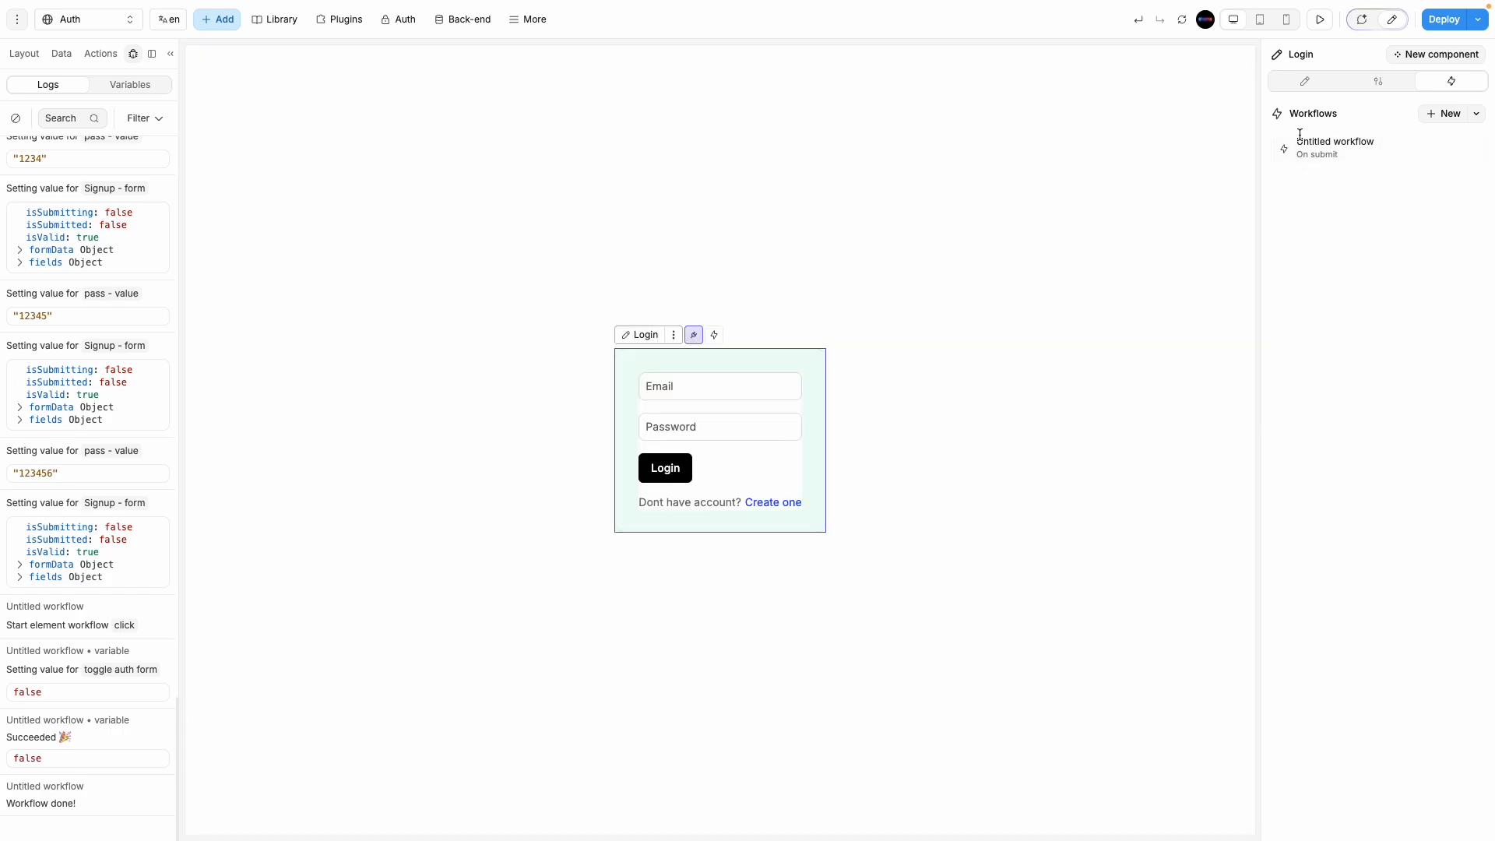
left_click(1321, 21)
left_click(903, 506)
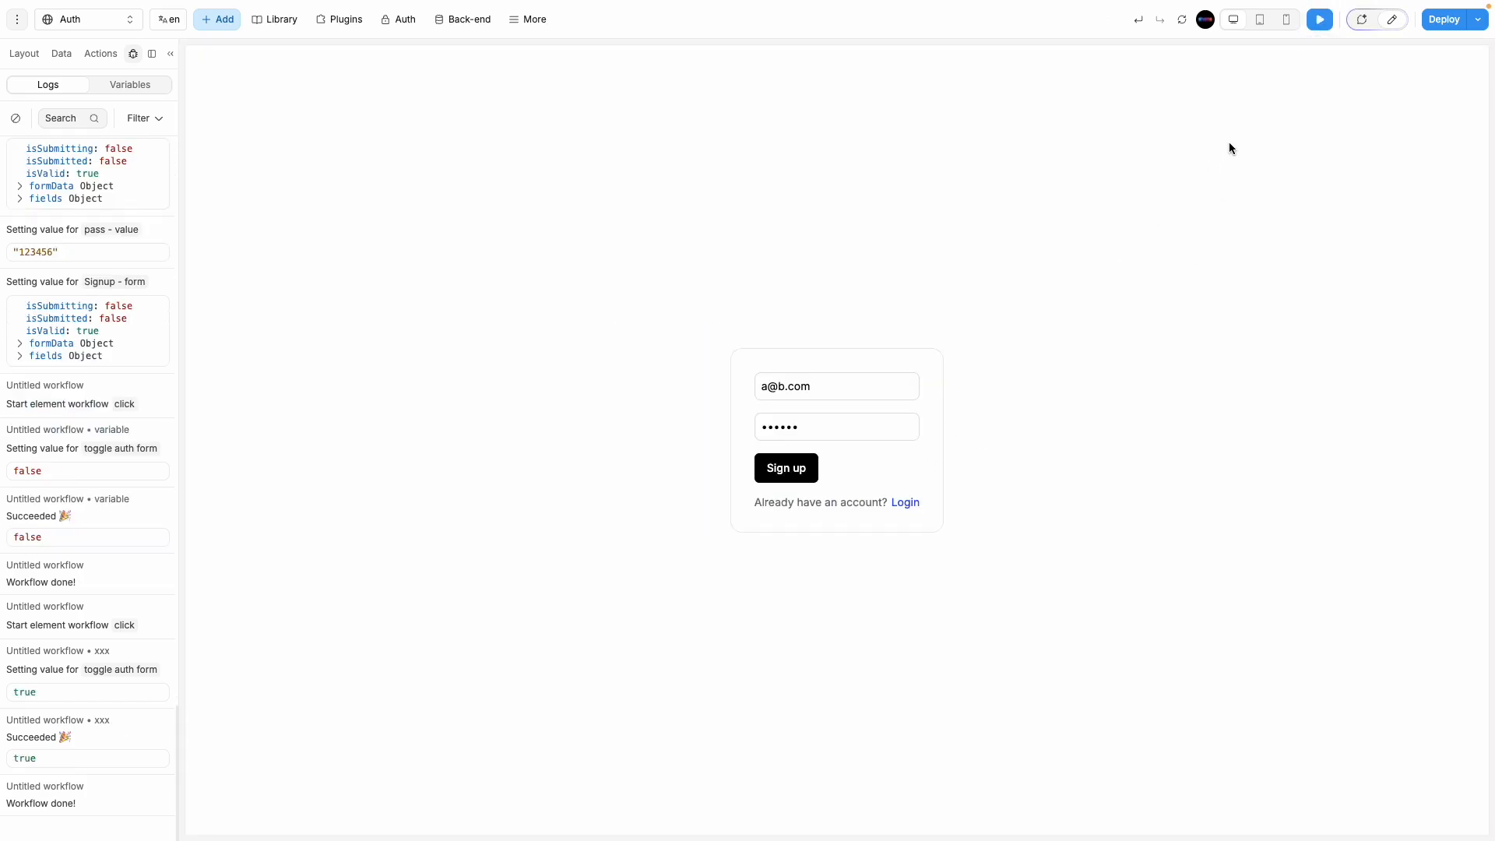
left_click(1392, 23)
left_click(795, 457)
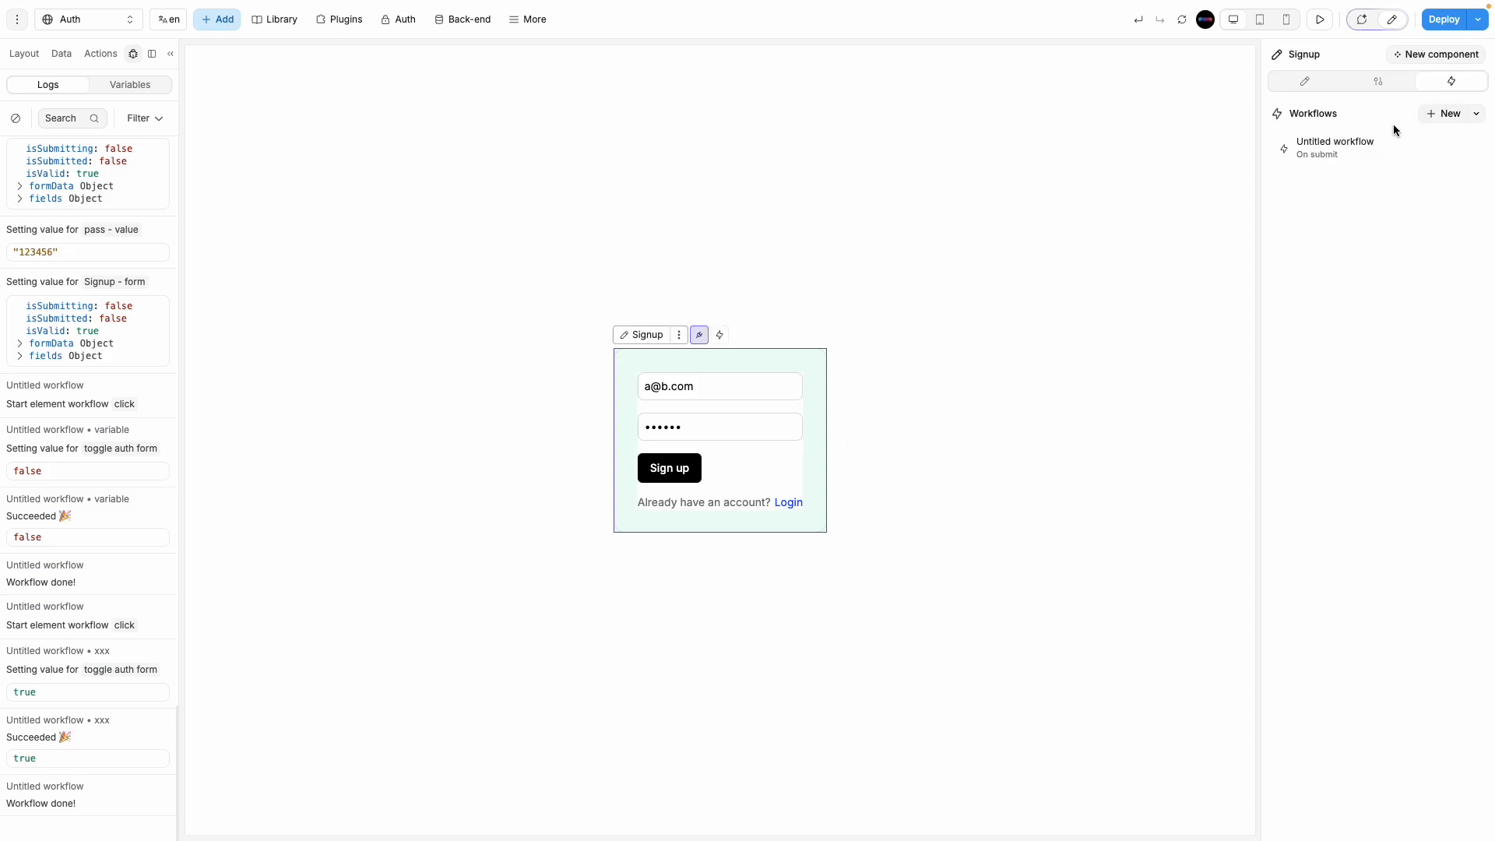
left_click(1374, 148)
Step: Rebind the sign up Password to local.data.form.fields.pass.value, then preview the page
left_click(568, 230)
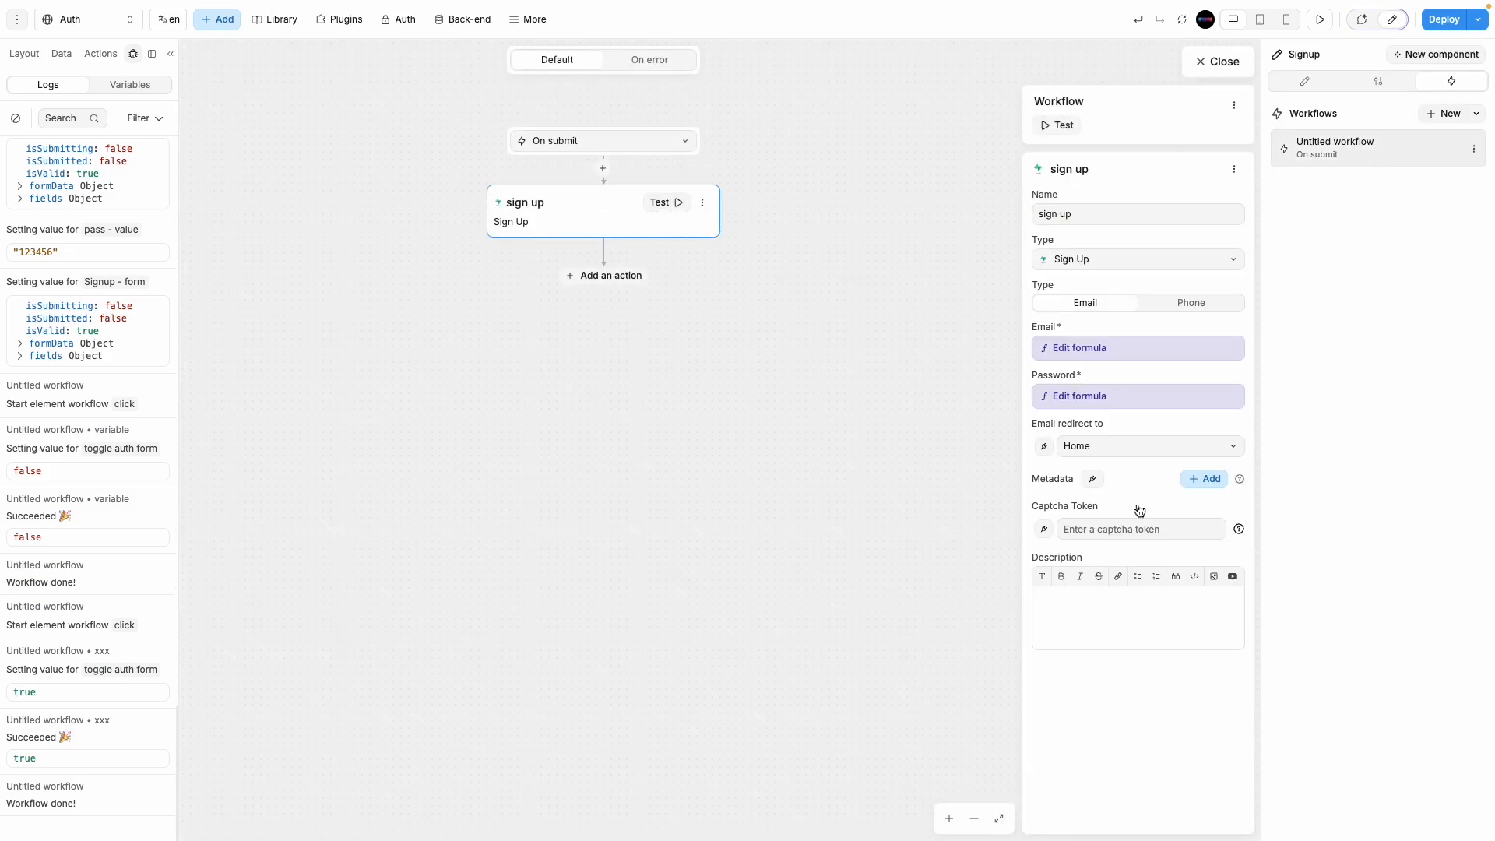
left_click(1115, 396)
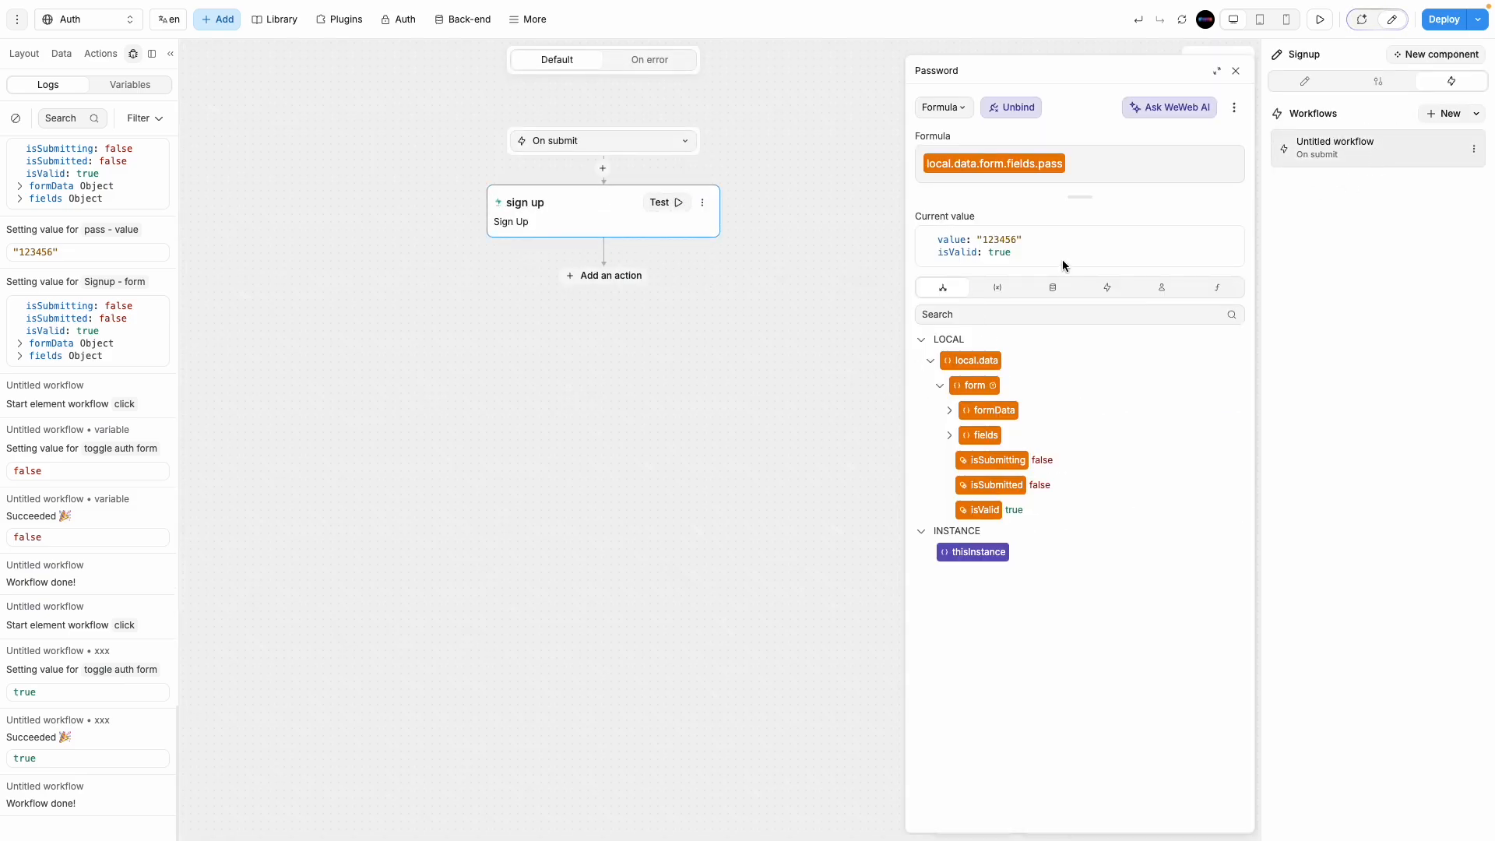
key("BackSpace")
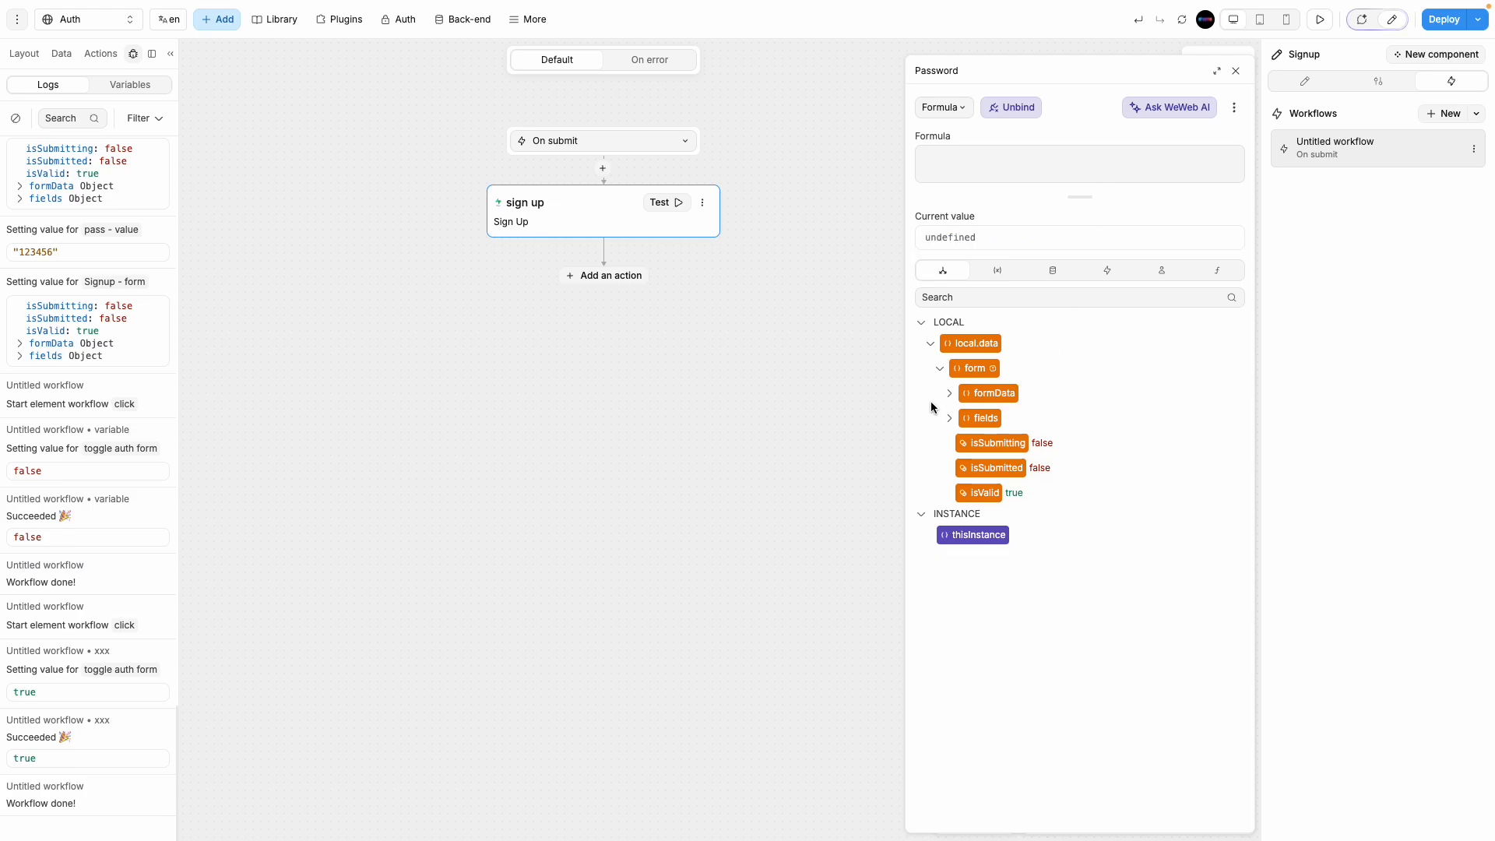
left_click(952, 421)
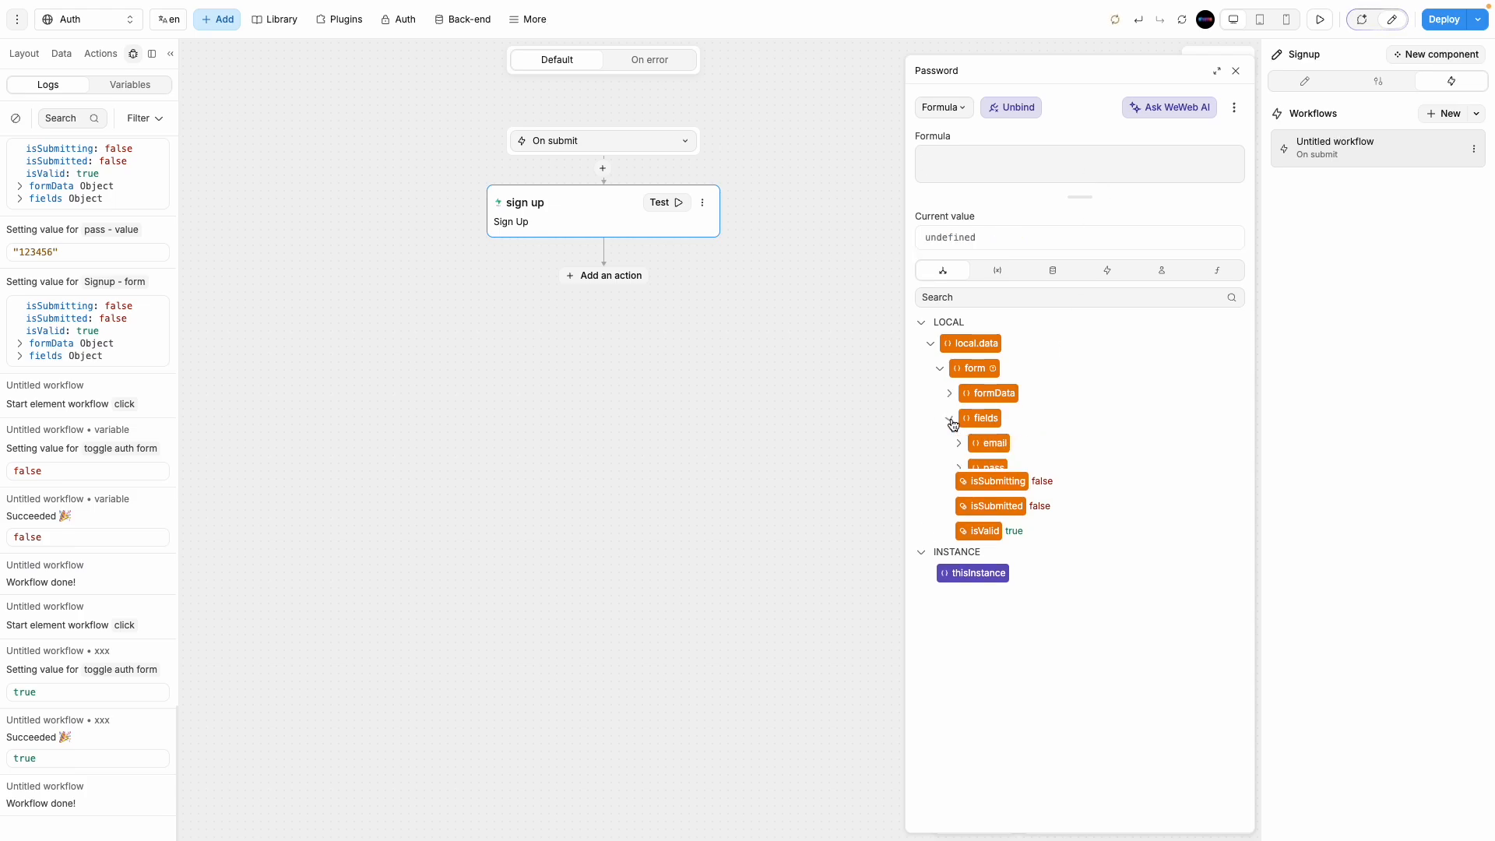
left_click(960, 469)
left_click(996, 492)
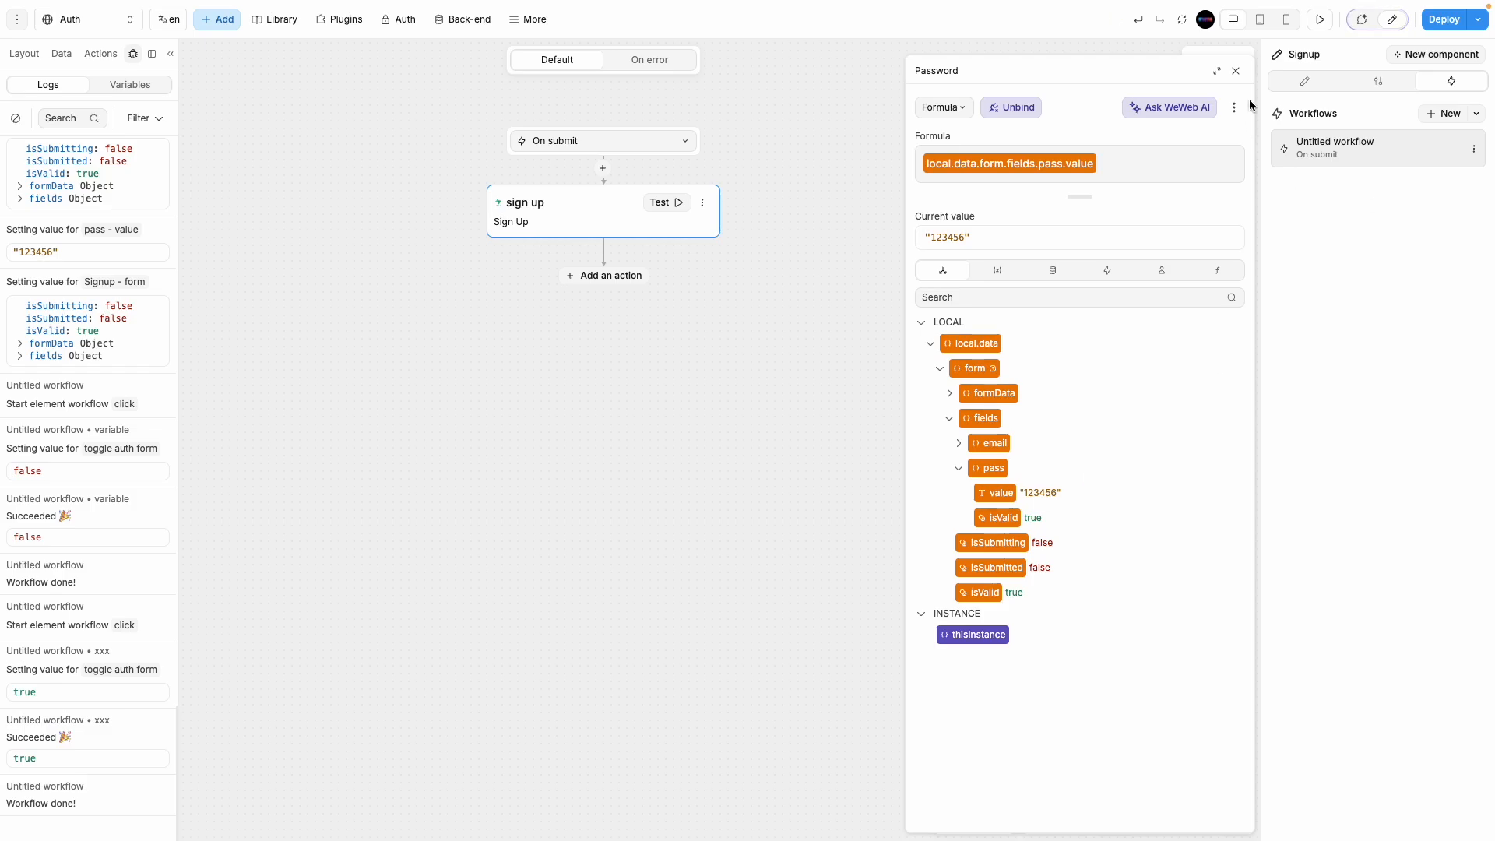
left_click(1235, 69)
left_click(1233, 66)
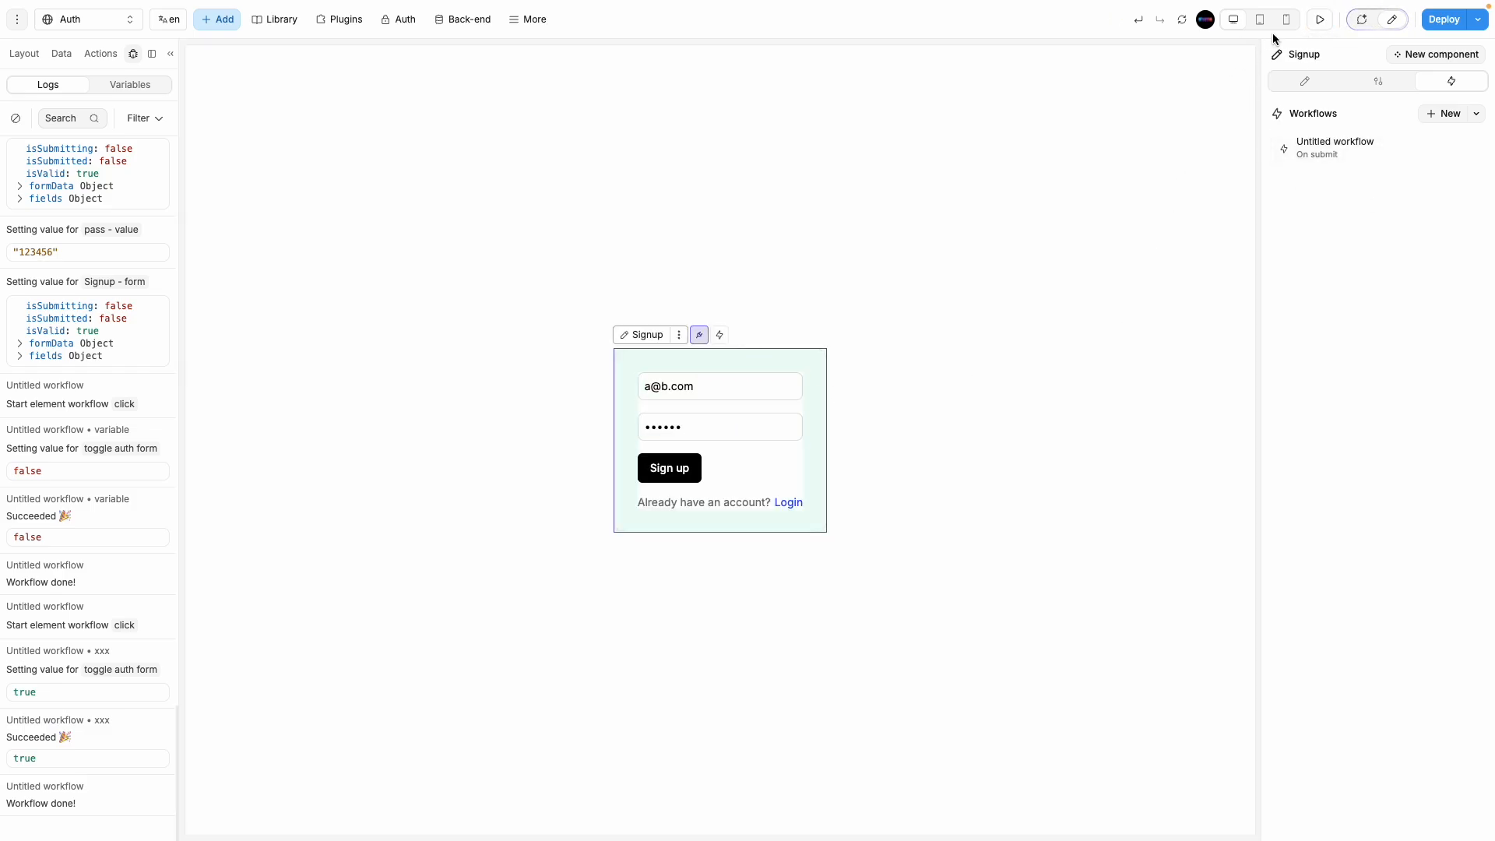
left_click(1319, 19)
Step: Switch back to the Login form in edit mode and open its submit workflow's Sign In action
left_click(905, 503)
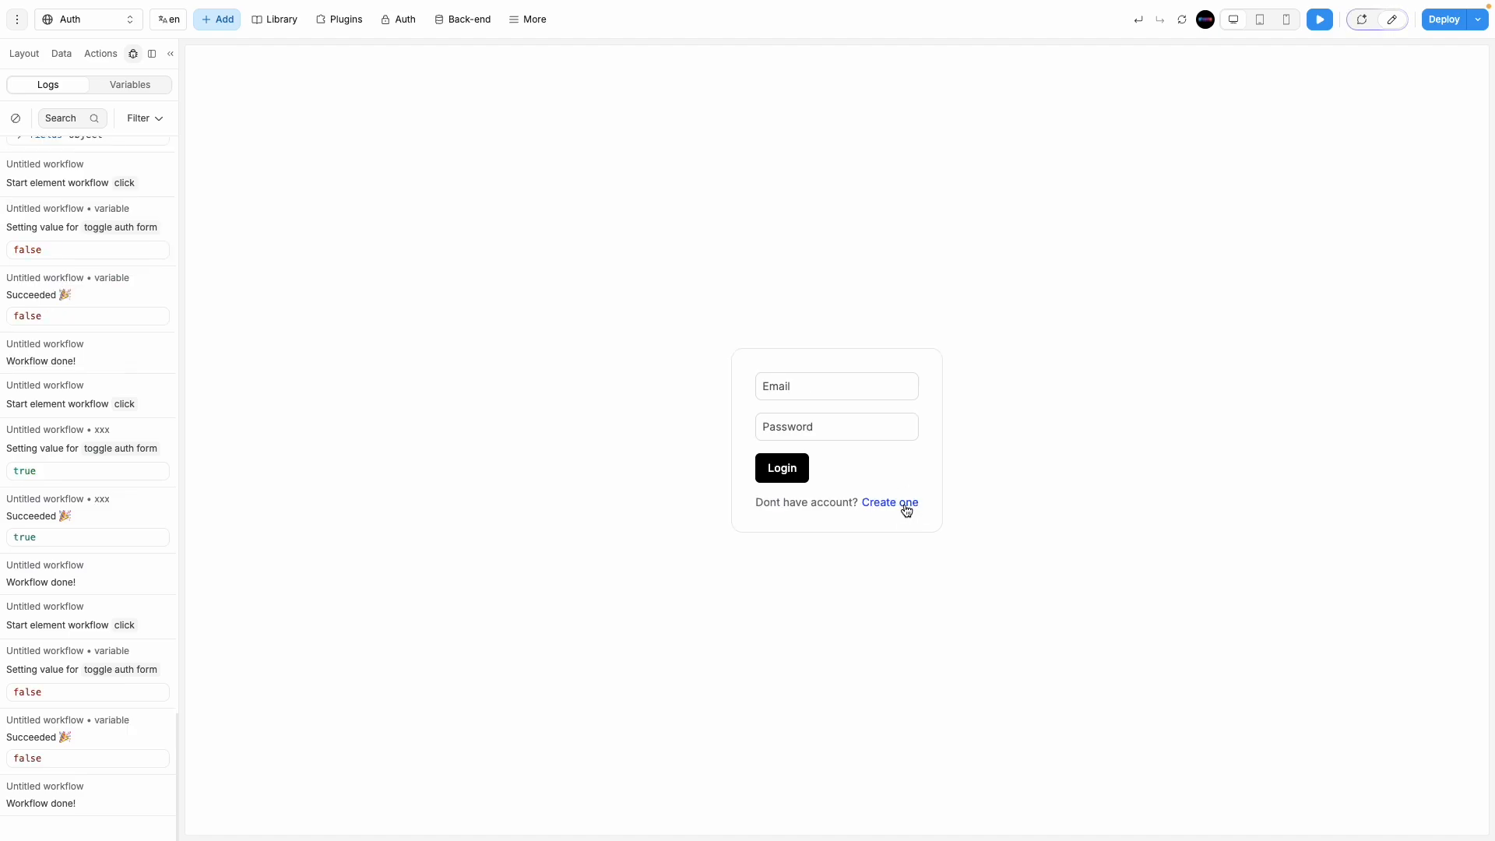
left_click(1397, 20)
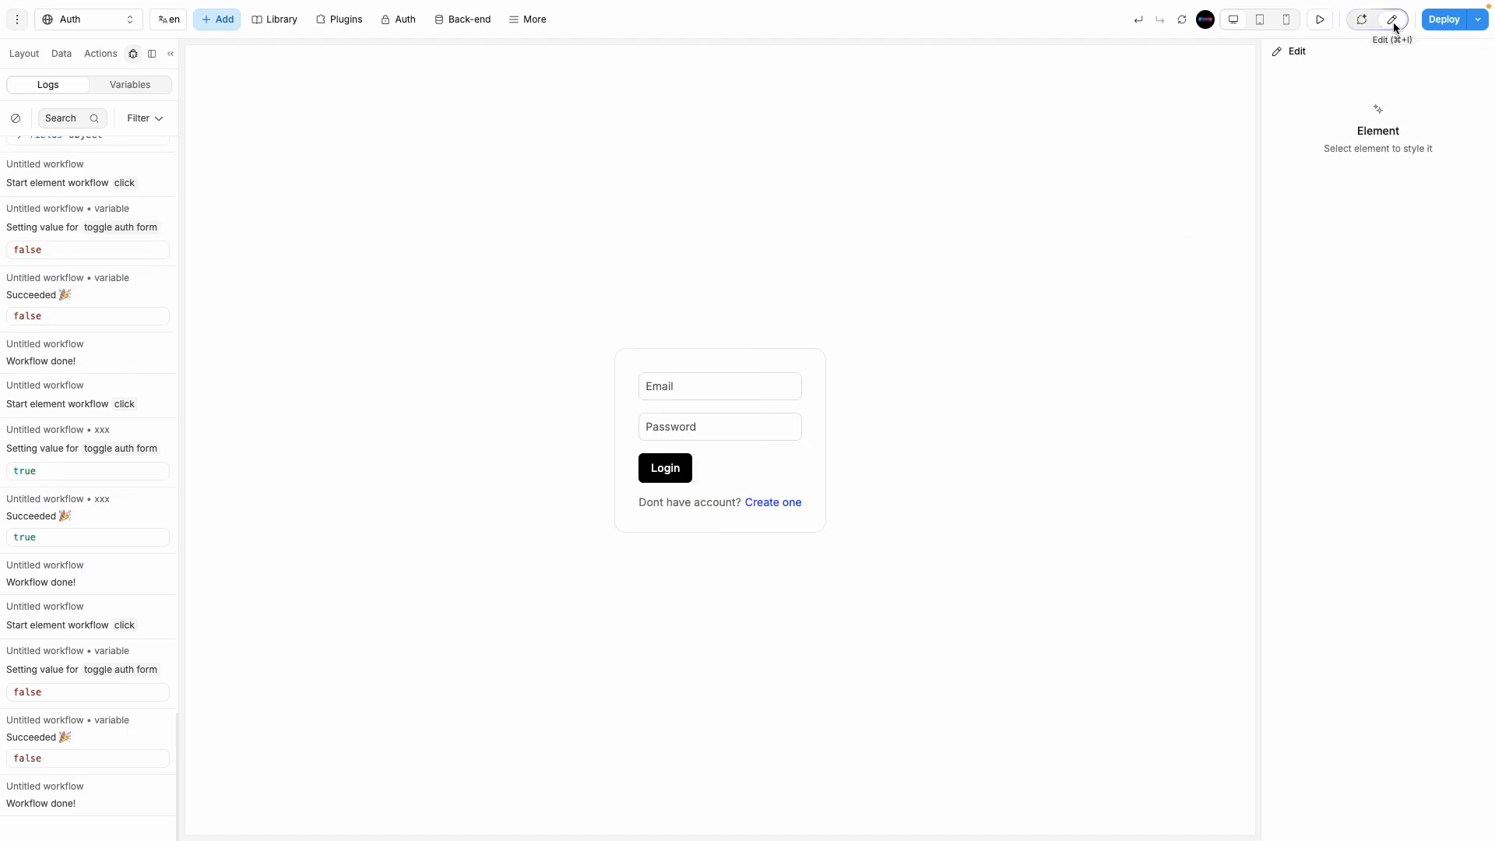
left_click(809, 456)
left_click(1334, 143)
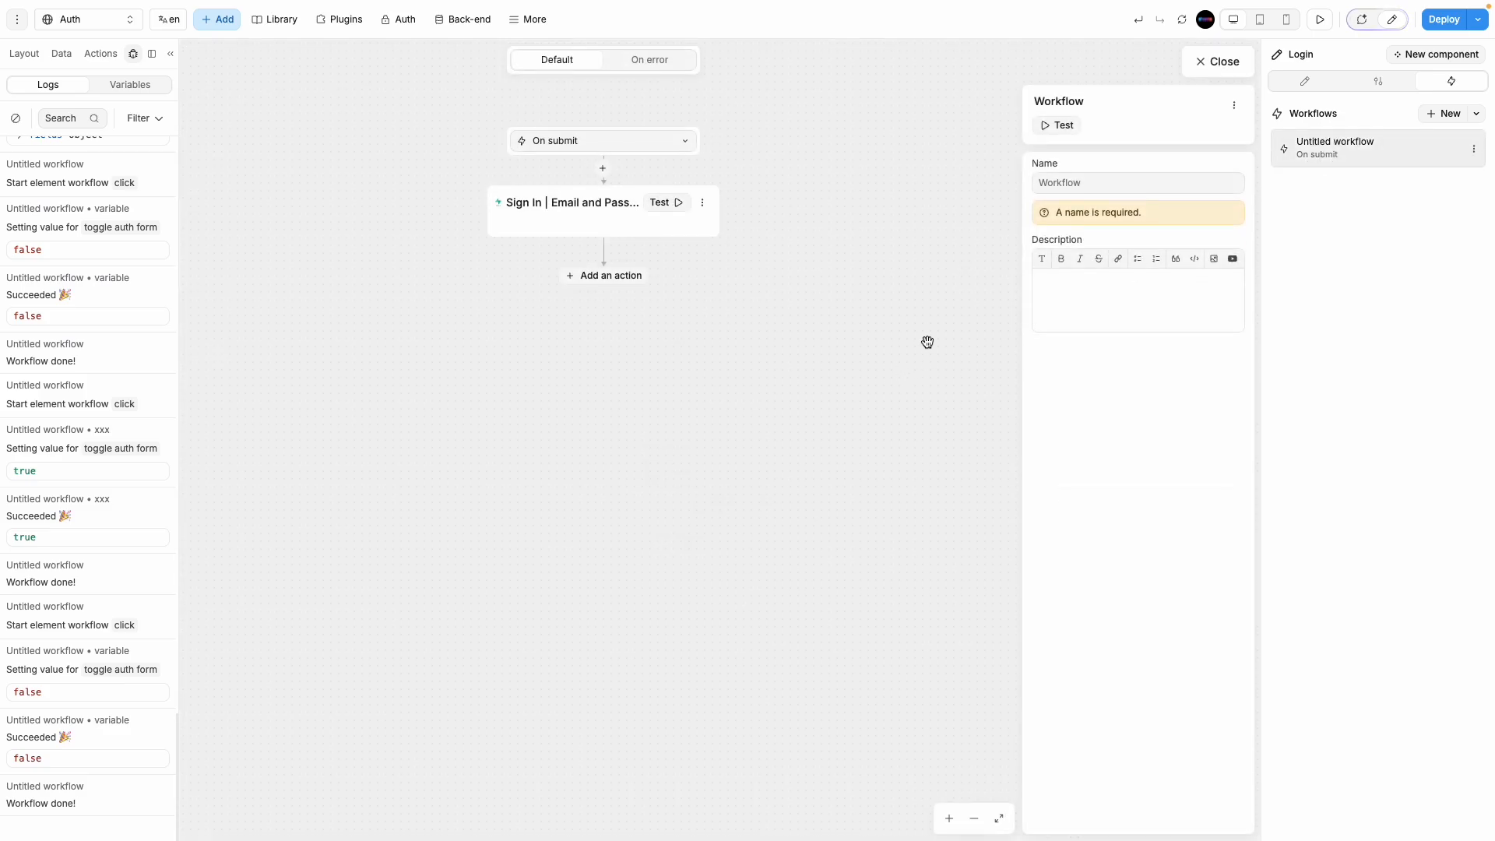
left_click(636, 219)
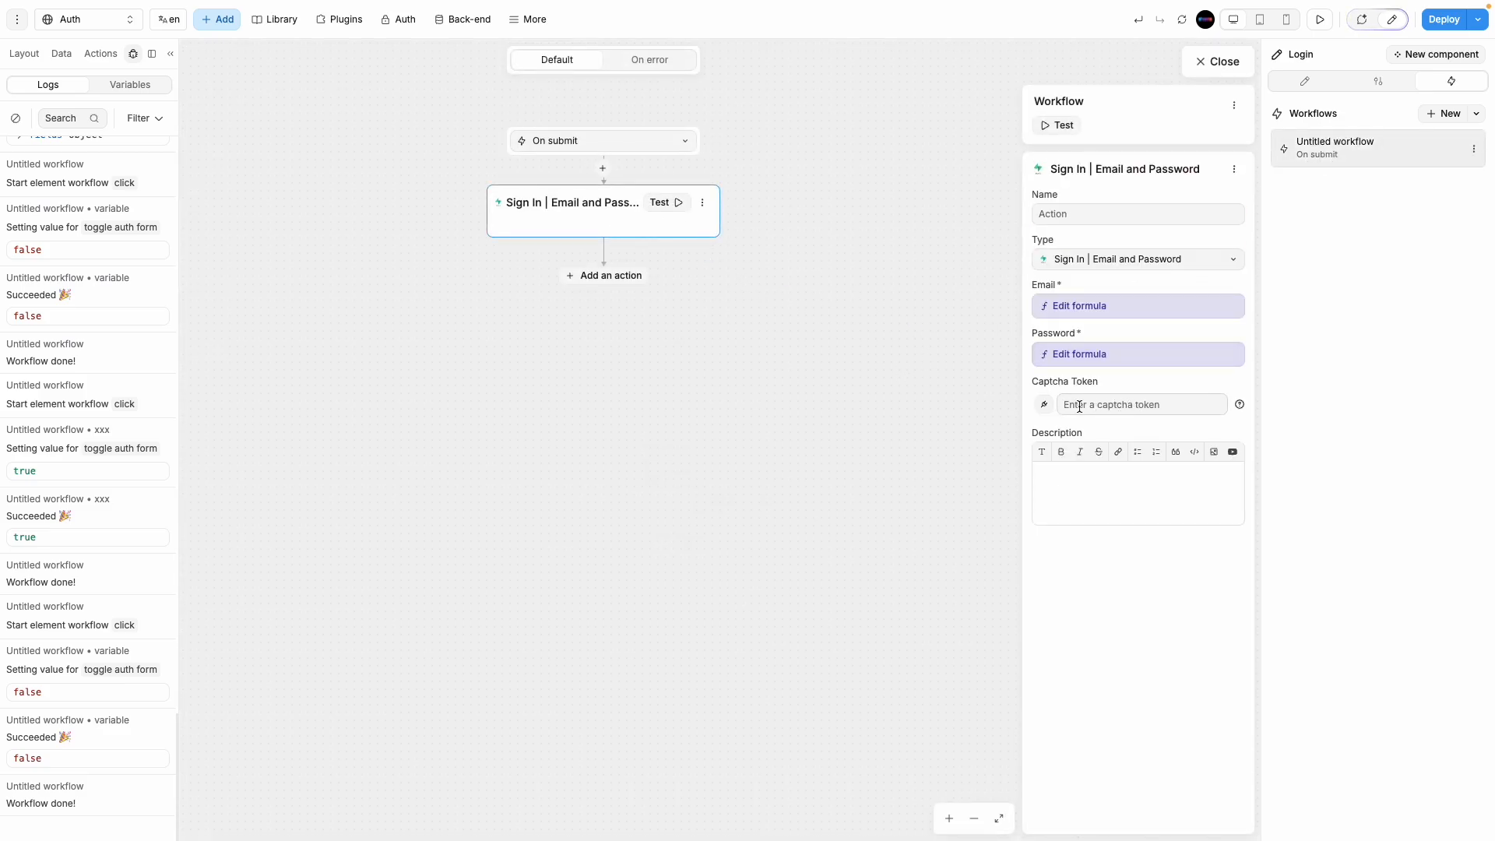
Step: Add a Navigate to action after Sign In that targets the Home page
left_click(604, 275)
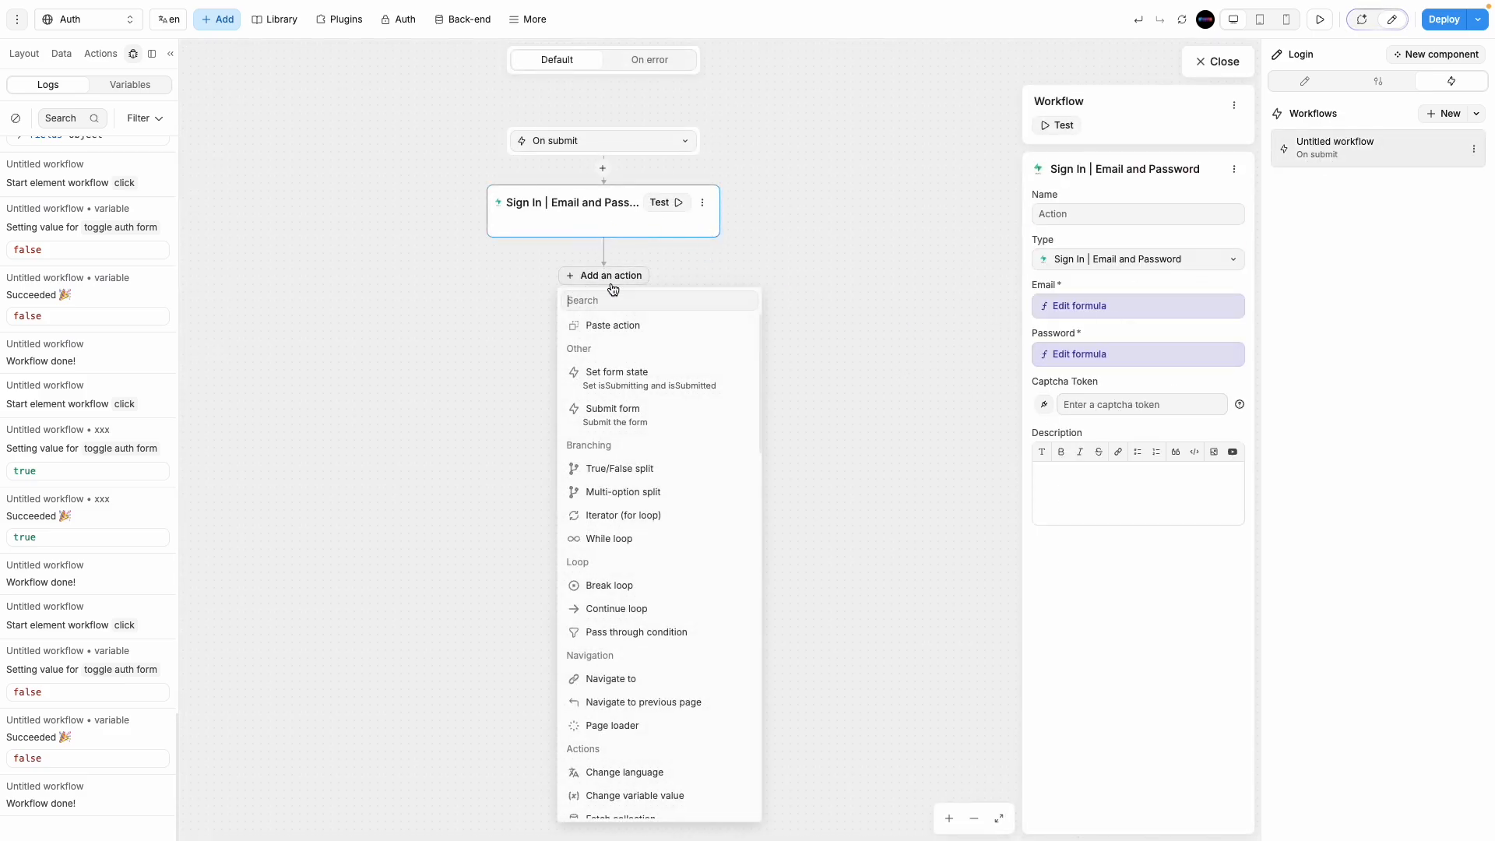
scroll(653, 643, "down", 1)
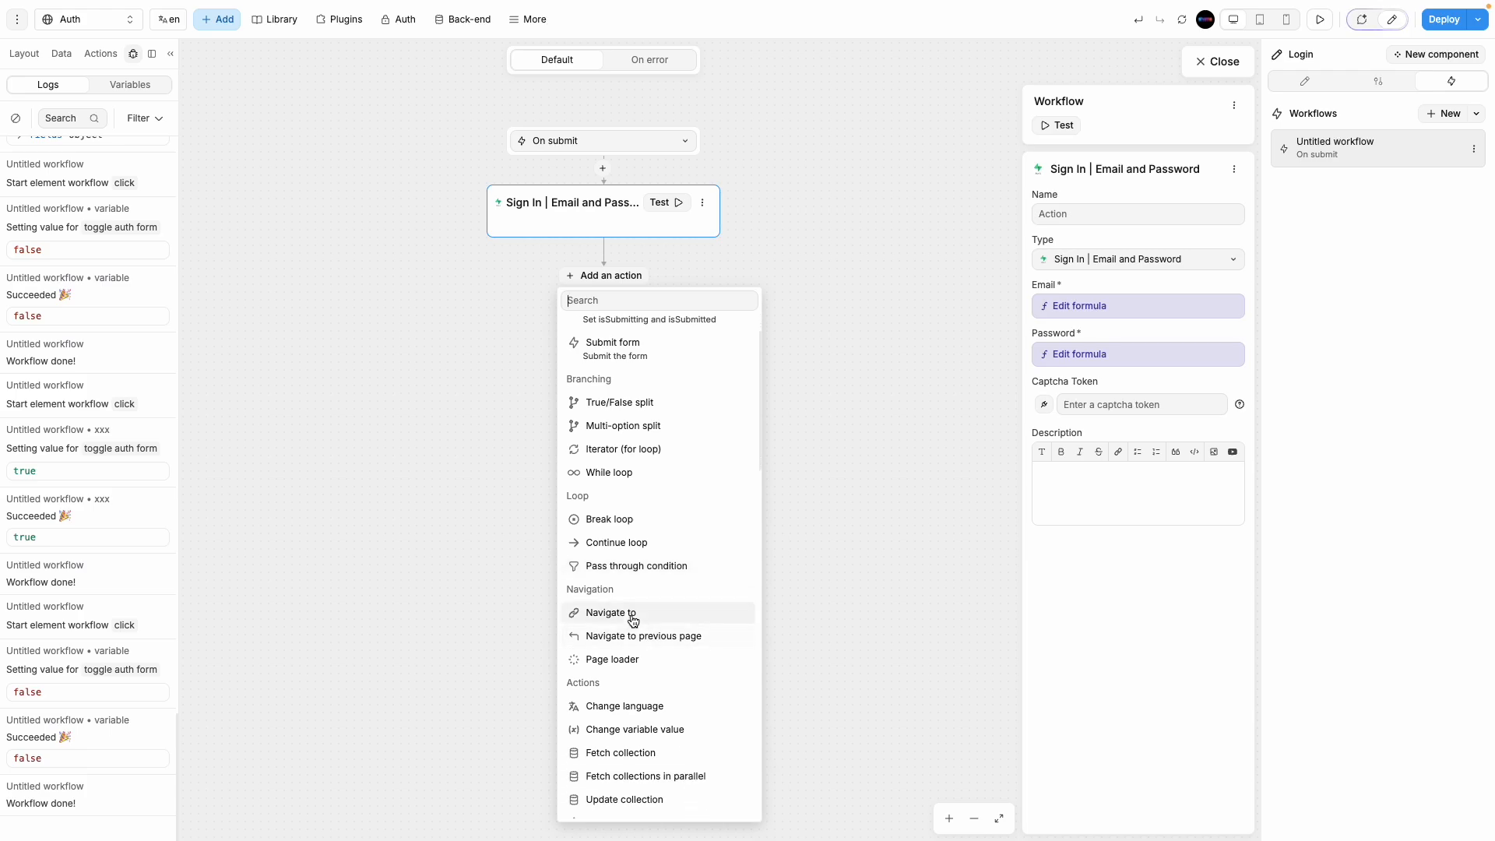
left_click(631, 613)
left_click(1117, 366)
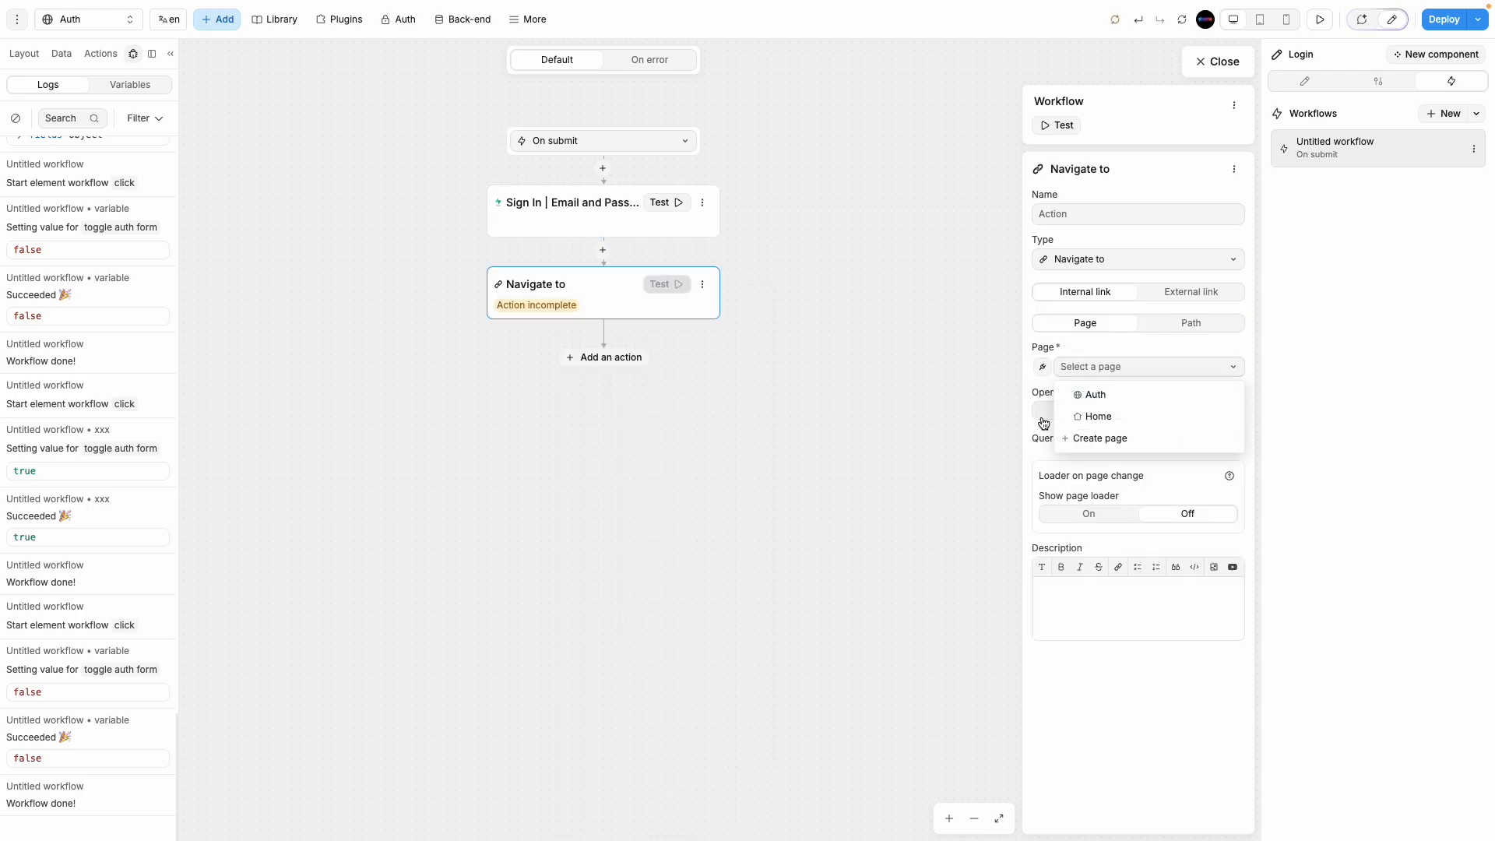
left_click(1149, 421)
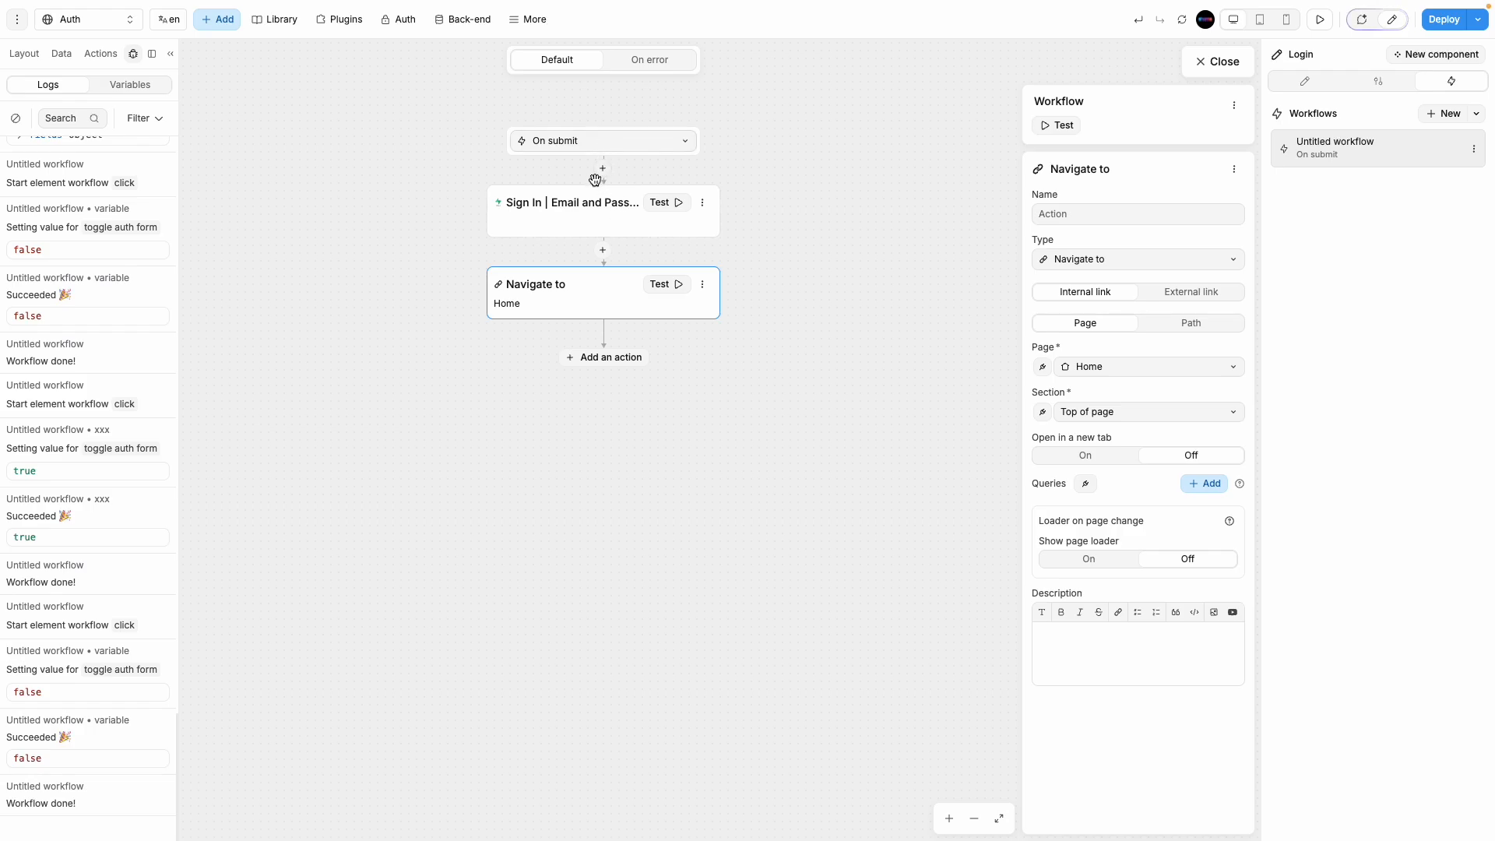
Step: Reopen the Login submit workflow to verify the Navigate to step's settings
left_click(1233, 67)
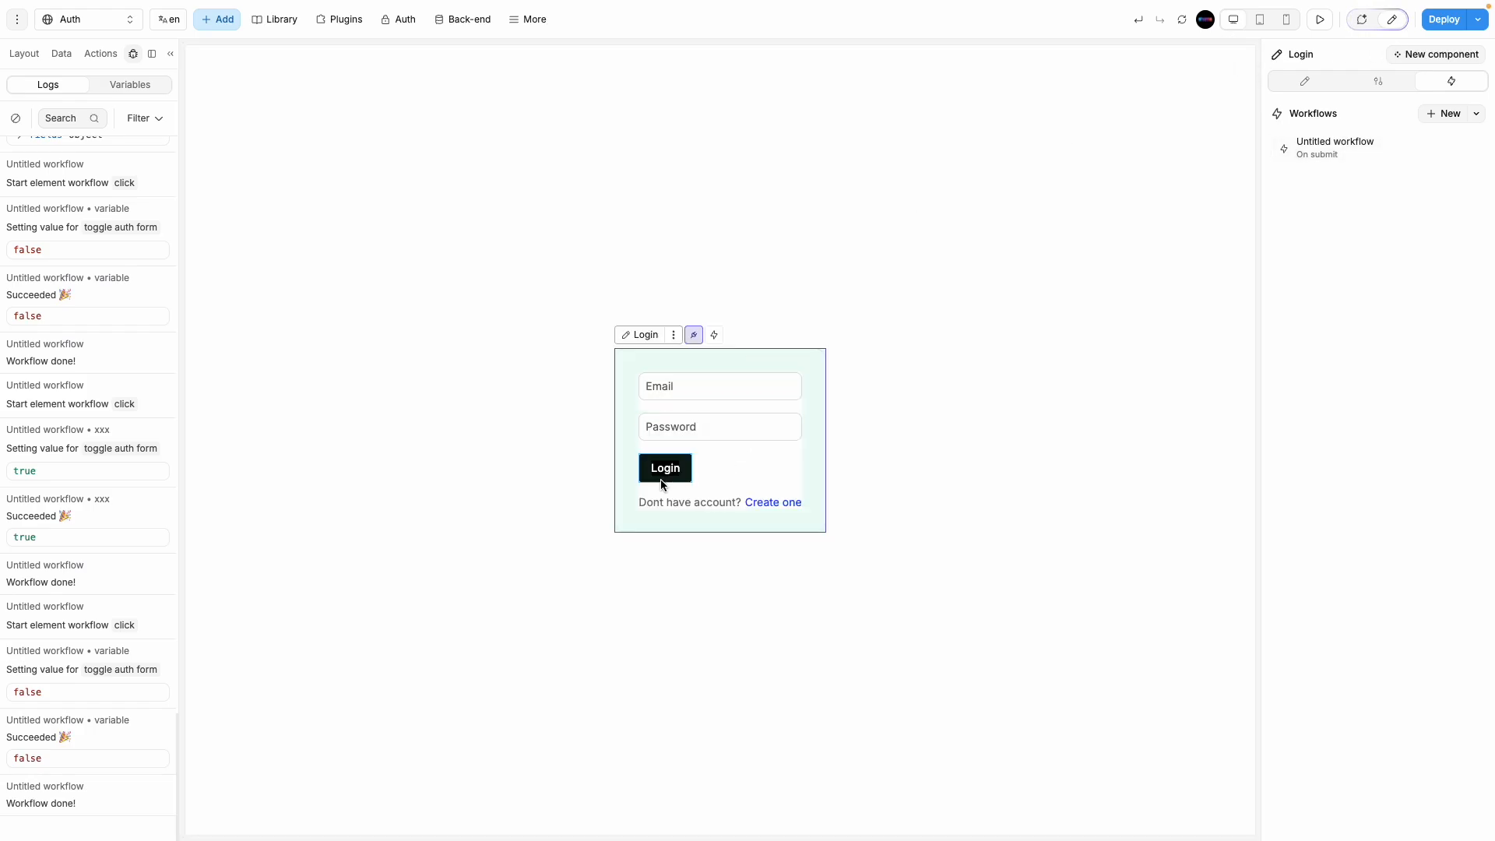
left_click(1324, 141)
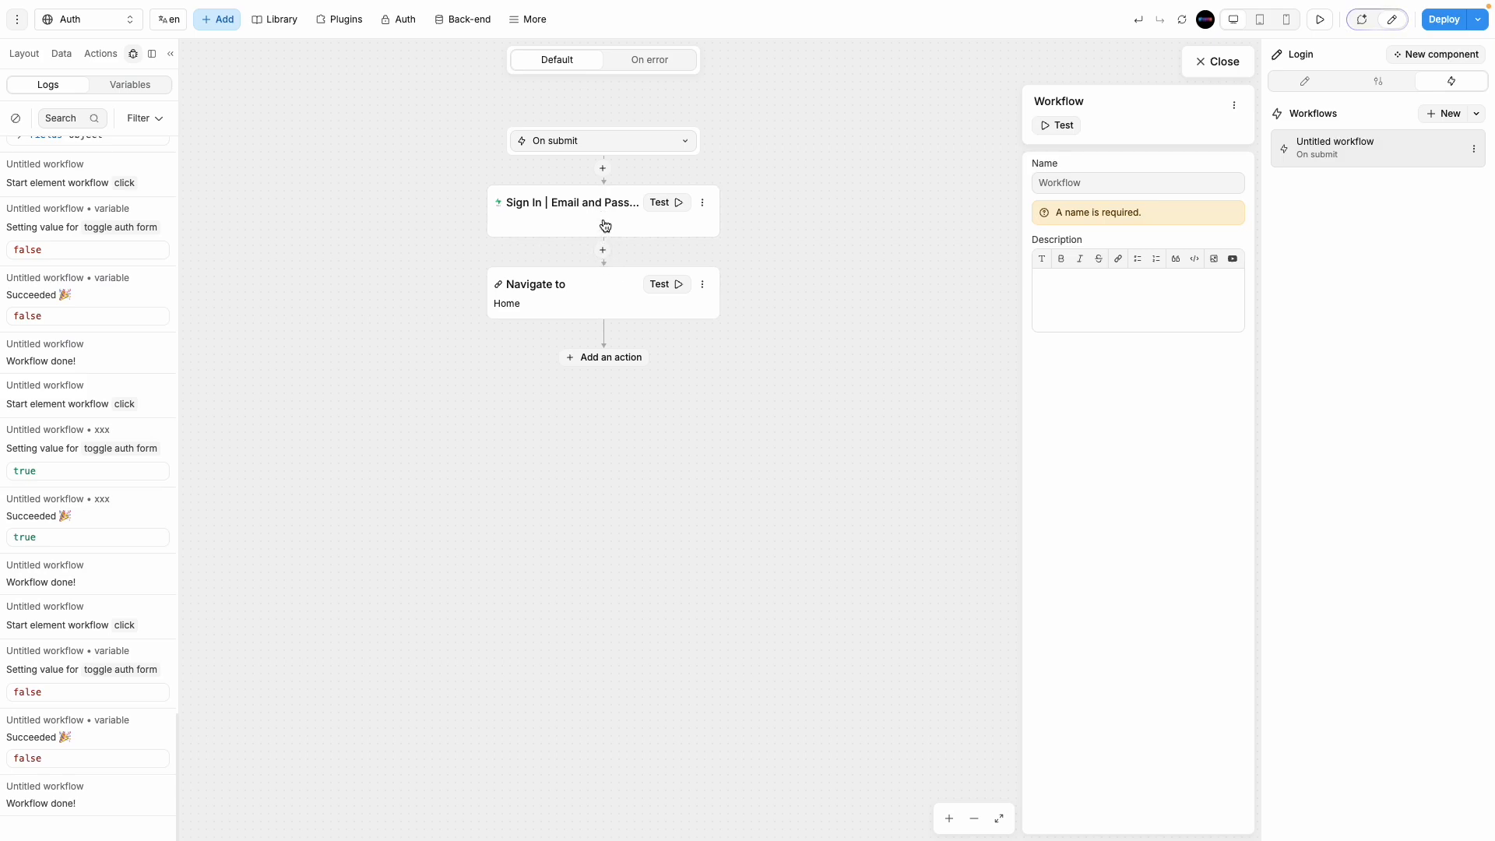
left_click(612, 302)
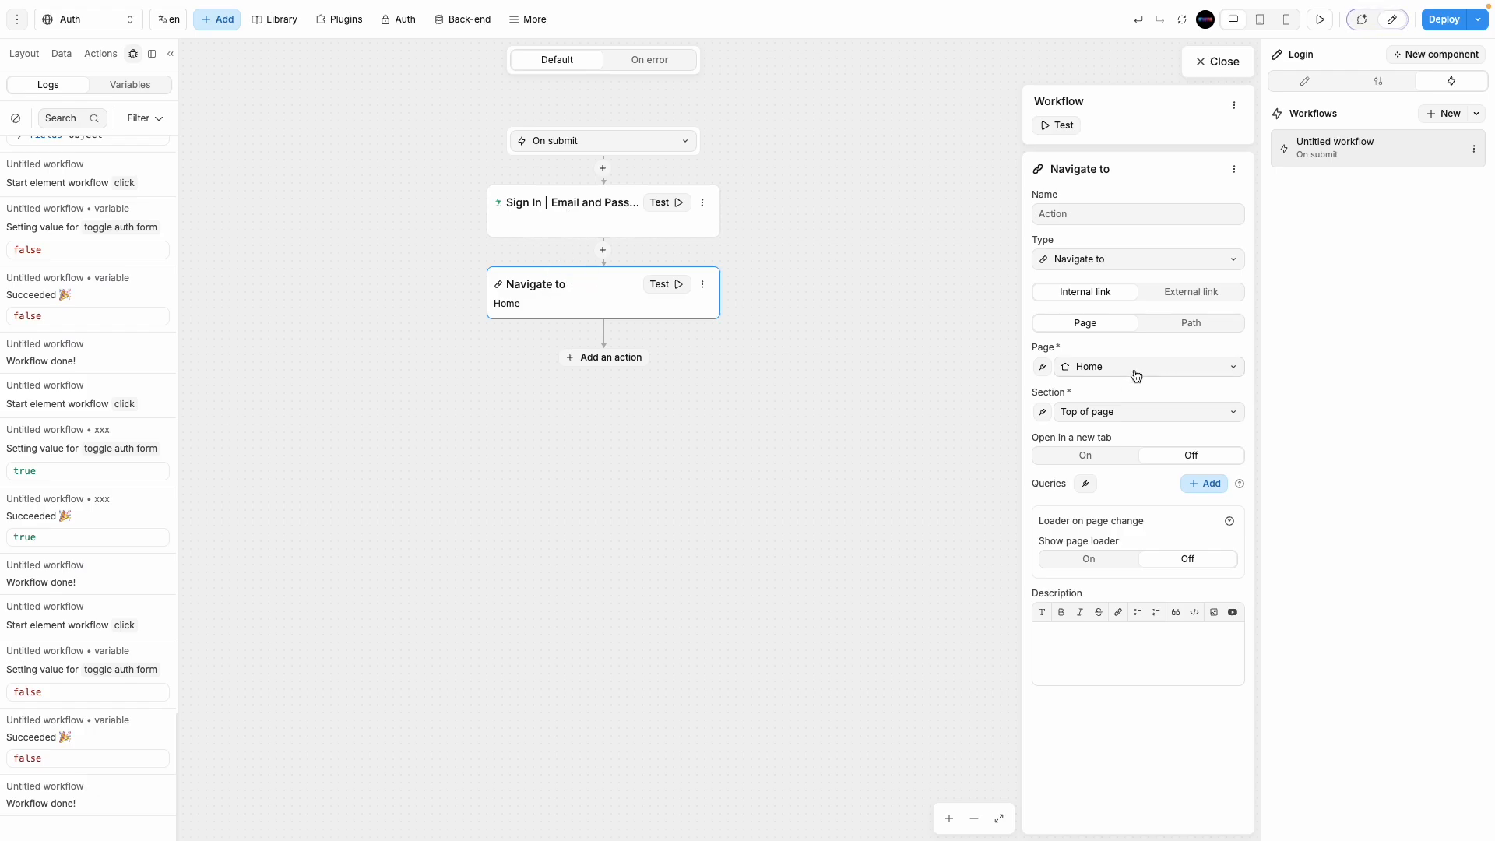
Step: Preview the app, switch to the Sign up form and submit the filled credentials
left_click(1215, 60)
left_click(1319, 19)
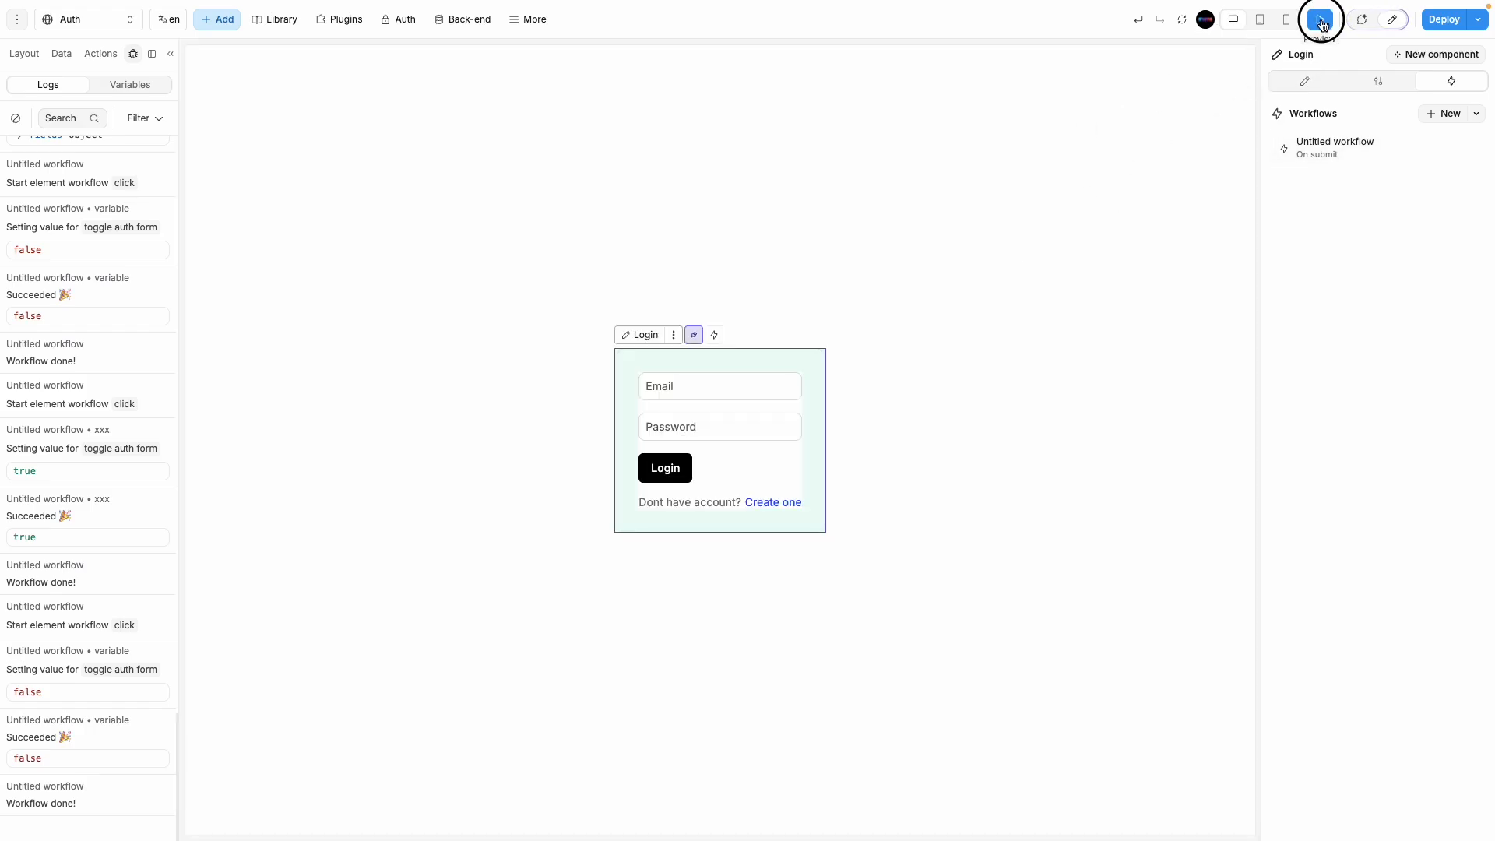
left_click(902, 507)
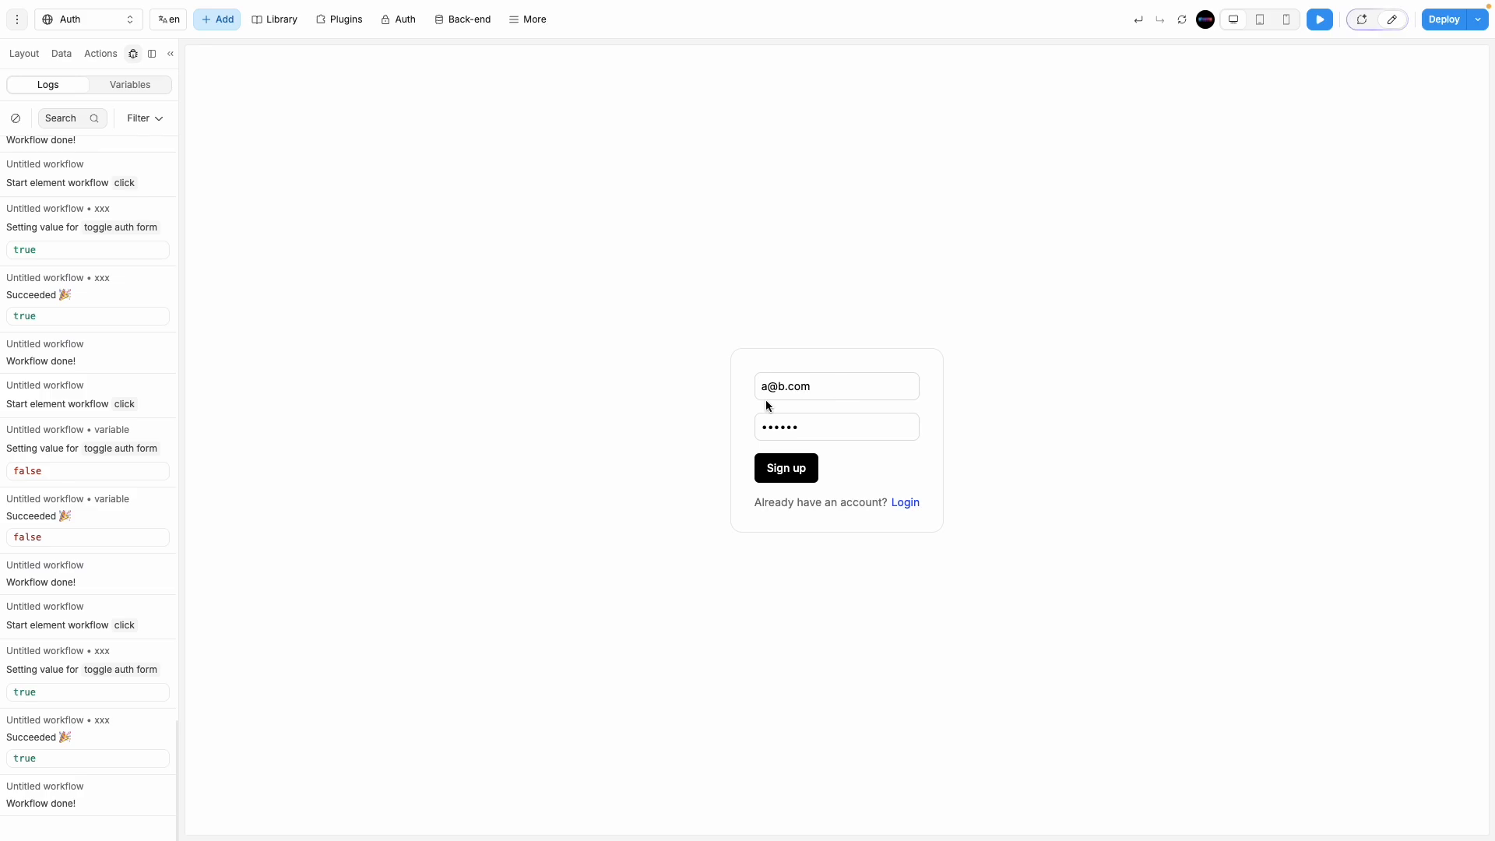
left_click(794, 471)
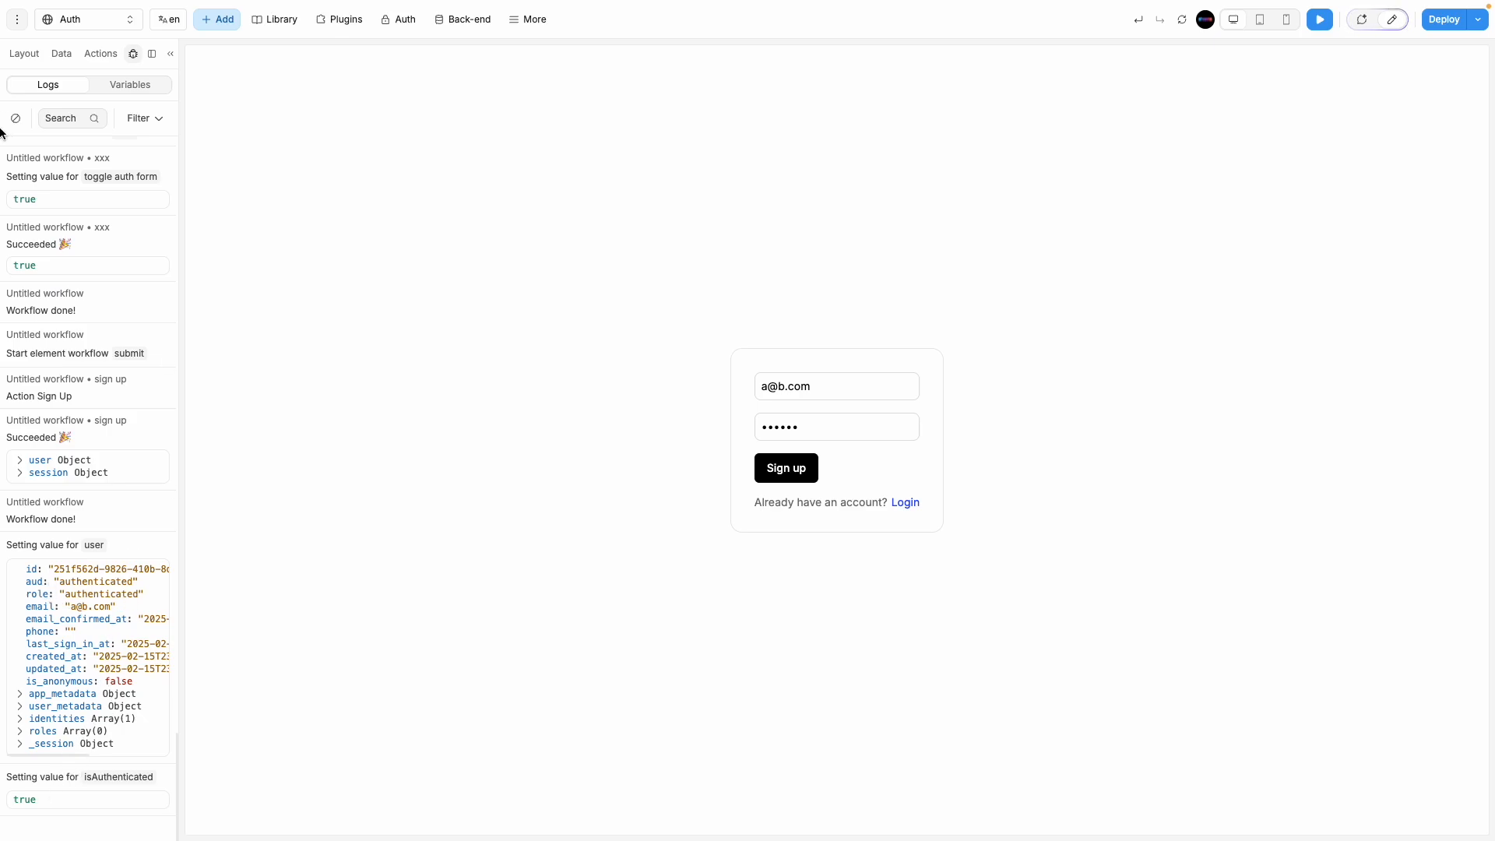
Step: Browse Supabase's Database and Authentication sections: policies, schema, tables, functions, table and SQL editors
mouse_move(0, 133)
left_click(43, 324)
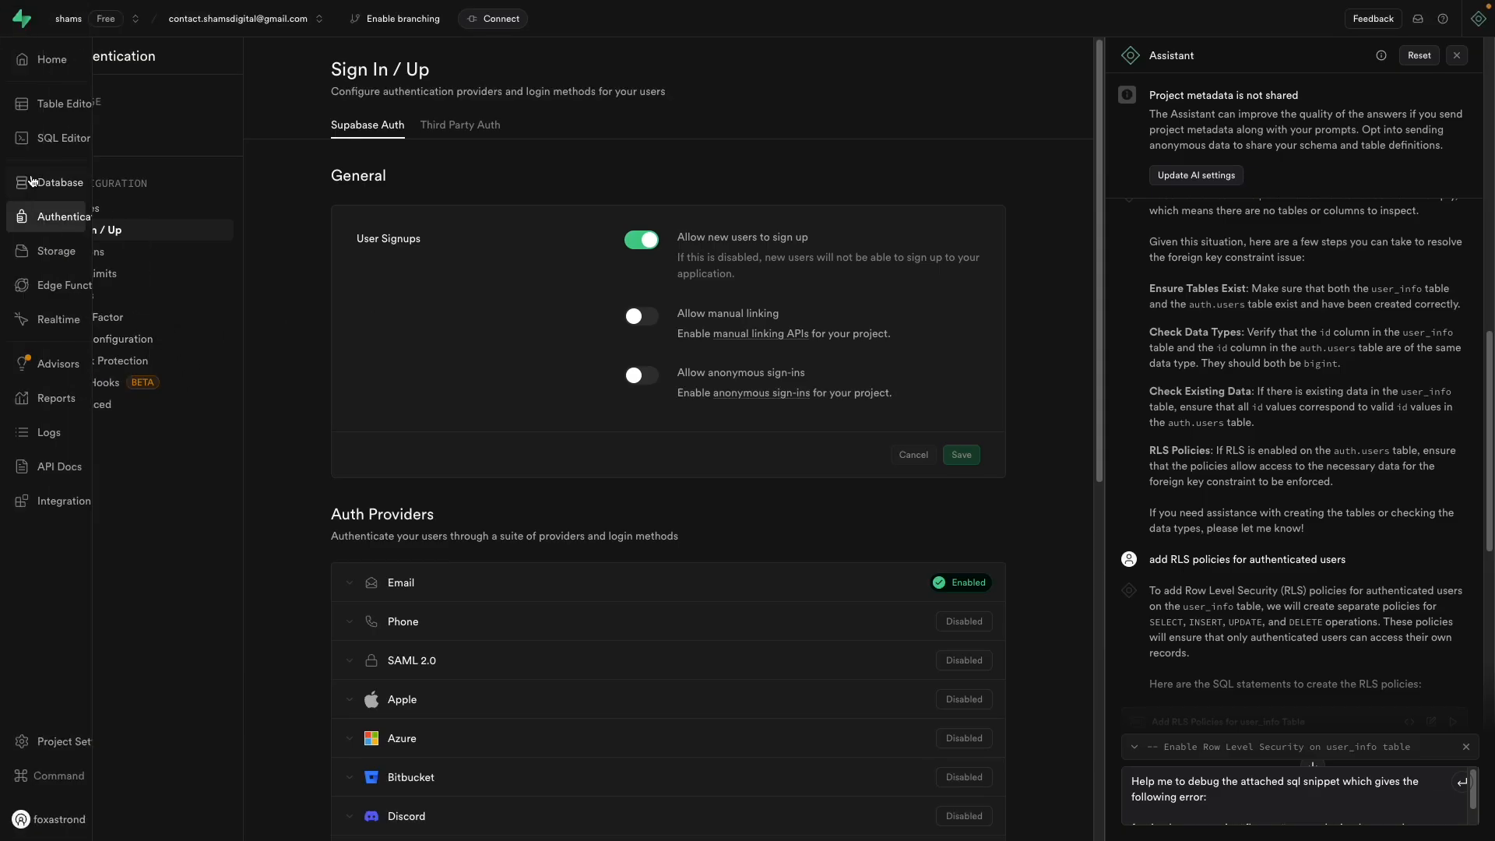
left_click(32, 180)
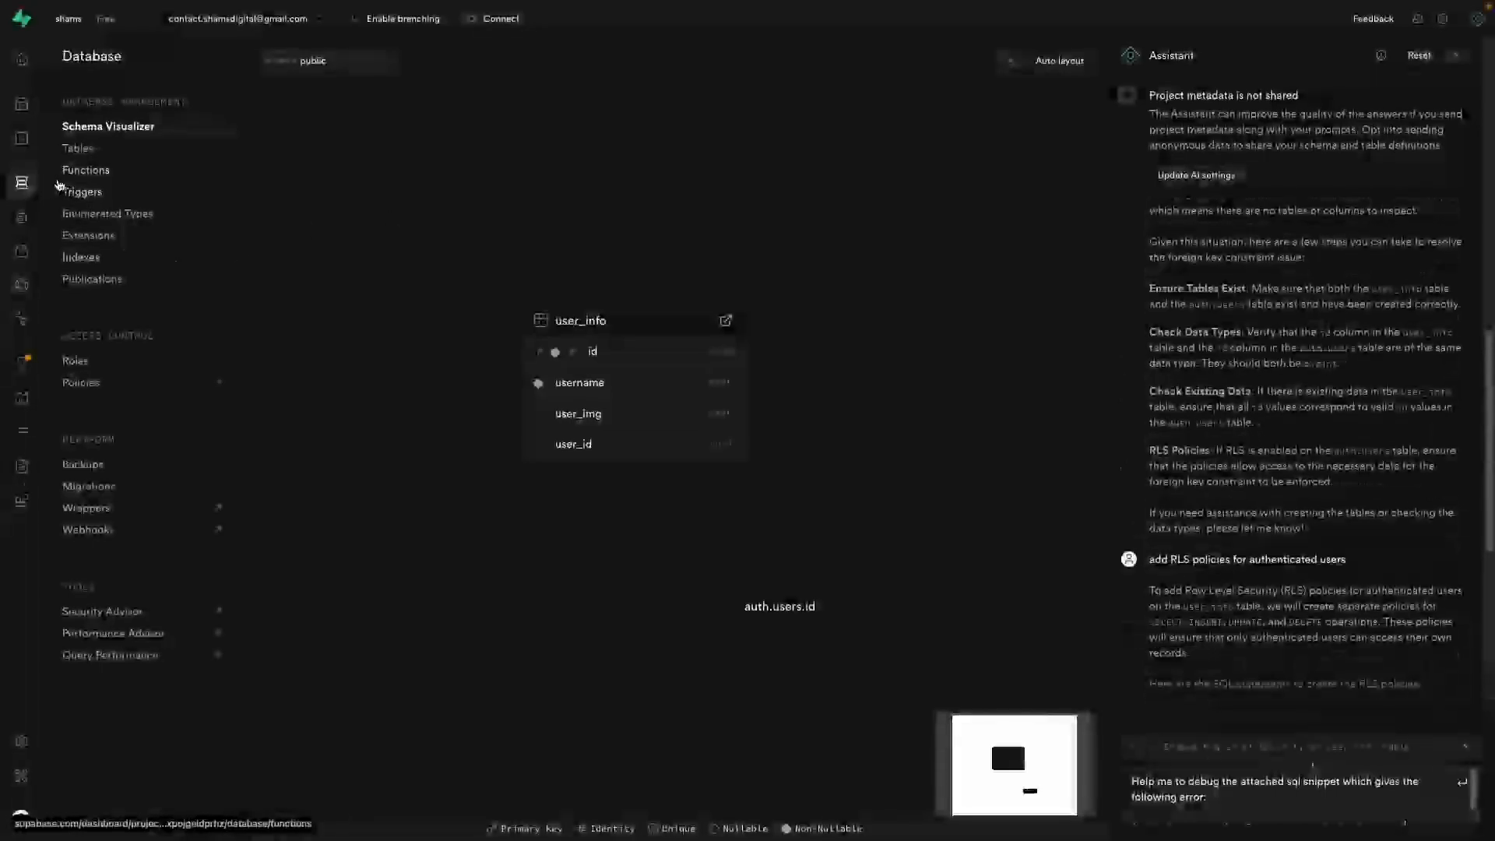
left_click(59, 216)
left_click(101, 217)
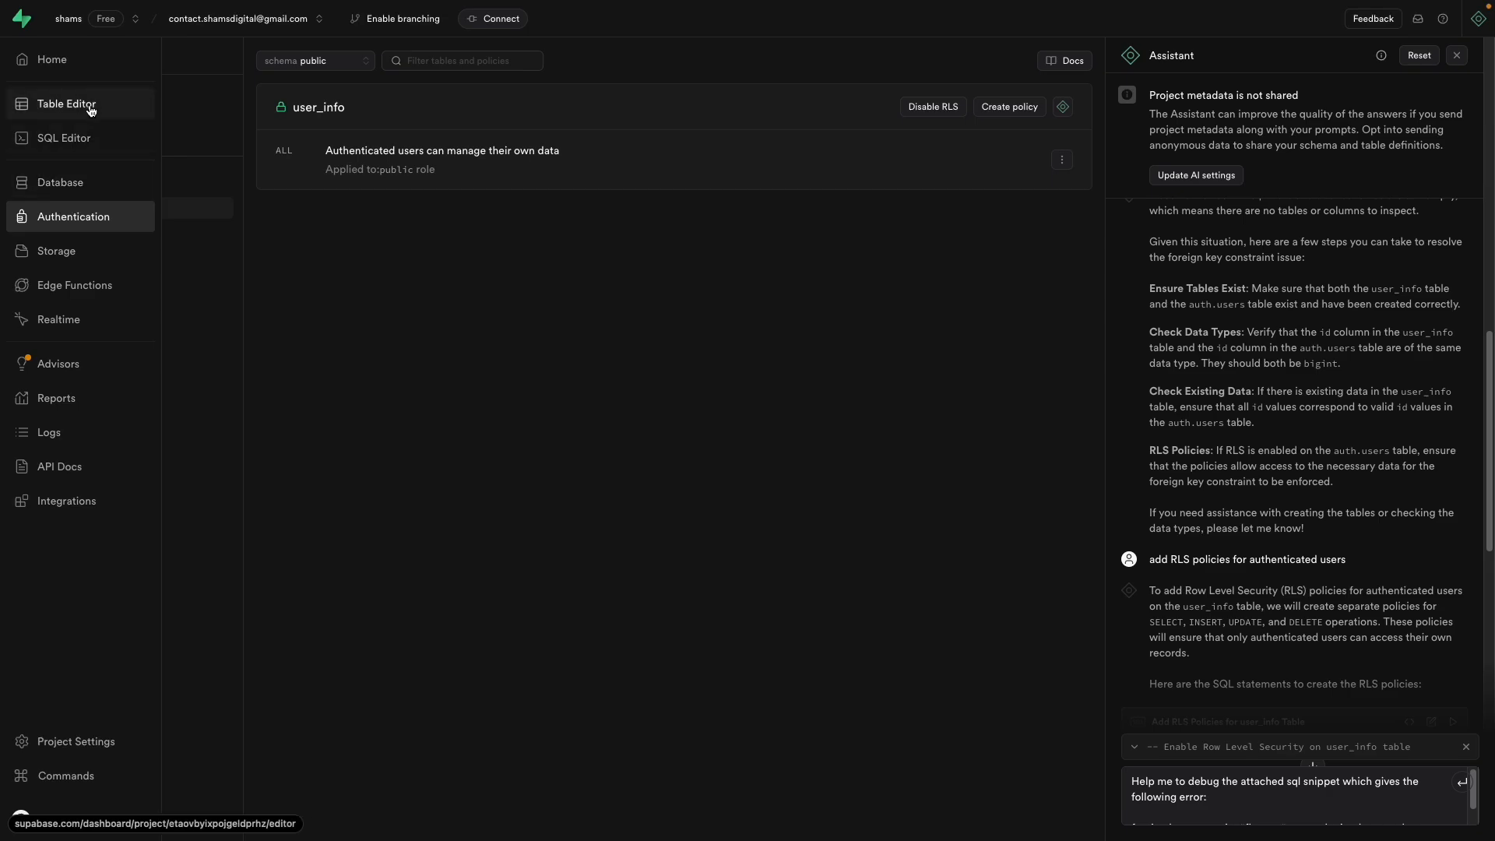
left_click(73, 222)
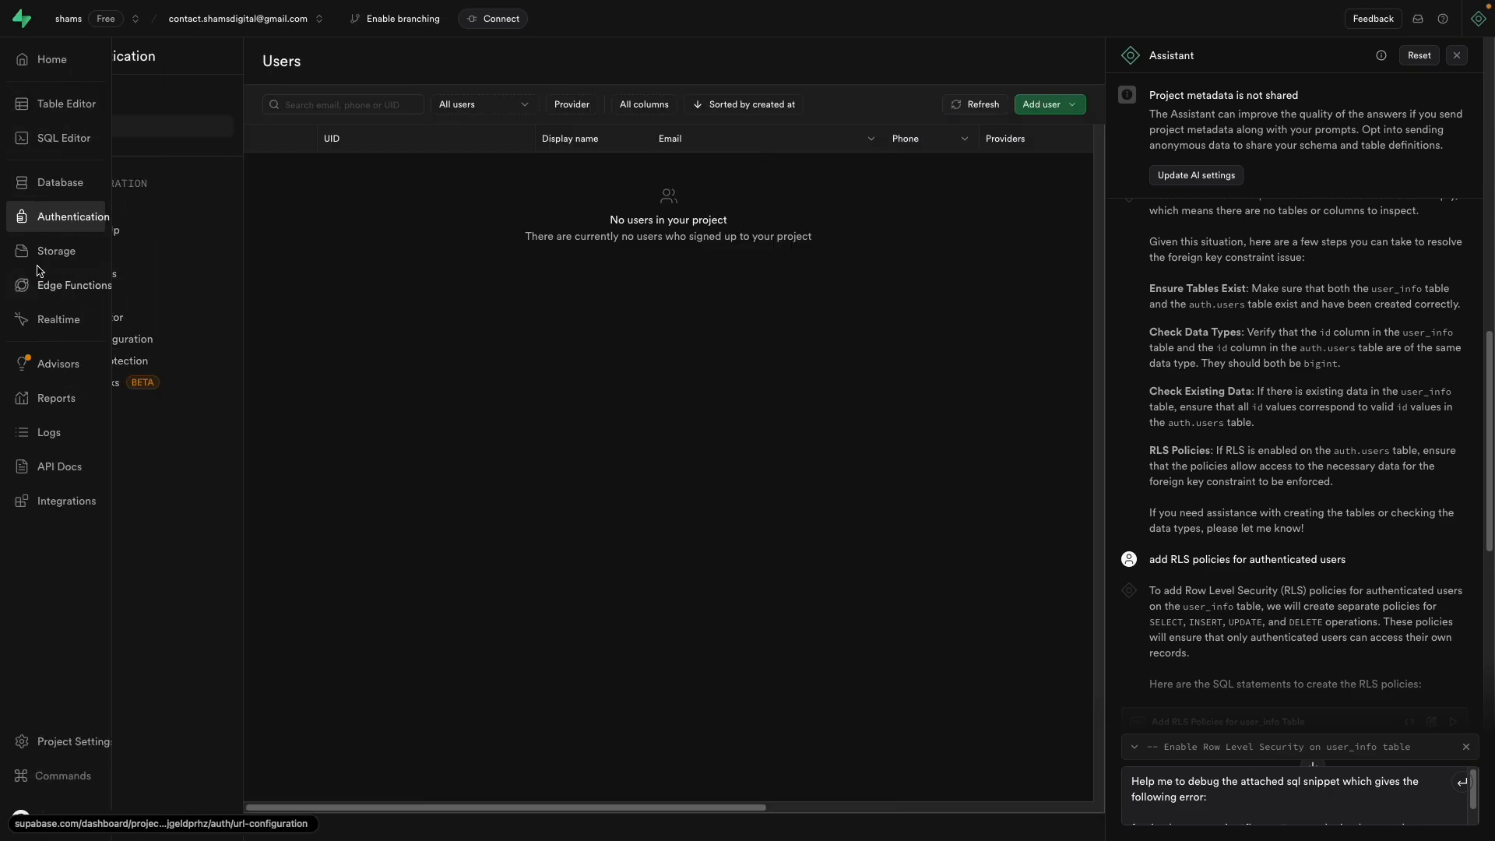
left_click(54, 185)
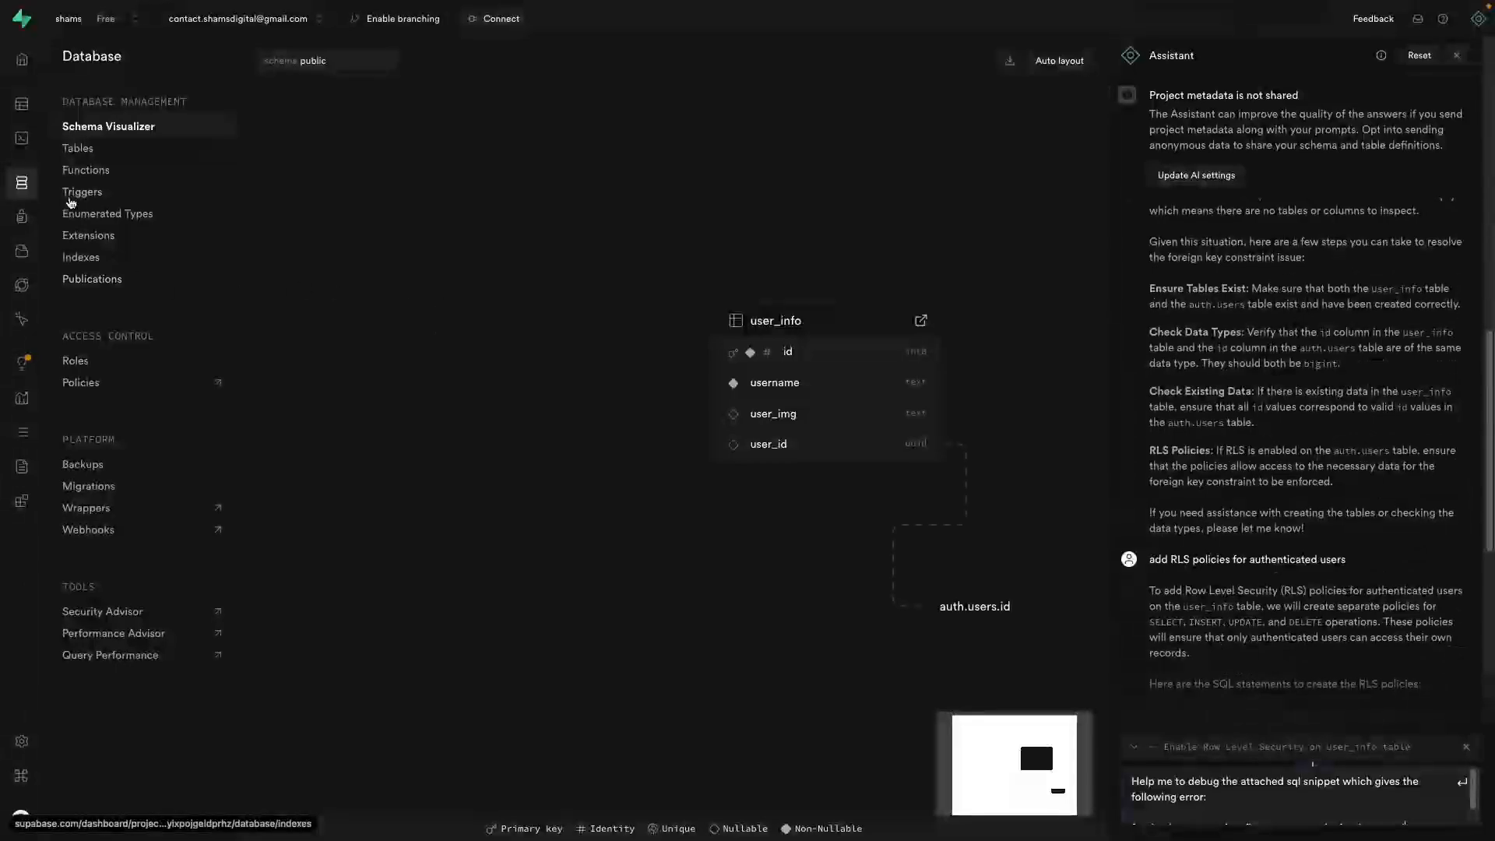
left_click(79, 148)
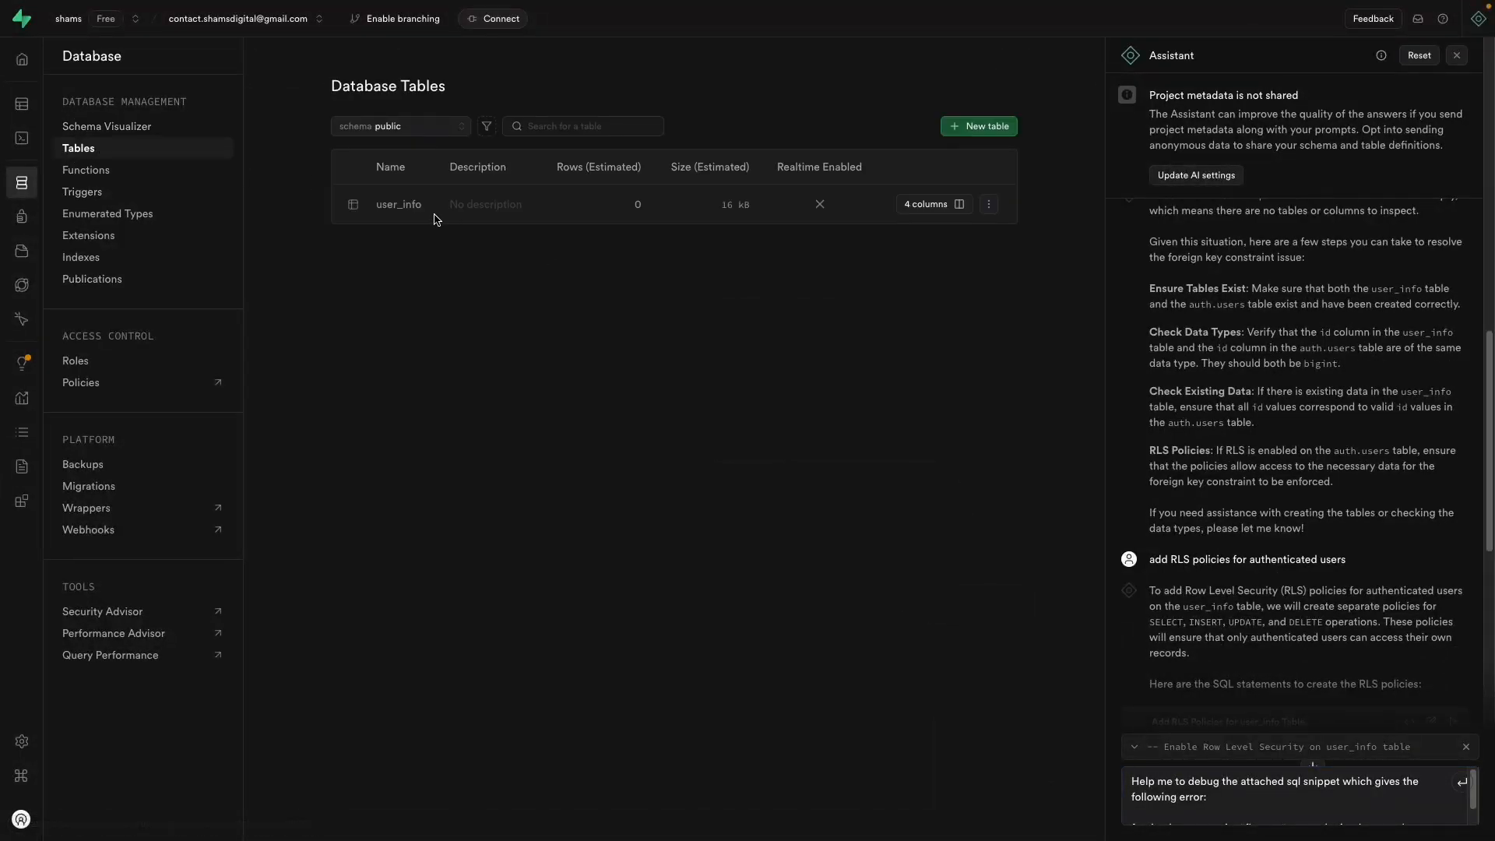
left_click(88, 170)
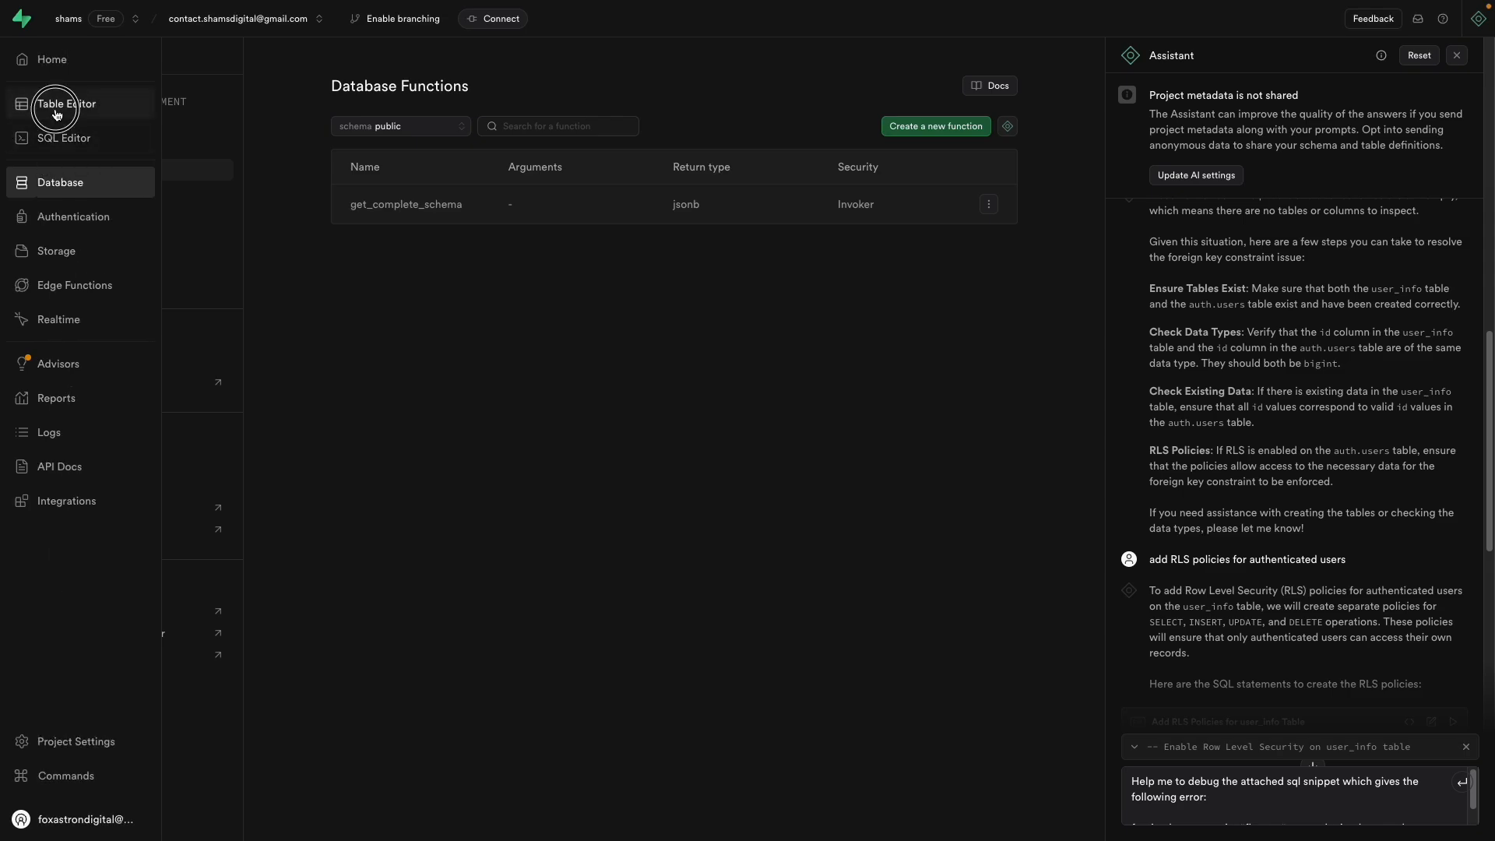
left_click(50, 103)
left_click(26, 140)
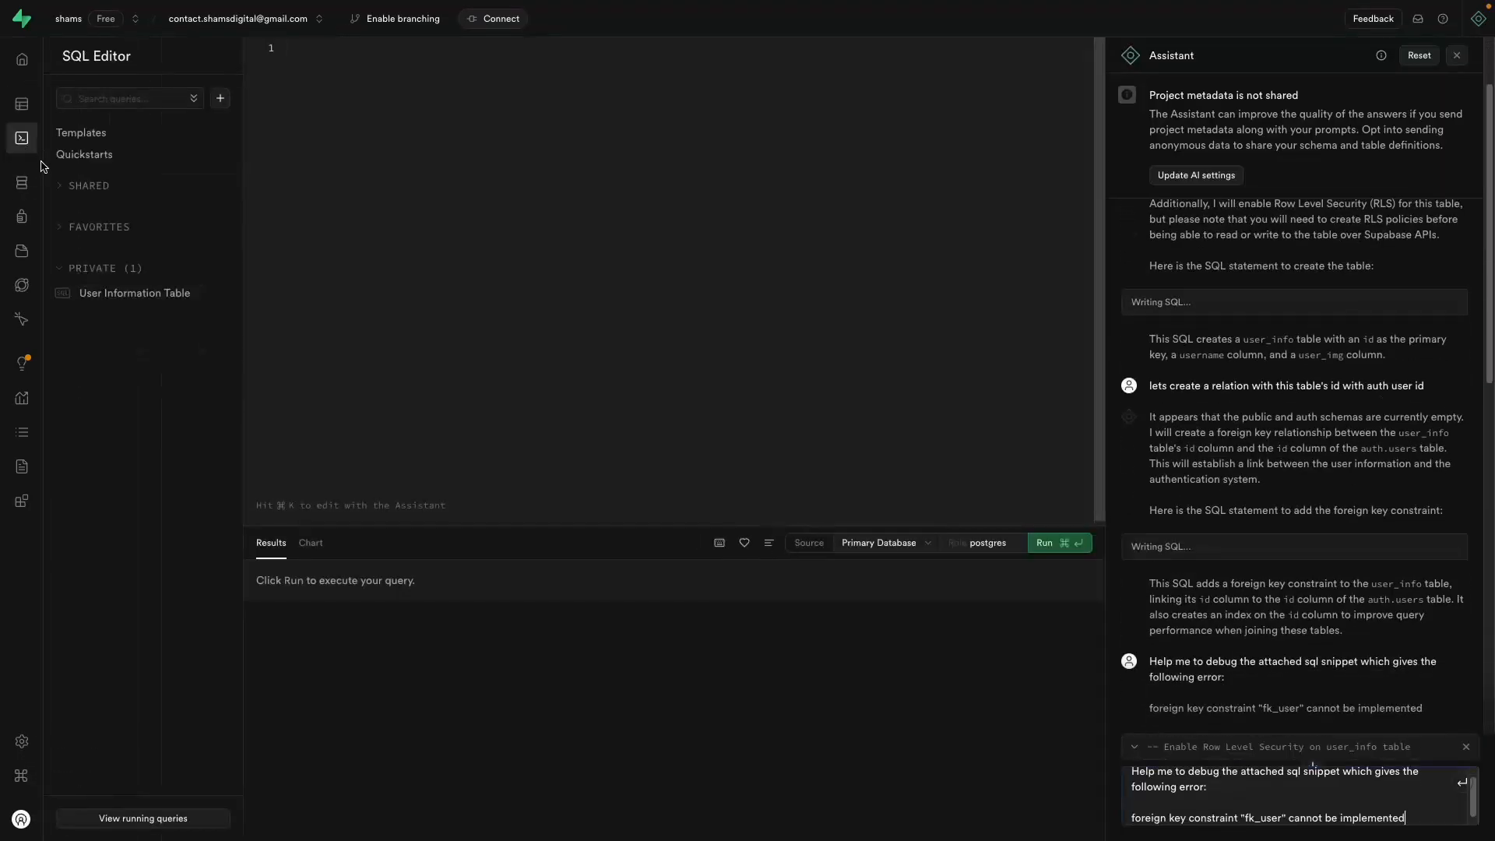
left_click(28, 186)
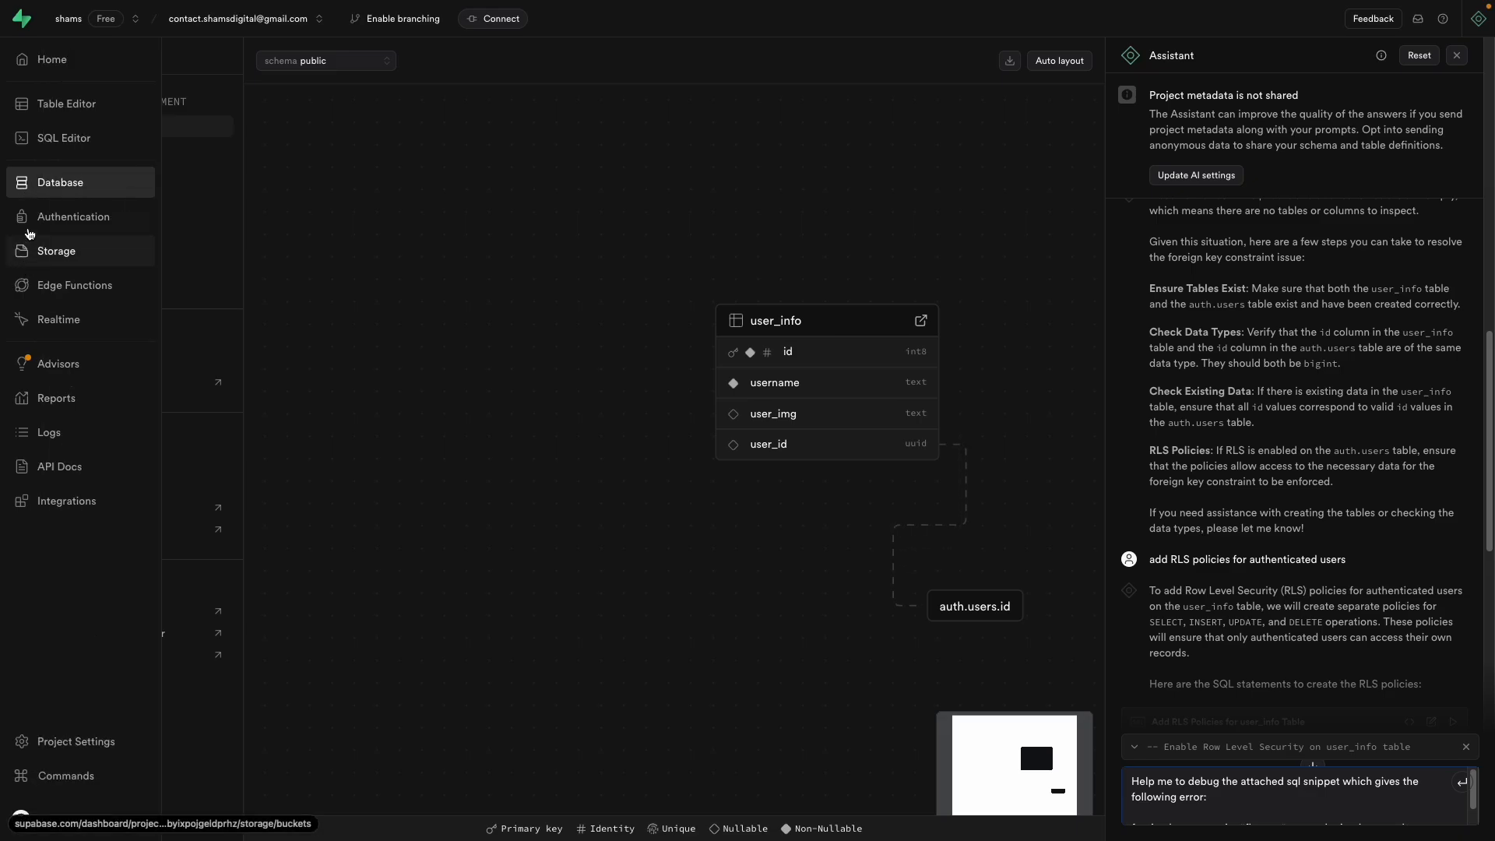
Step: Reload Authentication > Users to confirm one Email user, then return to WeWeb
left_click(33, 223)
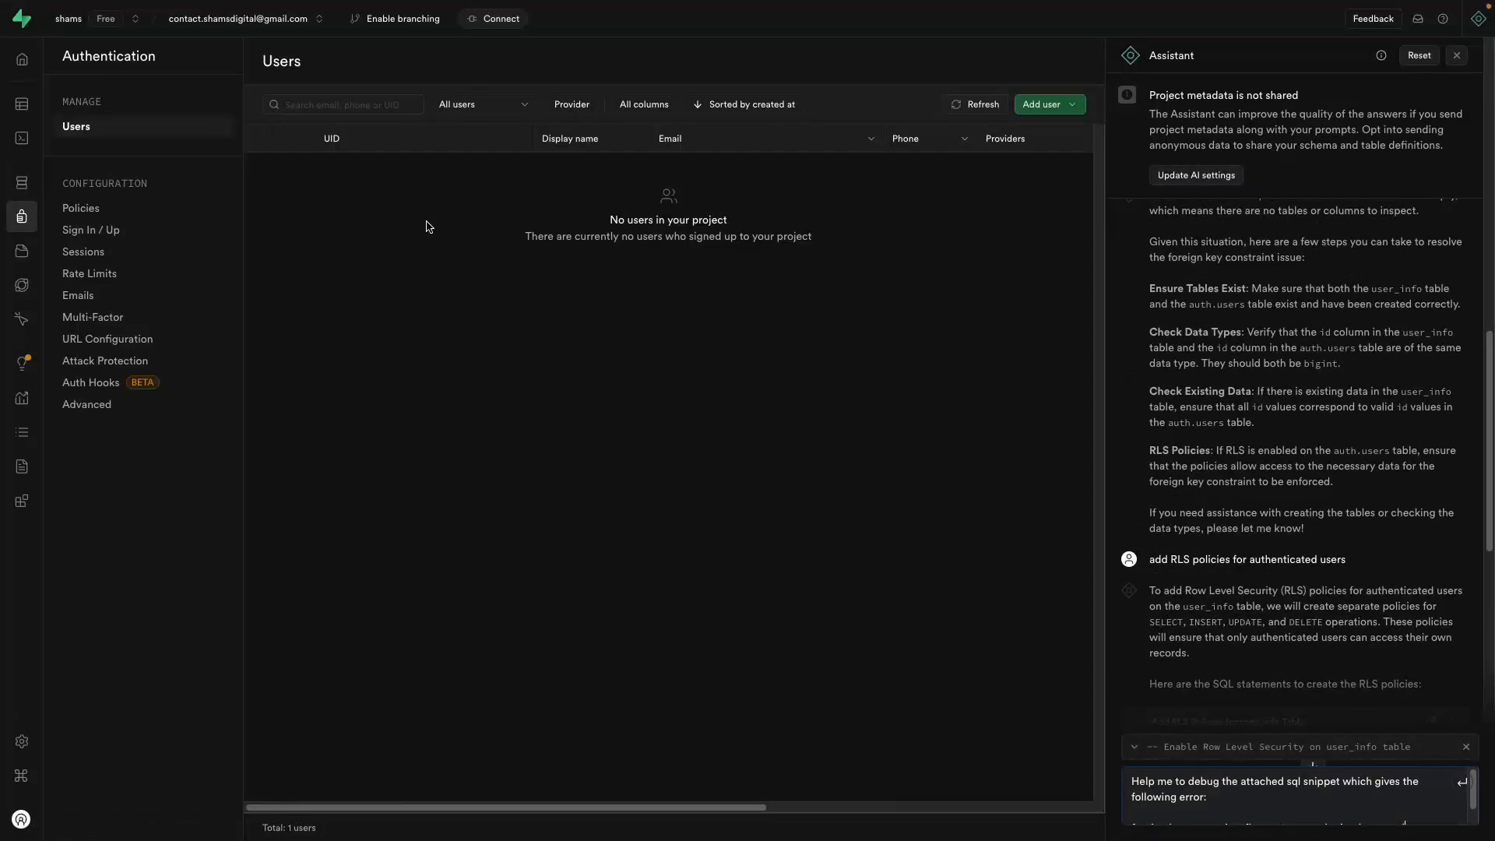
mouse_move(3, 70)
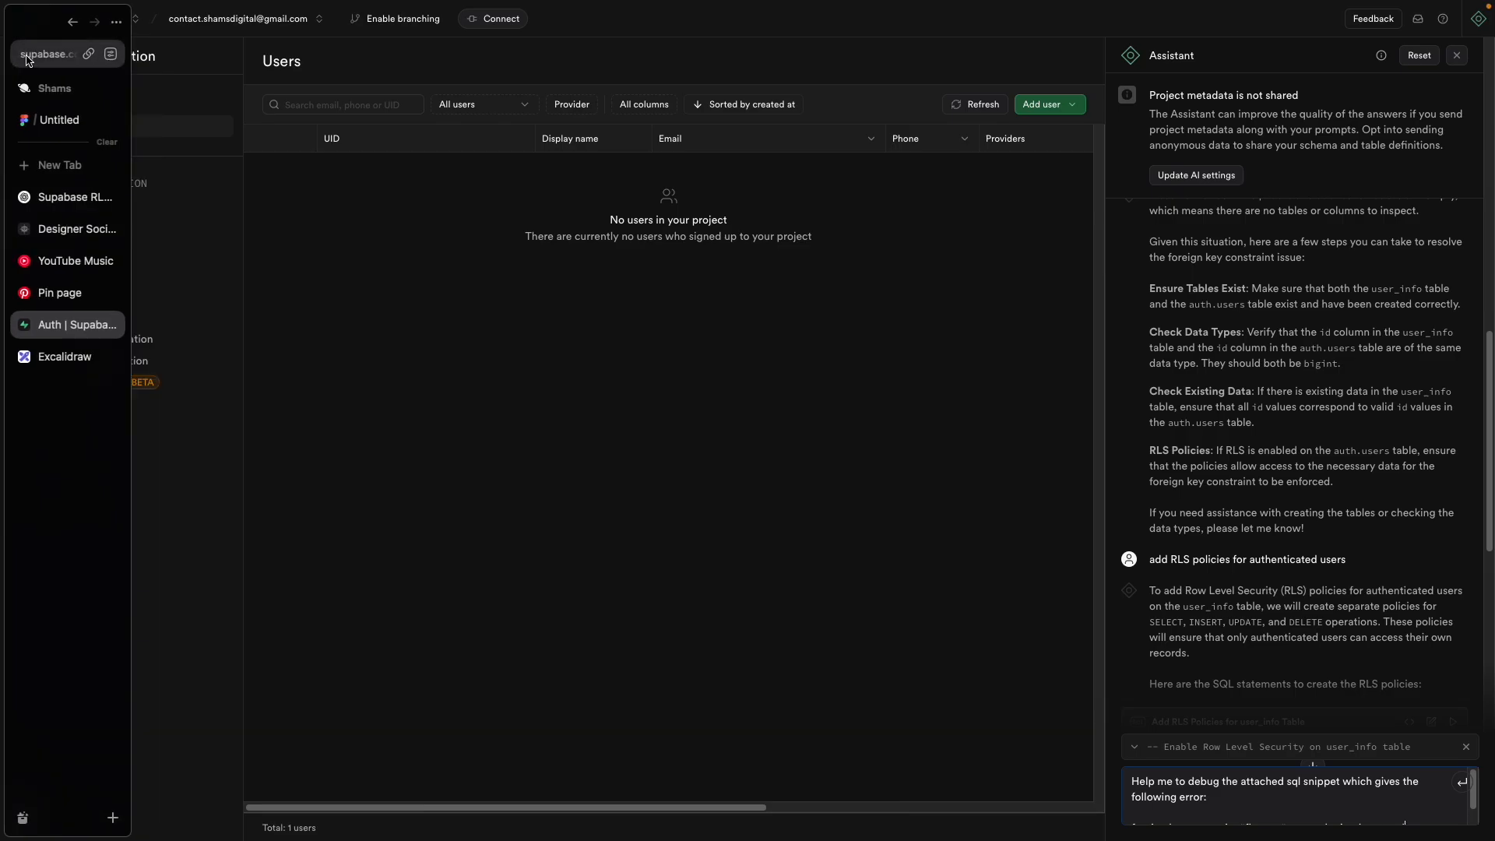
left_click(27, 58)
key("Return")
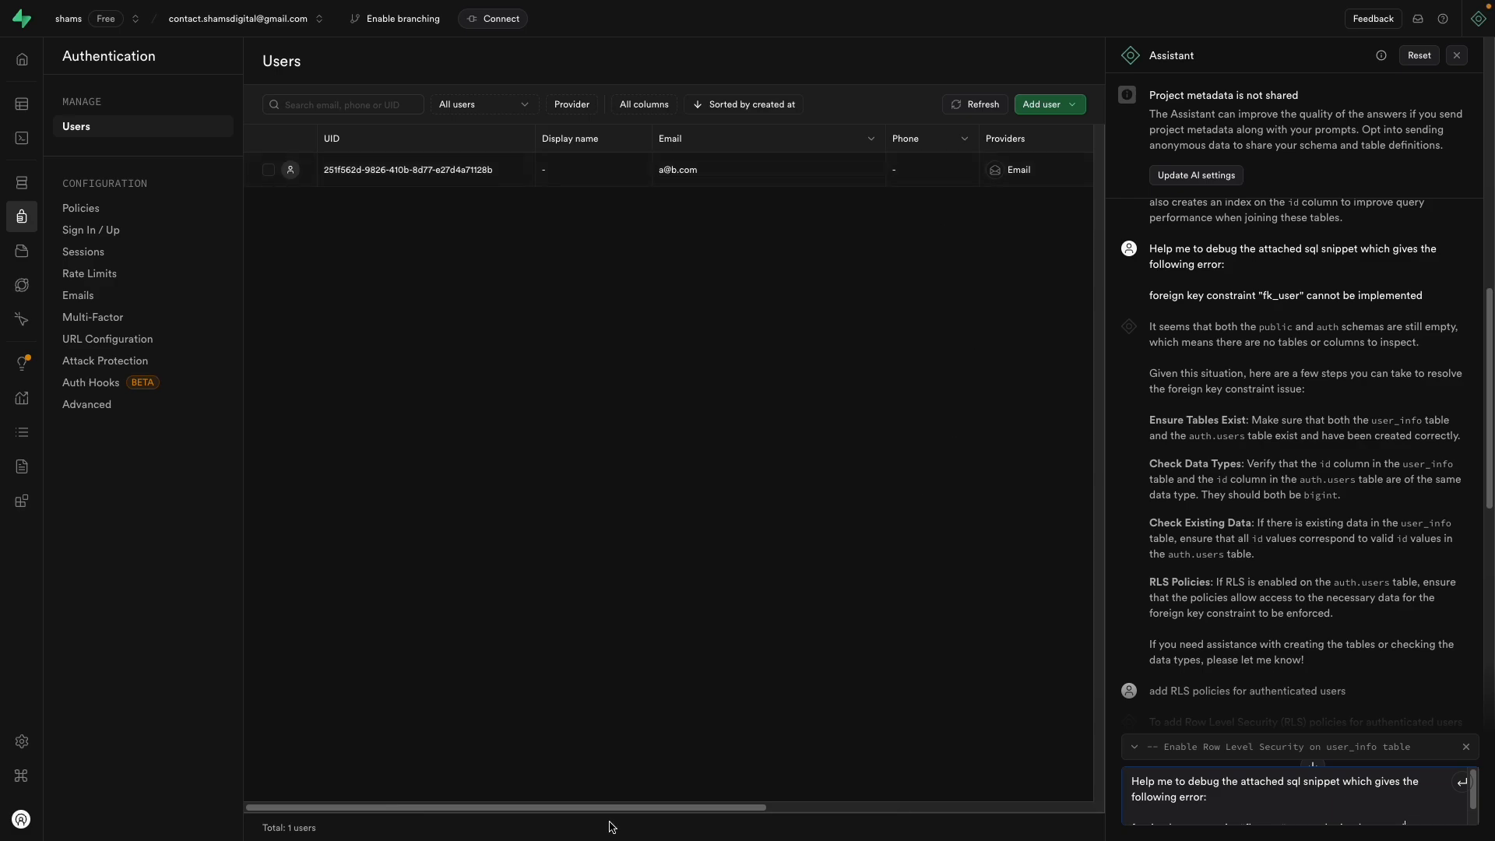
left_click_drag(623, 807, 764, 806)
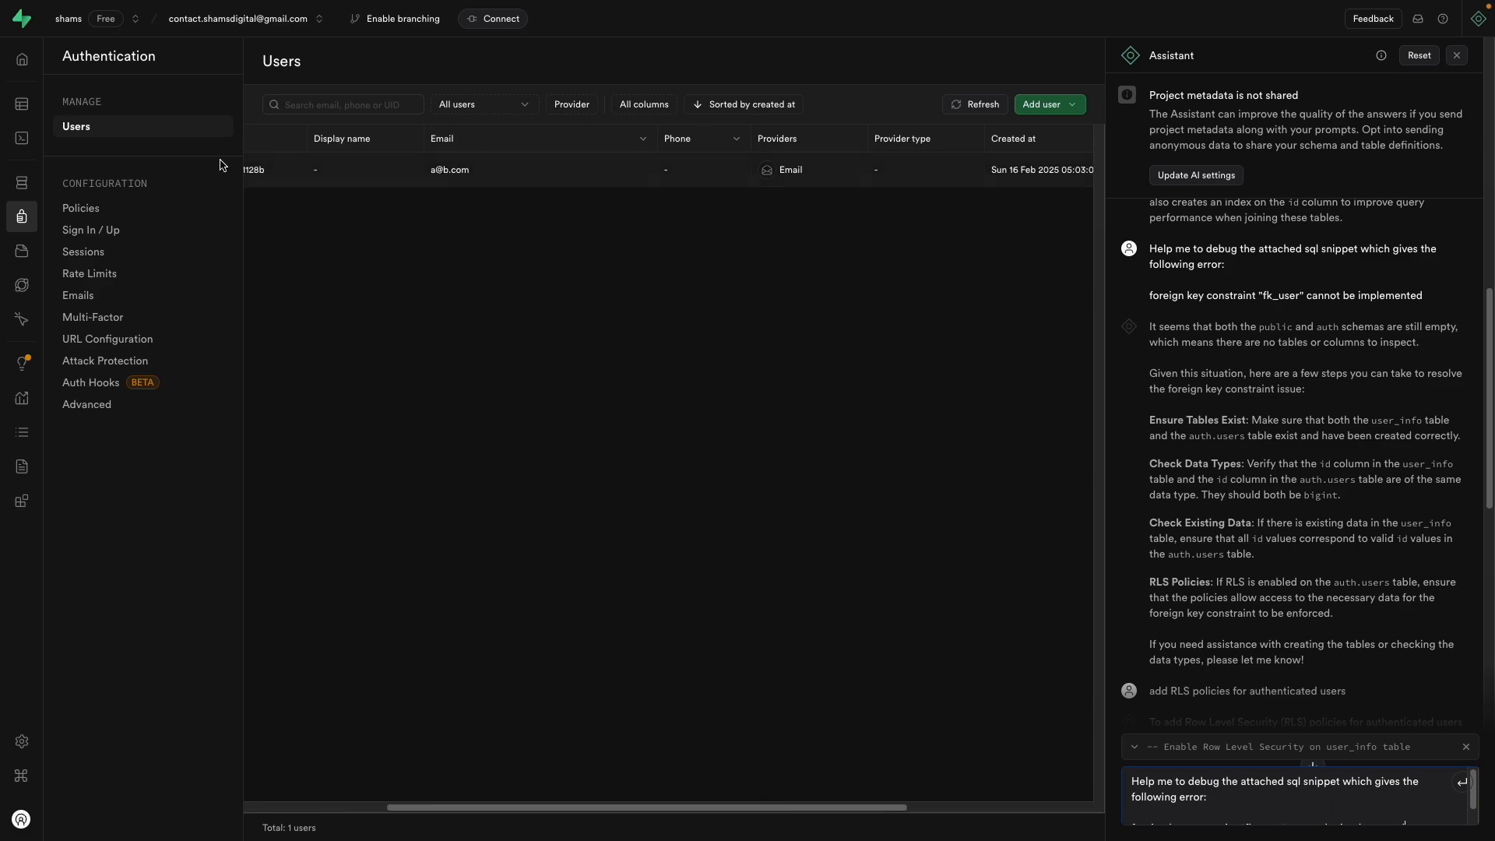
left_click(46, 104)
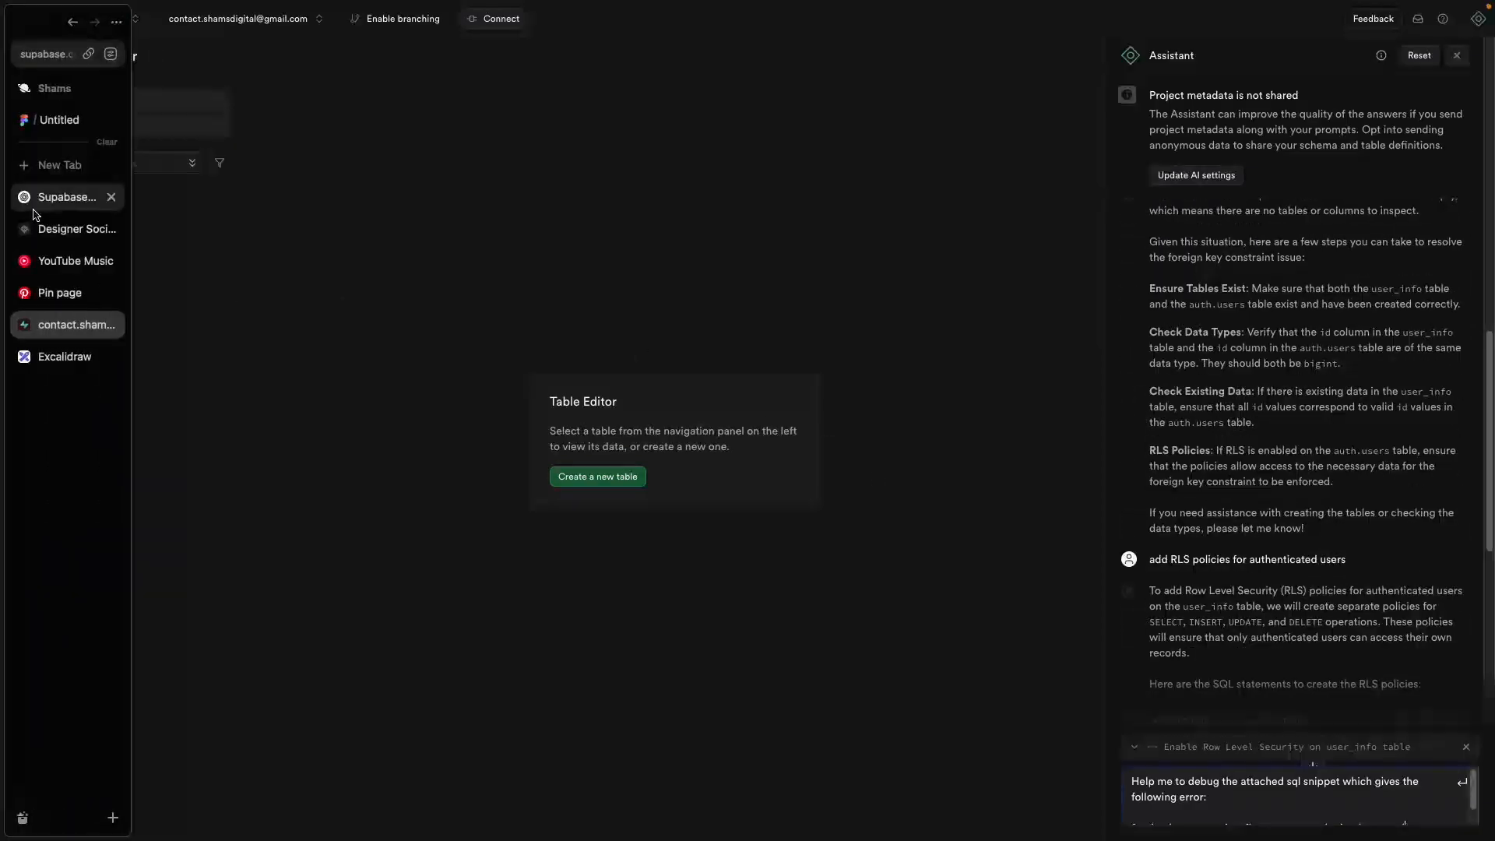
left_click(47, 229)
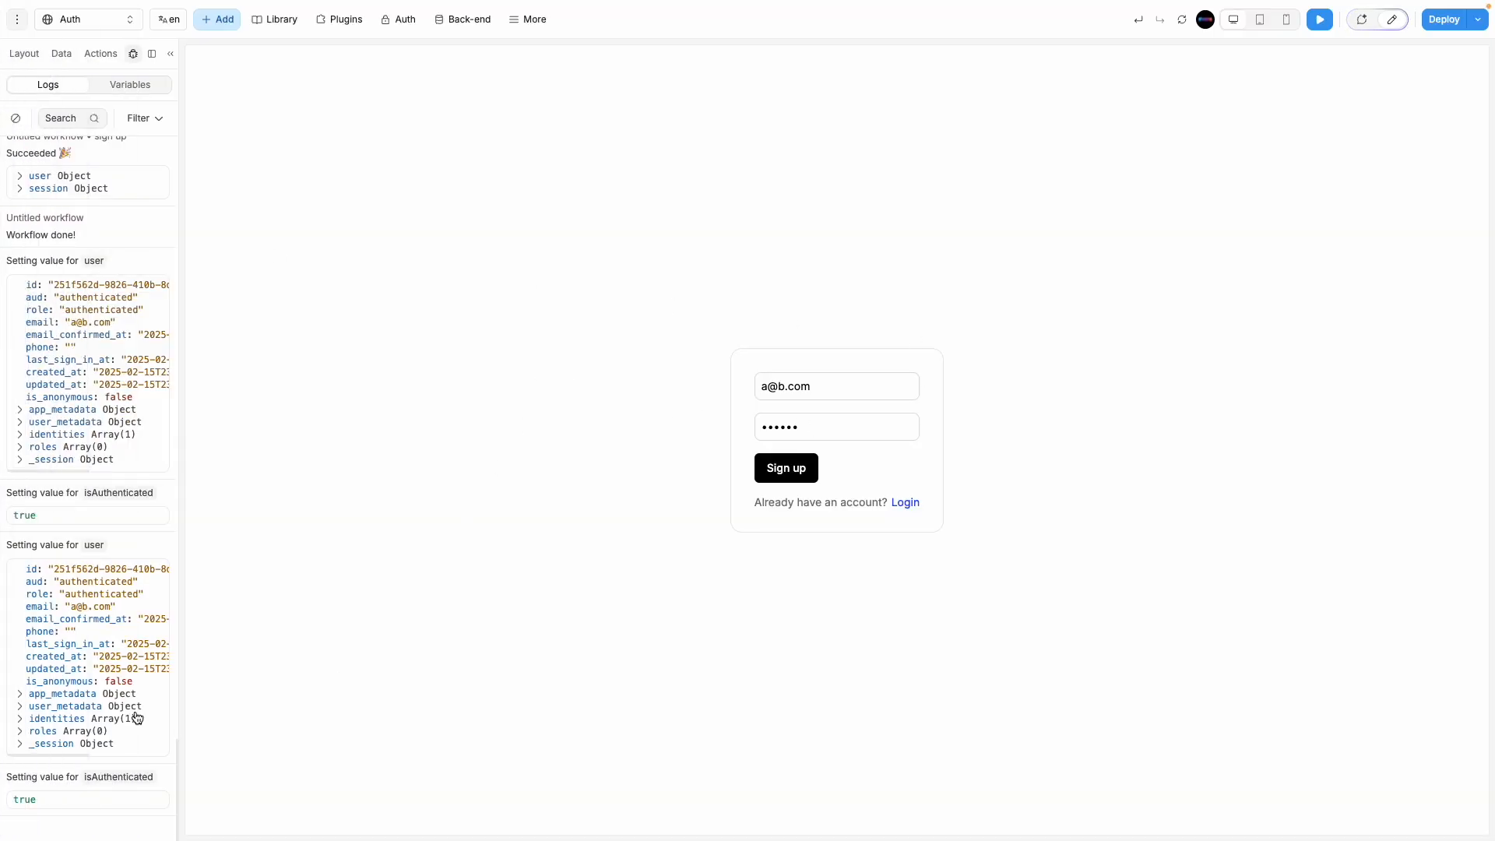
Step: Set the Signup form's sign-up action email redirect to the Auth page
left_click(1384, 29)
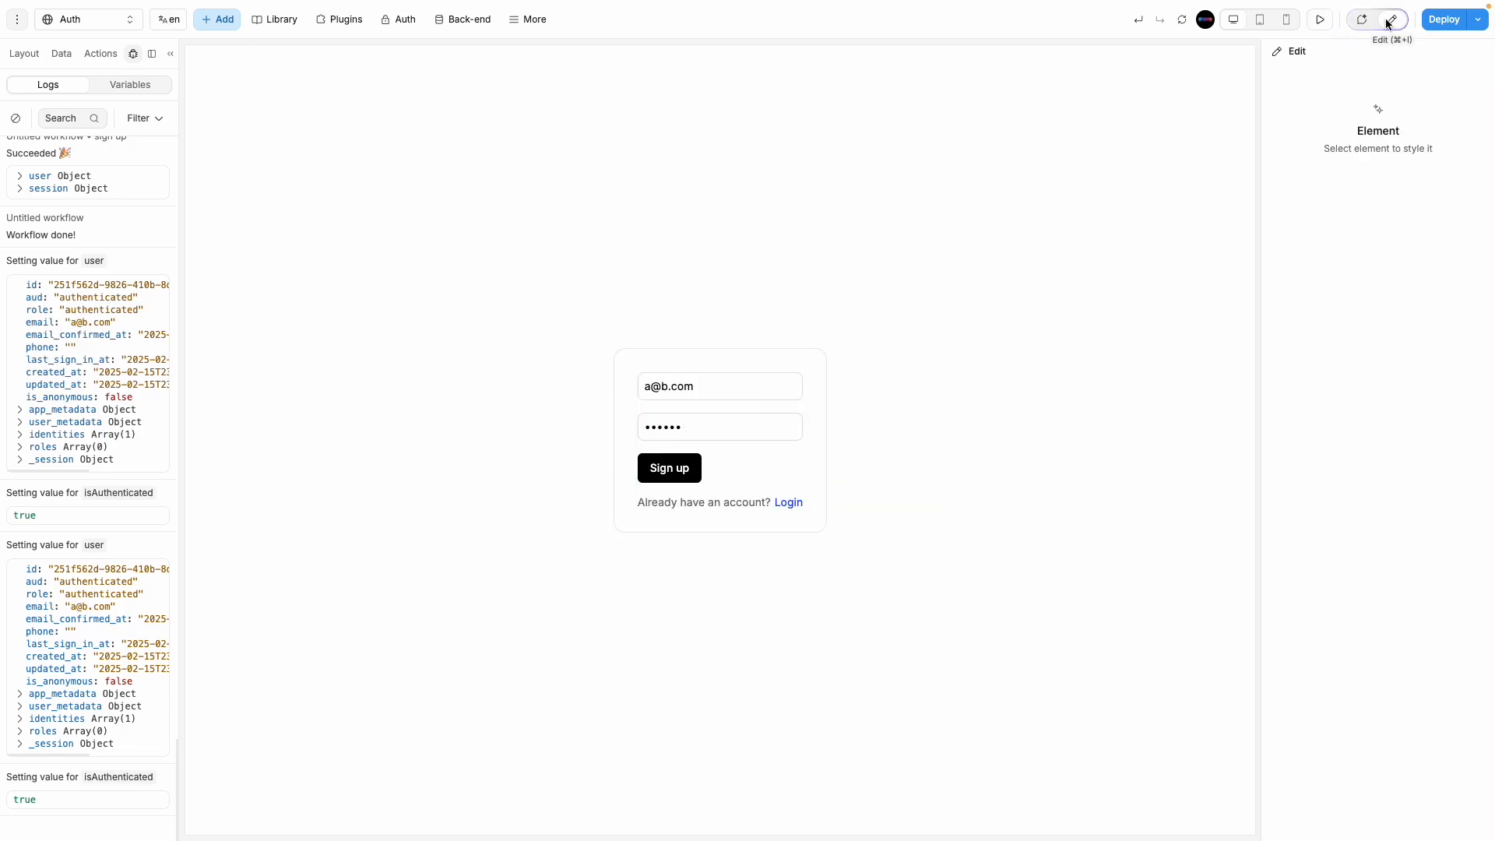
left_click(795, 467)
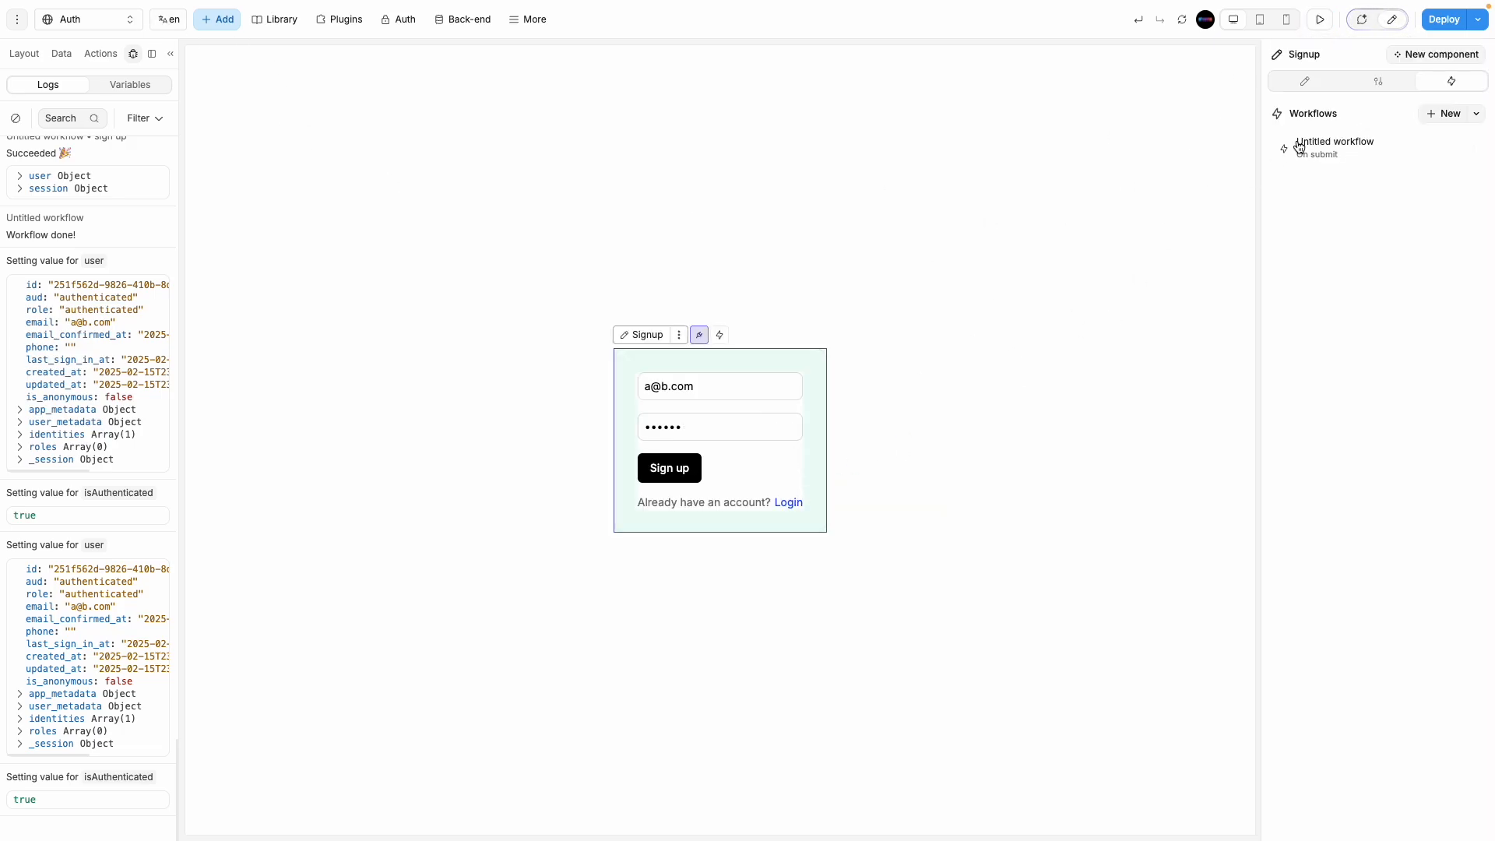
left_click(1349, 154)
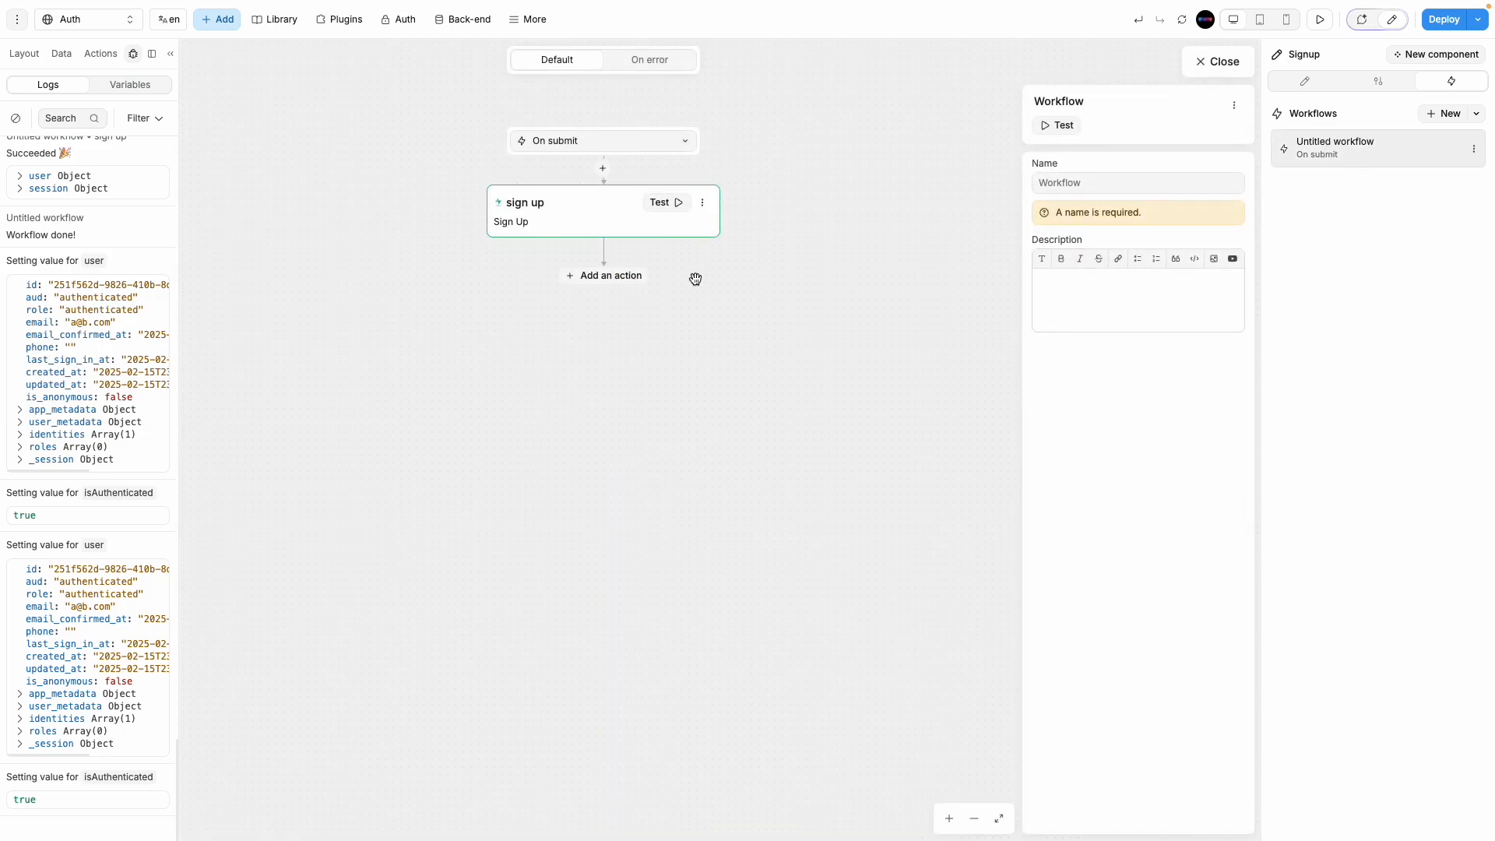
left_click(610, 221)
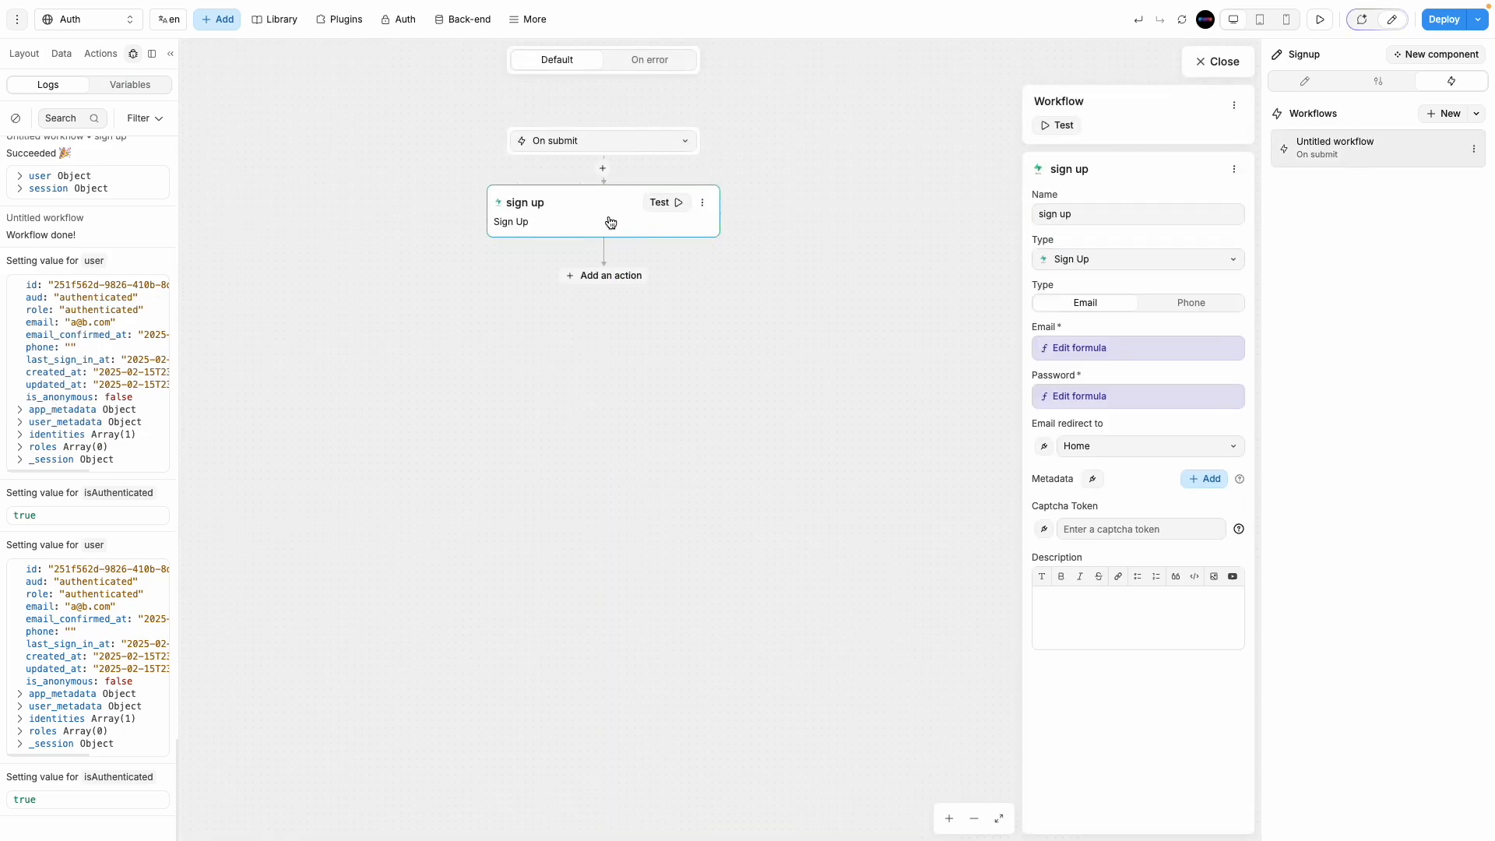
left_click(1115, 453)
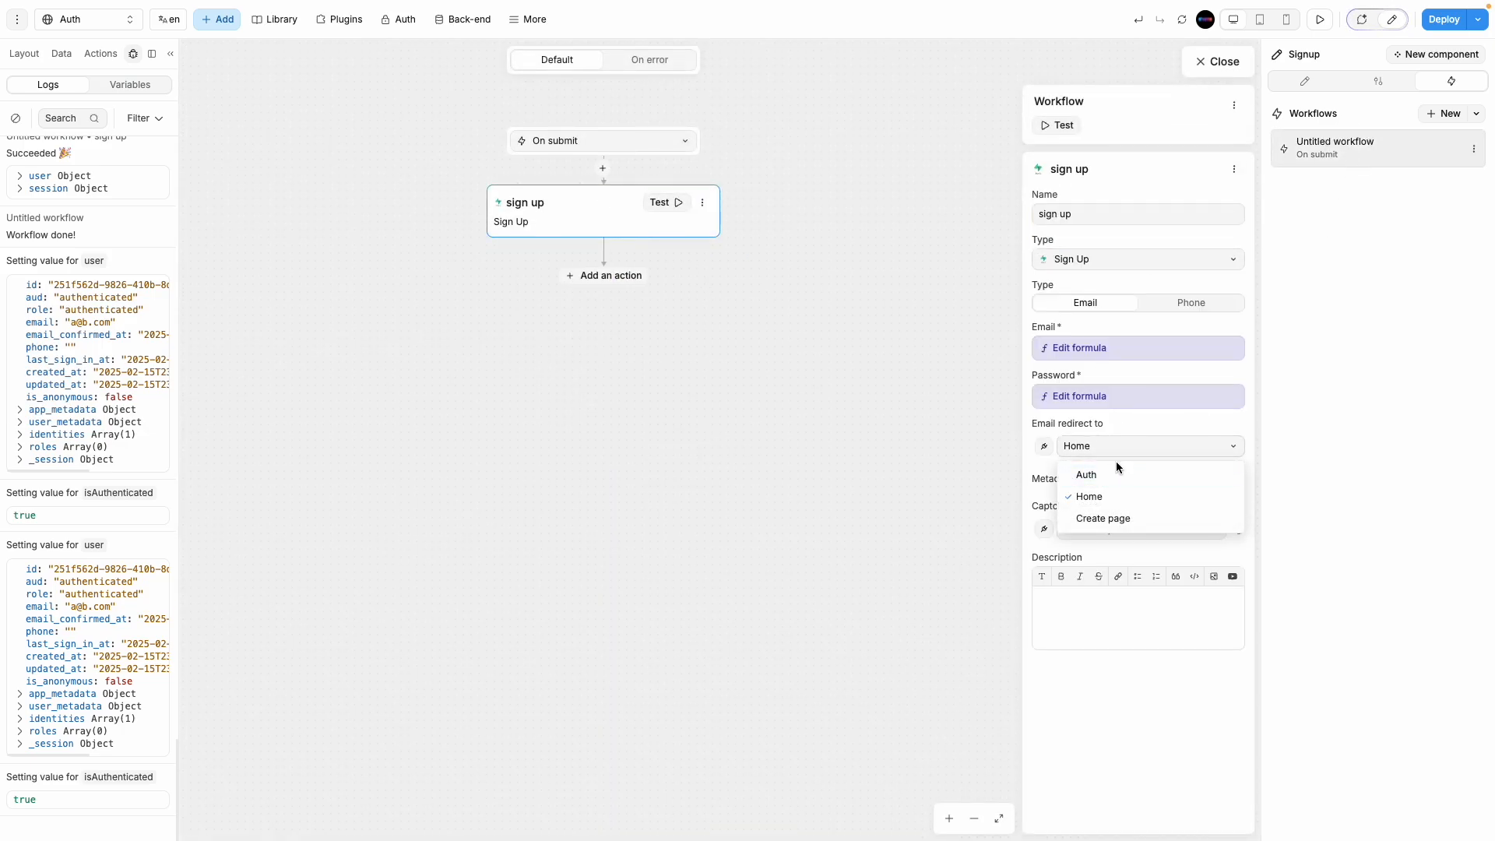
left_click(1143, 422)
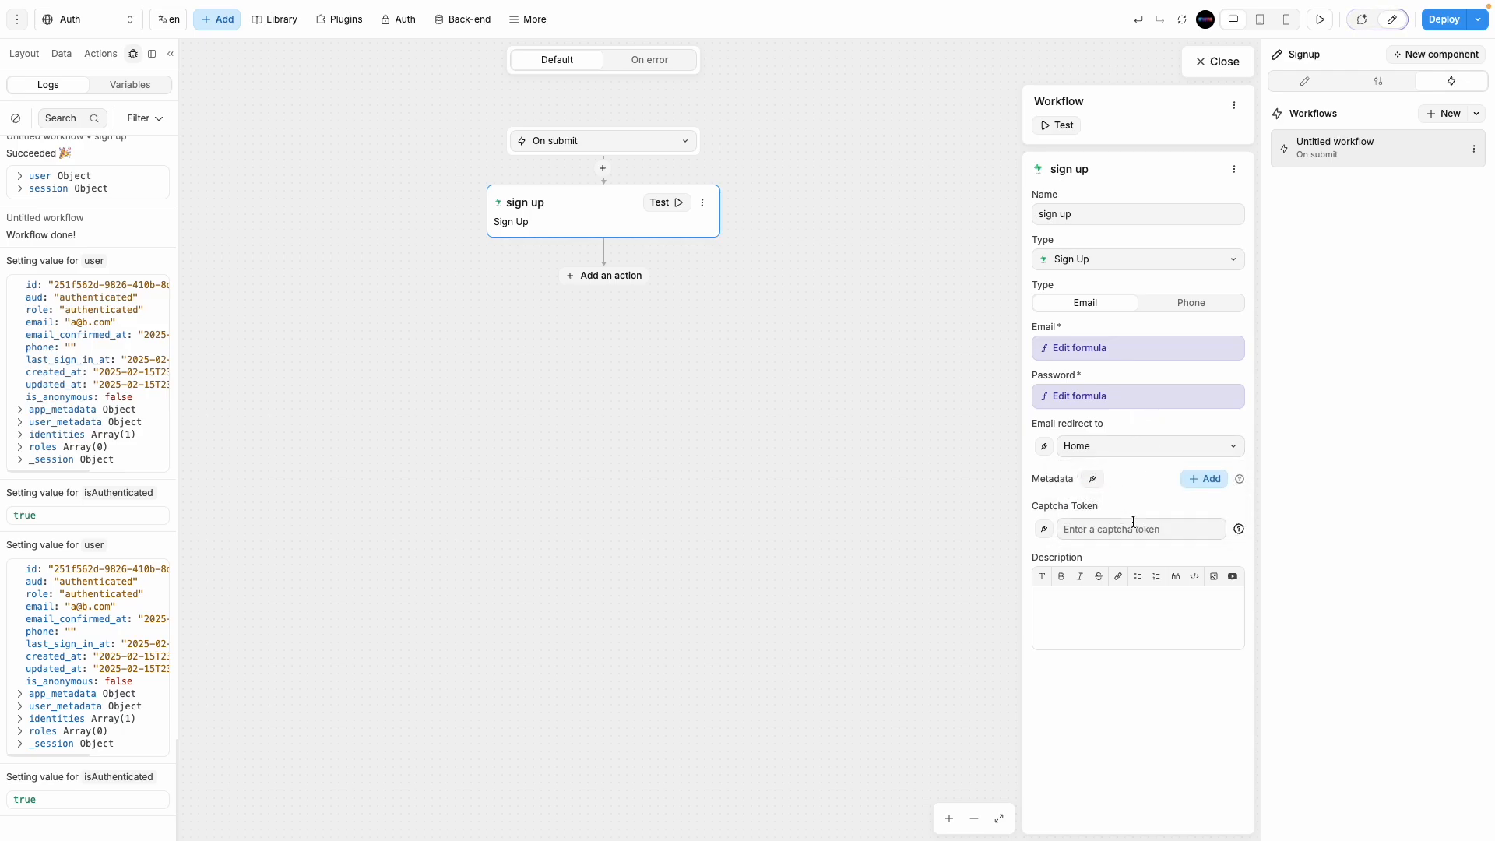
left_click(1145, 451)
left_click(1151, 475)
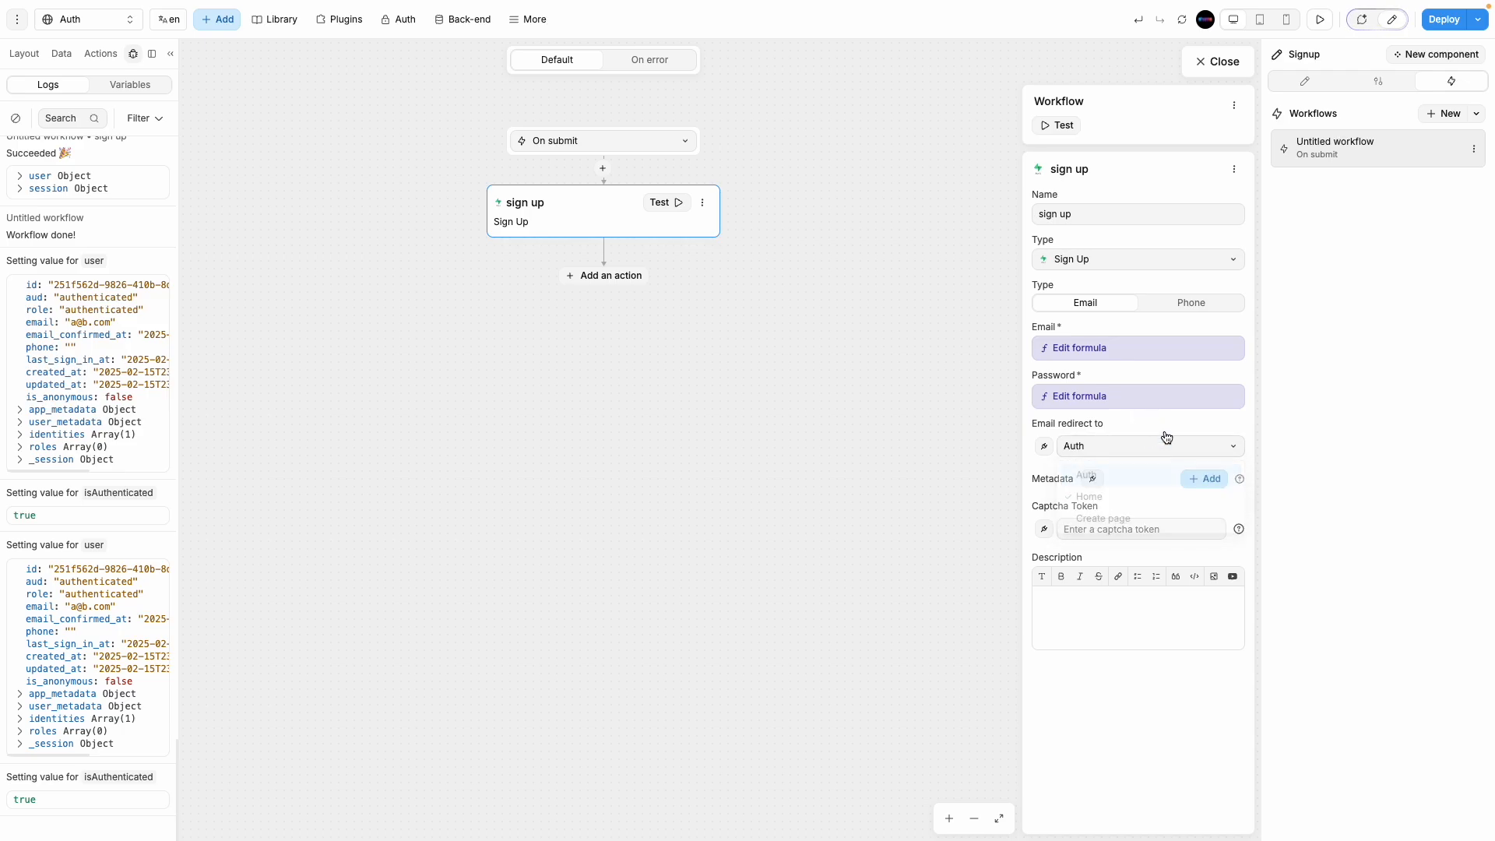
Step: Add a Navigate to action targeting Home after the sign-up action
left_click(592, 277)
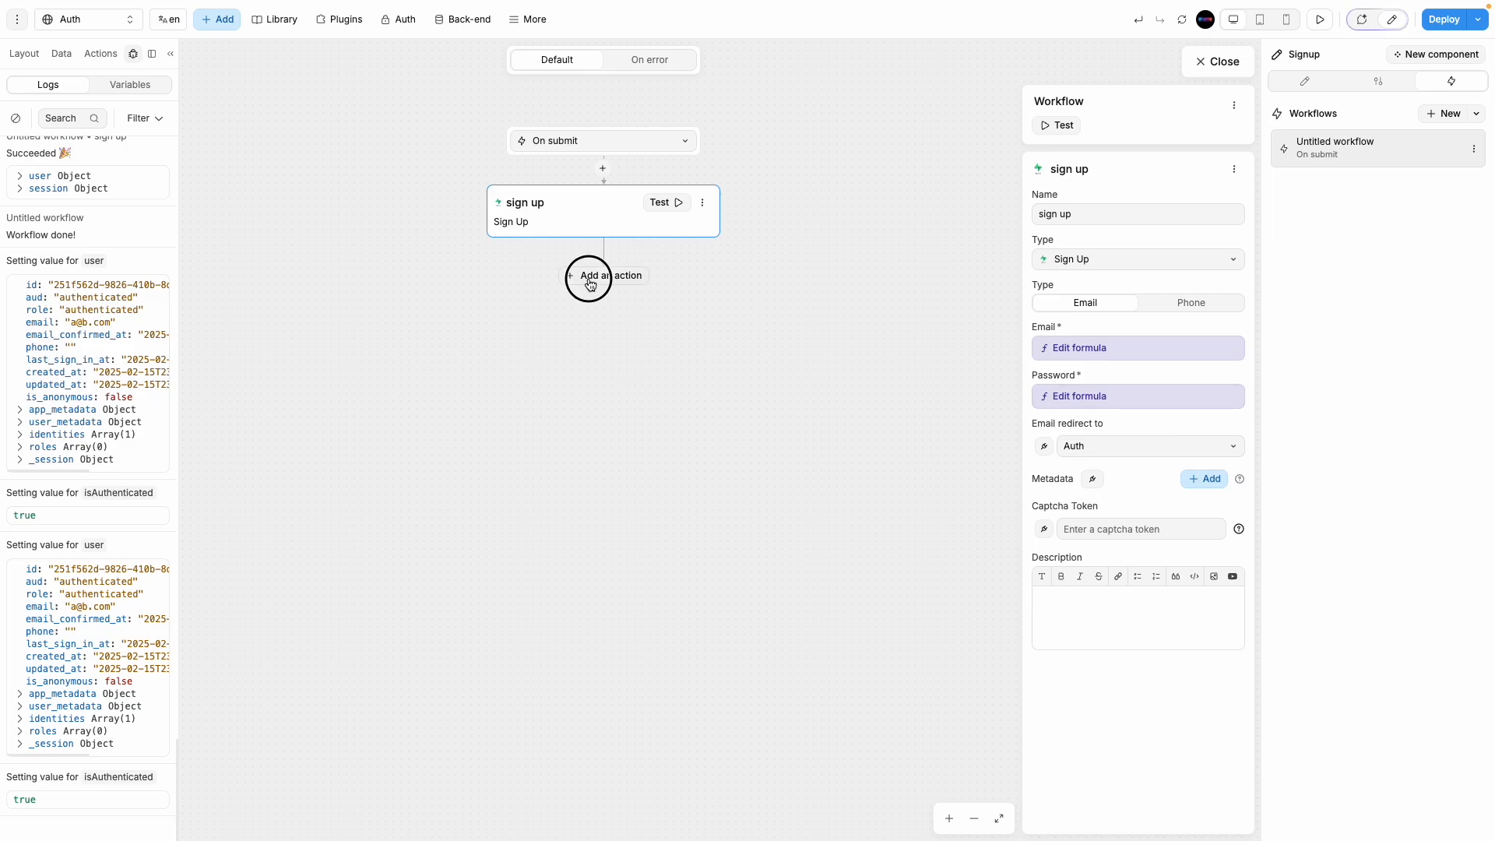
left_click(628, 679)
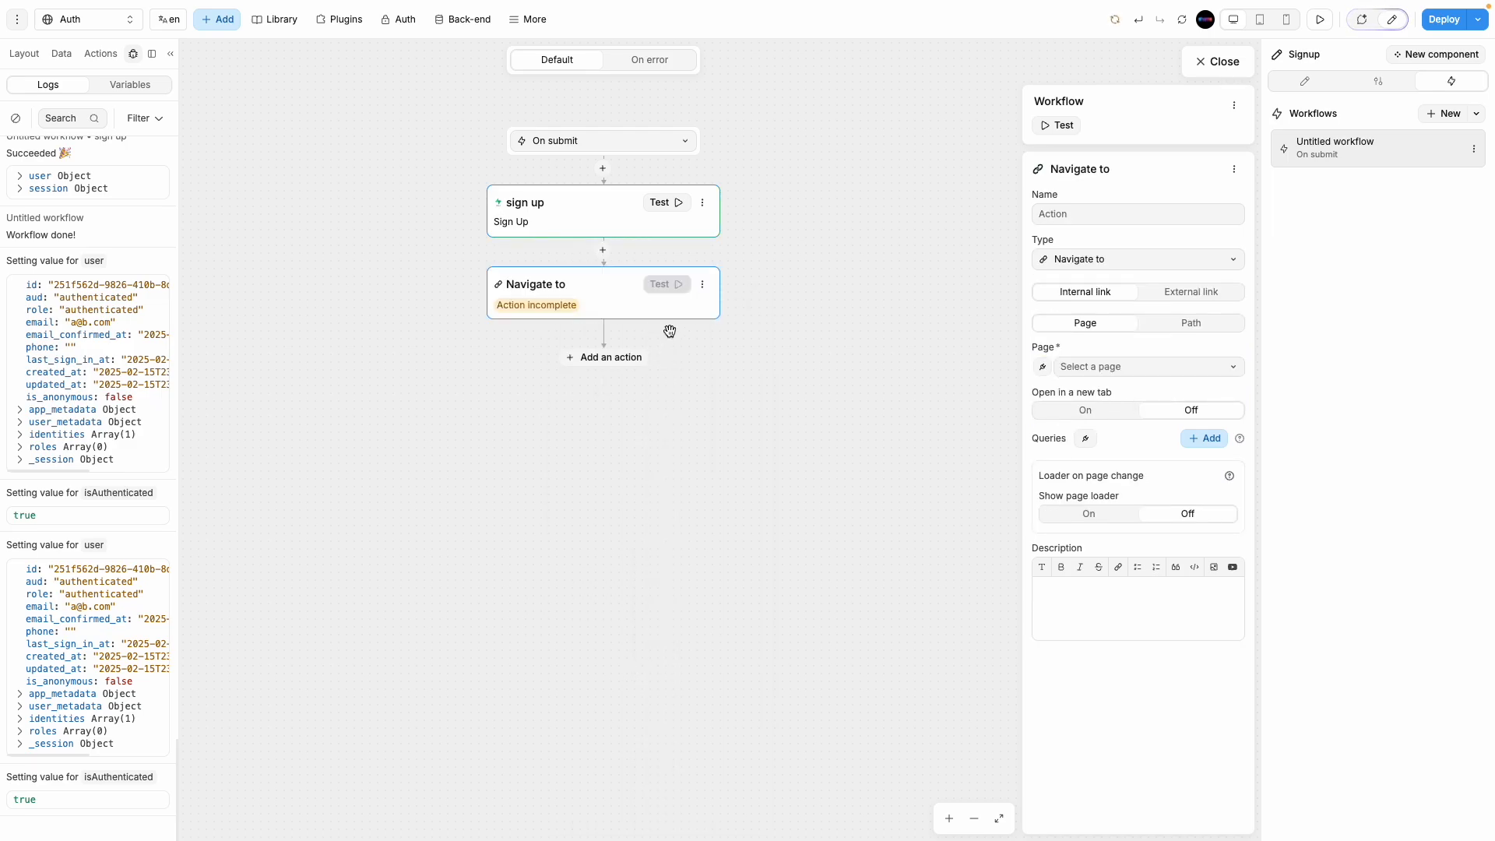
left_click(1122, 371)
left_click(1101, 415)
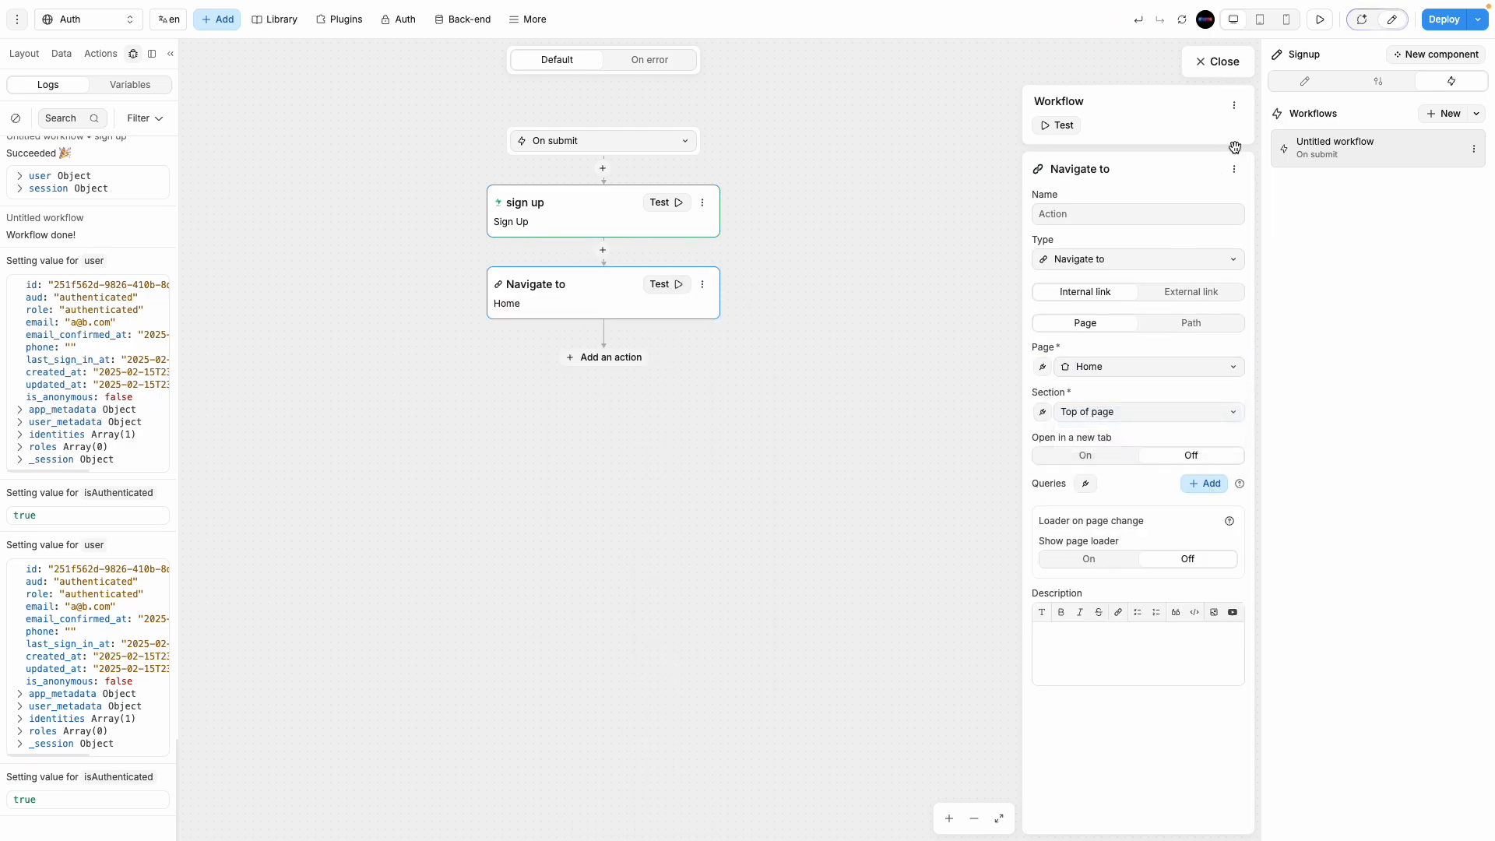
left_click(1224, 61)
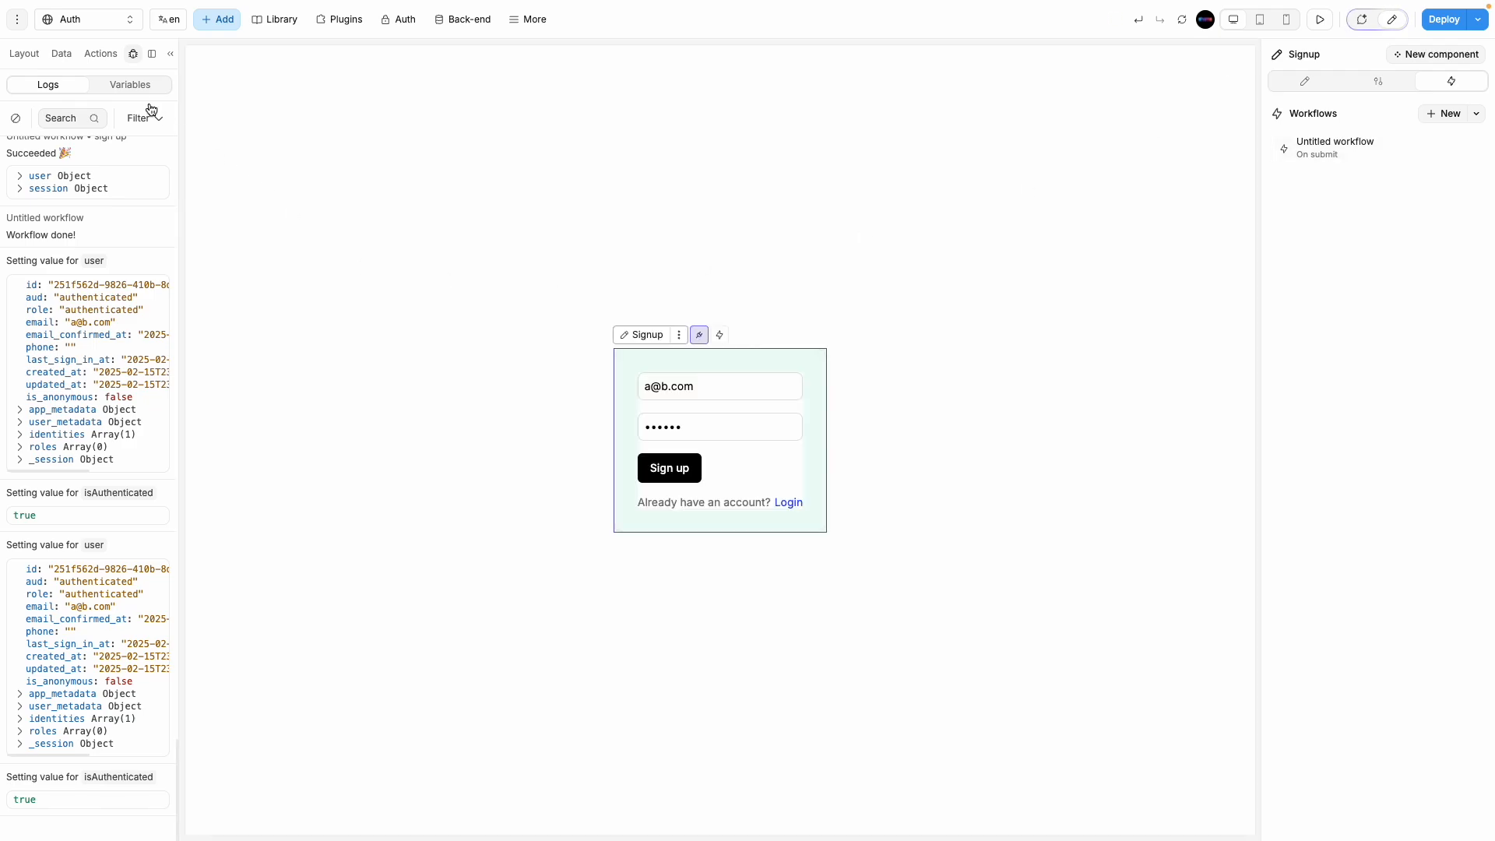
left_click(90, 19)
left_click(1308, 83)
Step: In preview, change the email's first letter to 'b' and submit the sign-up, landing on Home
left_click(1321, 21)
left_click(909, 504)
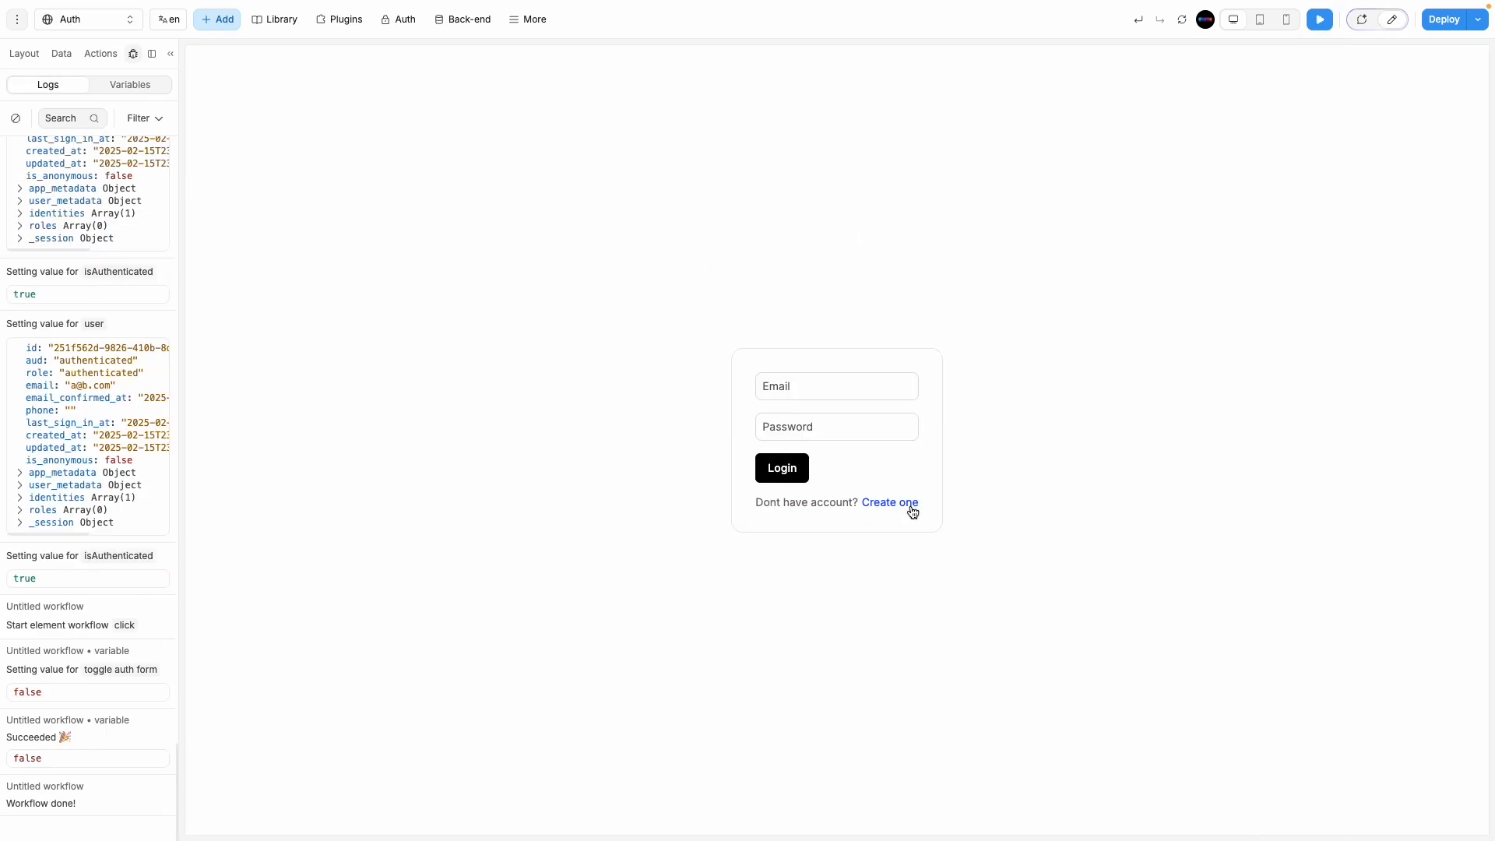
left_click(909, 505)
left_click_drag(832, 388, 733, 378)
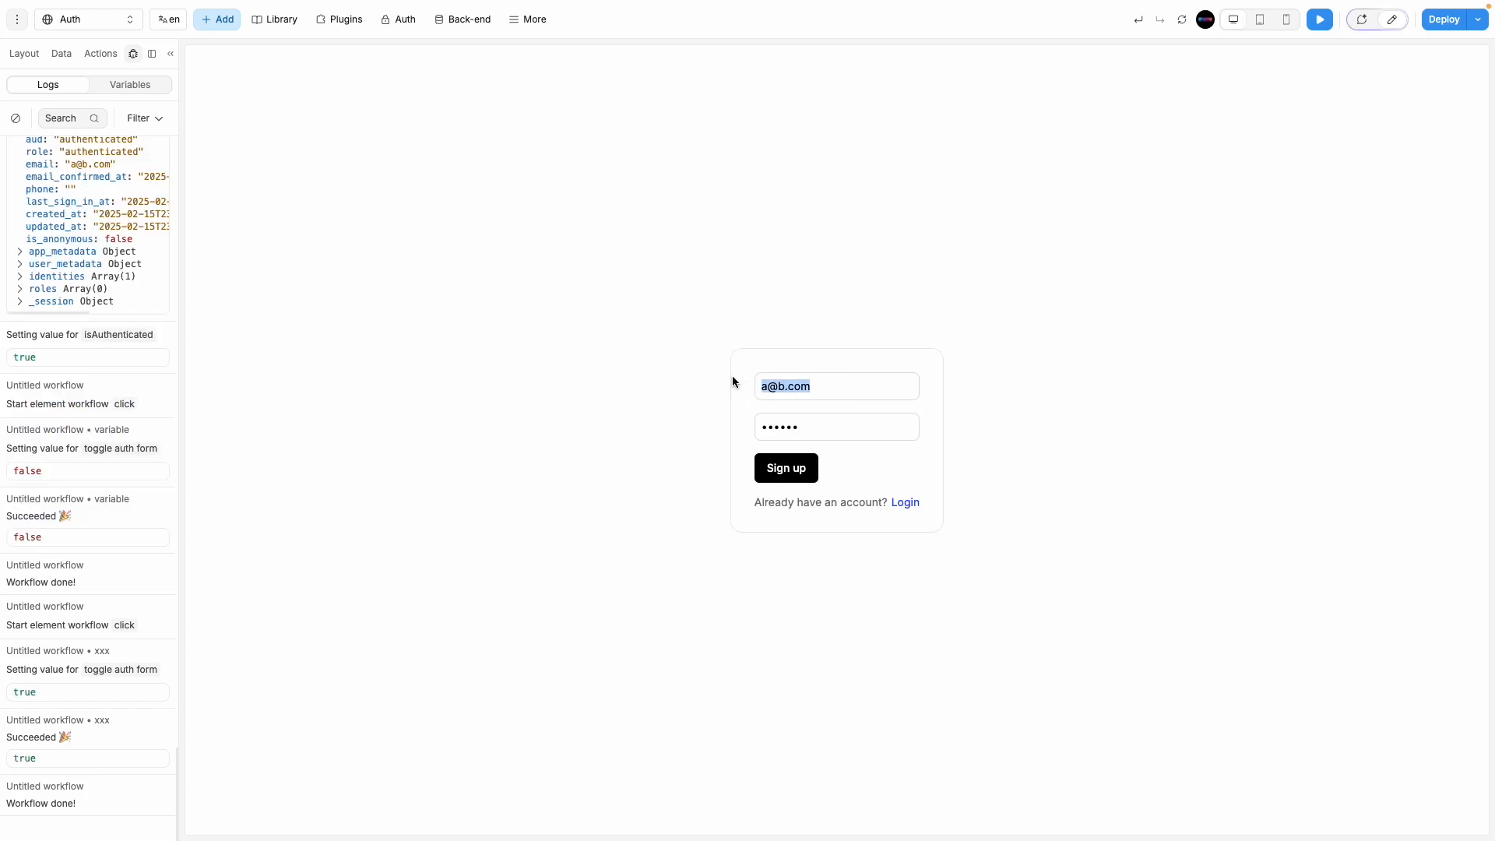
left_click(767, 390)
key("BackSpace")
type("b")
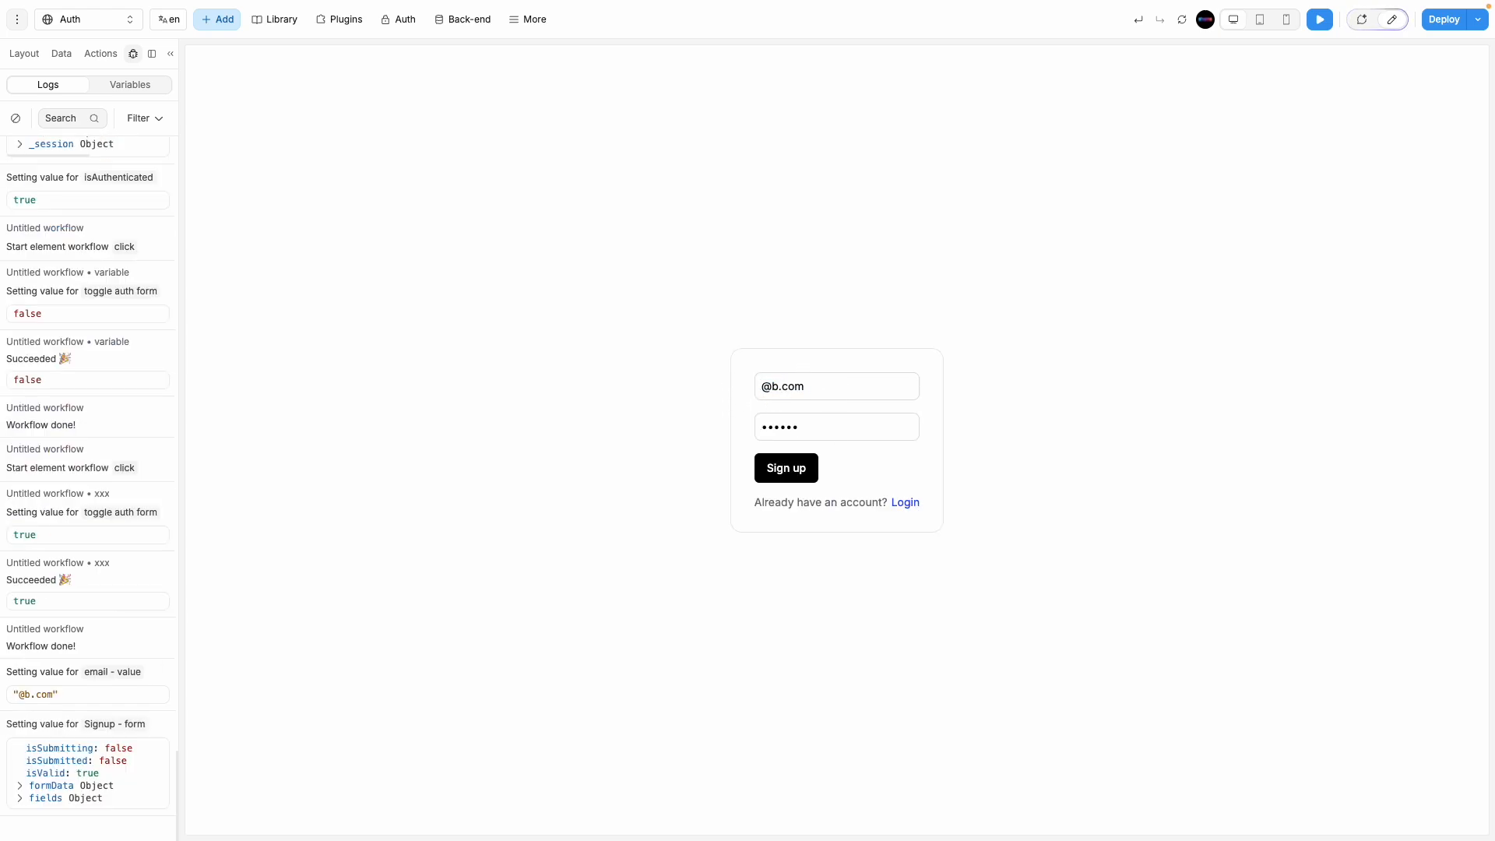
left_click(798, 479)
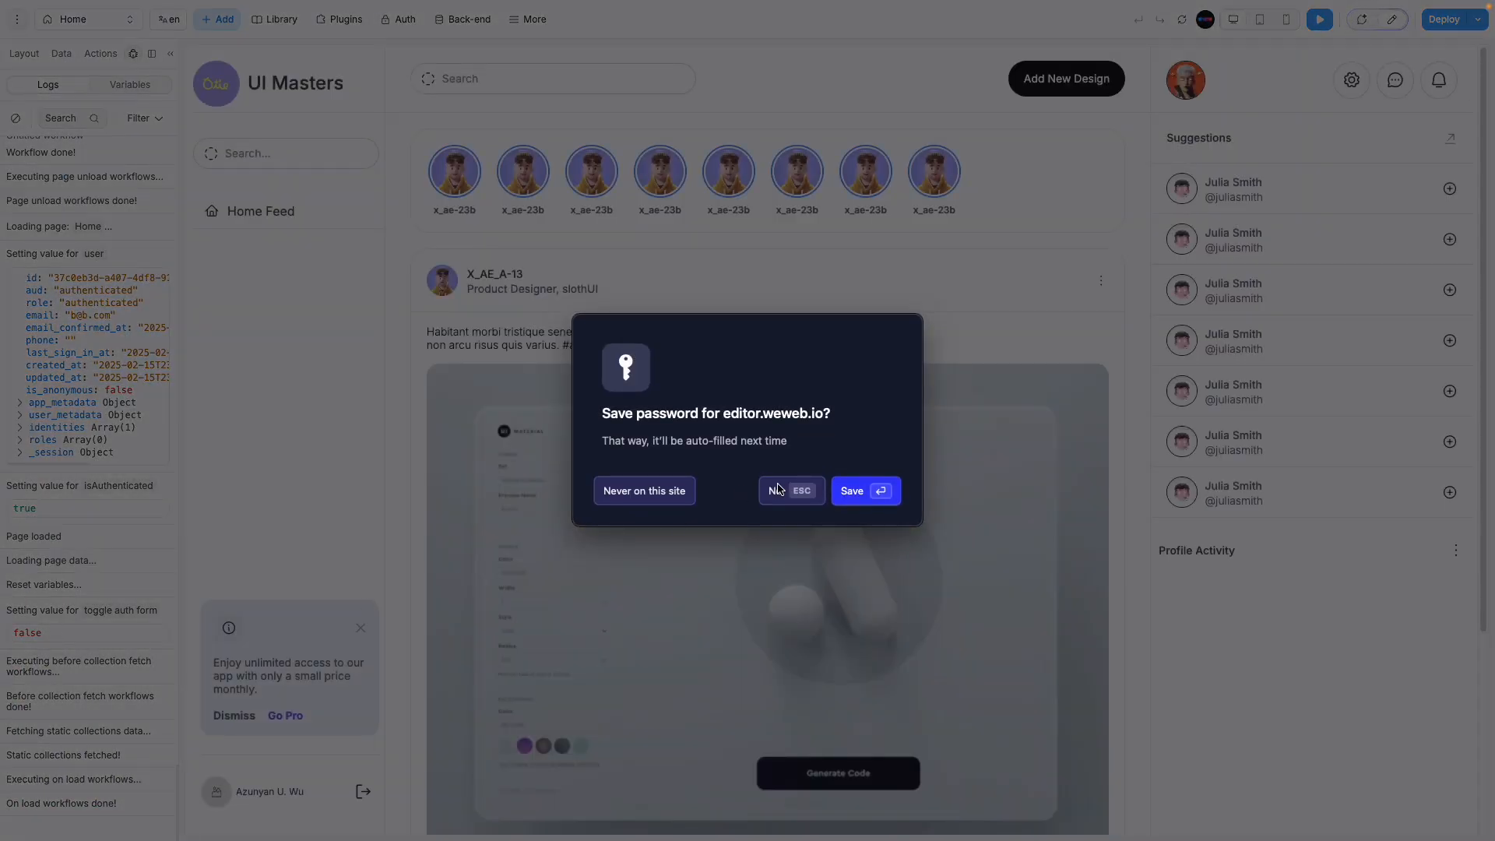
left_click(788, 494)
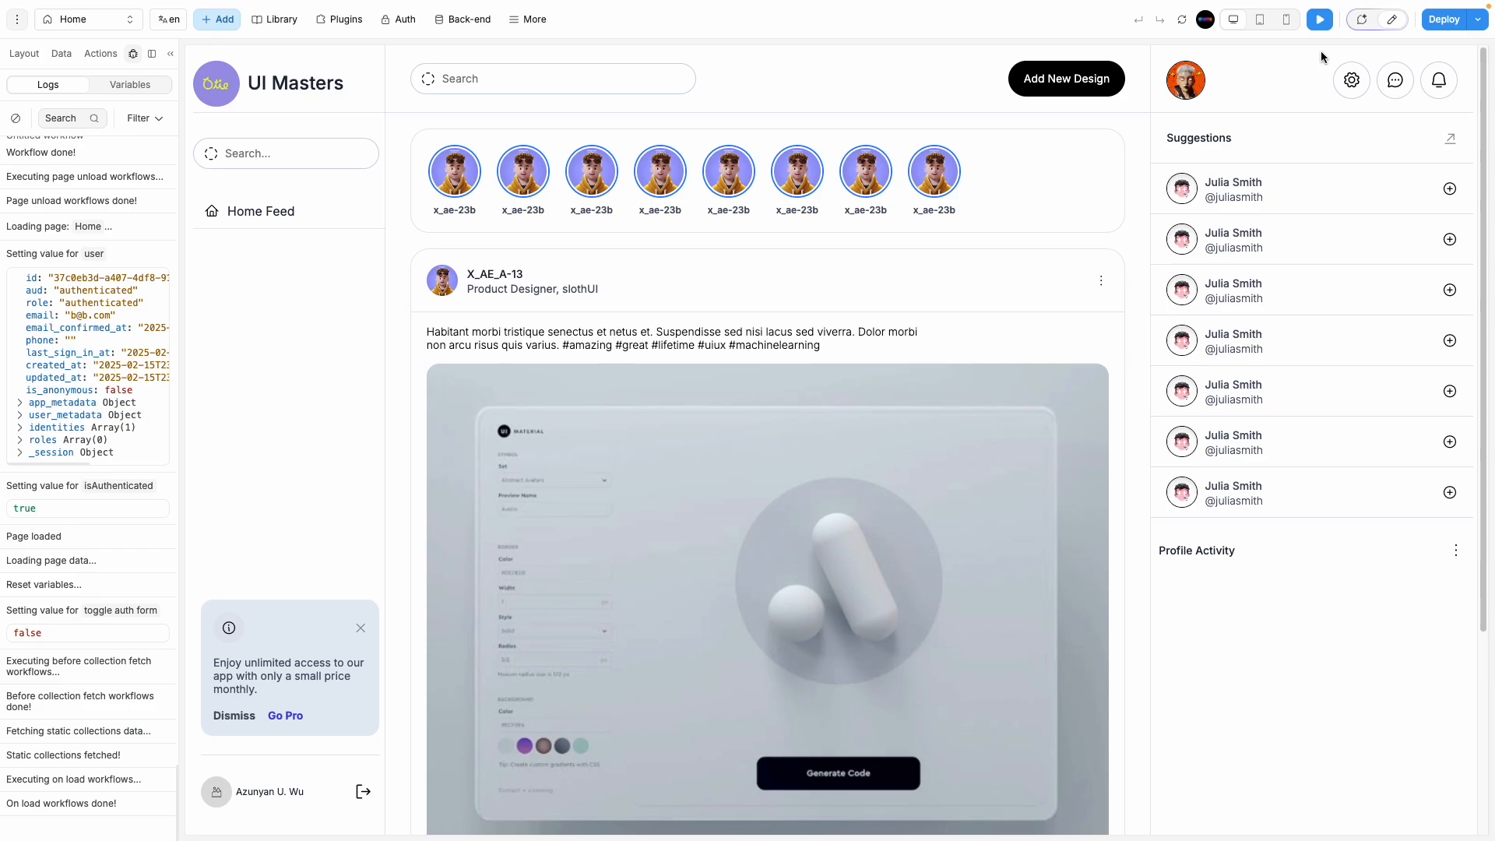
key("super+shift+5")
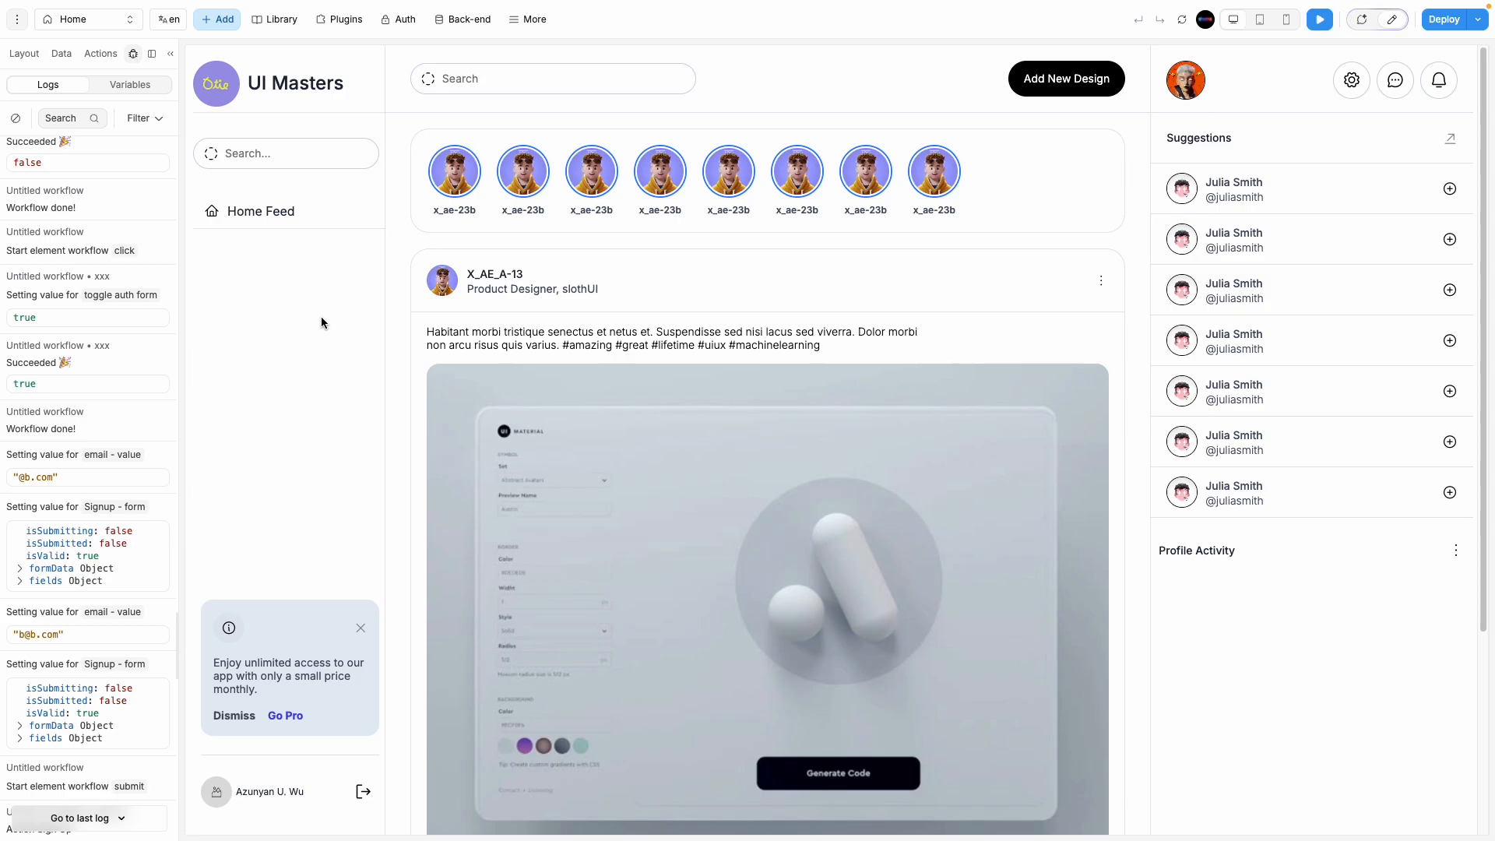
left_click(123, 30)
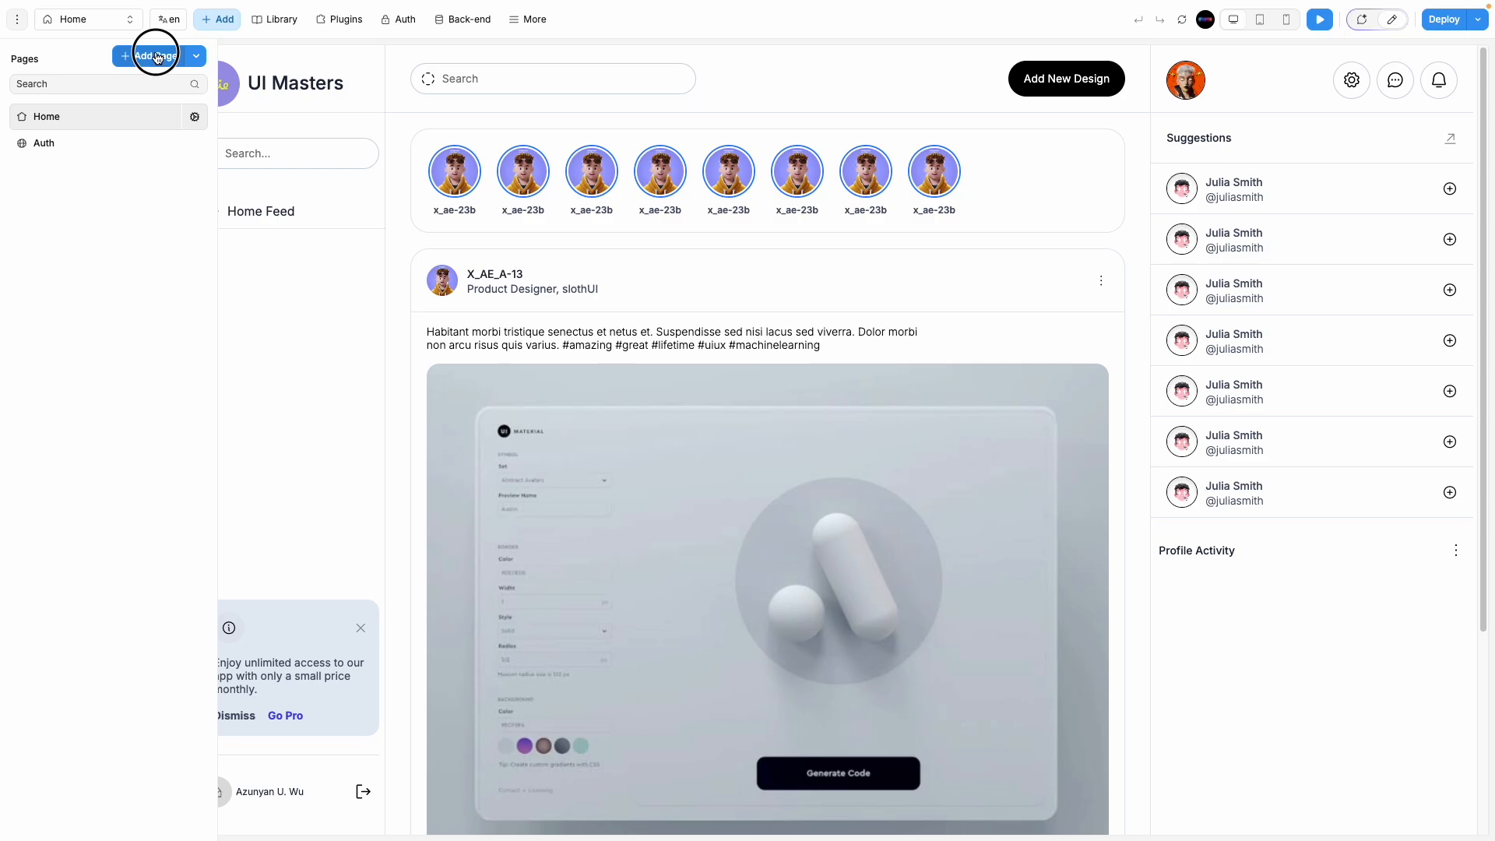
Step: Create a new page named Profile, copied from the Auth page
left_click(148, 55)
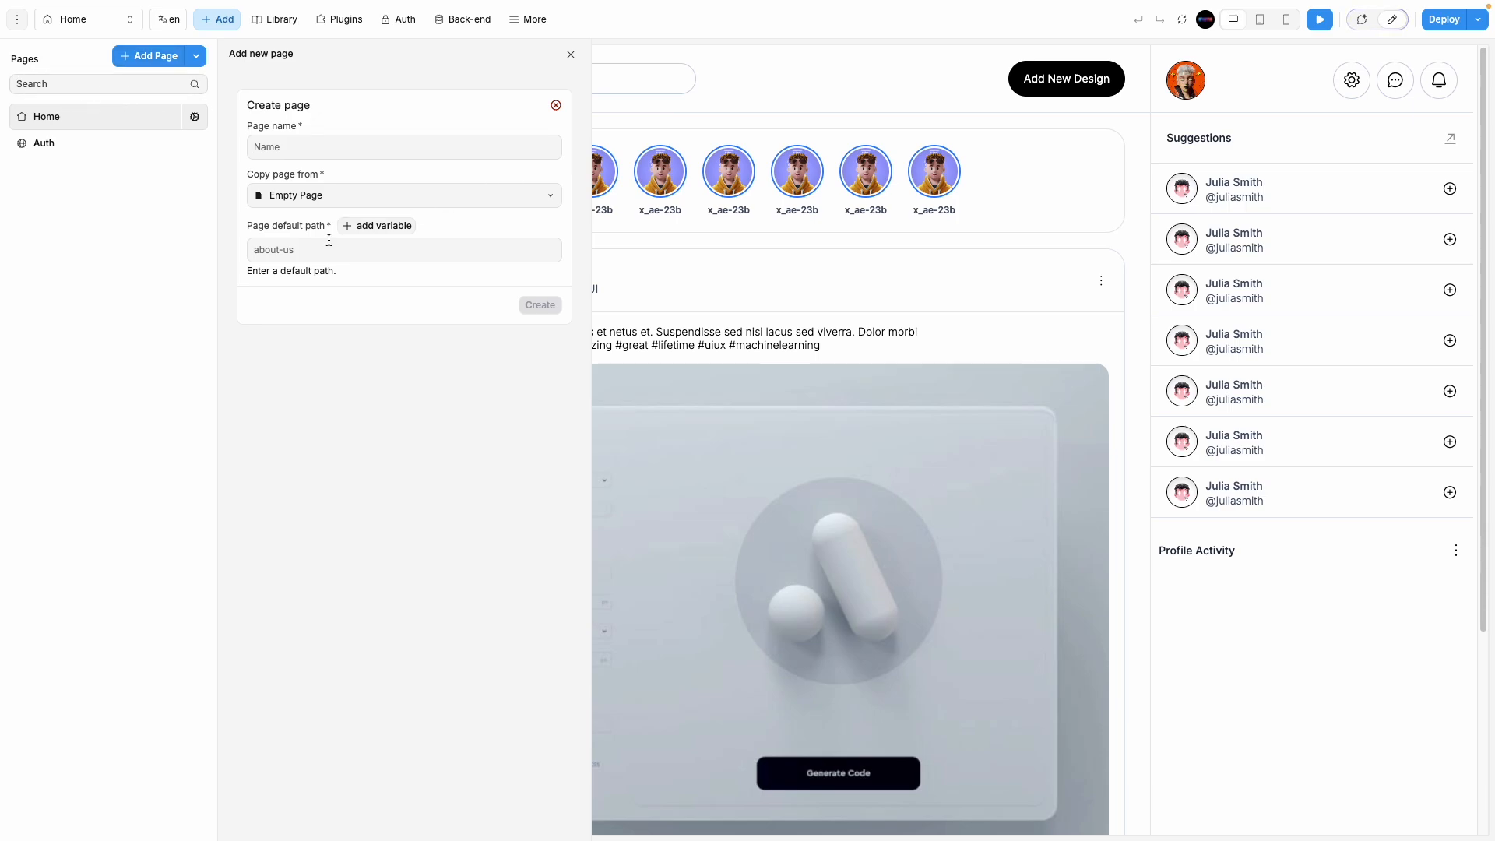
left_click(368, 140)
type("Profile")
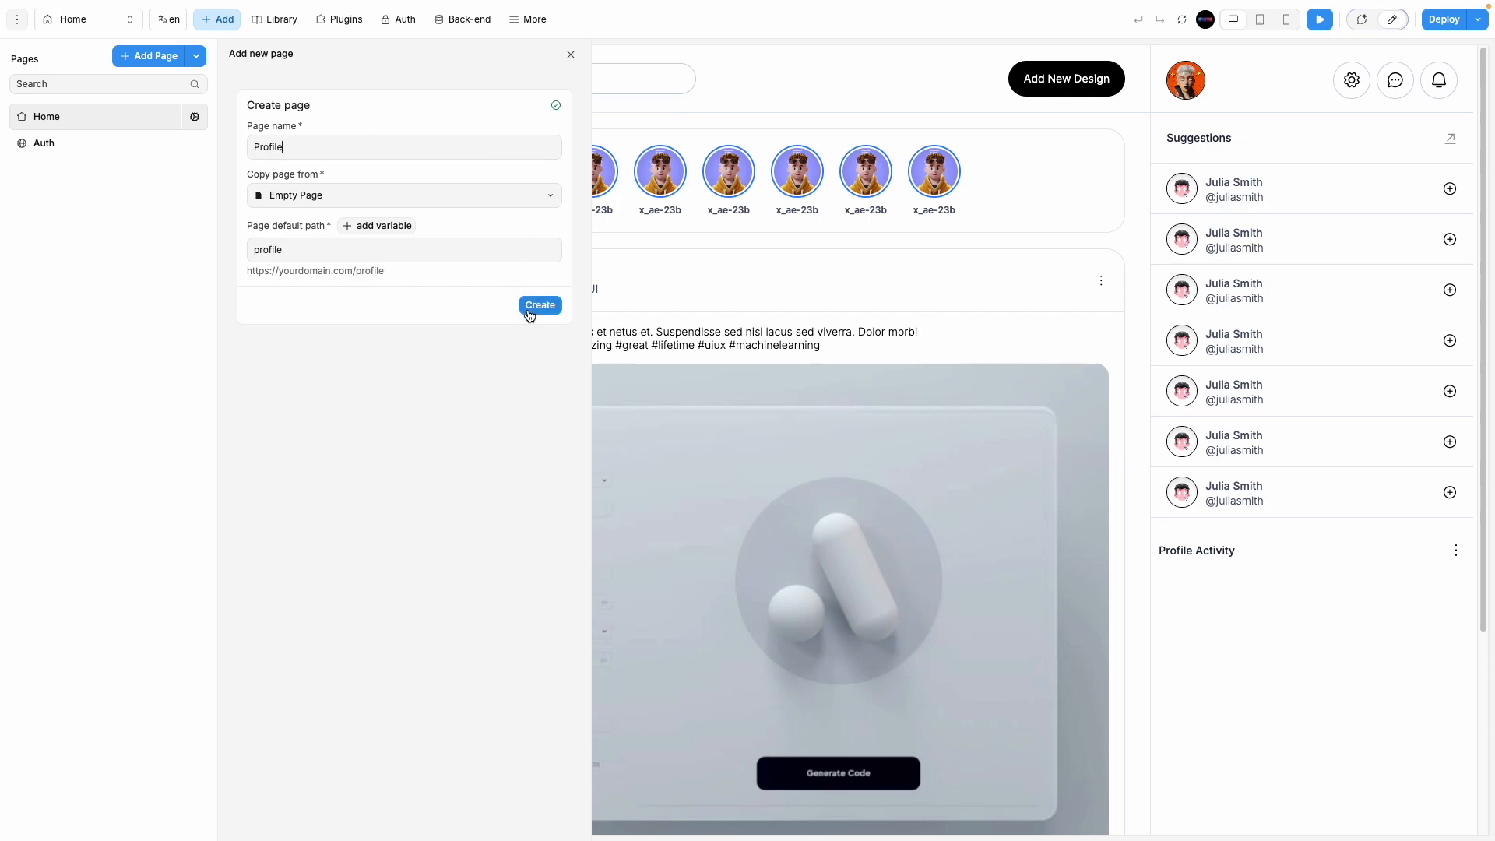
left_click(447, 196)
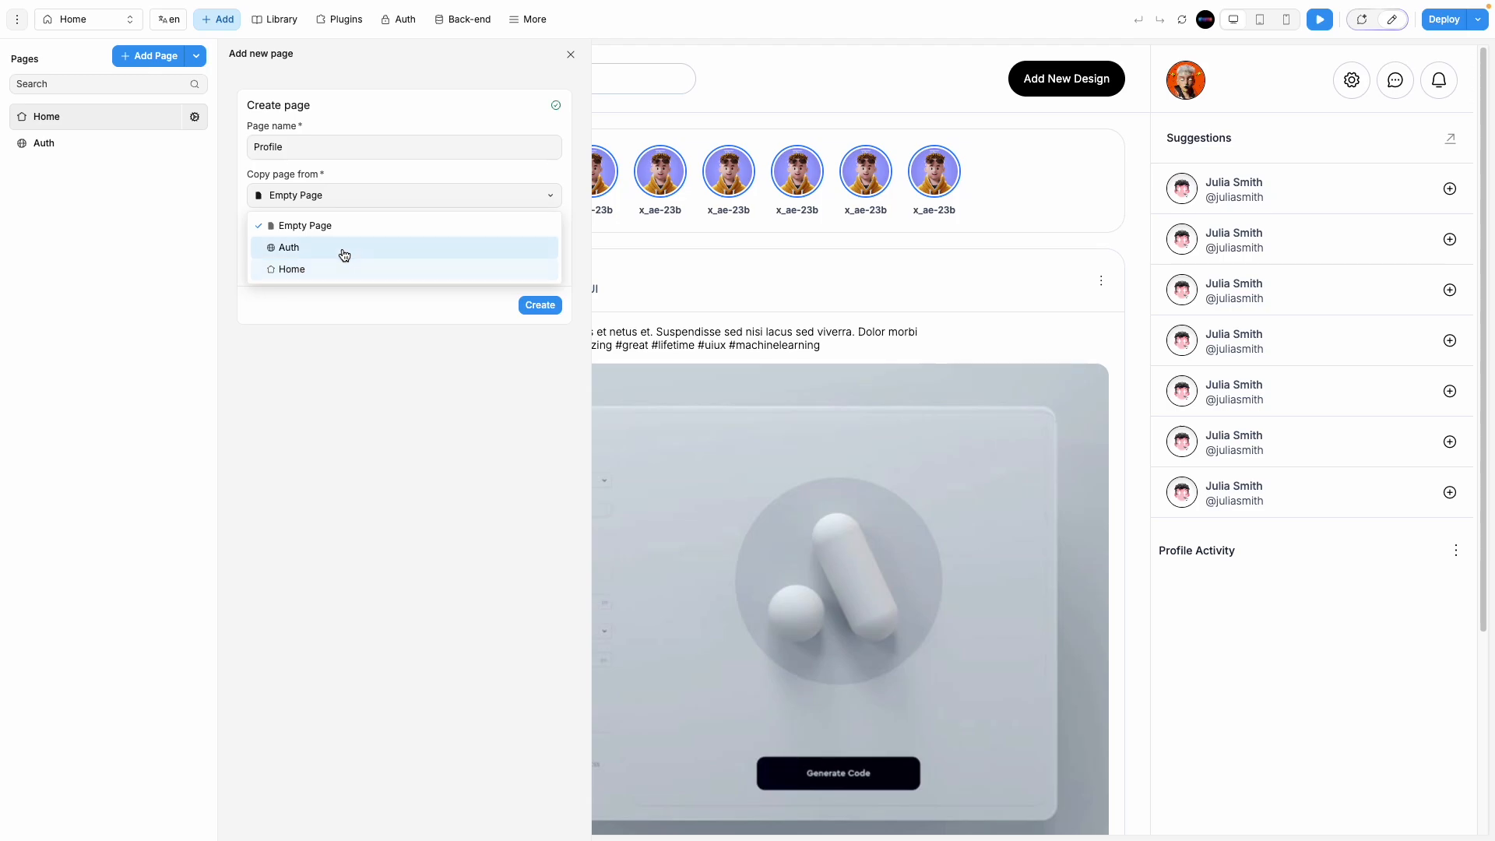
left_click(344, 251)
left_click(534, 409)
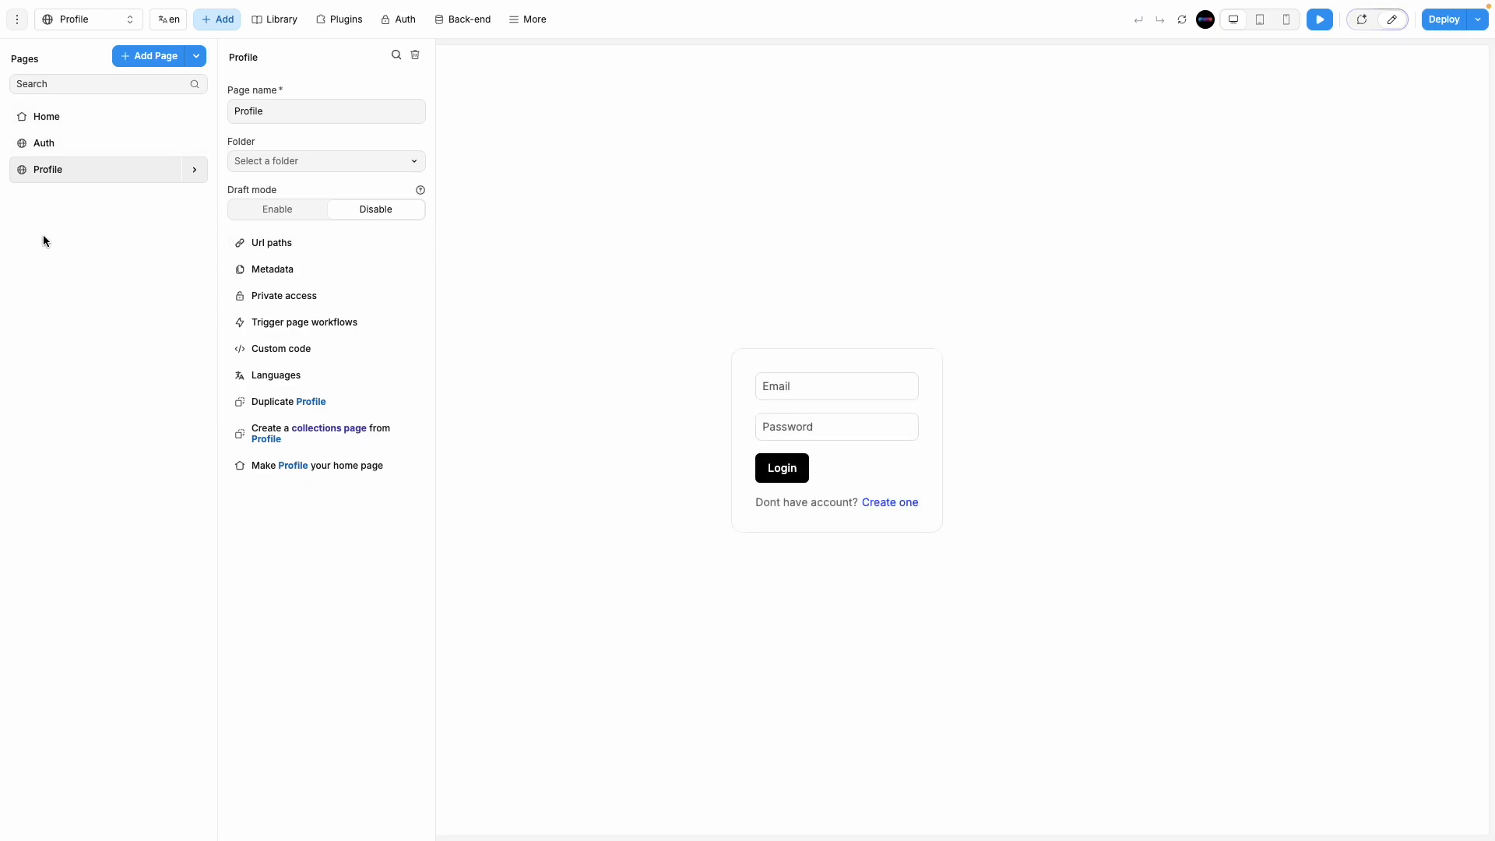
Step: Open the Profile page in the editor and show its element tree
left_click(80, 141)
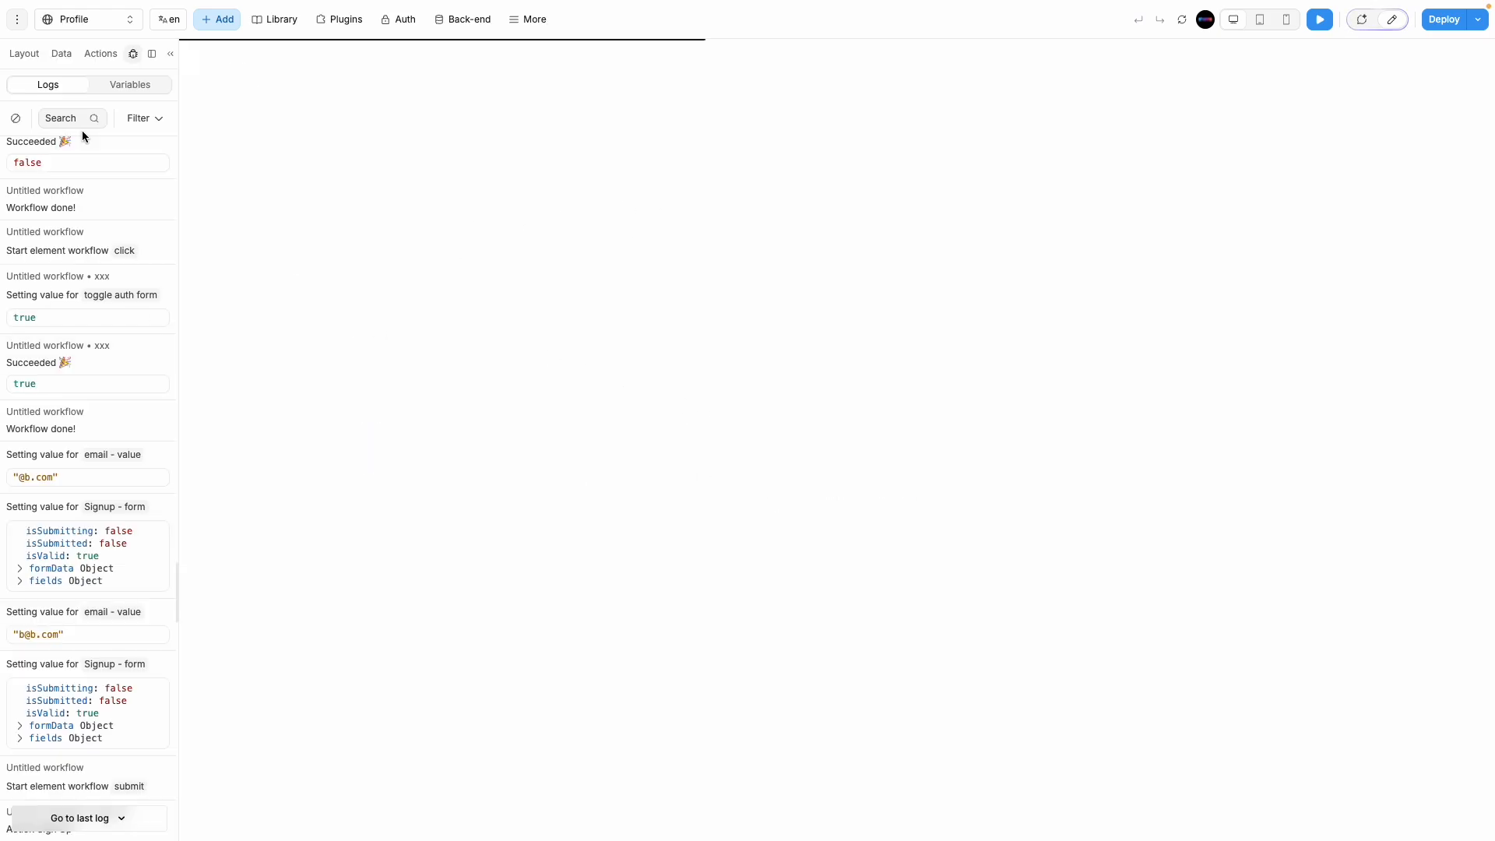
left_click(97, 20)
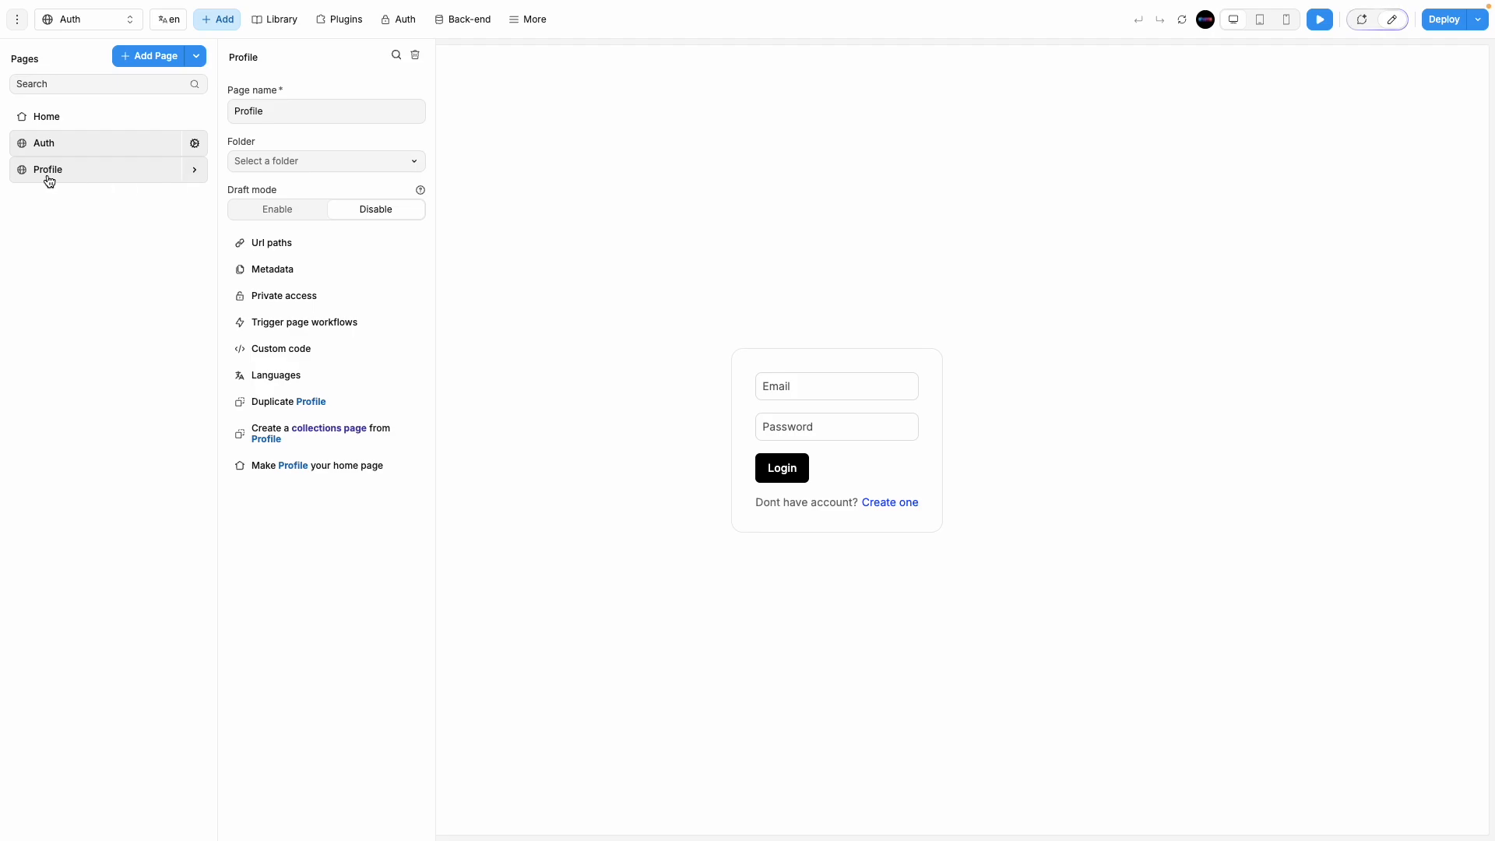
left_click(79, 171)
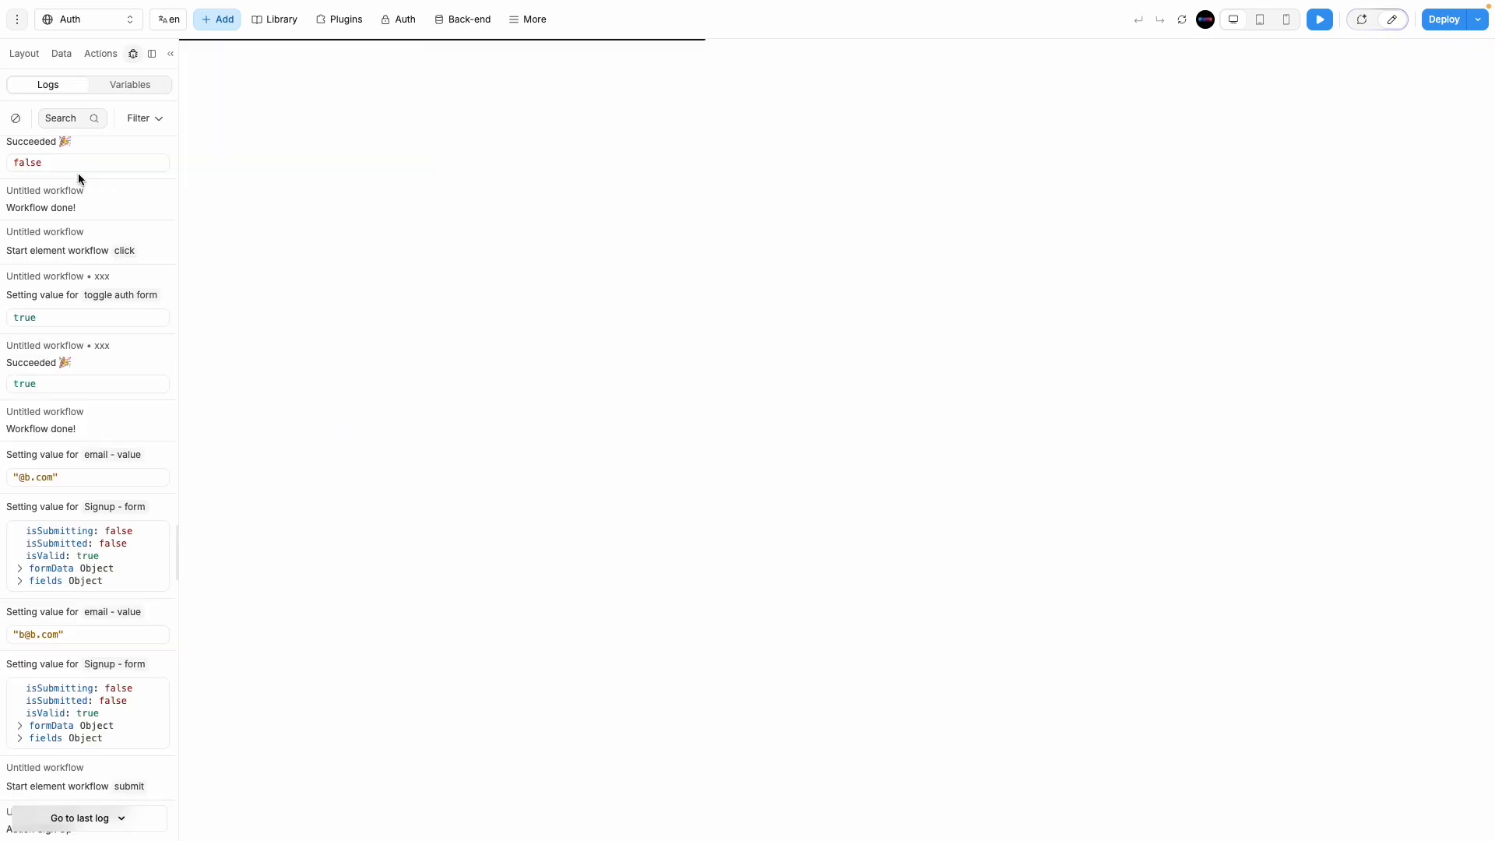
left_click(24, 54)
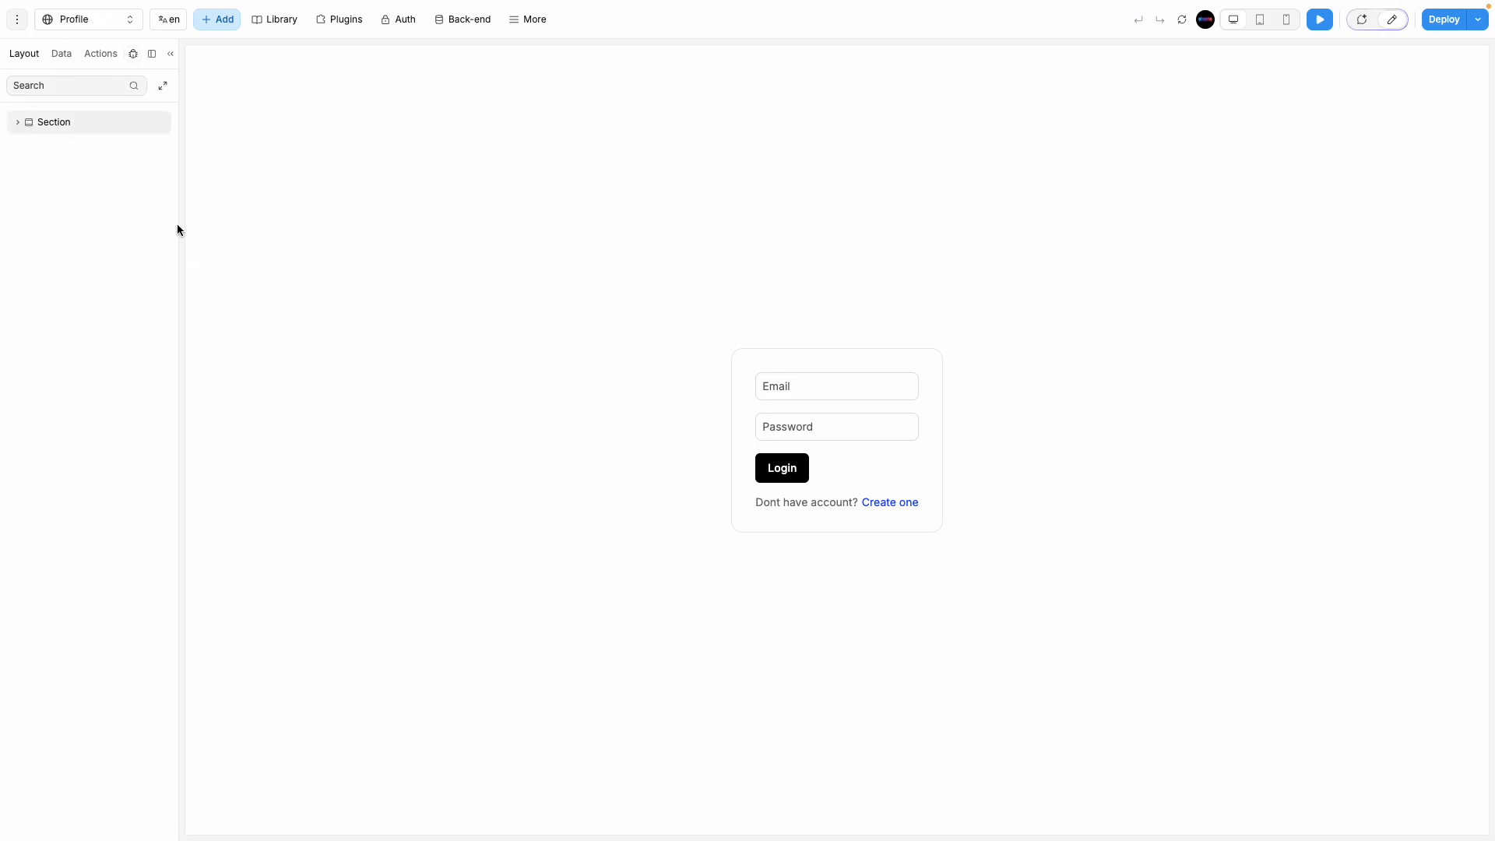
Step: Delete the copied Signup form and drop an empty flexbox into the page Section
left_click(18, 121)
left_click(98, 148)
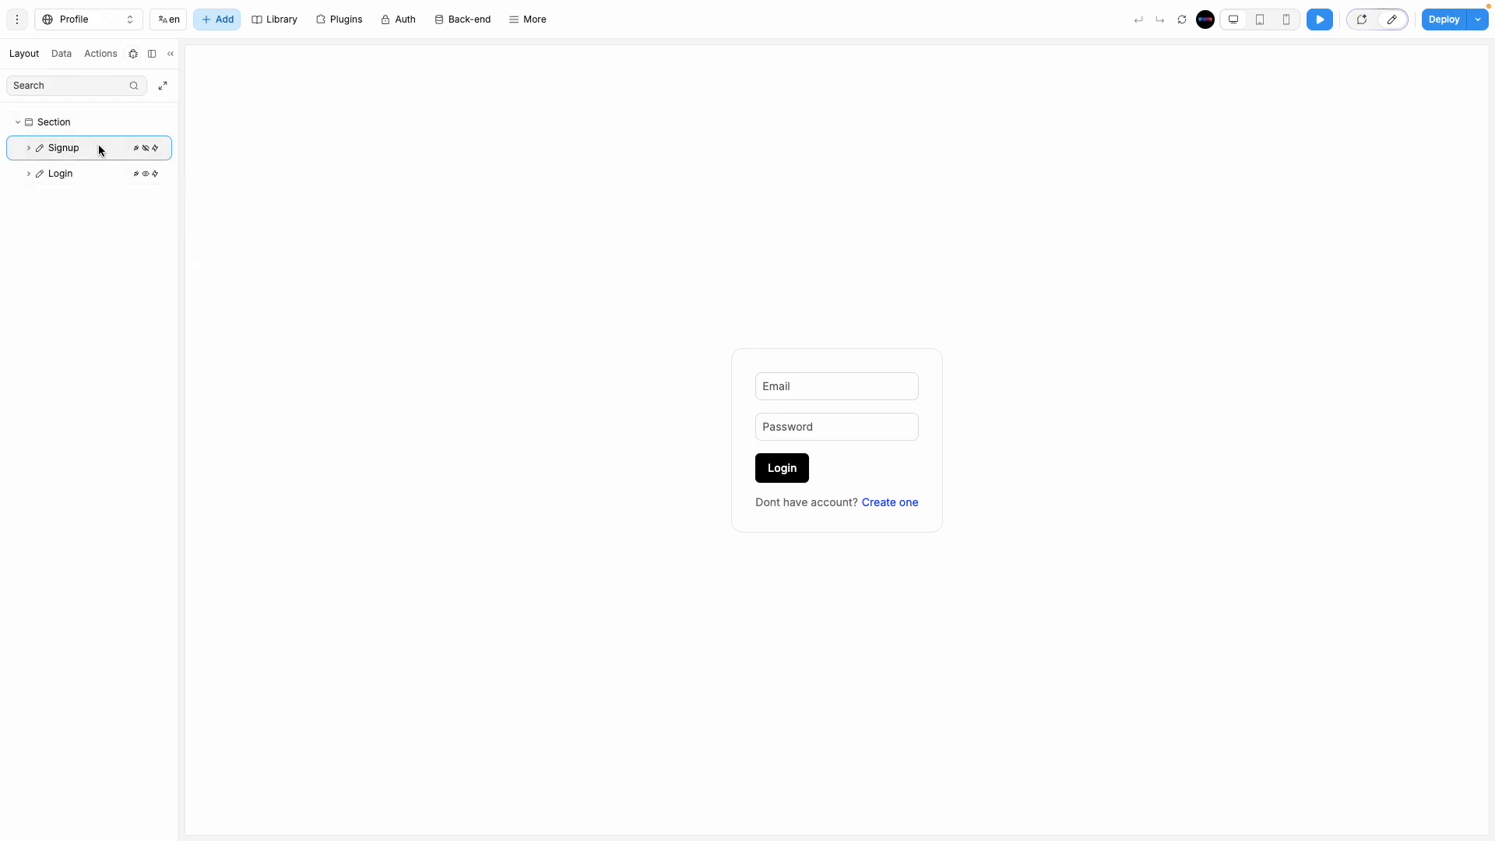
key("Delete")
key("Delete")
left_click(217, 18)
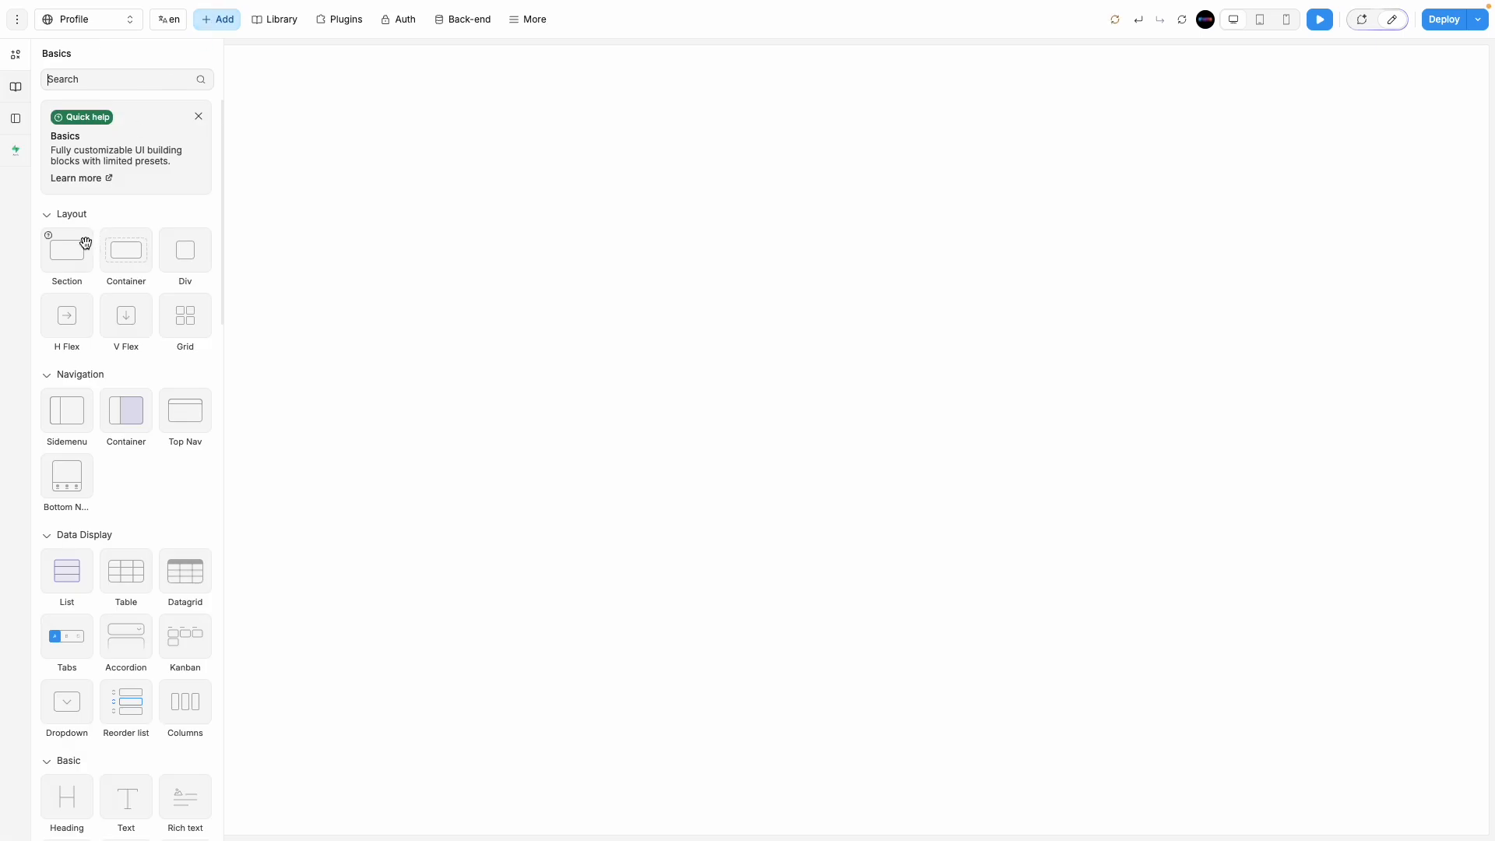
left_click_drag(170, 252, 713, 517)
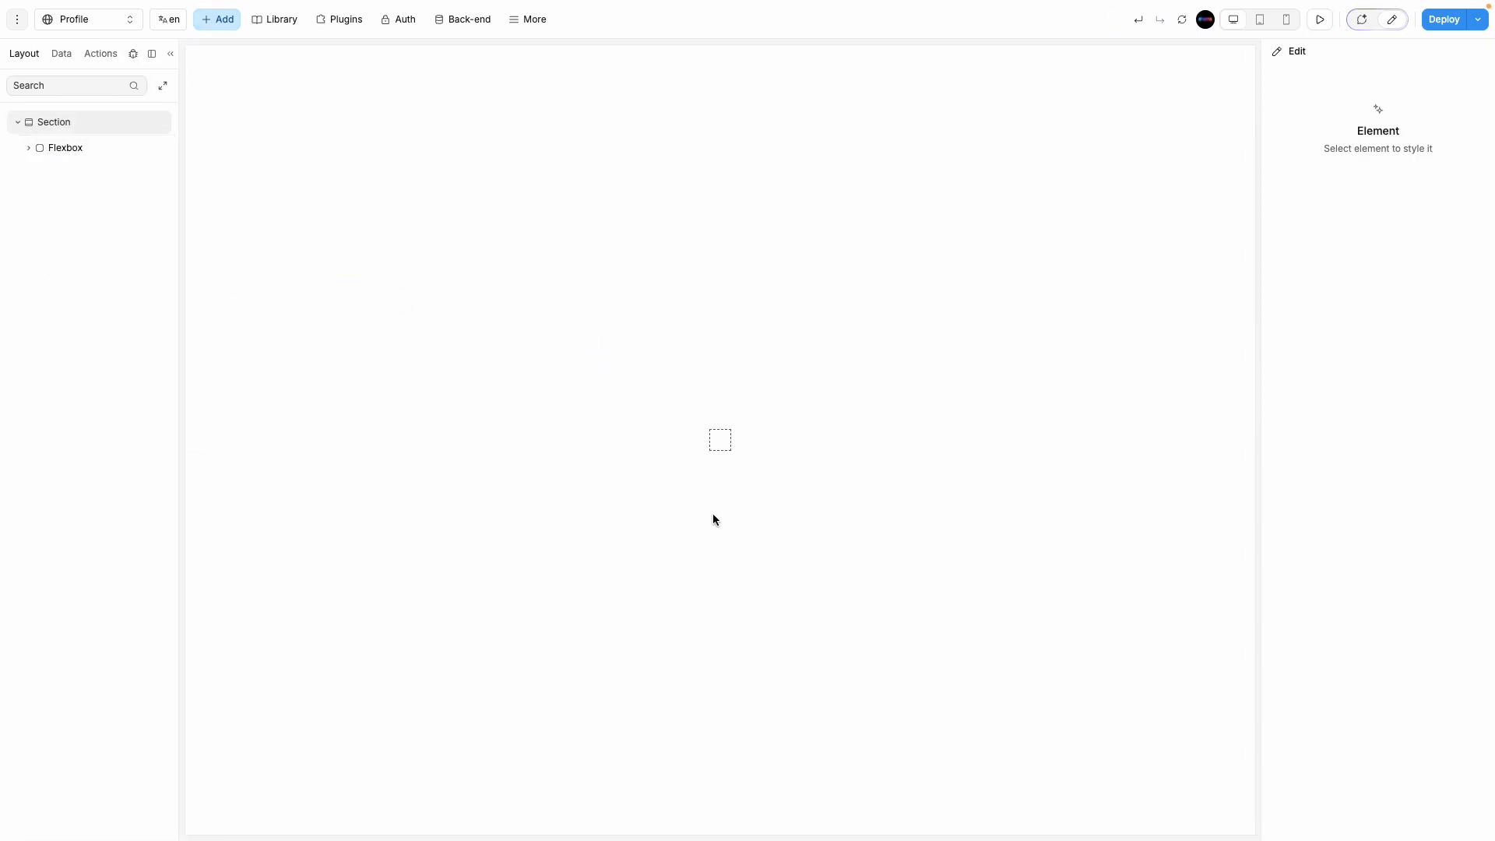
Step: Size the flexbox to 600px wide with a fixed 400px height
left_click(716, 442)
left_click(1333, 88)
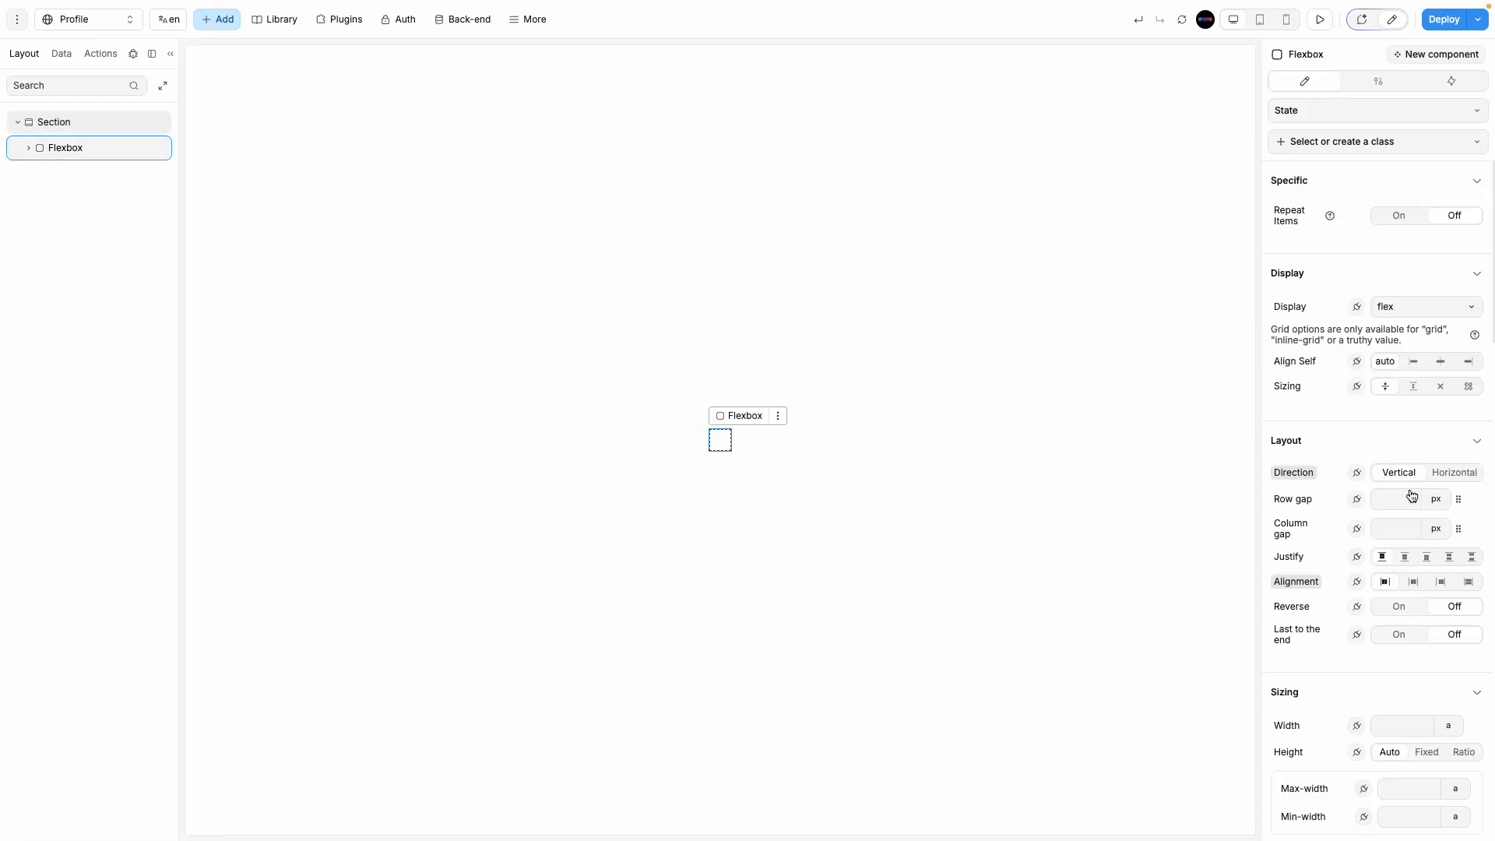
scroll(1412, 617, "down", 2)
left_click(1409, 614)
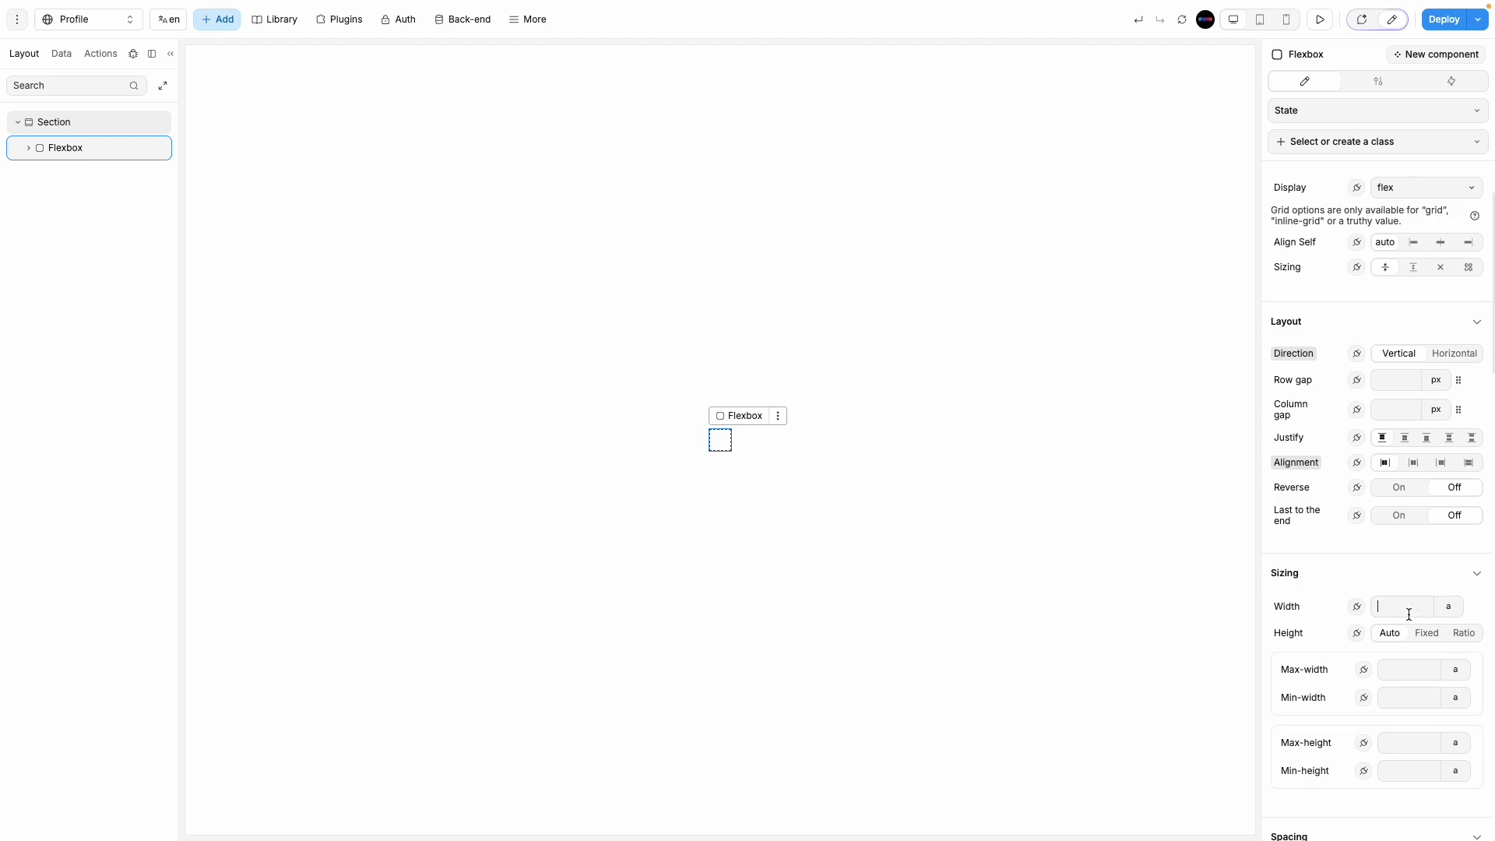
type("100")
key("BackSpace")
key("BackSpace")
key("BackSpace")
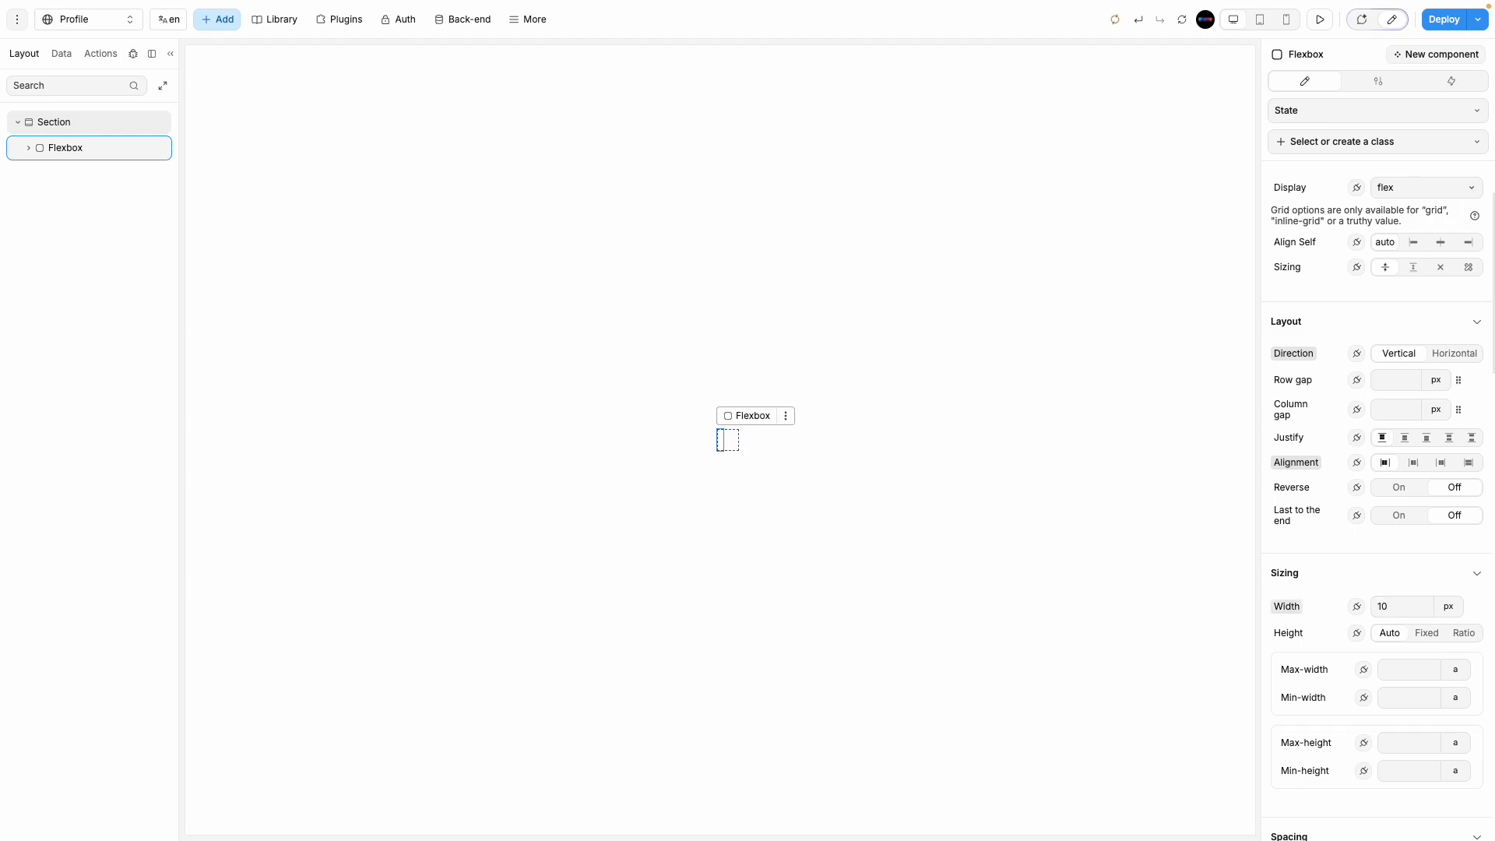
type("600")
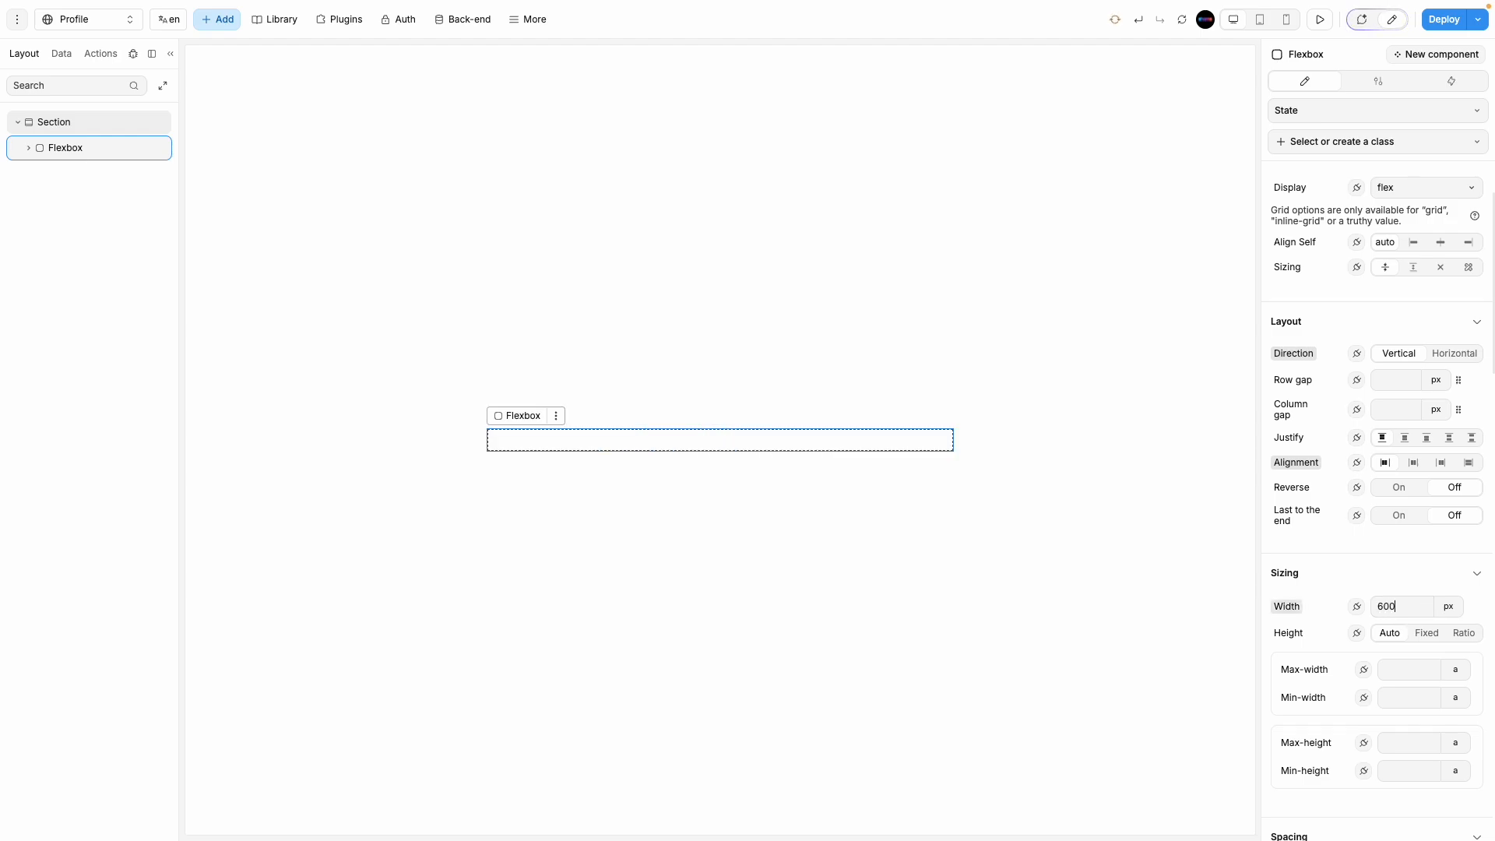
left_click(1425, 632)
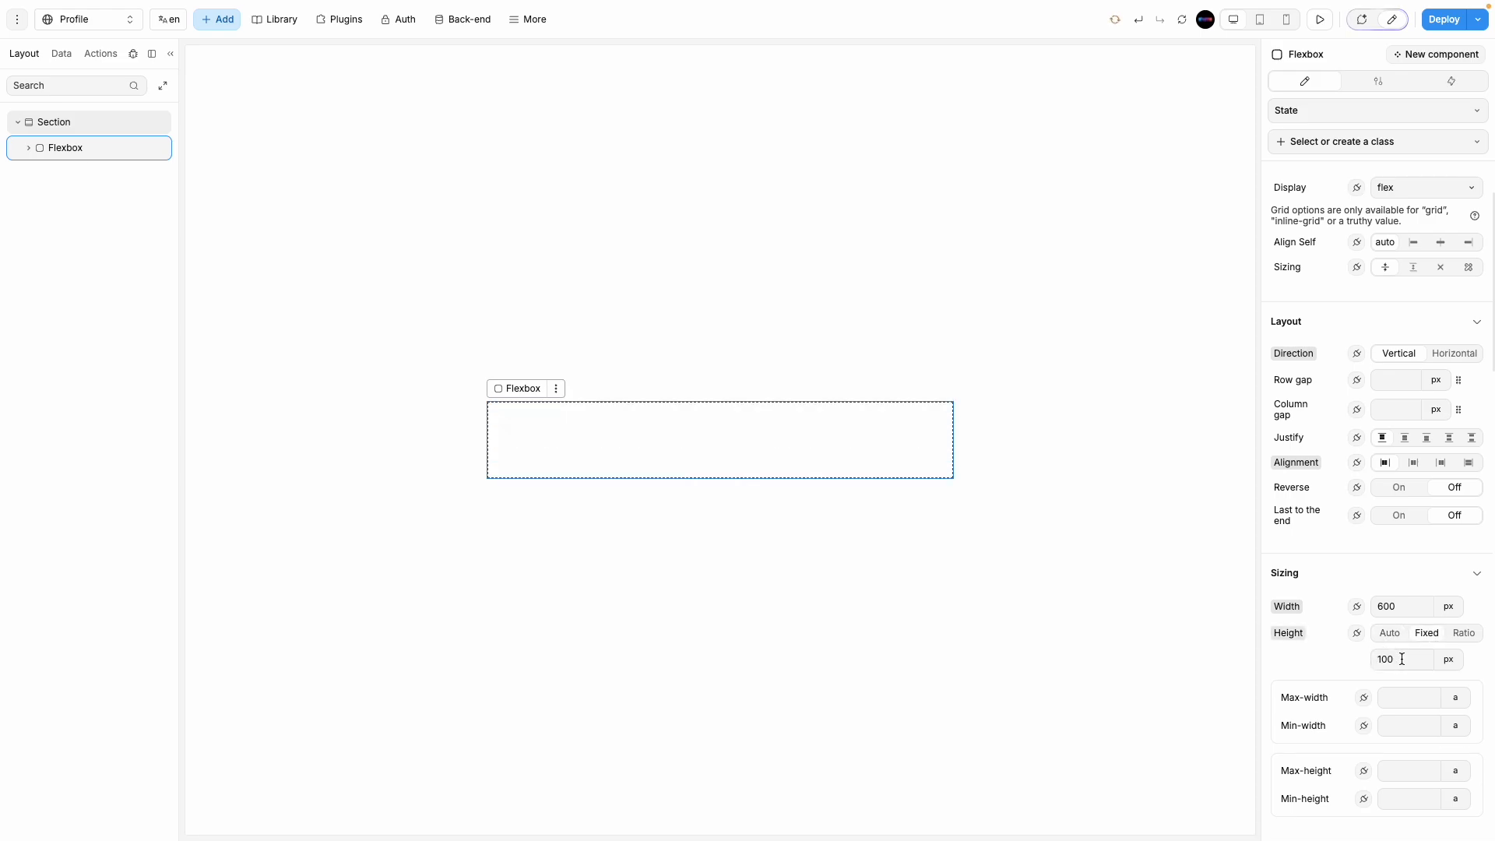
double_click(1399, 659)
type("400")
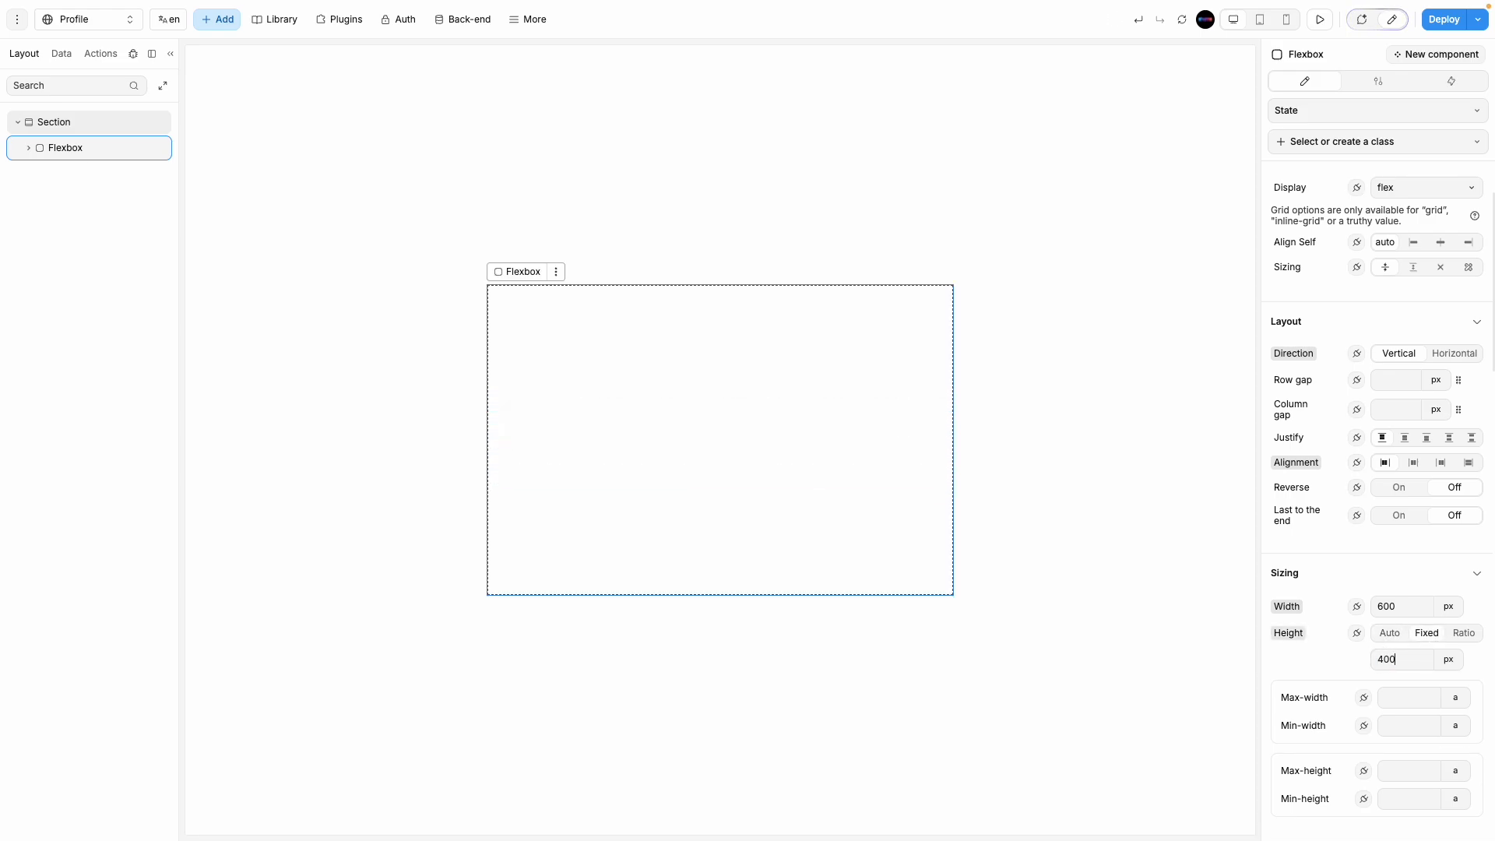
Step: Give the card a white #FFFFFF background and 15px corner radius
scroll(1366, 785, "down", 8)
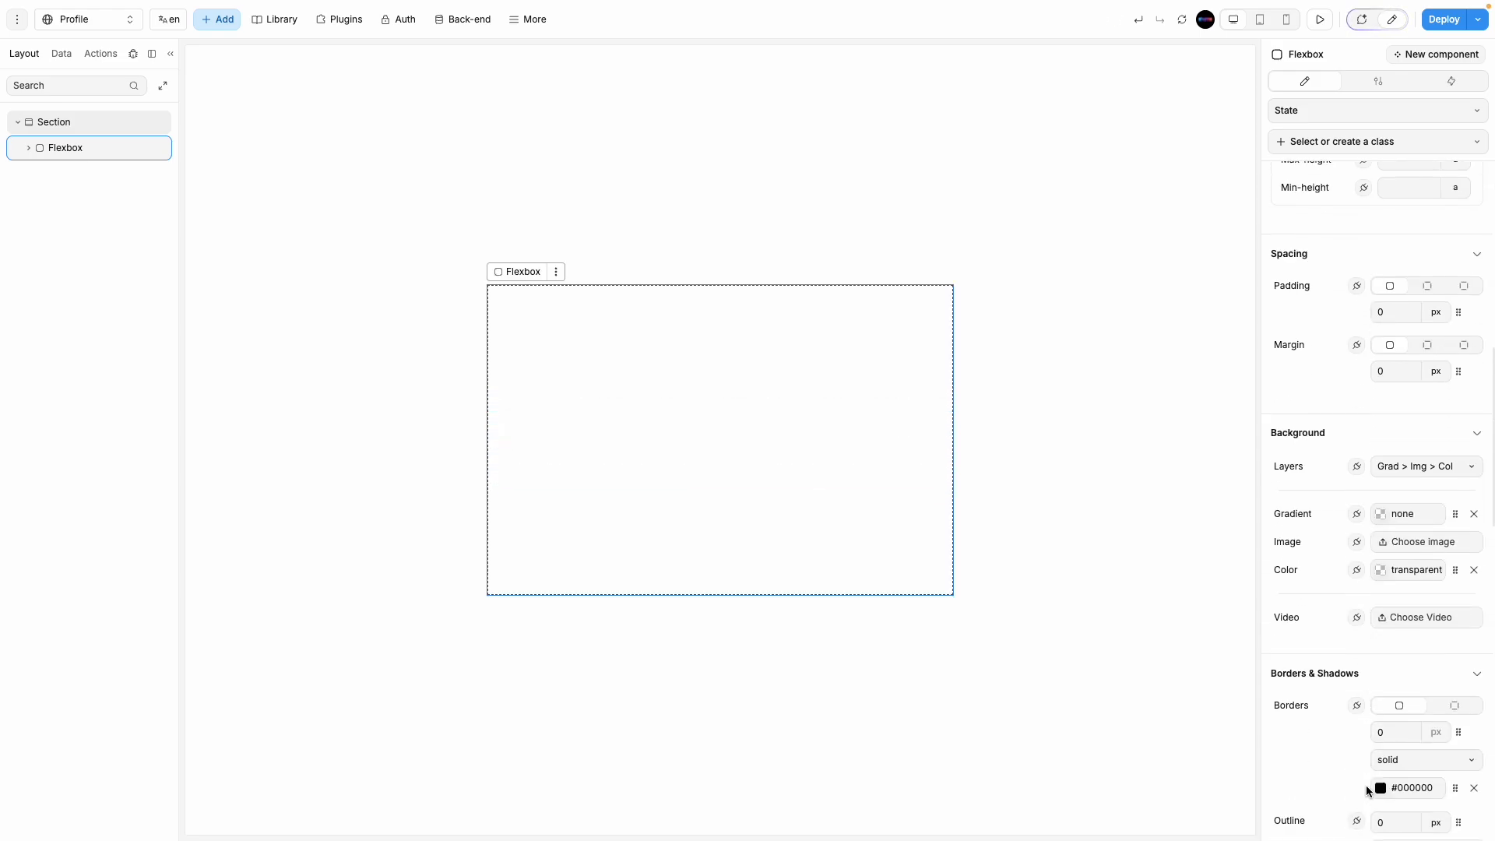
left_click(1376, 549)
left_click_drag(1184, 177, 1077, 91)
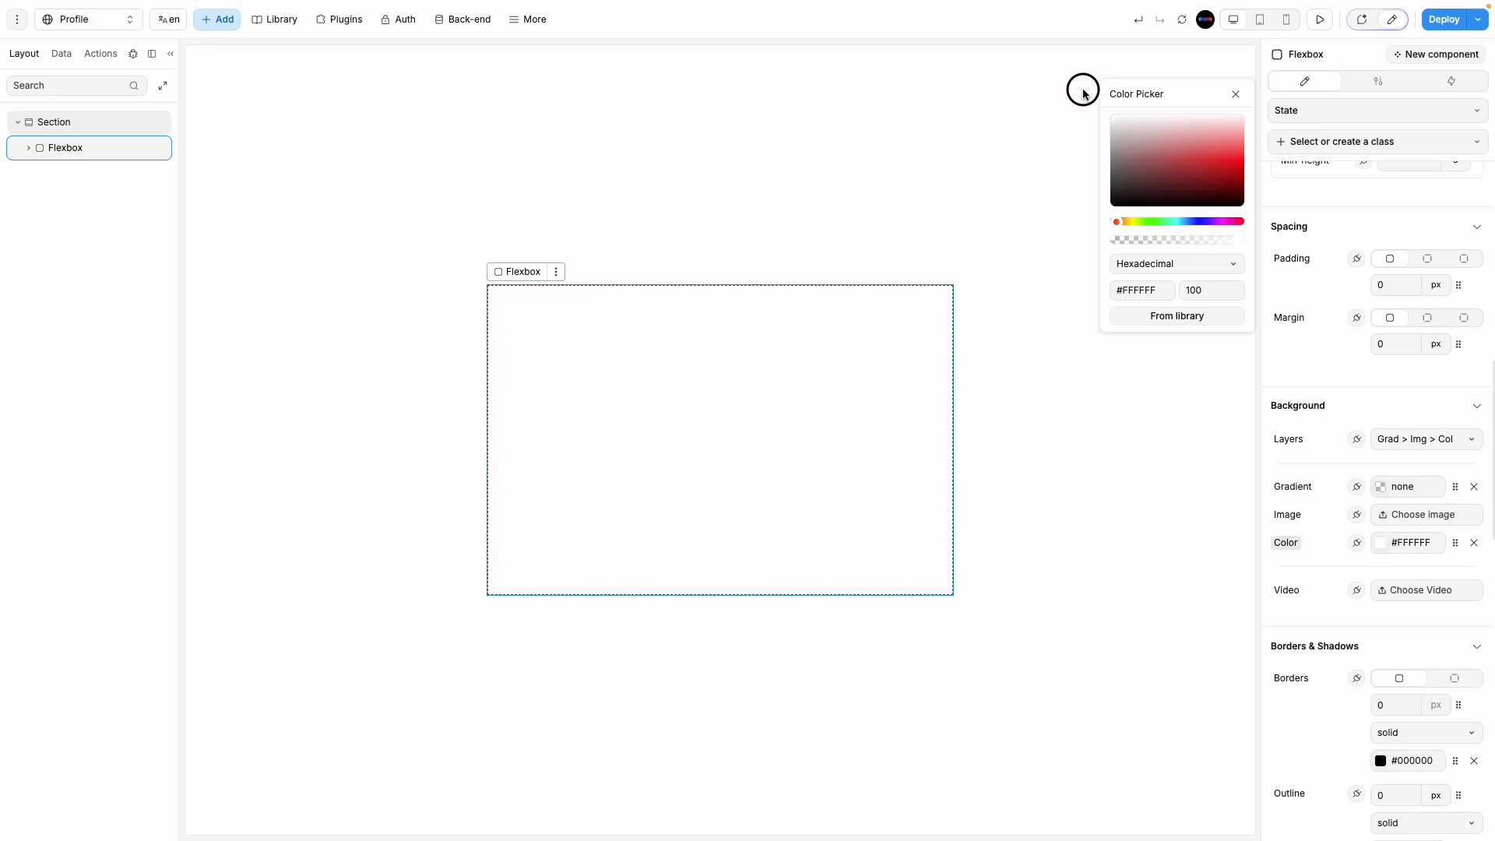
scroll(1423, 659, "down", 3)
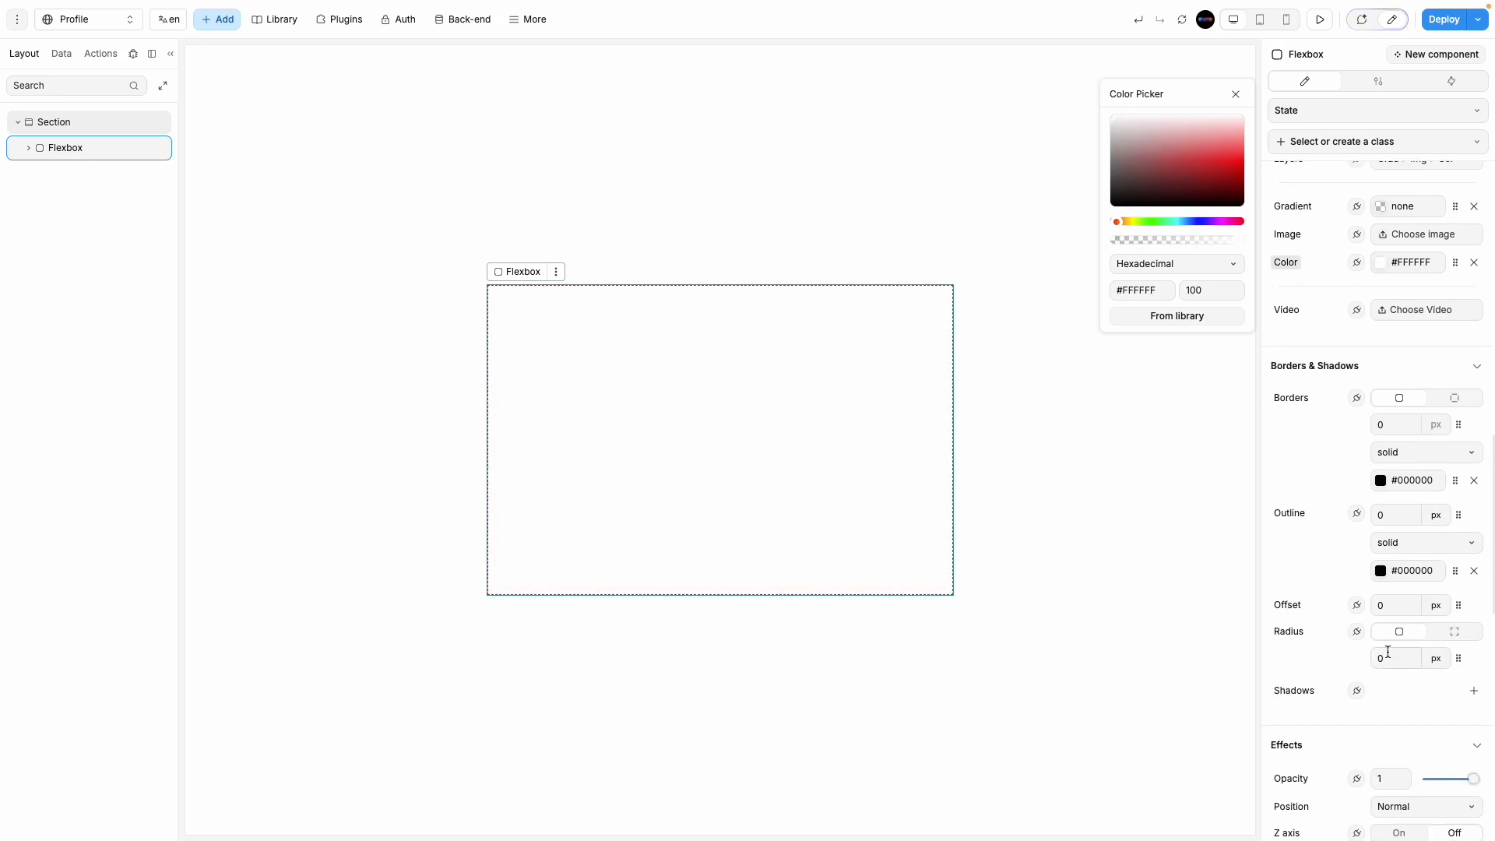
type("15")
left_click(1001, 594)
Step: Add a 1px border to the card with its colour at 10% opacity
left_click(698, 491)
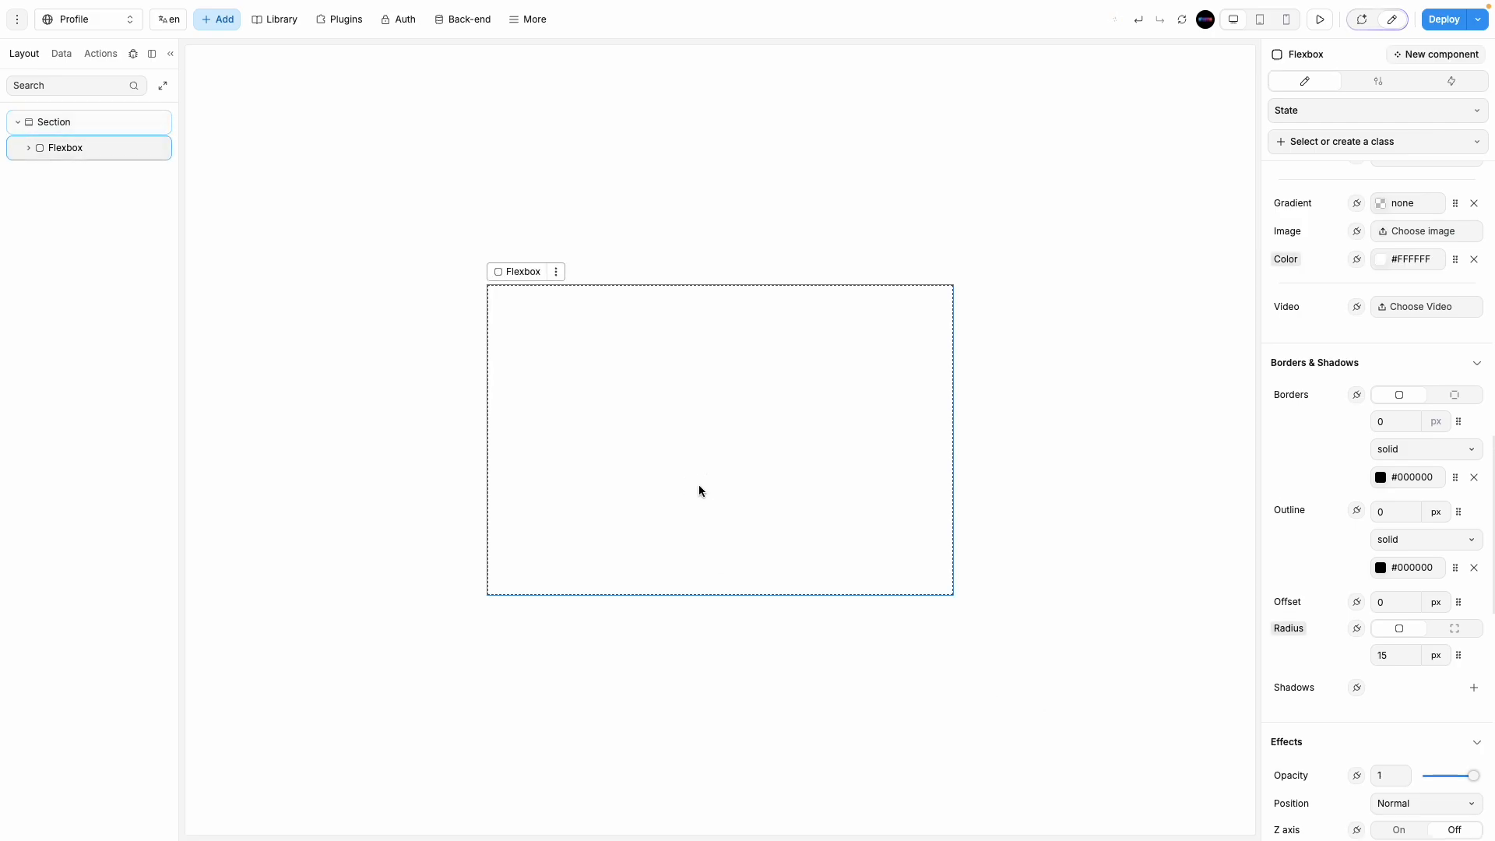
scroll(1393, 650, "down", 1)
scroll(1394, 650, "down", 2)
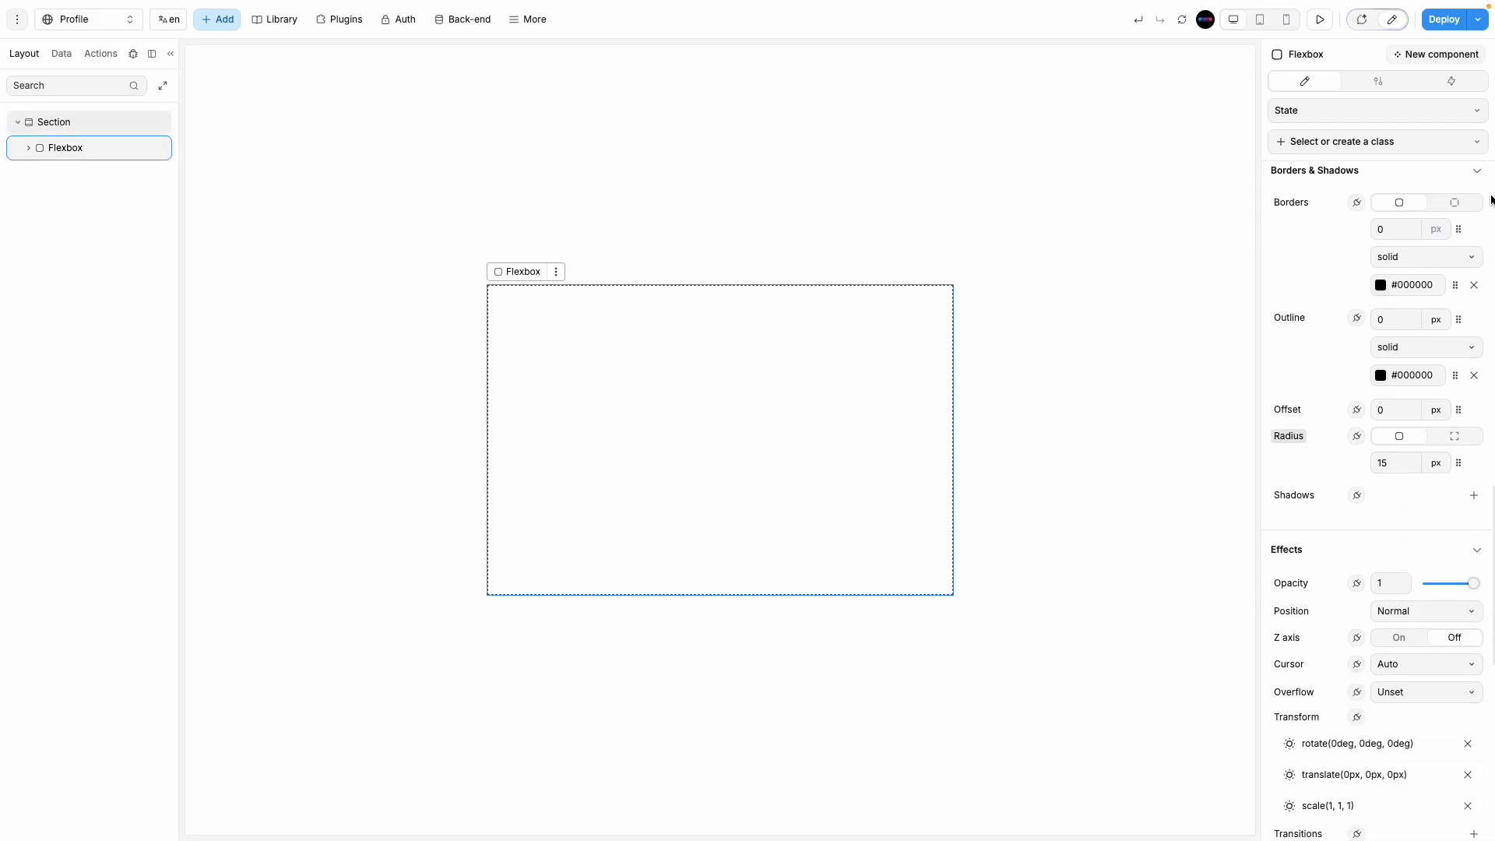
left_click(1404, 226)
type("1")
left_click(1380, 285)
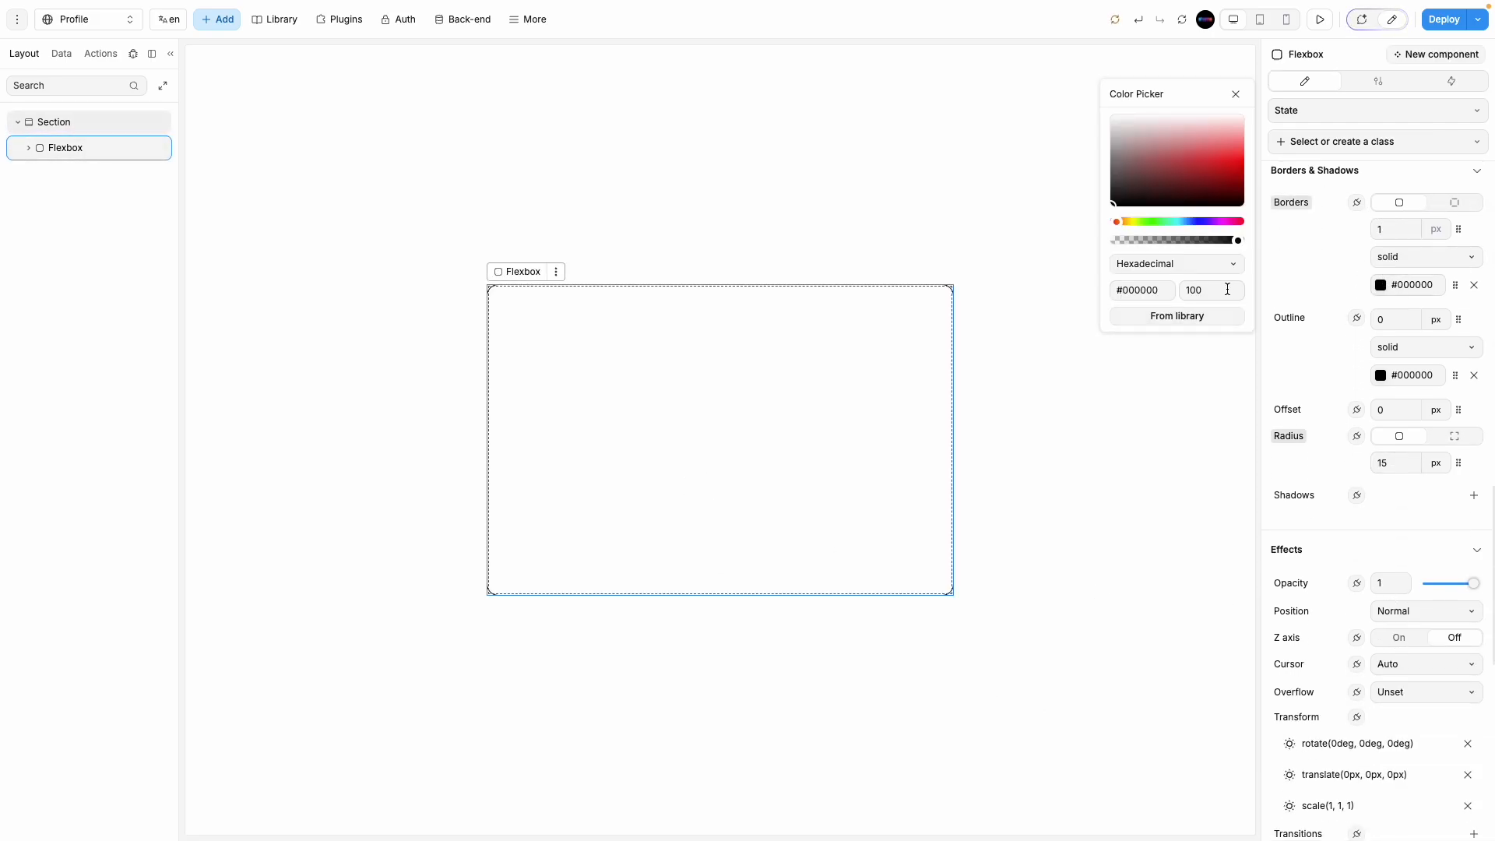
left_click(1212, 291)
type("10")
Step: Preview the card's look, then return to editing and reselect it
left_click(975, 415)
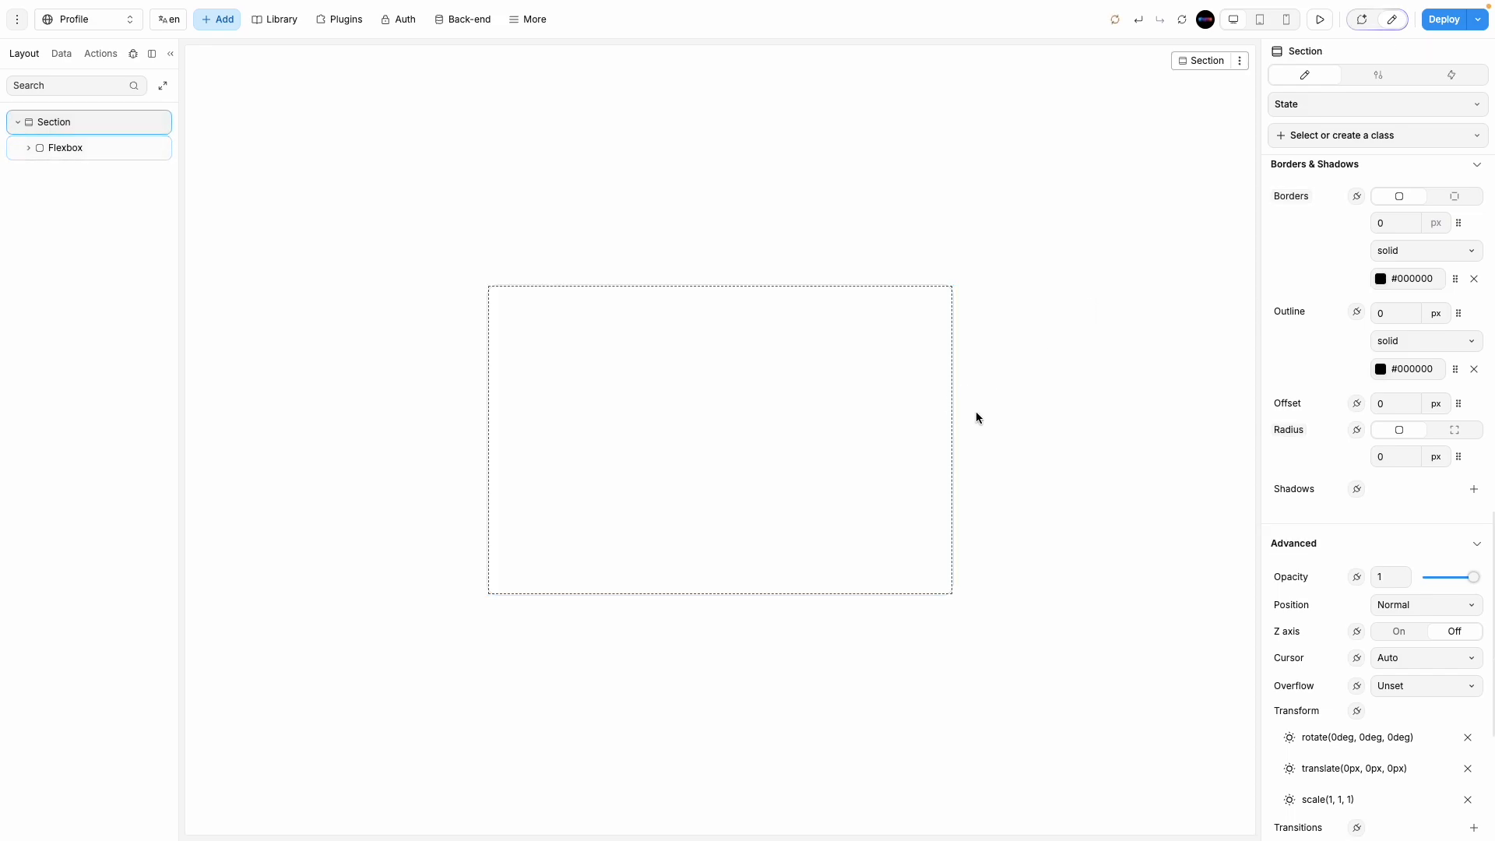
left_click(1324, 20)
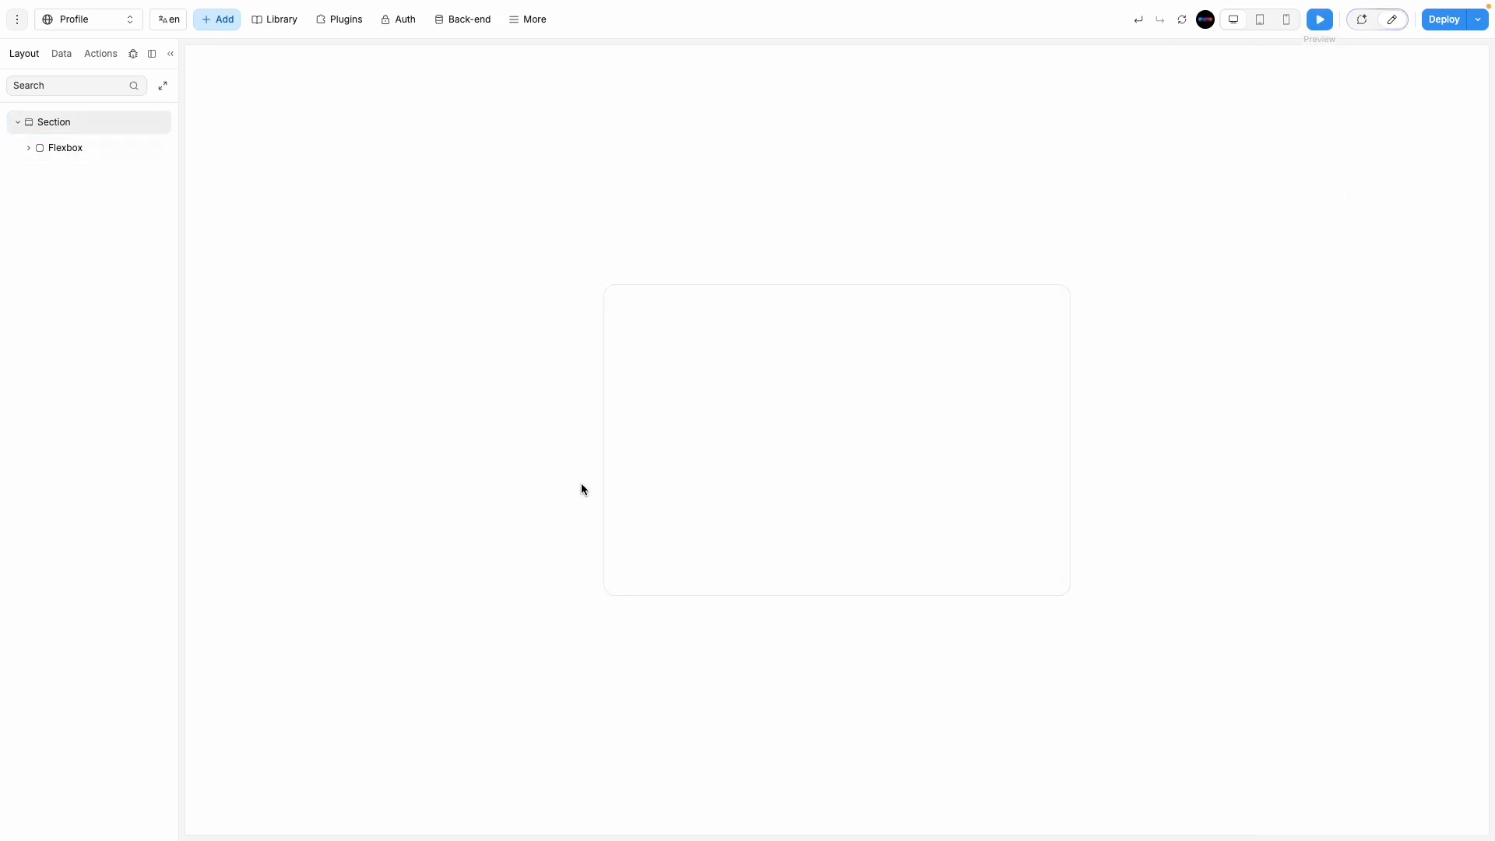
left_click(1321, 20)
left_click(679, 357)
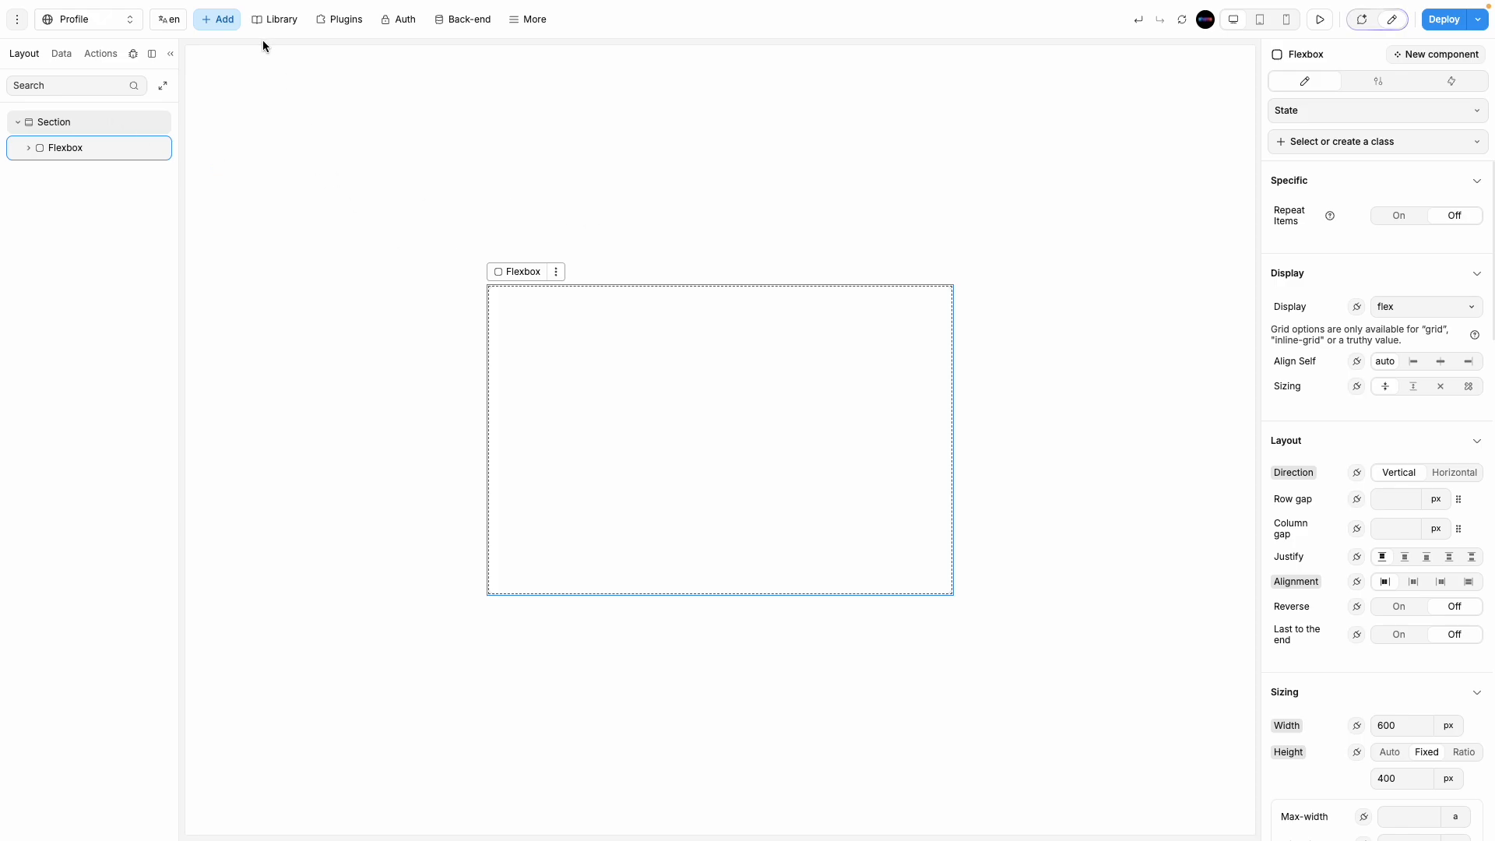
Step: Add a nested flexbox inside the card, 100% wide with a fixed 60px height
left_click(210, 24)
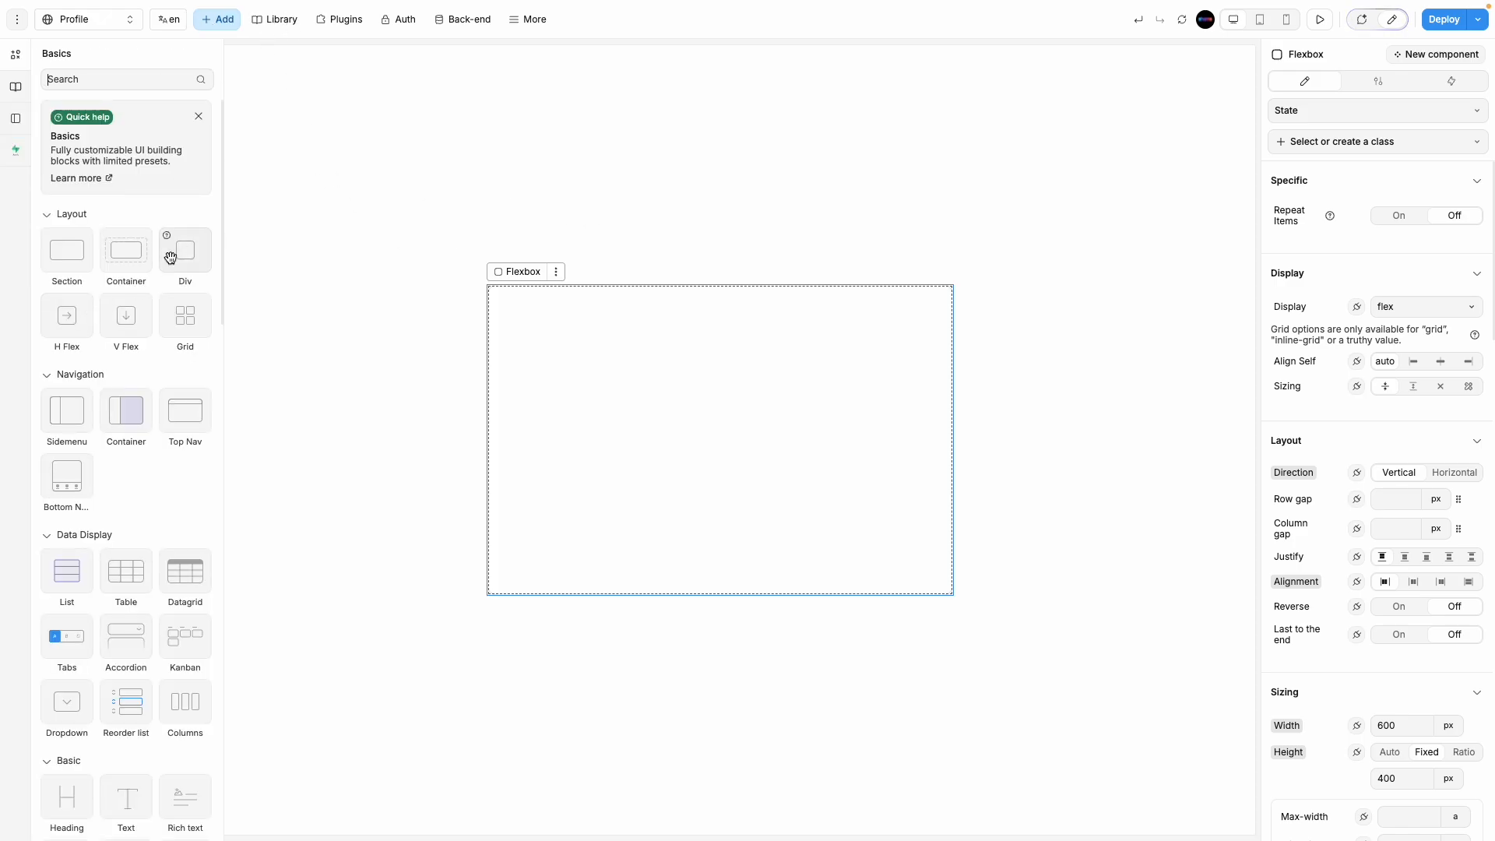
left_click_drag(171, 254, 768, 431)
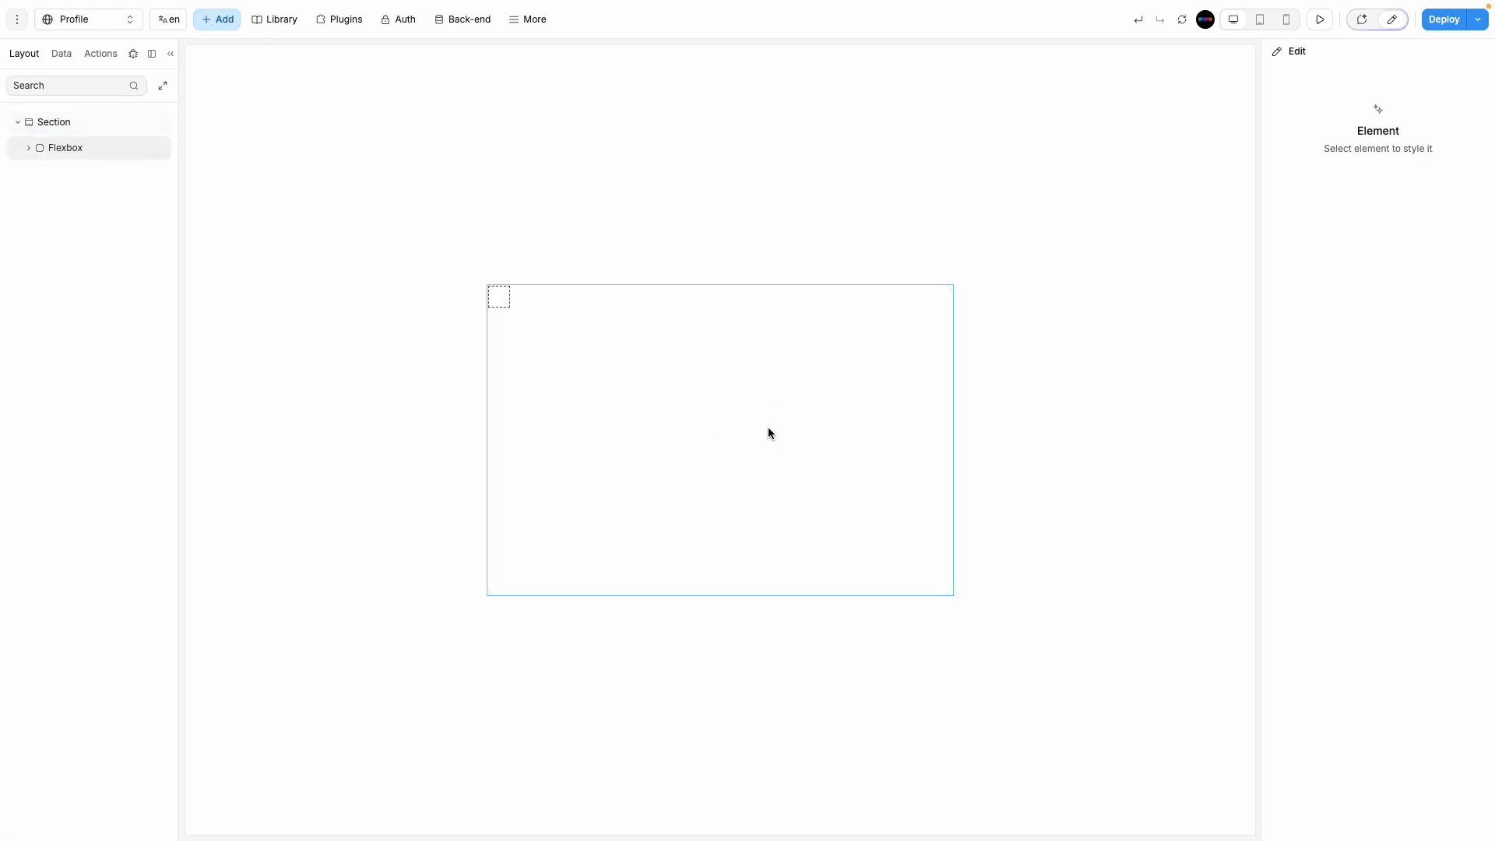
left_click(496, 298)
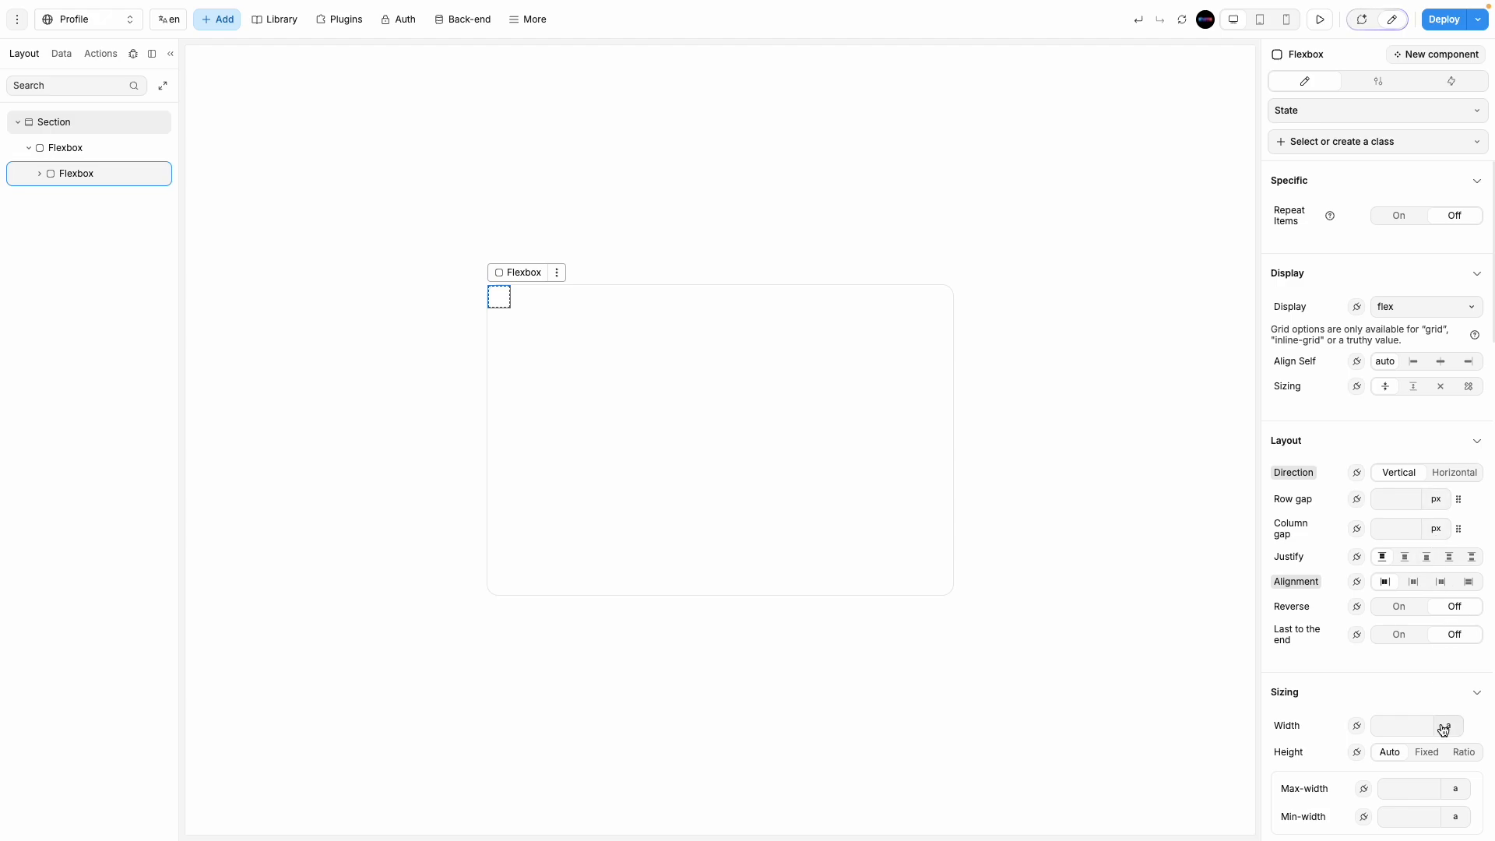
left_click(1442, 729)
left_click(1454, 791)
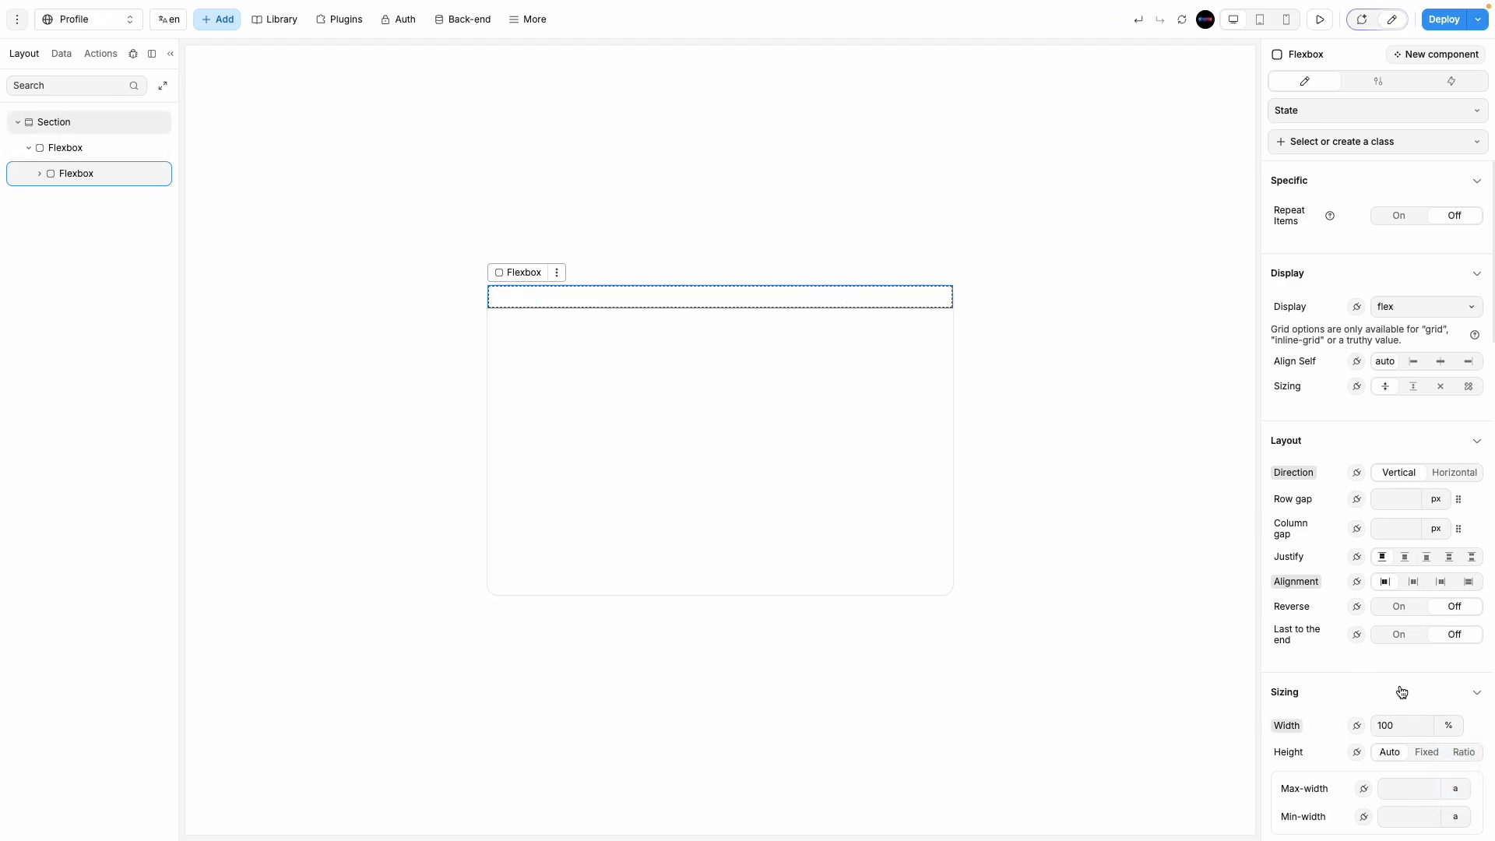
scroll(1420, 700, "down", 1)
left_click(1425, 689)
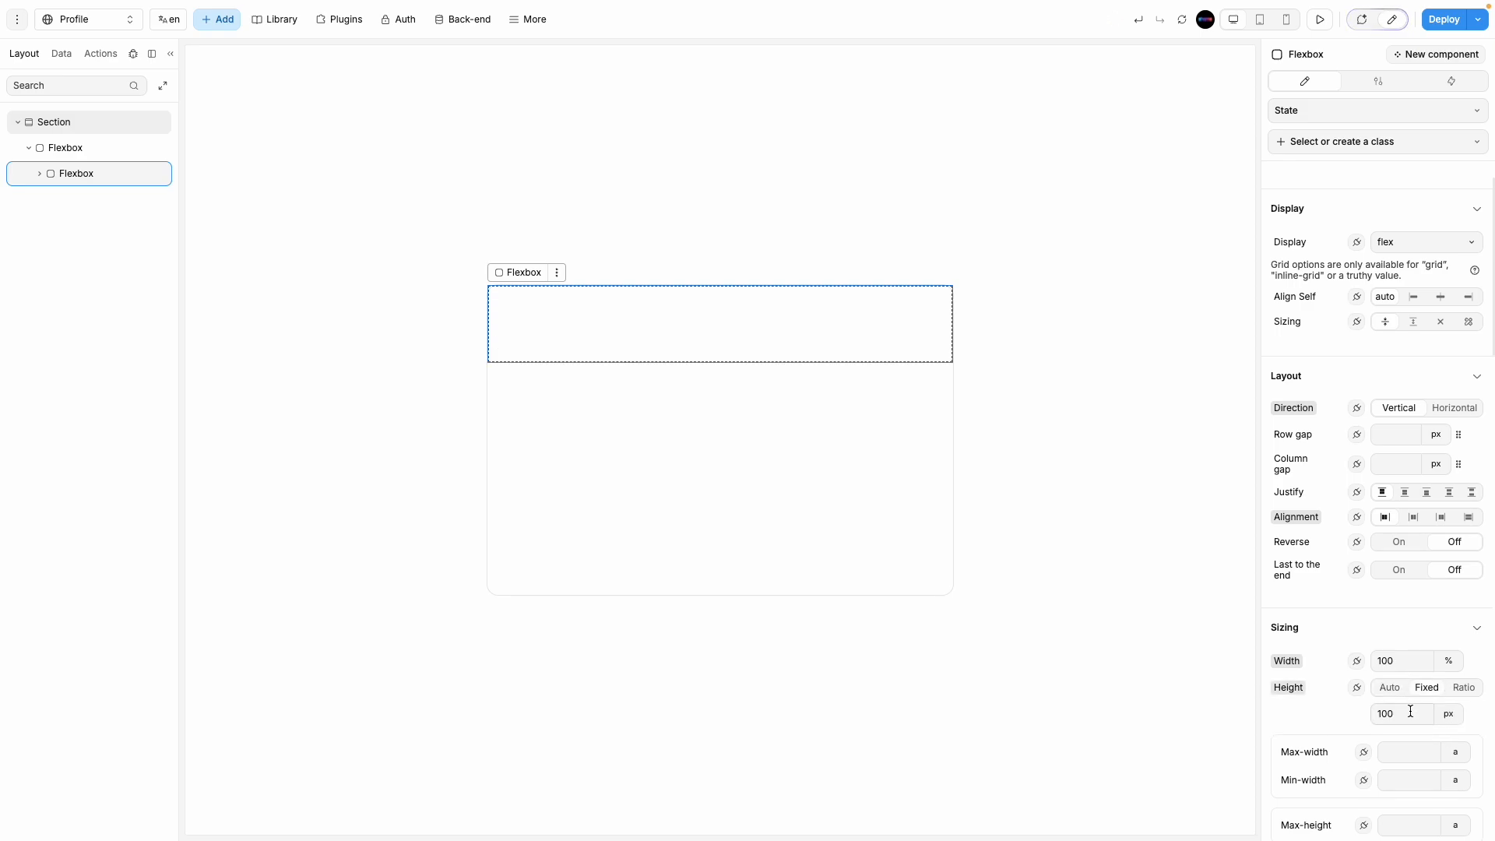
double_click(1407, 712)
type("60")
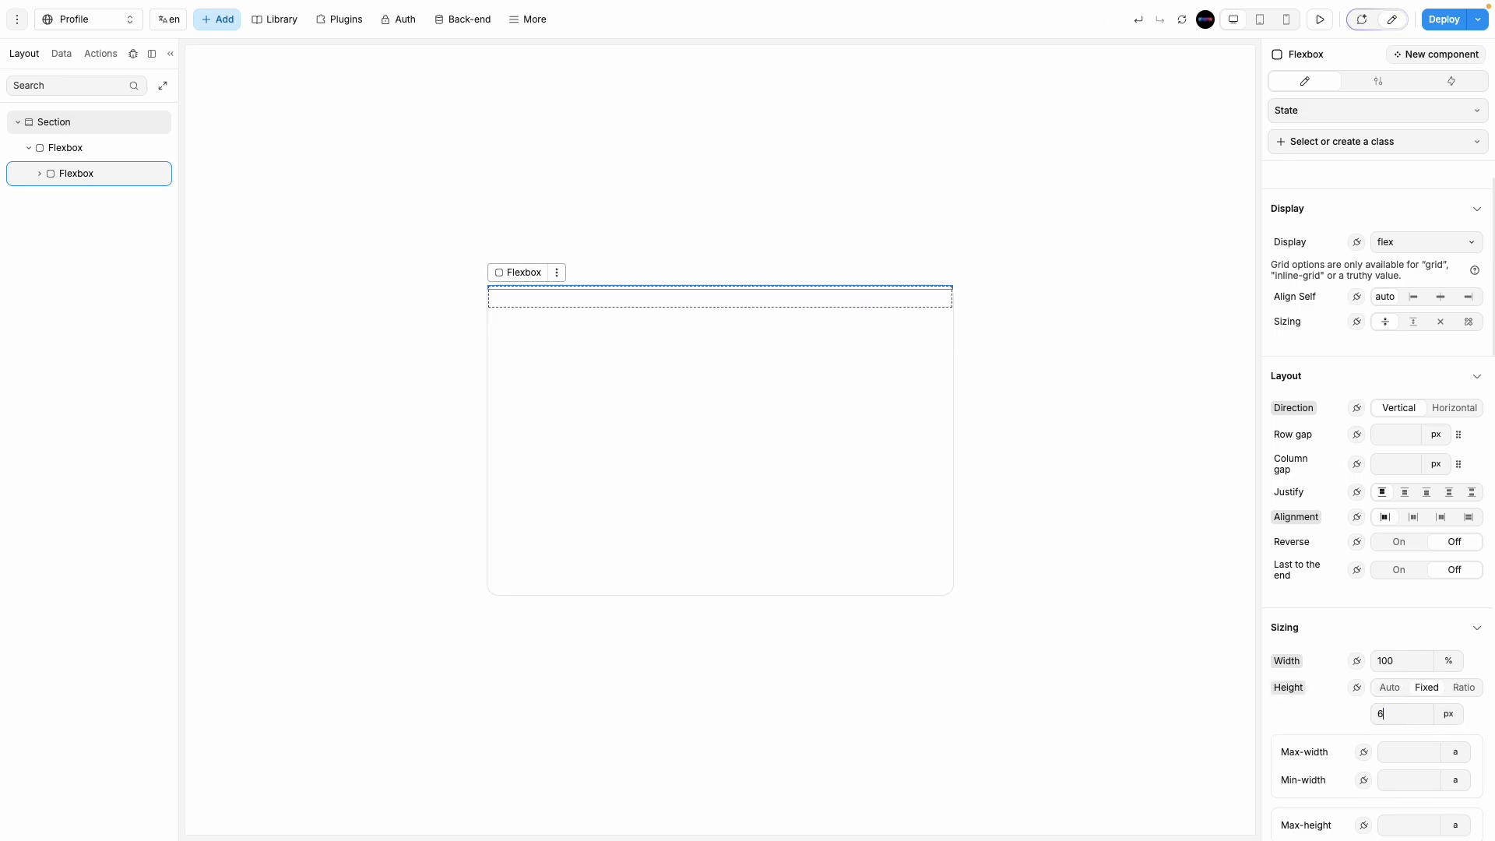
Step: Set the top row's direction to Horizontal and place an Image inside it
left_click(714, 452)
left_click(667, 324)
left_click(226, 22)
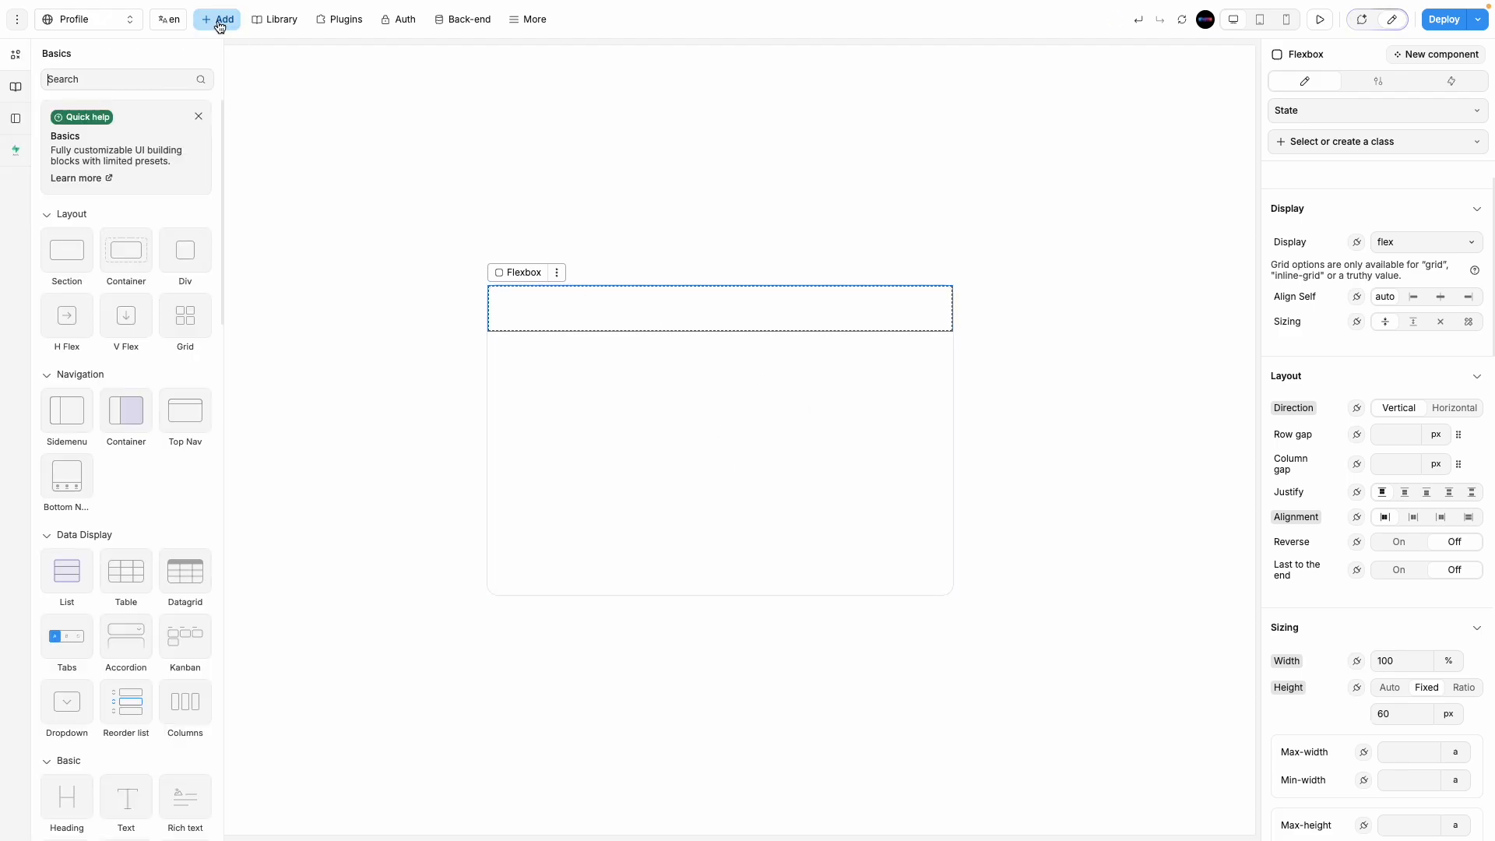
left_click(1448, 409)
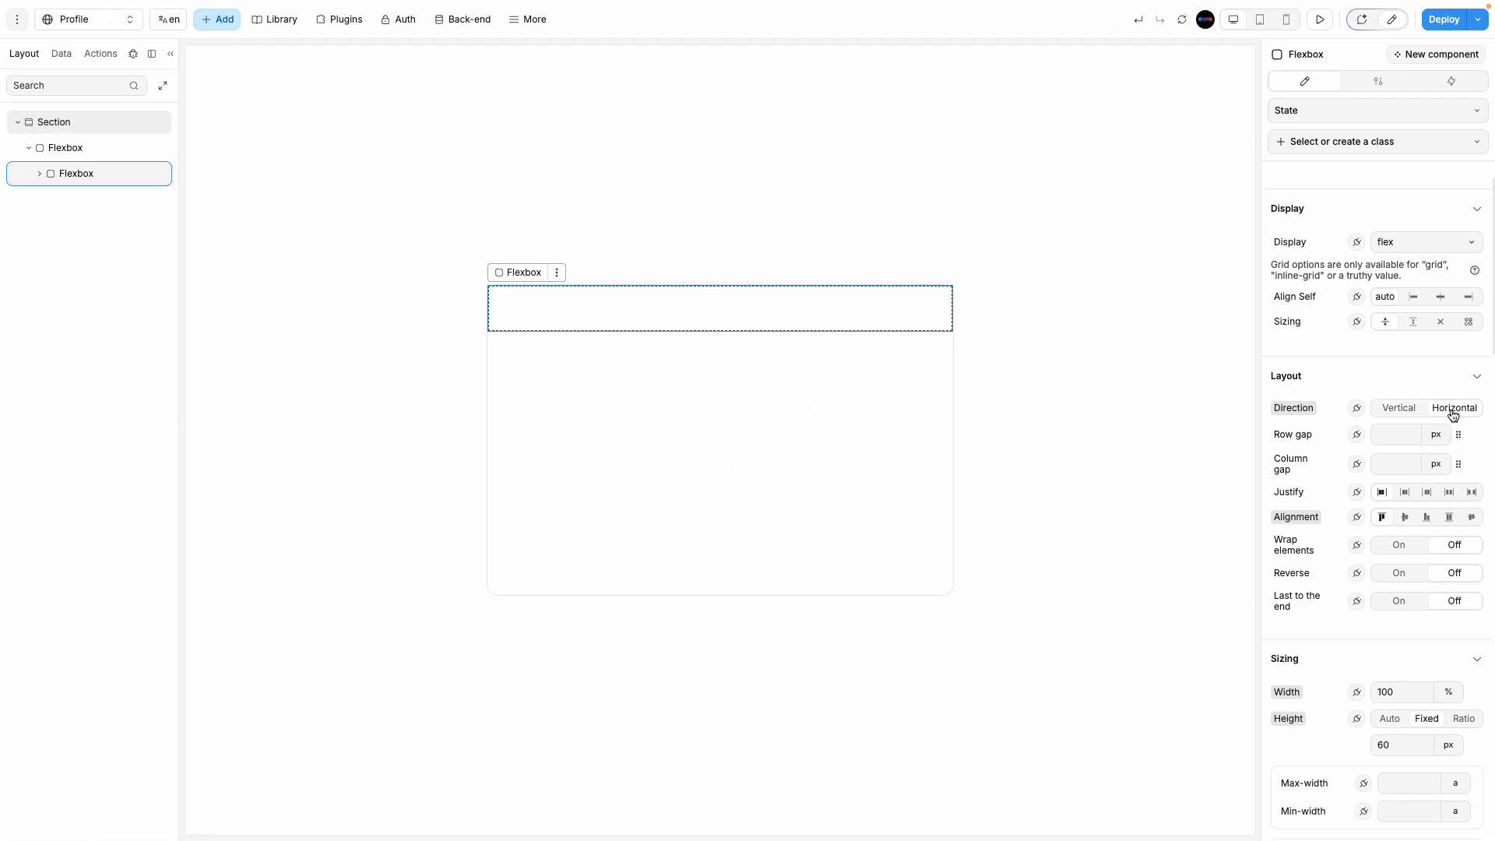
left_click(218, 19)
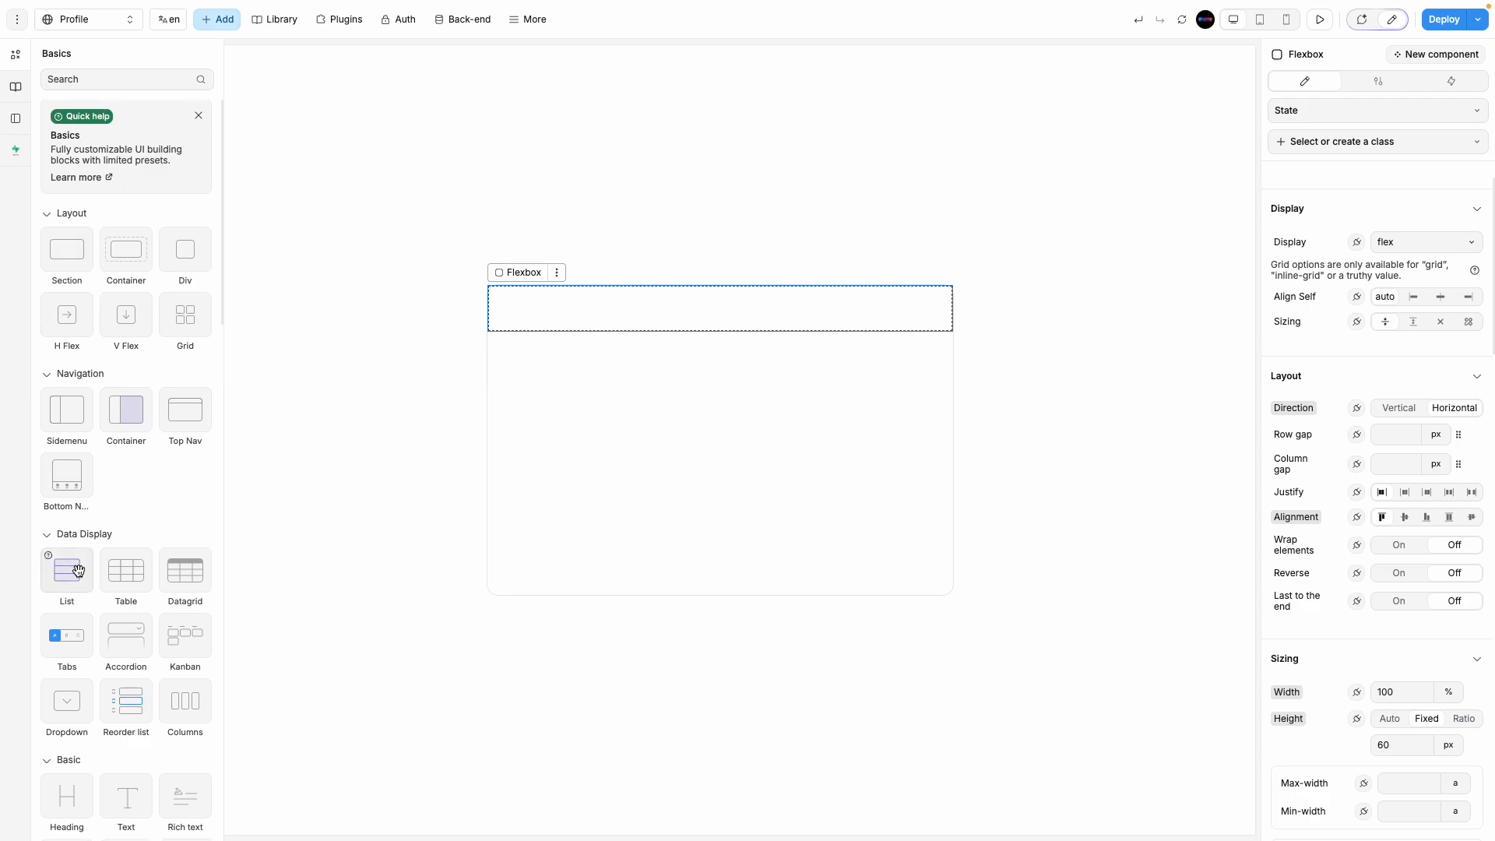
scroll(85, 576, "down", 5)
left_click_drag(129, 446, 537, 320)
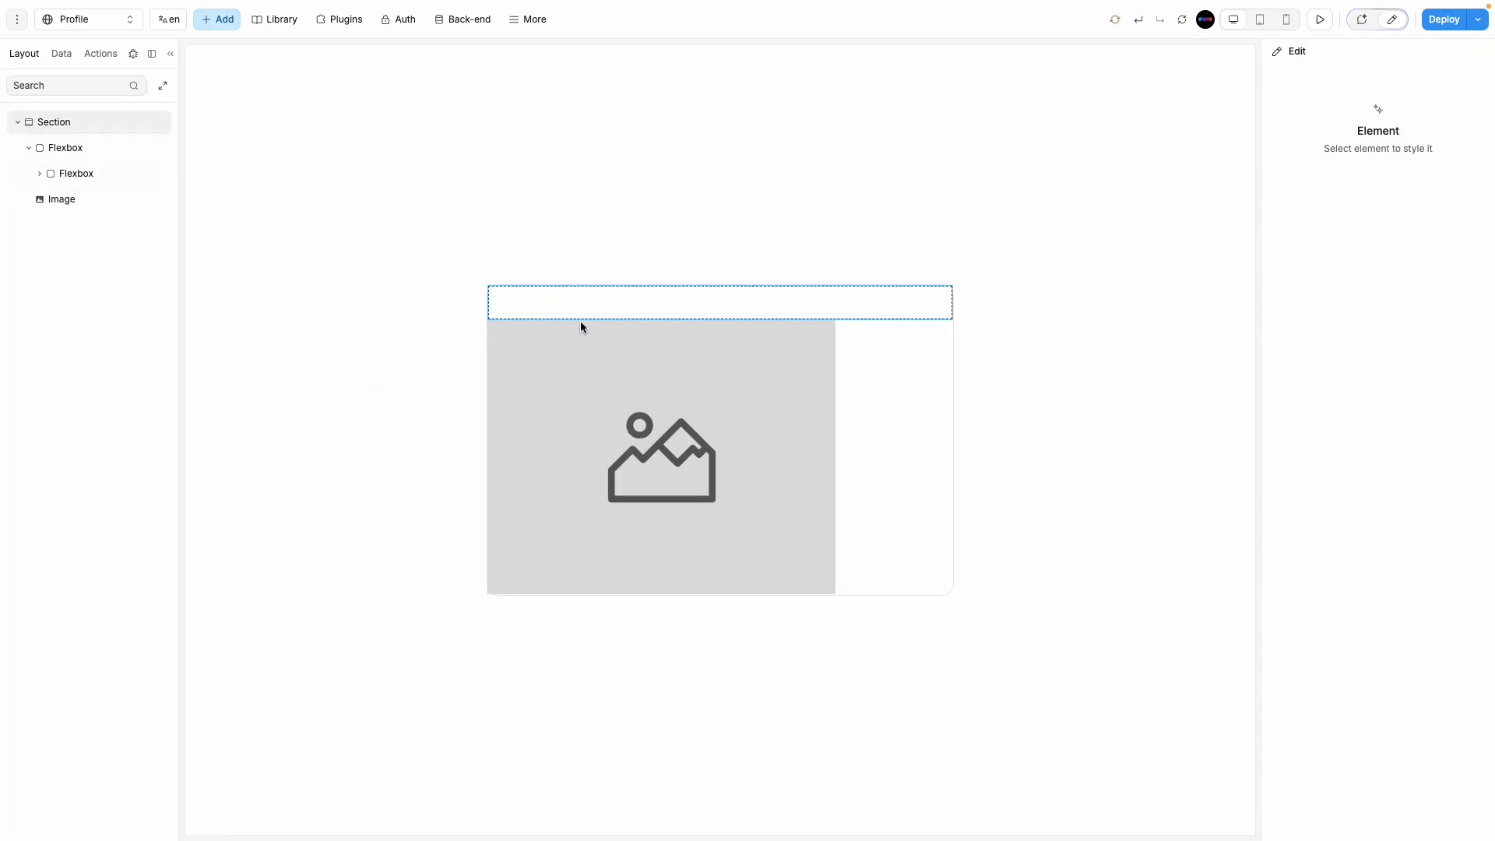
mouse_move(73, 200)
left_mouse_down()
mouse_move(86, 165)
mouse_move(83, 223)
left_mouse_up()
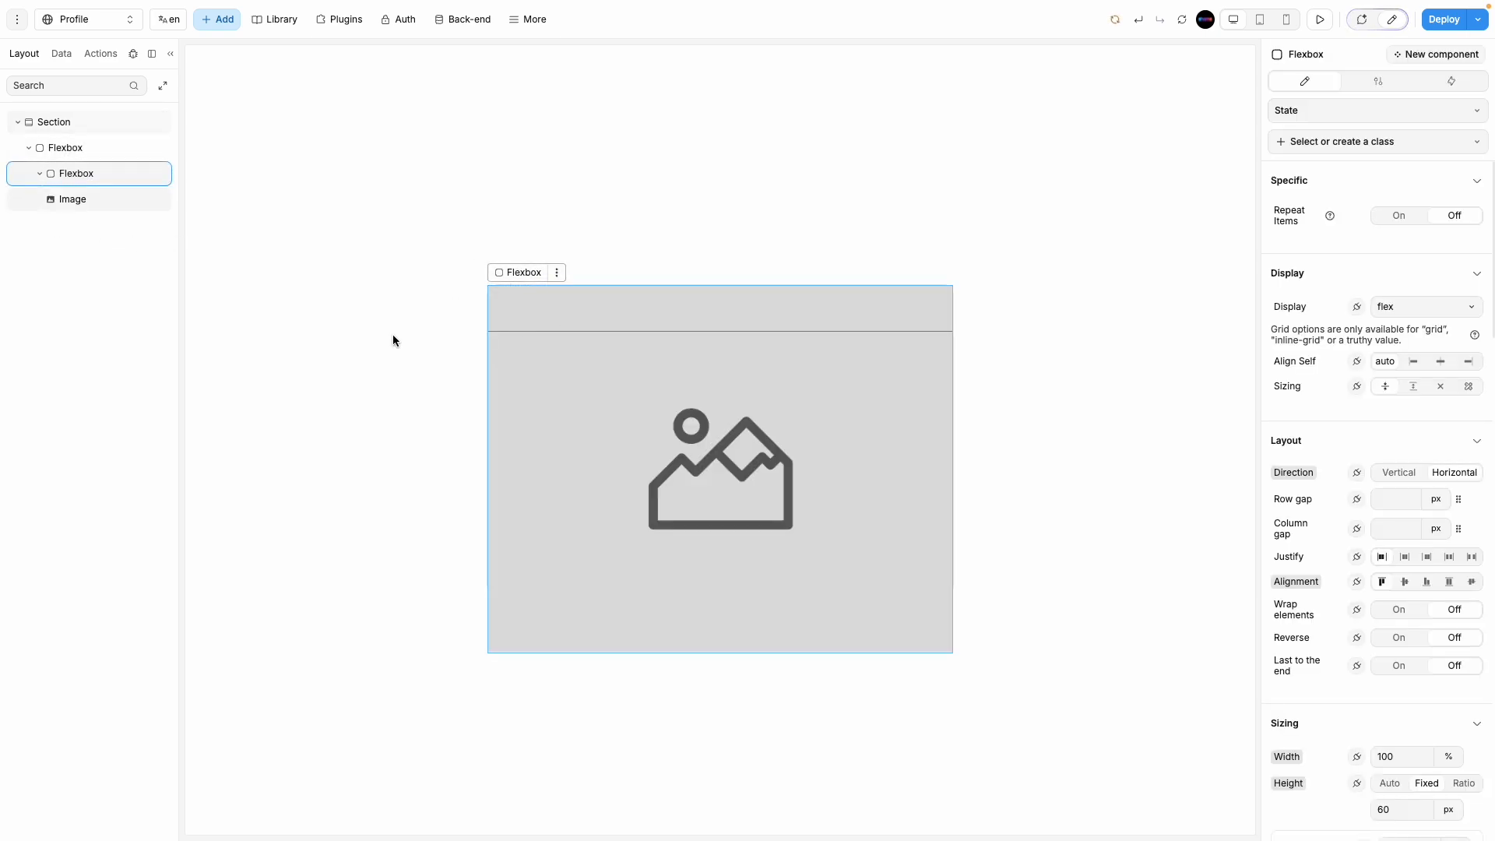
left_click(90, 198)
Step: Size the image to 60px wide with a fixed 60px height
scroll(1415, 525, "down", 1)
scroll(1415, 526, "down", 2)
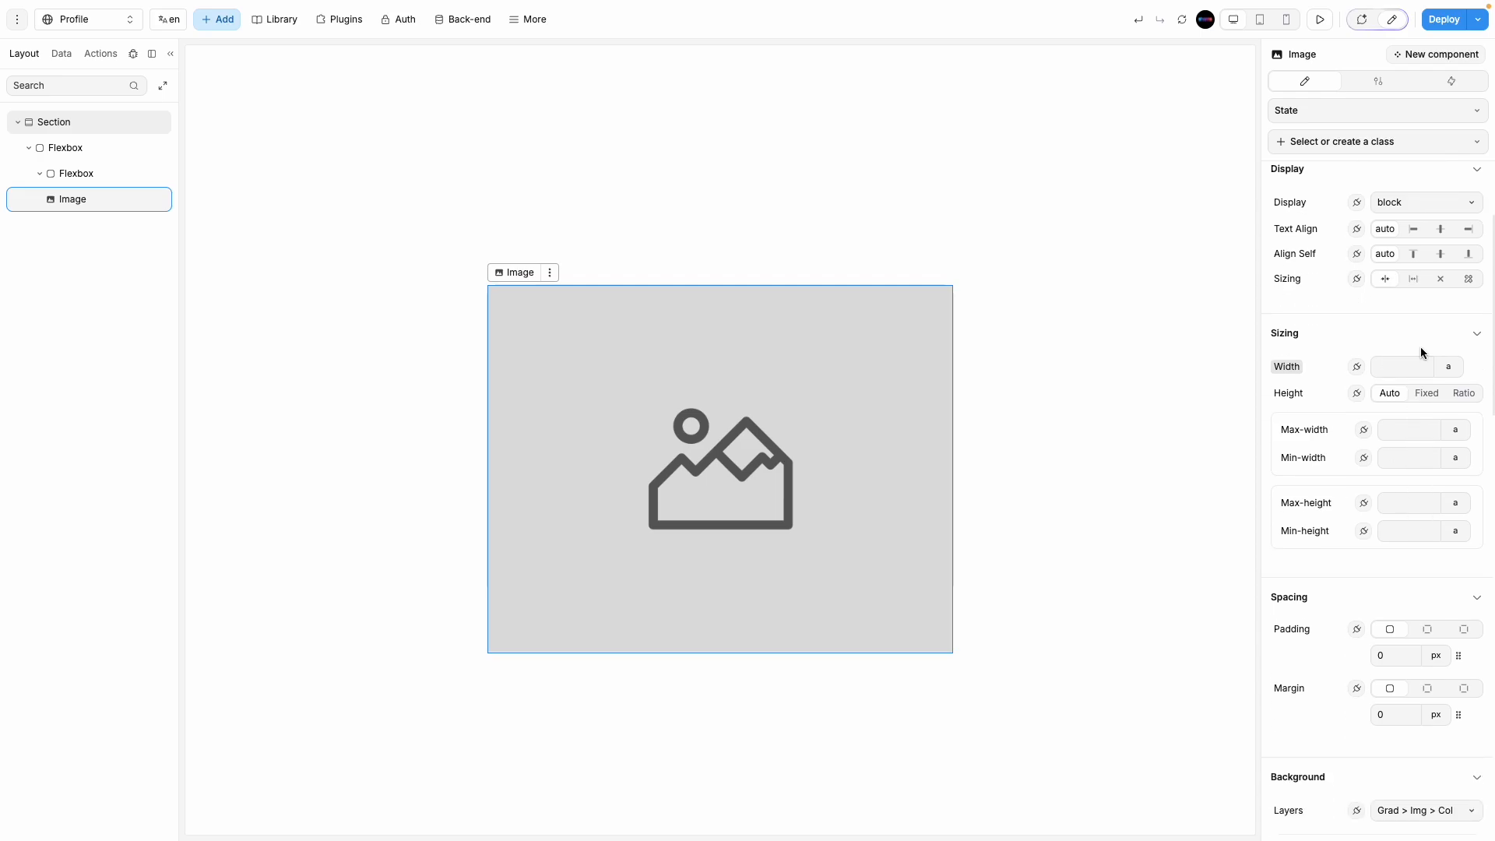
left_click(1450, 366)
left_click(1457, 416)
left_click(1387, 363)
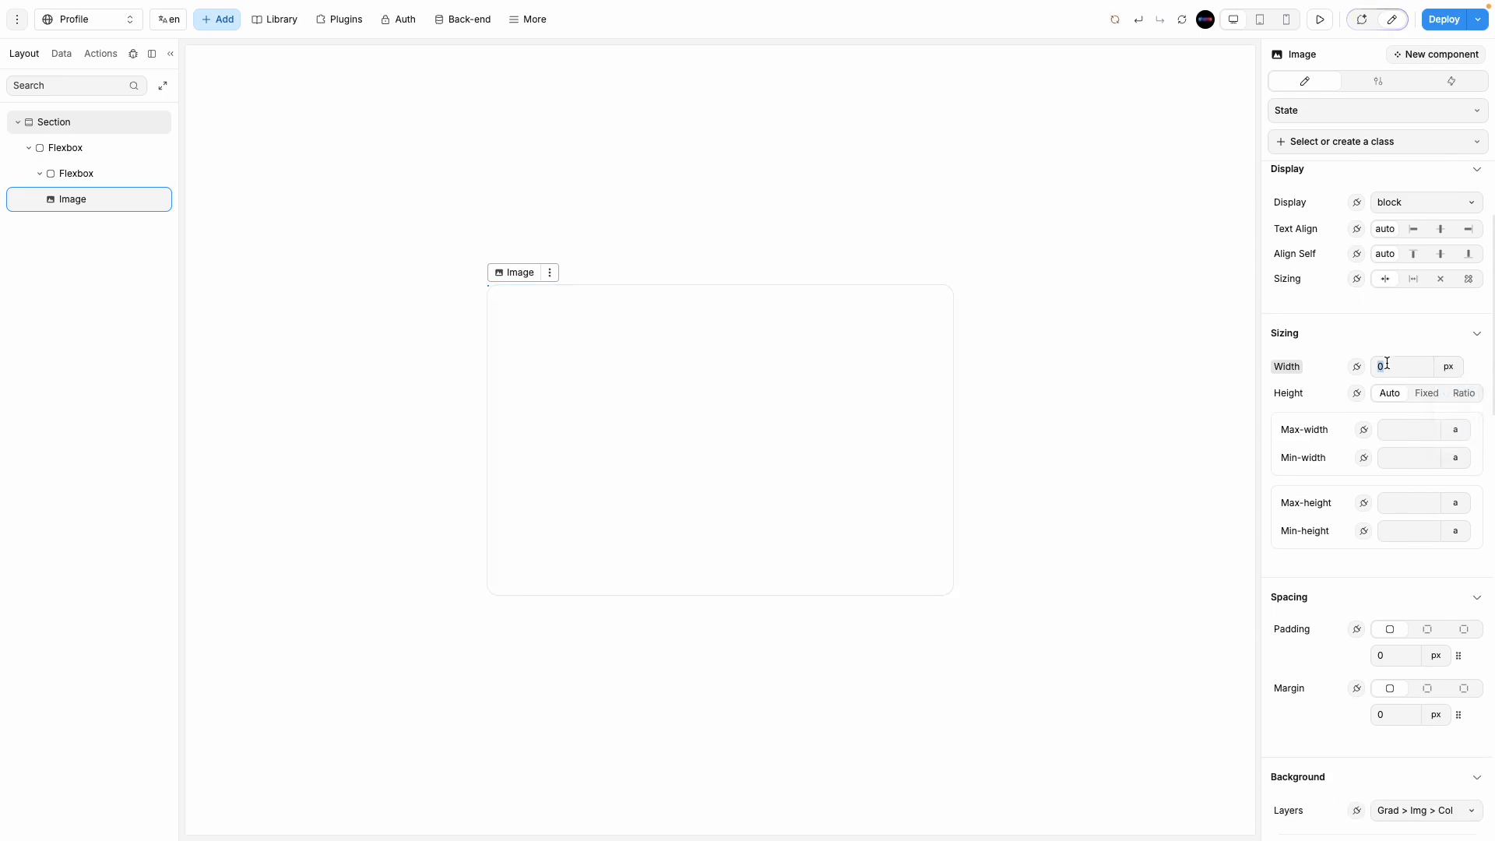
type("60")
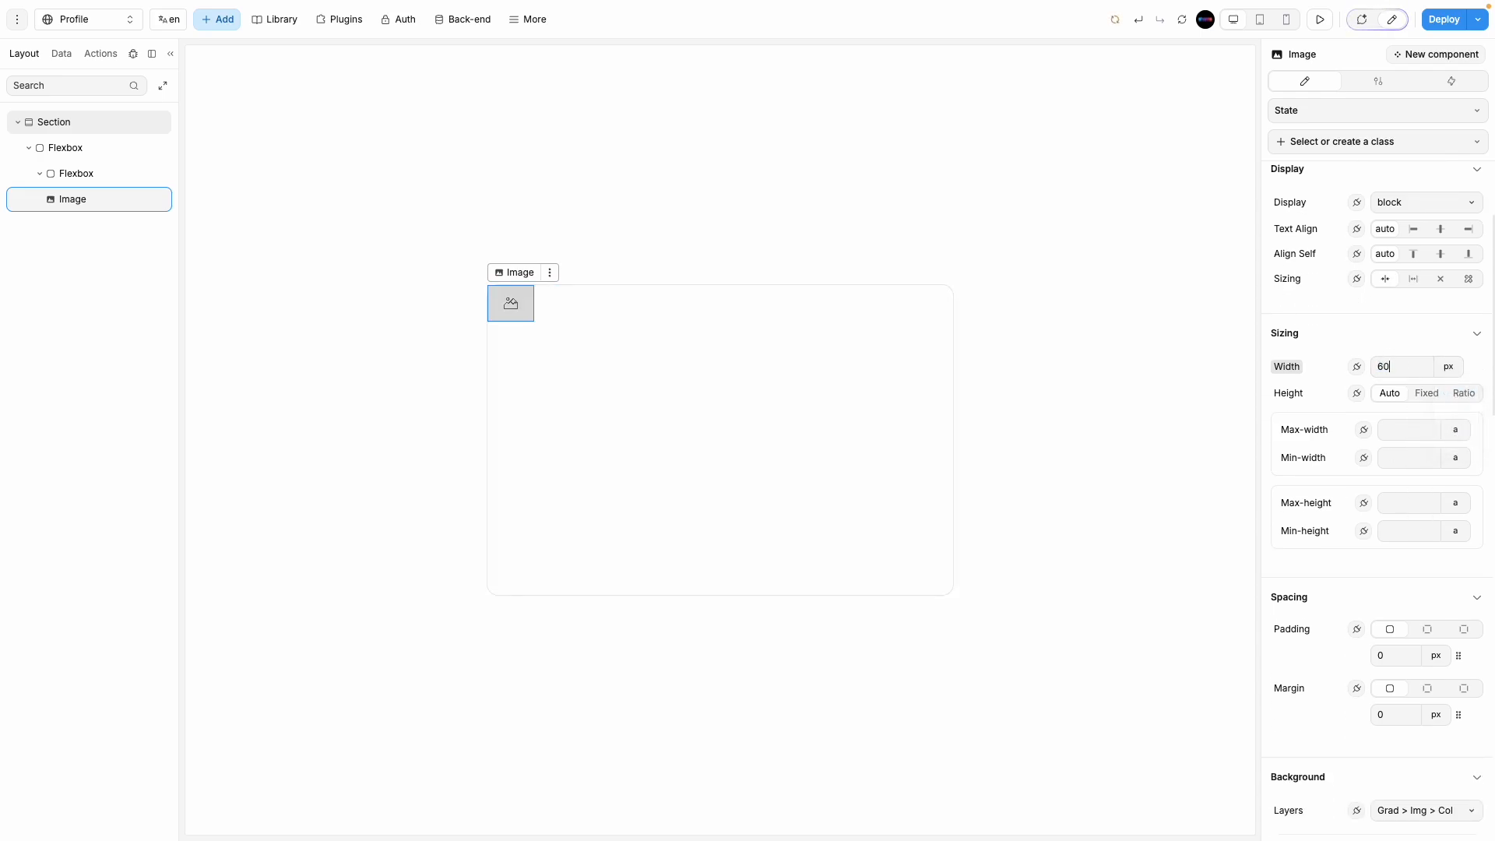
left_click(1420, 391)
left_click(1411, 423)
type("60")
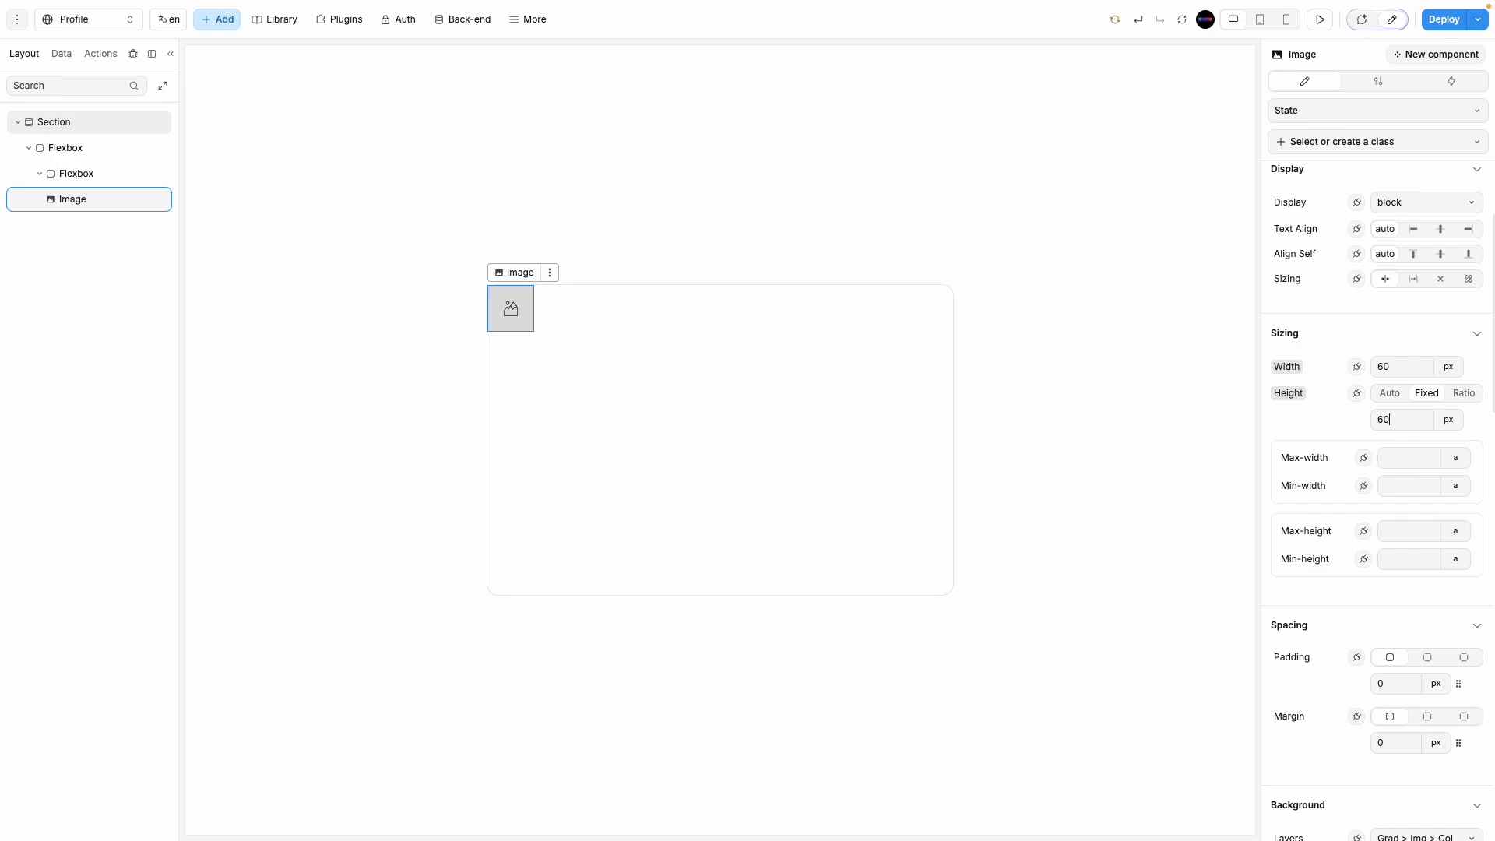
scroll(1389, 600, "down", 8)
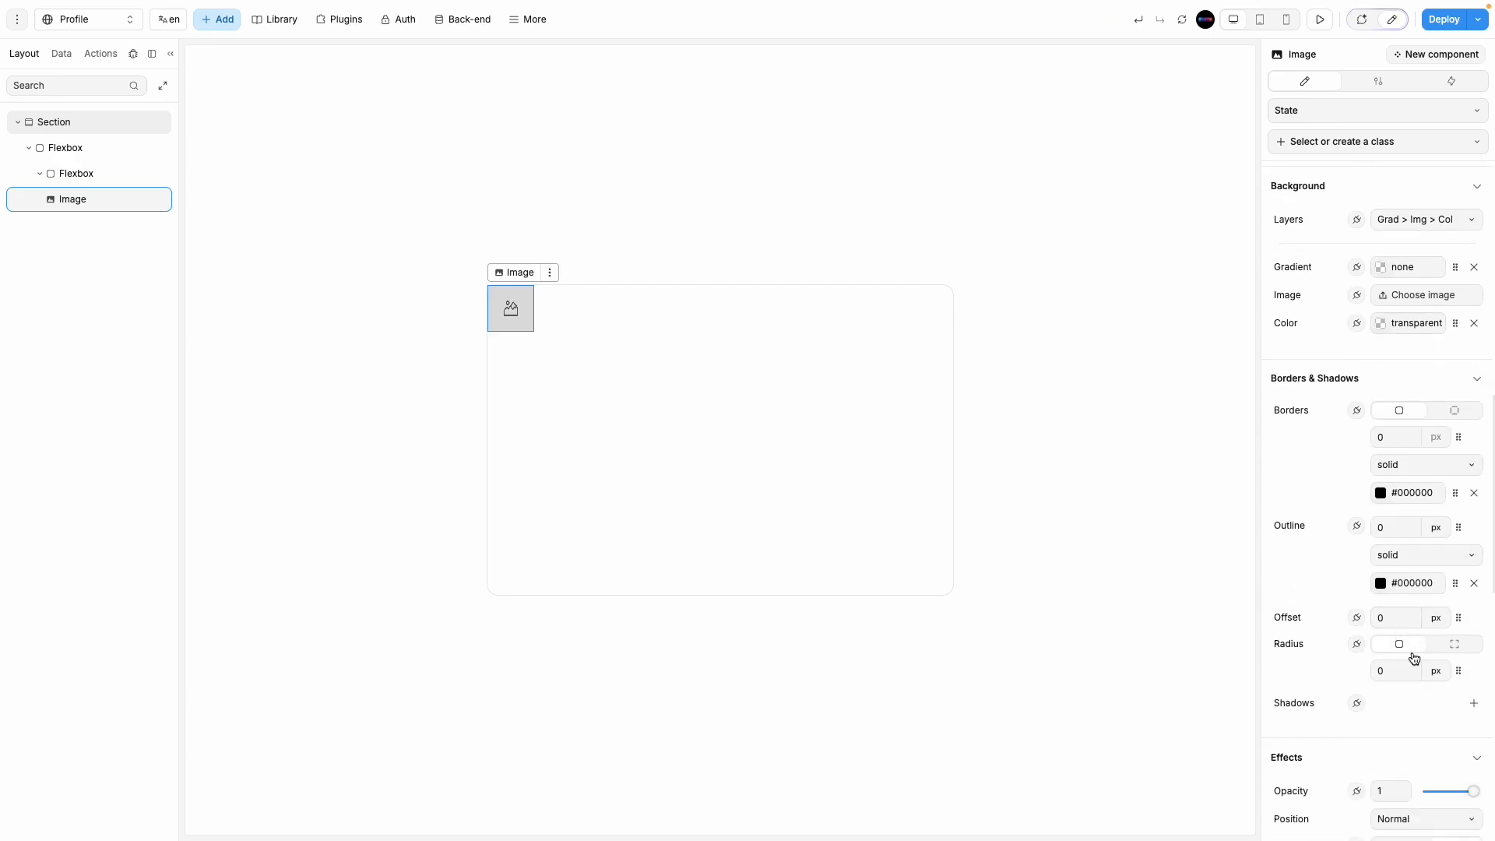
Step: Give the outer profile card Flexbox 20 px of padding all round
type("100")
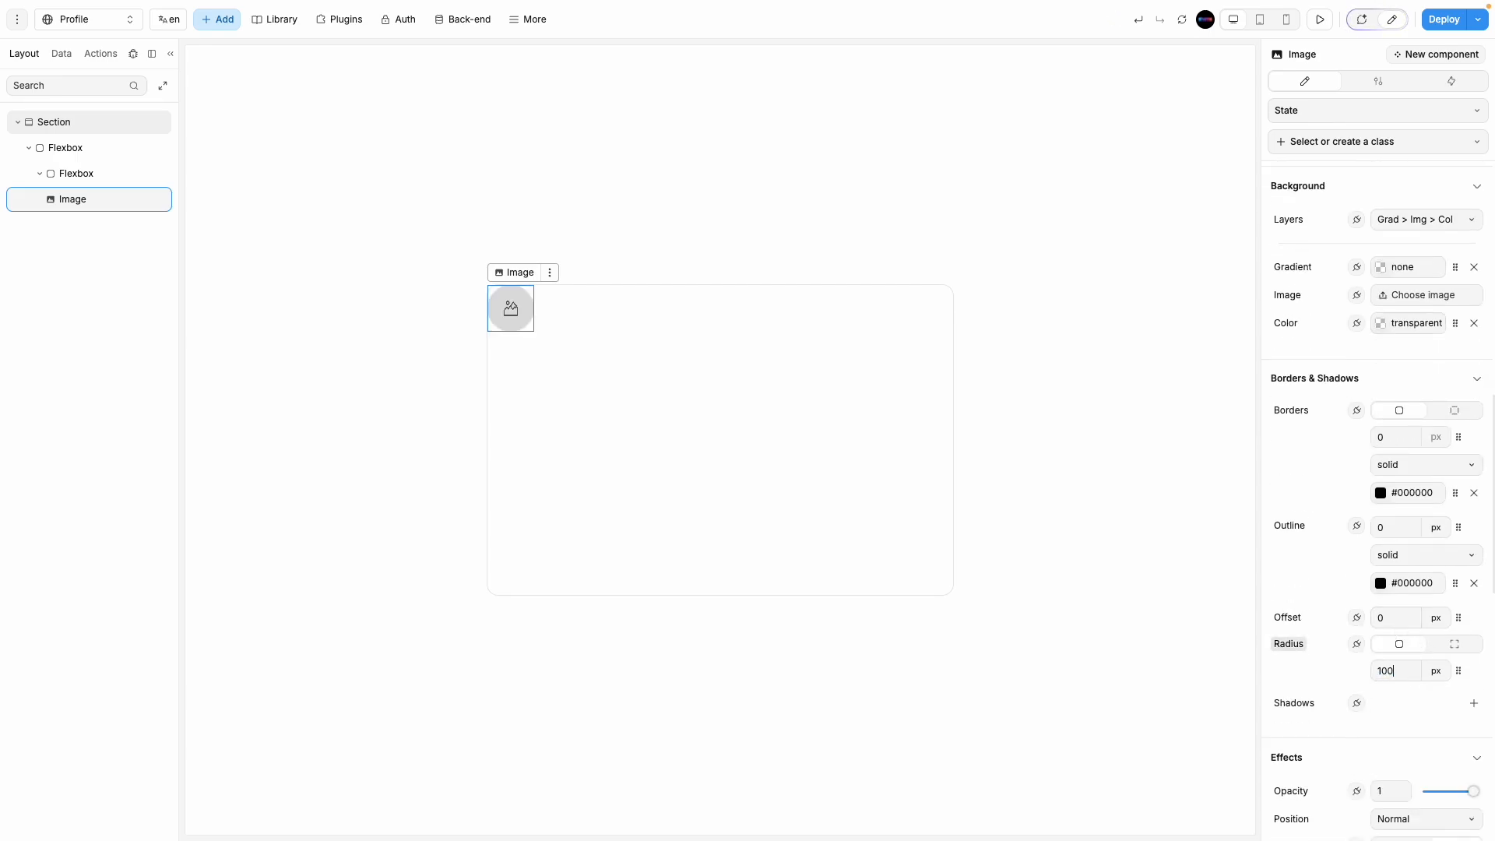
left_click(1008, 491)
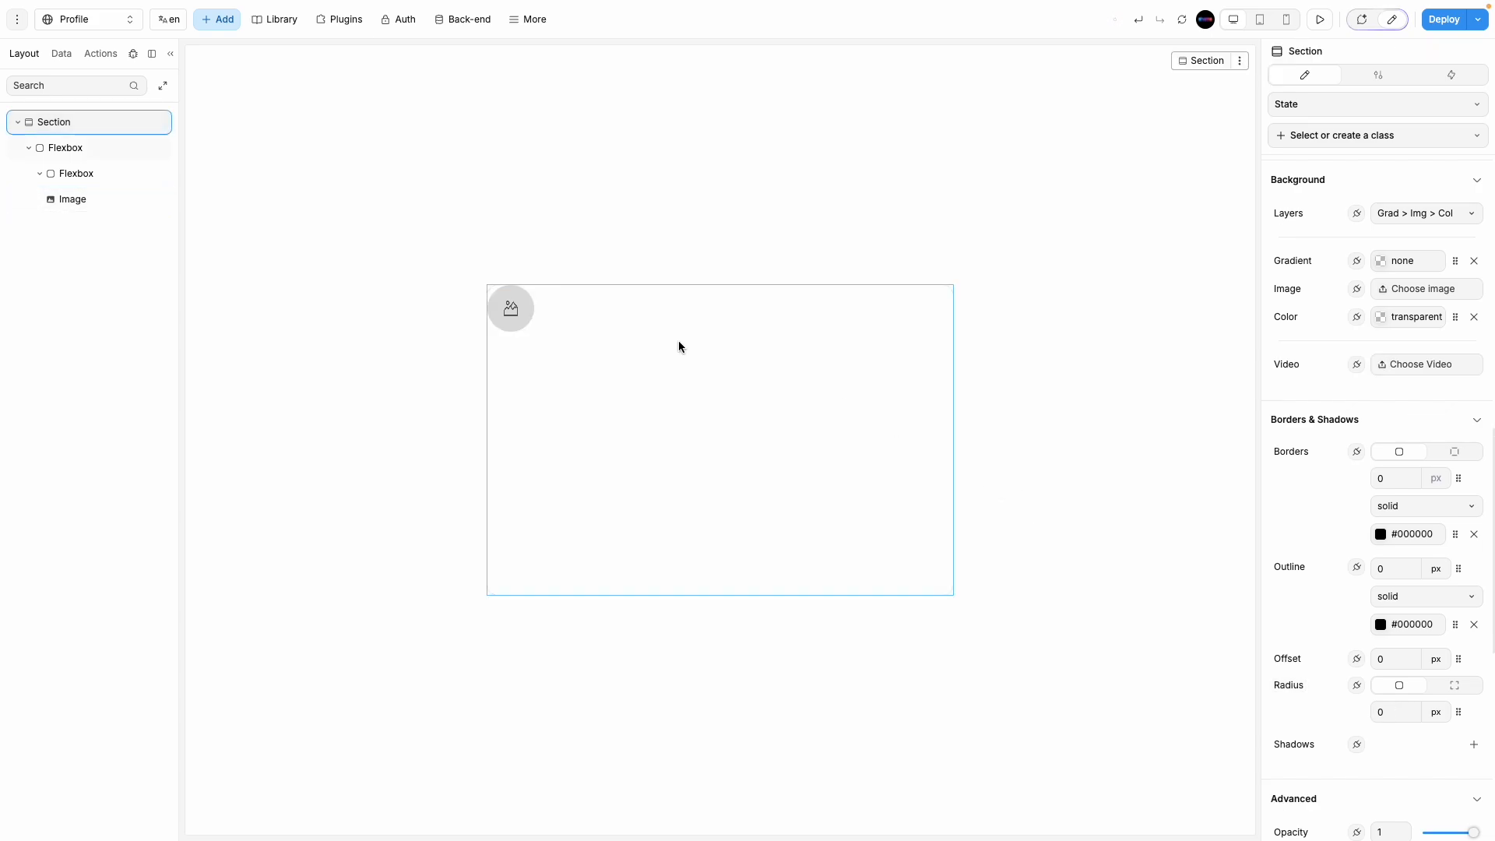
left_click(634, 339)
left_click(778, 312)
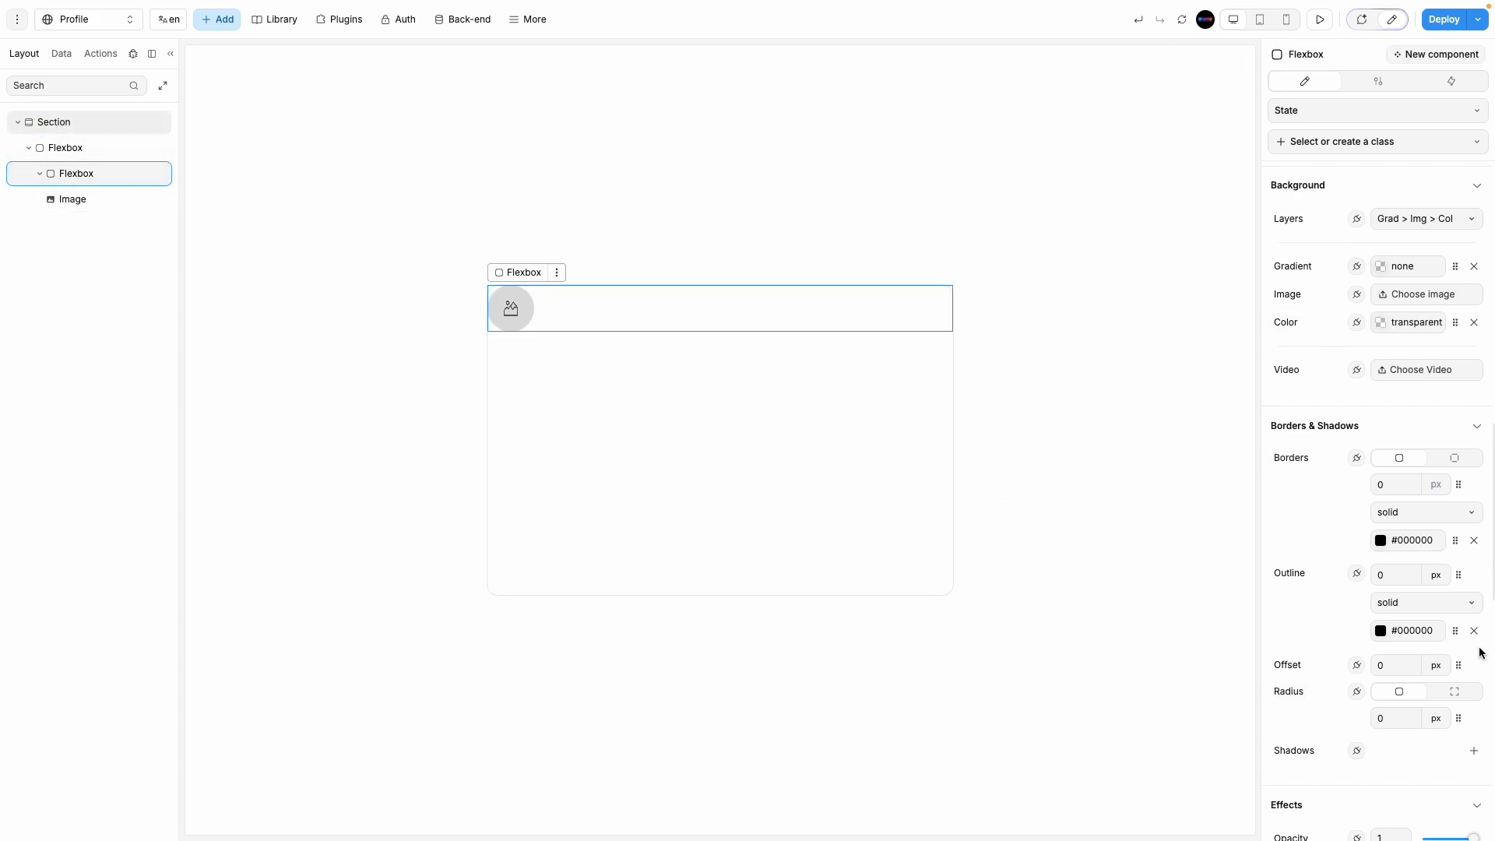
left_click(764, 444)
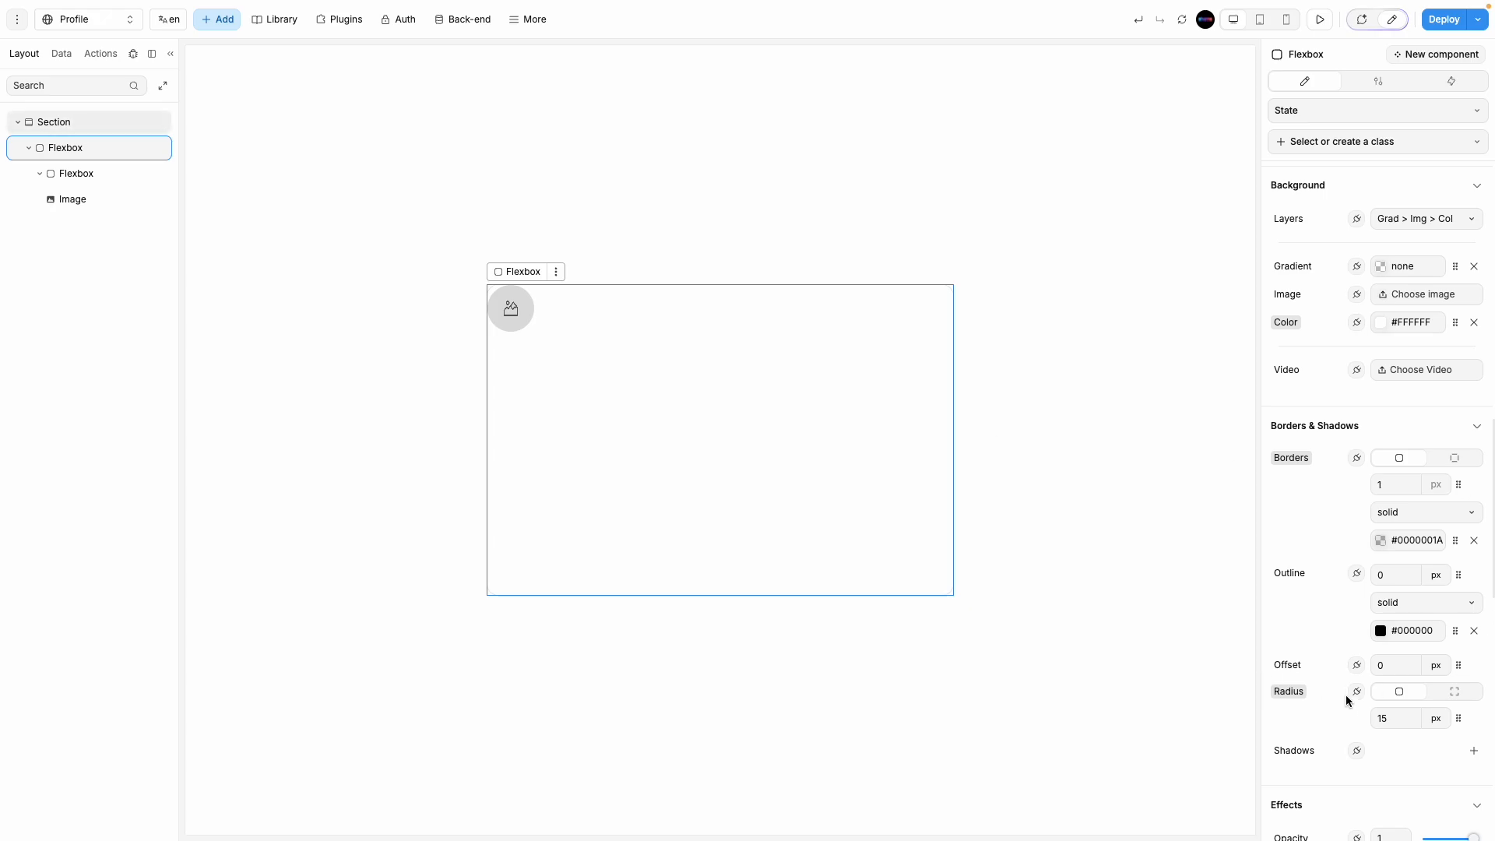
scroll(1355, 708, "down", 3)
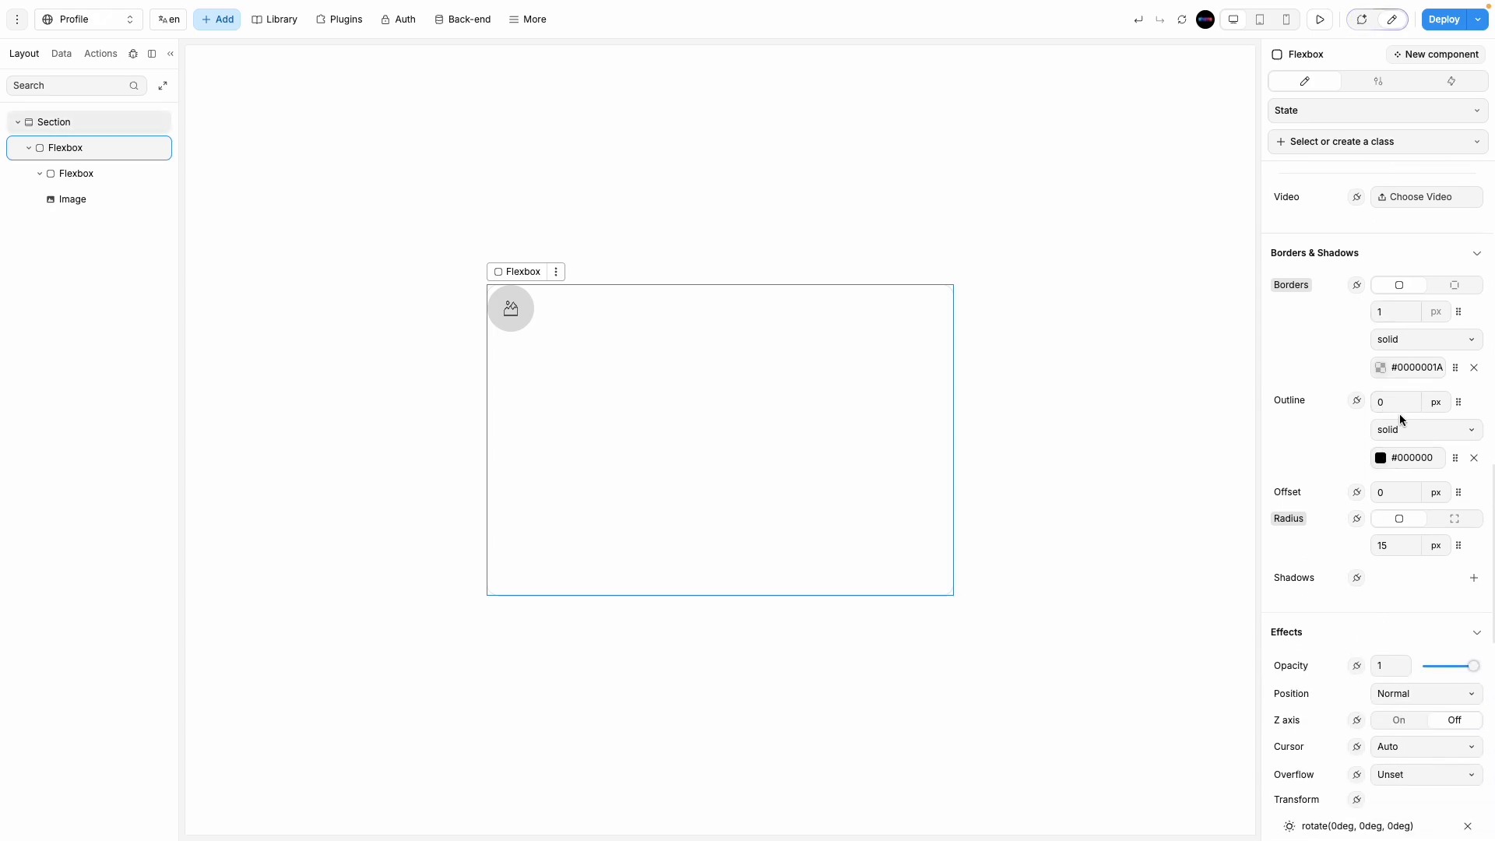
scroll(1371, 197, "up", 4)
scroll(1378, 260, "down", 6)
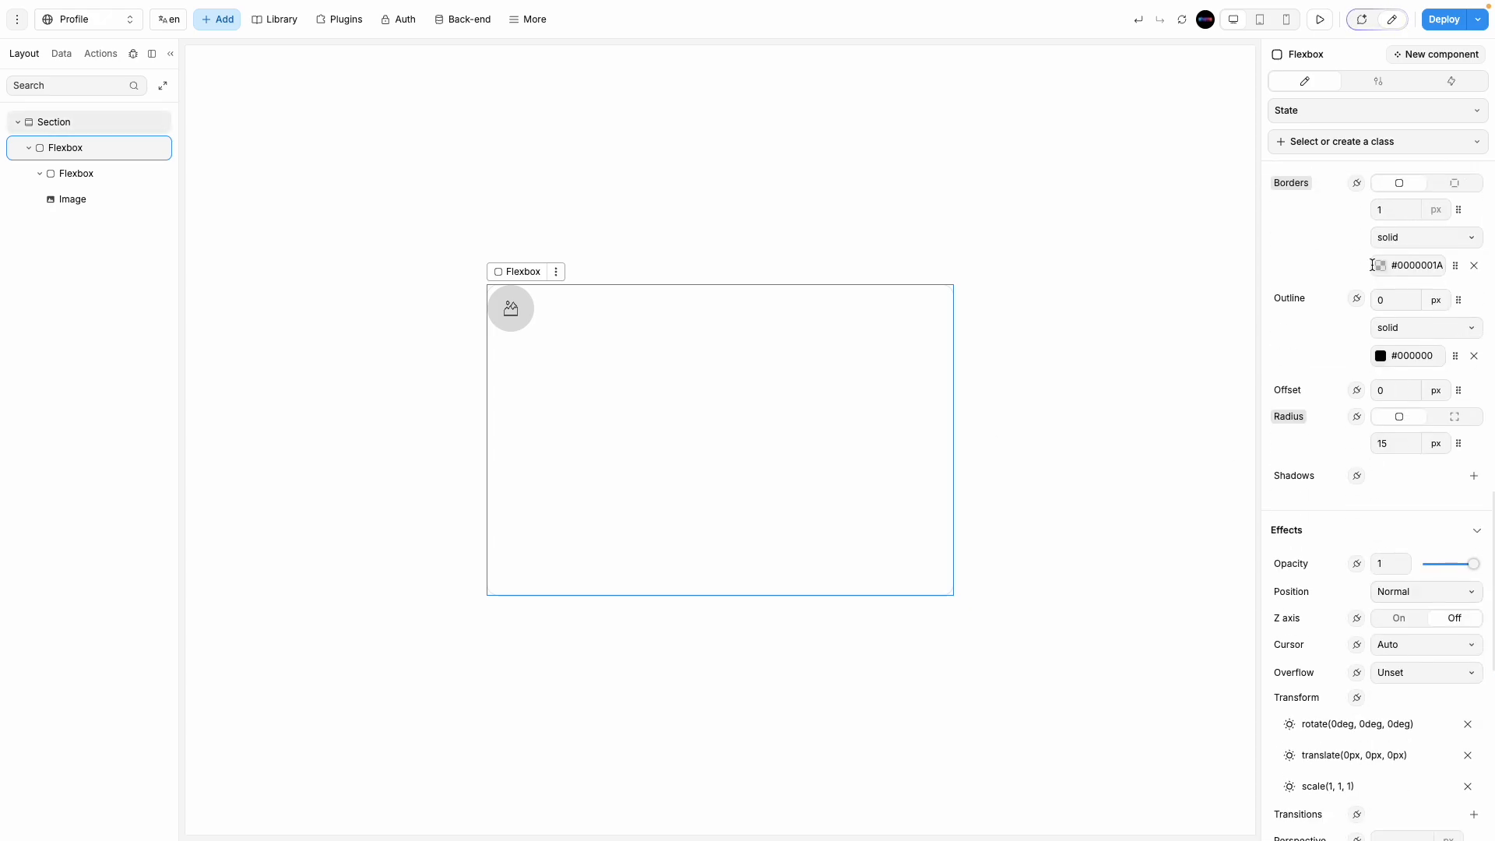
scroll(1362, 529, "up", 15)
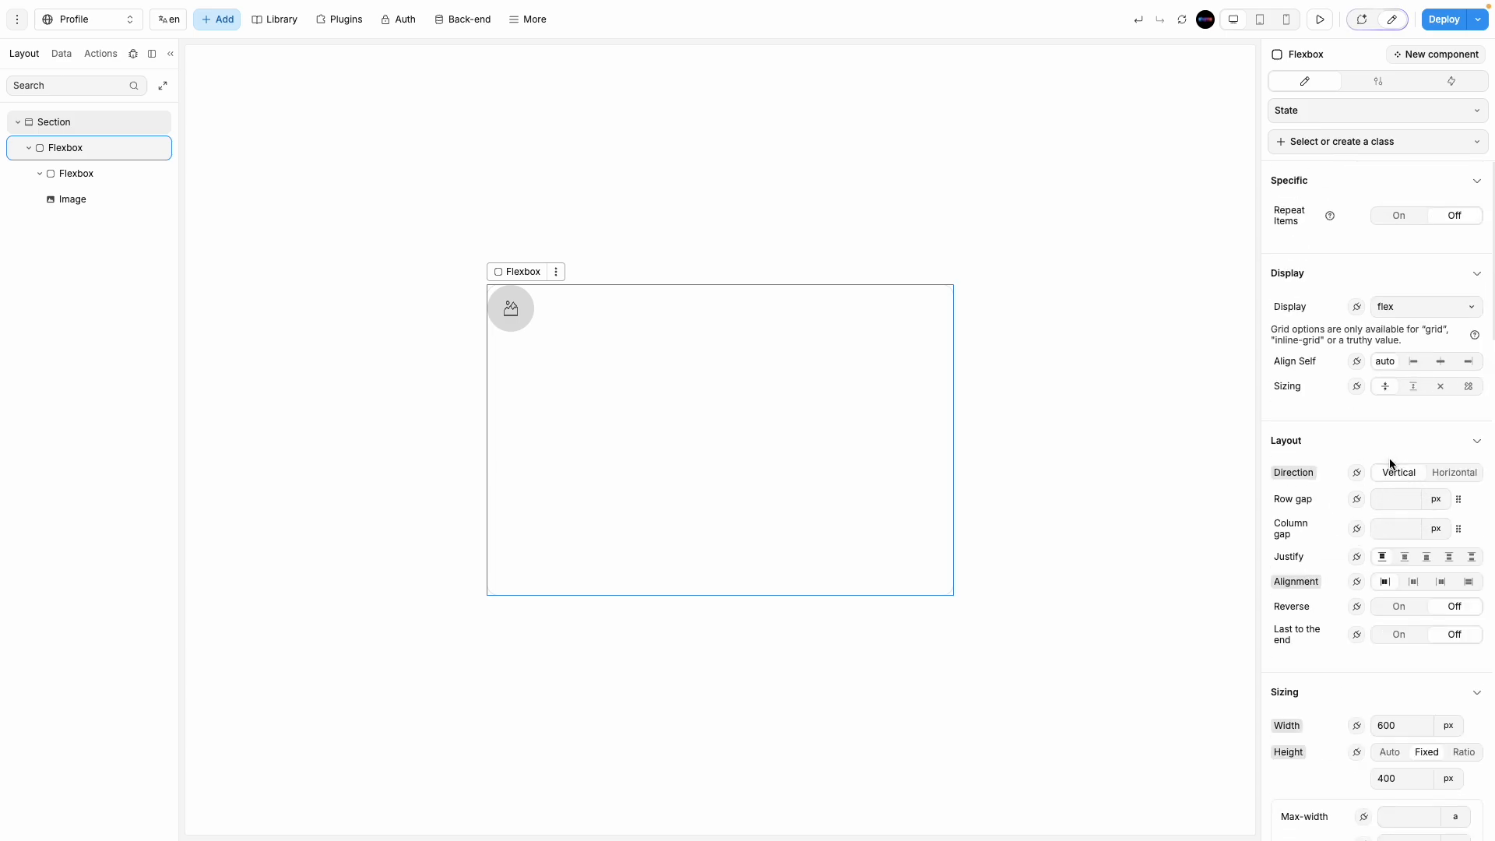
scroll(1382, 669, "down", 5)
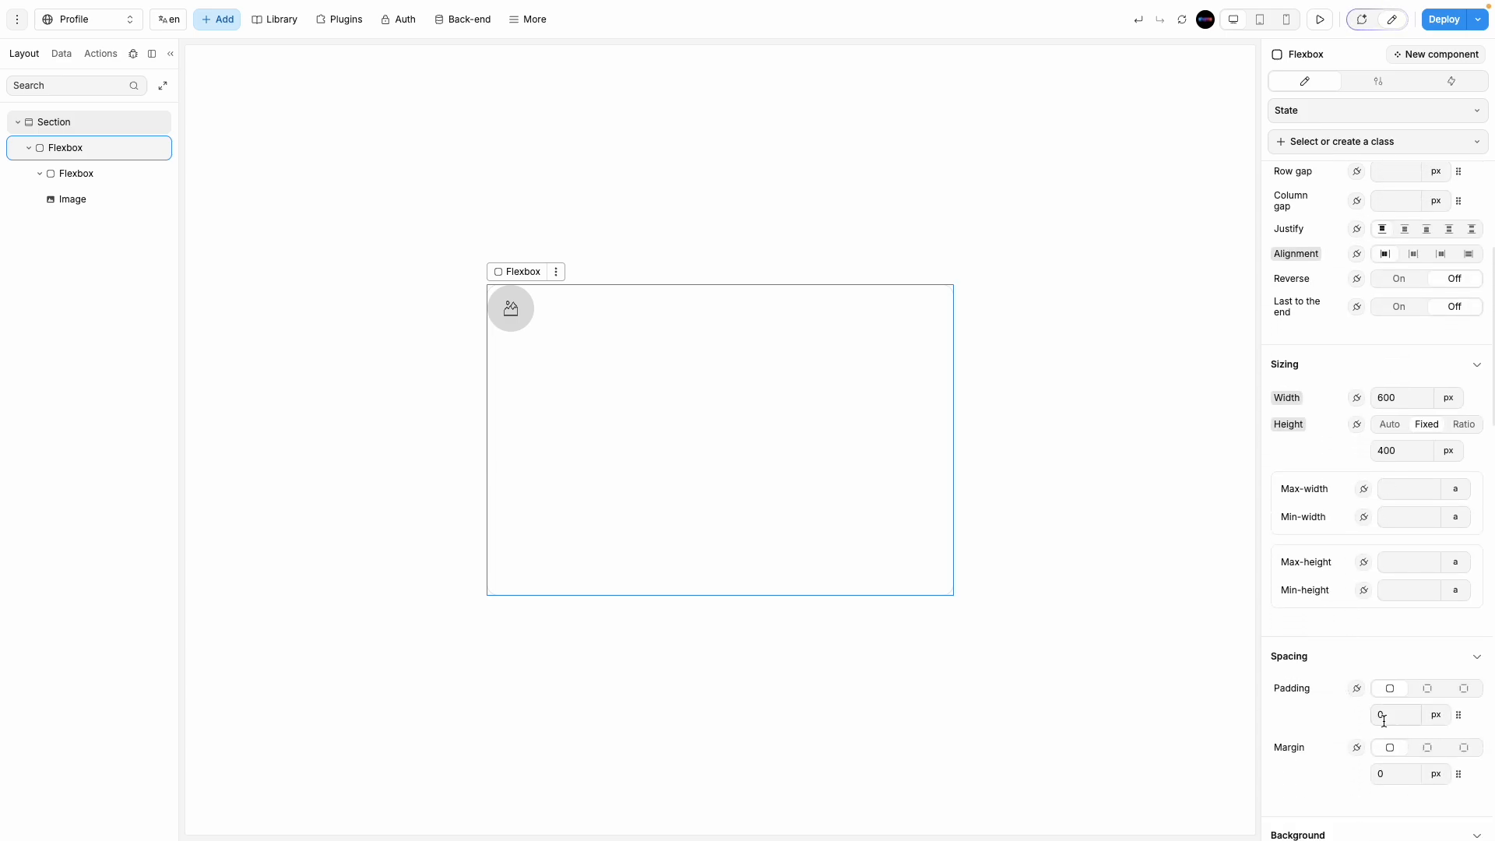
type("1")
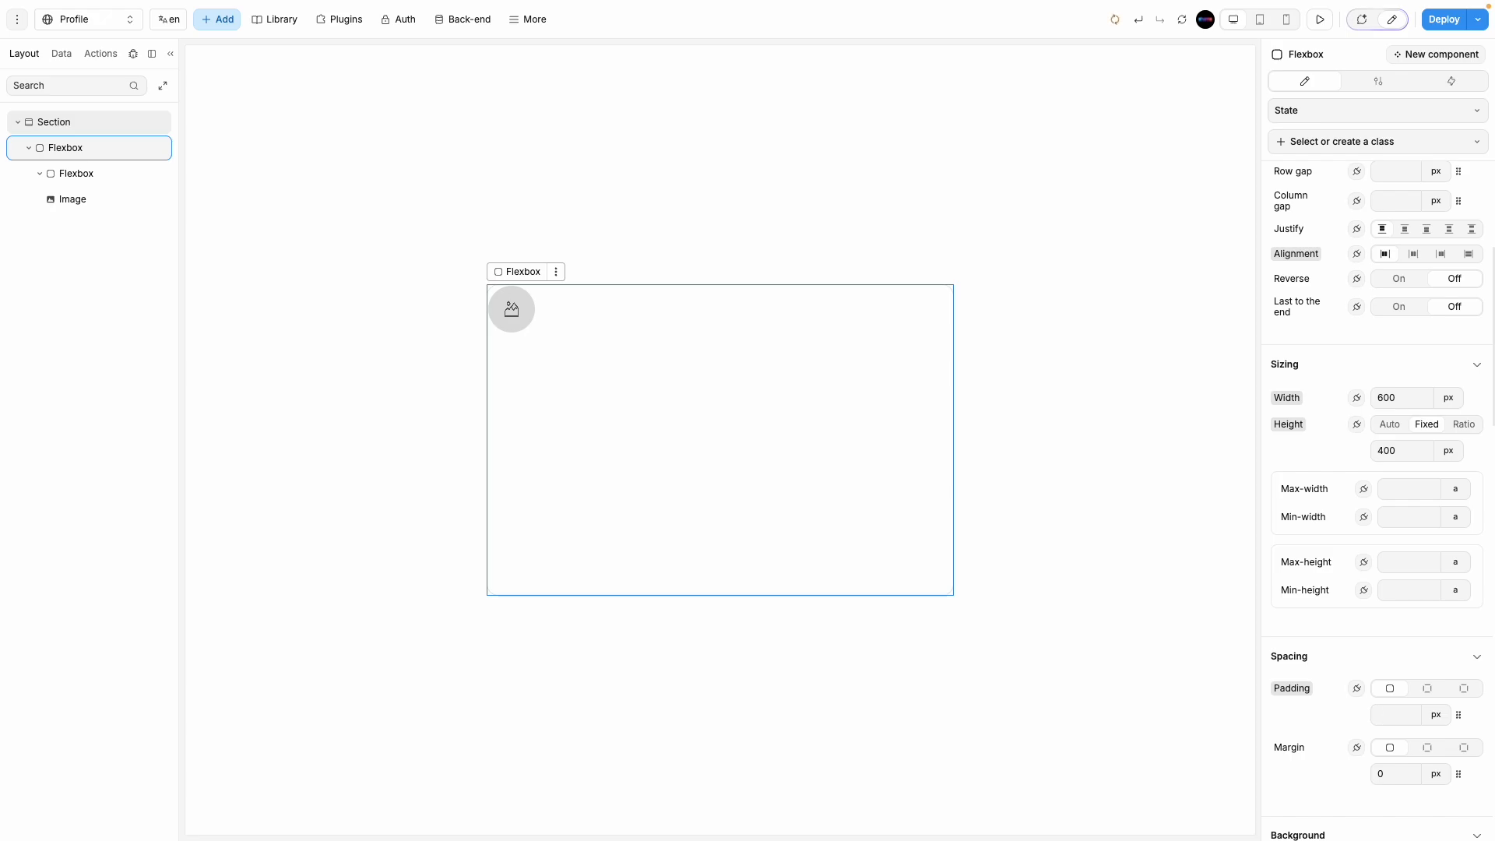
type("20")
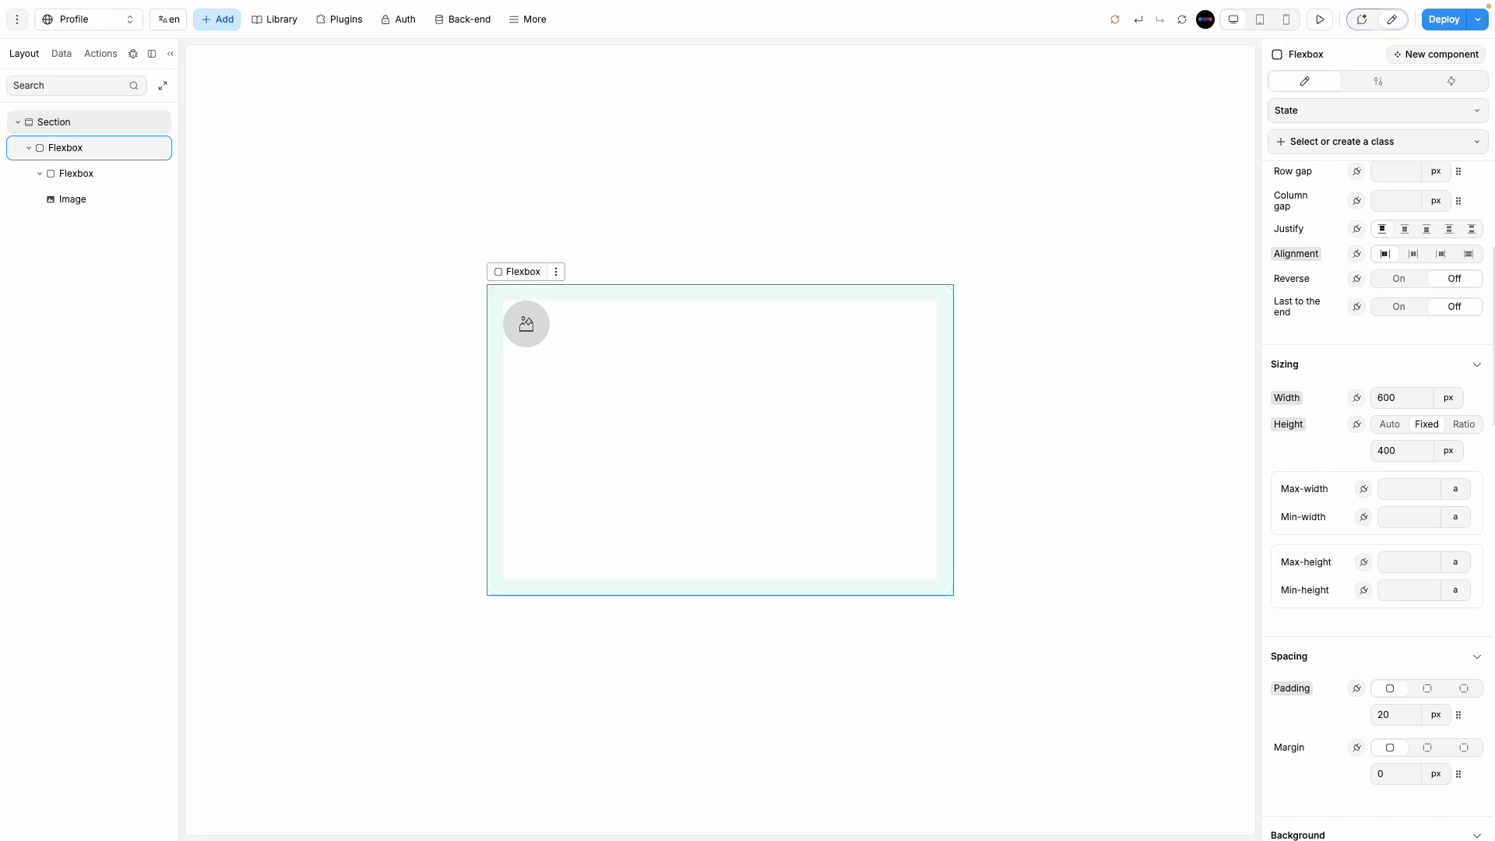
Step: Rename the card's top row Flexbox, holding the avatar, to 'profile info'
left_click(644, 322)
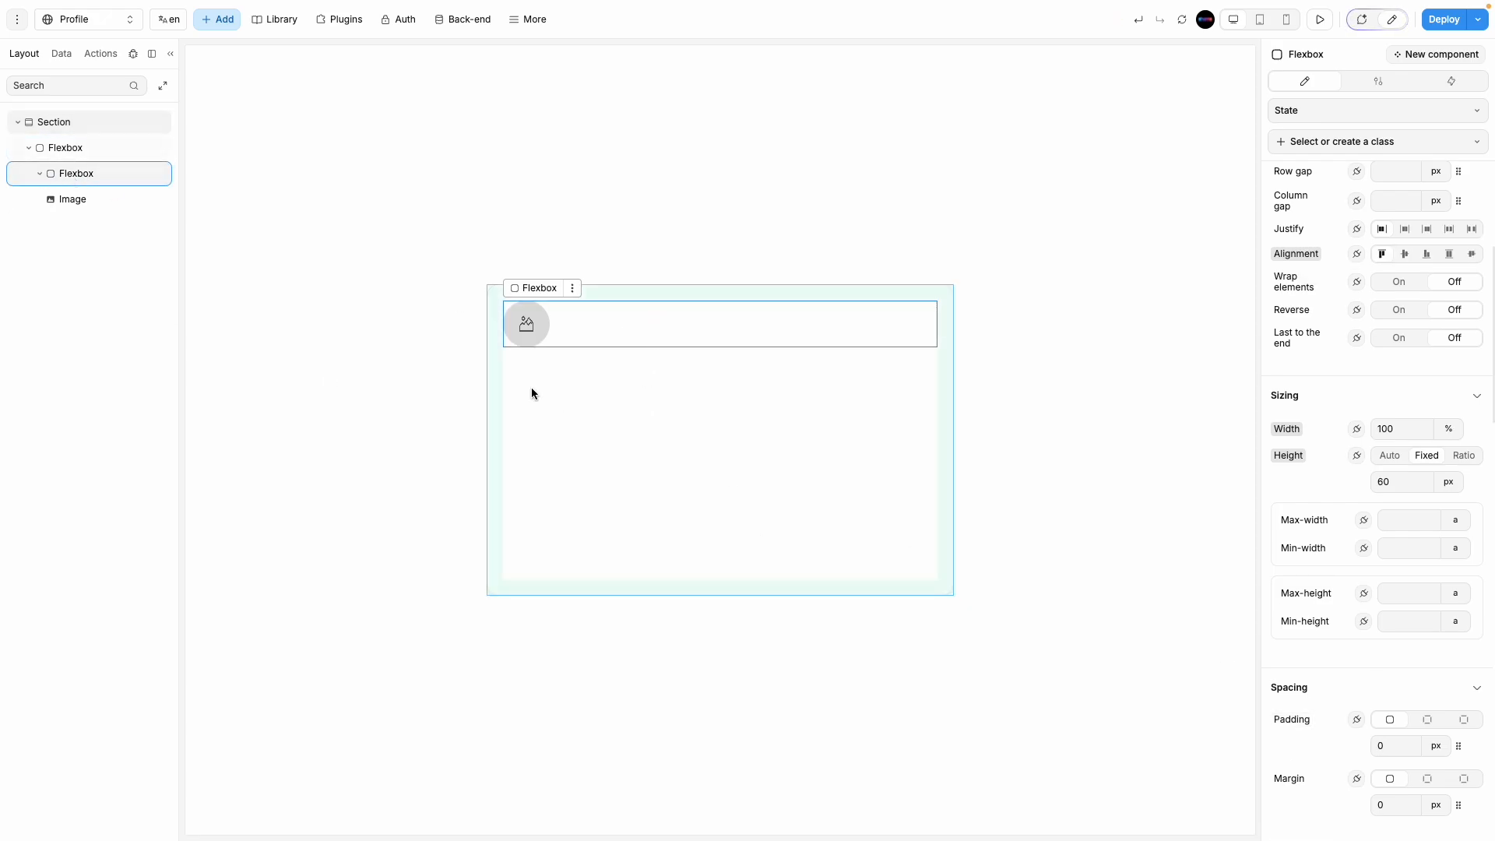
double_click(94, 173)
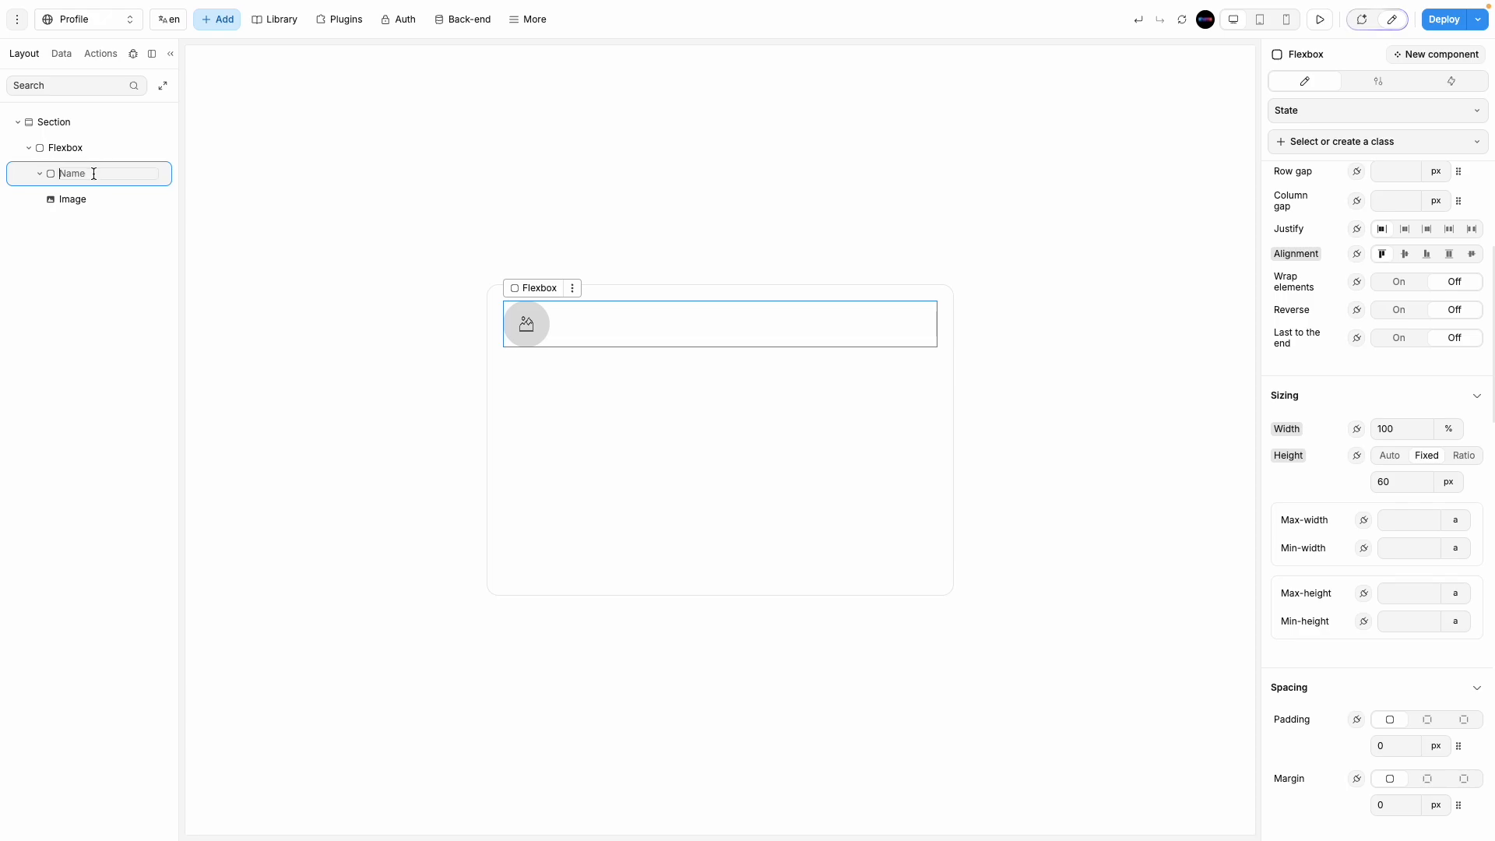
type("profile info")
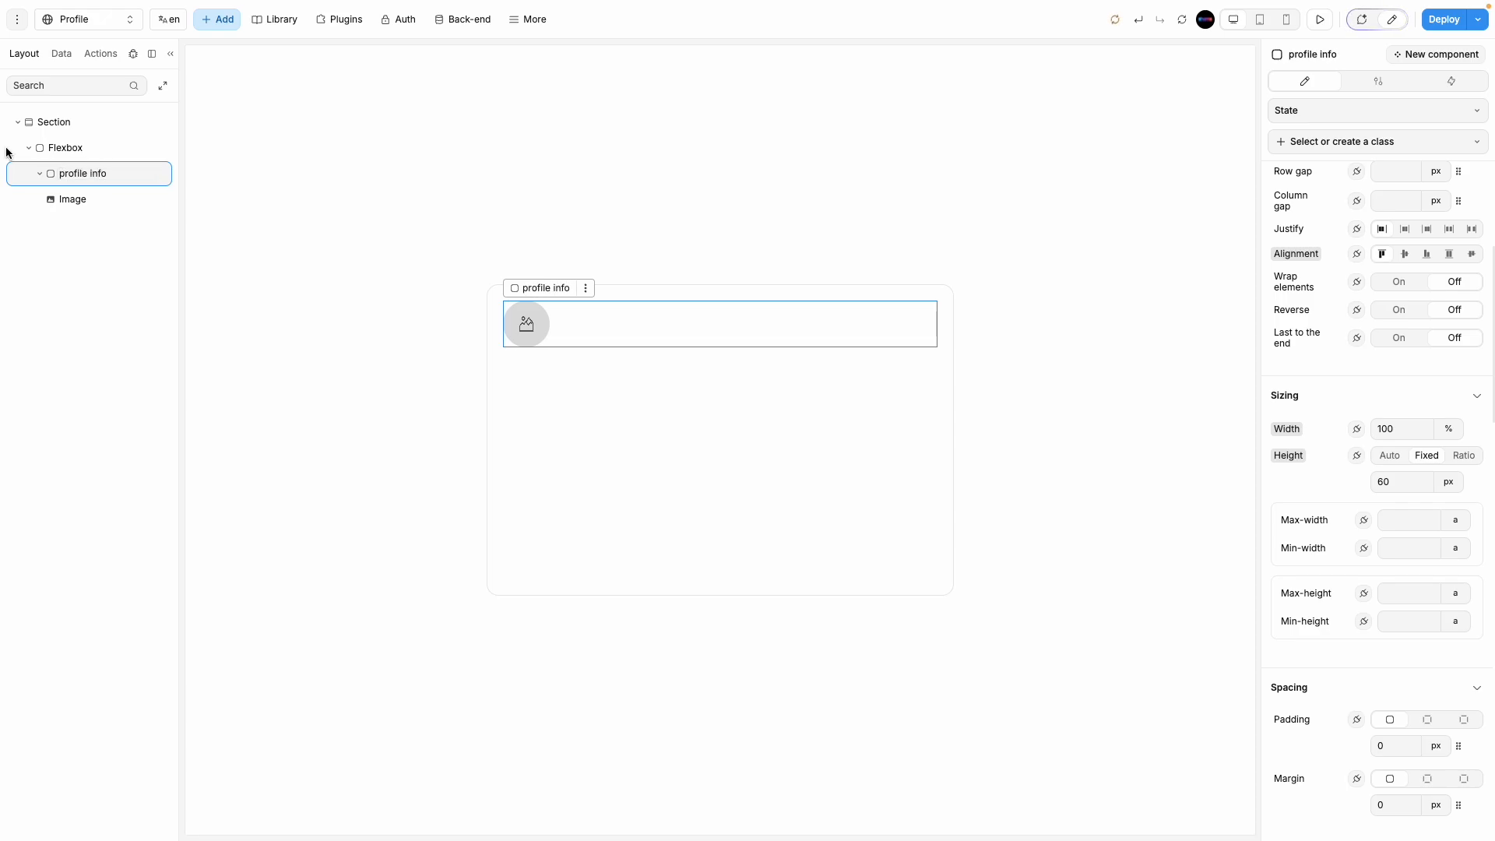
left_click(106, 200)
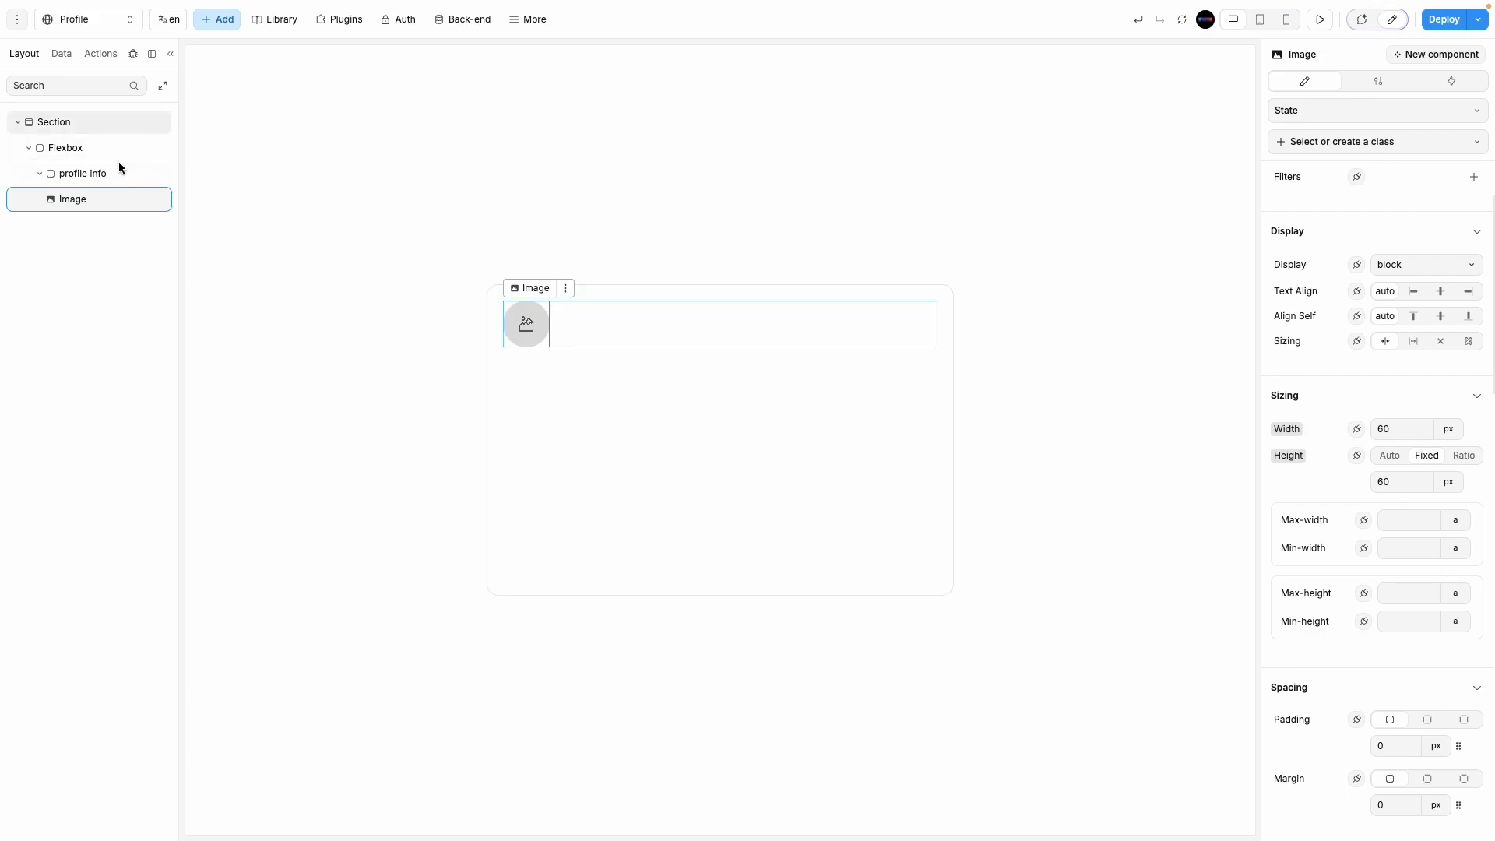
left_click(121, 171)
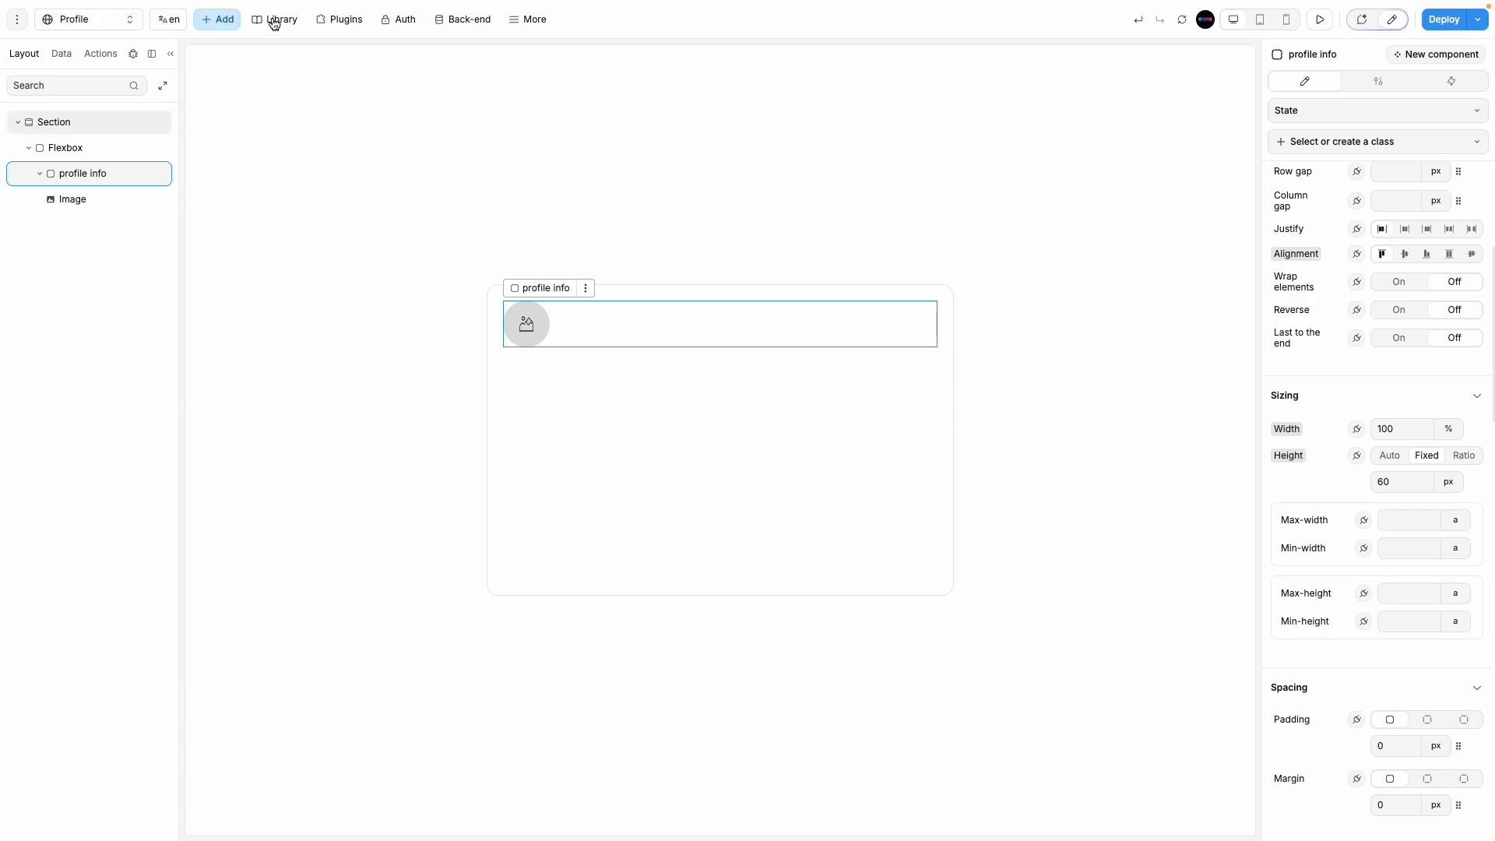
Step: Add a text element beside the avatar and centre profile info's items vertically with a 15 column gap
left_click(223, 20)
left_click_drag(132, 400, 553, 333)
left_click(604, 331)
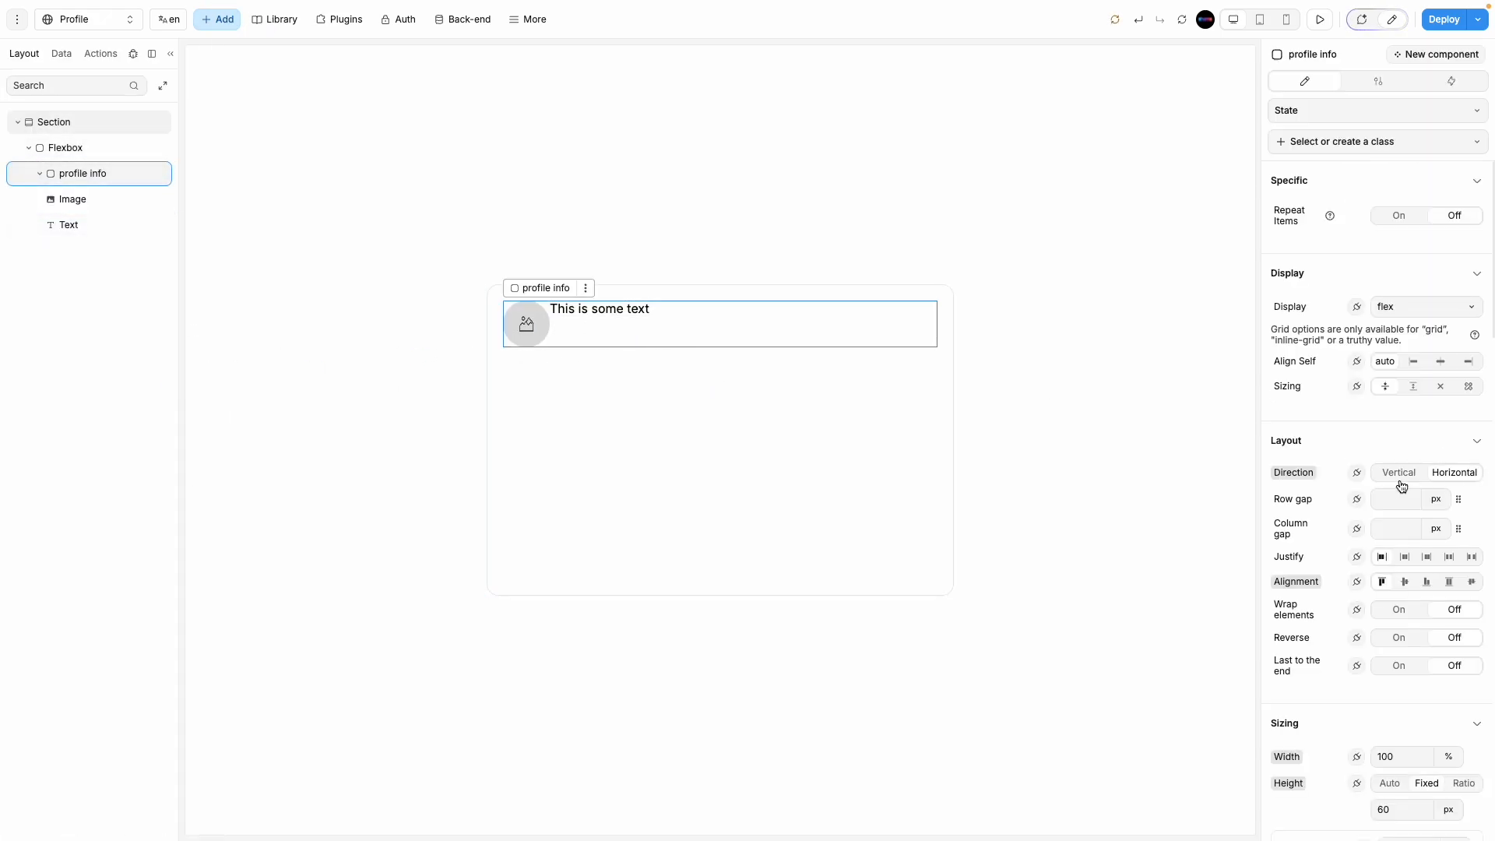
left_click(1407, 582)
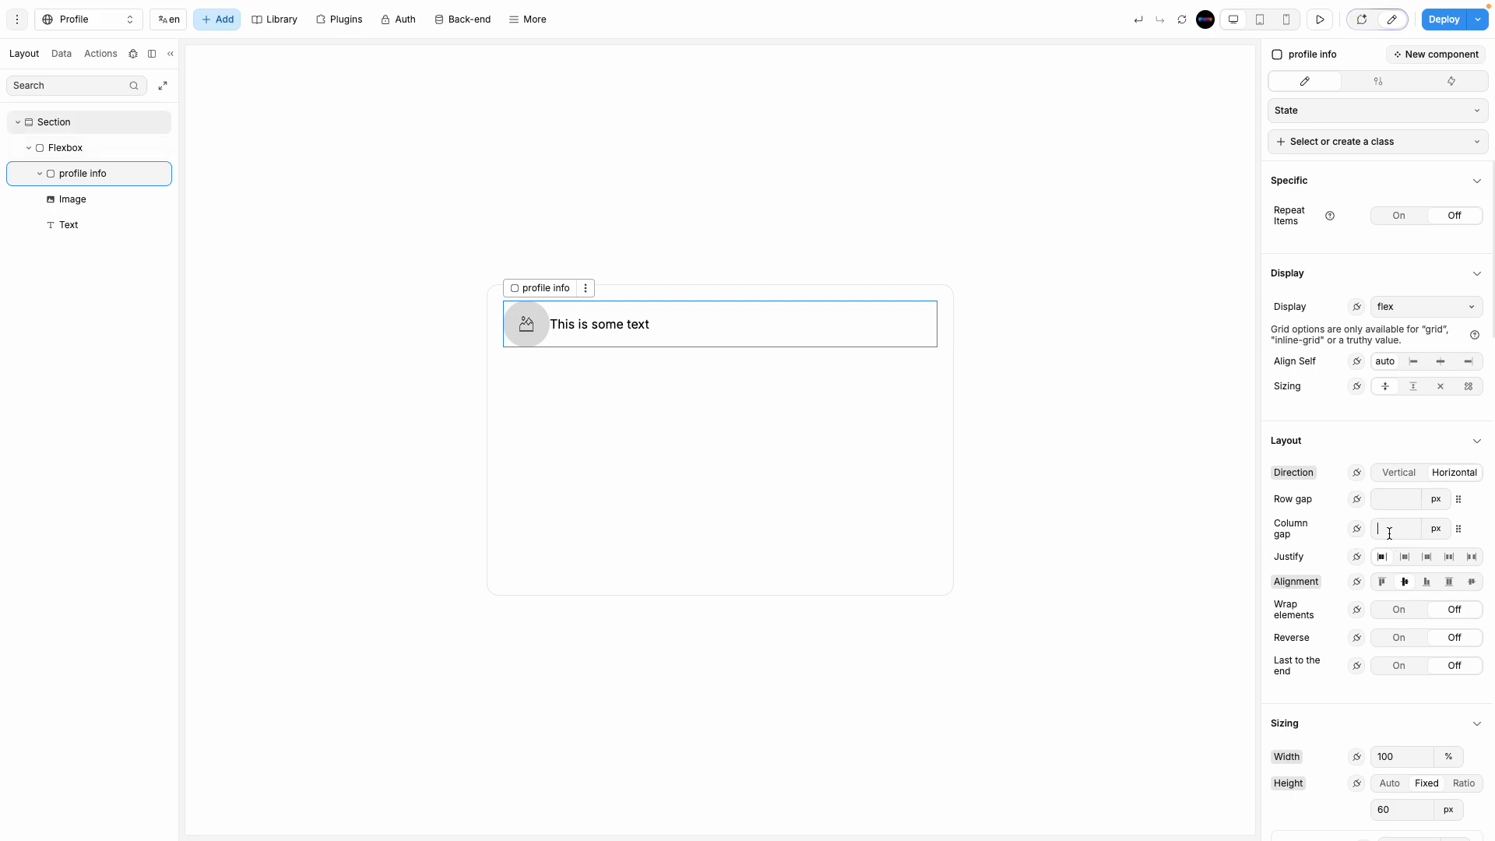
type("20")
key("BackSpace")
key("BackSpace")
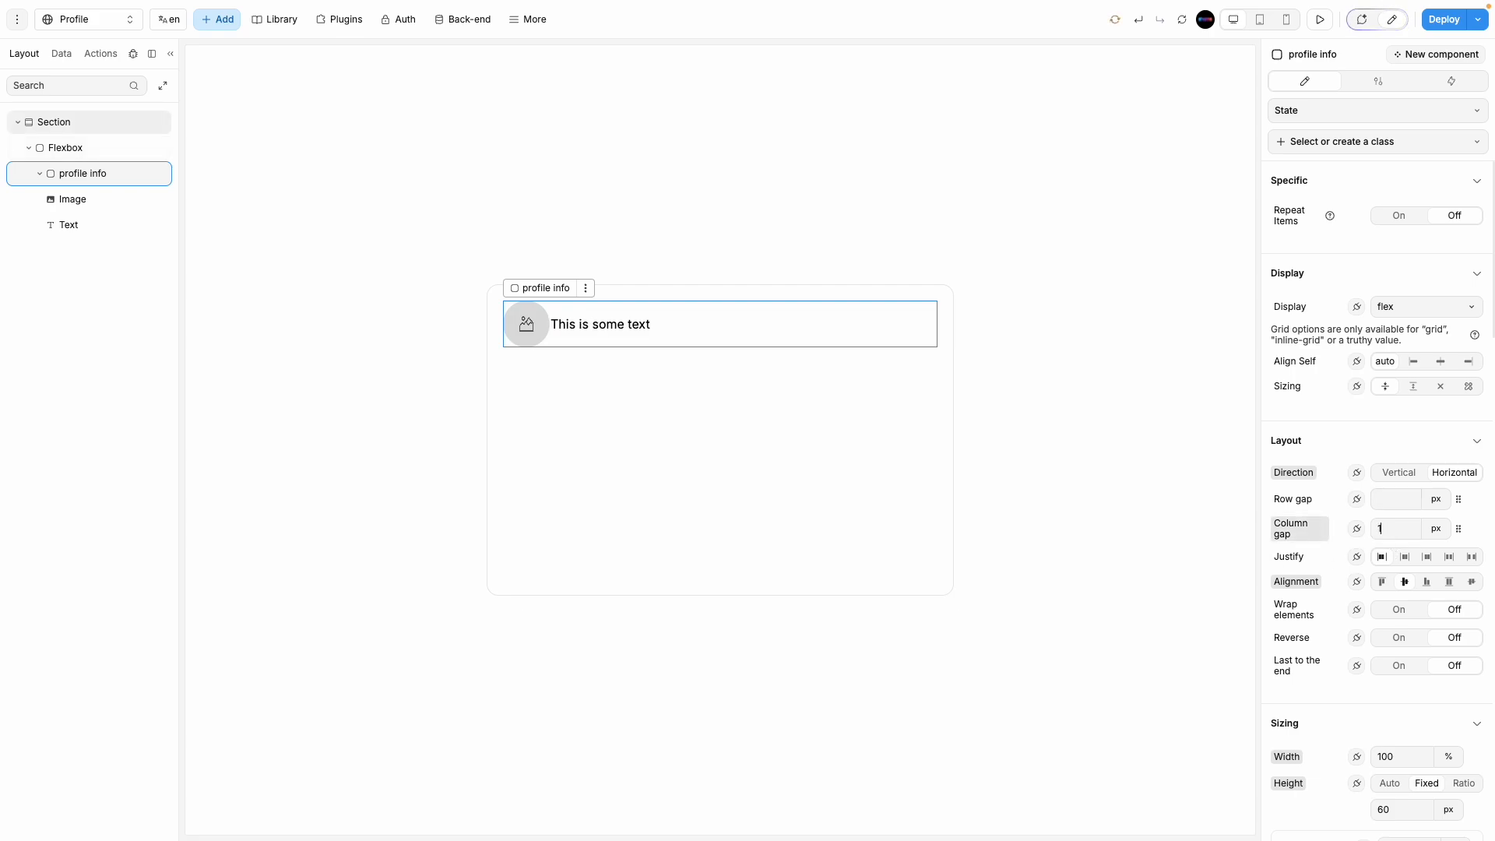
type("15")
left_click(735, 494)
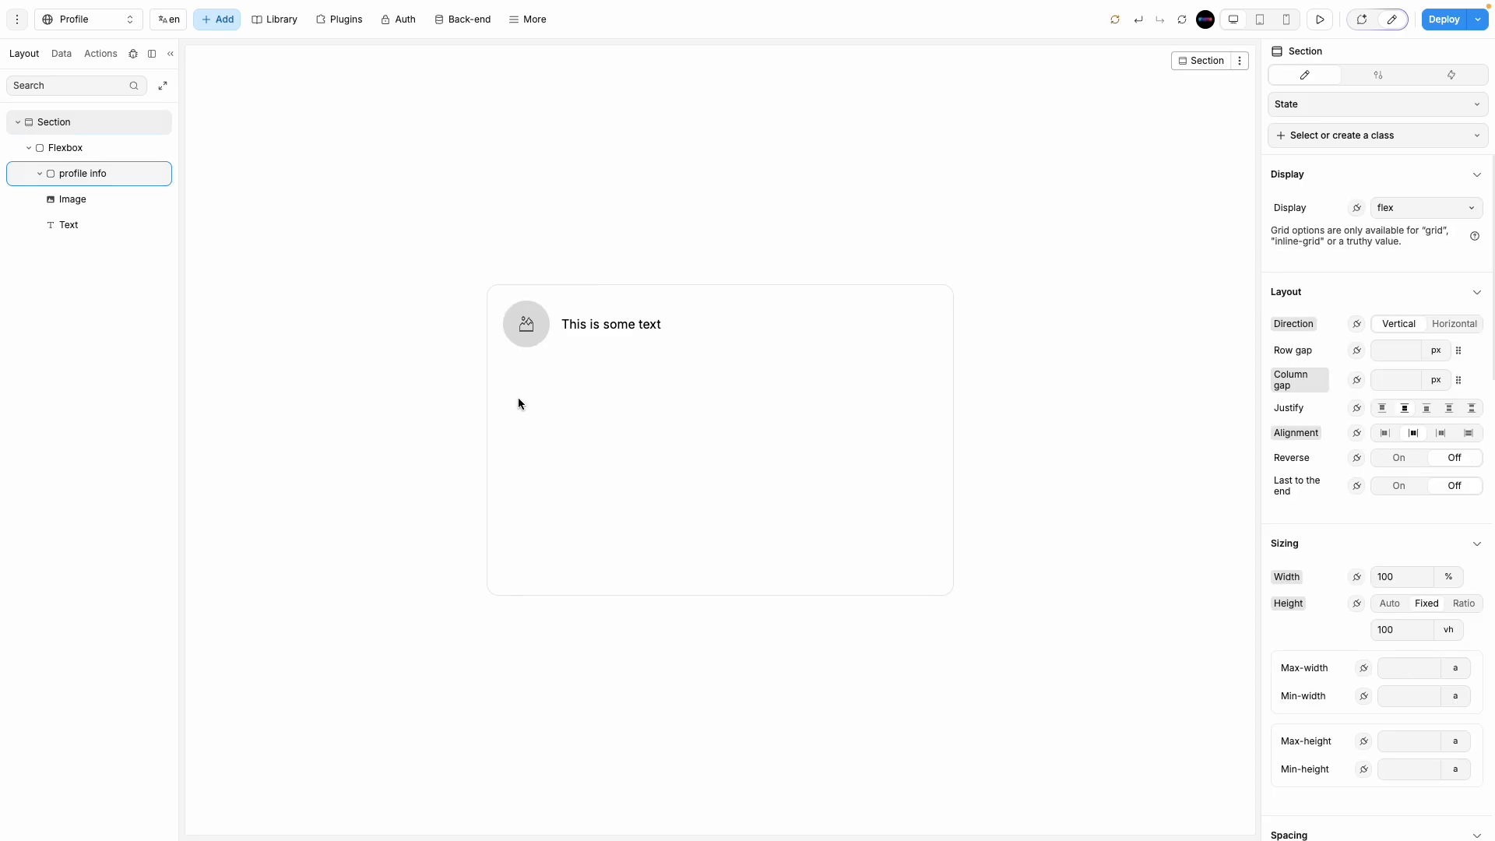
Step: Set the heading text to 24 px size with 500 - Medium font weight
left_click(605, 325)
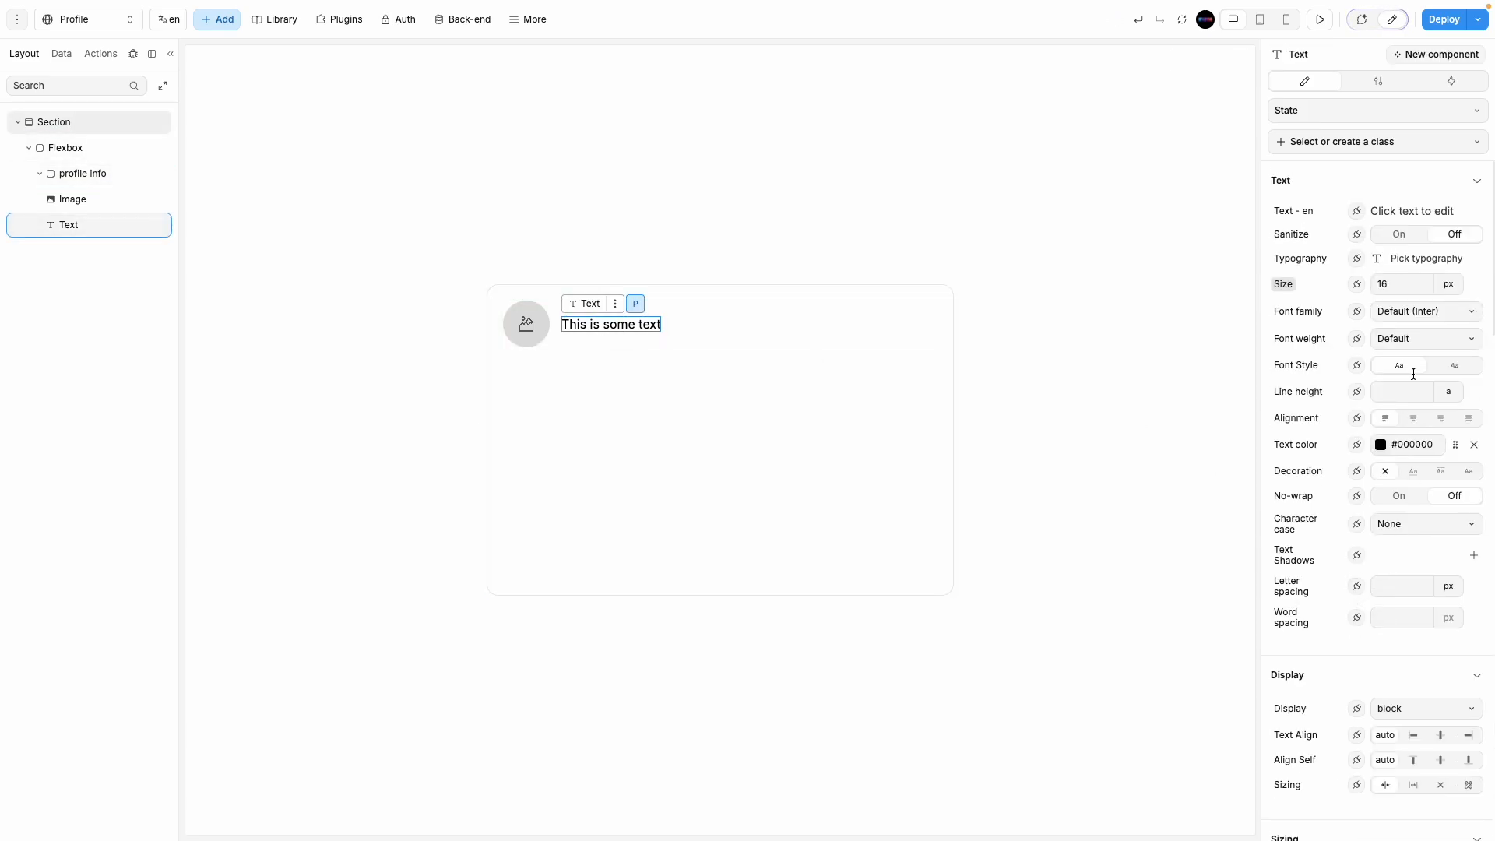
double_click(1394, 284)
key("BackSpace")
type("24")
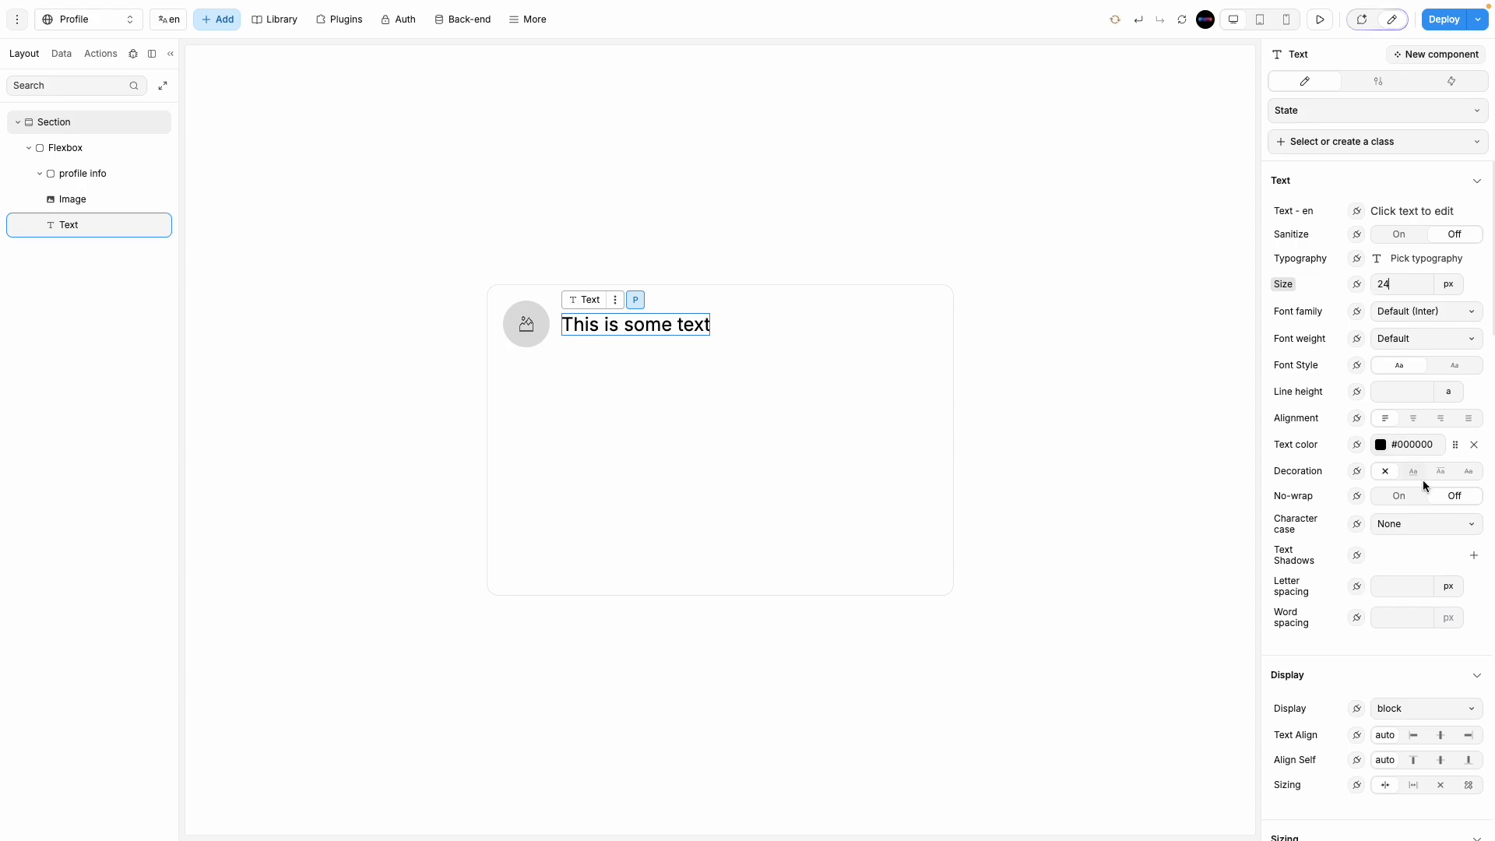
left_click(1413, 352)
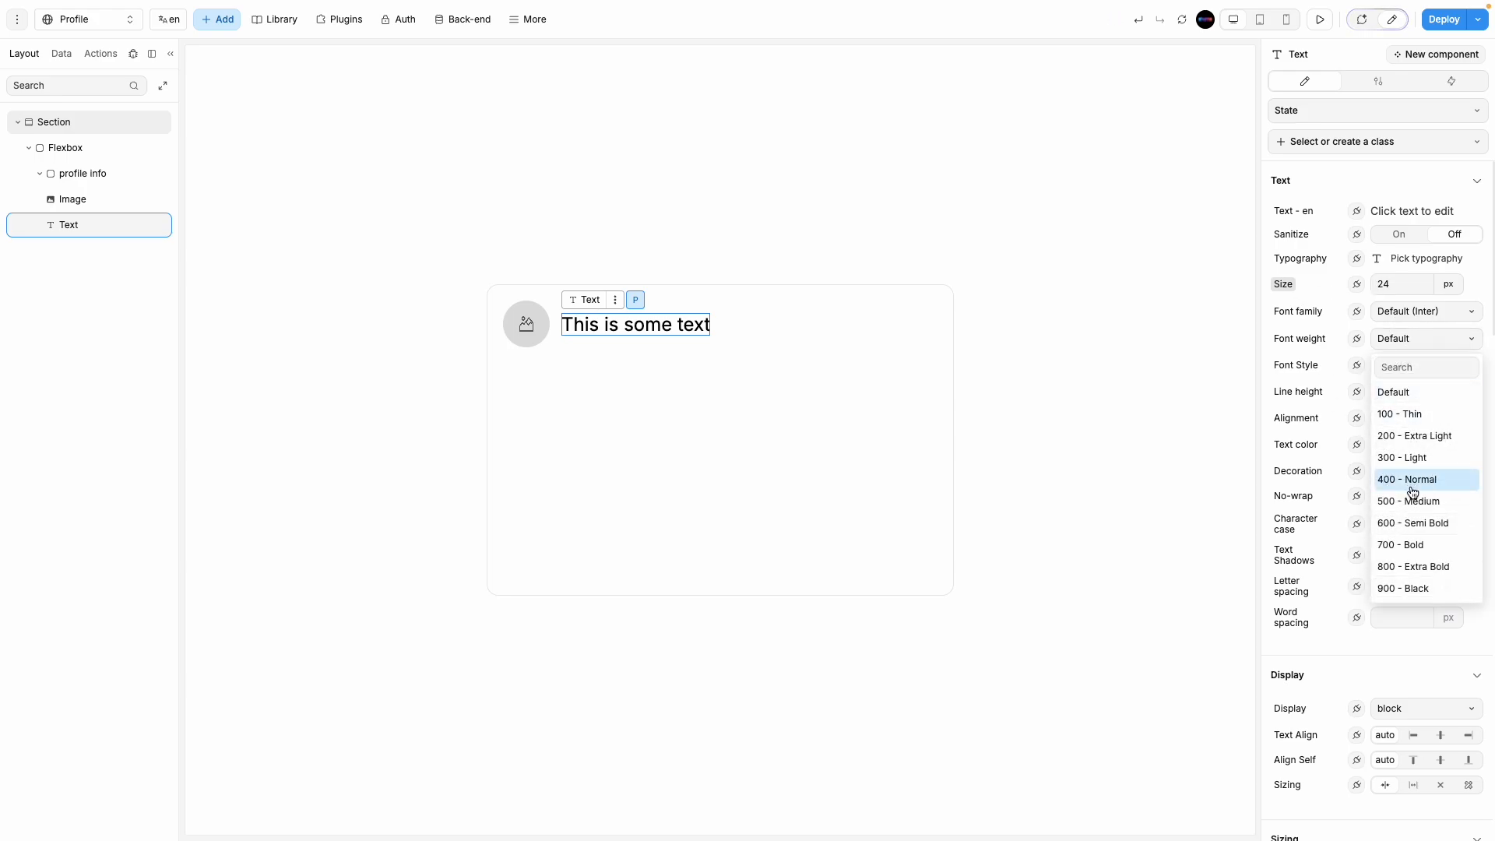
left_click(1411, 488)
left_click(1404, 338)
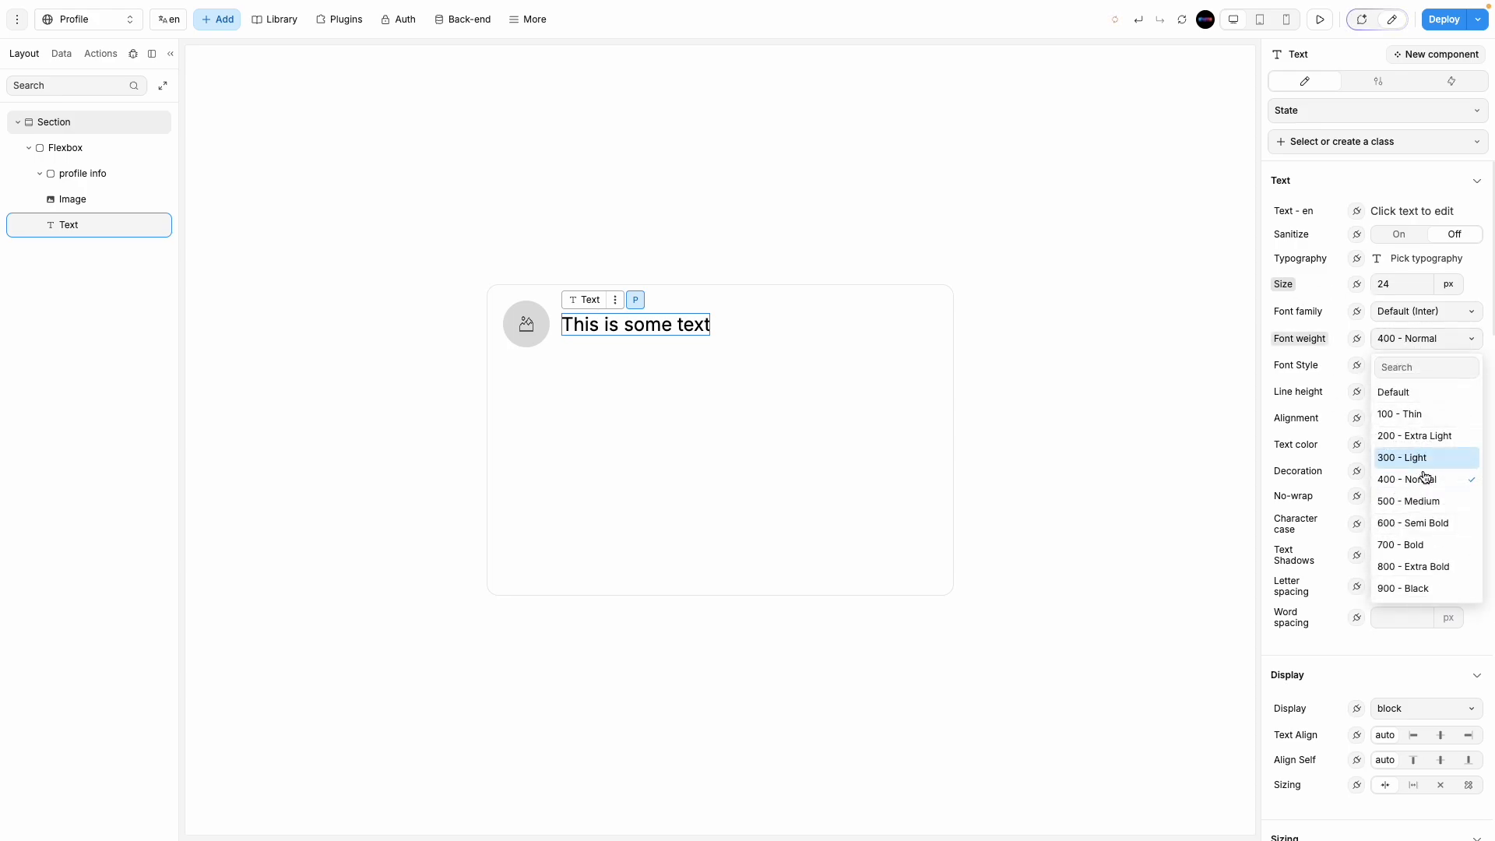
left_click(1425, 499)
left_click(1044, 489)
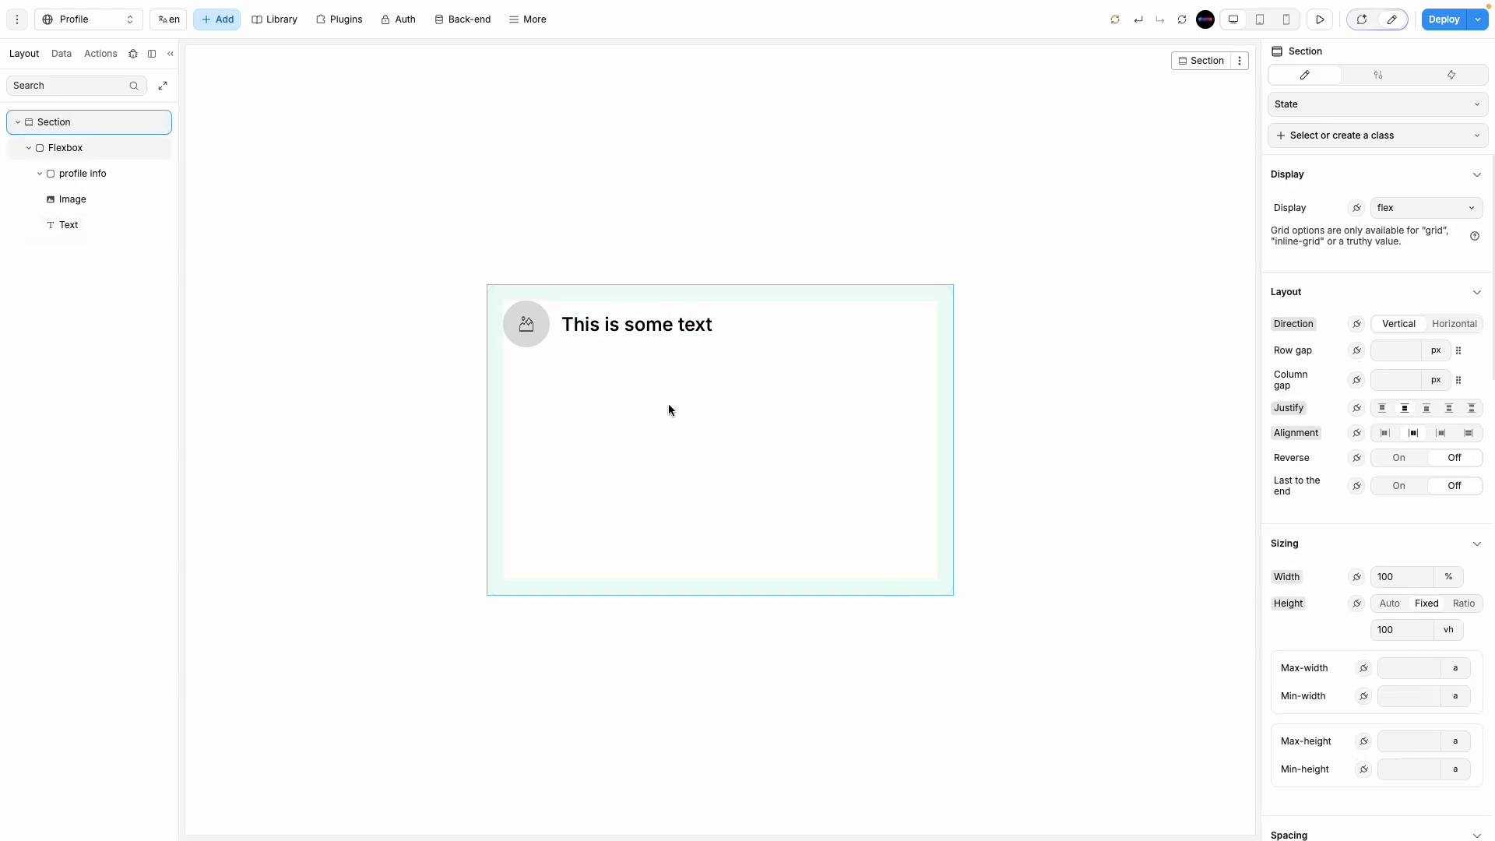
left_click(771, 442)
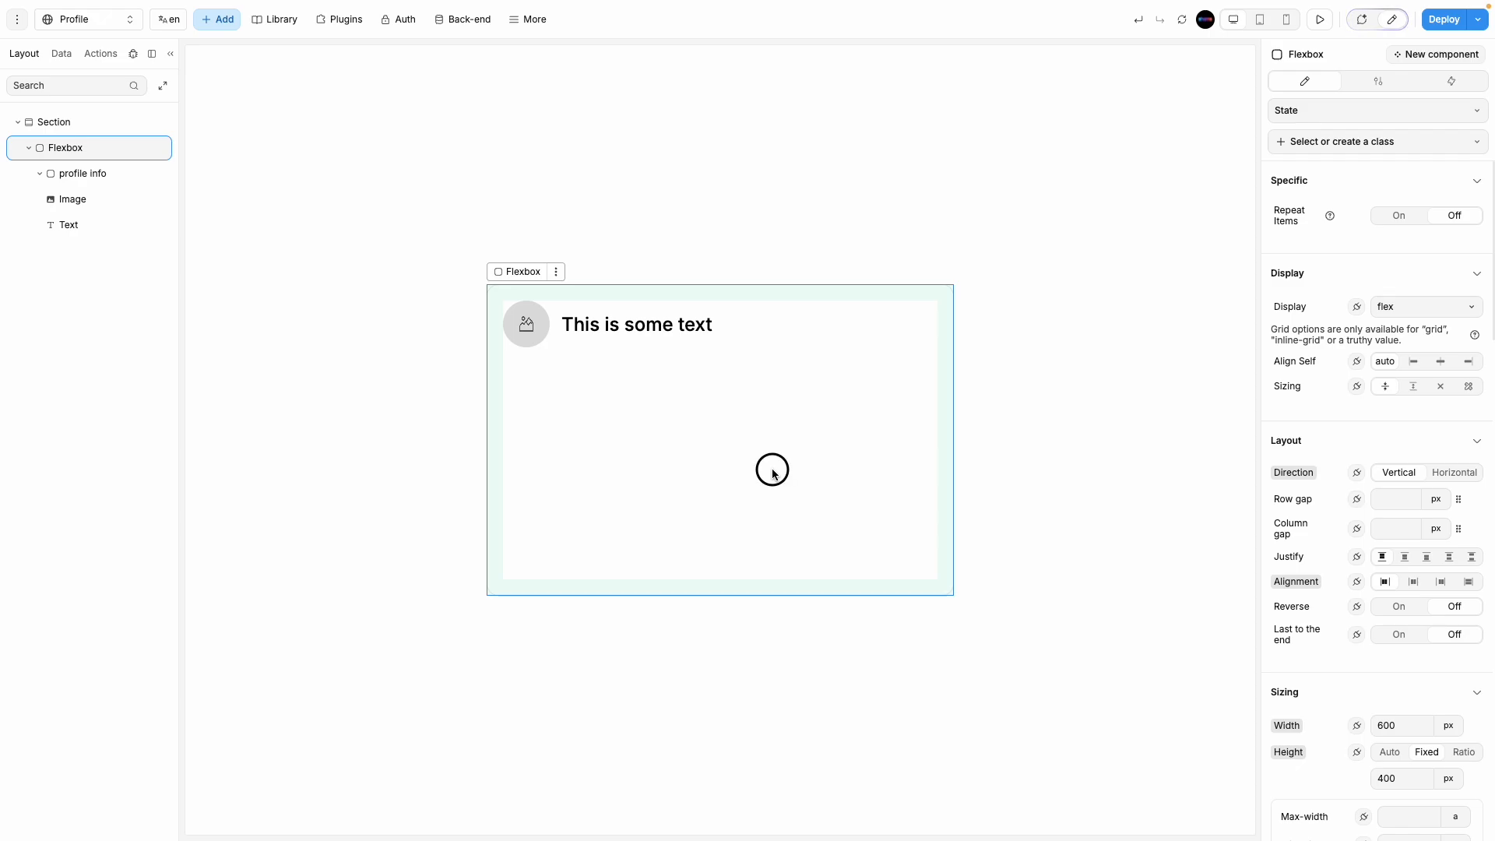
Step: Add a trial Button into the profile card below the heading
left_click(529, 333)
left_click(592, 451)
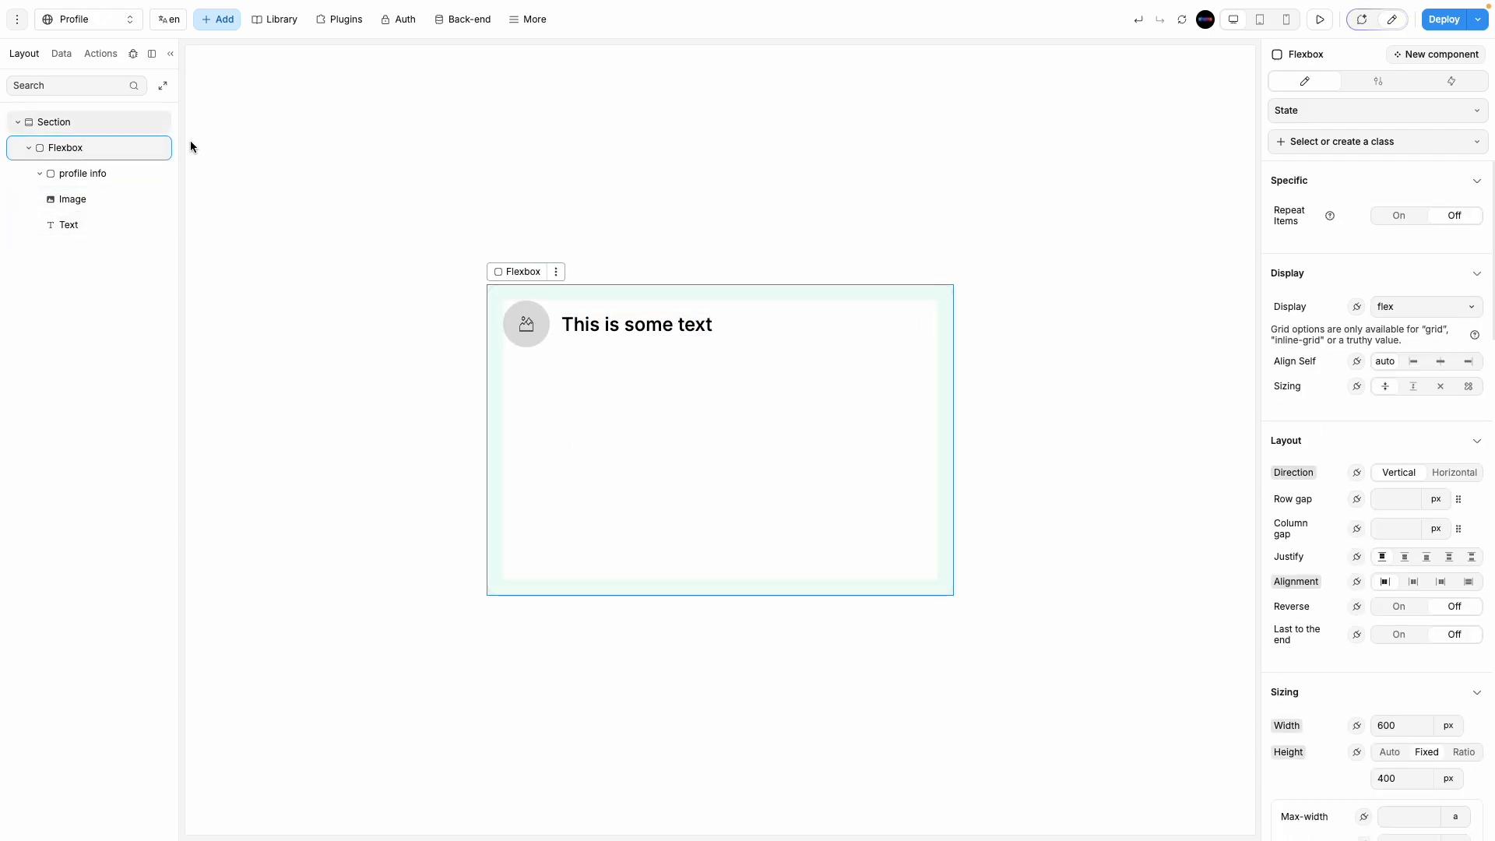
left_click(223, 22)
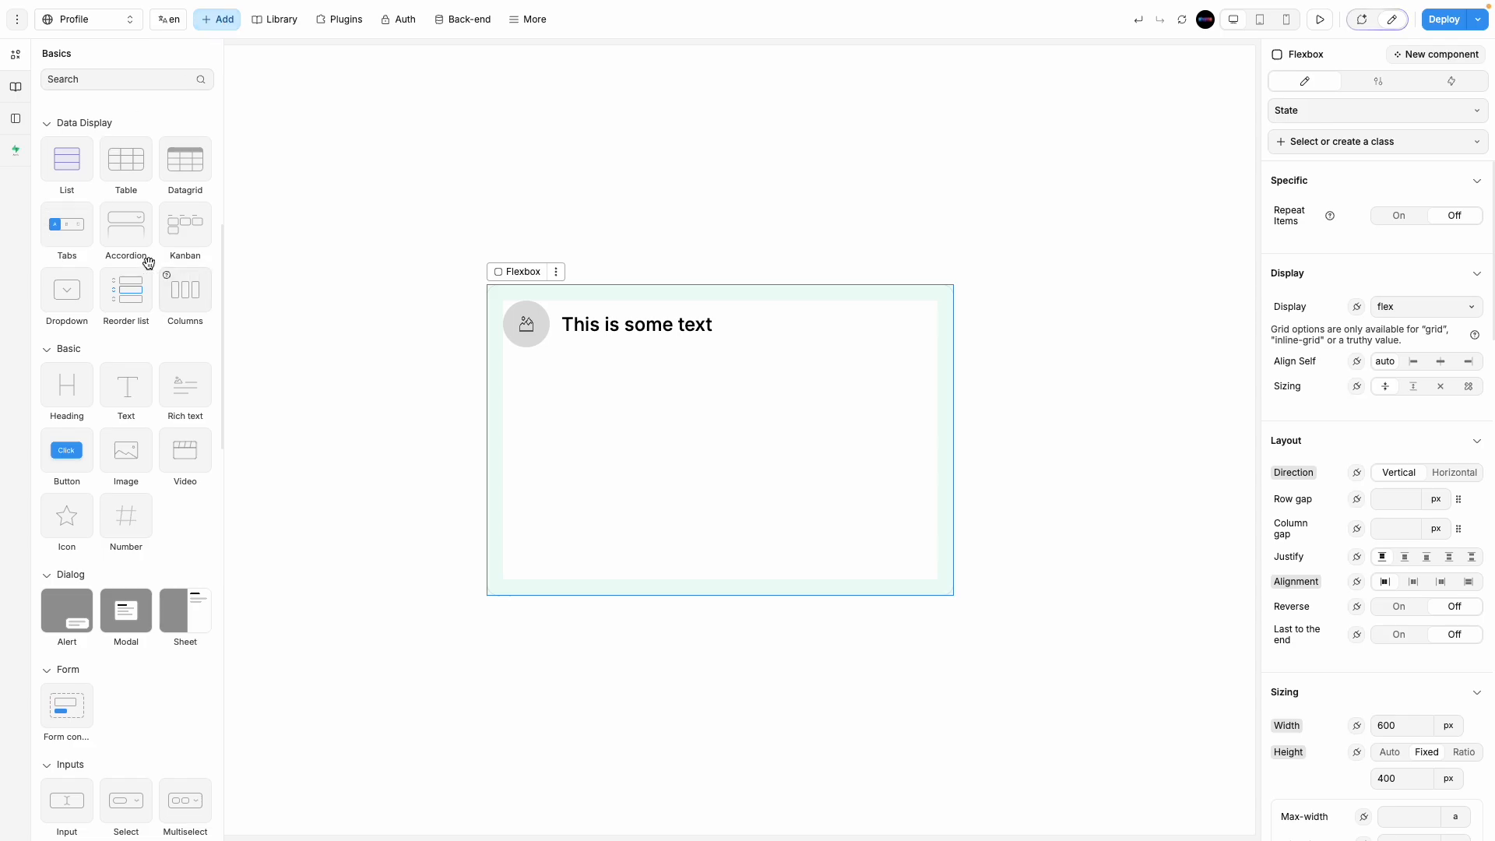
scroll(81, 664, "up", 3)
left_click_drag(81, 665, 643, 396)
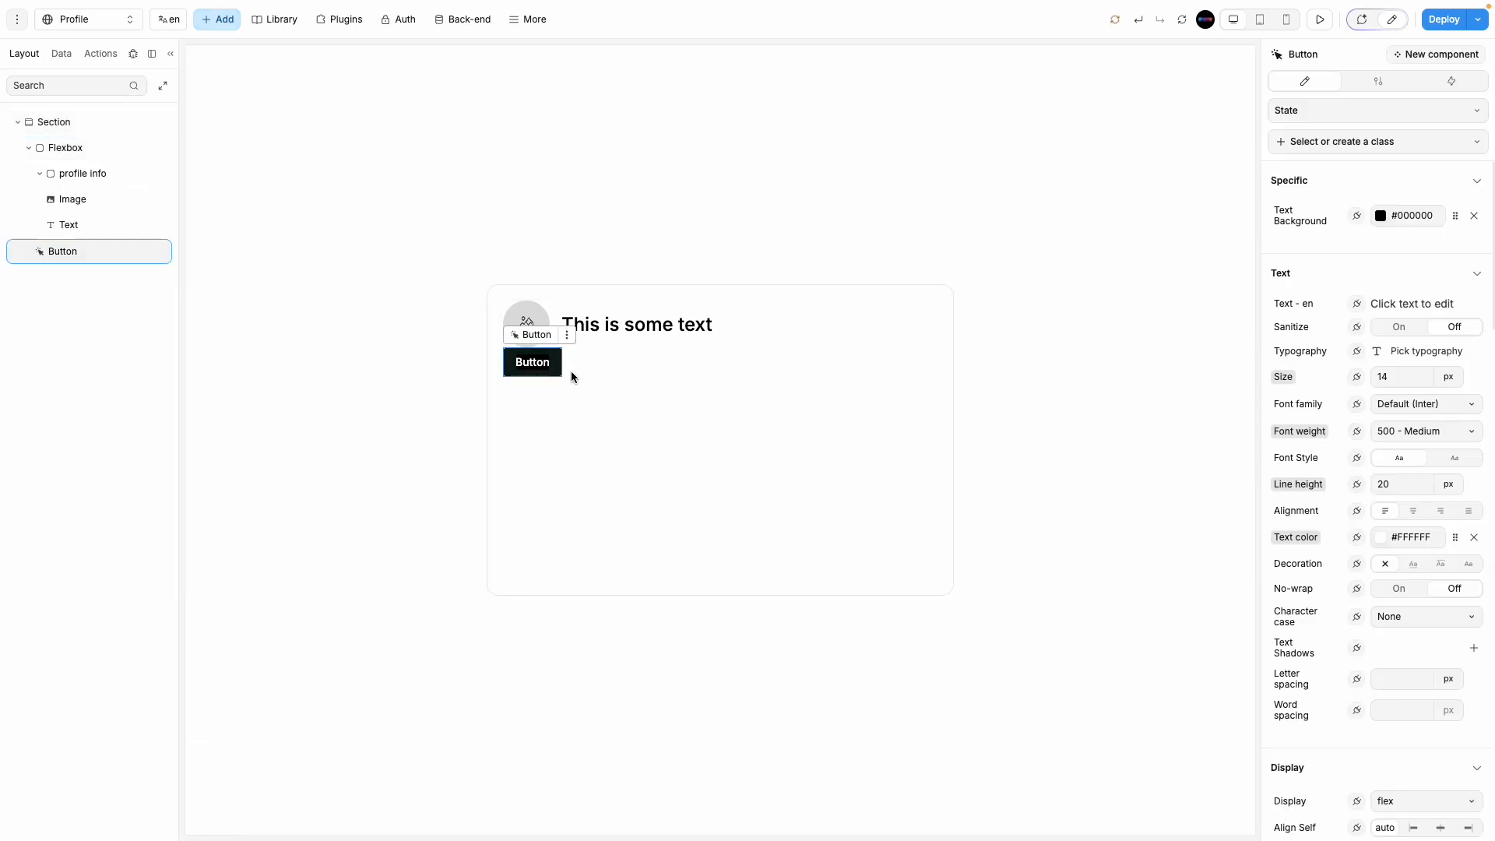
left_click(676, 376)
left_click(549, 377)
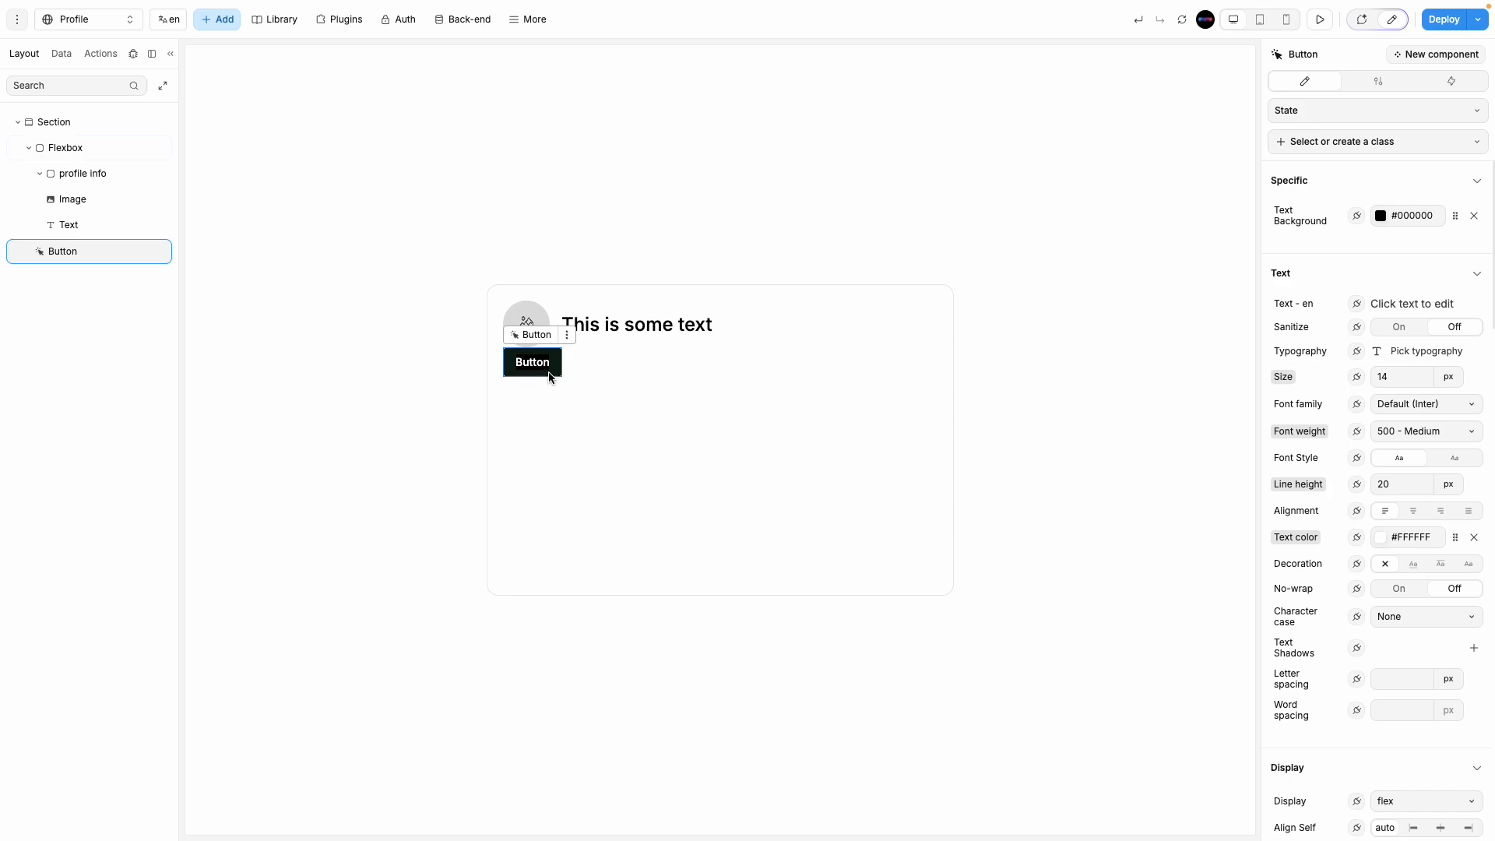
Step: Set the card Flexbox's row gap to 40, then delete the trial Button
left_click(657, 363)
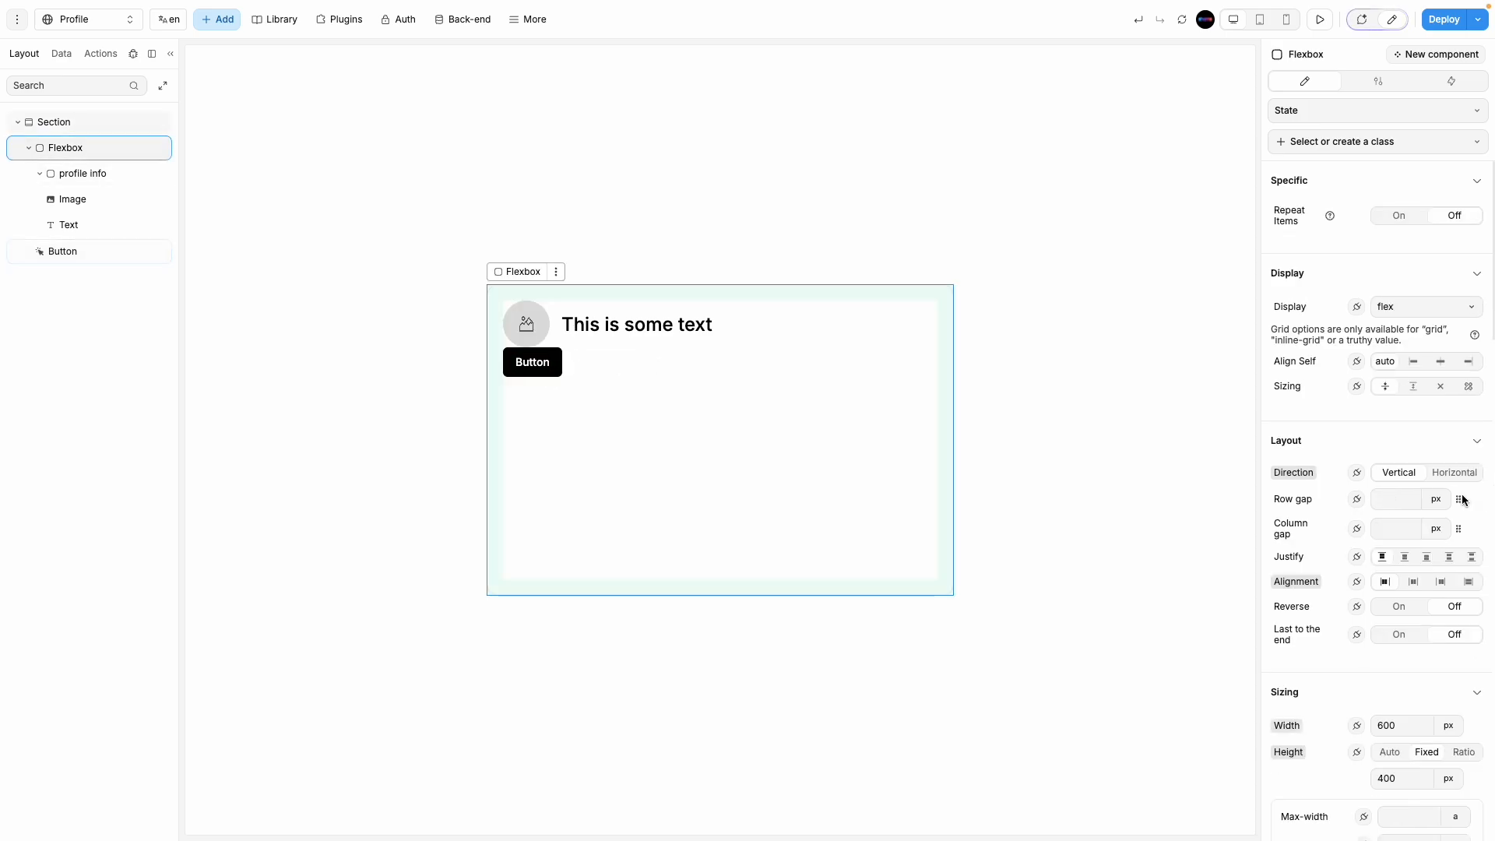
left_click(1389, 503)
type("40")
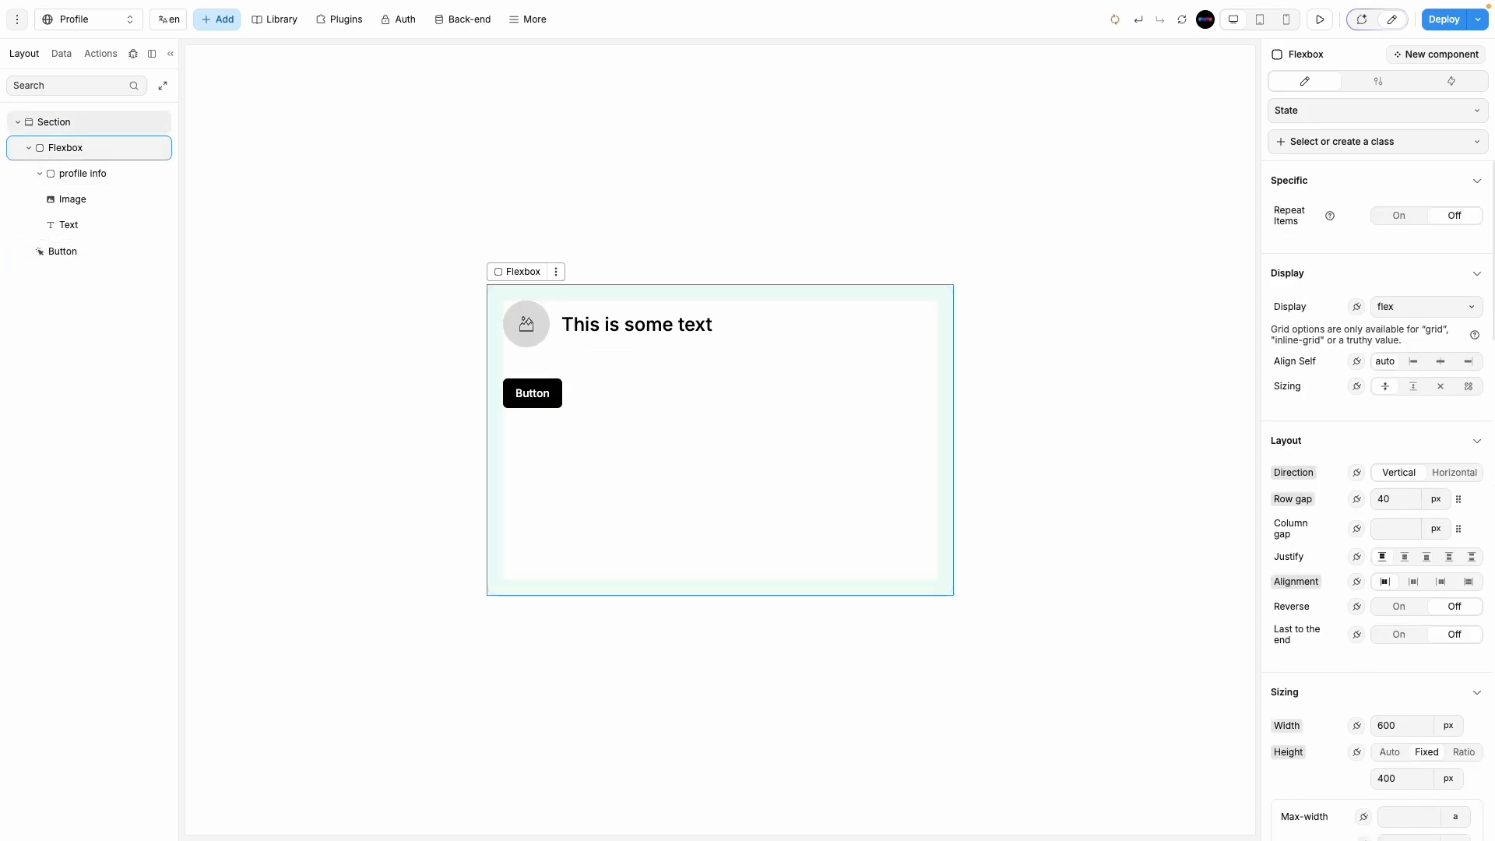
left_click(511, 401)
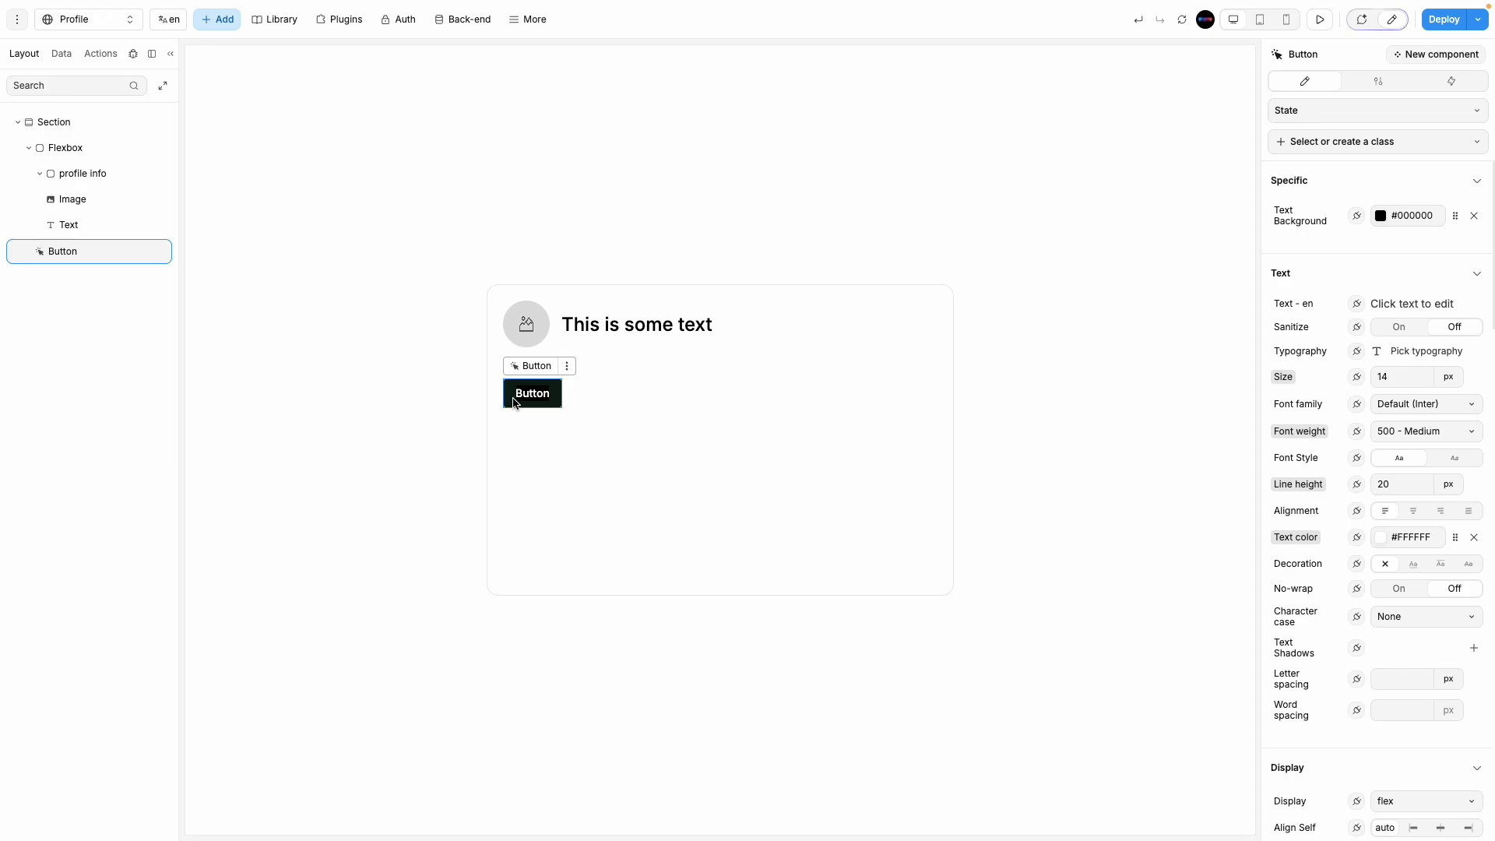
key("Delete")
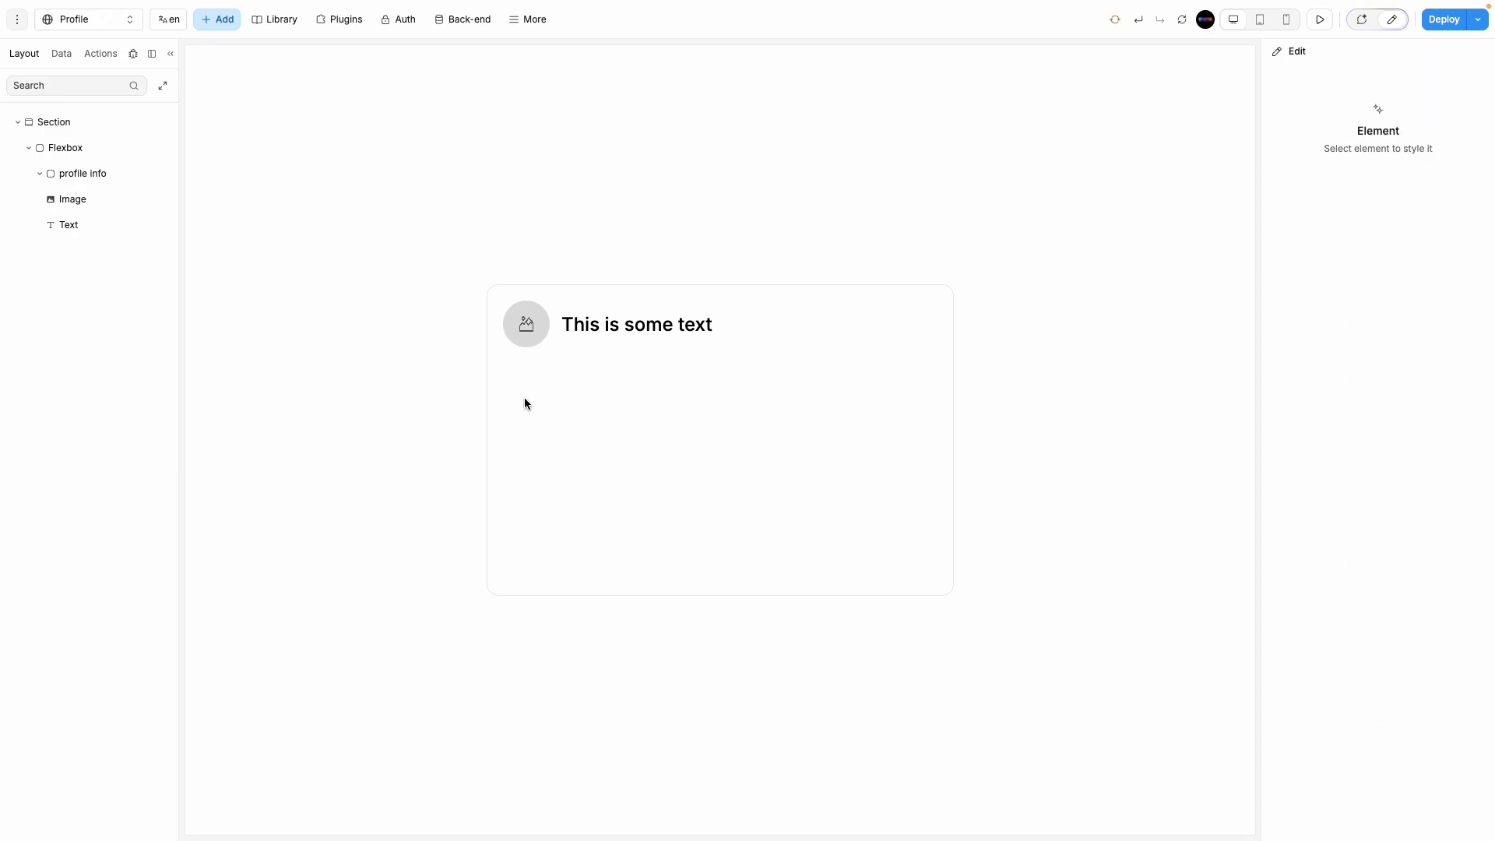
left_click(585, 442)
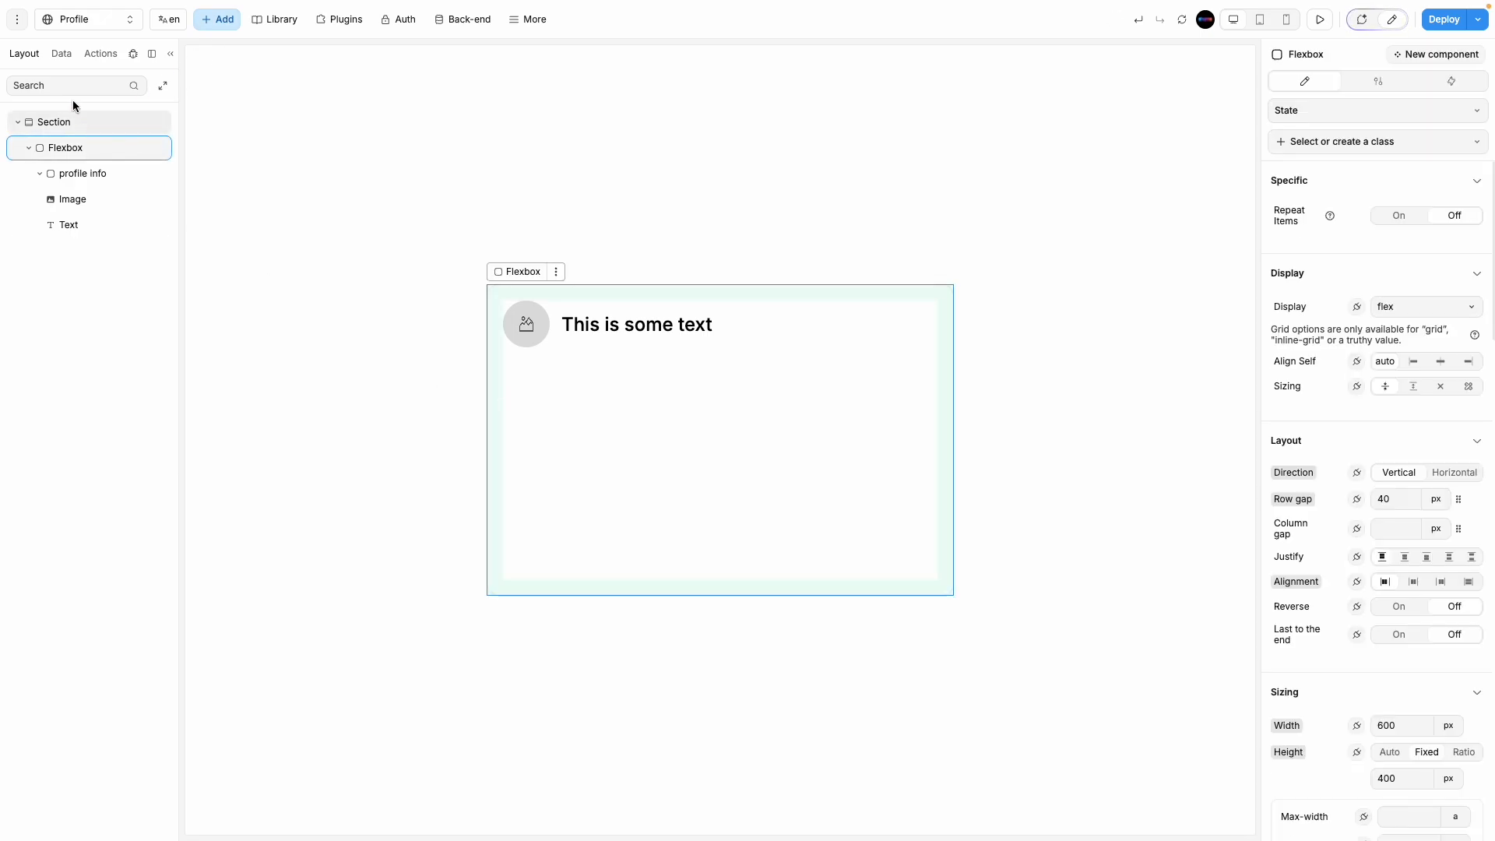
Step: On the Auth page, select the Login form to copy it
left_click(62, 53)
left_click(23, 55)
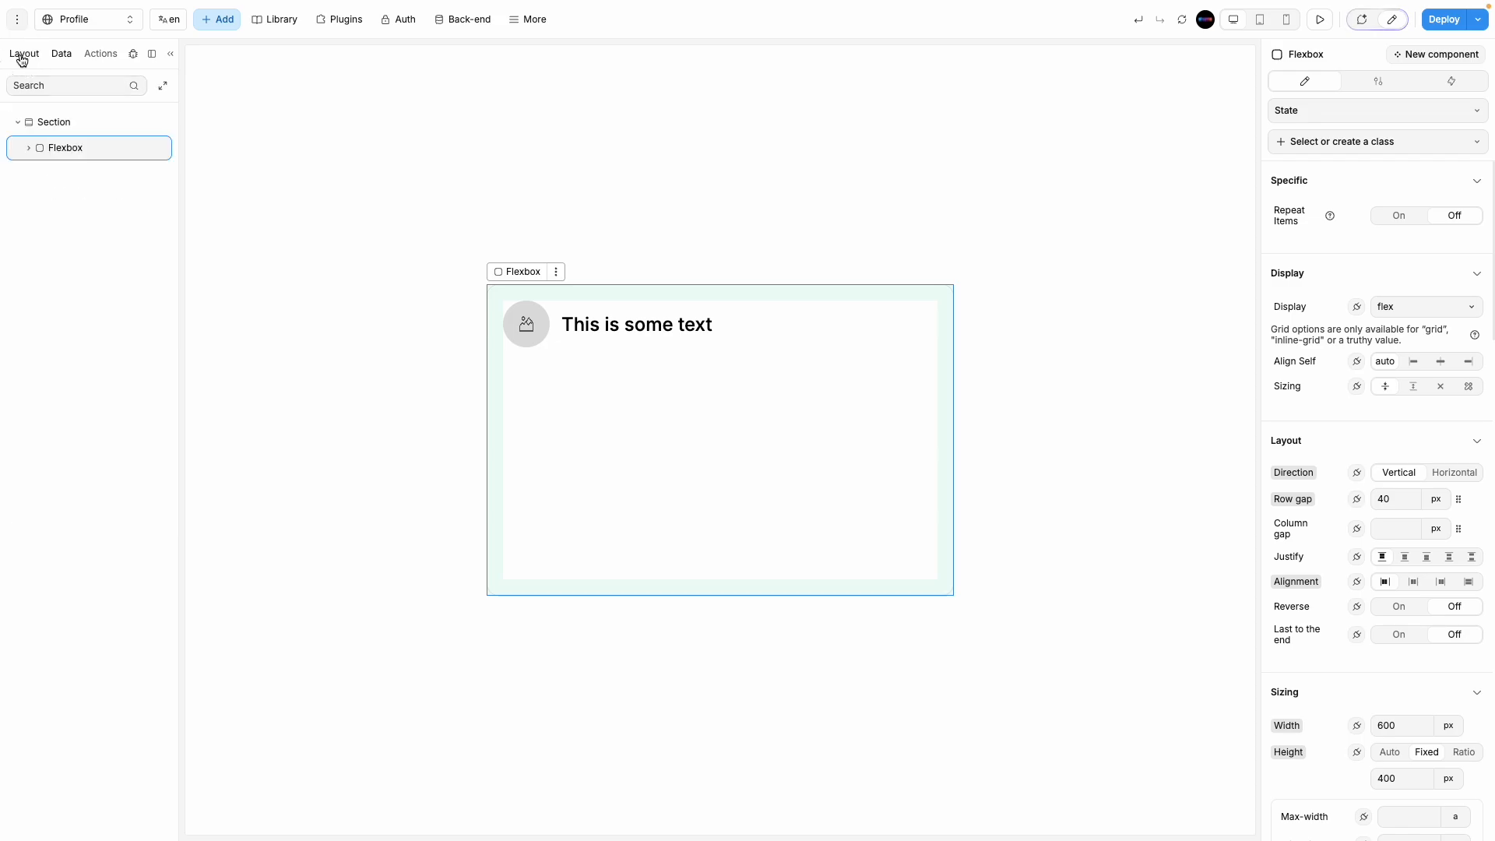
left_click(78, 19)
left_click(67, 148)
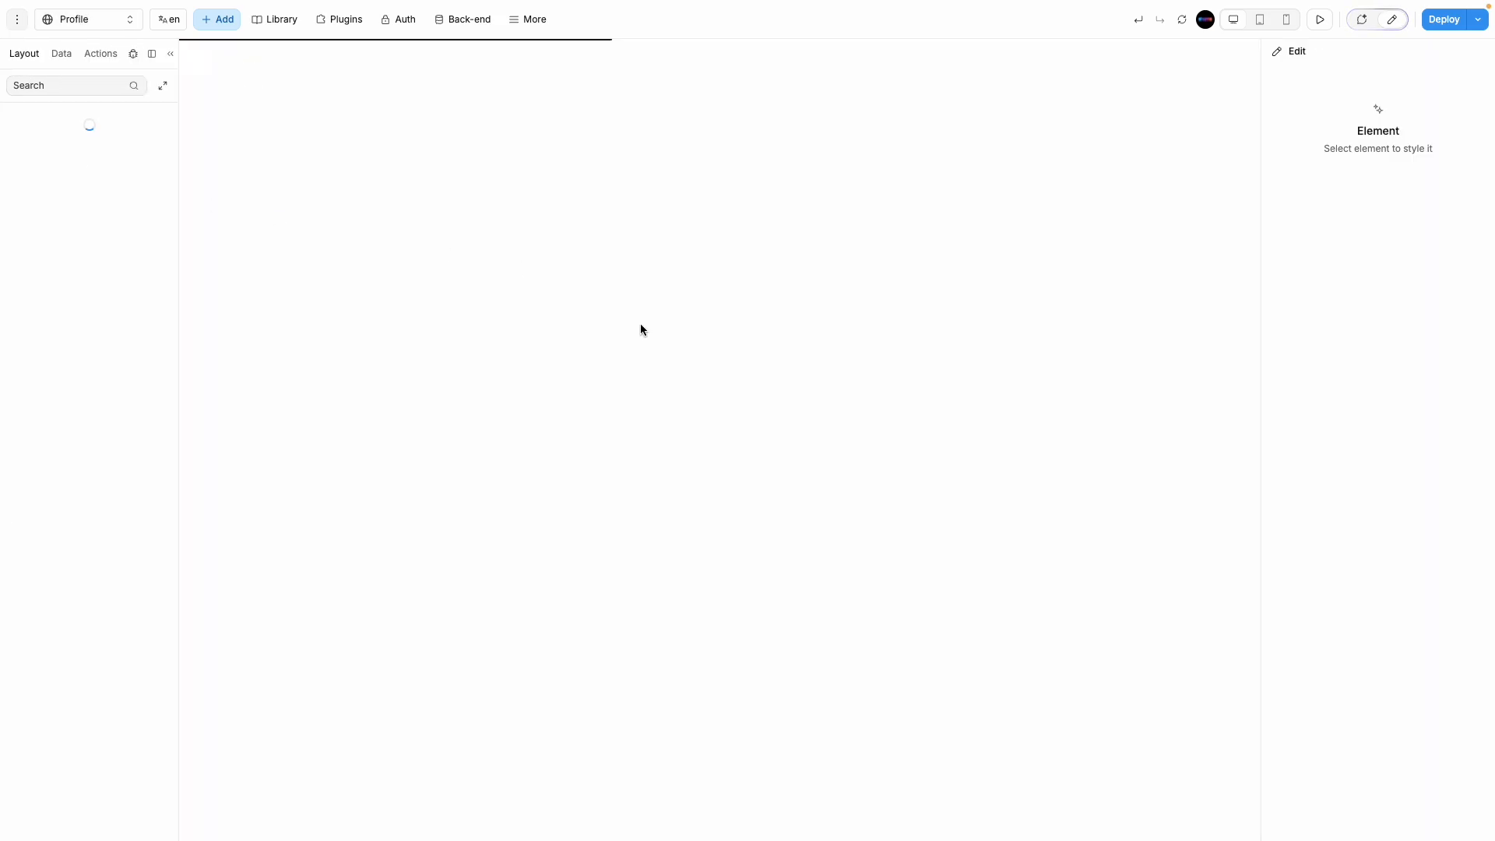
left_click(794, 448)
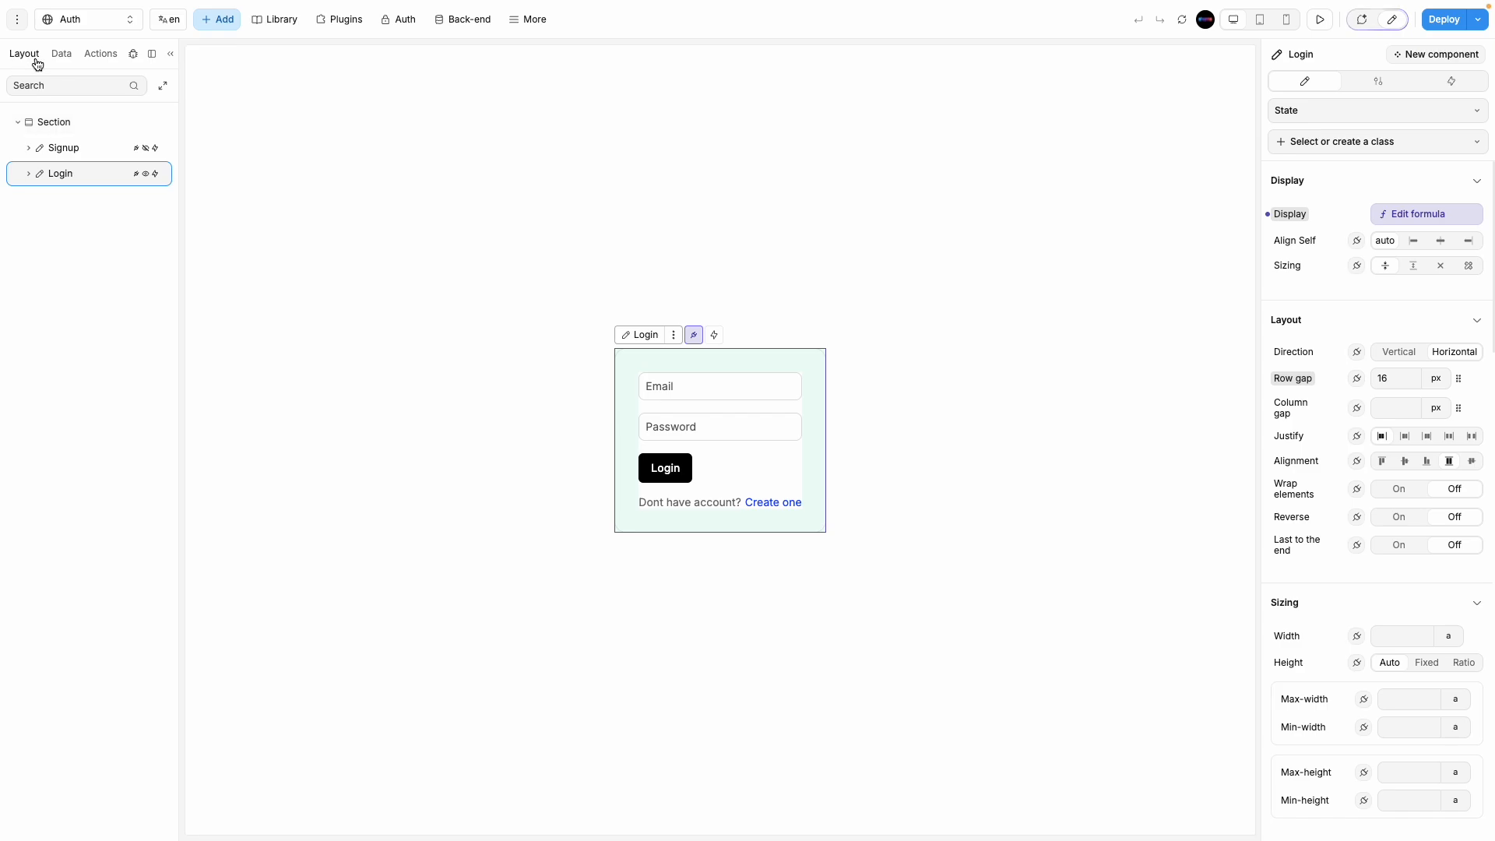
Step: Paste the Login form into the Profile page card and centre the card's contents horizontally
left_click(91, 18)
left_click(76, 163)
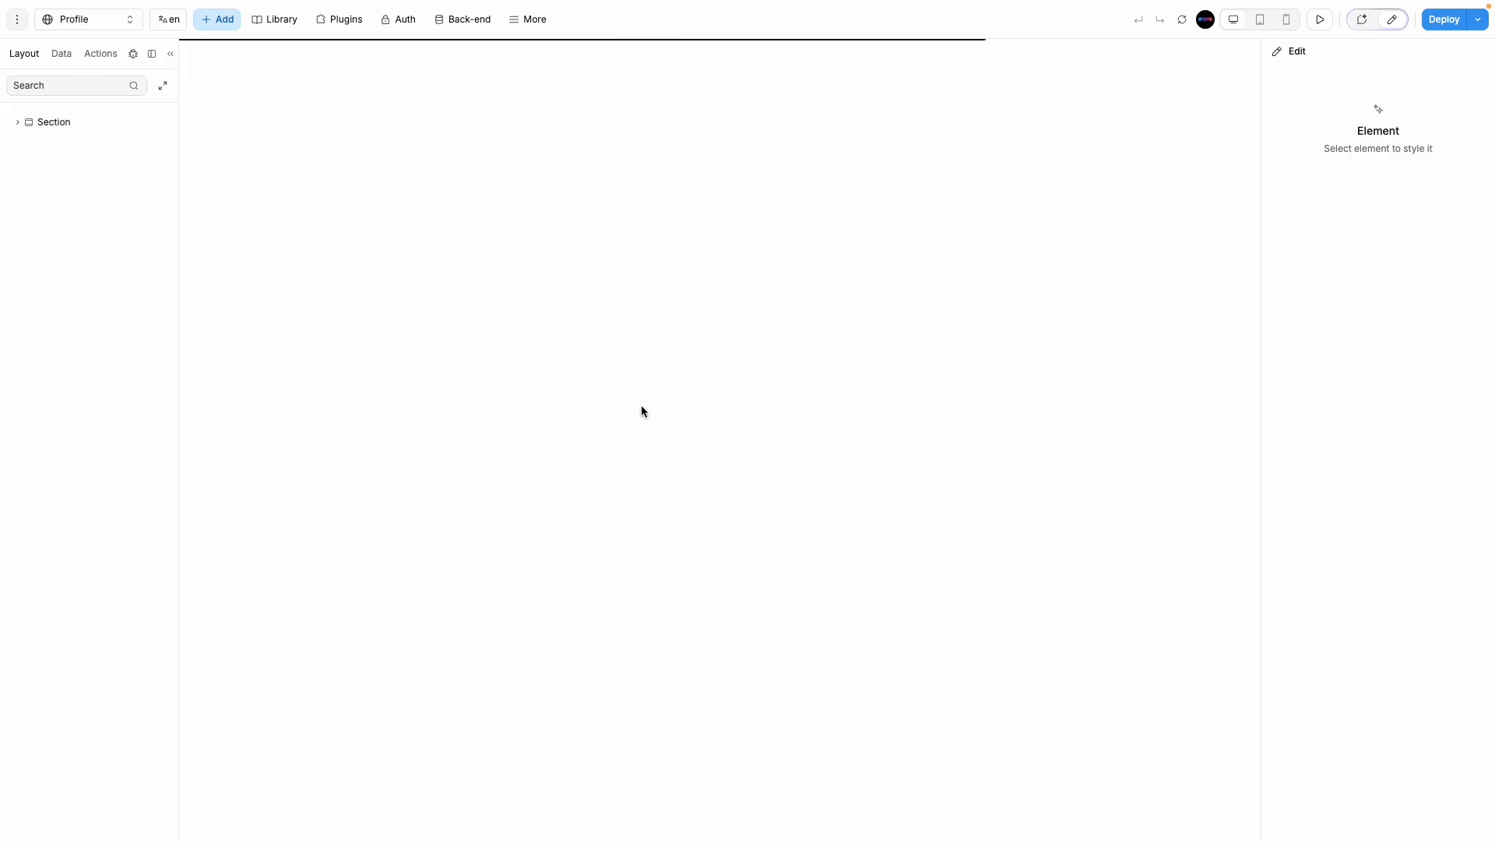
left_click(736, 431)
key("ctrl+v")
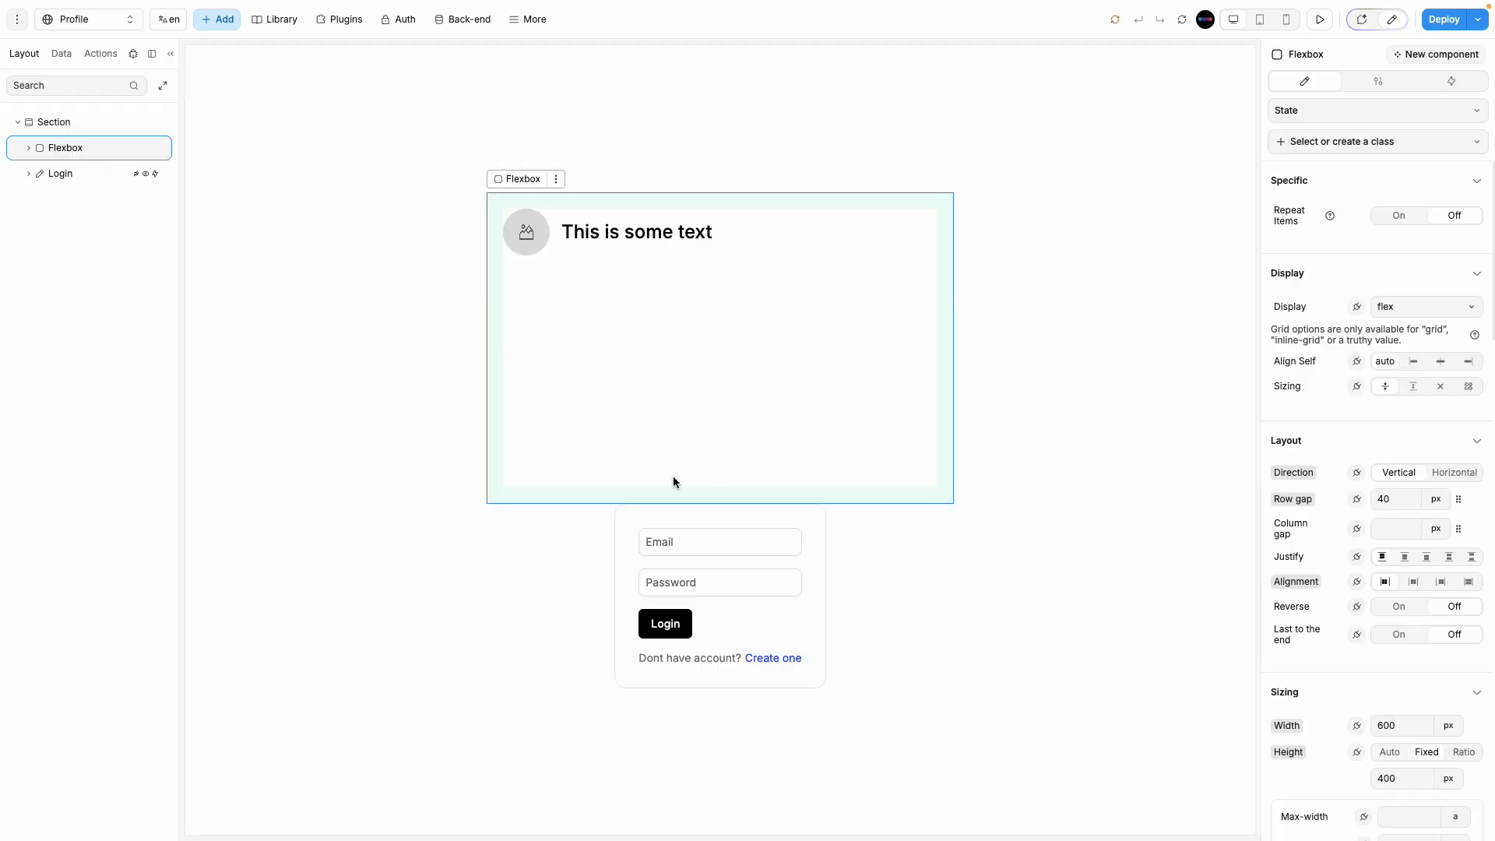
mouse_move(77, 176)
left_mouse_down()
mouse_move(84, 151)
mouse_move(43, 174)
mouse_move(70, 185)
left_mouse_up()
left_click(29, 148)
left_click(29, 148)
left_click(758, 455)
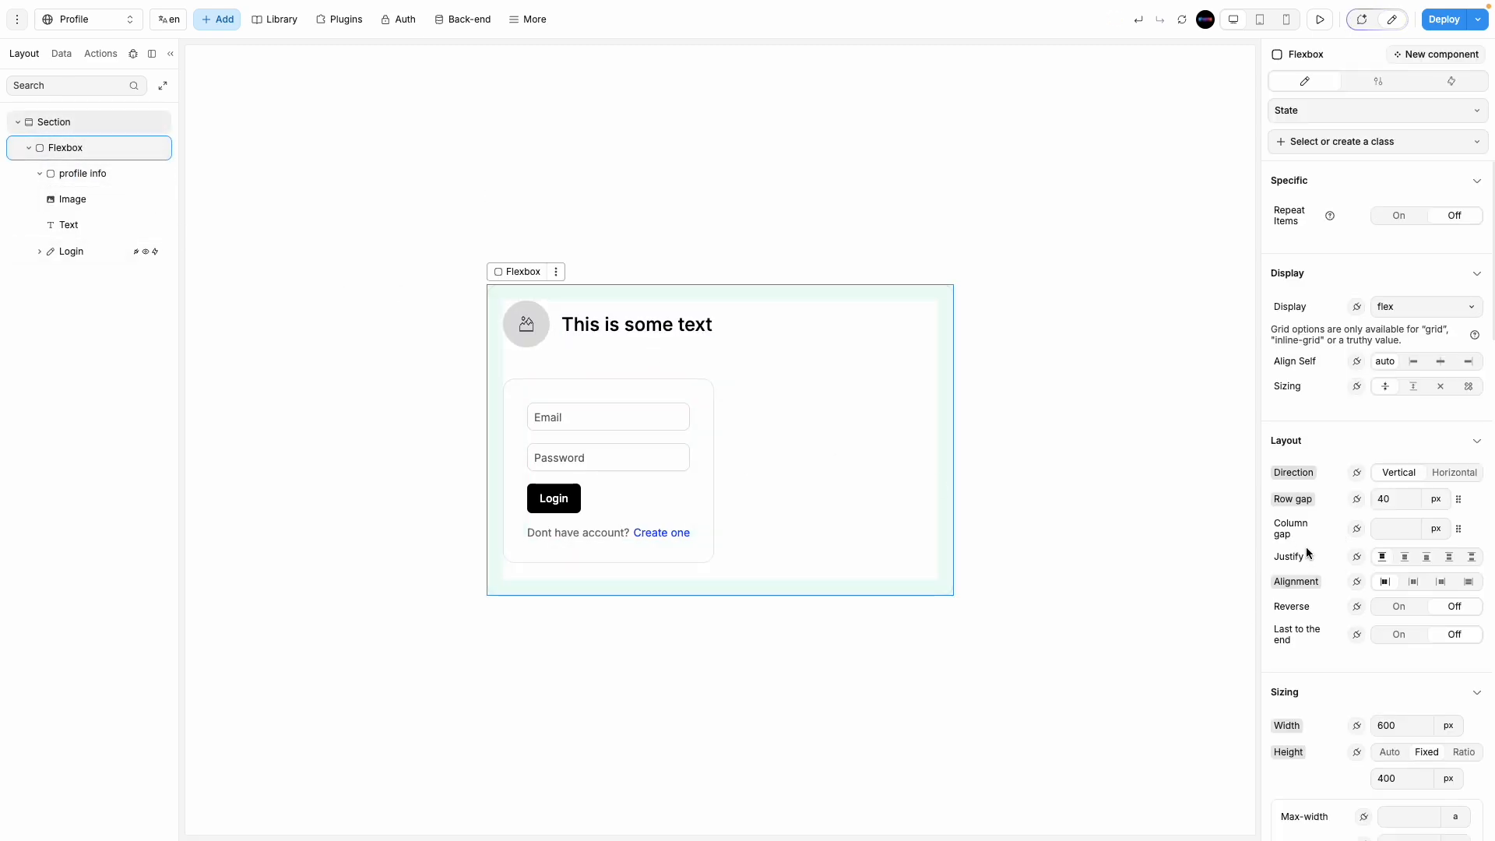
left_click(1414, 584)
left_click(1028, 544)
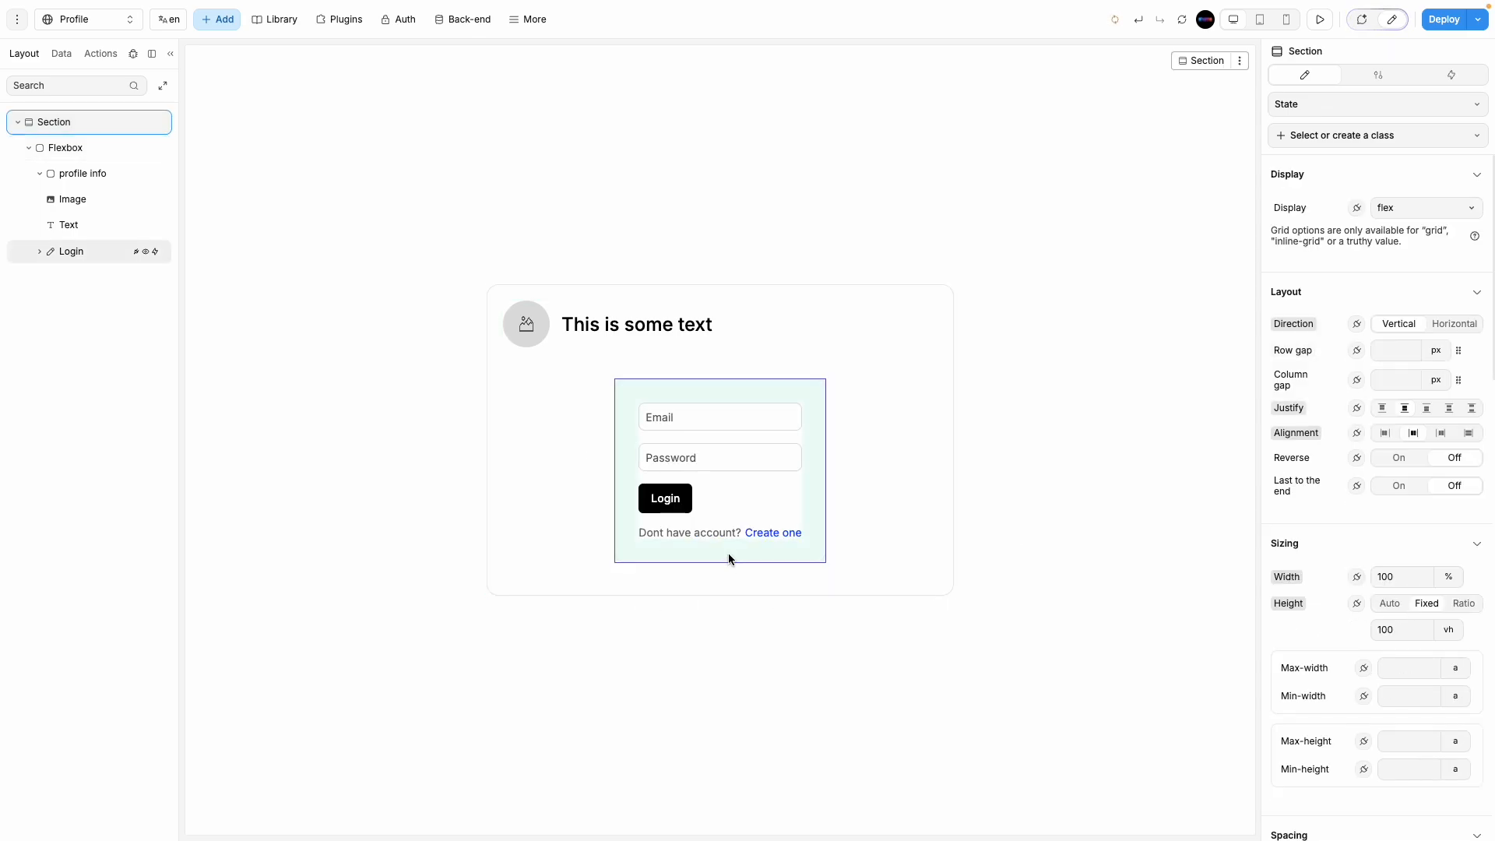
Step: Hide the Login form's signup prompt row
left_click(728, 553)
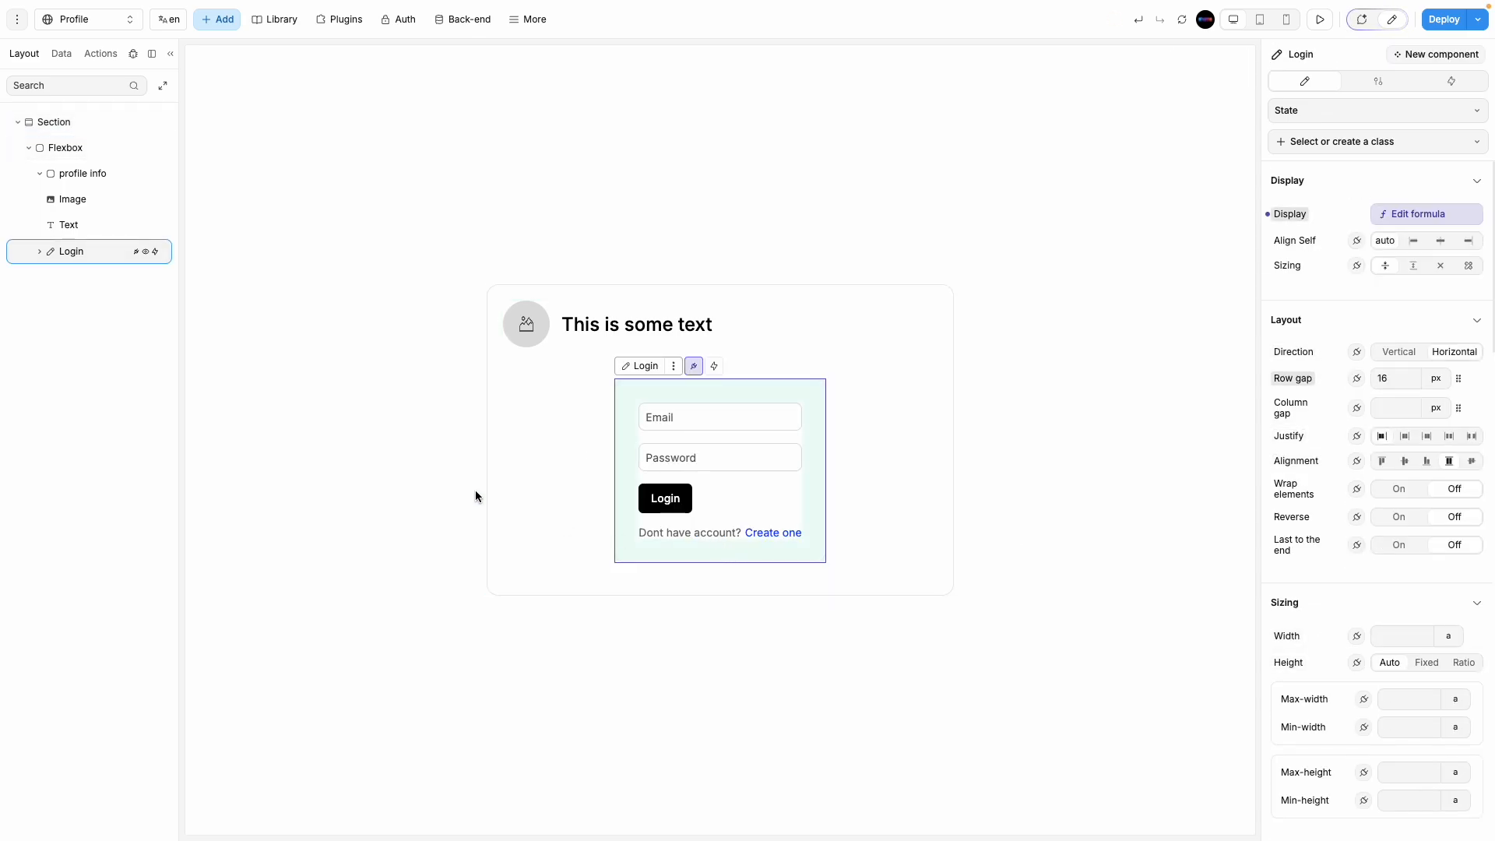
left_click(742, 534)
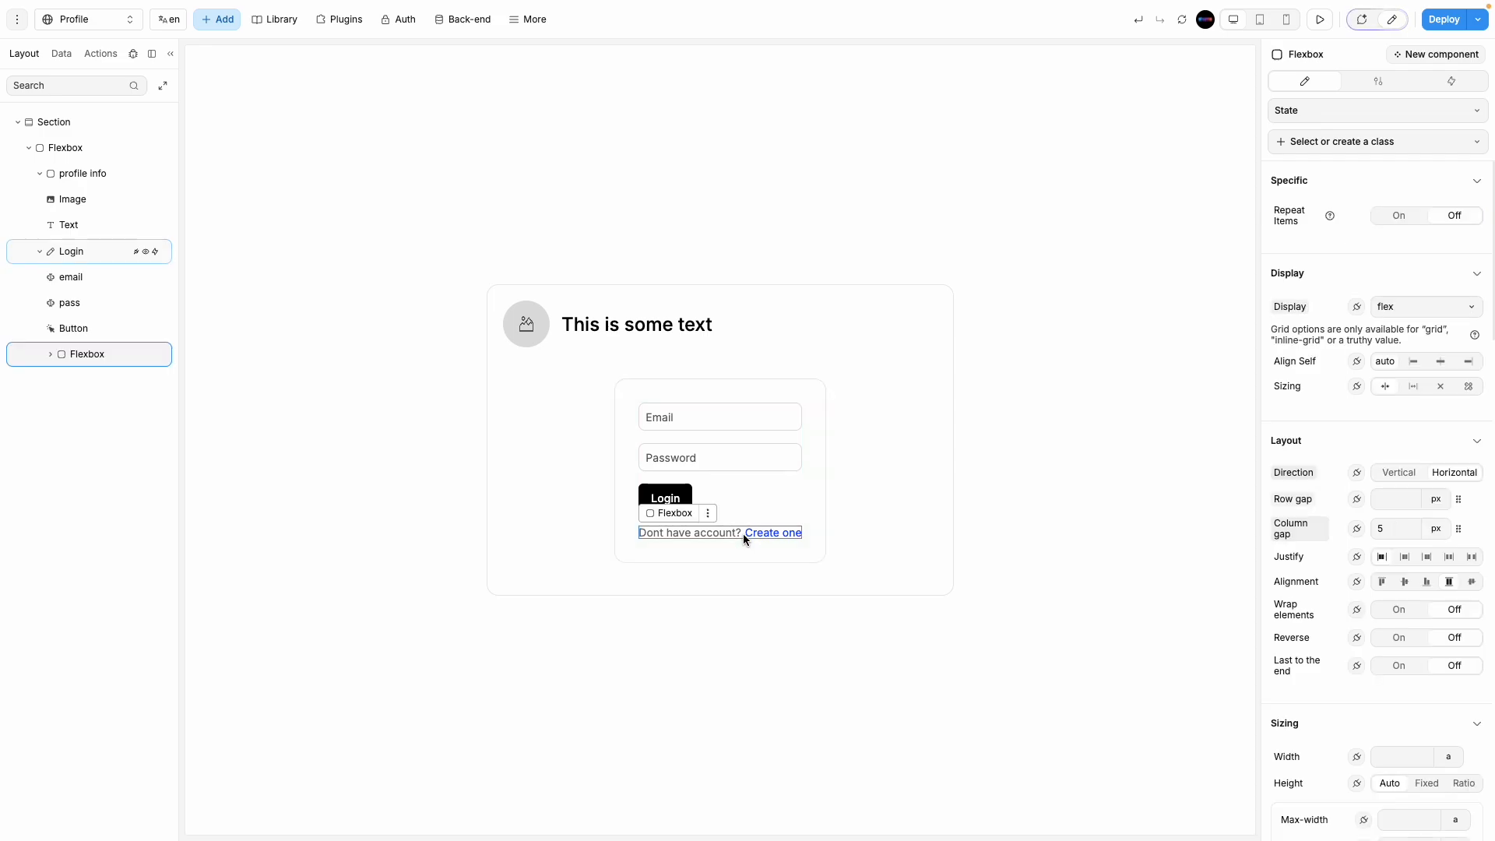
left_click(49, 354)
right_click(87, 353)
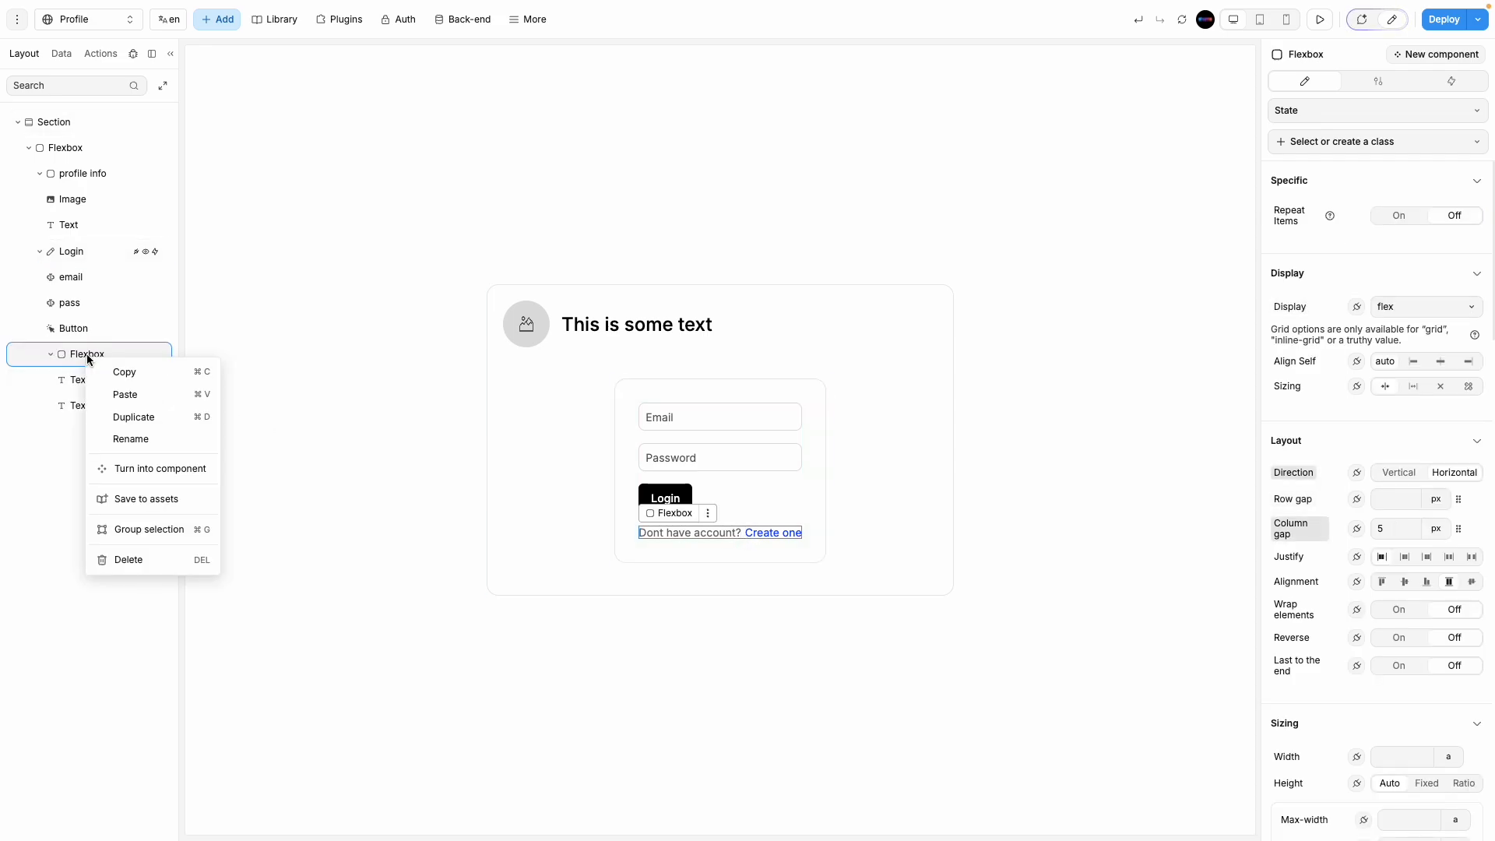
left_click(1356, 307)
left_click(463, 595)
Step: Rename the email input to 'username' and set its input type to Short answer
left_click(783, 530)
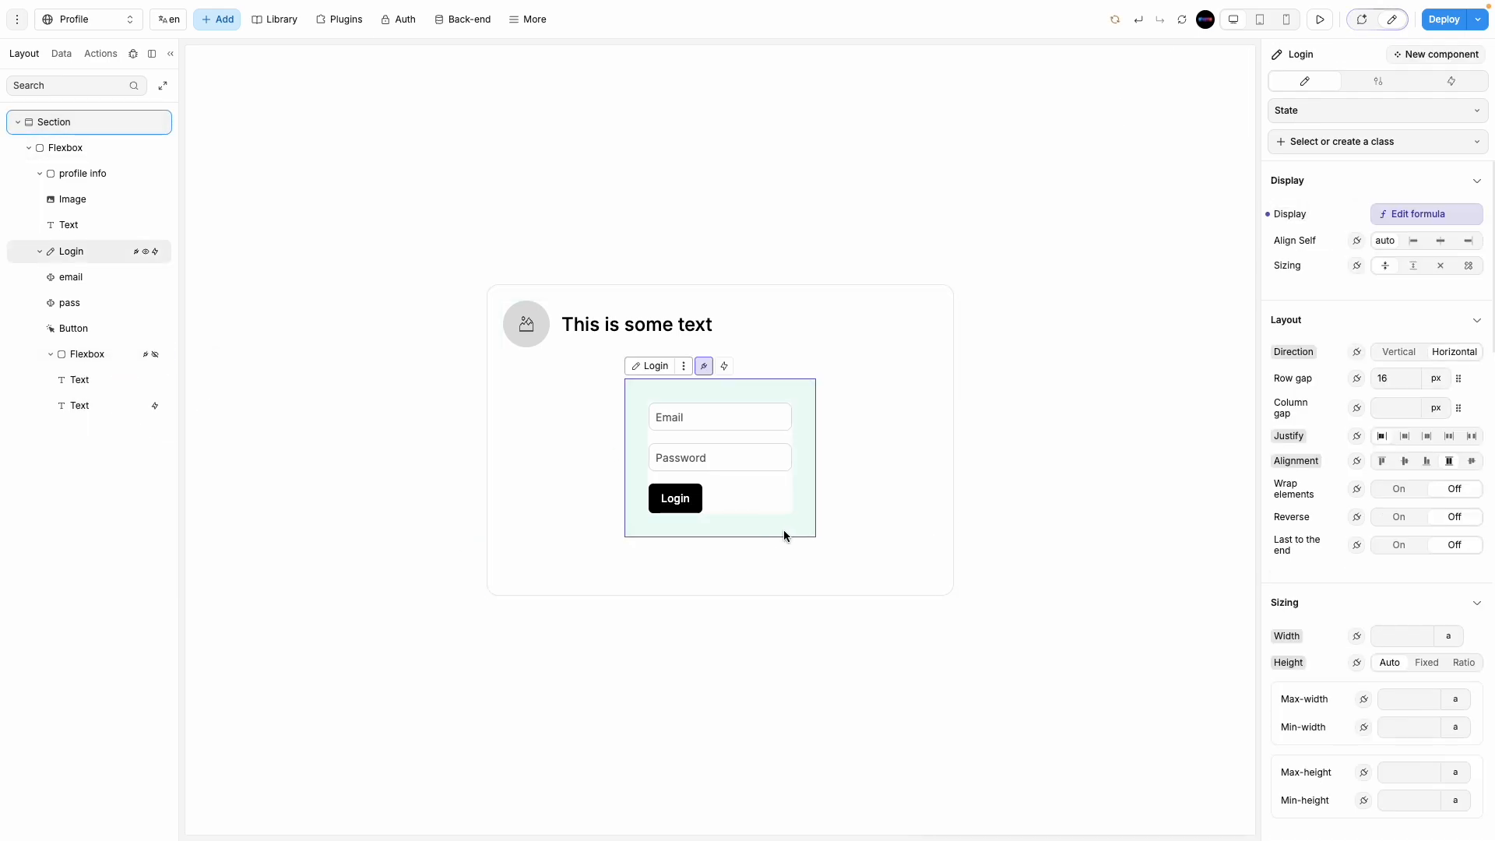
left_click(50, 354)
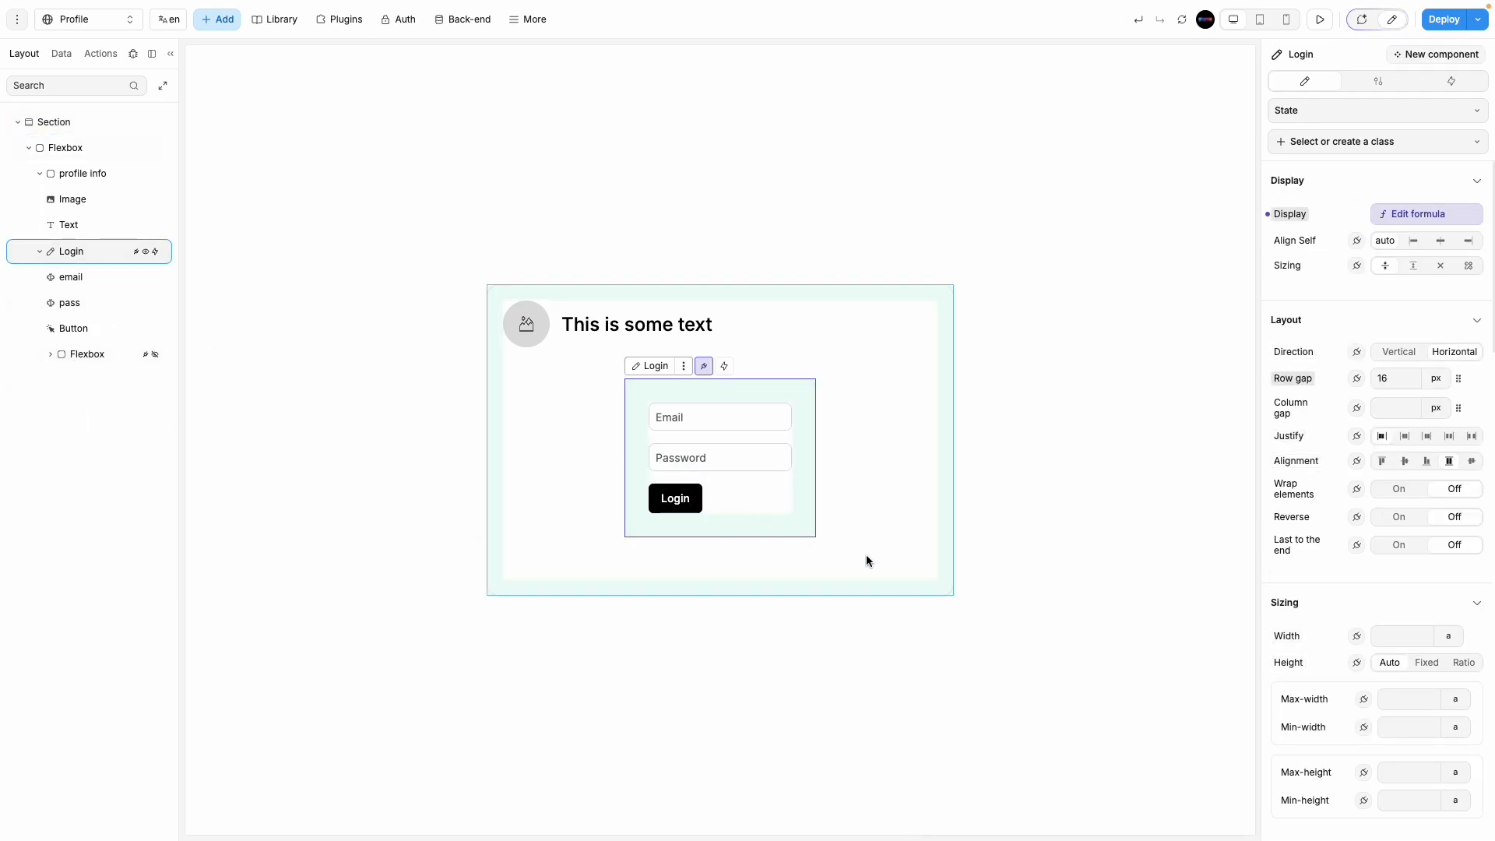
left_click(699, 421)
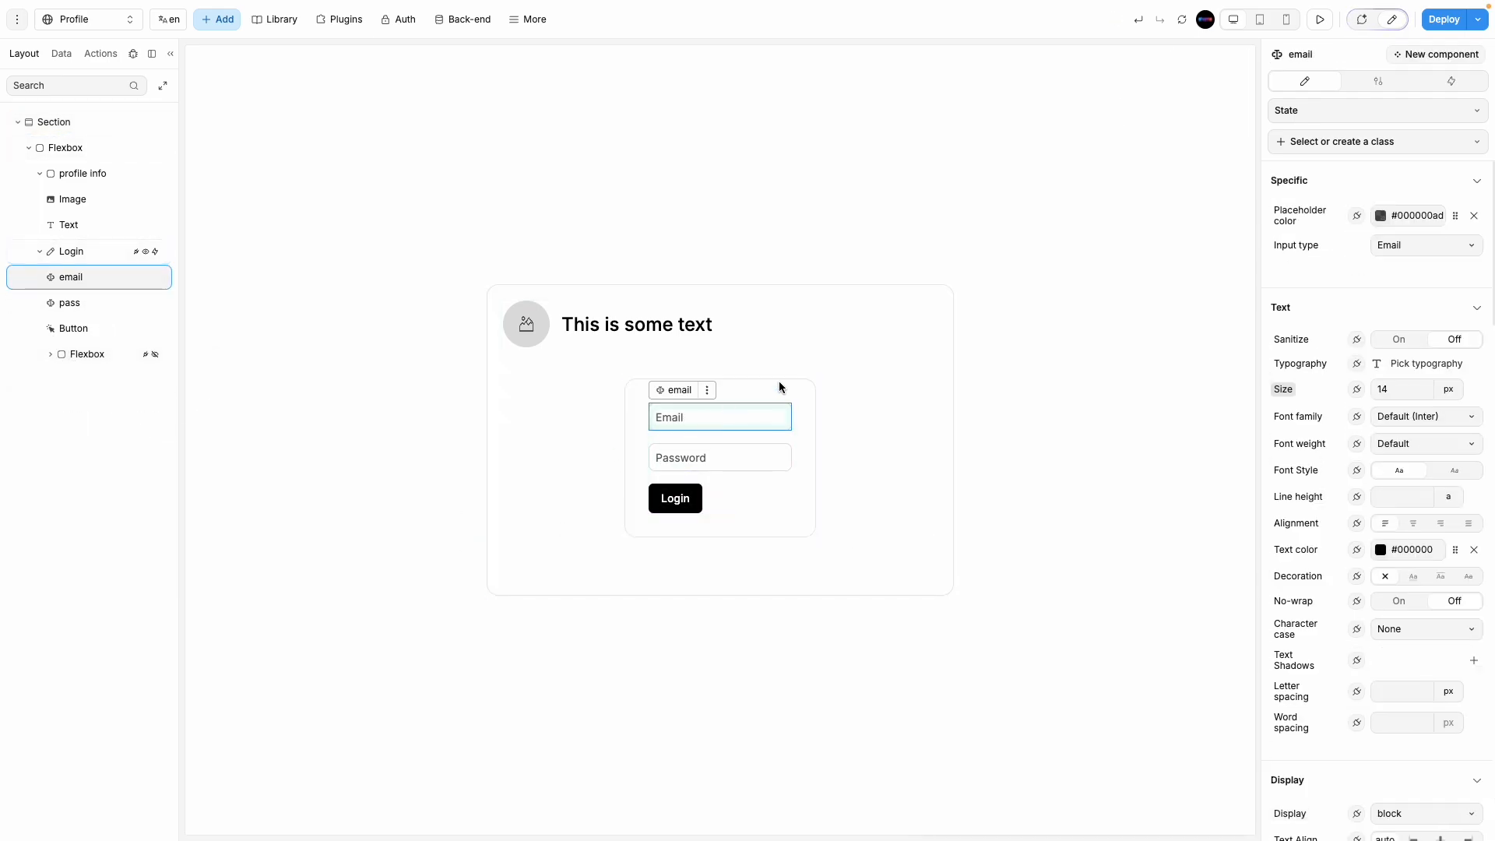
left_click(1293, 56)
key("super+a")
type("name")
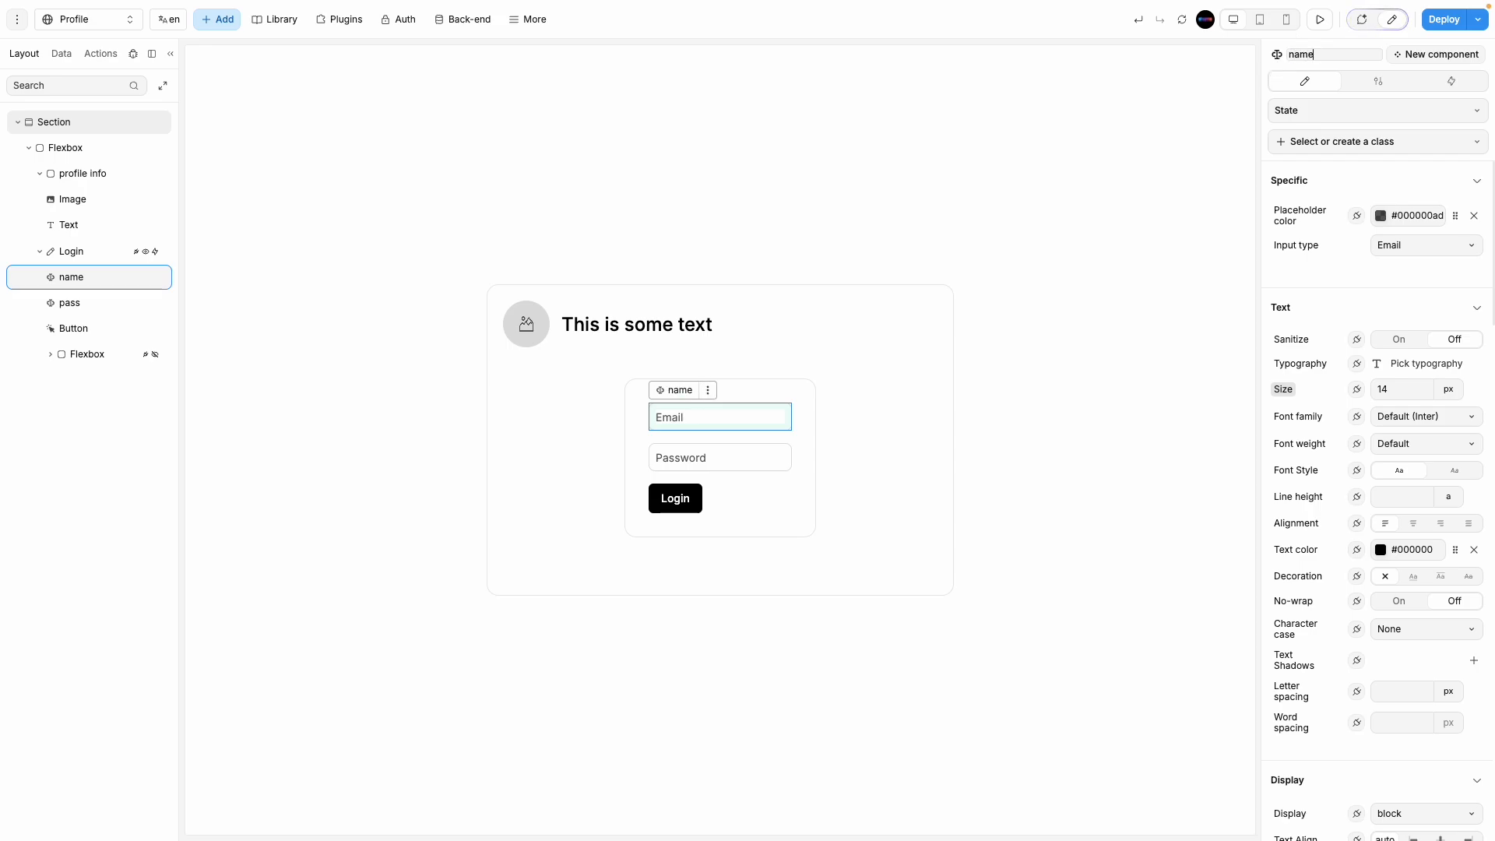
key("BackSpace")
key("BackSpace")
key("BackSpace")
key("BackSpace")
type("username")
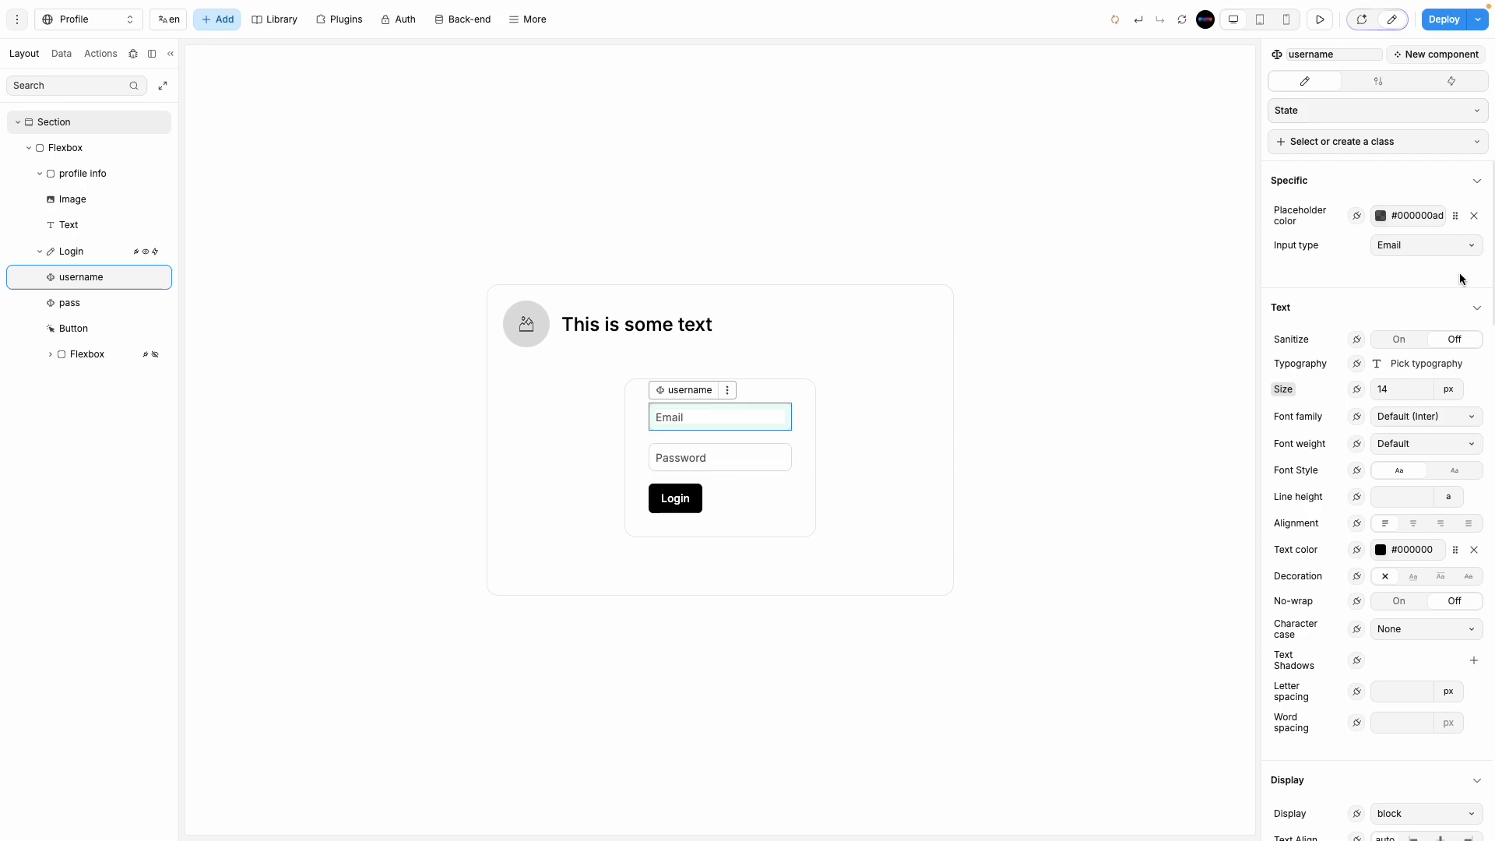
left_click(1387, 247)
left_click(1411, 300)
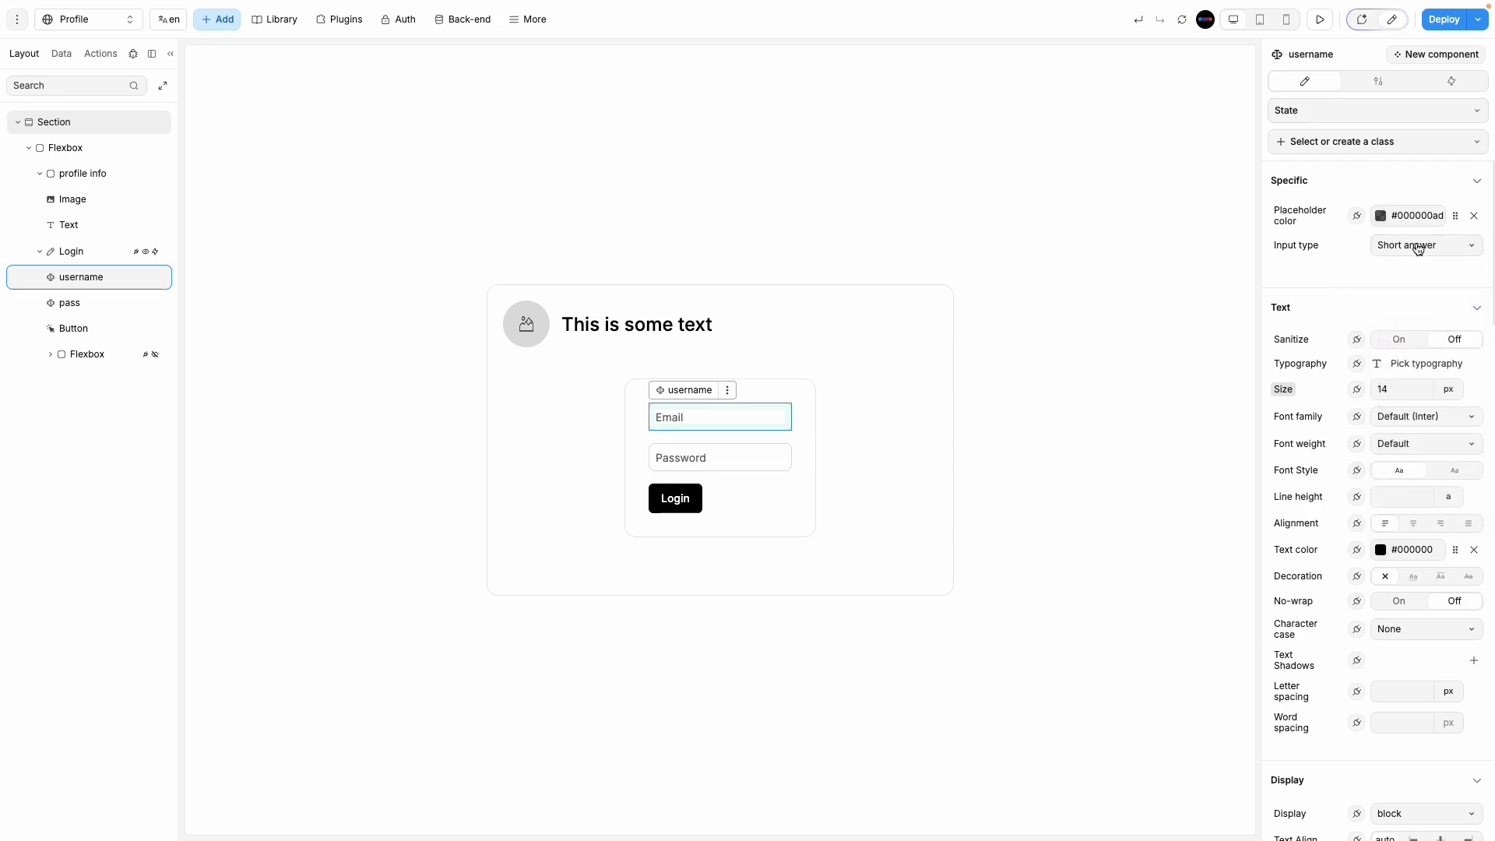
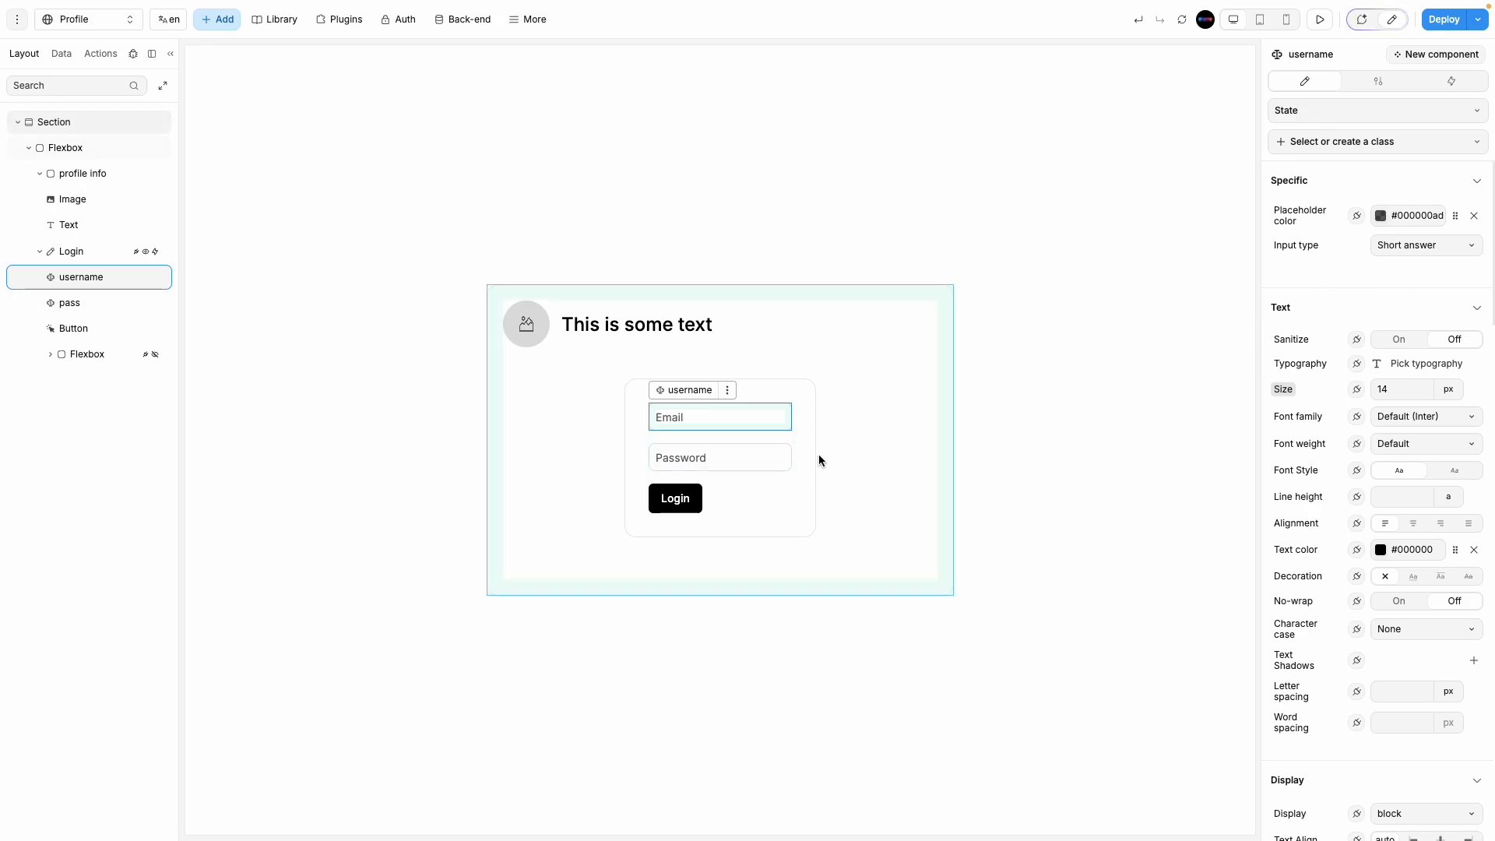
Step: Inspect the password field, the Login form and the container holding the name field and button
left_click(685, 466)
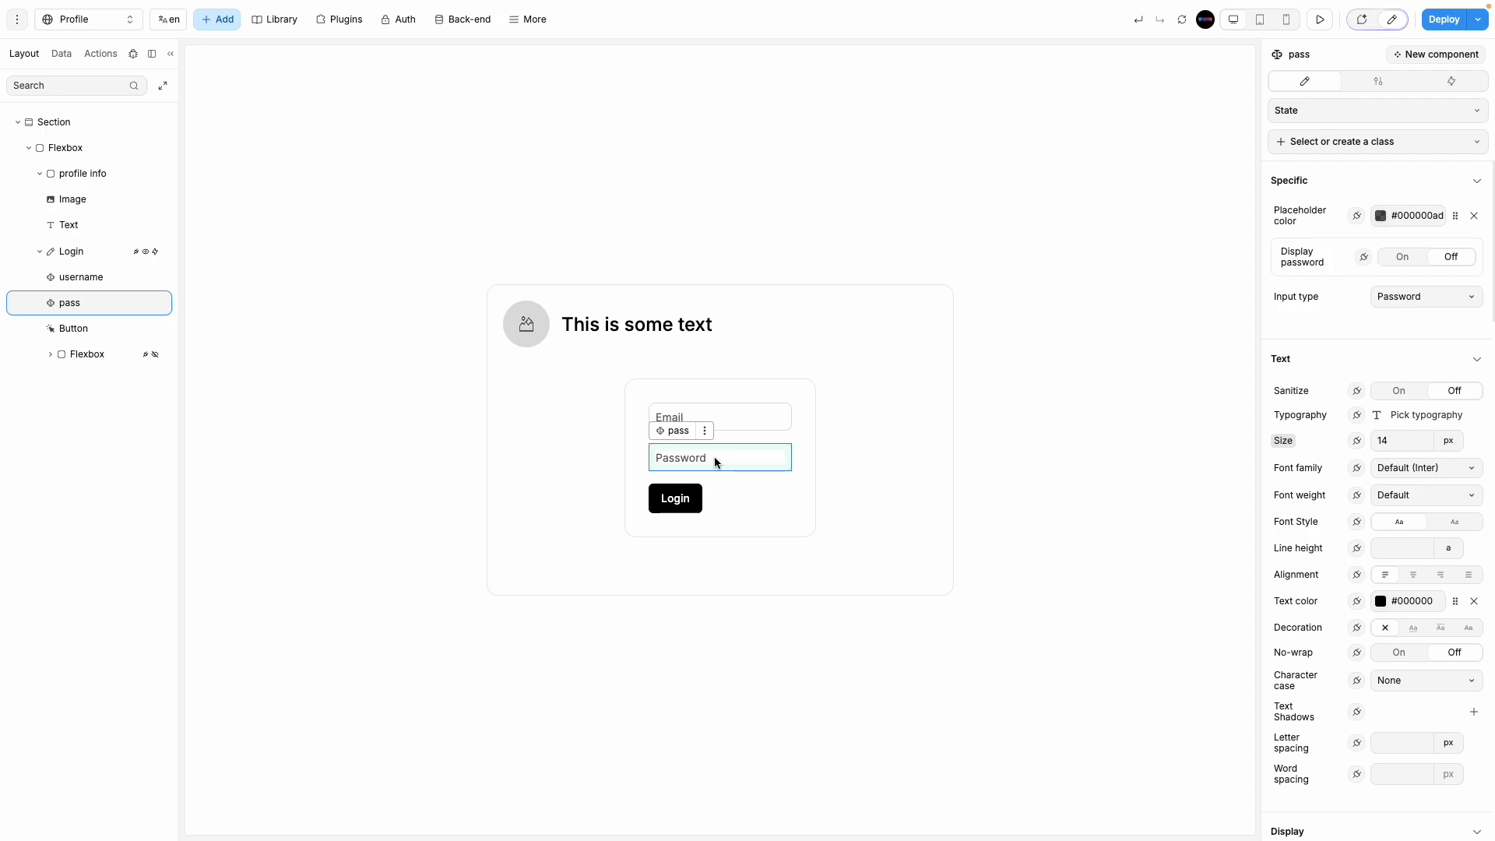
left_click(80, 253)
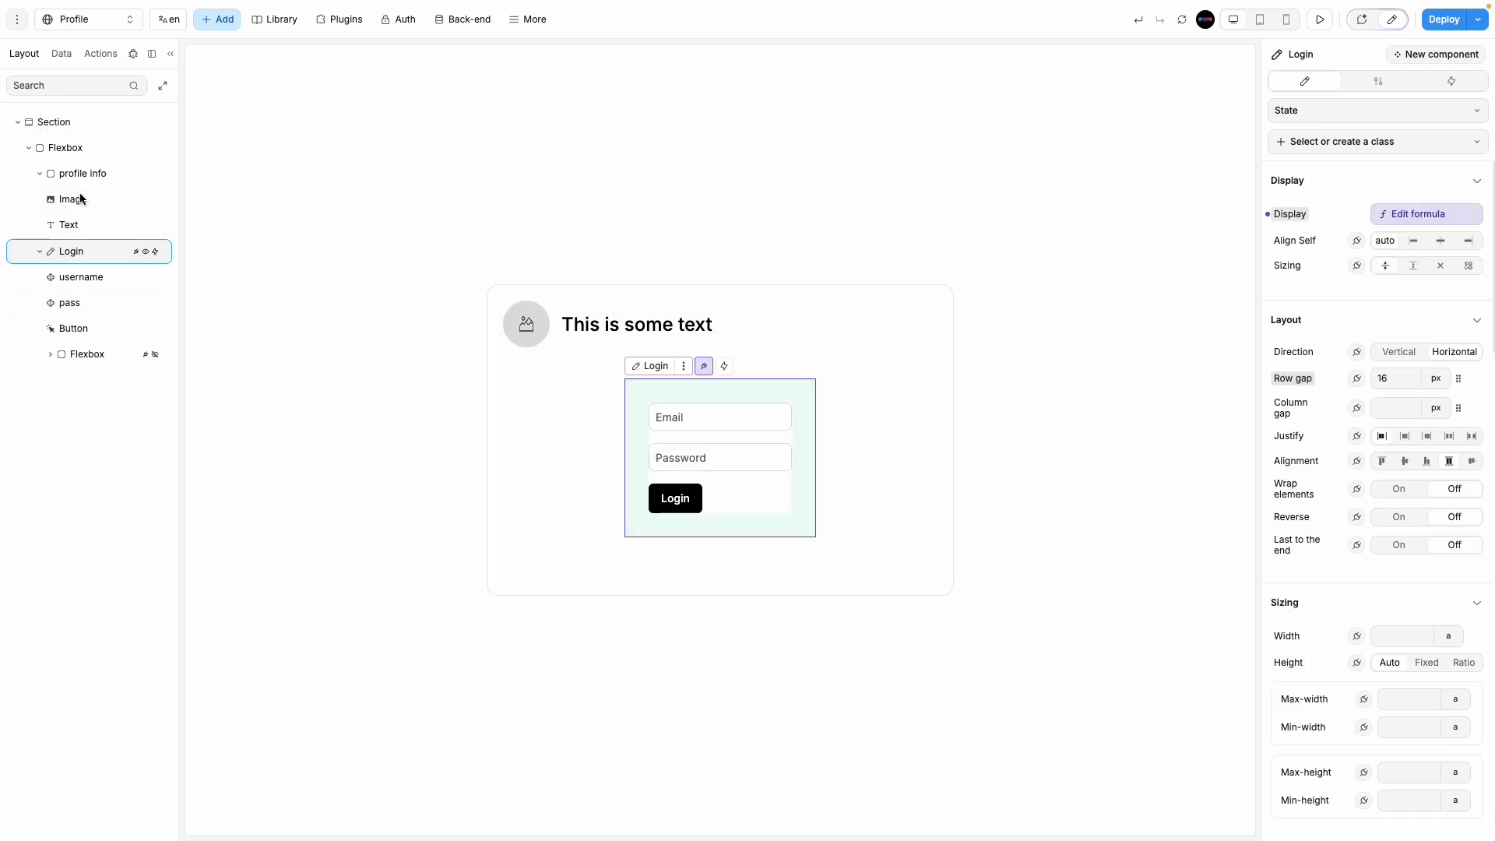
left_click(230, 22)
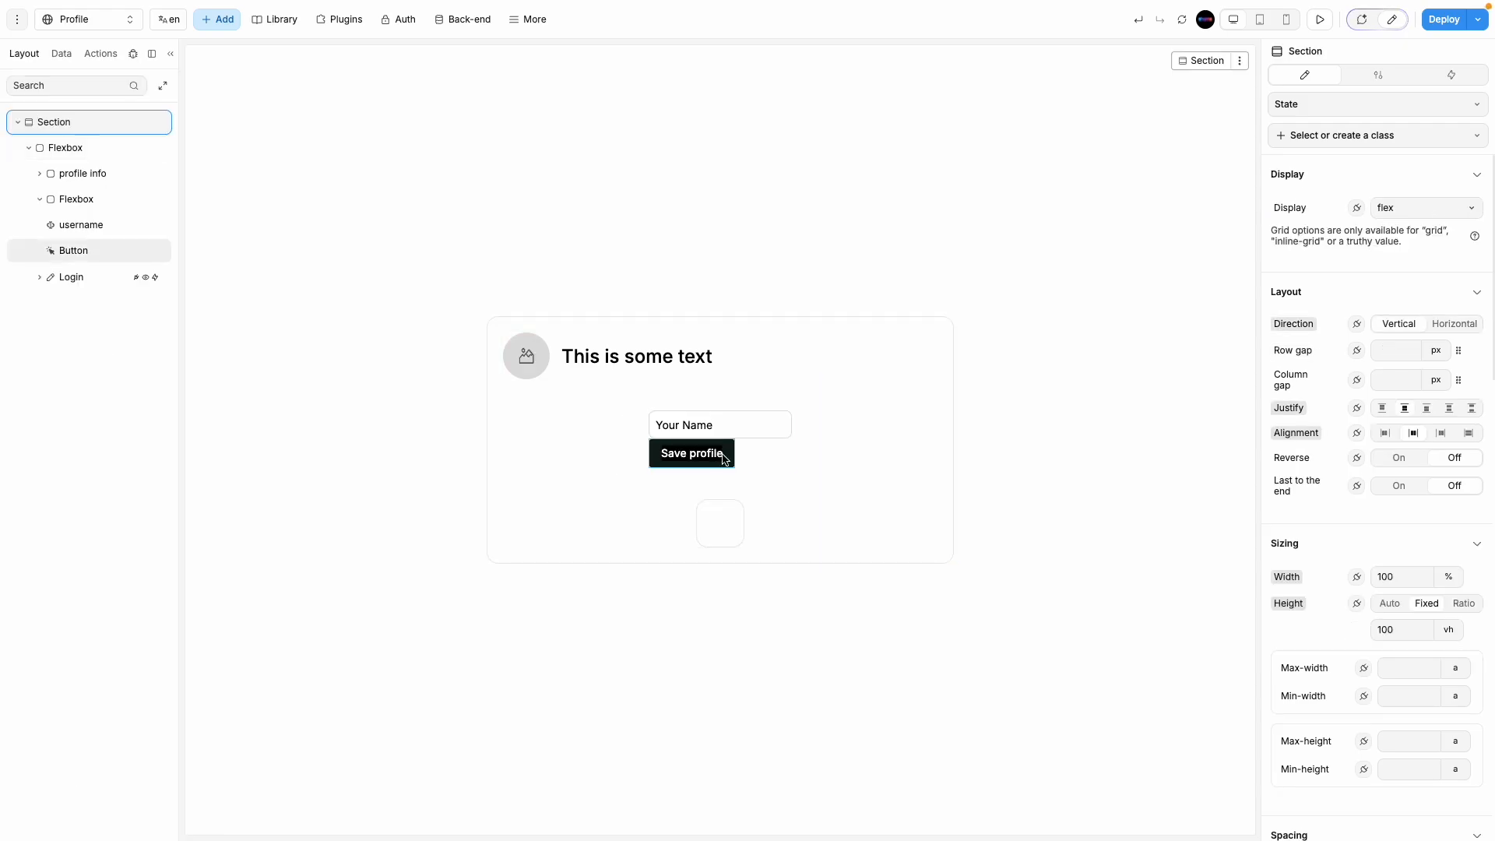
left_click(759, 455)
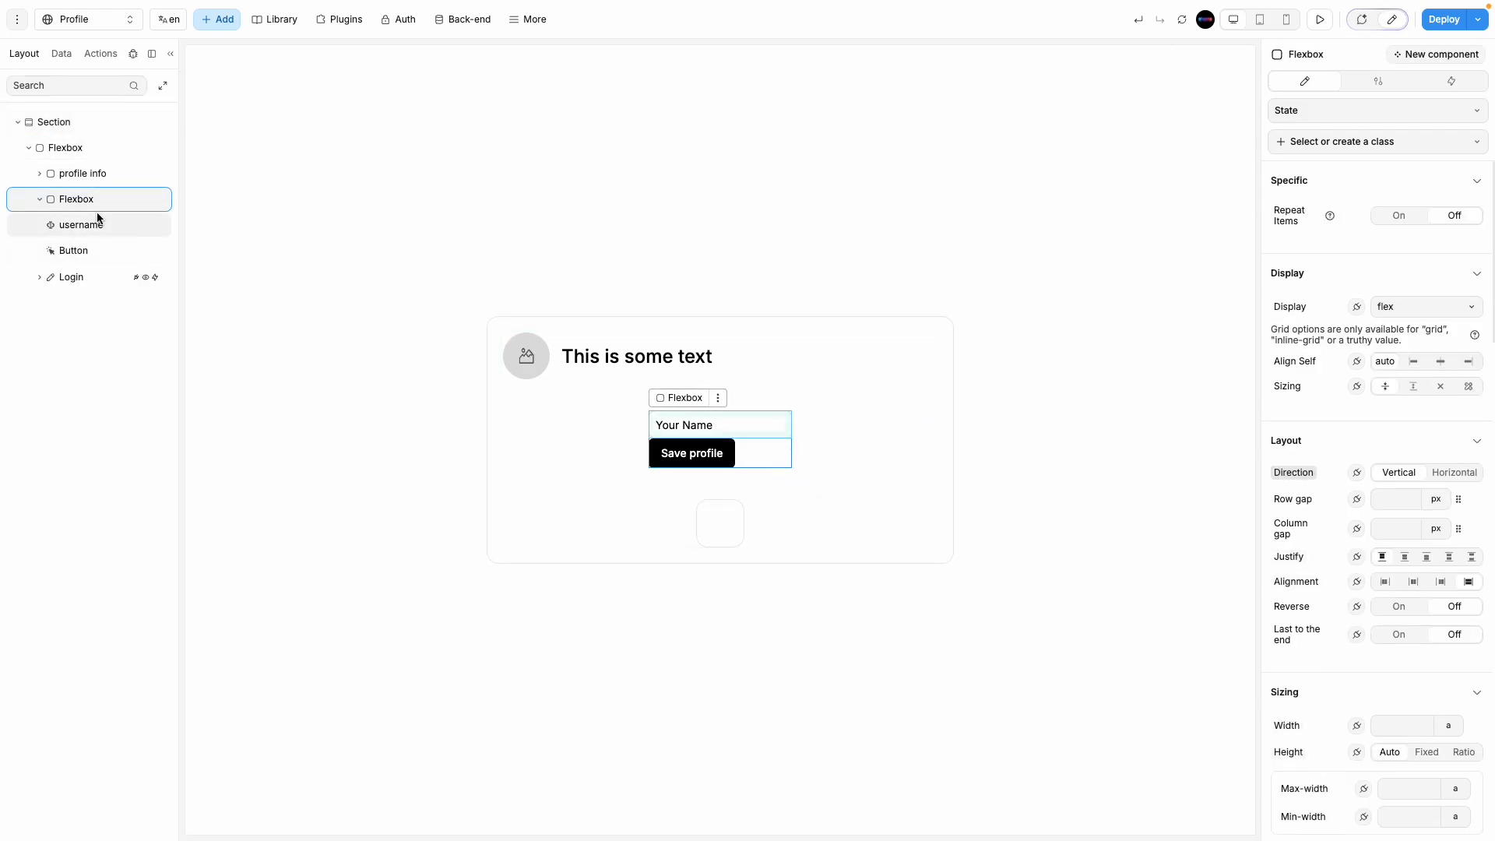
left_click(719, 534)
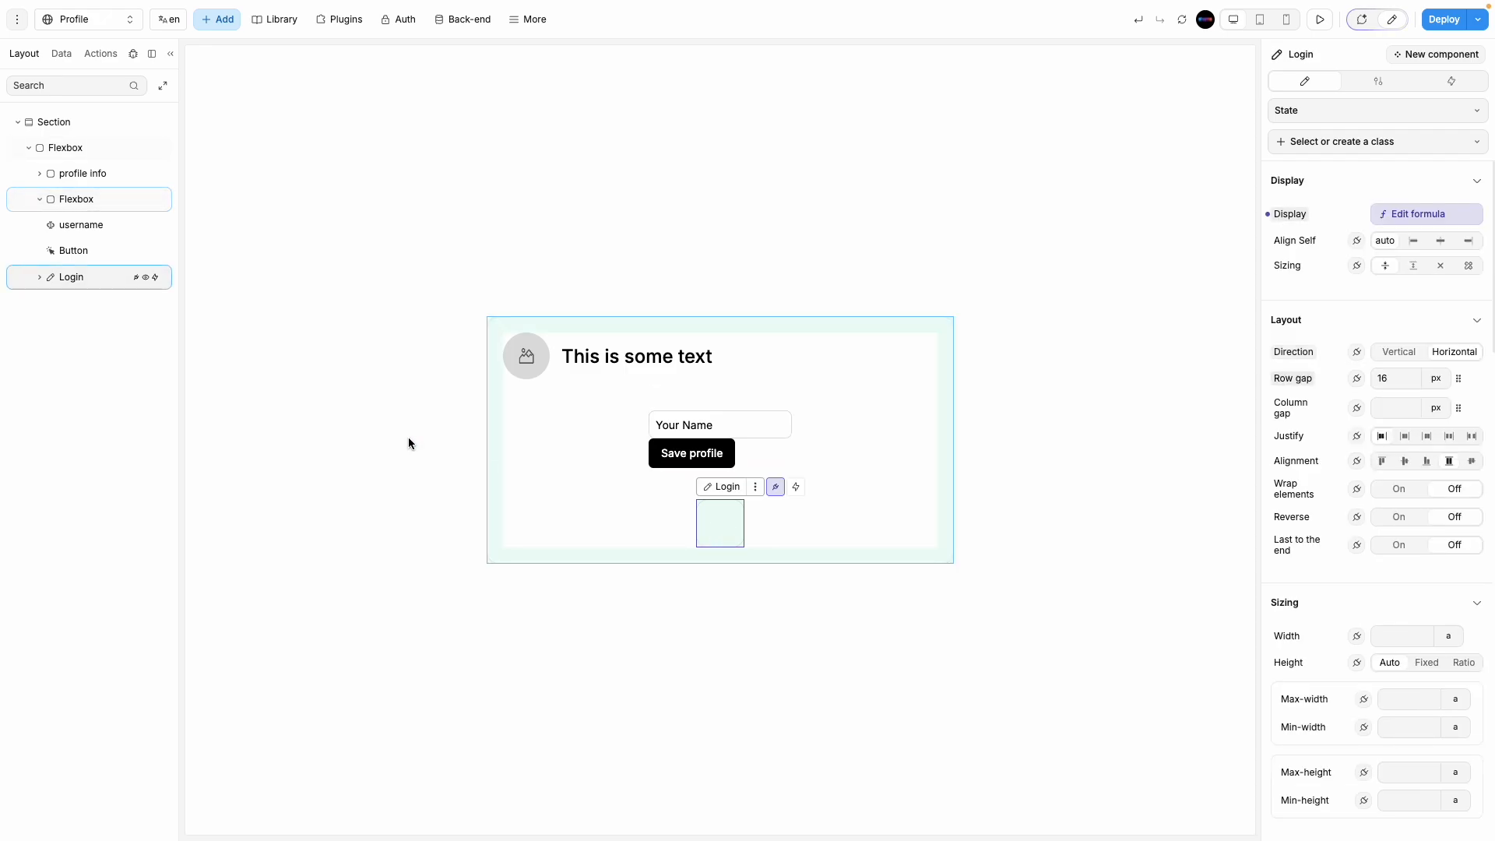
left_click(40, 278)
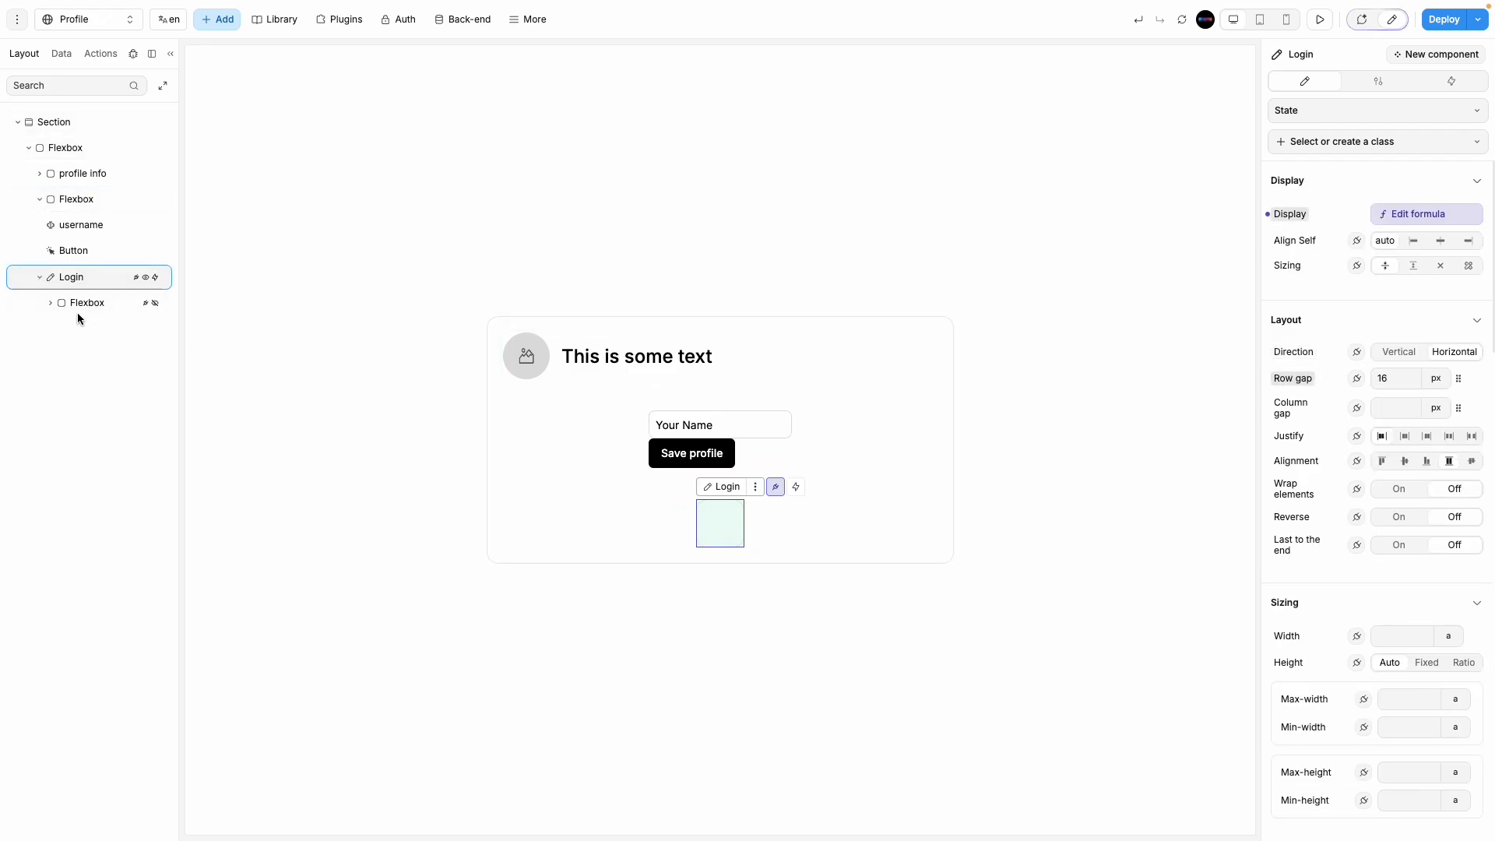
Step: Drag the username input into Login and back so it sits with Save profile above Login
left_click(66, 225)
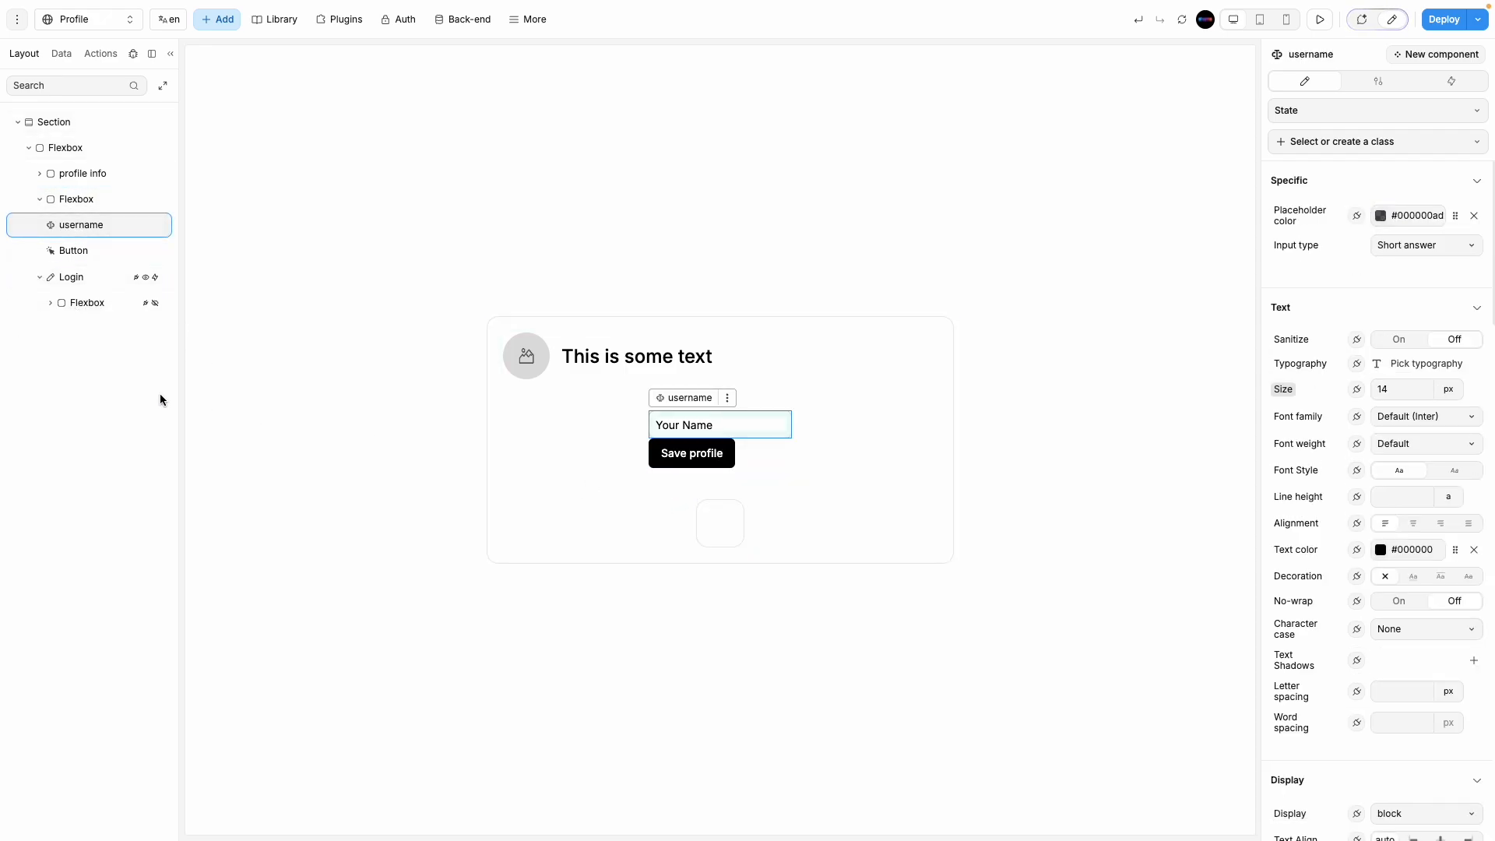
left_click(93, 228)
mouse_move(92, 231)
left_mouse_down()
mouse_move(86, 301)
mouse_move(86, 219)
left_mouse_up()
left_click(88, 224)
left_click_drag(81, 279, 90, 226)
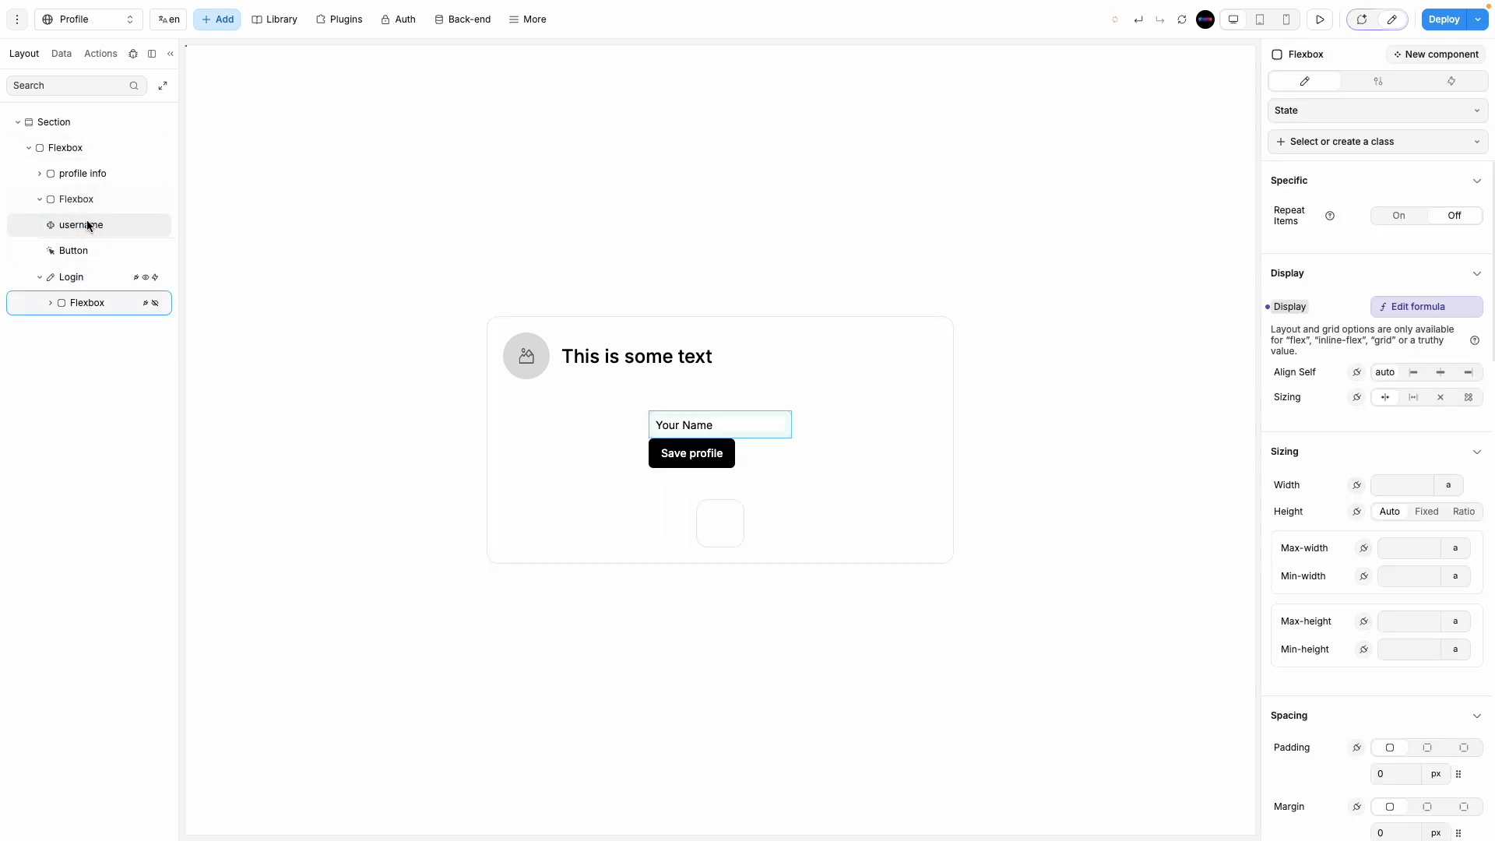
left_click(757, 453)
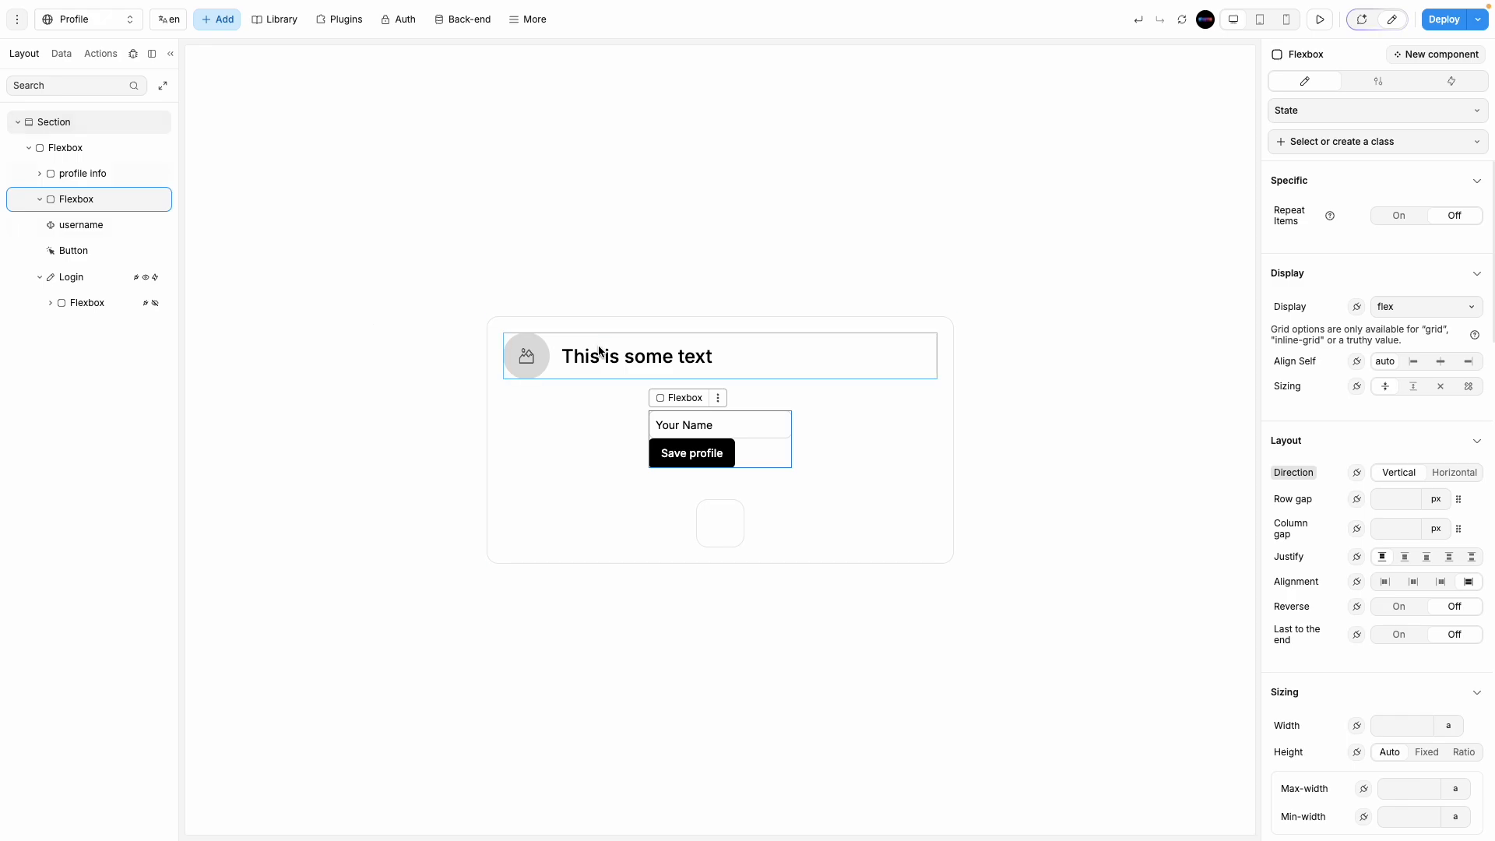
Step: Select the name field and button container and set its row/column gap to 10
left_click(92, 225)
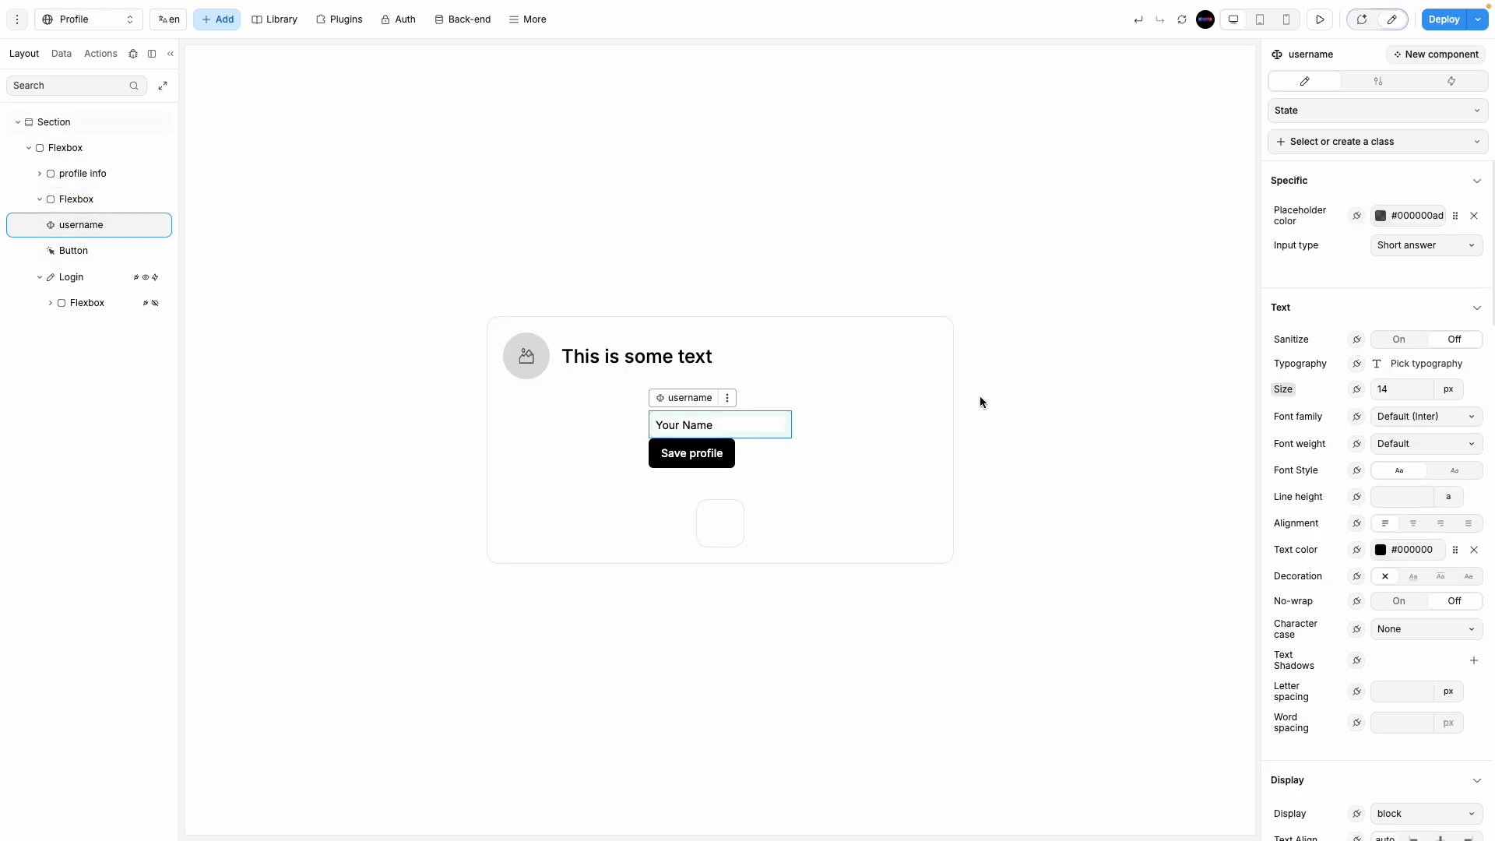
left_click(753, 450)
left_click(1391, 534)
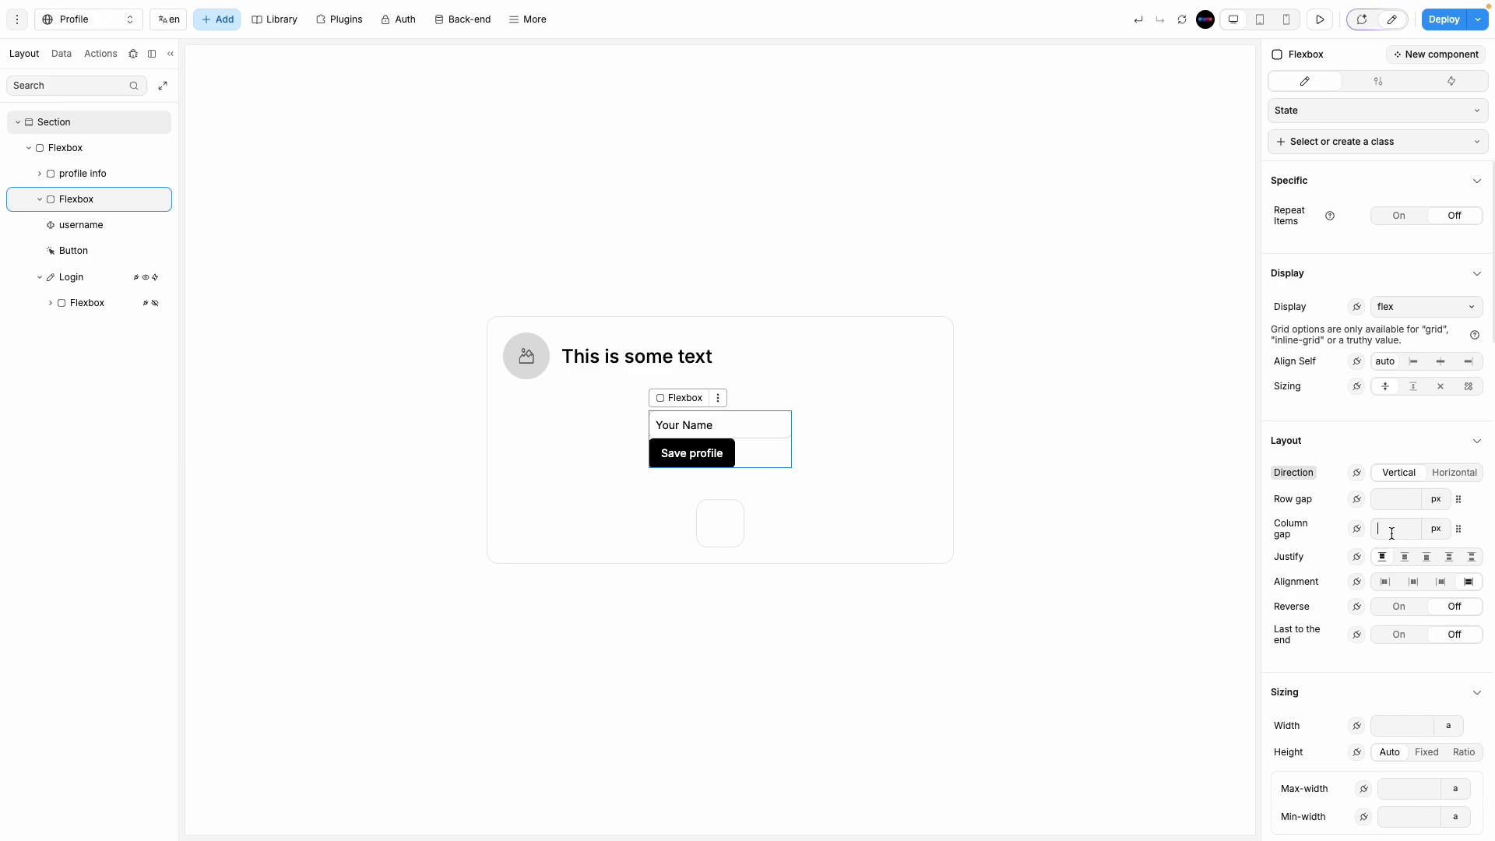
type("10")
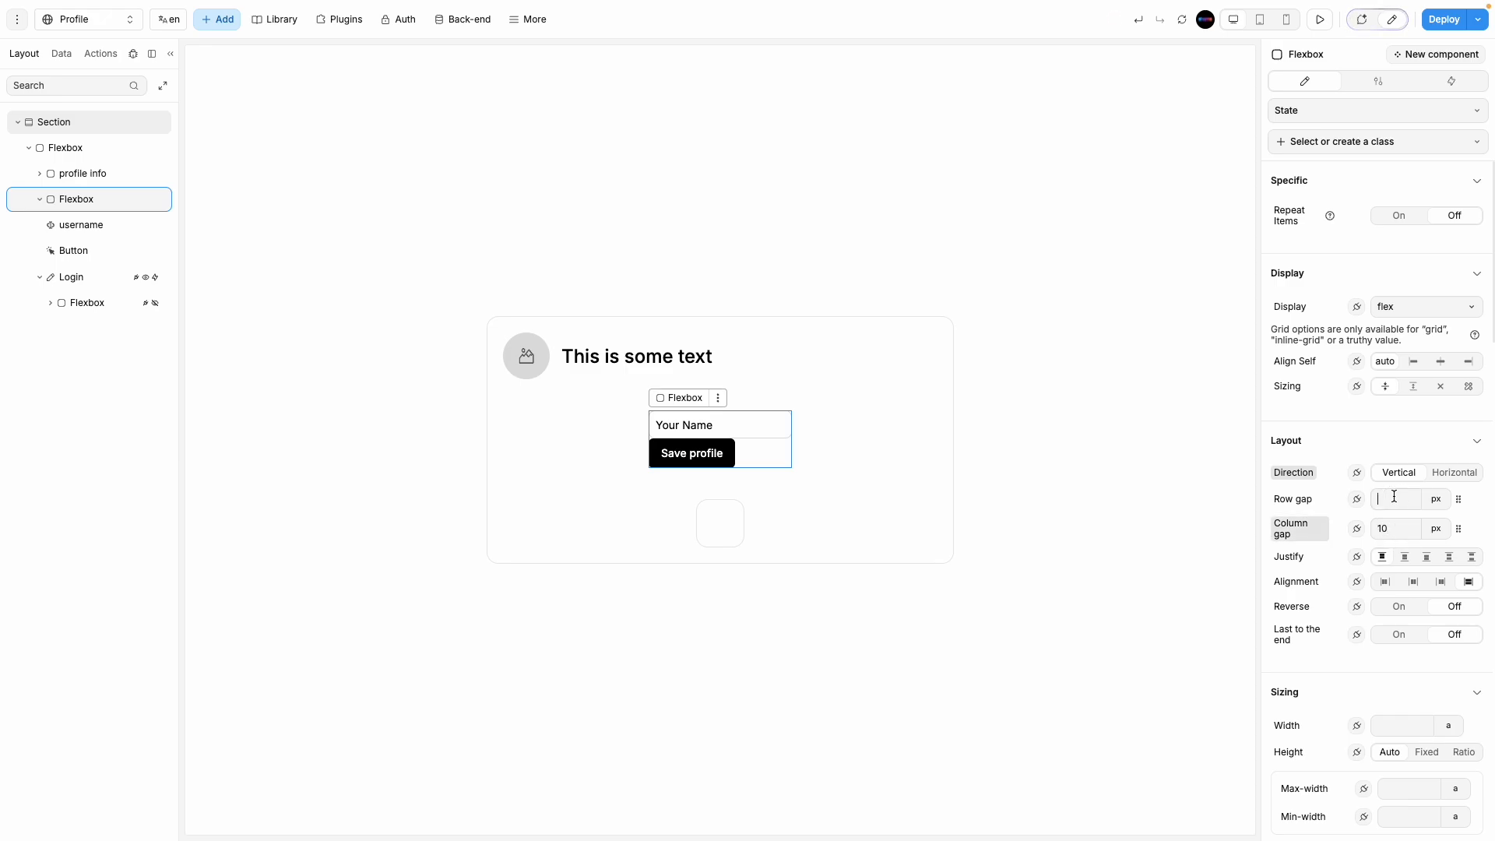
type("10")
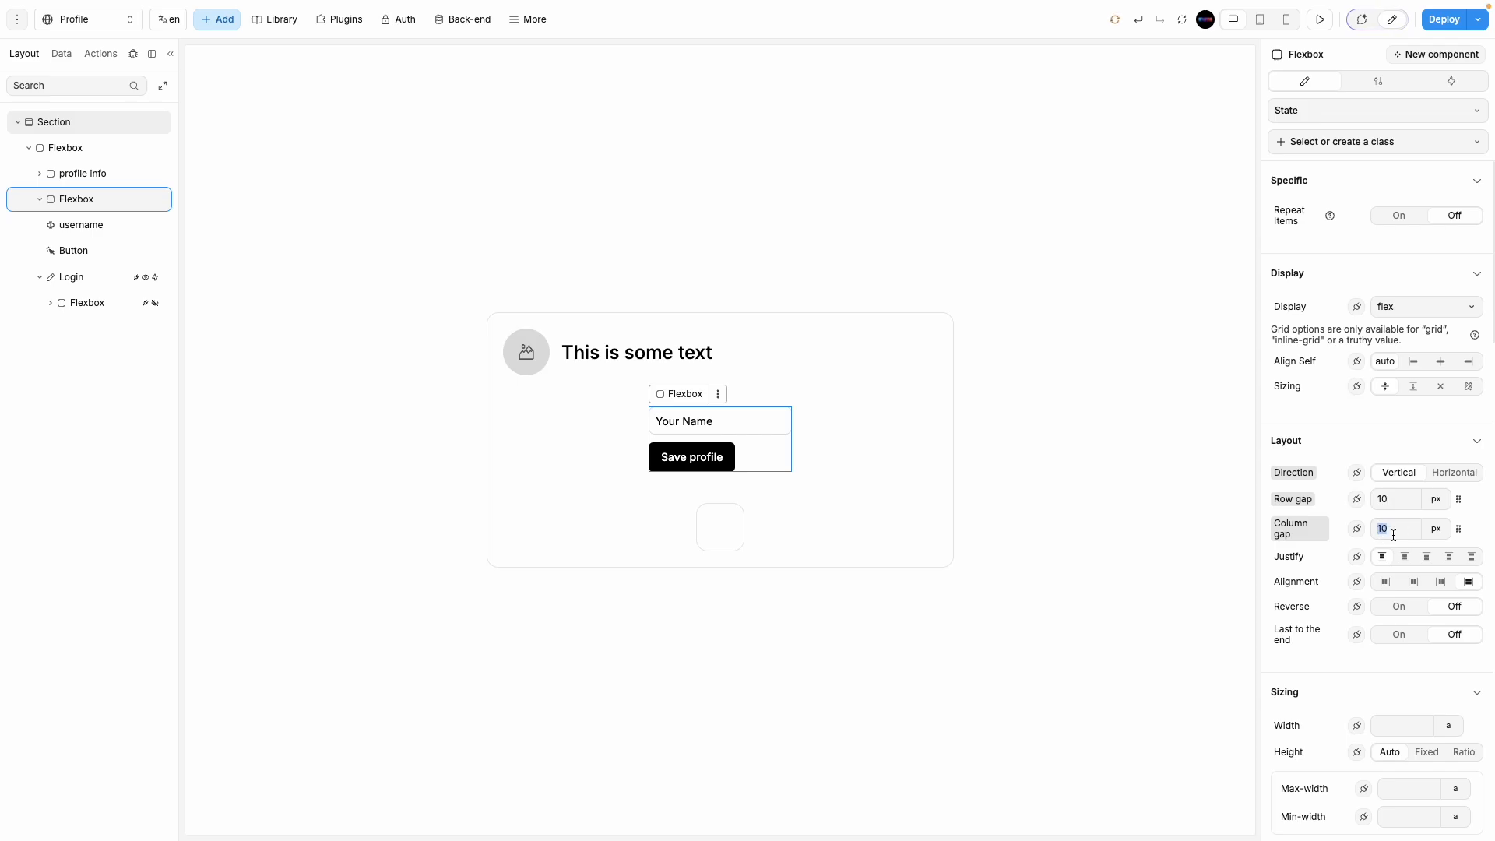
Step: Check the Your Name input's form field settings, then return to the container's style properties
left_click(1103, 539)
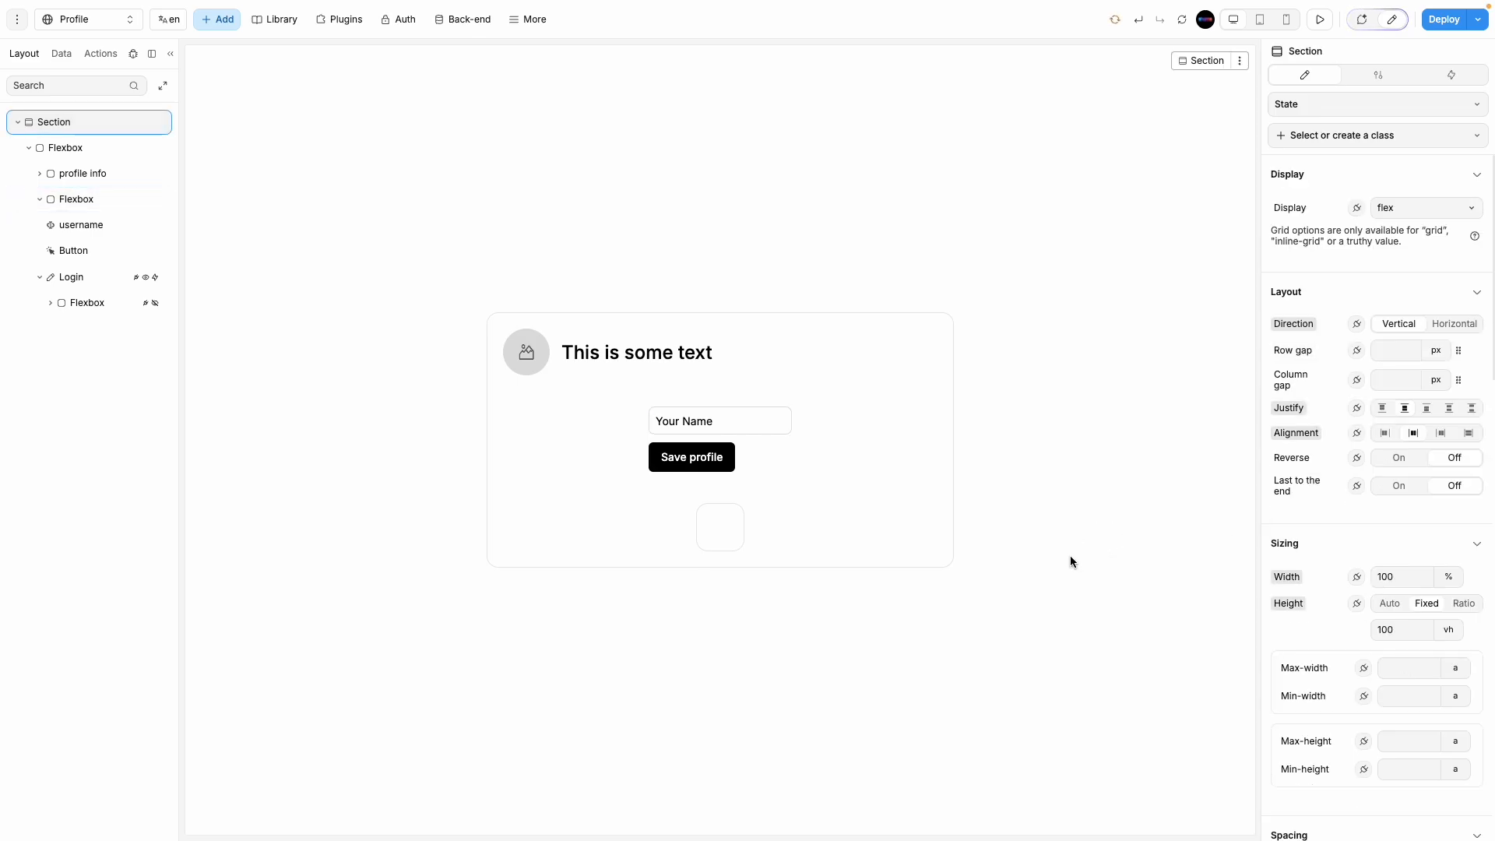
left_click(749, 428)
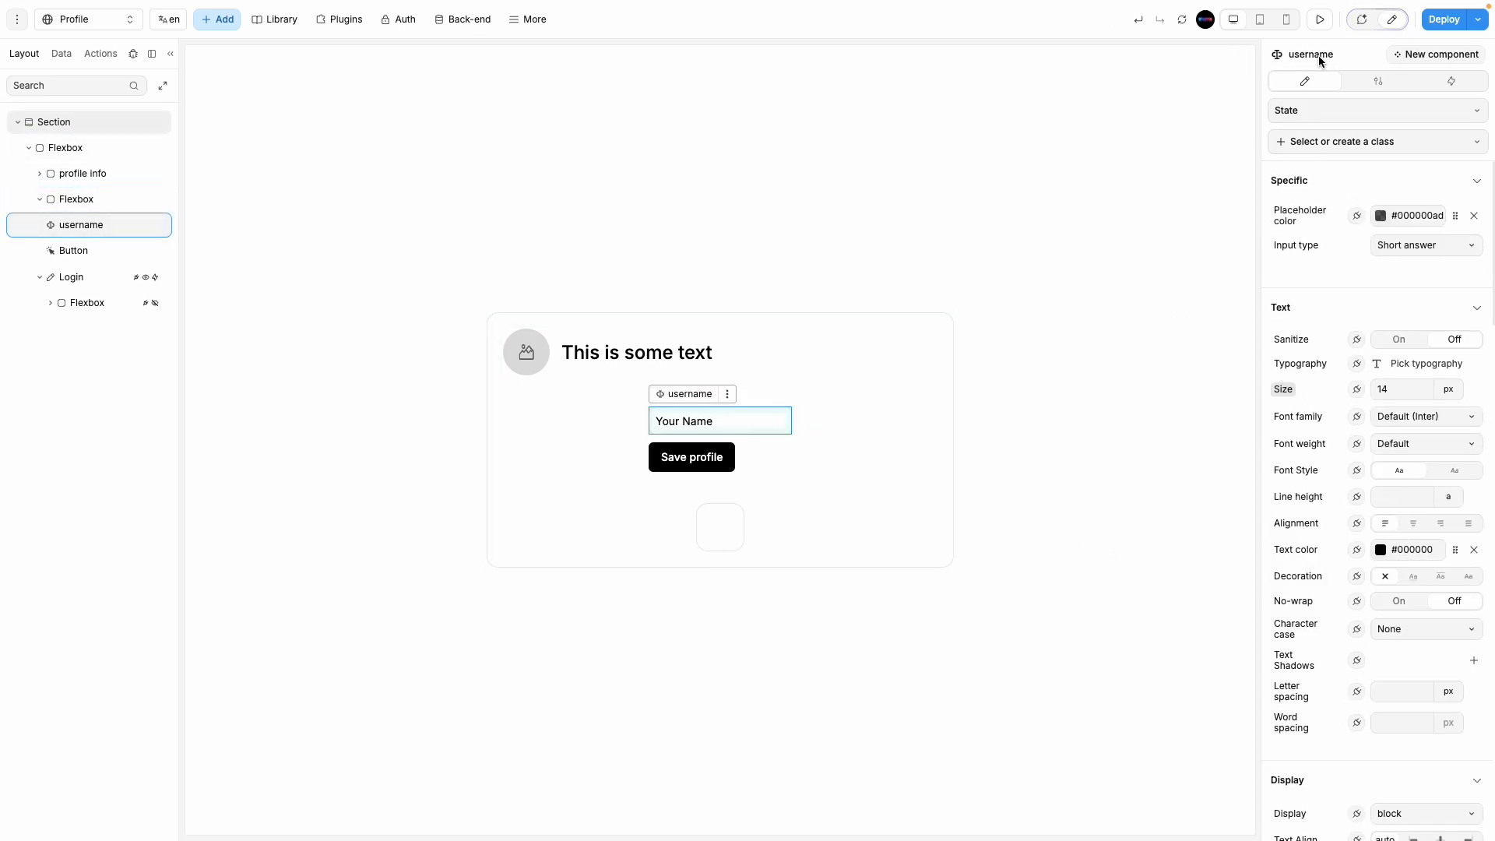
left_click(1378, 82)
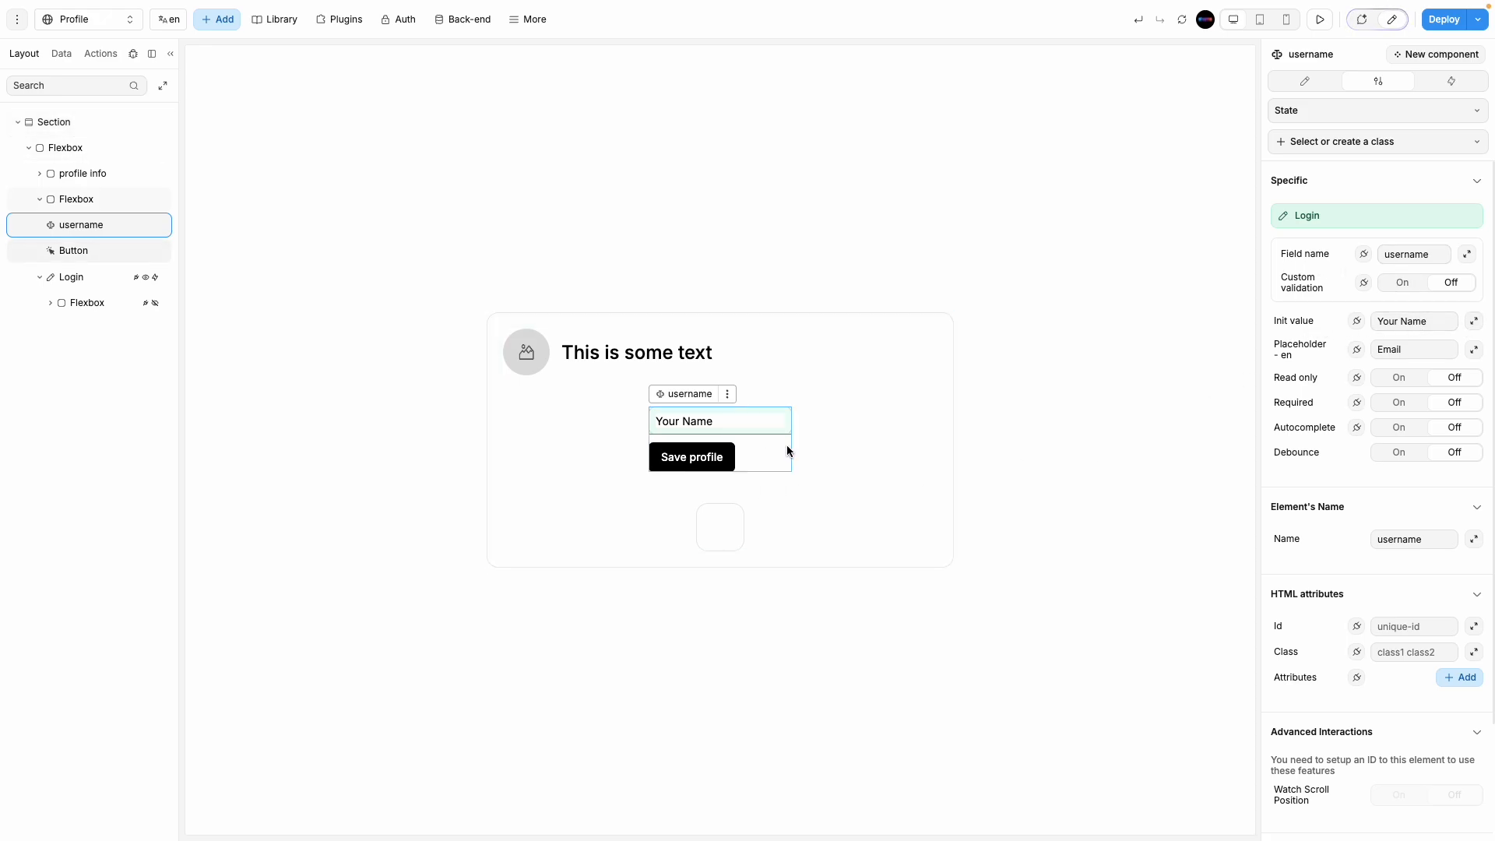
left_click(775, 447)
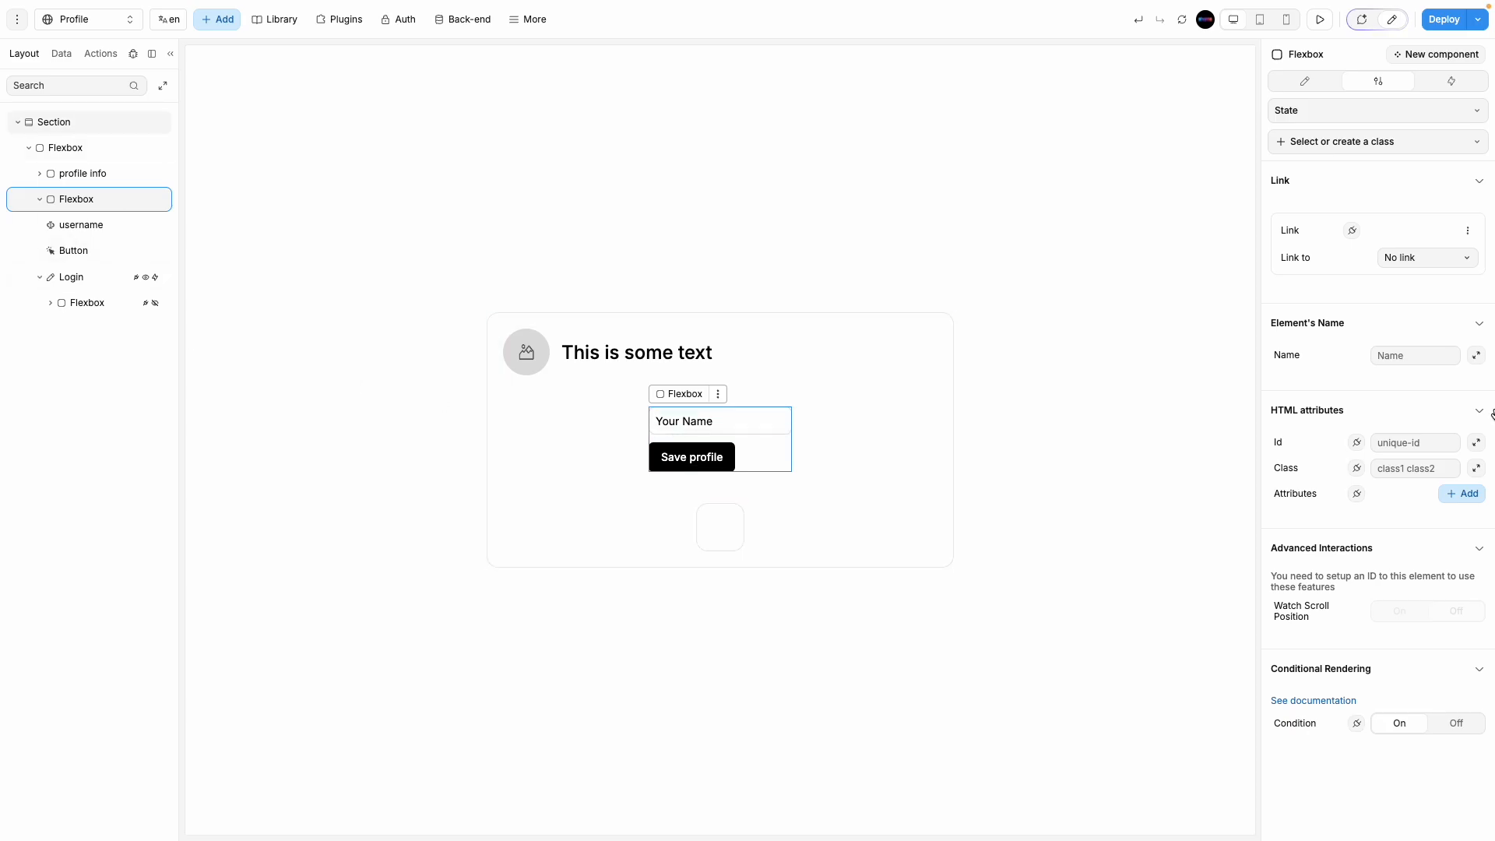
left_click(1305, 81)
scroll(1401, 571, "down", 8)
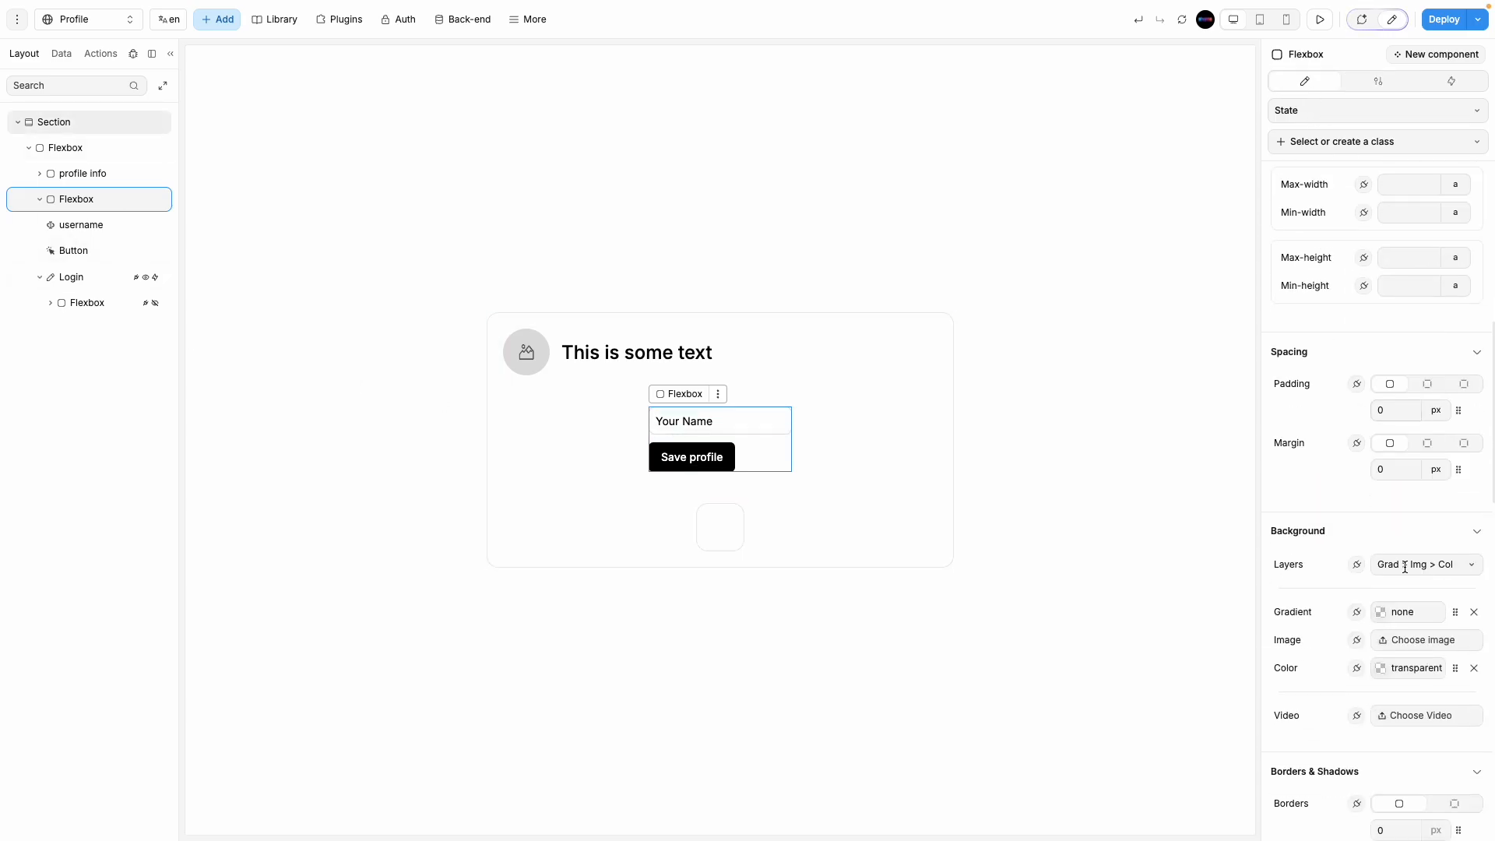
Step: Give the container padding 20, radius 15 and border colour #0000001A at 10% opacity
left_click(1391, 410)
type("20")
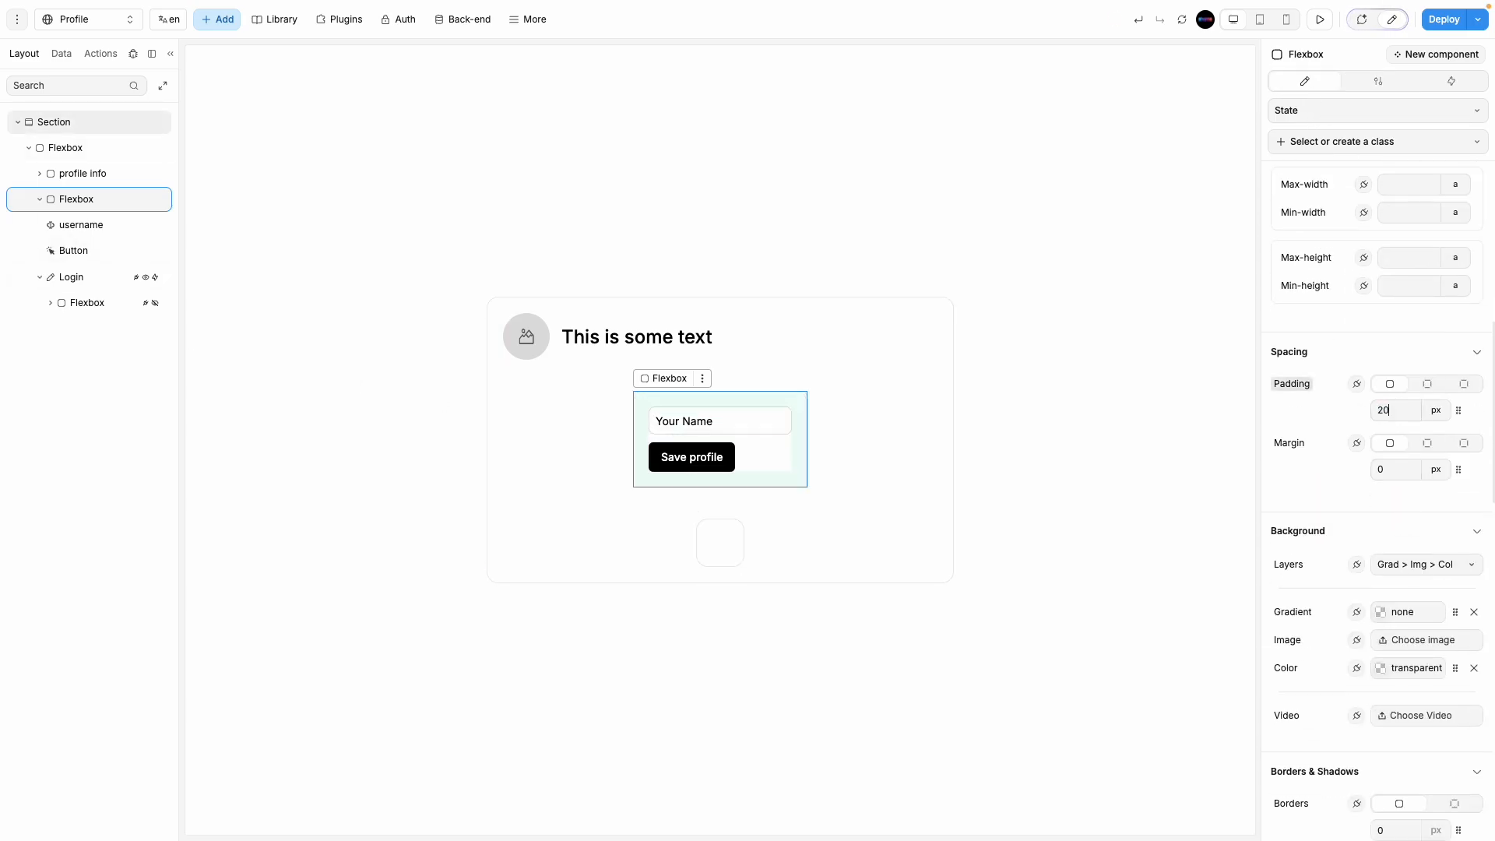
scroll(1331, 746, "down", 5)
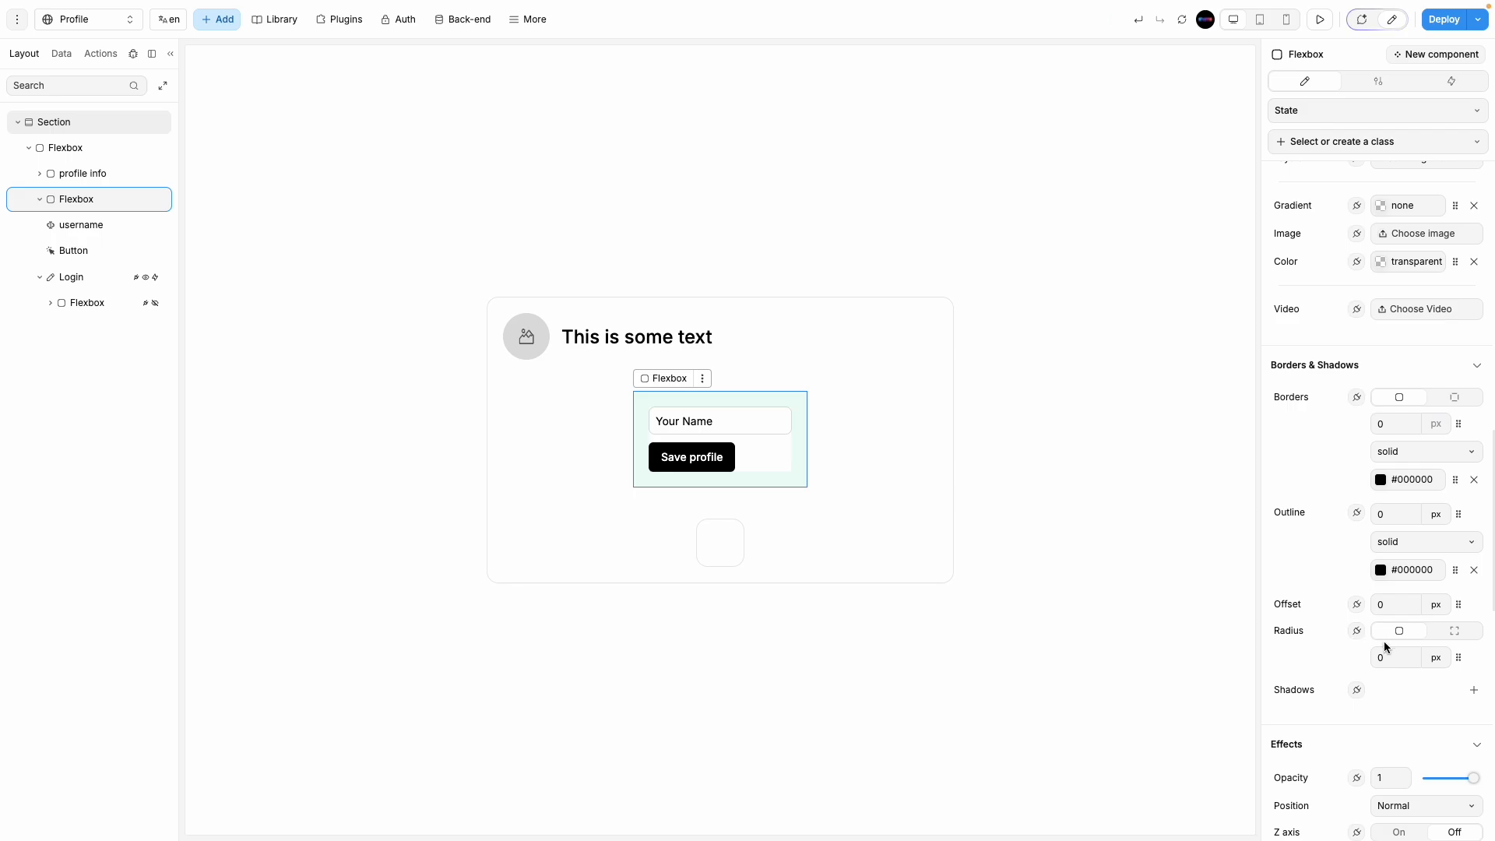
type("15")
left_click(1382, 480)
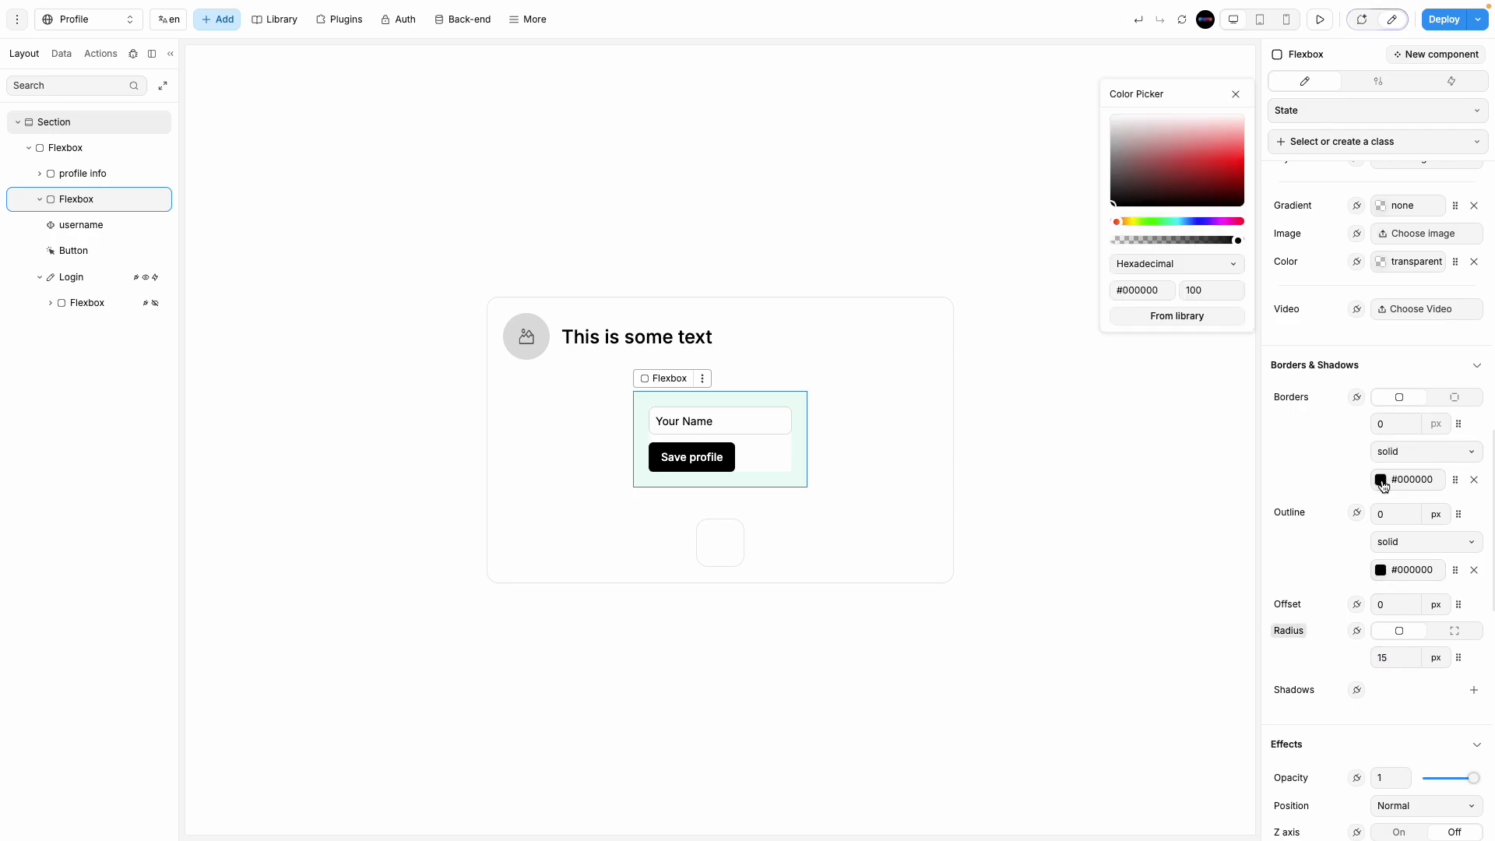
double_click(1217, 290)
type("10")
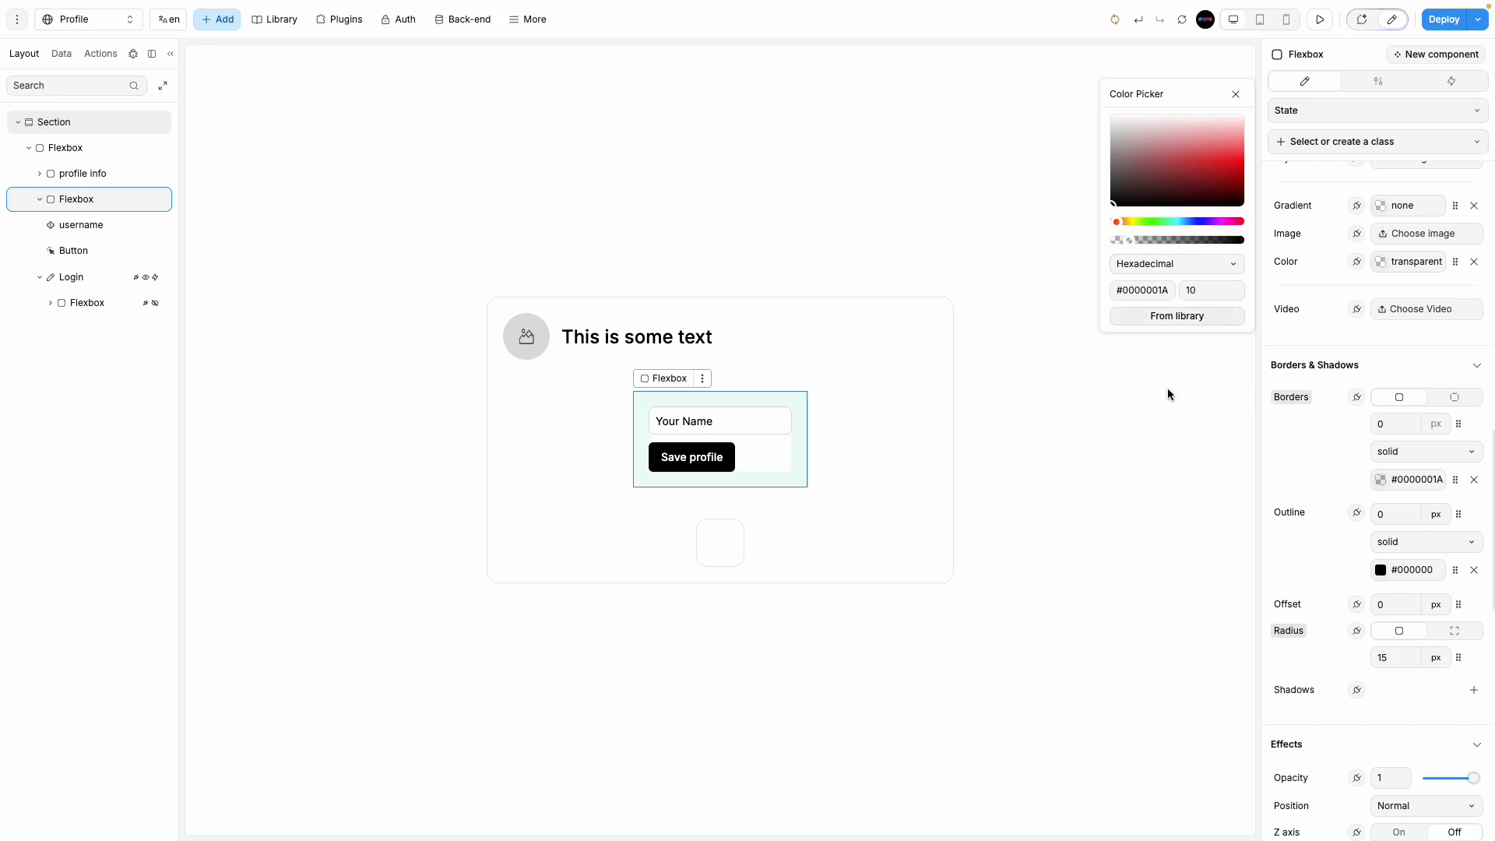
left_click(1076, 478)
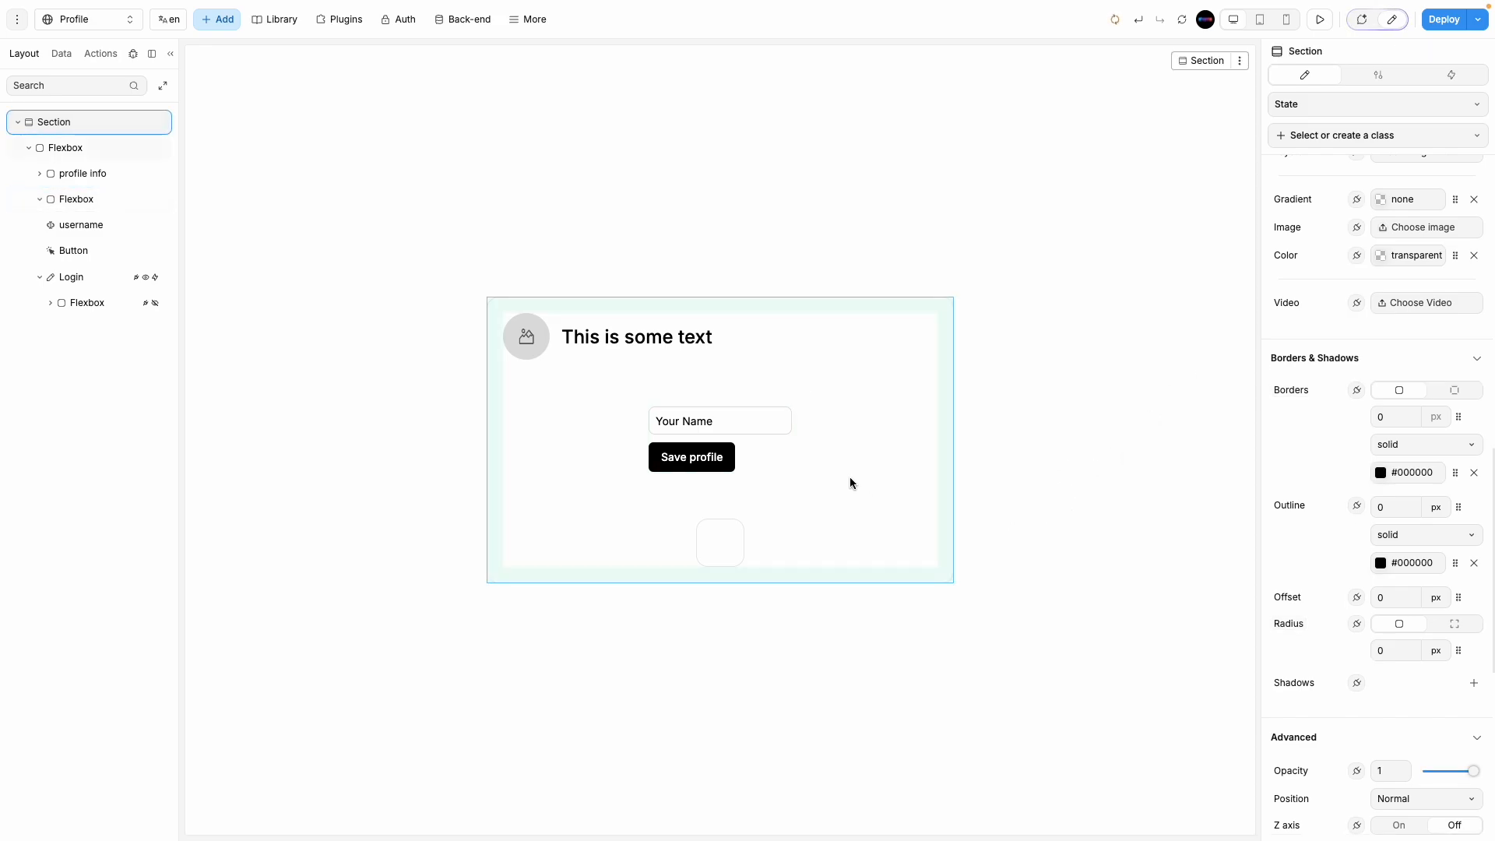
Step: Set the container's border width to 1px and outline to 0, then preview the styling
left_click(768, 444)
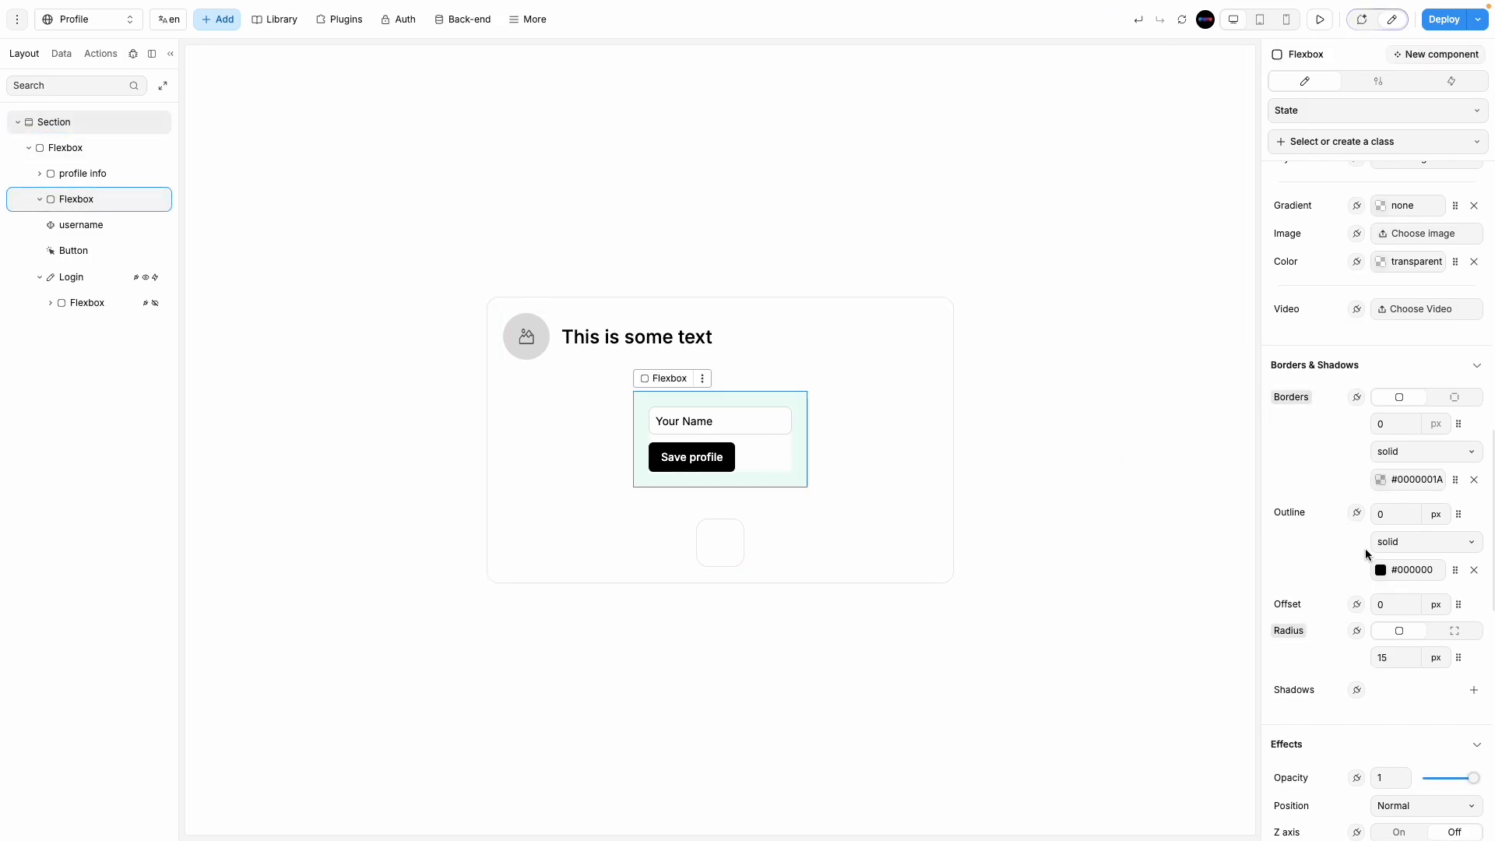
type("12=")
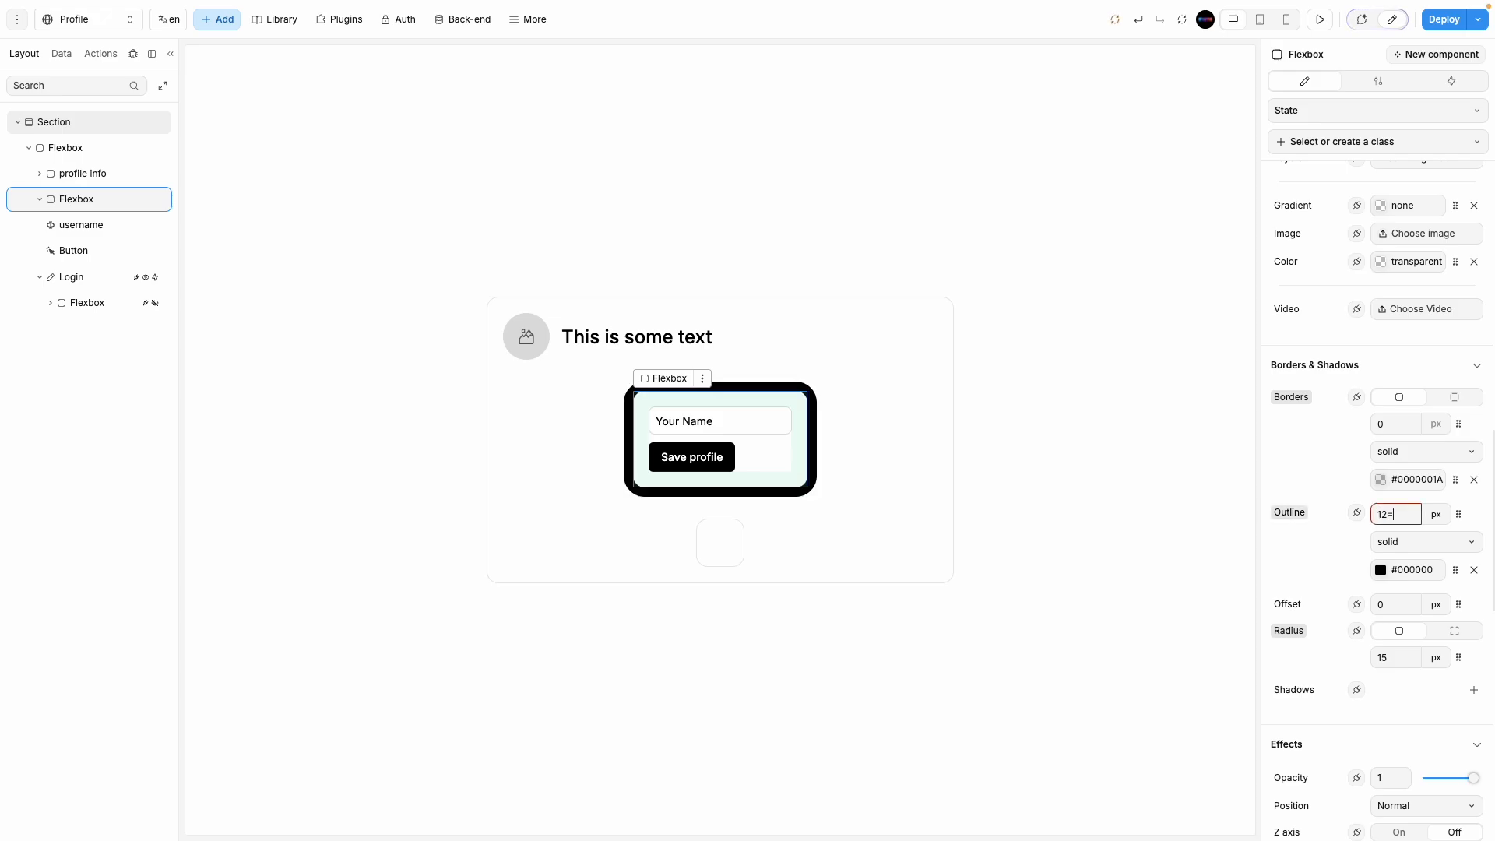
key("BackSpace")
double_click(1396, 425)
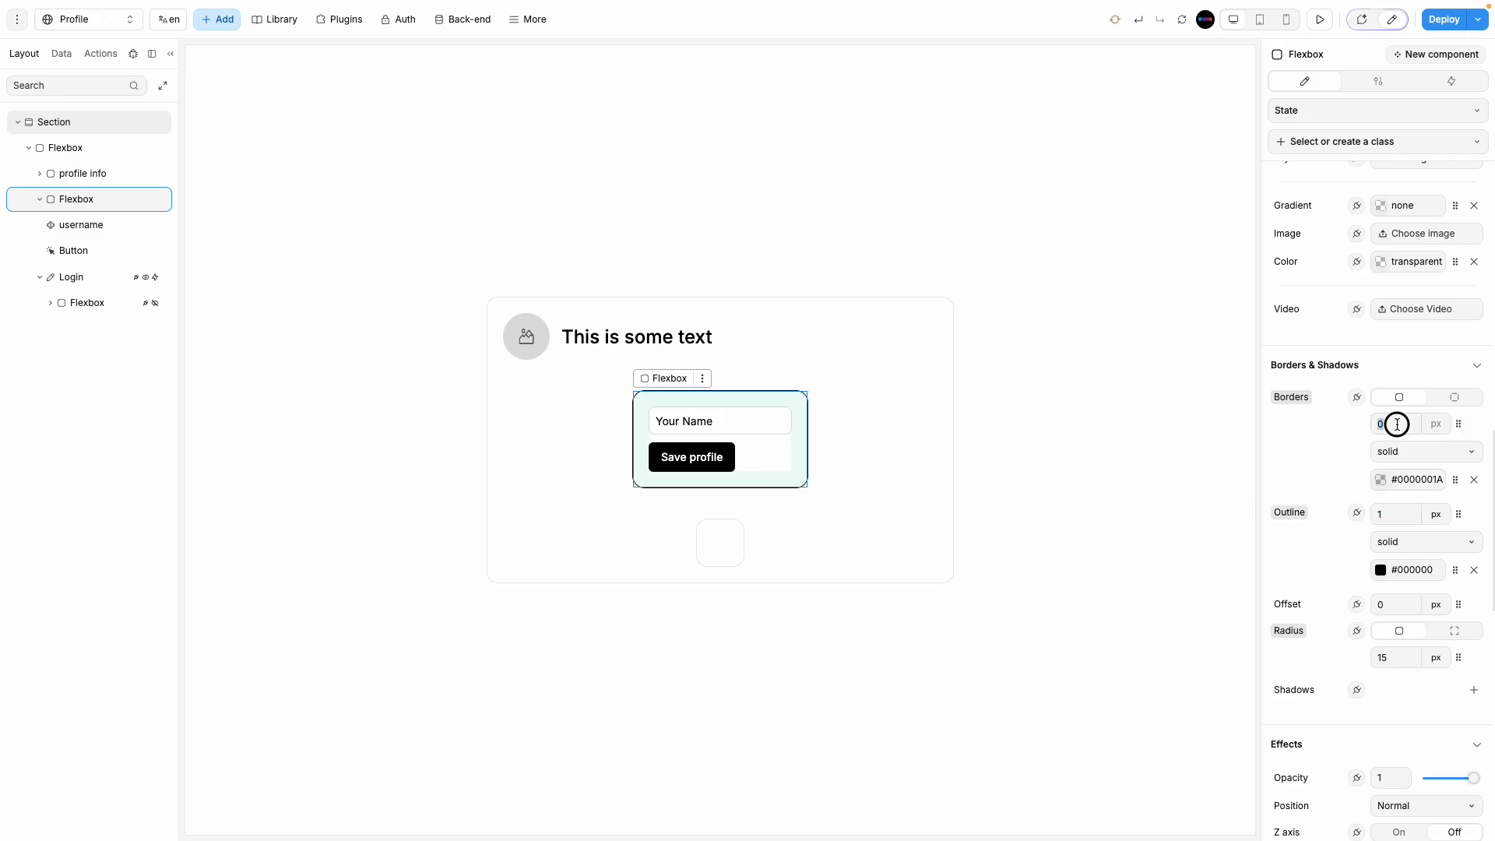
type("1")
double_click(1395, 512)
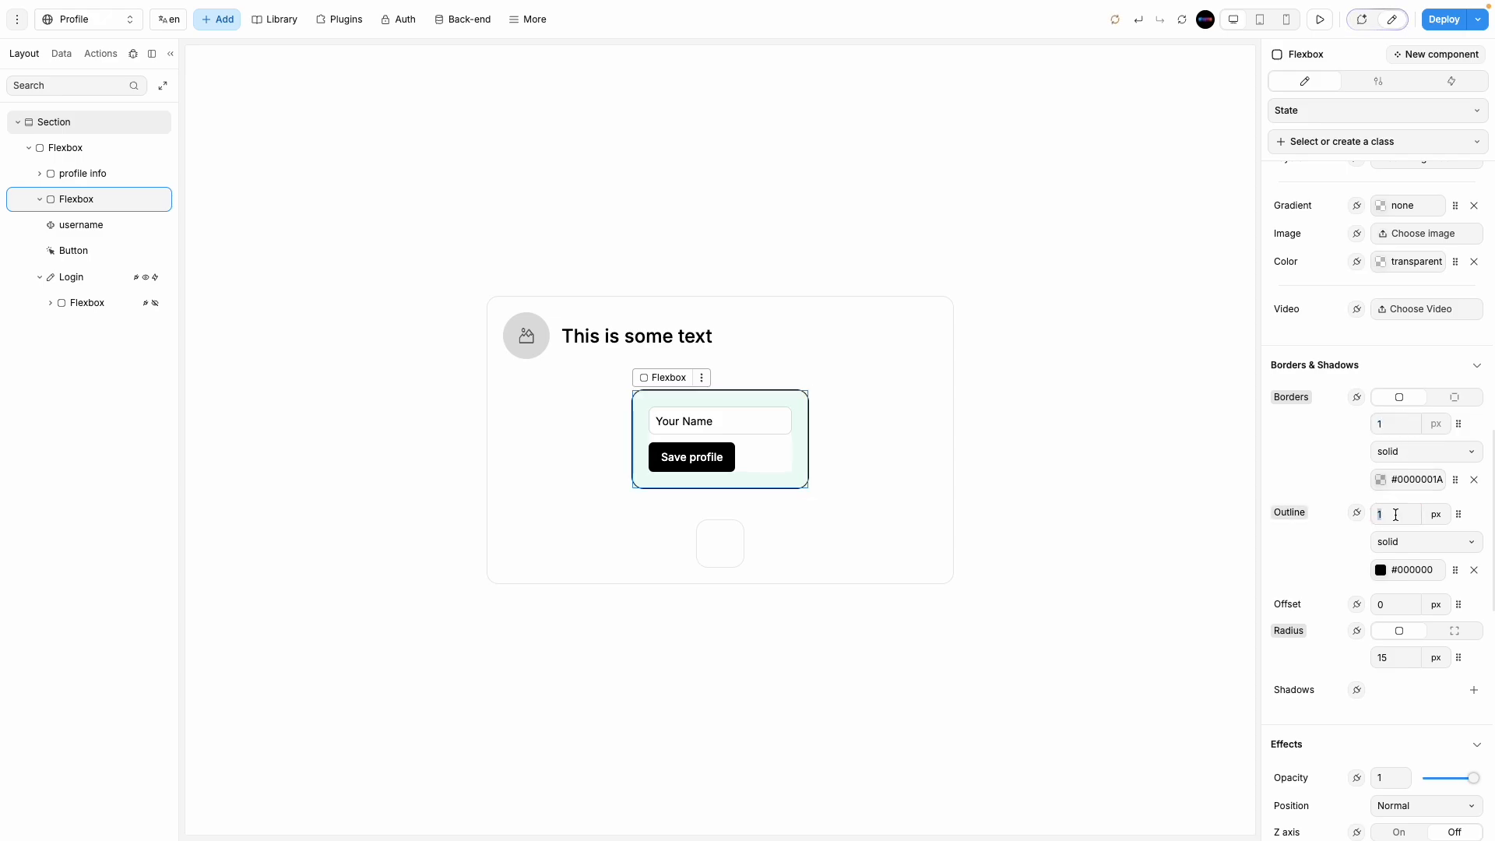
type("0")
left_click(1158, 482)
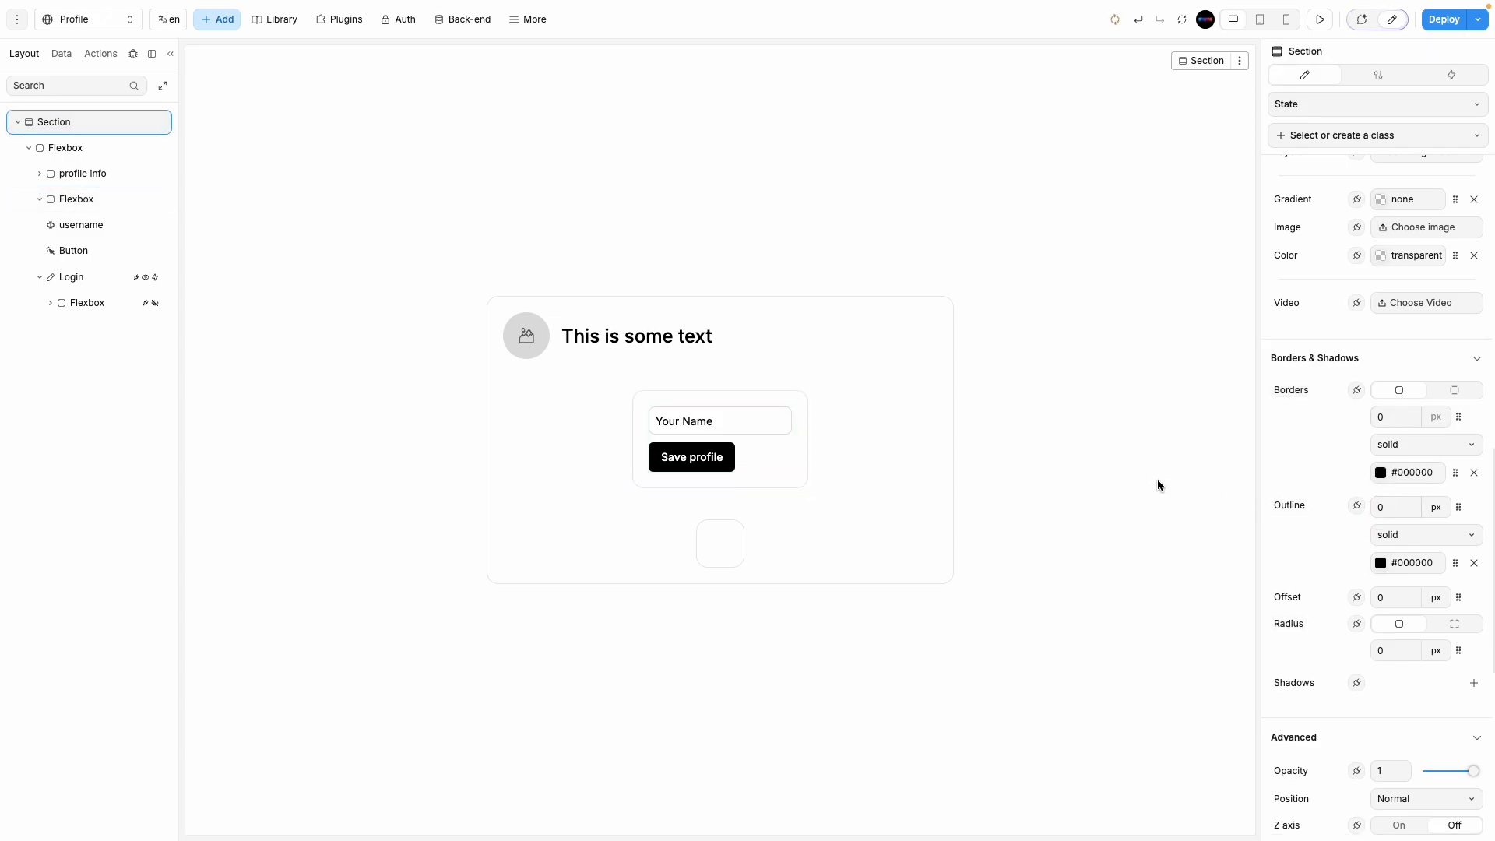
left_click(767, 479)
Step: Search 'upload', drop the Advanced file upload below the name input, and place it including variables
left_click(217, 19)
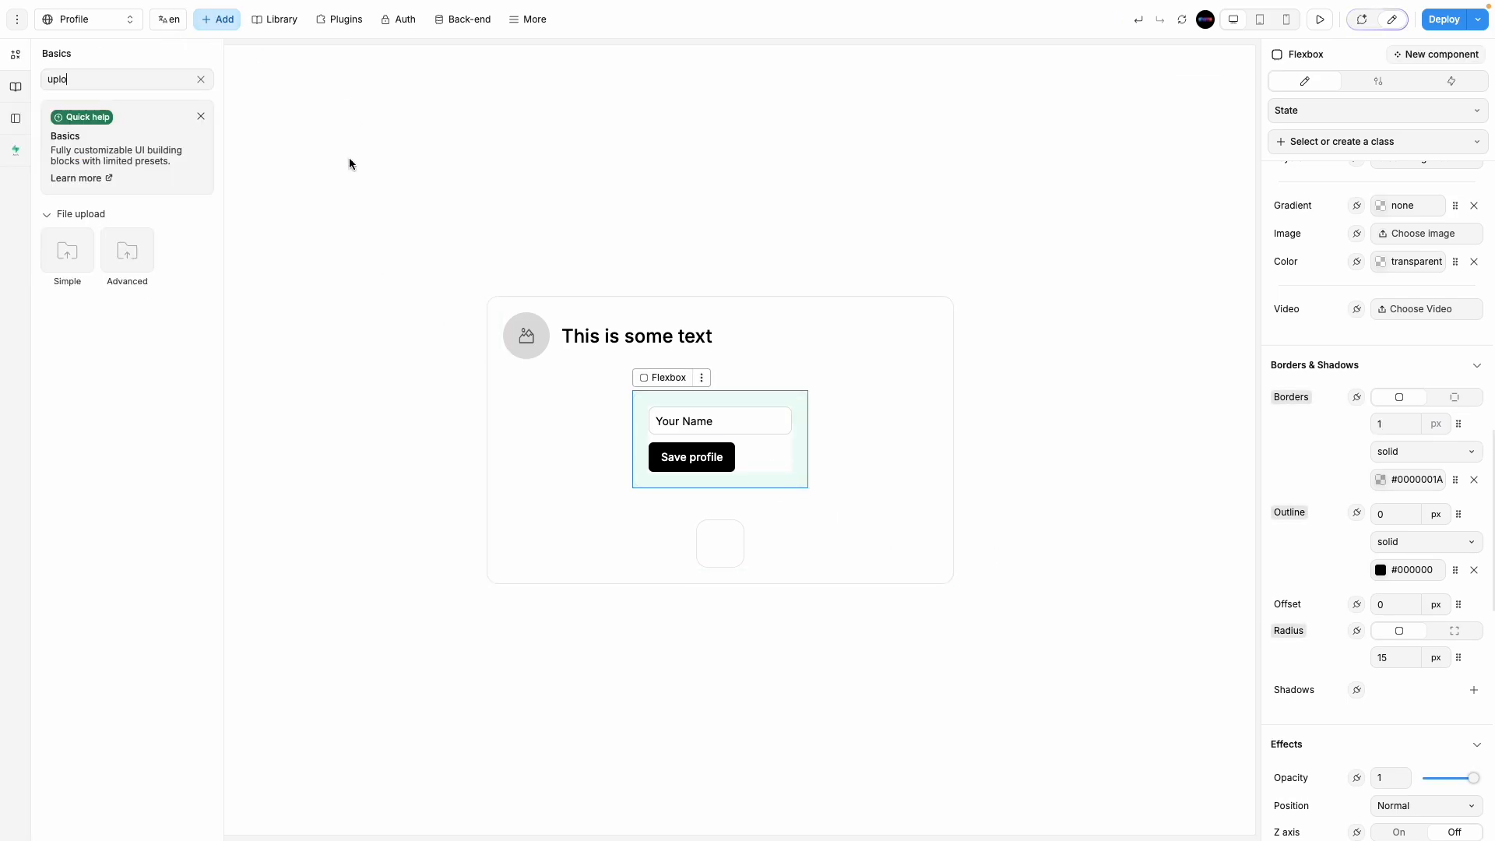
key("ctrl+a")
key("BackSpace")
type("upload")
left_click_drag(126, 252, 741, 441)
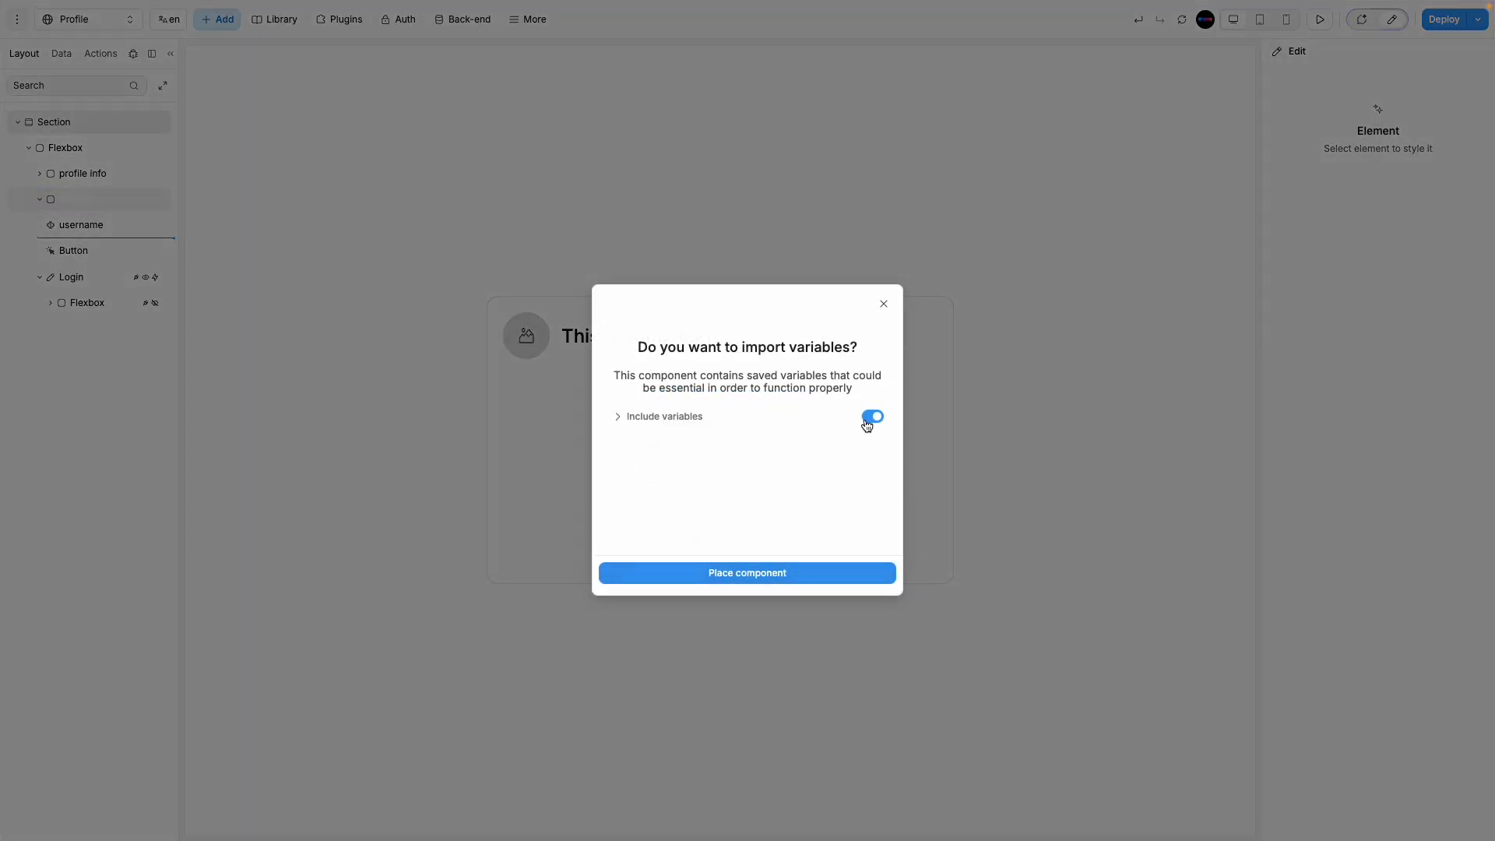
left_click(781, 574)
left_click(774, 572)
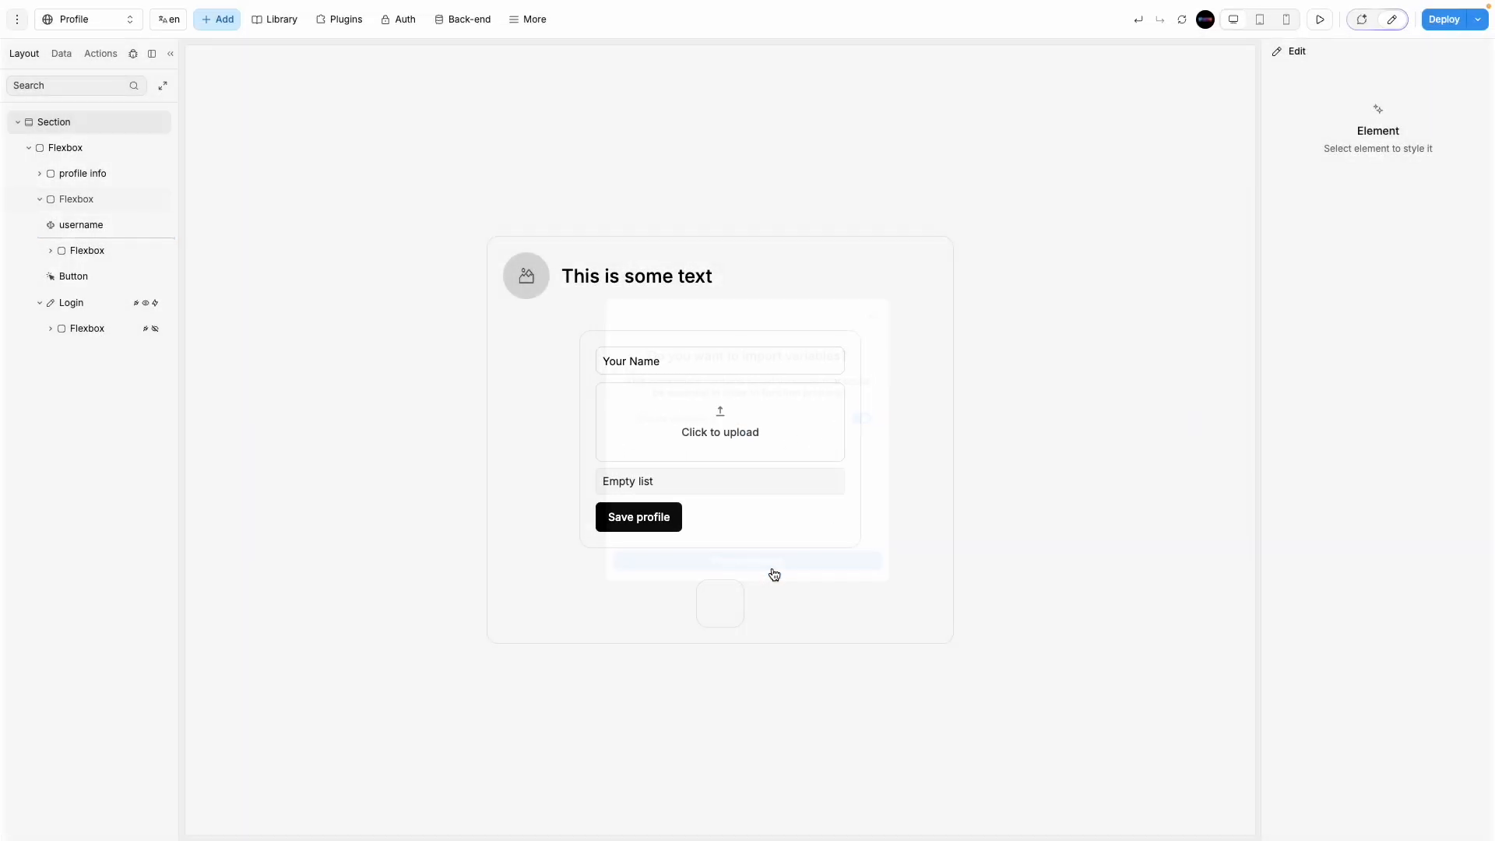
Step: Delete the original Files and isUploading variables from the Advanced file upload folder
left_click(66, 56)
left_click(57, 542)
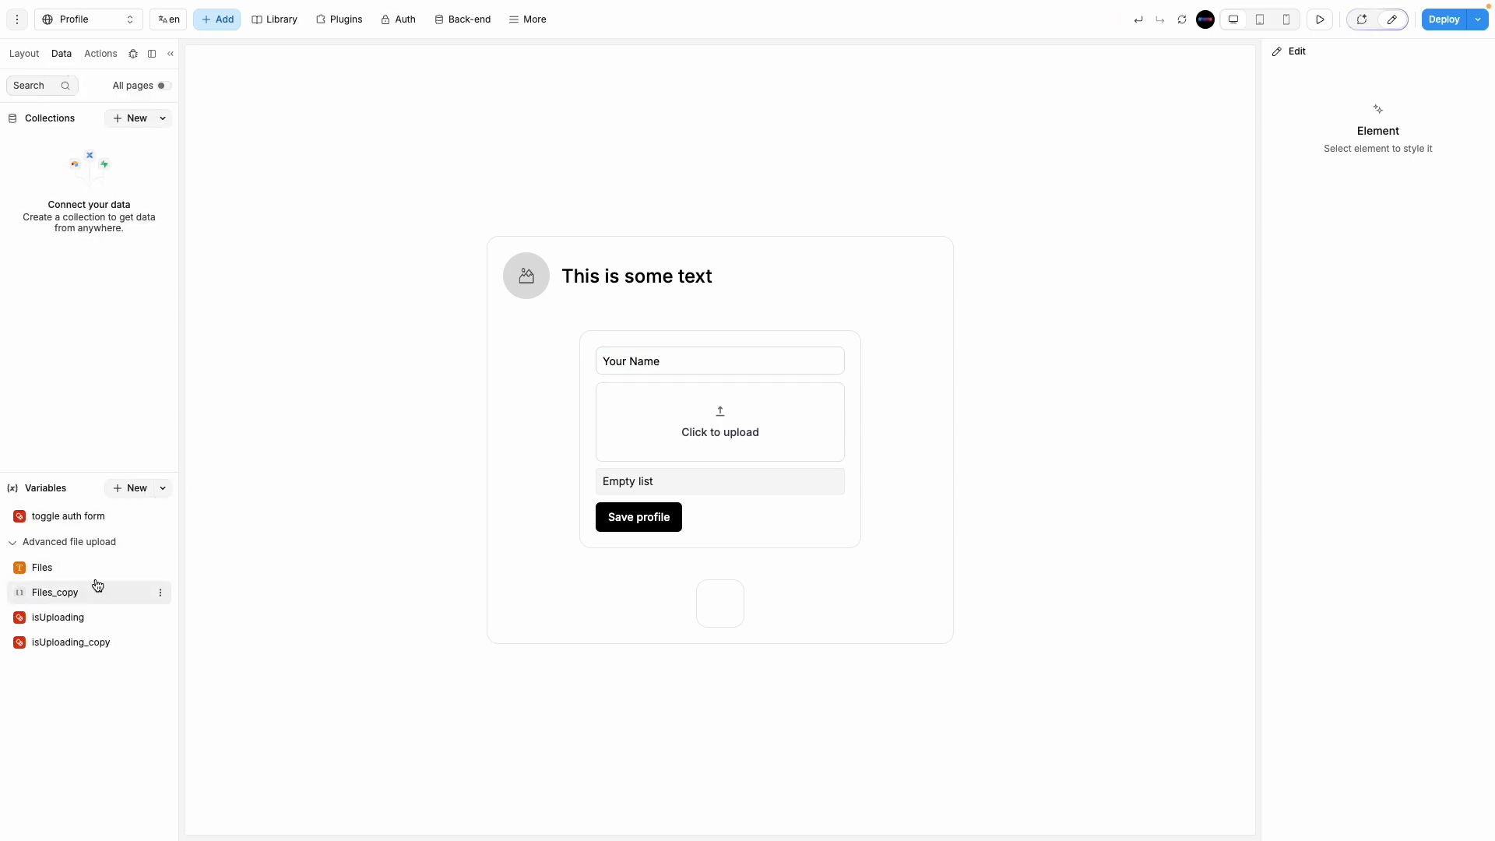
left_click(67, 573)
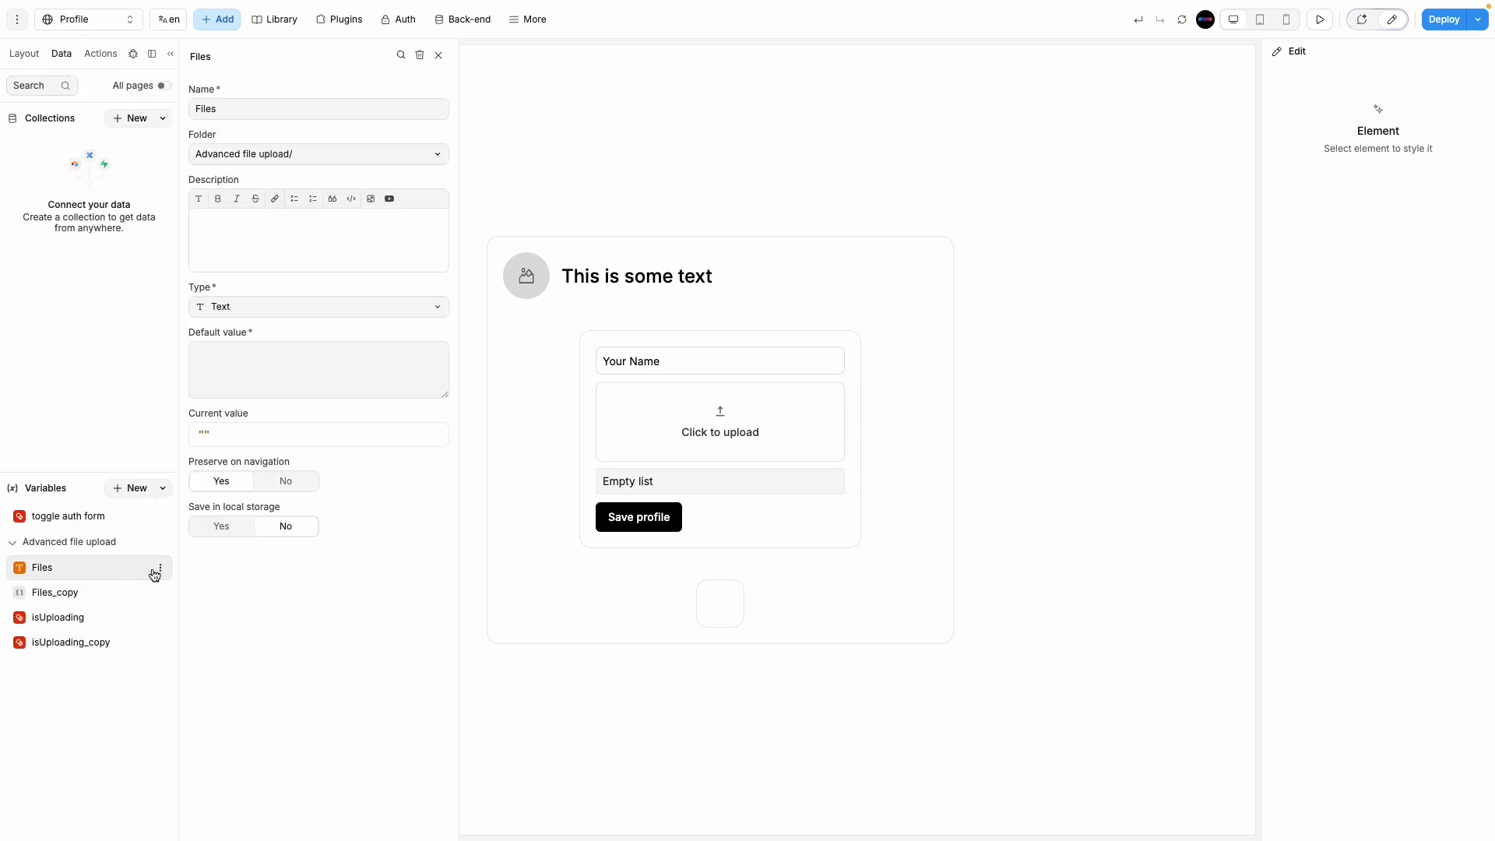
left_click(156, 572)
left_click(190, 671)
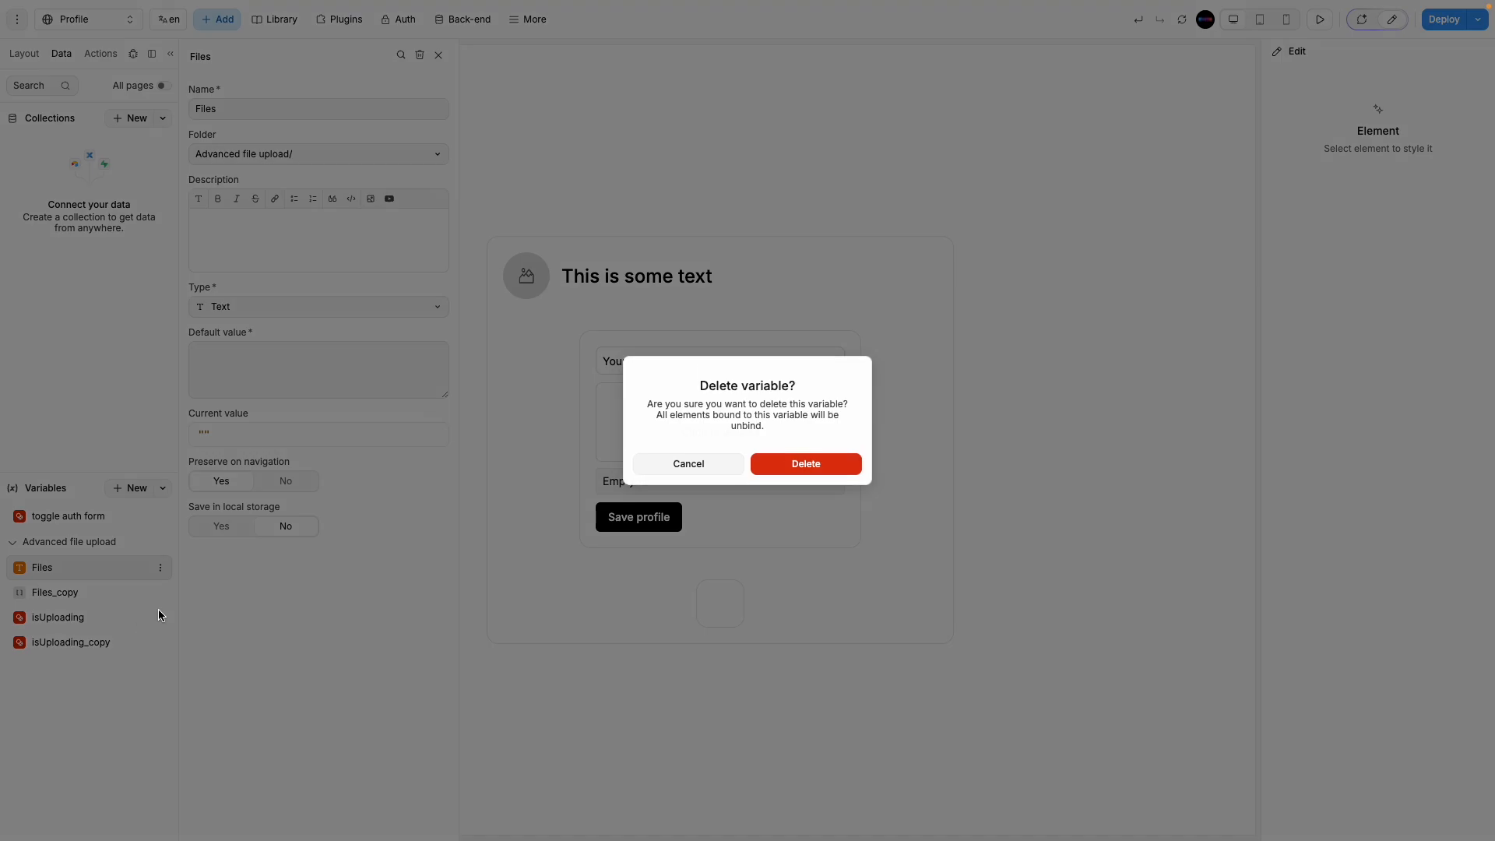
left_click(763, 472)
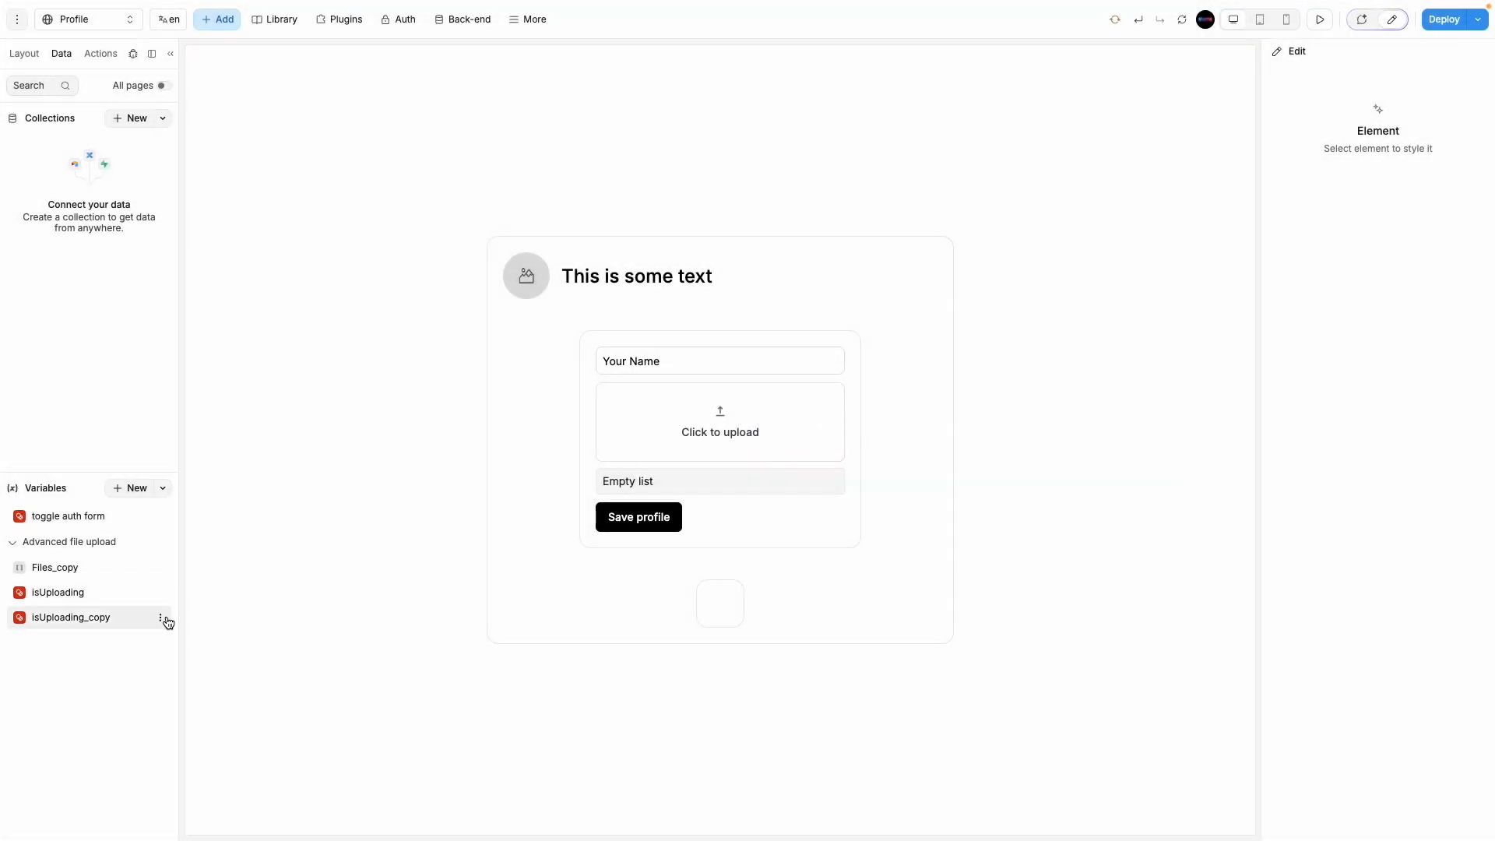
left_click(160, 593)
left_click(192, 696)
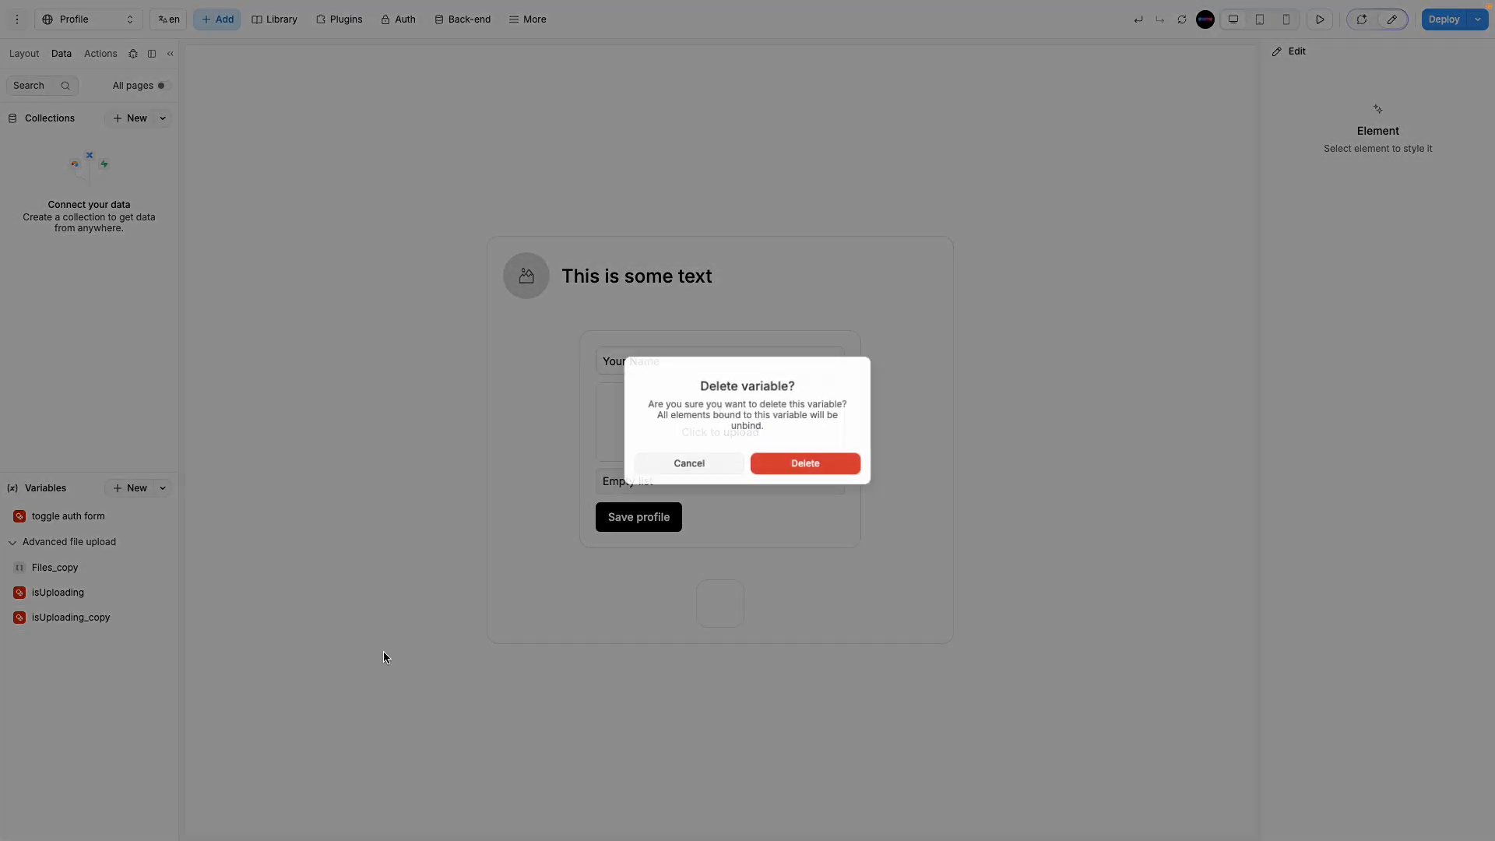
left_click(821, 462)
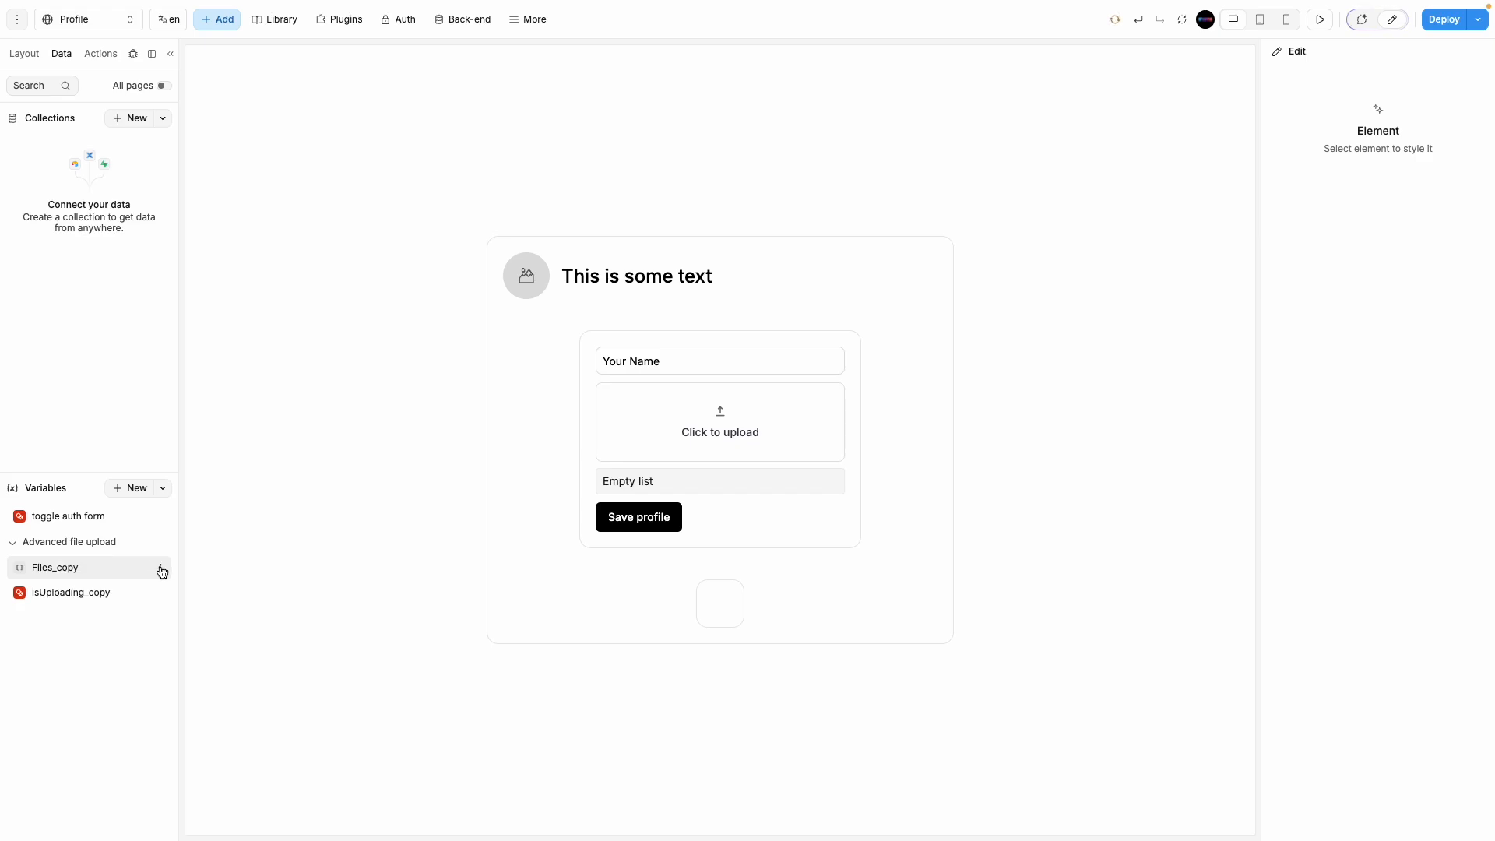
Step: Rename Files_copy and isUploading_copy to Files and isUploading by removing the _copy suffix
left_click(161, 572)
left_click(81, 573)
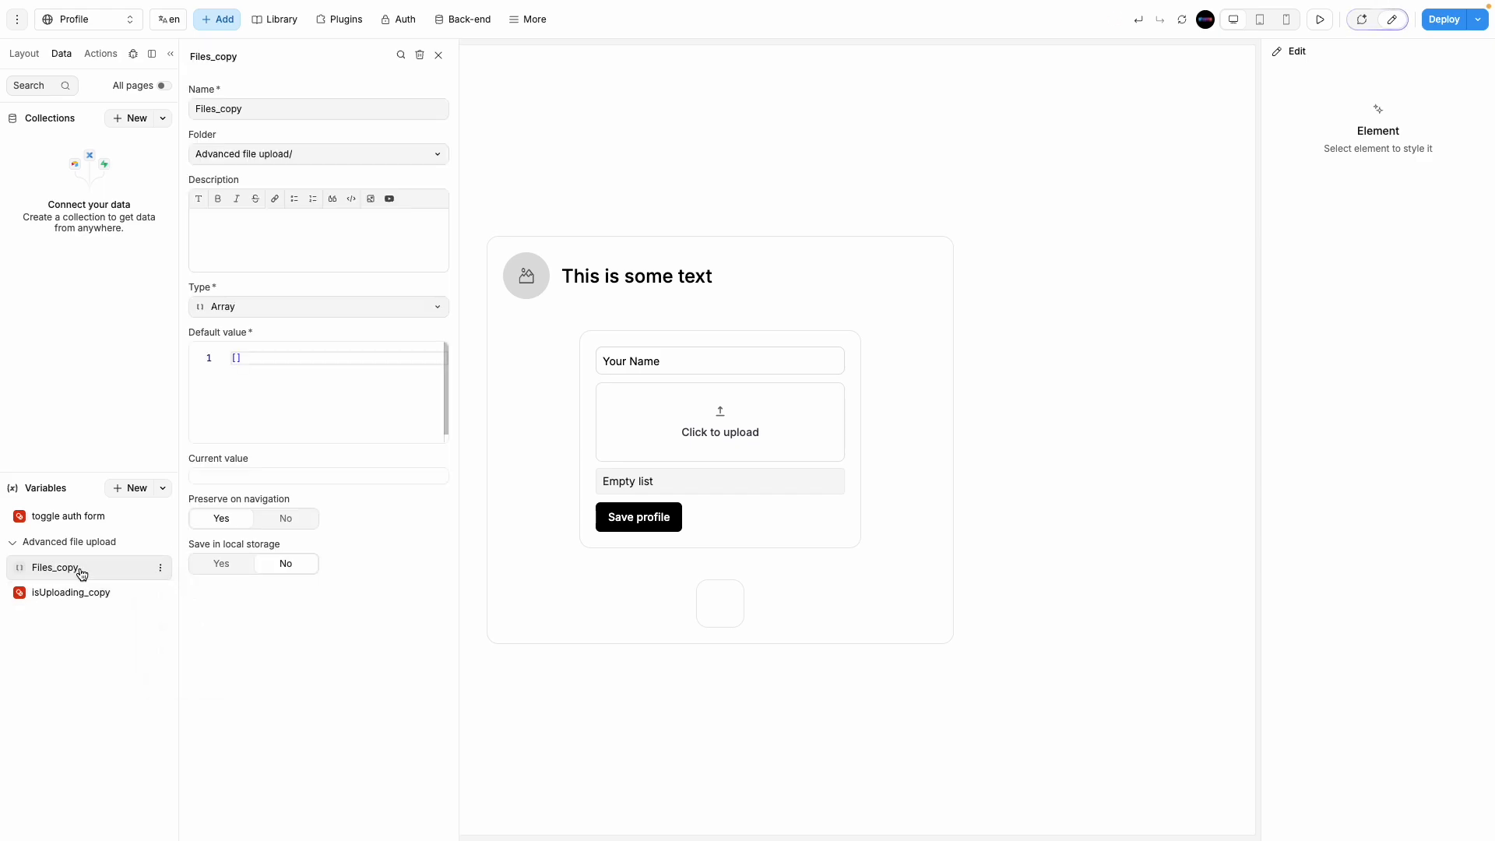
left_click_drag(217, 108, 295, 108)
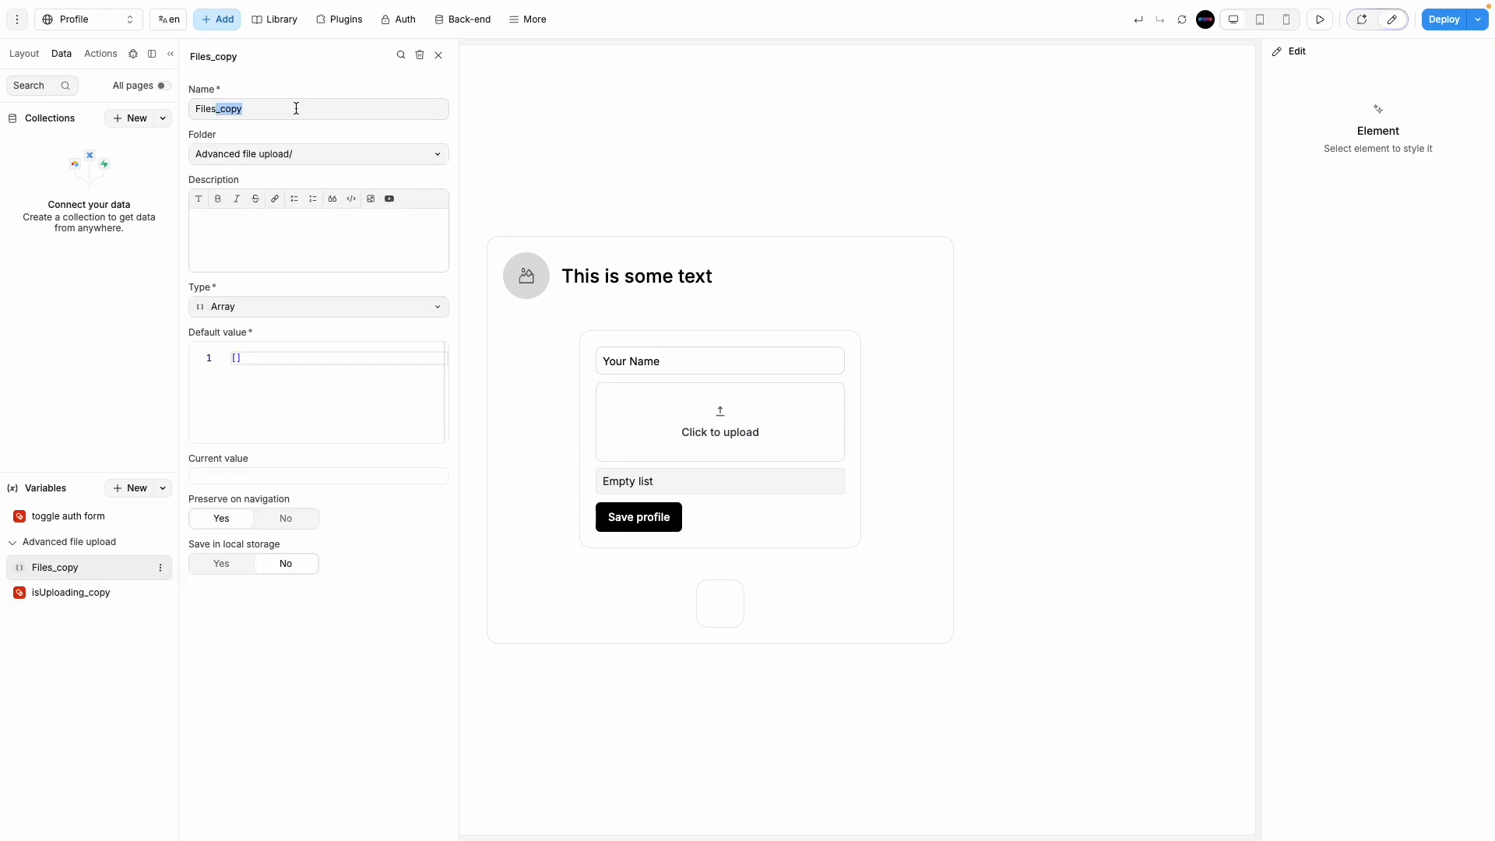
key("BackSpace")
left_click(81, 592)
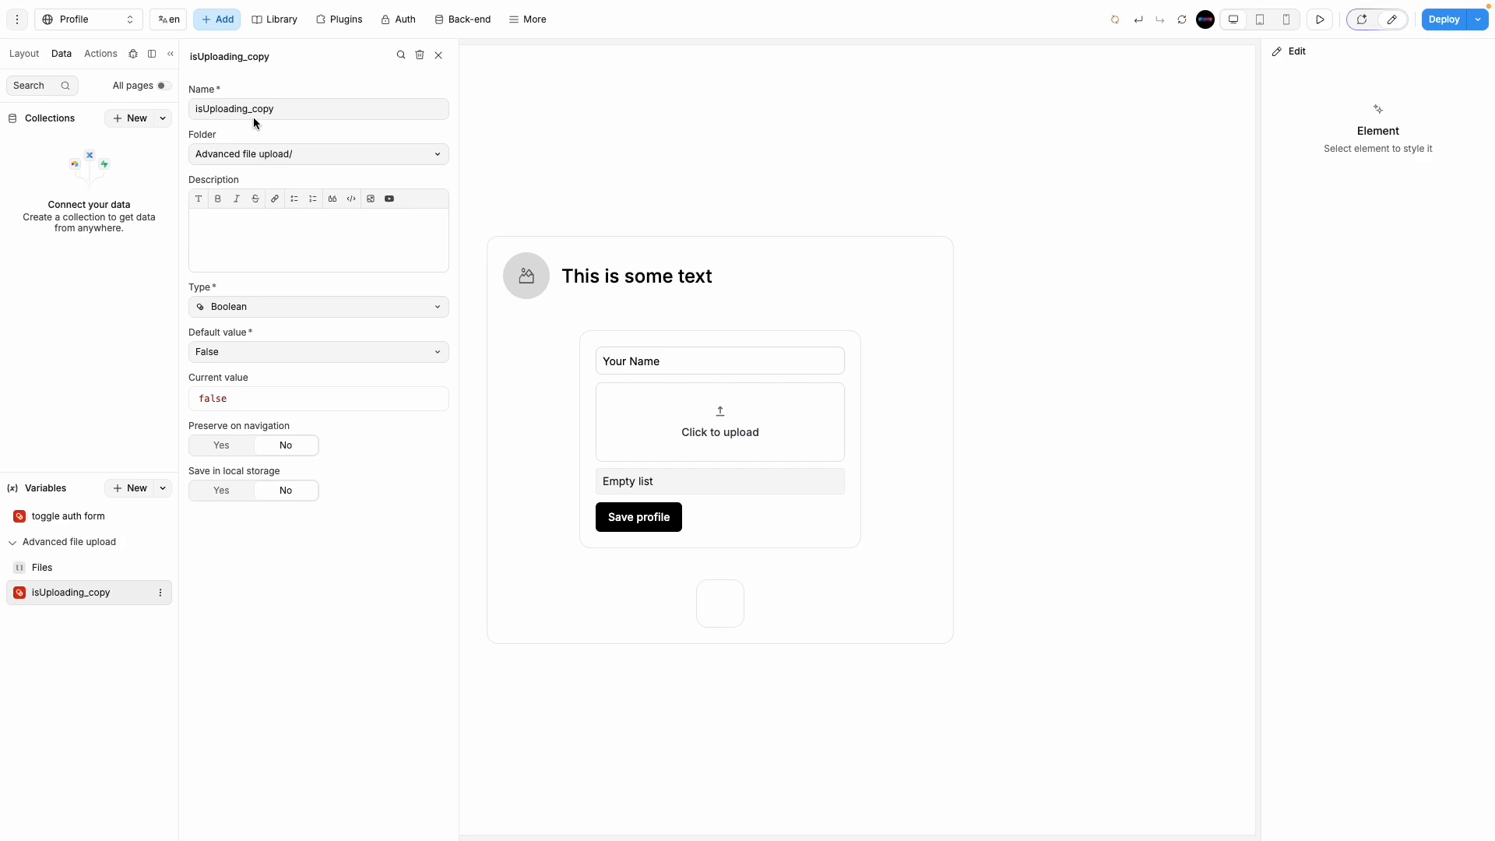
left_click_drag(250, 108, 357, 108)
key("BackSpace")
Step: Set the Files variable's type to Text and review both variables' settings
left_click(73, 568)
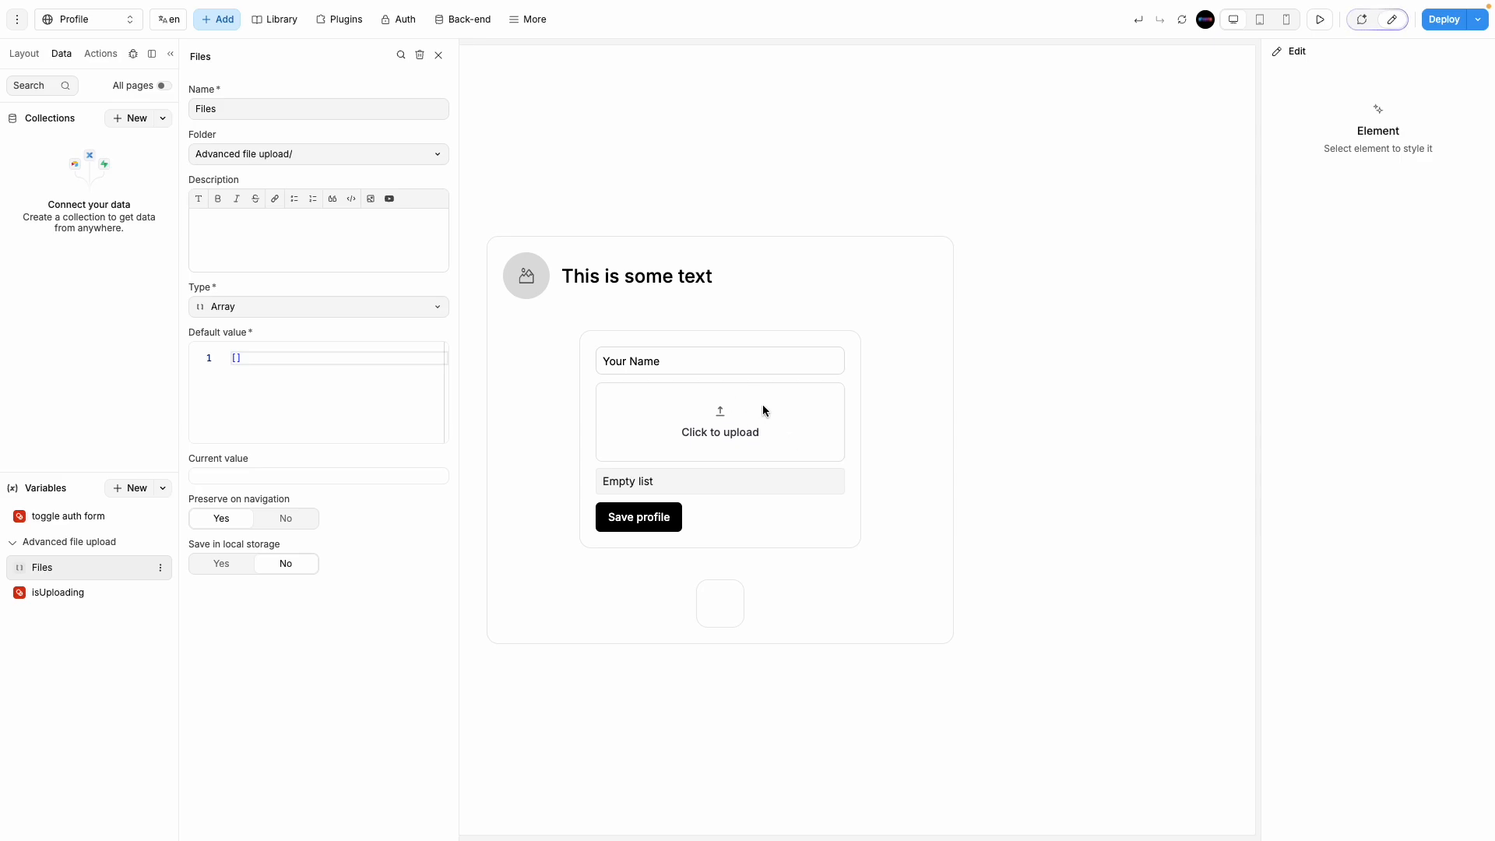
left_click(264, 305)
left_click(246, 334)
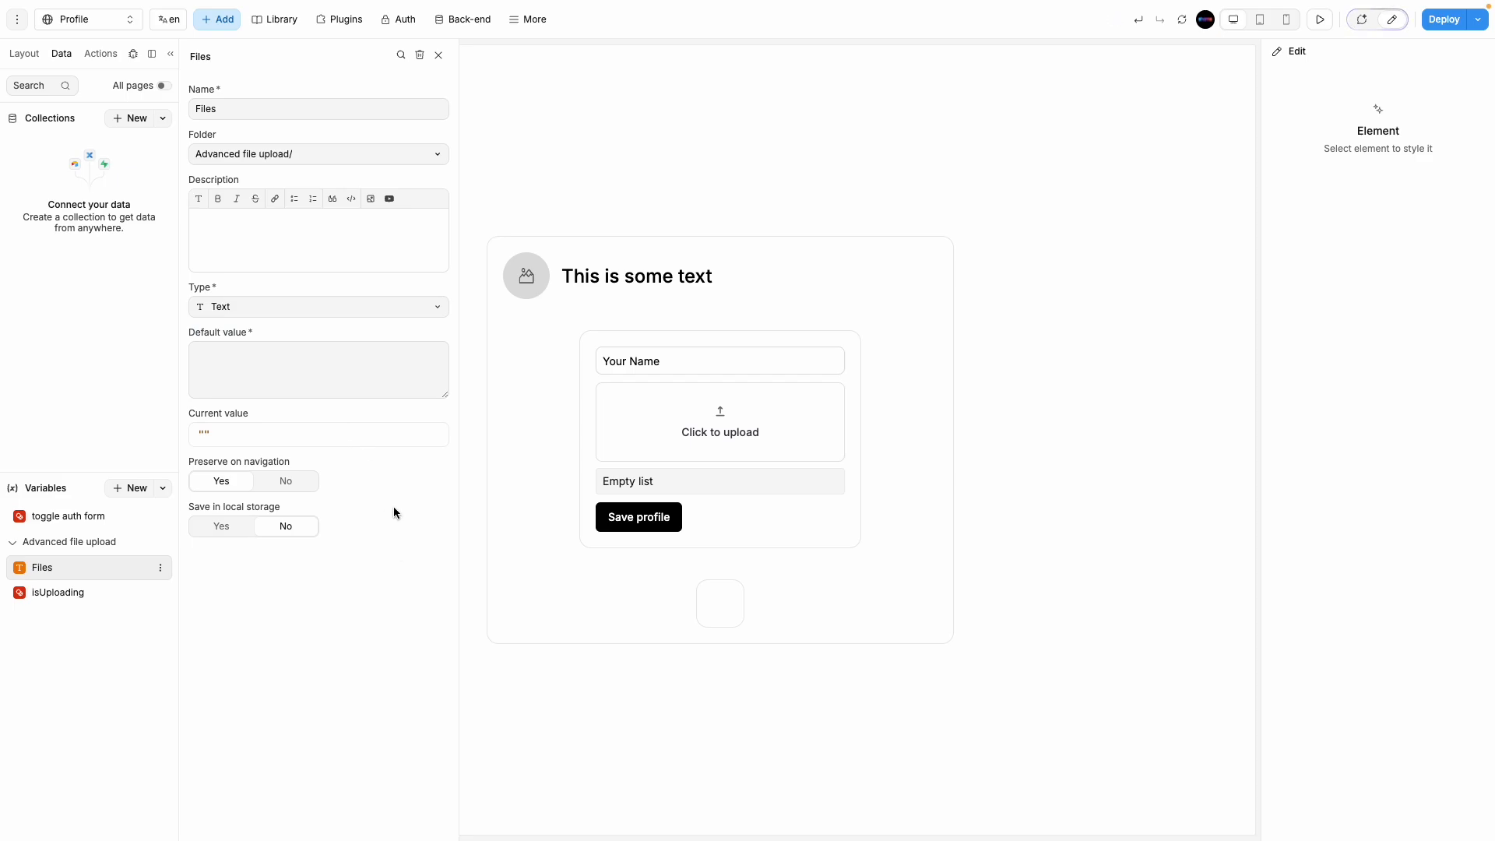
left_click(304, 309)
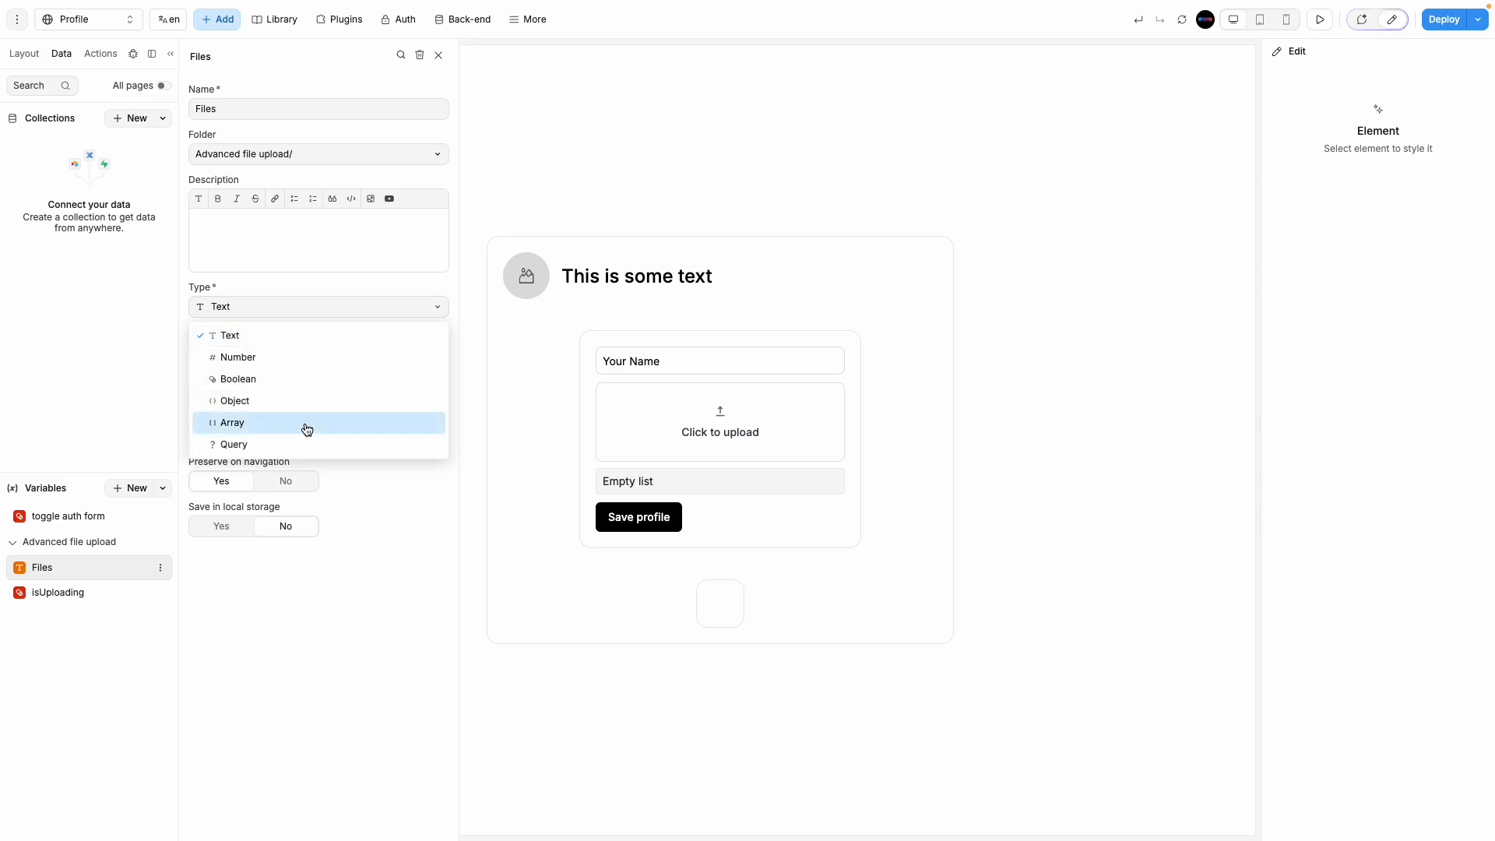
left_click(156, 370)
left_click(438, 55)
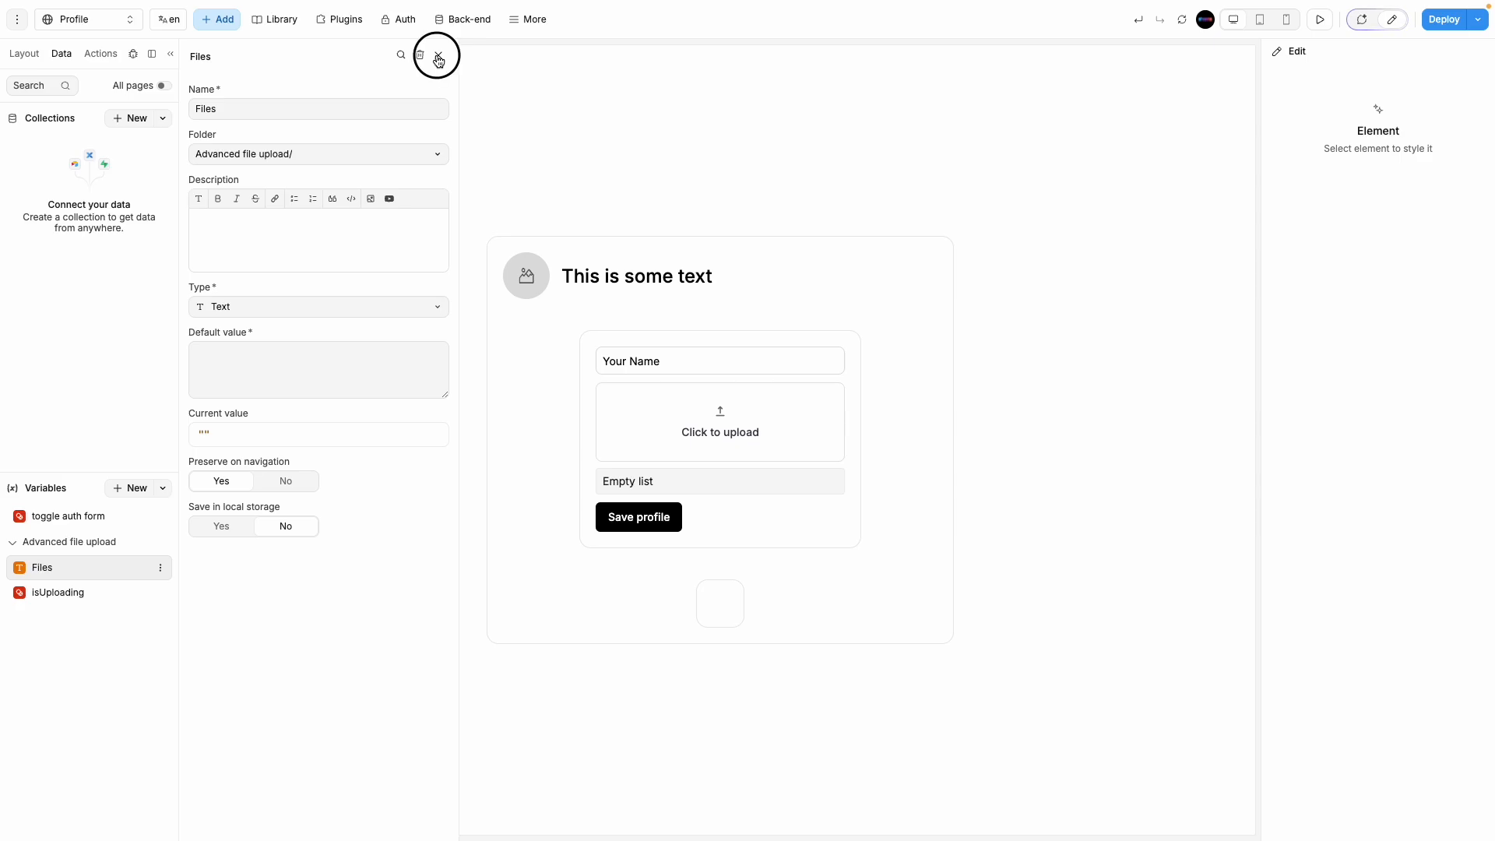
left_click(88, 597)
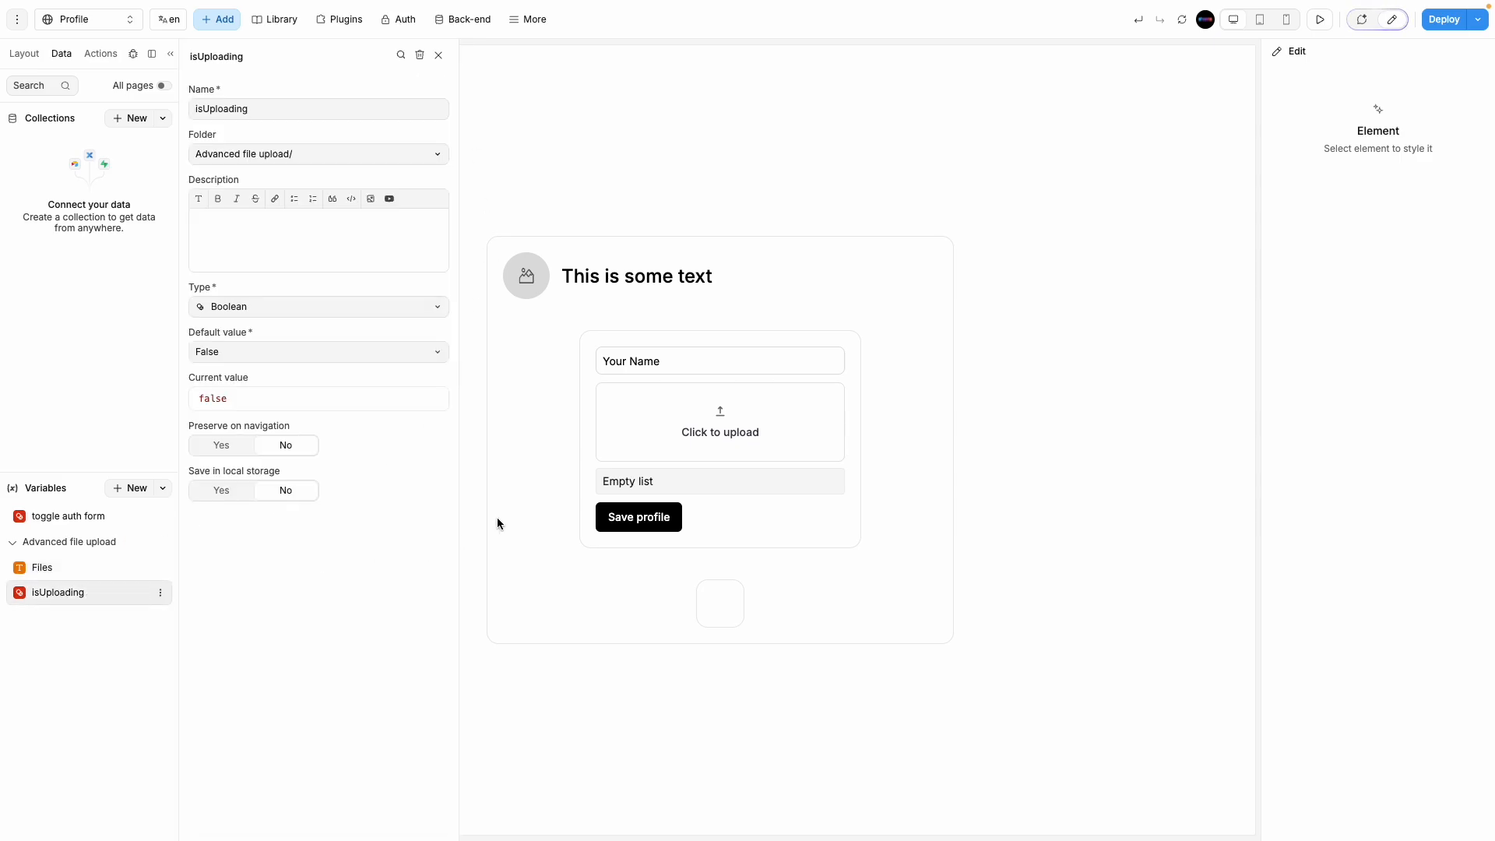
left_click(117, 568)
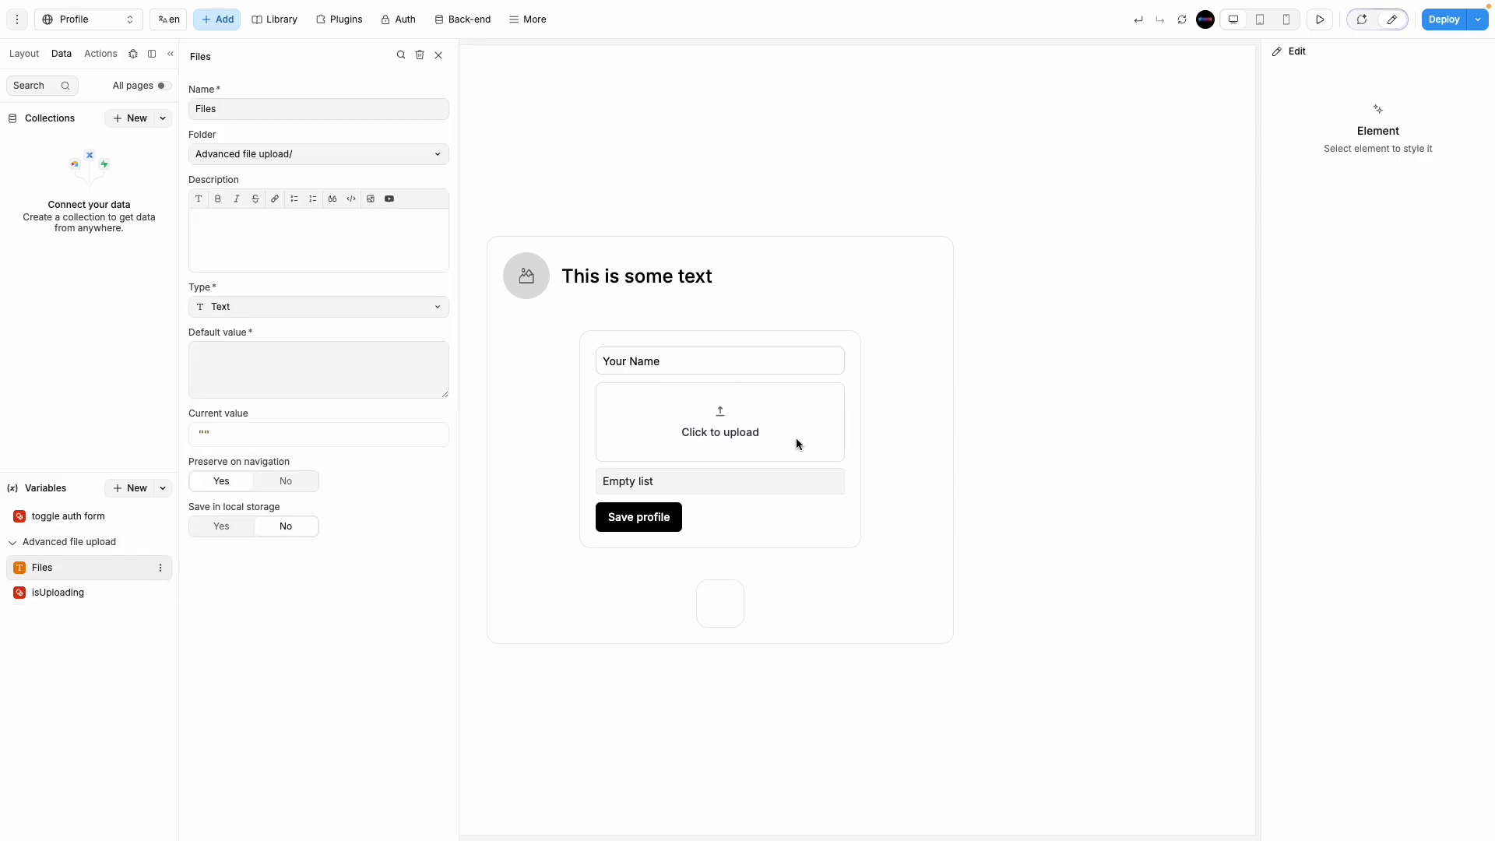
left_click(1059, 374)
left_click(826, 431)
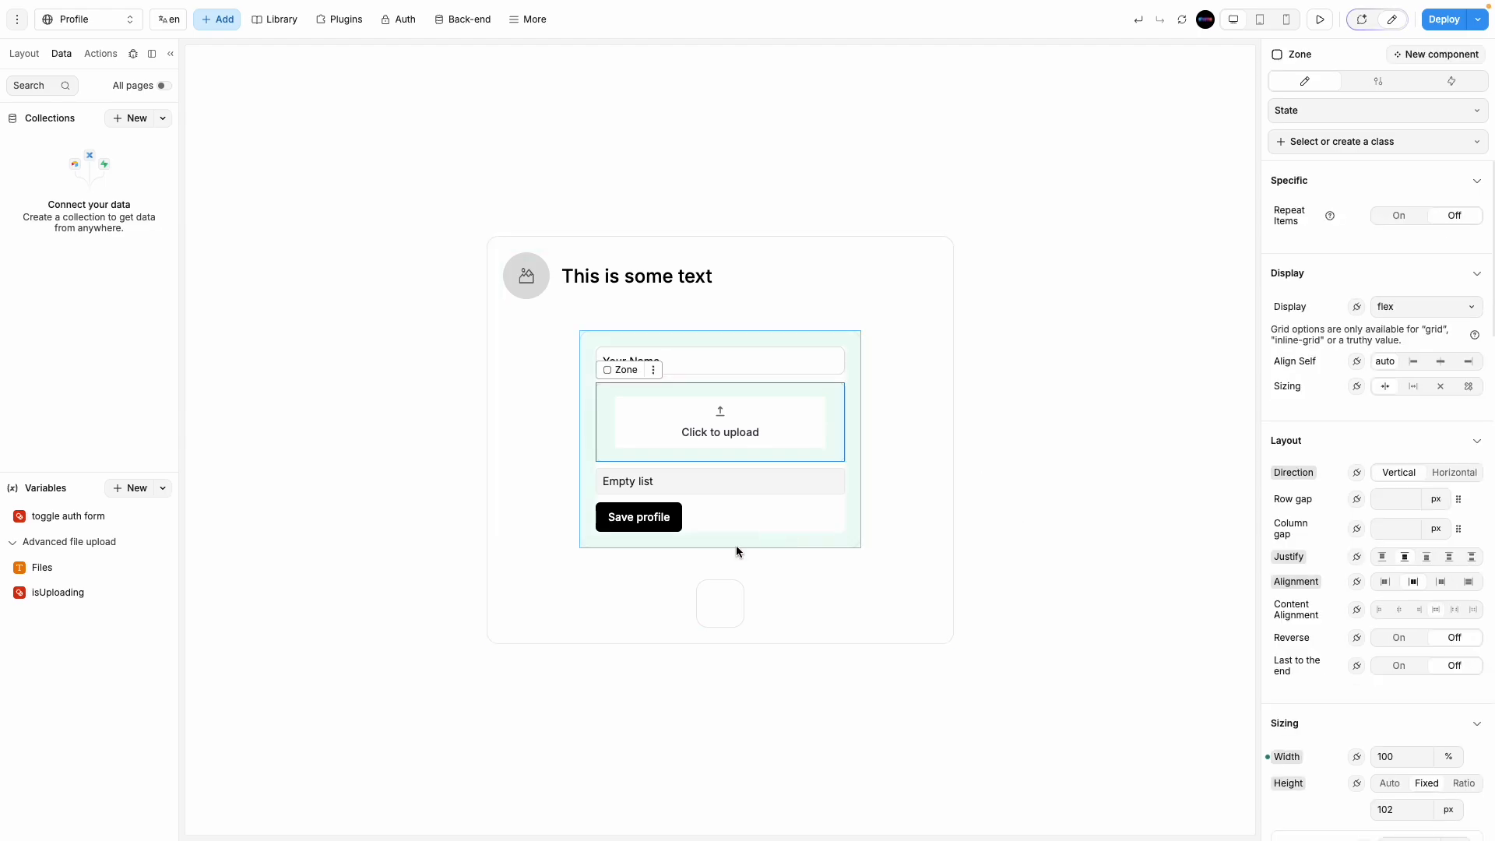
Step: In Supabase Storage, save a new bucket named Profile_image with Public bucket enabled
mouse_move(3, 394)
left_click(27, 367)
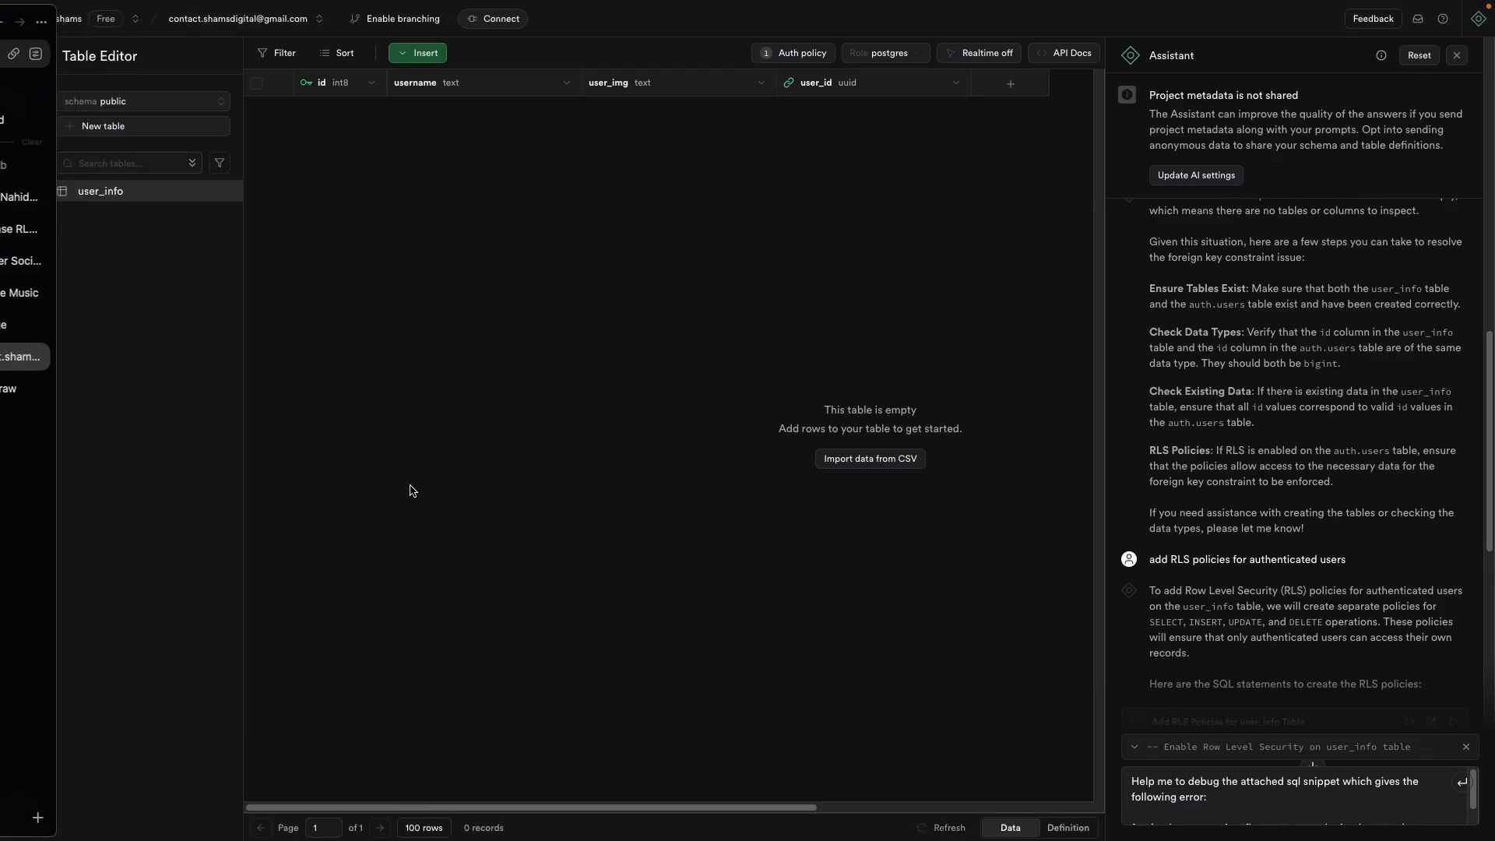
mouse_move(21, 254)
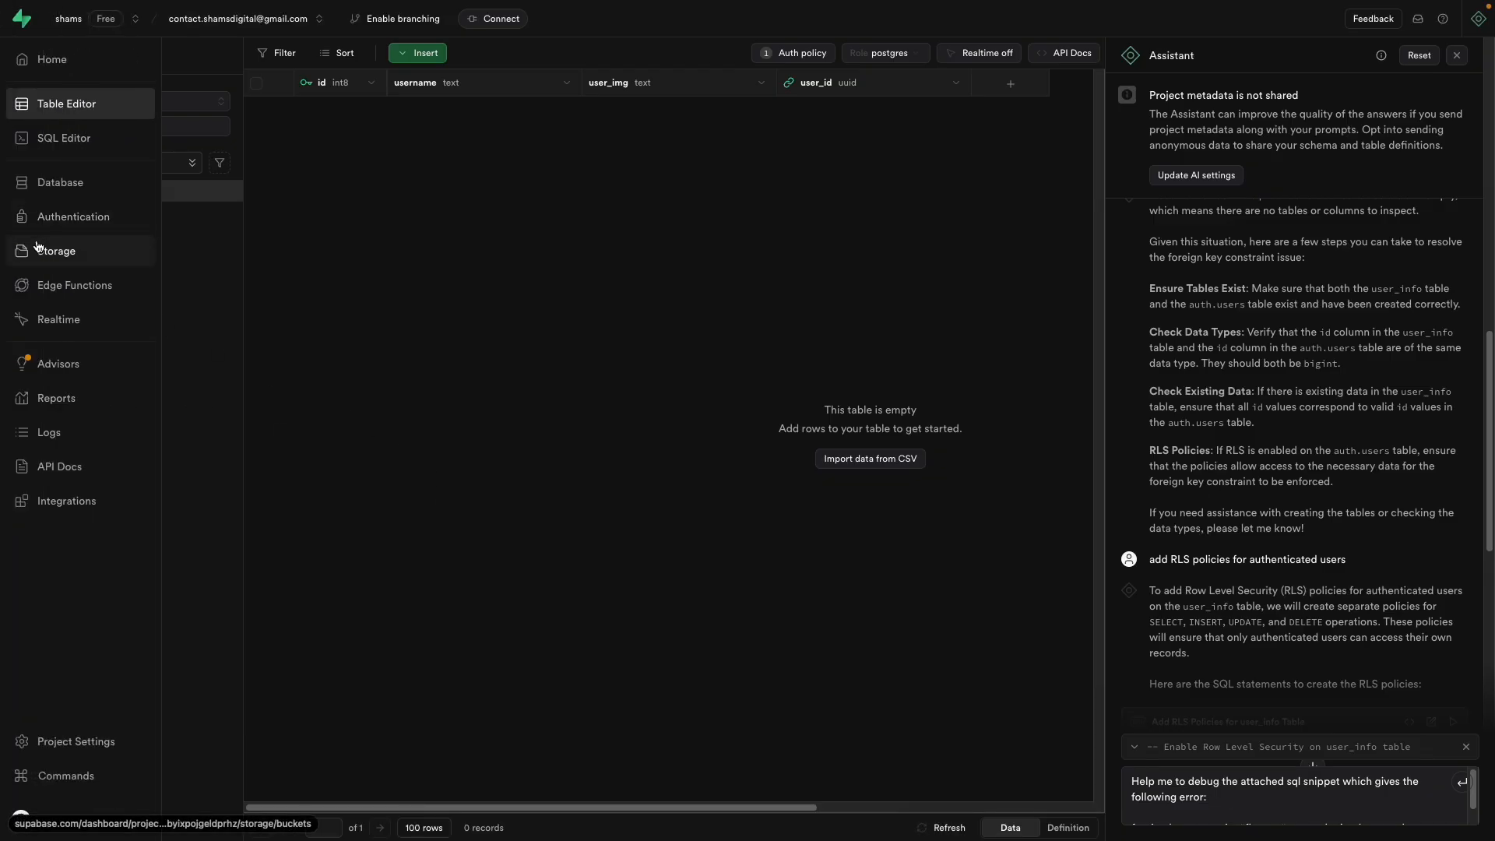
left_click(37, 248)
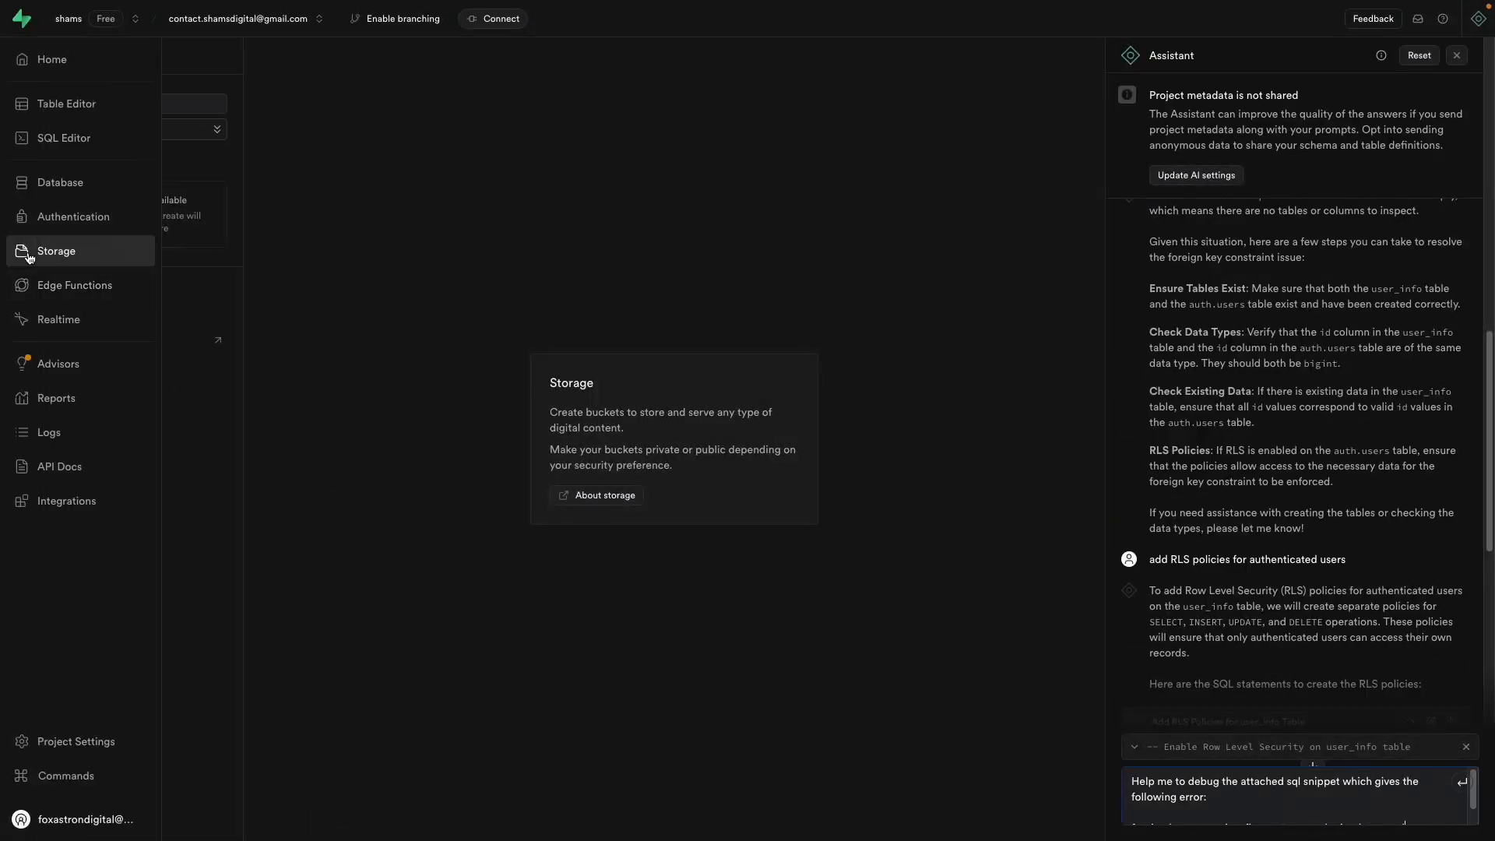
left_click(130, 109)
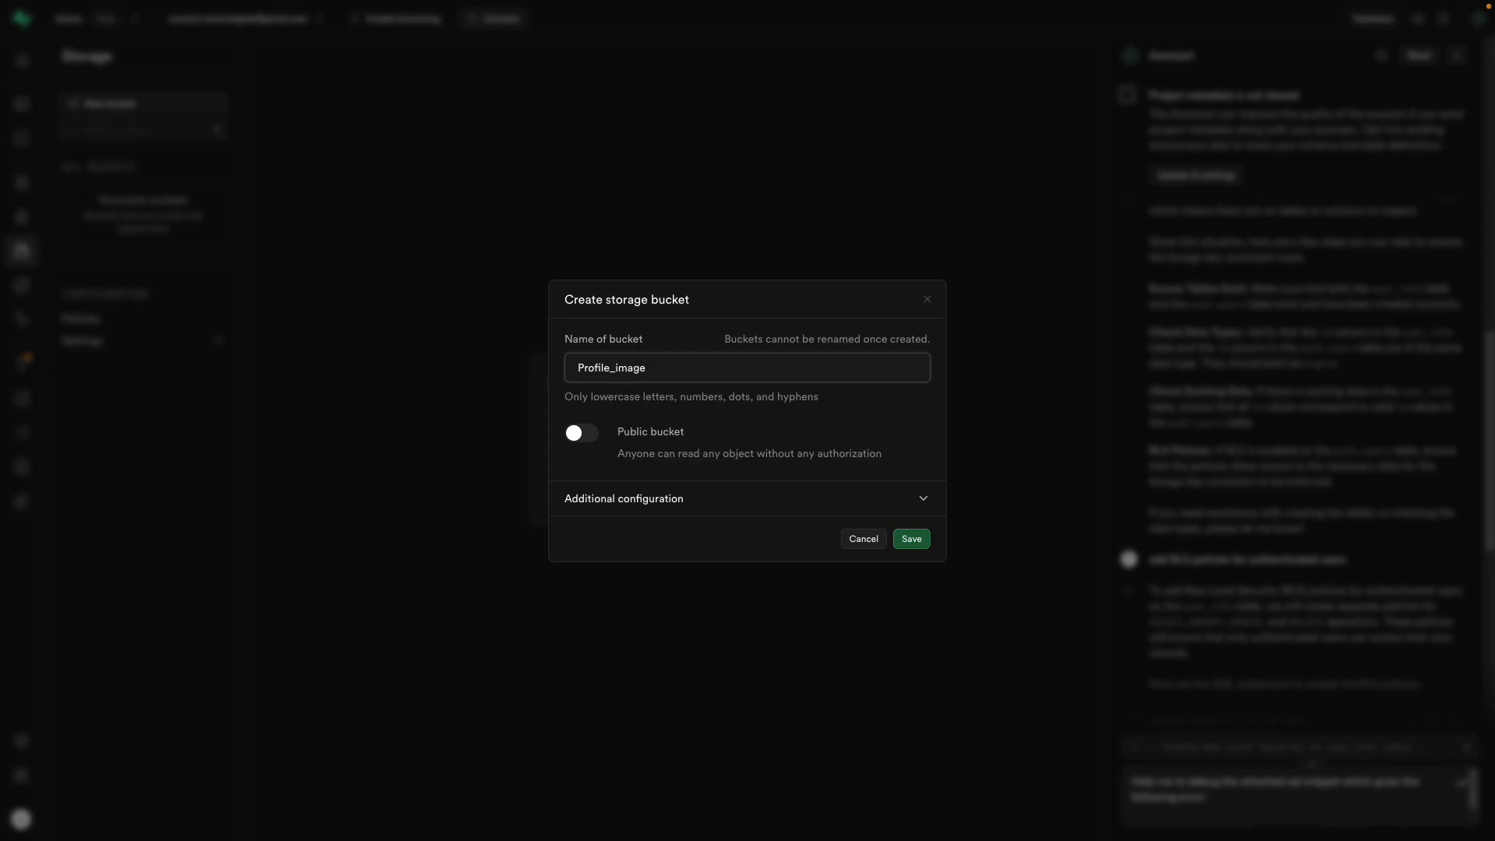
left_click(584, 432)
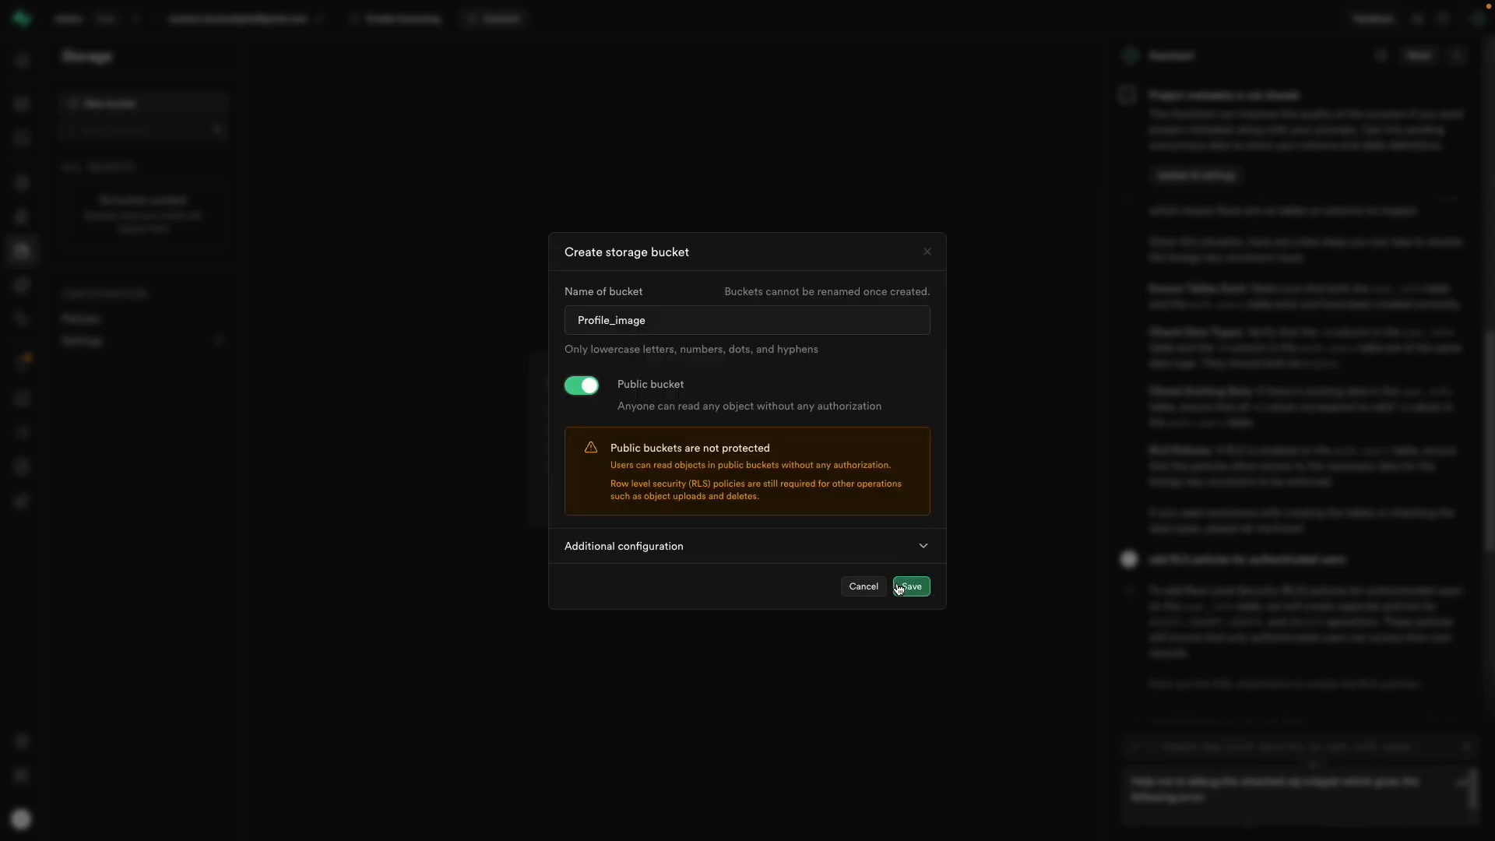
left_click(913, 589)
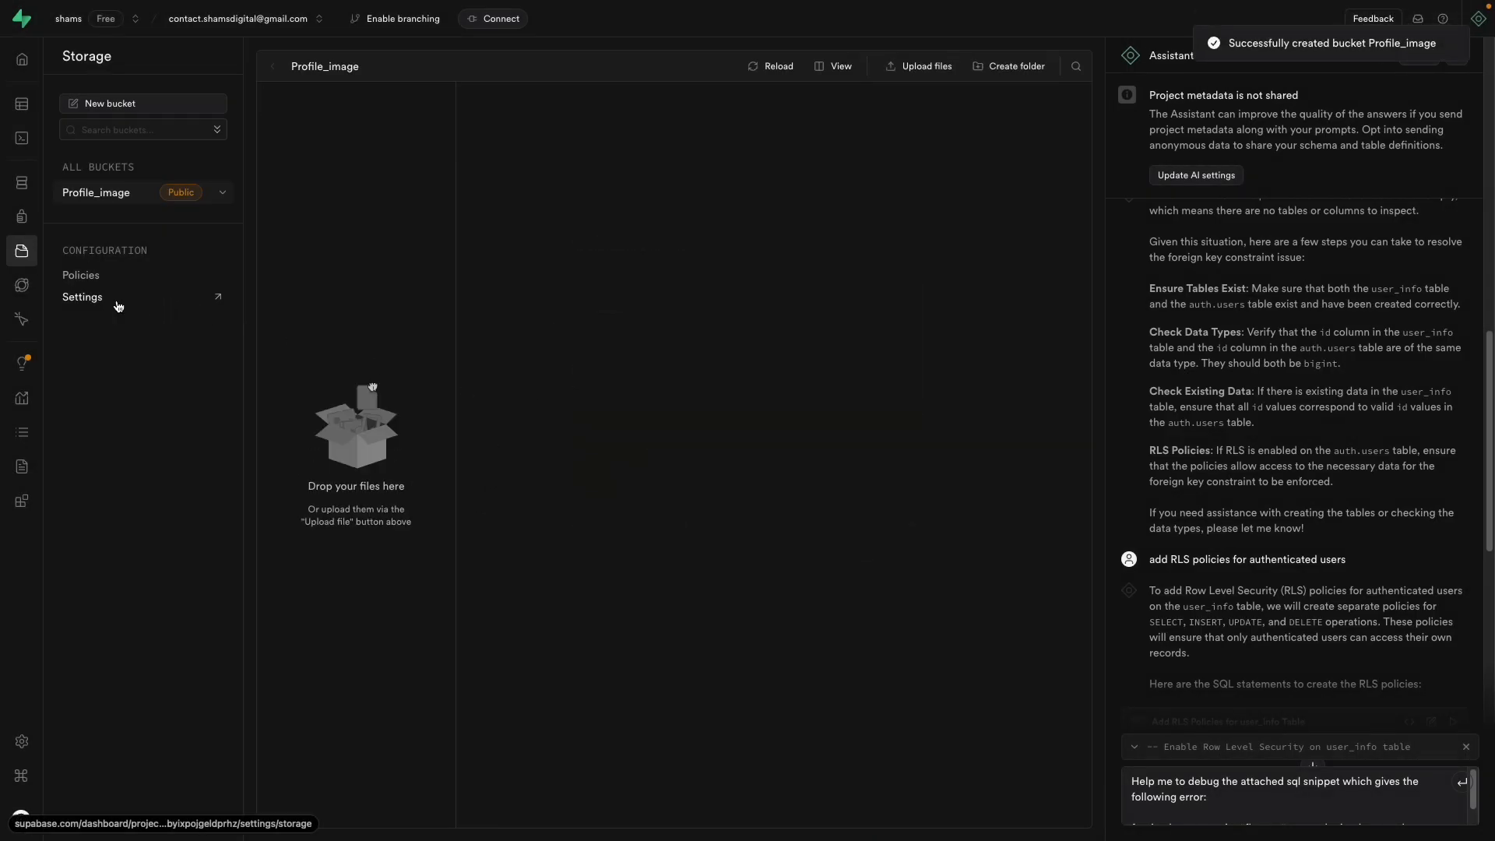
Step: Start a from-scratch storage policy for Profile_image and name it prof_img
left_click(83, 275)
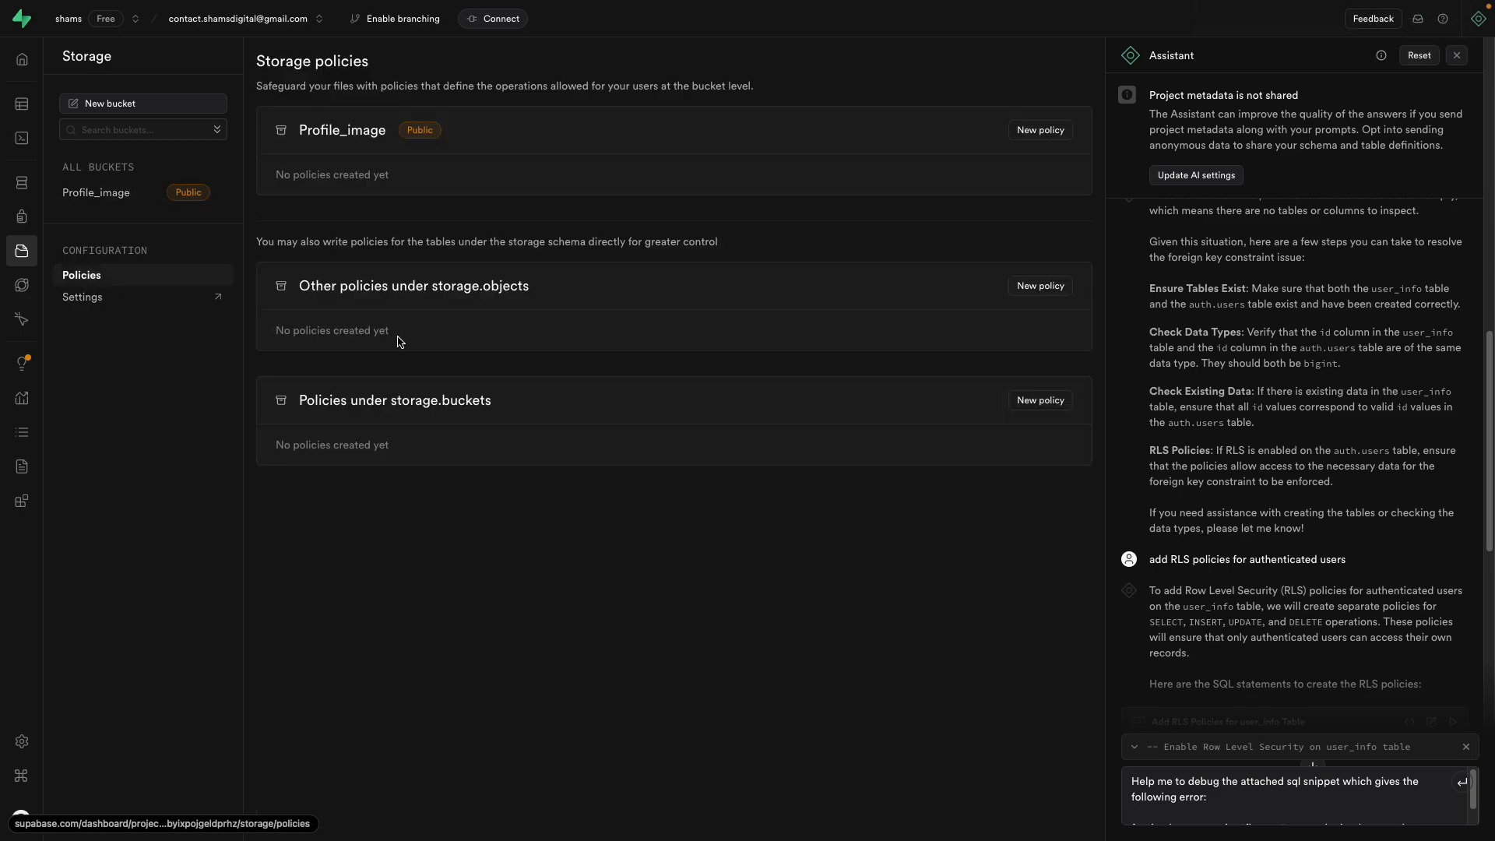
left_click(1040, 131)
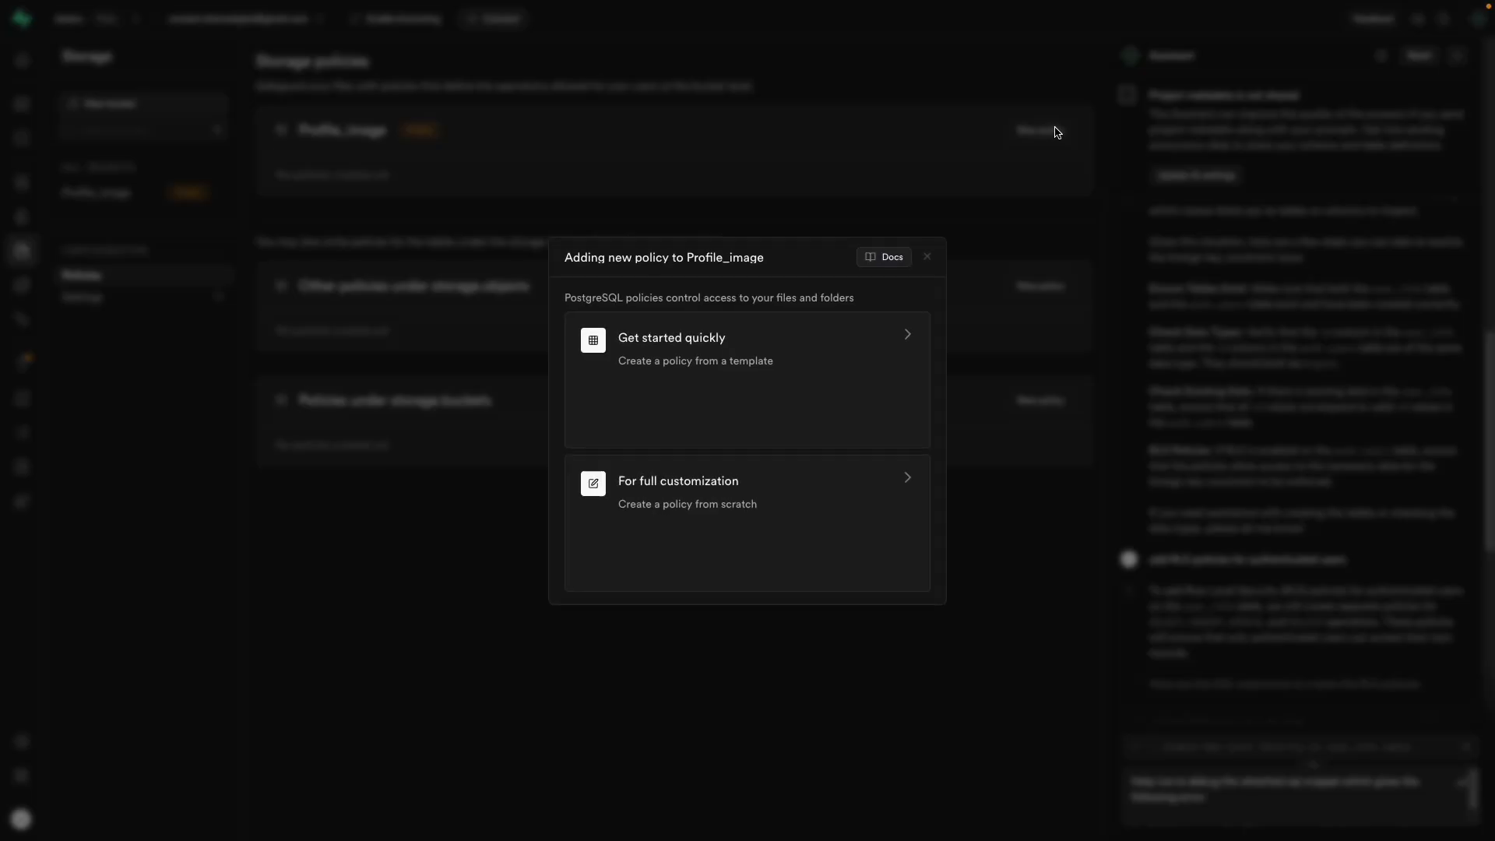
left_click(837, 513)
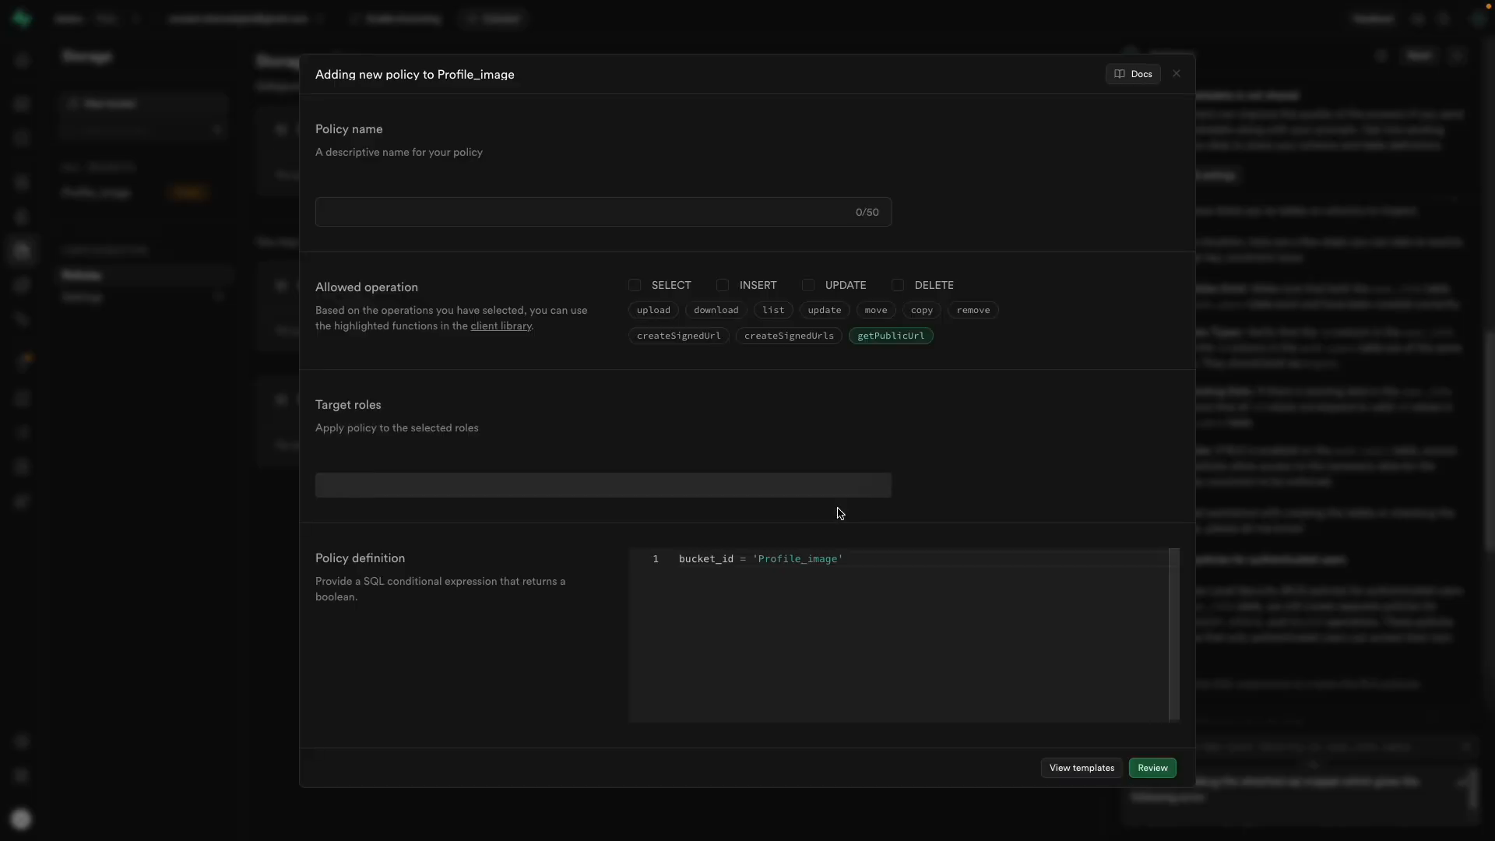
left_click(518, 209)
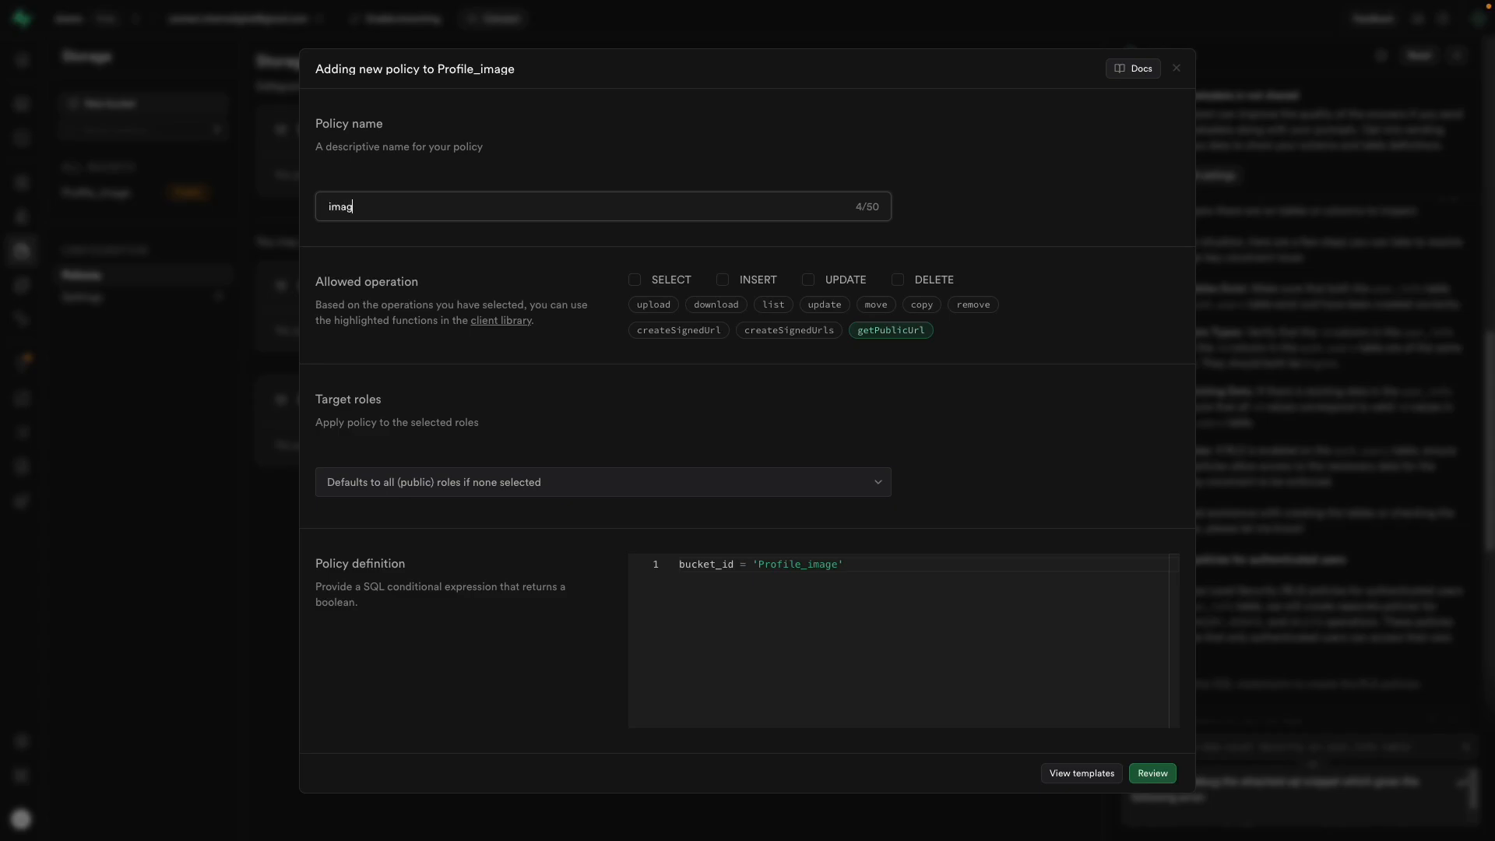
type("image_")
key("ctrl+a")
type("pr")
Step: Allow SELECT, INSERT, UPDATE and DELETE for the authenticated role, review and save the policy
left_click(660, 281)
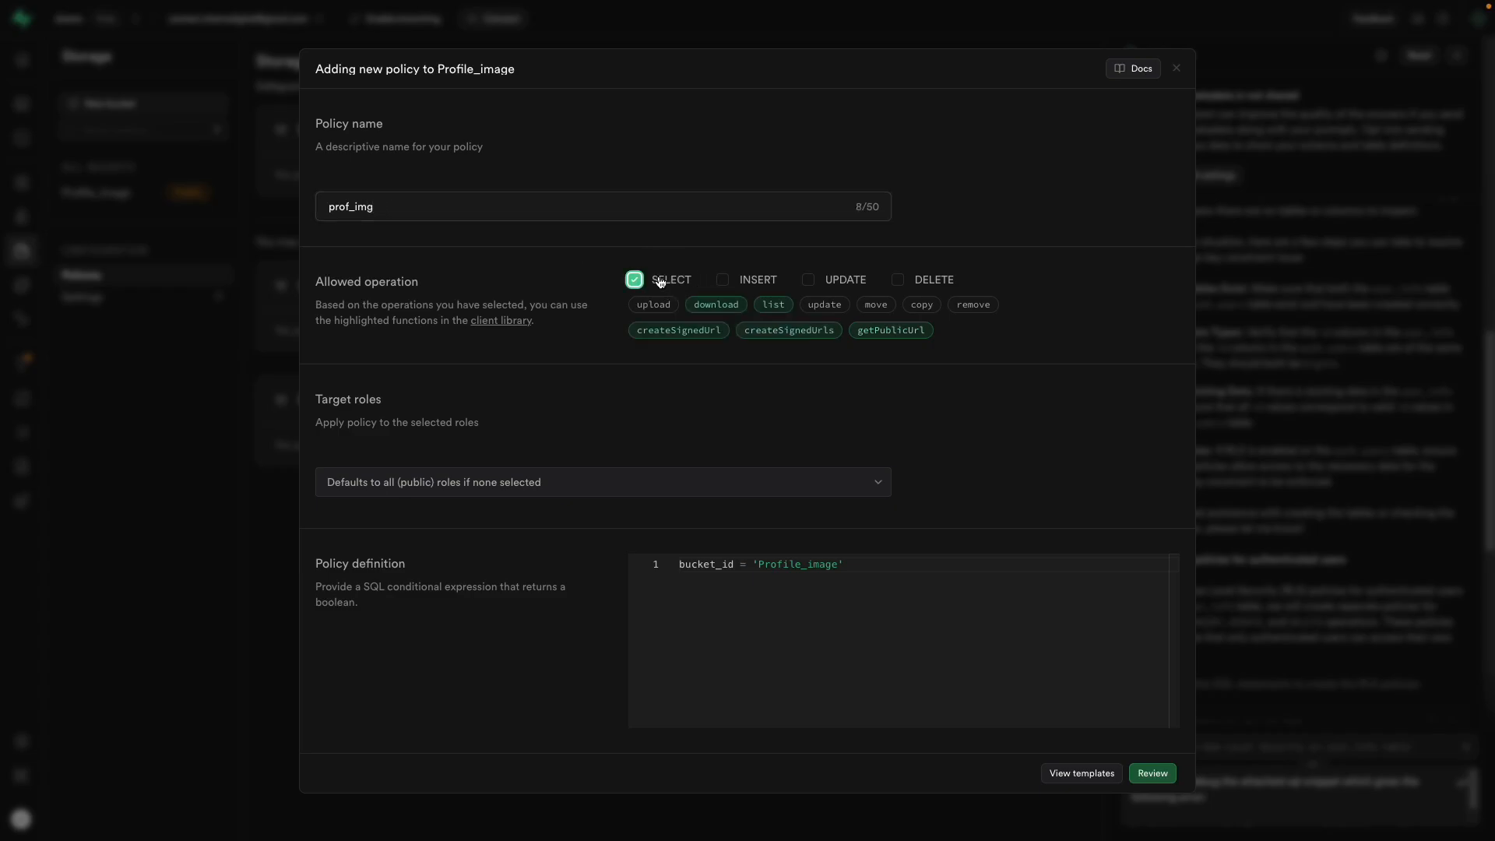
left_click(844, 282)
left_click(911, 282)
left_click(741, 283)
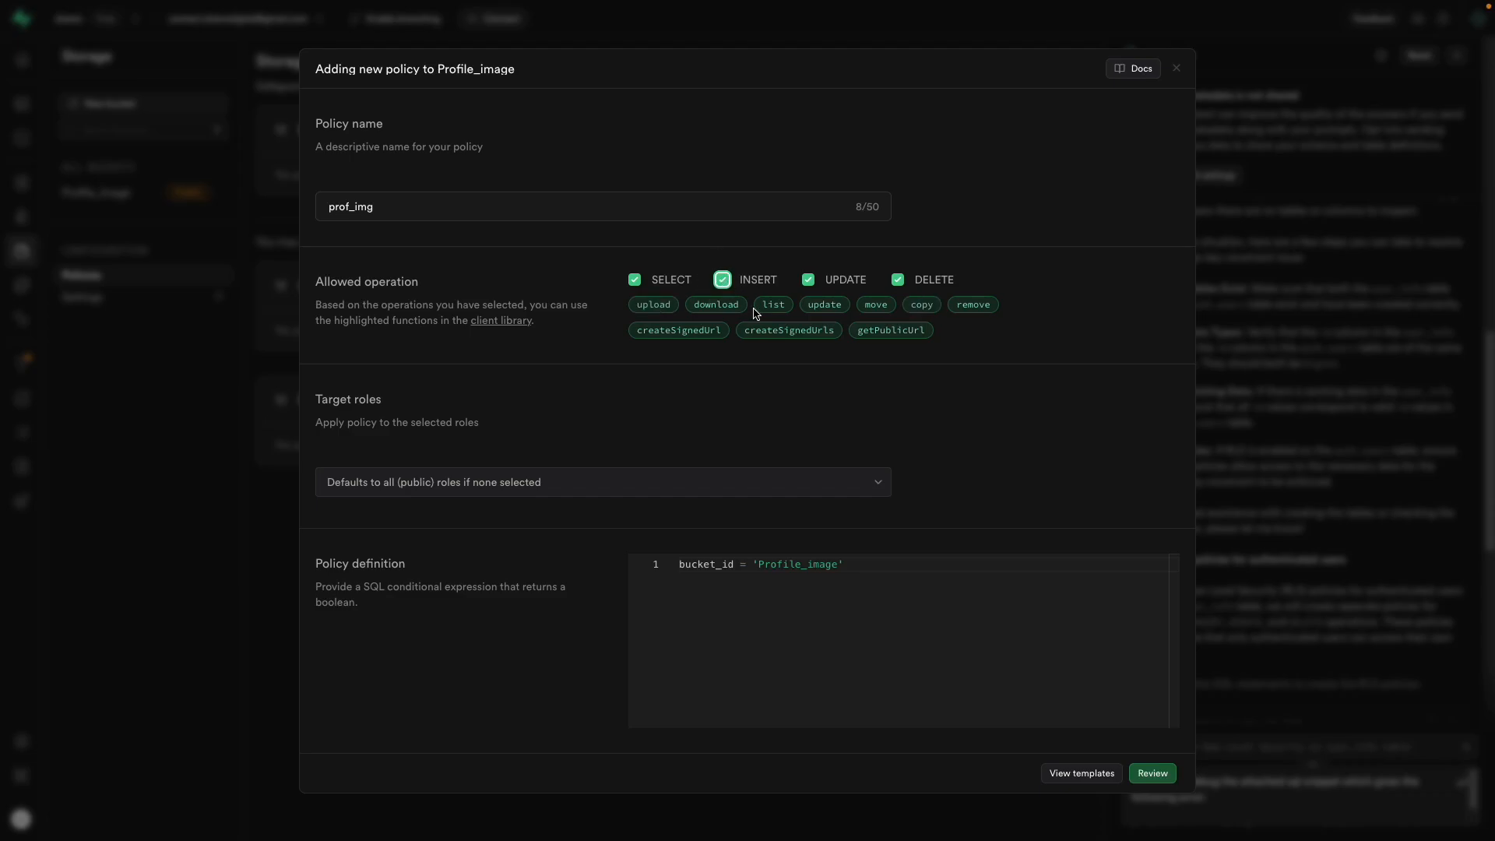
left_click(621, 484)
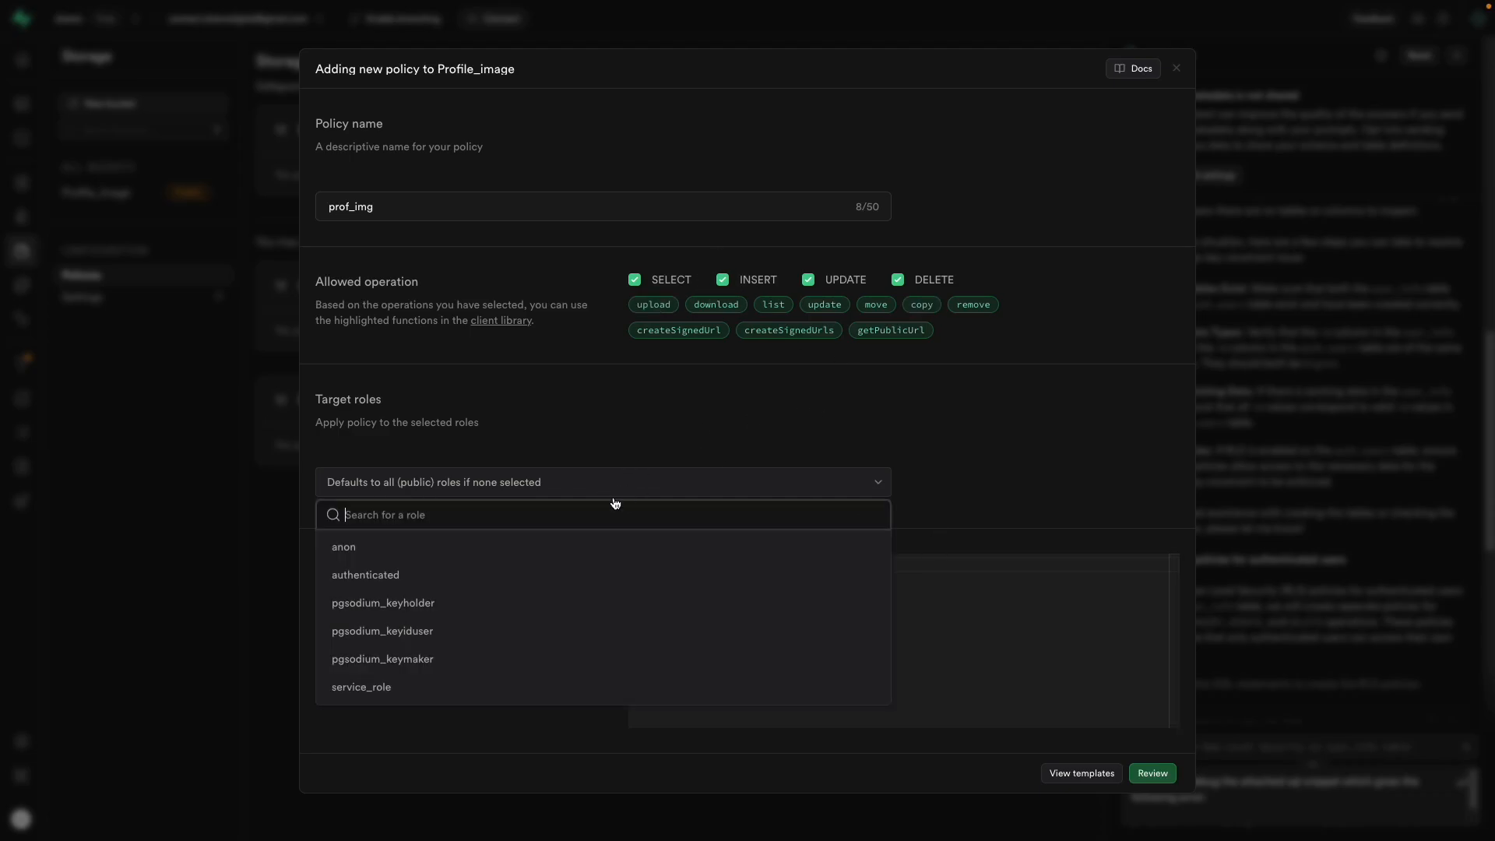
left_click(550, 576)
left_click(1055, 490)
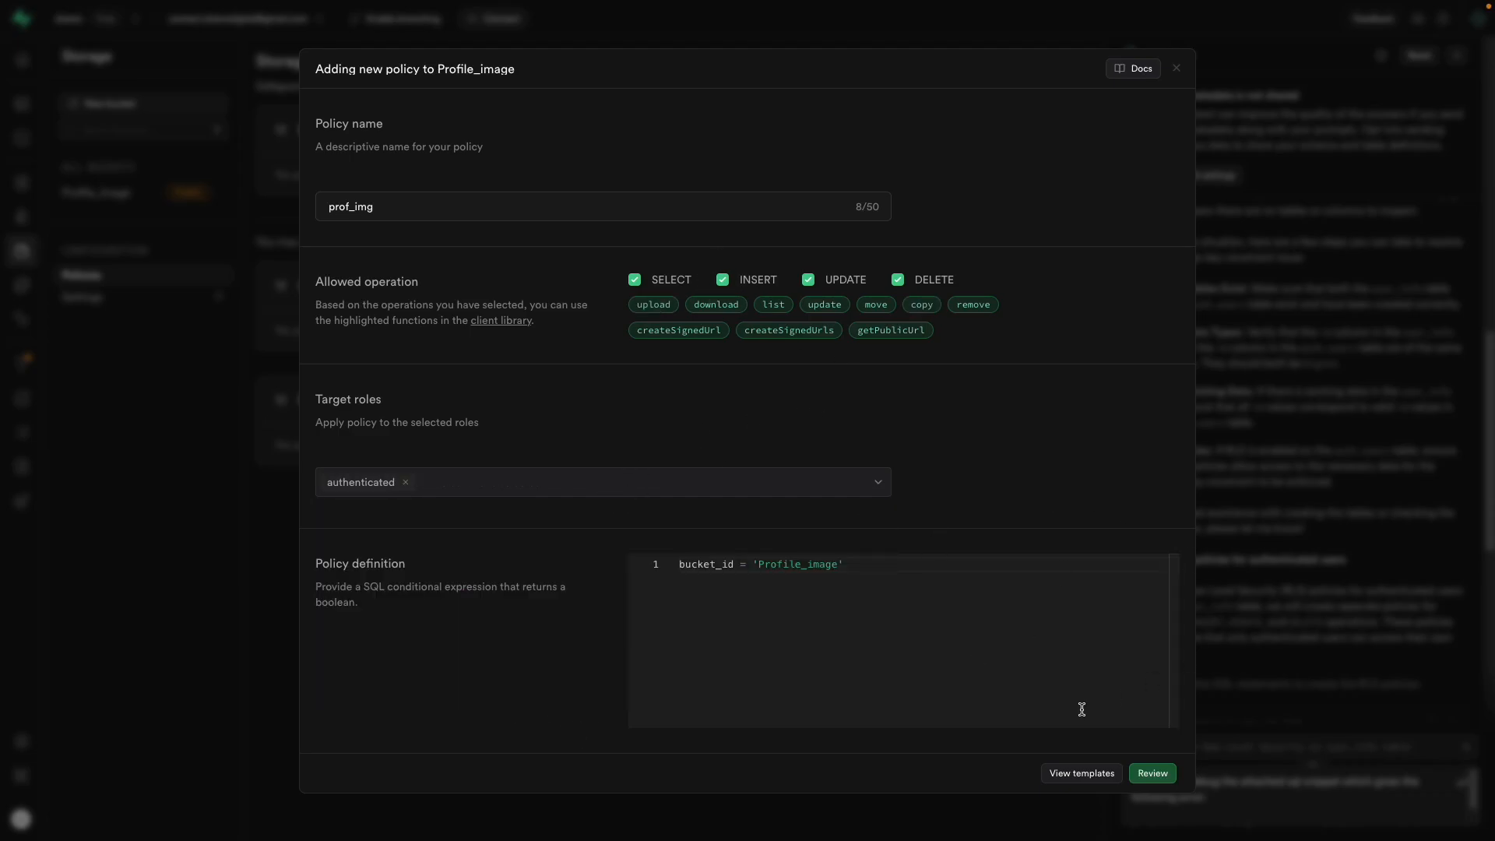
left_click(1153, 772)
left_click(1137, 633)
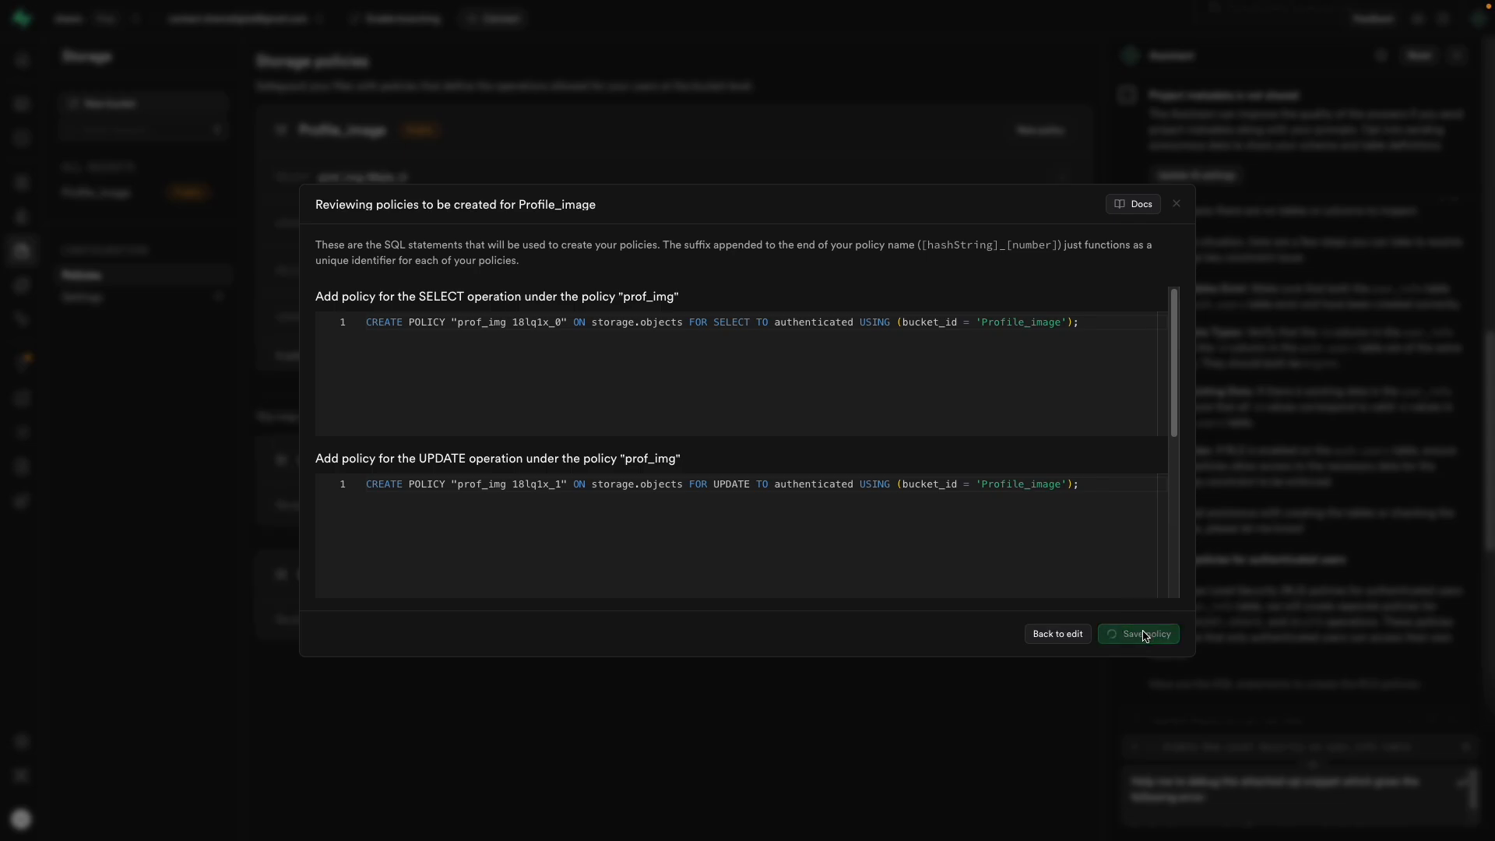
Step: Highlight the four saved policies and return to the Storage overview
mouse_move(3, 290)
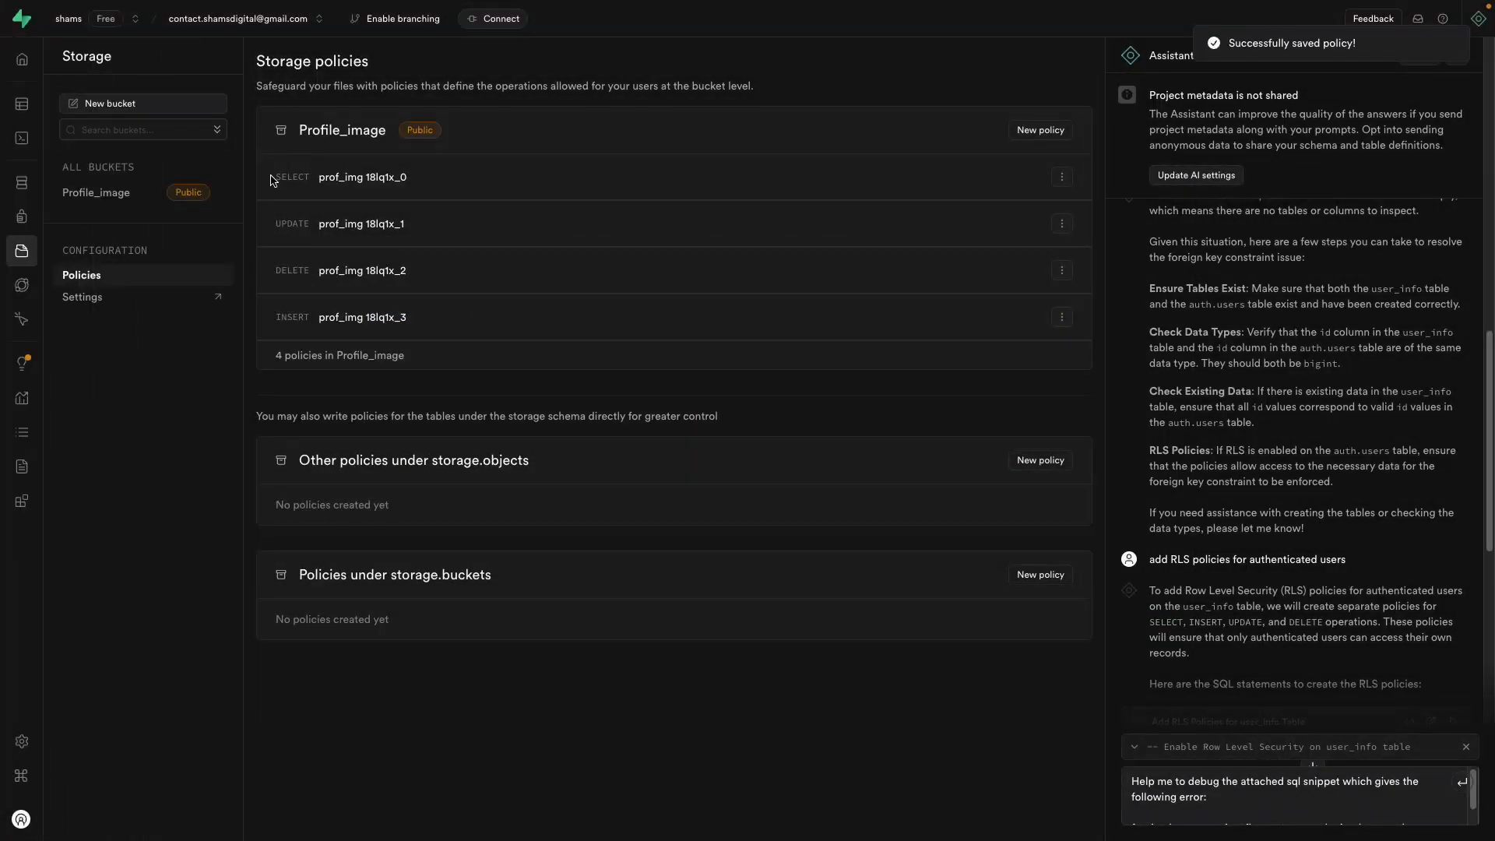
left_click_drag(271, 180, 450, 318)
mouse_move(31, 223)
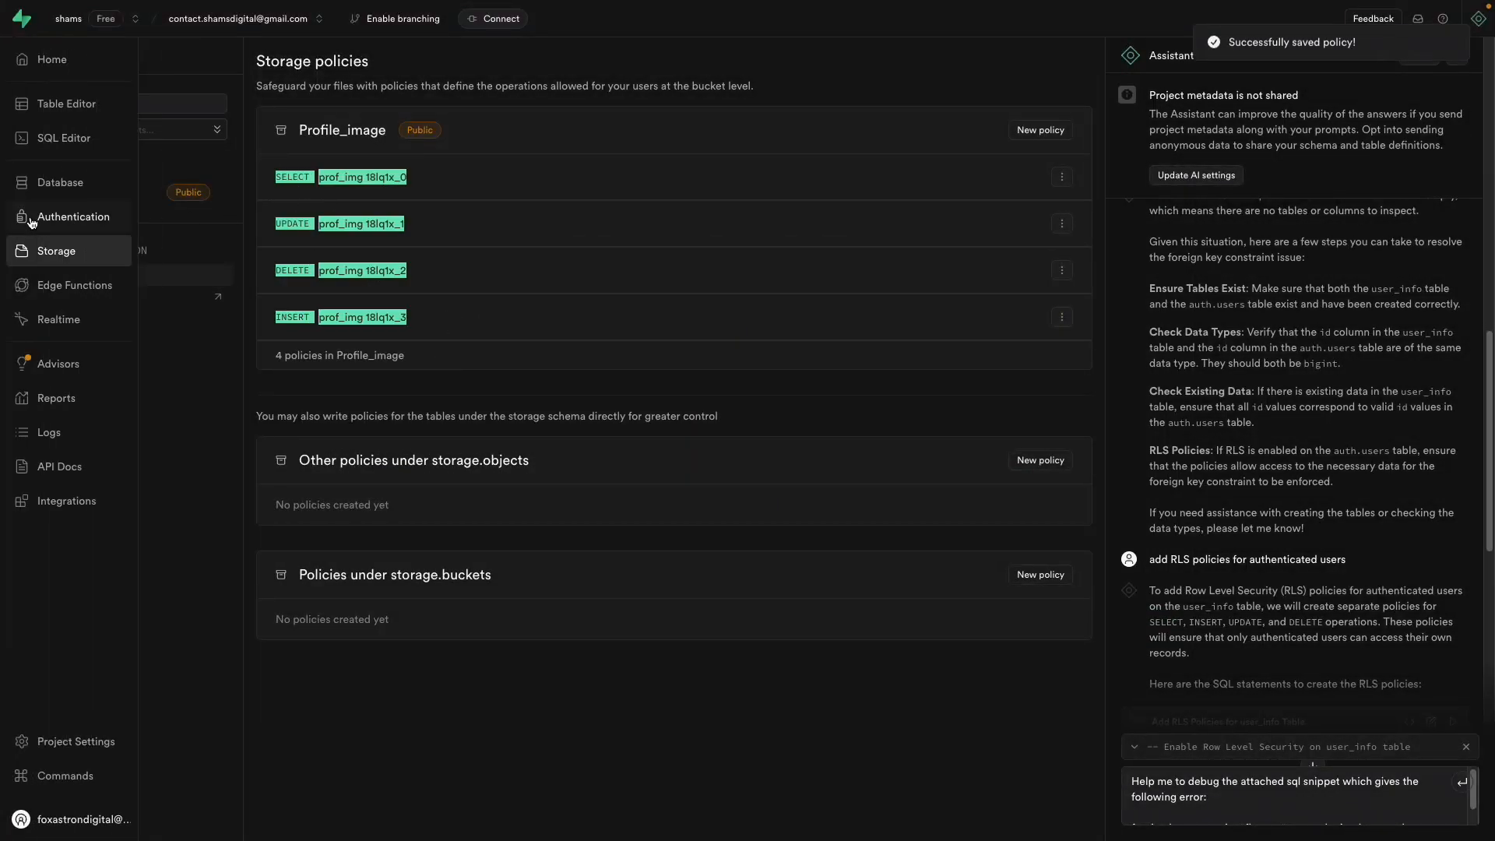
left_click(52, 253)
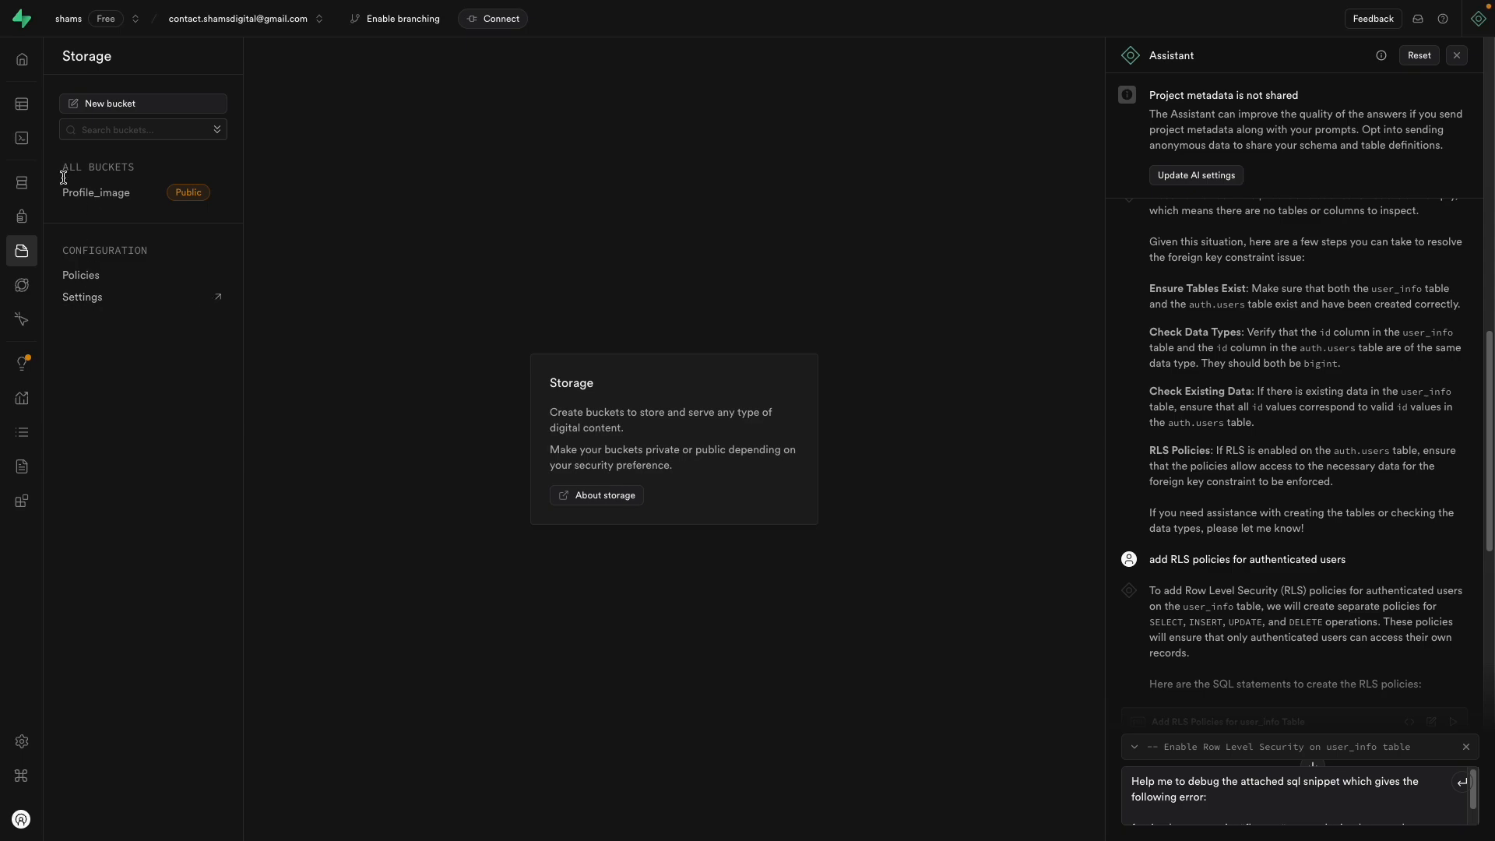
left_click_drag(59, 195, 152, 195)
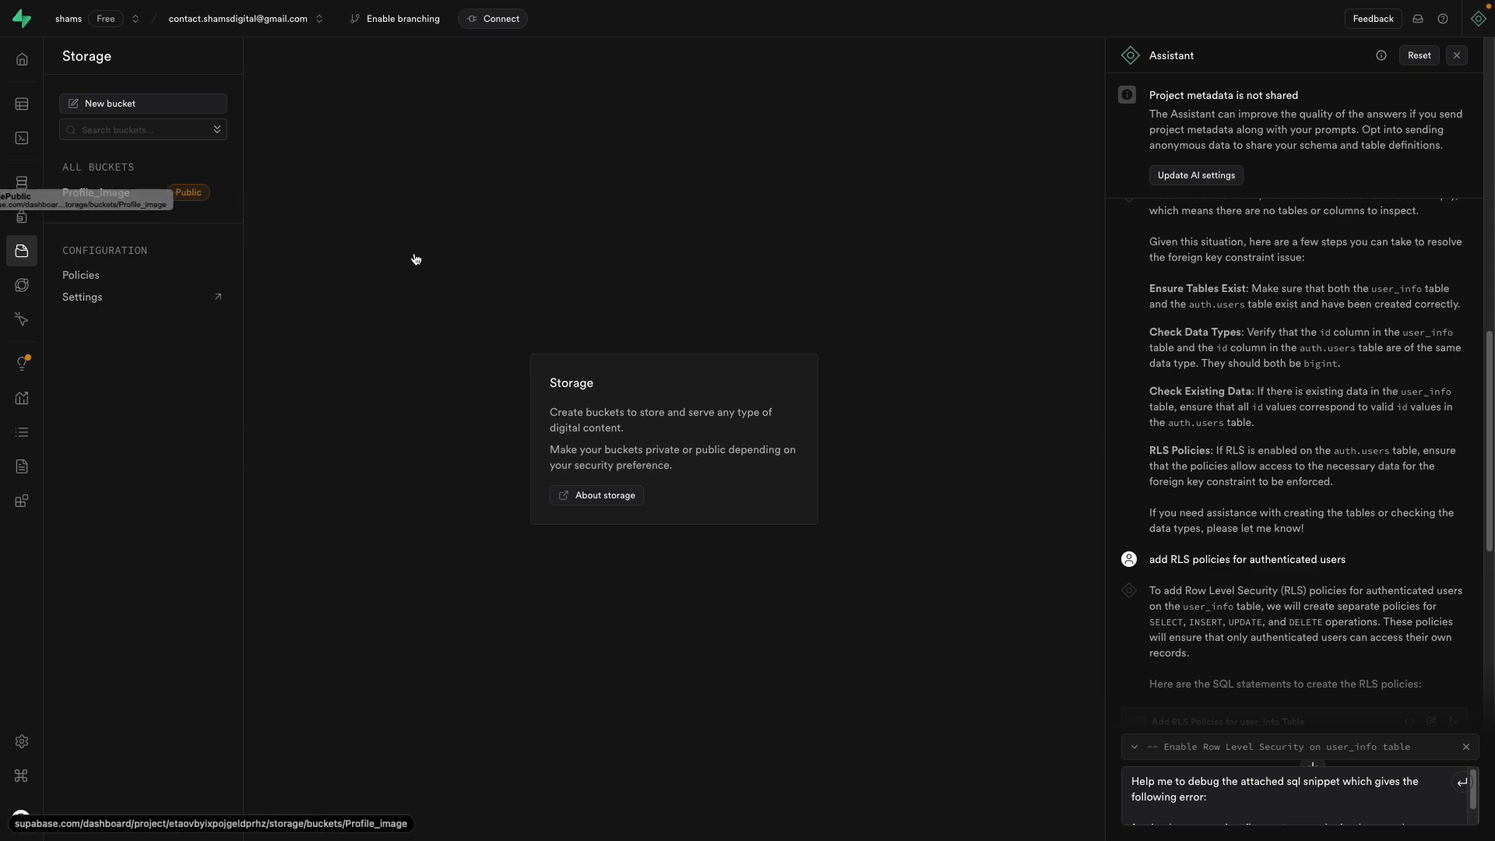
mouse_move(3, 257)
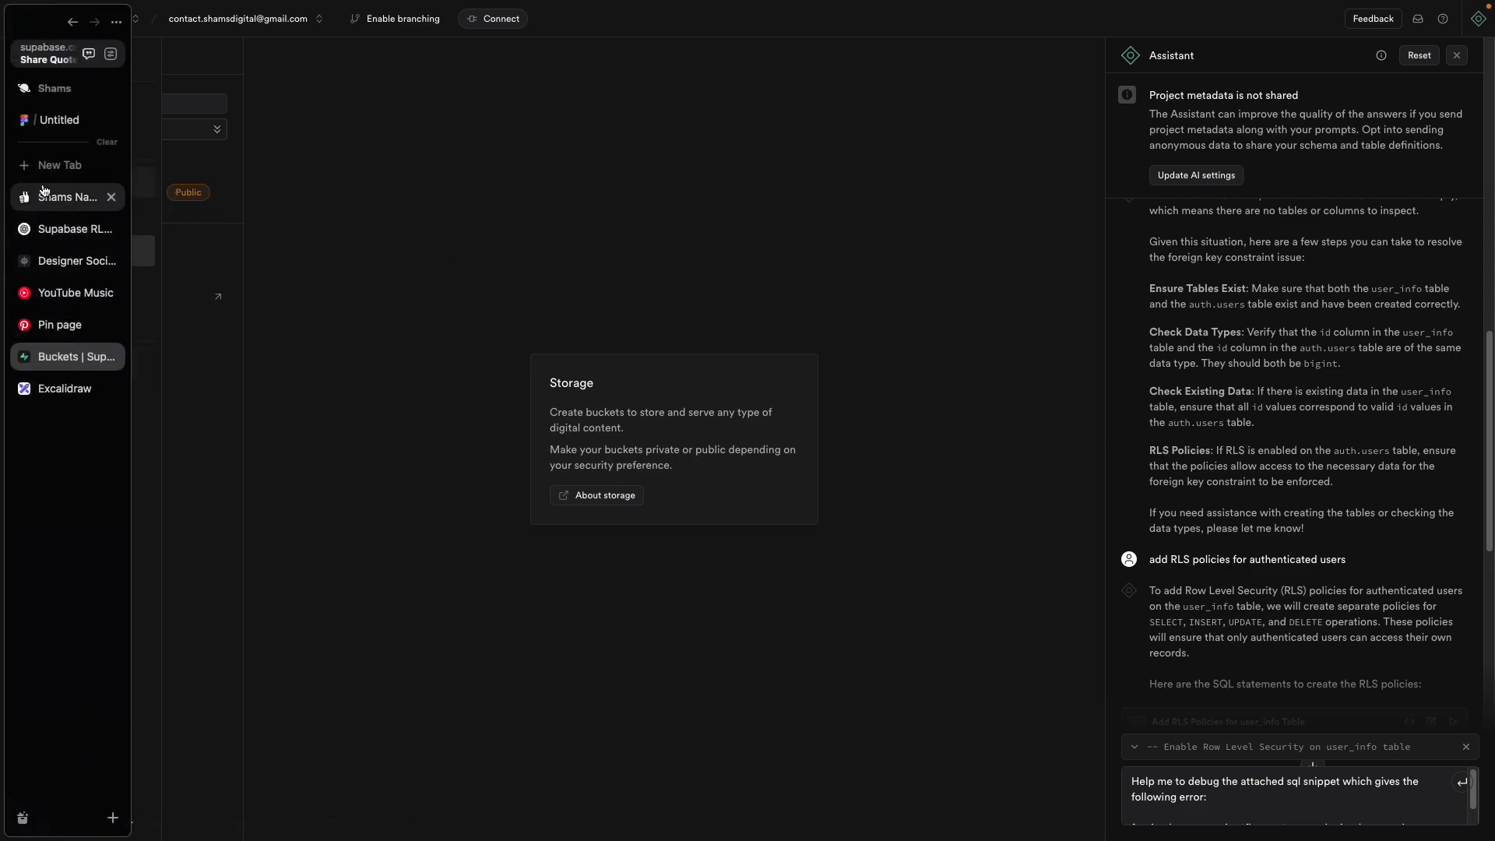
Step: Back in WeWeb, create a Supabase data collection named img_storage
left_click(58, 261)
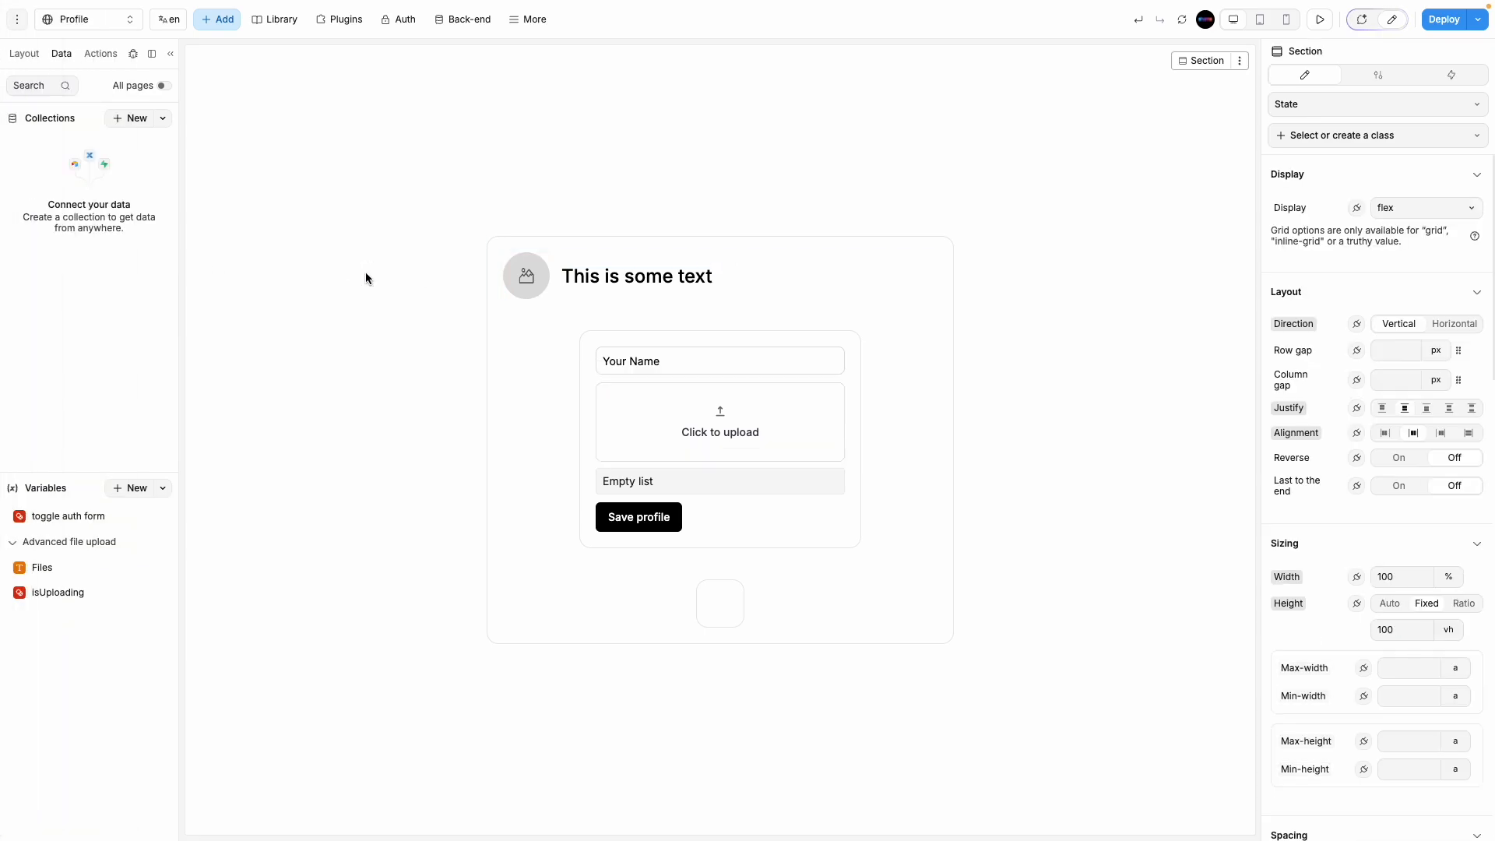
left_click(129, 119)
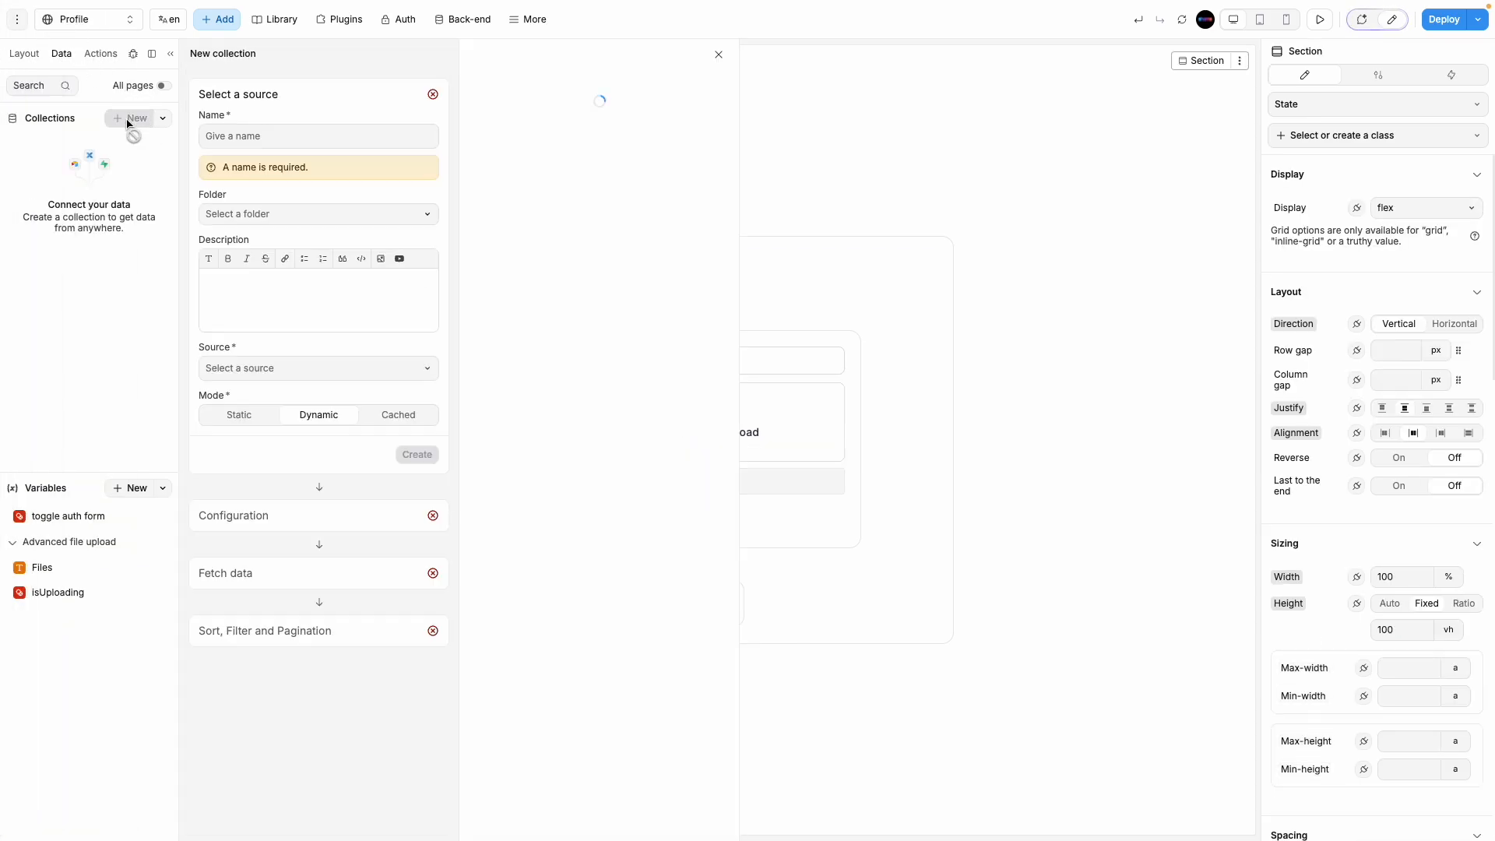
left_click(270, 135)
type("img_storage")
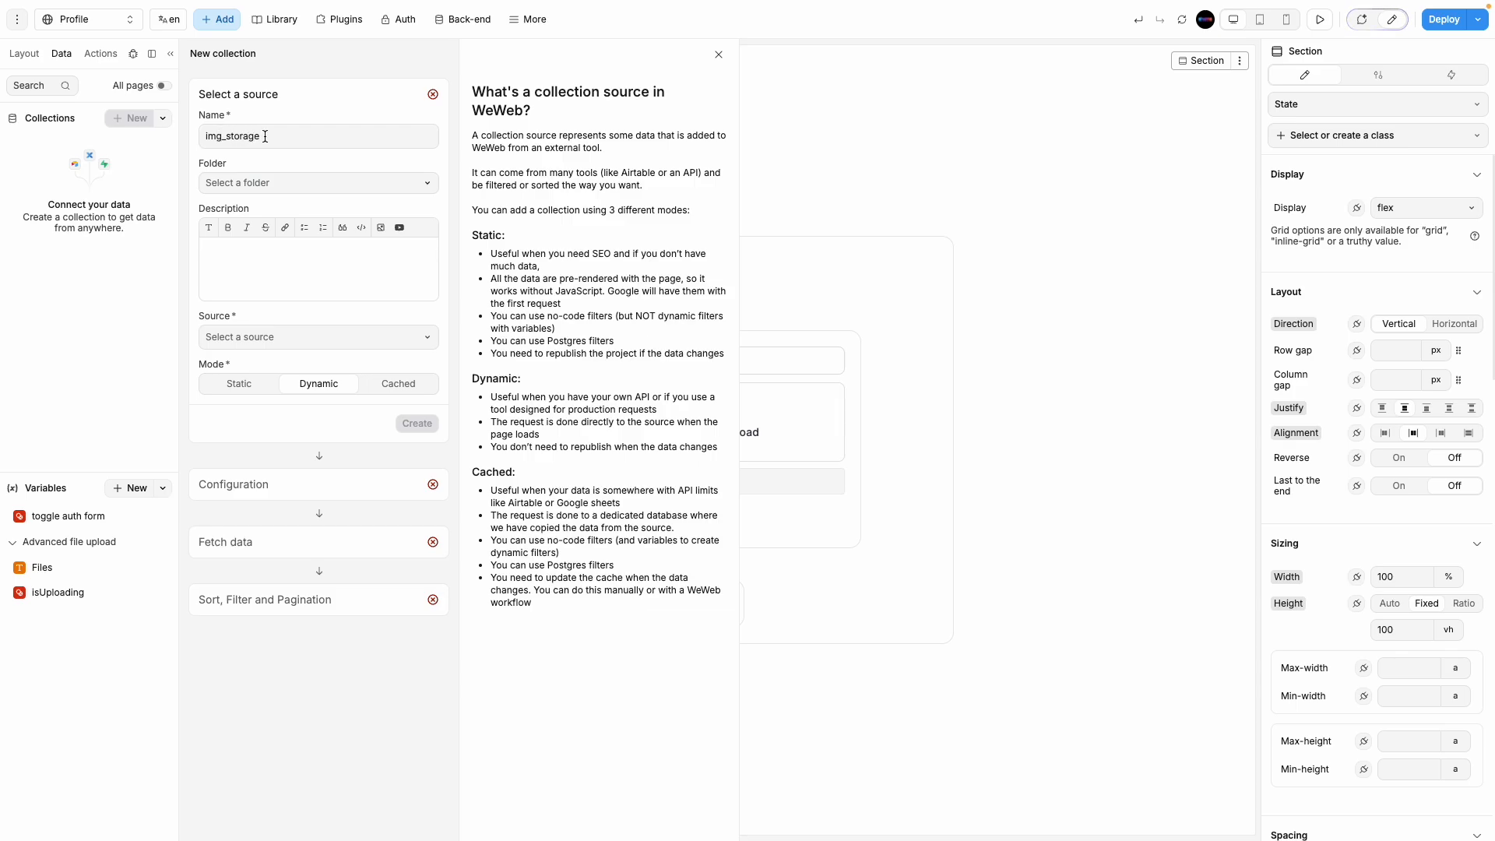
left_click(296, 339)
left_click(318, 366)
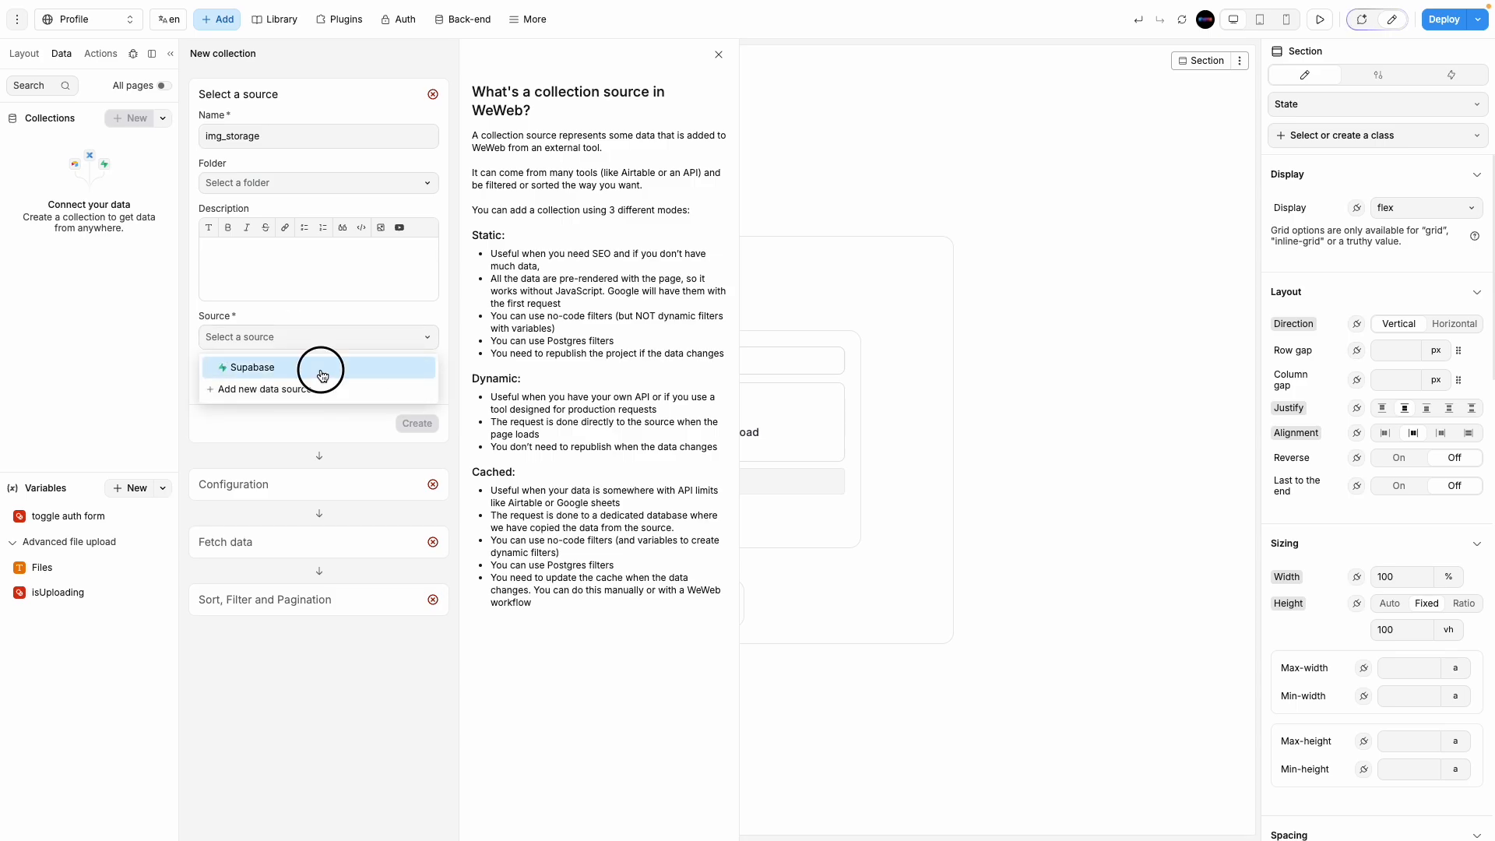
left_click(428, 425)
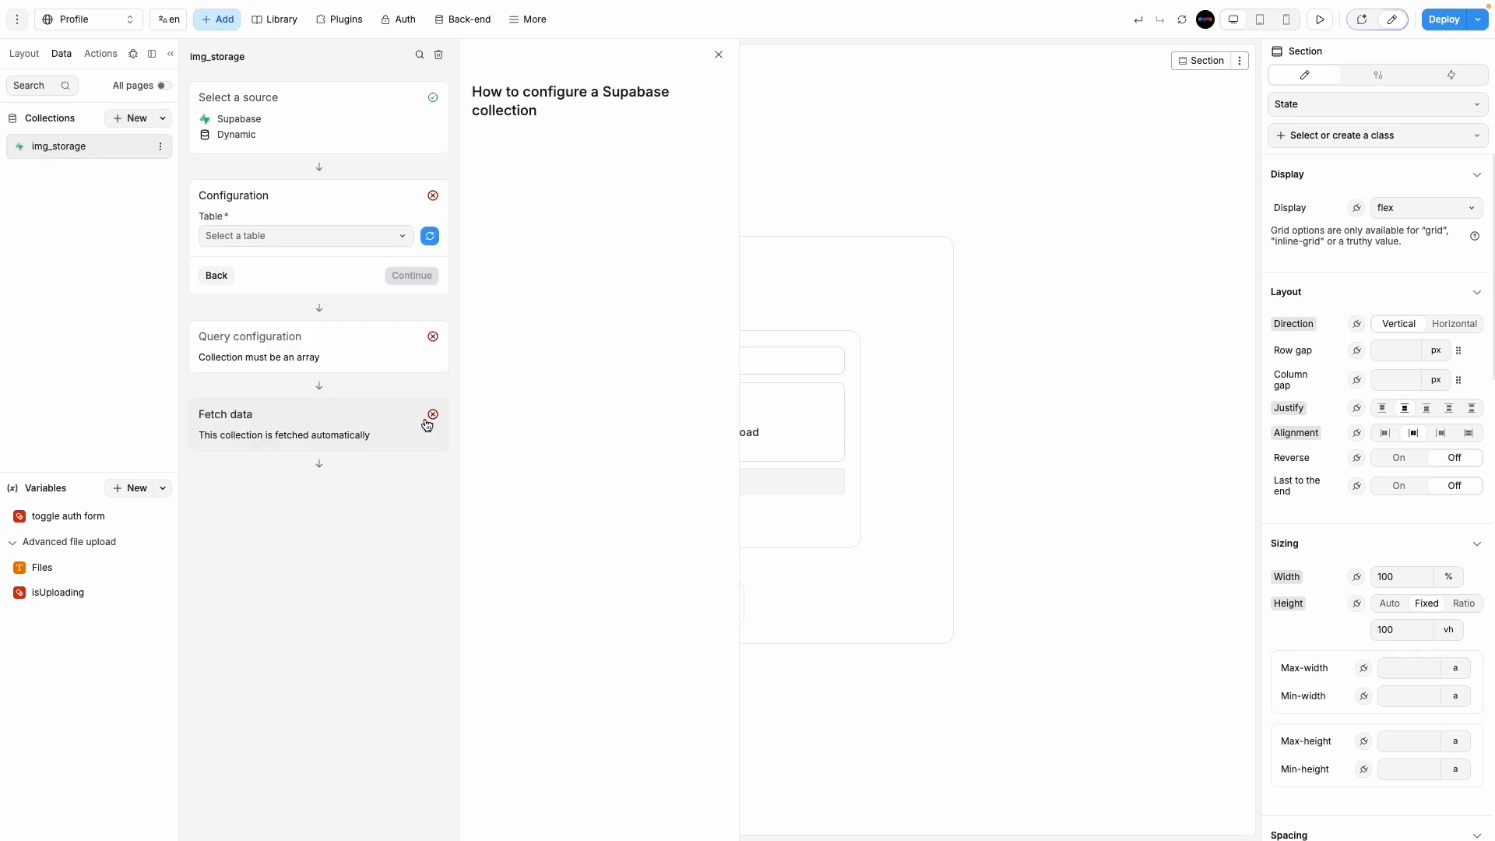
Step: Leave the table unchosen and delete the img_storage collection again
left_click(306, 236)
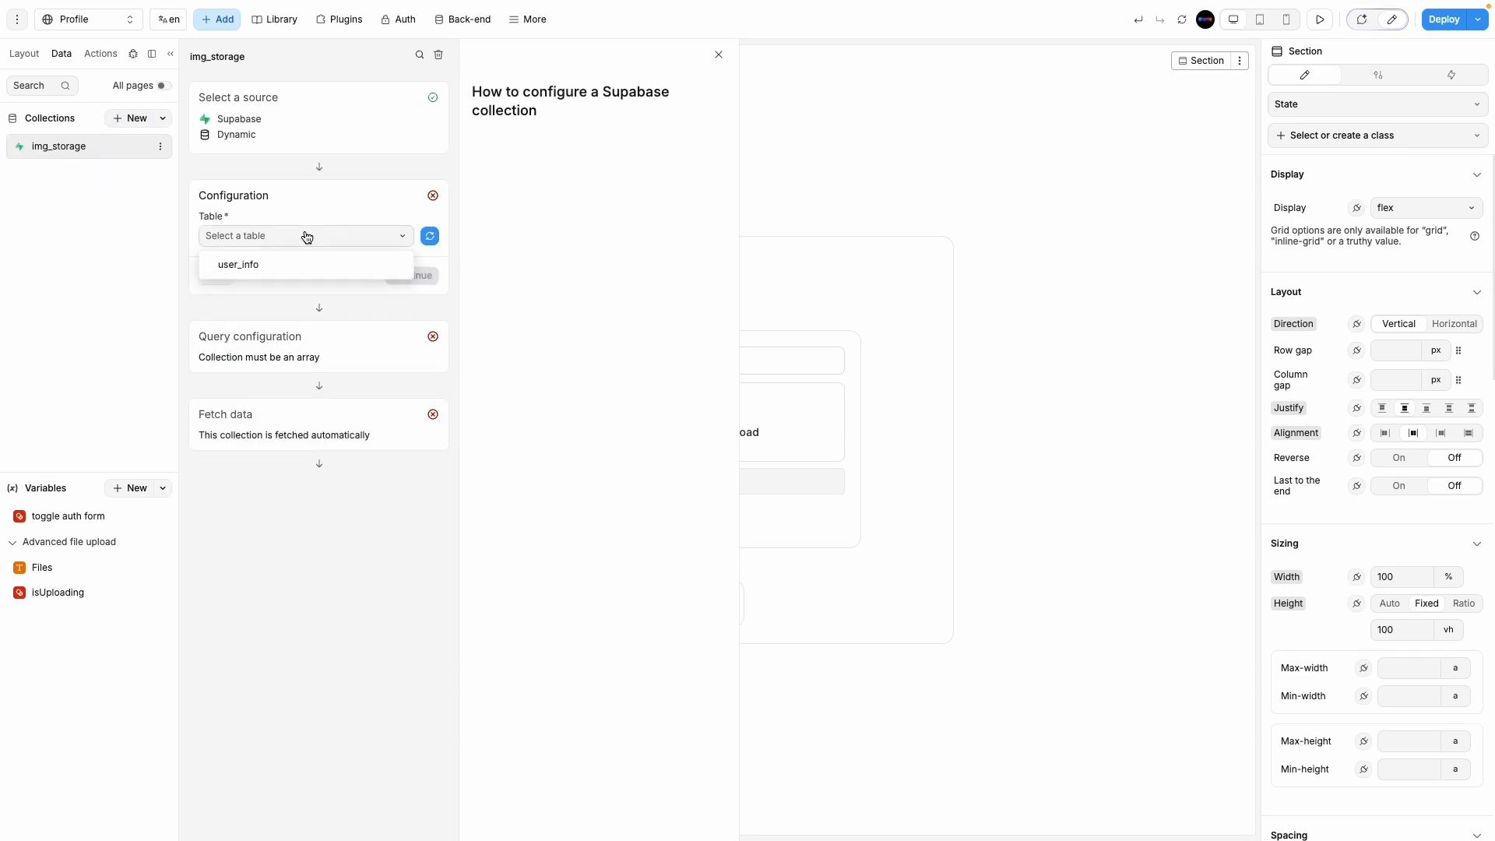
left_click(307, 237)
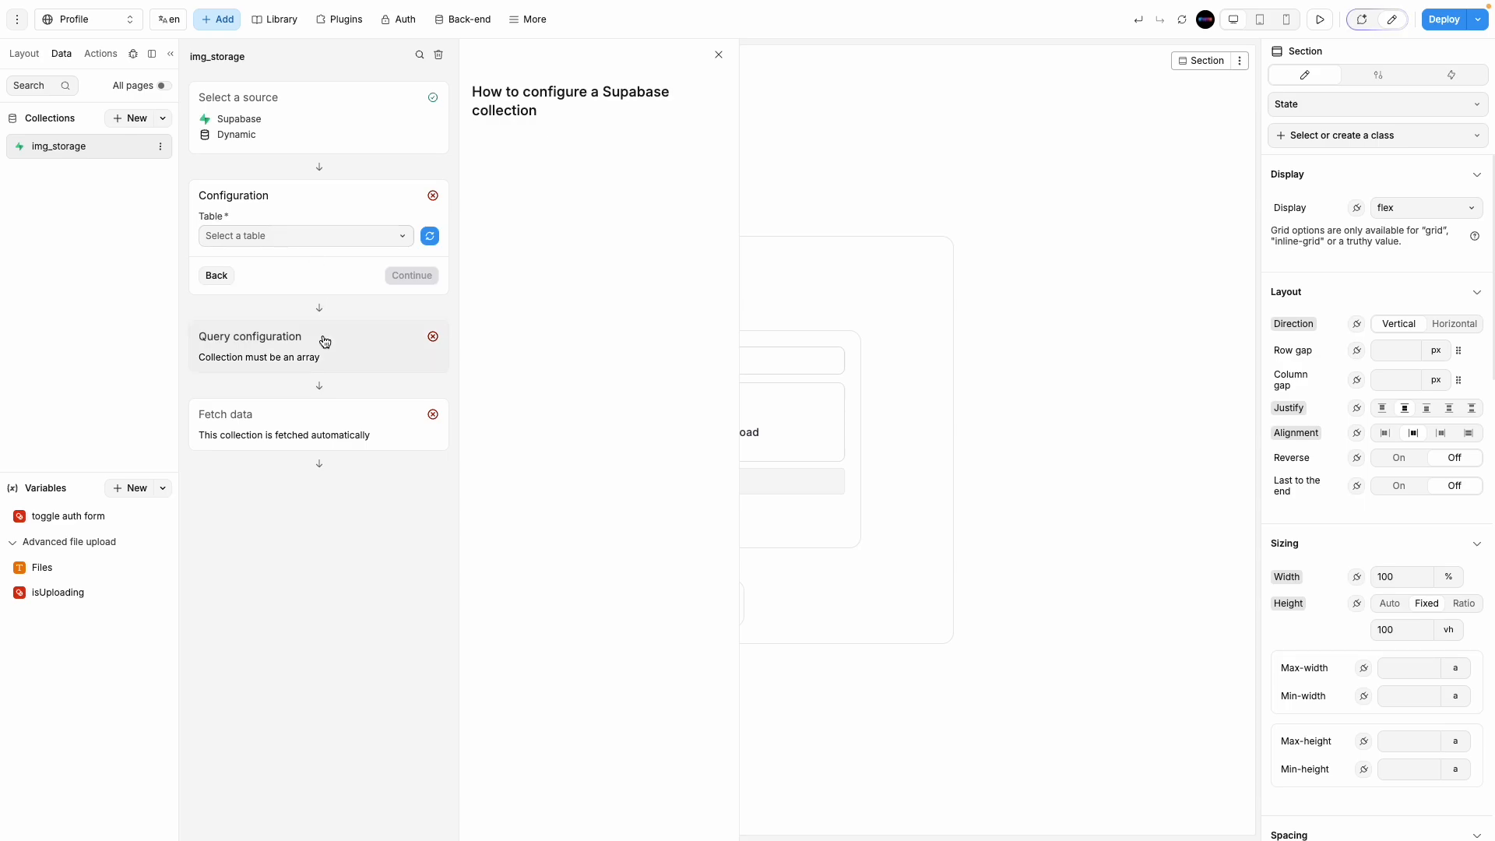
left_click(161, 153)
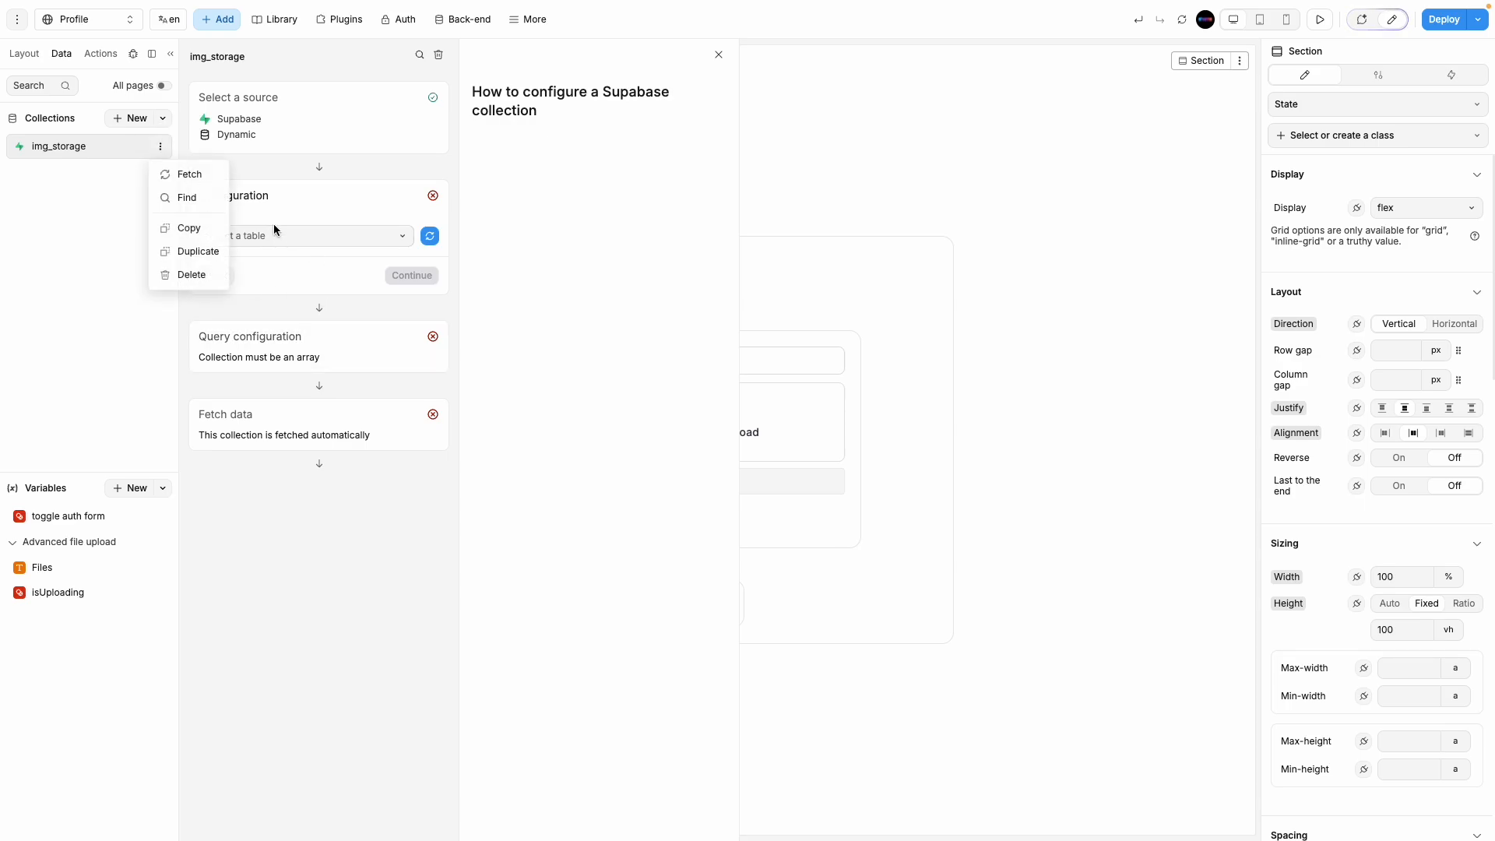
left_click(200, 281)
left_click(824, 471)
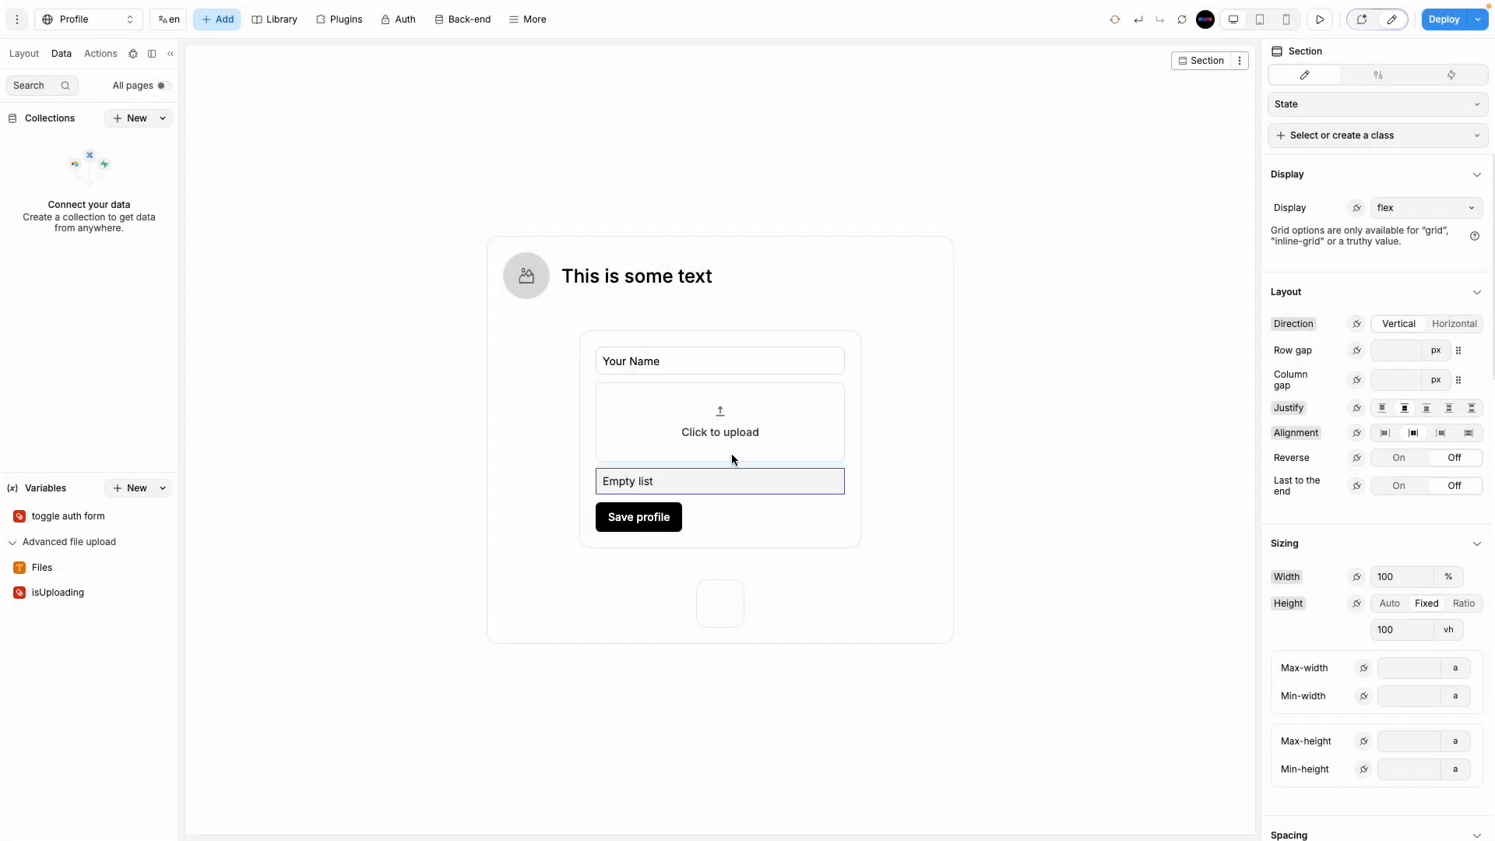
left_click(812, 427)
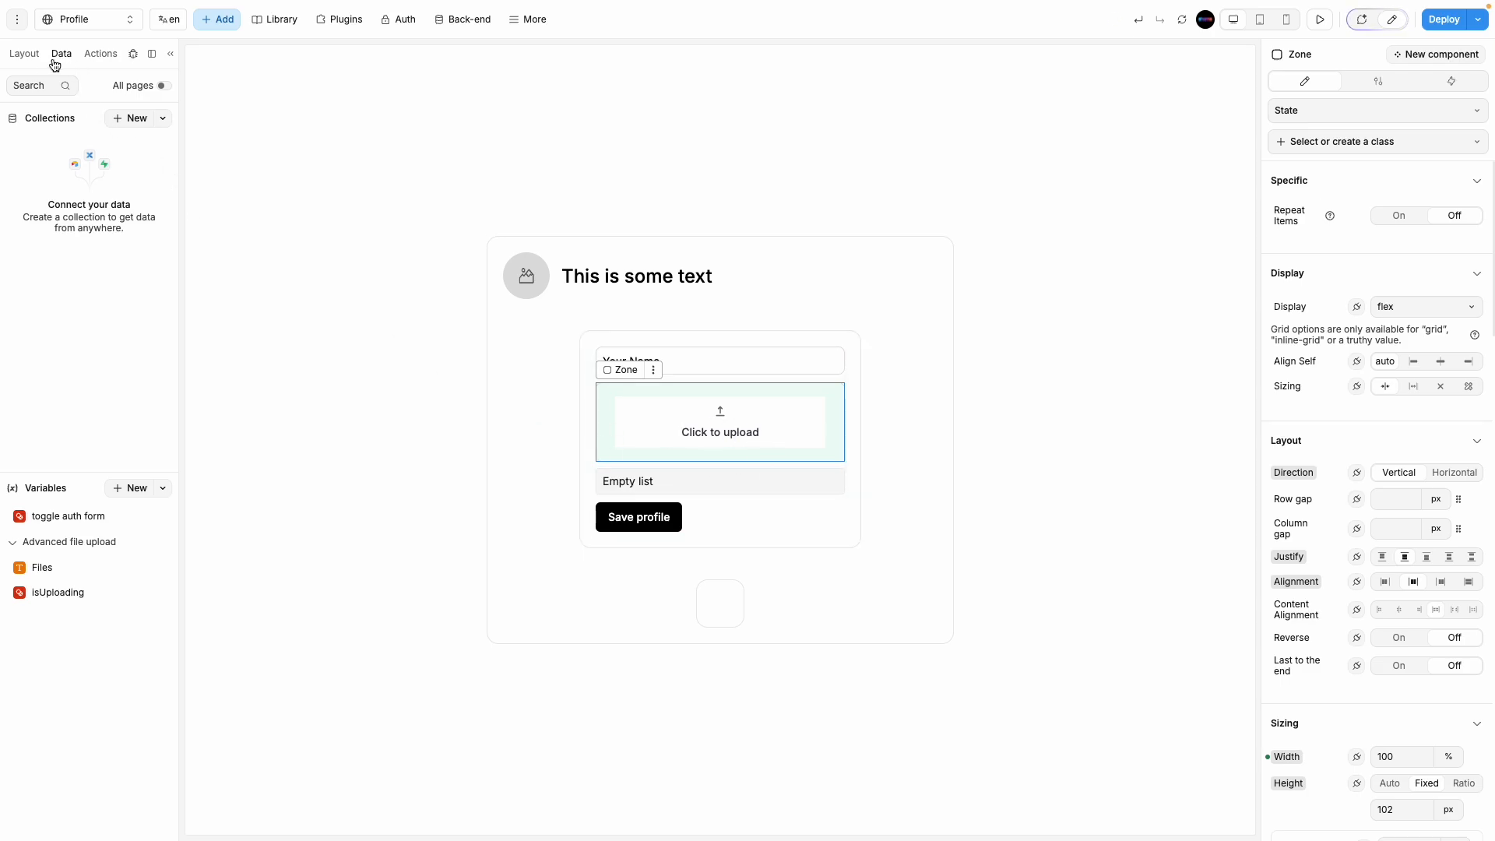
Step: Open the Input File Drop's Upload files and generate URLs workflow and review its steps
left_click(24, 52)
left_click(103, 281)
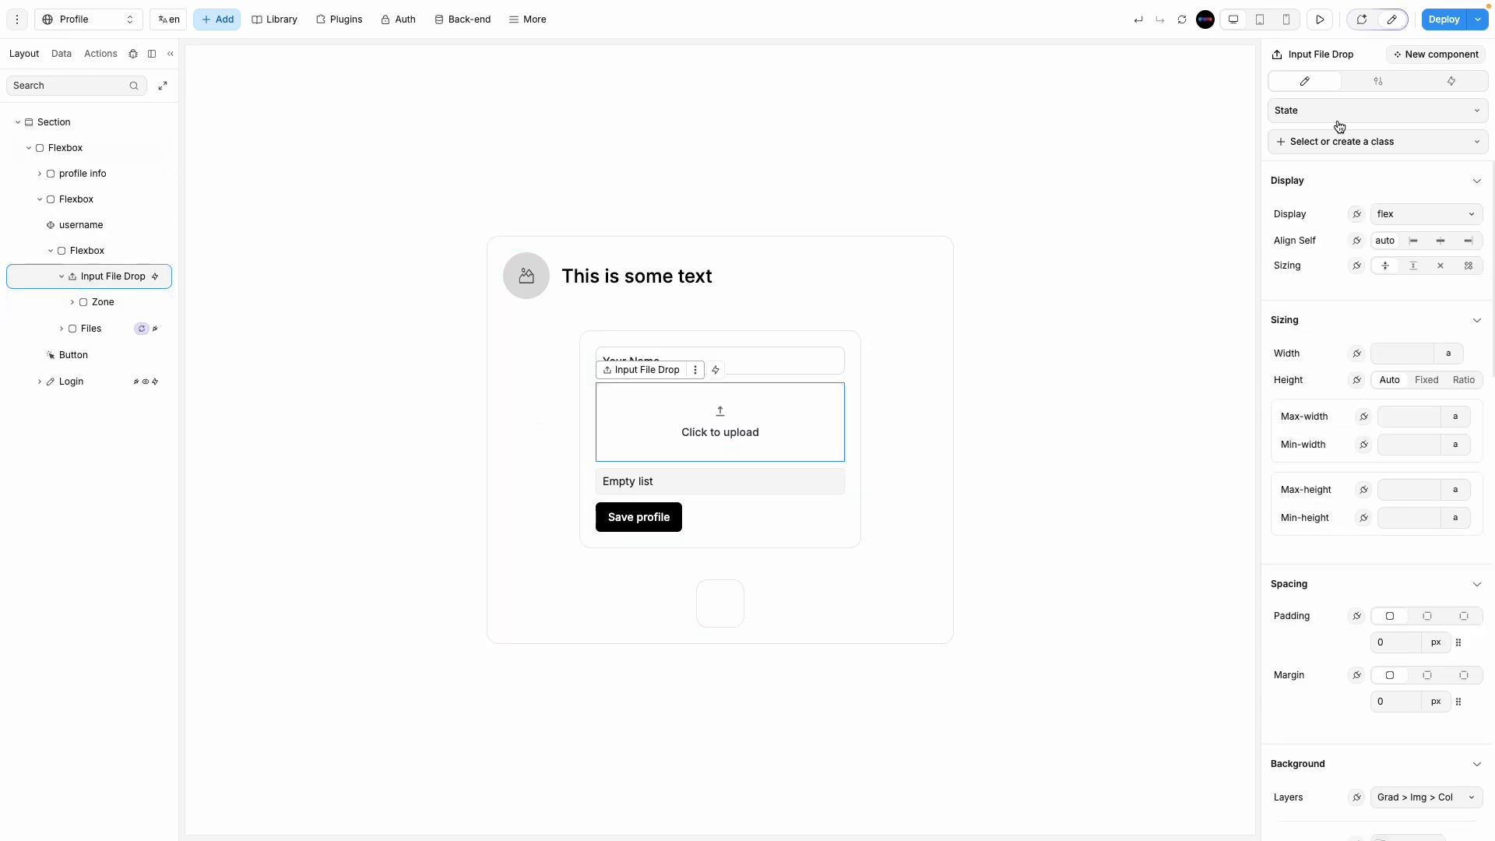
left_click(1453, 81)
left_click(1367, 161)
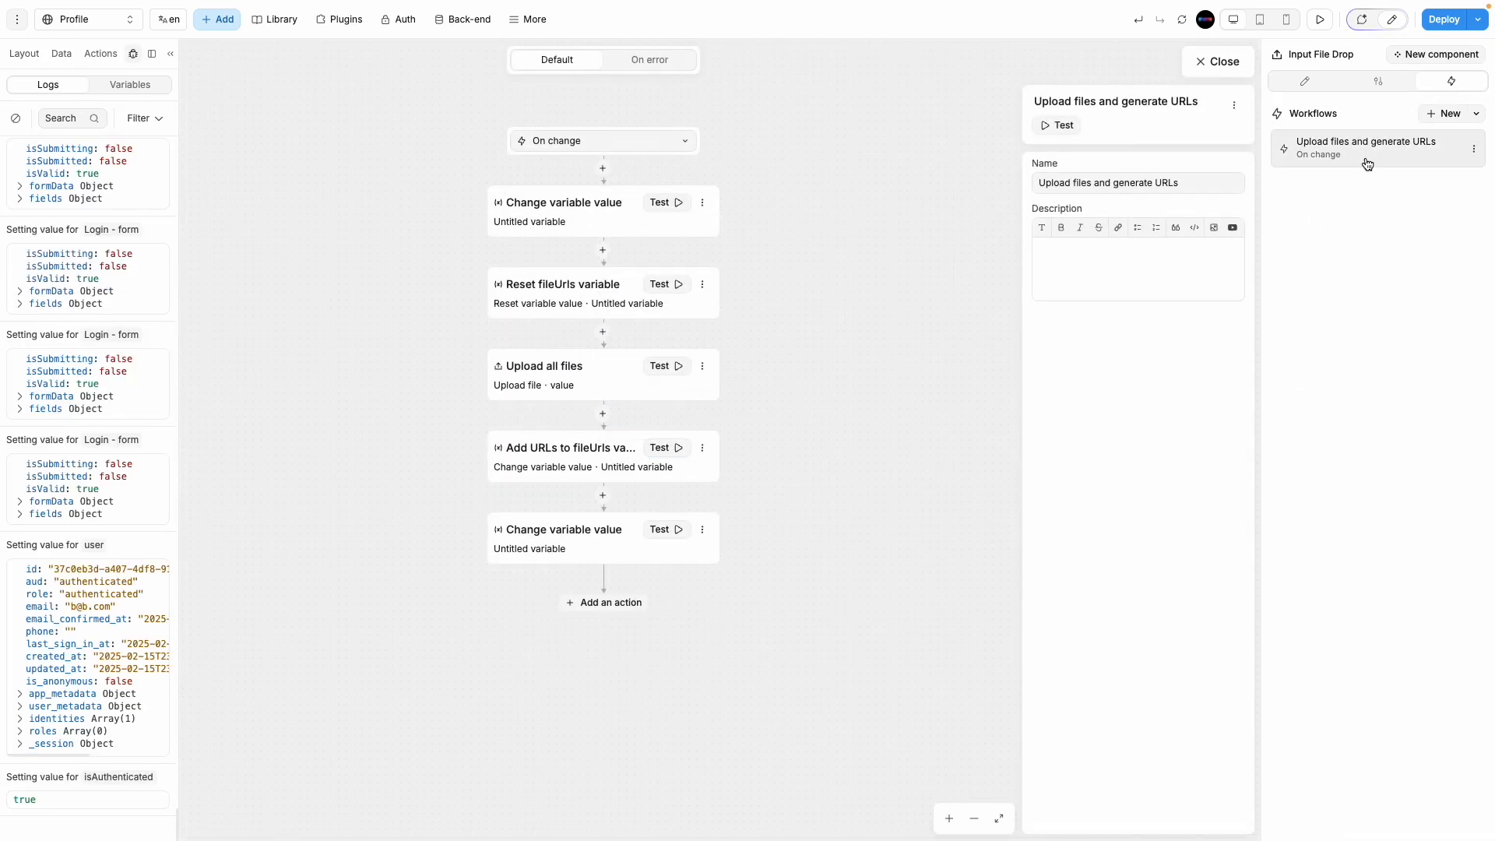
left_click(587, 224)
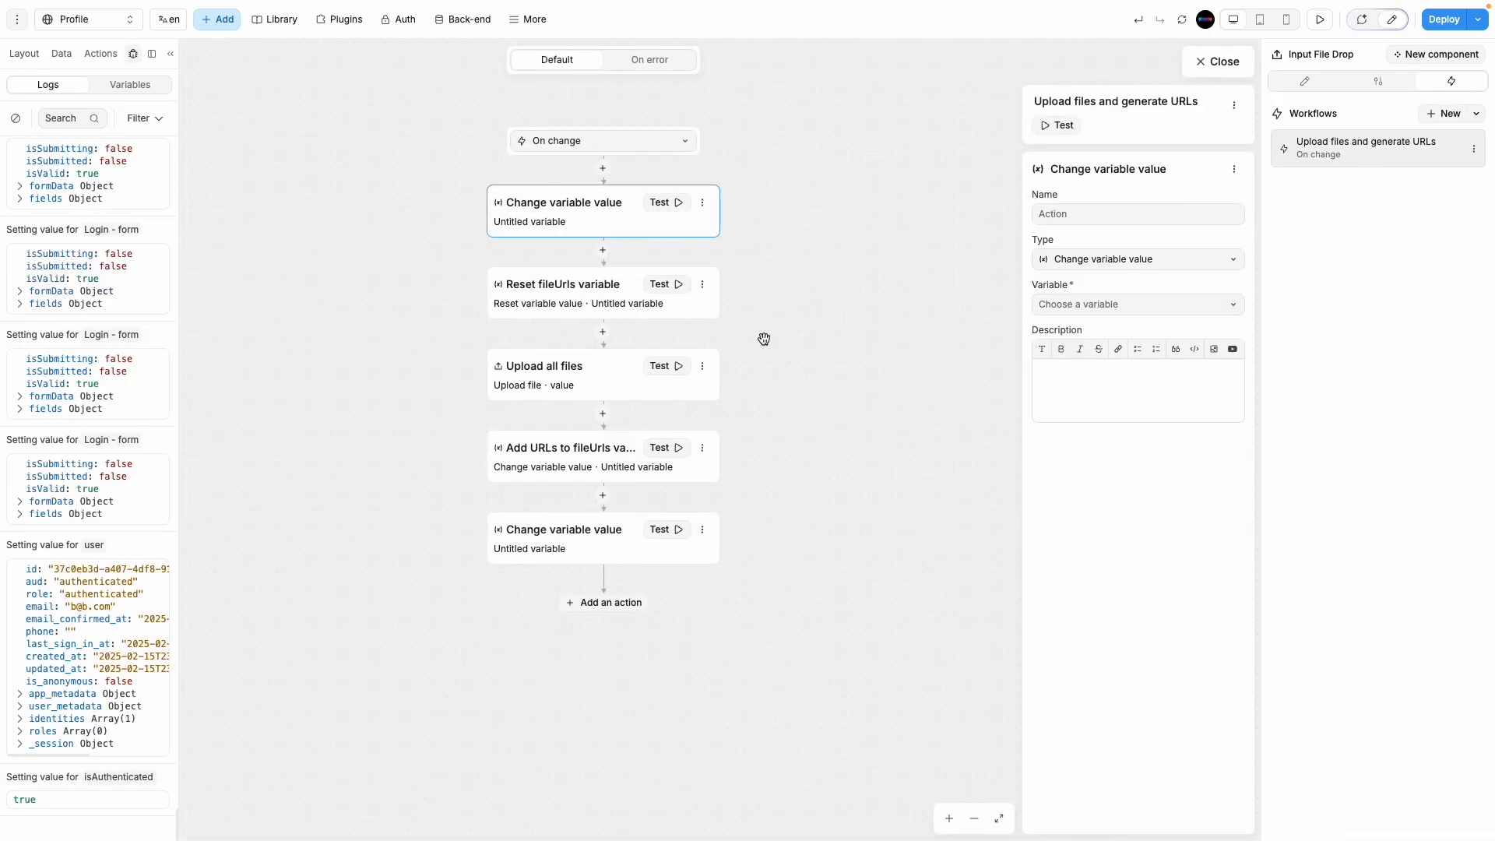
left_click(551, 311)
left_click(605, 390)
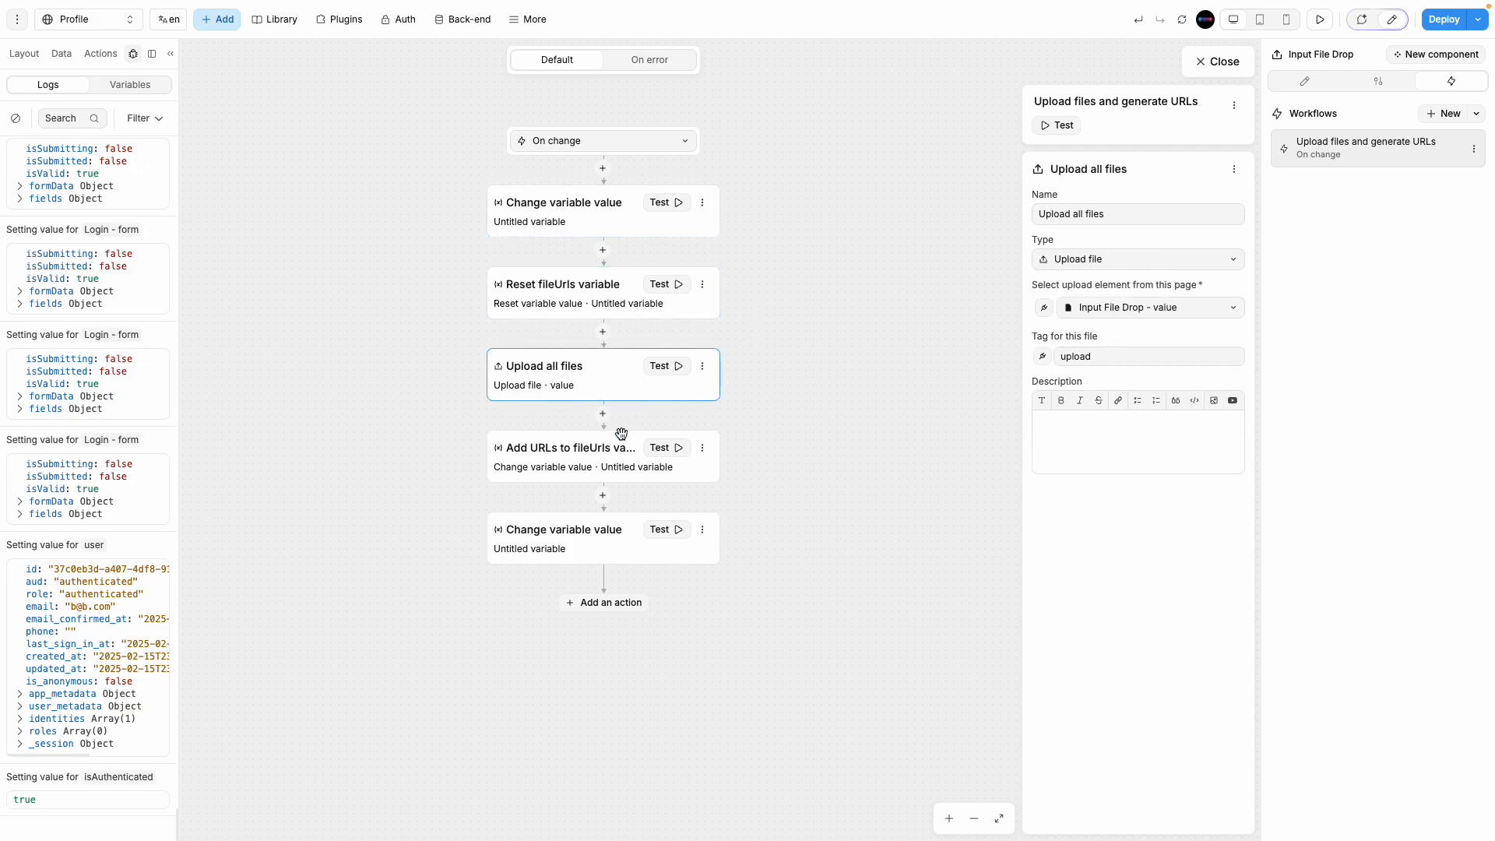
left_click(618, 446)
left_click(619, 537)
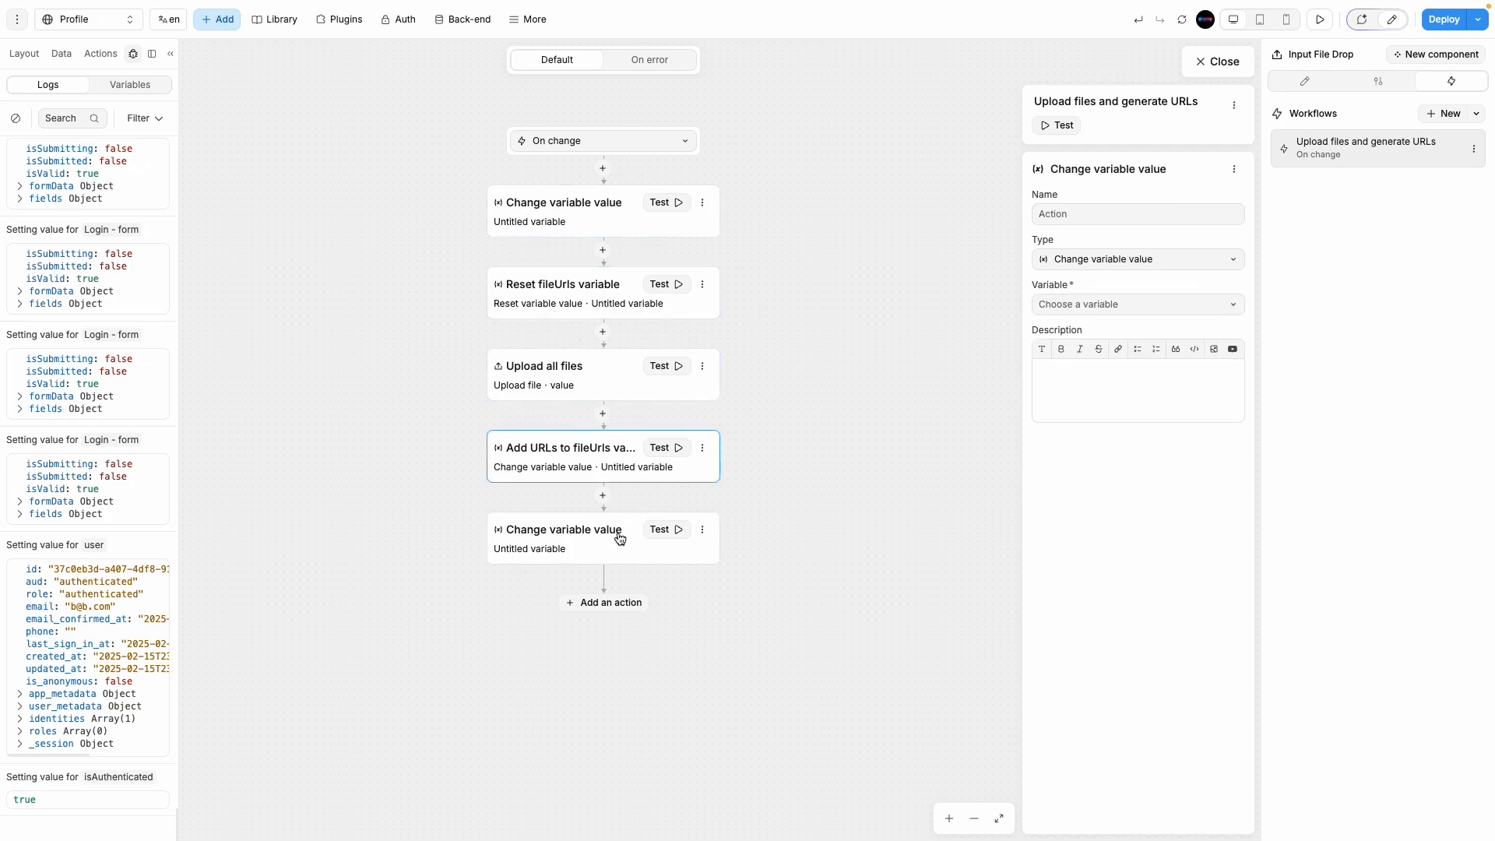
Step: Point the first Change variable value step at the Files variable and bind its value to a formula
left_click(605, 223)
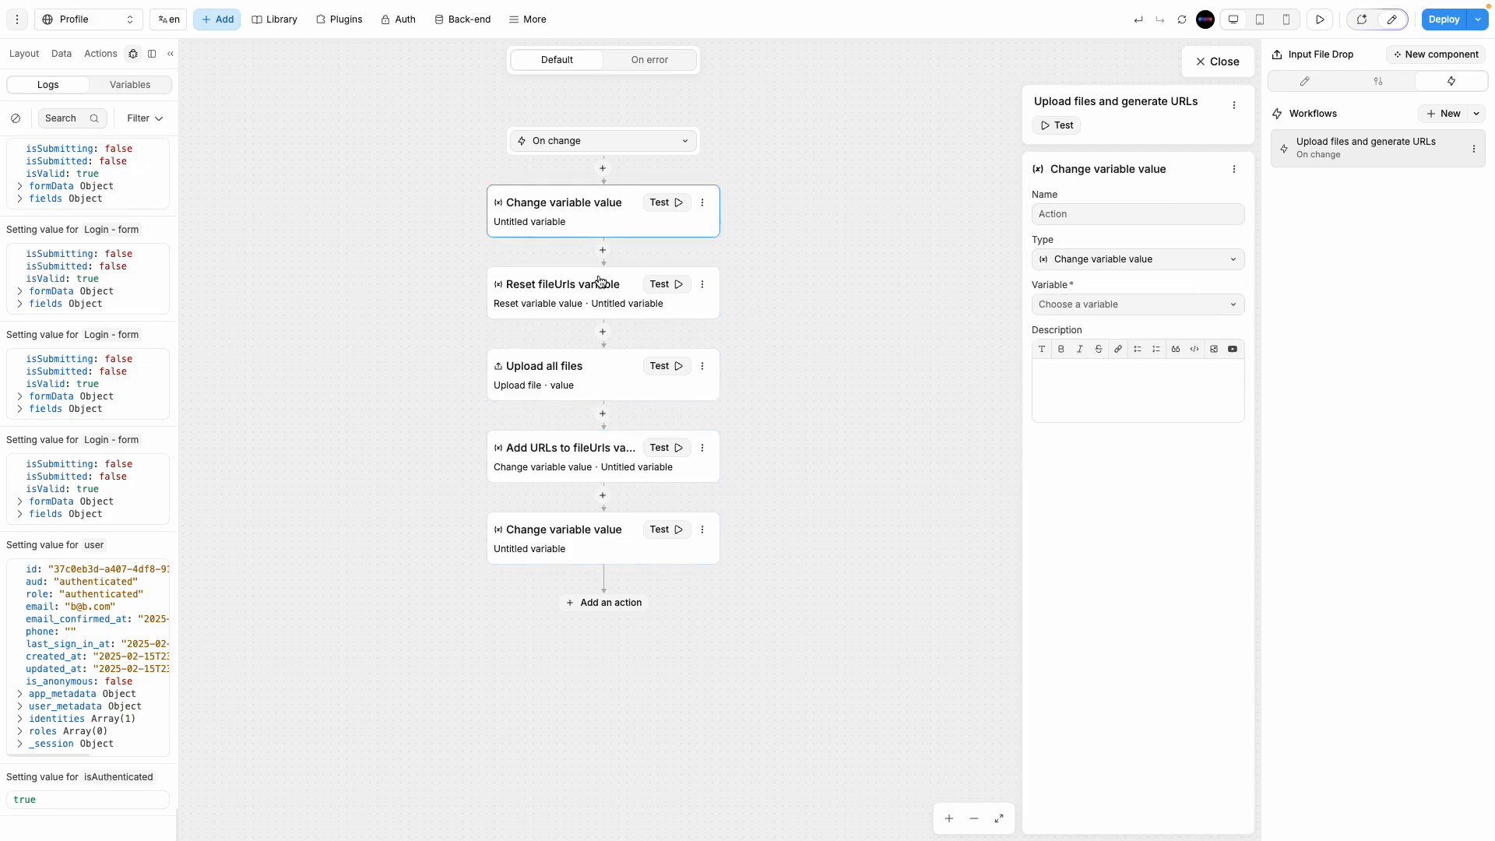
left_click(1138, 302)
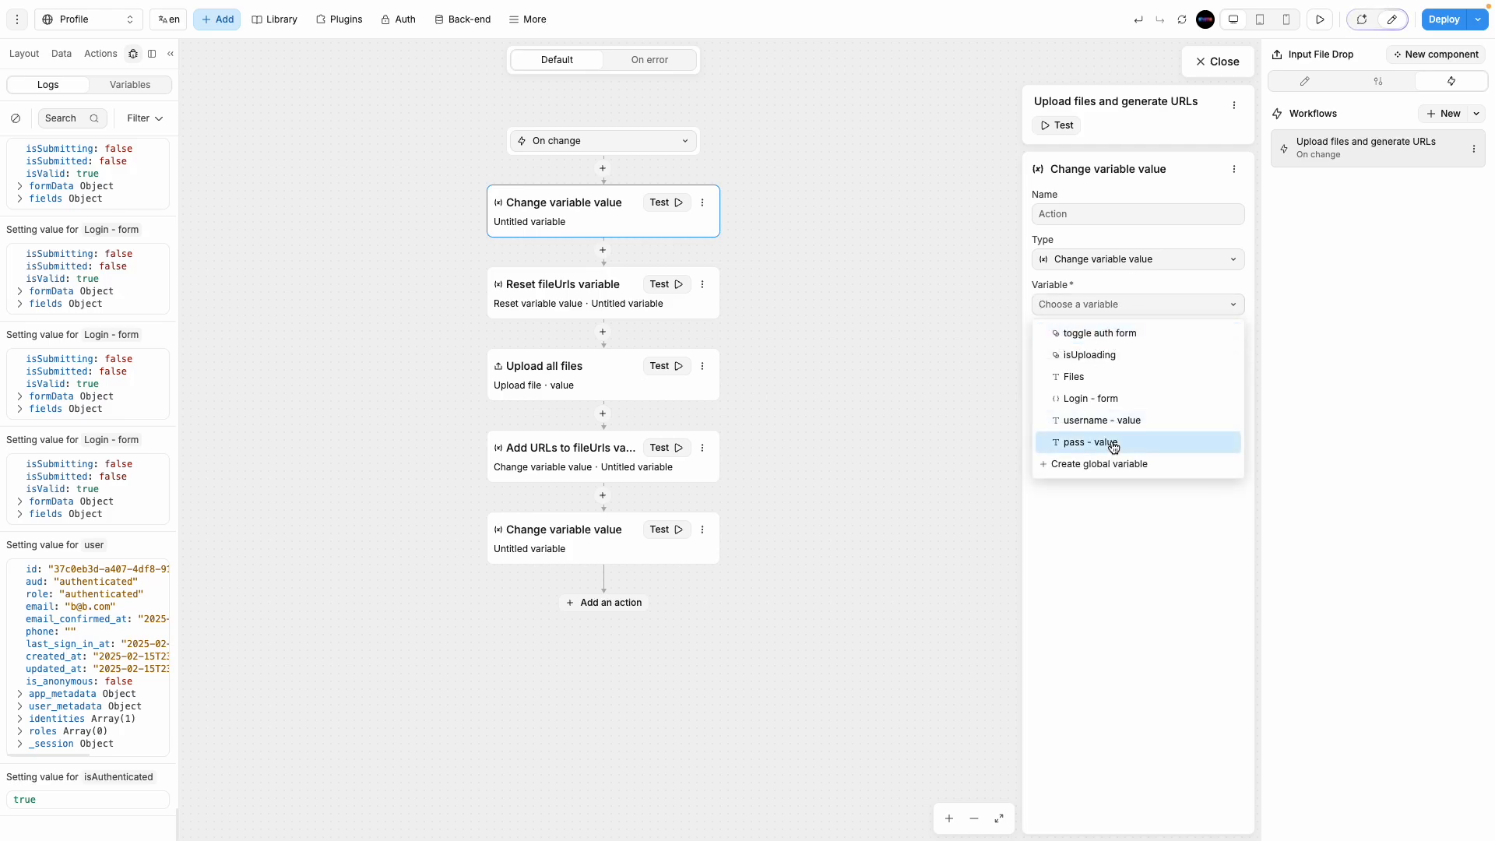
left_click(1077, 377)
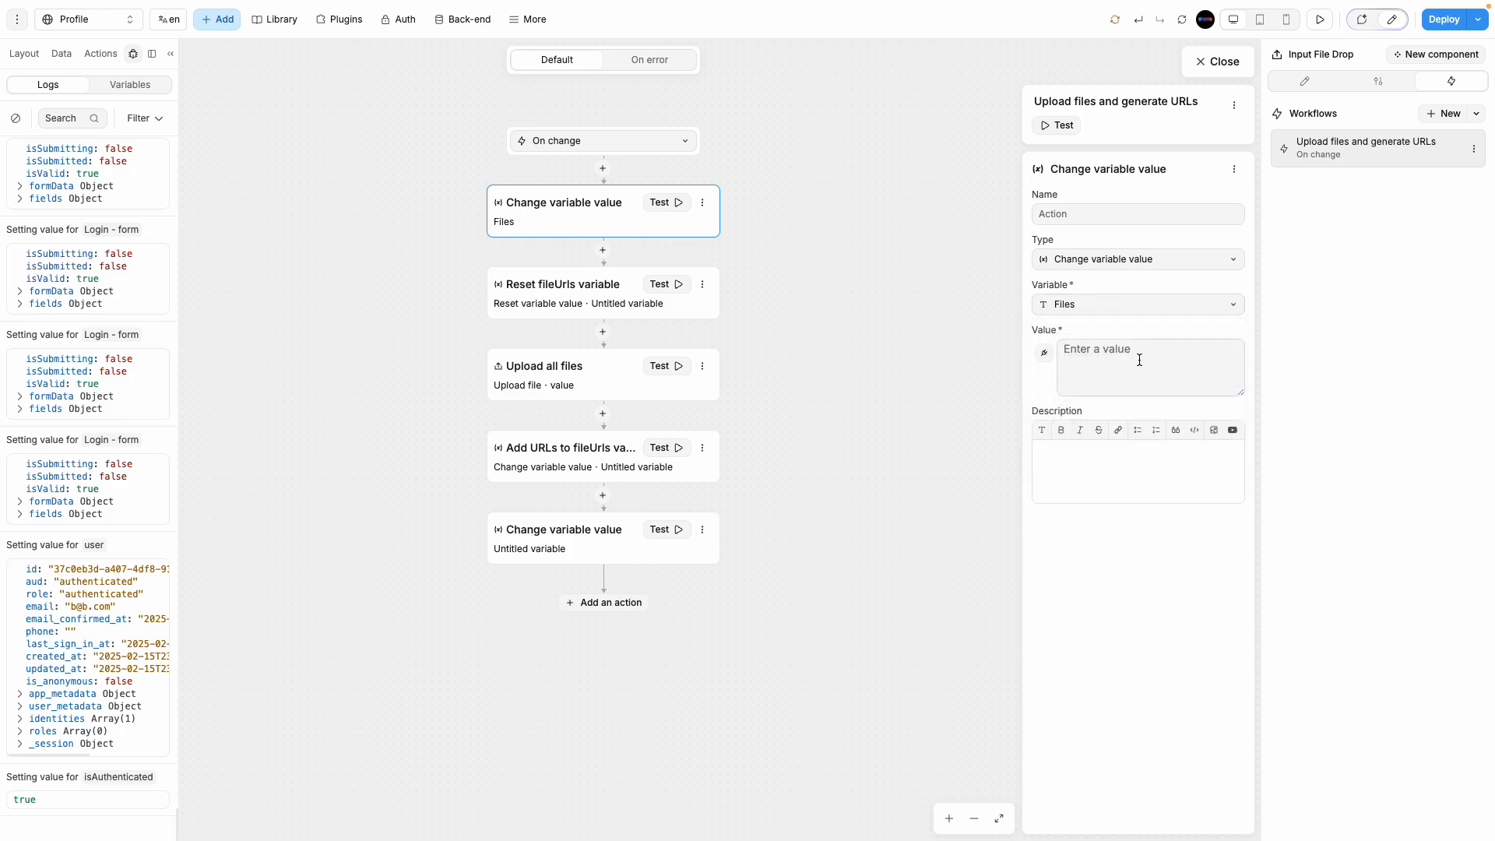
left_click(1045, 357)
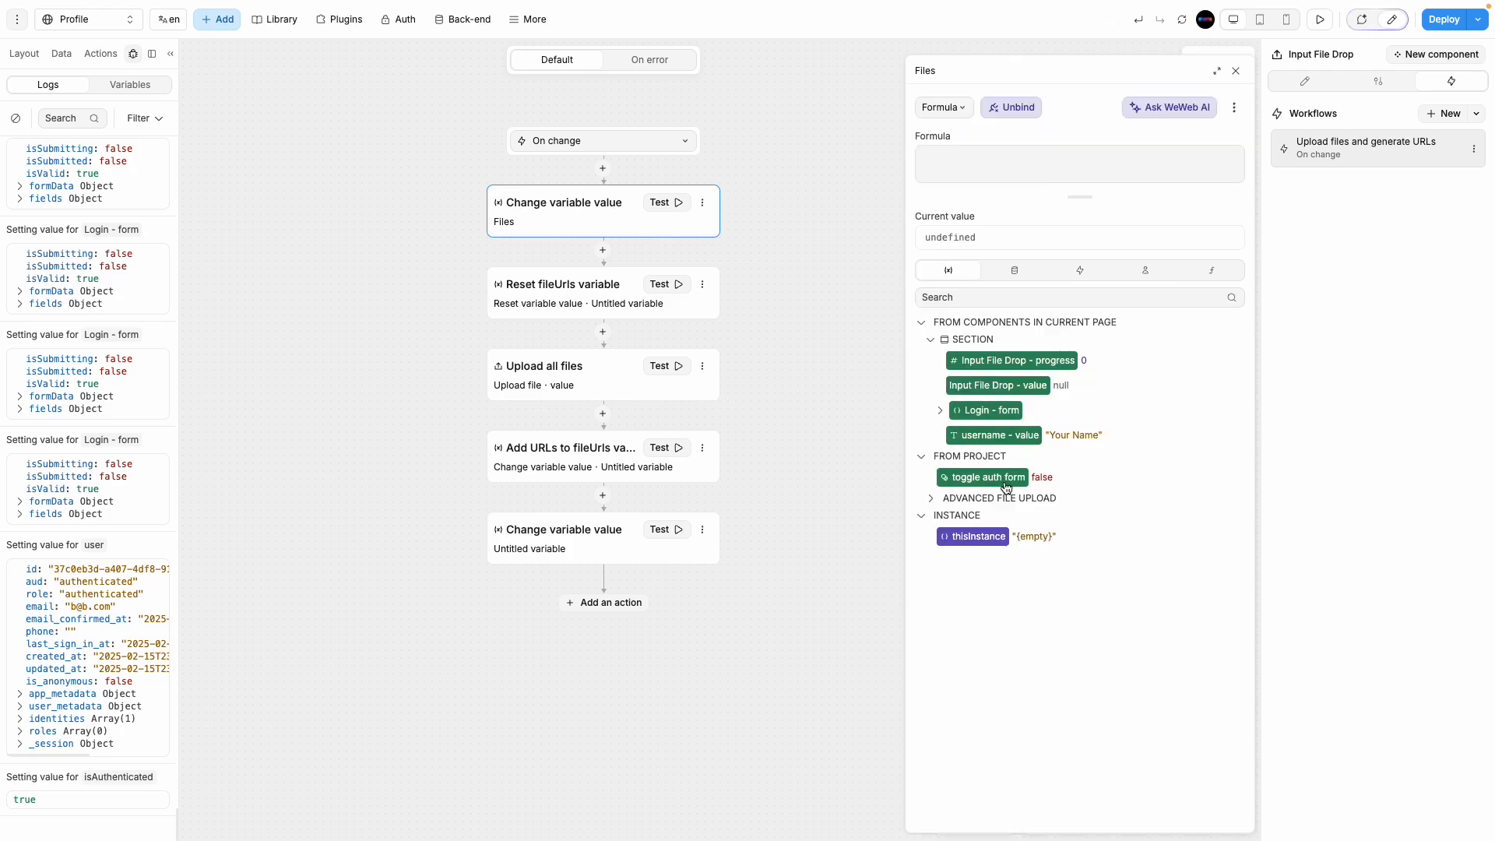
left_click(1221, 59)
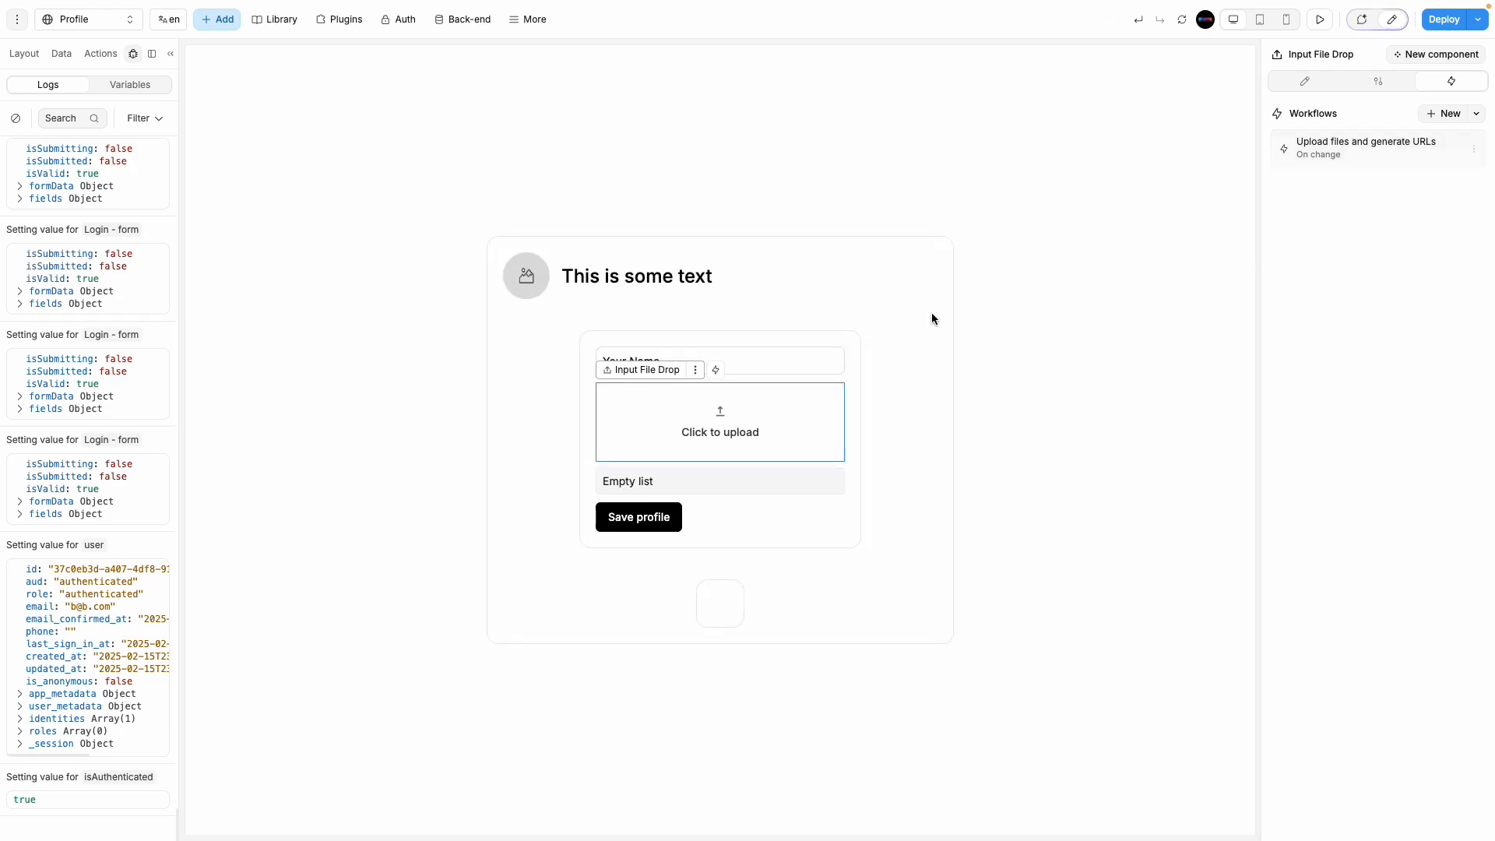
Step: Rename the Input File Drop element to image_upload in the element tree
left_click(24, 54)
left_click(1328, 54)
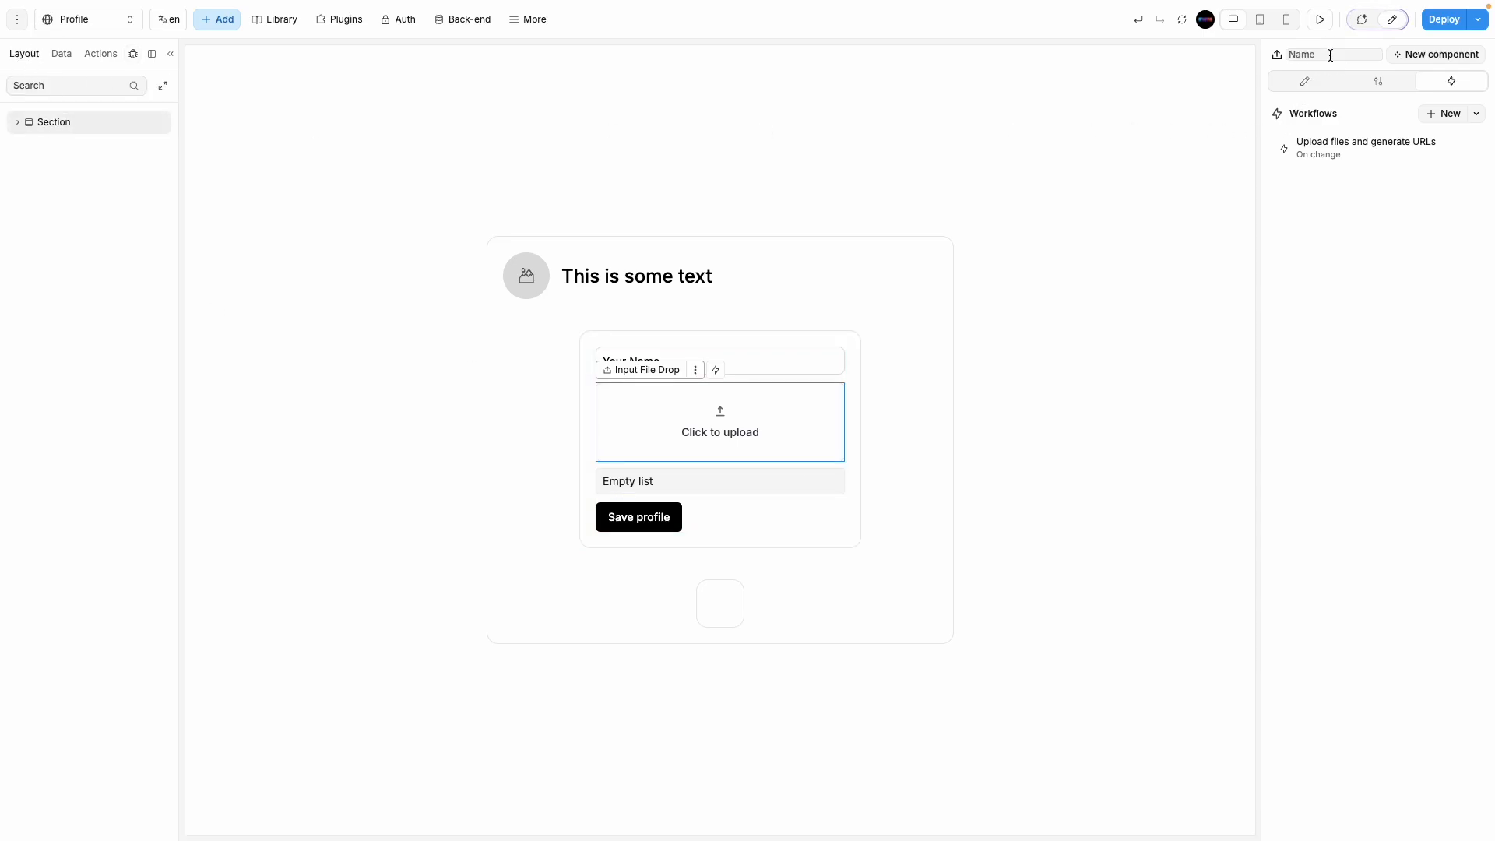
type("image_upload")
key("Return")
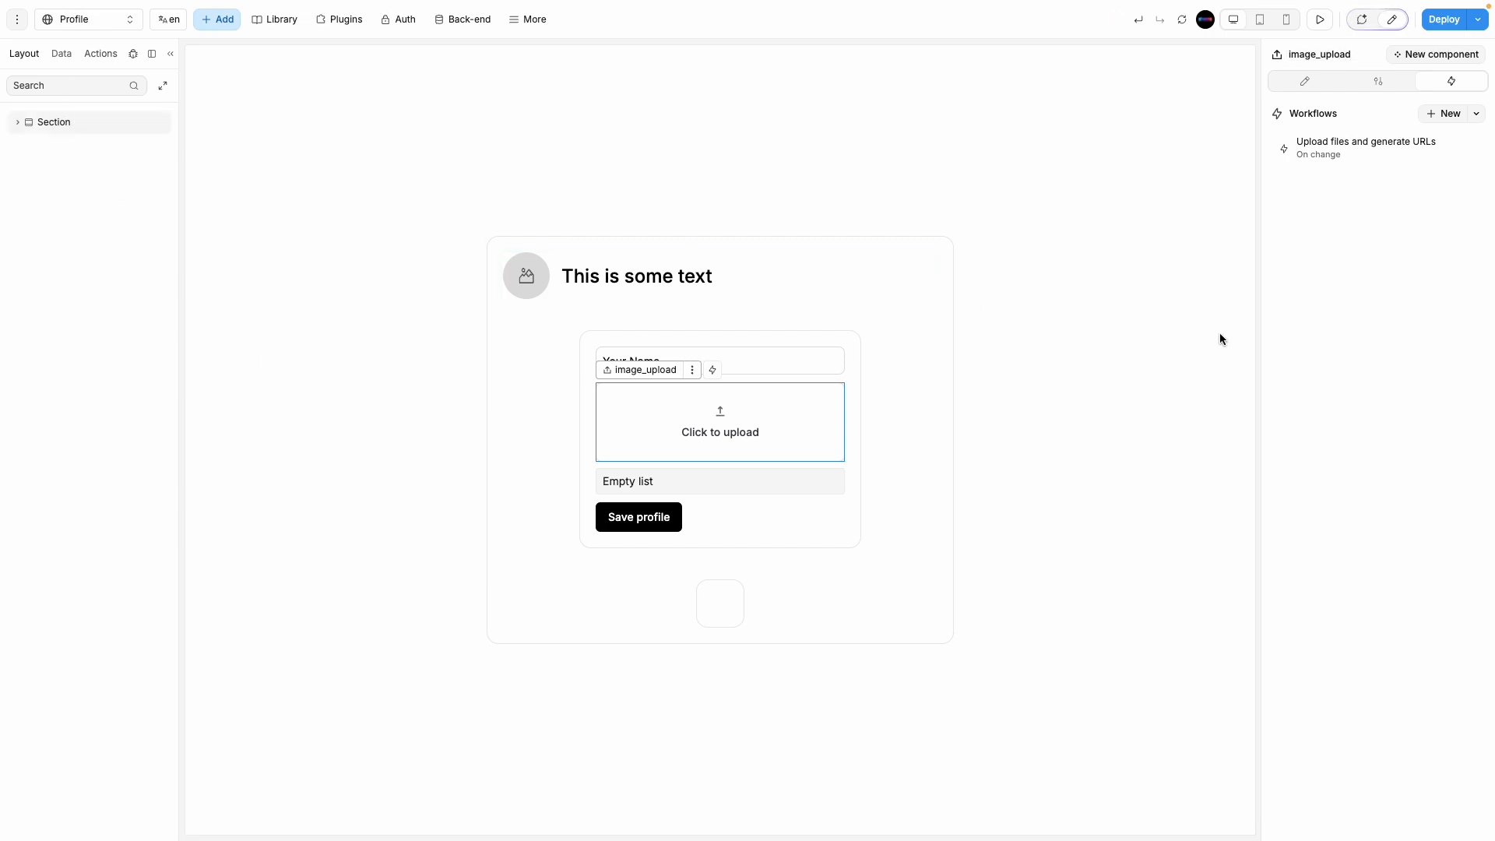
Step: Browse the data available to the Files formula in the Upload files and generate URLs workflow
left_click(1339, 153)
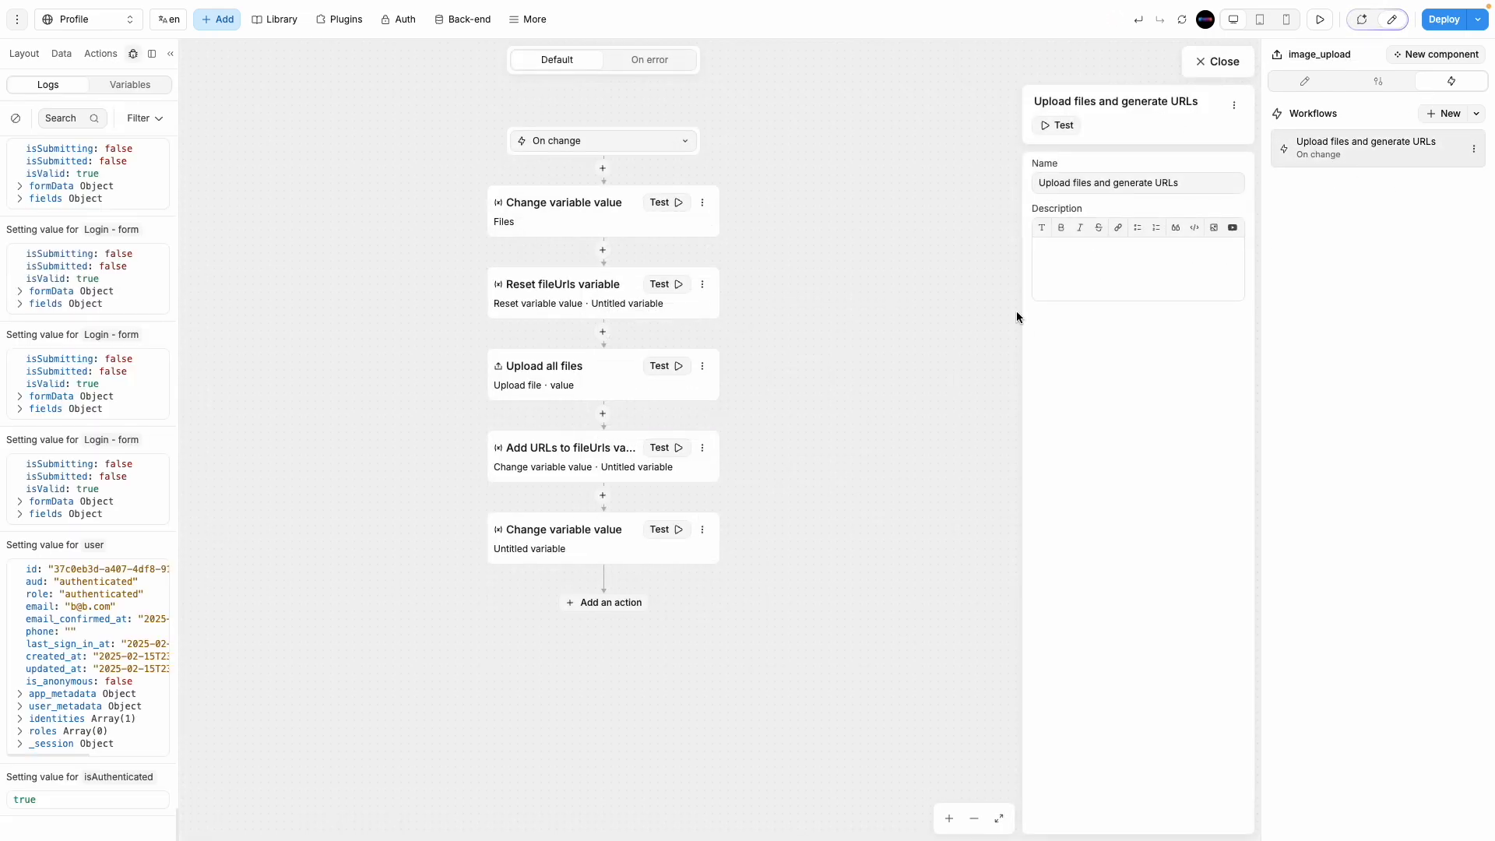
left_click(611, 211)
left_click(1126, 352)
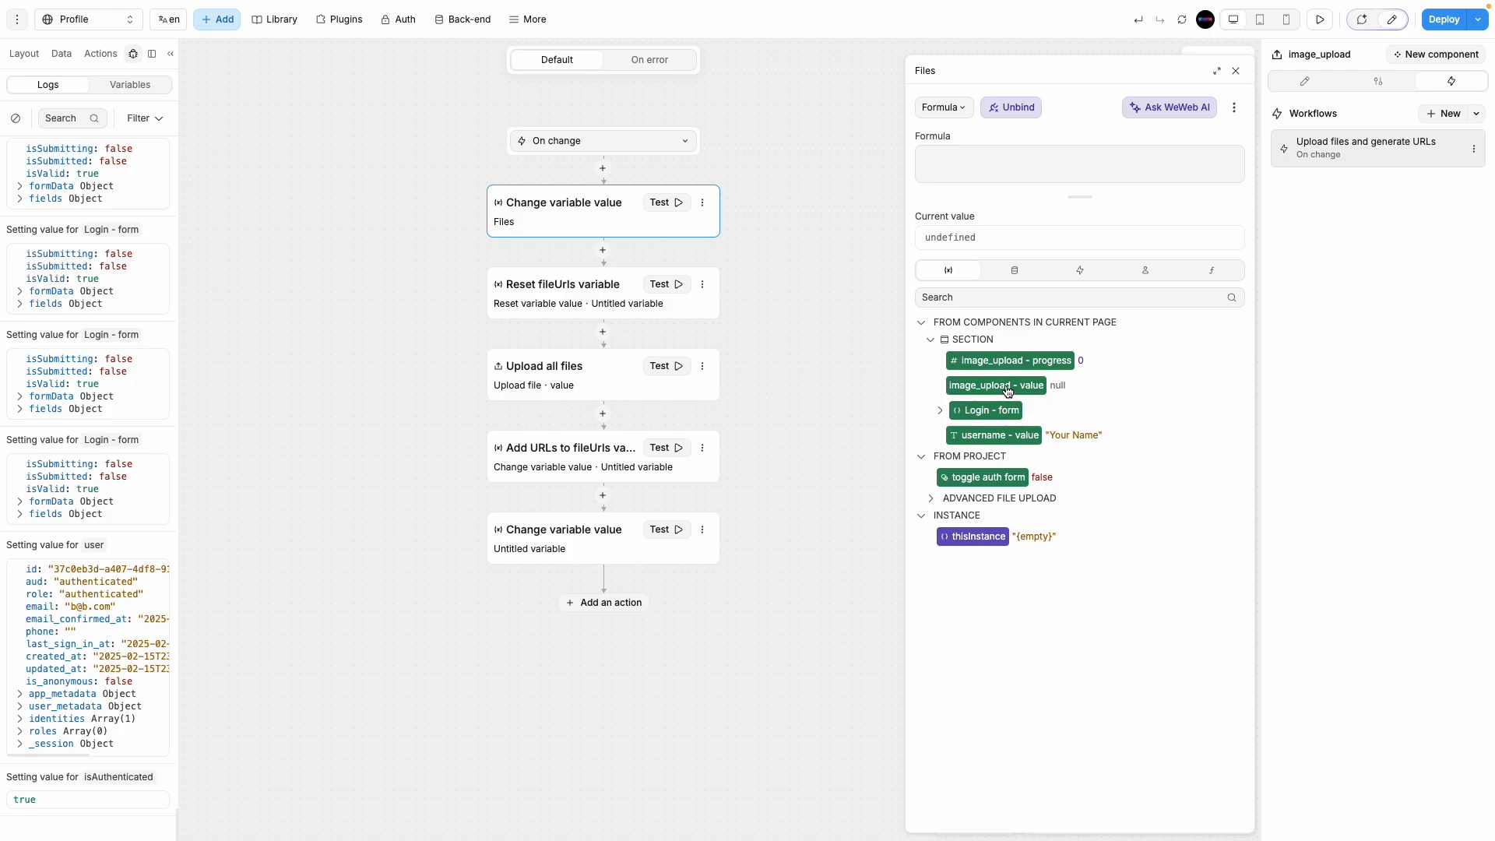
left_click(940, 410)
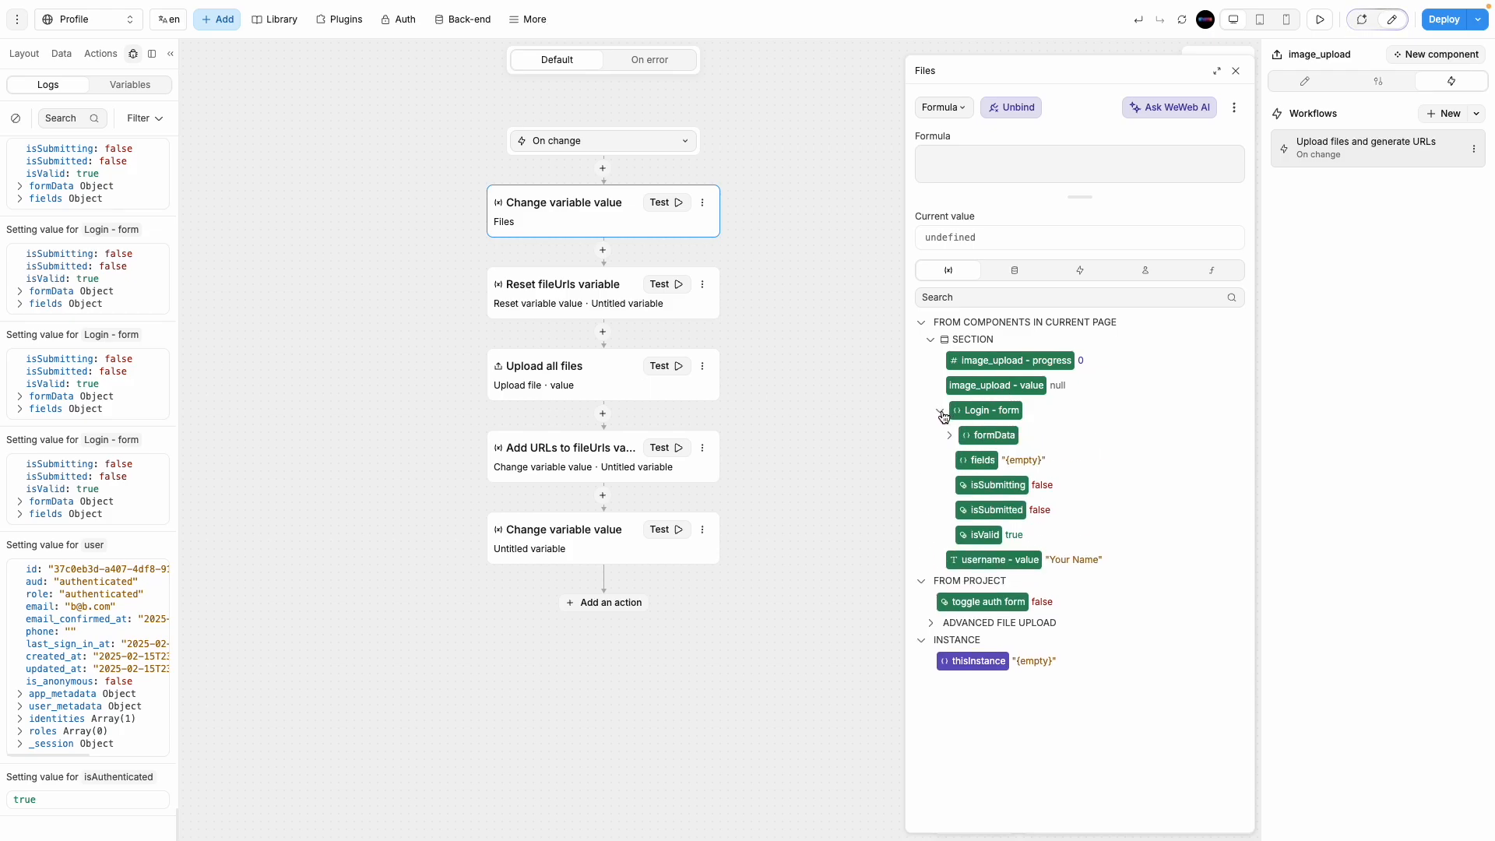
left_click(949, 436)
left_click(949, 436)
left_click(941, 412)
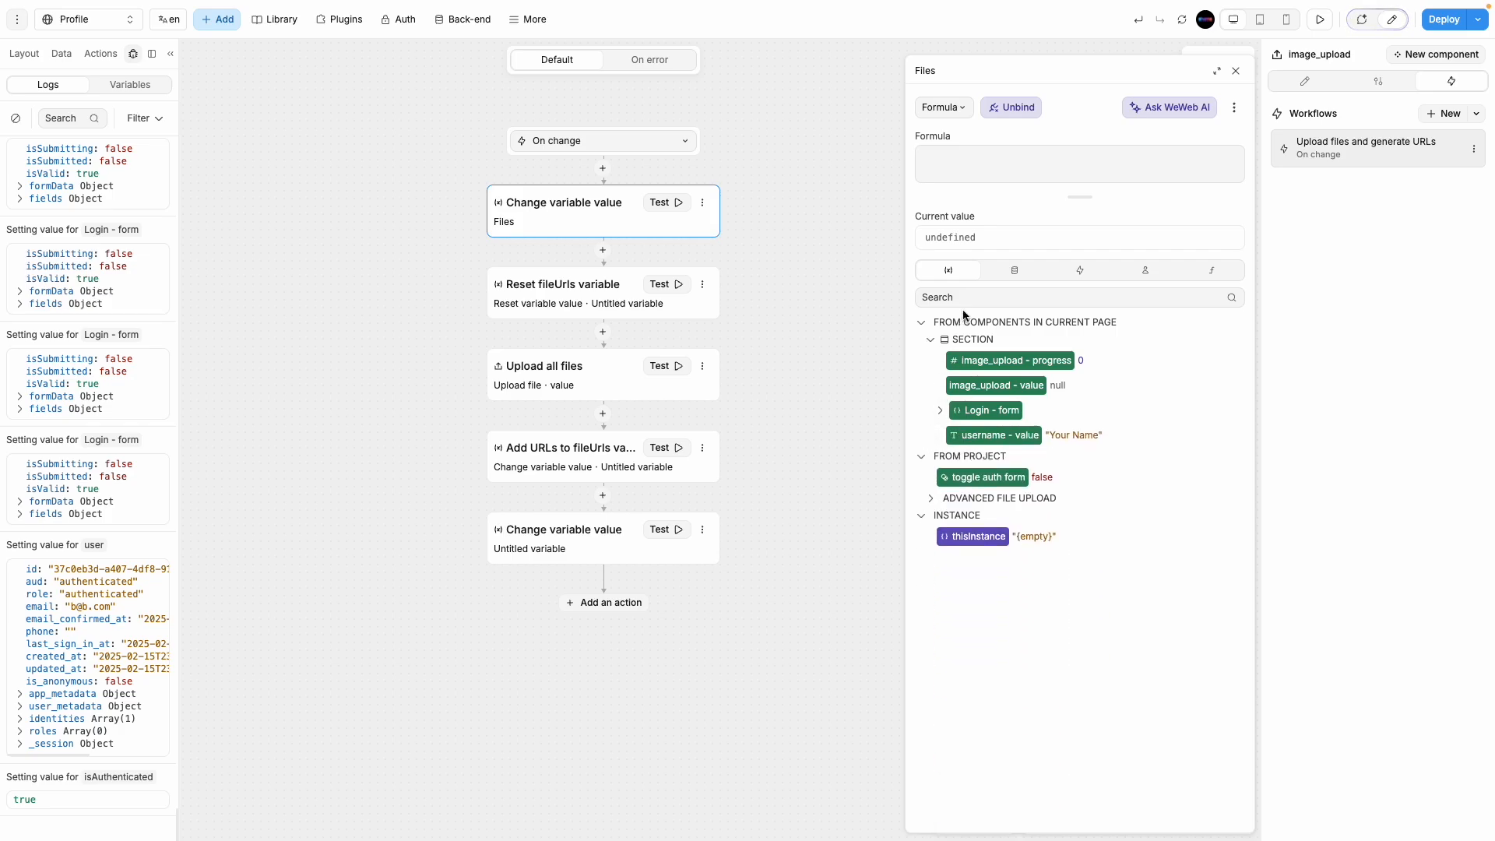
left_click(1015, 273)
left_click(1078, 272)
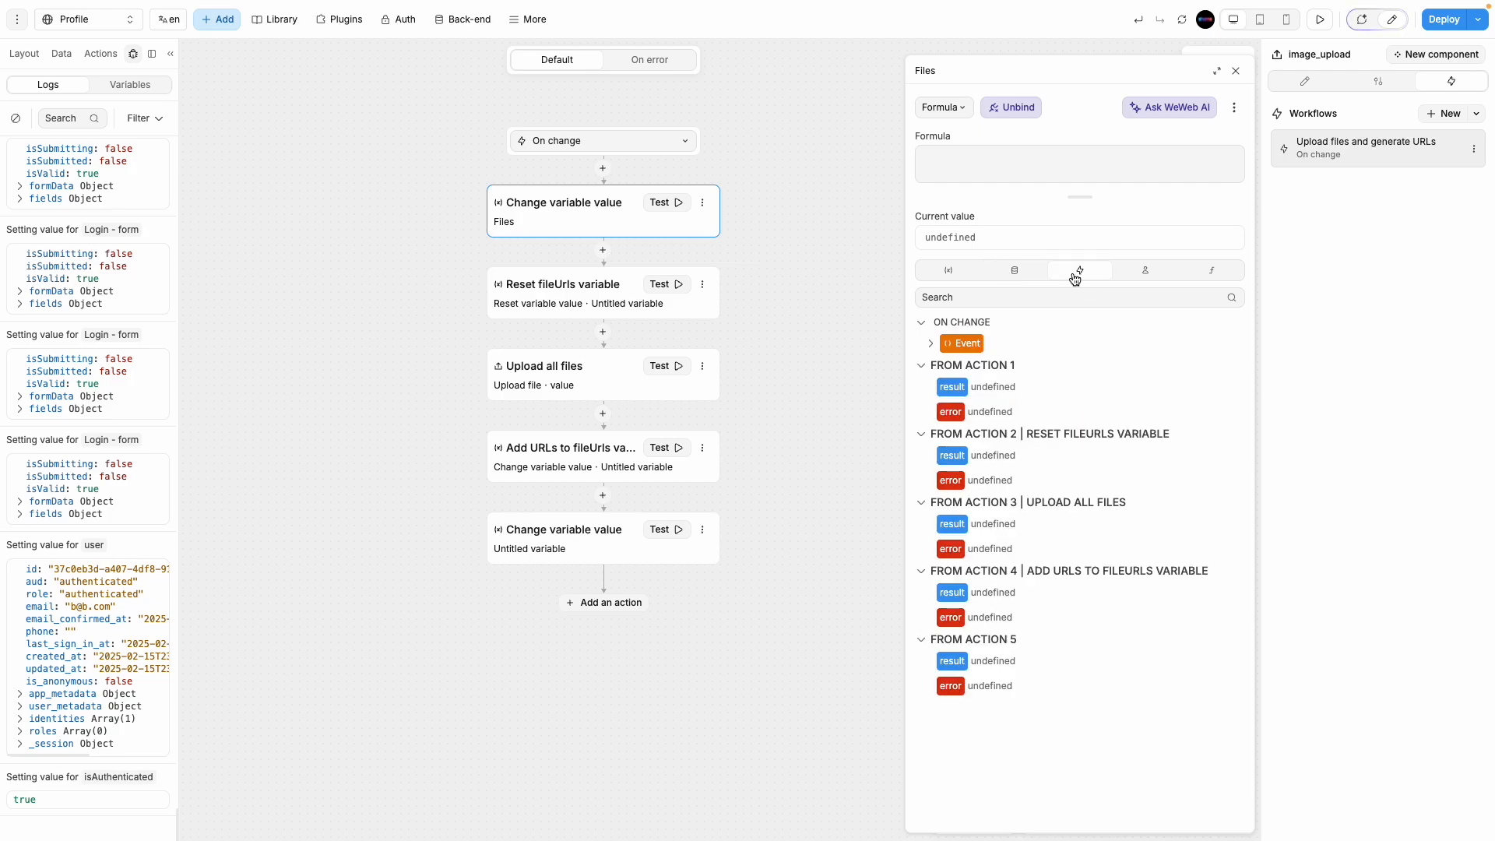
left_click(943, 270)
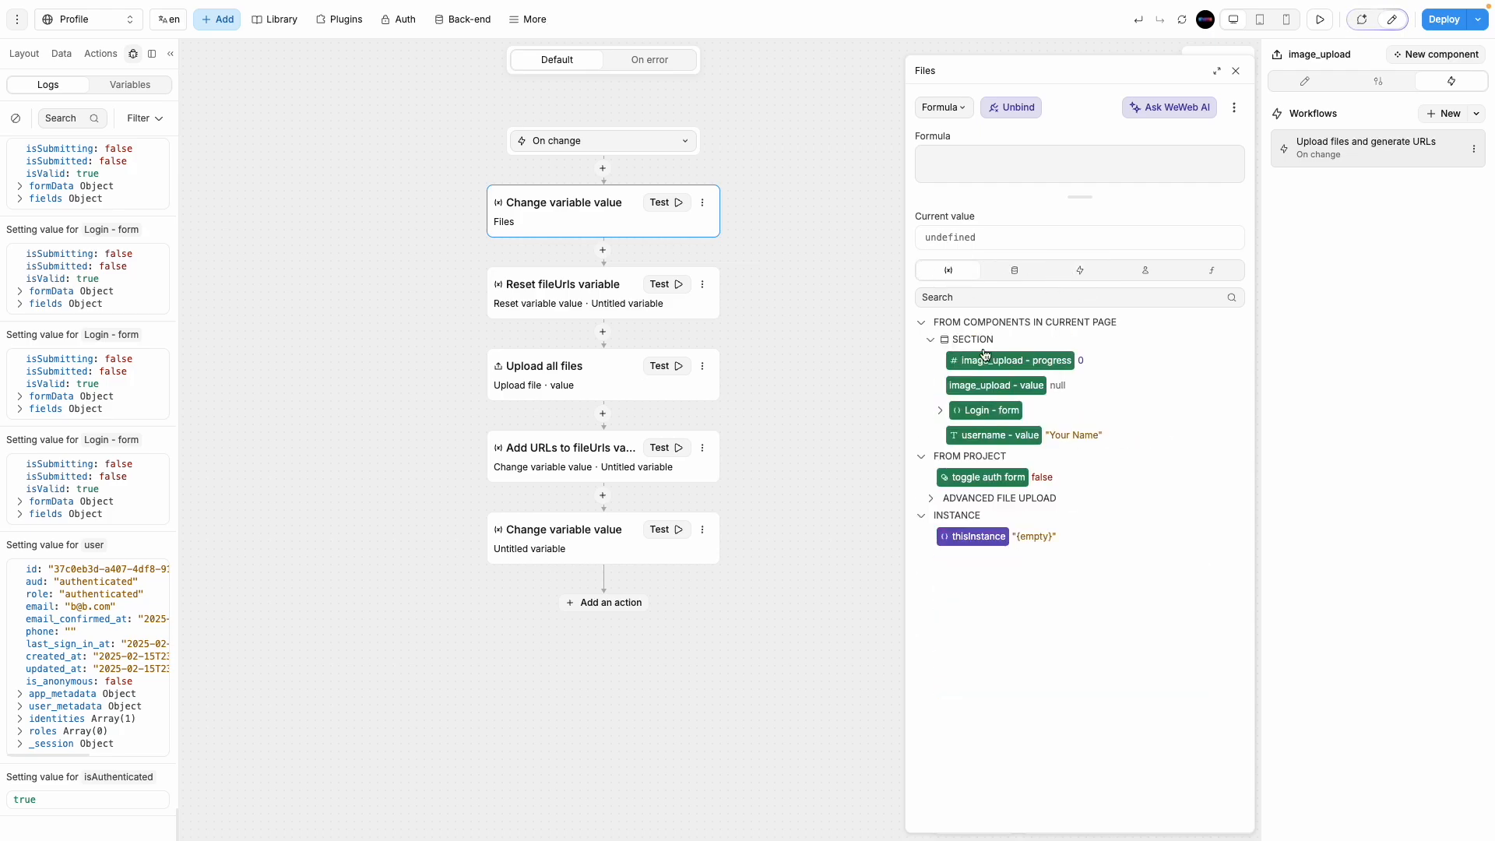
left_click(1236, 71)
left_click(1240, 54)
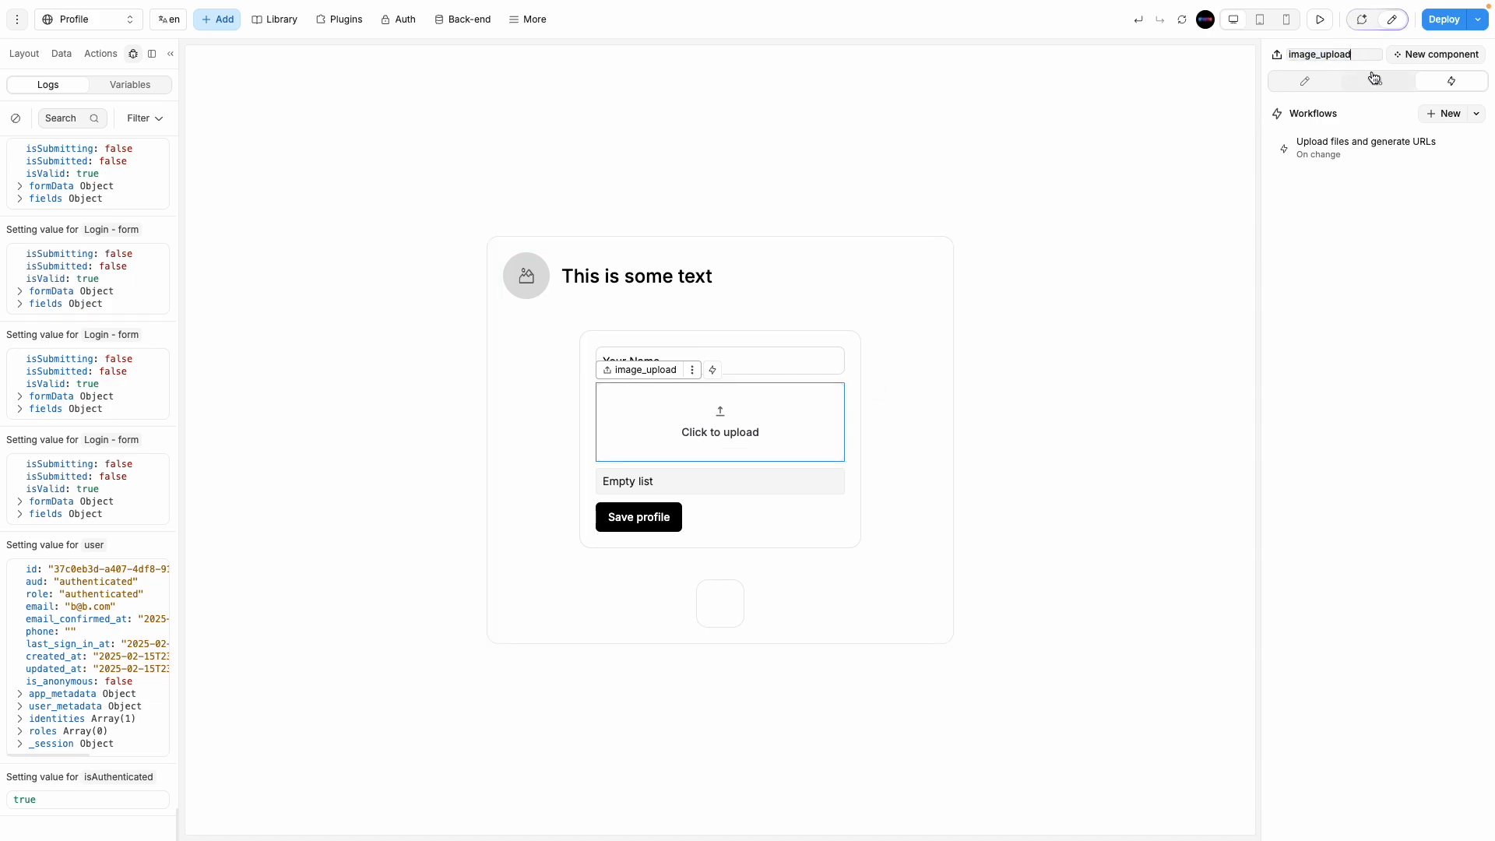
Step: Bind the Files variable-change step's value to image_uploadd - value
left_click(1024, 397)
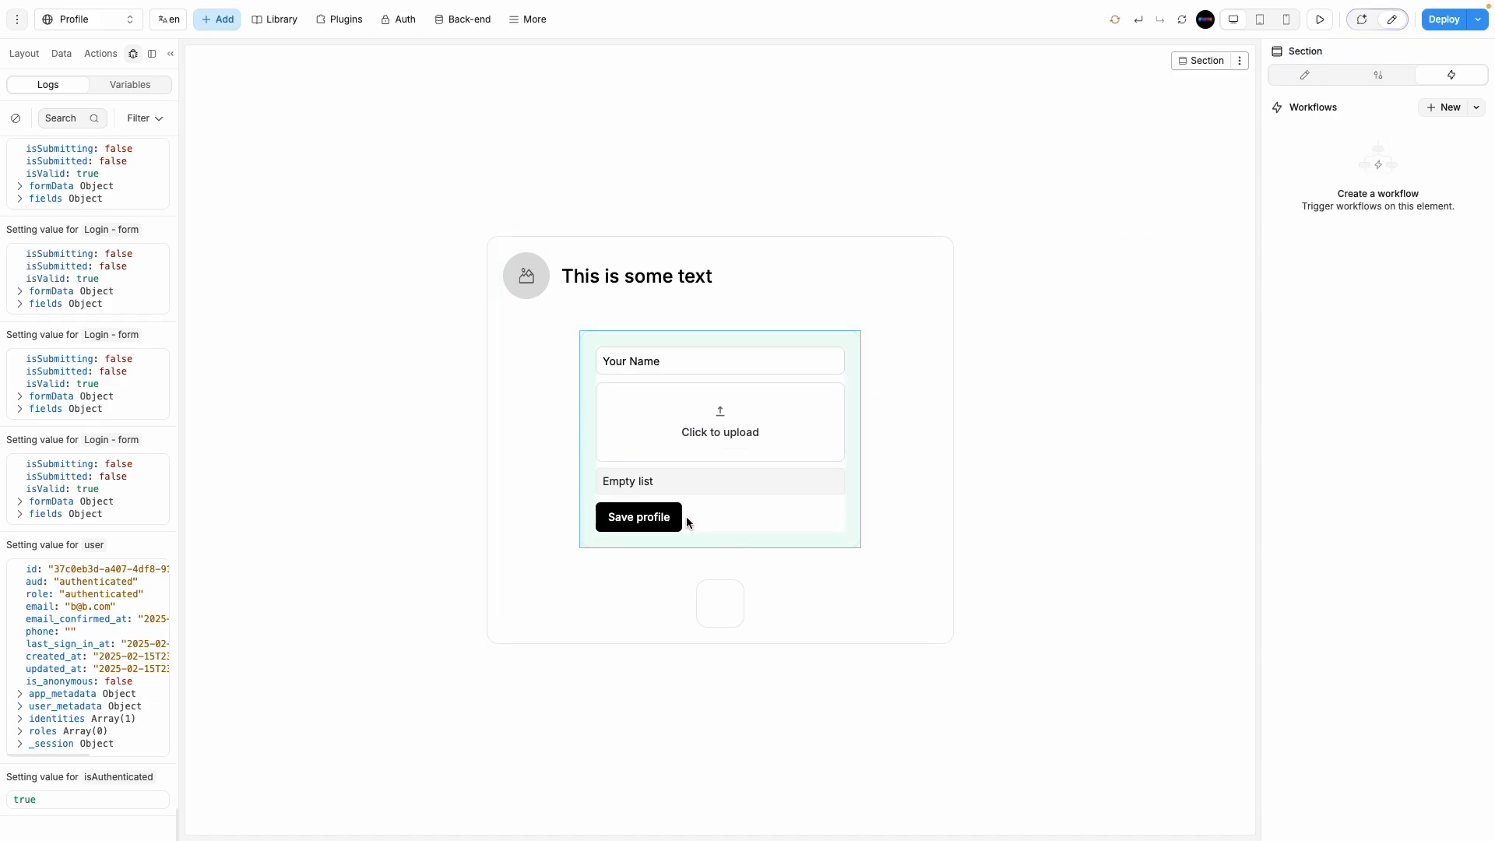
left_click(824, 427)
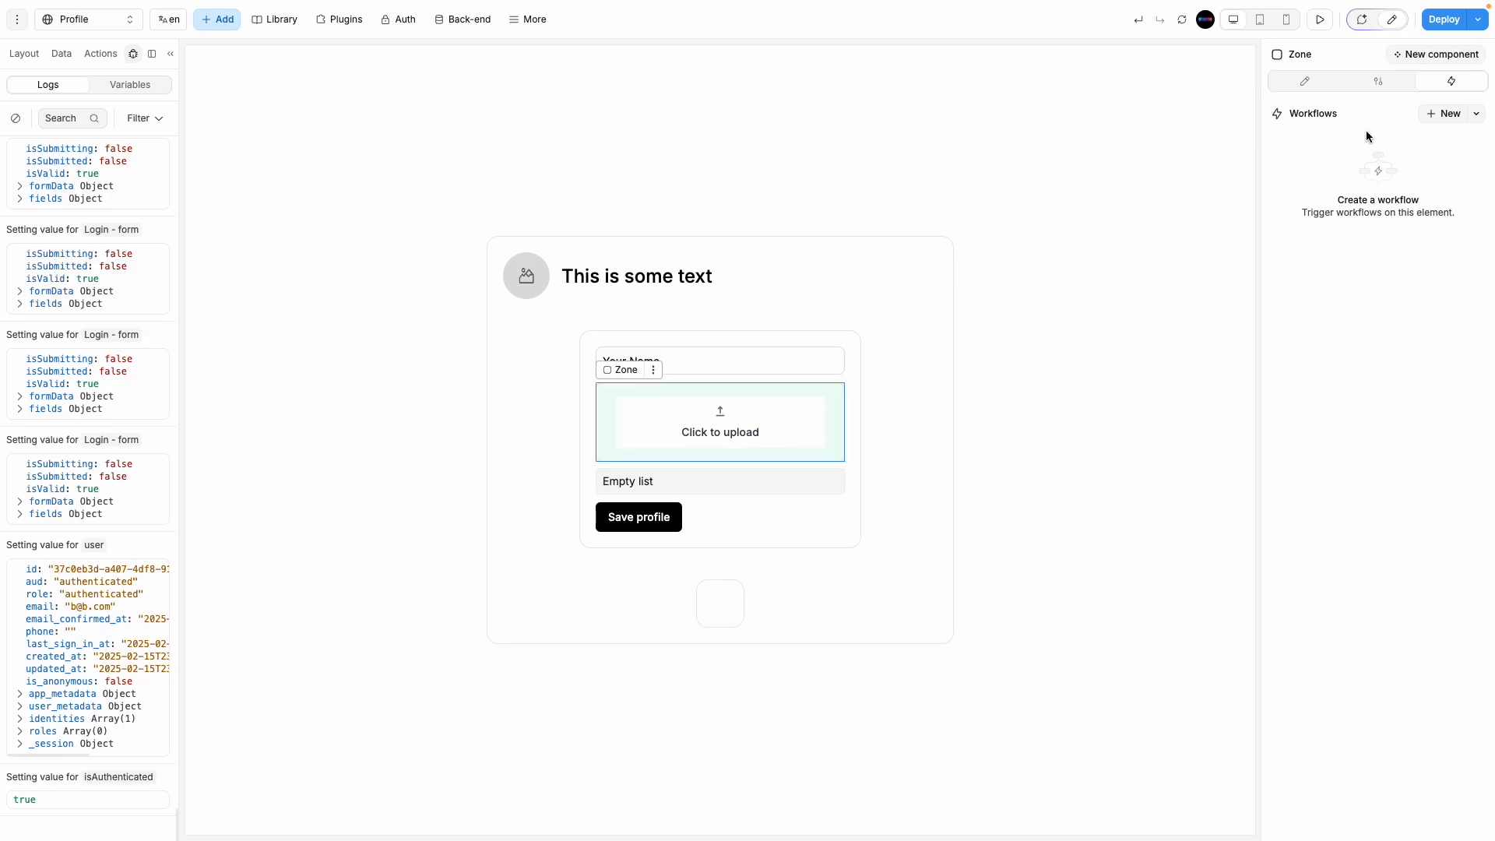
left_click(24, 54)
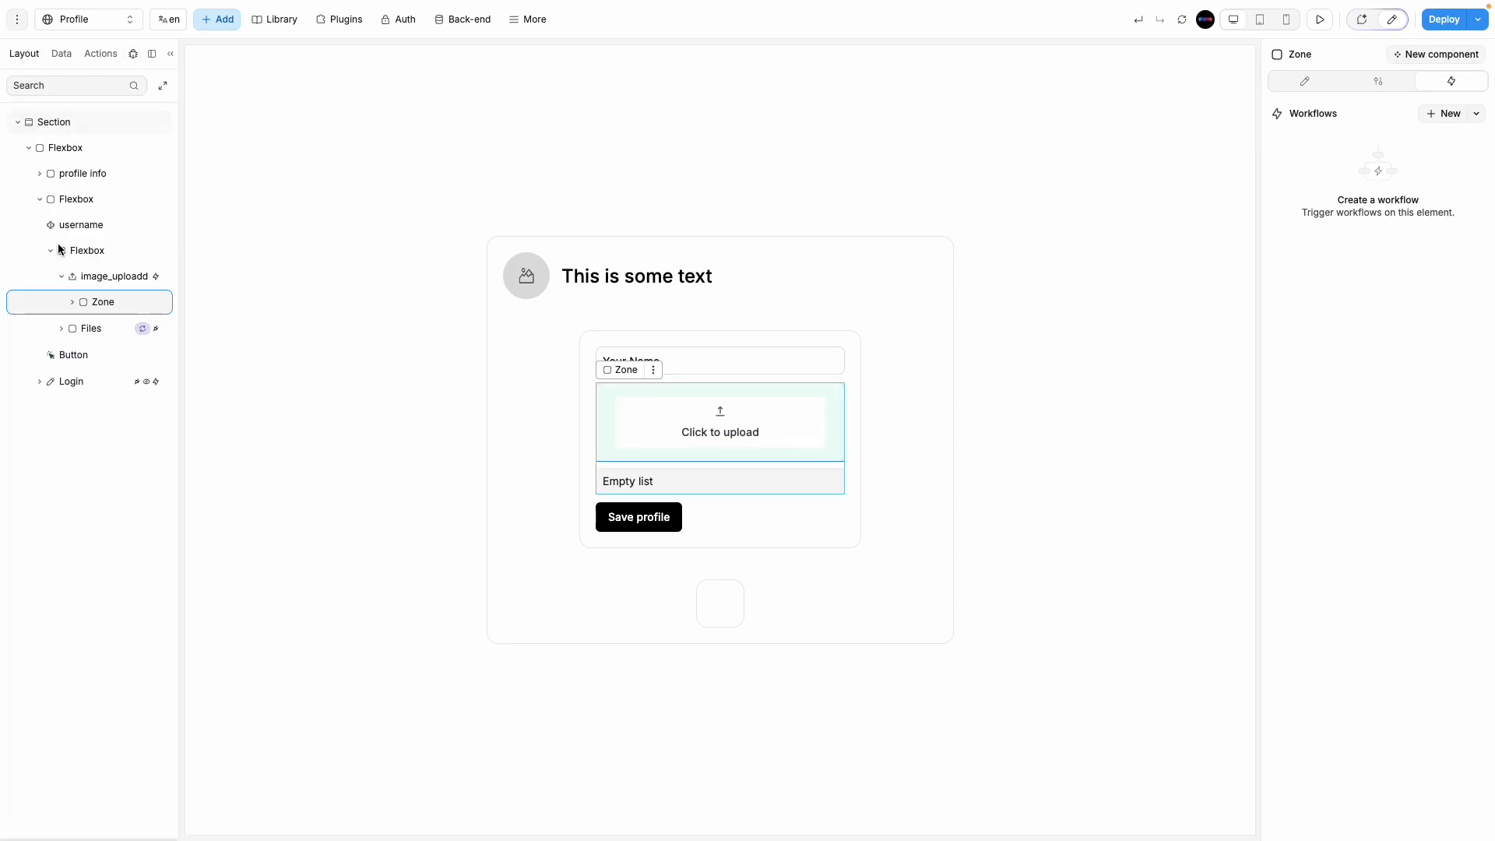
left_click(123, 278)
left_click(1435, 147)
left_click(615, 234)
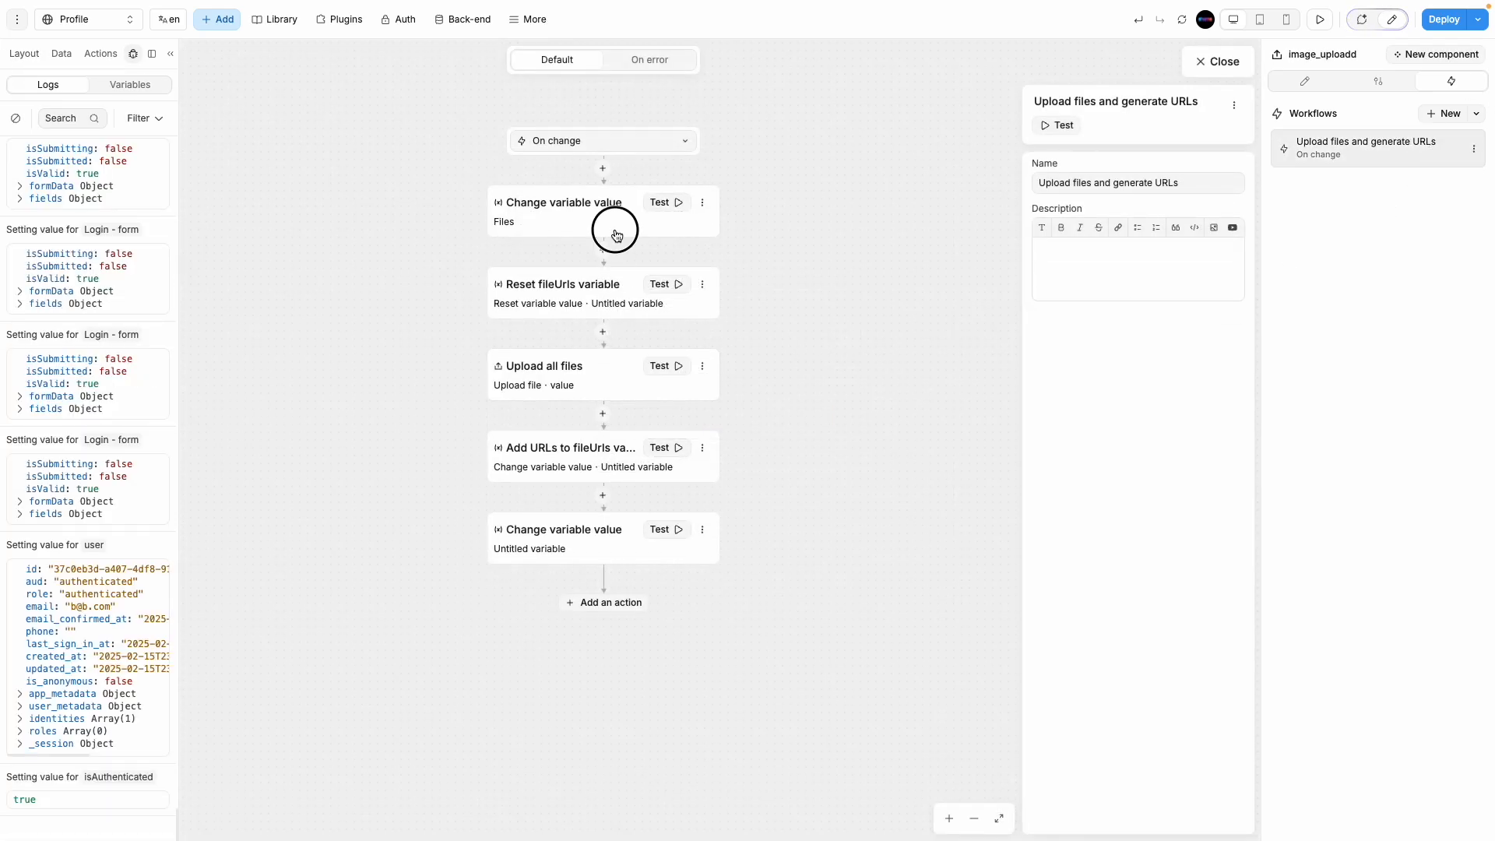
left_click(1101, 351)
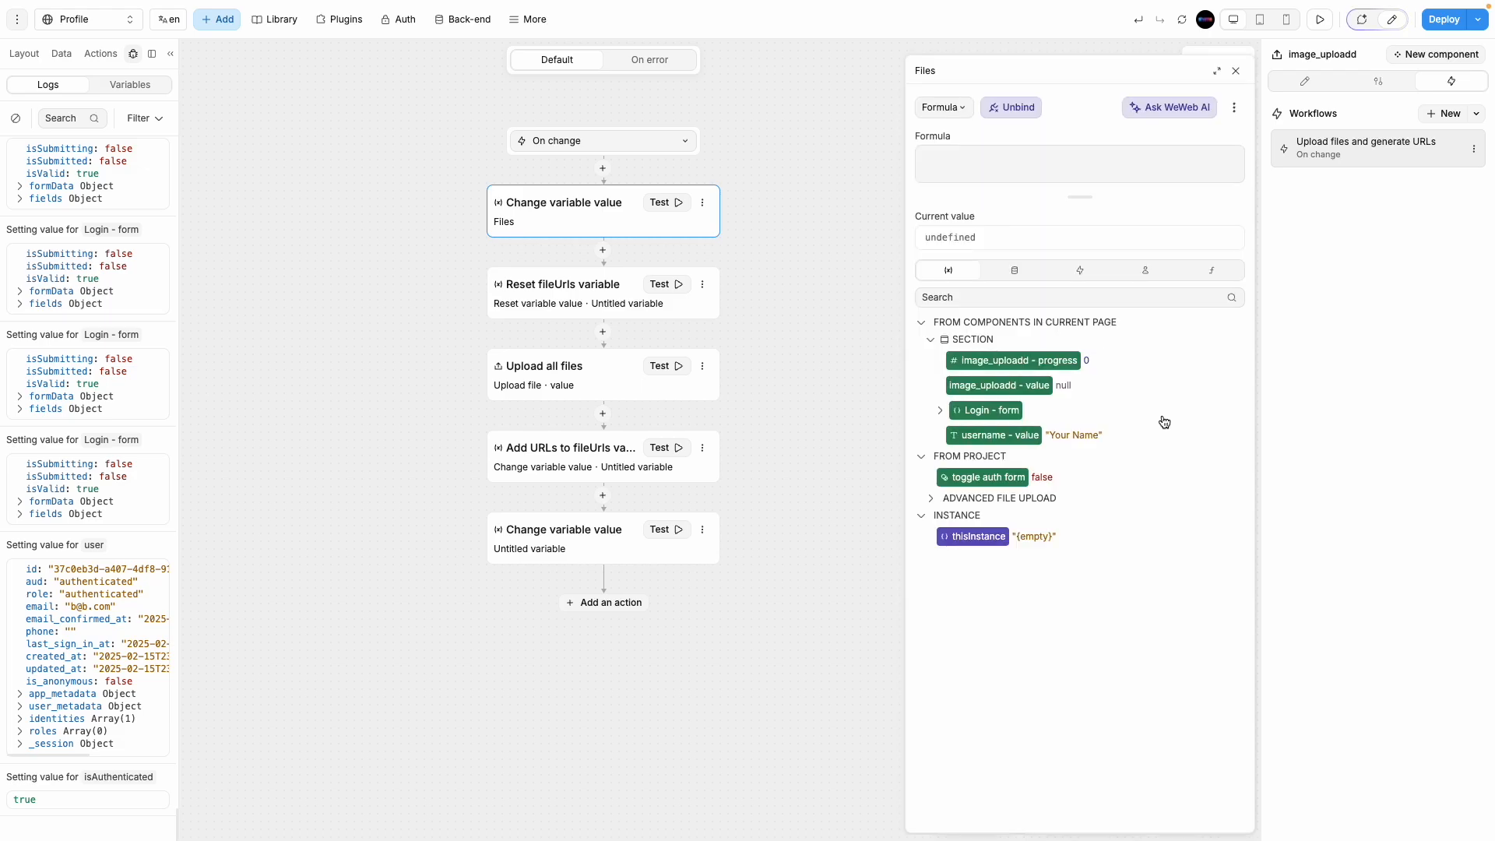
left_click(997, 386)
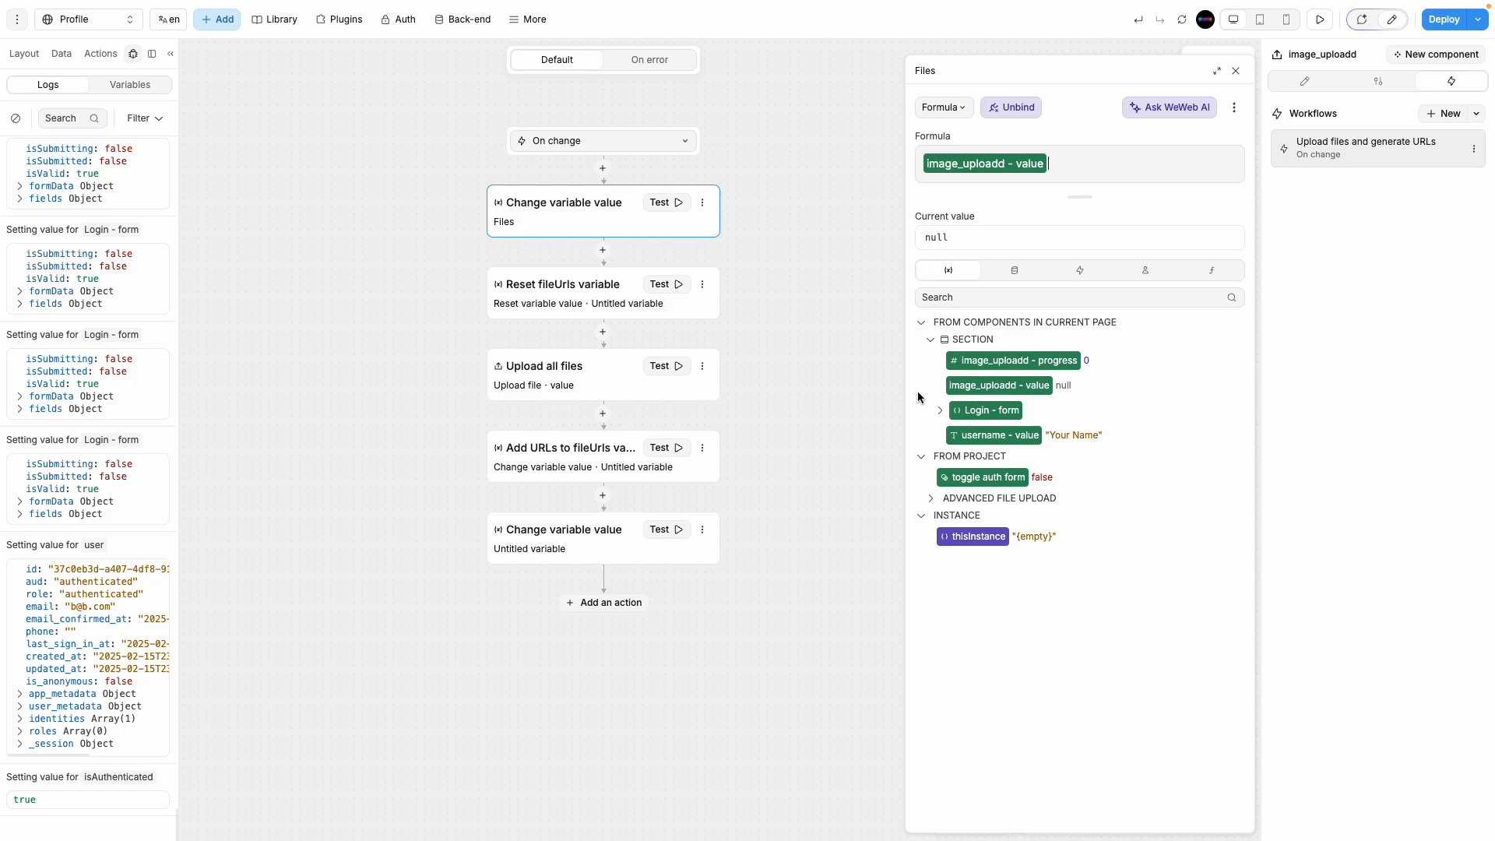
left_click(1236, 72)
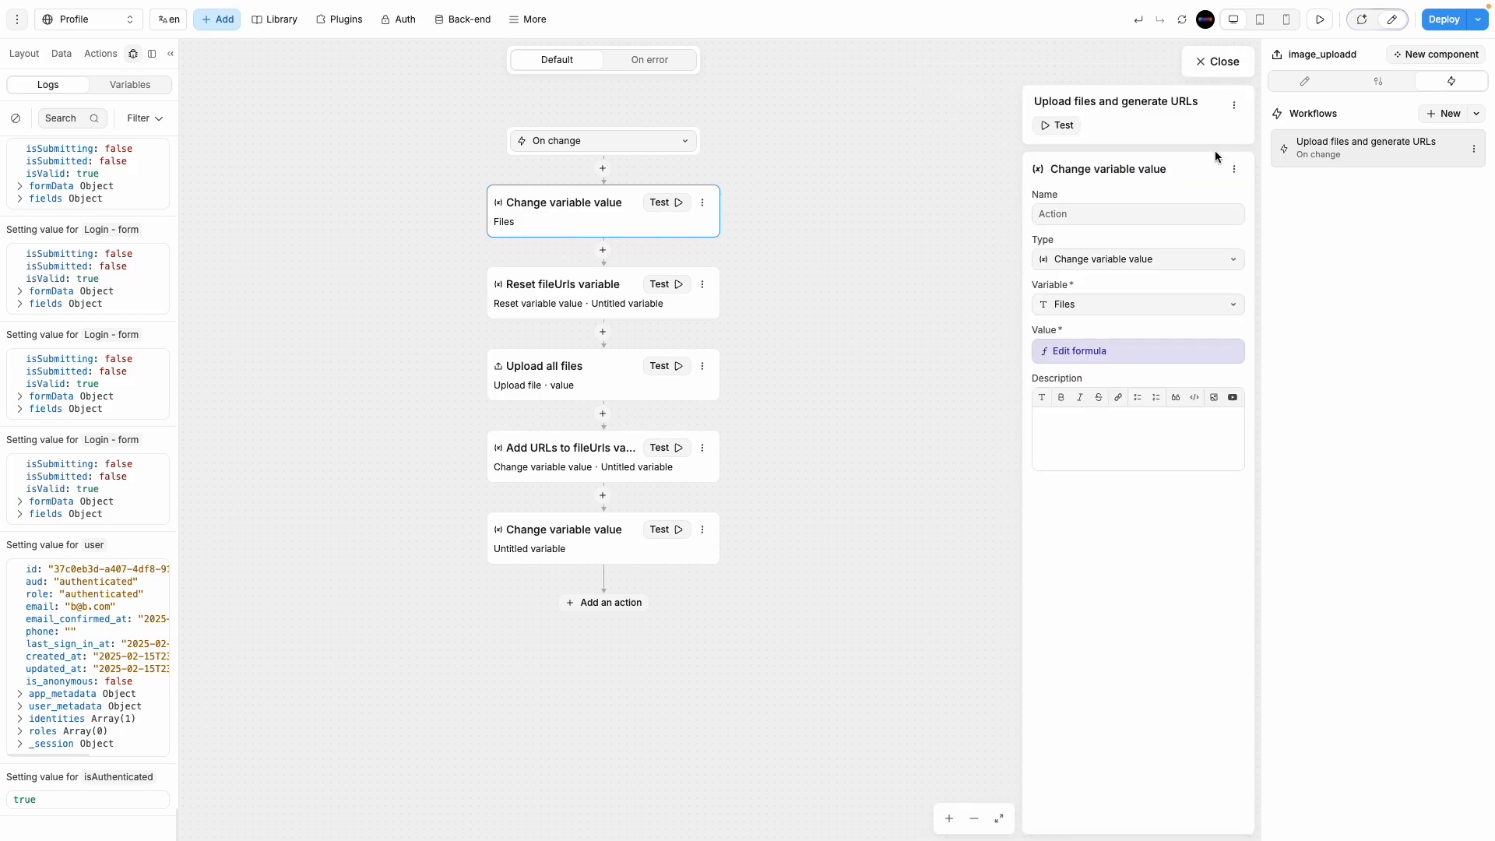
Step: Insert a Supabase Storage Upload a file action at the workflow start, named xxx
left_click(604, 169)
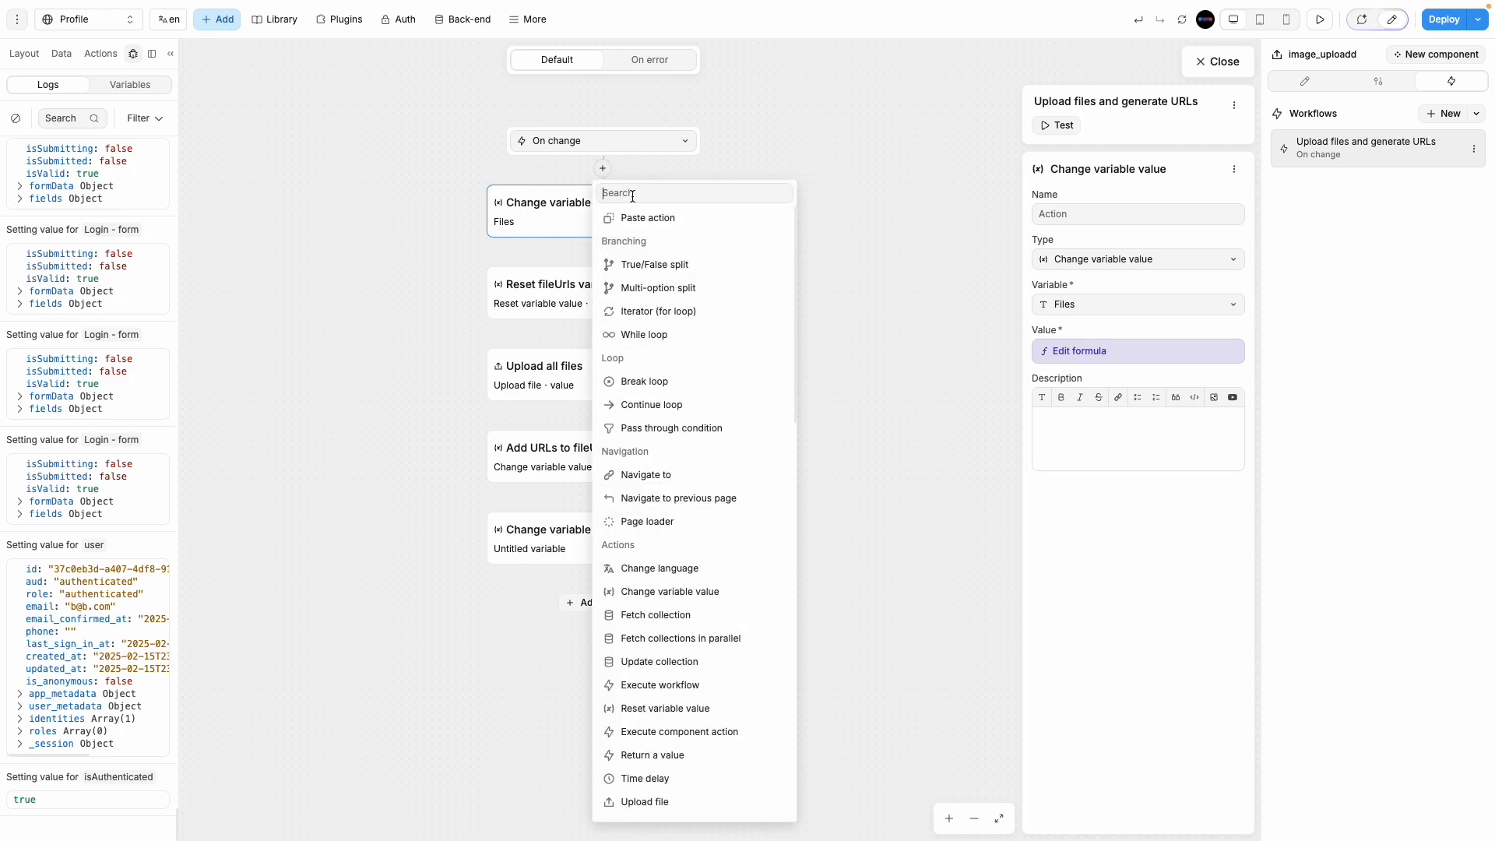
scroll(708, 657, "down", 4)
scroll(708, 654, "down", 3)
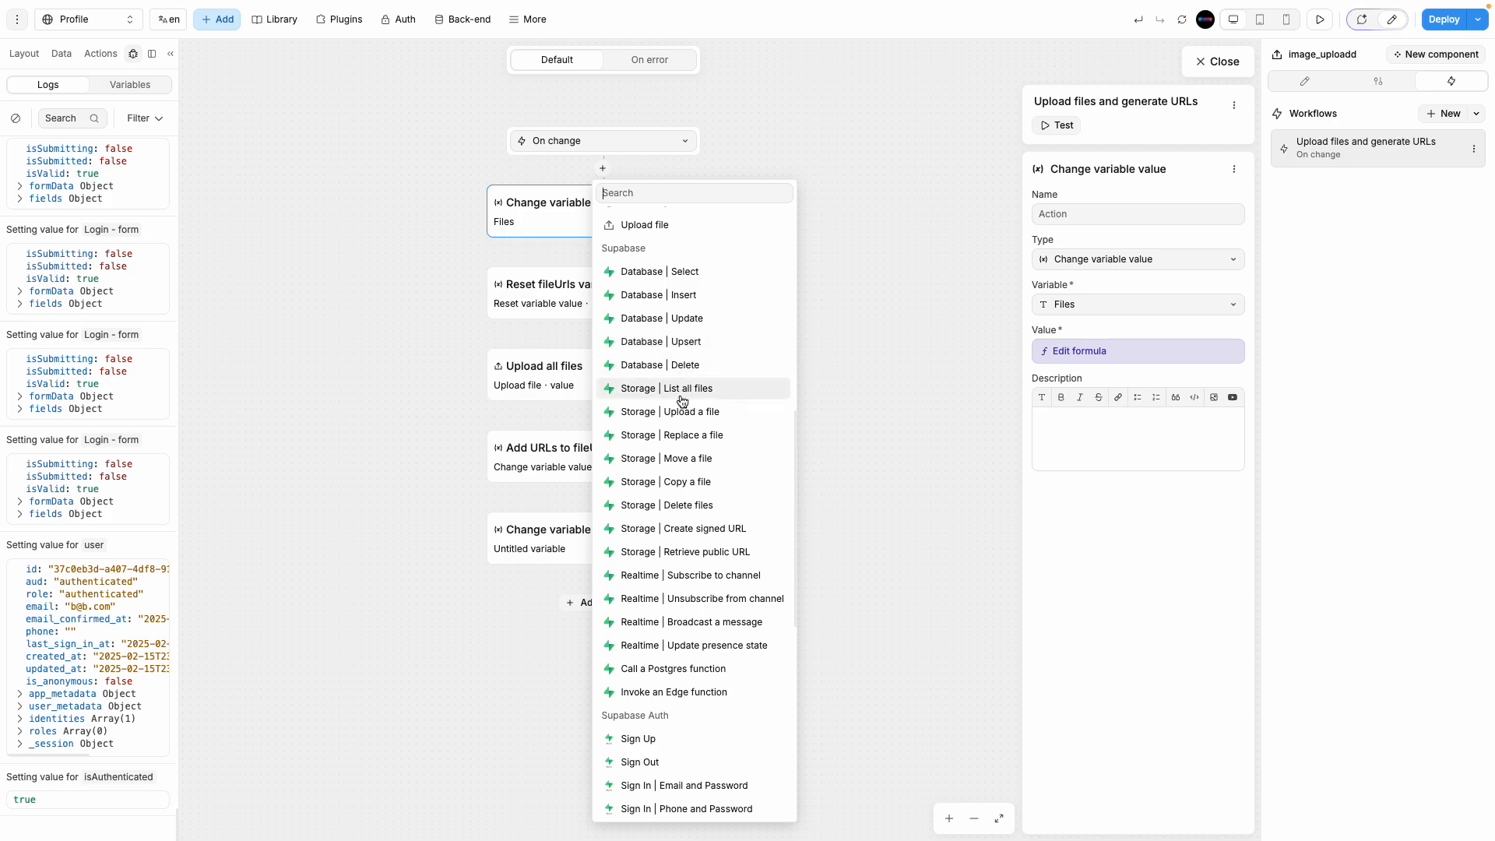
left_click(738, 419)
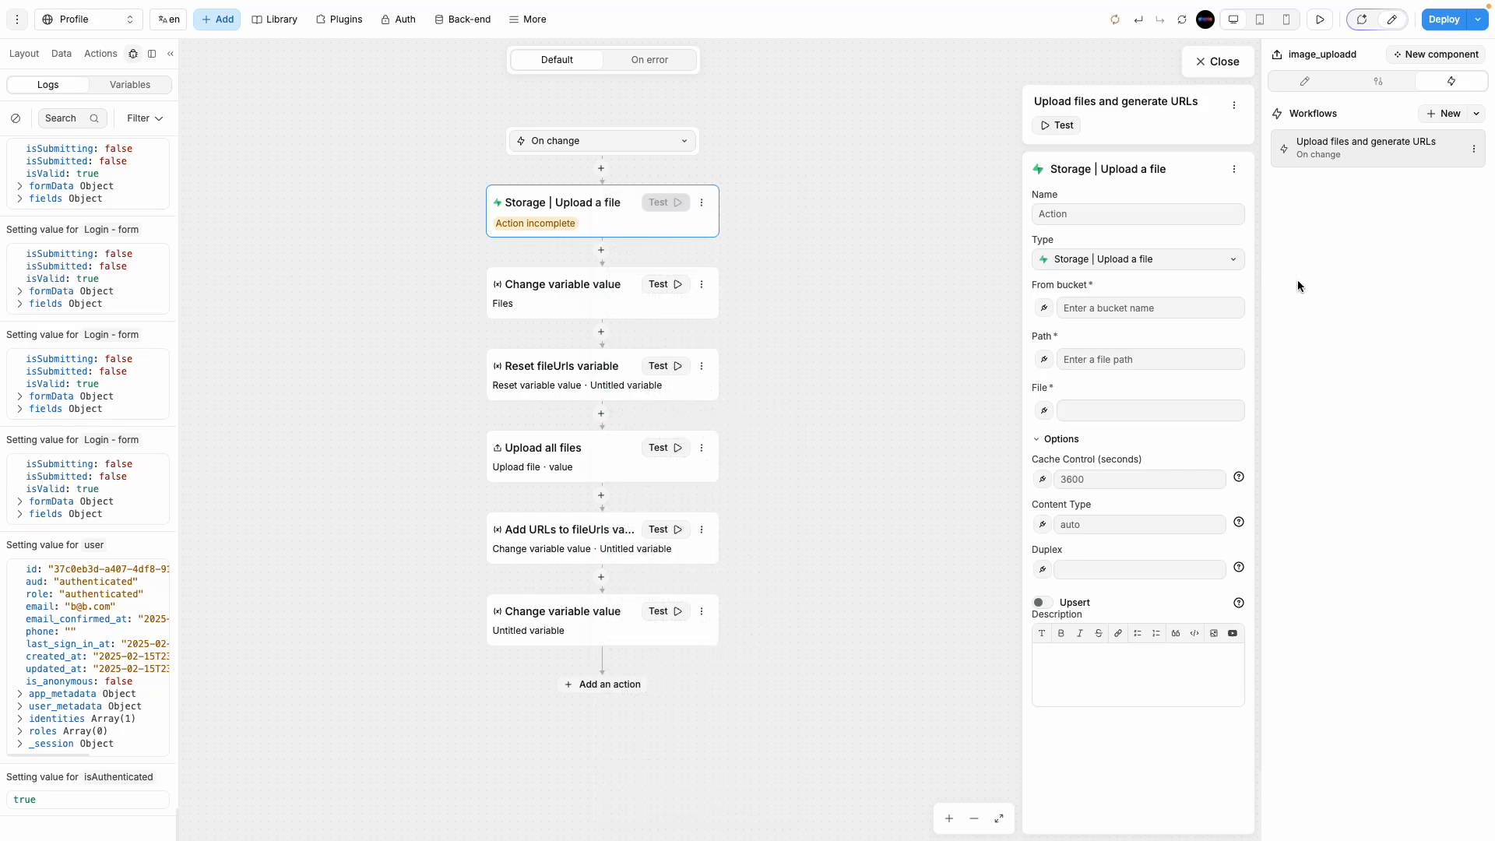
left_click(1132, 218)
type("xxx")
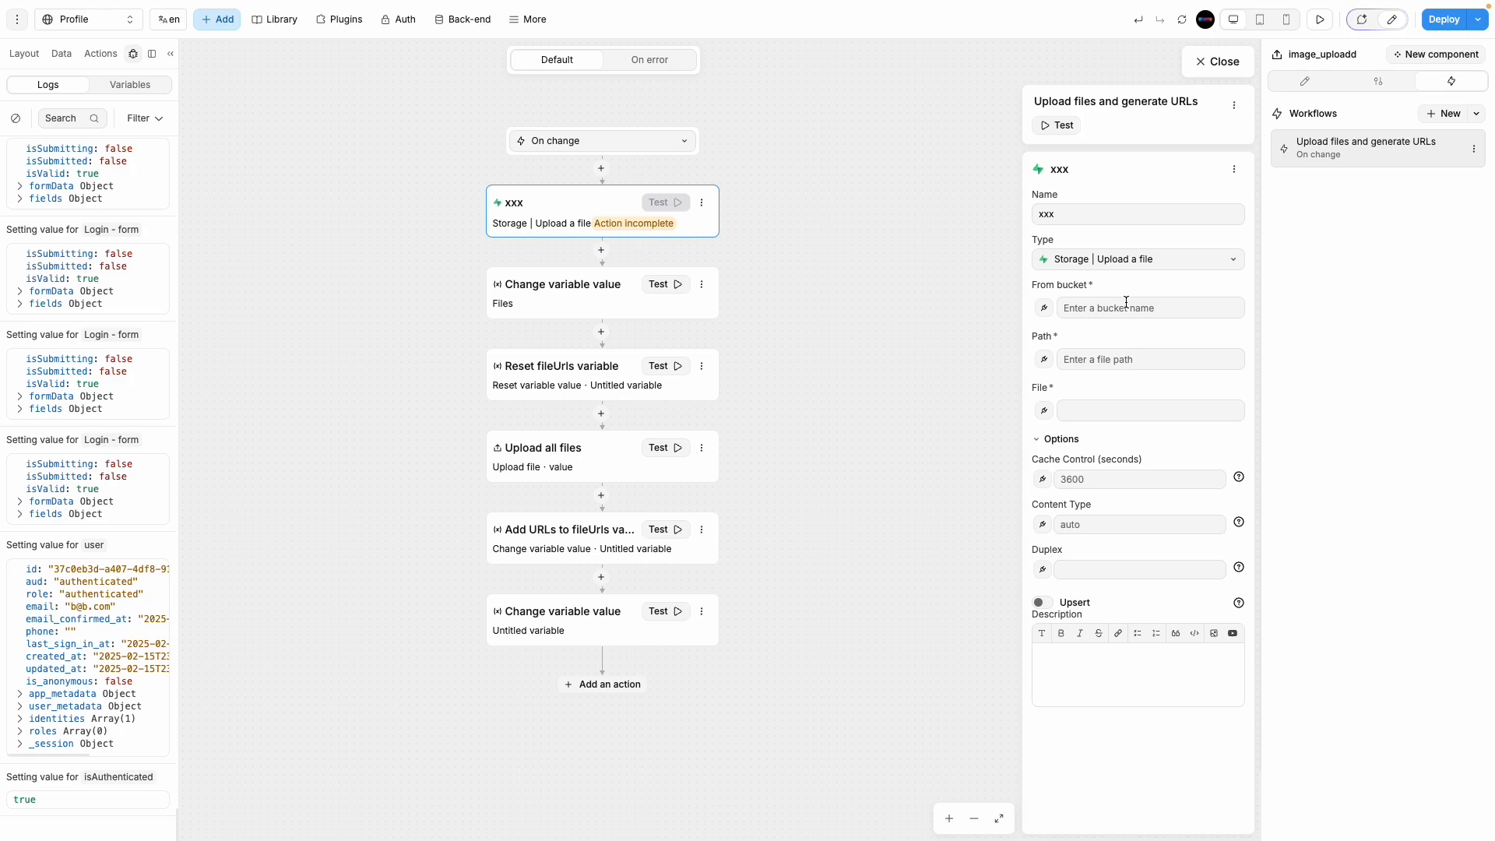
Step: Start the bucket name with 'pr' and check the Supabase buckets tab for the exact name
left_click(1127, 302)
type("profile_images")
mouse_move(2, 44)
left_click(49, 357)
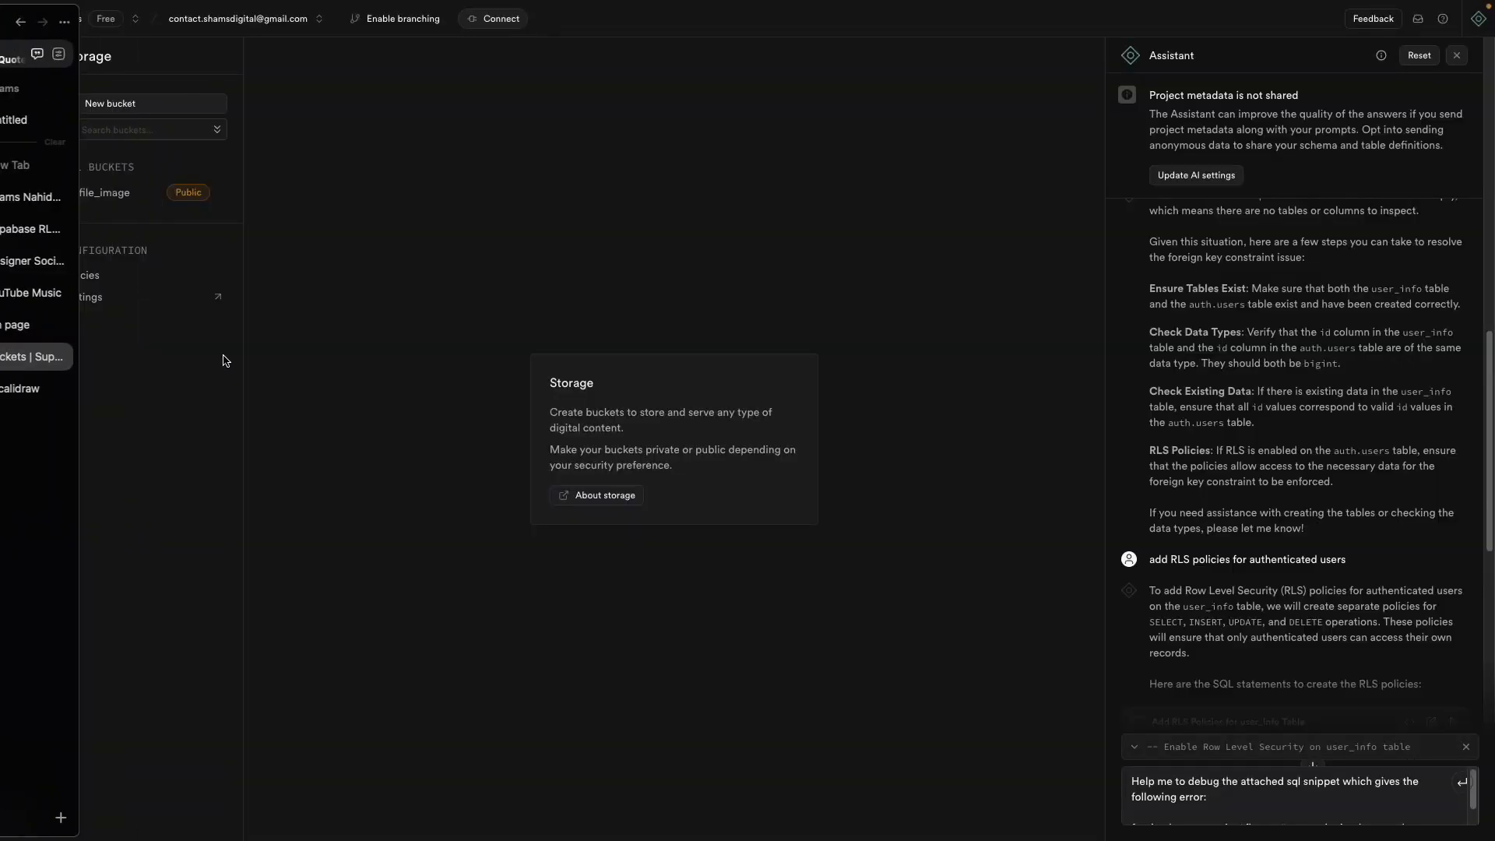
mouse_move(3, 248)
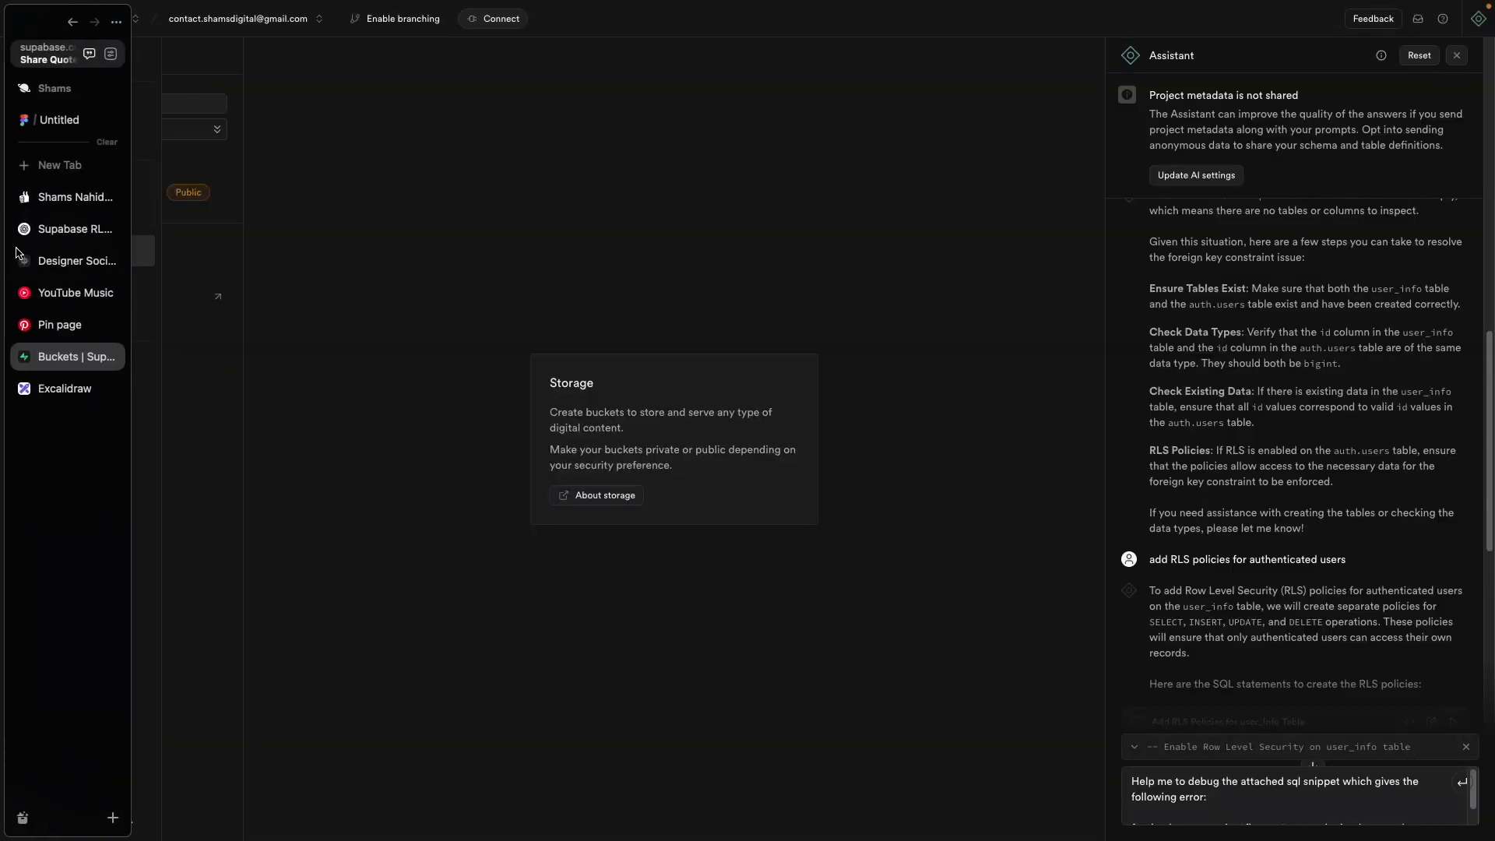
left_click(54, 197)
left_click(57, 229)
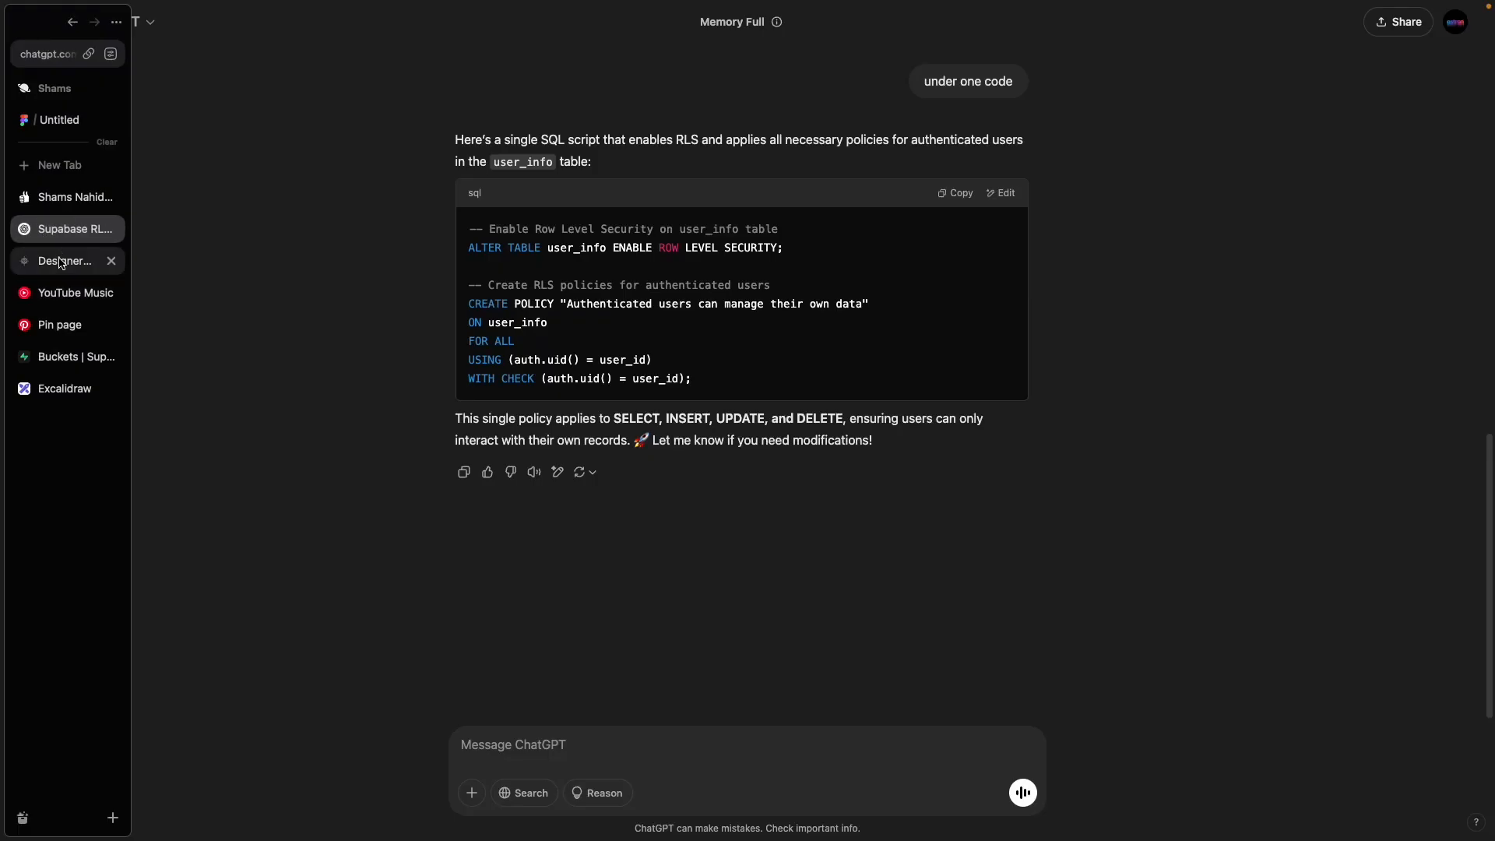
left_click(58, 261)
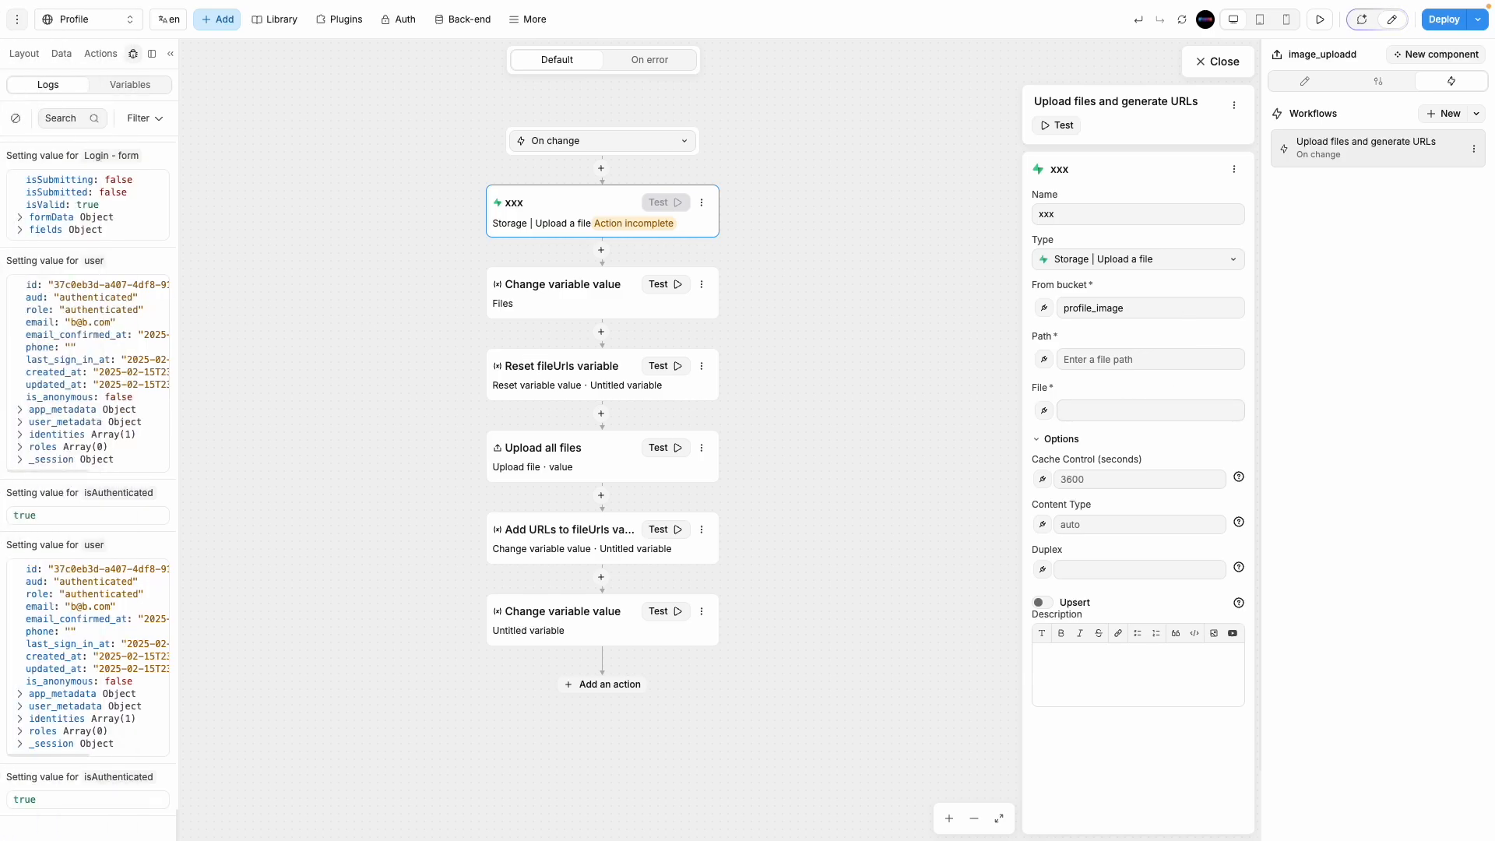
Step: Inspect the On change event's first uploaded file name and size in the Path formula
left_click(1181, 355)
left_click(1045, 359)
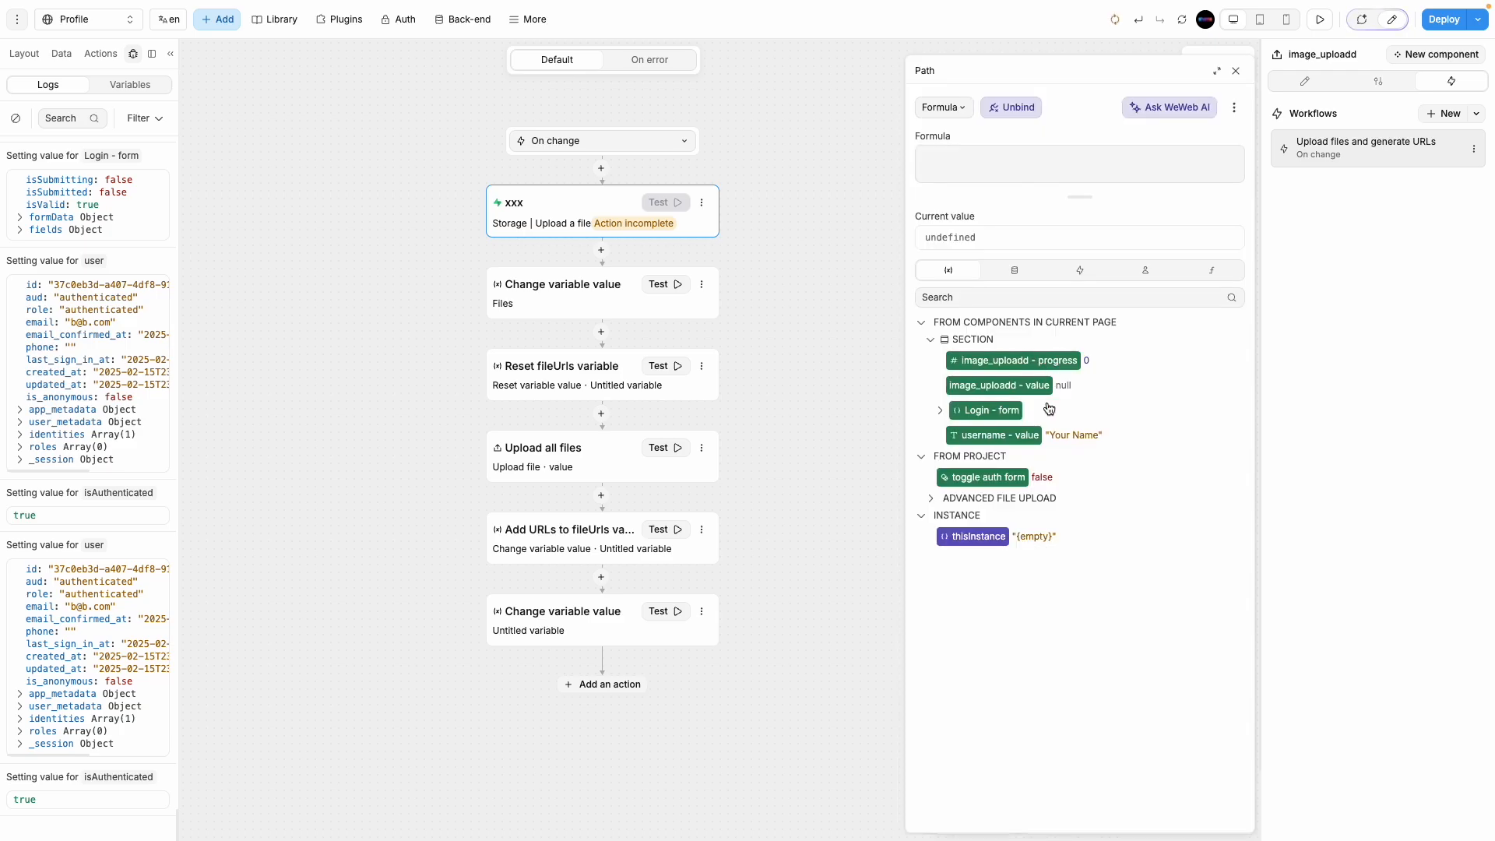
left_click(1065, 270)
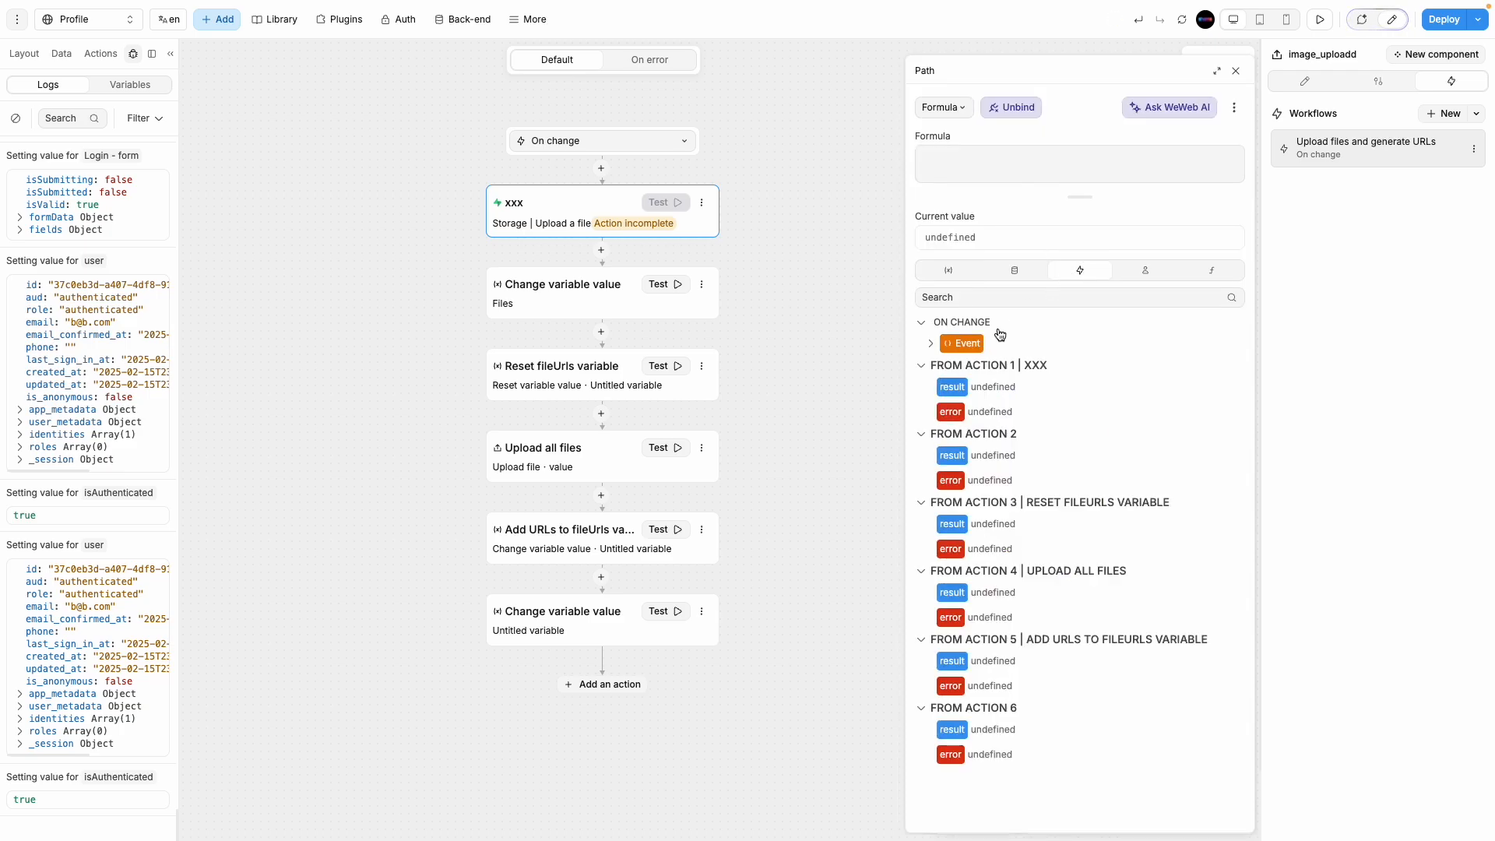
left_click(930, 343)
left_click(940, 368)
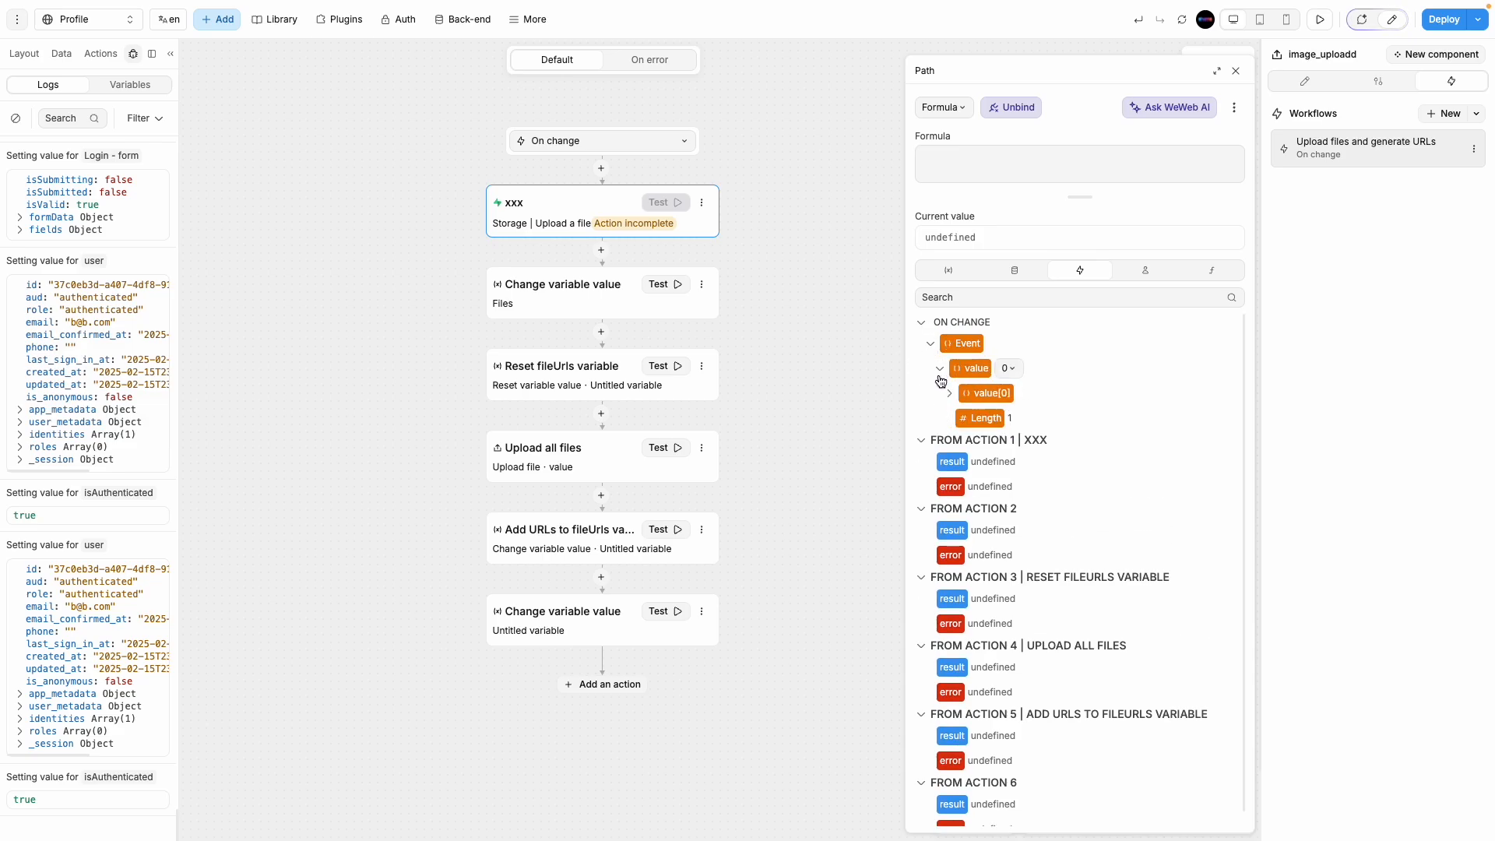
left_click(949, 393)
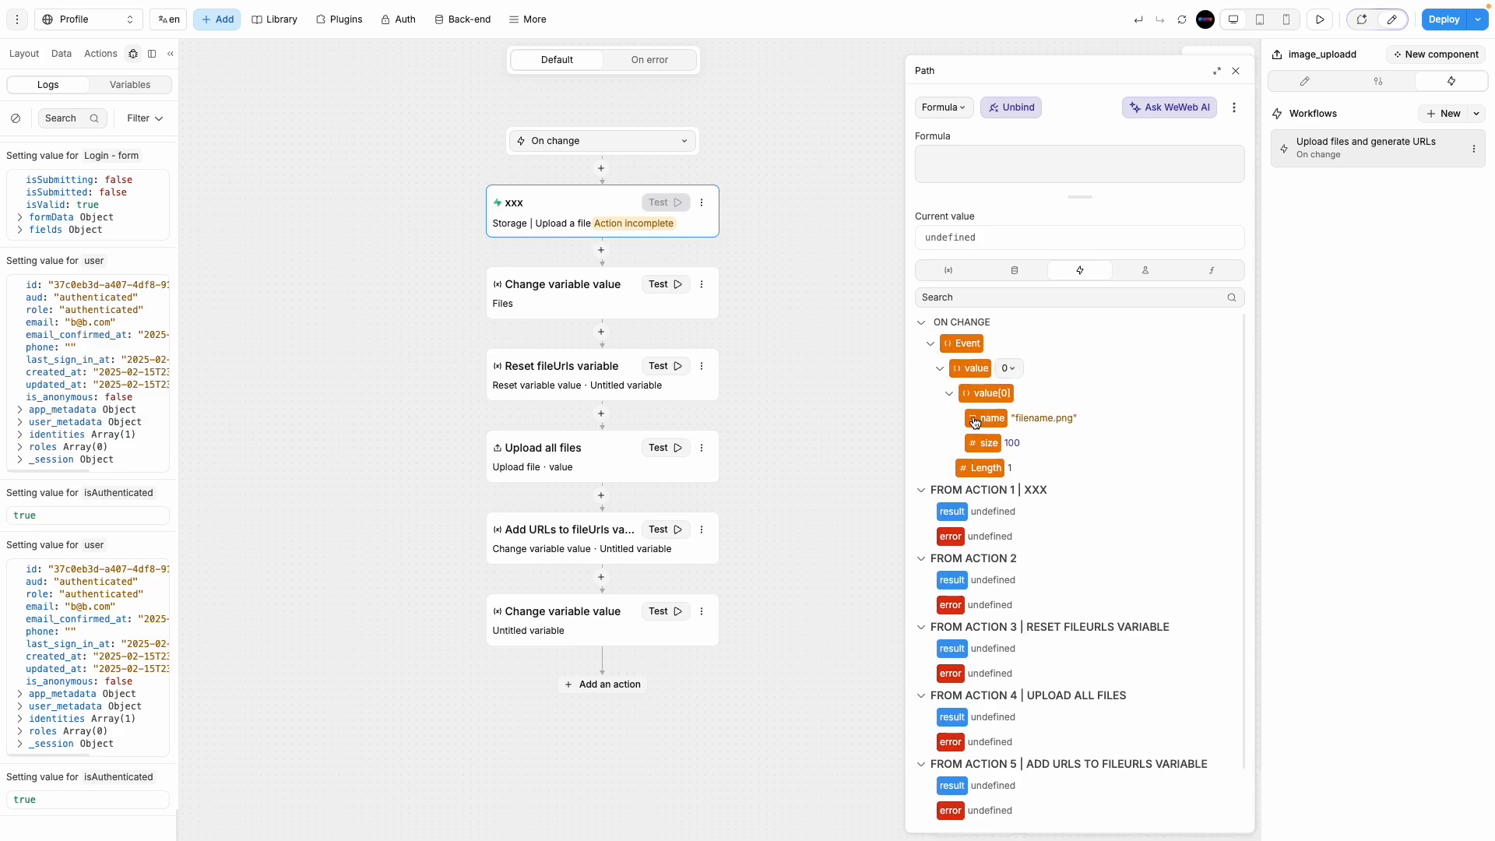
left_click(1236, 71)
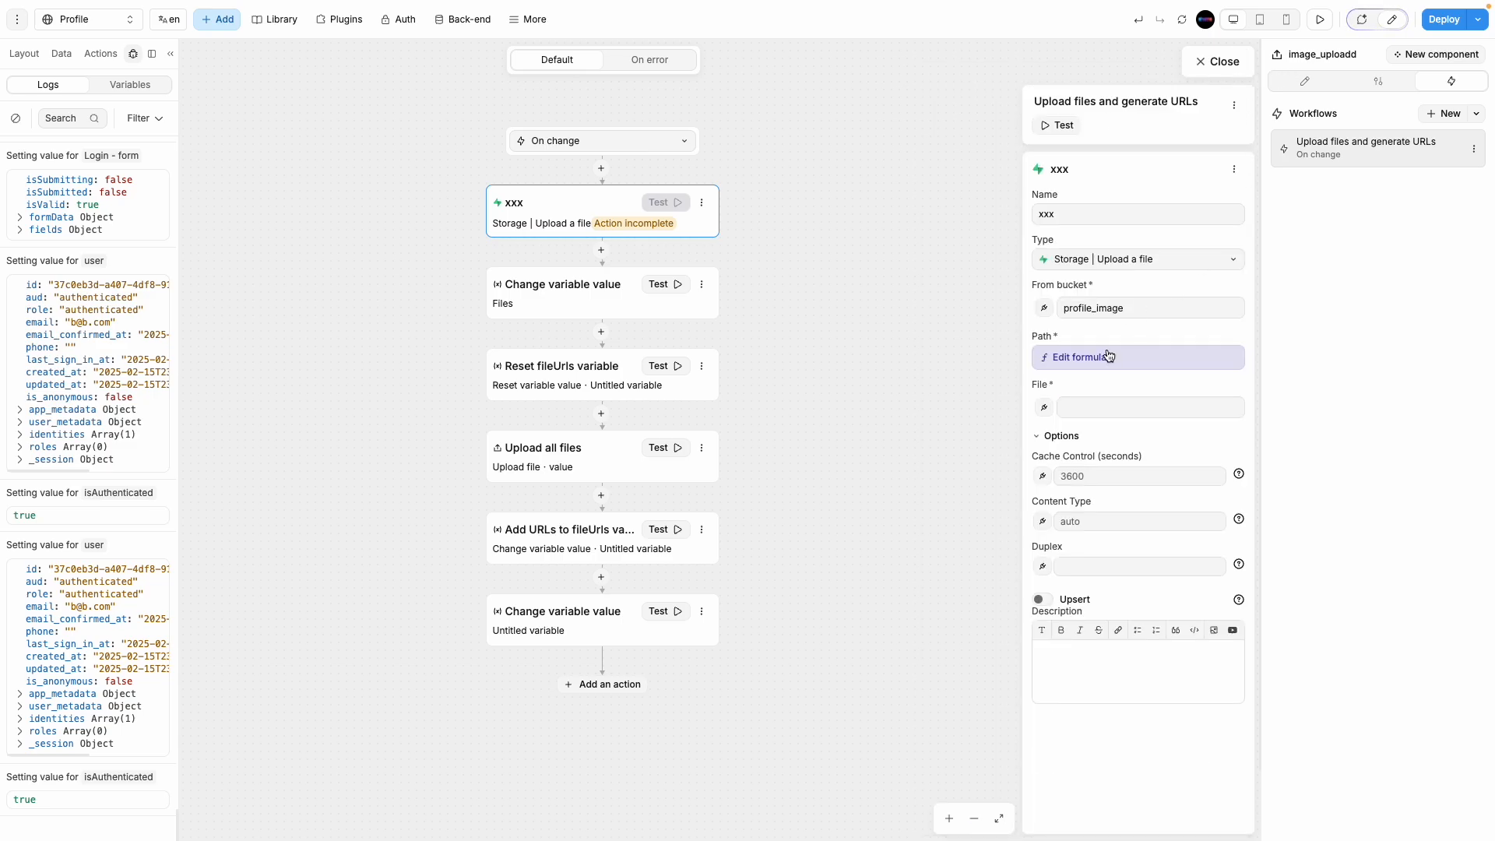
Step: Bind the upload action's File field to the first uploaded file's name
left_click(1044, 407)
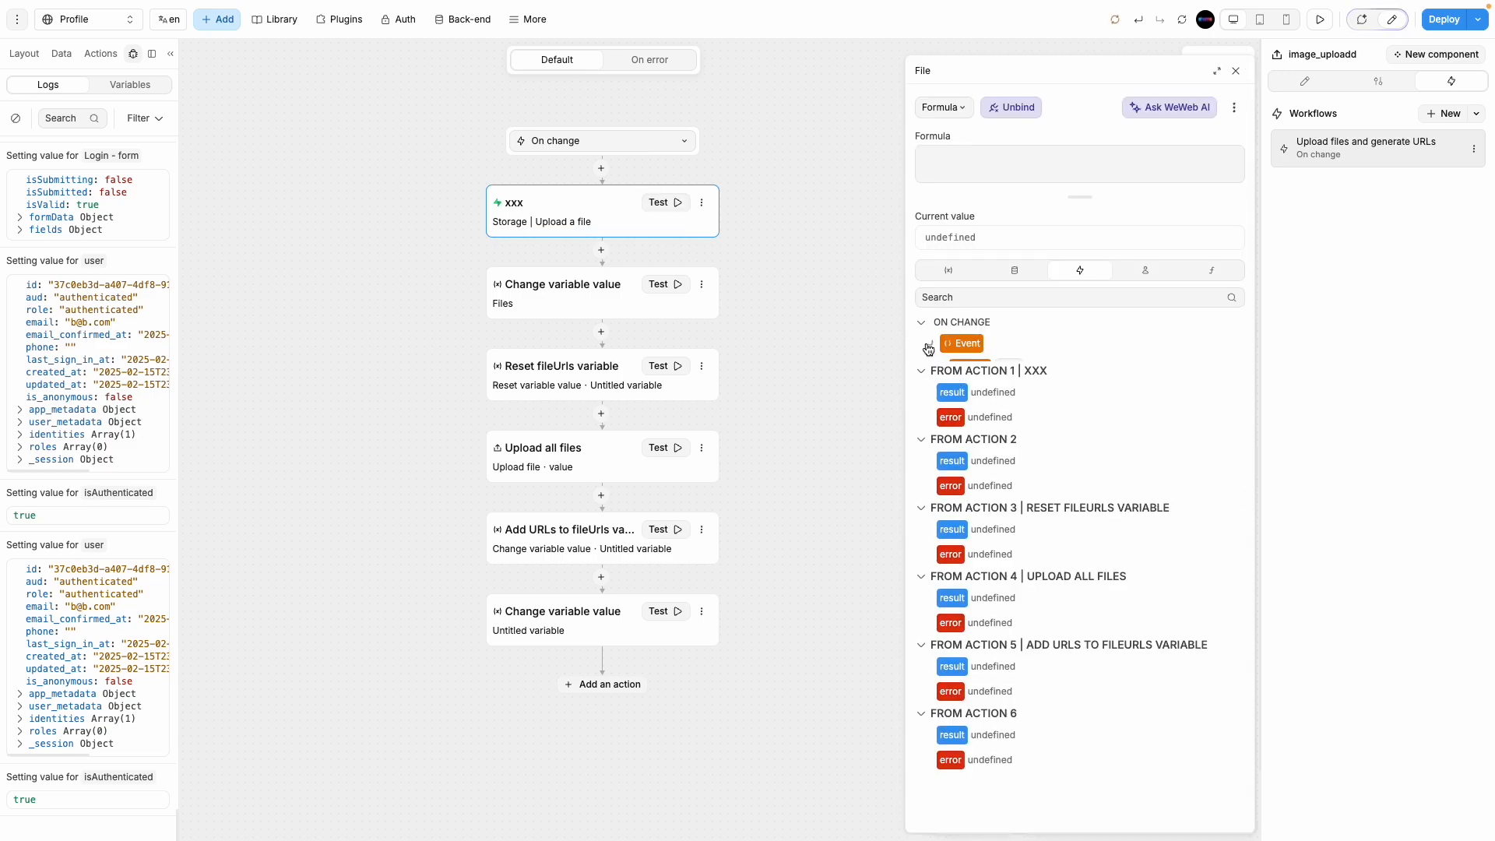
left_click(940, 368)
left_click(949, 393)
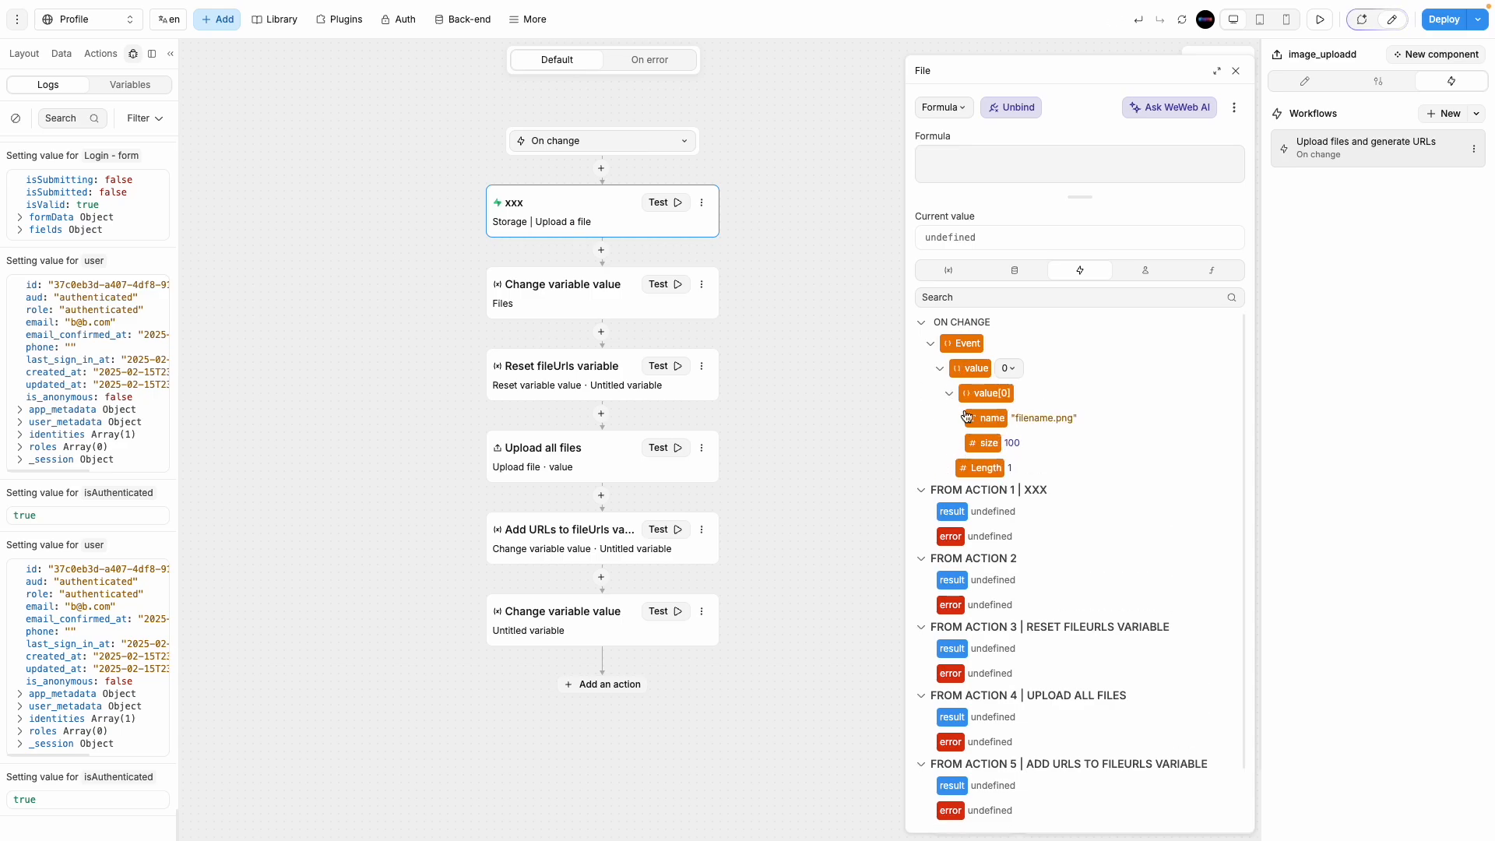
left_click(982, 418)
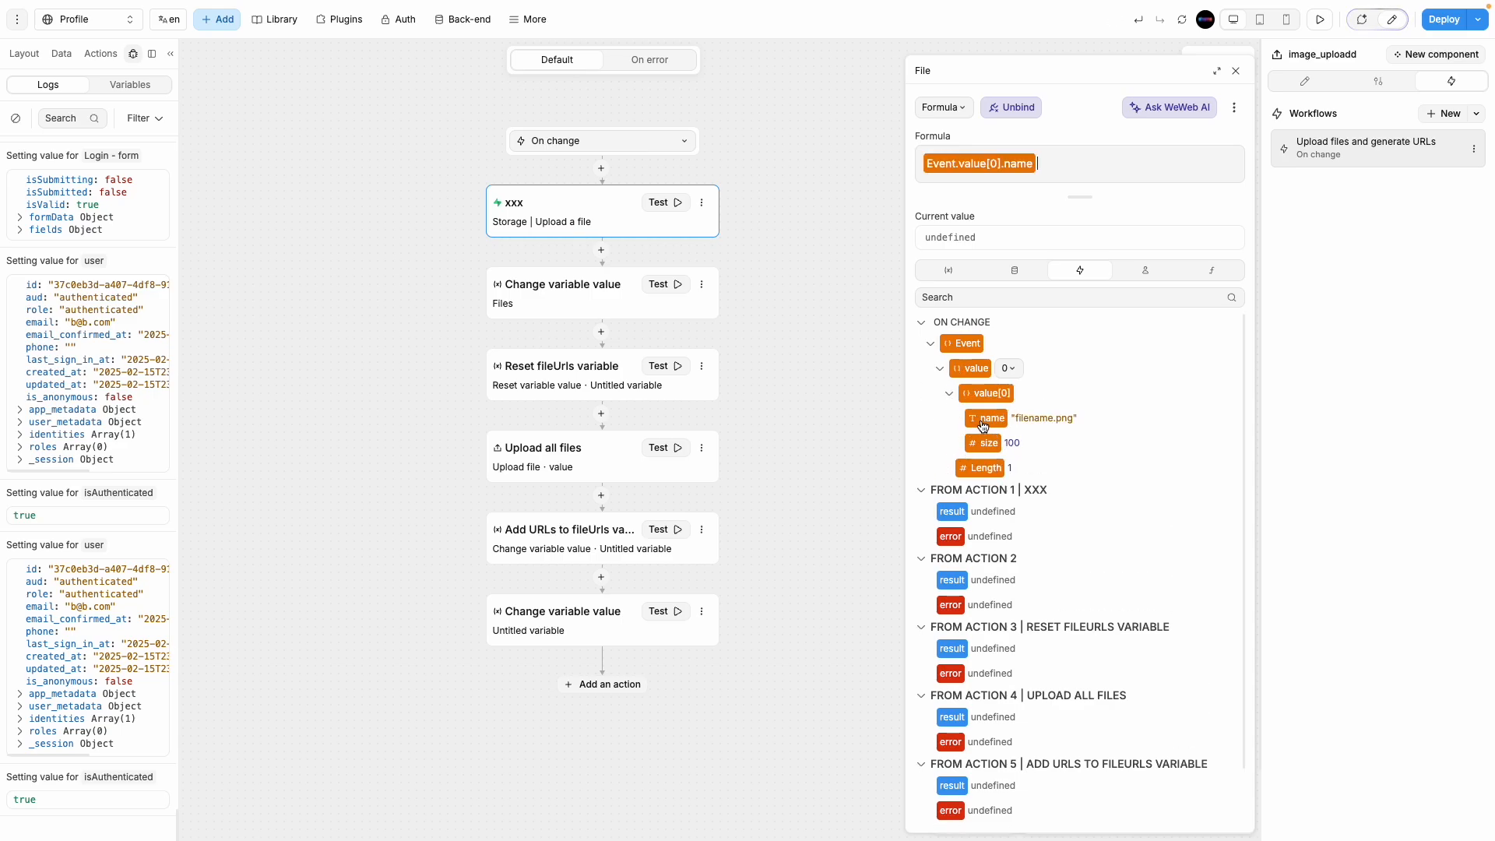
left_click(1236, 71)
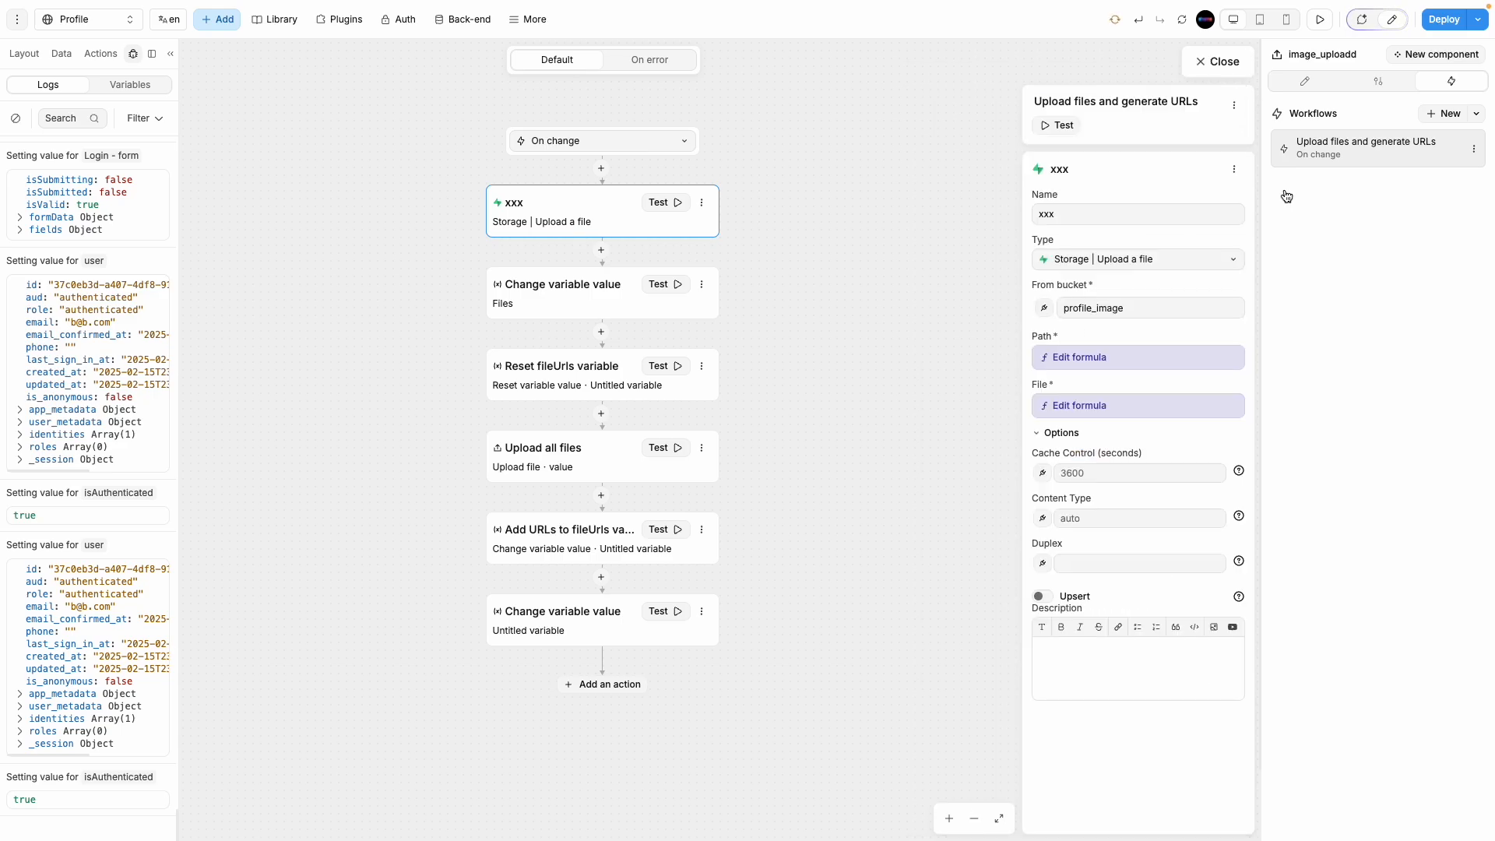
Step: Browse the Path formula's variables, context data, Browser and Screen entries
left_click(1142, 360)
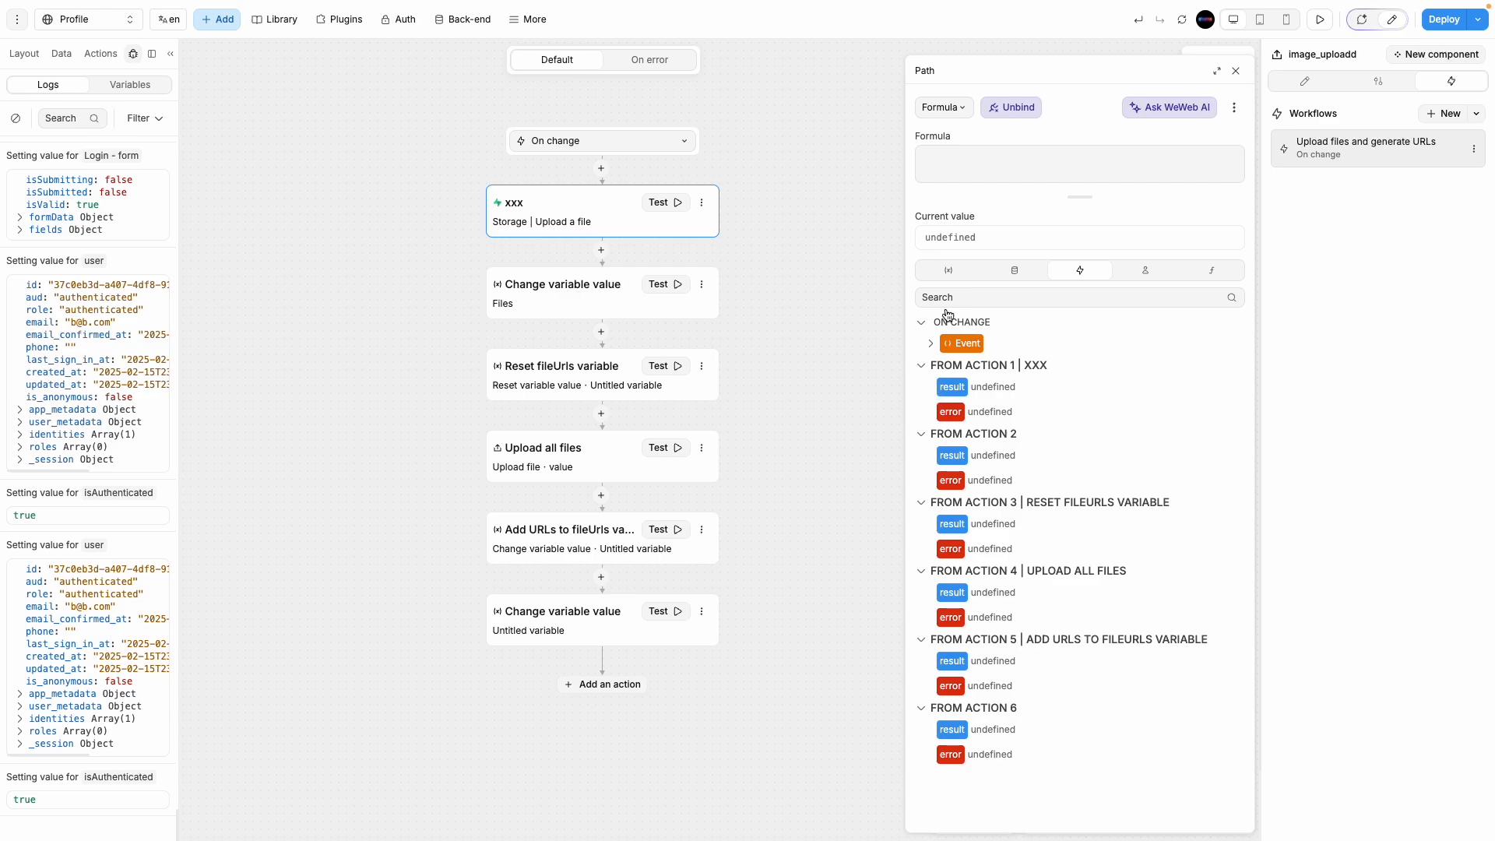
left_click(948, 270)
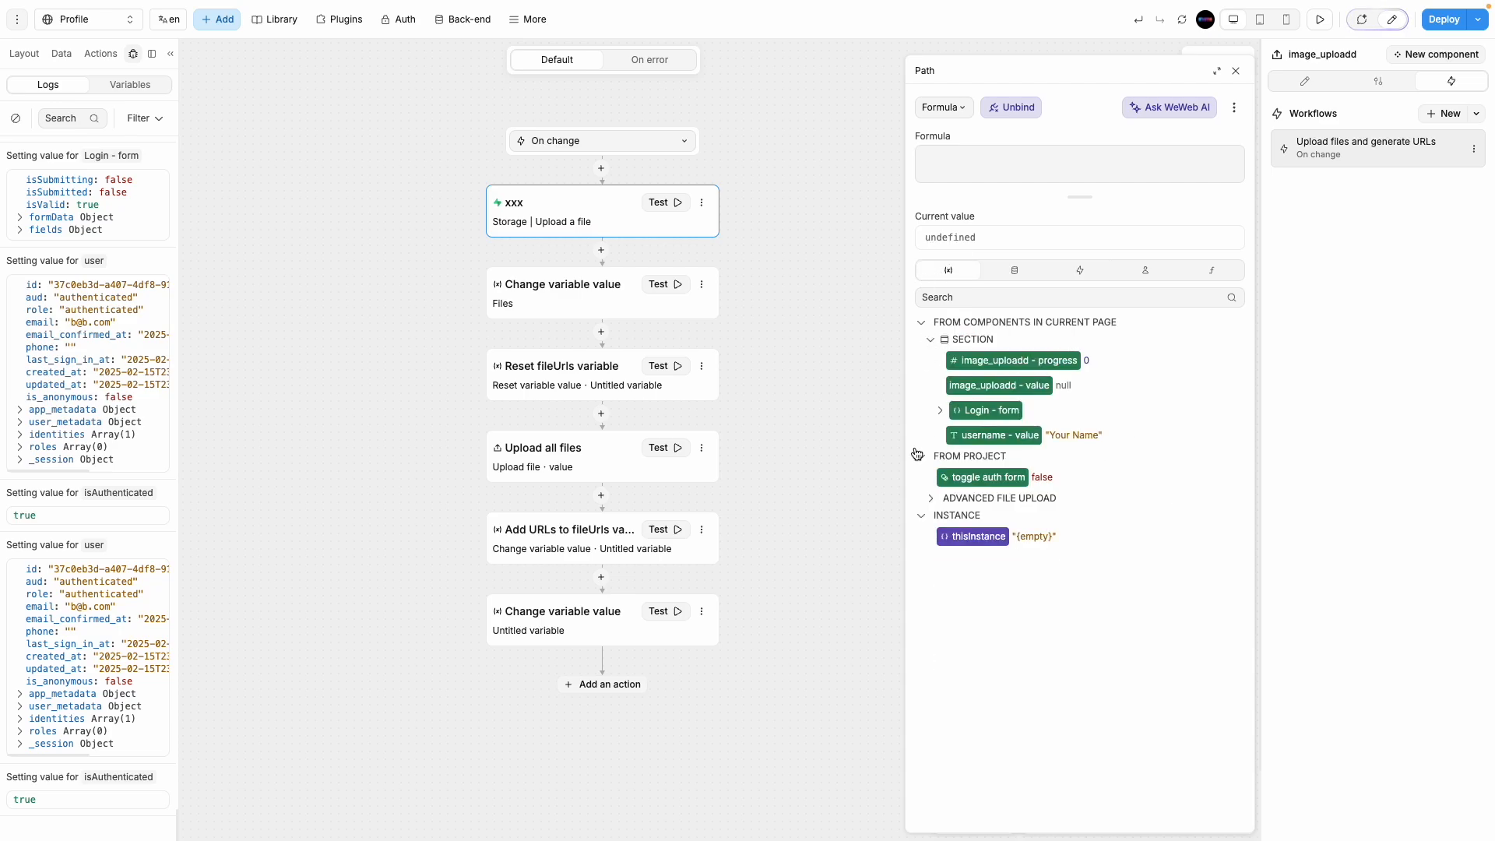
left_click(1023, 277)
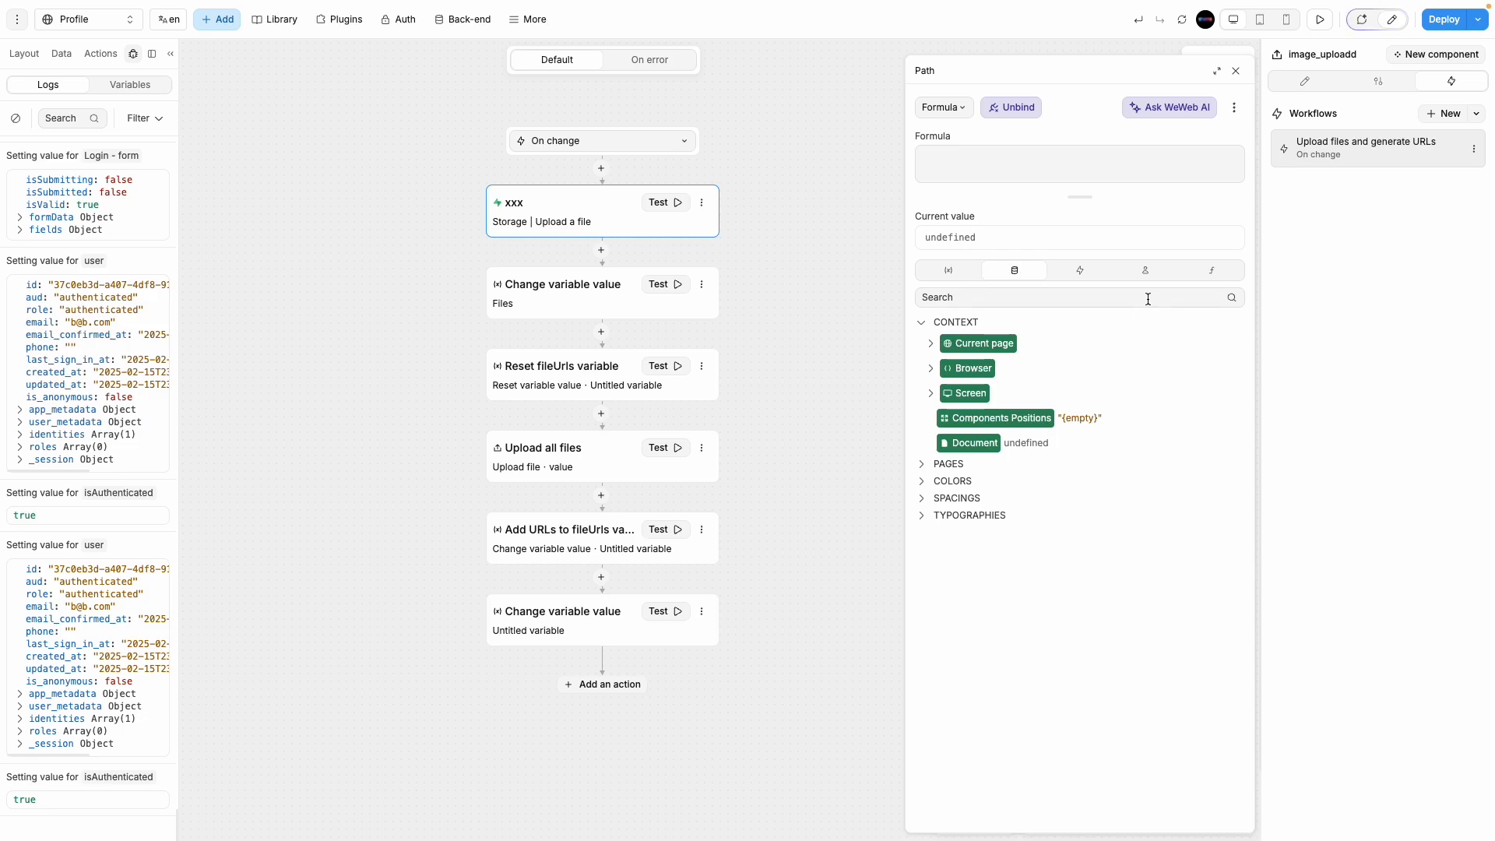
left_click(1080, 270)
left_click(1015, 270)
left_click(949, 272)
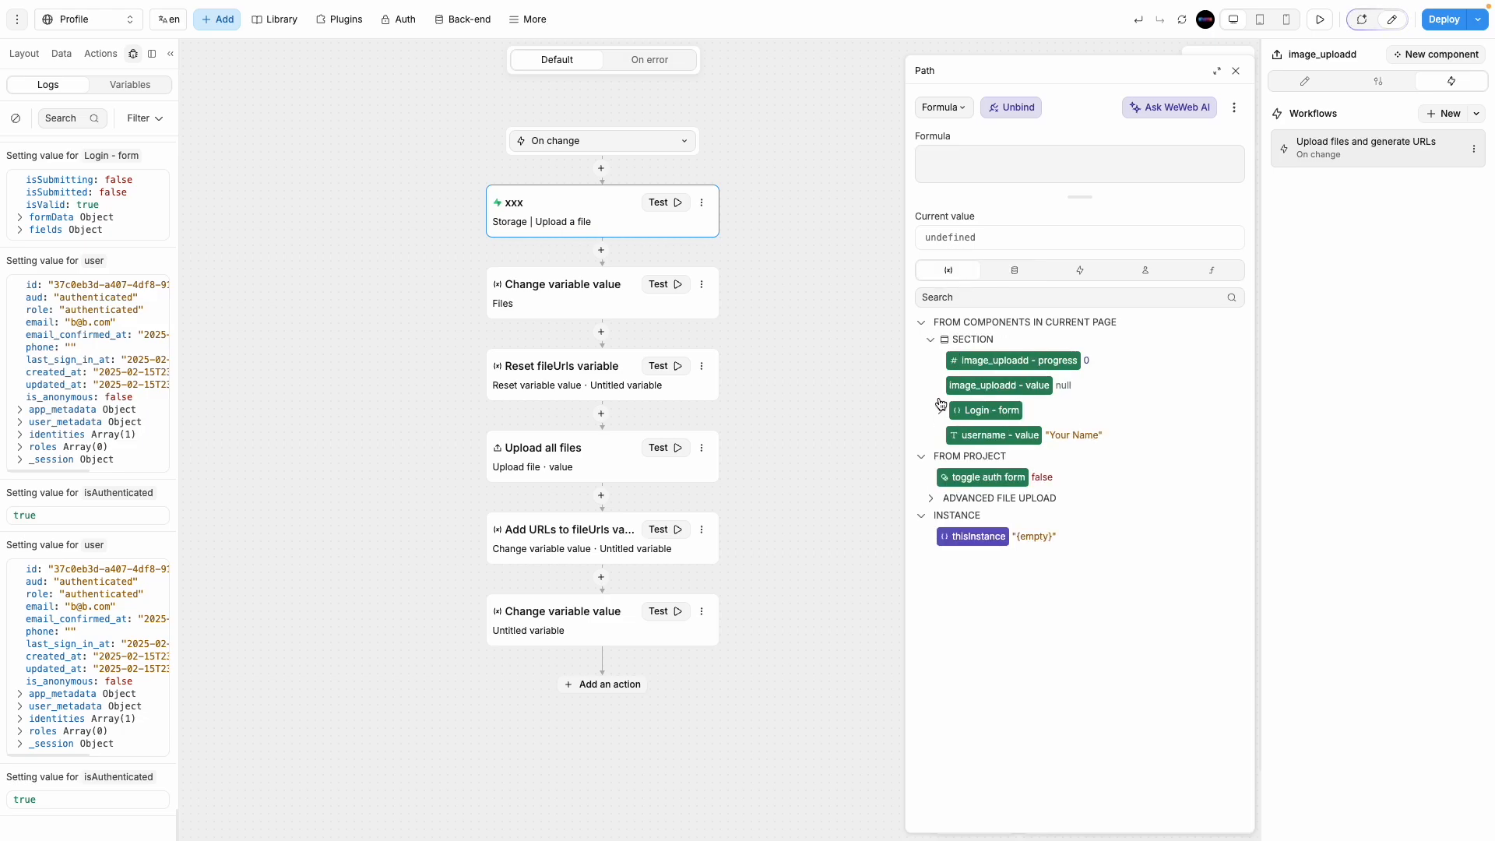
left_click(1022, 269)
left_click(932, 371)
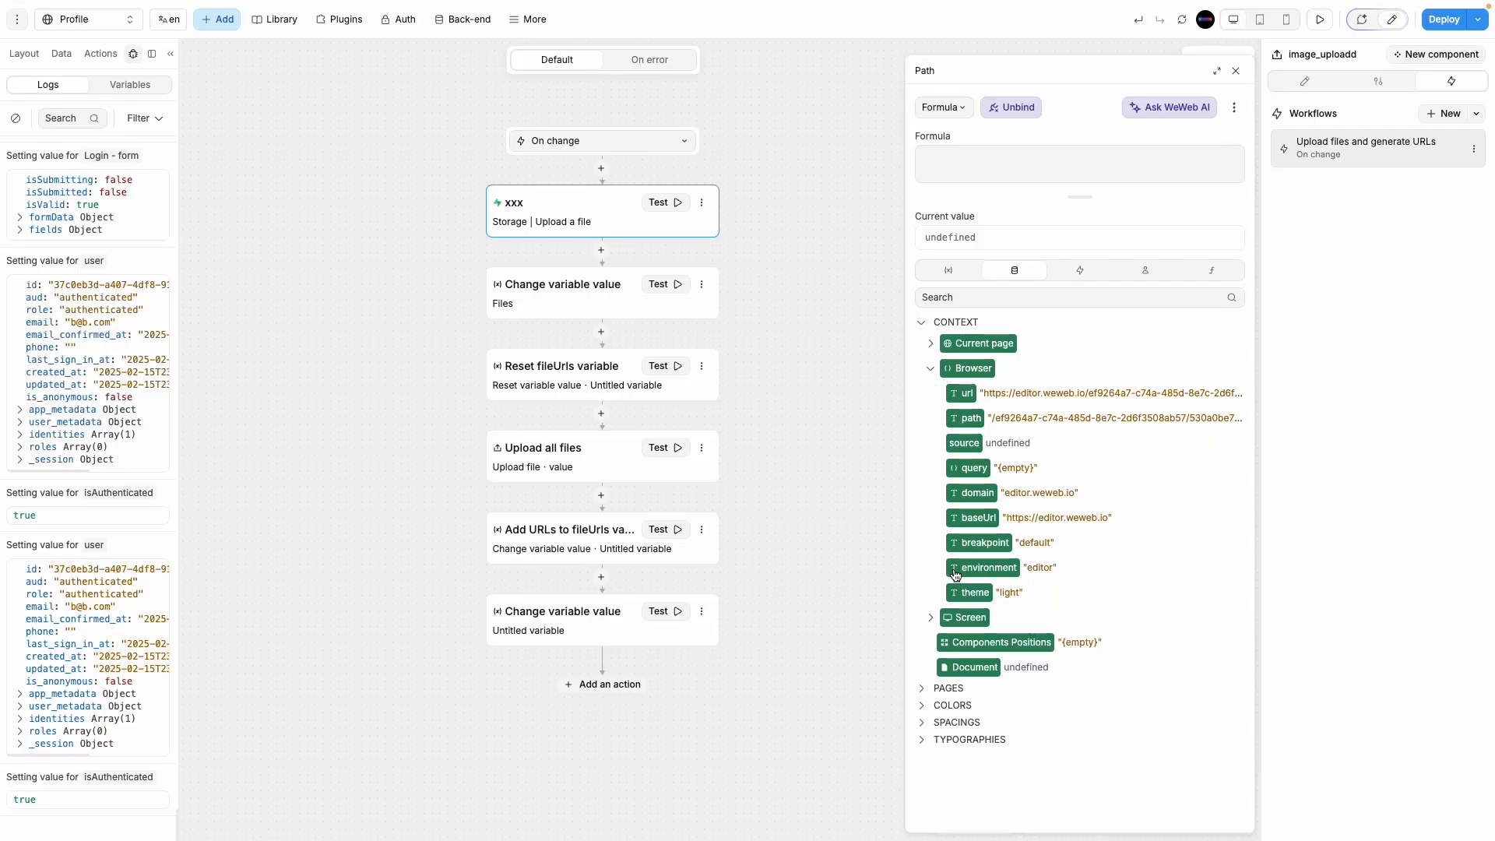
left_click(931, 618)
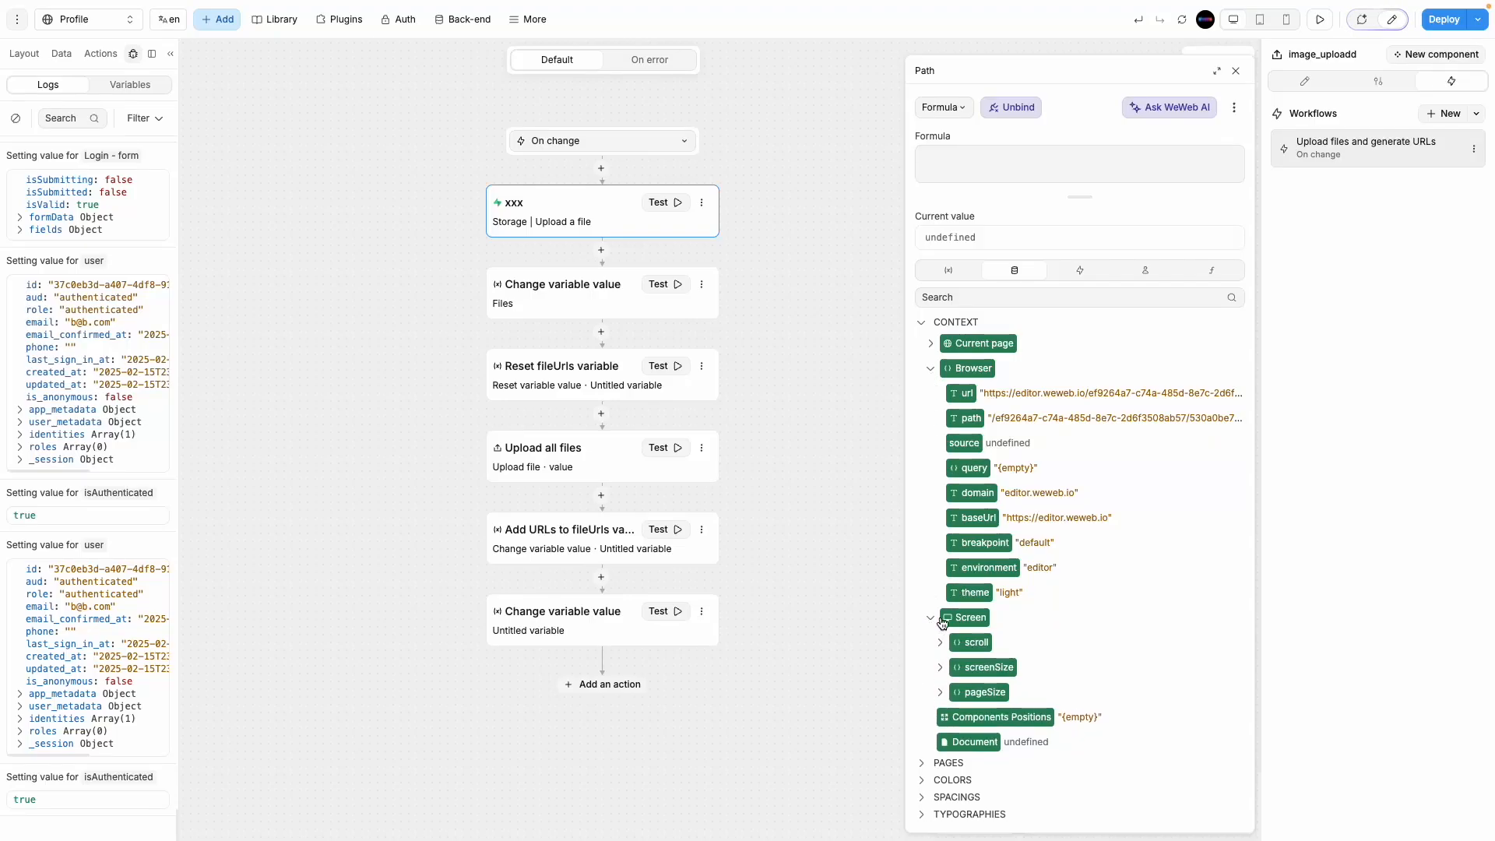
left_click(1012, 271)
left_click(971, 268)
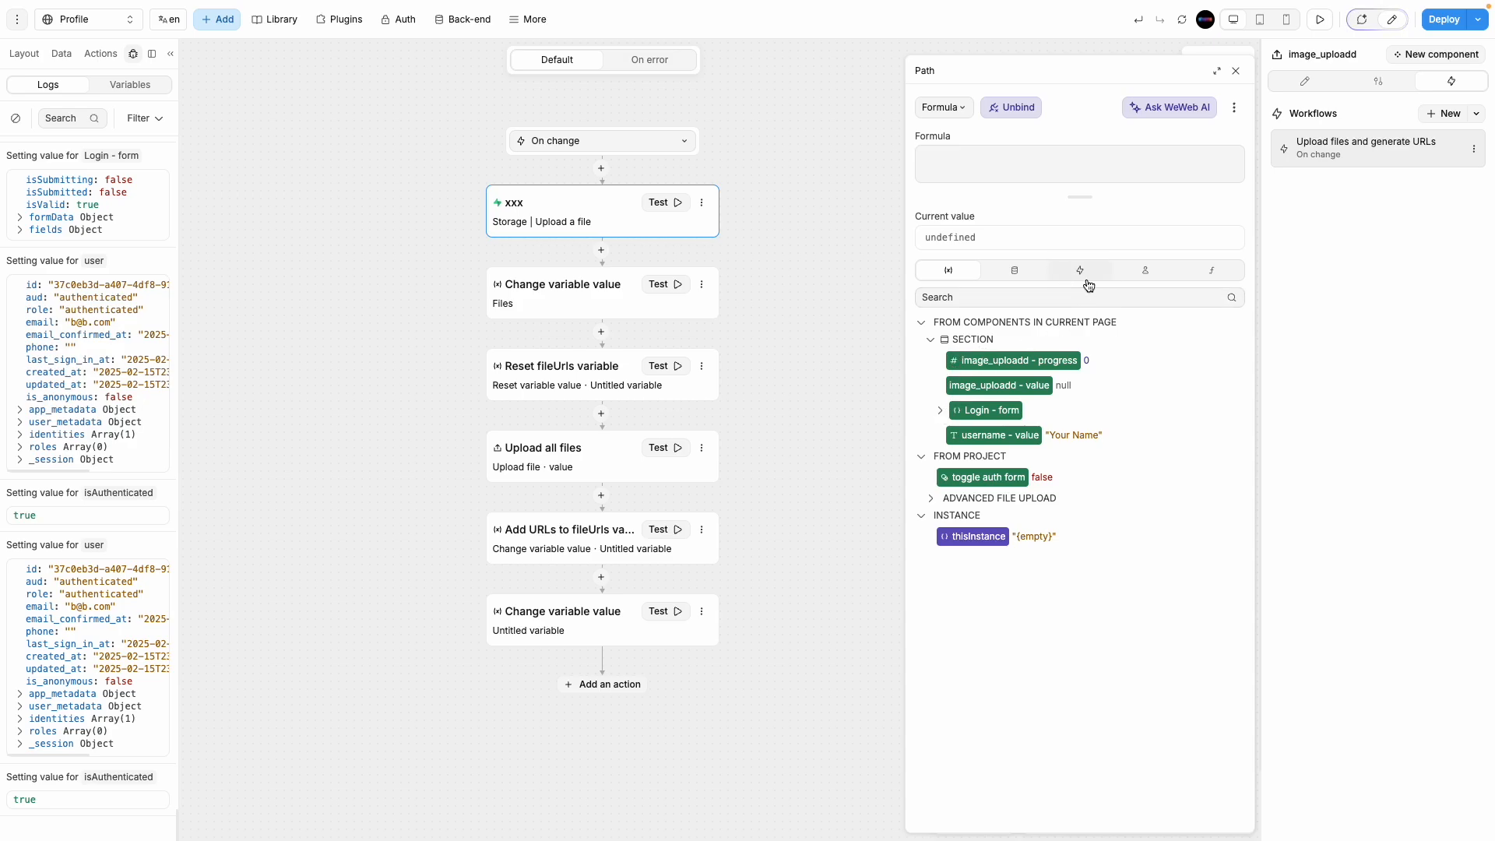
Step: Set the Path formula to the whole Event and expand its current value showing filename.png
left_click(1087, 279)
left_click(932, 345)
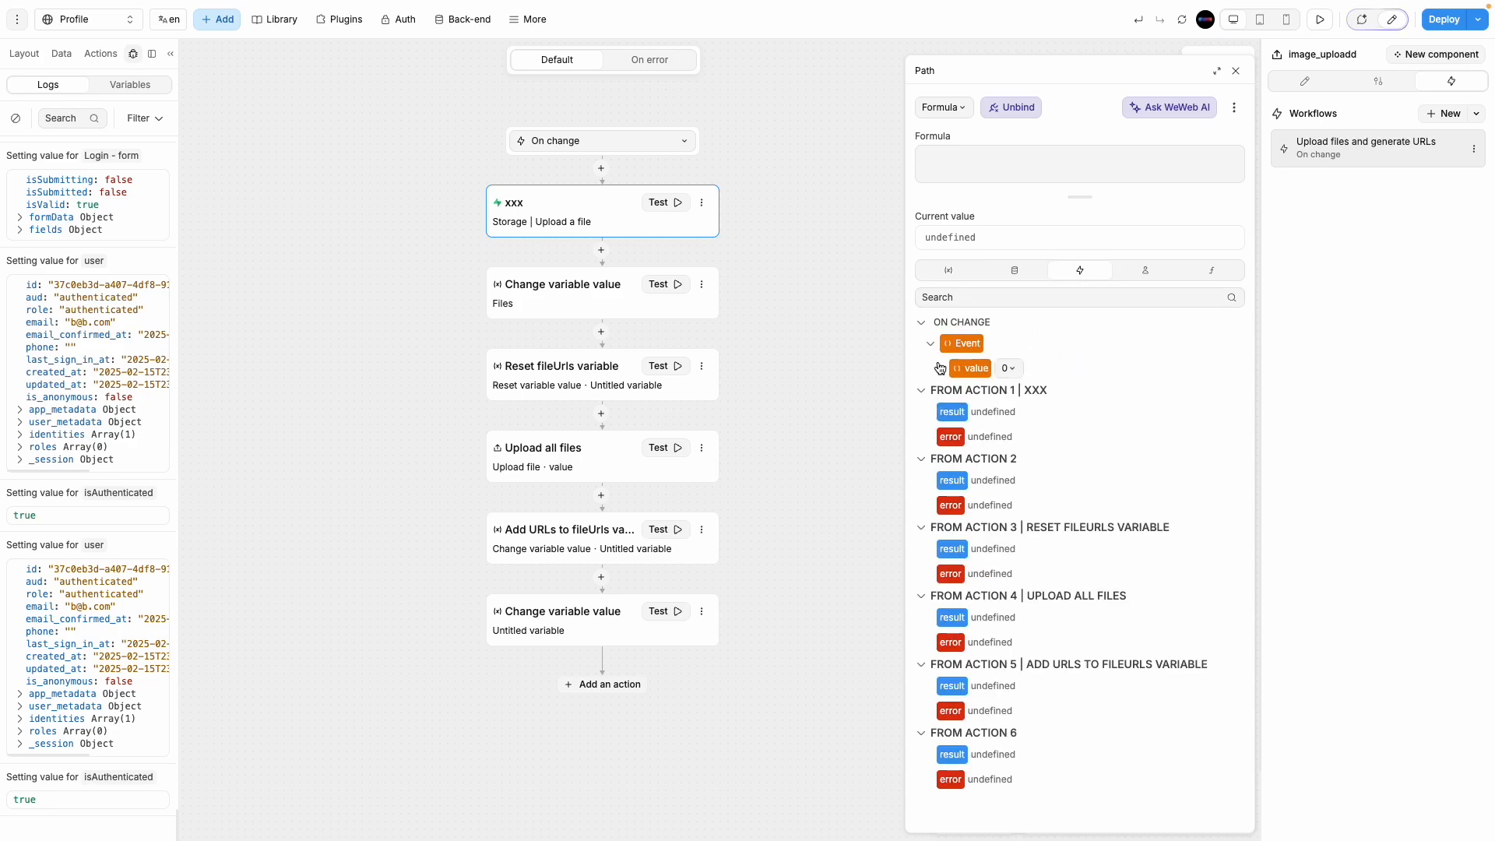
left_click(940, 368)
left_click(971, 368)
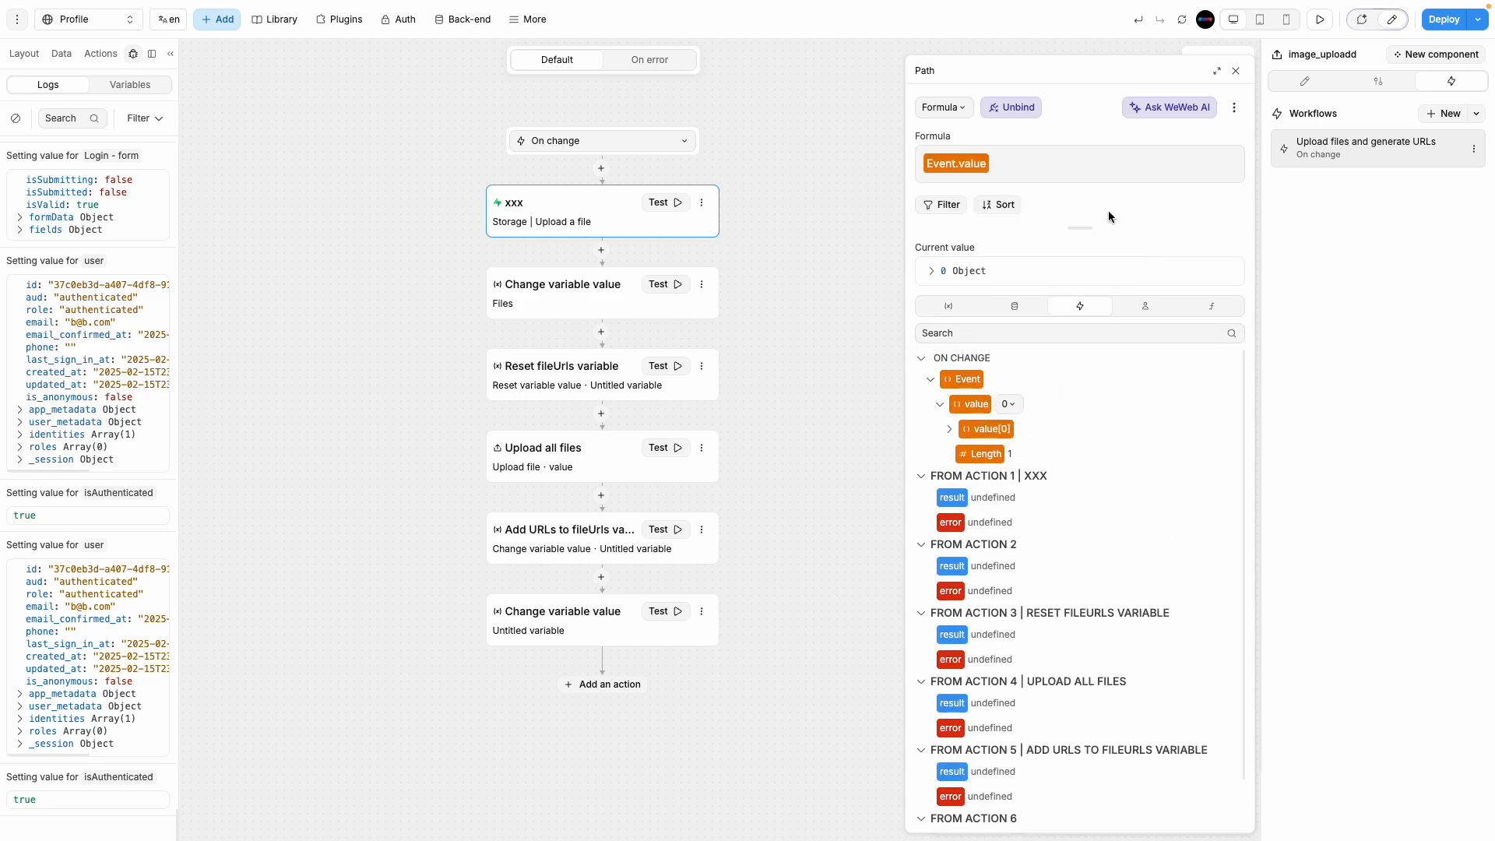
left_click(933, 272)
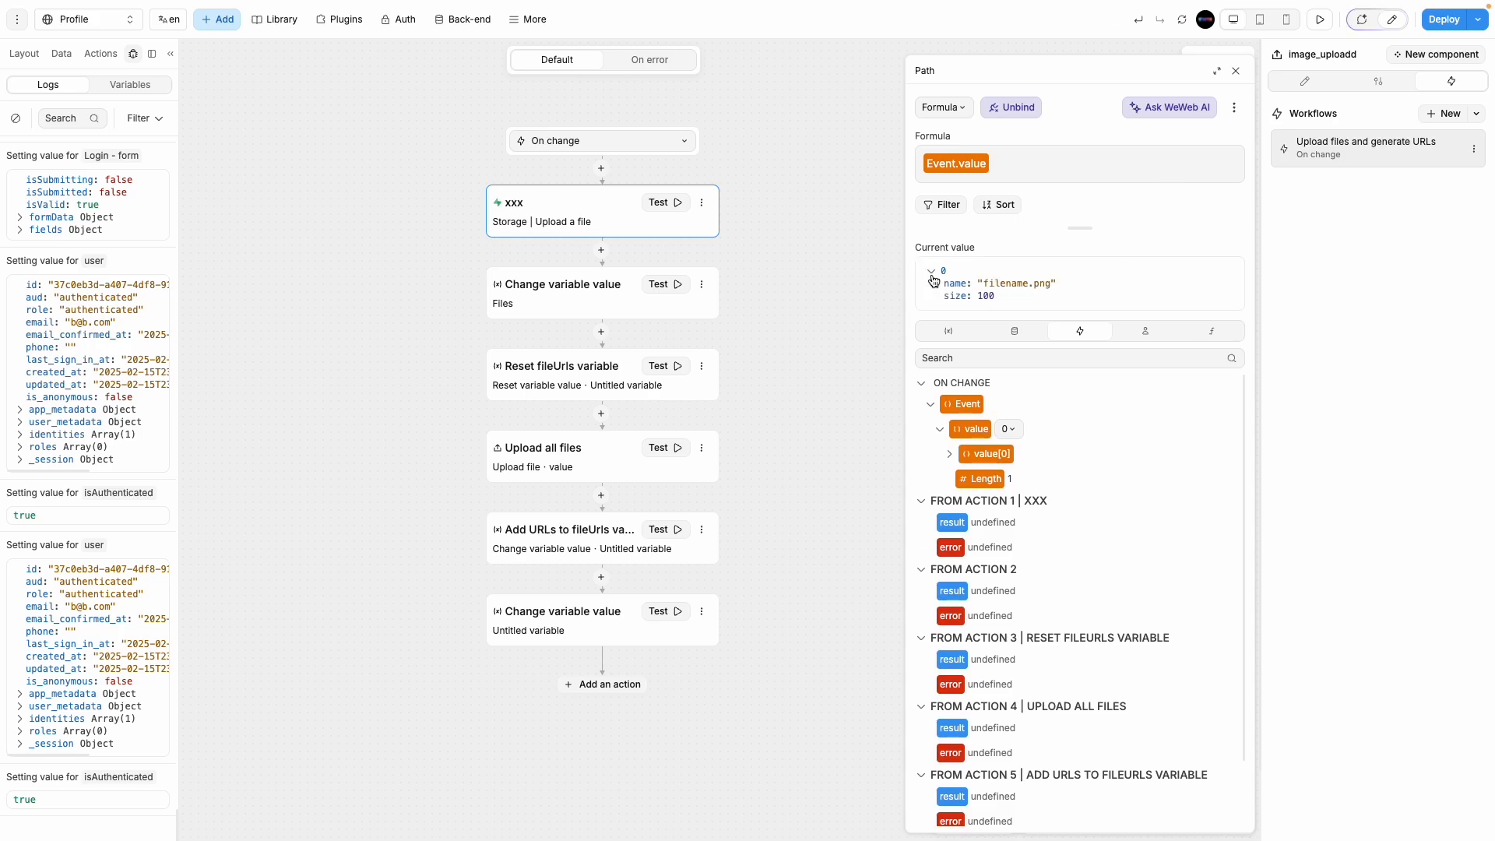
left_click(962, 404)
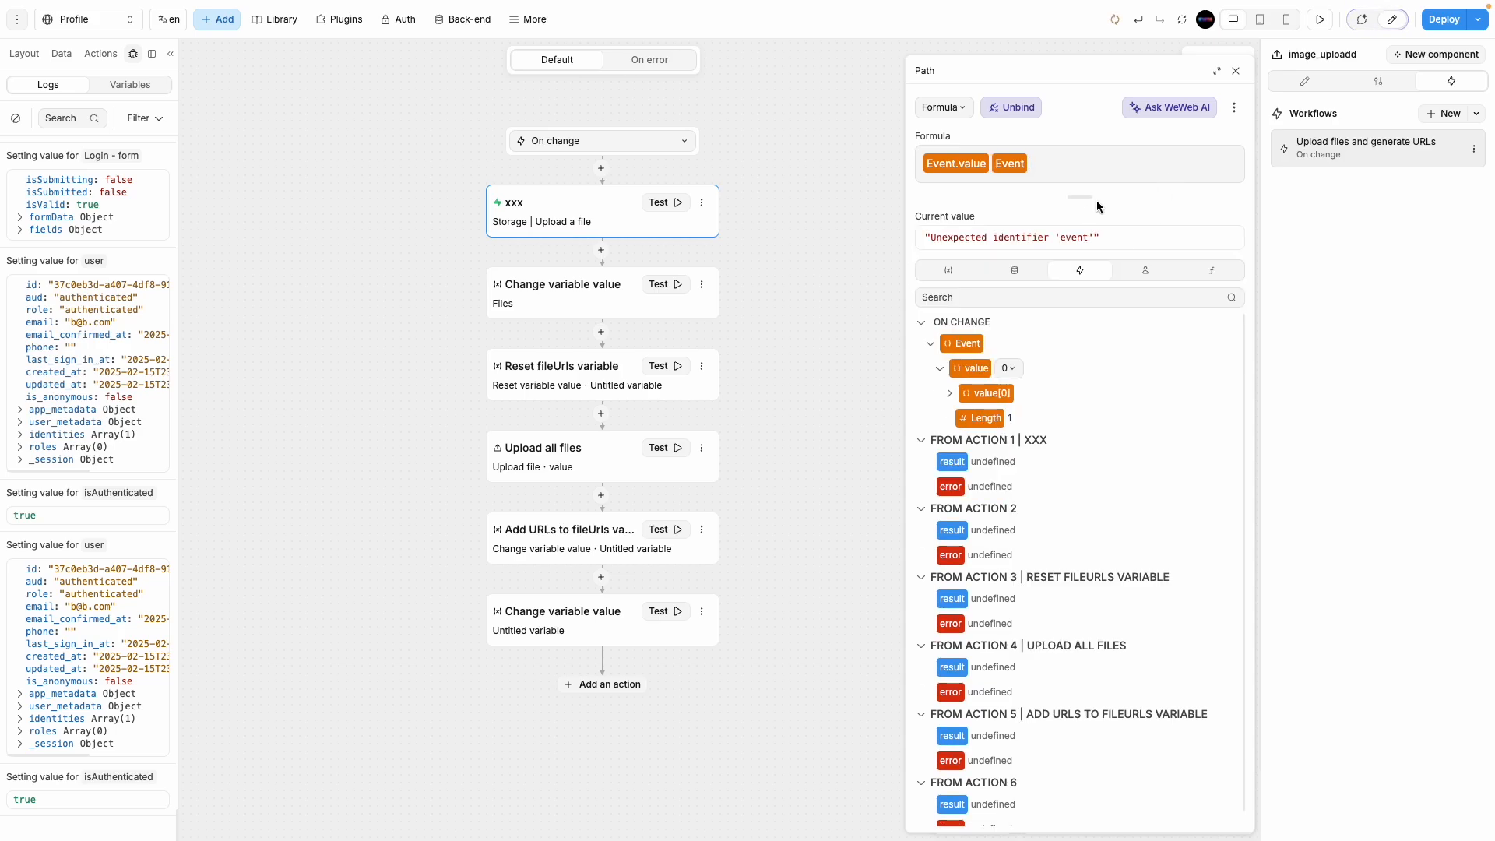
key("BackSpace")
key("BackSpace")
left_click(985, 346)
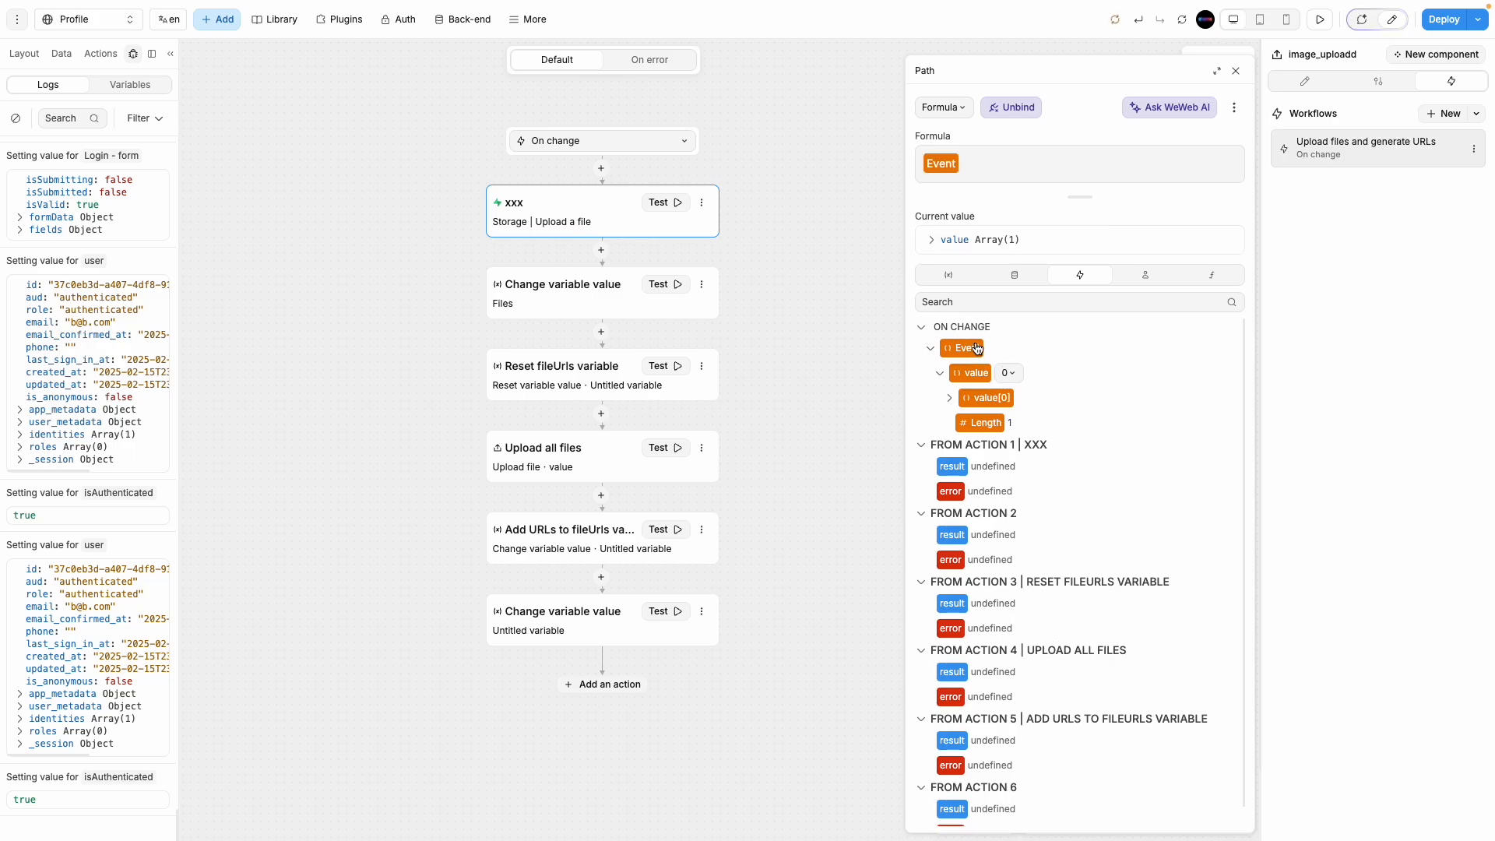
left_click(931, 240)
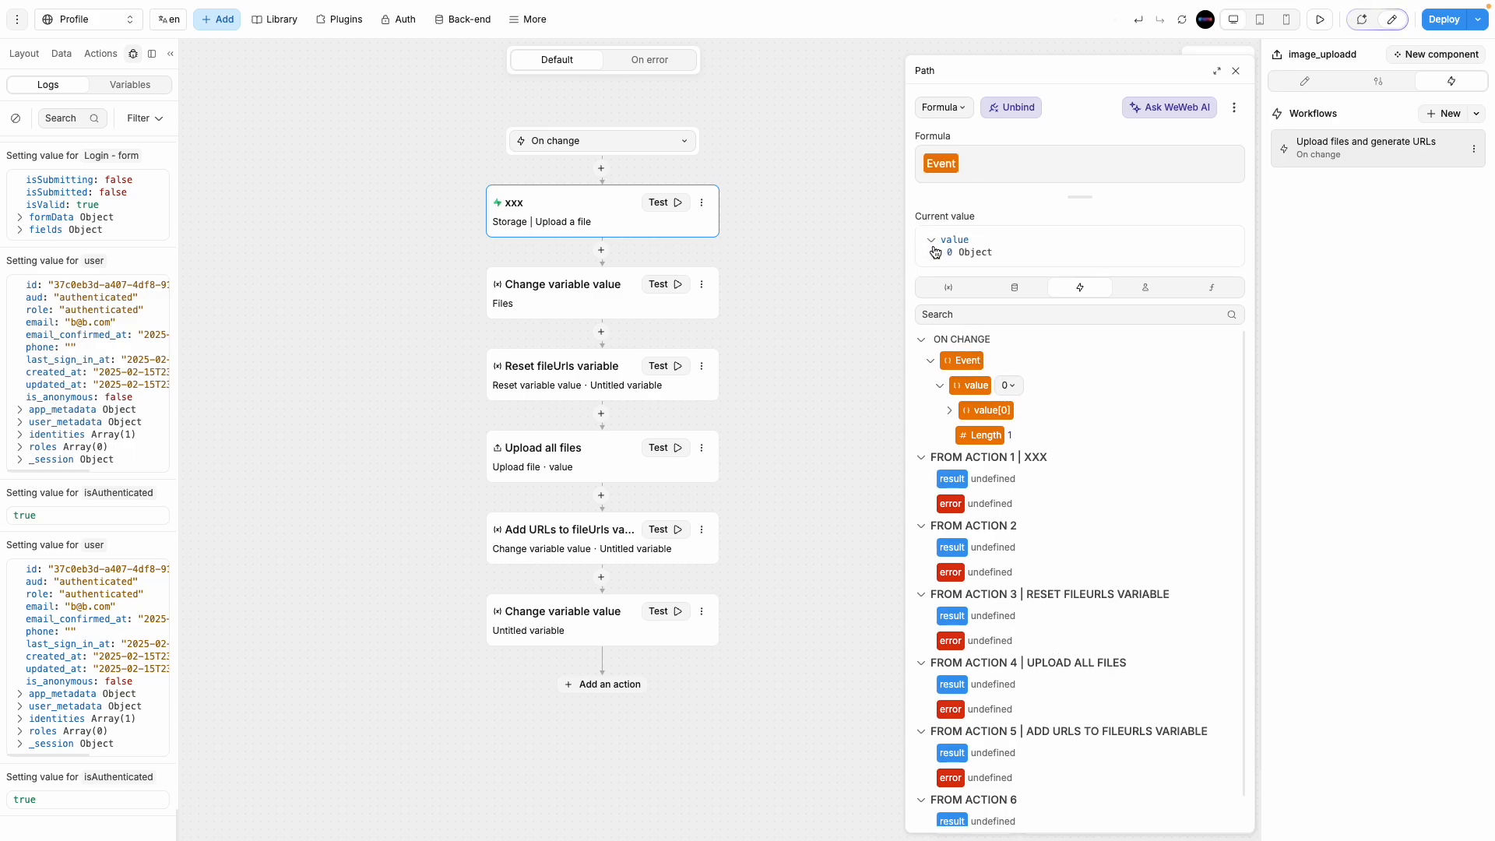
left_click(938, 252)
Step: Open WeWeb in a new tab, select image_uploadd and create a new workflow for it
mouse_move(2, 260)
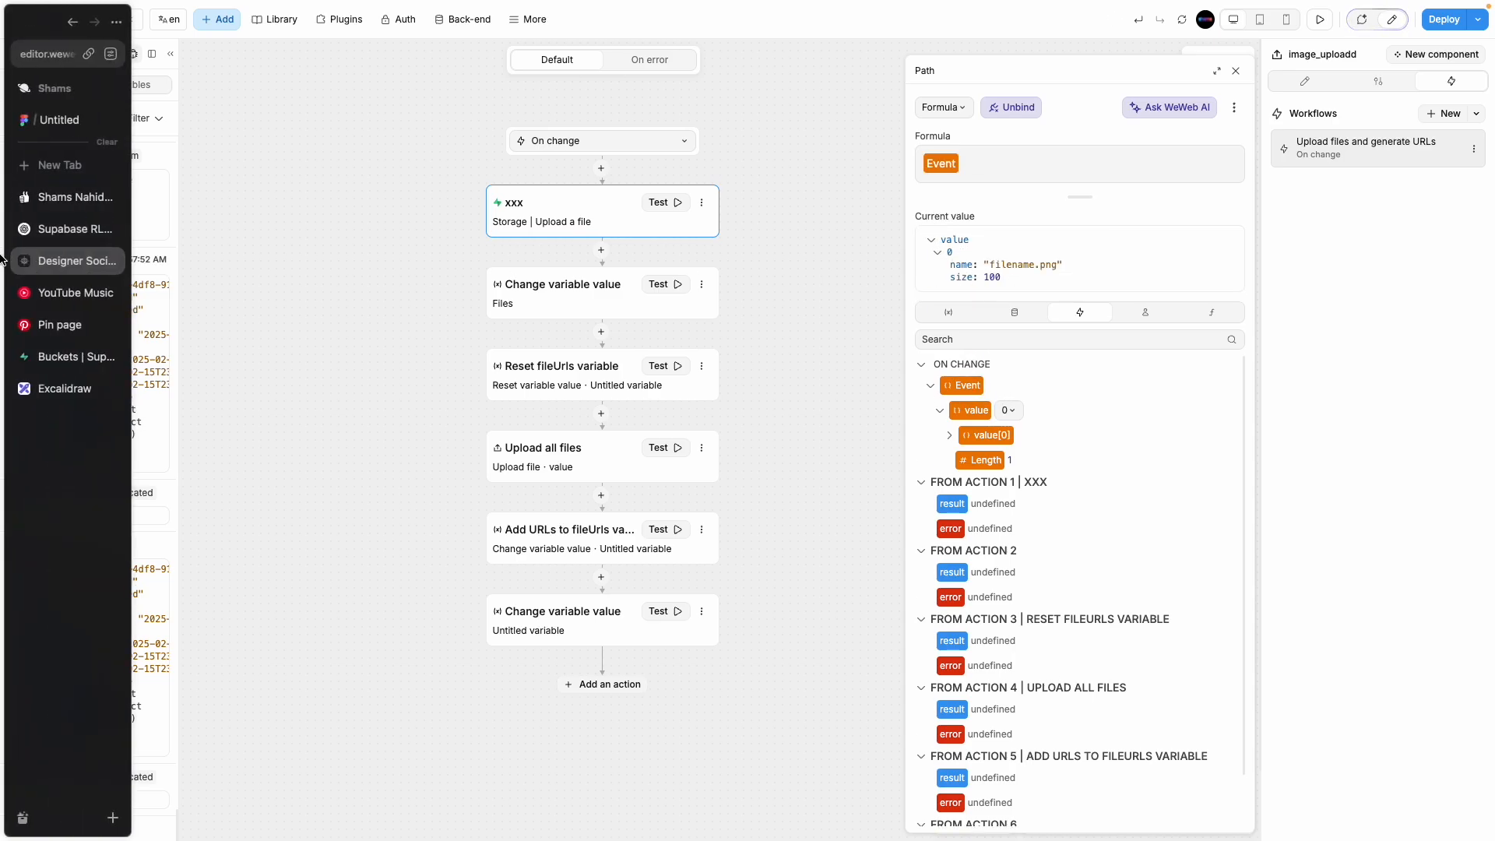
left_click(30, 175)
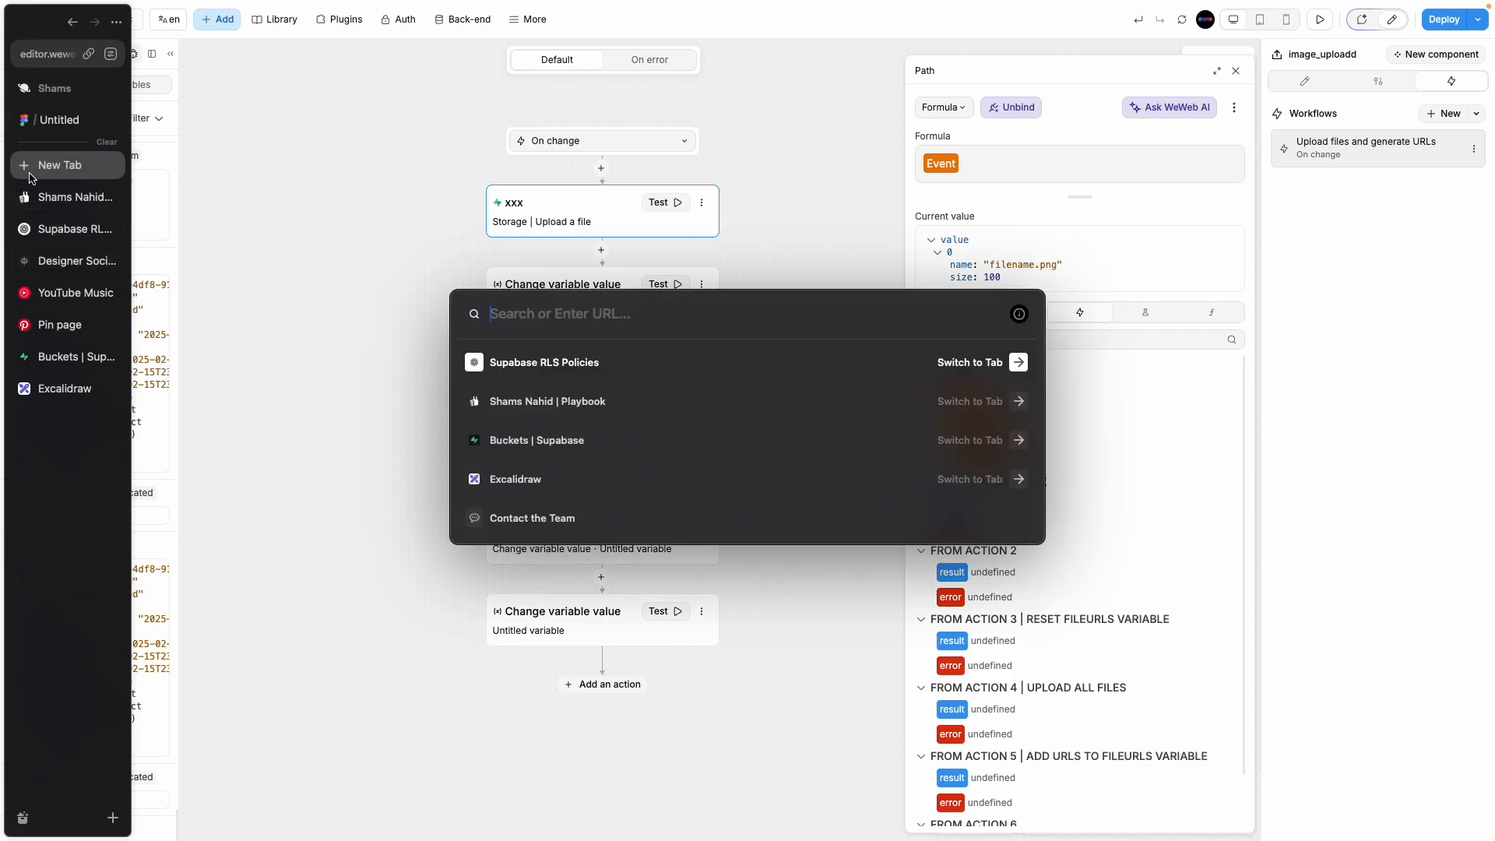
type("weweb.io")
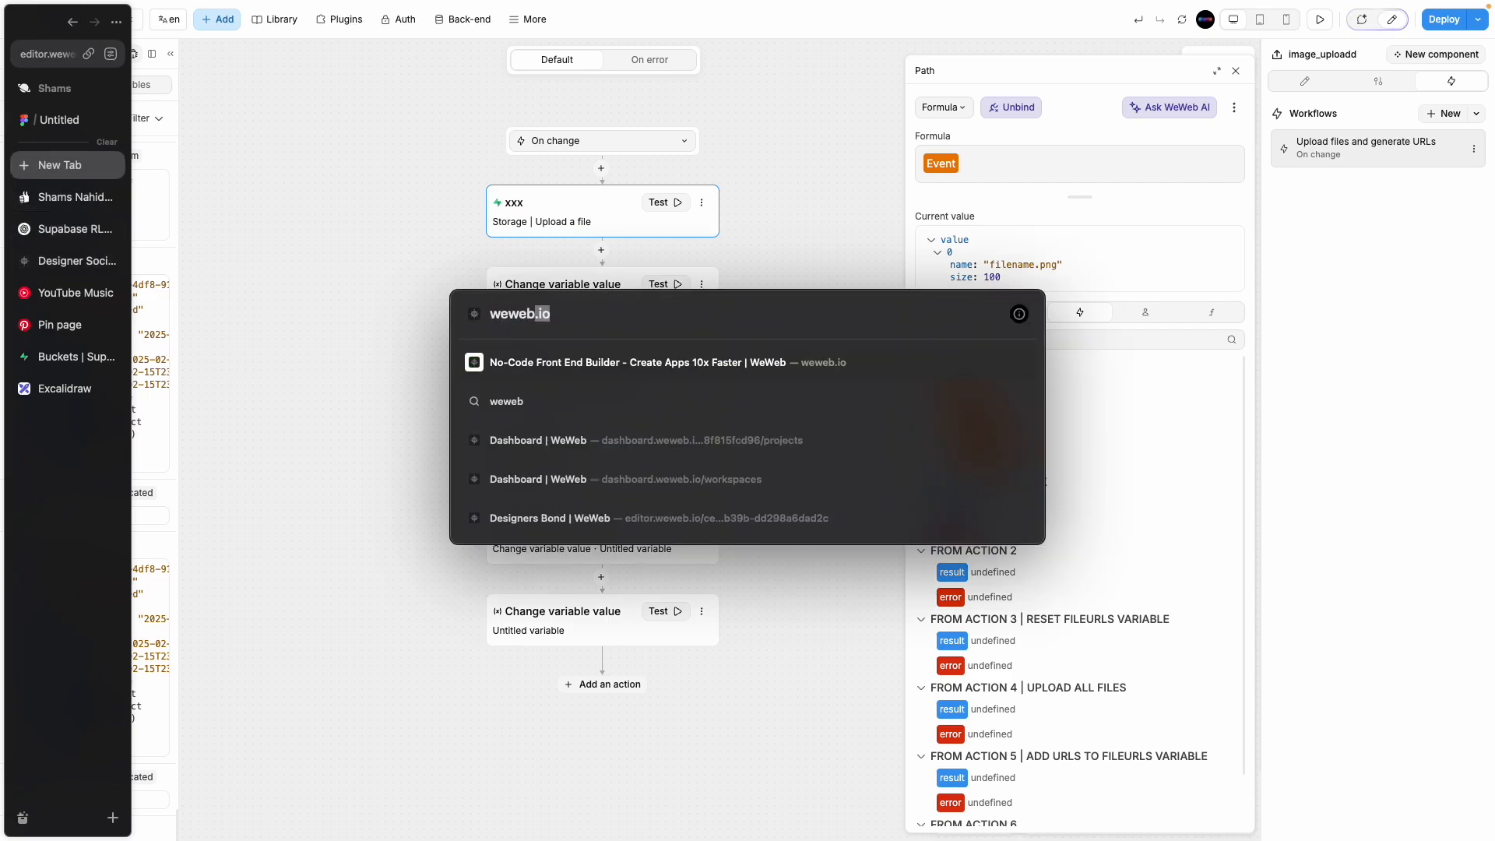
key("Return")
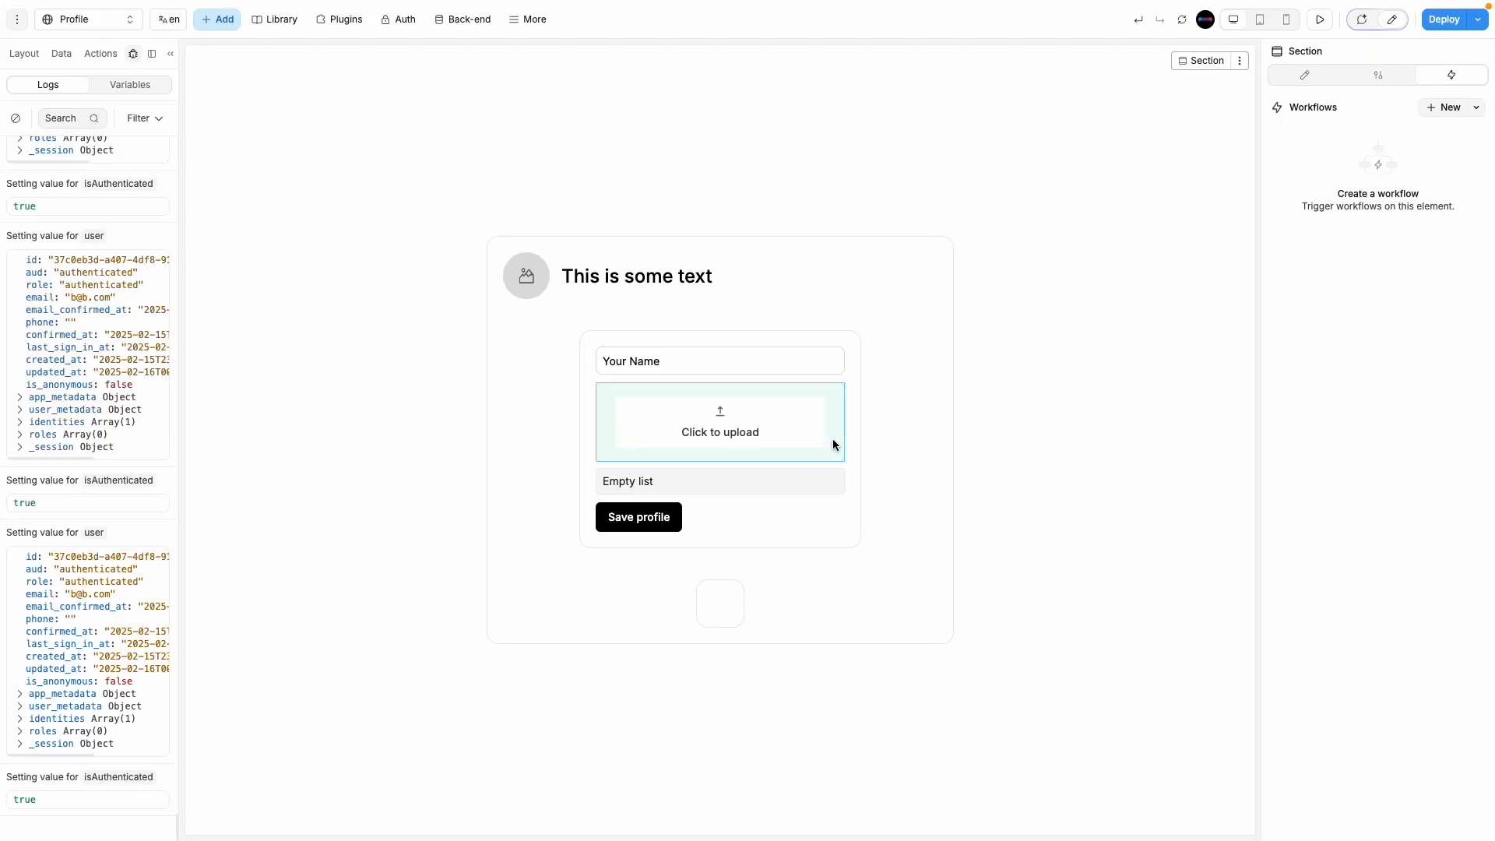
left_click(833, 437)
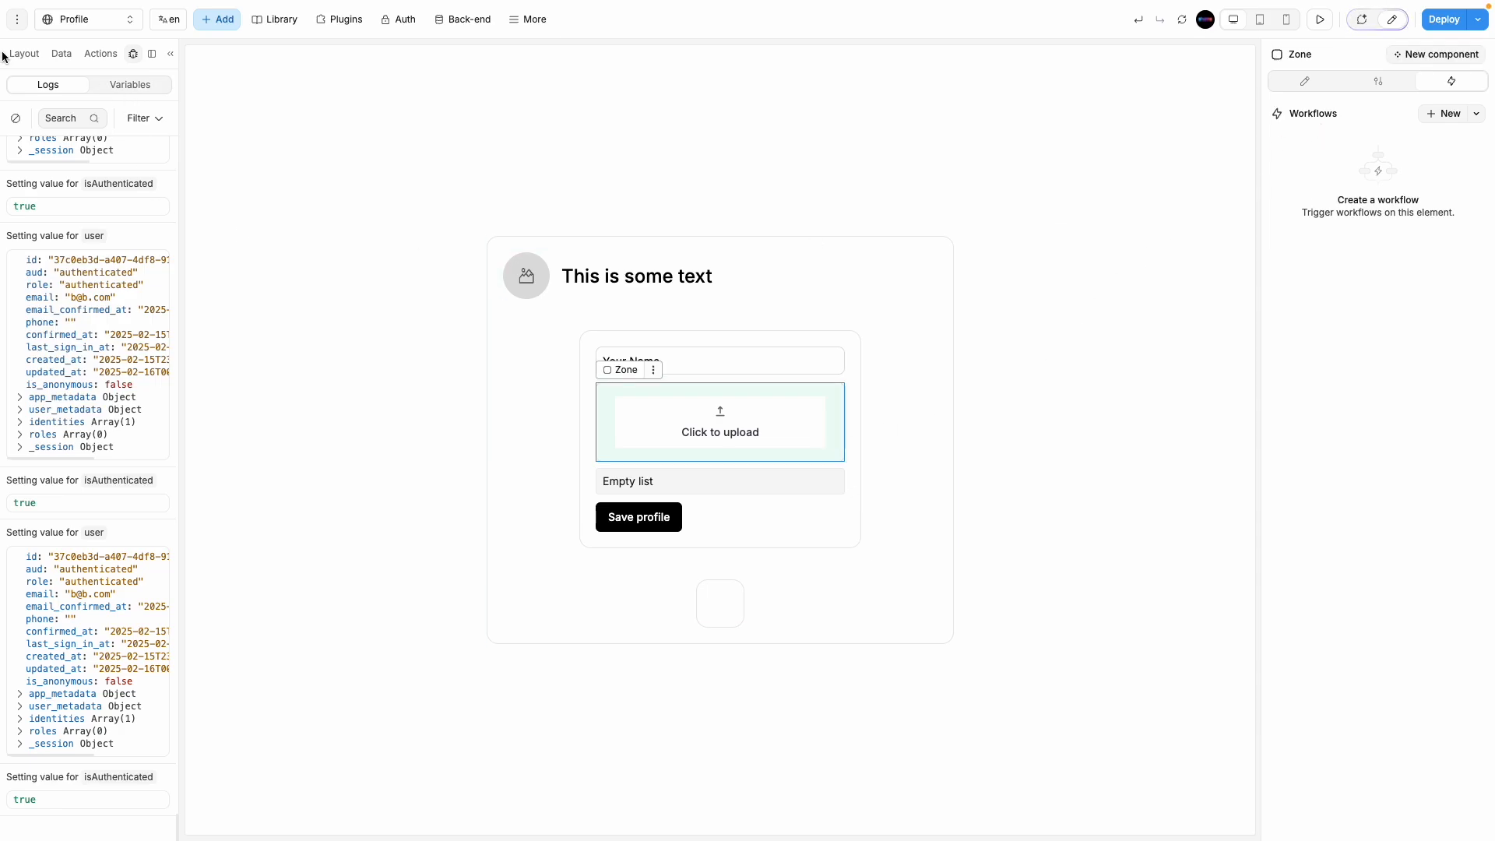
left_click(134, 54)
left_click(104, 279)
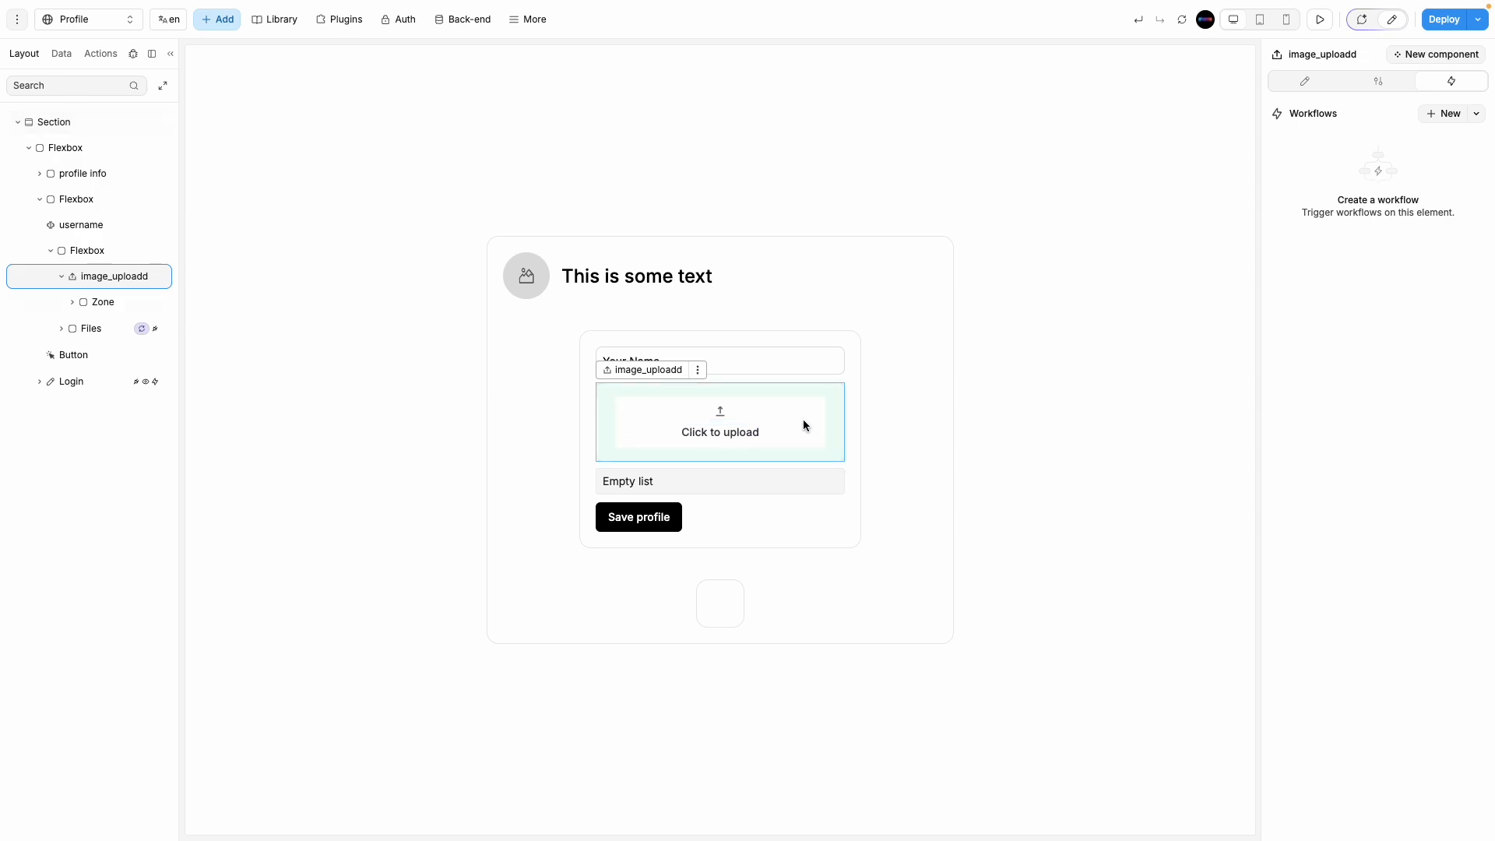
left_click(1432, 115)
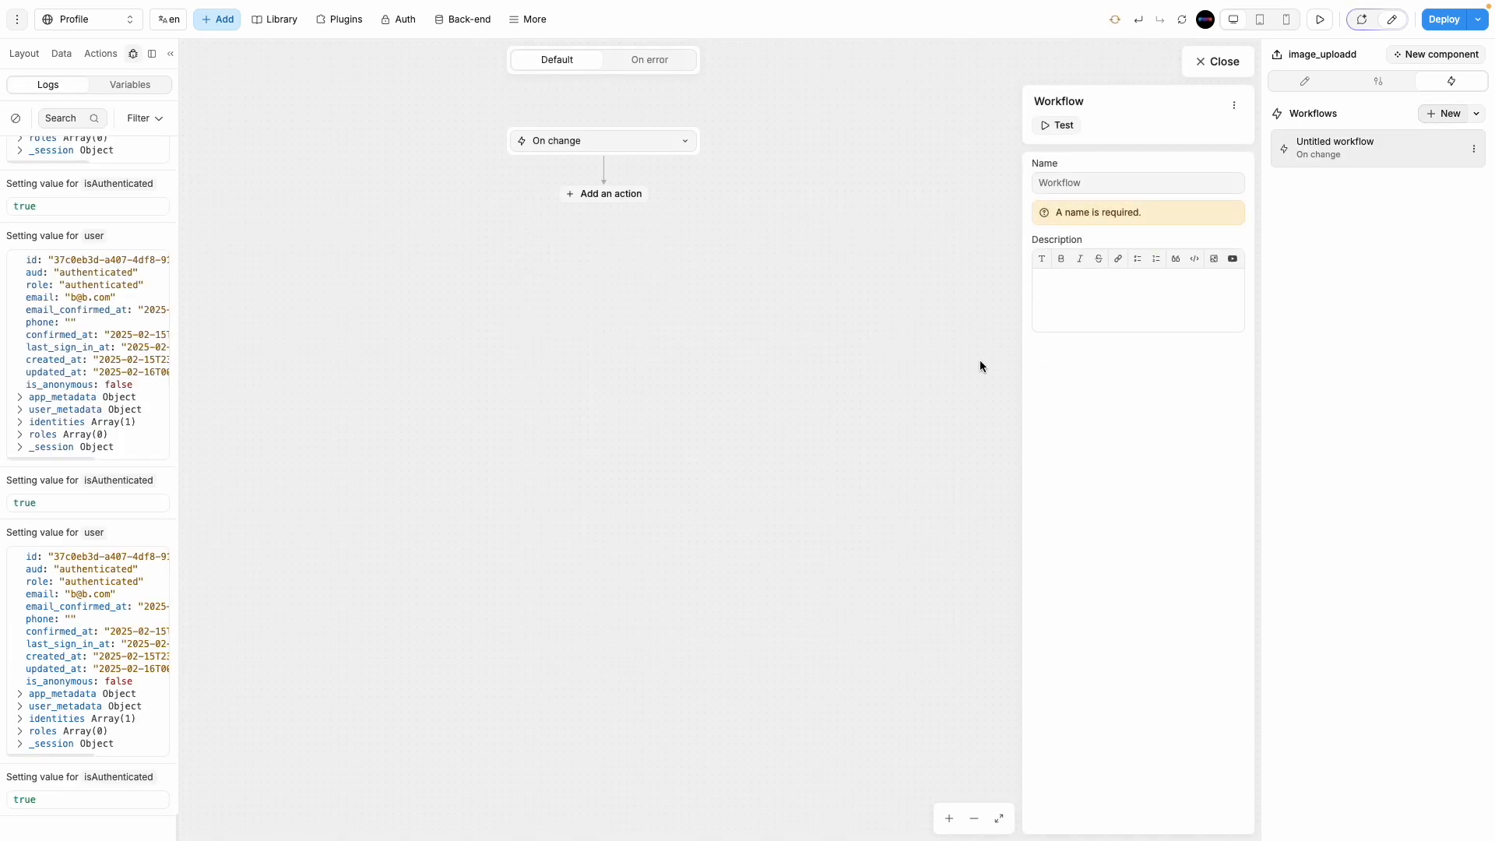
Step: Add a Supabase Storage Upload a file action and begin the bucket name with 'p'
left_click(586, 195)
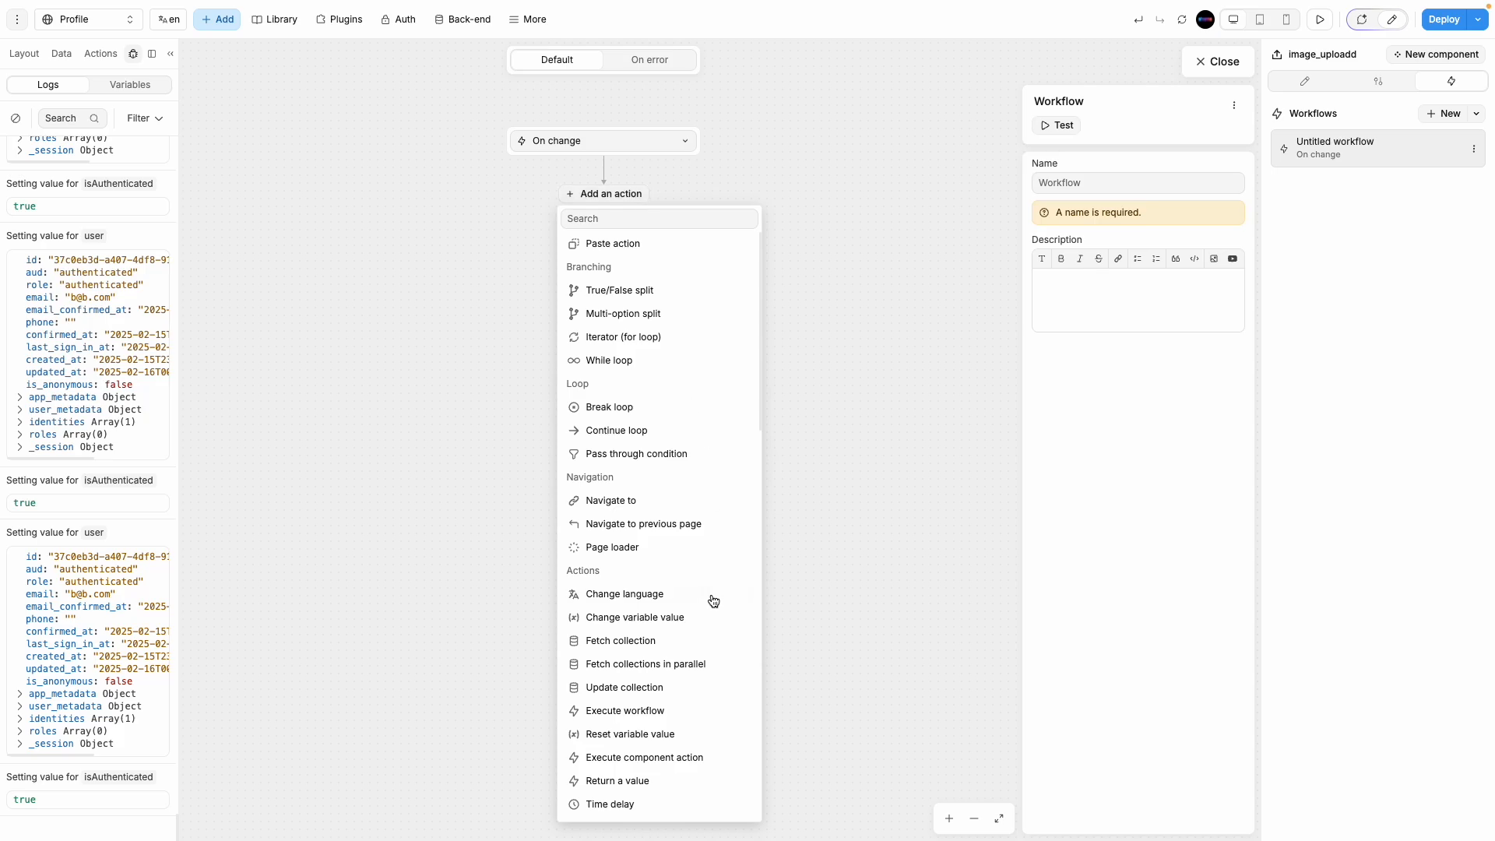
scroll(669, 615, "down", 5)
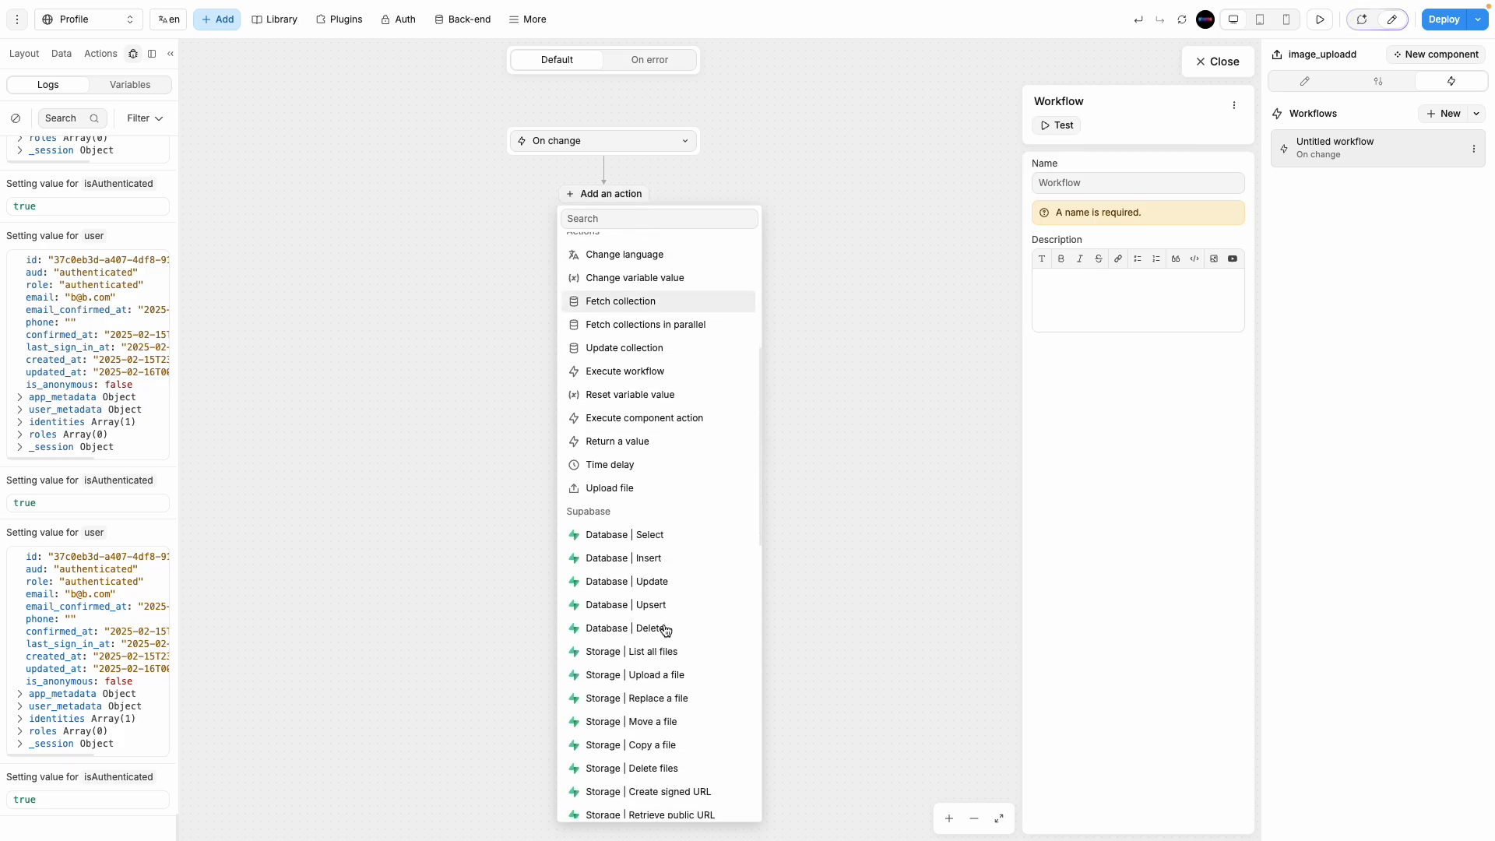
scroll(666, 629, "down", 3)
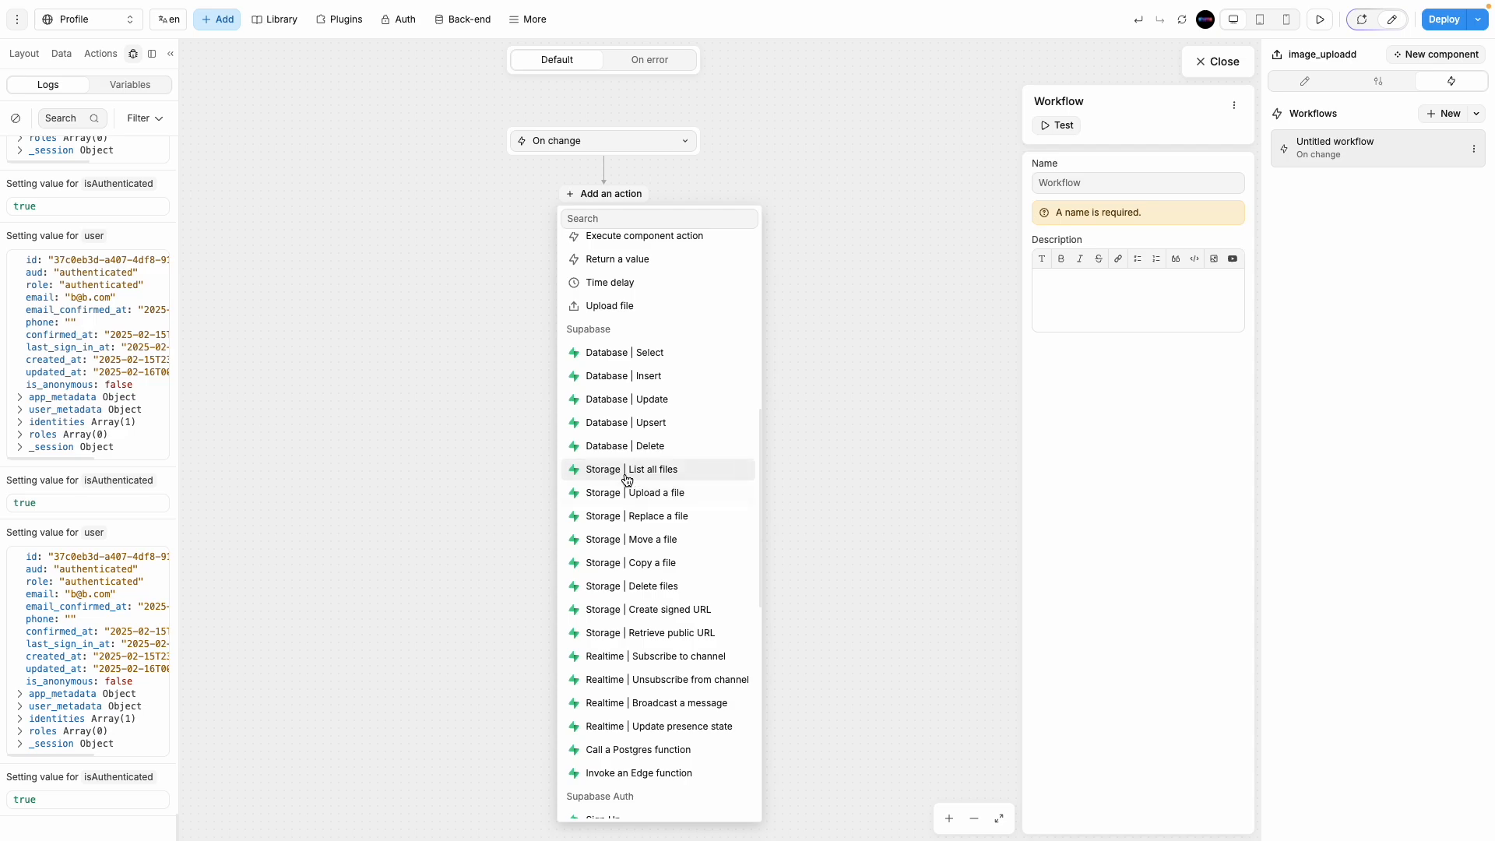
left_click(686, 492)
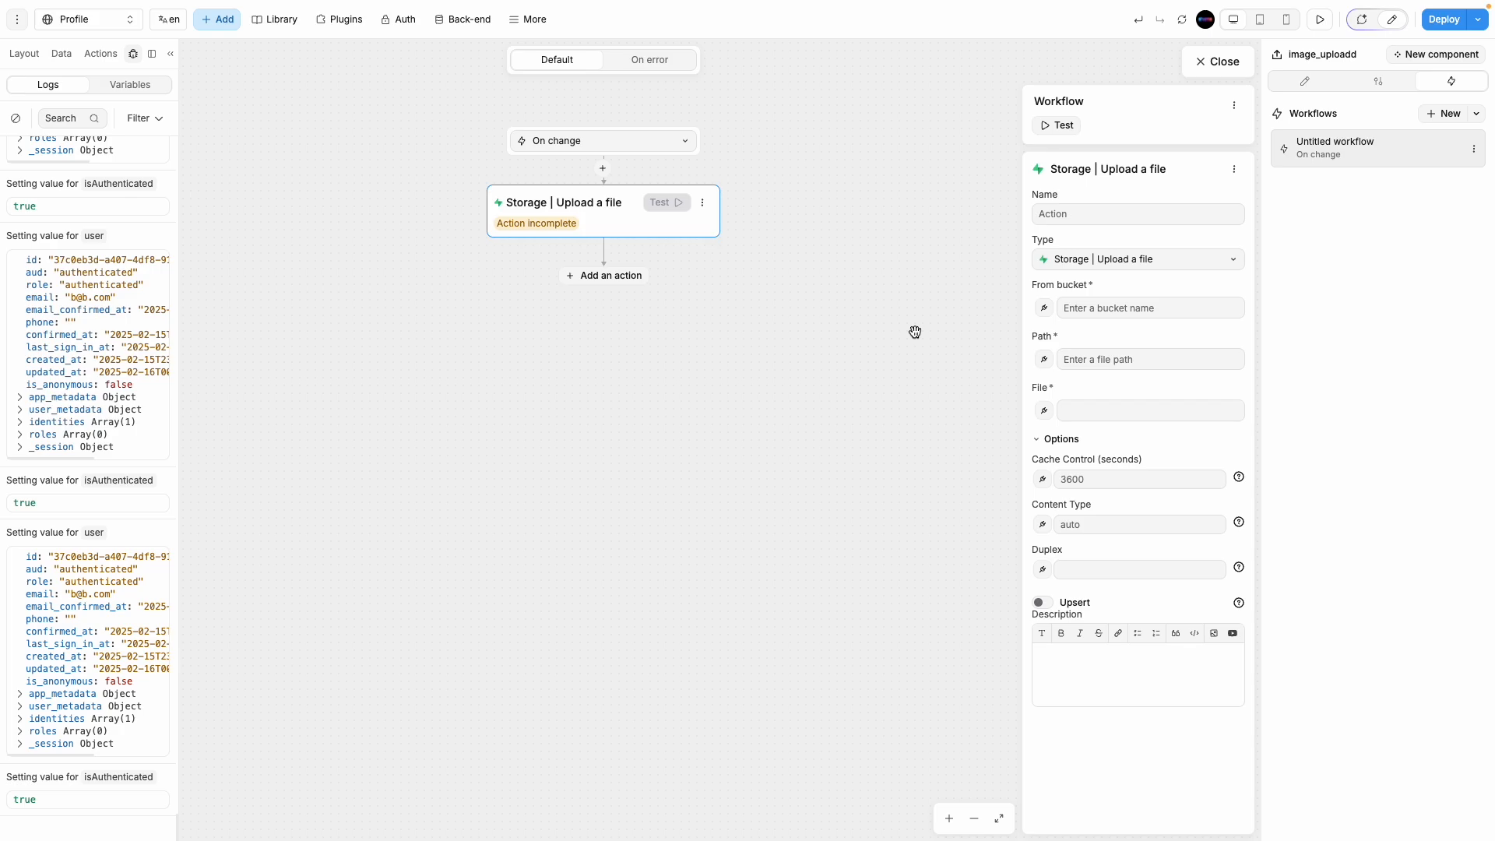
left_click(1184, 308)
type("profile_image")
Step: Check the Profile_image bucket name on Supabase's Buckets page, then return to the WeWeb editor
mouse_move(4, 148)
left_click(59, 348)
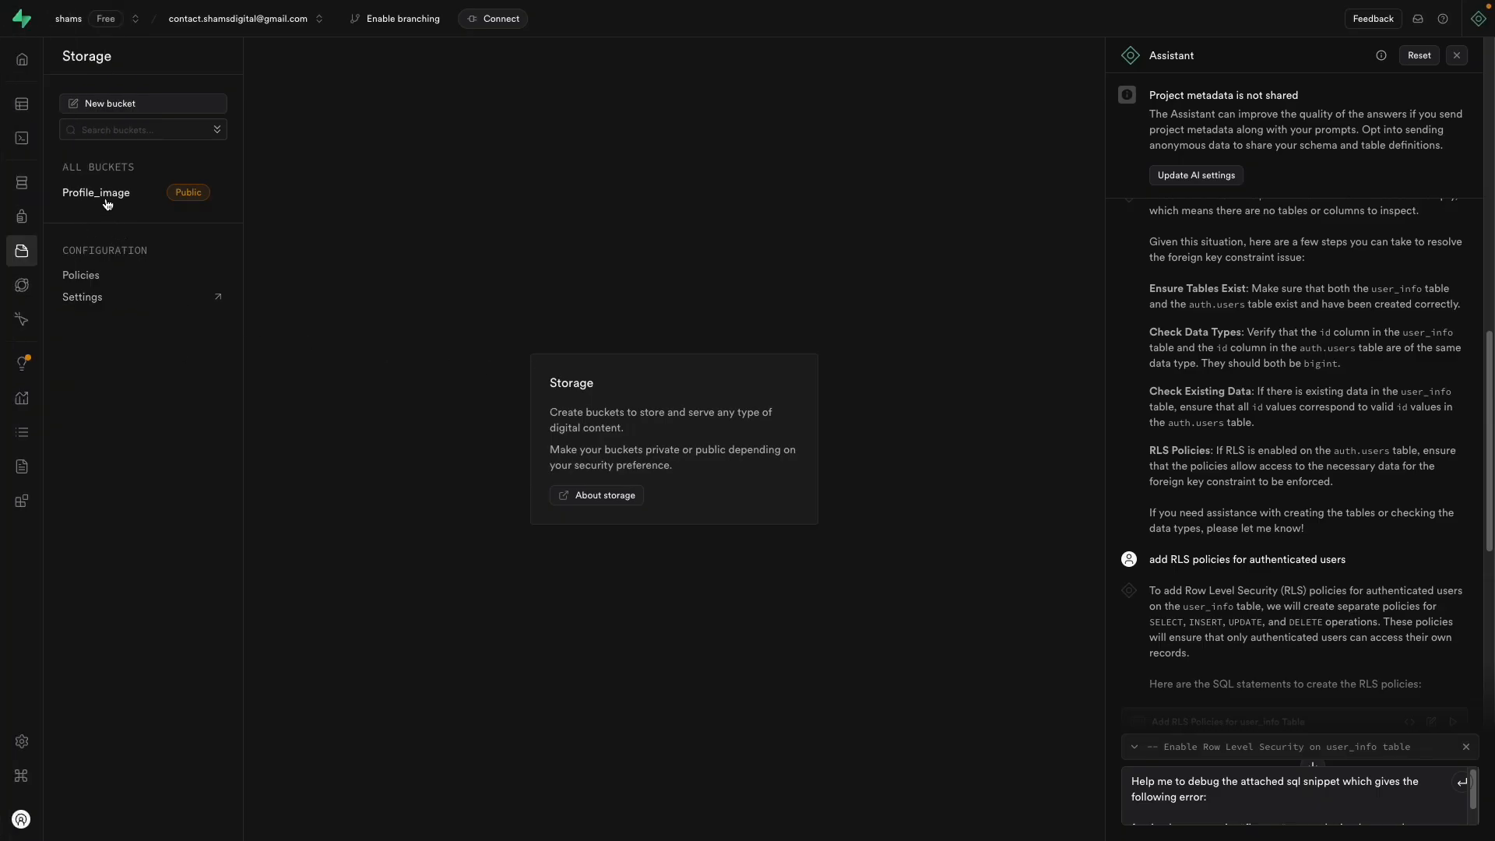
mouse_move(2, 199)
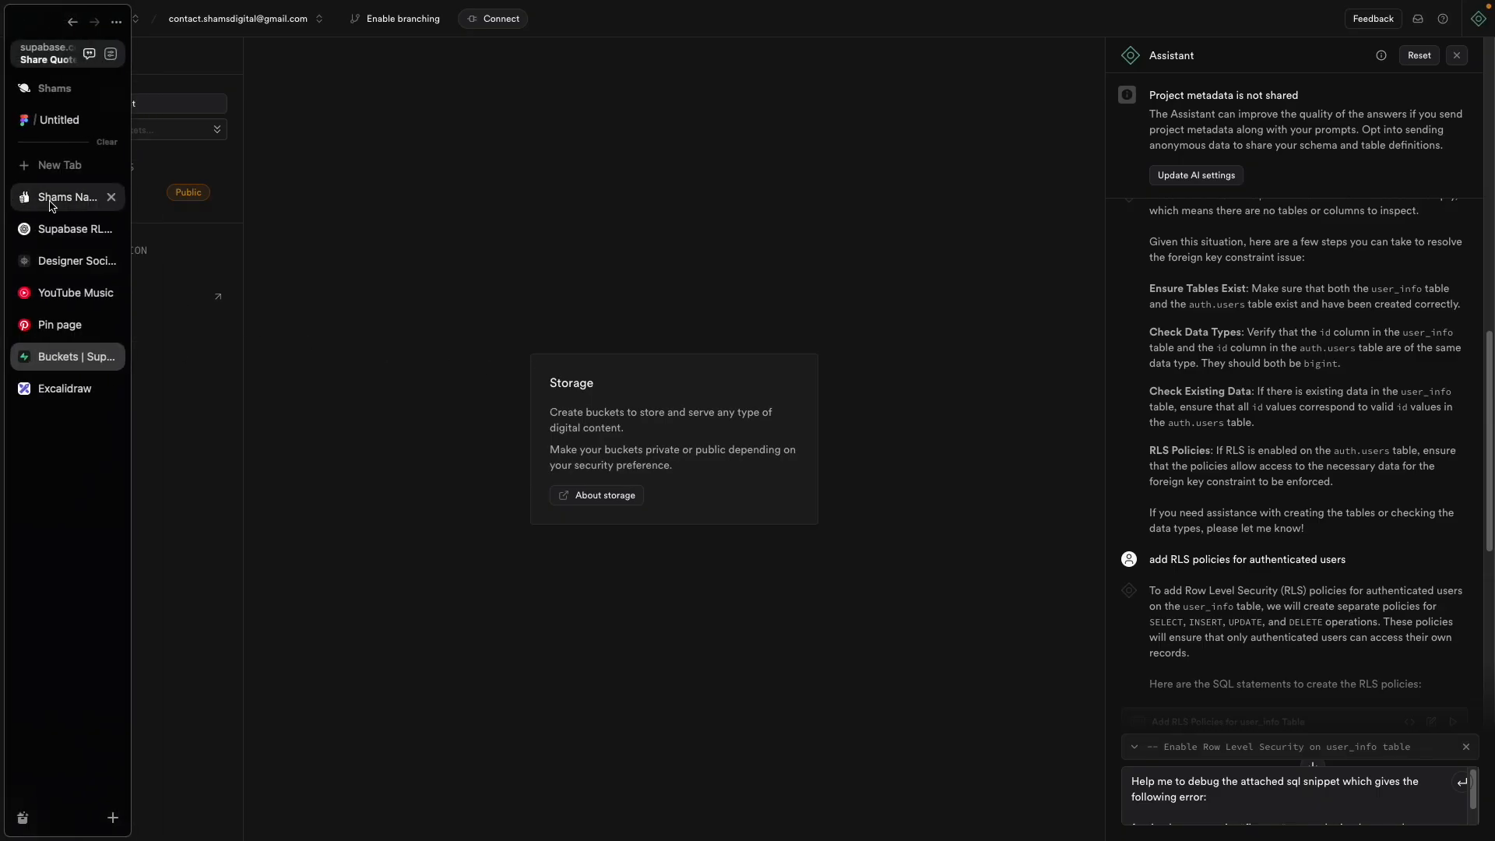
left_click(53, 264)
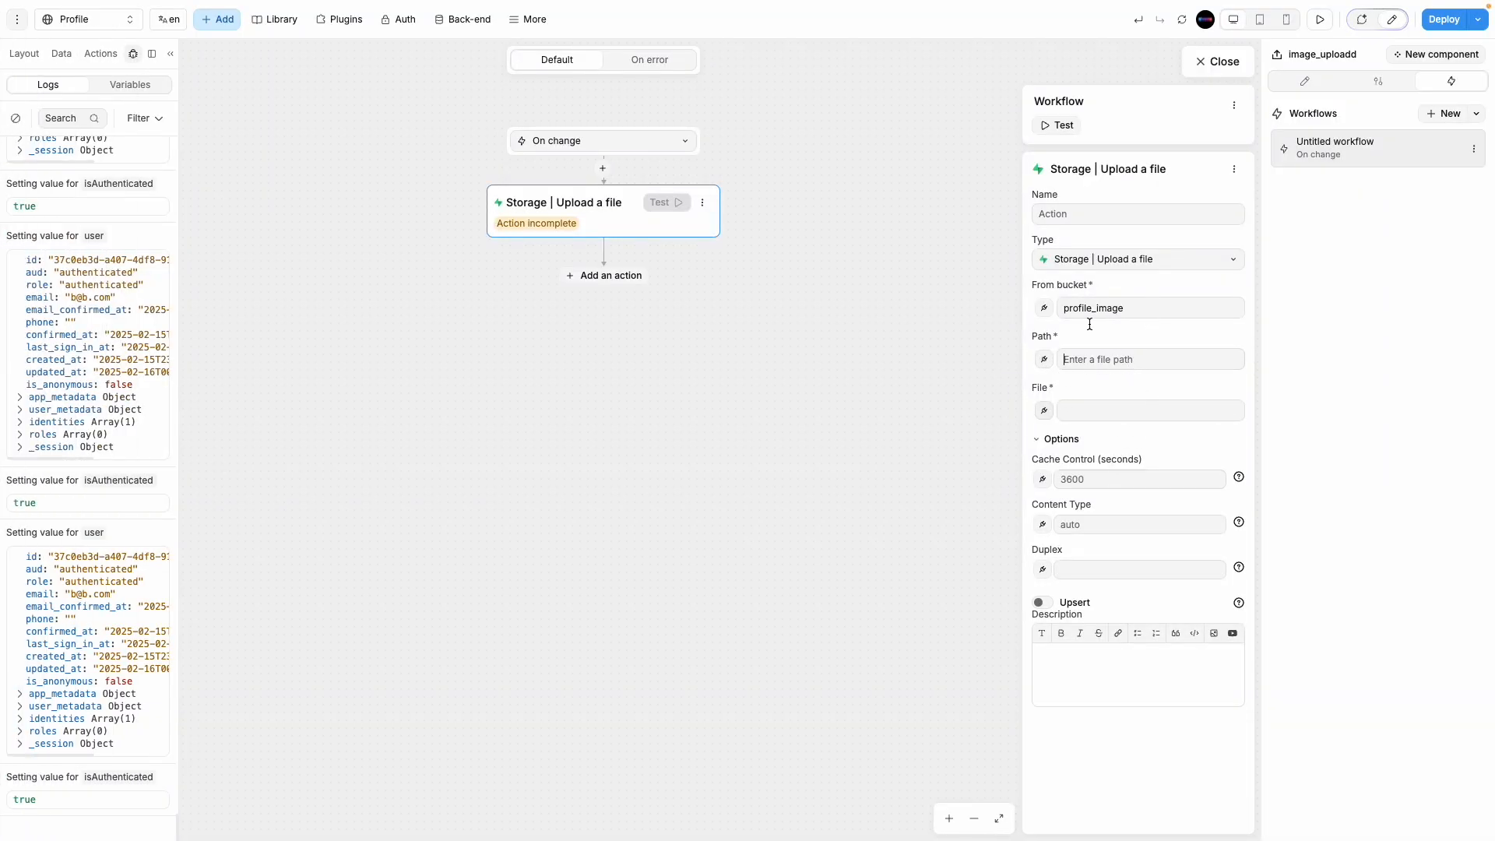
Step: Test a file upload in preview mode, which triggers the failing On change workflow
left_click(1211, 70)
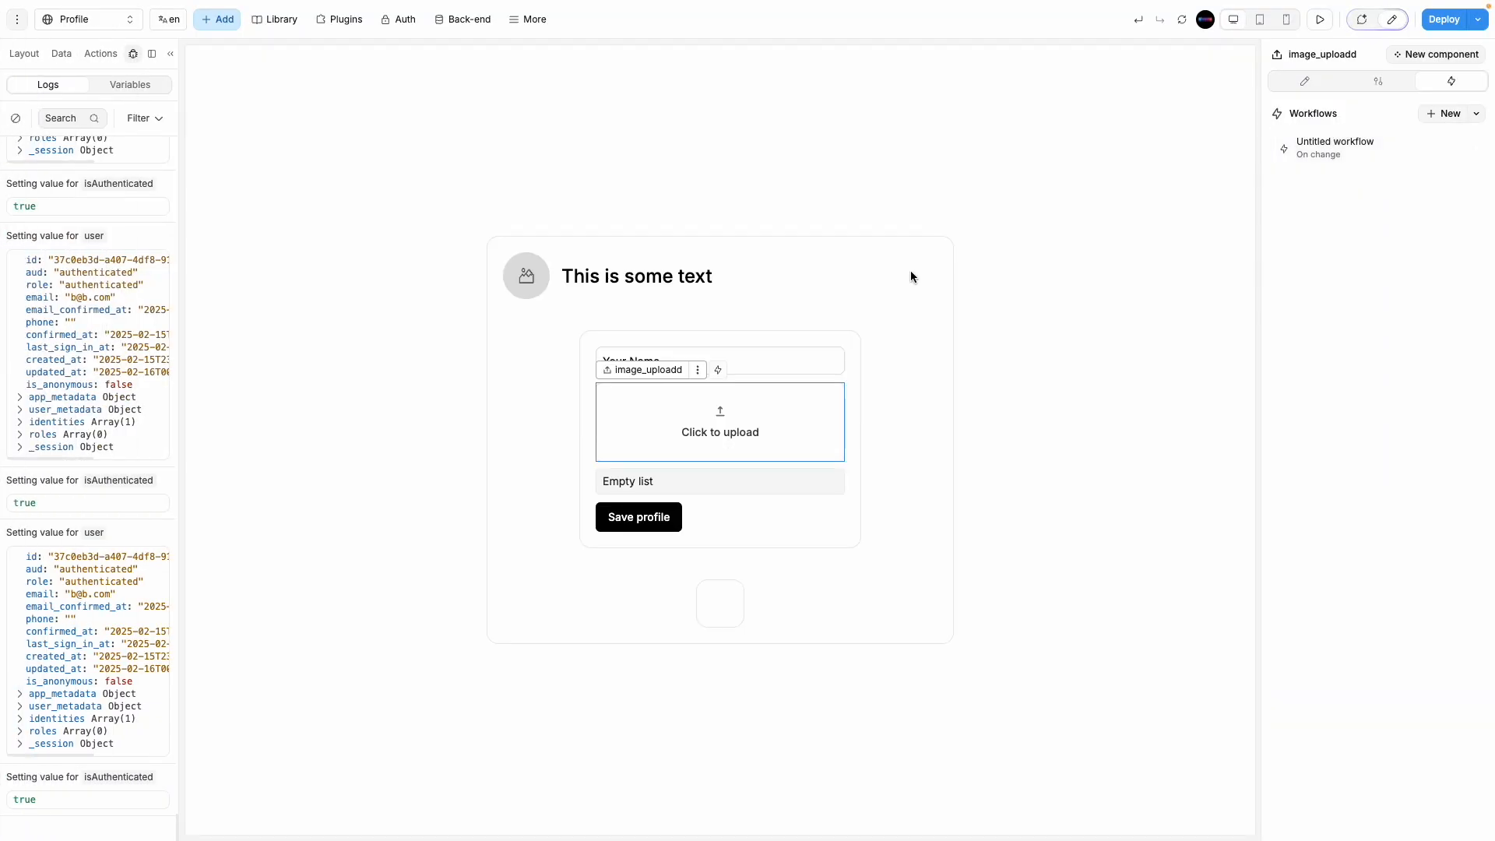
left_click(1320, 19)
left_click(832, 424)
double_click(746, 315)
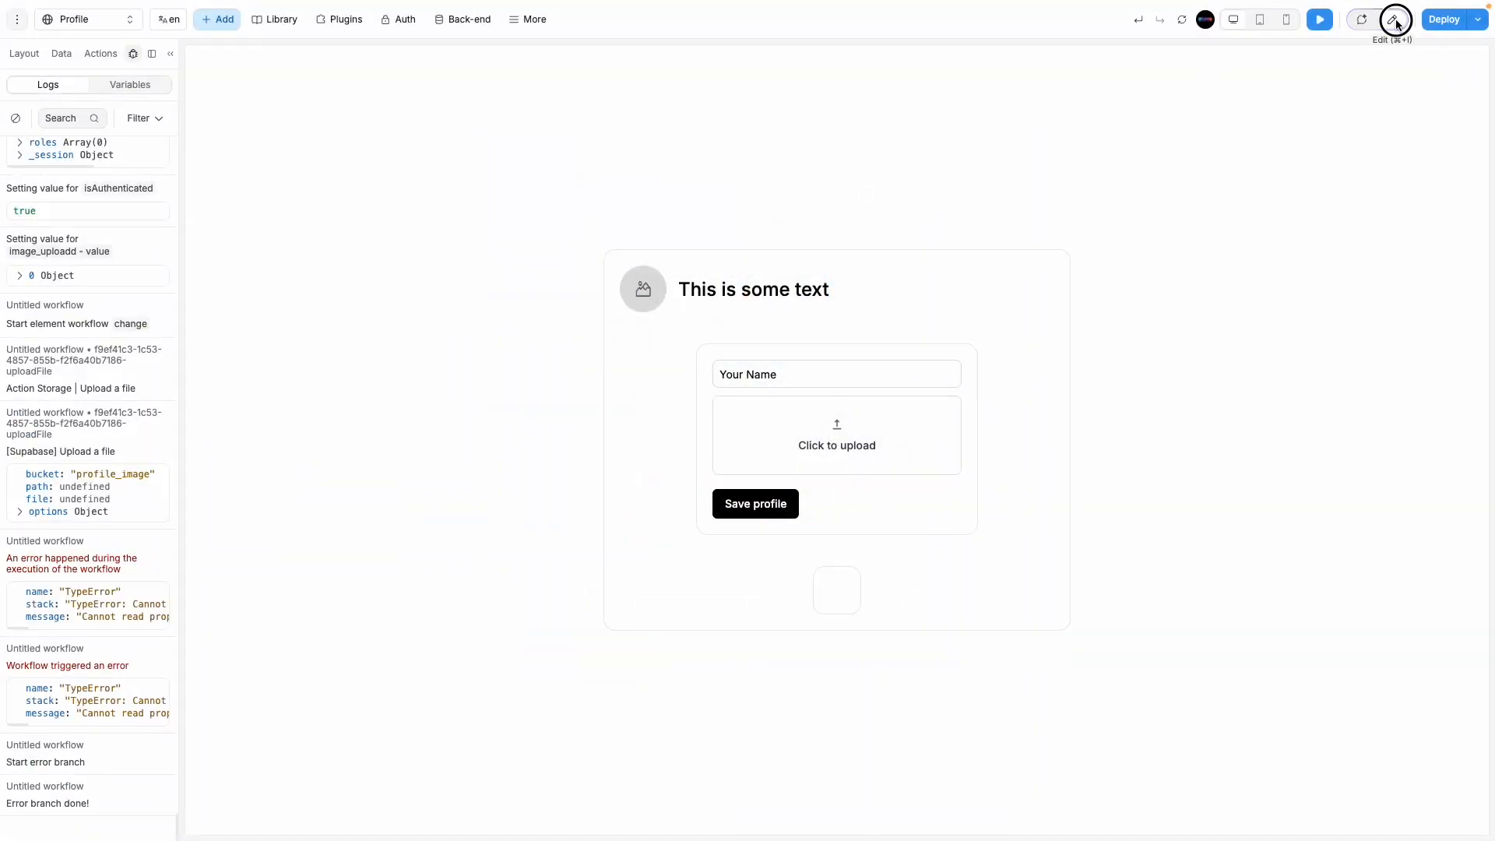
left_click(1390, 18)
Step: Reselect image_uploadd and reopen its On change upload workflow
left_click(798, 428)
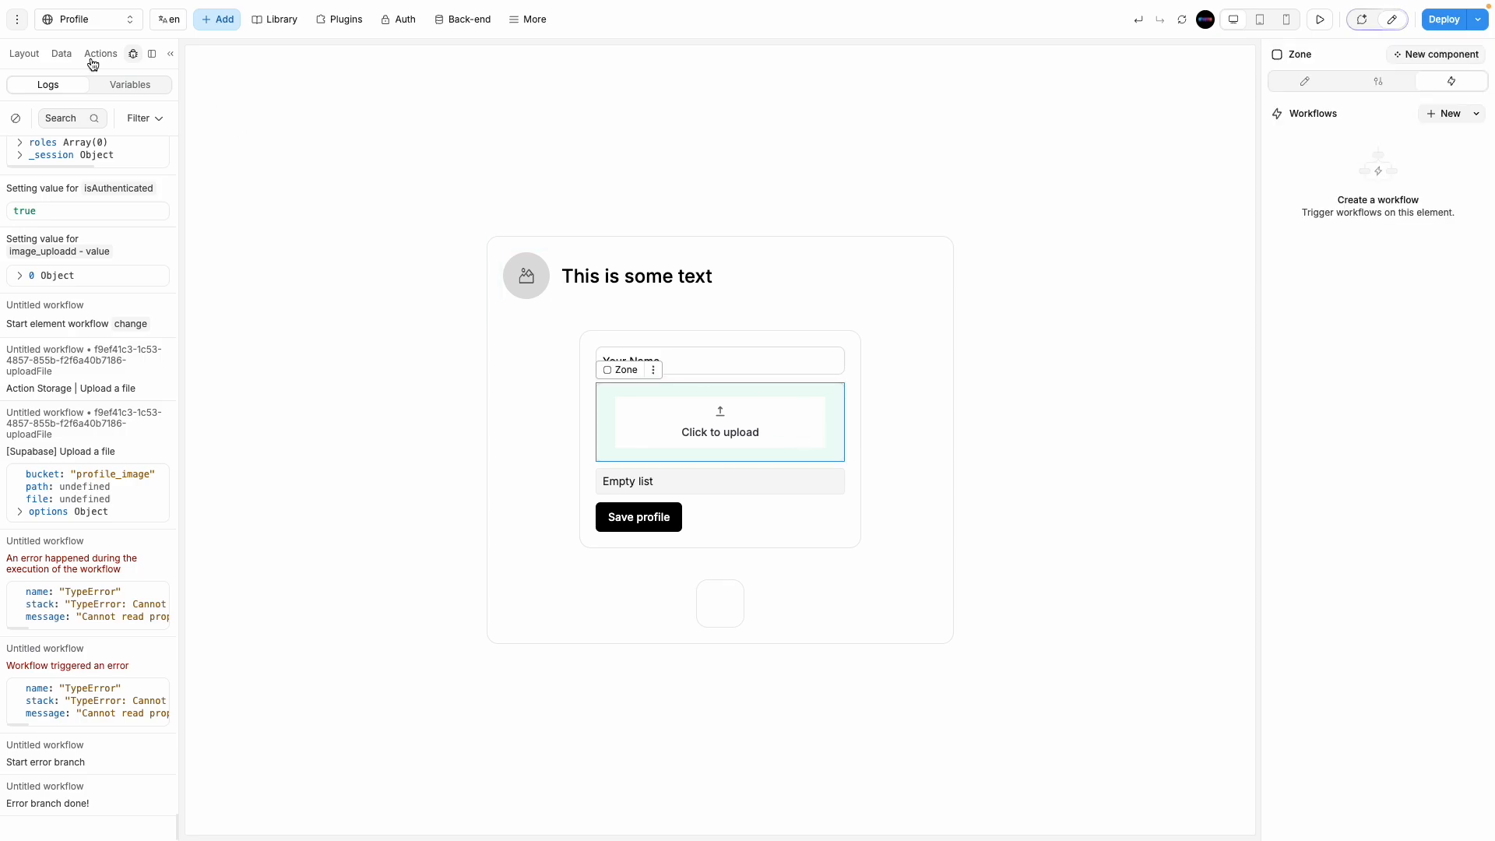
left_click(24, 52)
left_click(111, 274)
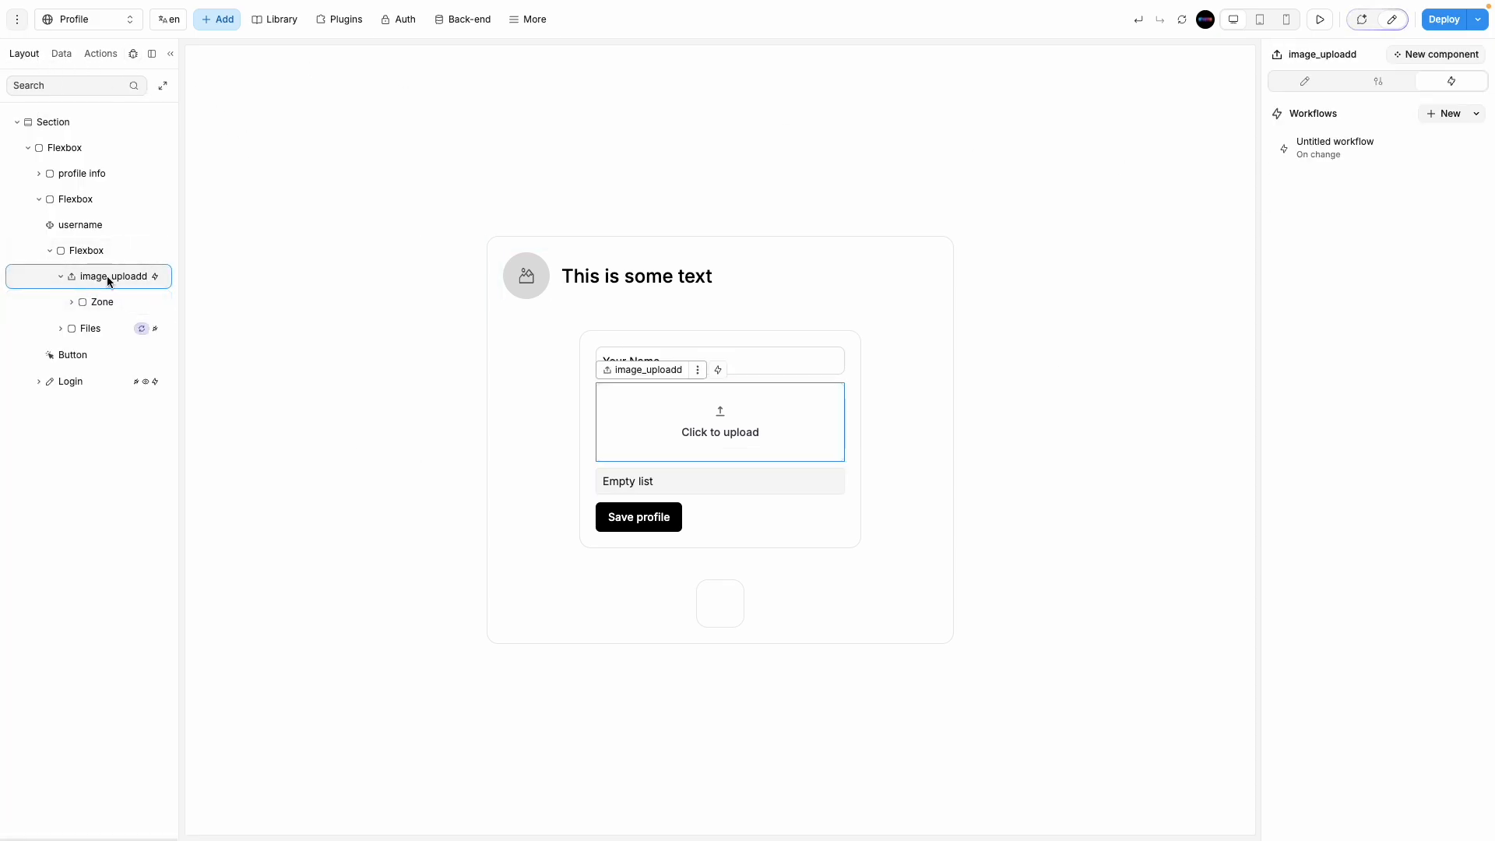
left_click(1378, 151)
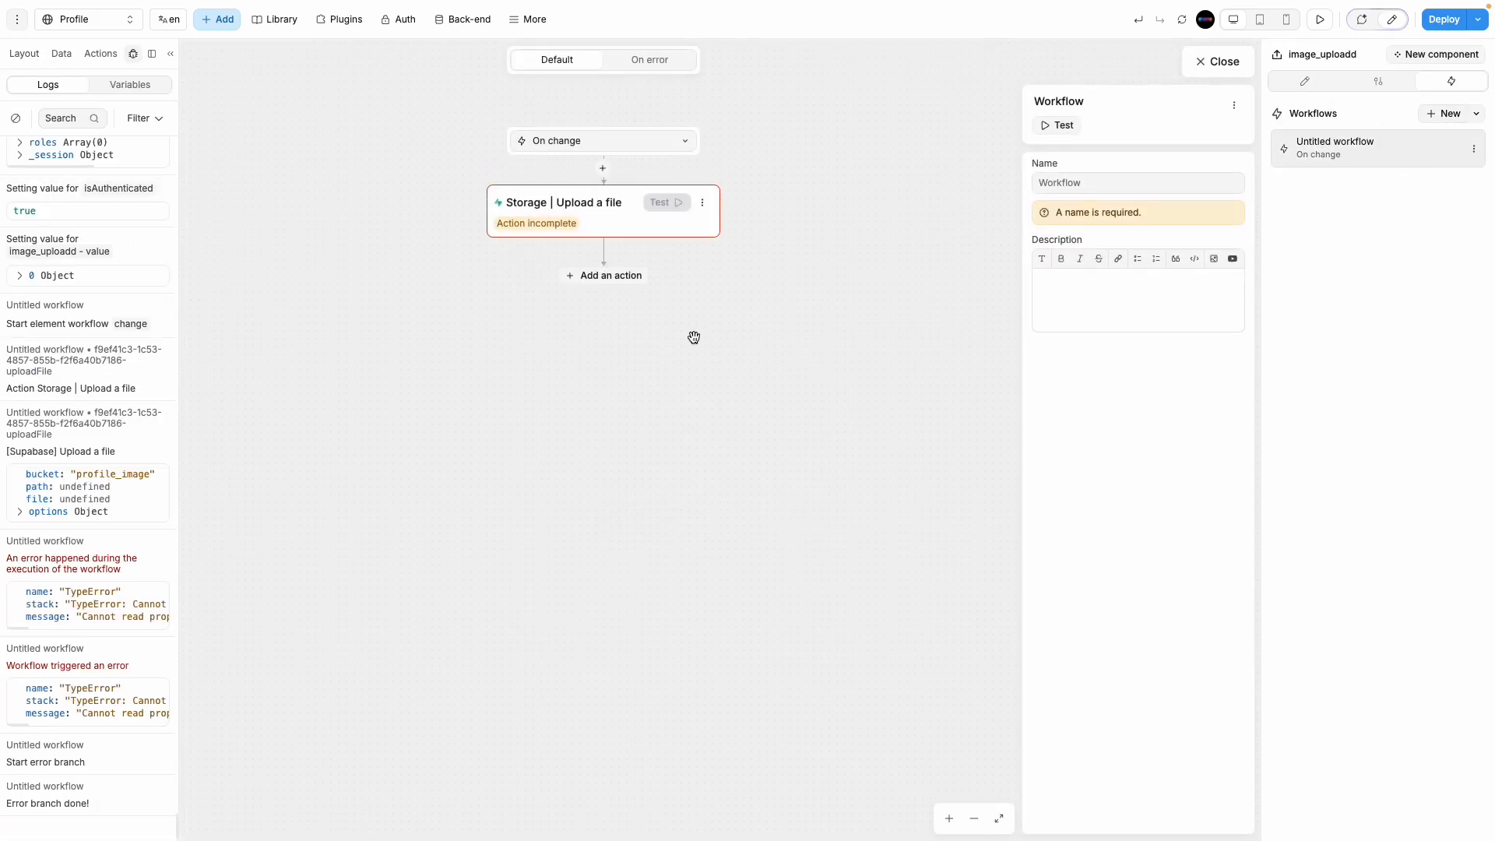
Step: Bind the upload action's Path to Event > value > value[0] > name
left_click(569, 224)
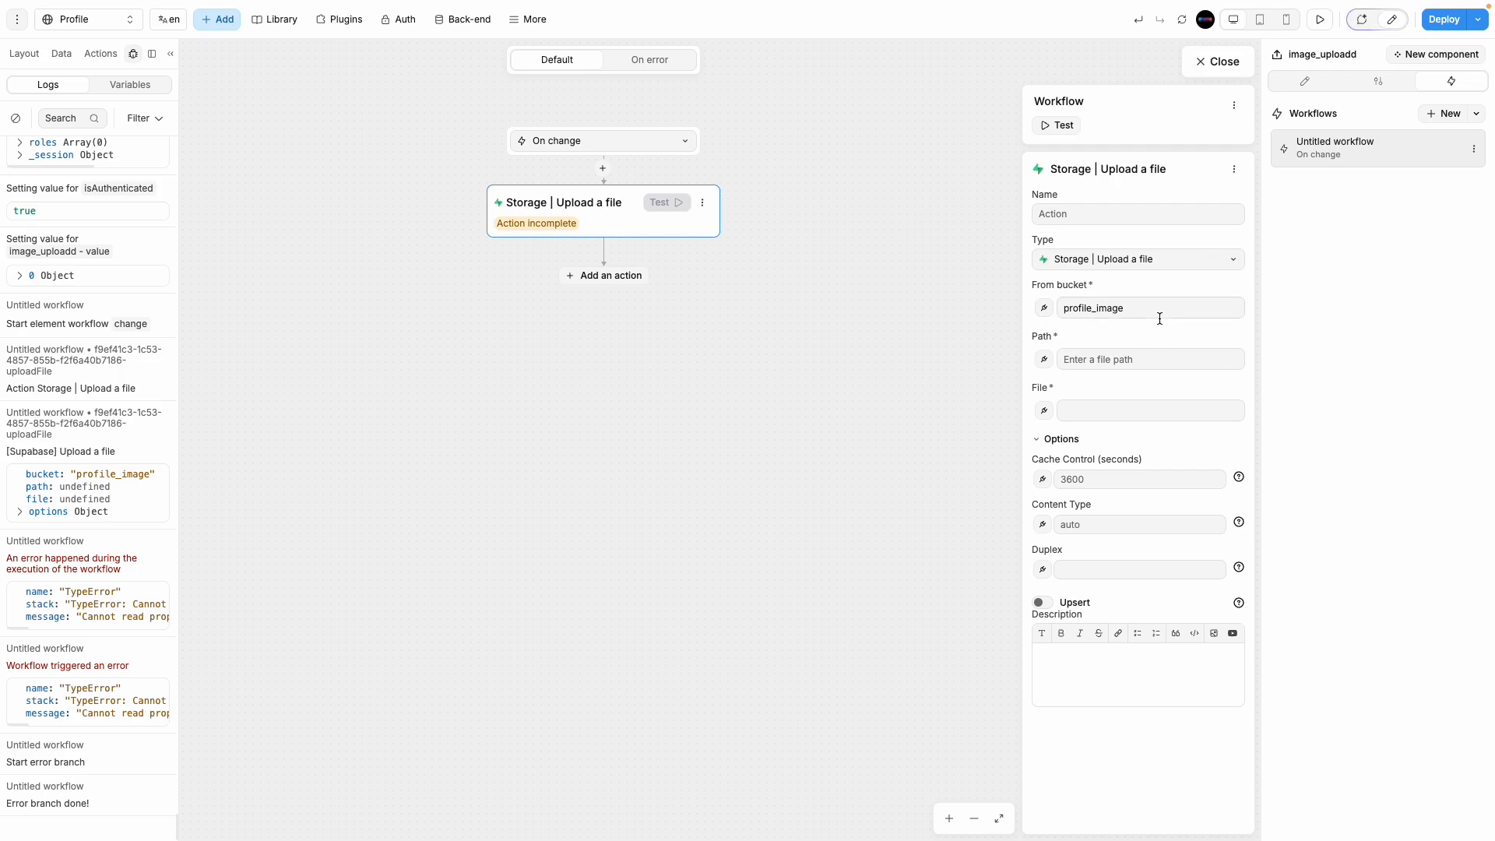
left_click(1046, 362)
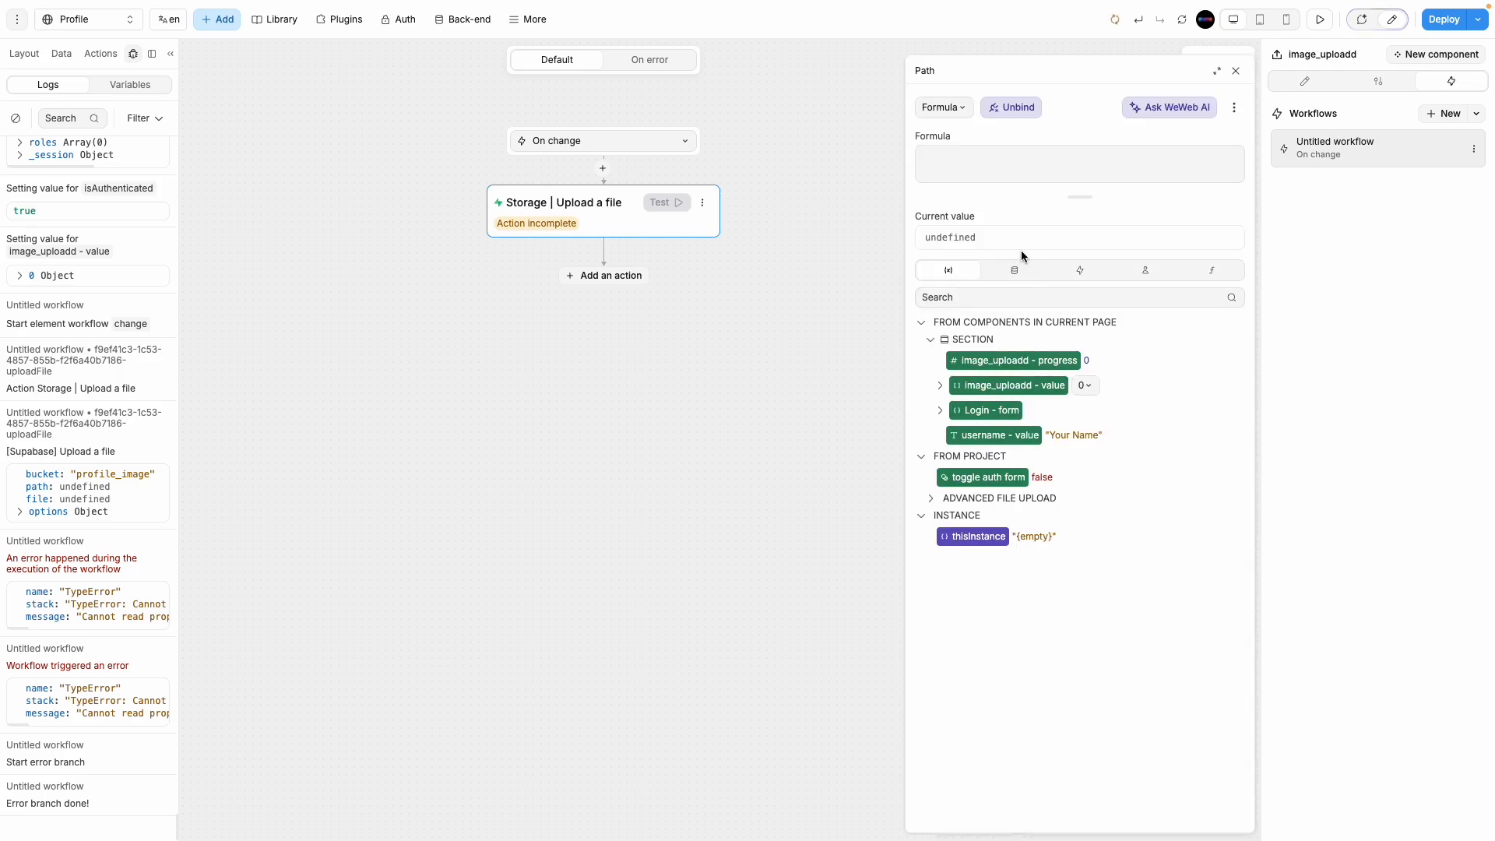
left_click(1021, 271)
left_click(1079, 271)
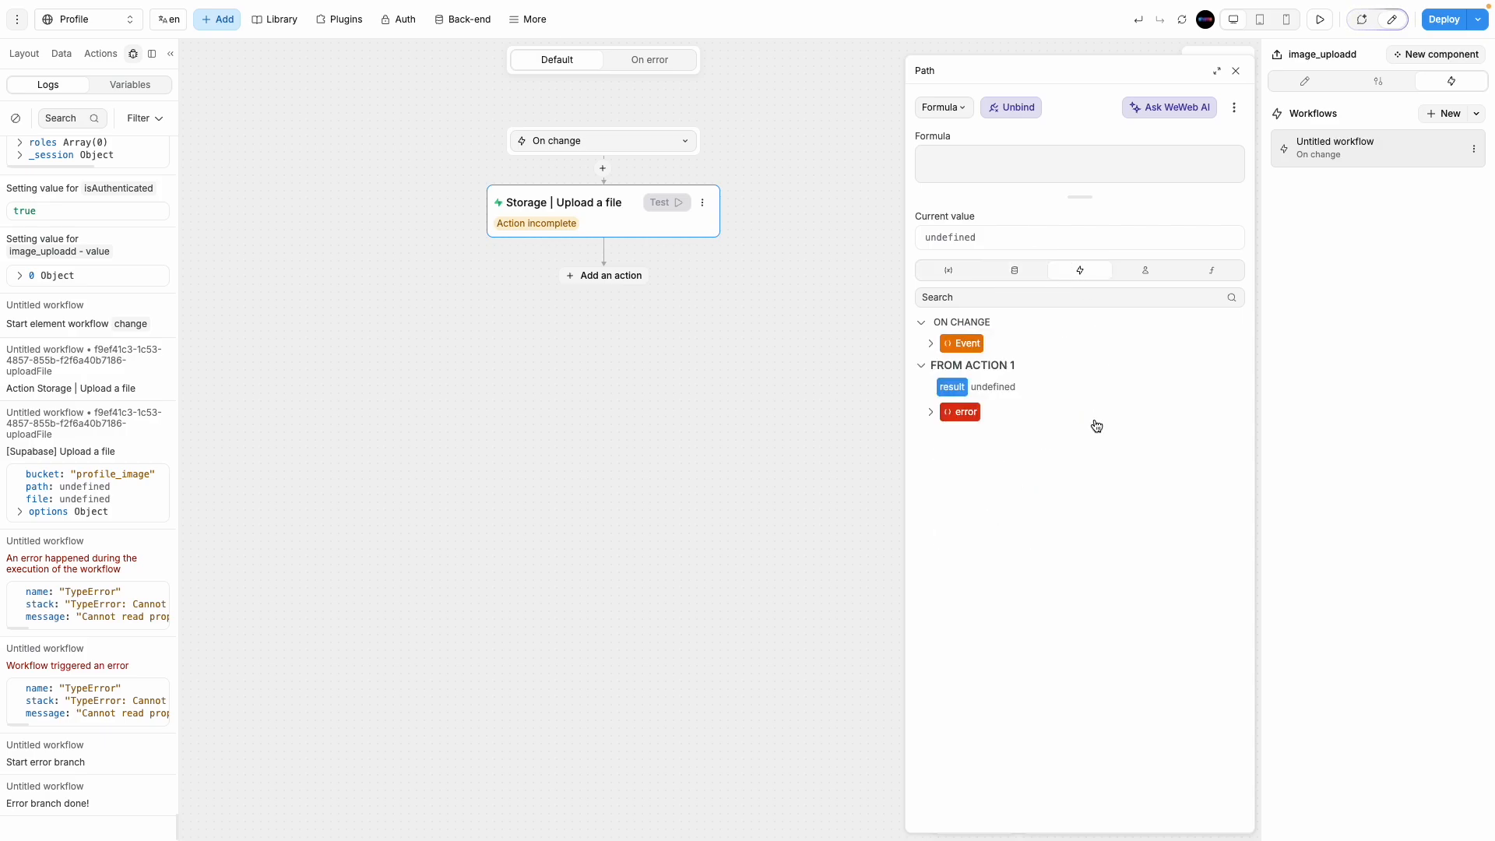
left_click(931, 344)
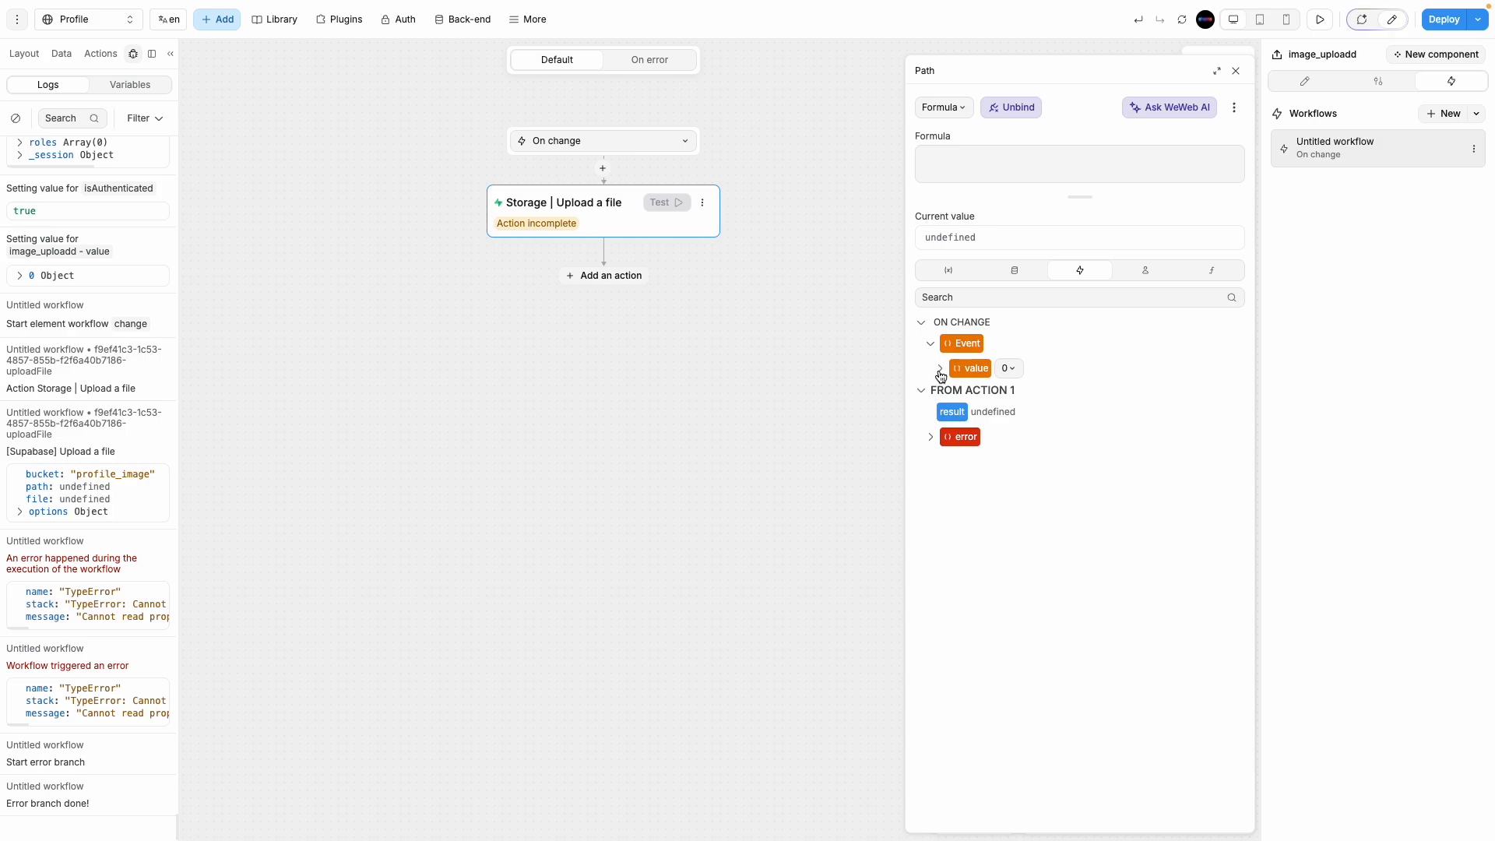
left_click(940, 368)
left_click(950, 395)
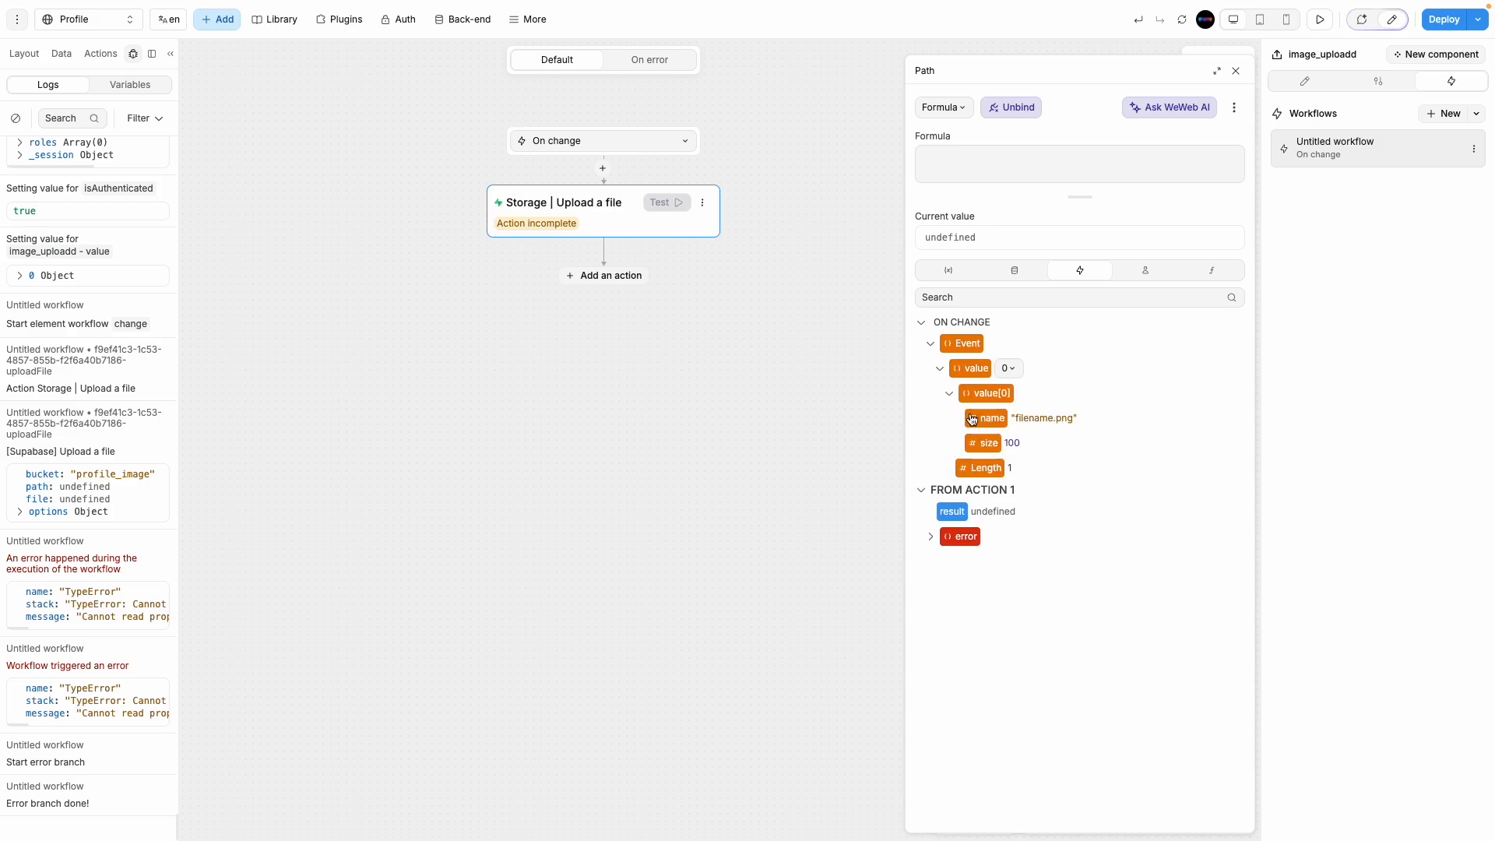
left_click(992, 420)
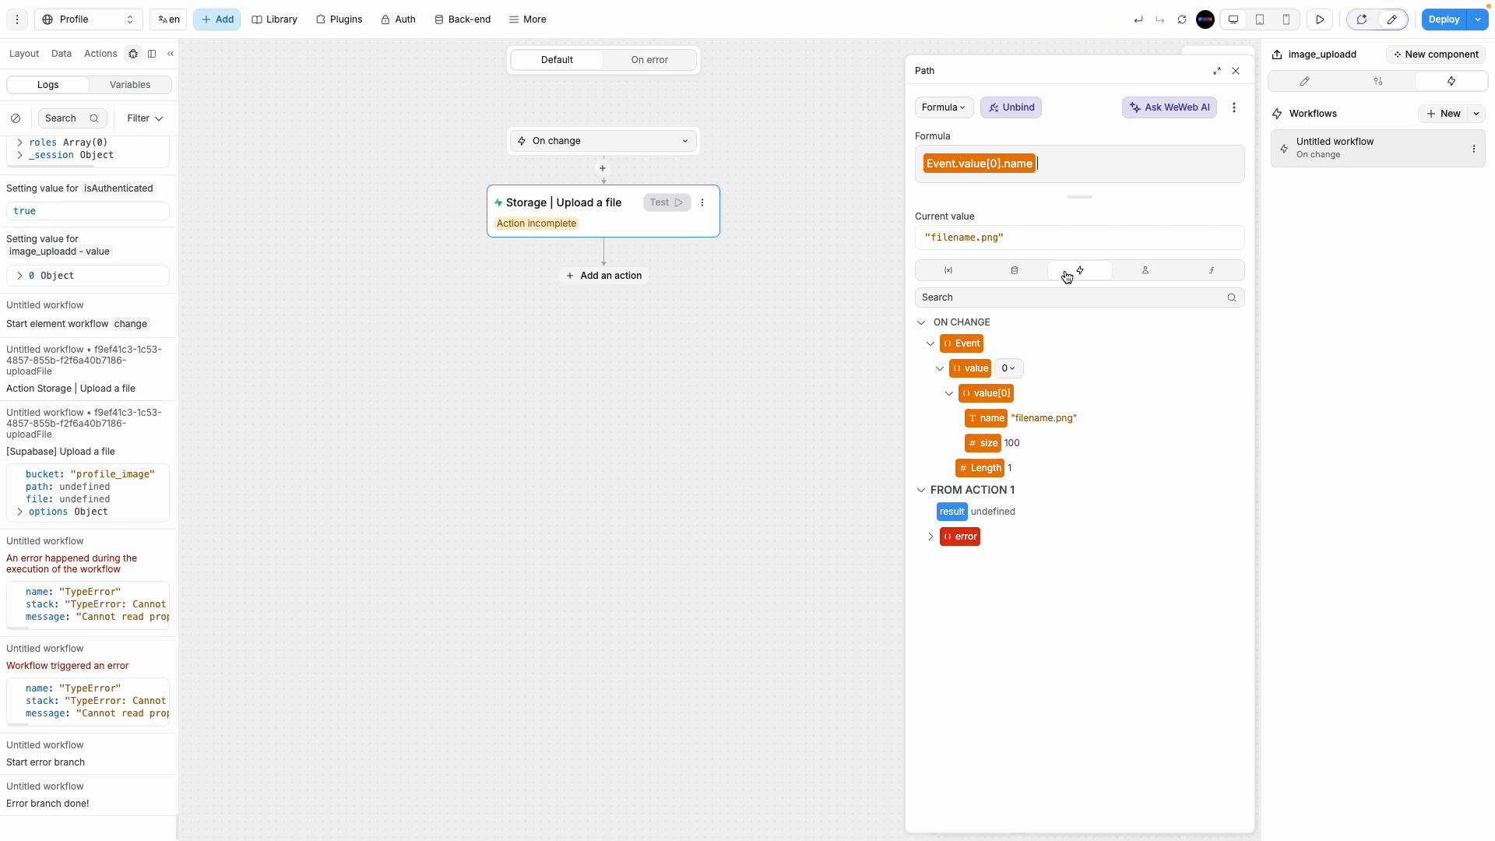
left_click(1235, 70)
Step: Bind the File field to Event.value[0], resolving to filename.png
left_click(1042, 411)
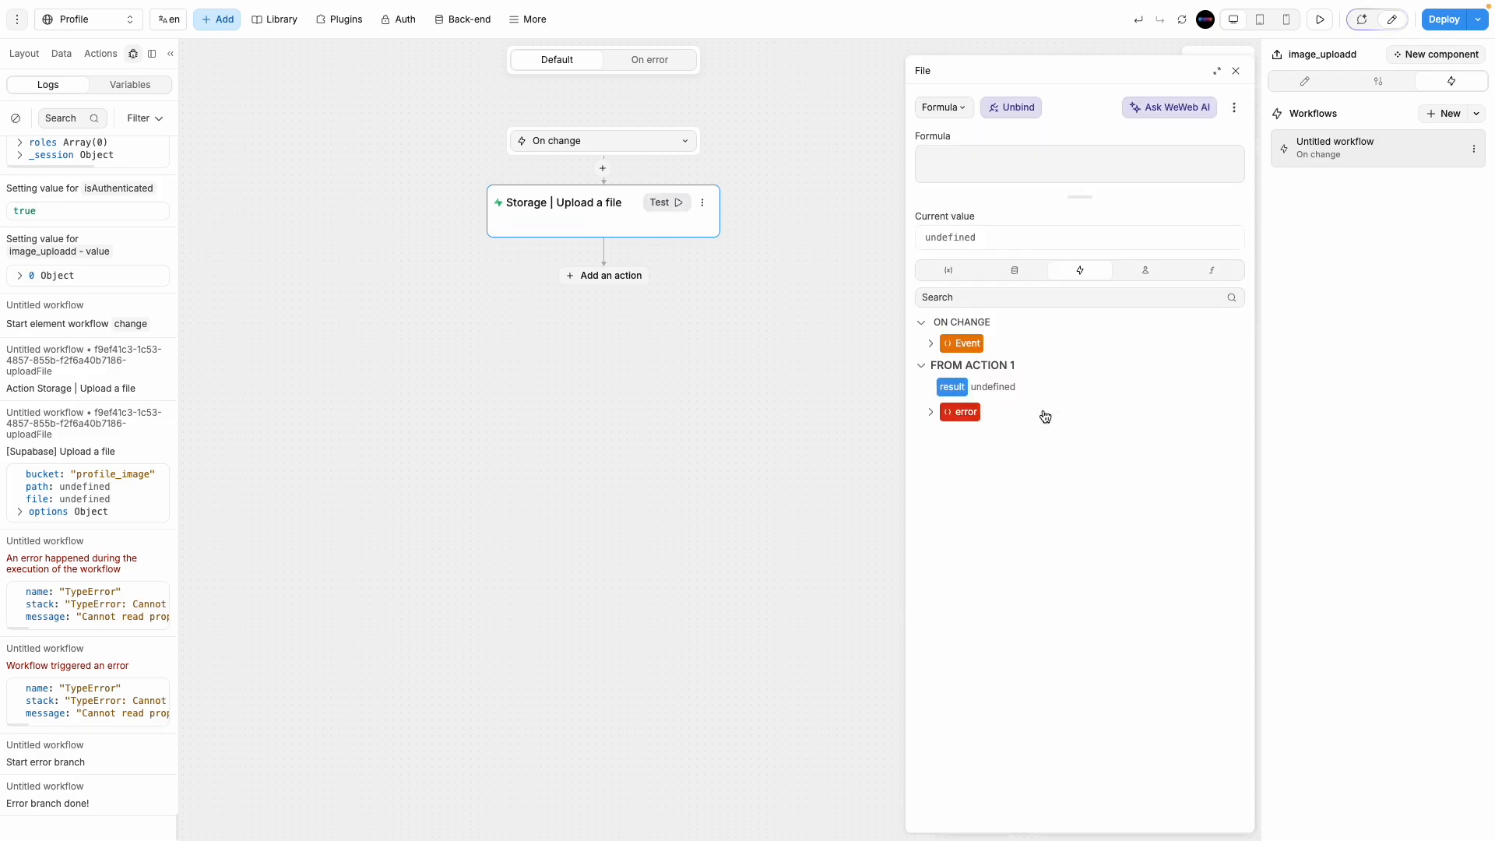
left_click(931, 345)
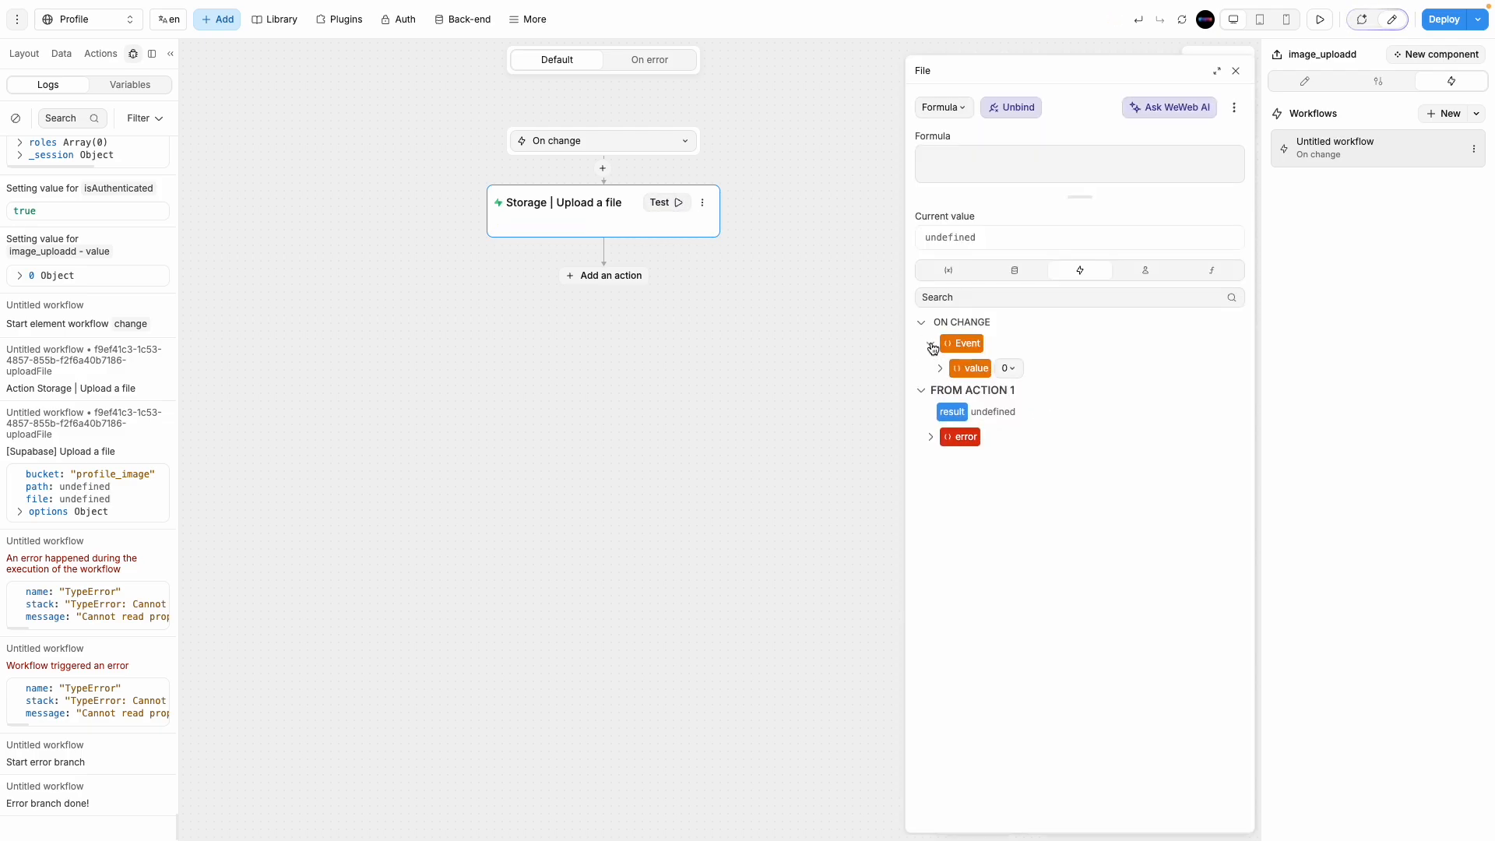
left_click(939, 368)
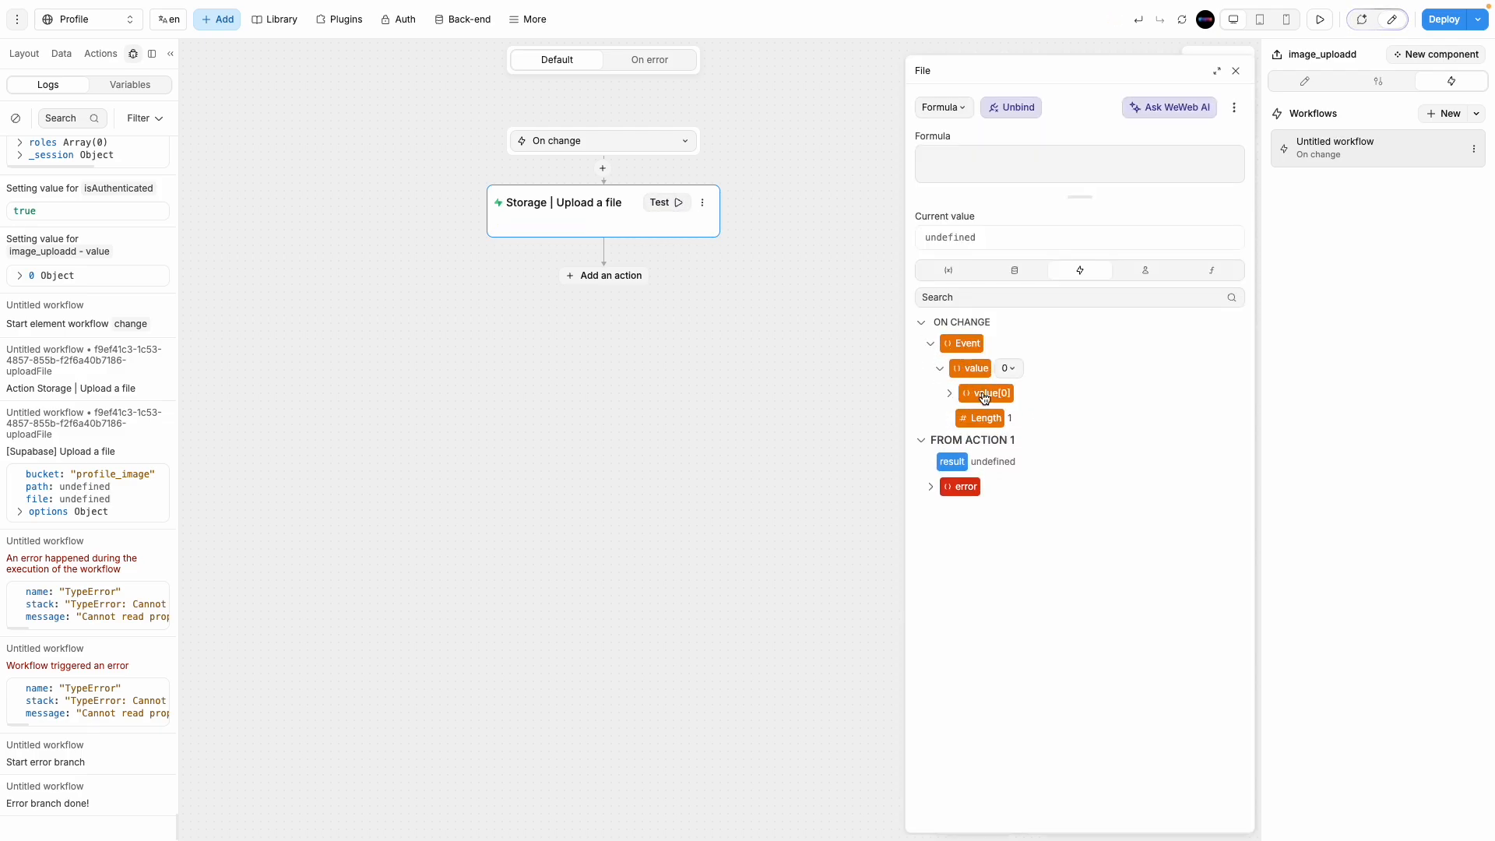
left_click(984, 394)
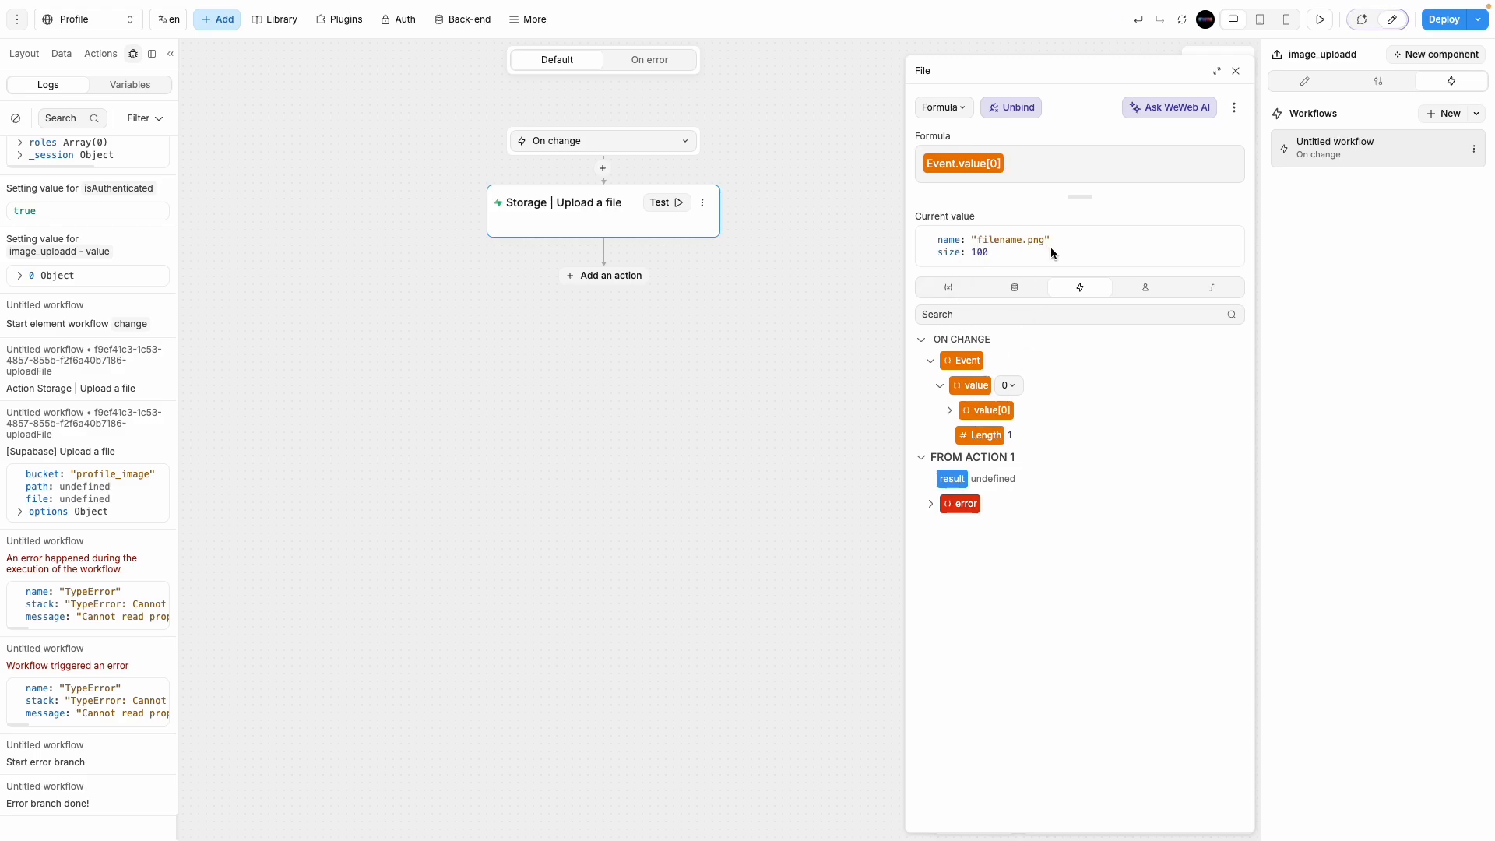
key("BackSpace")
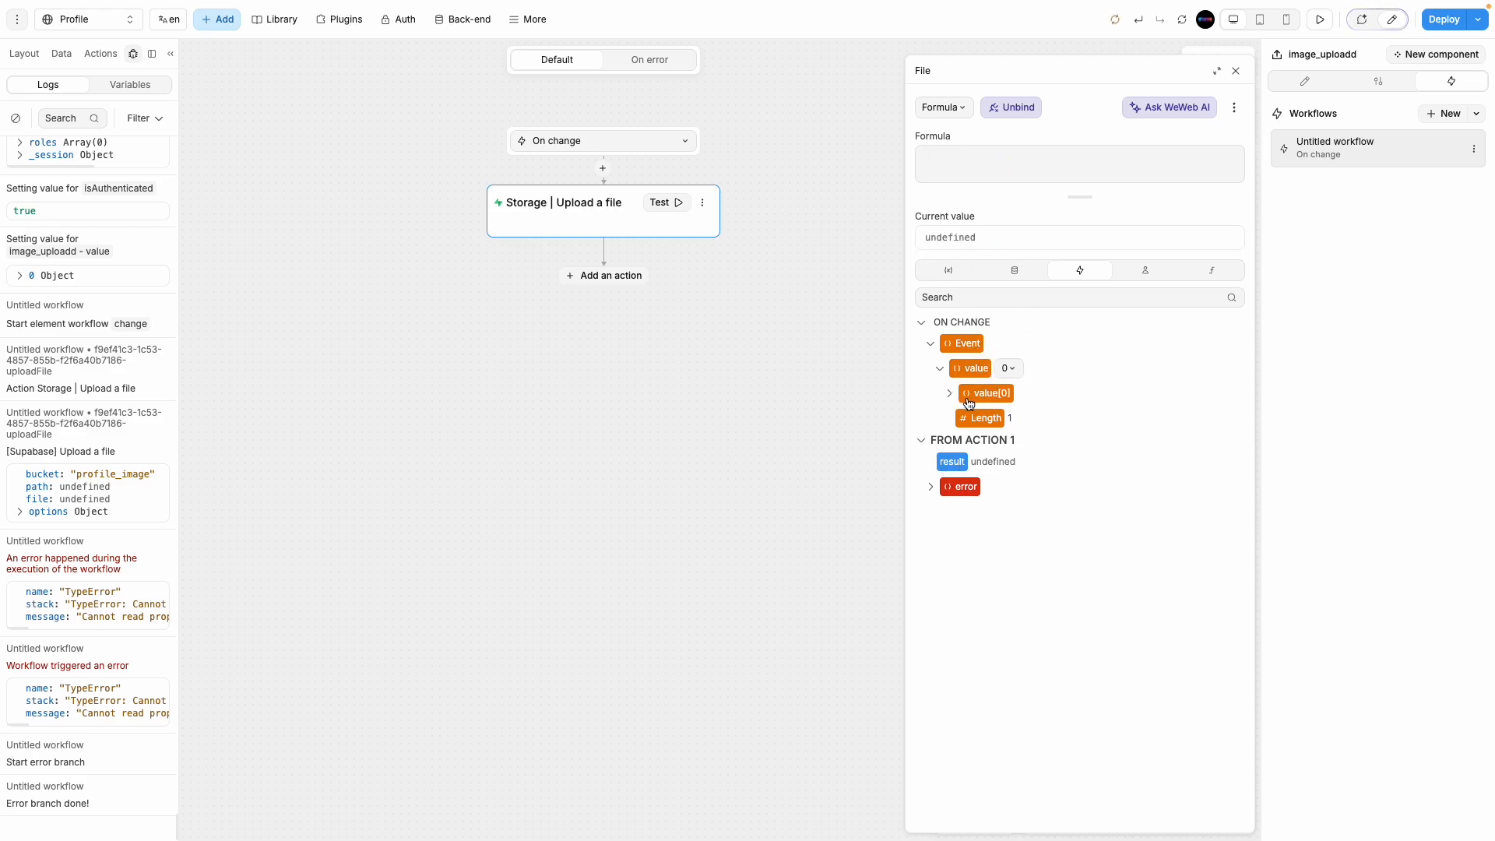
left_click(974, 371)
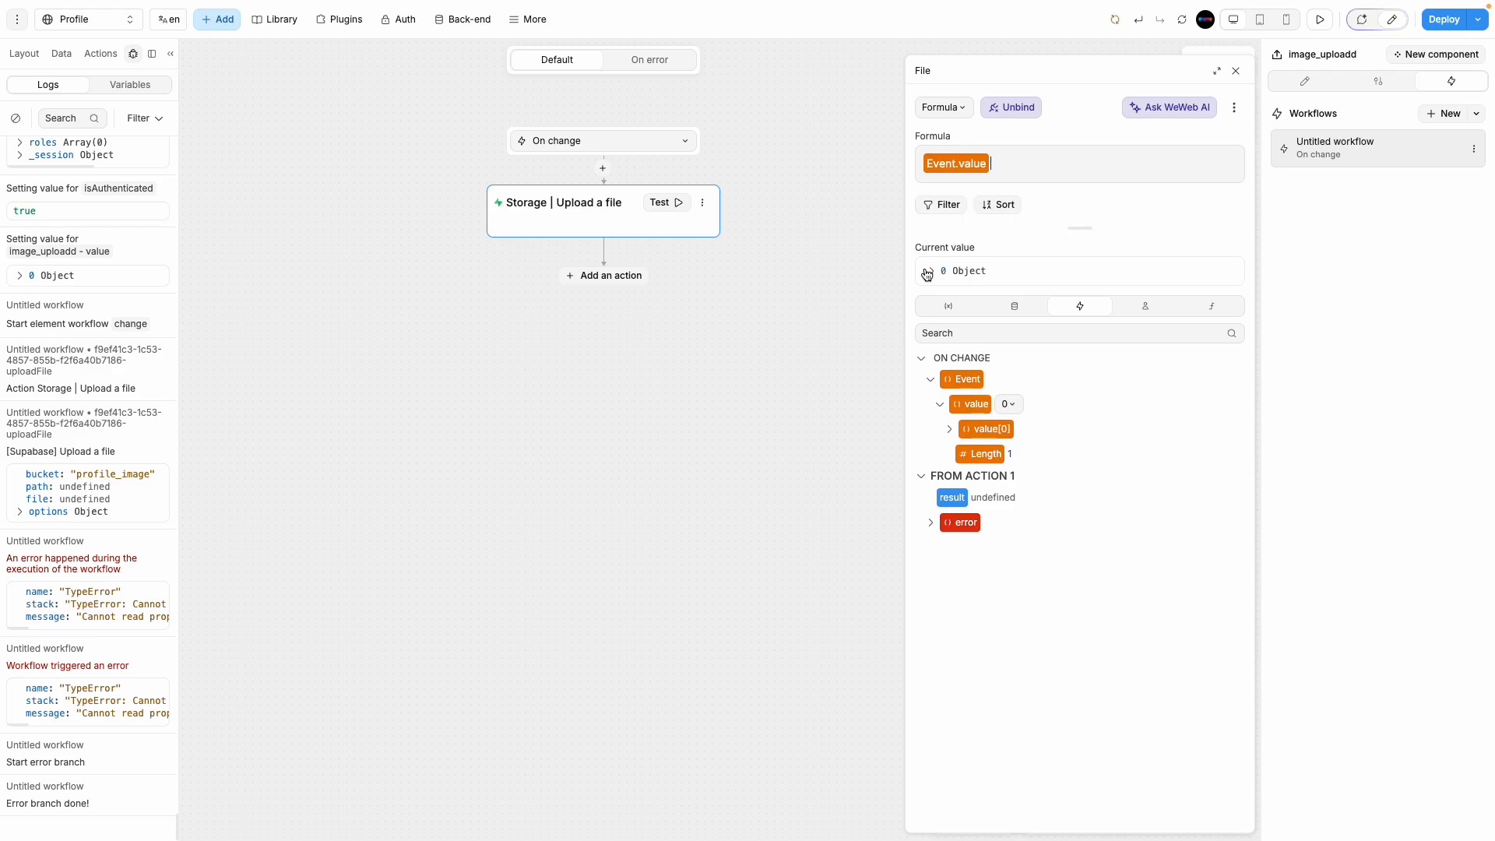
left_click(932, 272)
left_click(932, 271)
left_click(1073, 162)
key("BackSpace")
left_click(985, 393)
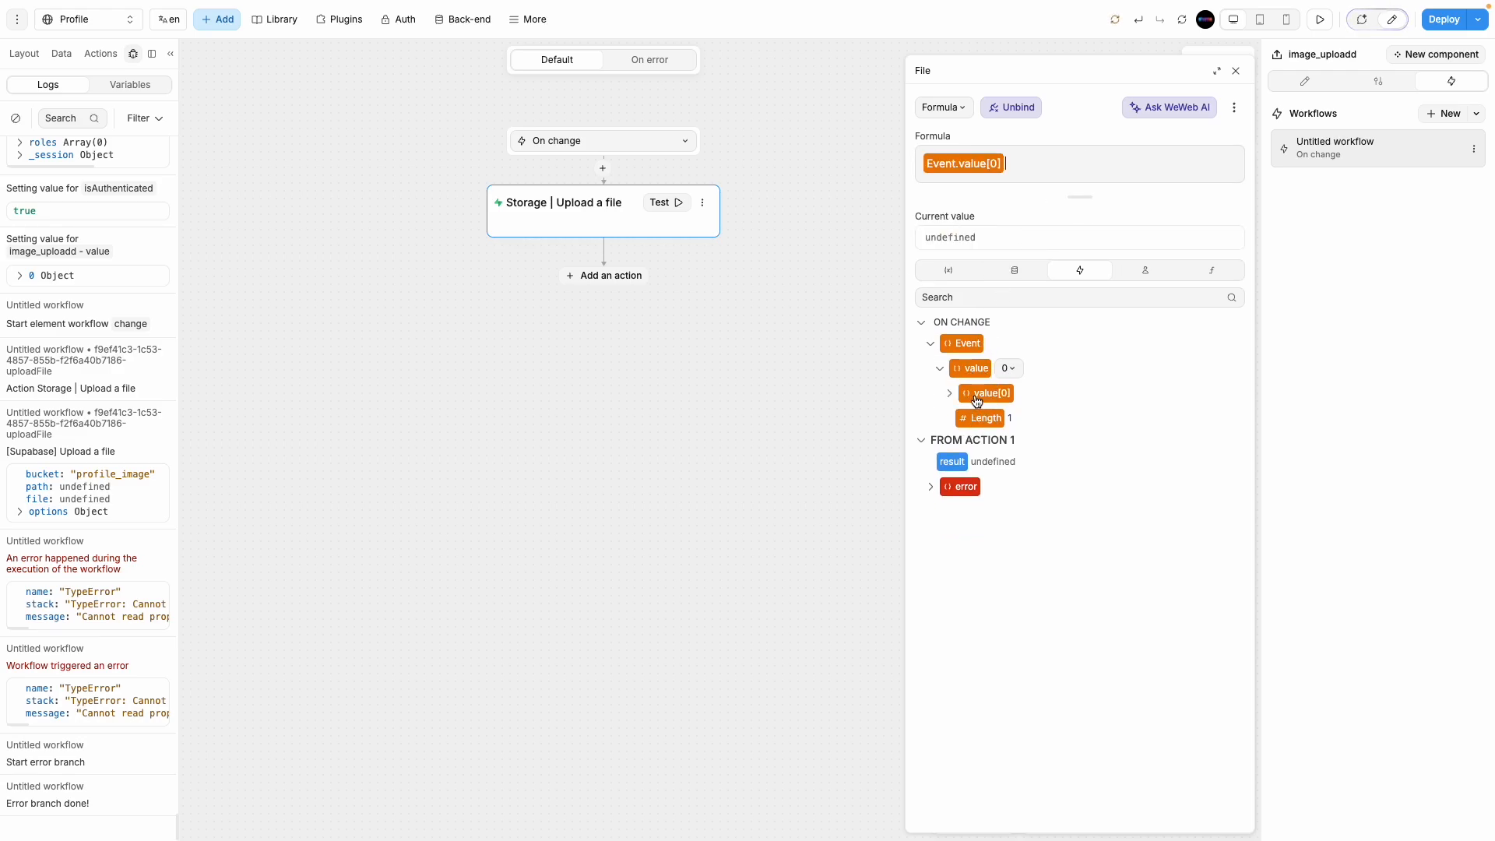
mouse_move(978, 240)
left_mouse_down()
mouse_move(1044, 241)
mouse_move(987, 251)
mouse_move(999, 256)
left_mouse_up()
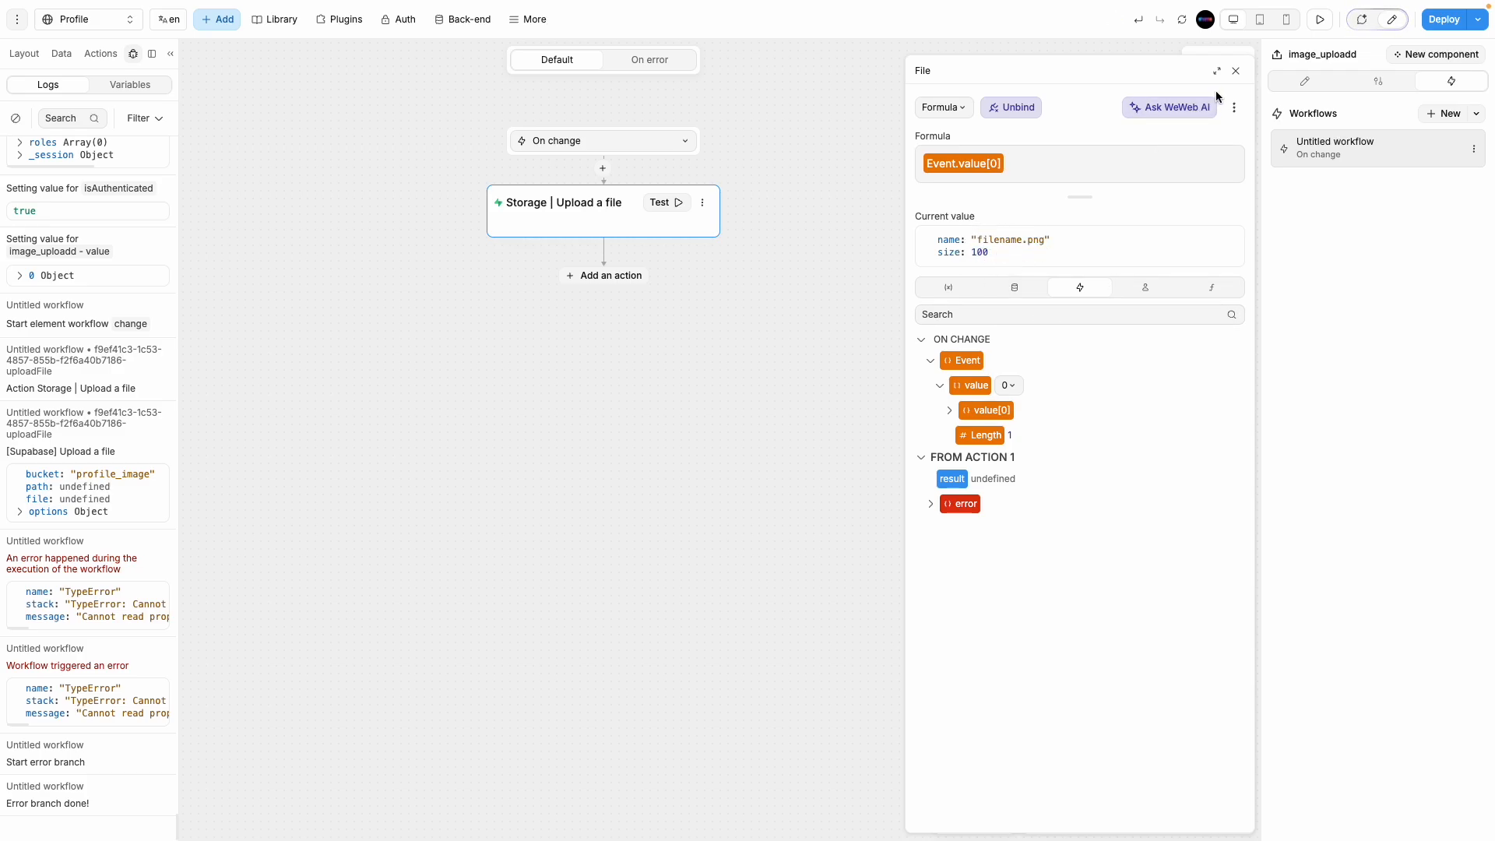
left_click(1237, 73)
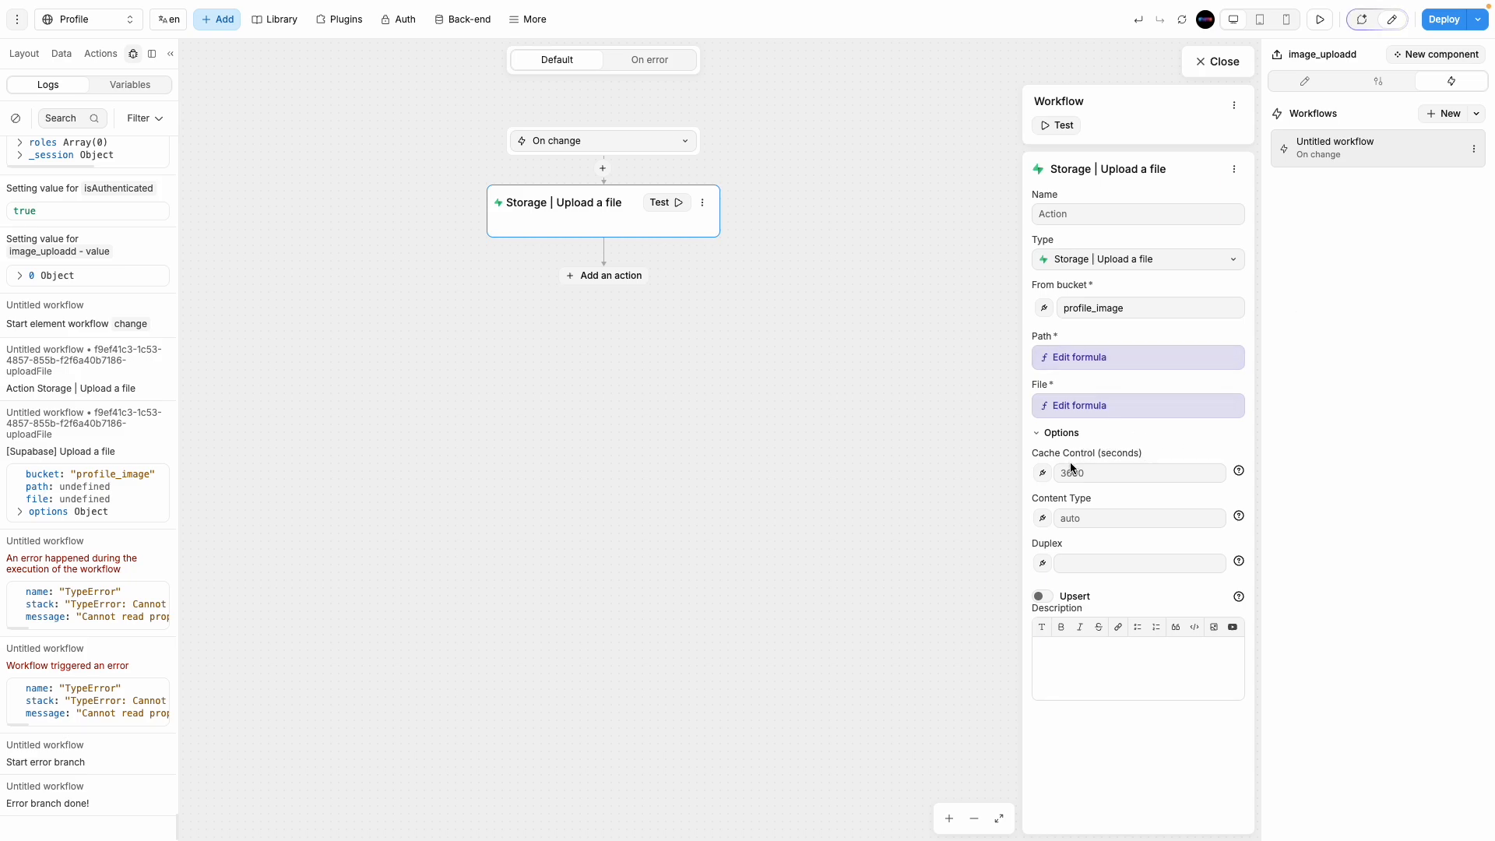
Step: Add a Change variable value step after the upload that targets the Files variable
left_click(961, 592)
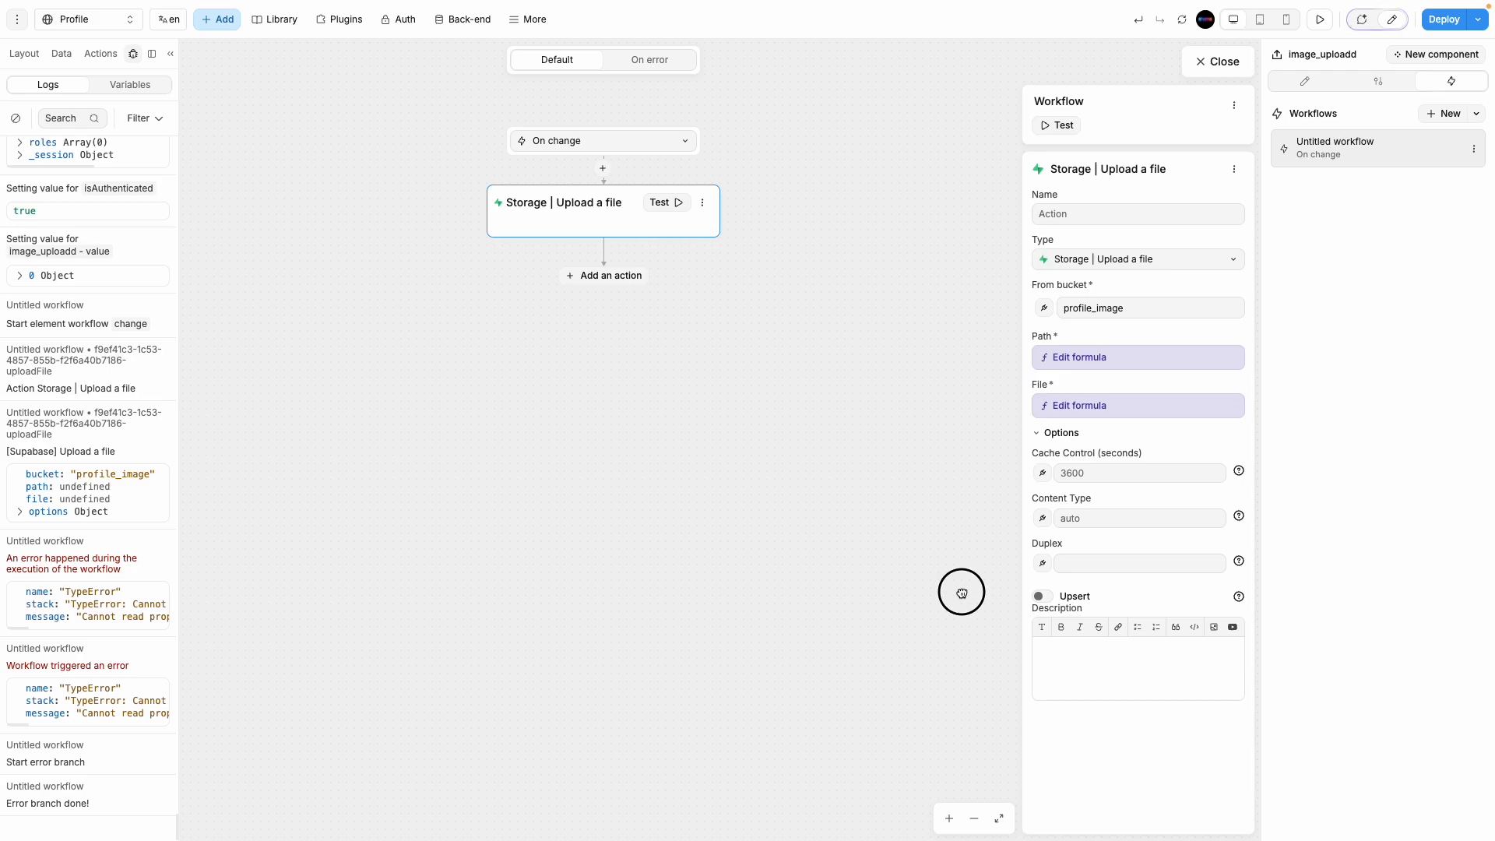
left_click(600, 279)
left_click(586, 207)
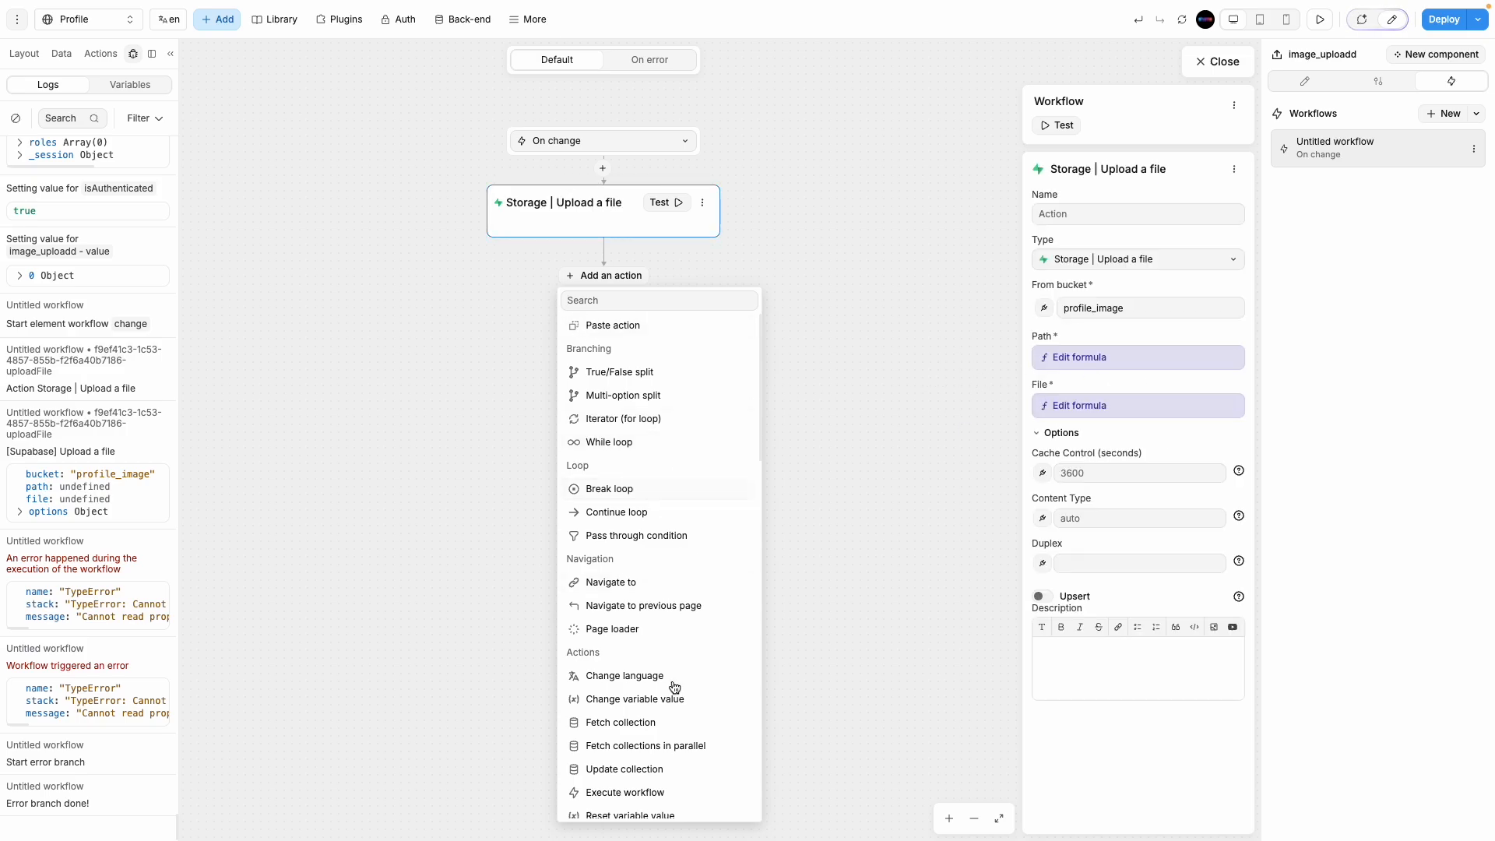
scroll(668, 688, "down", 6)
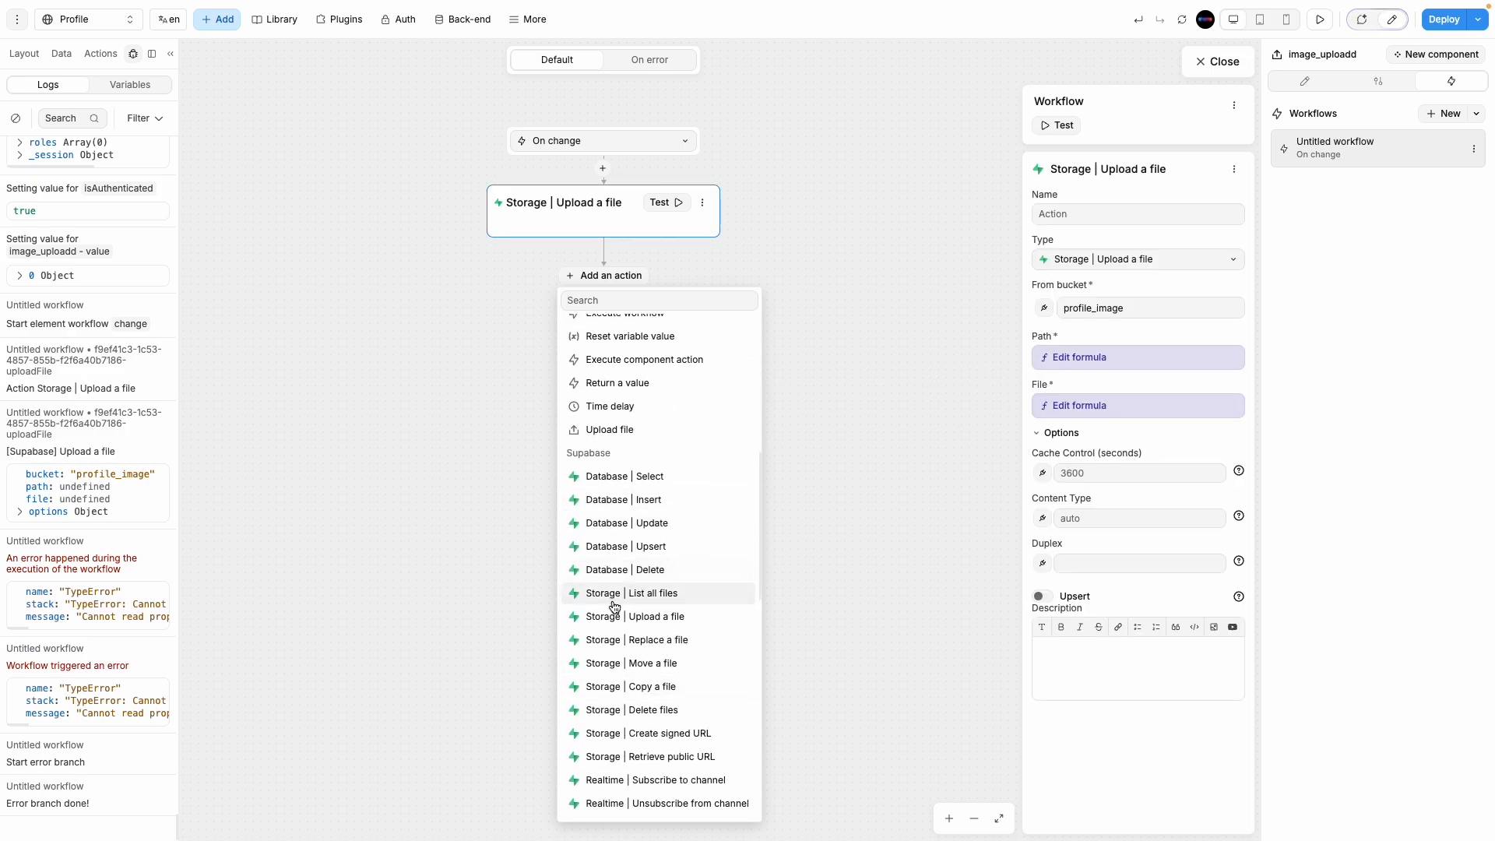
scroll(611, 606, "down", 4)
scroll(615, 592, "up", 5)
scroll(623, 576, "up", 5)
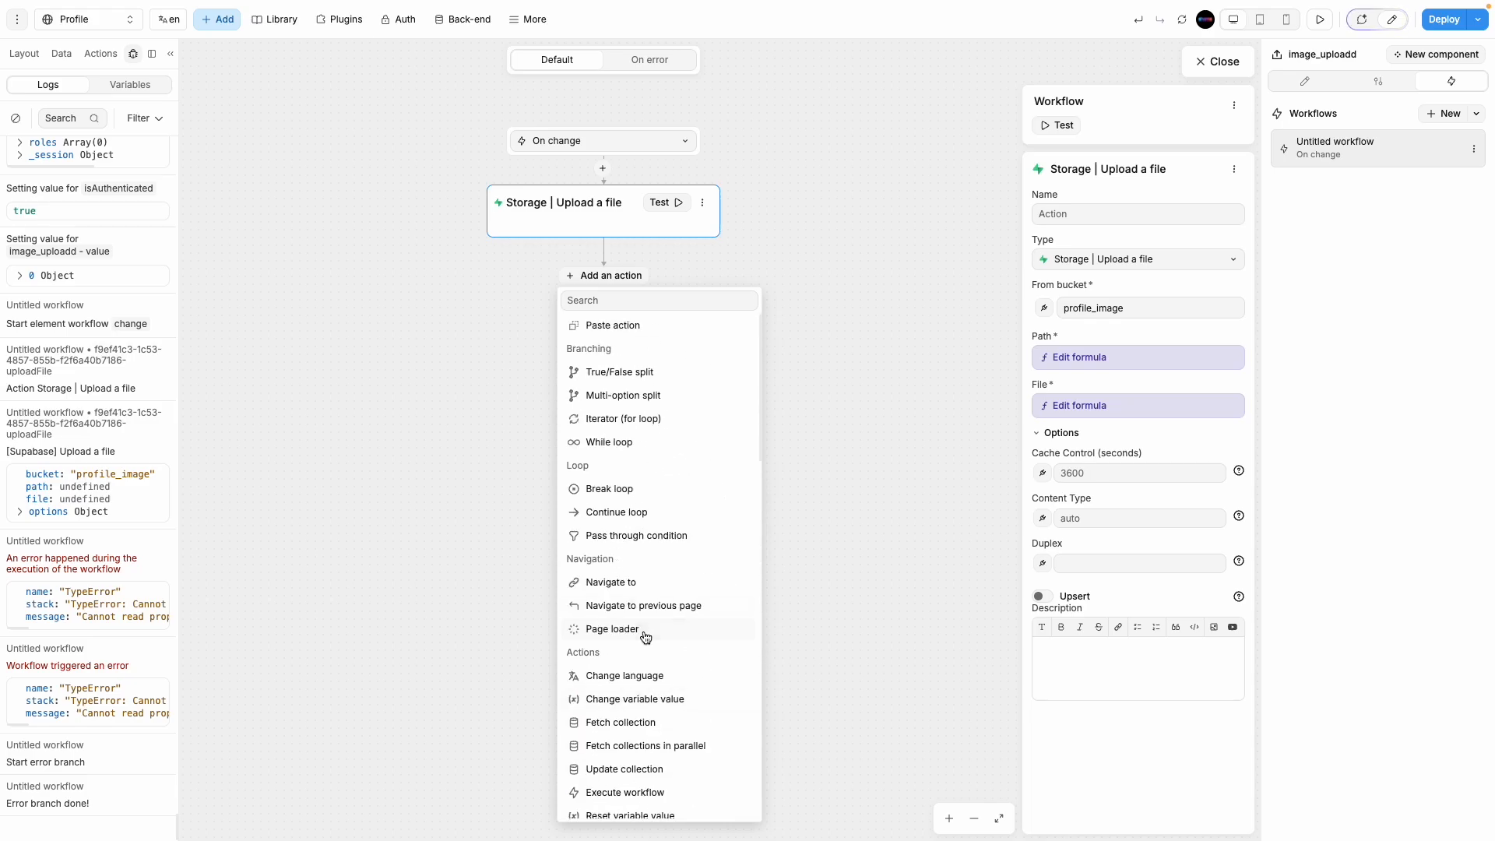
left_click(662, 674)
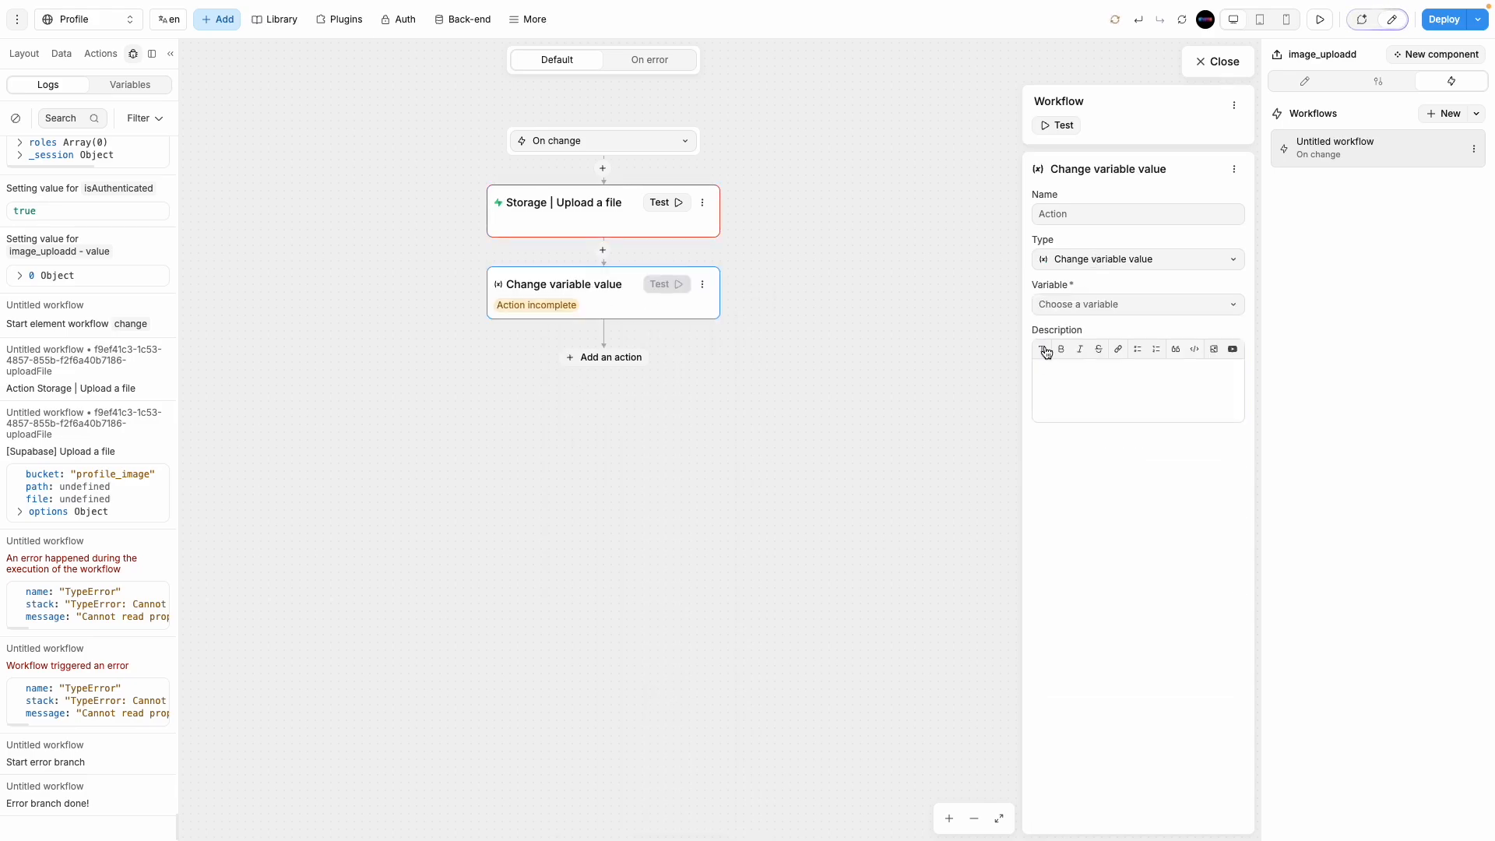
left_click(1065, 304)
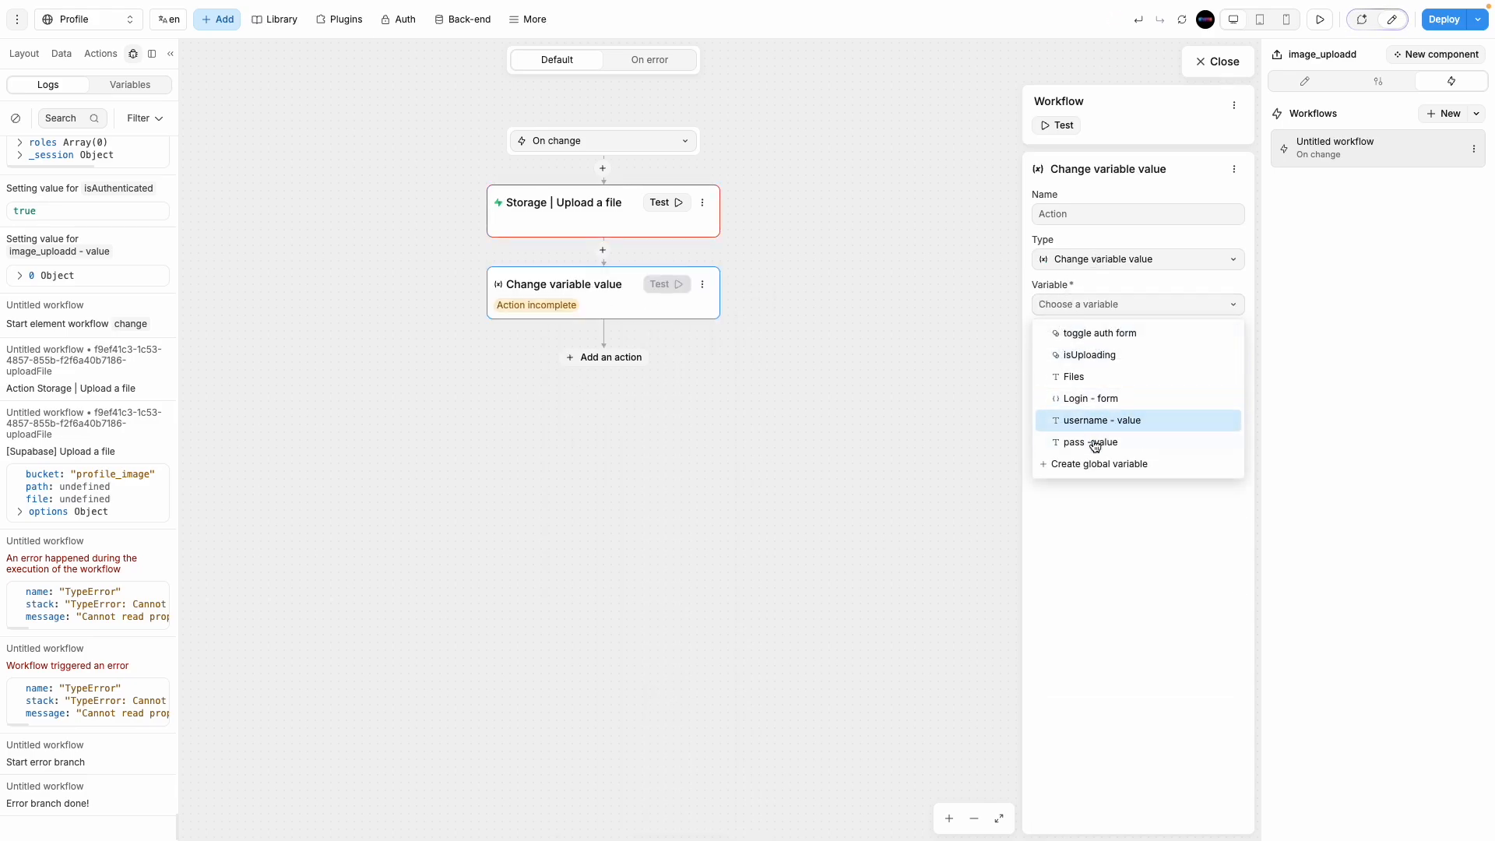
left_click(1093, 377)
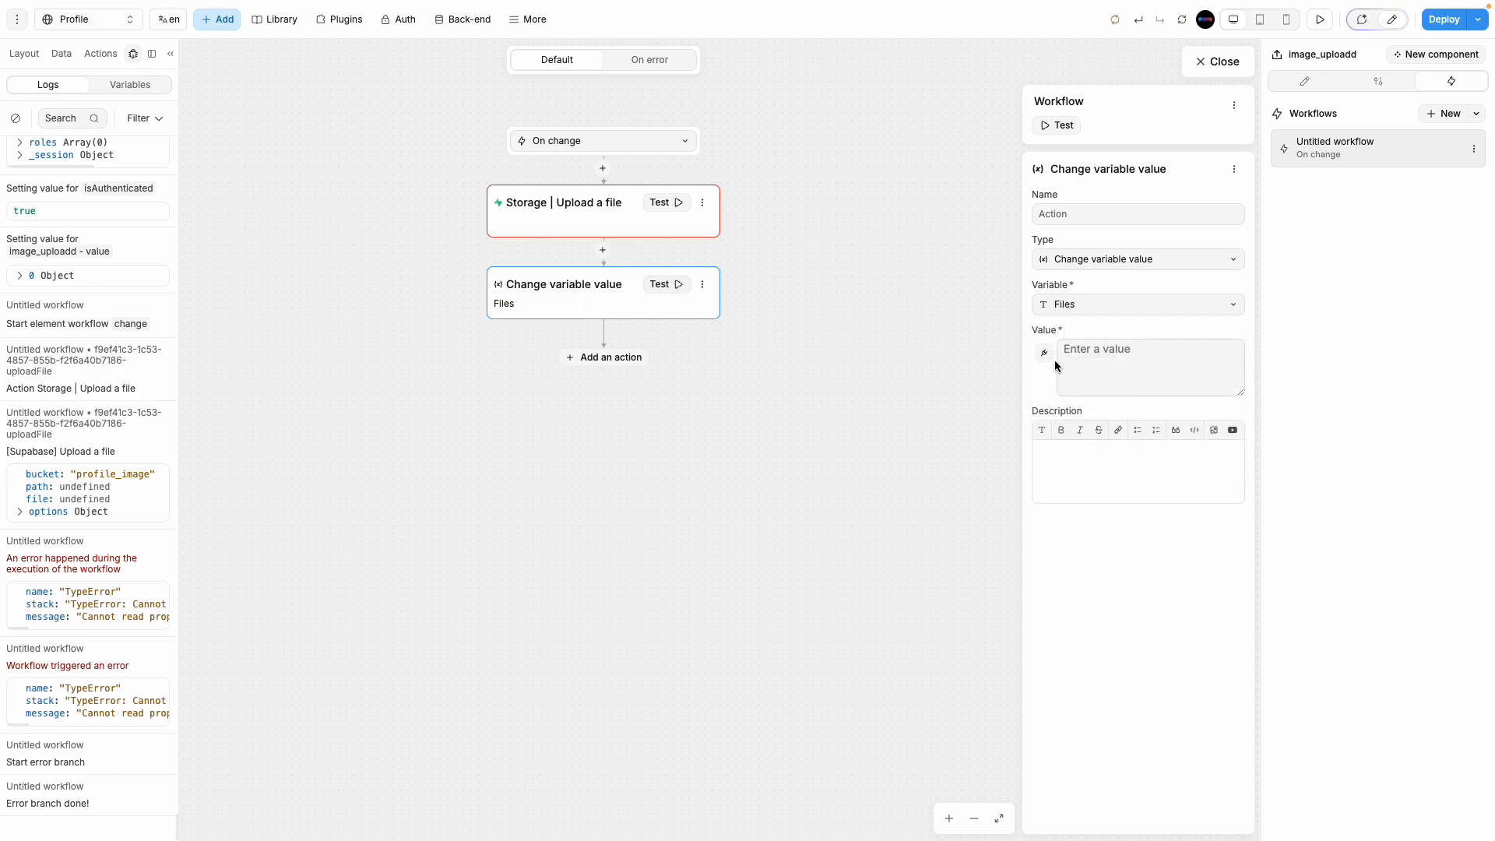
Step: Open the Files value formula editor and expand the event's value list
left_click(581, 222)
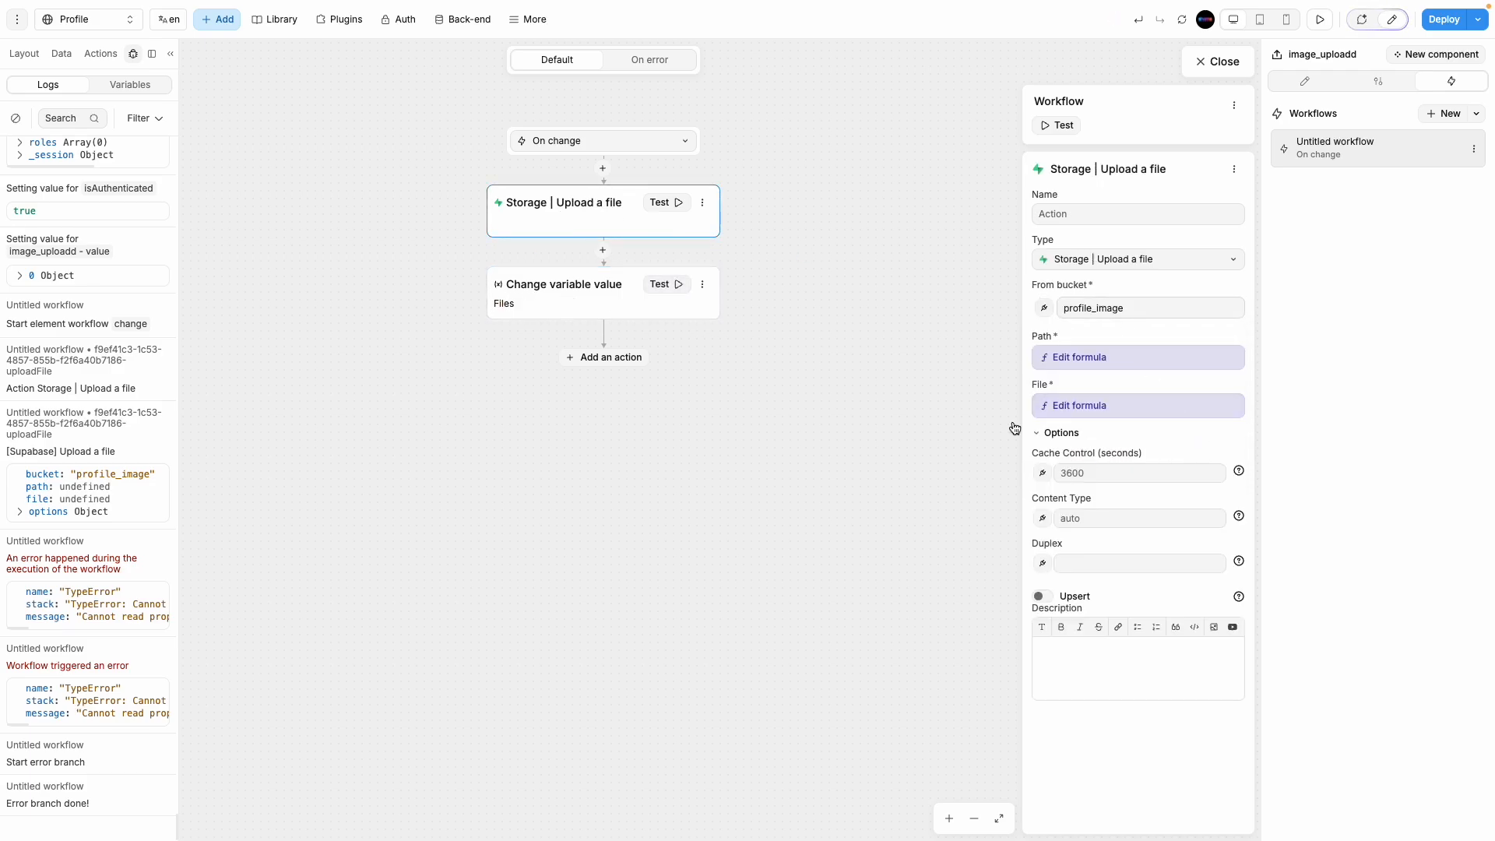
left_click(617, 297)
left_click(1046, 351)
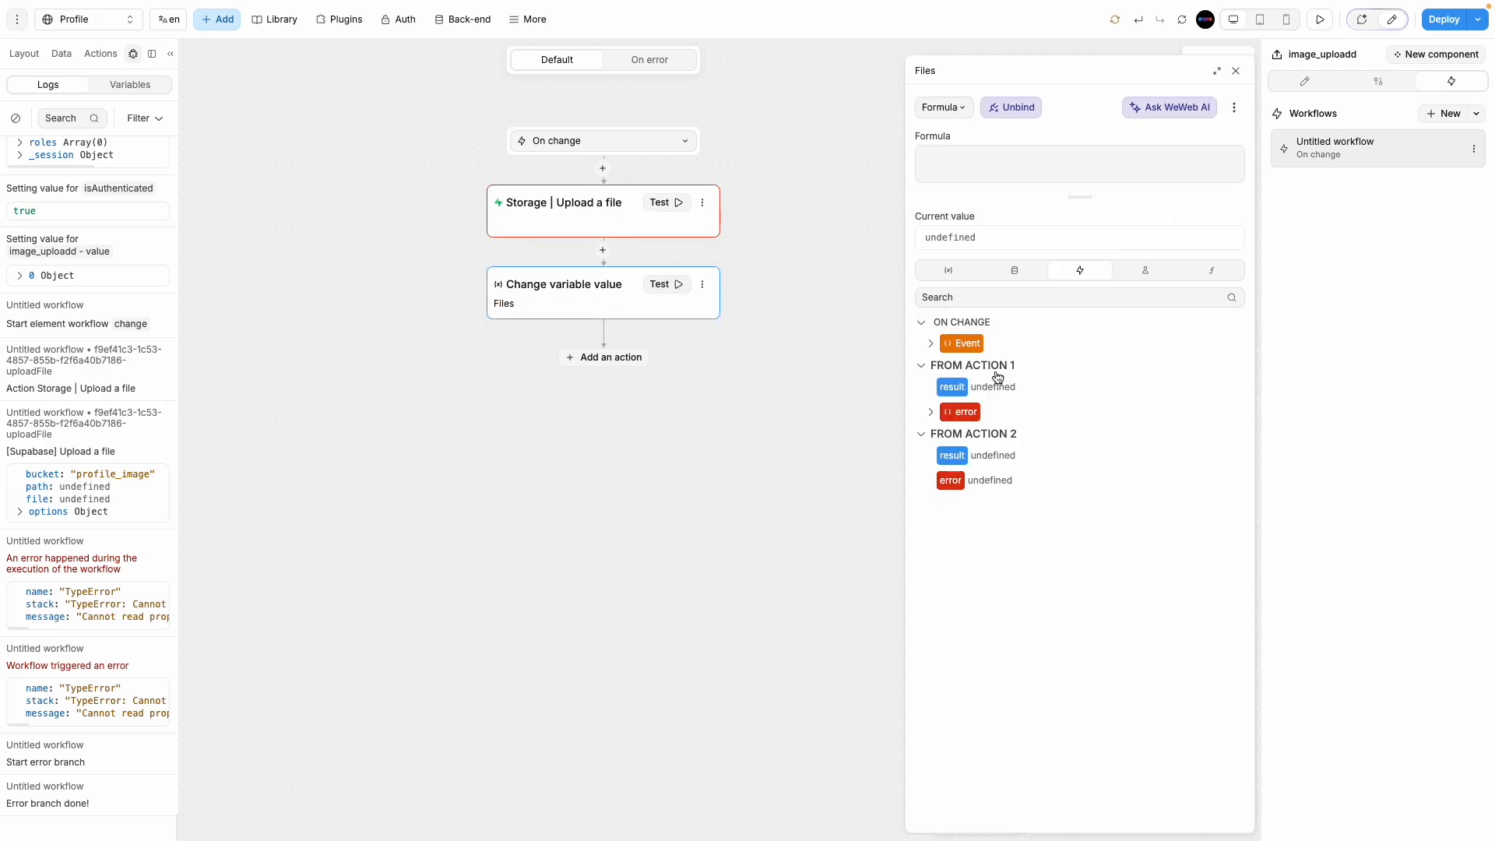
left_click(1079, 270)
left_click(933, 344)
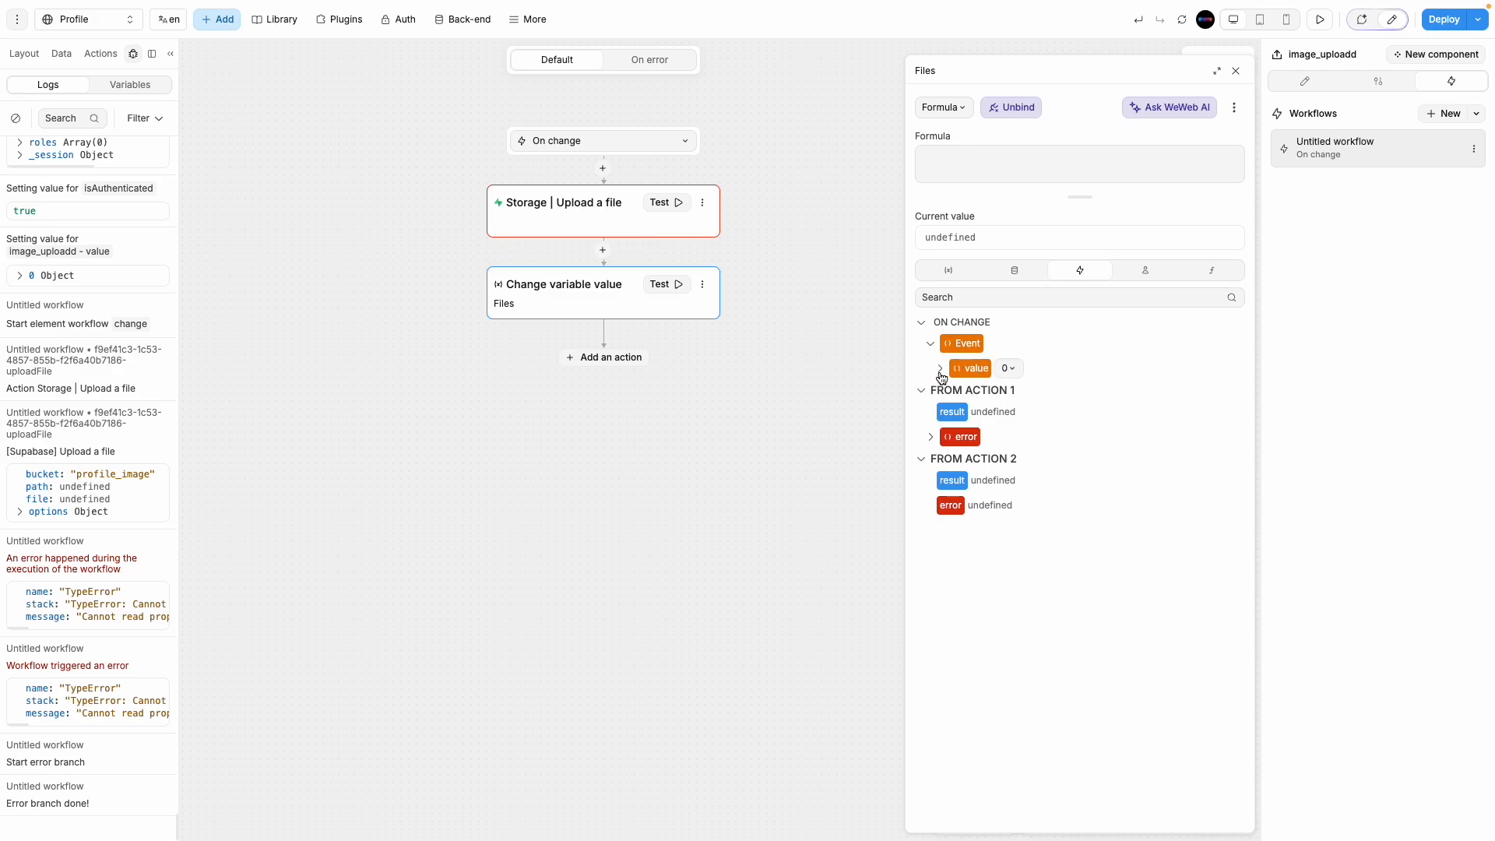
left_click(940, 369)
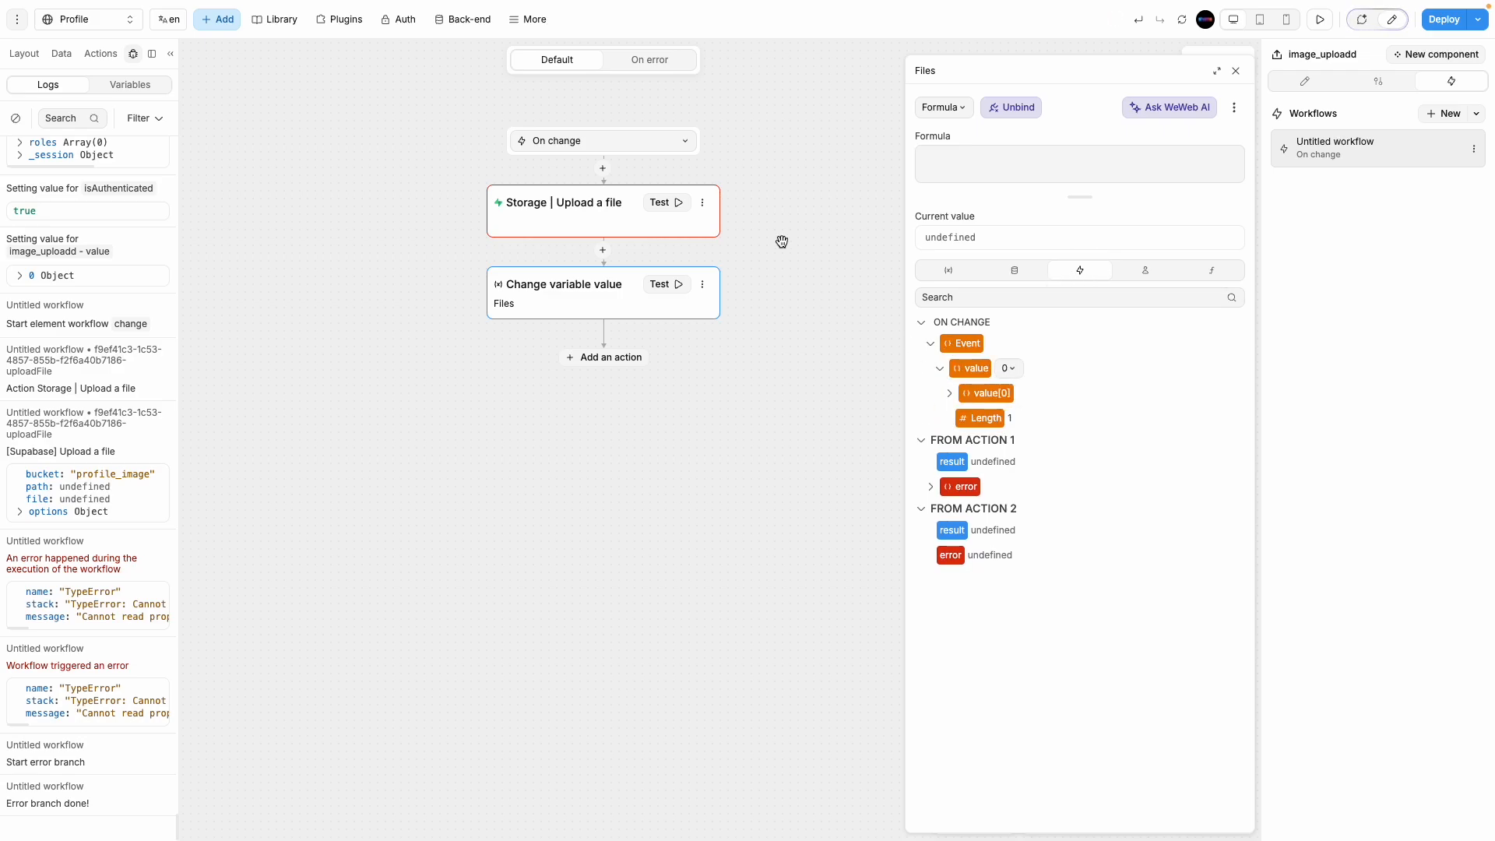
Step: Test-run the upload step, which hits Bucket not found, then delete the Change variable value step
left_click(676, 204)
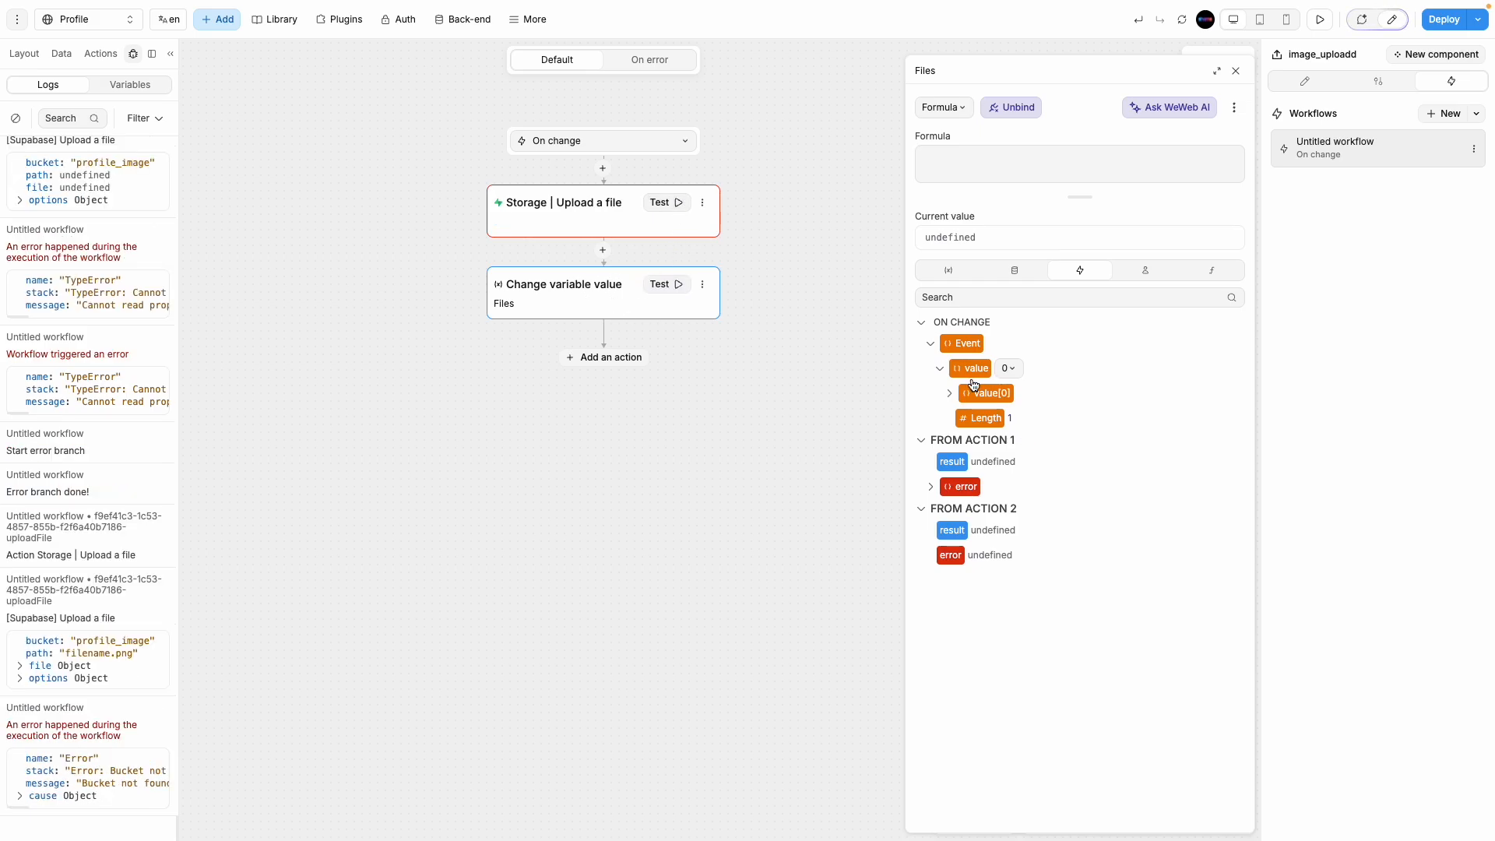
left_click(703, 284)
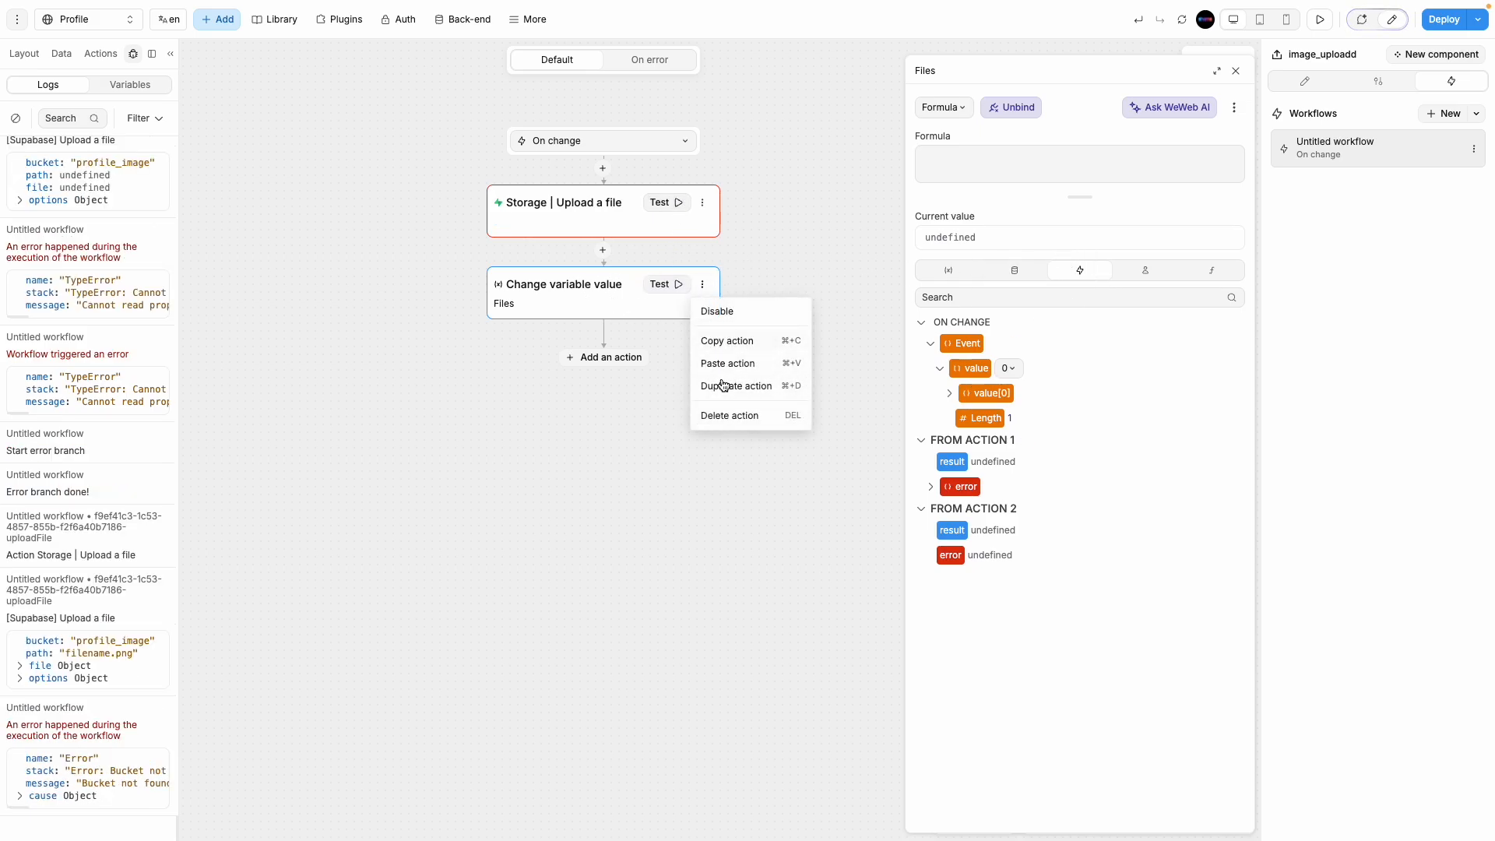
left_click(721, 417)
left_click(619, 221)
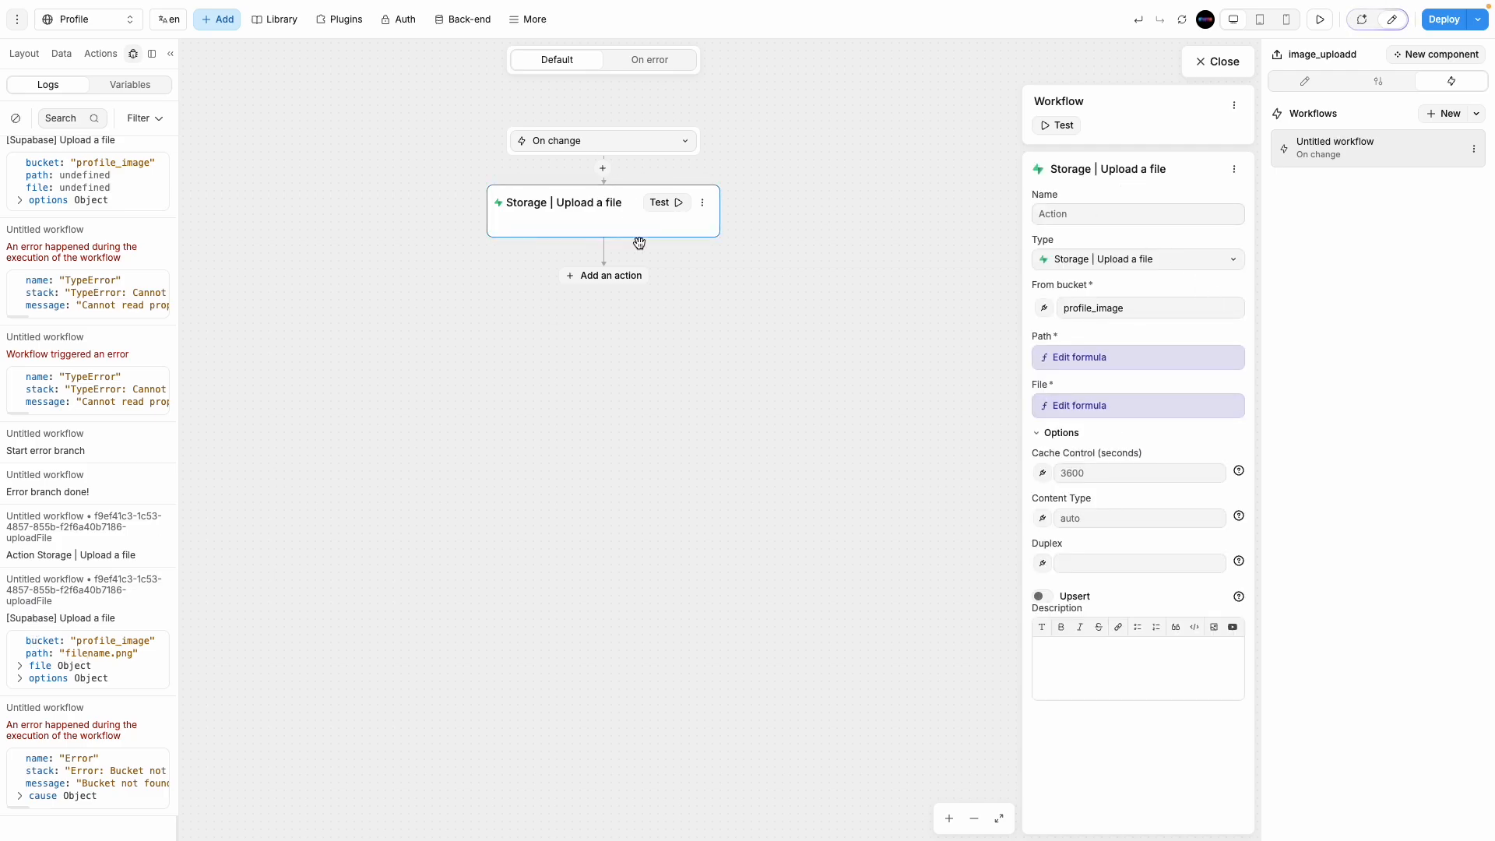
left_click(596, 275)
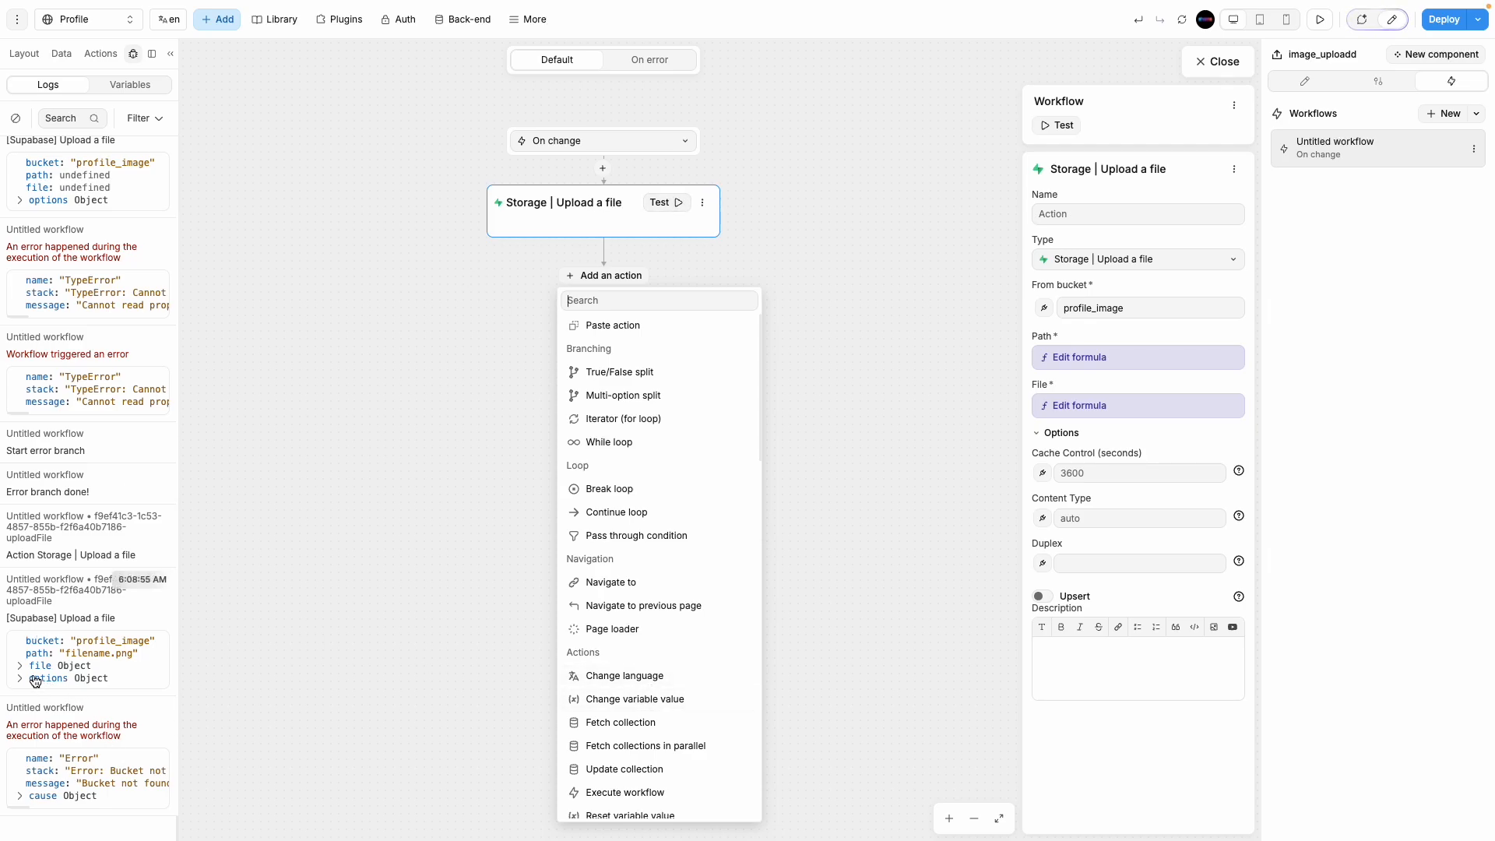
Step: Re-add a Change variable value step for Files and open its formula editor
left_click(653, 699)
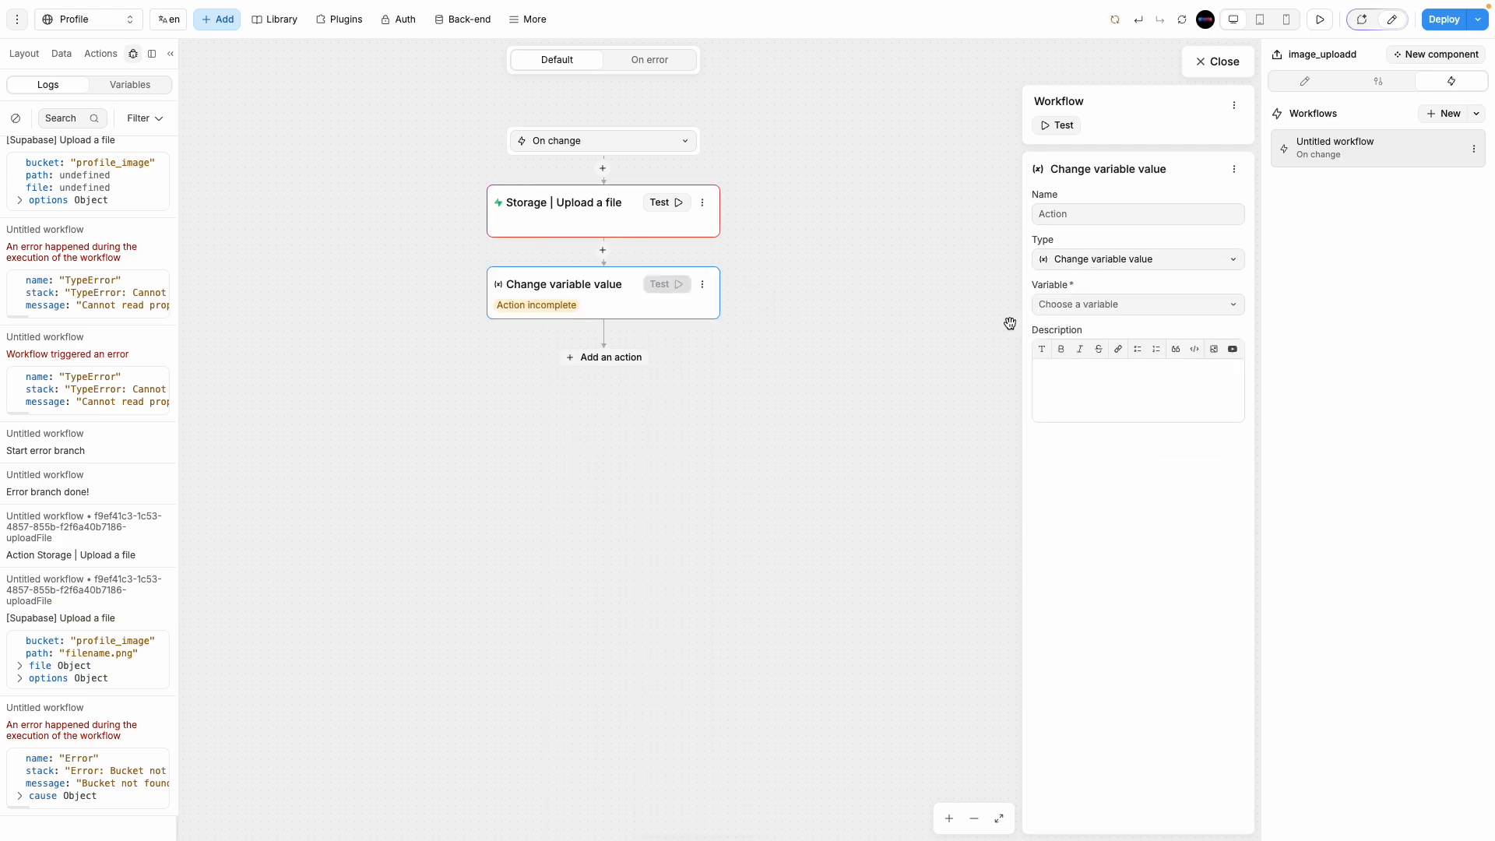
left_click(1098, 303)
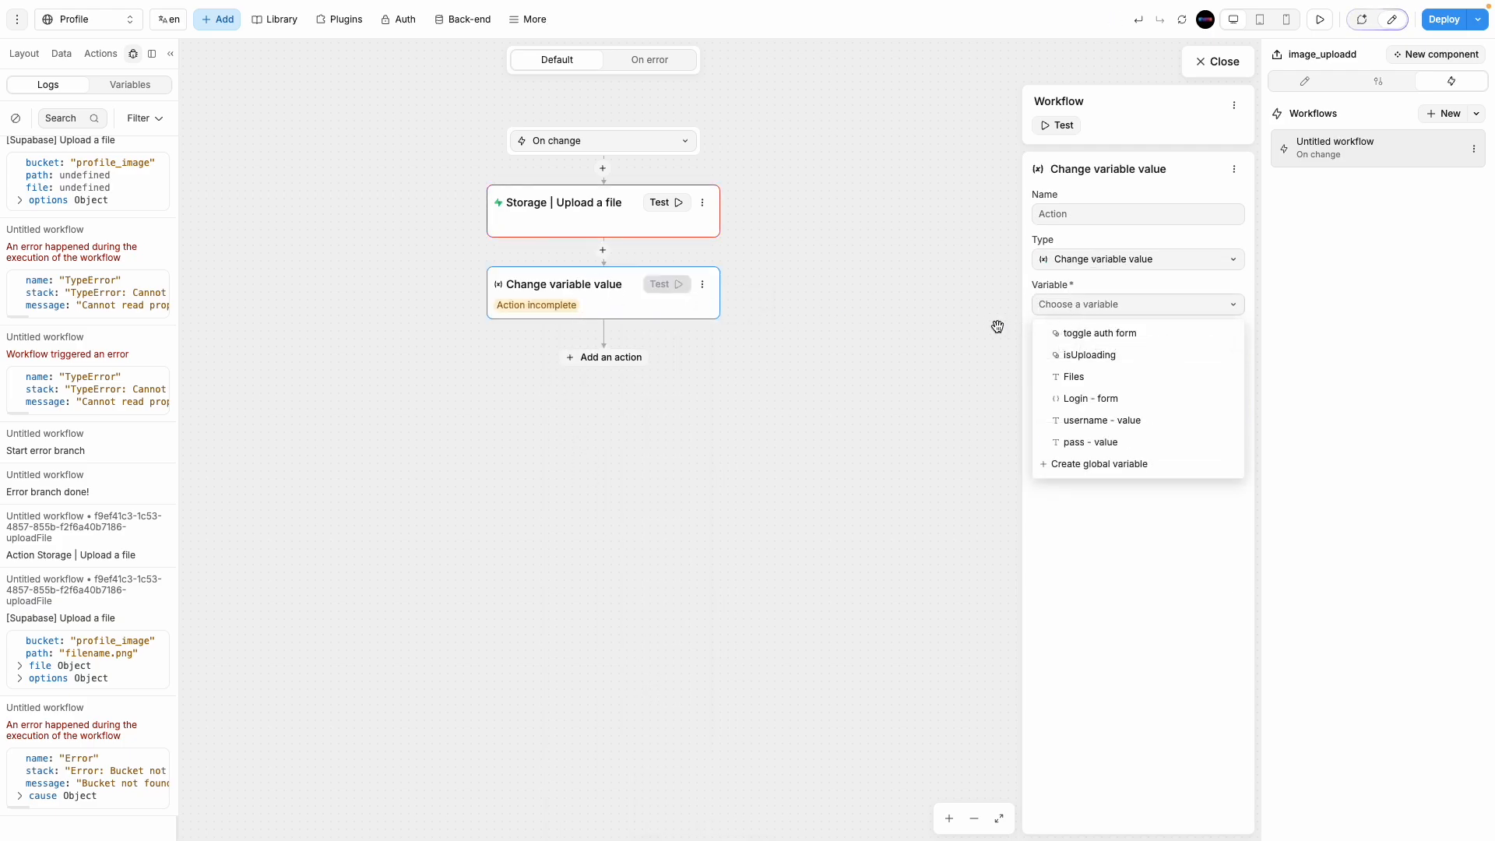
left_click(1090, 375)
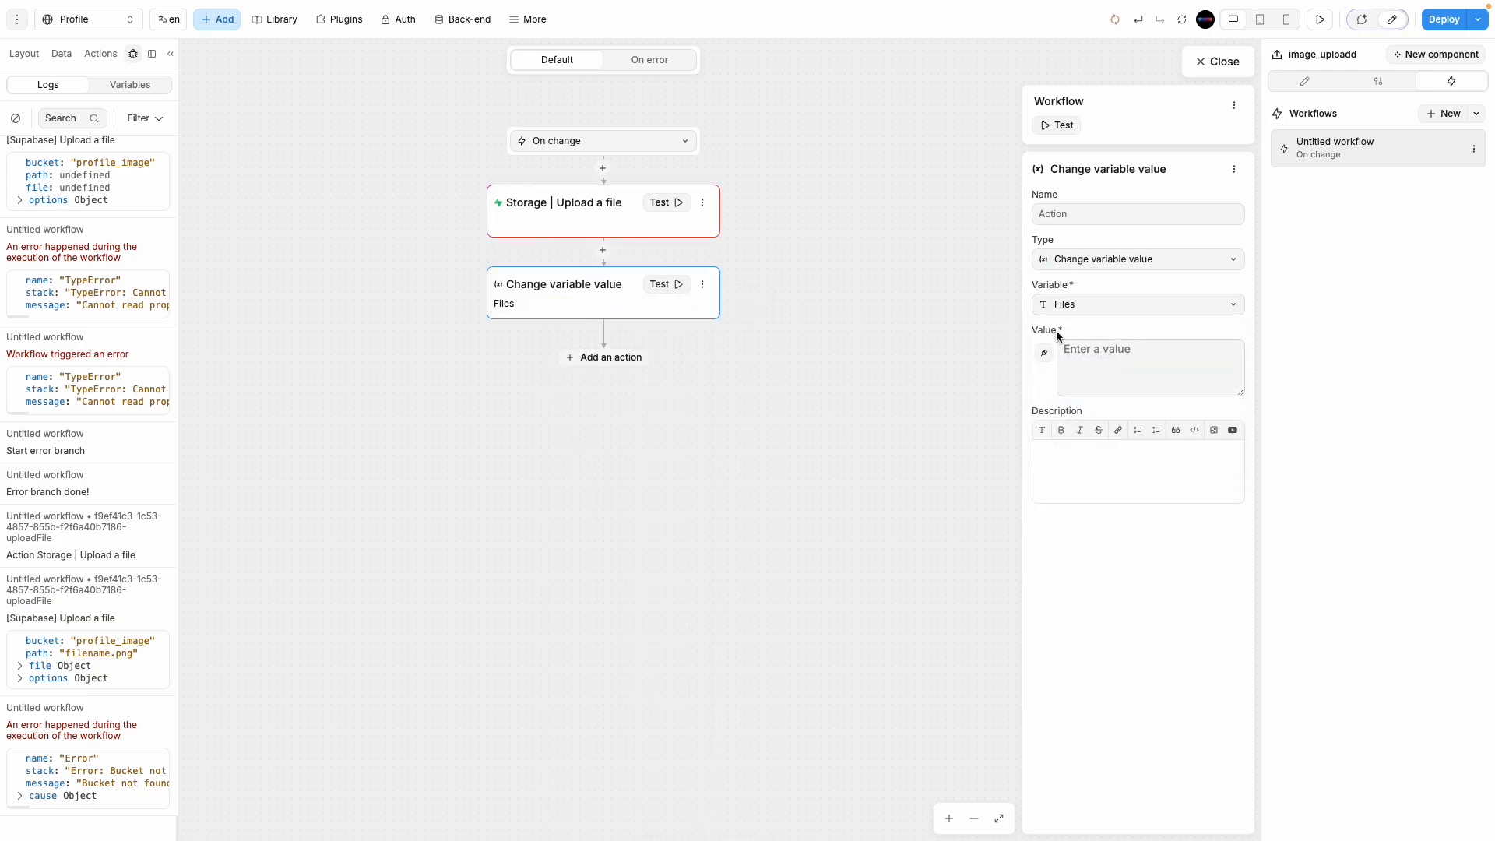
left_click(1044, 353)
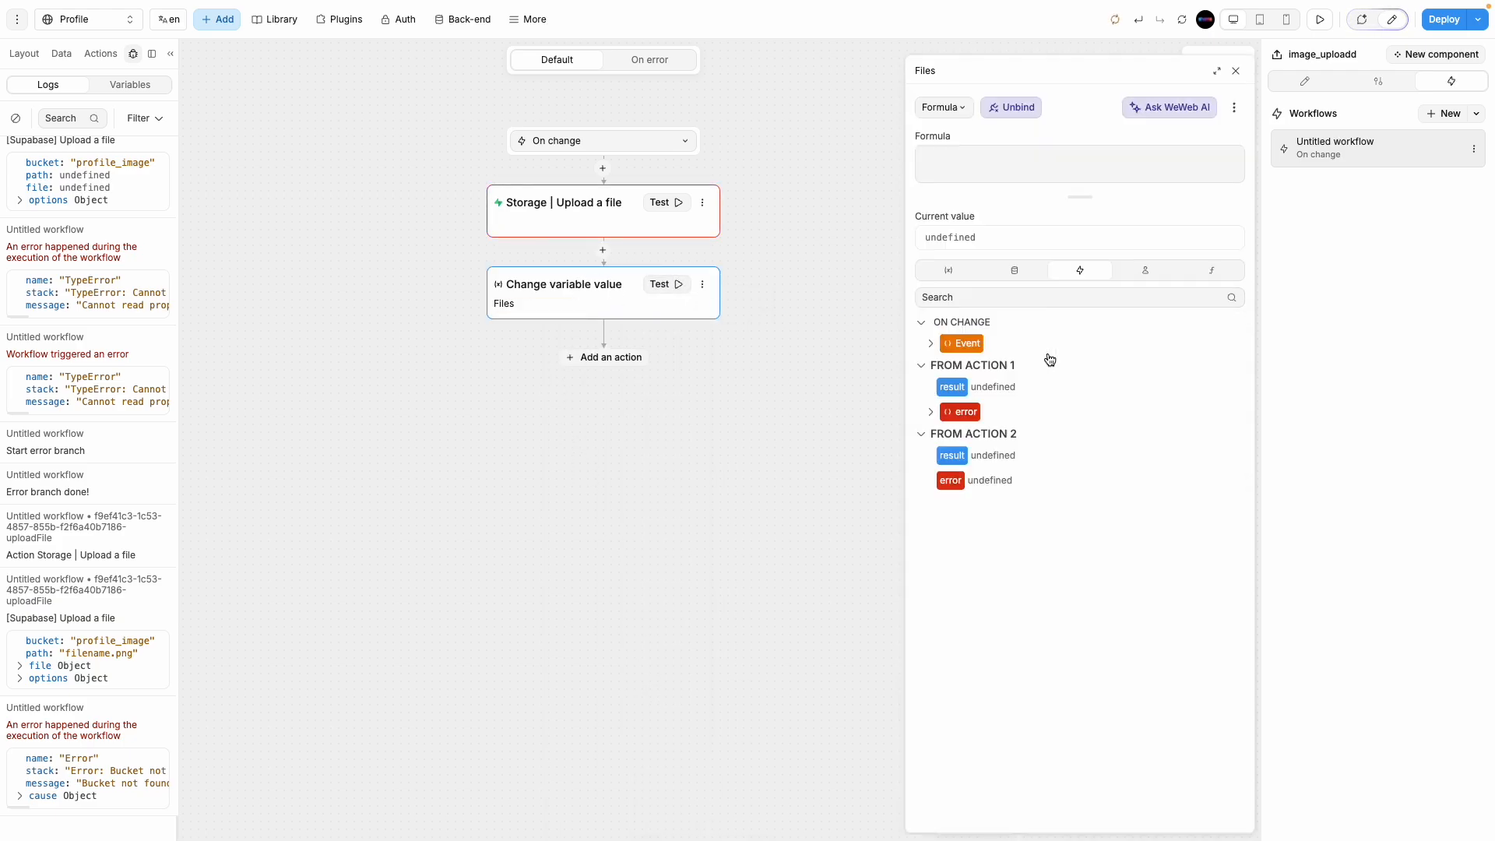
Step: Expand Event > value > value[0] and the upload action's Bucket not found error details
left_click(1009, 272)
left_click(954, 272)
left_click(1083, 273)
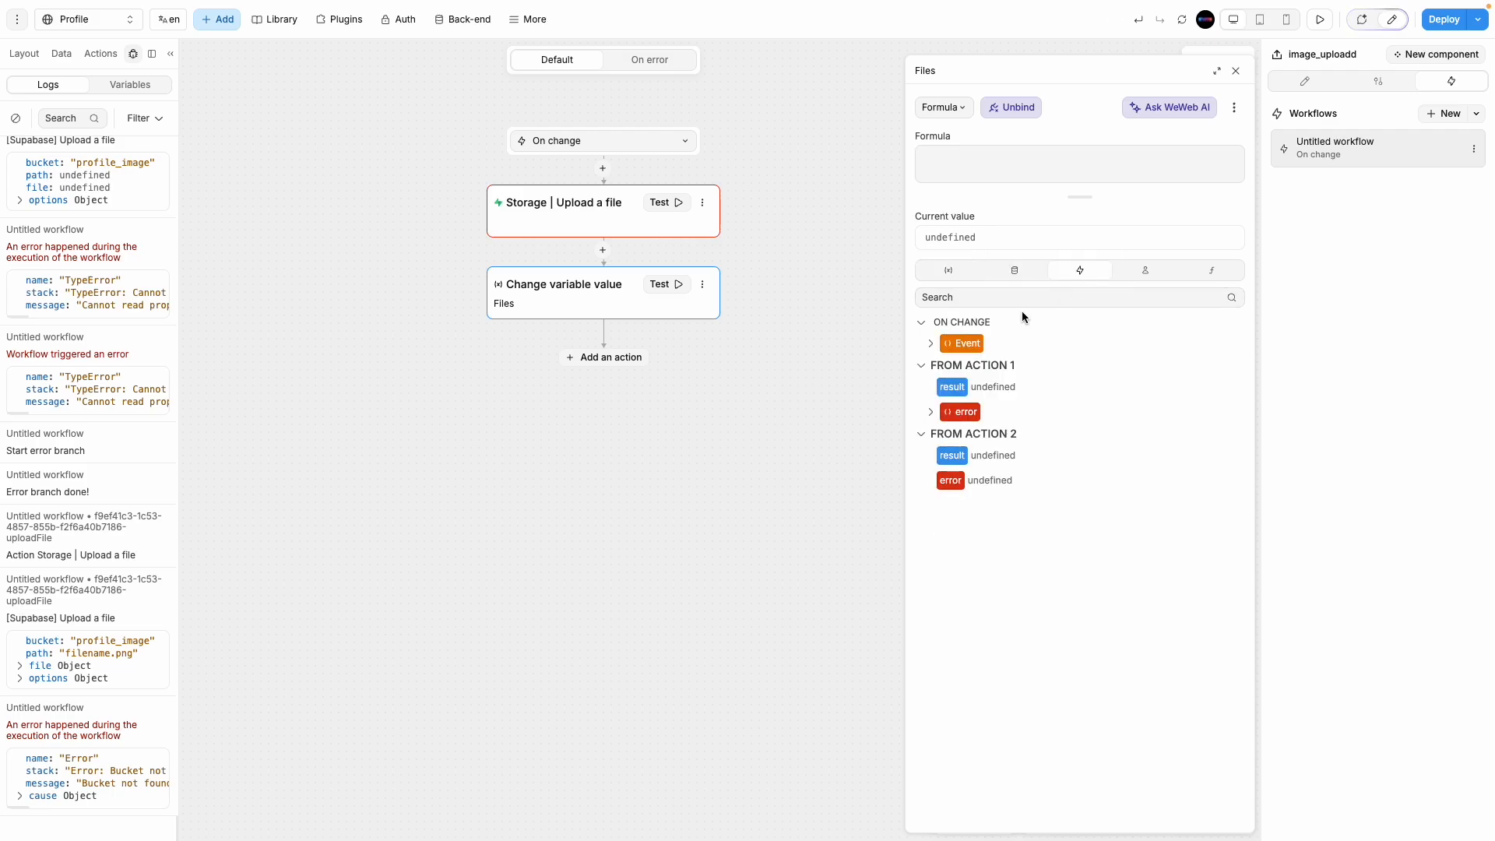
left_click(931, 344)
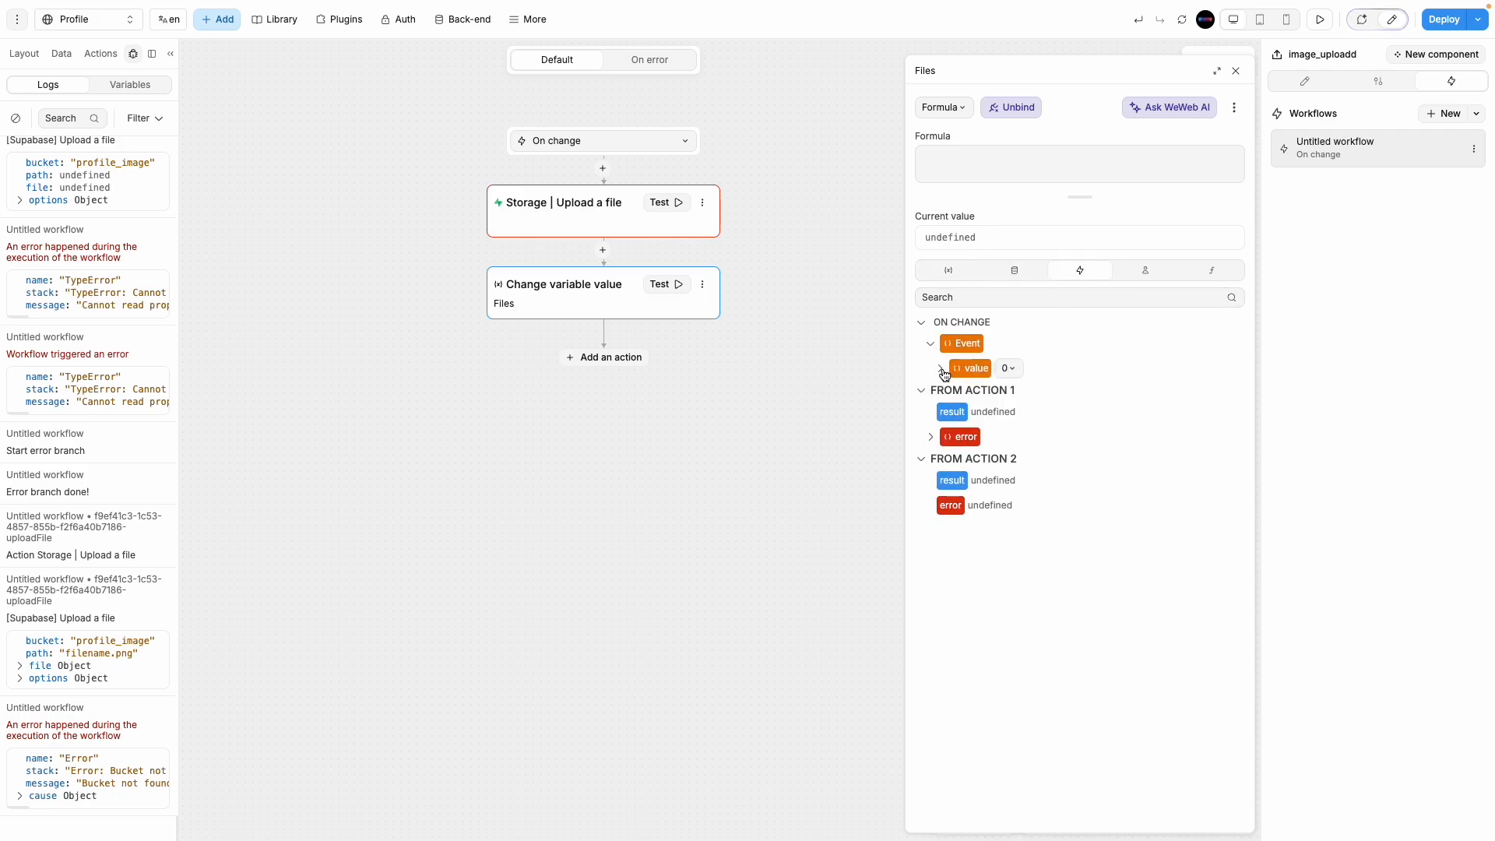
left_click(942, 369)
left_click(949, 394)
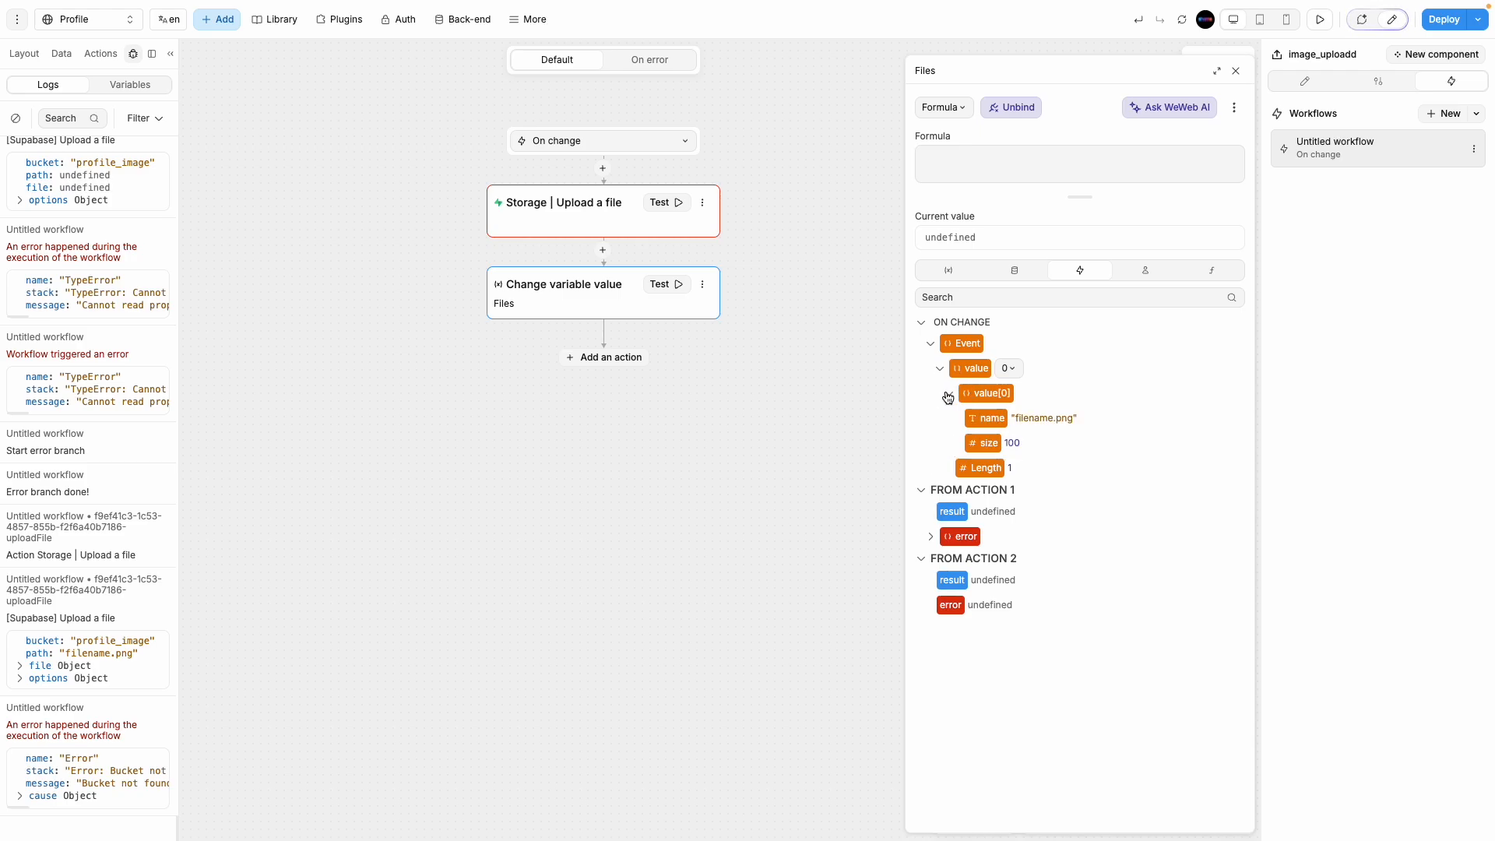
left_click(931, 537)
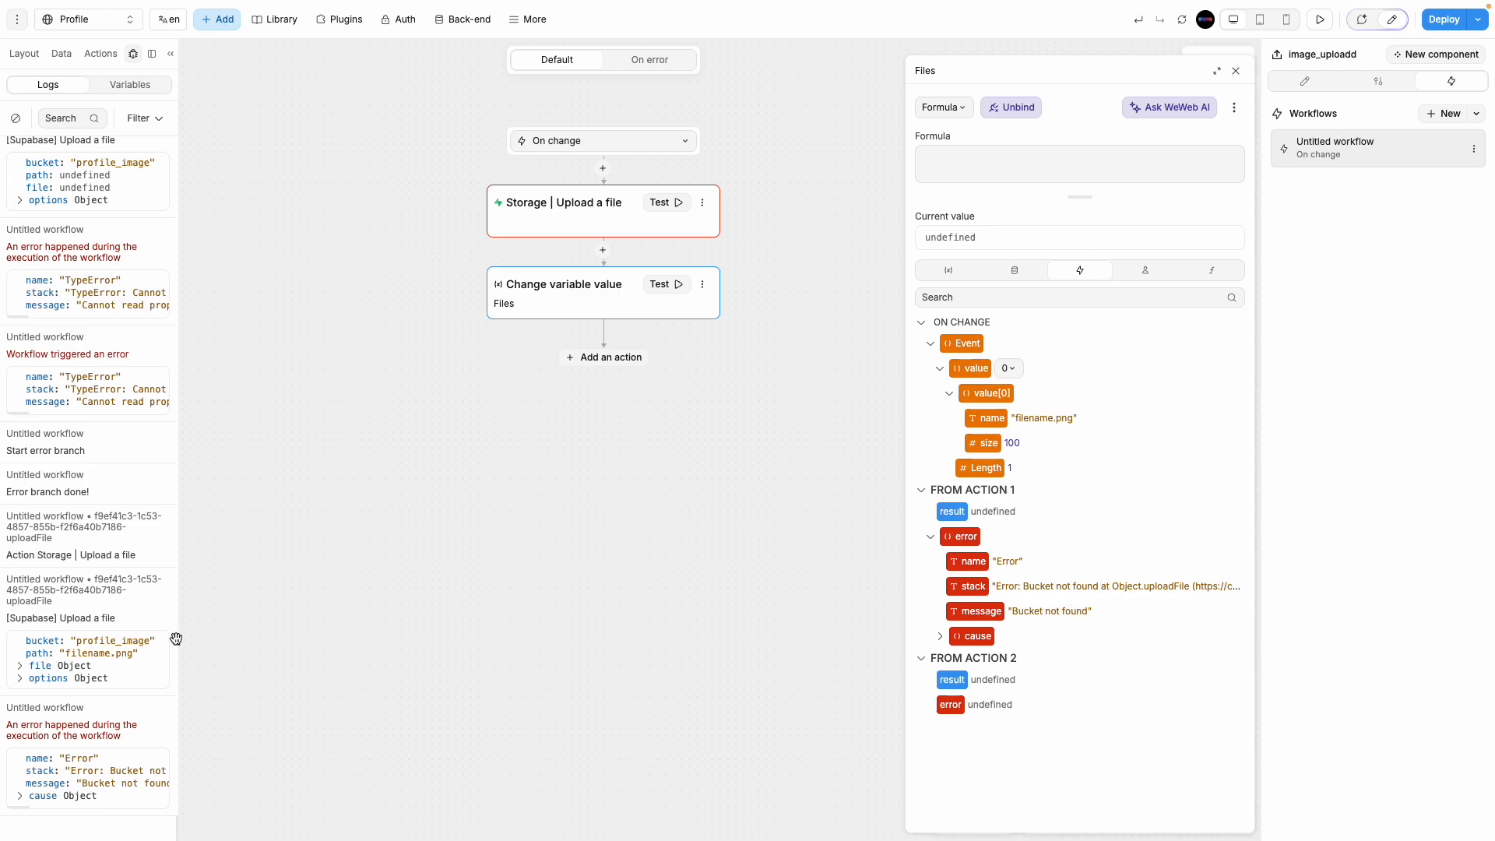
scroll(121, 771, "right", 5)
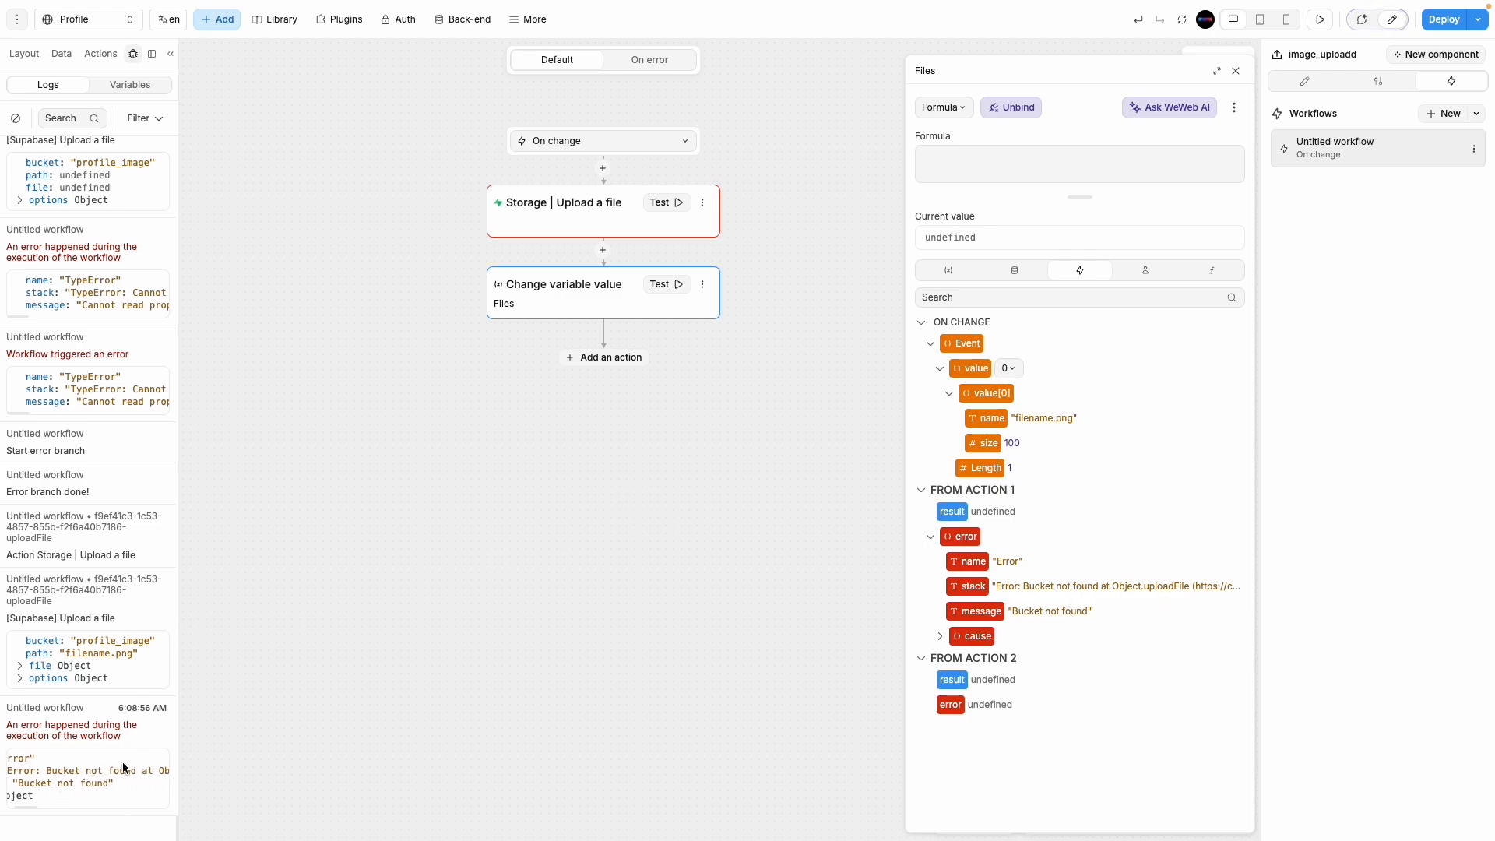
scroll(122, 767, "right", 10)
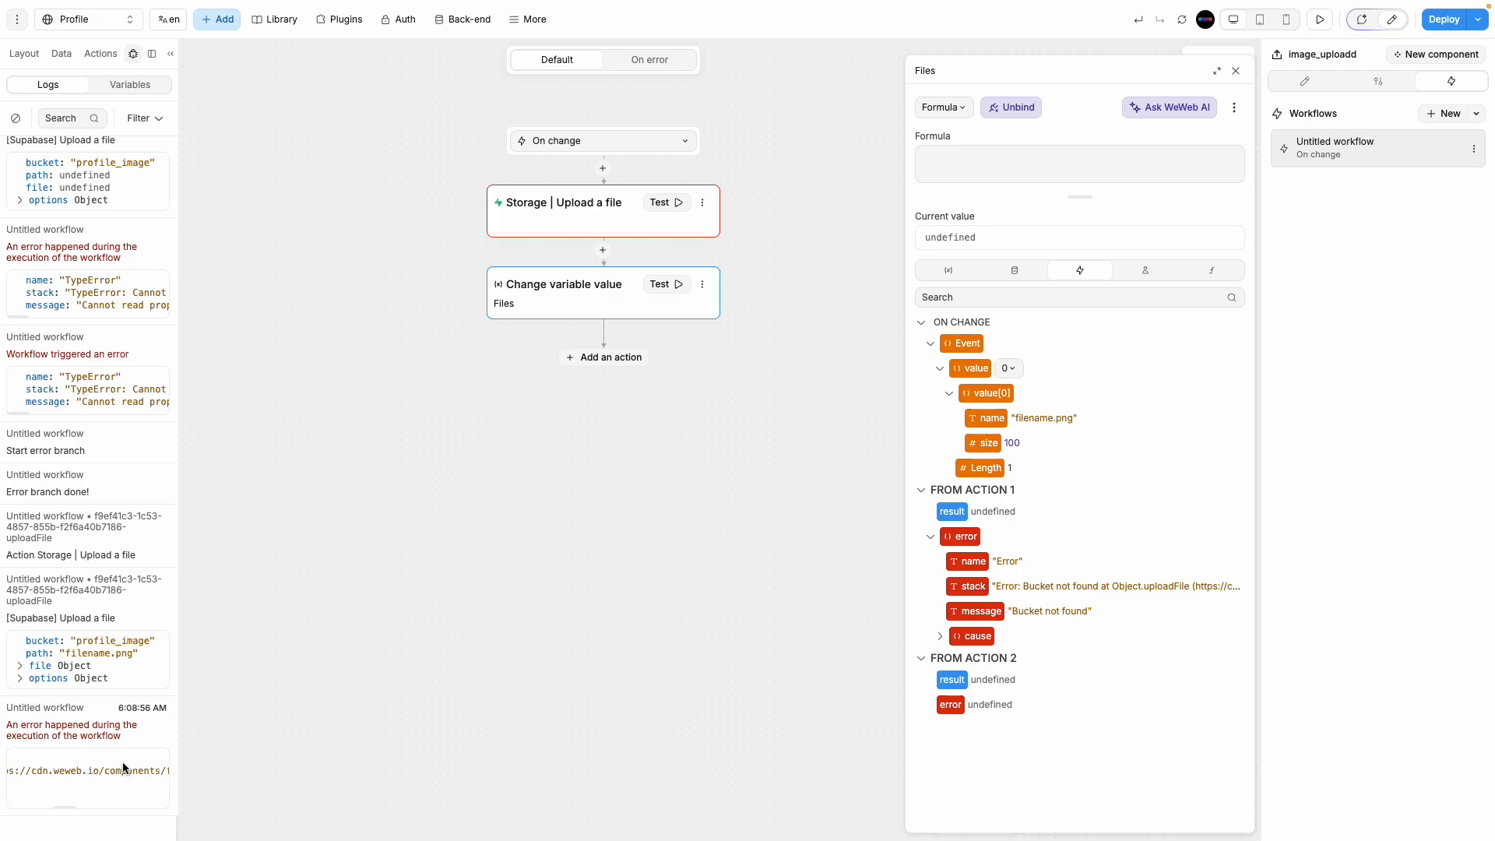
scroll(122, 768, "left", 15)
left_click(61, 53)
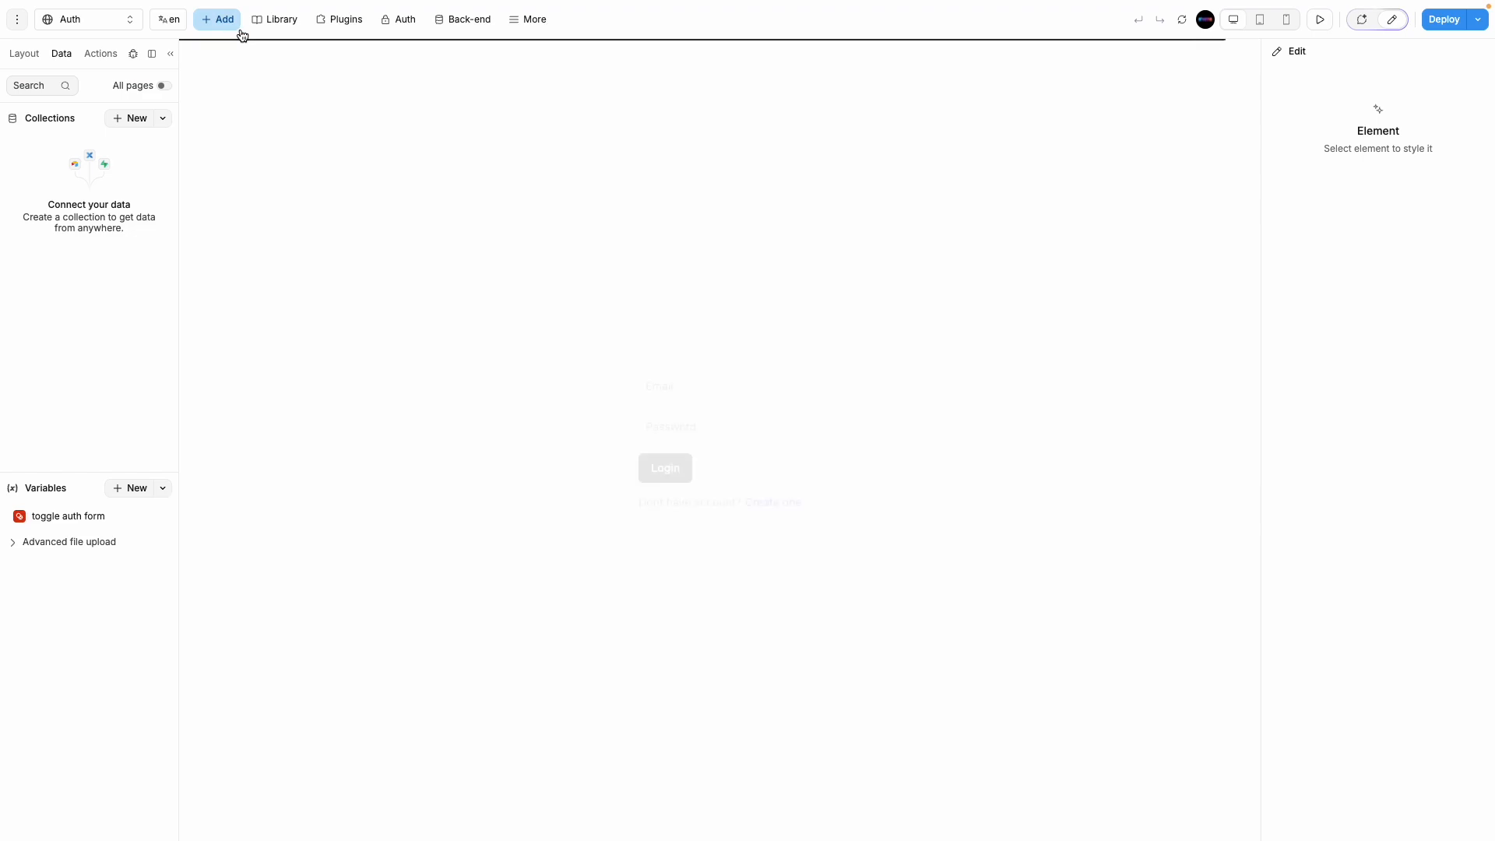
Step: Preview the app and log in with the user's credentials, declining to save the password
left_click(359, 22)
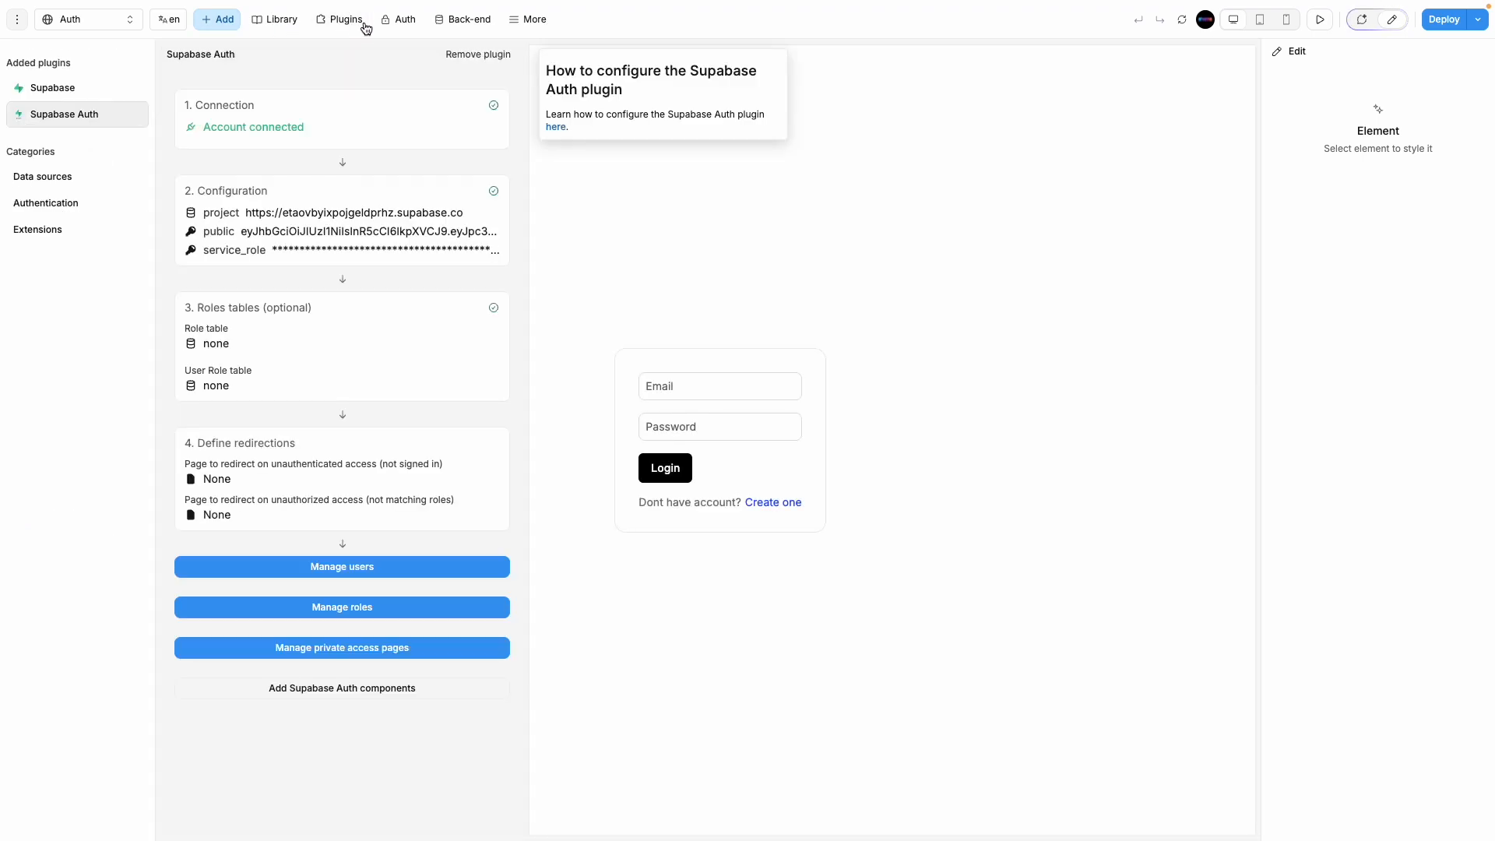
left_click(816, 647)
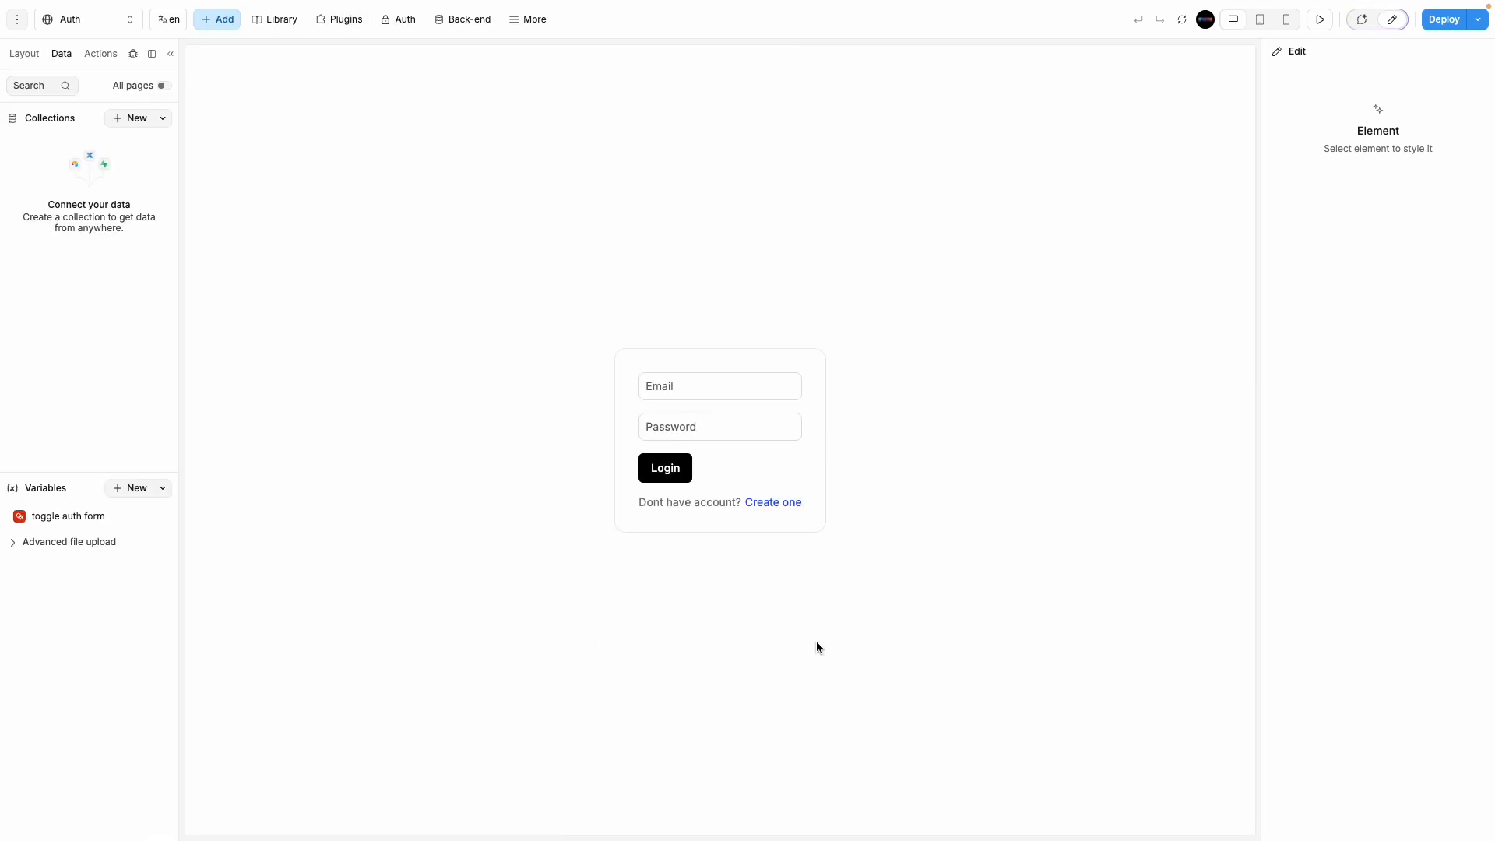
left_click(1319, 20)
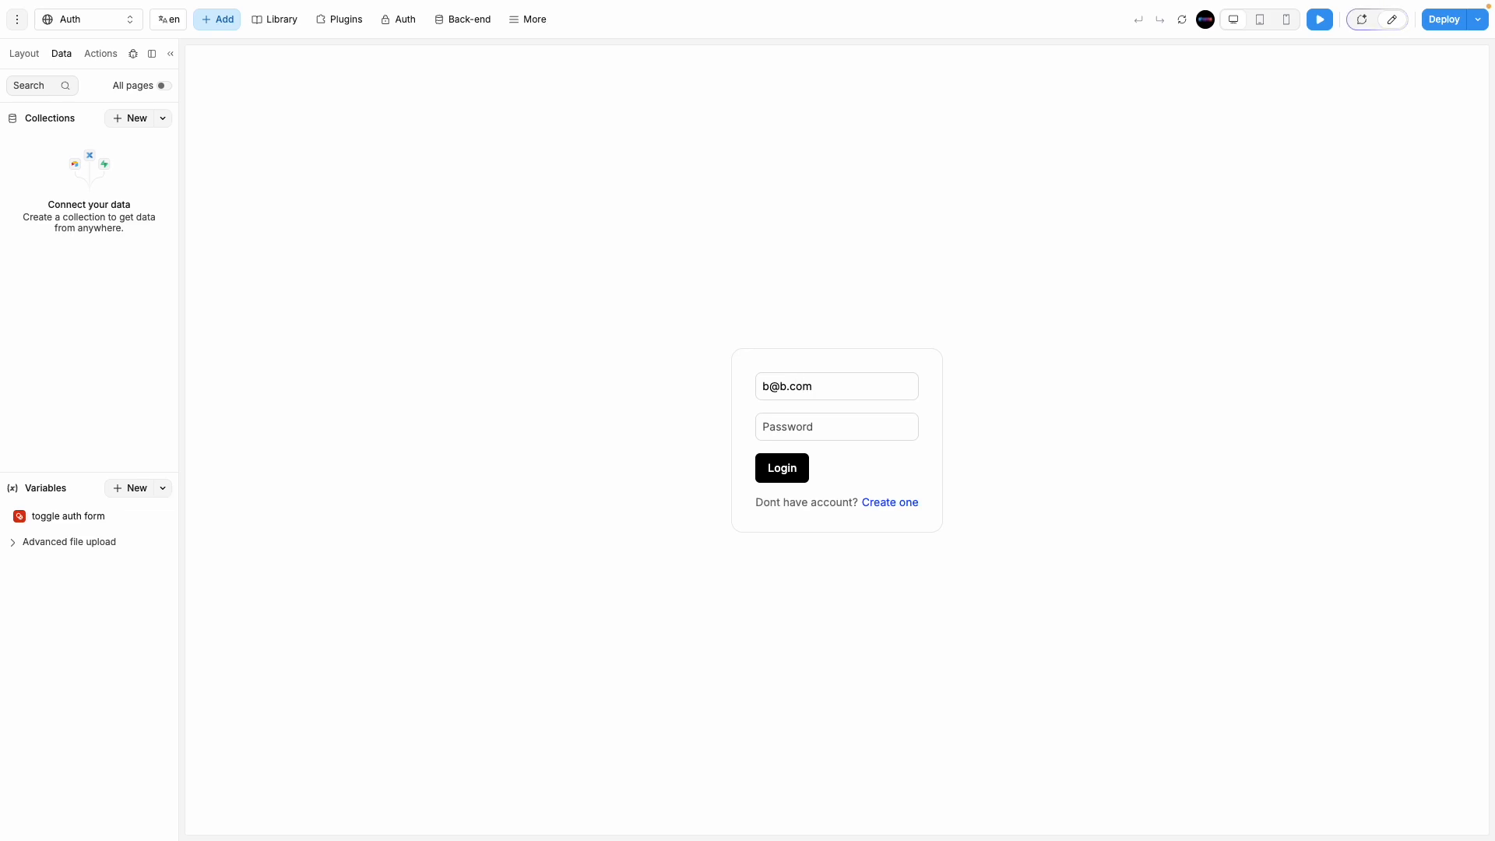
type("b")
left_click(779, 473)
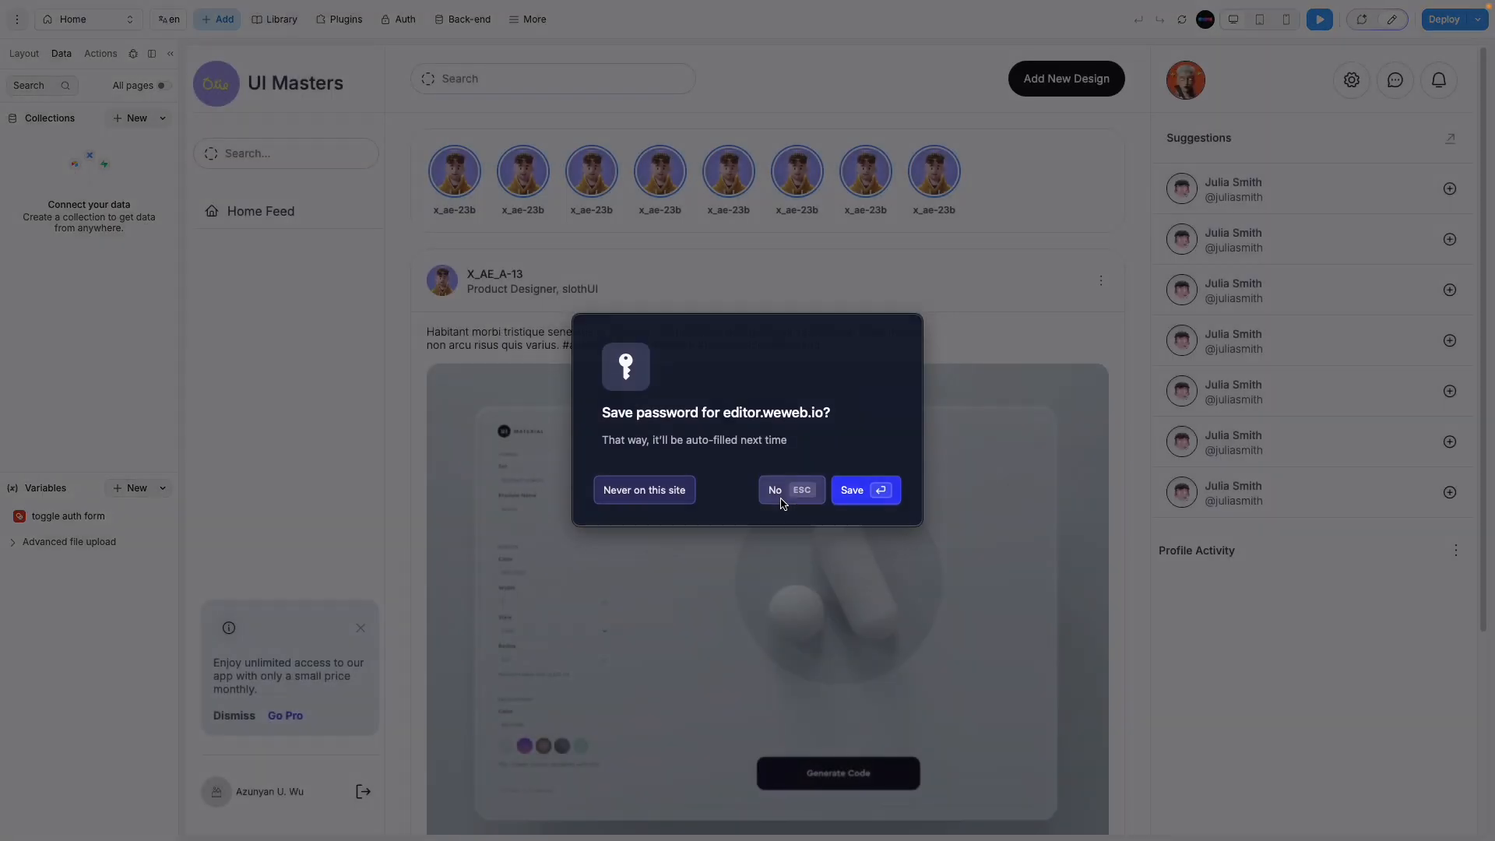
left_click(782, 491)
Step: Switch to the Profile page and show the debug logs
left_click(85, 20)
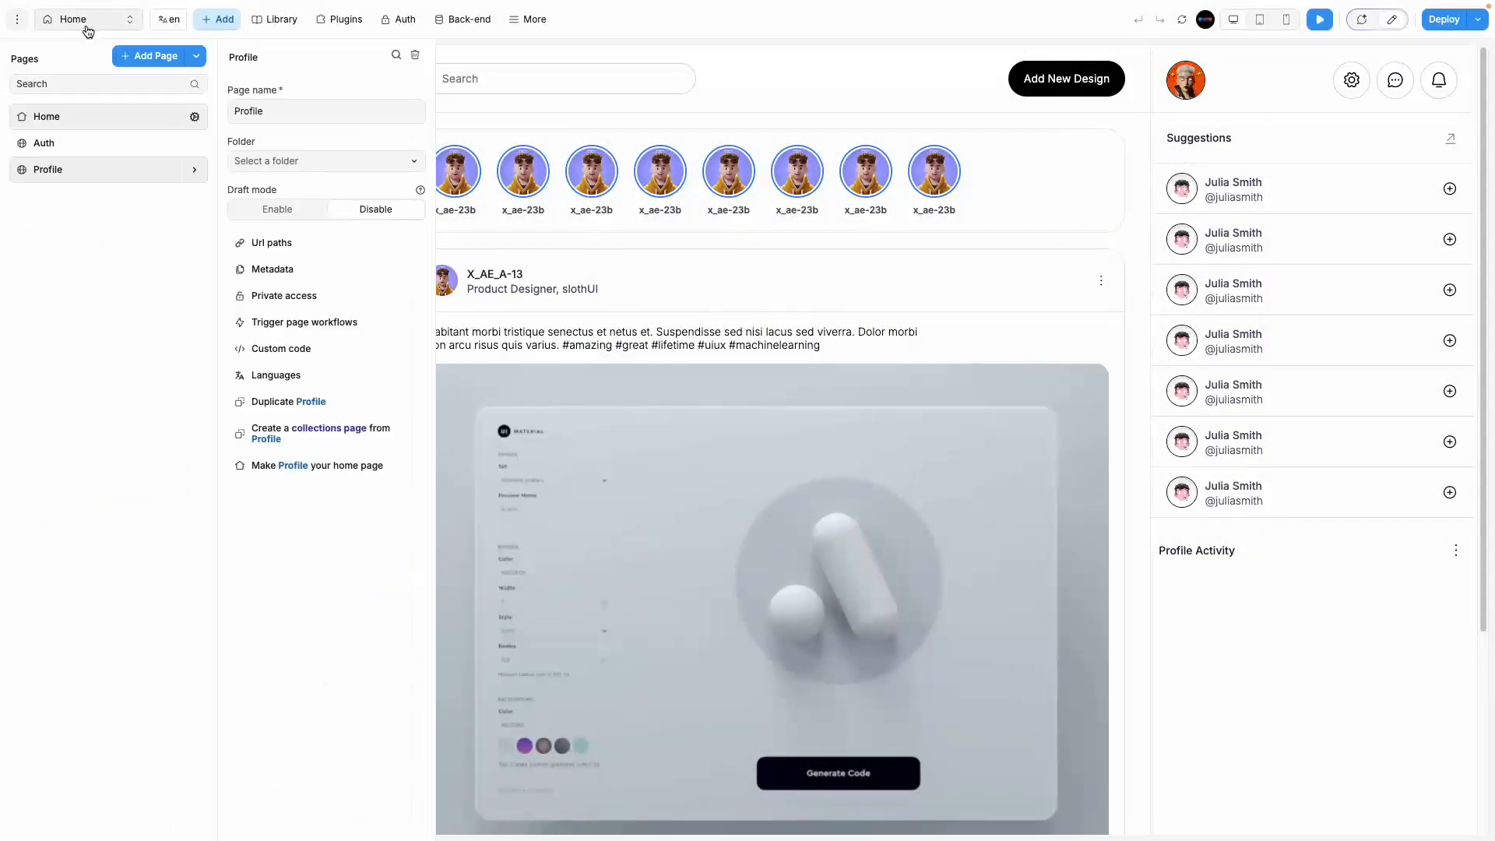
left_click(75, 161)
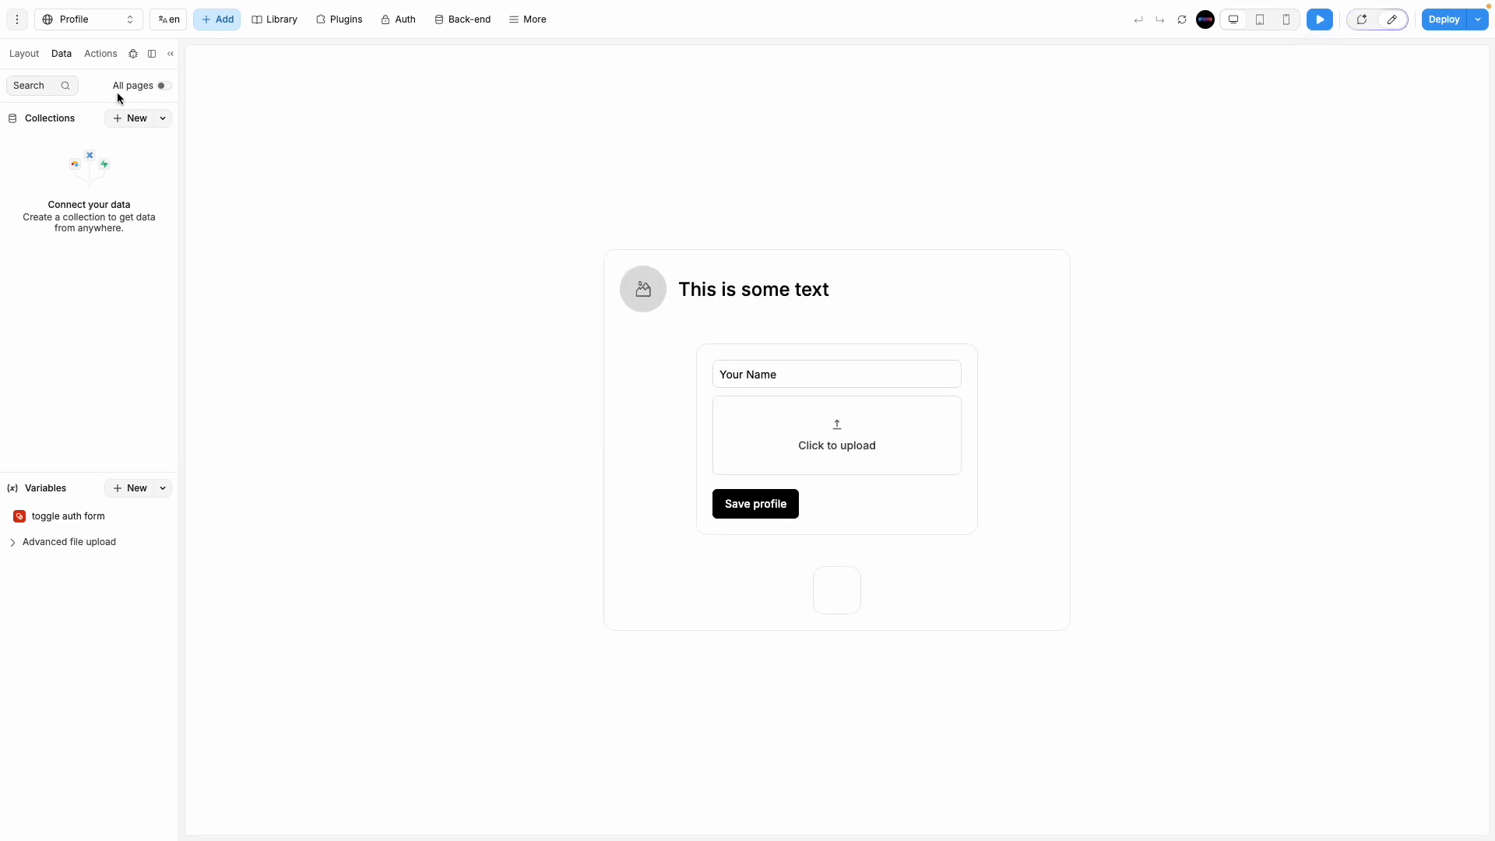
left_click(133, 54)
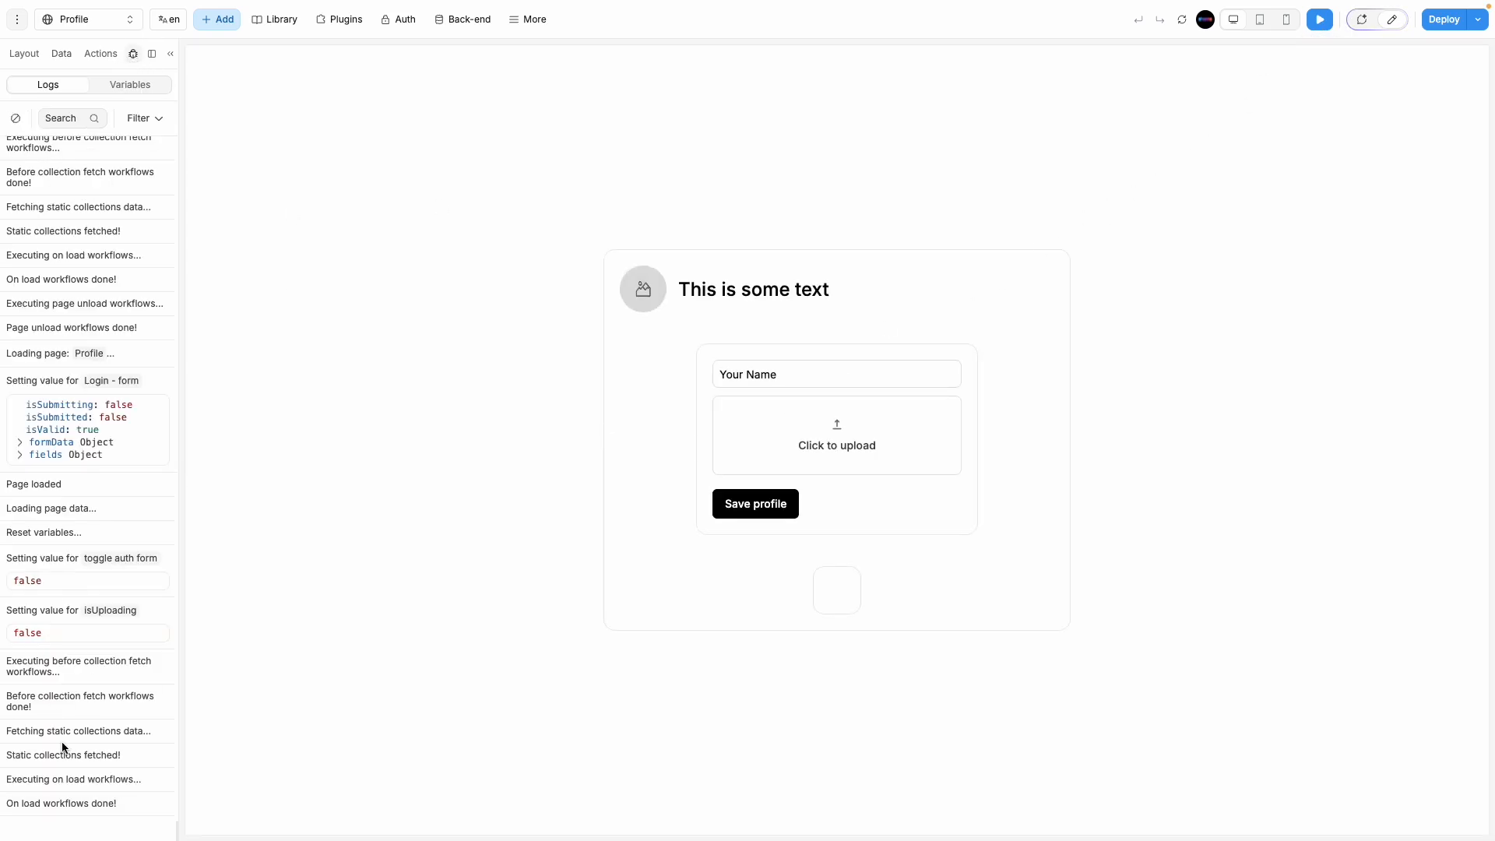
Step: Upload an image in the Profile page preview and expand the 404 Bucket not found error cause
left_click(1319, 19)
left_click(763, 415)
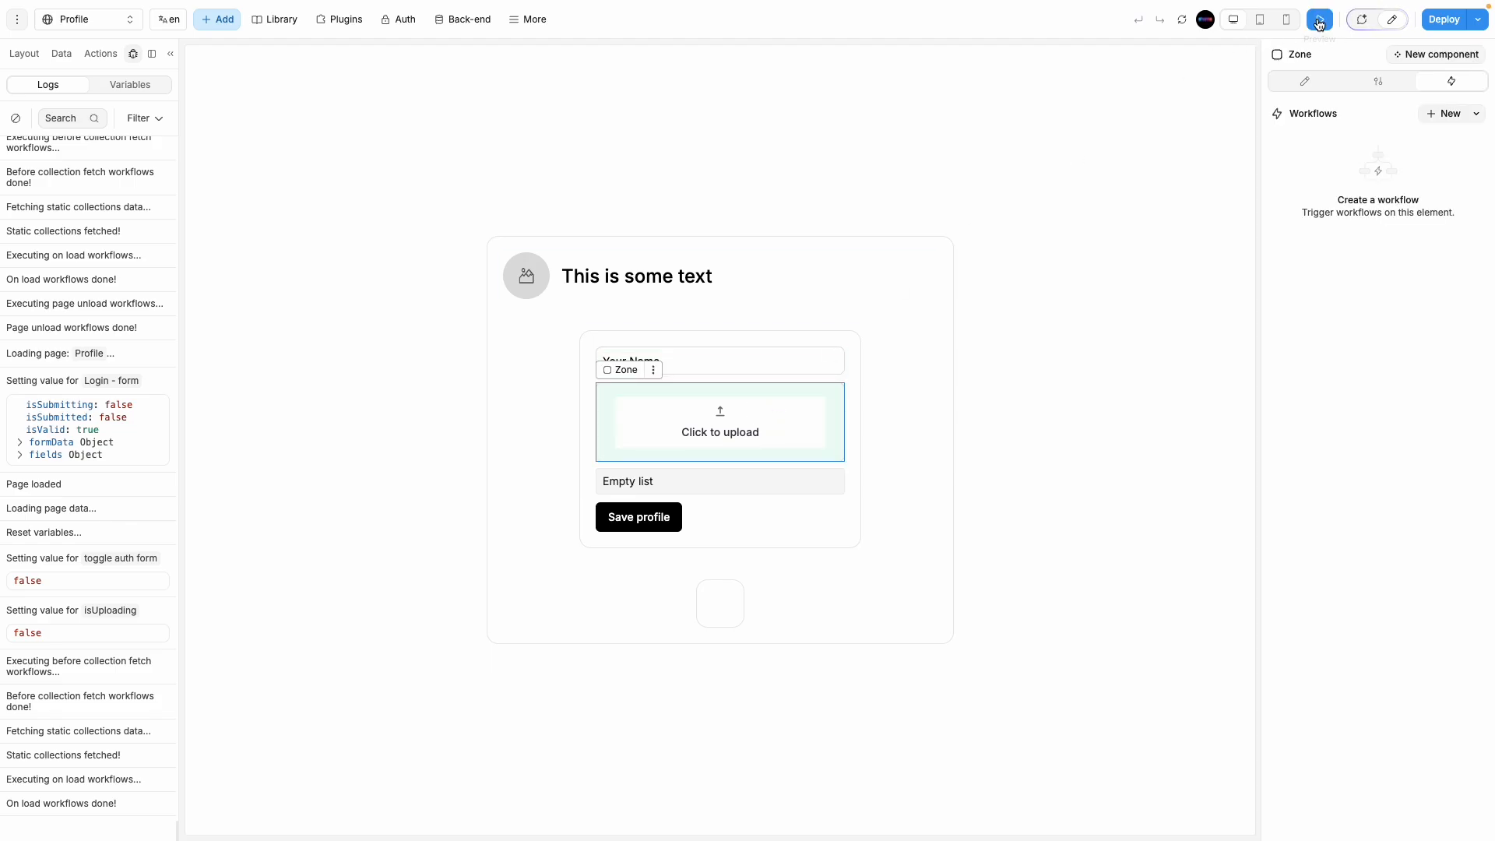
left_click(1319, 20)
left_click(777, 433)
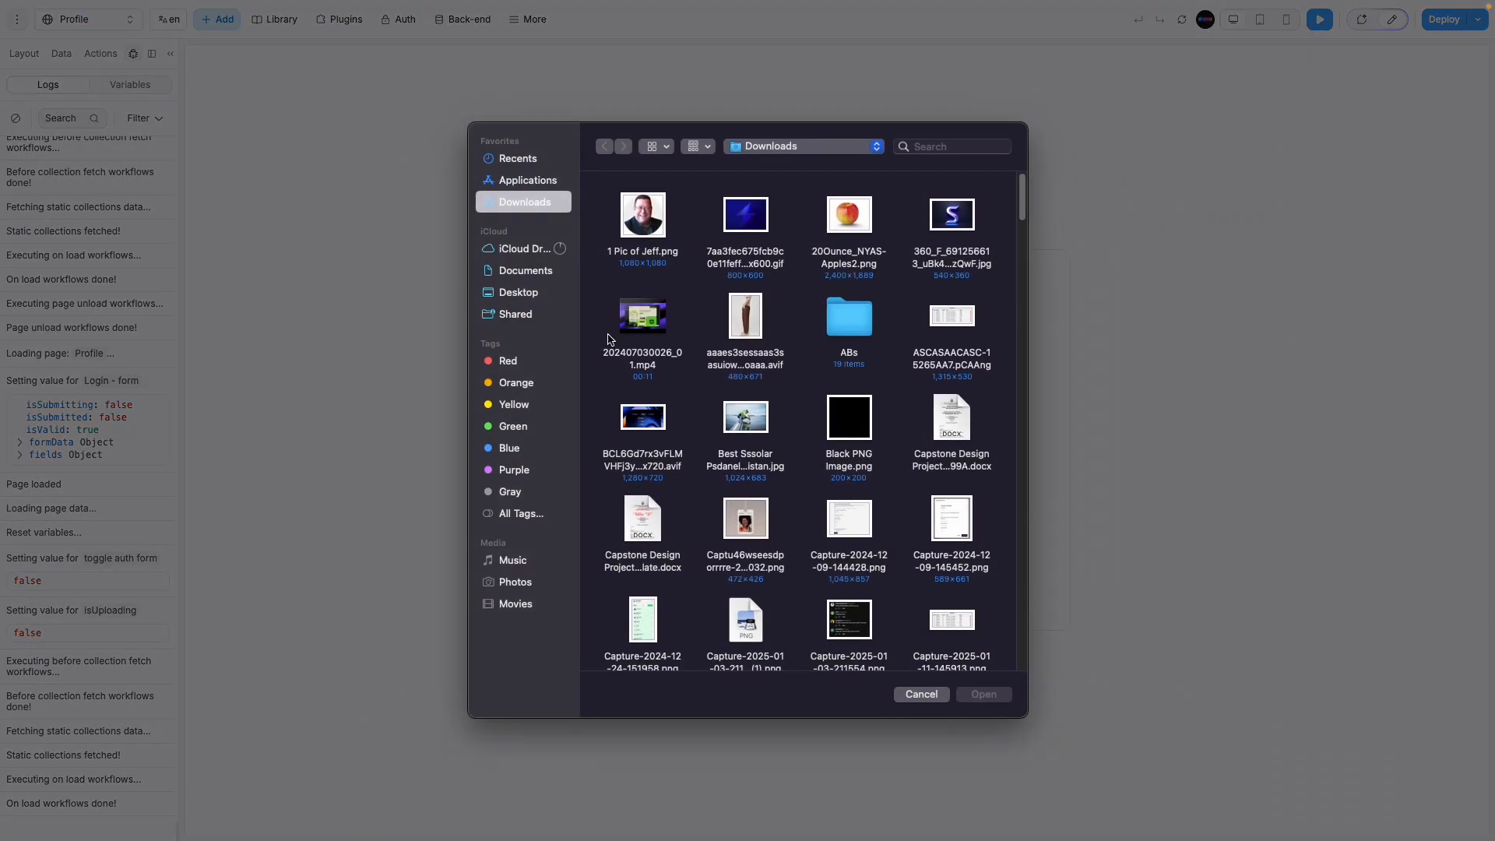
double_click(747, 328)
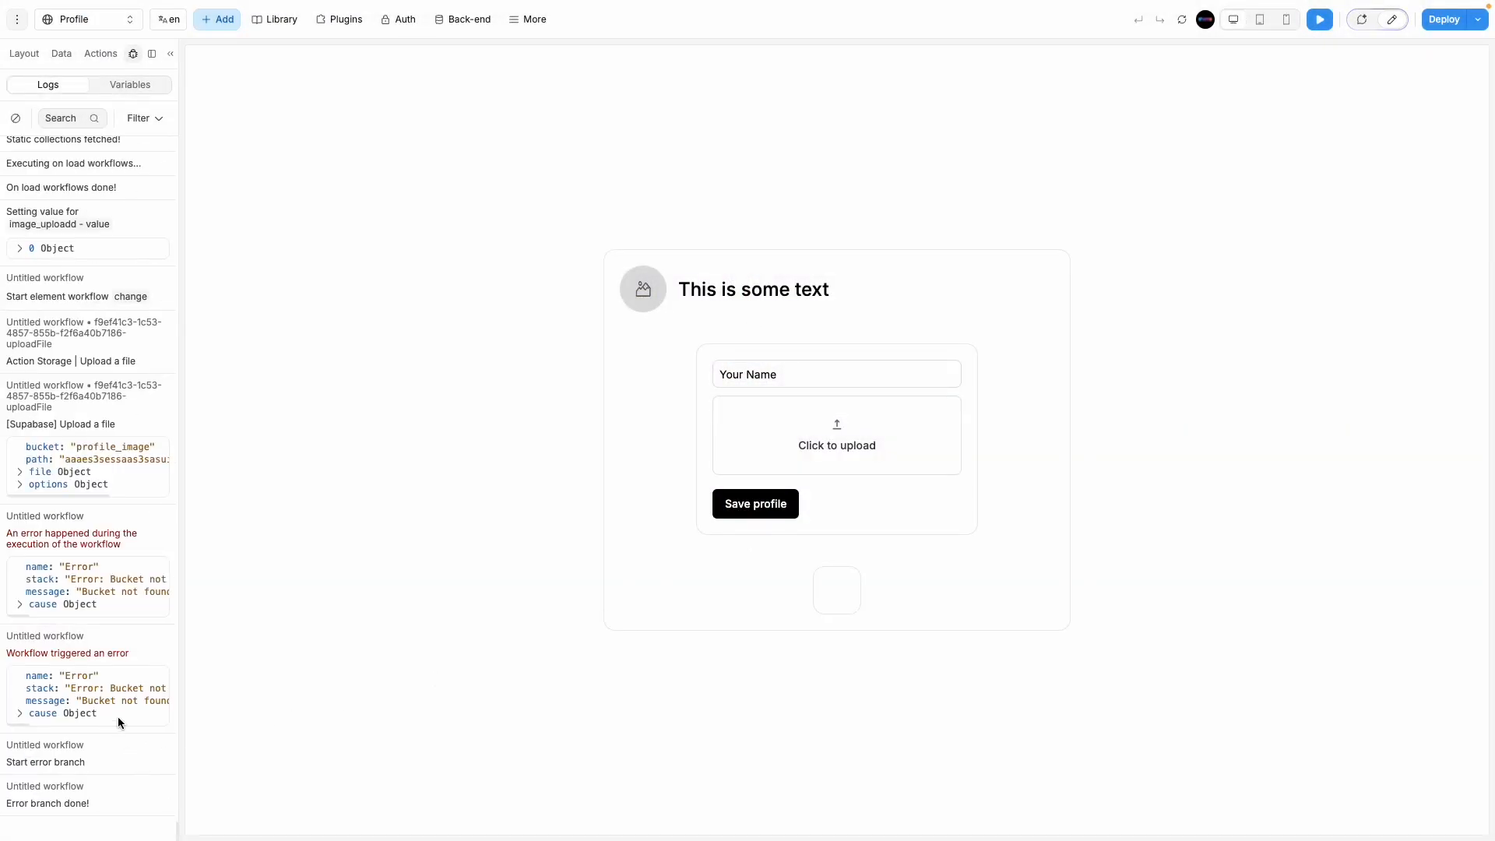
left_click(21, 717)
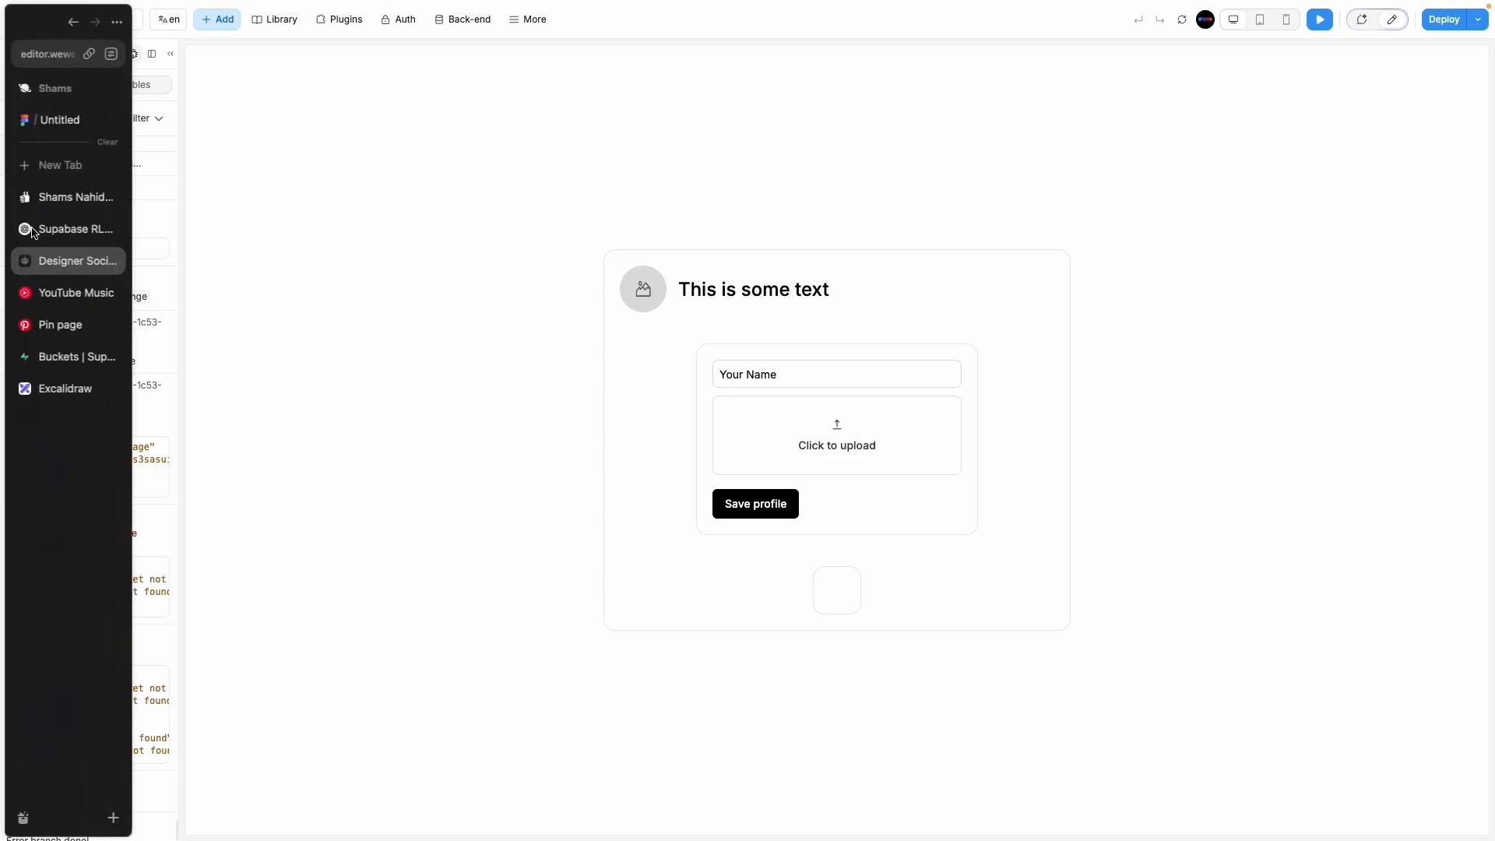
left_click(1392, 18)
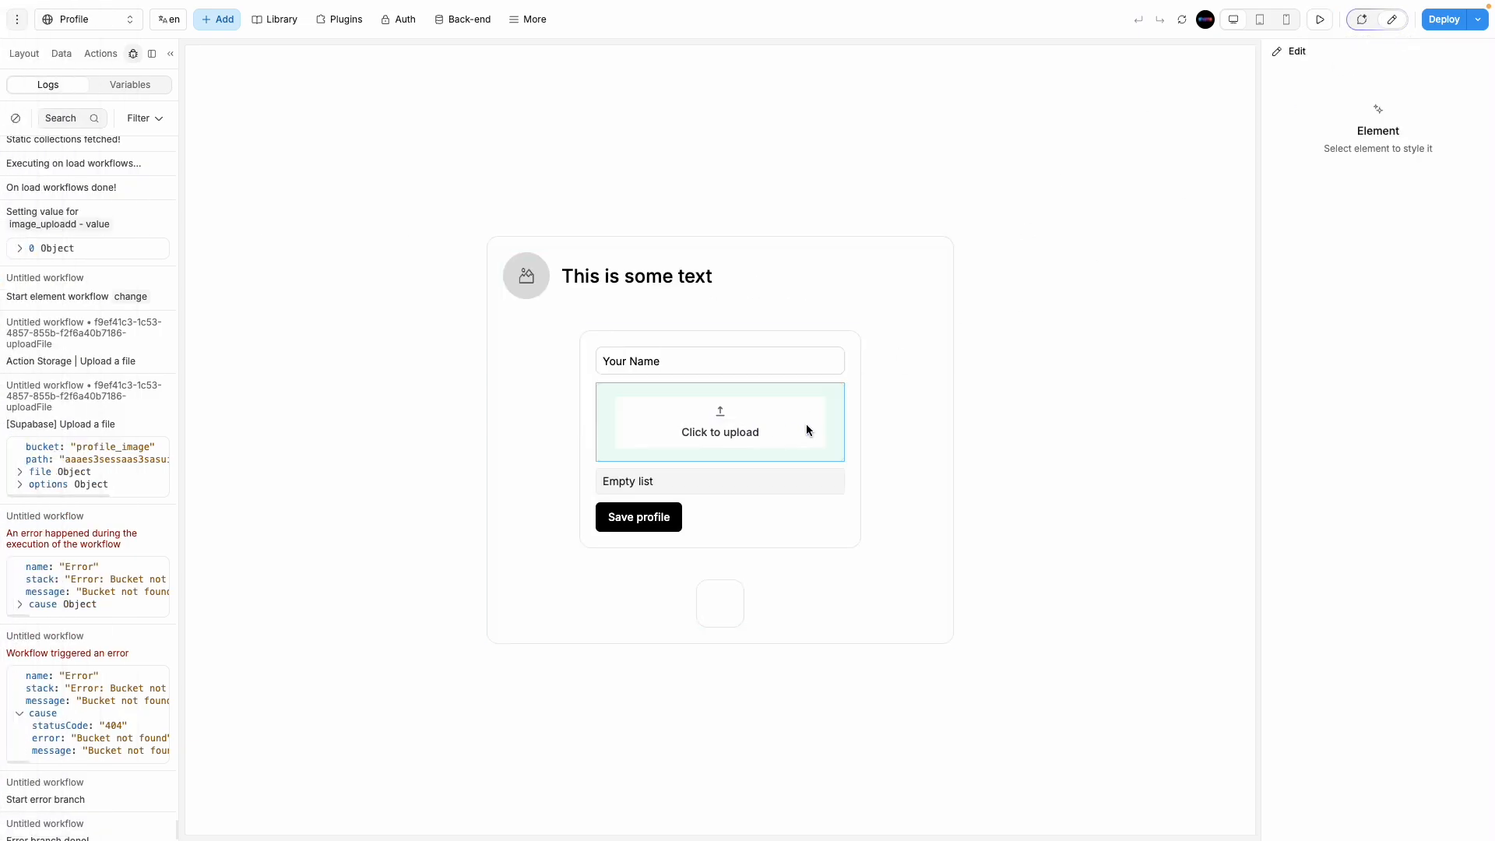
left_click(807, 425)
Step: Select image_uploadd in the Layout tree and open its On change workflow's Upload a file step
left_click(24, 54)
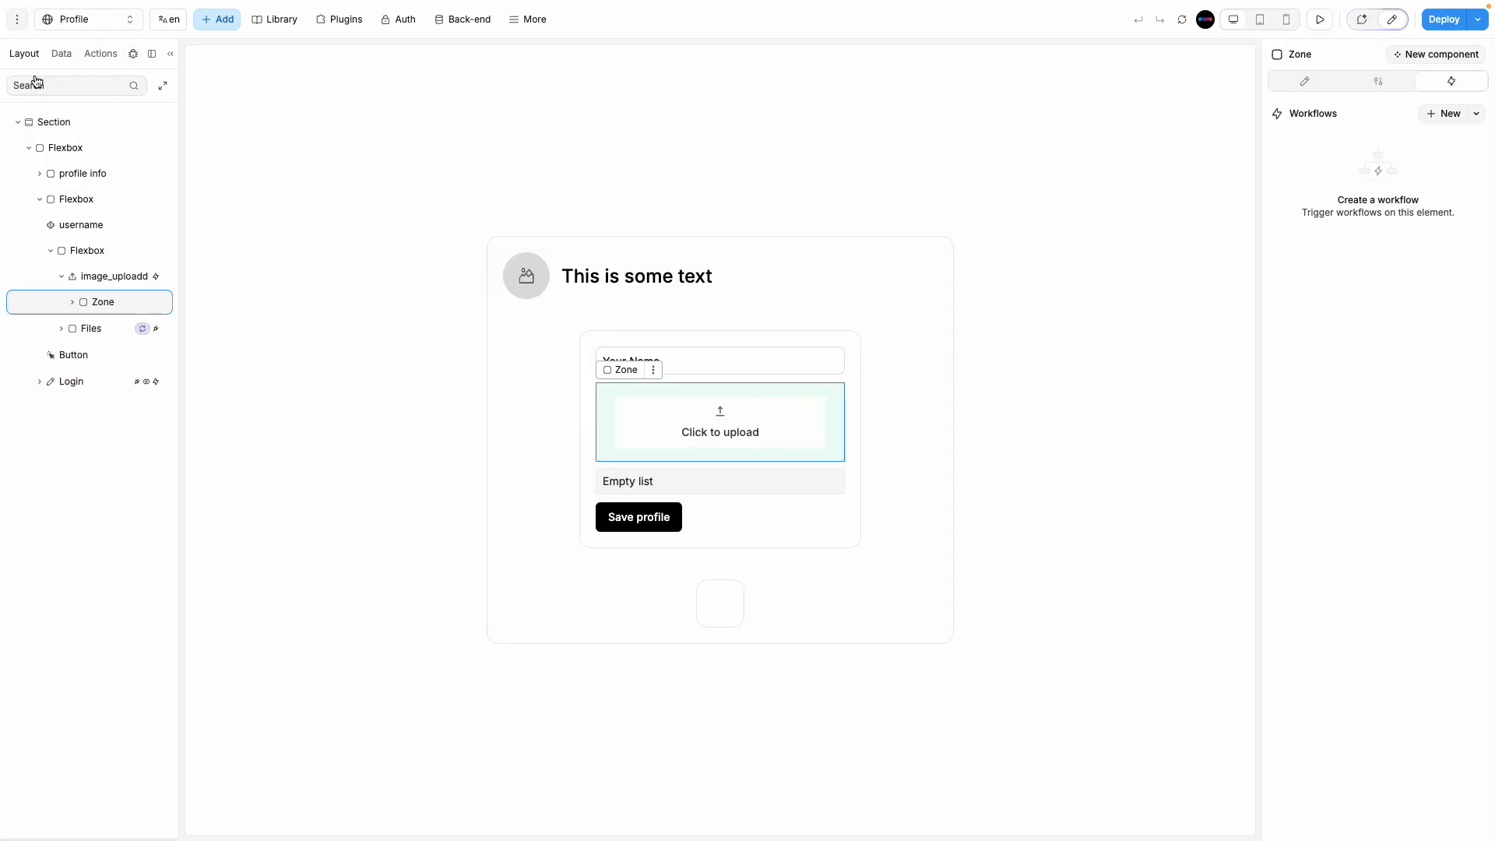
left_click(109, 277)
left_click(1388, 143)
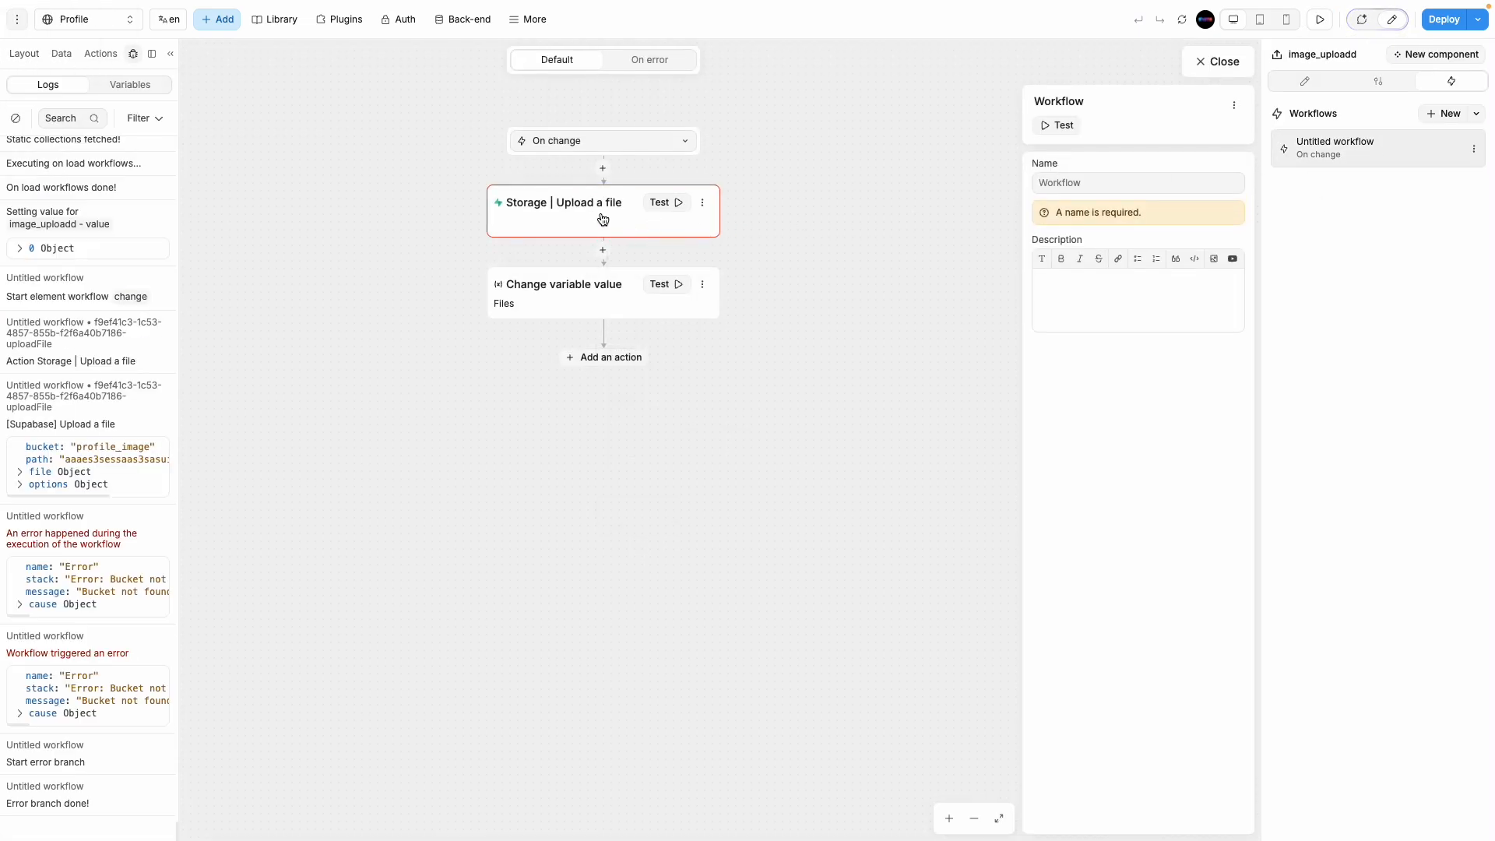
left_click(600, 221)
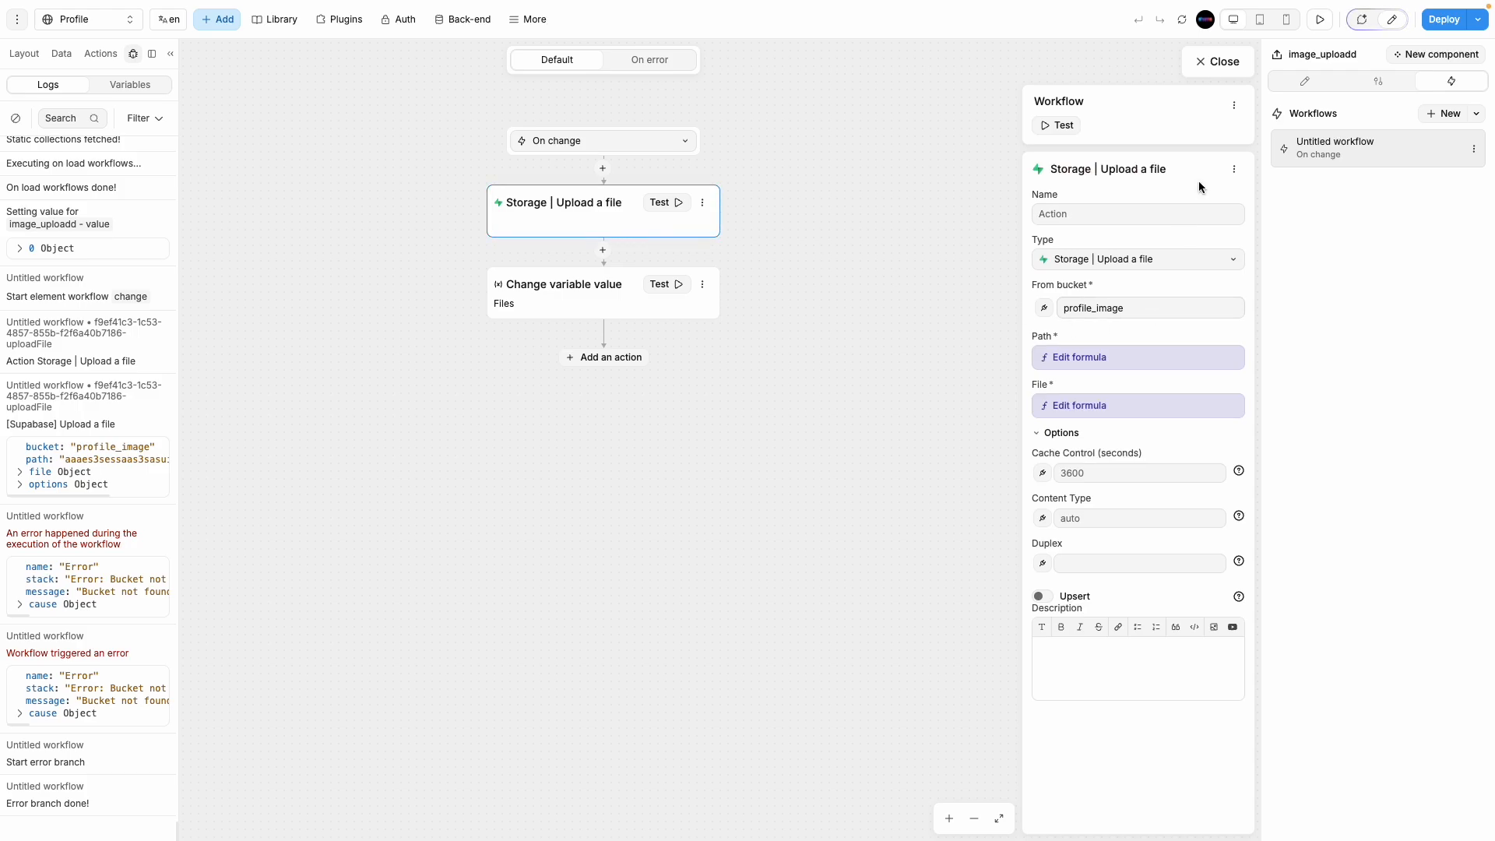
Step: Test the workflow and expand the log's file, upload options and Bucket not found cause
left_click(1069, 125)
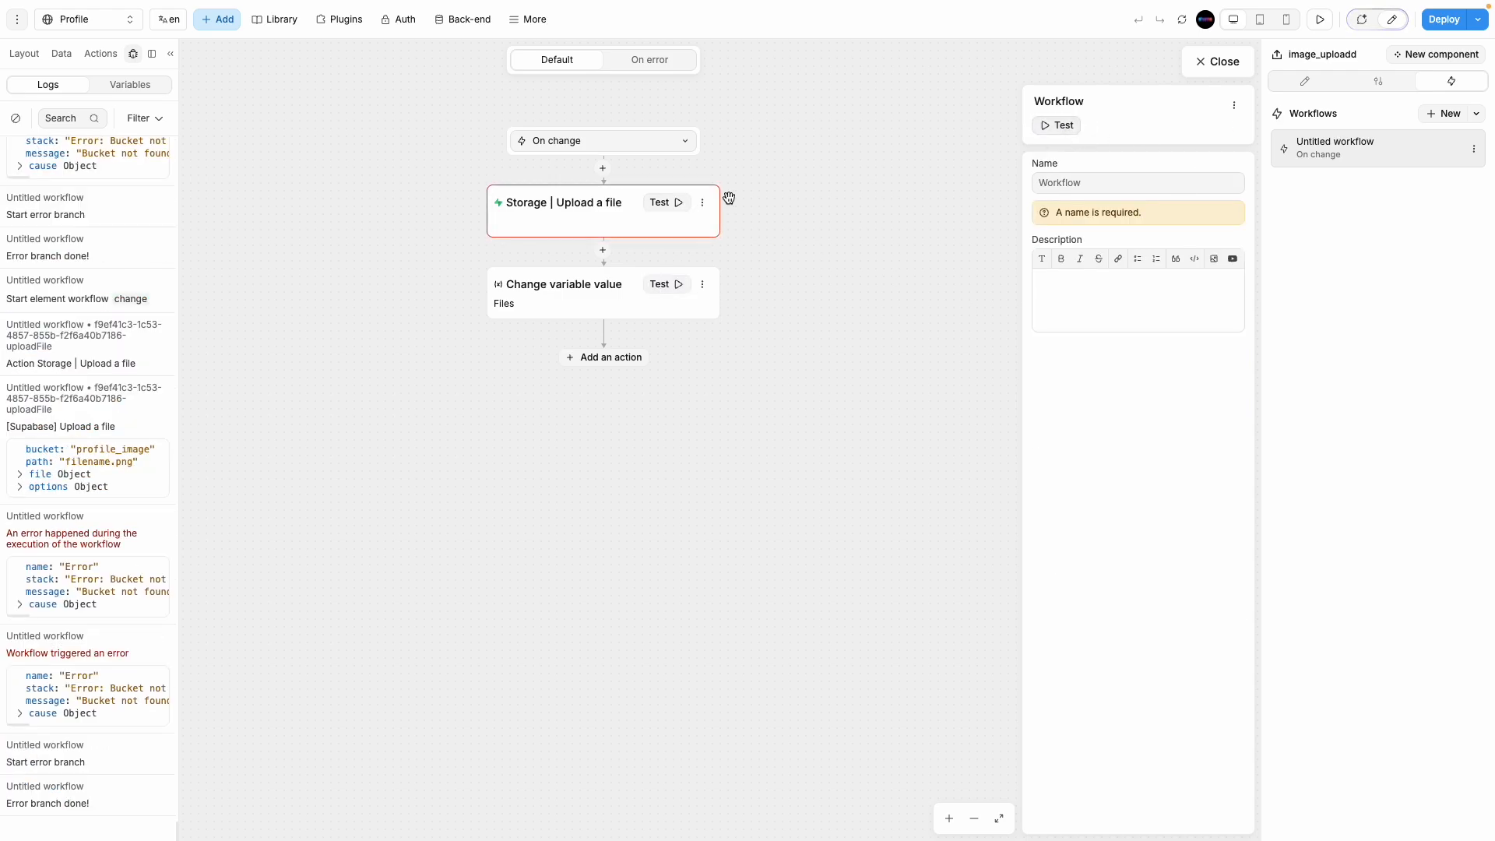
left_click(623, 221)
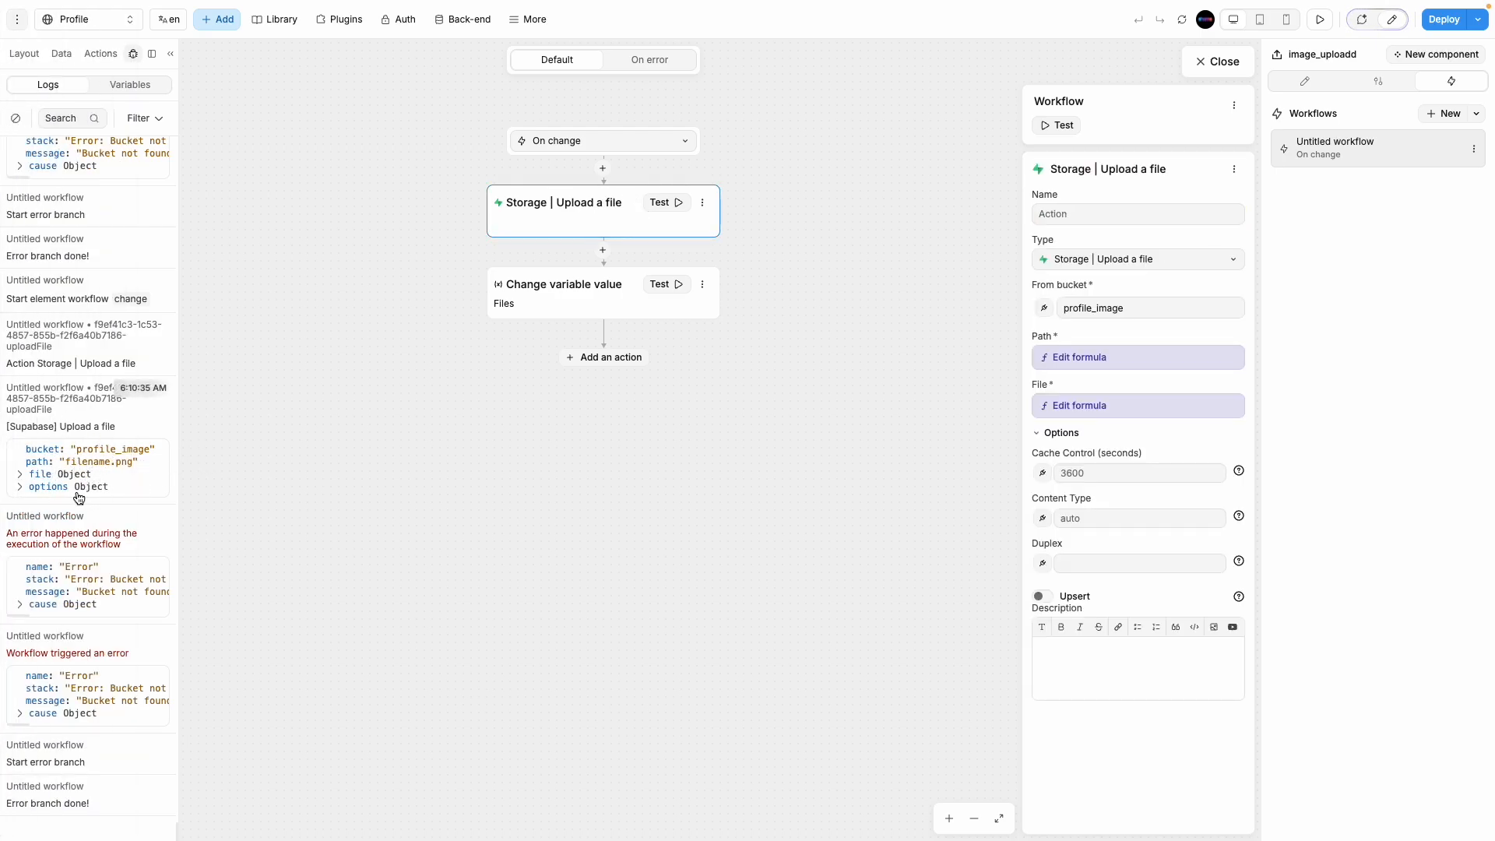
left_click(23, 476)
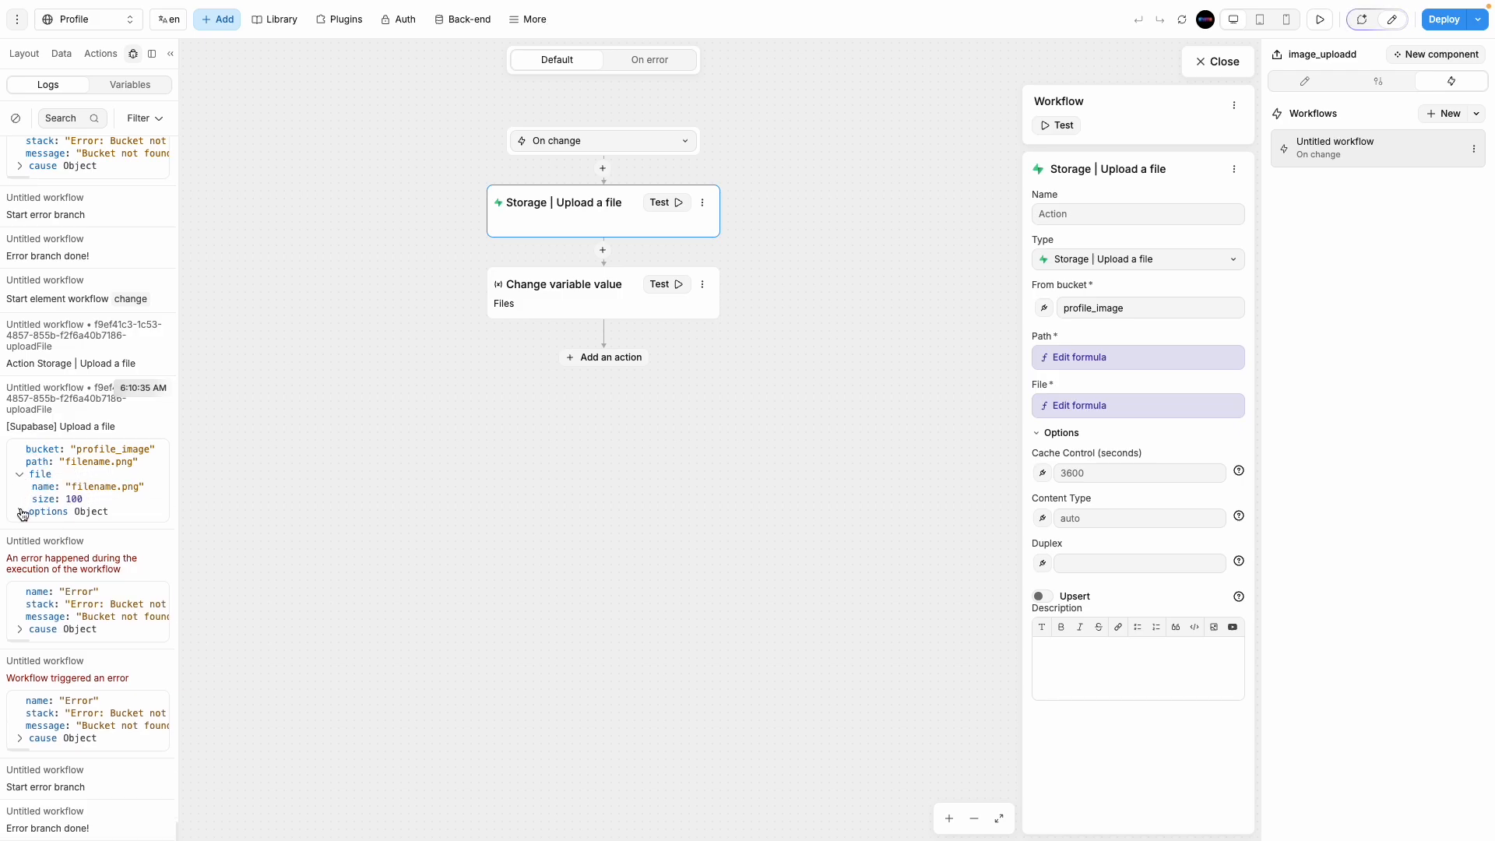
left_click(22, 513)
scroll(87, 506, "down", 1)
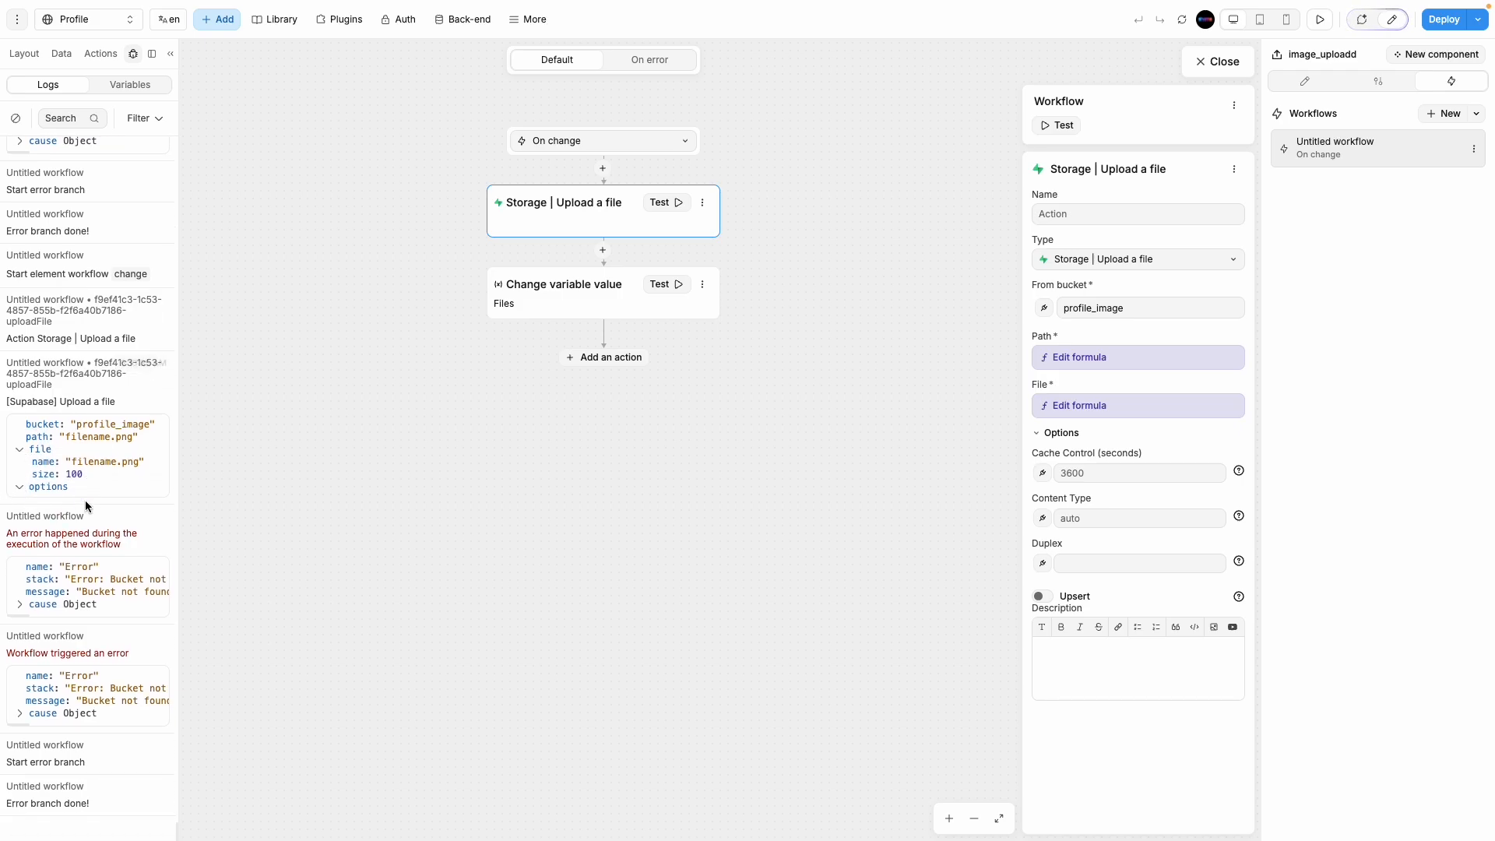
left_click(20, 610)
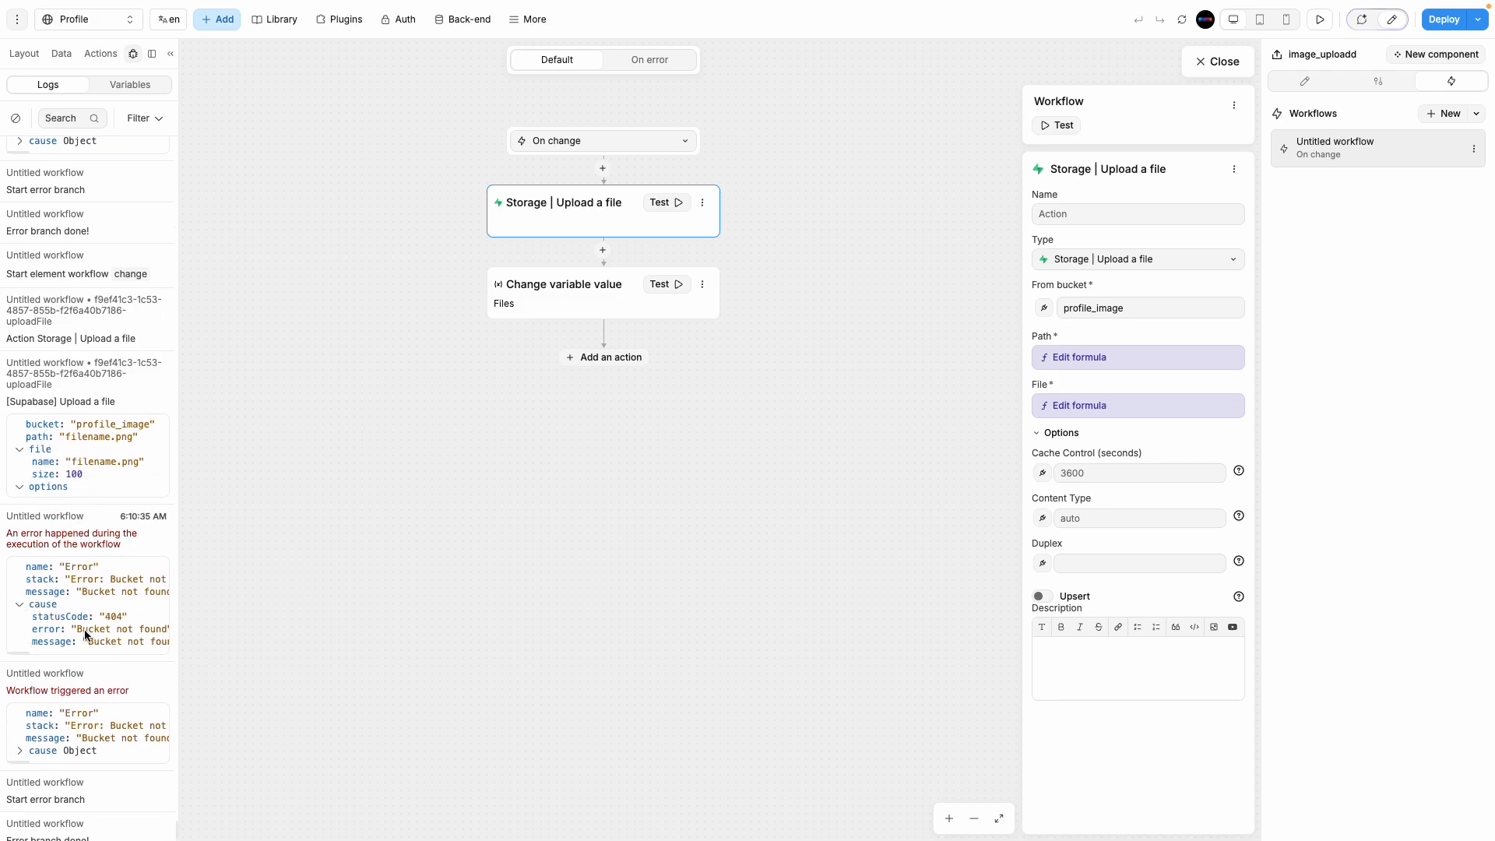
scroll(93, 634, "right", 5)
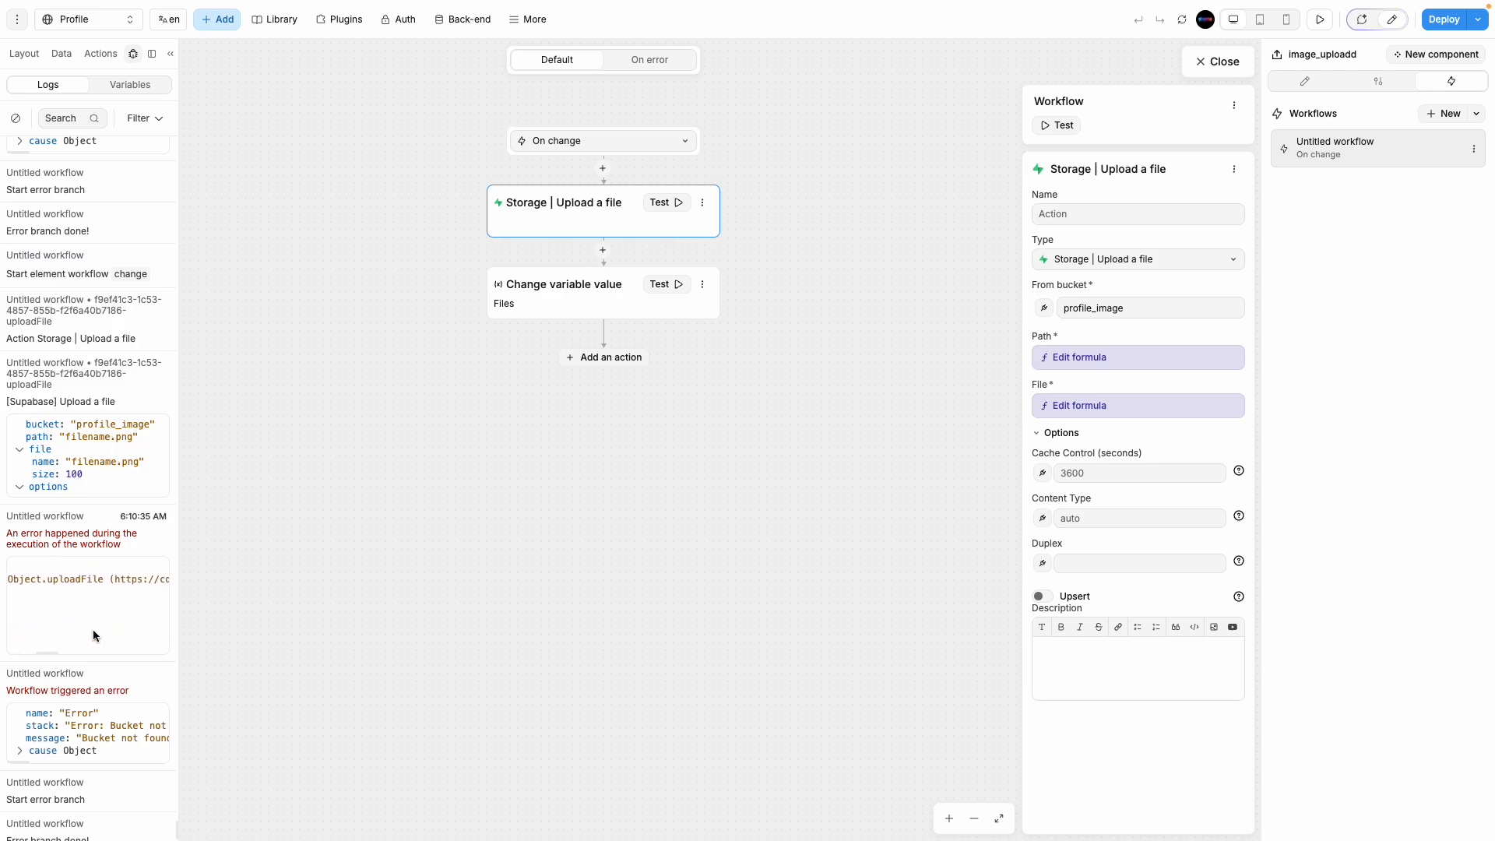
scroll(93, 634, "right", 8)
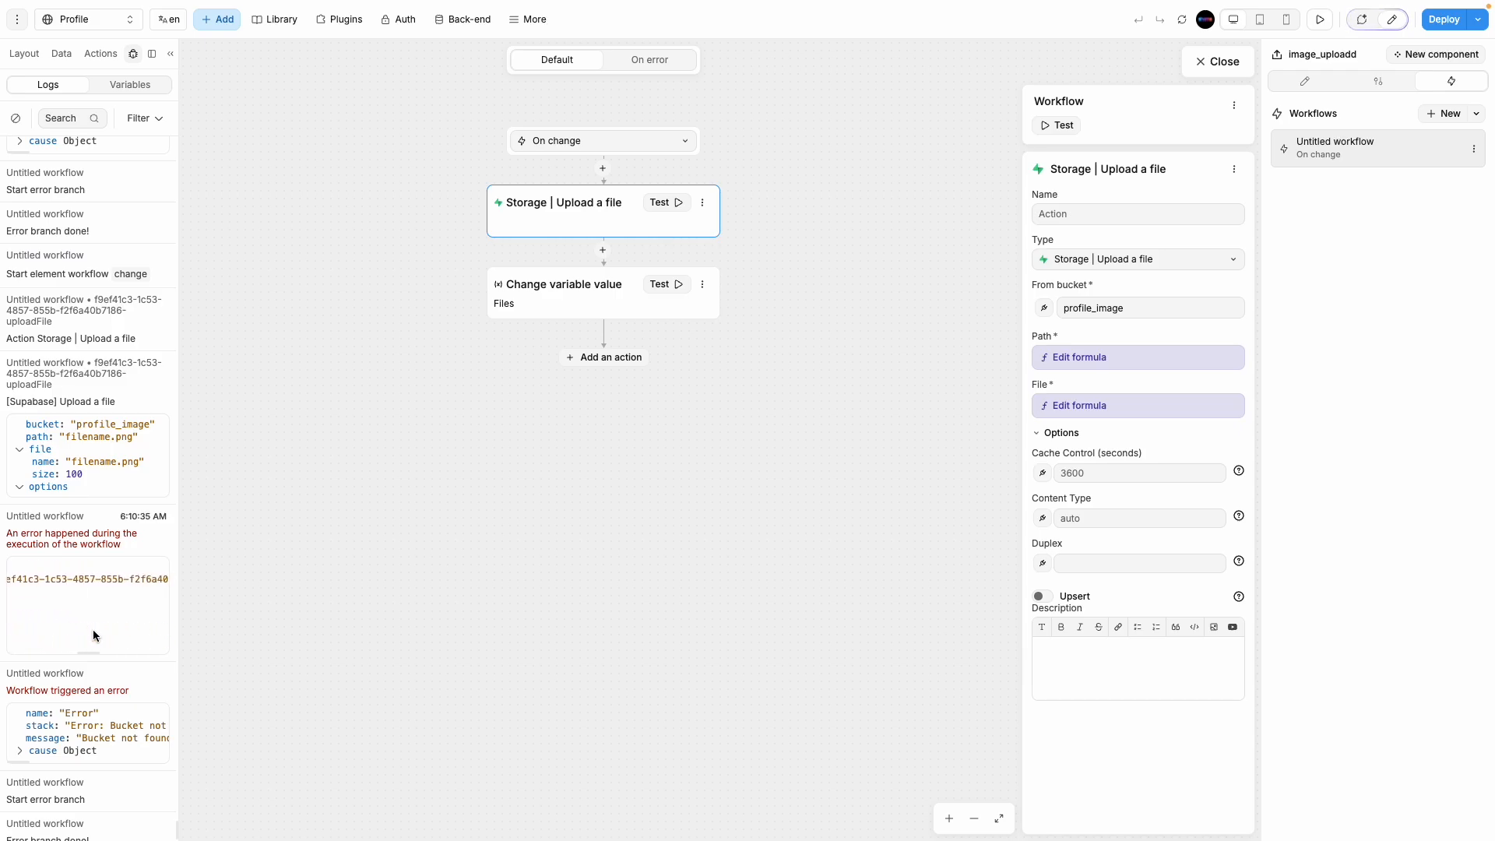
scroll(92, 629, "right", 4)
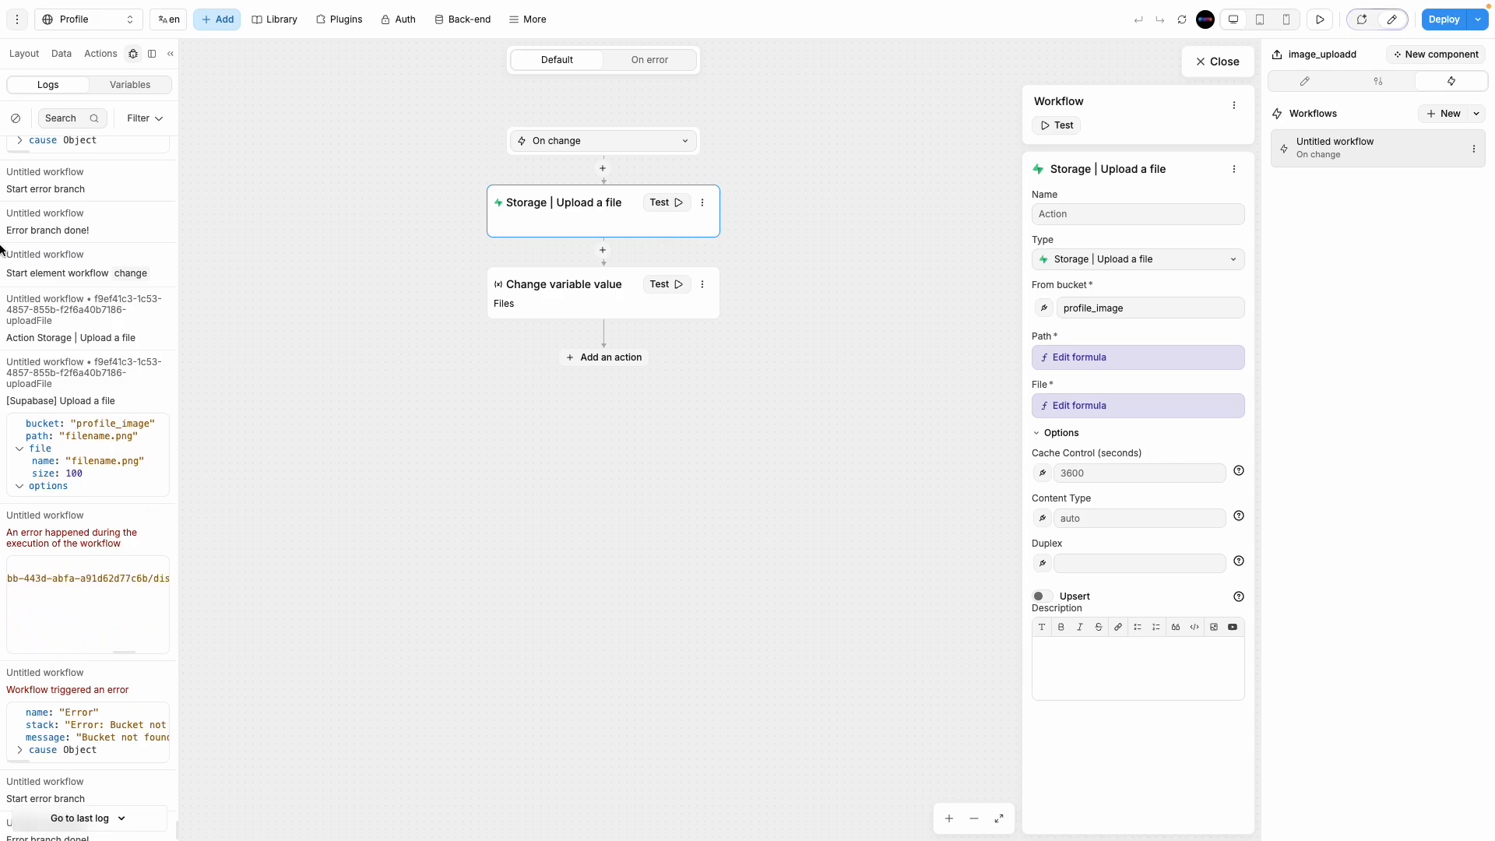
Step: Open the Profile_image bucket's policies and view the INSERT policy, discarding without changes
mouse_move(2, 249)
left_click(73, 357)
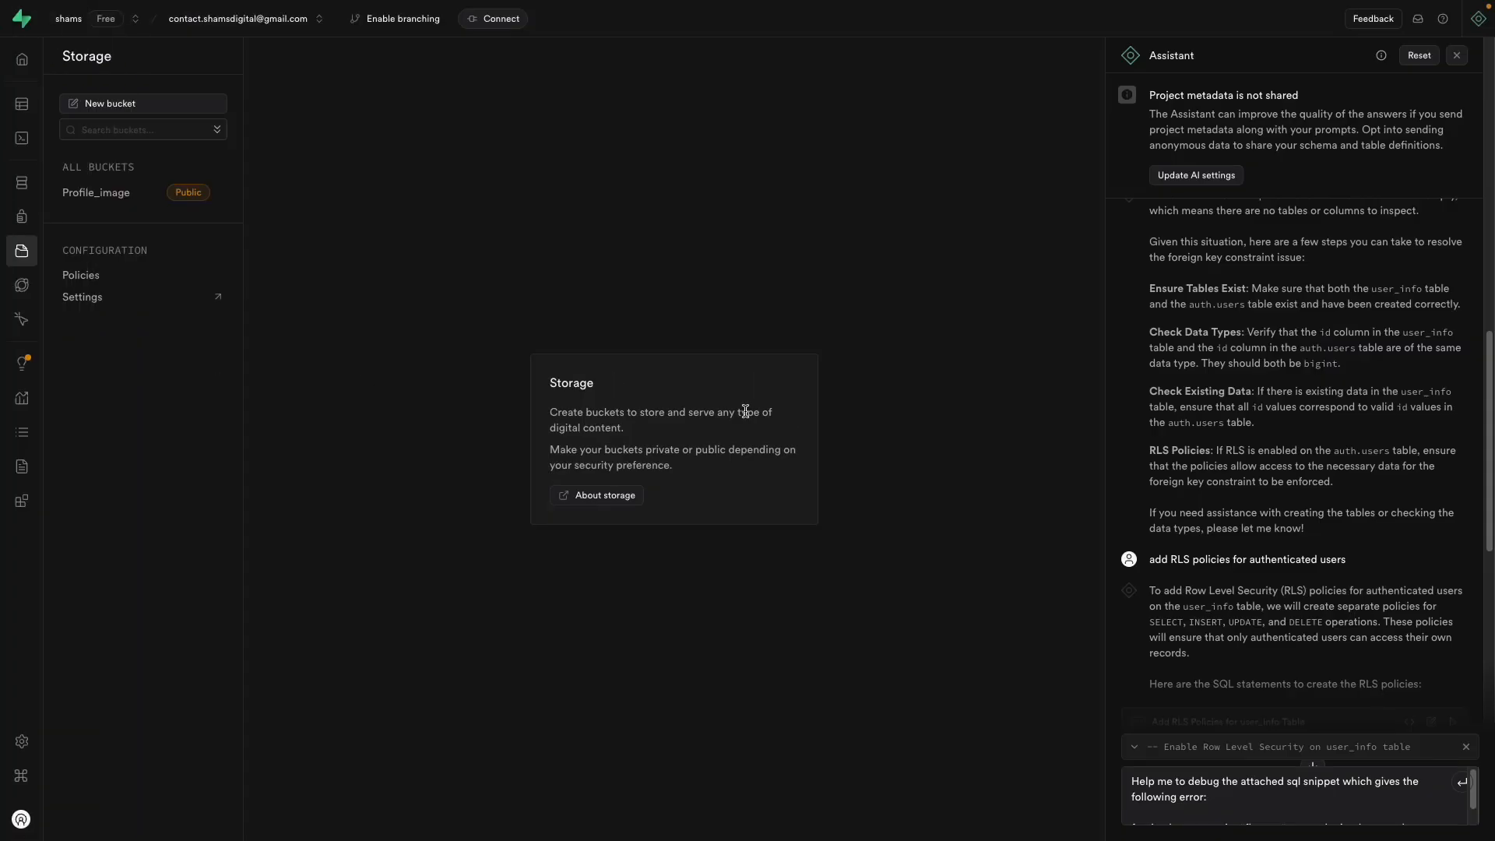
left_click(113, 193)
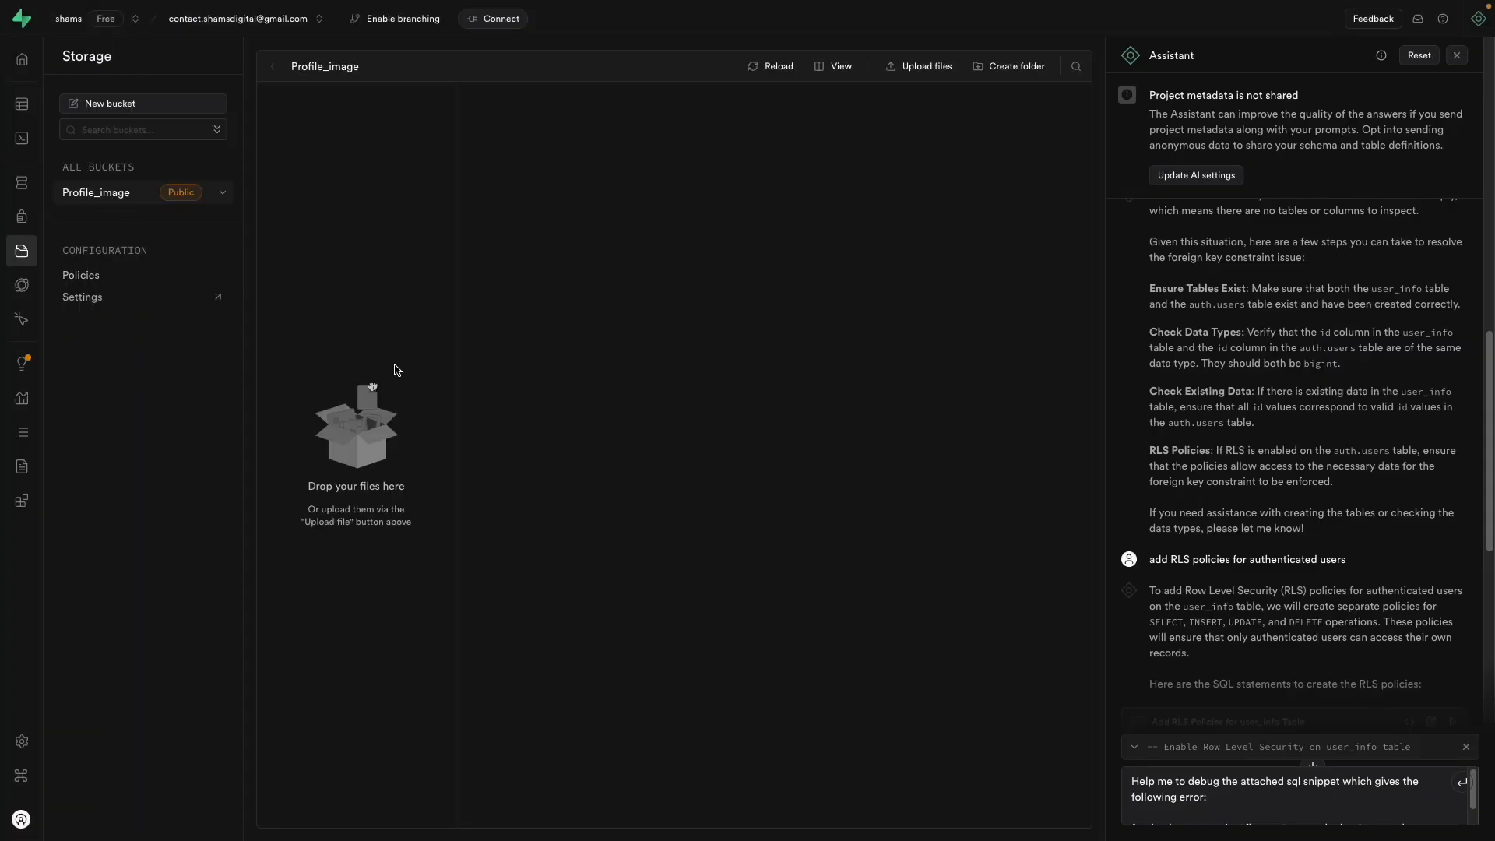
left_click(91, 277)
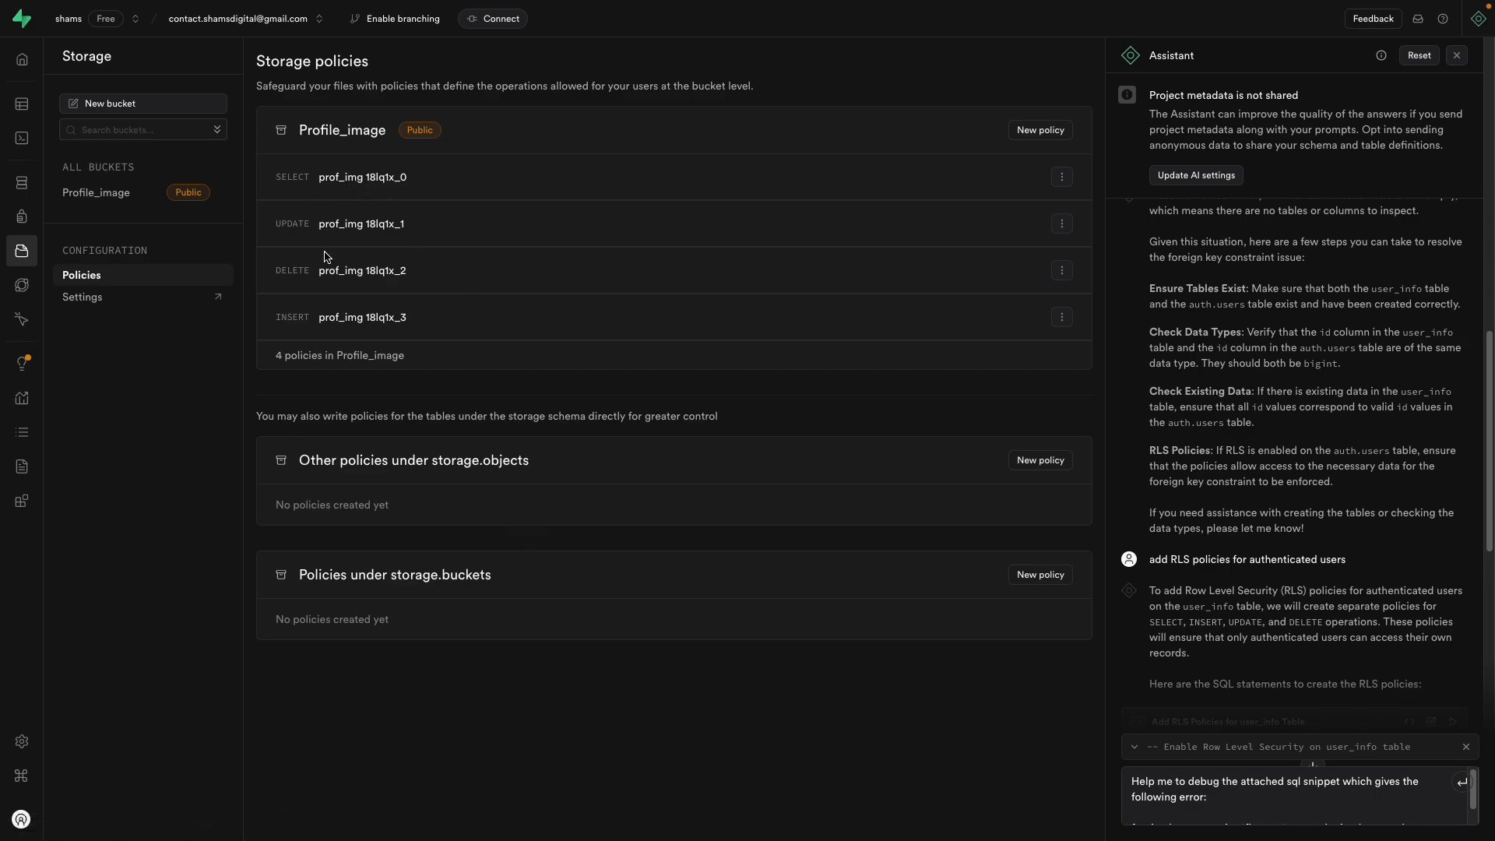
left_click(1061, 317)
left_click(971, 346)
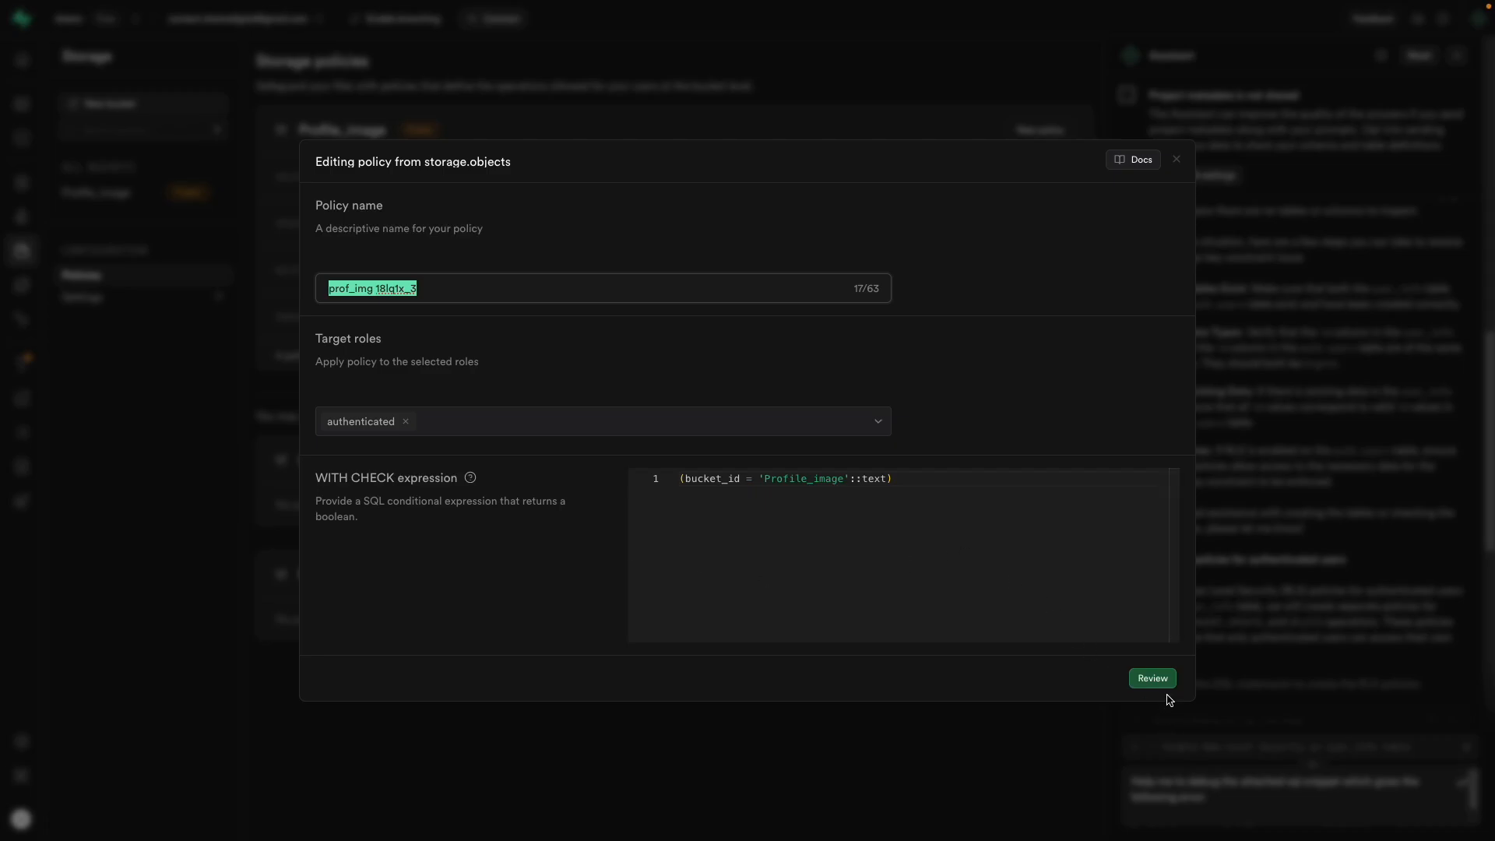
left_click(1176, 163)
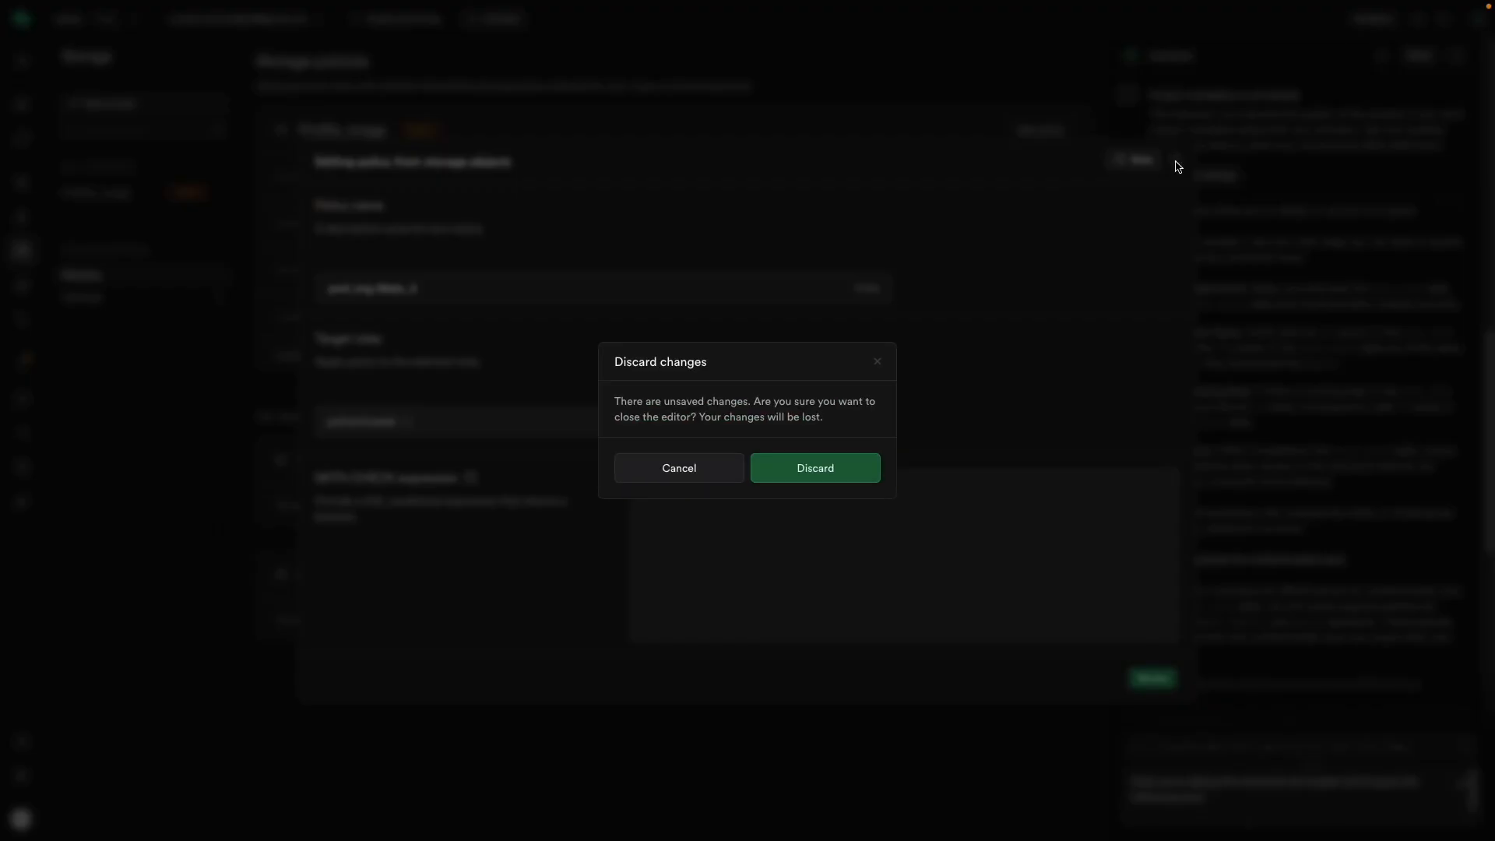
left_click(822, 484)
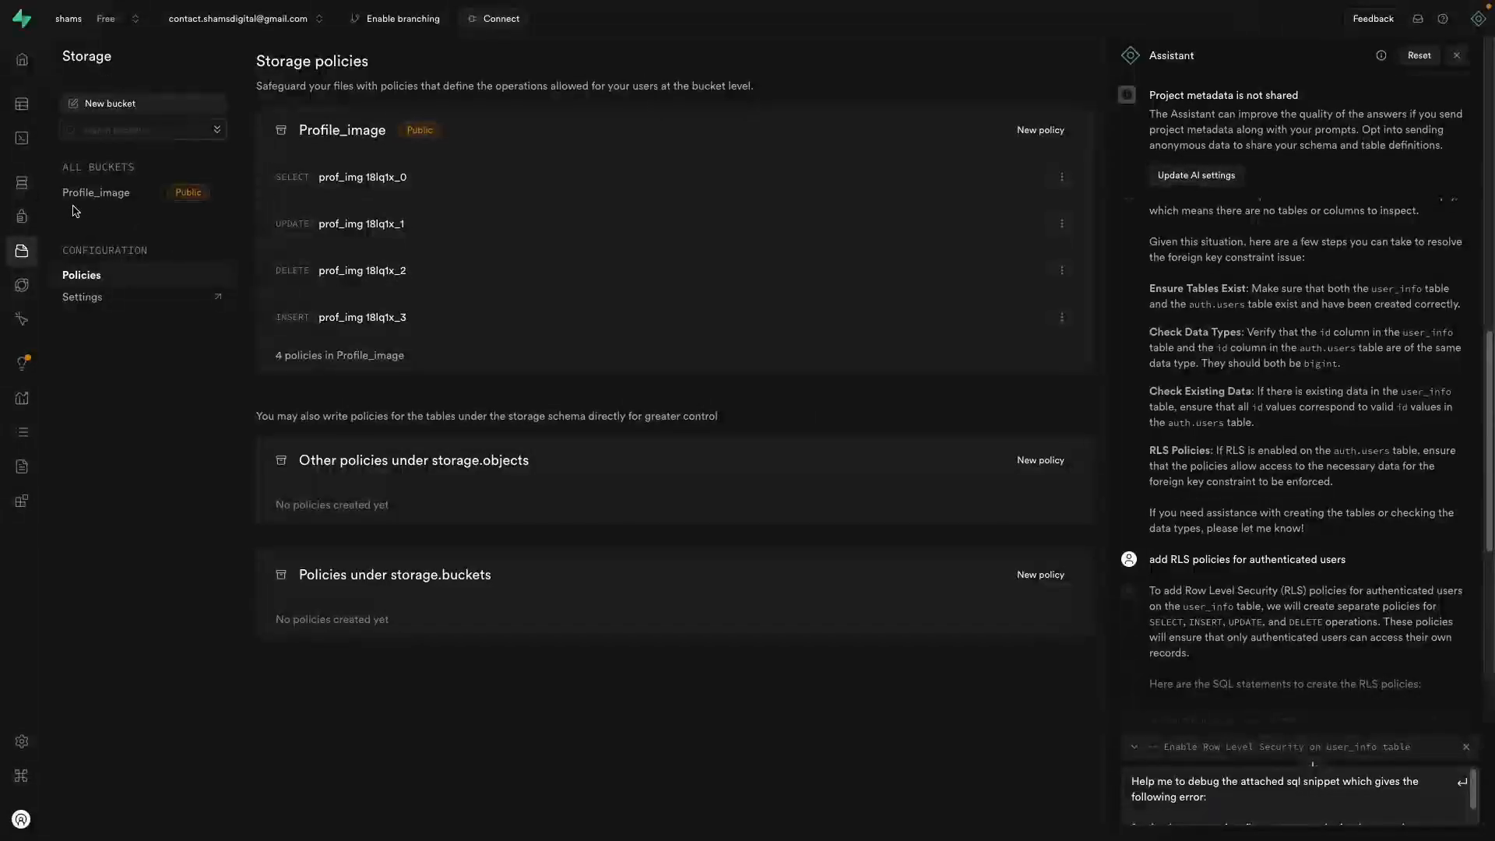
Step: Rename the storage upload action to xxxx
mouse_move(4, 234)
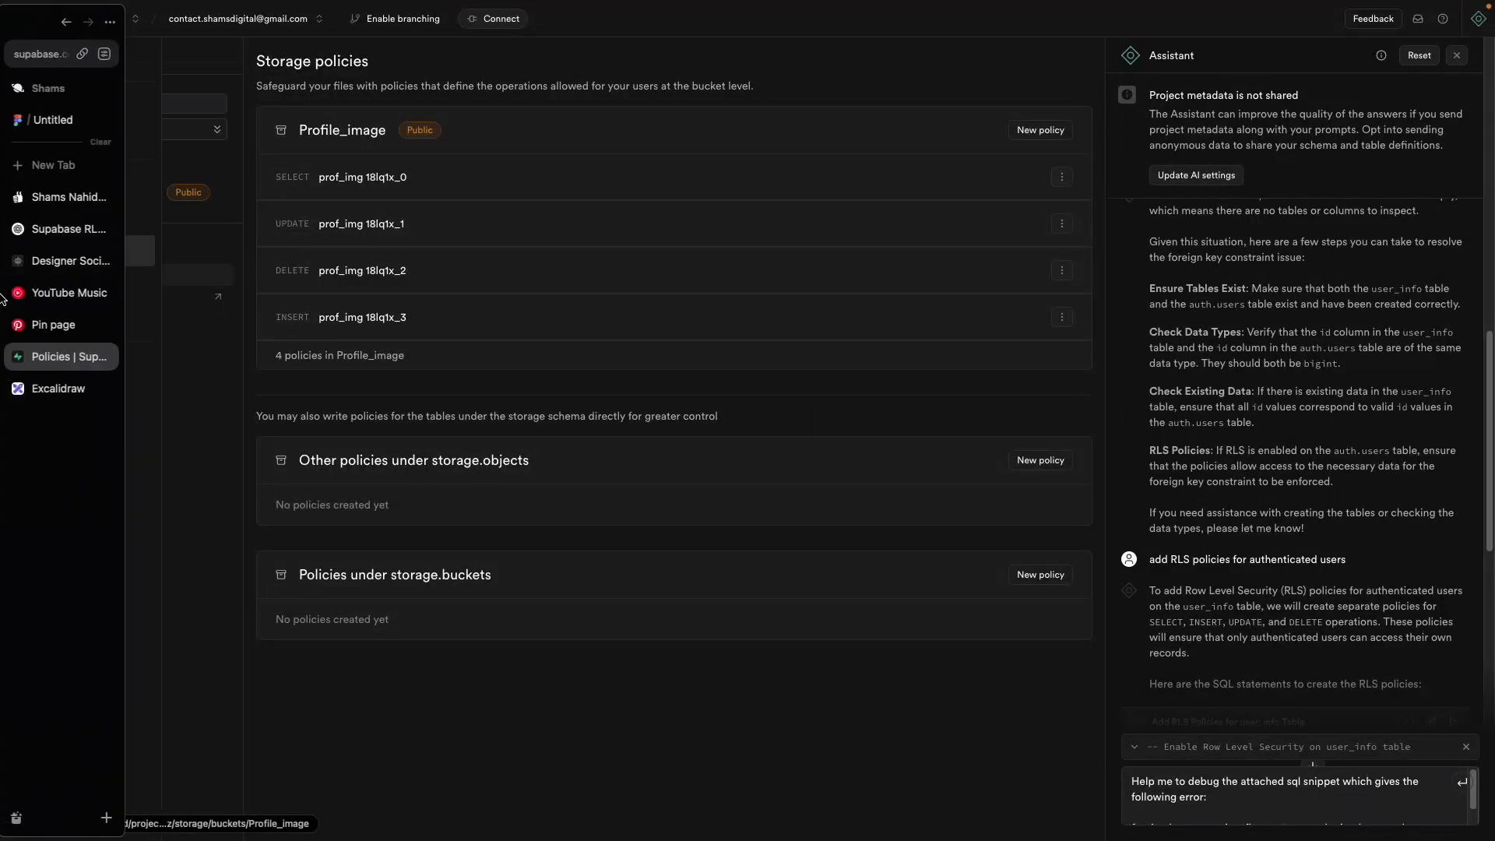
left_click(58, 260)
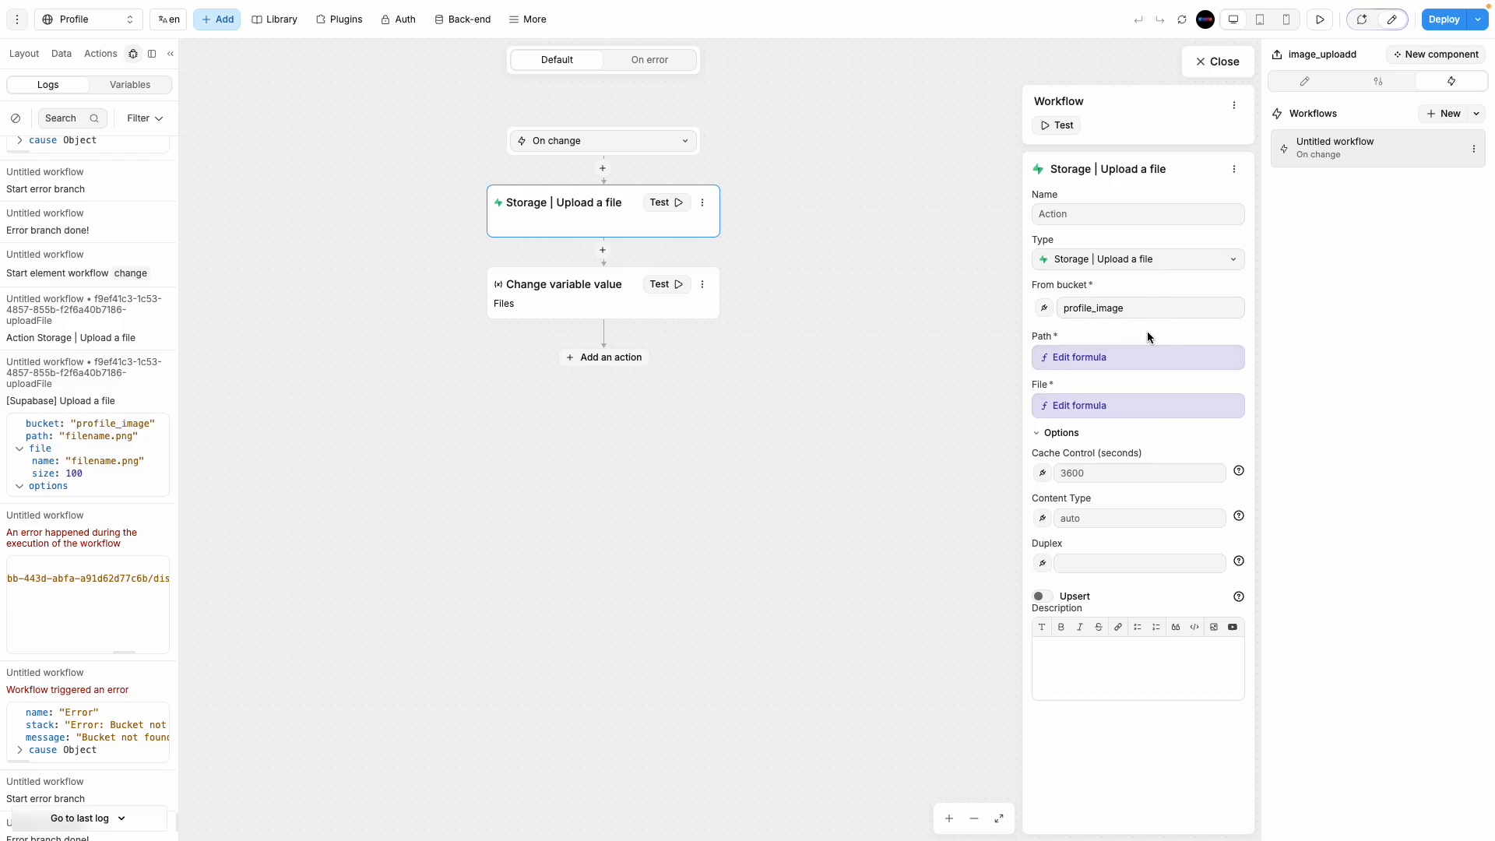
left_click(1153, 261)
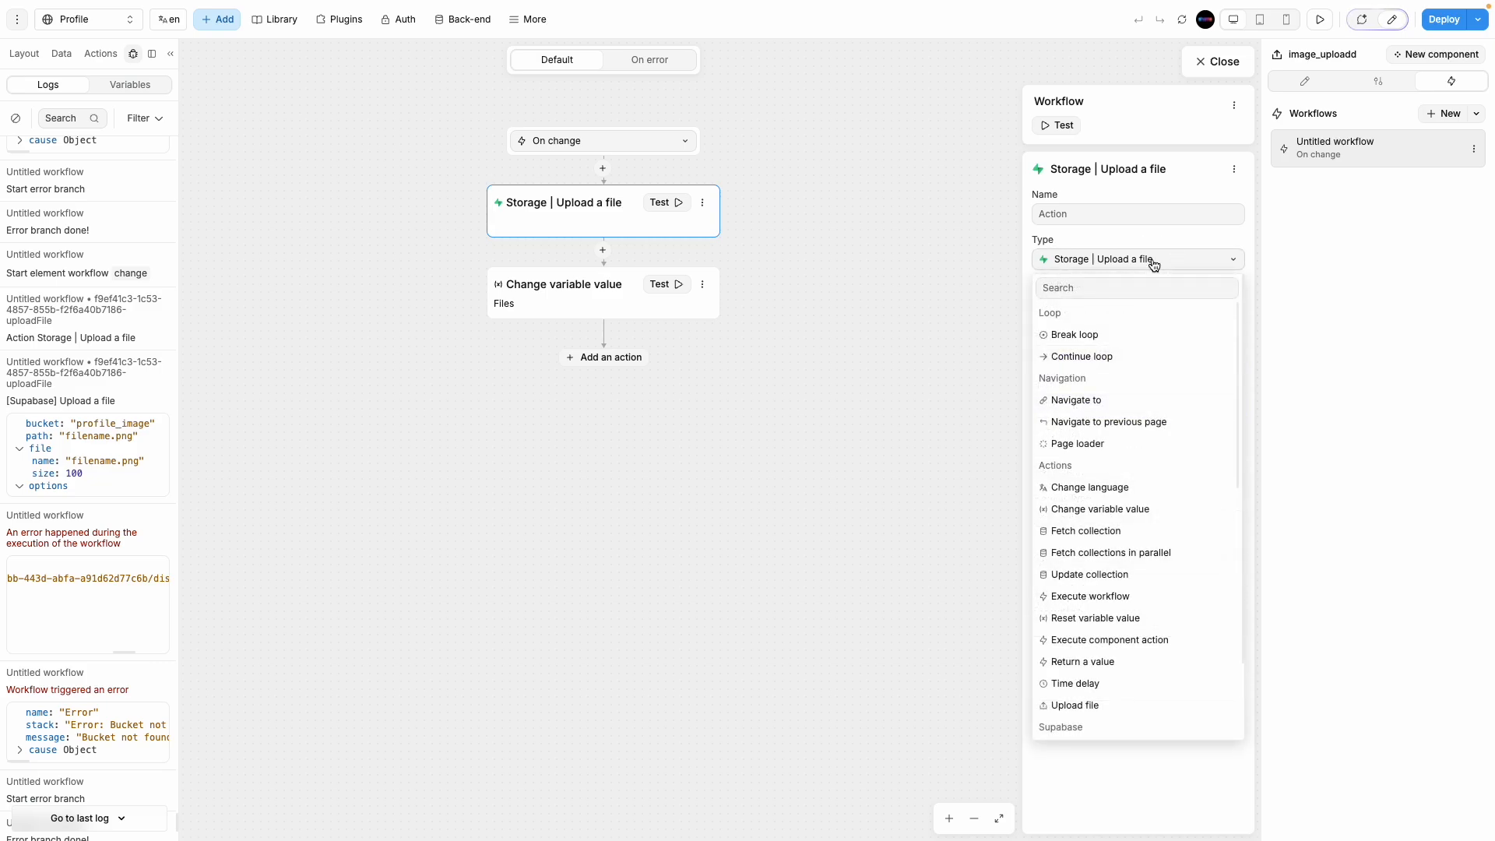
left_click(1153, 262)
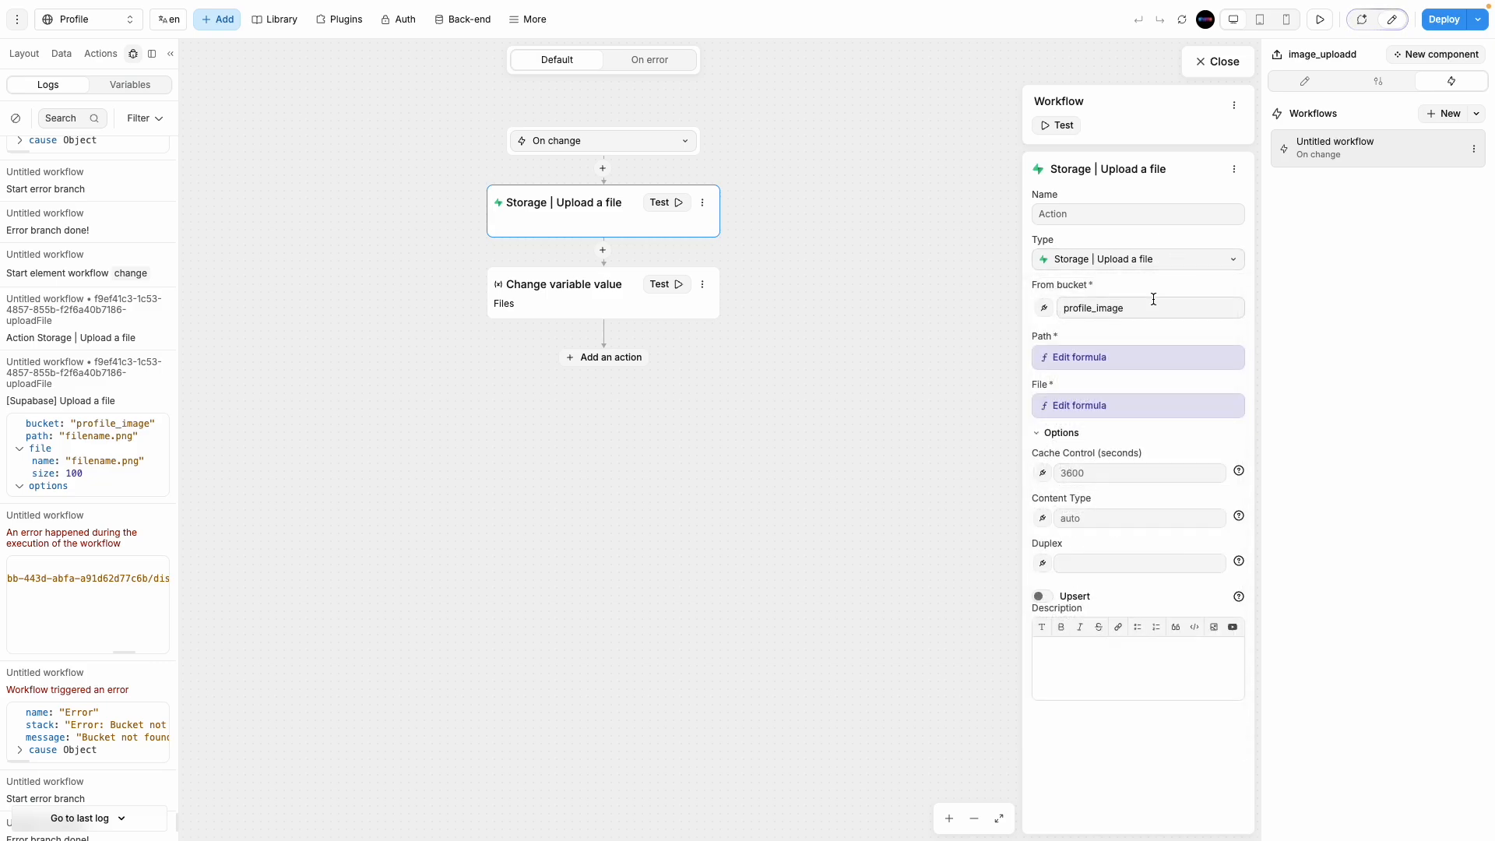
left_click(1133, 215)
type("xxxx")
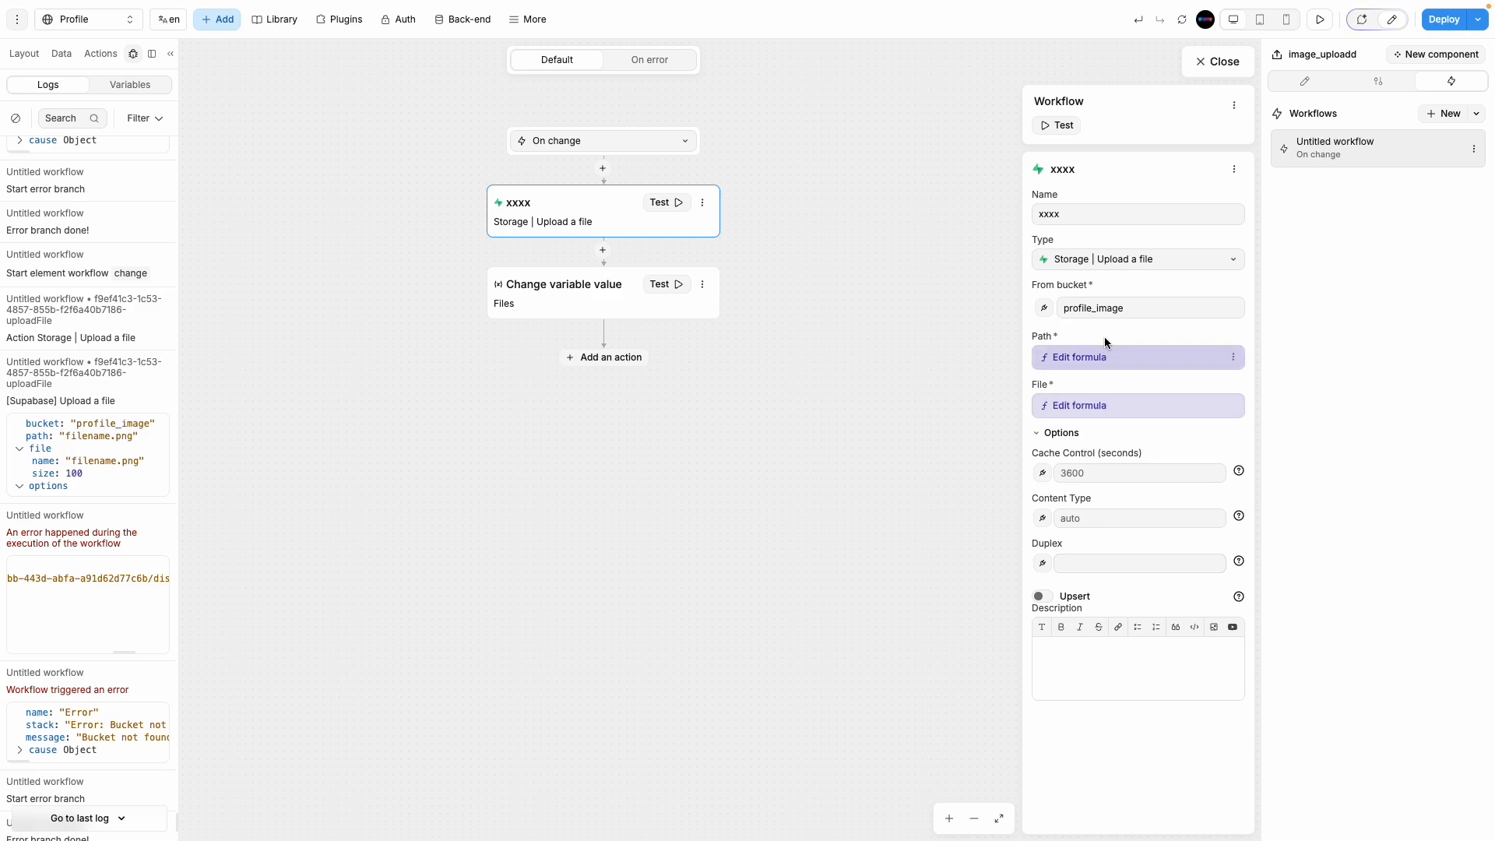
Step: Unbind the From bucket formula and start typing the plain bucket name profile
left_click(1121, 307)
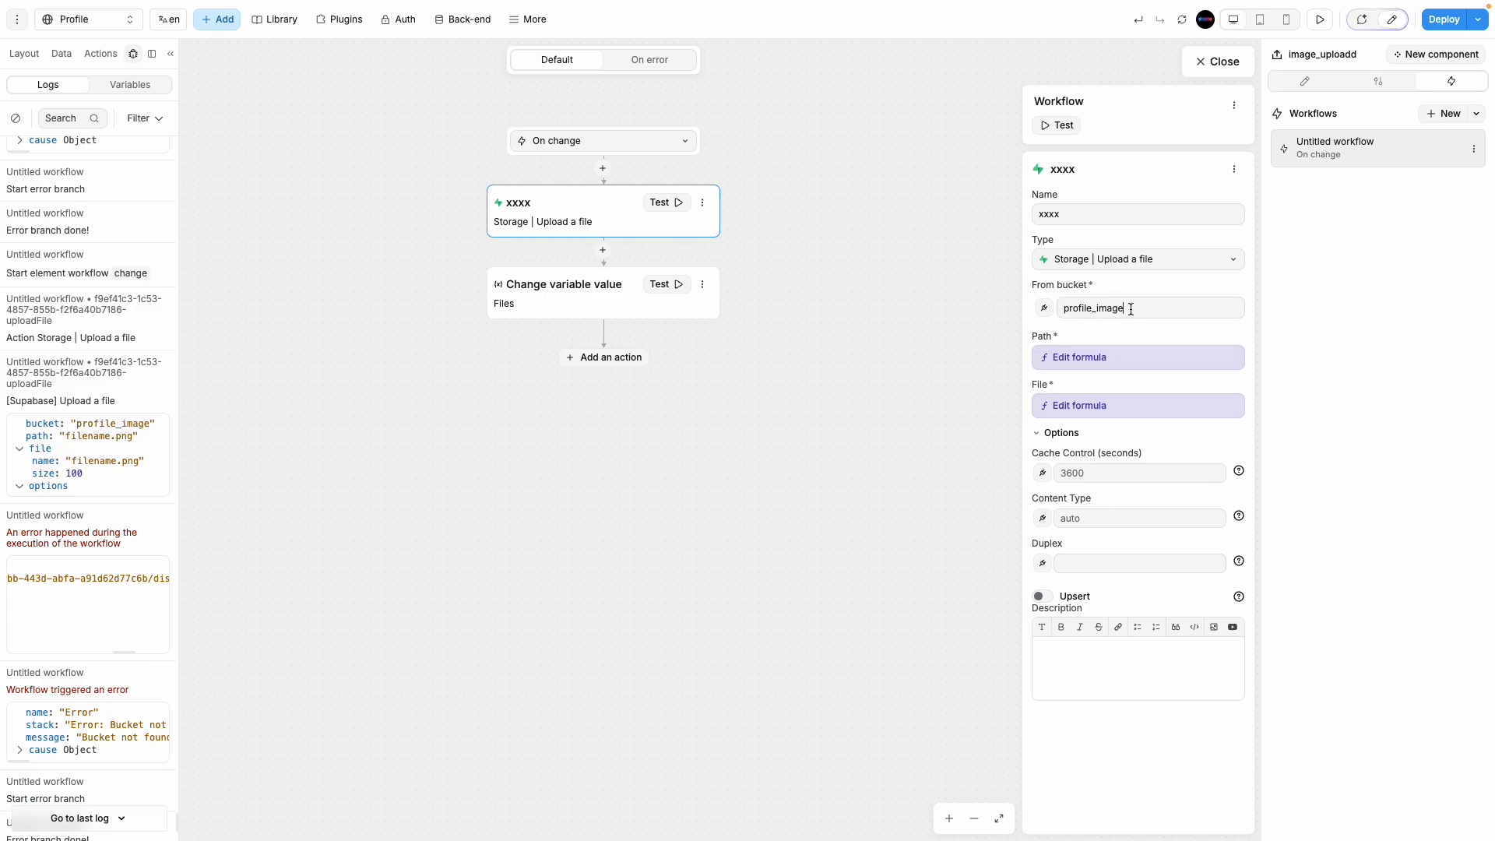
left_click(1044, 308)
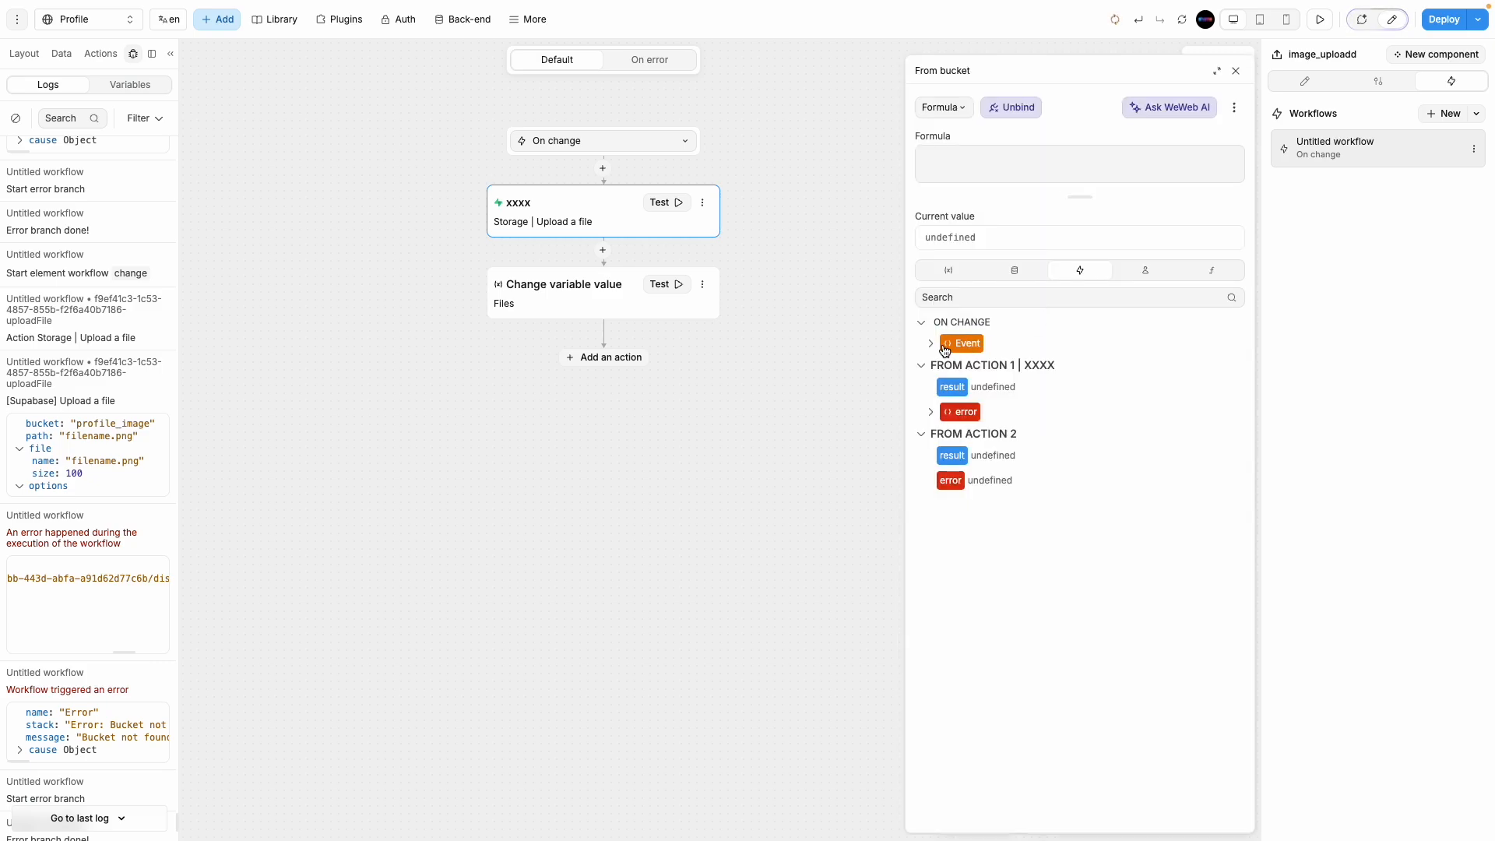
left_click(931, 344)
left_click(1235, 71)
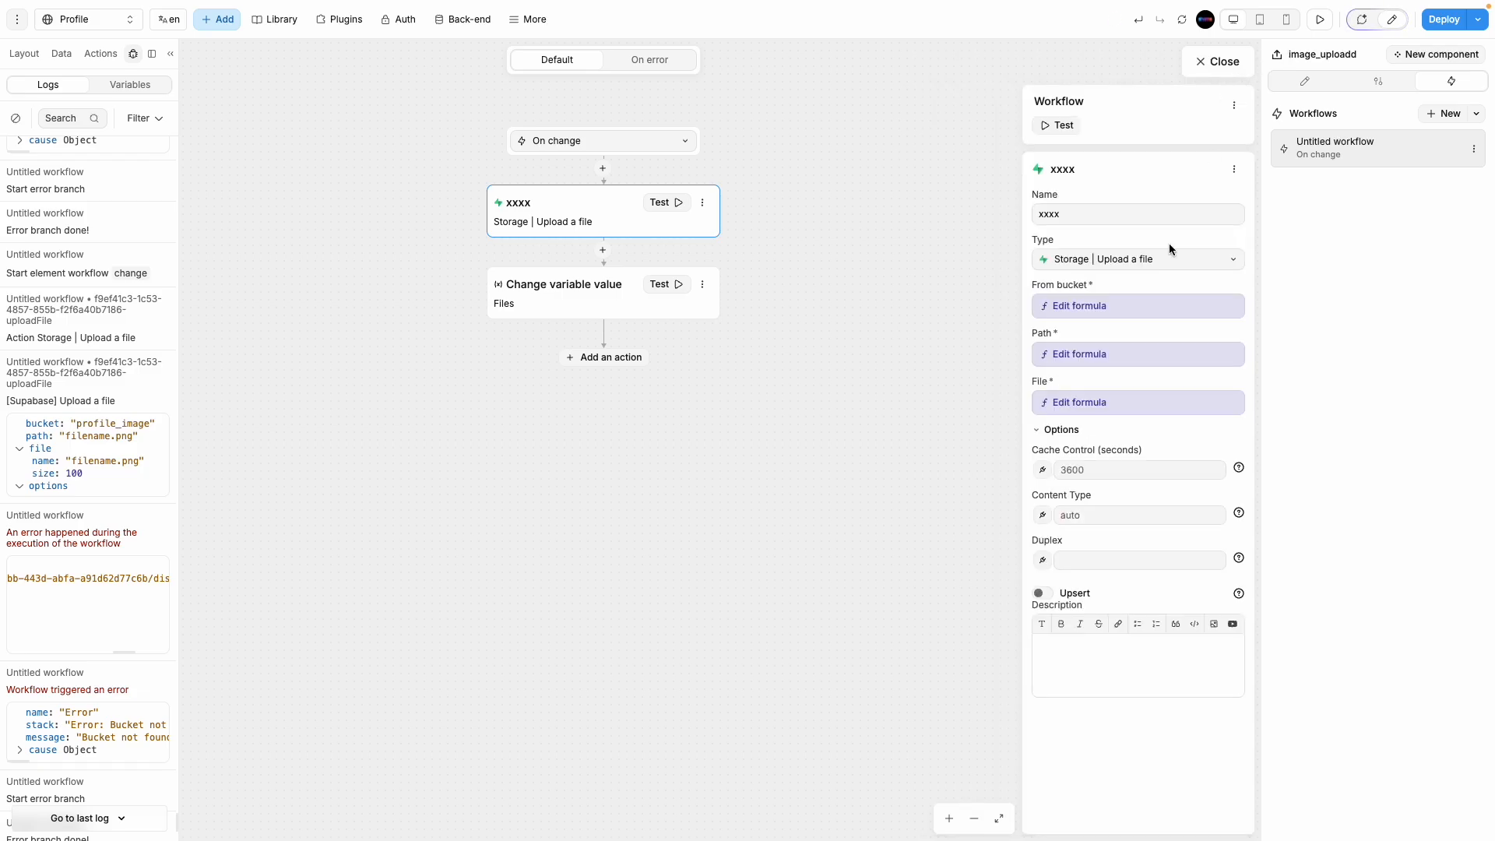
left_click(1090, 304)
left_click(1020, 108)
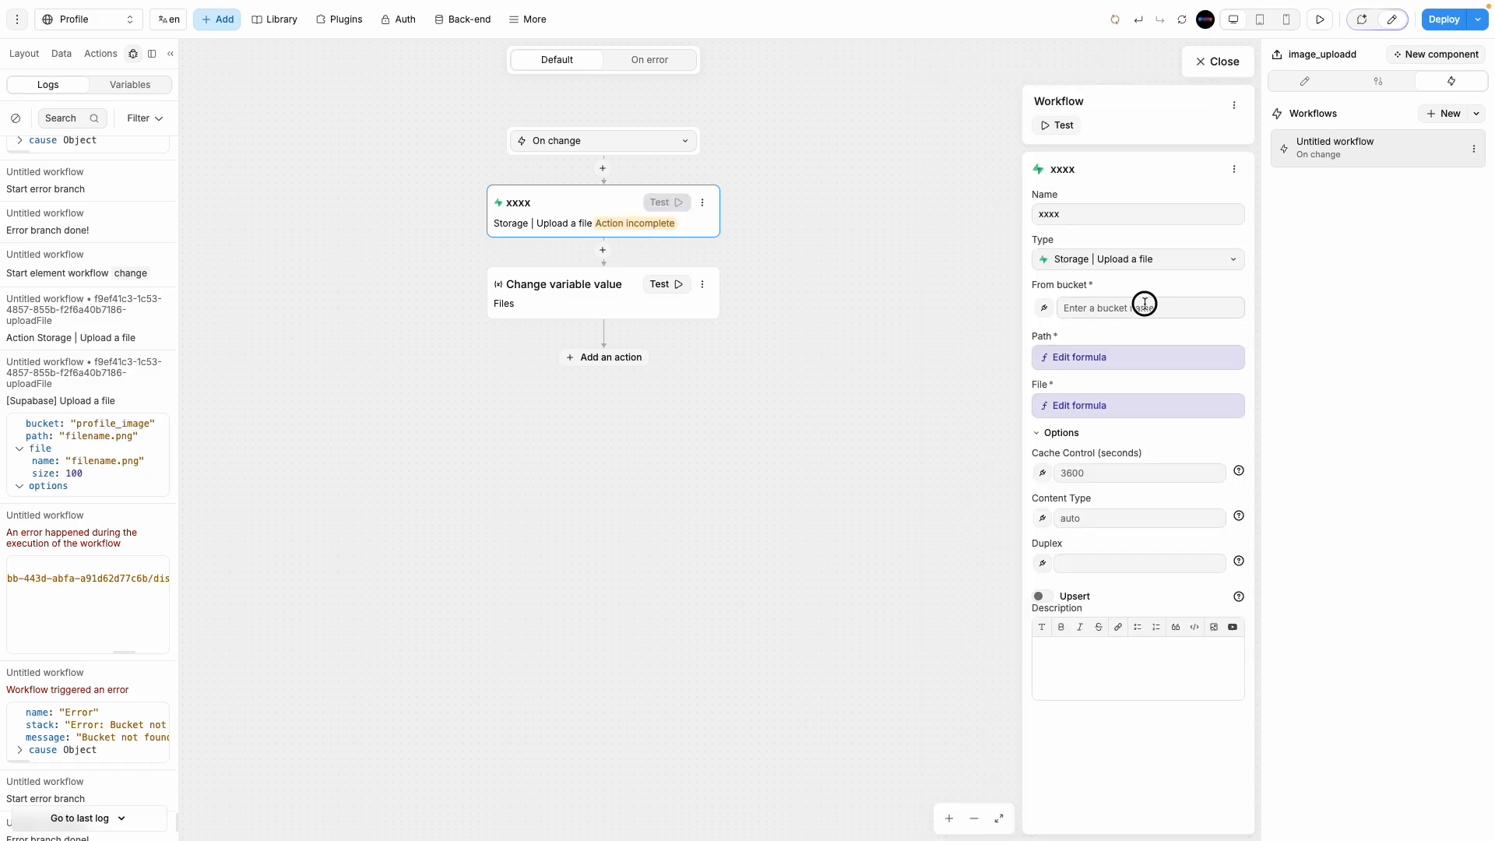
left_click(1145, 304)
type("profile")
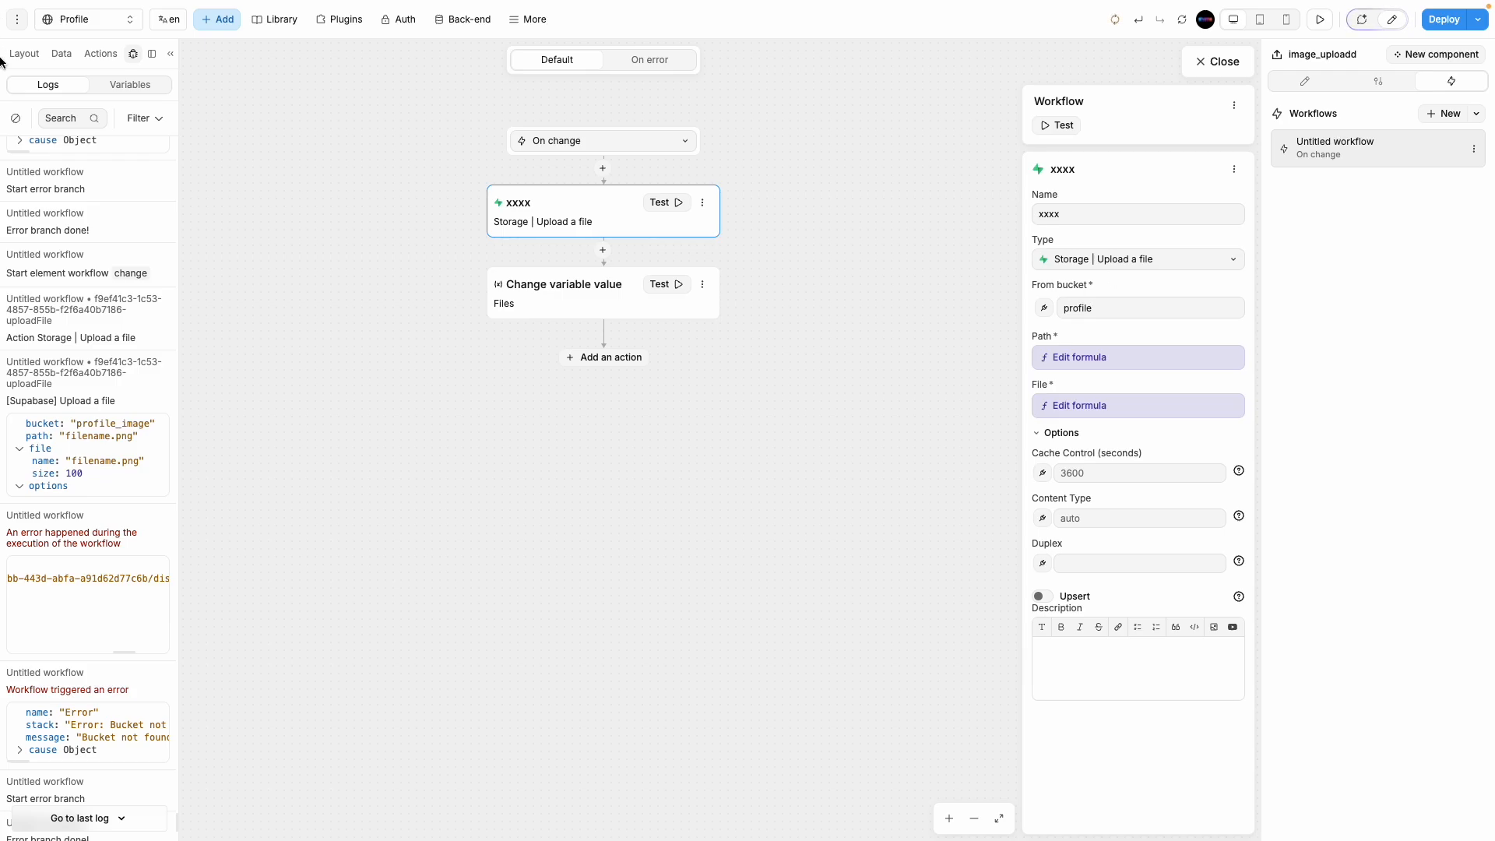
Step: Open the Profile_image bucket's file browser and select its full name in the breadcrumb
mouse_move(4, 62)
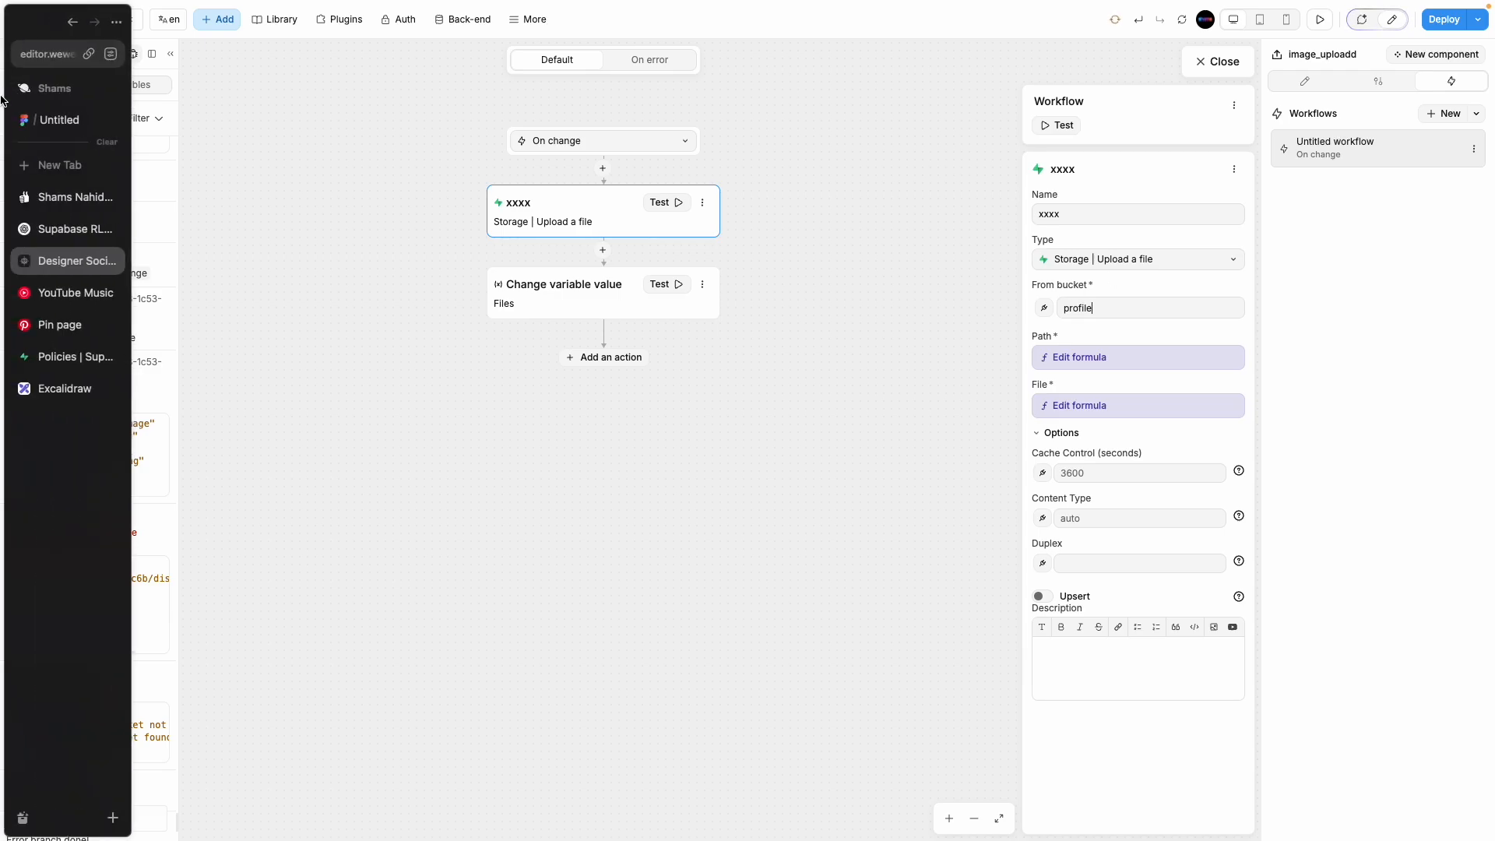
left_click(71, 357)
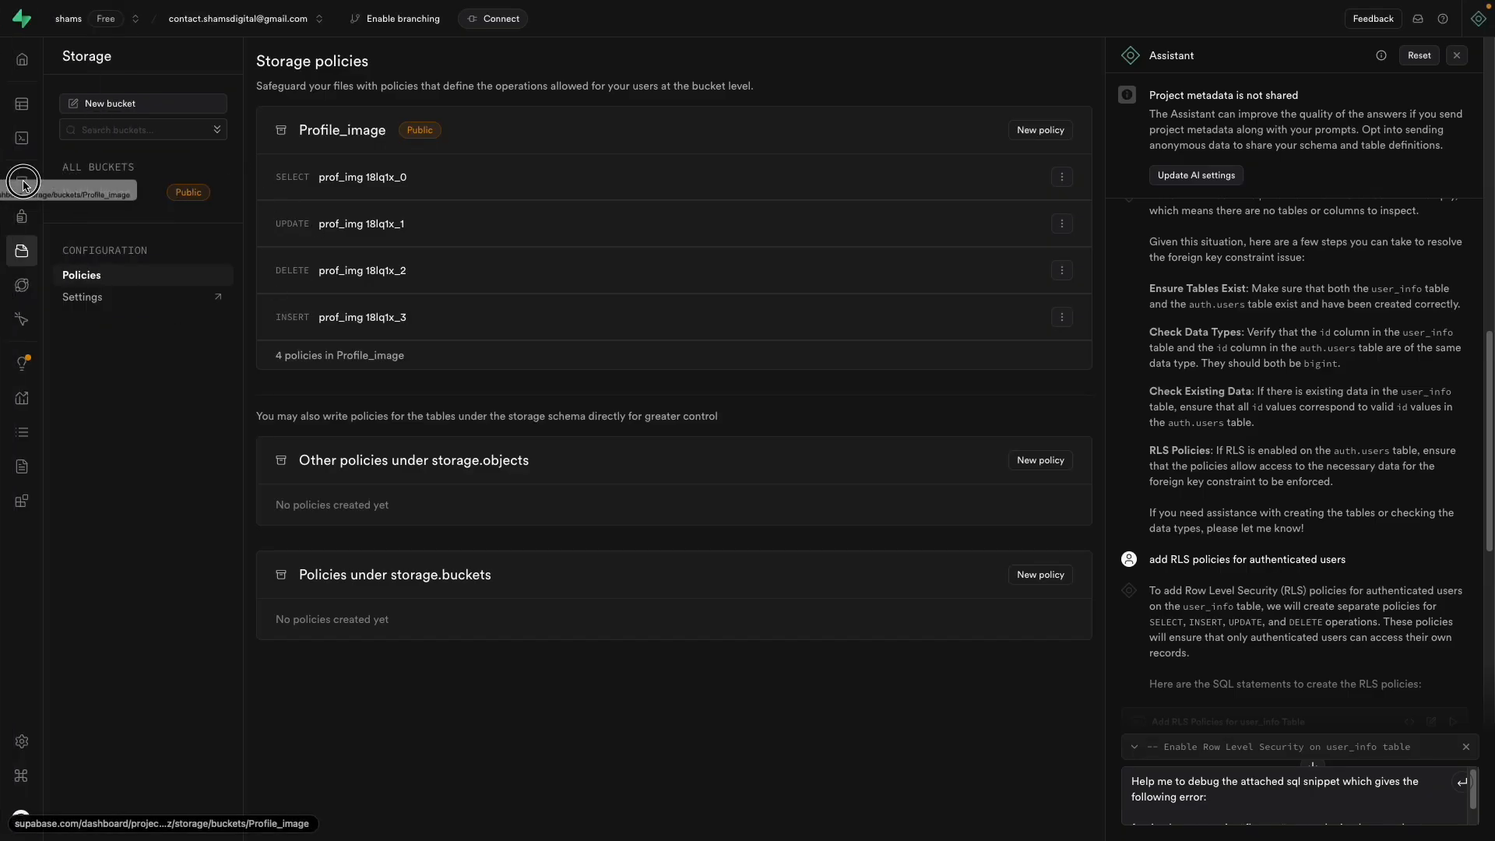
left_click(83, 199)
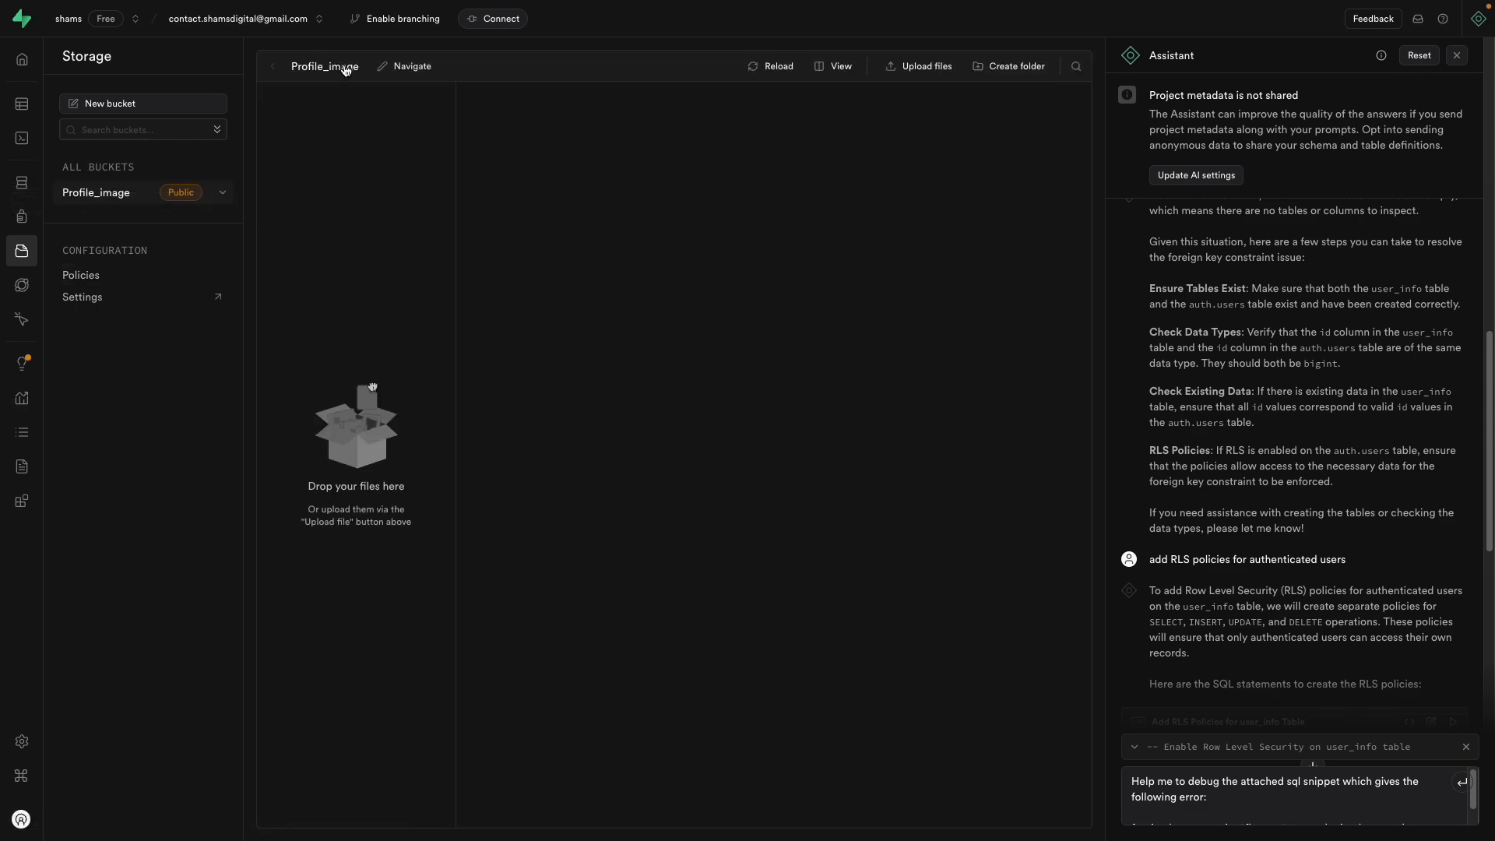
left_click(320, 67)
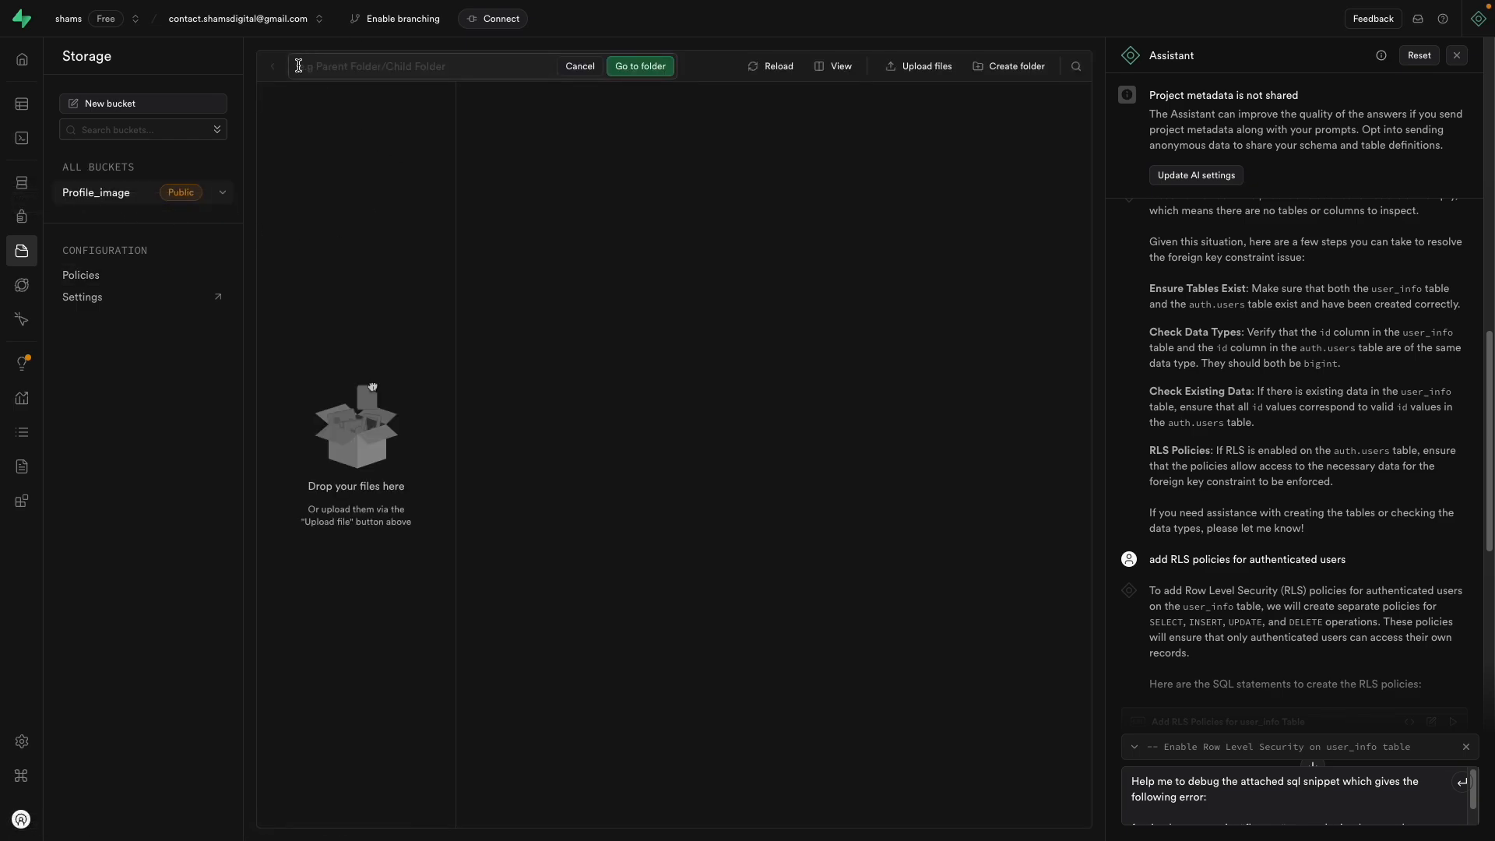
left_click(577, 67)
left_click_drag(286, 67, 358, 72)
left_click(586, 67)
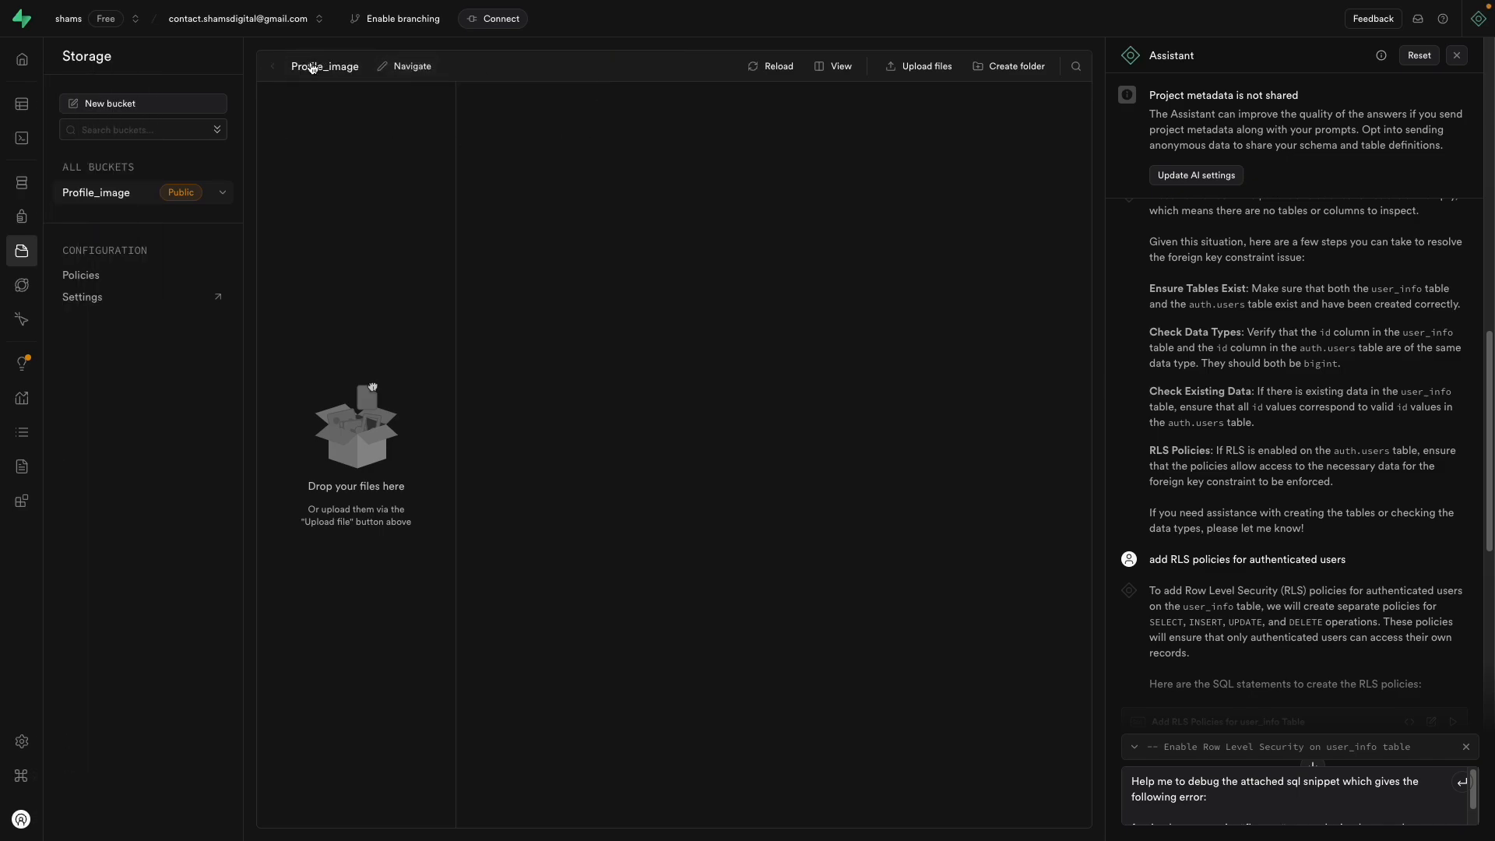
left_click_drag(292, 69, 363, 76)
Step: Replace the upload action's From bucket value with Profile_image
mouse_move(12, 216)
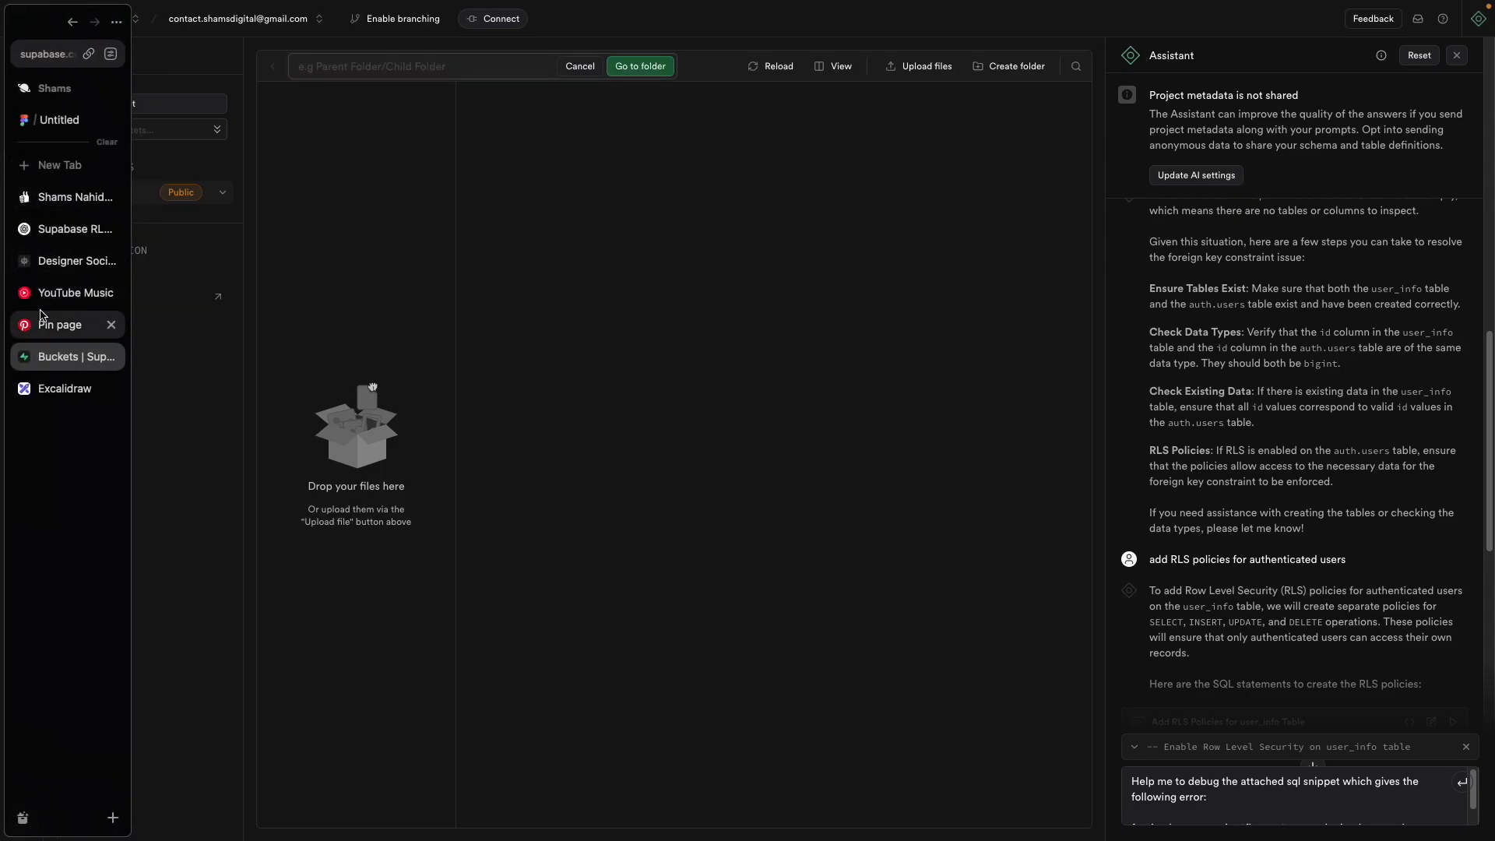
left_click(70, 261)
double_click(1060, 308)
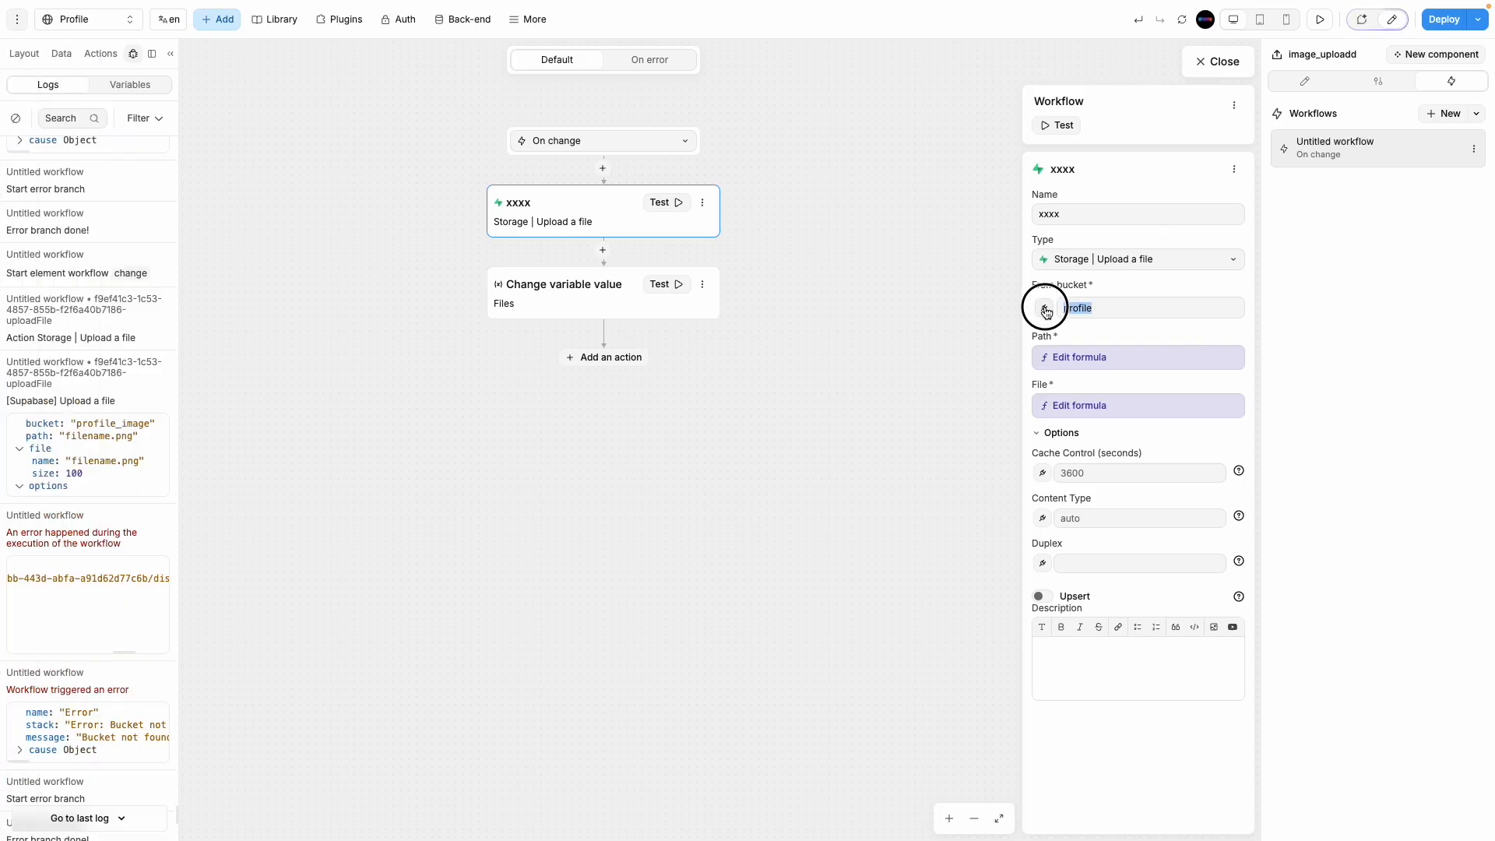
type("Profile_image")
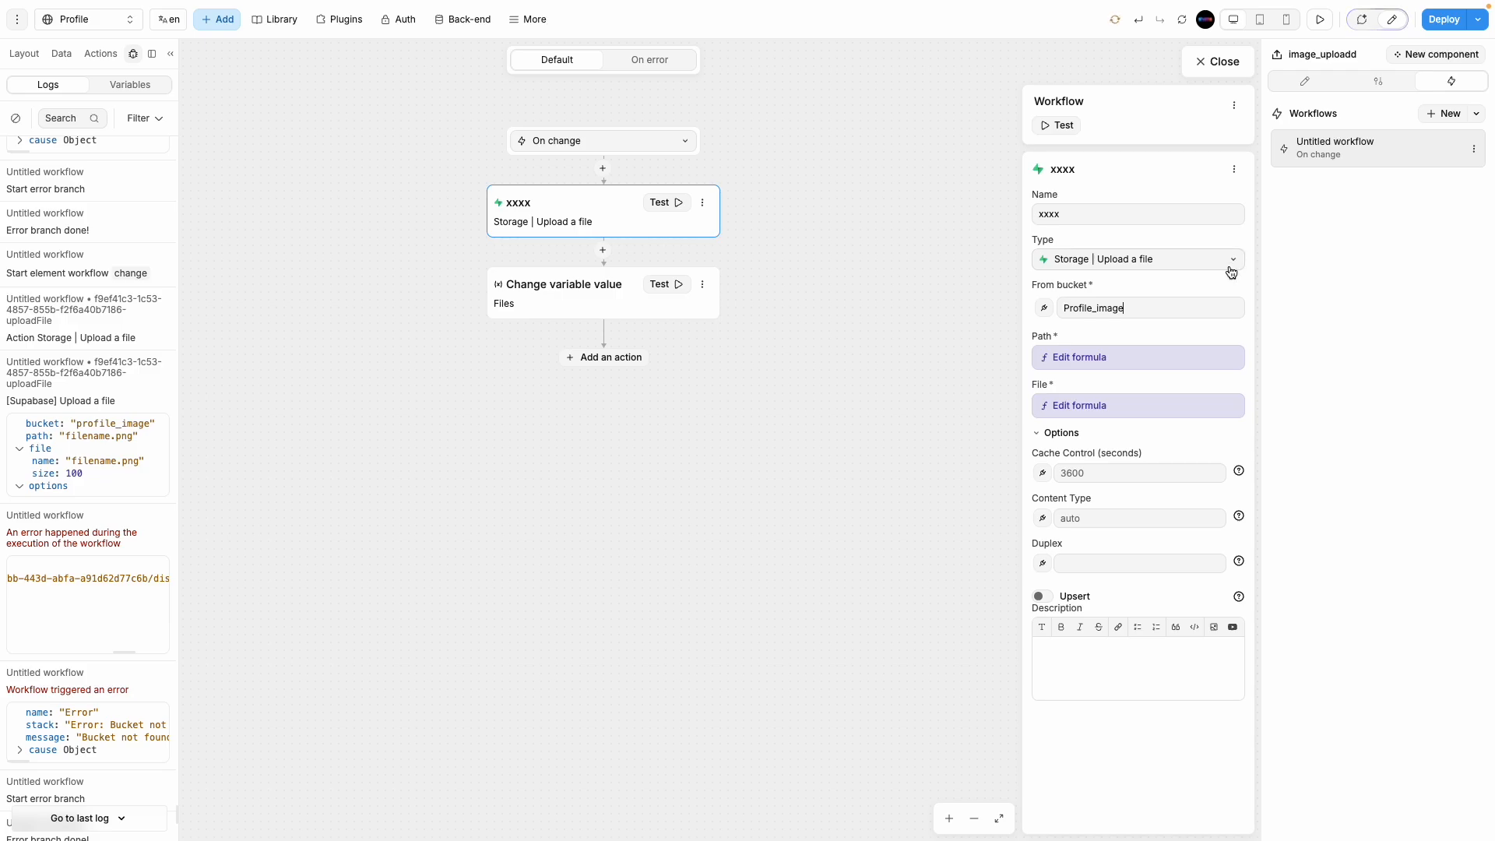
Step: Test-run the xxxx upload successfully and expand its result fields in the Files formula
left_click(674, 204)
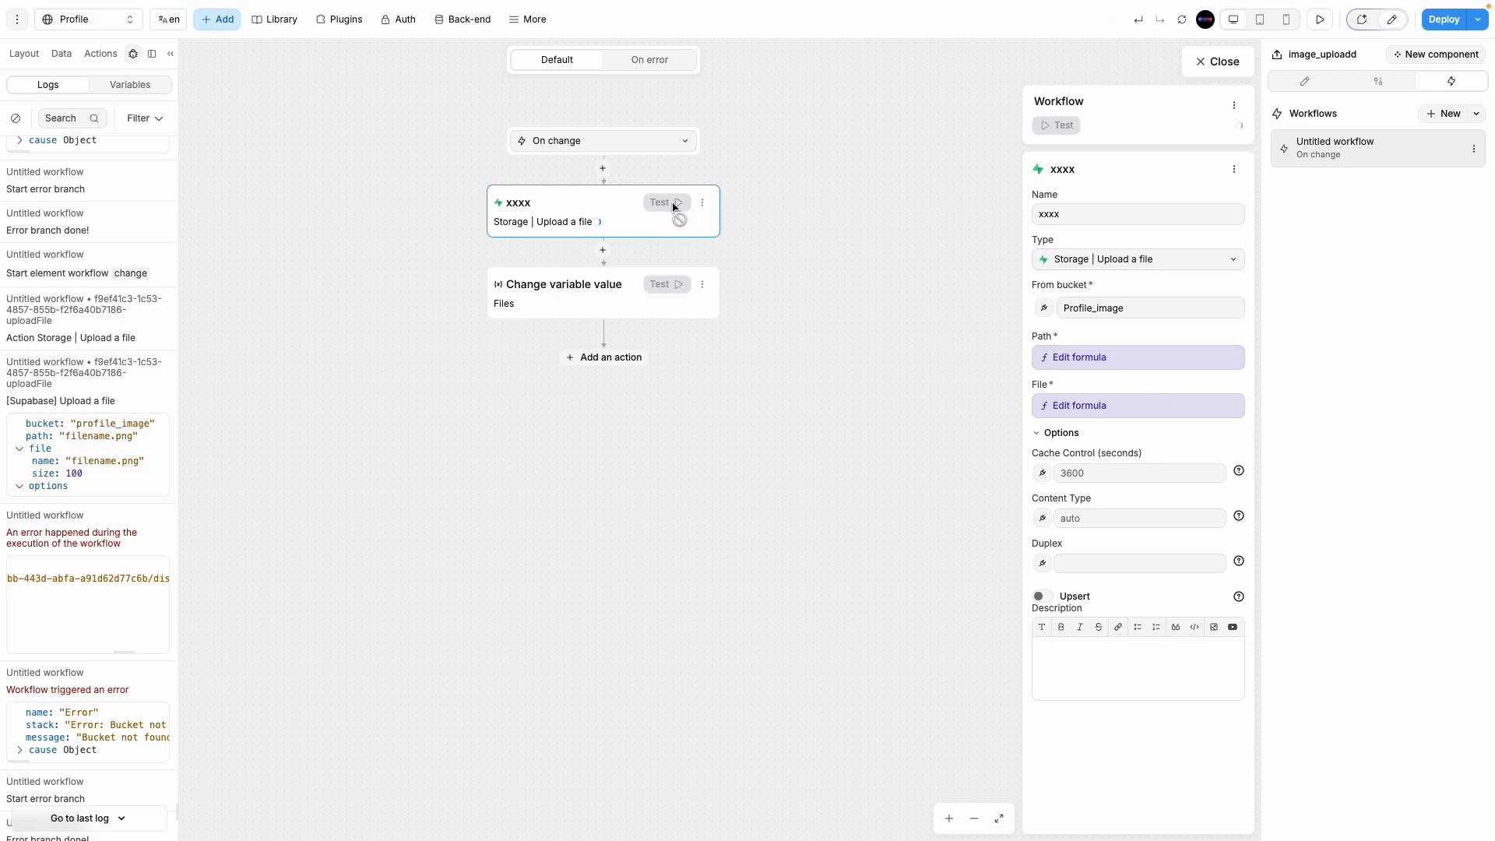
scroll(107, 670, "down", 15)
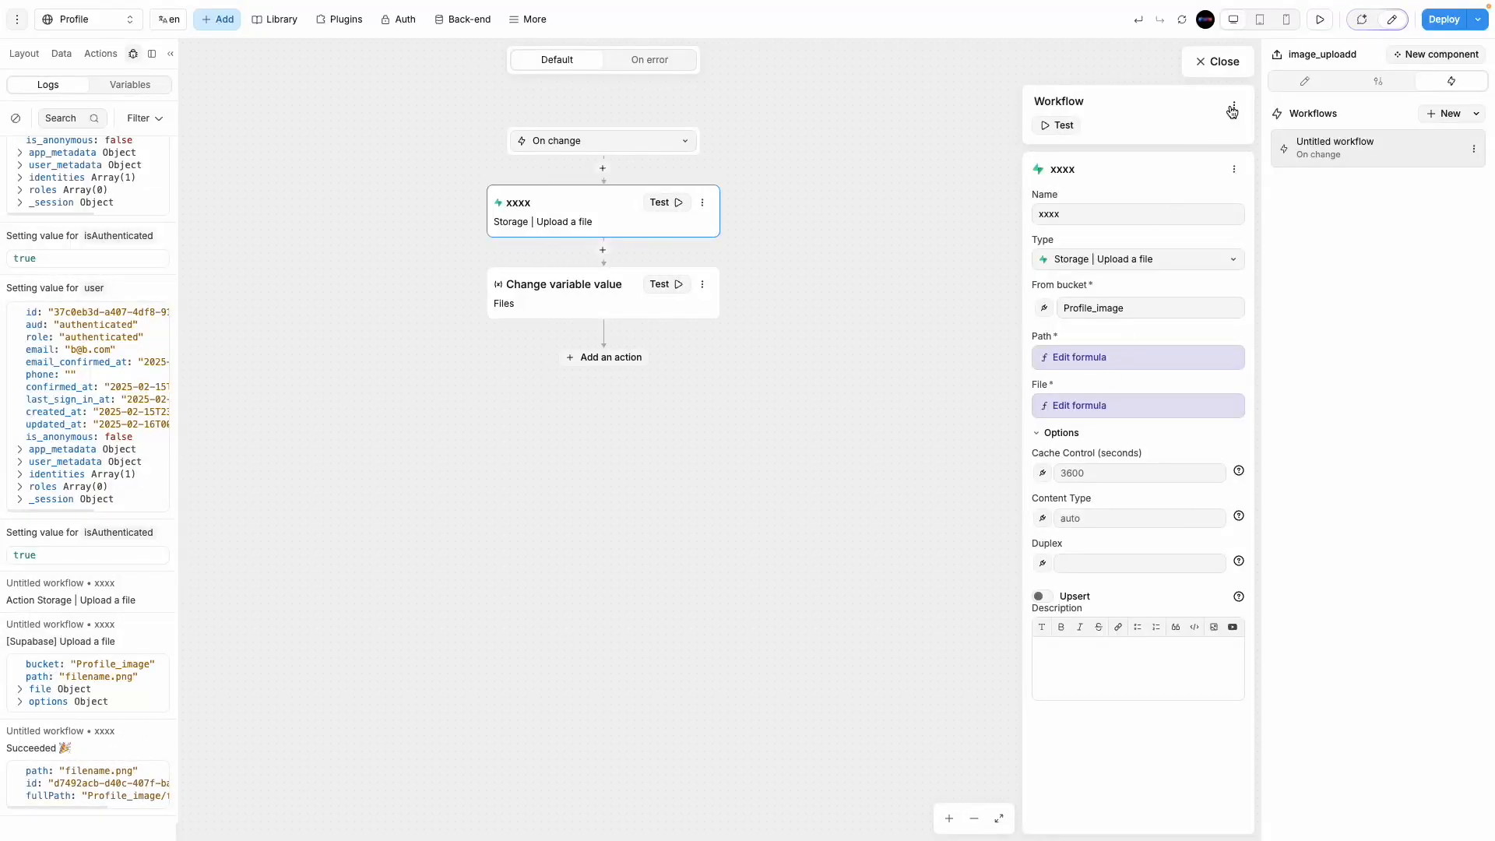
left_click(526, 285)
left_click(1103, 354)
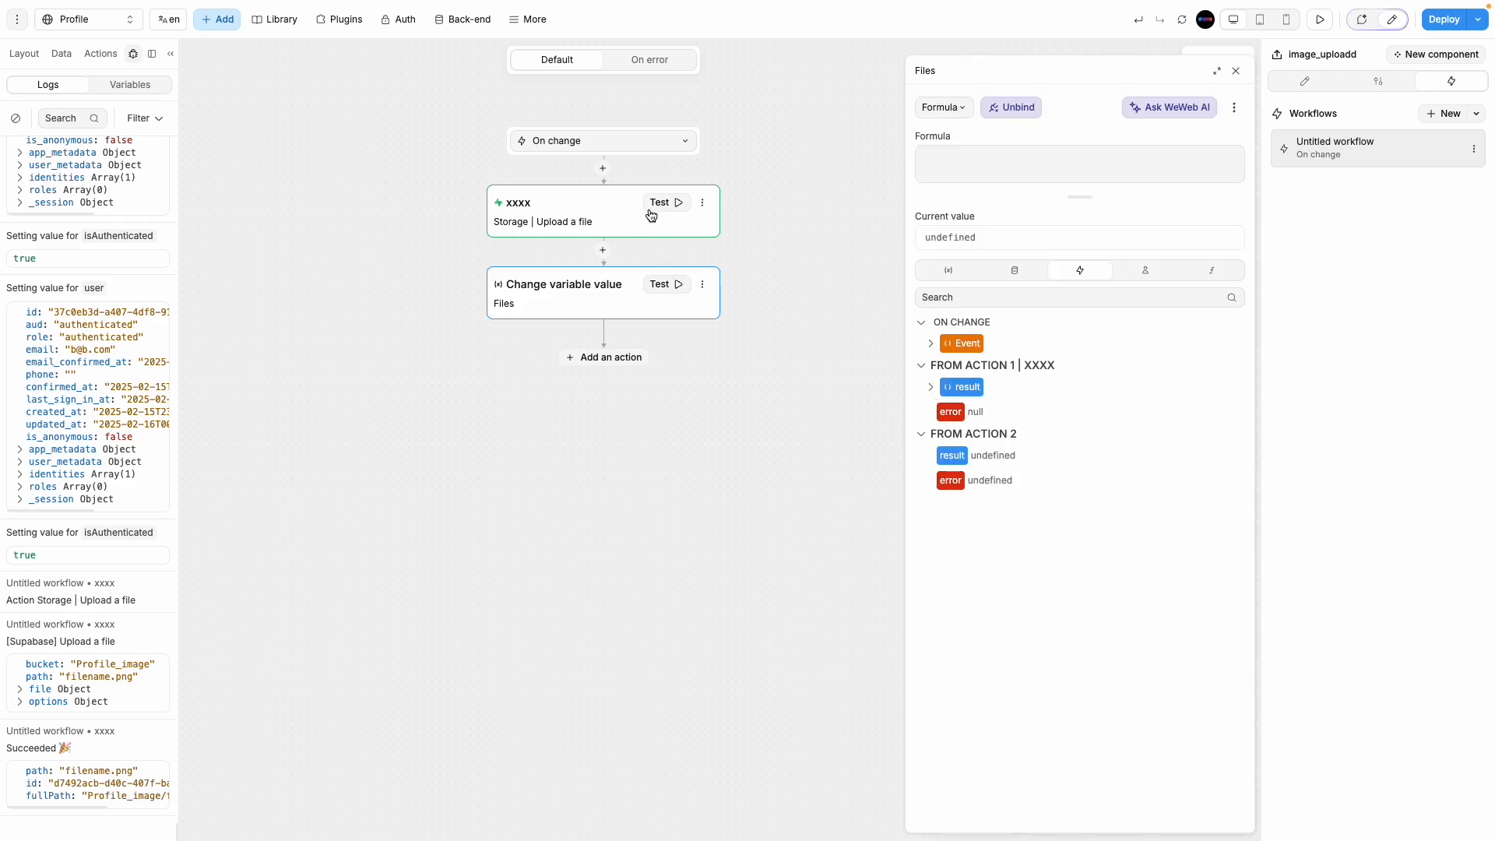
left_click(932, 388)
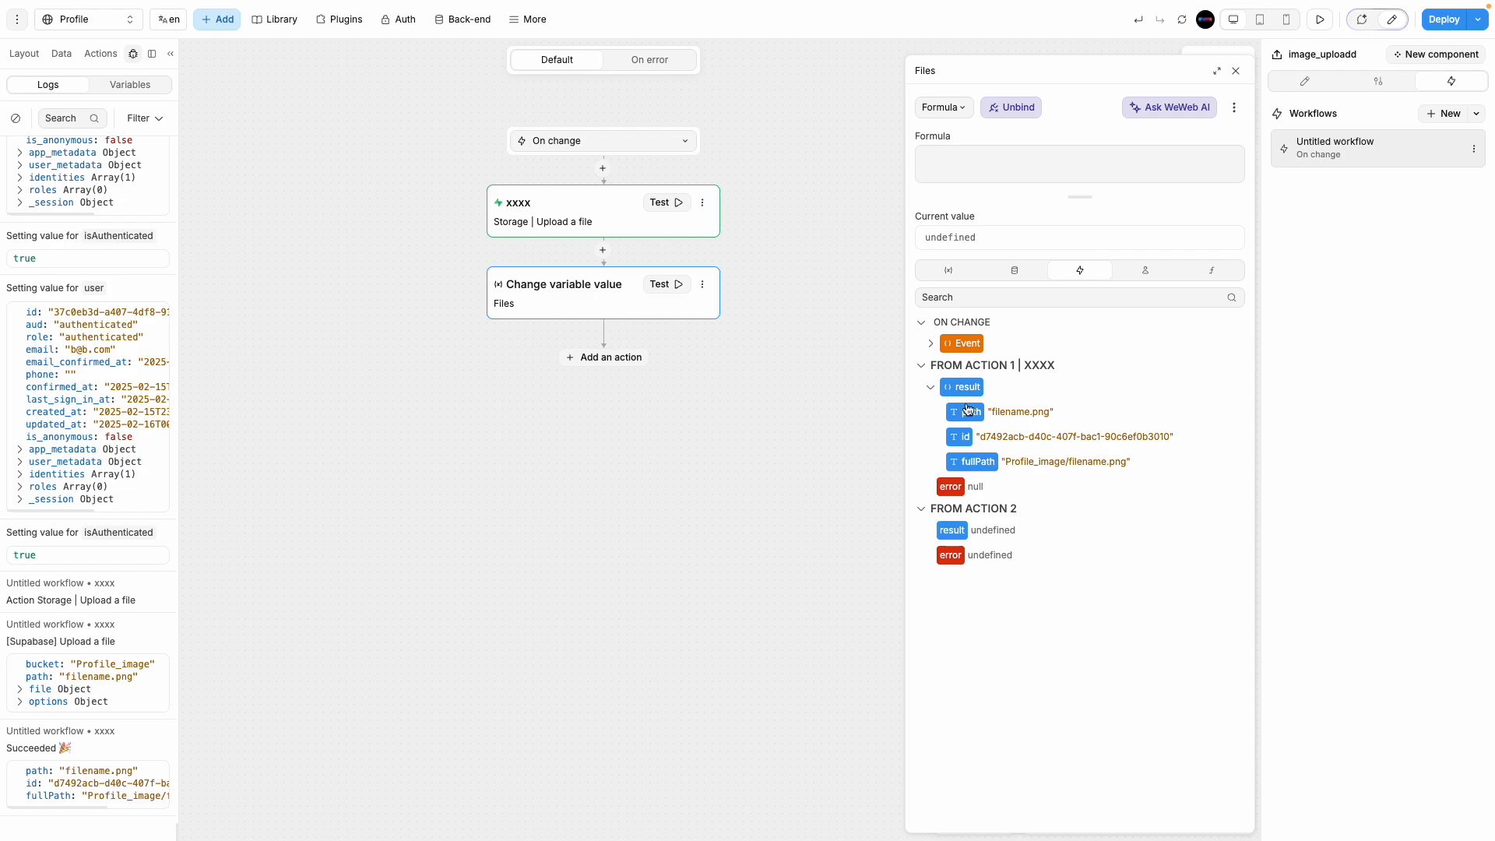
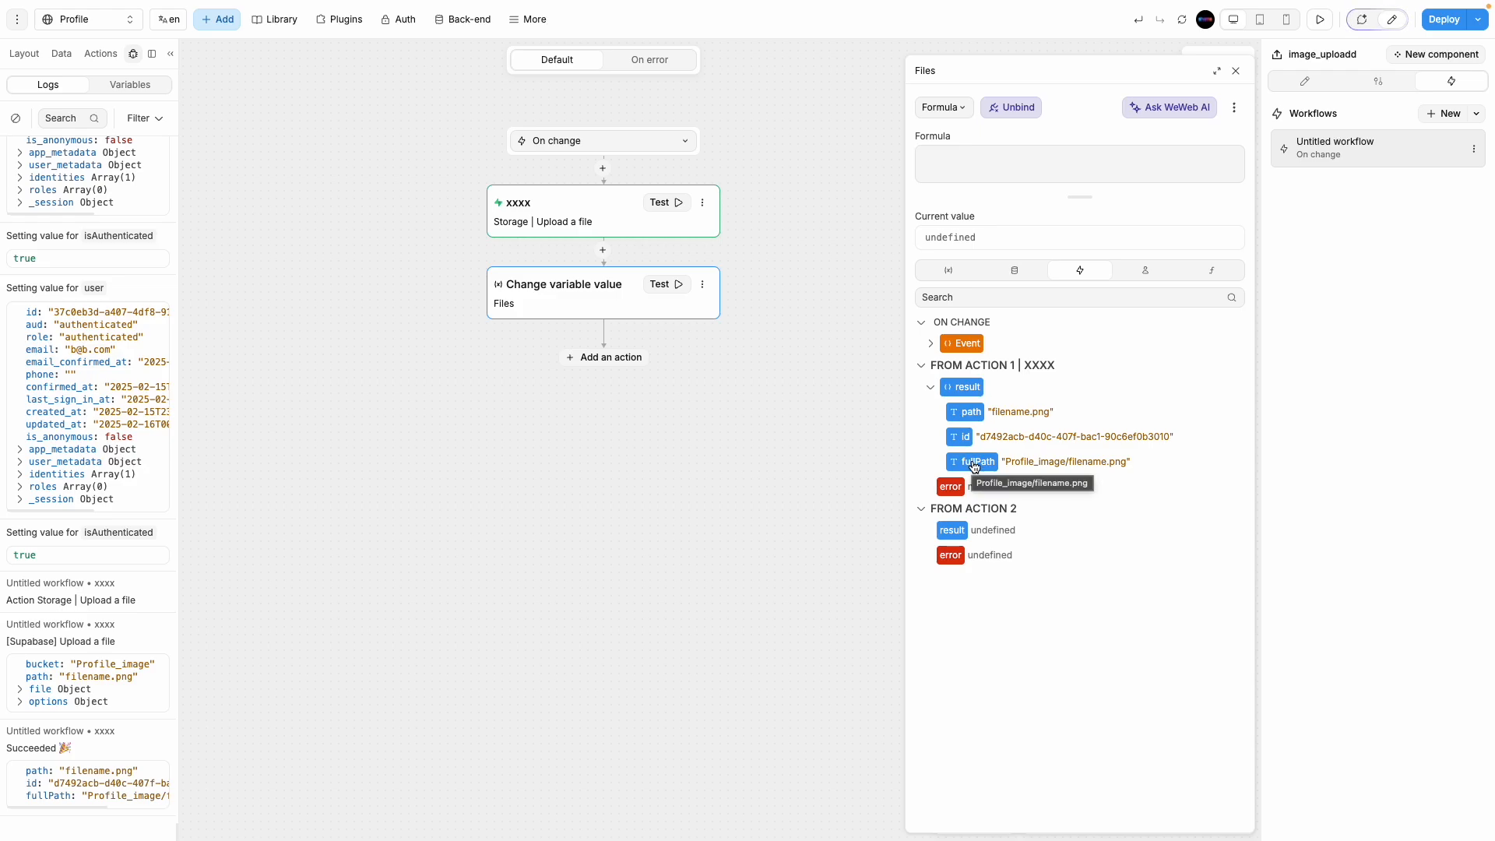
Step: Bind the Files variable to xxxx.result.path and switch the Profile page into preview
left_click(969, 413)
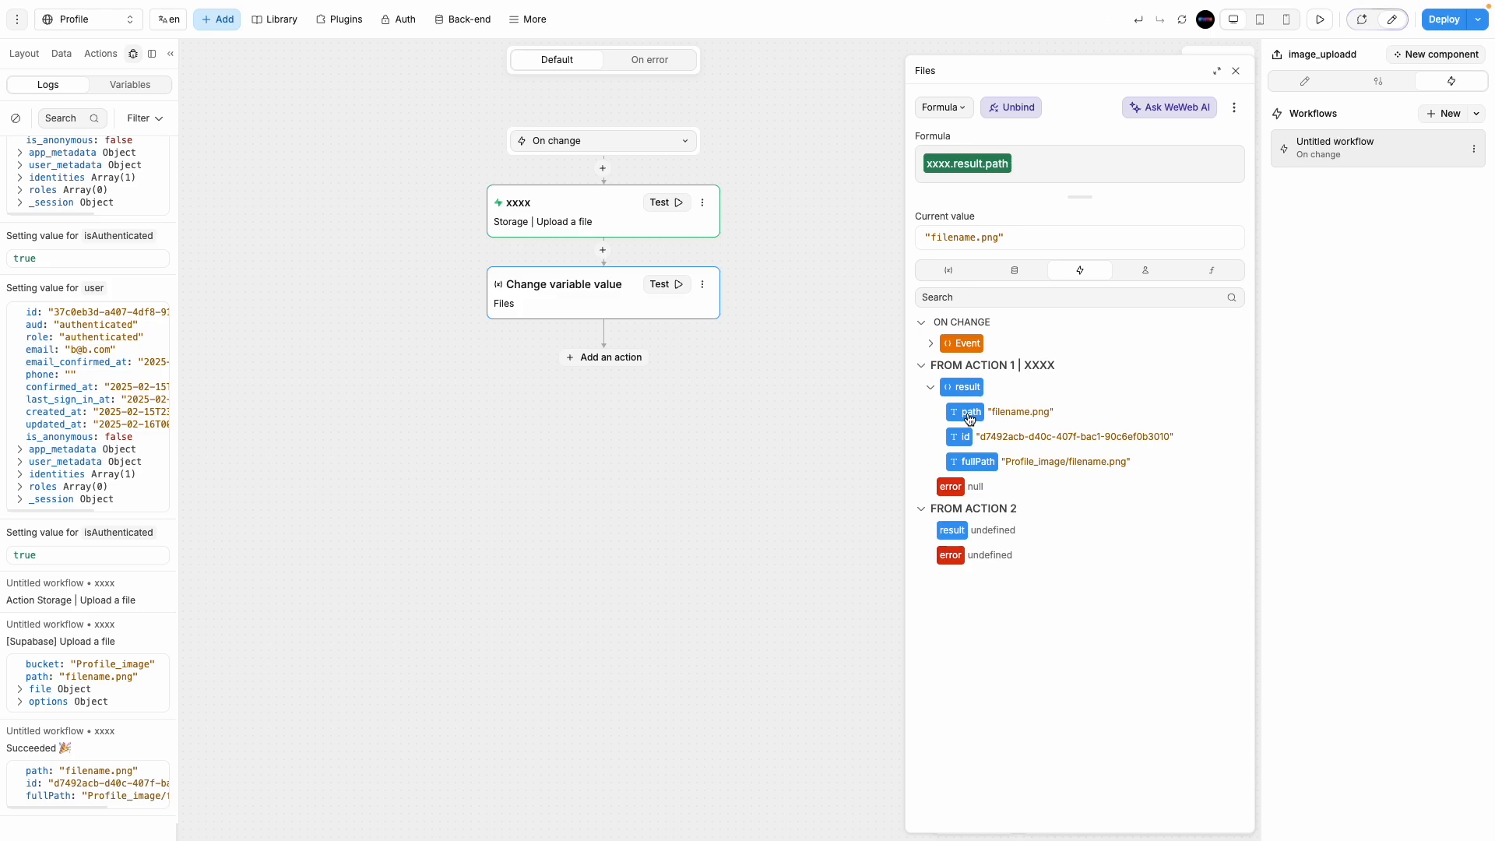
left_click(1234, 72)
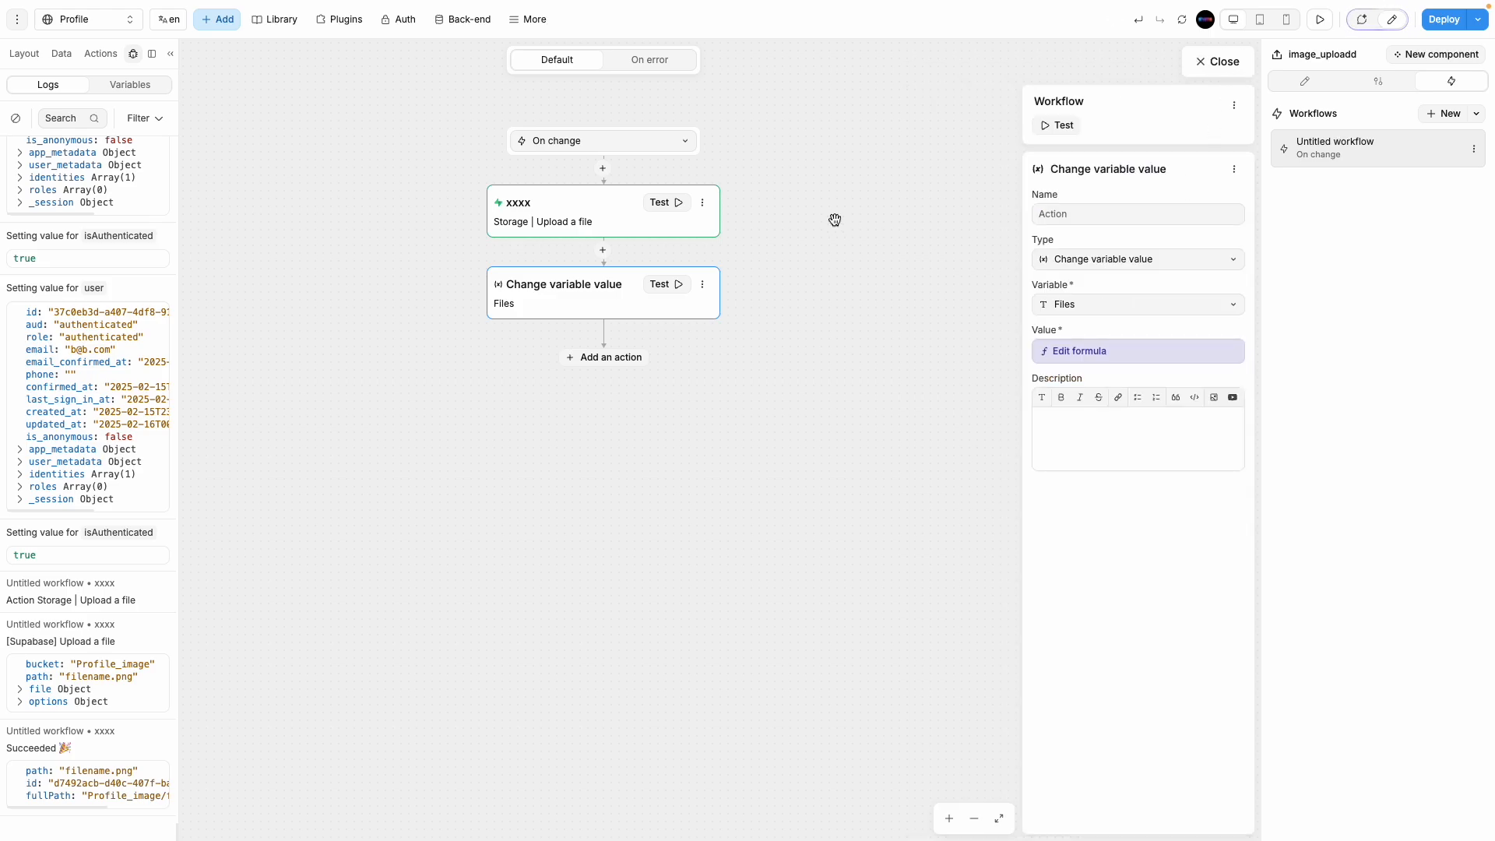
left_click(1196, 65)
left_click(1319, 20)
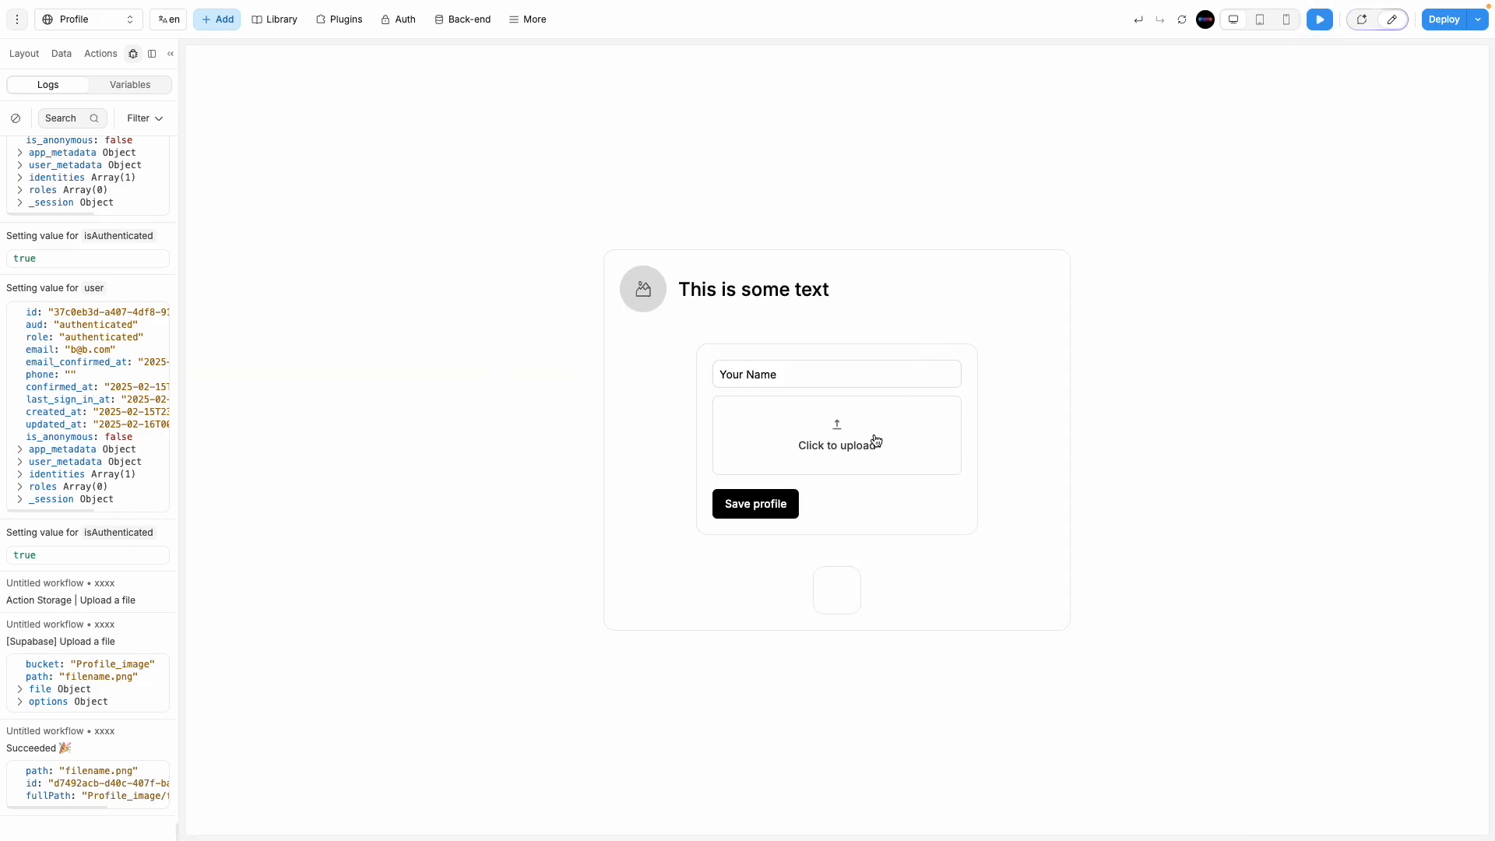
Step: Upload an .avif image in preview, confirm Files now holds its path, and resume editing
left_click(876, 440)
double_click(754, 317)
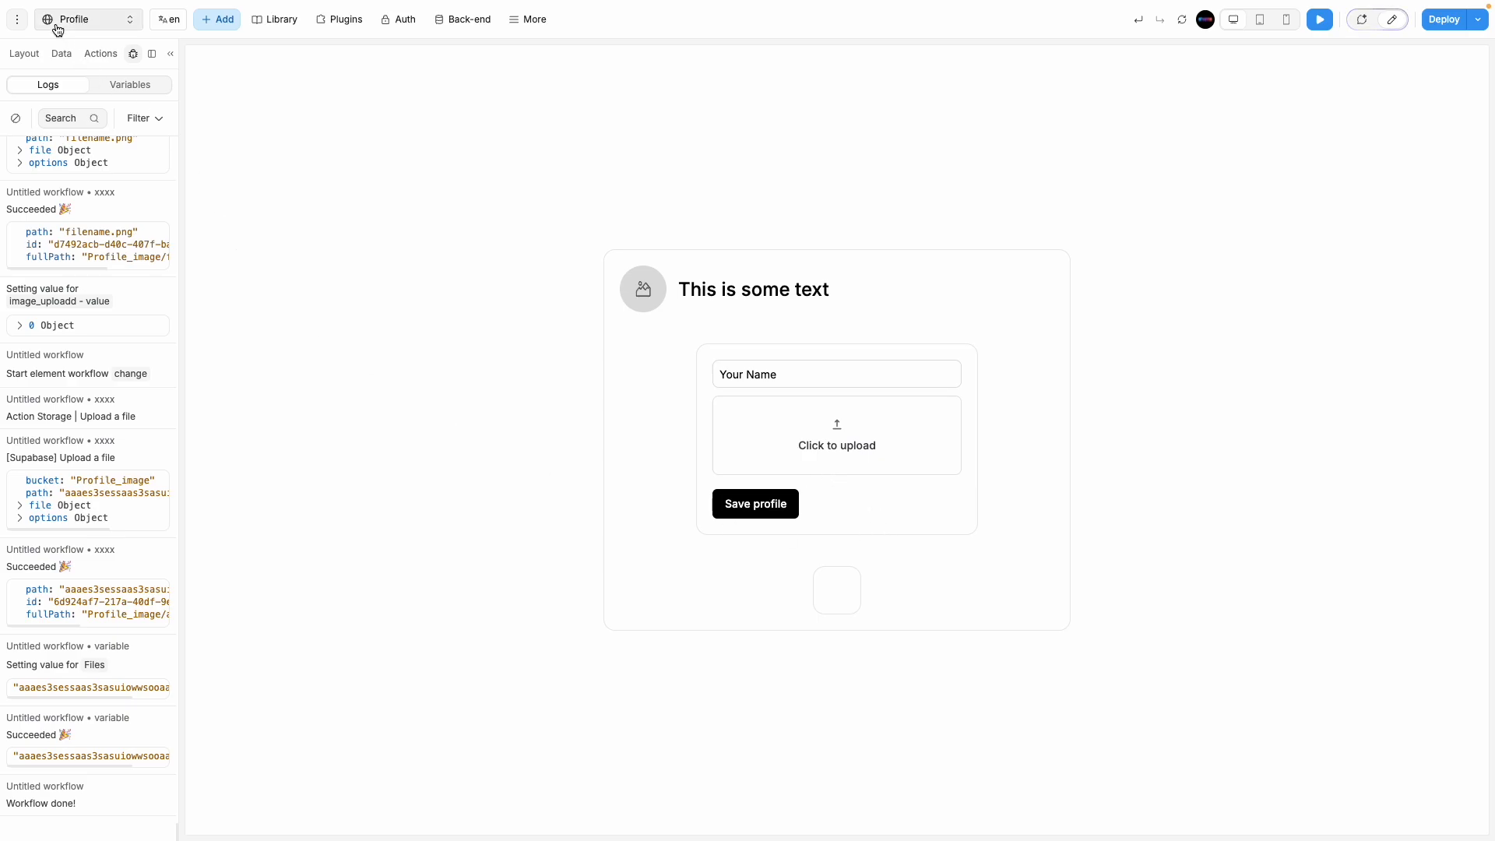
left_click(62, 53)
double_click(70, 545)
left_click(41, 568)
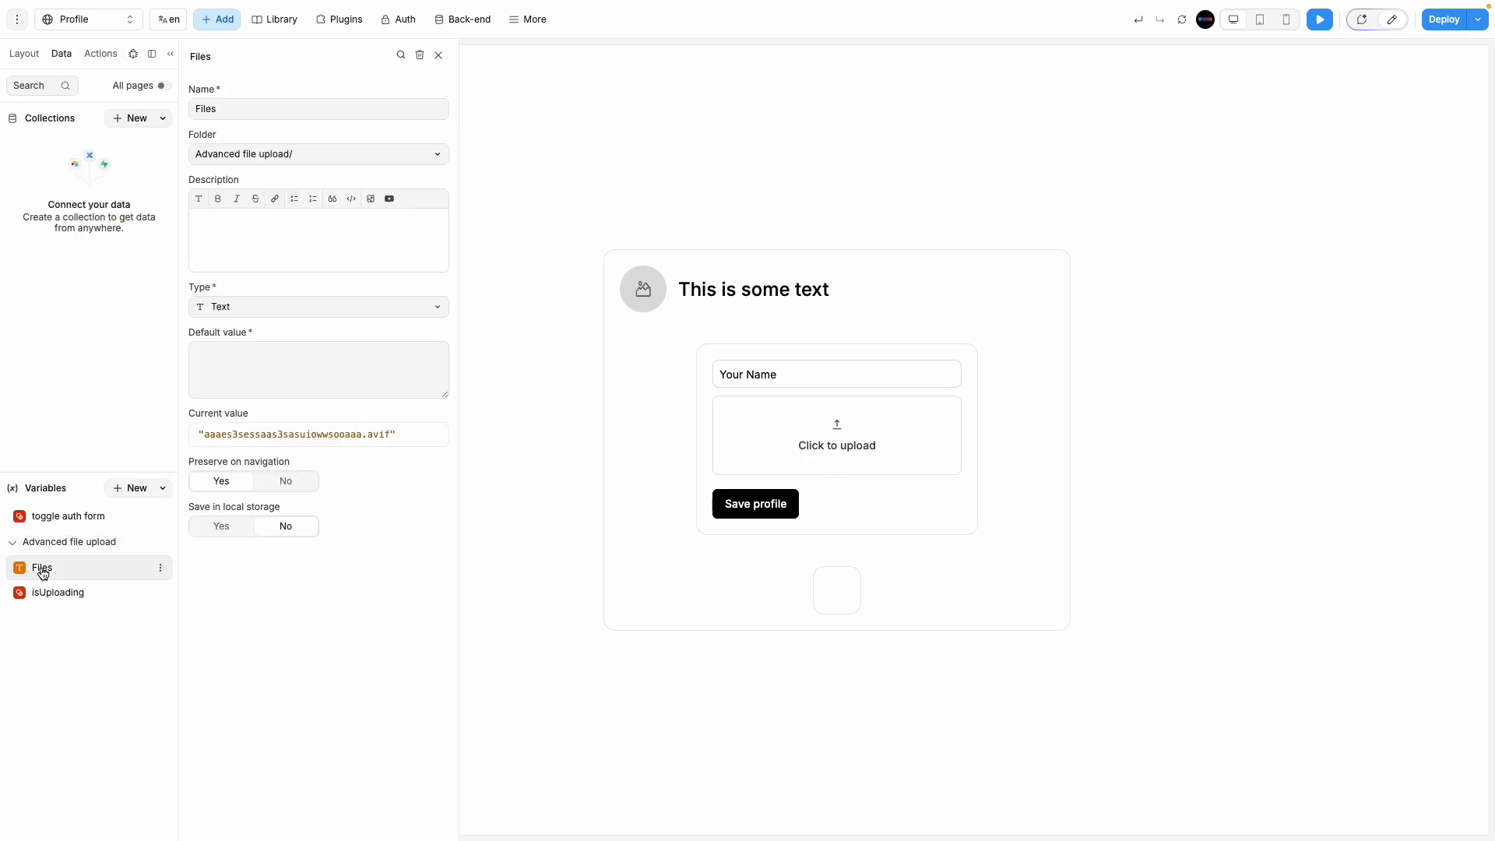
left_click_drag(391, 435, 197, 432)
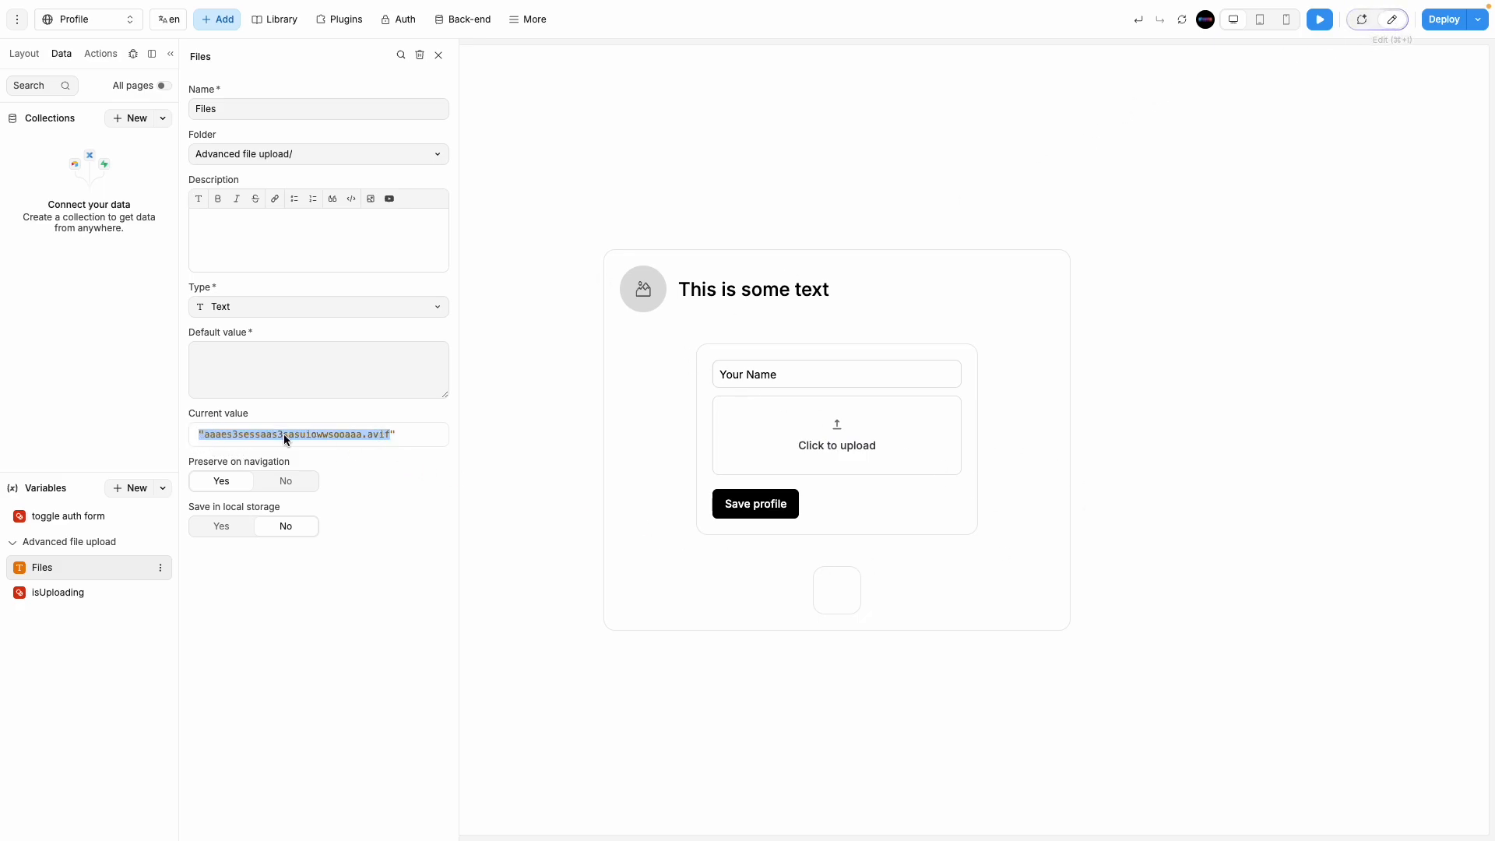
left_click(1392, 19)
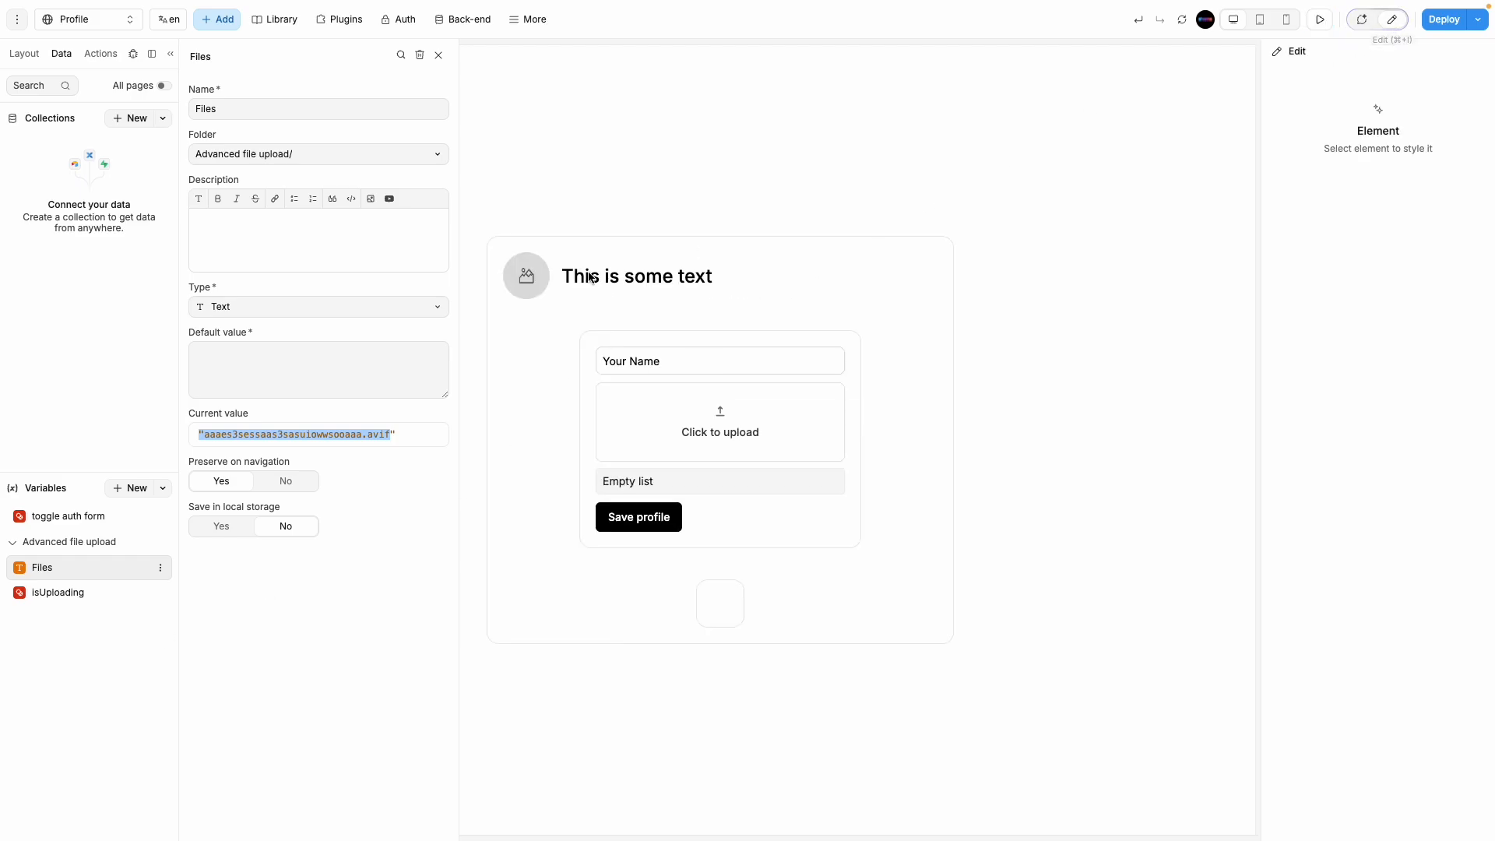
Step: Select the image_uploadd component in the Layout tree and open its On change workflow
left_click(523, 282)
left_click(1307, 84)
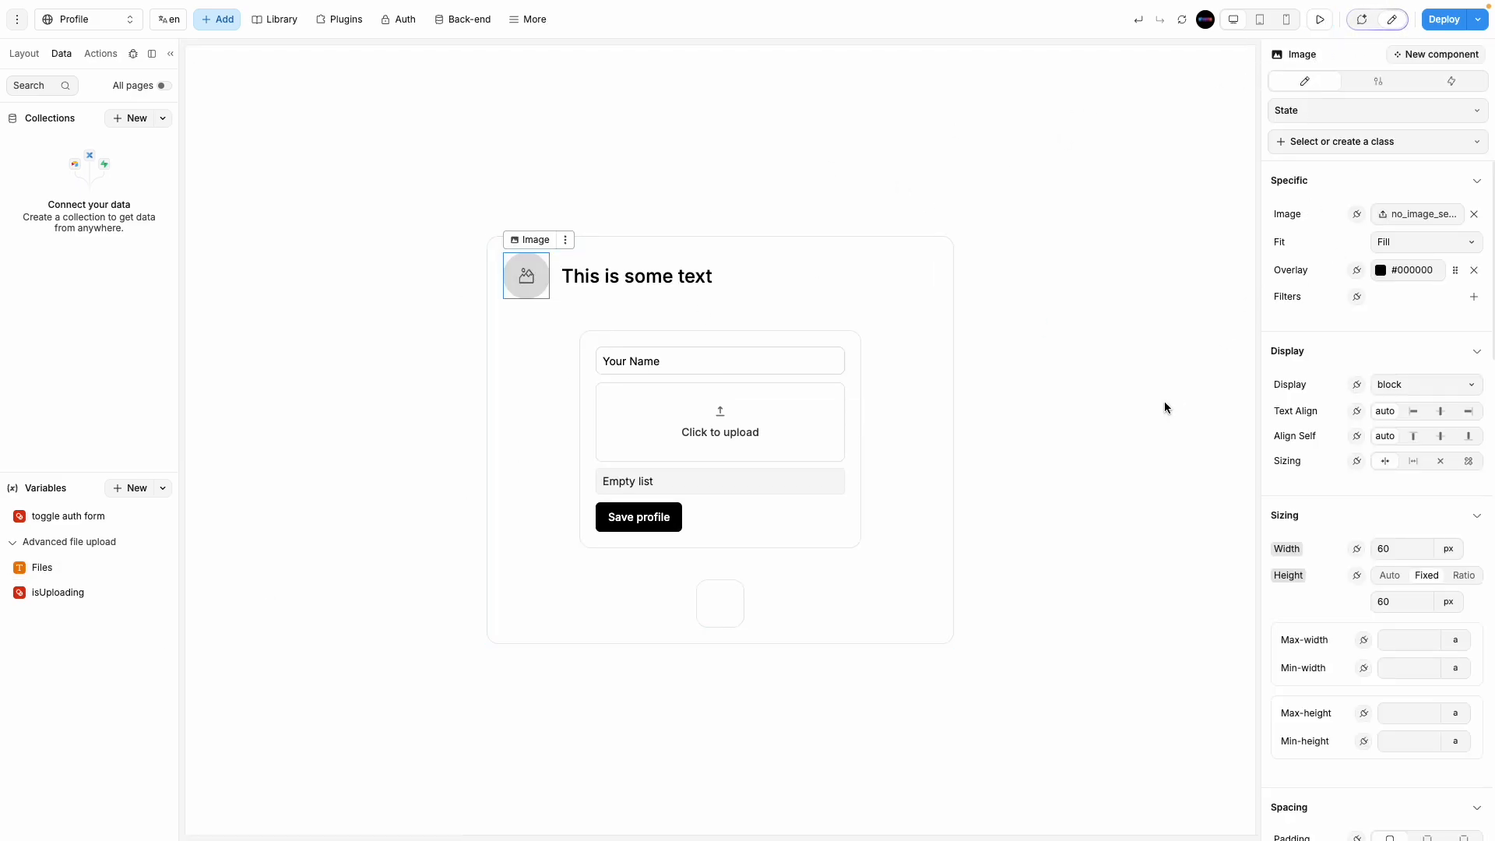
left_click(1061, 427)
left_click(815, 439)
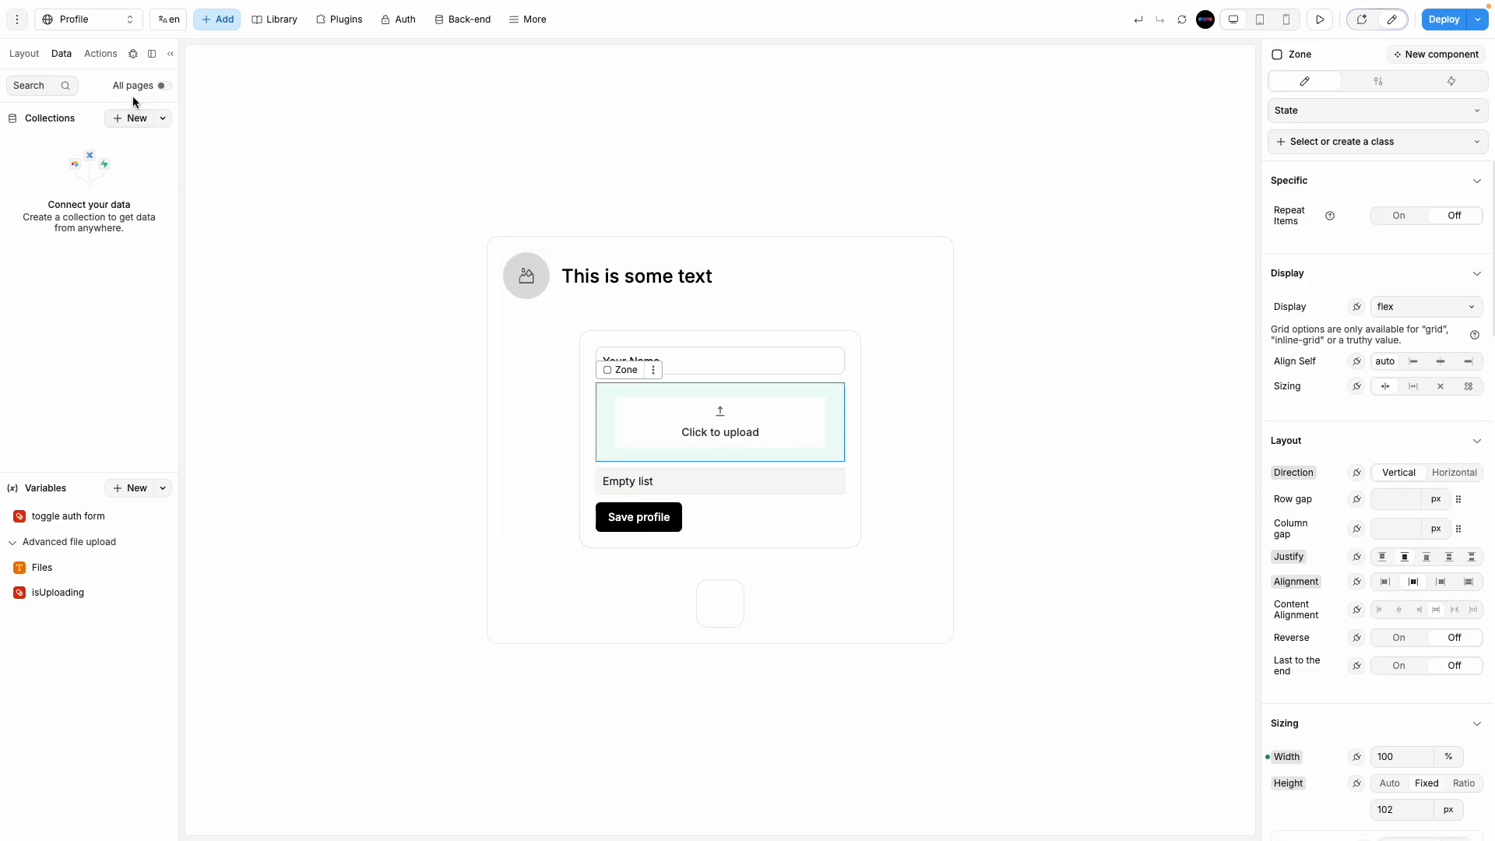
left_click(24, 54)
left_click(101, 277)
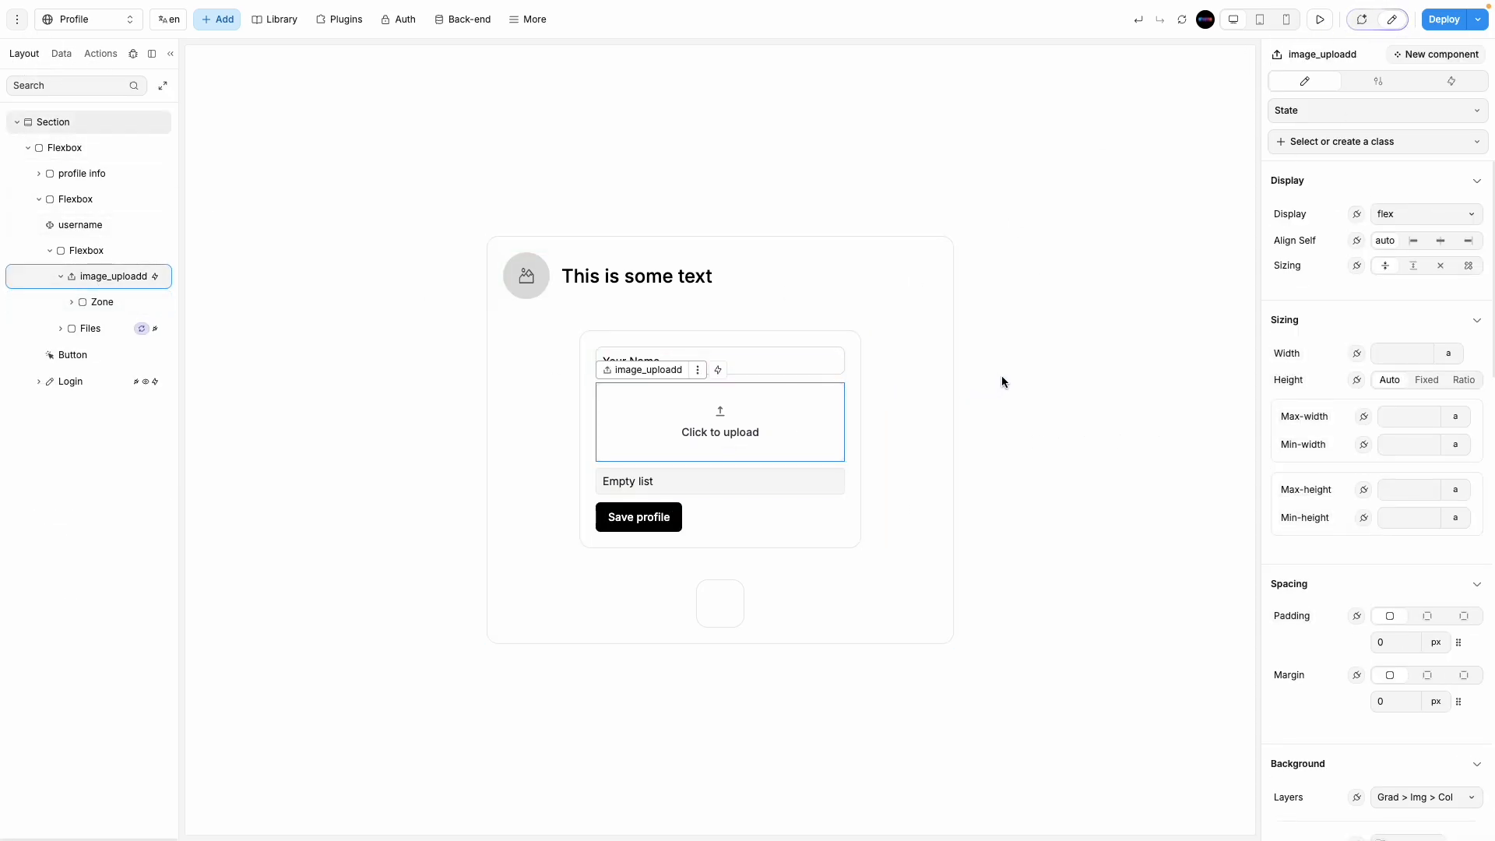
left_click(1430, 86)
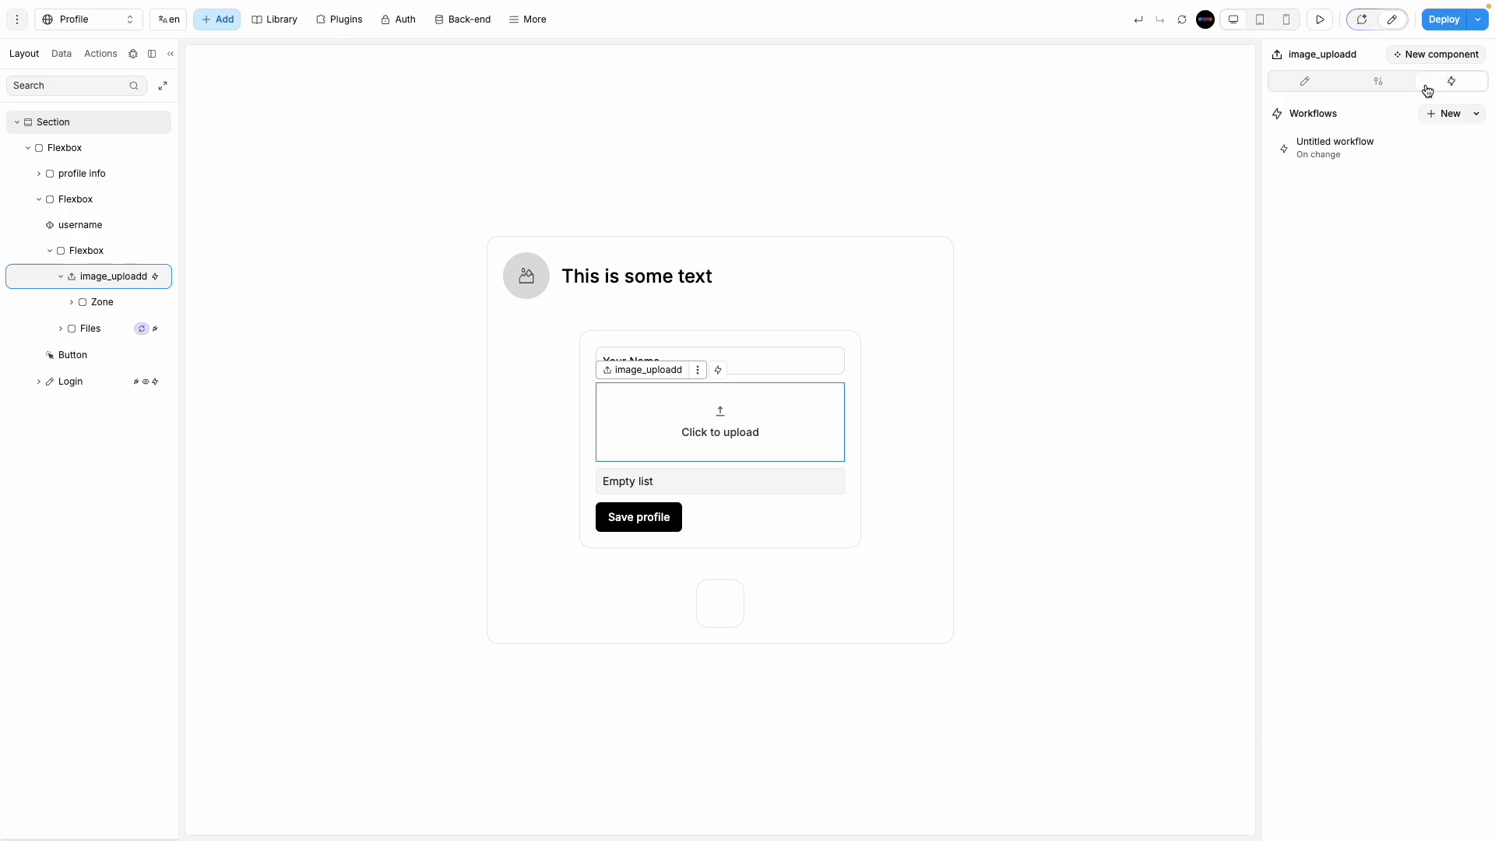
left_click(1329, 156)
Step: Review the Files formula, the Profile_image upload step and the logged Files value, then add an action
left_click(575, 305)
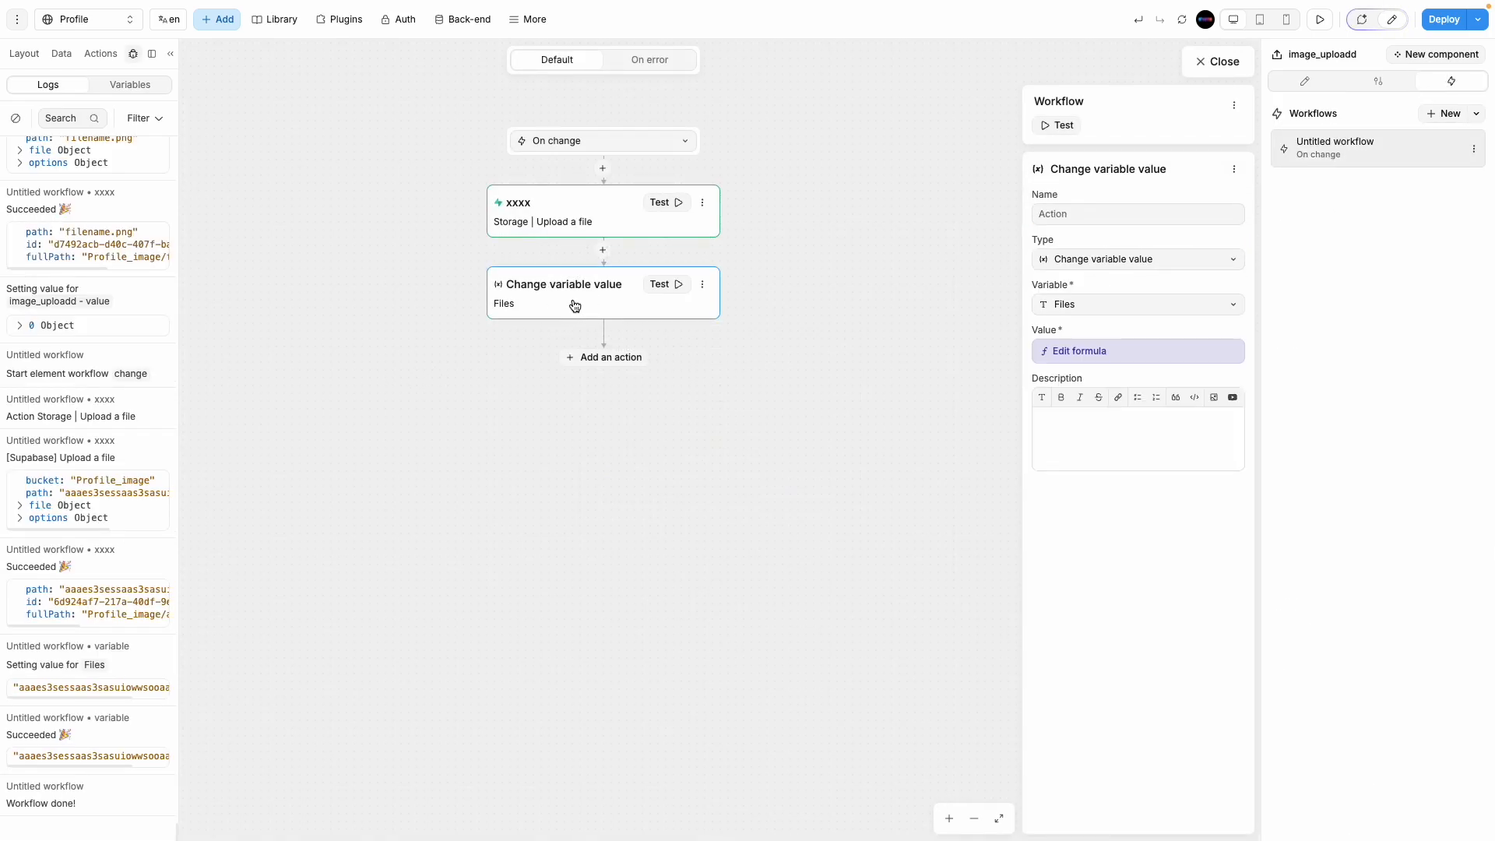
left_click(1073, 354)
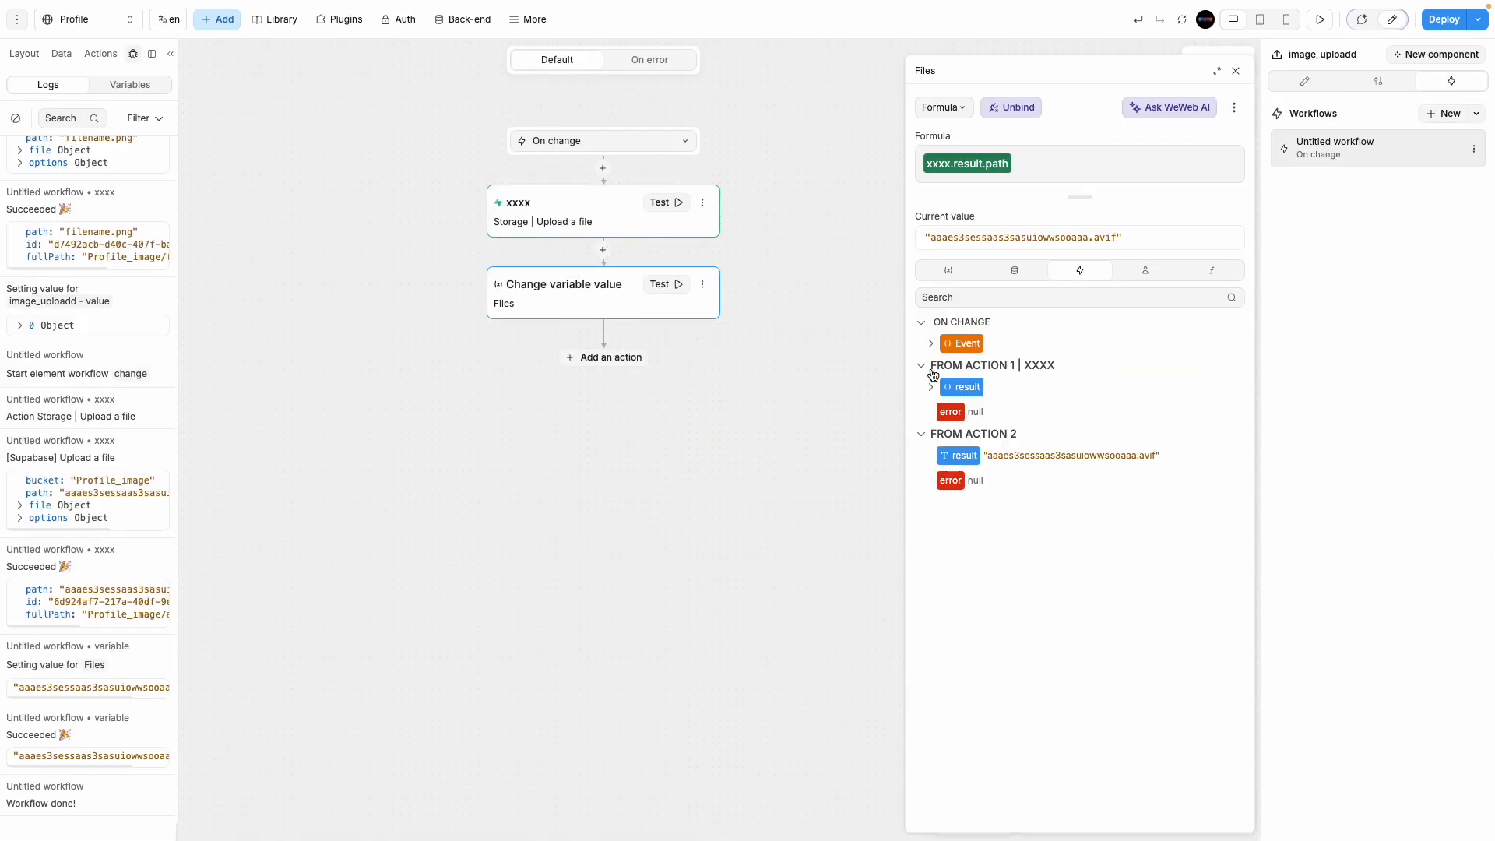
left_click(1238, 73)
left_click(556, 209)
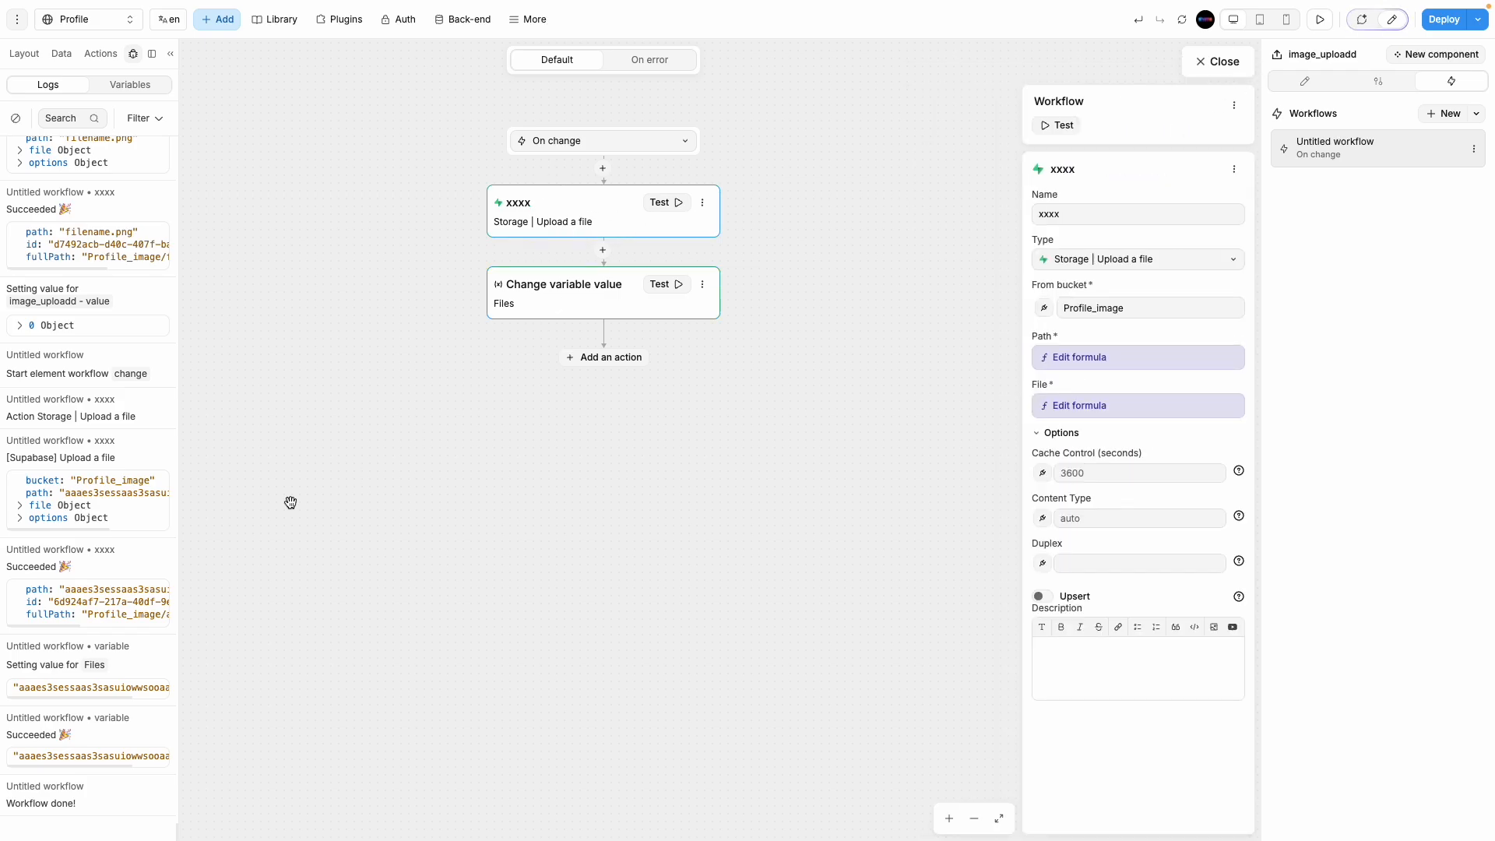
left_click(71, 623)
left_click(89, 625)
mouse_move(31, 627)
left_mouse_down()
mouse_move(154, 623)
mouse_move(24, 621)
left_mouse_up()
left_click(108, 670)
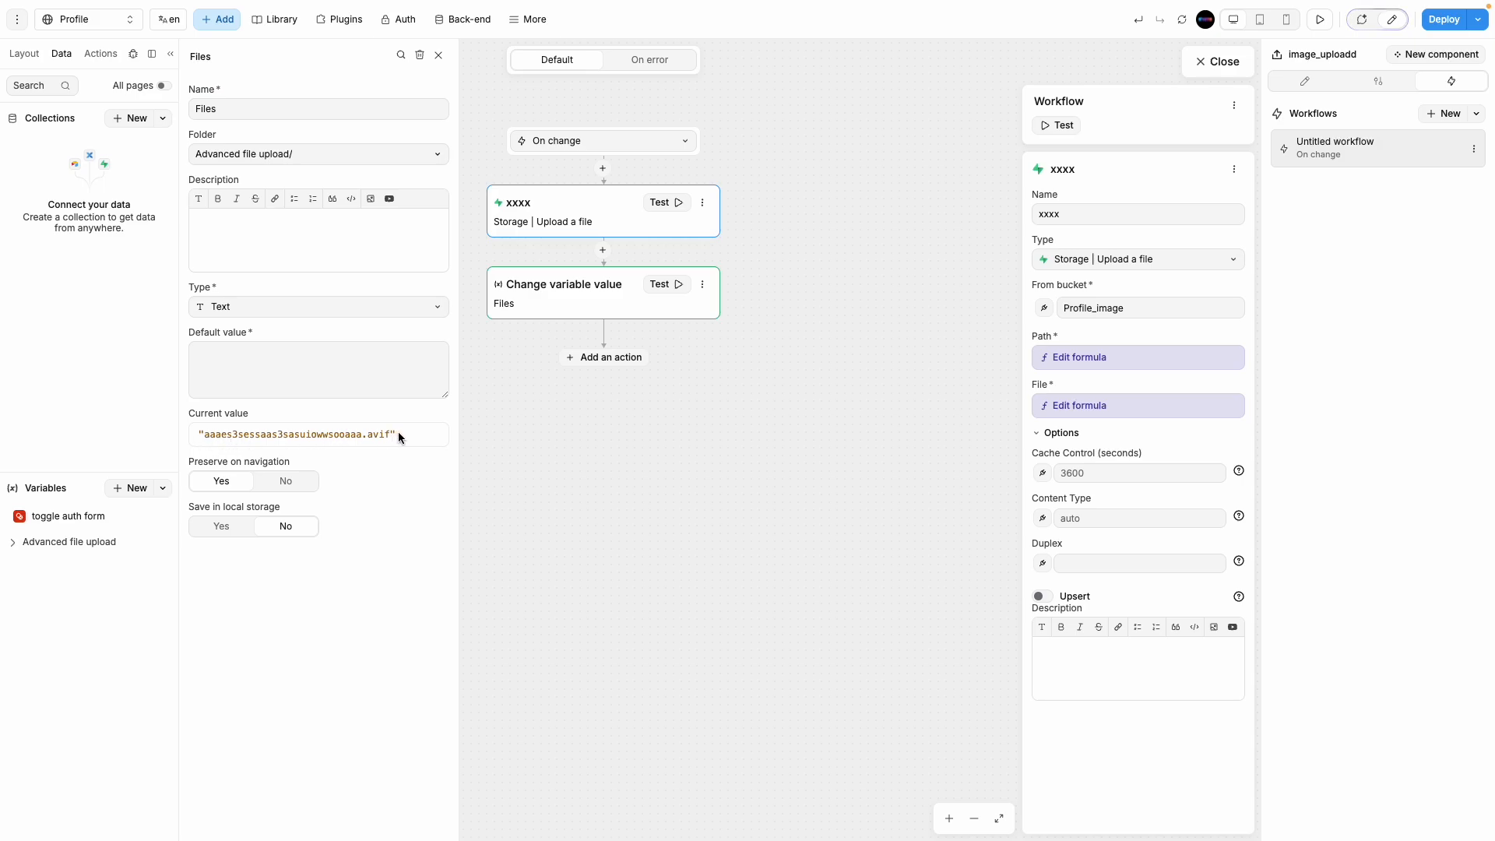
left_click(600, 300)
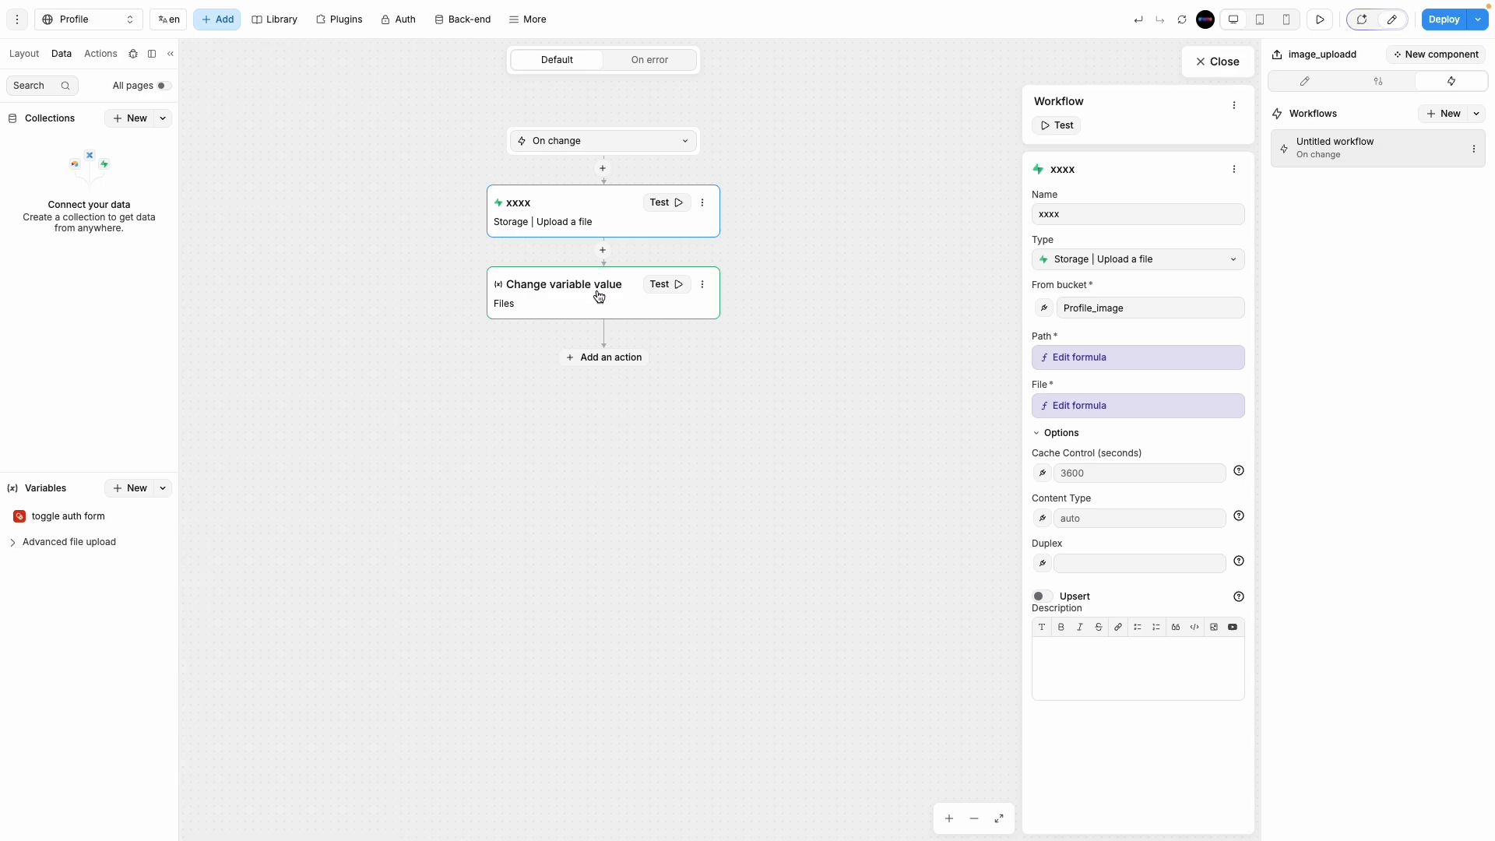
left_click(609, 359)
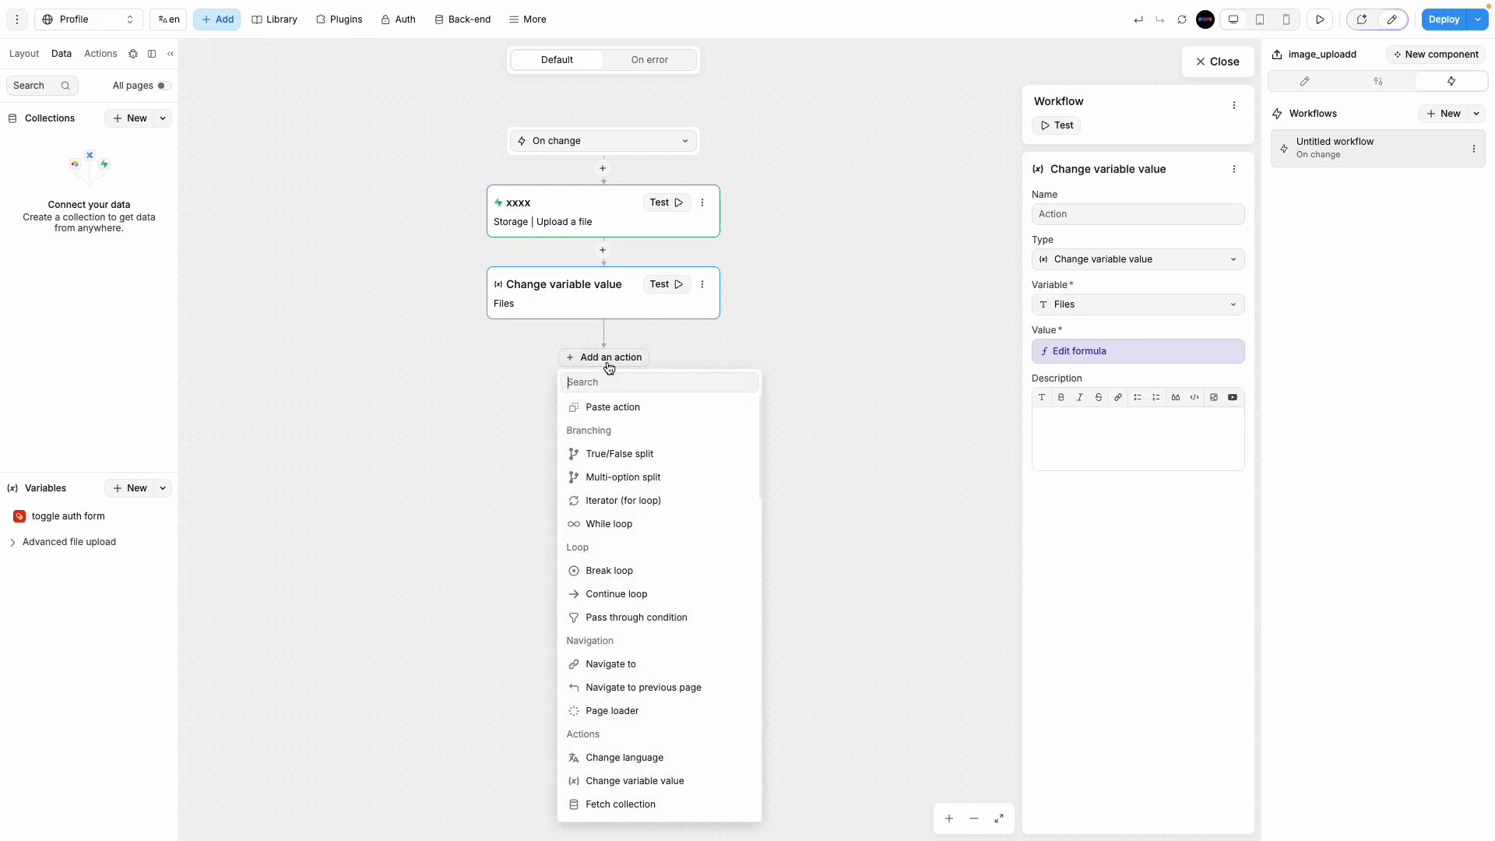
Step: Add a Supabase step of type Database | Insert targeting the user_info table
scroll(627, 623, "down", 4)
scroll(626, 627, "down", 4)
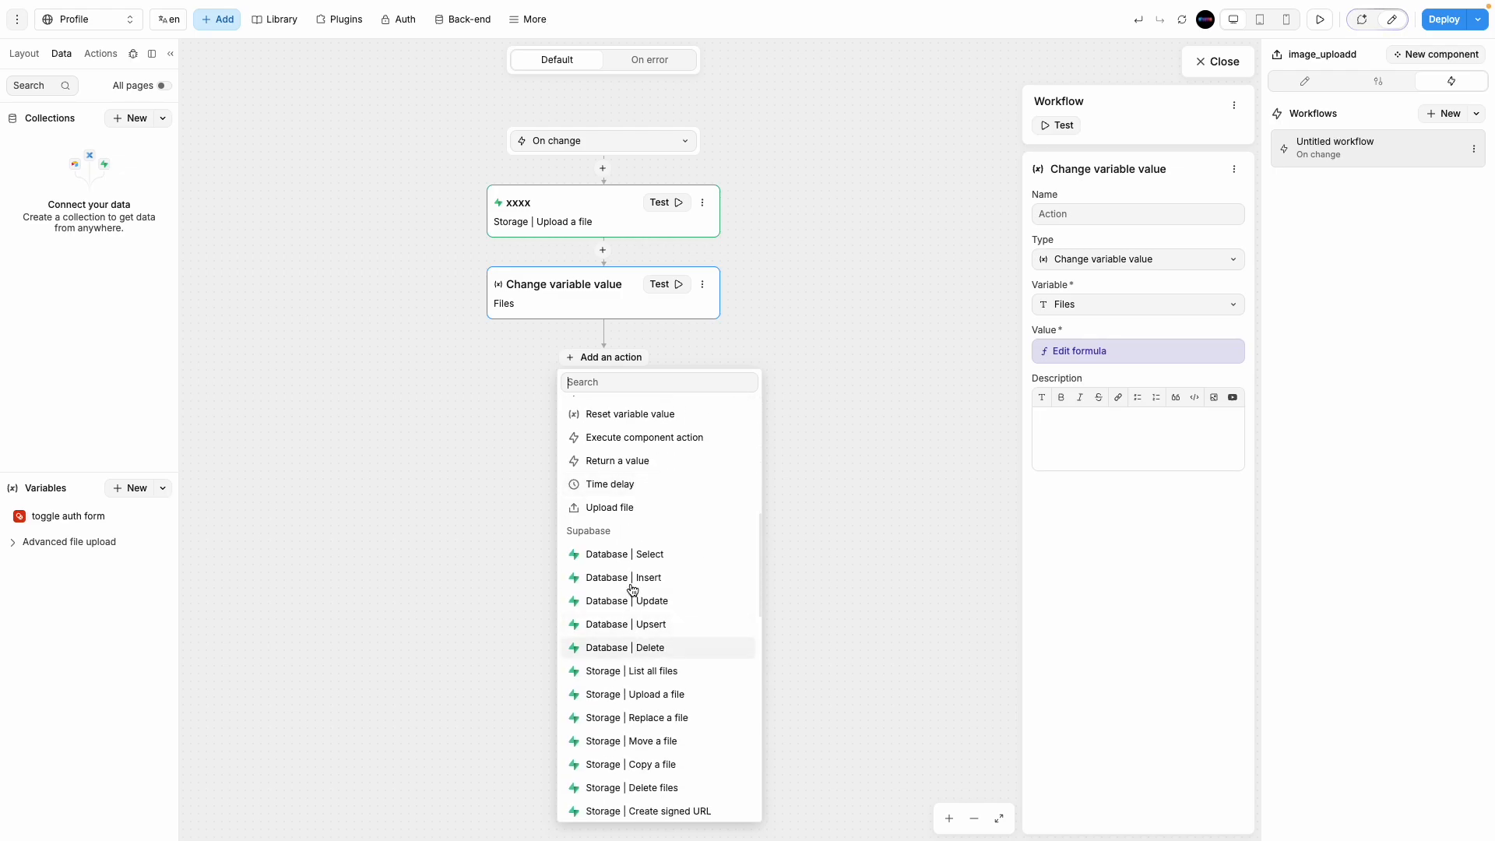
left_click(629, 555)
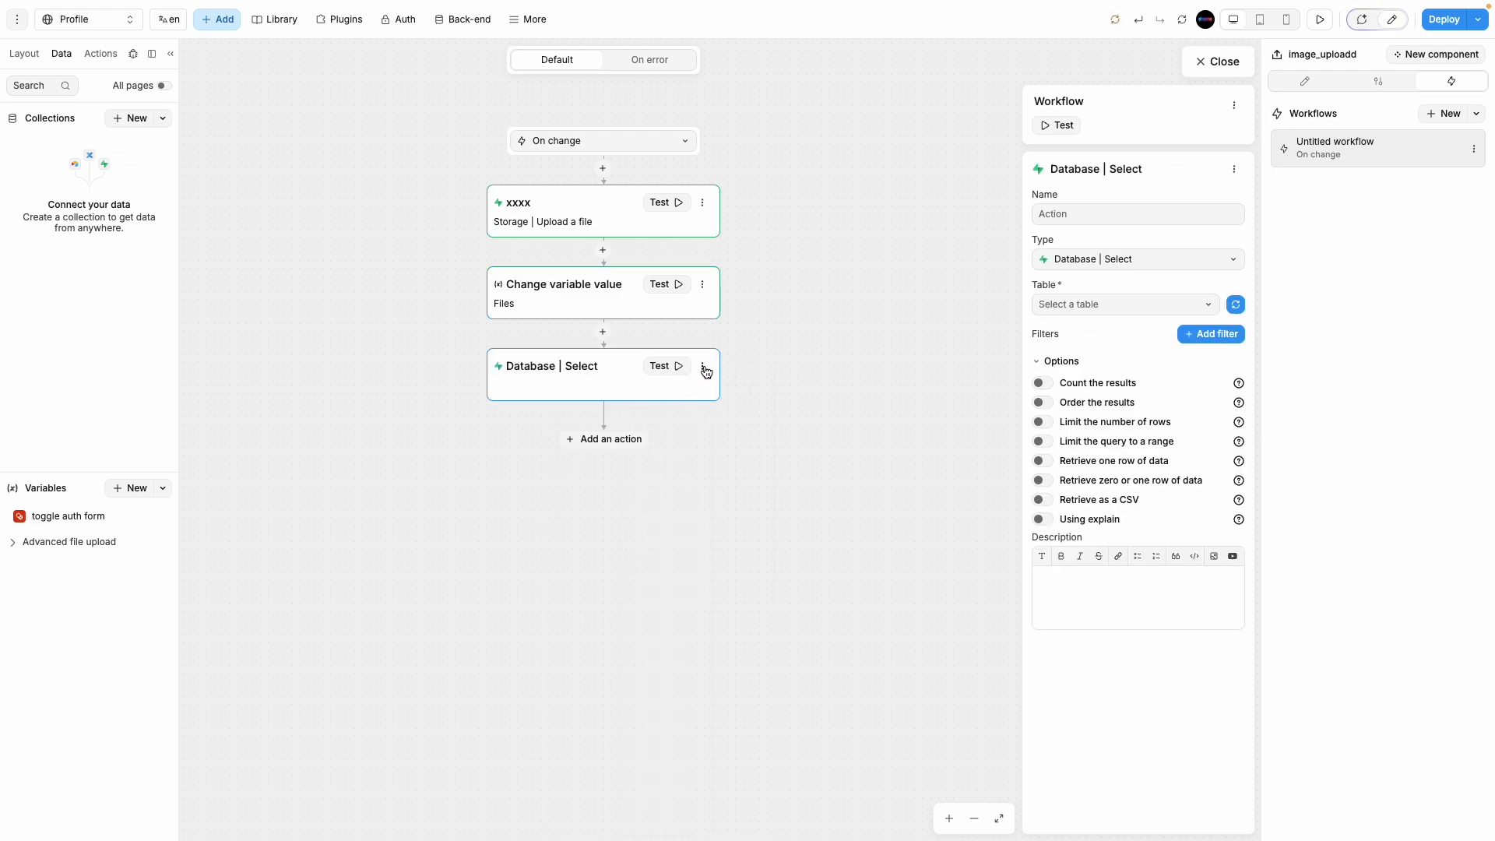
left_click(1143, 261)
scroll(1160, 522, "down", 5)
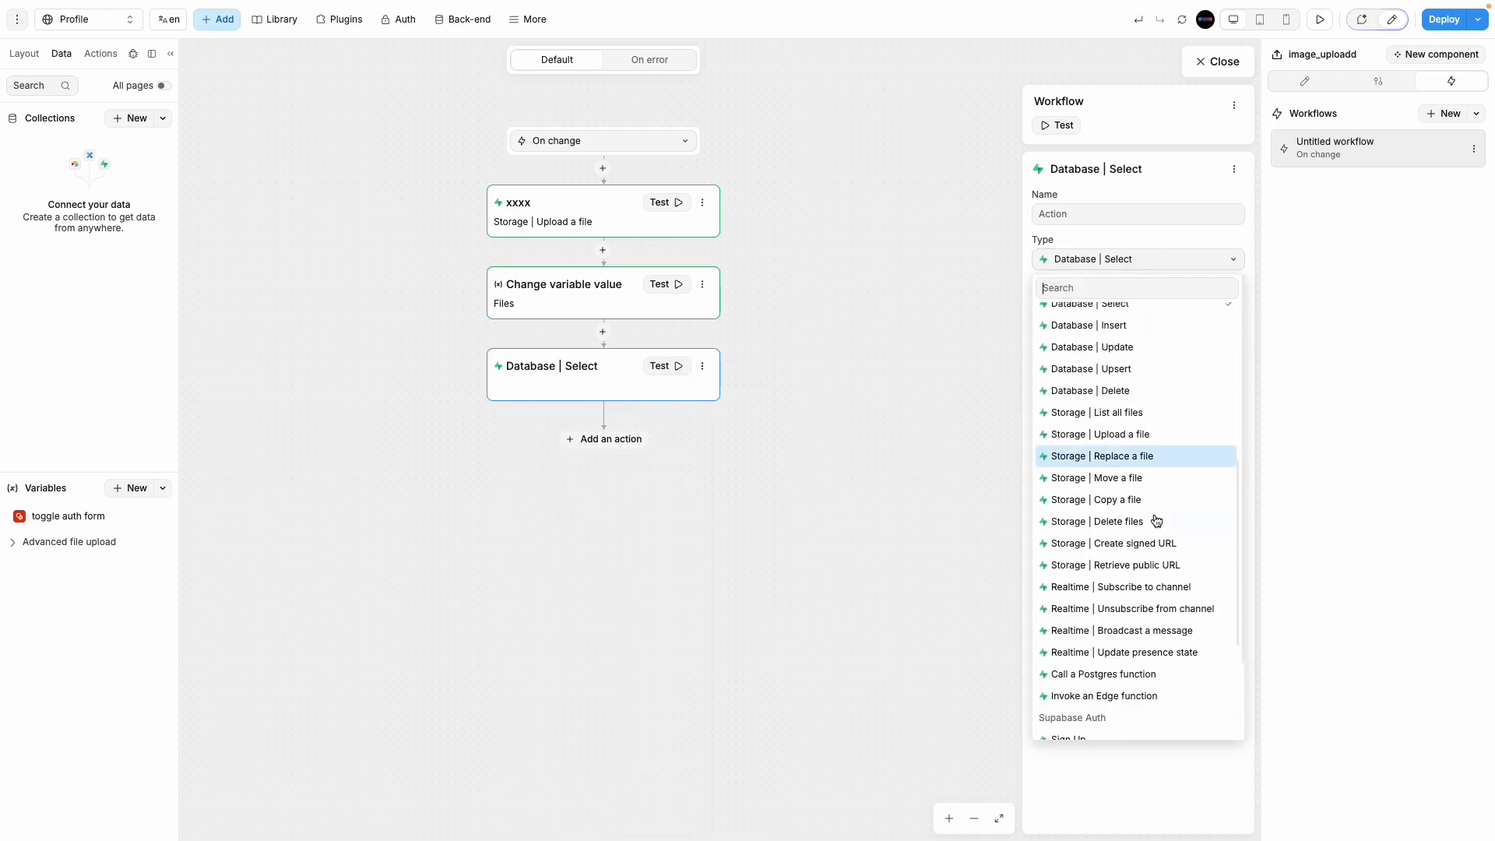
scroll(1141, 383, "up", 1)
left_click(1134, 344)
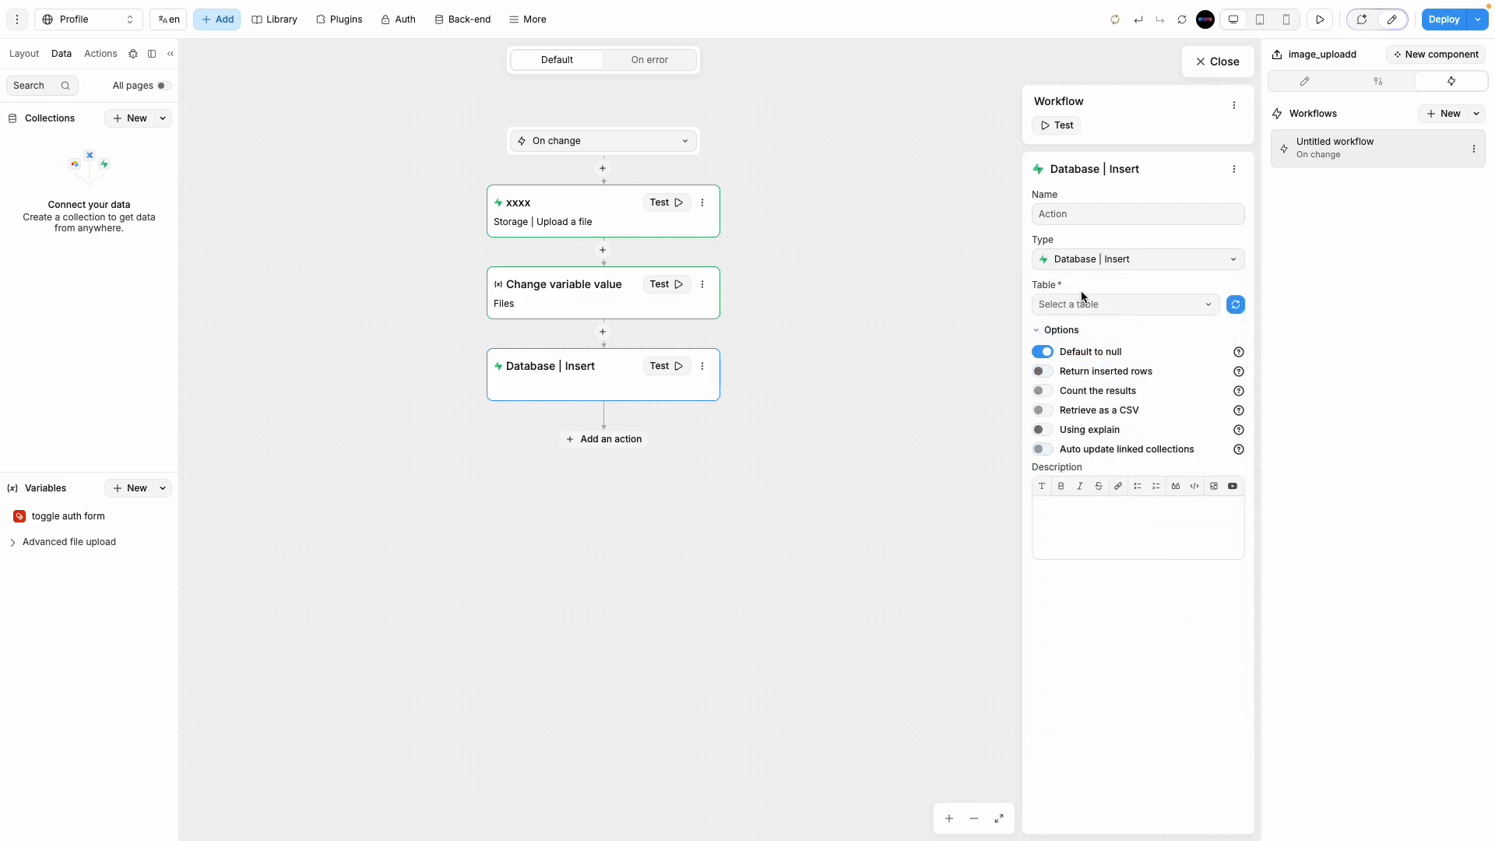
left_click(1121, 305)
left_click(1081, 330)
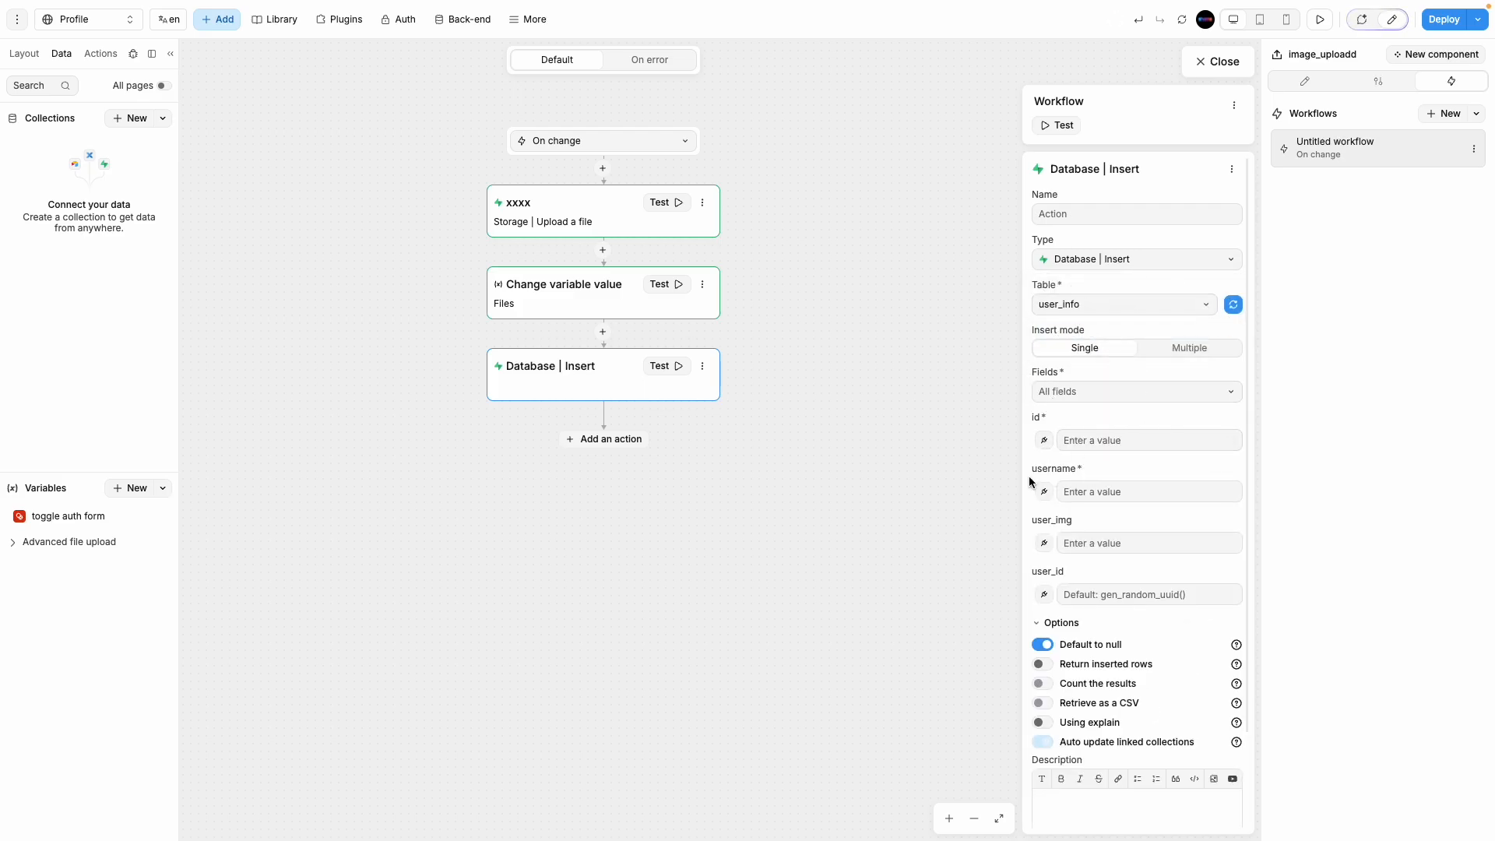
Step: Bind the username column to the name input's value
left_click(1043, 495)
left_click(949, 269)
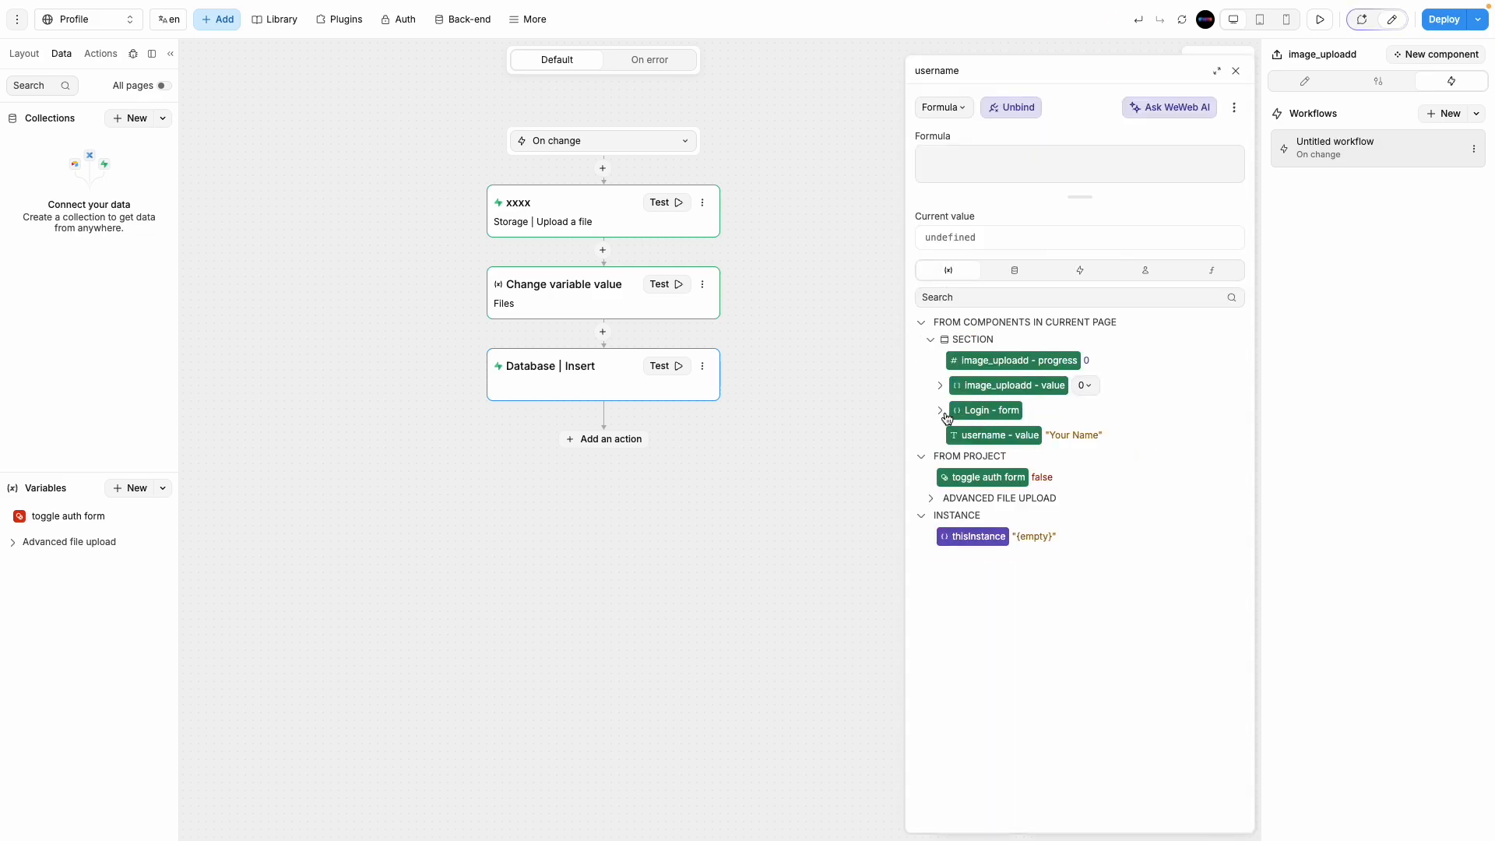
left_click(940, 413)
left_click(941, 413)
left_click(982, 435)
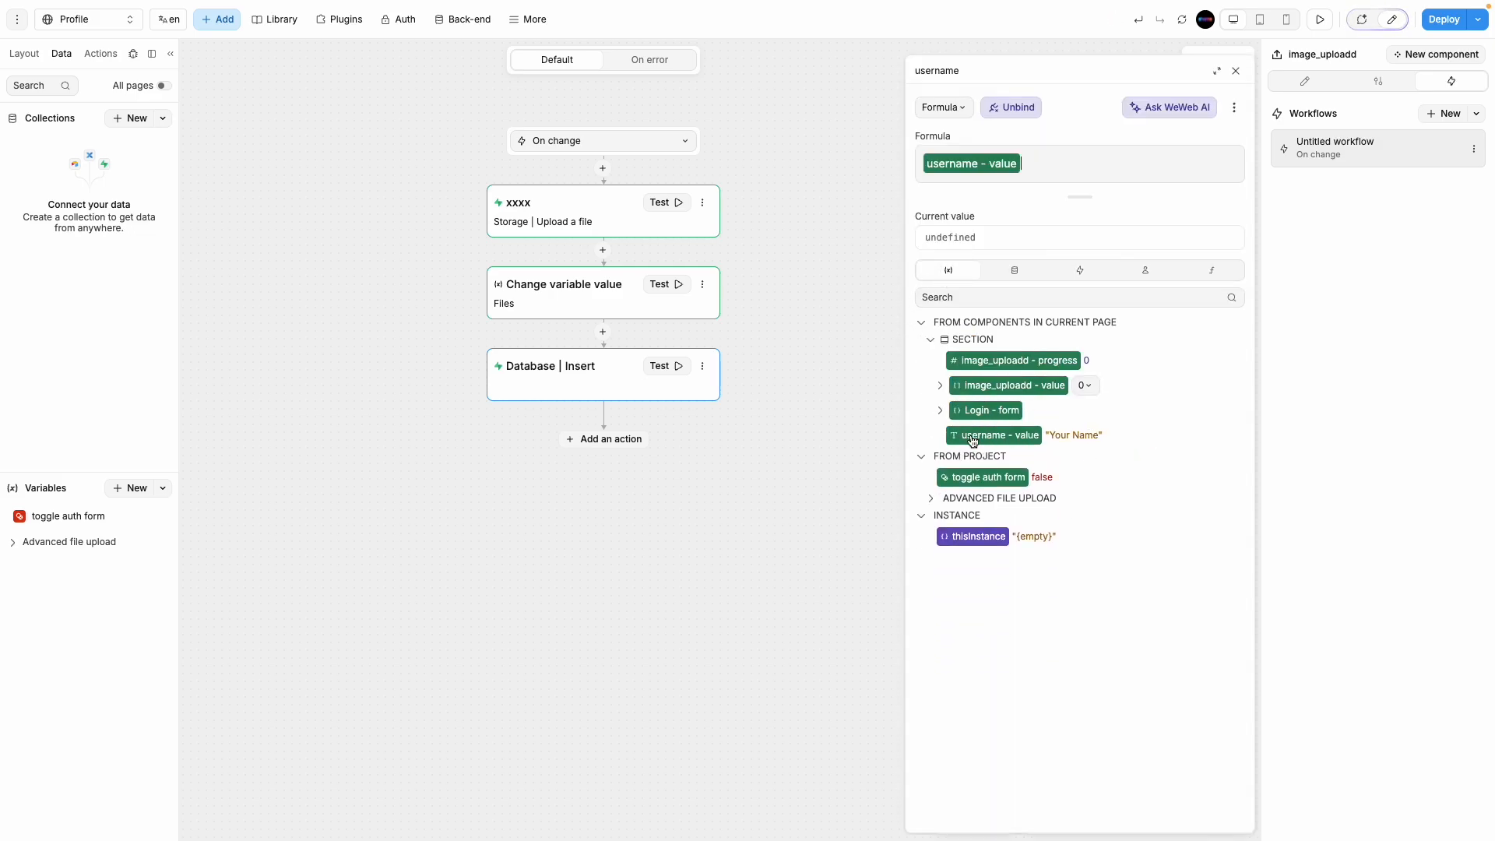
left_click(1235, 70)
Step: Reselect the image_uploadd component and reopen its On change workflow
left_click(1228, 57)
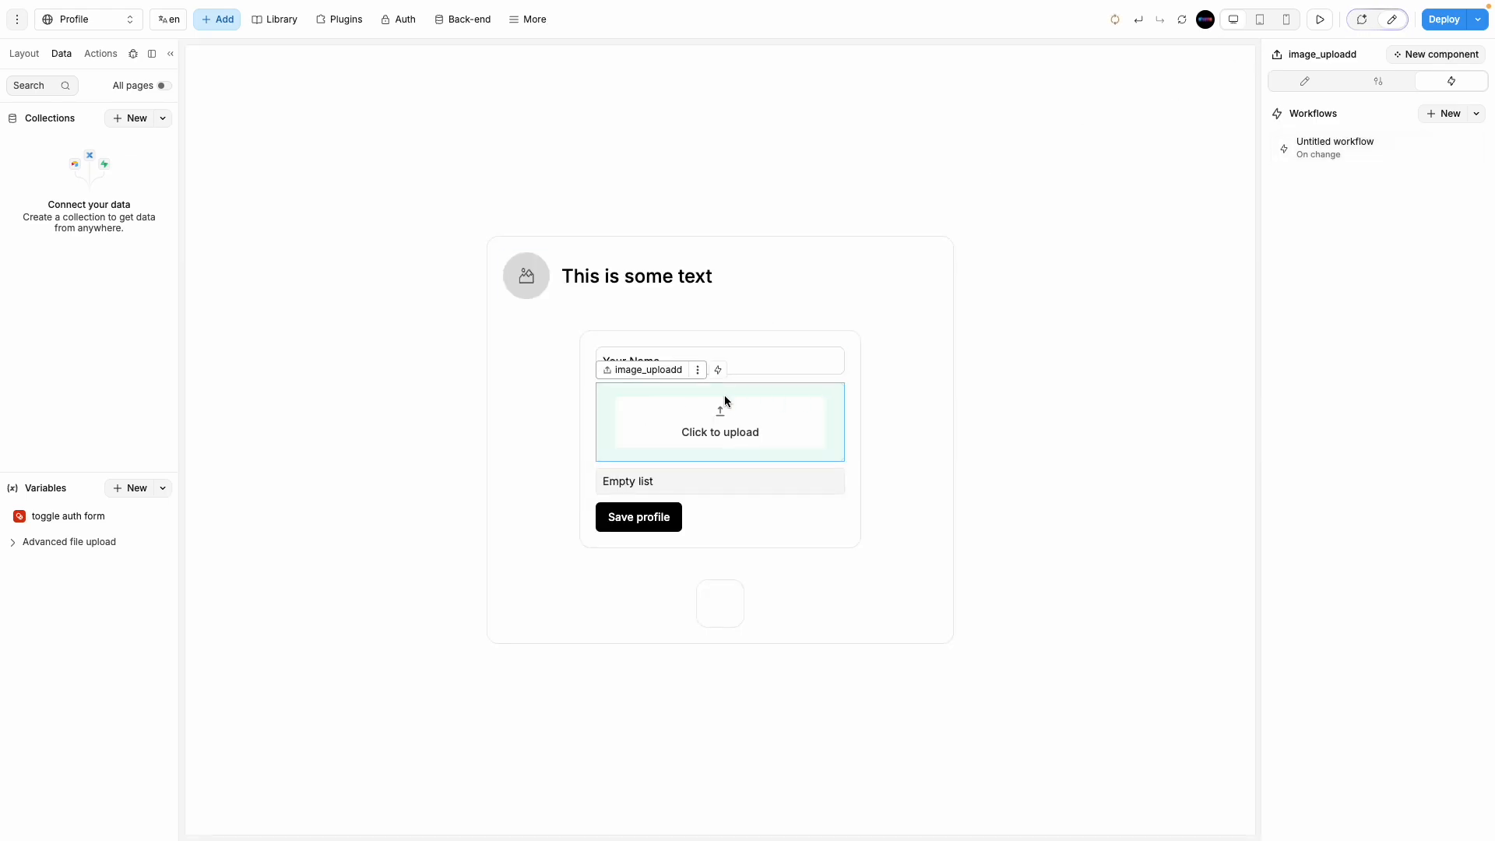
left_click(787, 364)
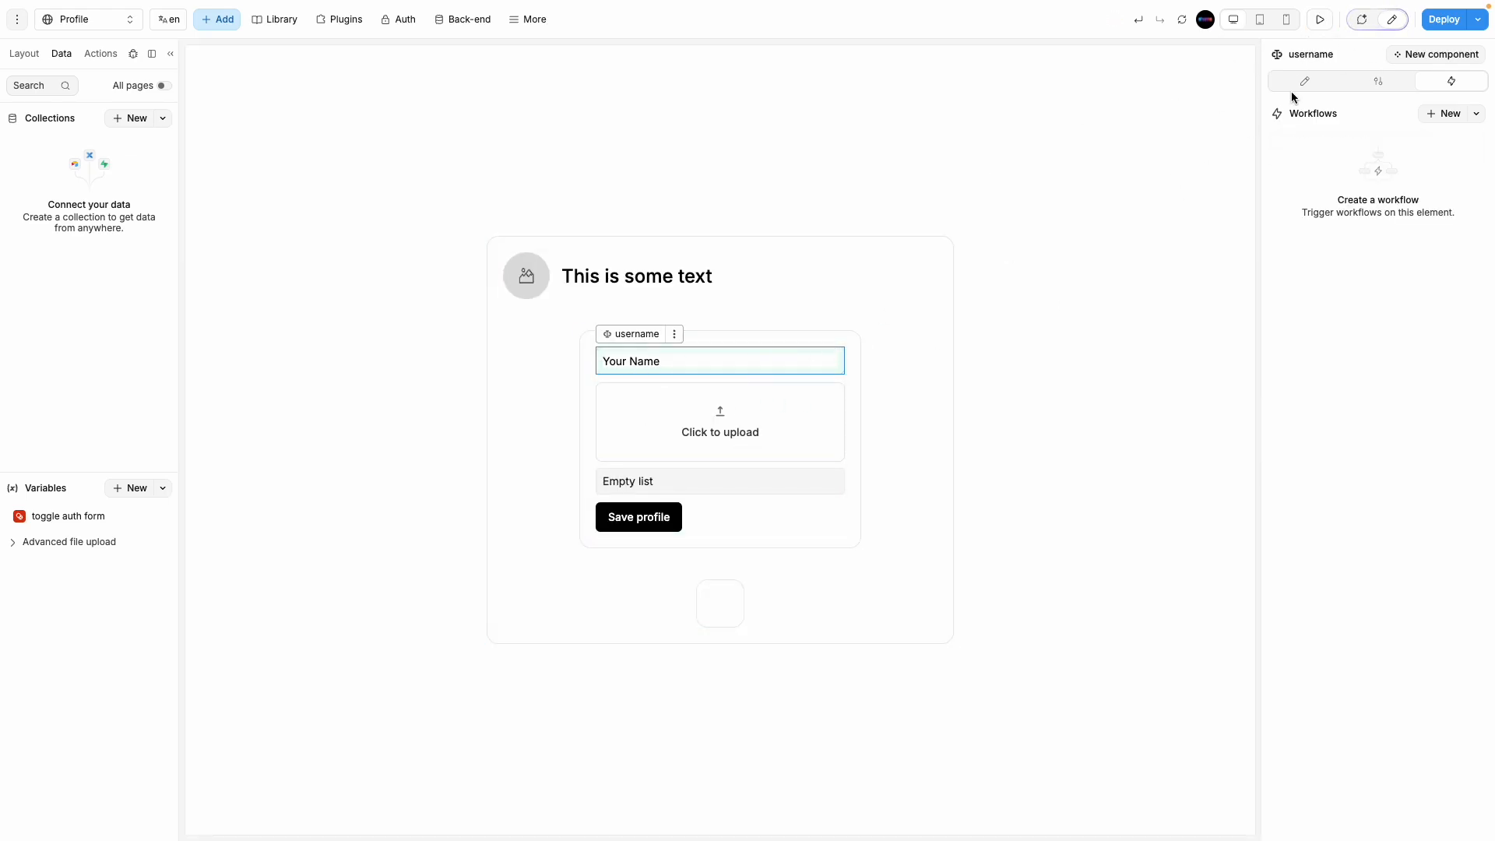
left_click(762, 450)
left_click(23, 53)
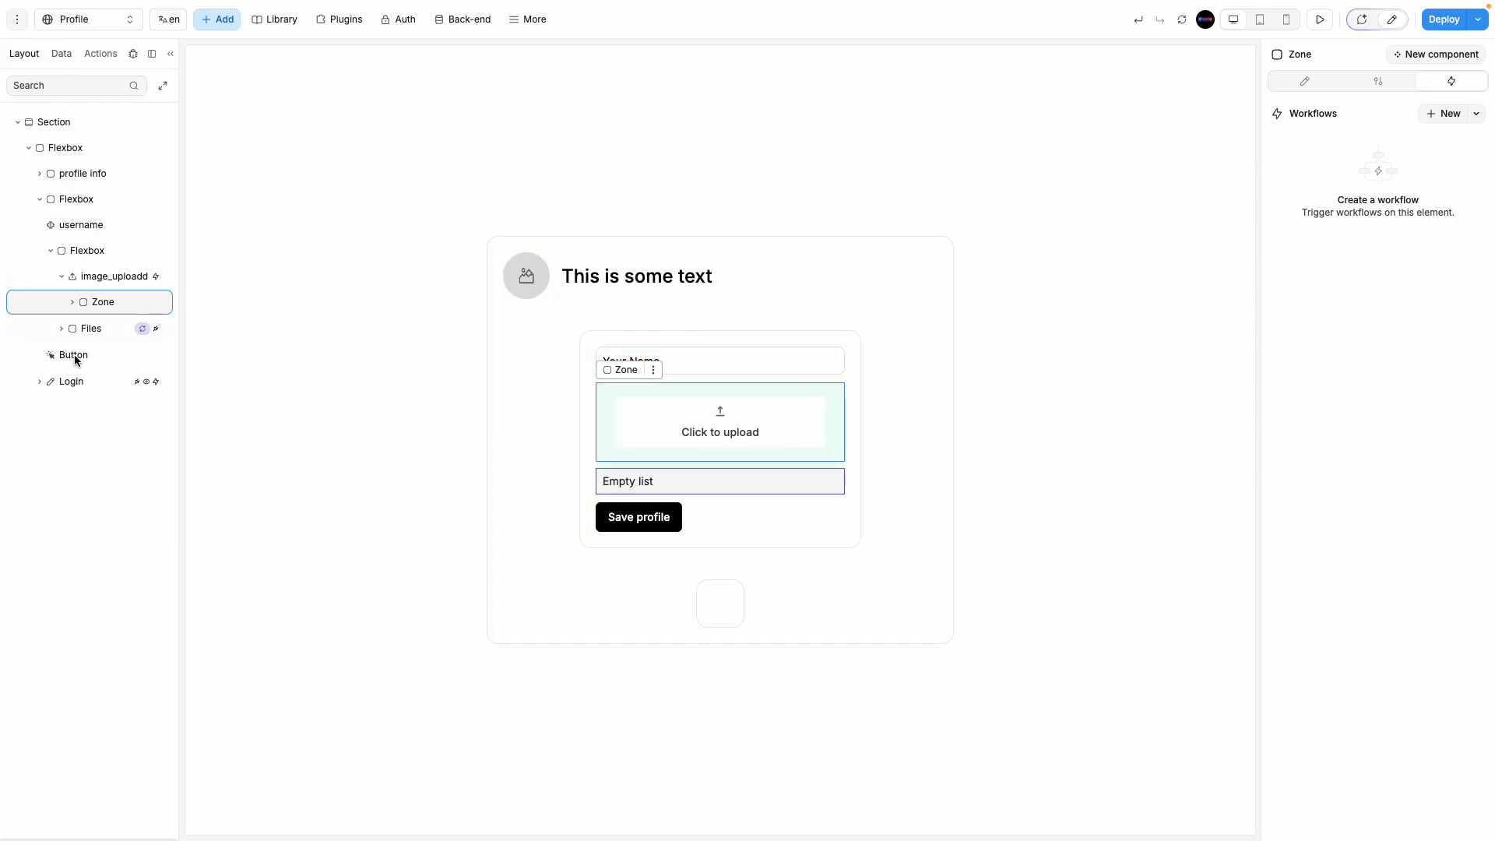
left_click(109, 277)
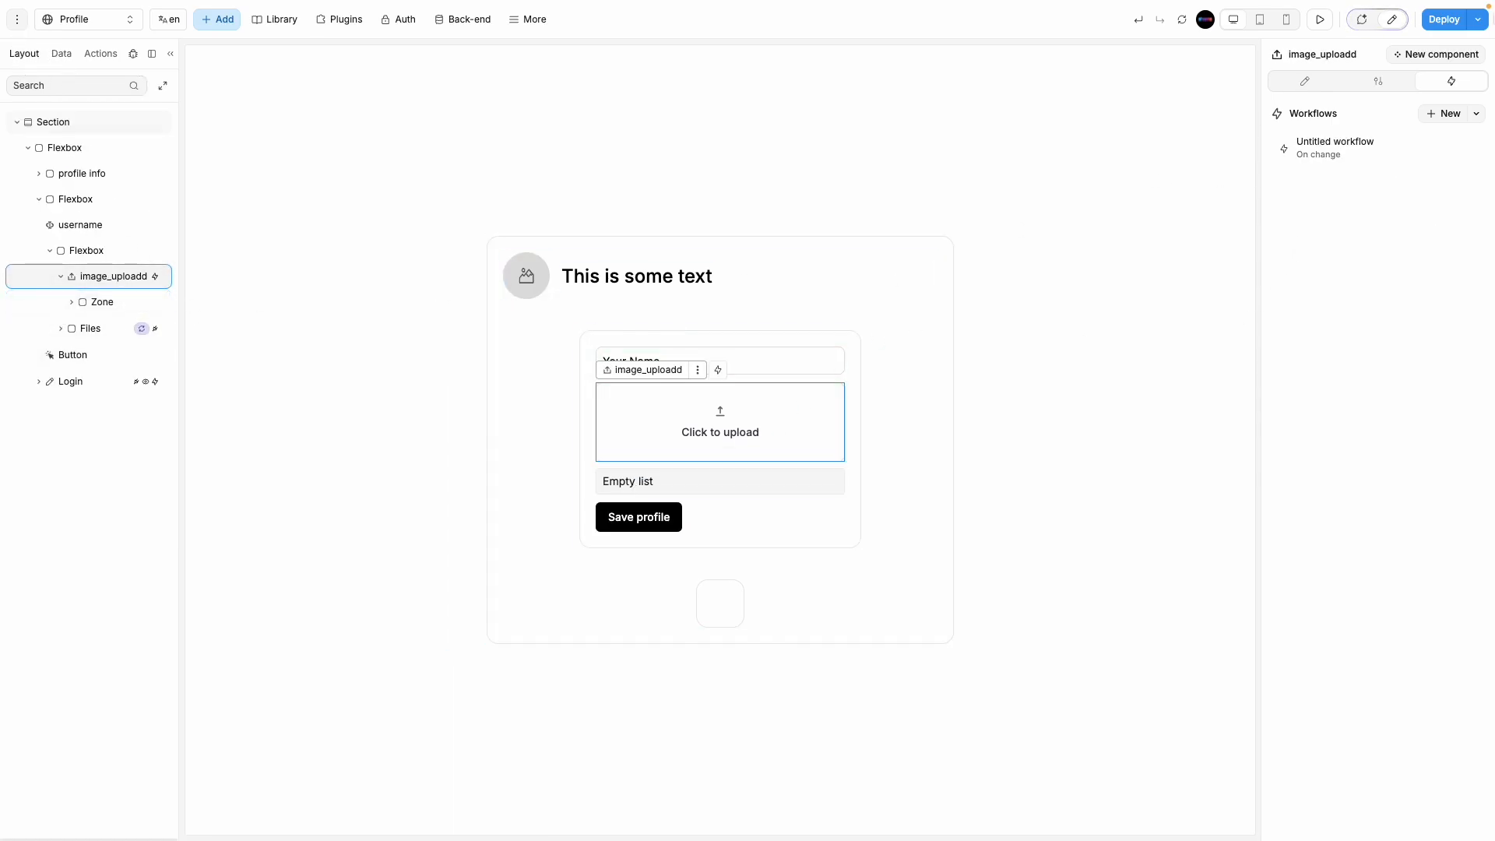
left_click(1366, 148)
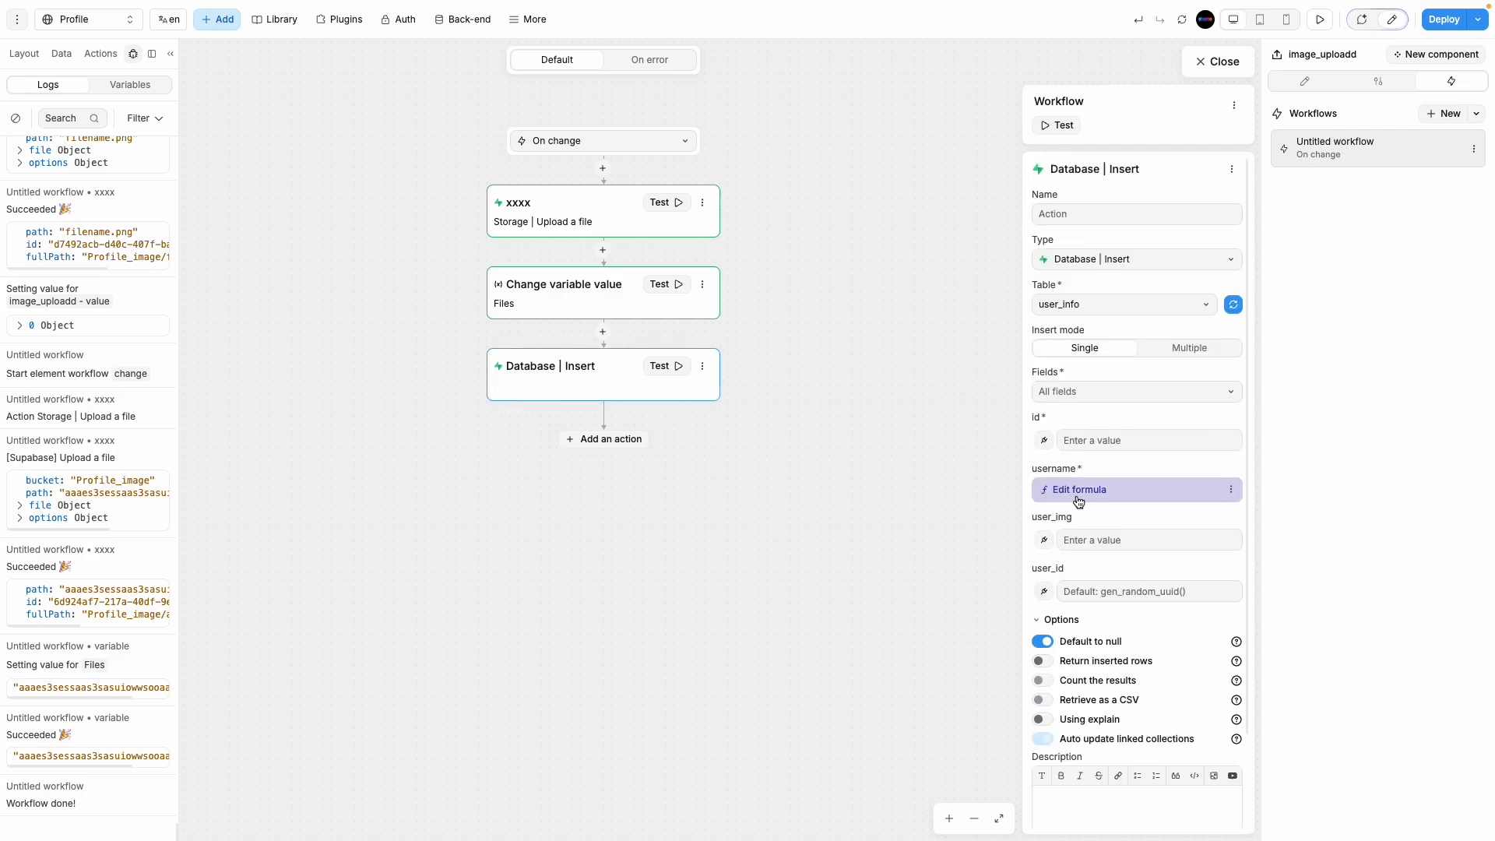
Step: Check the username formula and bind user_img to the Advanced file upload Files variable
left_click(1078, 498)
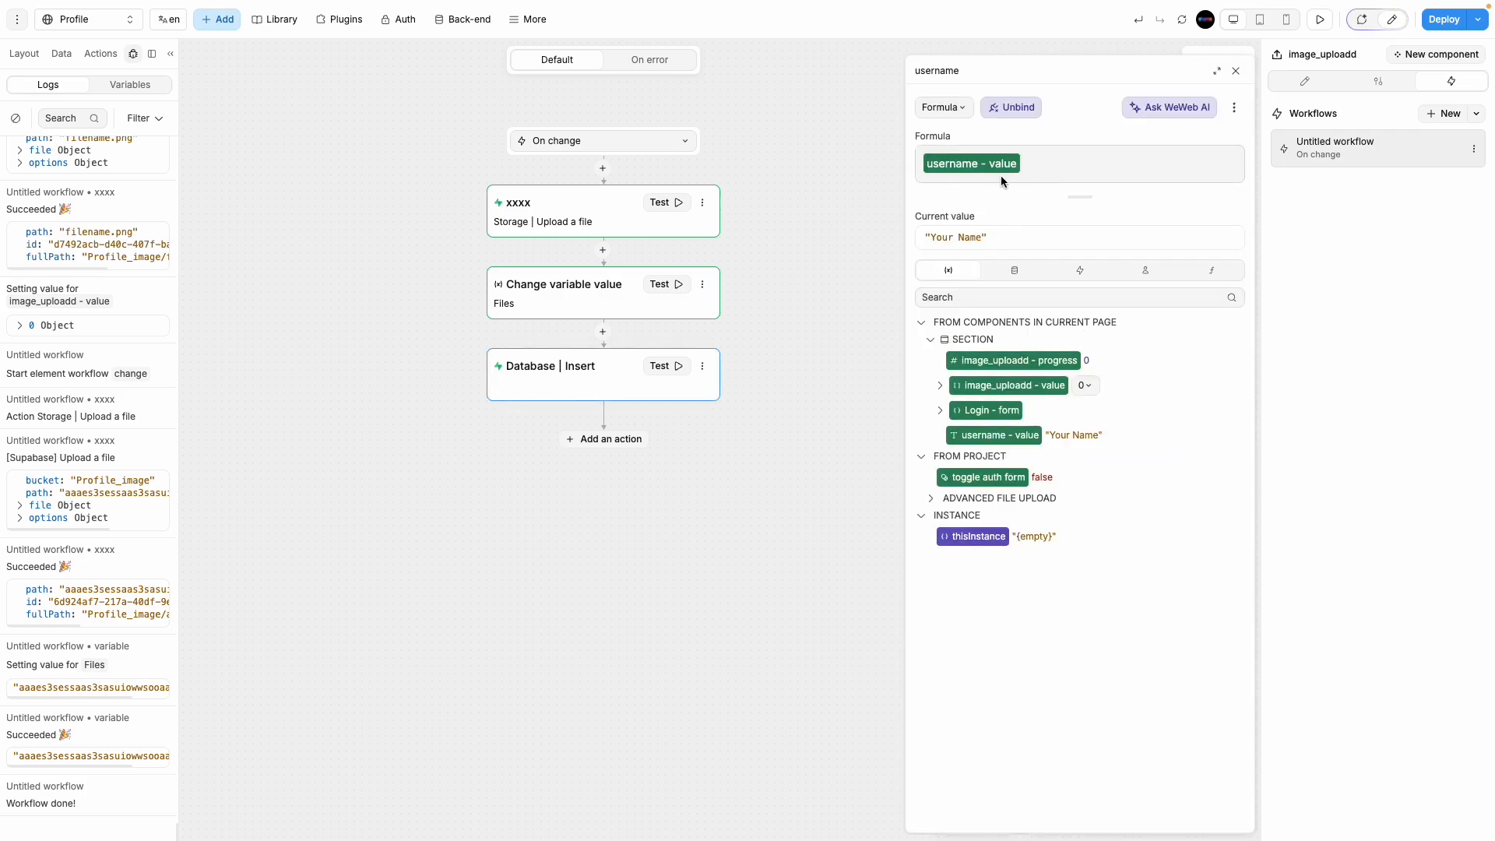
left_click(1235, 72)
left_click(1044, 539)
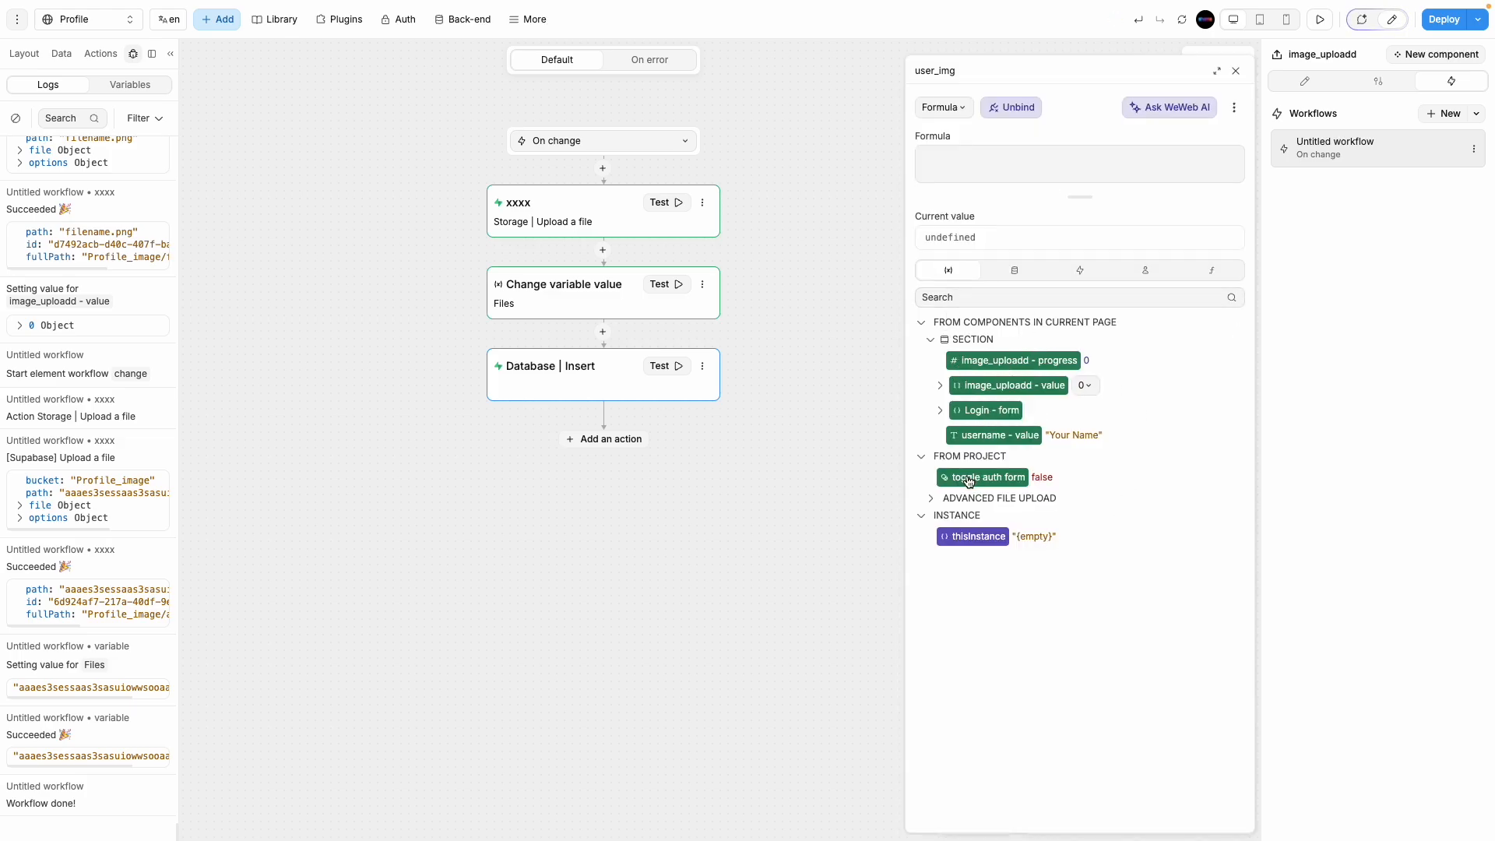
left_click(932, 499)
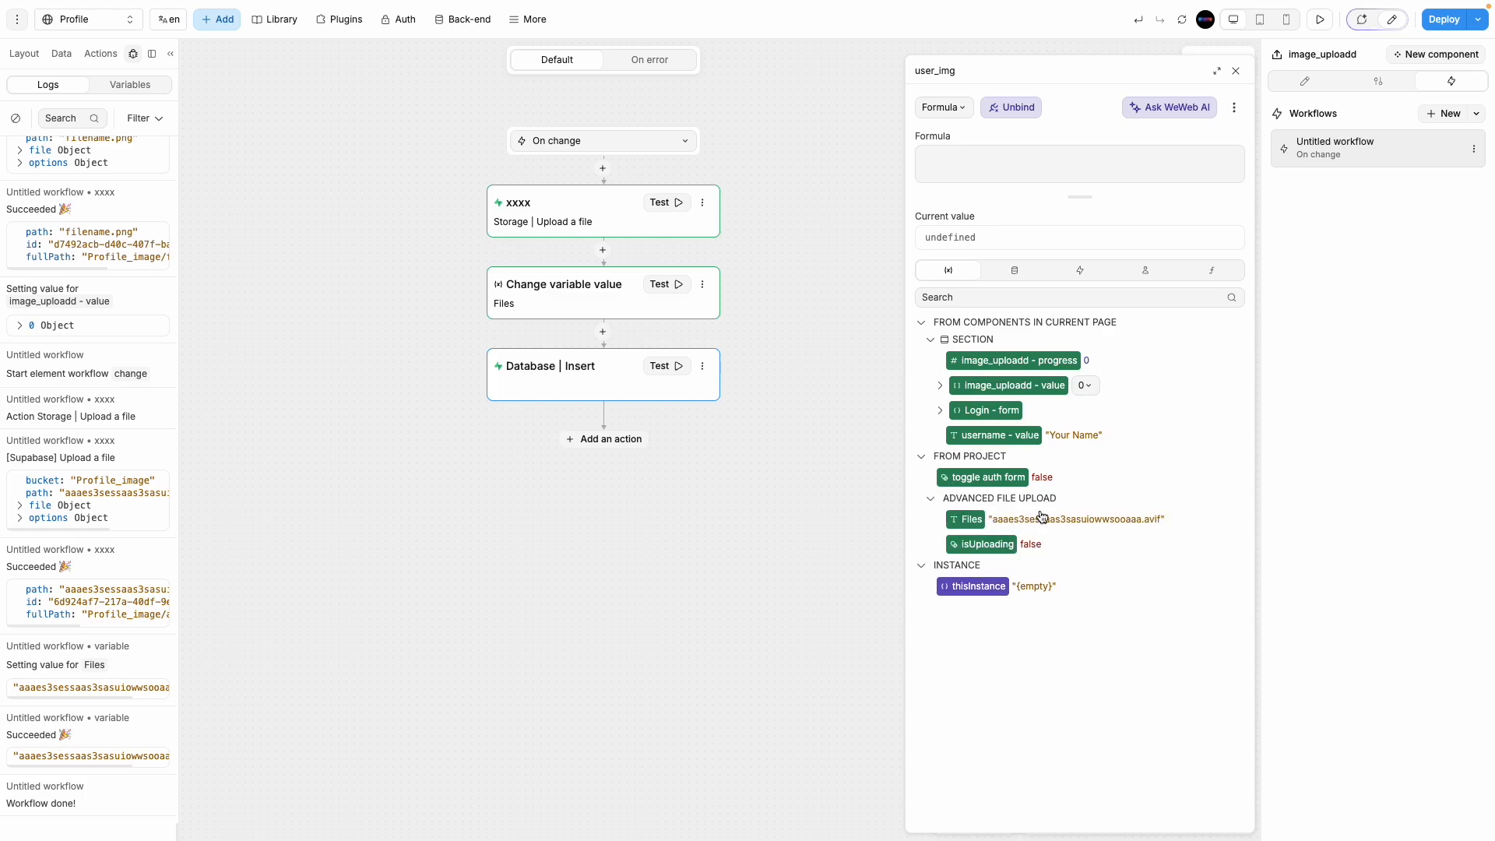
left_click(971, 520)
left_click(61, 54)
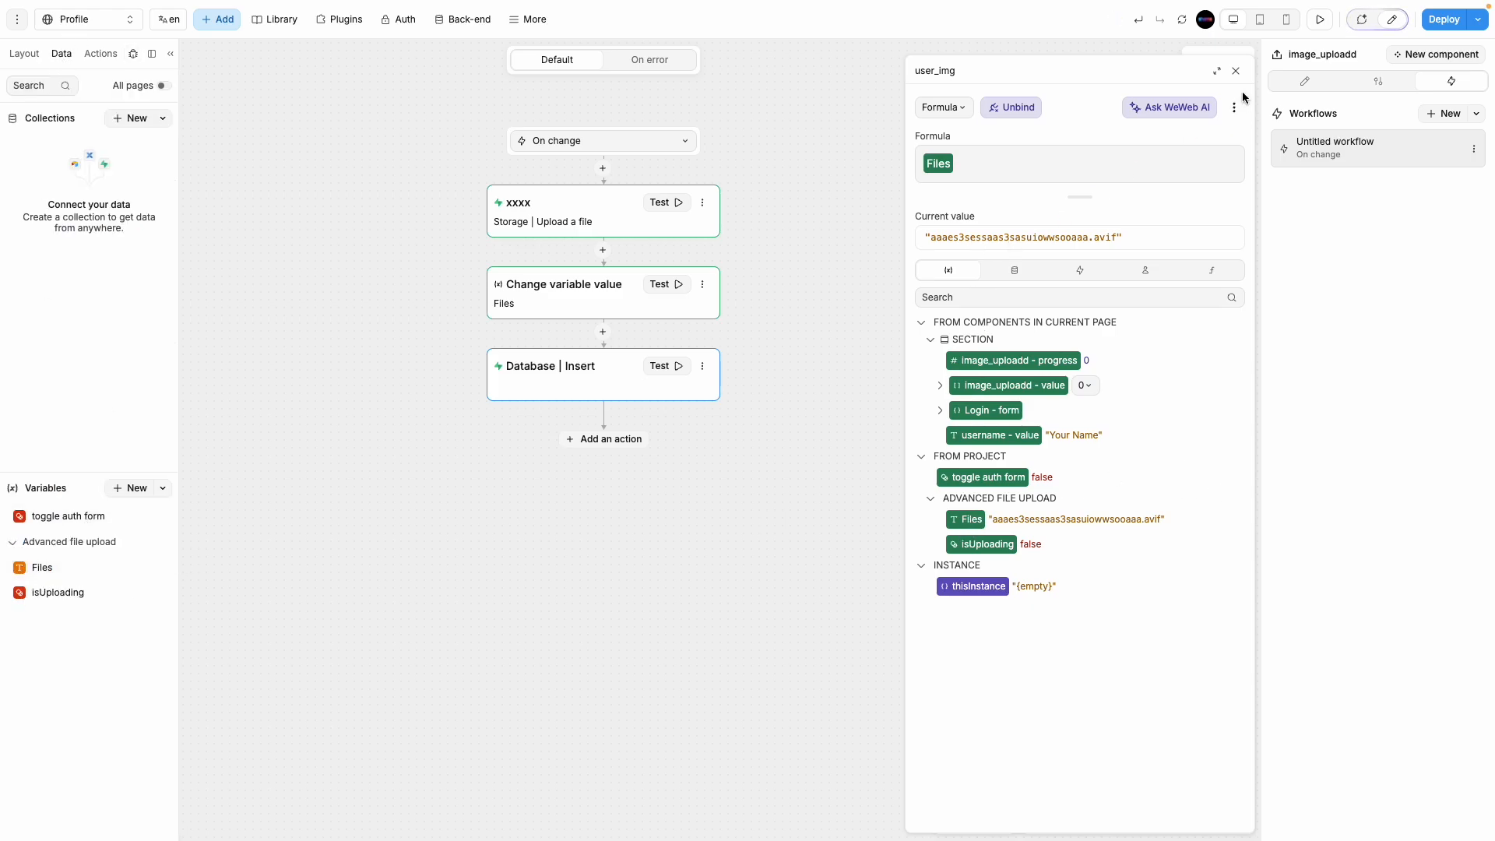
left_click(1236, 71)
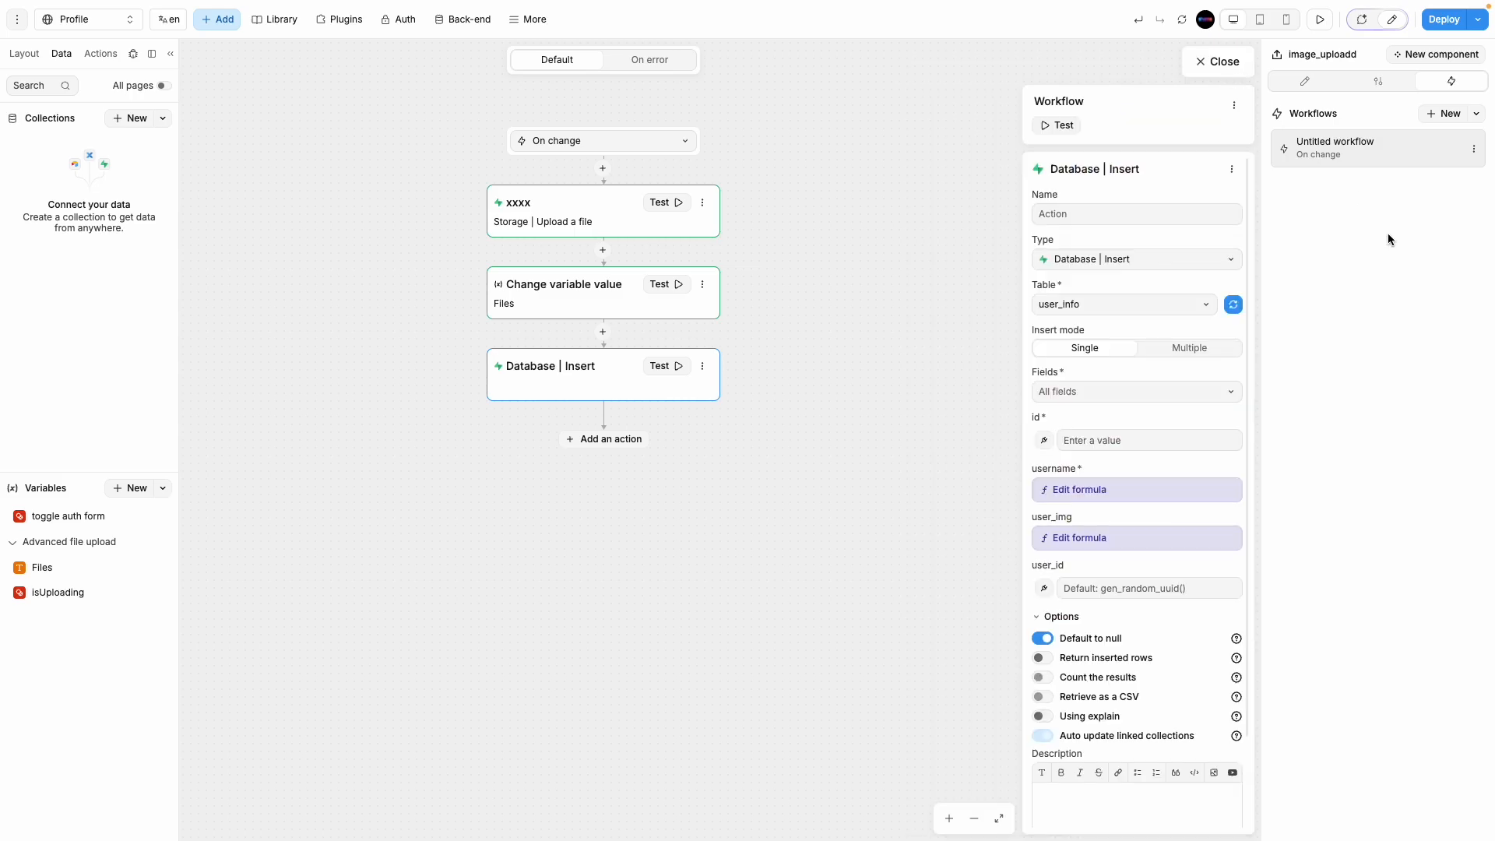
Step: Bind user_id to the signed-in Supabase Auth user's id
left_click(1044, 590)
left_click(1146, 270)
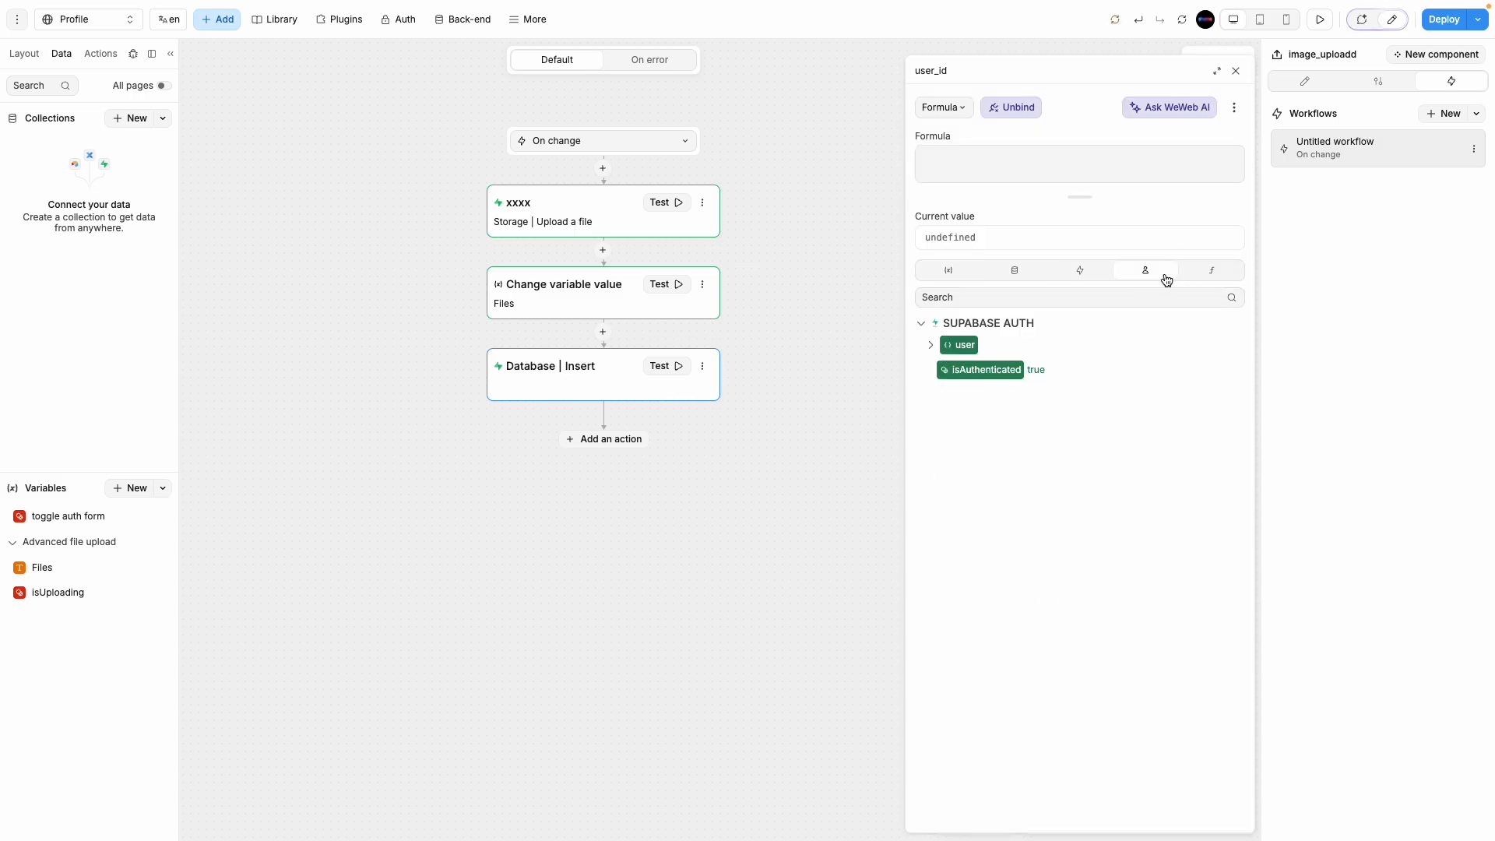
left_click(929, 346)
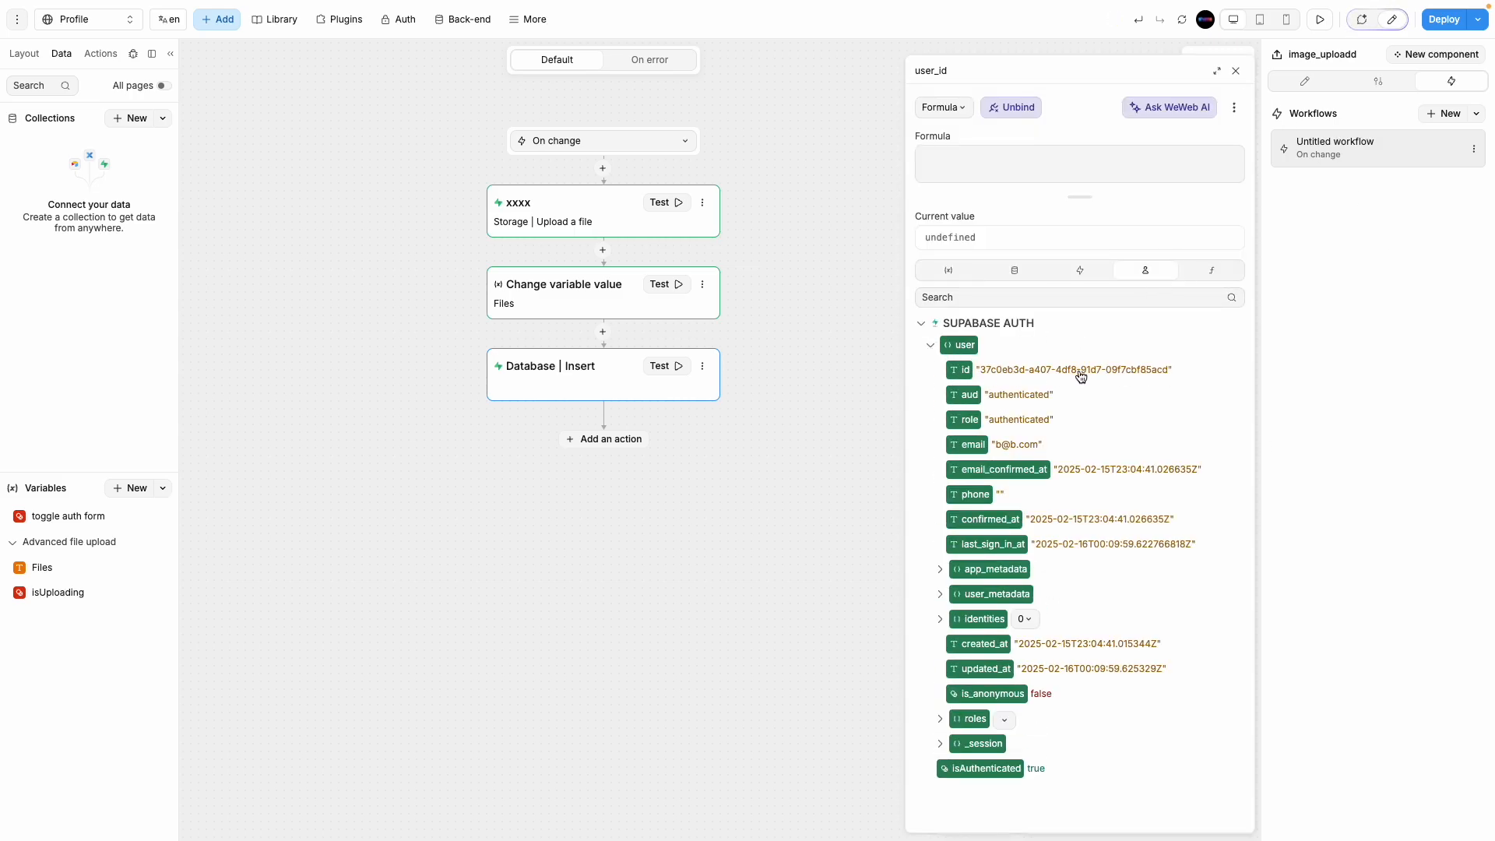
left_click(958, 371)
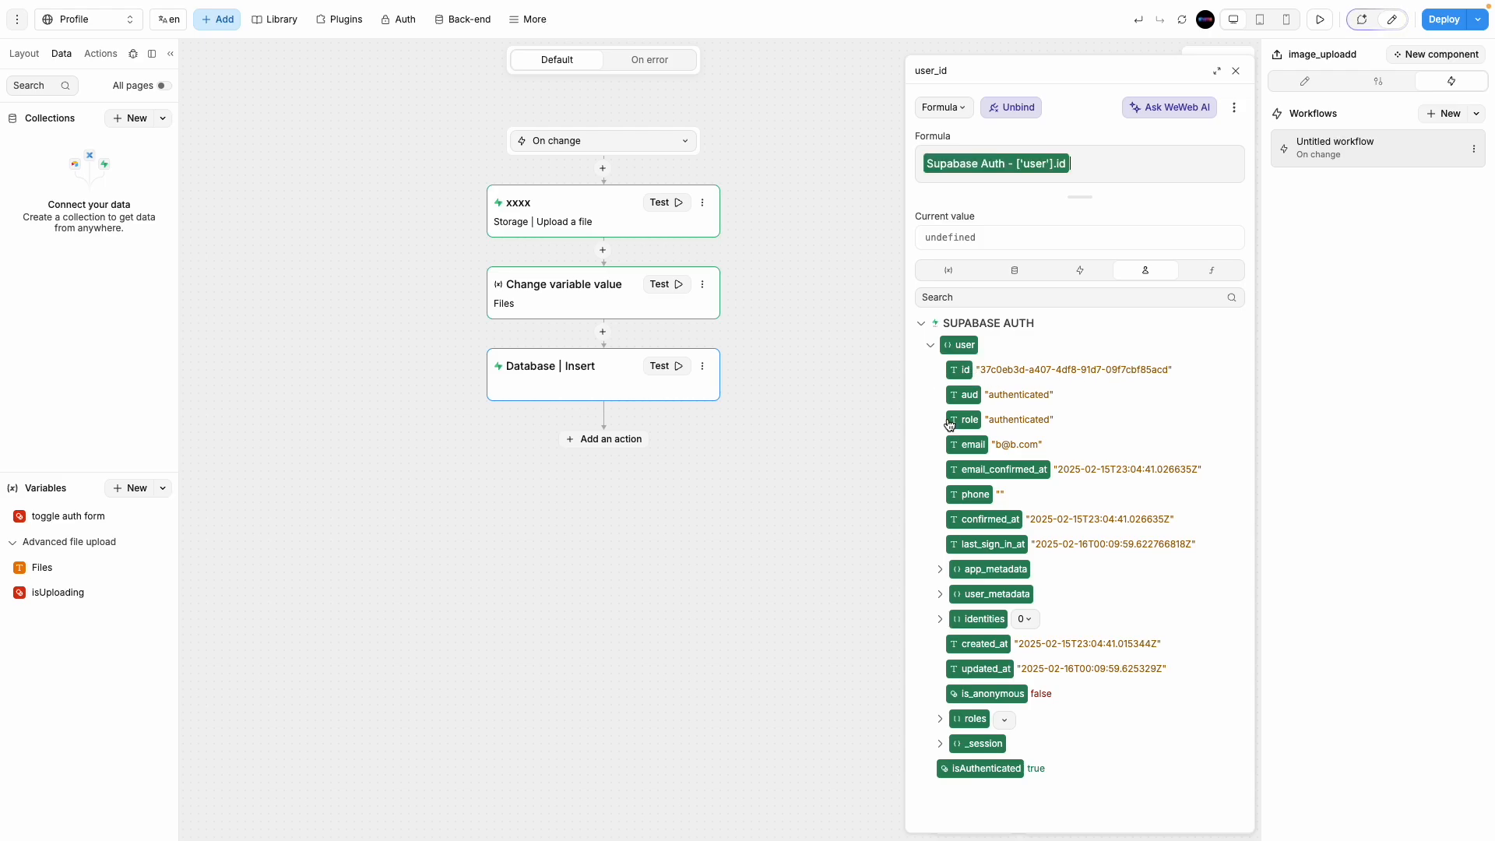
mouse_move(3, 224)
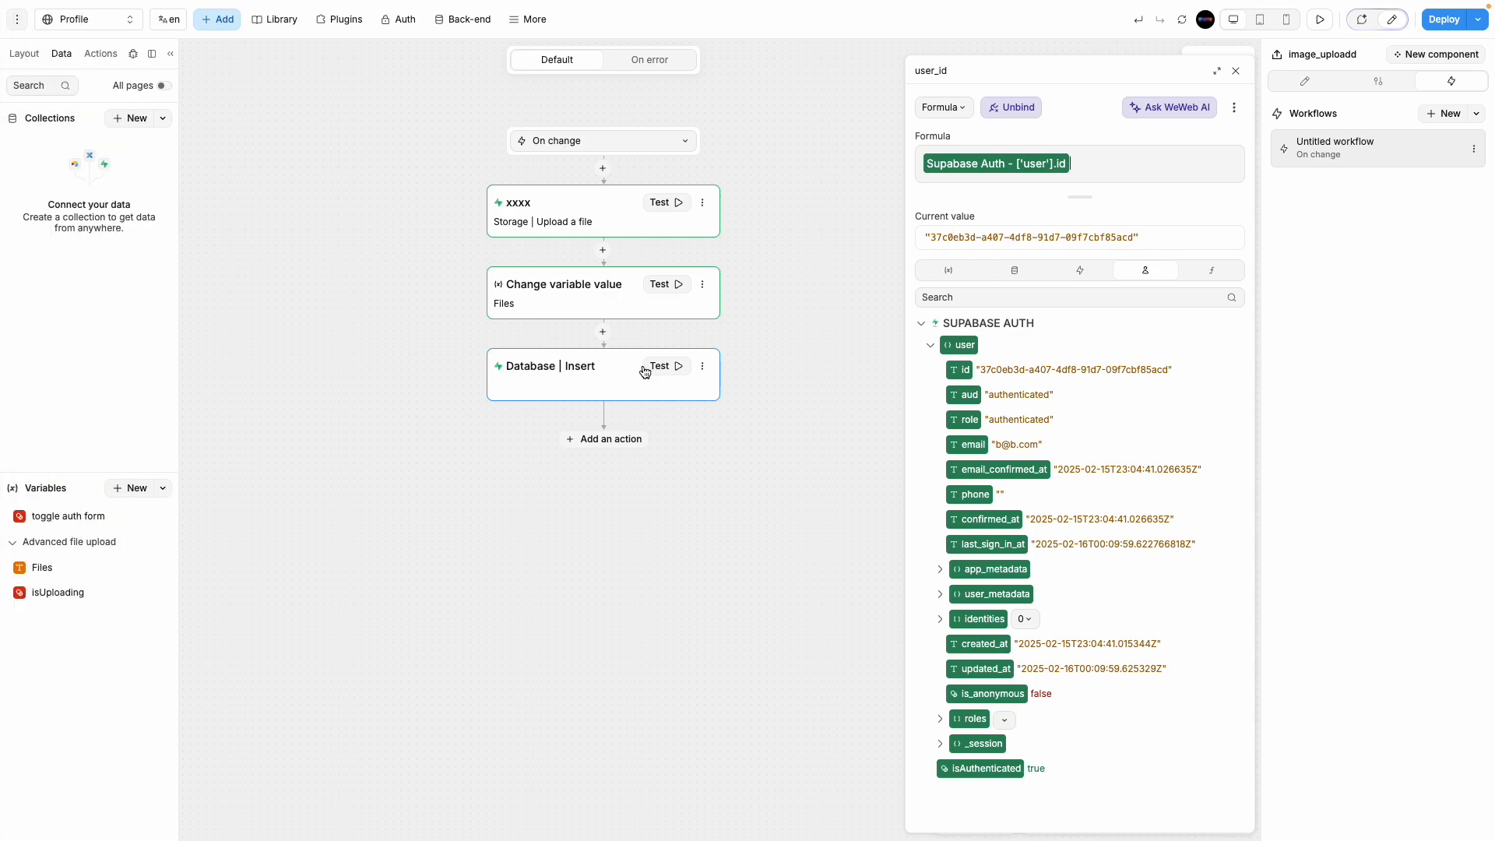
left_click(1236, 71)
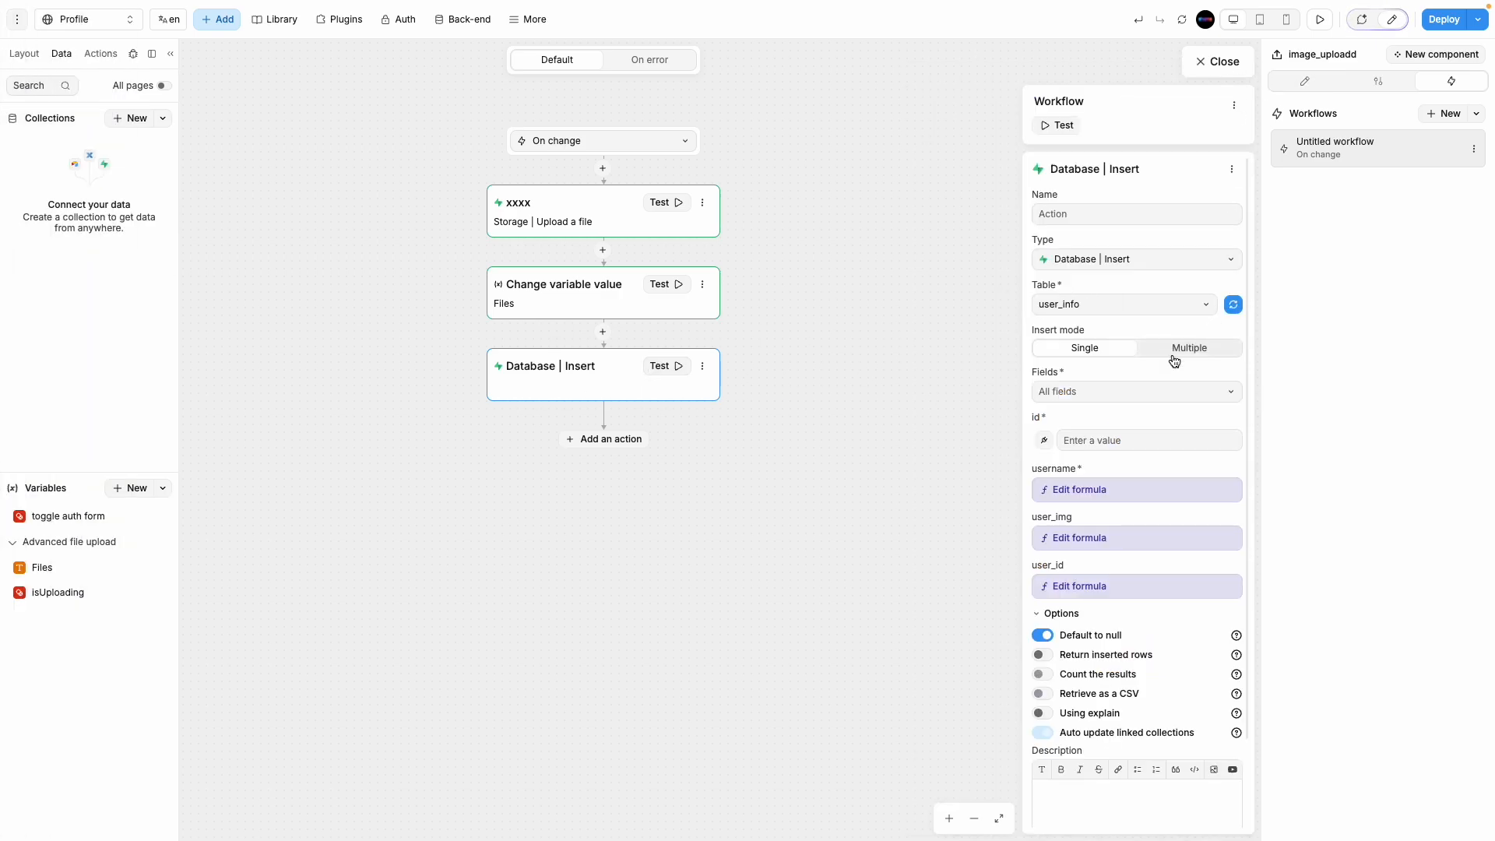
Step: Test-run the upload workflow, then preview the page and upload a PNG image
left_click(1057, 127)
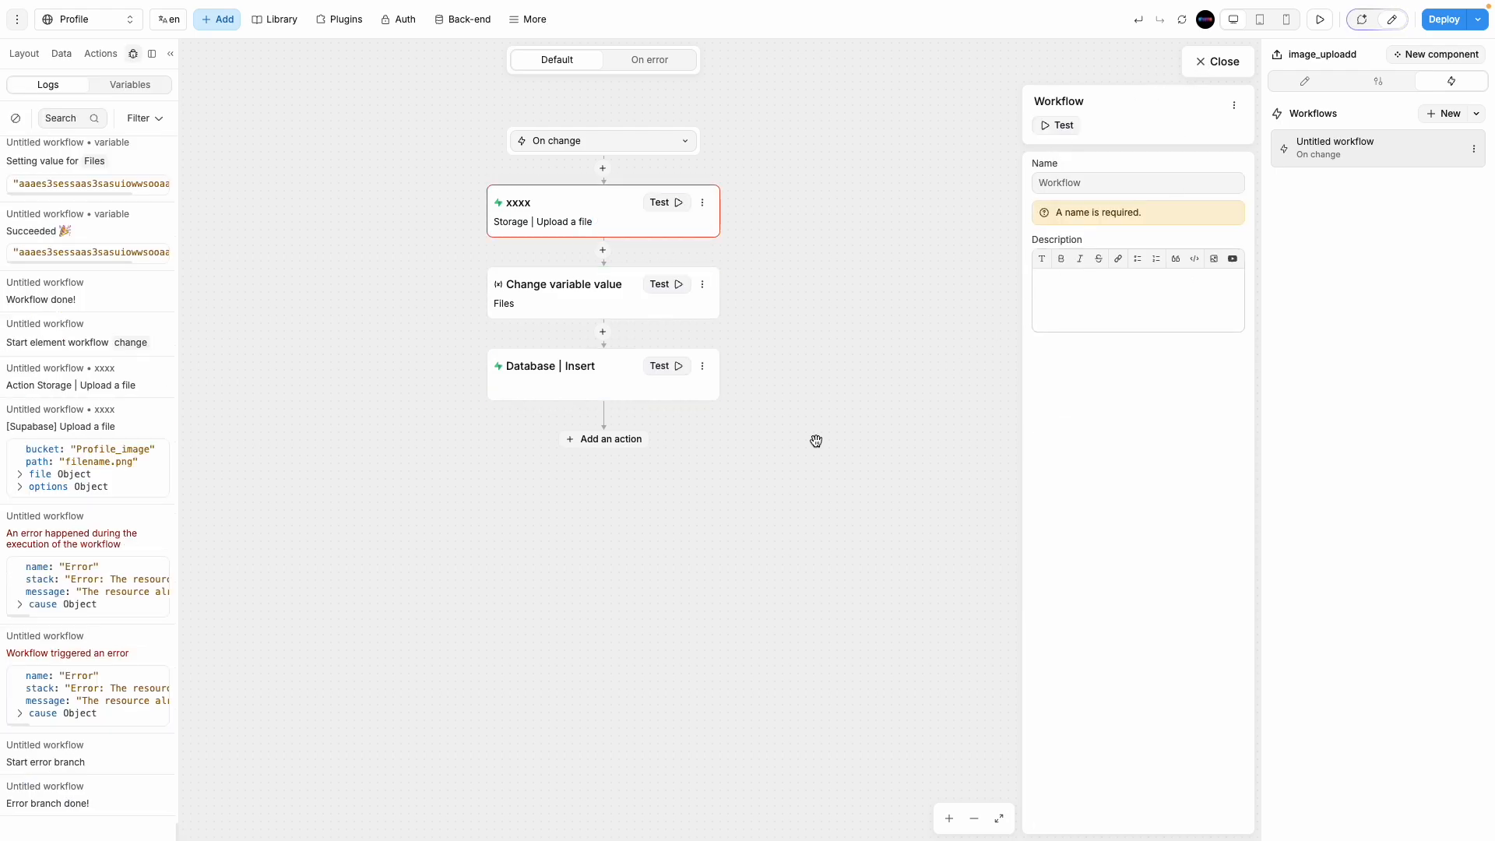
left_click(1231, 76)
left_click(1320, 18)
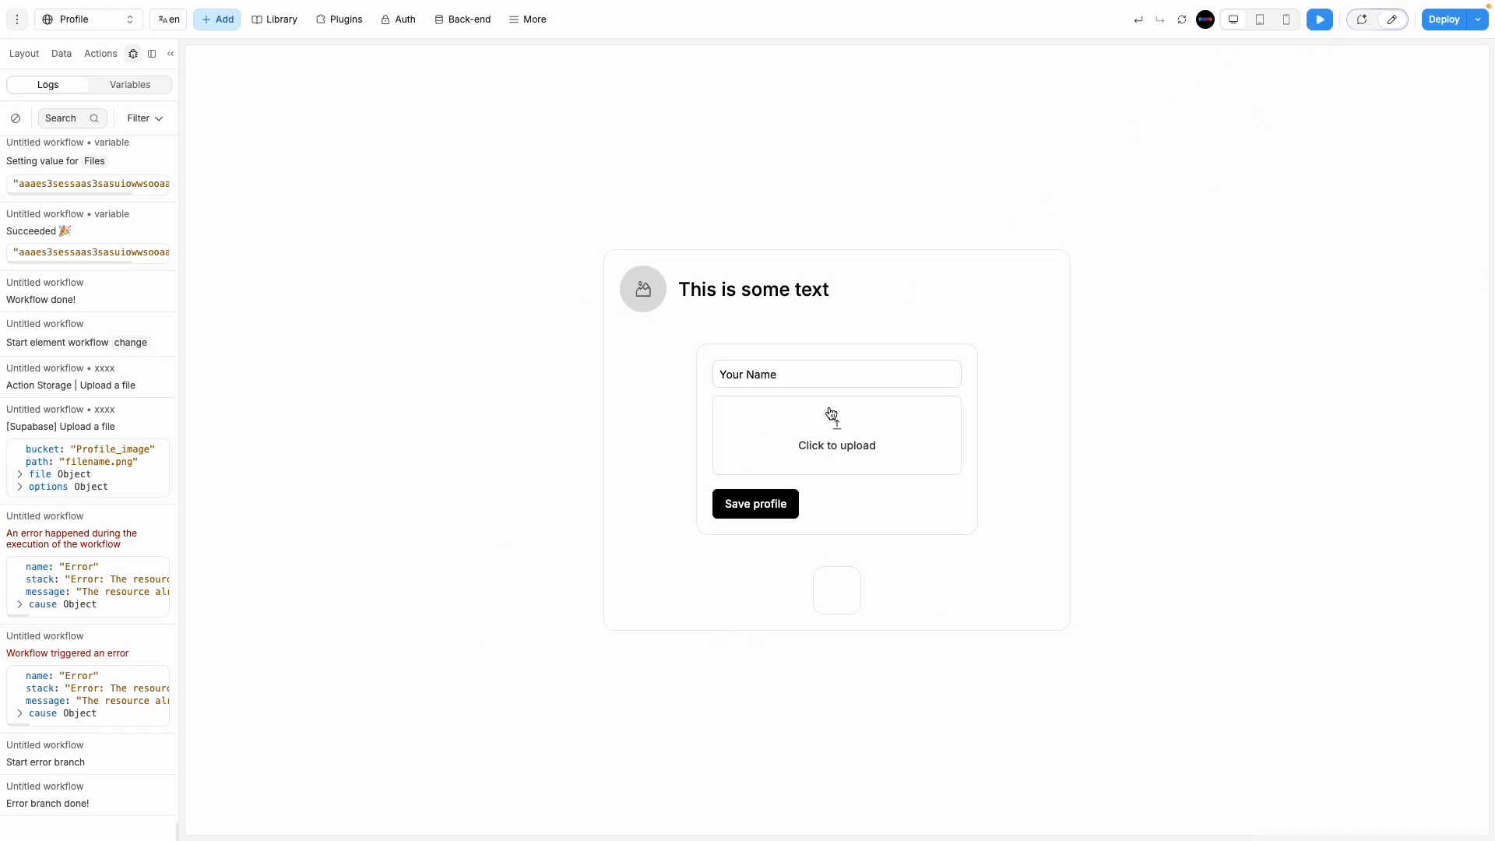
left_click(830, 414)
double_click(745, 520)
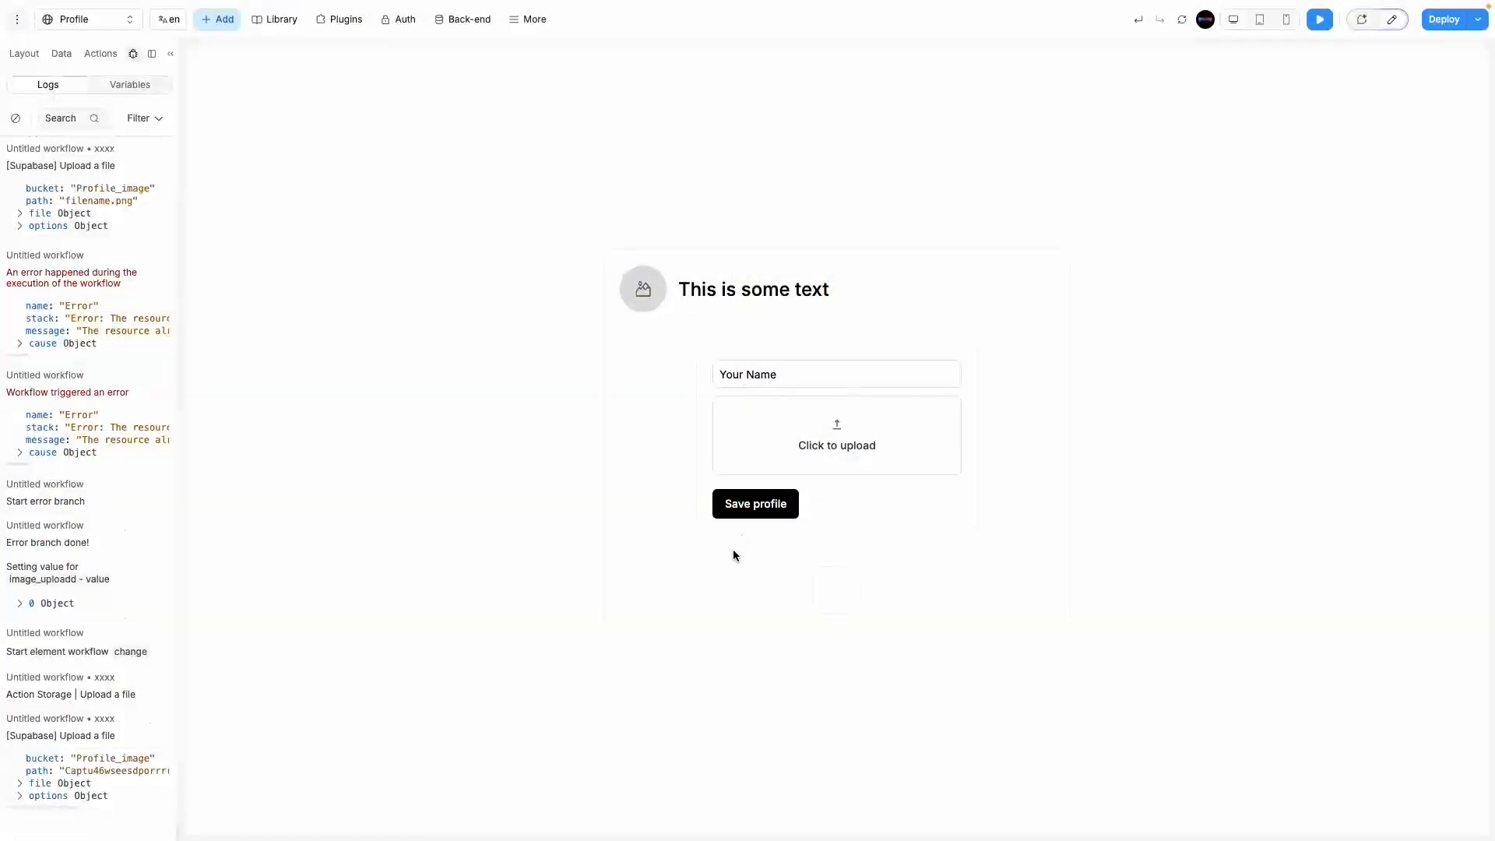
Step: Save the profile to insert a user_info row, then bring up Supabase
left_click(749, 514)
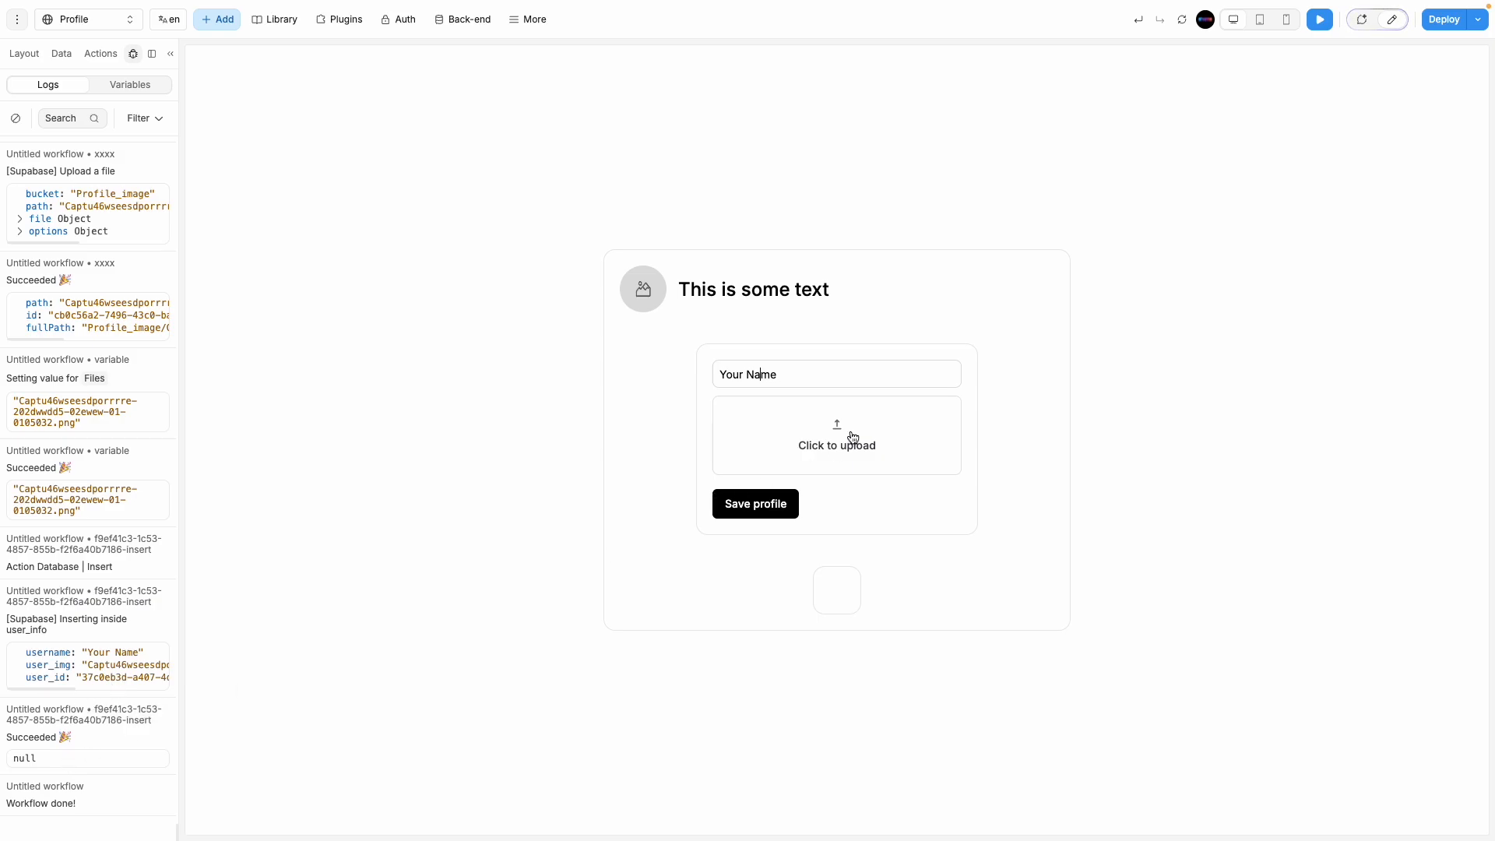
mouse_move(3, 311)
left_click(54, 355)
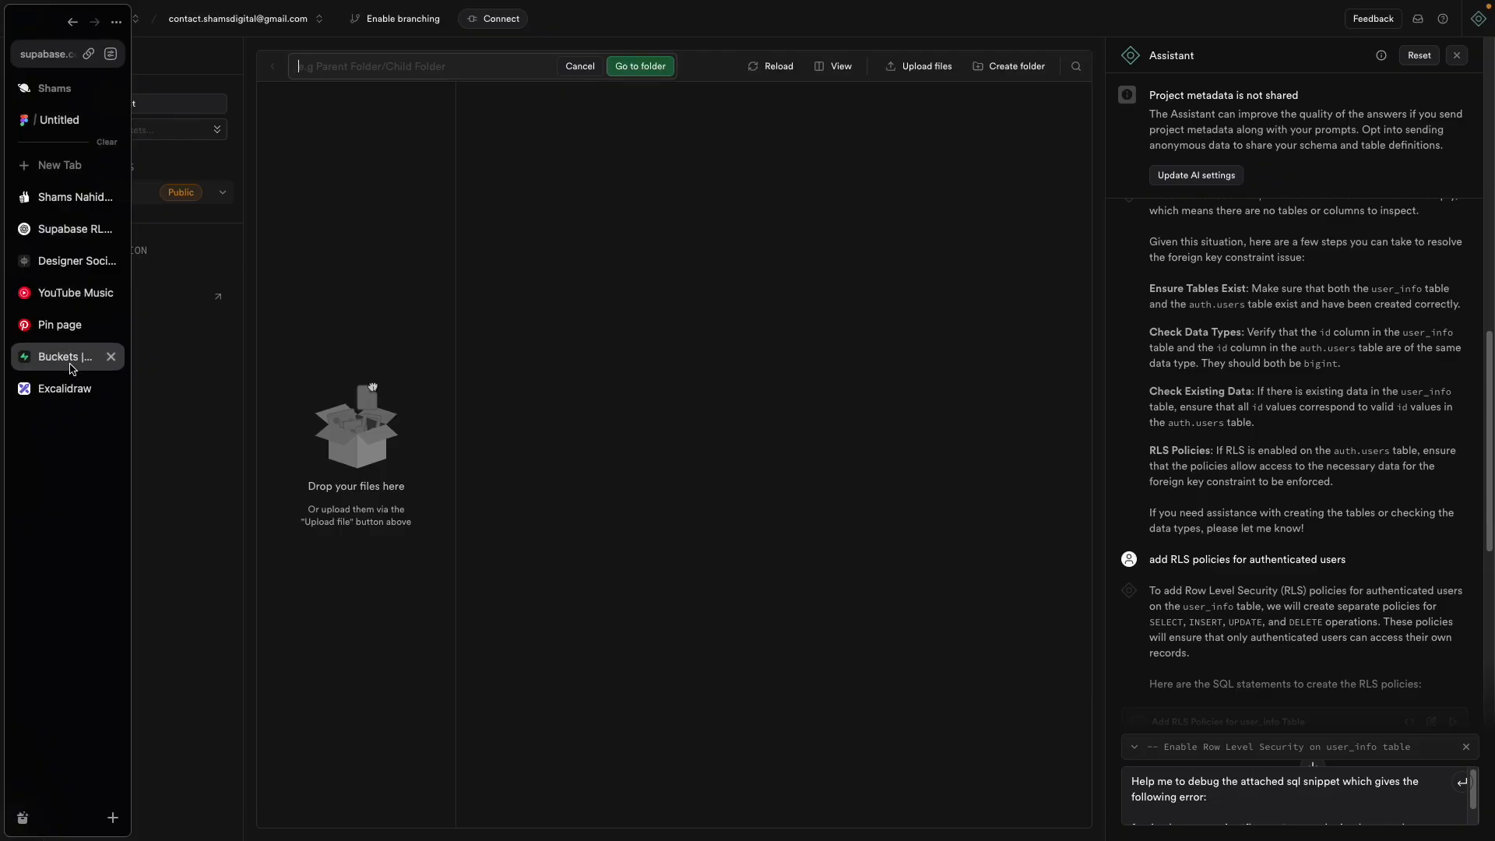
Step: Open user_info in the Table Editor, inspect the saved username, and return to WeWeb
left_click(22, 104)
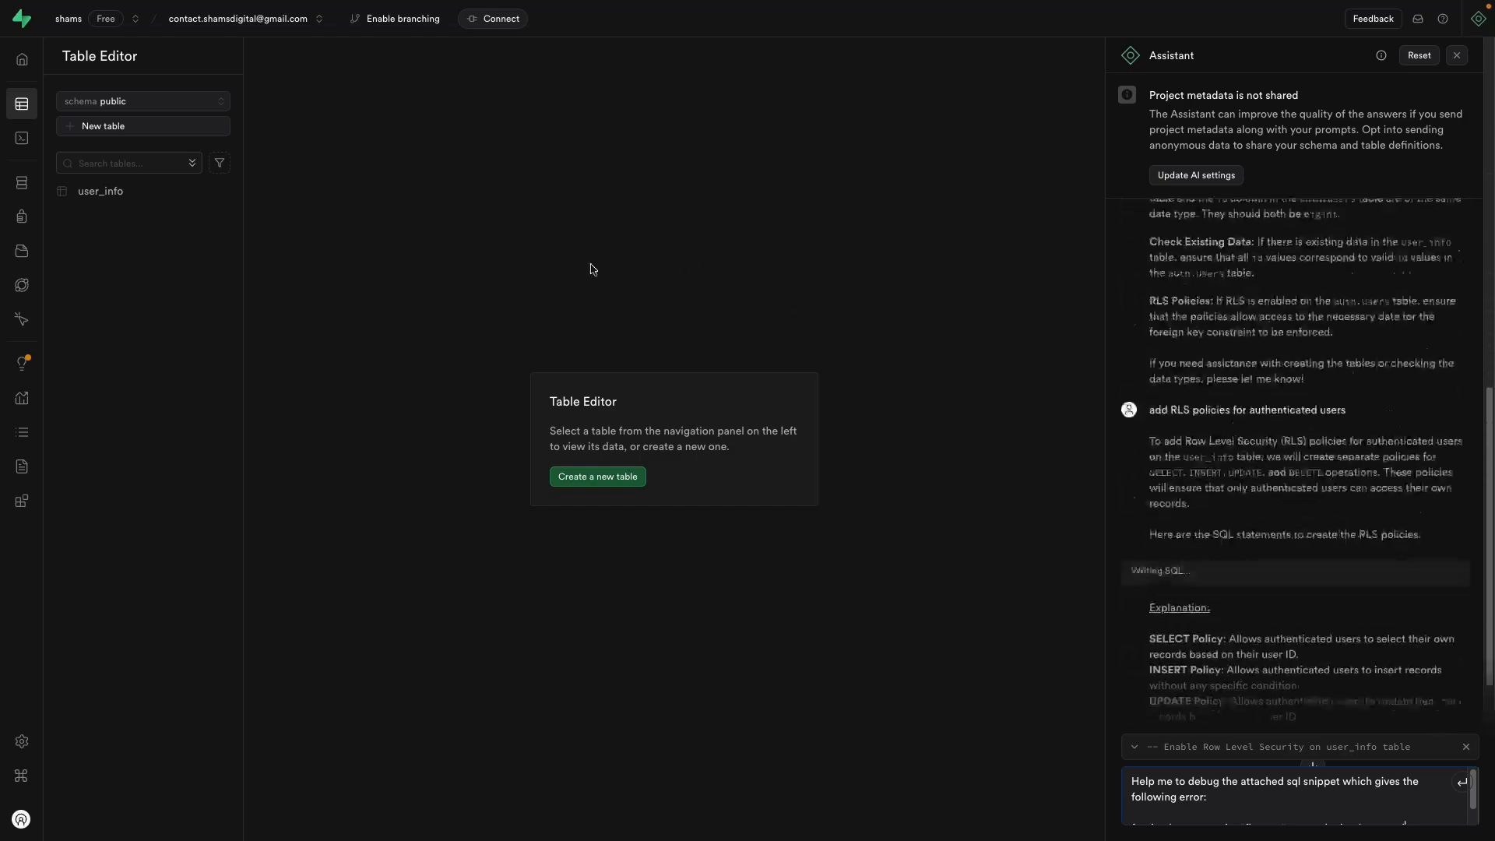
left_click(160, 192)
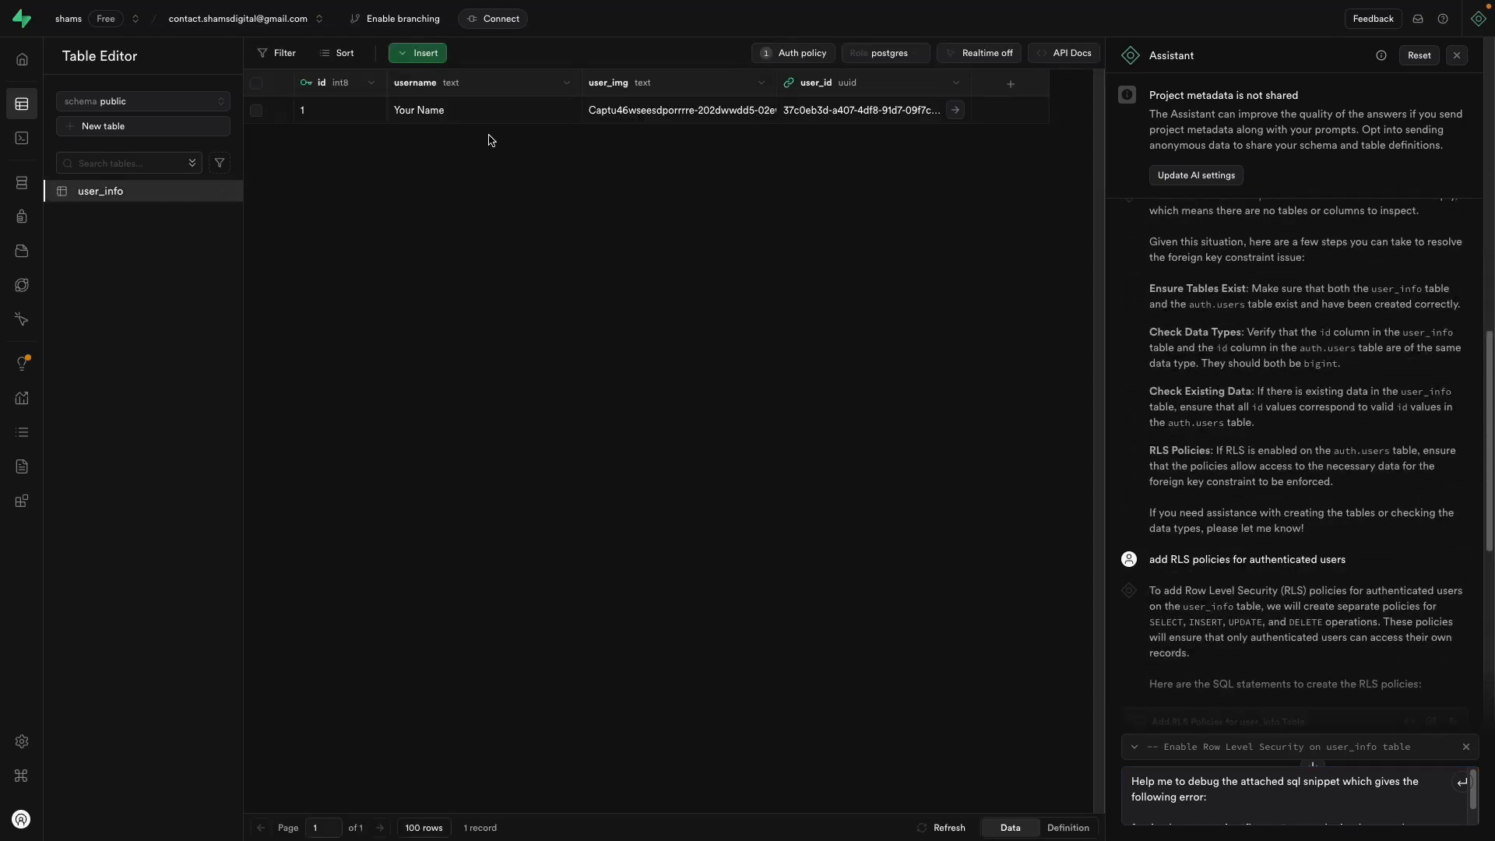
double_click(421, 110)
left_click(671, 246)
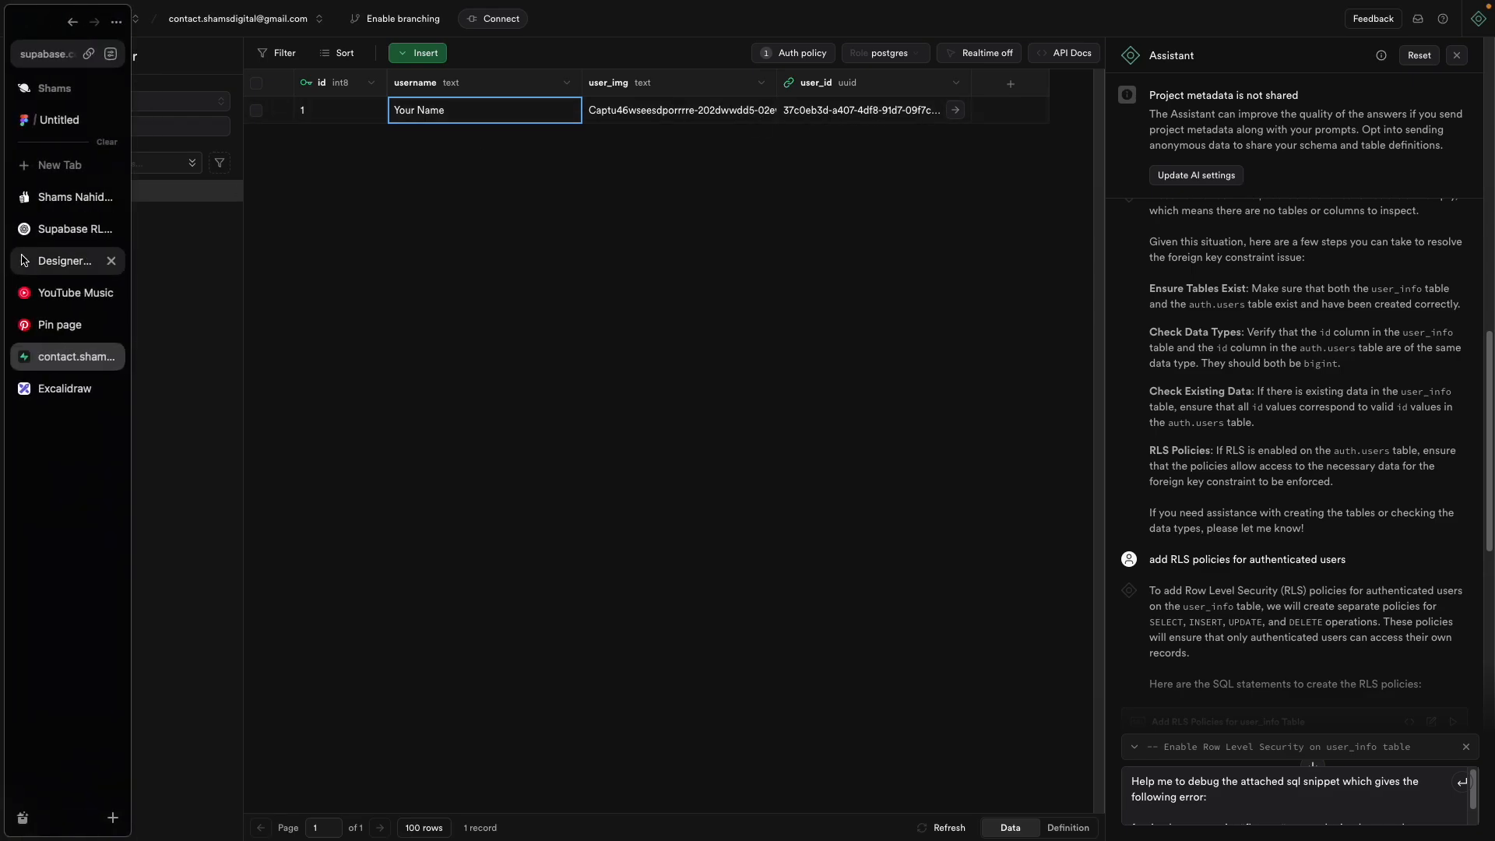
left_click(48, 262)
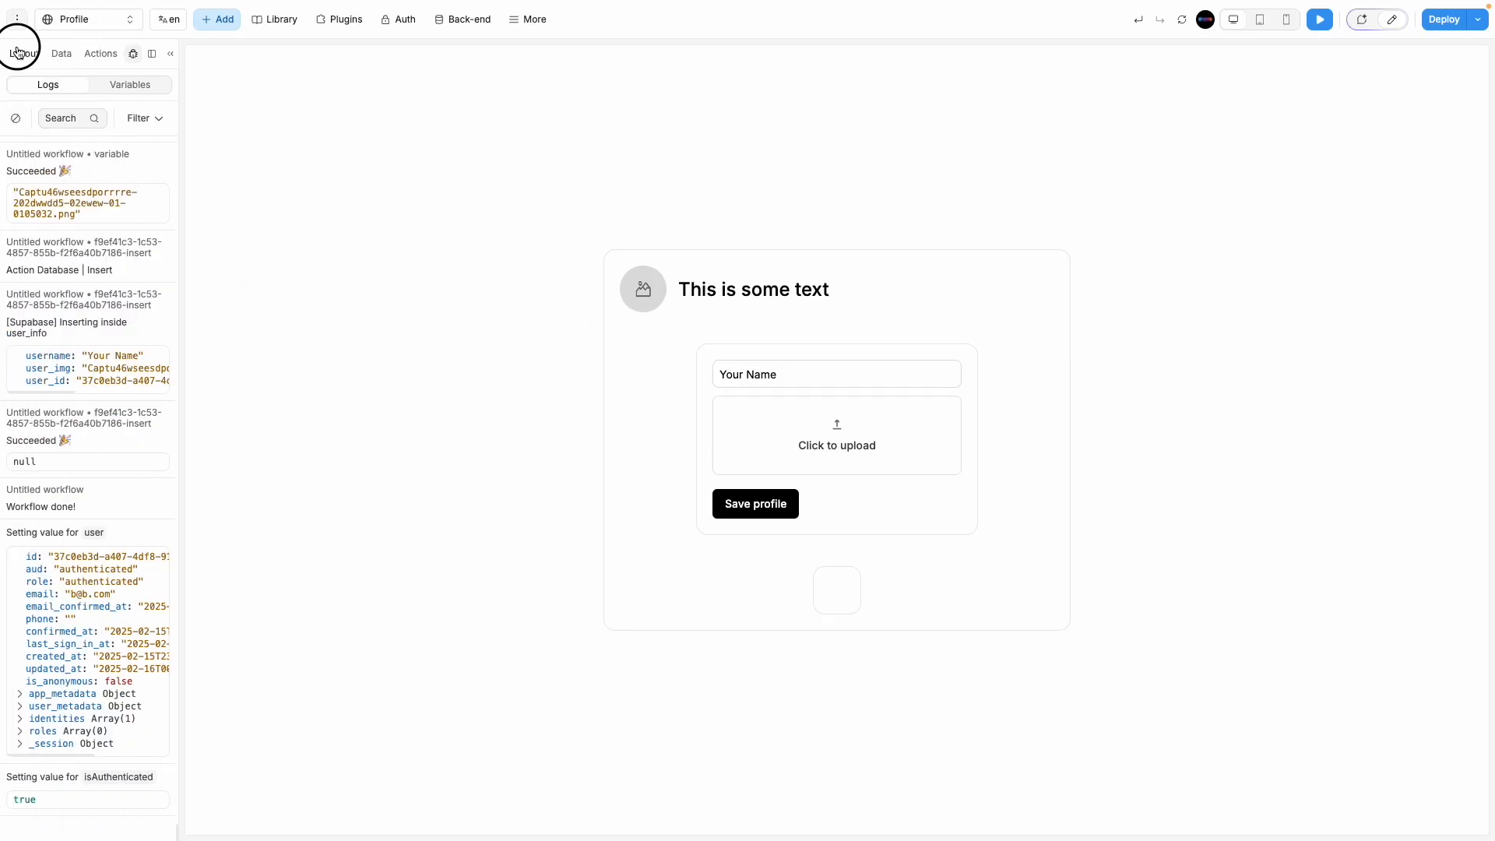
Step: Cancel a file choice in preview and return to Edit mode
left_click(20, 52)
left_click(35, 123)
left_click(735, 438)
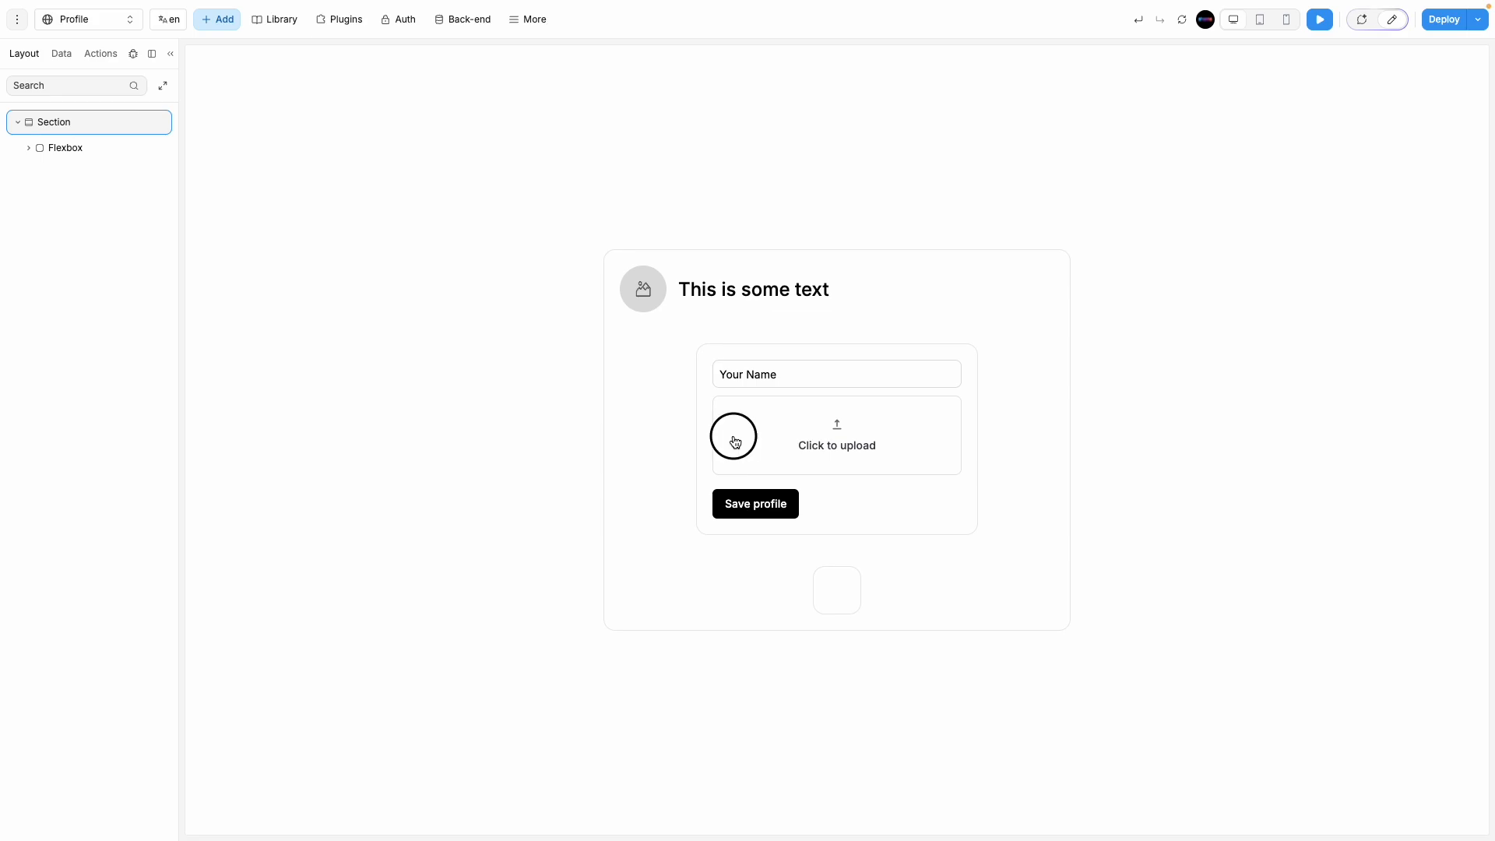
left_click(925, 693)
left_click(1394, 21)
Step: Copy the Database | Insert action from image_uploadd's On change workflow, then disable it there
left_click(628, 459)
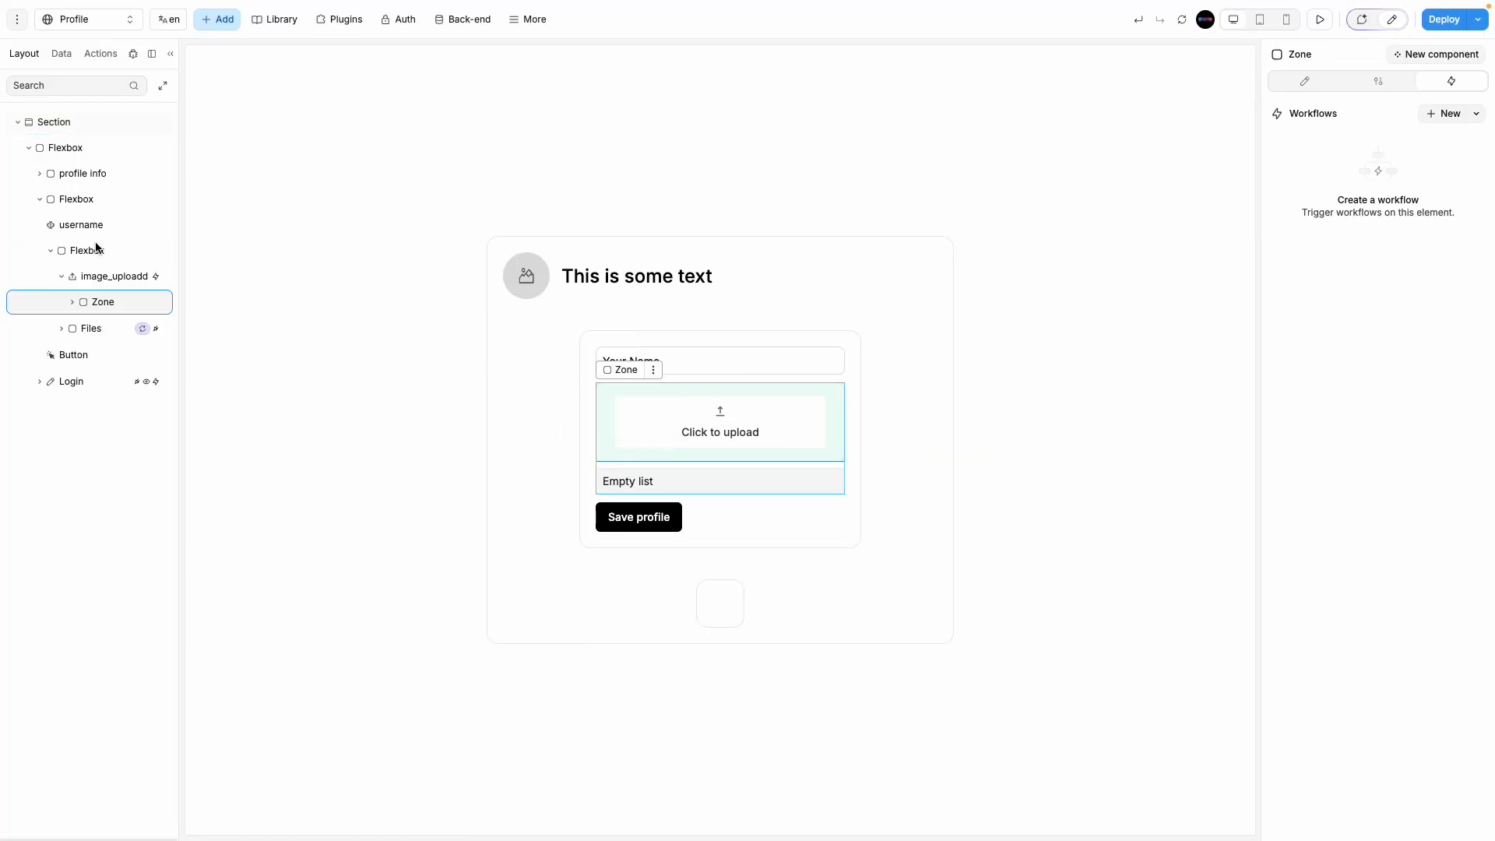
left_click(91, 279)
left_click(1333, 146)
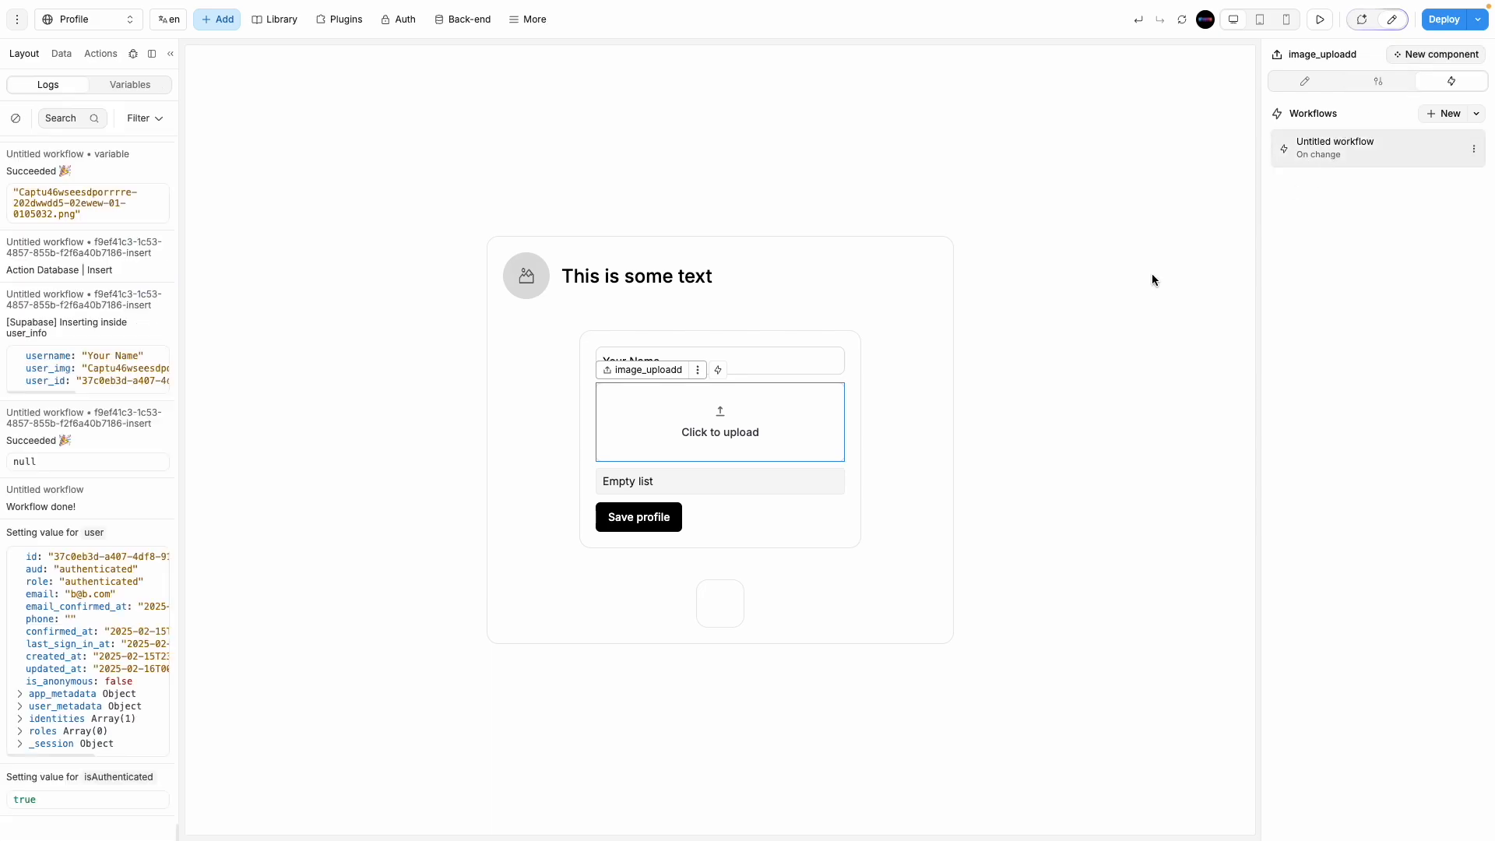
left_click(706, 369)
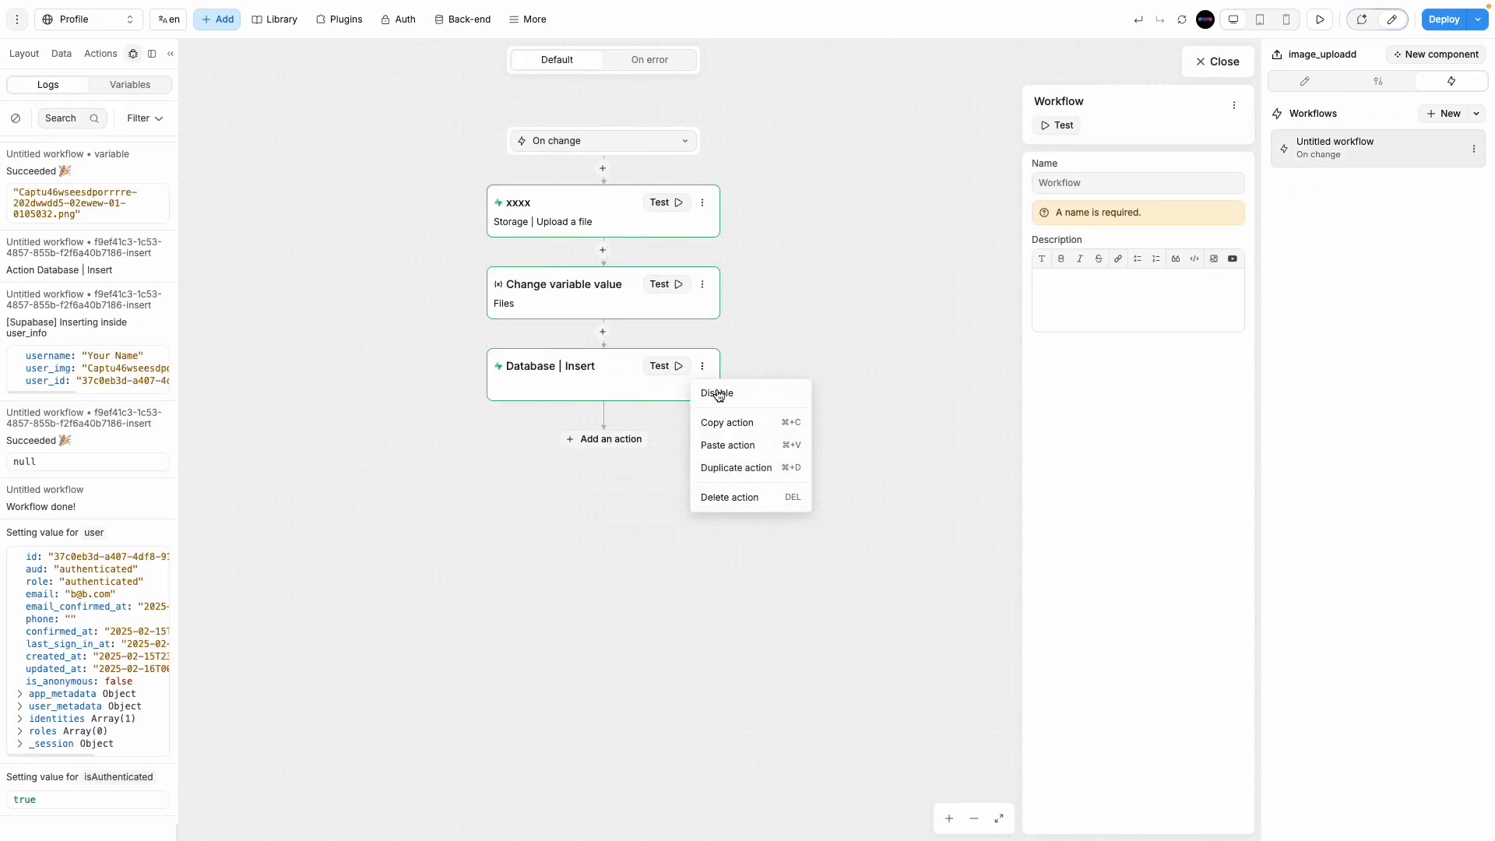
left_click(727, 423)
left_click(703, 366)
left_click(714, 390)
left_click(1226, 60)
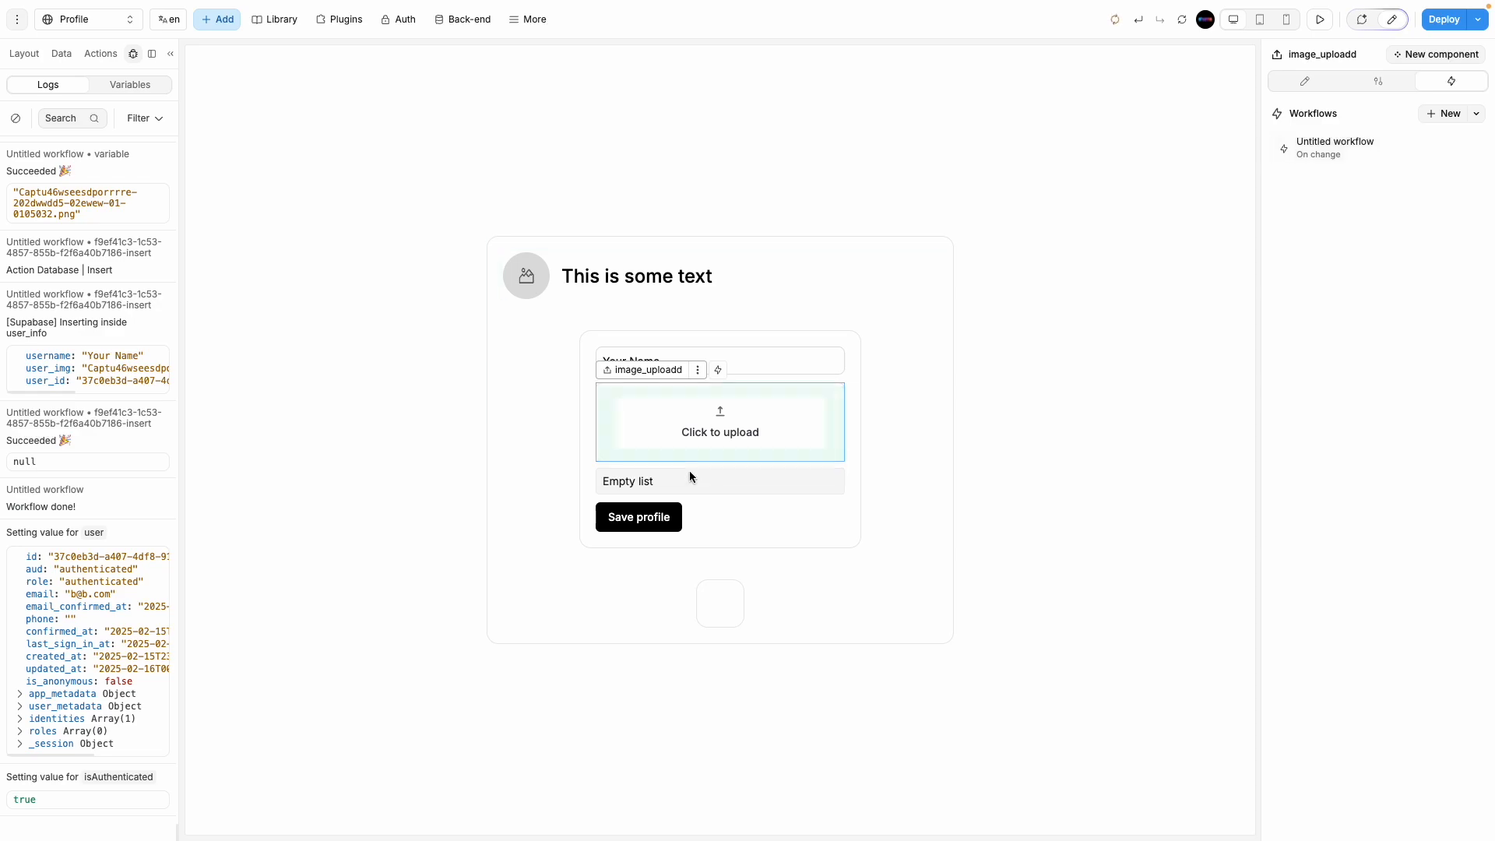
Step: Create an On click workflow on Save profile and paste the Database | Insert action into it
left_click(677, 519)
left_click(1304, 81)
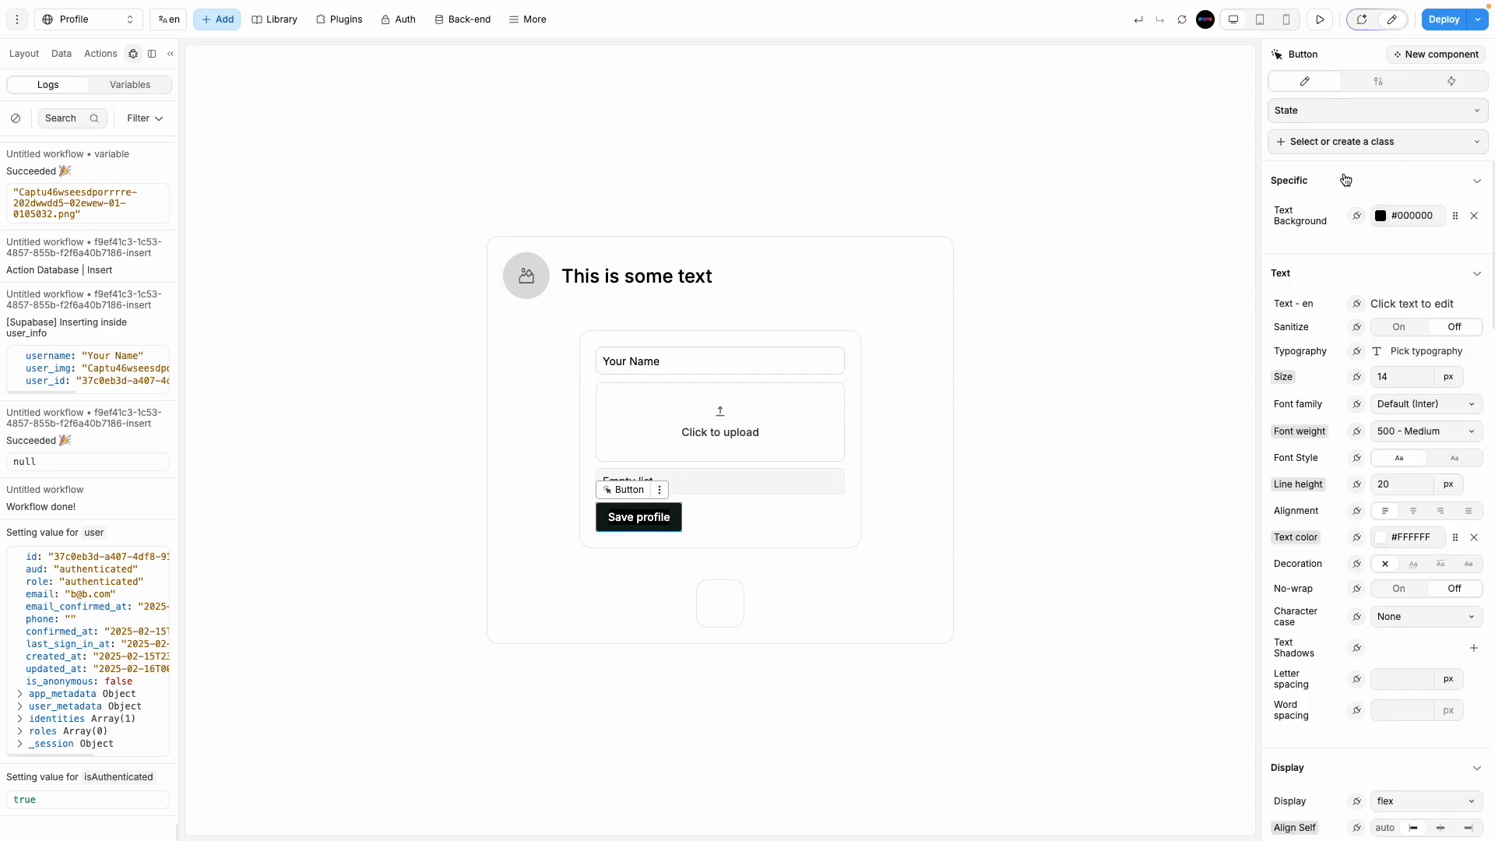
left_click(1437, 80)
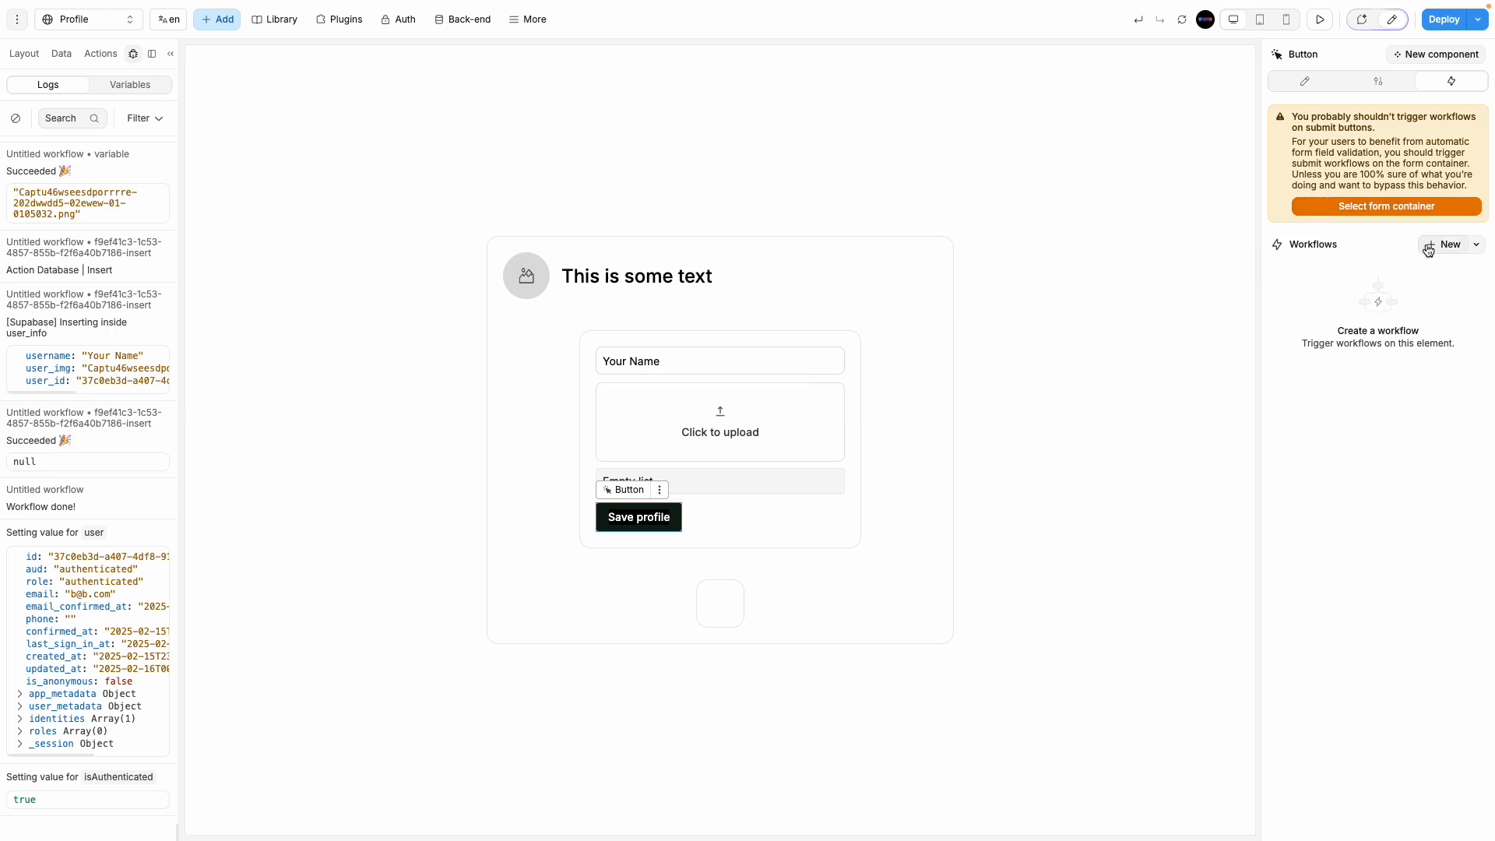
left_click(1429, 247)
left_click(631, 194)
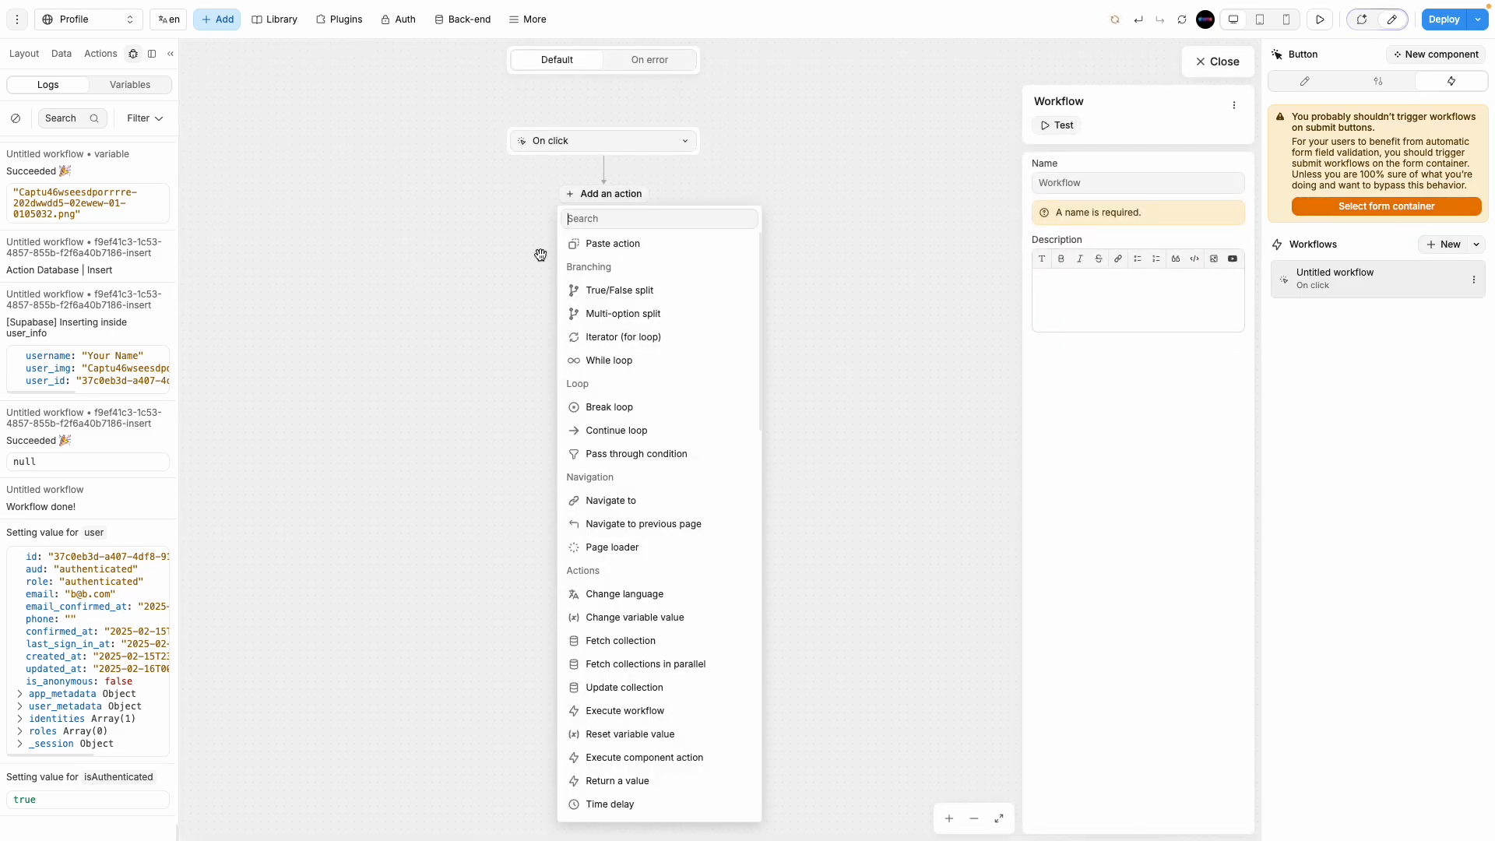
left_click(615, 244)
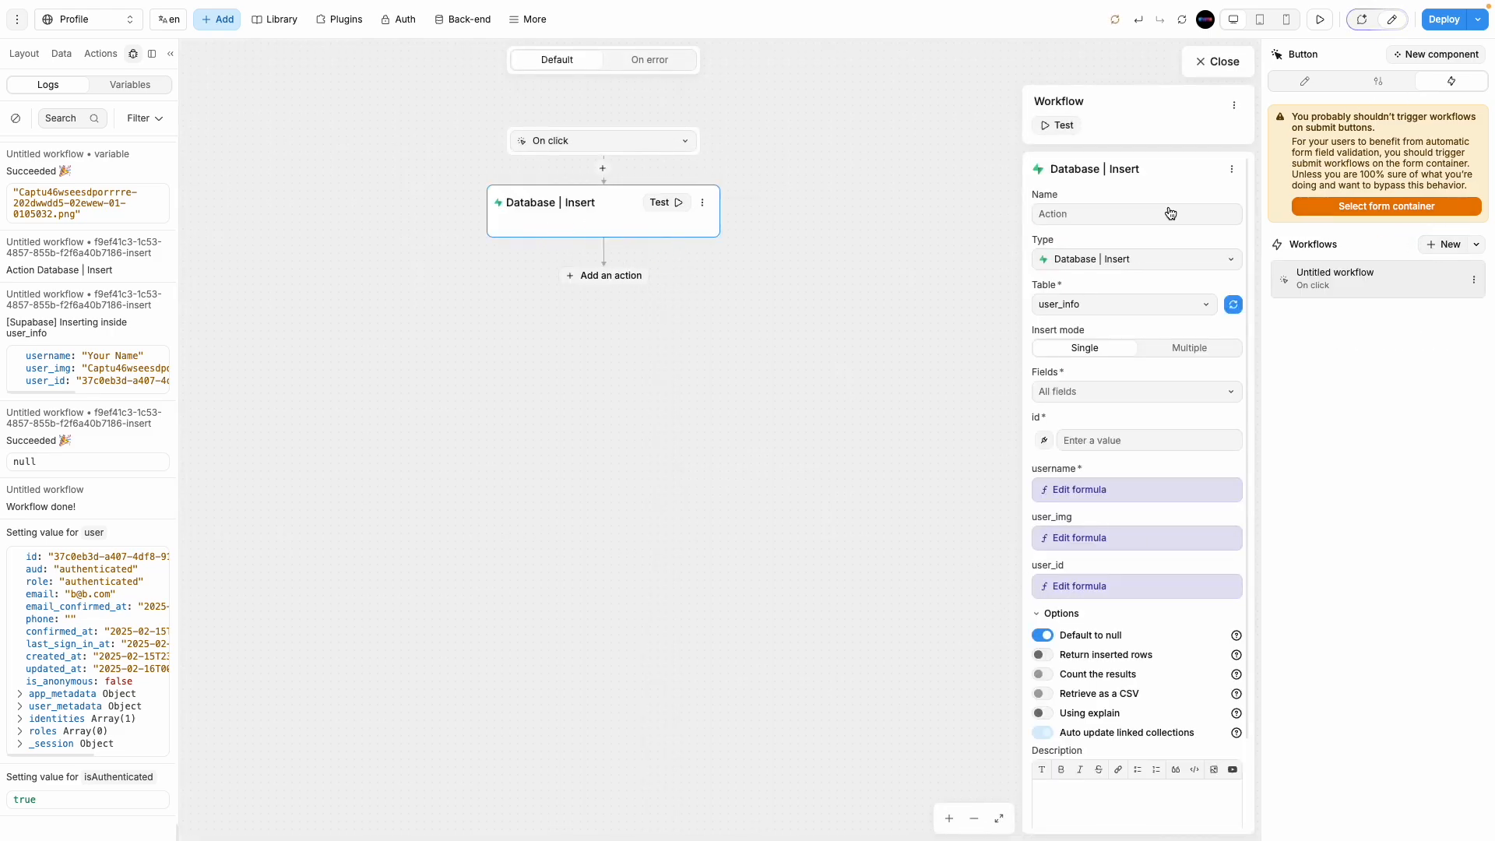
left_click(1219, 62)
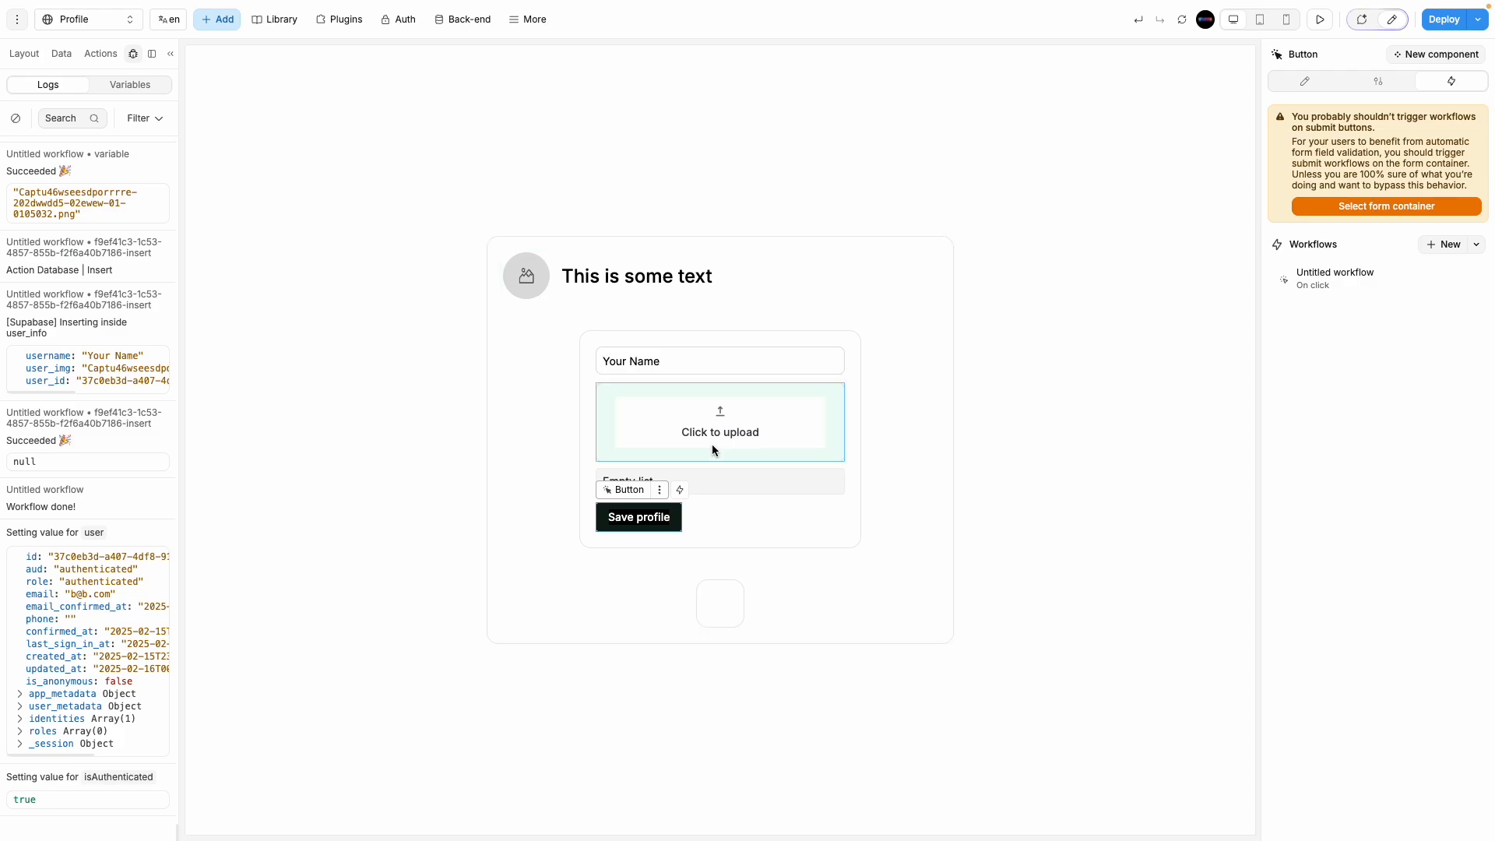
Step: In preview, upload an avatar image from Downloads, enter a new name, and save the profile
left_click(1320, 18)
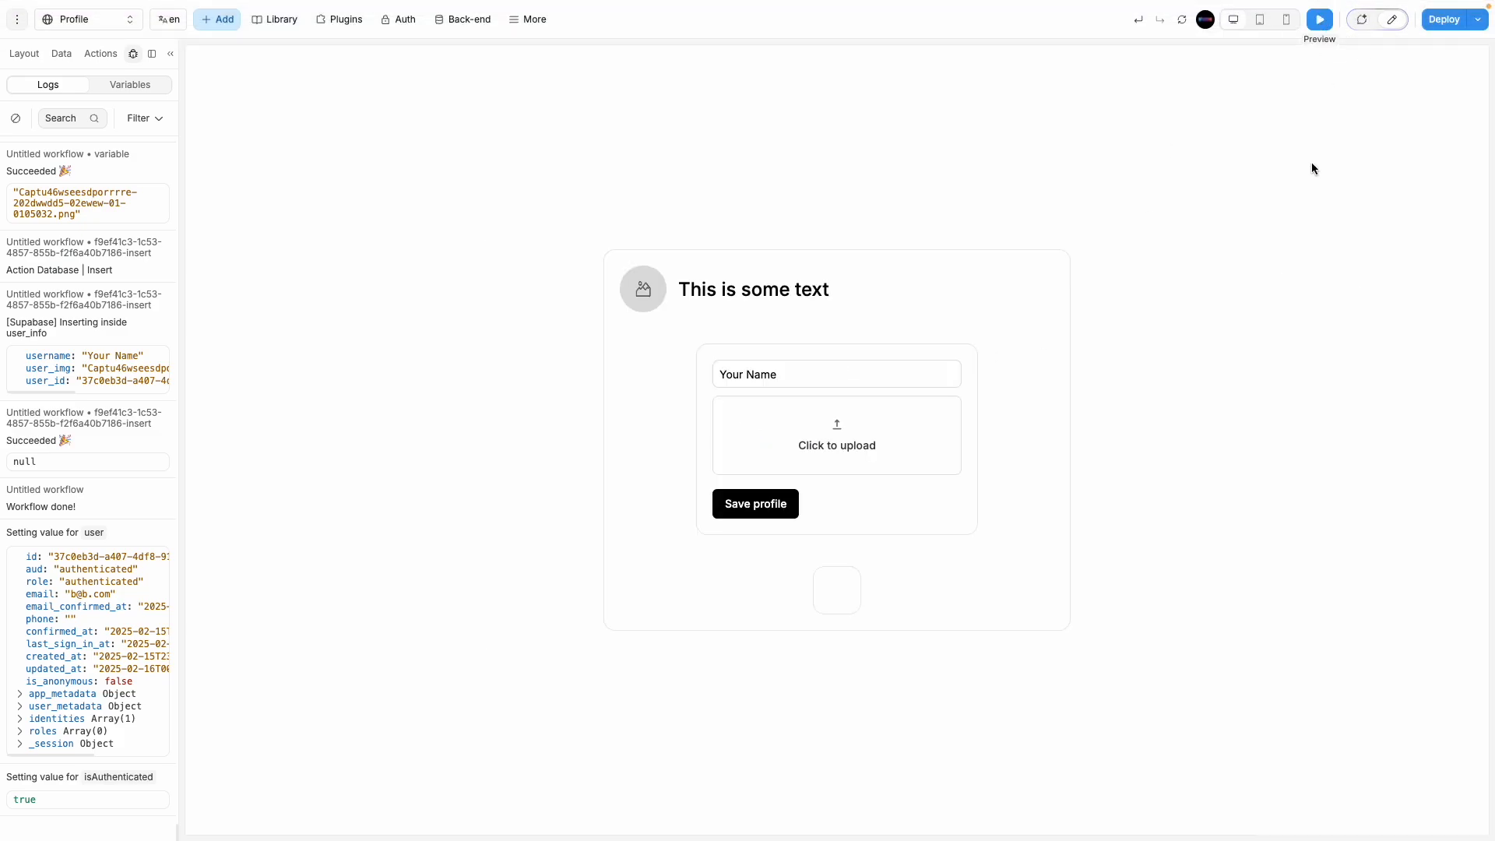
left_click(827, 435)
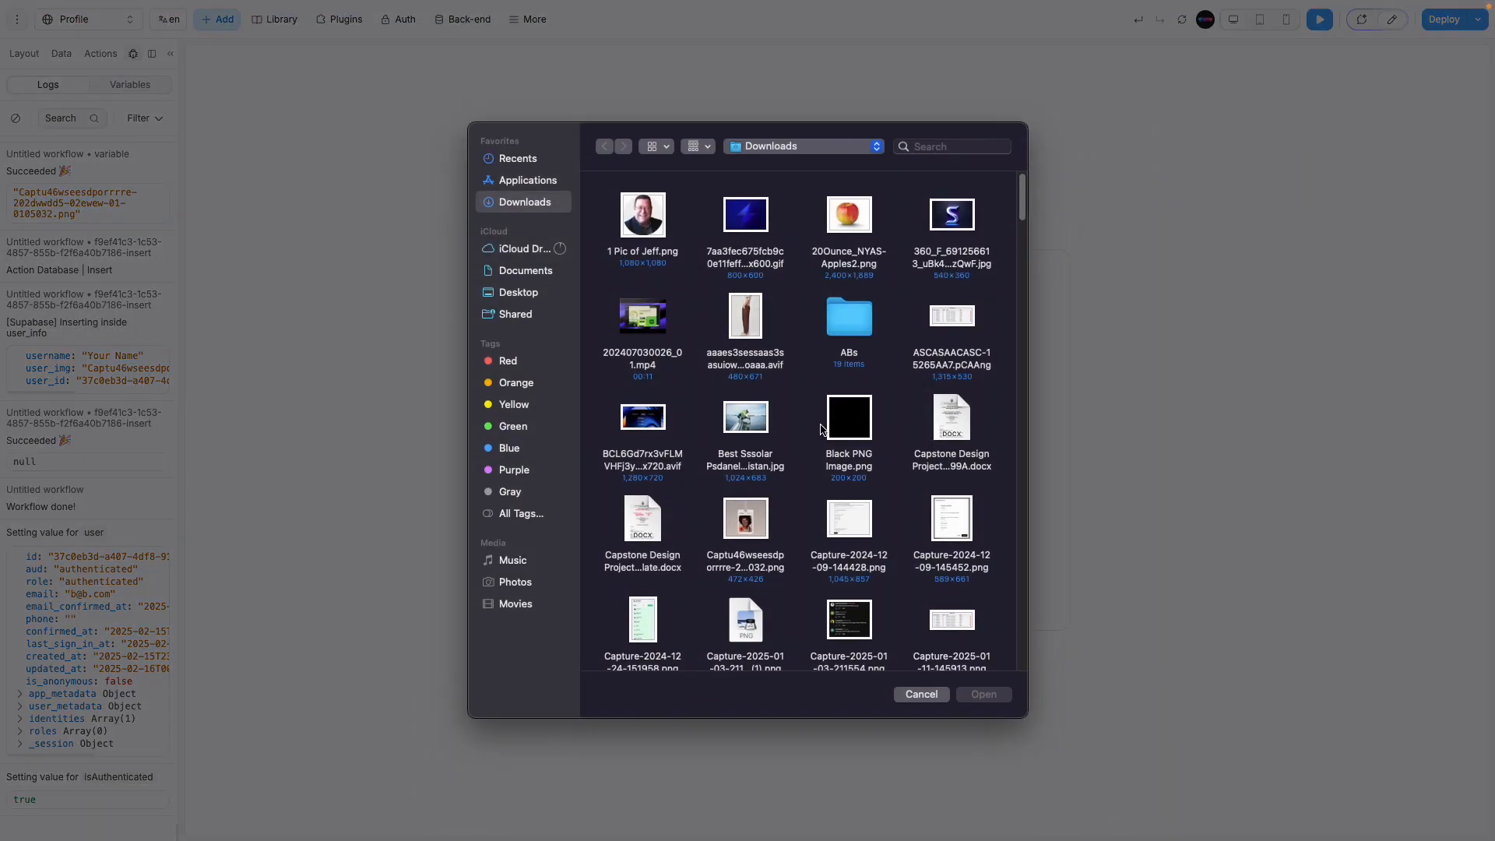
left_click(643, 218)
double_click(968, 221)
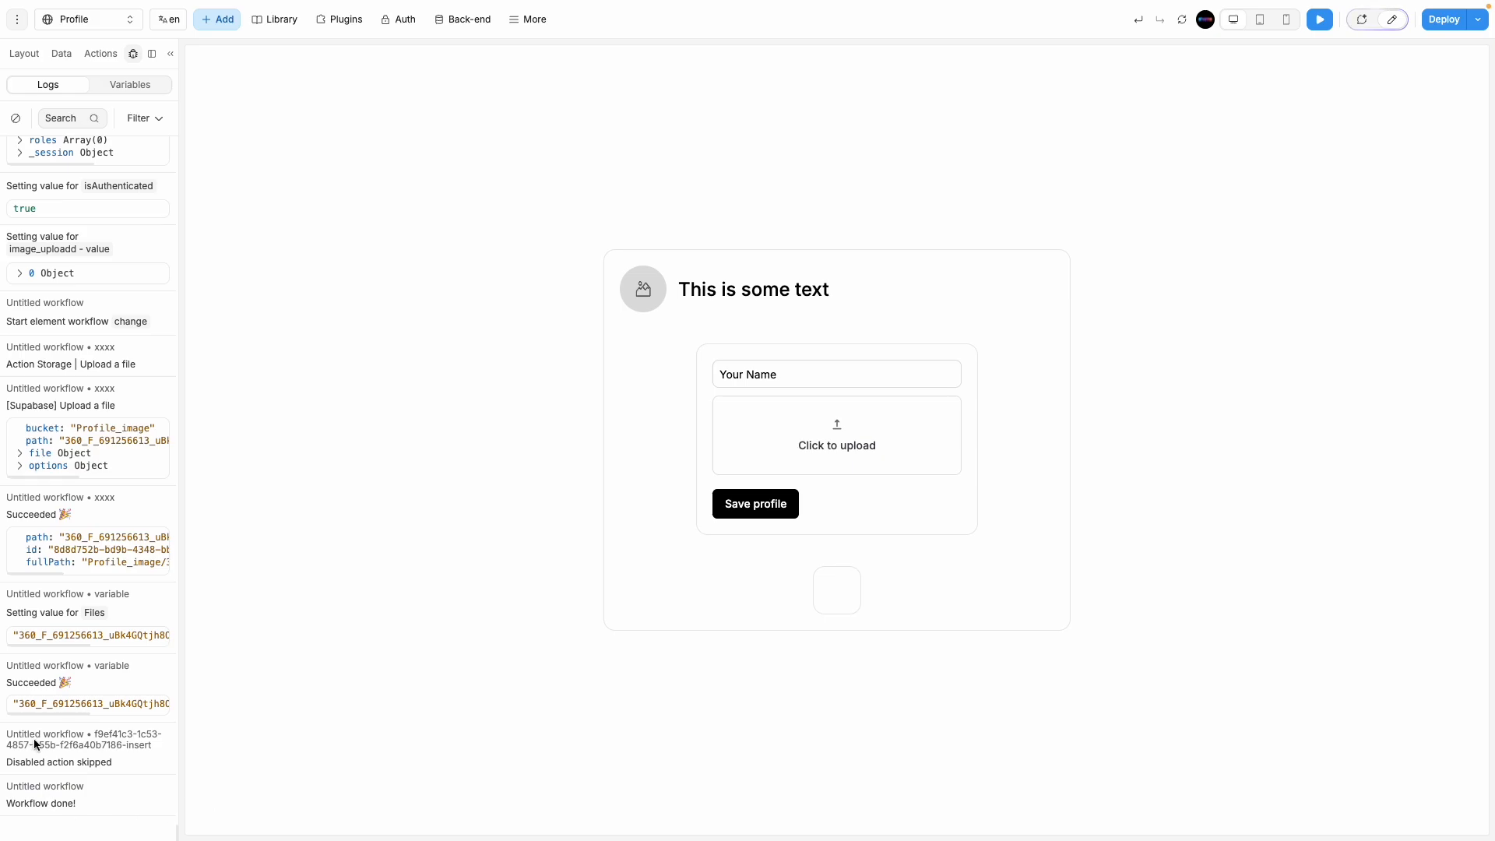
triple_click(827, 373)
type("Shams")
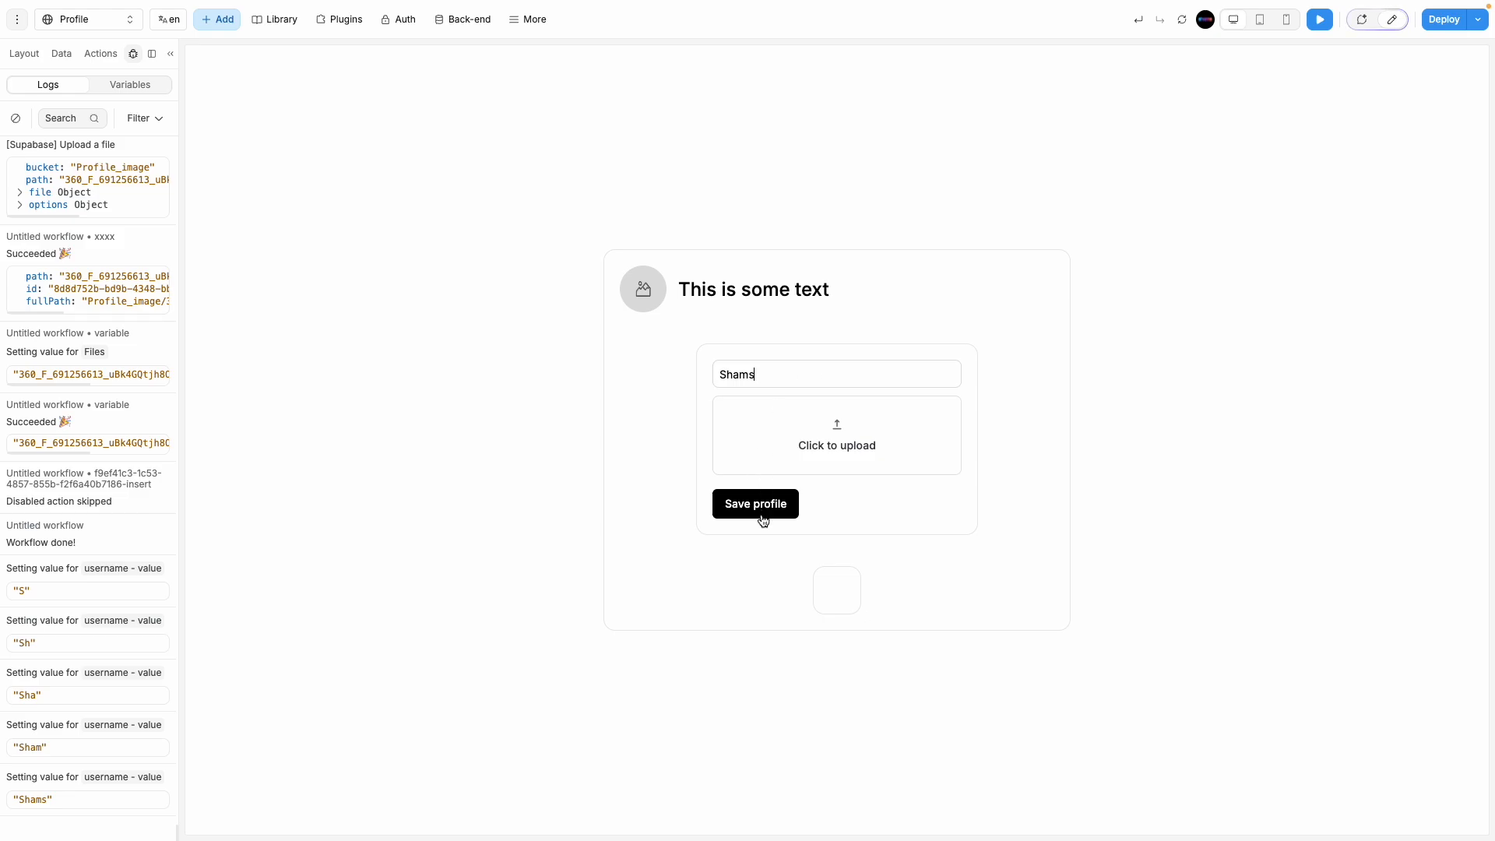
left_click(763, 506)
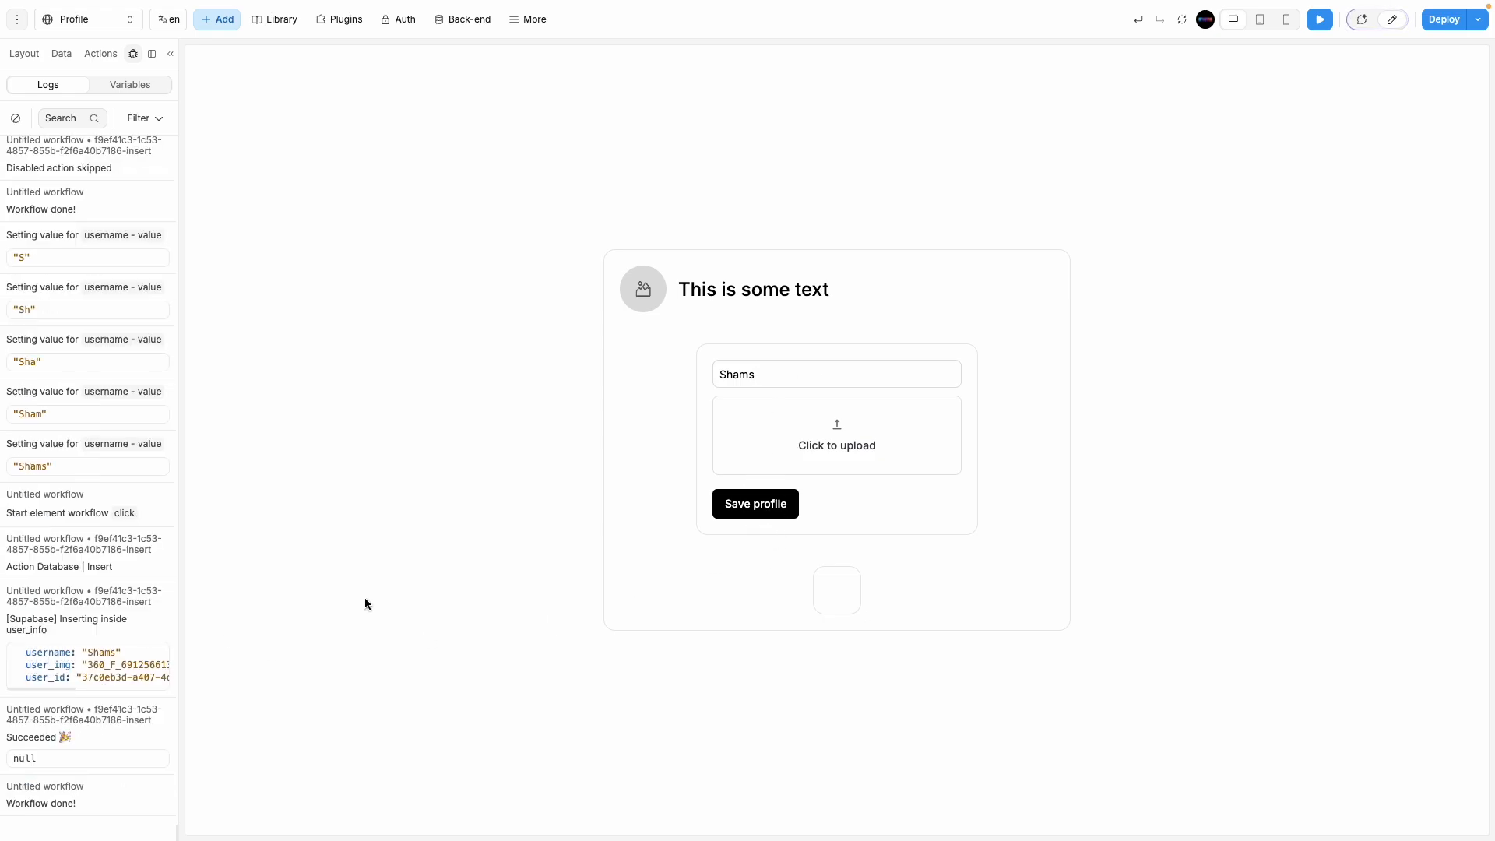
Step: Select both user_info records in Supabase and confirm deleting the 2 rows
mouse_move(1, 518)
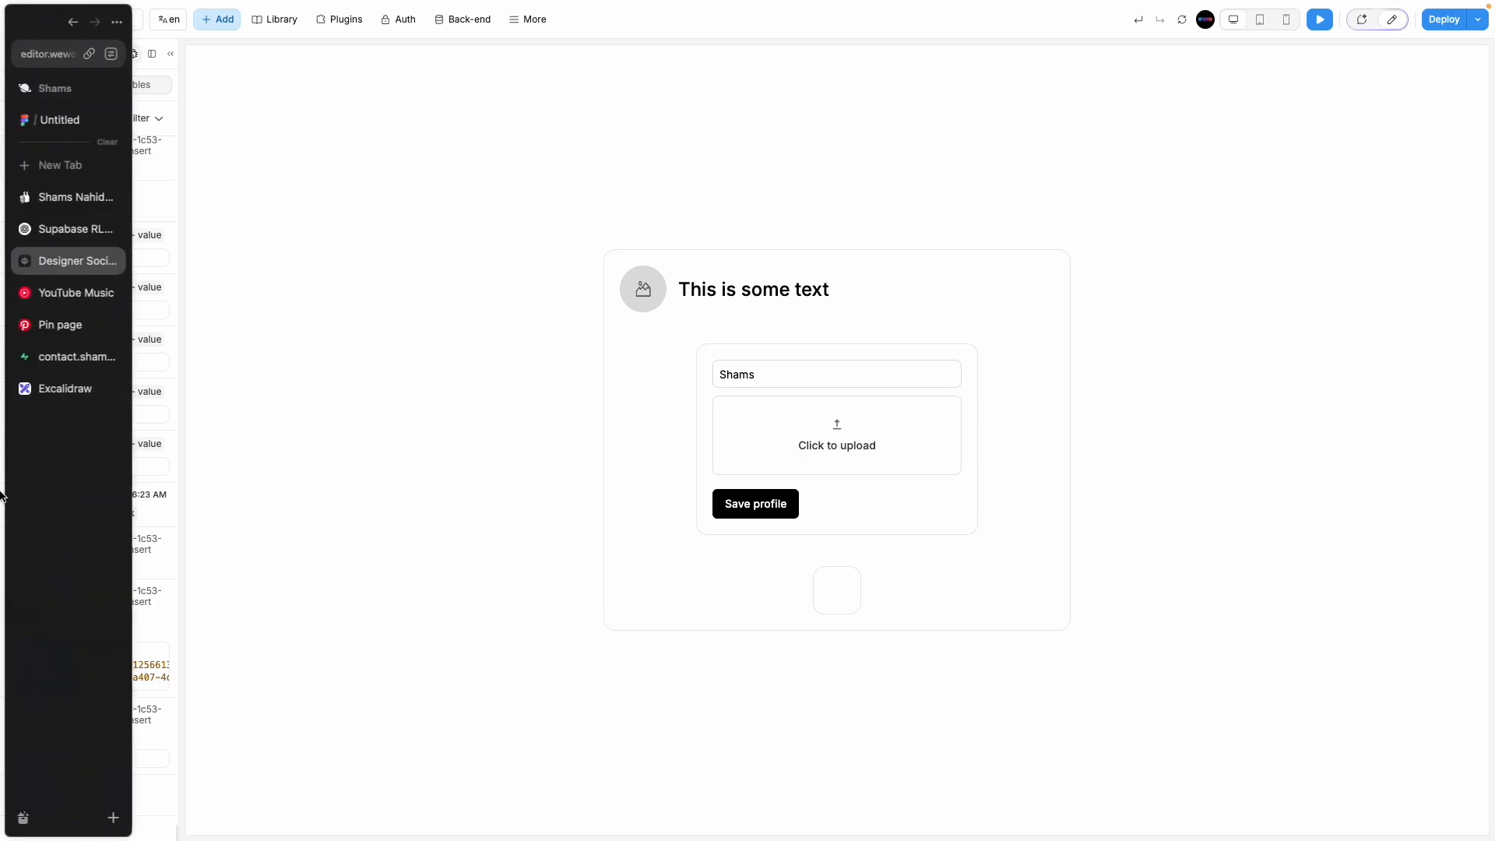
left_click(67, 359)
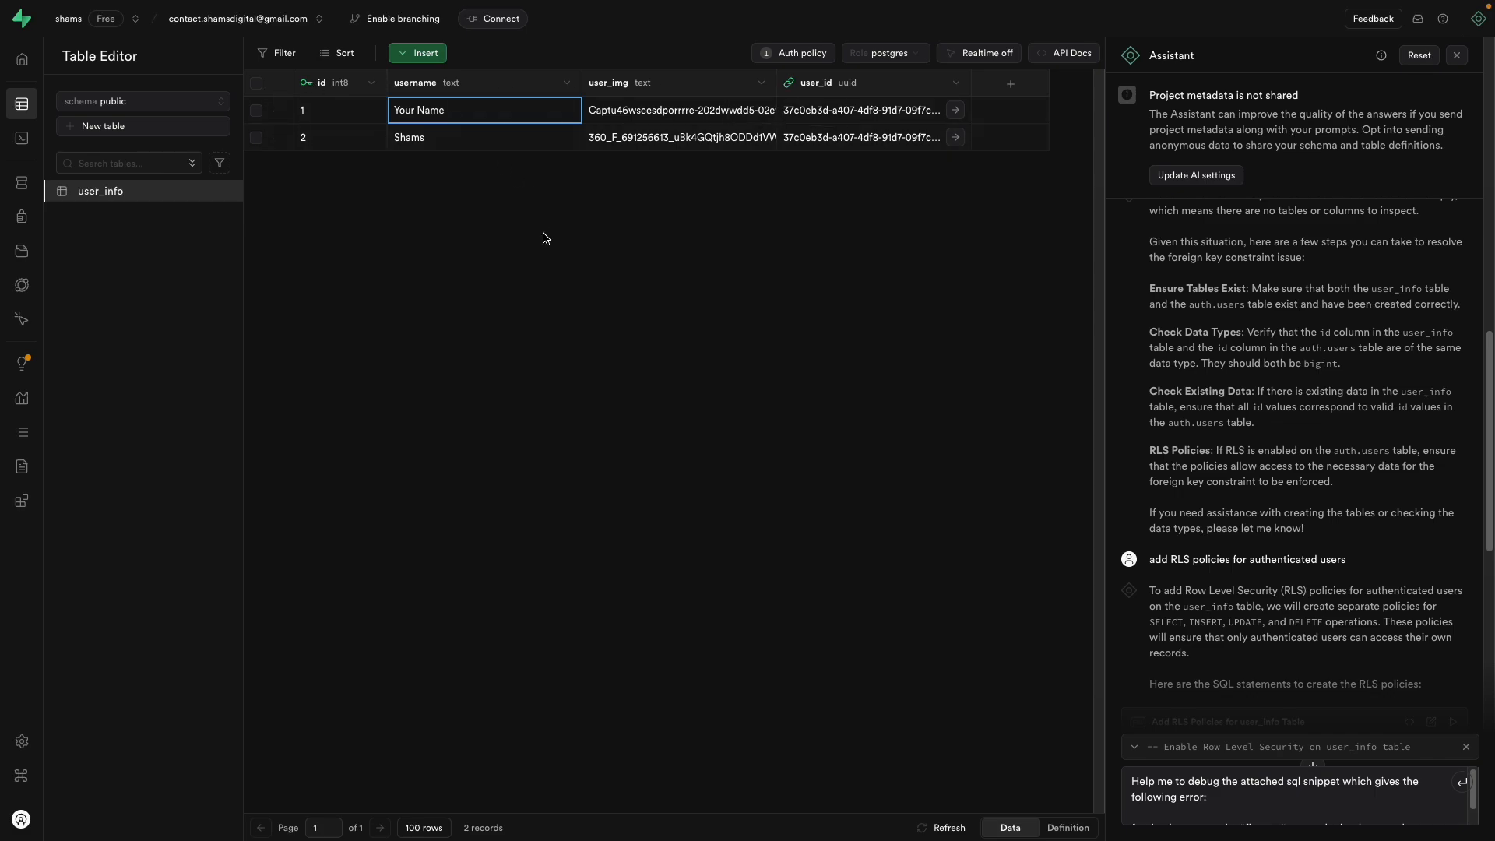
left_click(255, 110)
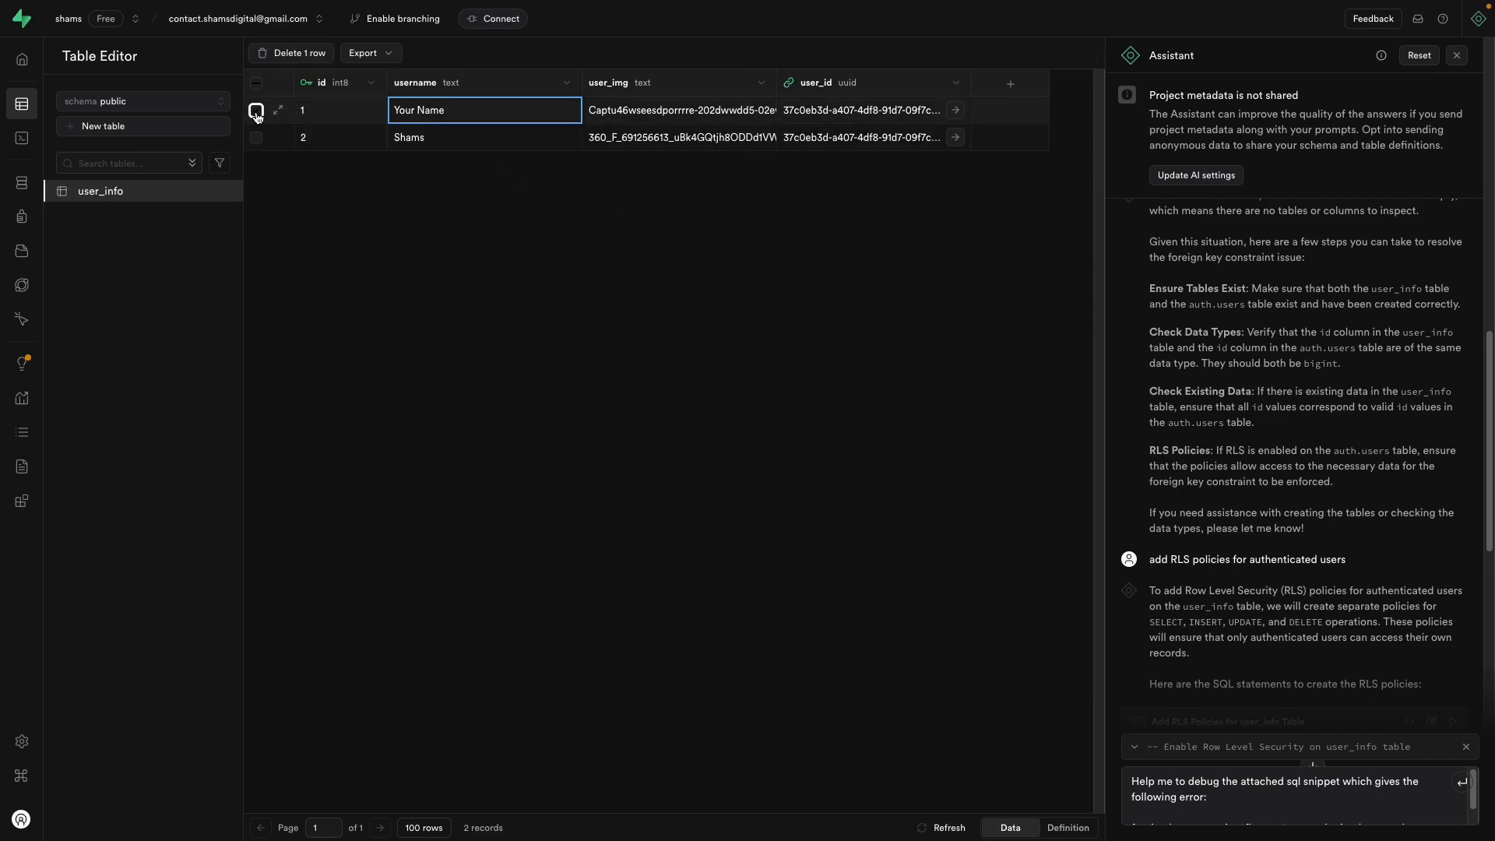
left_click(255, 138)
left_click(305, 55)
left_click(813, 468)
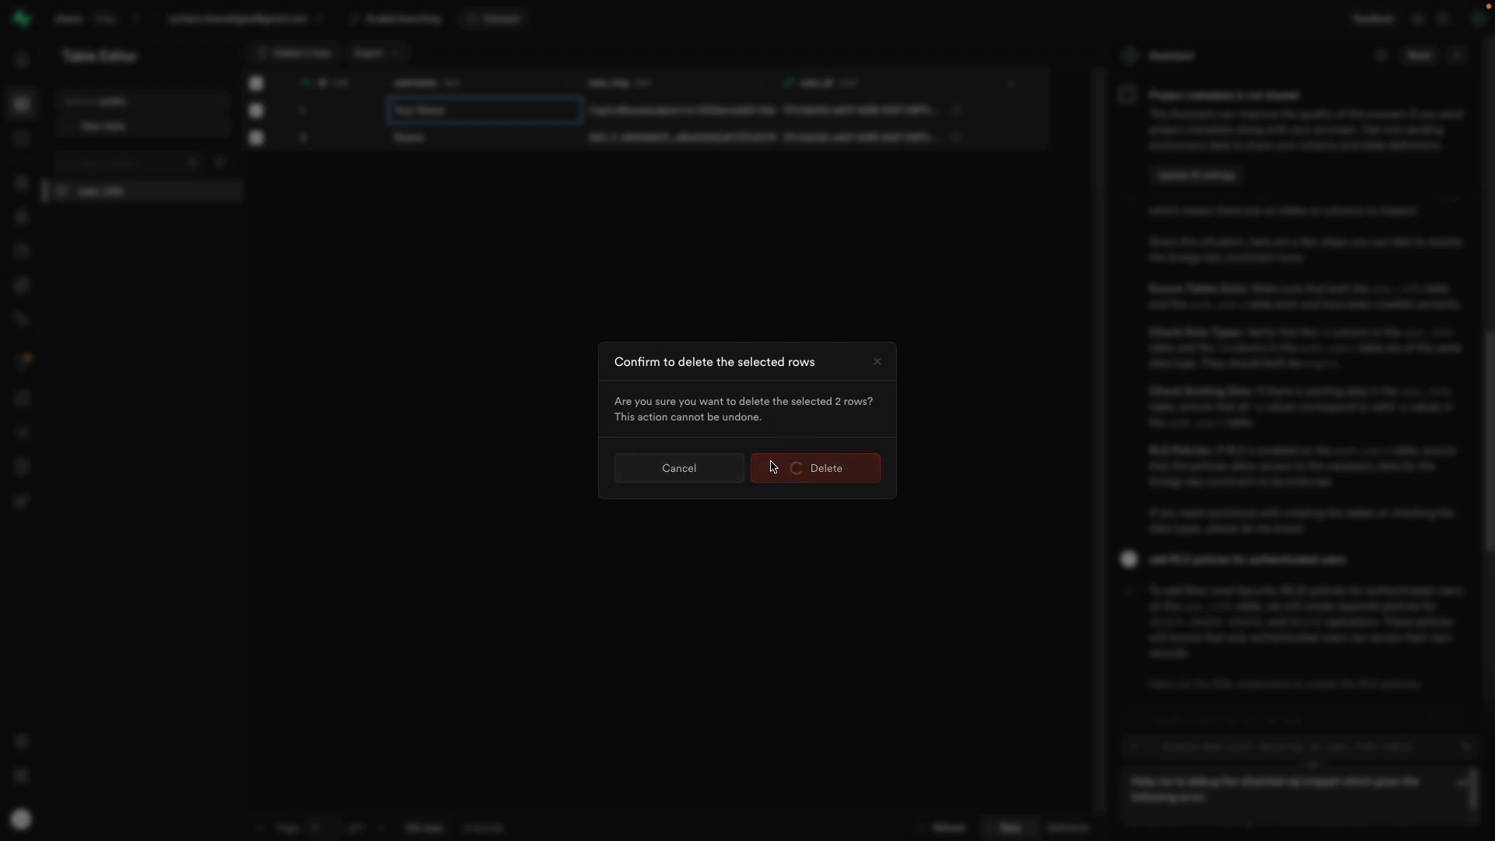
left_click(227, 190)
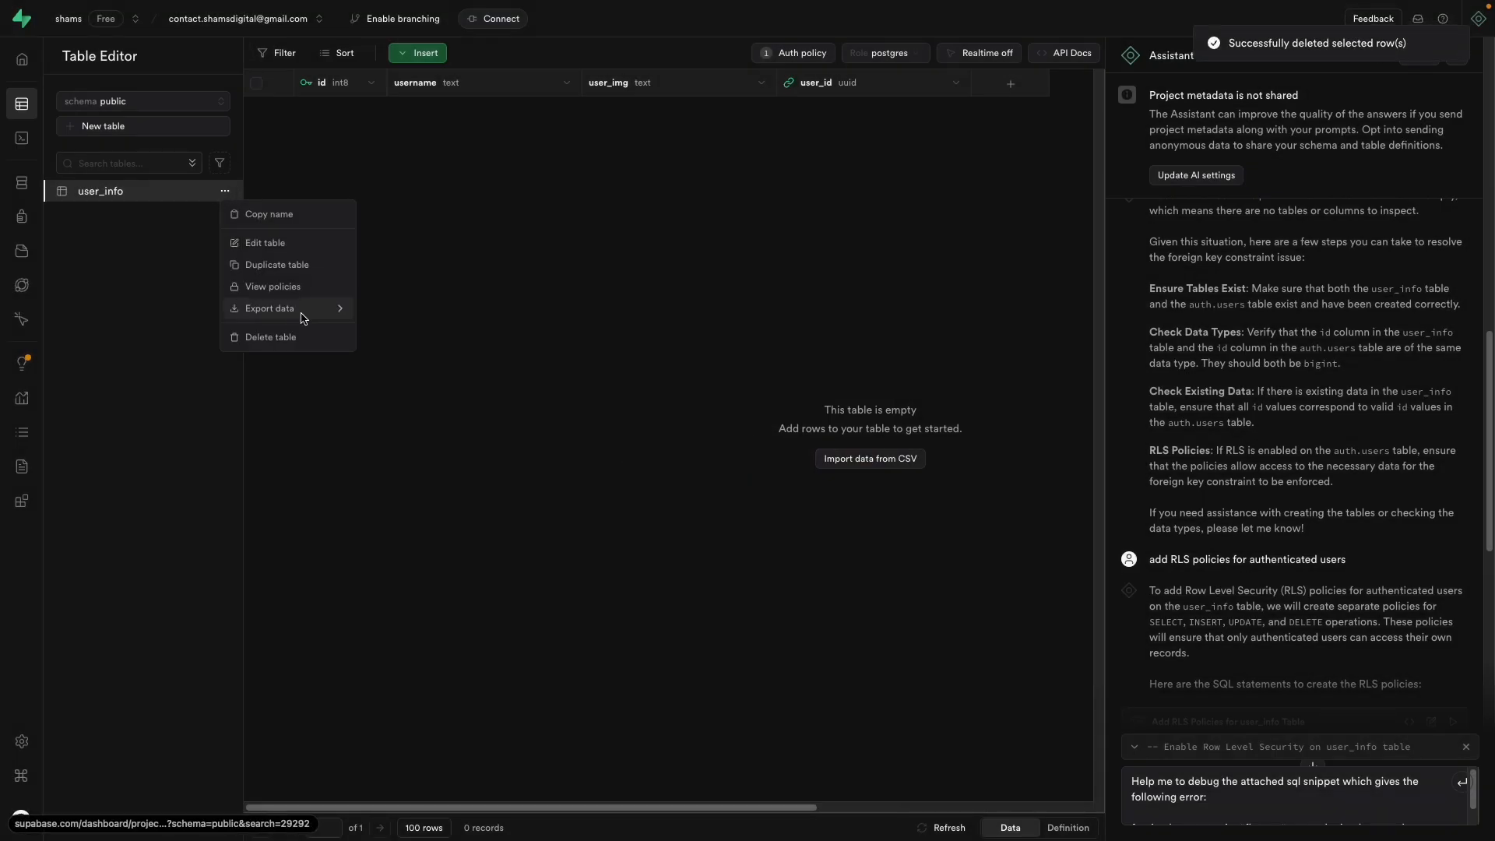
Step: Try removing the user_id foreign key and column in user_info's settings, then discard the edits
left_click(282, 243)
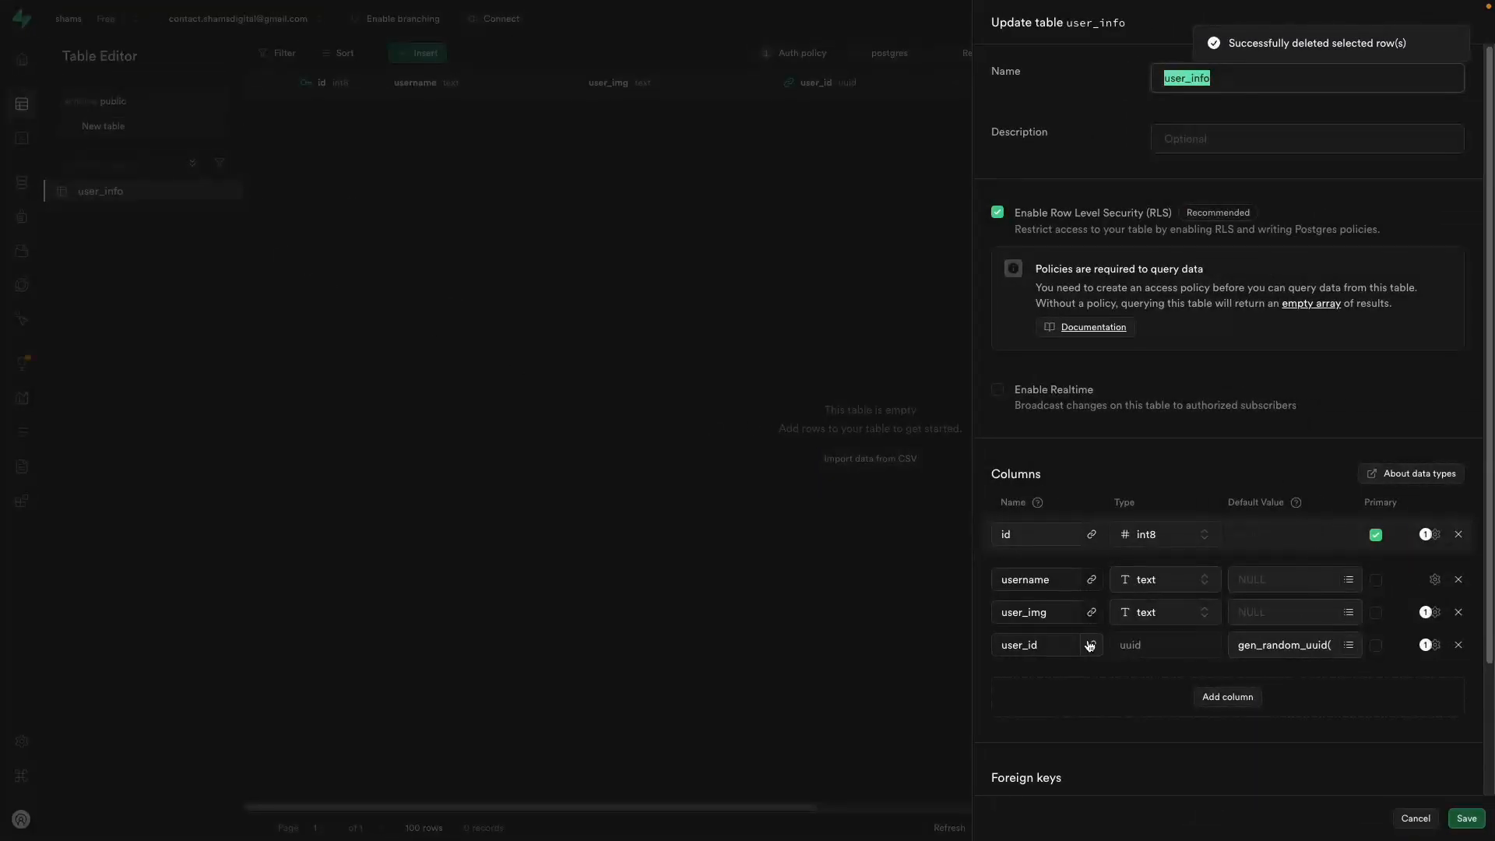
scroll(1318, 501, "down", 2)
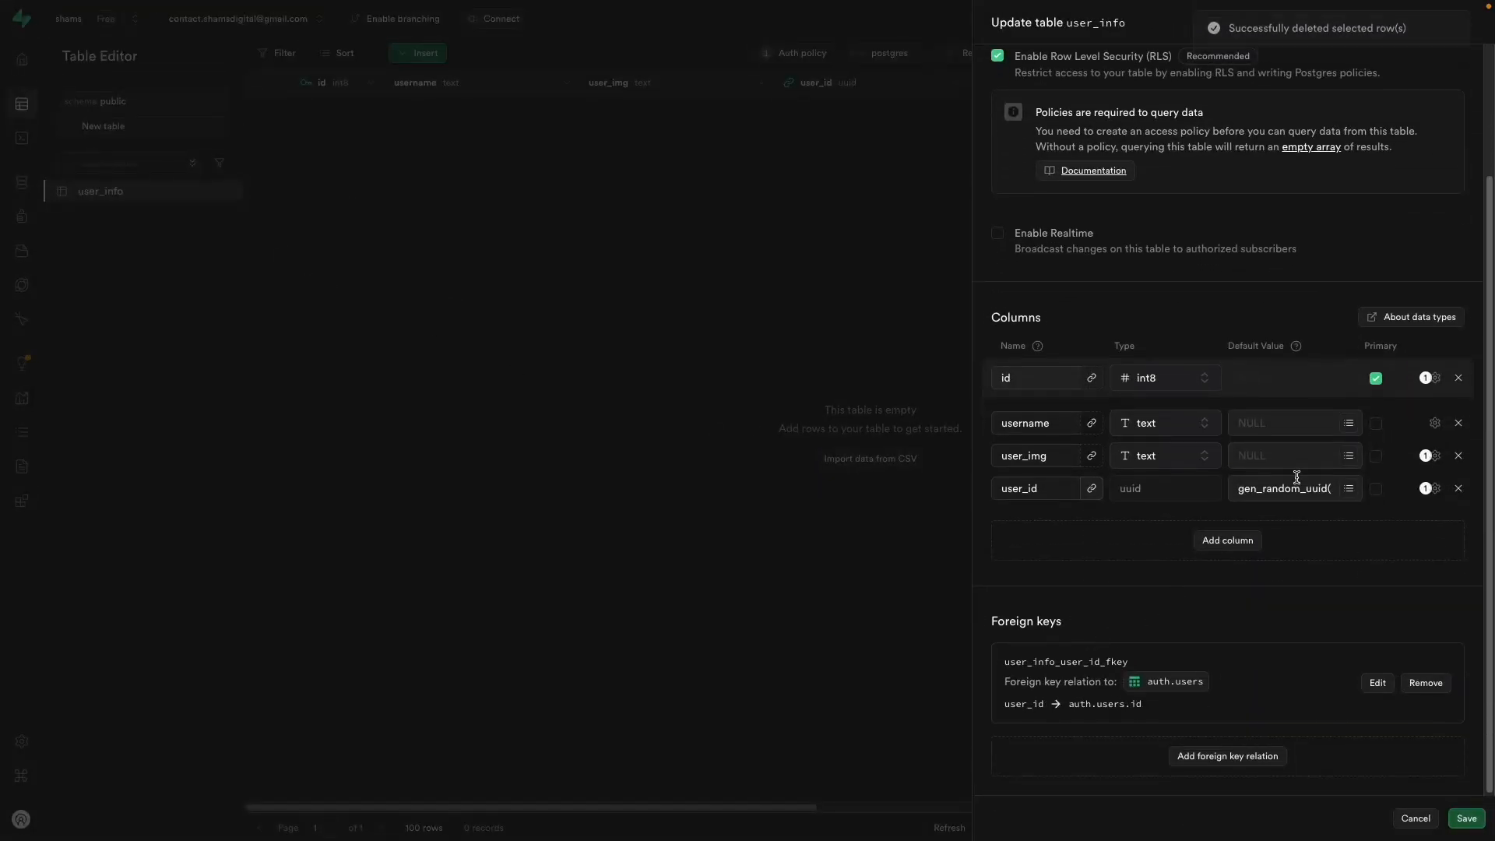
left_click(1427, 684)
left_click(1458, 488)
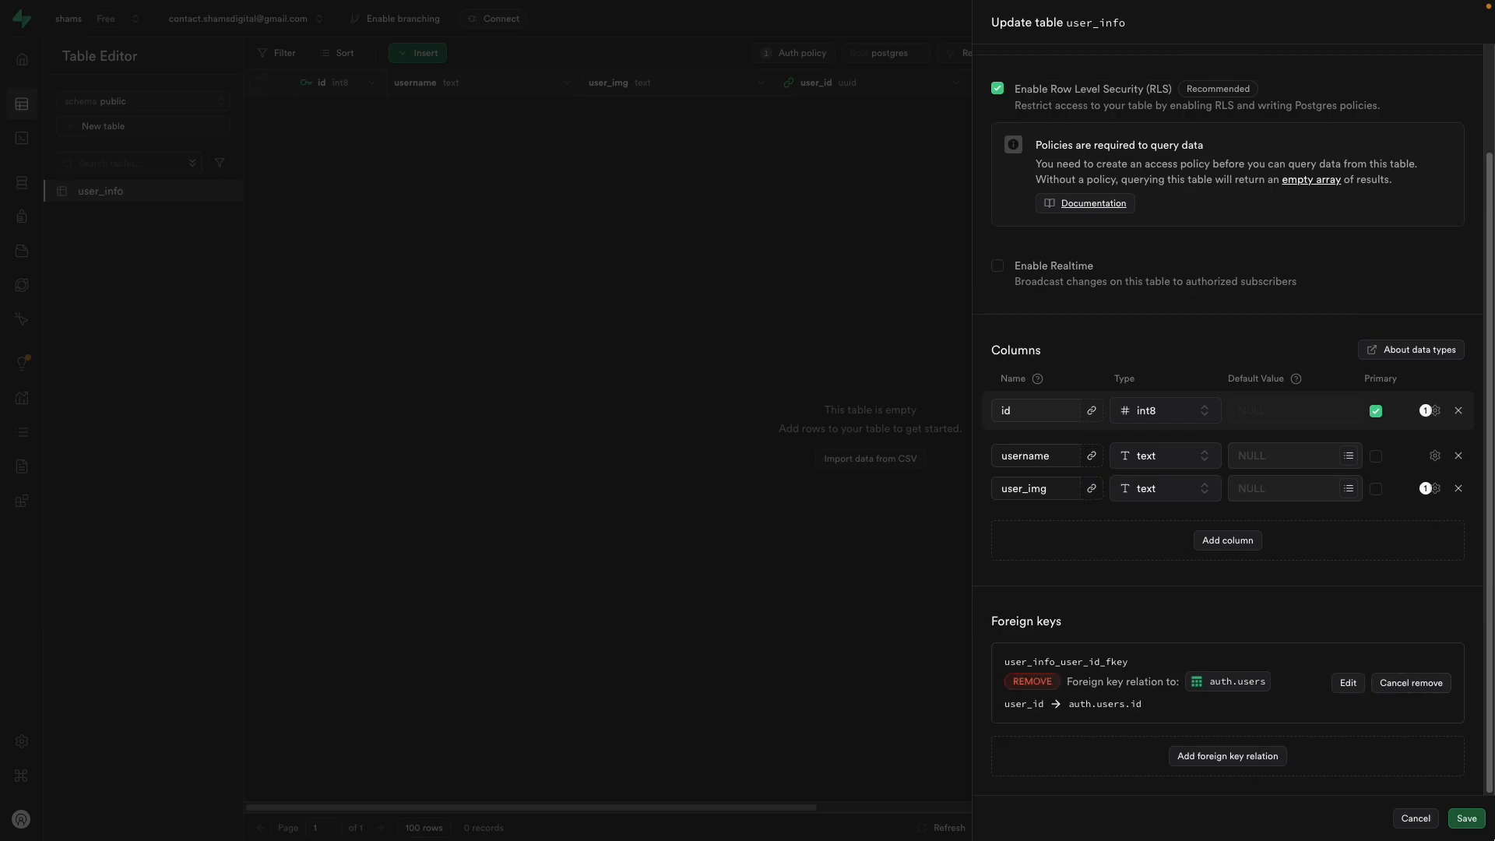
left_click(1466, 818)
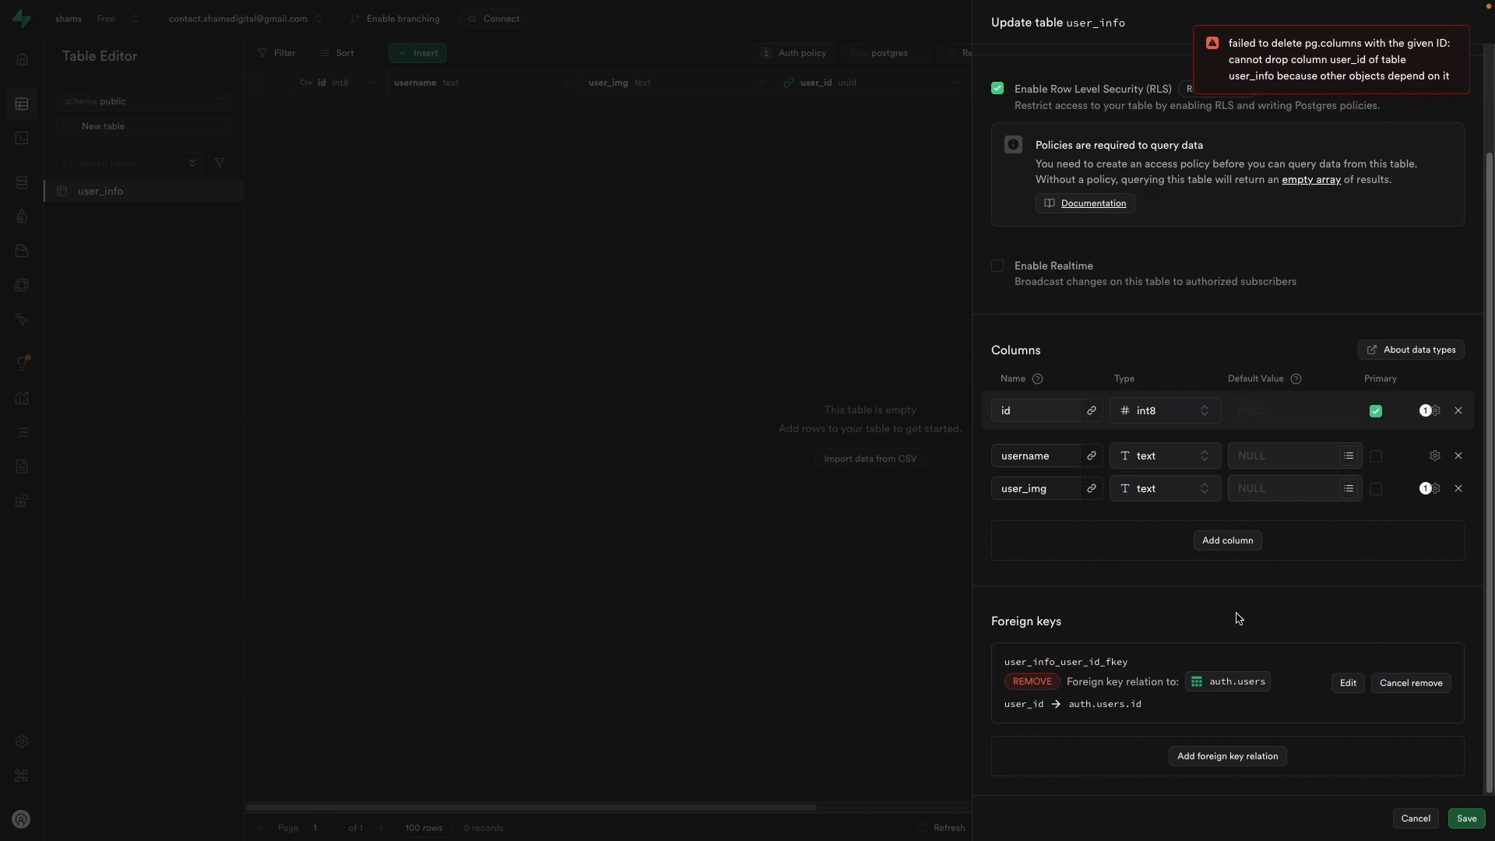
left_click(1409, 685)
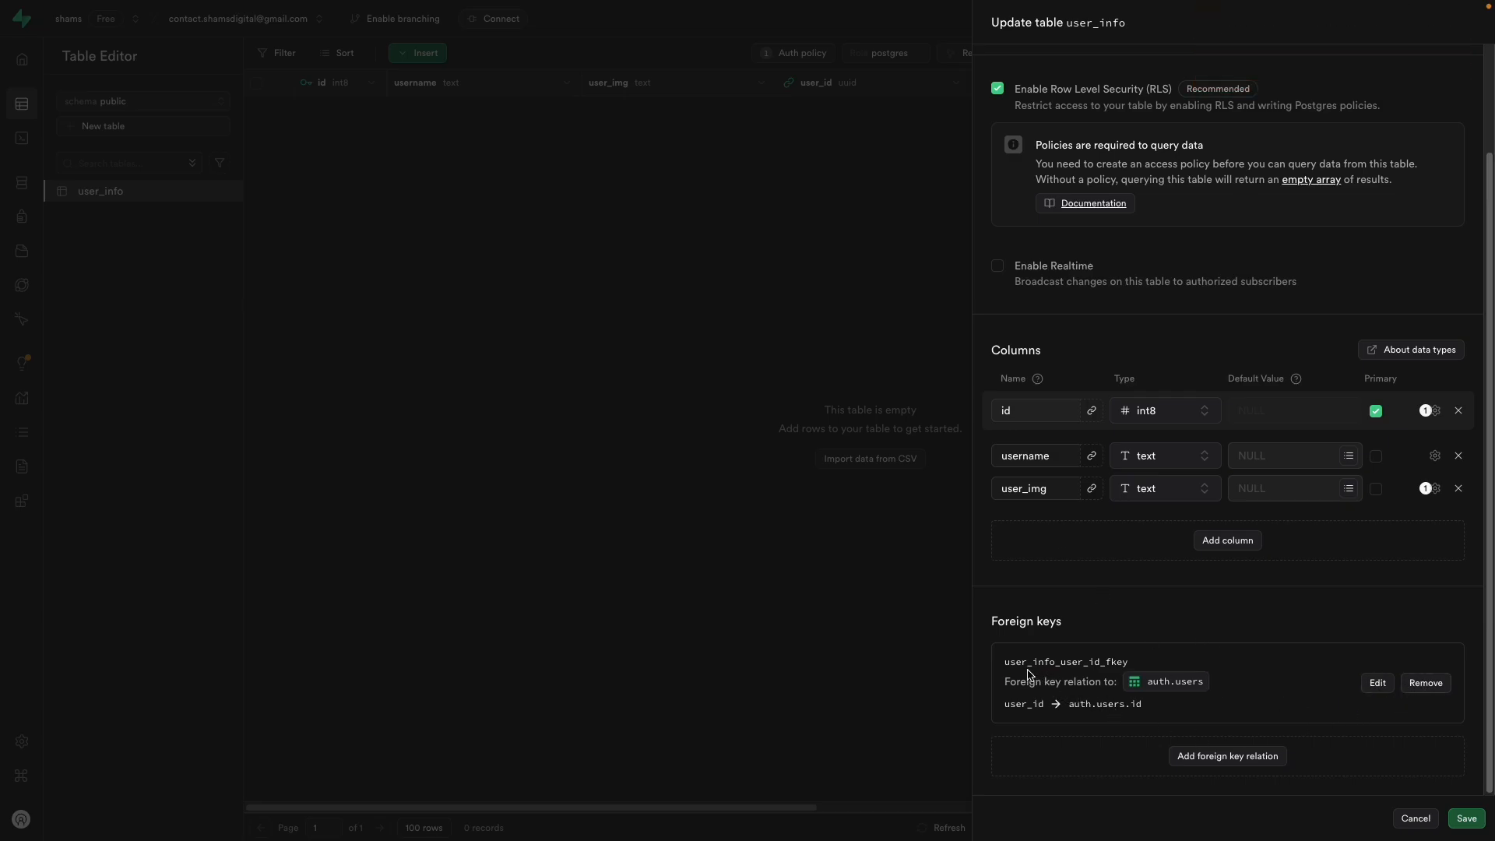
left_click(1428, 683)
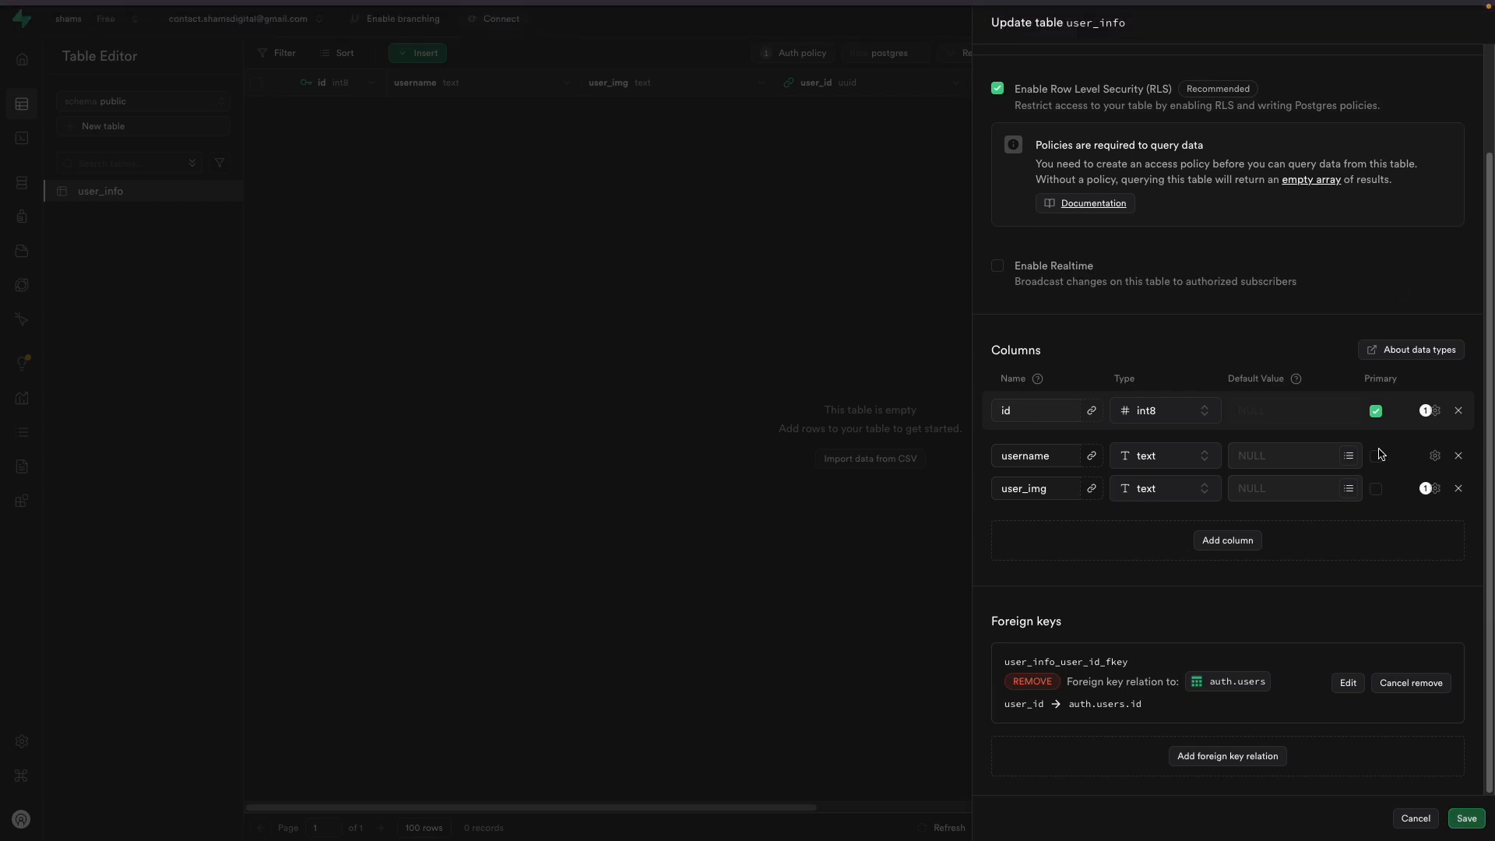
left_click(1427, 816)
left_click(862, 477)
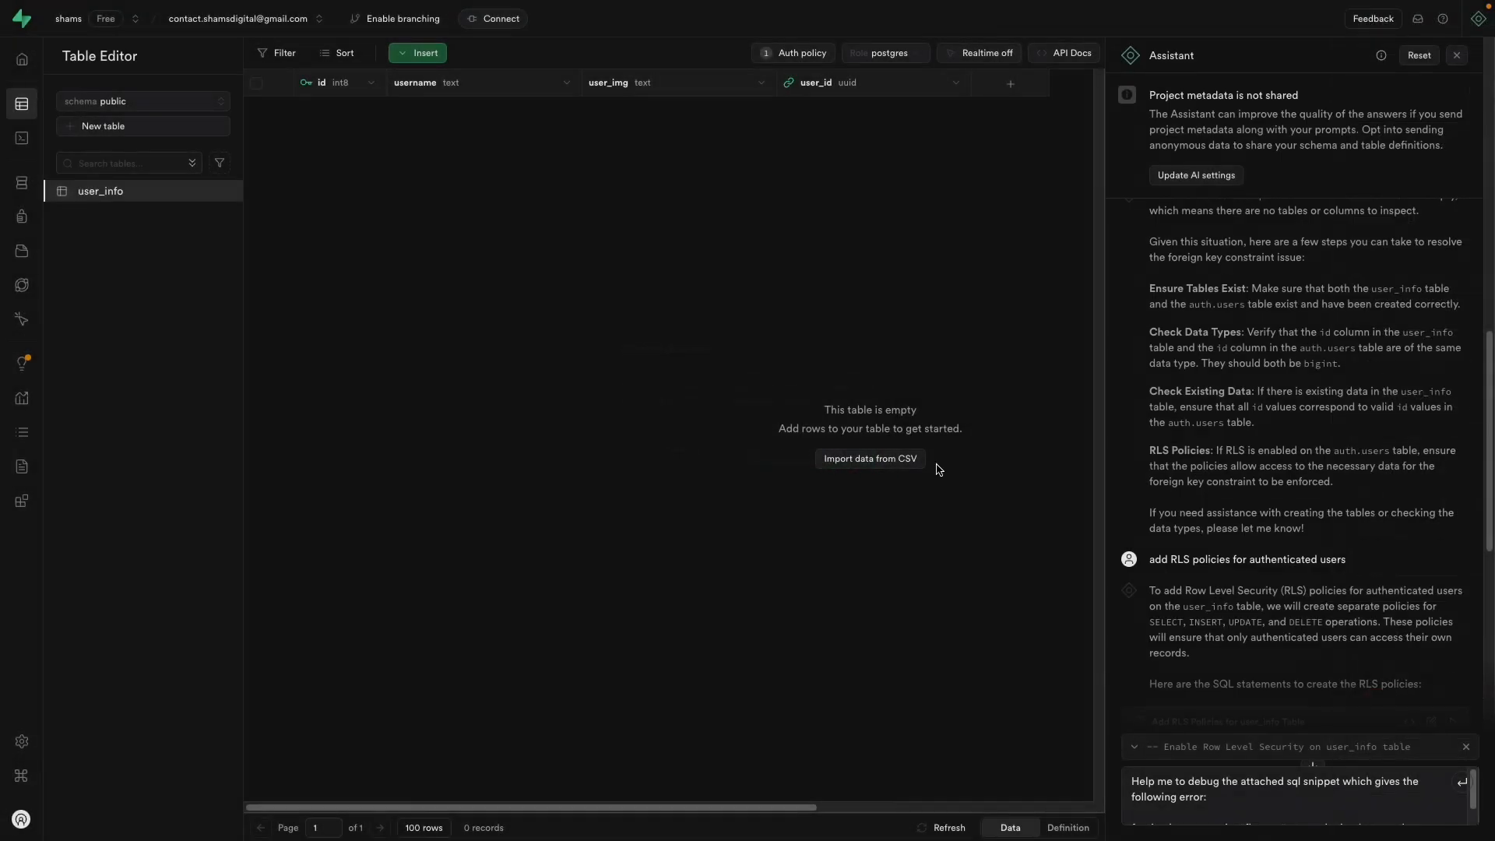
Step: Remove the user_id foreign key from the user_info table and save
left_click(222, 192)
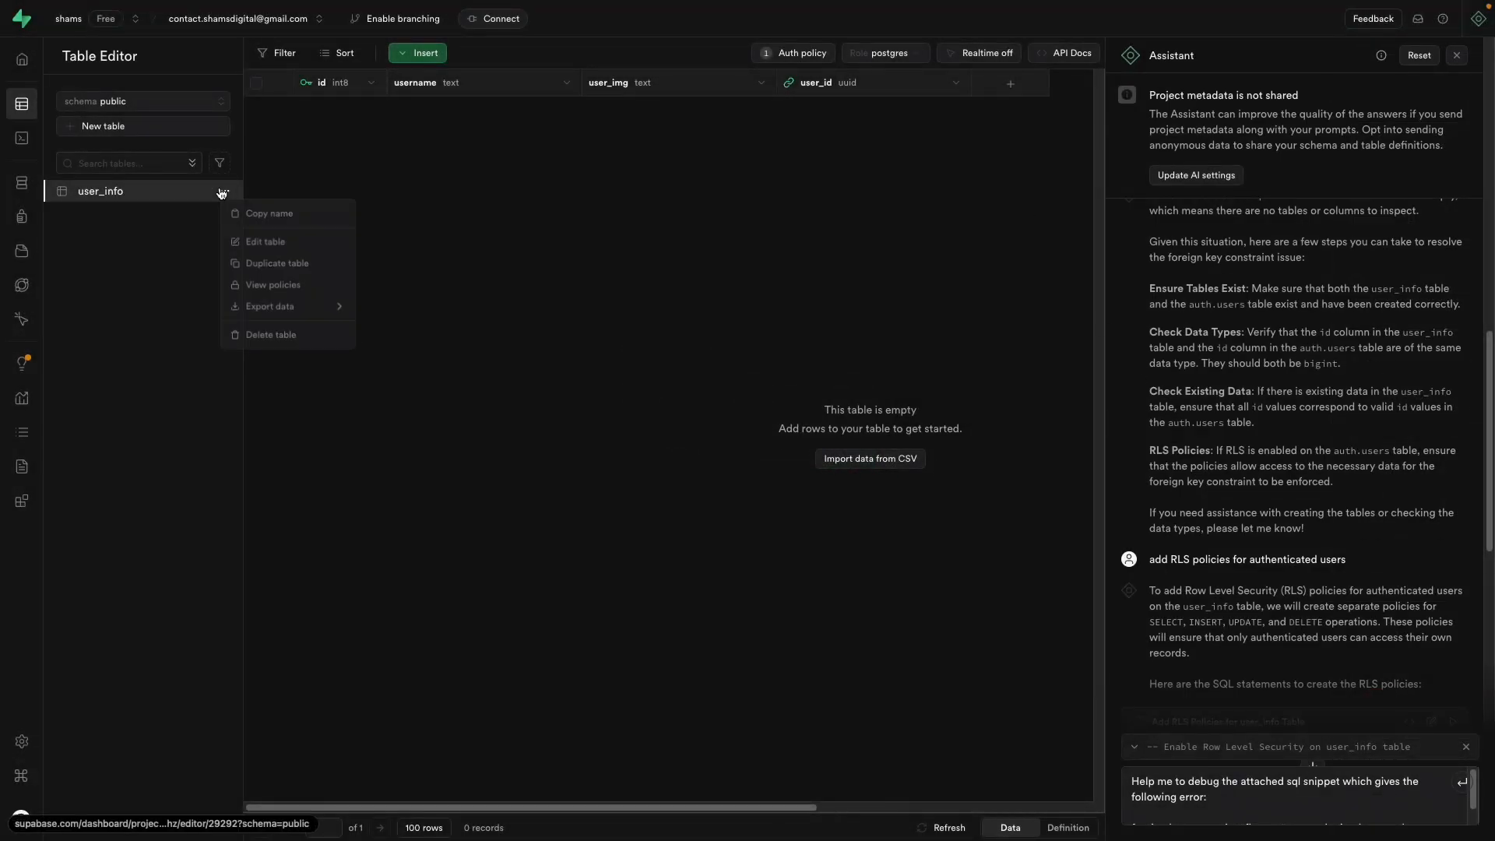
left_click(257, 242)
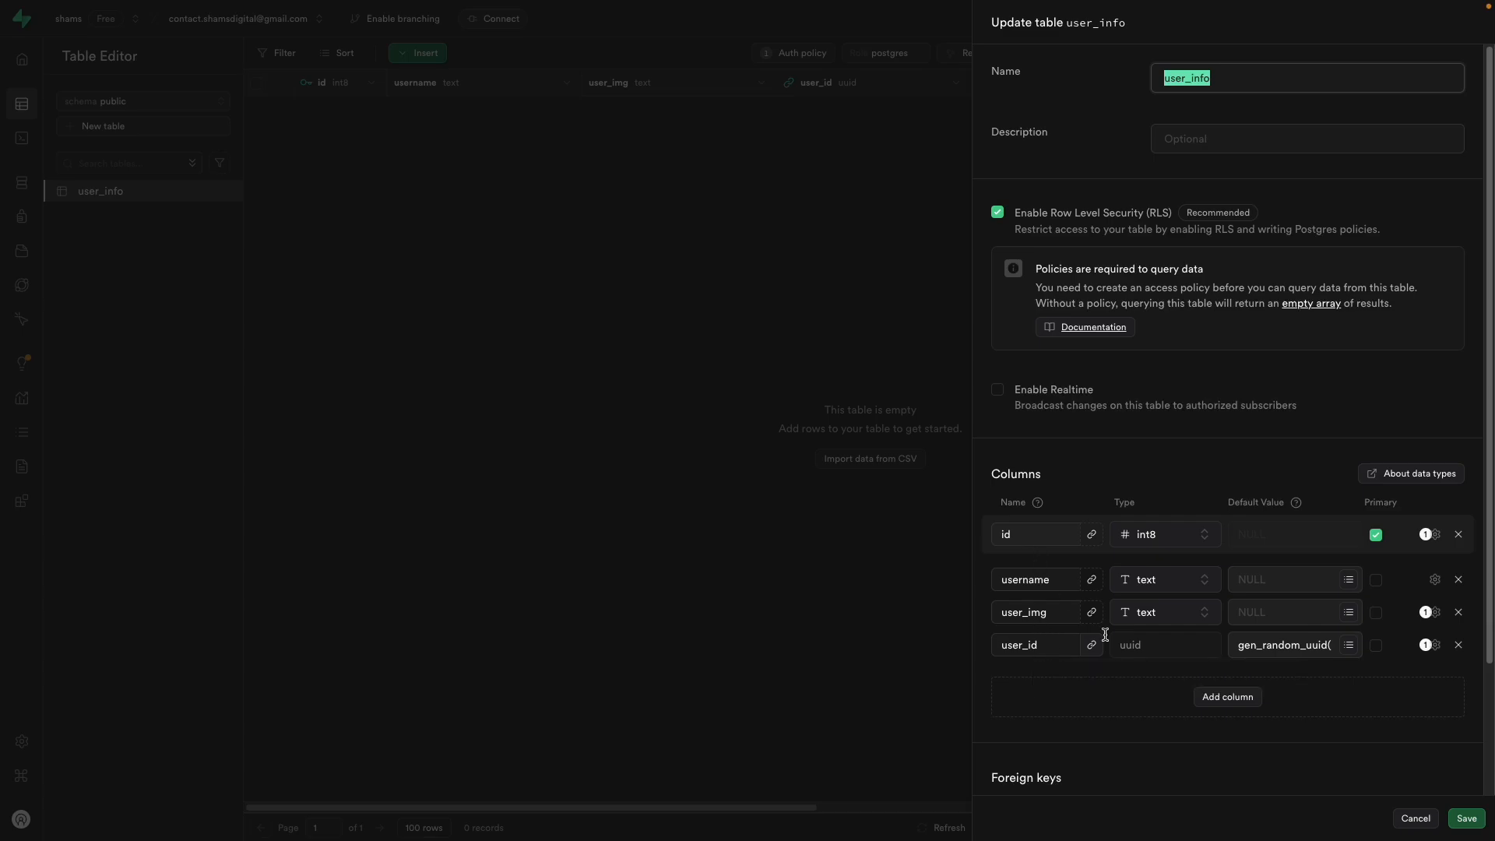
scroll(1335, 747, "down", 2)
left_click(1413, 684)
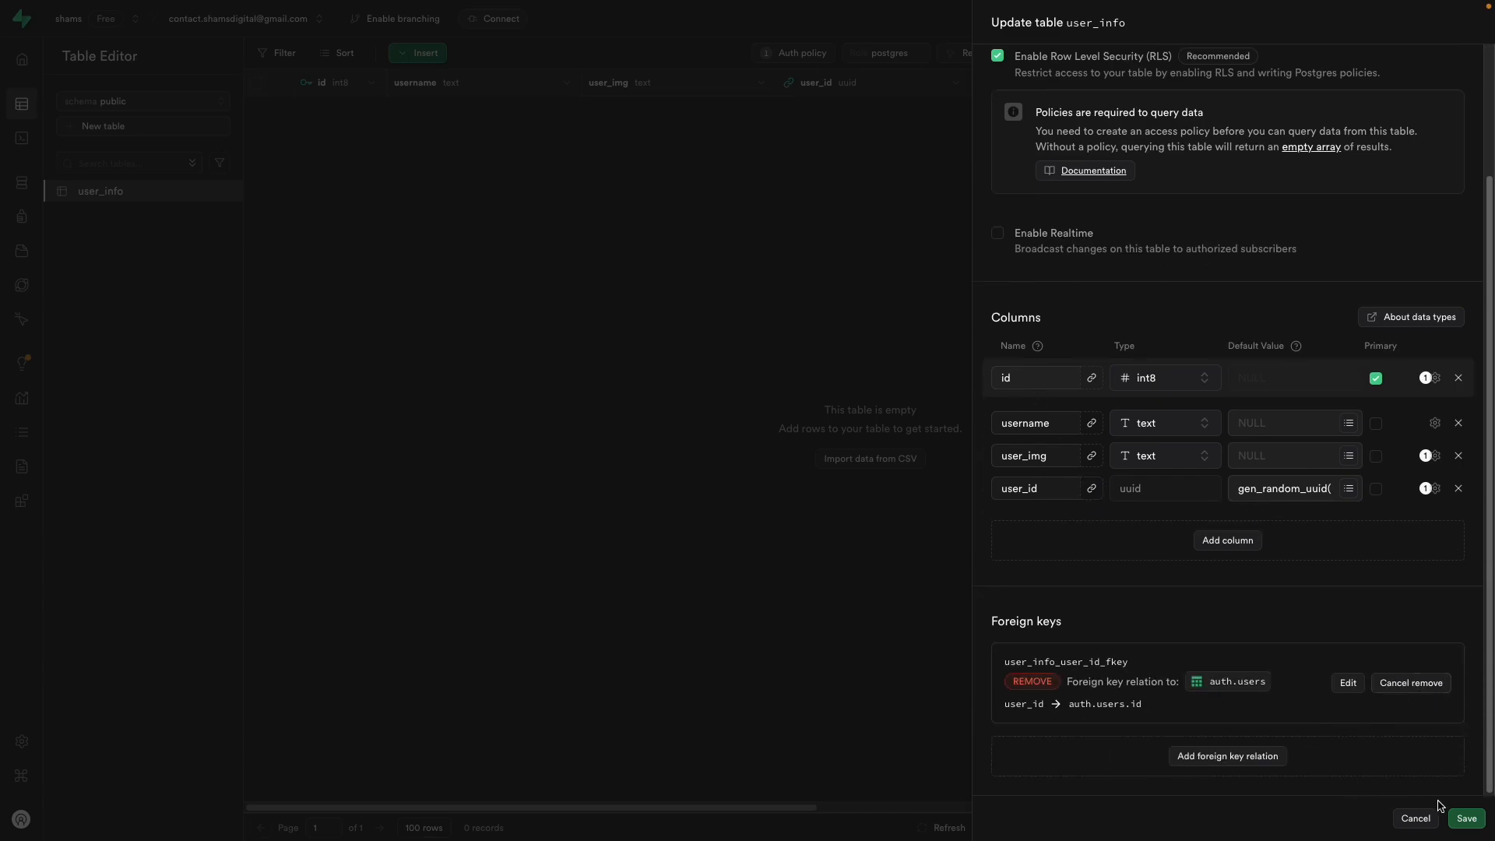
left_click(1456, 817)
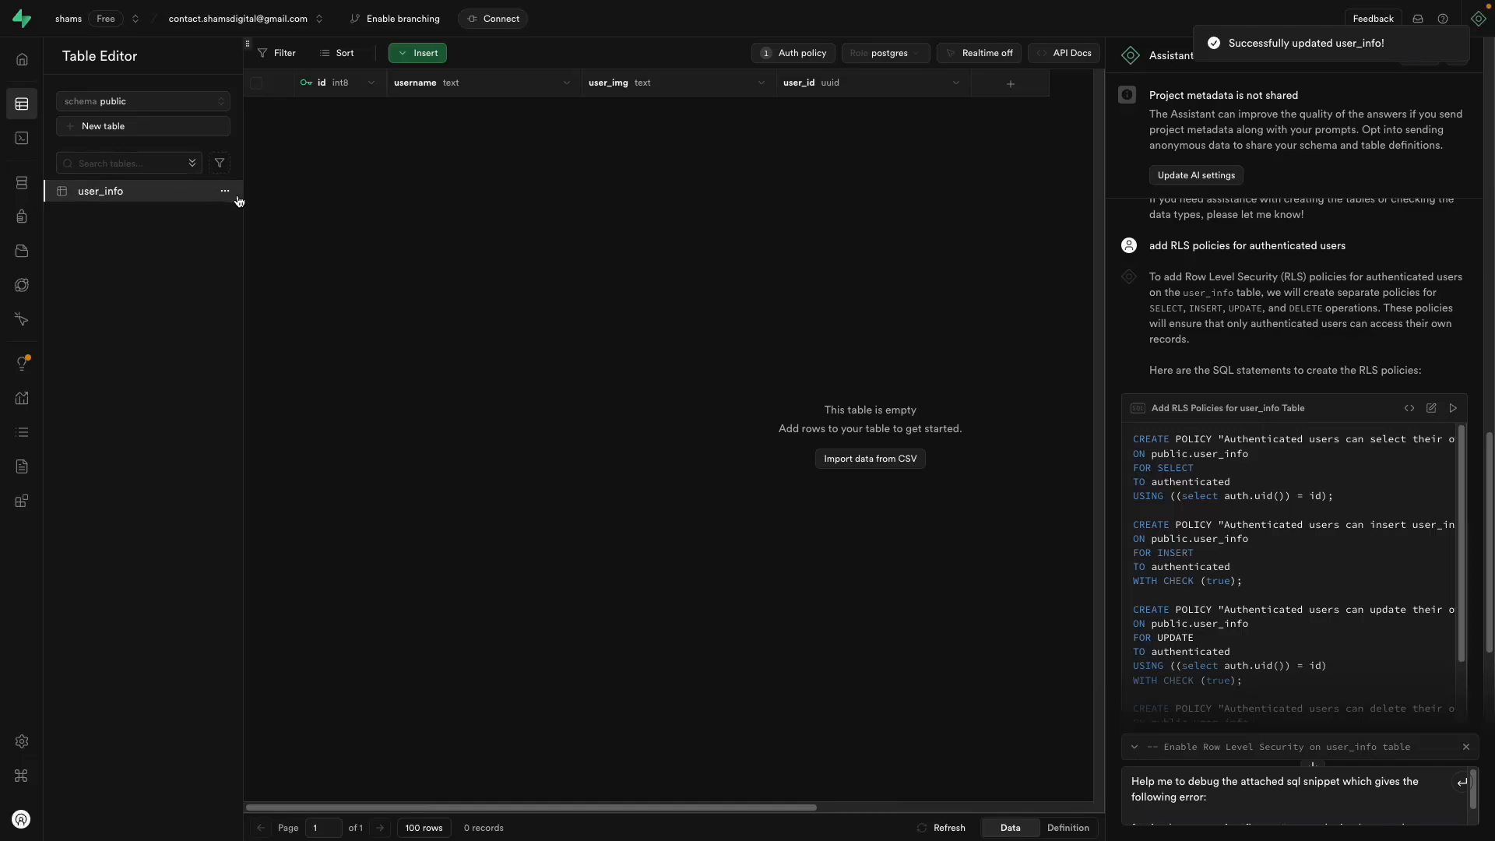
Step: Attempt removing the user_id and user_img columns, then discard the unsaved column changes
left_click(224, 191)
left_click(261, 242)
scroll(1380, 585, "down", 1)
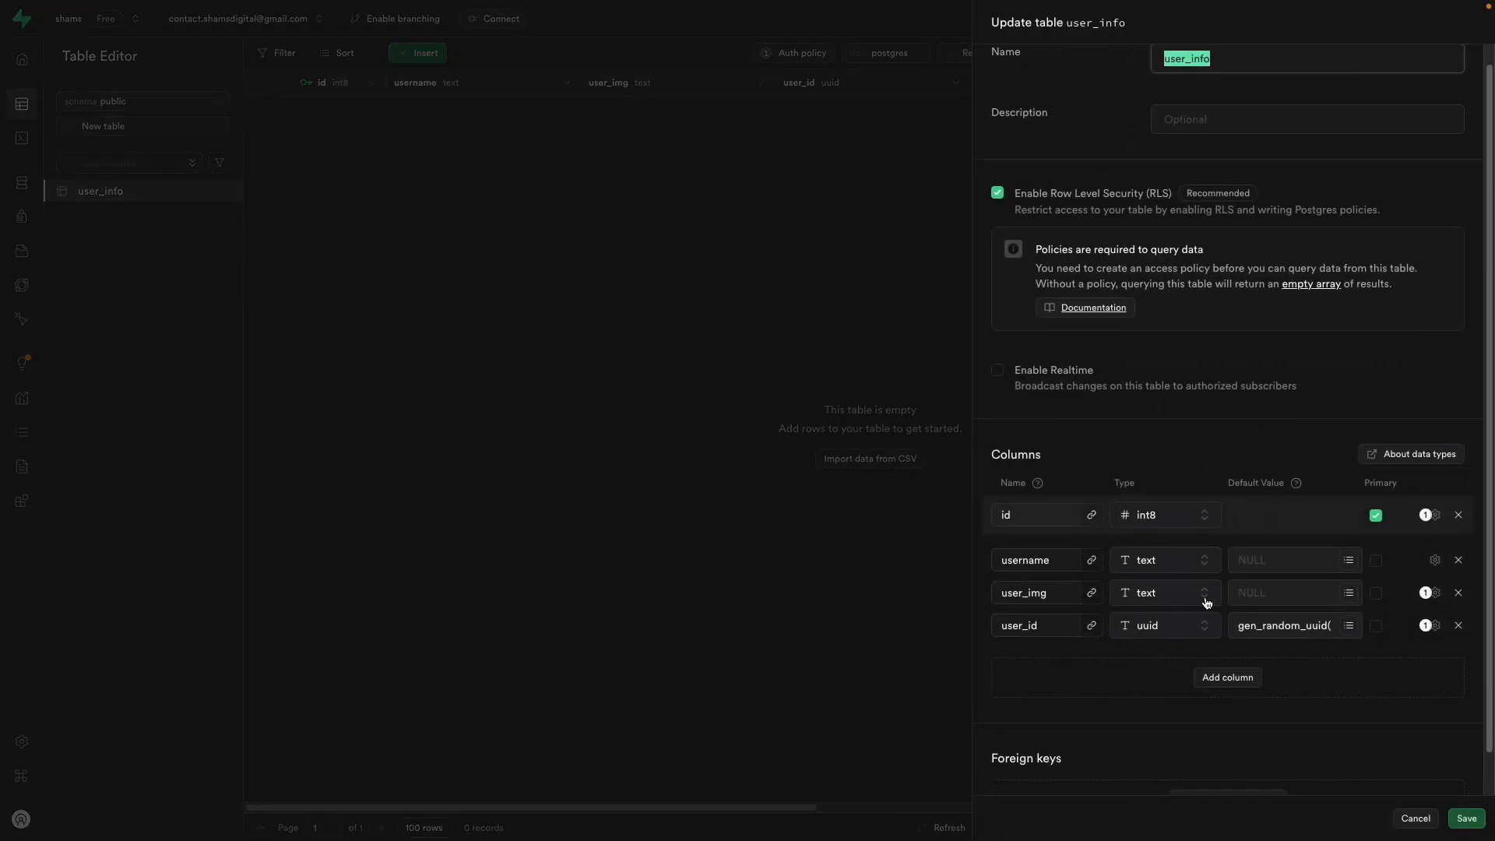
left_click(1458, 581)
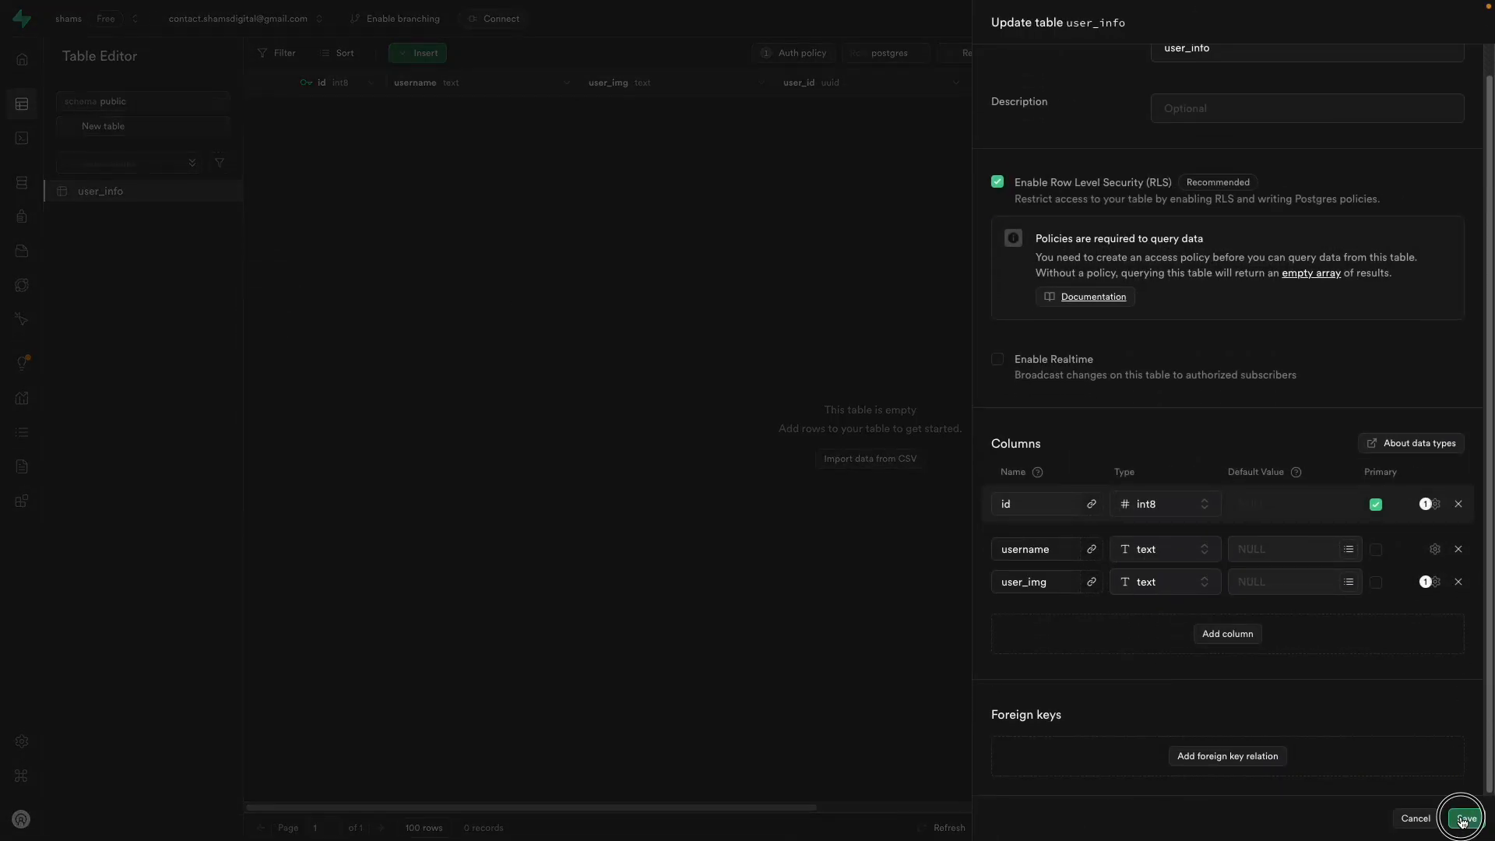
left_click(1467, 817)
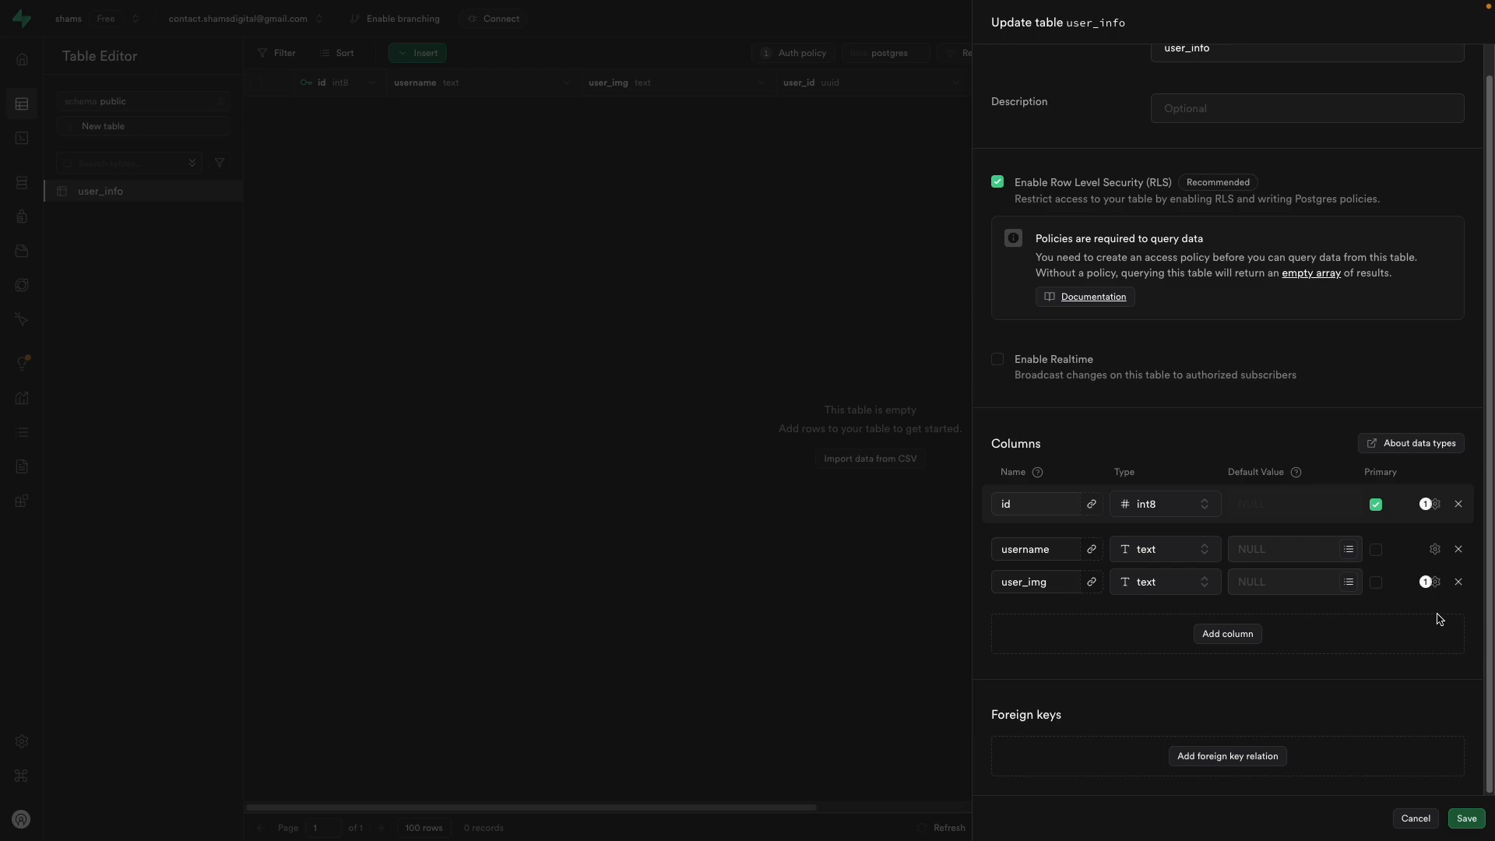
left_click(1459, 581)
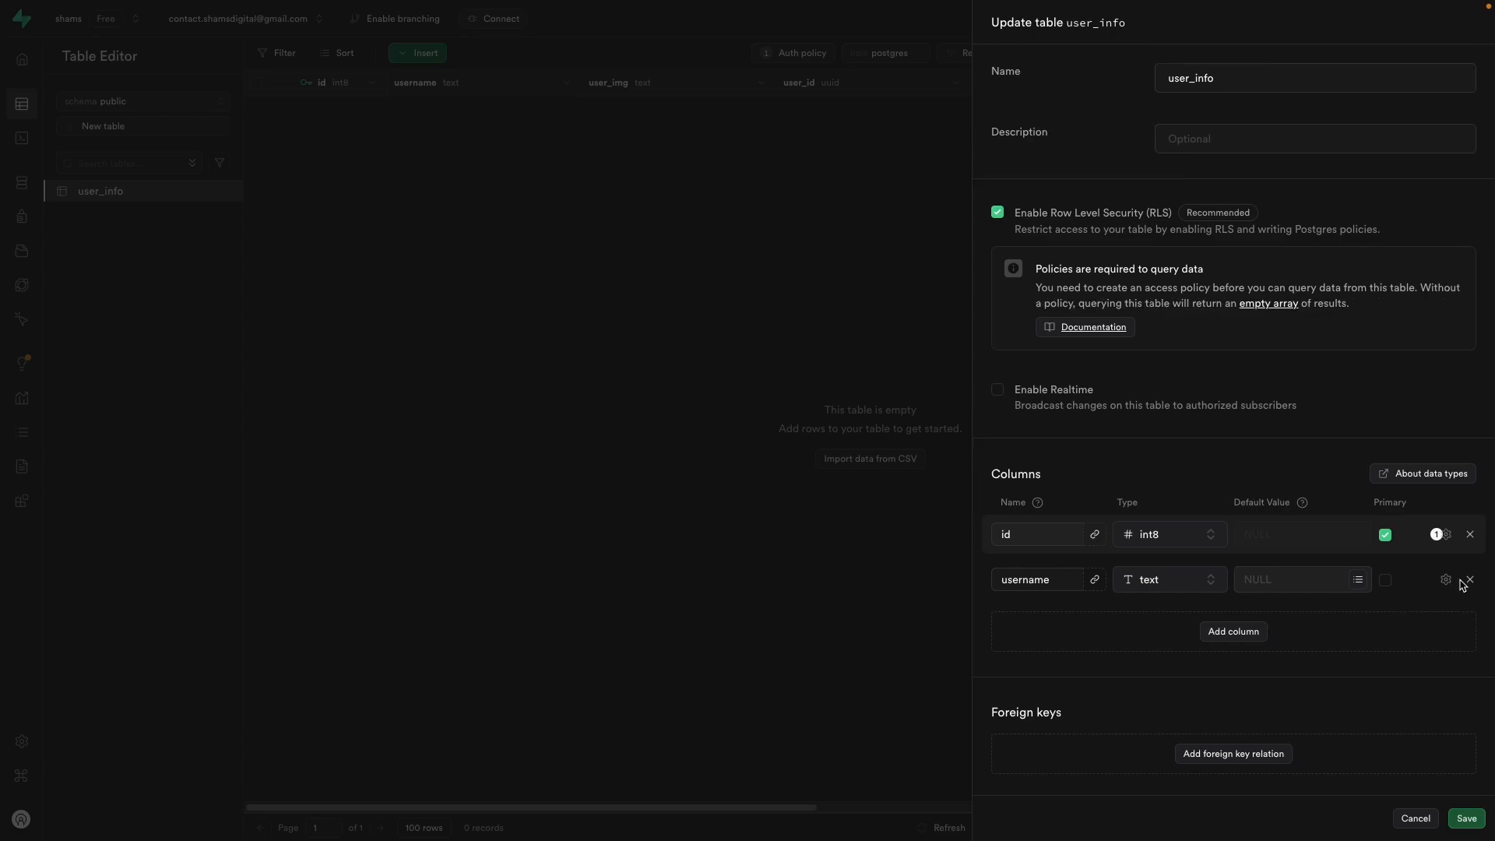
left_click(1466, 818)
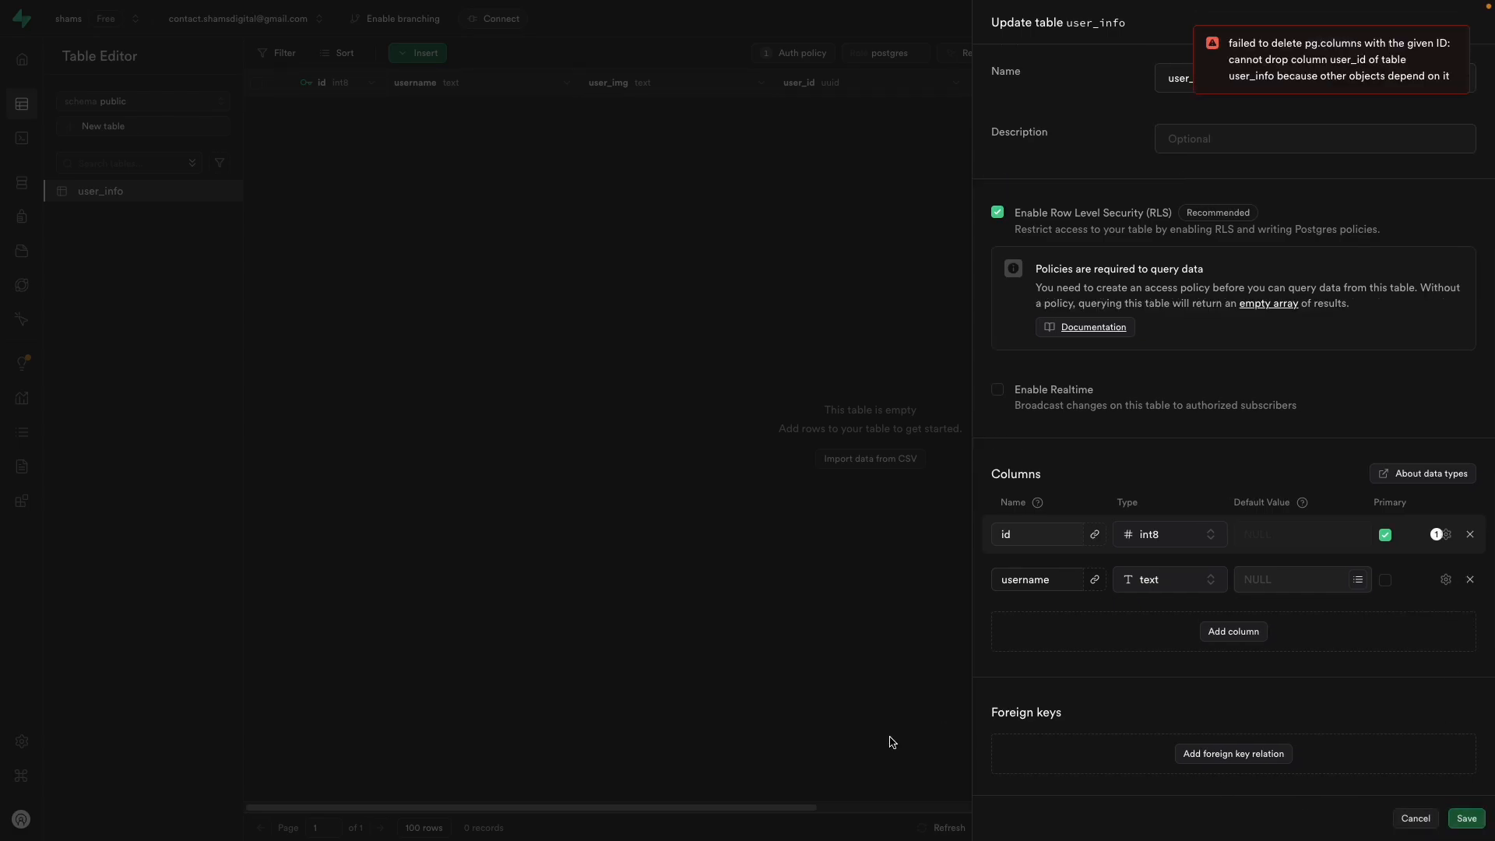
left_click(565, 438)
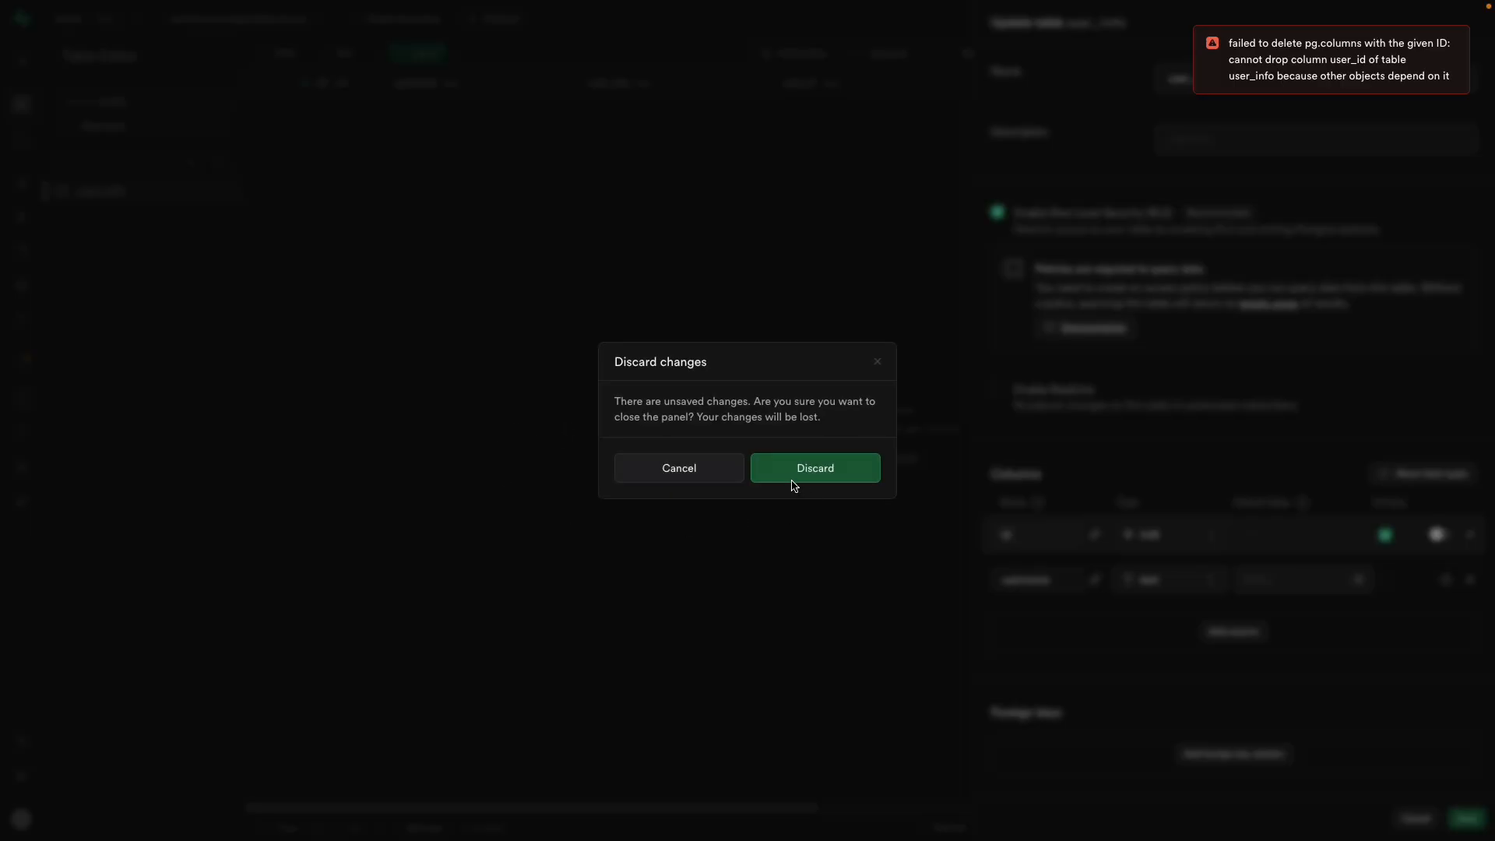
left_click(792, 477)
Step: Delete the user_info table and confirm the deletion
left_click(226, 201)
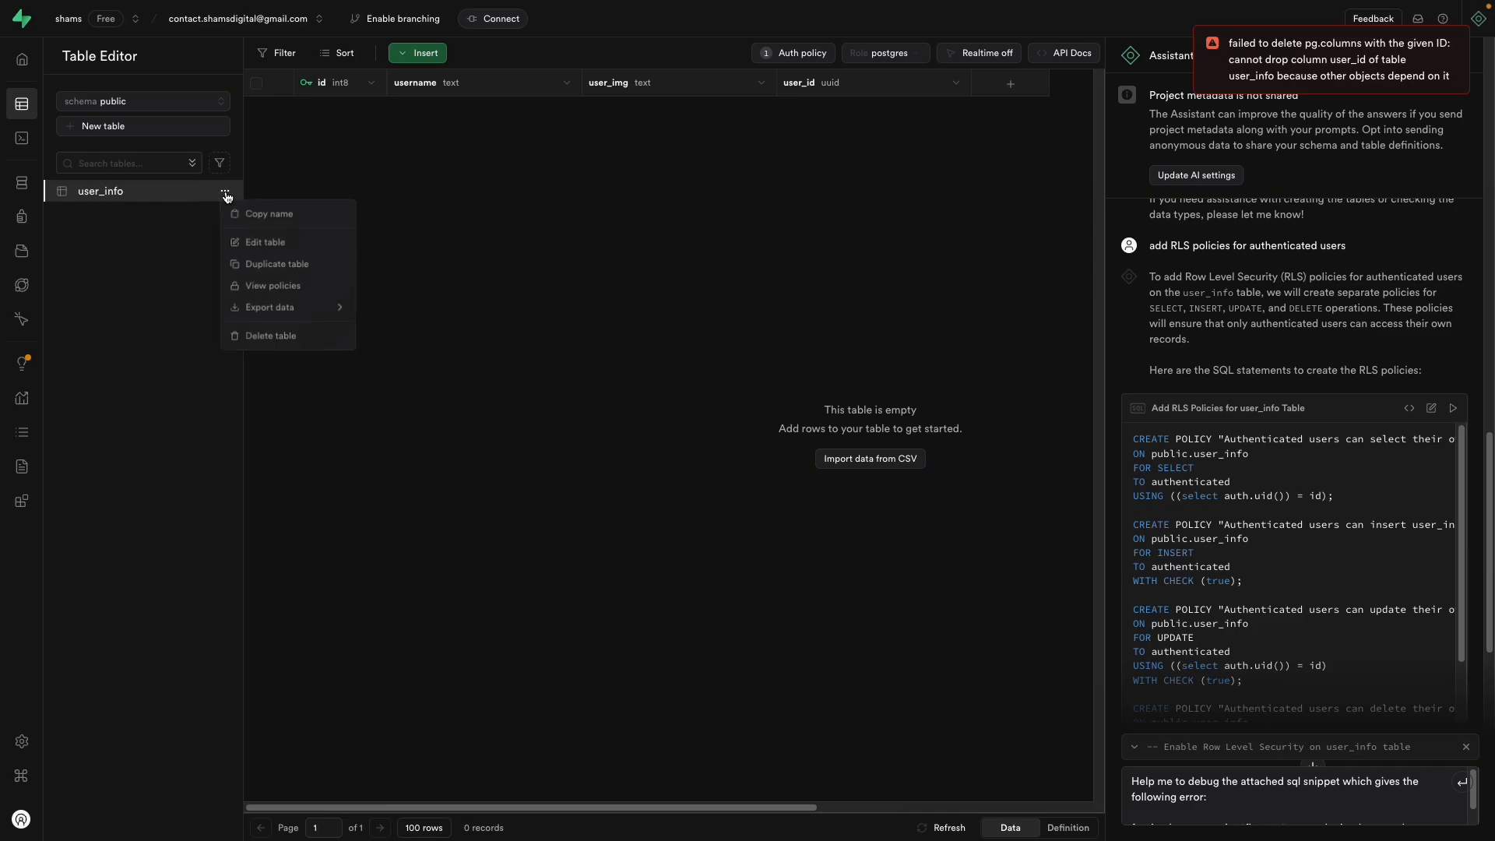
left_click(283, 334)
left_click(854, 492)
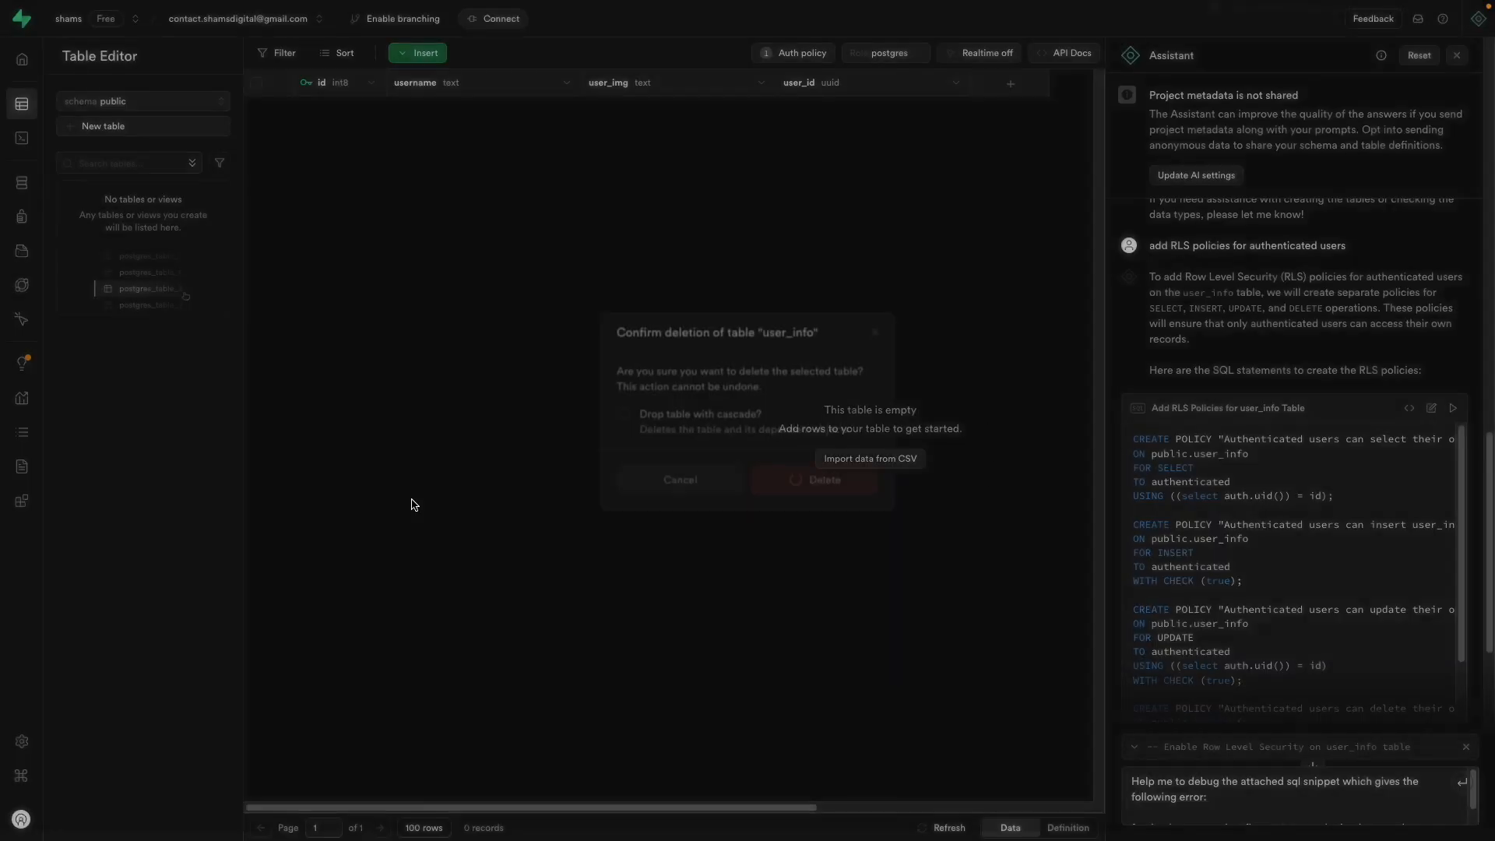
Step: Ask the Supabase Assistant to create a user_info table with authenticated RLS policies
mouse_move(34, 206)
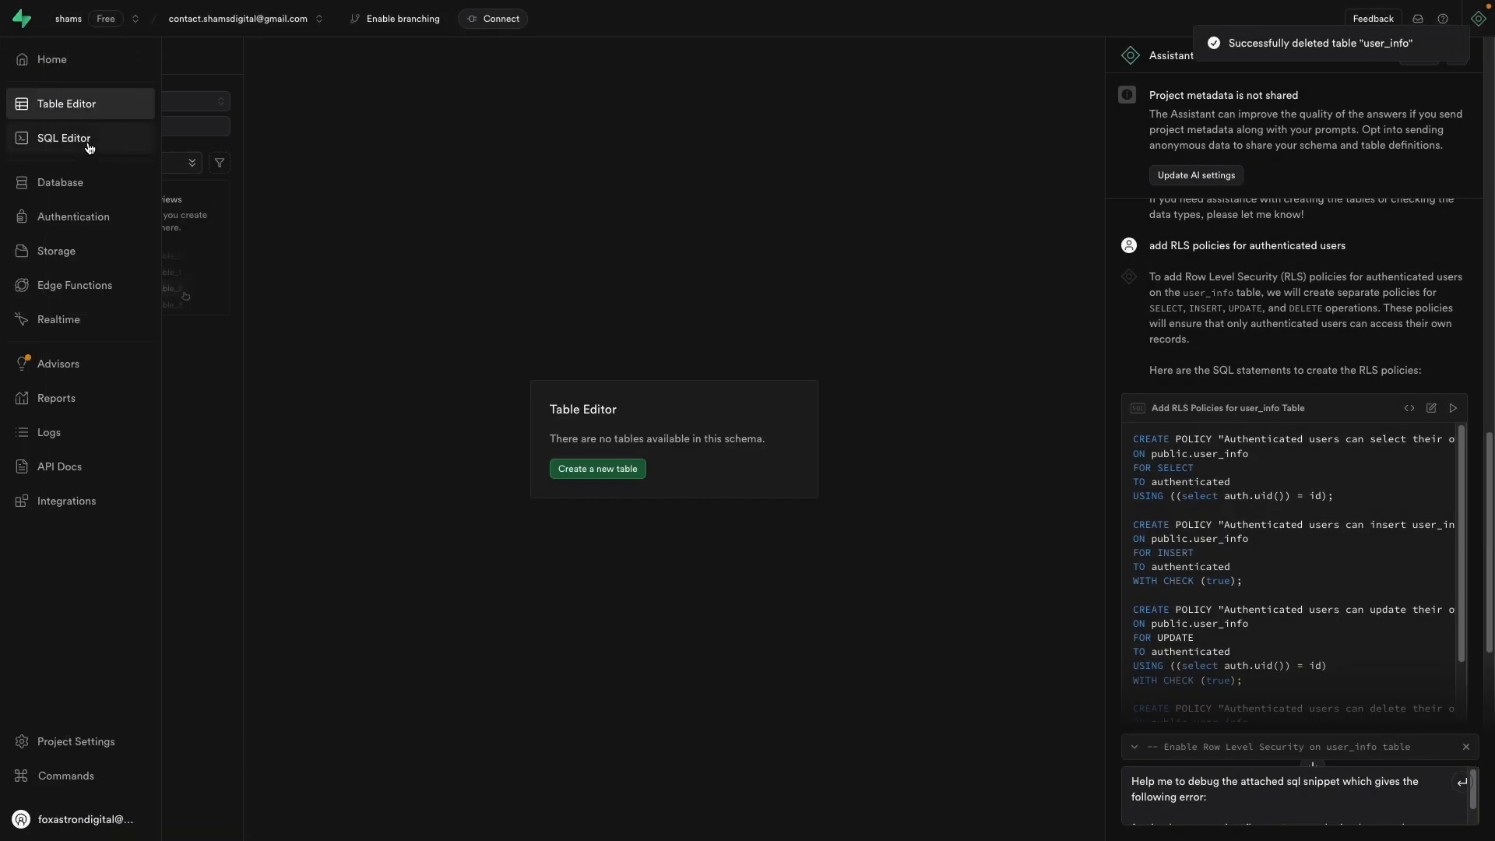
left_click(82, 138)
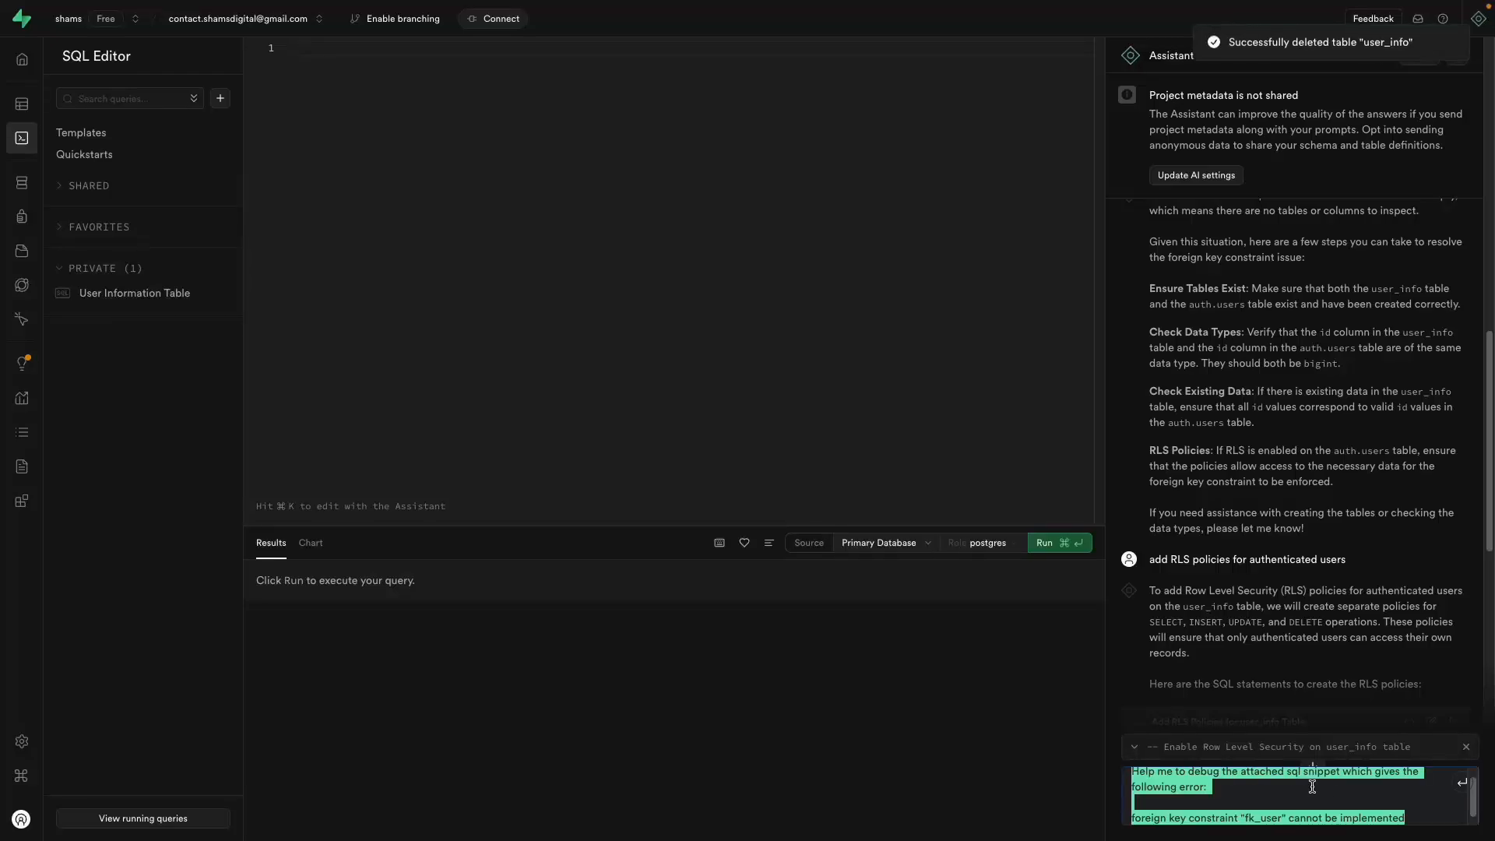
key("super+a")
type("cr")
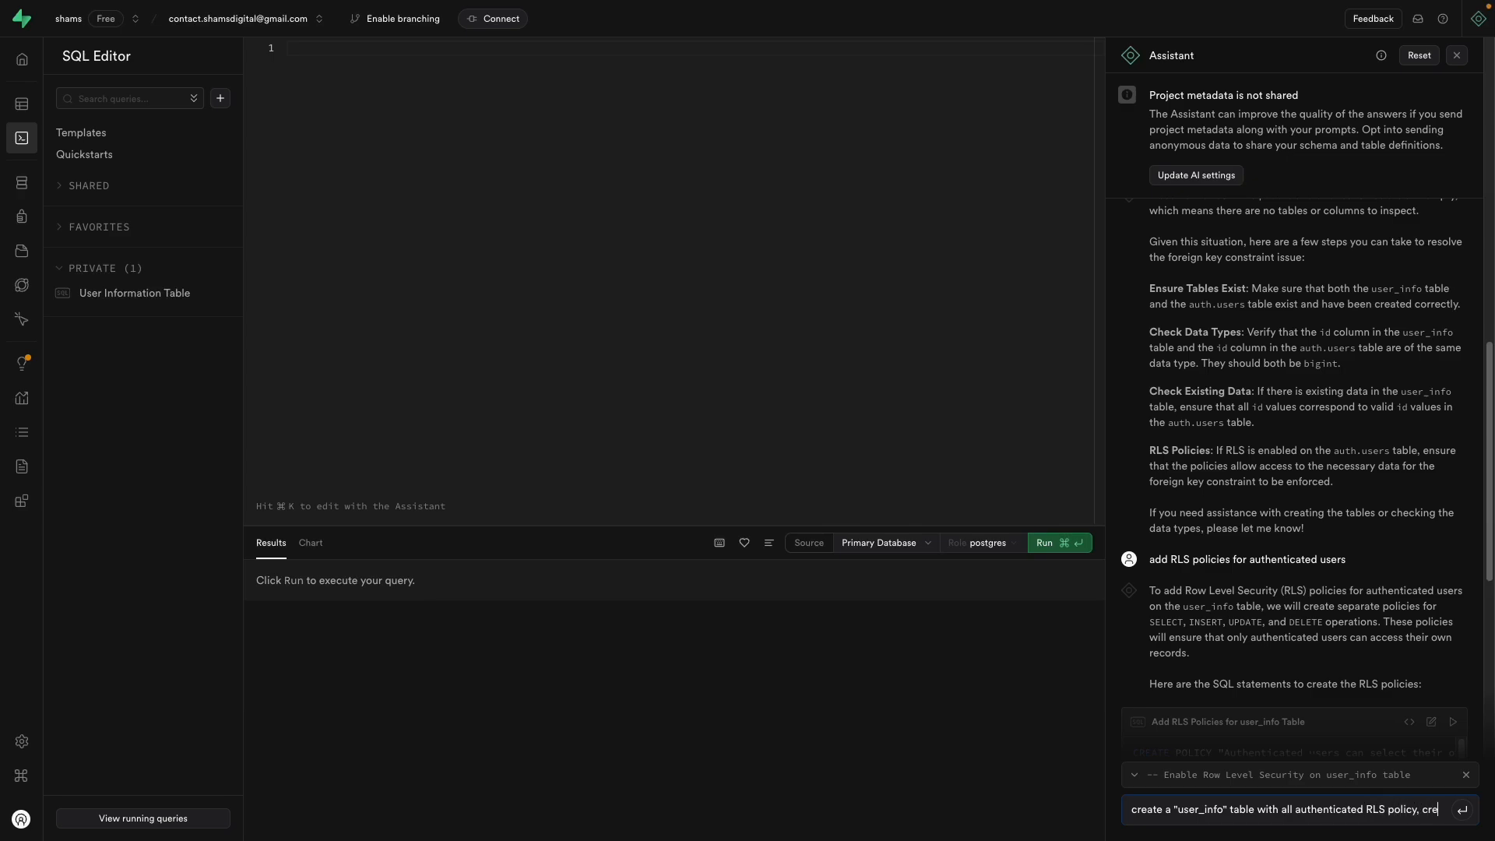
type("ate user-name, img_url field")
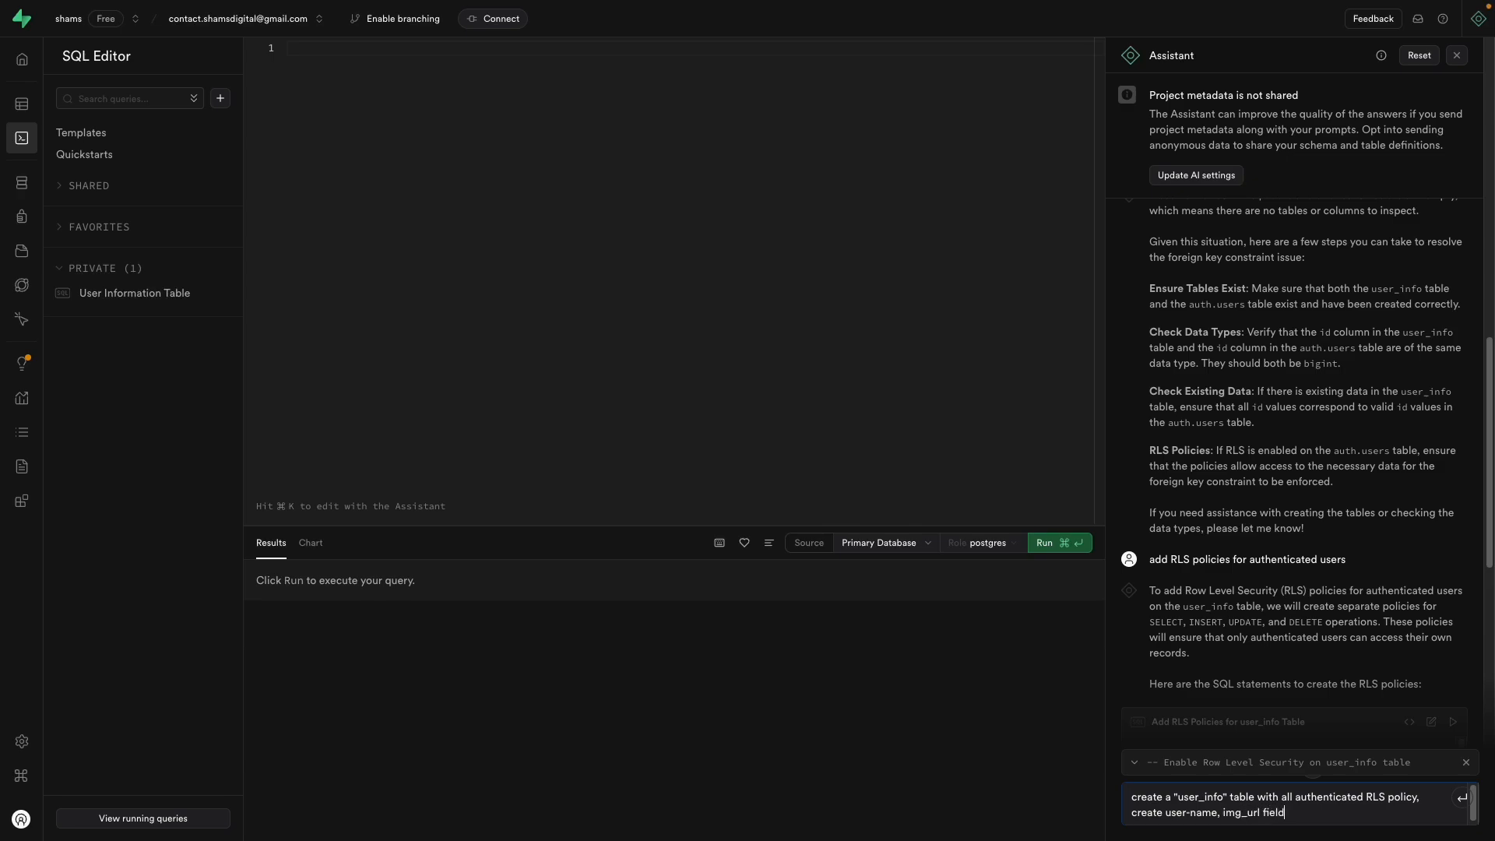
key("Return")
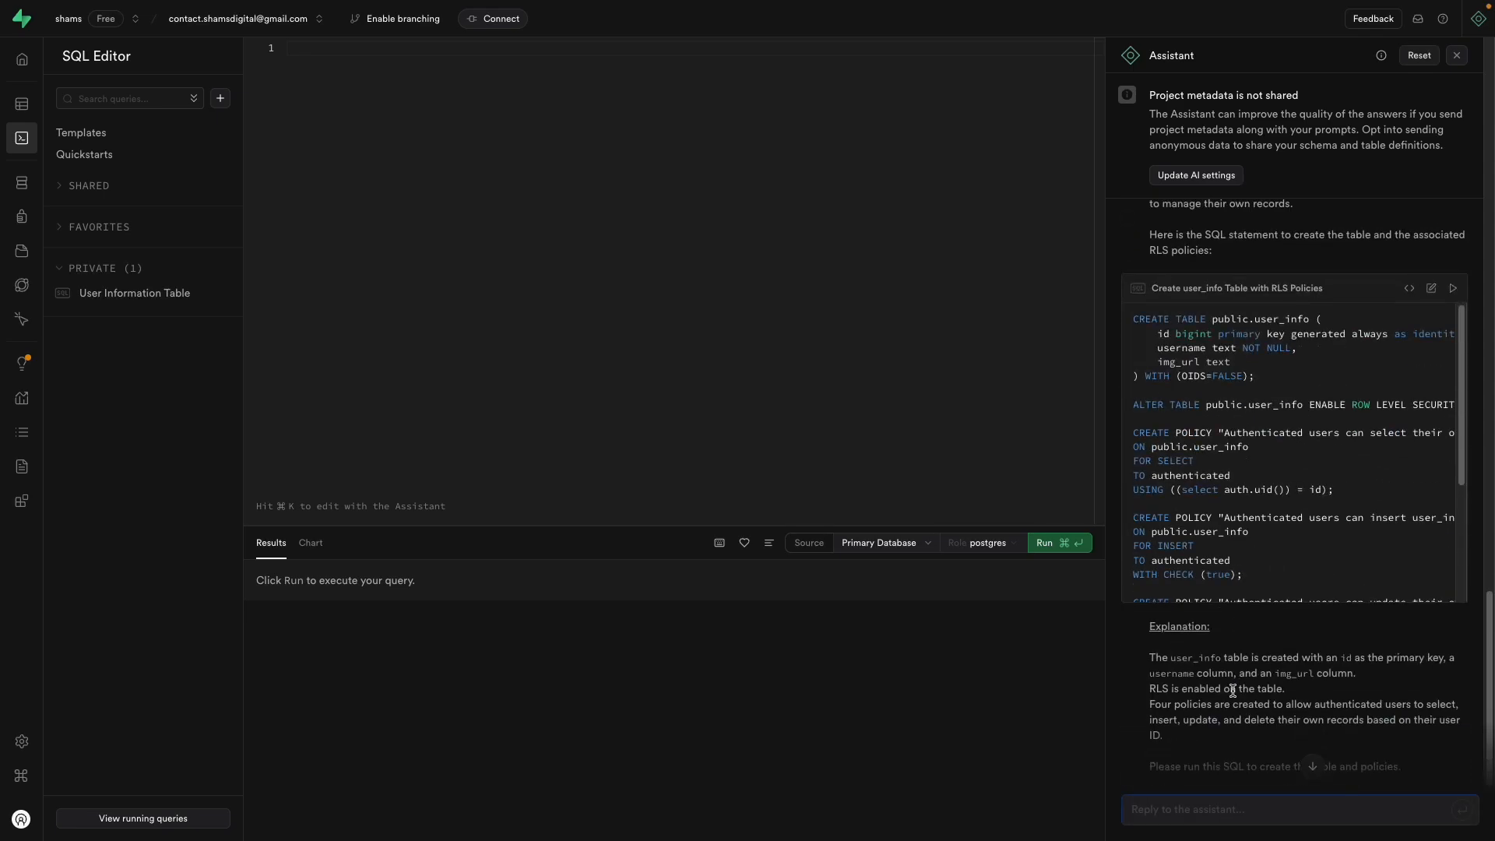
Step: Paste the Assistant's SQL into the SQL Editor and run it, which fails with uuid = bigint
left_click(680, 334)
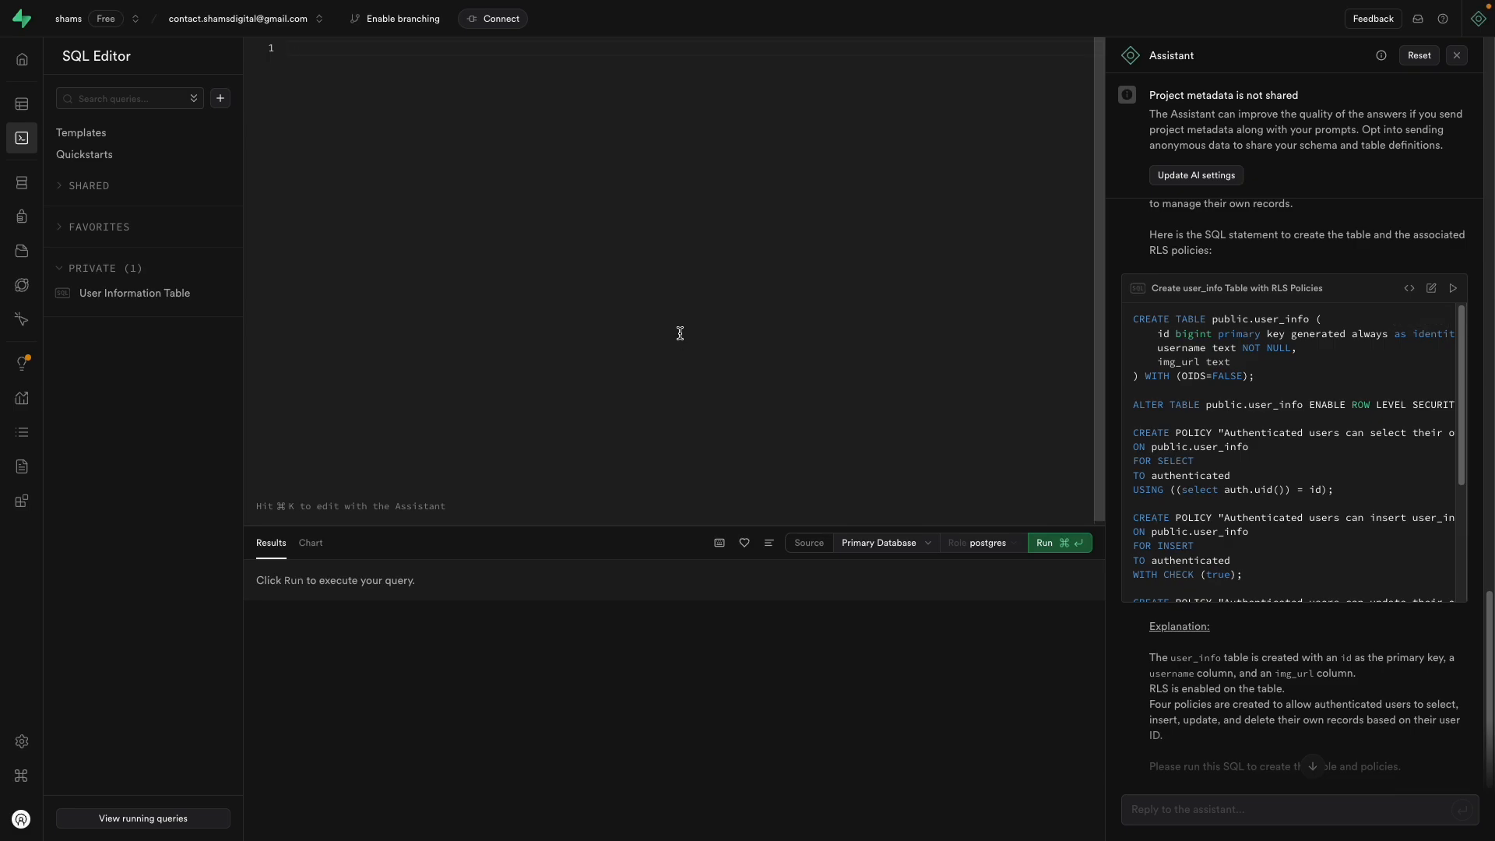
key("ctrl+v")
left_click(1035, 543)
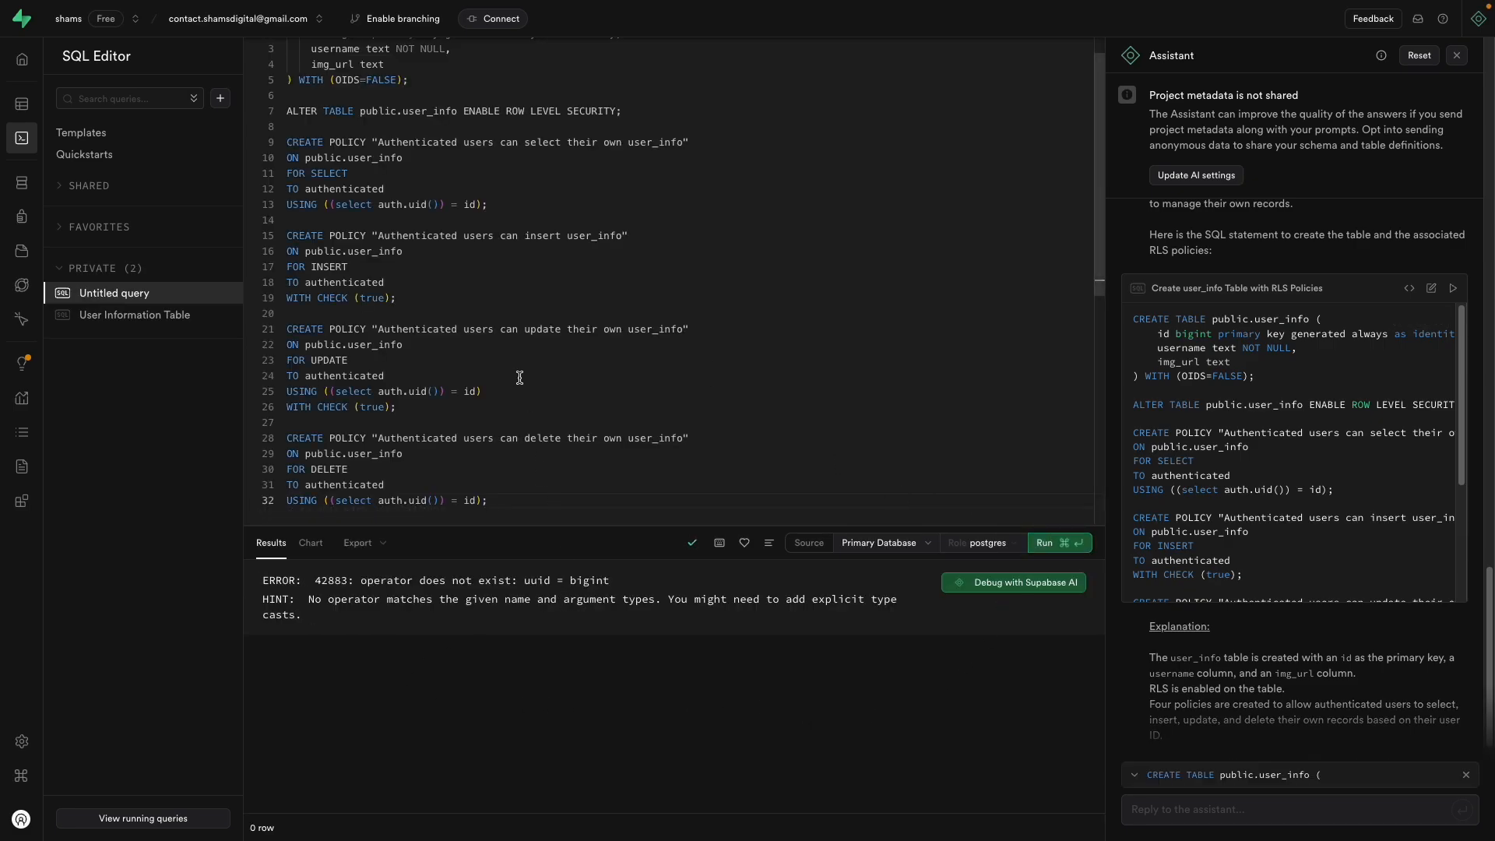
scroll(517, 389, "down", 5)
scroll(515, 378, "up", 6)
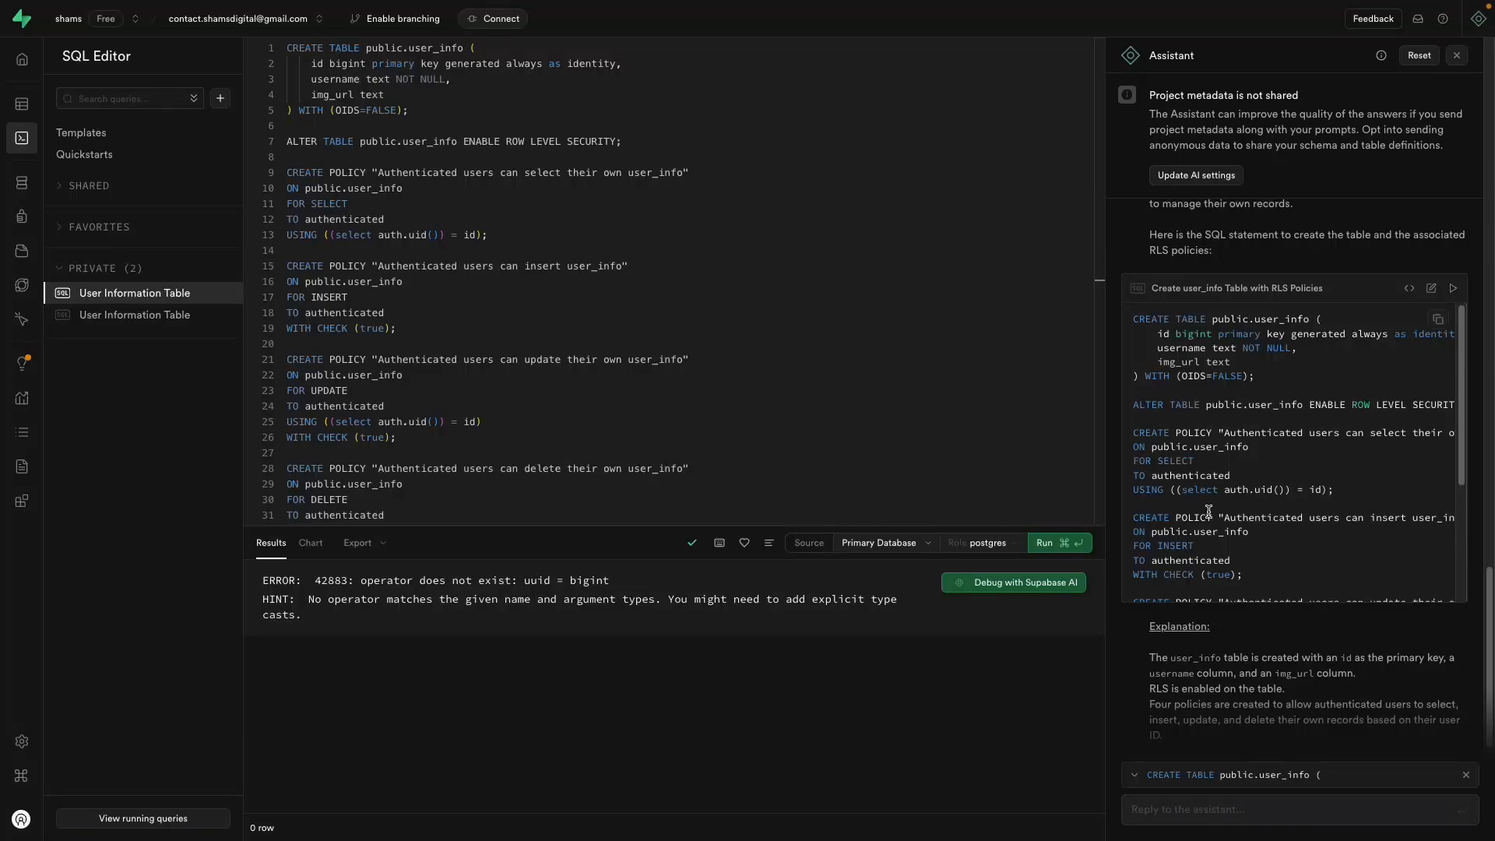
scroll(1308, 592, "up", 2)
scroll(1263, 470, "up", 1)
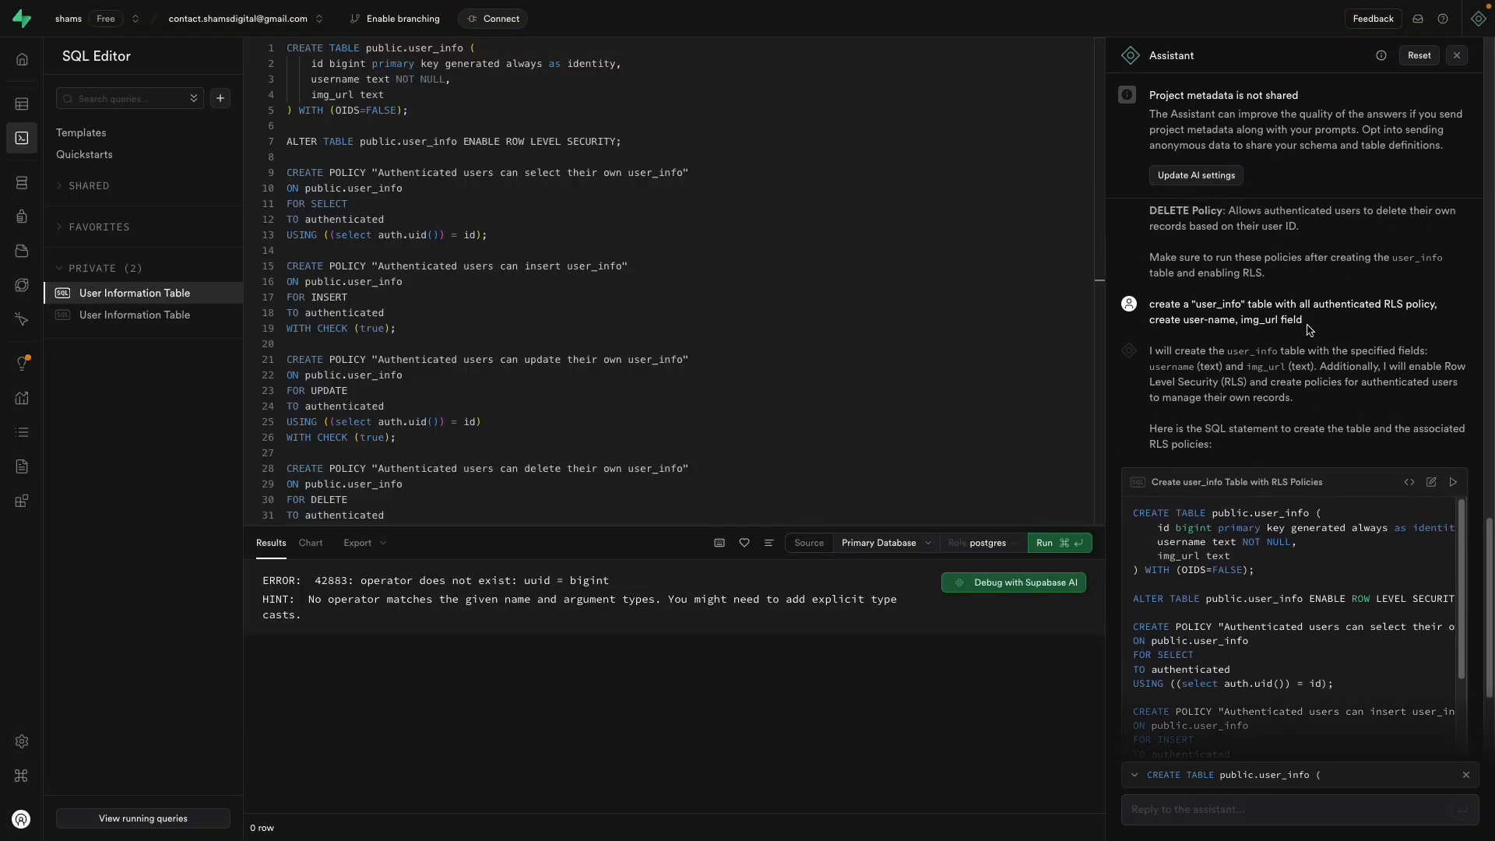
left_click_drag(1310, 321, 1133, 304)
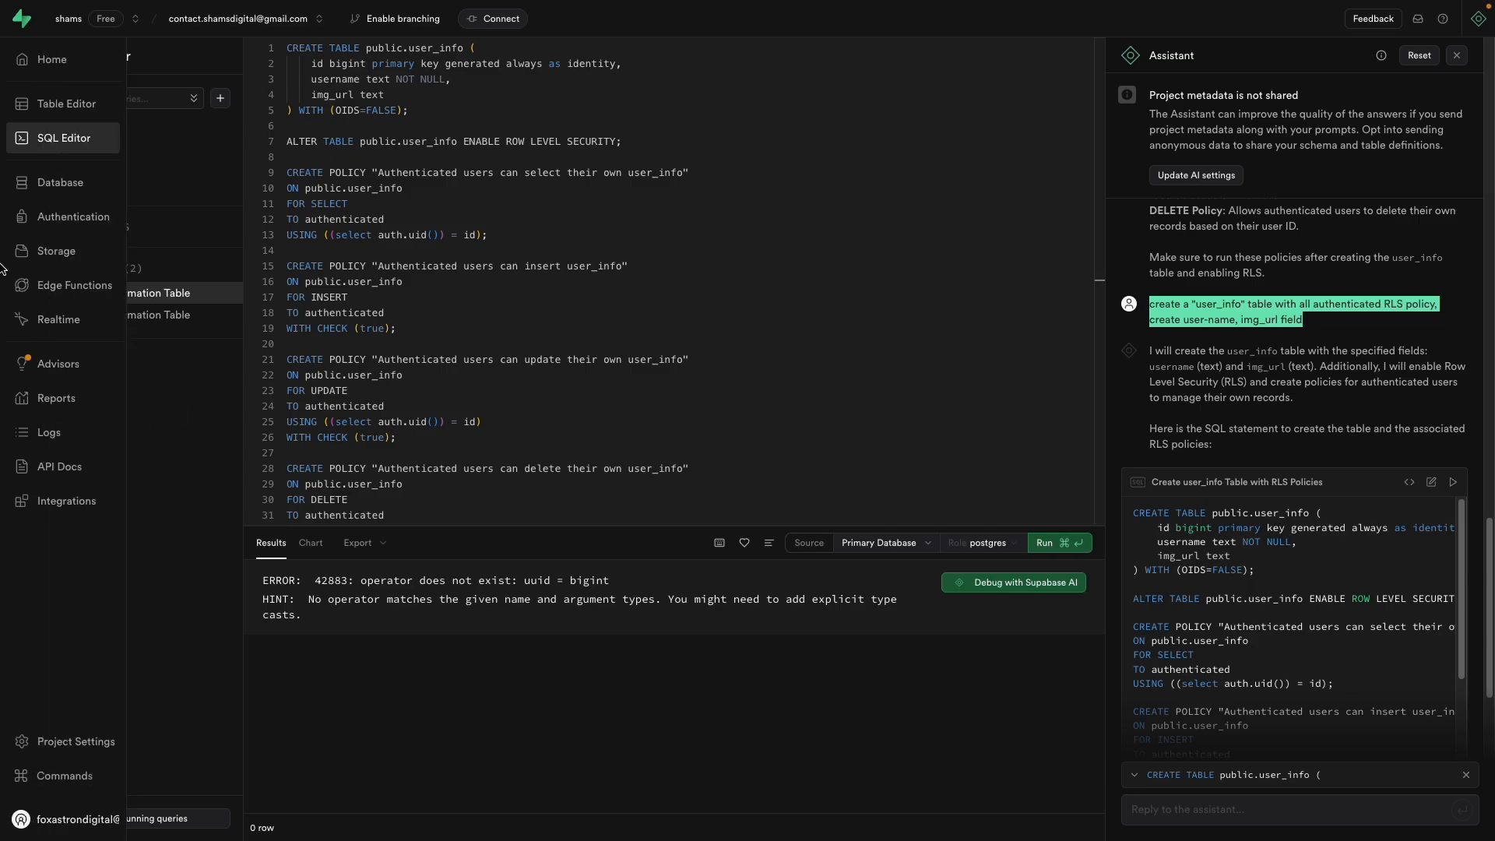
Step: Send ChatGPT the Supabase request for a user_info table with user_id, user_name, img_url, created_at and RLS
left_click(62, 227)
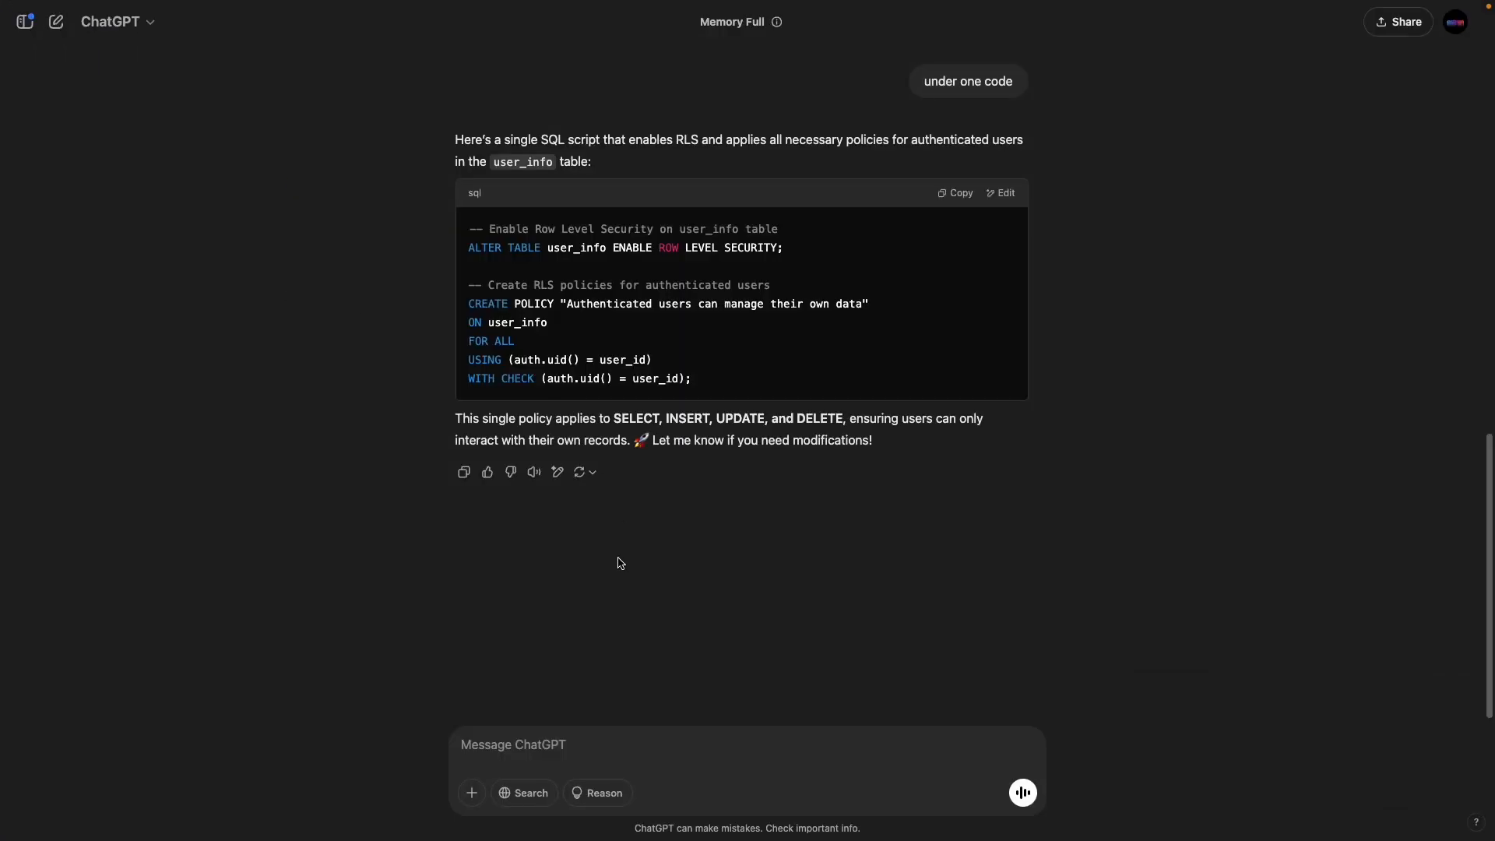
left_click(559, 749)
type("c")
key("BackSpace")
key("super+v")
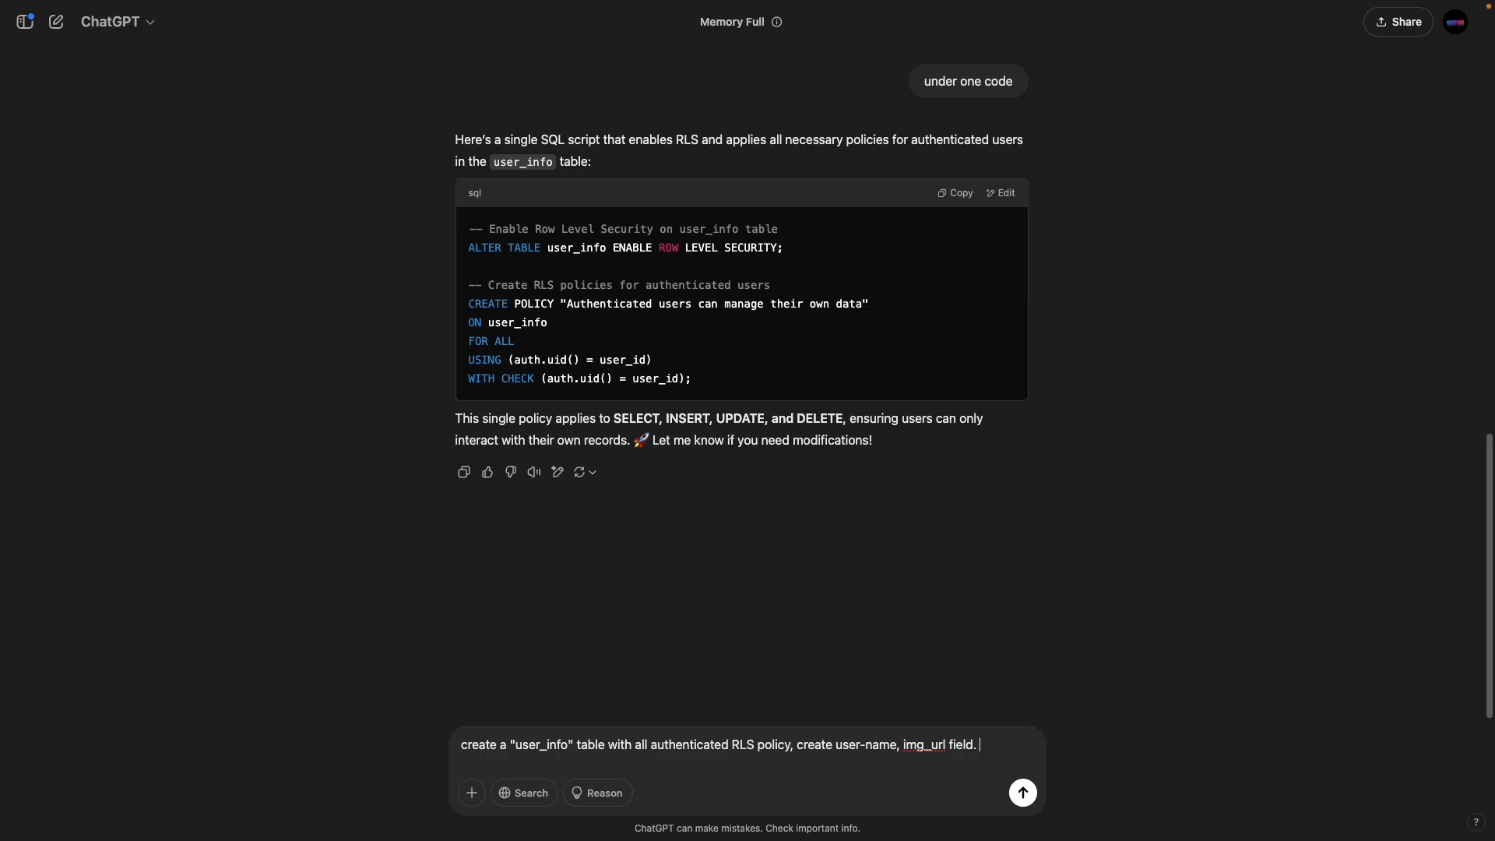
type("supabase")
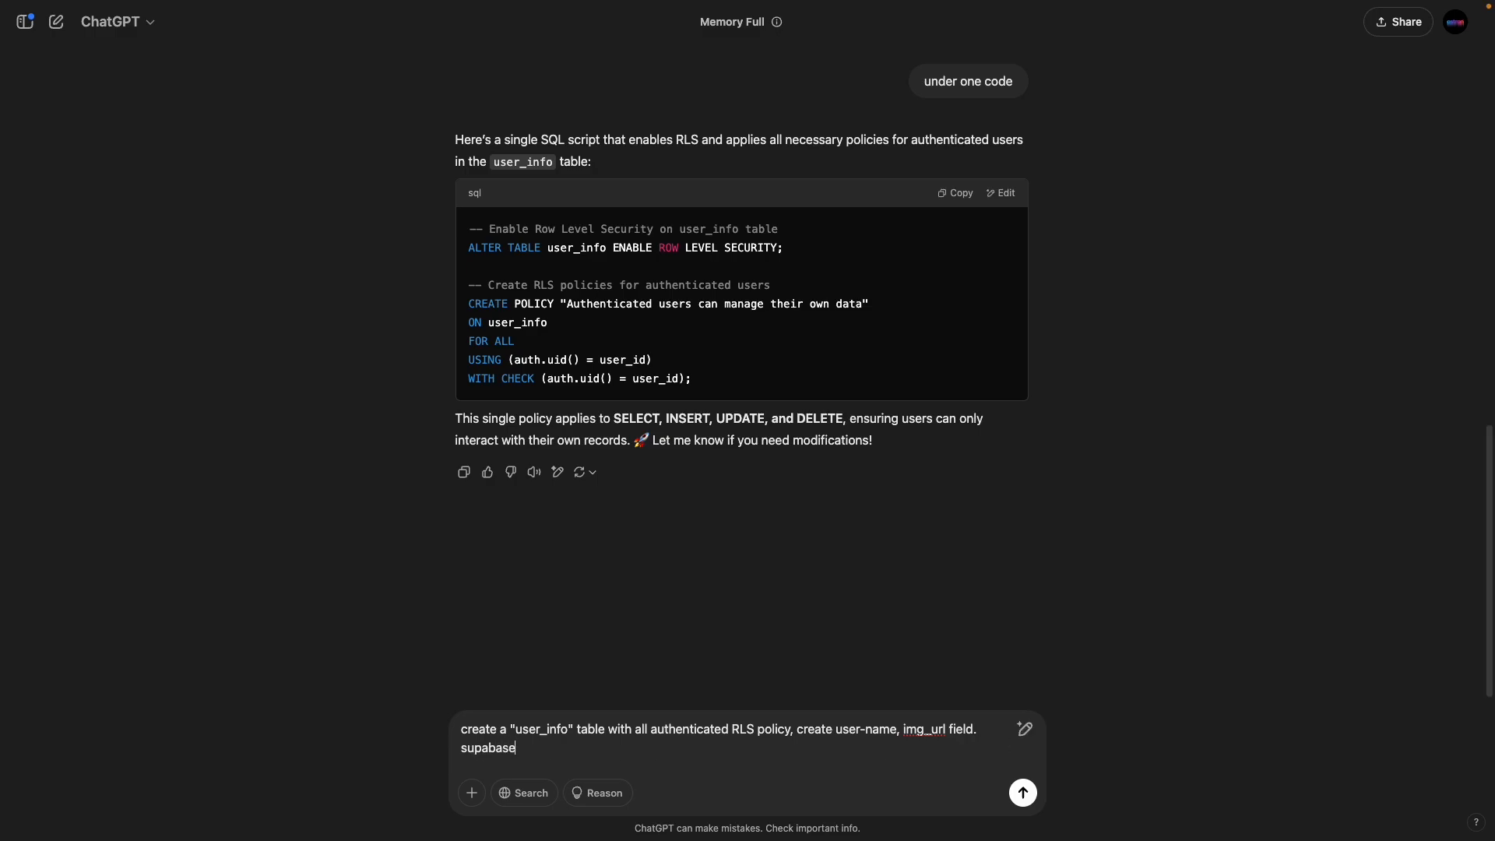
key("Return")
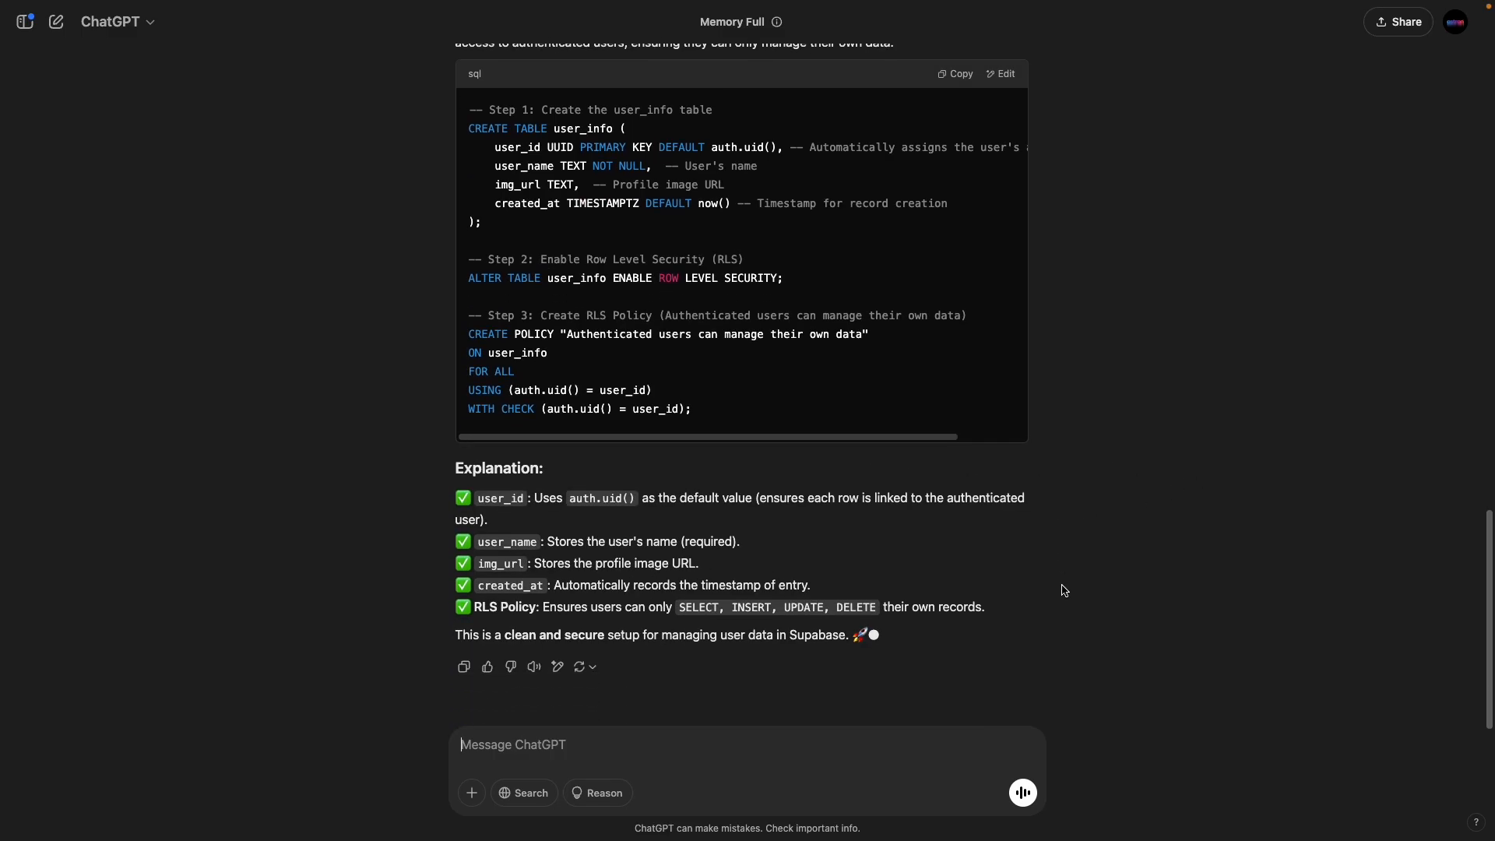
Step: Copy ChatGPT's user_info SQL script with its auth.uid() user_id default and RLS policy
scroll(1044, 545, "up", 5)
scroll(1030, 524, "down", 5)
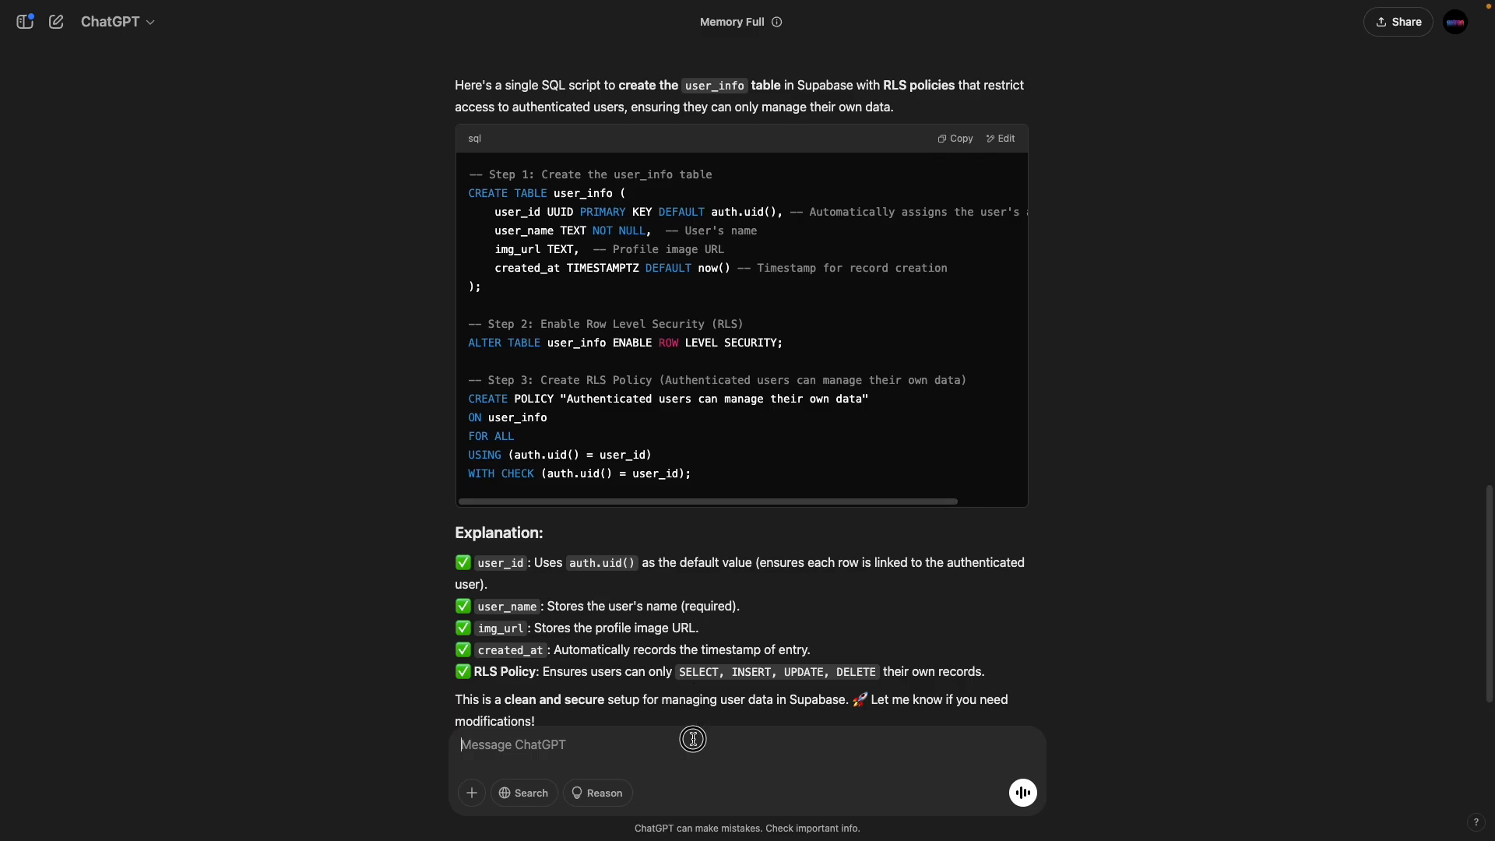
type("add relateion with id")
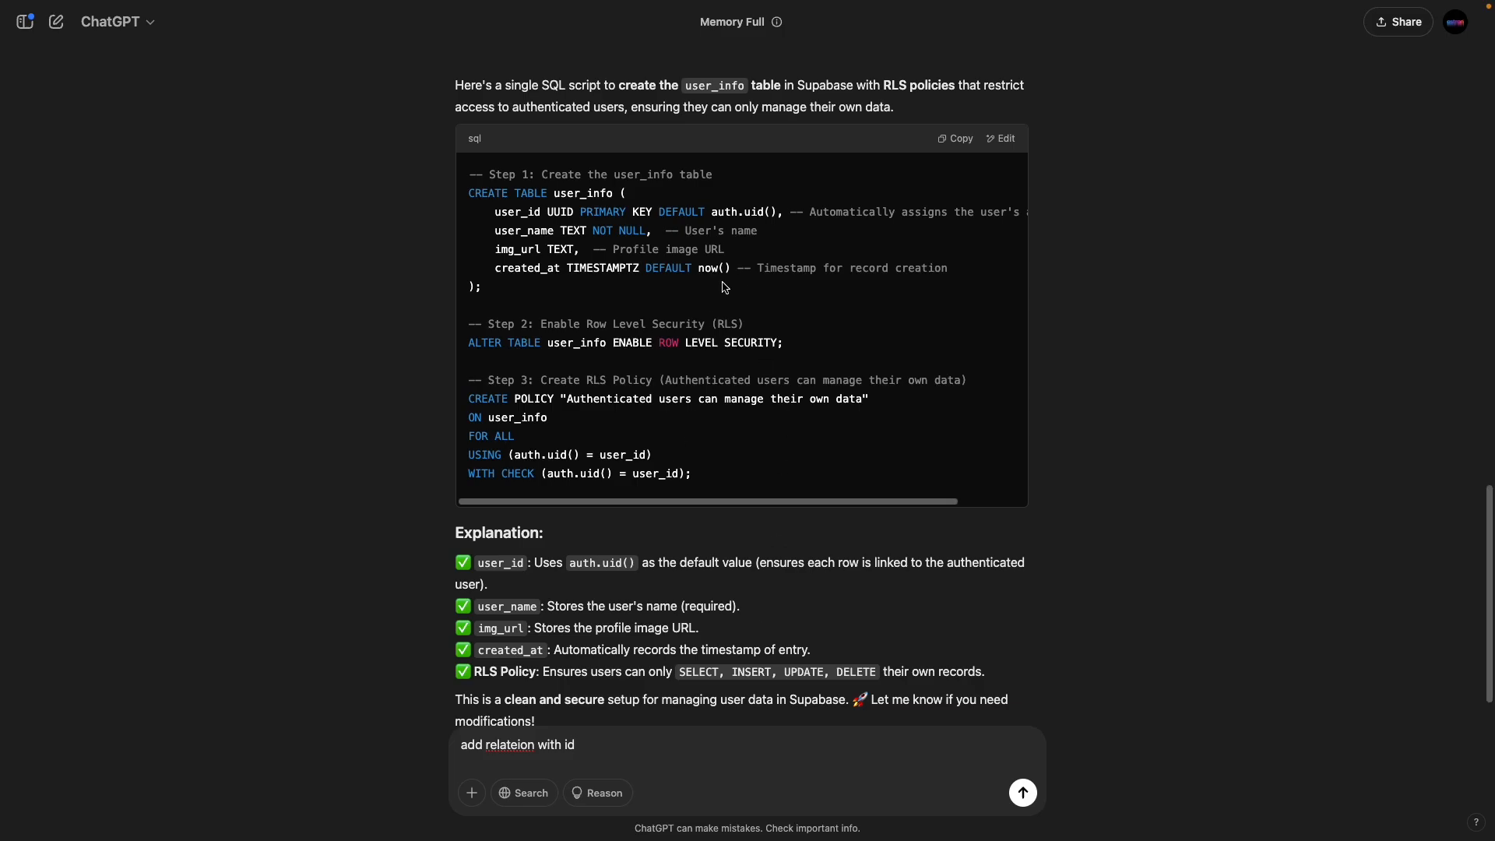
left_click(956, 138)
mouse_move(4, 331)
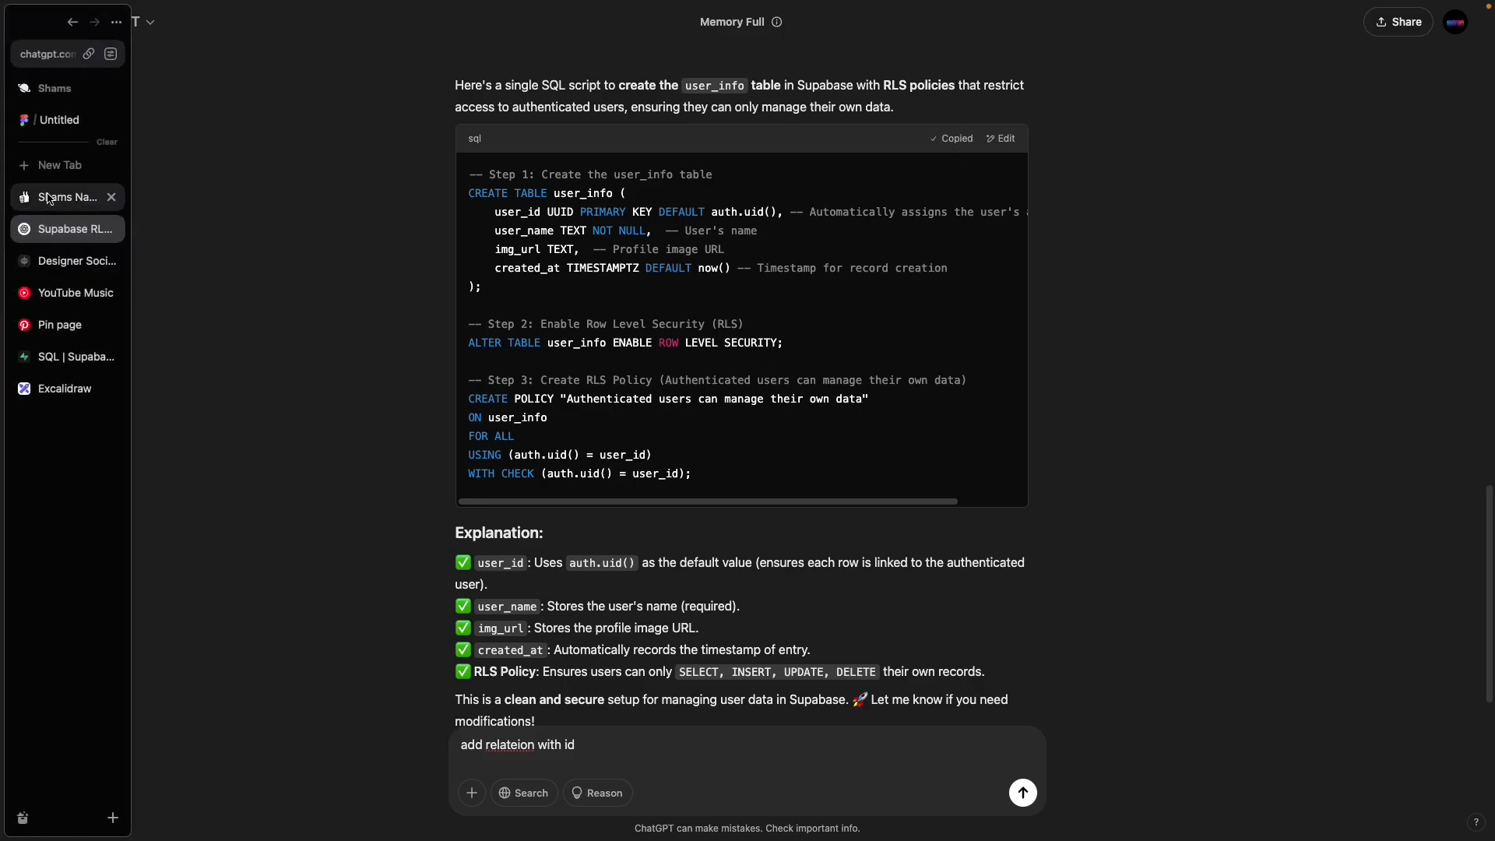
left_click(51, 356)
Step: Replace the SQL Editor contents with ChatGPT's user_info script and run it
key("super+a")
key("BackSpace")
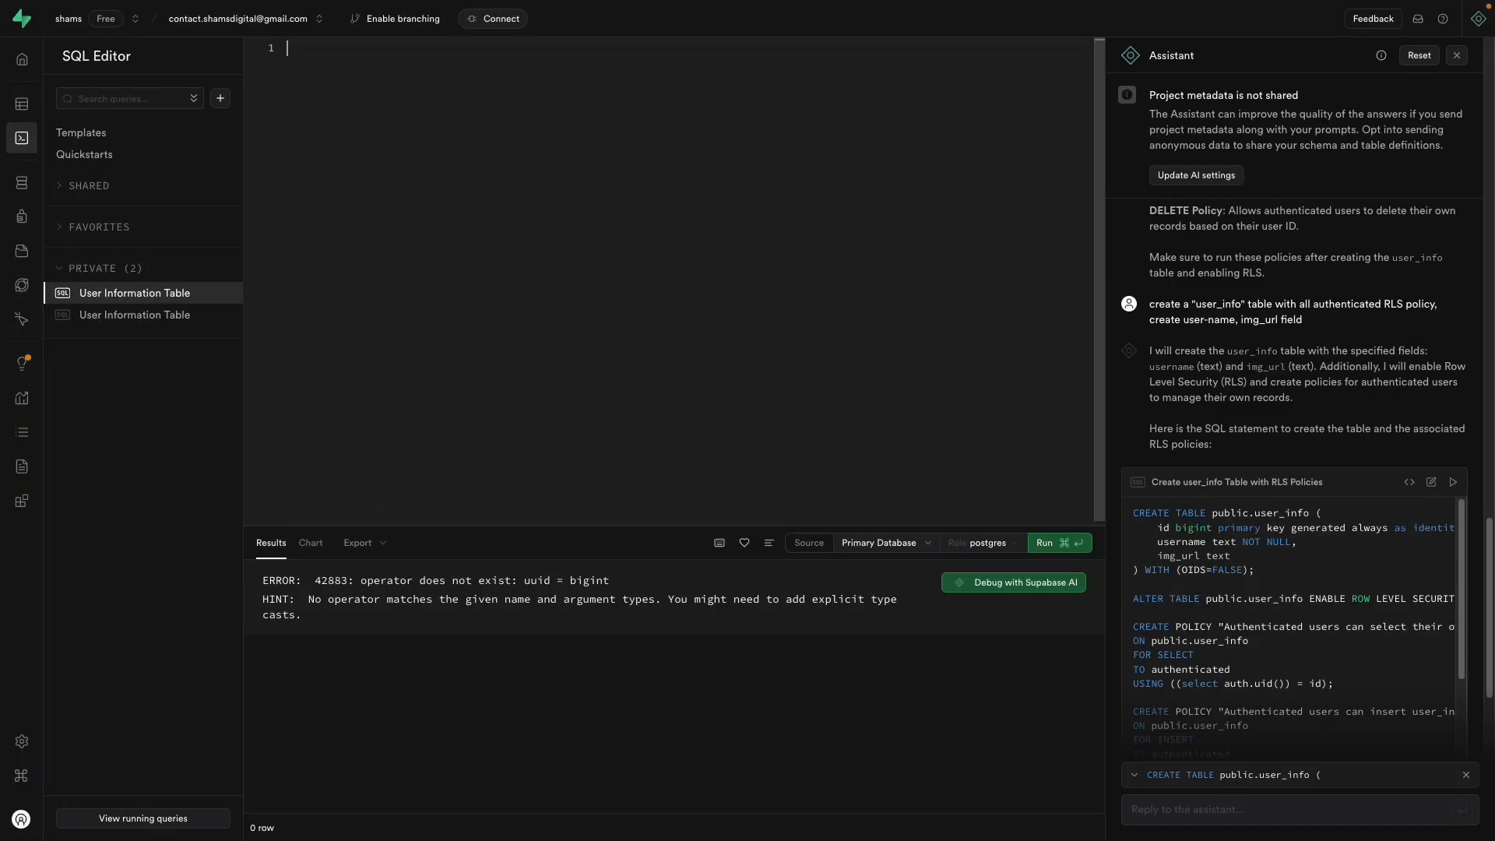
key("super+v")
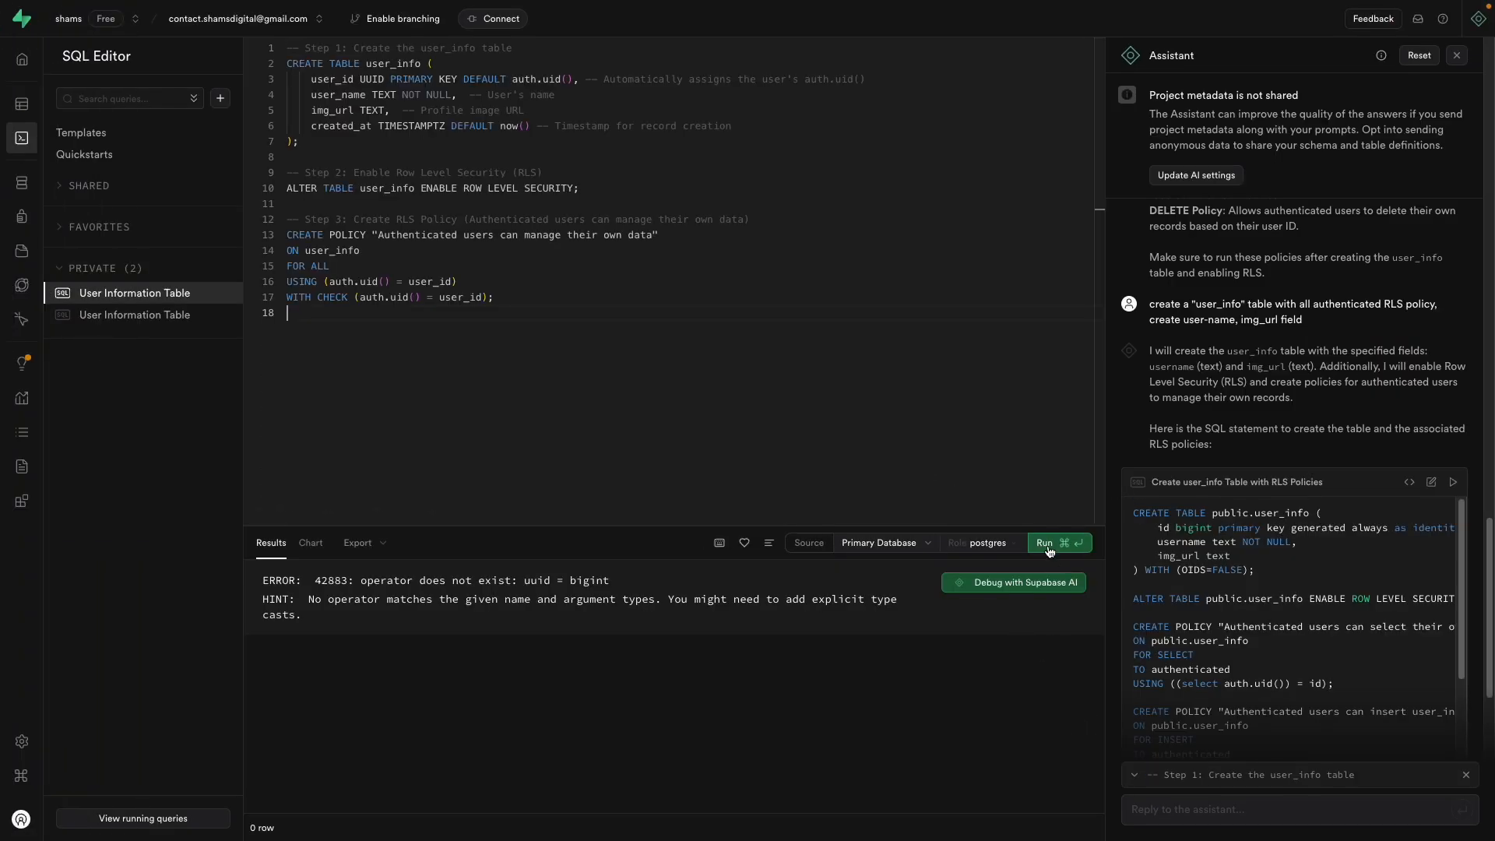
left_click(1047, 551)
Step: Open the new empty user_info table to check its user_id, user_name, img_url and created_at columns
left_click(19, 102)
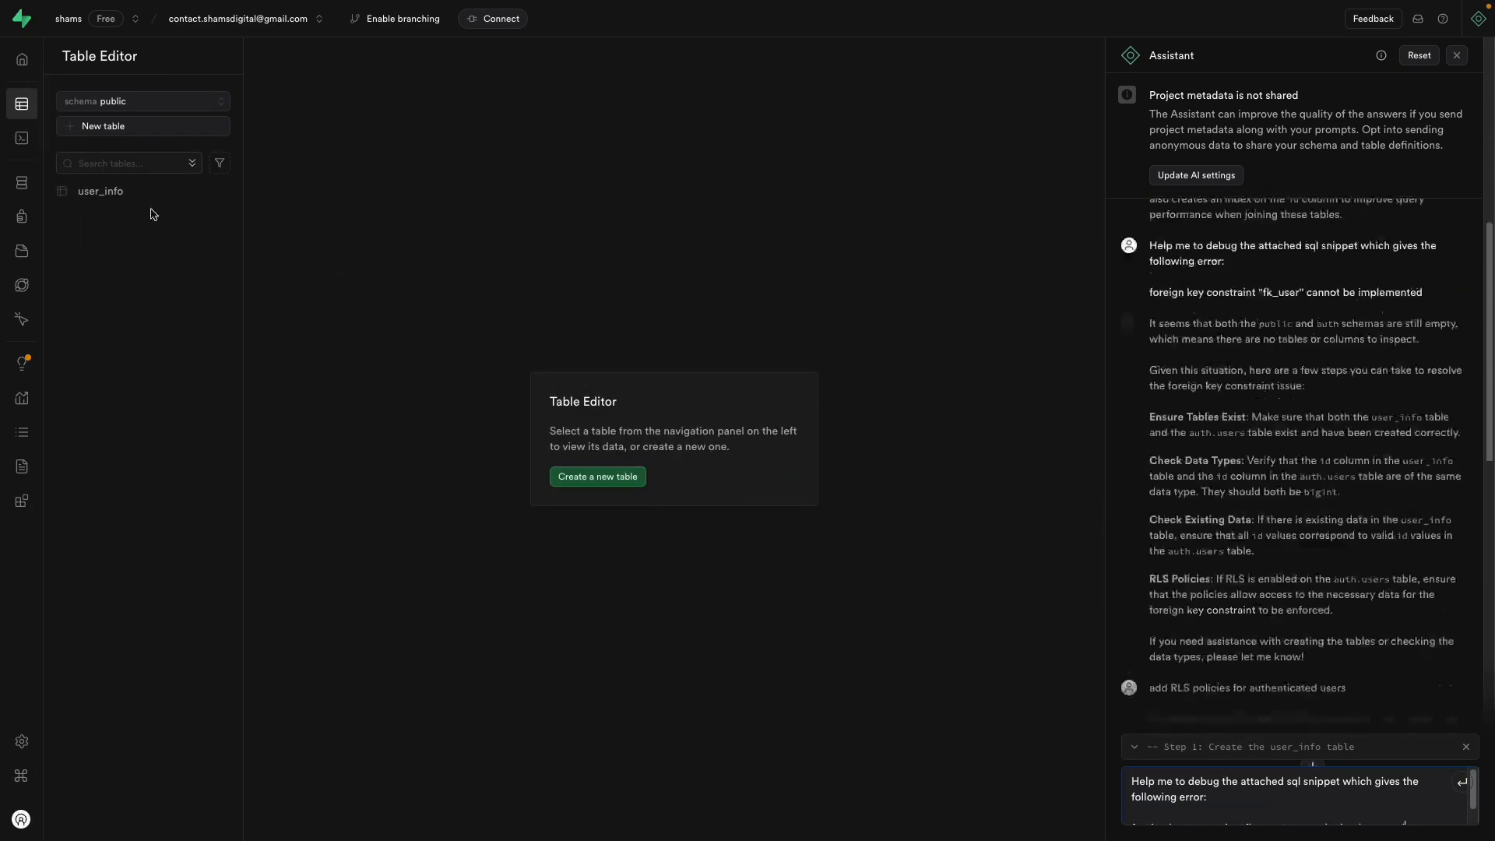
left_click(144, 192)
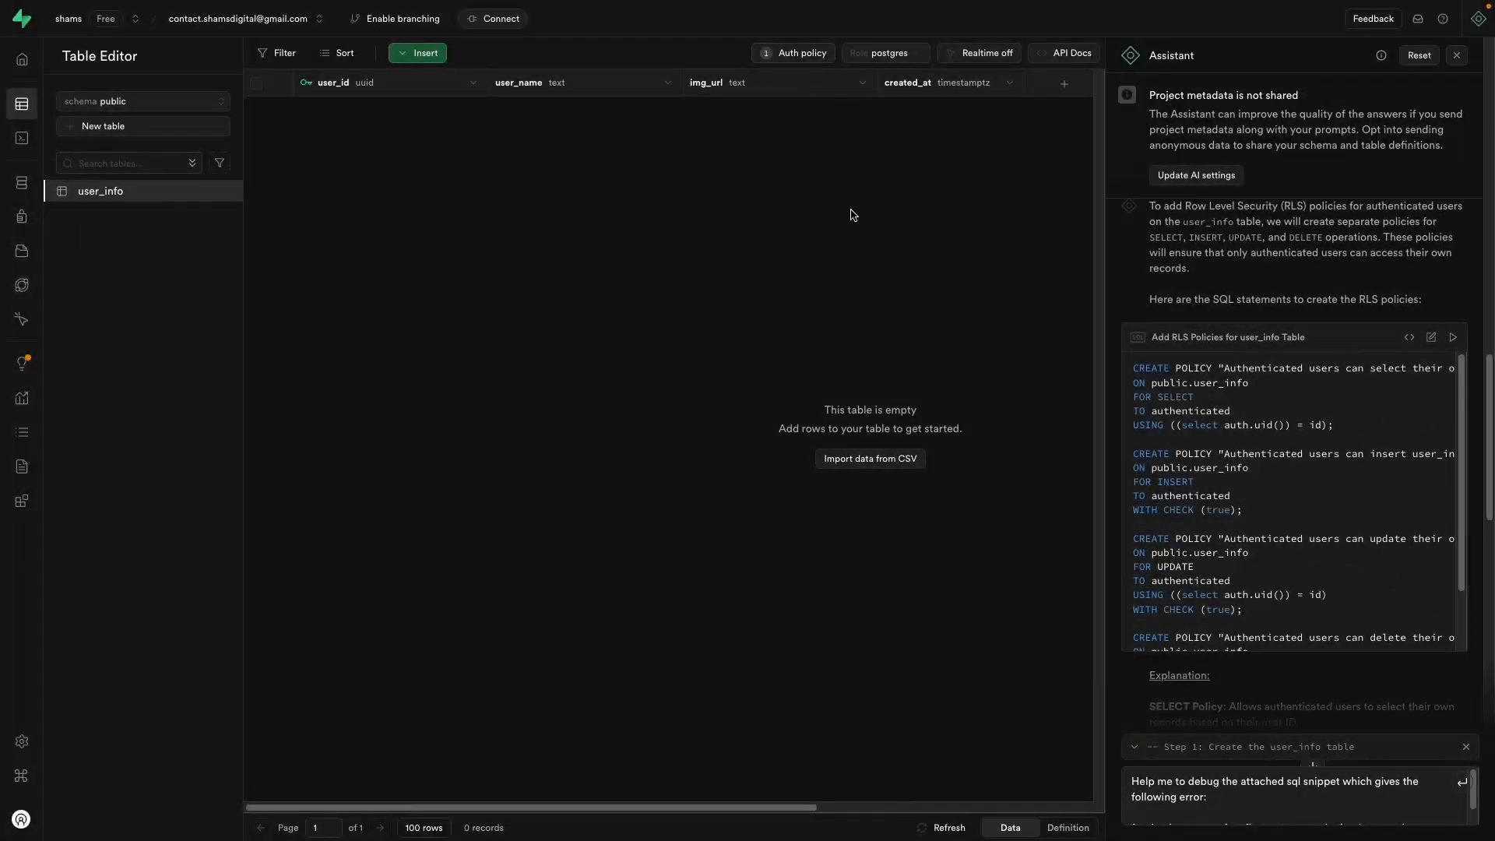
mouse_move(2, 249)
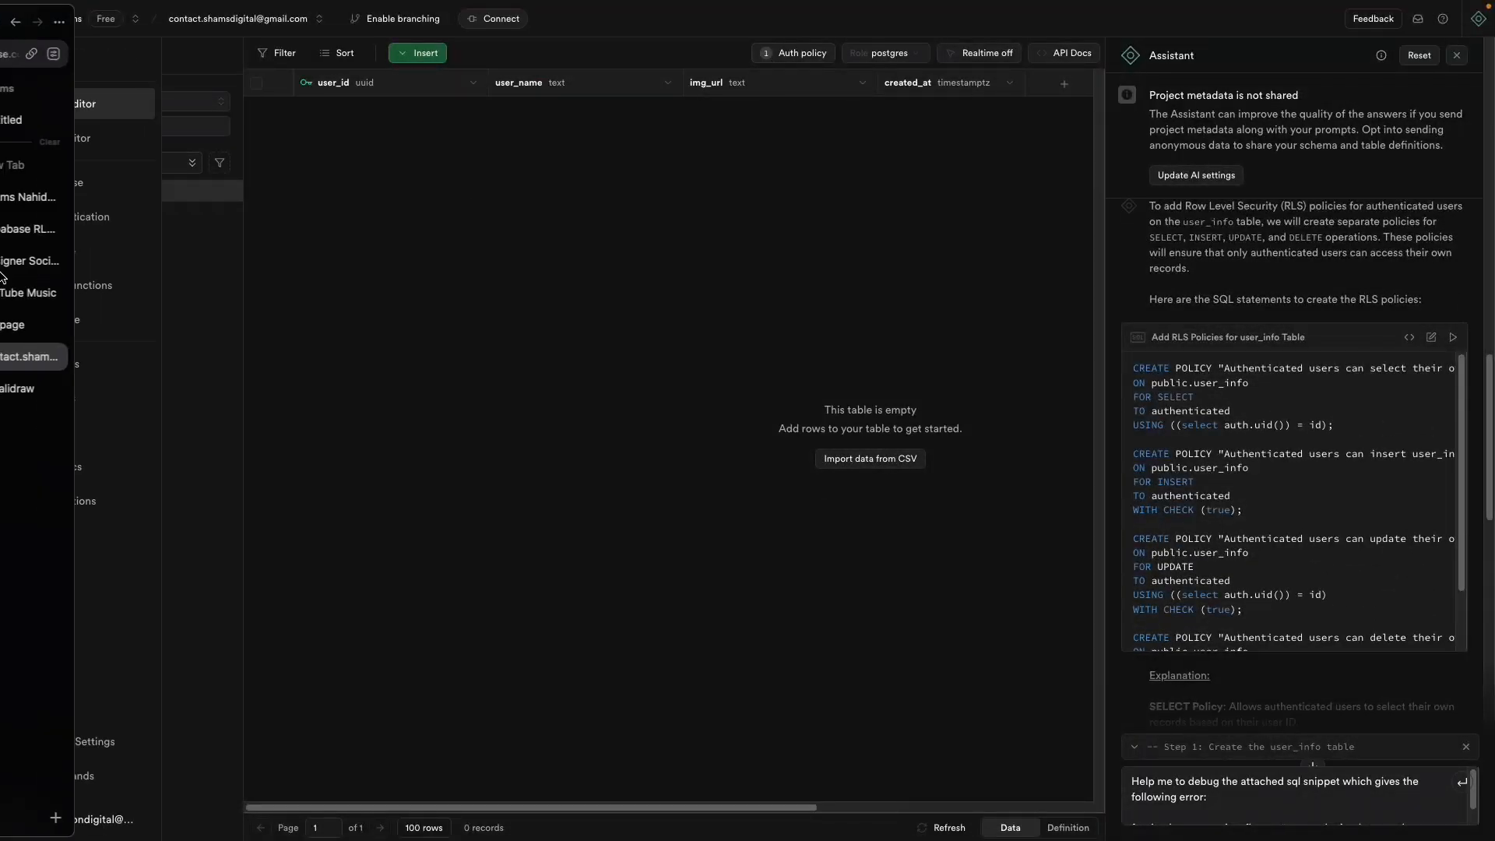
left_click(59, 260)
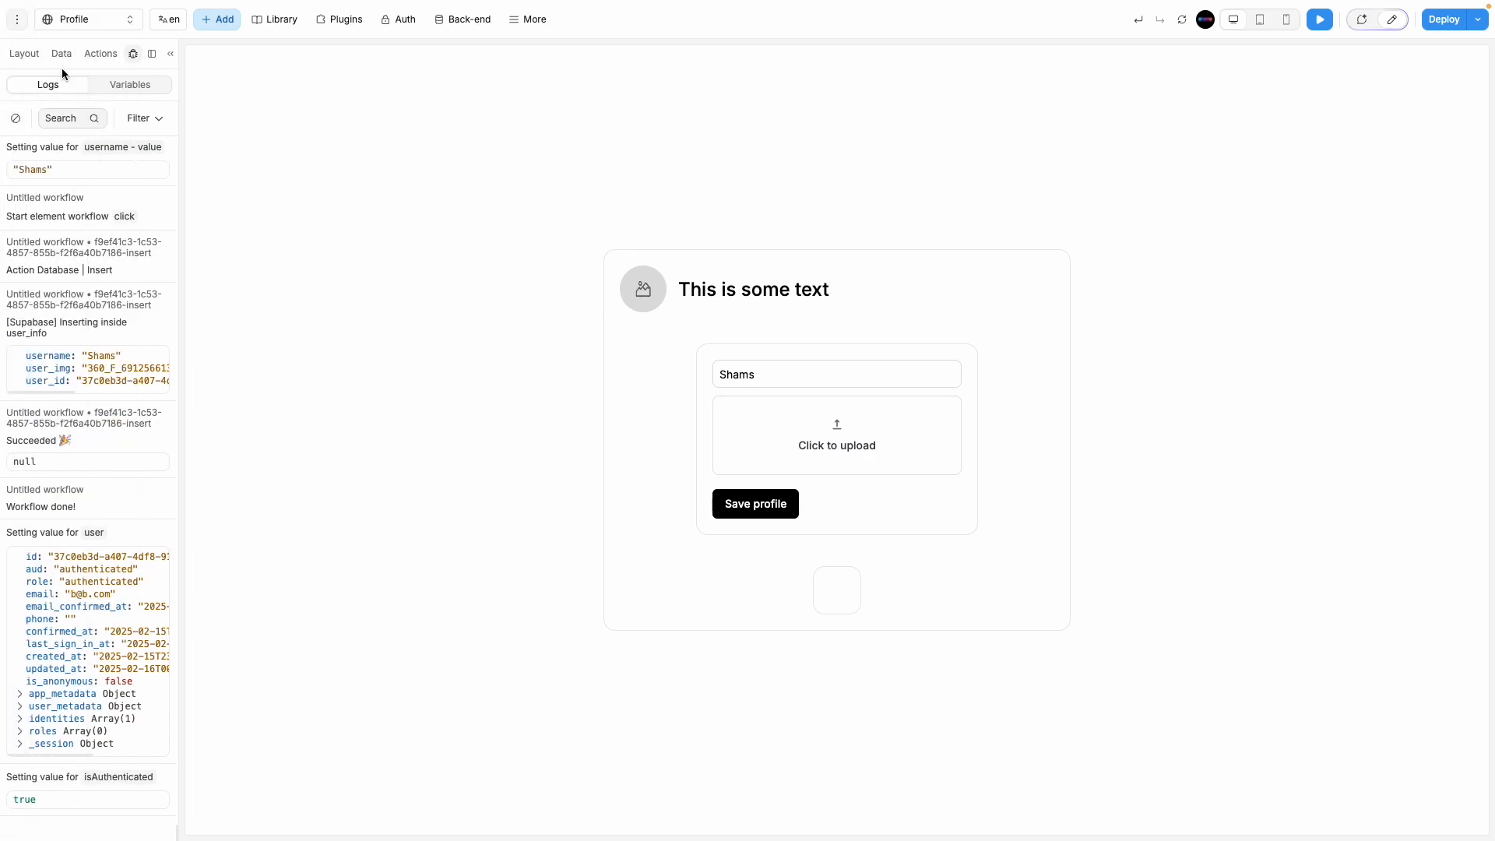
Step: Enter edit mode and open the Save profile button's Database Insert action
left_click(61, 53)
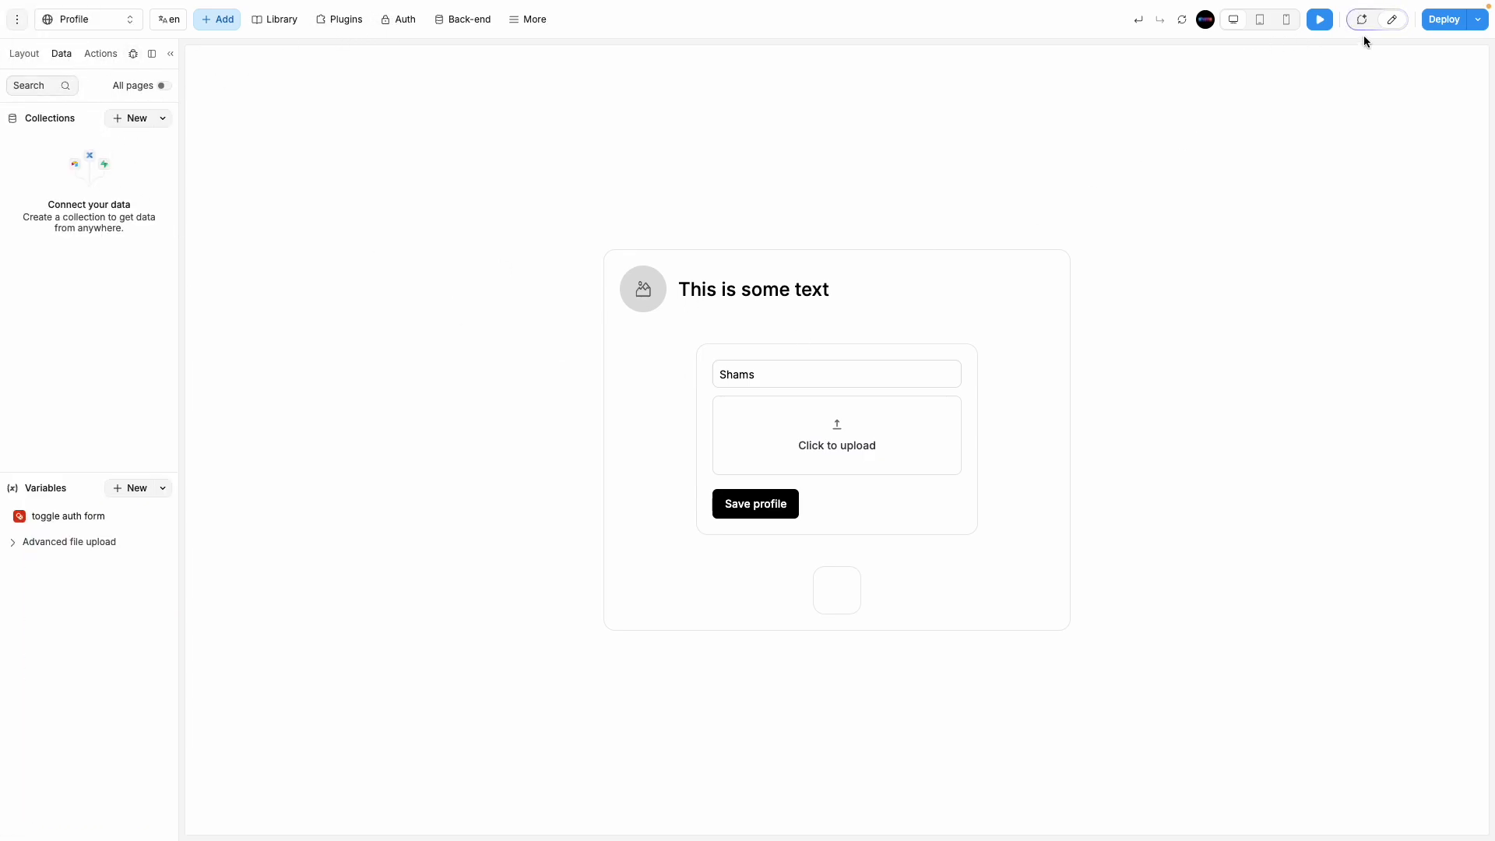
left_click(1390, 21)
left_click(830, 436)
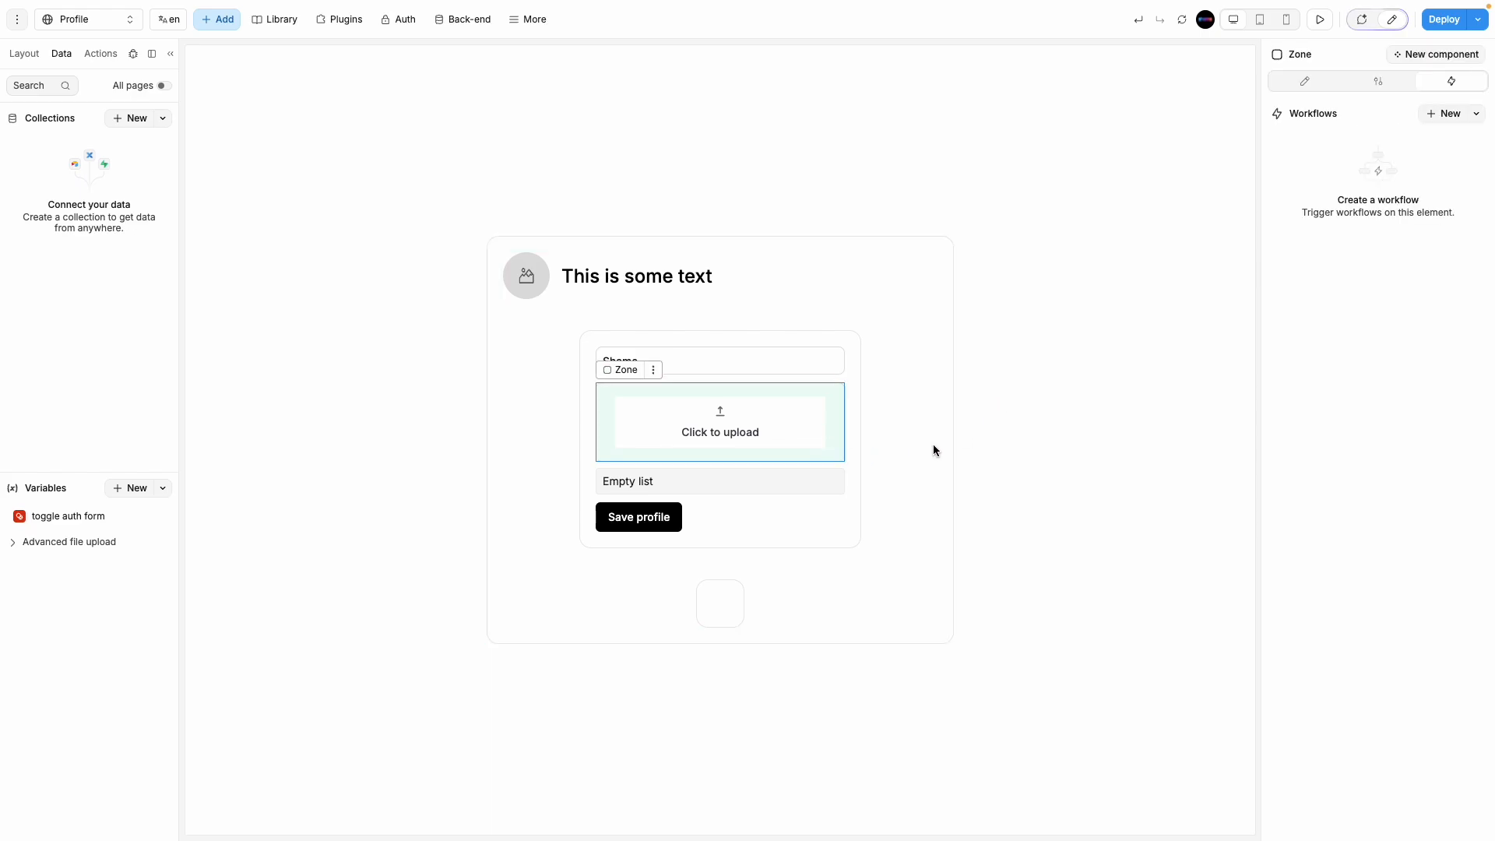
left_click(643, 517)
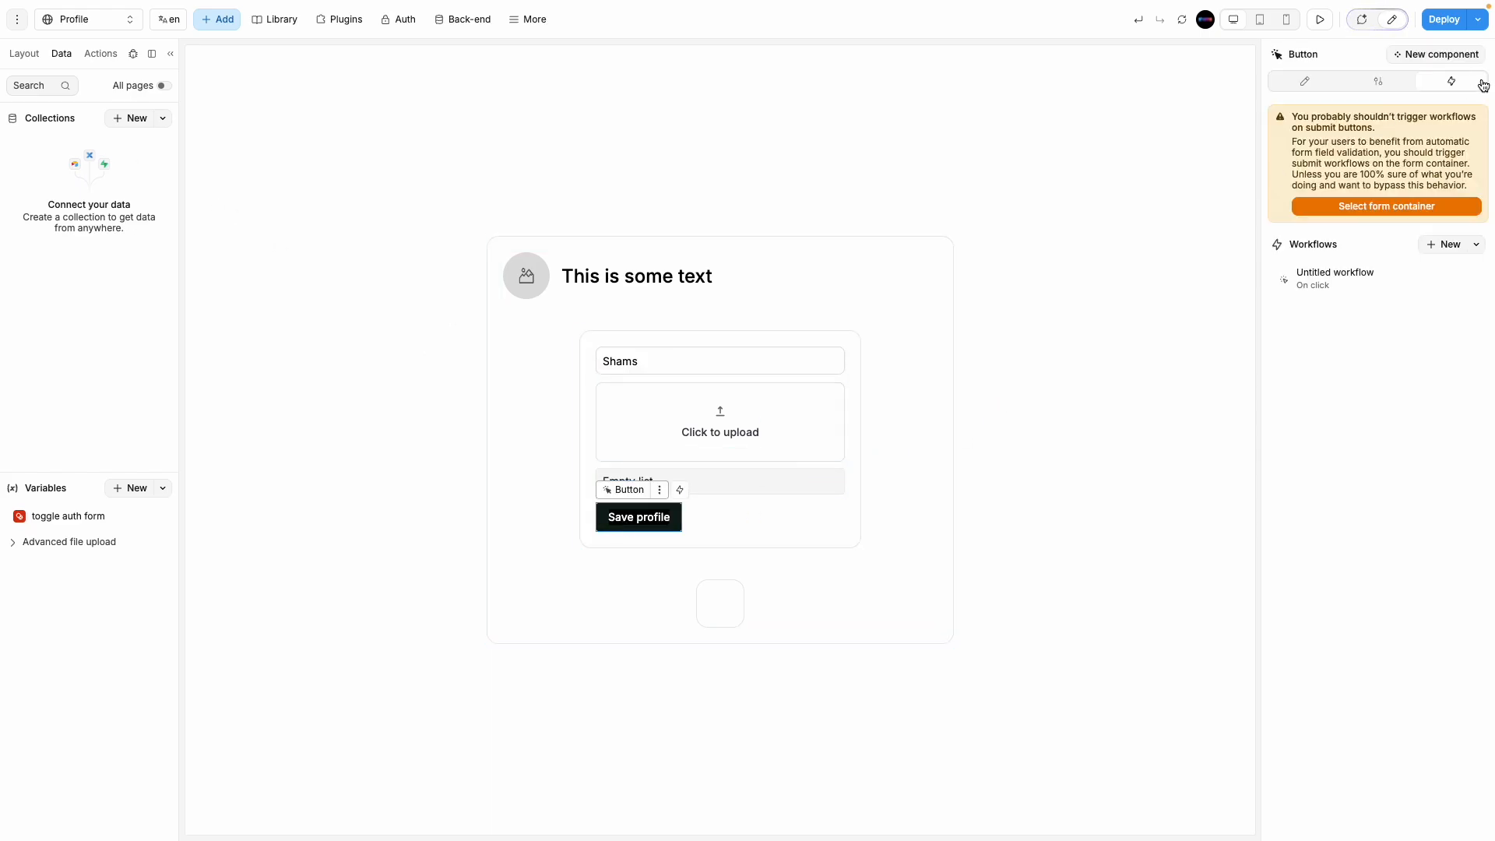
left_click(1368, 280)
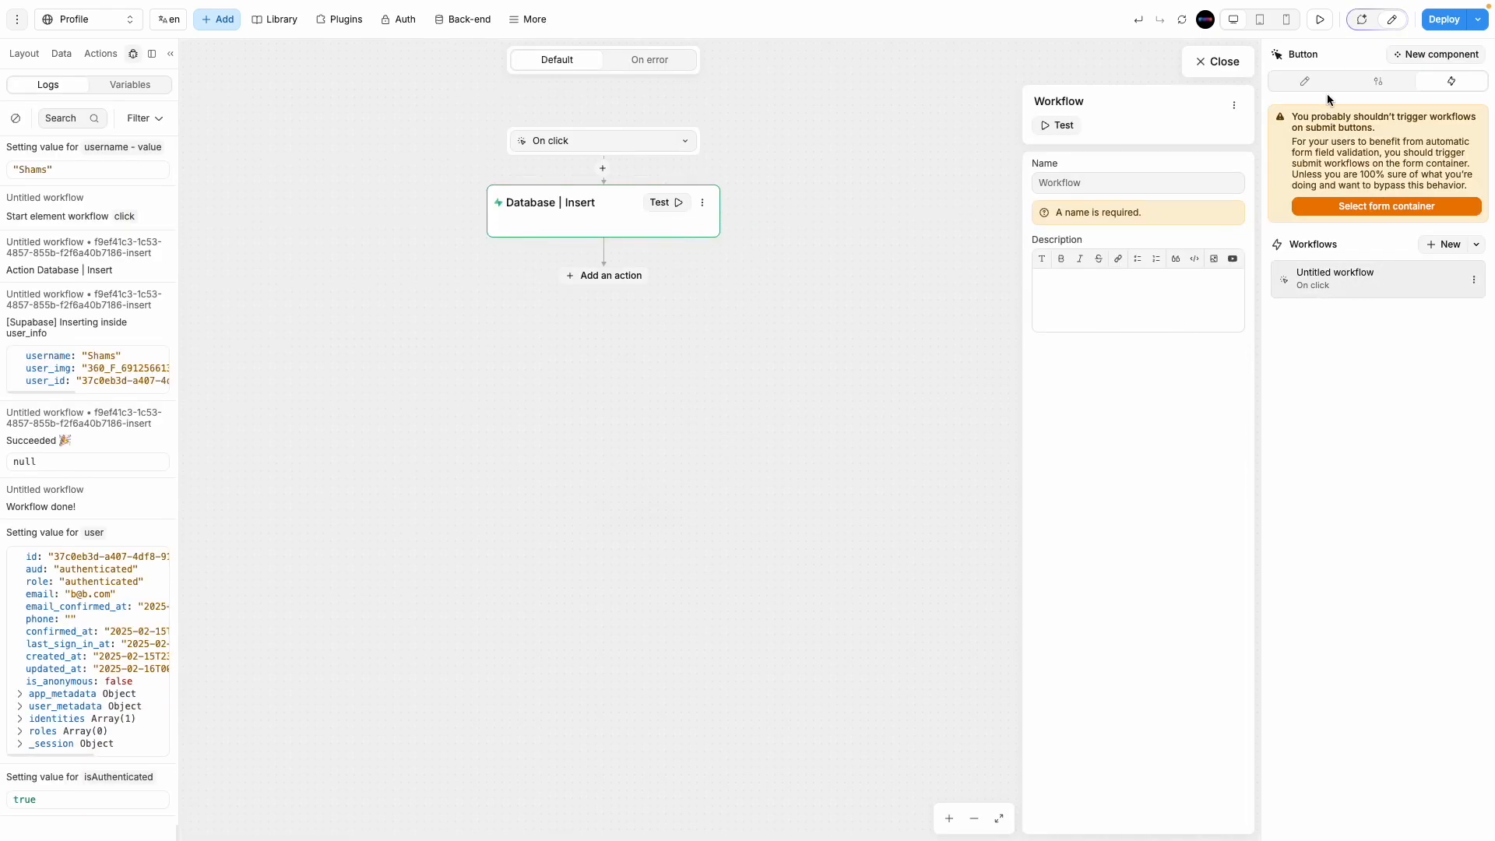
left_click(1182, 19)
left_click(592, 240)
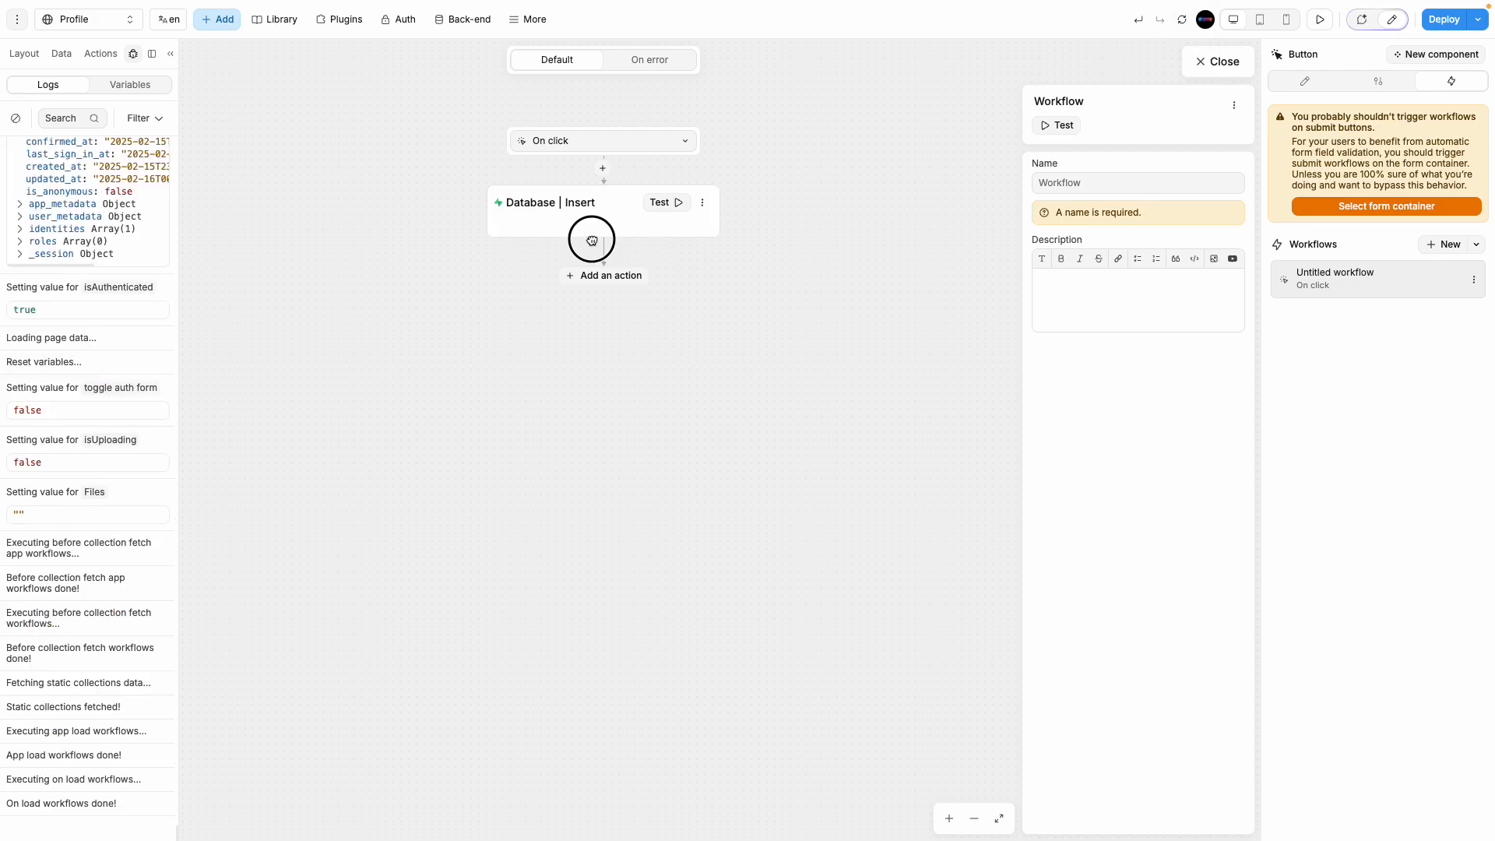
left_click(574, 206)
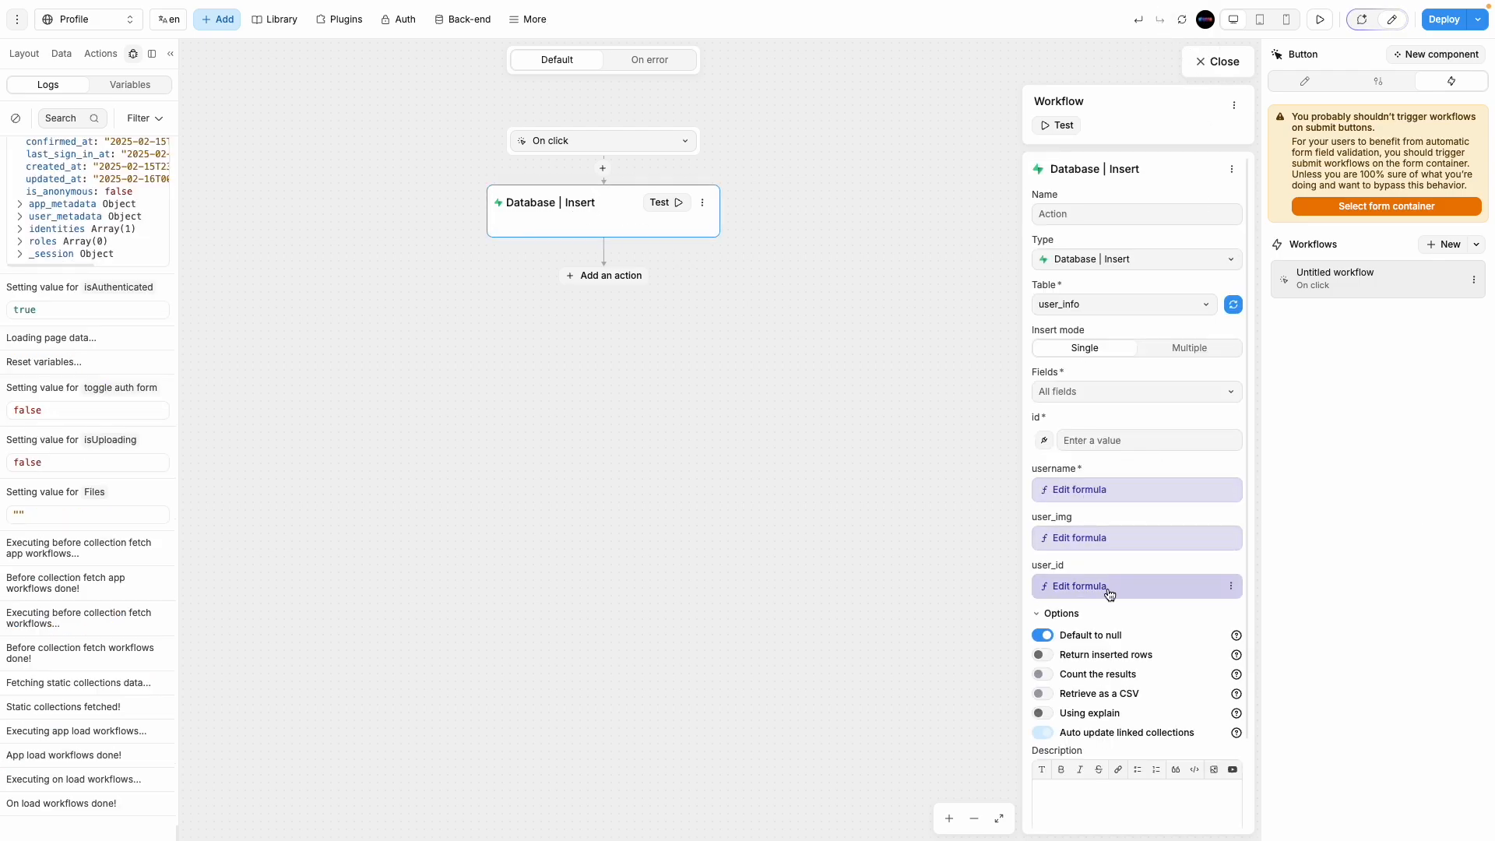
Step: Refresh the user_info fields and bind user_name to the username input's value
left_click(1233, 304)
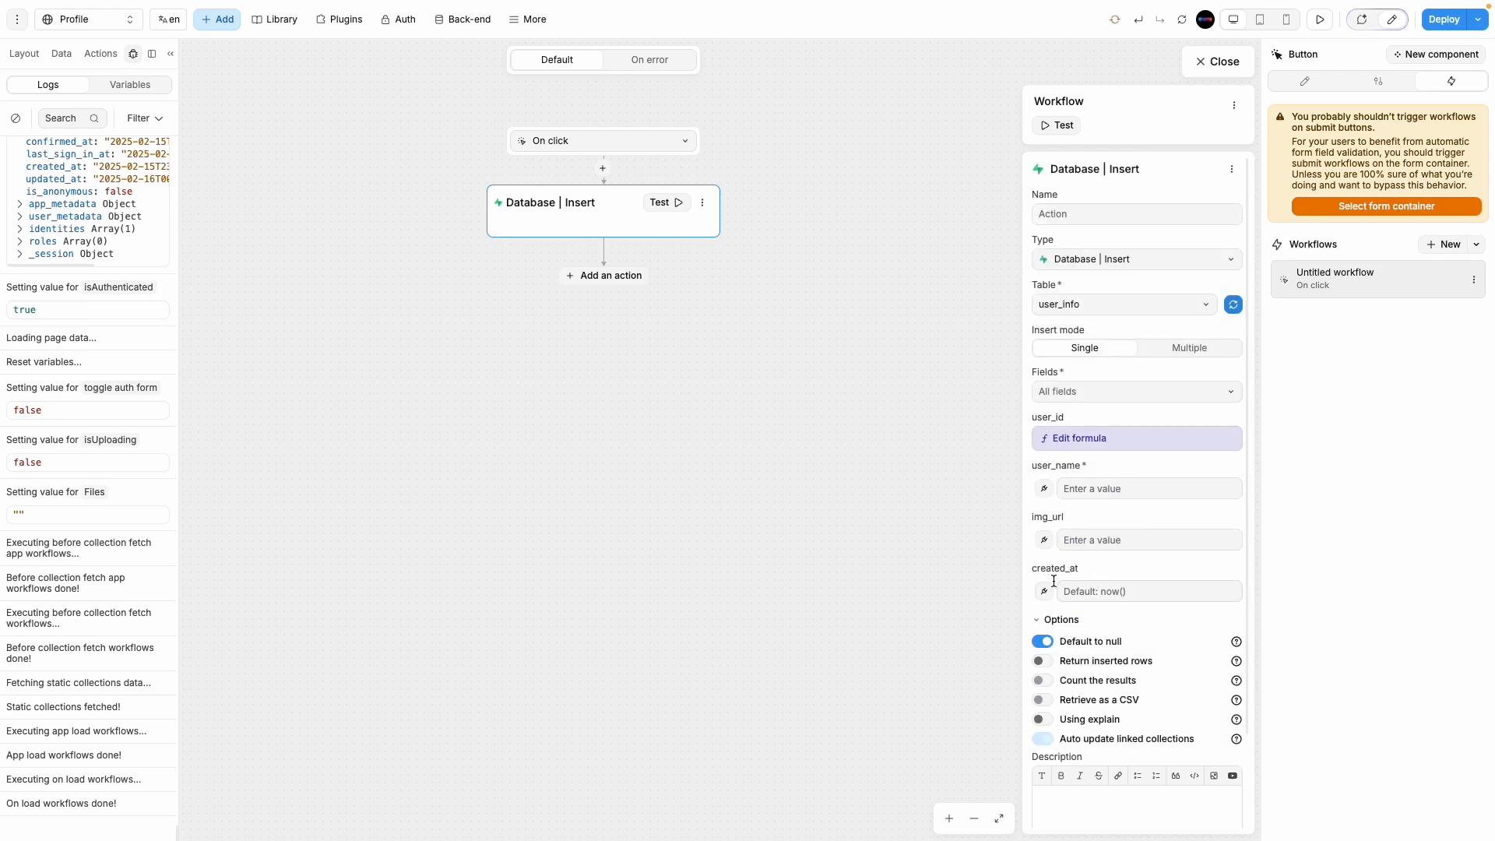
left_click(1044, 488)
left_click(965, 278)
left_click(993, 438)
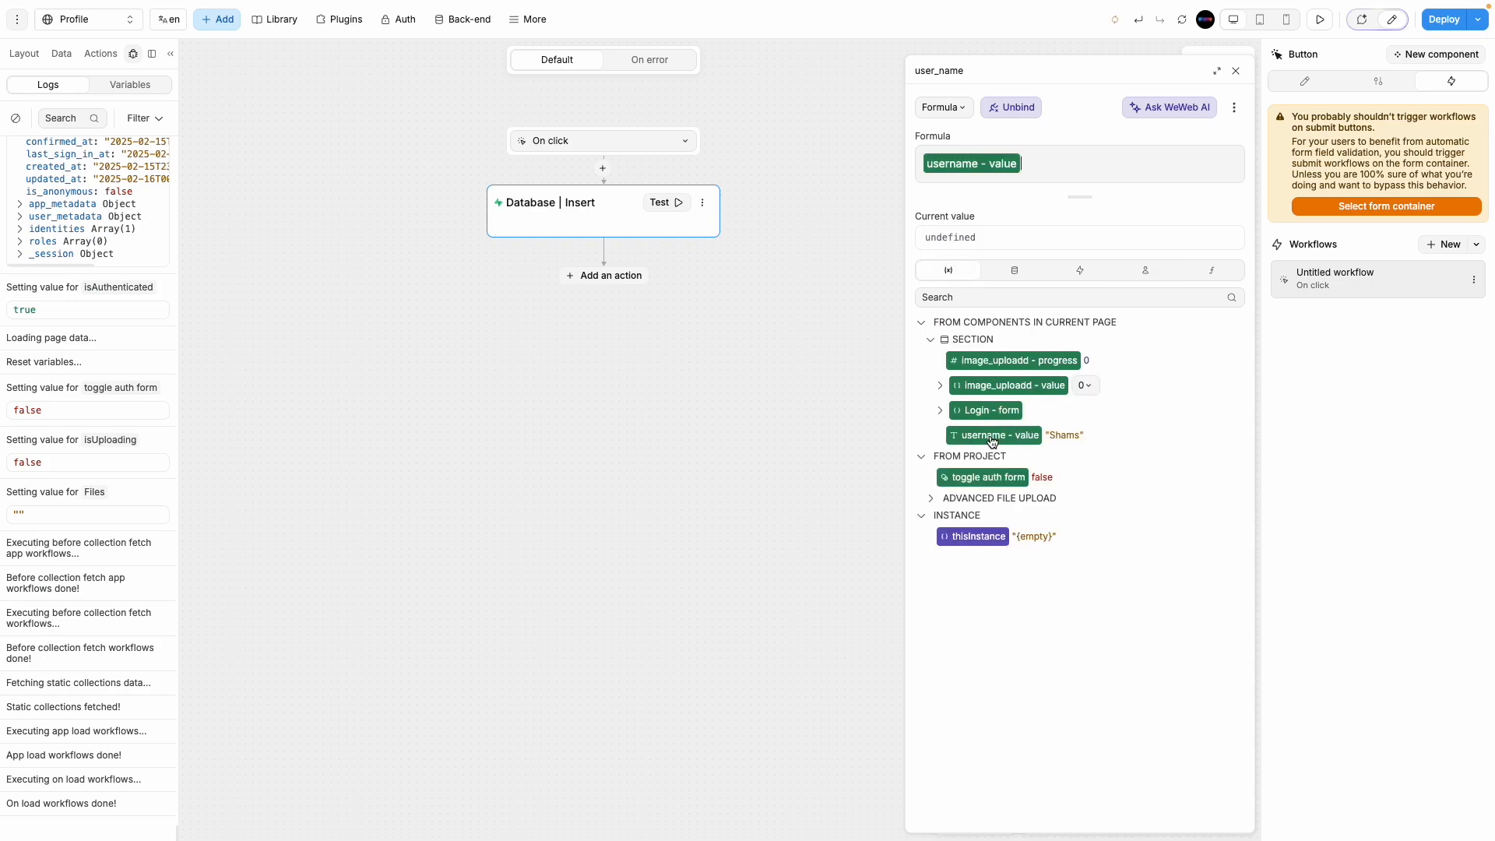
left_click(1235, 71)
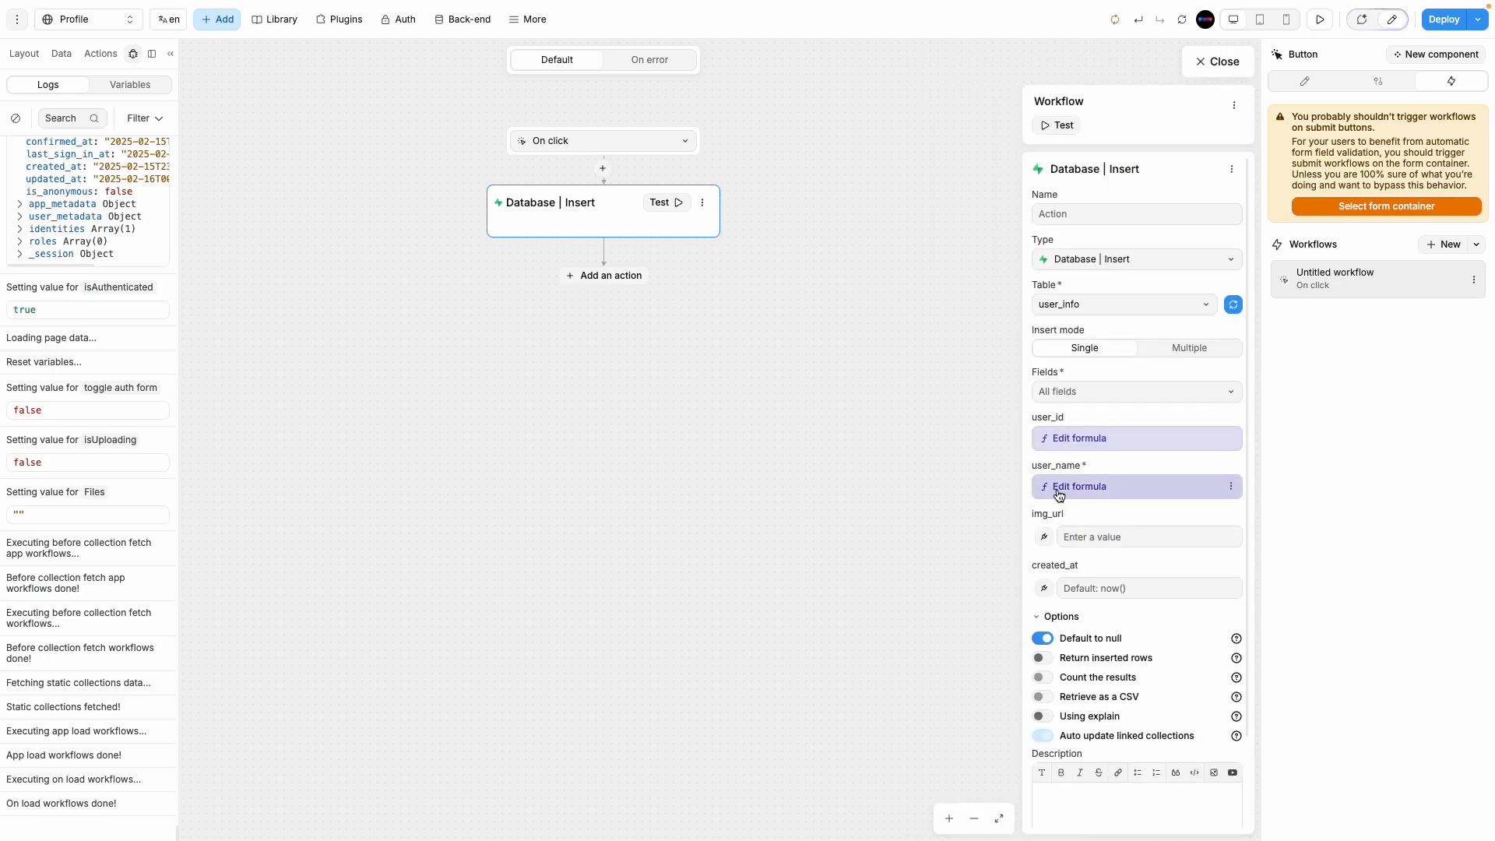
Step: Check that user_id maps to the signed-in Supabase Auth user's id
left_click(1090, 439)
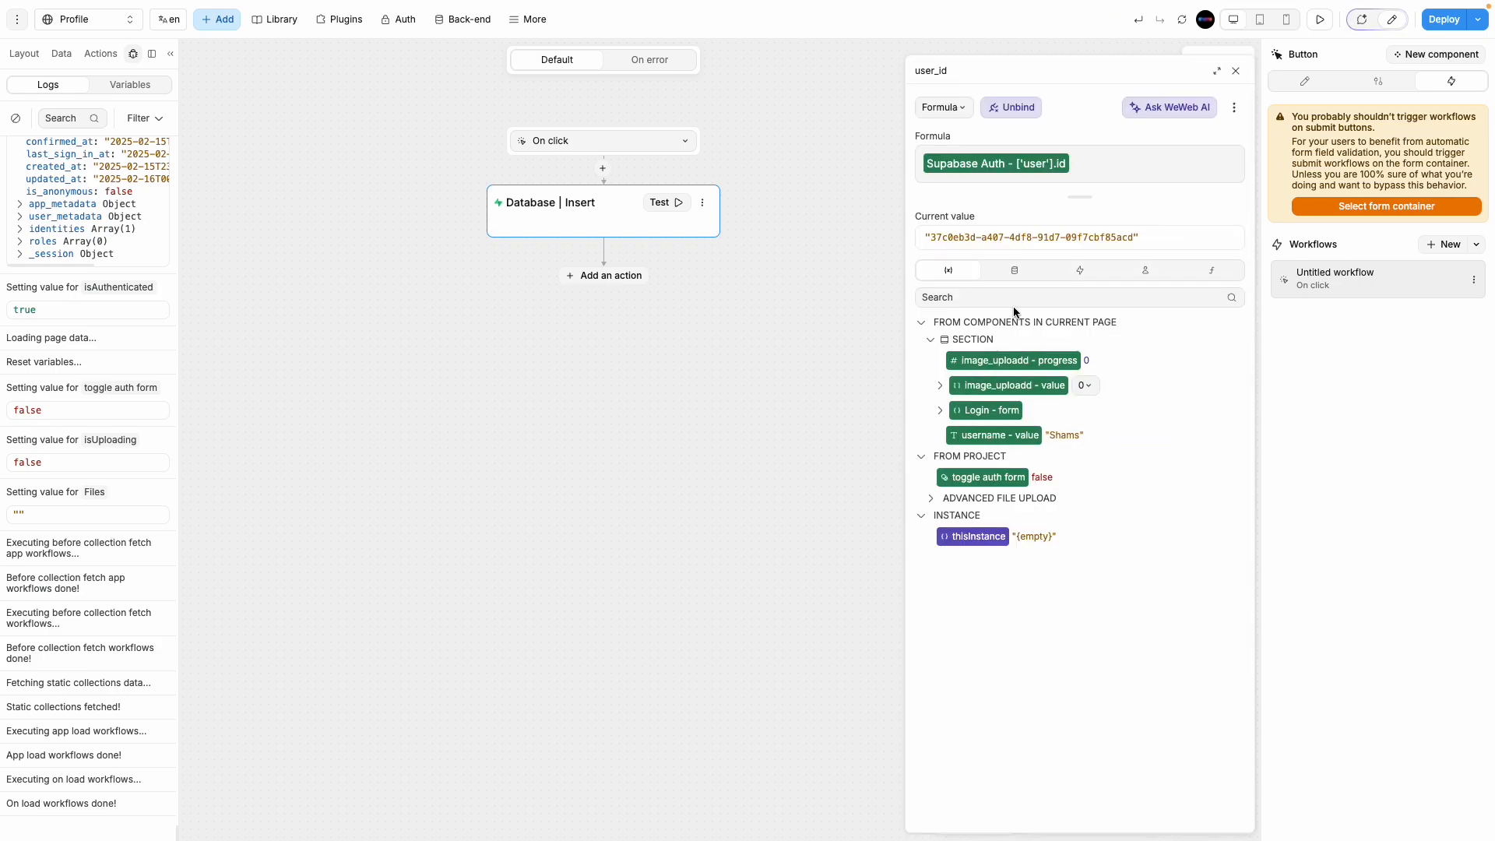
left_click(1236, 71)
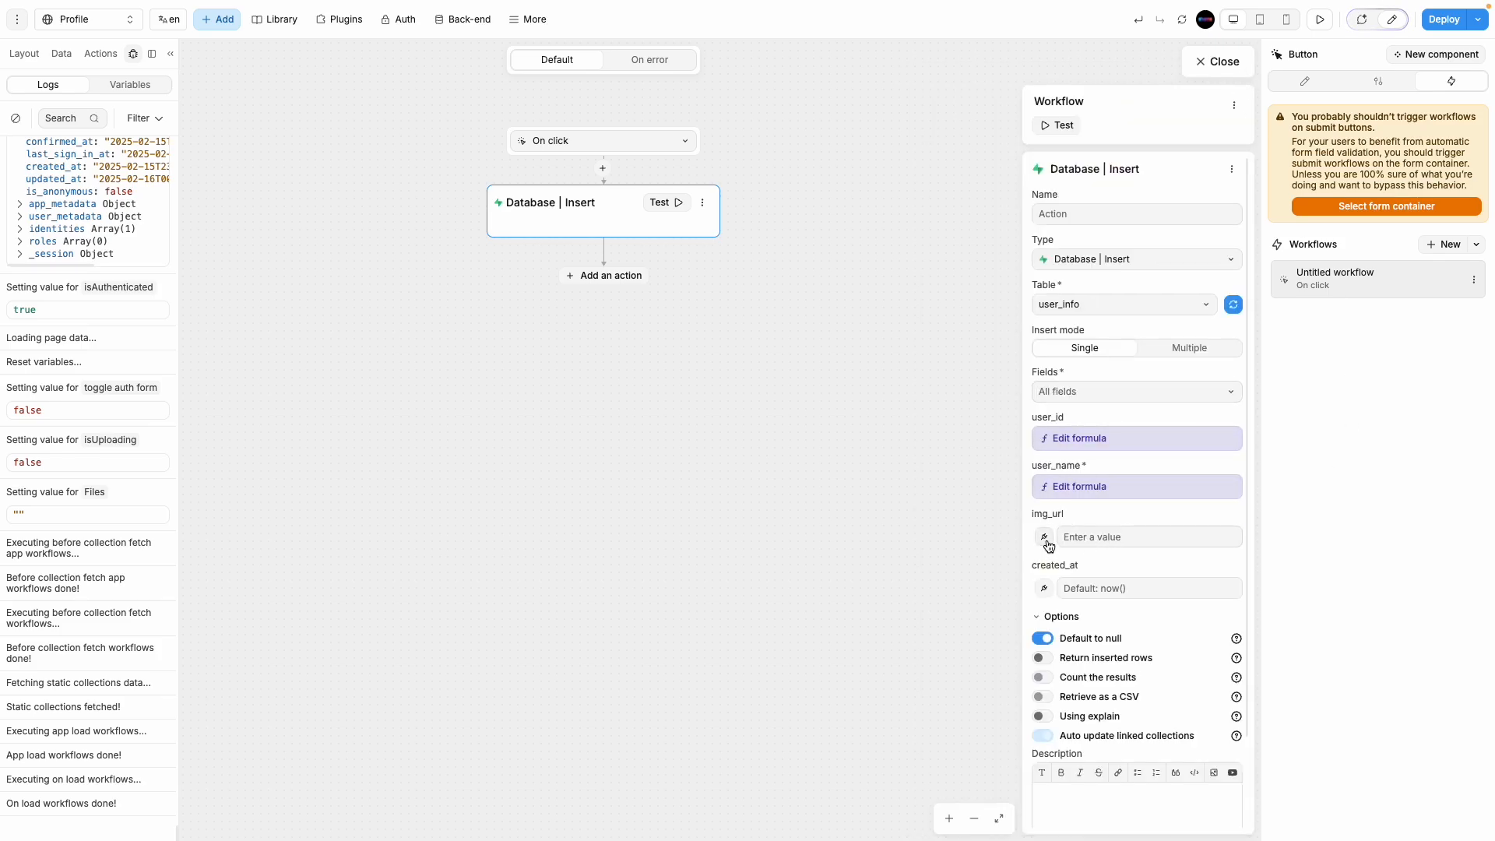
left_click(1090, 437)
left_click(1145, 271)
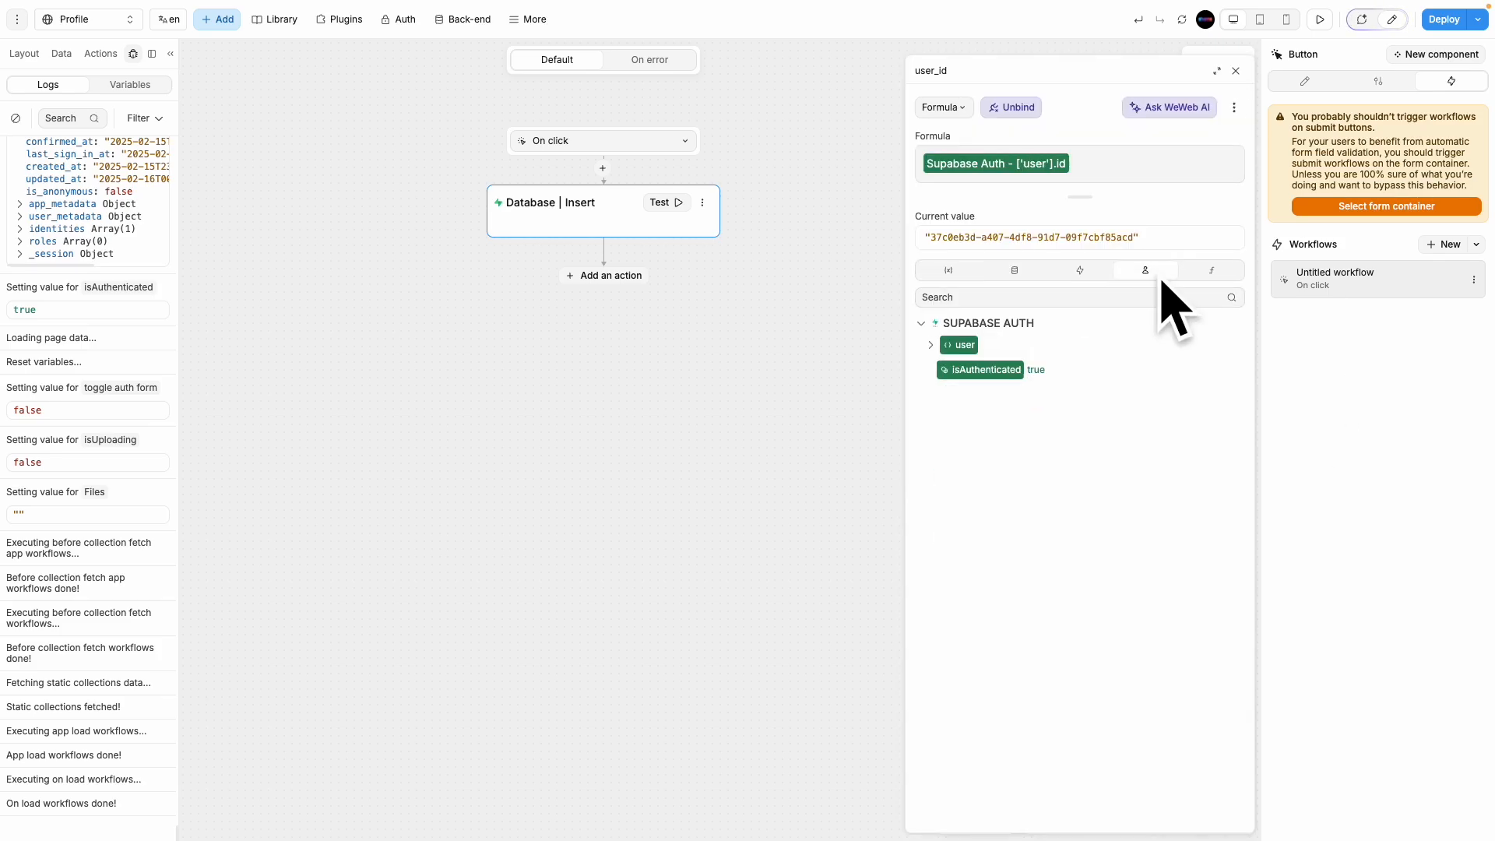
left_click(937, 350)
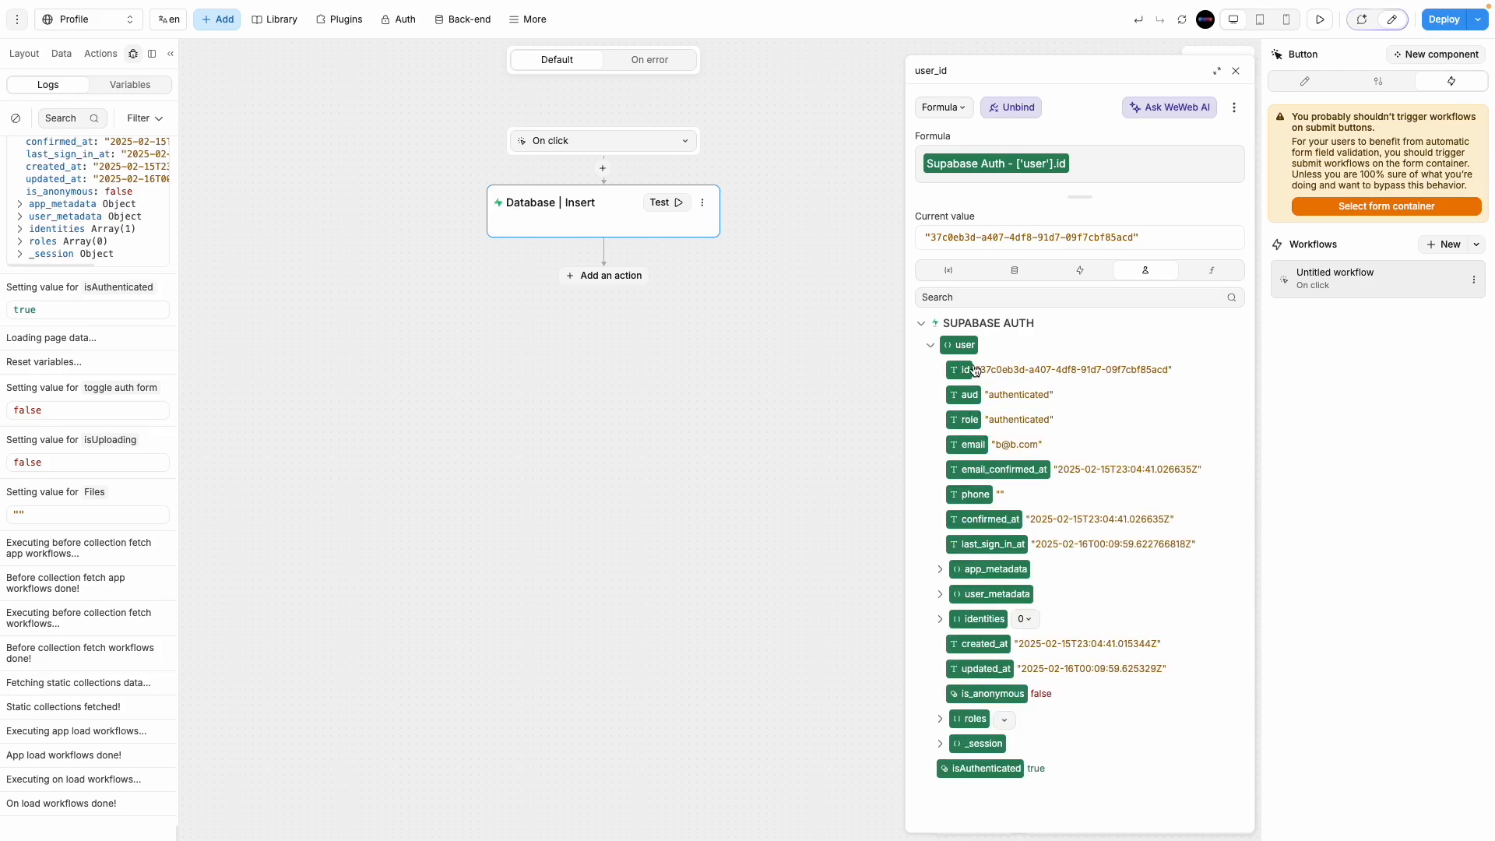
left_click(1235, 71)
Step: Bind img_url to the Files variable of the Advanced File Upload
left_click(1045, 541)
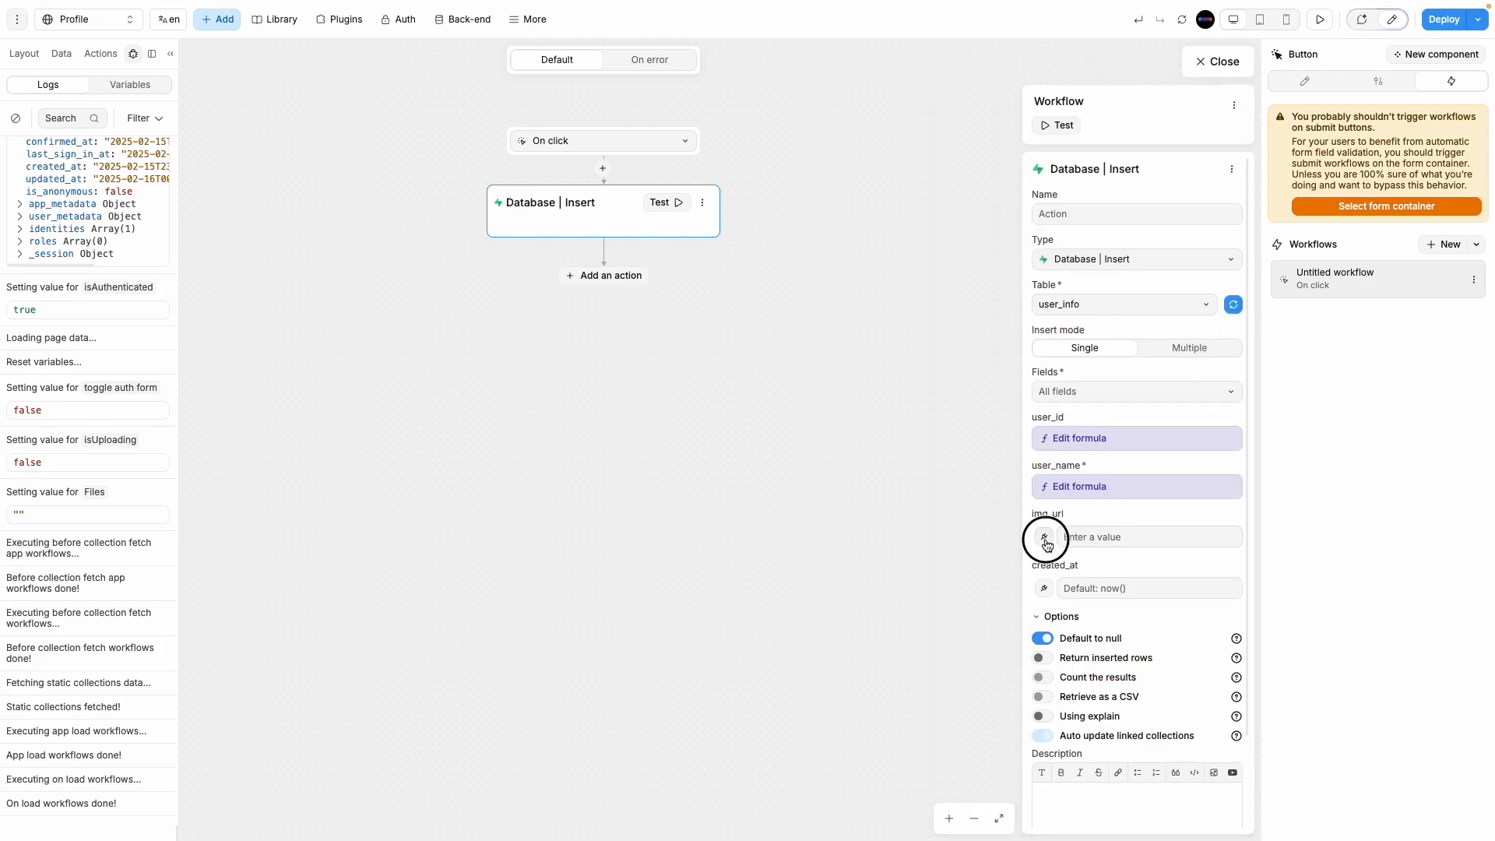
left_click(948, 271)
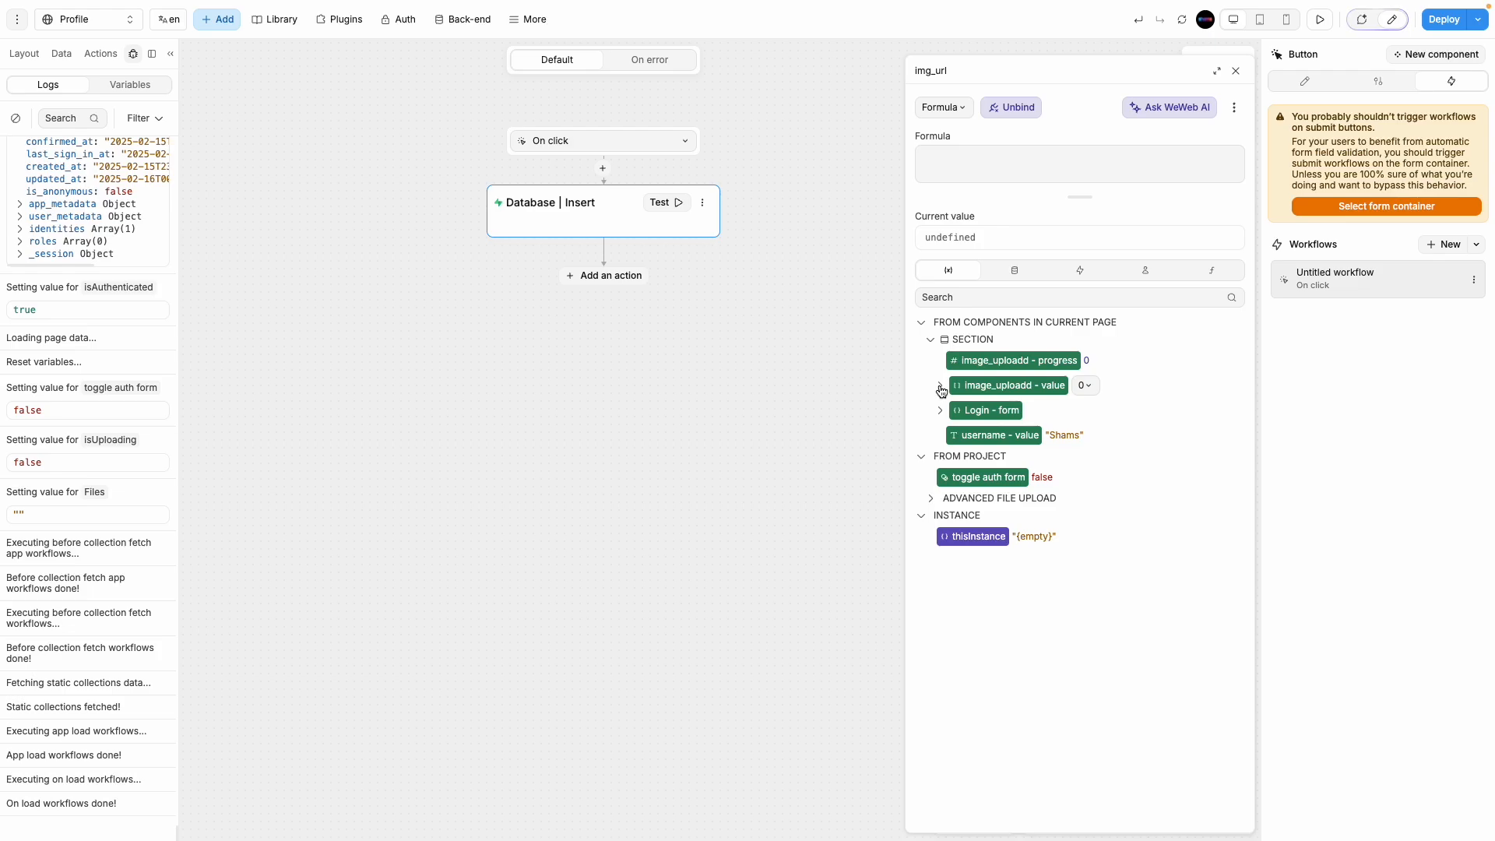
left_click(932, 501)
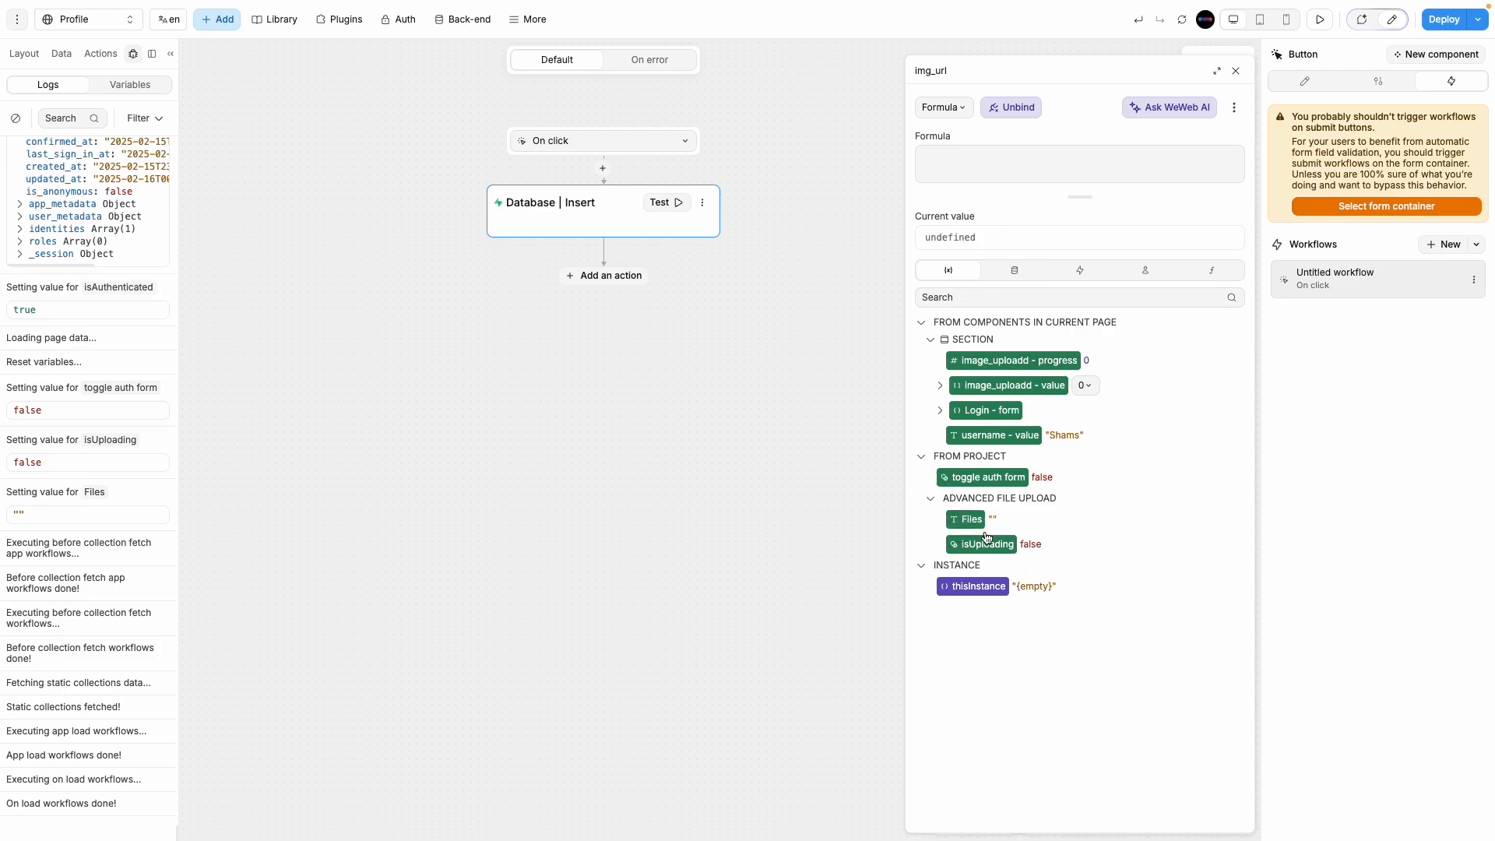
left_click(965, 519)
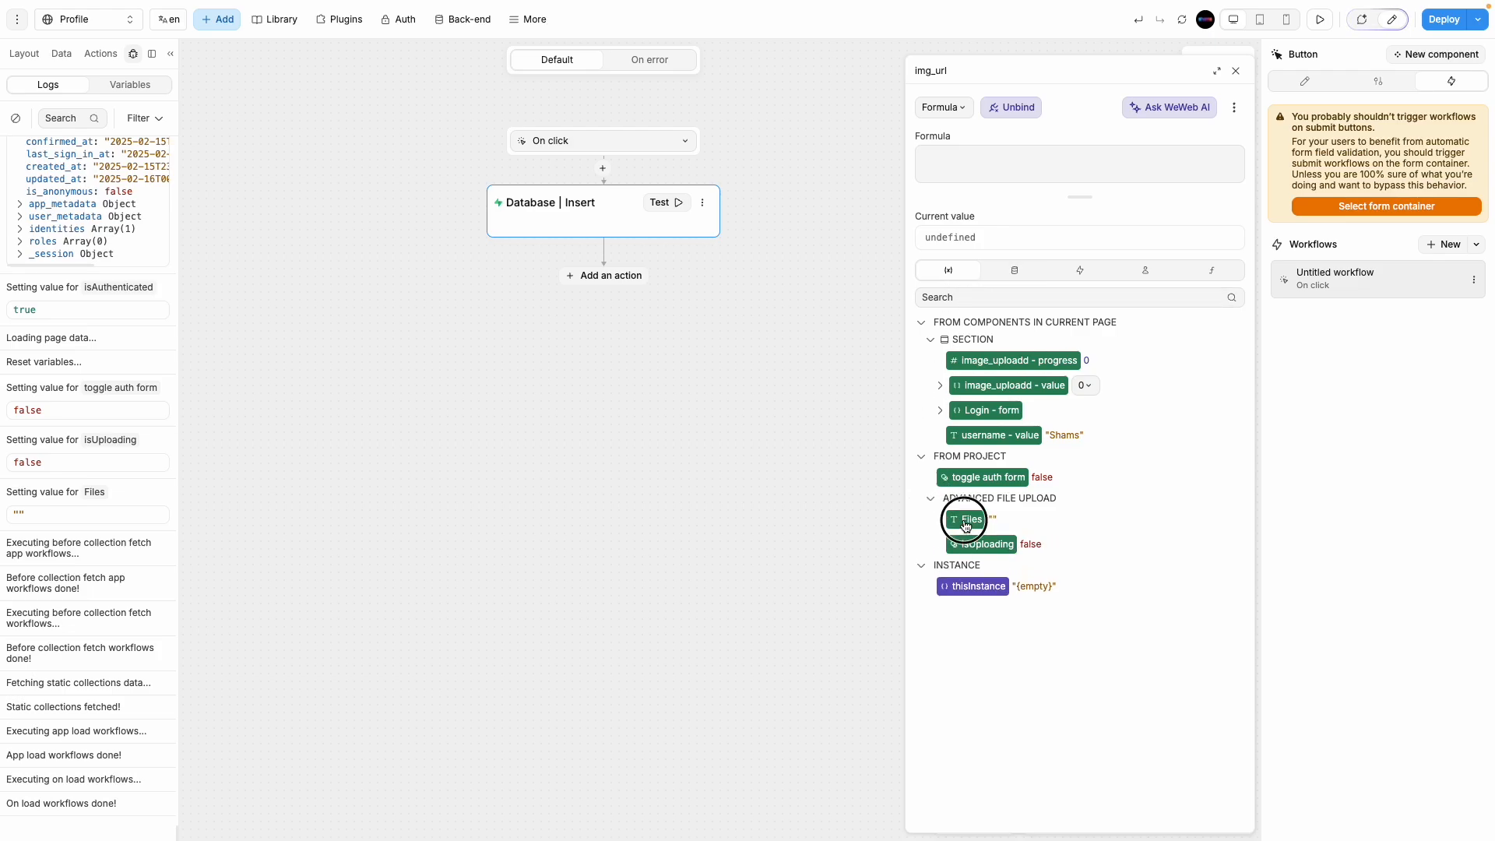
left_click(1237, 72)
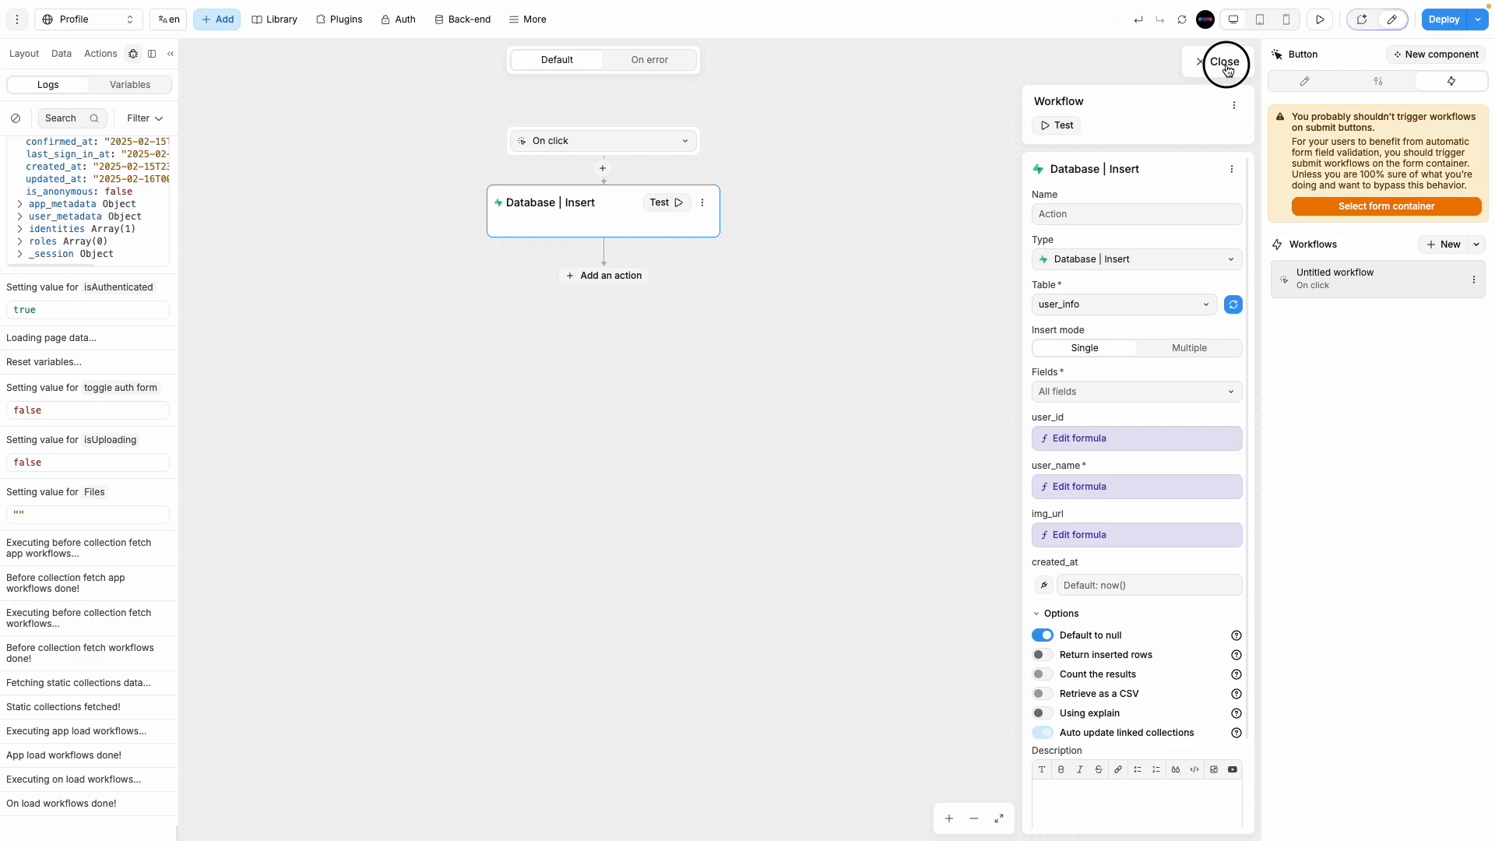
left_click(1226, 66)
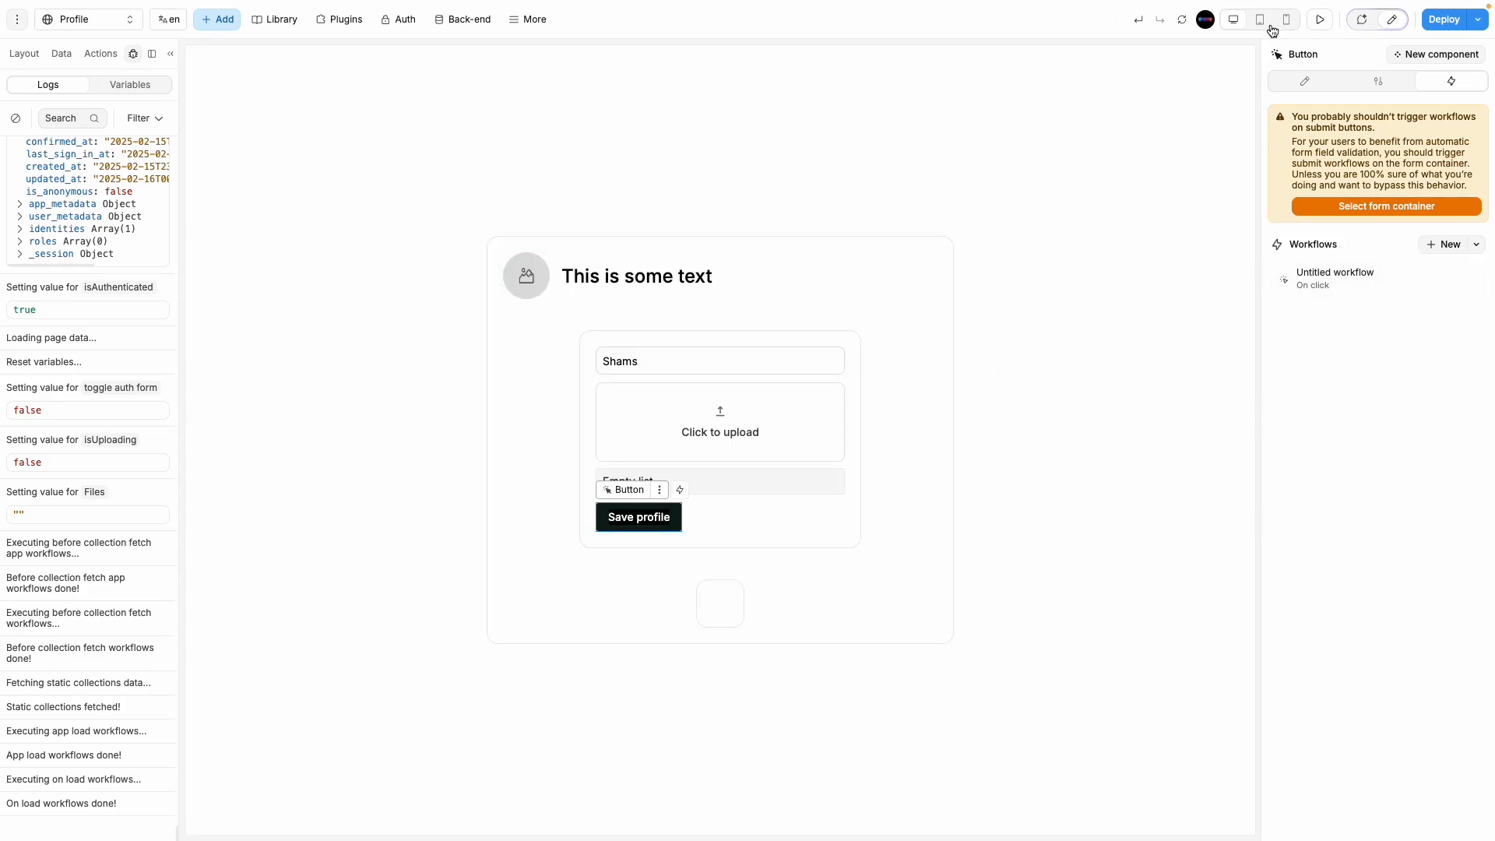
Step: In preview, upload the 360_F_6aa91256613 JPG from Downloads into the Profile_image bucket
left_click(1320, 19)
left_click(825, 434)
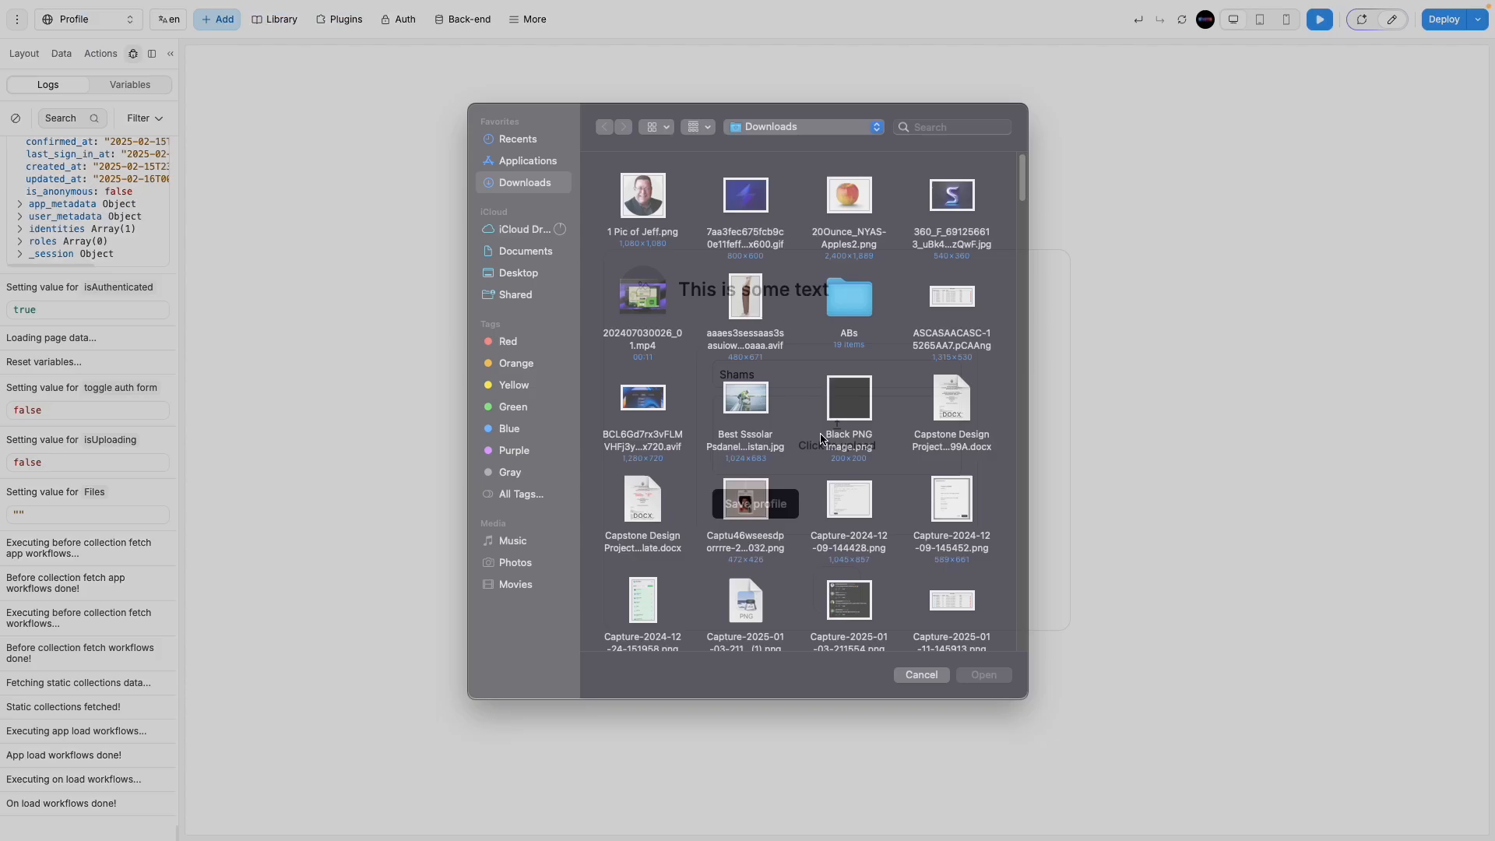
right_click(943, 206)
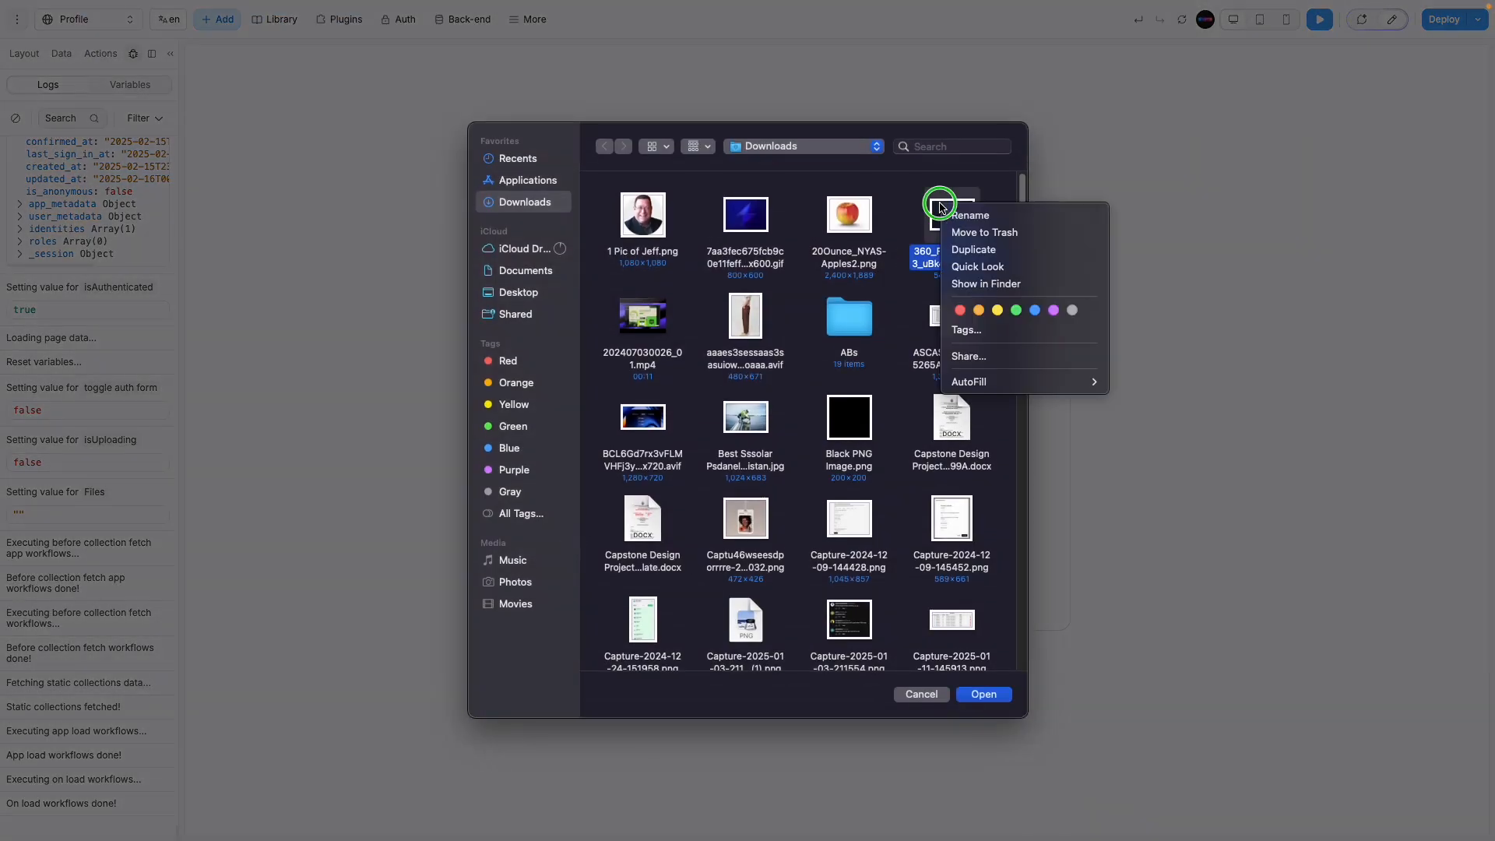
left_click(987, 222)
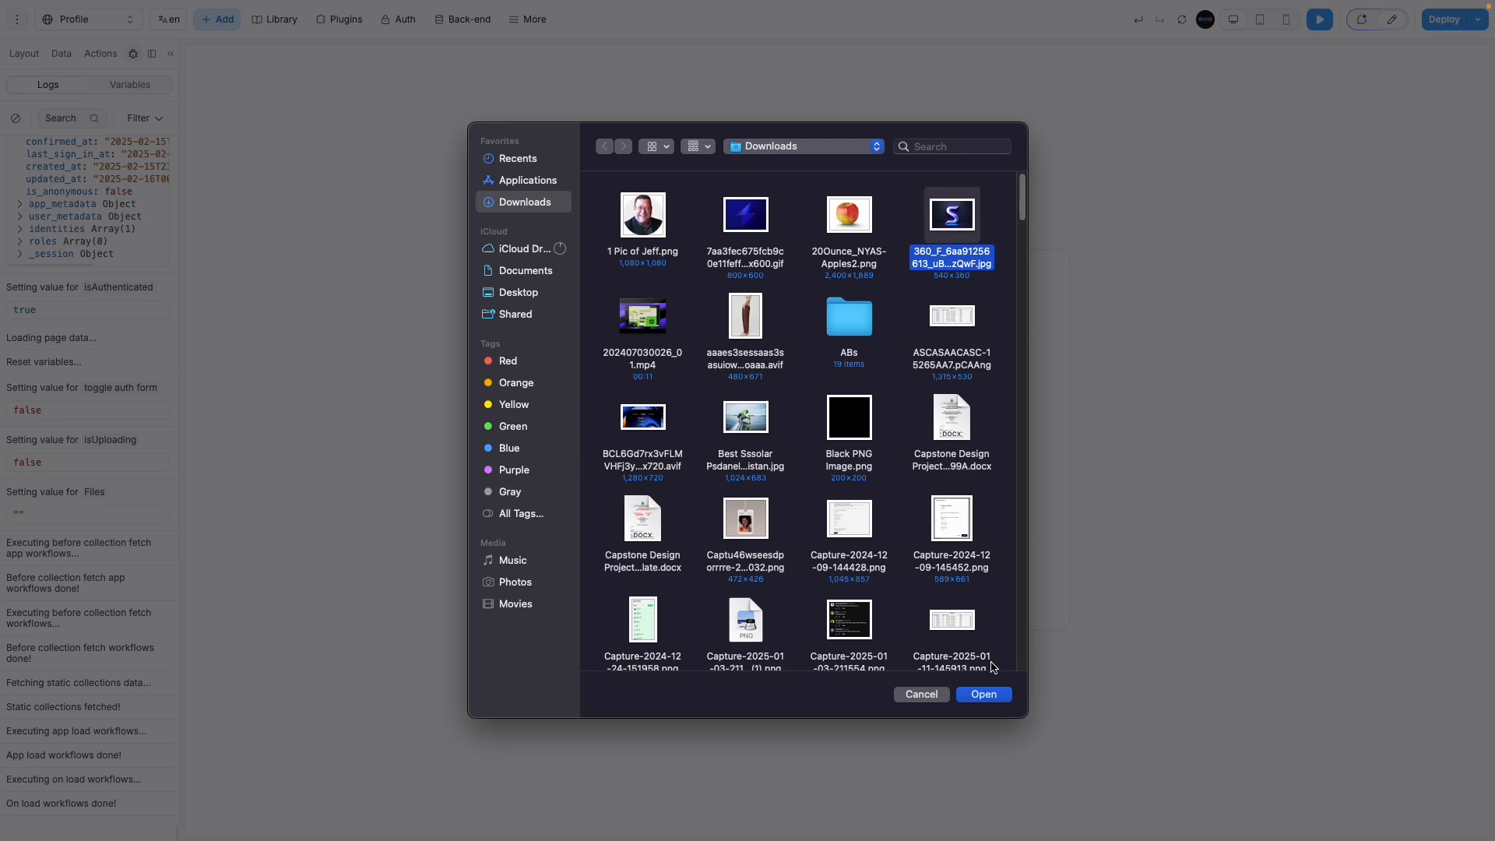
left_click(985, 695)
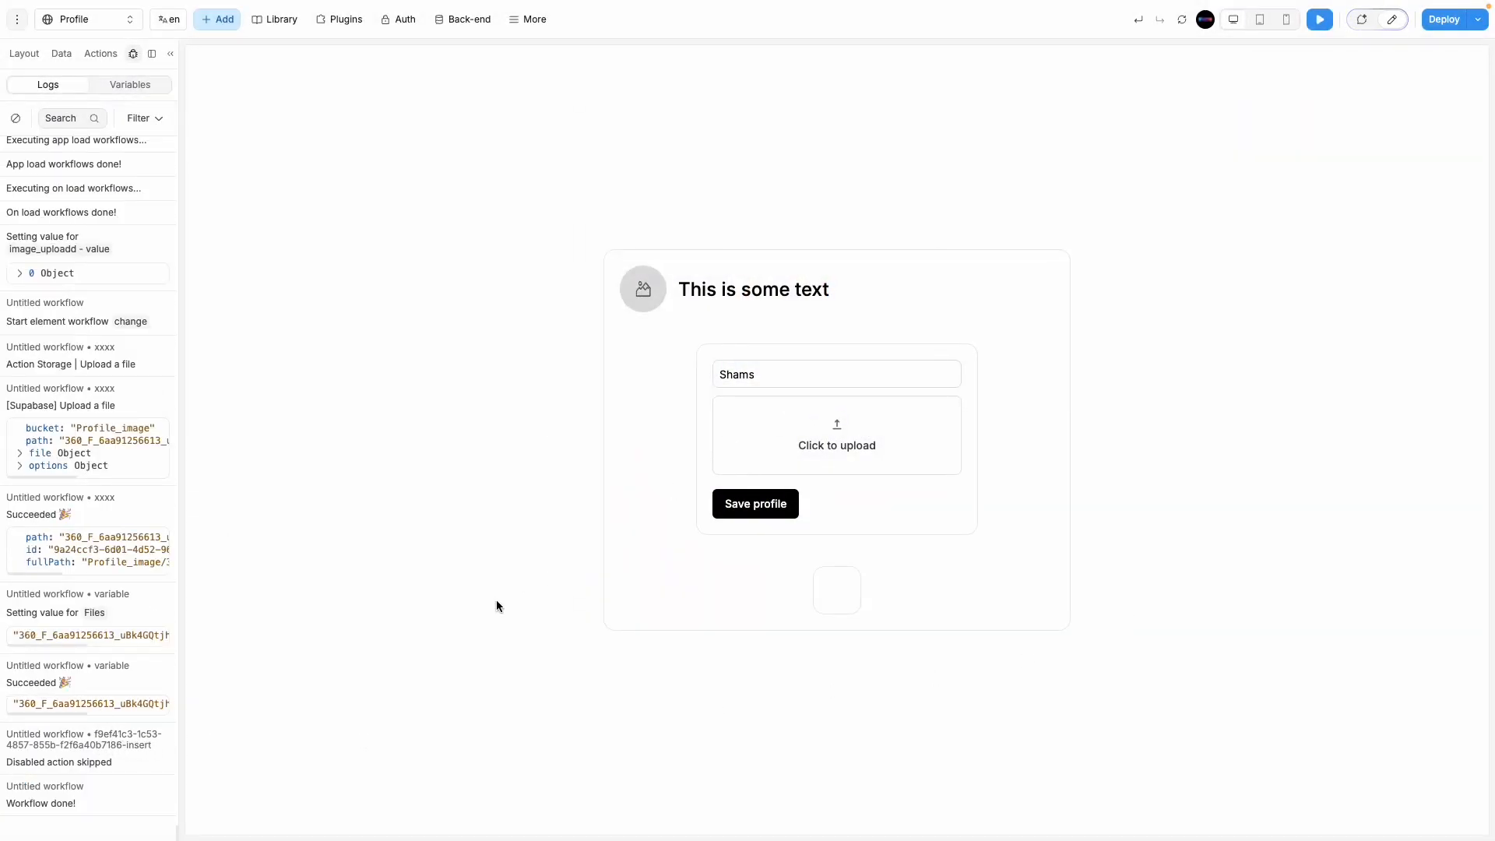
Step: Reload the Supabase Table Editor showing the user_info table
mouse_move(2, 498)
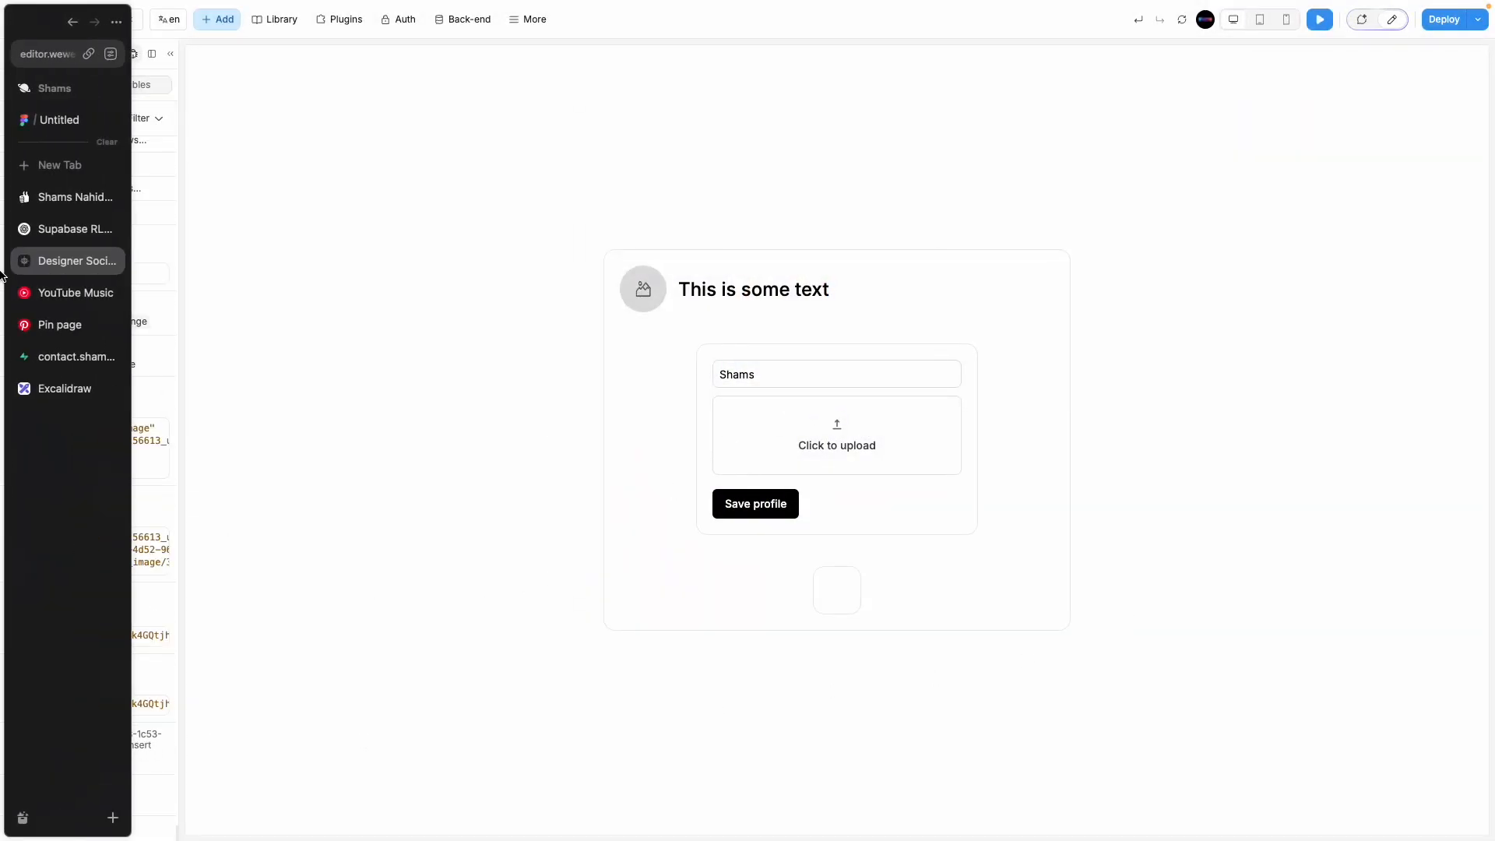
left_click(47, 356)
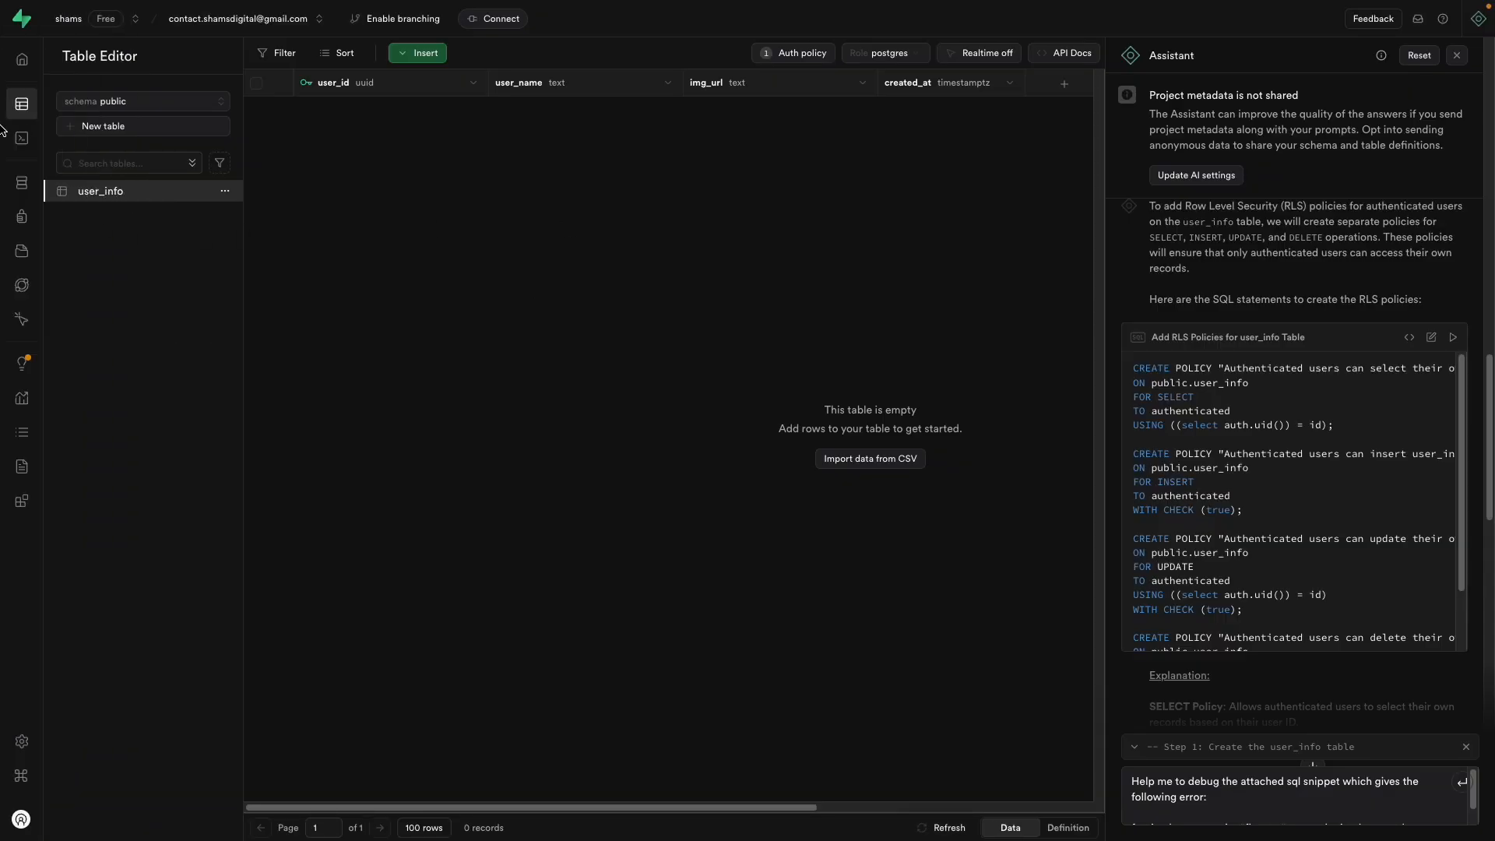
mouse_move(2, 130)
left_click(36, 53)
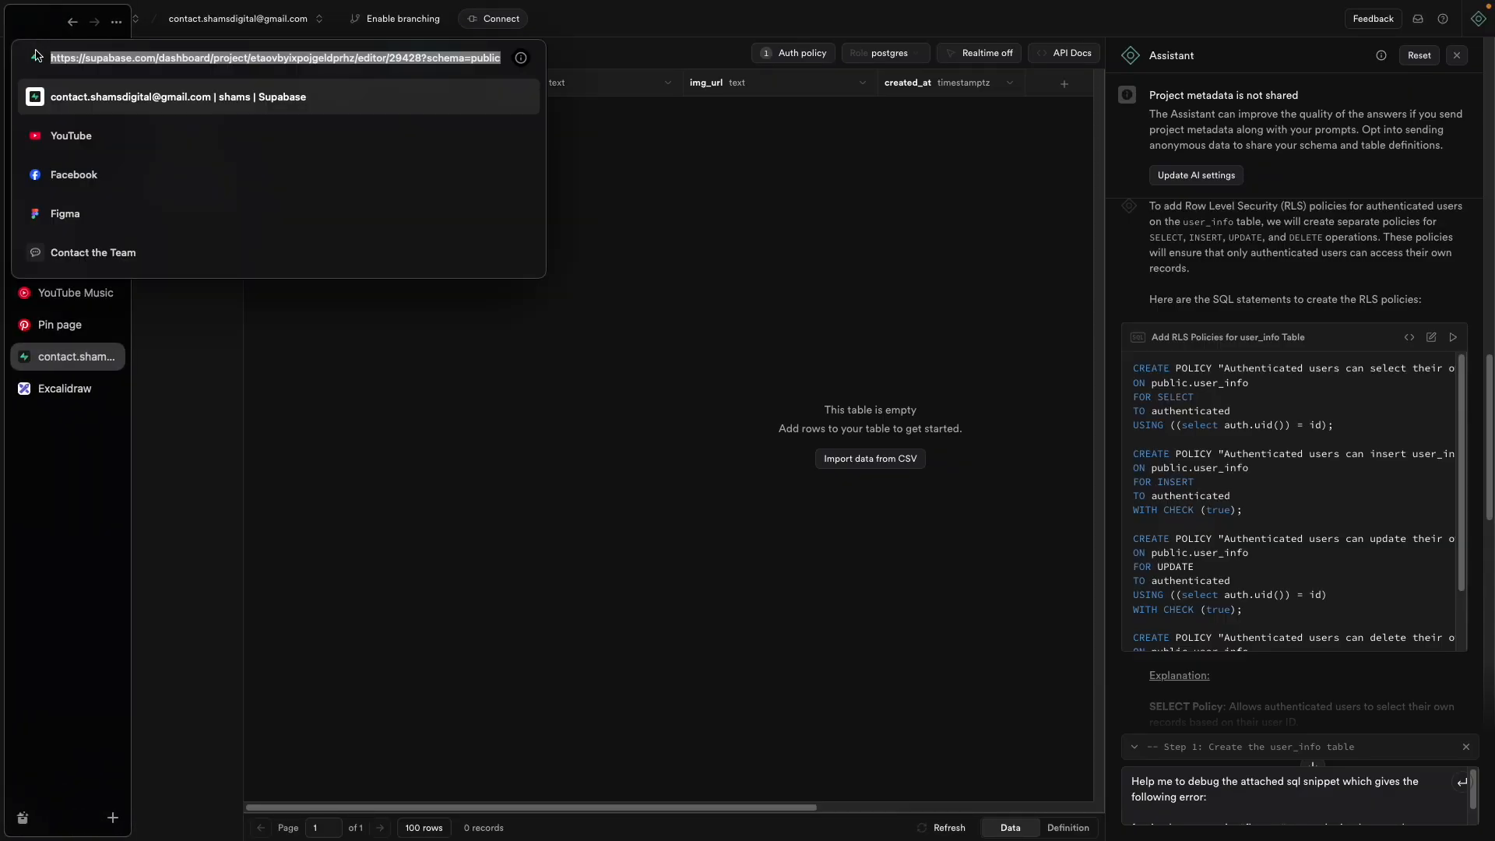
key("Return")
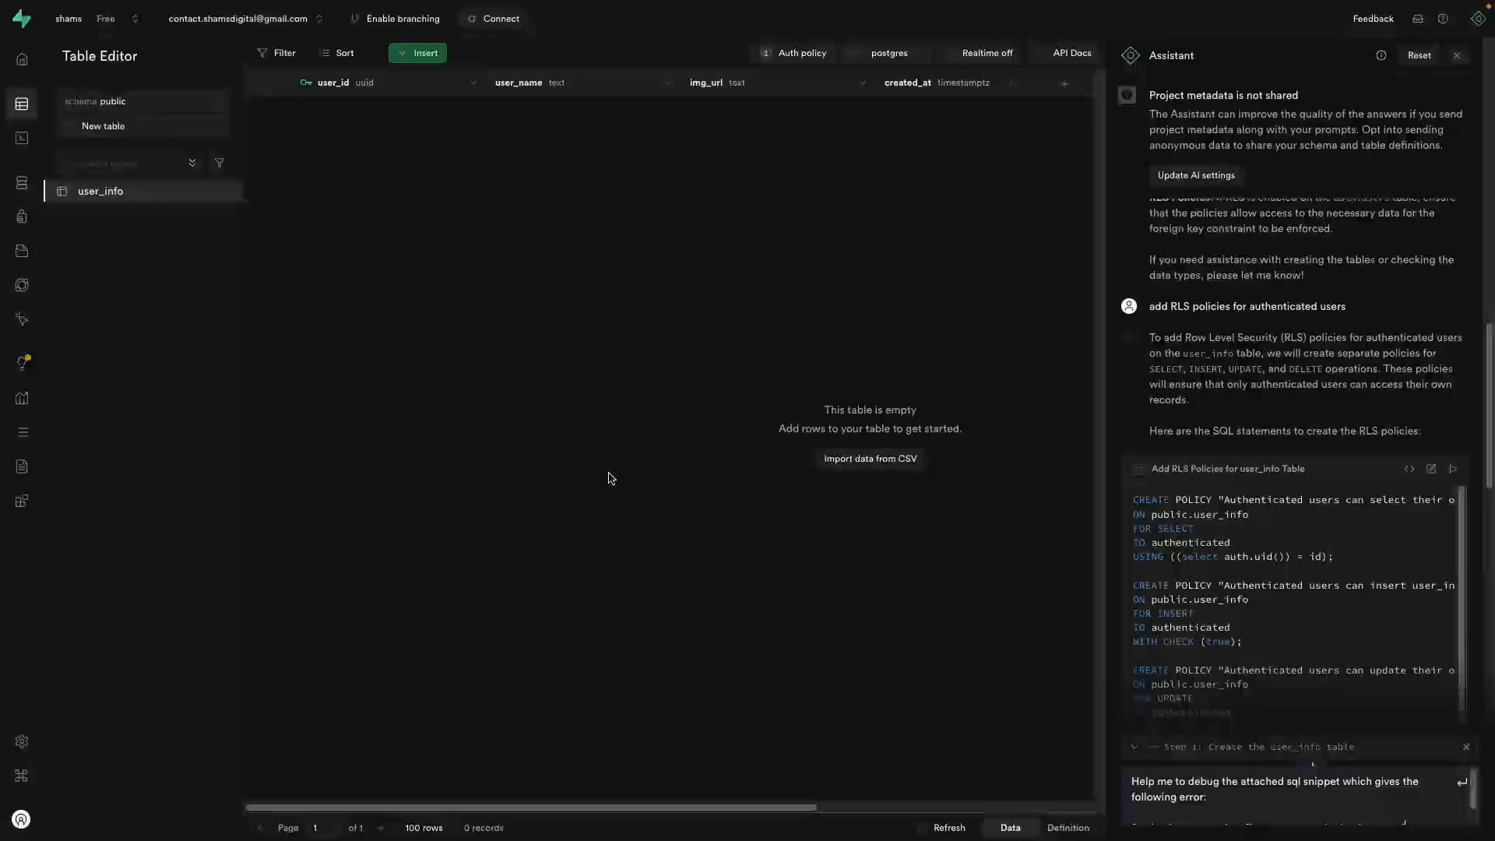
mouse_move(3, 125)
left_click(45, 59)
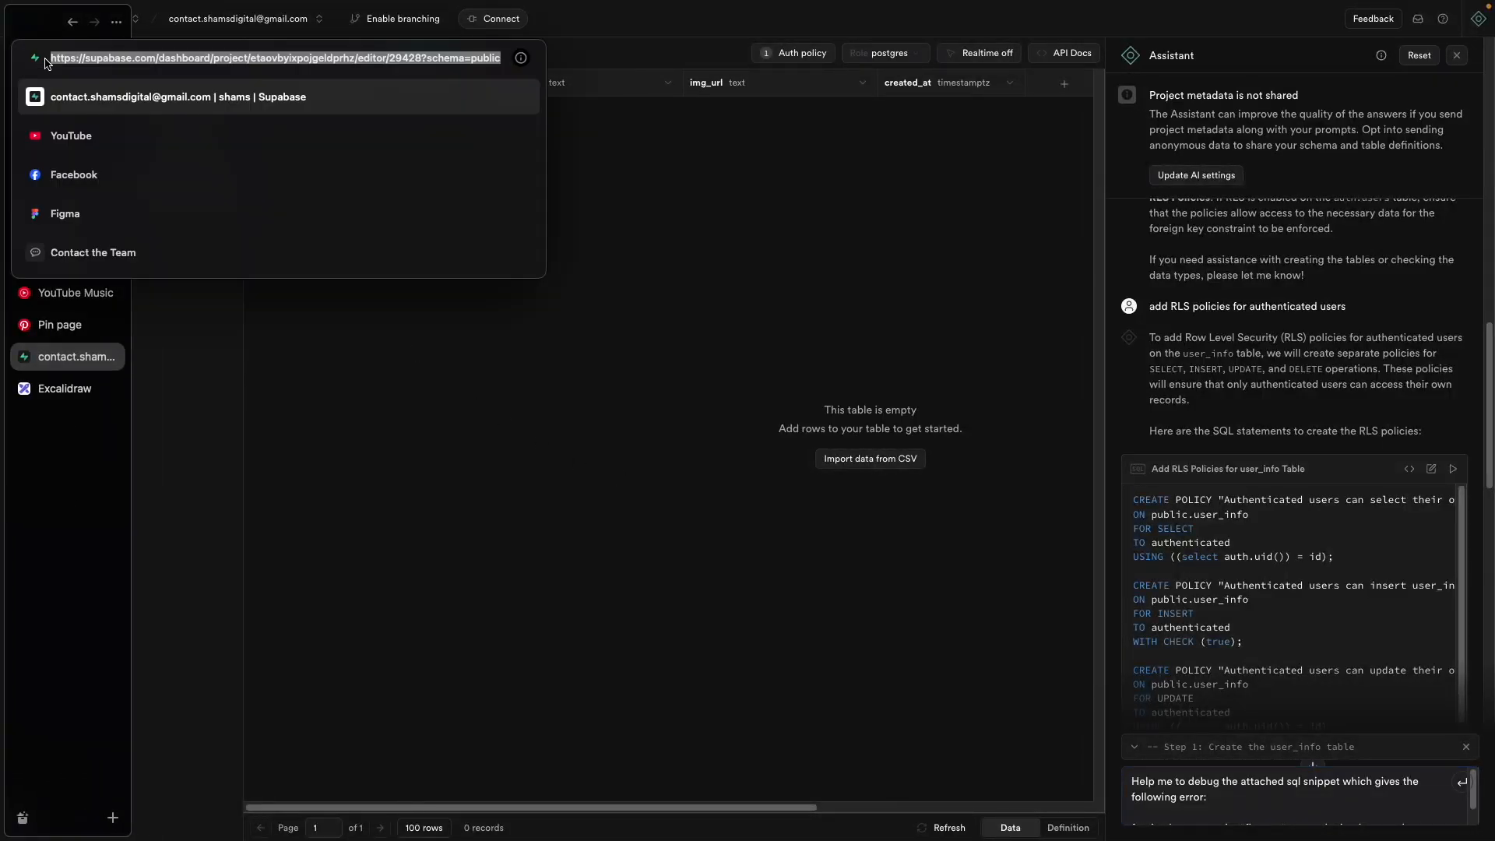
key("Return")
Step: Save the profile in the WeWeb preview and refresh Supabase to see the new user_info record
mouse_move(2, 240)
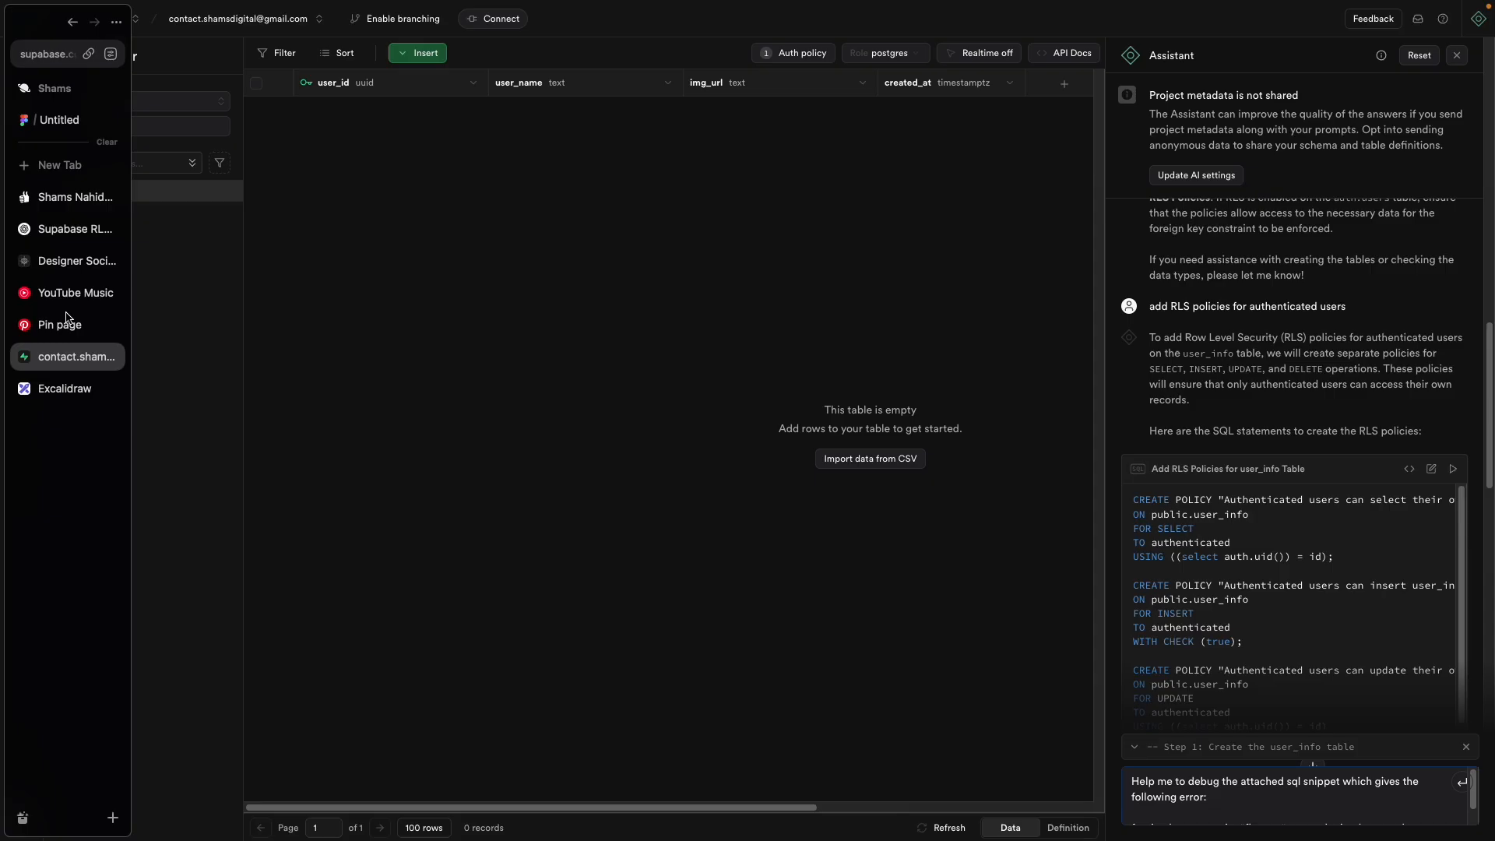
left_click(70, 260)
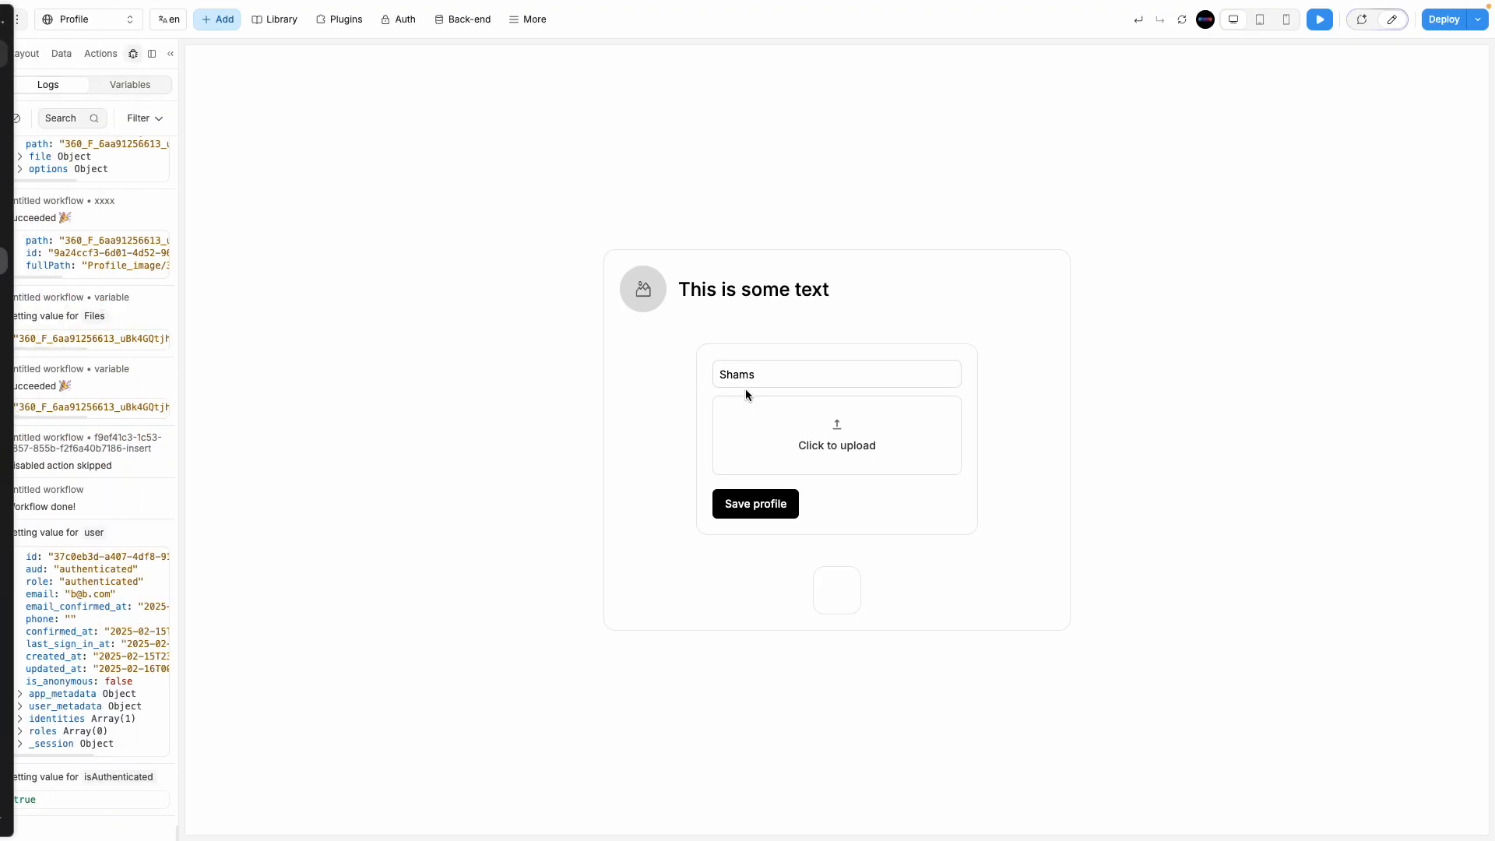
left_click(760, 519)
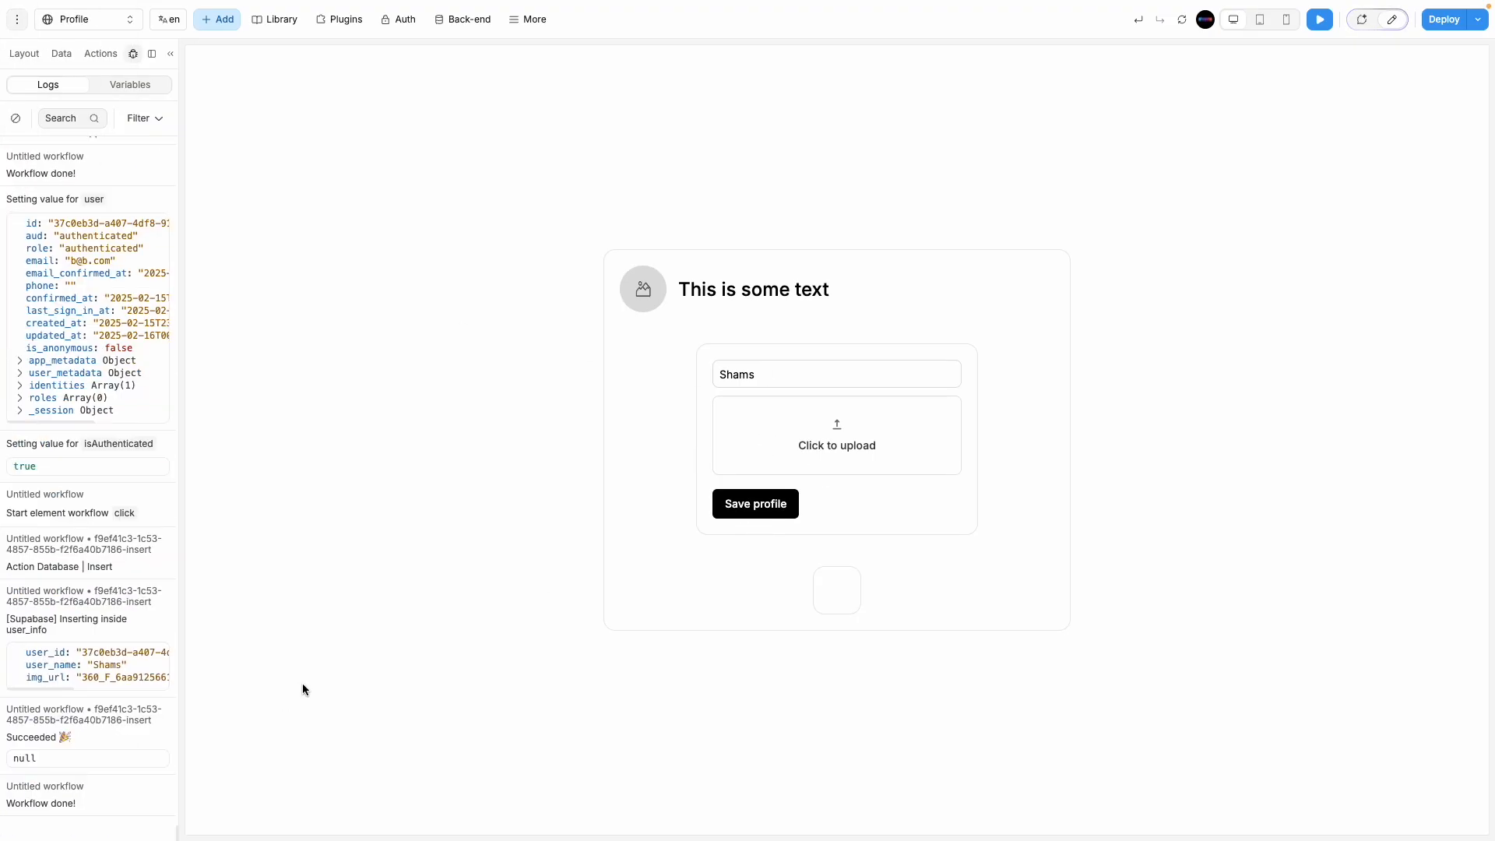
mouse_move(3, 350)
left_click(62, 353)
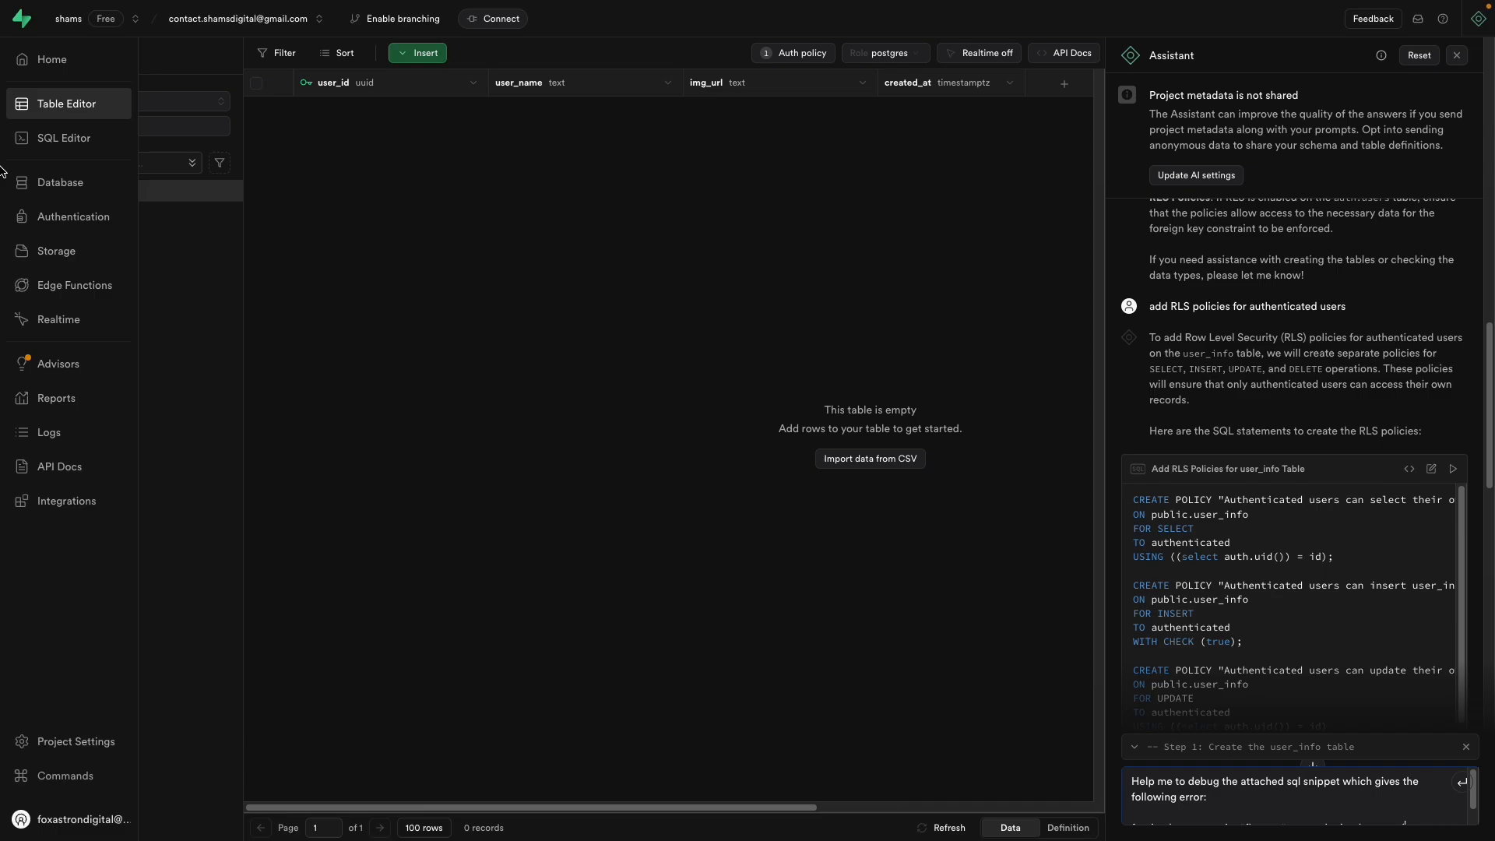
mouse_move(3, 171)
left_click(40, 45)
key("Return")
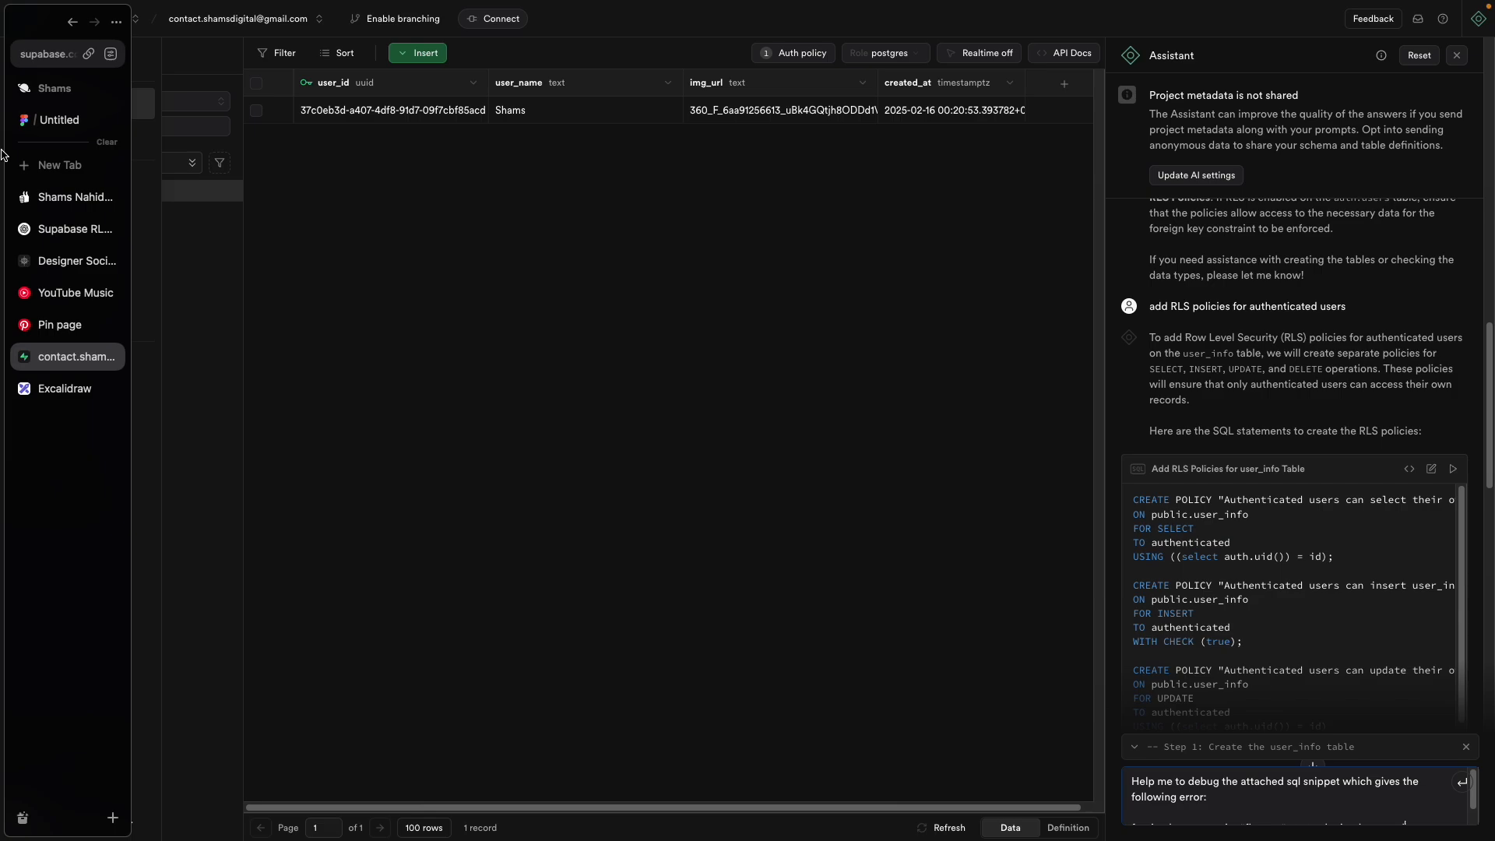
mouse_move(5, 257)
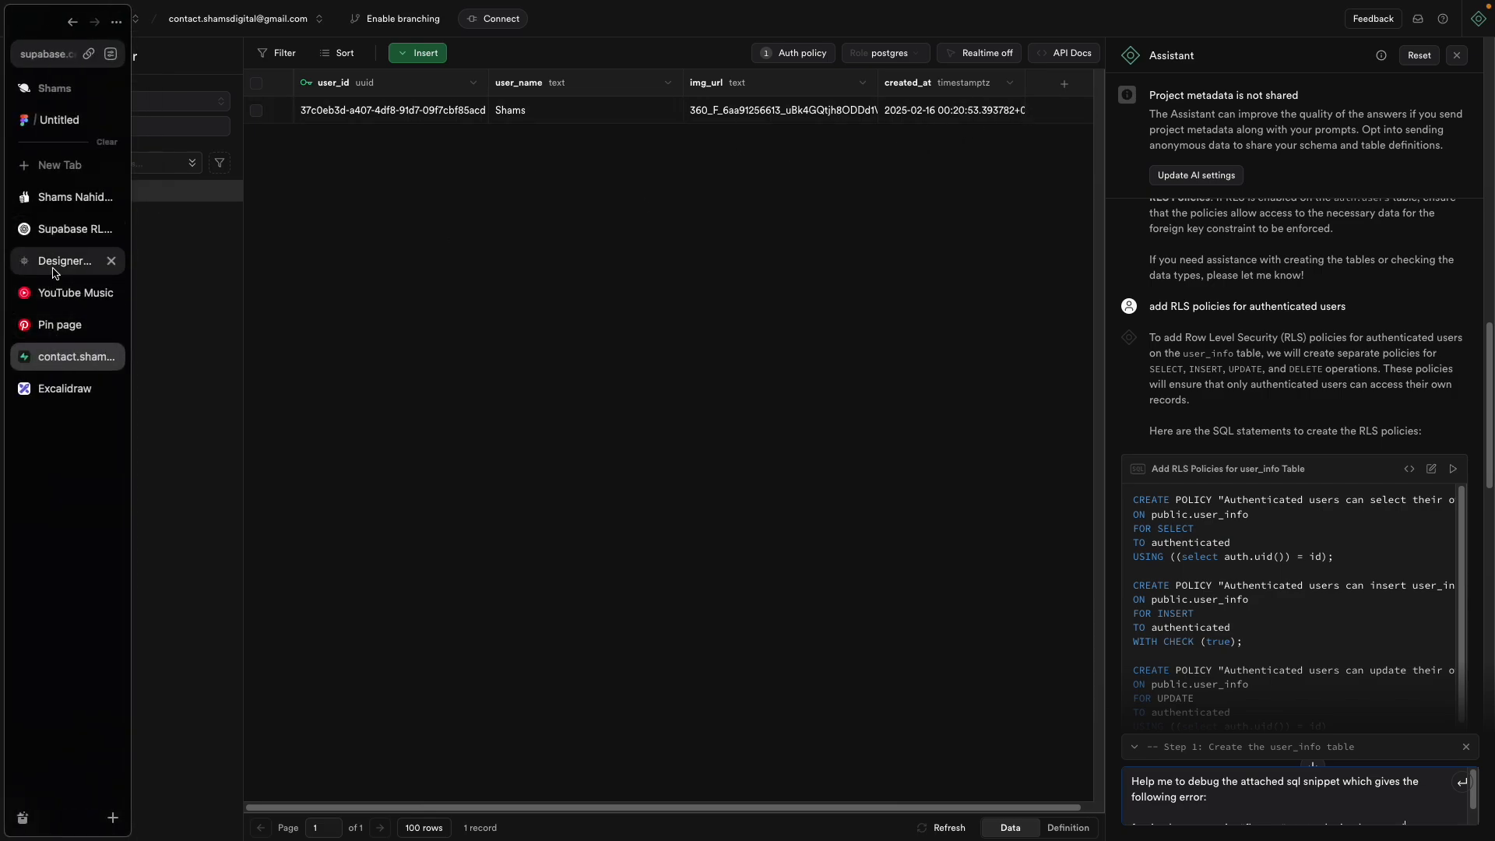
left_click(51, 261)
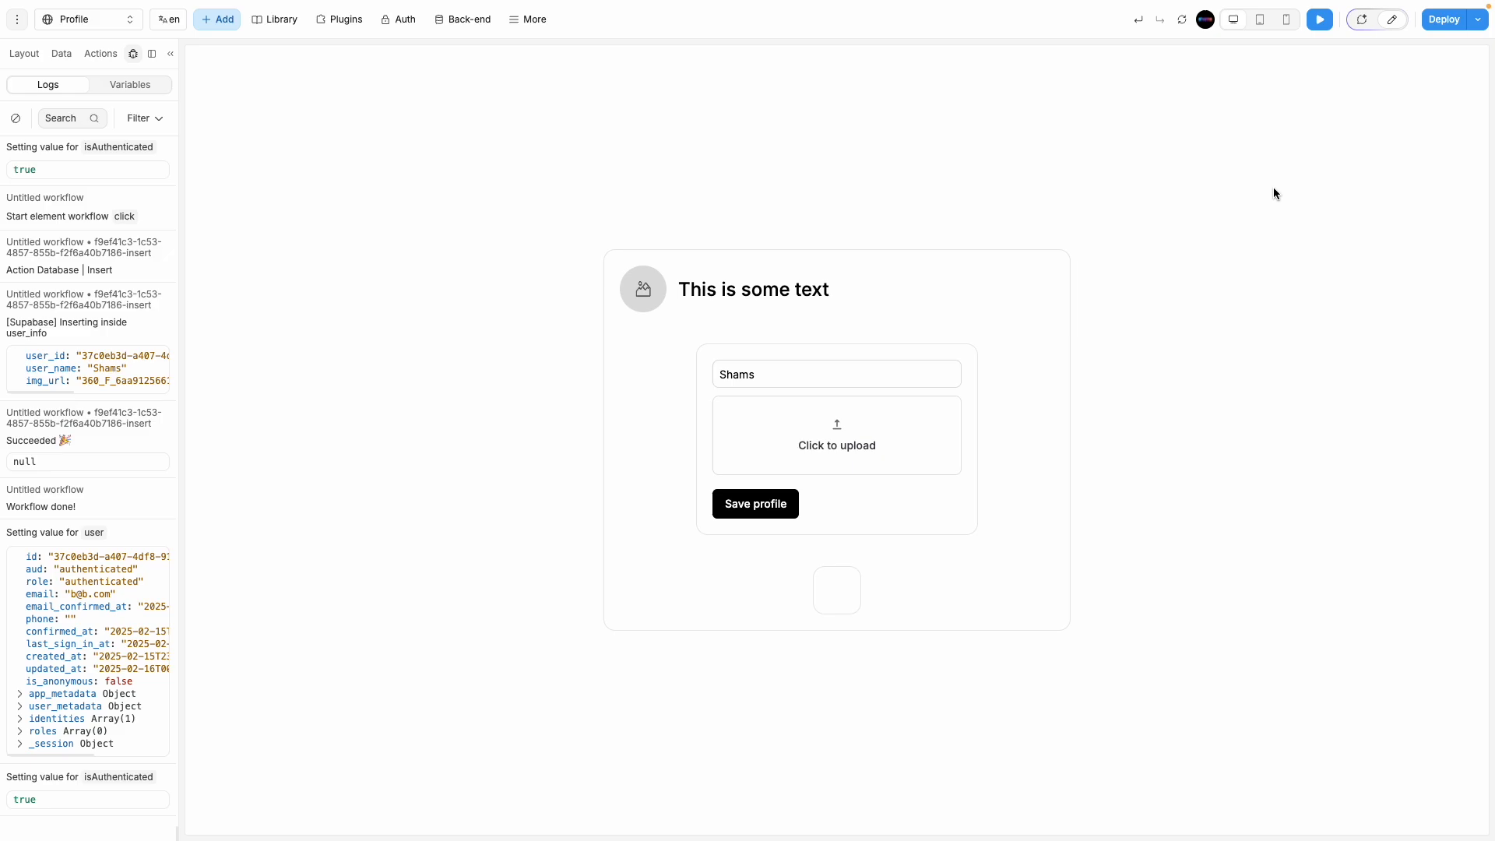
Step: Exit preview and bind a formula to the avatar image's source, browsing variables and data
left_click(1391, 25)
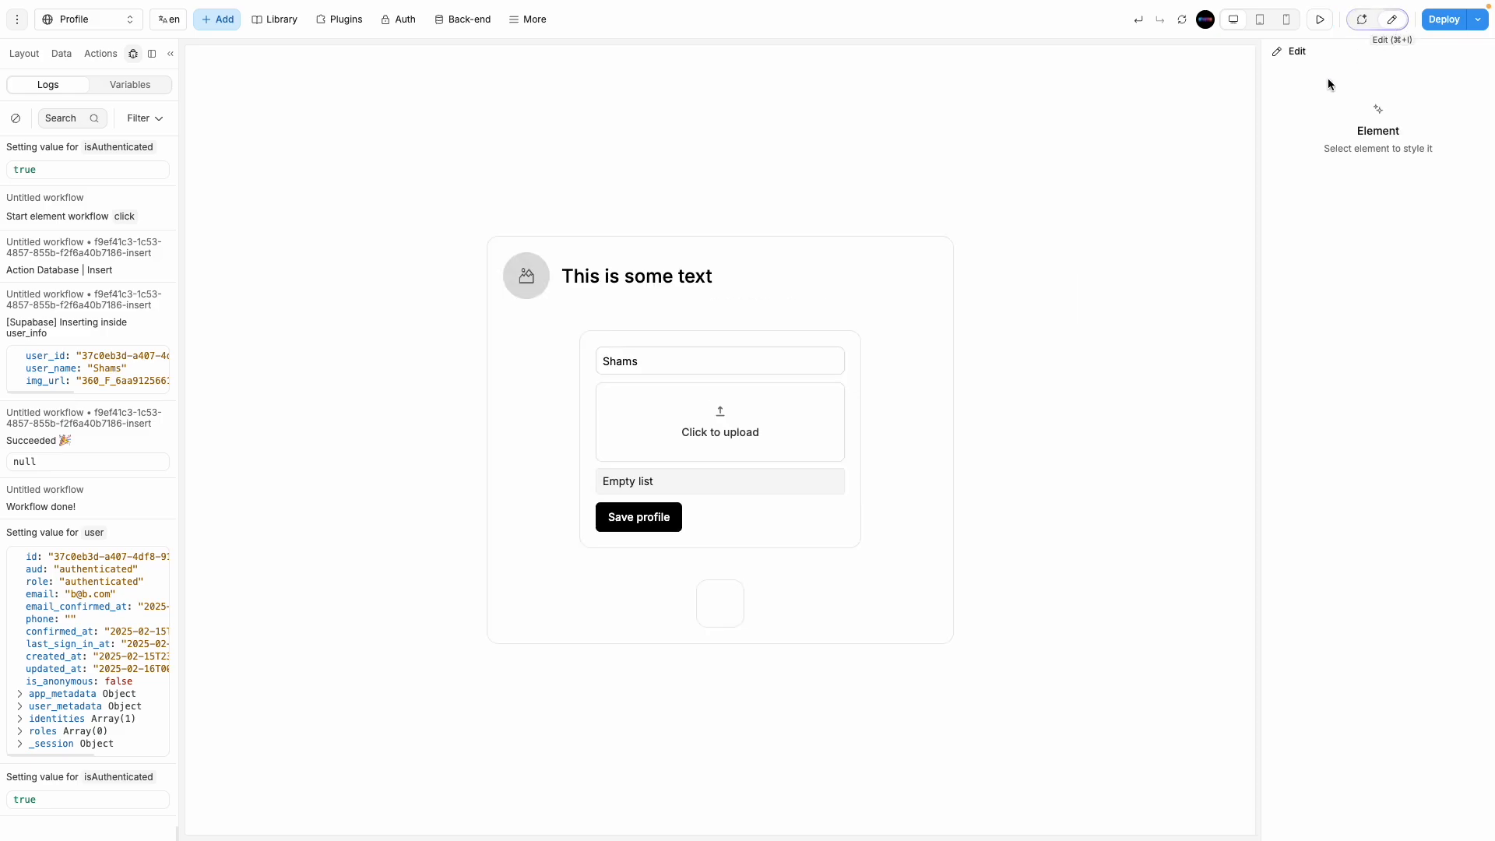
left_click(511, 279)
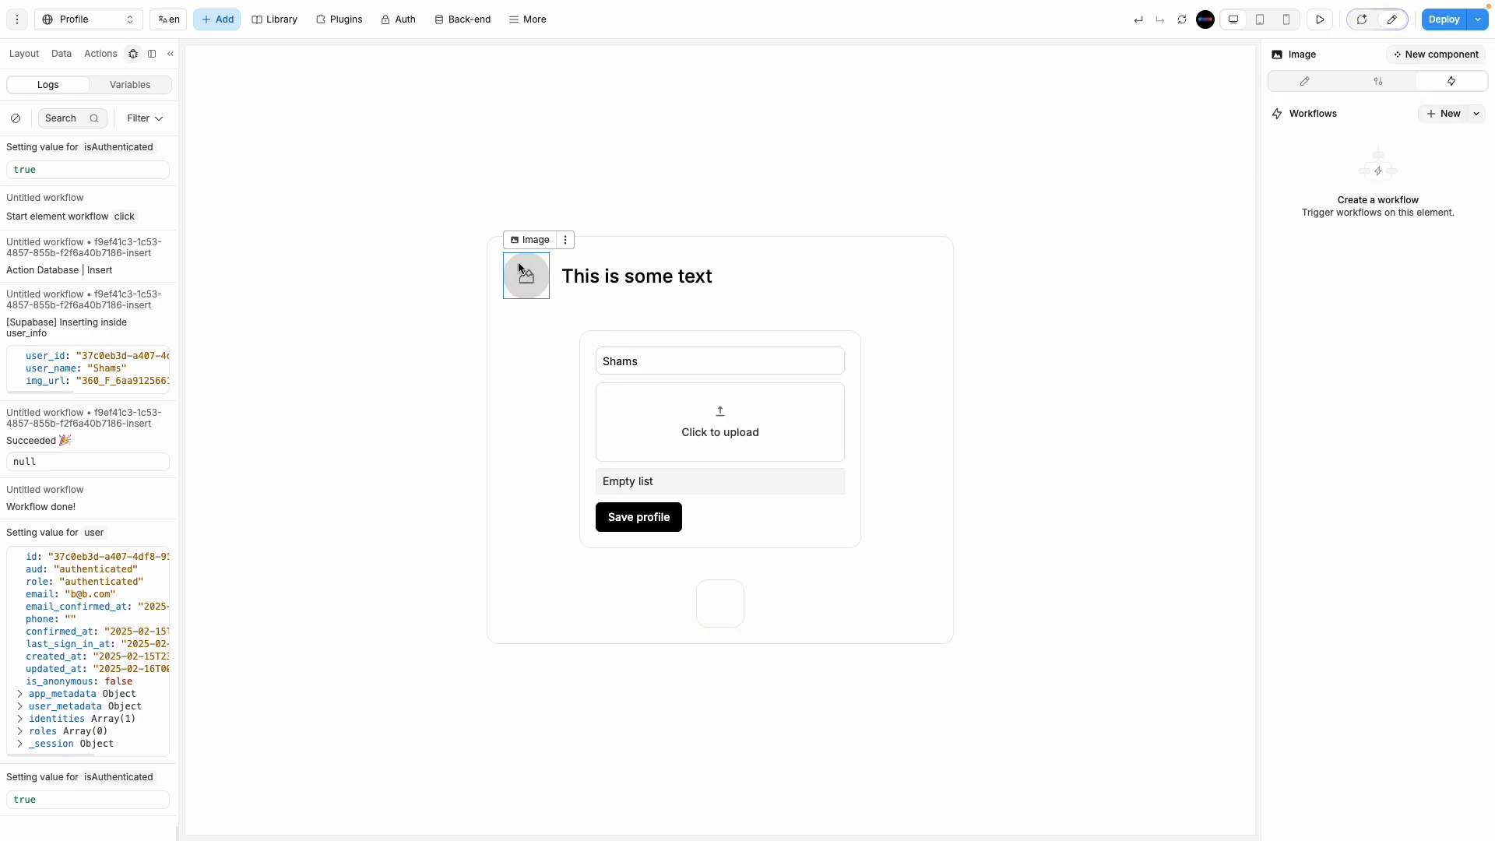
left_click(1307, 81)
left_click(1357, 215)
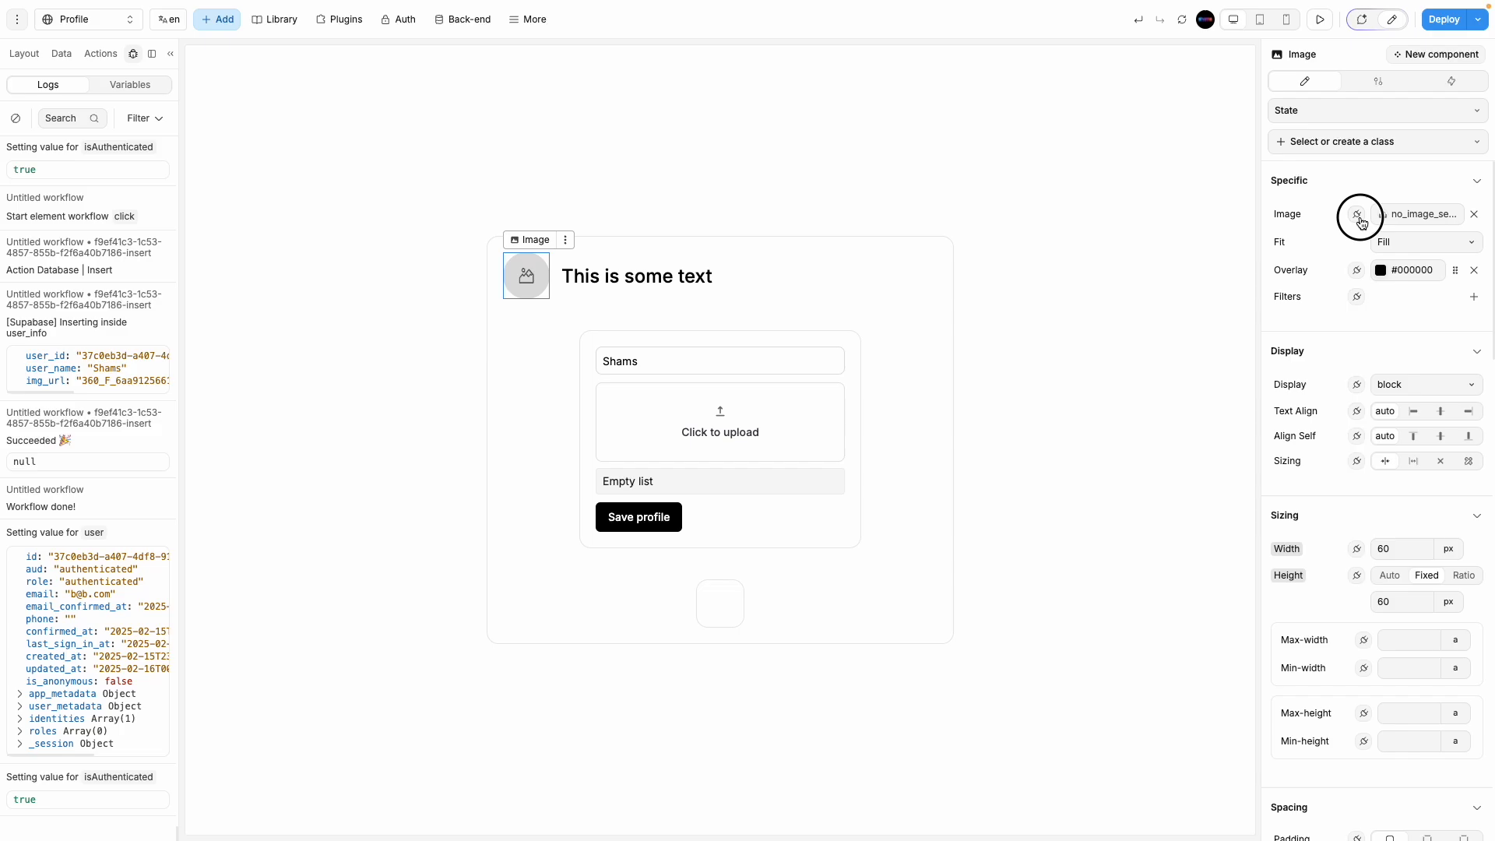
left_click(1040, 277)
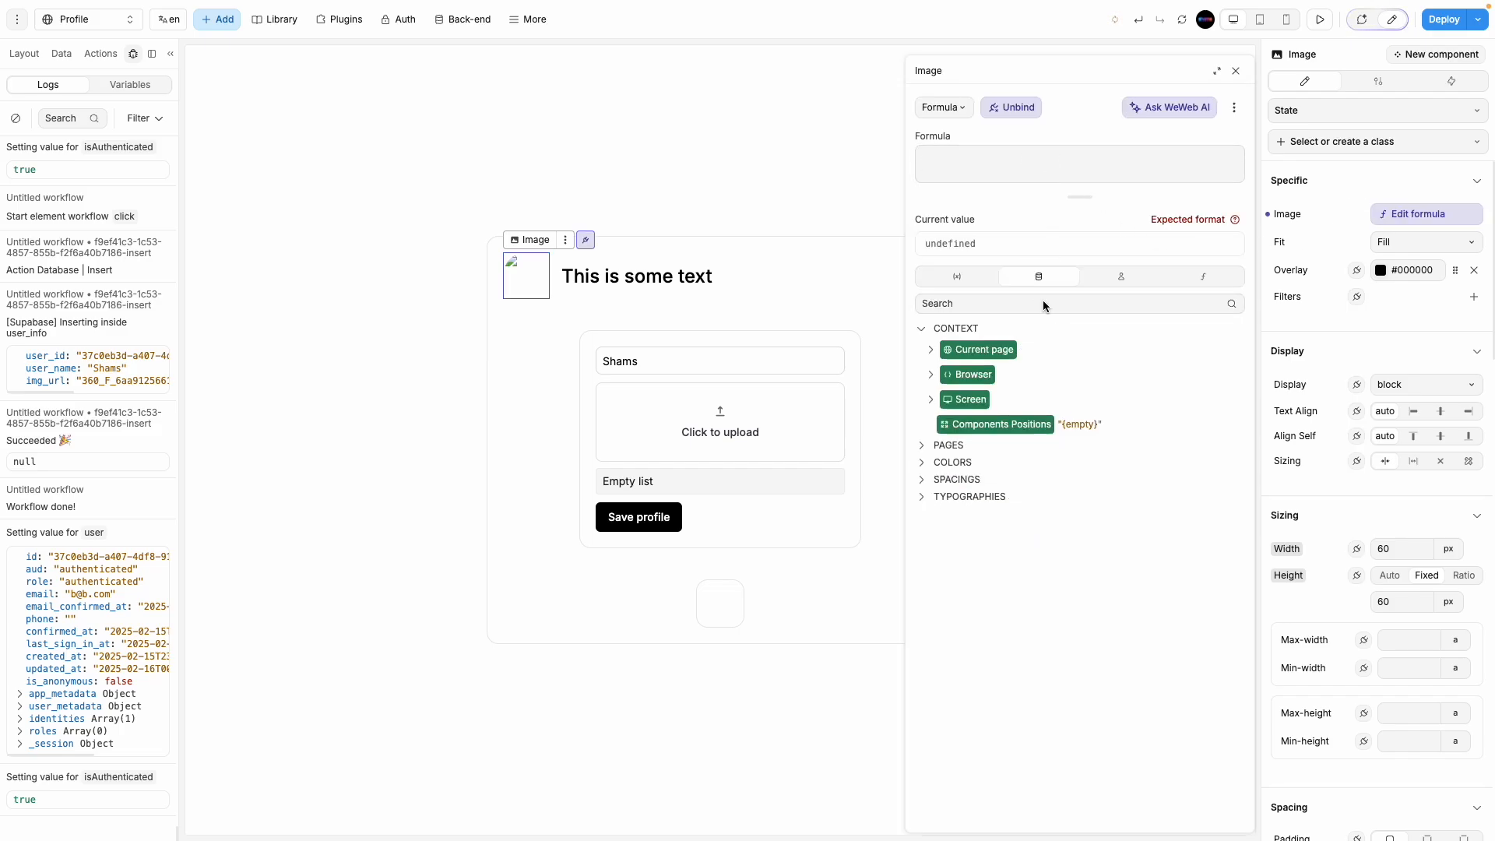
left_click(957, 277)
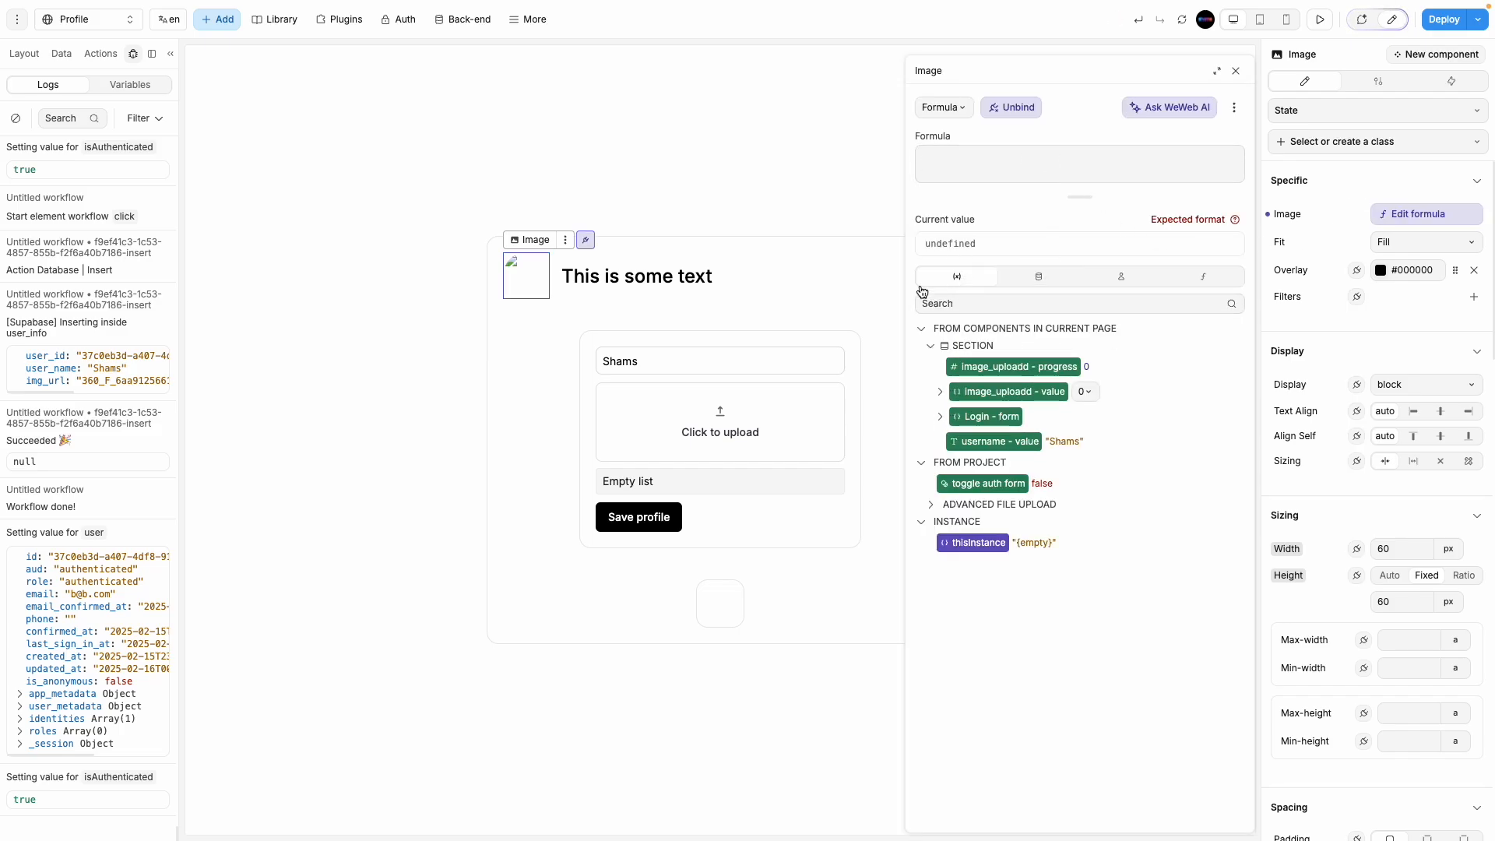
left_click(1038, 276)
Step: Open the Data panel and start a new collection
left_click(61, 53)
left_click(133, 118)
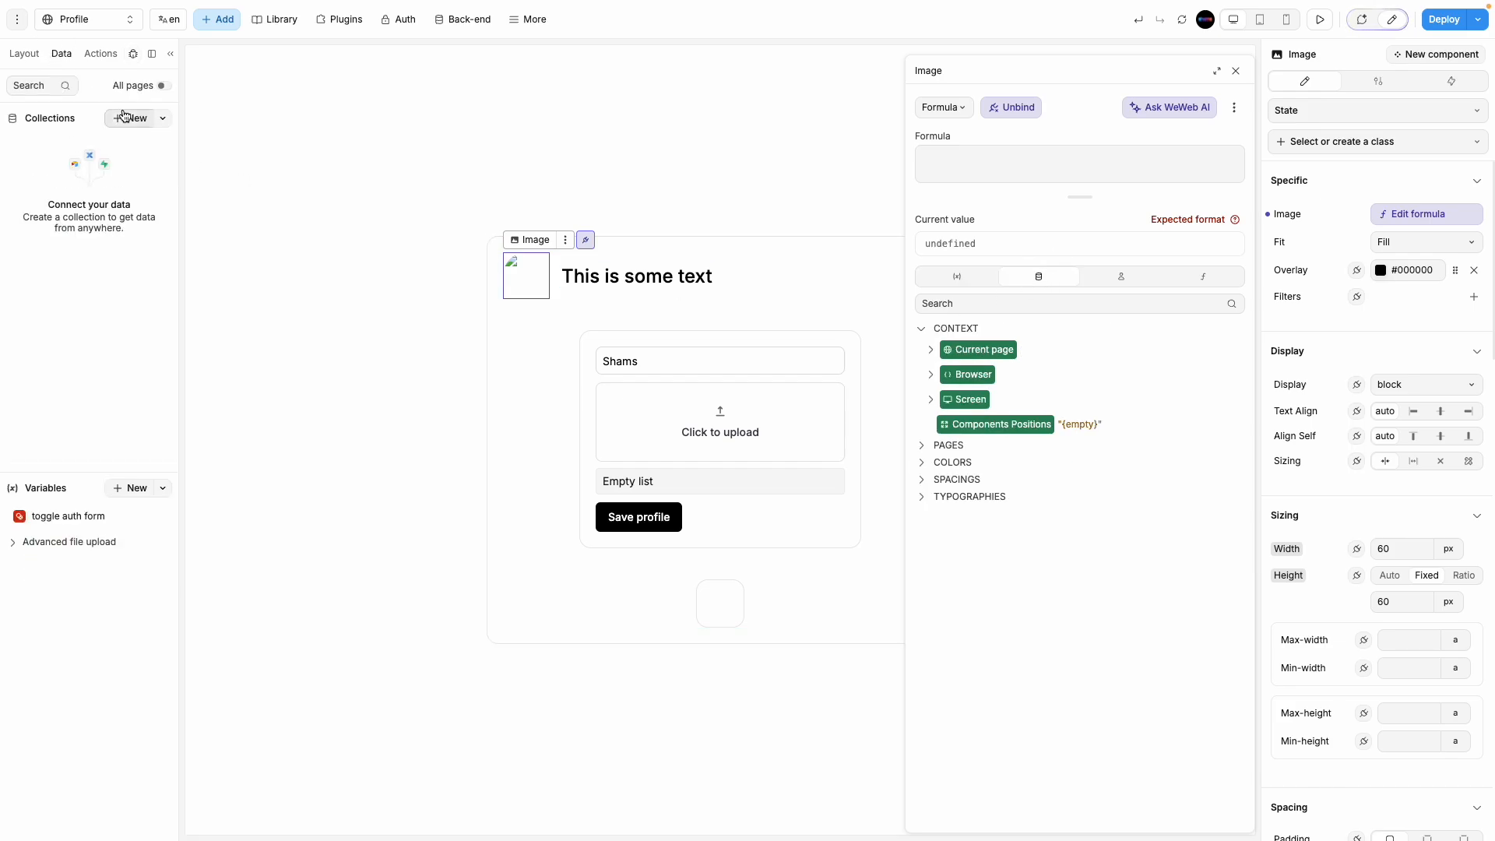
left_click(290, 135)
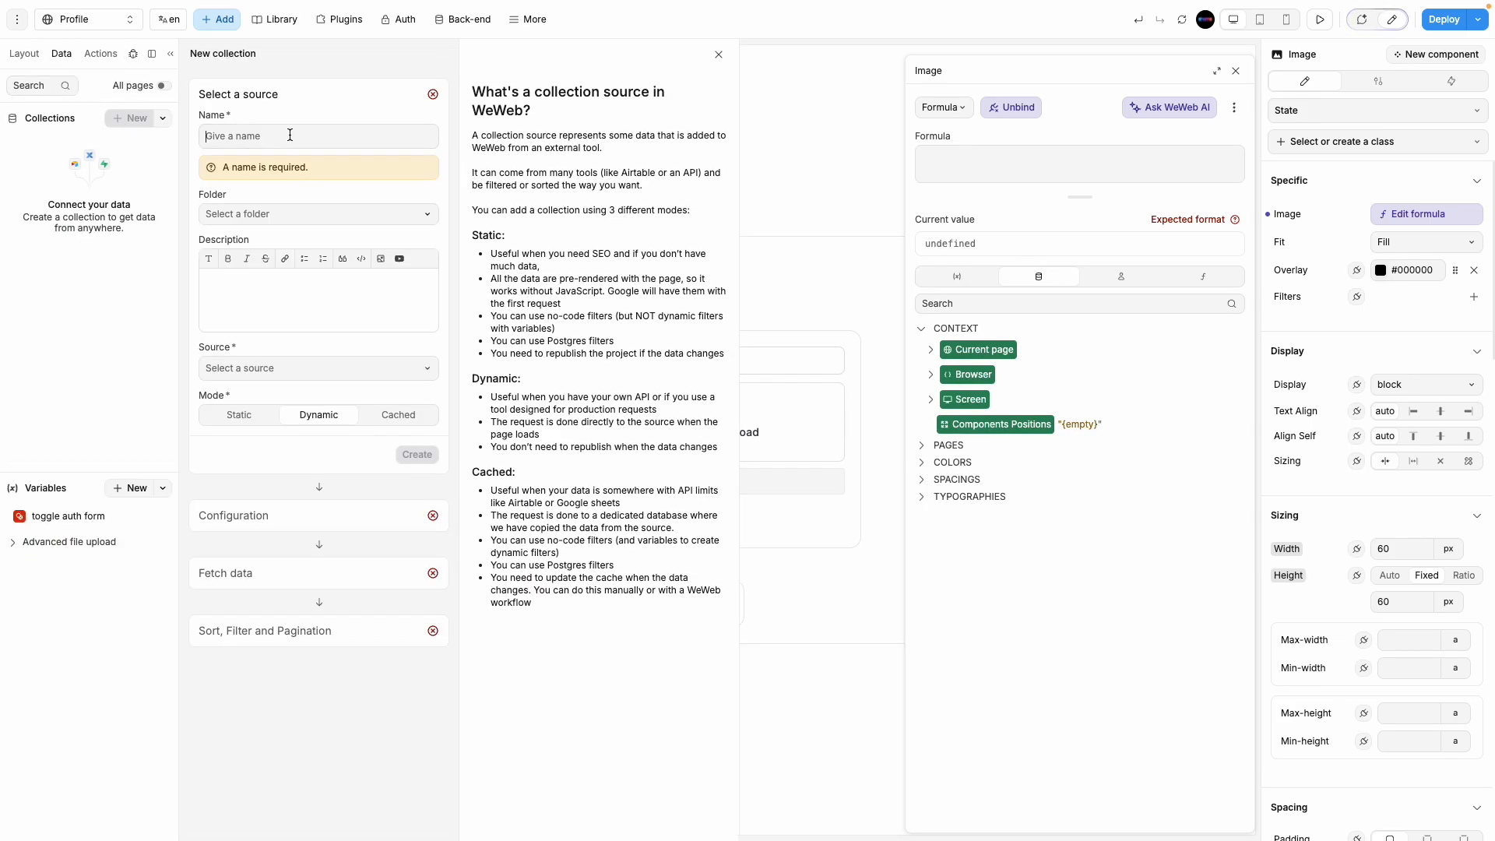
Step: Name the collection user_INFO with no folder and Supabase as its source, and create it
type("user-")
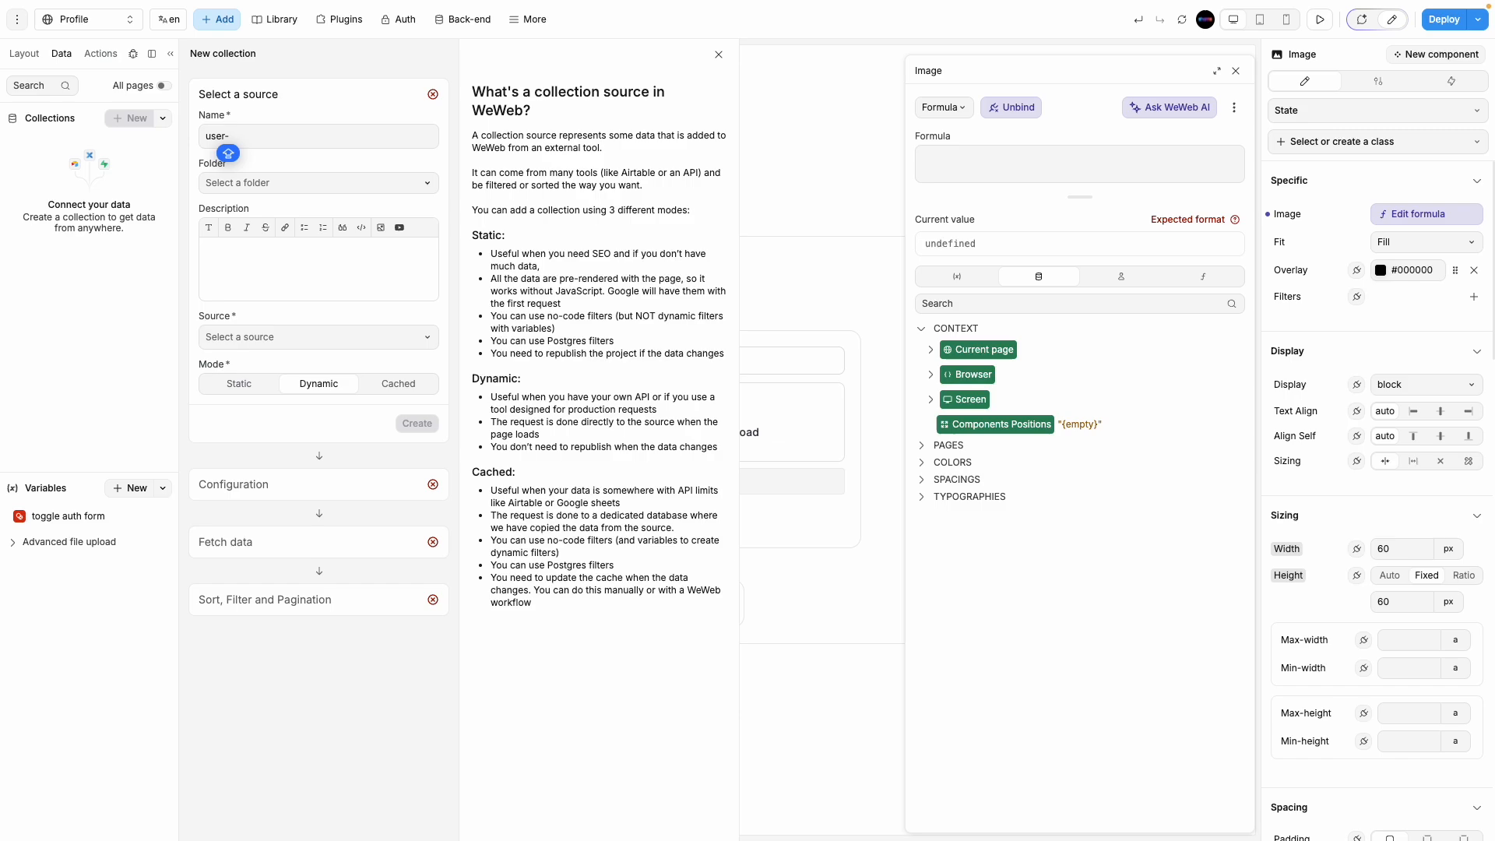
key("BackSpace")
type("_INFO")
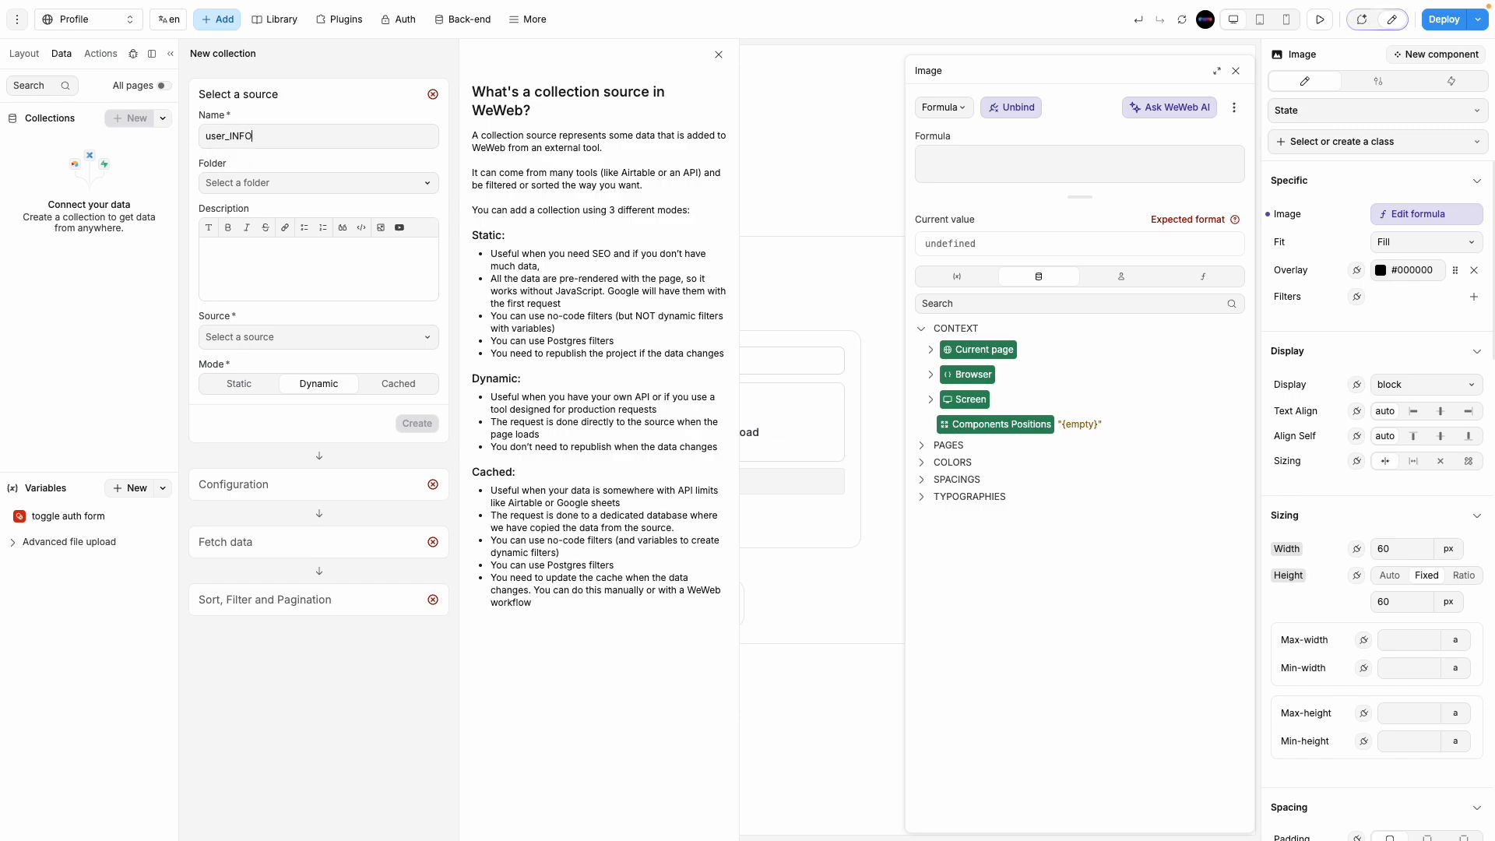
key("Caps_Lock")
left_click(262, 193)
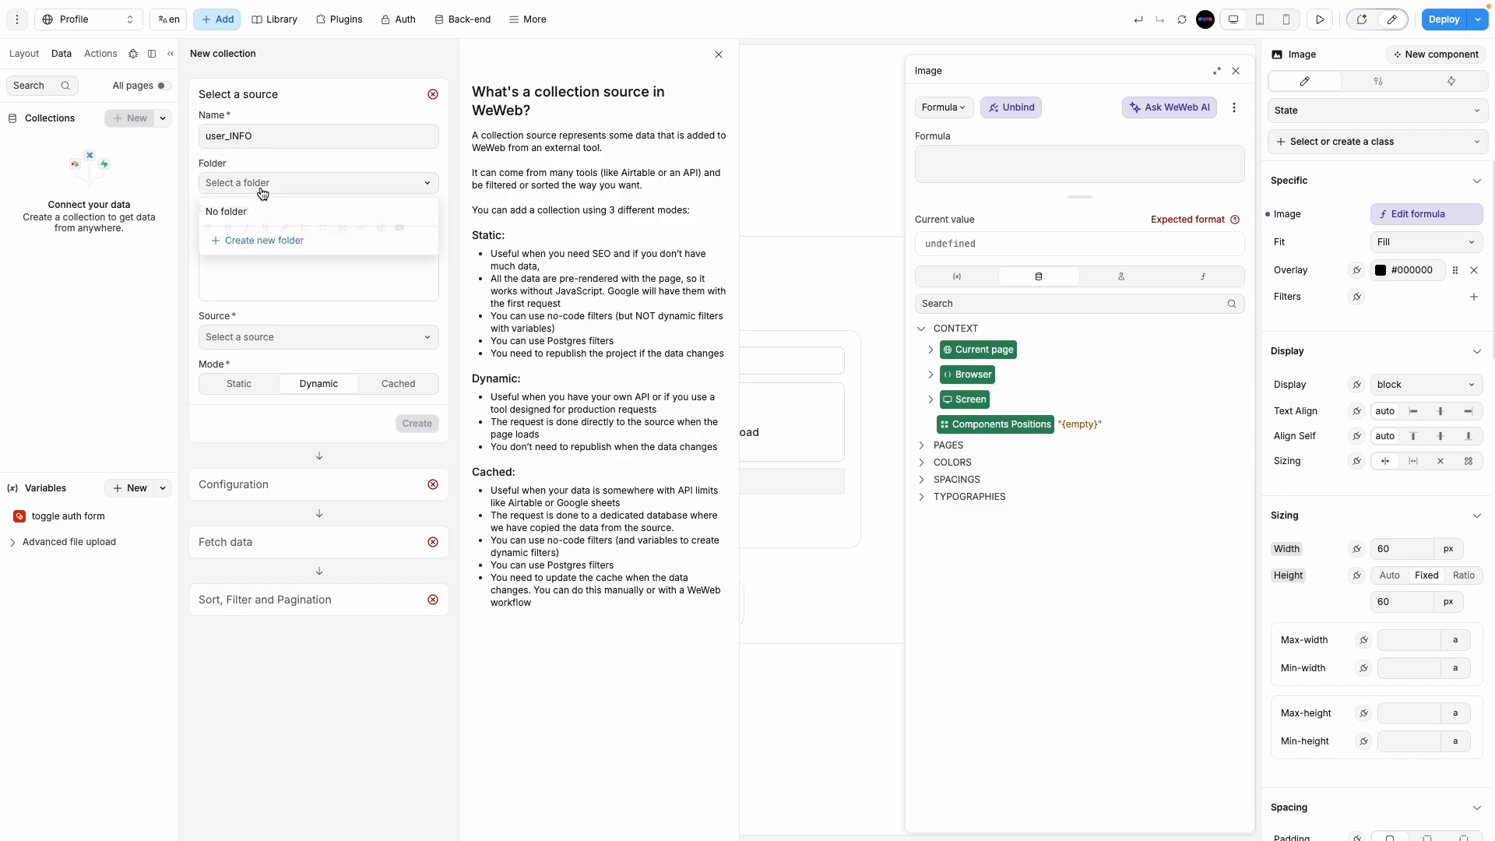
left_click(253, 243)
left_click(235, 336)
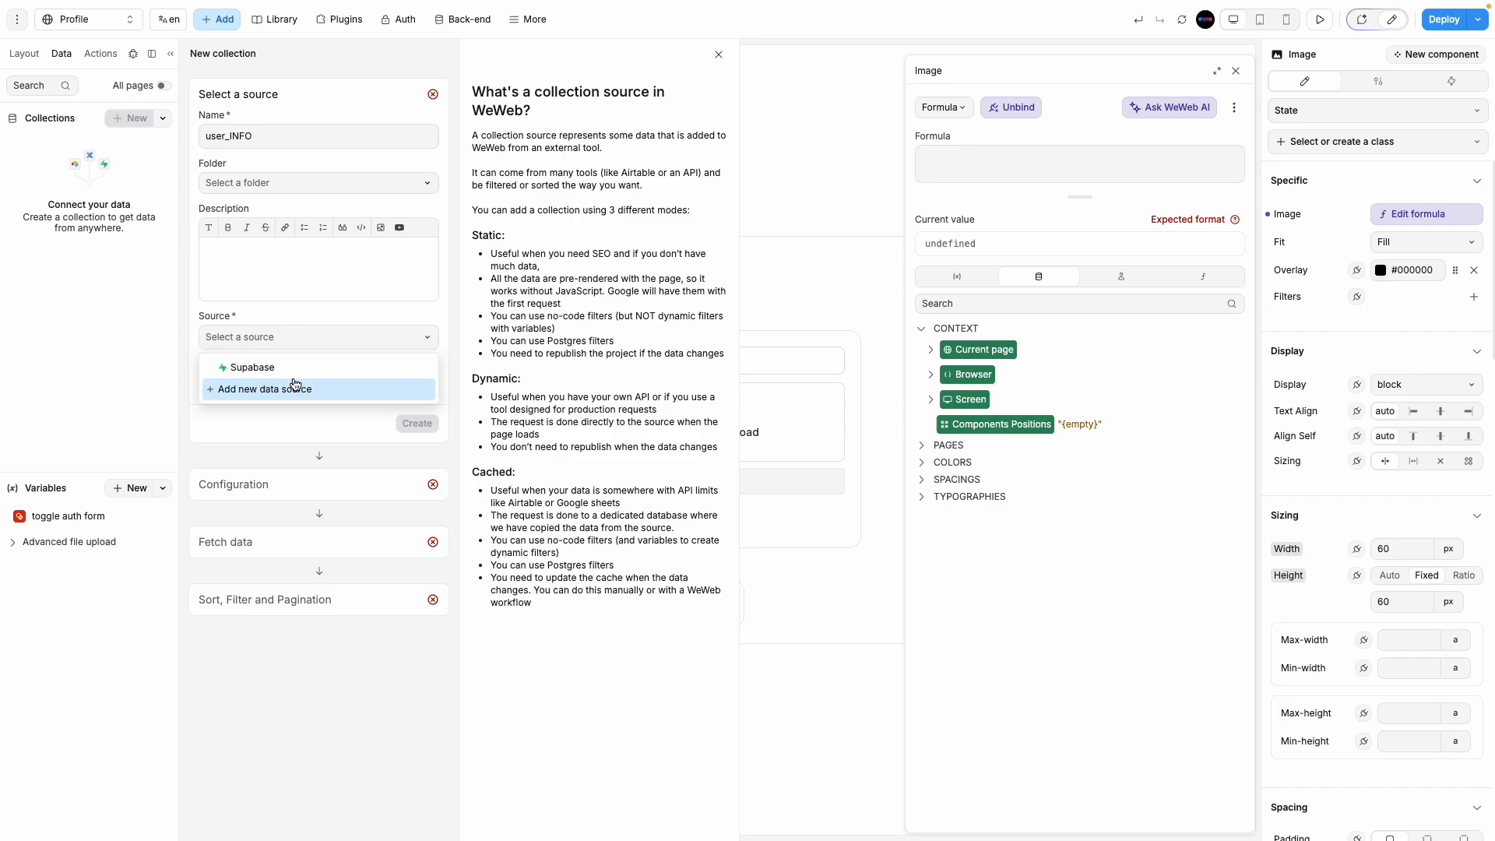
left_click(279, 372)
left_click(417, 423)
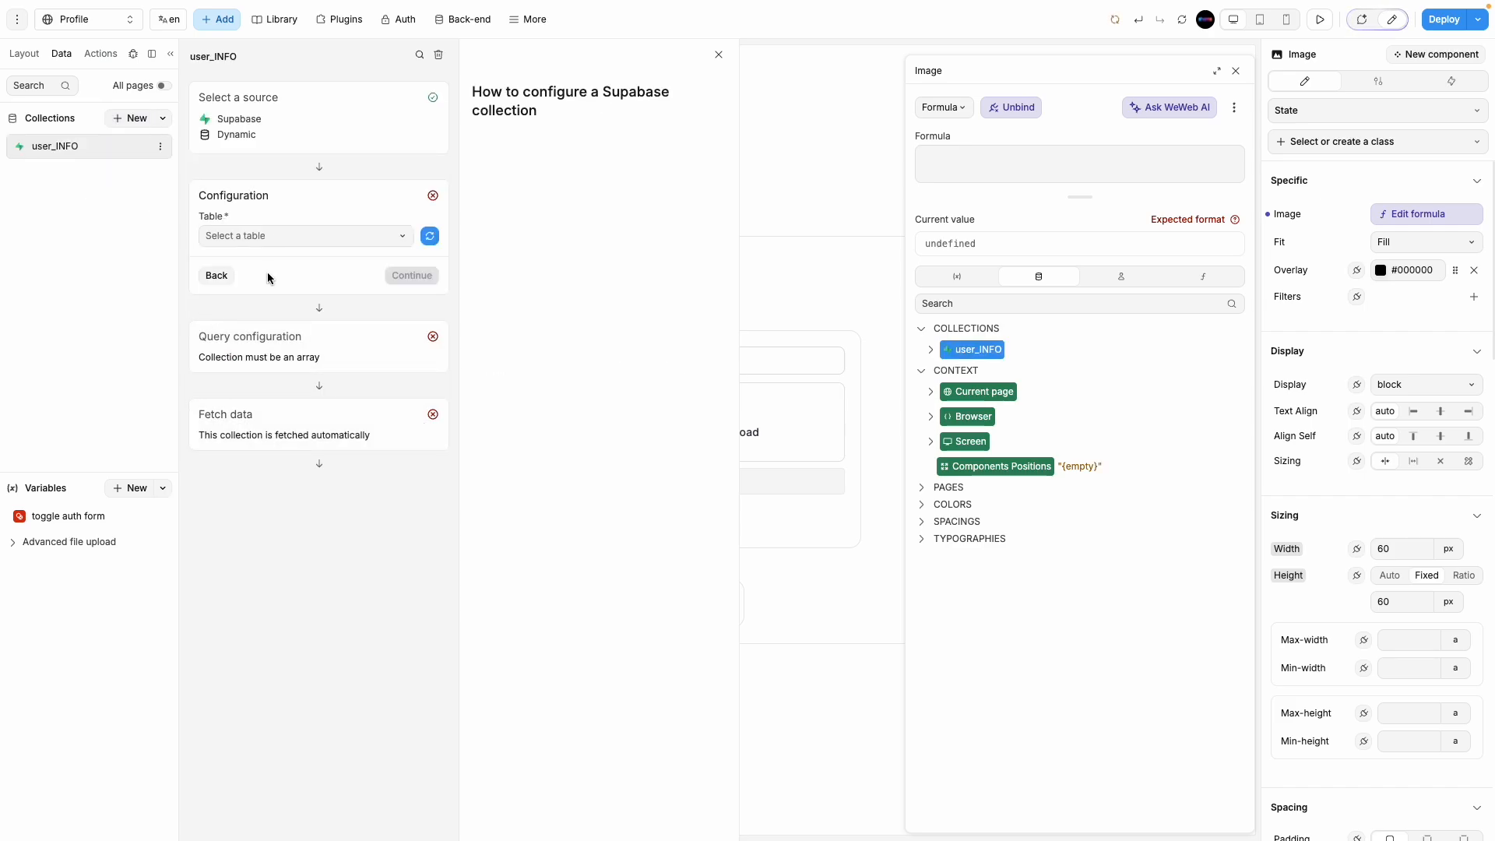
Step: Point user_INFO at the user_info table, accept the query settings and fetch its record
left_click(308, 238)
left_click(268, 265)
left_click(412, 348)
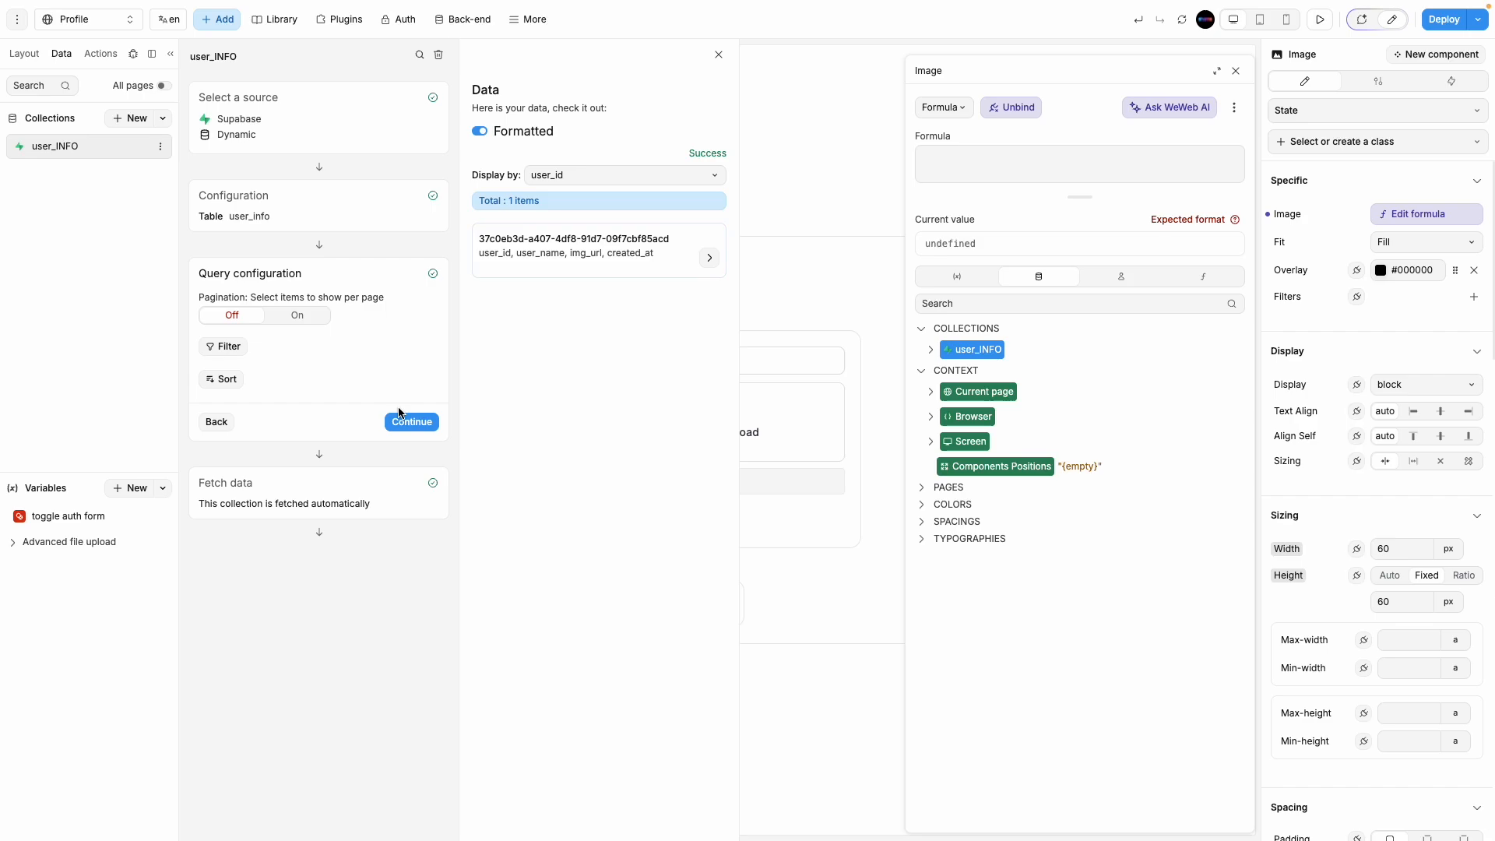
left_click(411, 421)
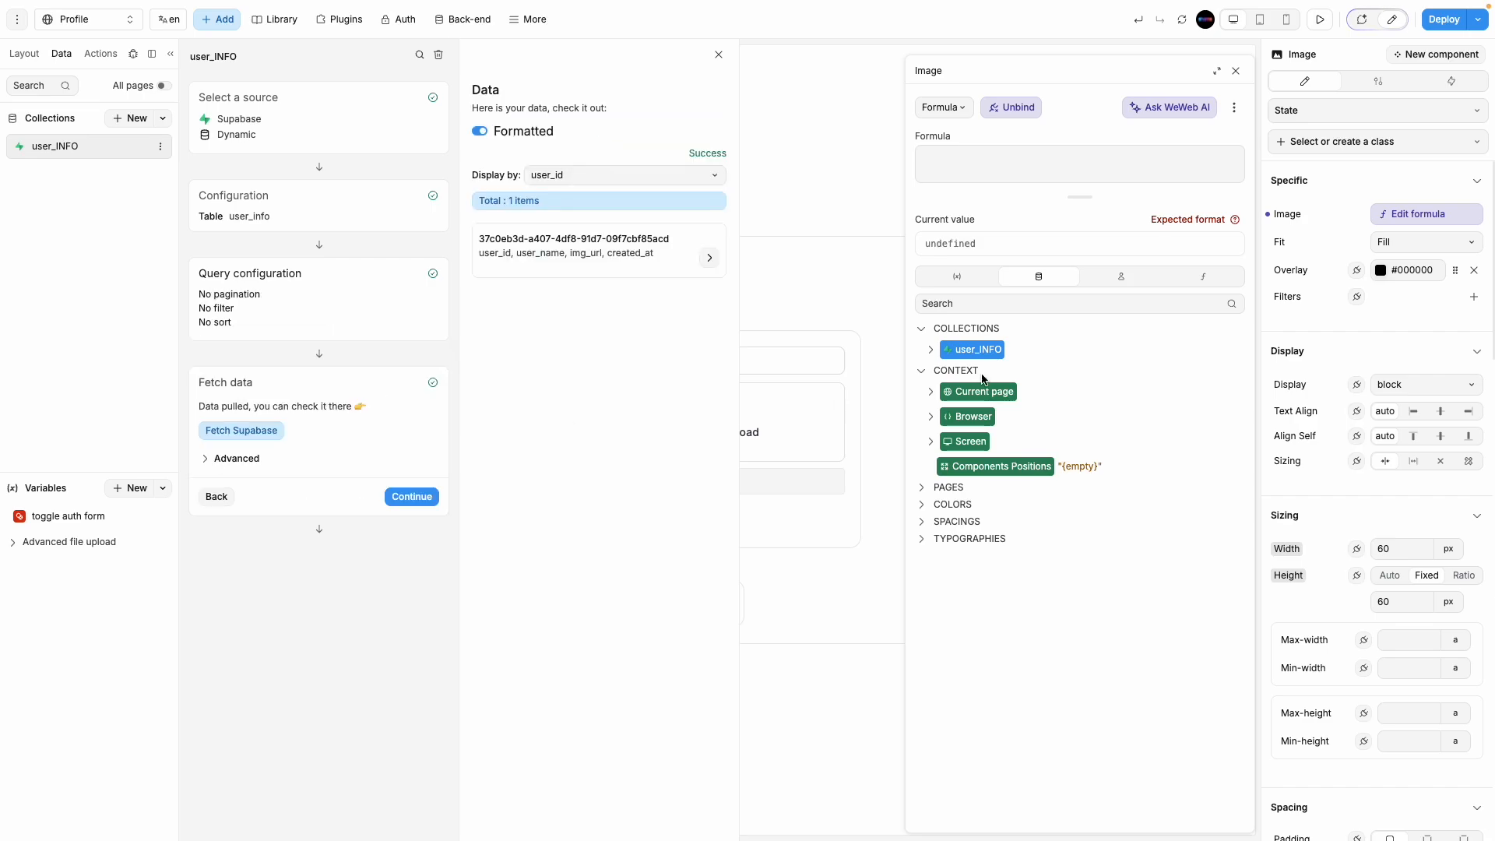
left_click(1036, 279)
left_click(930, 349)
Step: Set the avatar image source to user_INFO.data[0].img_url
left_click(944, 379)
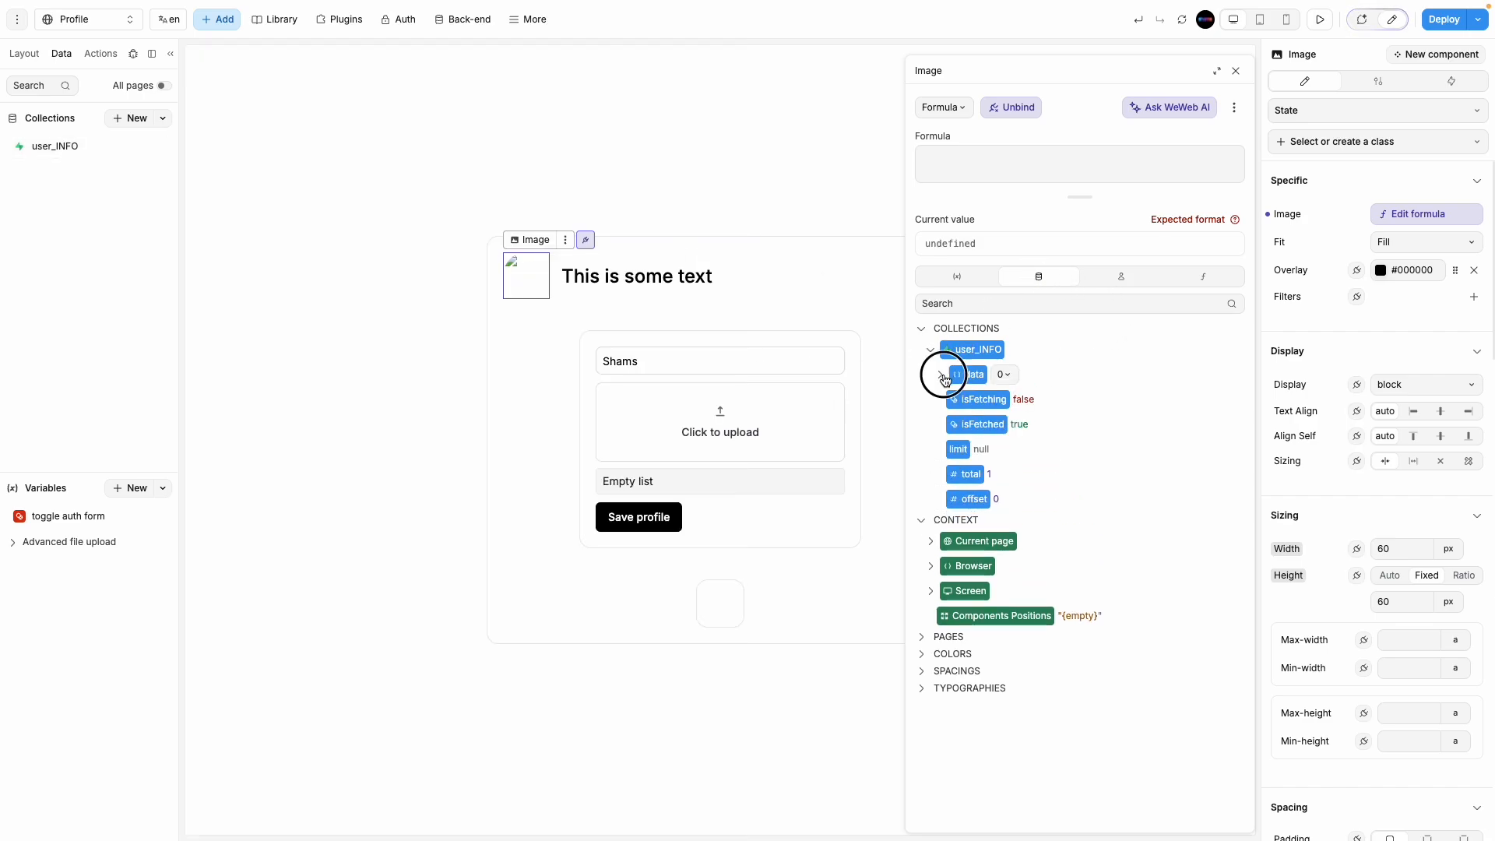
left_click(948, 398)
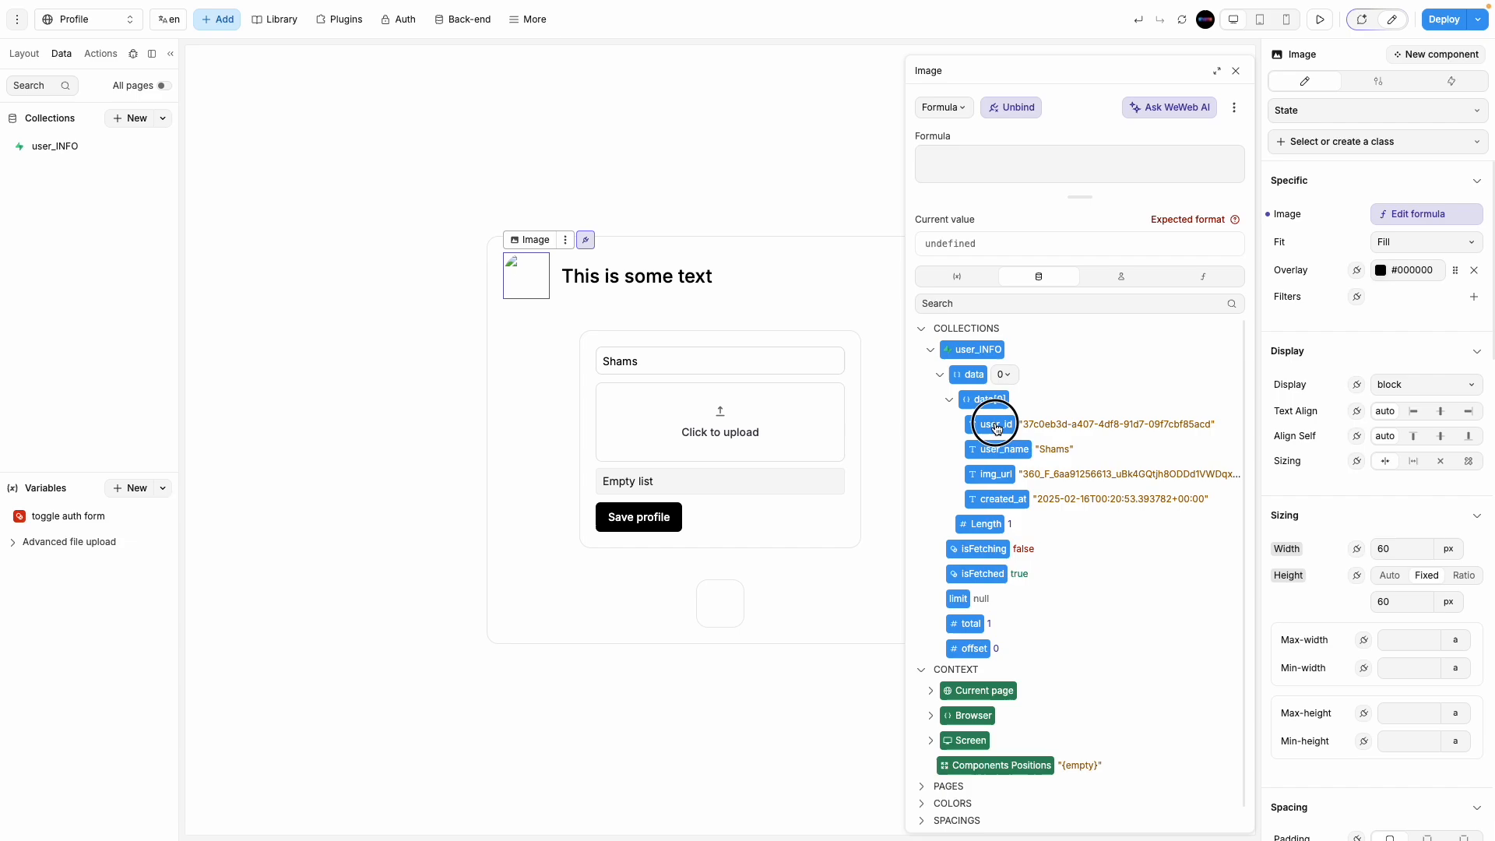
left_click(1005, 452)
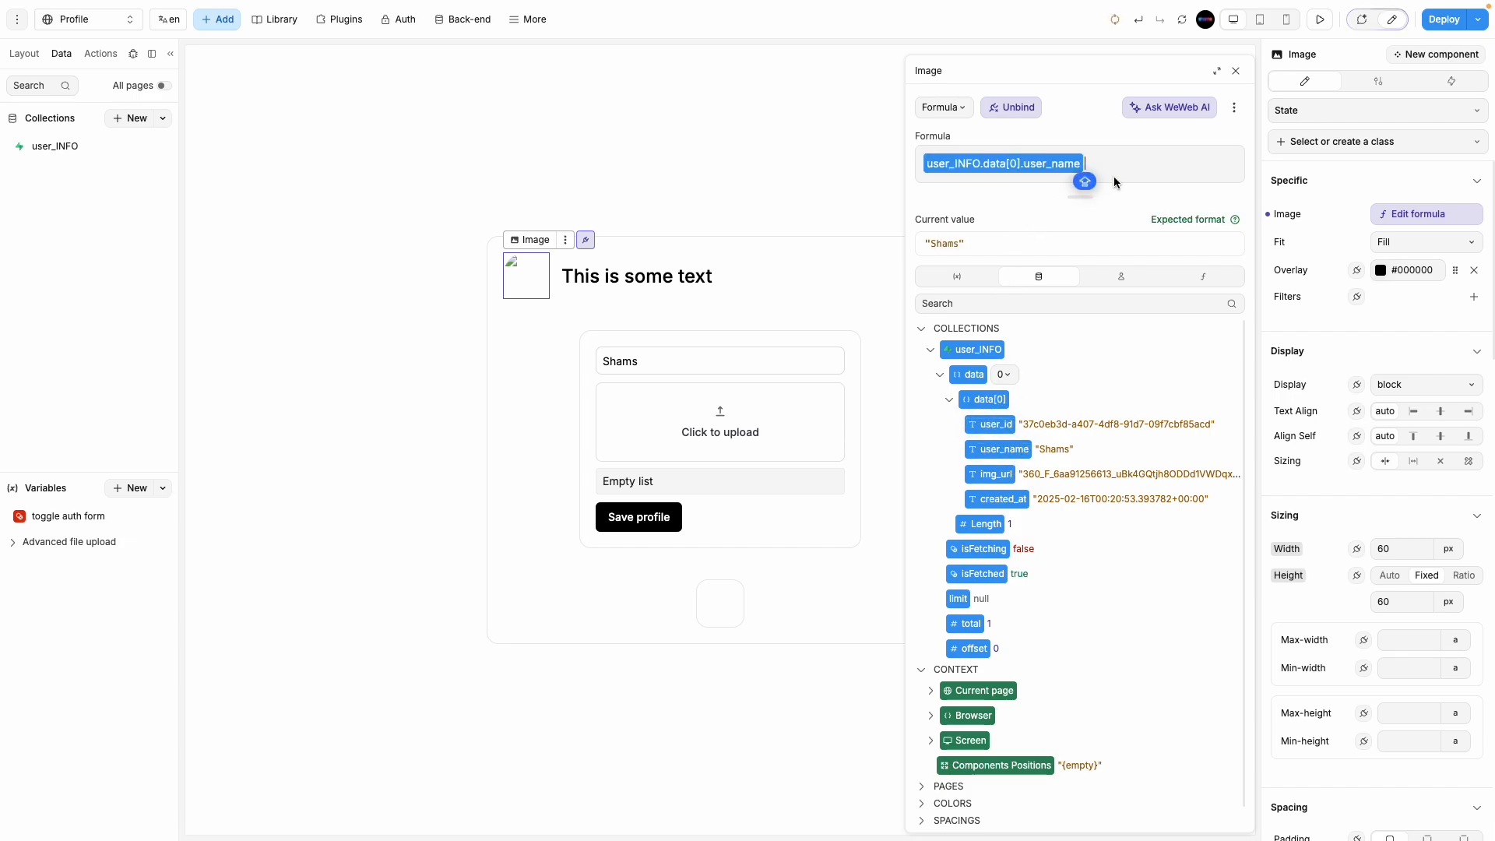
key("BackSpace")
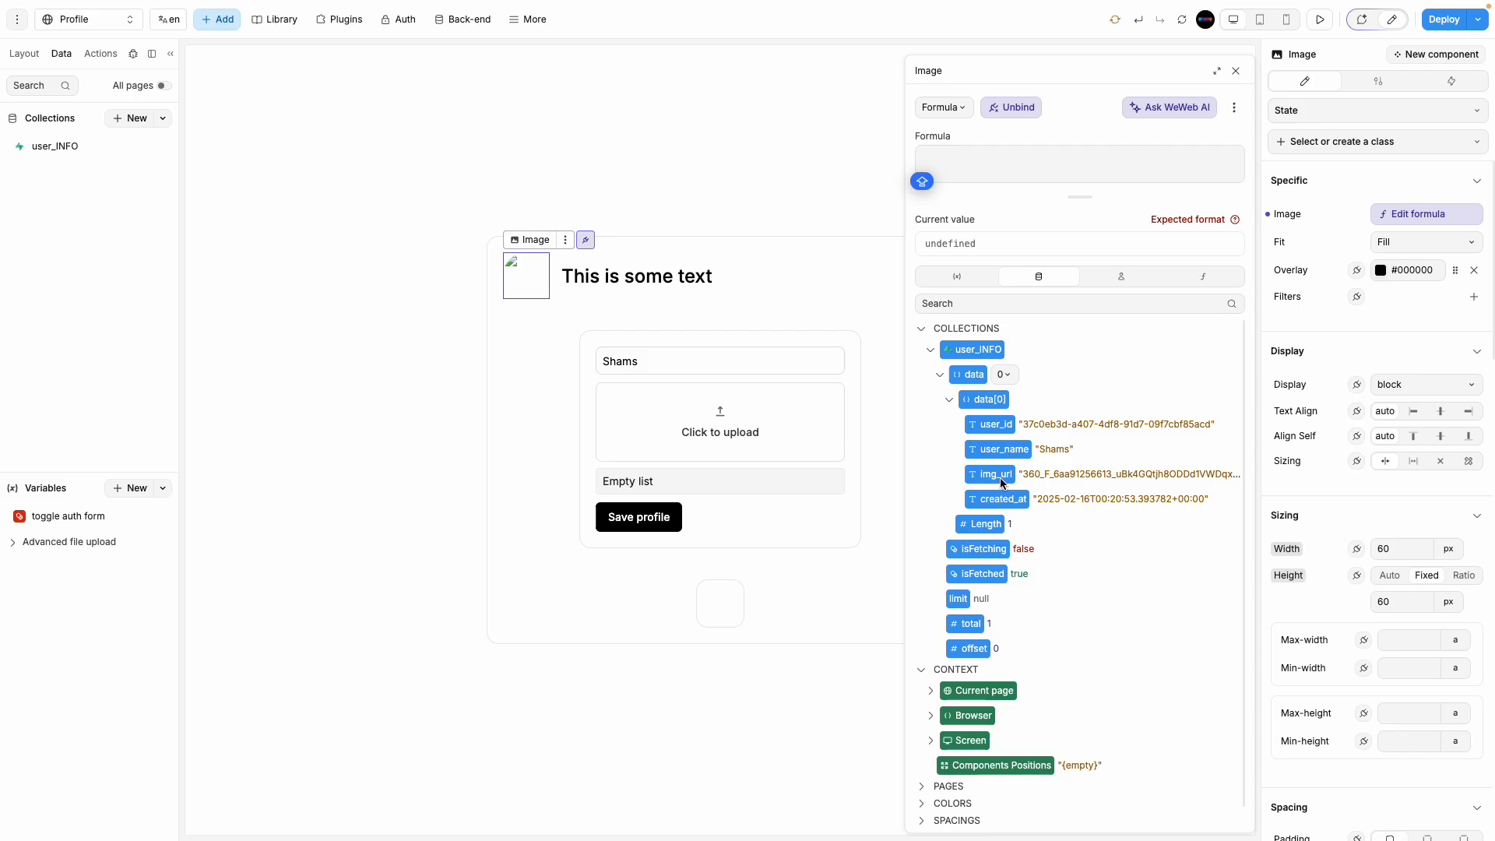
left_click(990, 474)
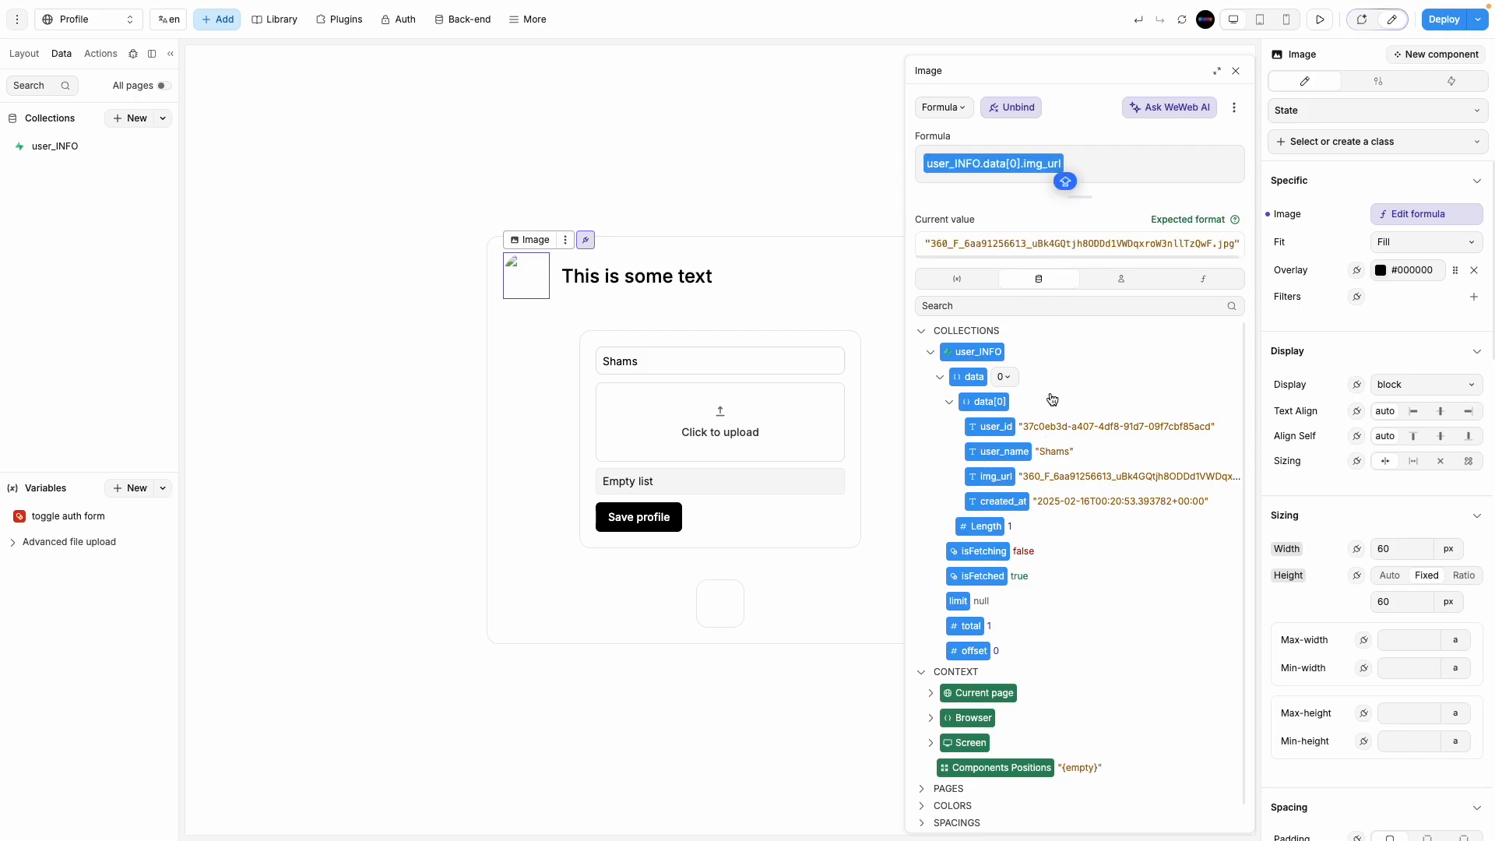
left_click(636, 283)
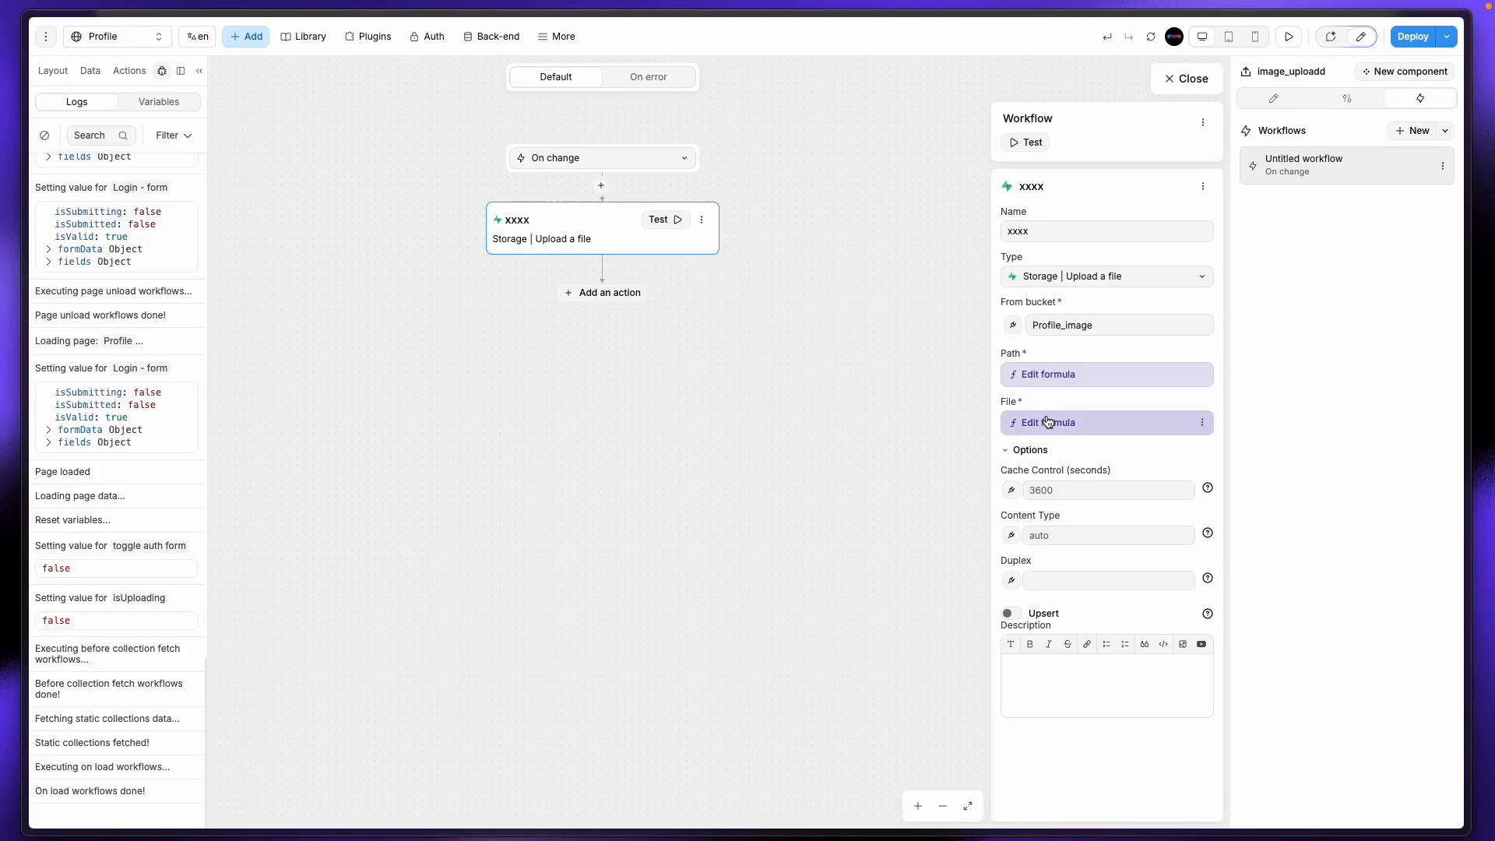
left_click(1049, 424)
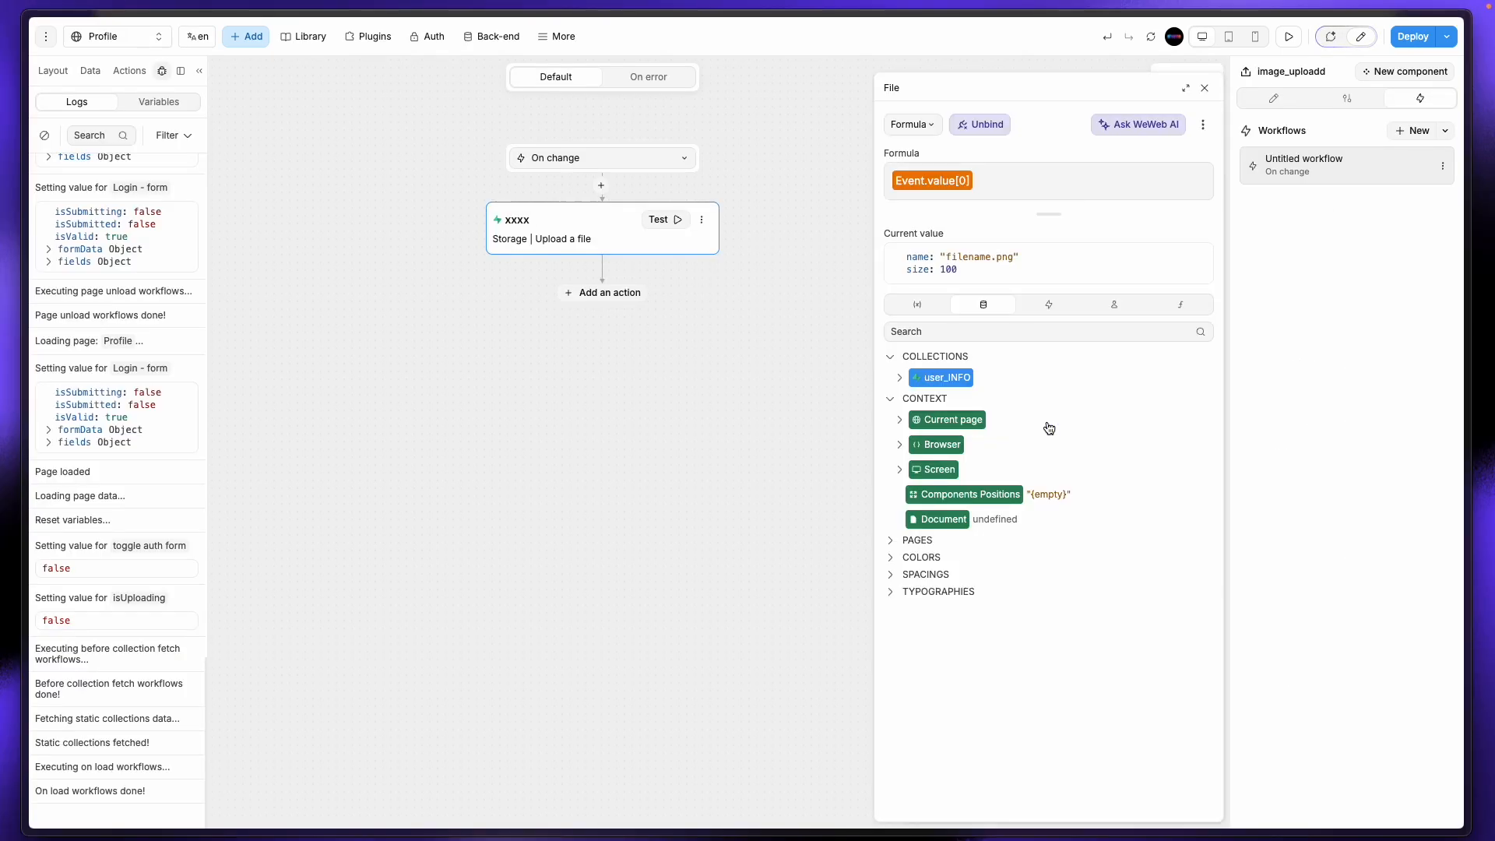
left_click(1205, 87)
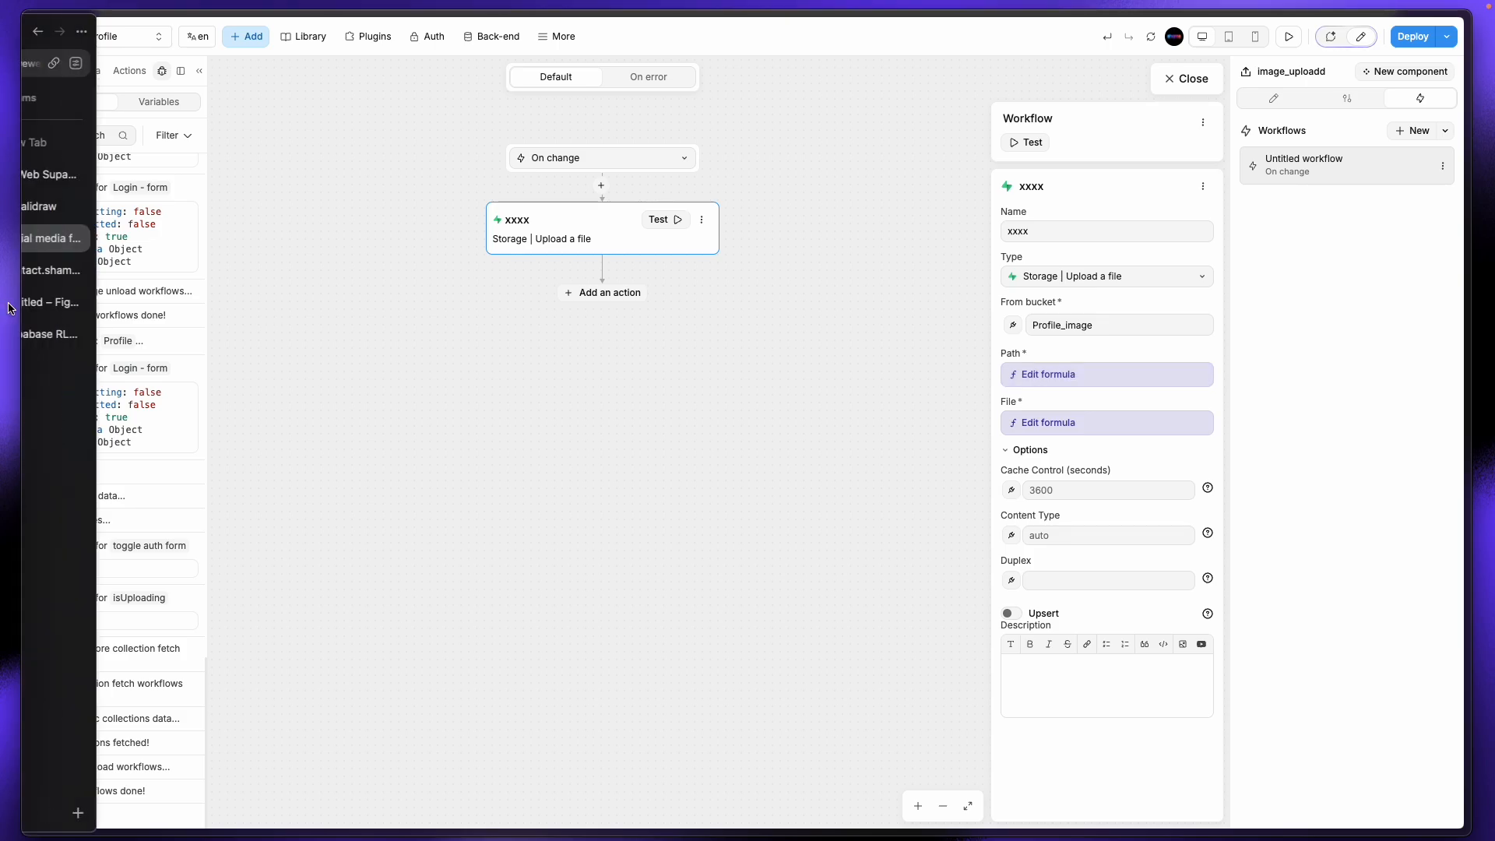
Step: Delete all five files from Supabase's Profile_image storage bucket, then return to WeWeb
mouse_move(3, 220)
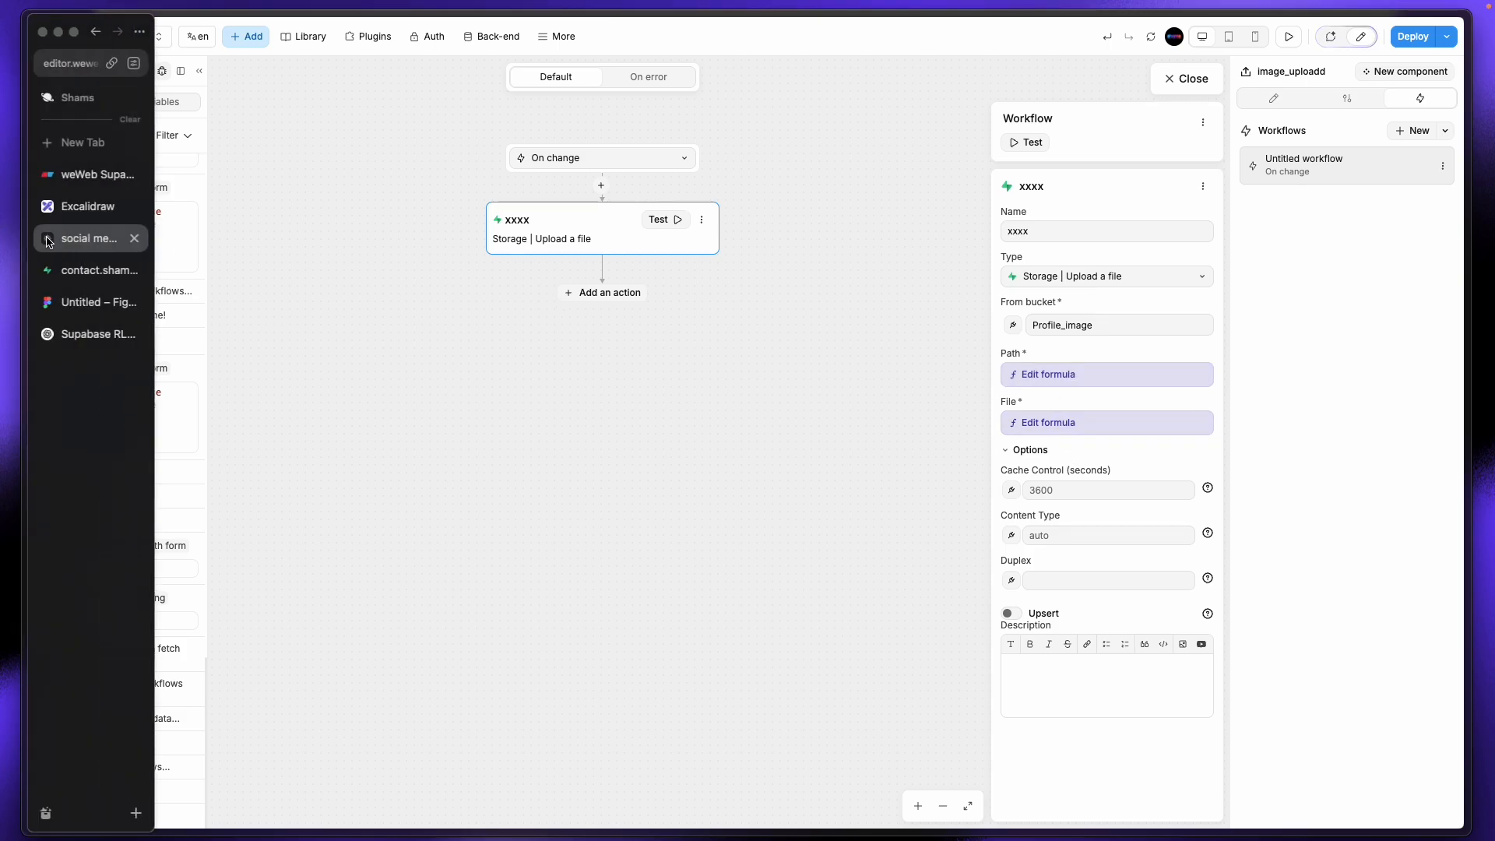
left_click(93, 271)
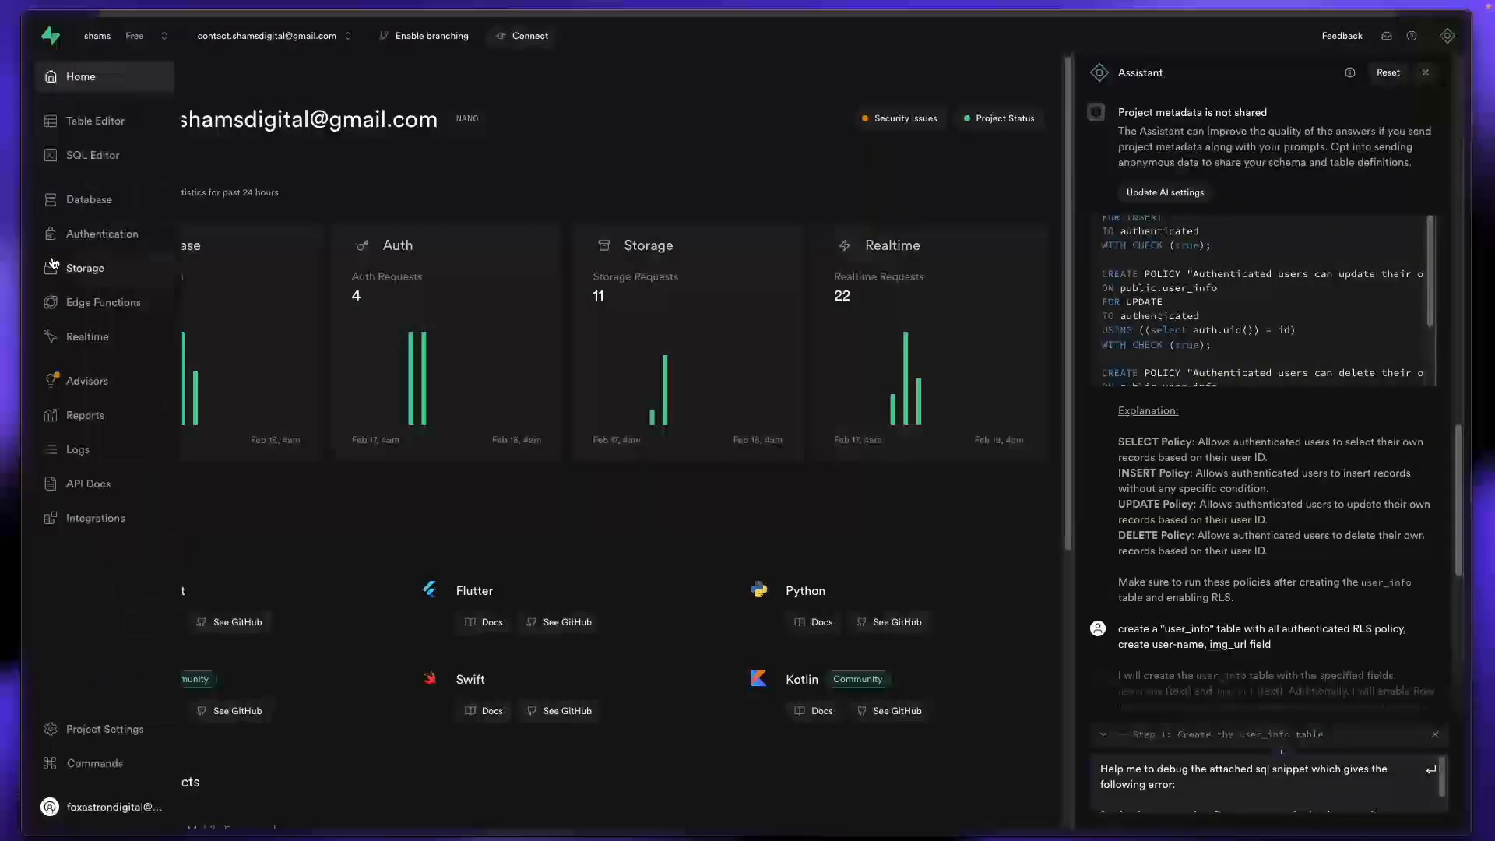
left_click(62, 268)
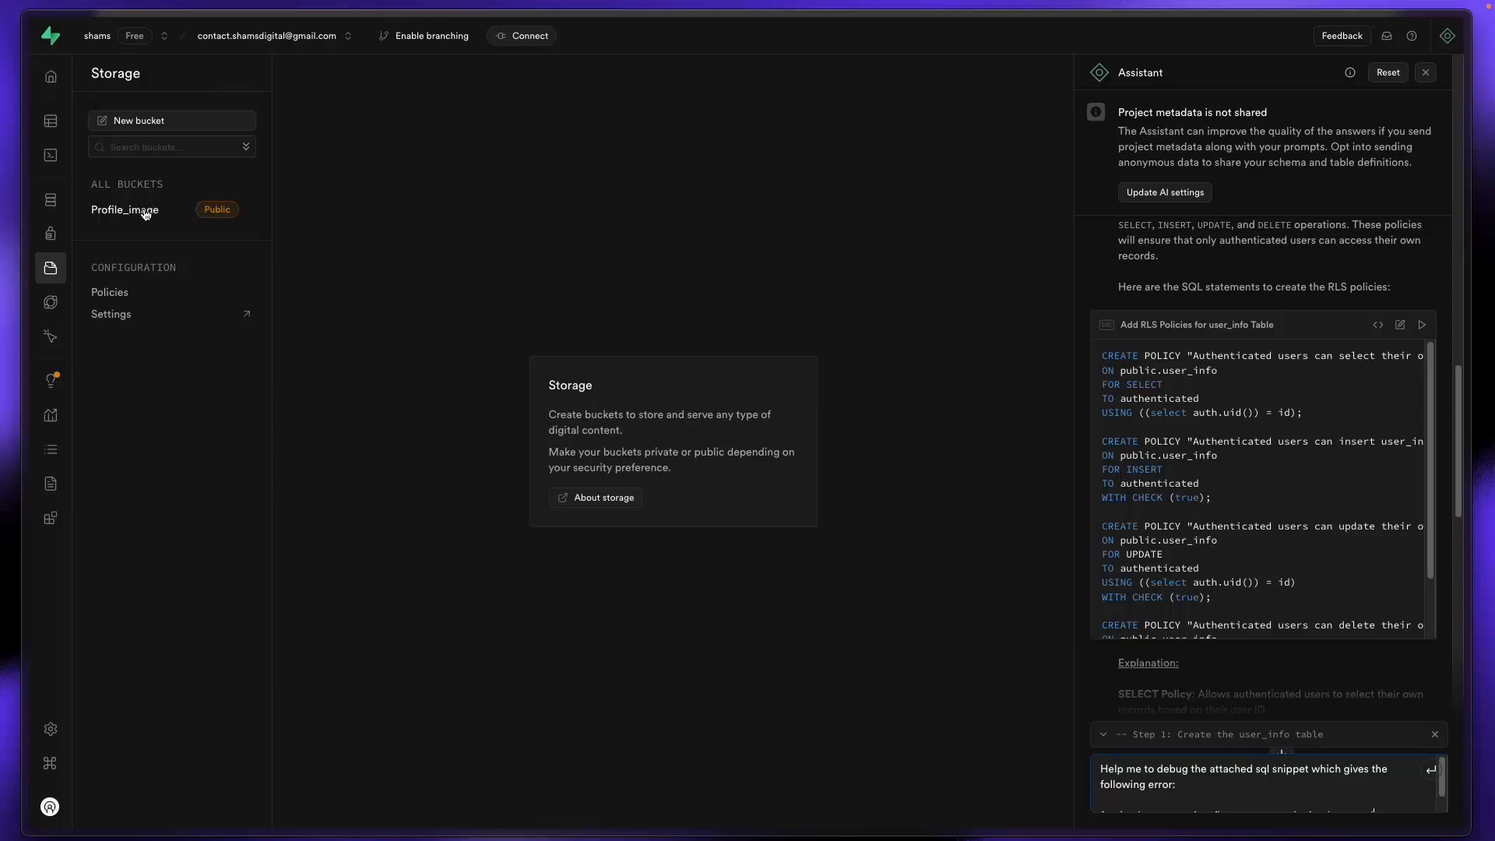
left_click(149, 210)
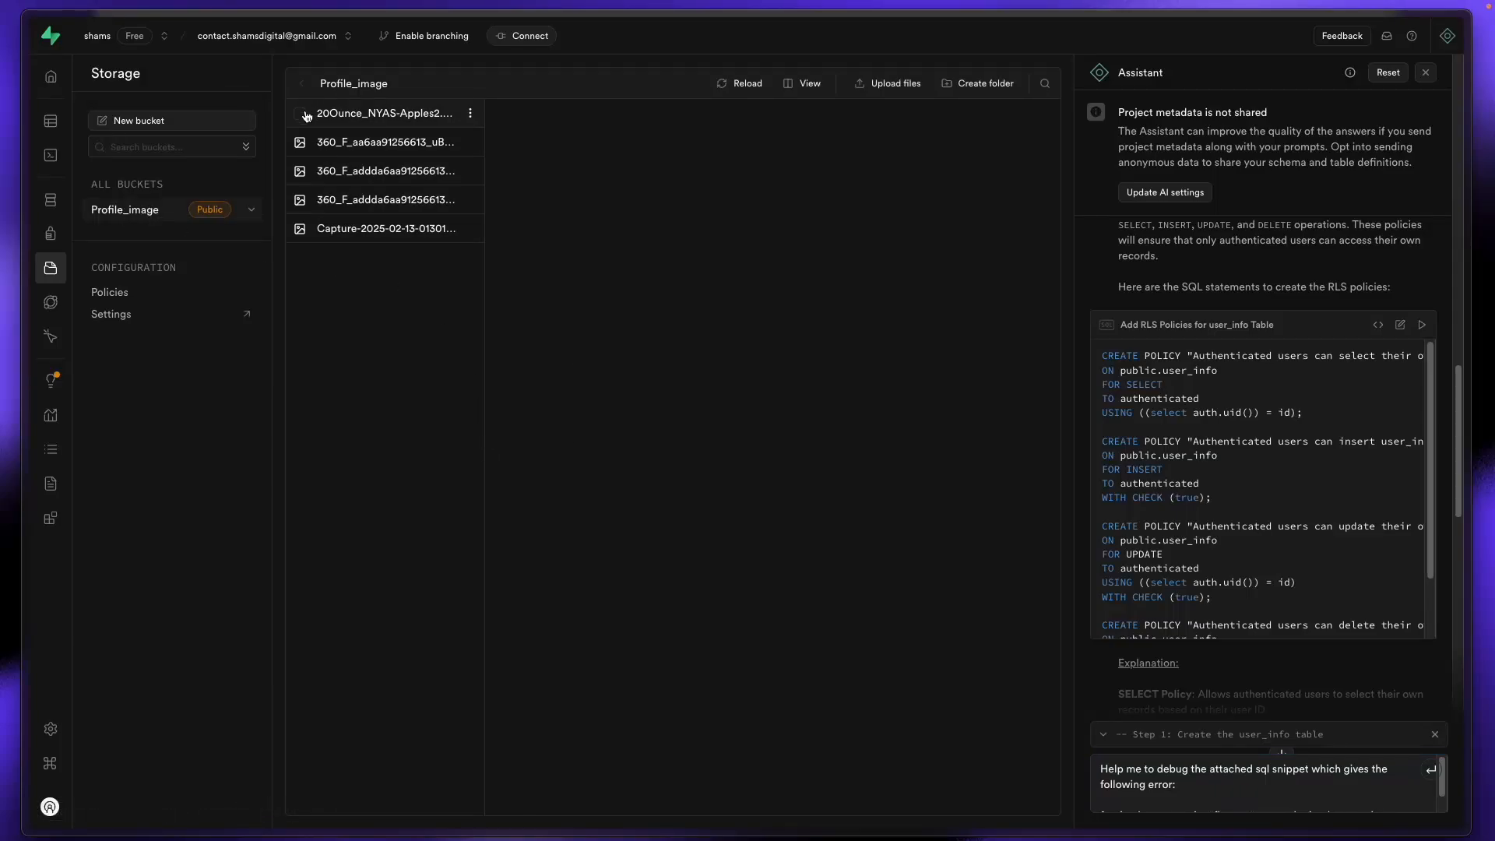
left_click(306, 115)
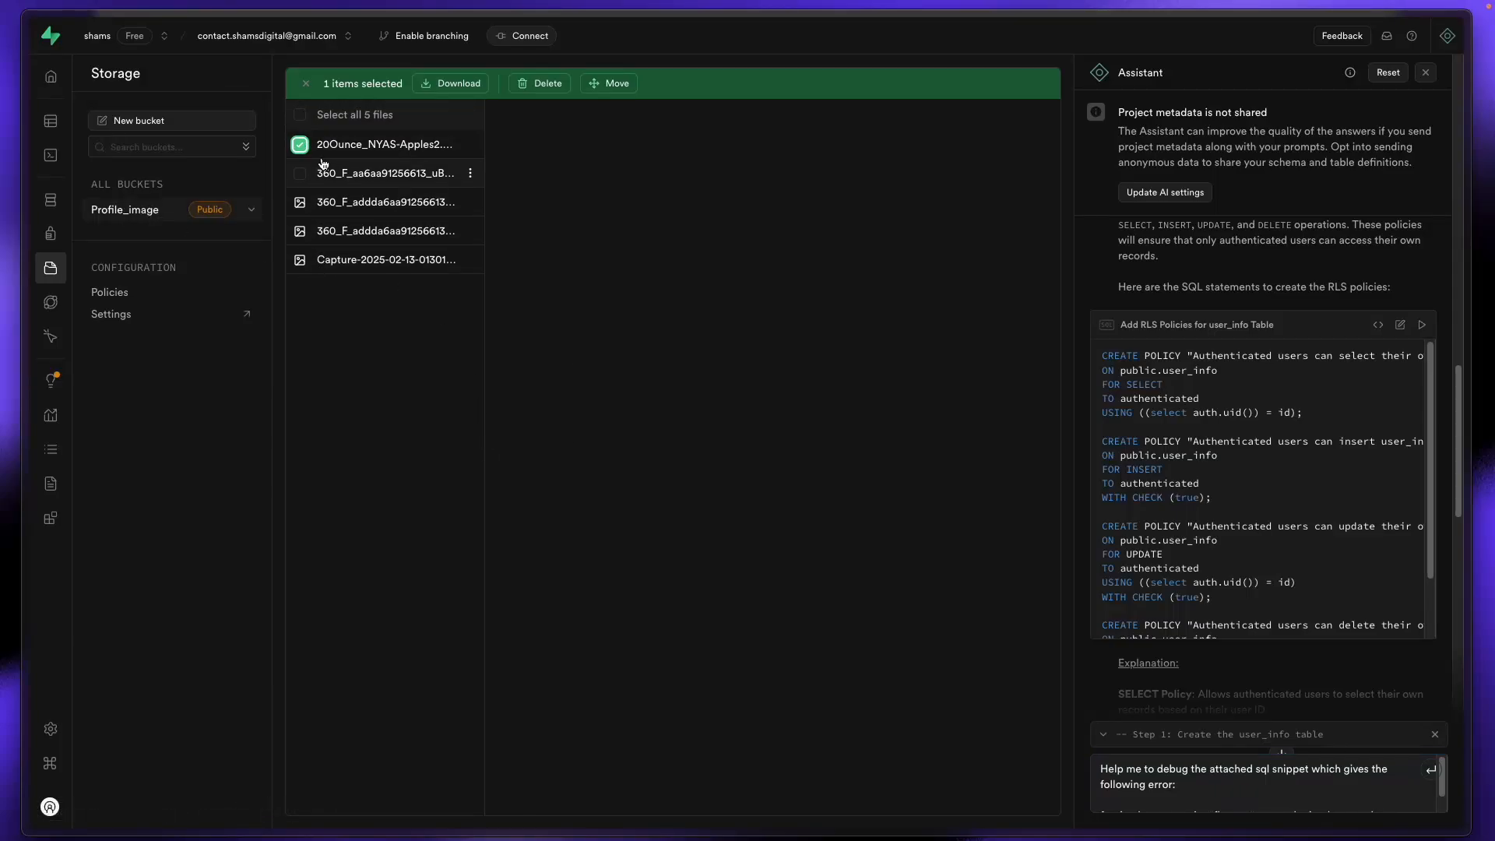
left_click(300, 116)
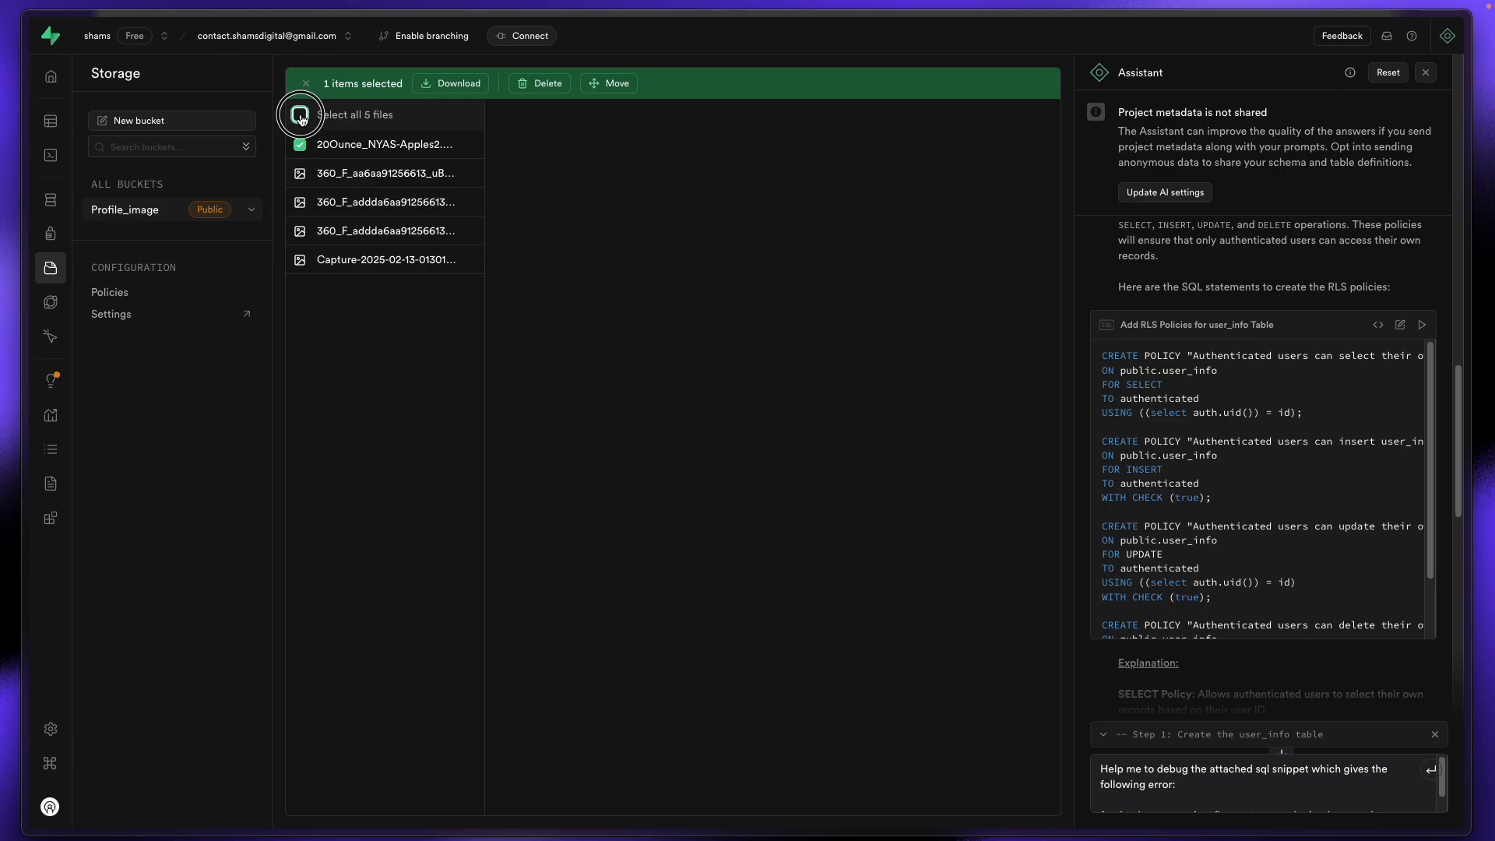
left_click(547, 83)
left_click(897, 485)
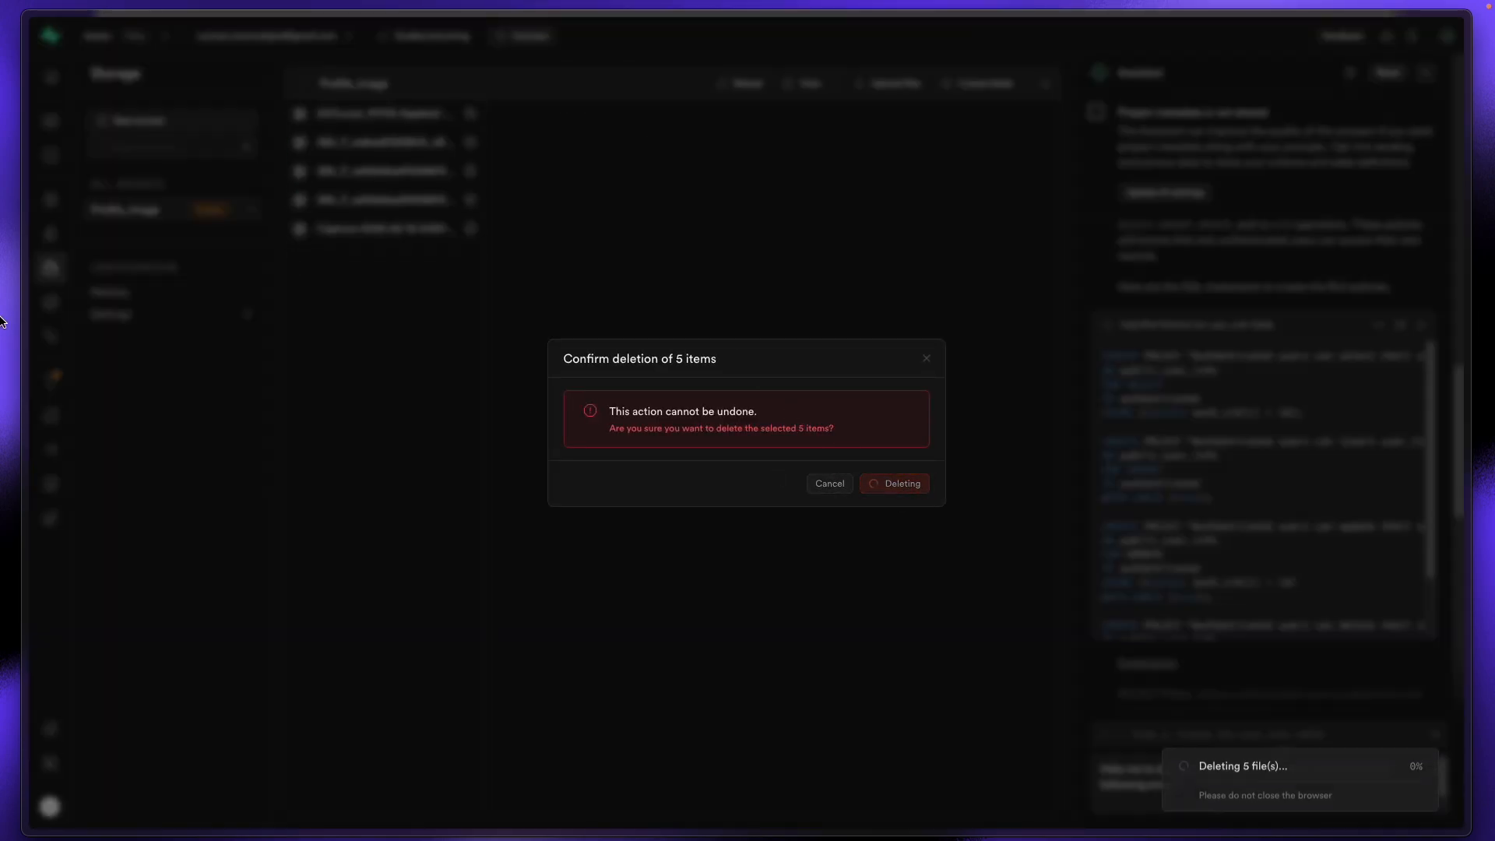
mouse_move(4, 322)
left_click(82, 238)
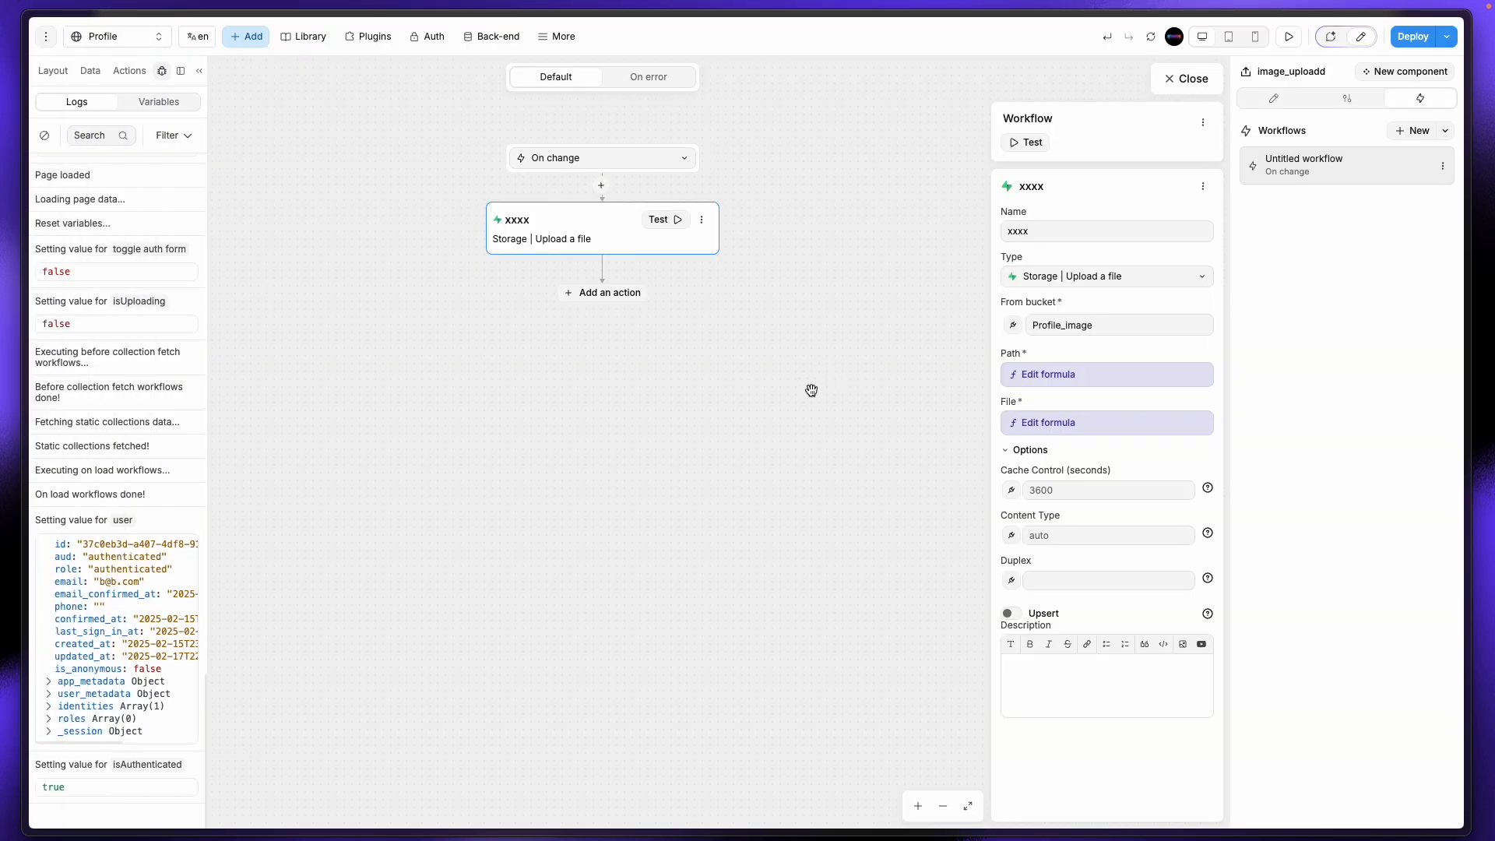
Step: Close the workflow editor, preview the Profile page, and cancel the avatar file picker
left_click(1219, 81)
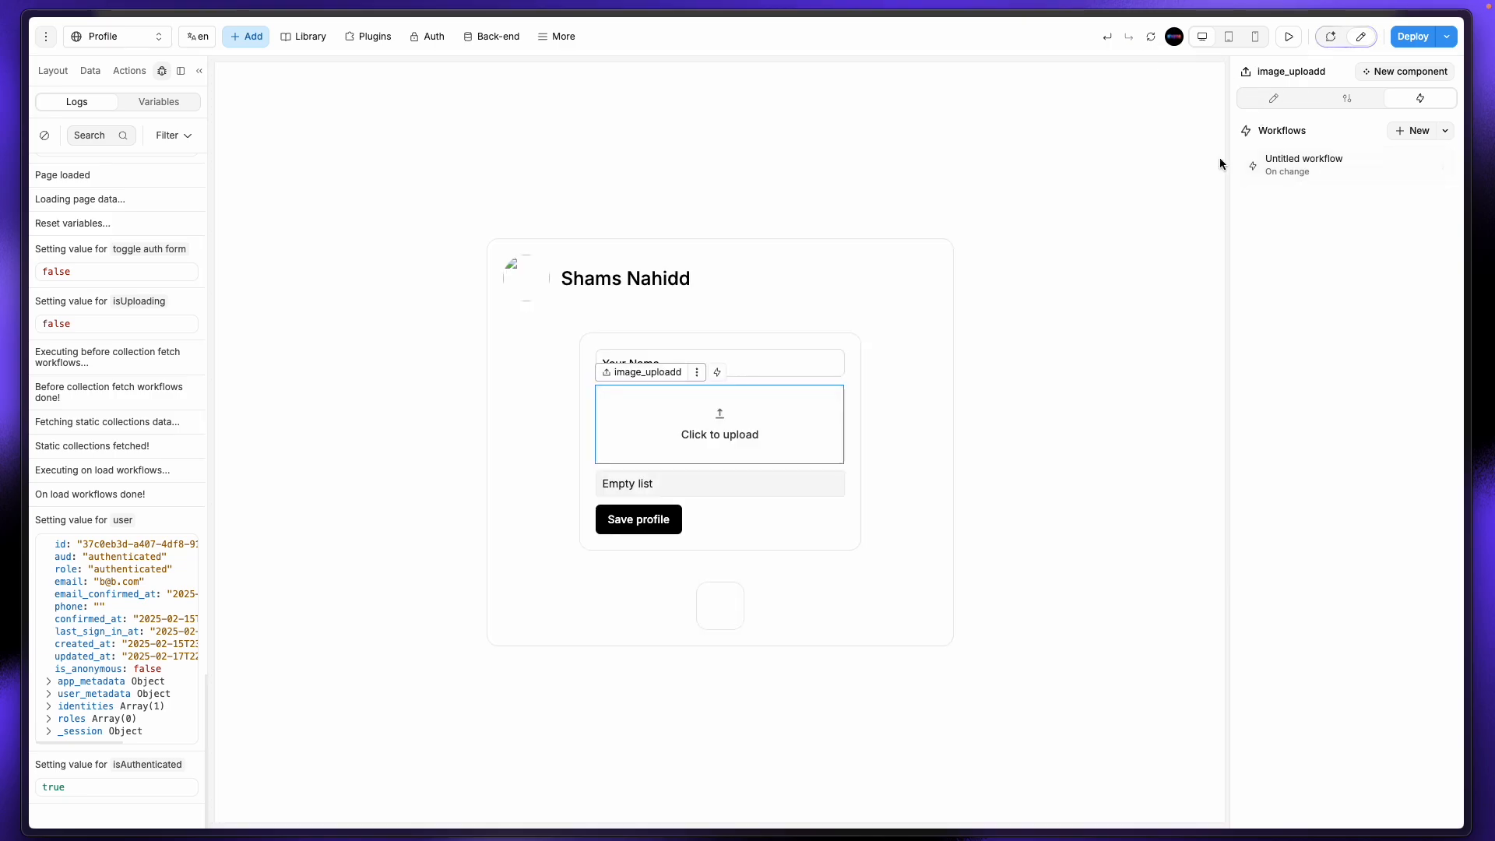
left_click(1288, 37)
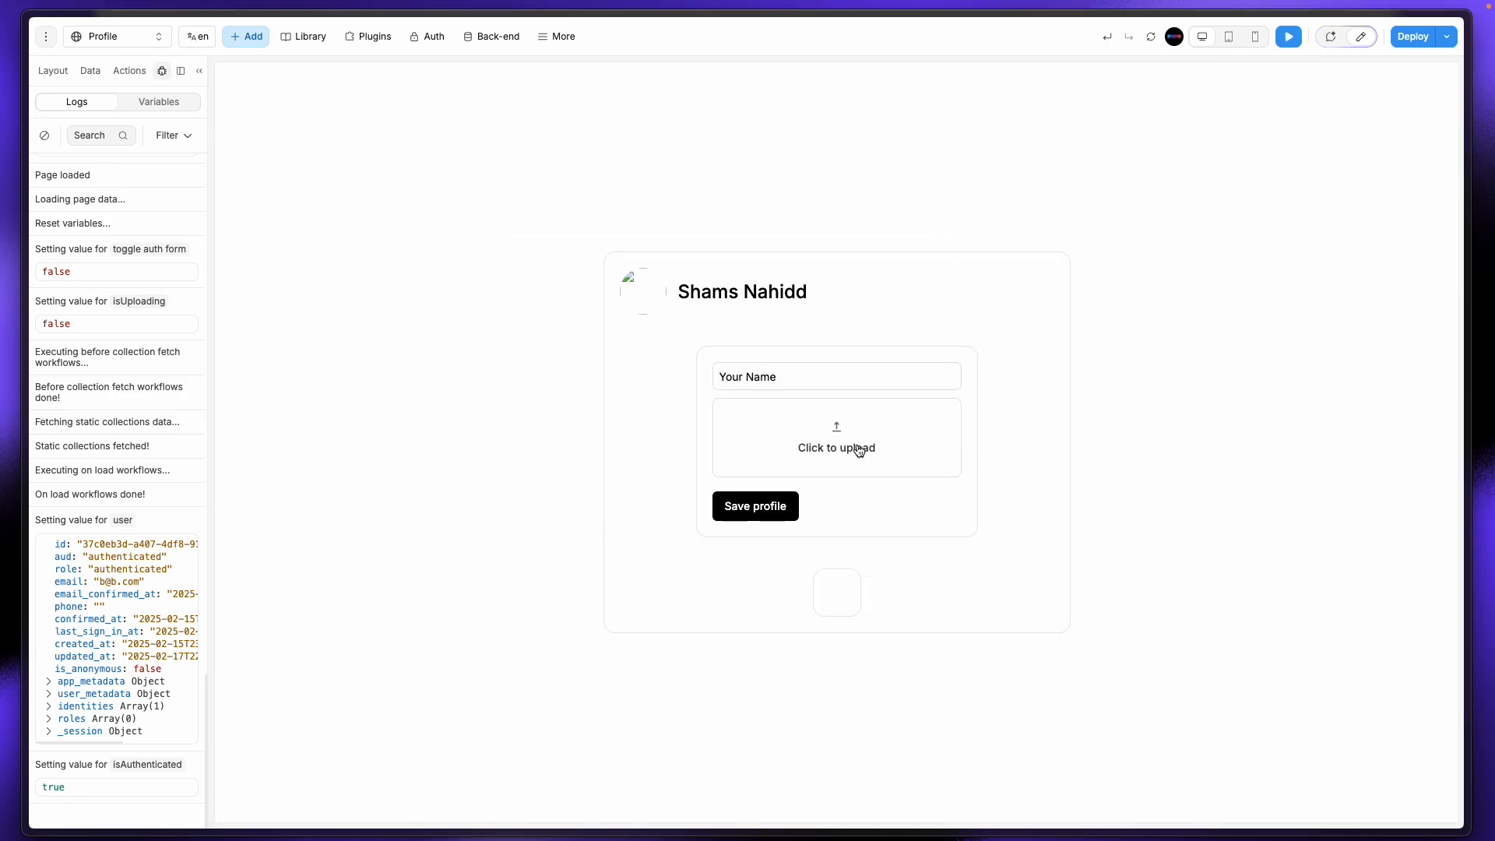
left_click(929, 462)
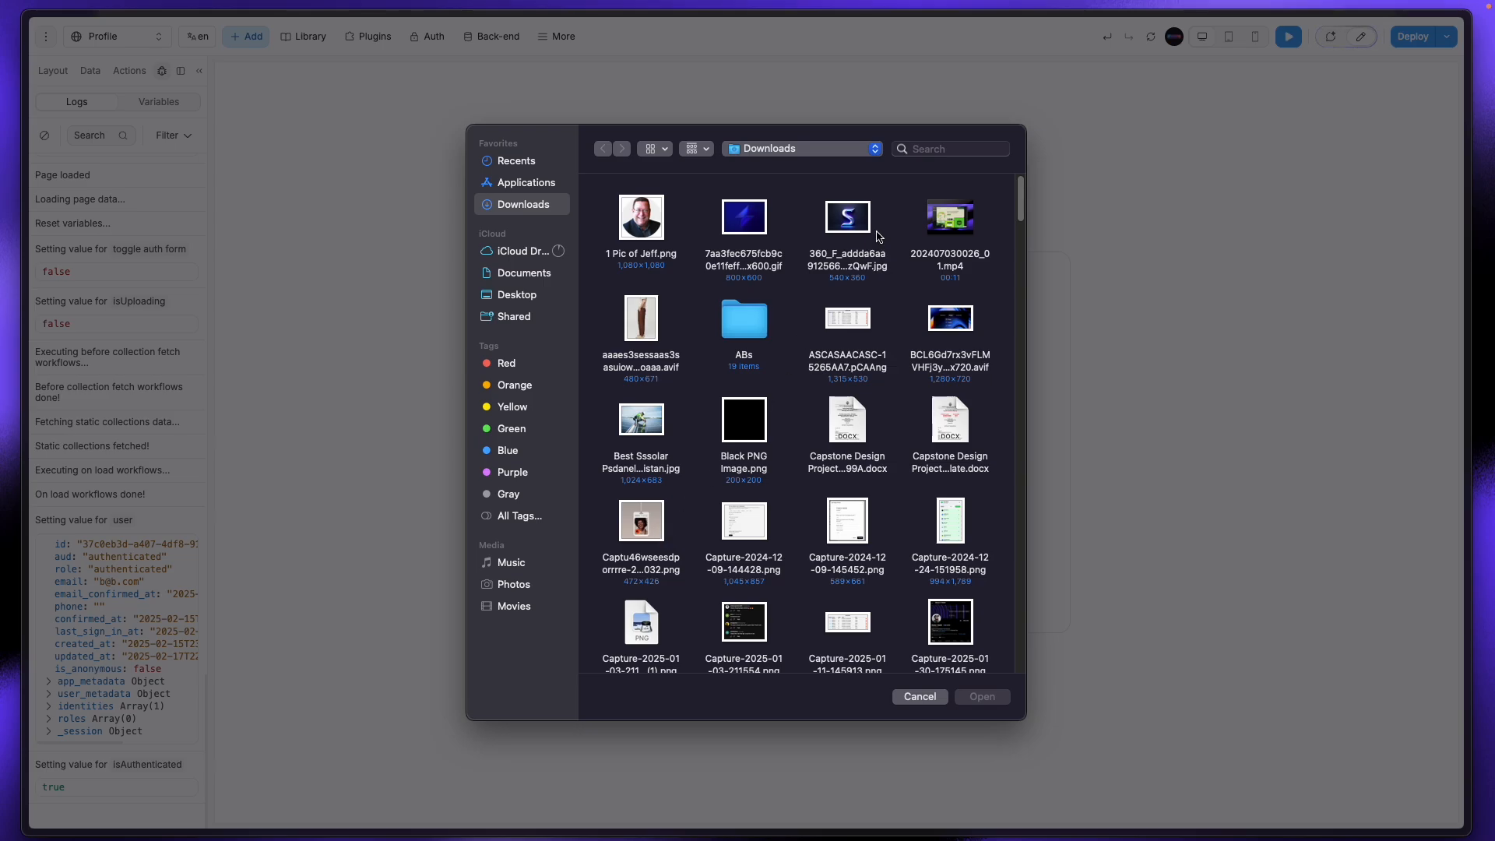
left_click(919, 696)
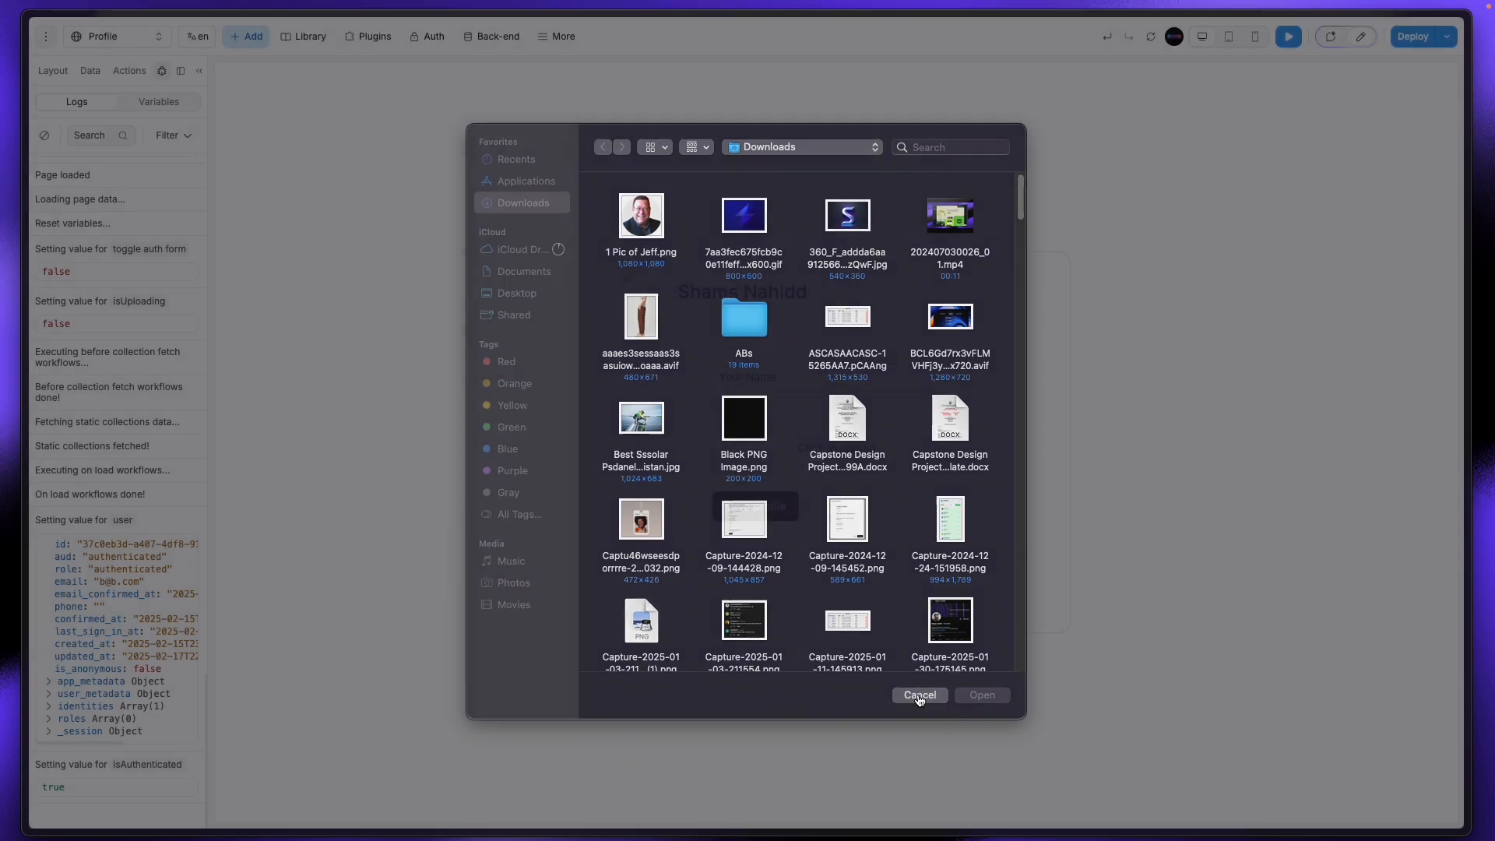
Step: In a new tab, go to Pinterest and search for 'user avater'
mouse_move(26, 420)
left_click(83, 144)
type("pin")
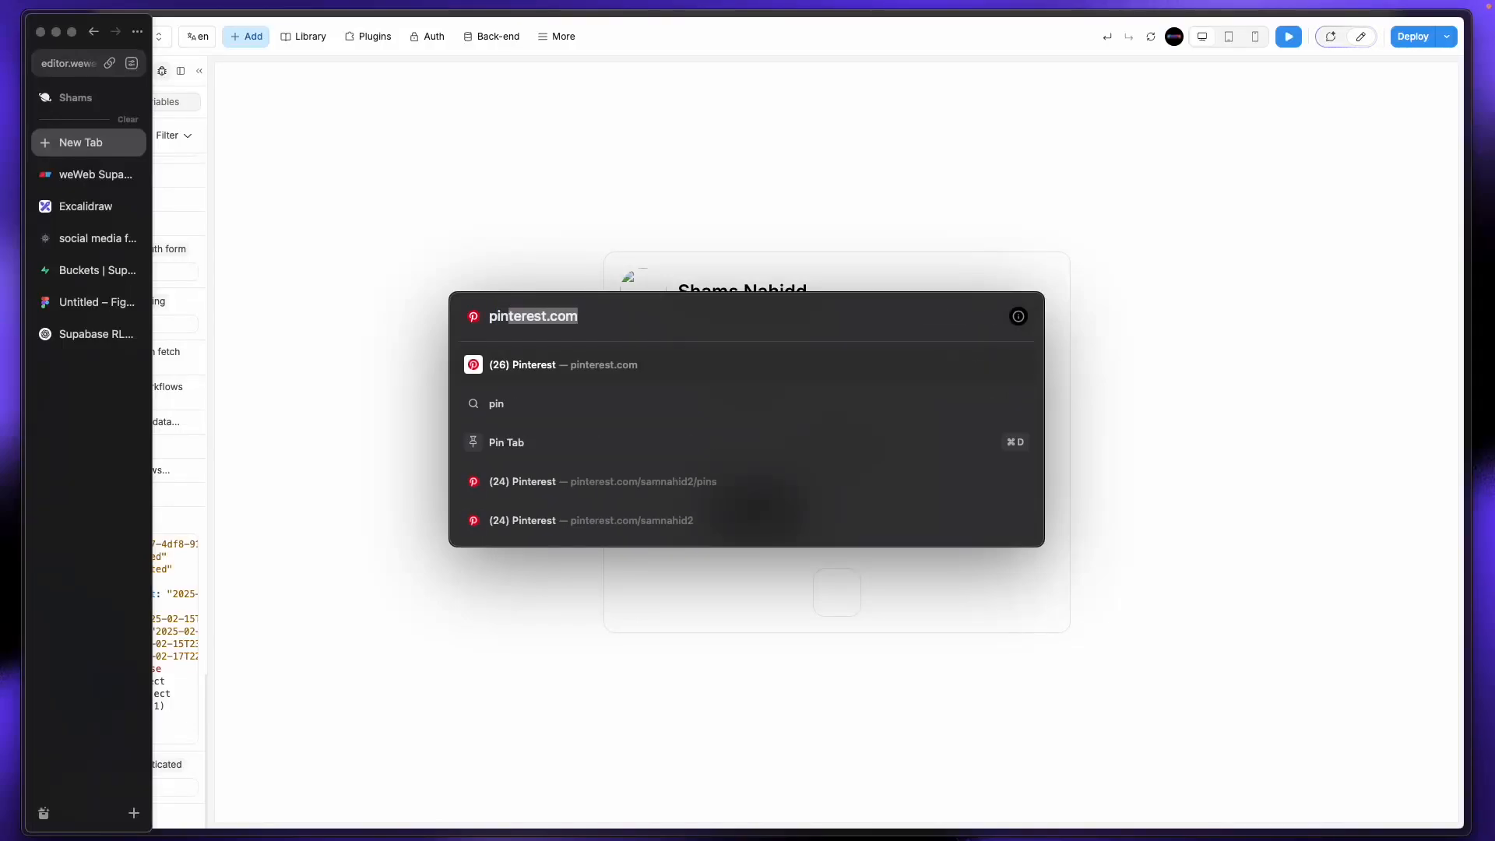
key("Return")
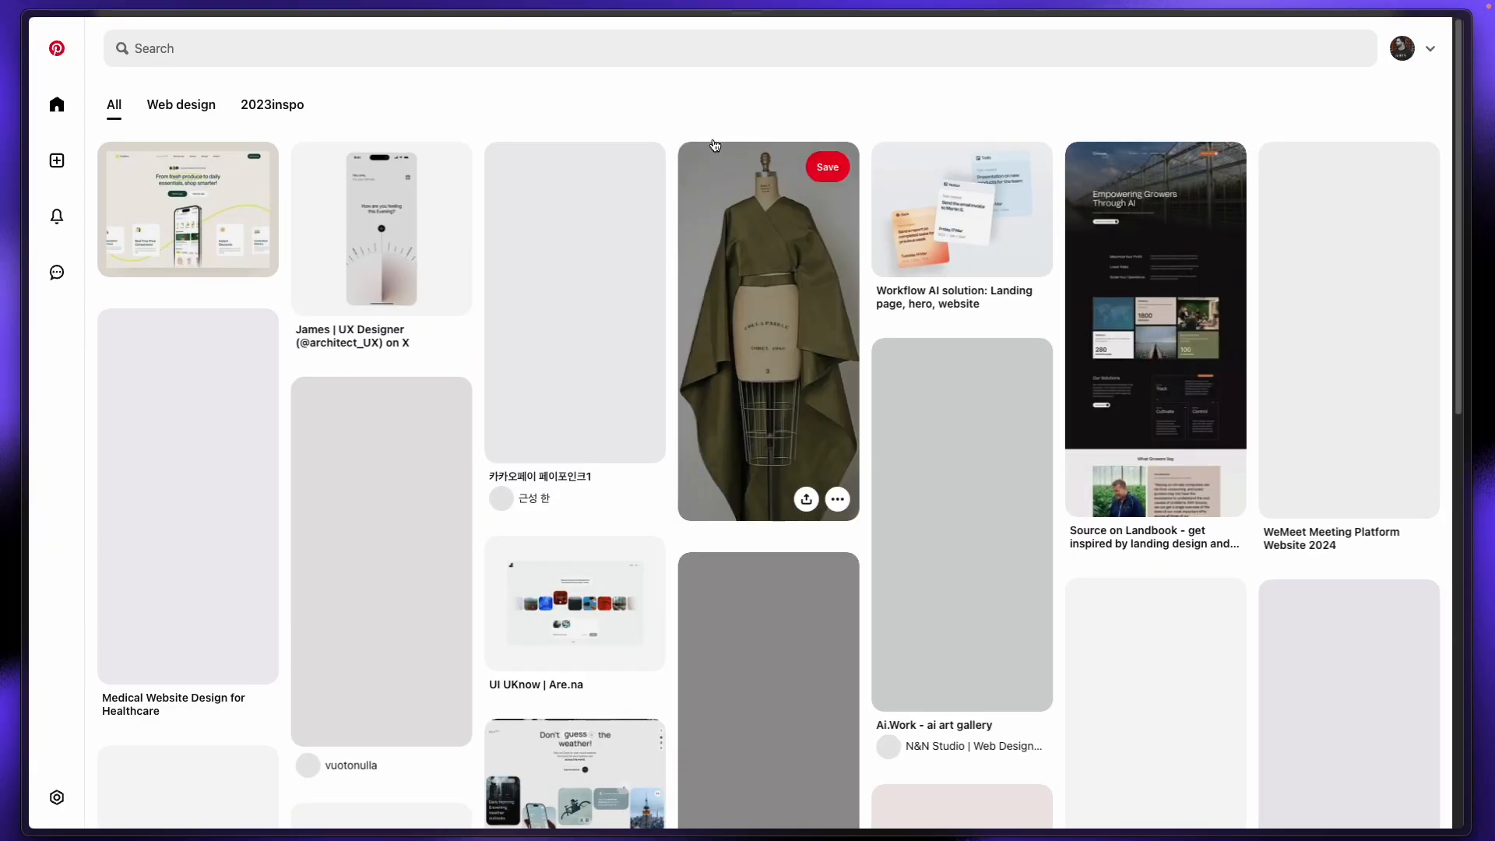
left_click(712, 53)
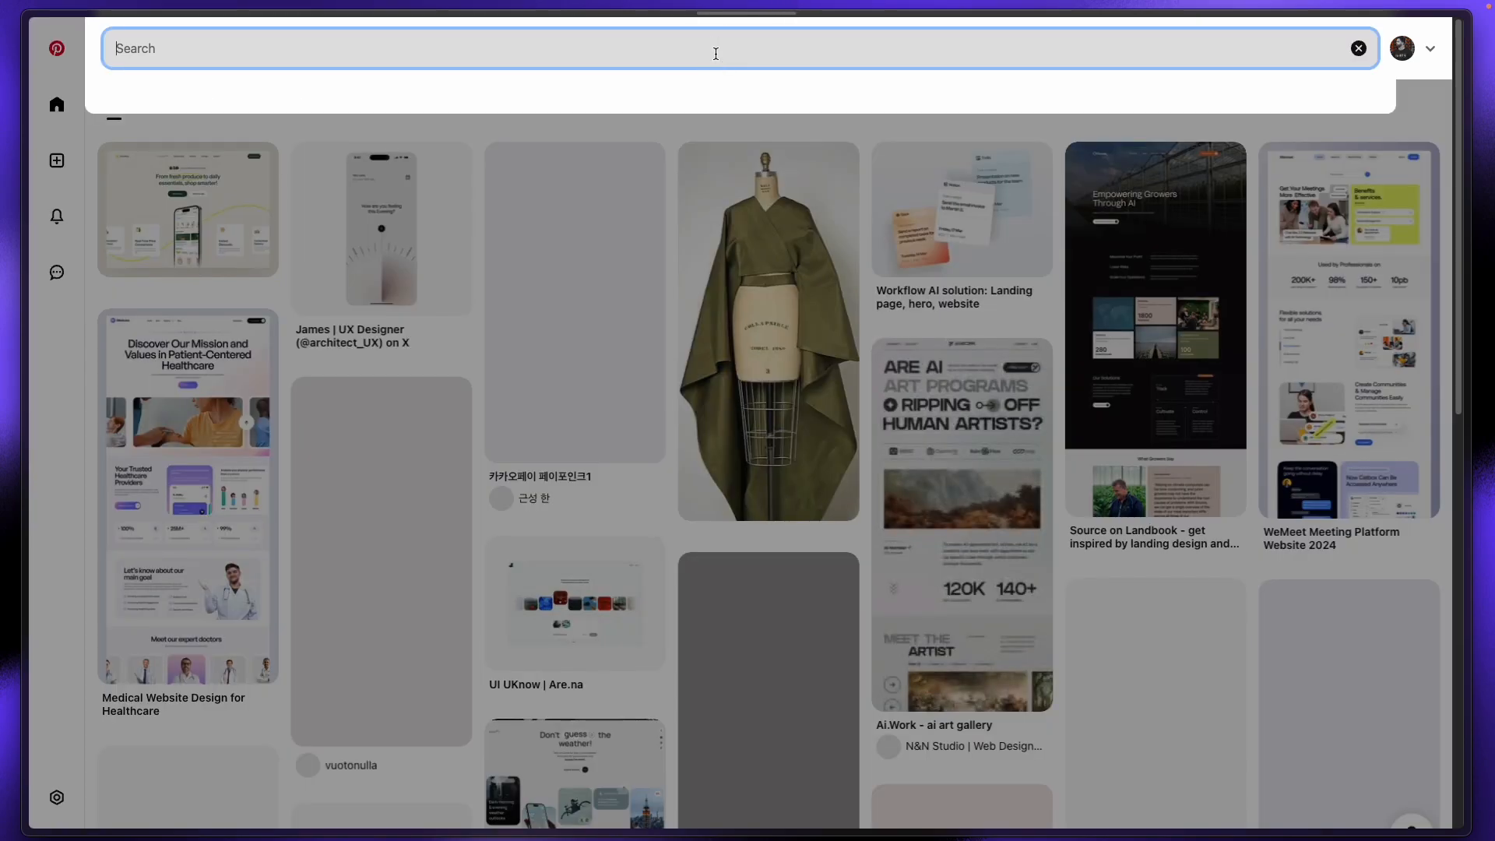
type("user")
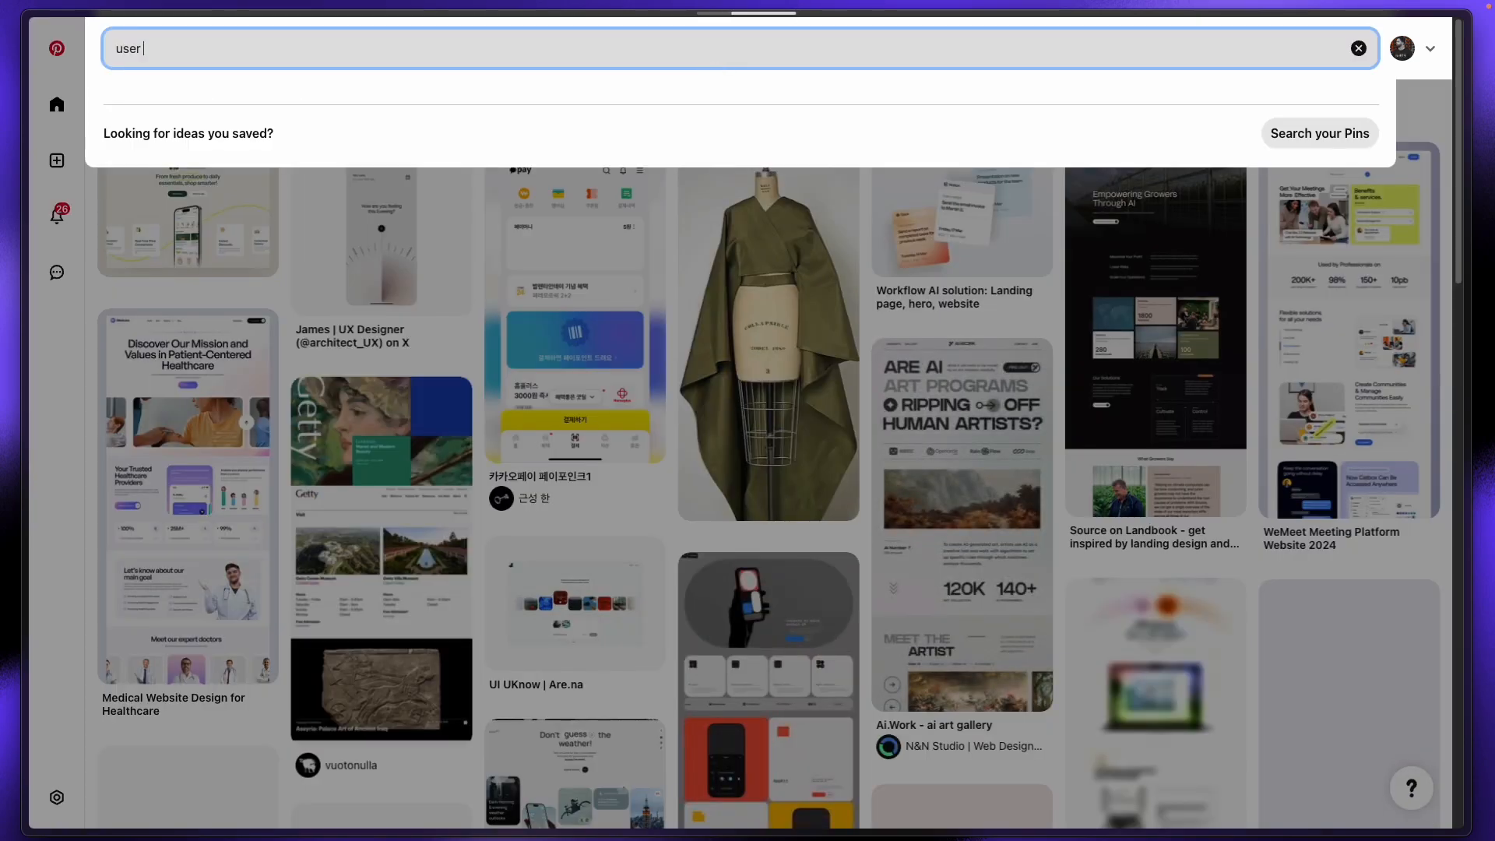
type(" na")
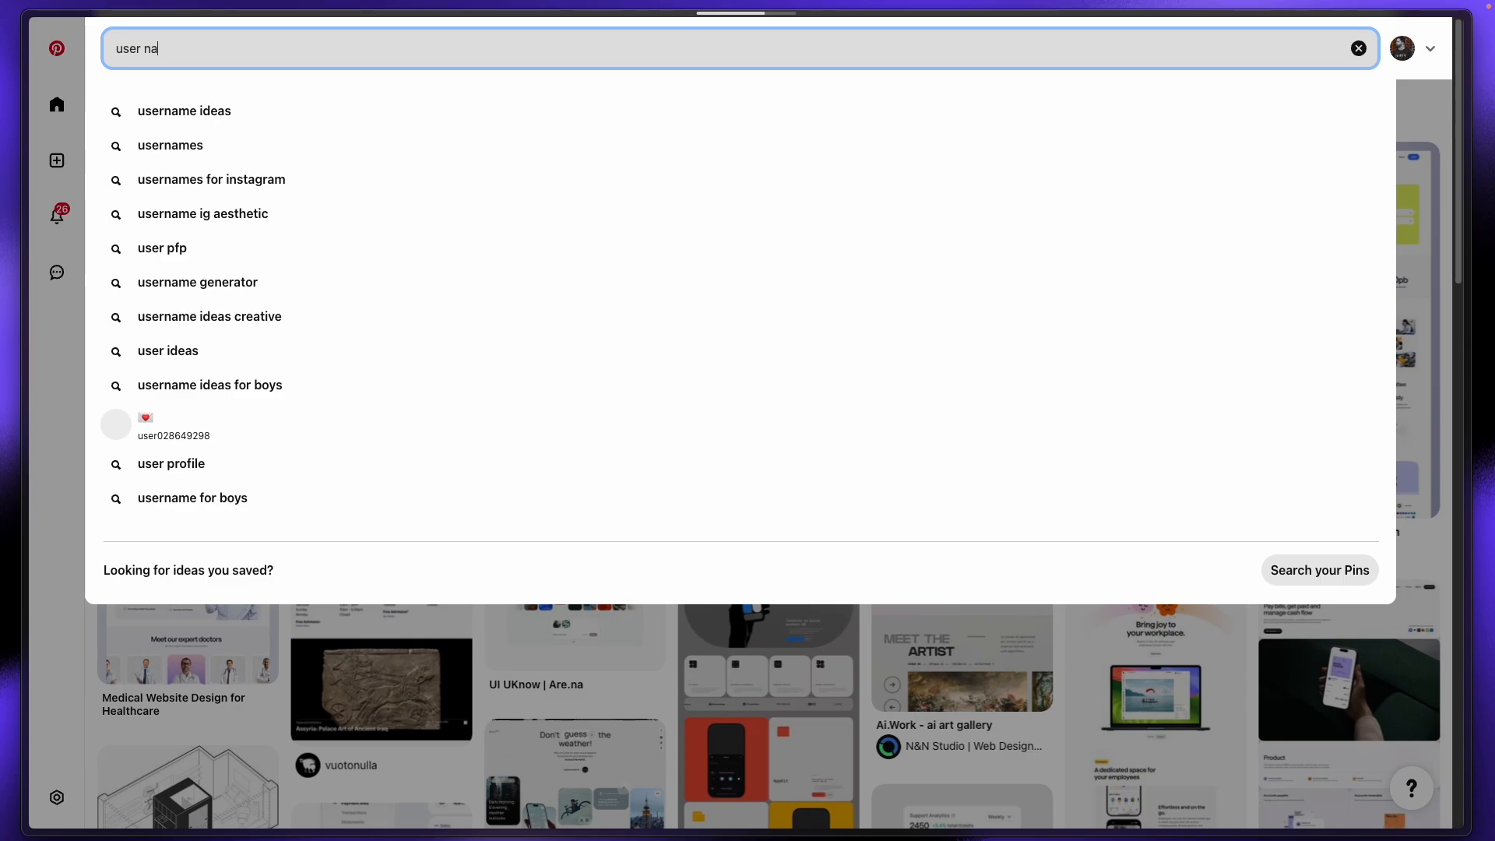
key("BackSpace")
key("BackSpace")
type("avat")
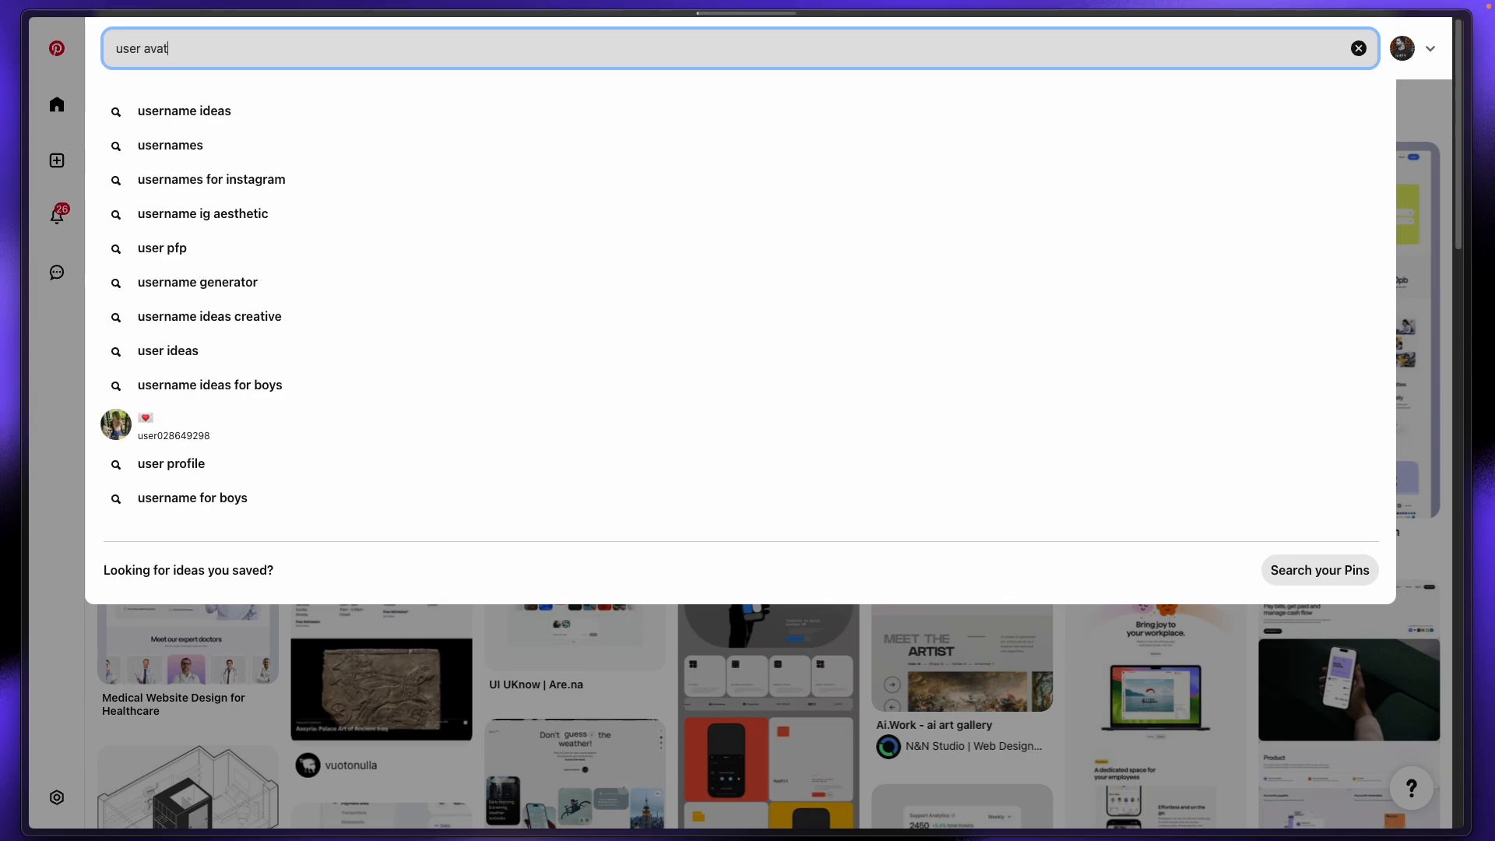
type("er")
key("Return")
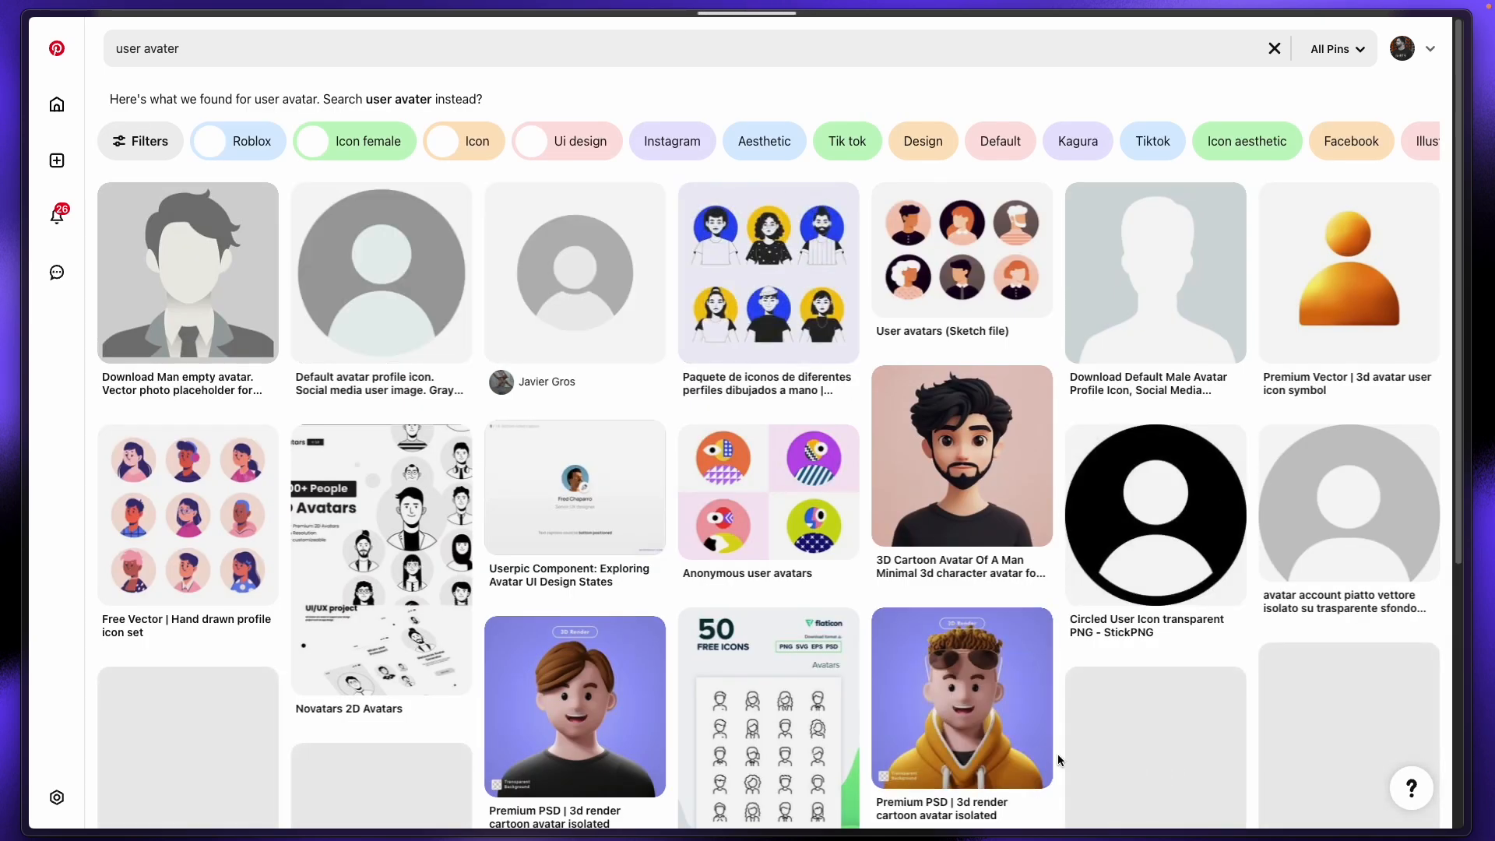
Step: Save the grey-hoodie 3D cartoon avatar image from a pin to Downloads
left_click(912, 688)
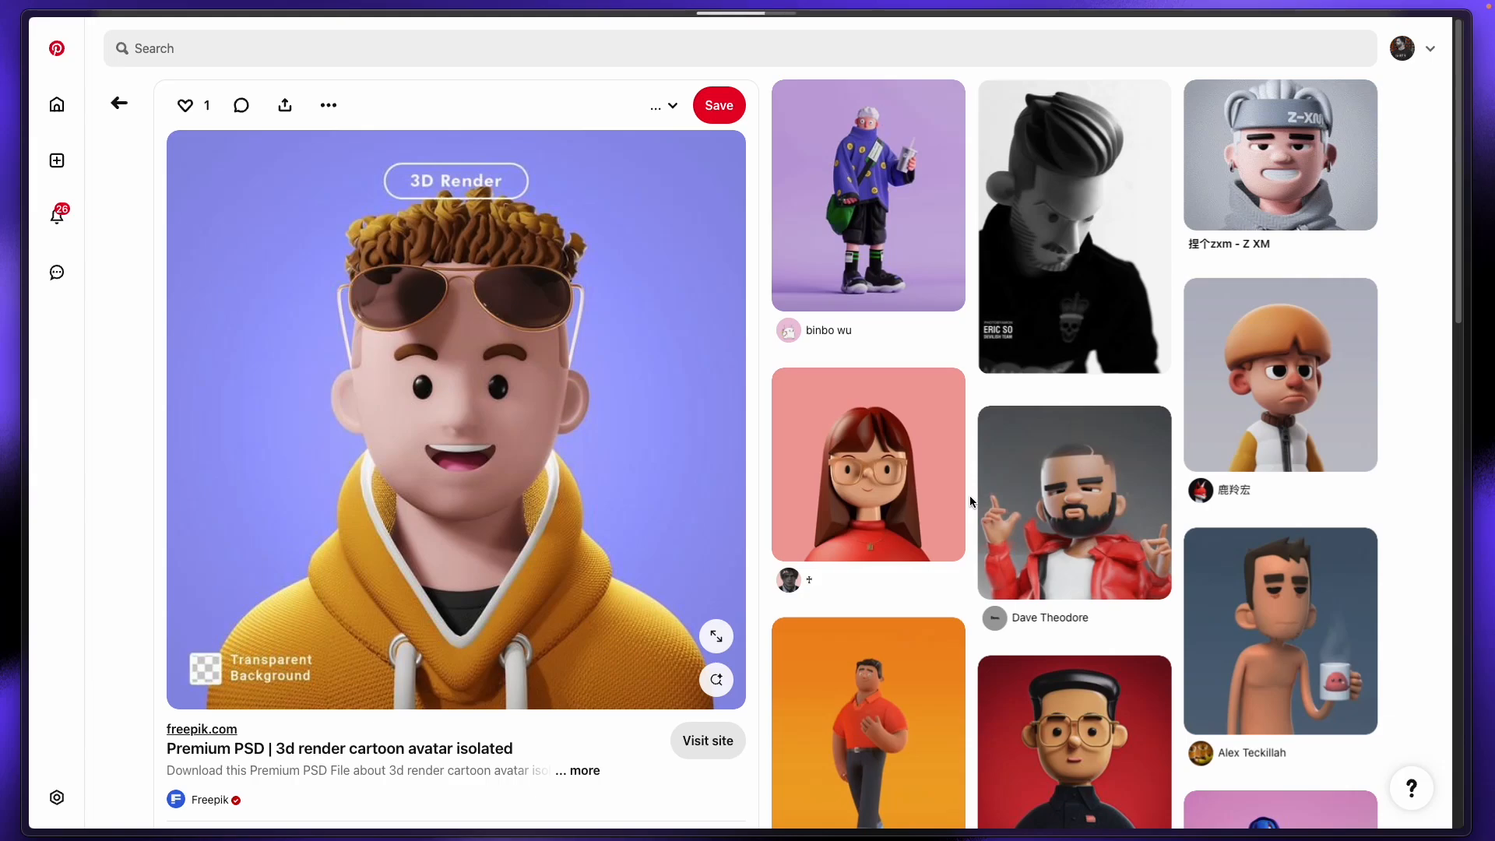
scroll(970, 499, "down", 5)
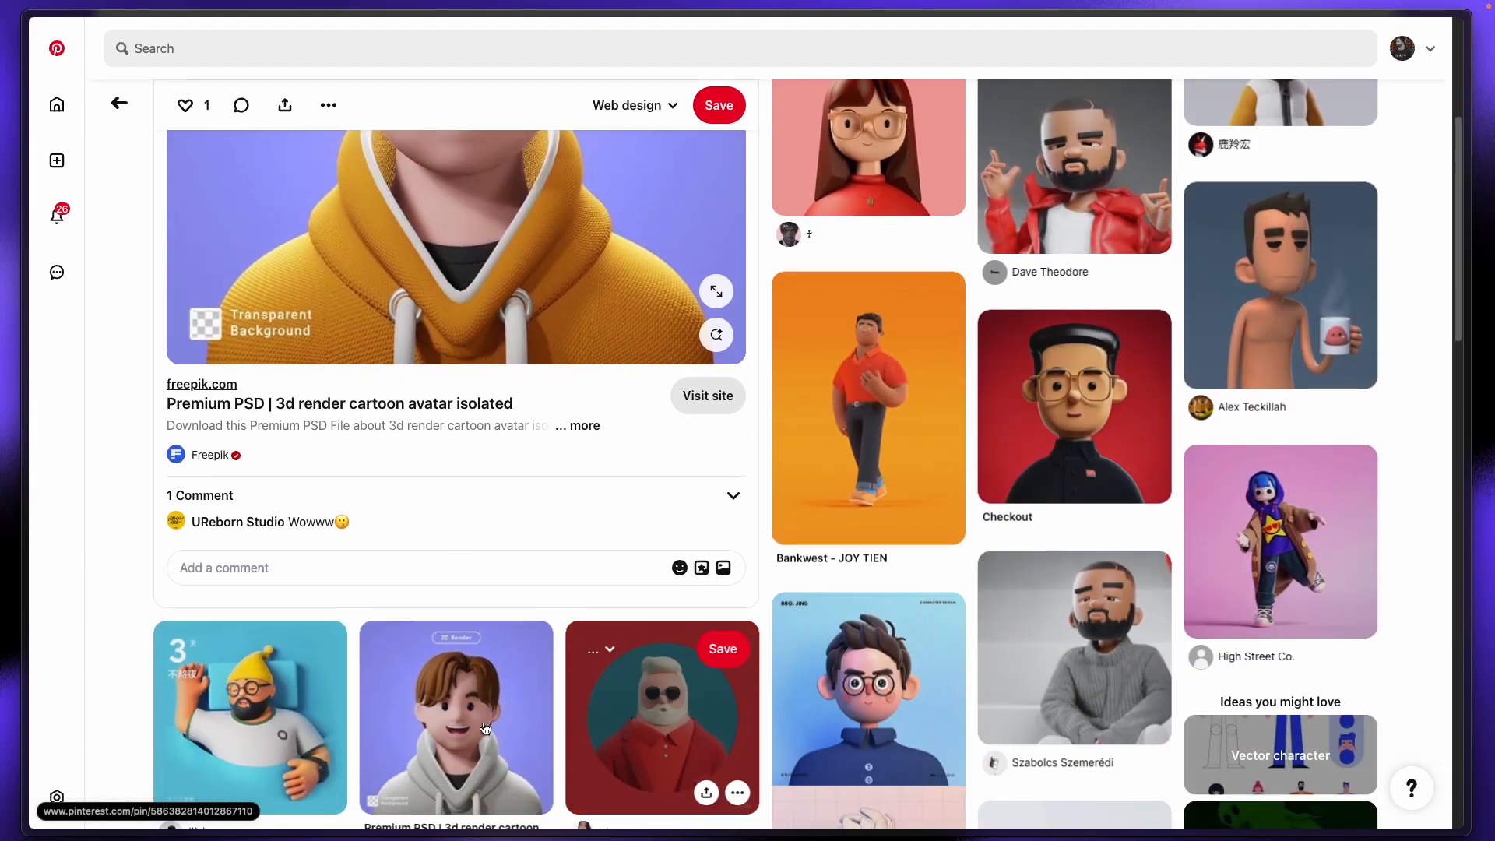
left_click(486, 729)
right_click(411, 327)
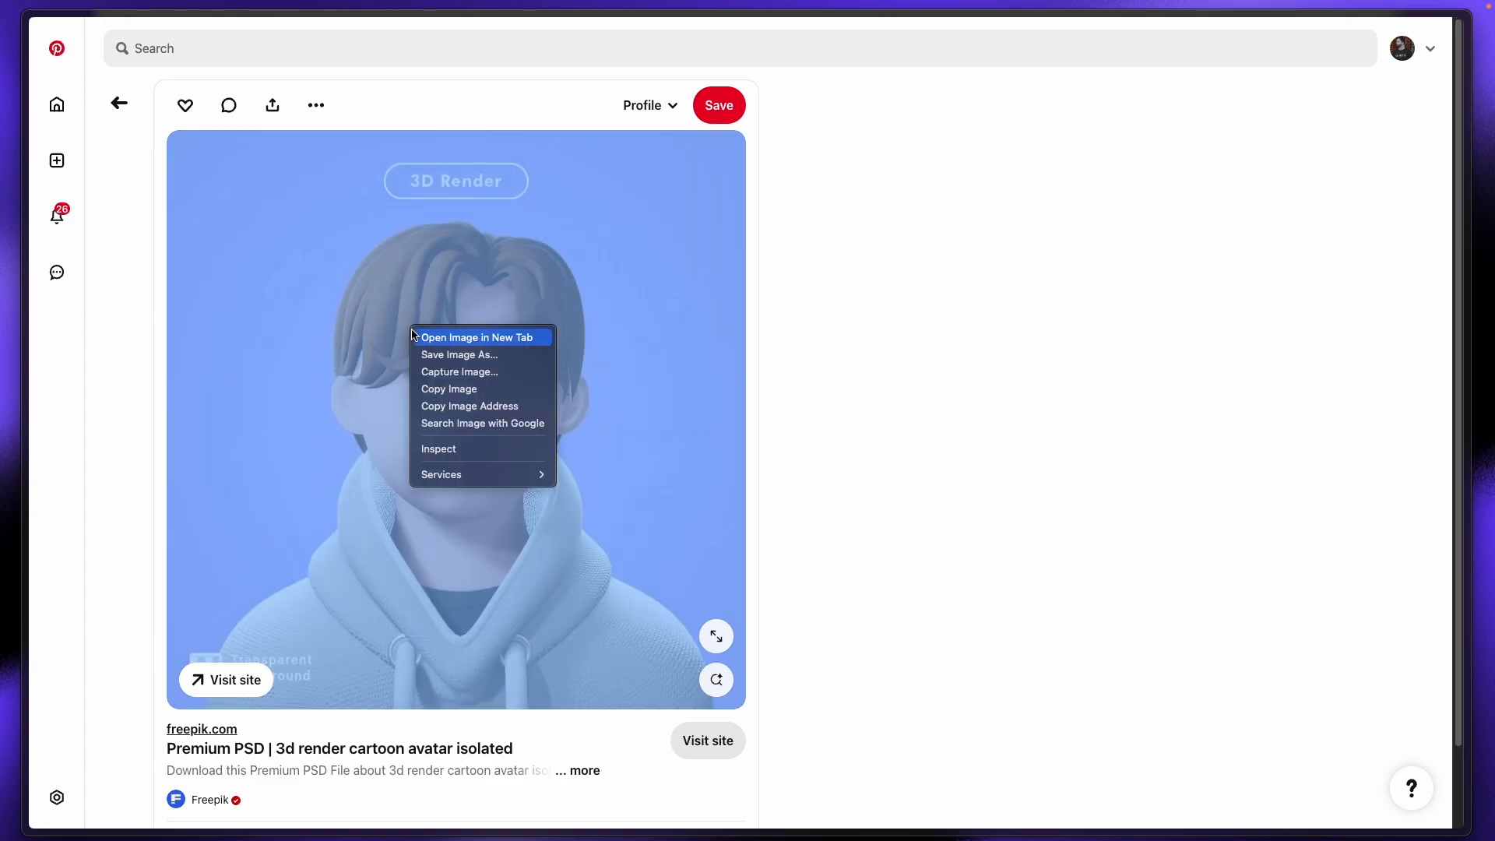
left_click(488, 358)
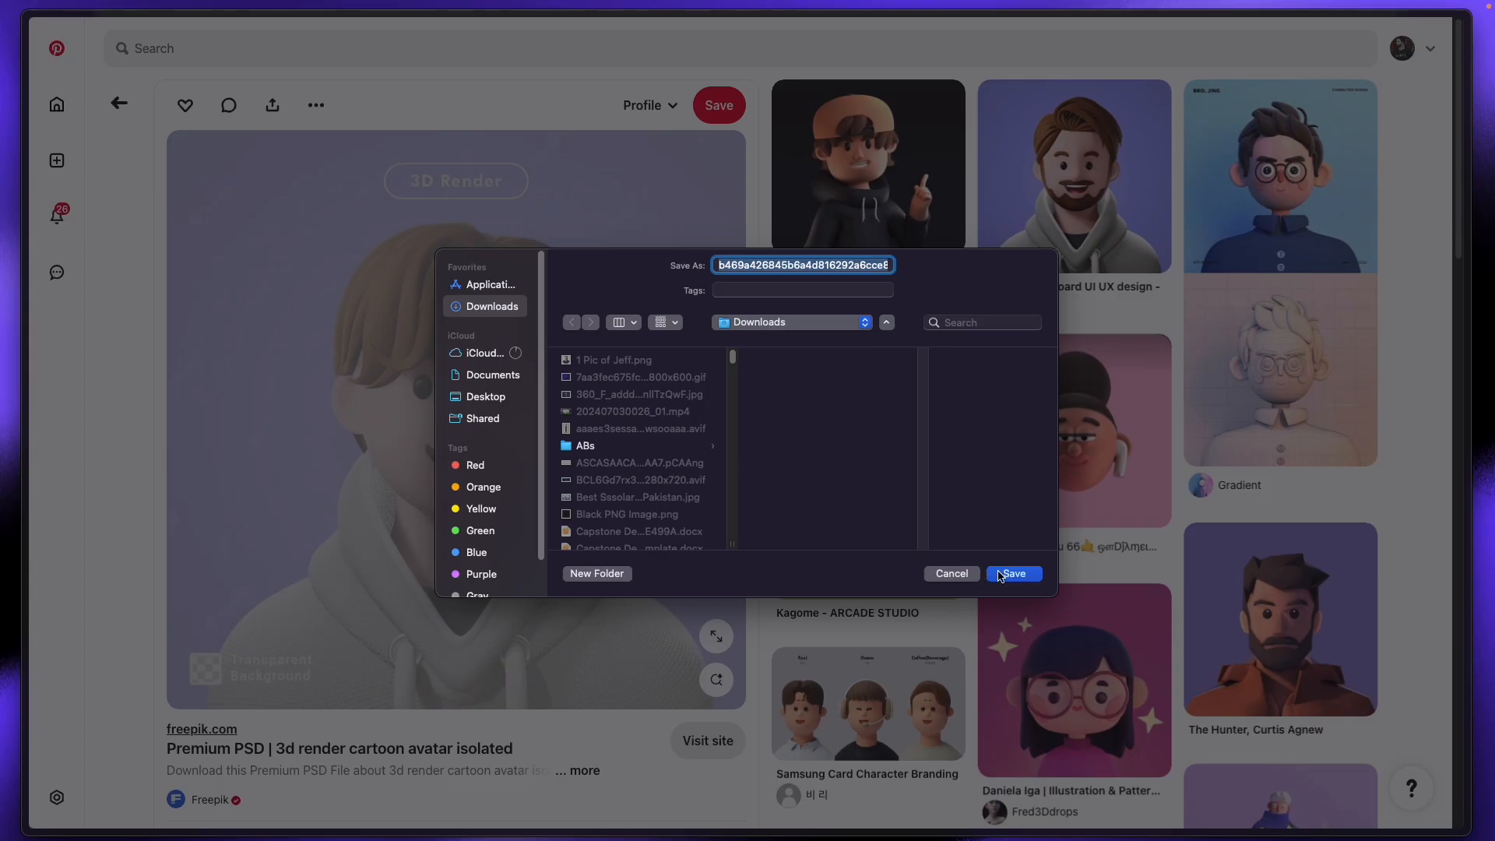
left_click(1013, 573)
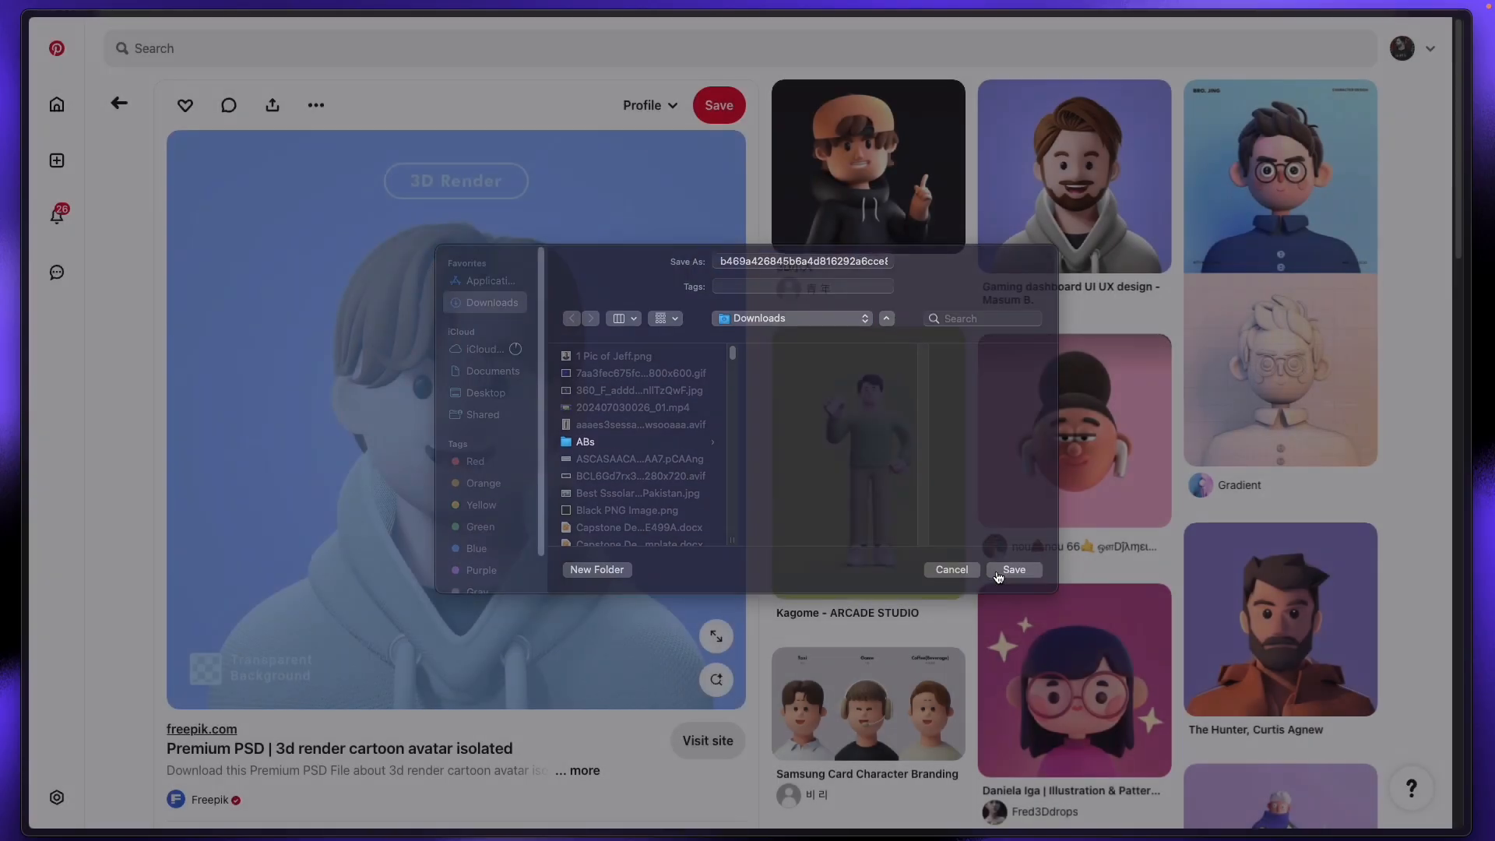
mouse_move(23, 272)
left_click(92, 271)
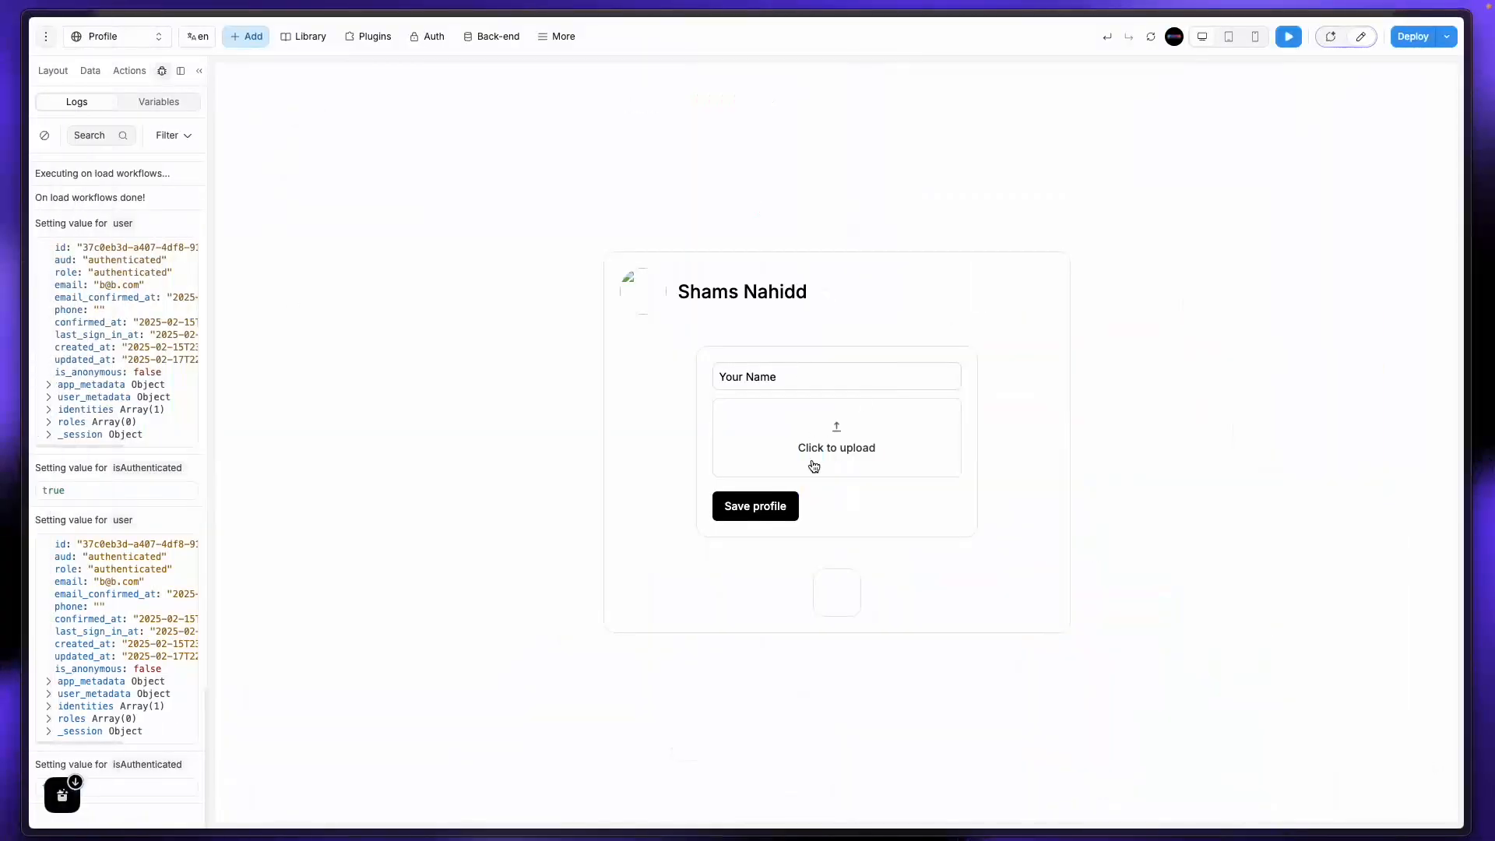
Step: Drag the downloaded 3D avatar onto the profile form's upload zone, then exit preview
mouse_move(51, 798)
left_click_drag(49, 795, 851, 444)
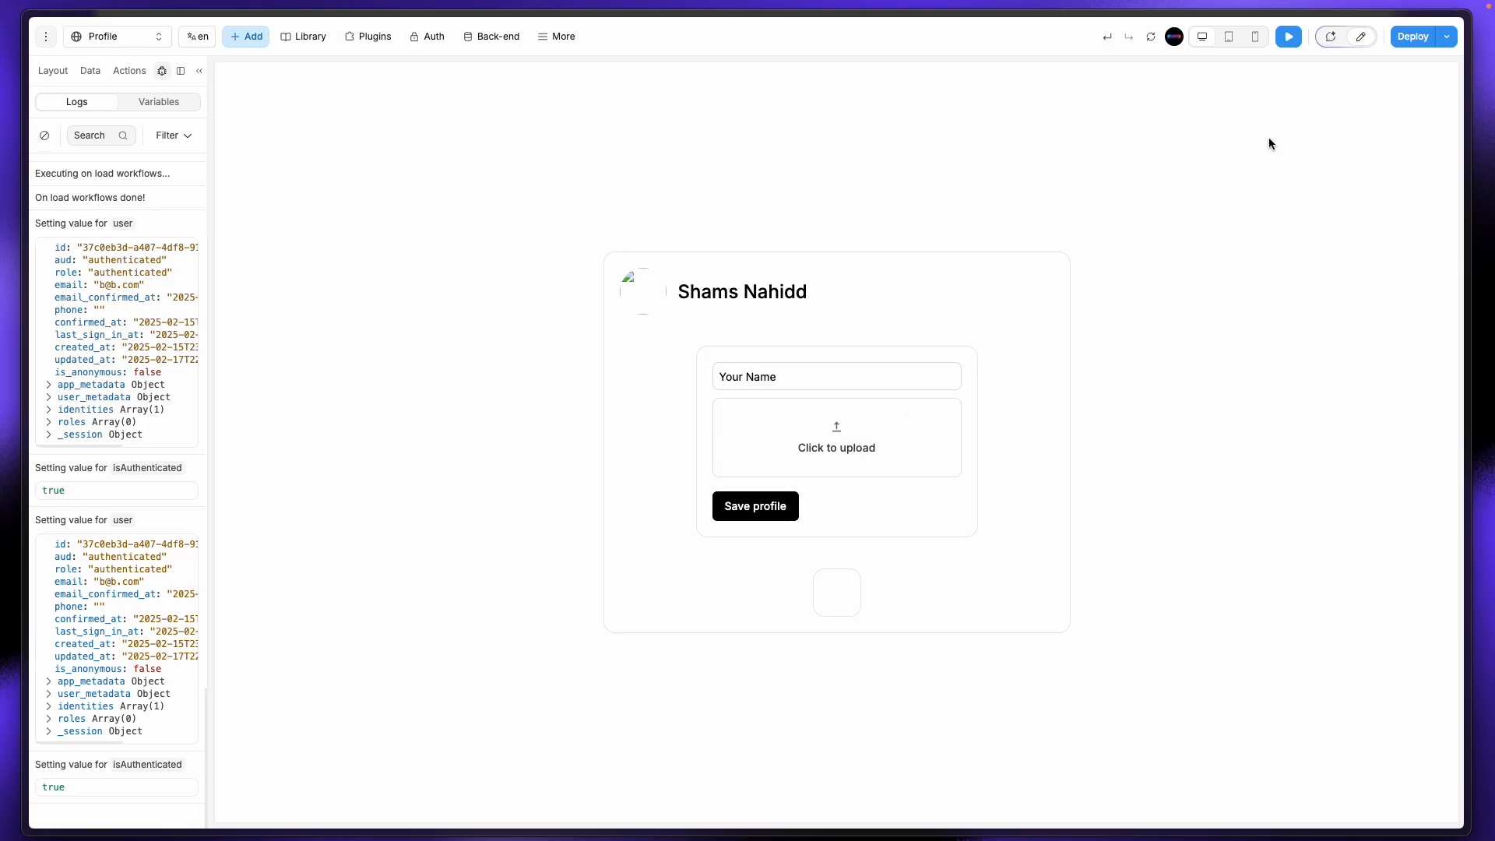
left_click(1353, 37)
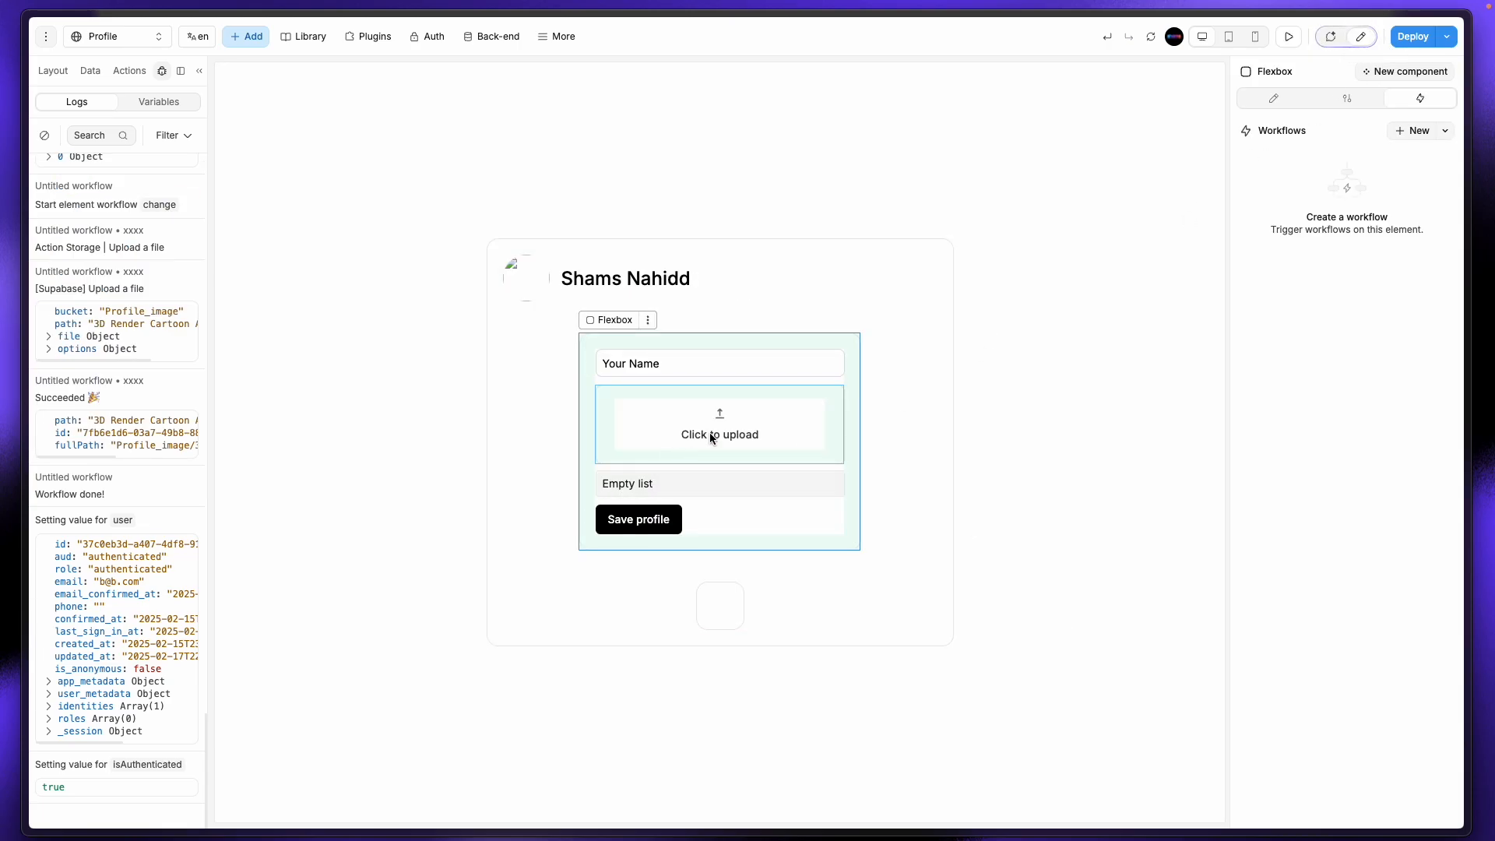
Step: Open the image_uploadd element's on-change workflow and its Add an action list
left_click(663, 450)
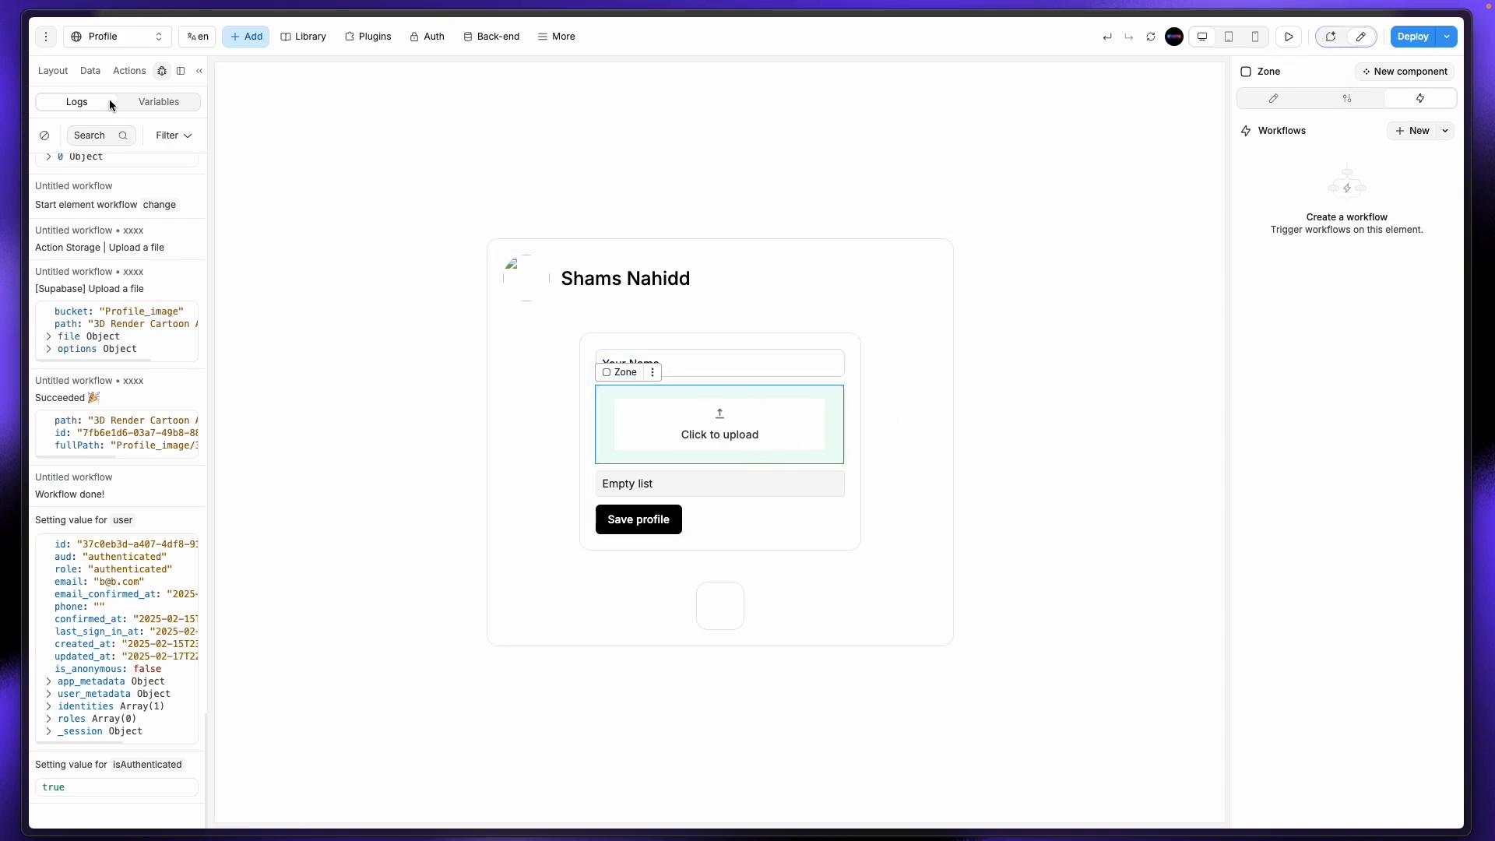
left_click(91, 70)
left_click(62, 74)
left_click(111, 301)
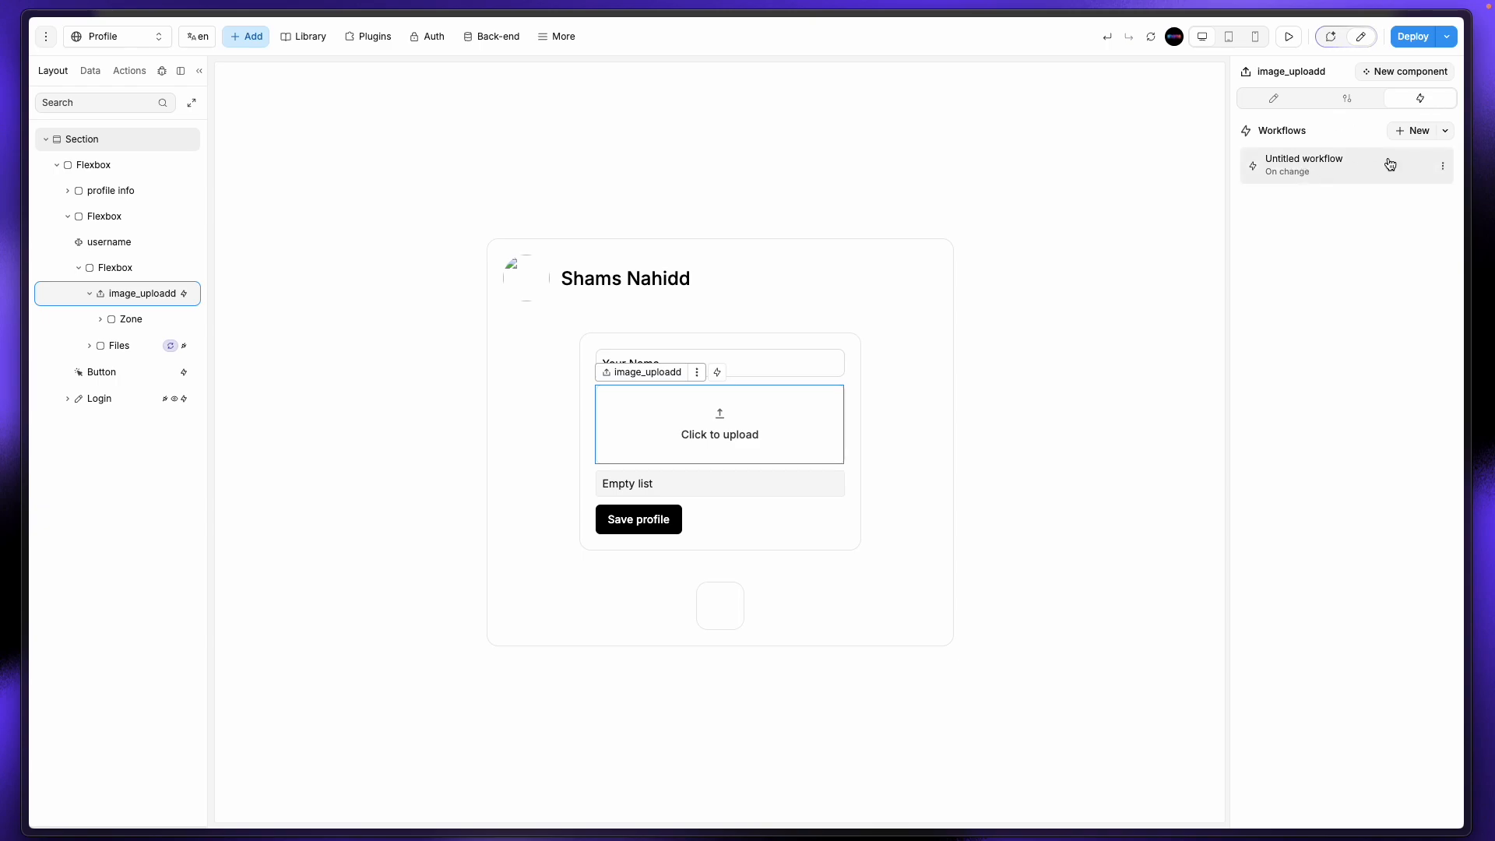
left_click(1339, 171)
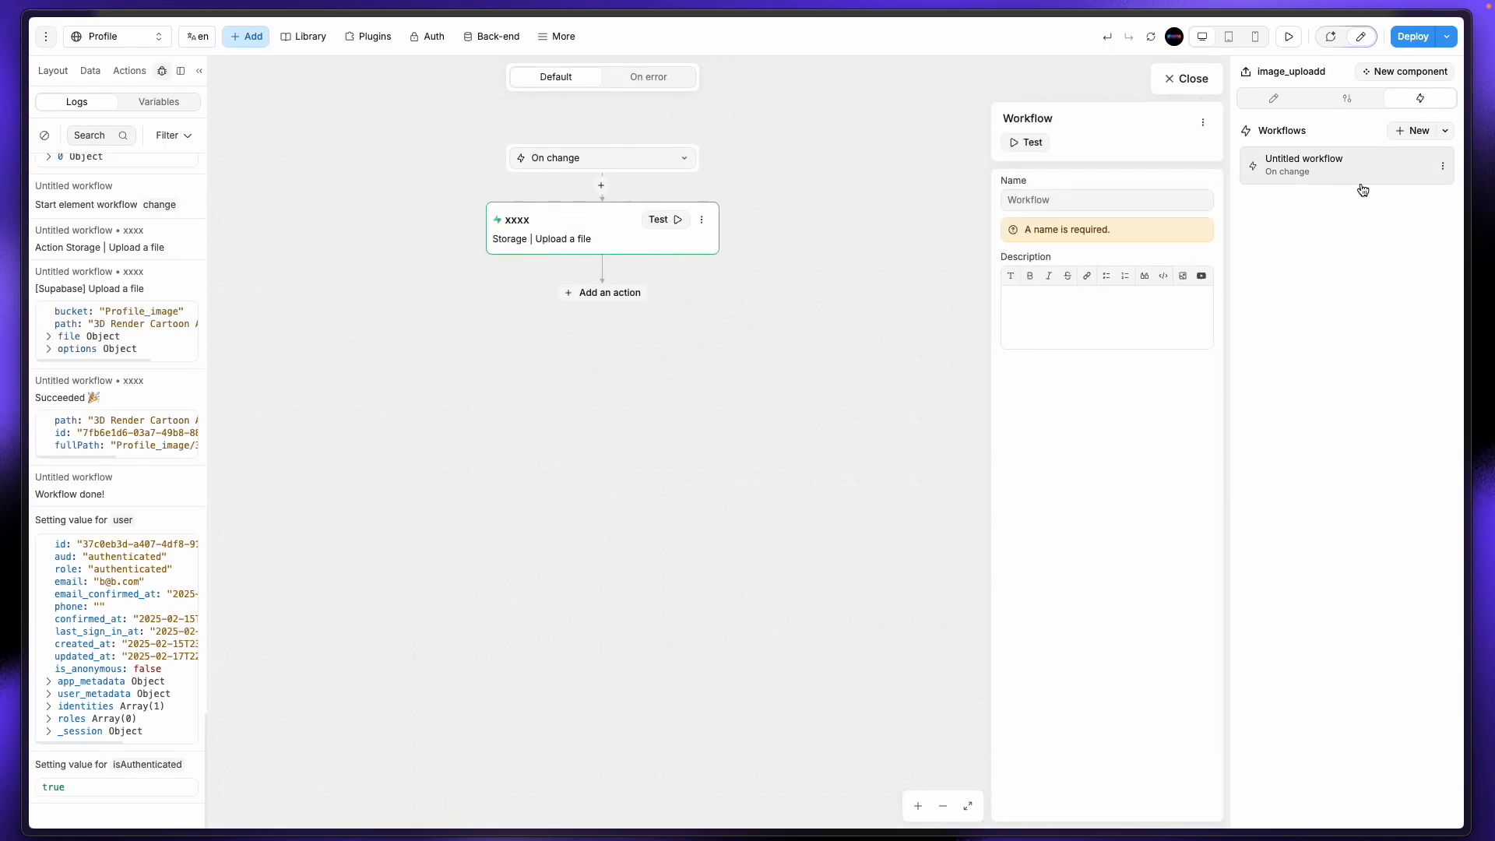
left_click(549, 238)
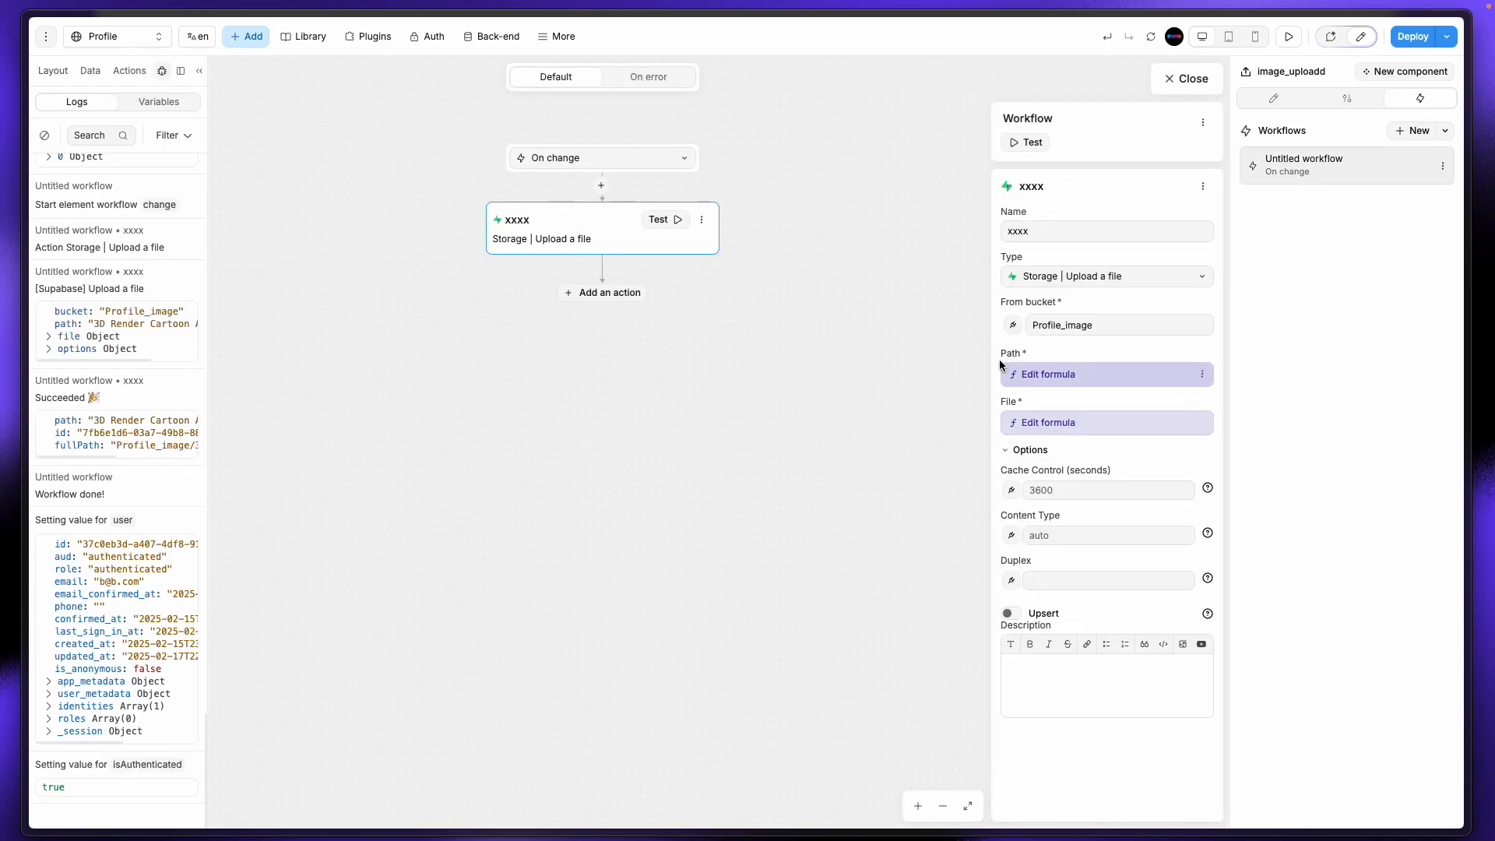
left_click(623, 299)
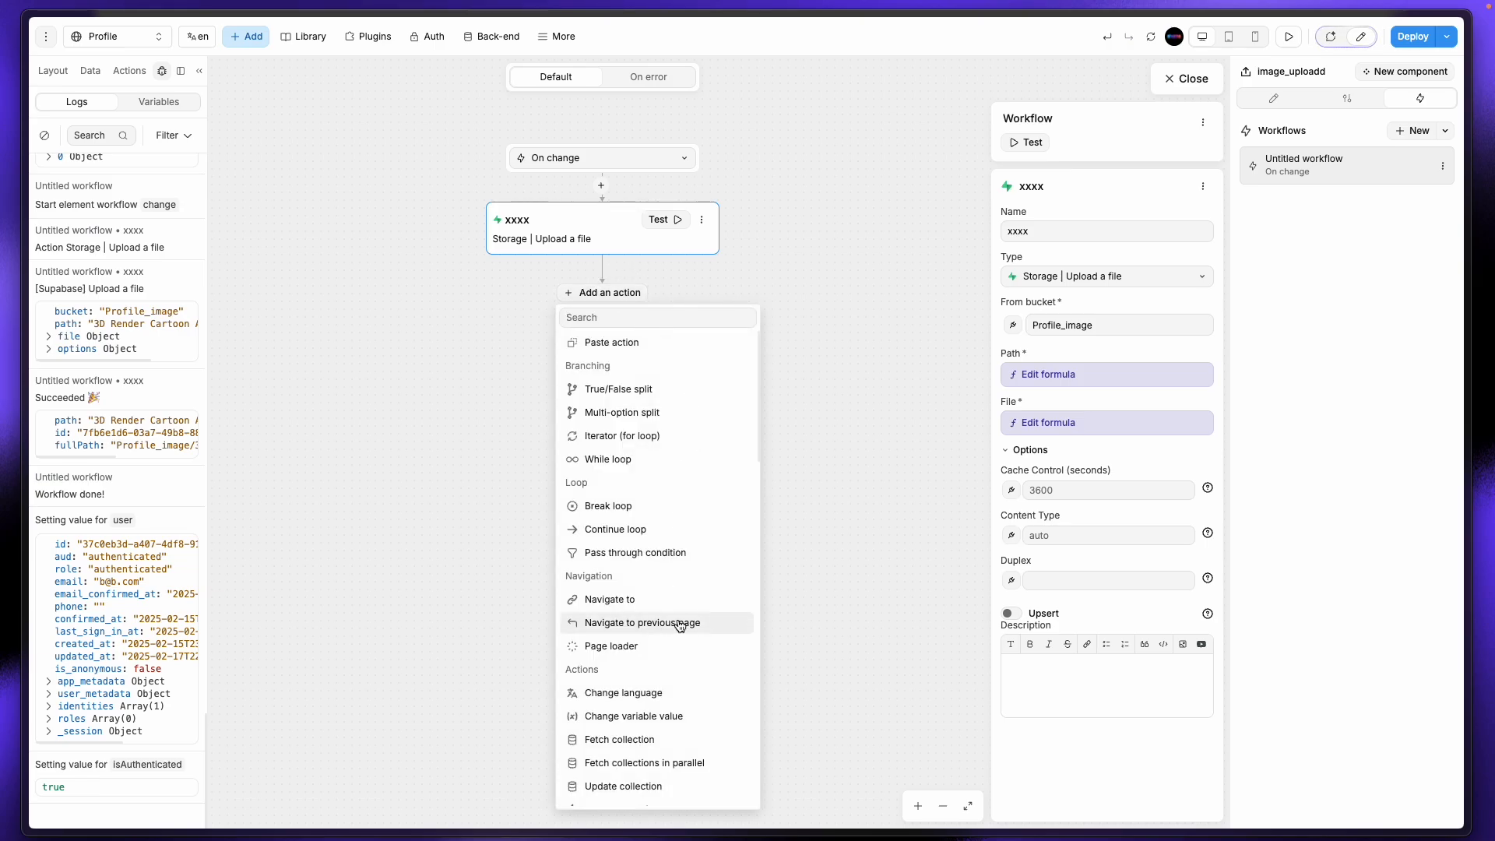
left_click(123, 304)
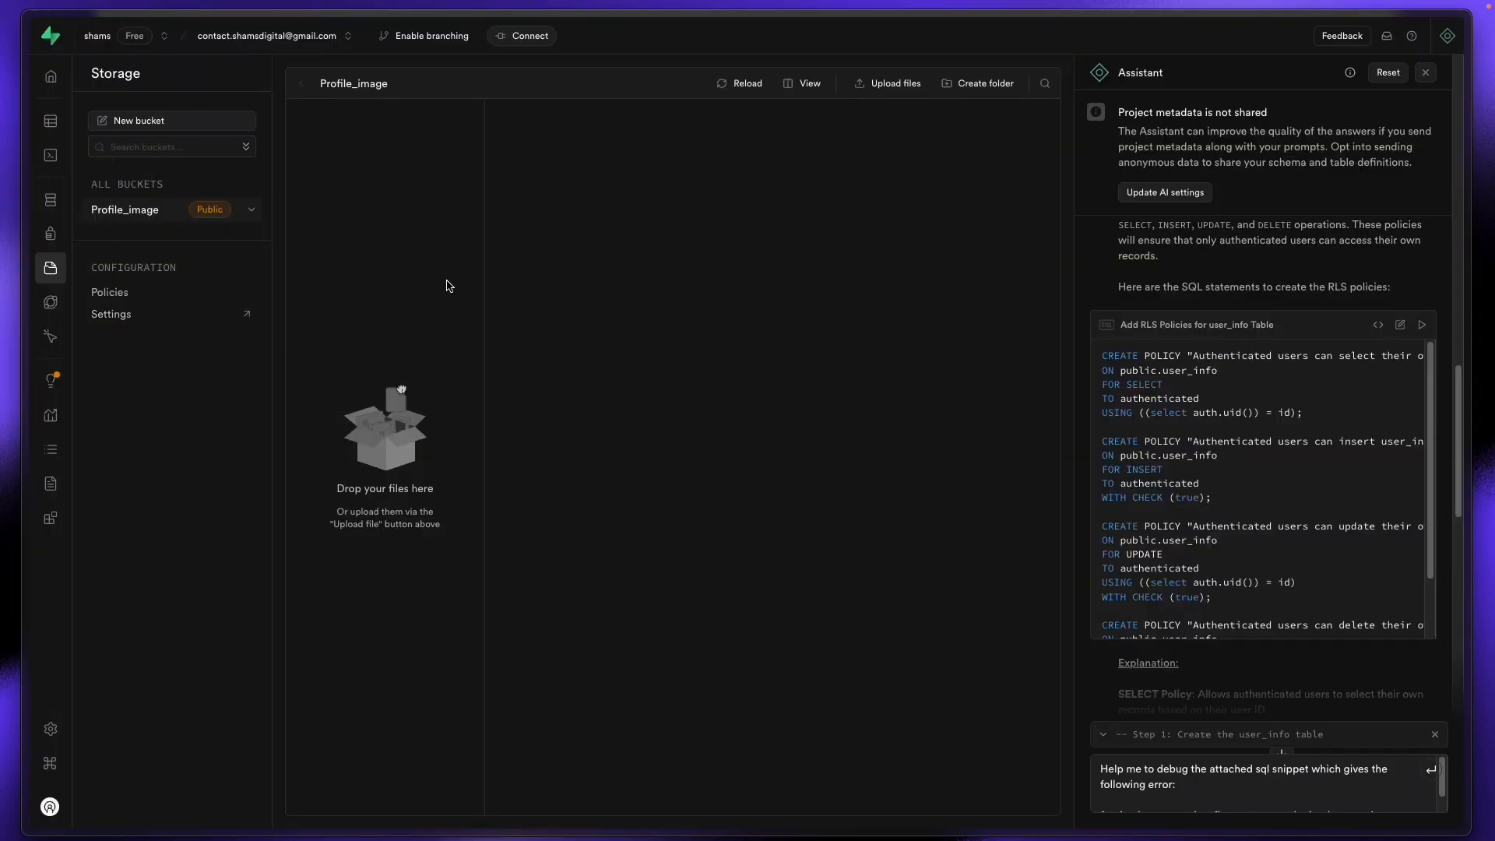
Step: Reload Supabase Storage and view the uploaded 3D Render Cartoon Avatar.jpg's details
mouse_move(3, 124)
left_click(65, 72)
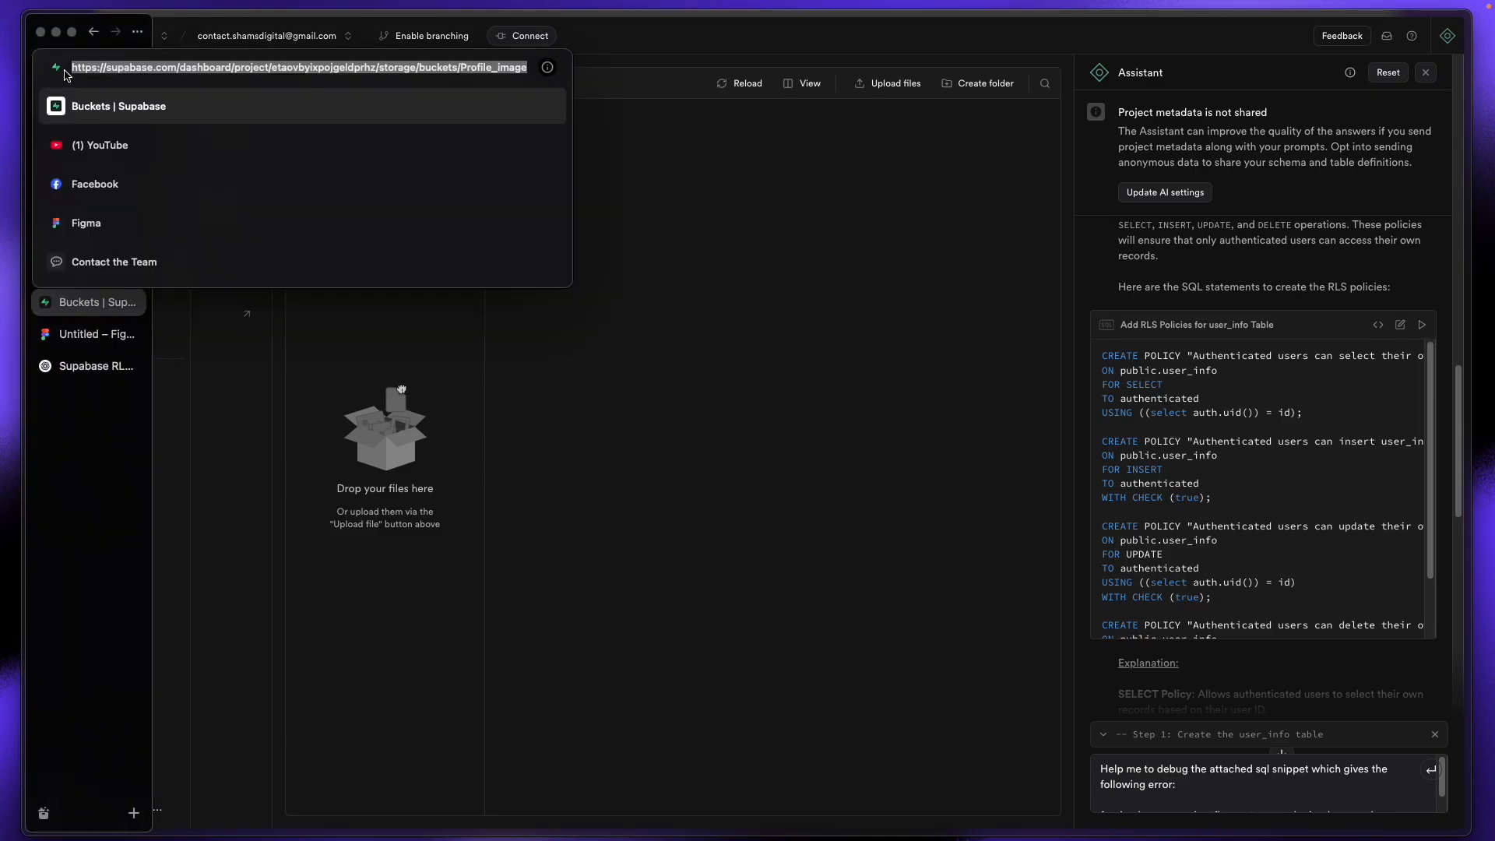
key("Escape")
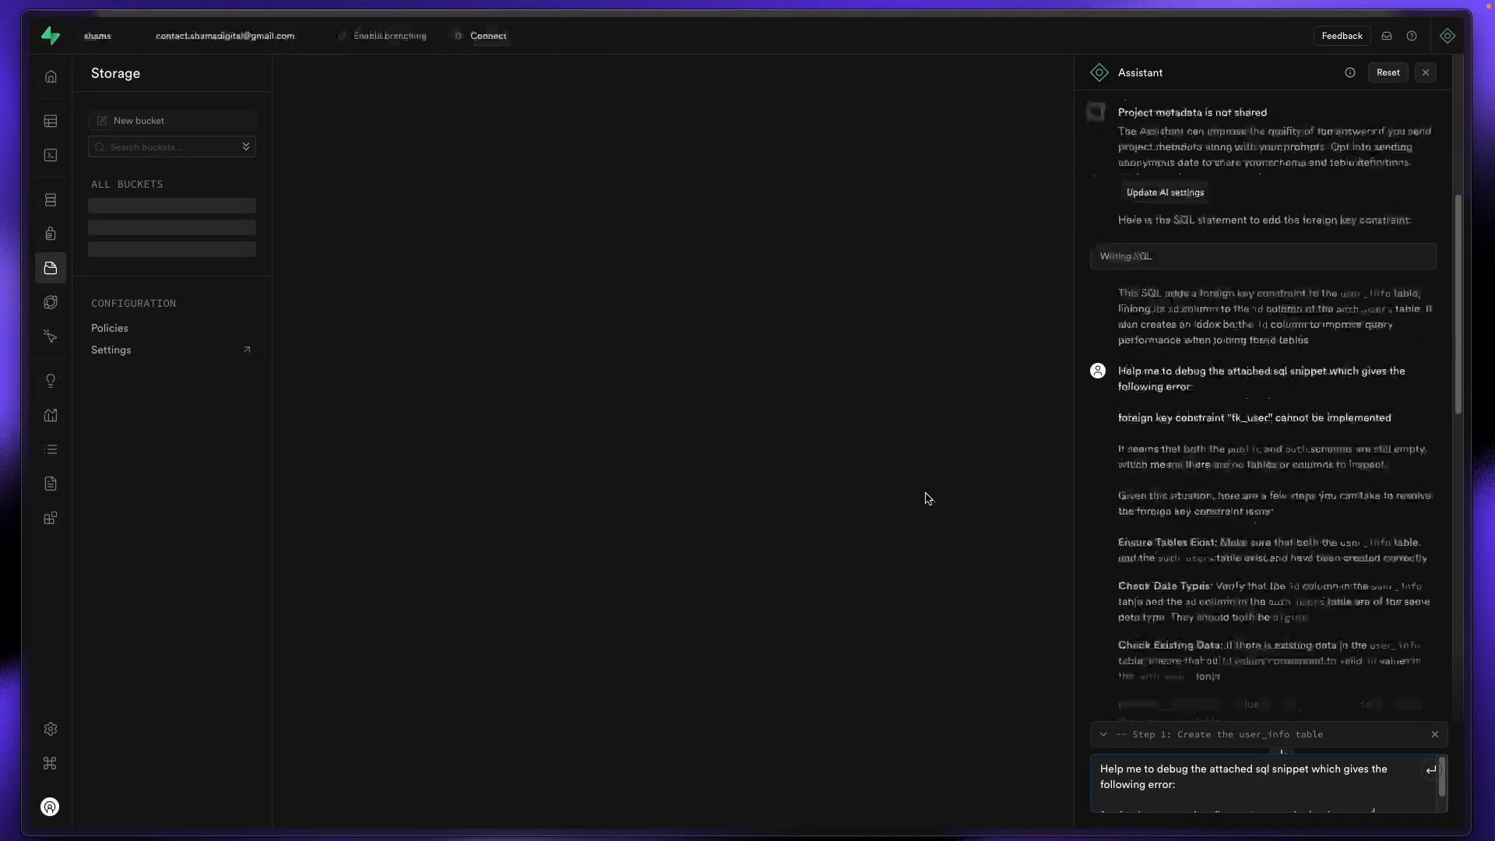
left_click(378, 117)
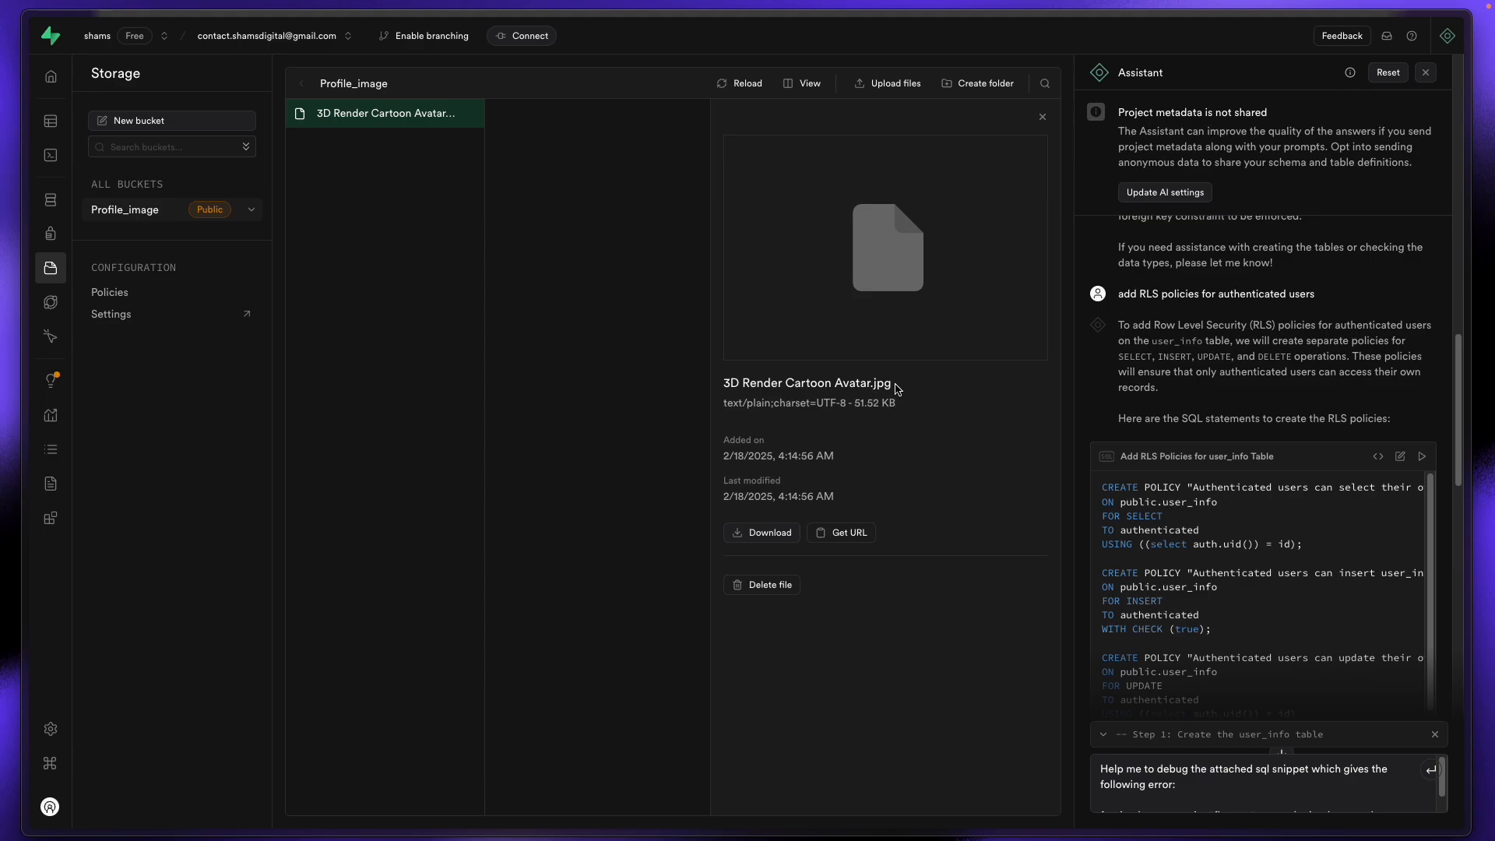
left_click_drag(895, 387, 724, 382)
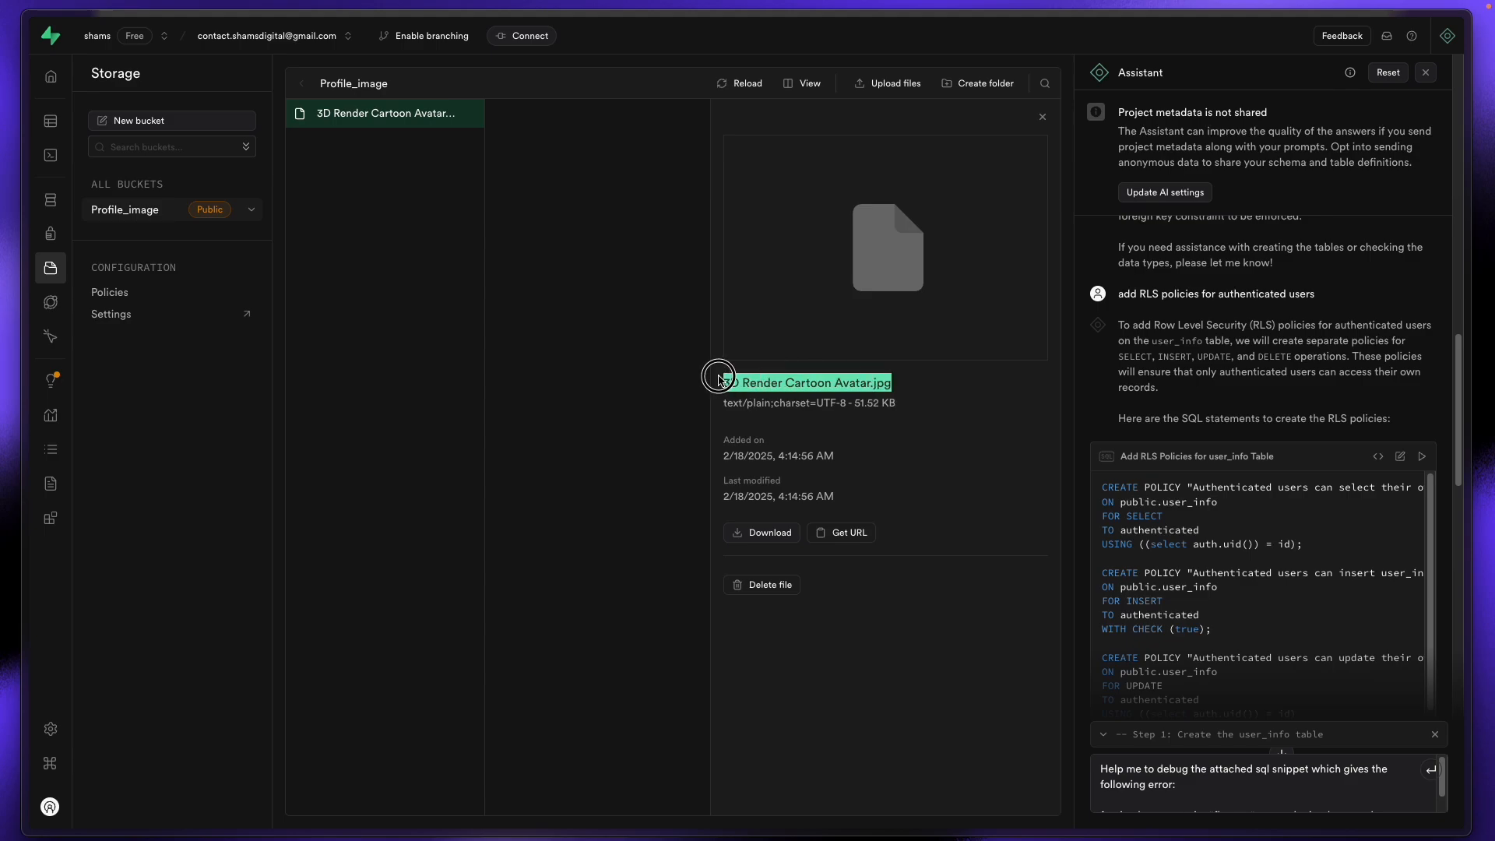
left_click(902, 462)
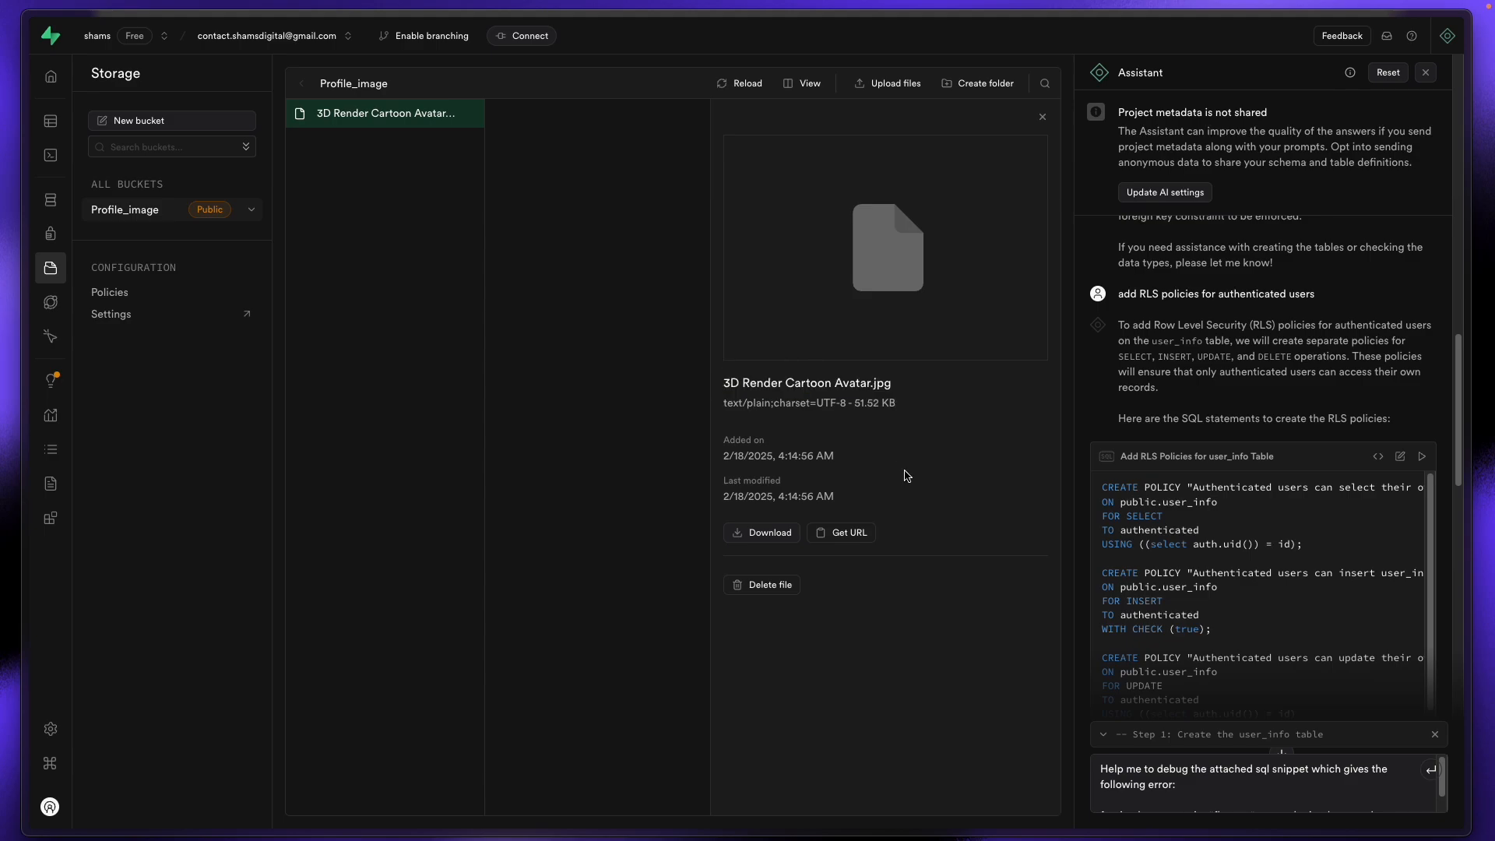
Step: Delete 3D Render Cartoon Avatar.jpg from the Profile_image bucket and return to WeWeb
left_click(300, 113)
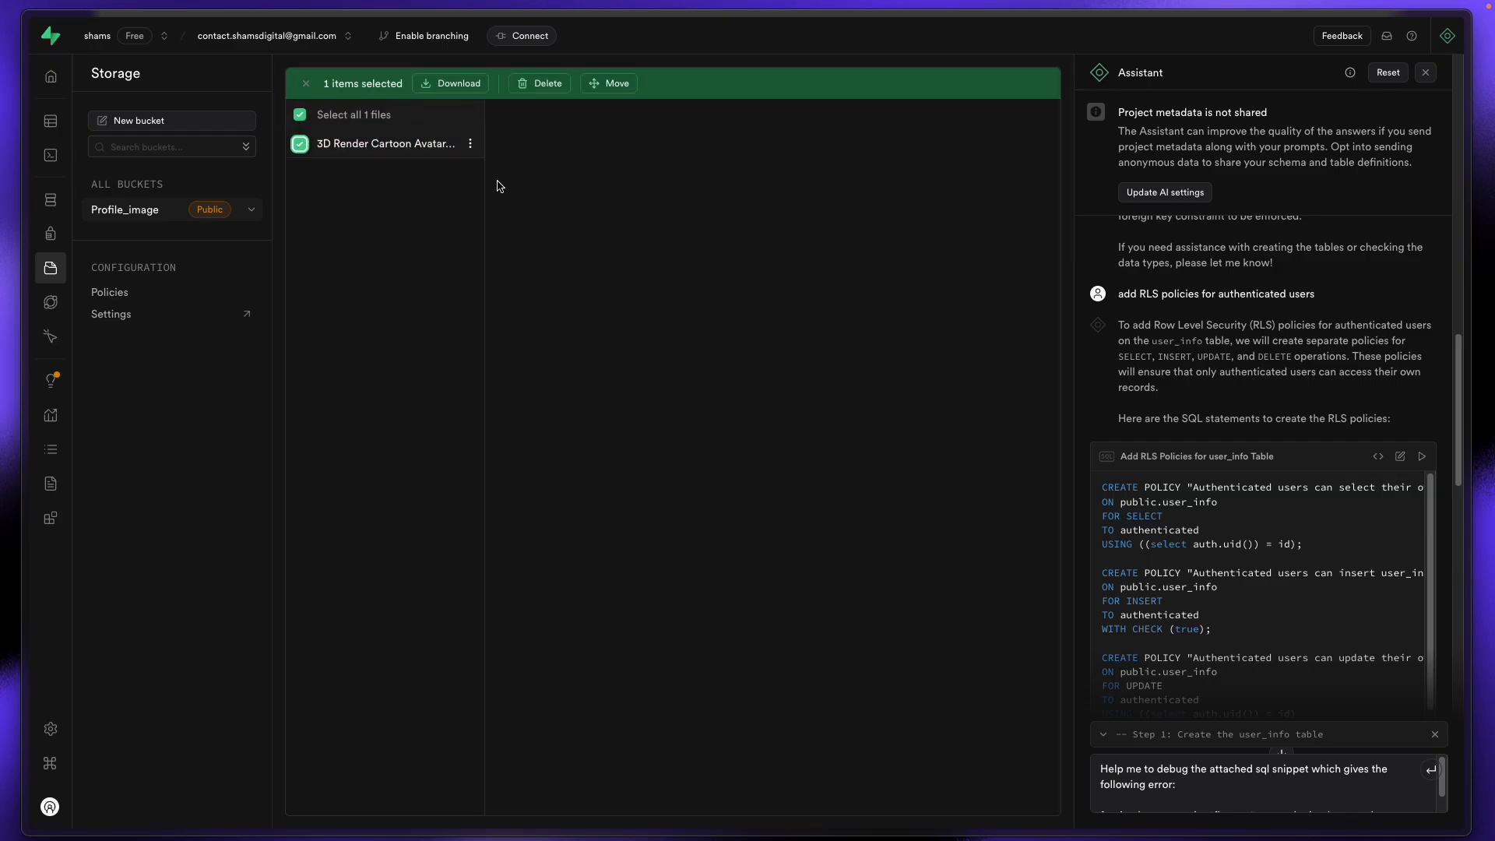
left_click(530, 84)
left_click(905, 484)
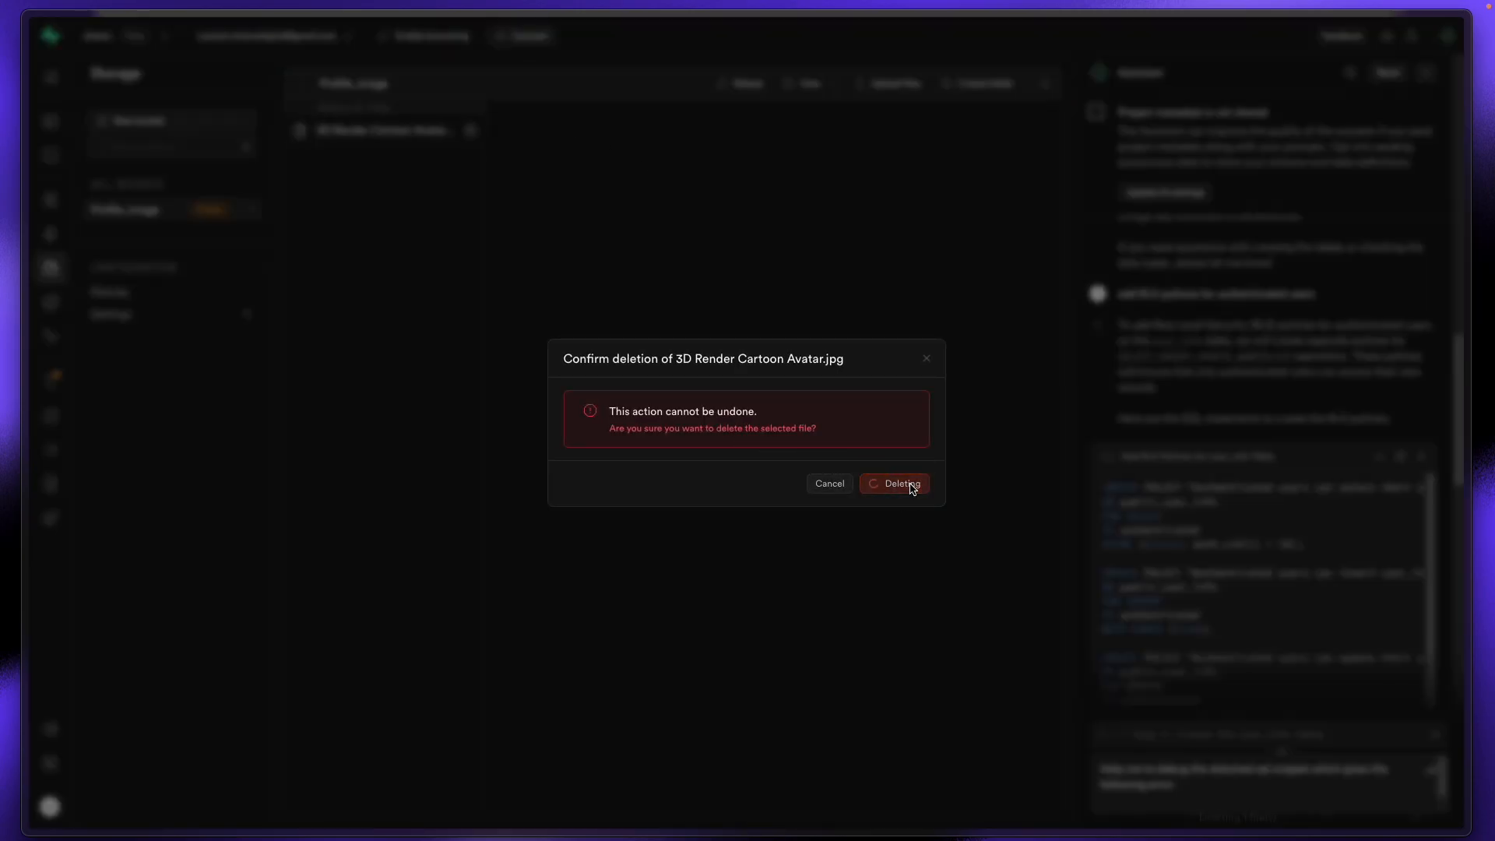
mouse_move(69, 378)
left_click(91, 206)
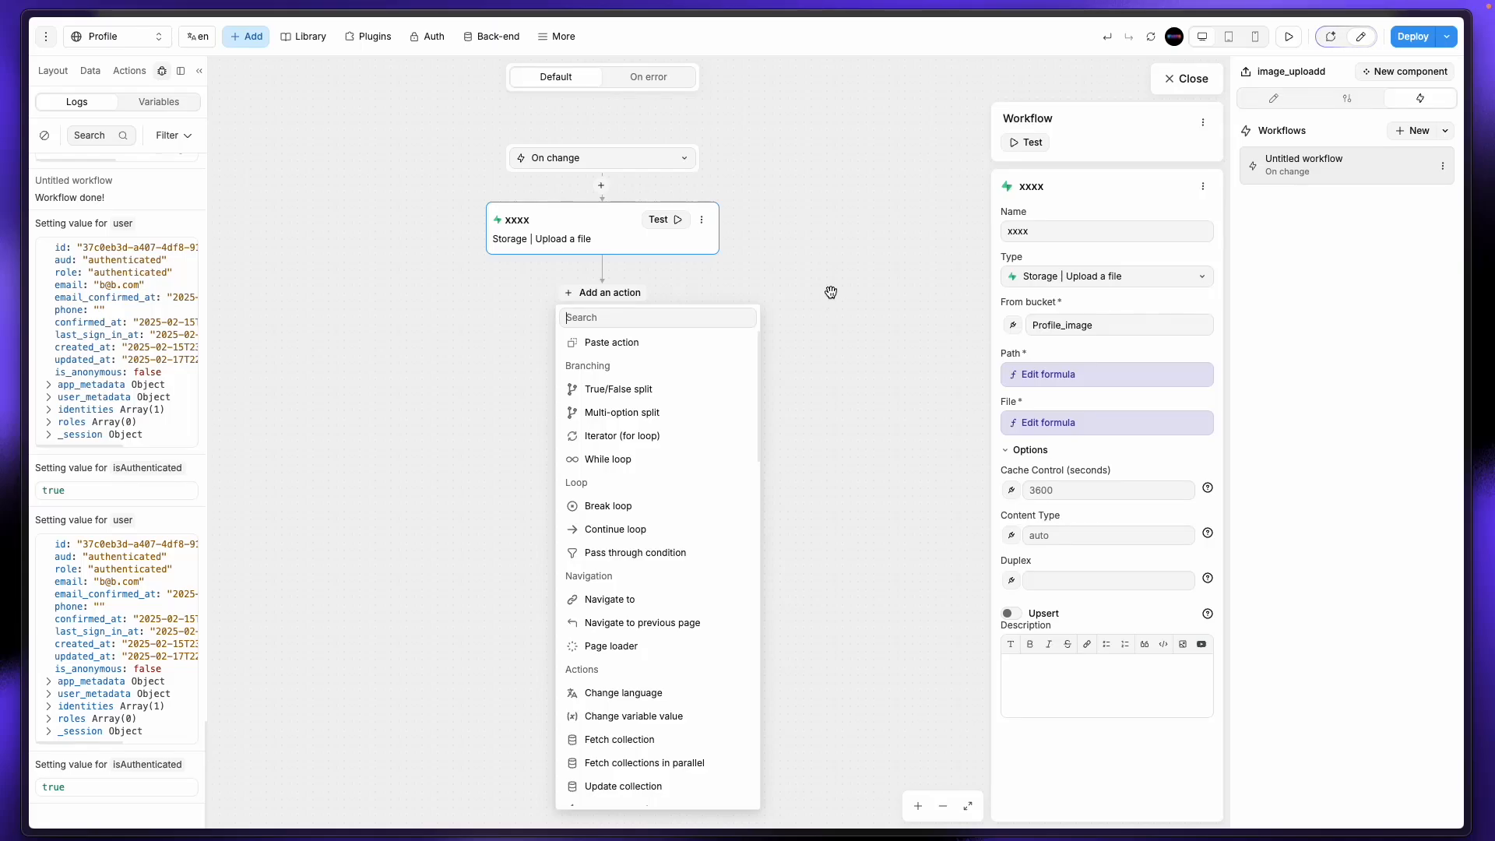
Step: In preview, upload 3D Render Cartoon Avatar.jpg through the profile page's upload zone
left_click(901, 250)
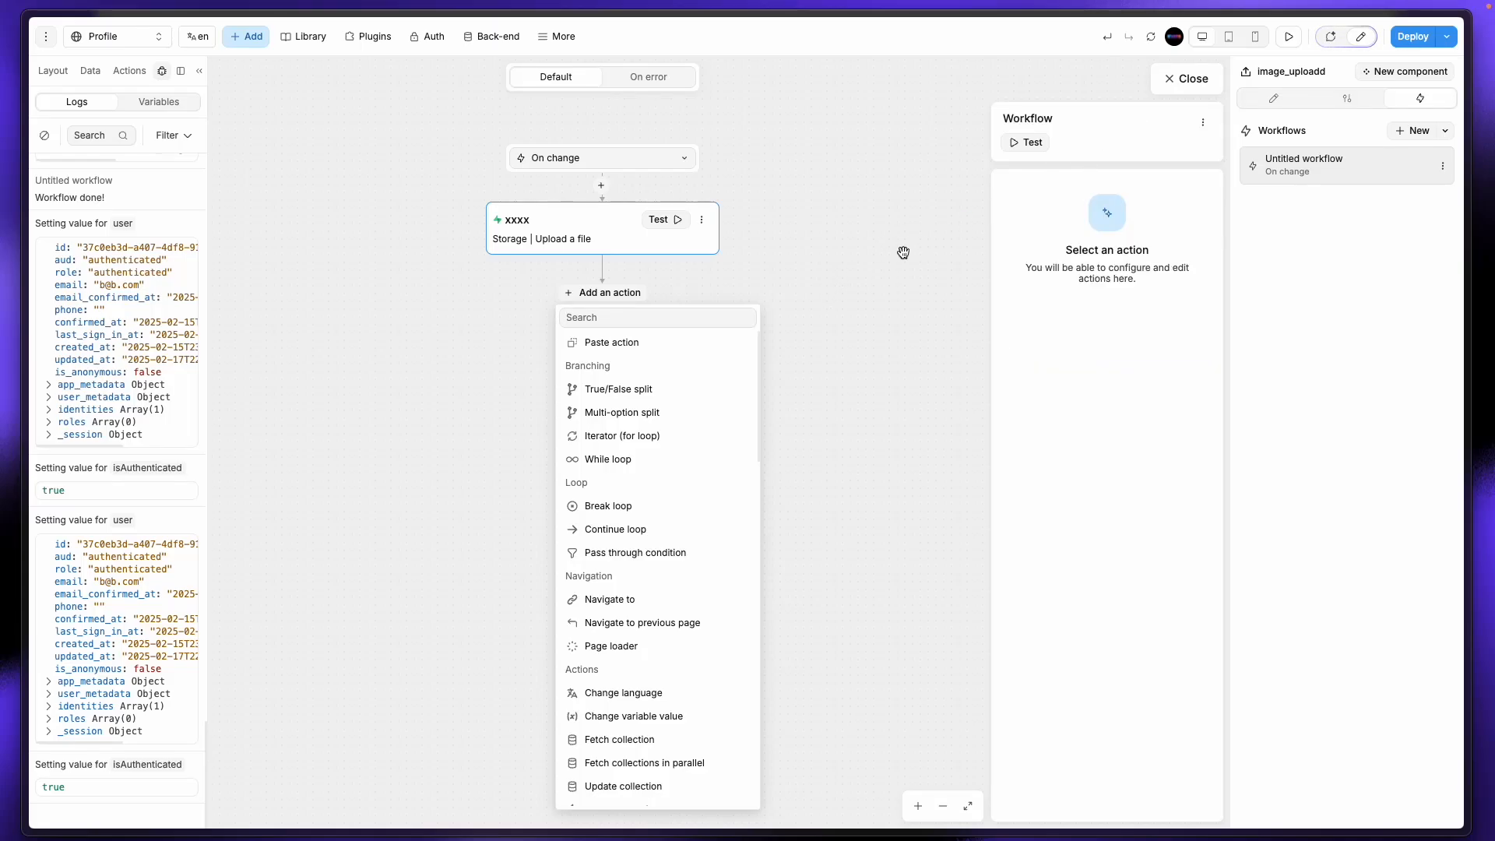
left_click(1172, 76)
mouse_move(69, 481)
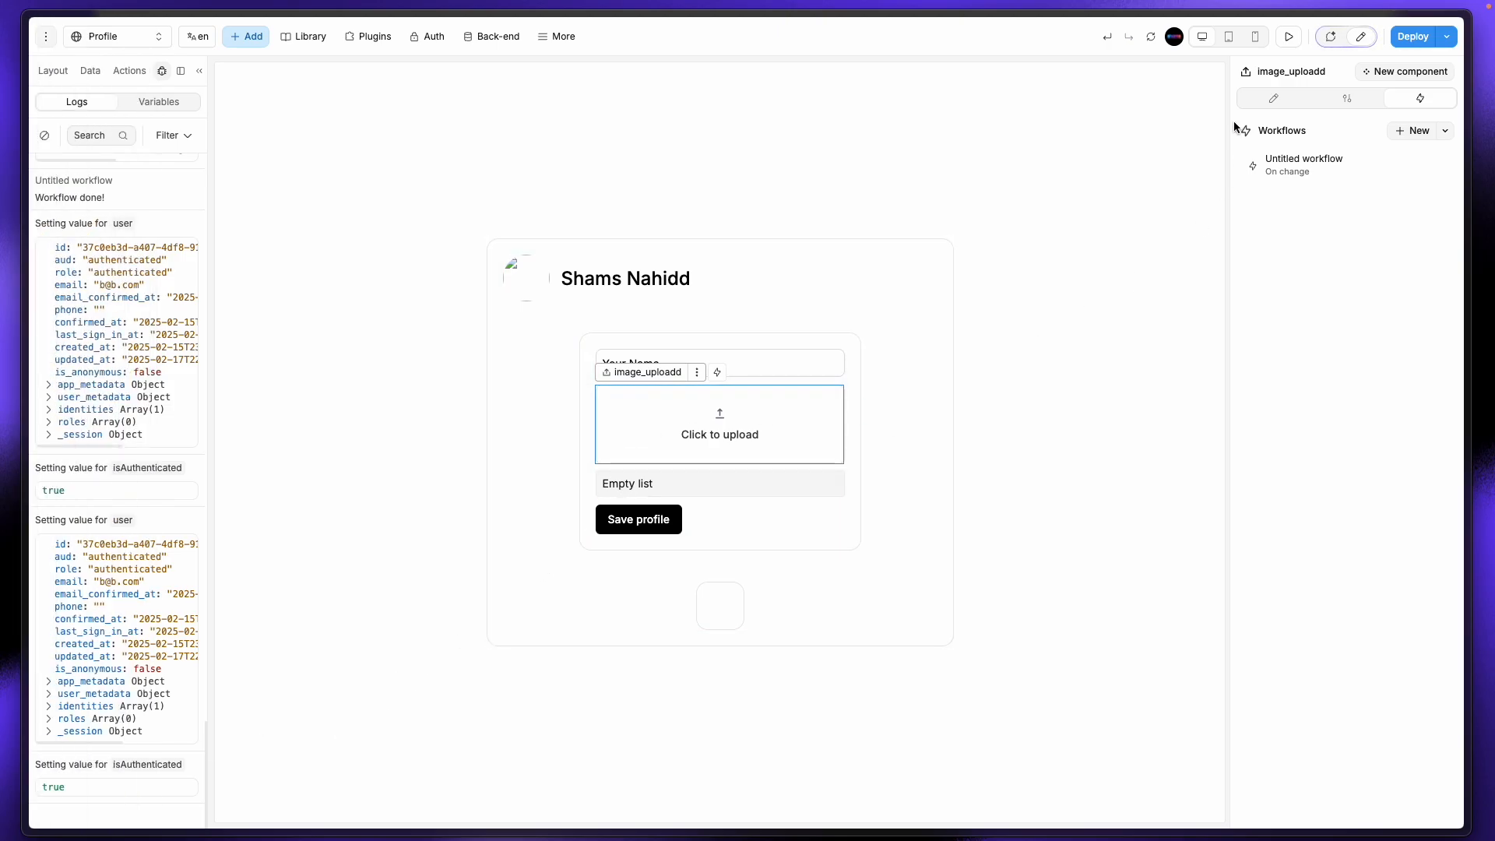
left_click(1290, 42)
left_click(885, 406)
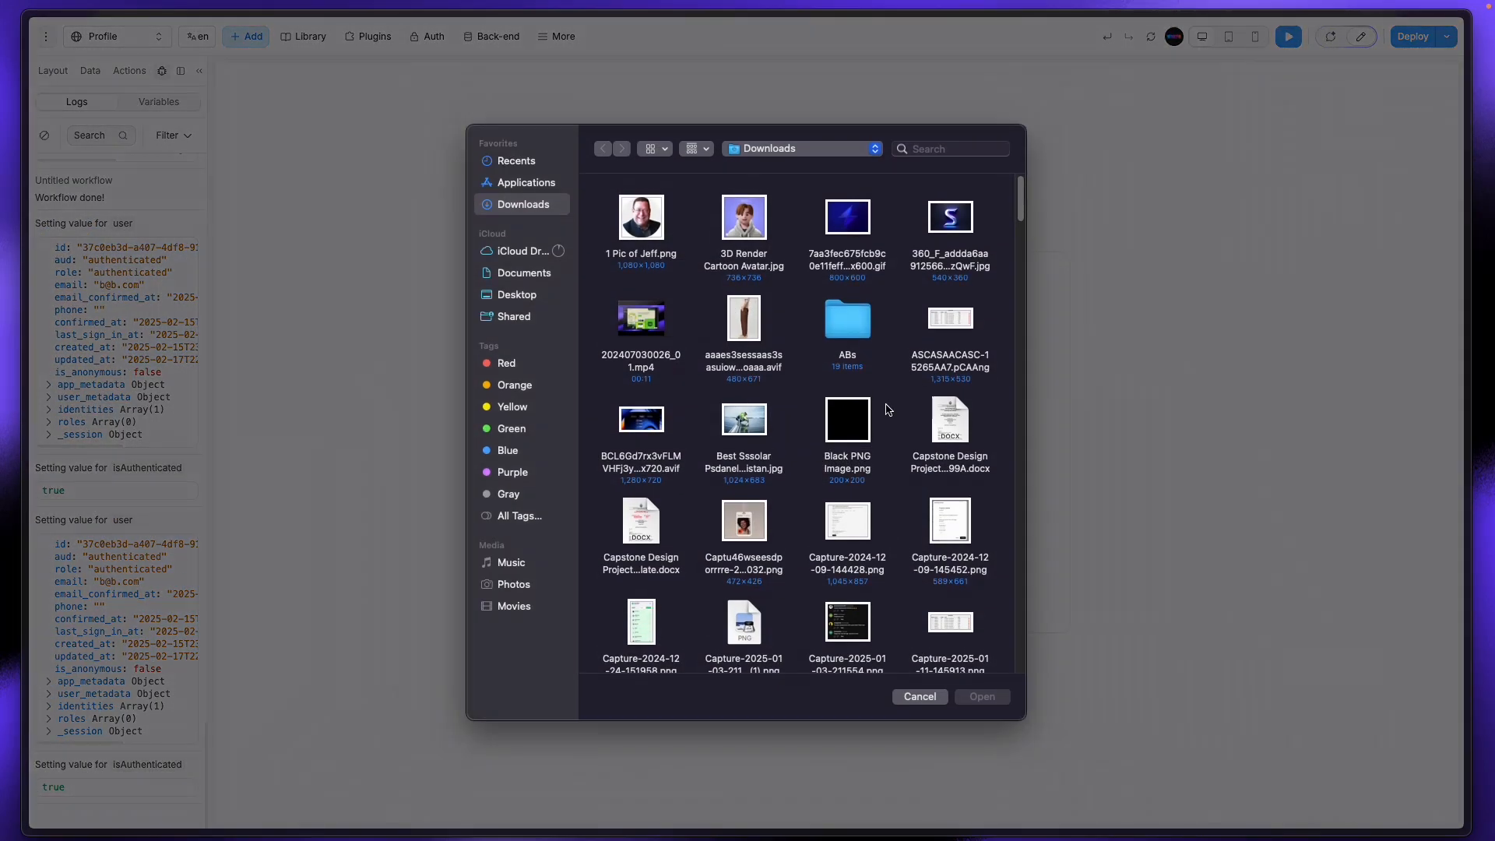
left_click(728, 219)
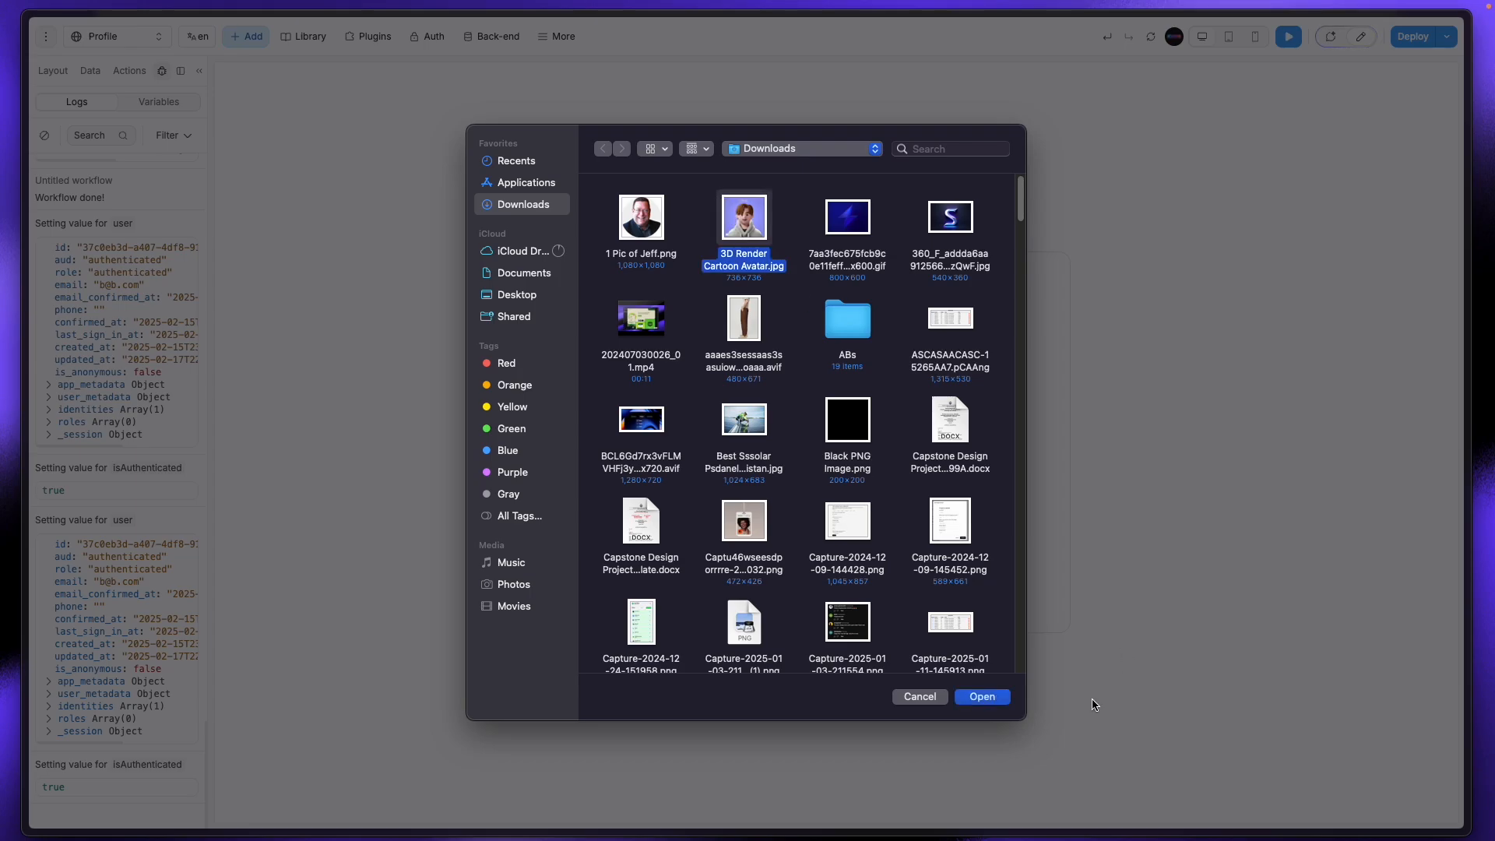
left_click(996, 702)
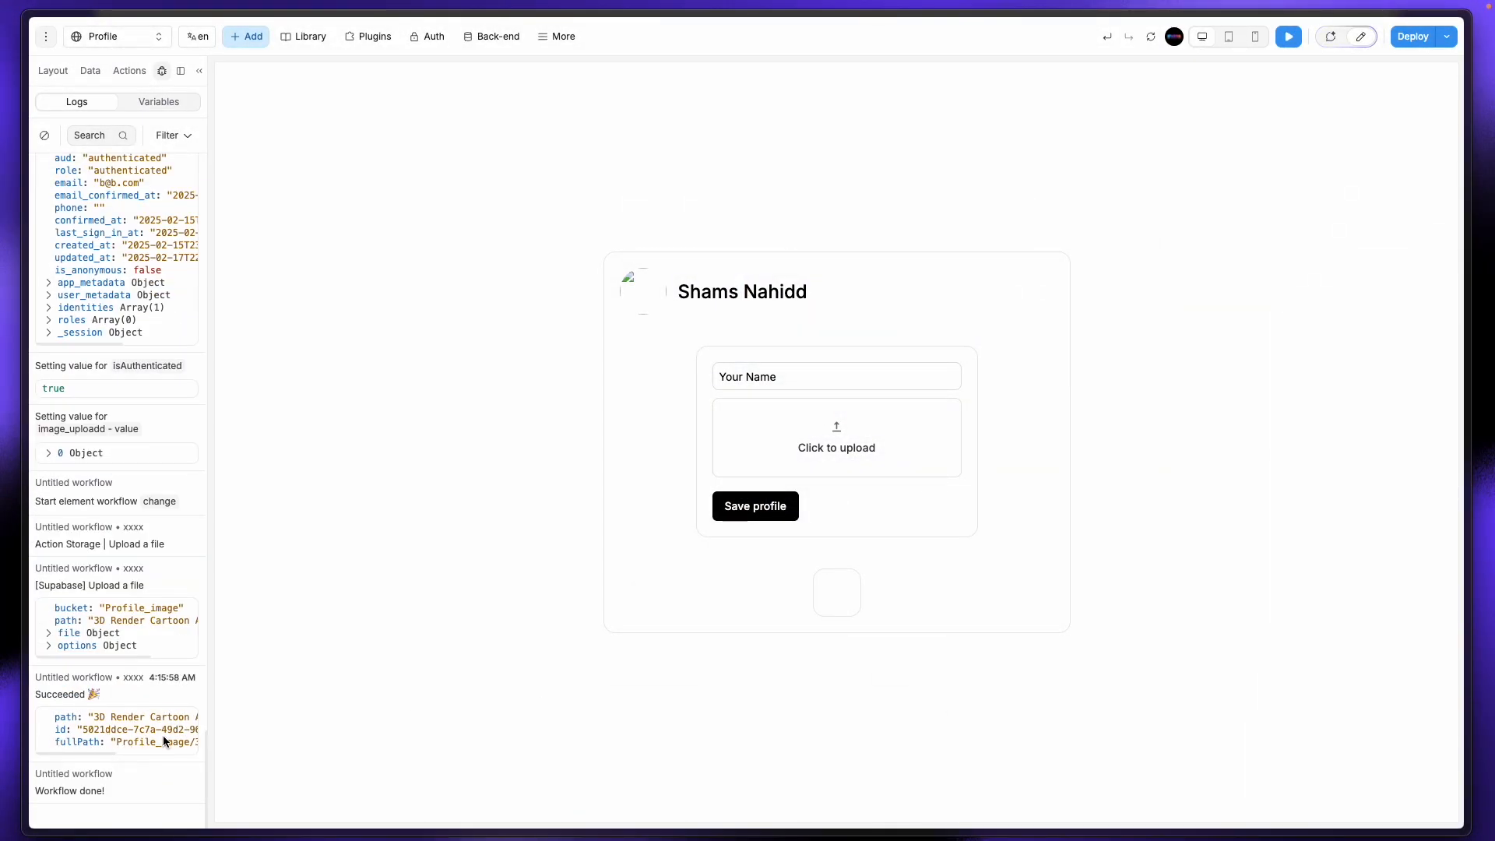
scroll(161, 735, "right", 3)
scroll(162, 735, "left", 3)
scroll(115, 736, "right", 5)
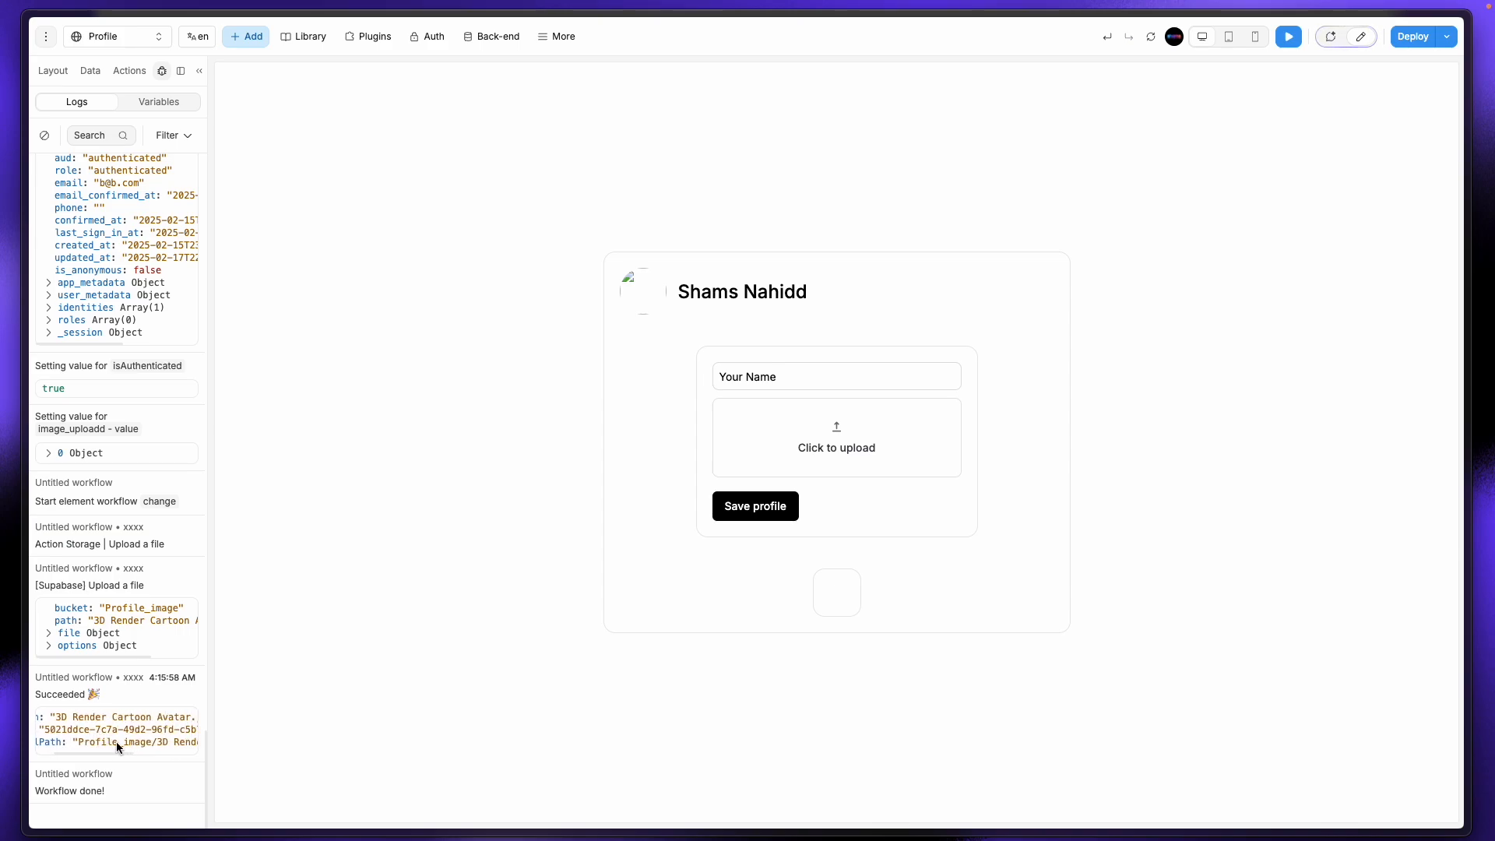
scroll(124, 741, "right", 2)
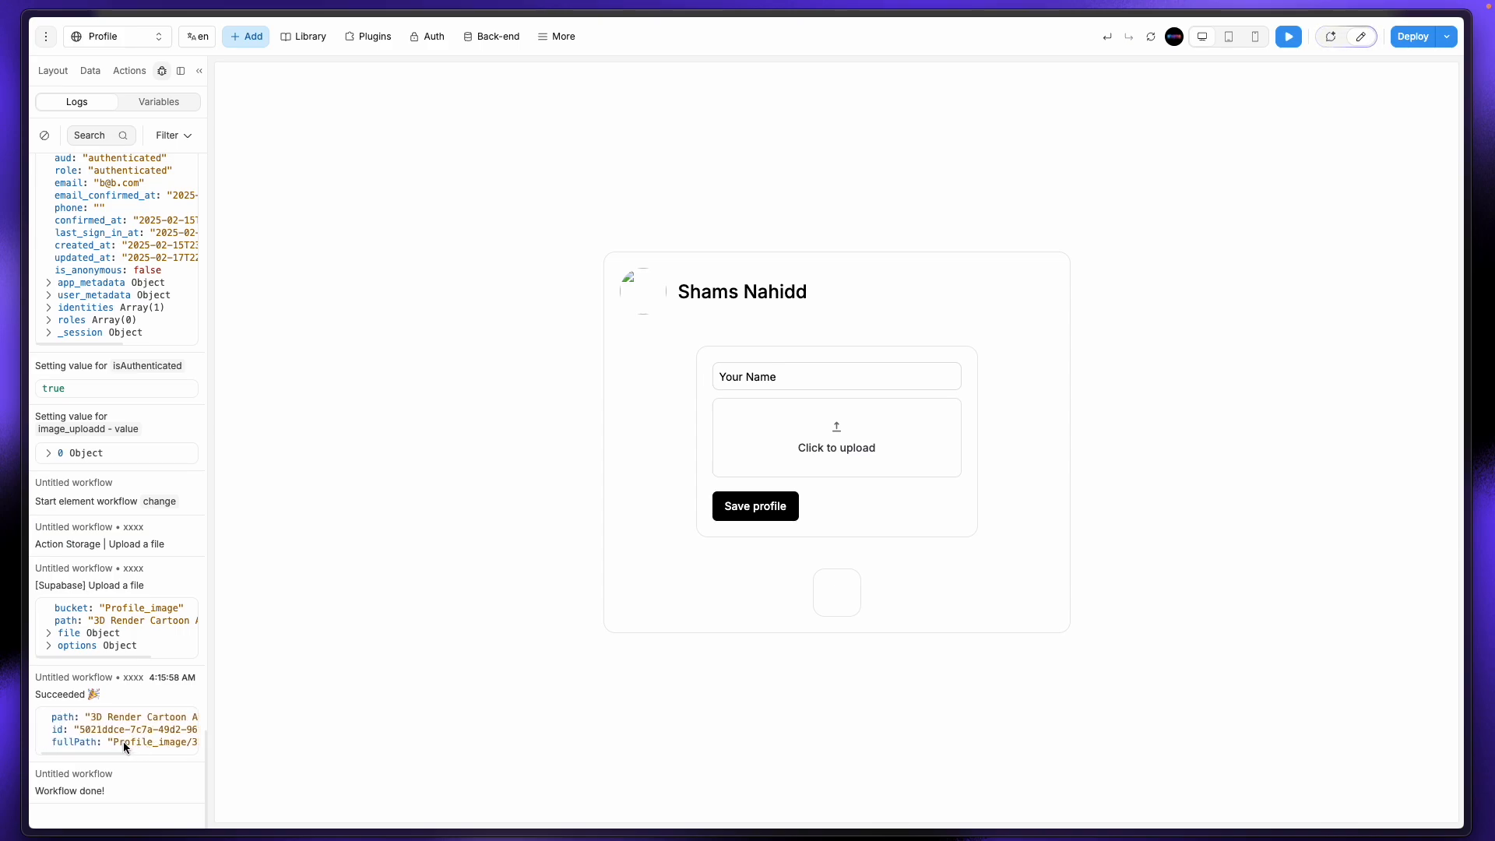
scroll(123, 741, "left", 7)
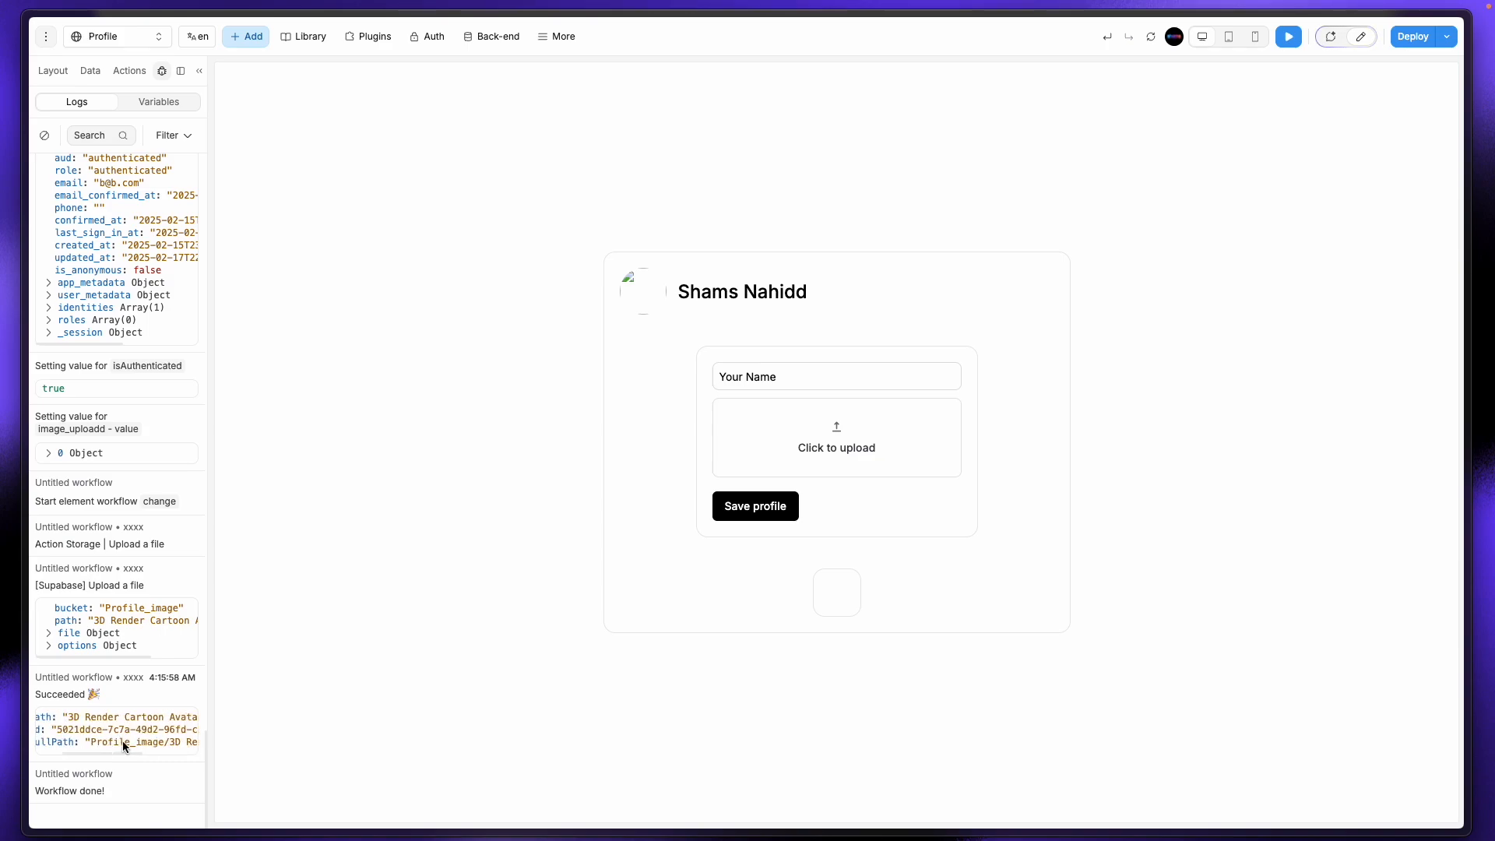
Step: Back in edit mode, open image_uploadd's workflow and its Add an action list
left_click(1367, 38)
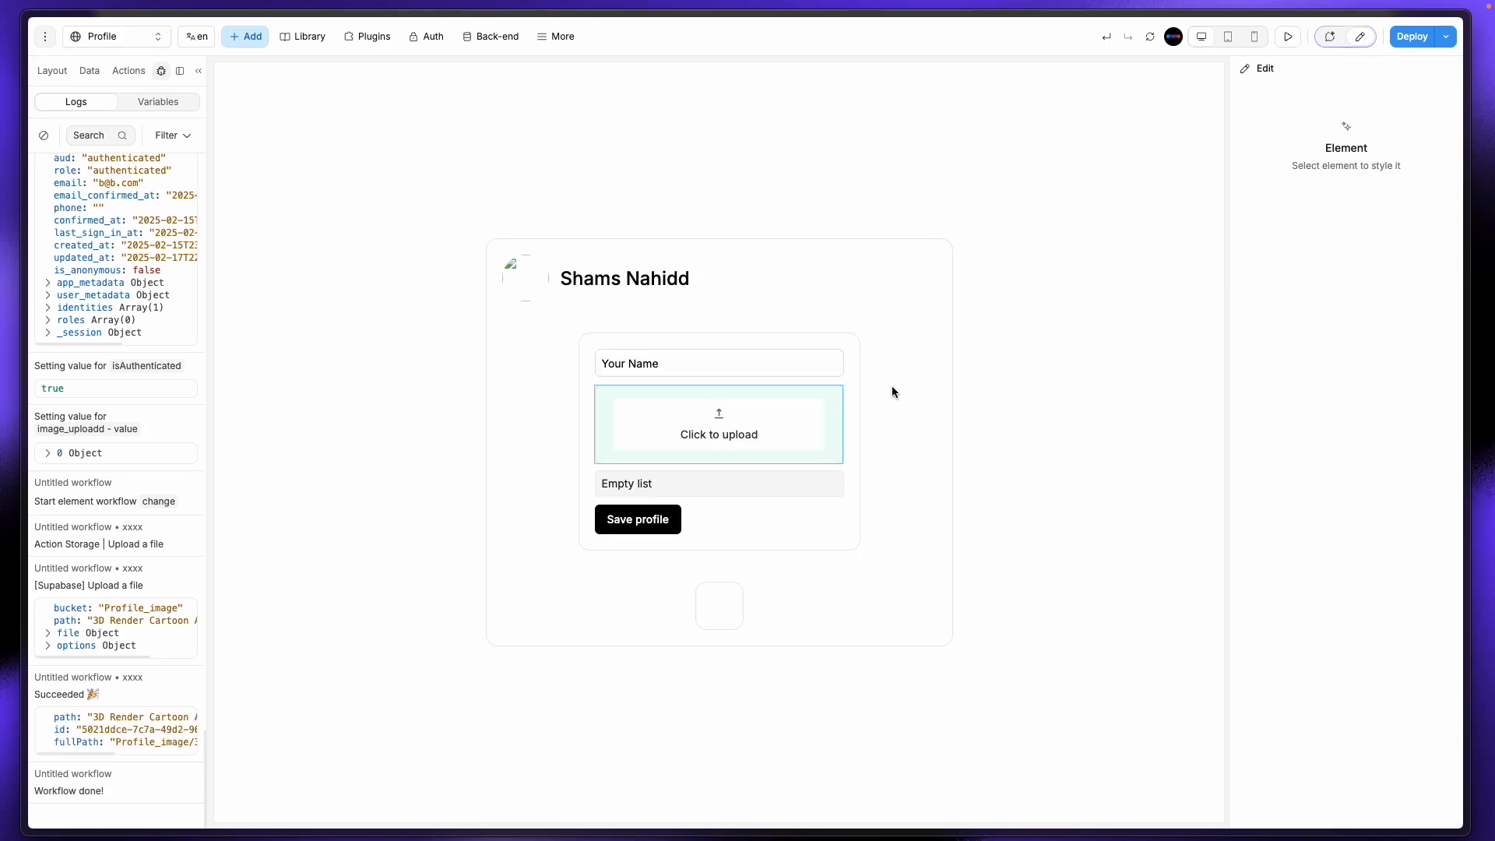
left_click(782, 446)
left_click(90, 71)
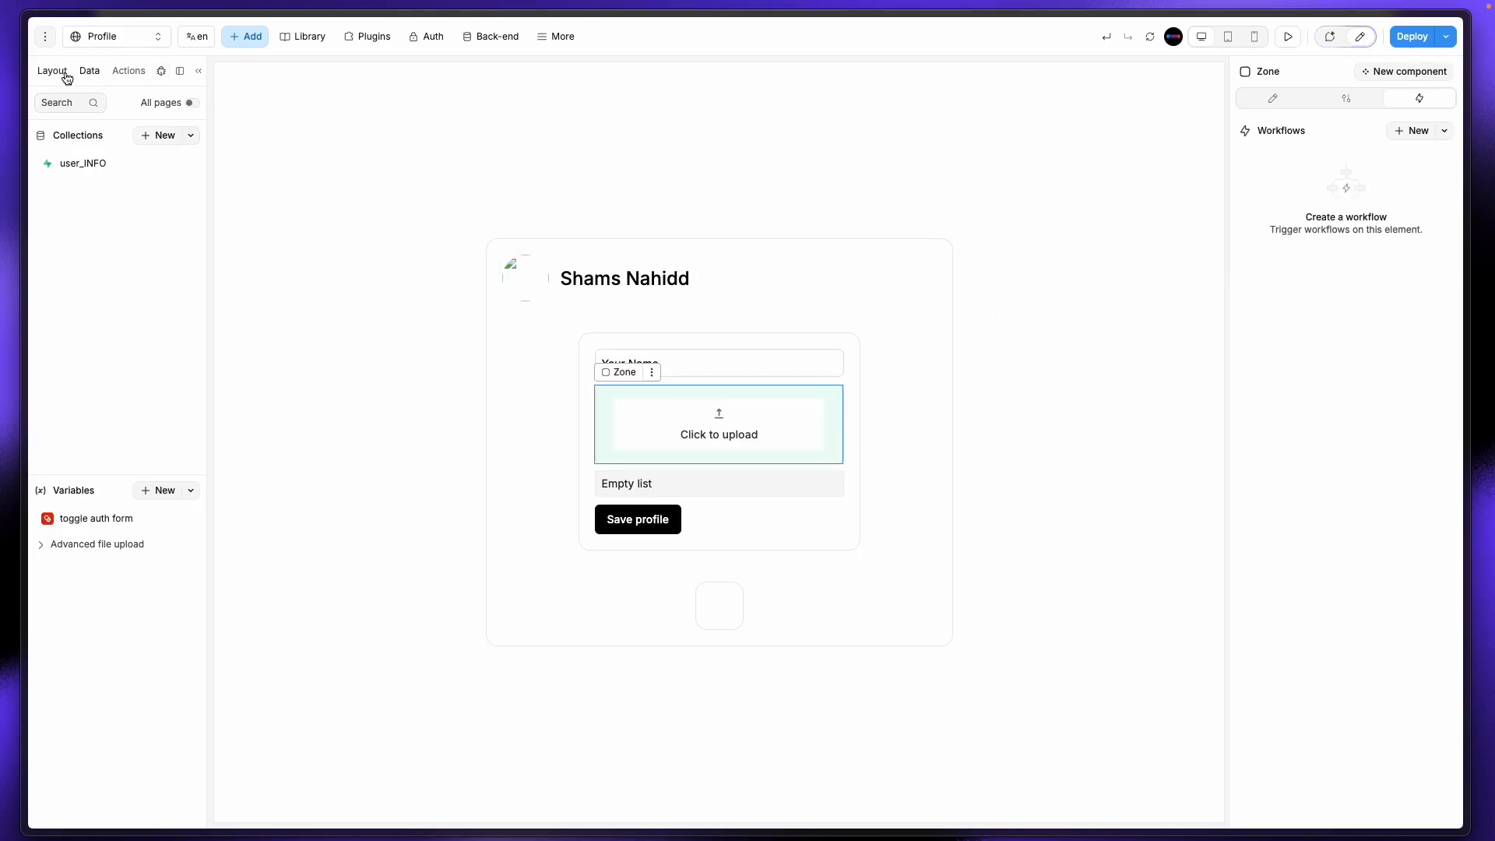
left_click(52, 71)
left_click(139, 294)
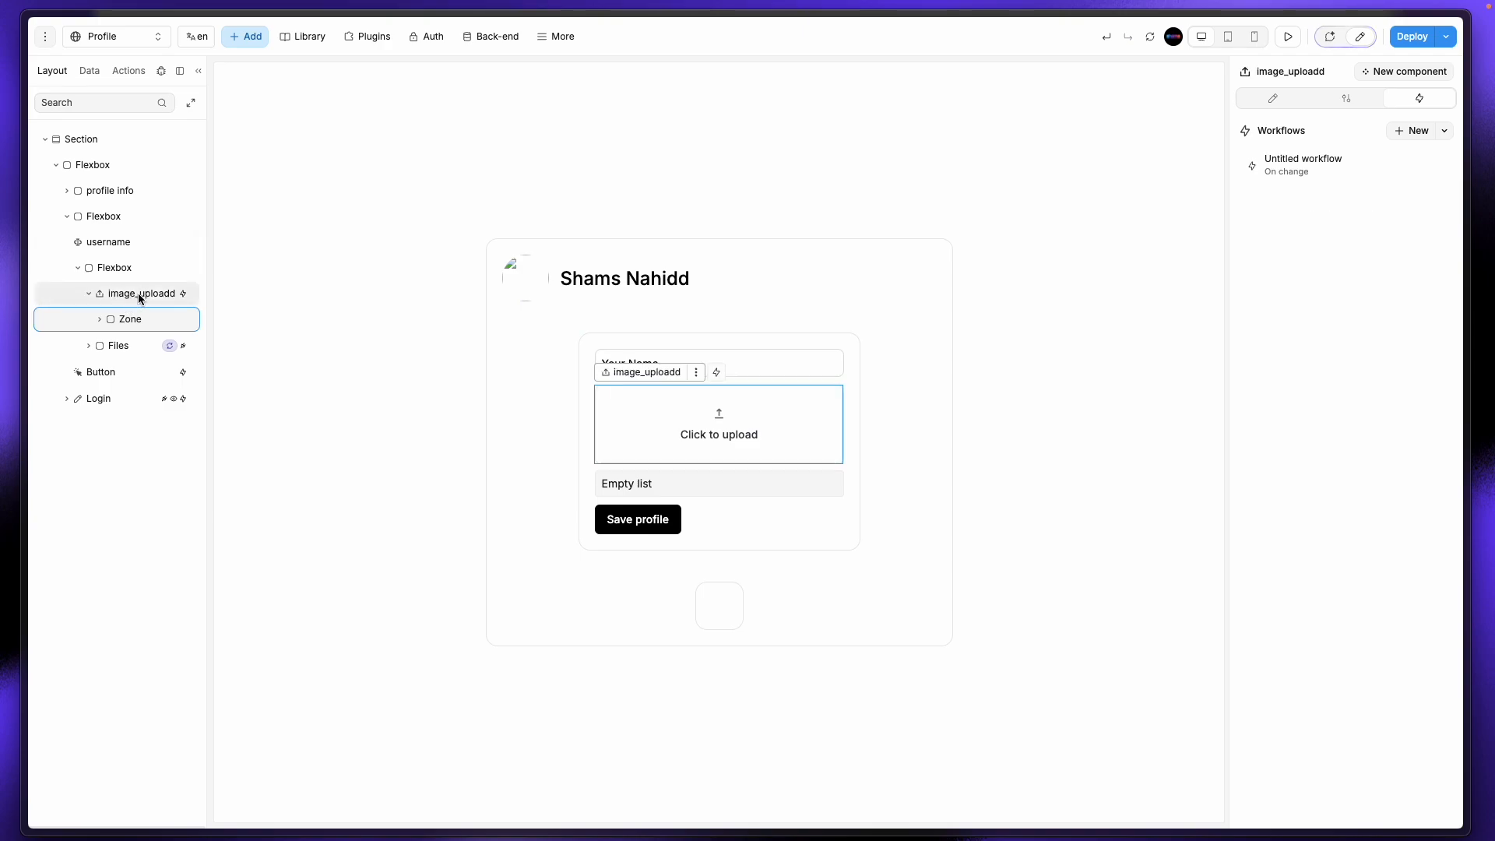
left_click(1323, 163)
left_click(614, 242)
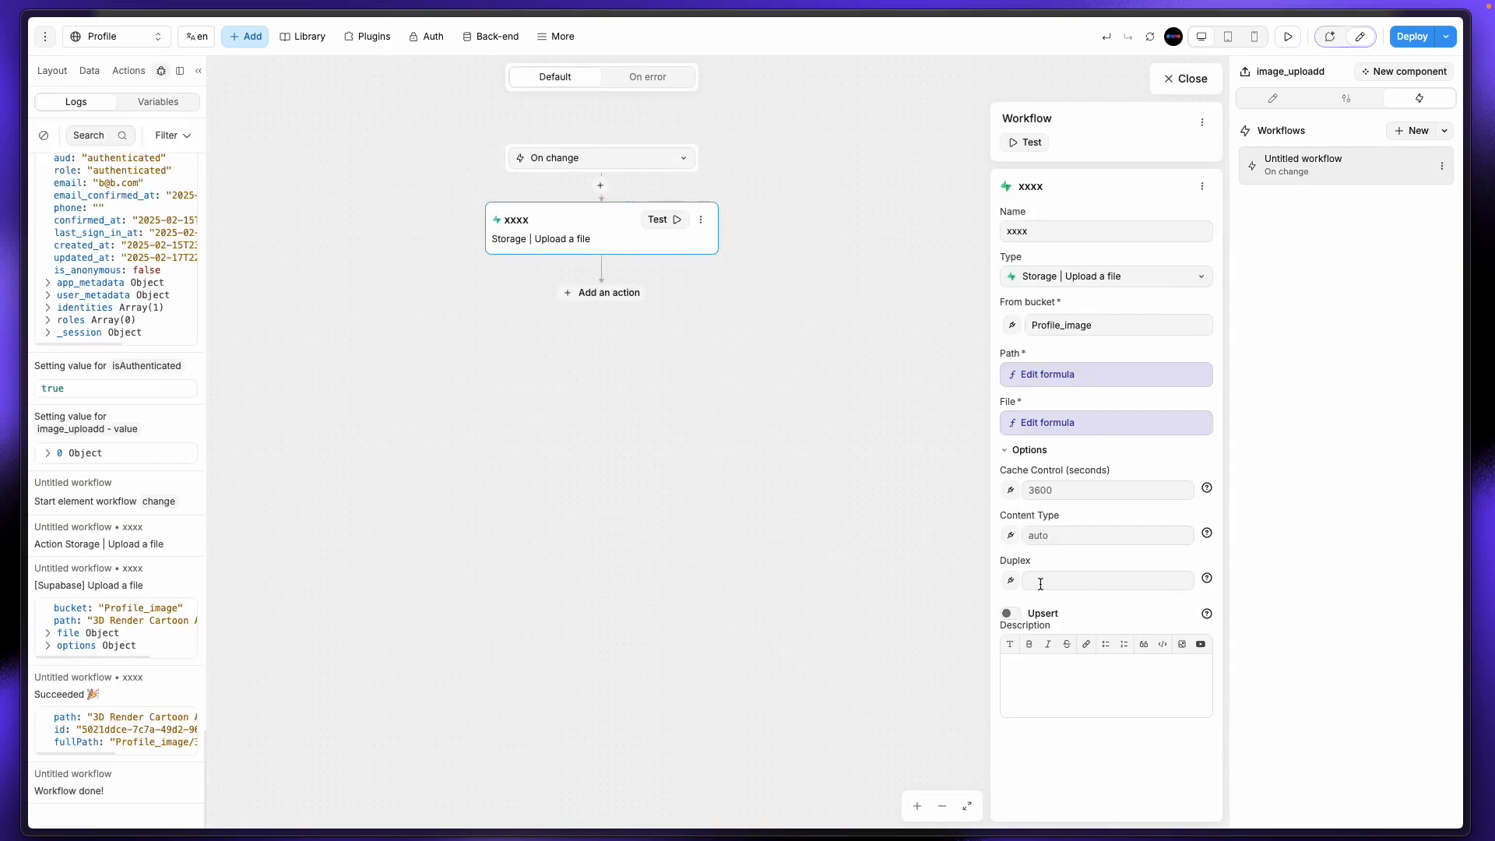
left_click(599, 300)
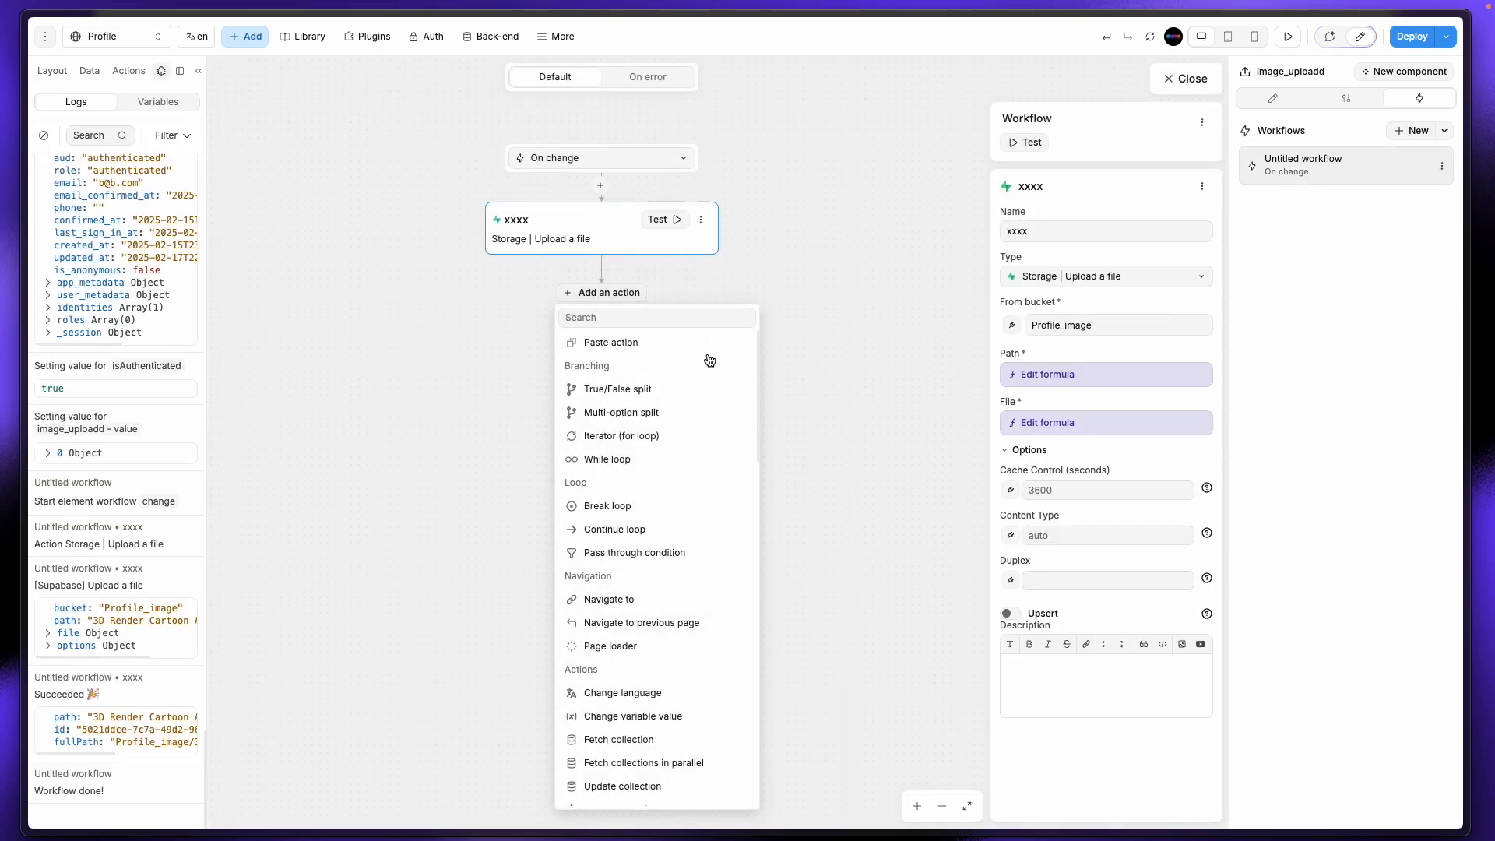
mouse_move(2, 251)
left_click(86, 302)
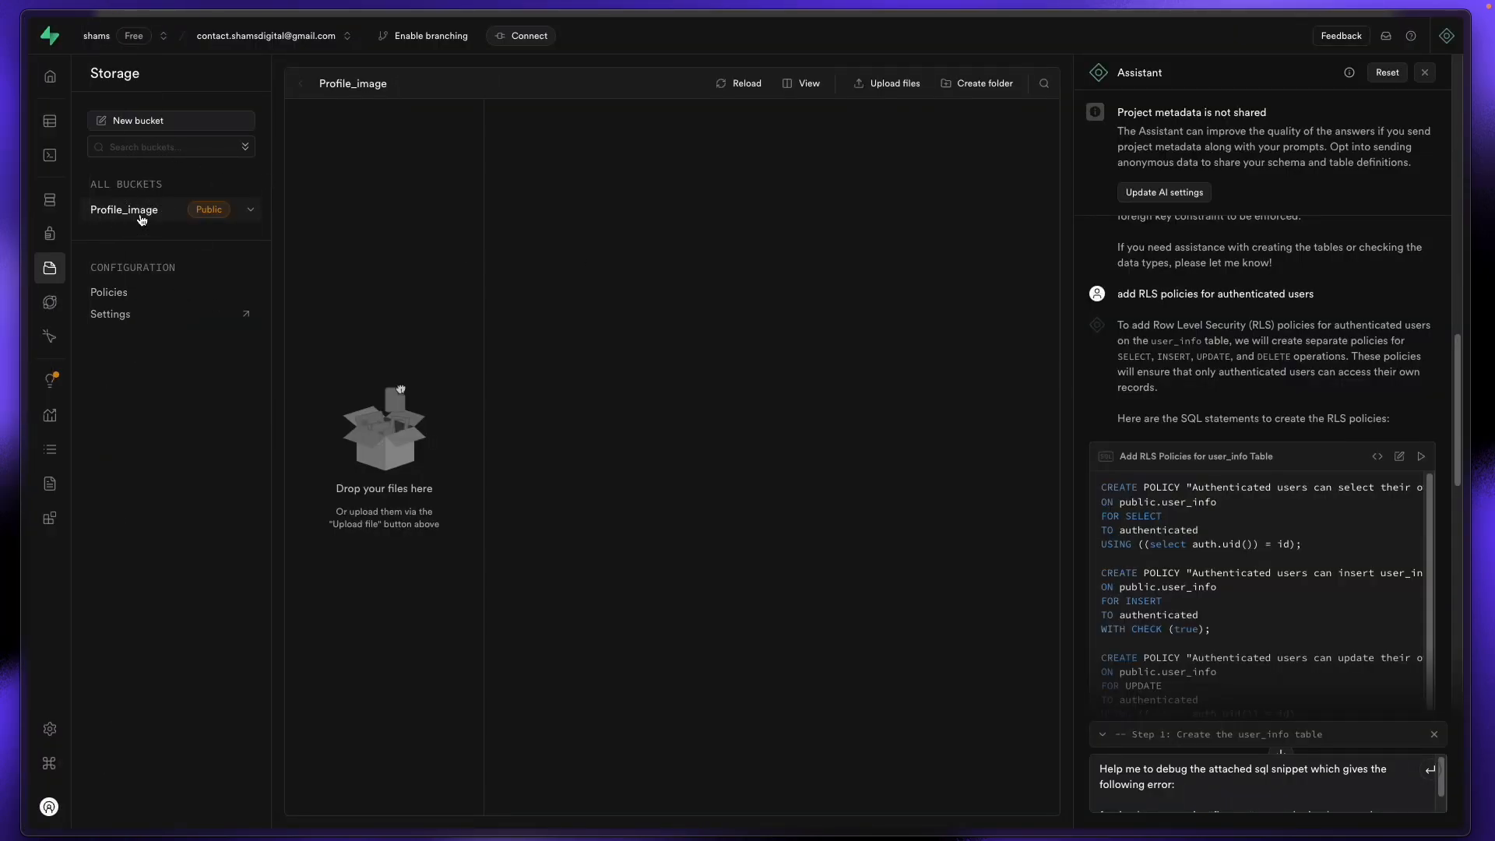
Step: Reload Supabase Storage and preview 3D Render Cartoon Avatar.jpg (51.52 KB) in Profile_image
mouse_move(2, 128)
left_click(76, 64)
key("Return")
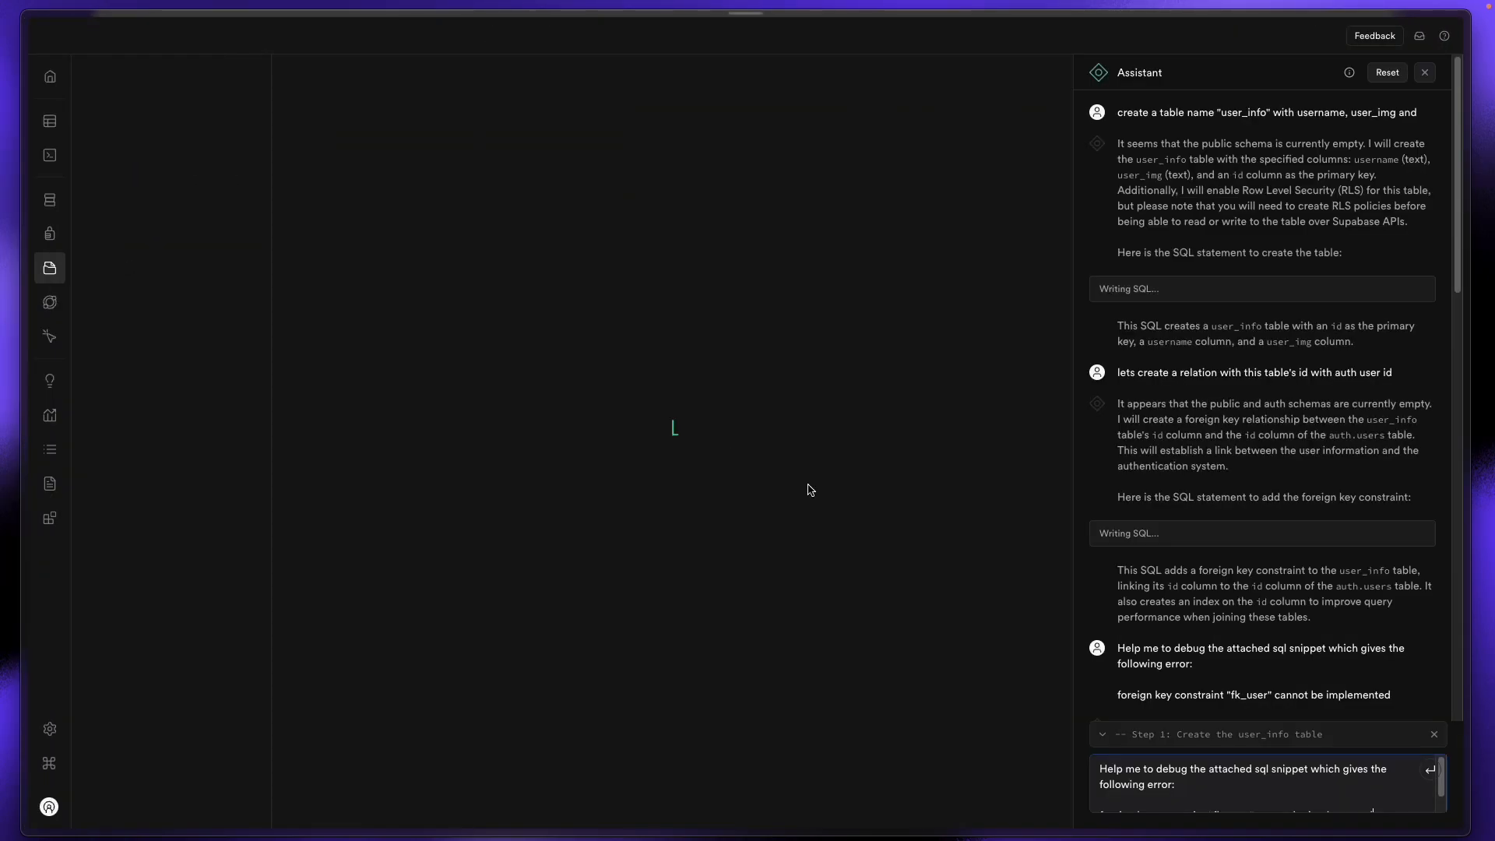
left_click(389, 123)
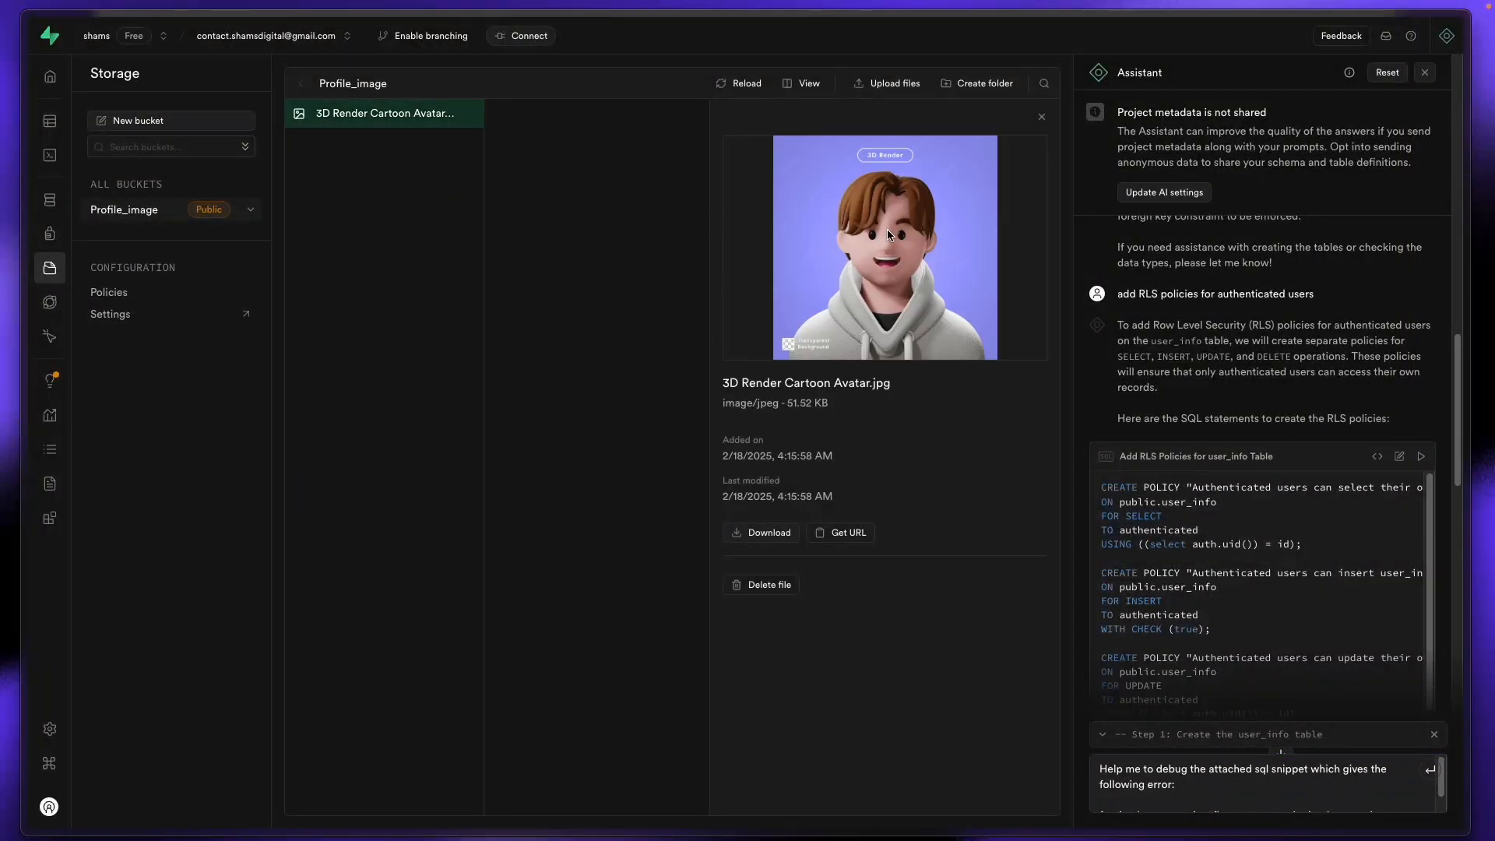
mouse_move(23, 280)
left_click(68, 277)
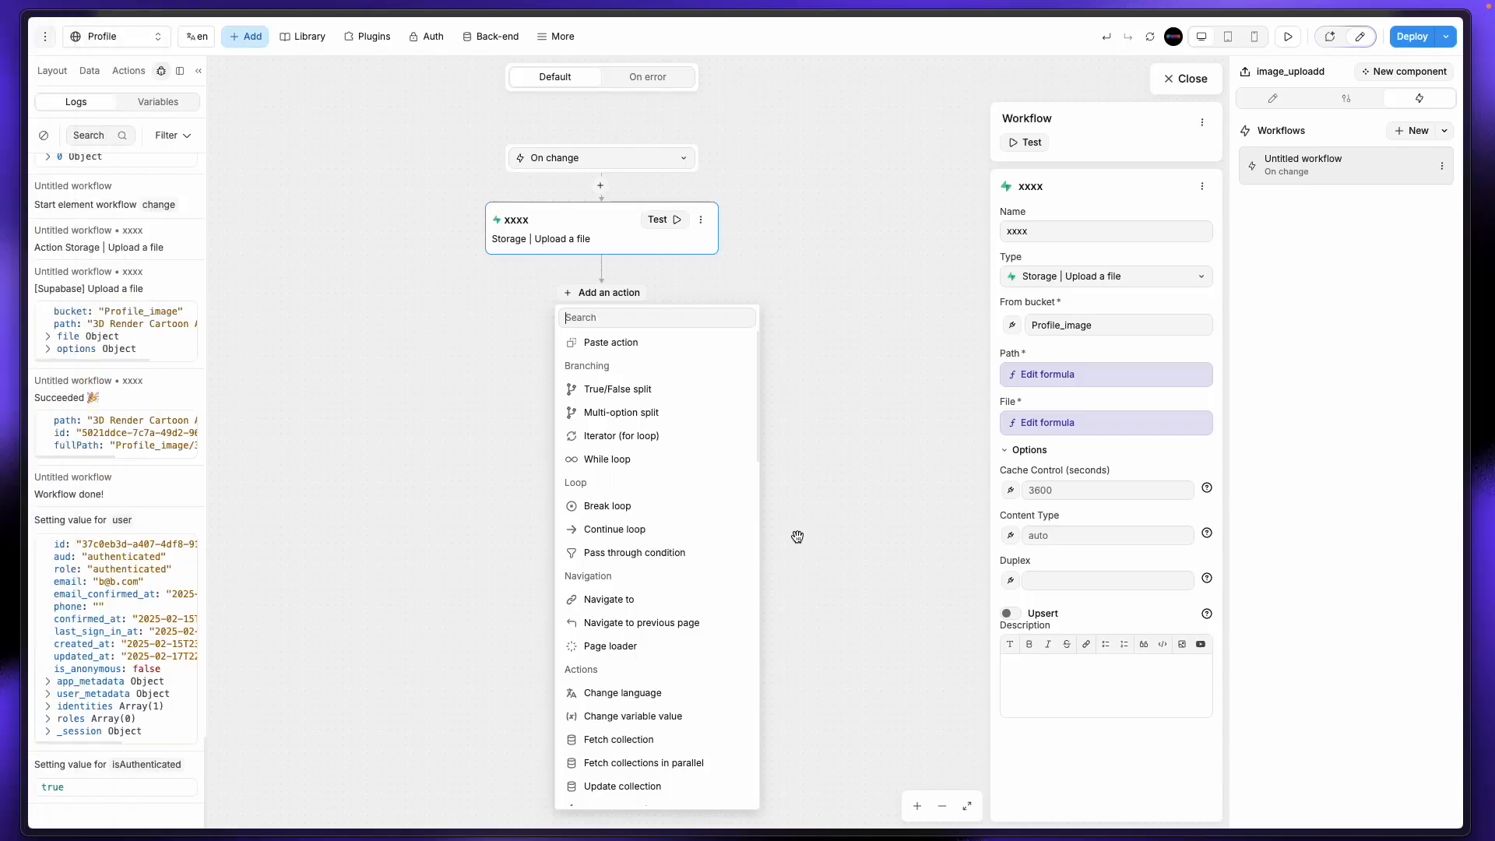
Step: Add a Storage | Retrieve public URL step with From bucket set to Profile_image
scroll(640, 710, "down", 10)
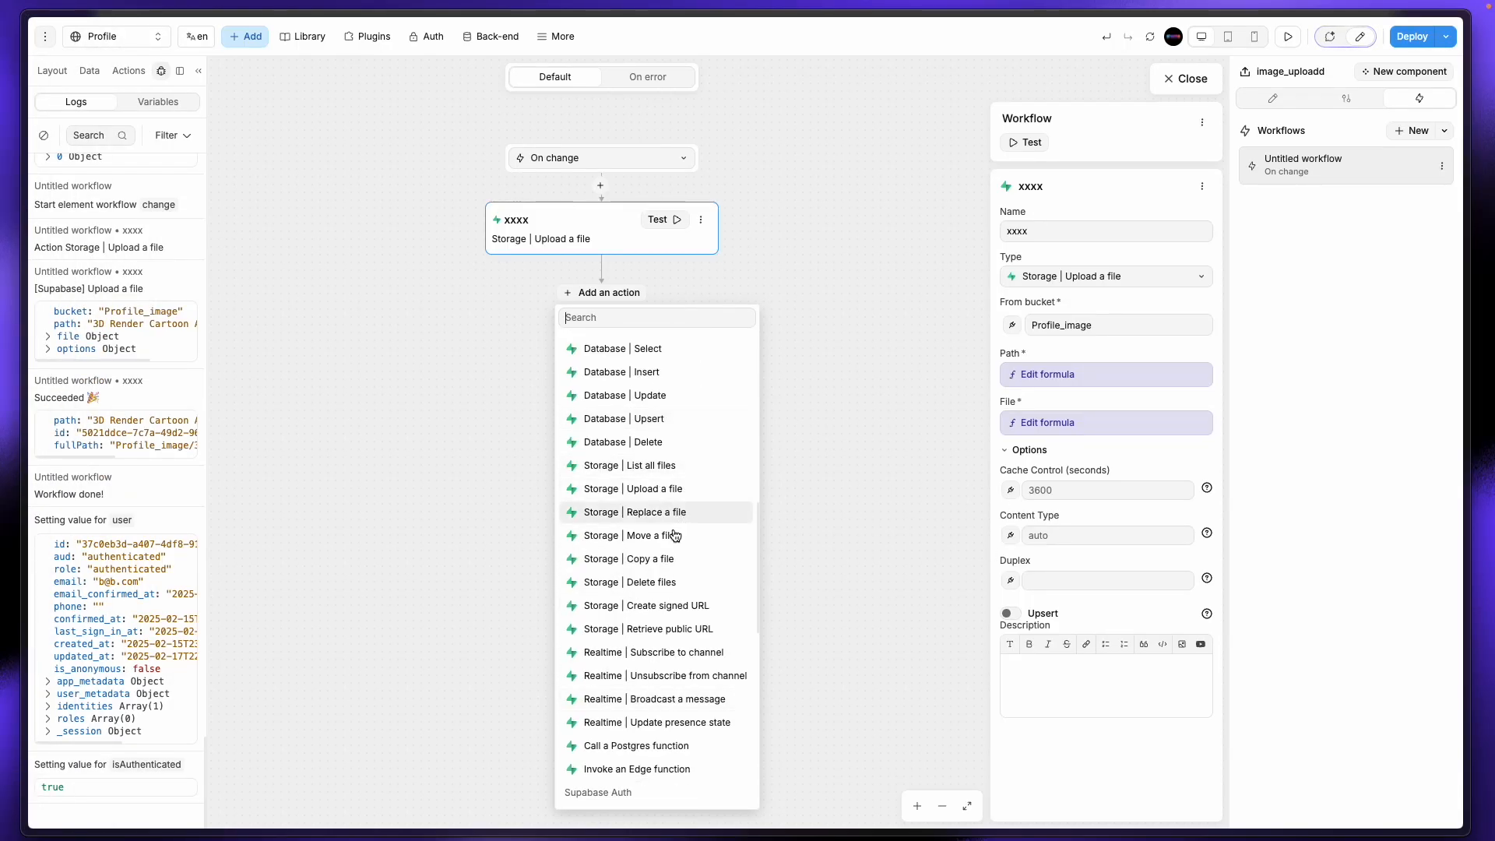
left_click(632, 630)
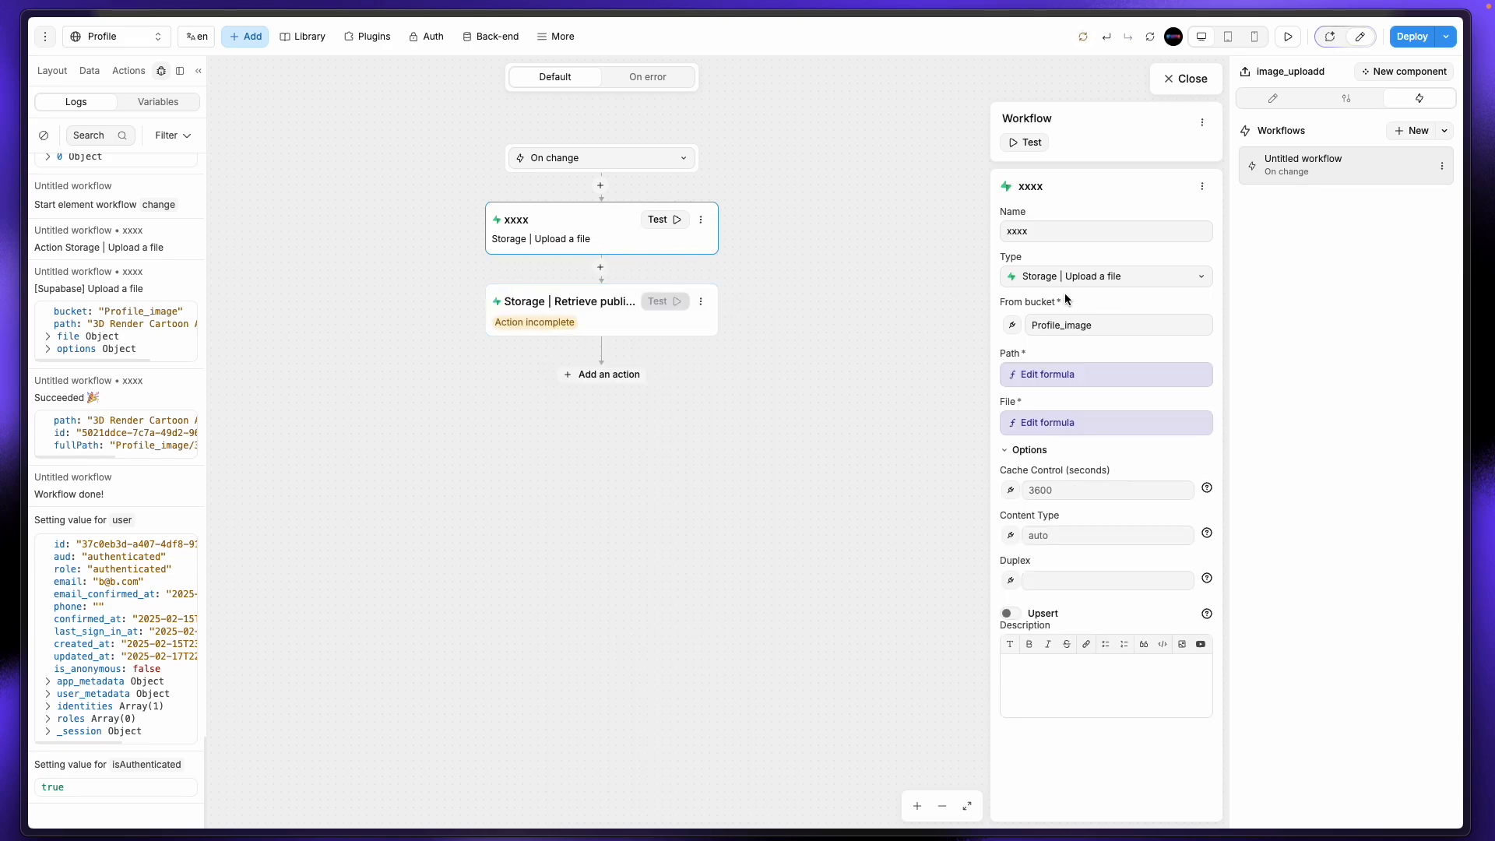
left_click_drag(1108, 330, 998, 330)
key("super+c")
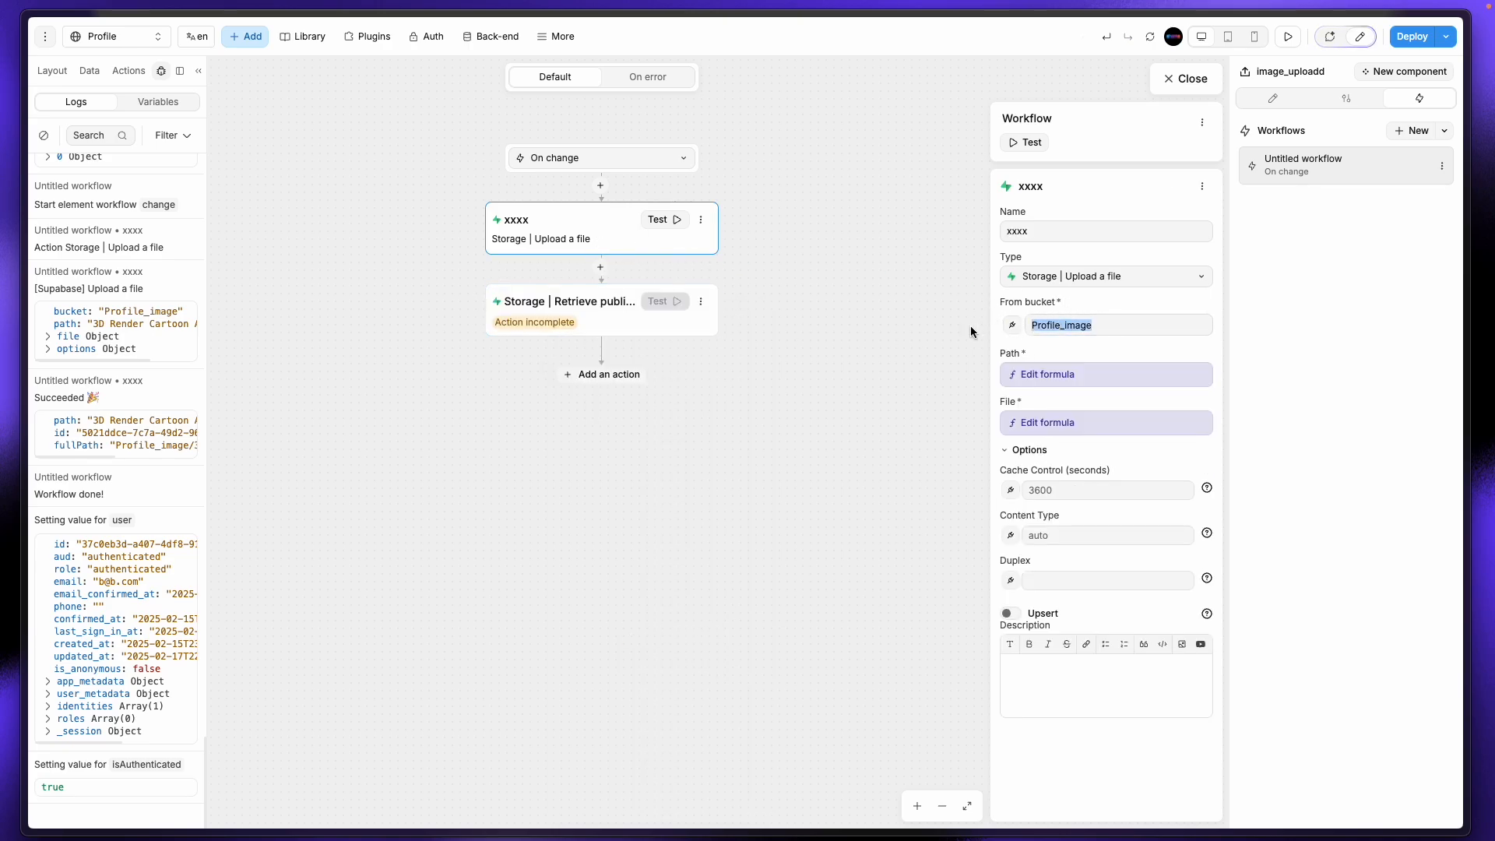
left_click(581, 317)
left_click(1081, 326)
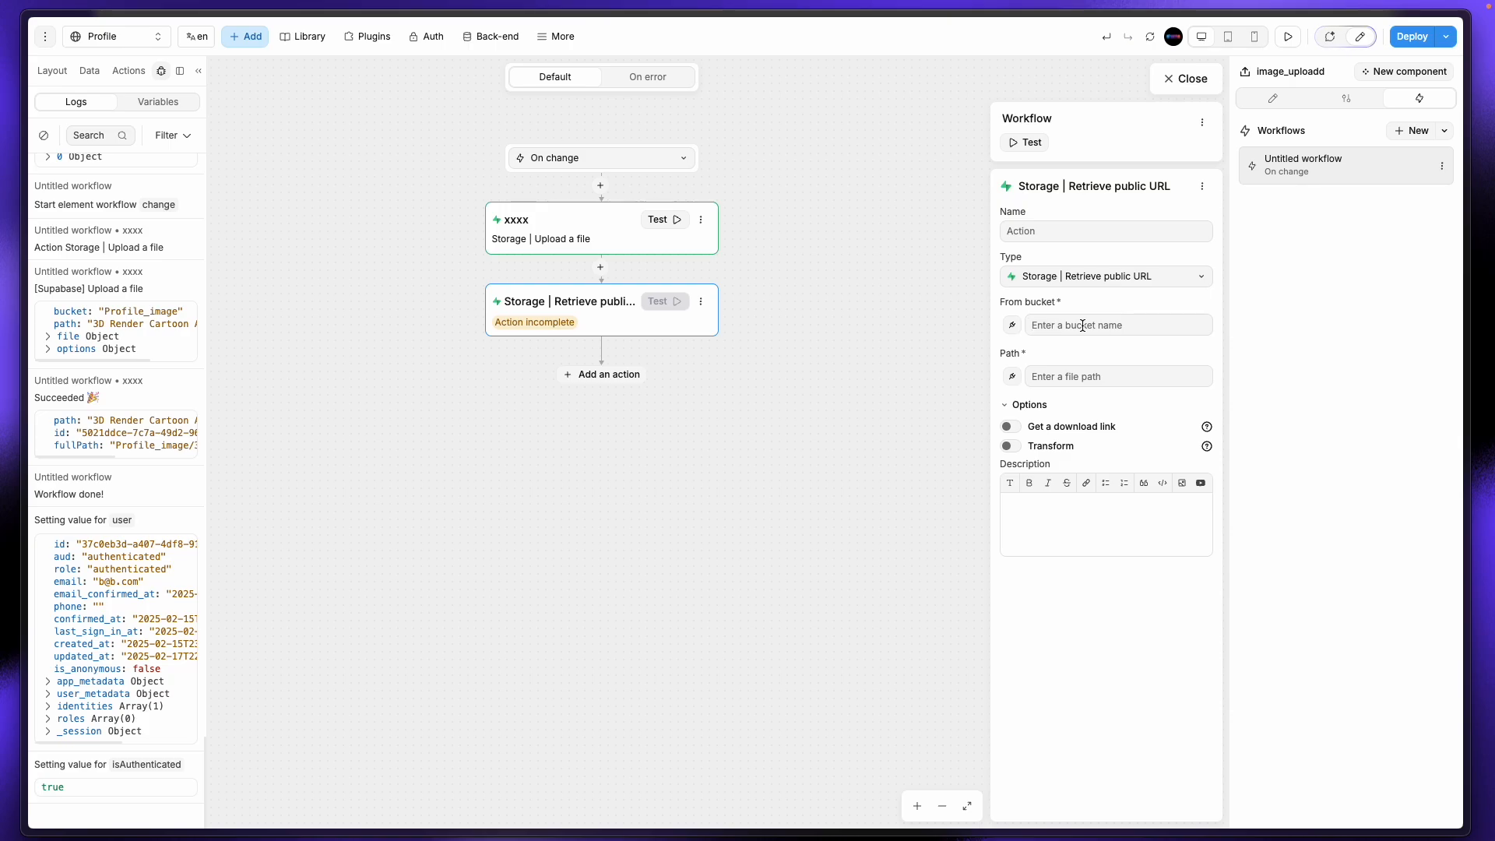
key("super+v")
Step: Bind the step's Path and expand the upload action's result in the workflow data
left_click(1013, 376)
left_click(916, 287)
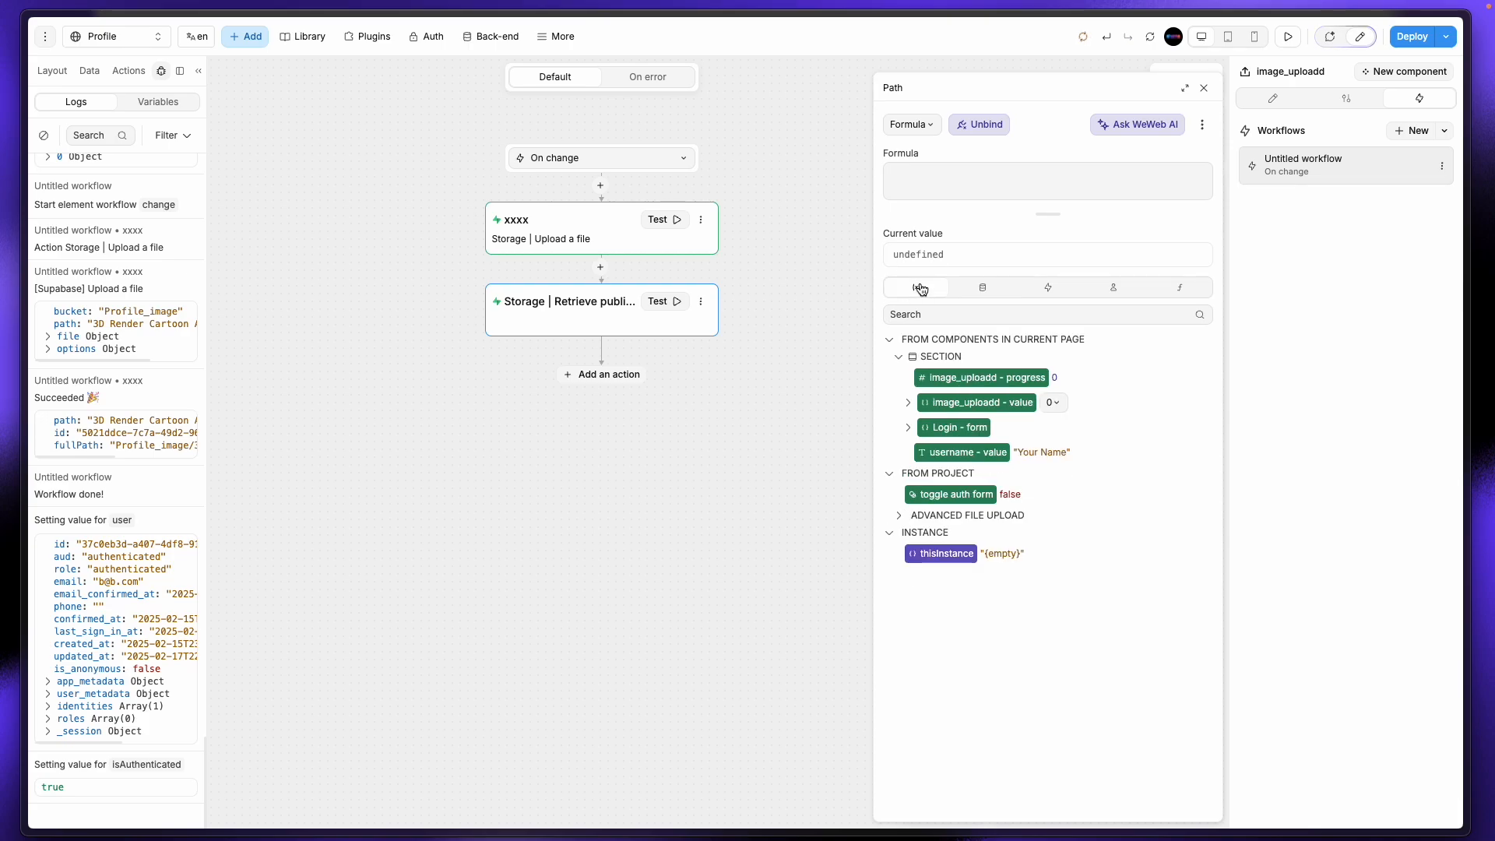
left_click(984, 288)
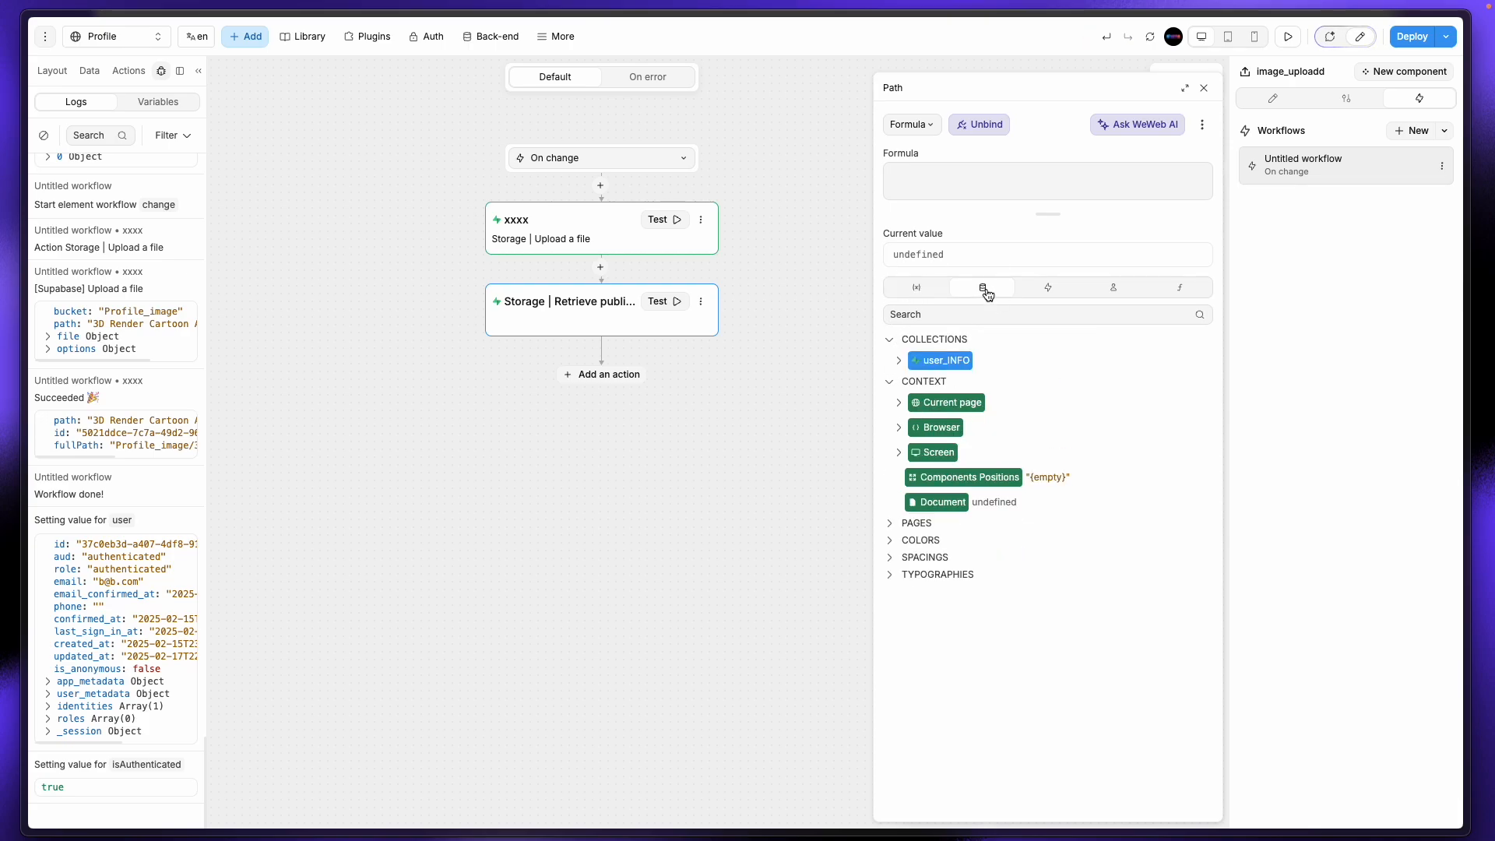
left_click(1055, 291)
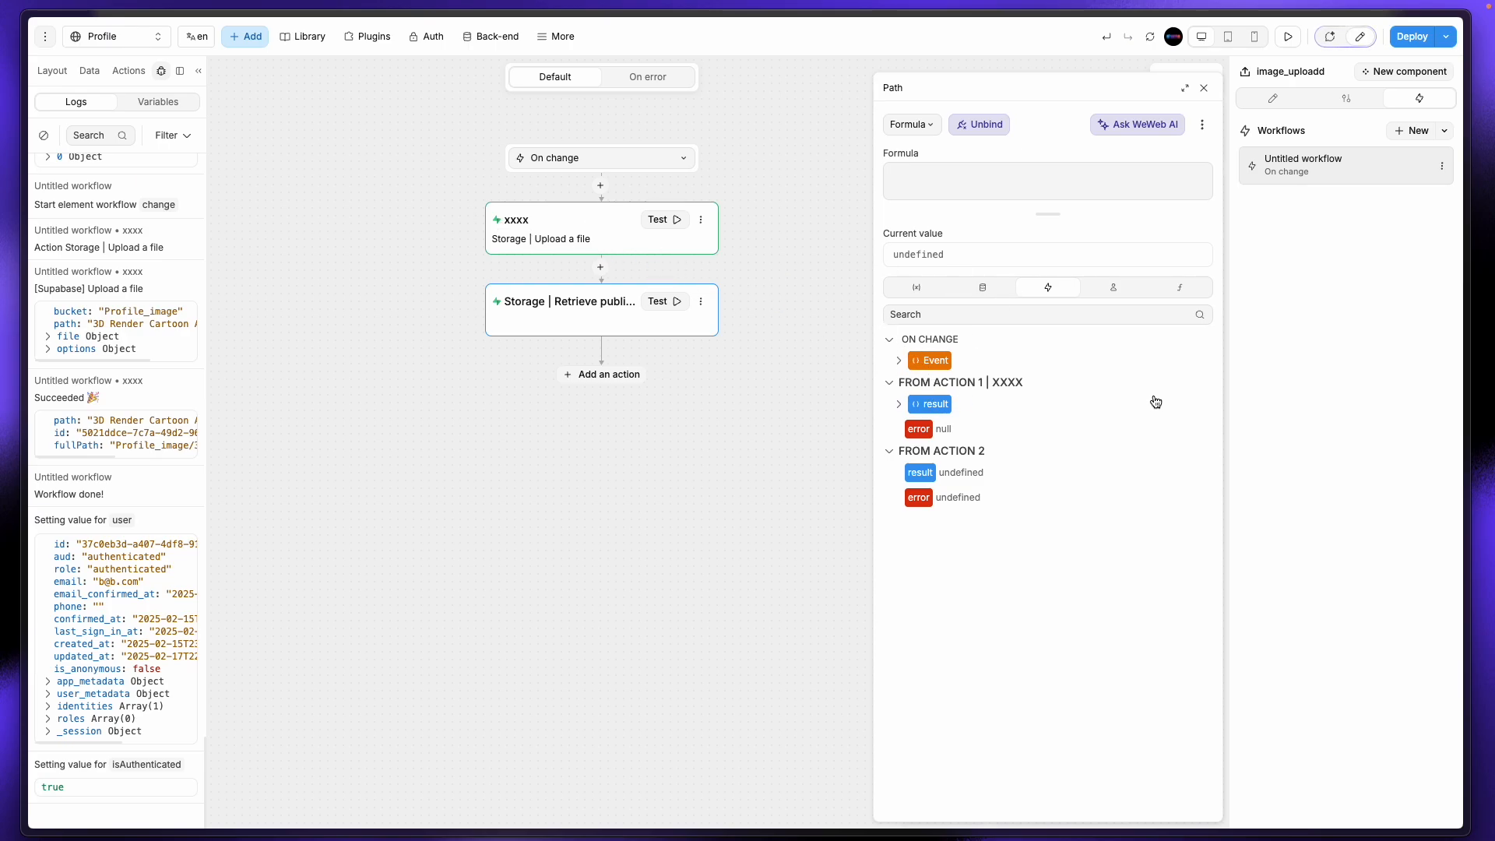
left_click(899, 405)
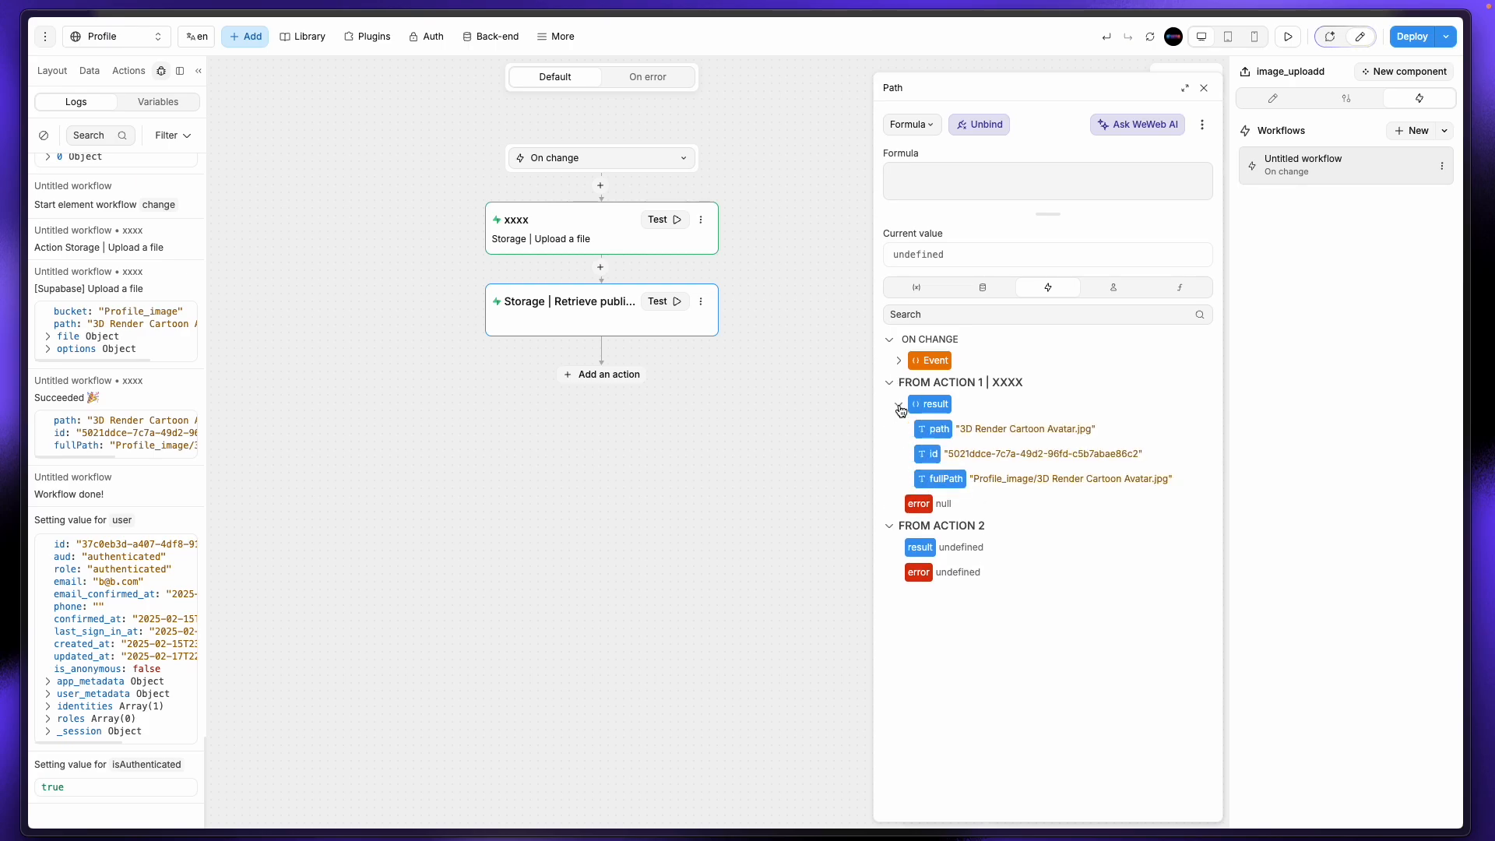
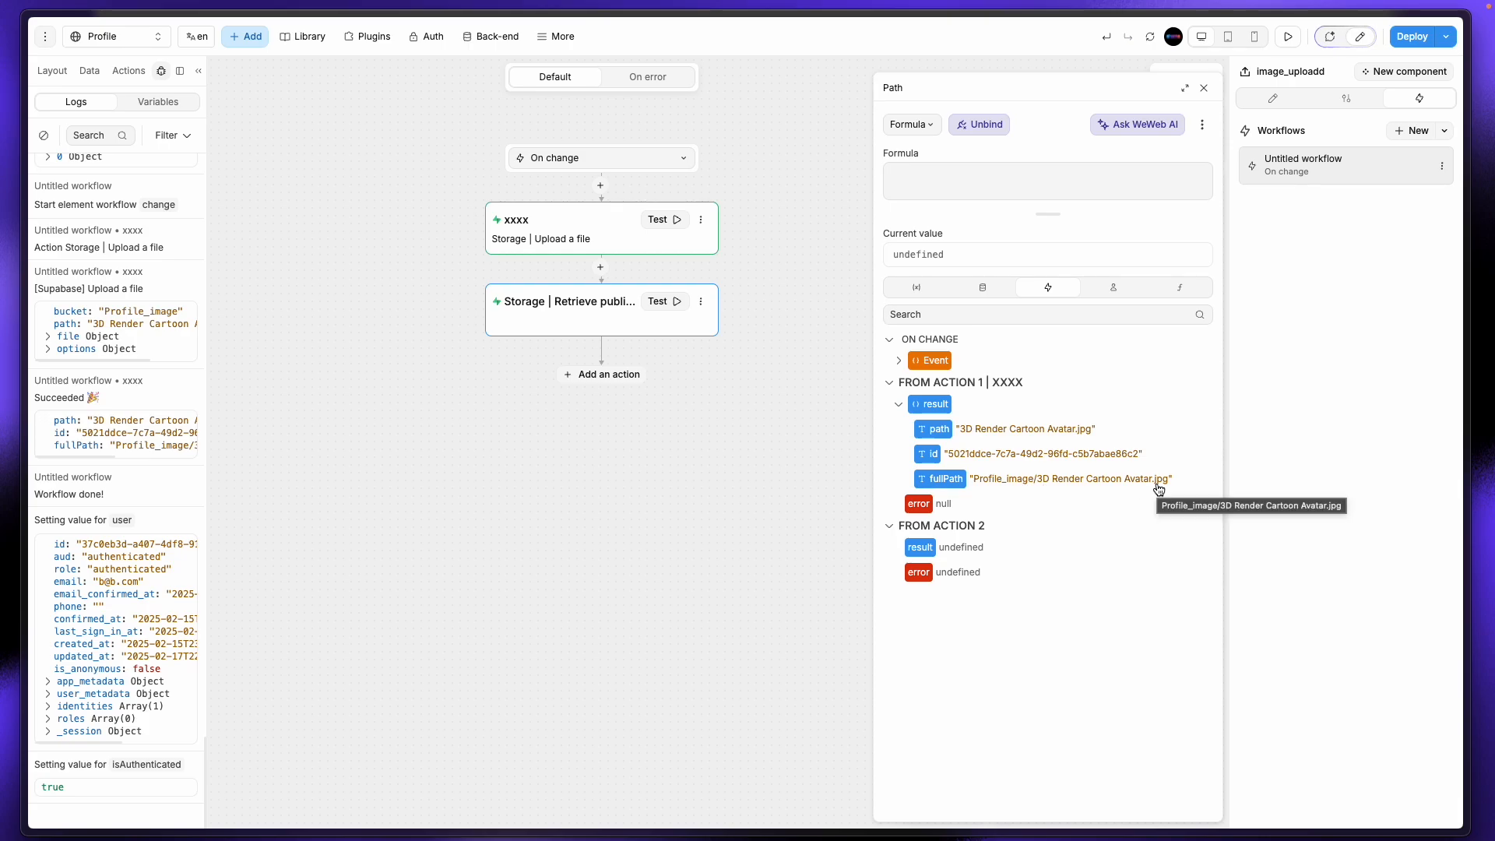
Step: Bind the Retrieve public URL Path to the upload's result.path and test it to get a public URL
left_click(904, 363)
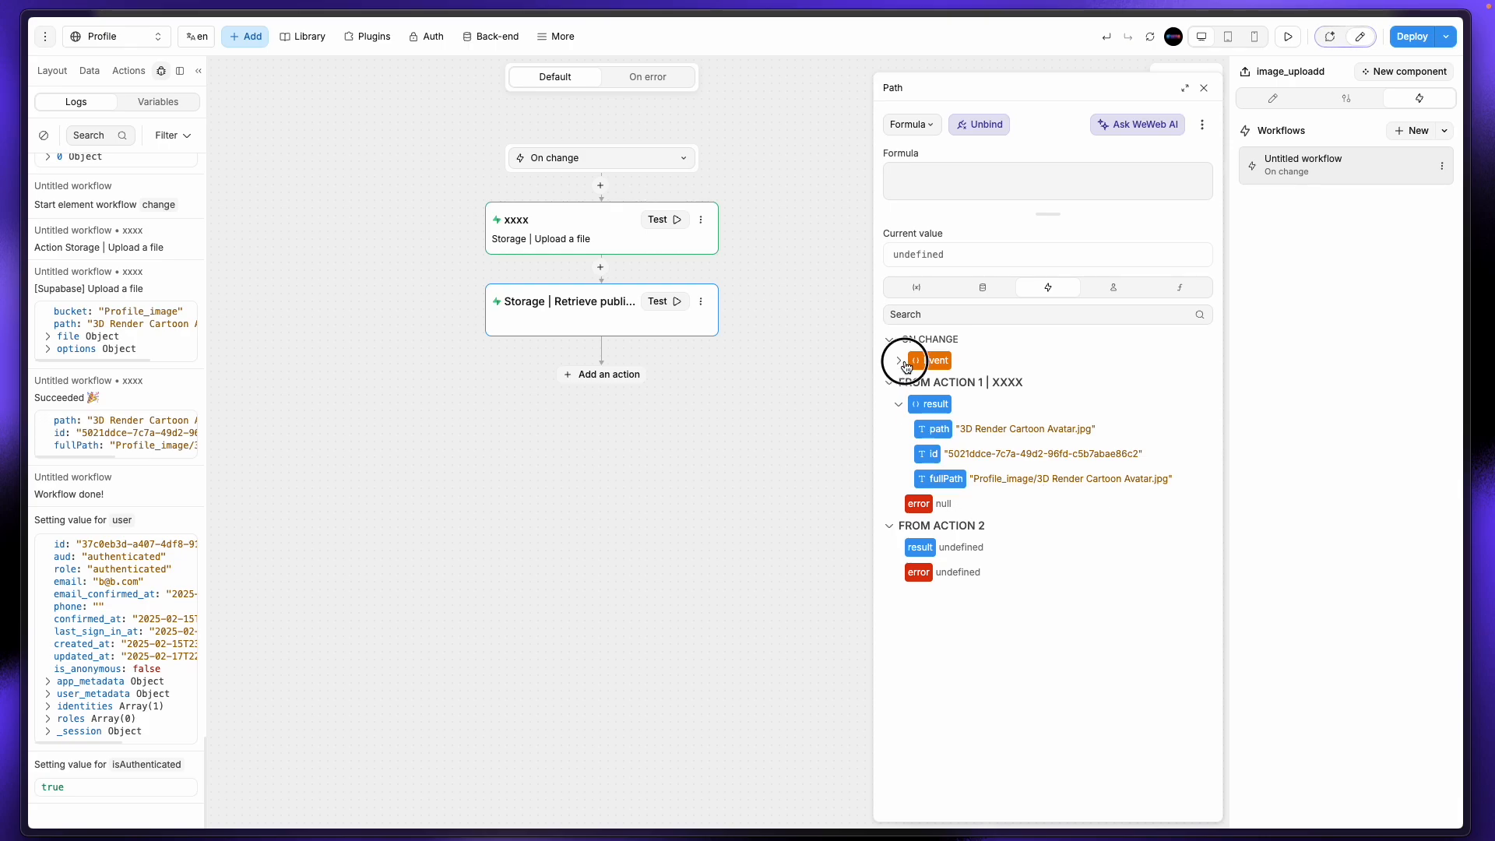
left_click(908, 386)
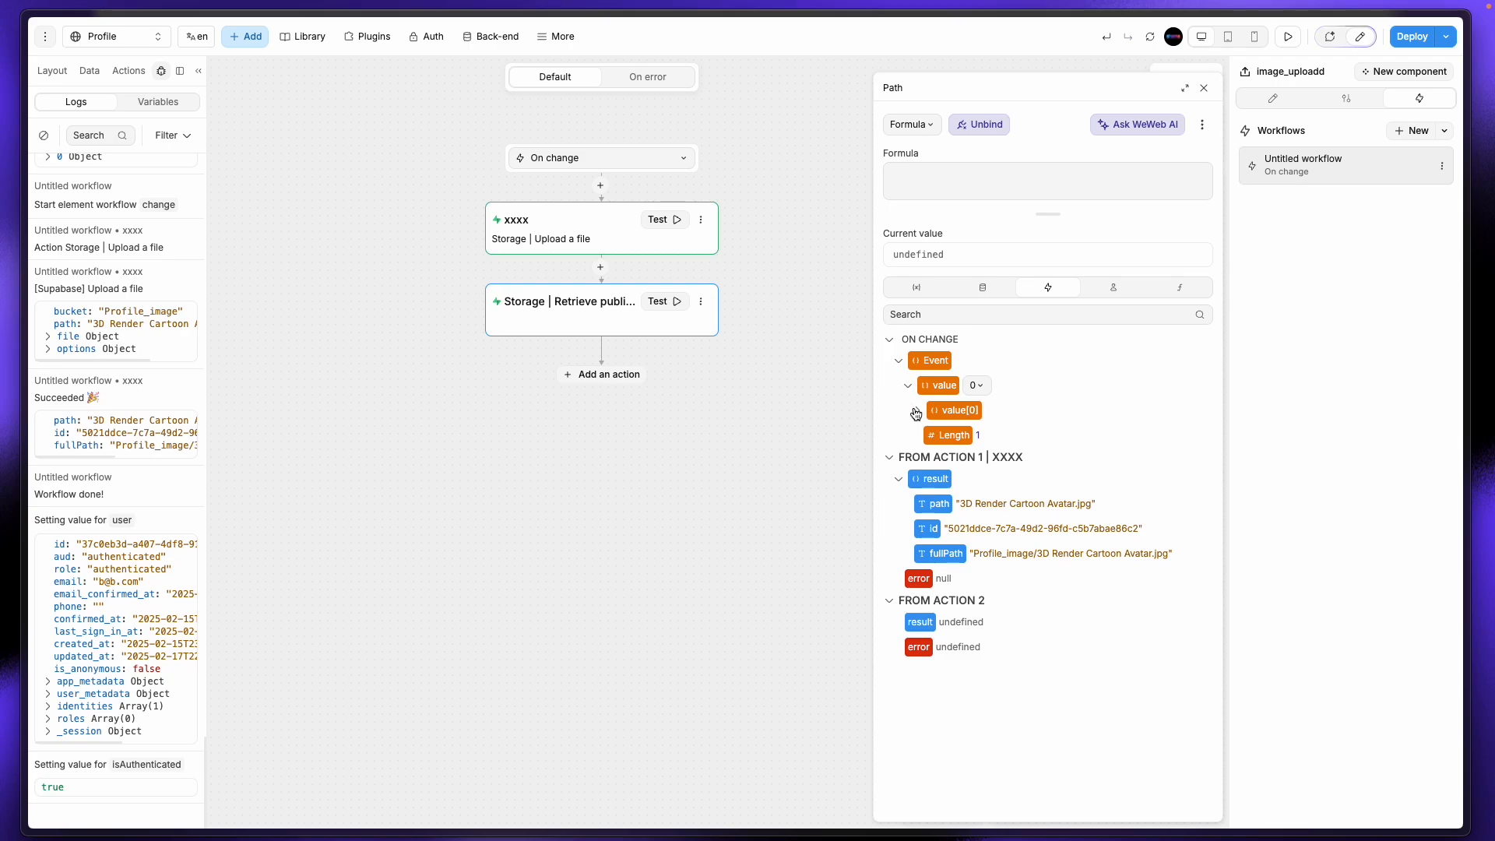
left_click(916, 411)
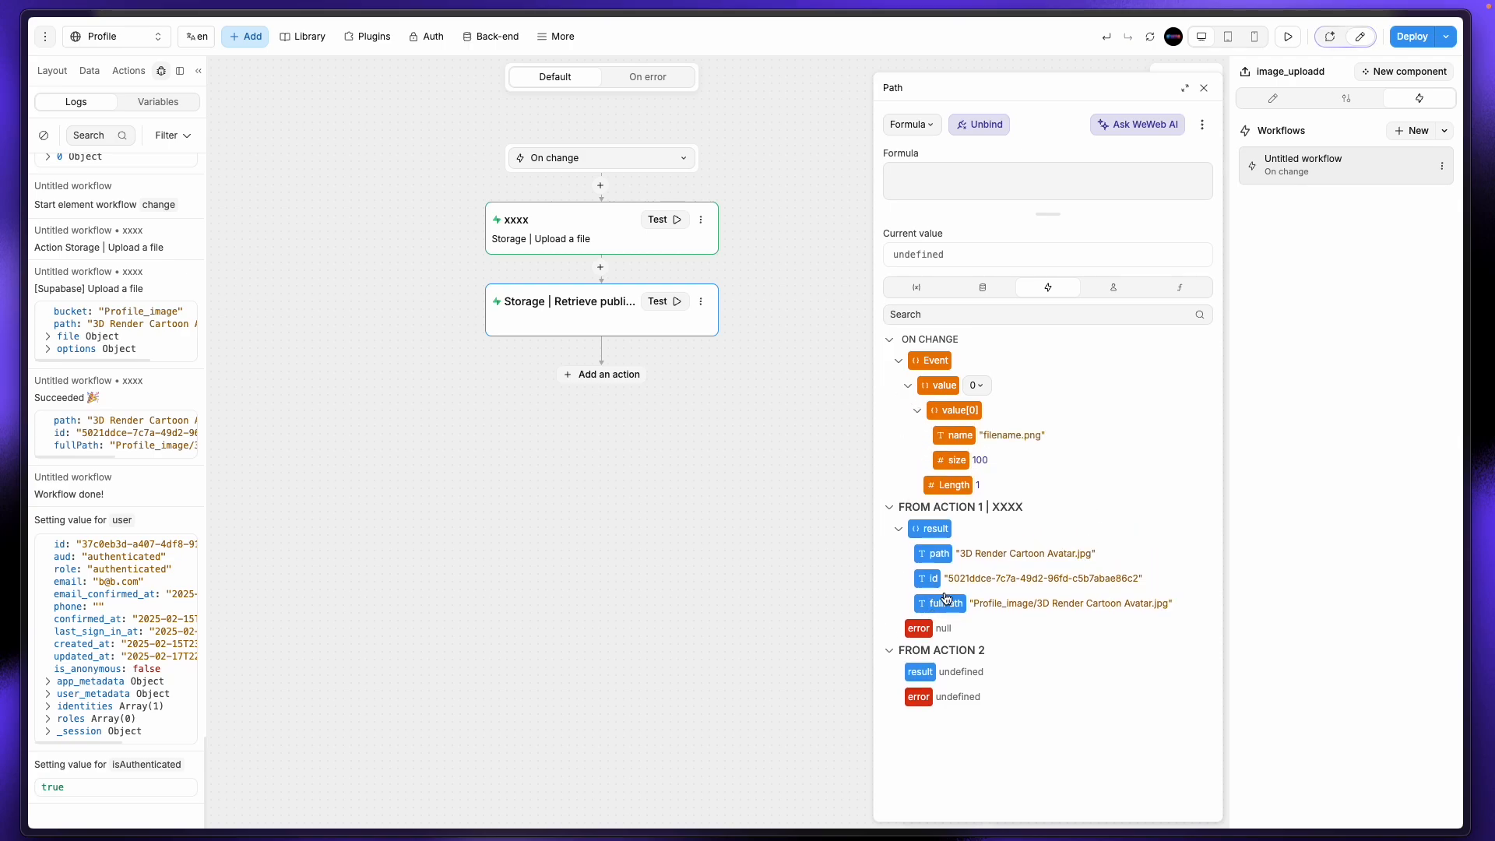
left_click(935, 555)
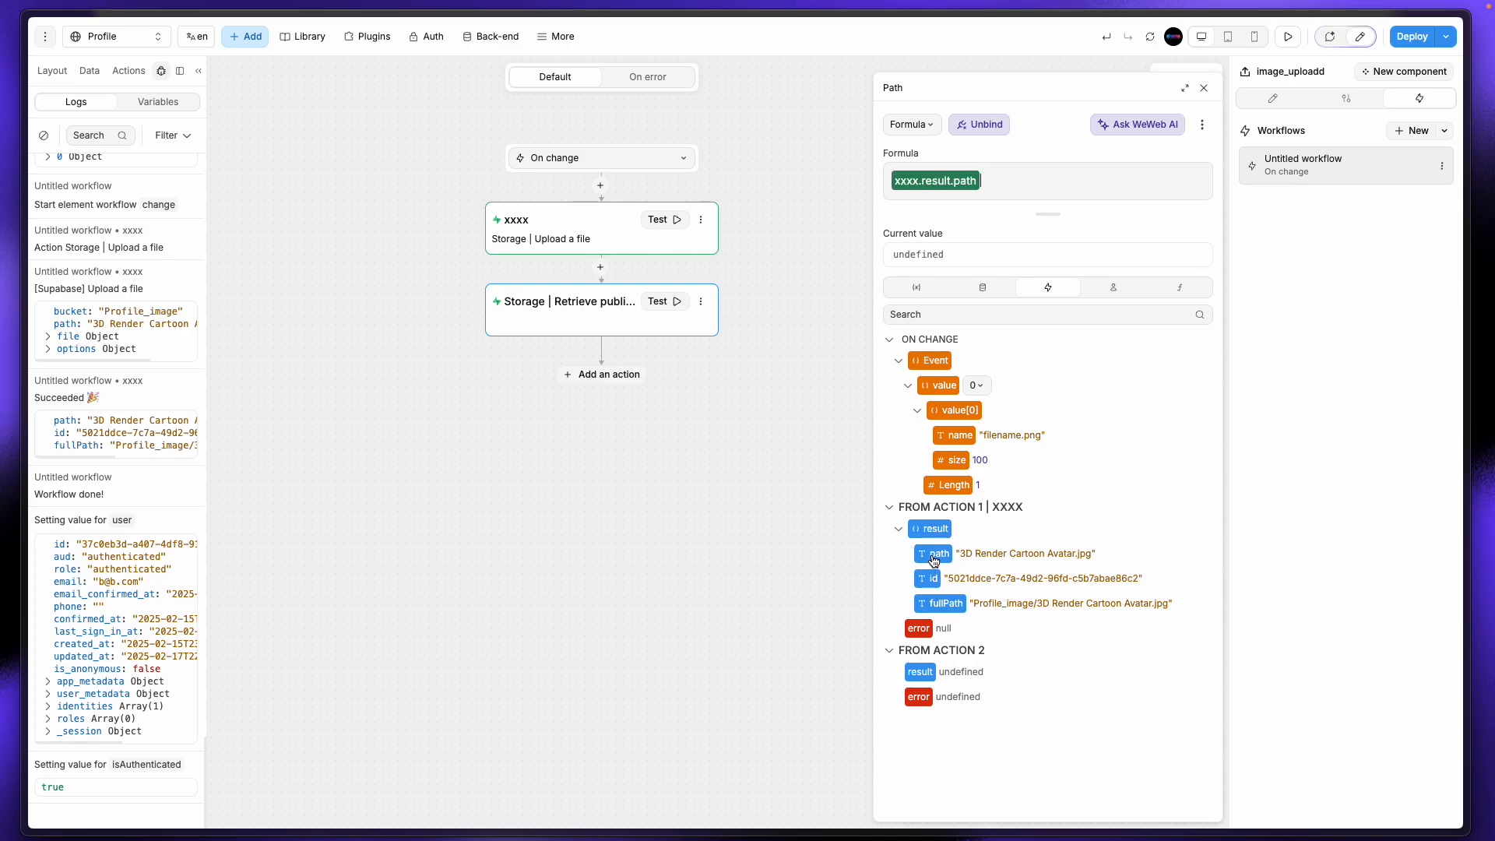
left_click(663, 302)
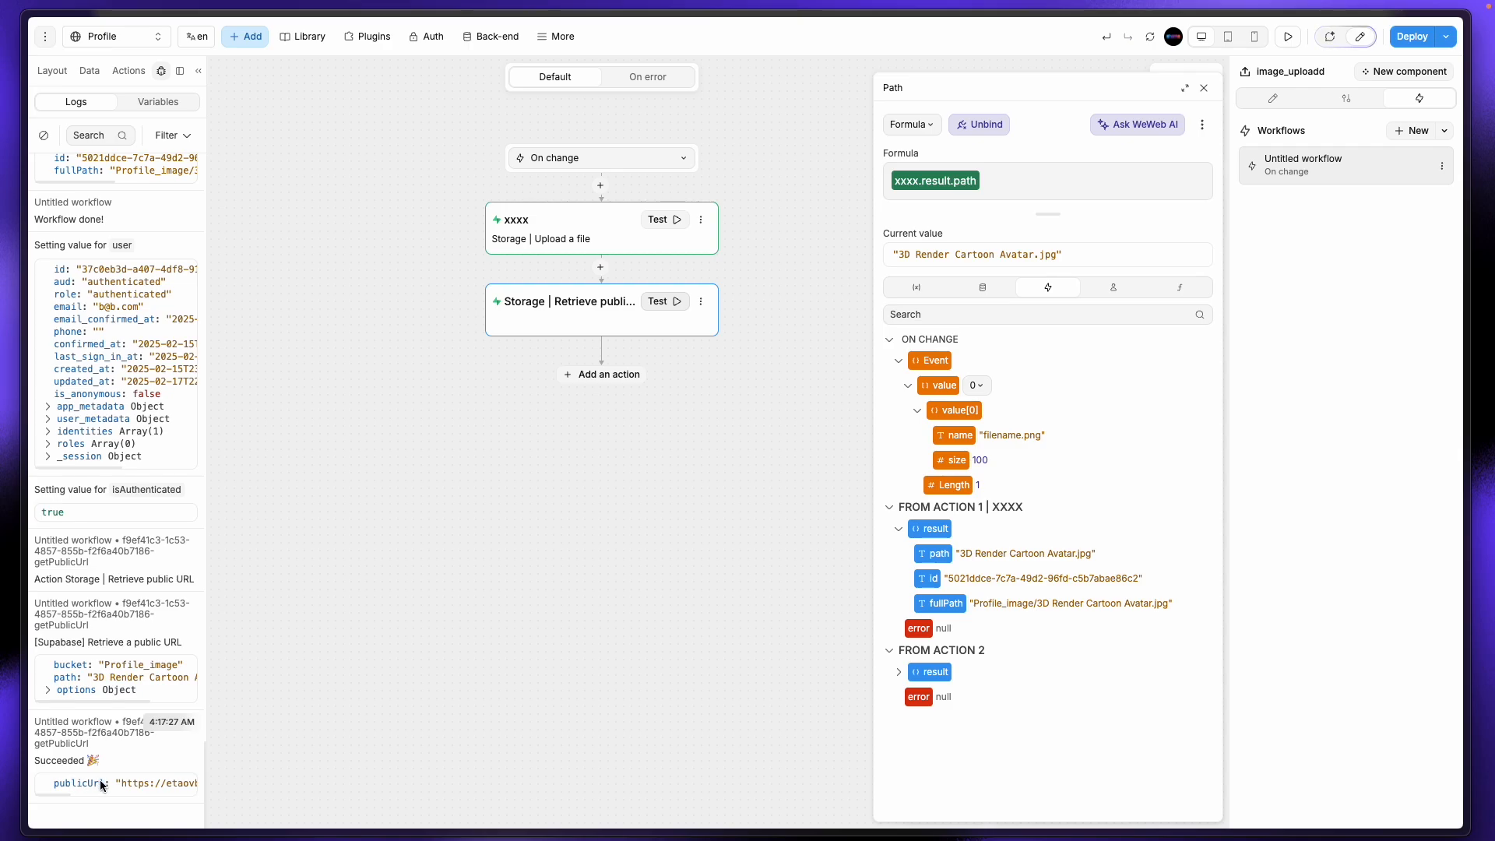
scroll(101, 784, "right", 5)
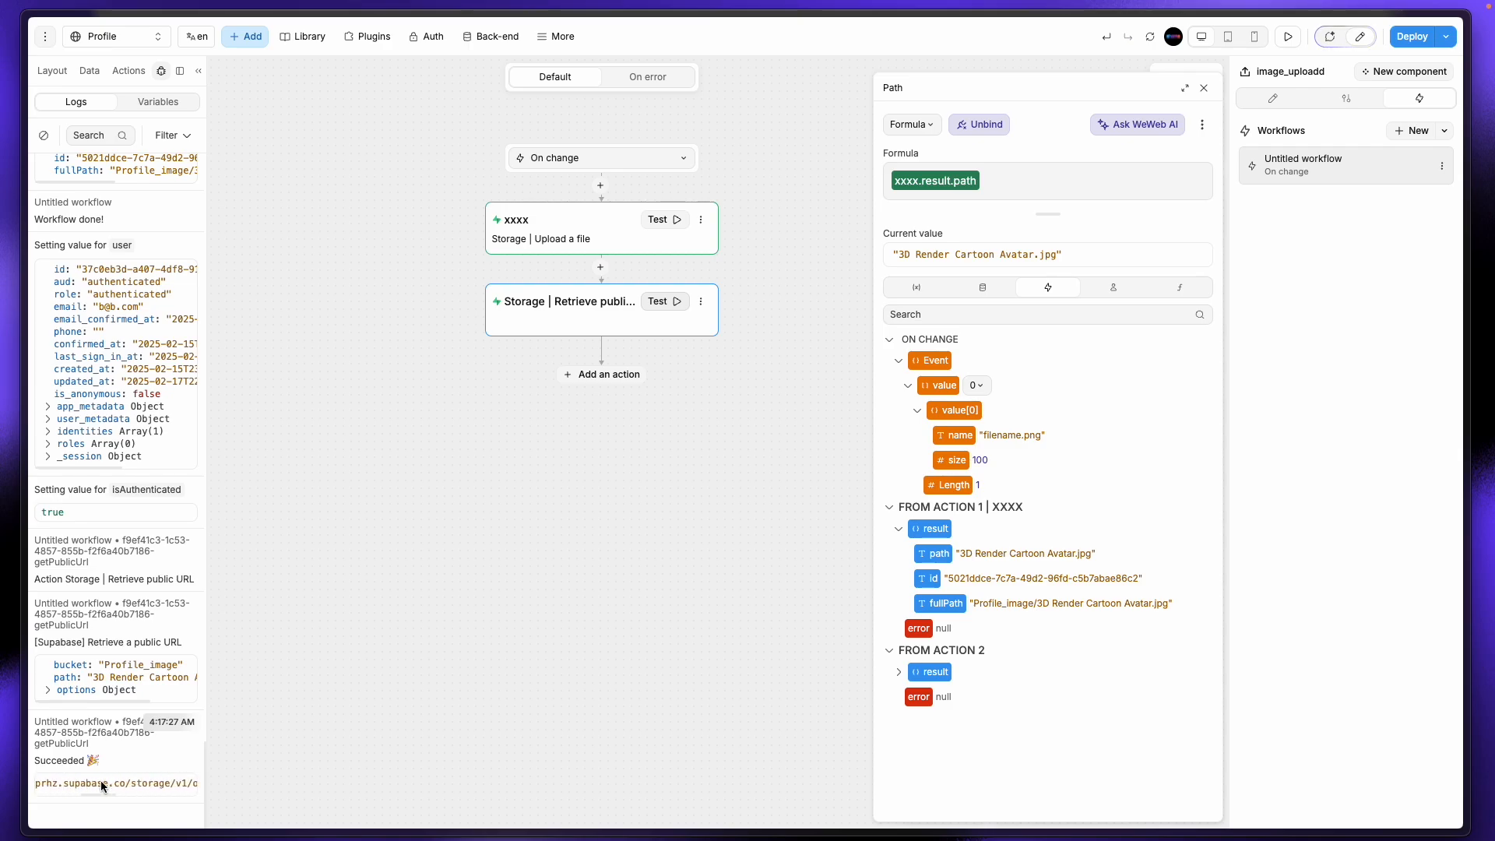
scroll(101, 784, "right", 5)
Step: Copy the Supabase Storage URL of 3D Render Cartoon Avatar.jpg, then go back to WeWeb
mouse_move(4, 263)
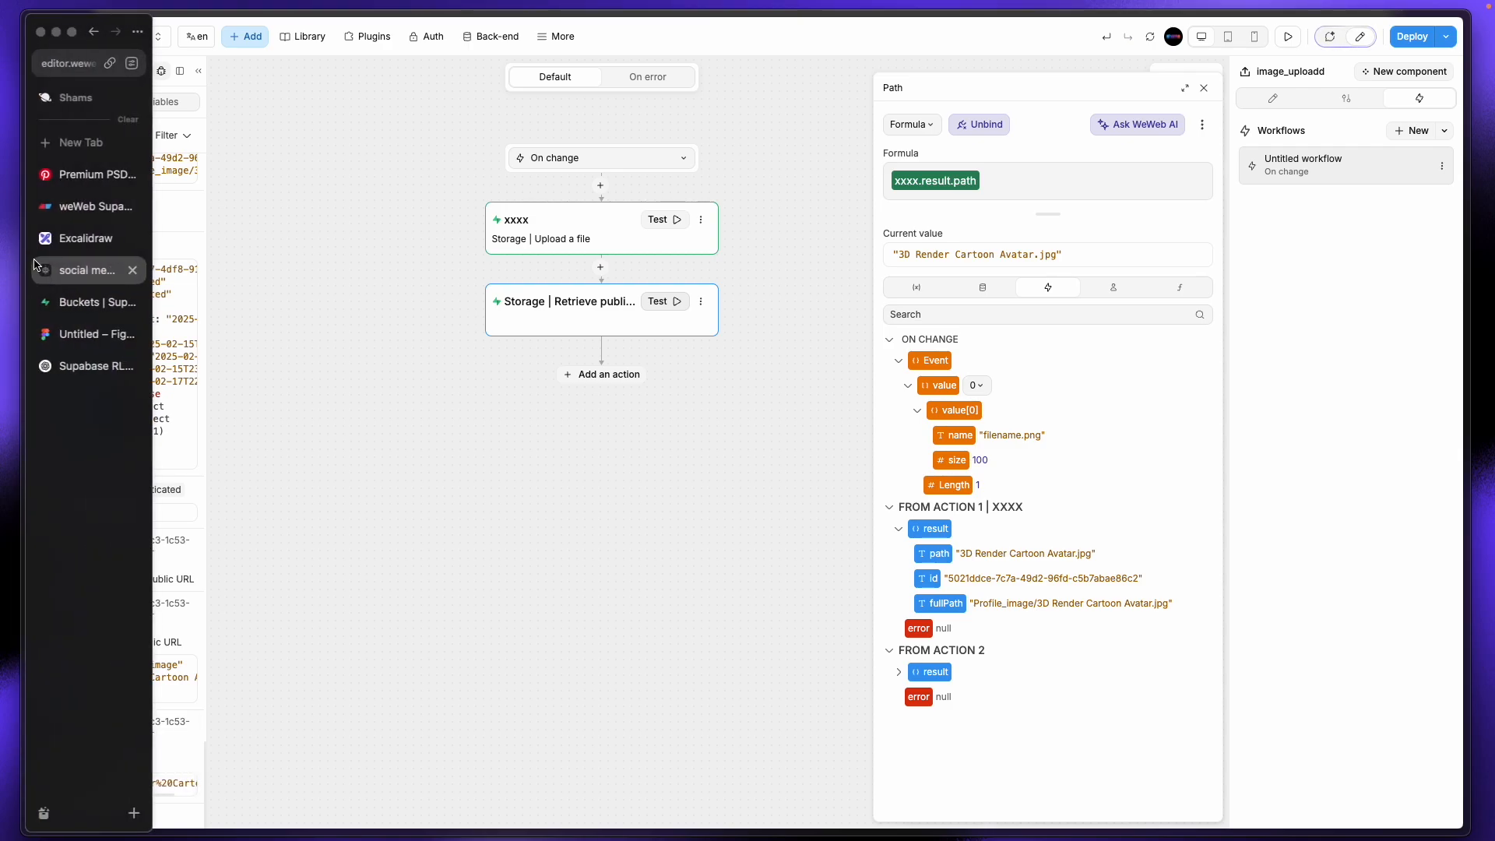
left_click(85, 302)
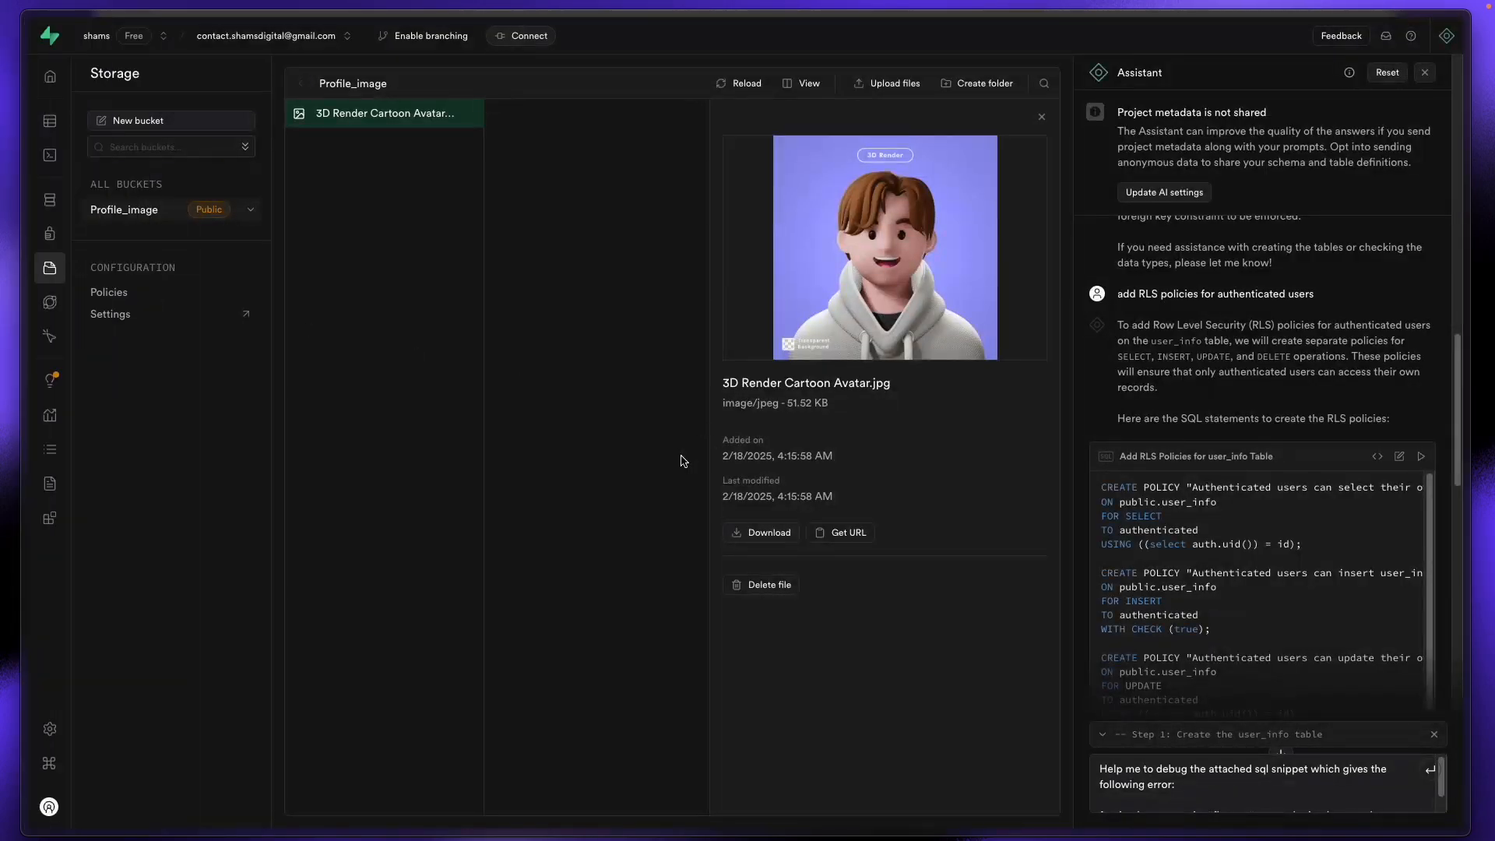
left_click(844, 538)
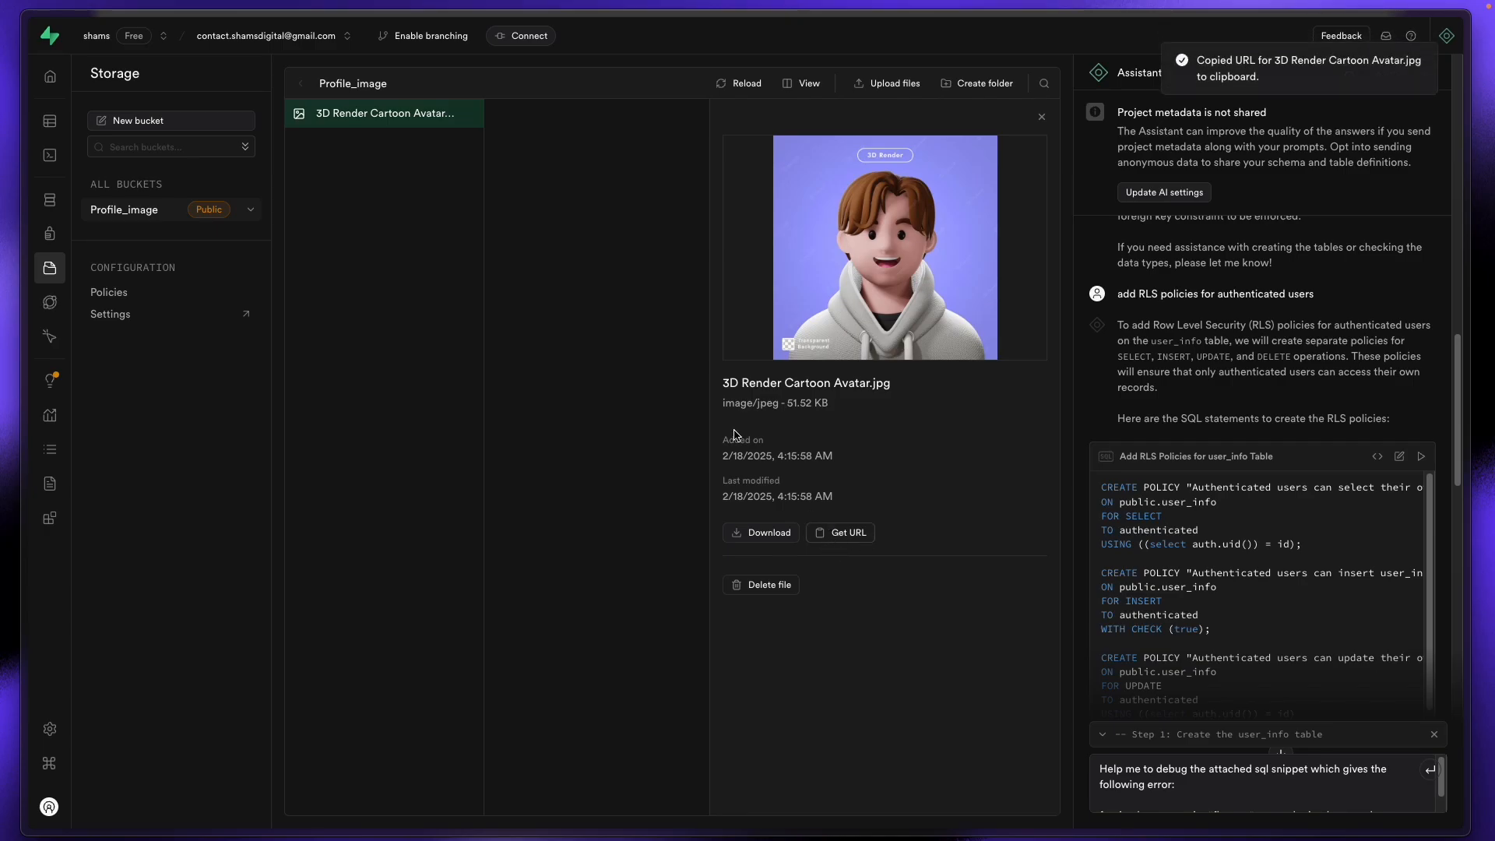
mouse_move(4, 261)
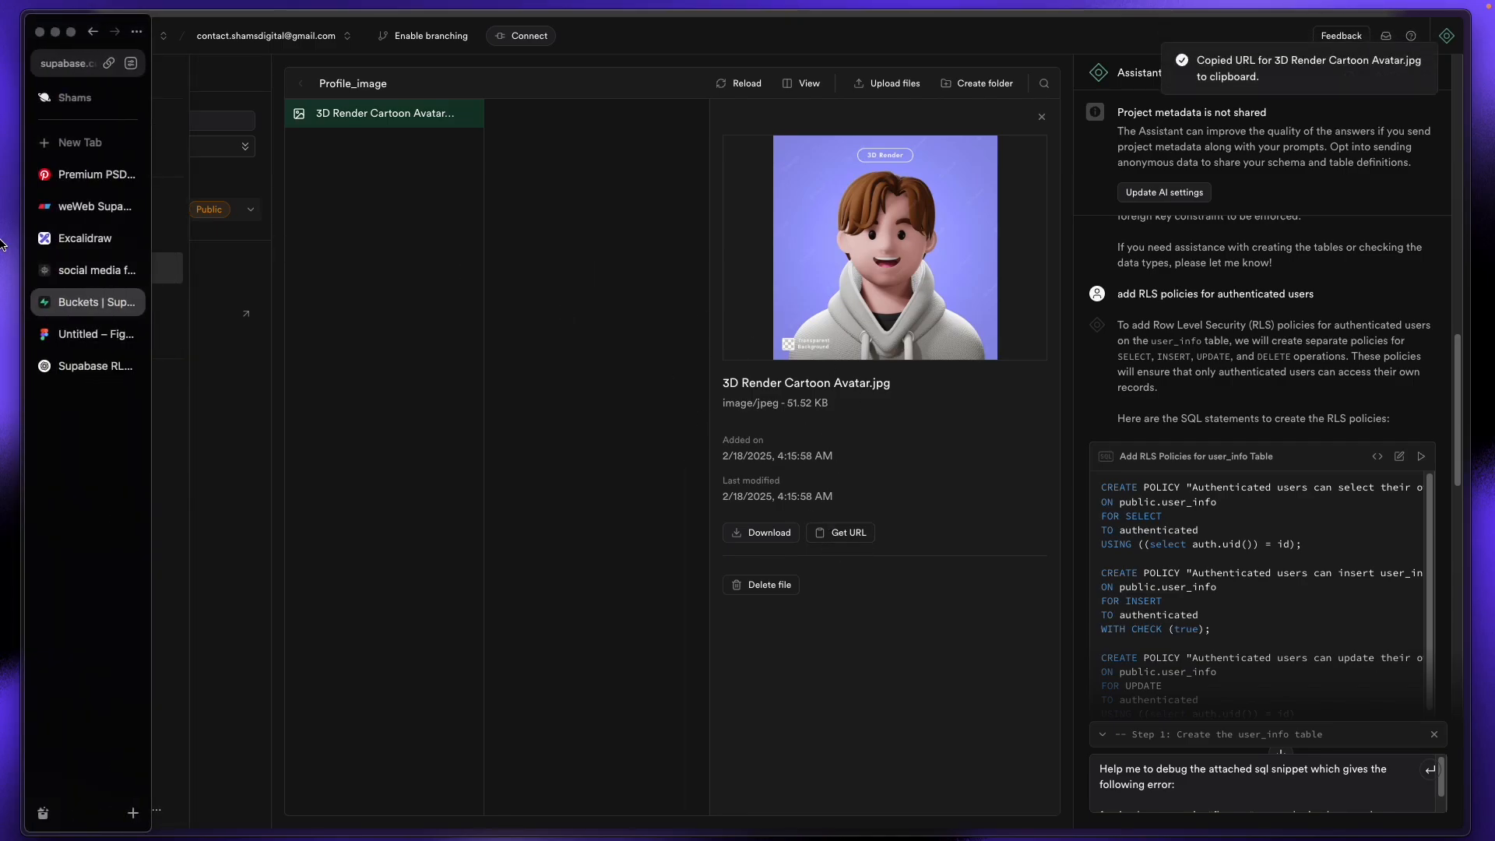
left_click(70, 270)
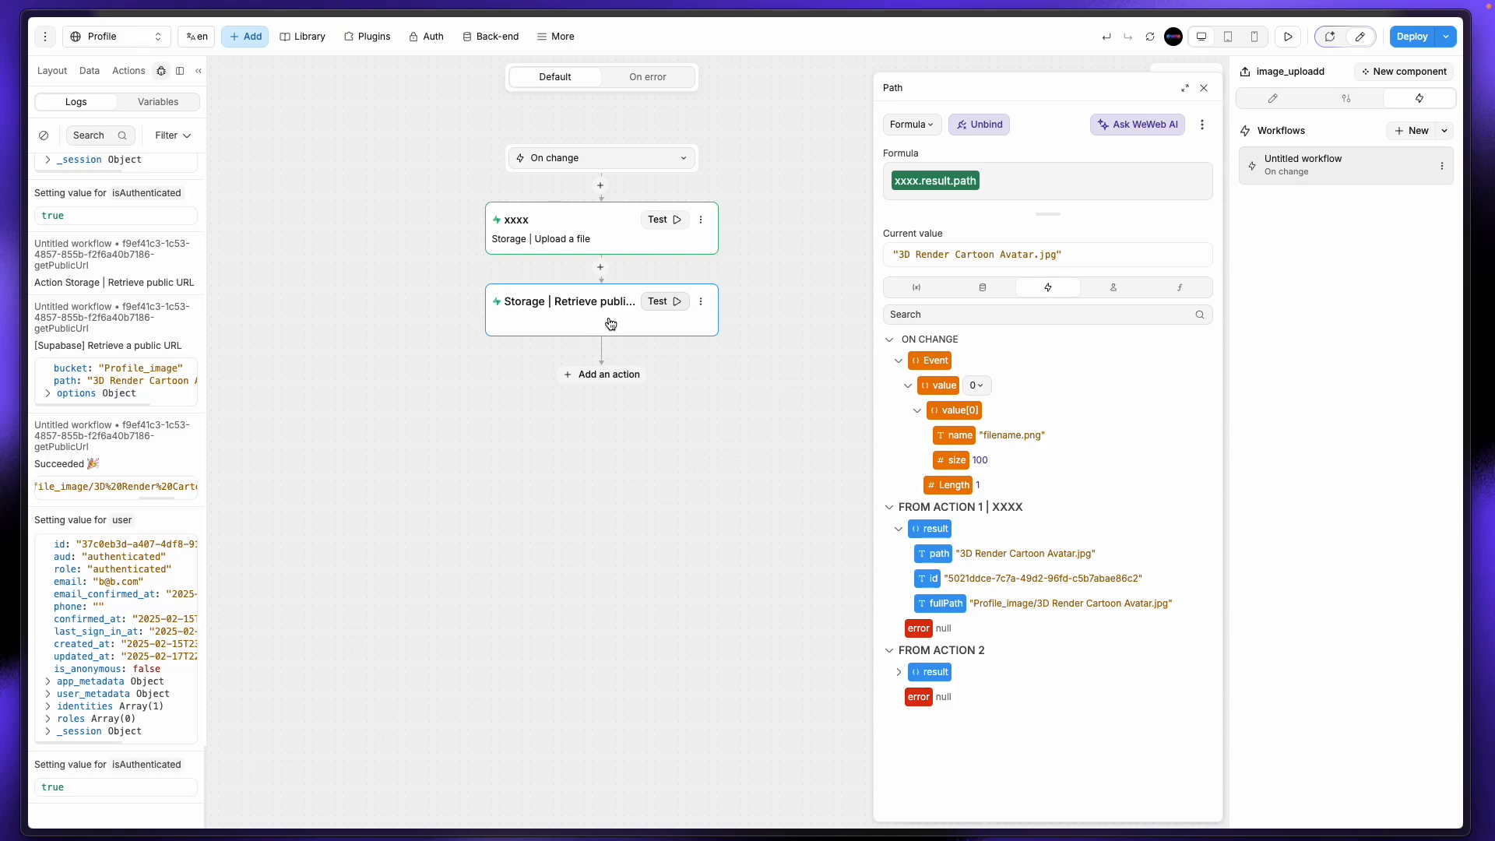
Step: Add a Change variable value step that targets the Files variable
left_click(620, 376)
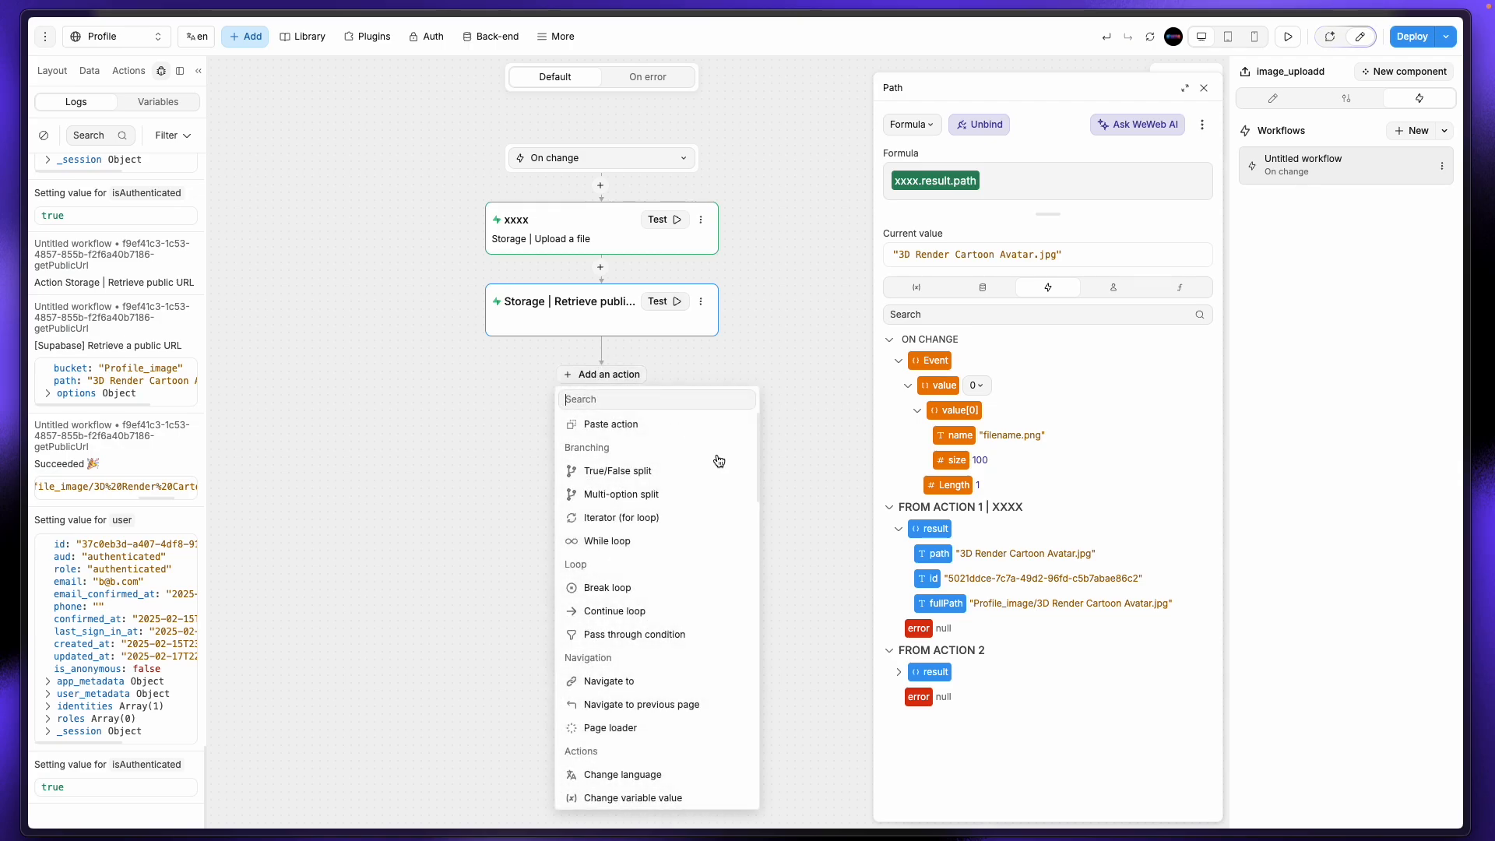
scroll(656, 662, "down", 3)
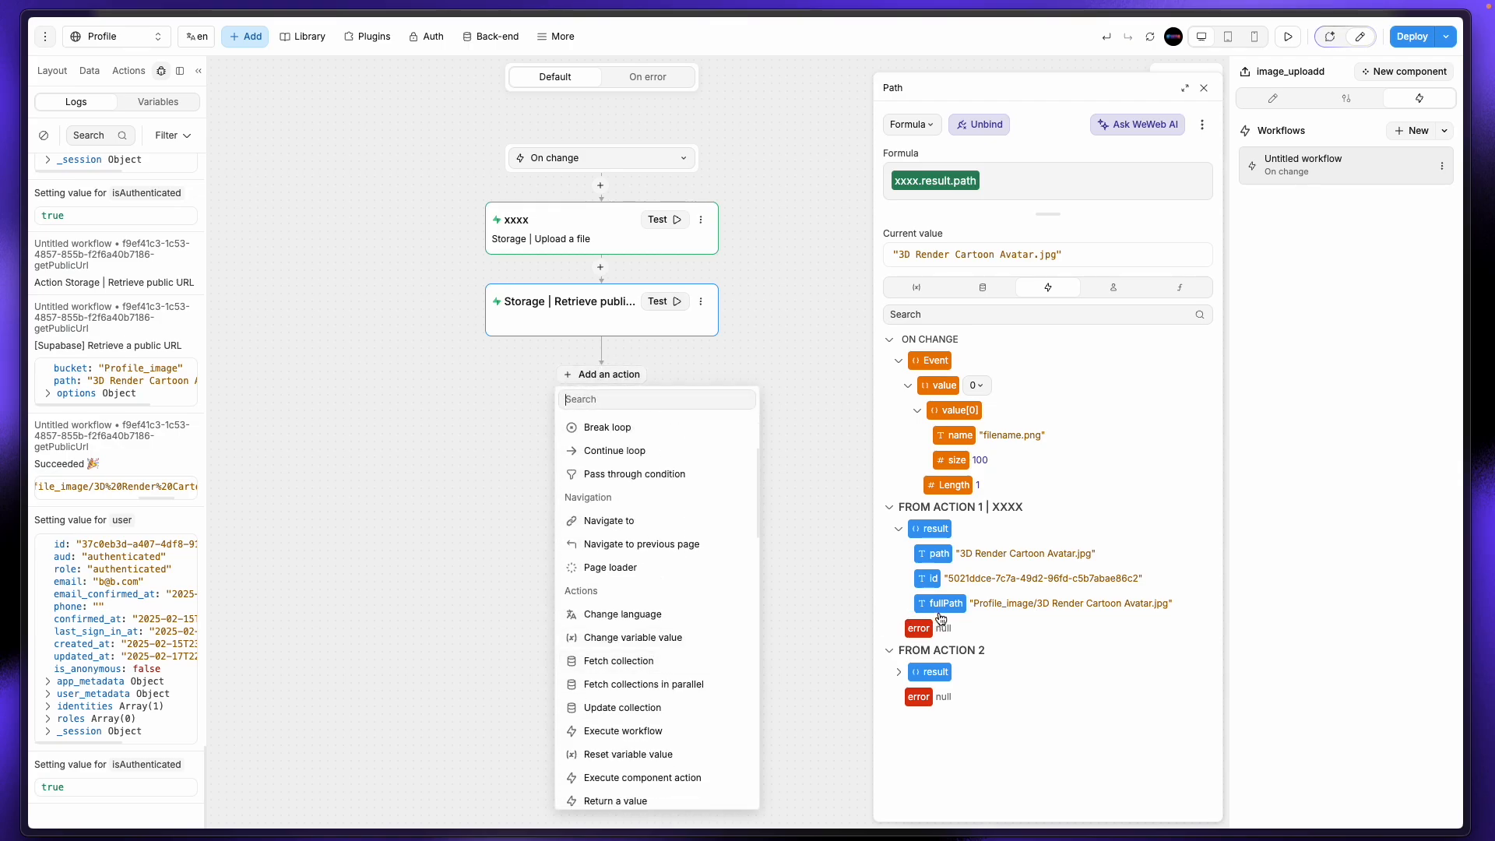
scroll(634, 707, "down", 8)
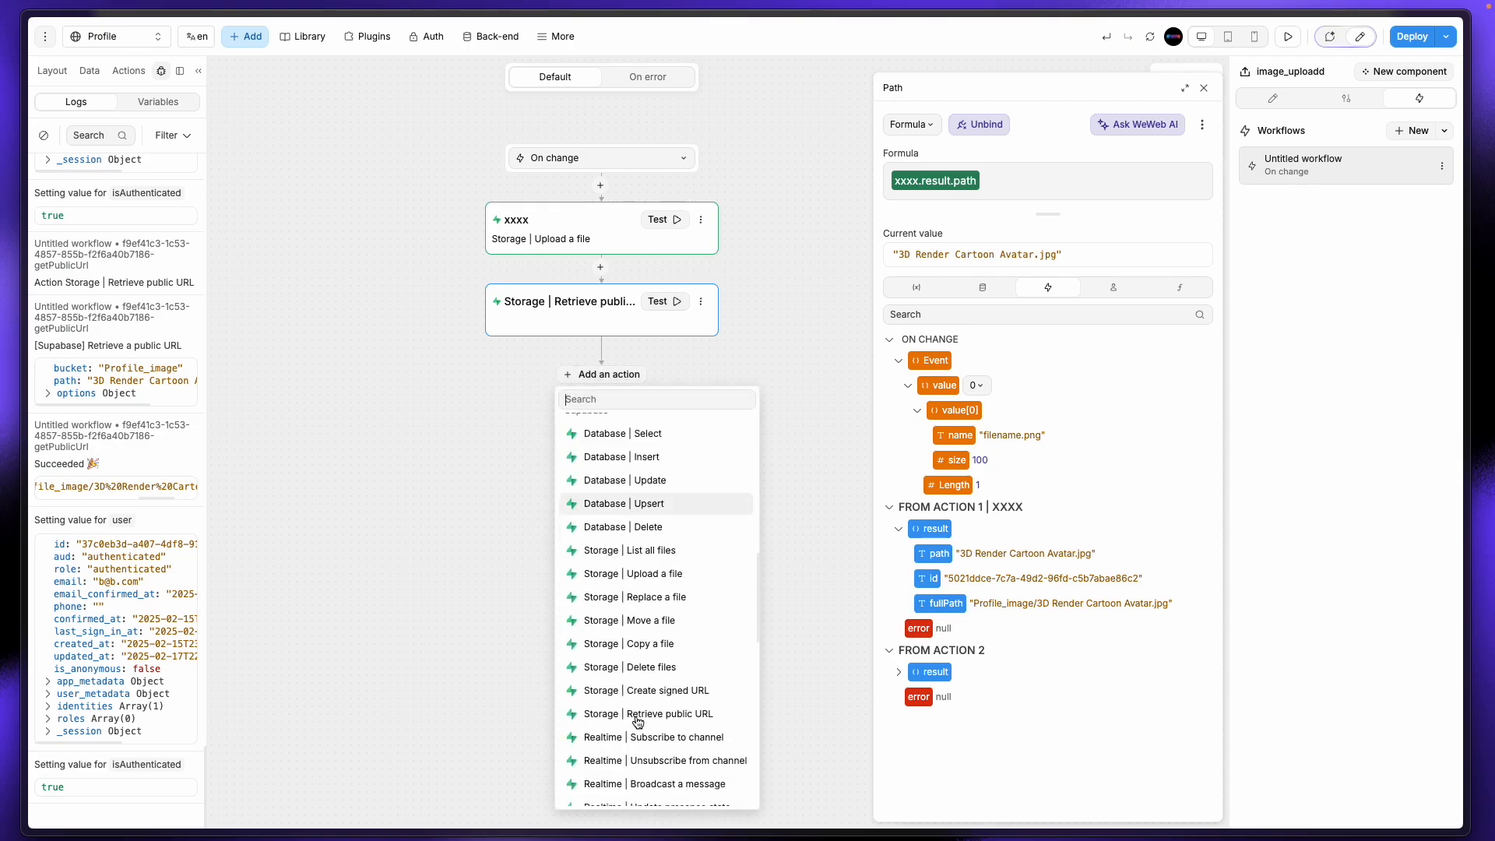
scroll(635, 705, "up", 11)
scroll(643, 594, "down", 4)
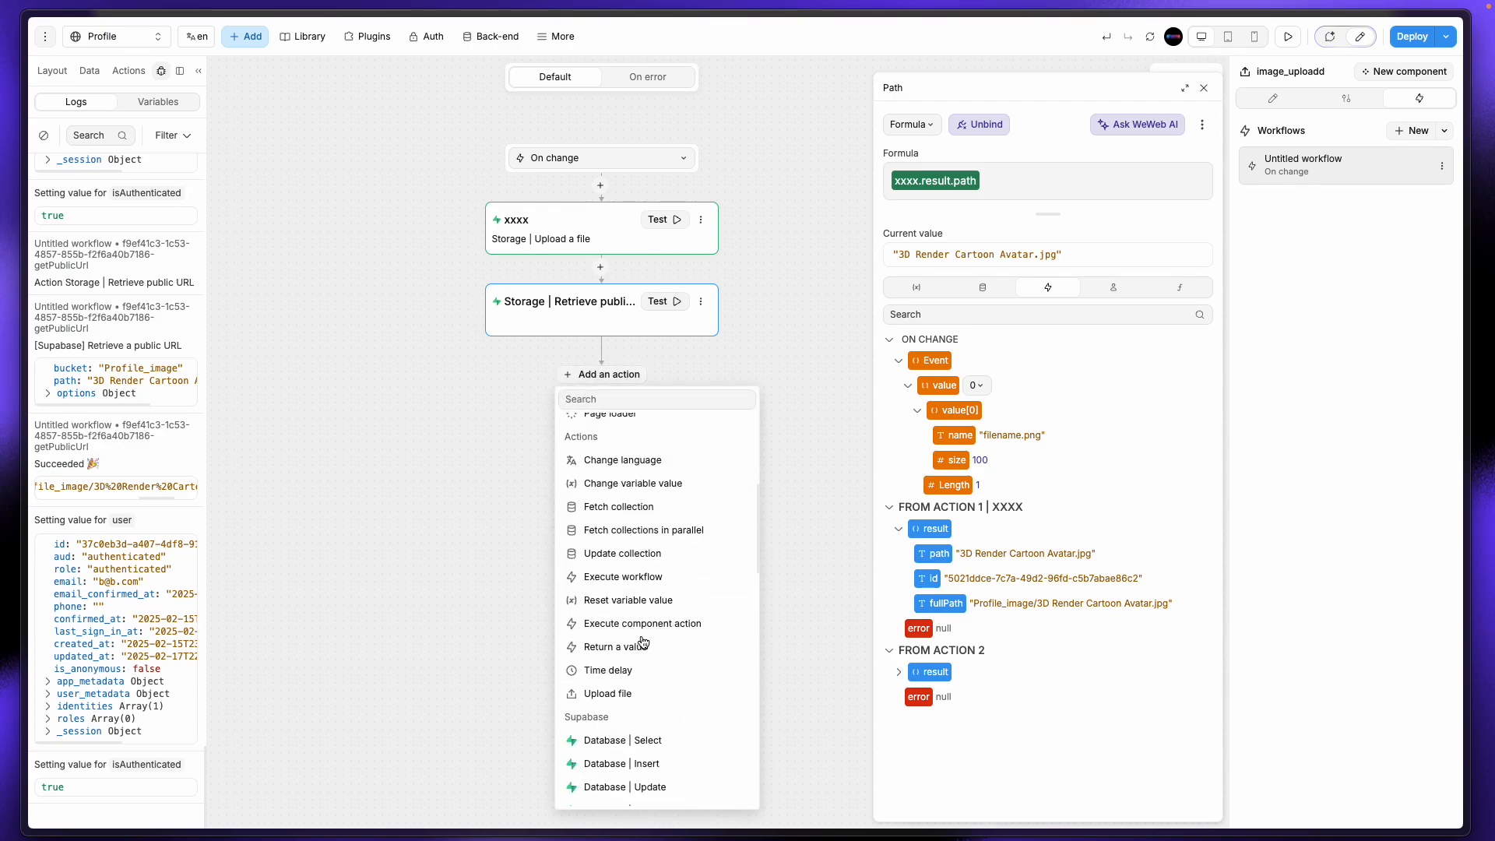
left_click(641, 487)
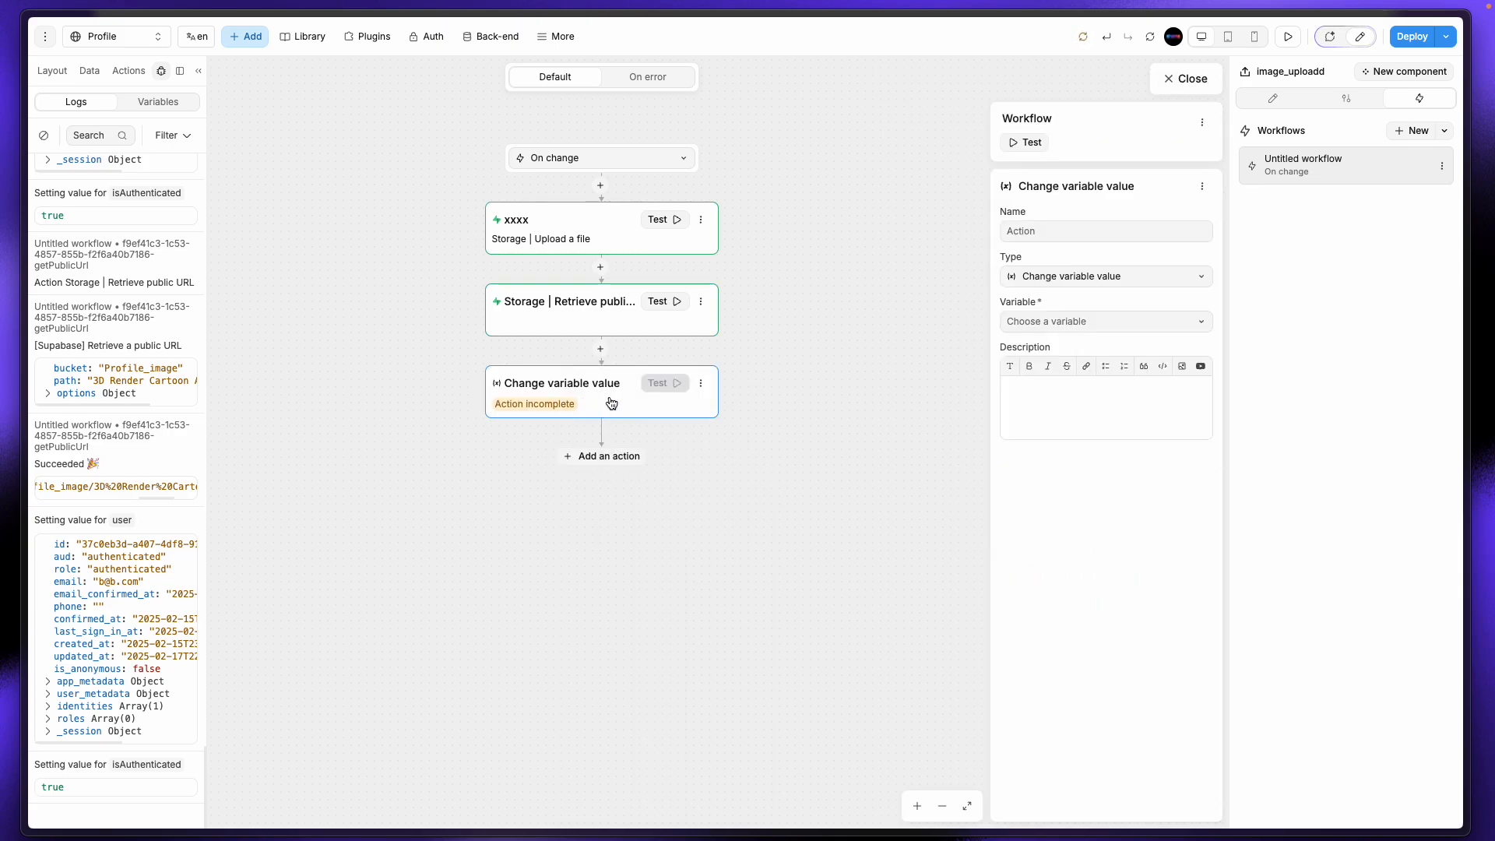
left_click(1107, 322)
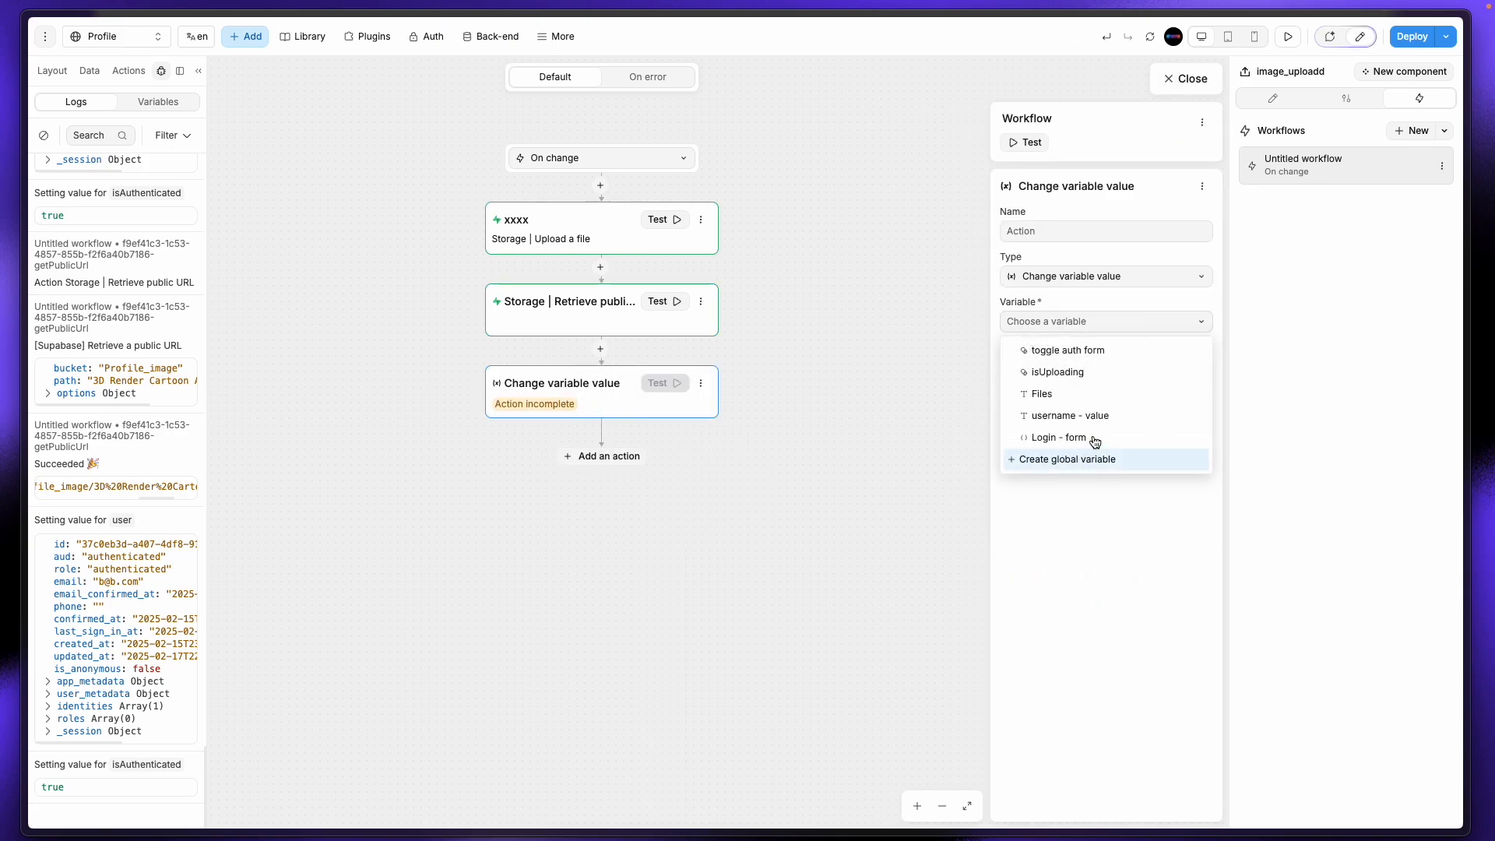
left_click(1079, 392)
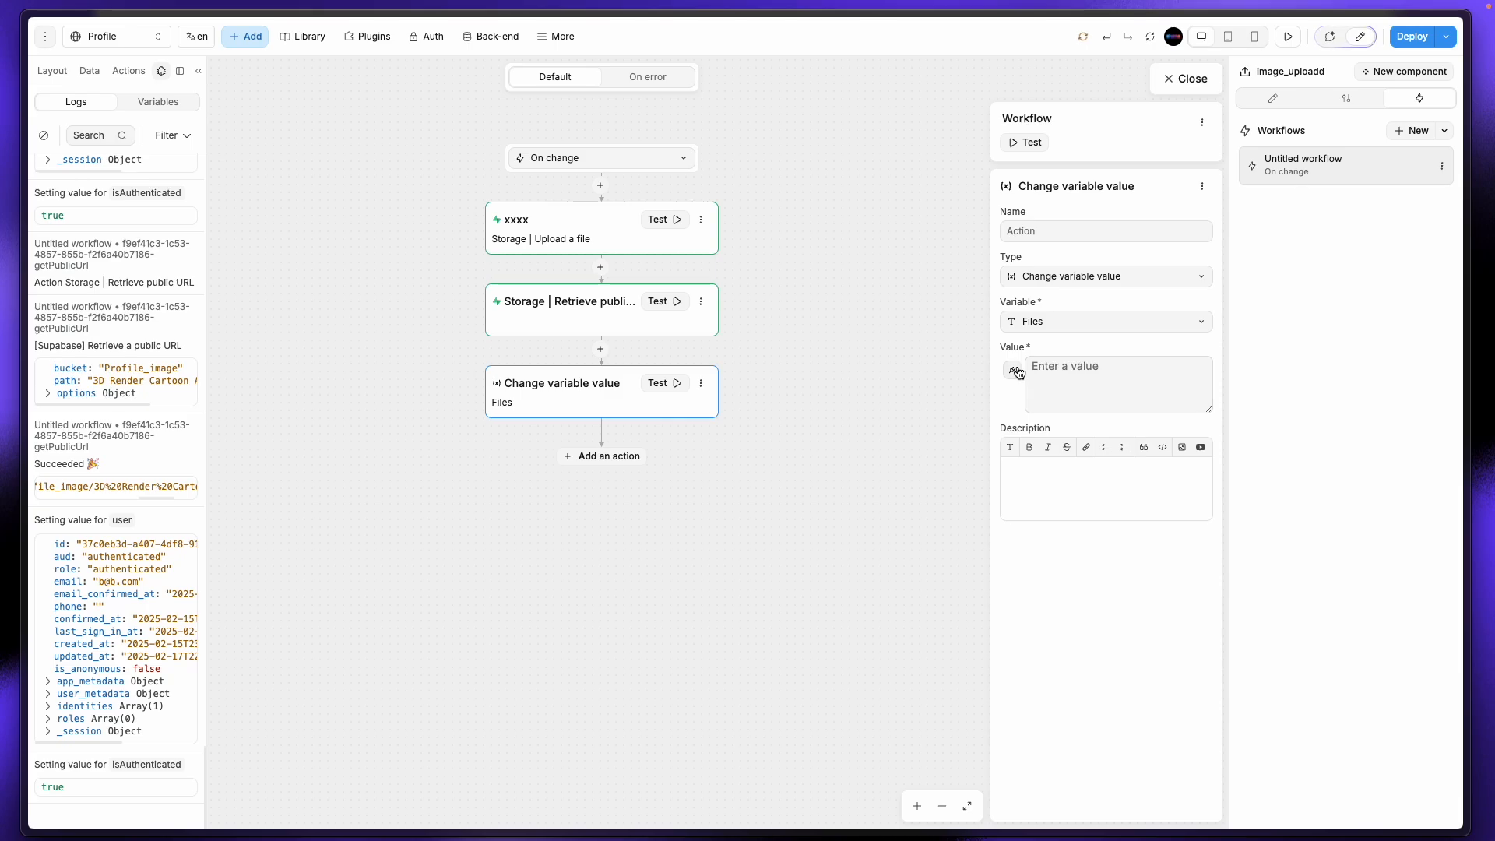
Step: Rename the retrieval action to YYY and set the Files value to YYY.result.publicUrl
left_click(1017, 372)
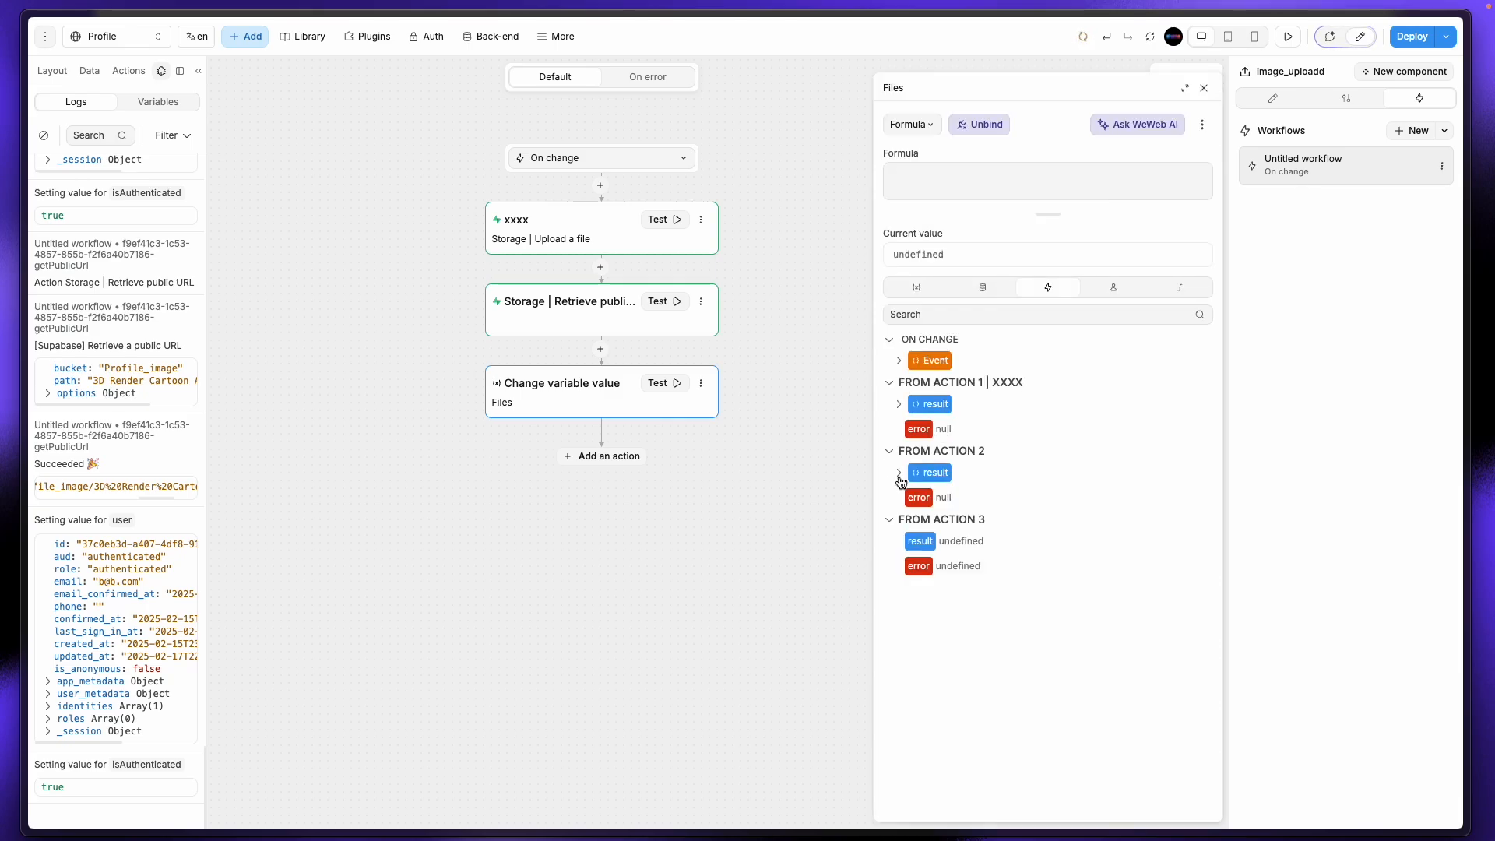
left_click(529, 311)
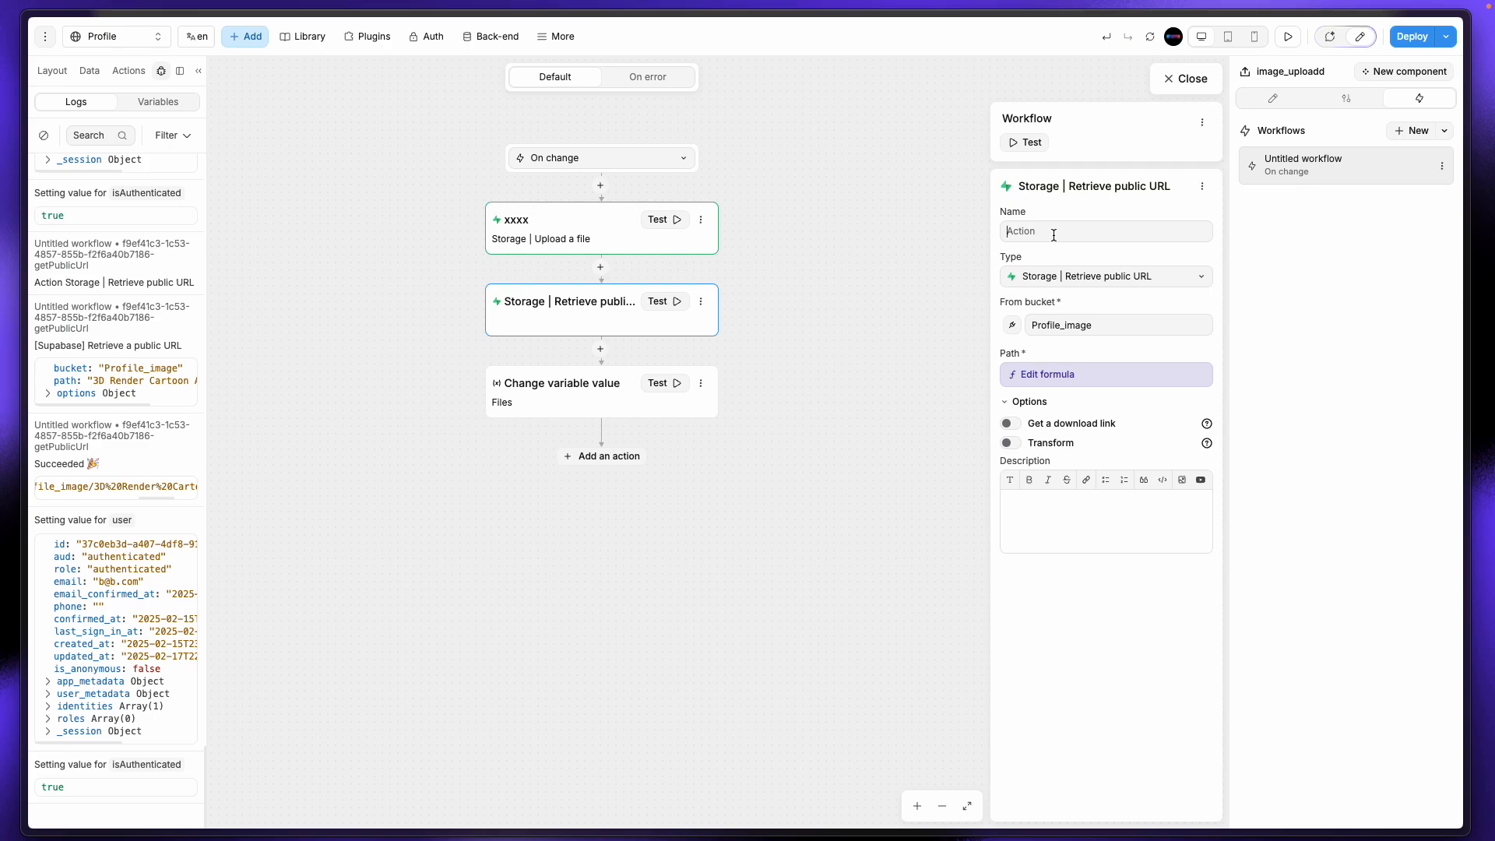
type("YYY")
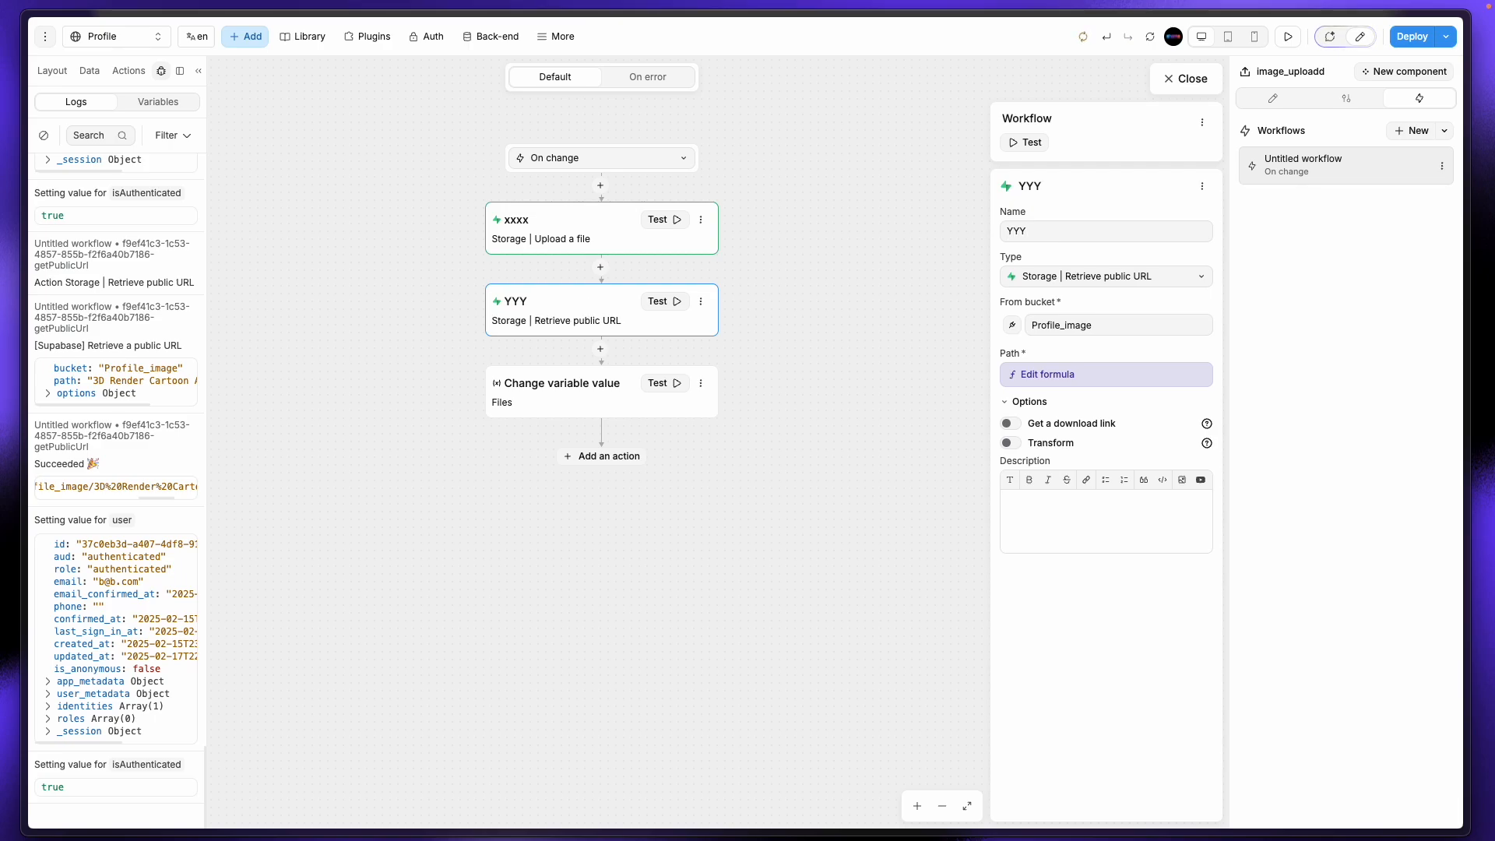
left_click(577, 391)
left_click(1084, 368)
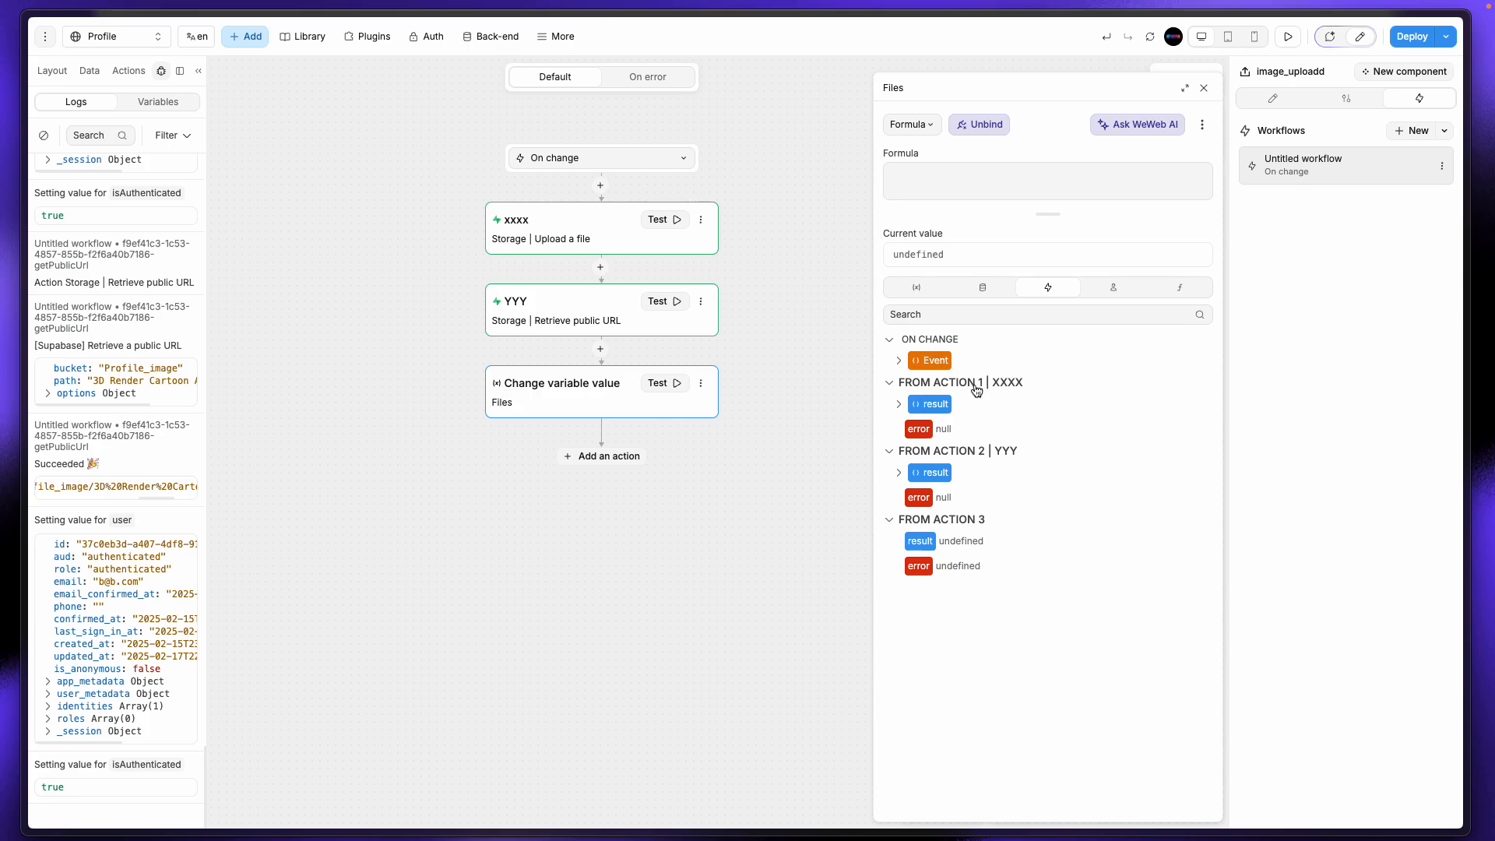
left_click(900, 475)
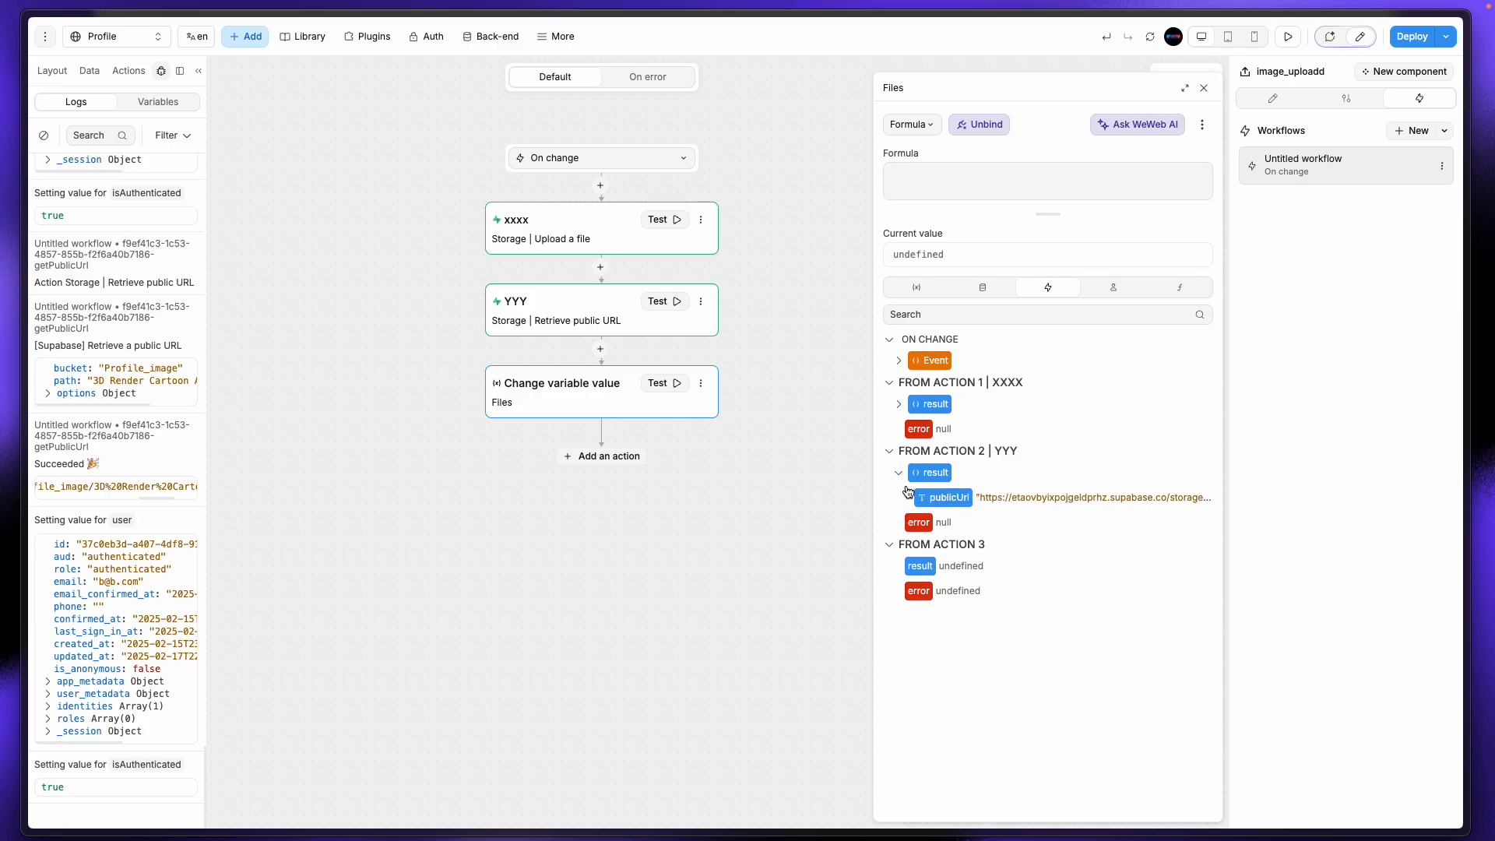
left_click(946, 500)
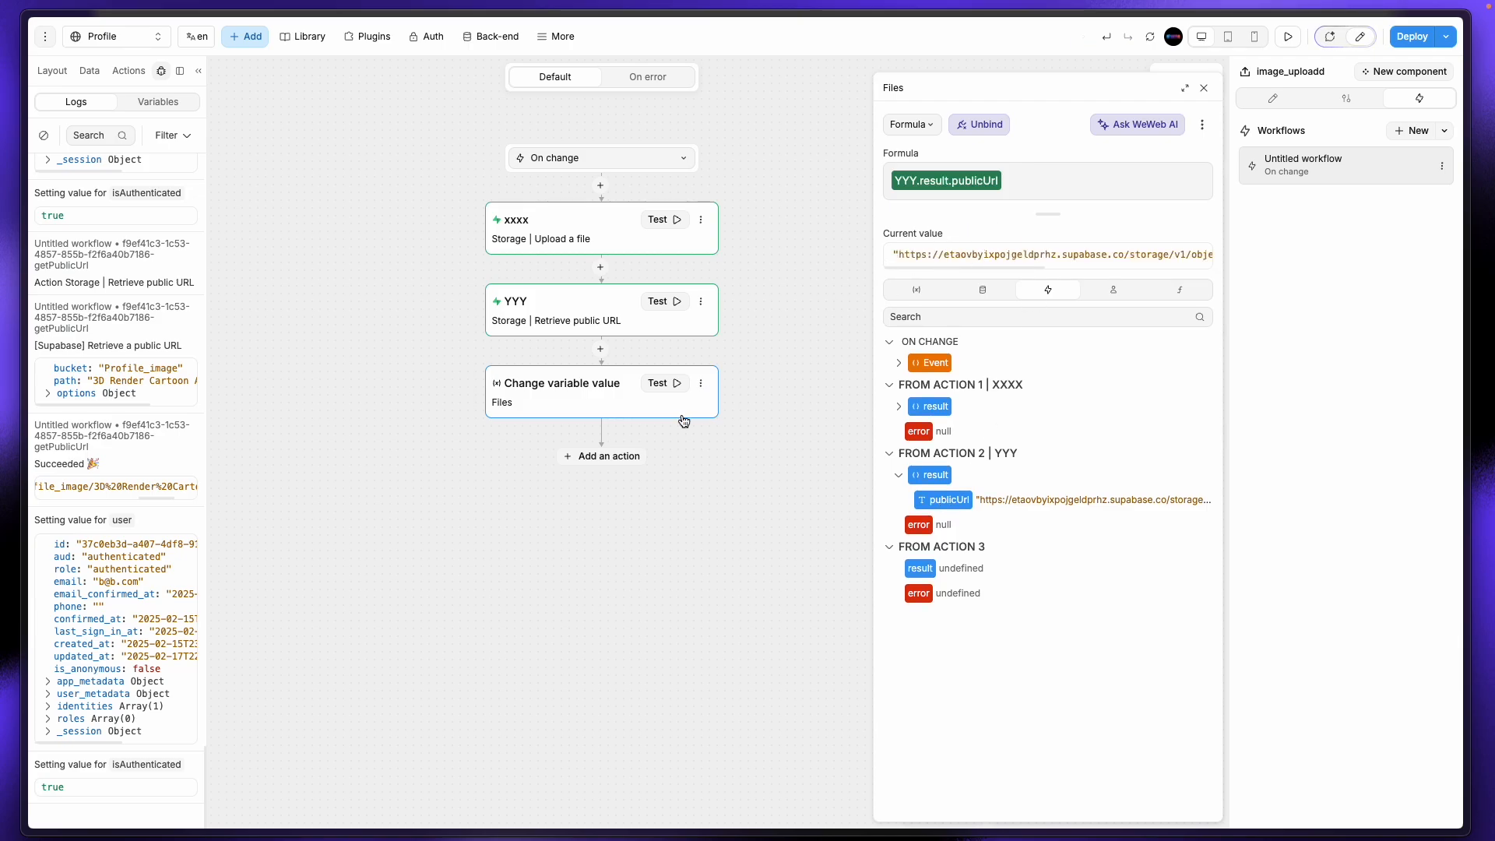
left_click(1206, 90)
Step: Preview the profile page and inspect the Files variable in the Advanced file upload group
left_click(1171, 77)
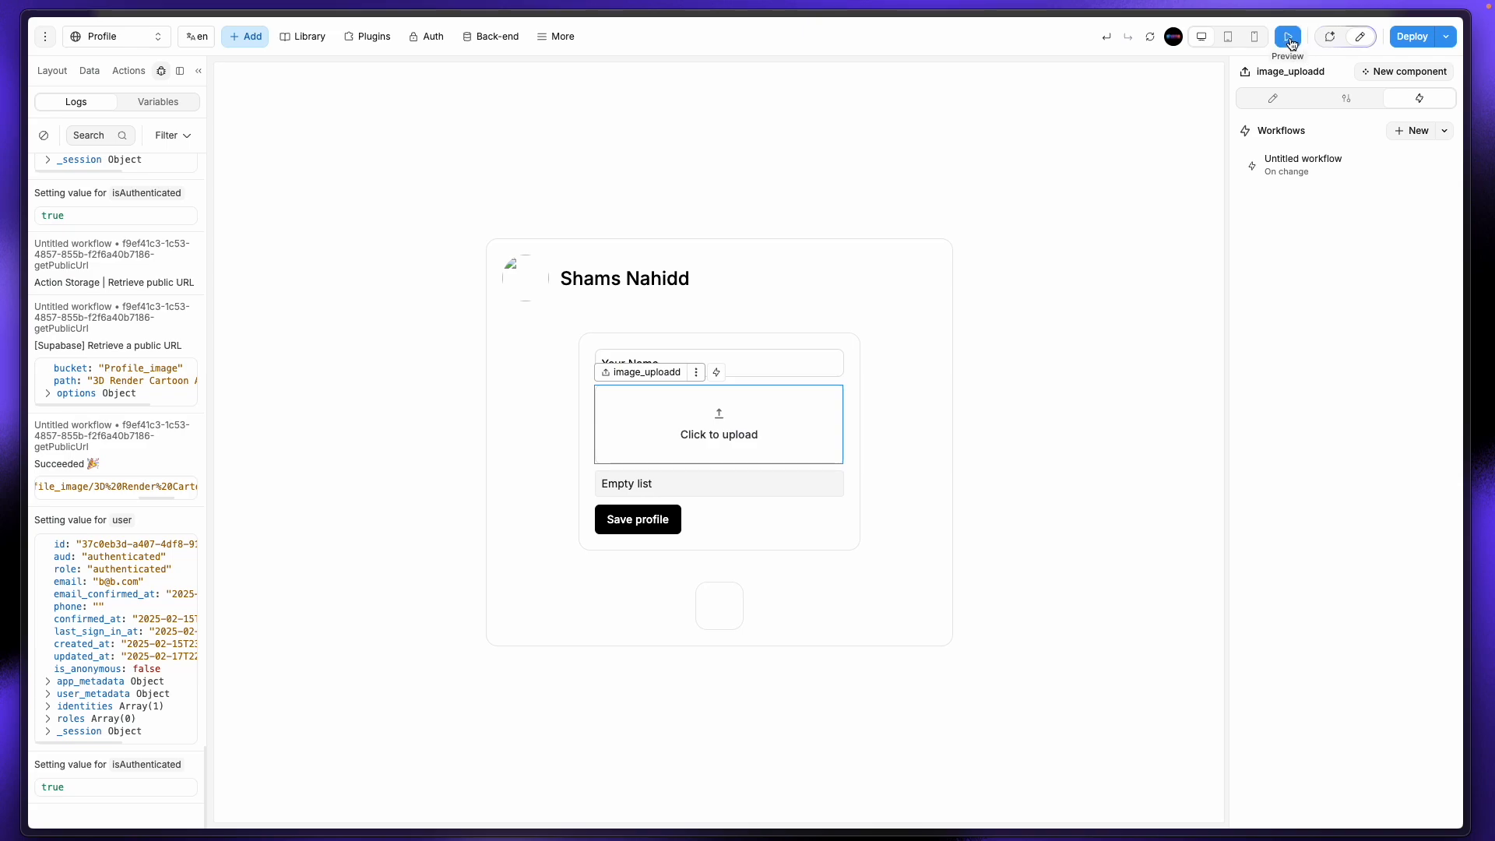
left_click(1289, 38)
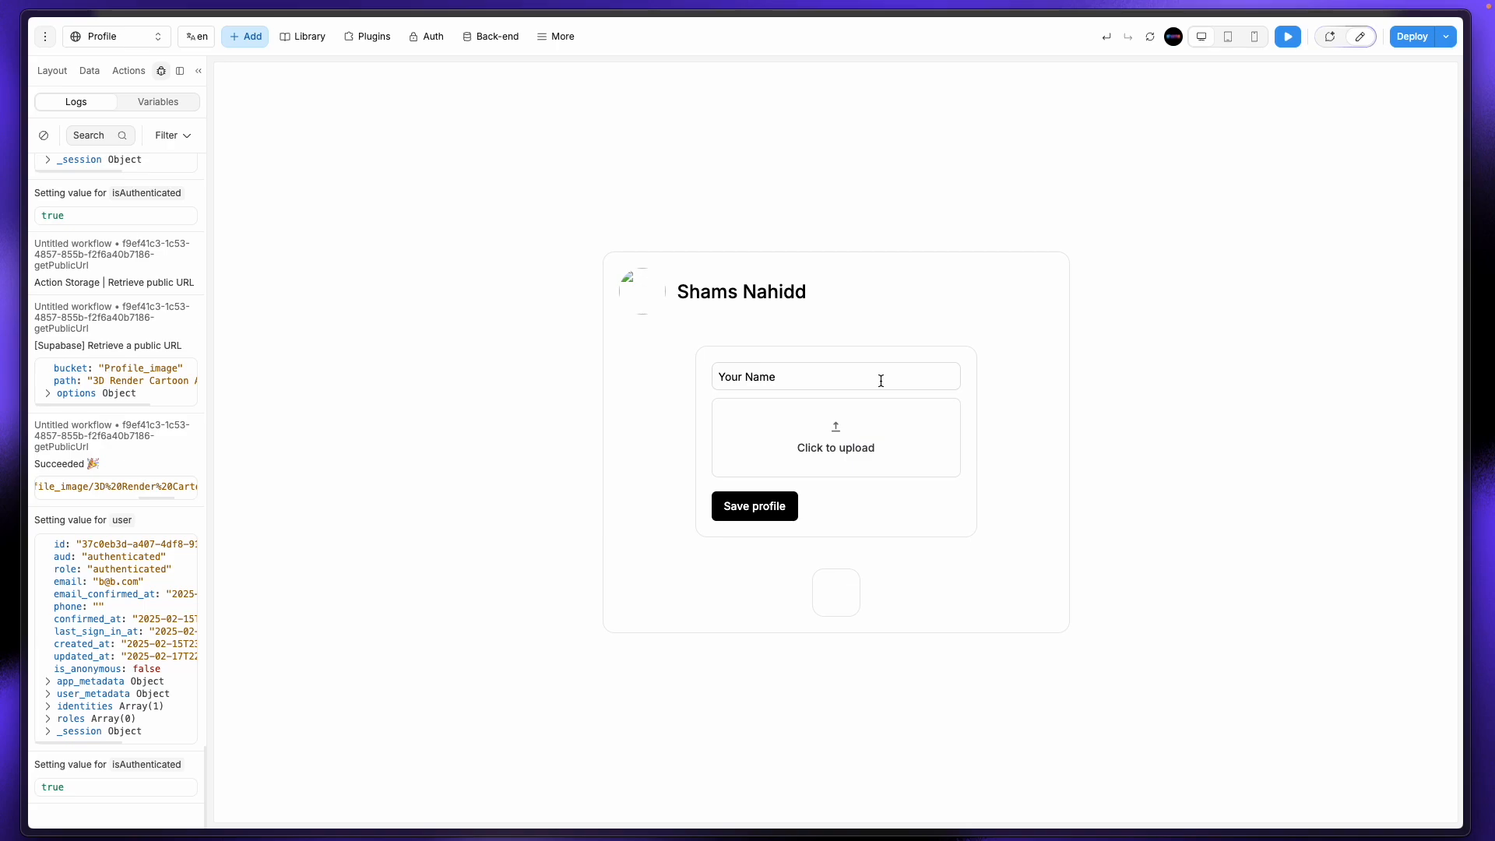
left_click(90, 71)
left_click(45, 544)
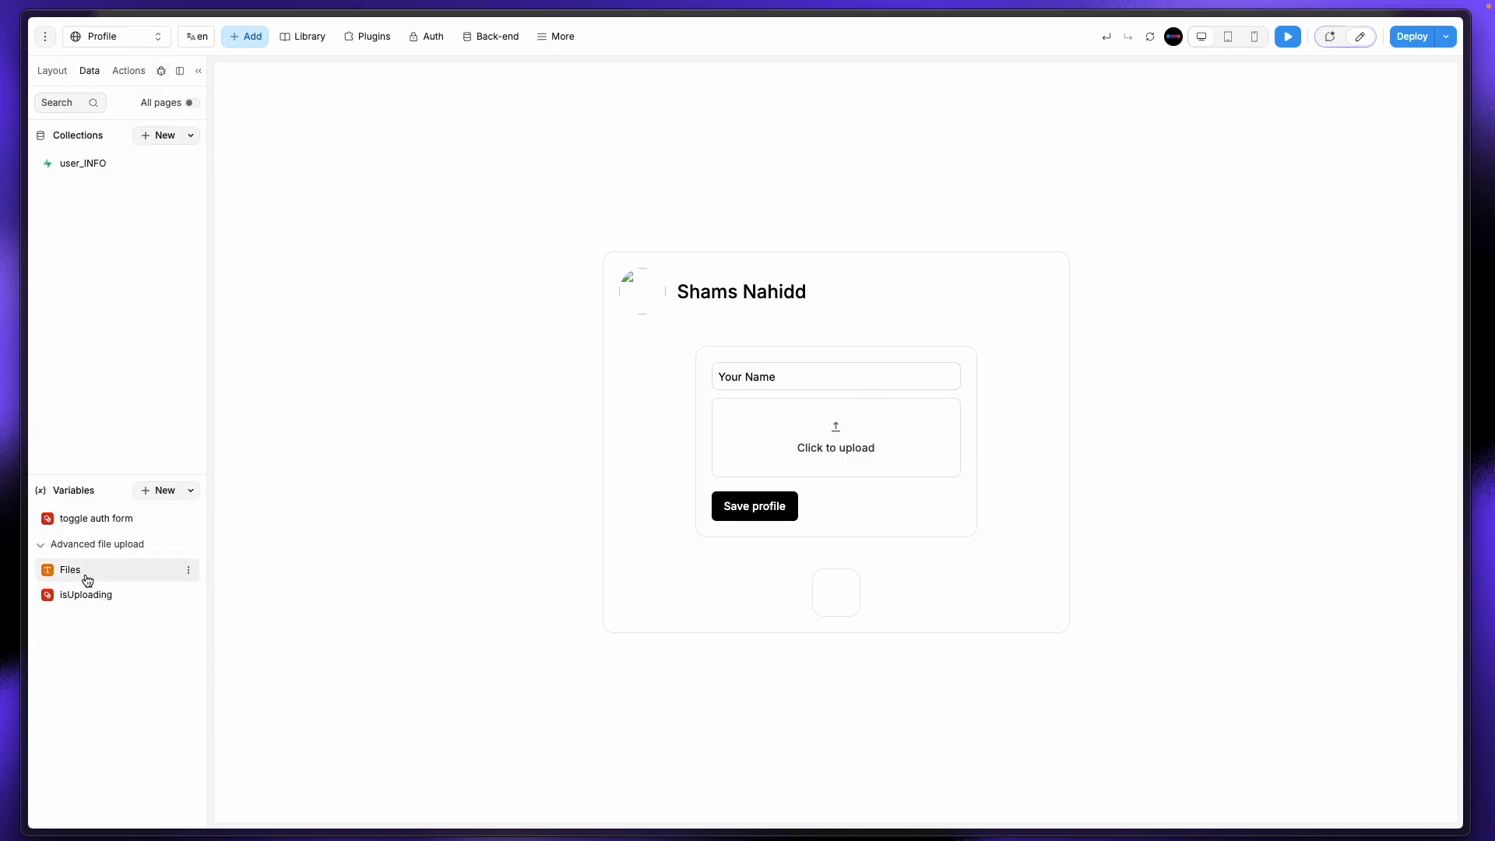
left_click(86, 573)
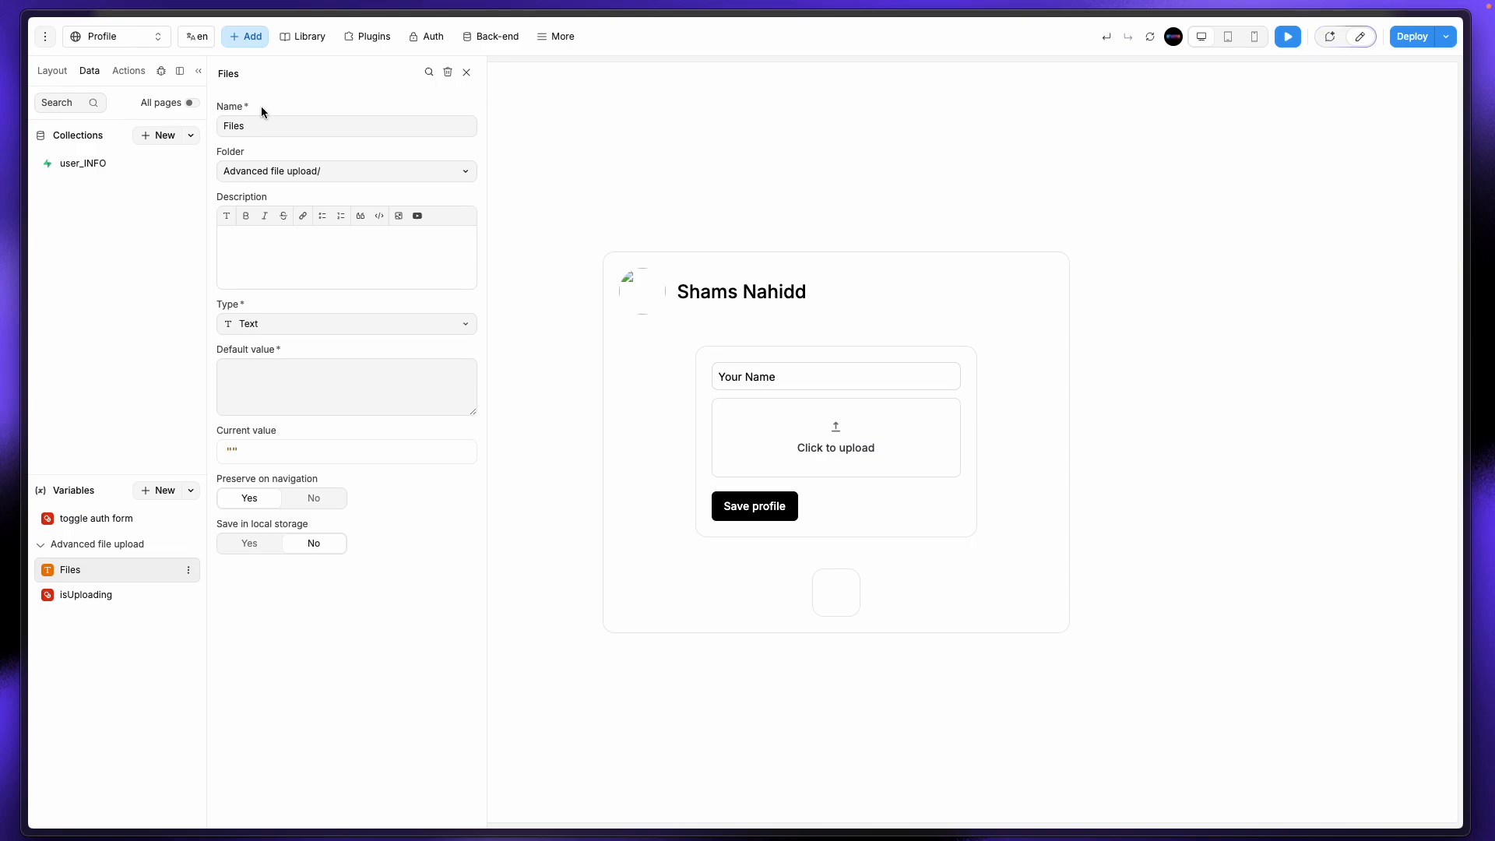
left_click(466, 72)
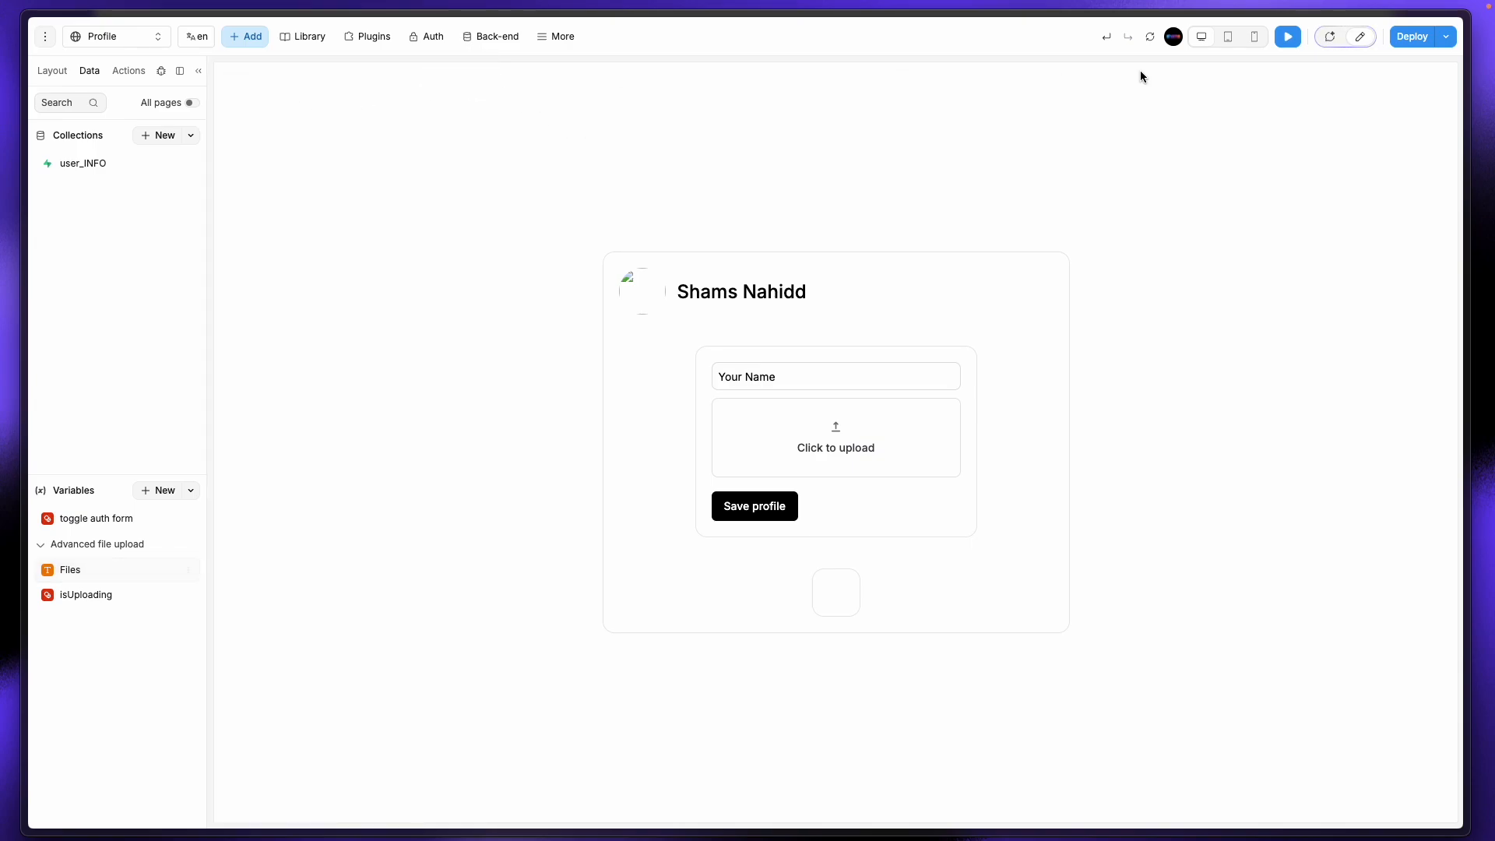
left_click(1287, 39)
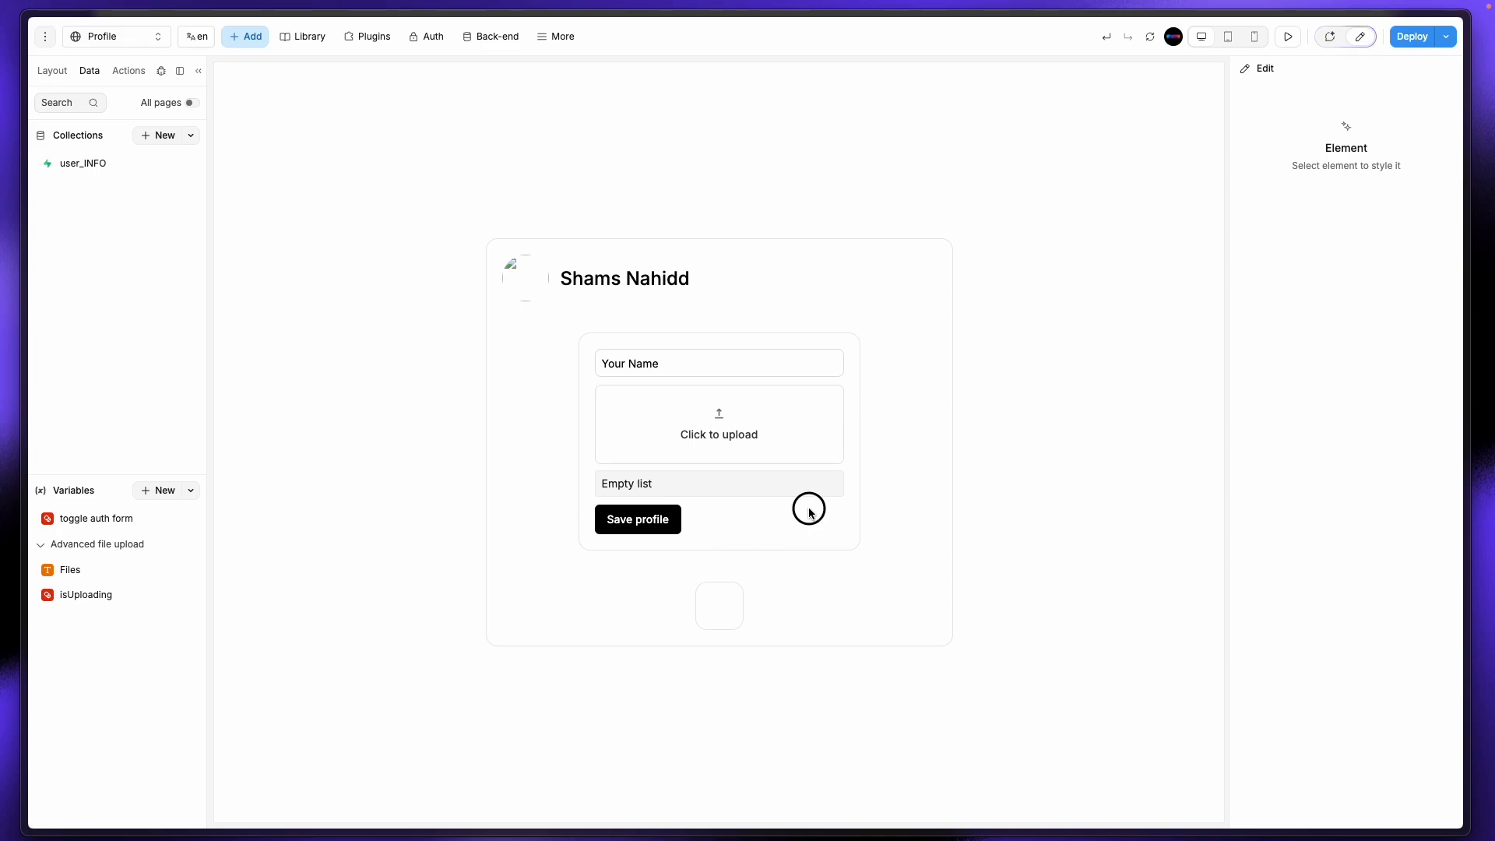
Step: Select image_uploadd in the Layout tree and open its On change workflow
left_click(54, 71)
left_click(54, 146)
left_click(43, 139)
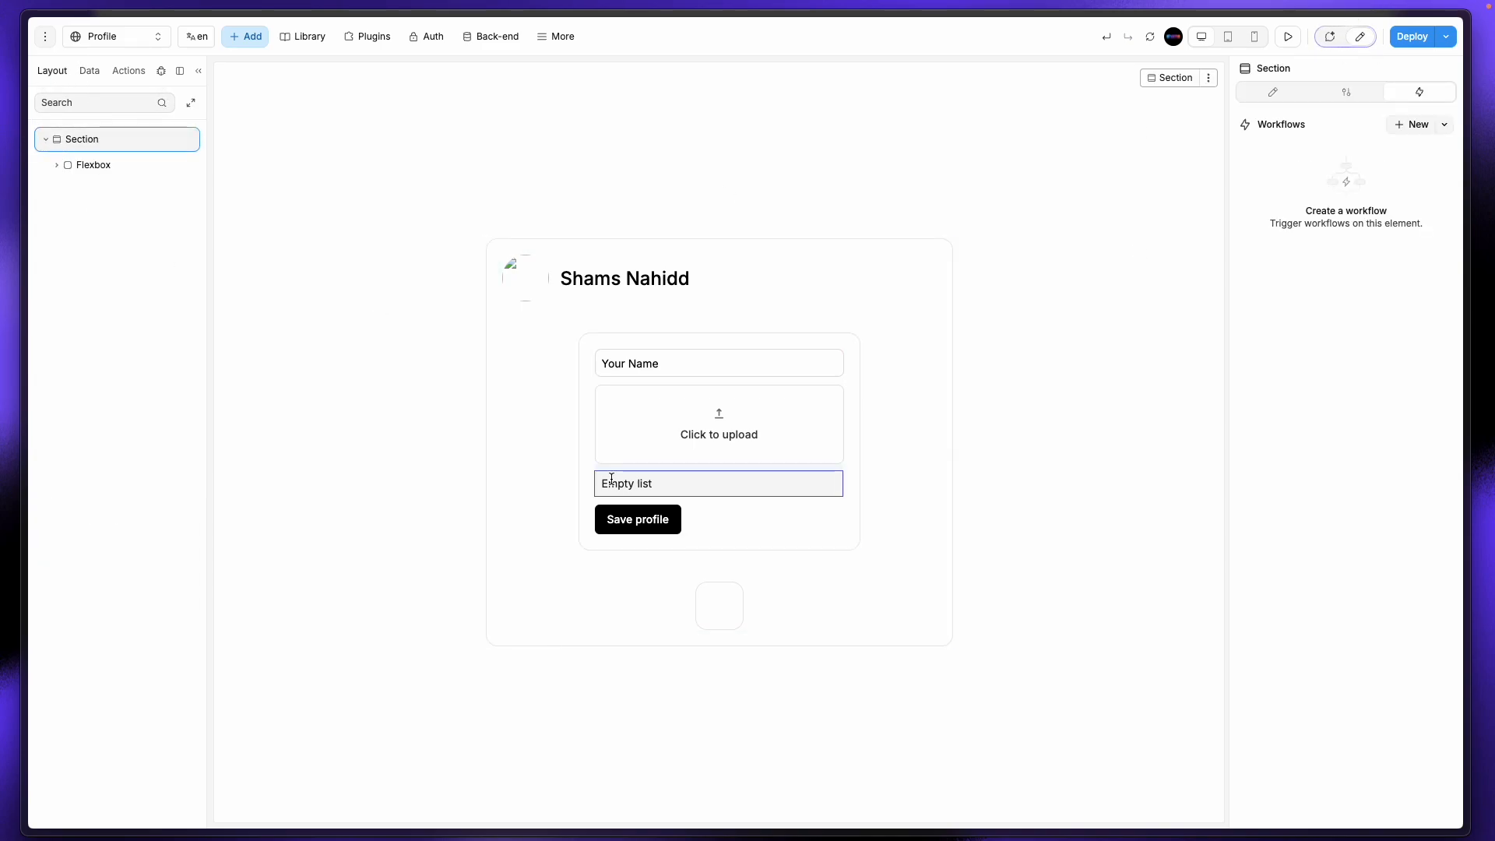
left_click(630, 438)
left_click(120, 292)
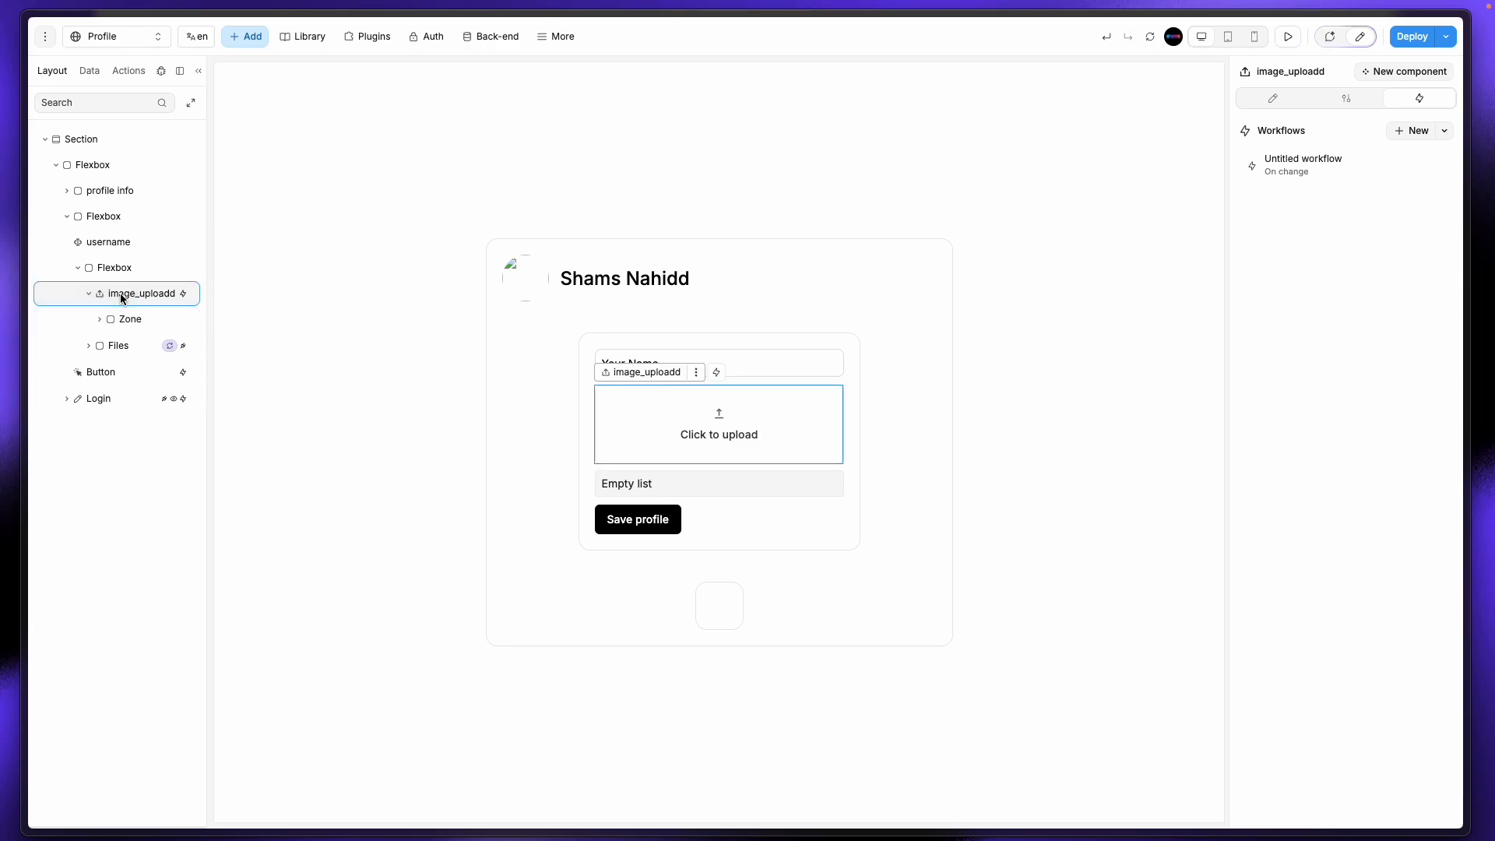
left_click(1300, 174)
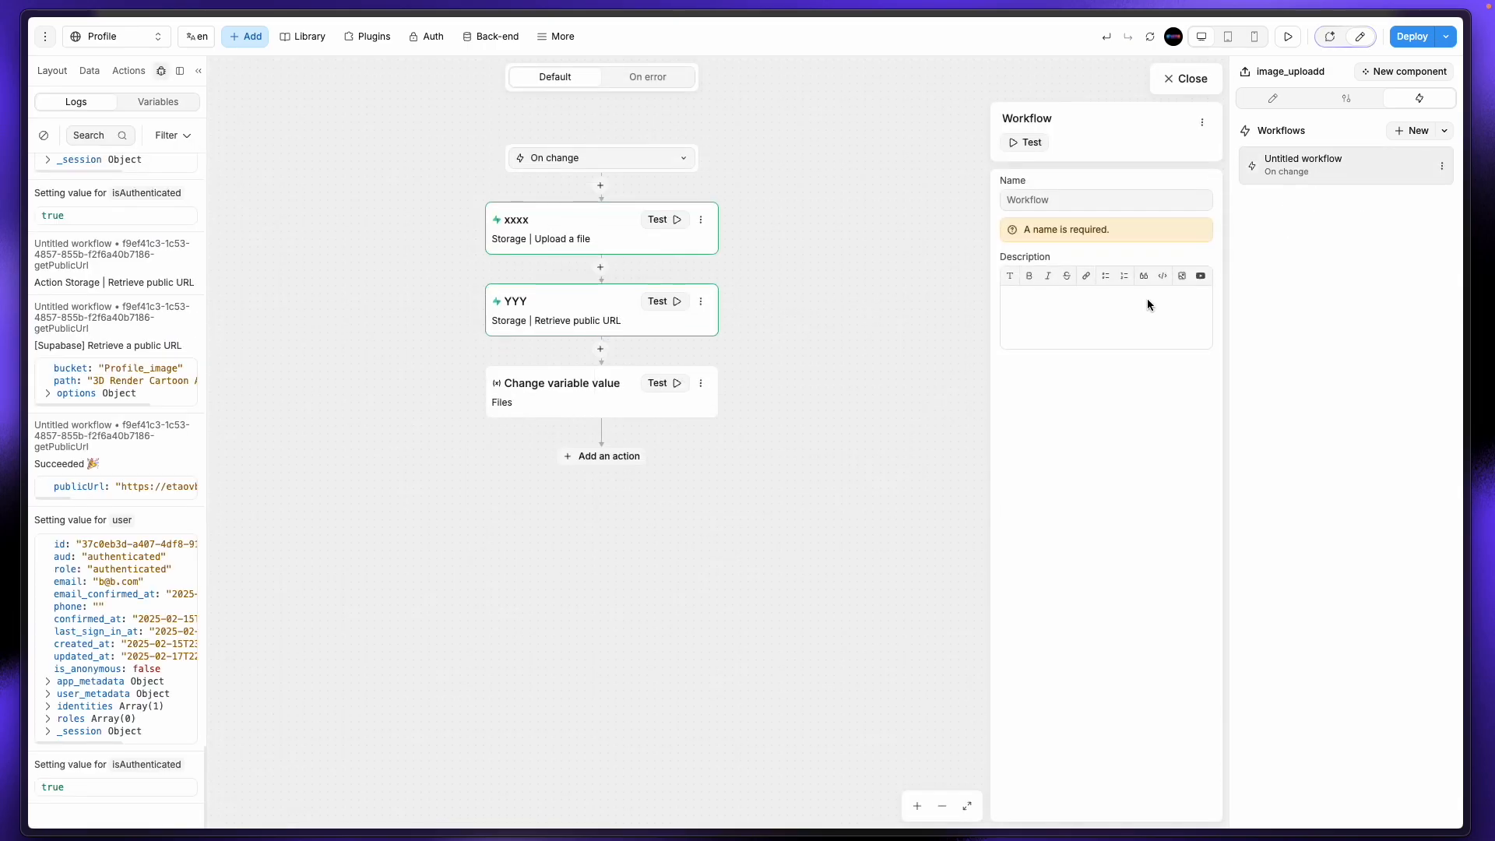
Step: Test the Change variable value step, then check that Files holds the avatar's Supabase public URL
left_click(673, 384)
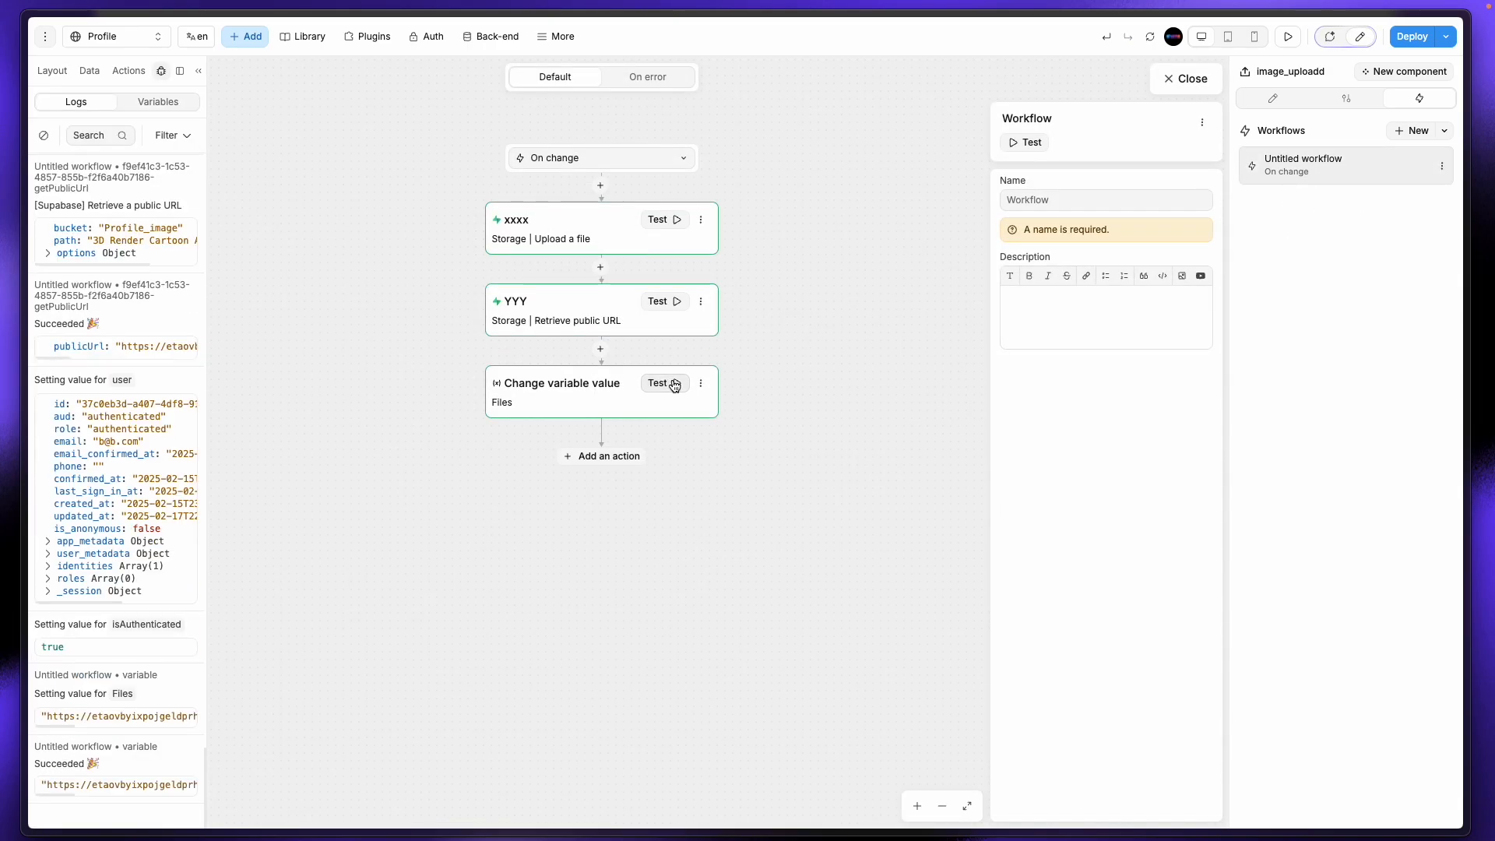
left_click(1191, 79)
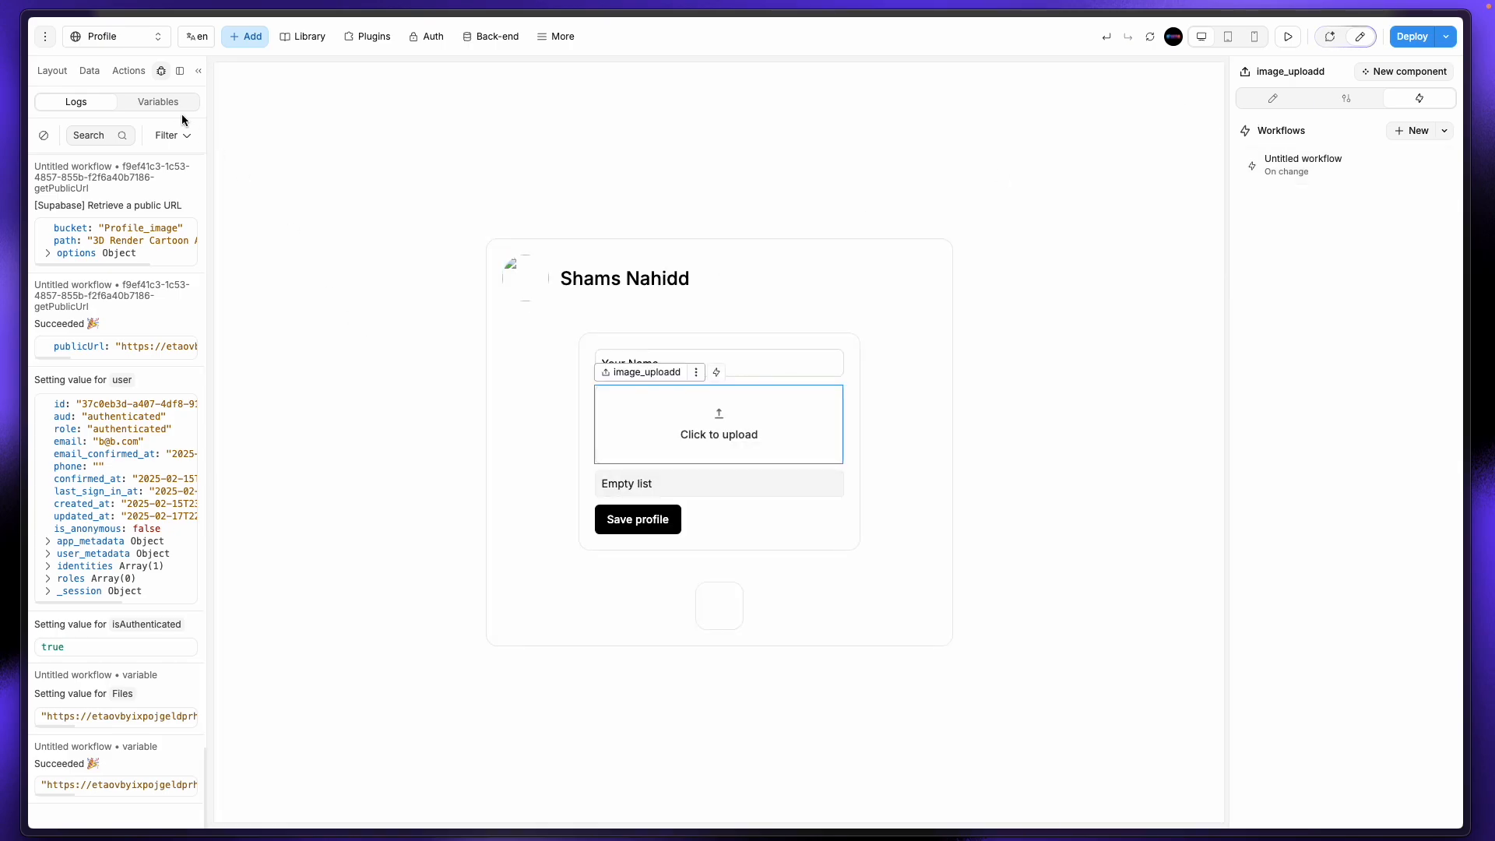
left_click(91, 71)
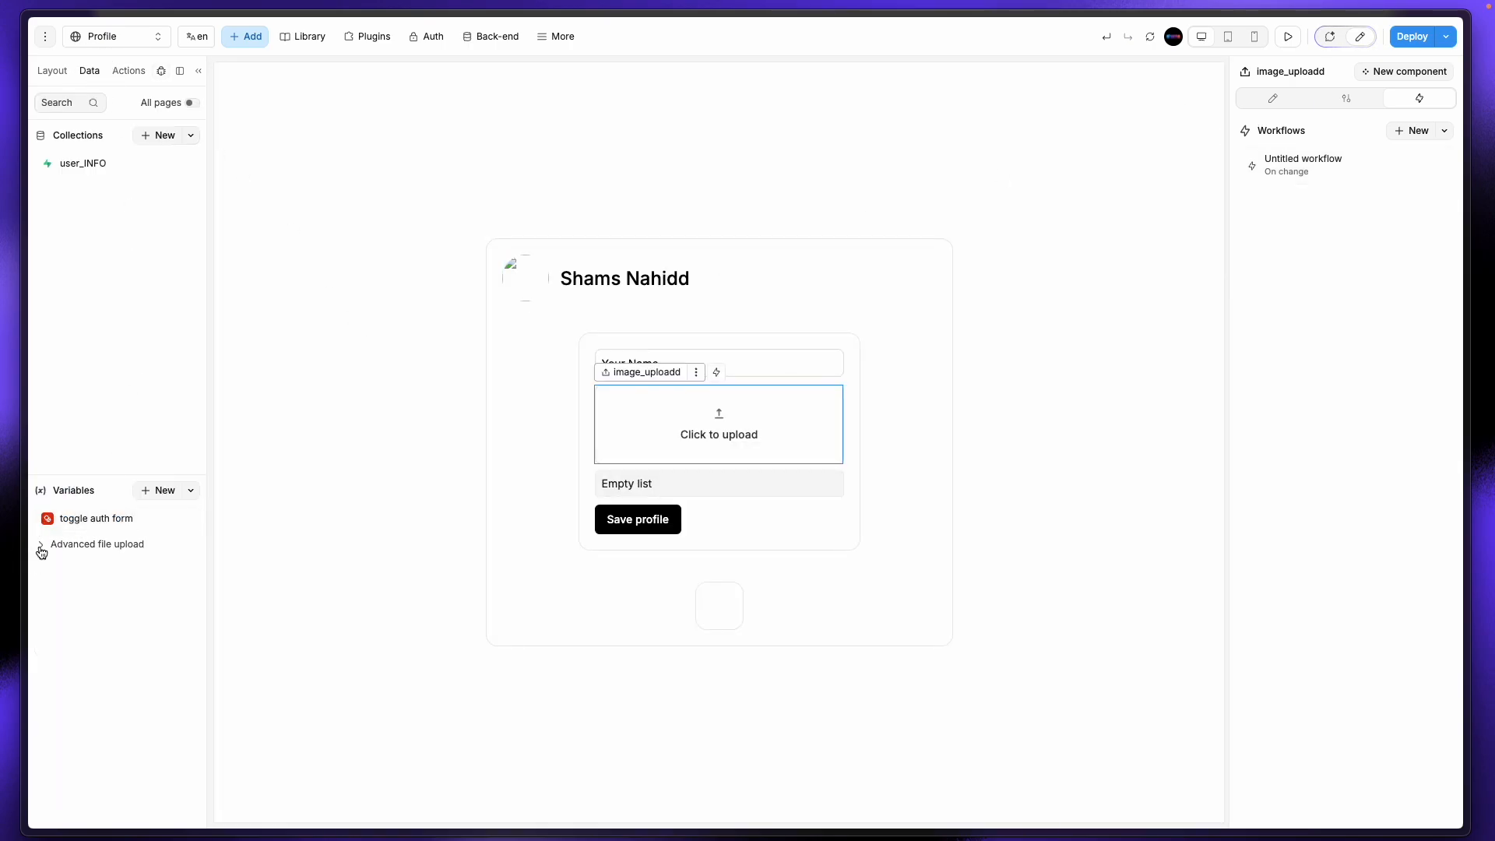
left_click(81, 578)
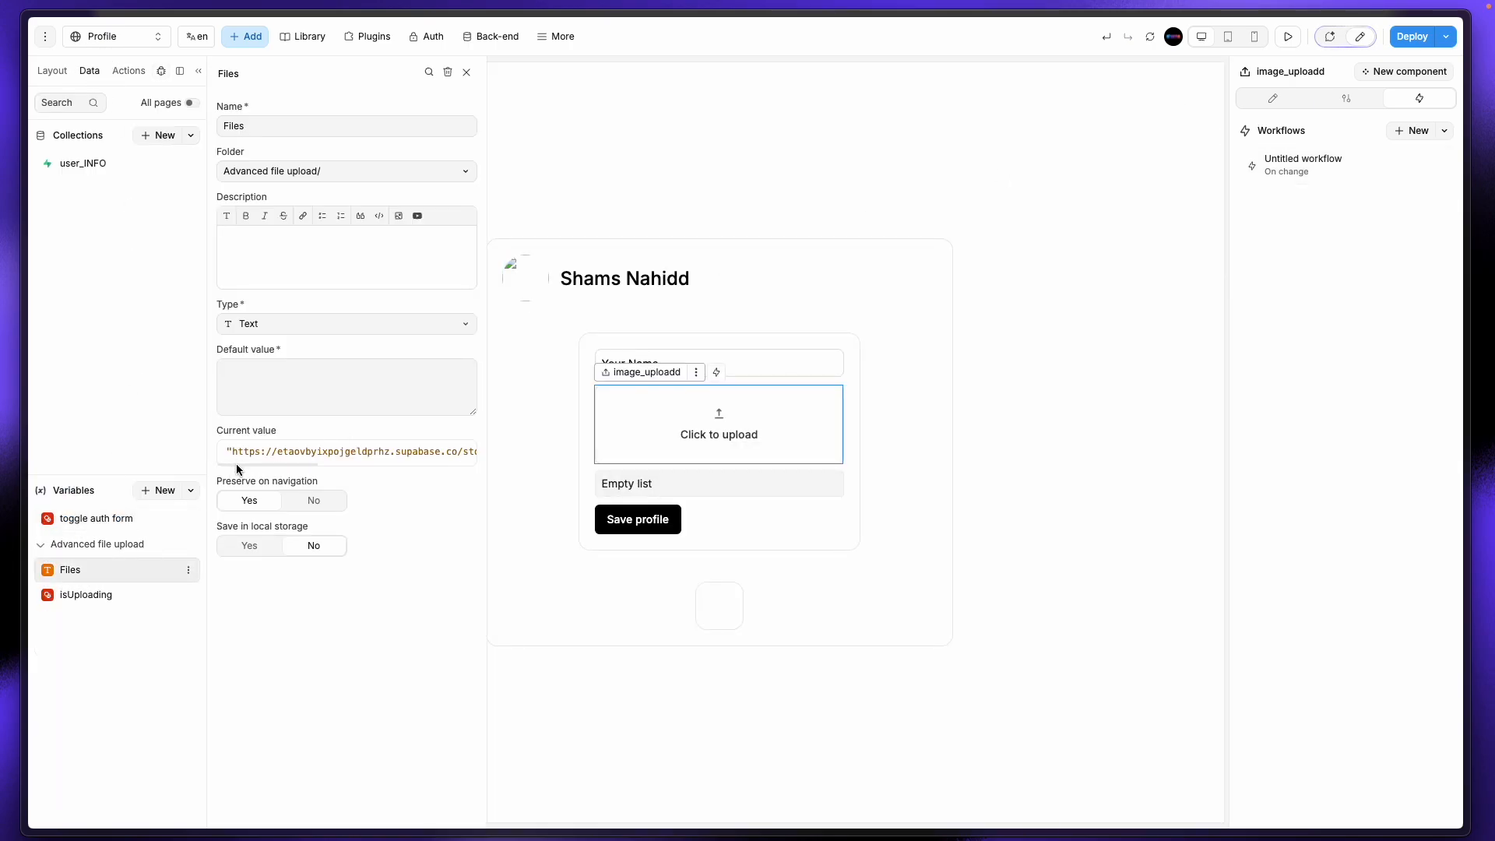
mouse_move(236, 464)
left_mouse_down()
mouse_move(439, 462)
mouse_move(153, 450)
mouse_move(232, 452)
left_mouse_up()
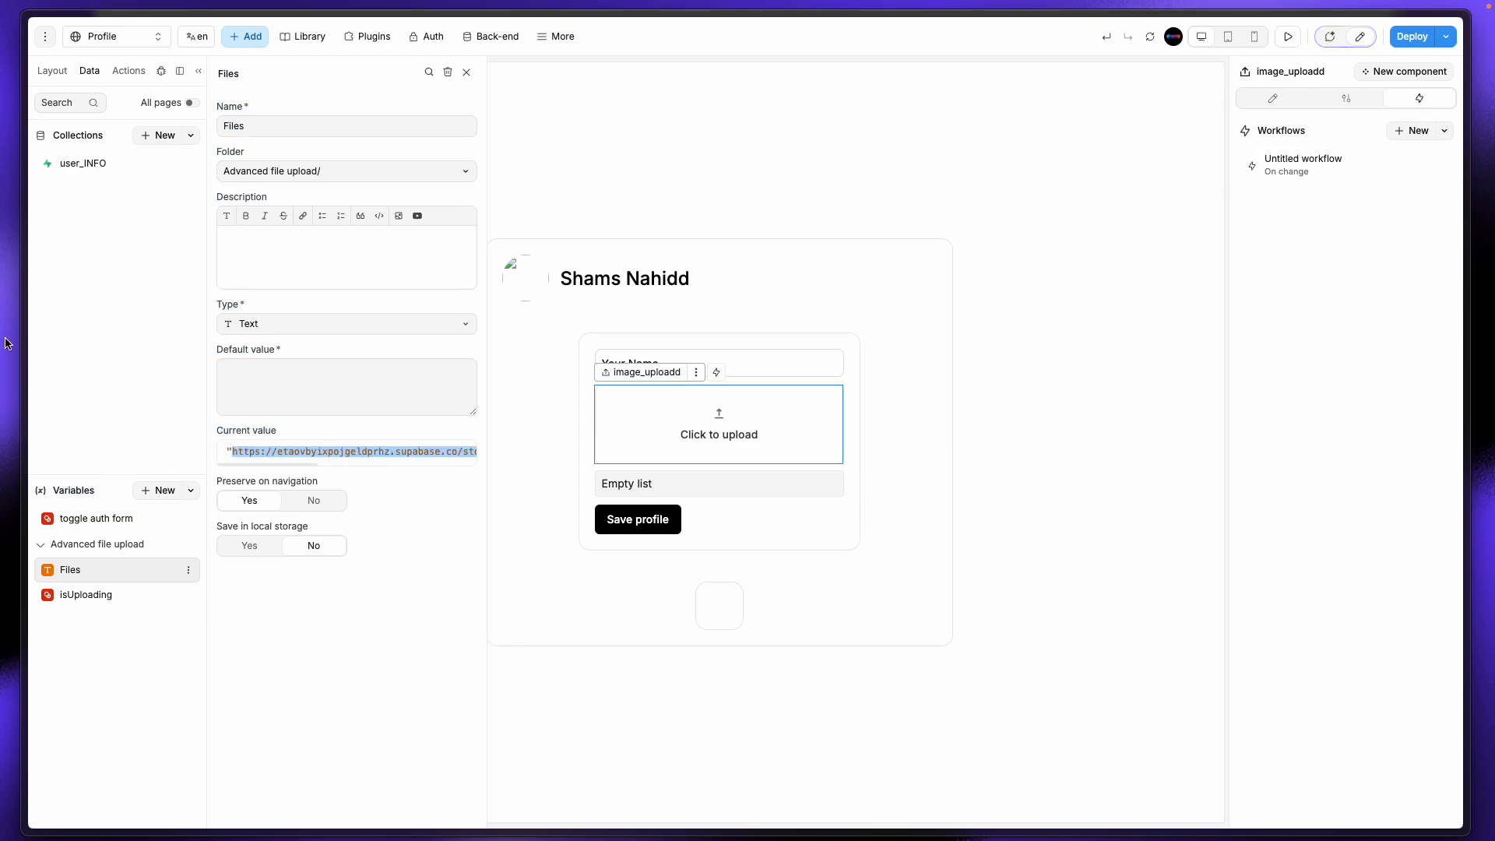
Step: Load the copied Files URL in a new browser tab to confirm the avatar image appears
mouse_move(5, 342)
left_click(67, 143)
type("https://etaovbyixpojgeldprhz.supabase.co/storage/v1/object/public/Profile_image/3D%20Render%20Cartoon%20Avatar.jpg")
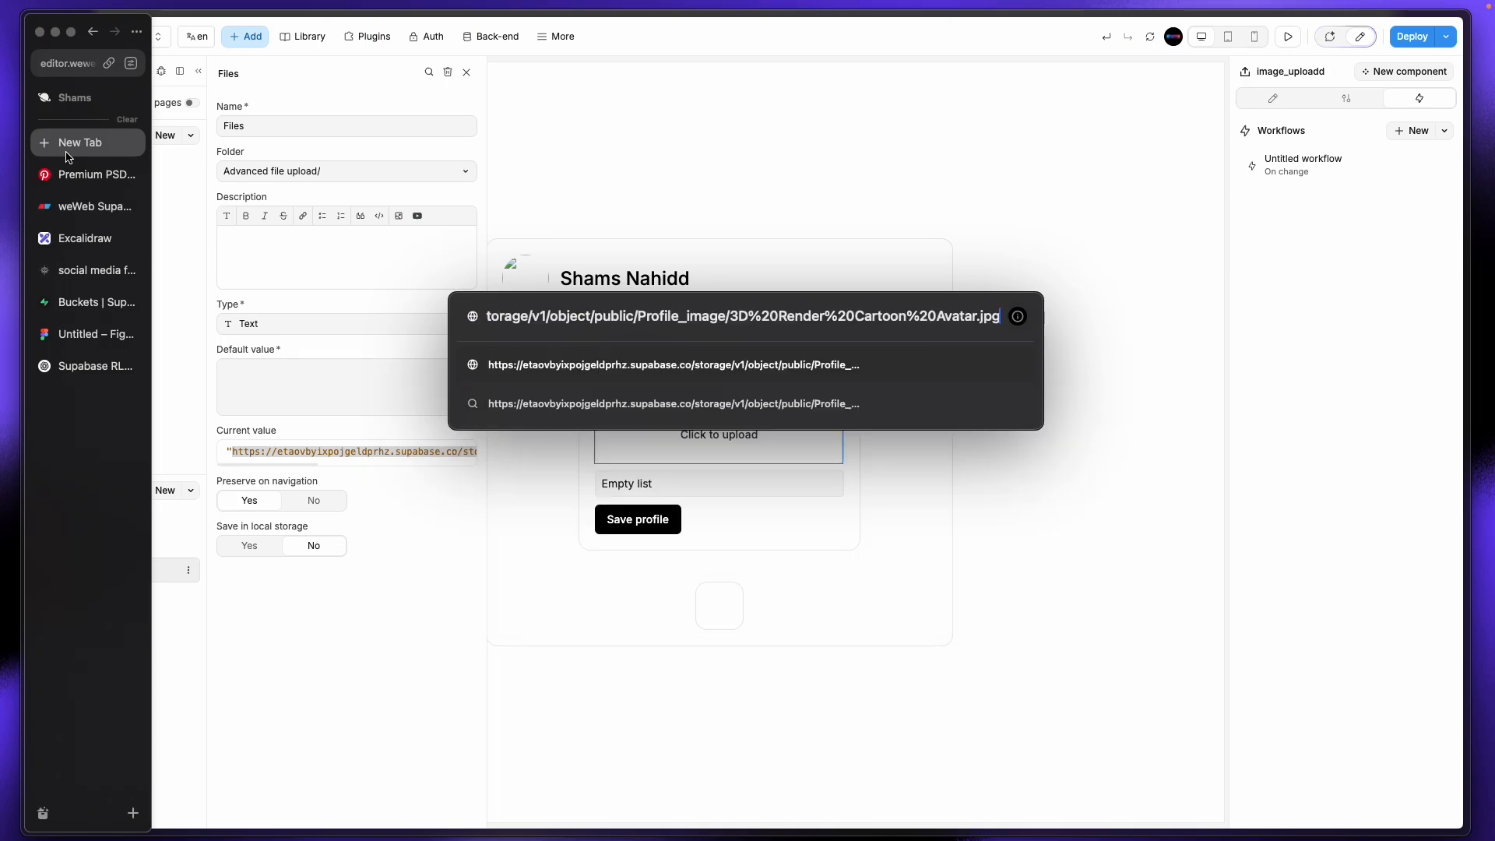
key("Return")
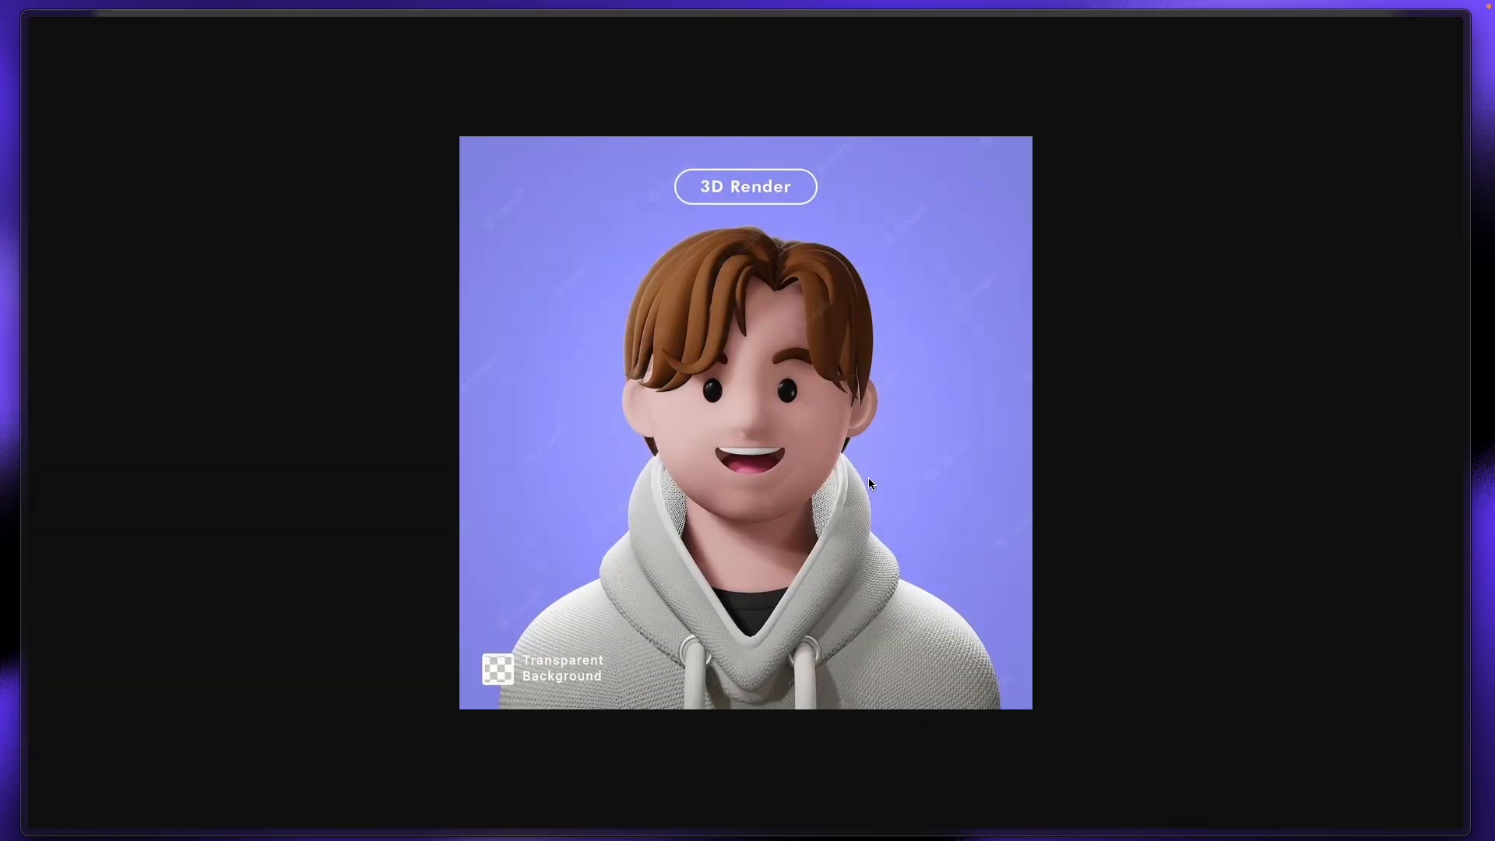
mouse_move(4, 217)
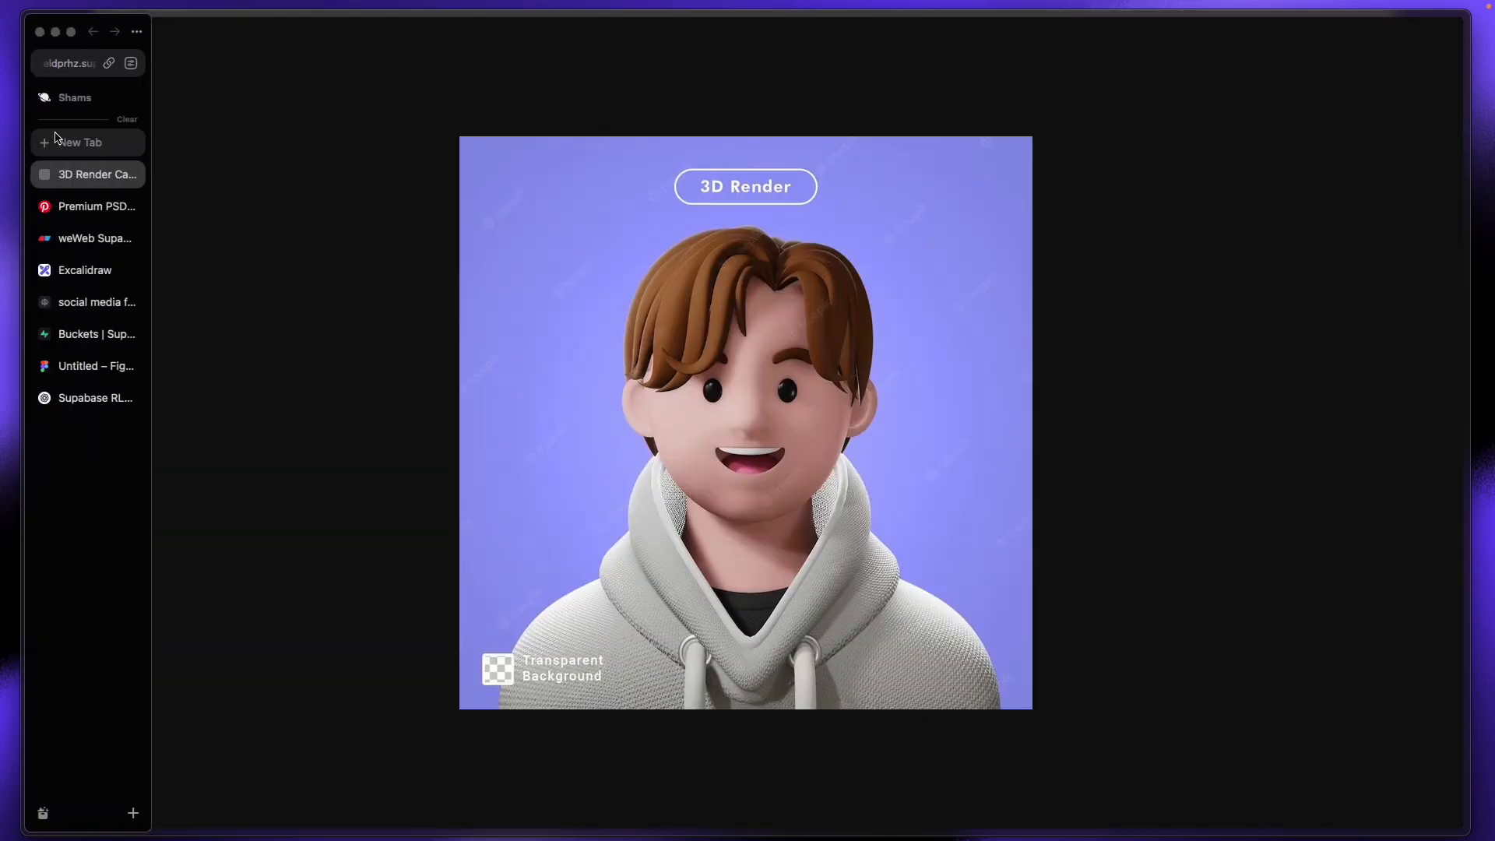
left_click(67, 63)
left_click(89, 477)
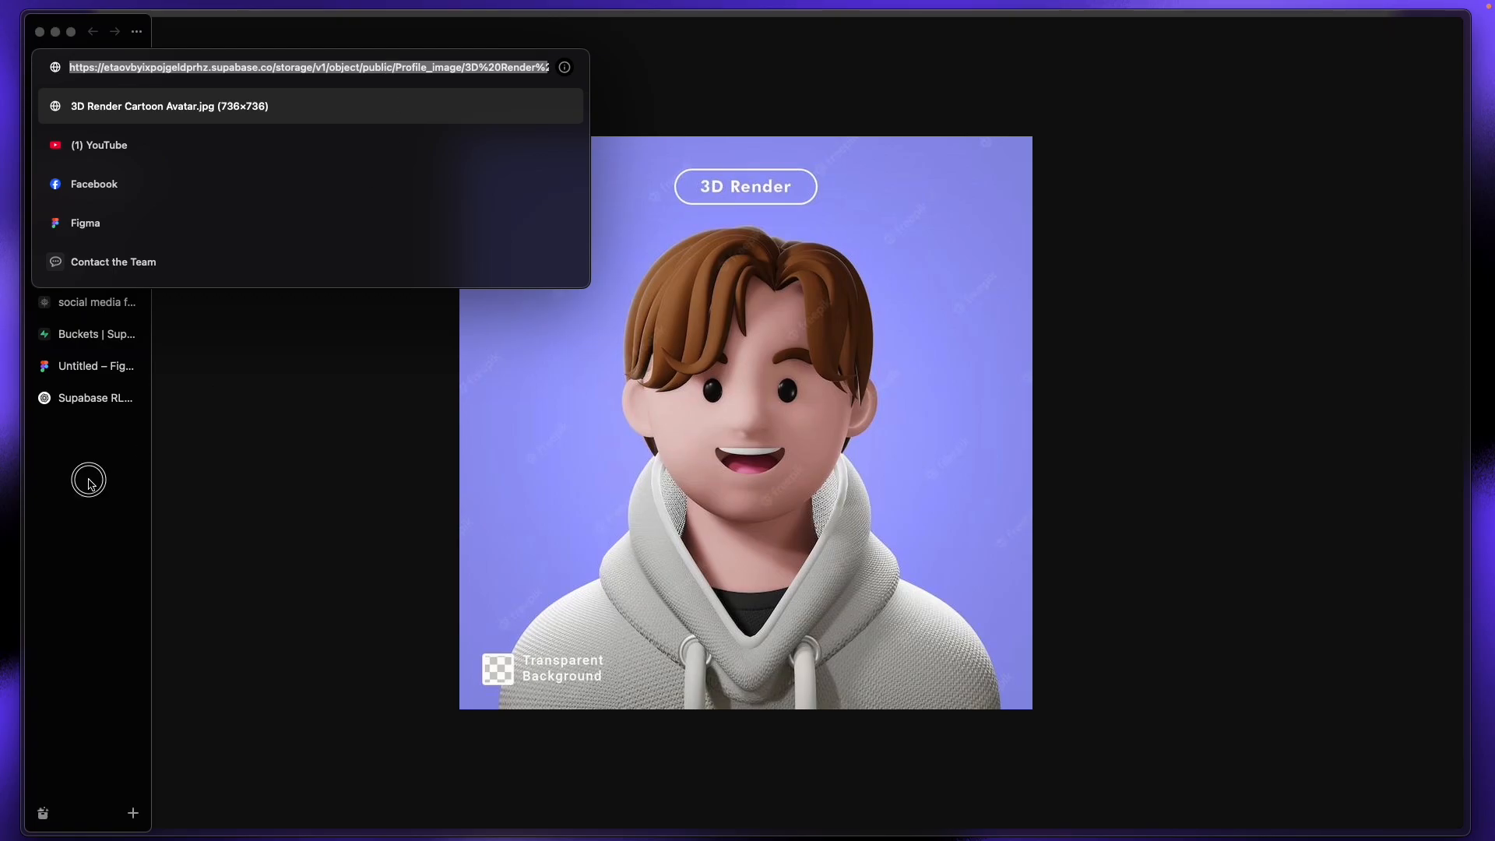
Step: Switch to the Supabase Storage tab with the Profile_image bucket
left_click(74, 302)
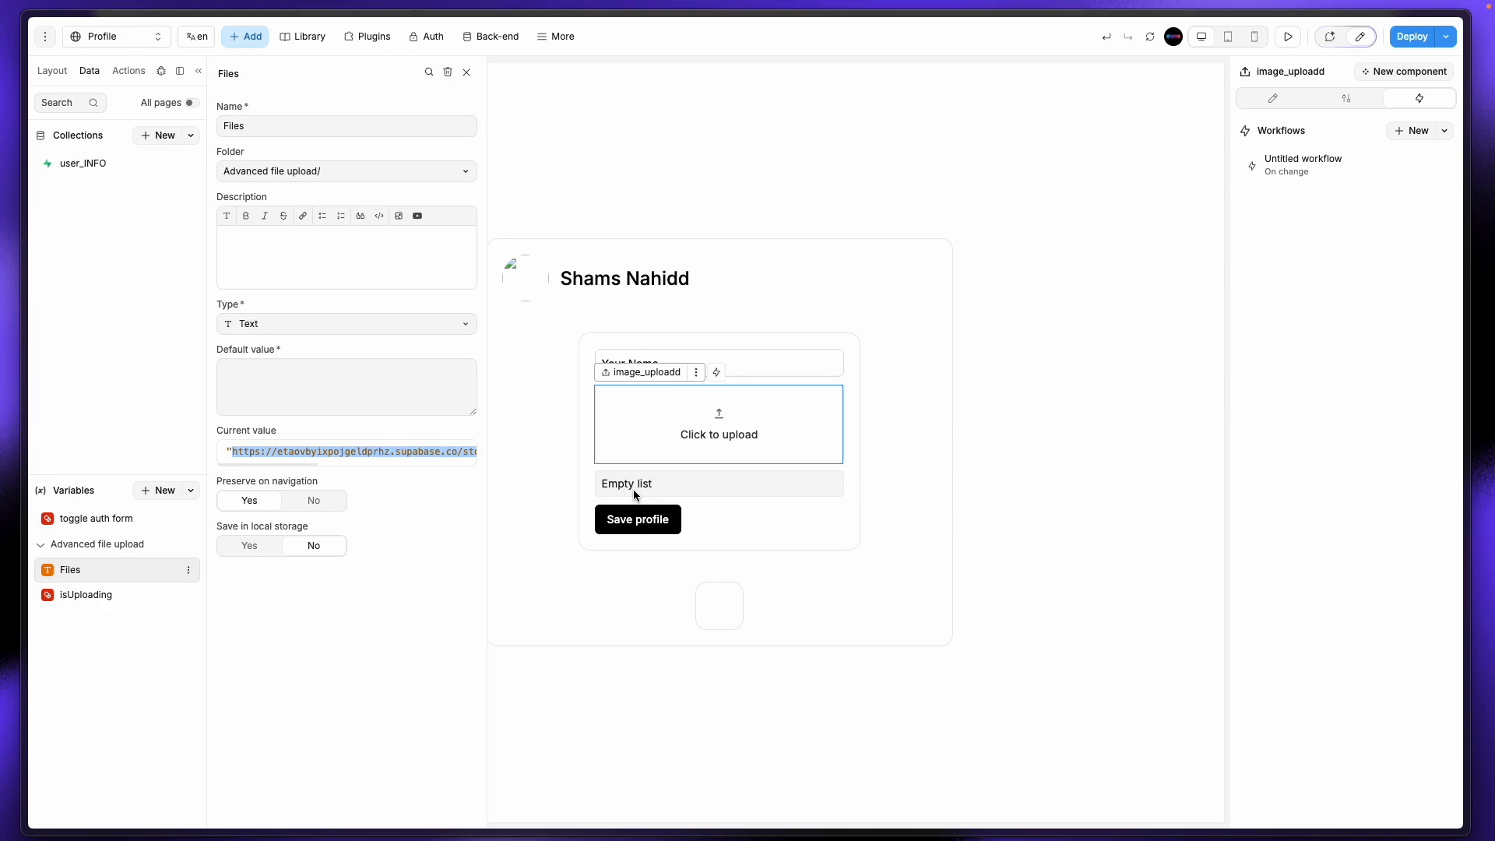
mouse_move(4, 182)
left_click(86, 334)
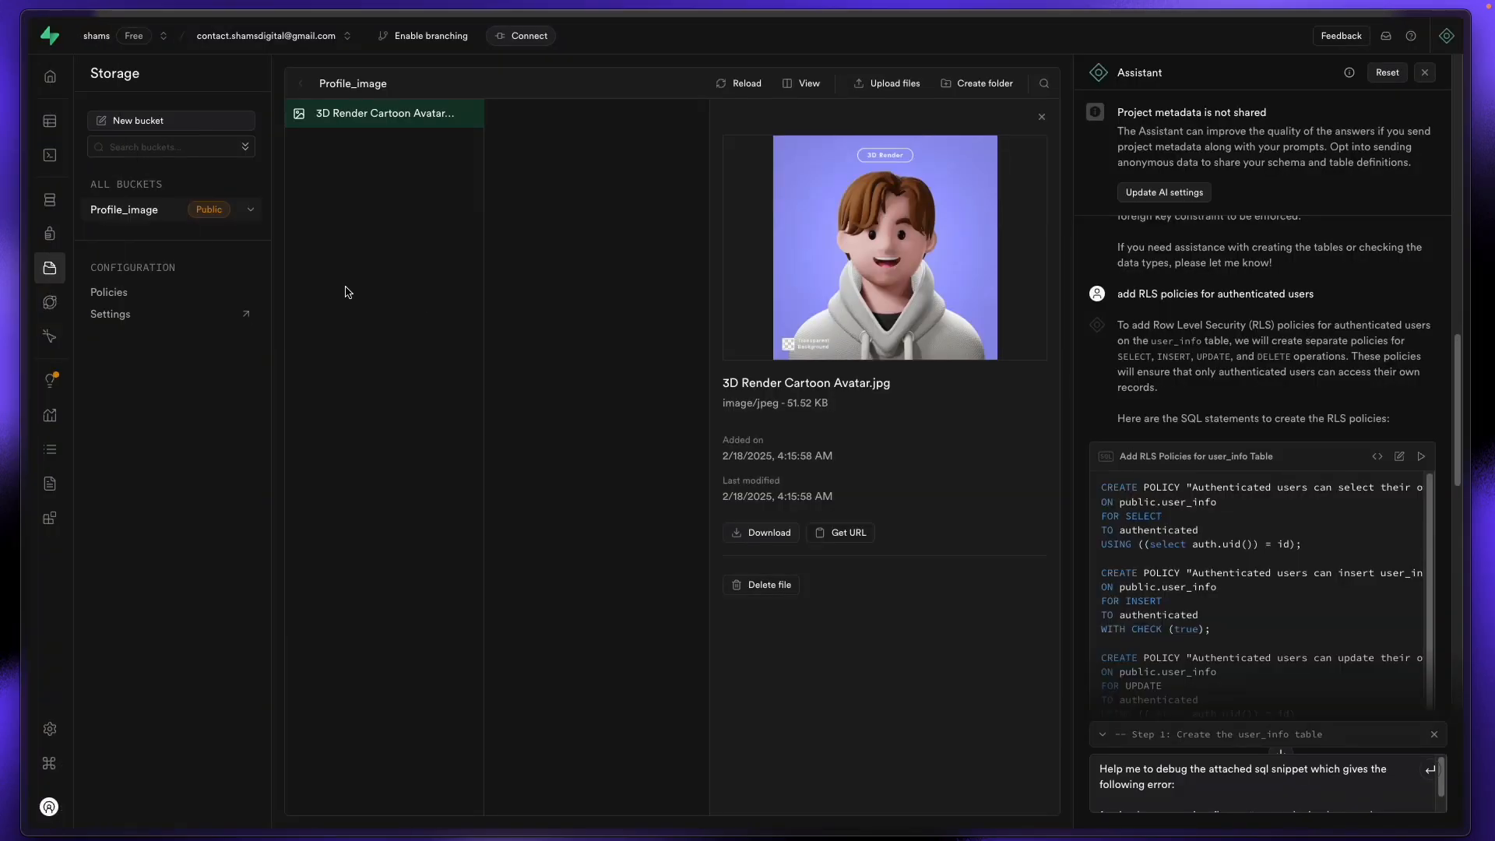
Step: Delete the single row from the user_info table in Supabase's Table Editor
left_click(70, 121)
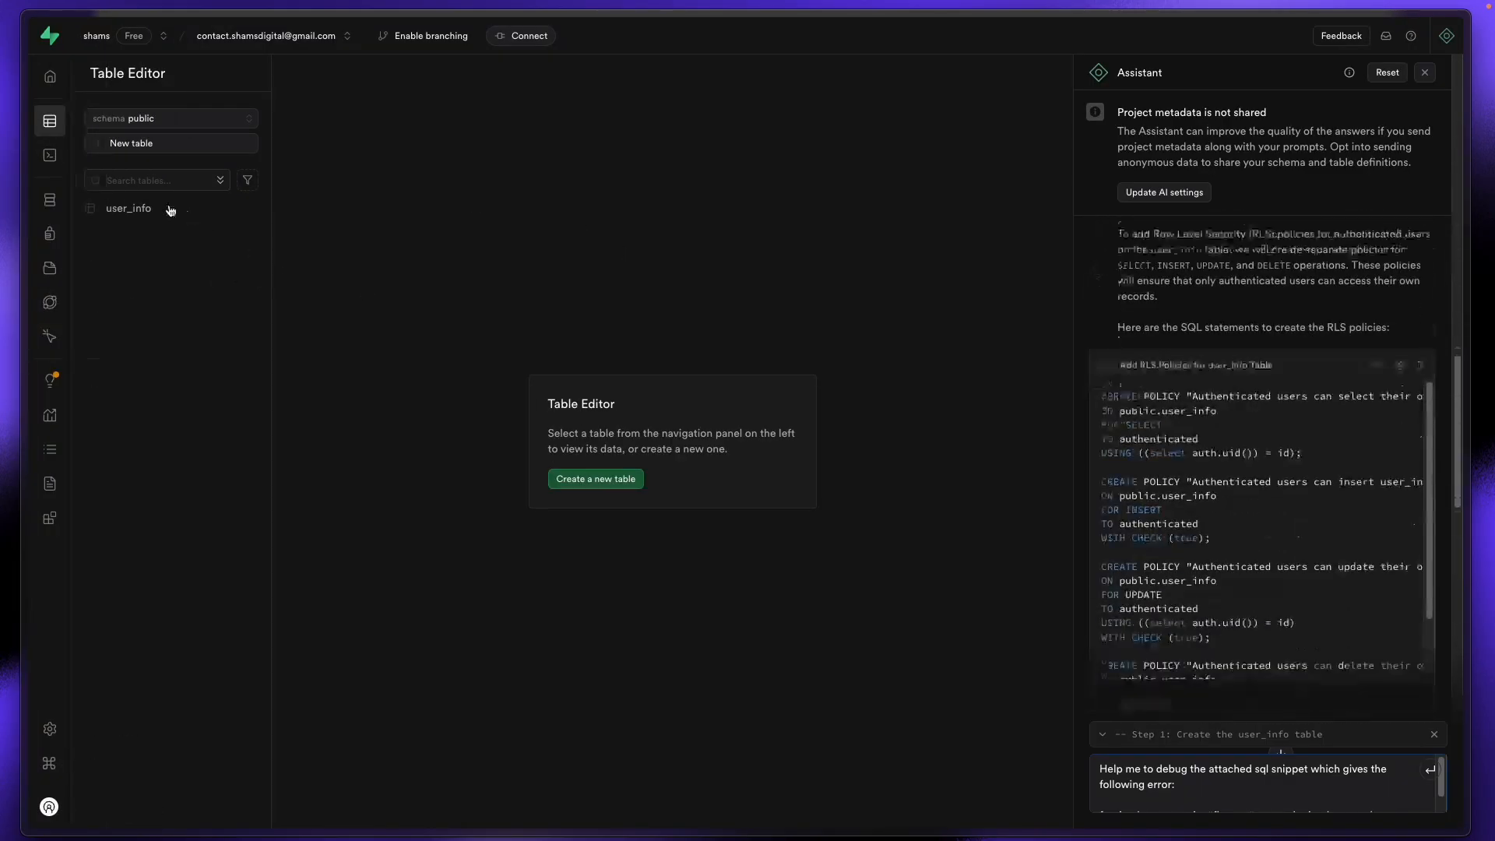
left_click(149, 207)
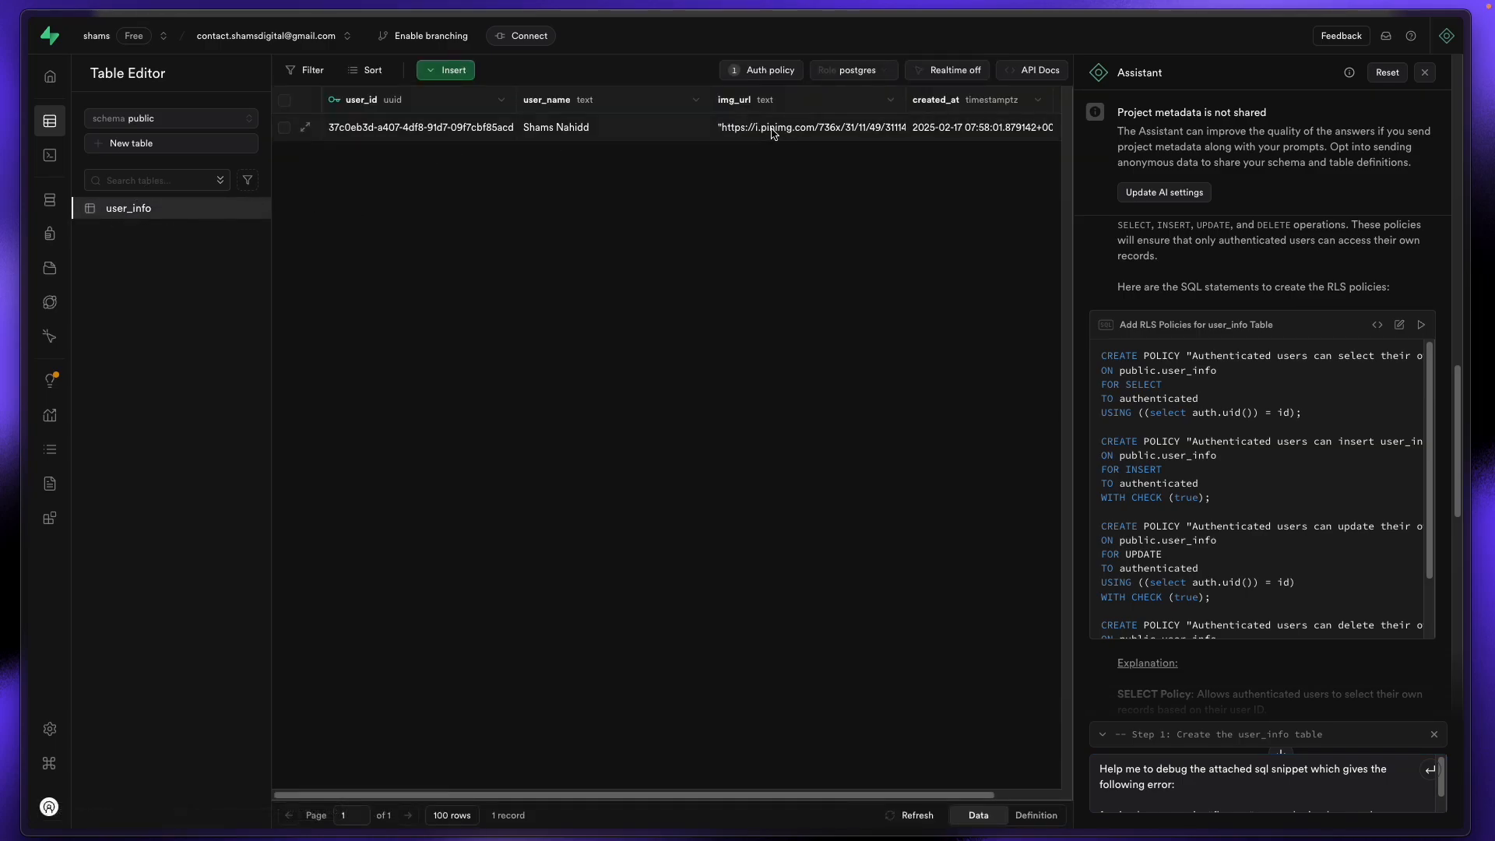
left_click(284, 128)
left_click(339, 71)
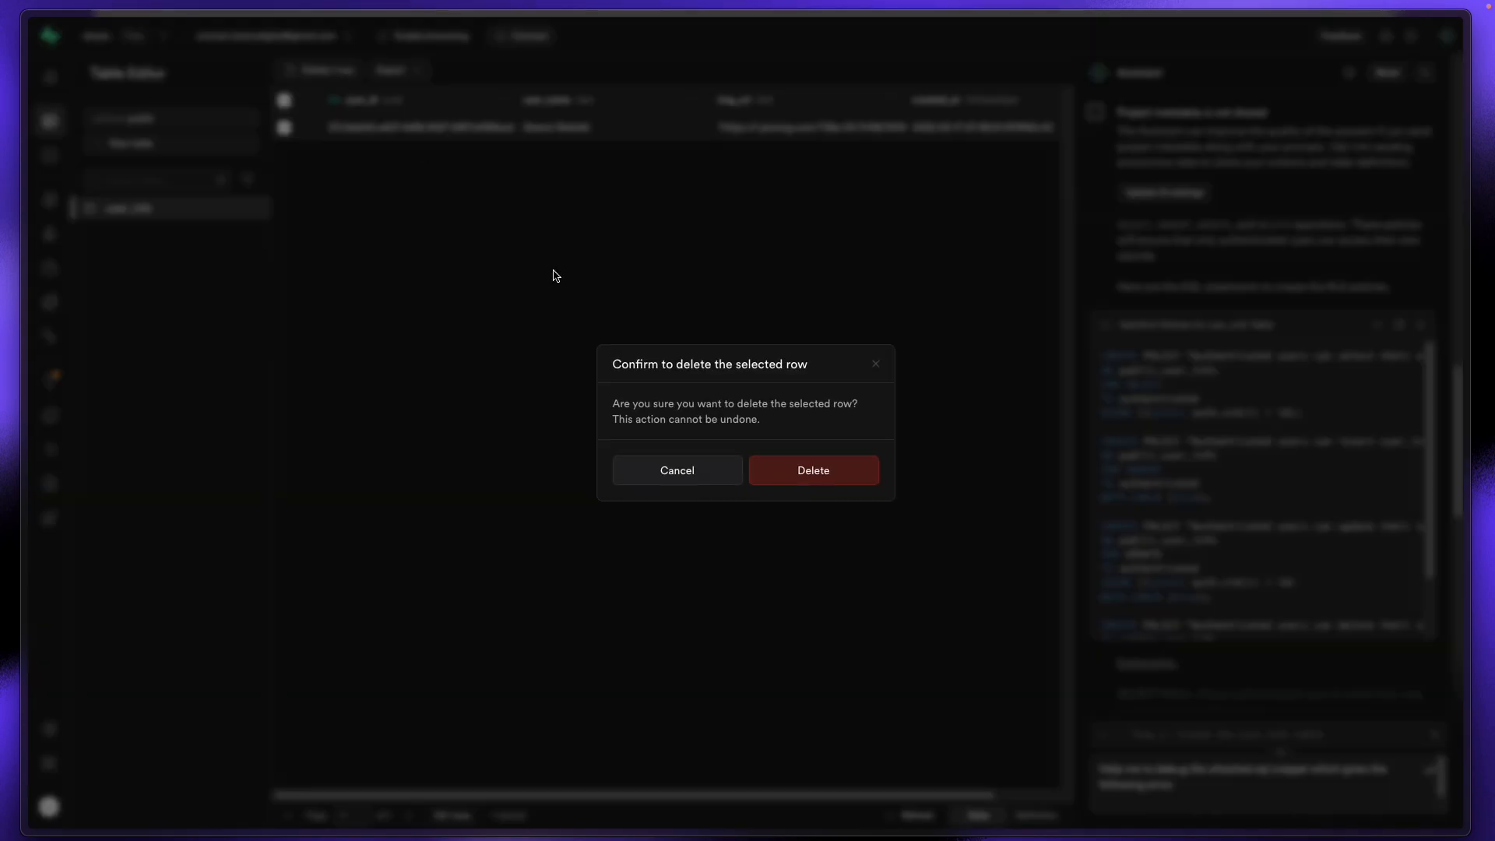
left_click(865, 476)
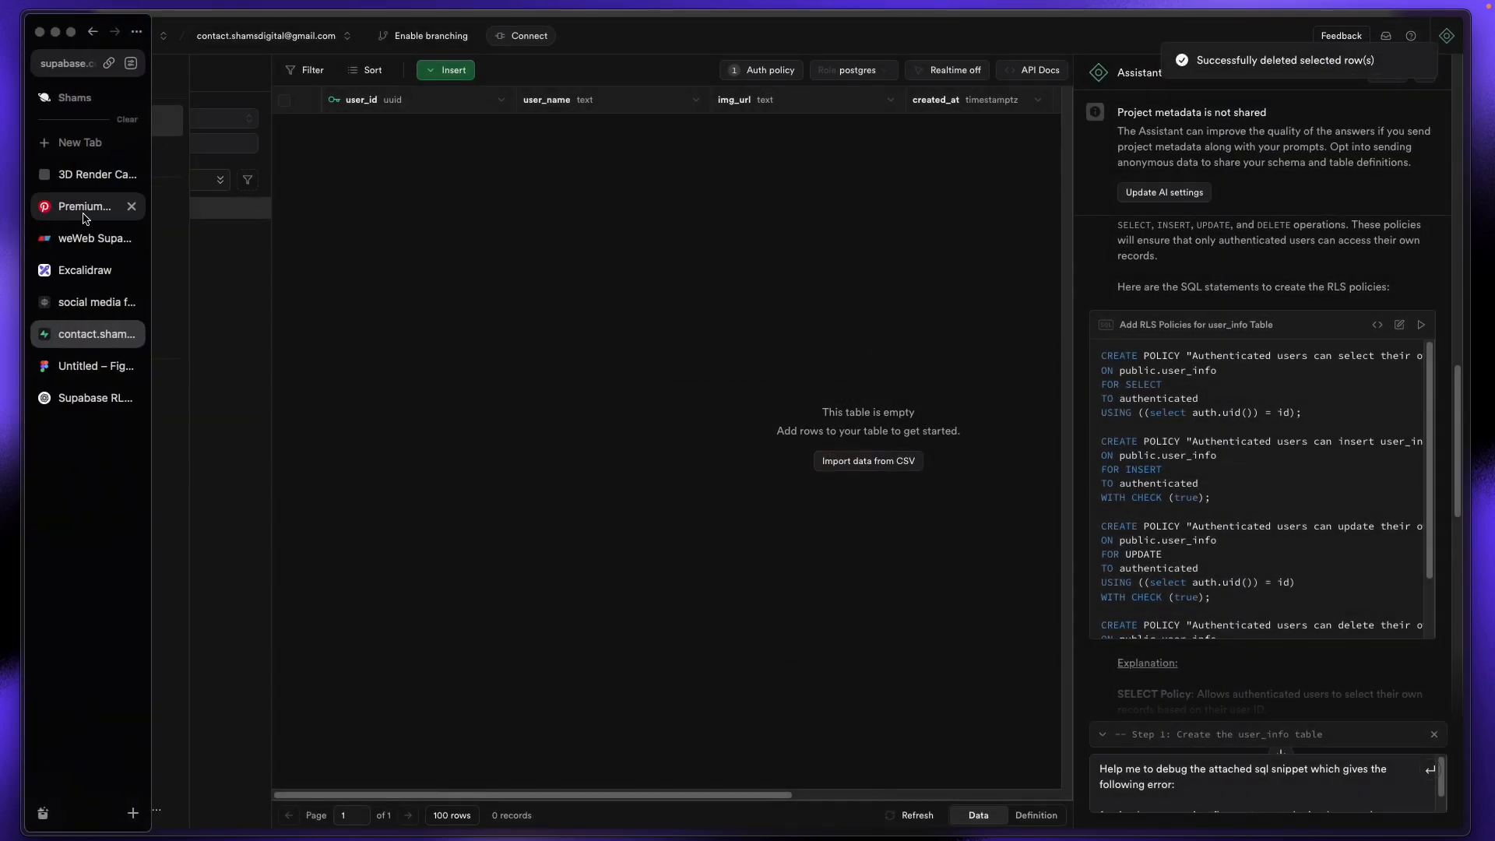
left_click(96, 304)
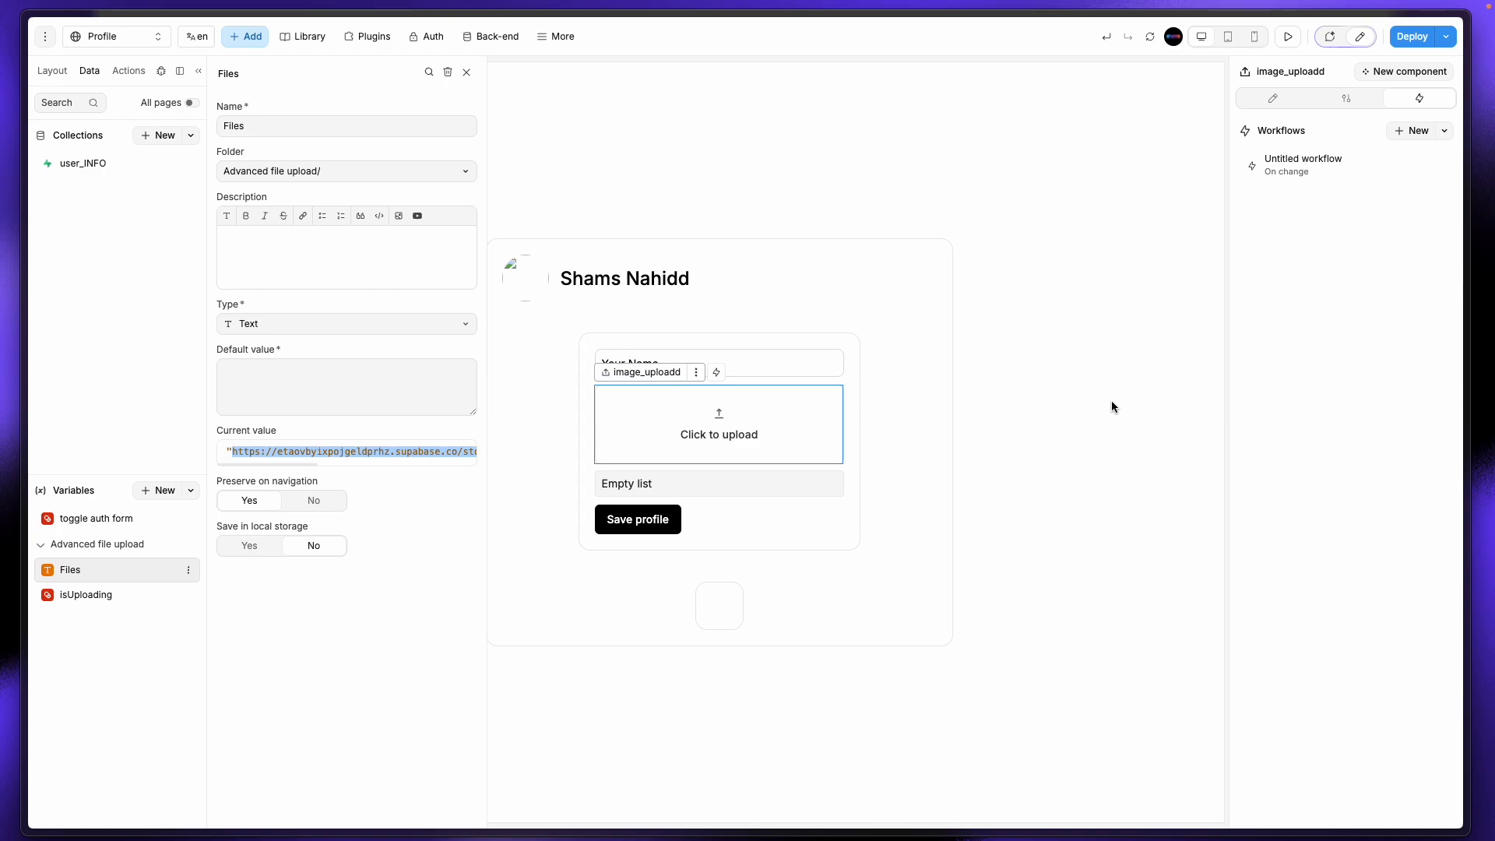
Step: Review the Save profile button's Database Insert action and its user_info Table option, then return to Supabase
left_click(412, 501)
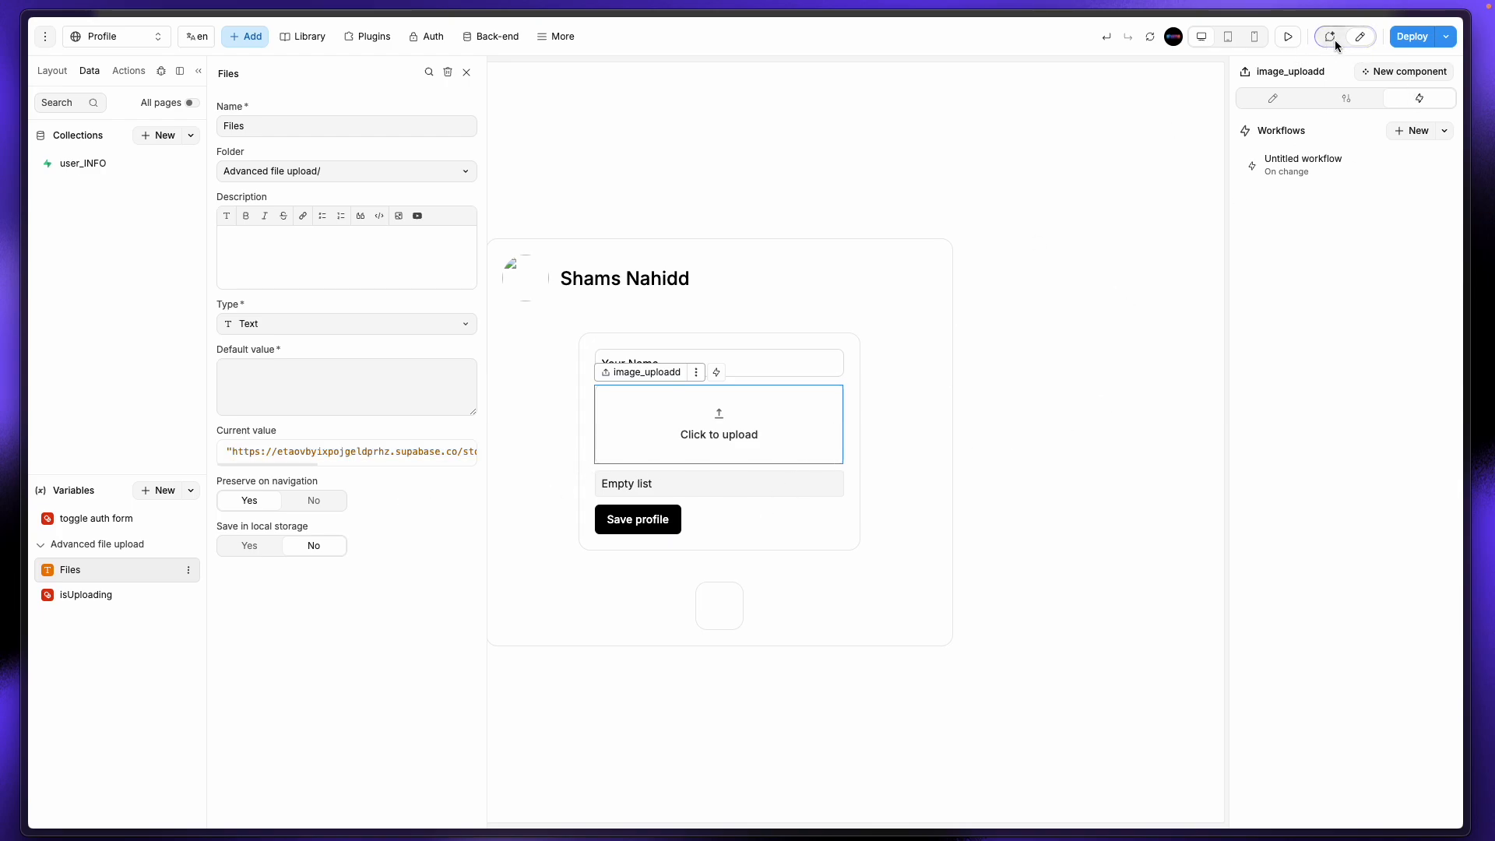
left_click(914, 520)
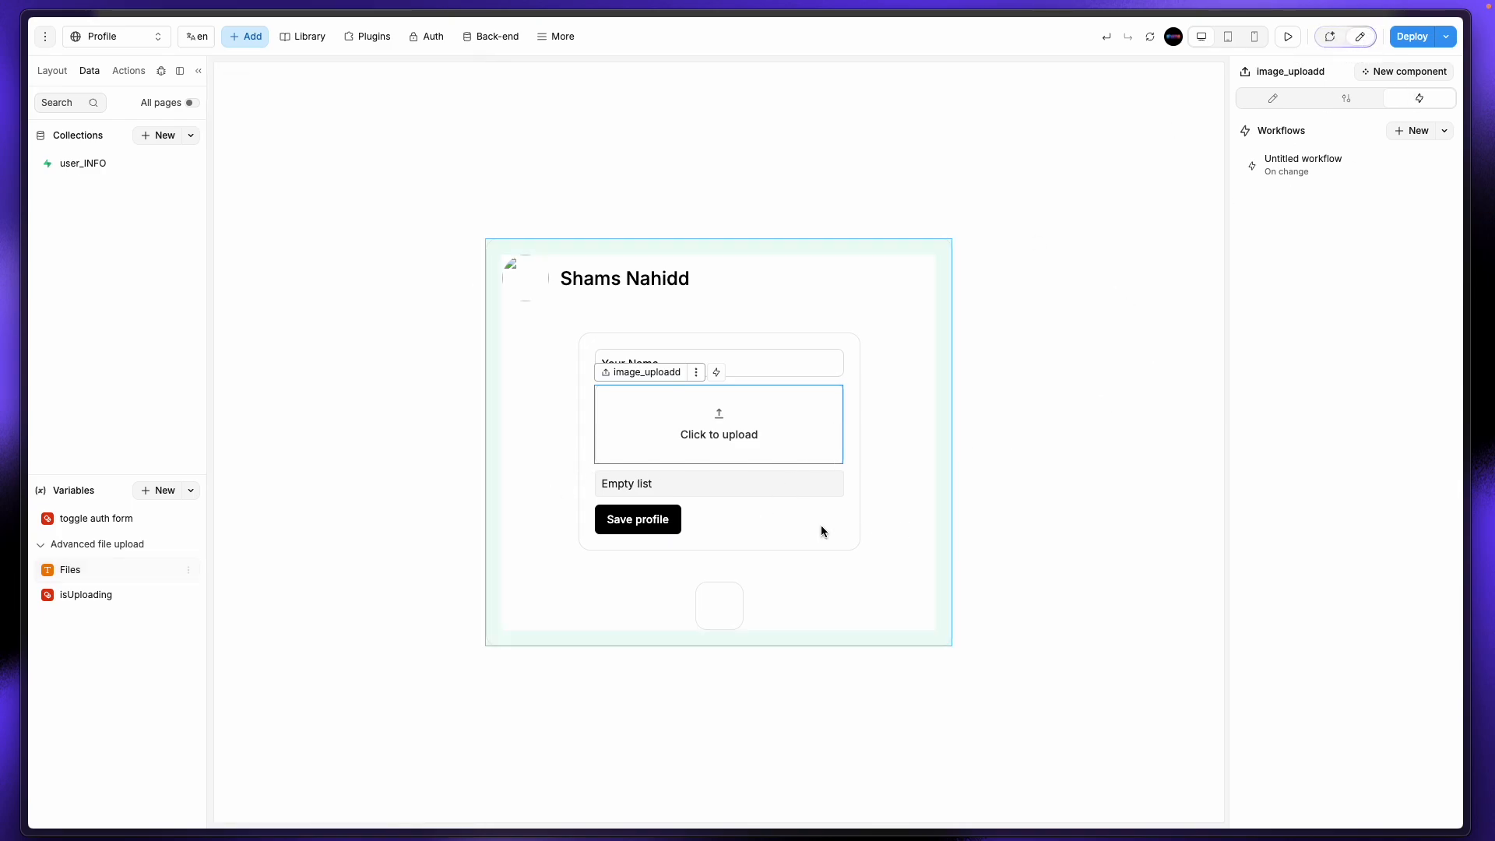
left_click(677, 525)
left_click(1329, 305)
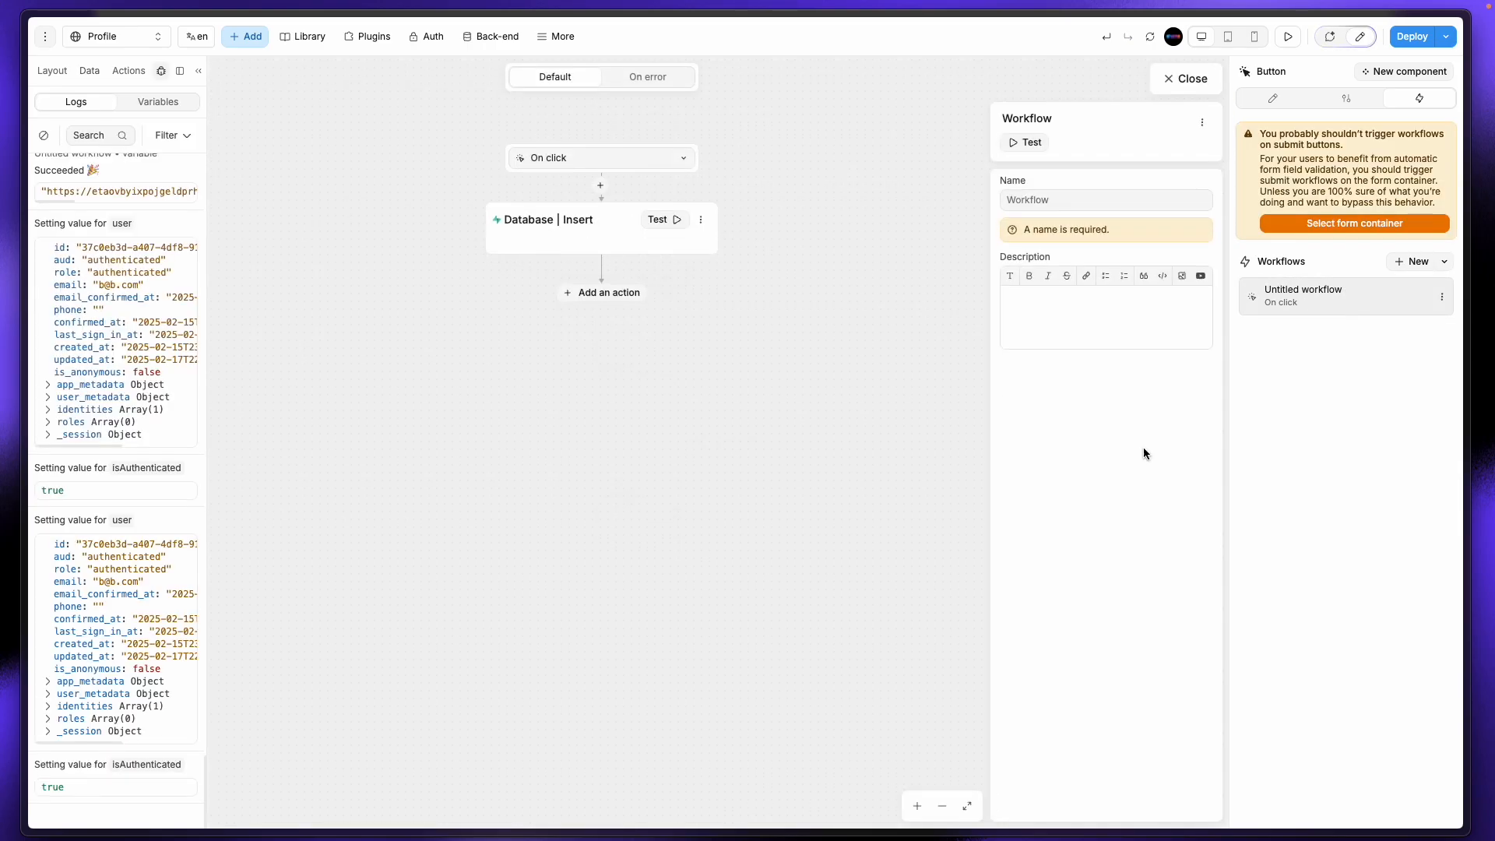
left_click(555, 230)
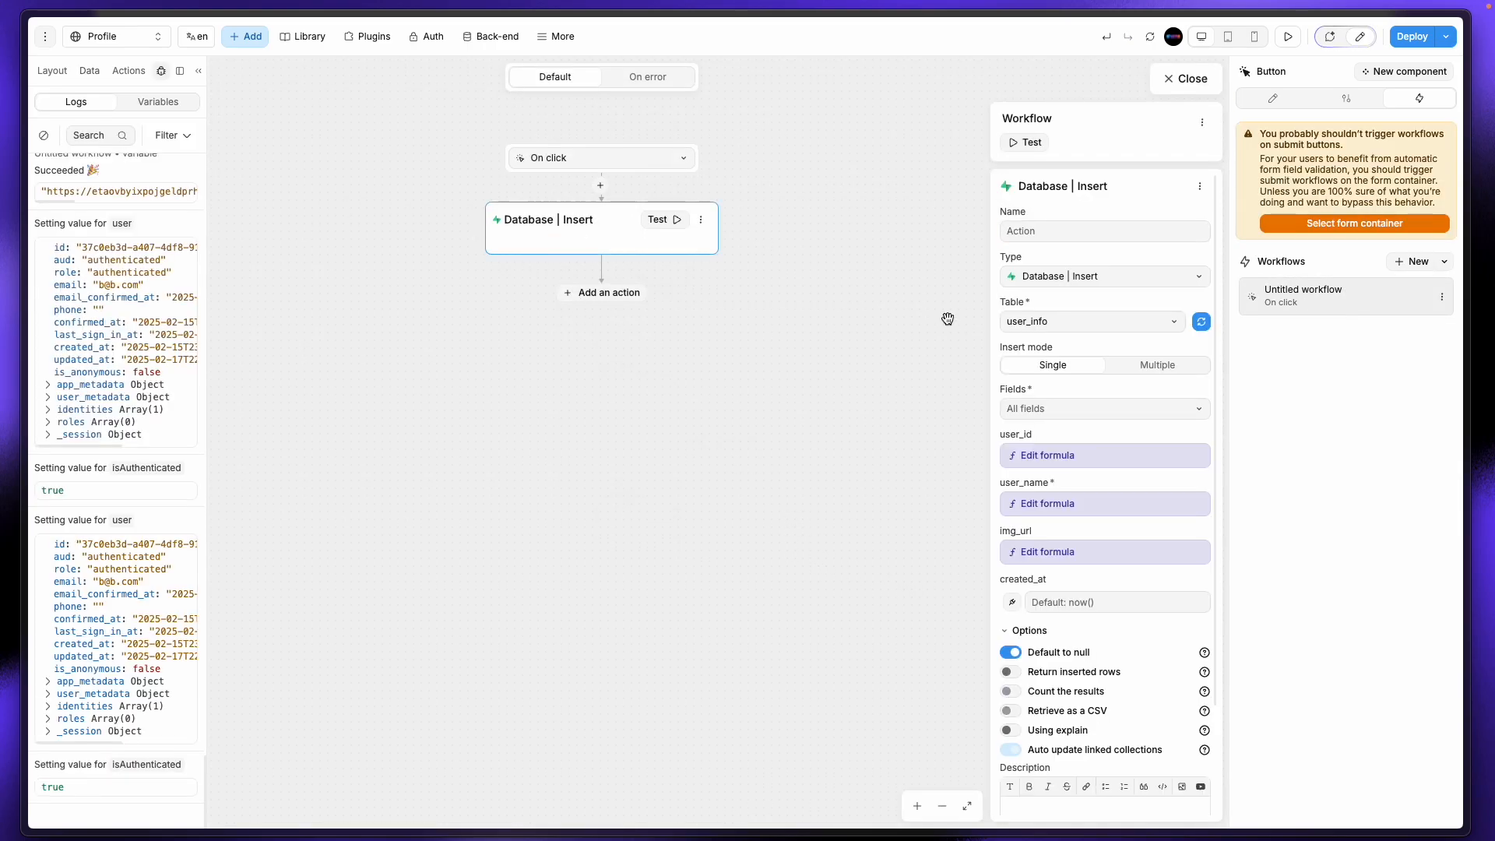
scroll(1081, 479, "down", 1)
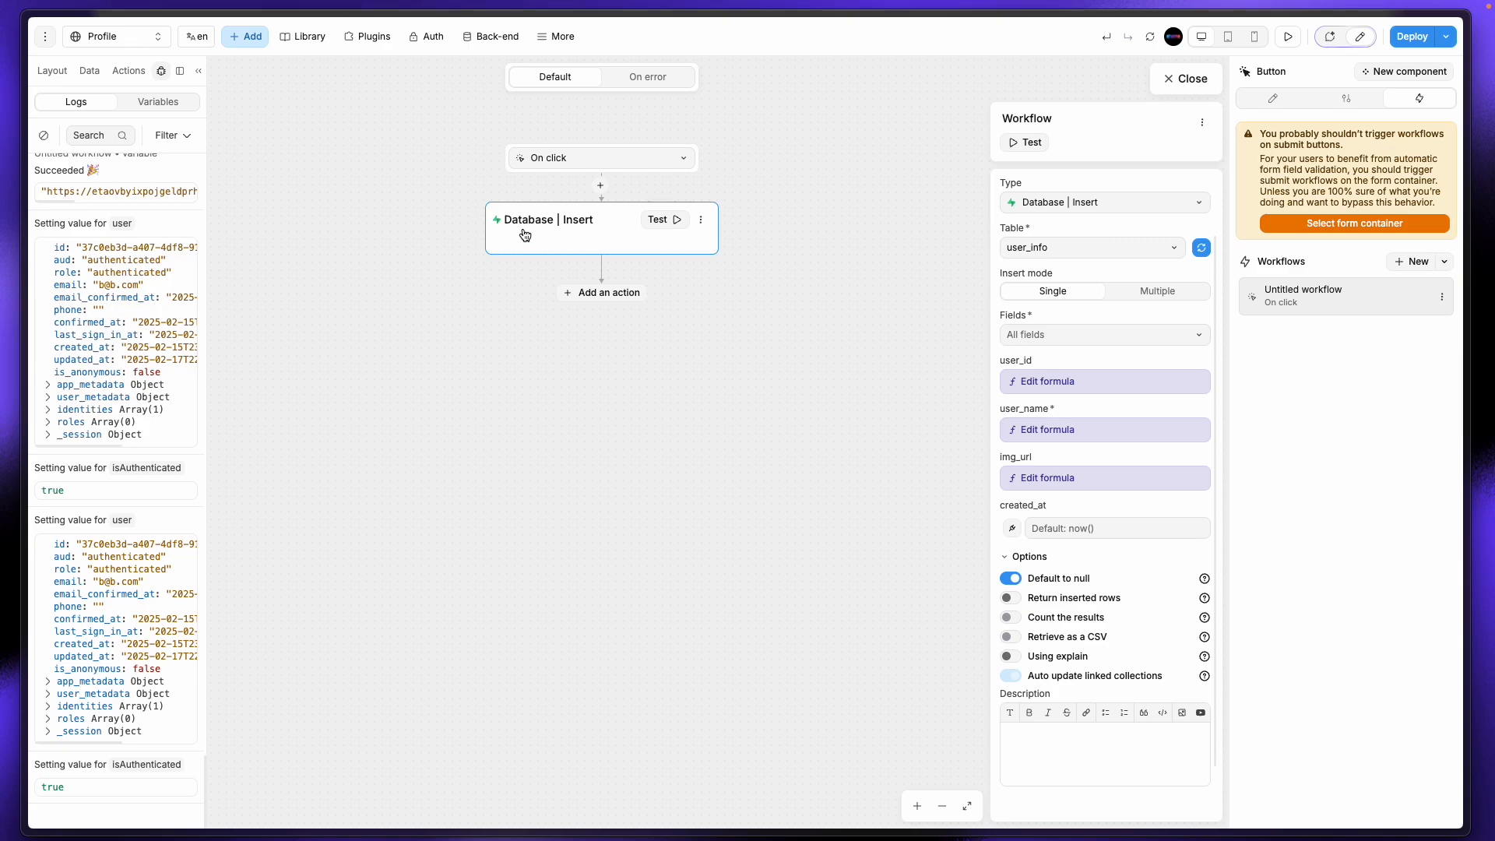
left_click(1044, 258)
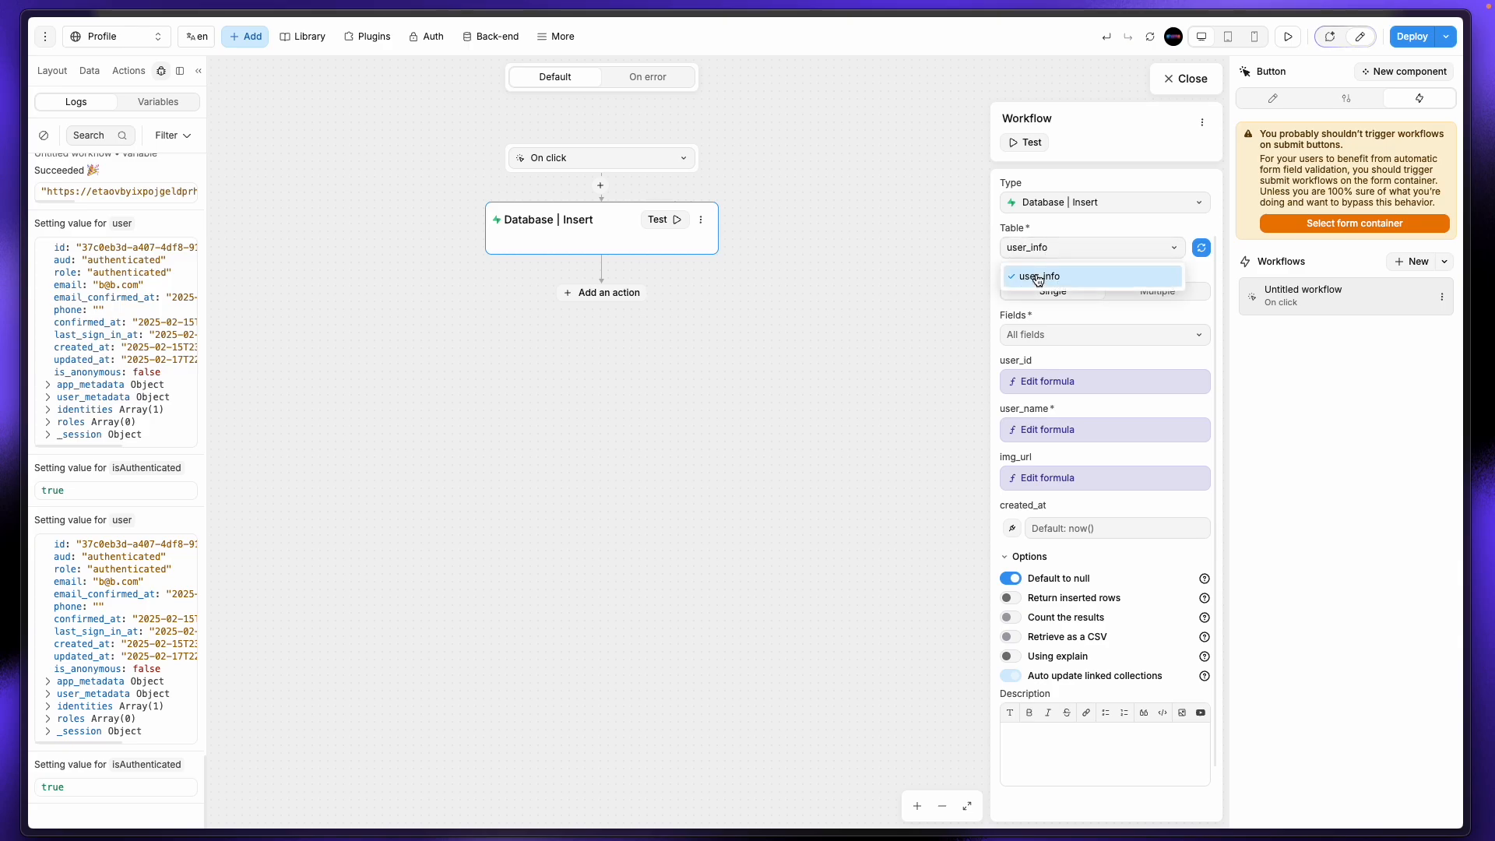
mouse_move(66, 234)
left_click(82, 334)
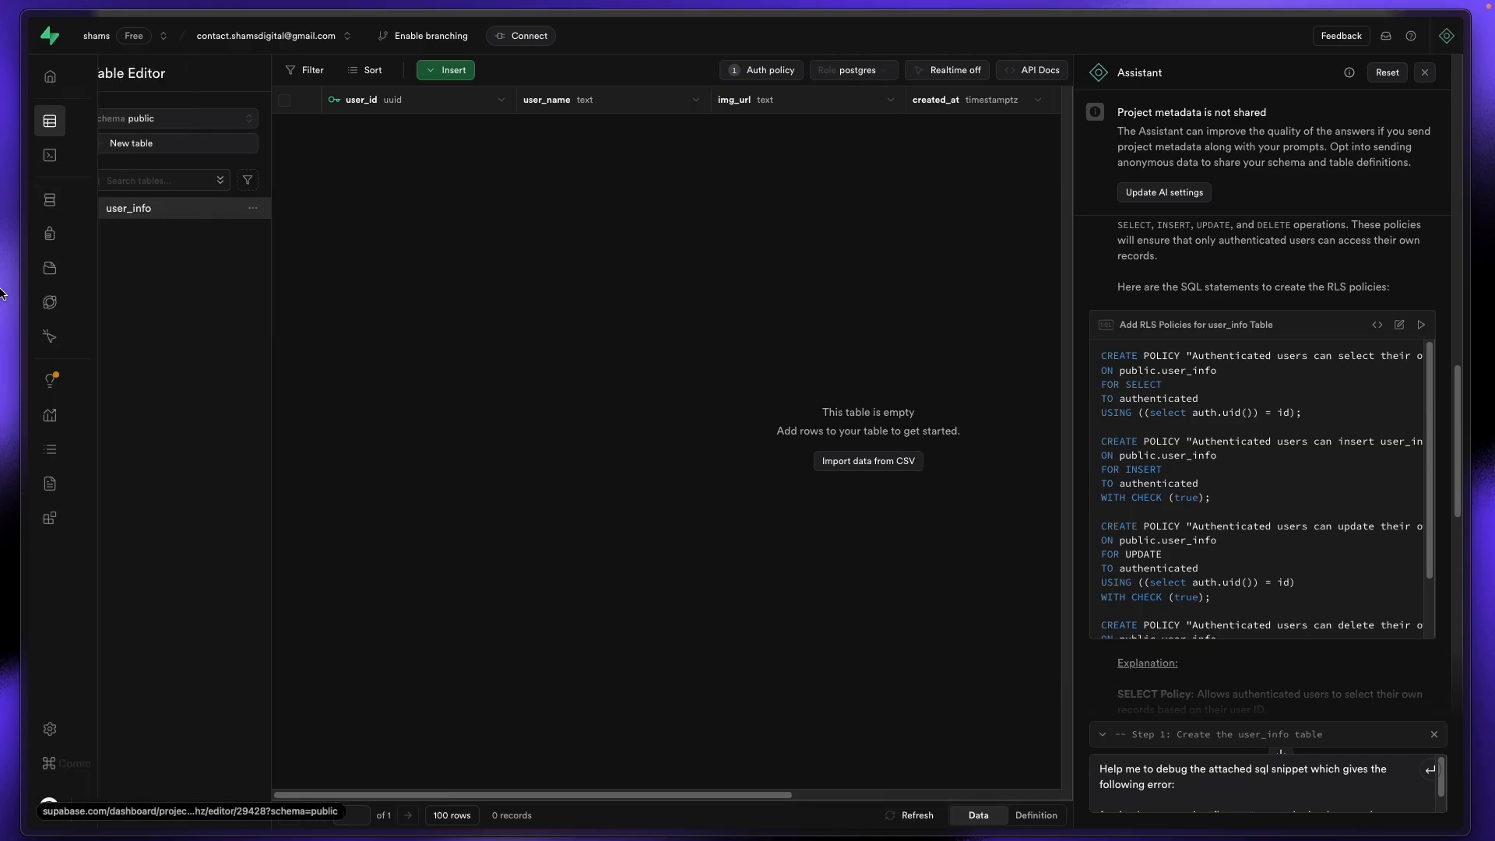
Step: View user_info's columns and types in Supabase's Schema Visualizer, then return to WeWeb
mouse_move(4, 294)
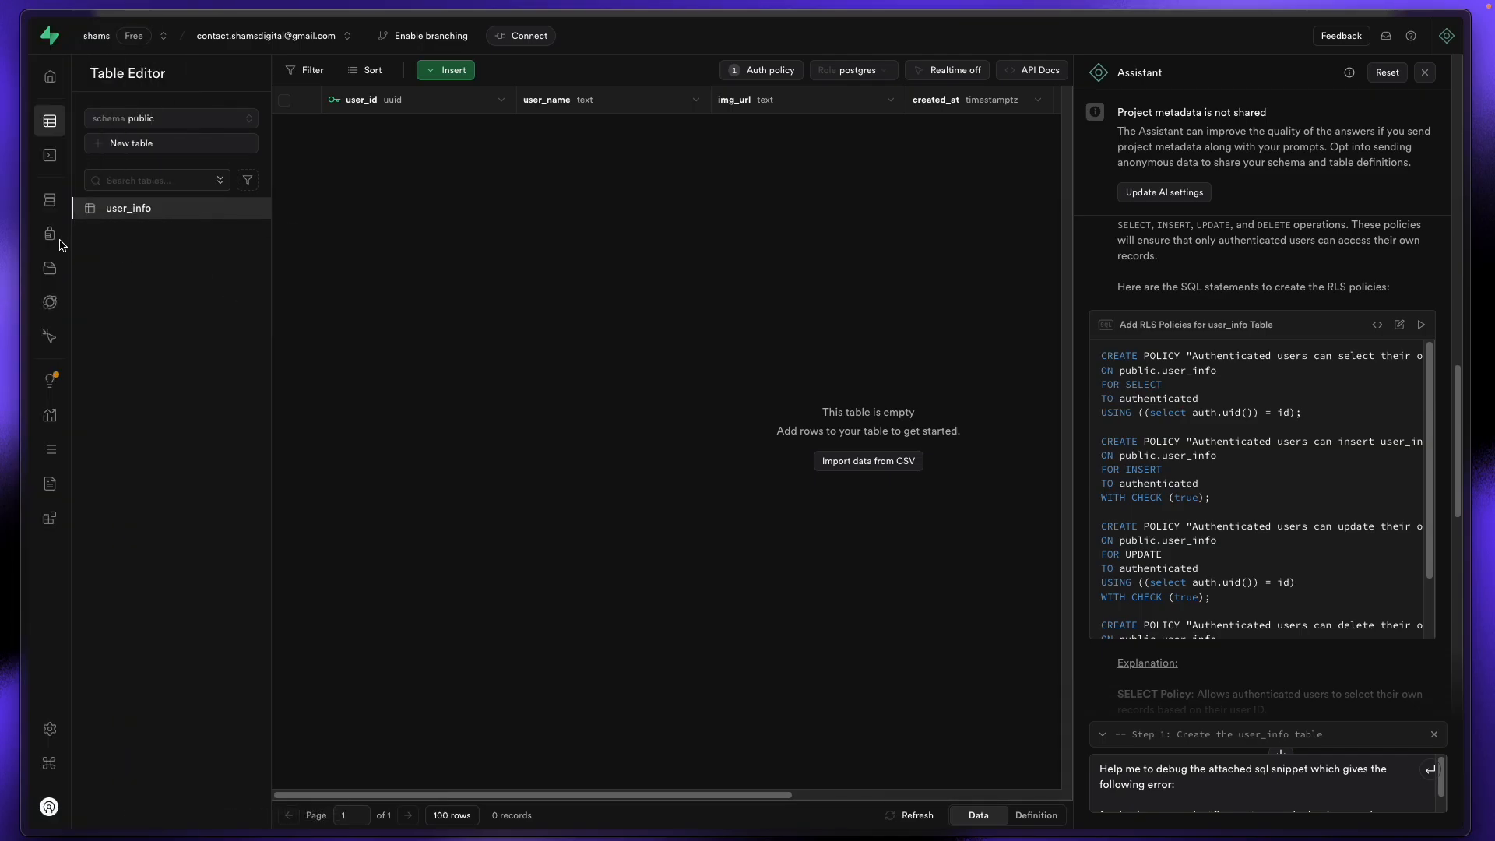
left_click(52, 204)
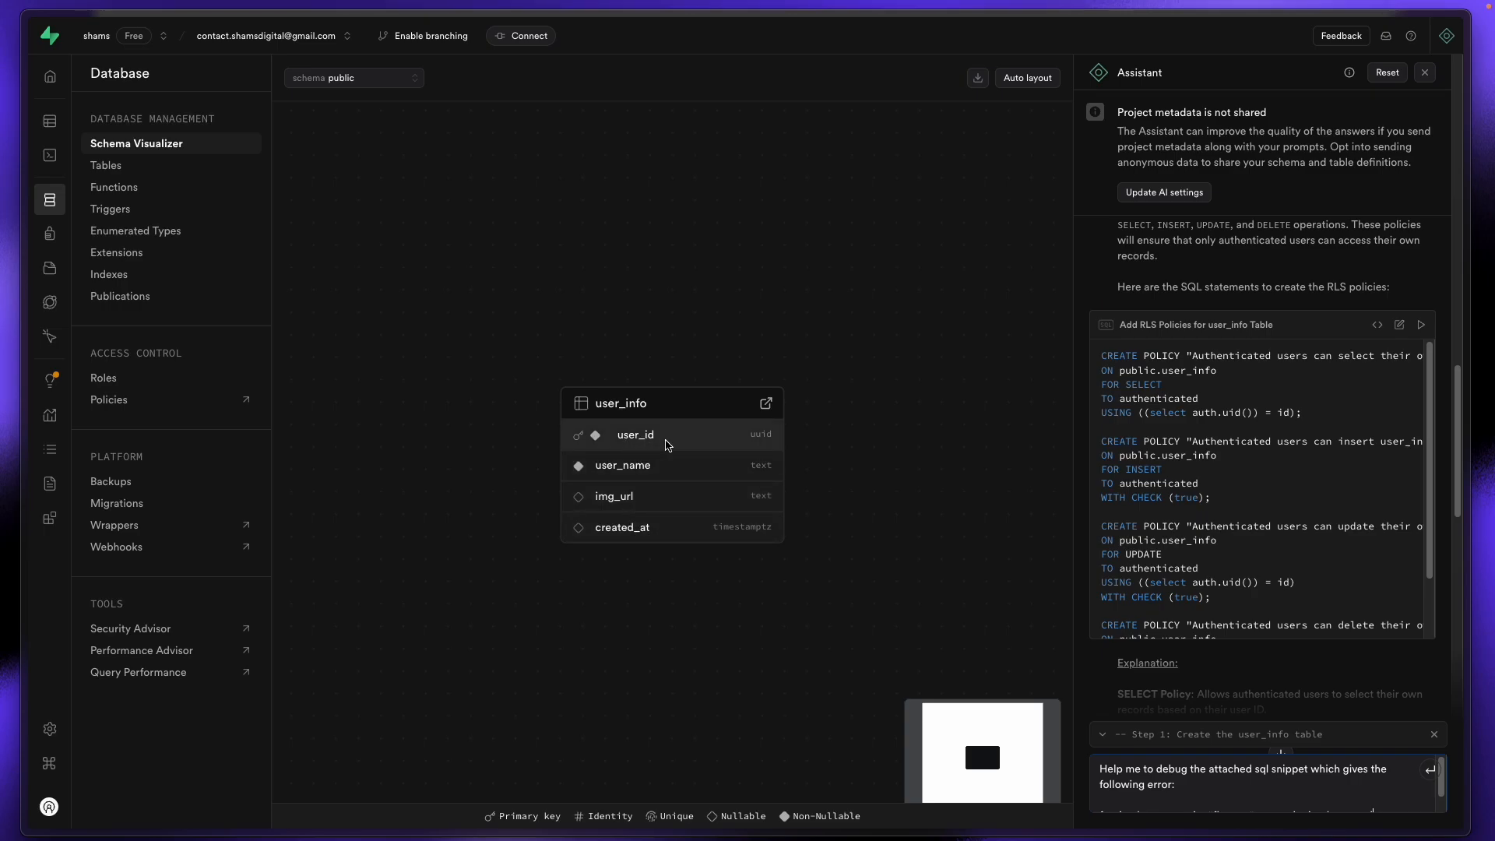
mouse_move(4, 247)
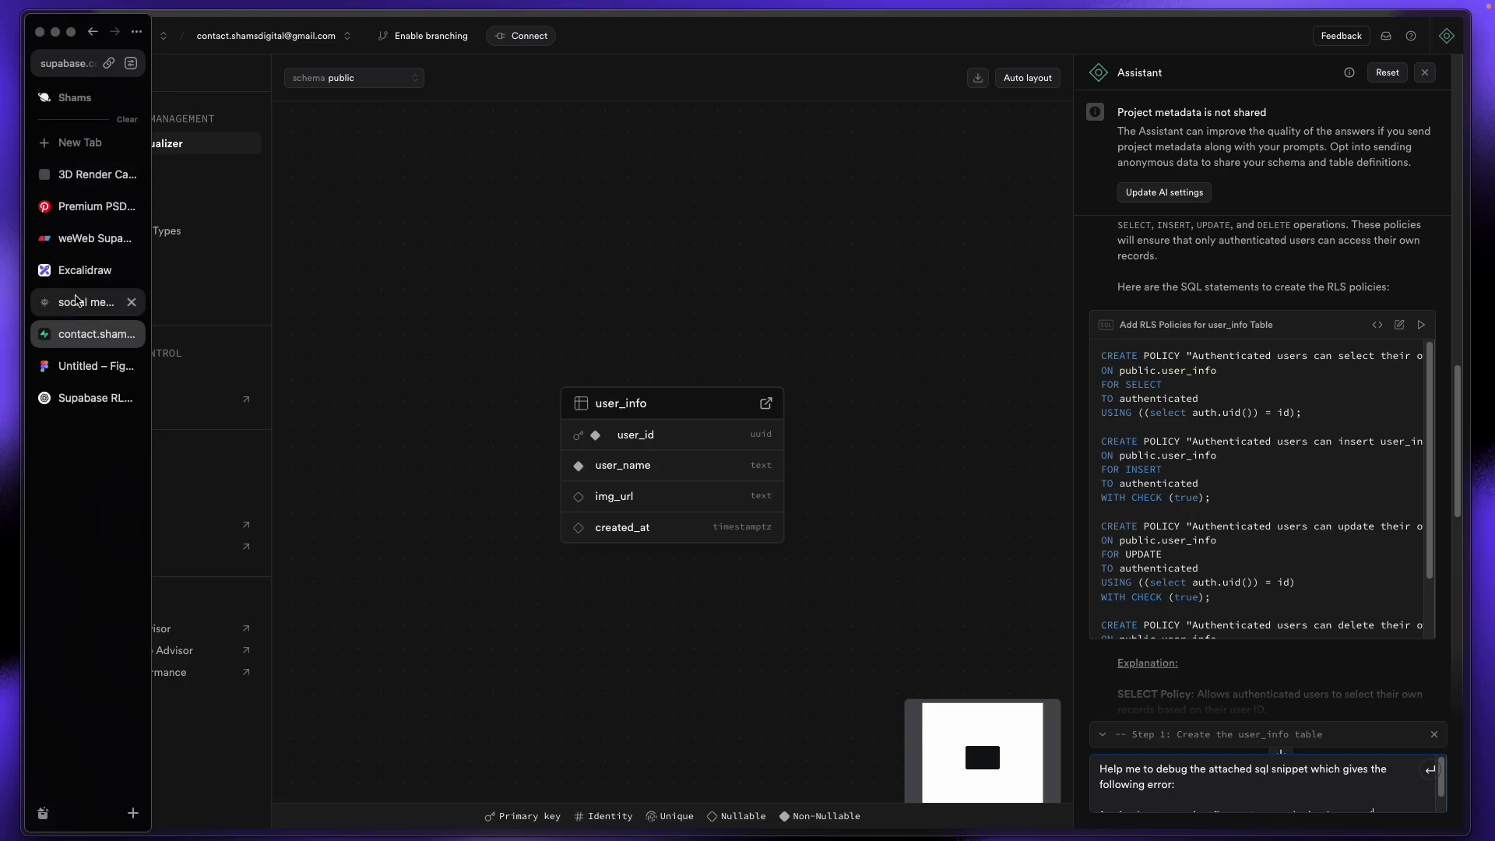
left_click(76, 301)
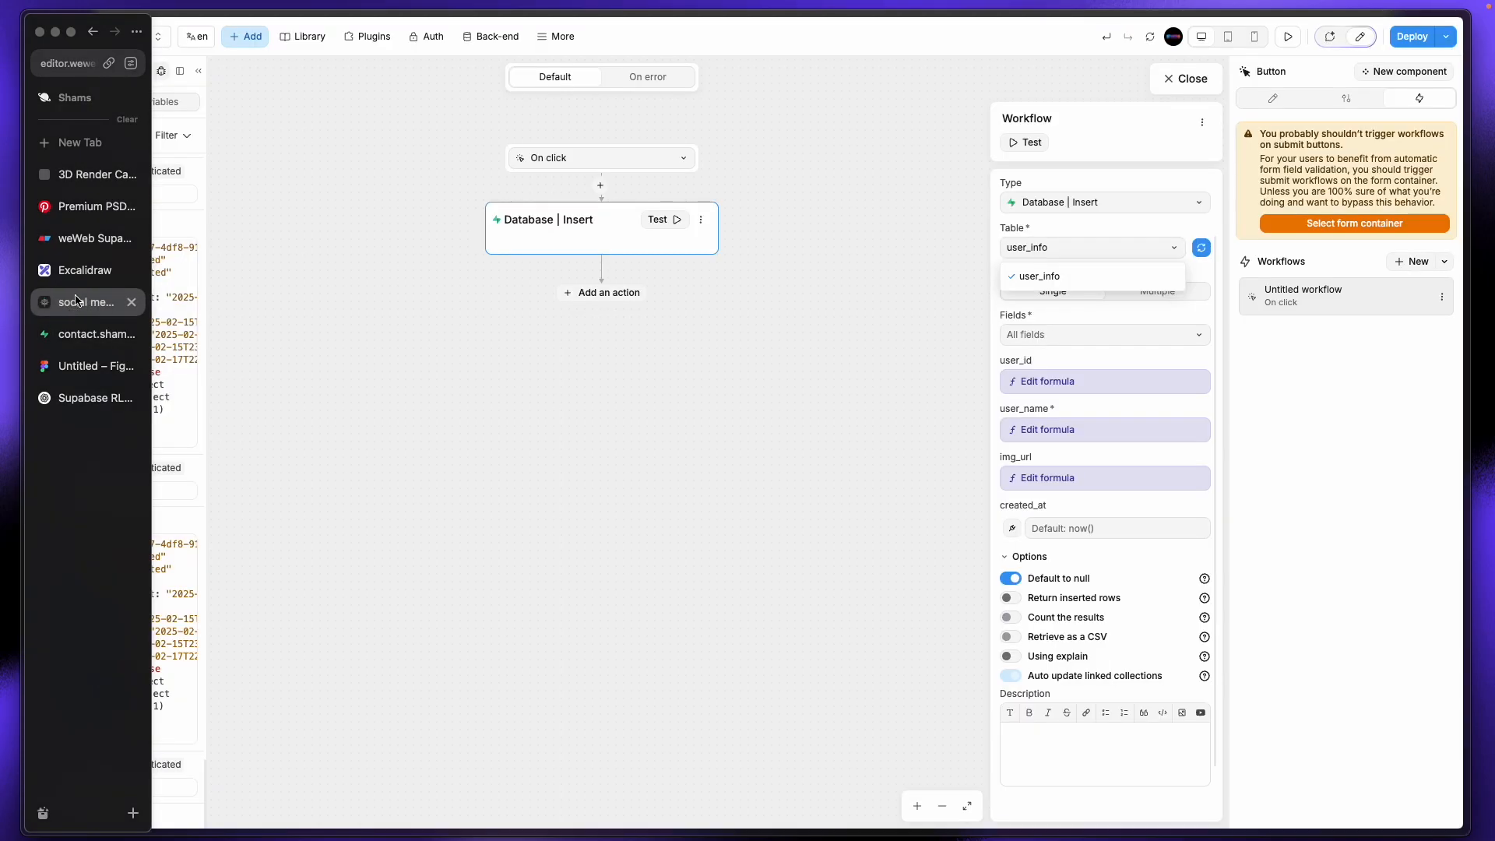
Step: Inspect the user_name field's formula and the available page variables
left_click(1060, 432)
left_click(1060, 434)
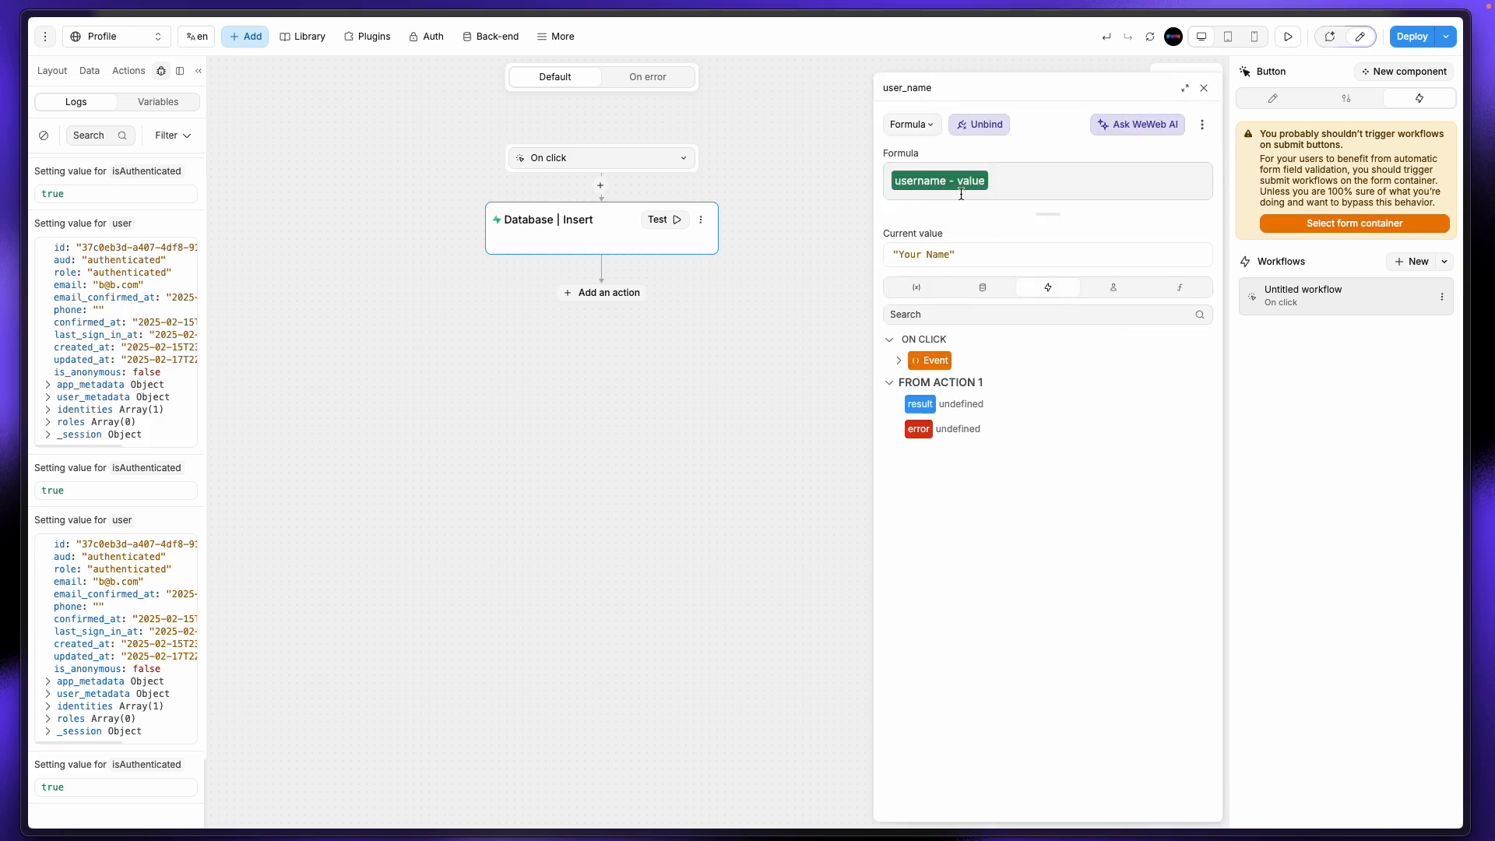
left_click(931, 293)
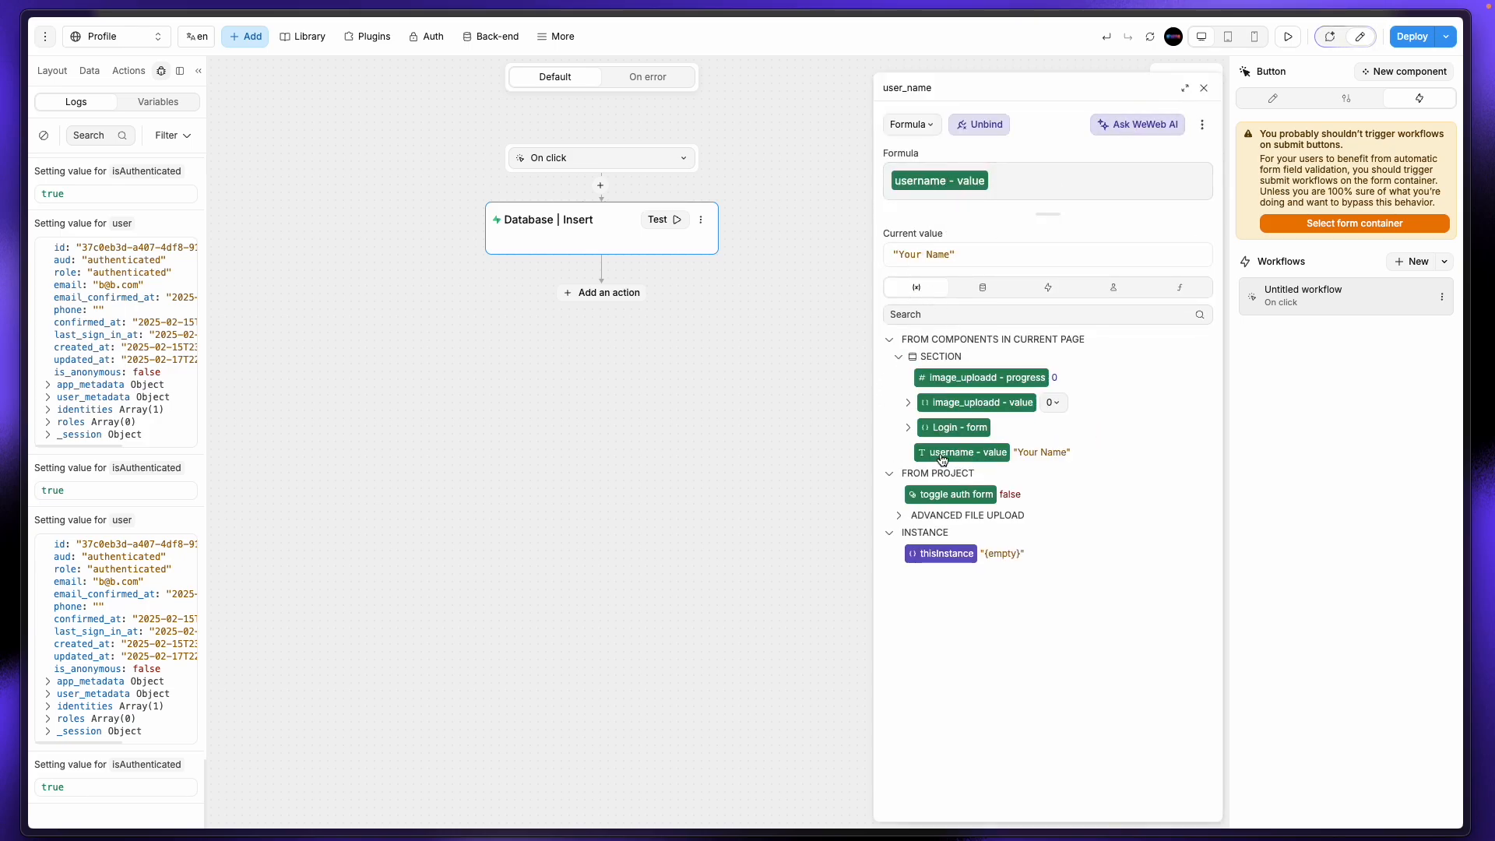
left_click(1204, 87)
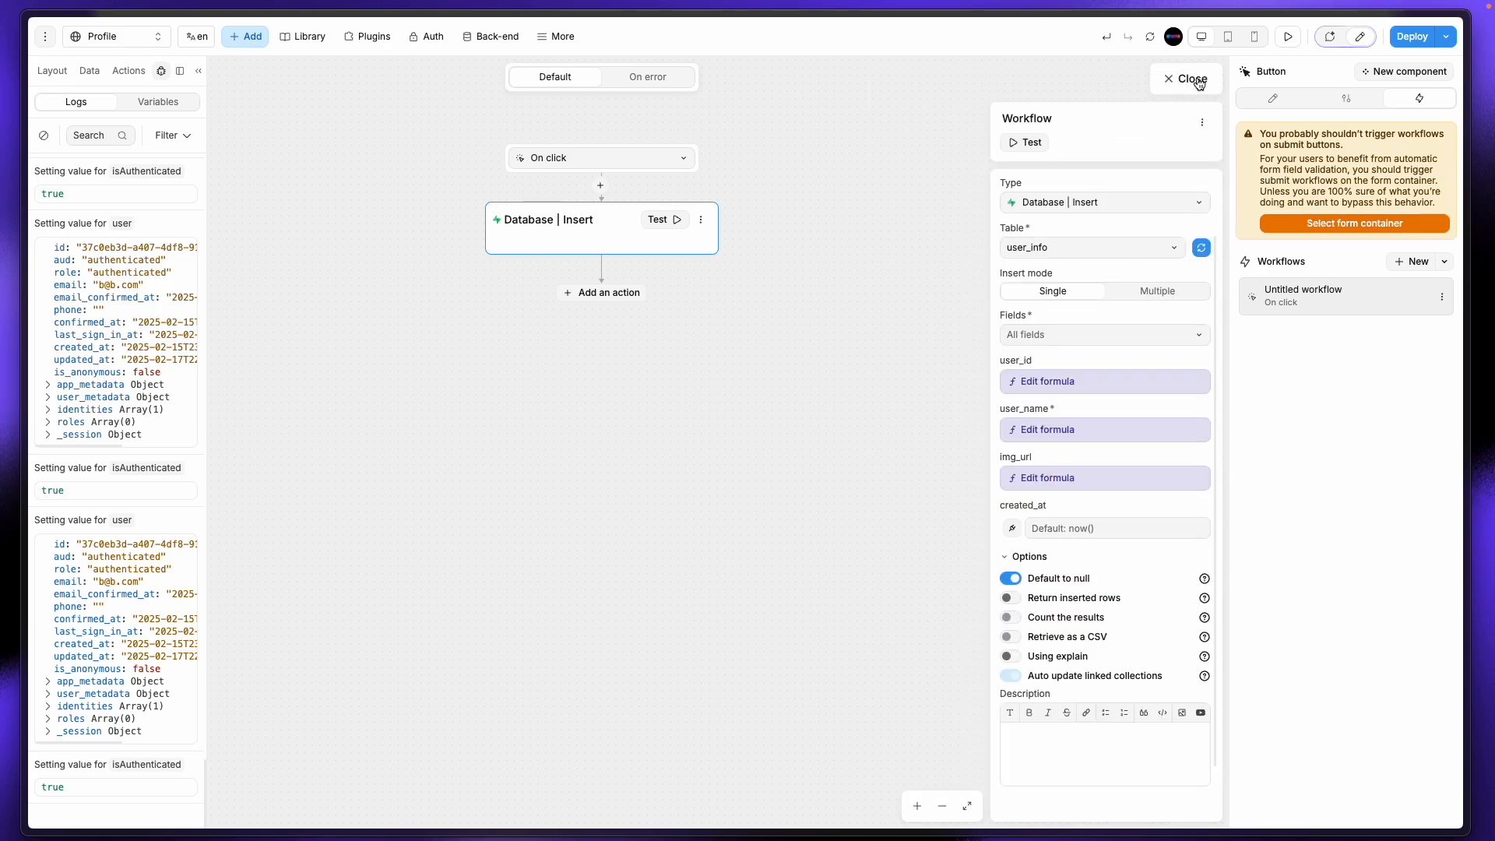
left_click(1200, 81)
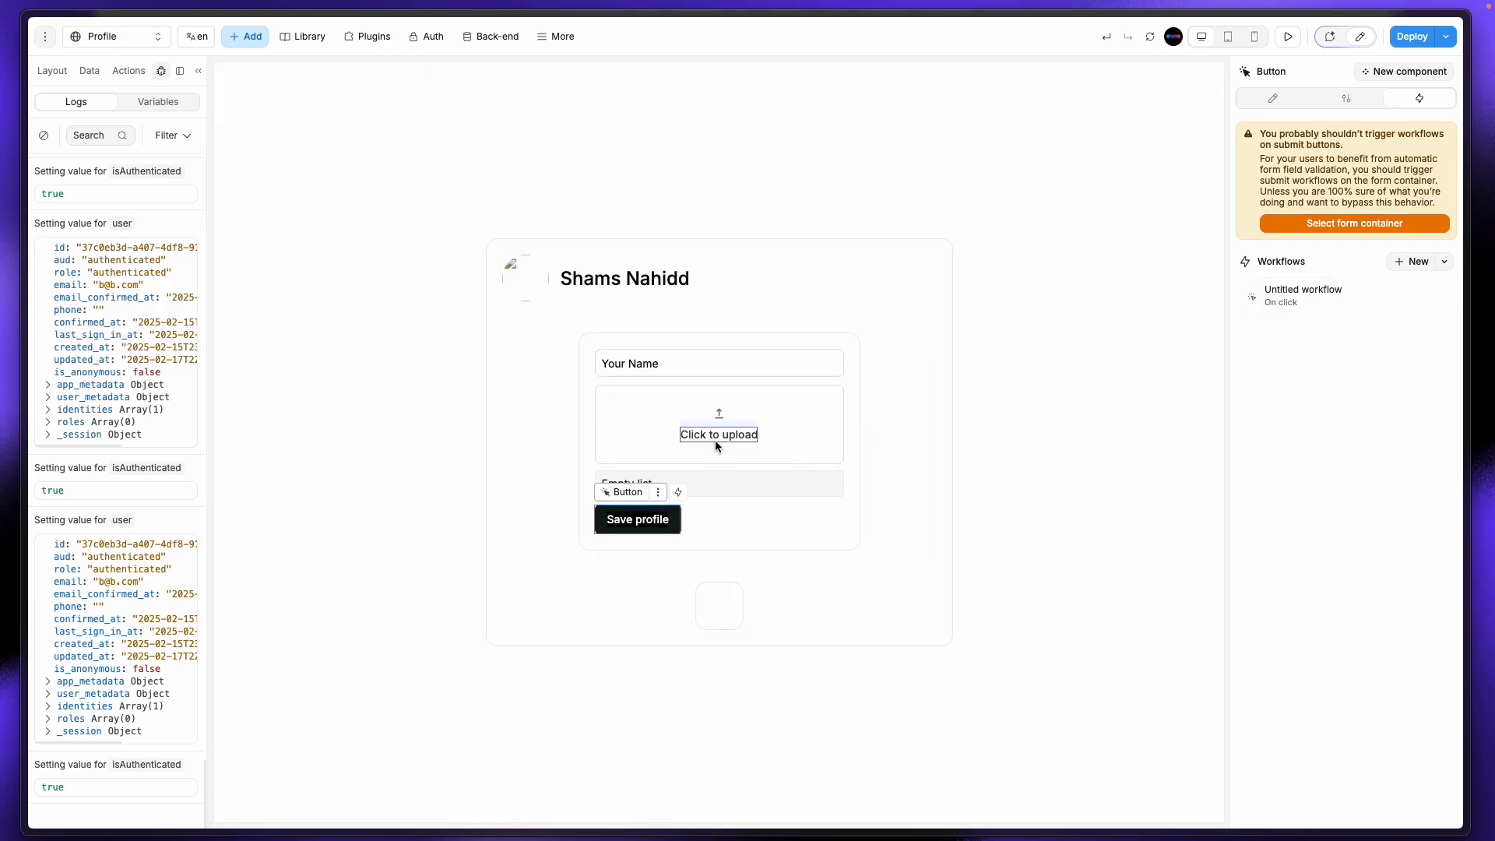
Step: Reopen the Save profile insert action and look for Files among img_url's formula variables
left_click(637, 364)
left_click(638, 519)
left_click(1355, 299)
left_click(617, 224)
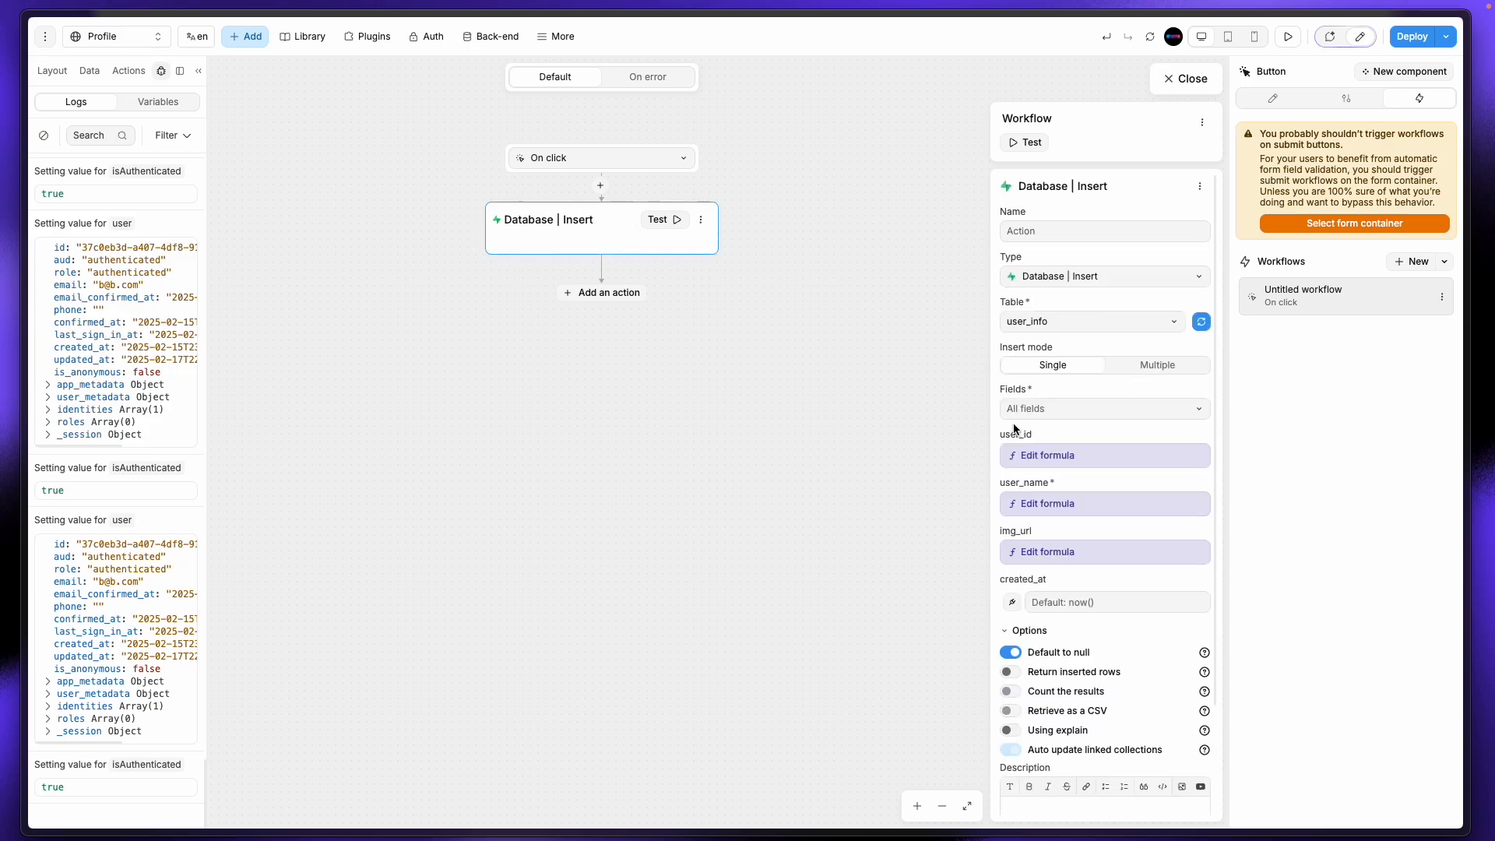
left_click(1053, 551)
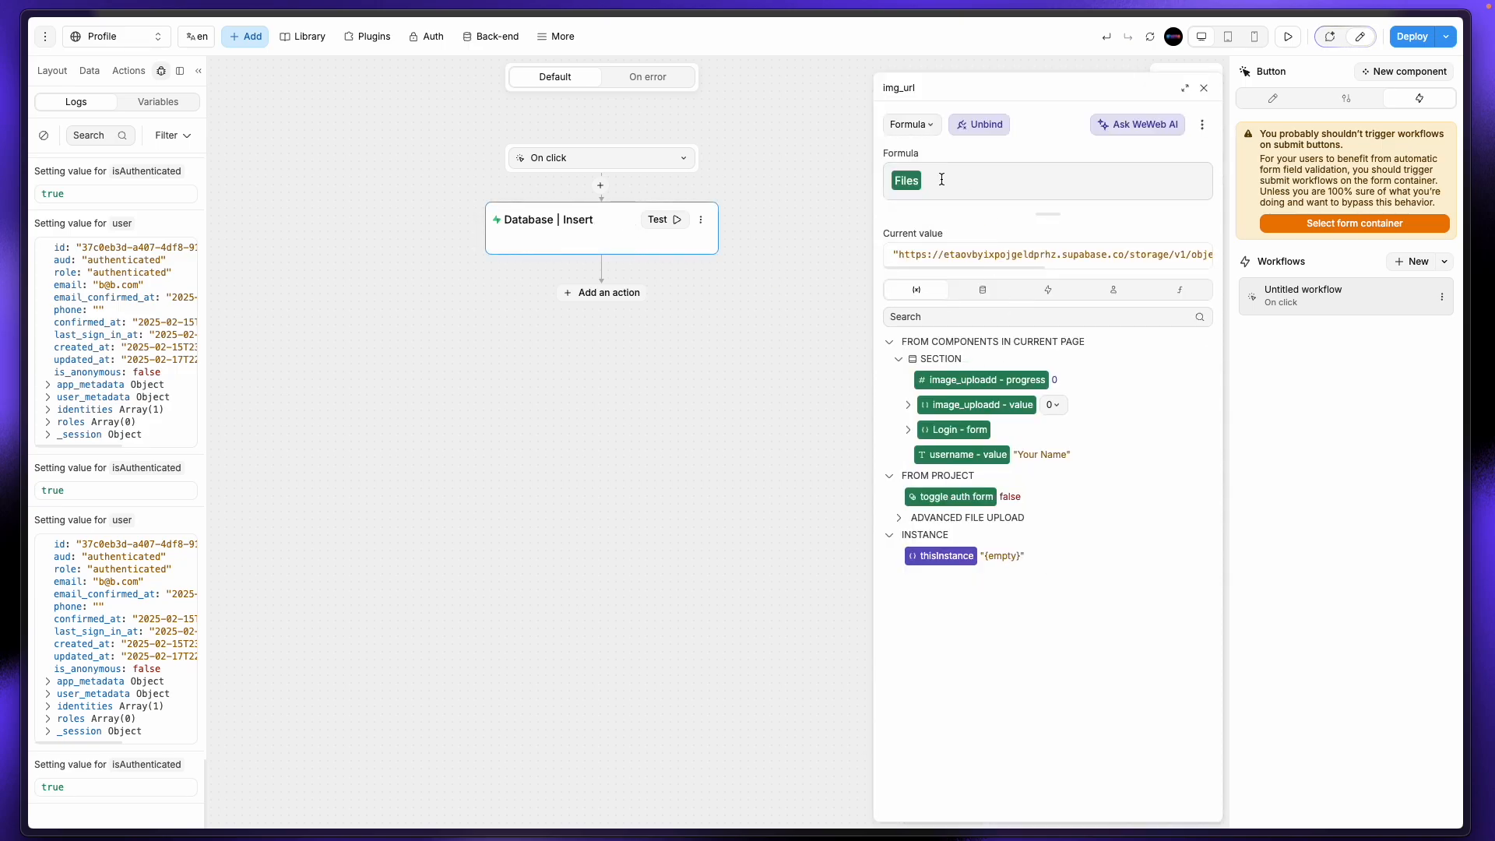
left_click_drag(915, 267, 886, 282)
left_click(89, 71)
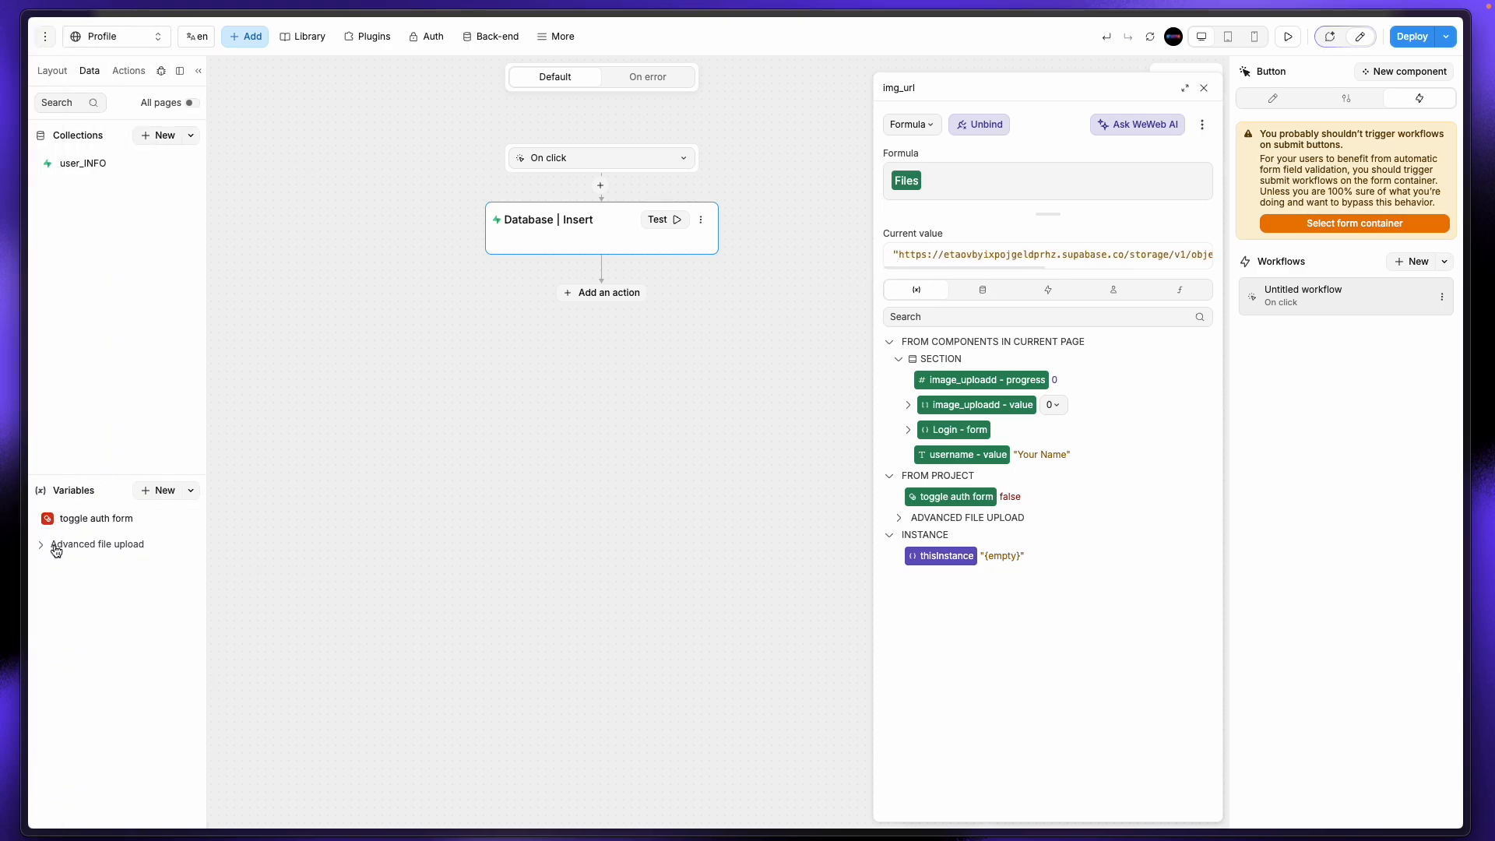
left_click(45, 544)
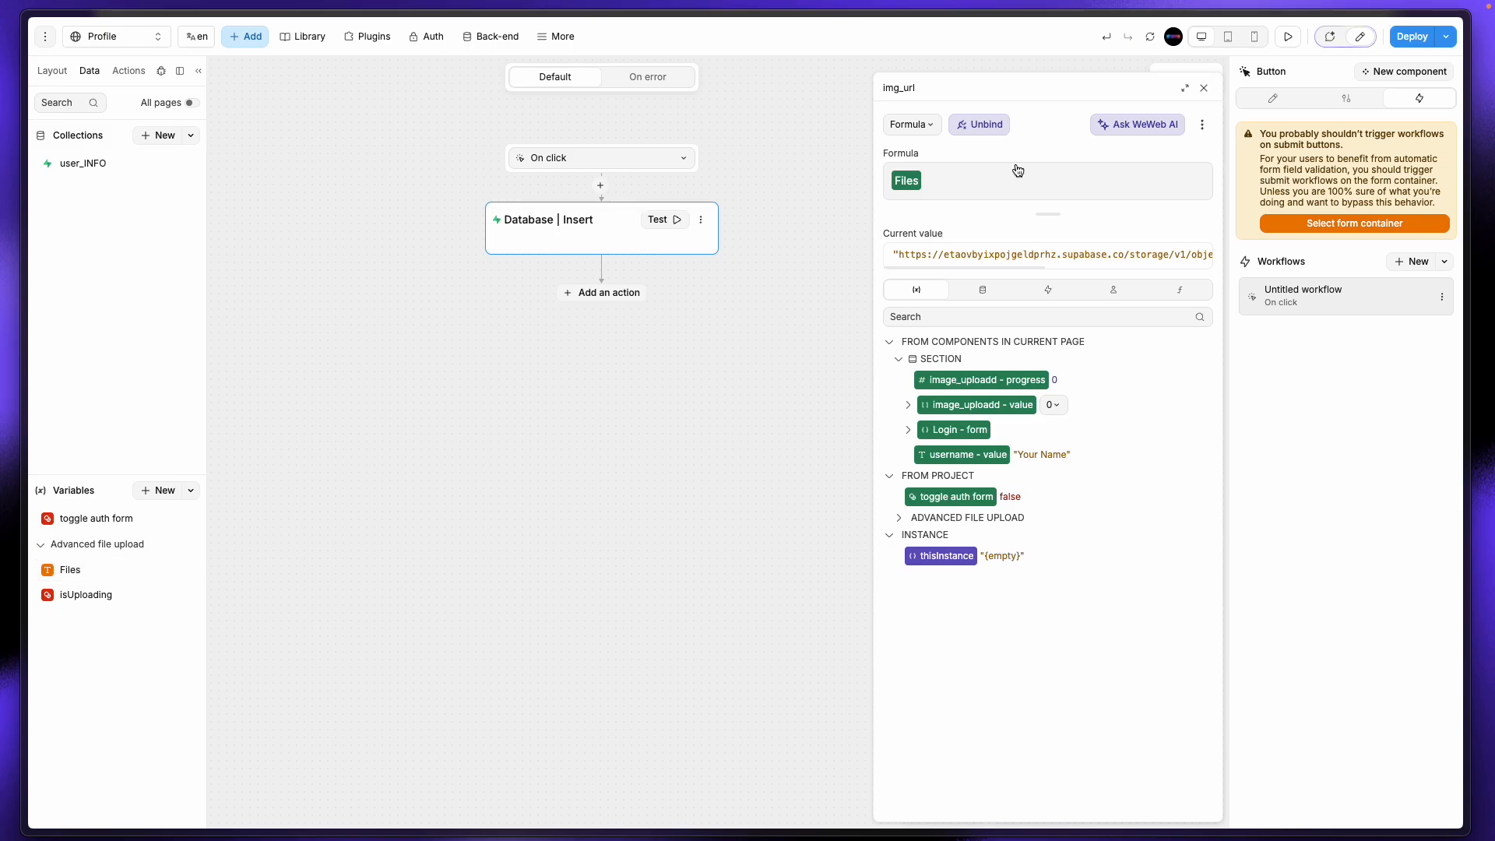
left_click(1202, 87)
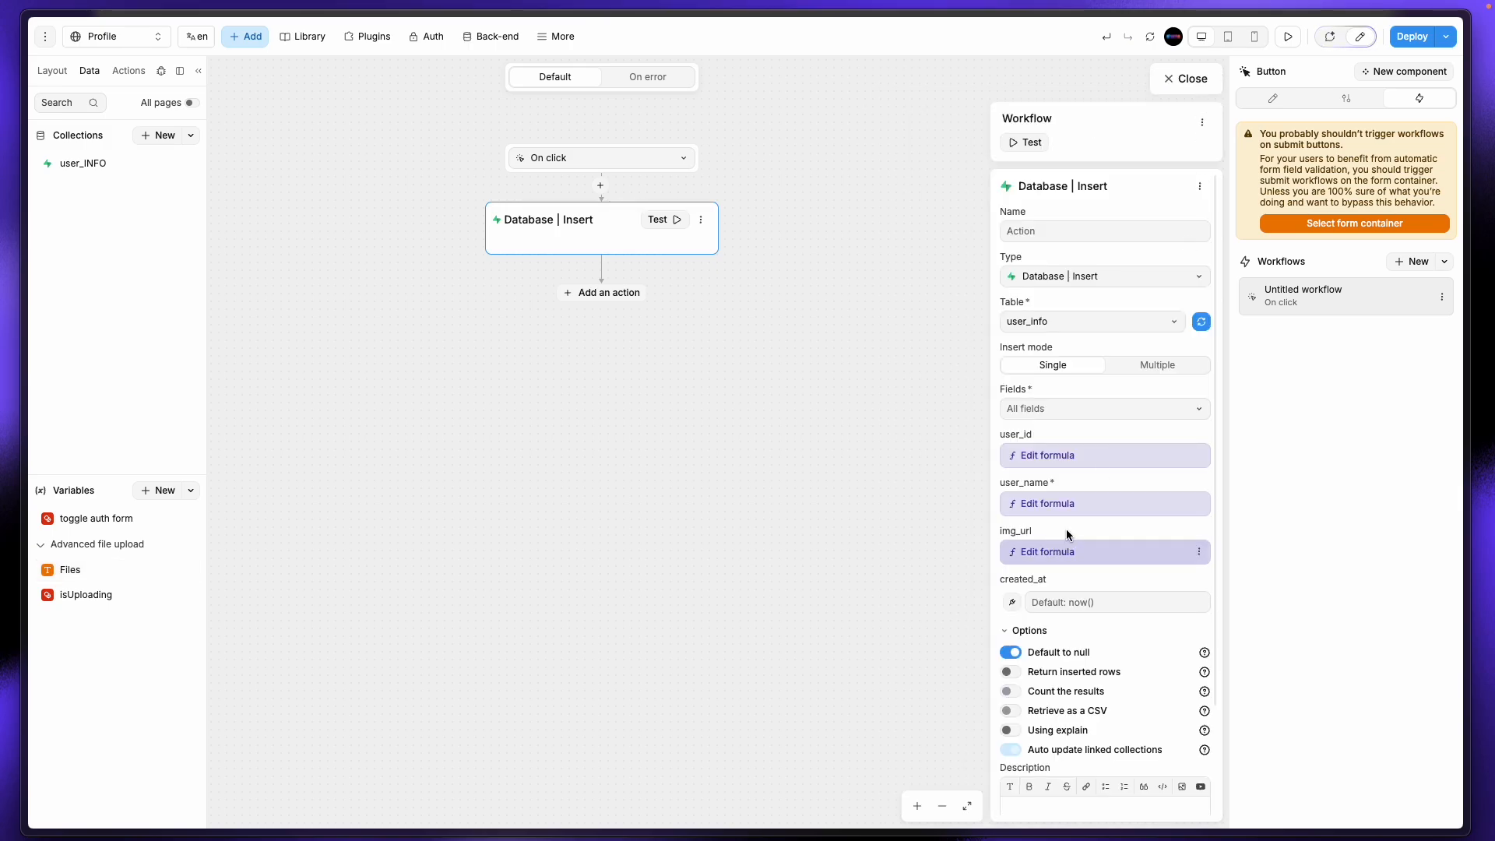
Step: Unbind img_url and rebind it to Advanced file upload > Files
scroll(1070, 531, "down", 2)
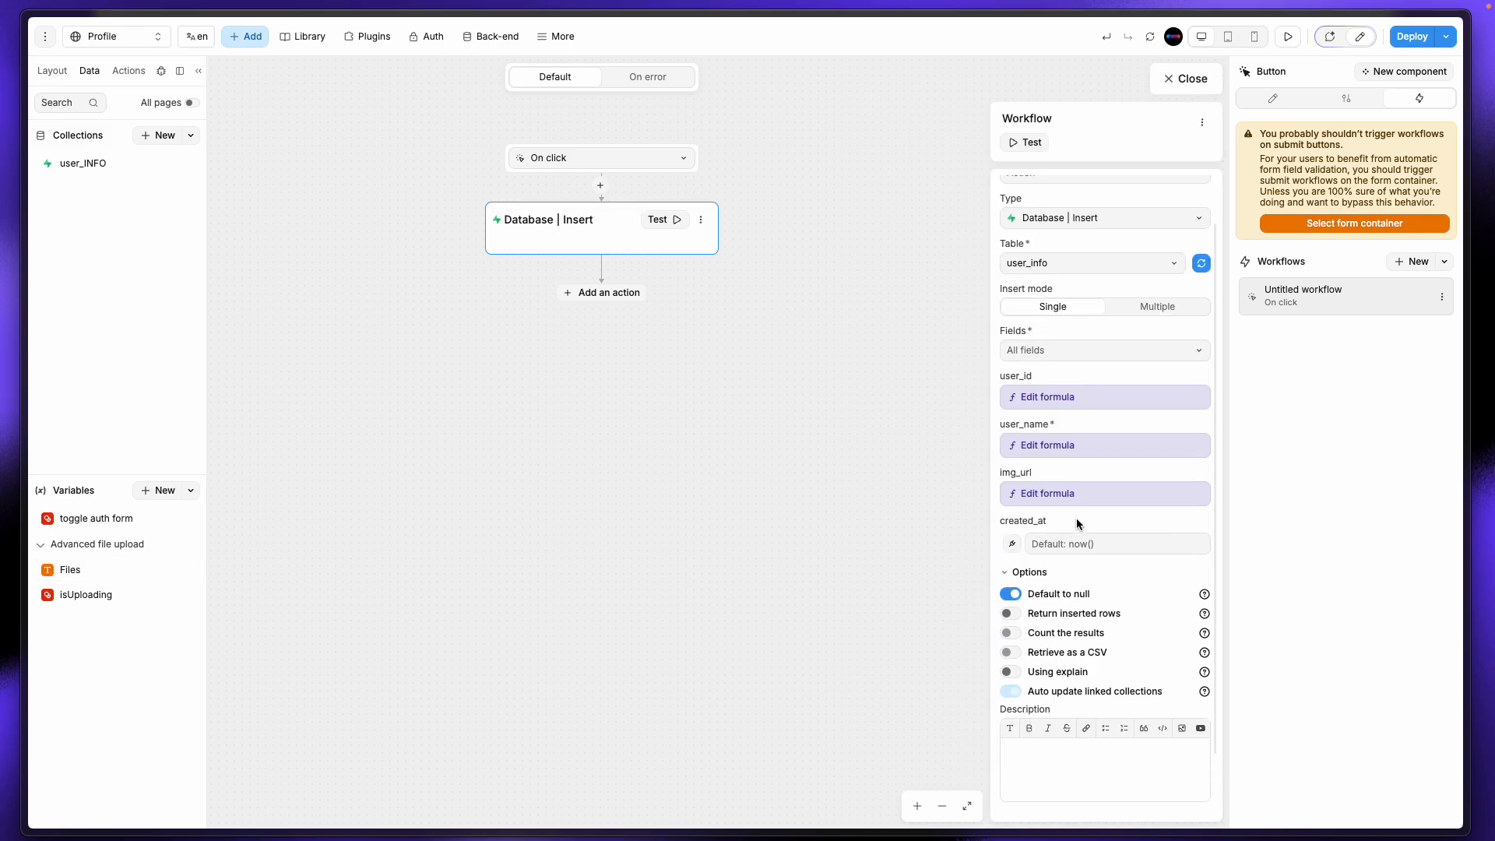
left_click(1078, 493)
left_click(999, 125)
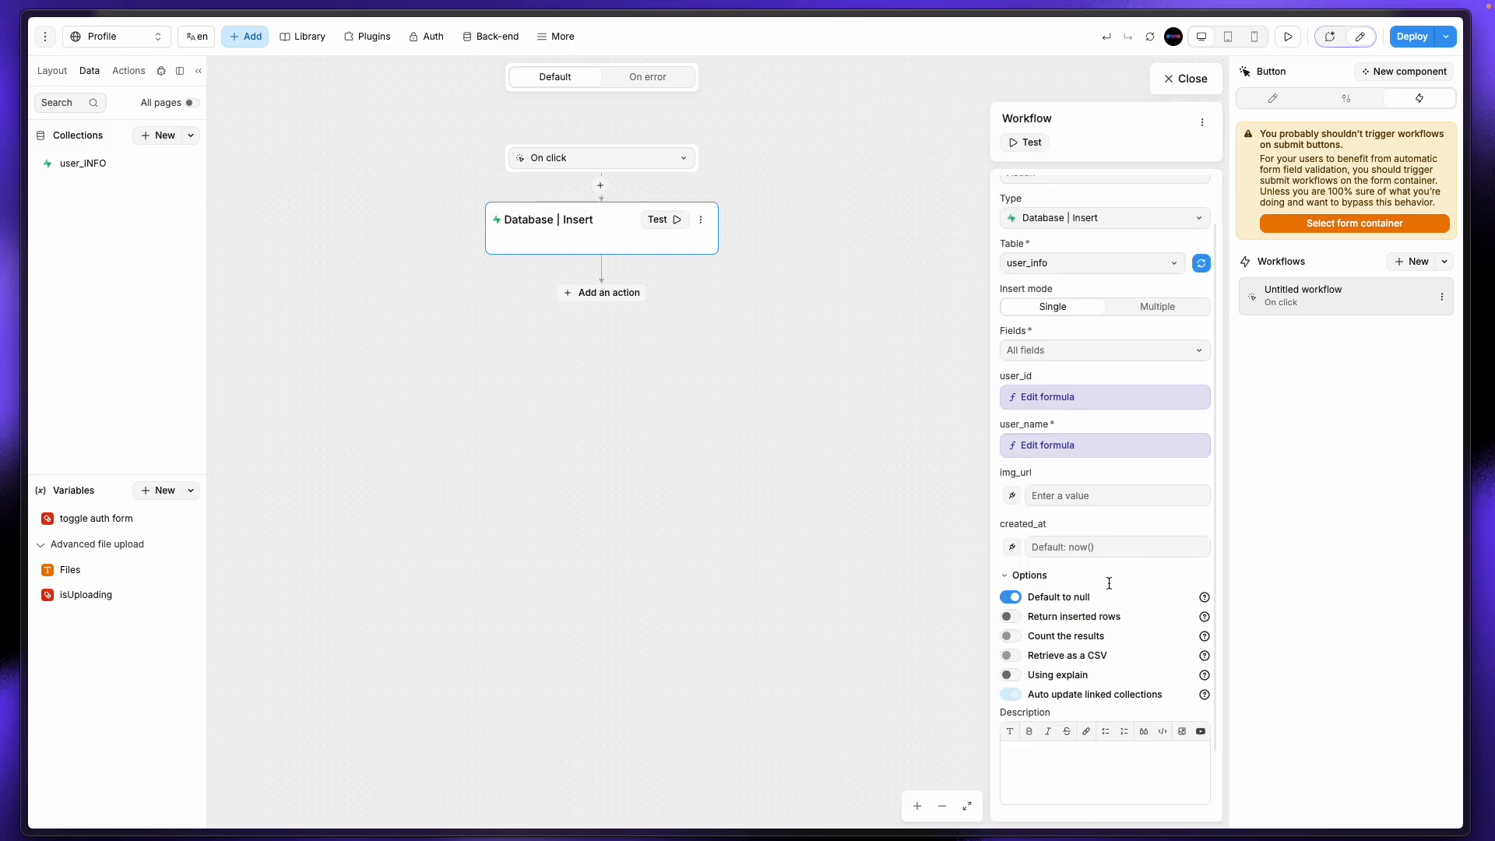
left_click(1011, 496)
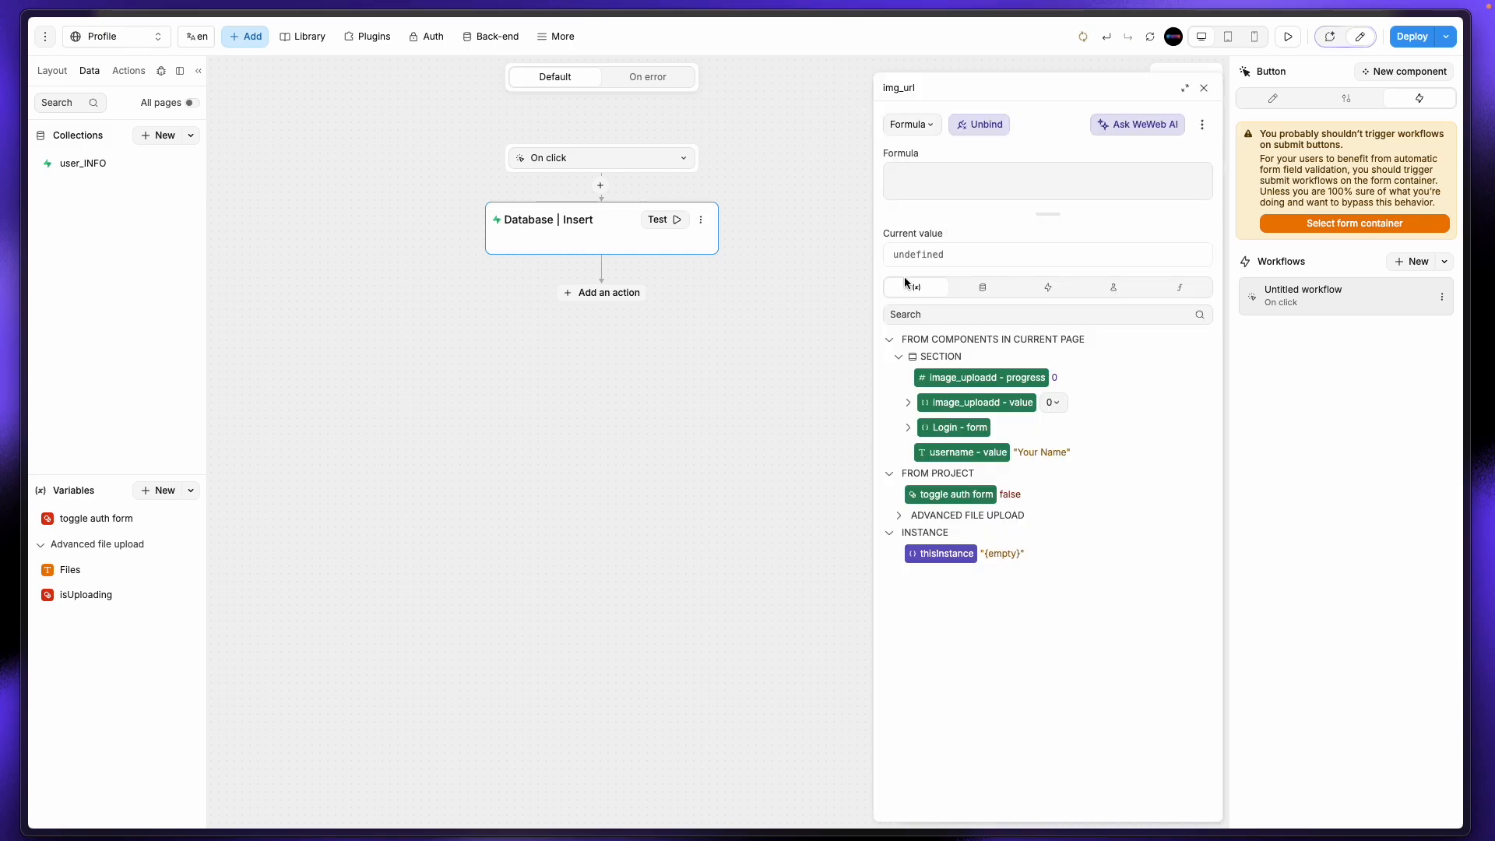
left_click(899, 515)
left_click(934, 536)
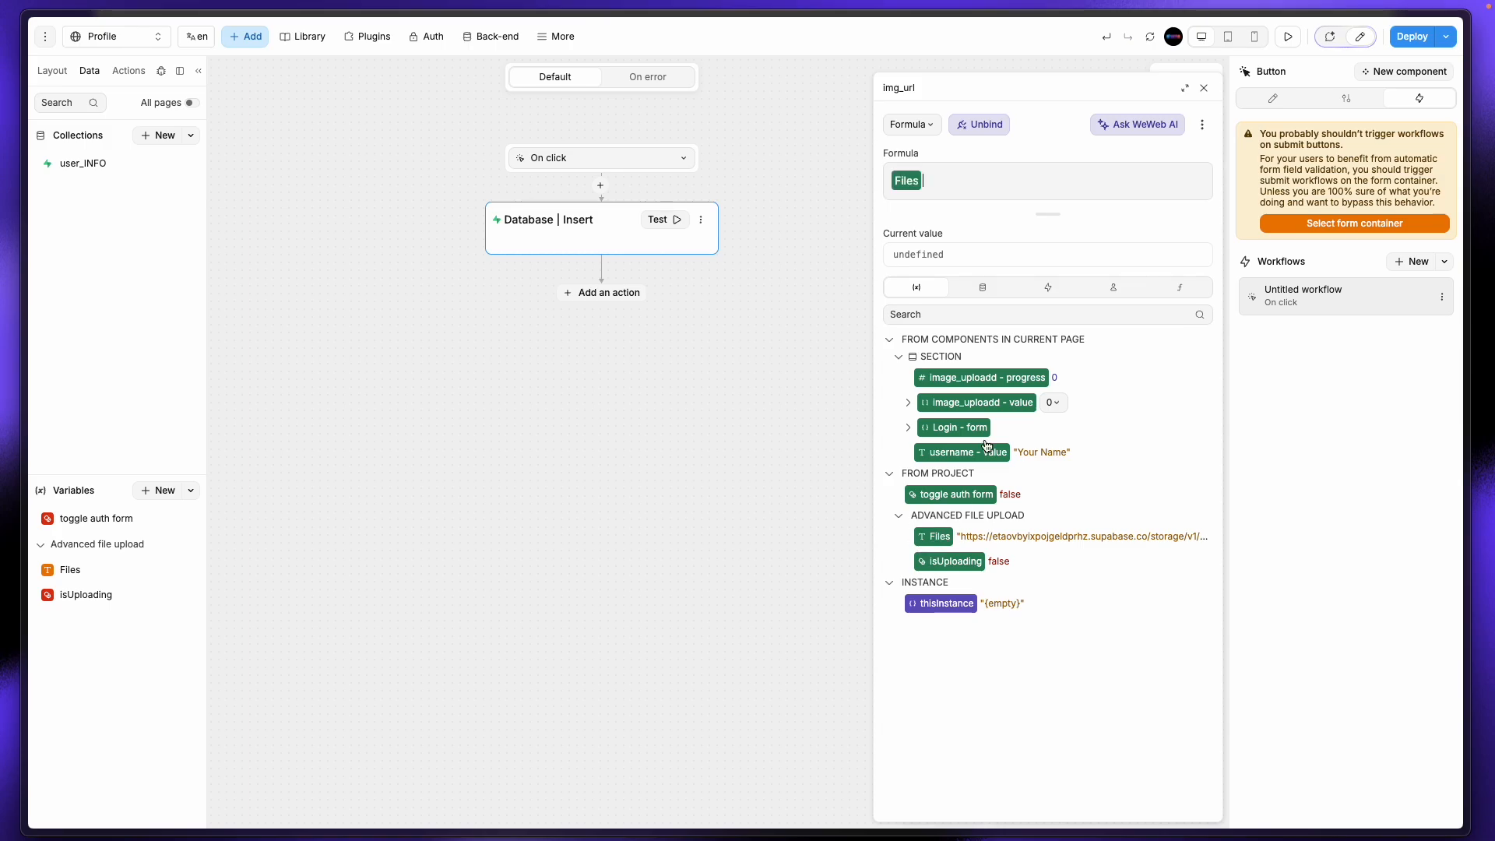
key("Escape")
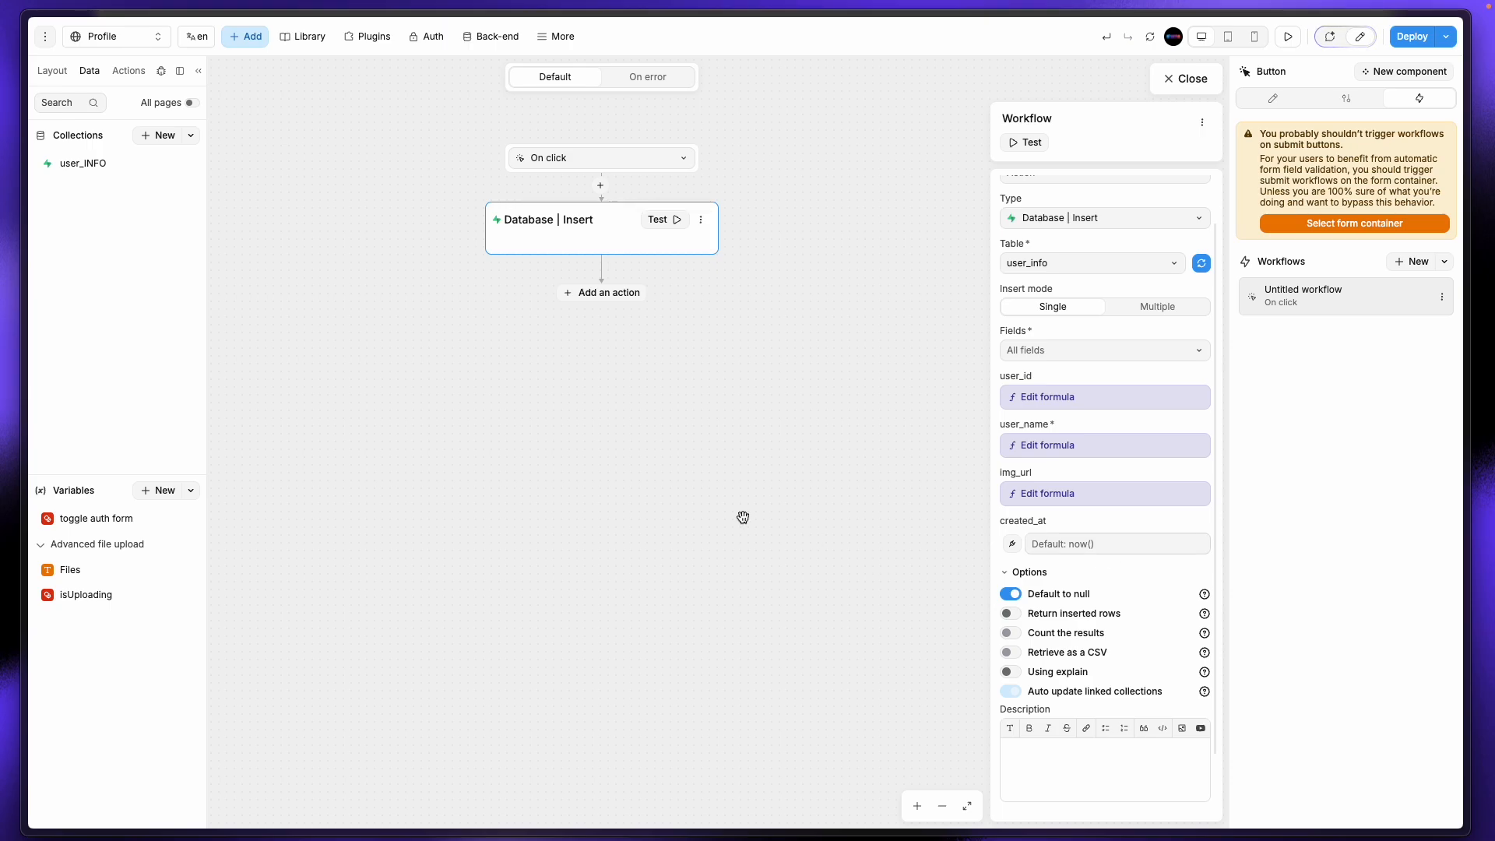
Step: Close the Save profile button's workflow editor to get back to the Profile page canvas
left_click(1168, 78)
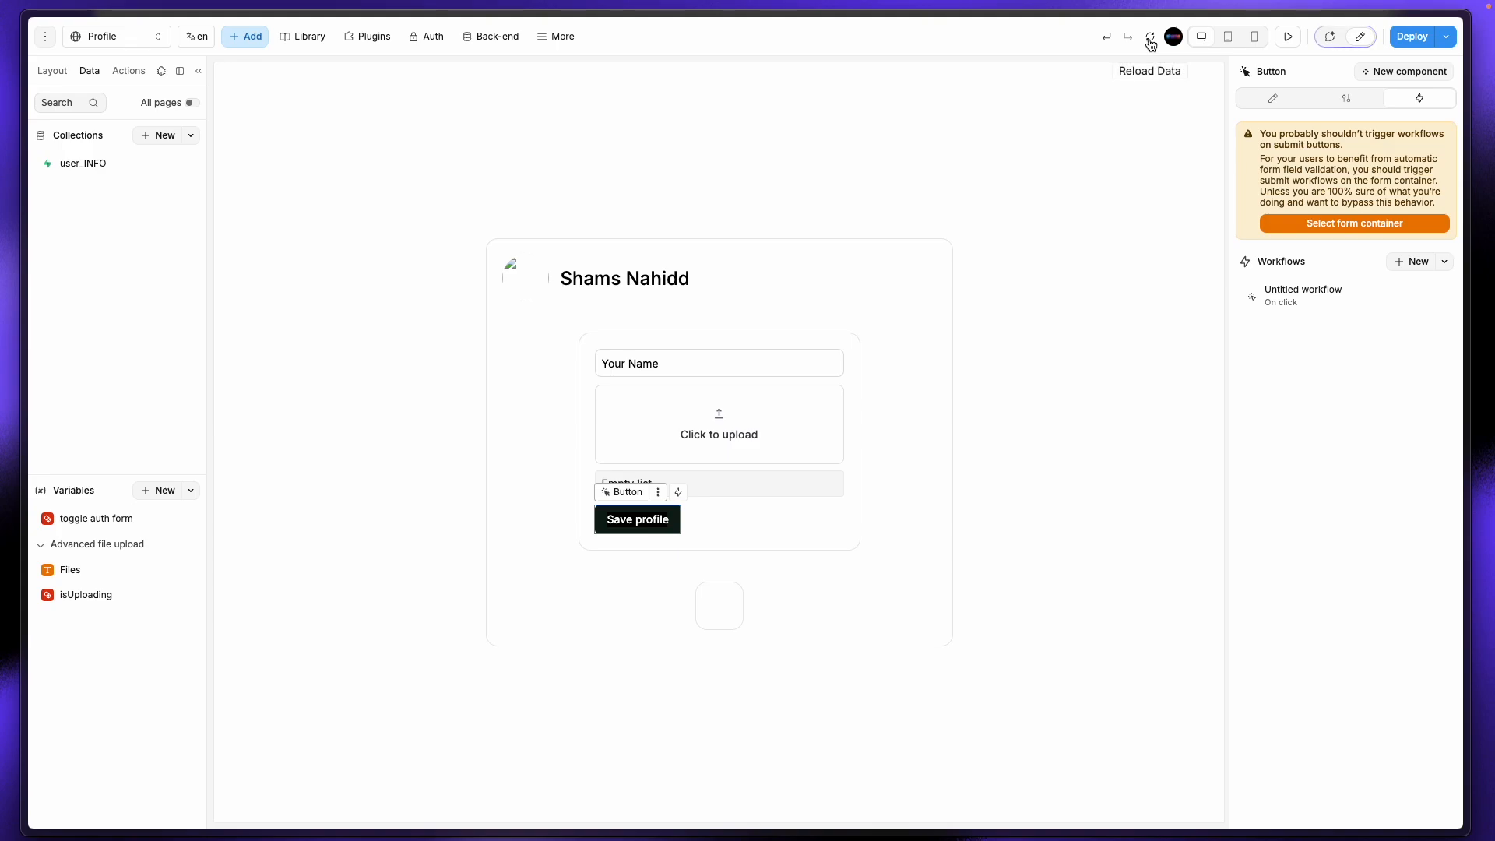
Step: In preview, replace the name field text with the new profile name, save the profile, and reload the data
left_click(684, 360)
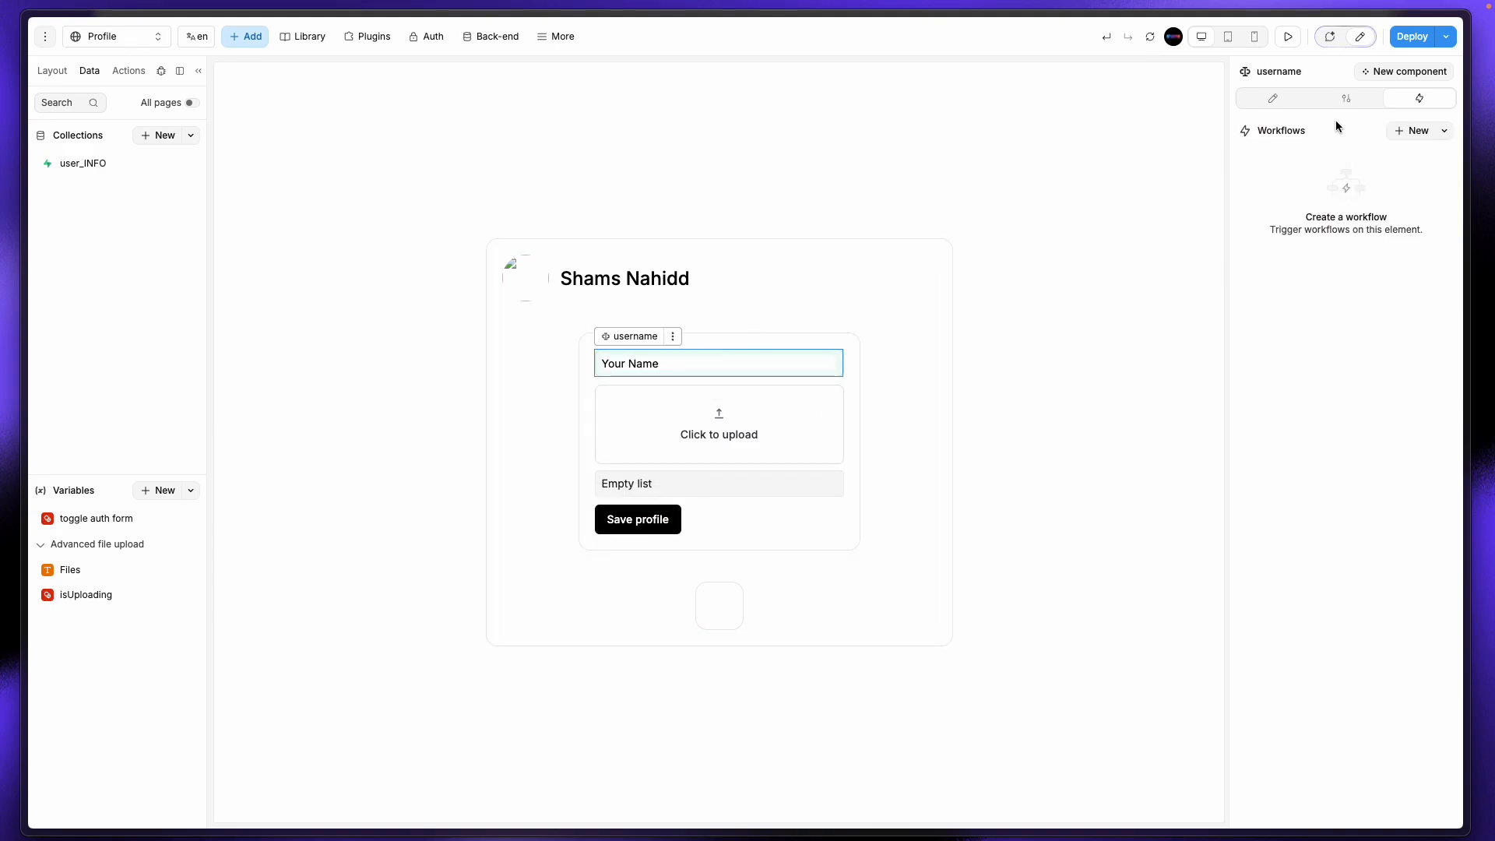
left_click(1287, 36)
left_click_drag(788, 372, 703, 377)
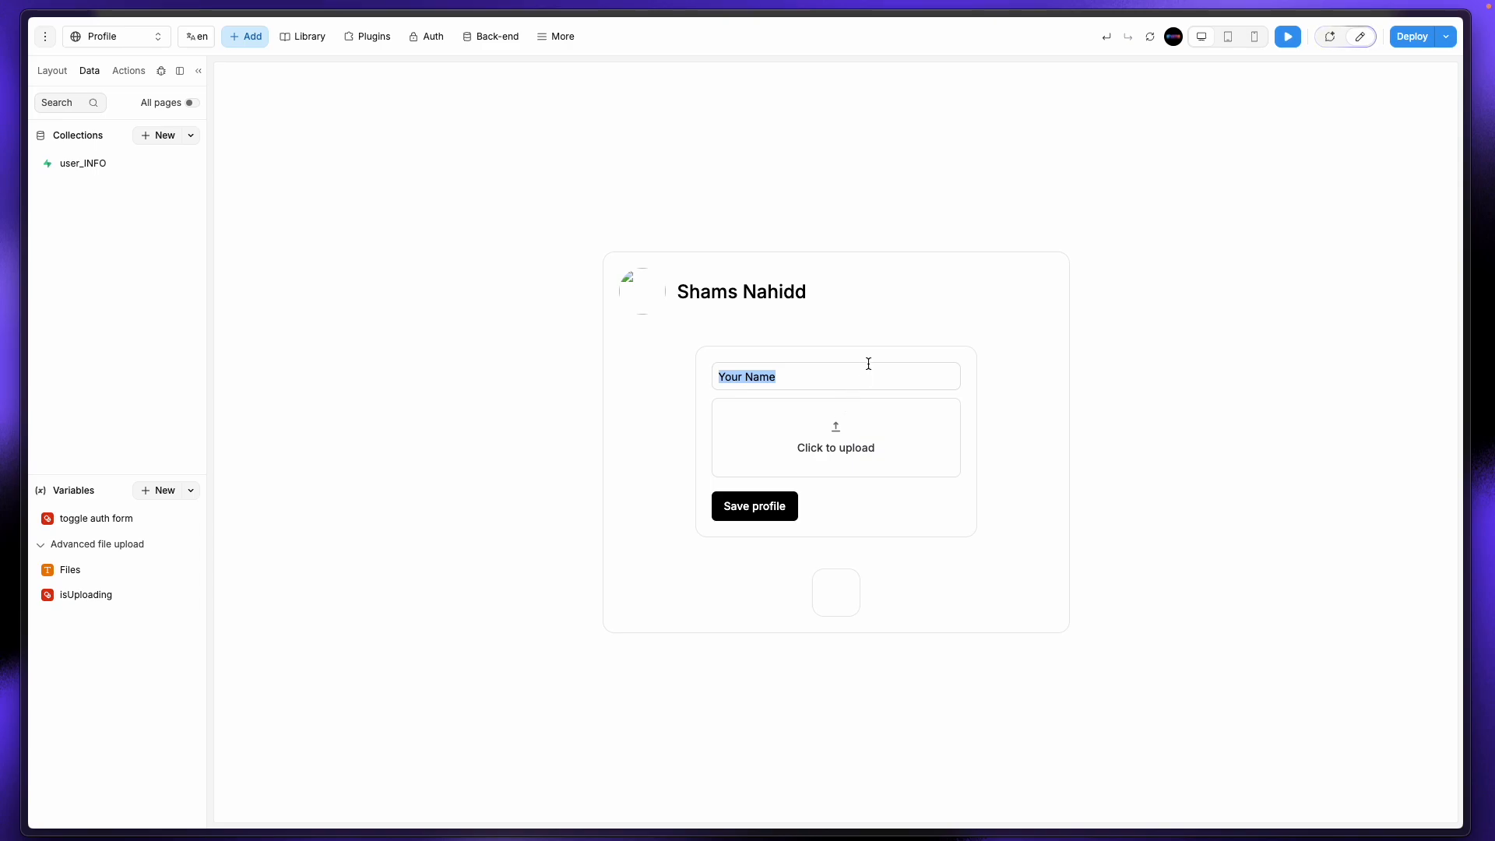
type("Shams Digital")
left_click(768, 515)
left_click(1150, 39)
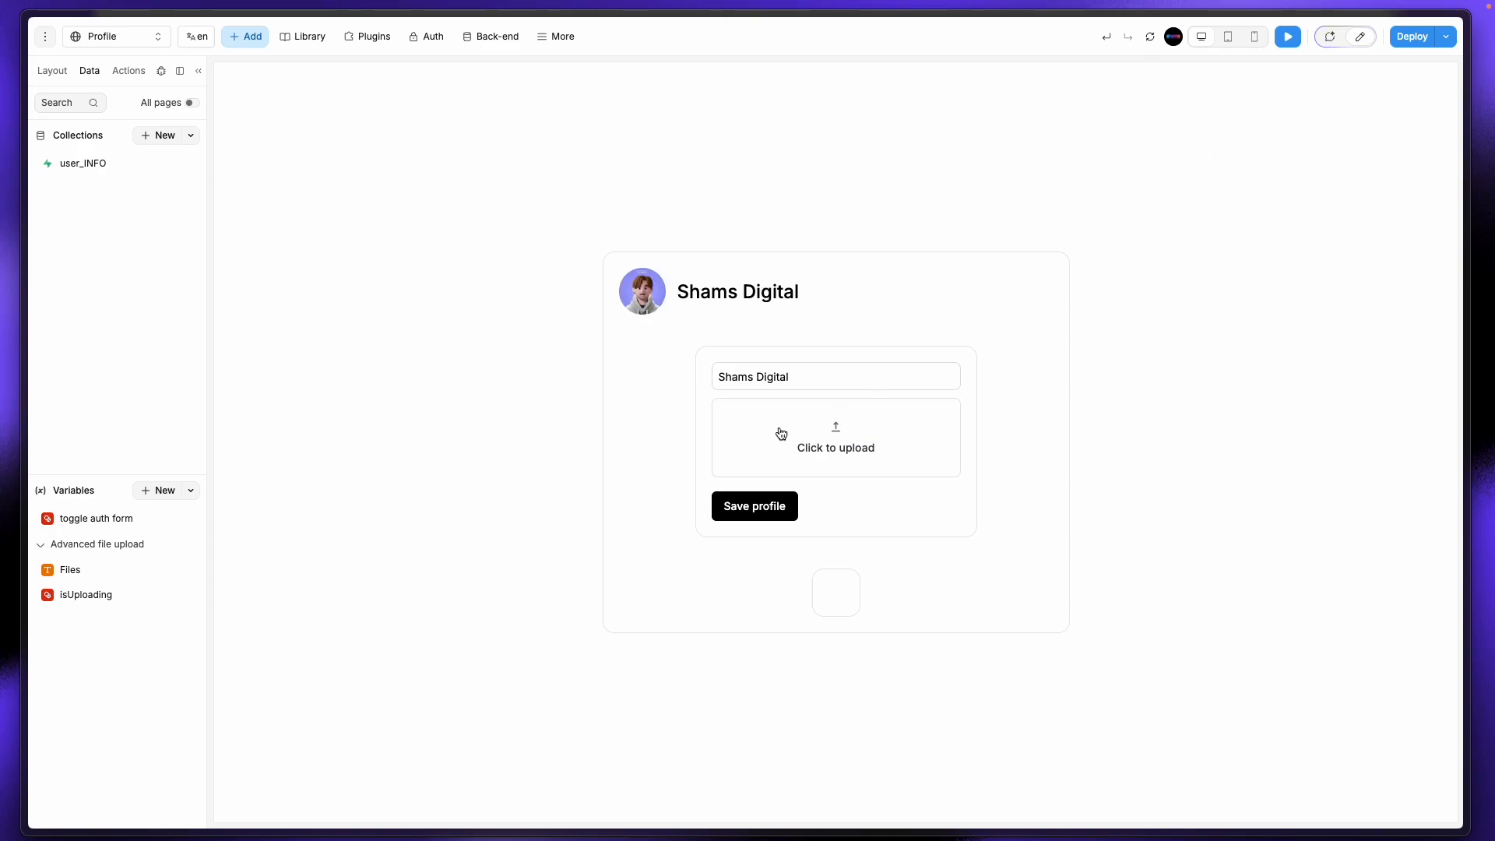
Step: In Supabase, enable Realtime on the user_info table, then return to the WeWeb editor
mouse_move(3, 334)
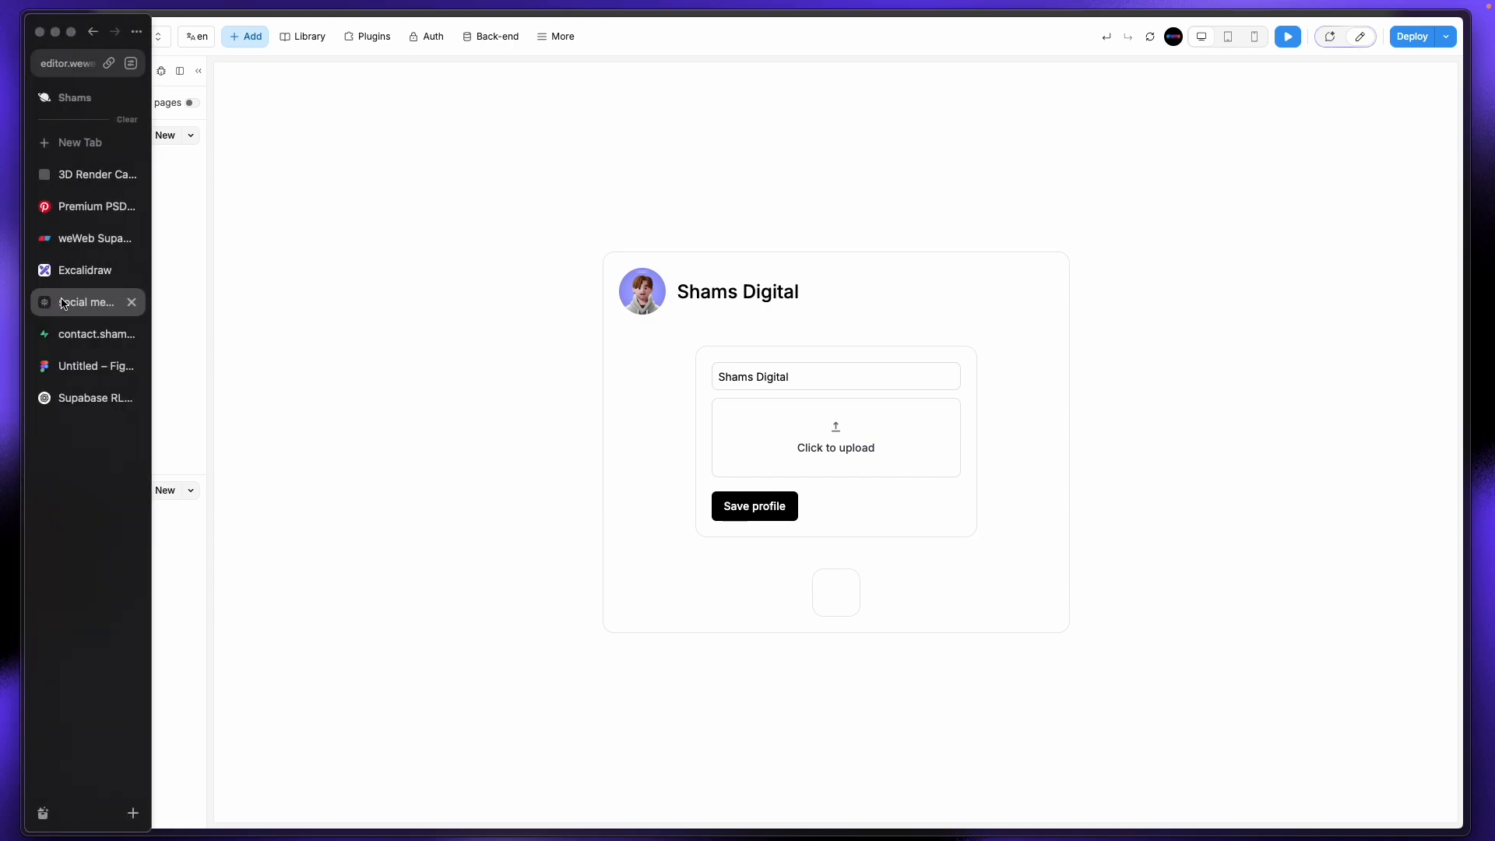
left_click(89, 334)
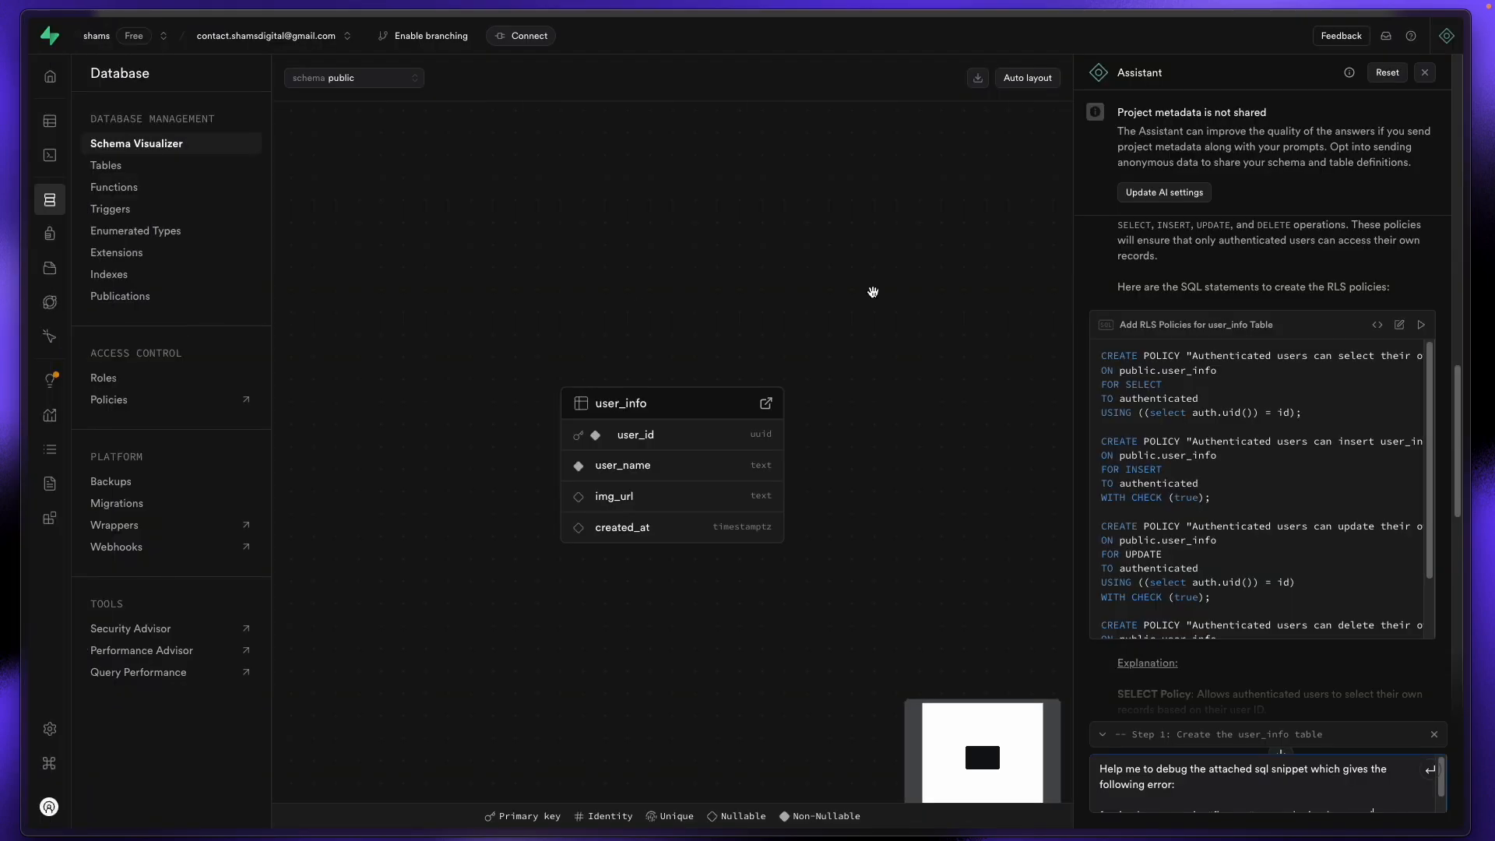
left_click(56, 122)
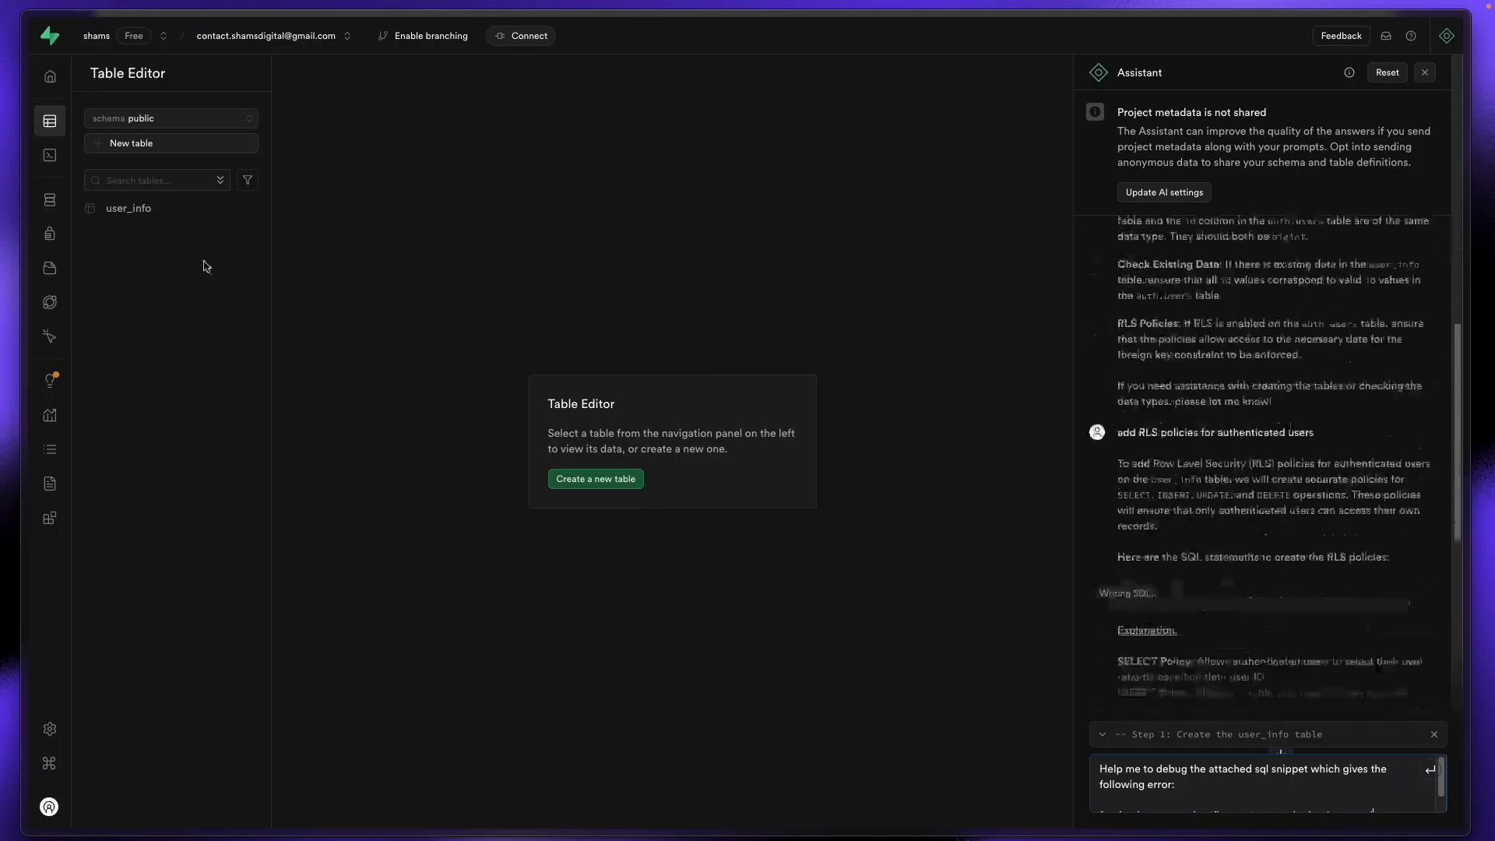
left_click(148, 208)
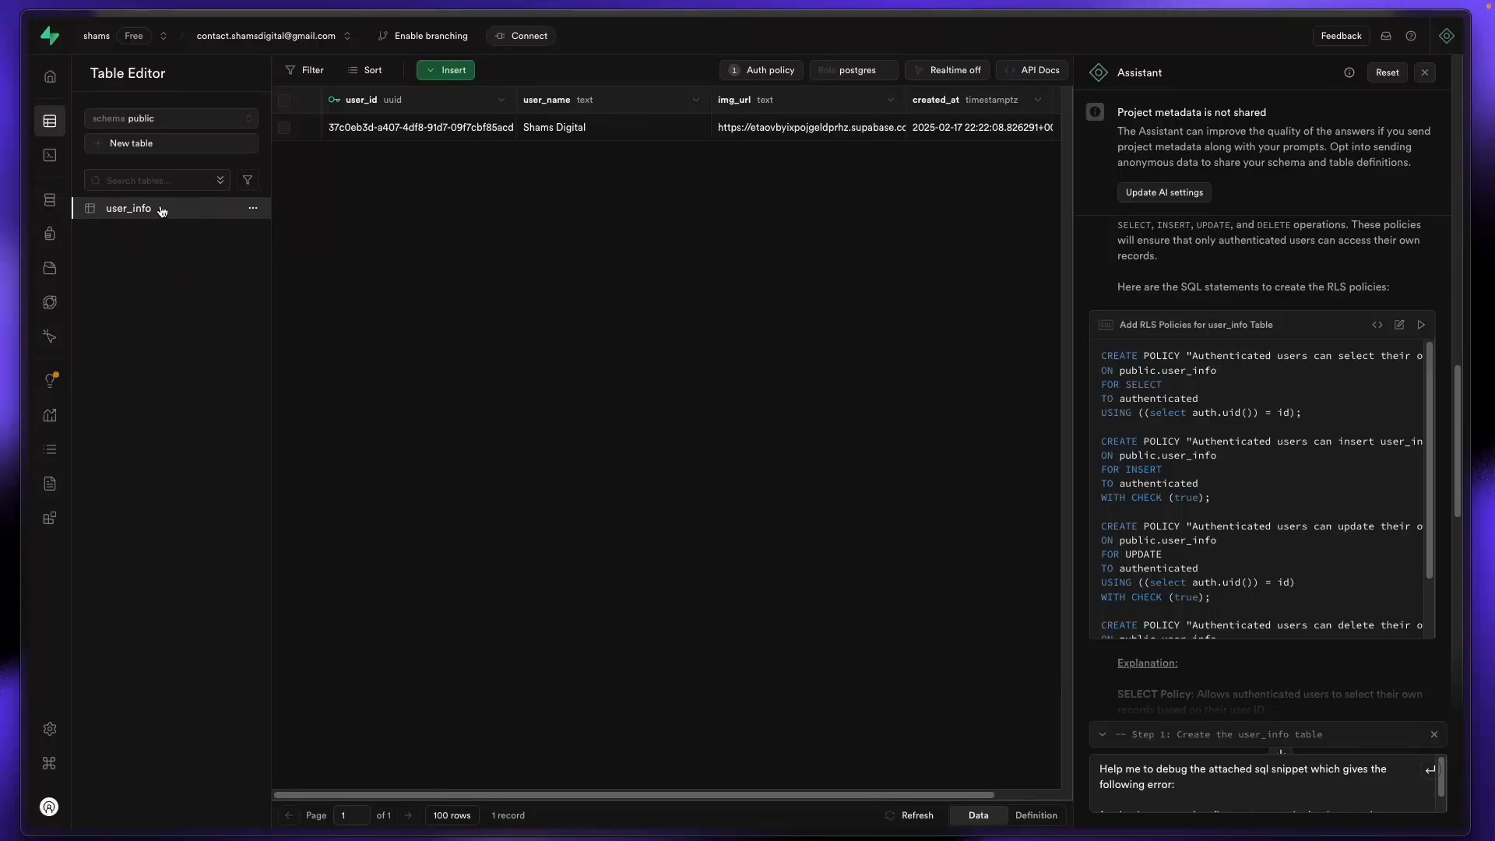
left_click(940, 77)
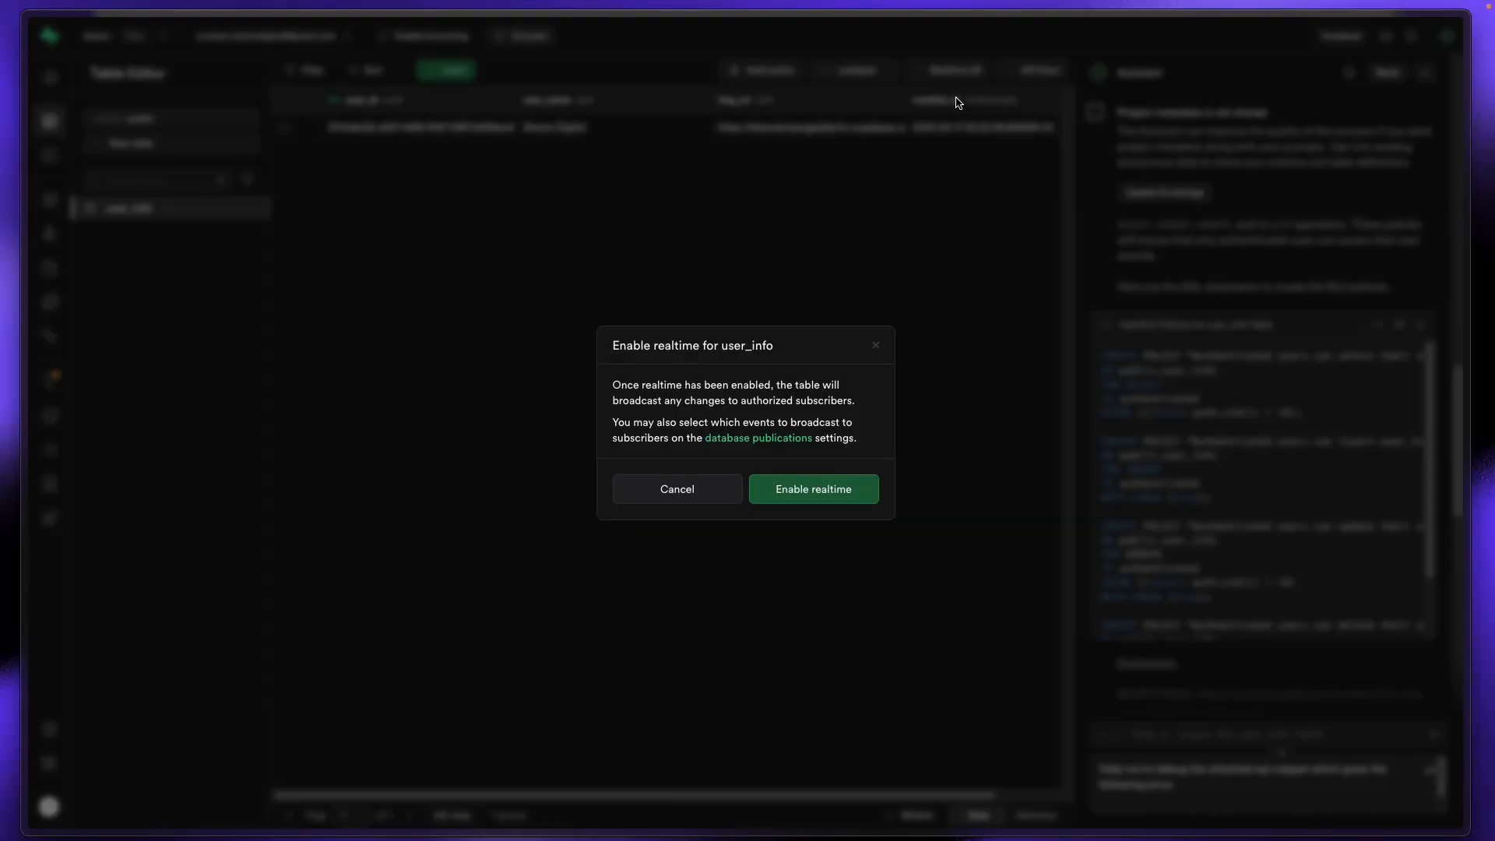
left_click(816, 498)
mouse_move(4, 325)
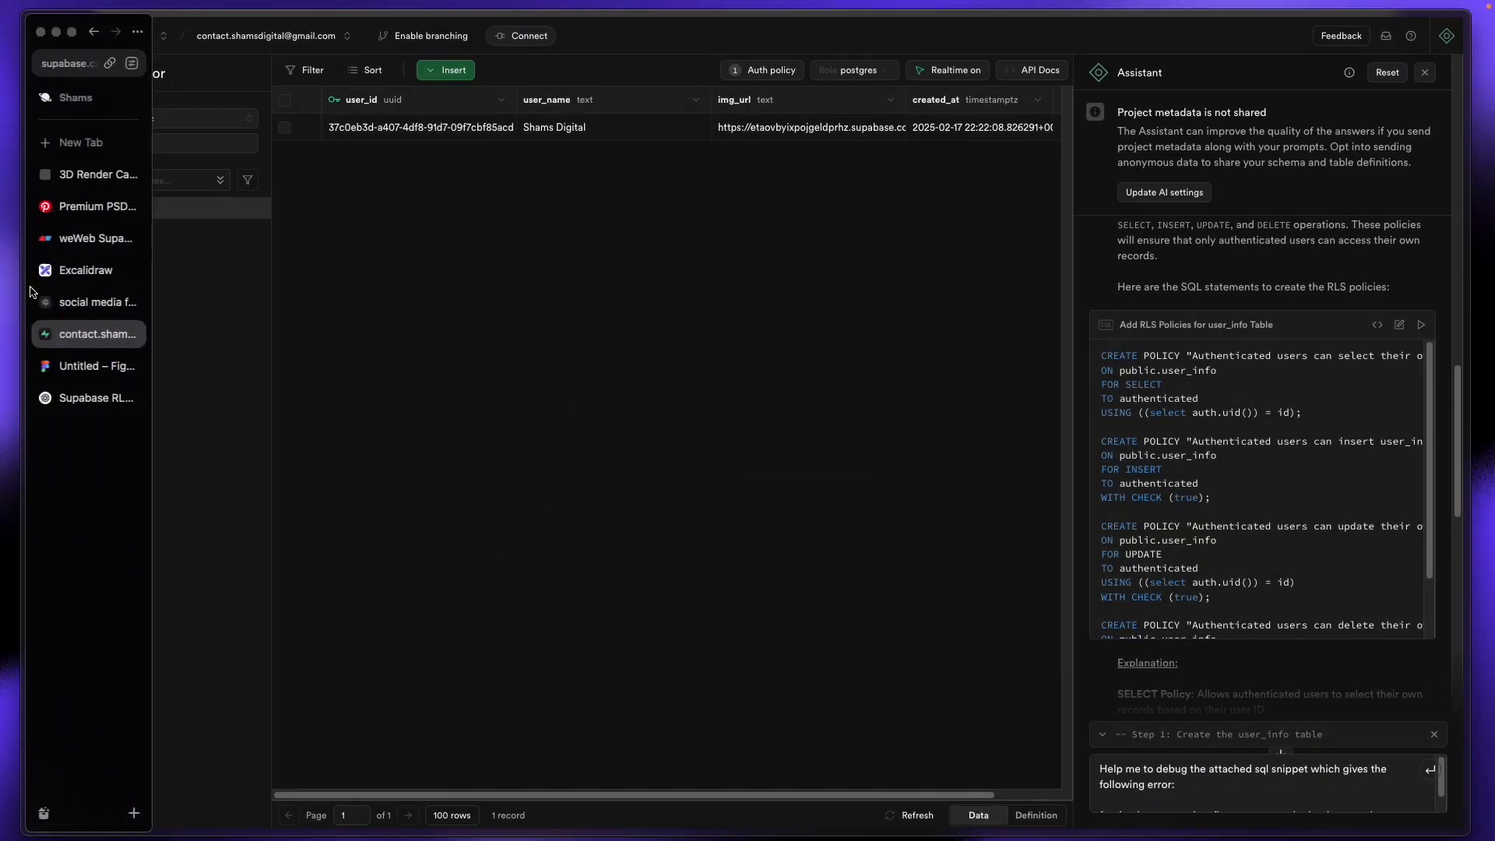
left_click(85, 315)
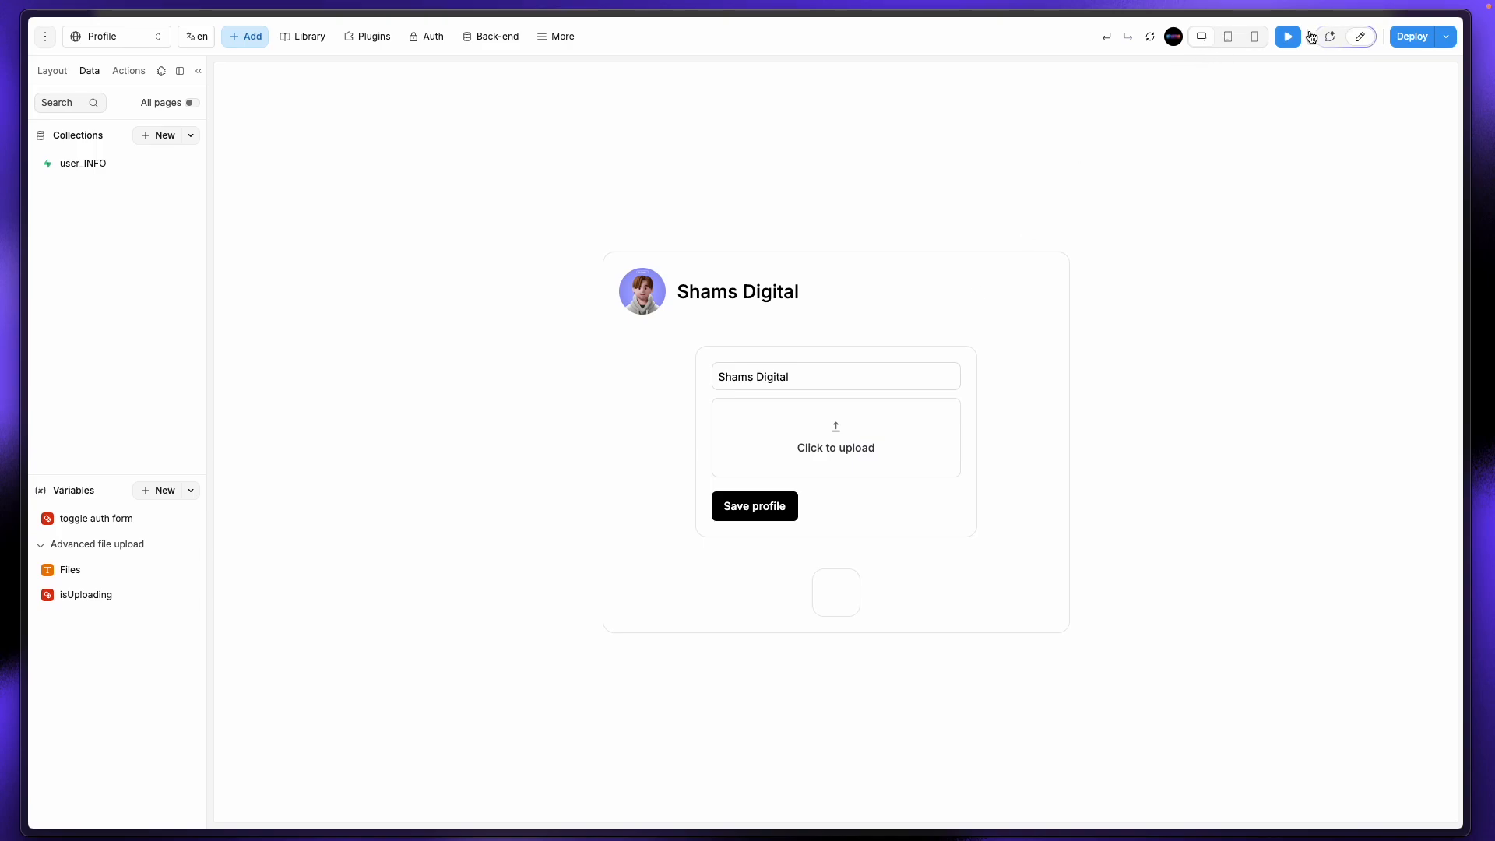
Step: Leave preview and open the Save profile button's On click workflow
left_click(1355, 38)
left_click(643, 528)
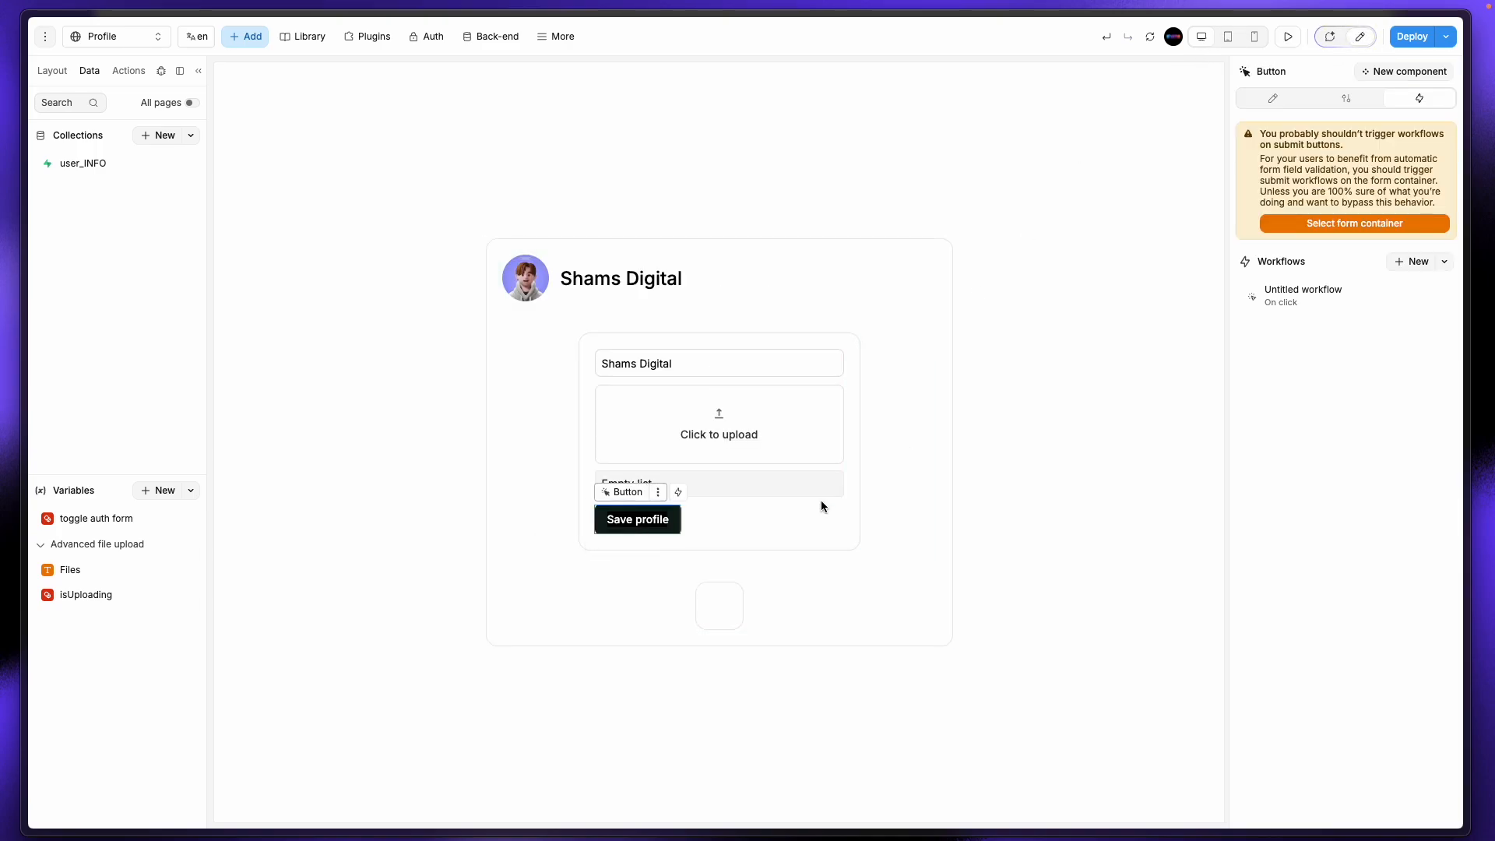
left_click(1324, 294)
Step: Add a Page loader action after Database Insert with Show page loader turned On
left_click(632, 296)
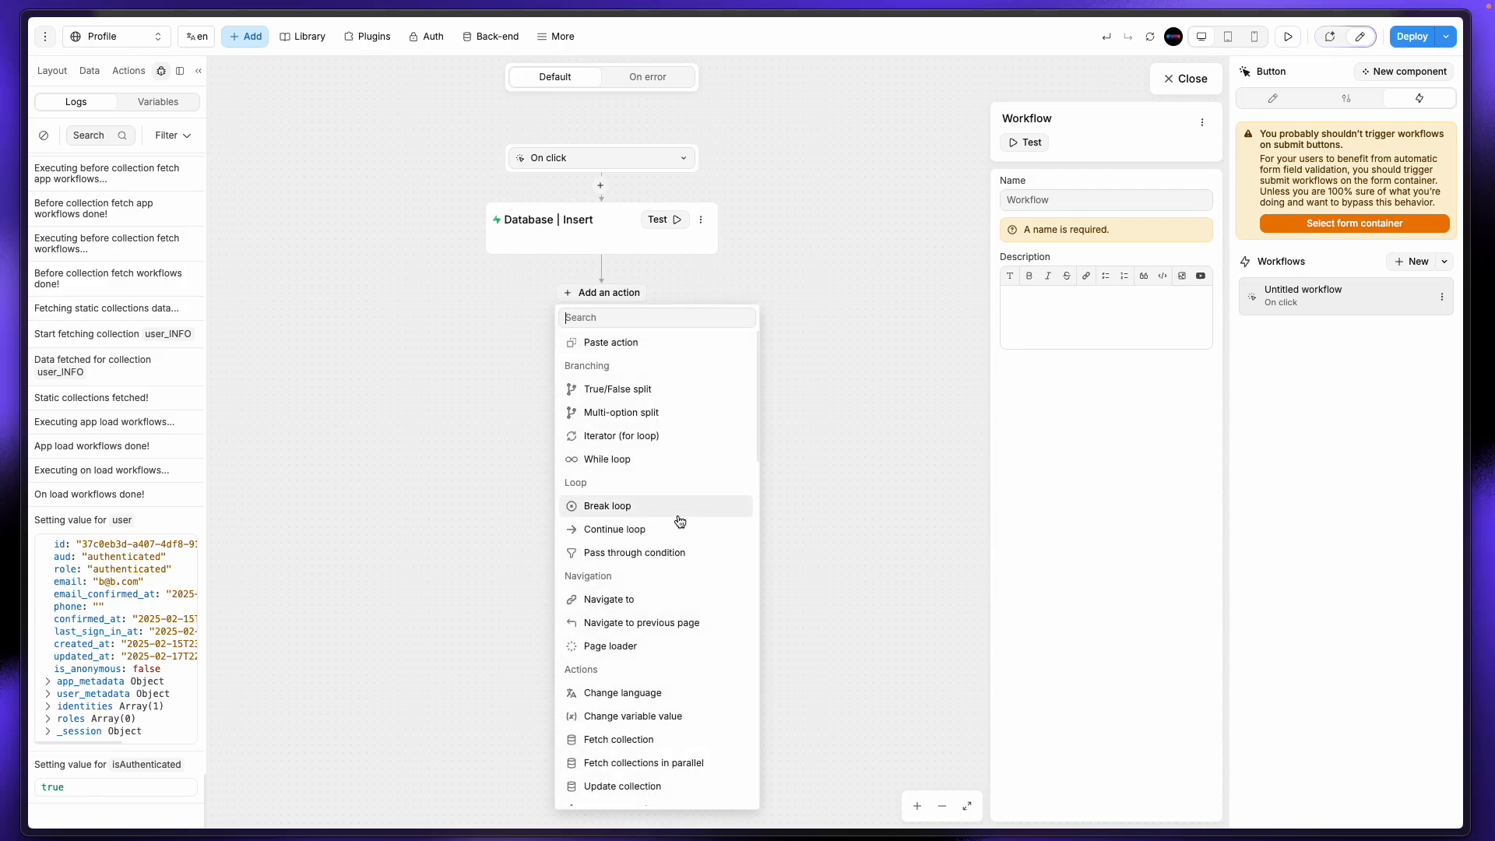
type("re")
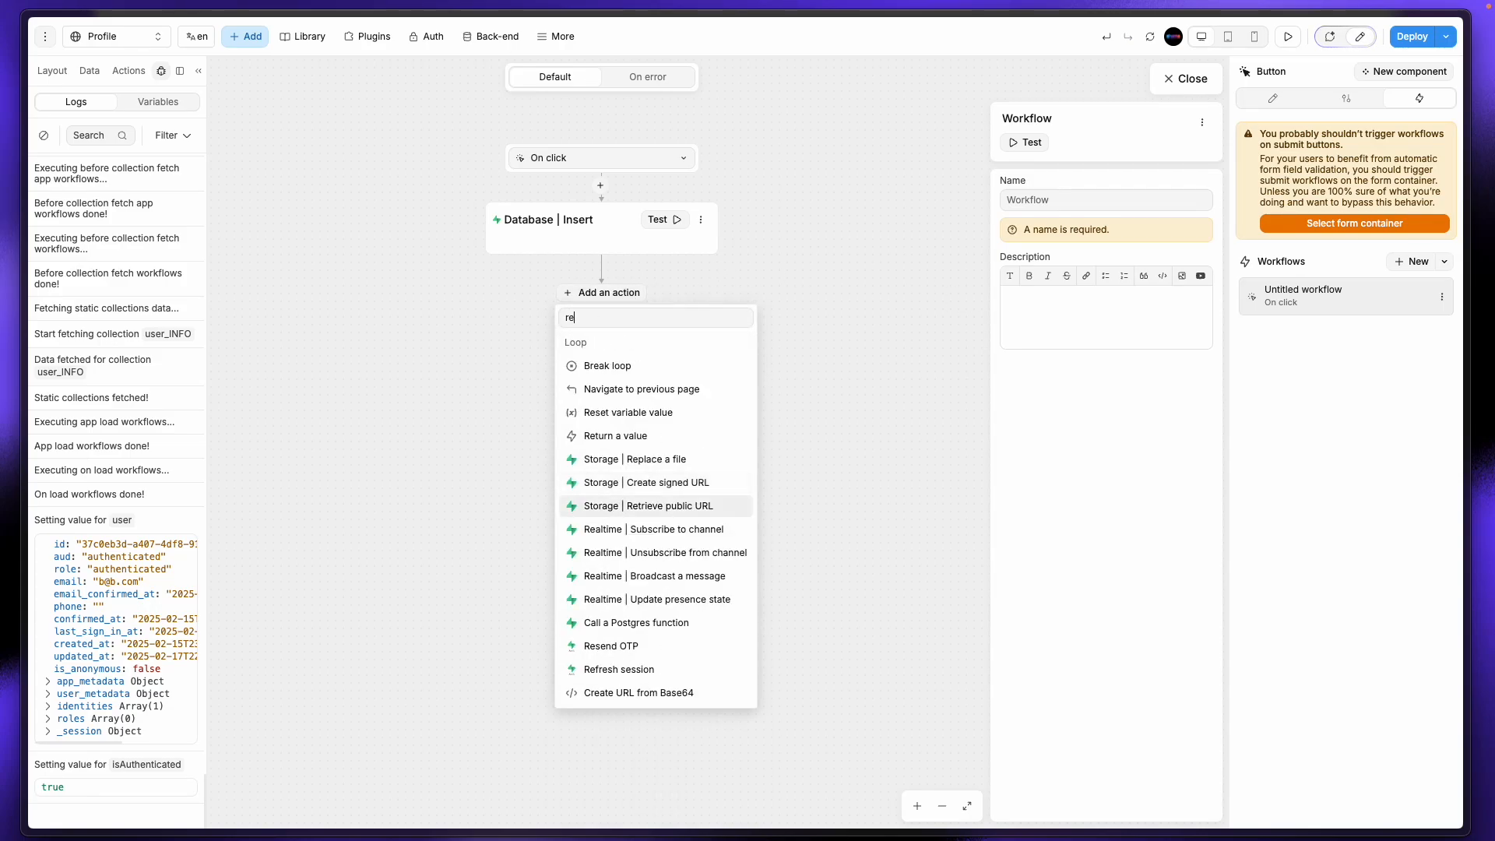
key("BackSpace")
key("BackSpace")
type("load")
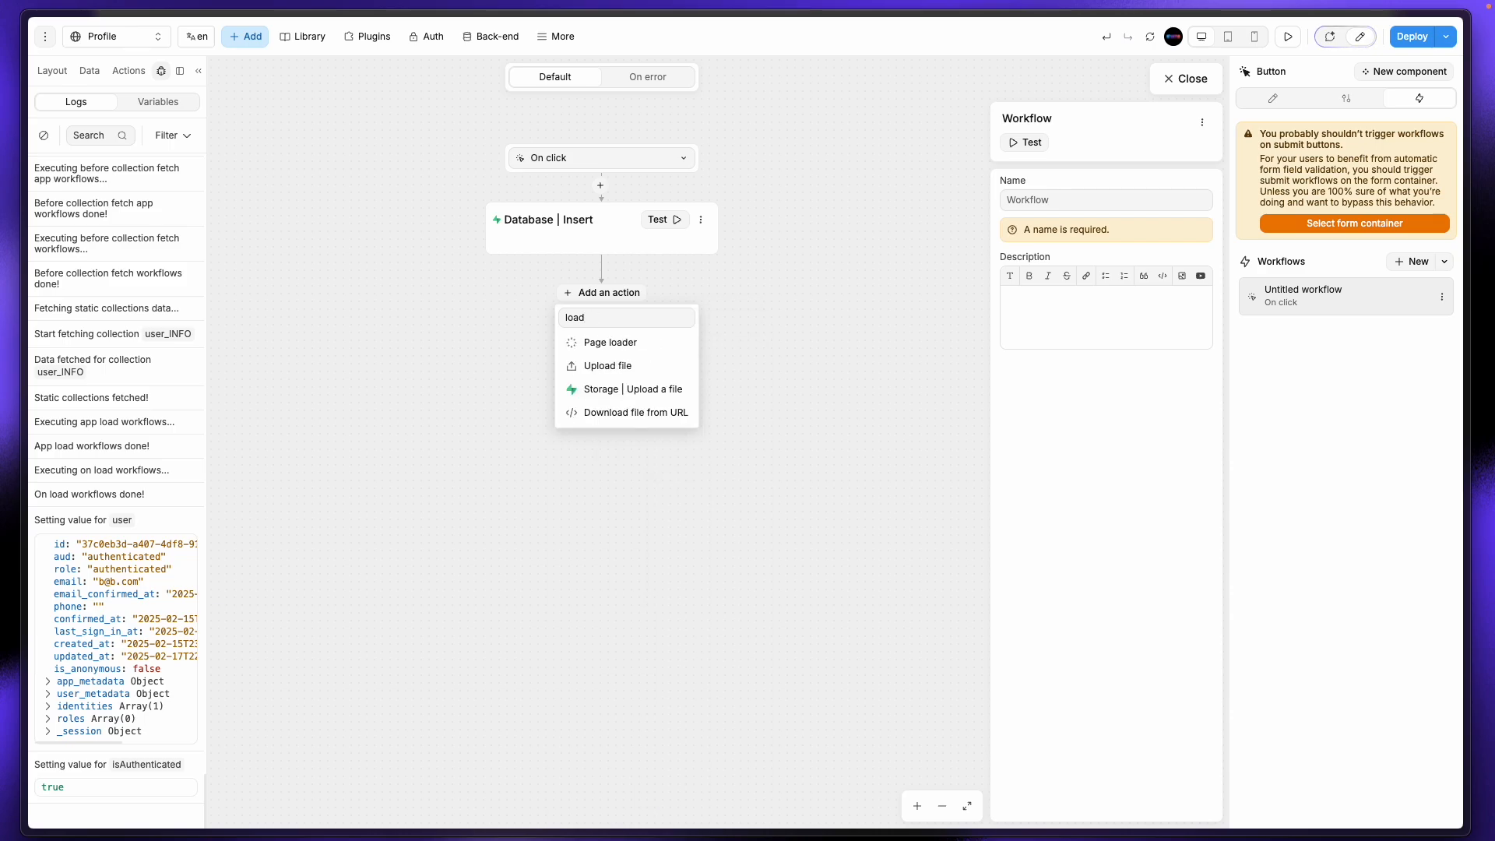
left_click(621, 350)
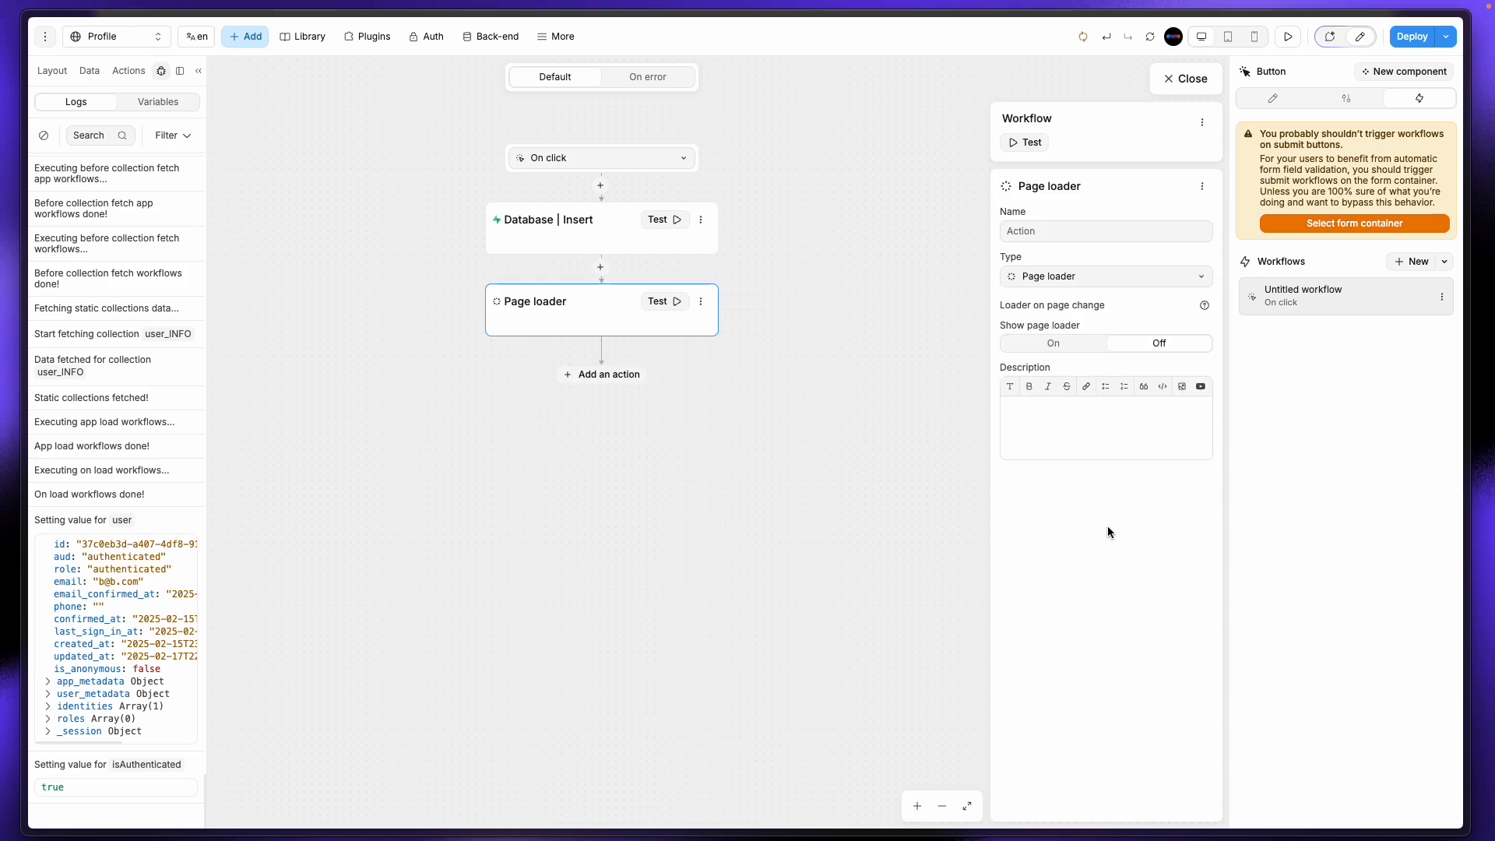
left_click(1055, 343)
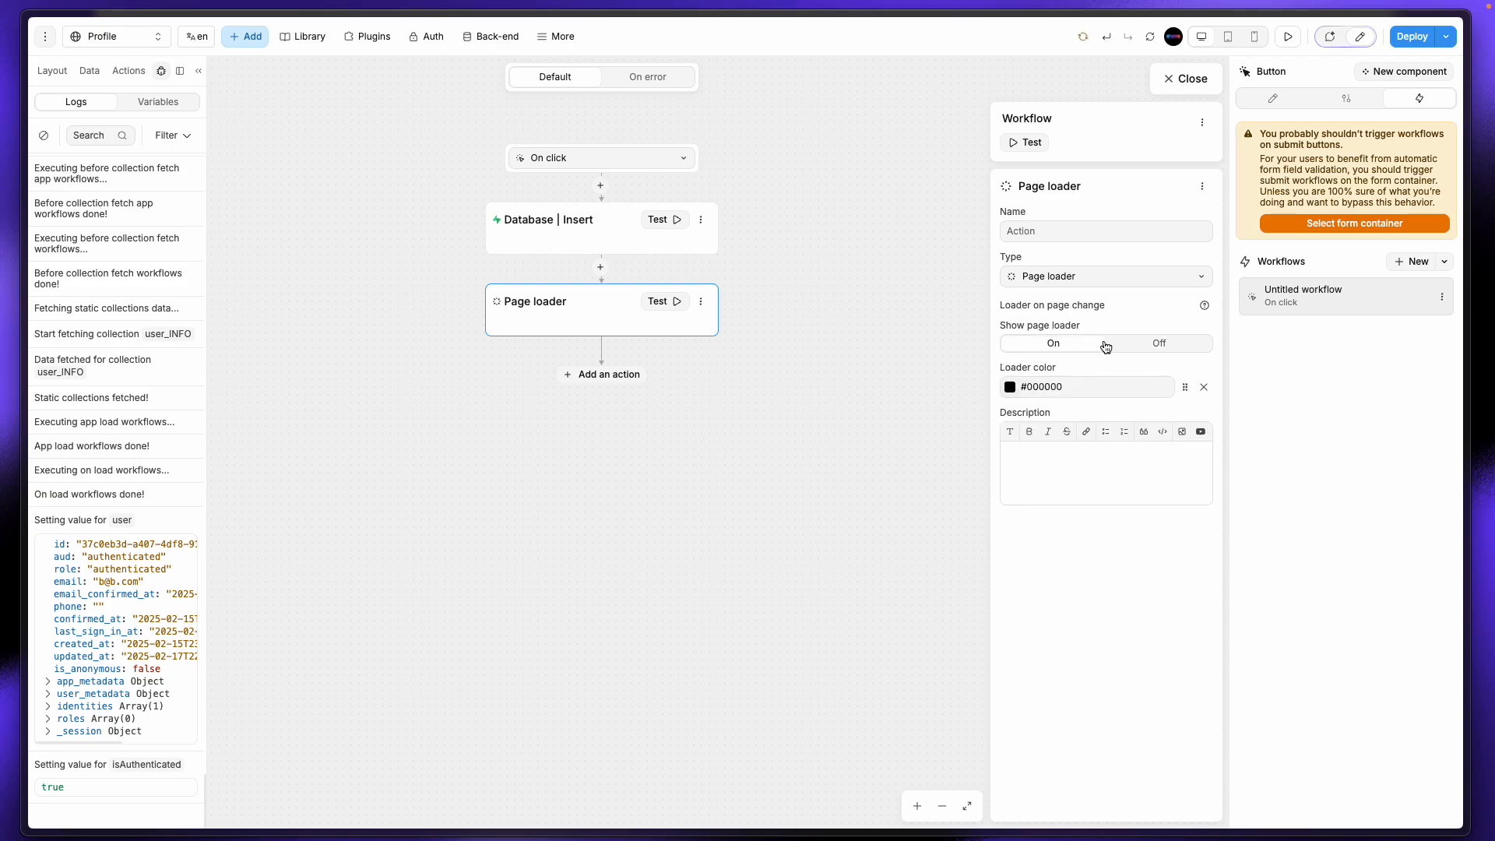
left_click(1008, 387)
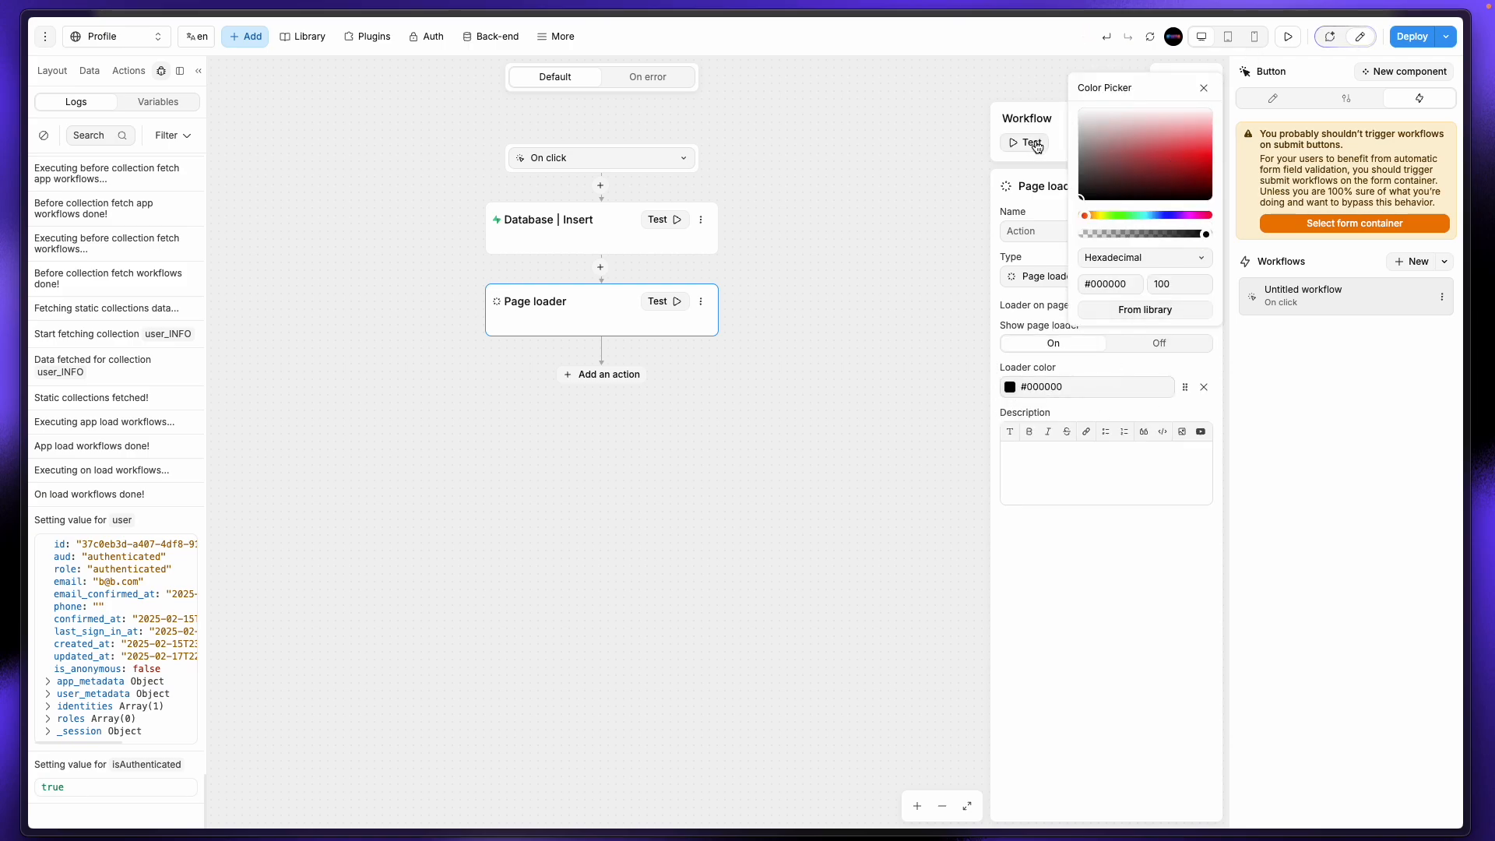
left_click(1101, 148)
left_click(1196, 80)
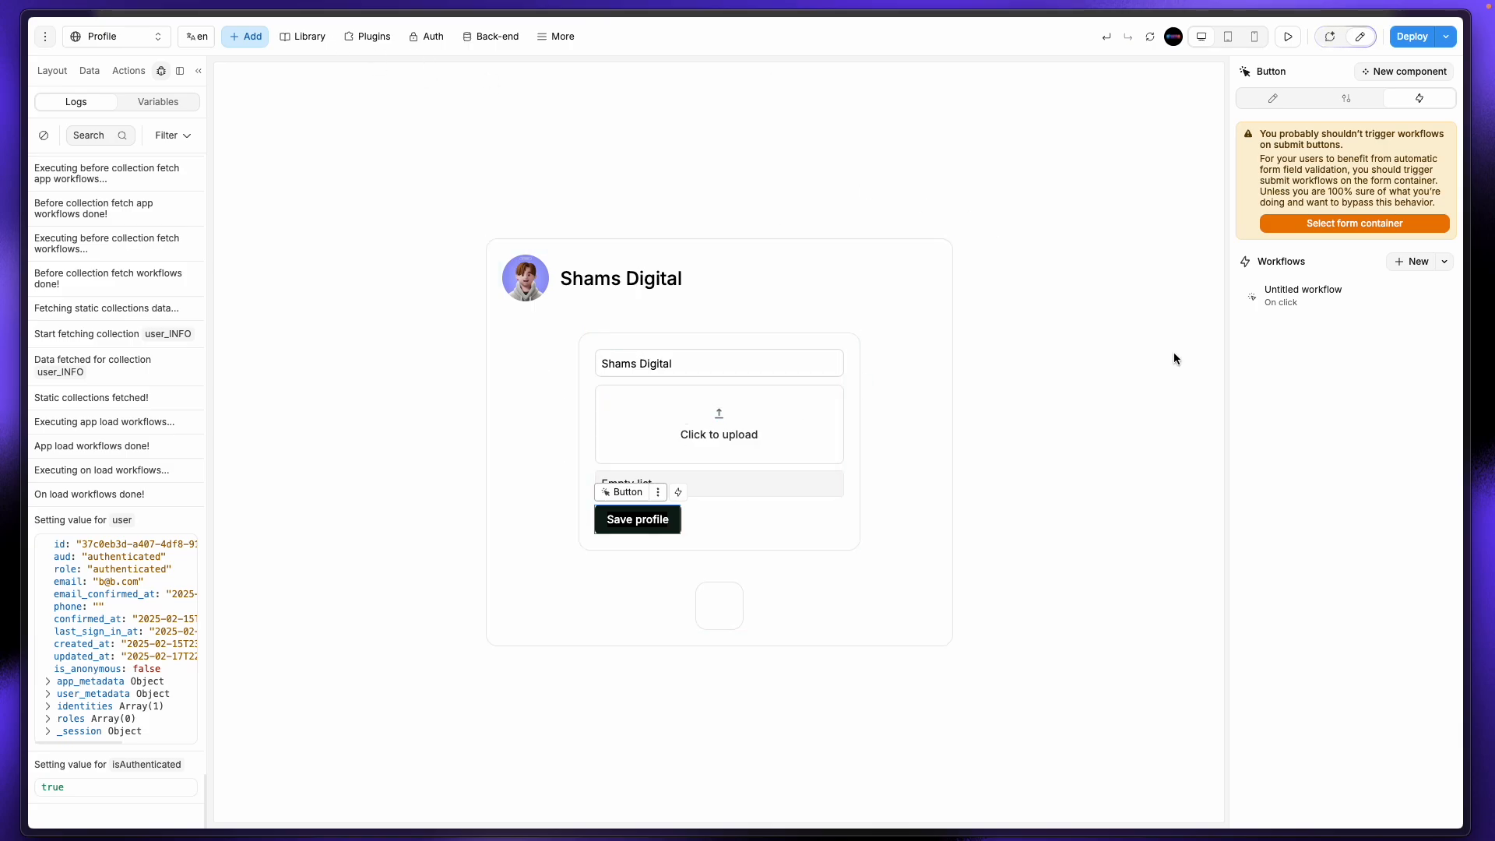
Step: In Supabase, delete the only row from the user_info table
mouse_move(6, 280)
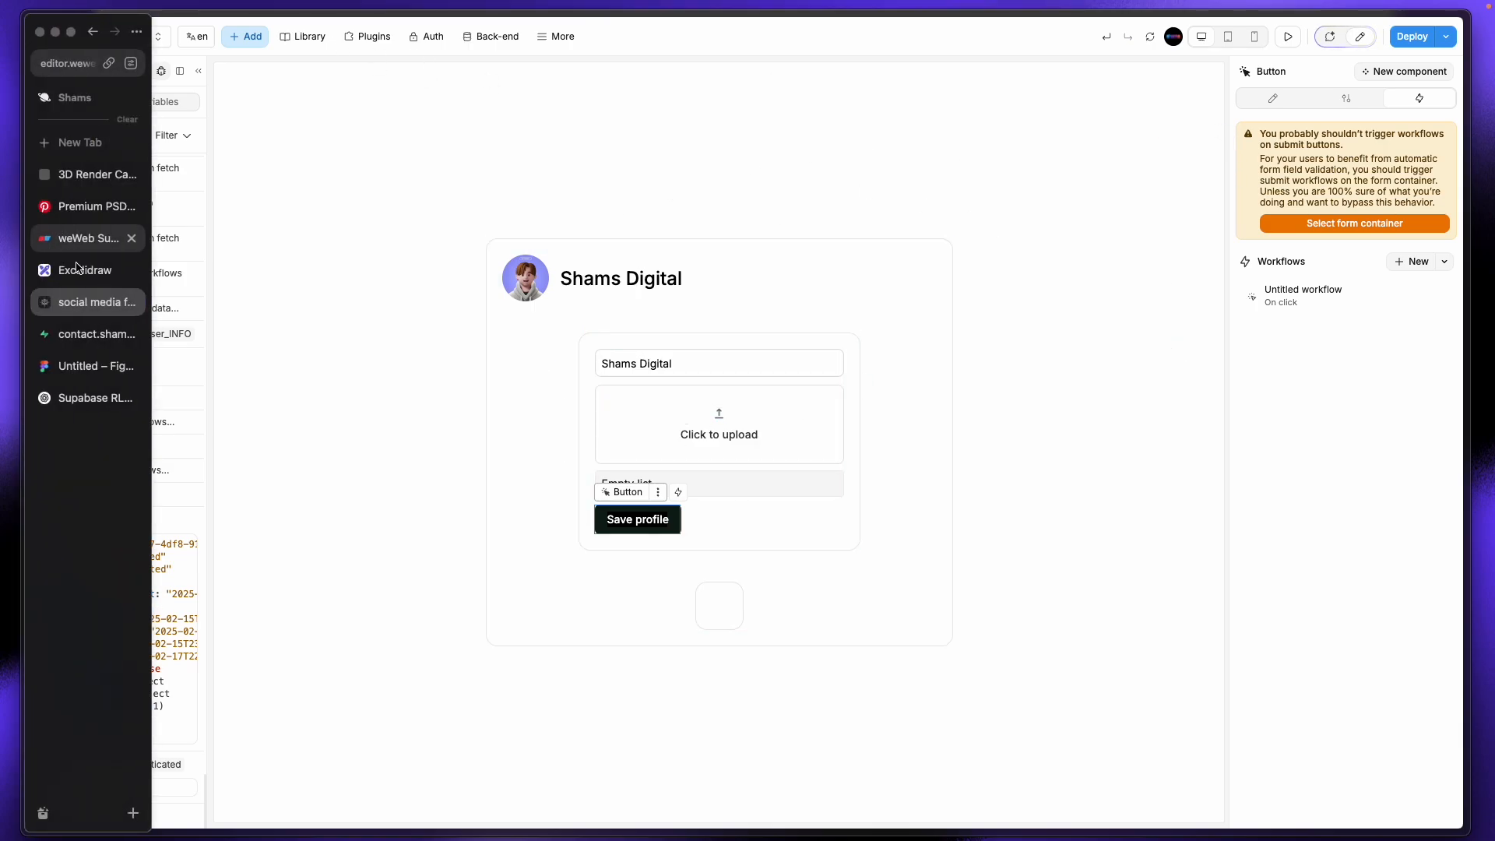
left_click(87, 342)
left_click(284, 127)
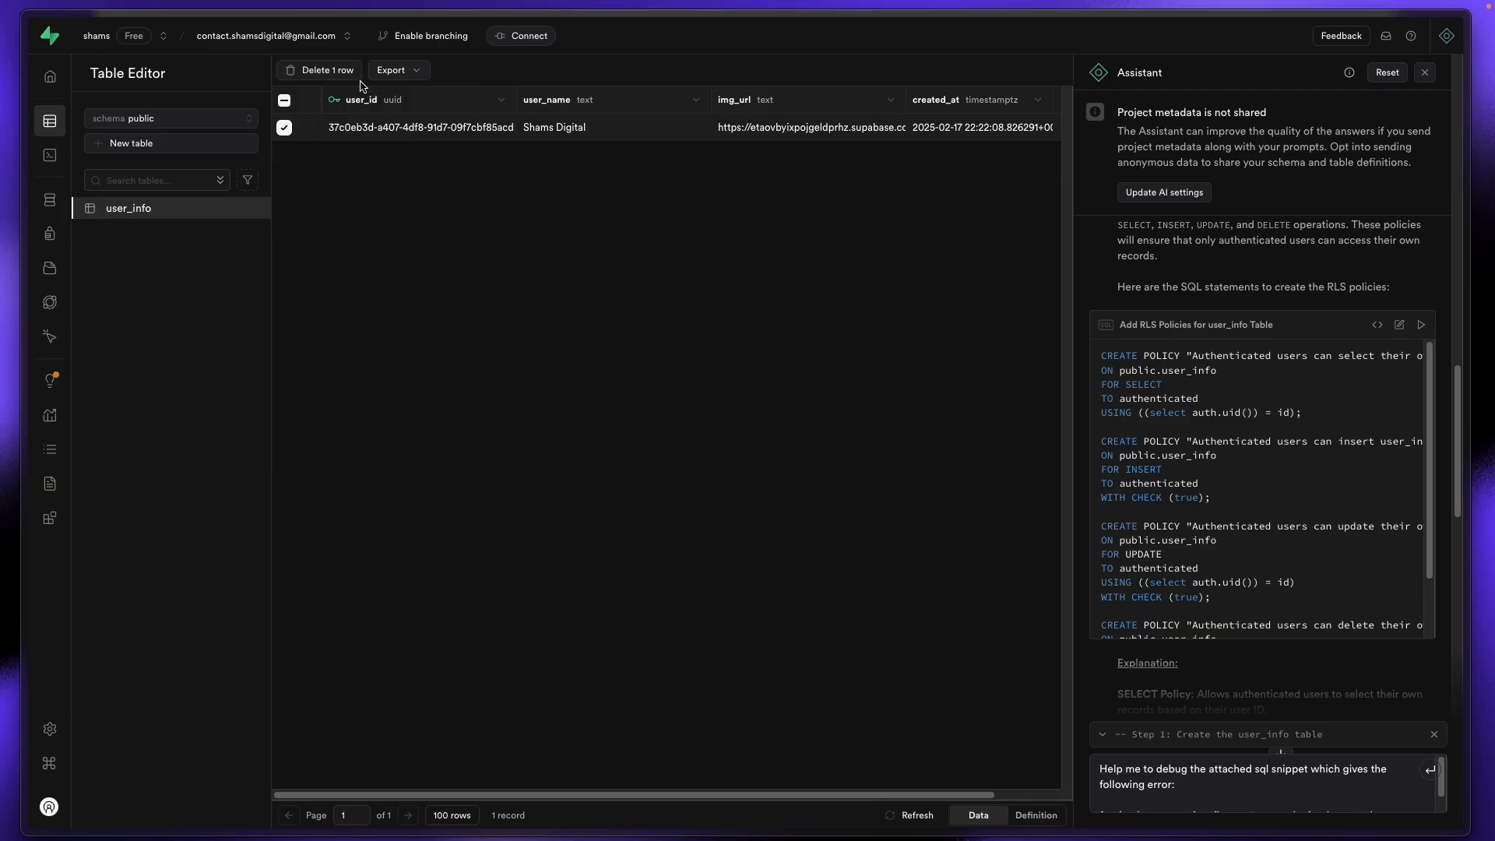
left_click(325, 76)
left_click(807, 472)
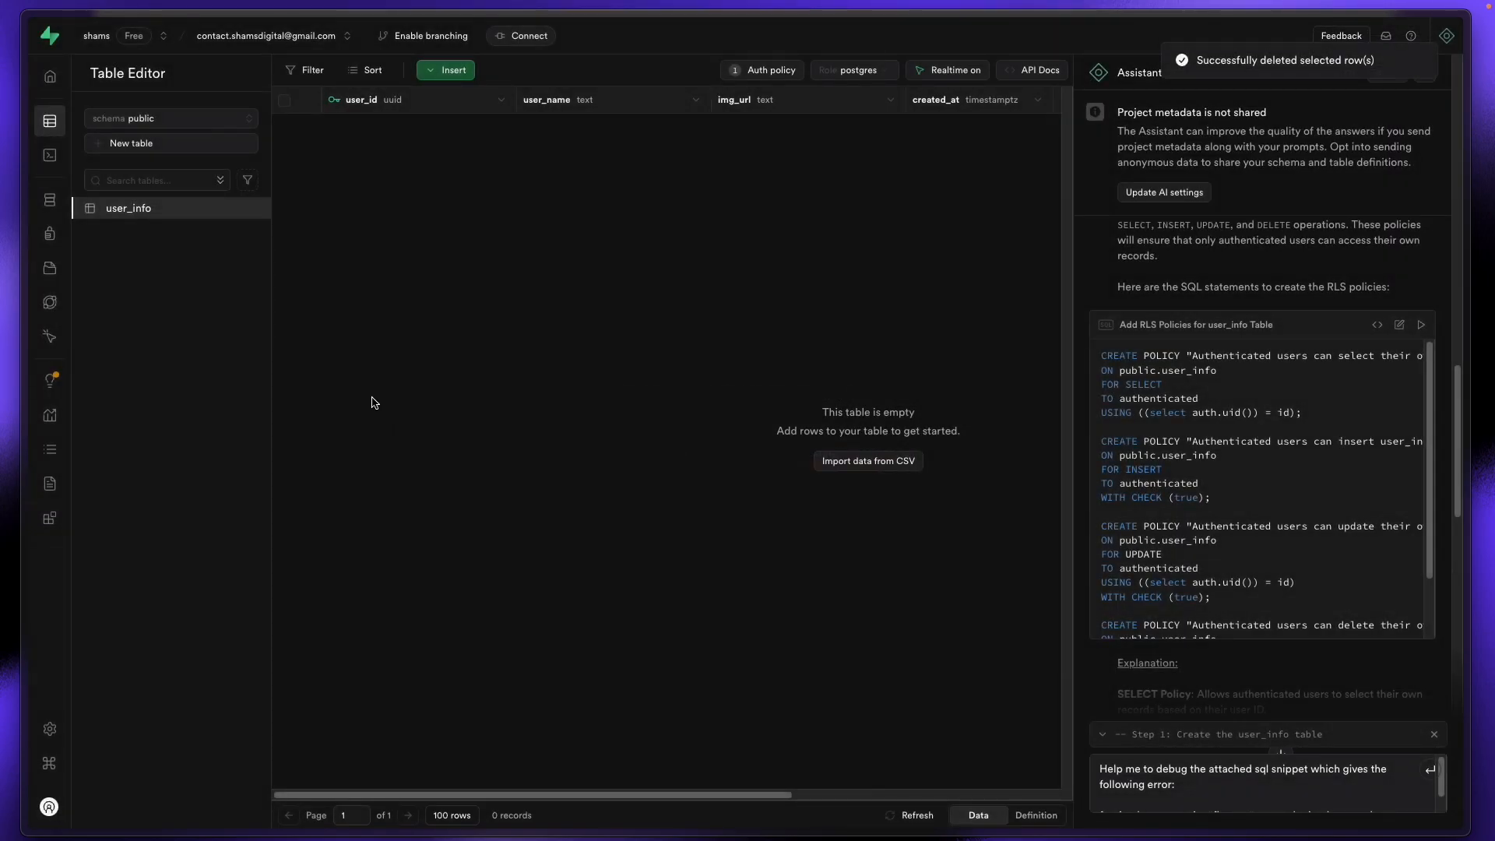
Step: Delete the avatar image file from the Profile_image storage bucket
mouse_move(55, 233)
left_click(70, 268)
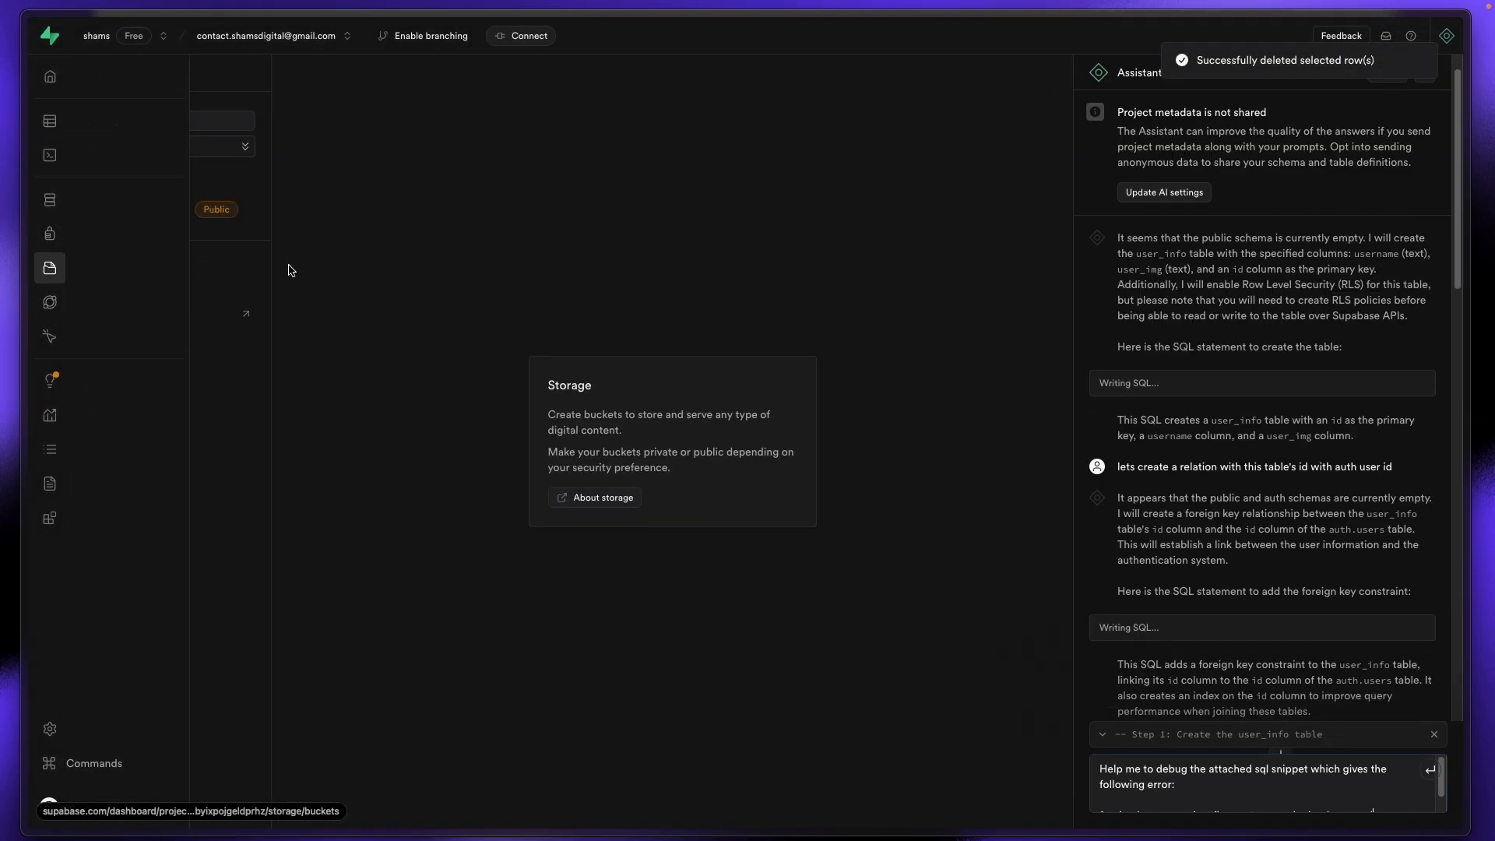
left_click(144, 209)
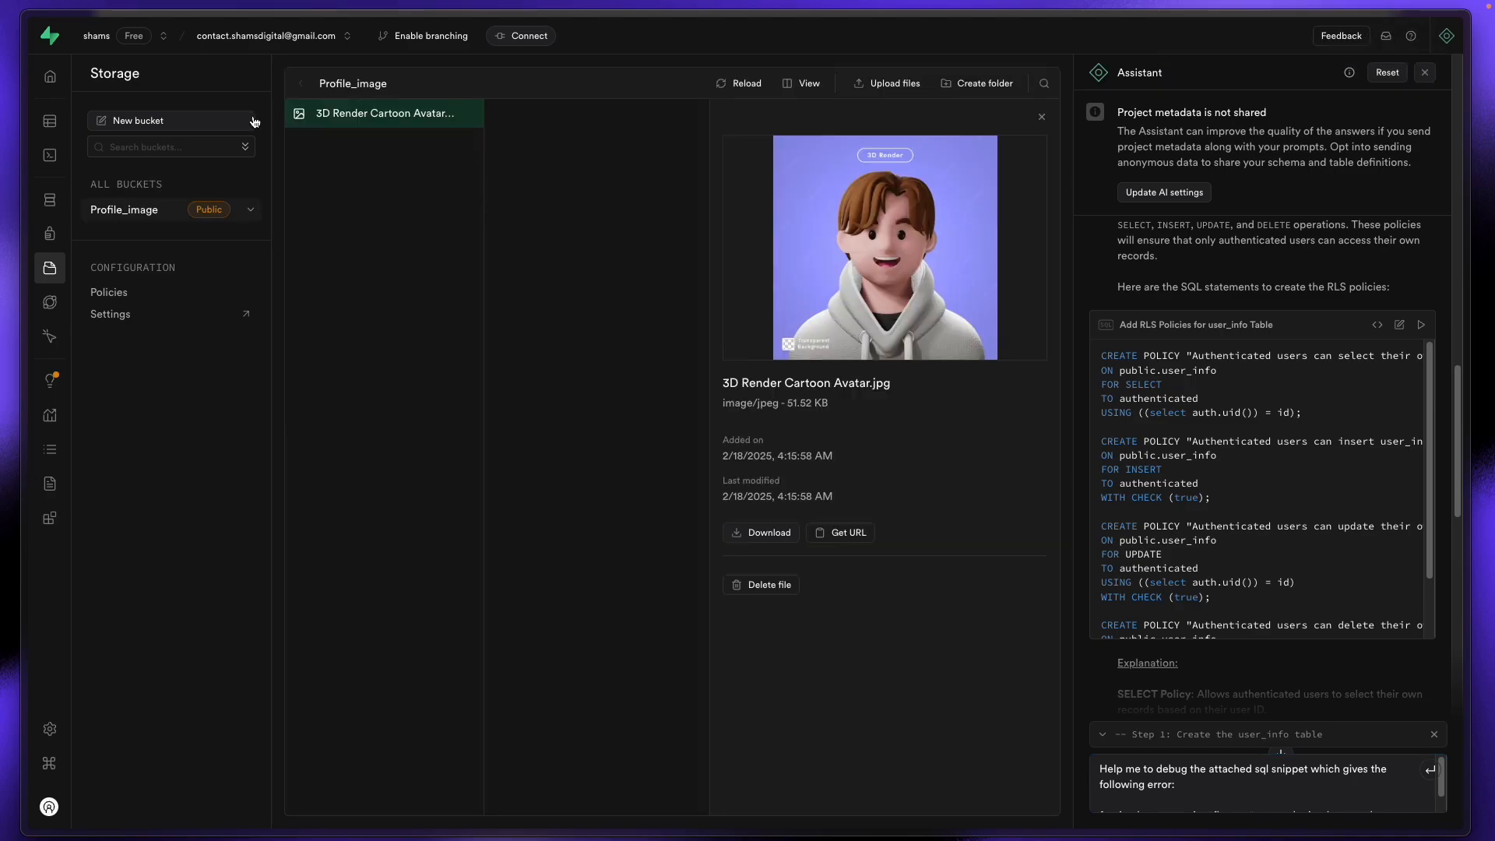
left_click(299, 114)
left_click(539, 83)
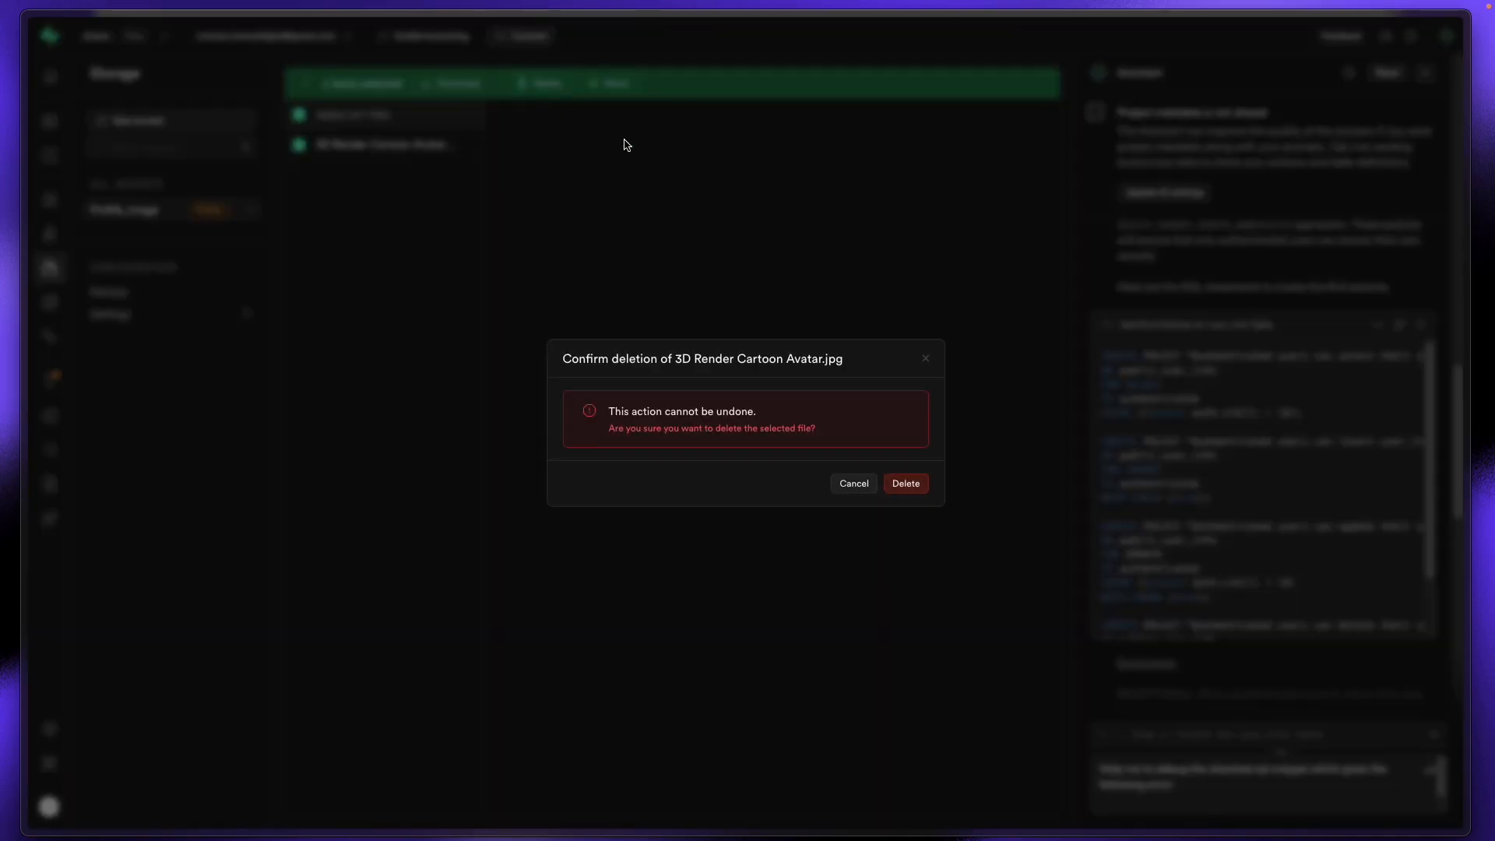
left_click(908, 483)
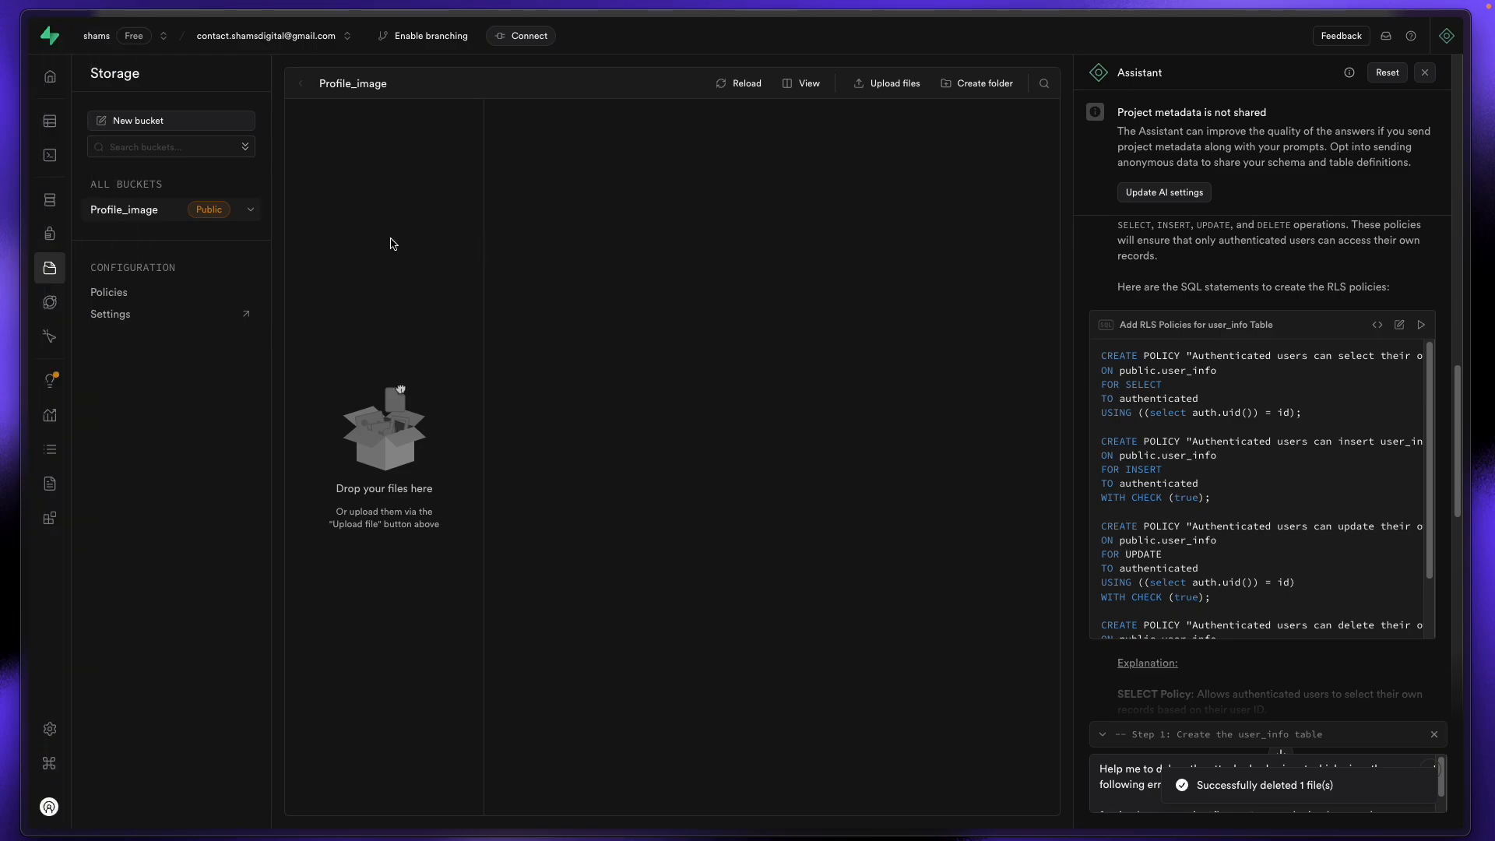
Step: Reopen the user_info table to confirm it now shows 0 records
mouse_move(45, 134)
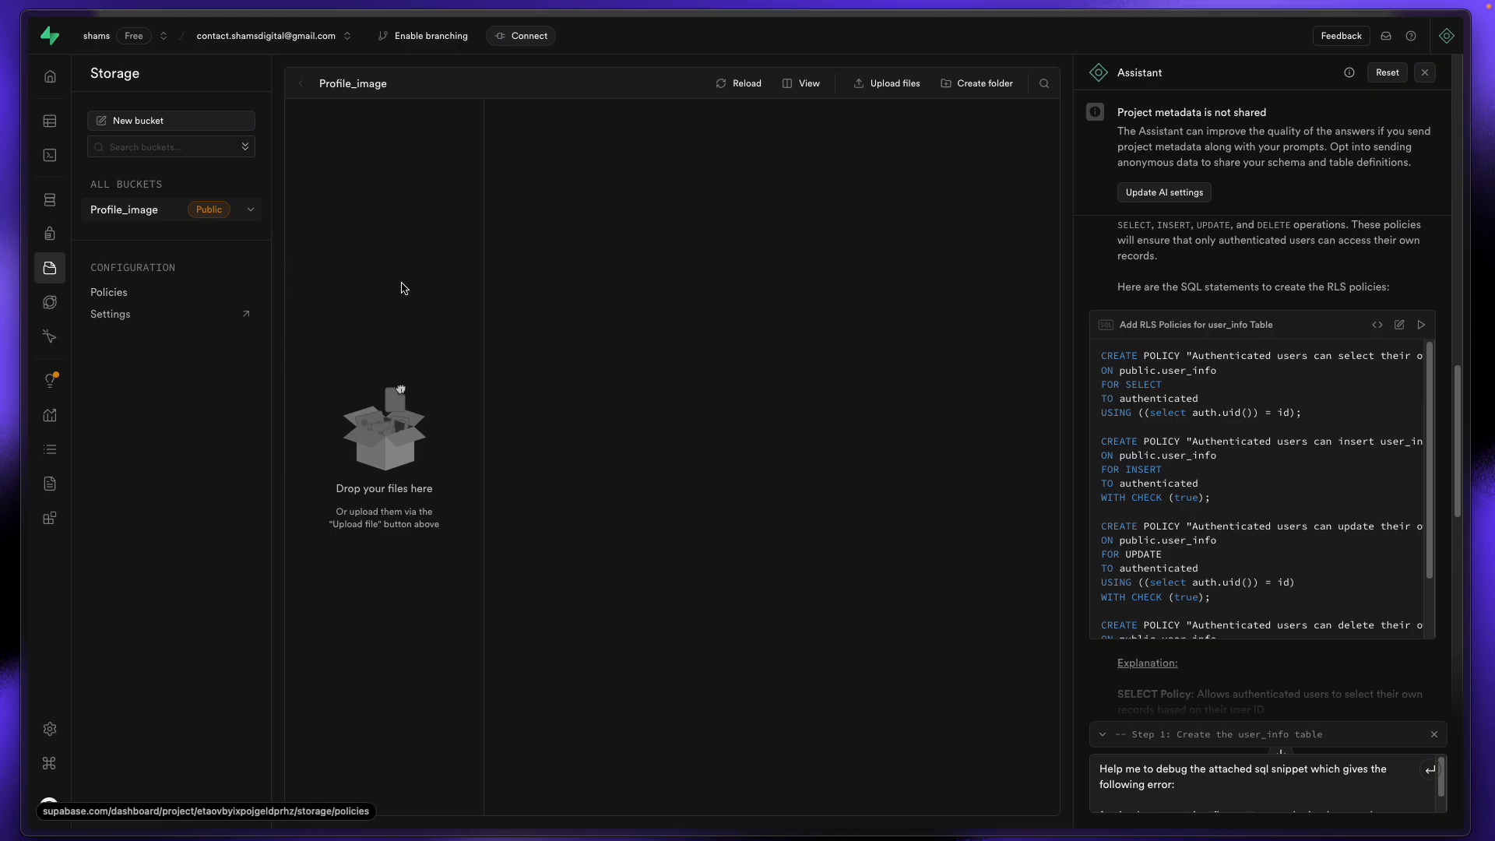
left_click(48, 121)
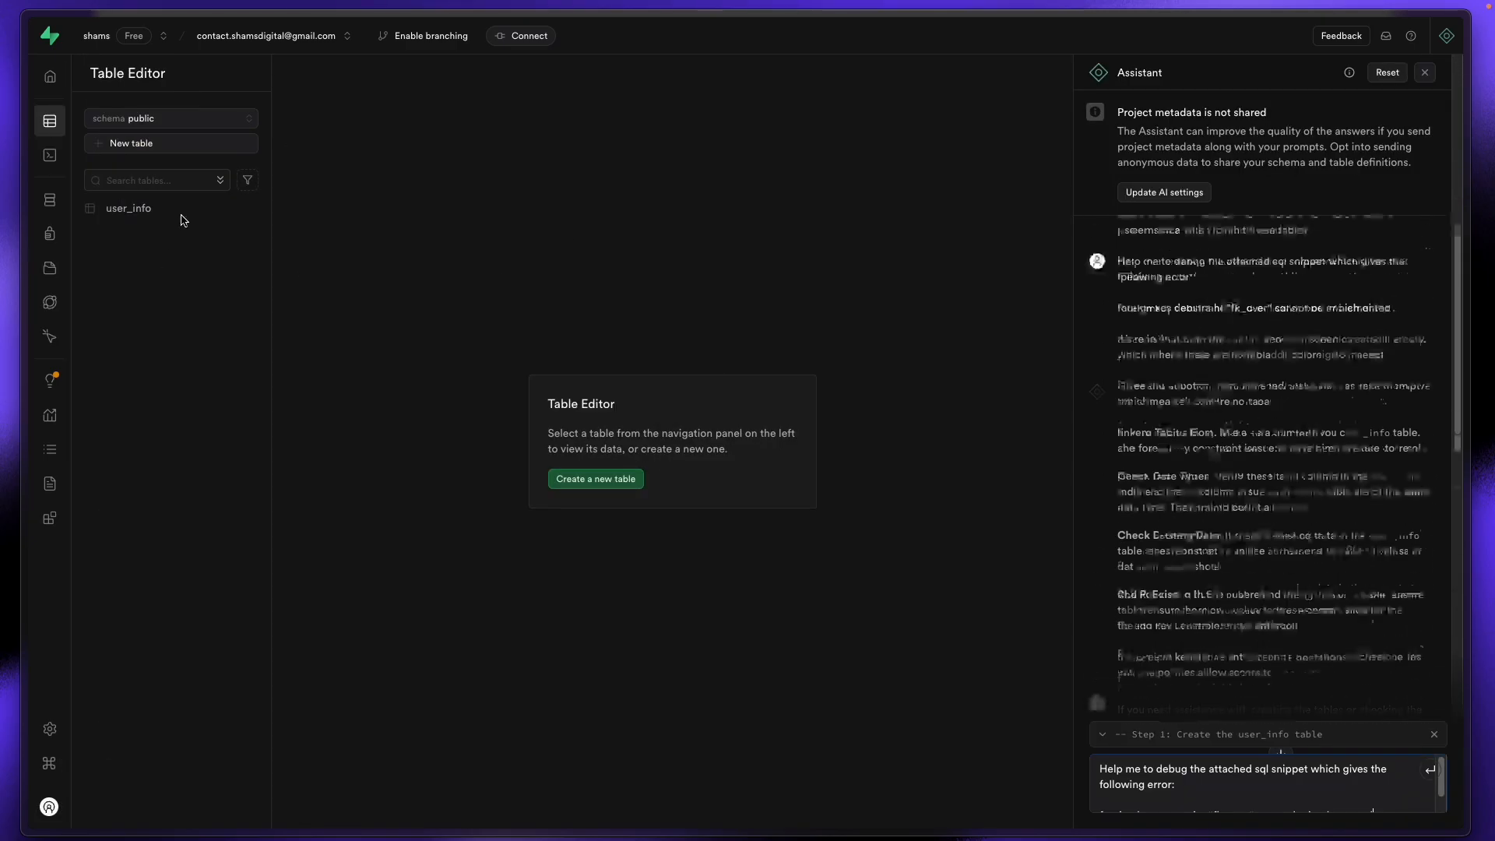
left_click(181, 211)
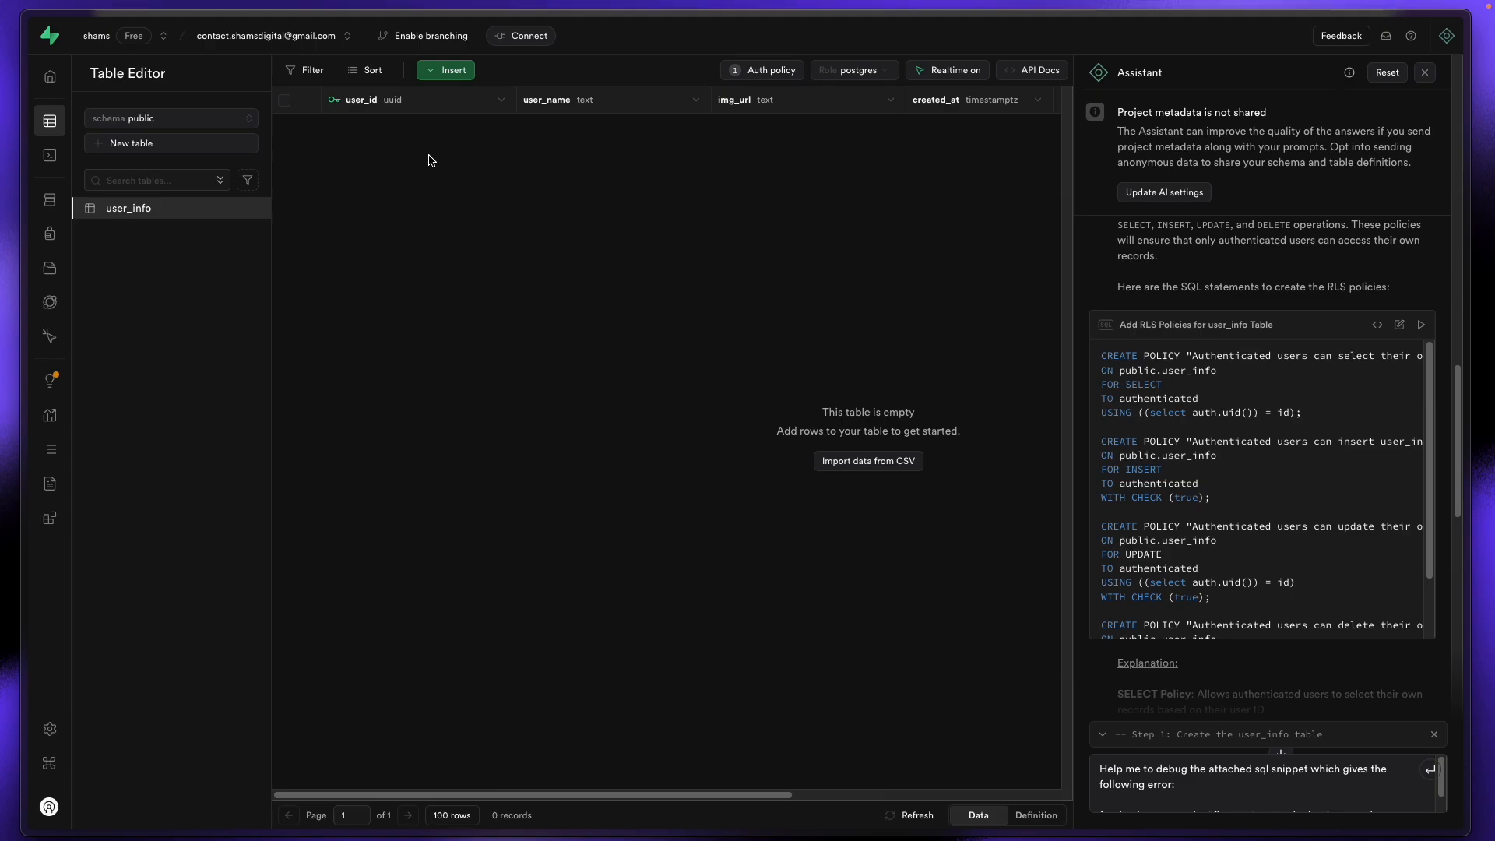
Step: Back in WeWeb's preview, upload '3D Render Cartoon Avatar.jpg' as the profile image
mouse_move(12, 269)
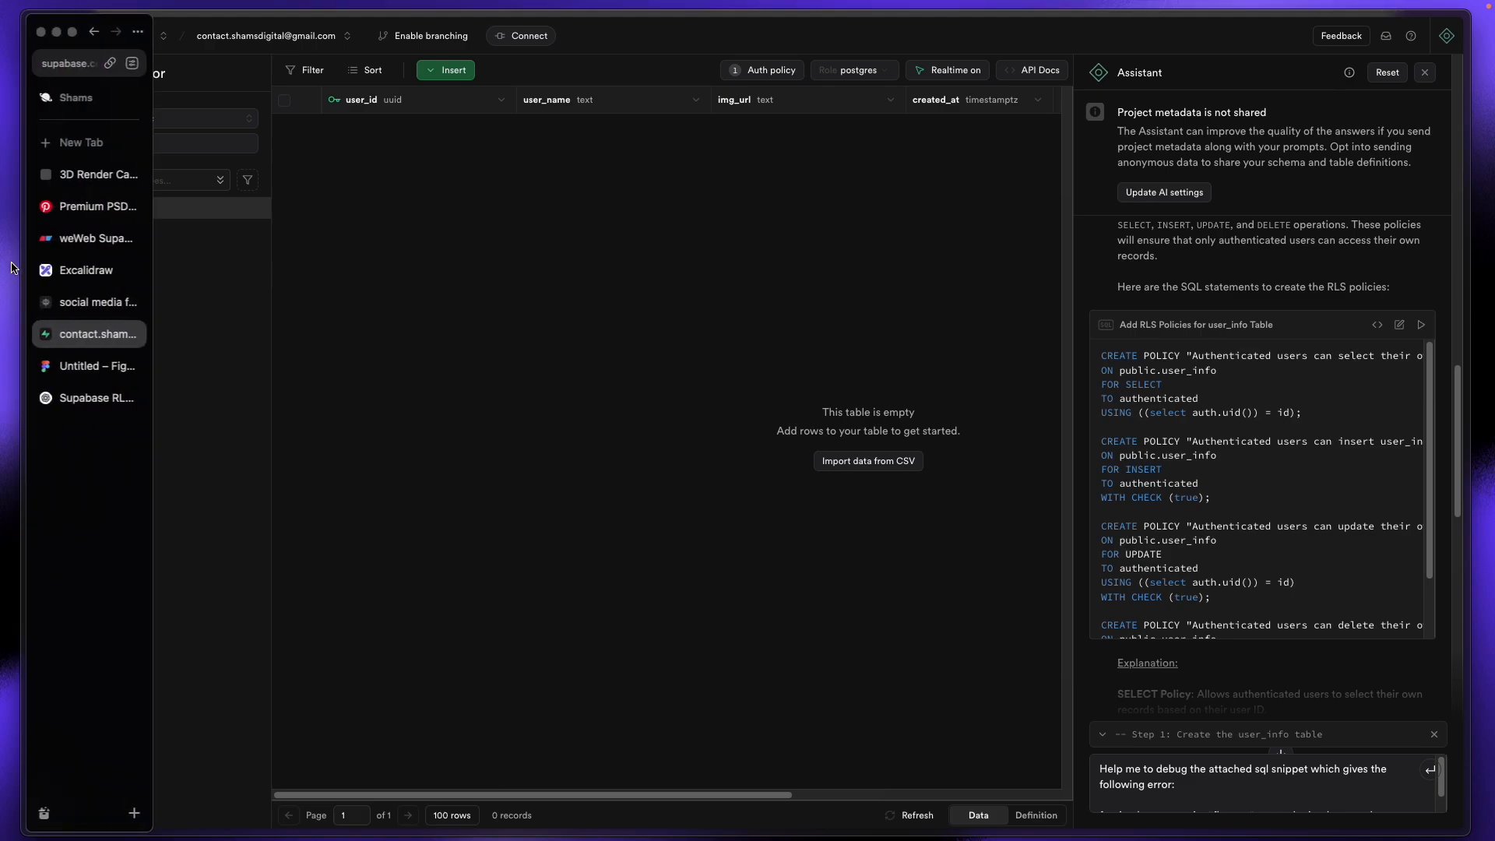
left_click(95, 302)
left_click(1298, 40)
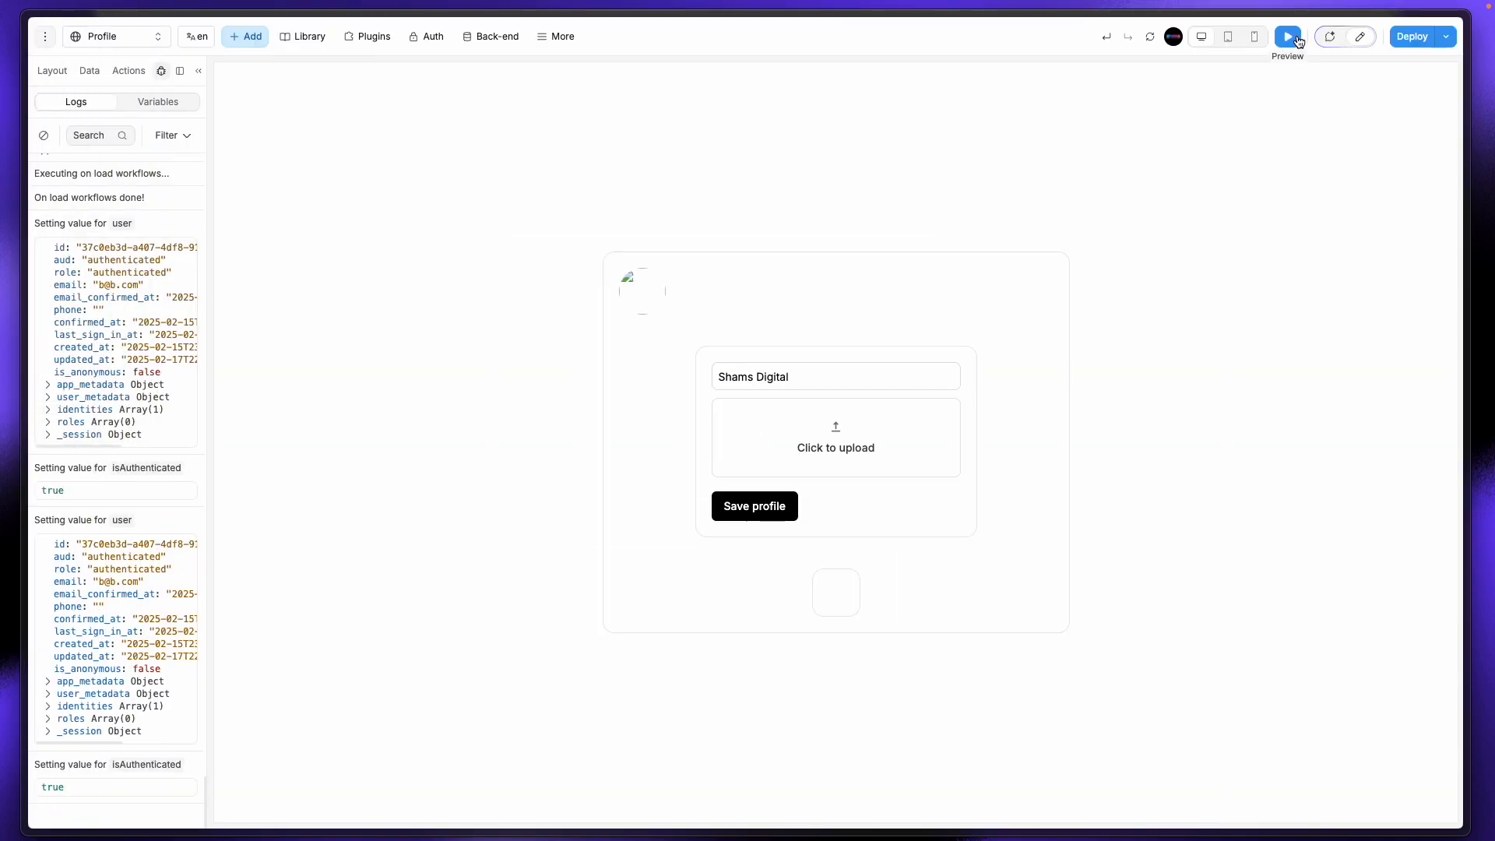
left_click(800, 442)
left_click(743, 222)
left_click(982, 700)
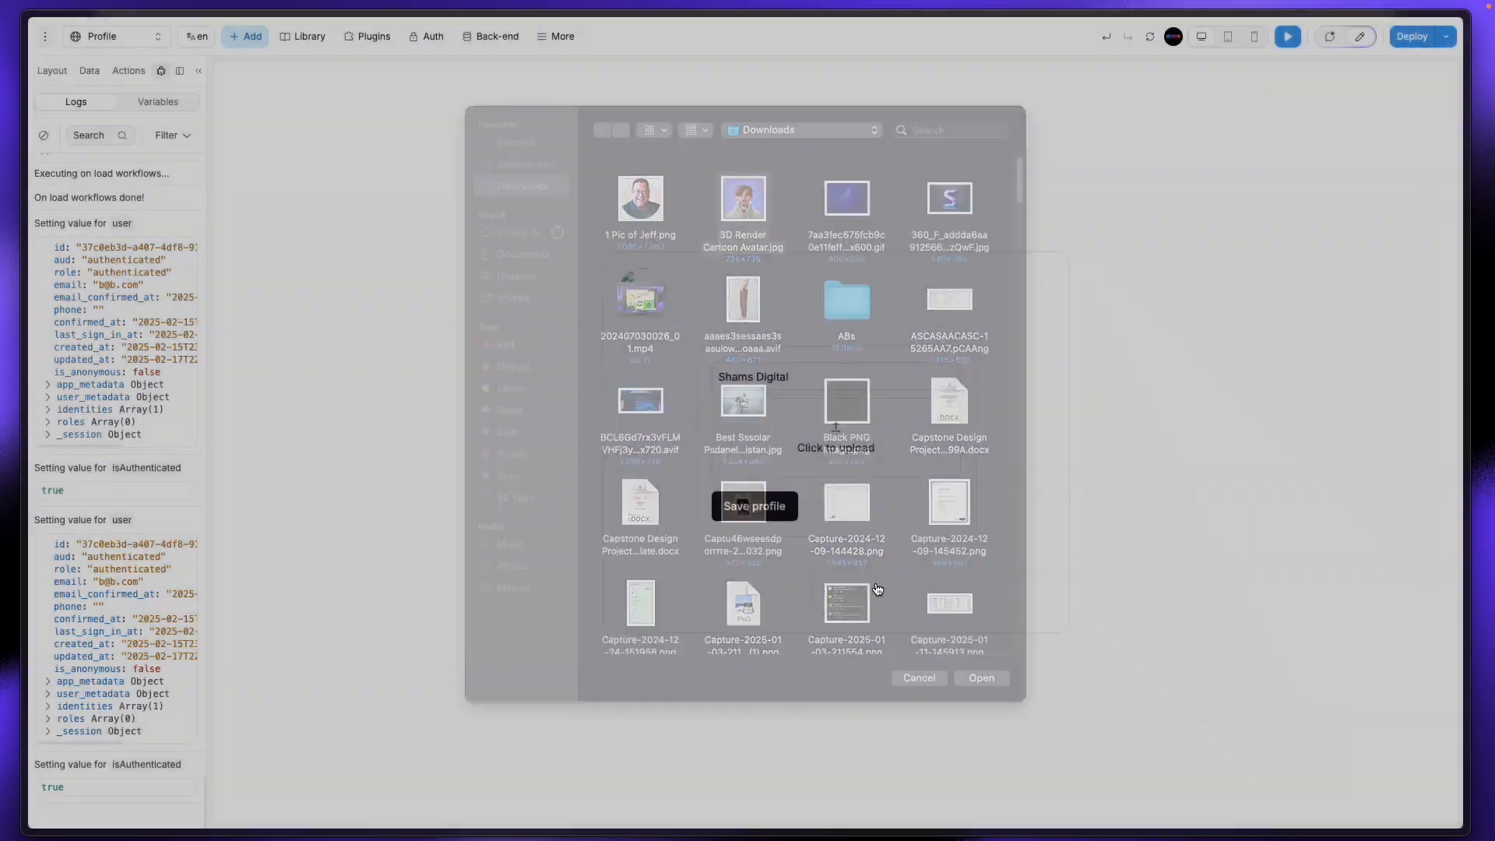
Step: Change the user name and save the profile as a new user_info record
left_click(801, 380)
left_click_drag(800, 380, 757, 381)
type("Nahid")
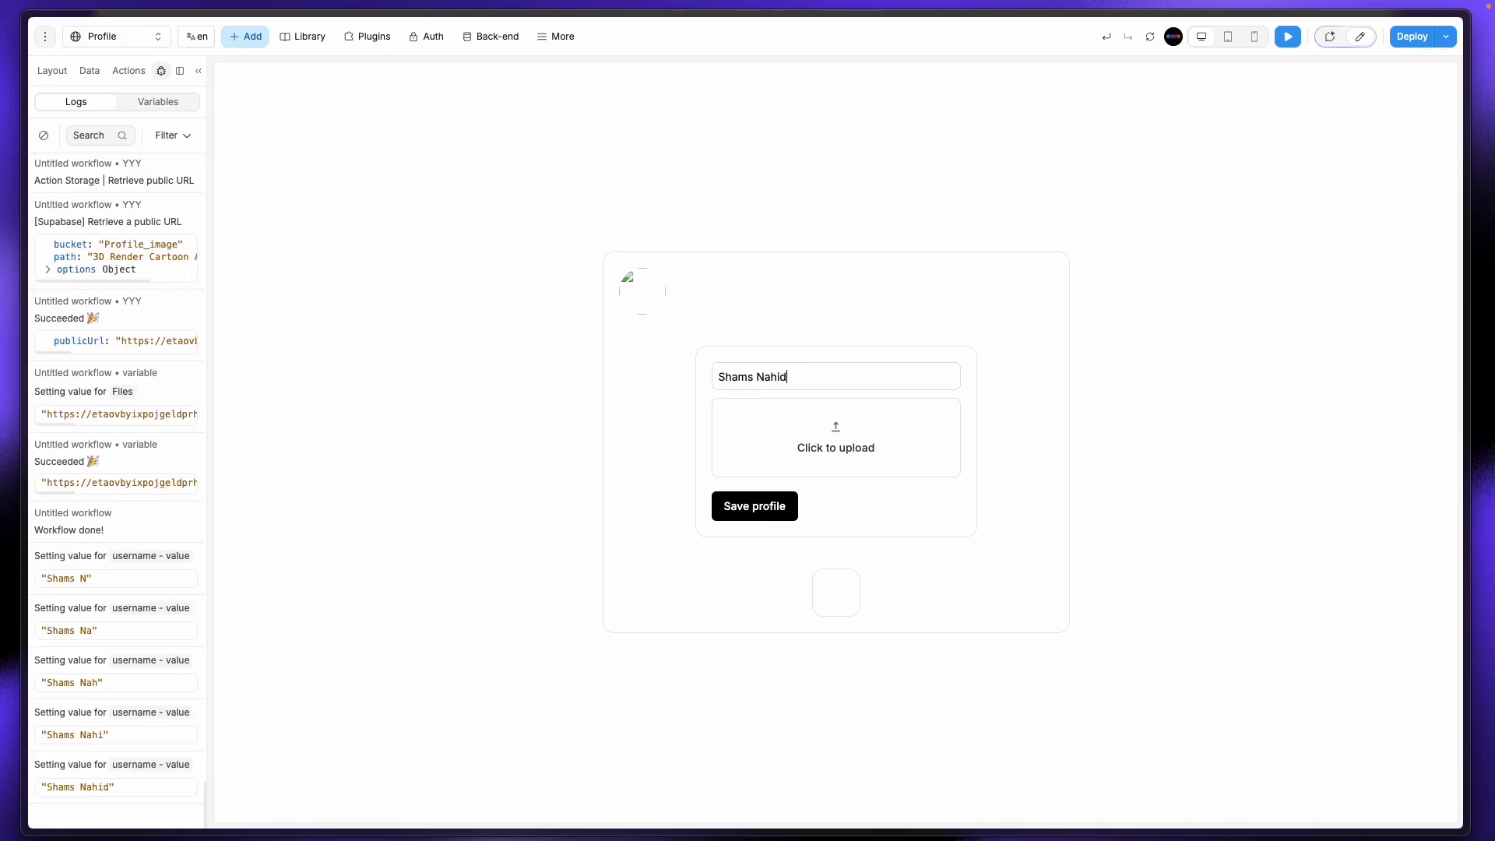
left_click(774, 513)
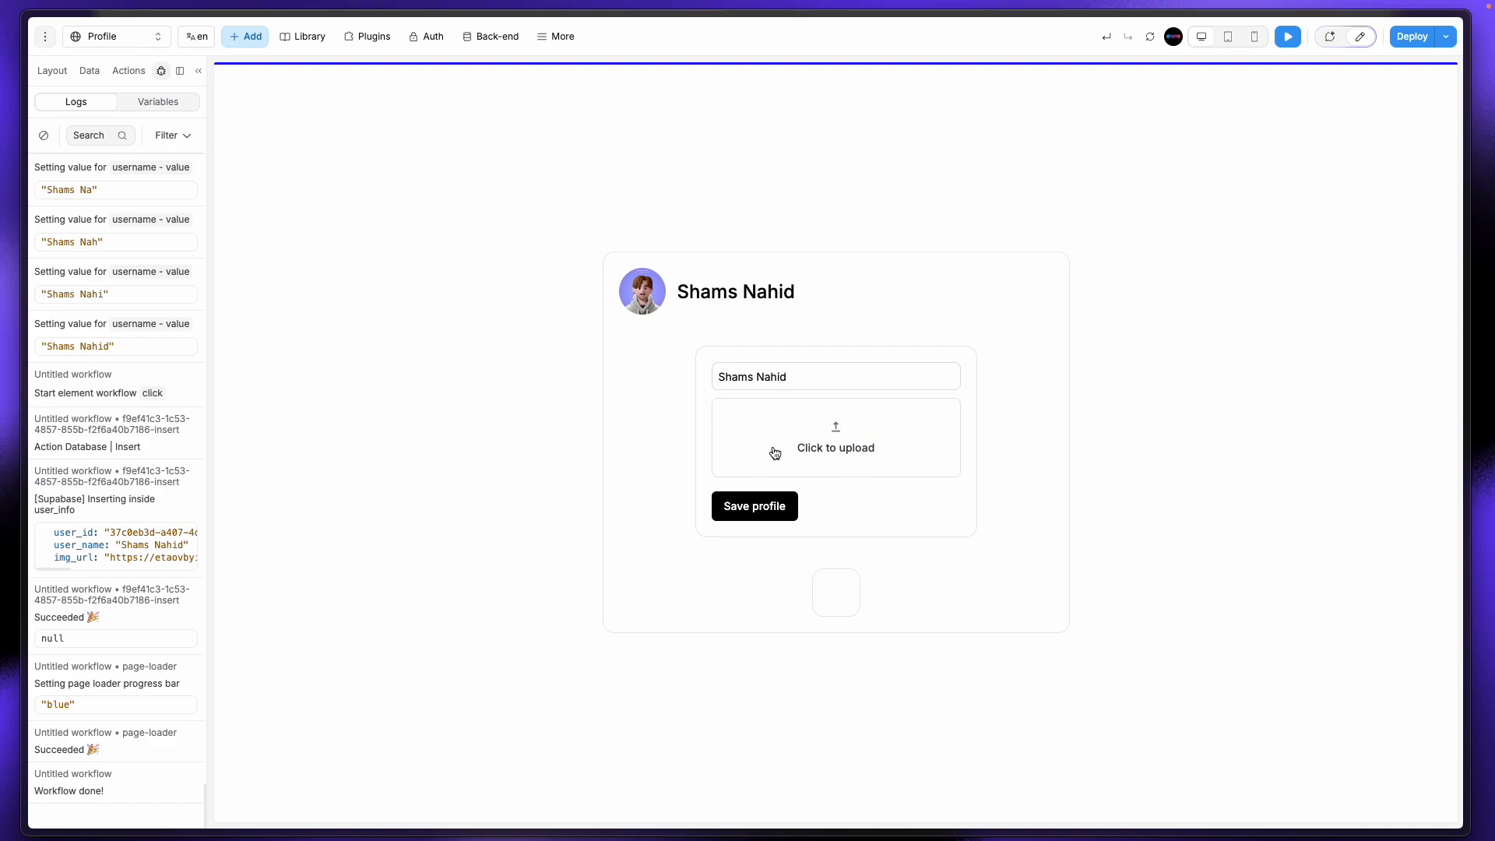
Step: Leave preview, duplicate the form's inner Flexbox with Cmd+D, and select the copy
left_click(797, 375)
left_click_drag(718, 377, 850, 376)
left_click(946, 305)
left_click(1371, 36)
left_click(847, 426)
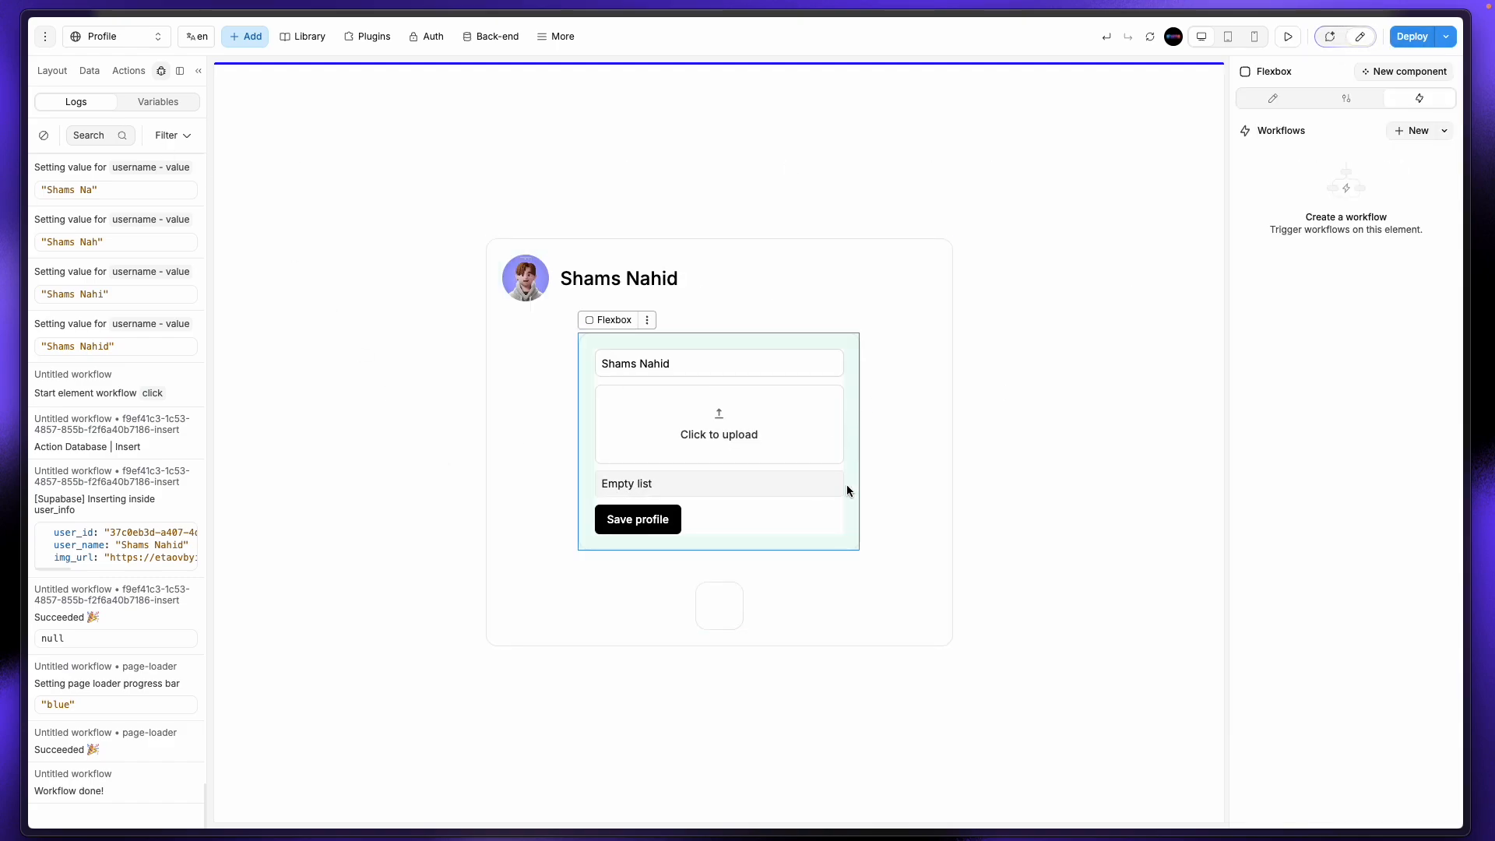
key("super+d")
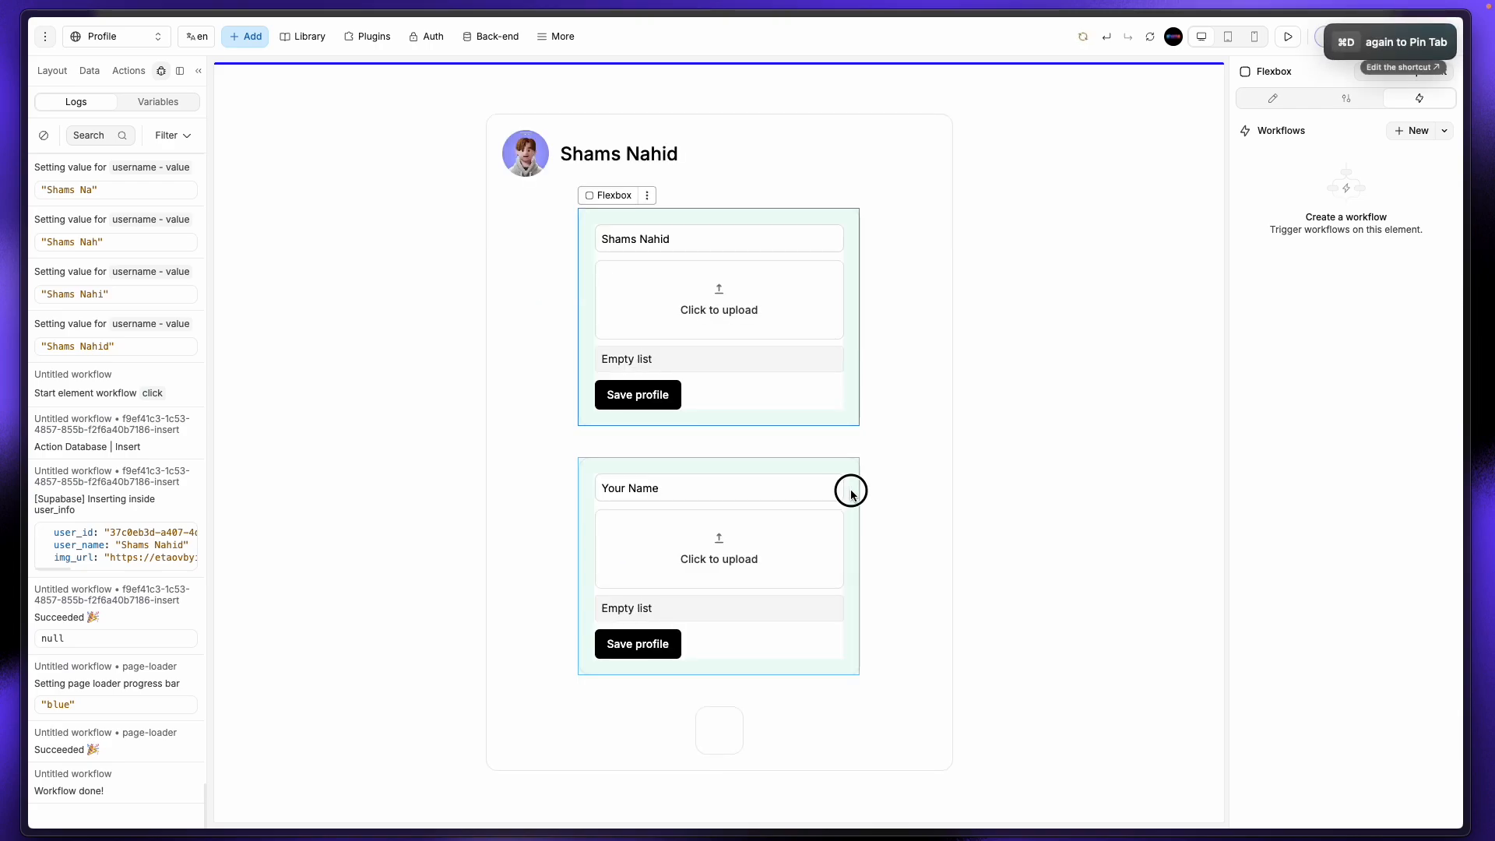
left_click(850, 492)
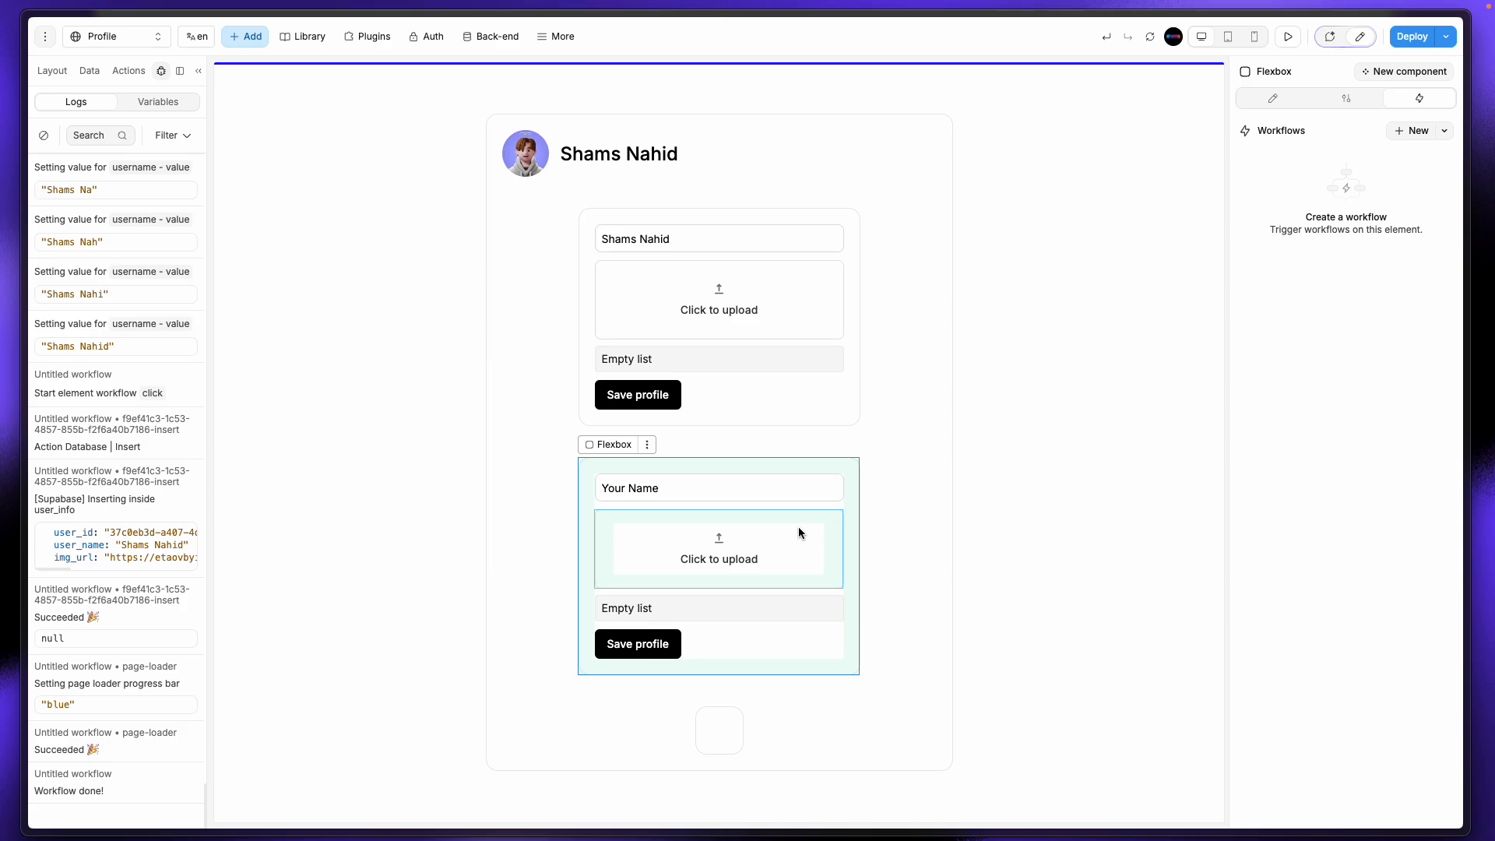
mouse_move(3, 354)
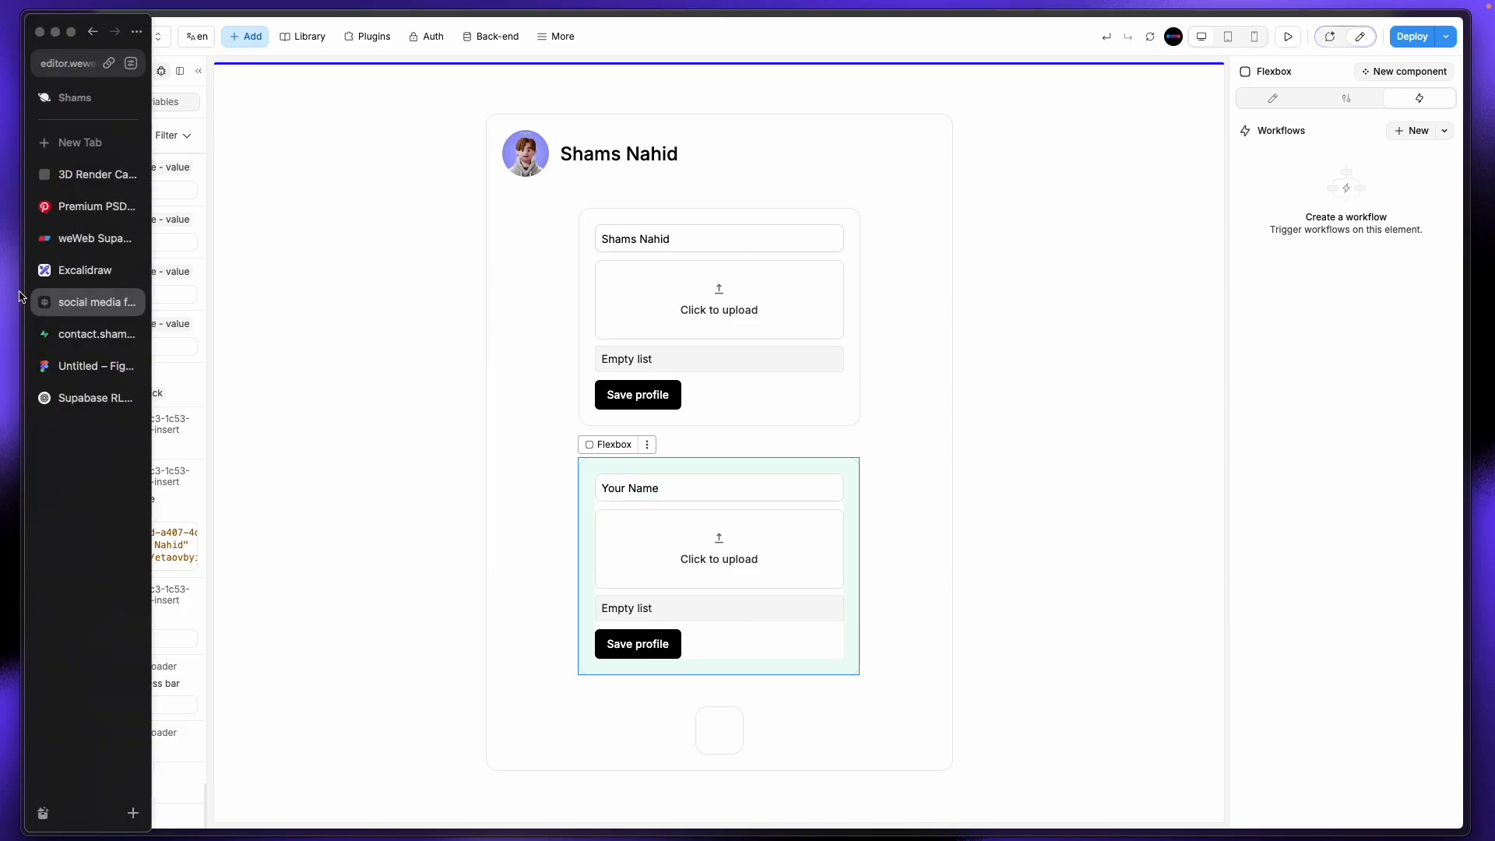
left_click(78, 334)
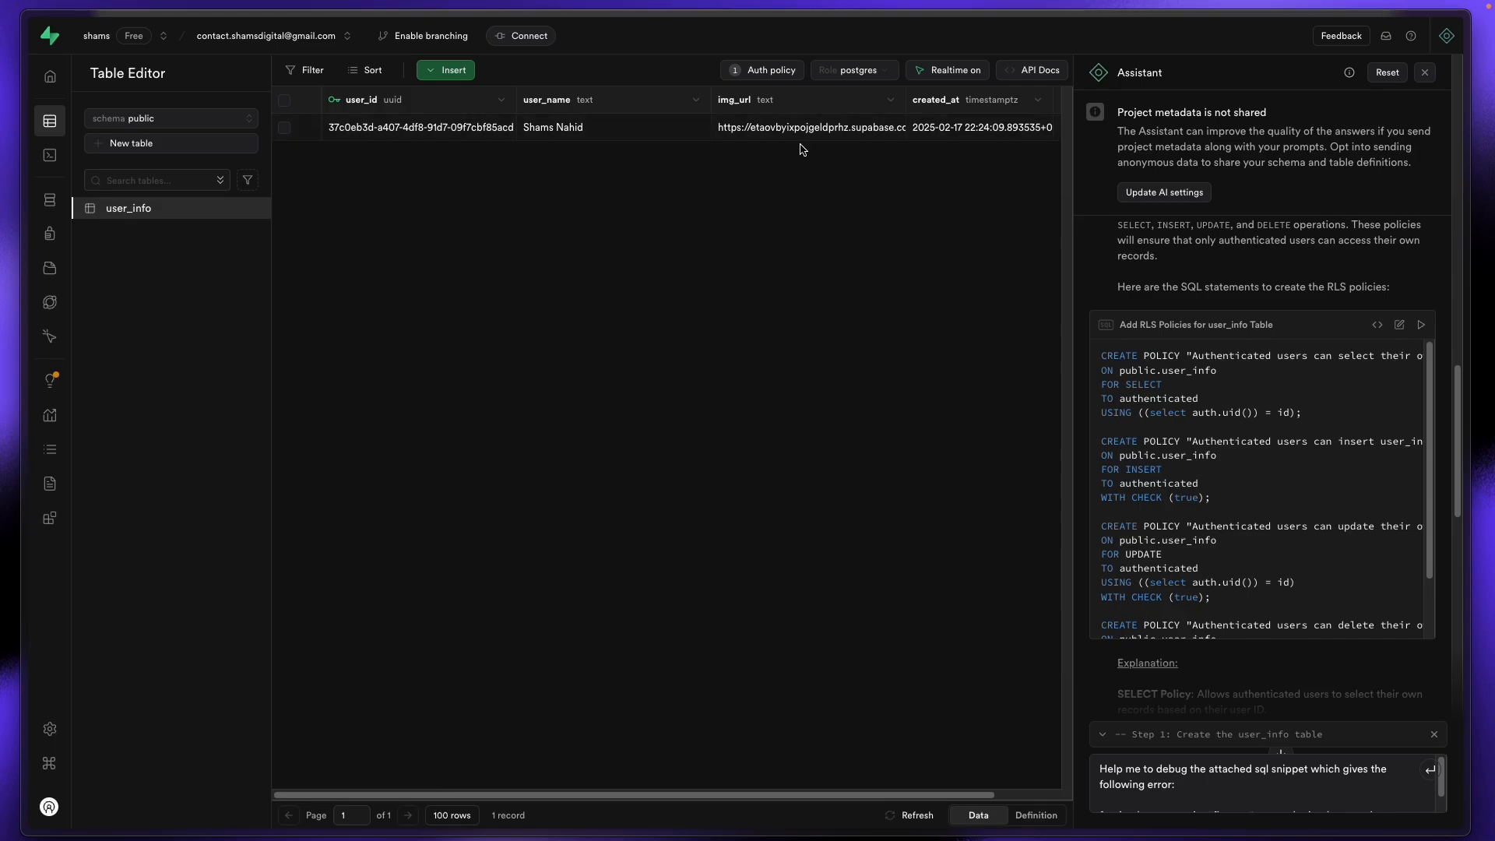
mouse_move(3, 224)
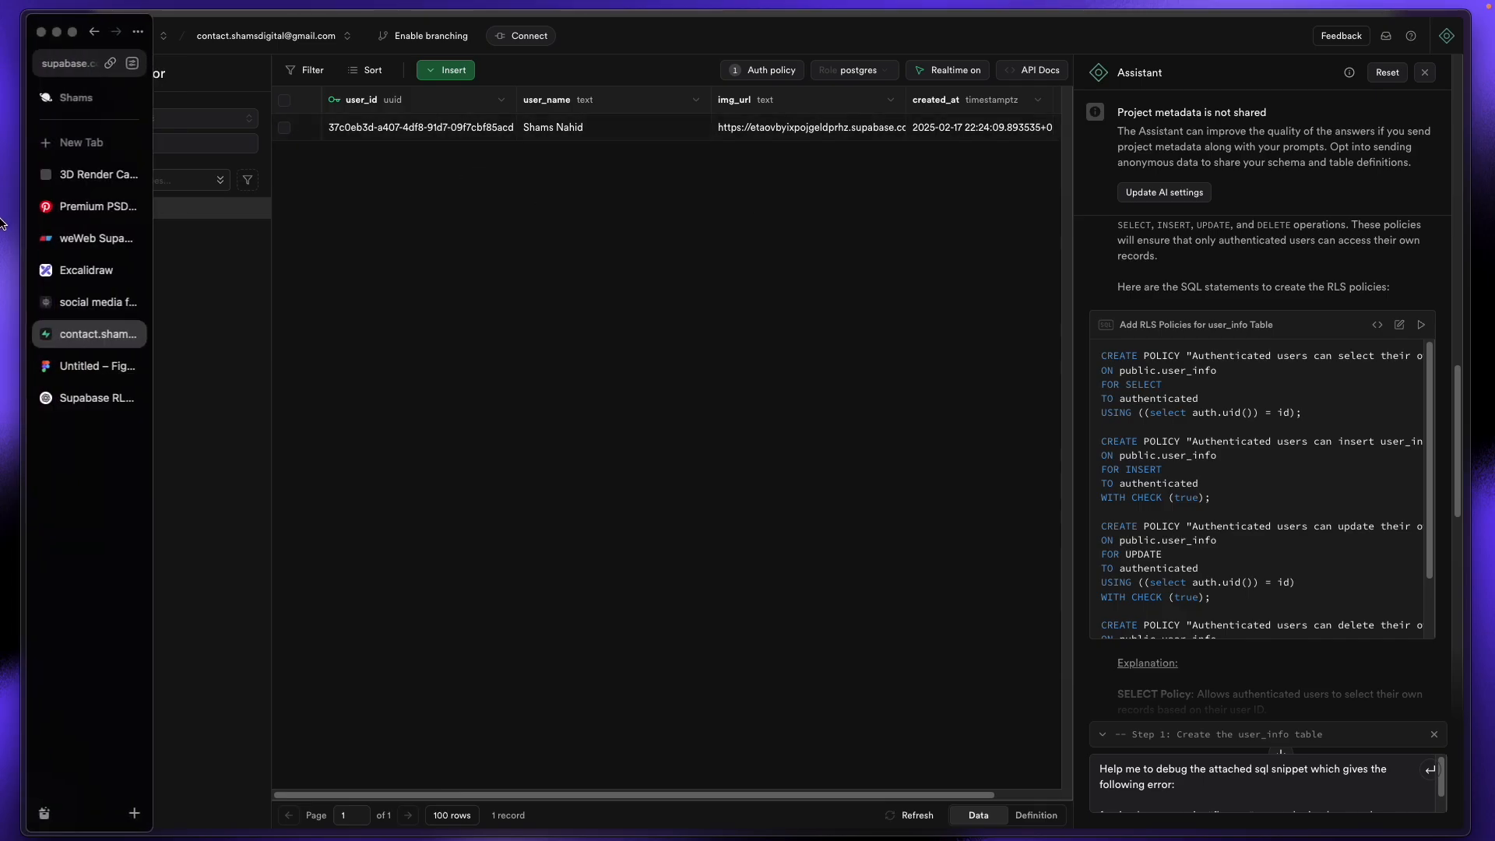
left_click(88, 302)
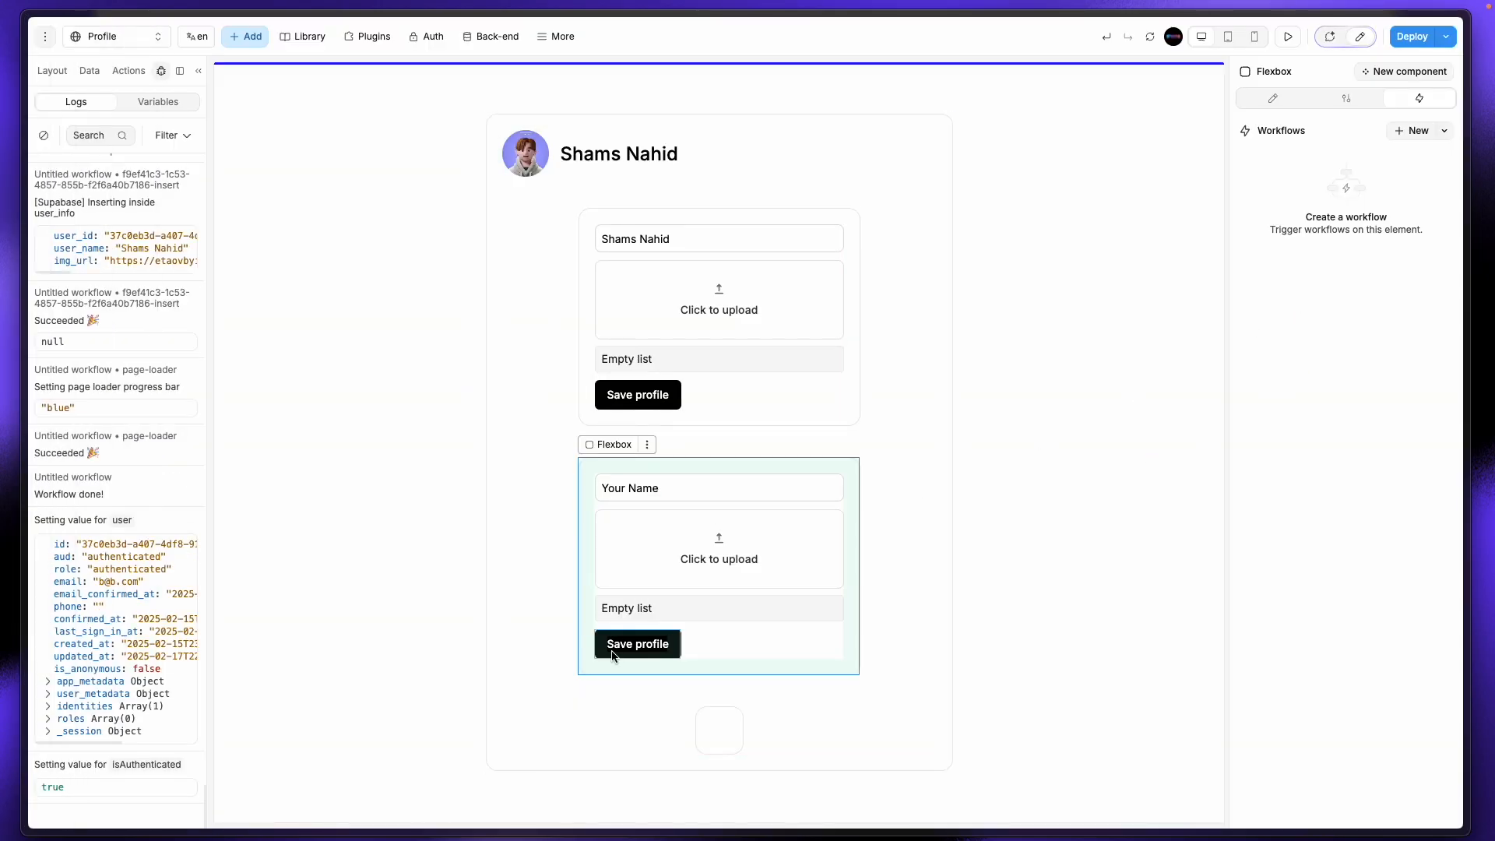
Step: Change the Save profile workflow's Database Insert action into a Database Update on user_info
left_click(664, 646)
left_click(1295, 297)
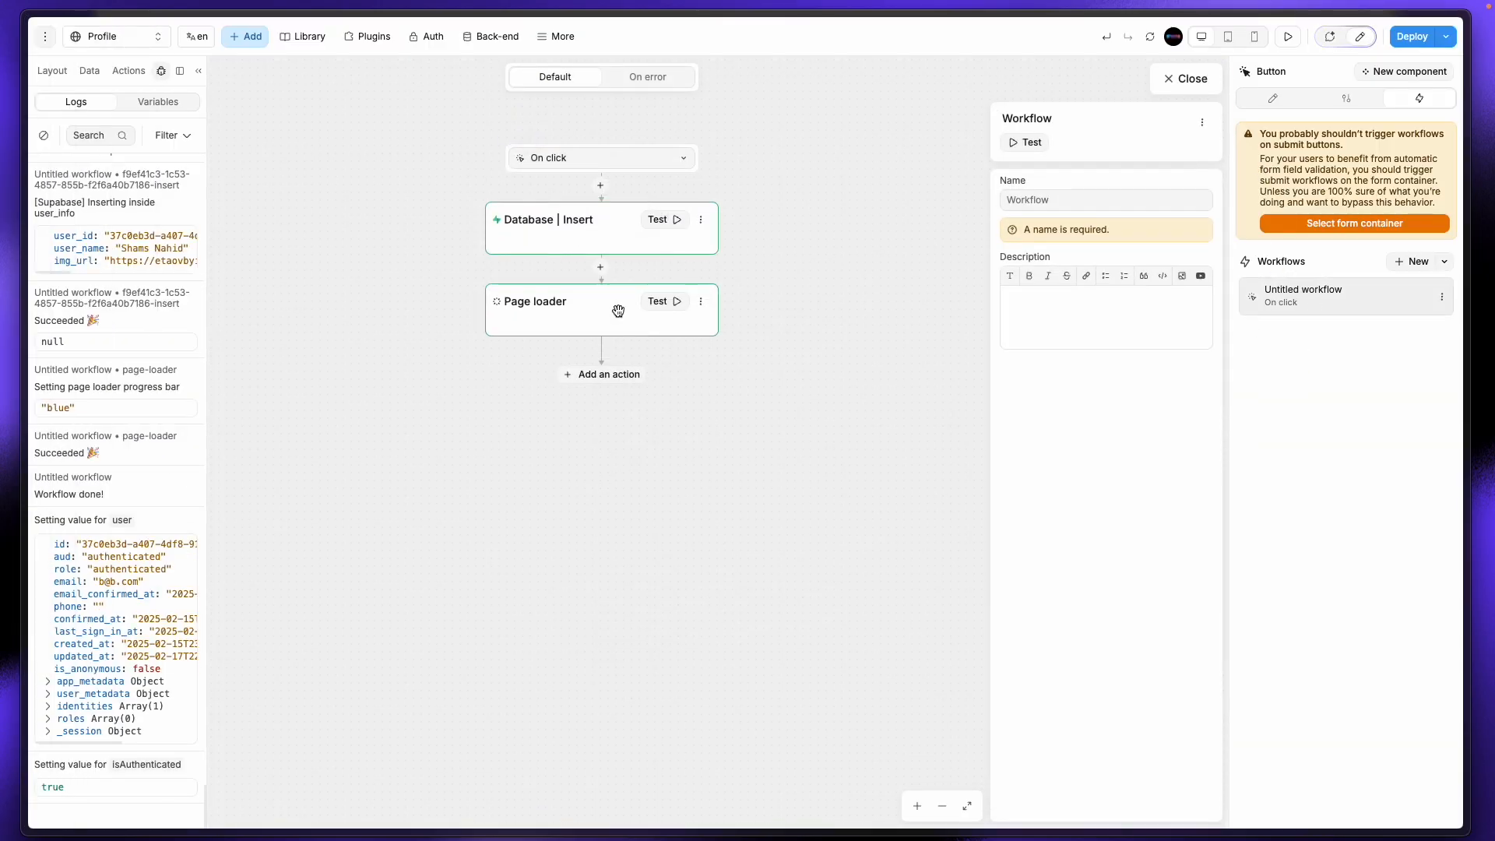
left_click(596, 235)
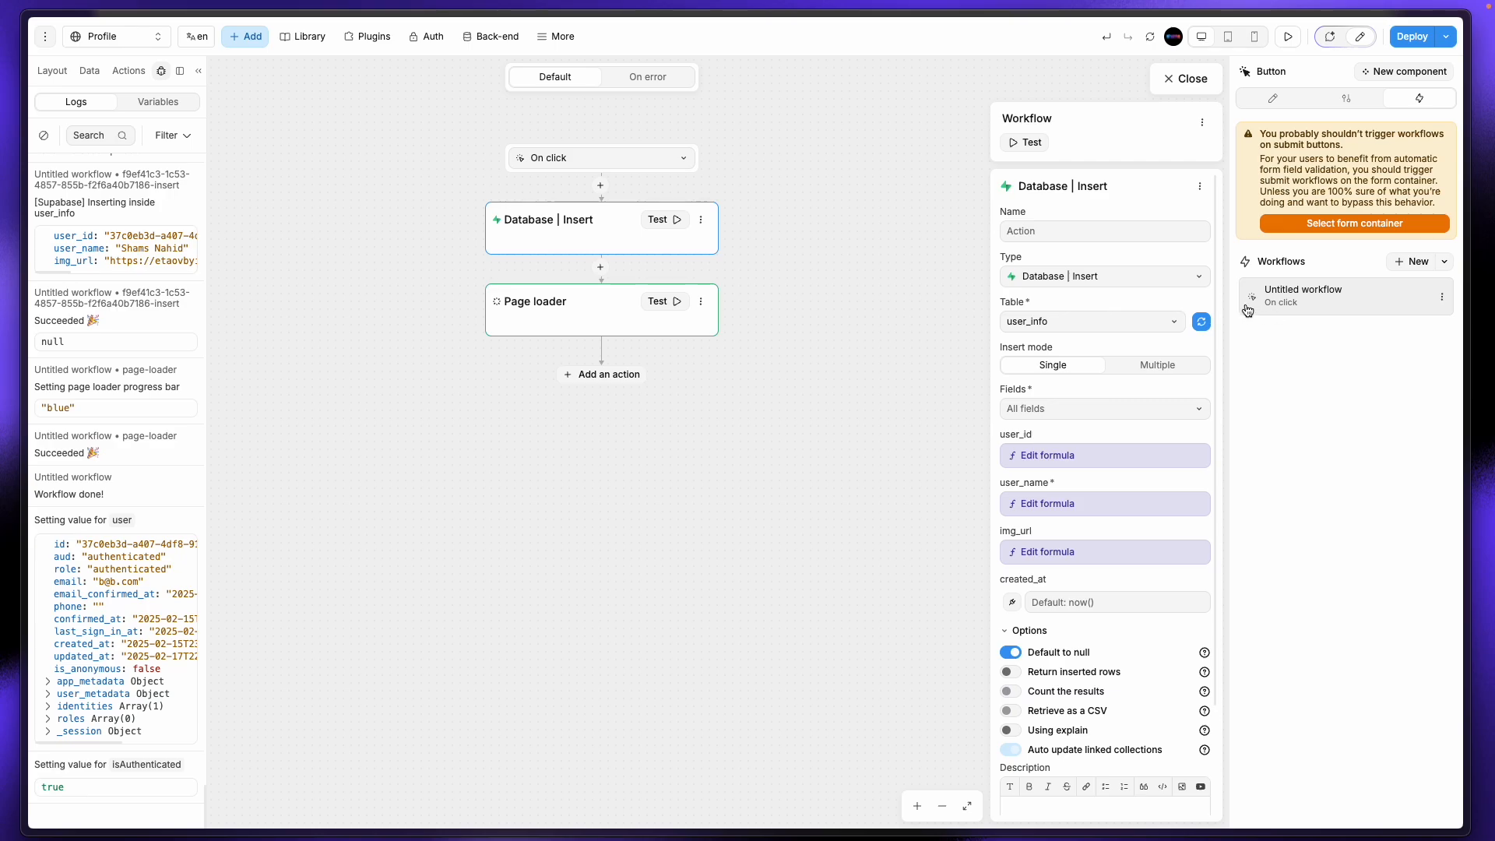
left_click(1094, 282)
scroll(1137, 623, "down", 5)
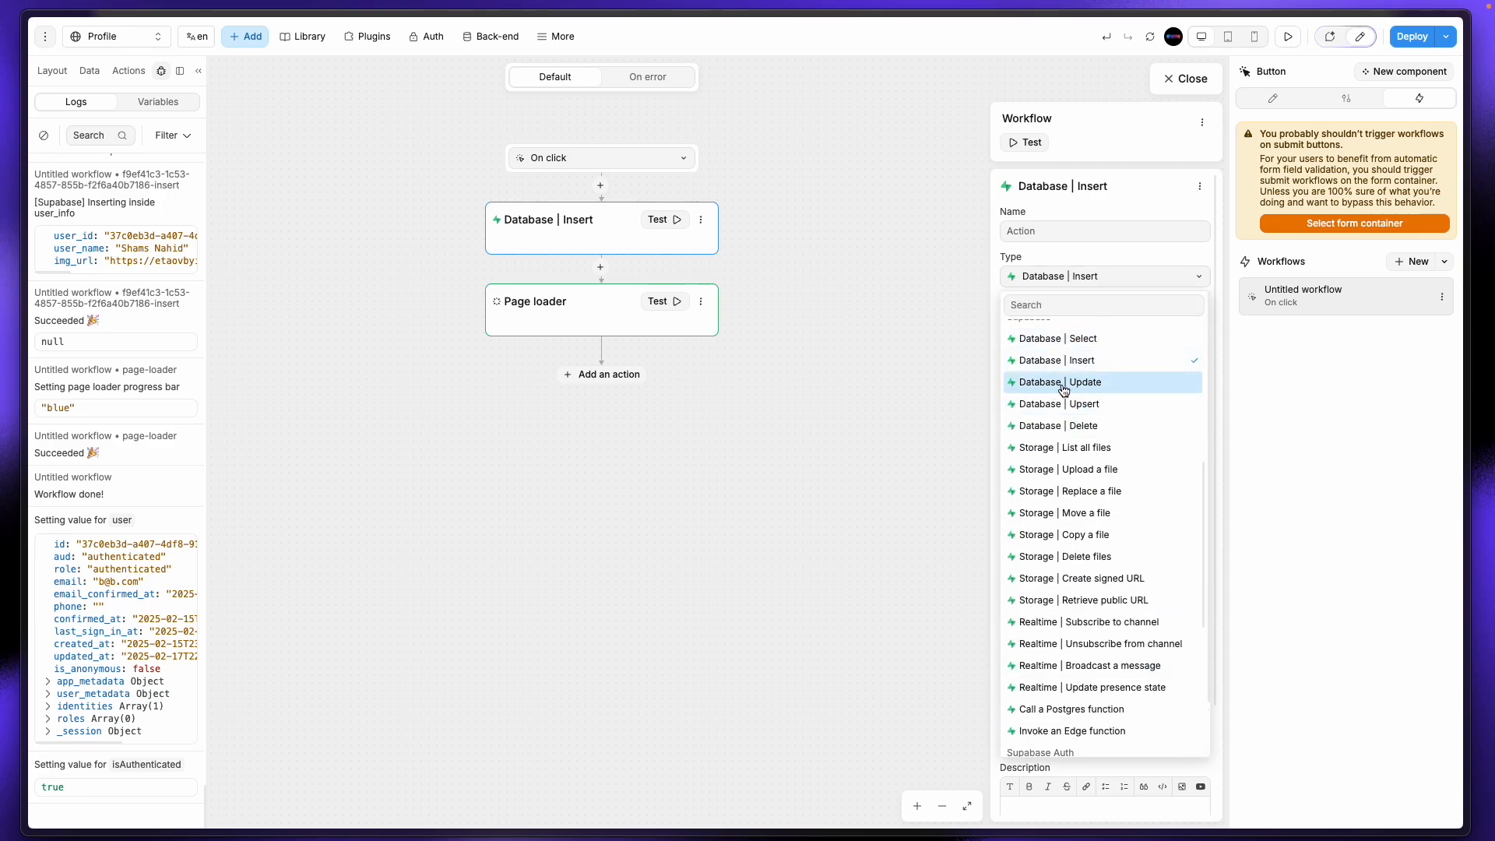
left_click(1063, 389)
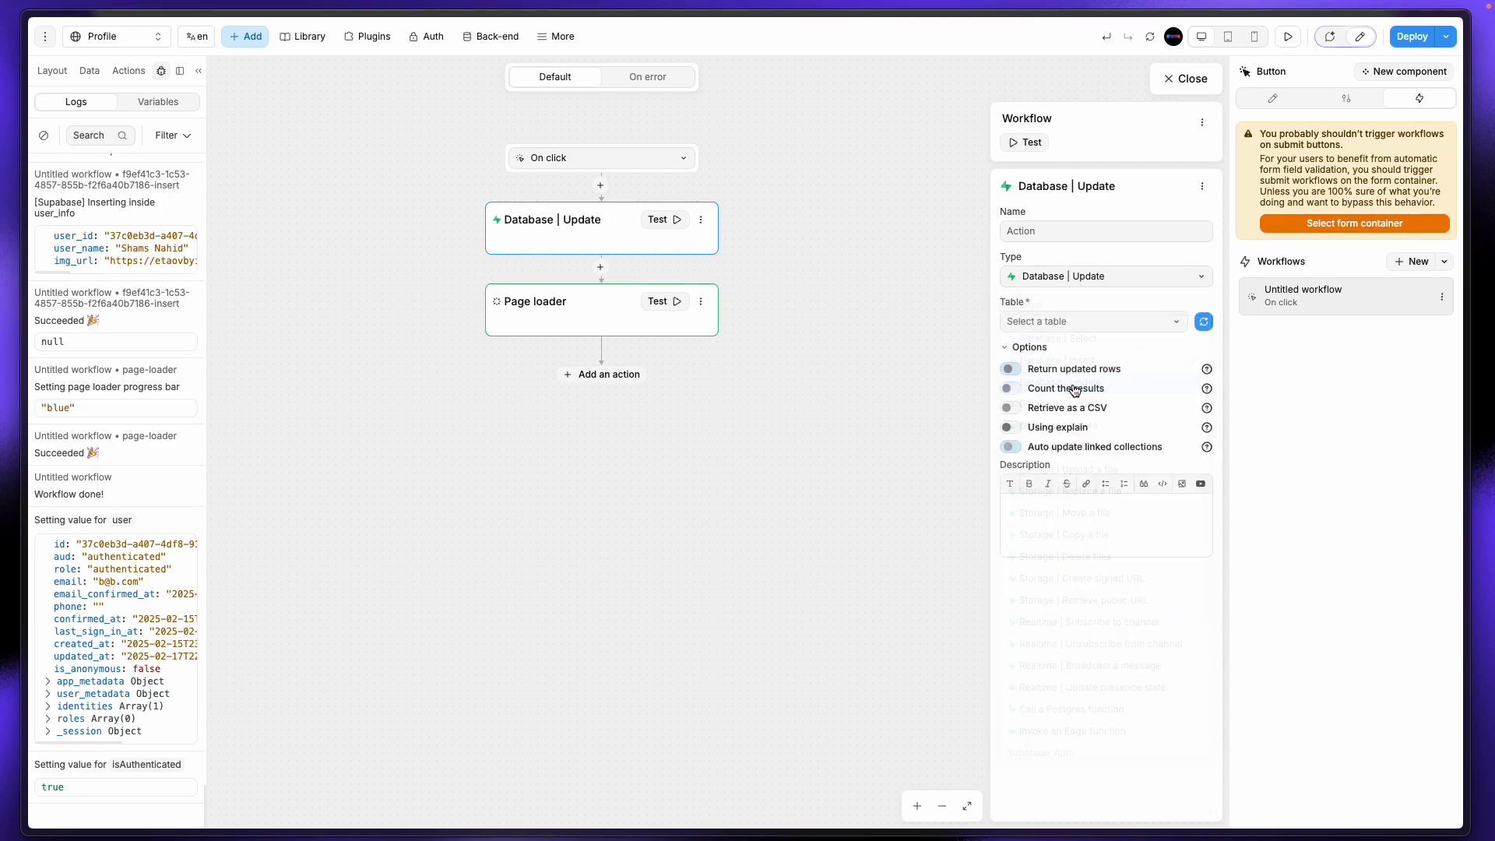
left_click(1083, 321)
left_click(1084, 351)
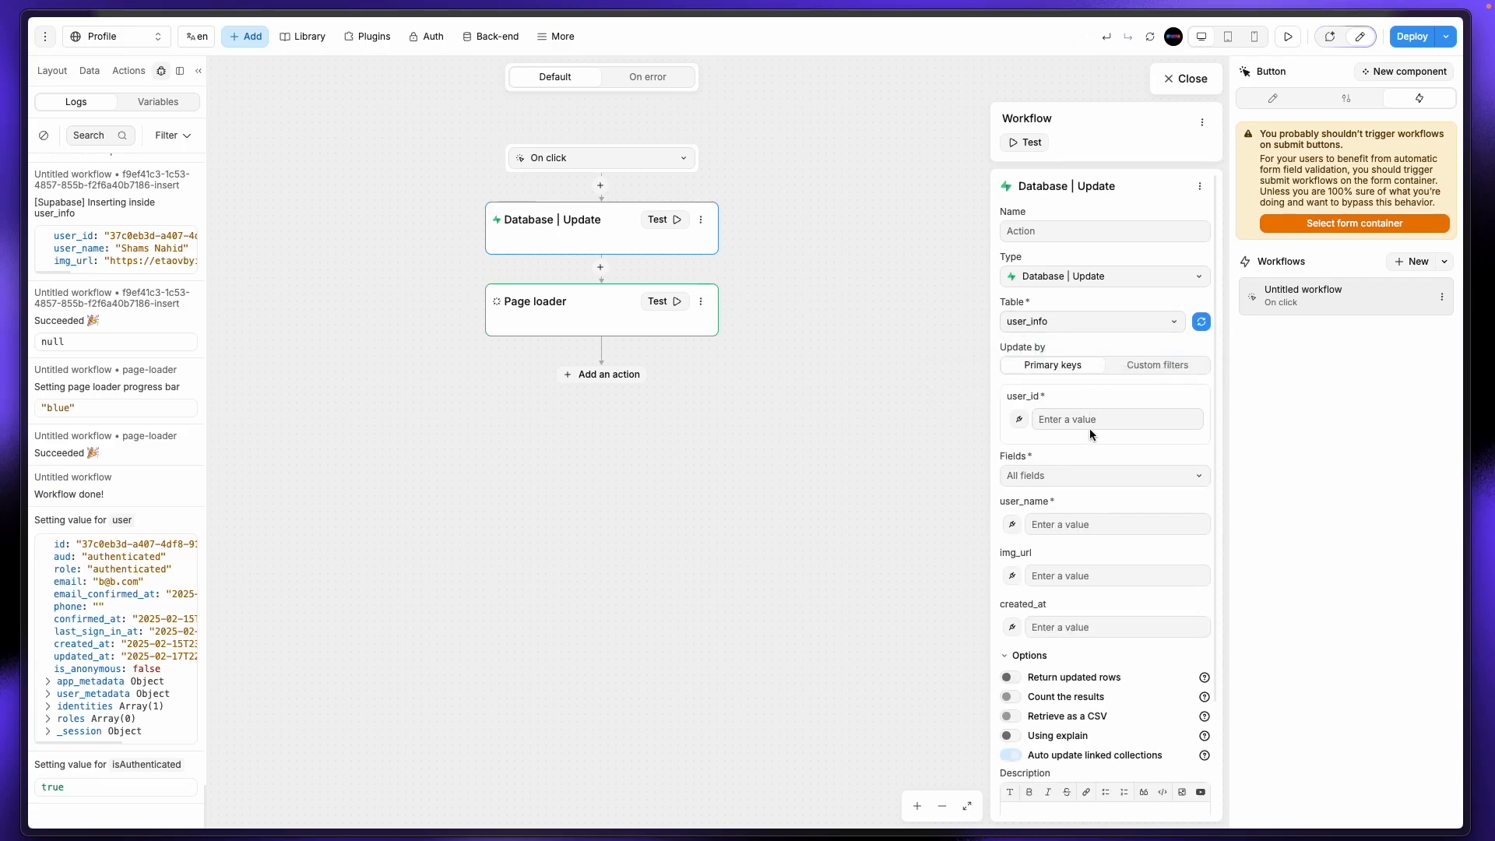
Step: Bind the update's user_id key to the signed-in user's id, then check Supabase briefly
left_click(1019, 419)
left_click(1113, 287)
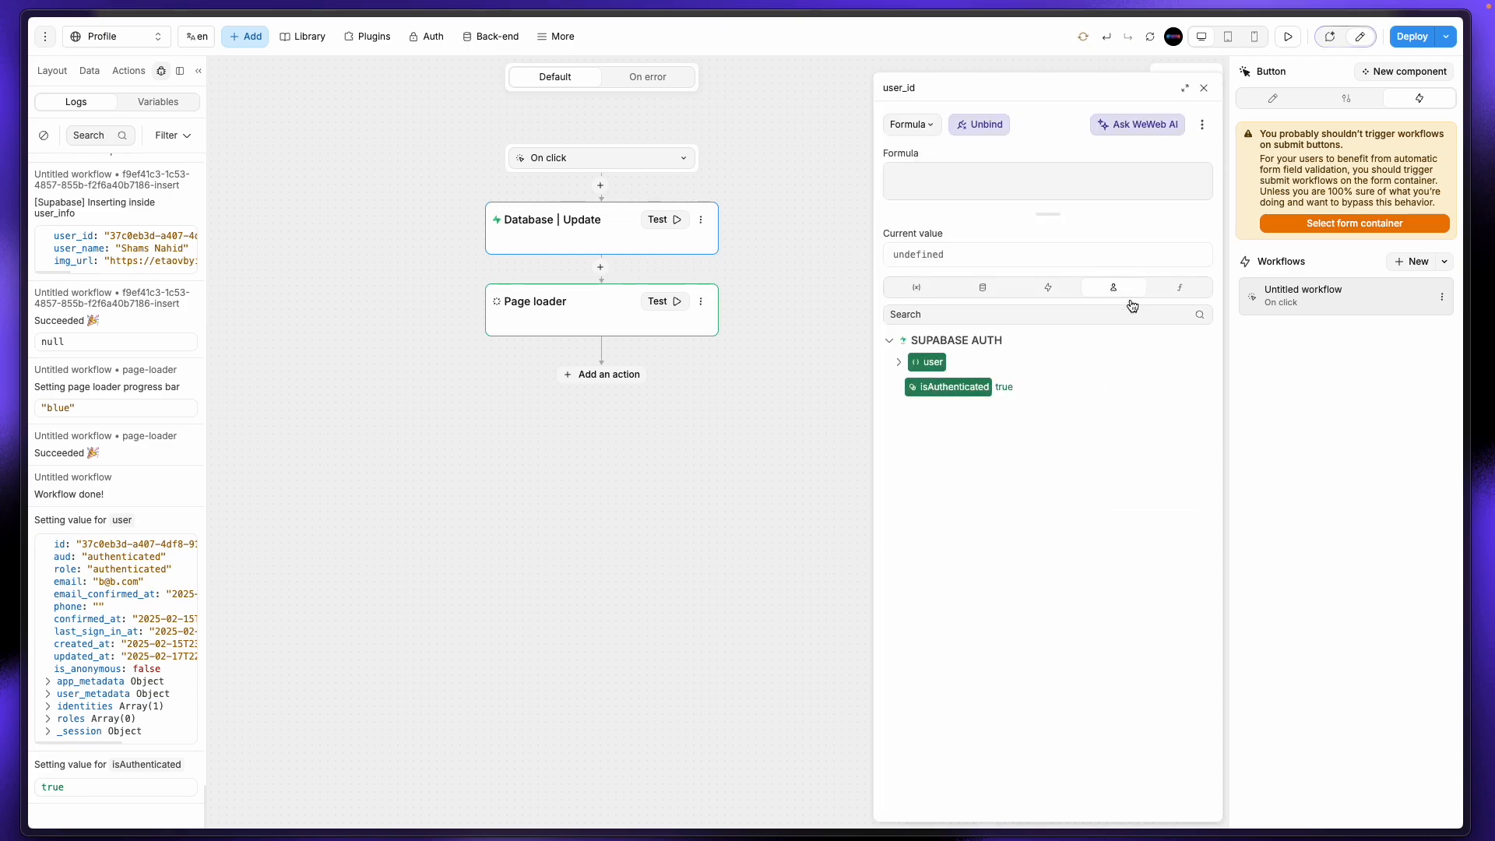
left_click(898, 362)
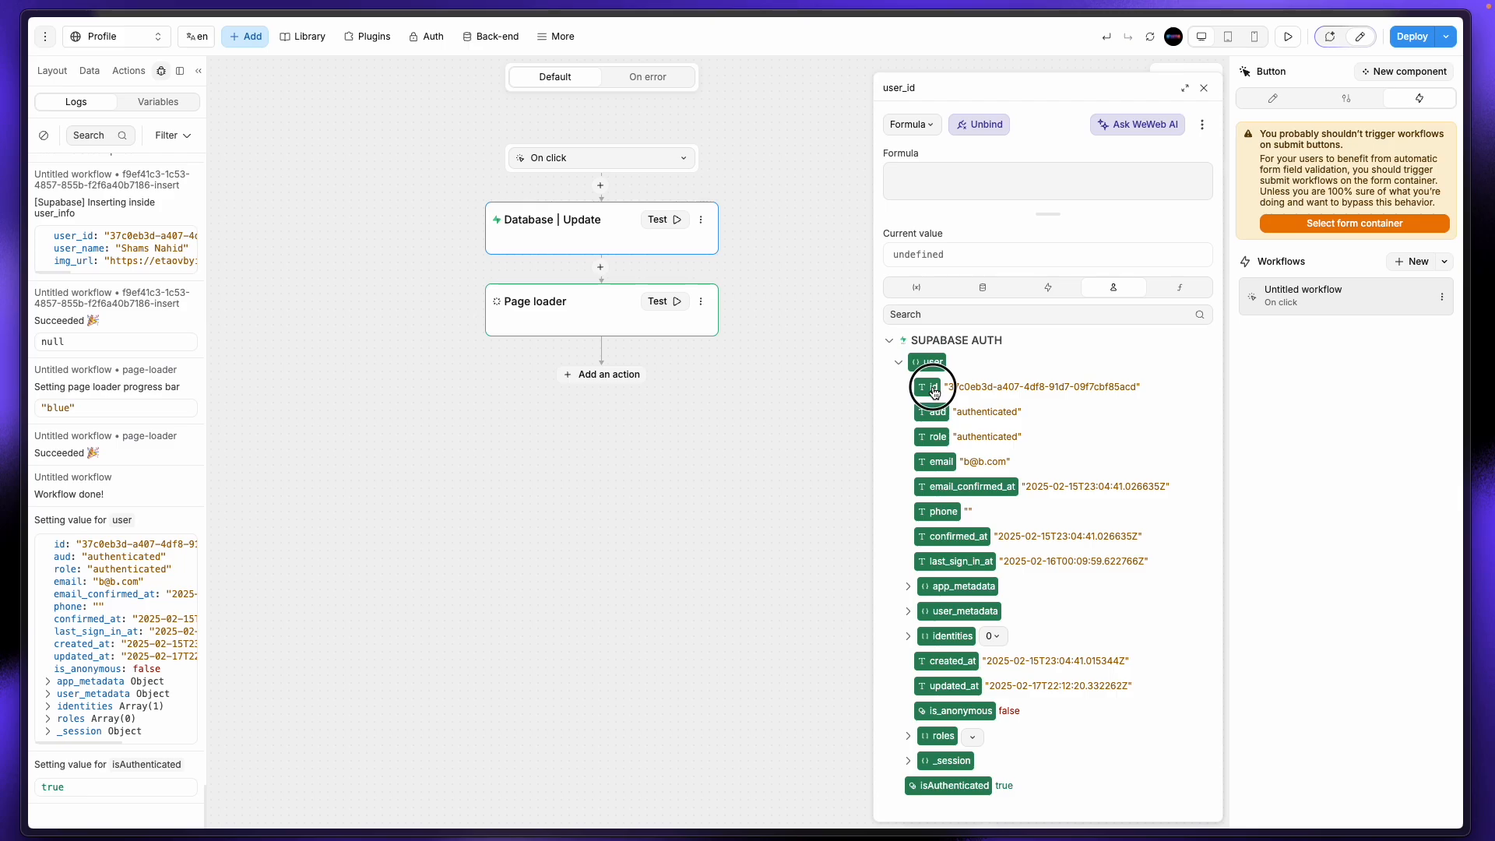
left_click(933, 388)
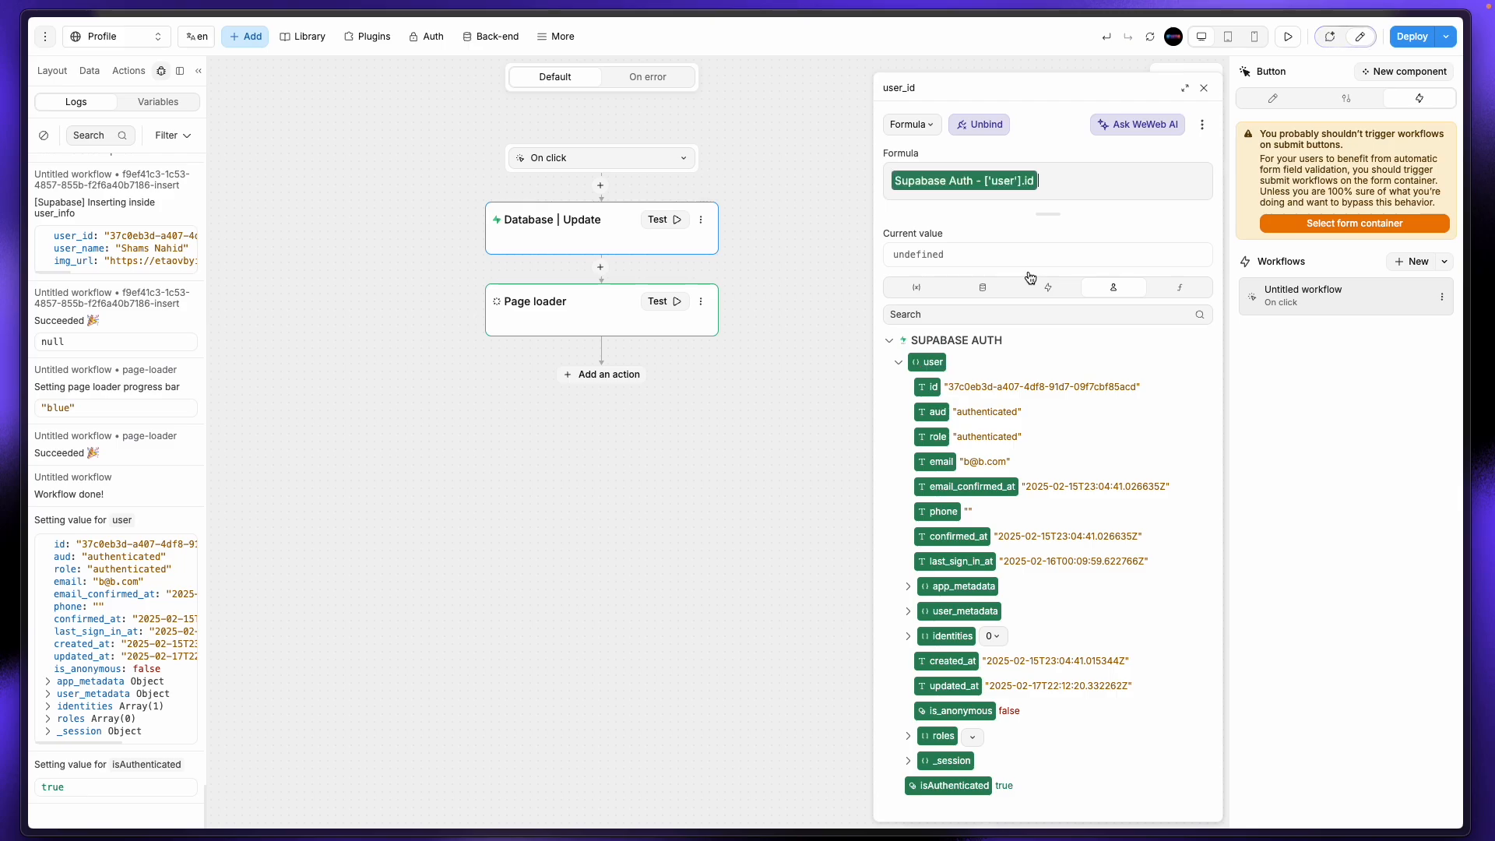
left_click(1206, 93)
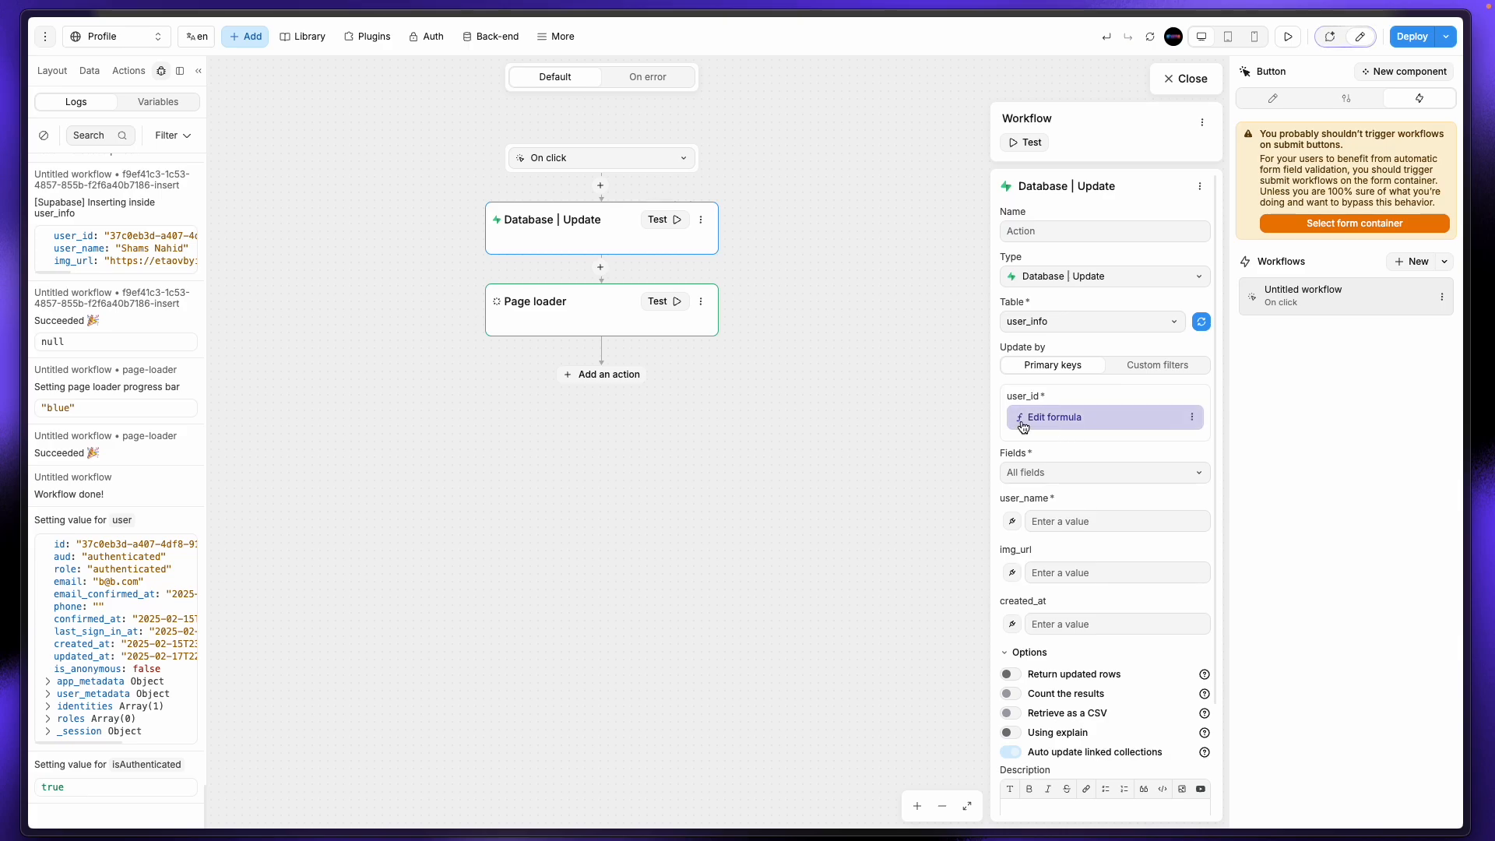
mouse_move(31, 242)
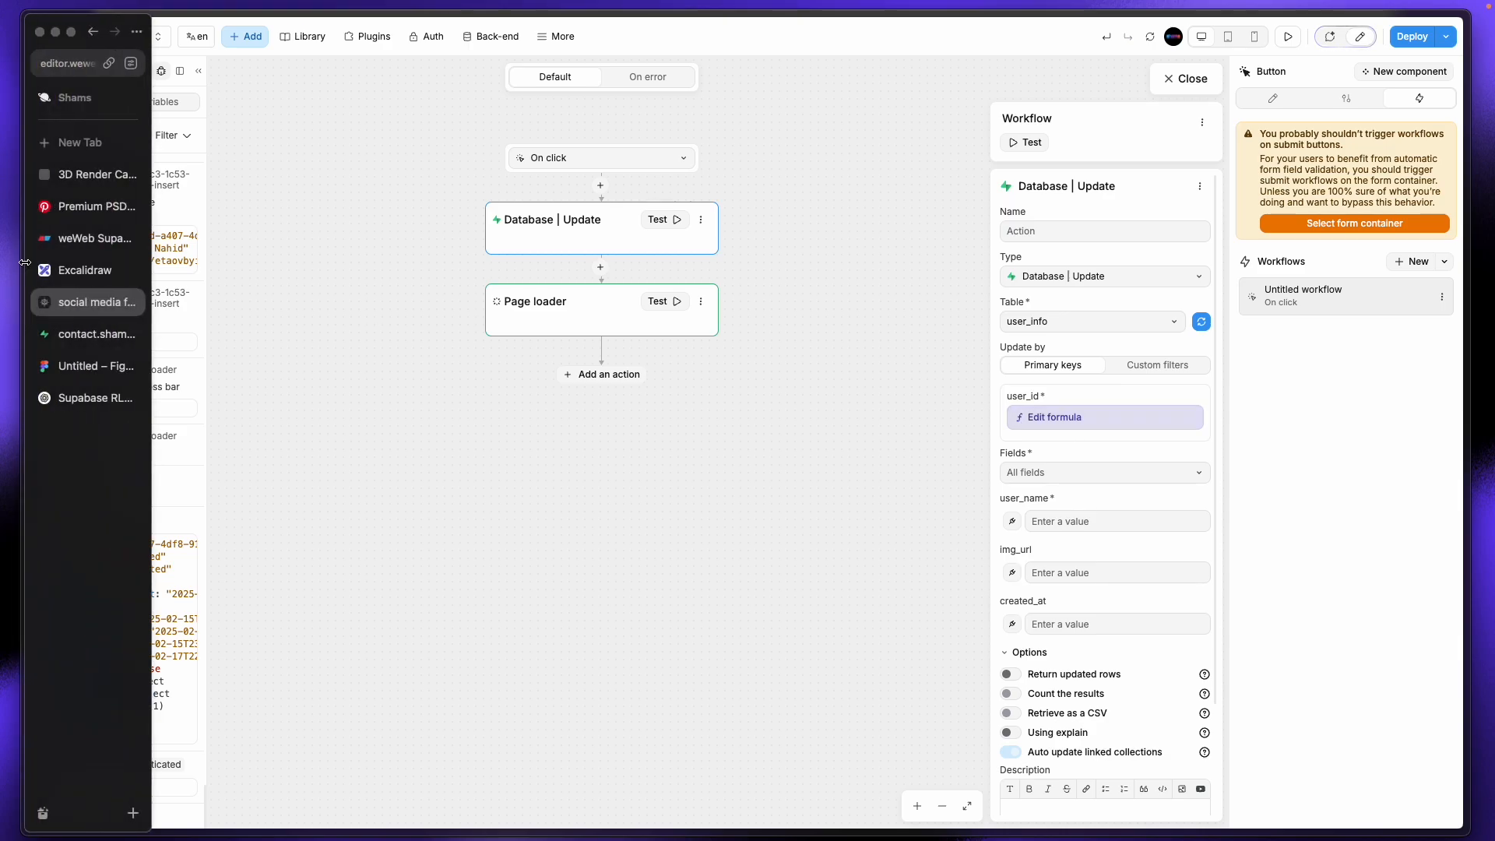
left_click(78, 340)
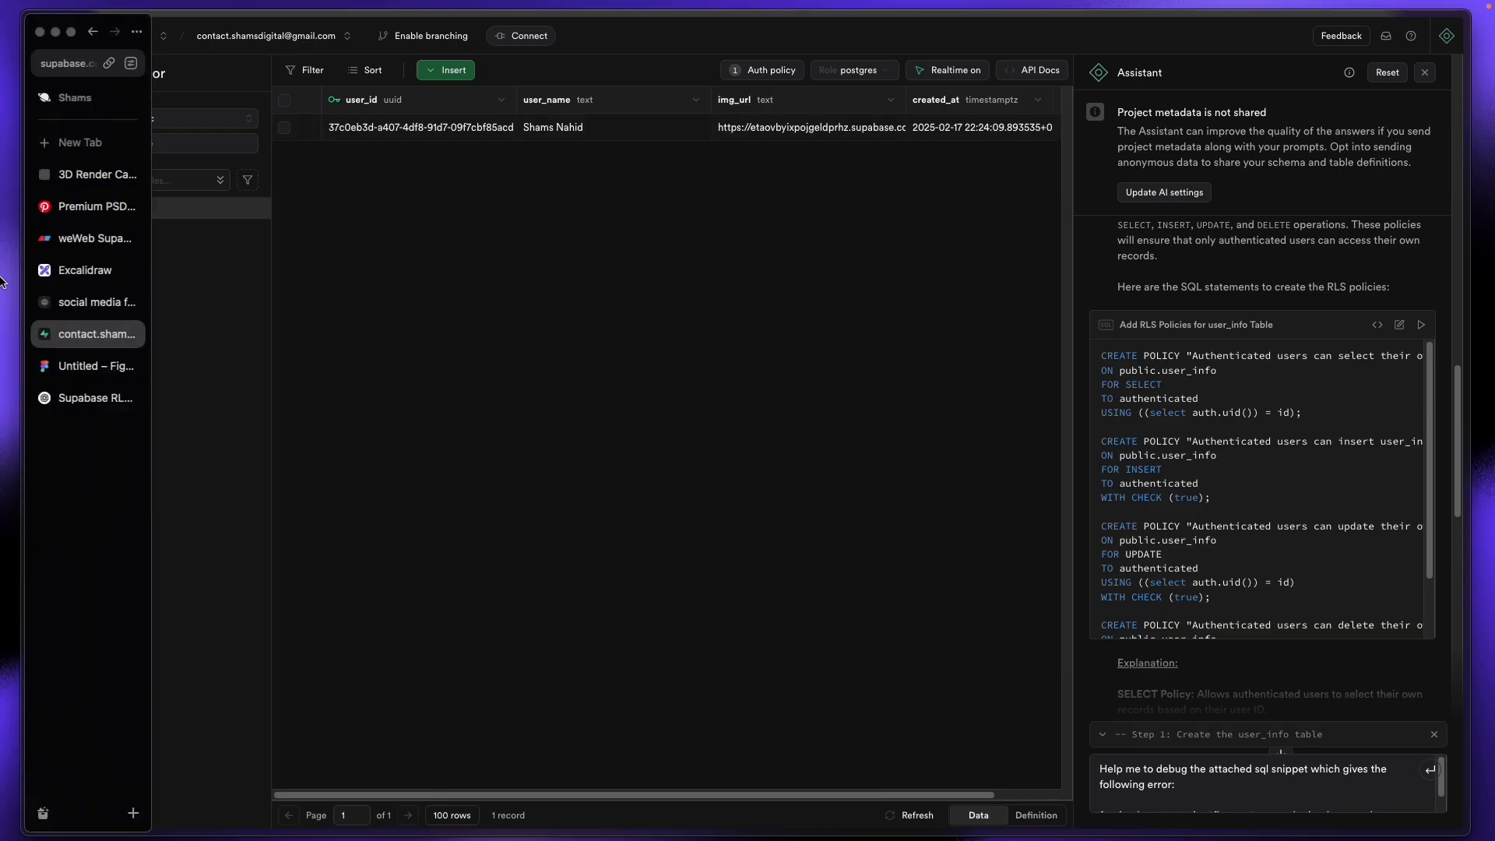
left_click(68, 306)
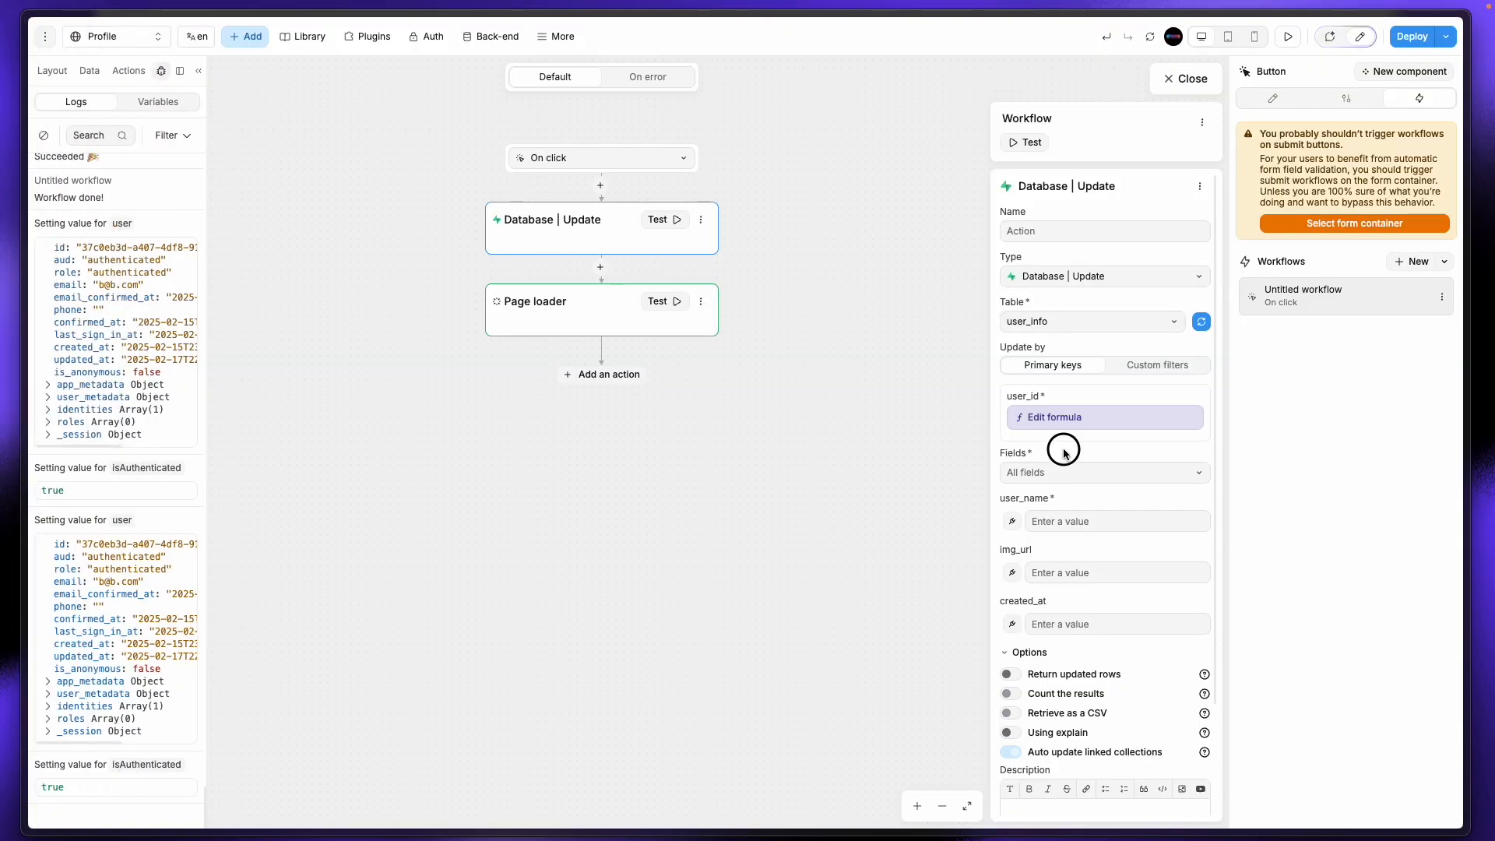
Step: Start a user_name formula and browse the page's component variables without binding one
left_click(1012, 521)
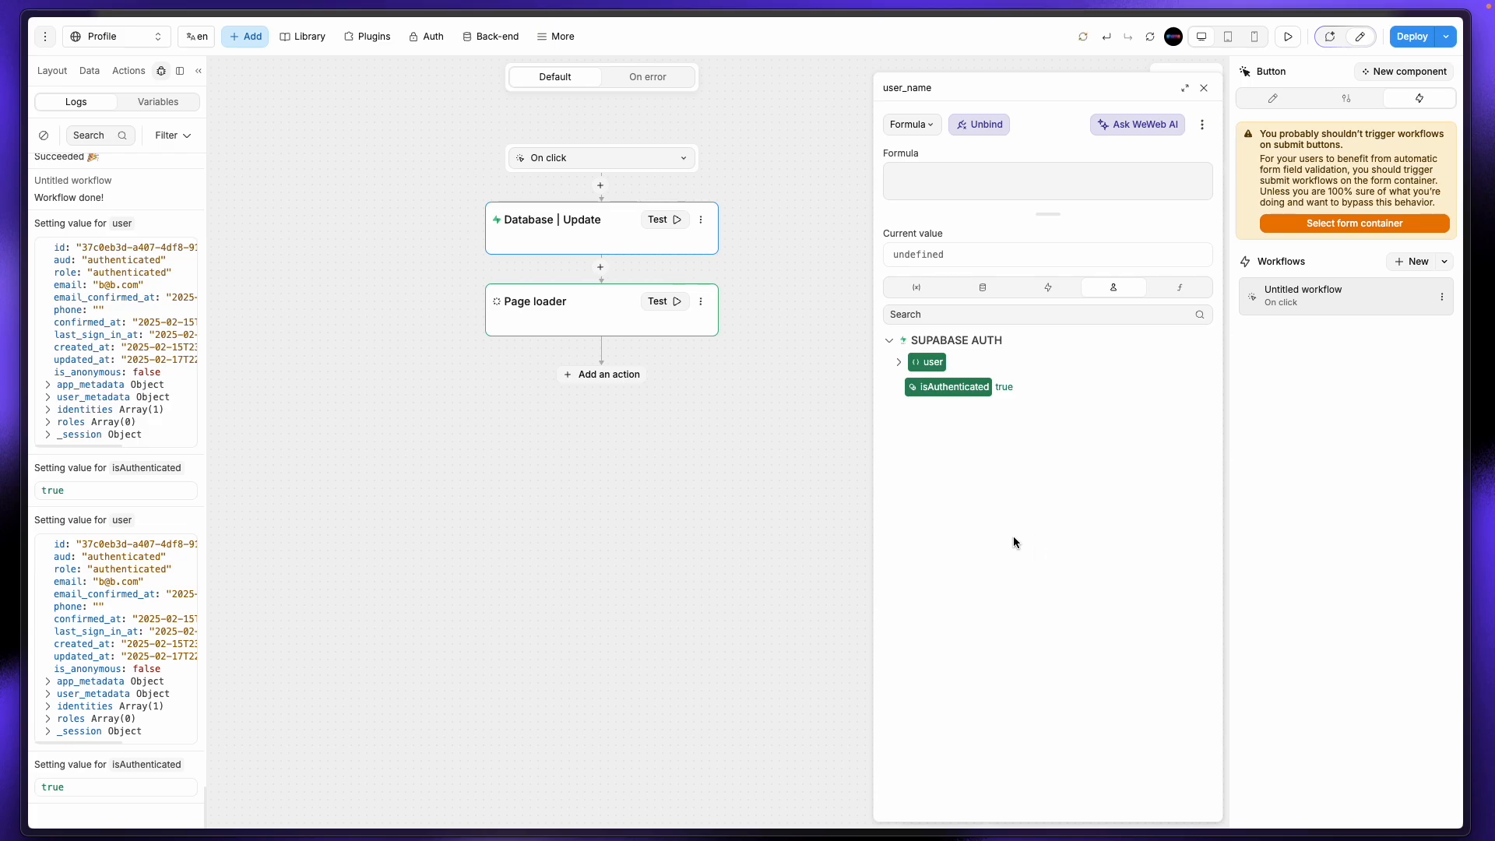
left_click(916, 288)
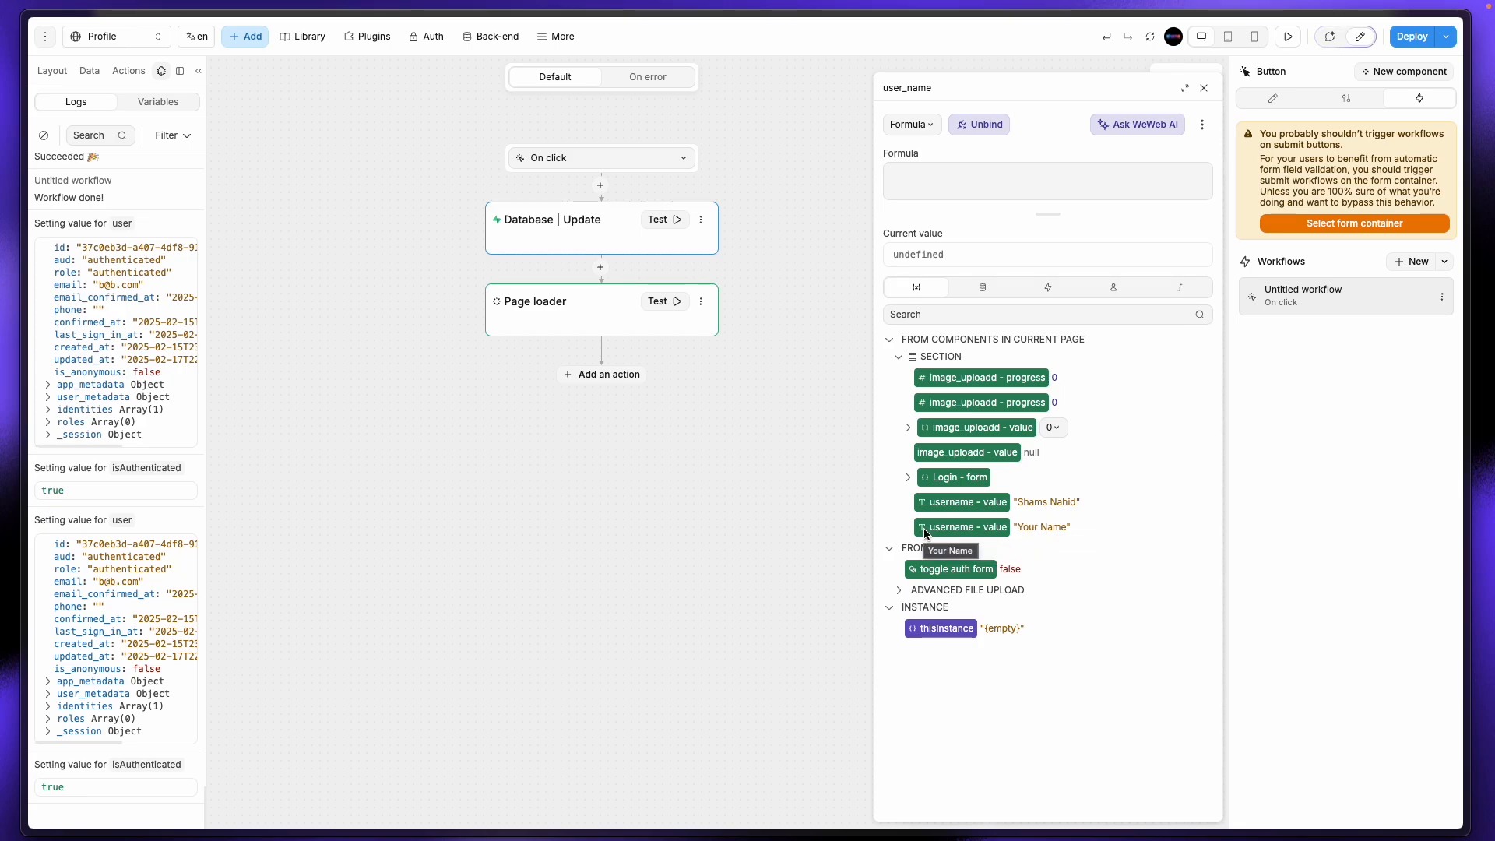
left_click(1204, 88)
Step: Select the second form's Save profile button and open its update workflow
left_click(1199, 83)
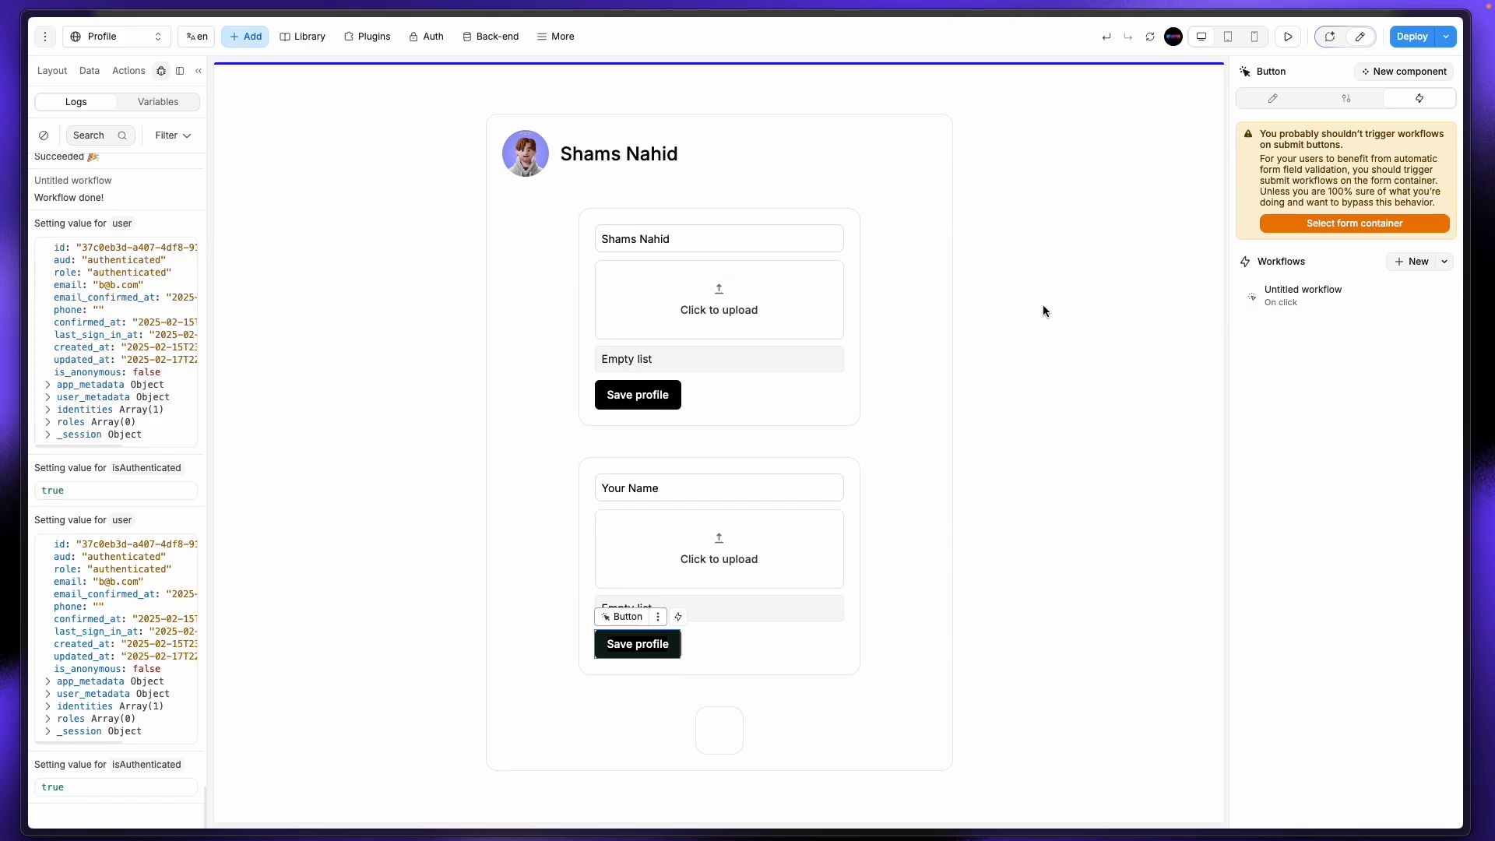
left_click(708, 479)
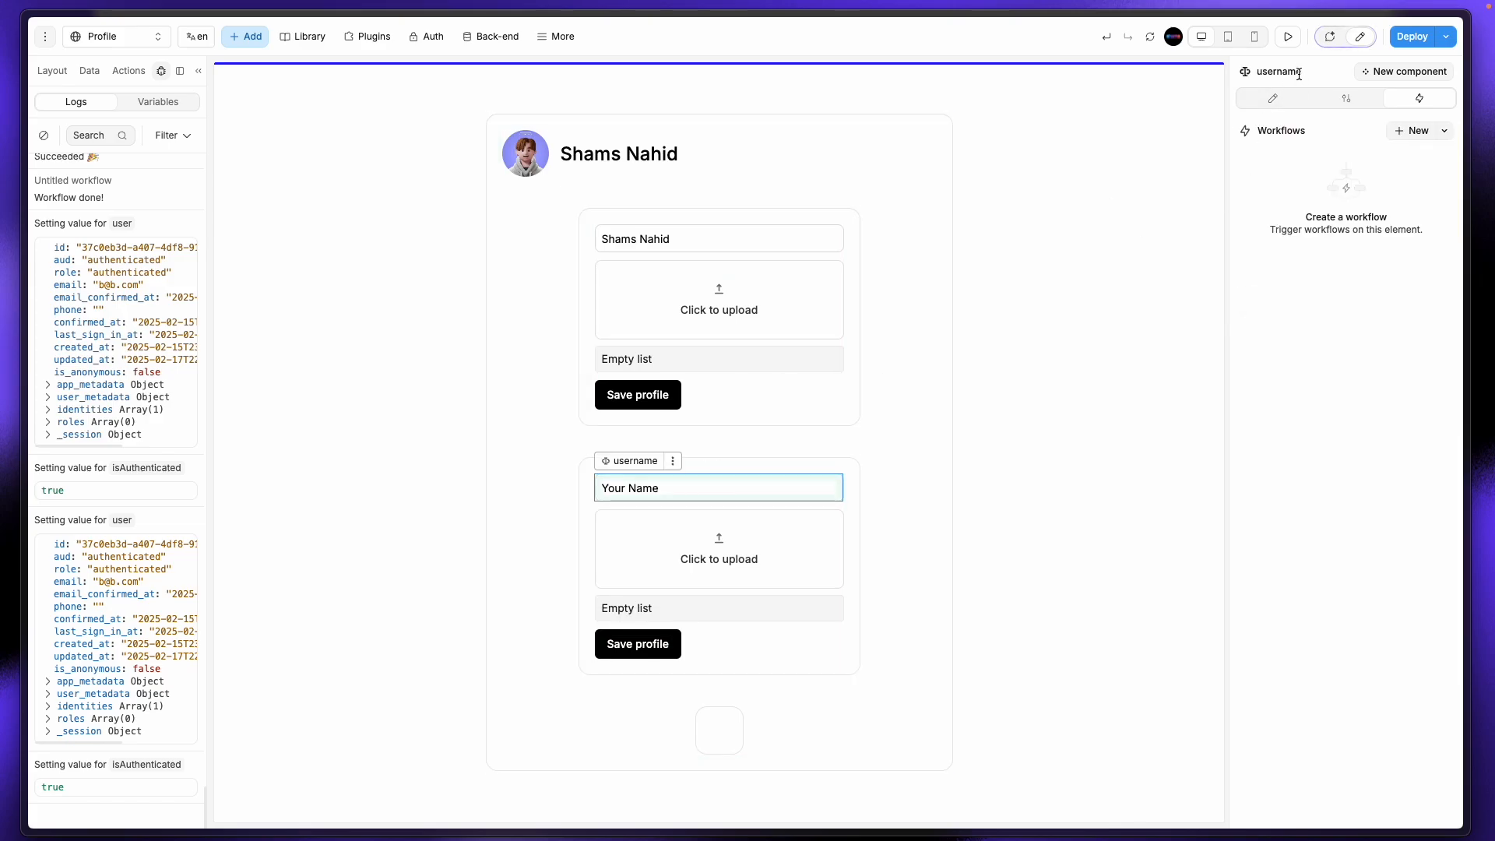
left_click(1066, 304)
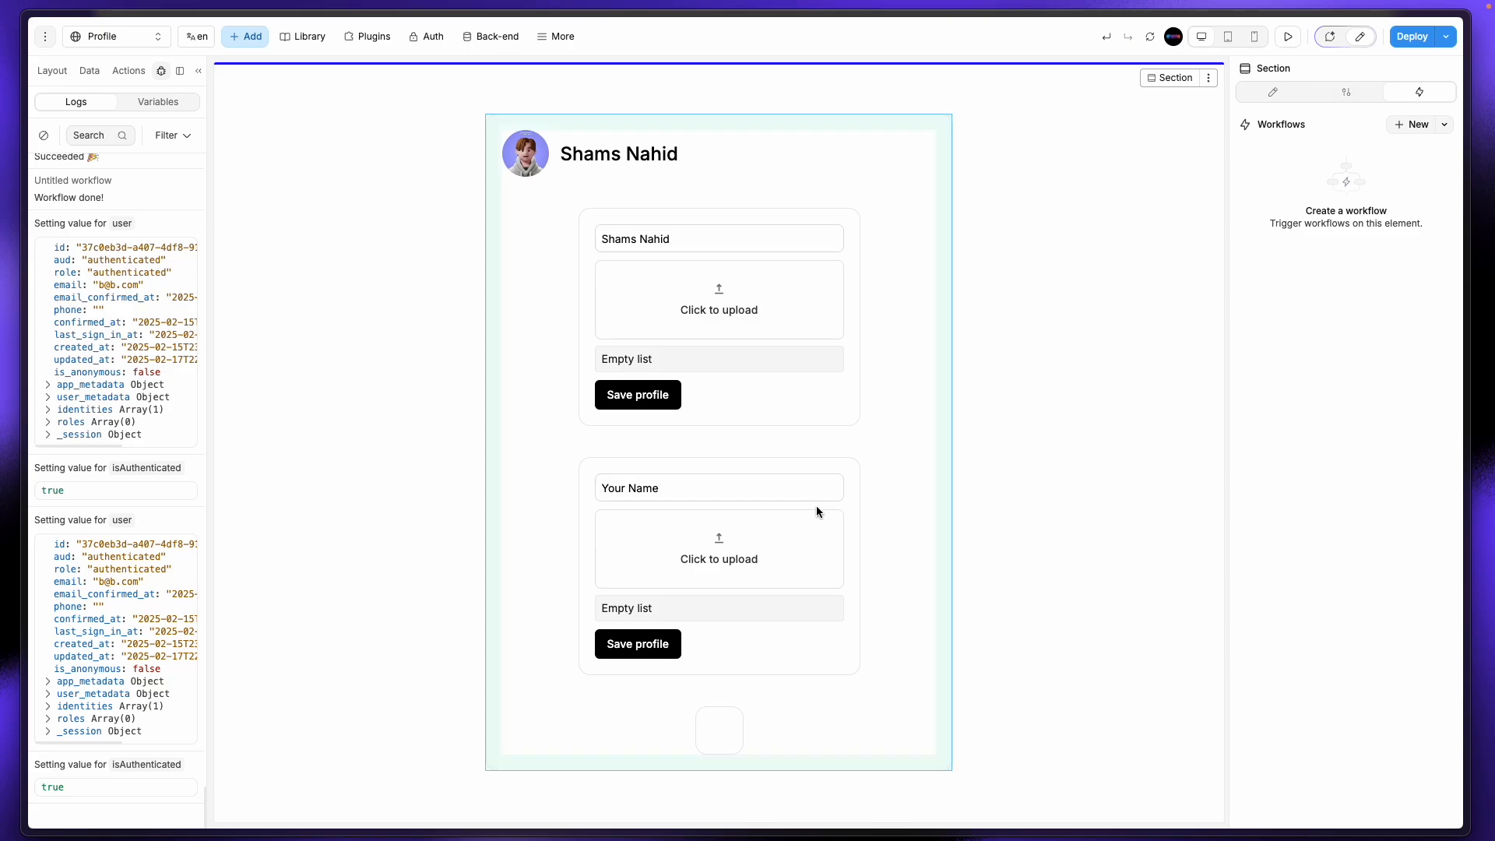
left_click(652, 650)
left_click(1324, 308)
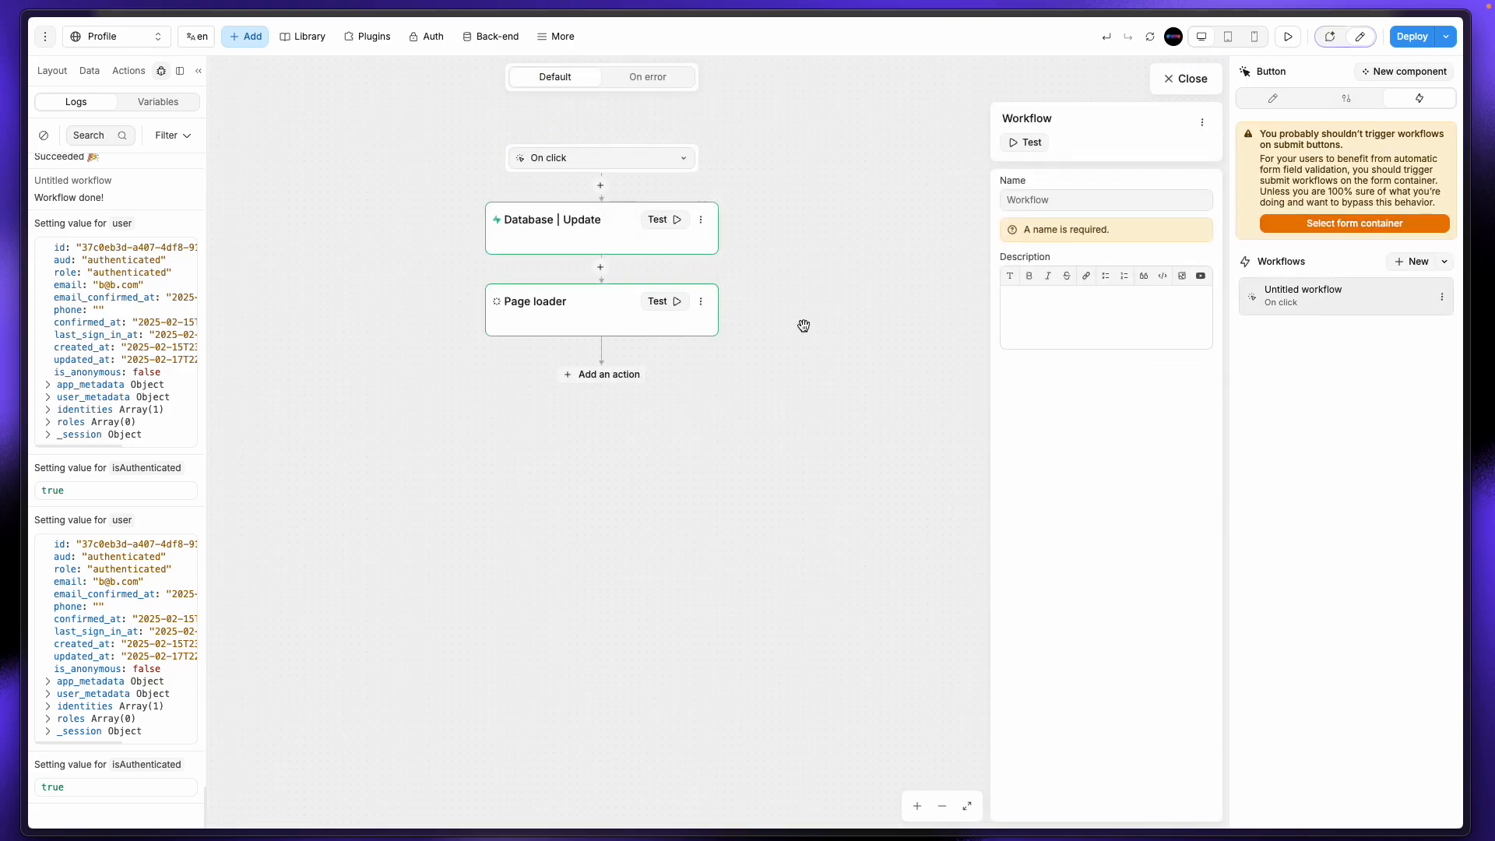
Step: Bind user_name to username2 - value and img_url to Advanced file upload's Files
left_click(609, 225)
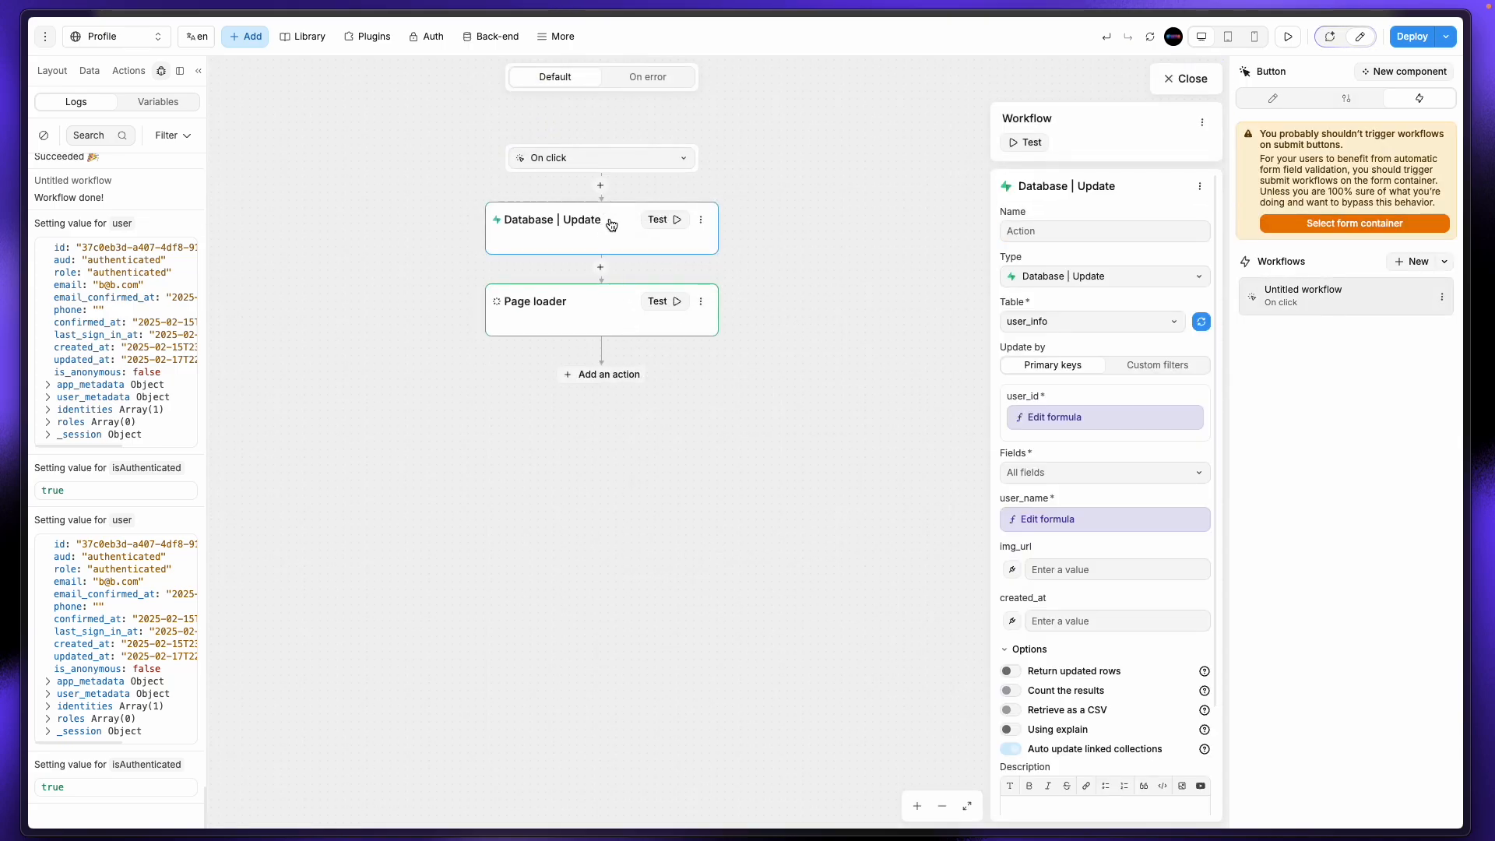
left_click(1035, 521)
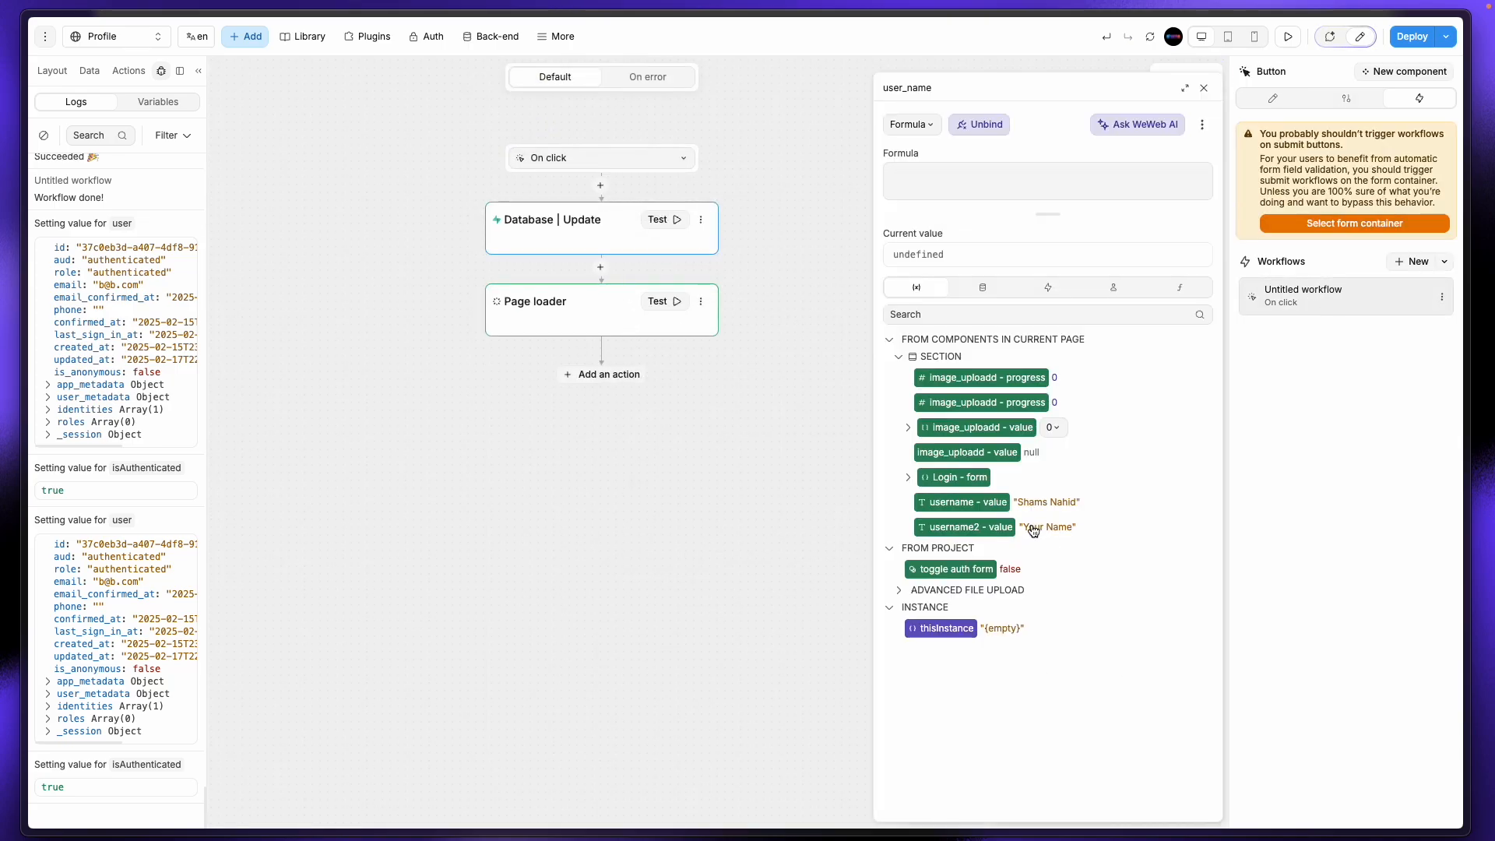
left_click(989, 534)
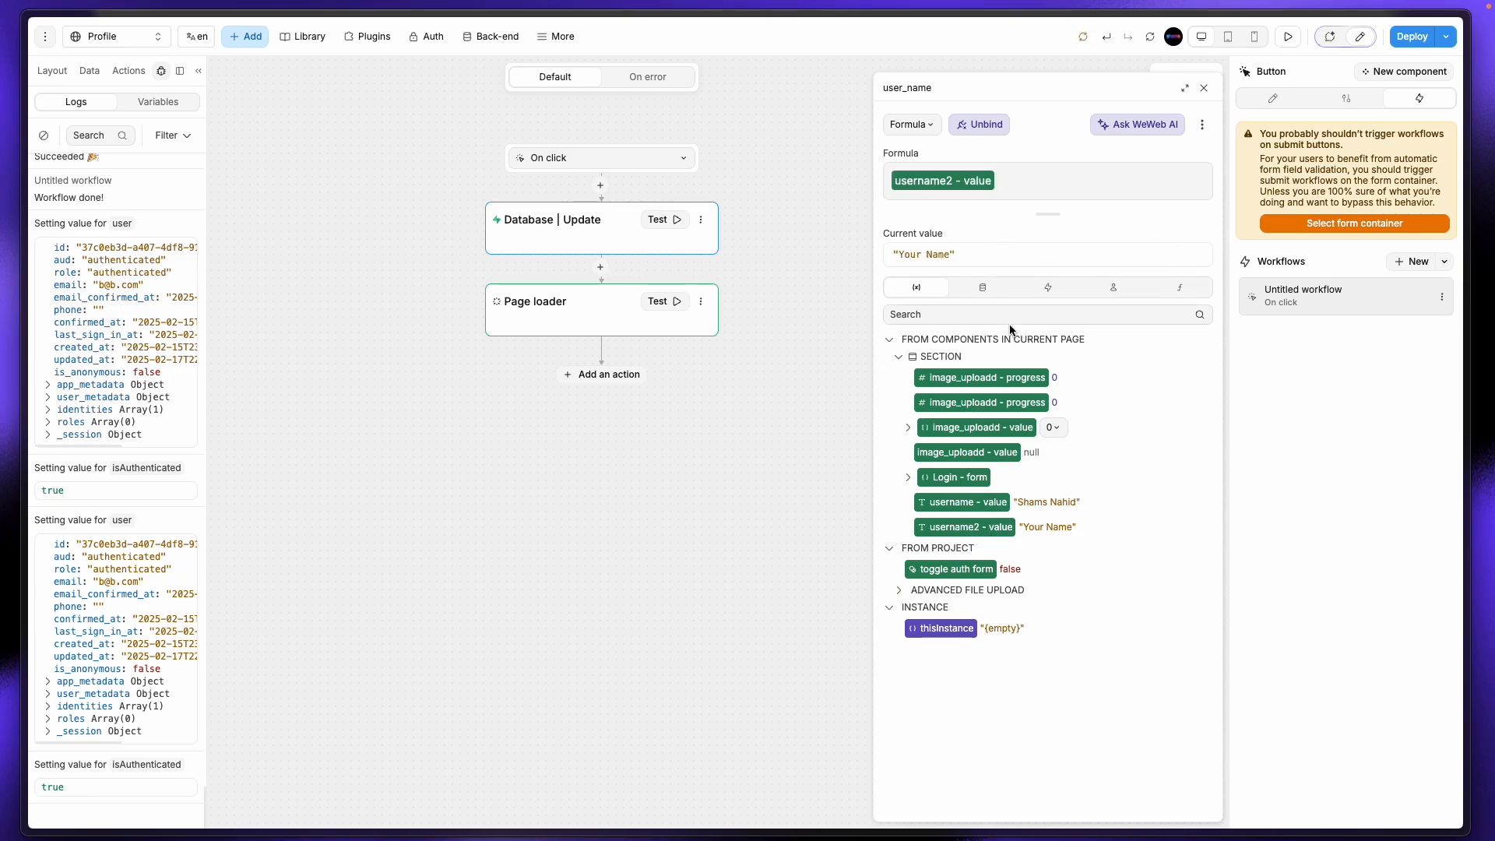
left_click(1204, 88)
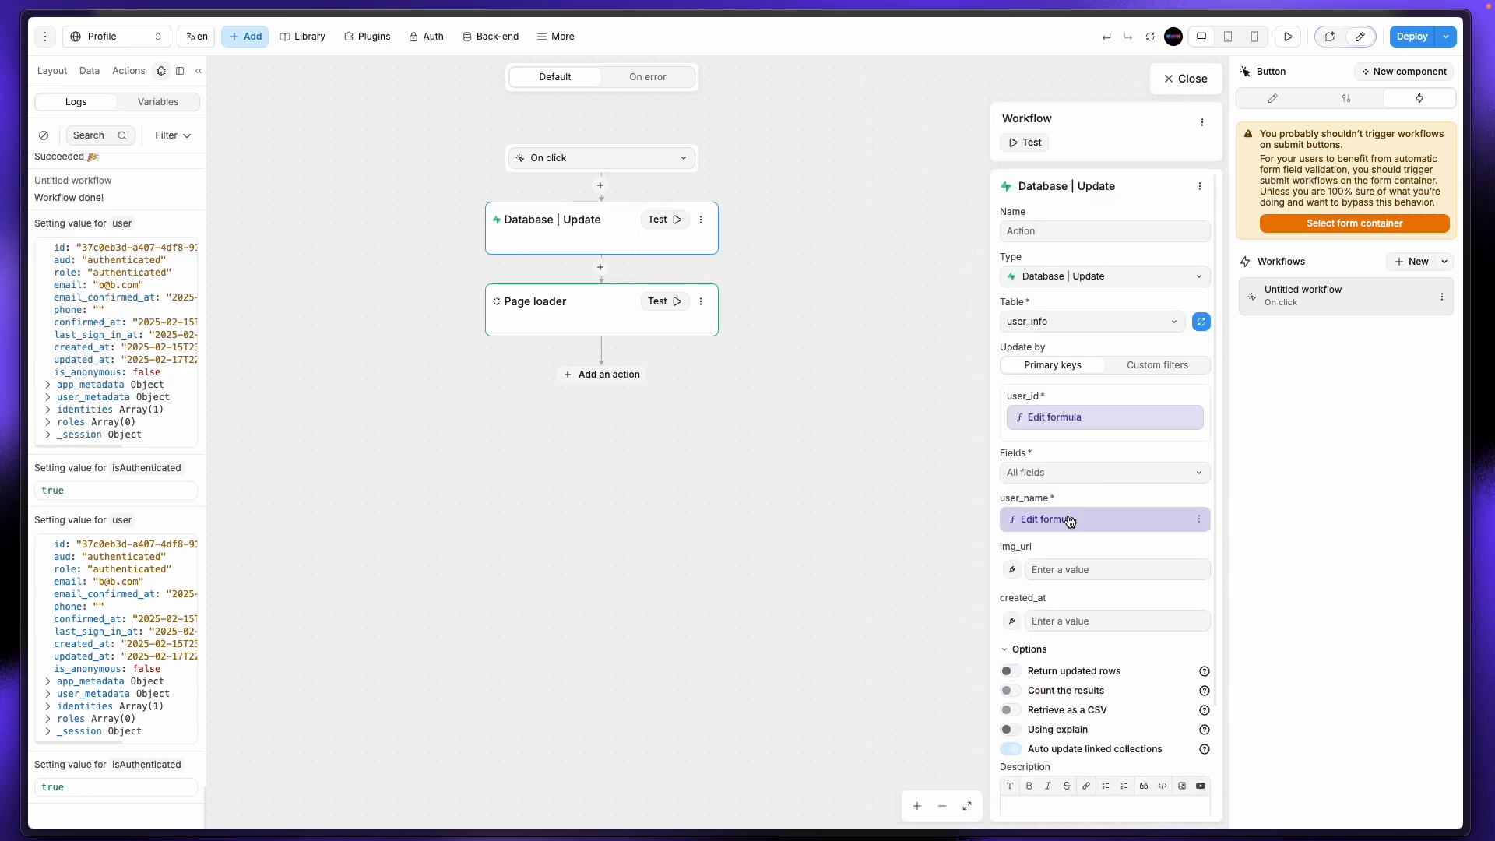
left_click(1013, 571)
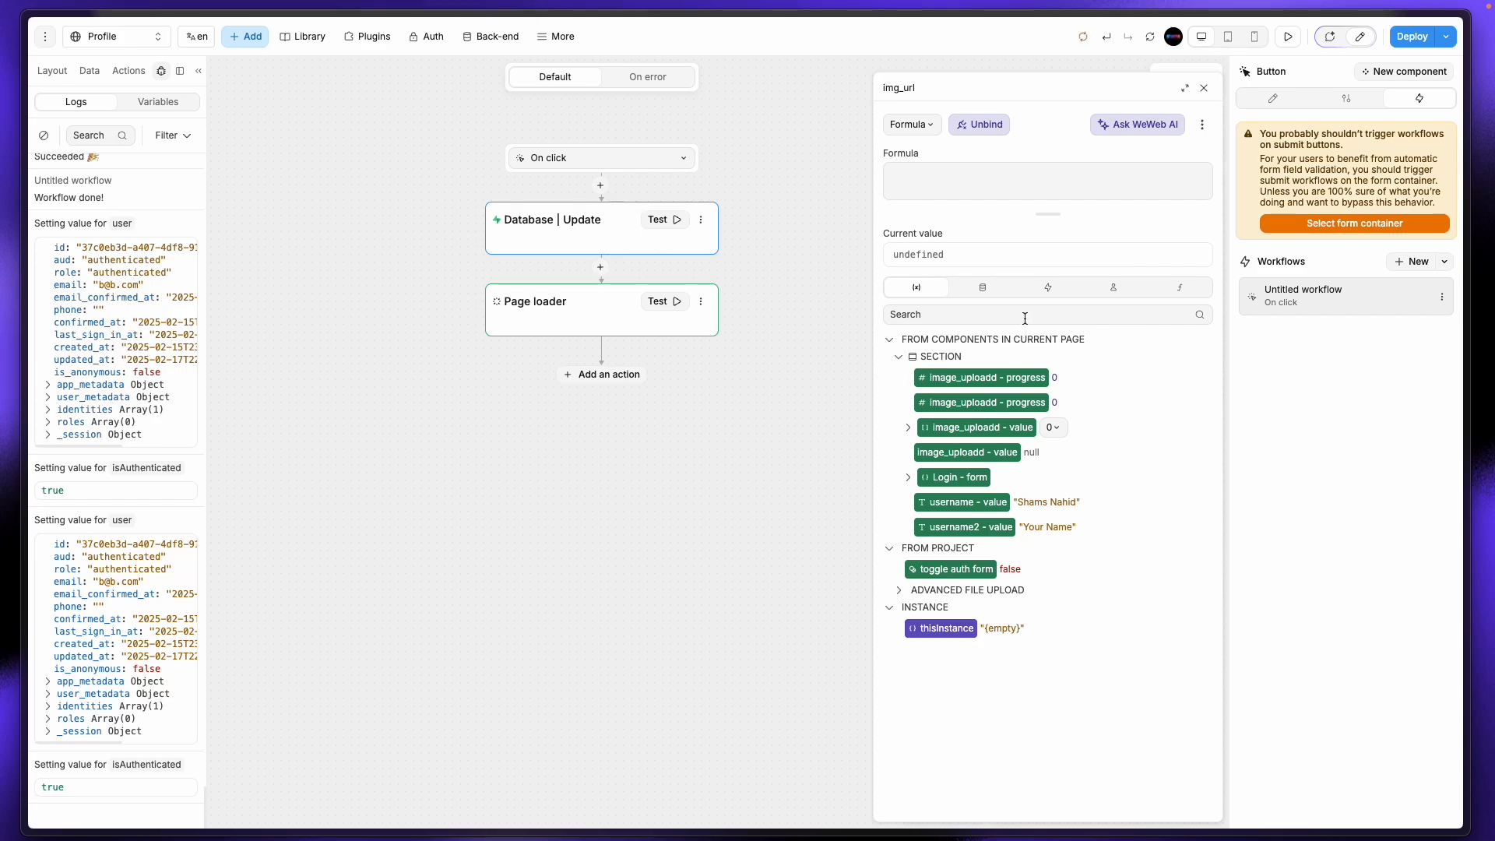
left_click(900, 591)
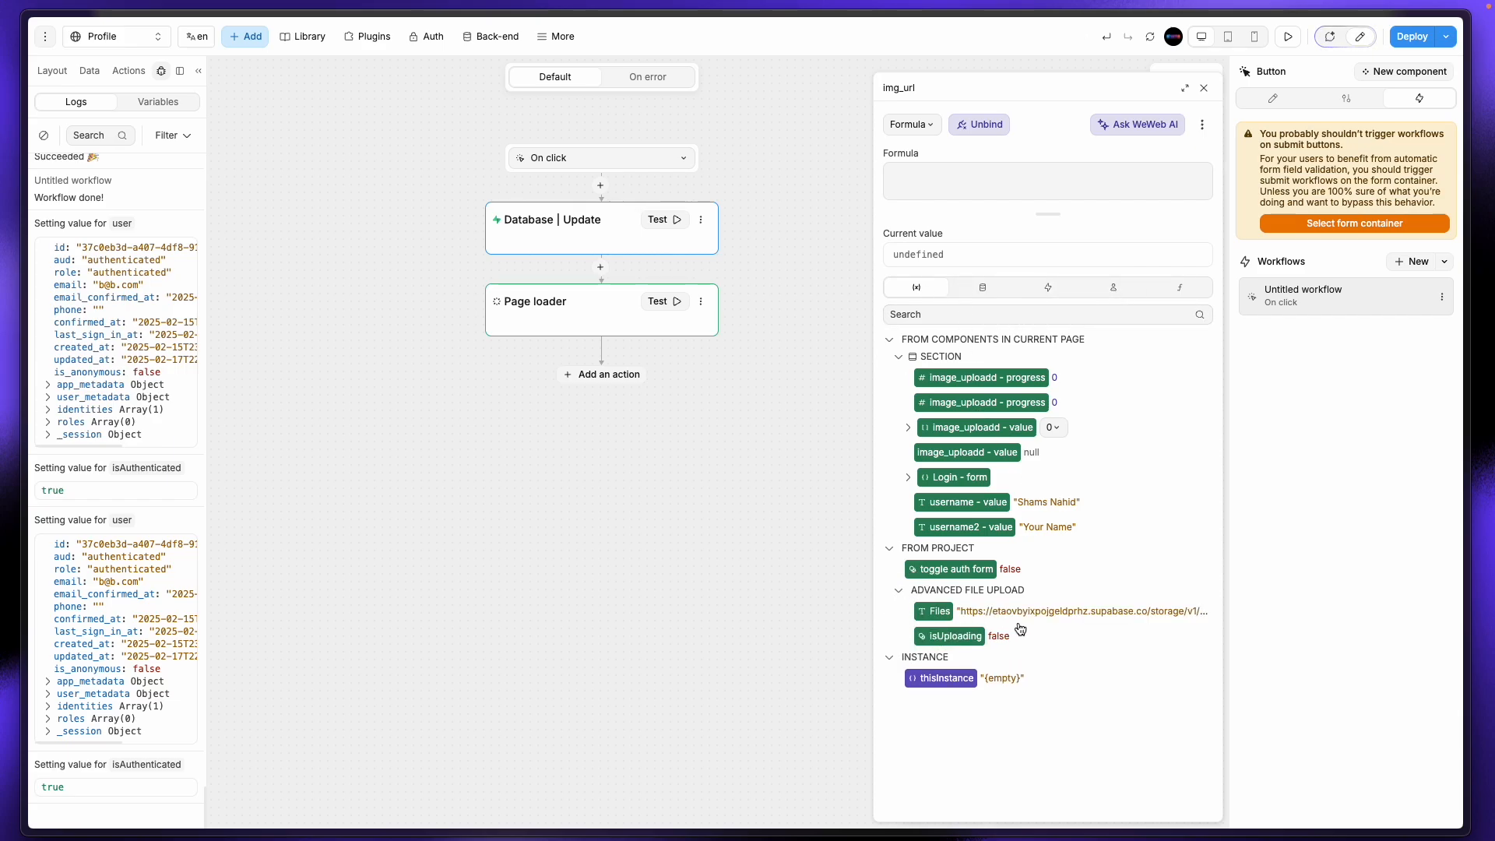
left_click(939, 612)
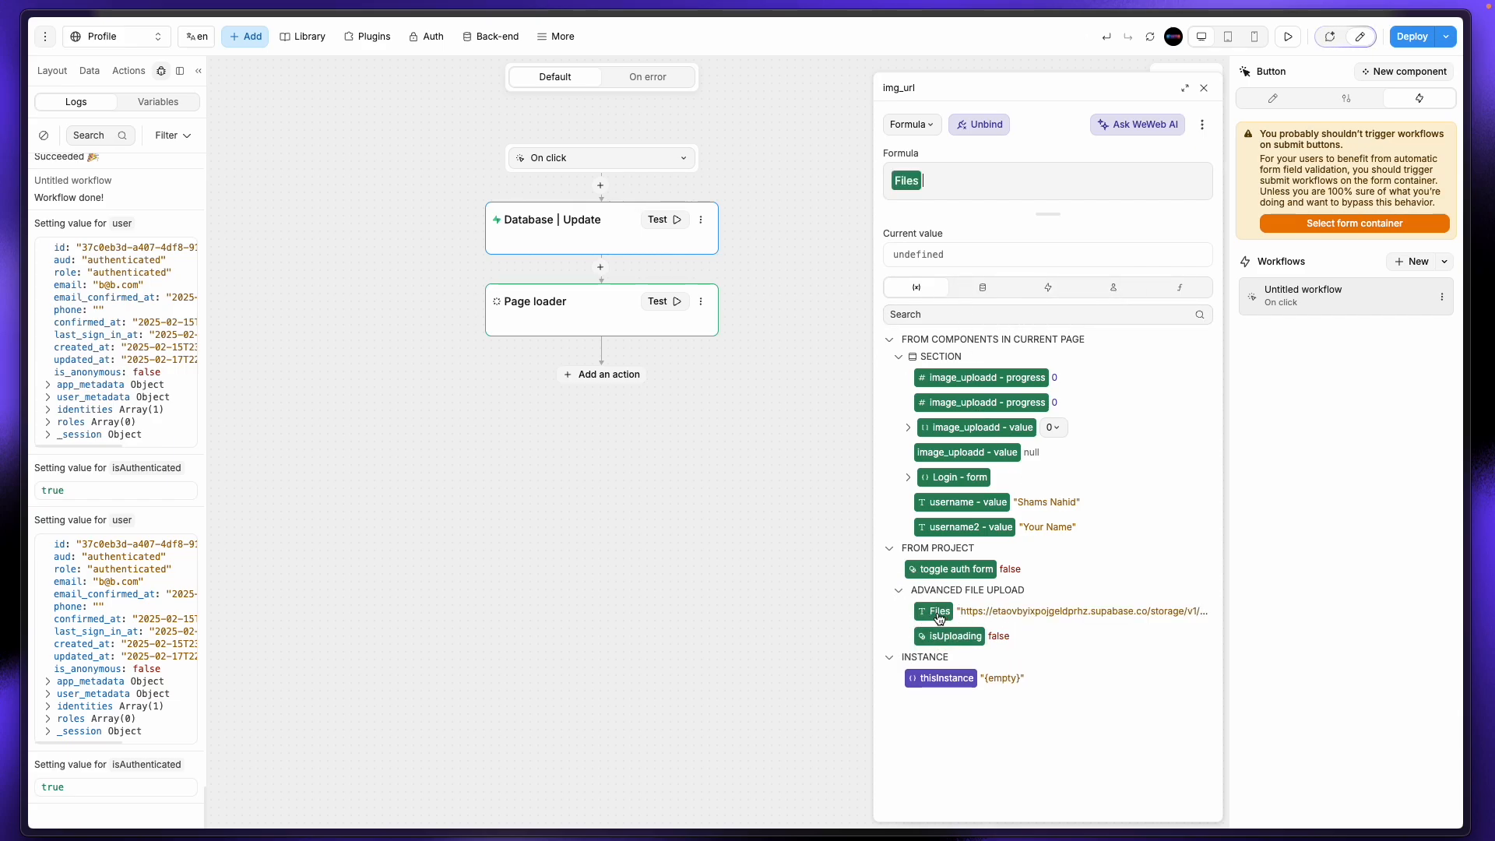
left_click(1203, 89)
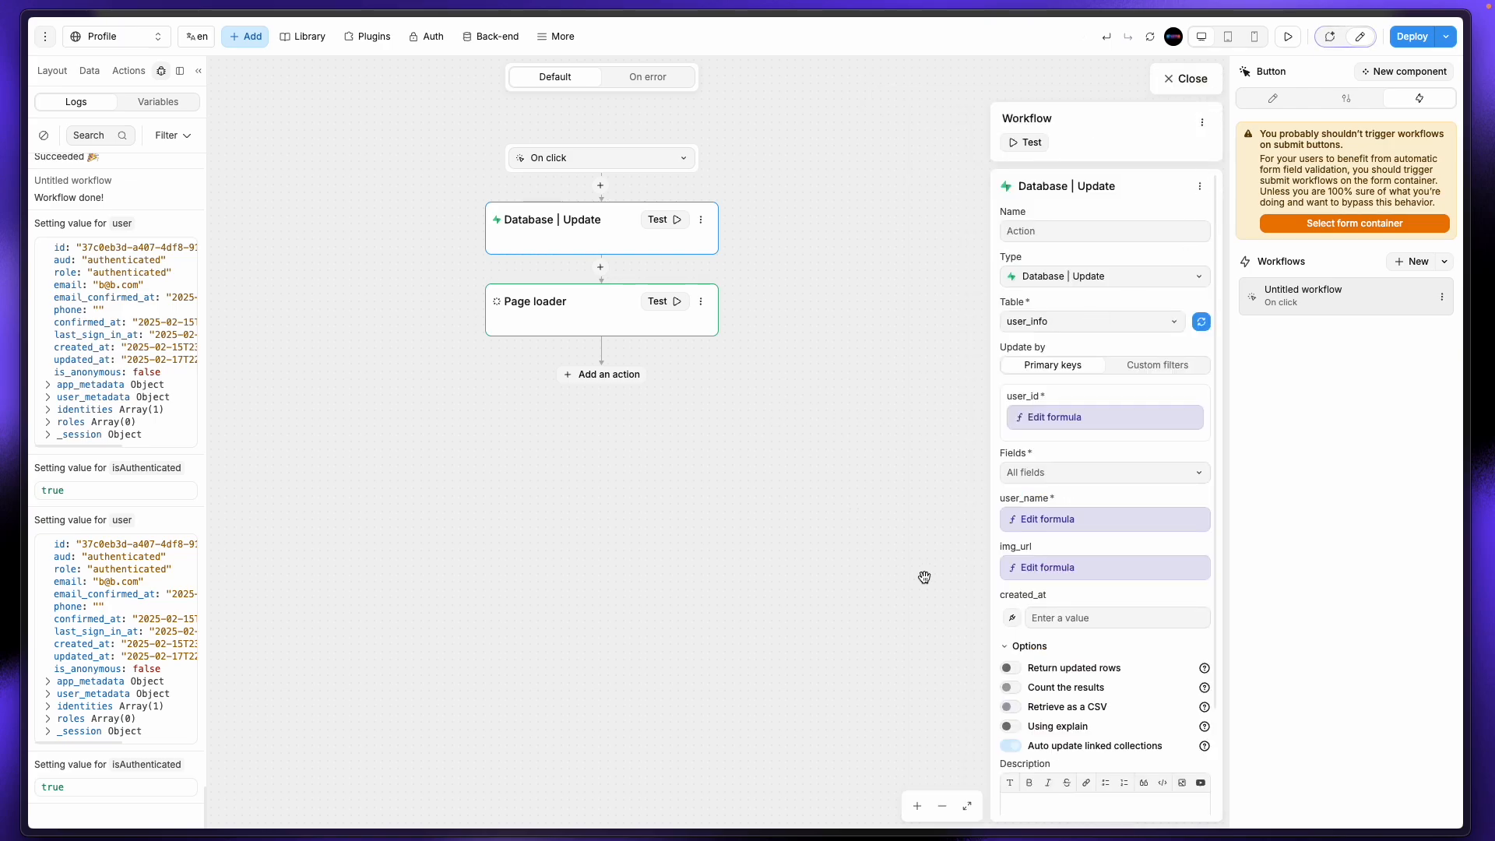
left_click(1192, 78)
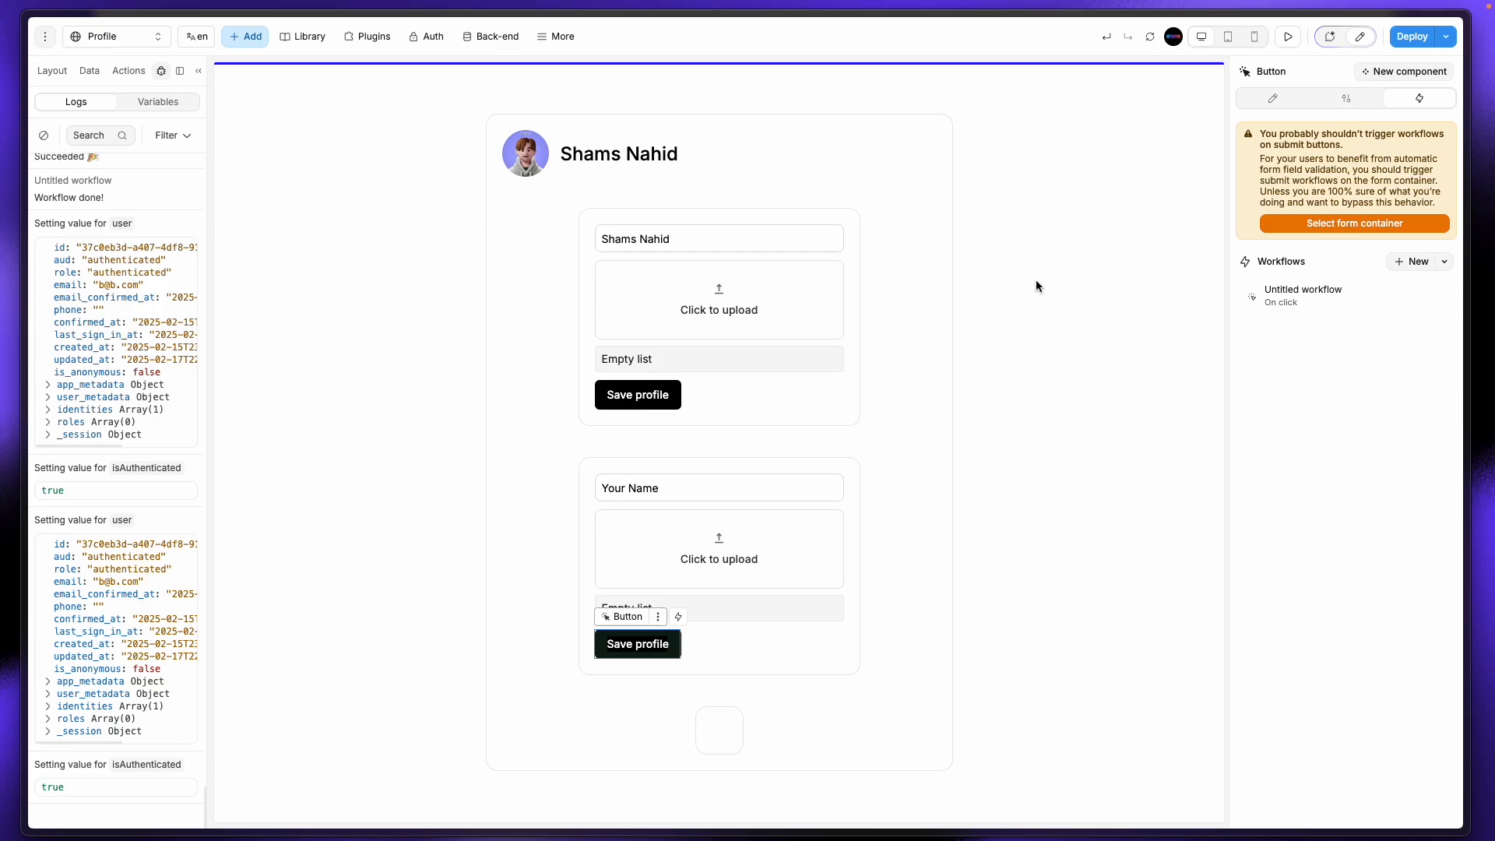
Step: In preview, enter the new profile name in the second name field, save, and reload data
left_click(1288, 39)
left_click(781, 485)
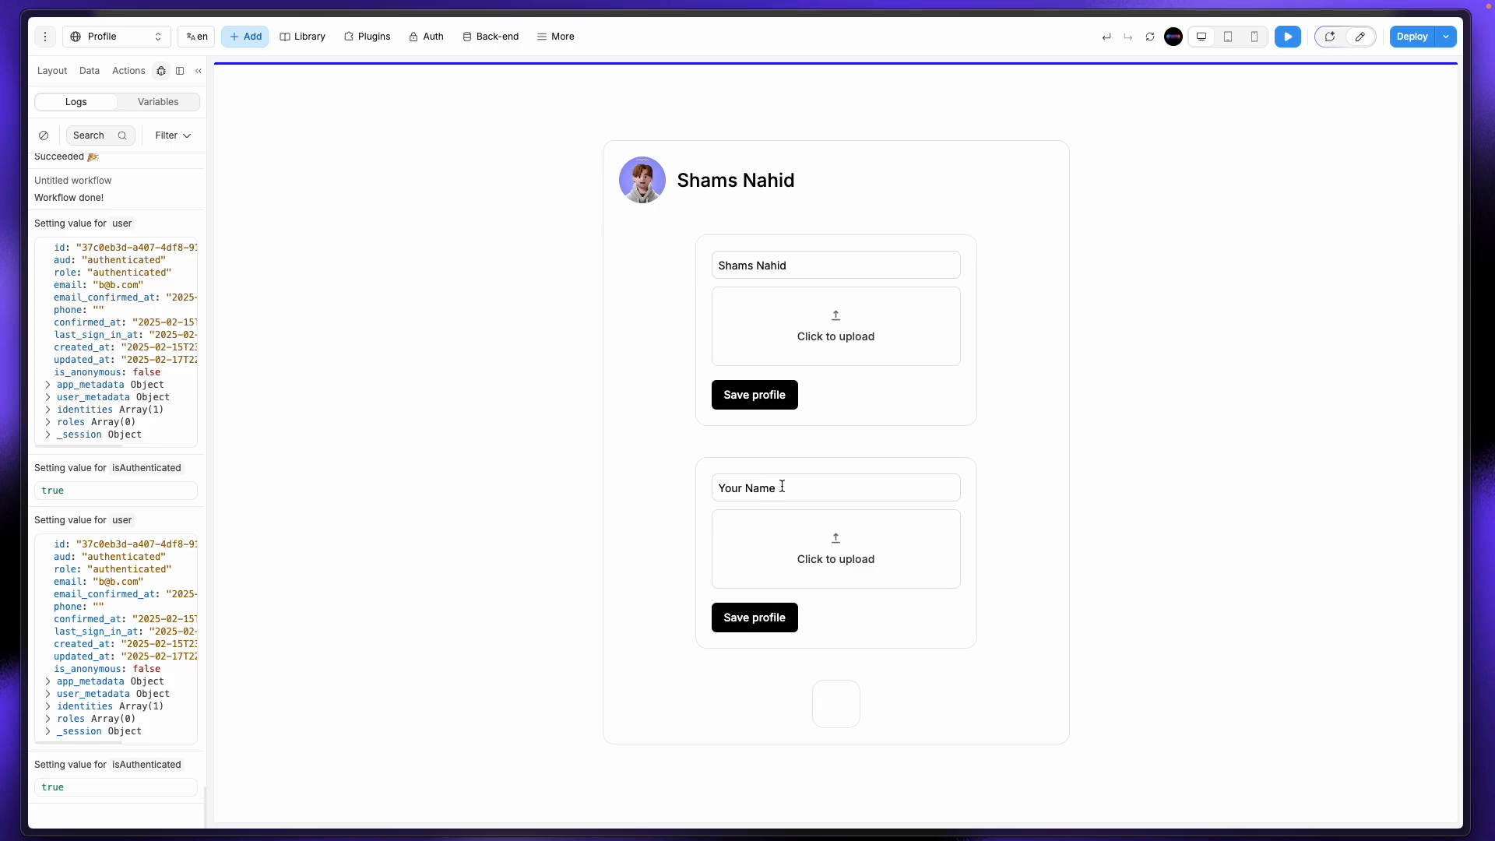
left_click_drag(782, 486, 702, 484)
type("Shams ")
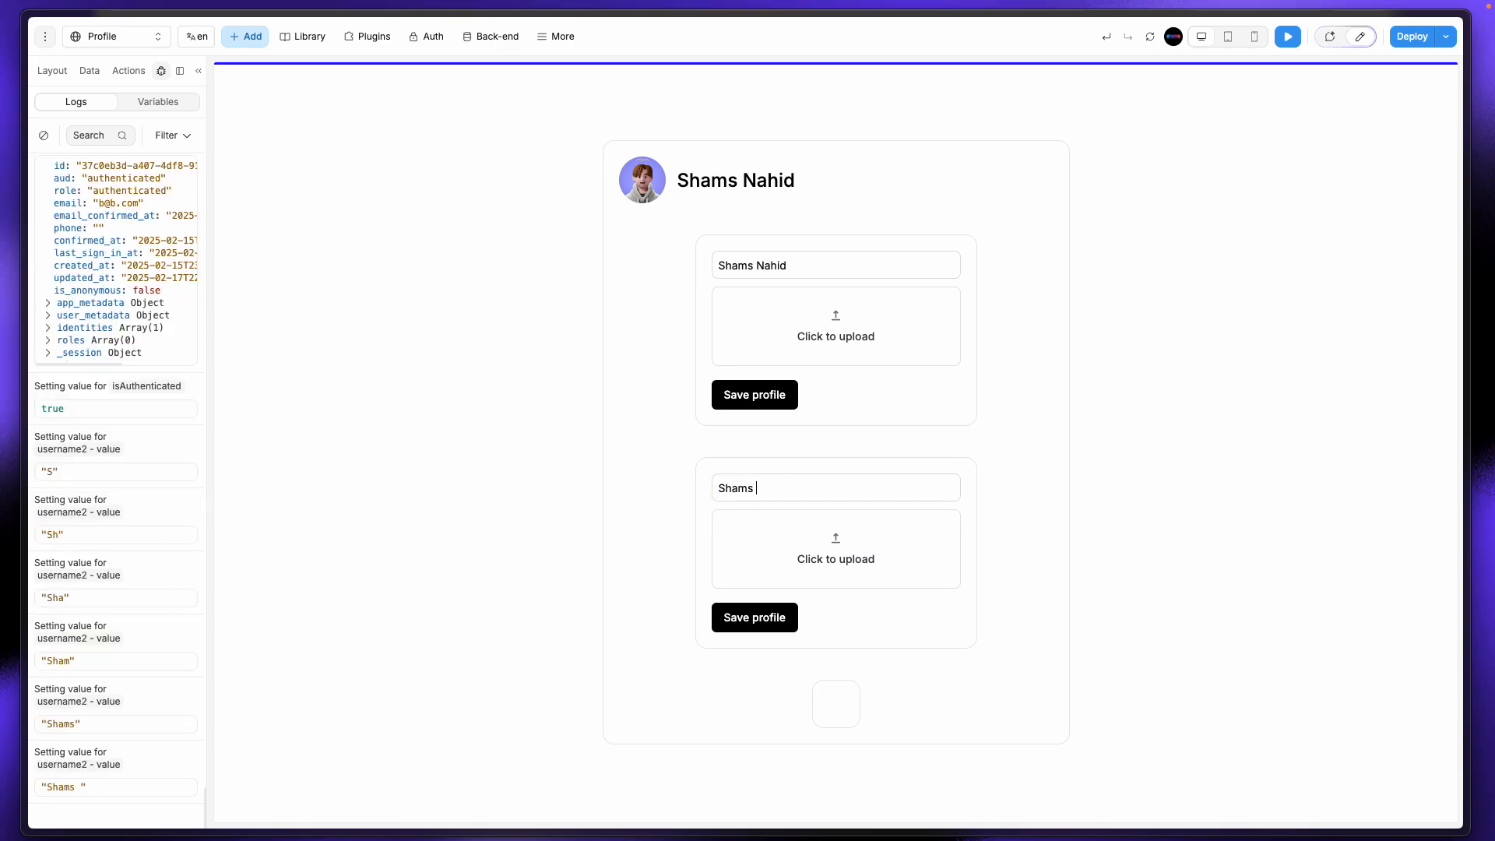
type("Digital")
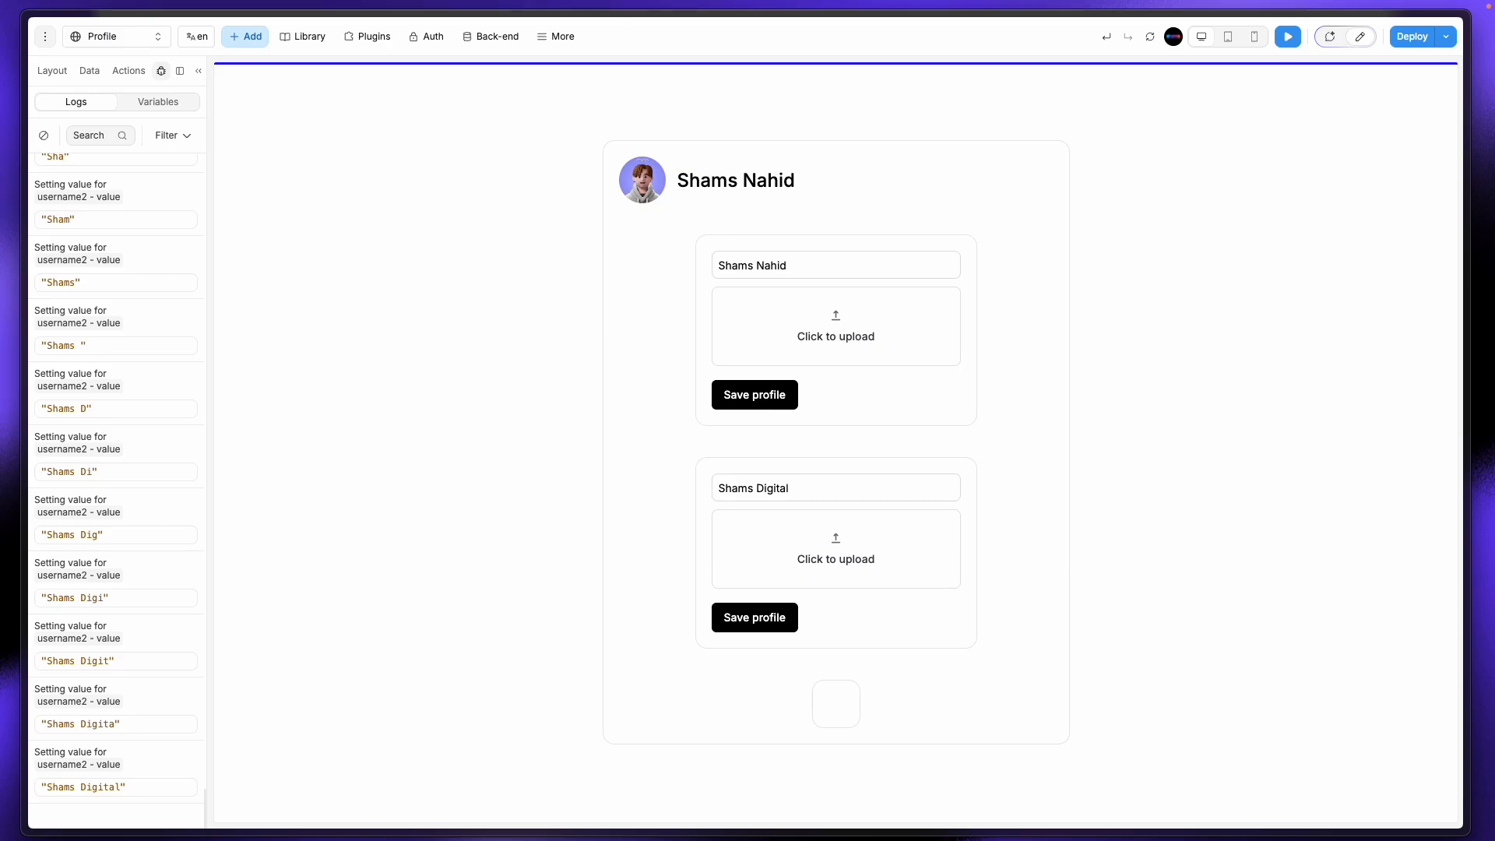
left_click(776, 627)
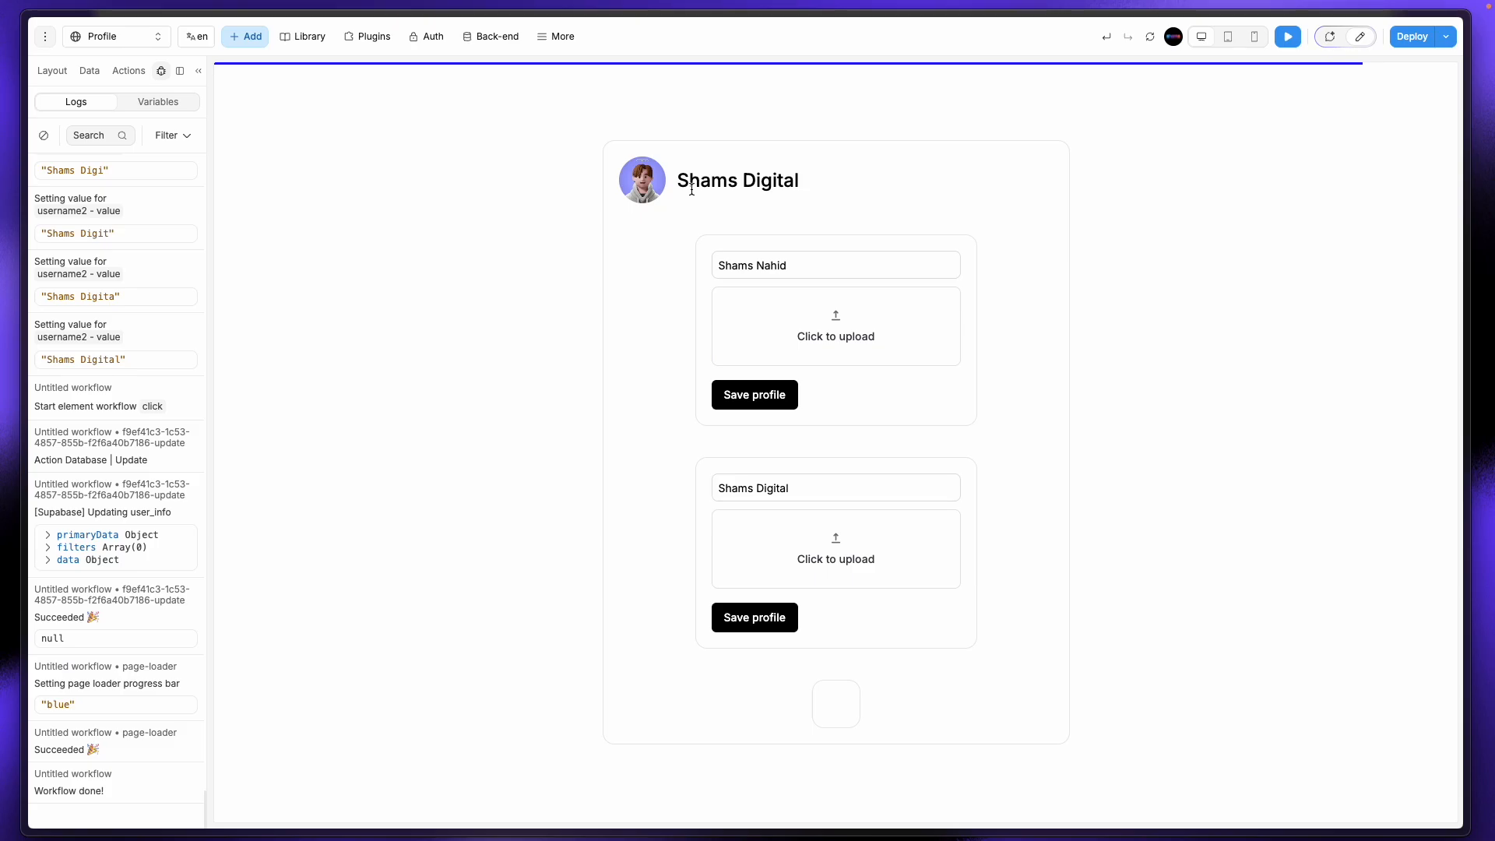
left_click(1151, 39)
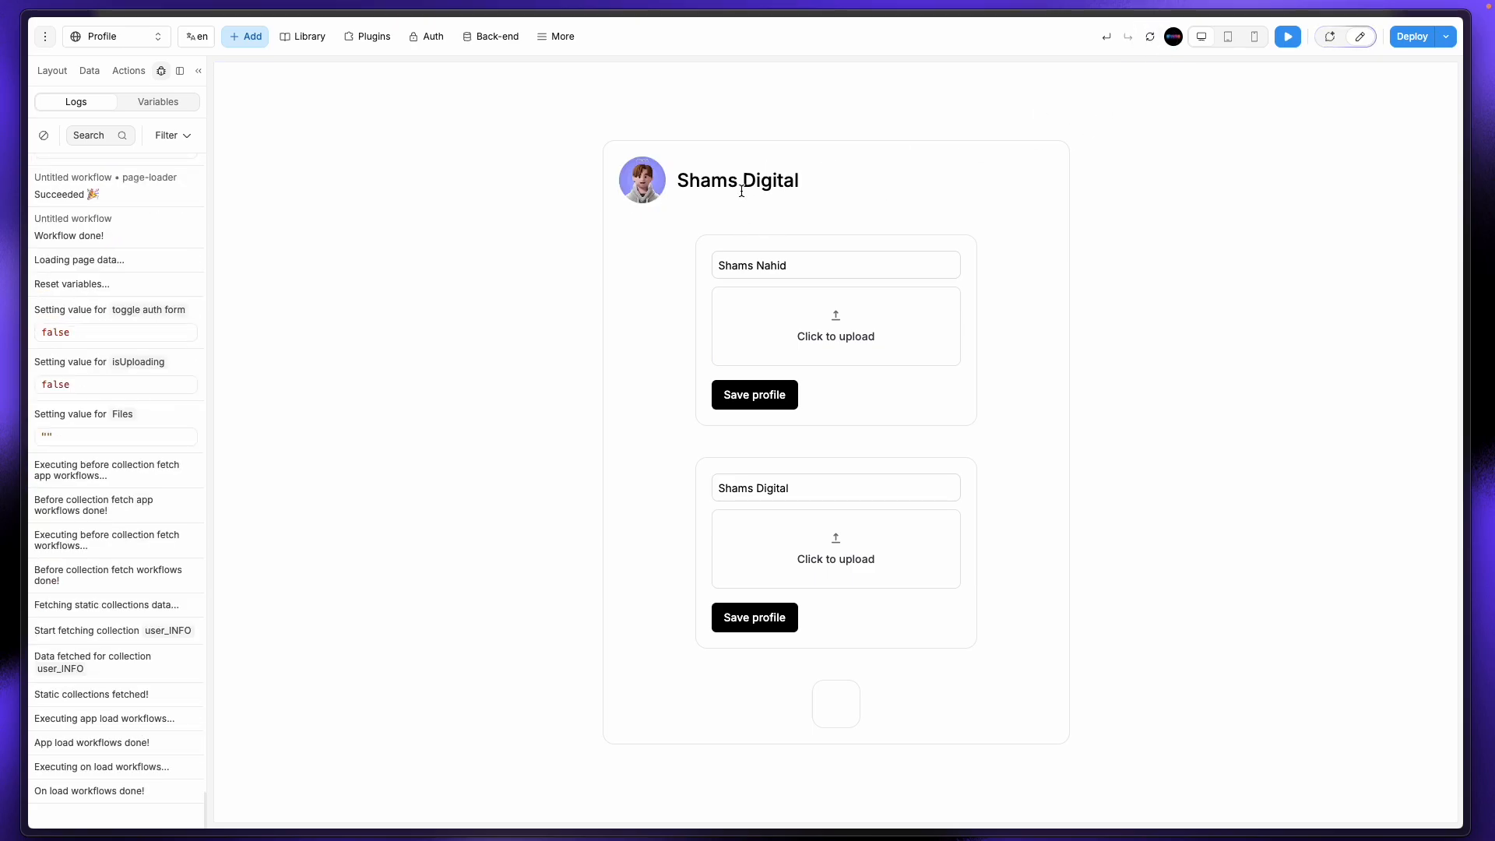
Step: Check the updated user_info row in Supabase, then return to the WeWeb preview
mouse_move(2, 284)
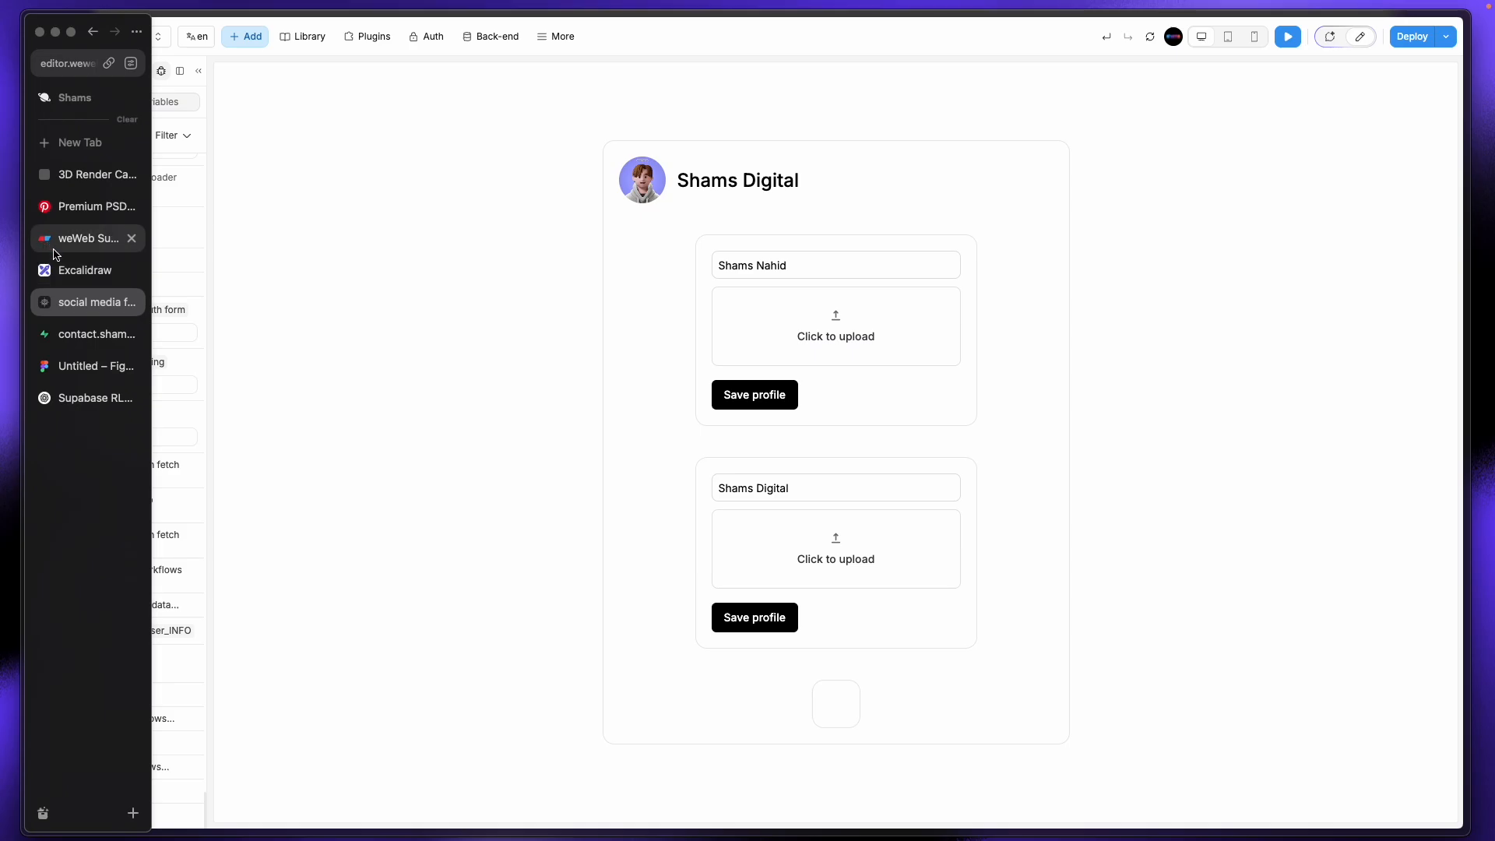
left_click(78, 334)
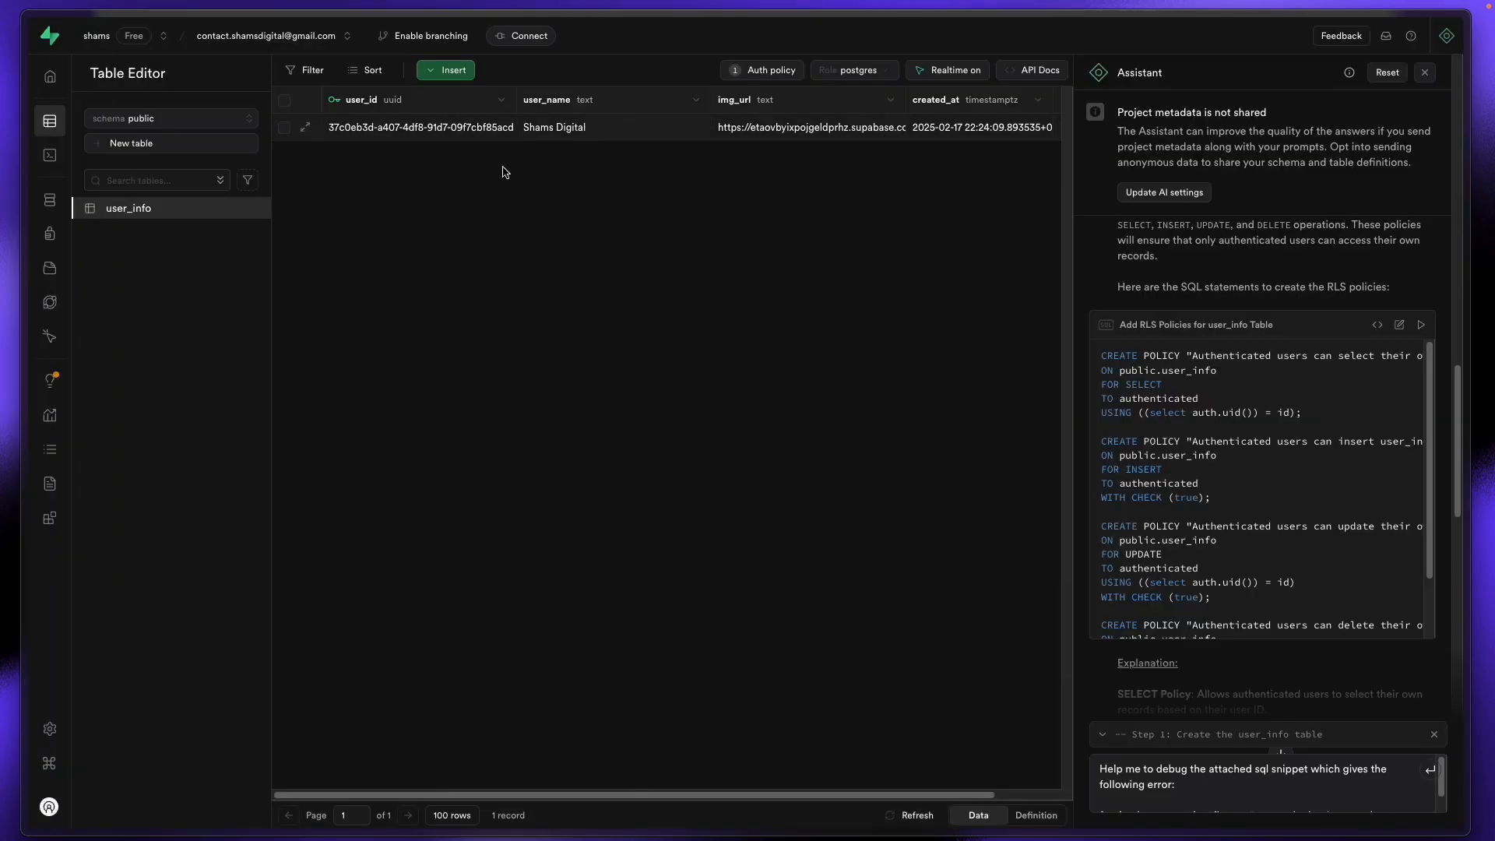
mouse_move(3, 397)
left_click(84, 302)
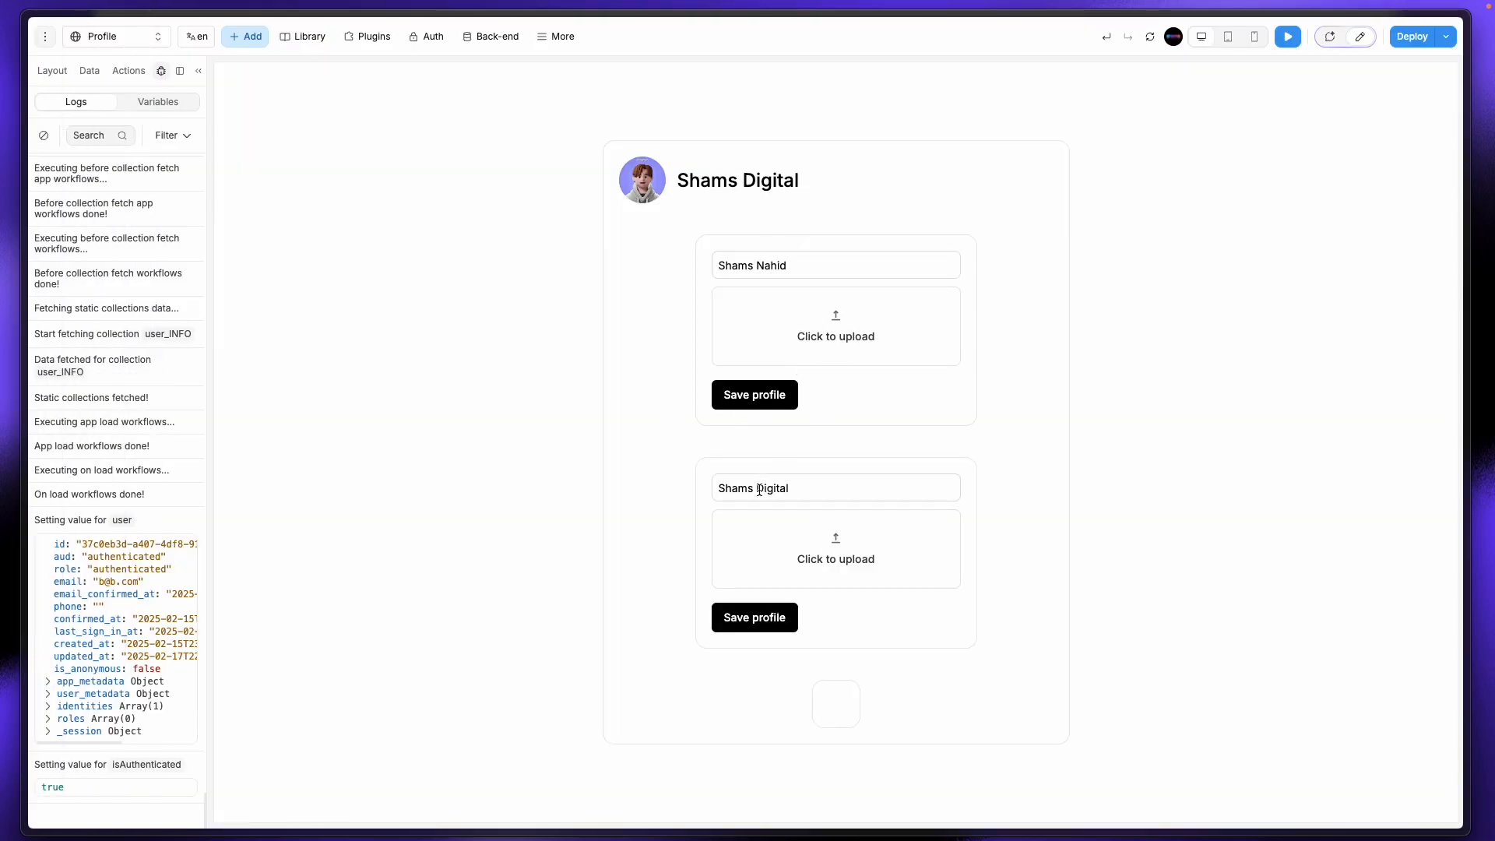
Step: Replace the second profile form's surname with the corrected one and save the profile
left_click_drag(759, 490, 835, 490)
type("Nahid")
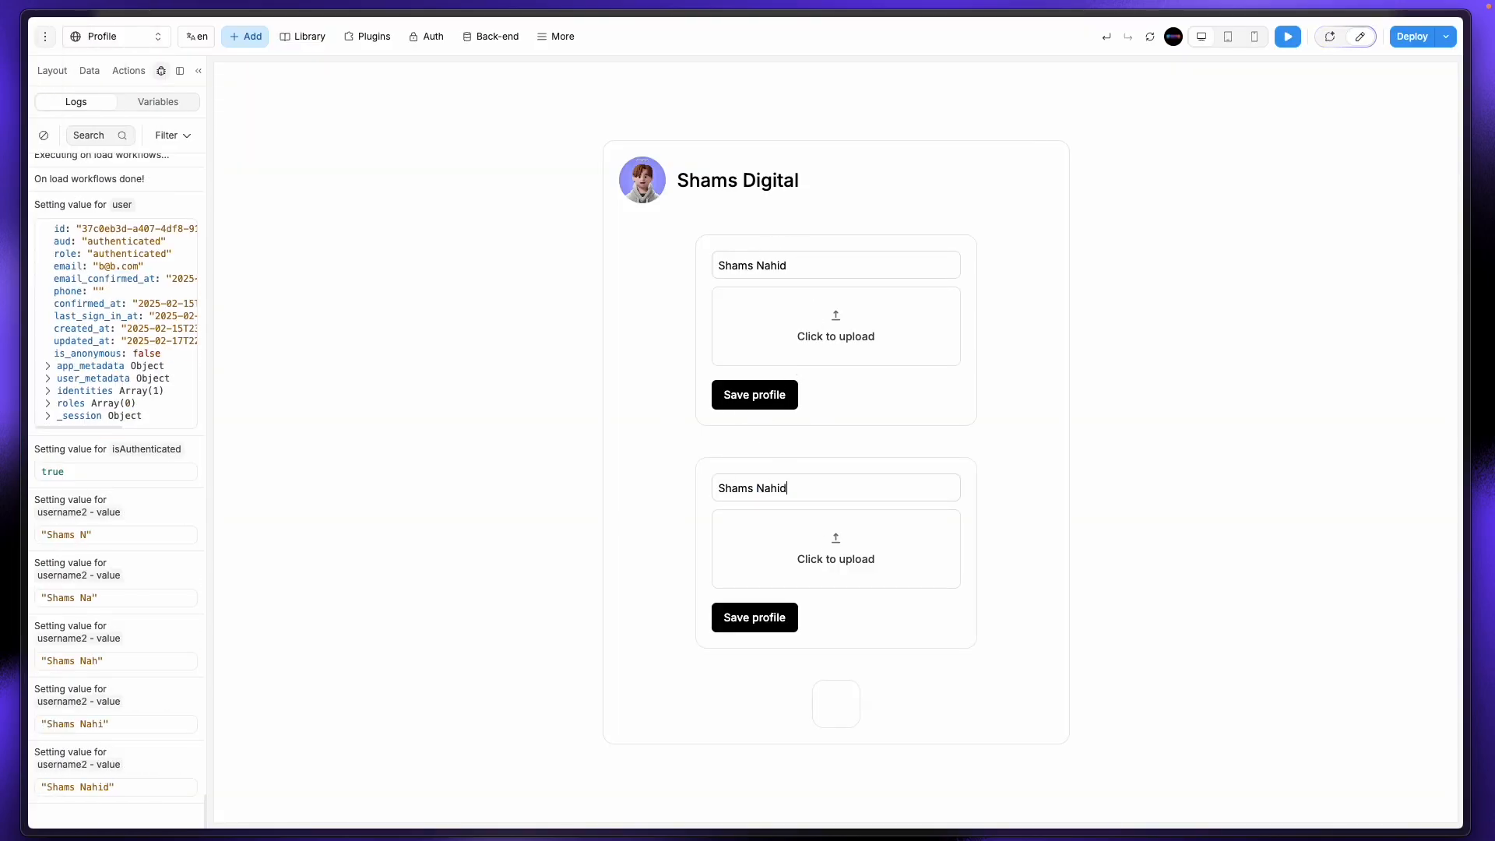
left_click(792, 617)
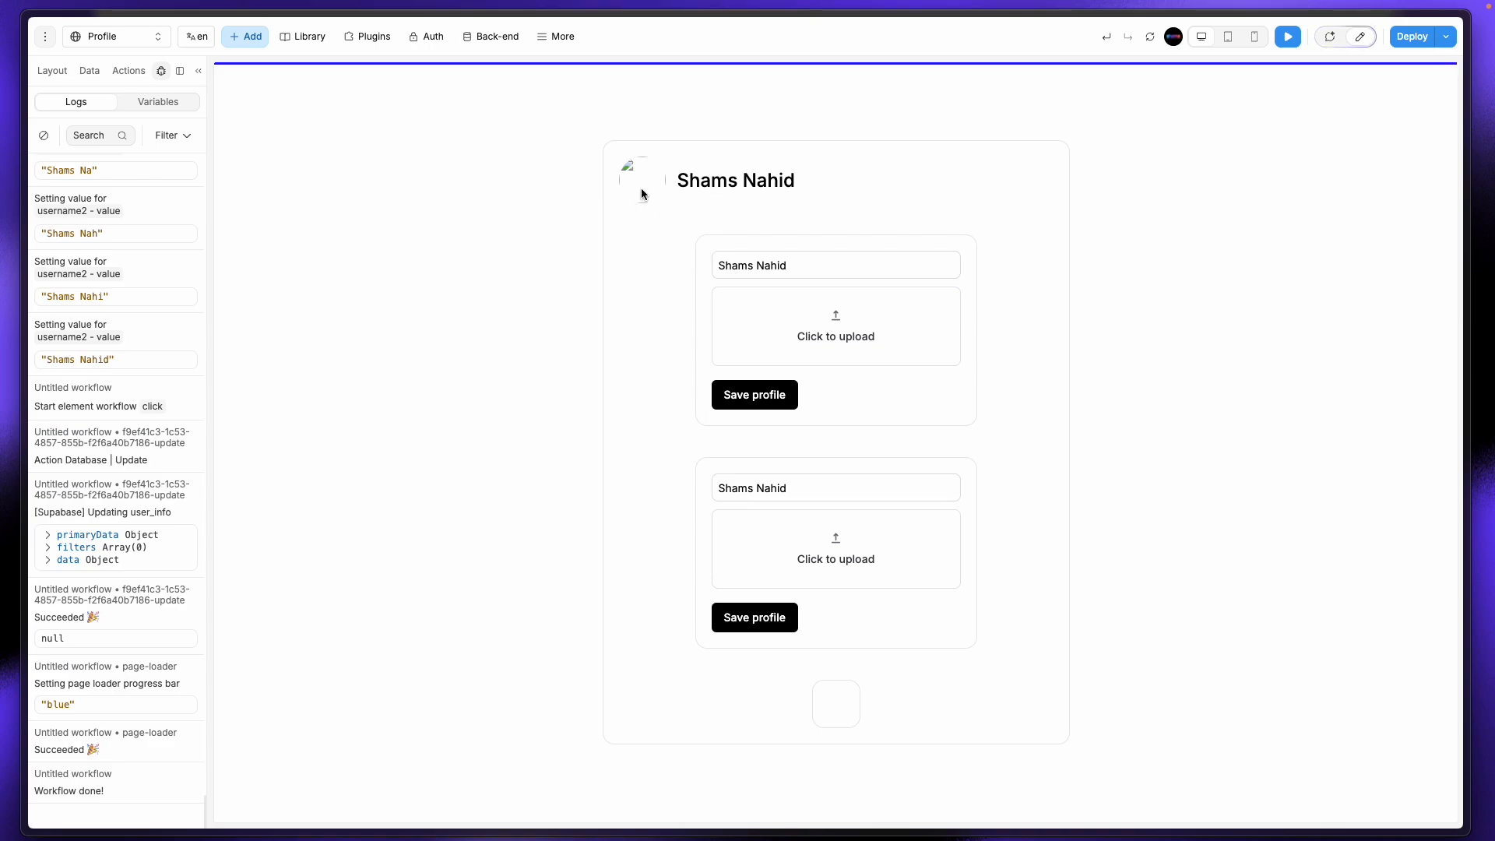
left_click(96, 78)
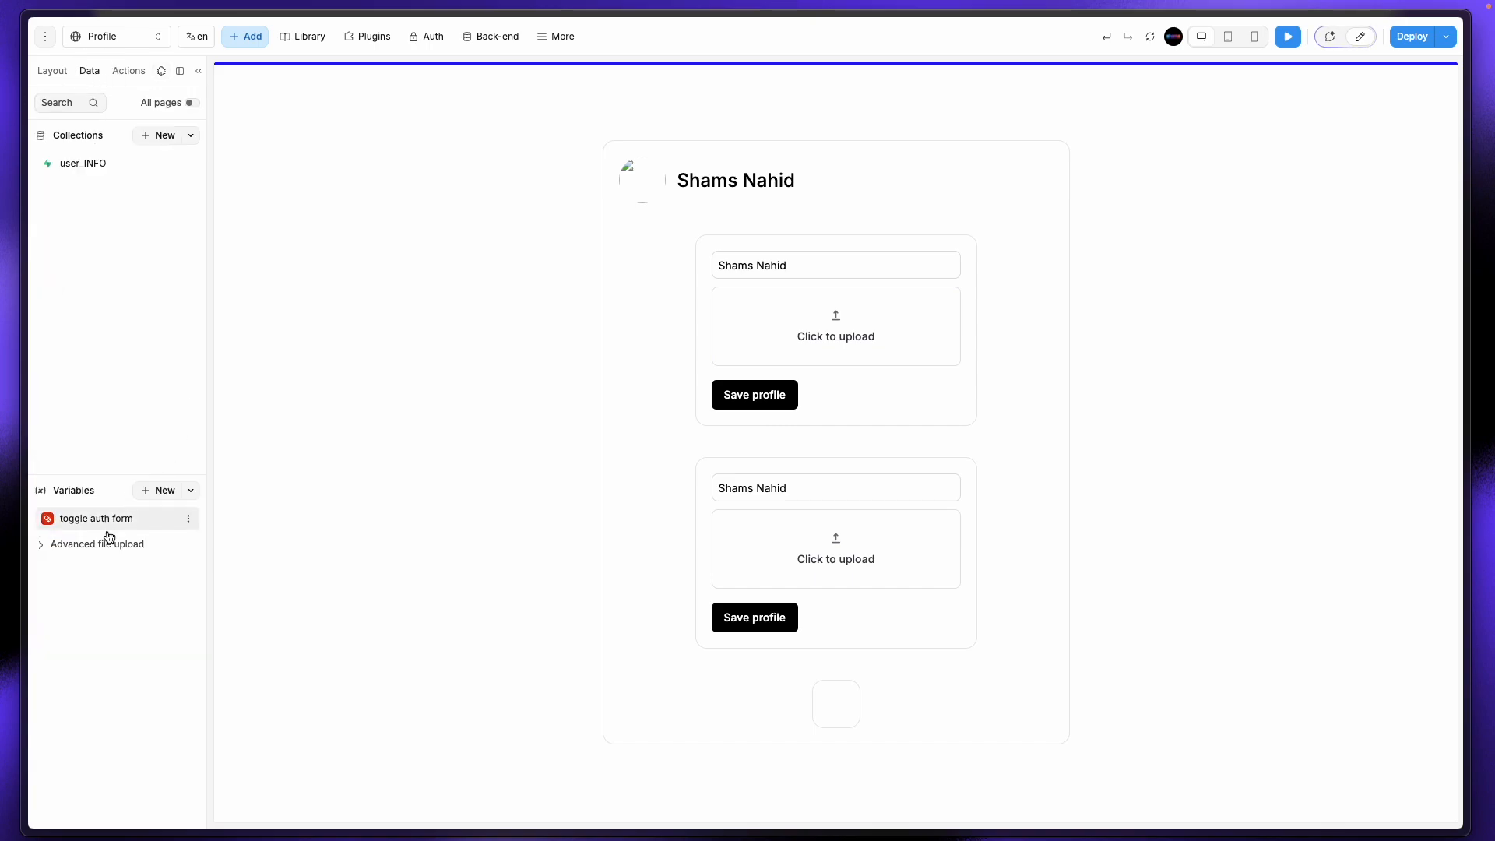
left_click(42, 556)
left_click(70, 570)
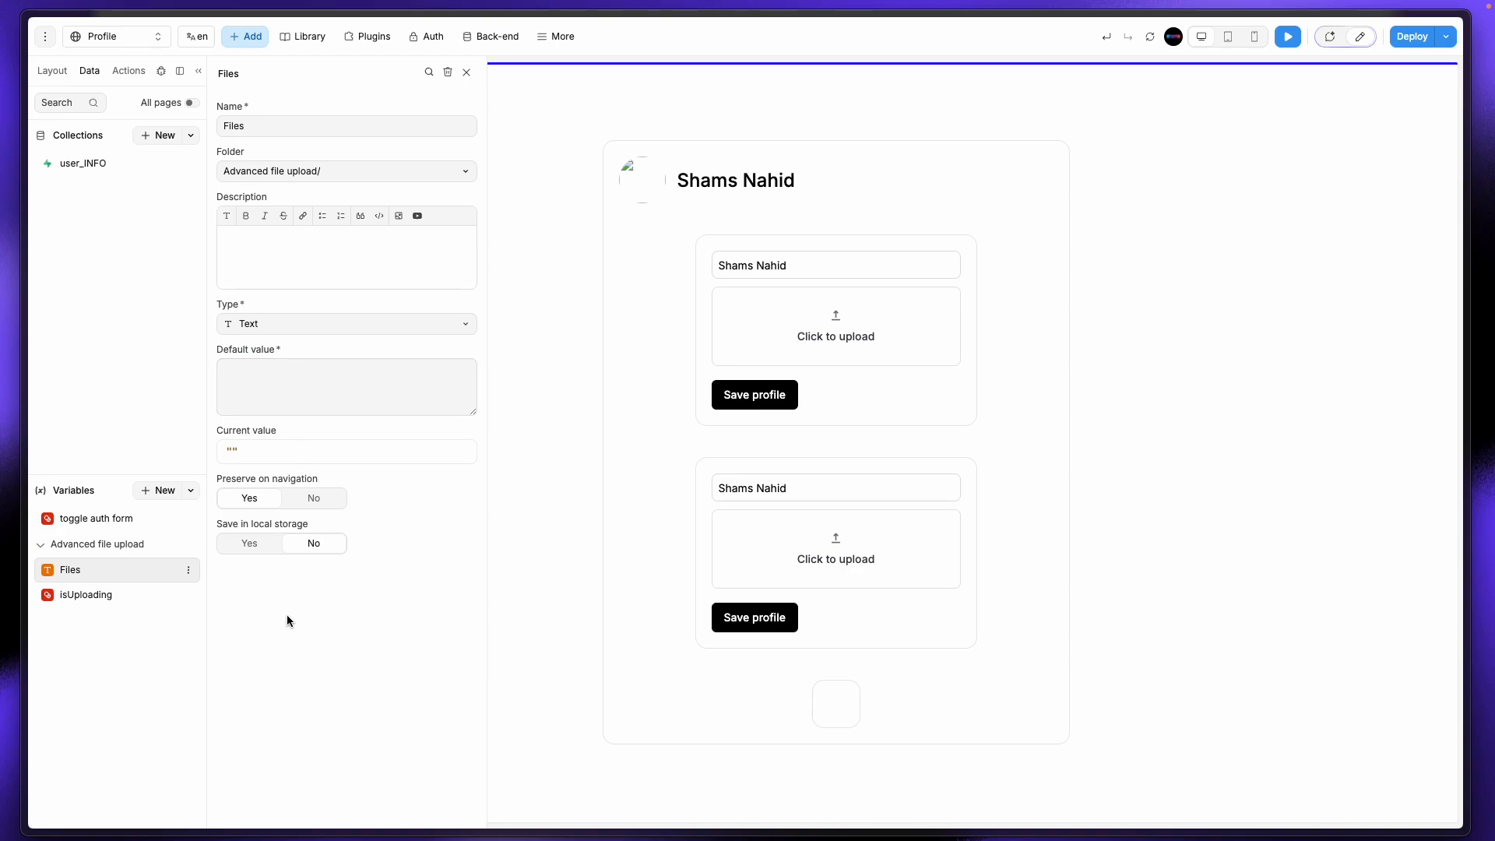
left_click(249, 544)
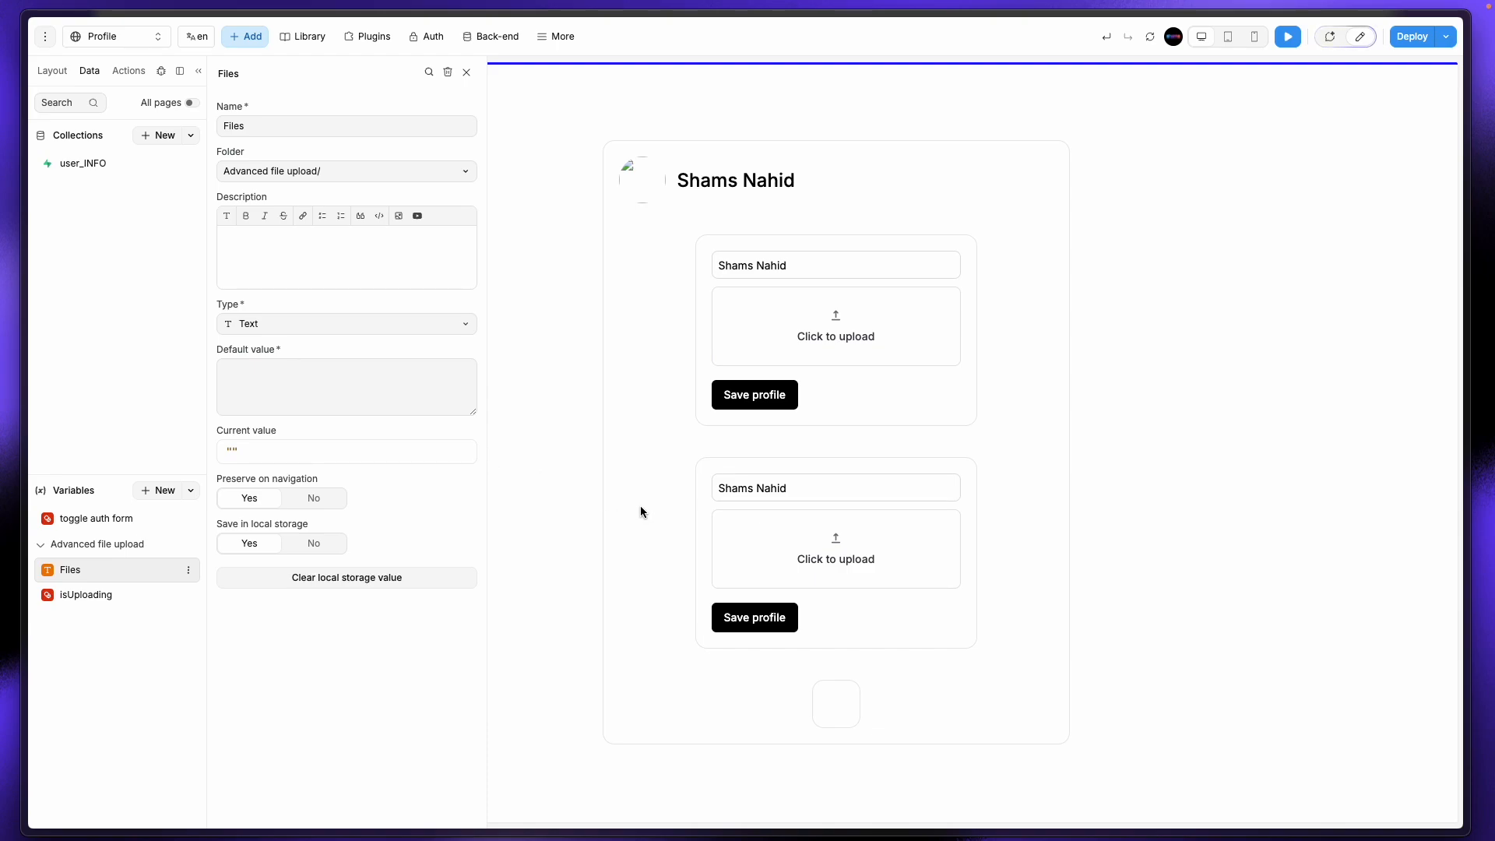
left_click(314, 544)
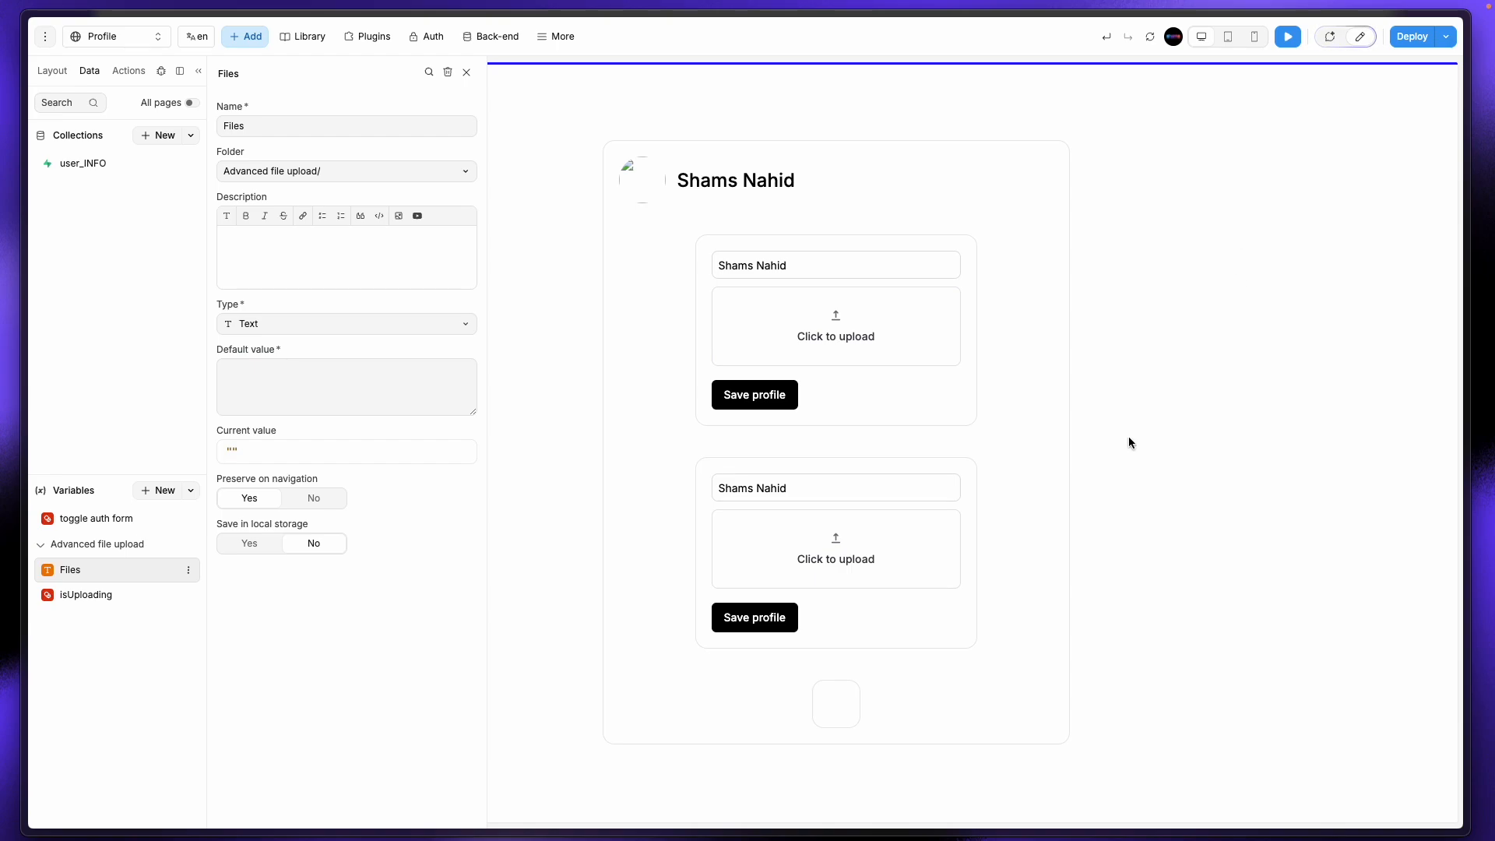
left_click(553, 456)
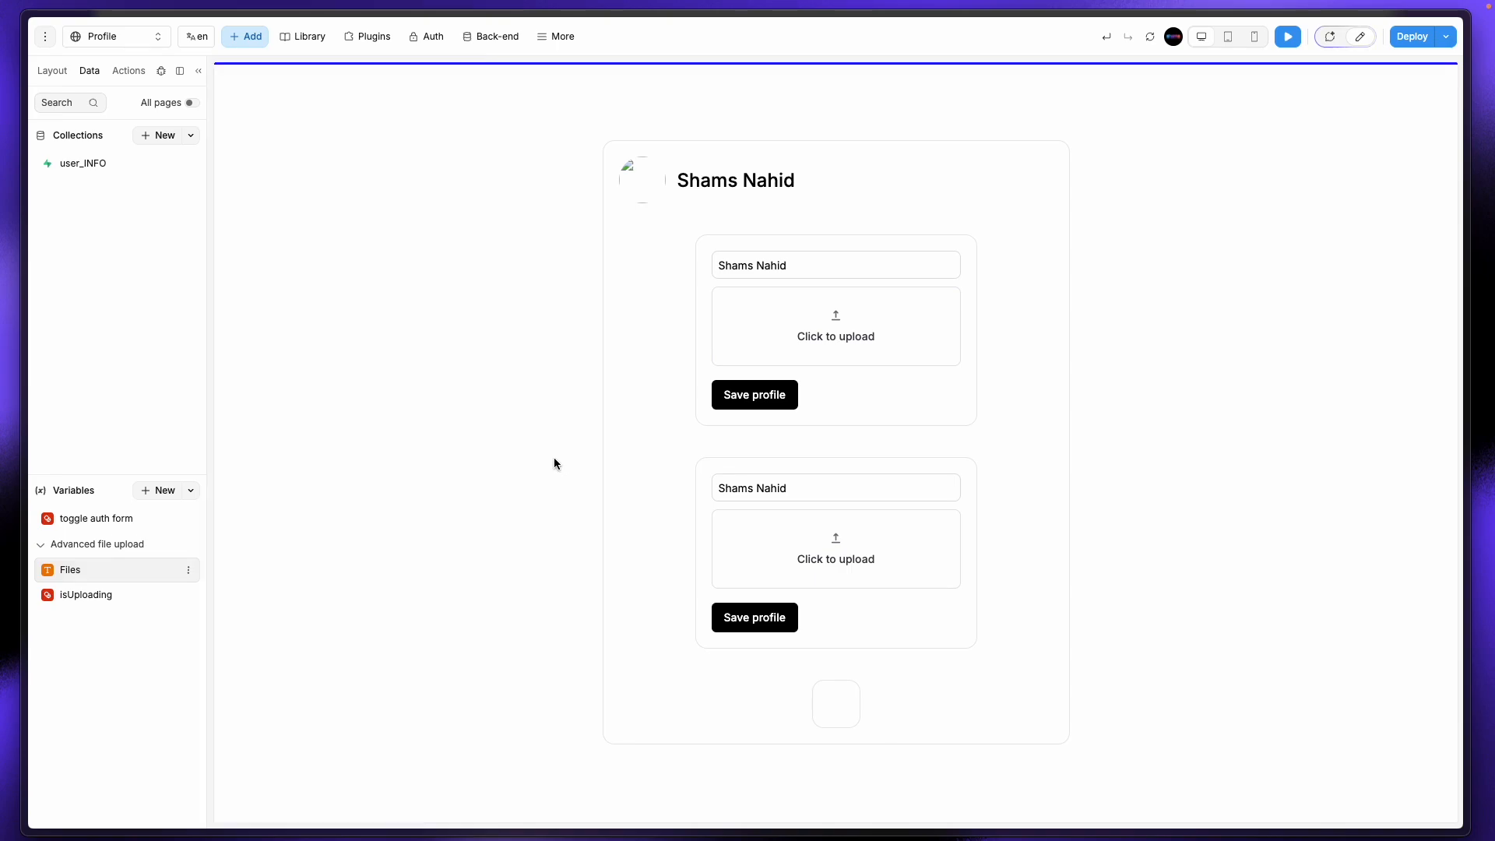
Step: Back in the editor, select the lower profile form's enclosing container and show the Layers tree
left_click(1360, 37)
left_click(823, 640)
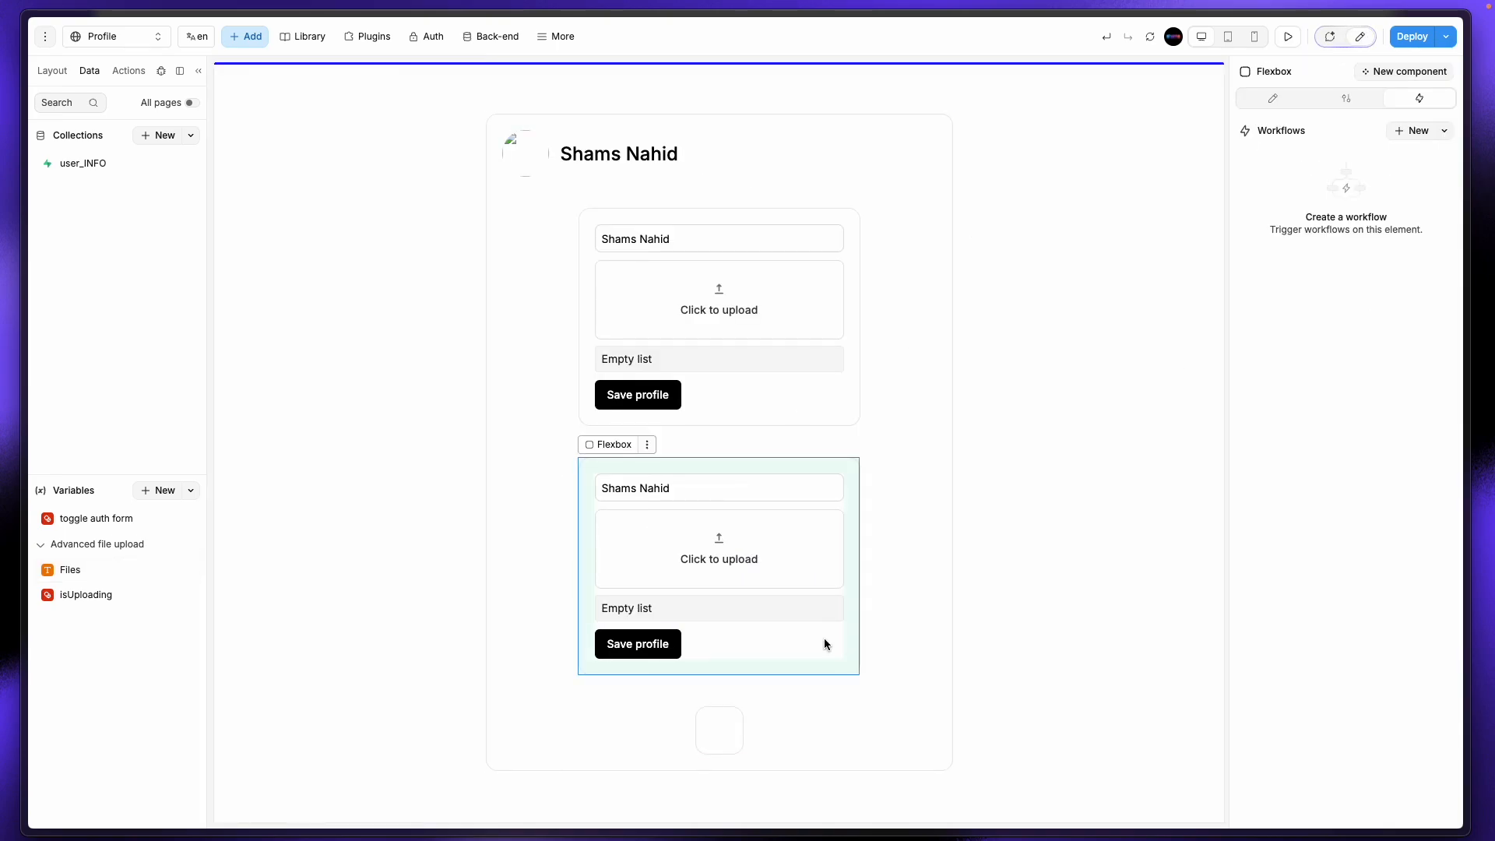
left_click(651, 495)
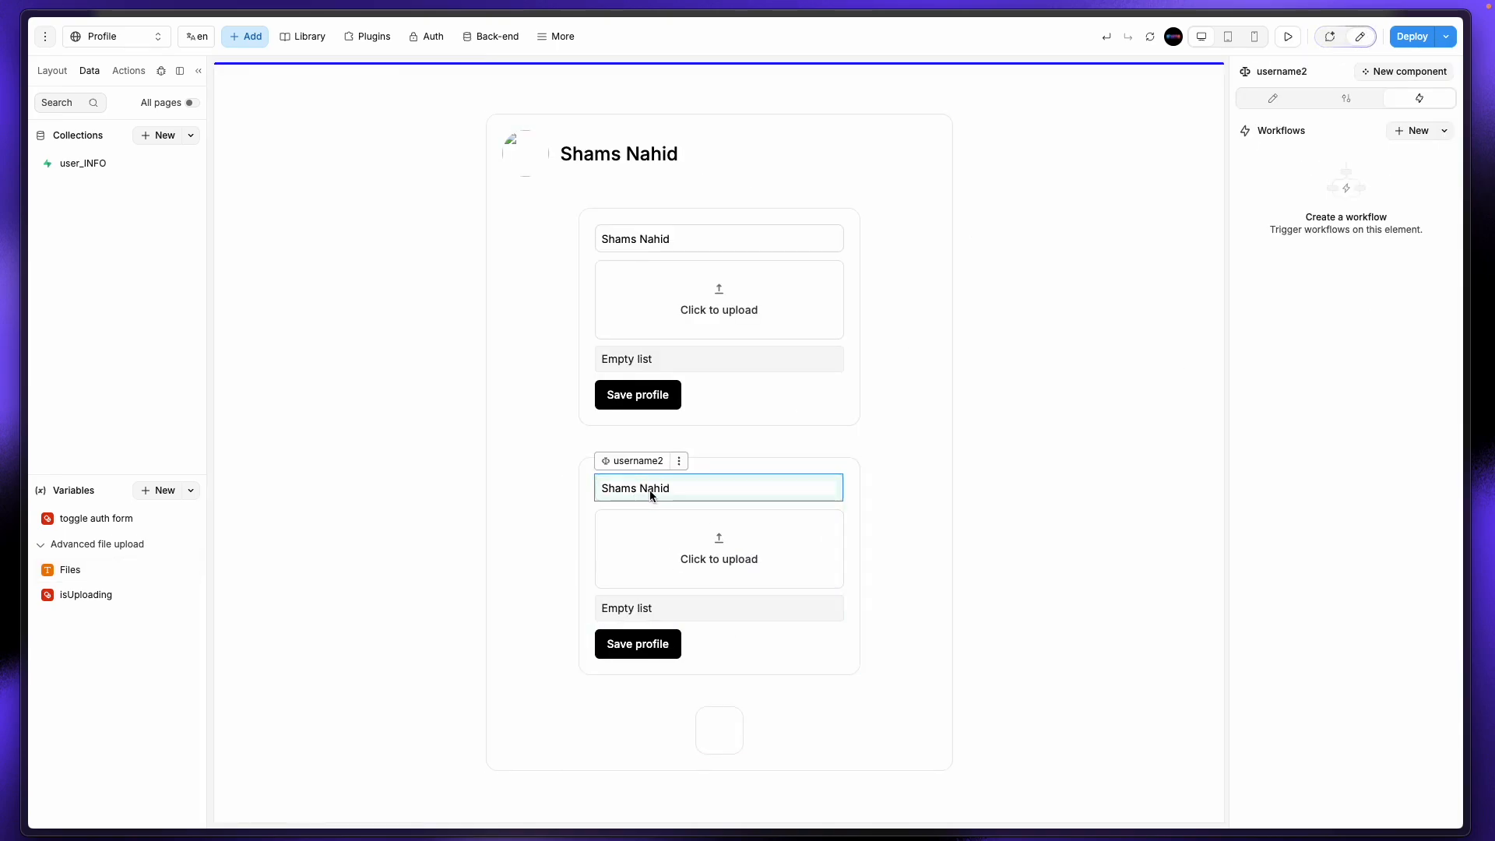
left_click(759, 458)
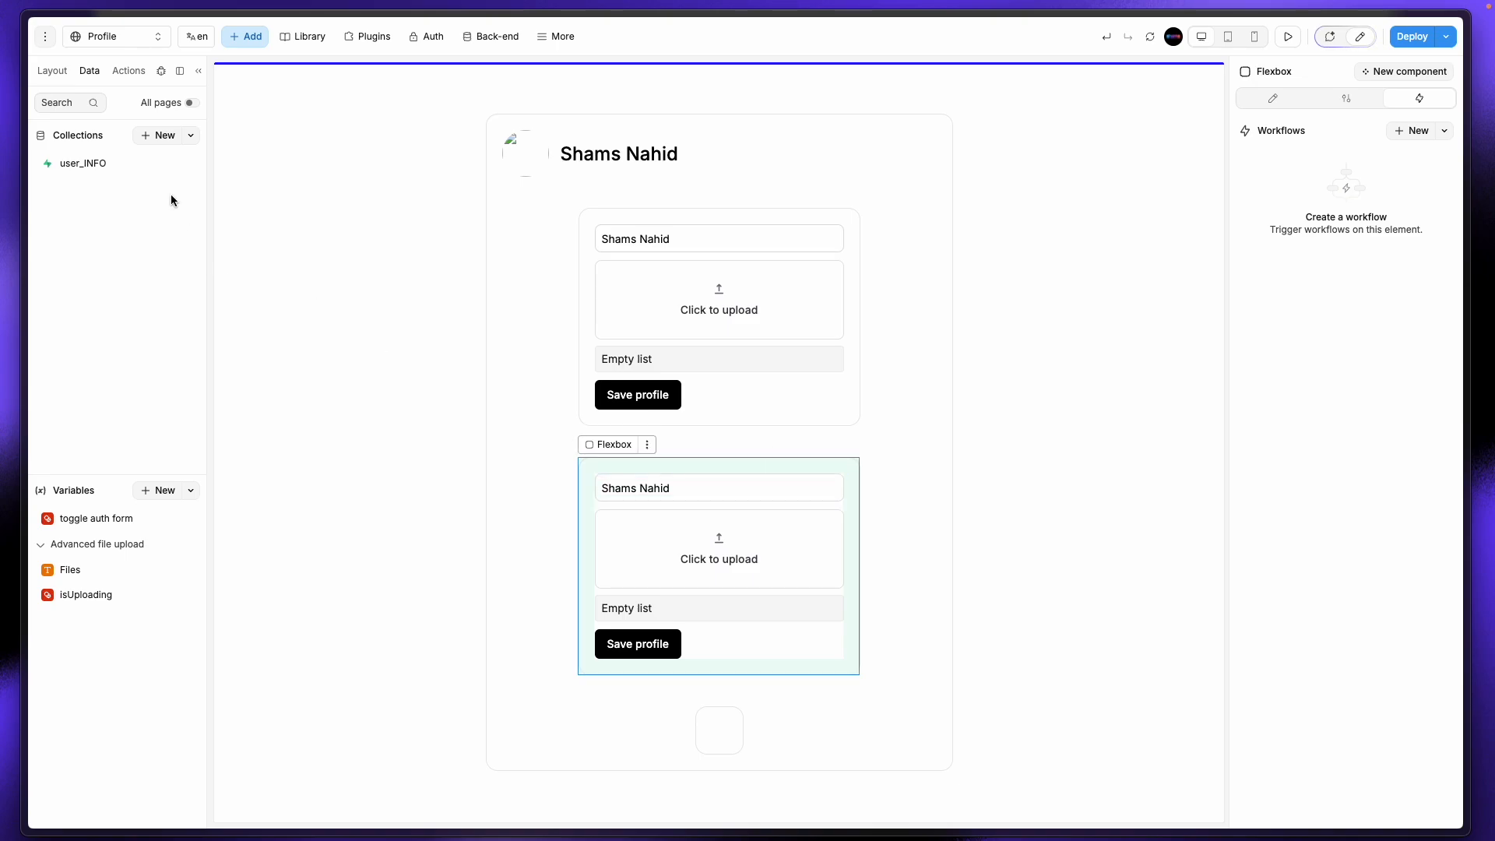
left_click(60, 72)
Step: Rename the lower form Flexbox 'edit' and the upper one 'add'
double_click(106, 241)
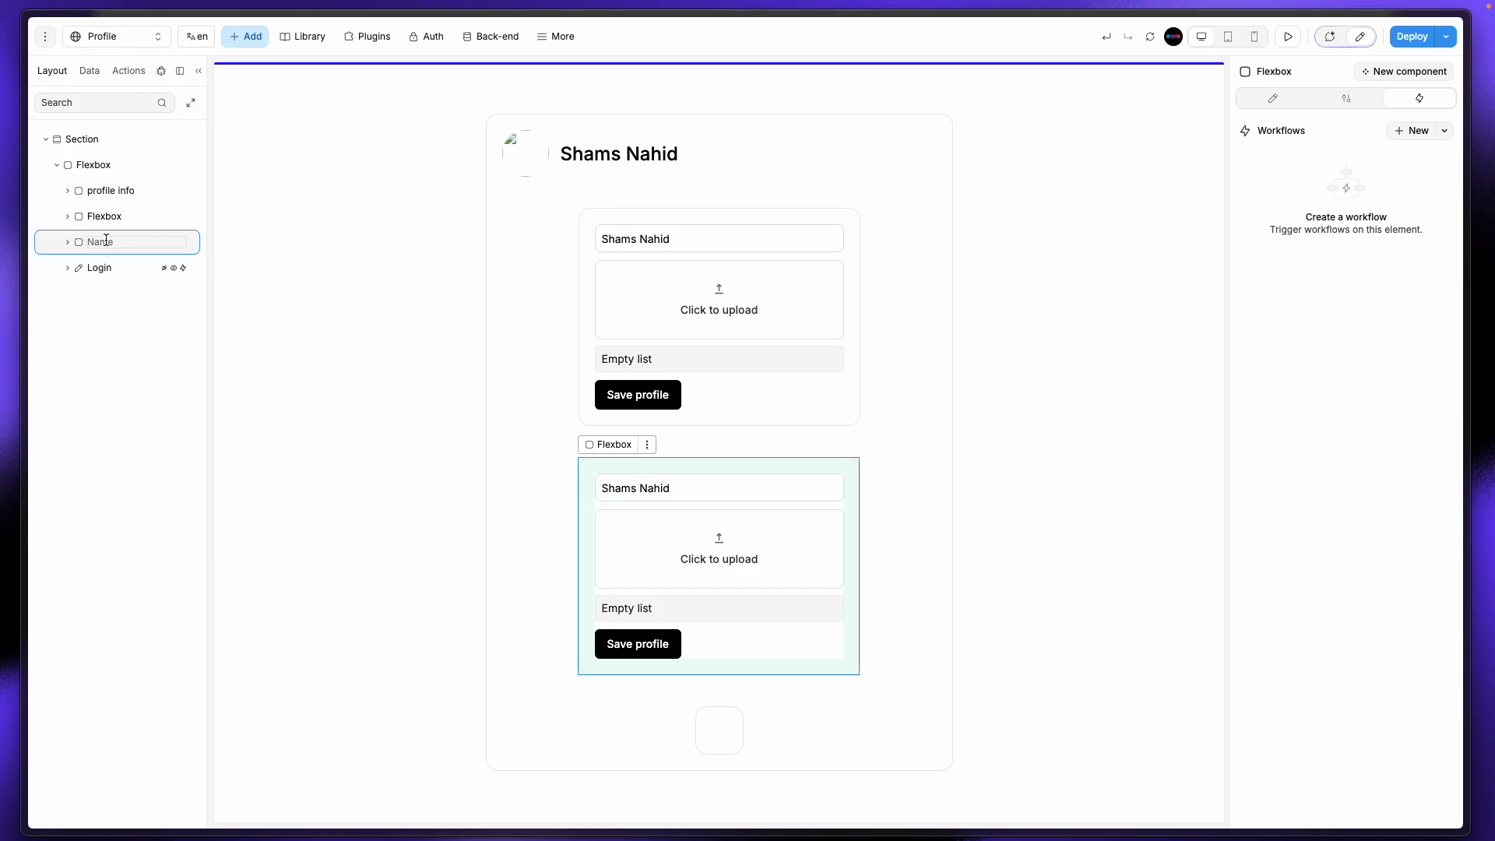
type("edit")
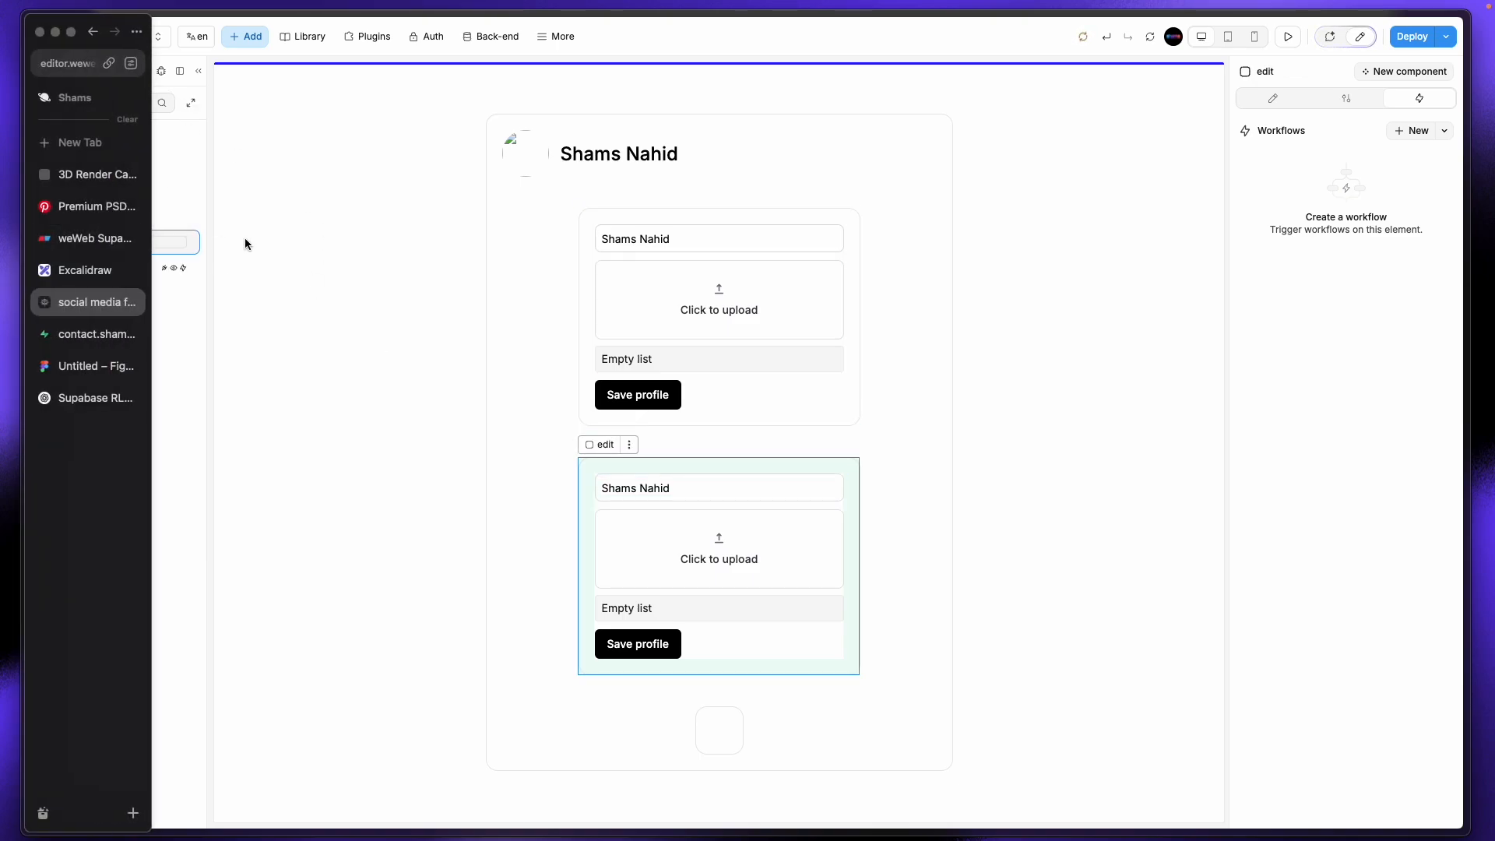
double_click(114, 218)
type("add")
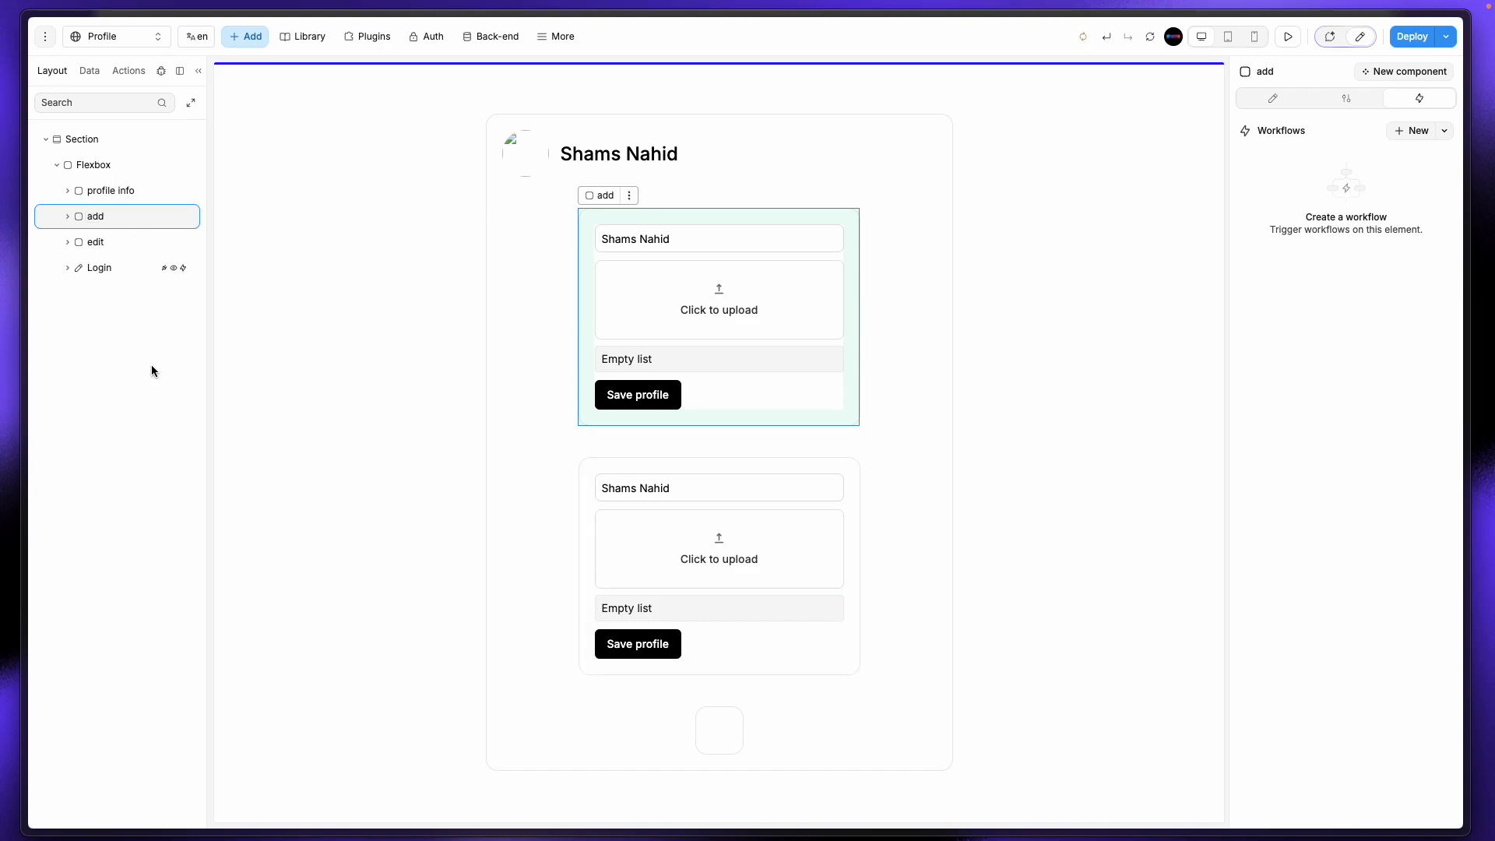
left_click(657, 523)
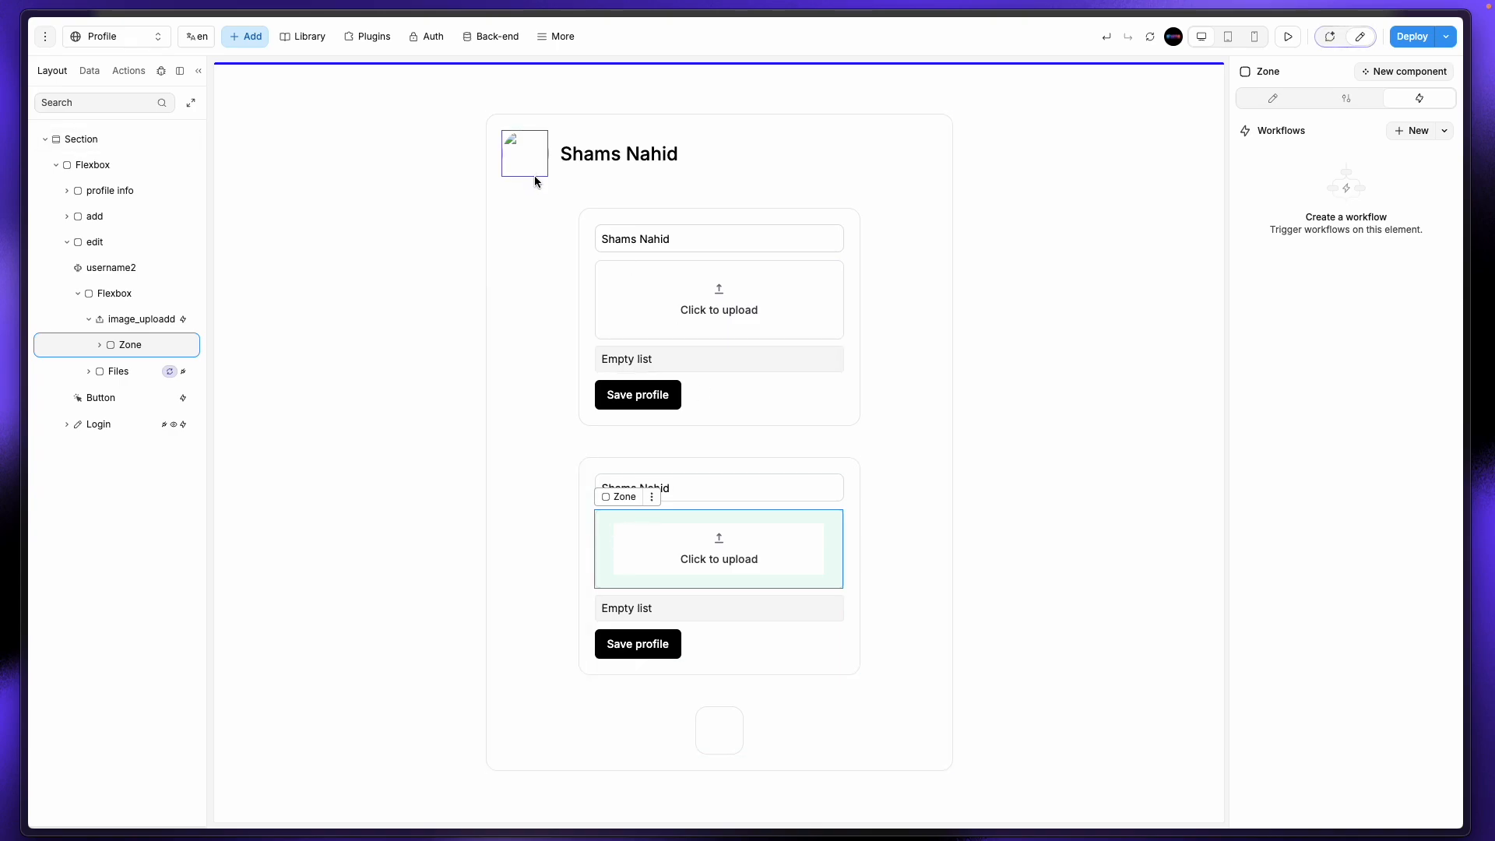
left_click(354, 395)
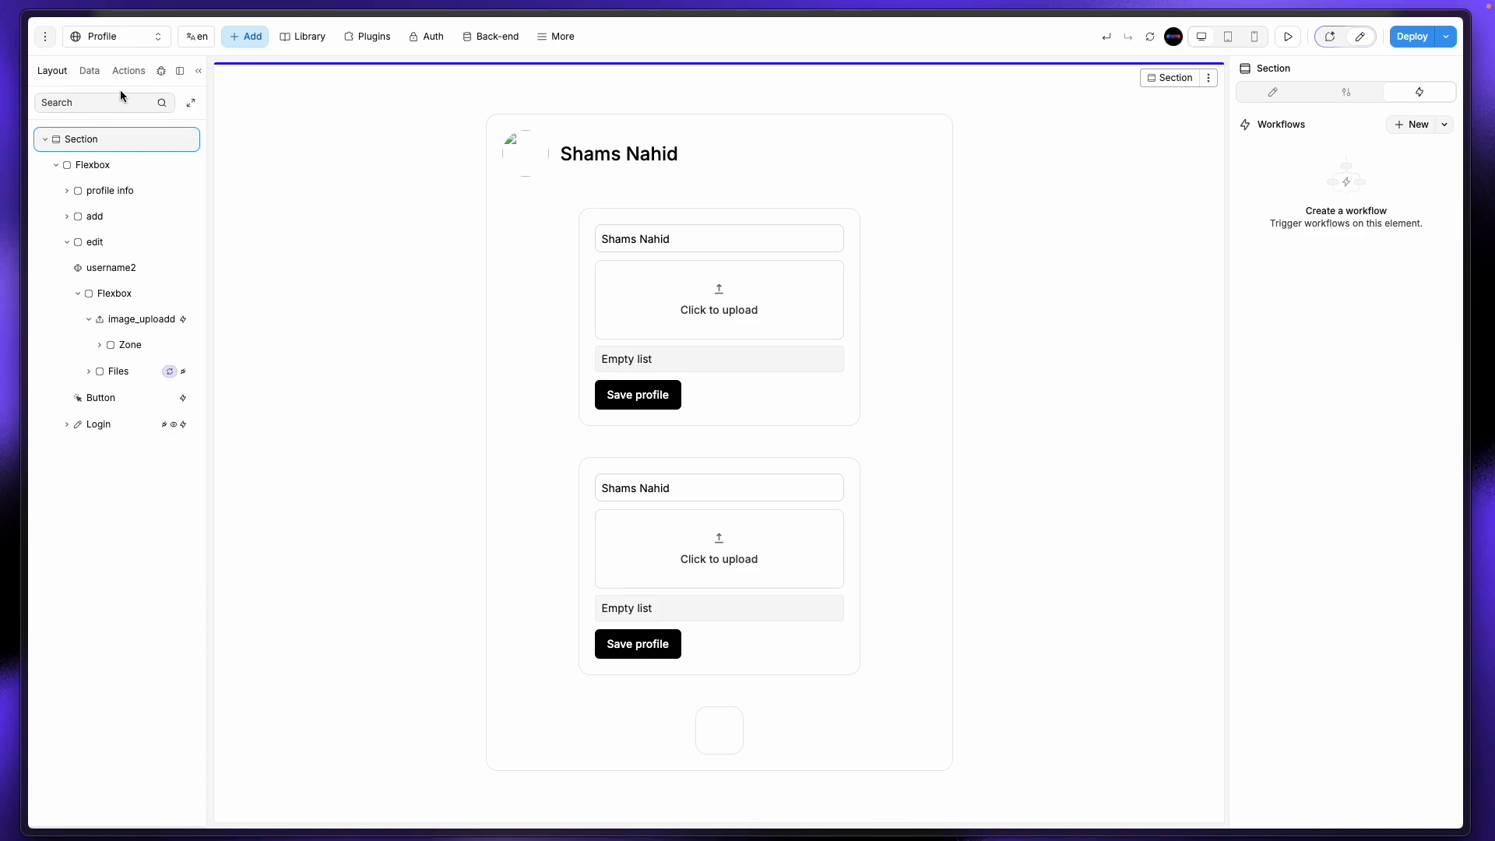
left_click(101, 35)
Step: On the Home page, select the users container holding the story items and show its Style settings
left_click(105, 132)
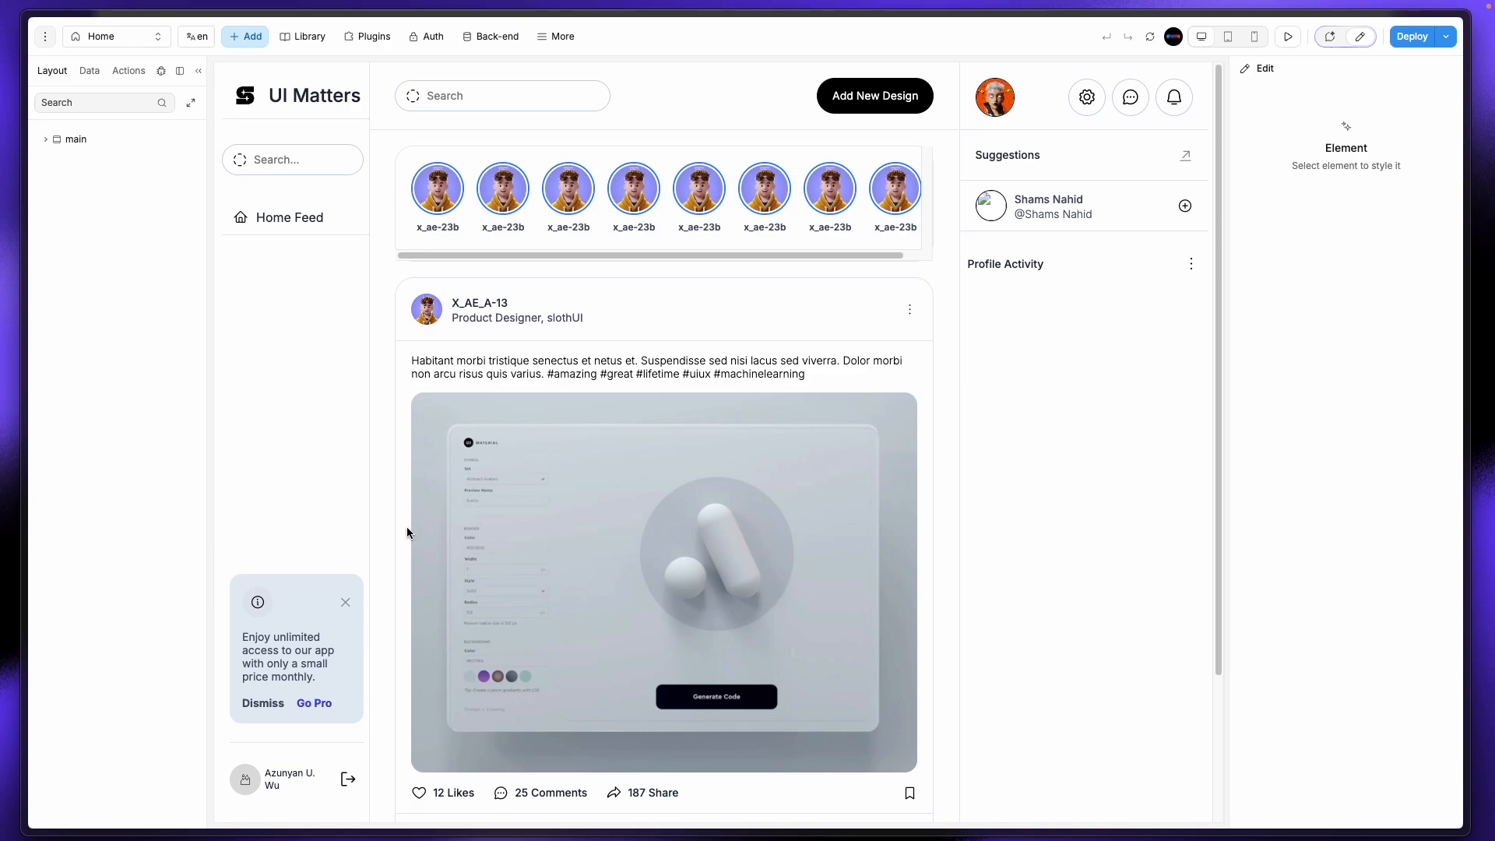
left_click(467, 203)
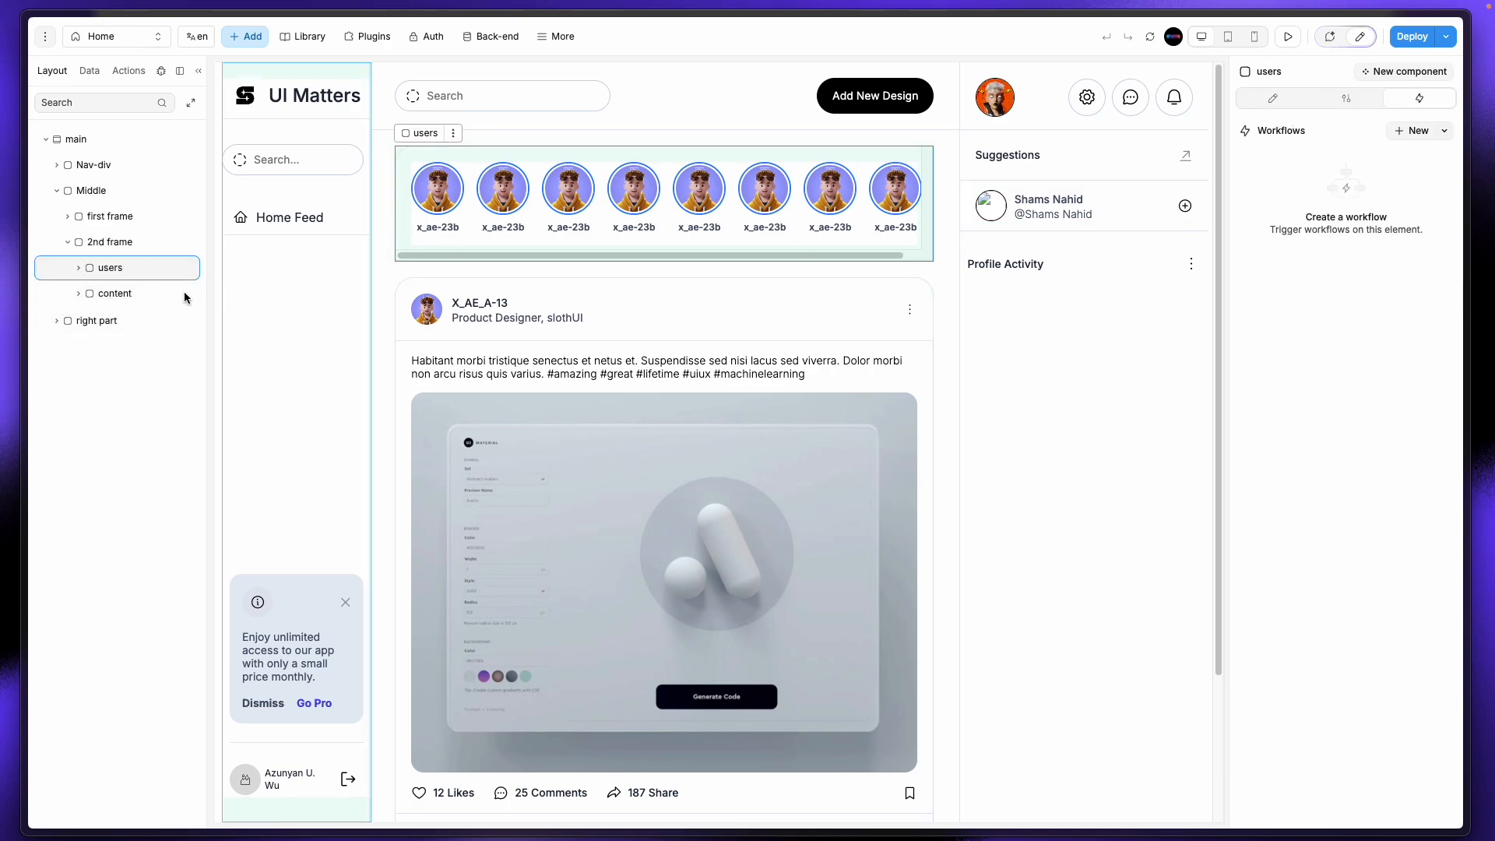
left_click(77, 268)
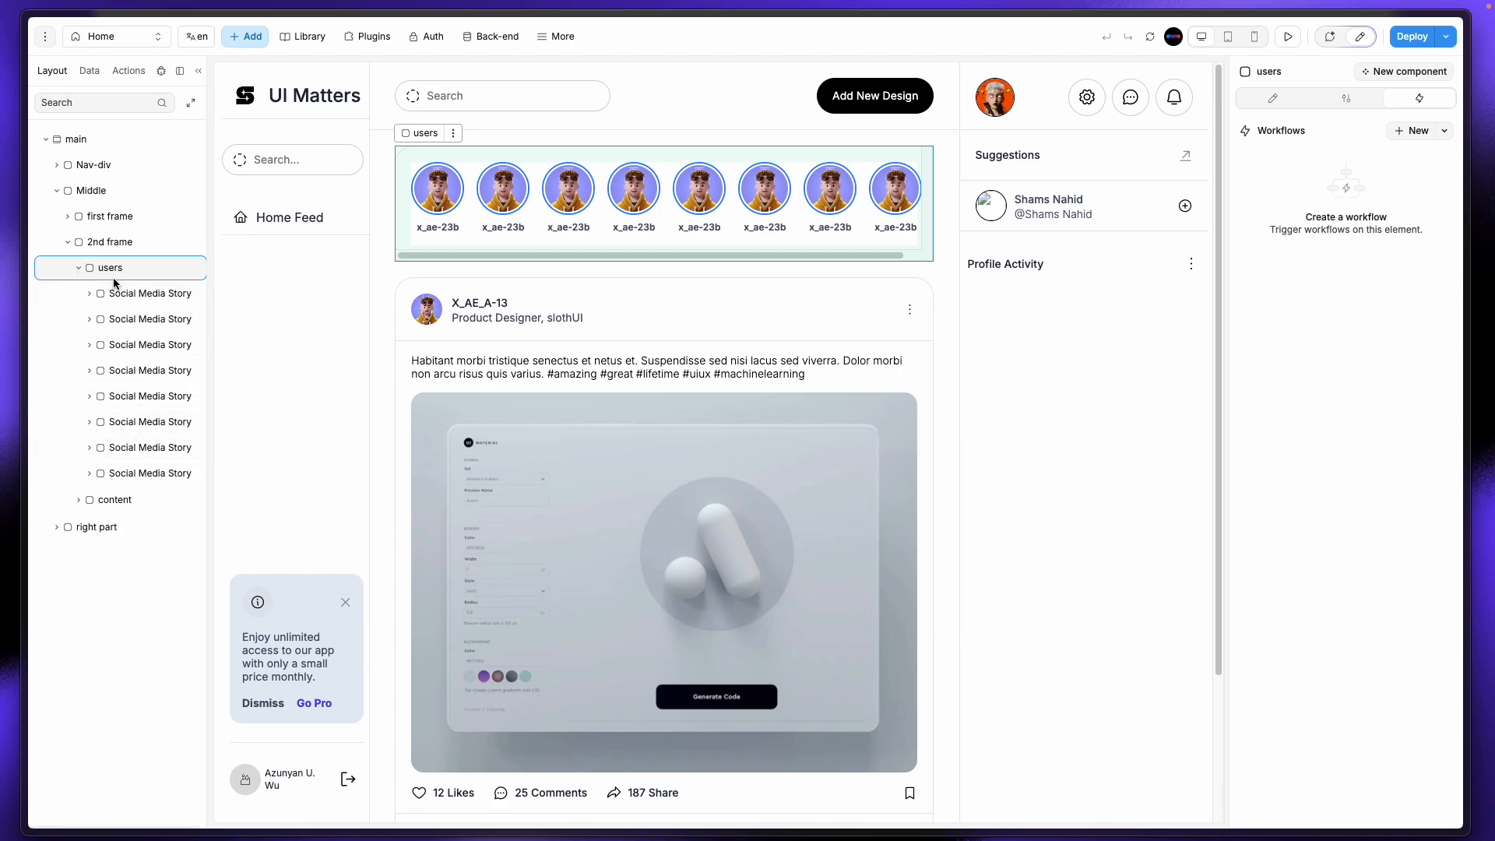
left_click(141, 320)
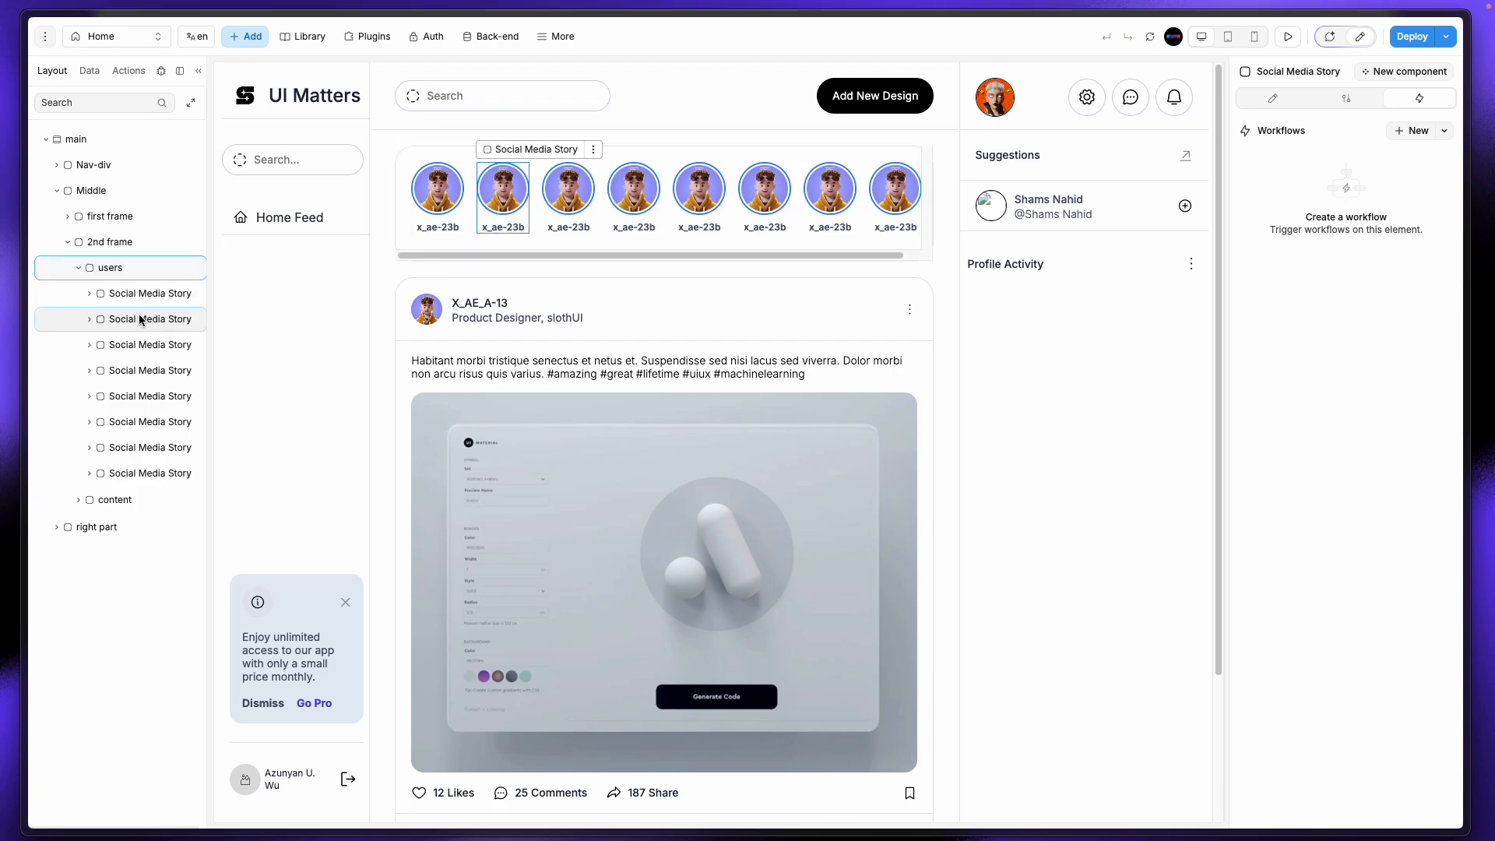
left_click(111, 269)
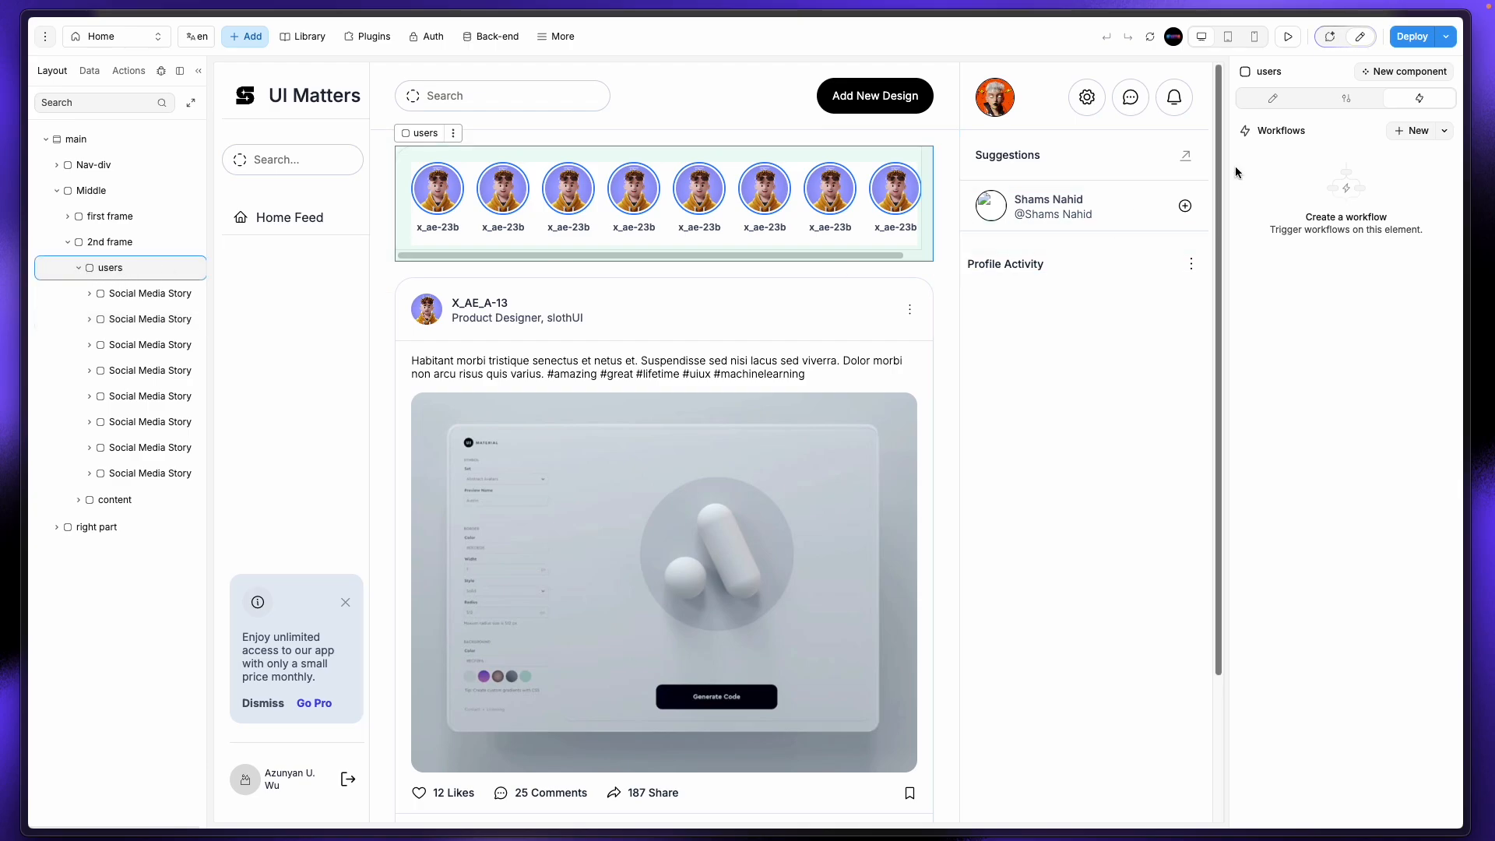
left_click(1269, 102)
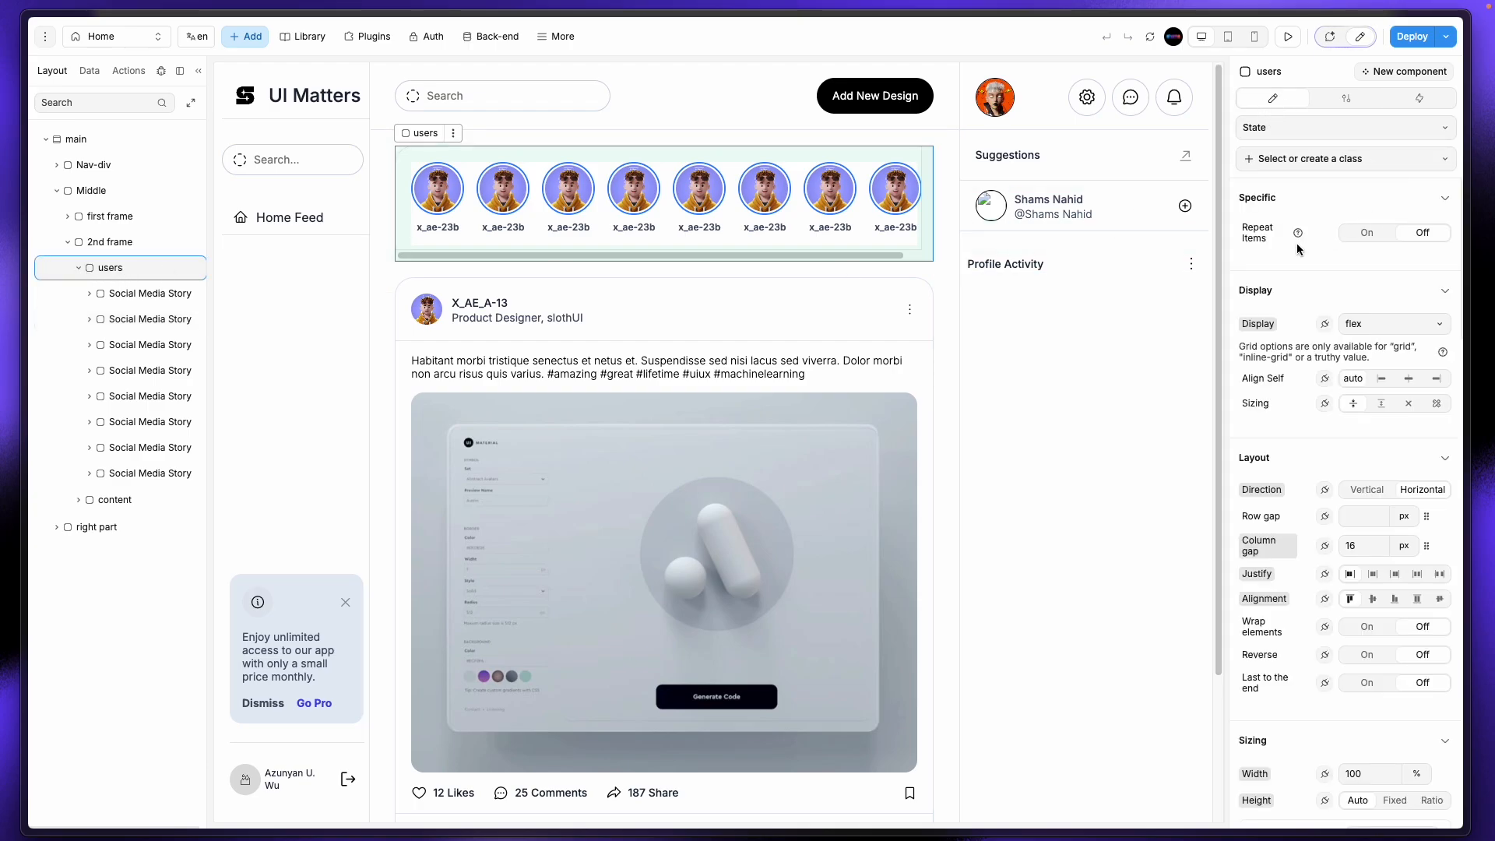
Step: Turn Repeat Items on for the users container and bind its items to Collections > user_INFO > data
left_click(1365, 233)
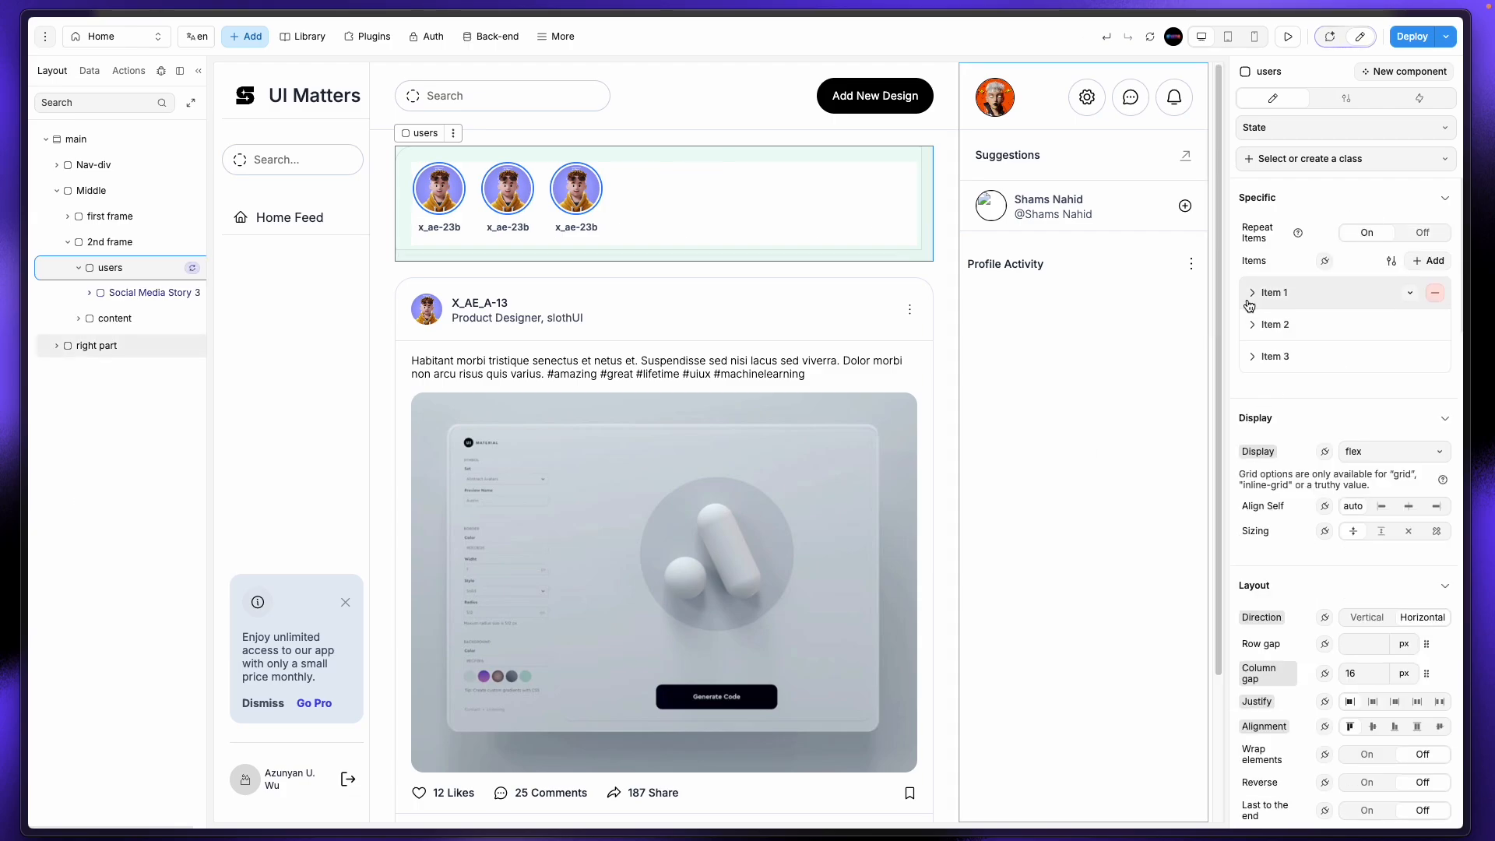
left_click(1324, 261)
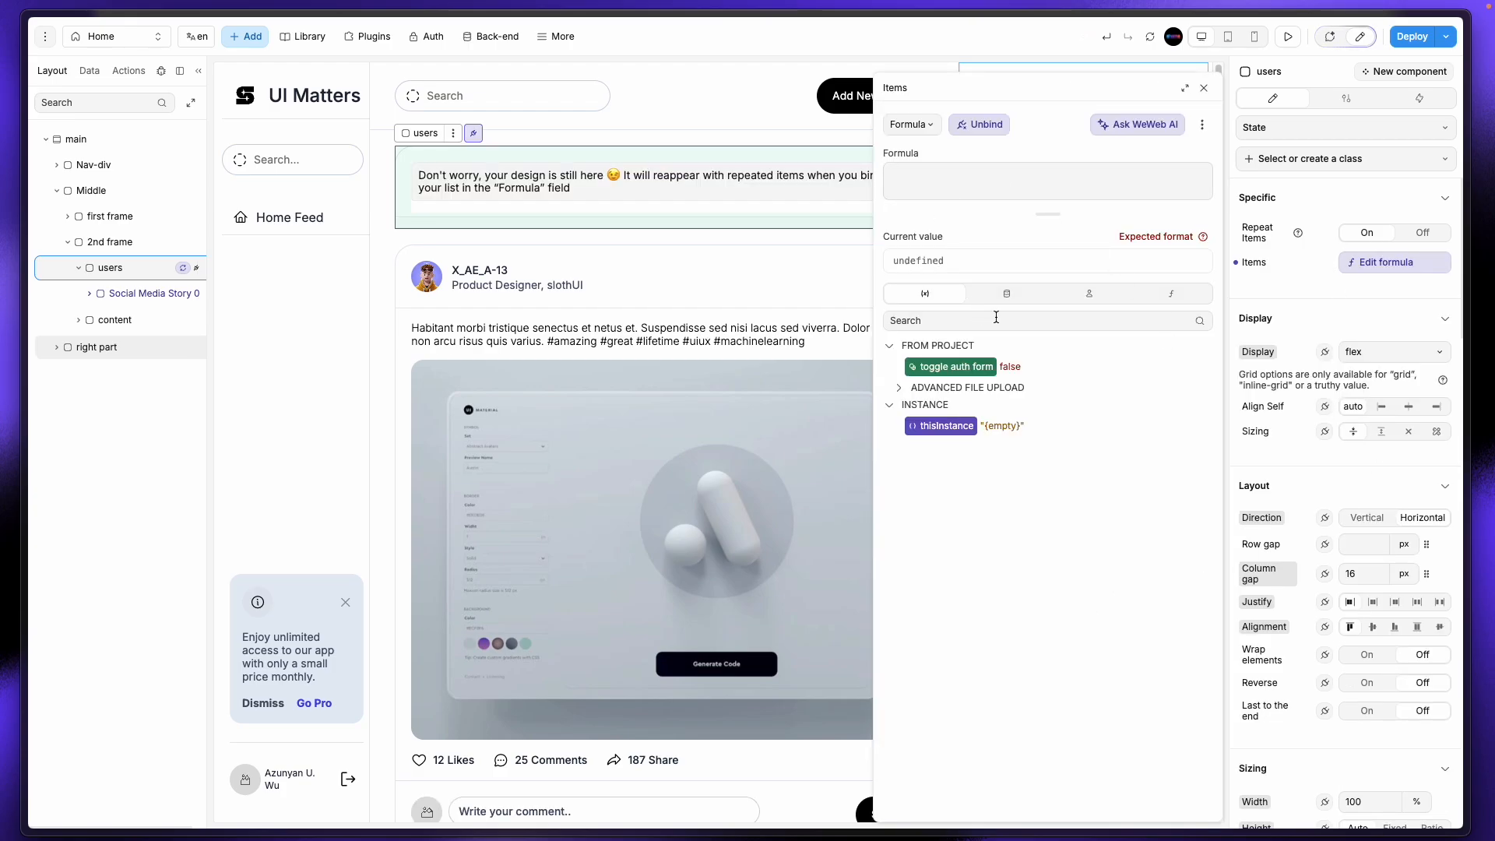
left_click(1006, 293)
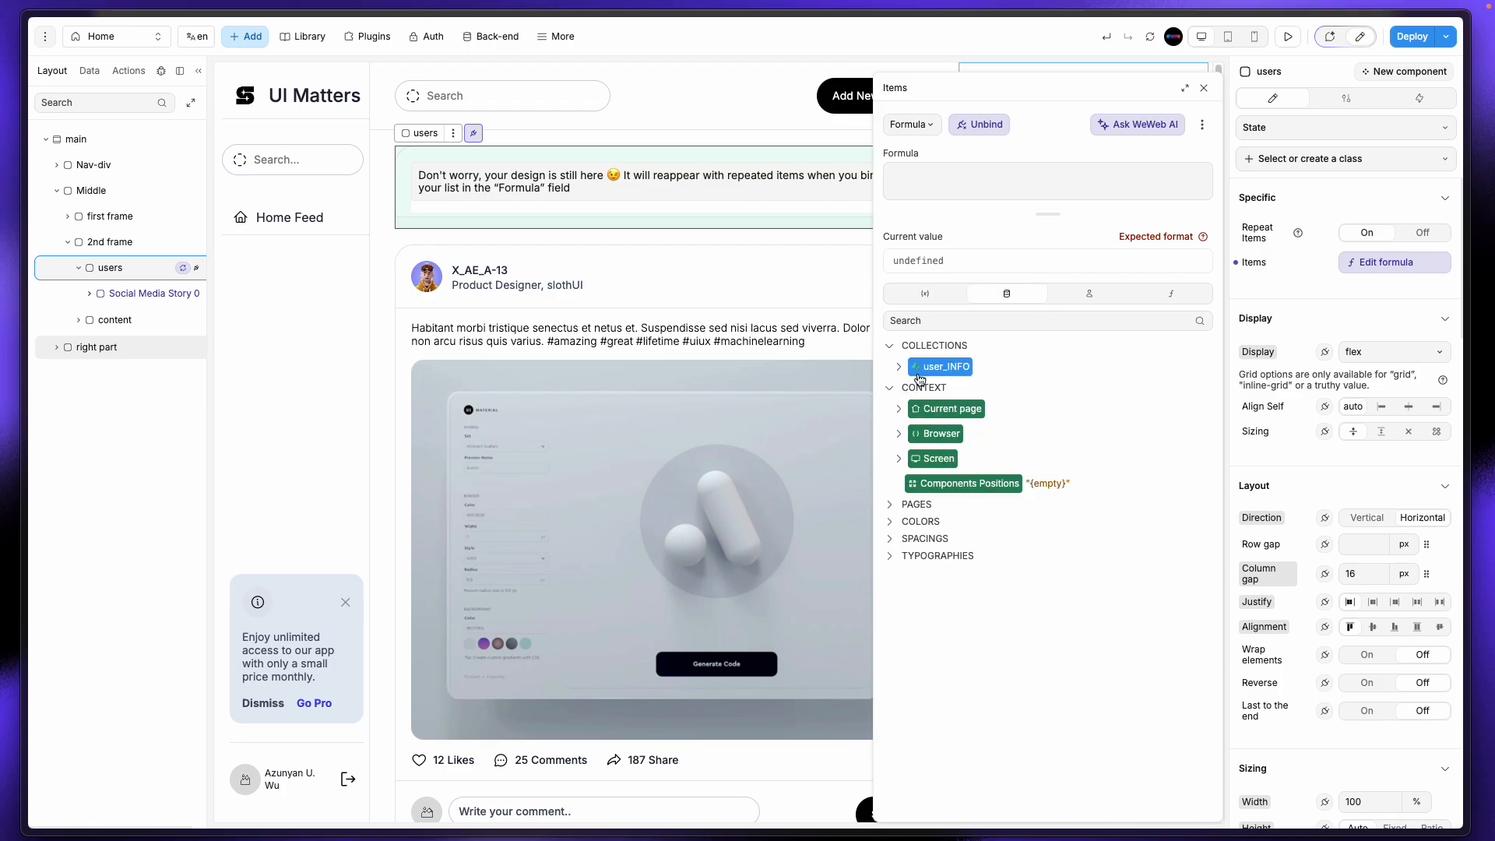
left_click(899, 367)
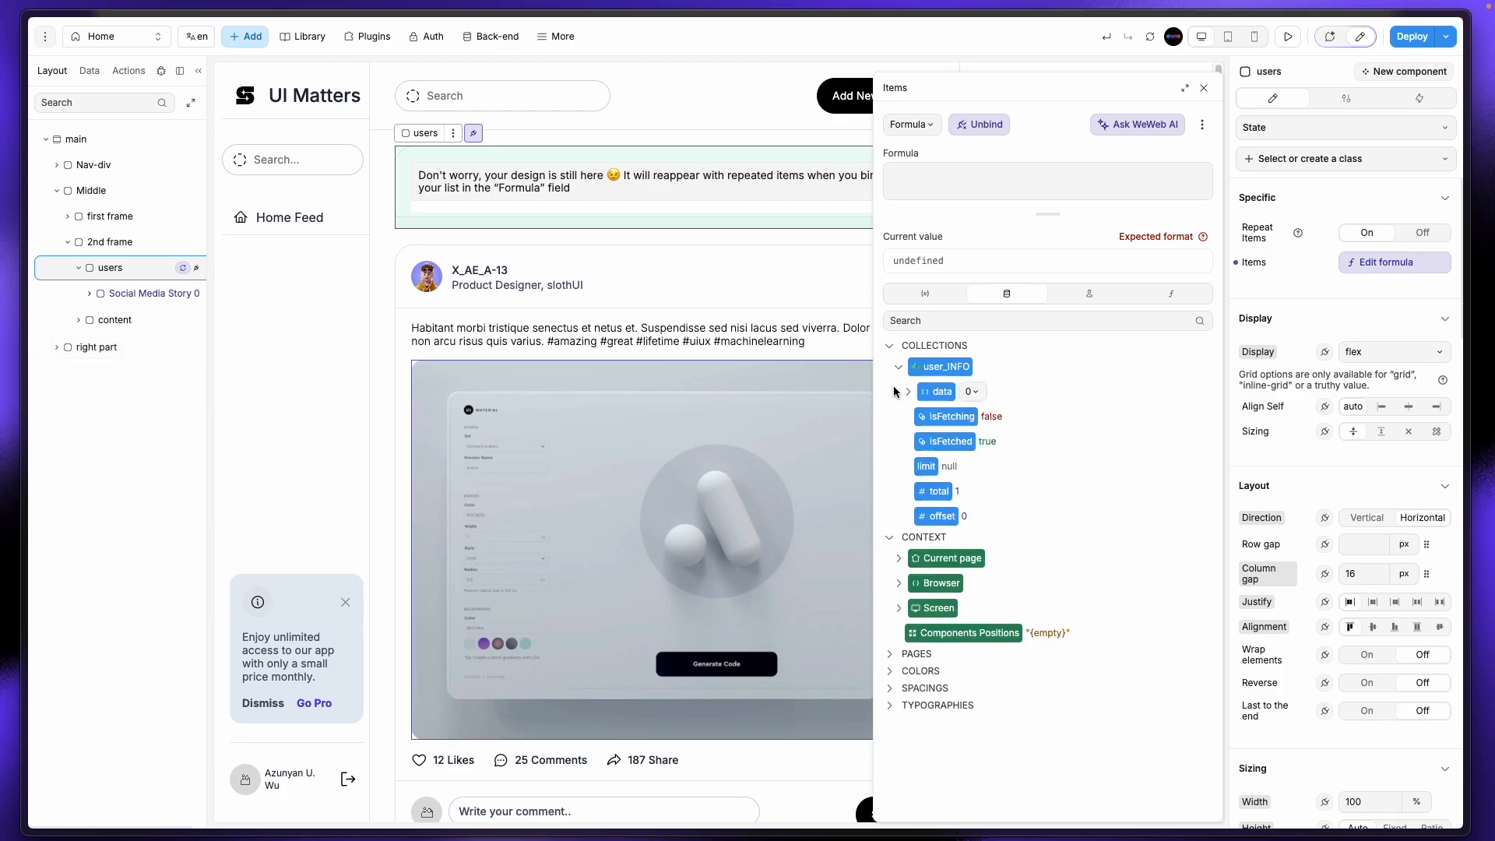
left_click(933, 392)
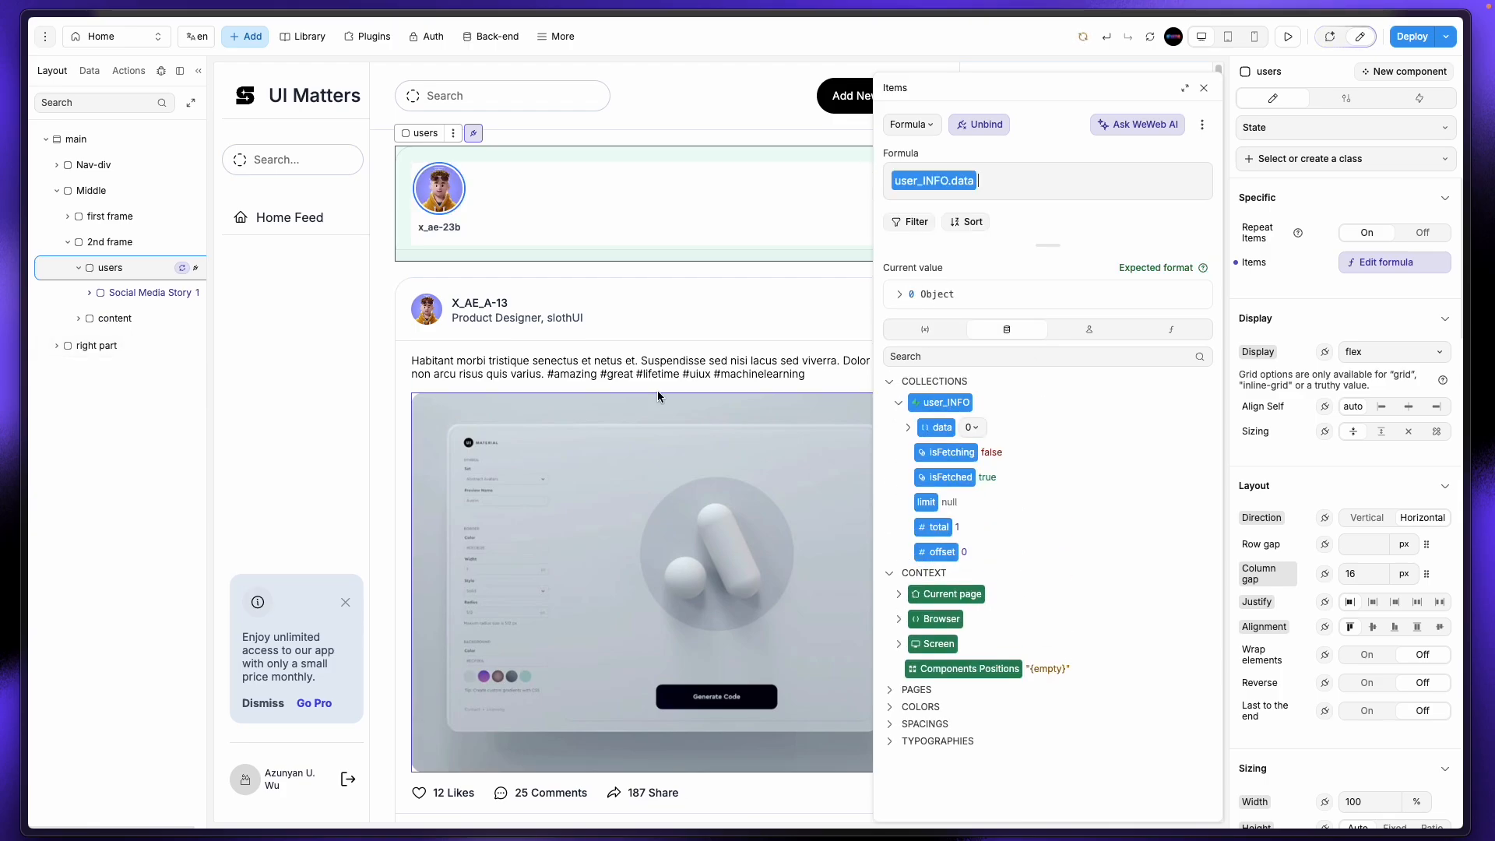
mouse_move(29, 311)
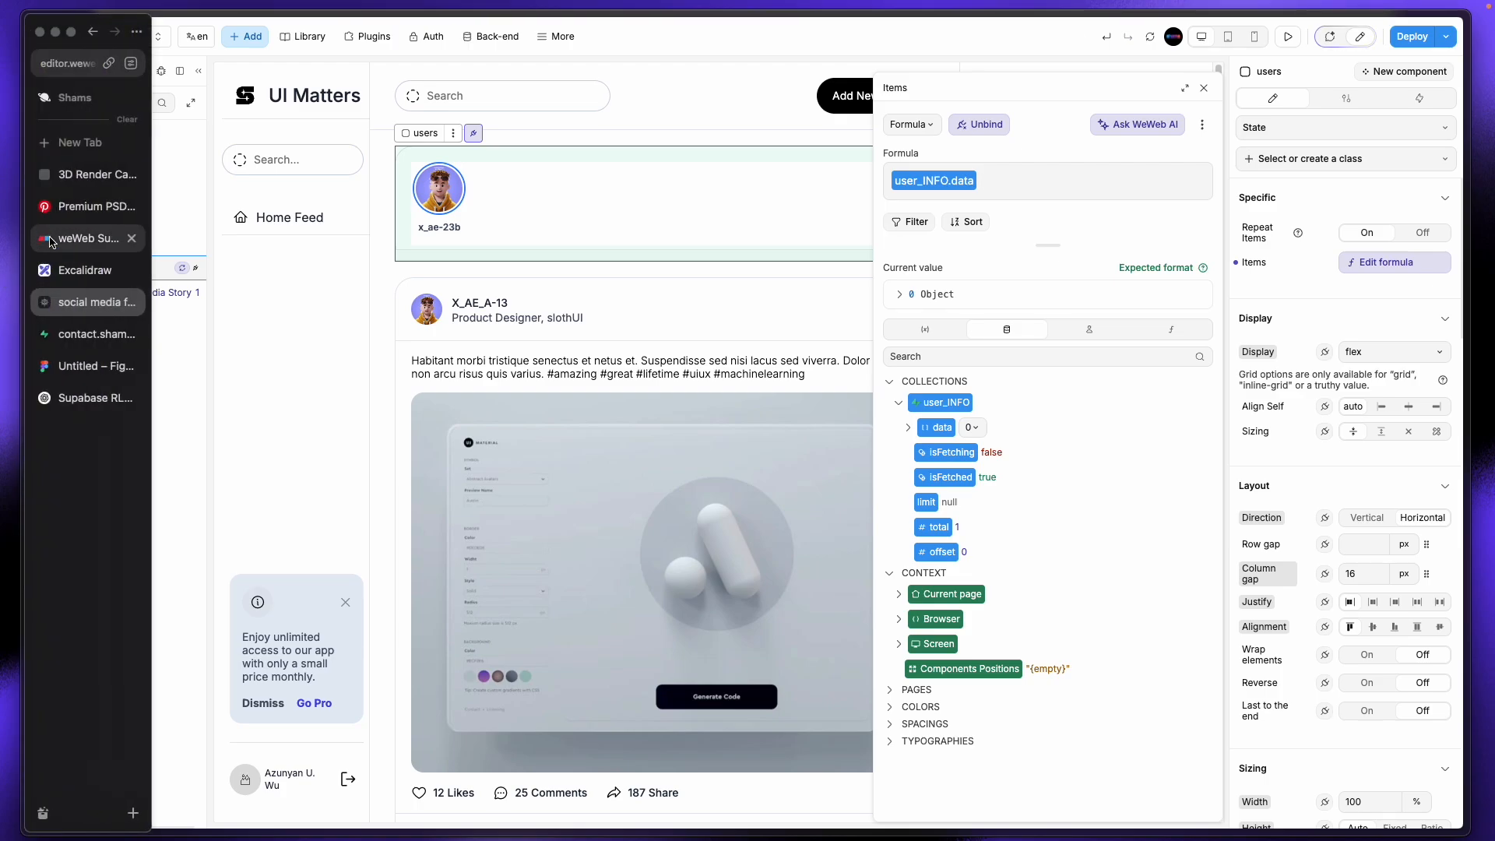
left_click(79, 333)
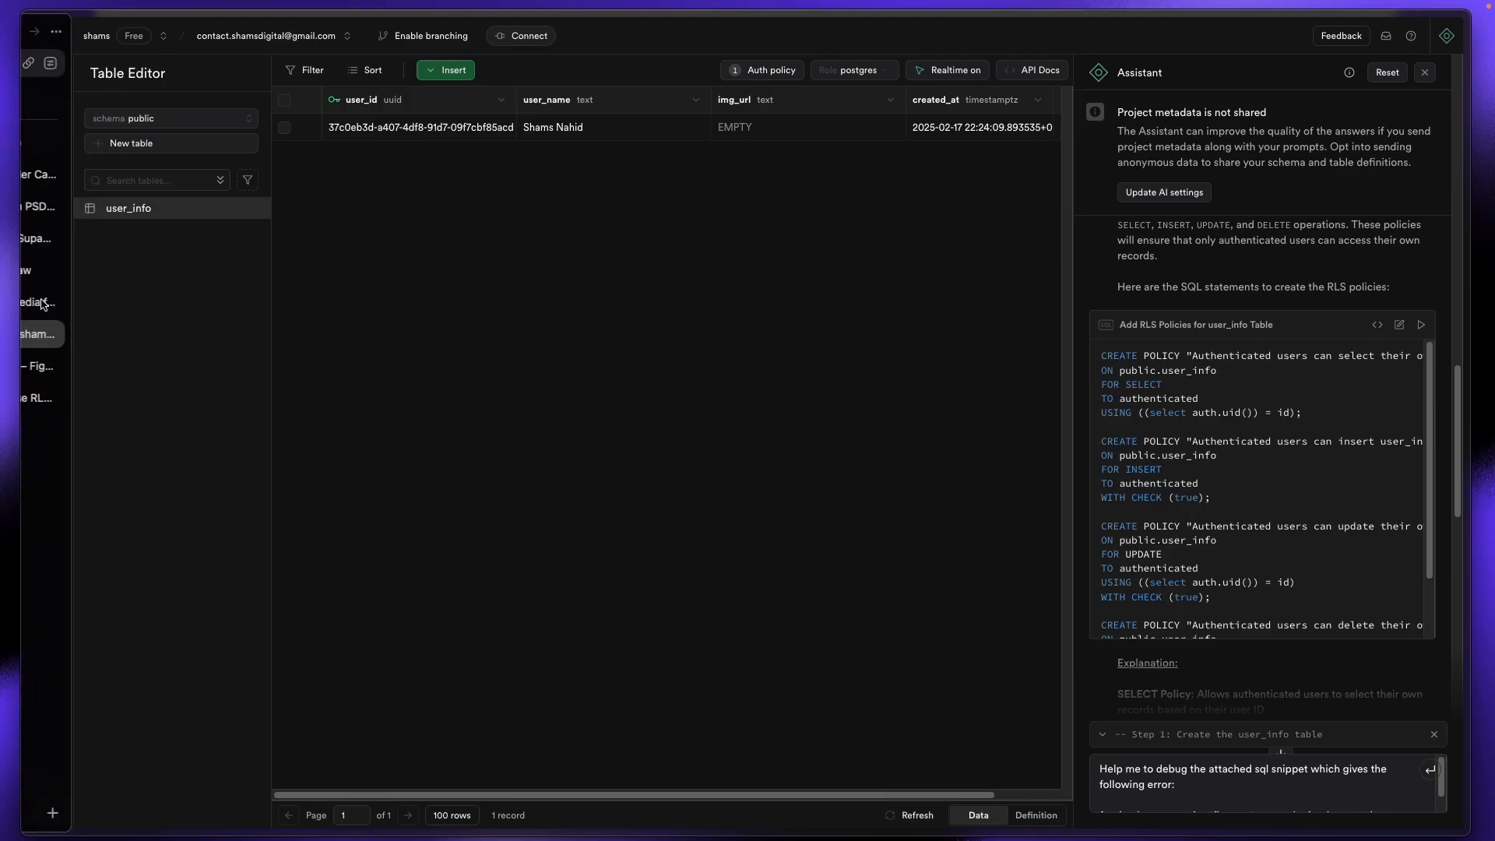
Step: Copy the avatar image's URL from the Profile_image storage bucket
left_click(57, 270)
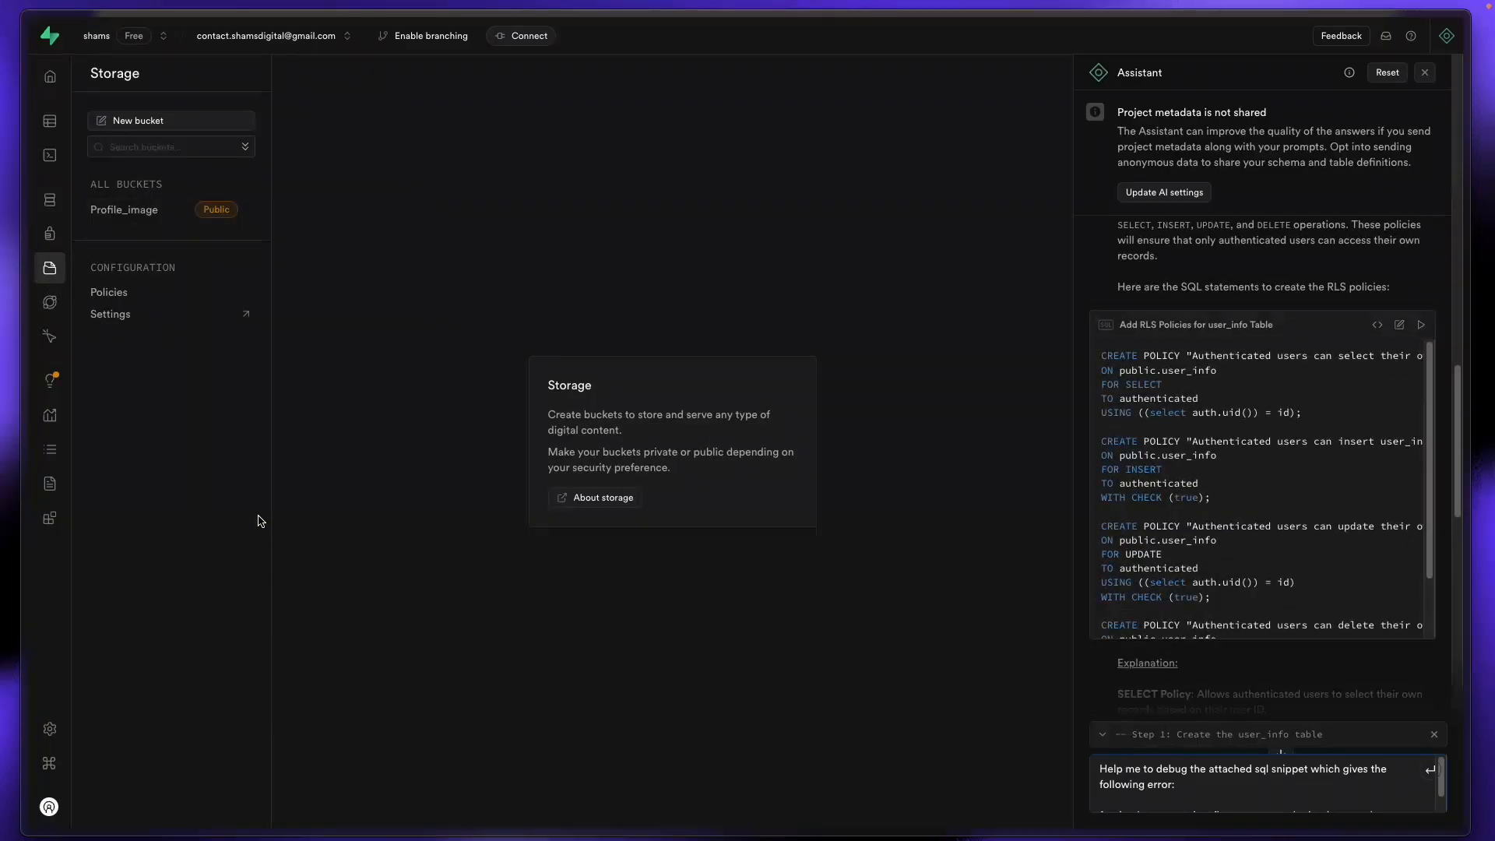
left_click(107, 217)
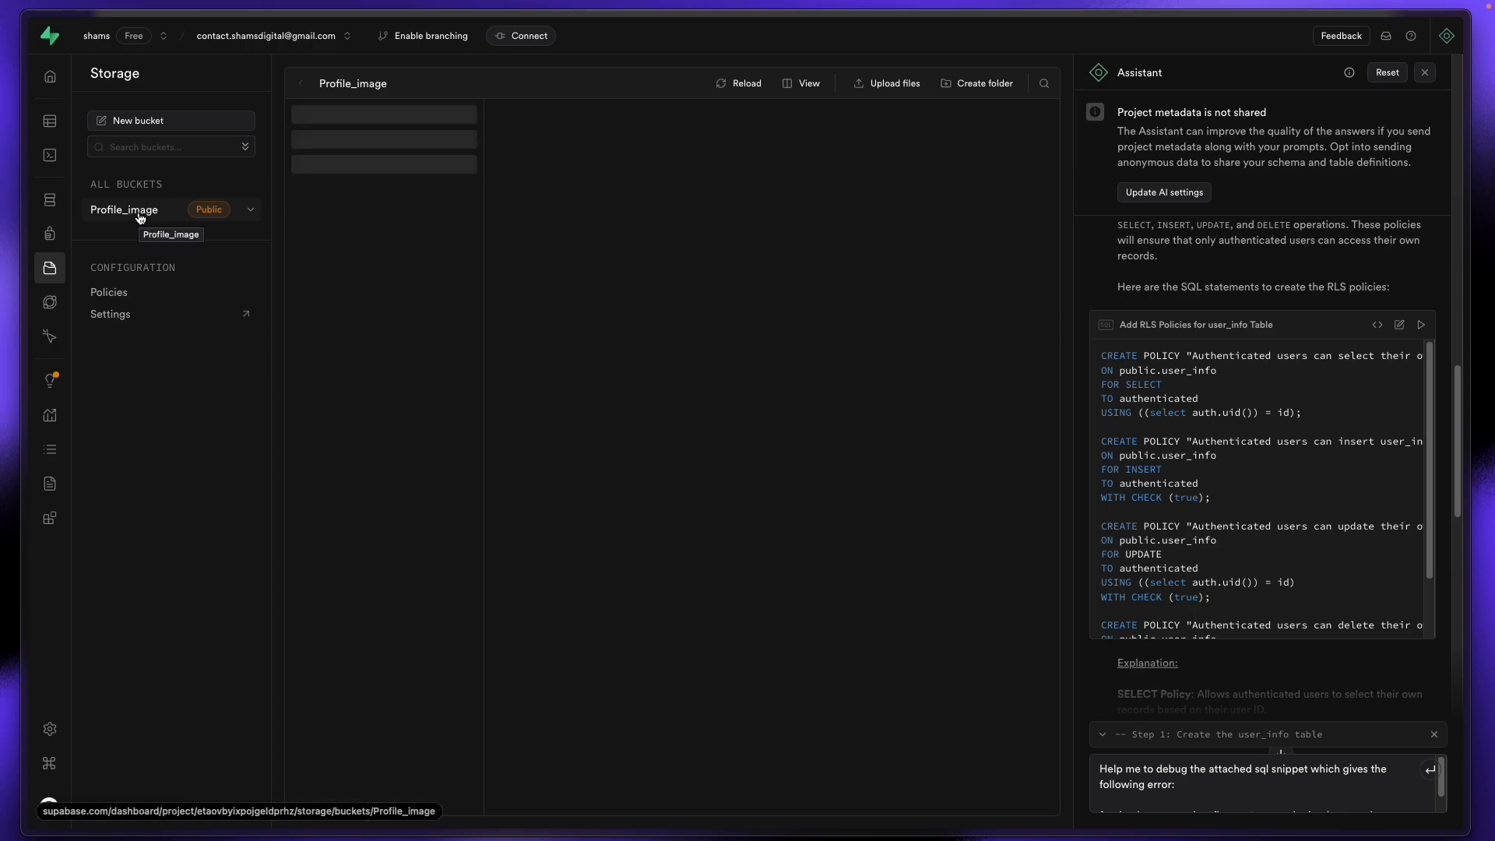
mouse_move(27, 220)
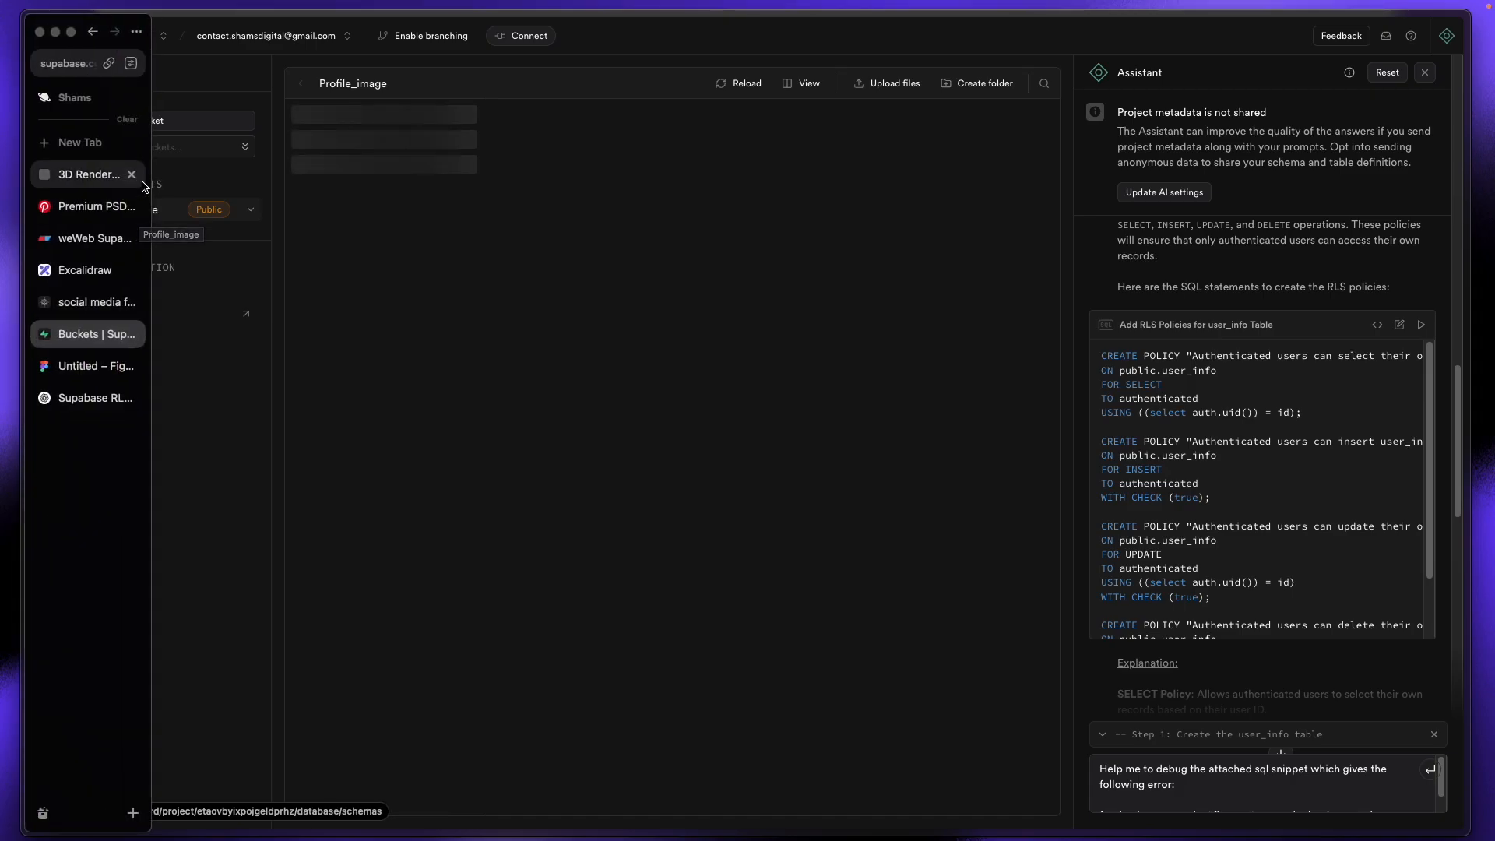
left_click(87, 174)
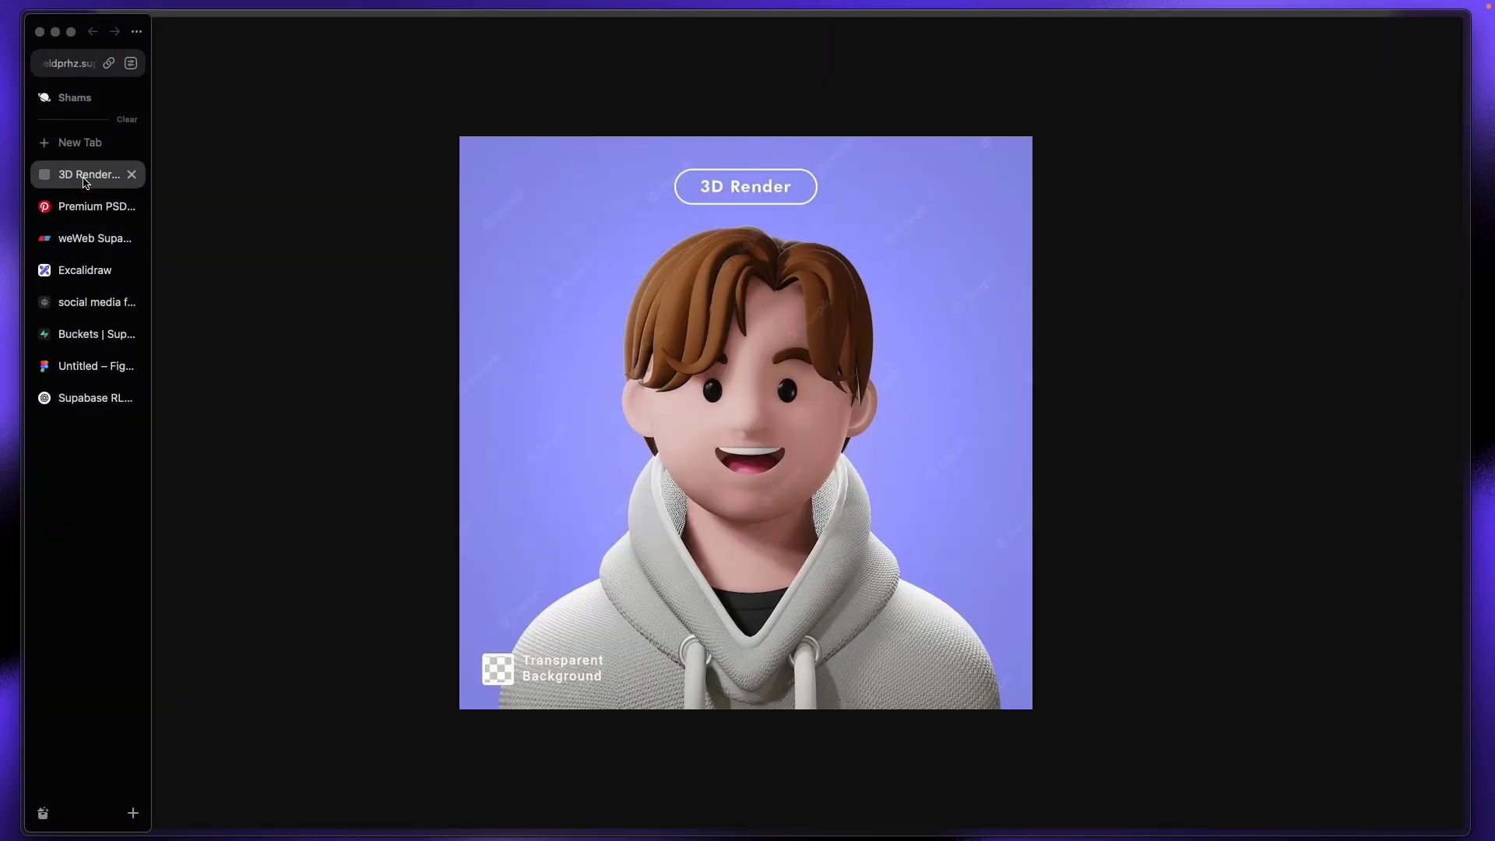
left_click(75, 63)
left_click(61, 336)
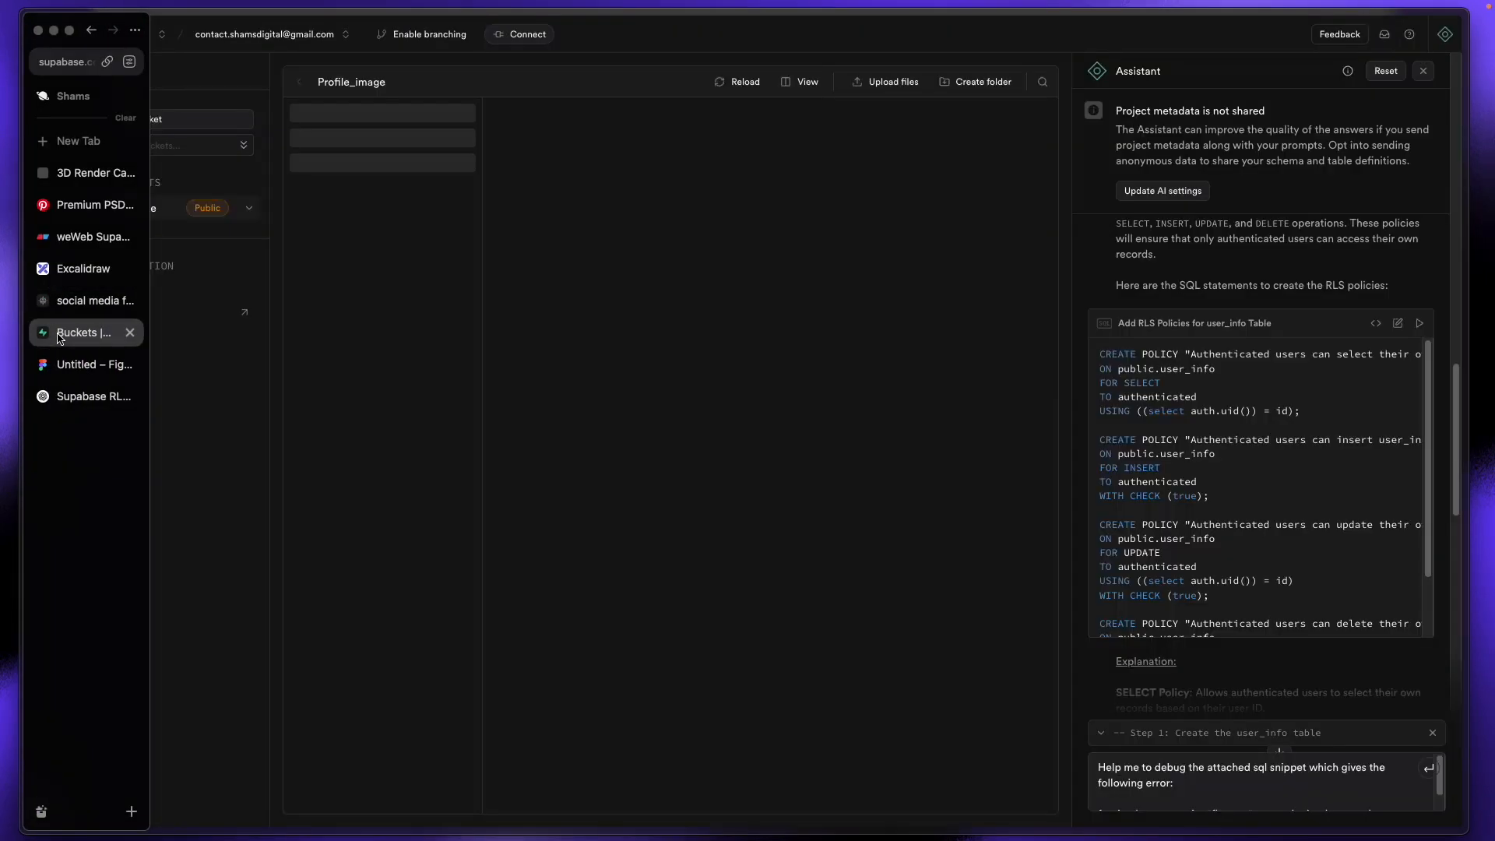
Step: Paste the copied link into the user_info row's img_url cell and save it
left_click(78, 119)
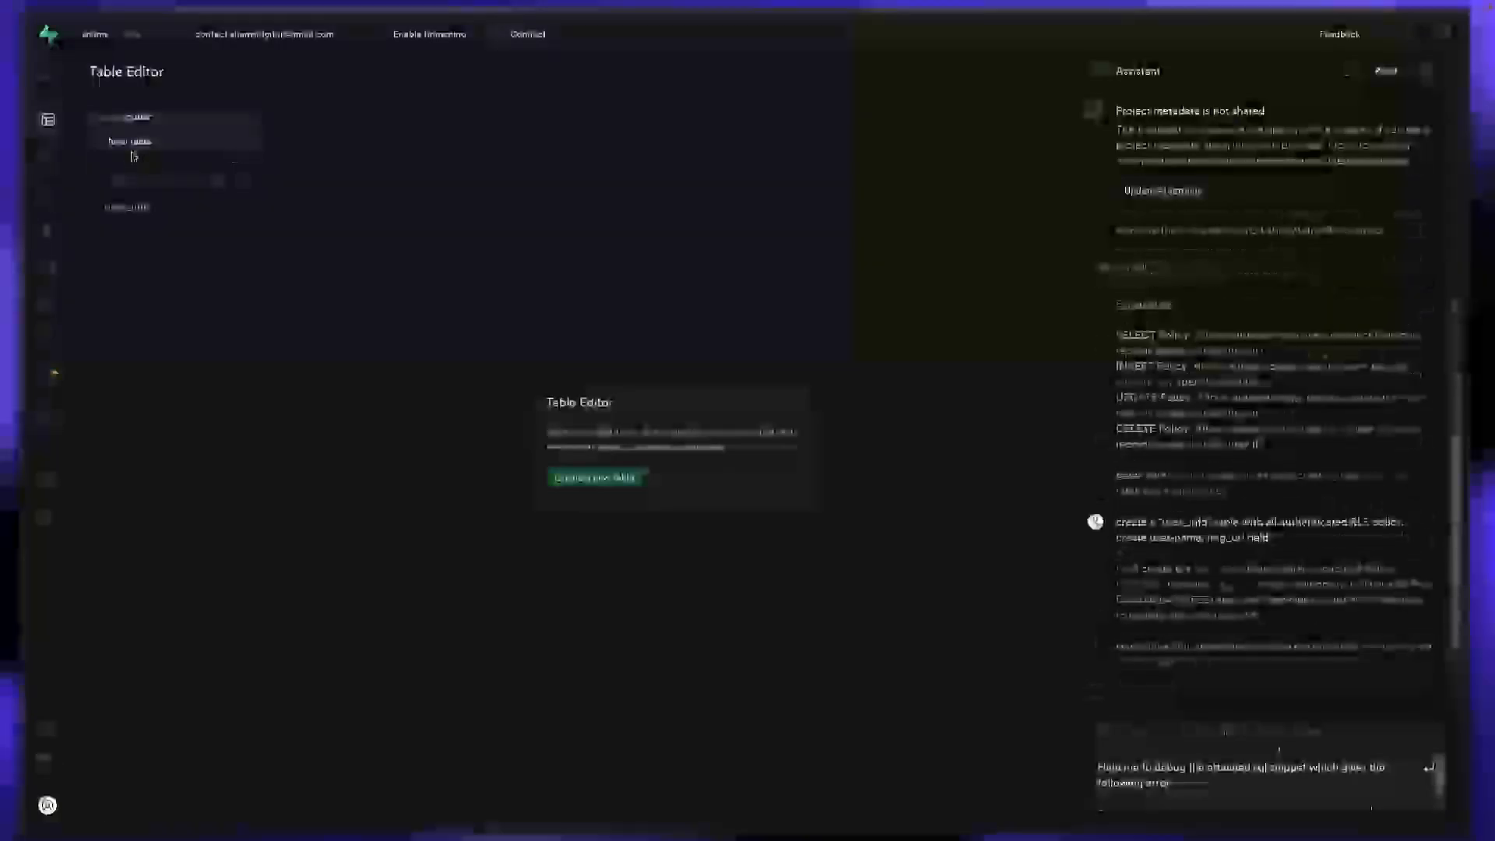
left_click(127, 206)
double_click(838, 134)
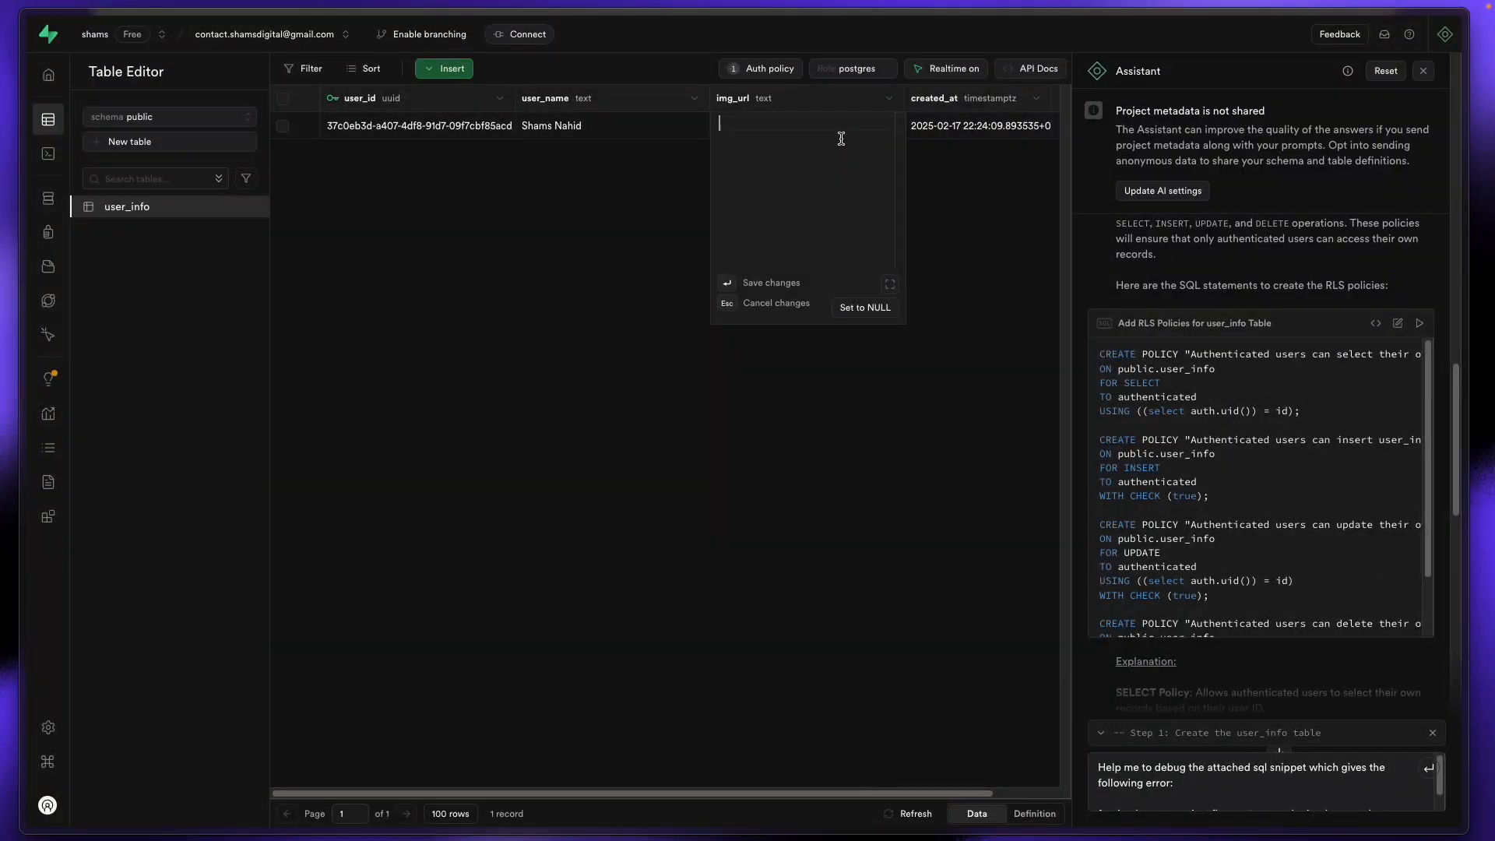
key("ctrl+v")
key("Return")
mouse_move(3, 227)
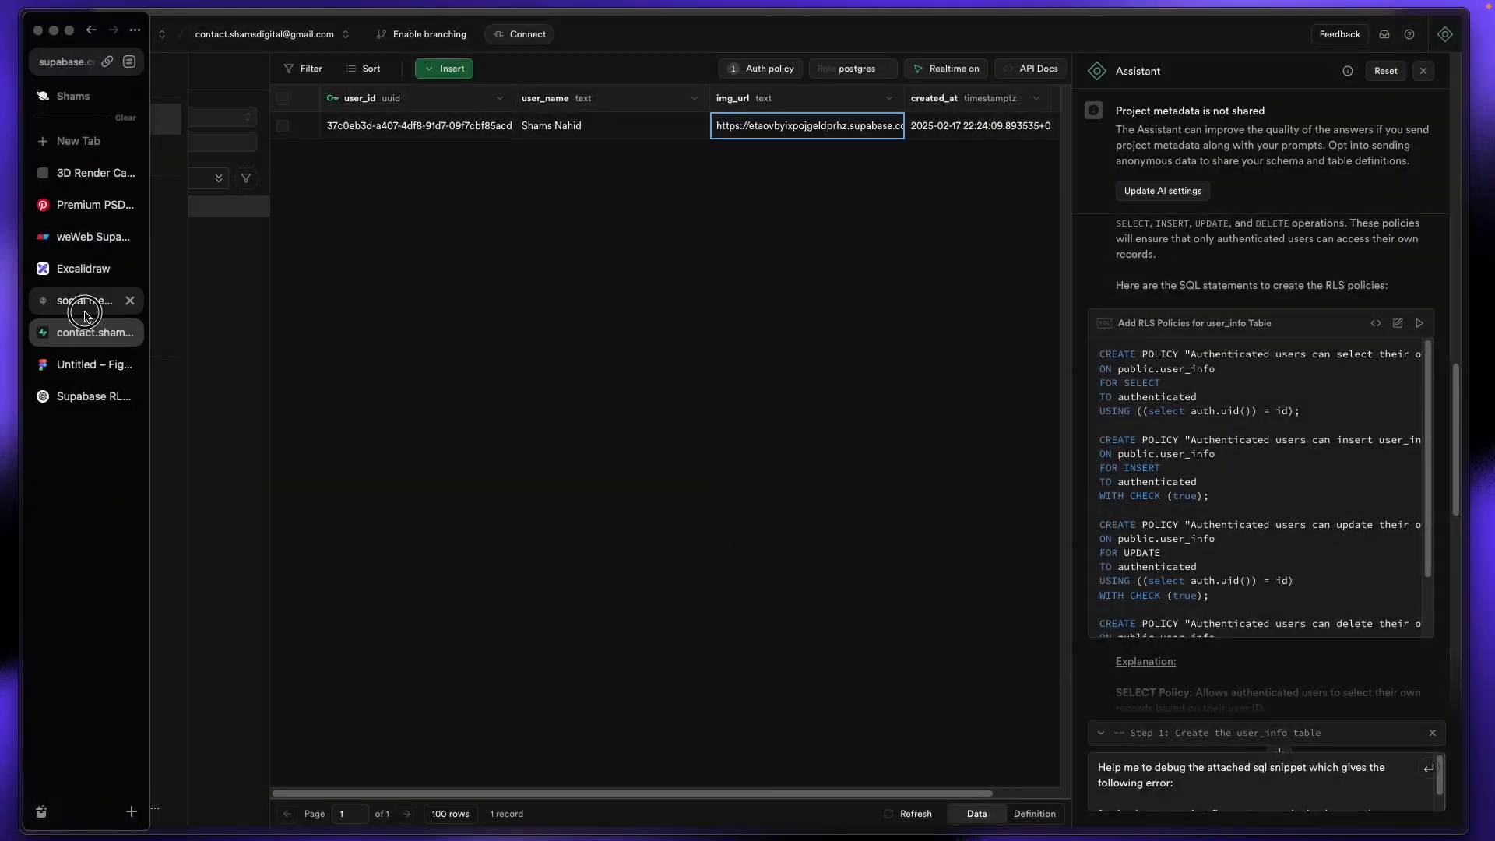
left_click(68, 300)
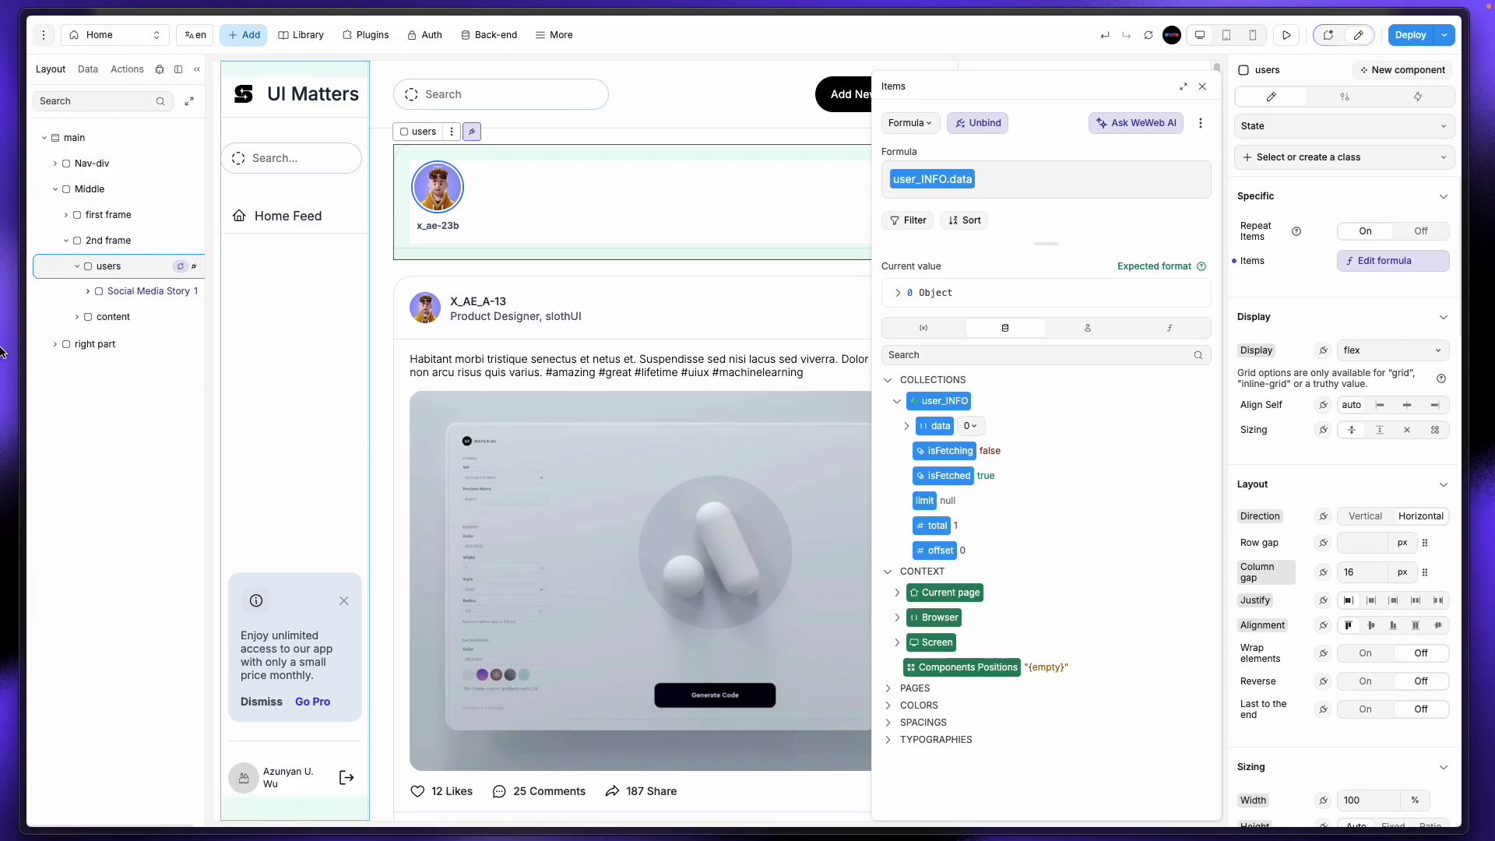
Step: Select the avatar image inside the first repeated story on the canvas
mouse_move(4, 352)
left_click(86, 341)
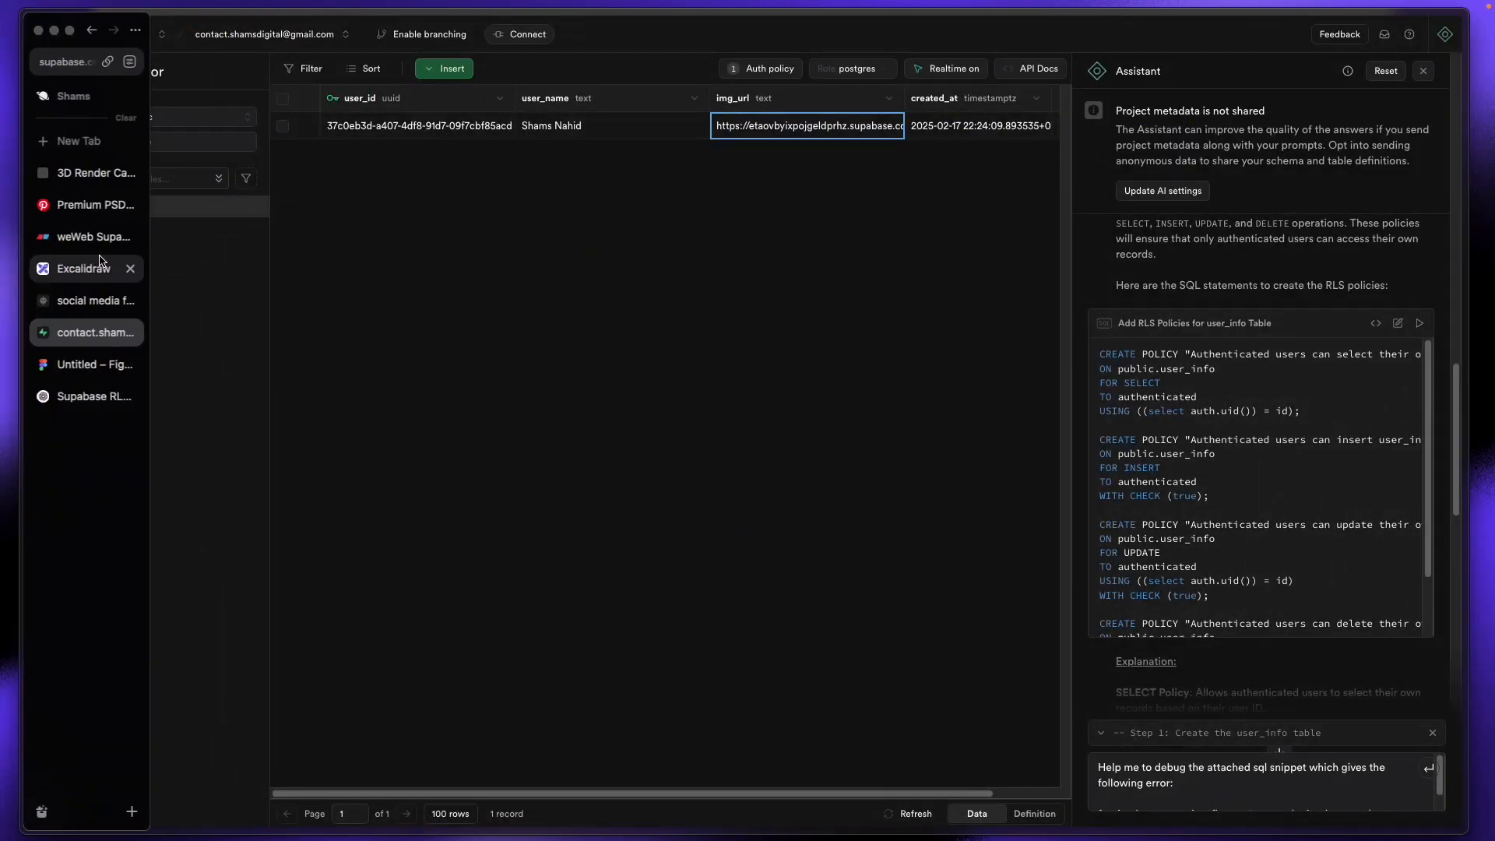
left_click(82, 301)
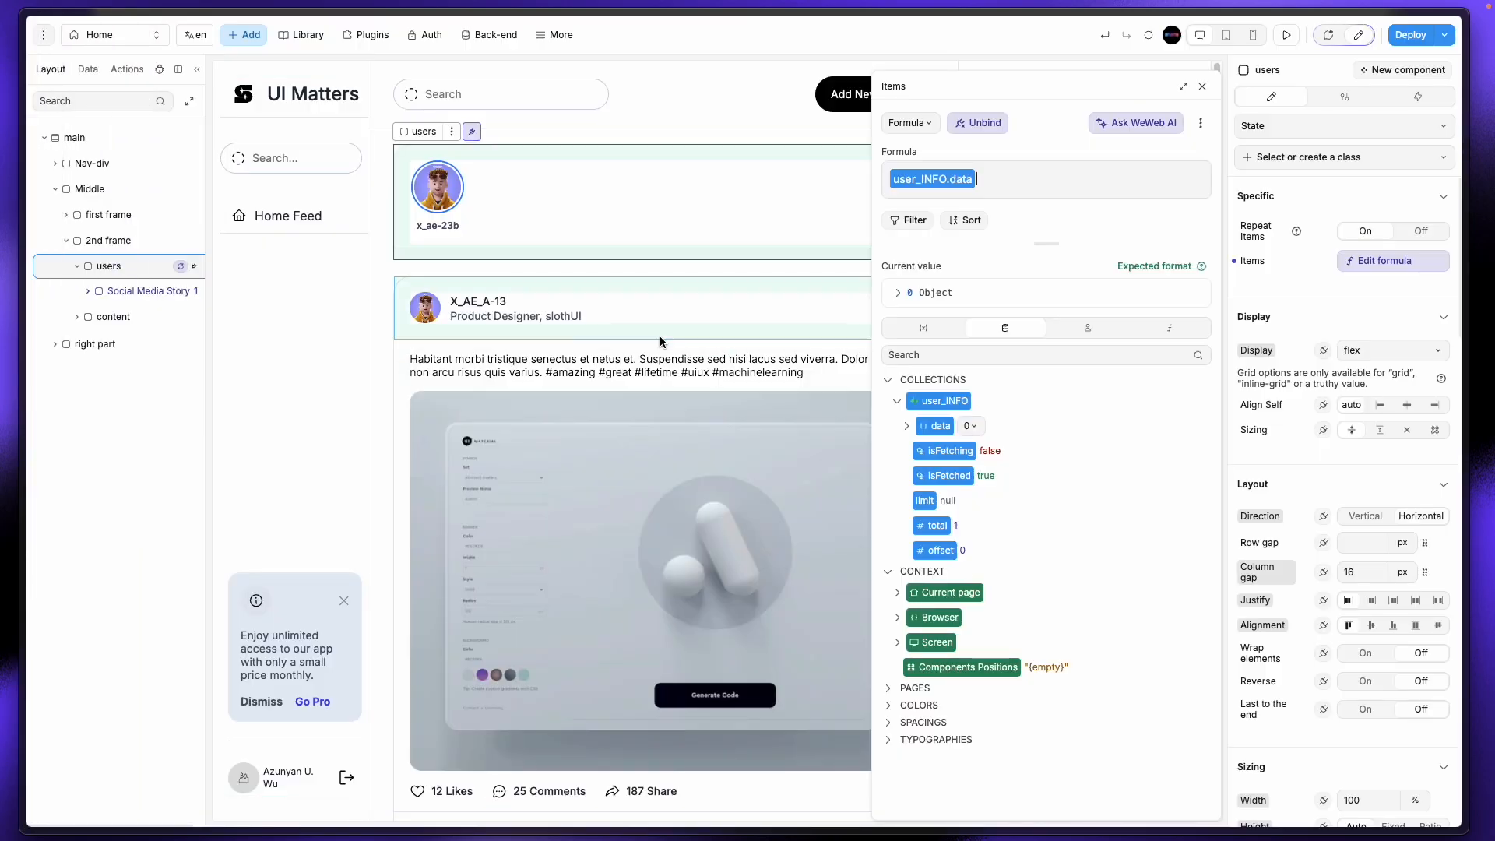
left_click(441, 198)
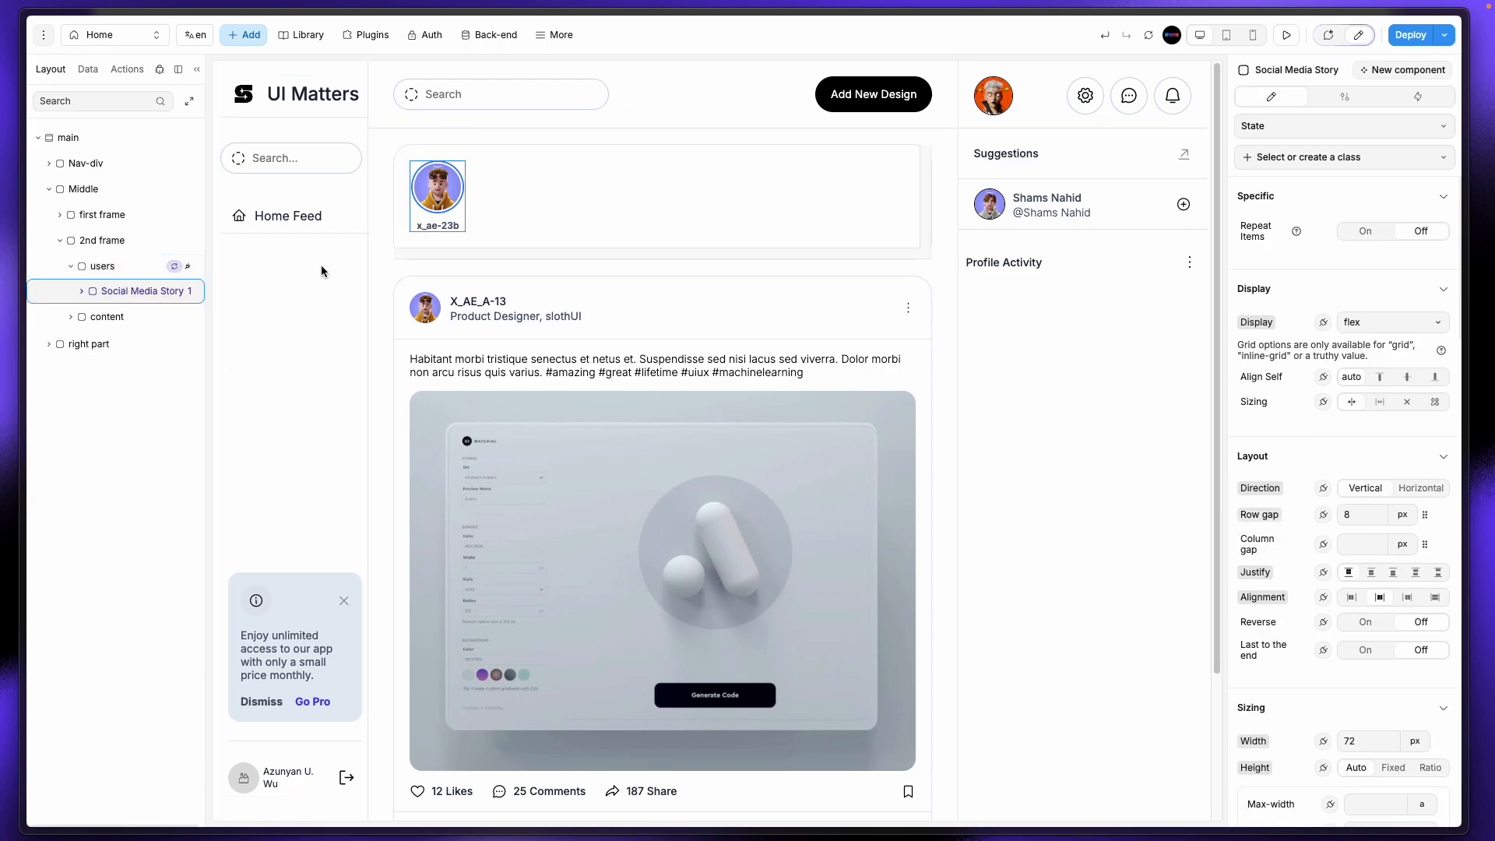
left_click(442, 196)
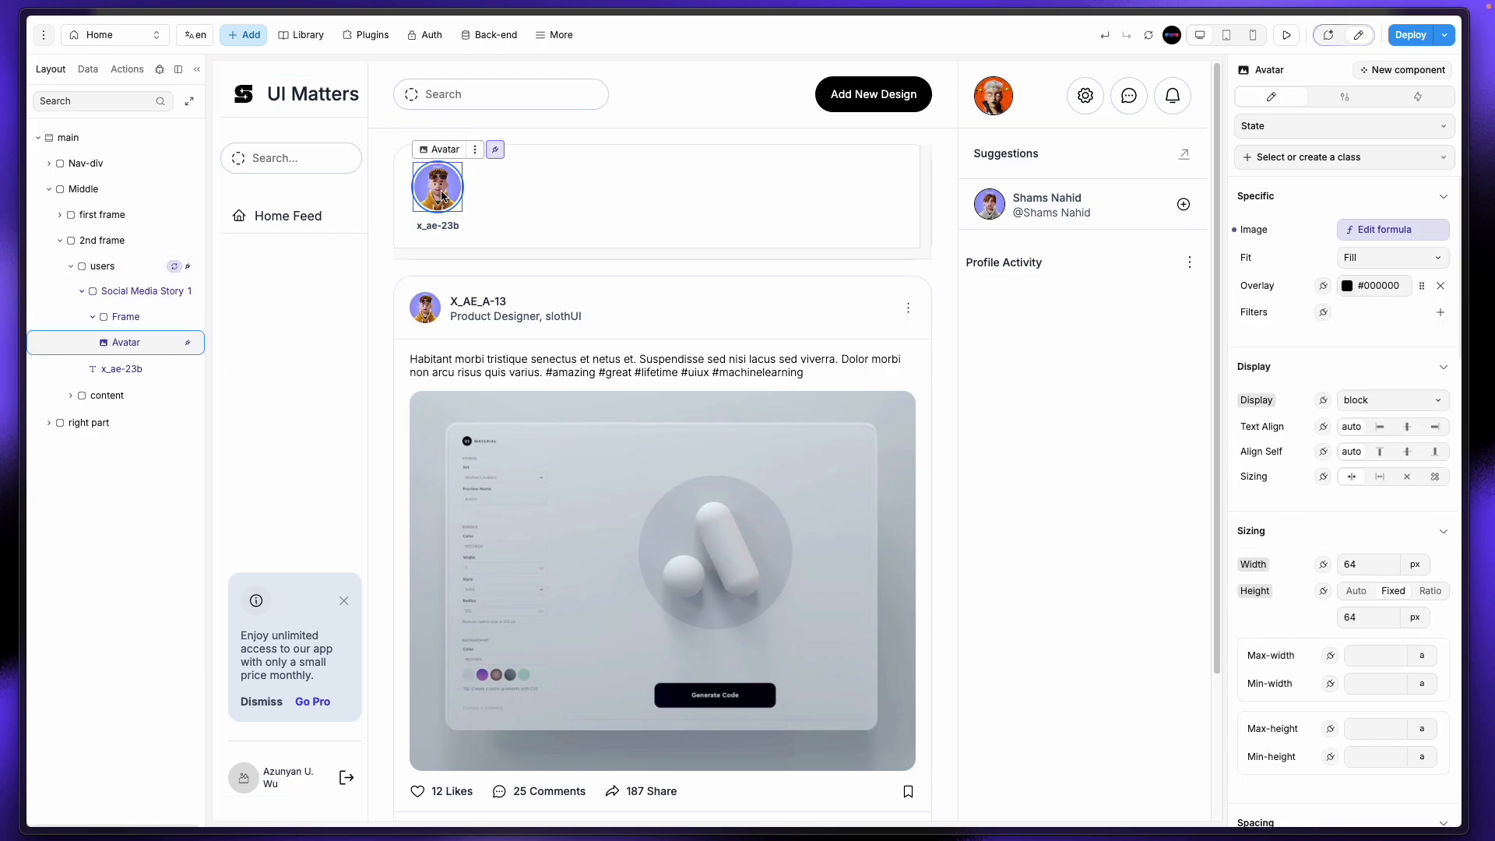
scroll(1337, 536, "down", 4)
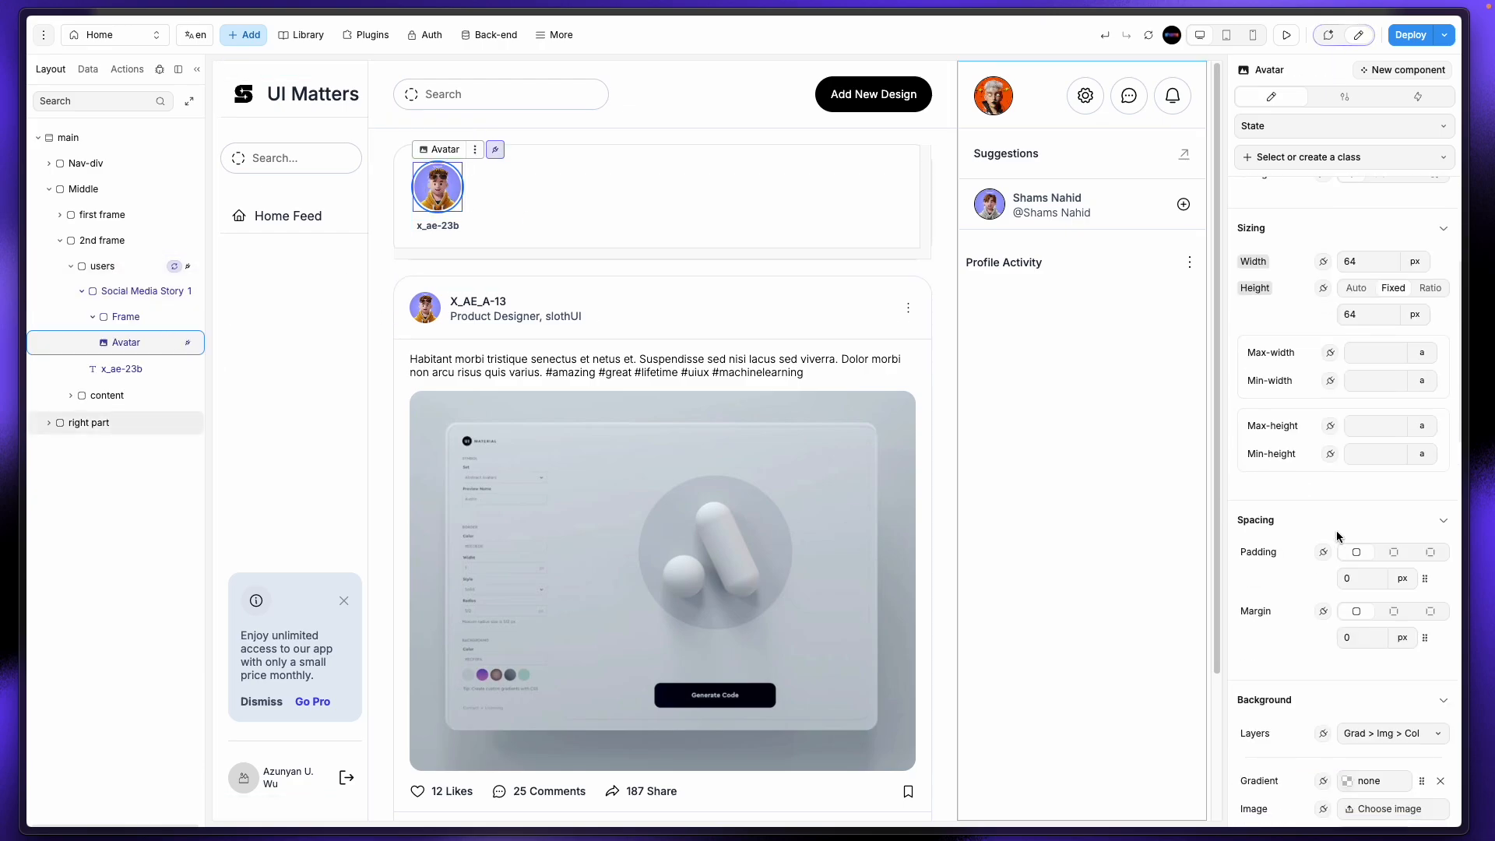
scroll(1337, 535, "down", 3)
scroll(1305, 477, "up", 8)
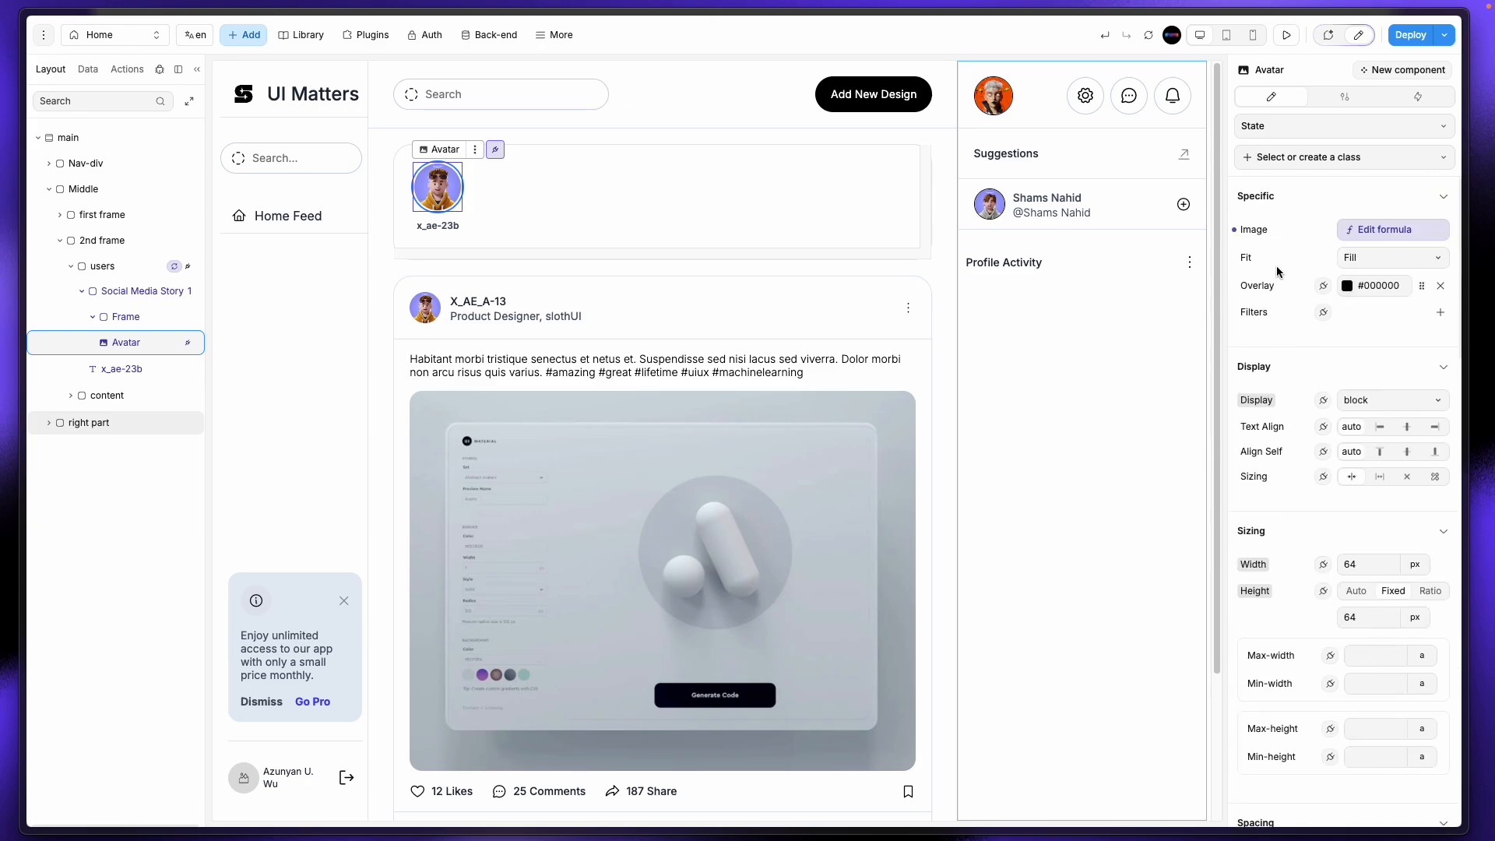
Step: Replace the Avatar image's hardcoded URL formula with item.data.img_url
left_click(1358, 231)
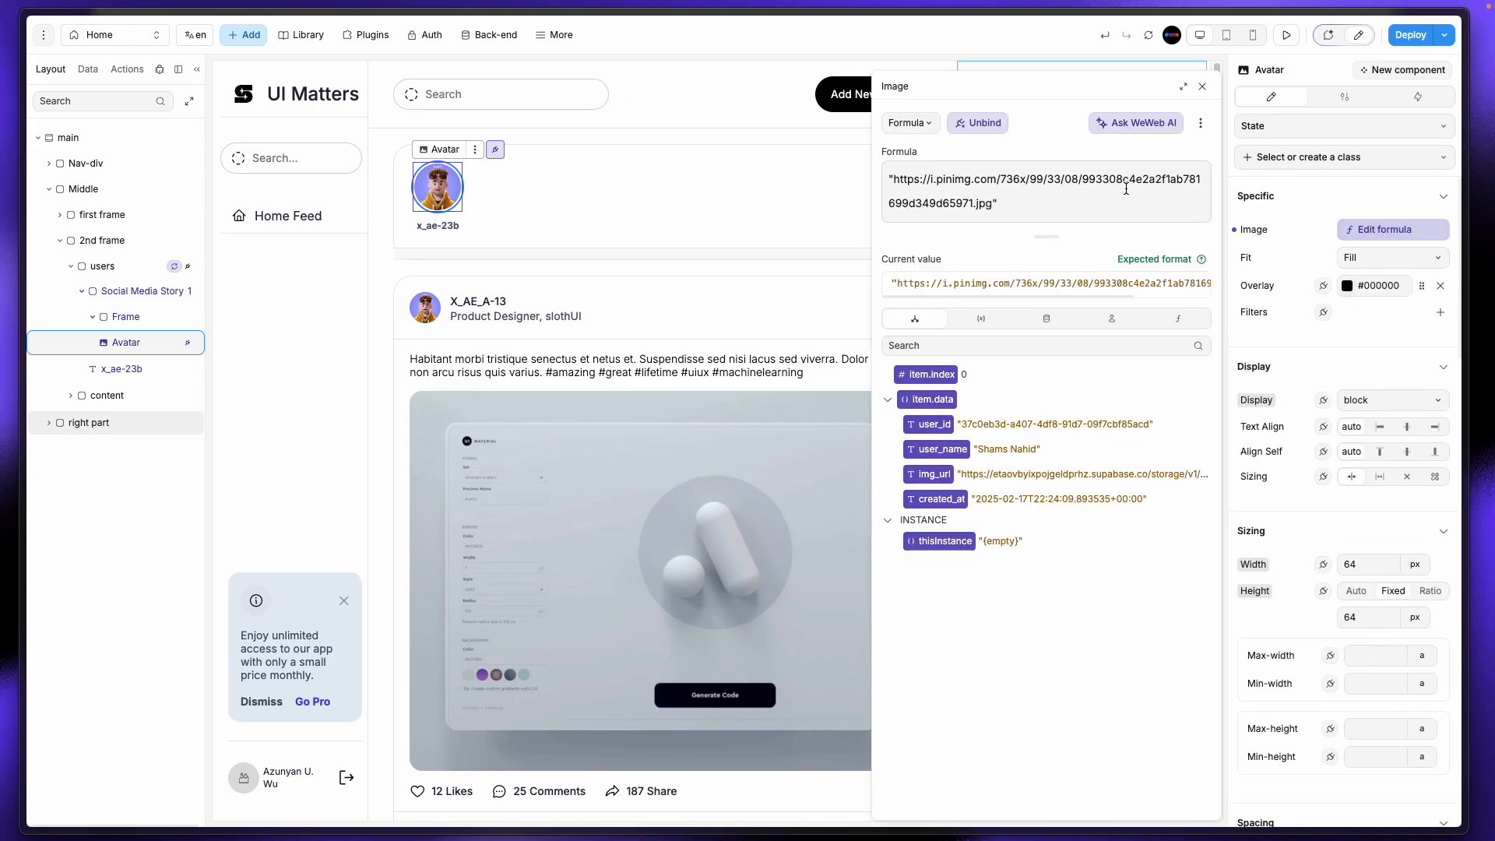
left_click(1084, 208)
key("ctrl+a")
key("BackSpace")
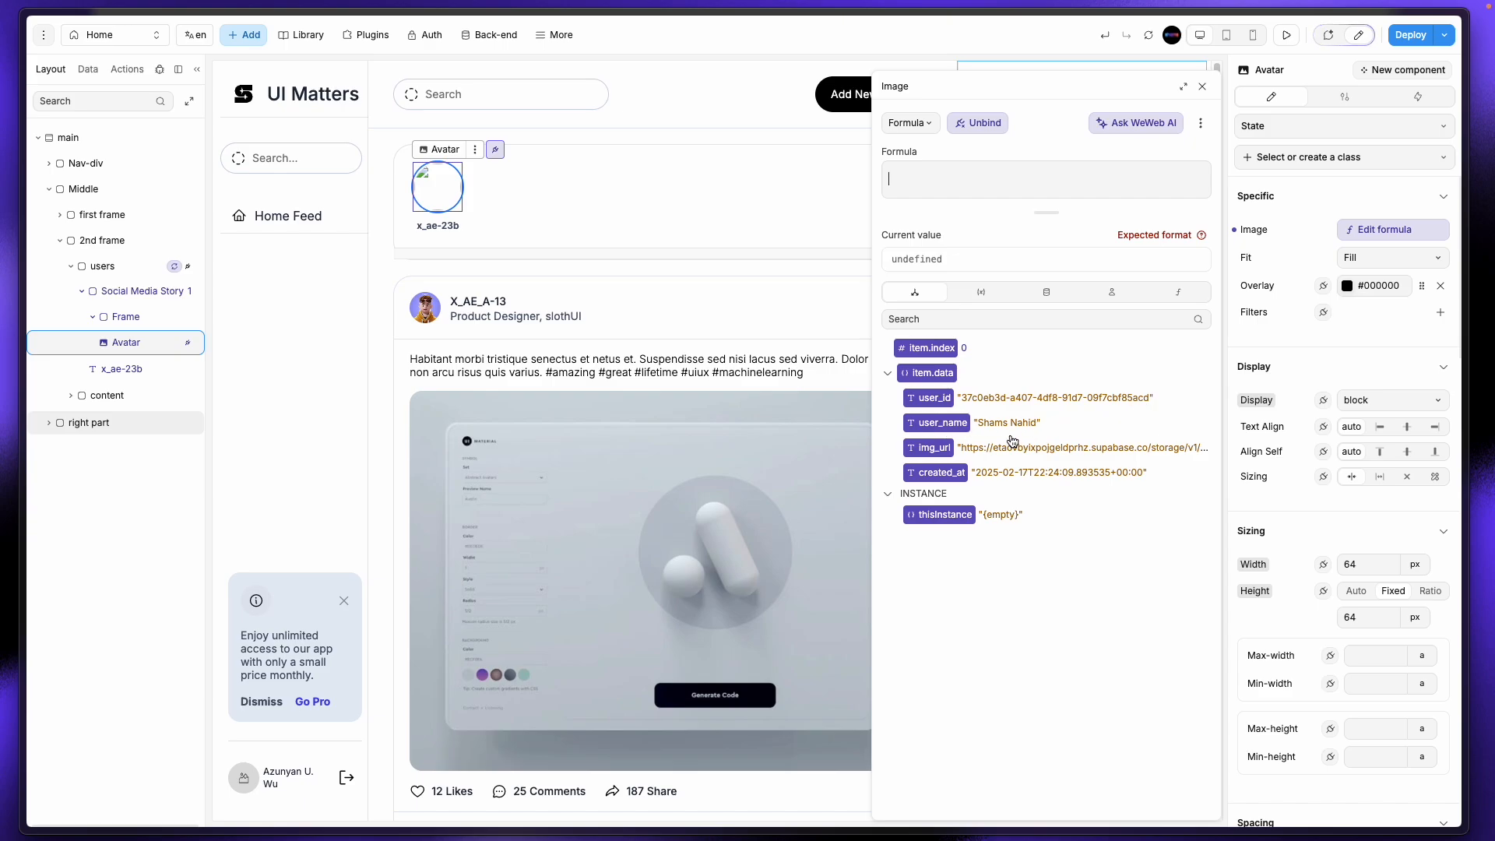
left_click(933, 454)
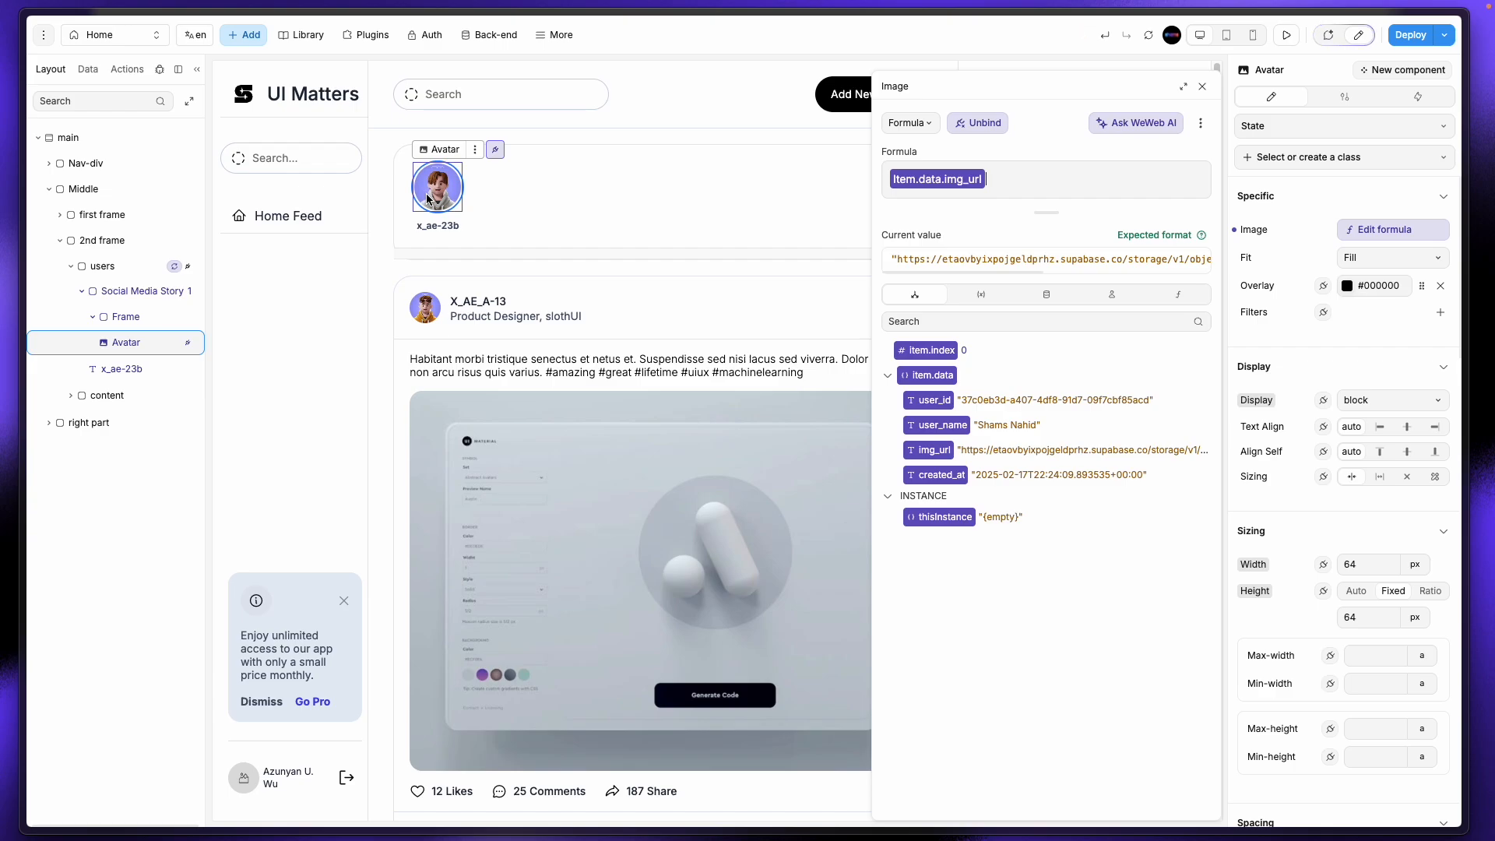
left_click(1202, 86)
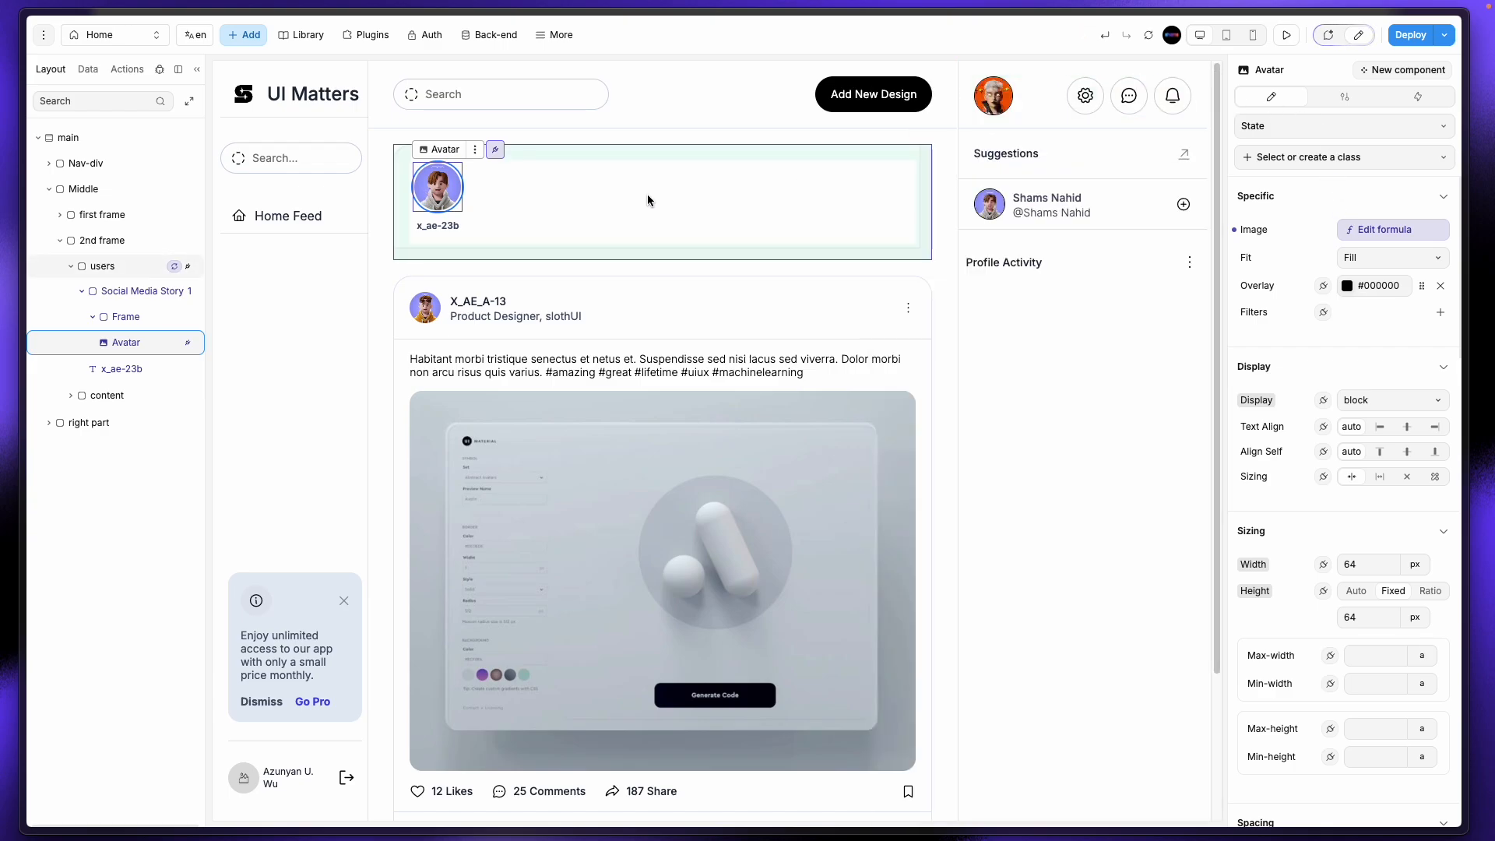
left_click(434, 227)
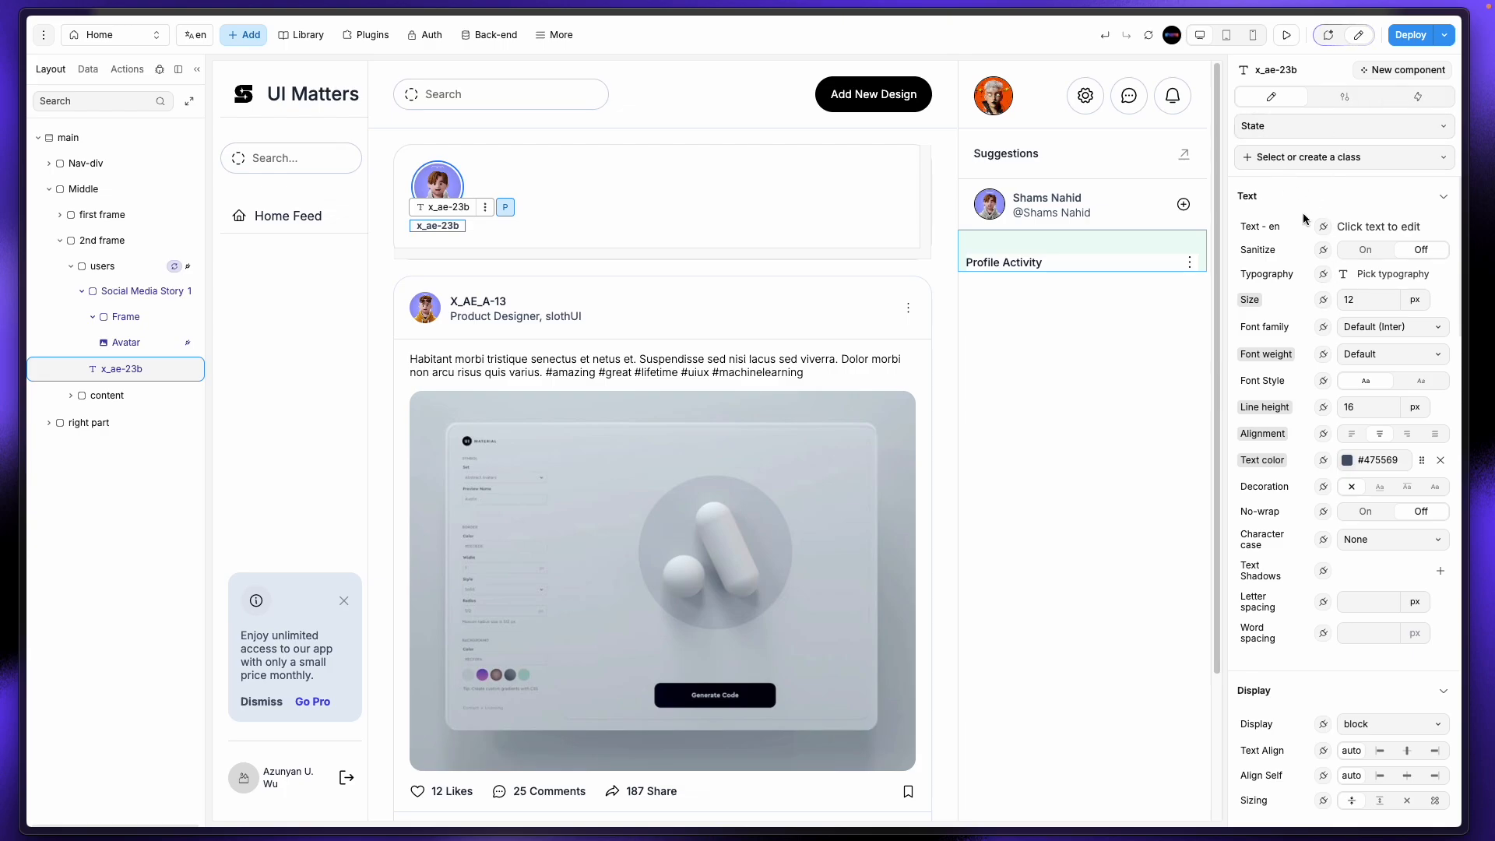
Step: Bind the story name text to item.data.user_name, colour it #000000 and set weight 400 - Normal
left_click(1323, 232)
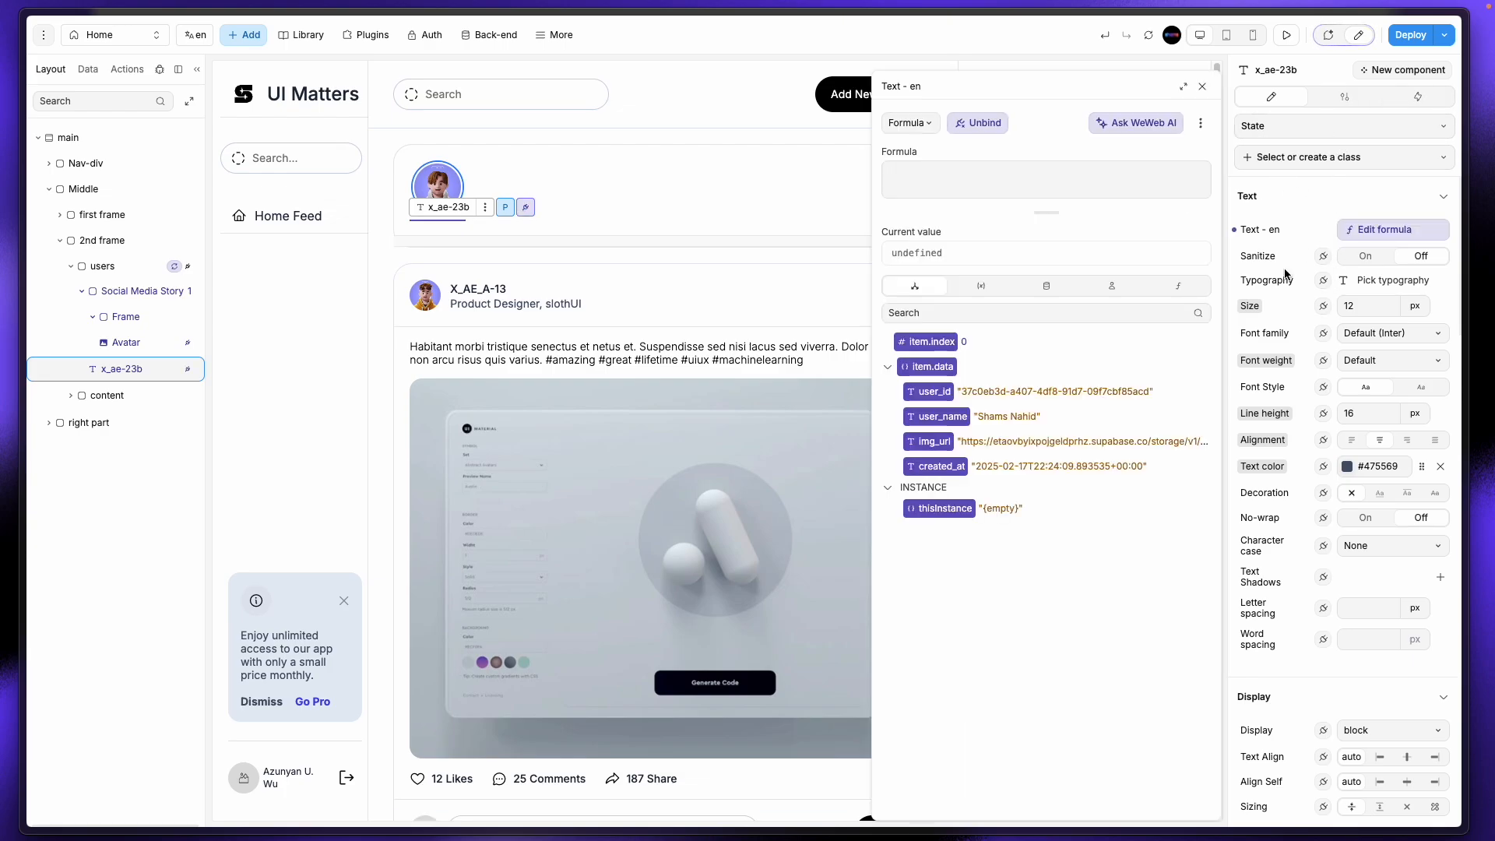
left_click(935, 415)
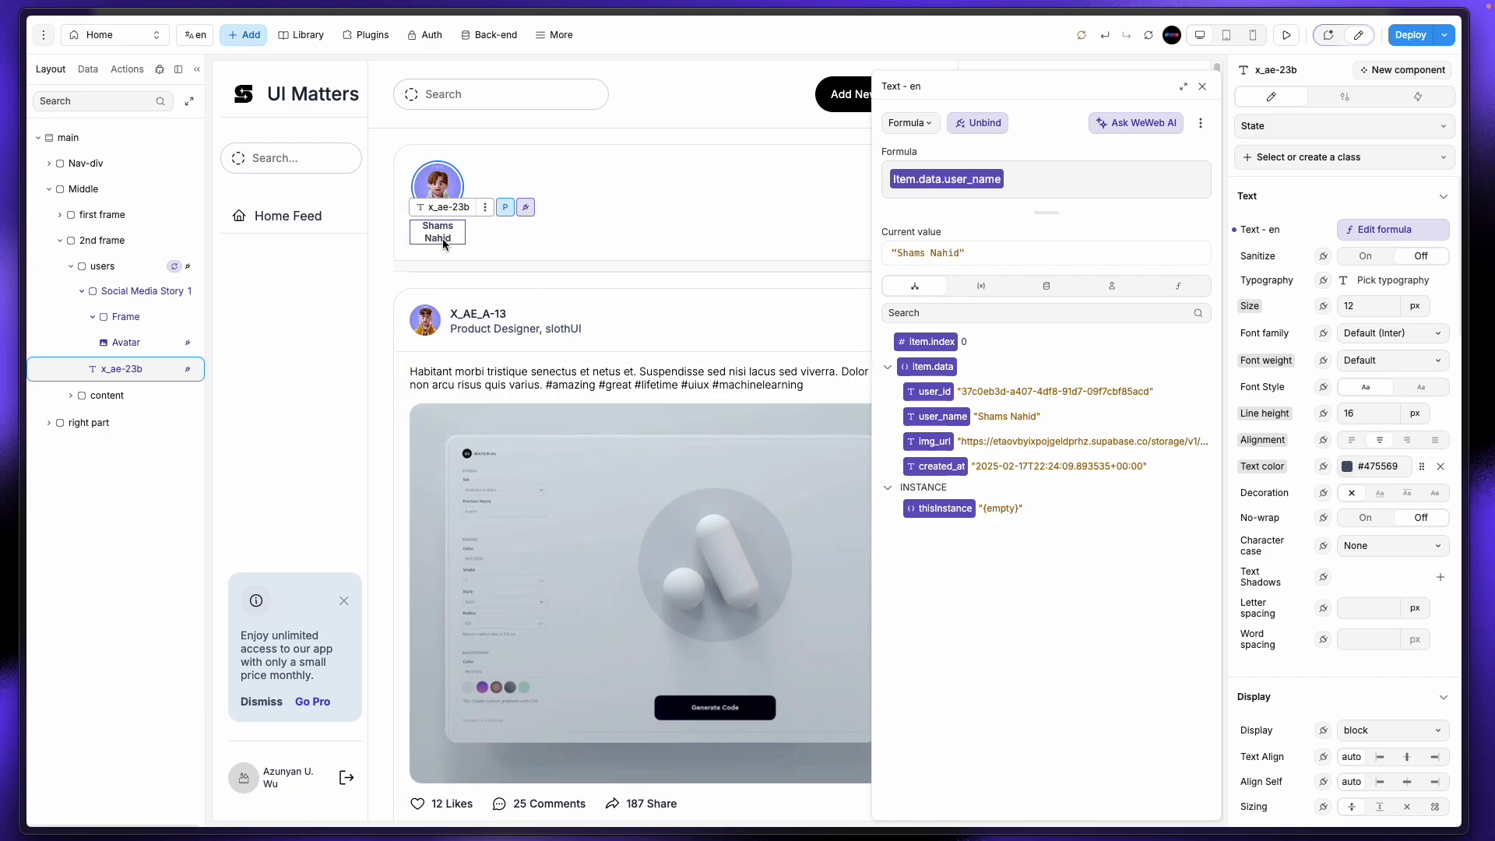
left_click(1347, 468)
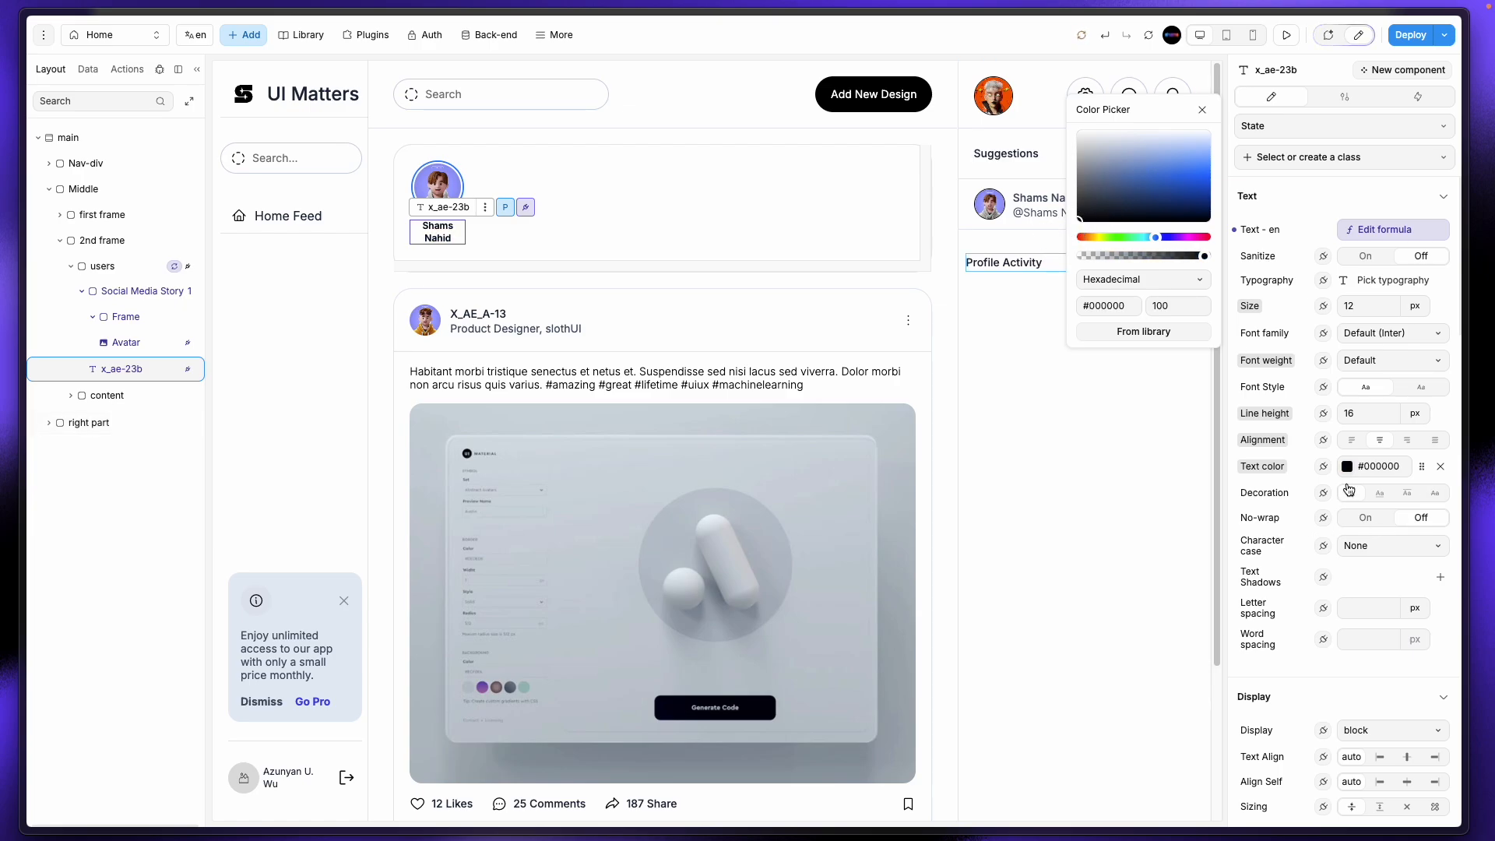
left_click(1387, 340)
left_click(1387, 362)
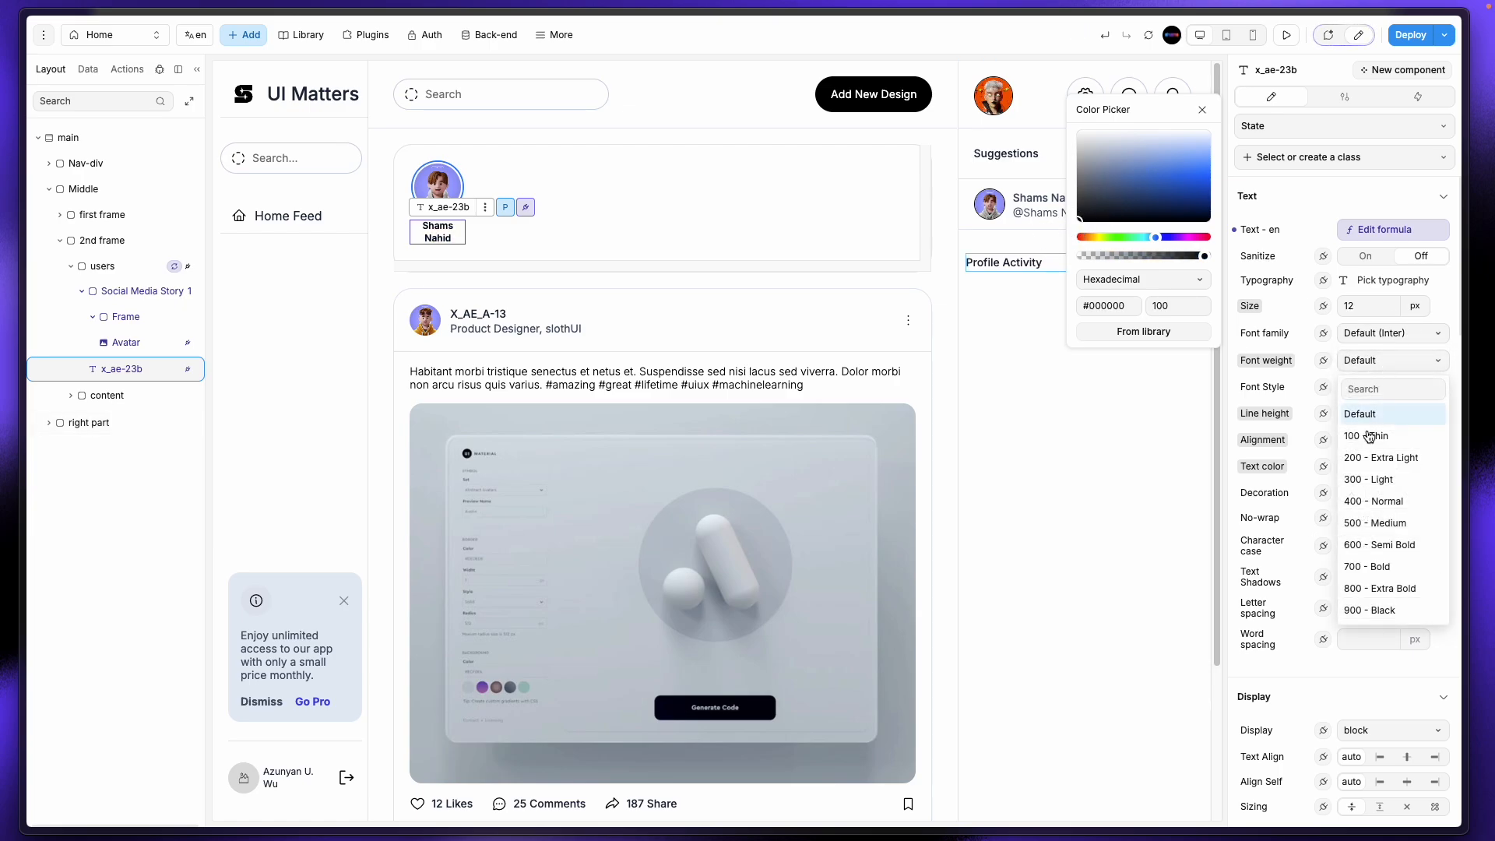
left_click(1390, 500)
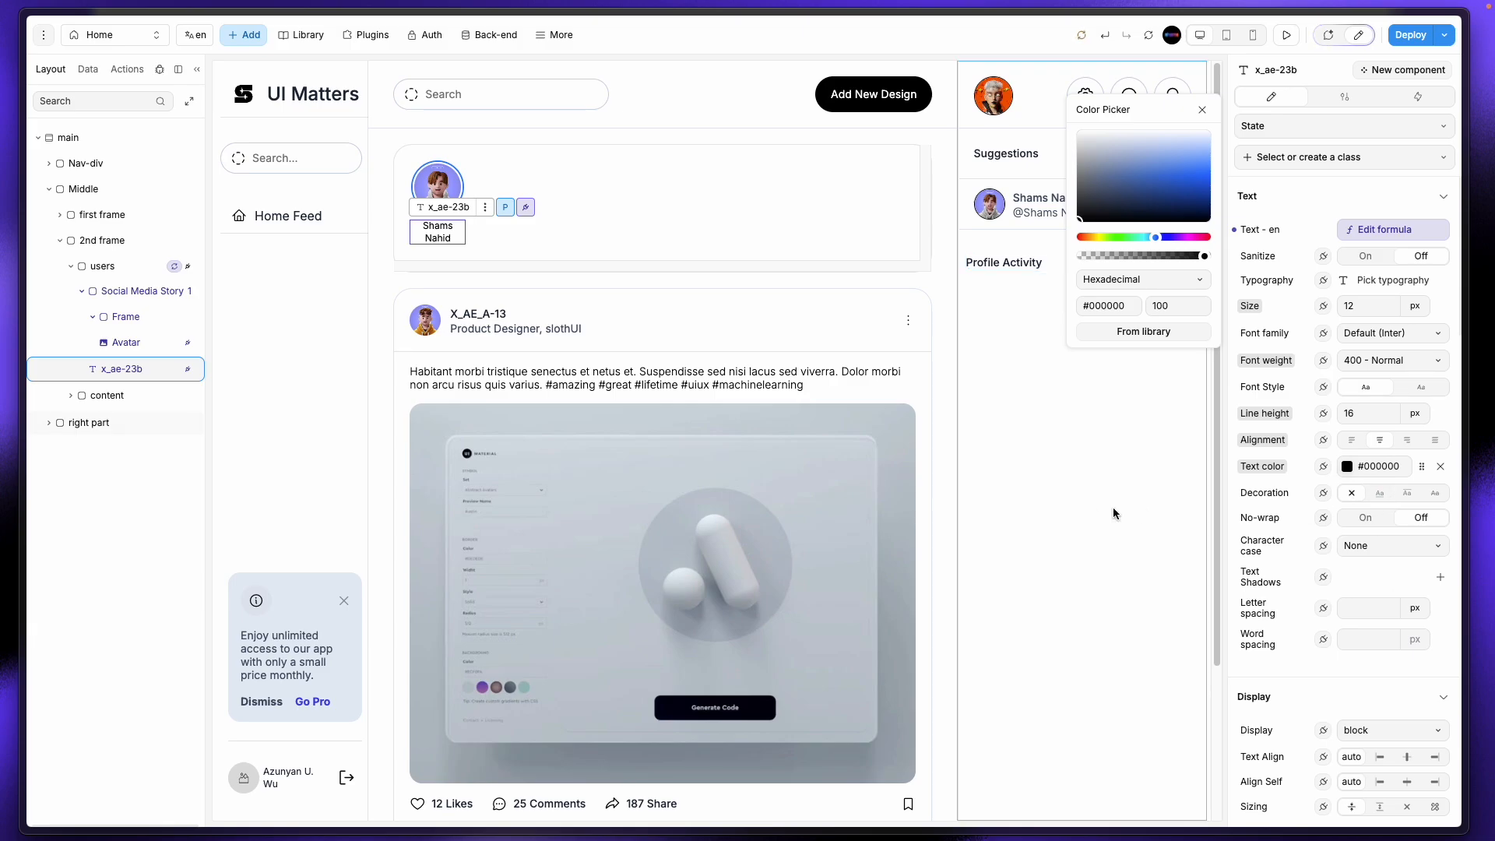
left_click(1093, 512)
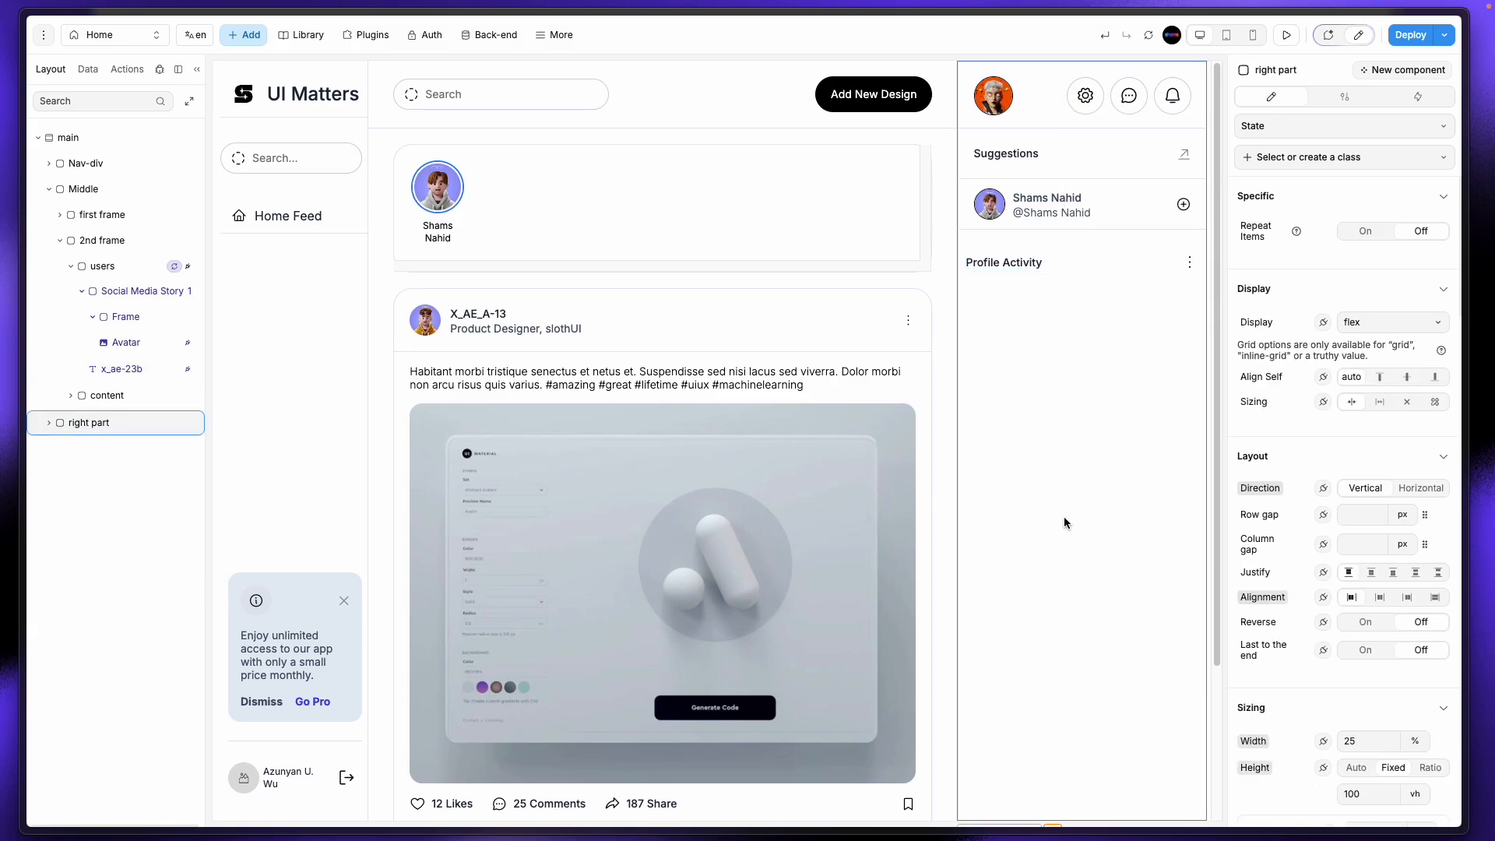
Step: Delete the user_name binding from the name text's formula, leaving it empty
left_click(446, 239)
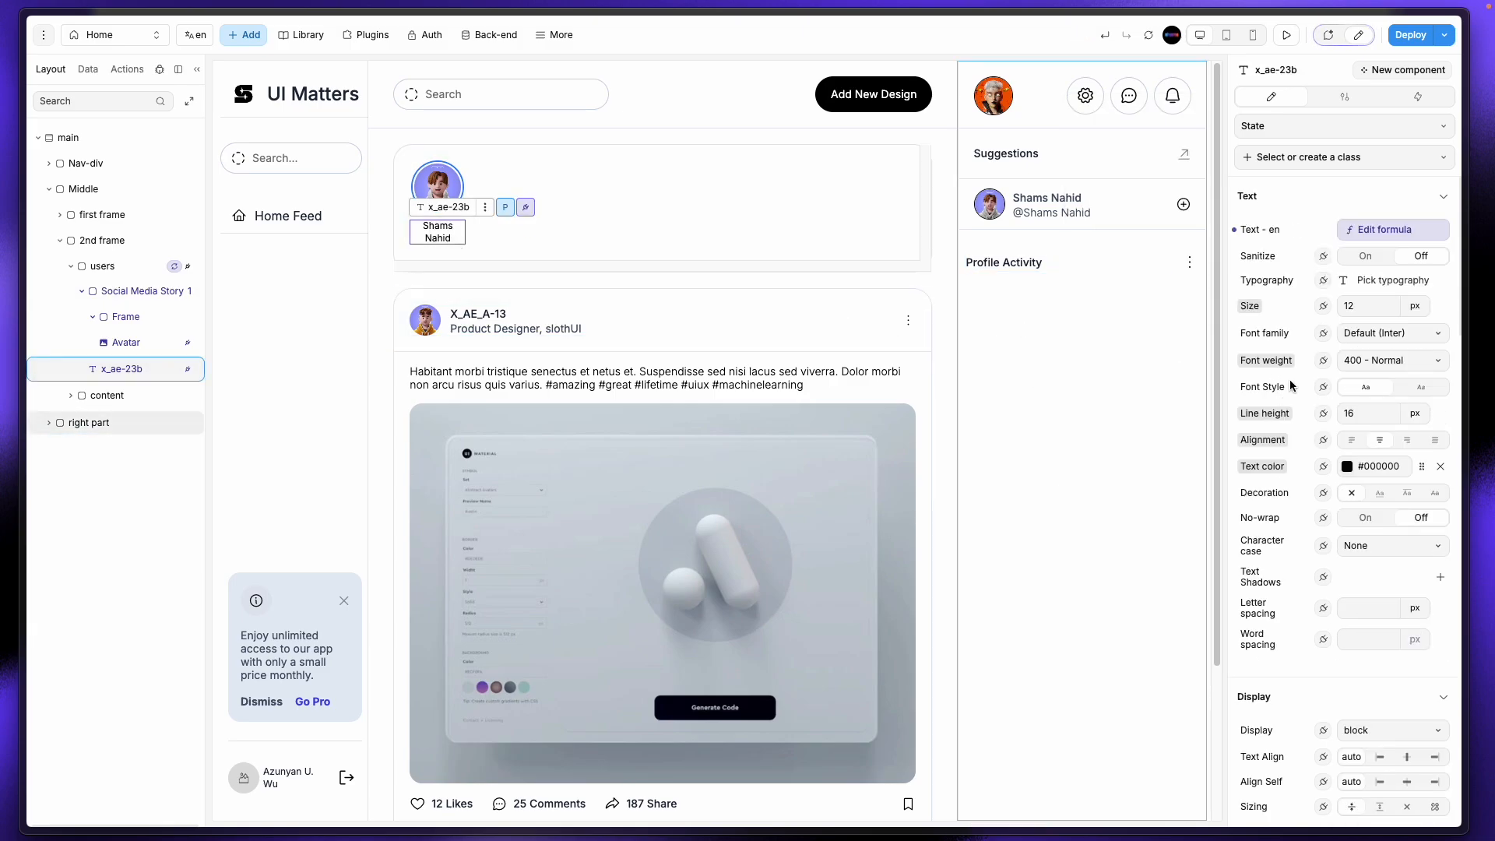
left_click(1370, 229)
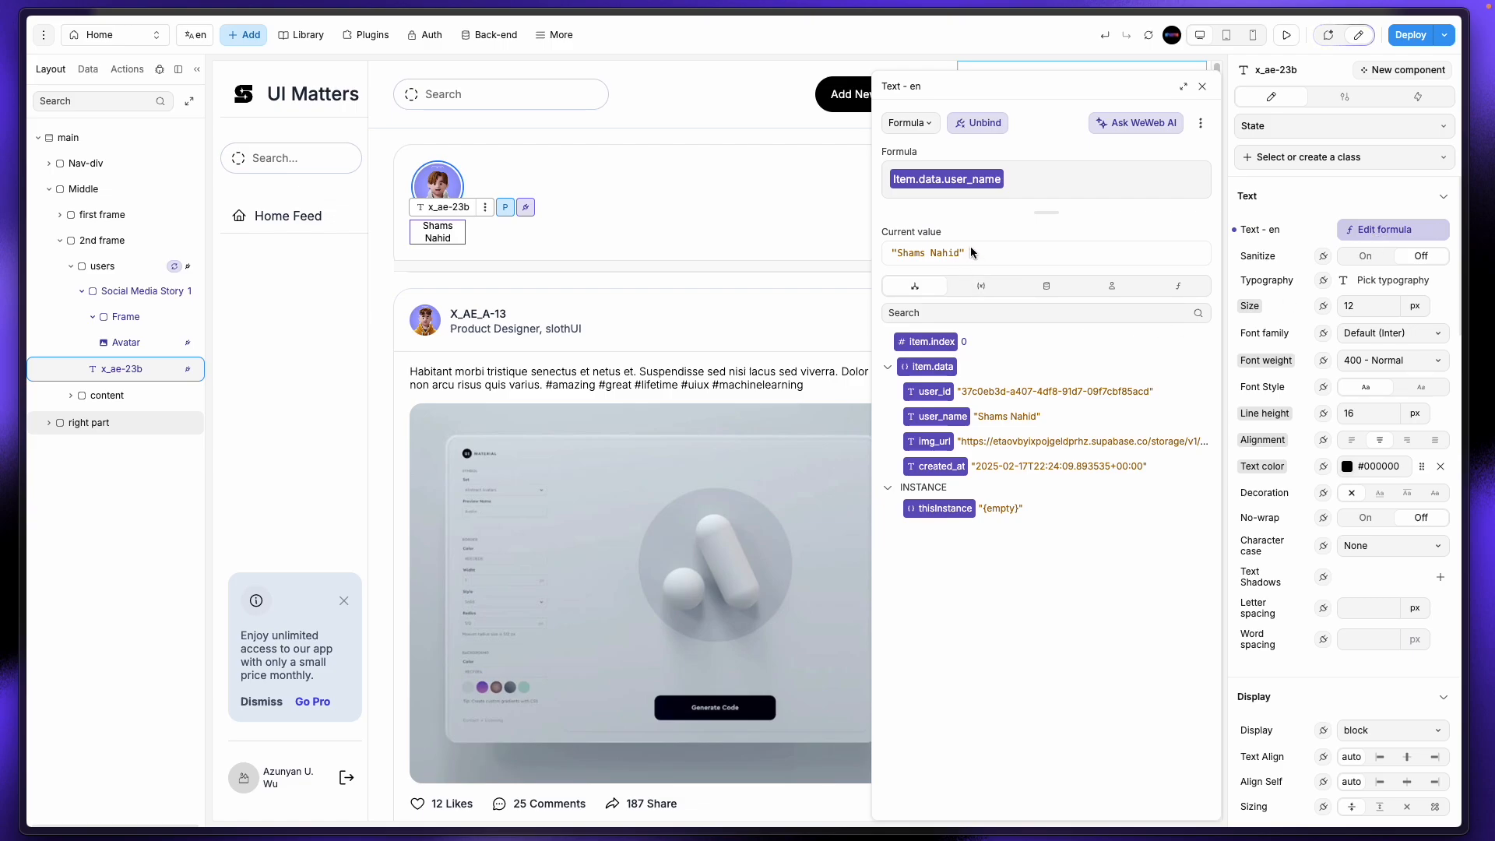
left_click(1017, 185)
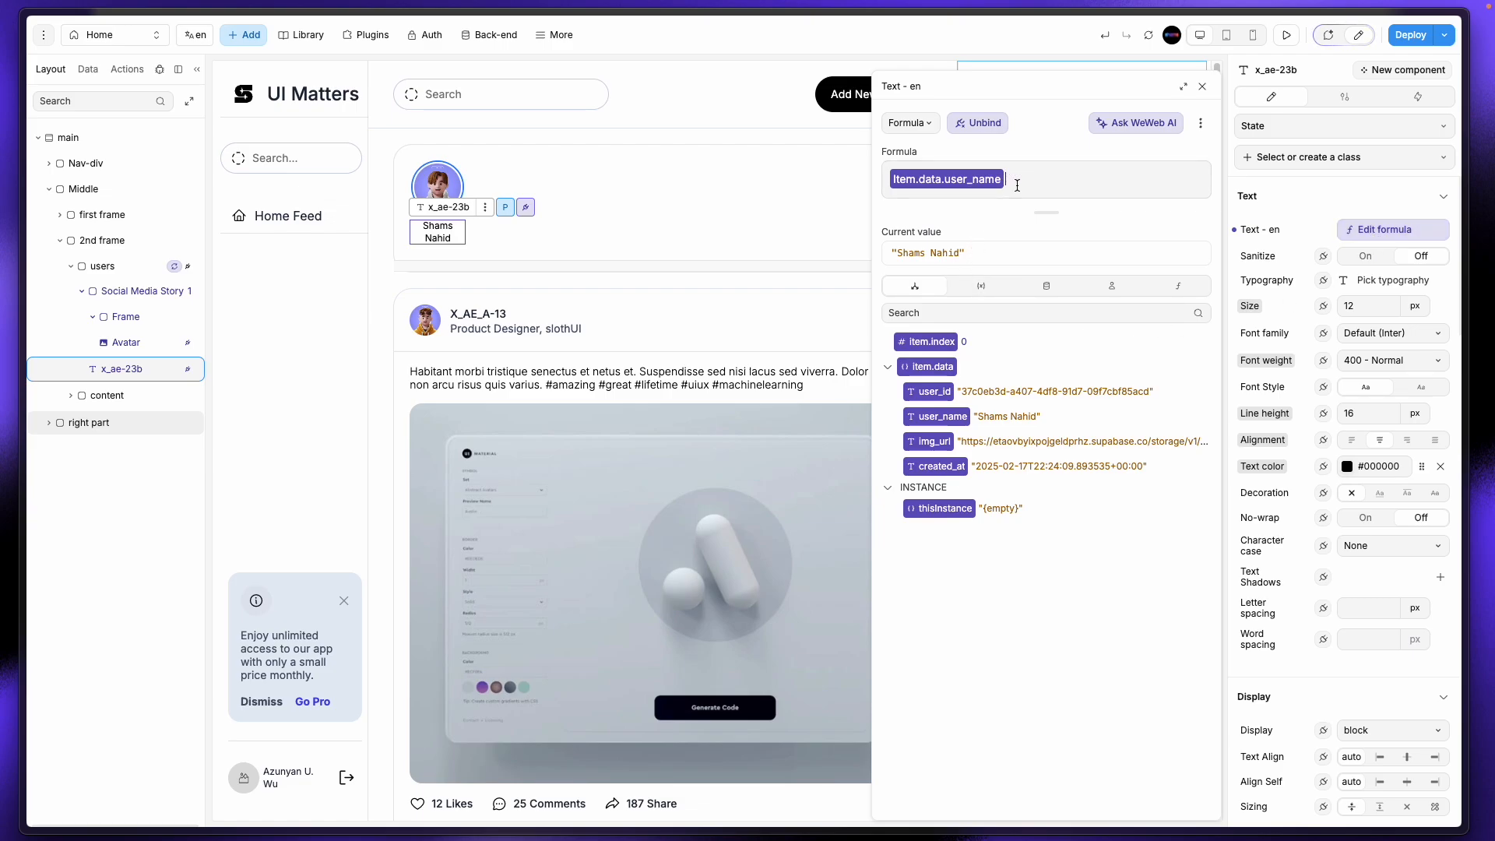
key("BackSpace")
left_click(1134, 121)
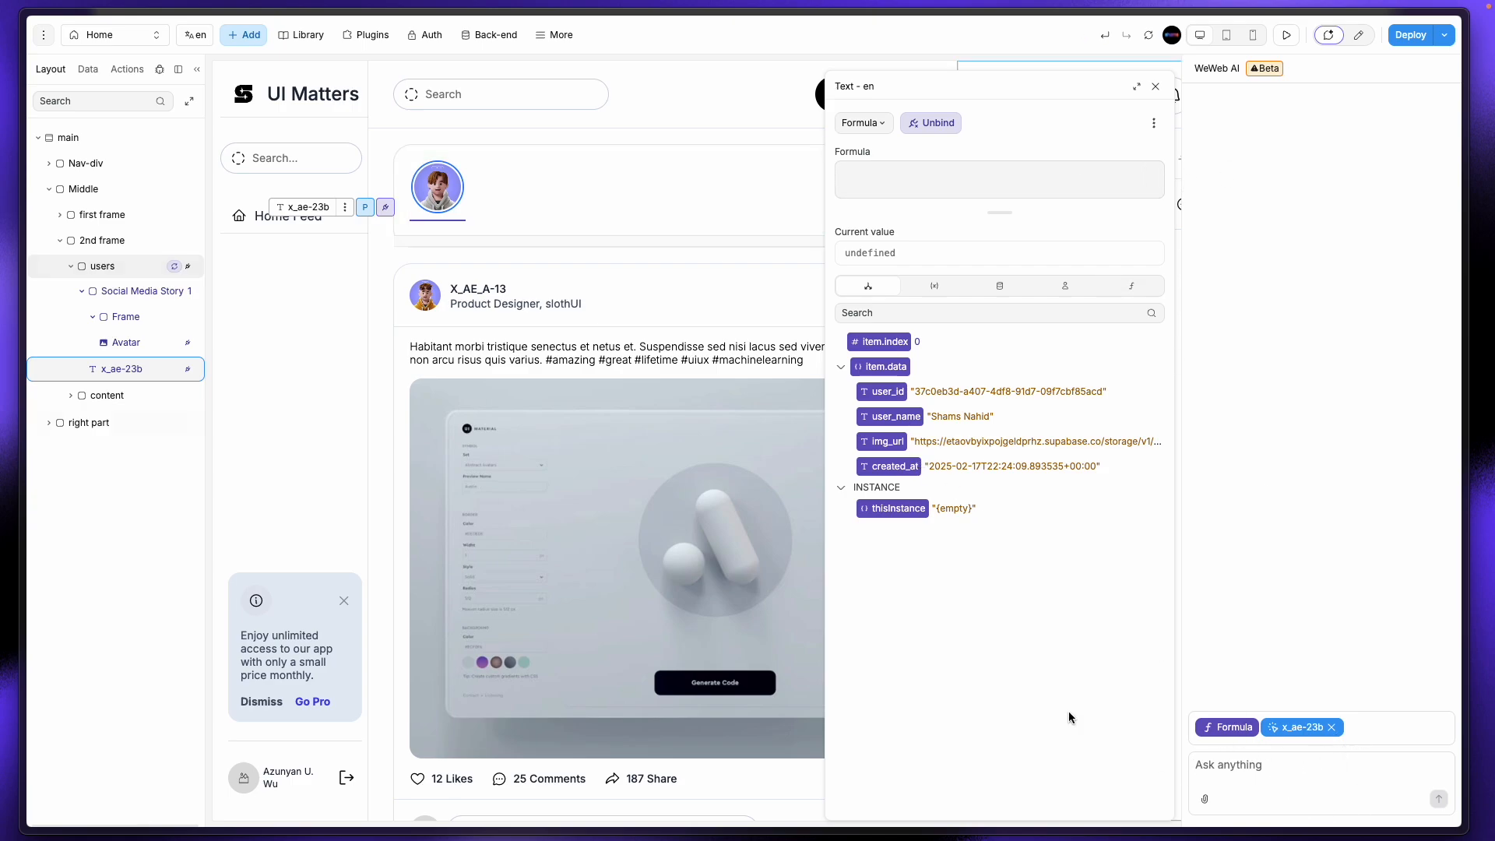
Step: Re-add then remove the user_name binding and drop the name element from the AI context
left_click(888, 418)
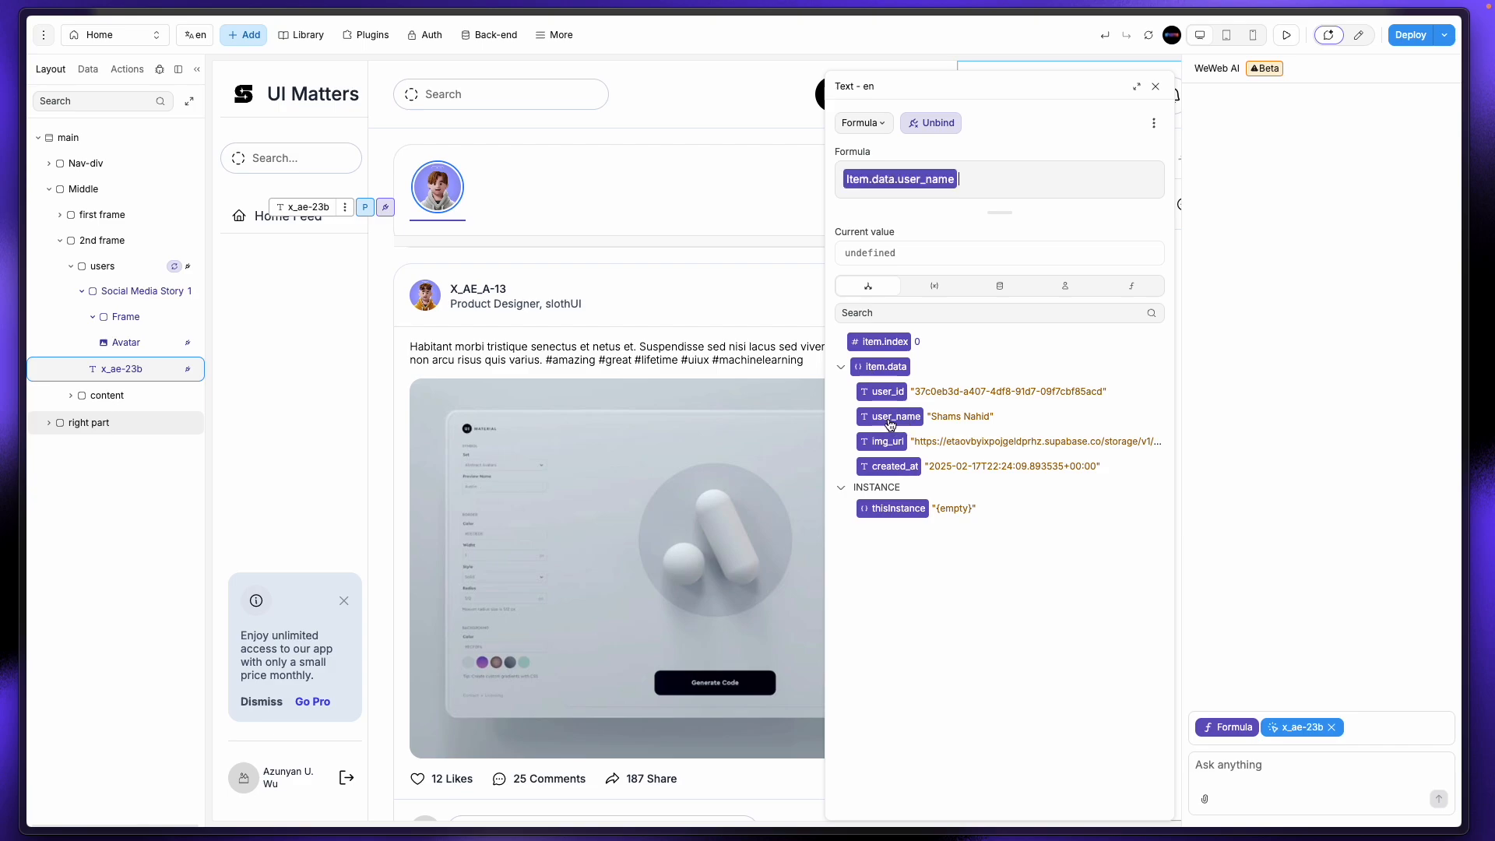
key("BackSpace")
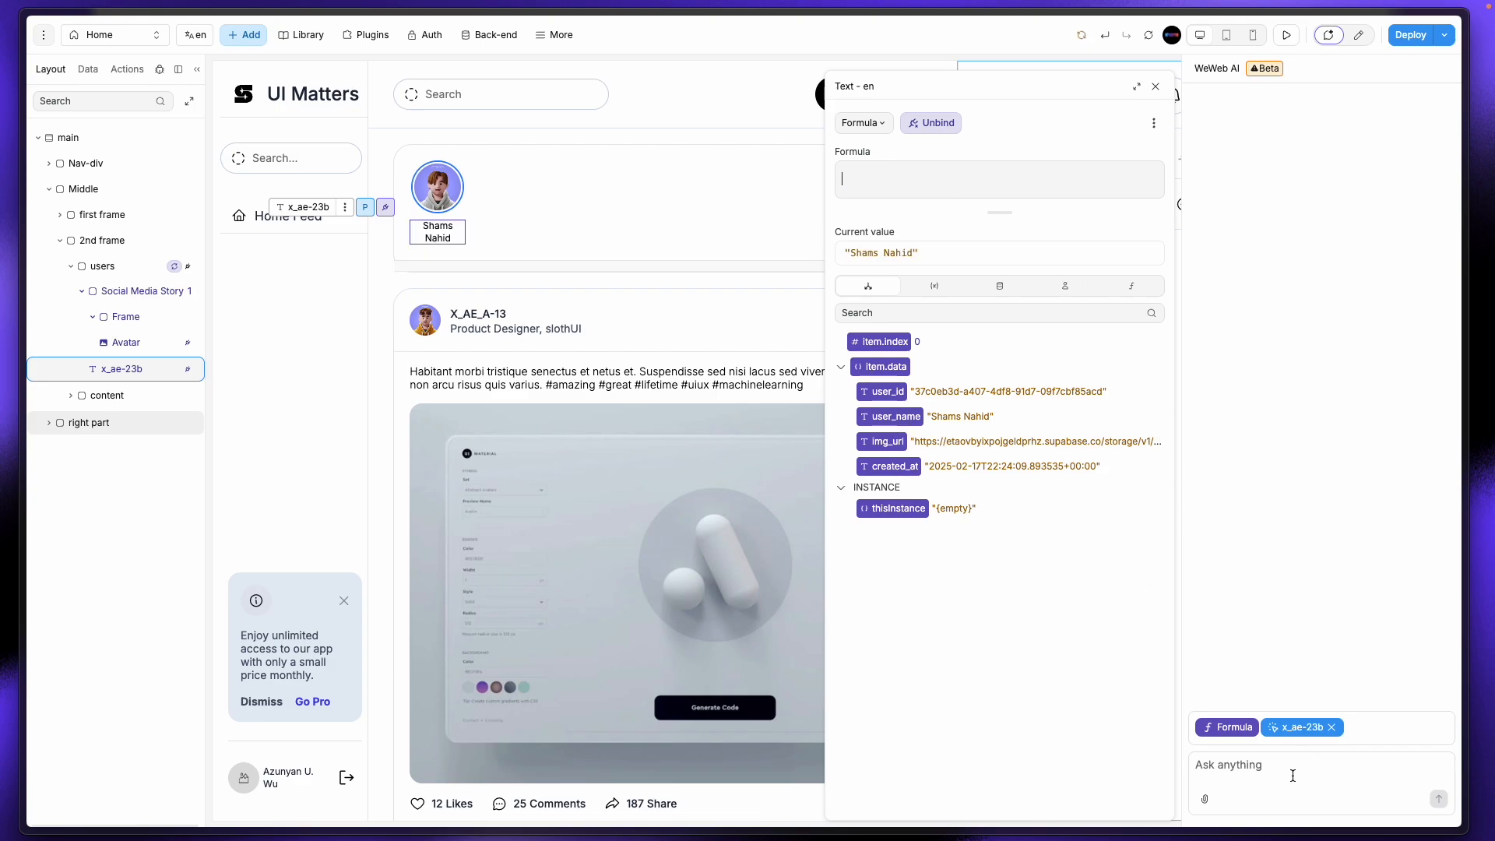
left_click(1292, 776)
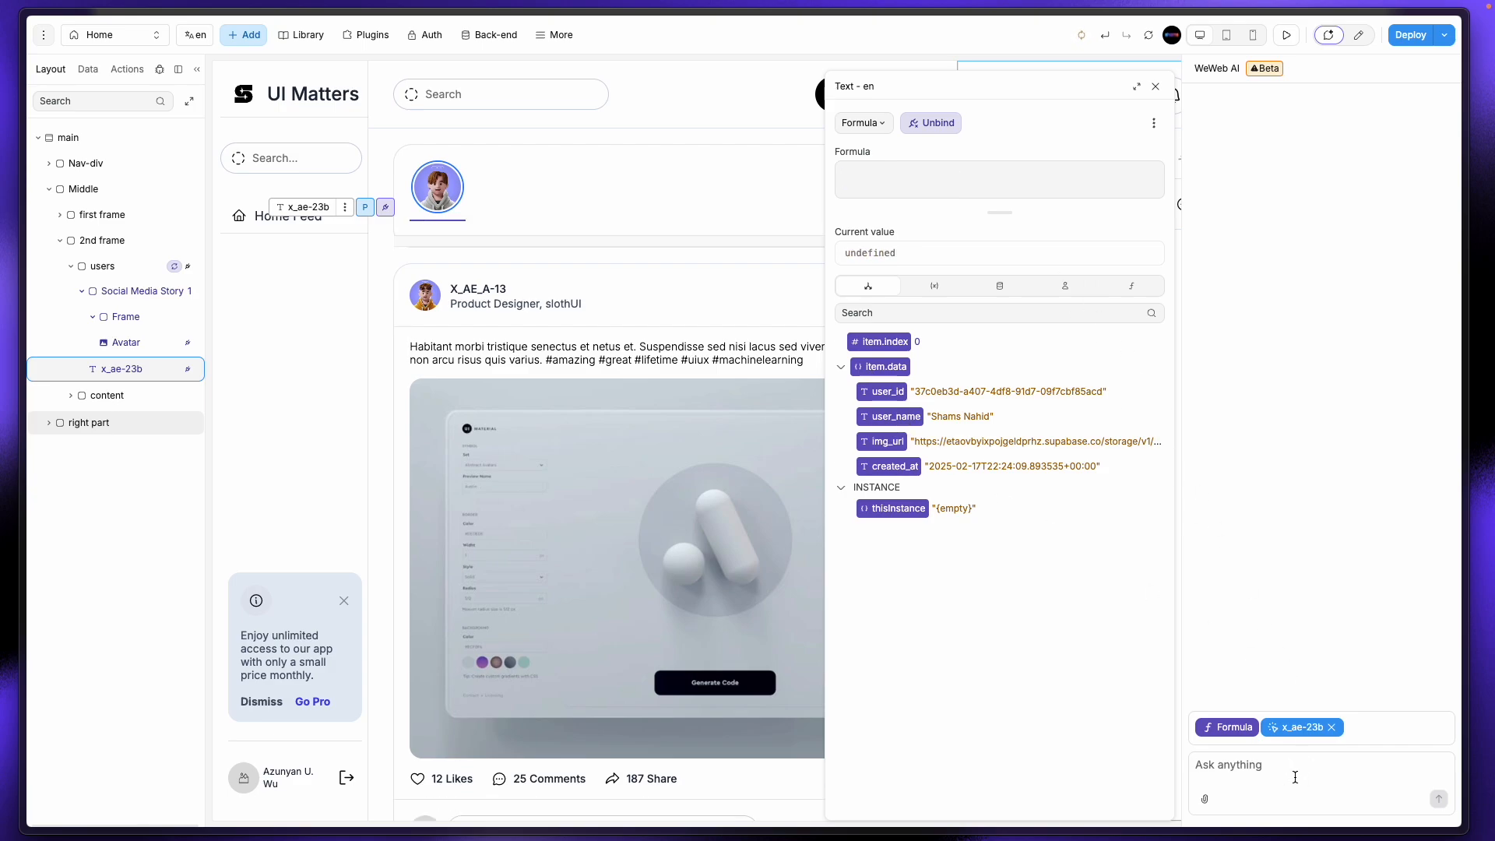
type("a")
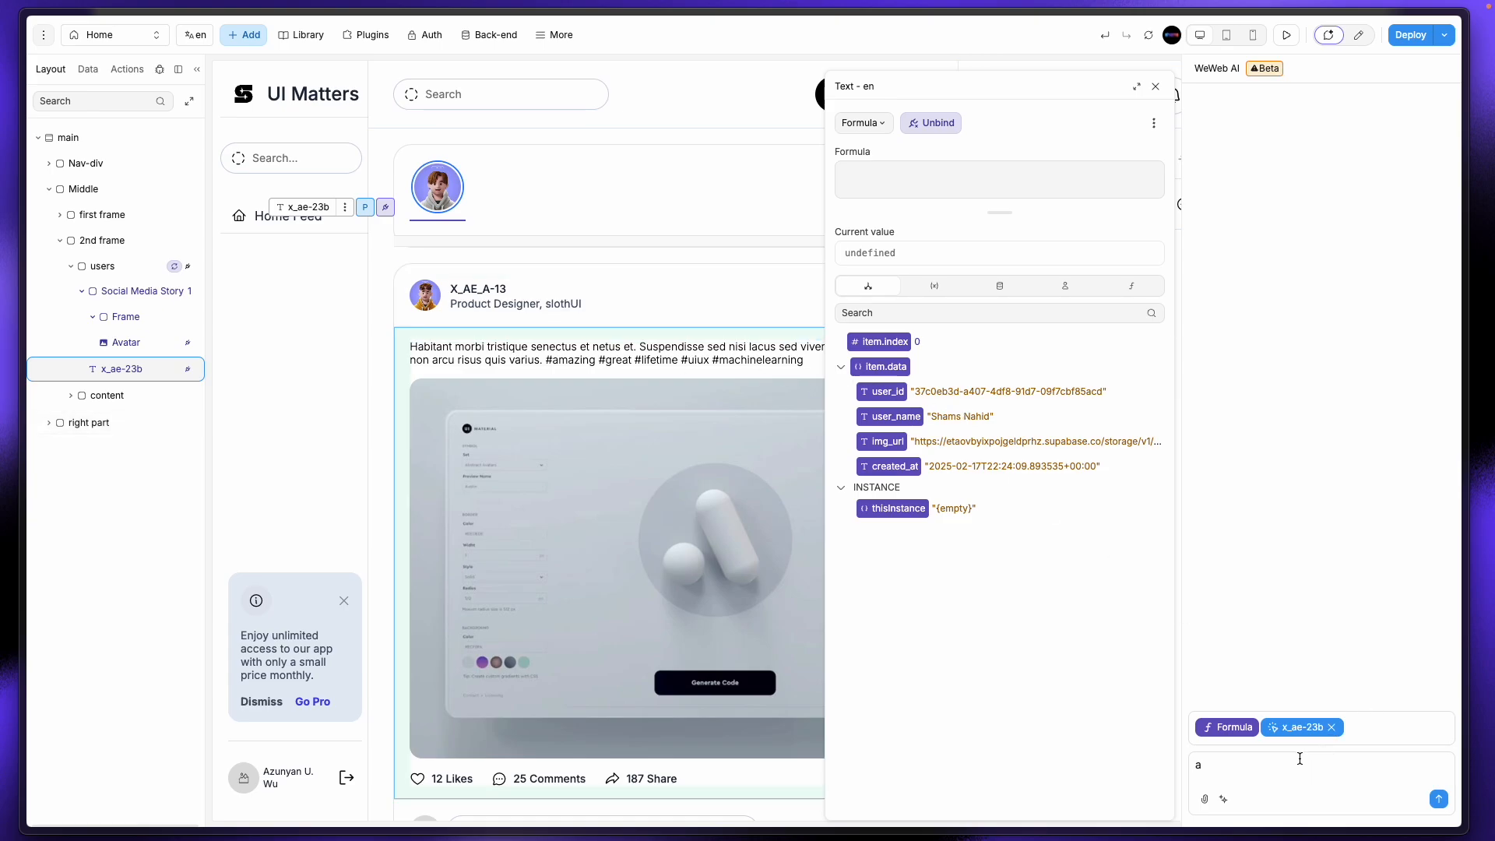
left_click(1250, 758)
left_click(1249, 767)
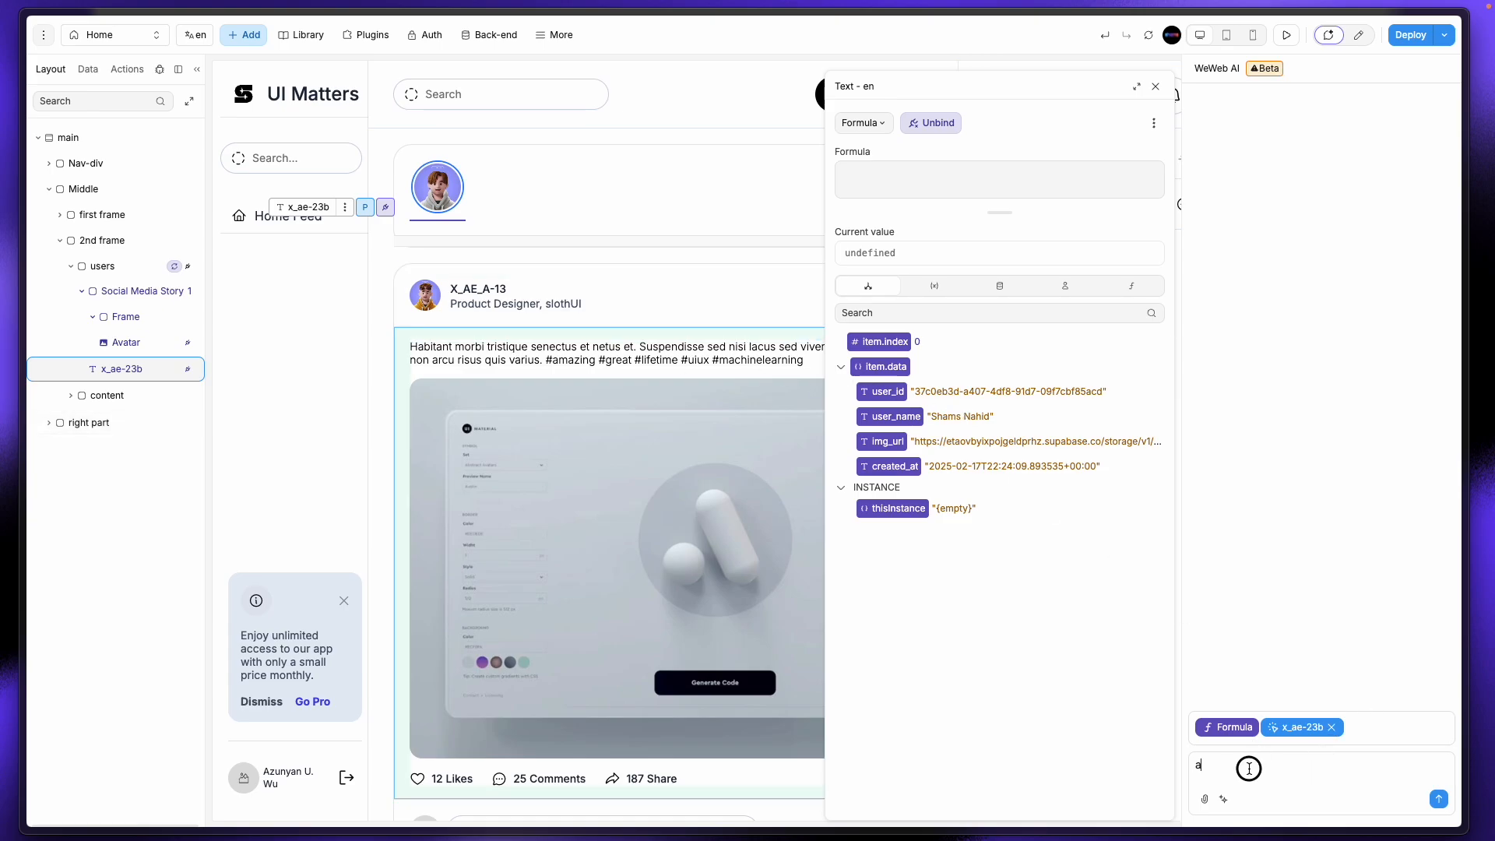
left_click(1331, 727)
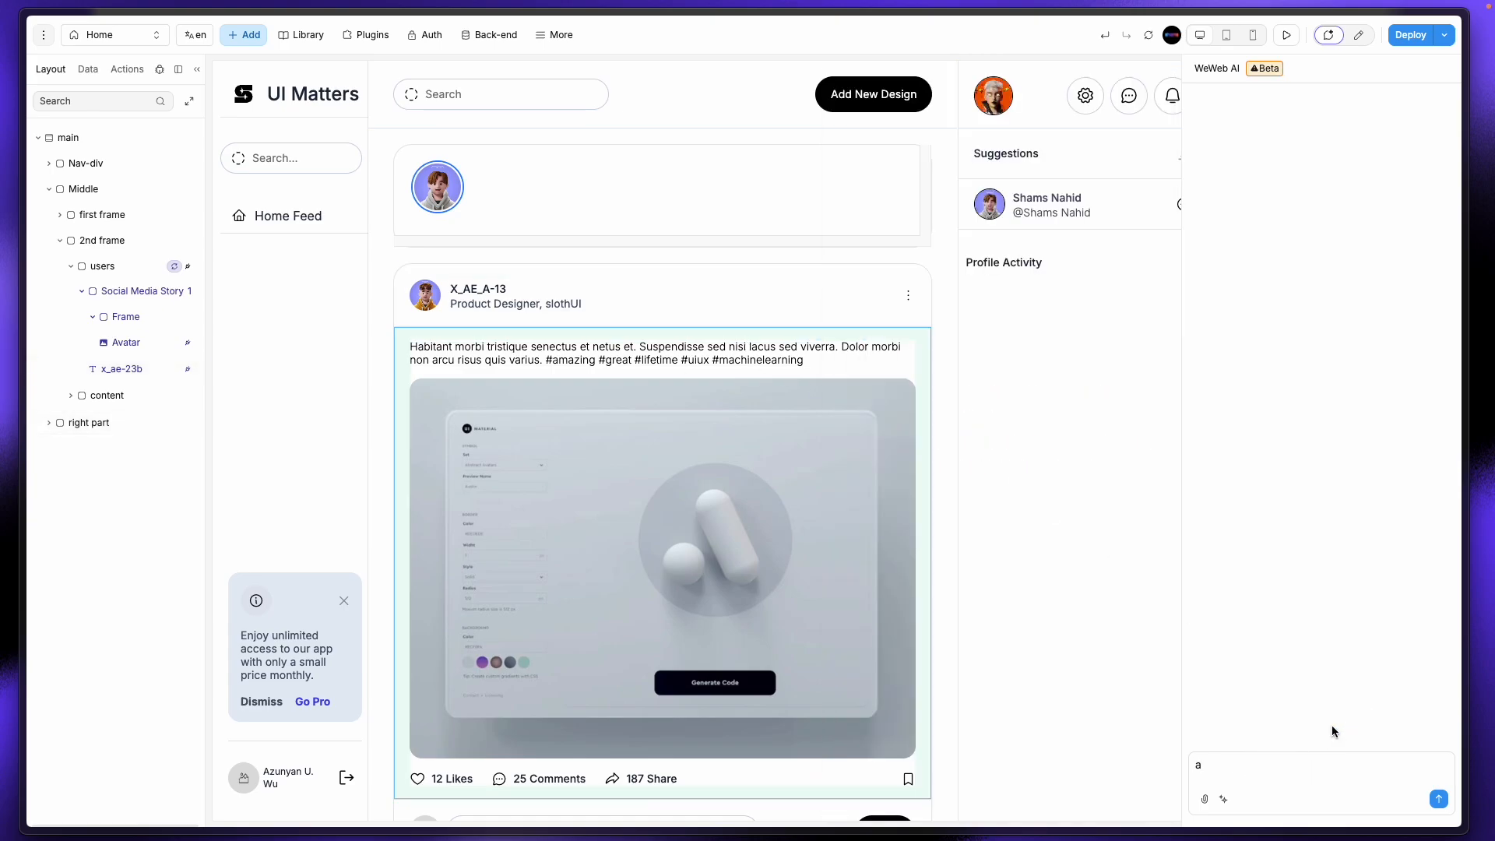
Step: Reselect the story name text and open WeWeb AI from its formula editor
left_click(433, 217)
left_click(140, 371)
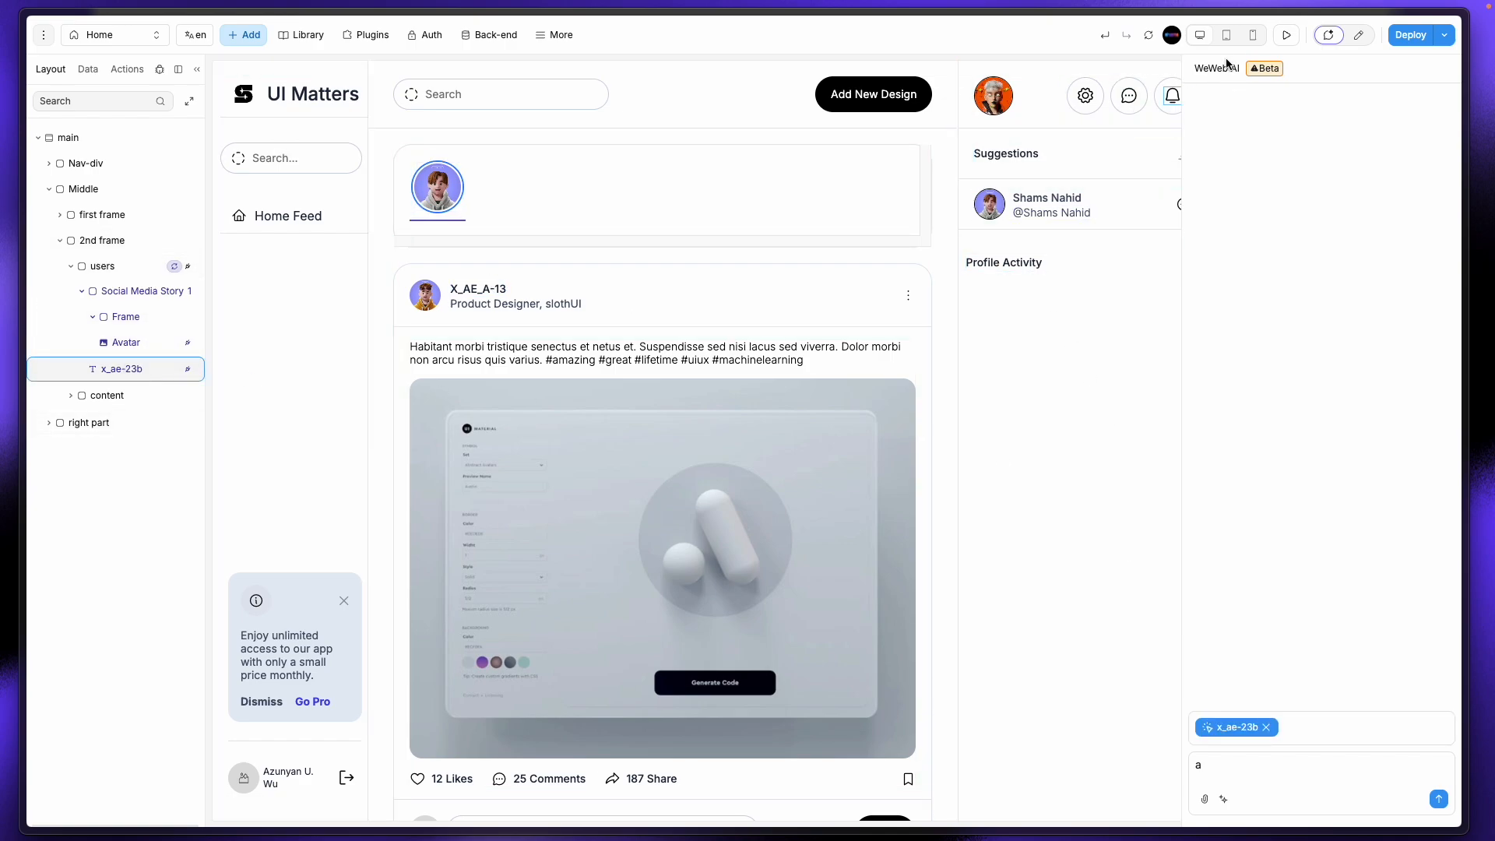
left_click(1355, 39)
left_click(1383, 231)
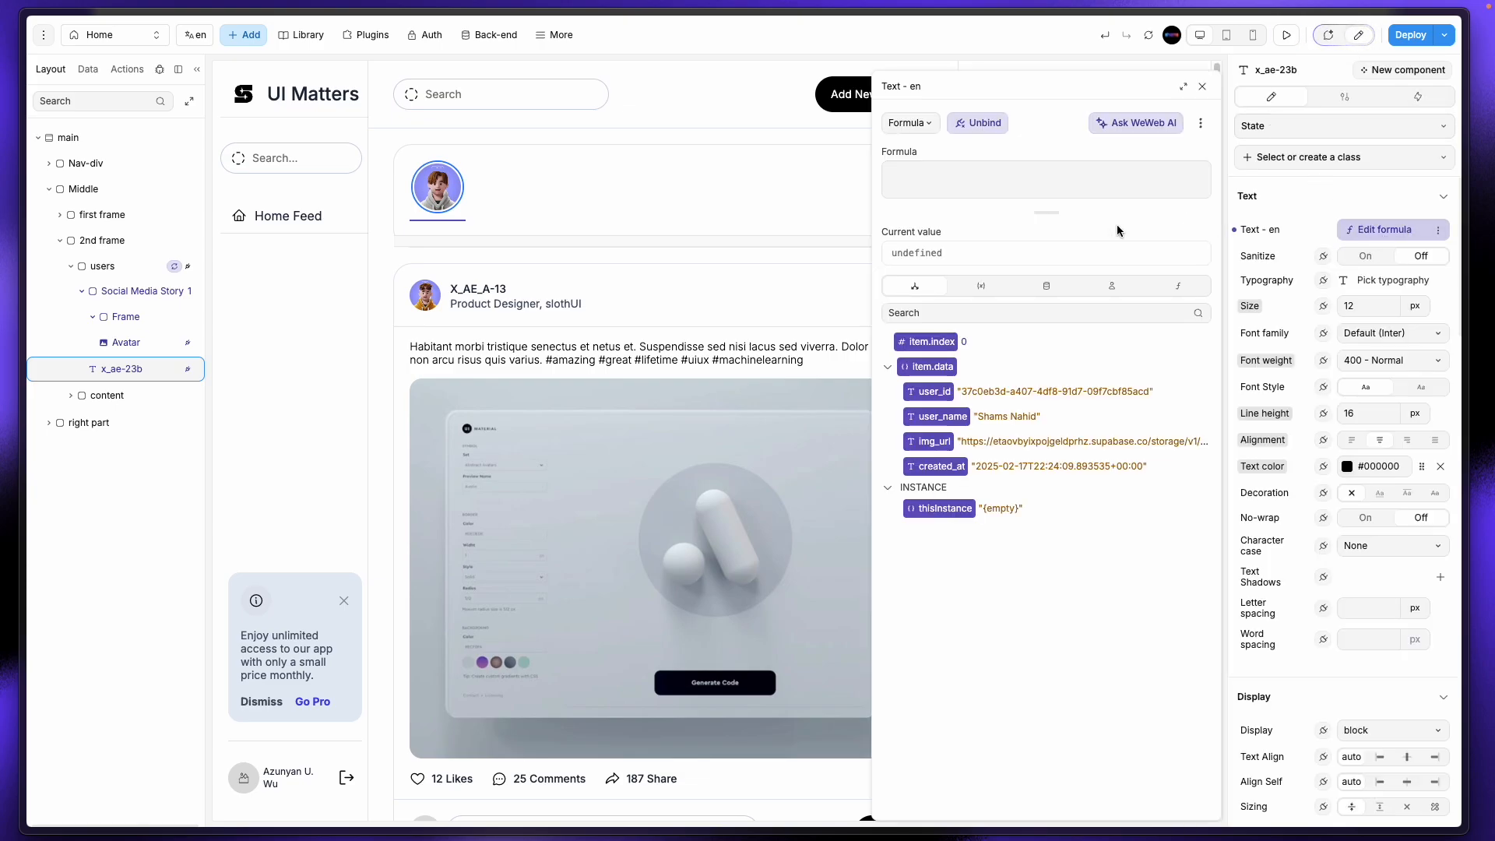
left_click(966, 175)
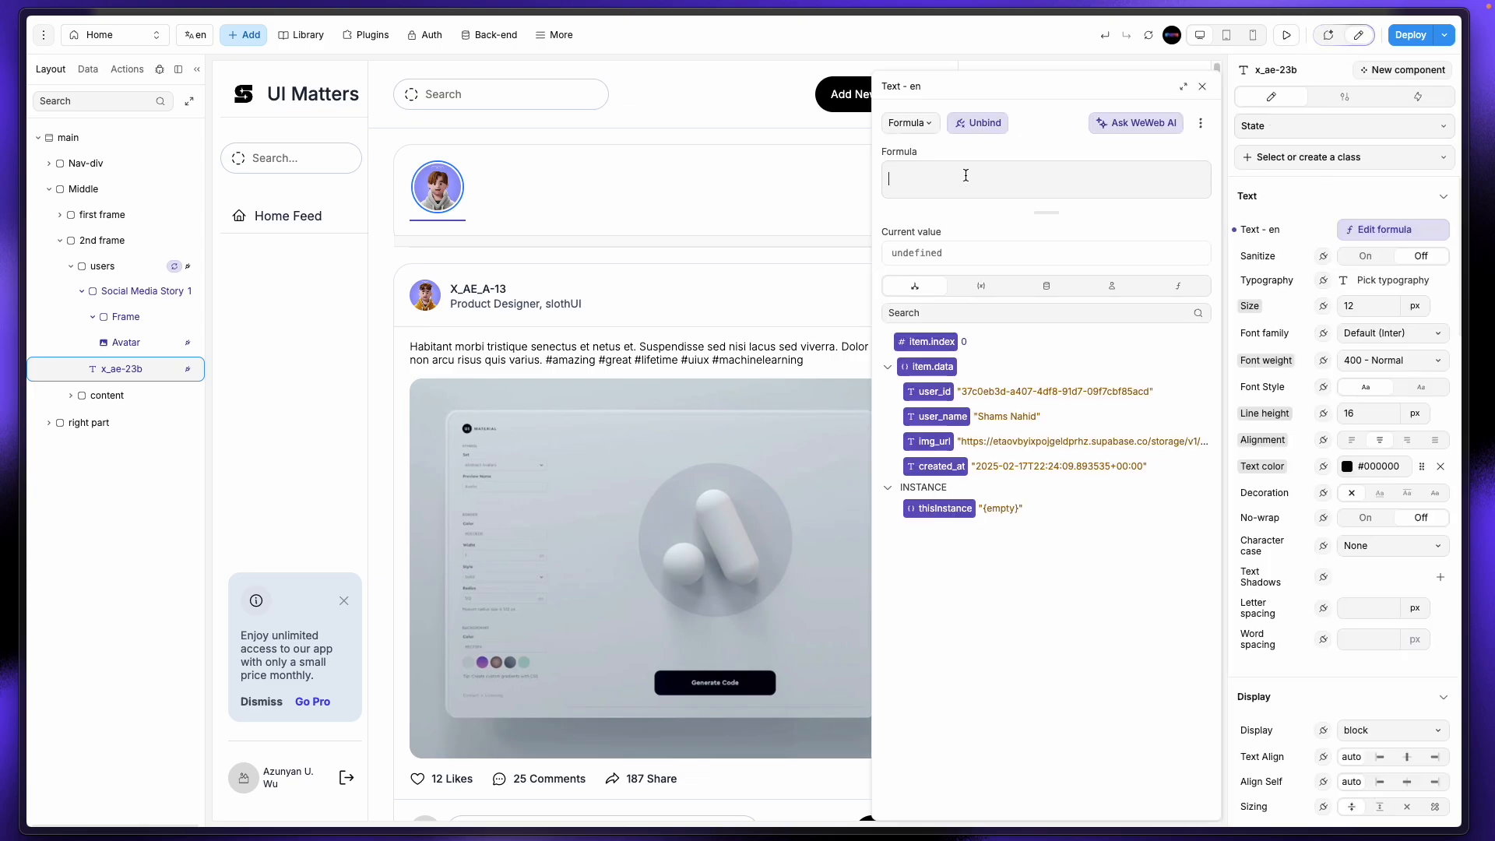
left_click(1155, 124)
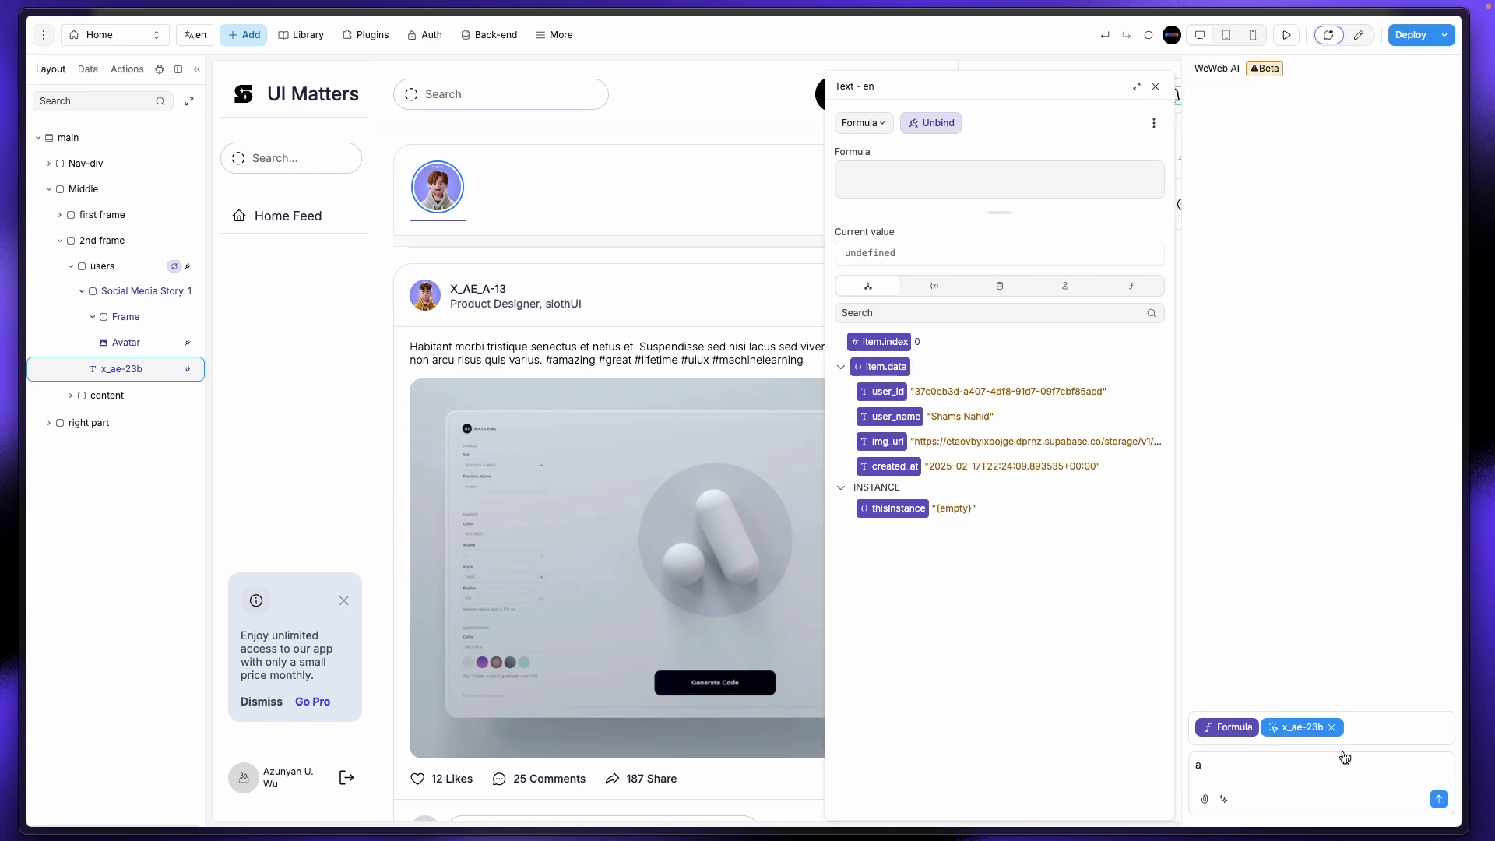
Step: Ask WeWeb AI "user_name prefix"
left_click(1229, 763)
type("a")
key("BackSpace")
type("user_name prefix")
key("Return")
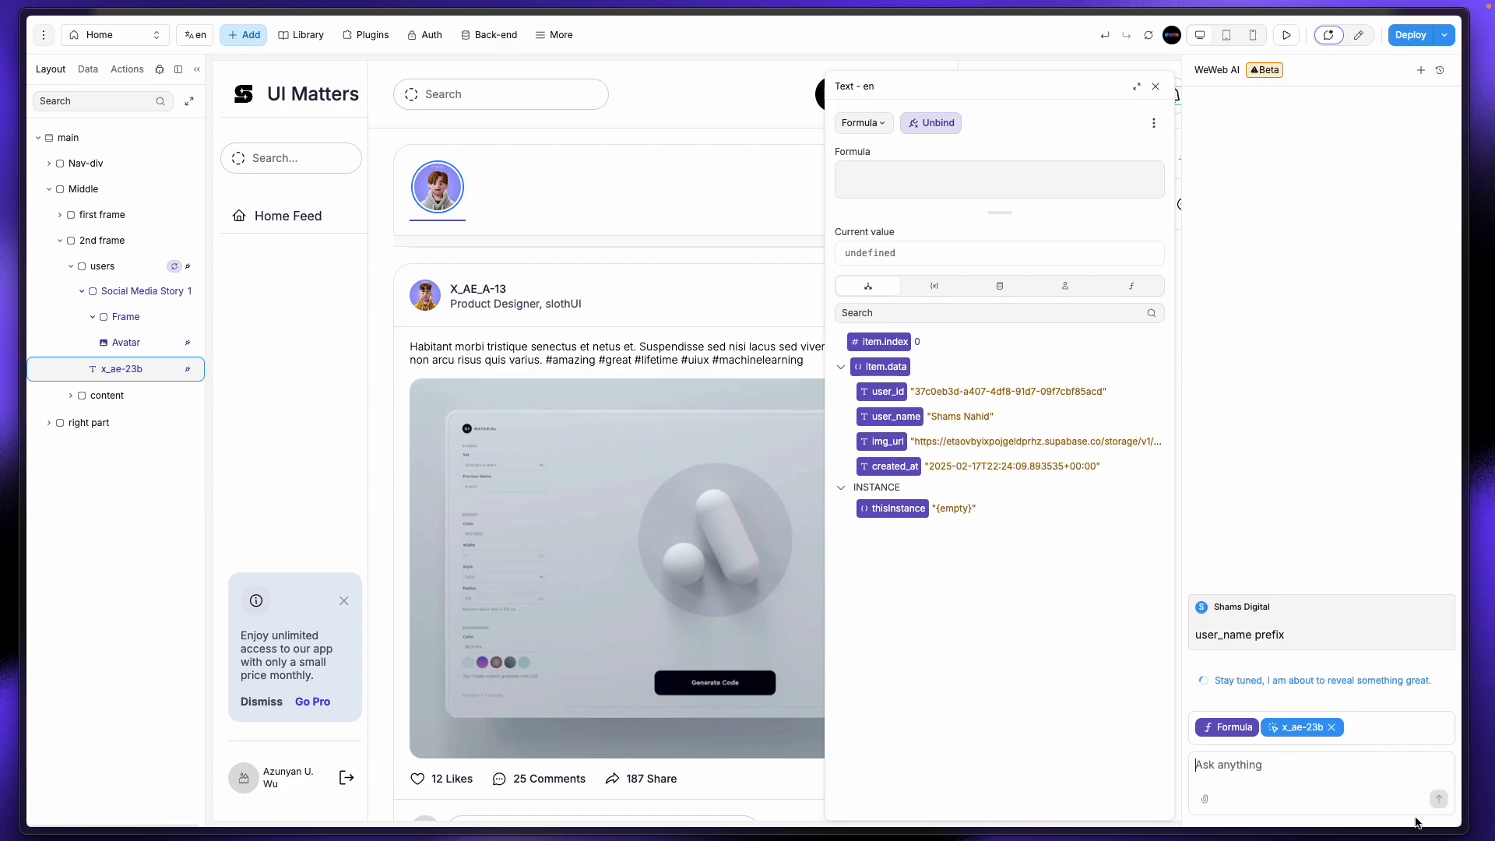
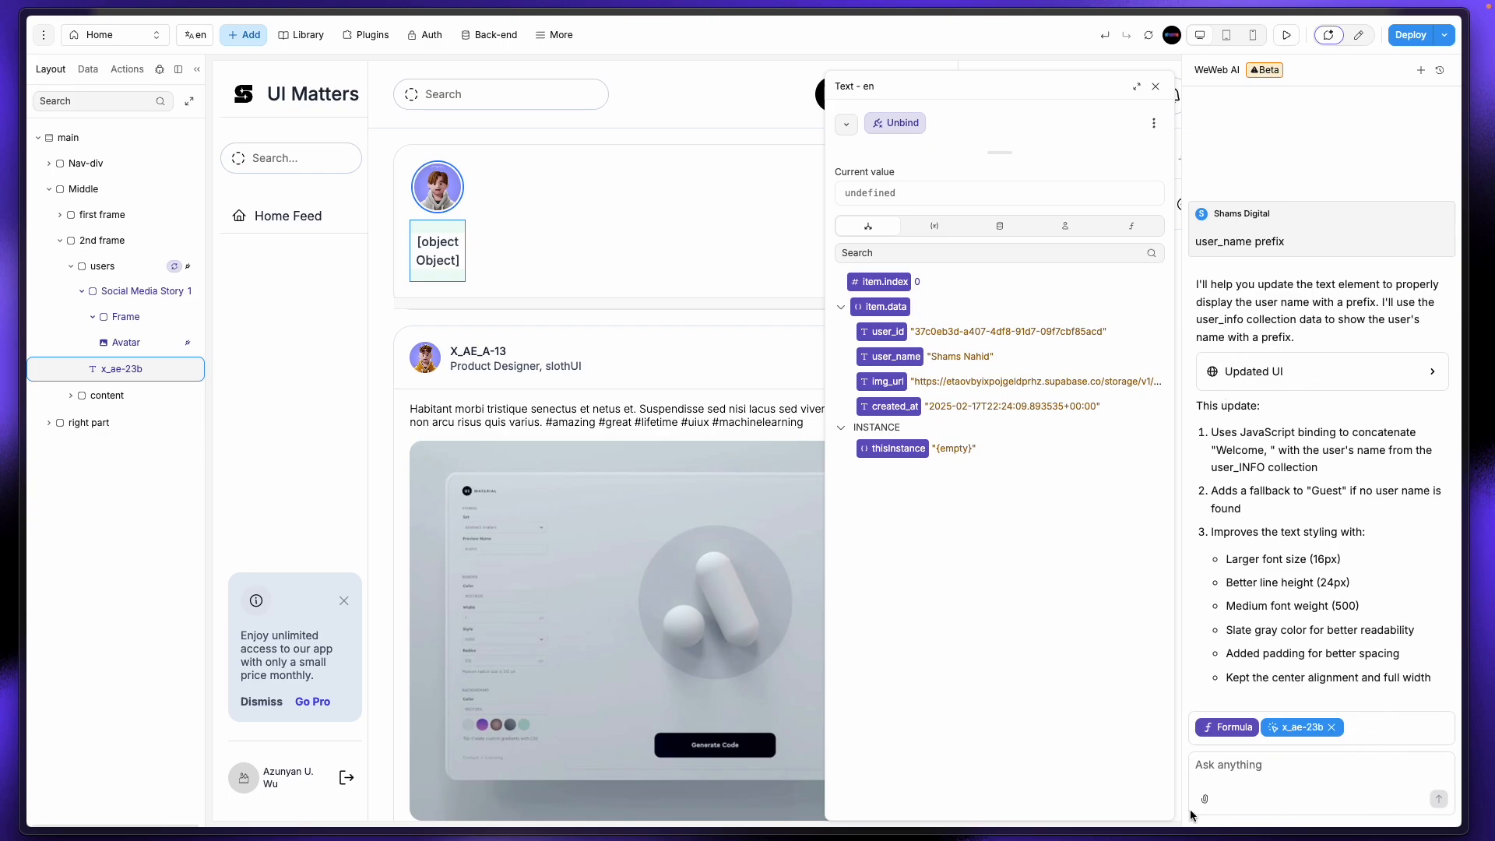
Step: Close the Text binding panel, remove x_ae-23b from the WeWeb AI context, and go to ChatGPT
left_click(894, 358)
left_click(893, 358)
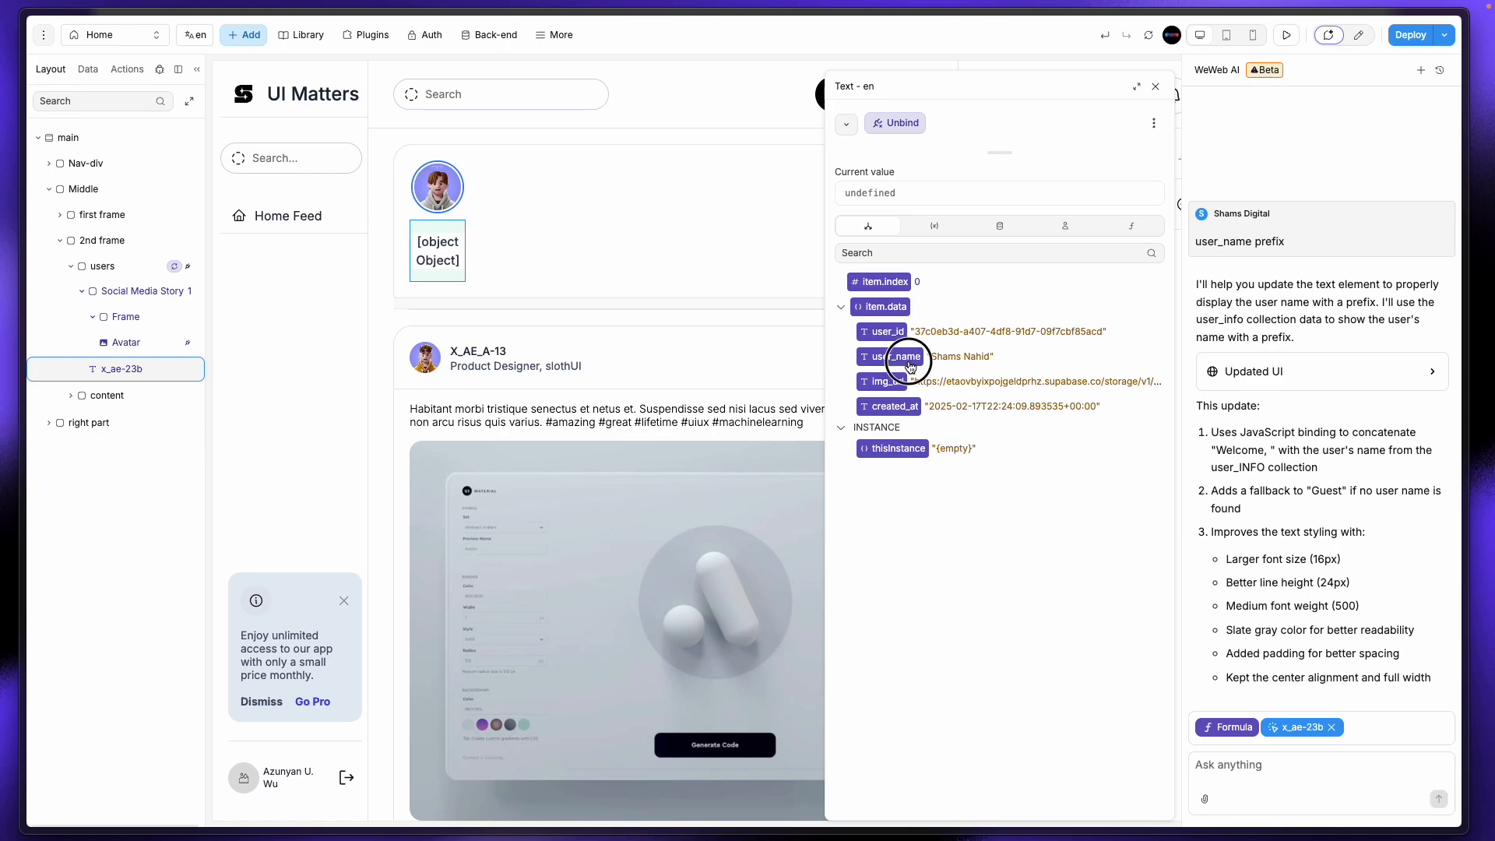
left_click(1336, 731)
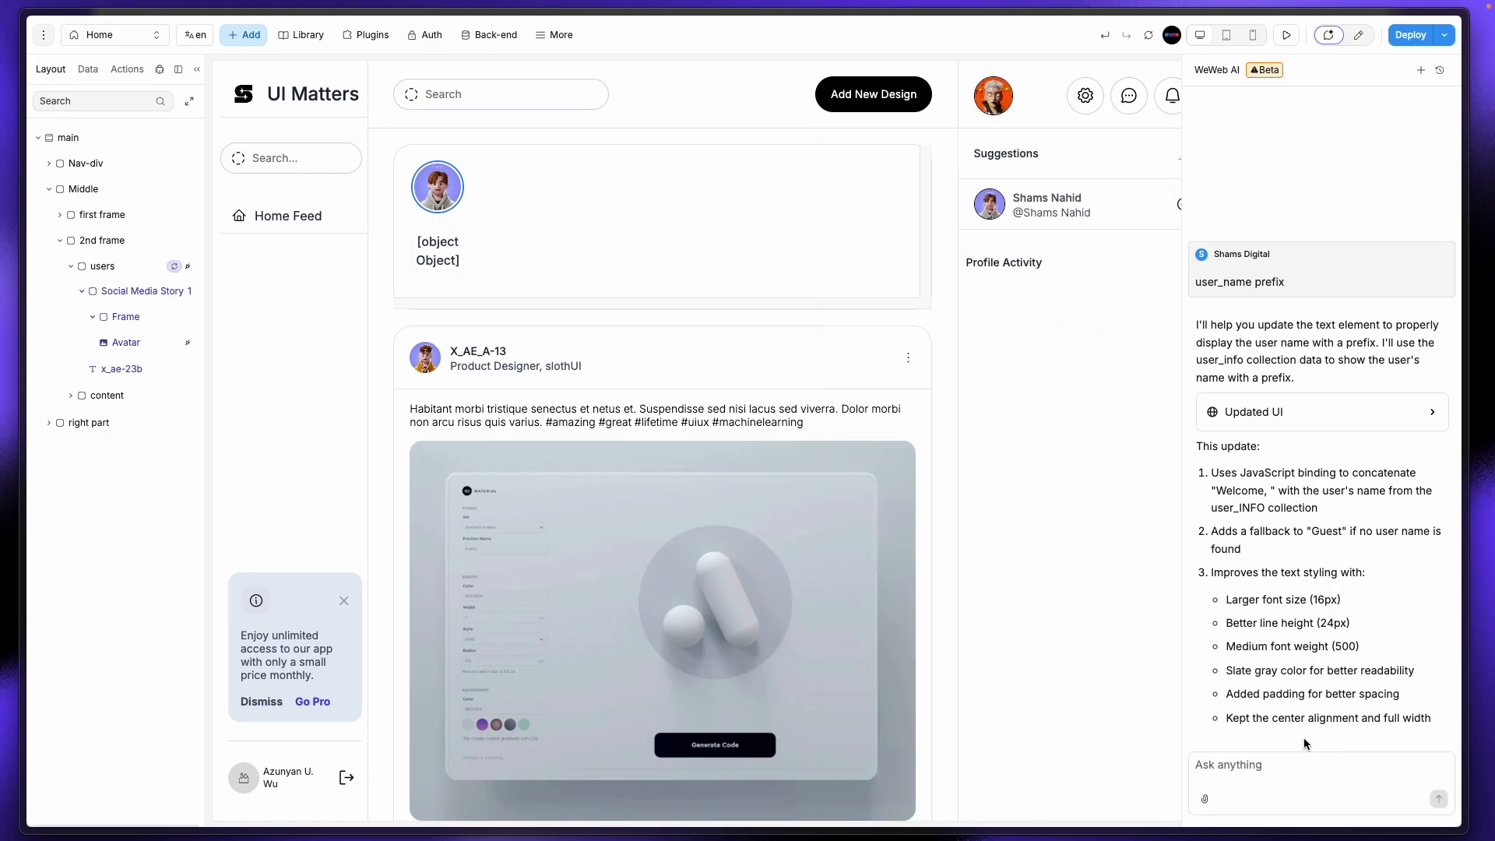
mouse_move(4, 196)
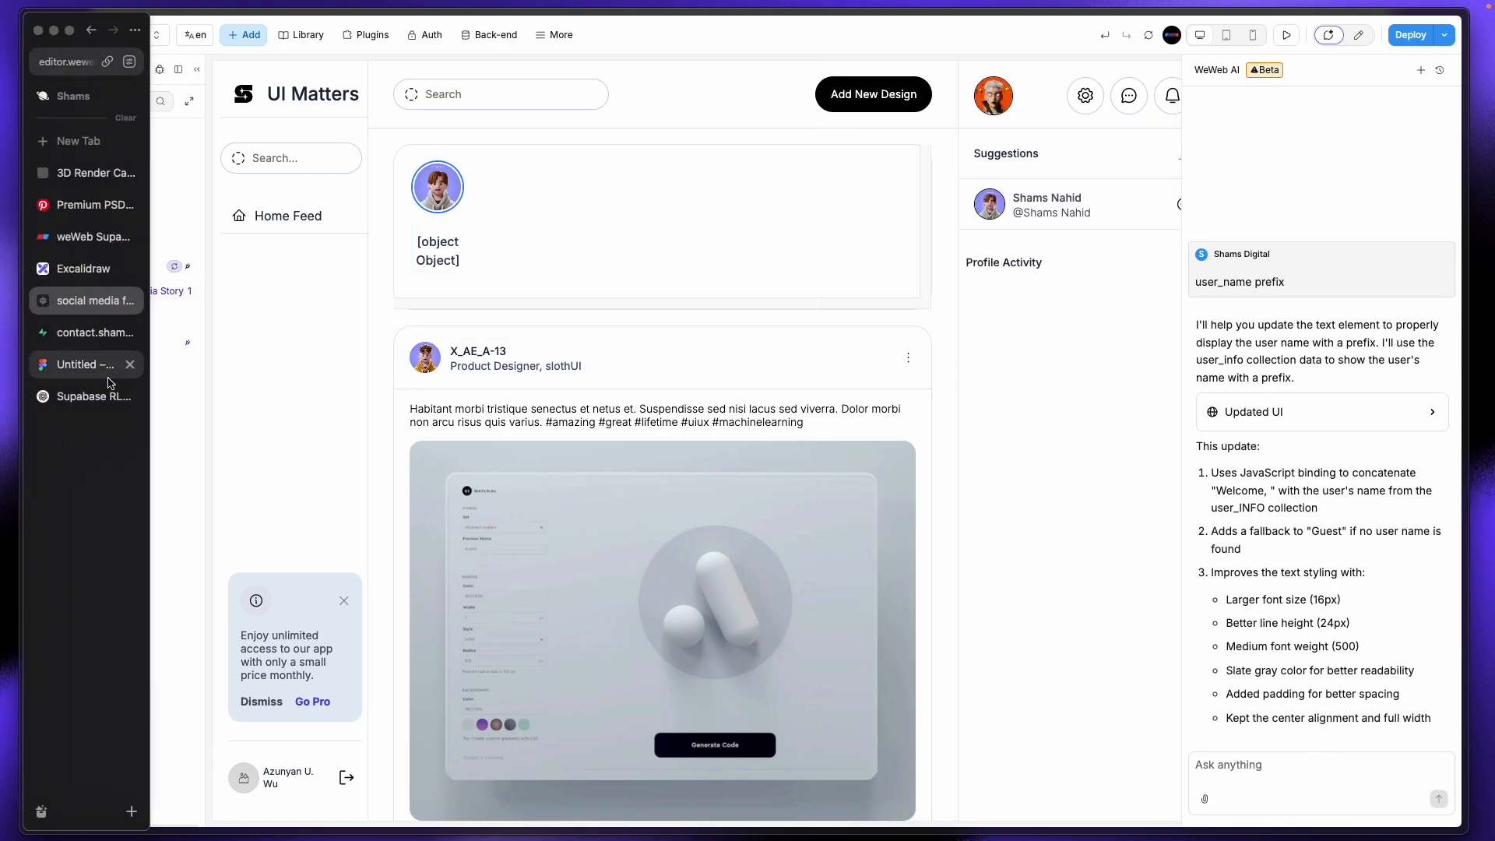
left_click(87, 398)
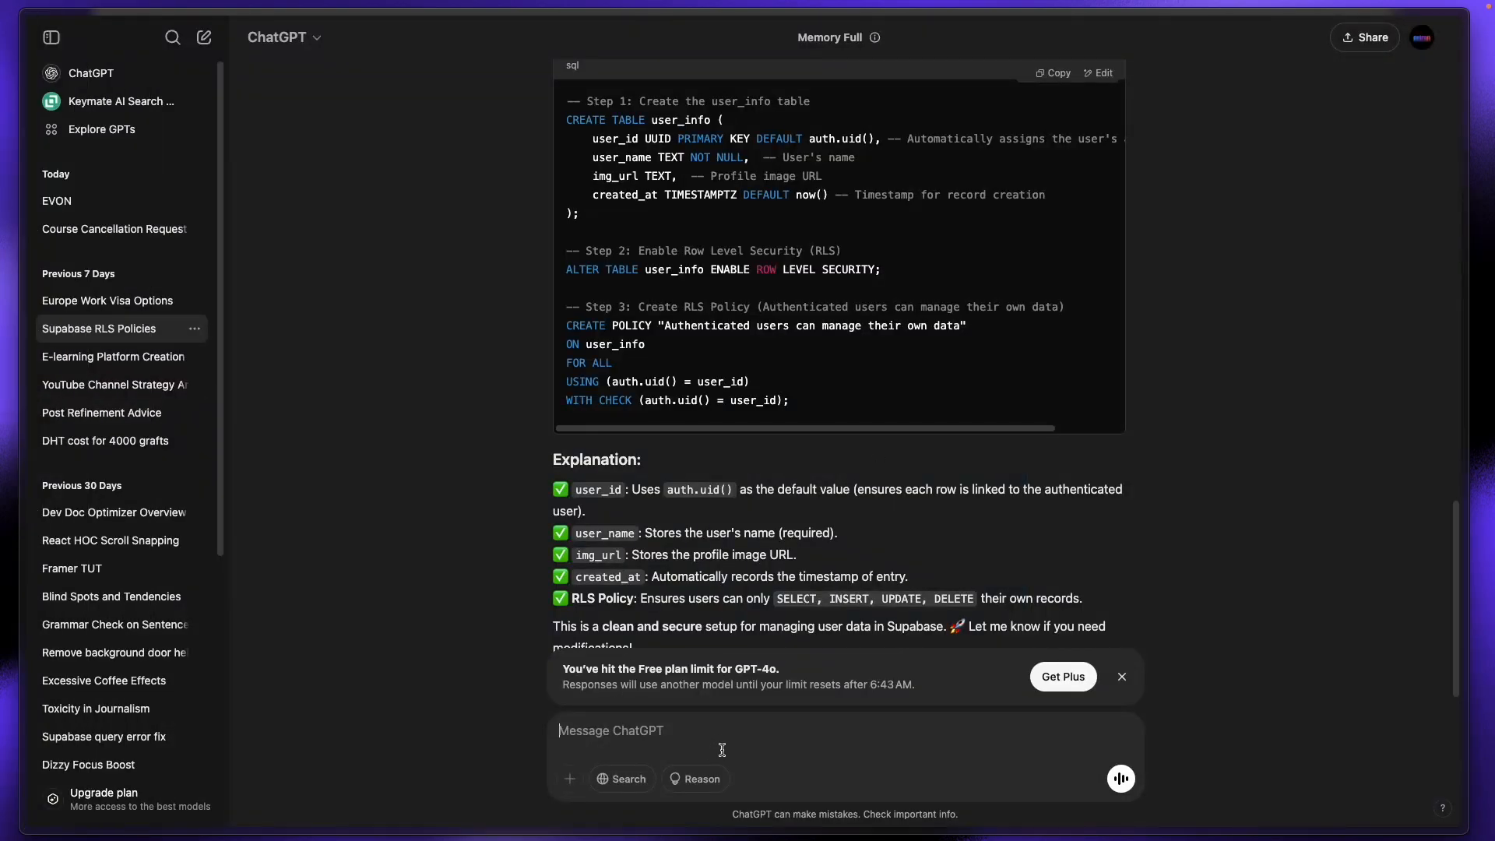
Step: Ask ChatGPT 'add prefix of a name variable, JS' and review the concatenation example before returning to WeWeb
type("ad")
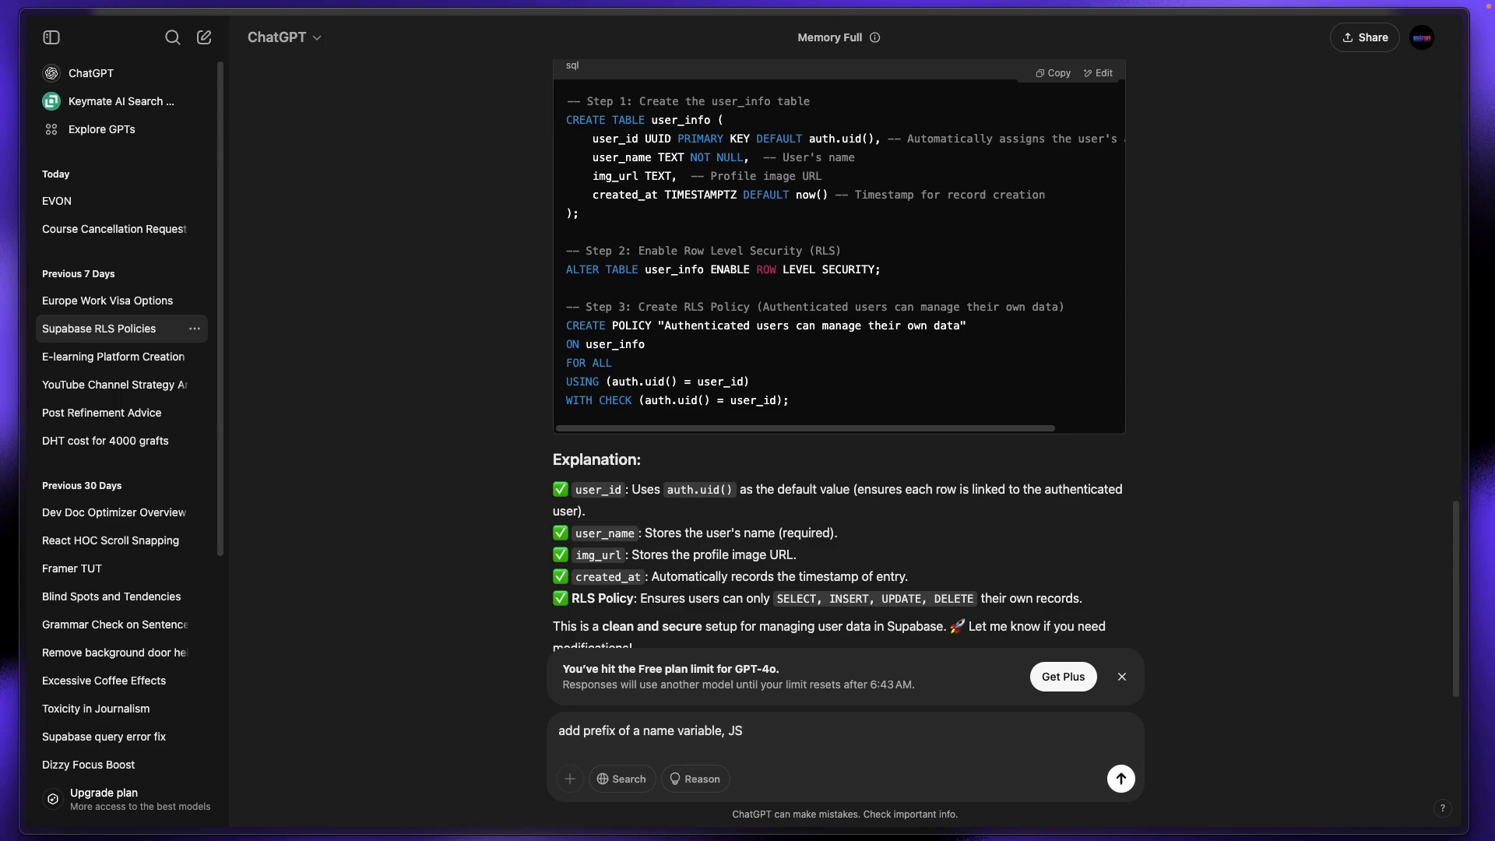
key("Return")
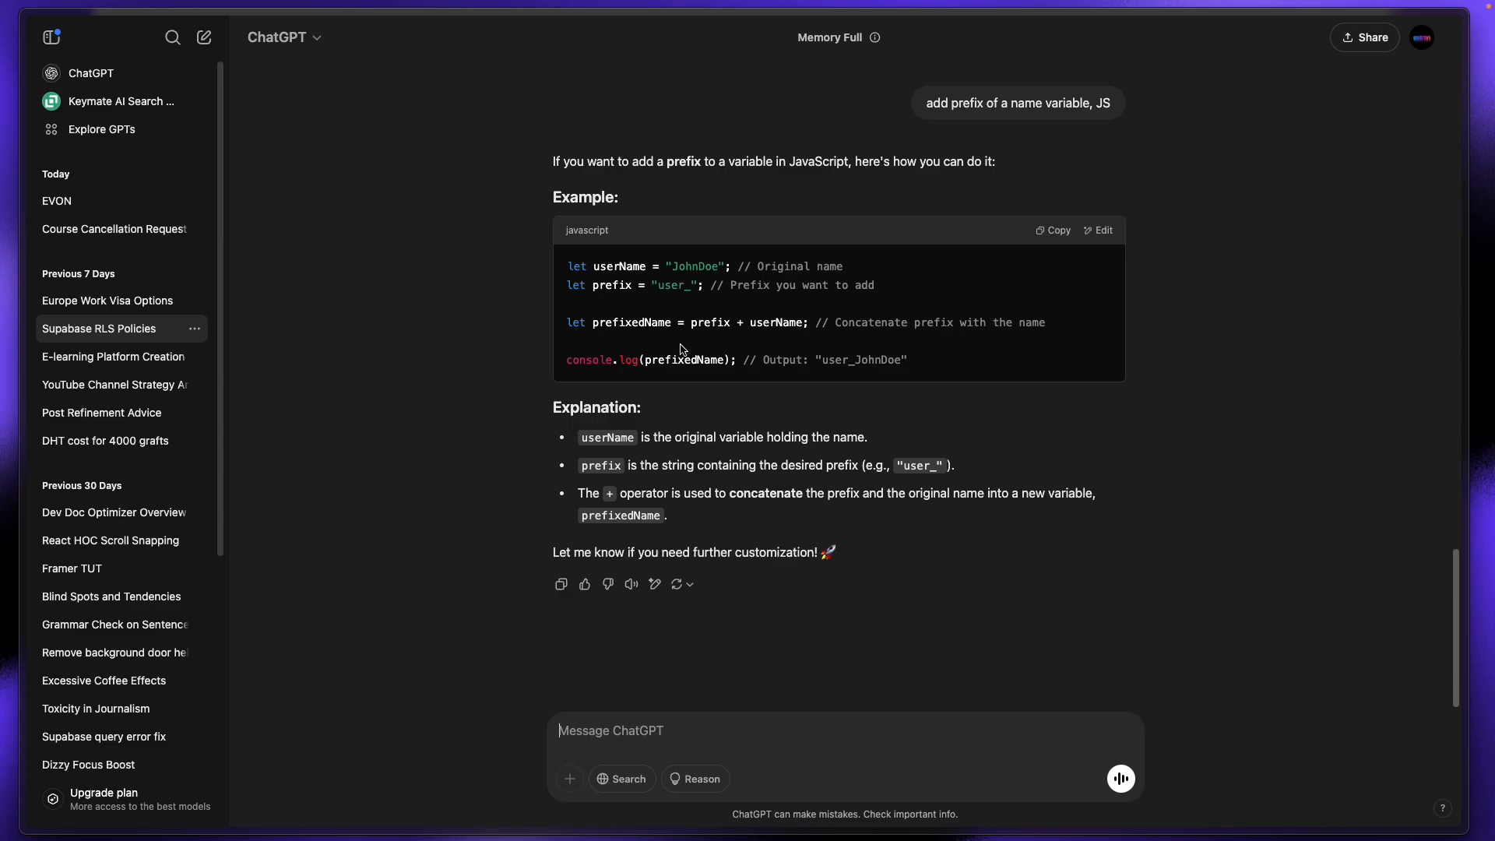
double_click(729, 324)
left_click(769, 320)
mouse_move(23, 327)
left_click(75, 302)
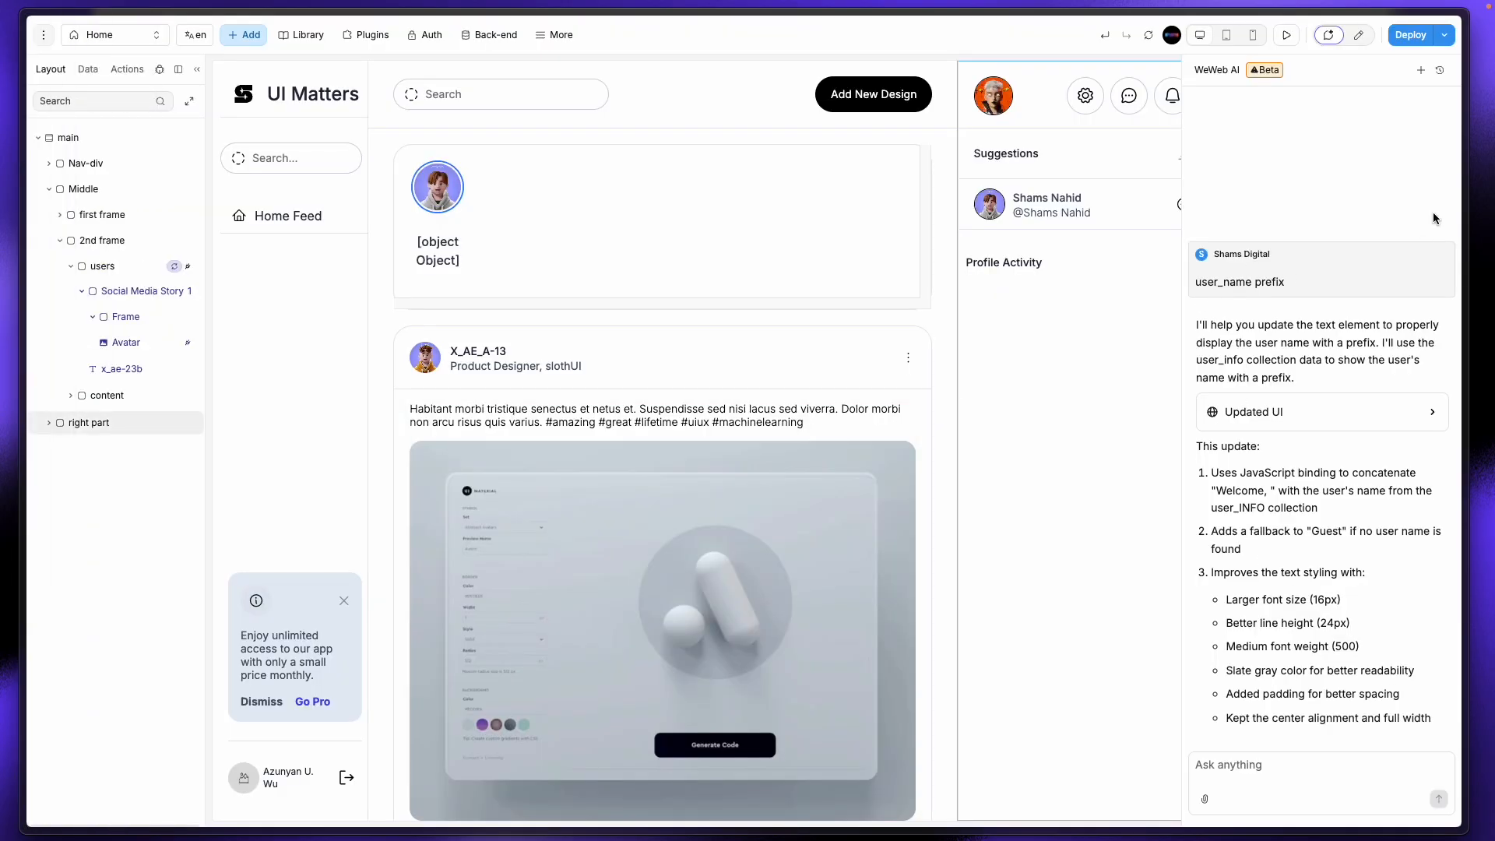
Step: Bind the story label's text to item.data.user_name and set its font weight to 300 Light
left_click(1358, 34)
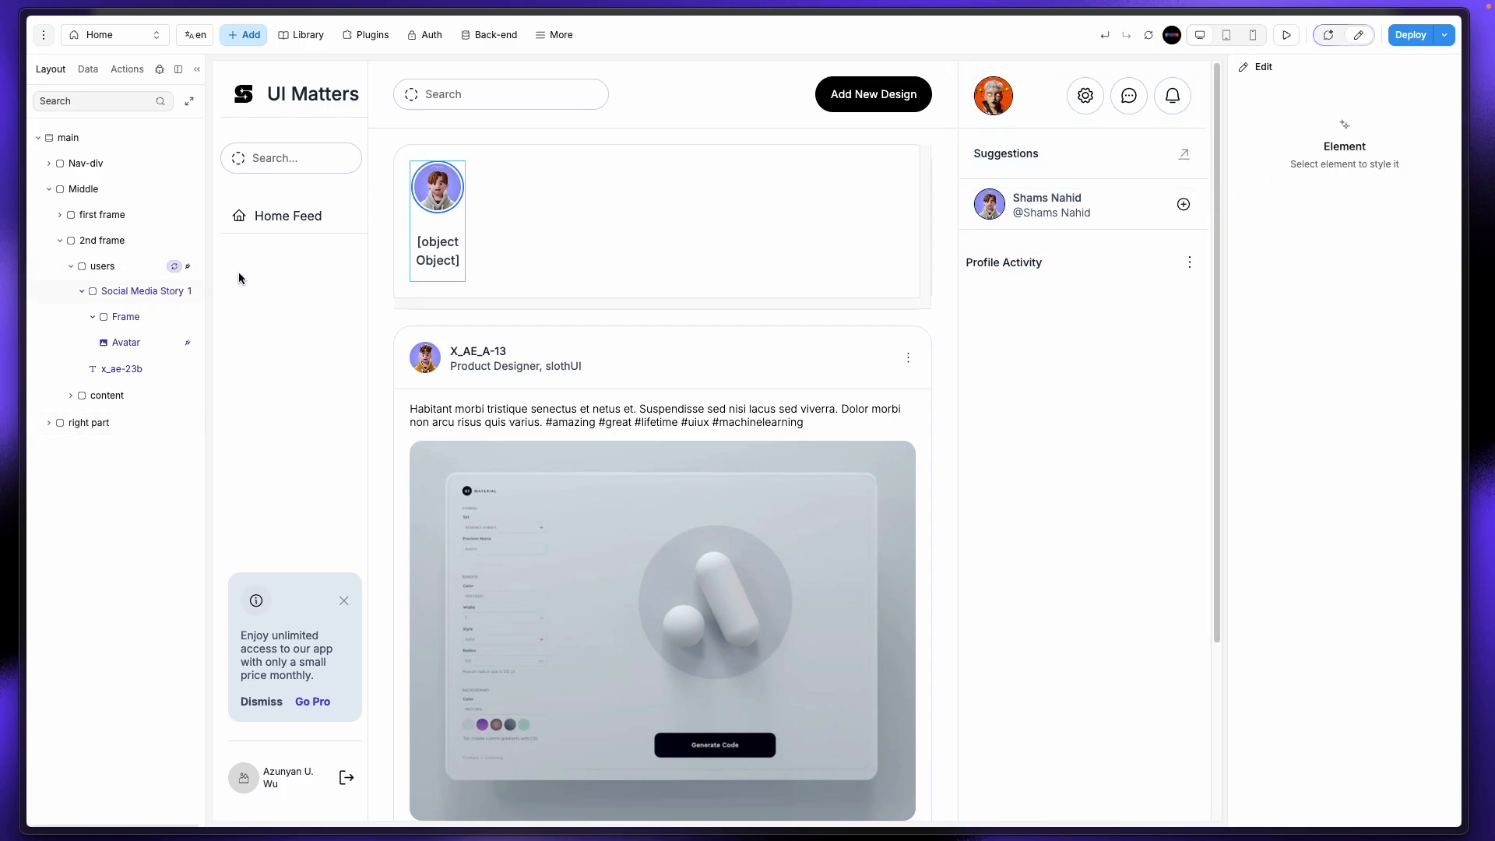
left_click(454, 250)
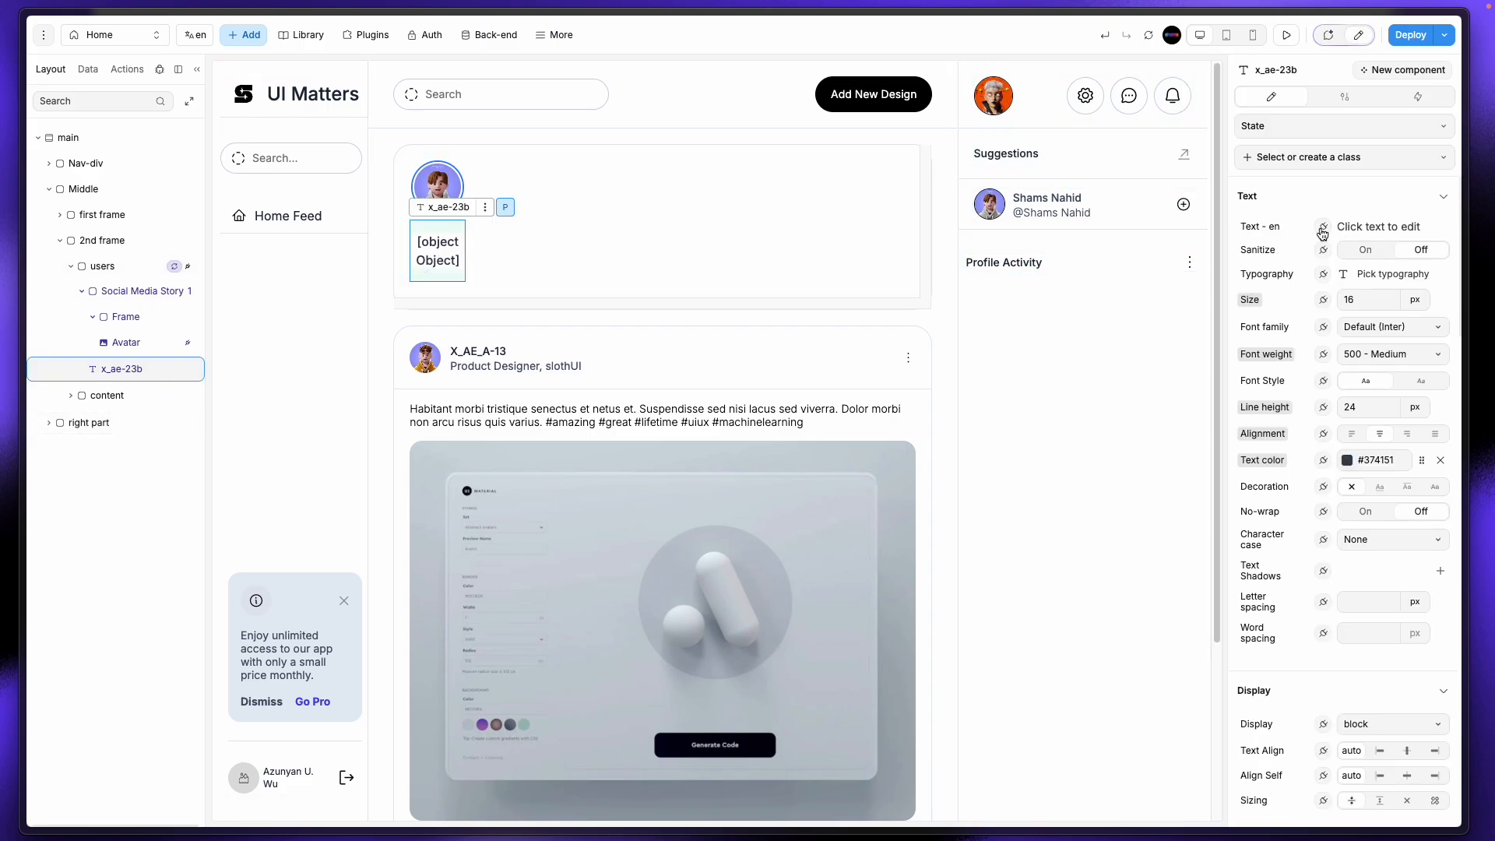
left_click(1323, 230)
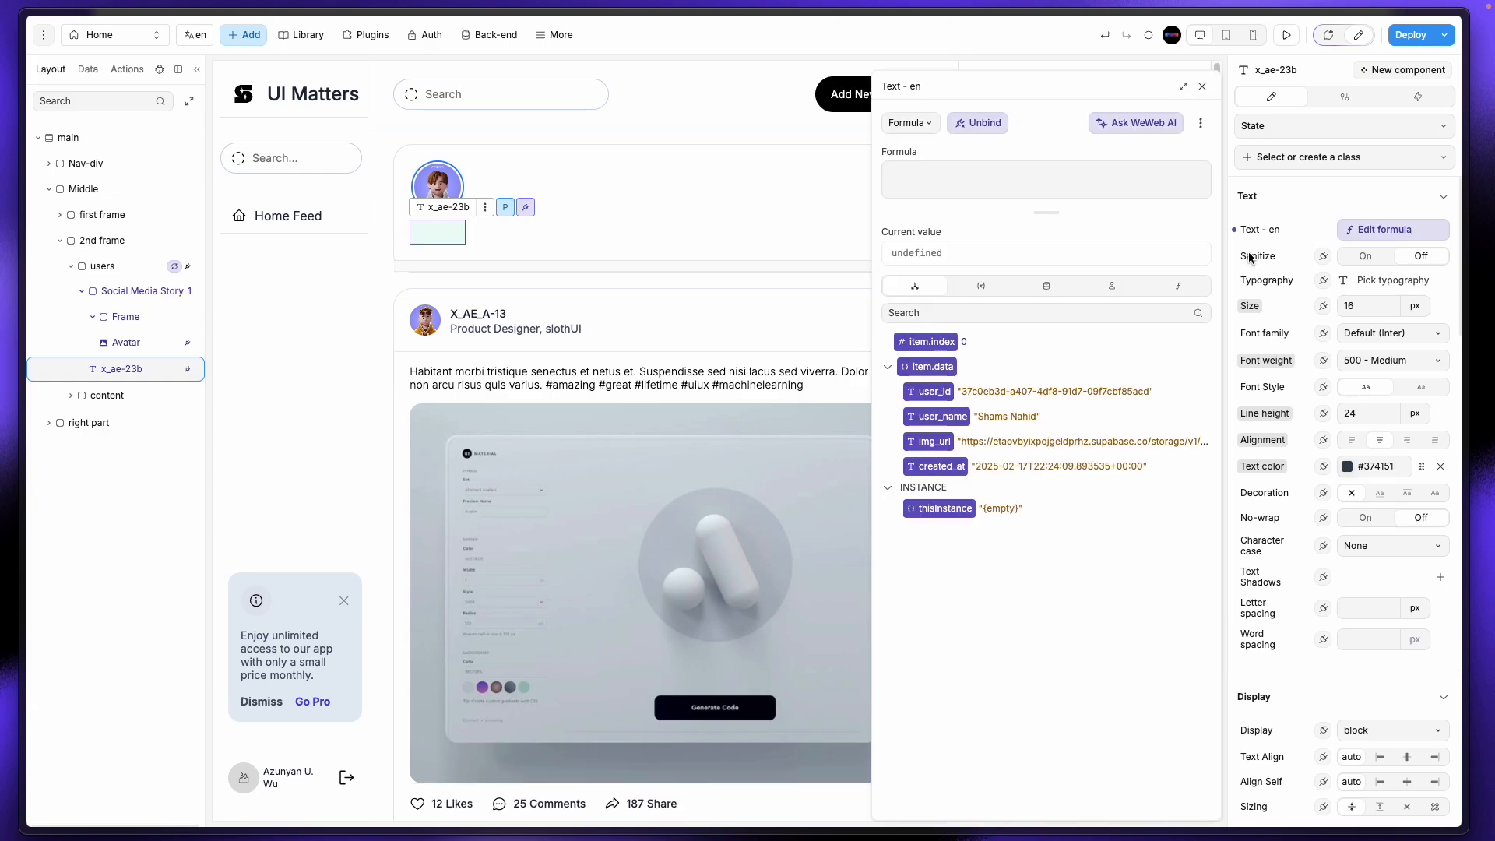
left_click(942, 417)
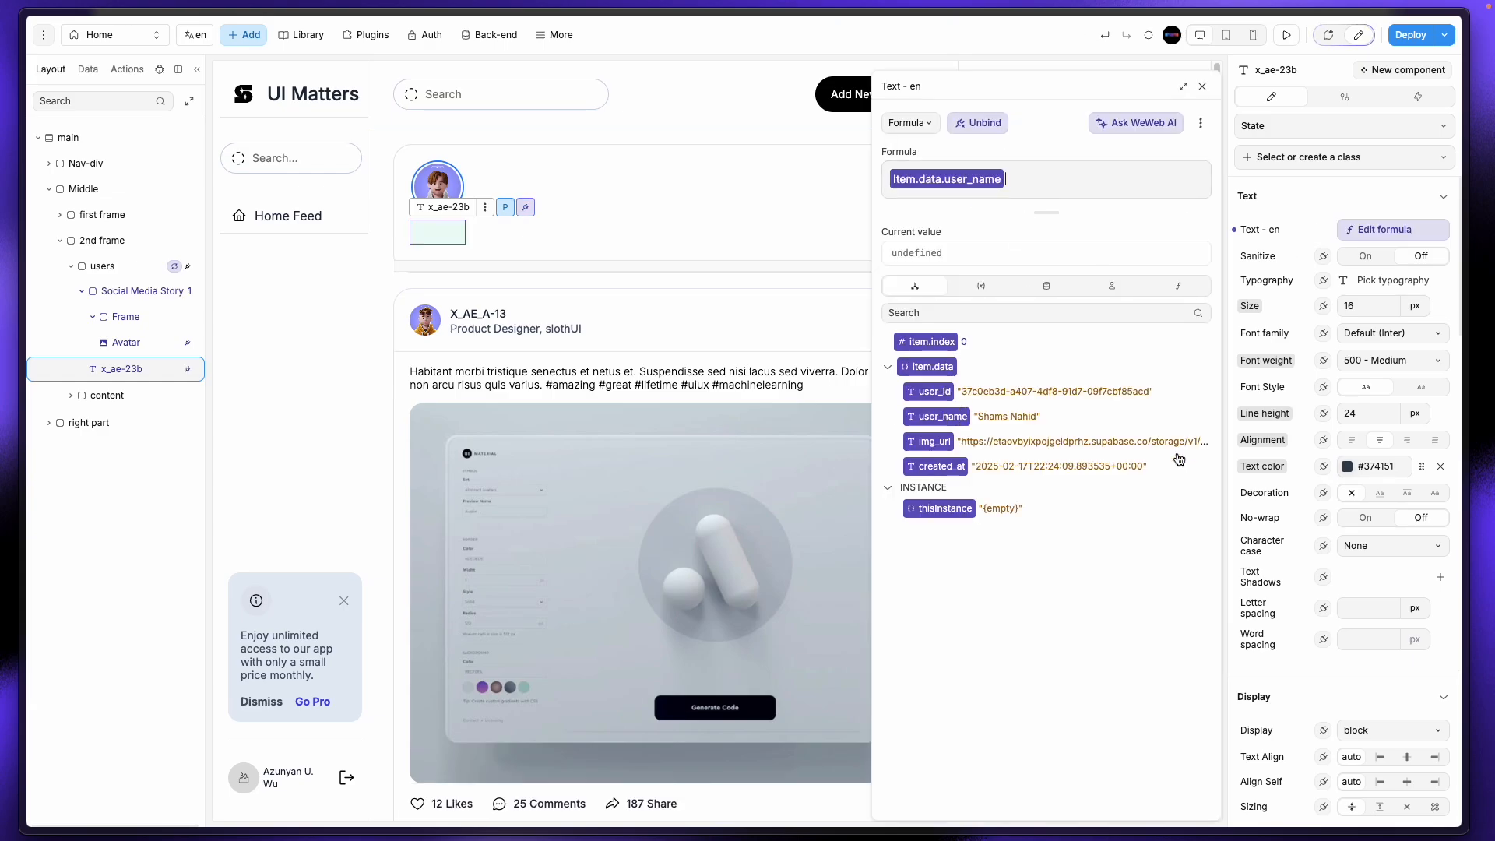
left_click(1203, 88)
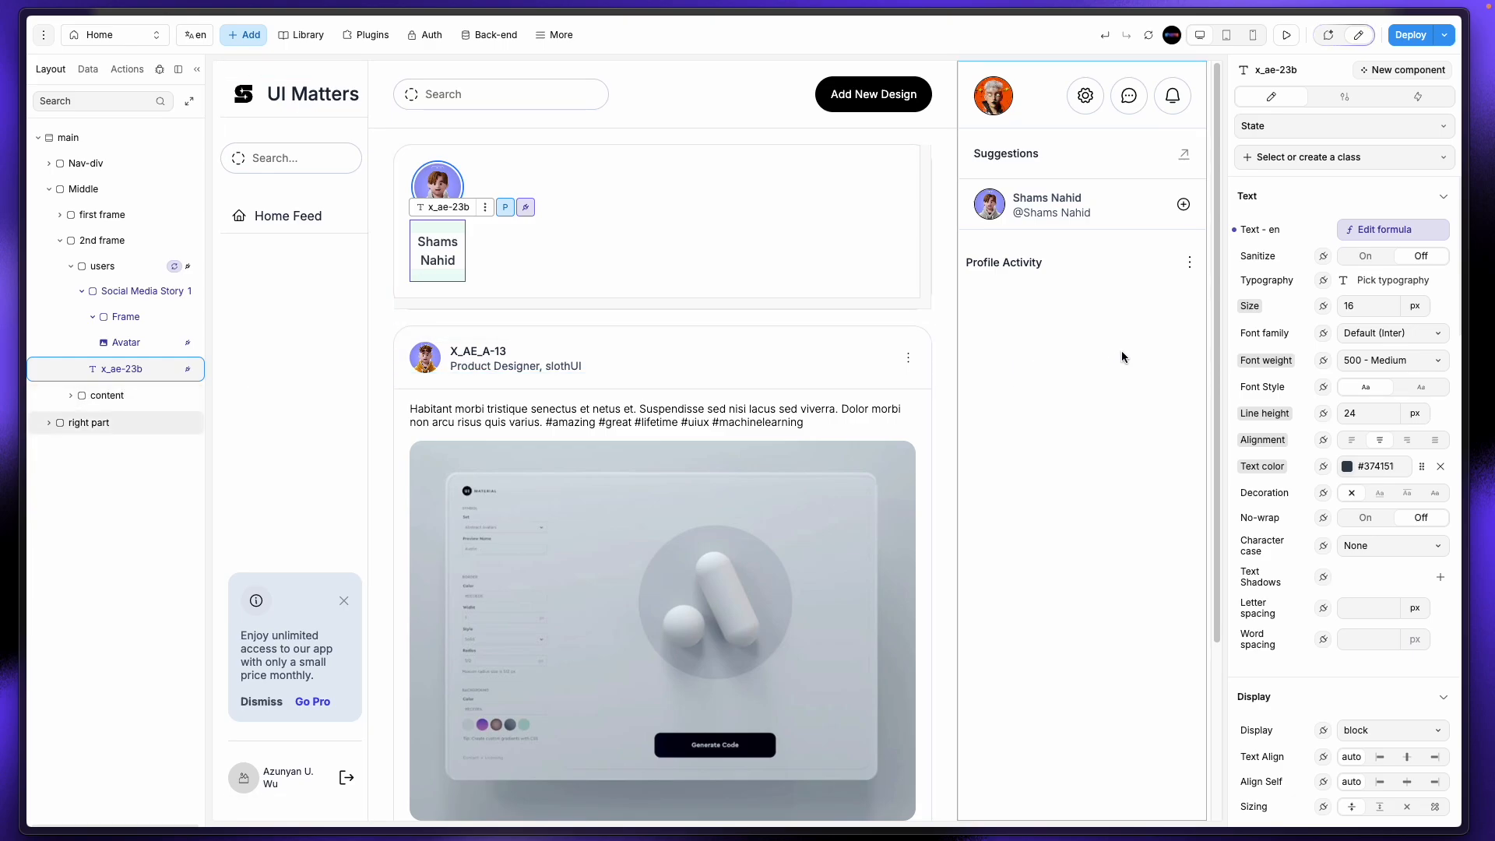
left_click(1372, 229)
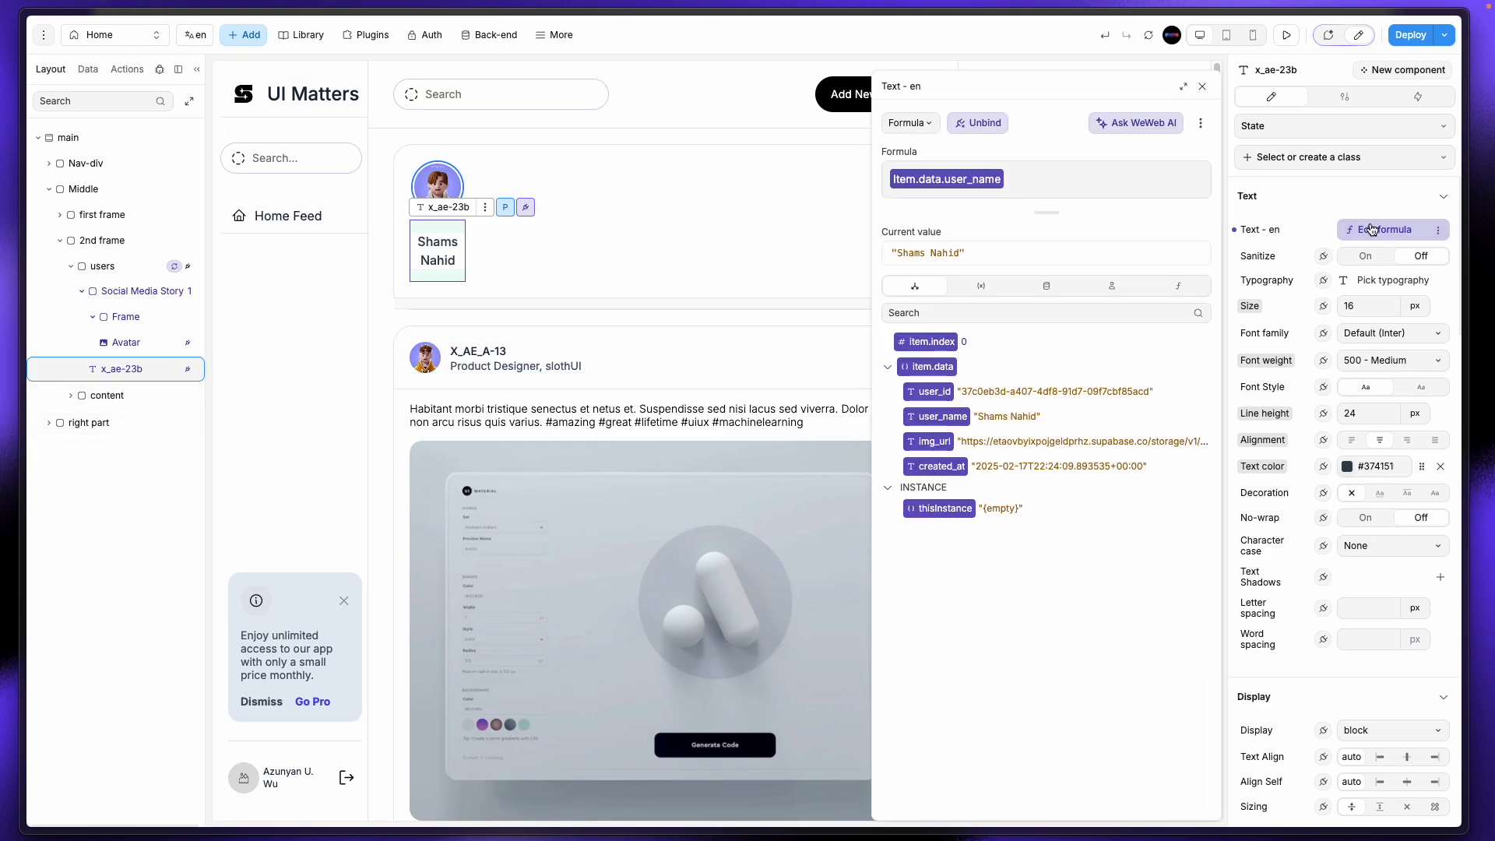
left_click(1202, 86)
left_click(1381, 367)
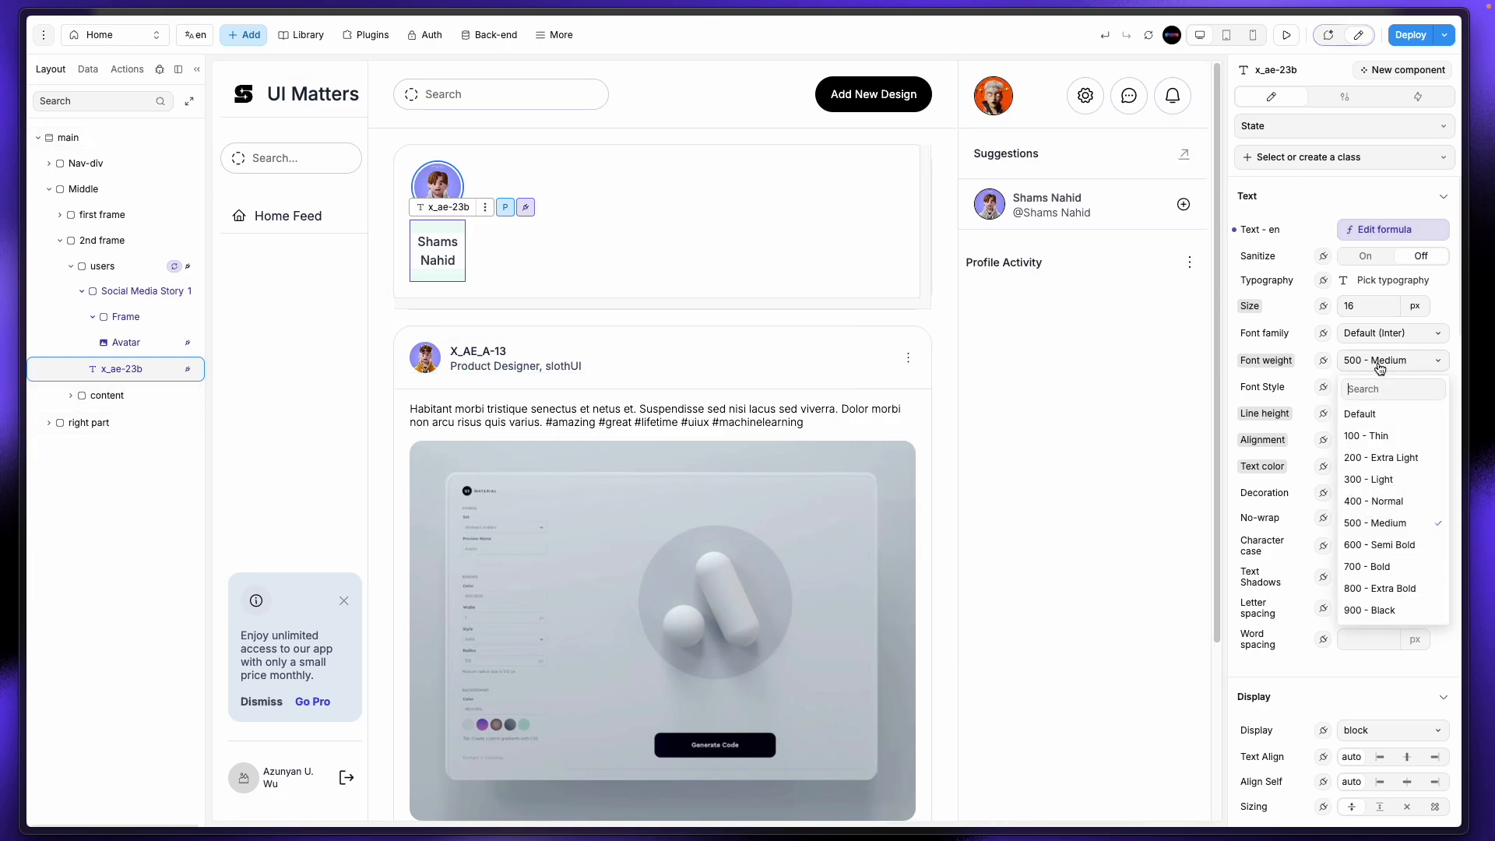
left_click(1377, 477)
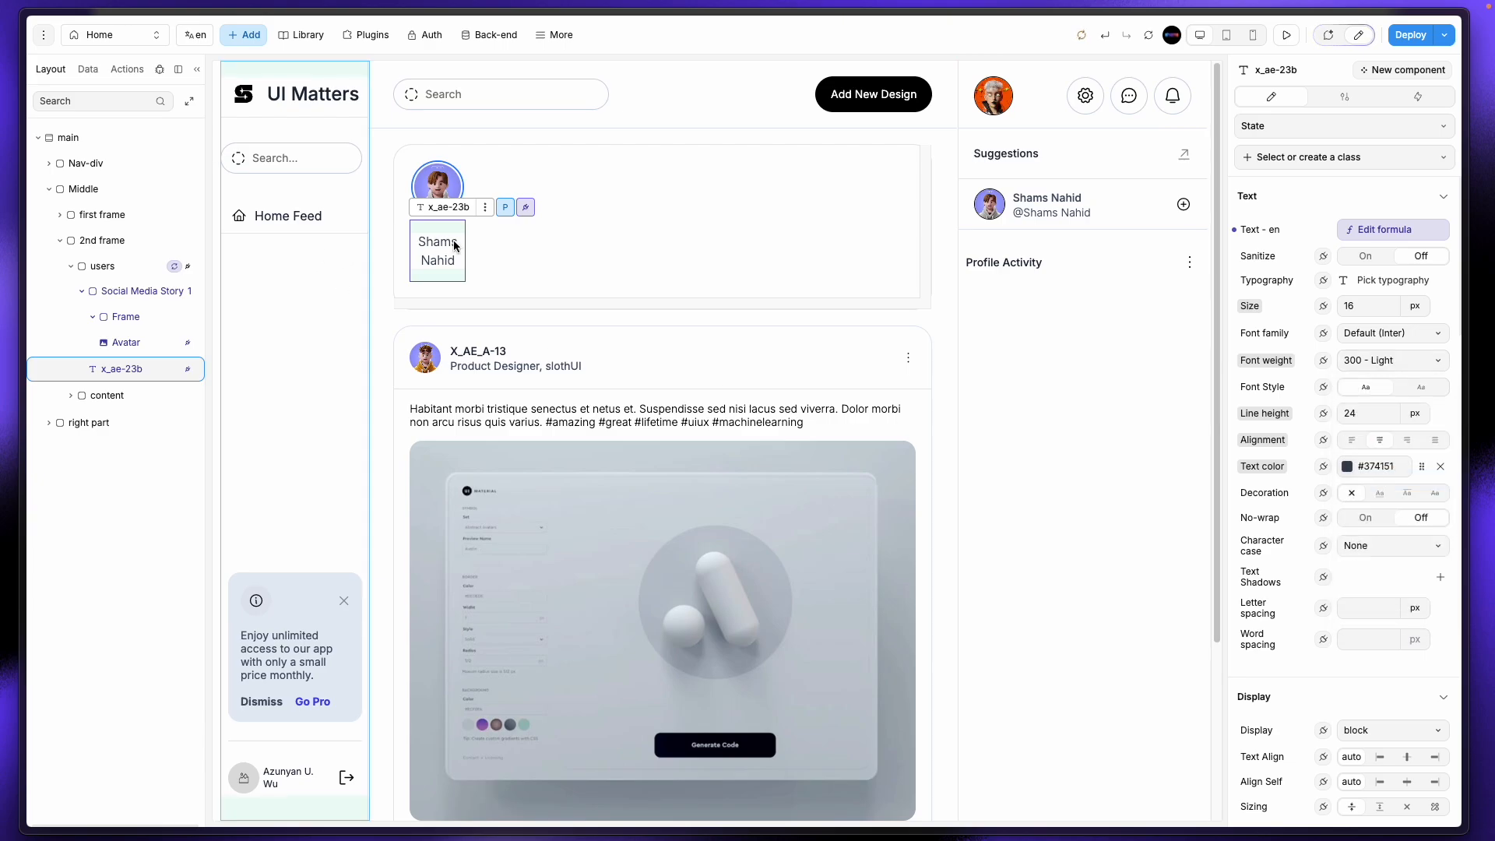
Step: Clear the row gap on the Social Media Story 1 container
scroll(1381, 597, "down", 3)
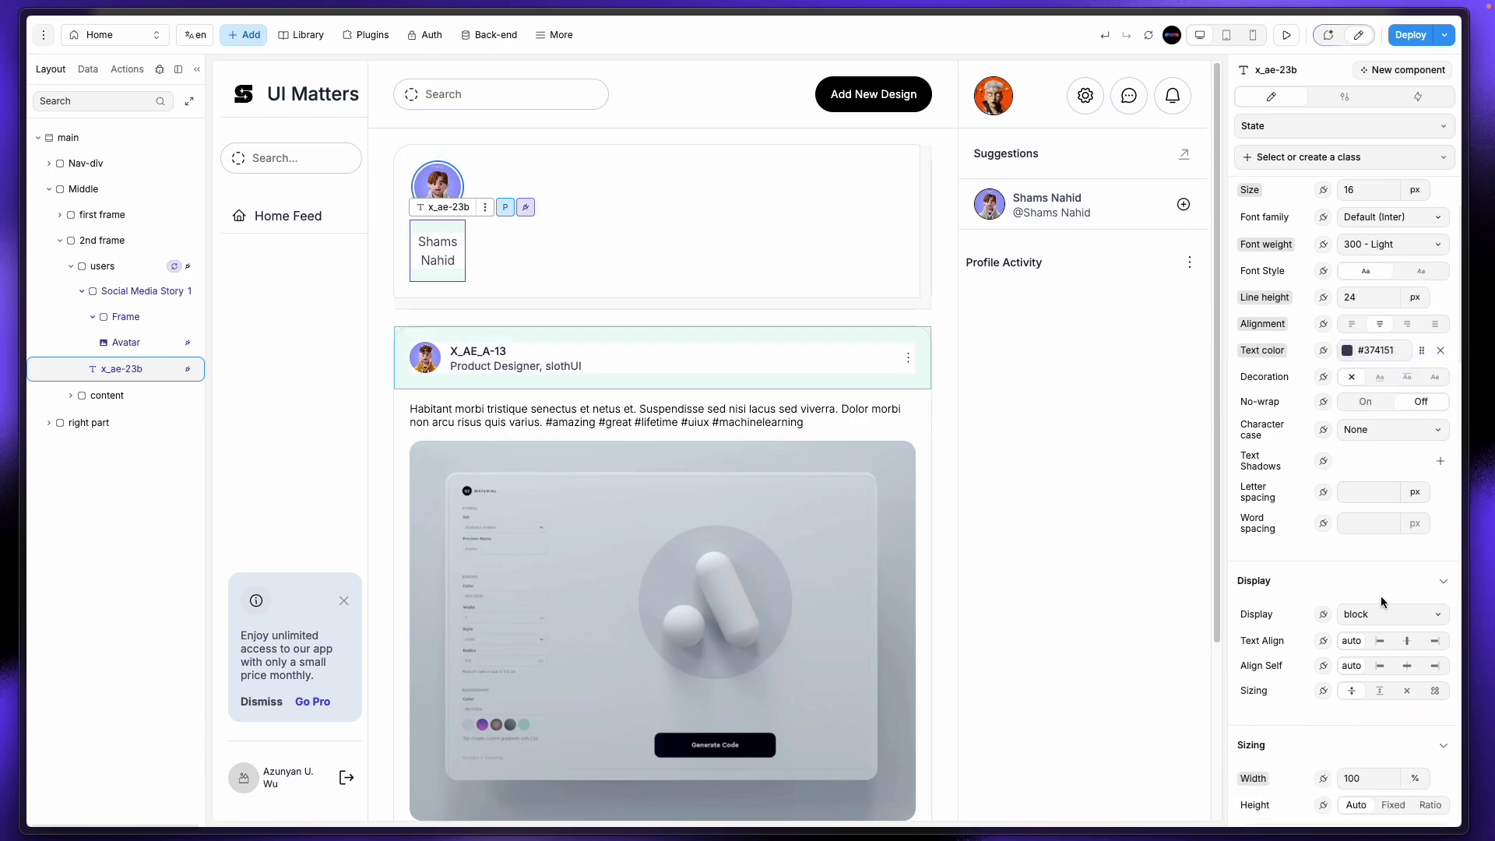
scroll(1381, 595, "down", 3)
left_click(131, 317)
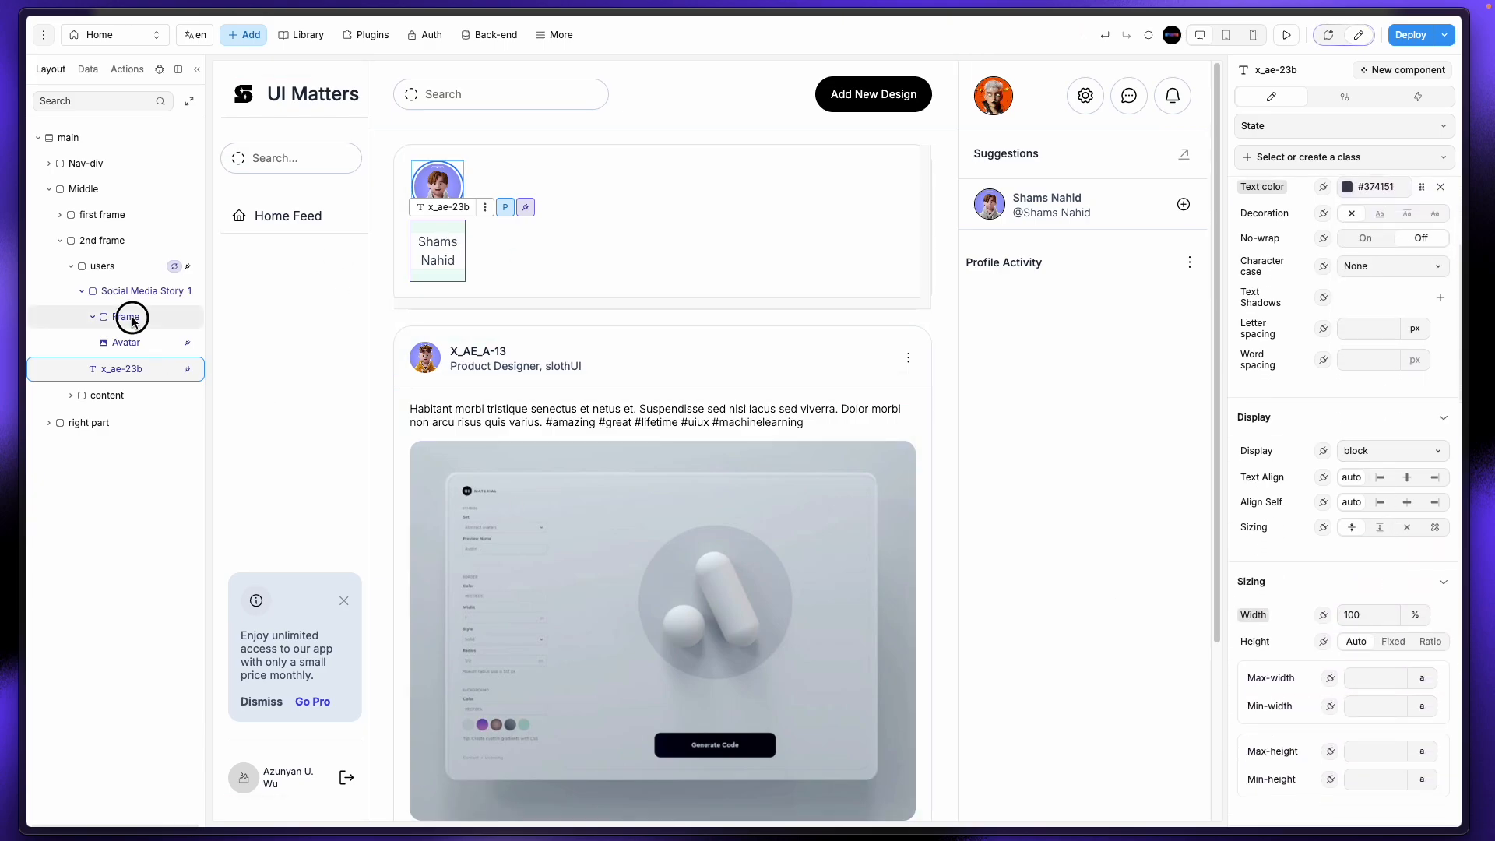
left_click(93, 317)
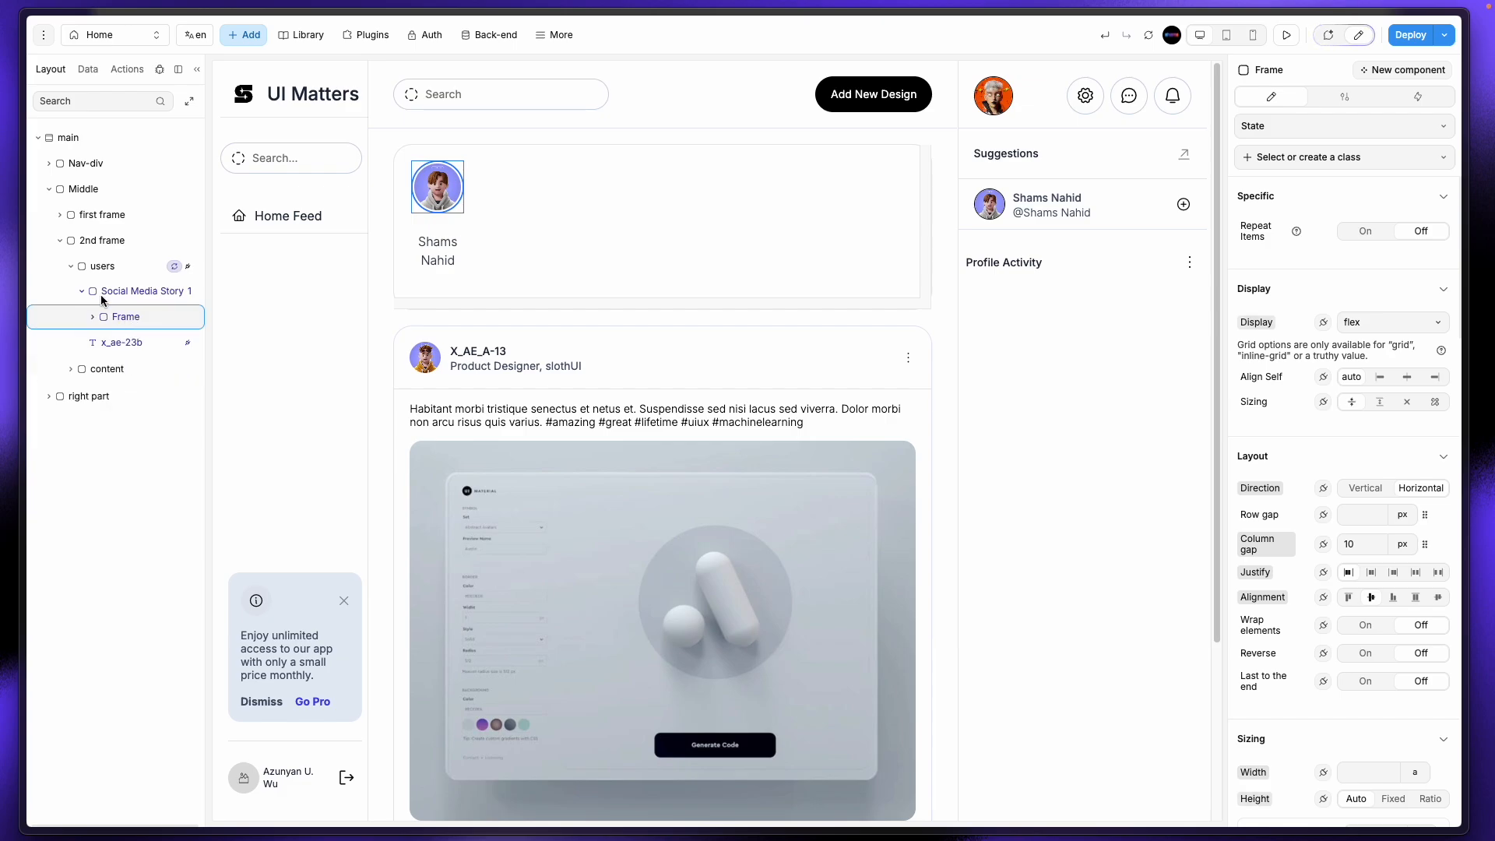
left_click(102, 298)
left_click(83, 292)
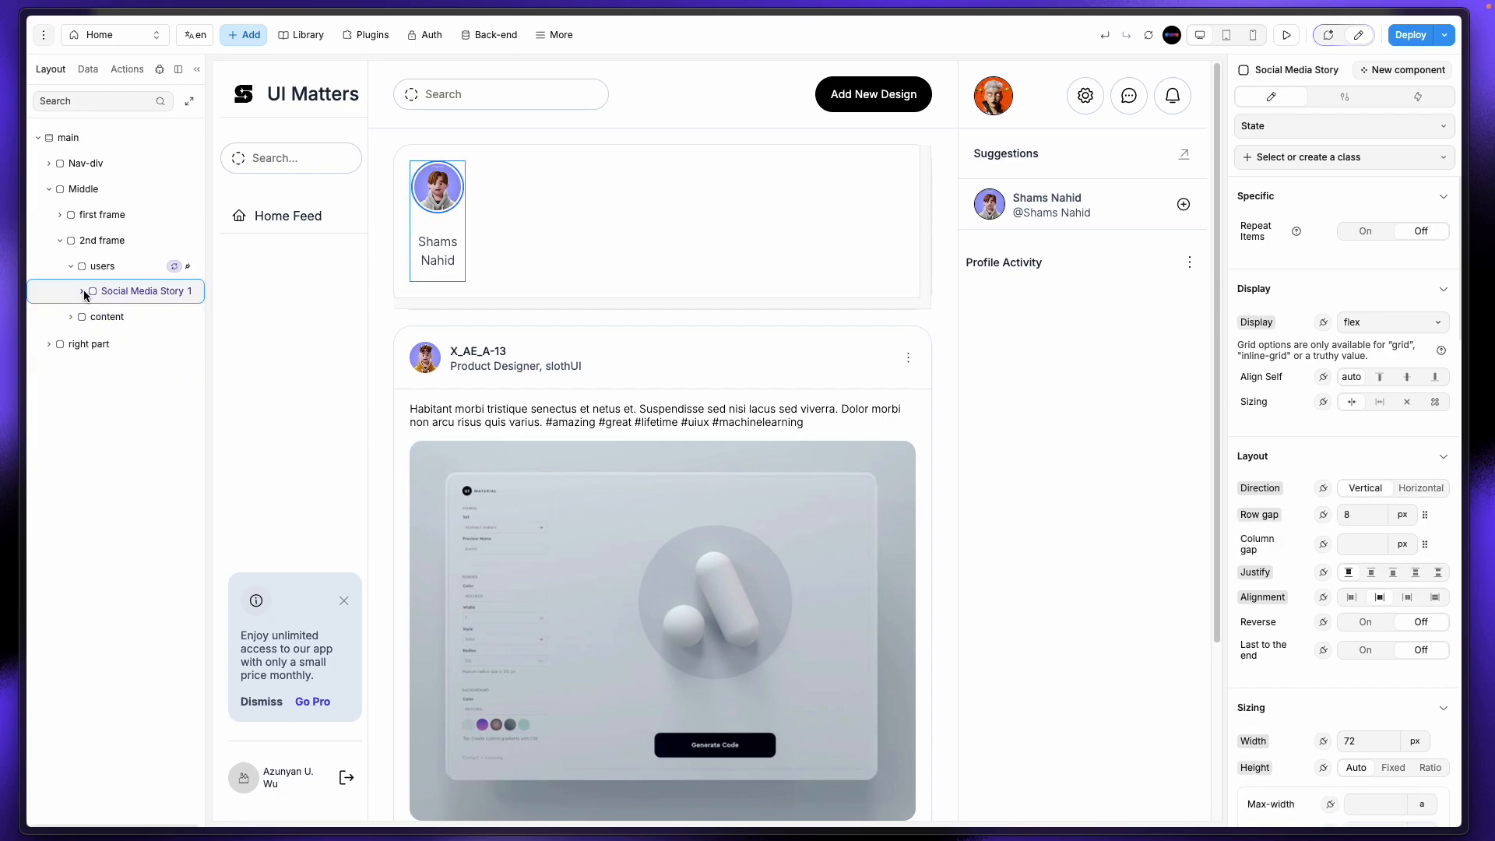
left_click(1364, 514)
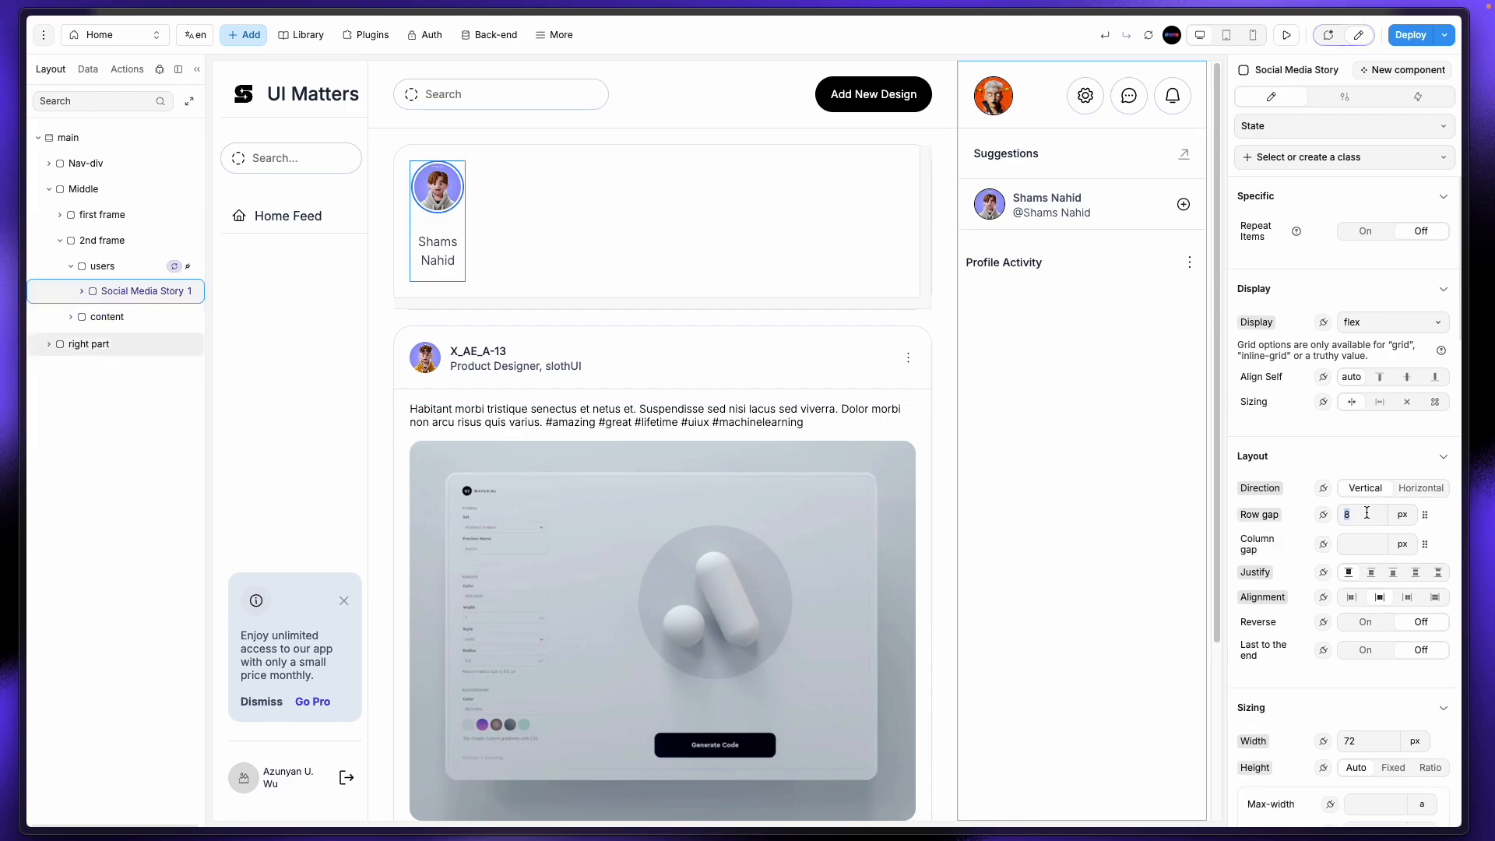
key("BackSpace")
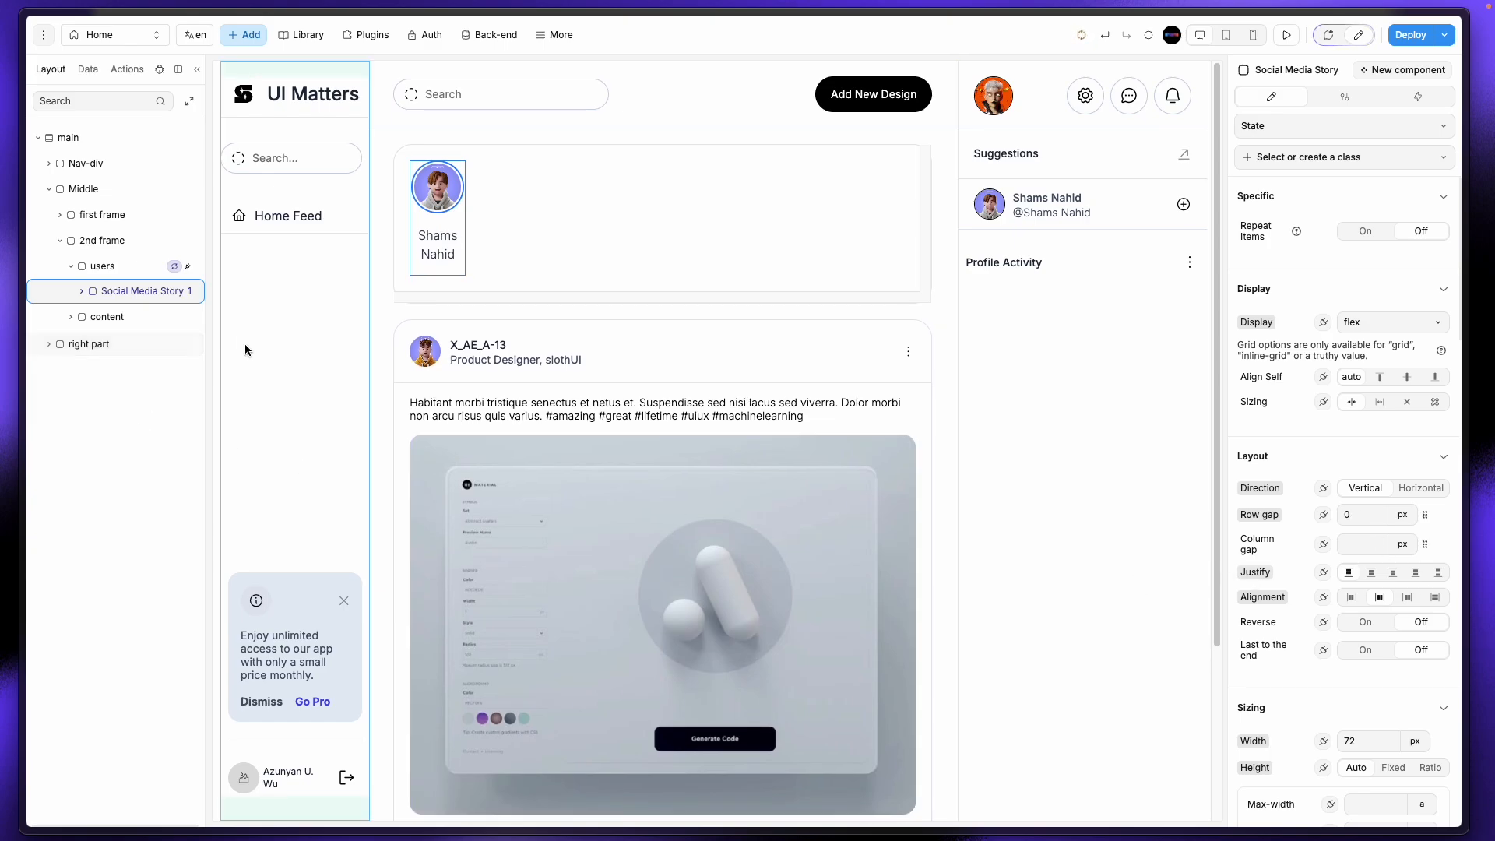
Step: Reselect the name text and step back in the edit history to the 'user_name prefix' state
left_click(435, 257)
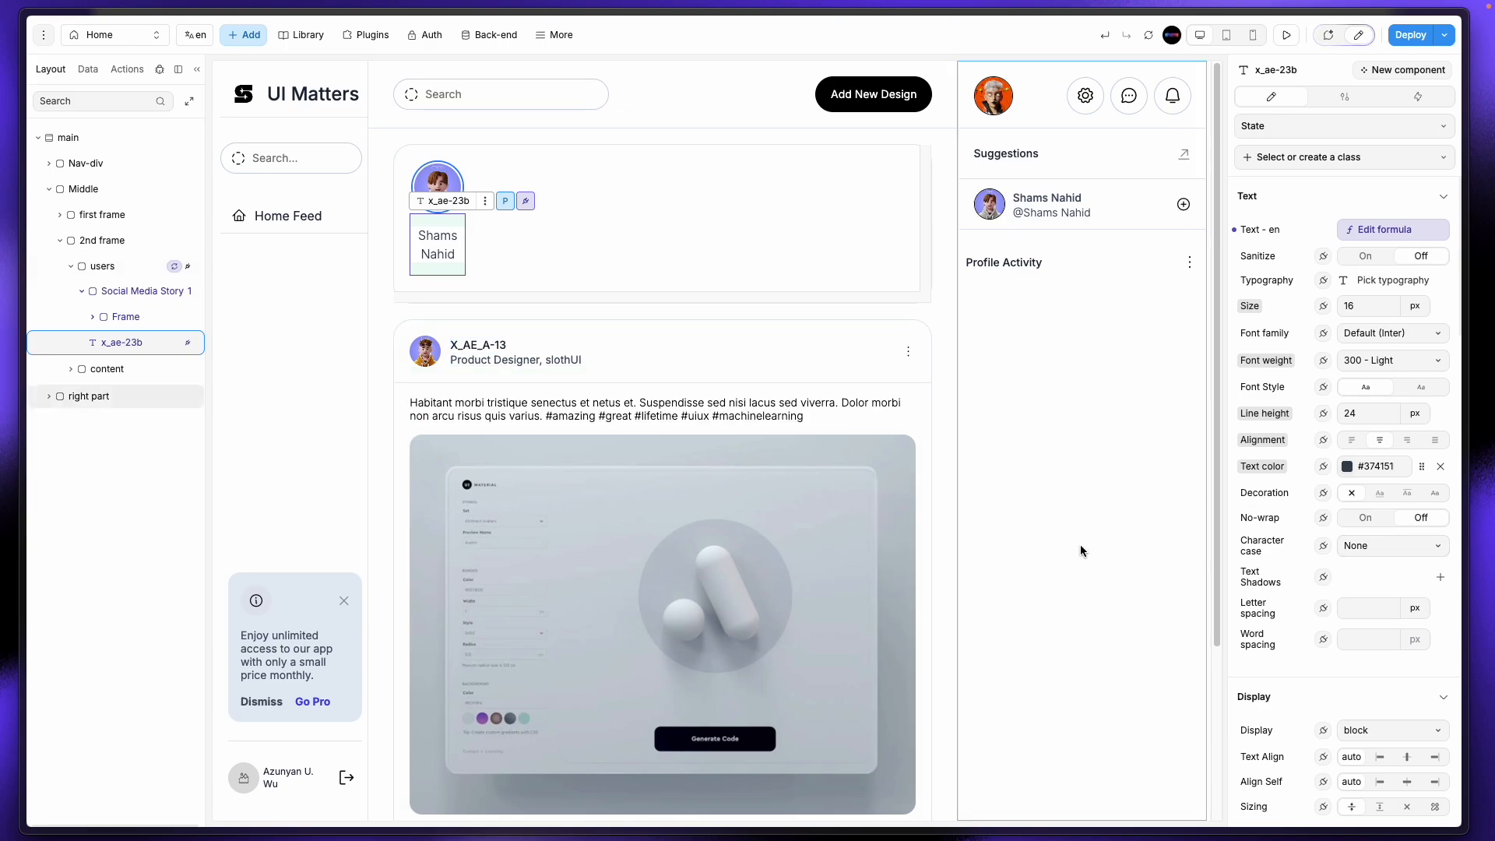
left_click(1104, 35)
left_click(1105, 36)
left_click(1104, 36)
left_click(1105, 36)
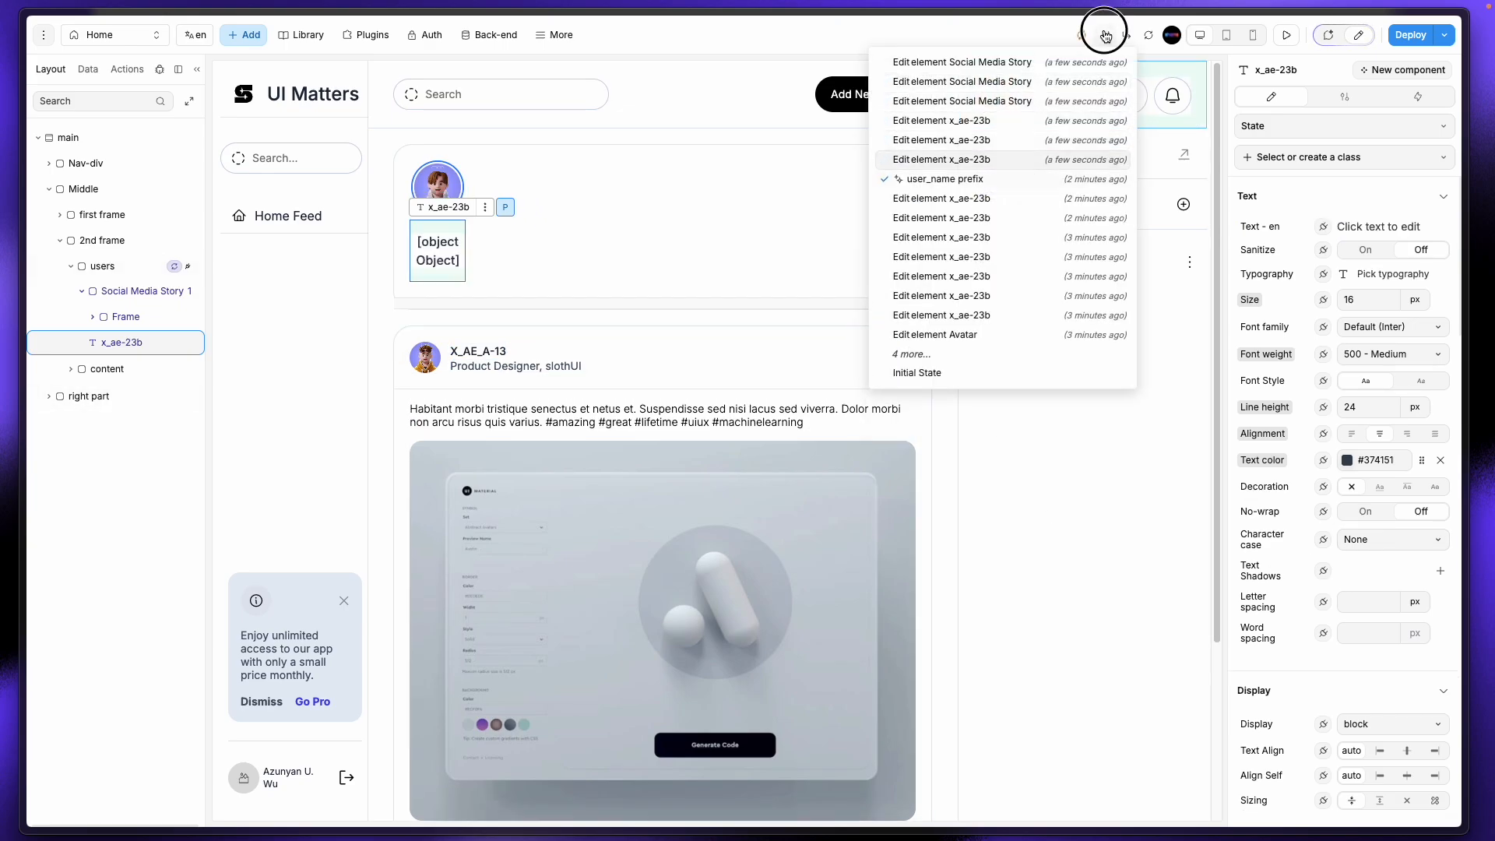
left_click(1105, 35)
left_click(1105, 36)
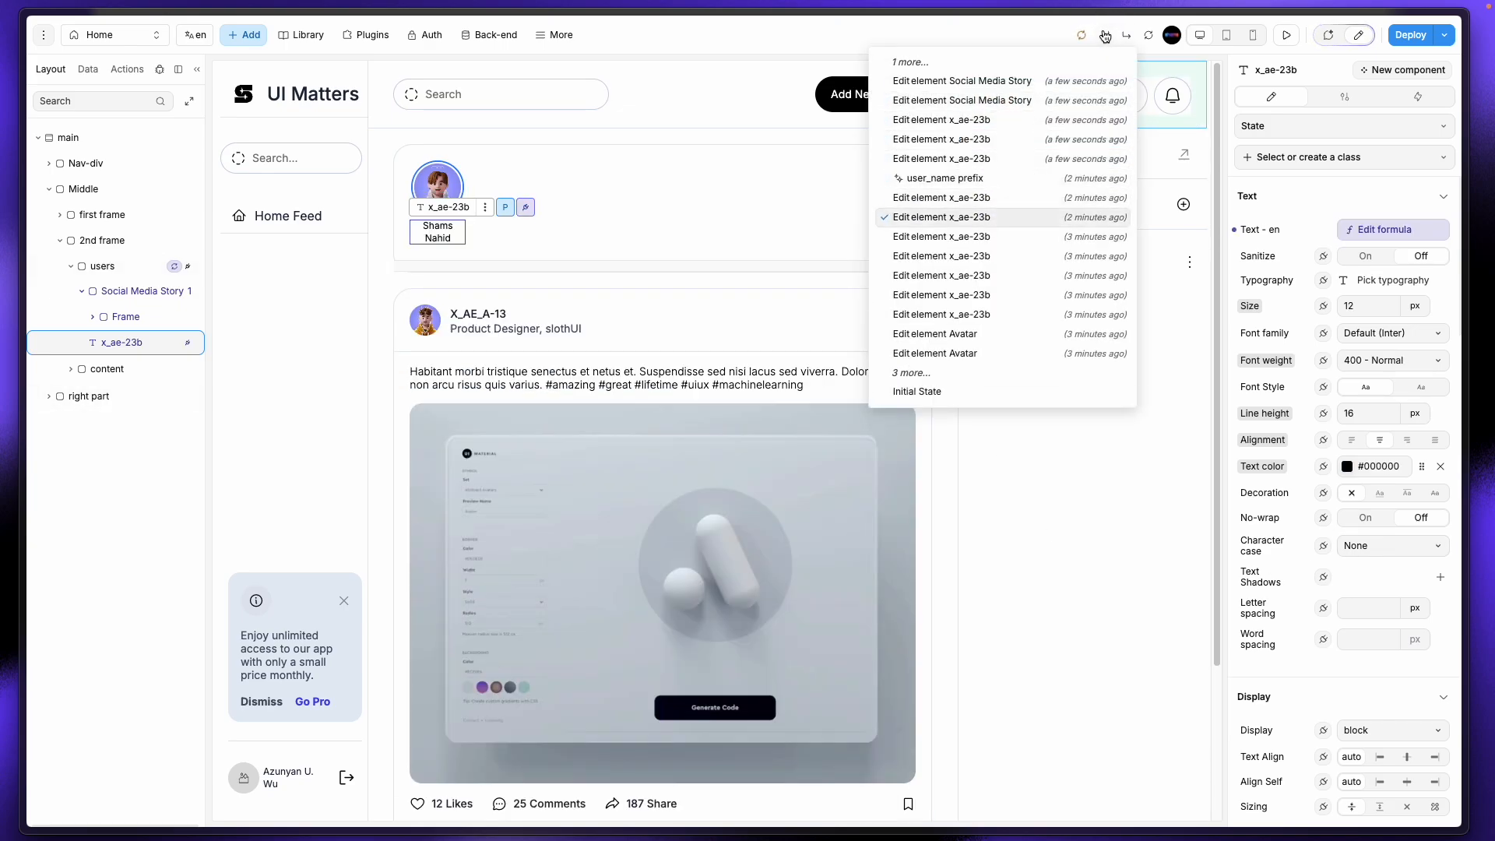
Step: Try line heights 18, 12 and 14 on the user-name label, settling on 16
left_click(362, 357)
left_click(444, 236)
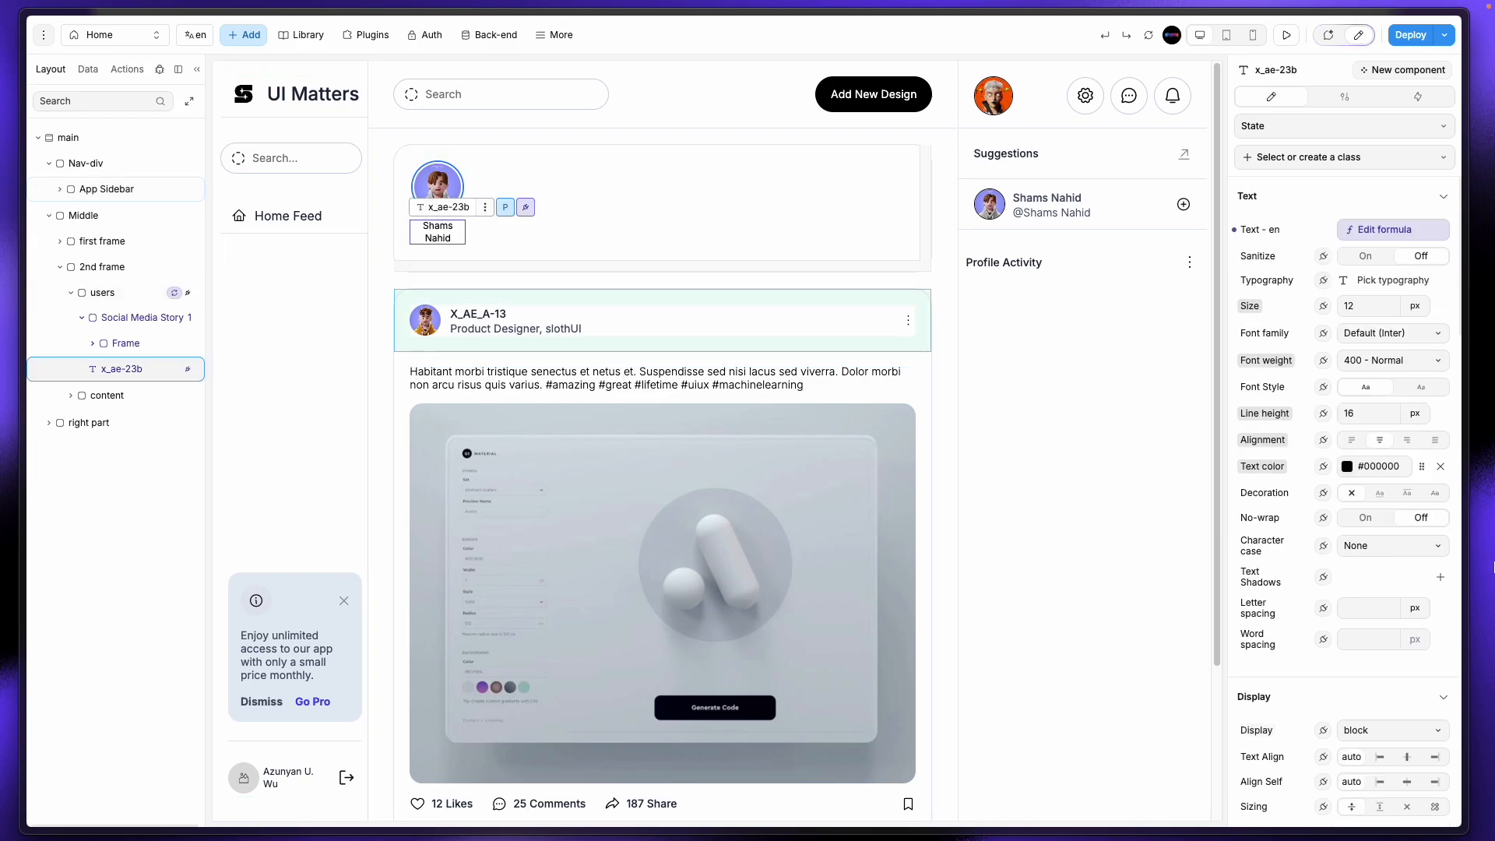
left_click(1378, 418)
type("18")
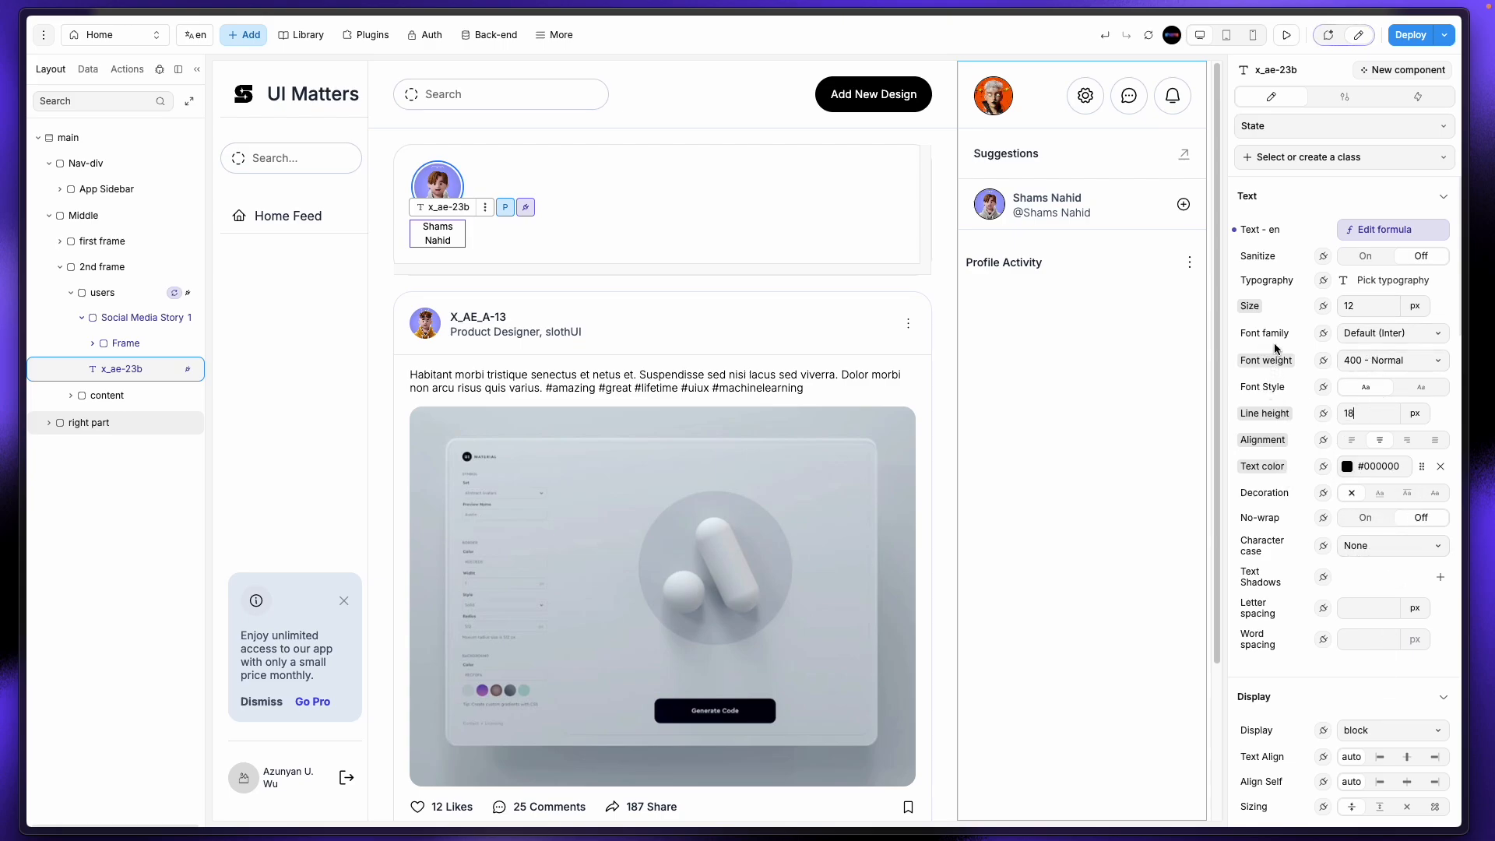
key("BackSpace")
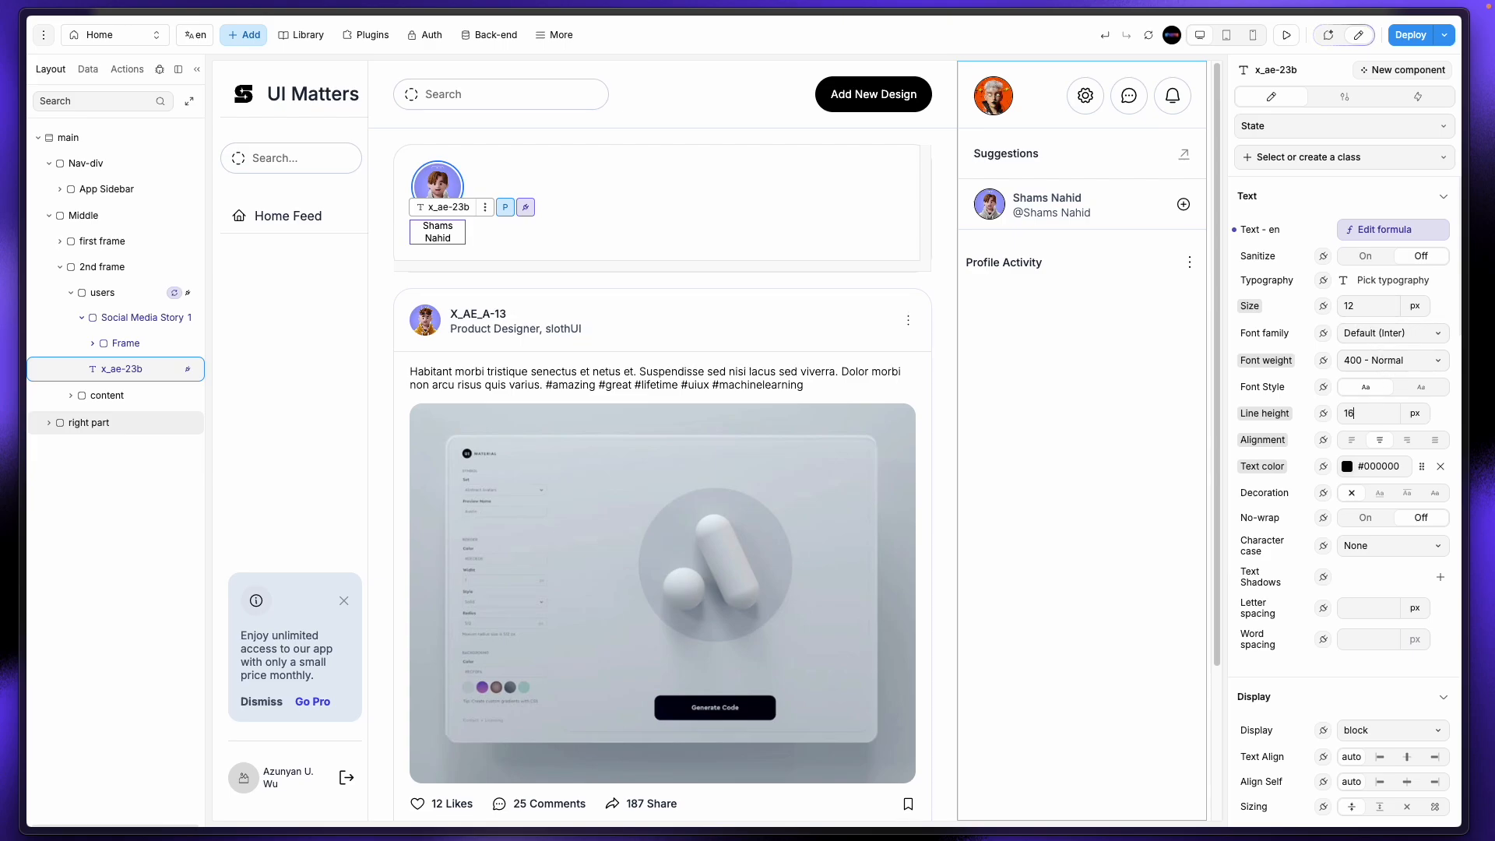
type("2")
key("BackSpace")
type("4")
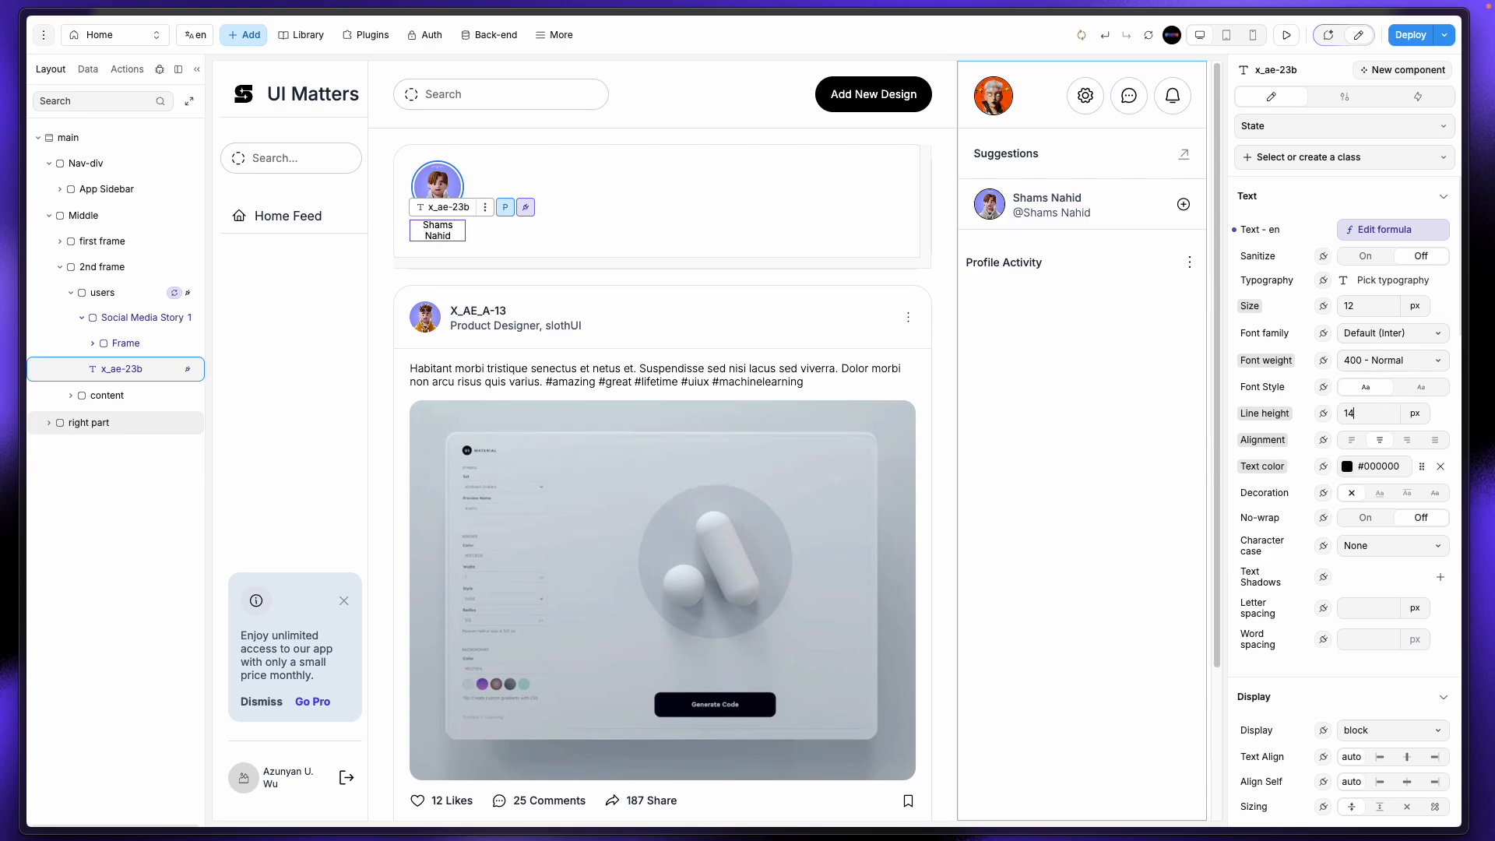
key("BackSpace")
type("6")
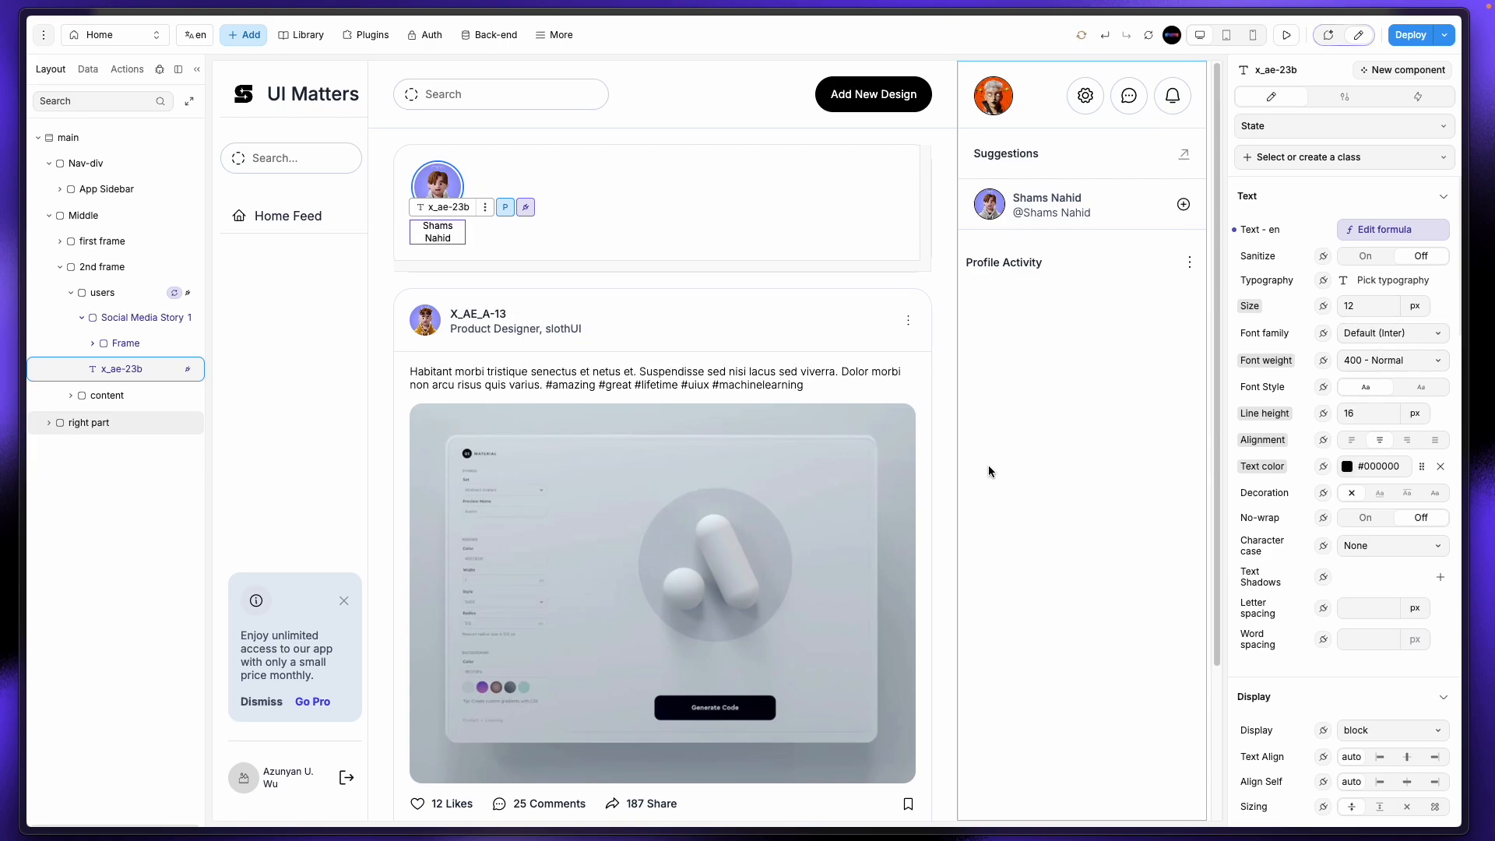
Step: Select the right part and Social Media Story 1 containers, then show the app pages list
left_click(1069, 421)
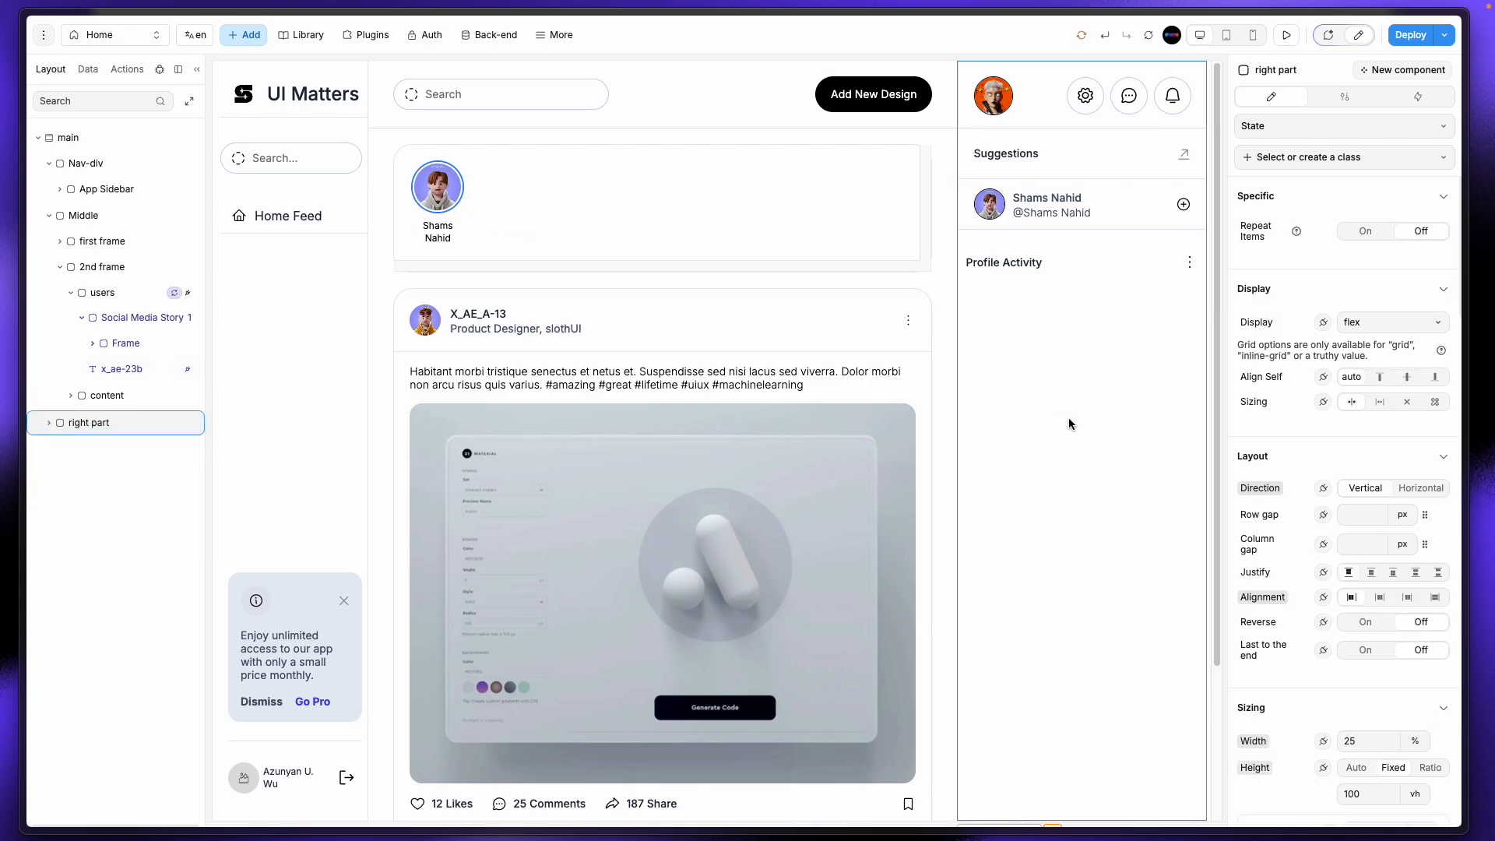
left_click(459, 220)
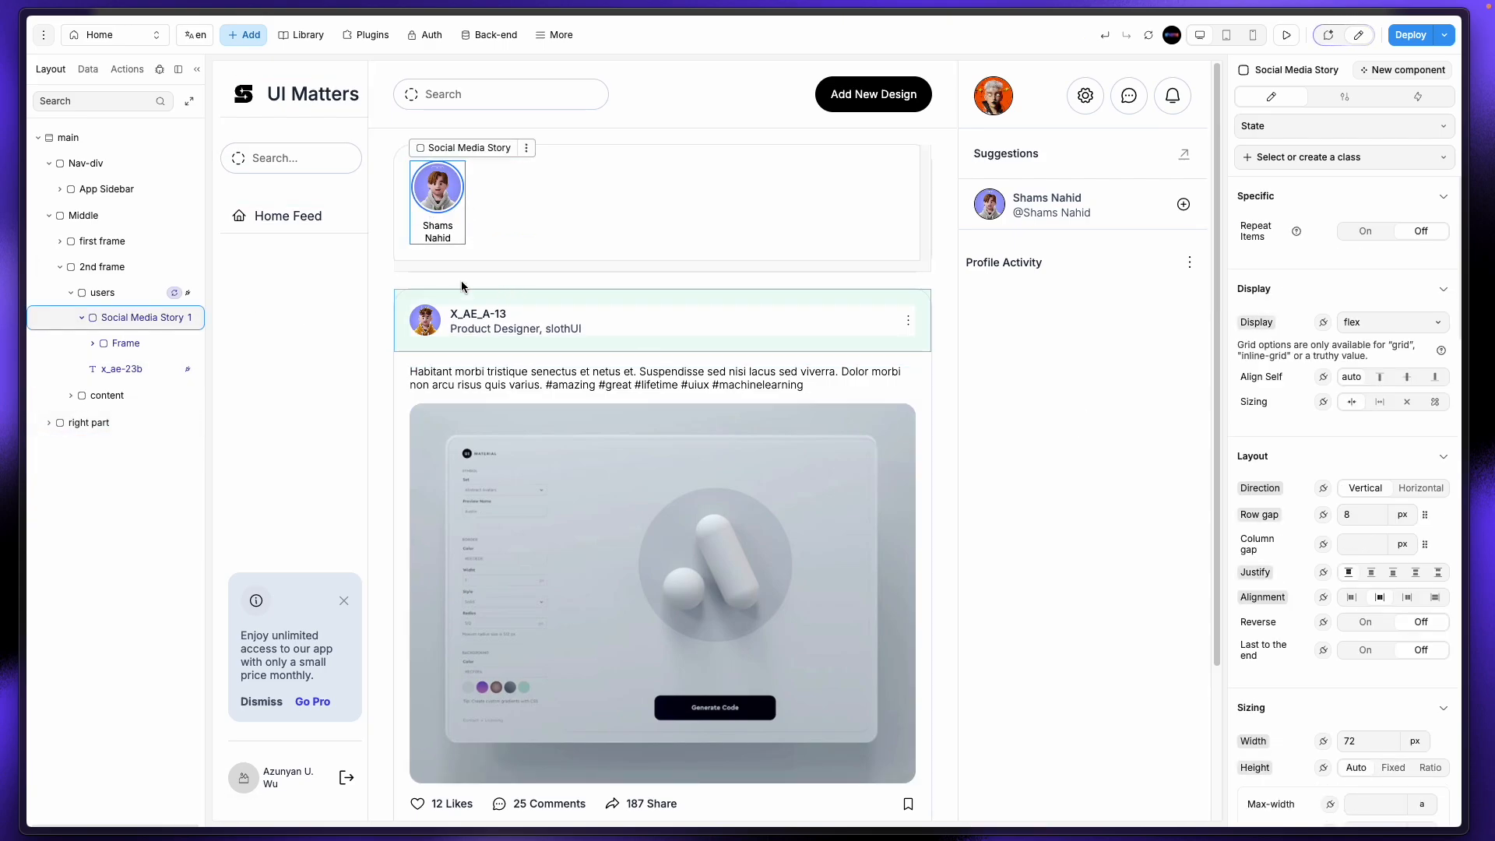
mouse_move(4, 270)
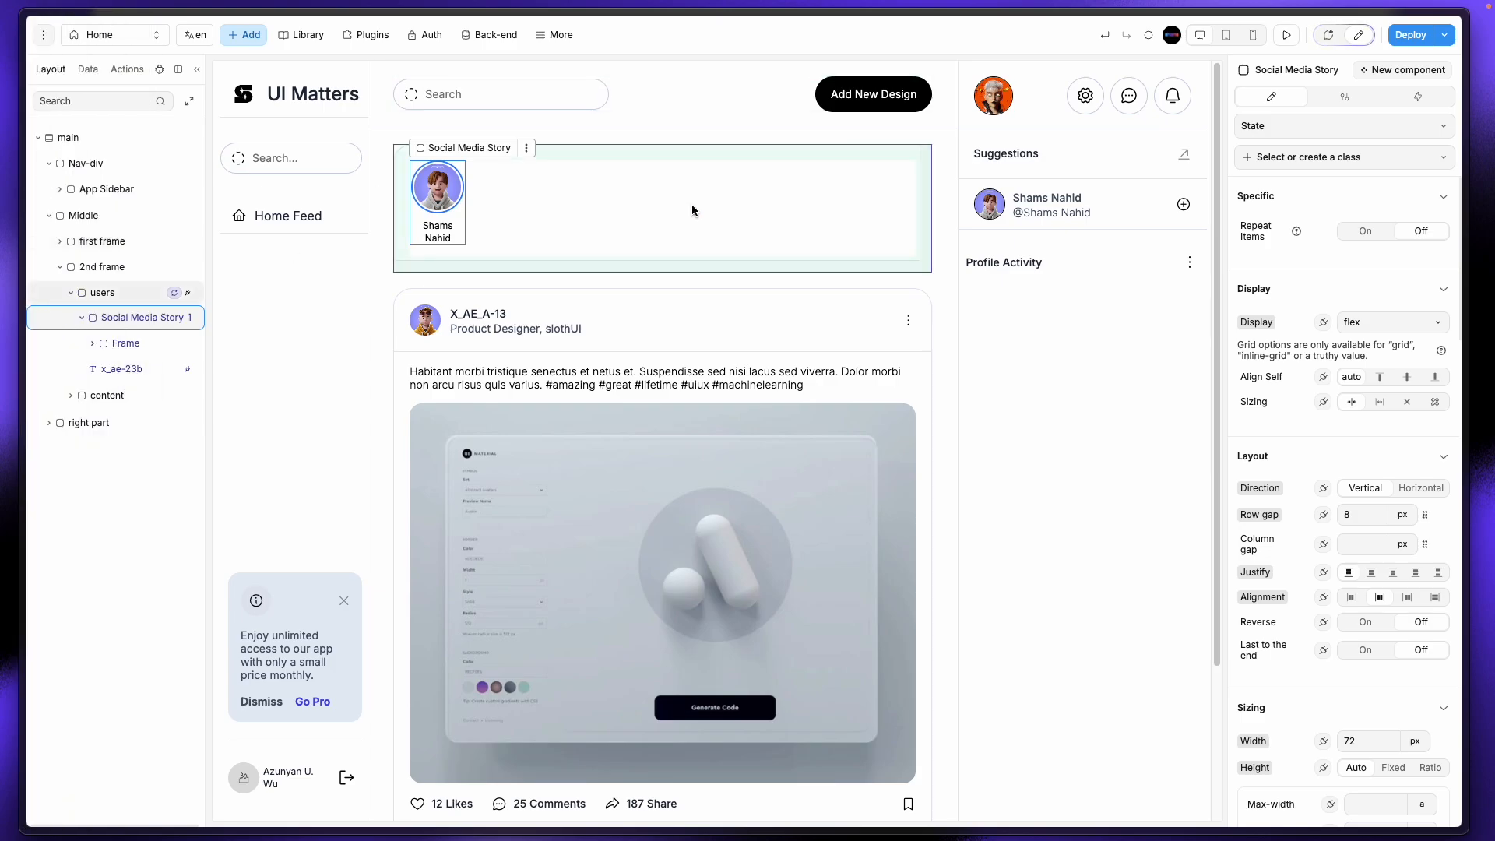
left_click(106, 39)
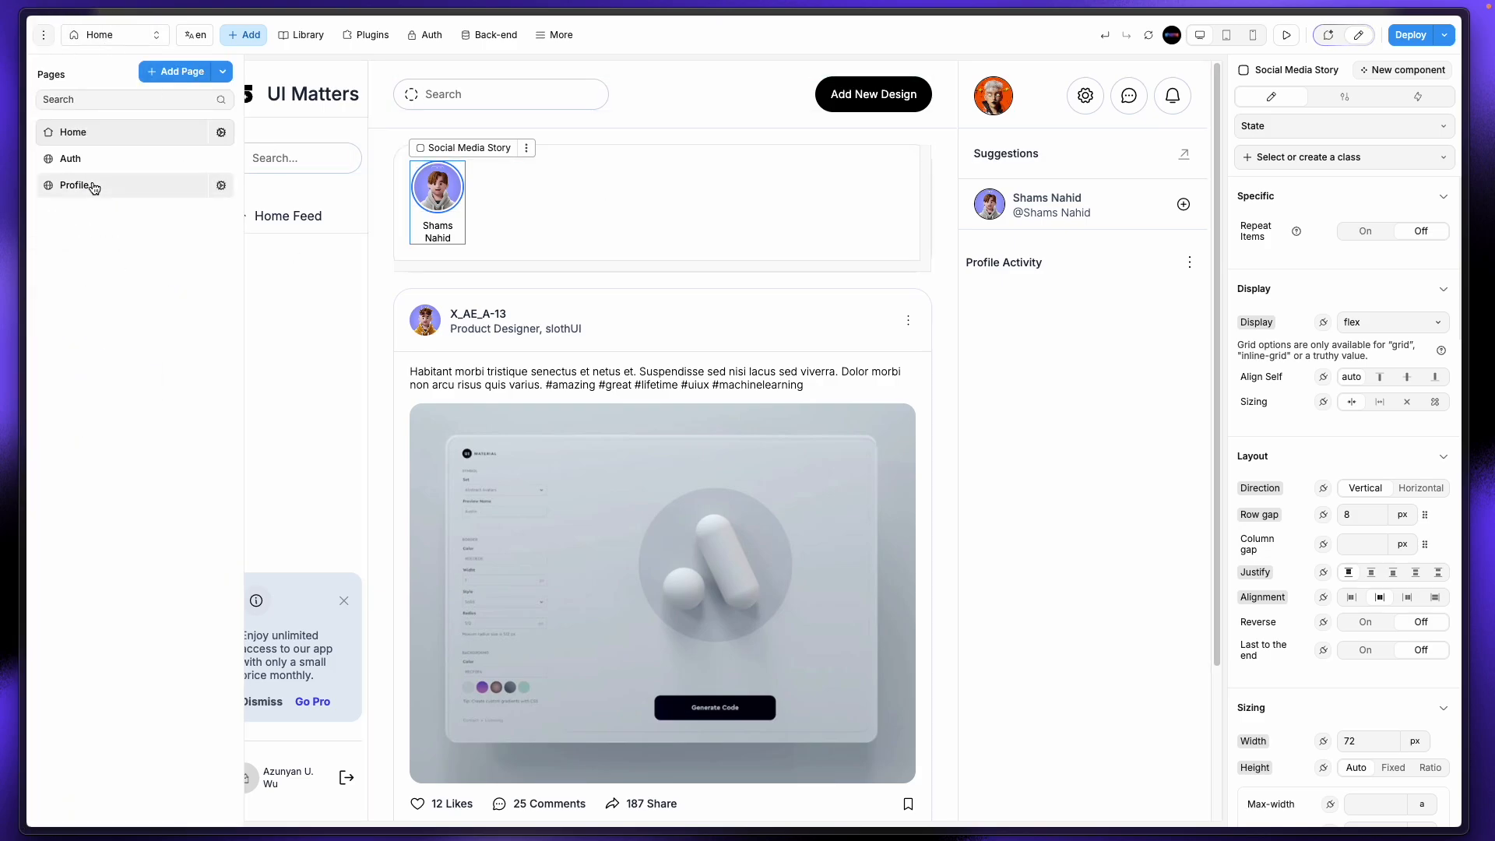
Step: Switch to the Profile page and expand the profile info layer
left_click(102, 157)
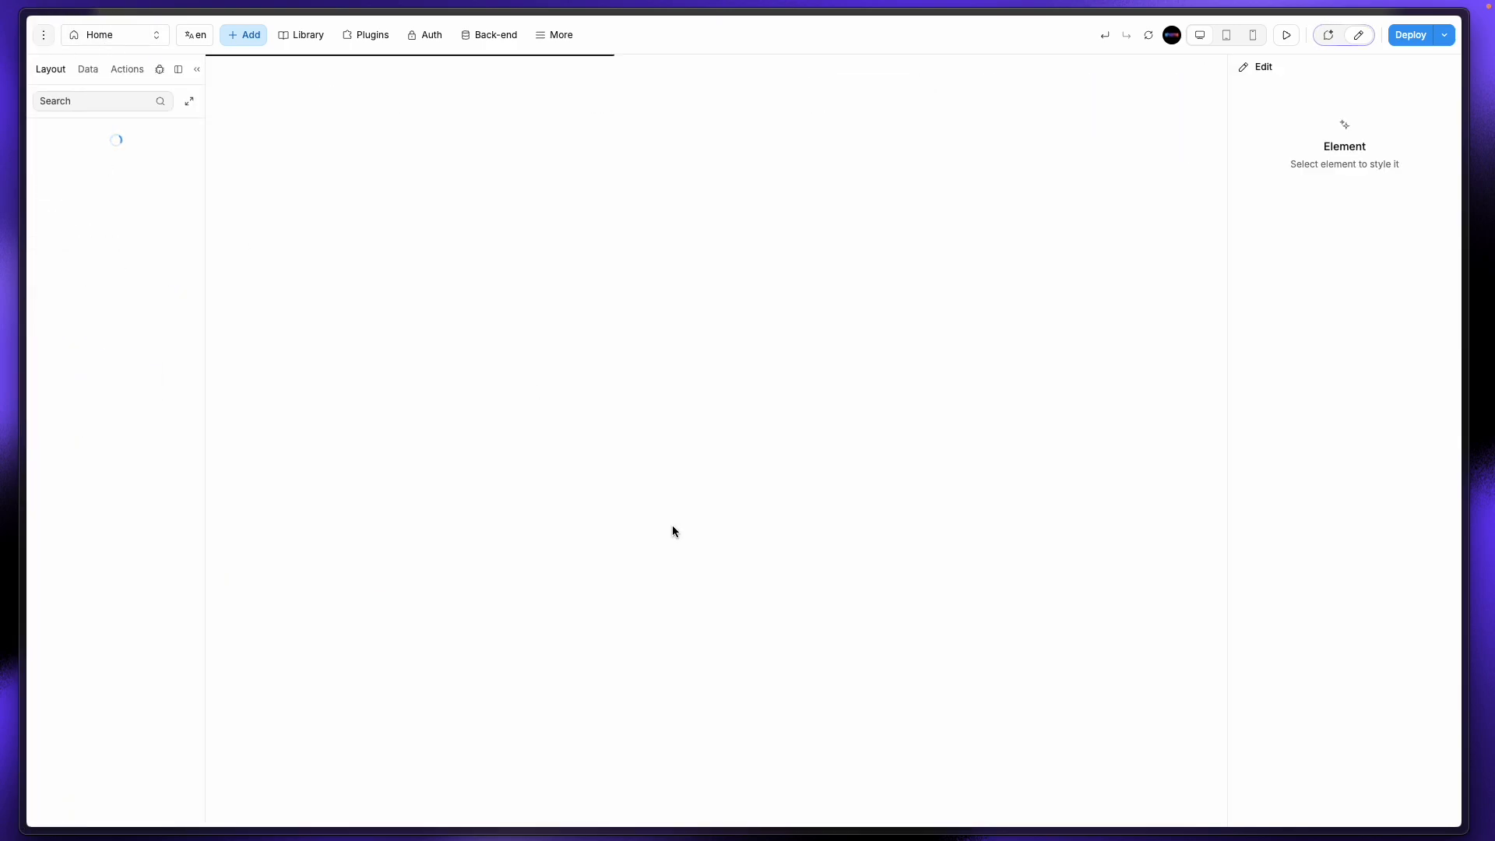
left_click(108, 48)
left_click(87, 184)
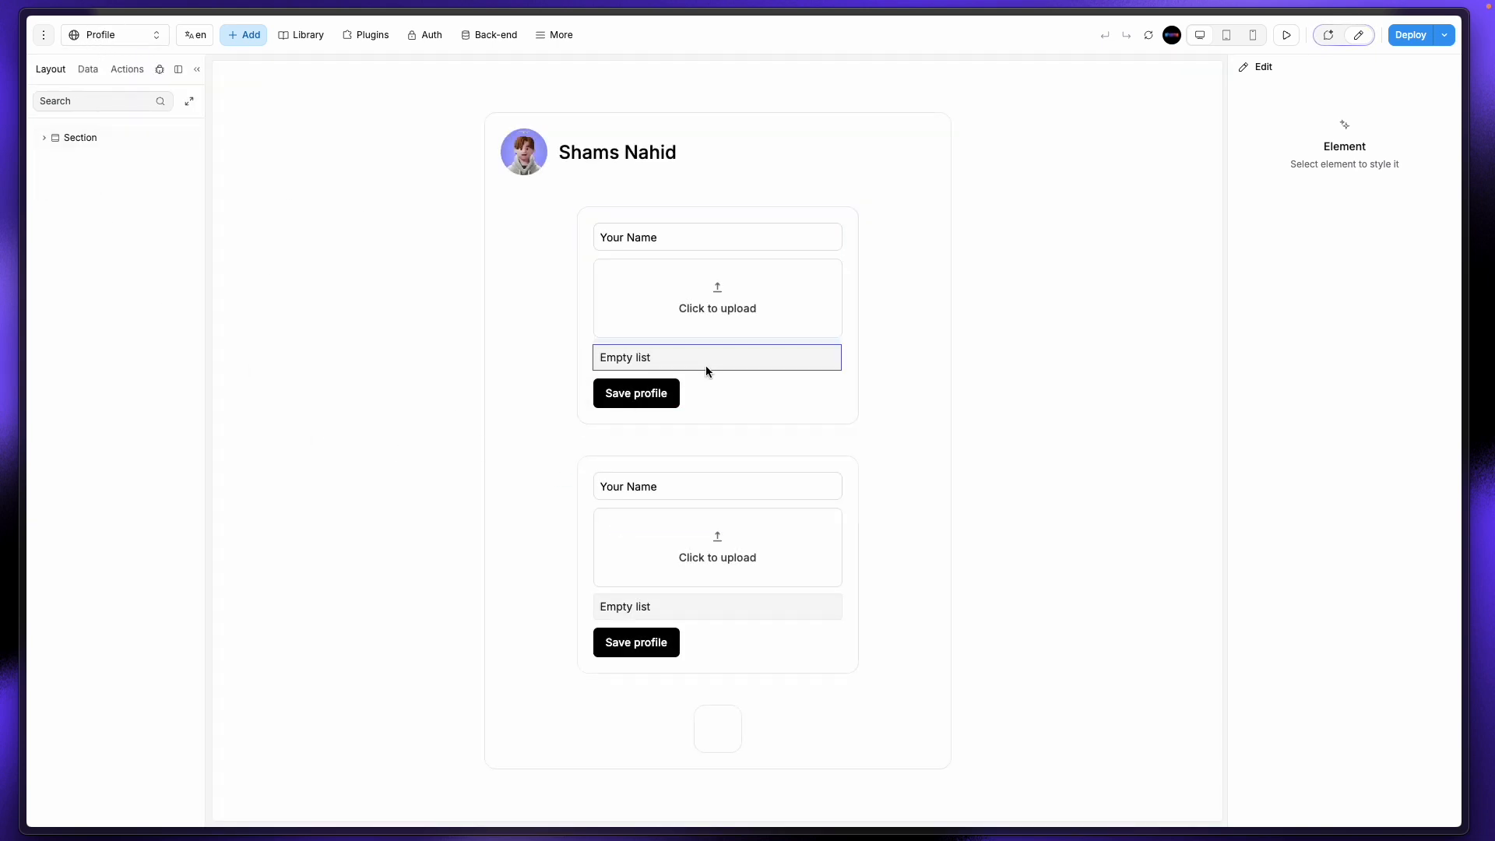
left_click(700, 155)
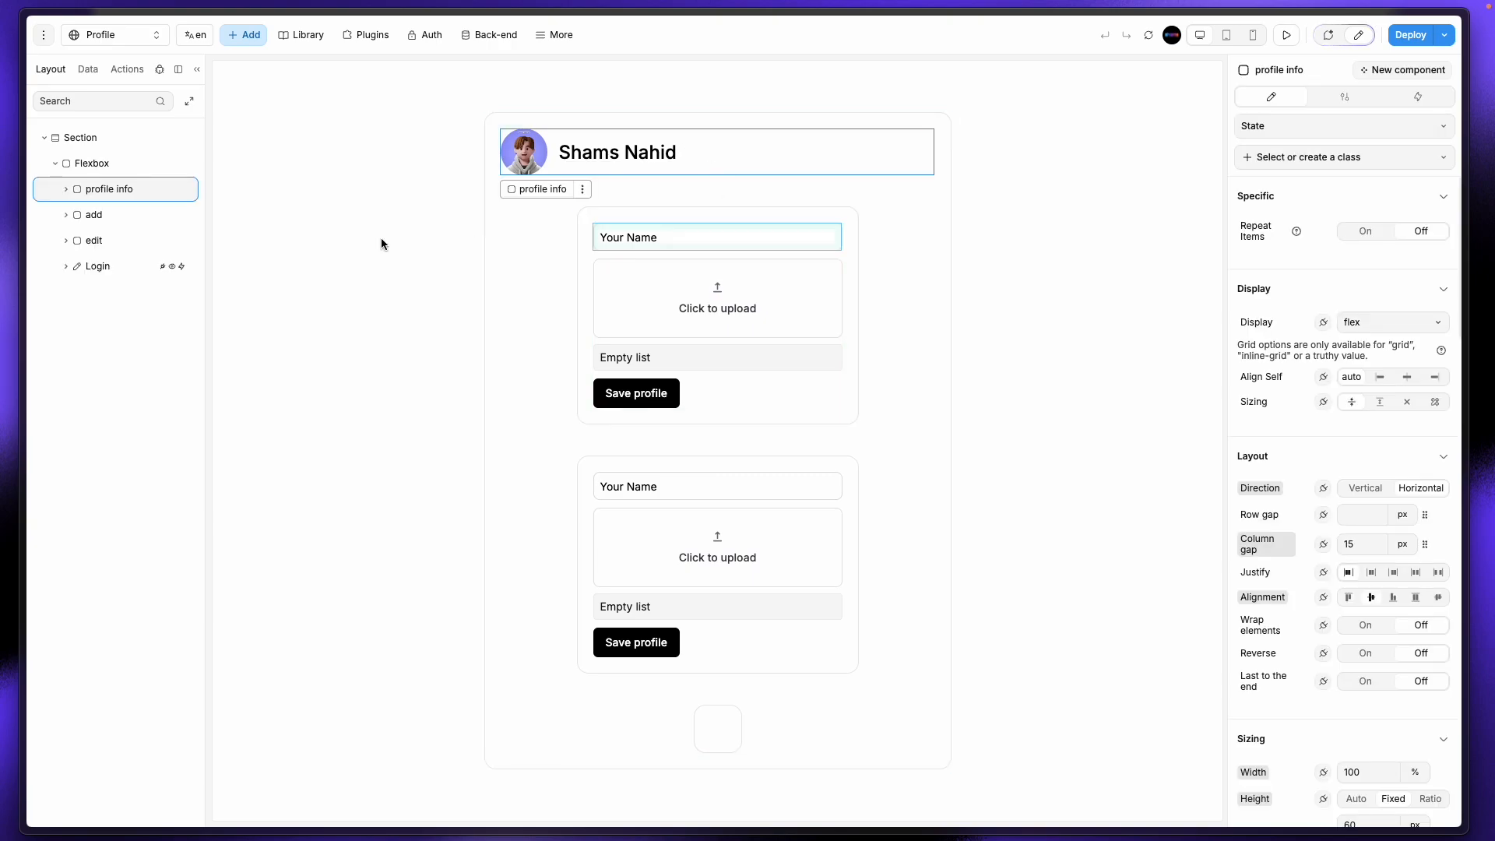
left_click(68, 189)
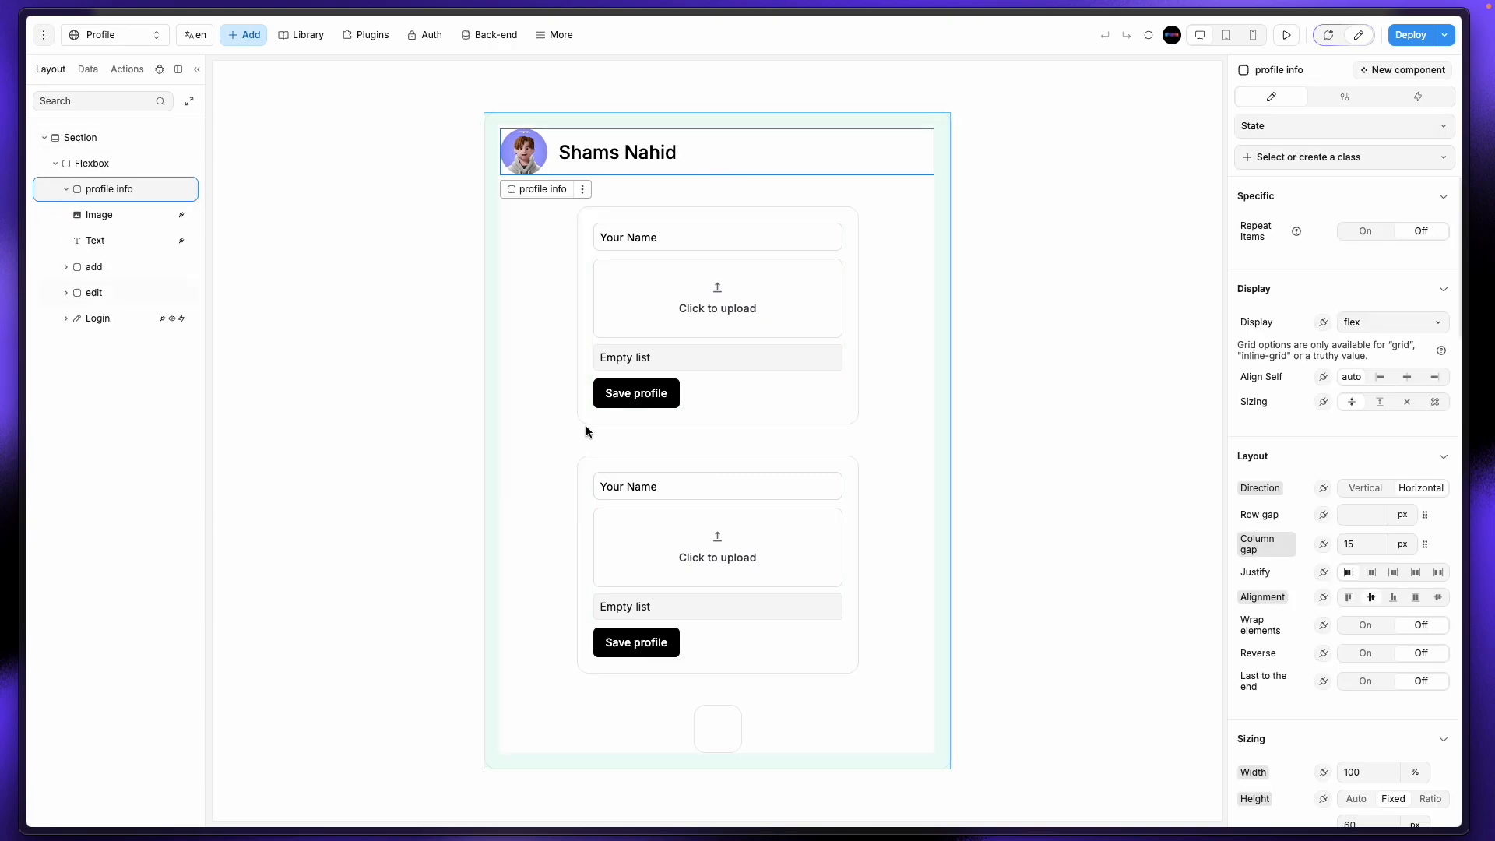
Step: Drag the first Save profile button into the header row beside the name
left_click(651, 403)
left_click_drag(651, 405, 792, 161)
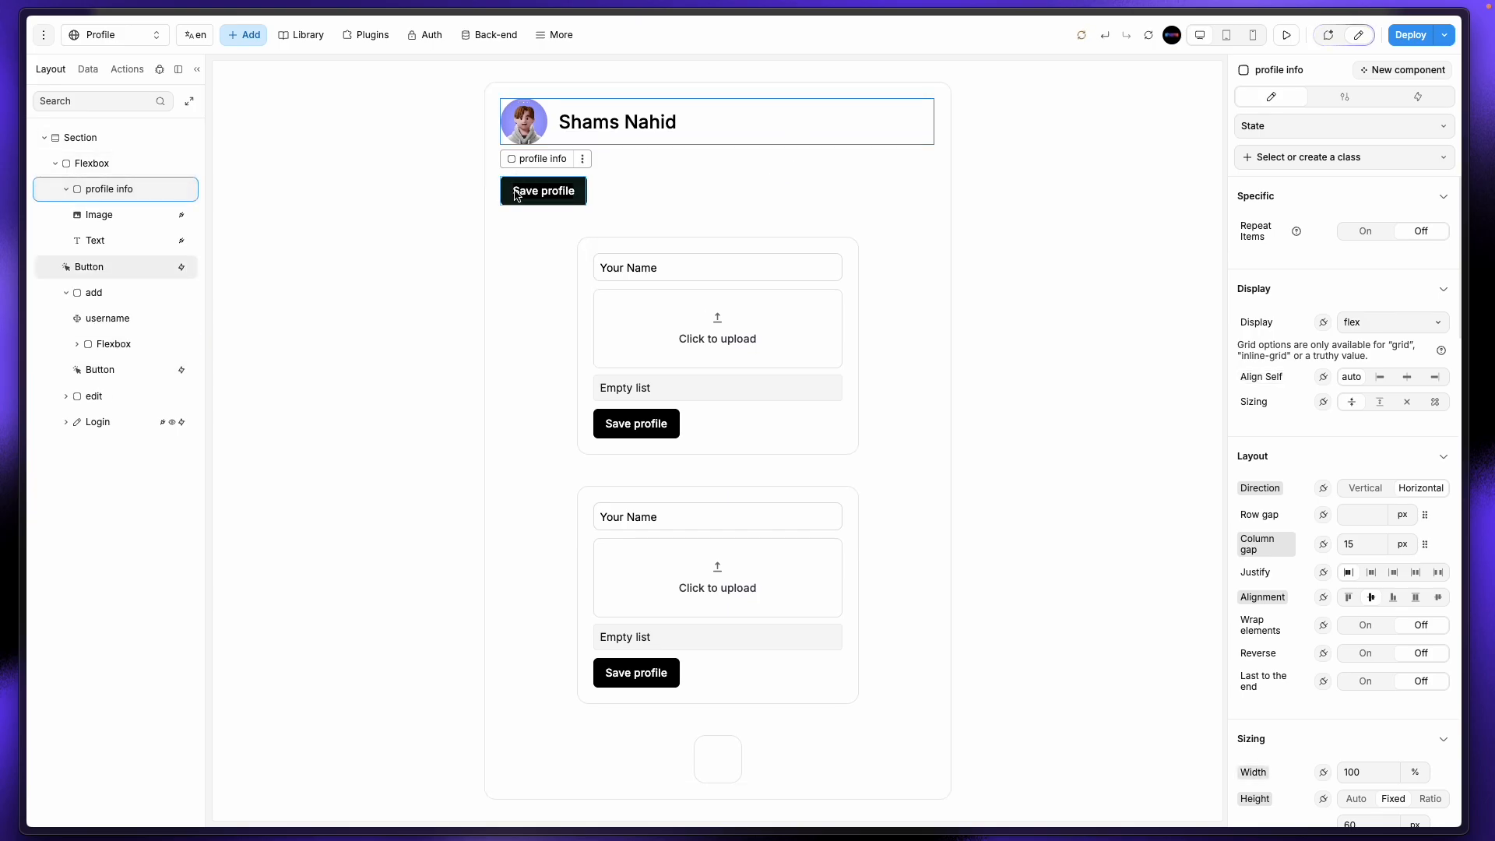
left_click_drag(543, 191, 685, 134)
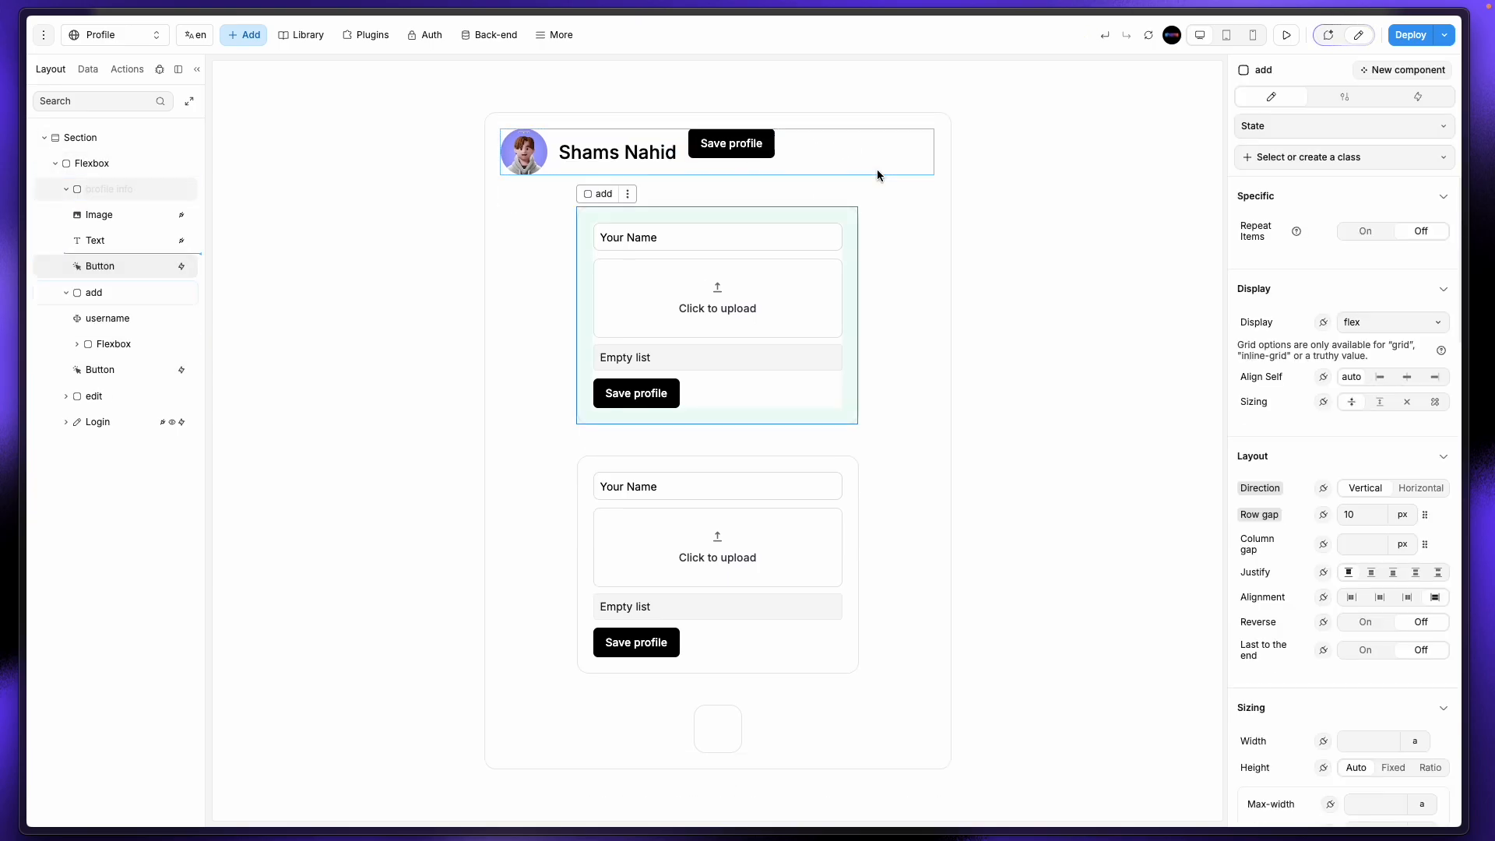
left_click(675, 168)
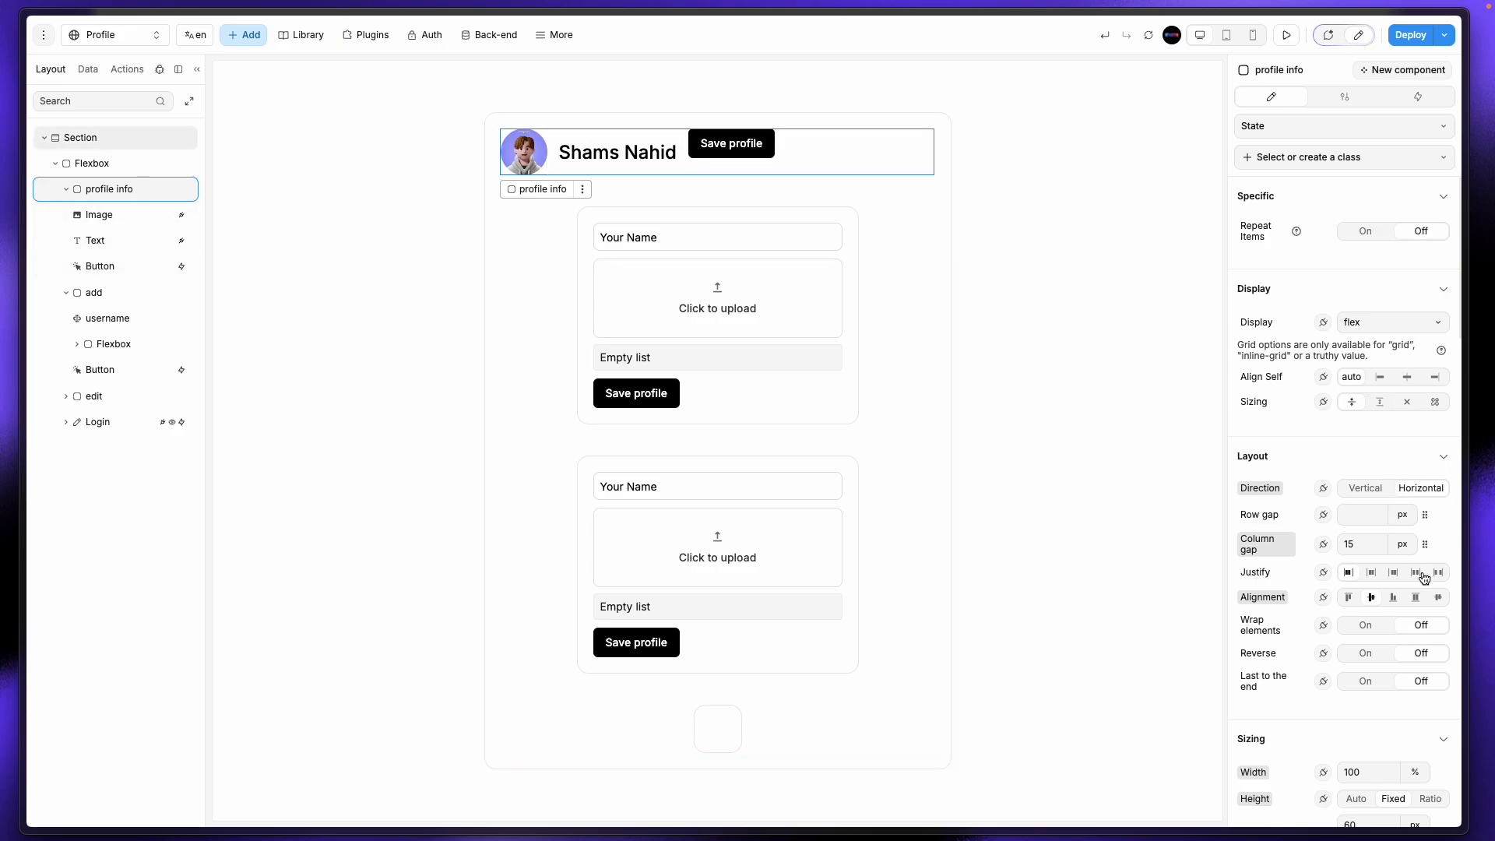
left_click(733, 145)
Step: Move the Save profile button out of profile info into the parent Flexbox via the Layout tree
left_click(70, 190)
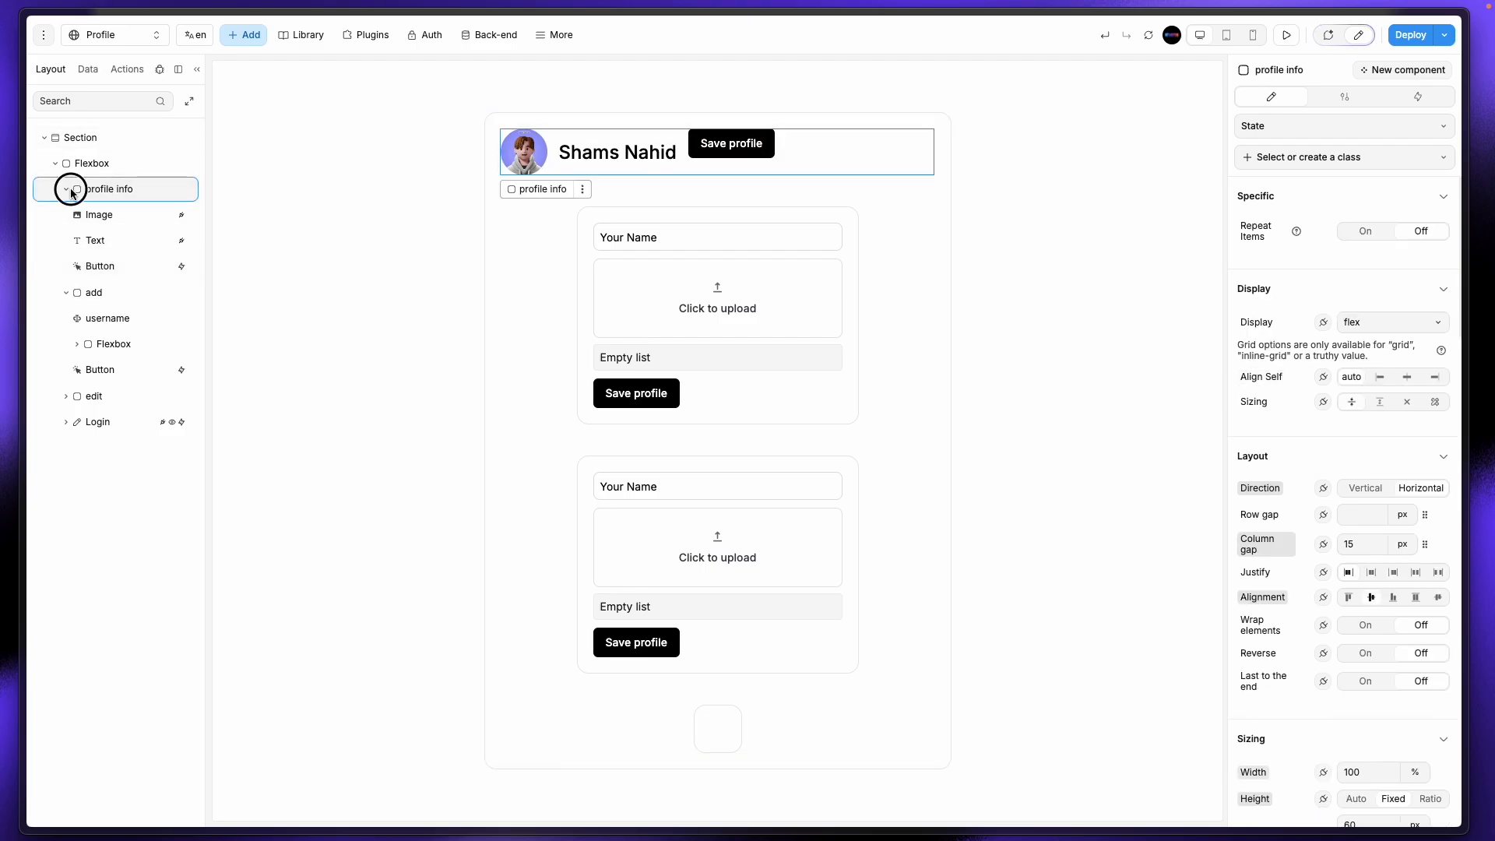
left_click(70, 190)
left_click(70, 190)
left_click(102, 267)
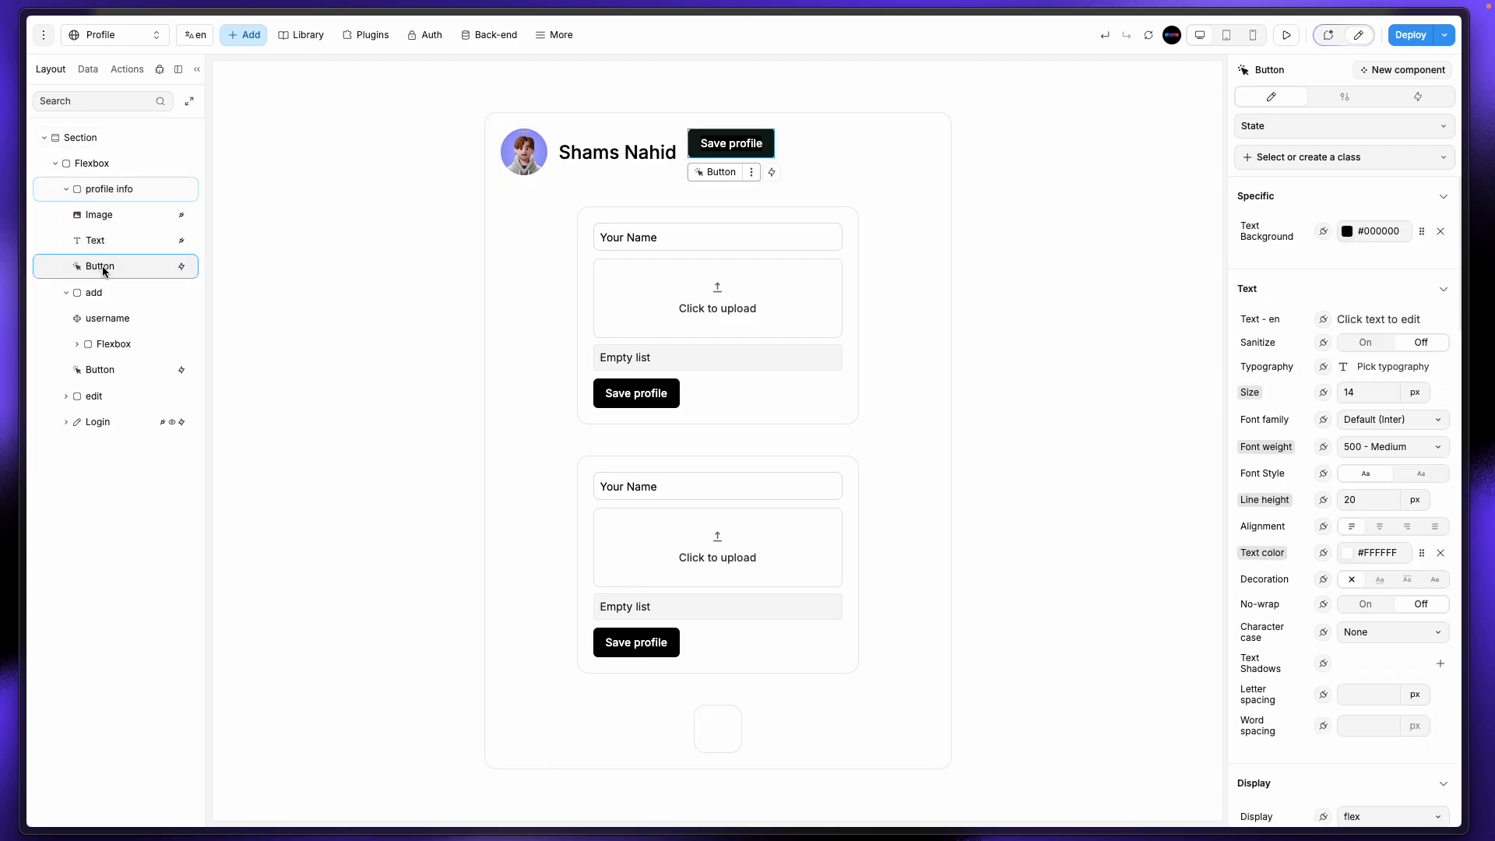
left_click(120, 240)
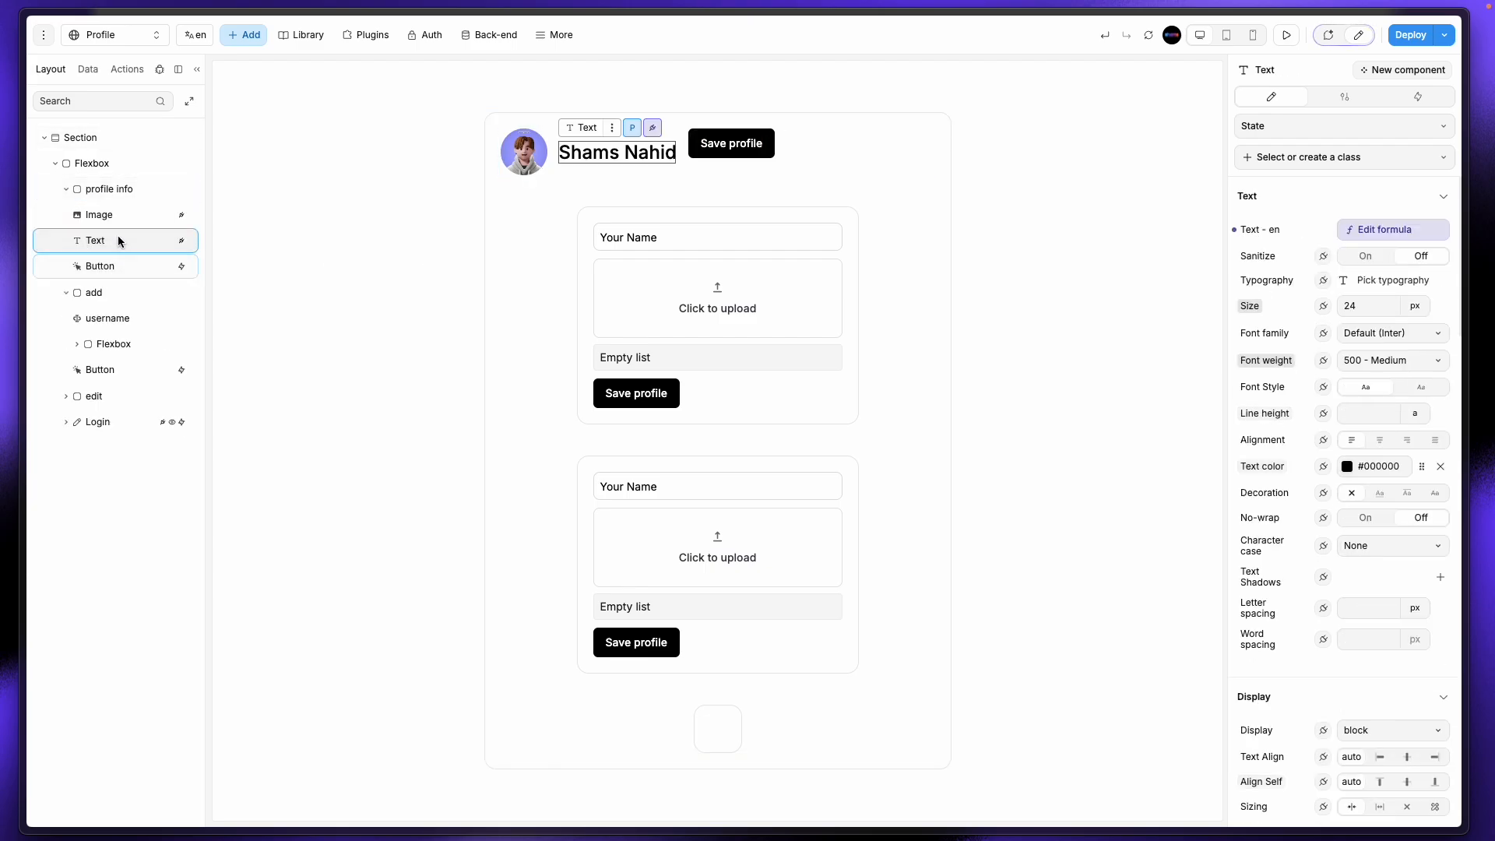
left_click(121, 221)
left_click(120, 193)
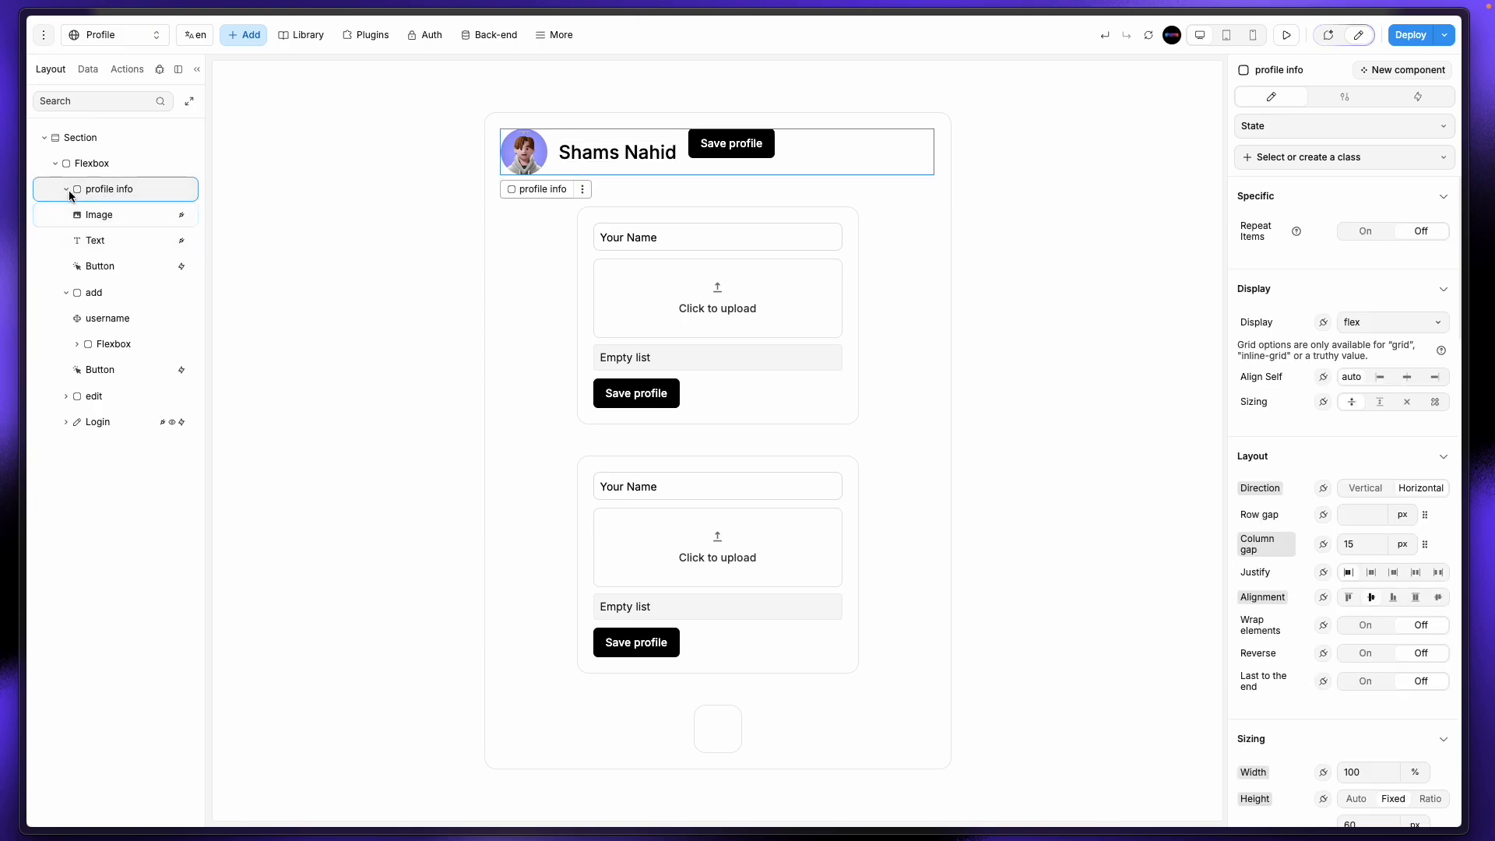
left_click(66, 190)
left_click(67, 190)
left_click(109, 266)
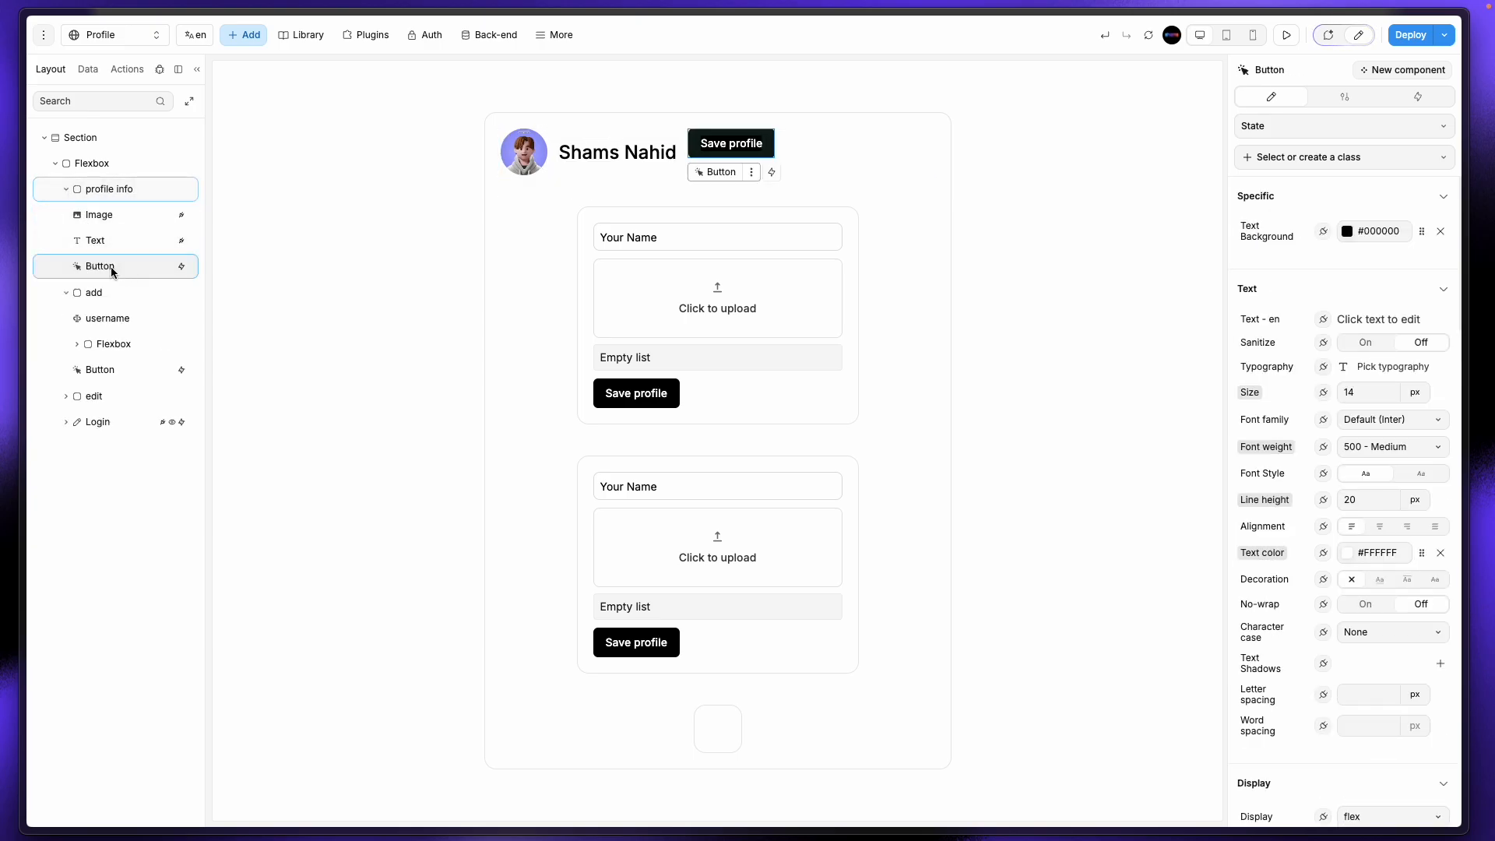
left_click_drag(109, 266, 110, 221)
Step: Relabel the Save profile button under the header to 'logout'
left_click(66, 216)
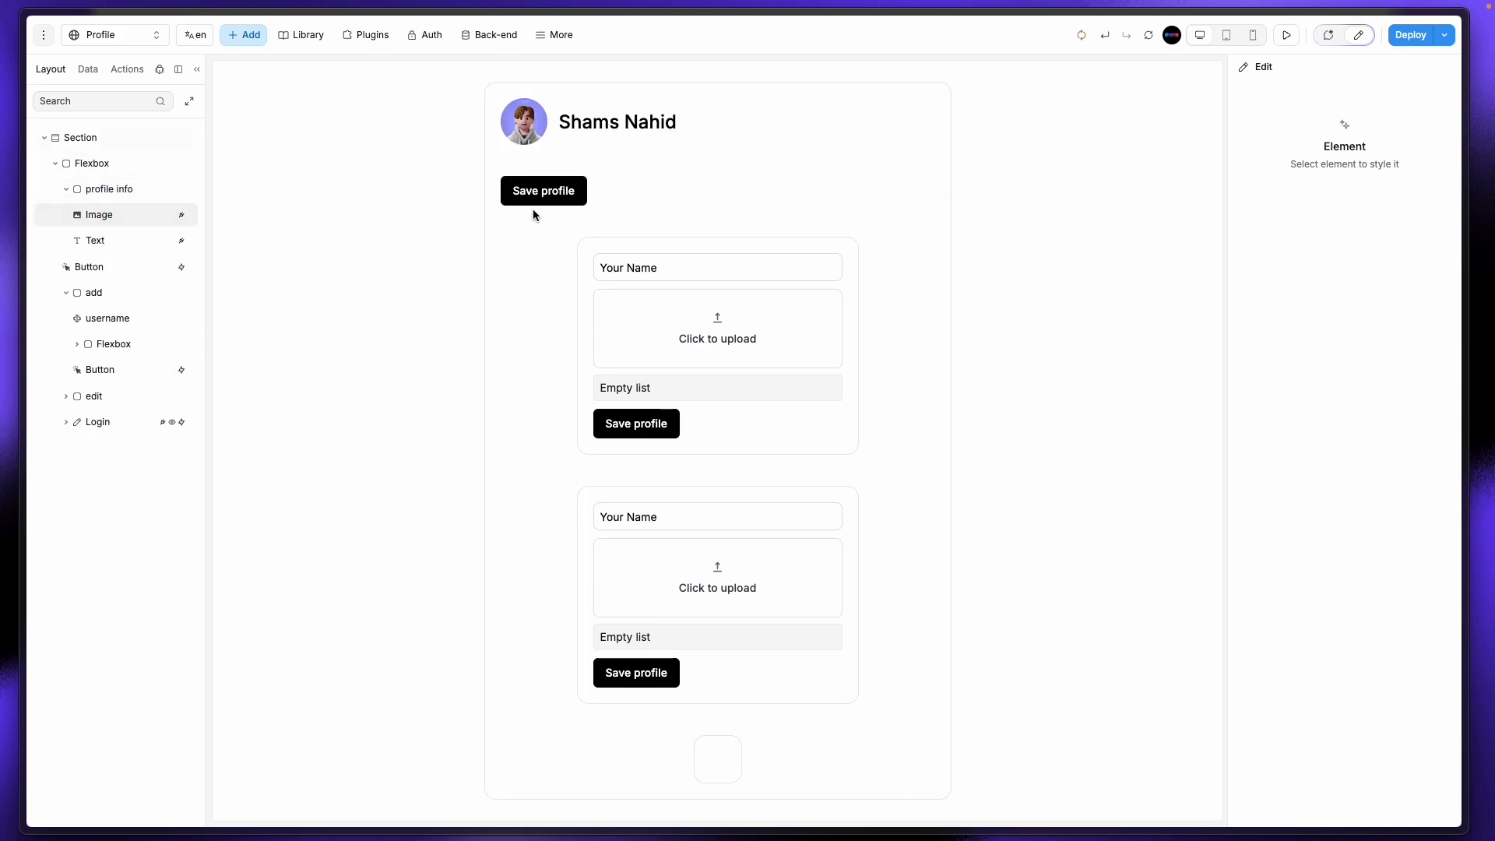
left_click(510, 201)
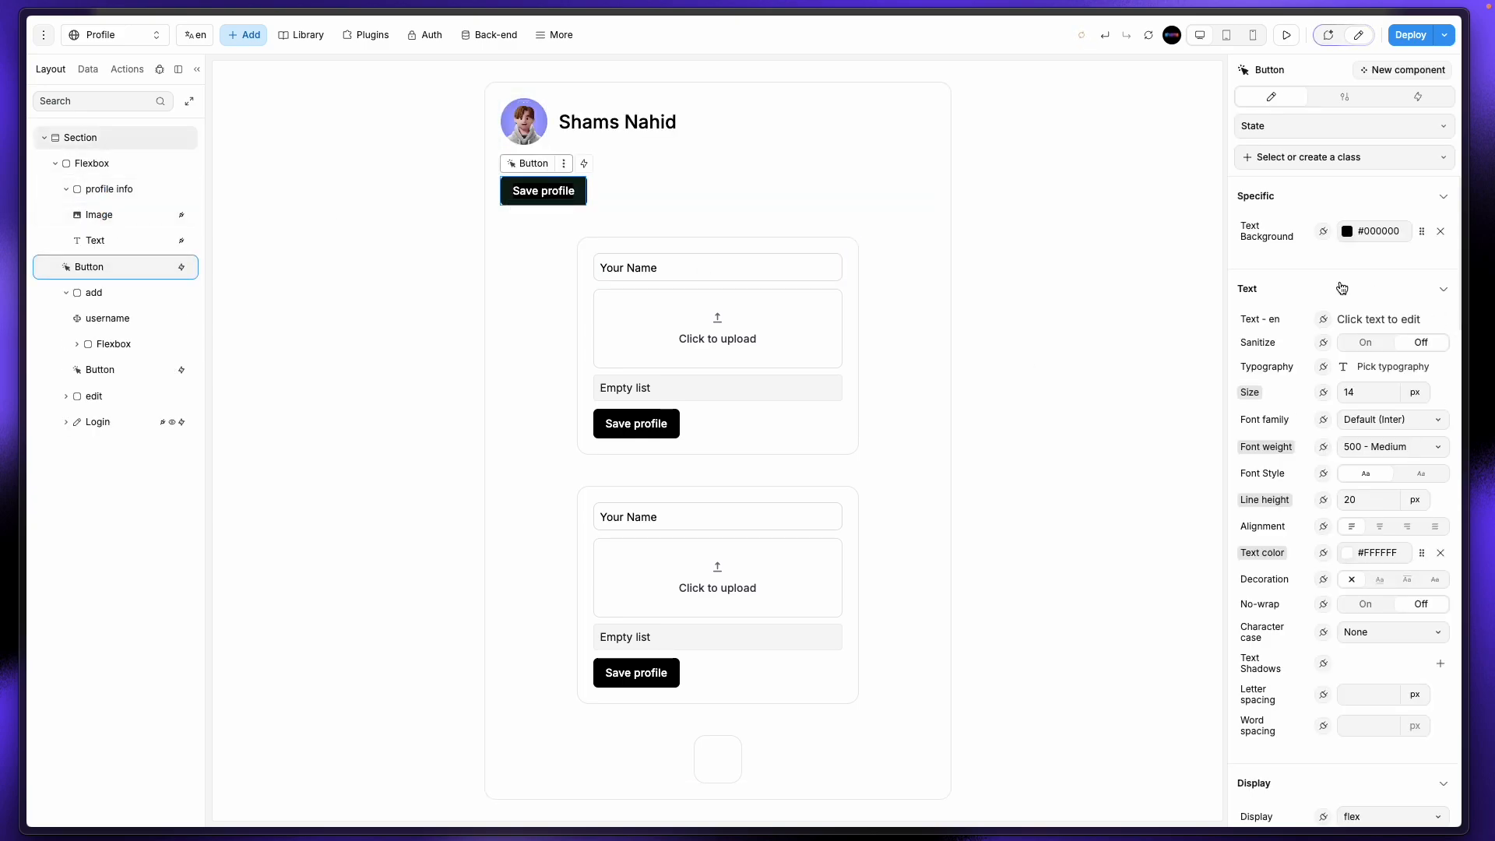
left_click(553, 193)
key("ctrl+a")
key("BackSpace")
type("log")
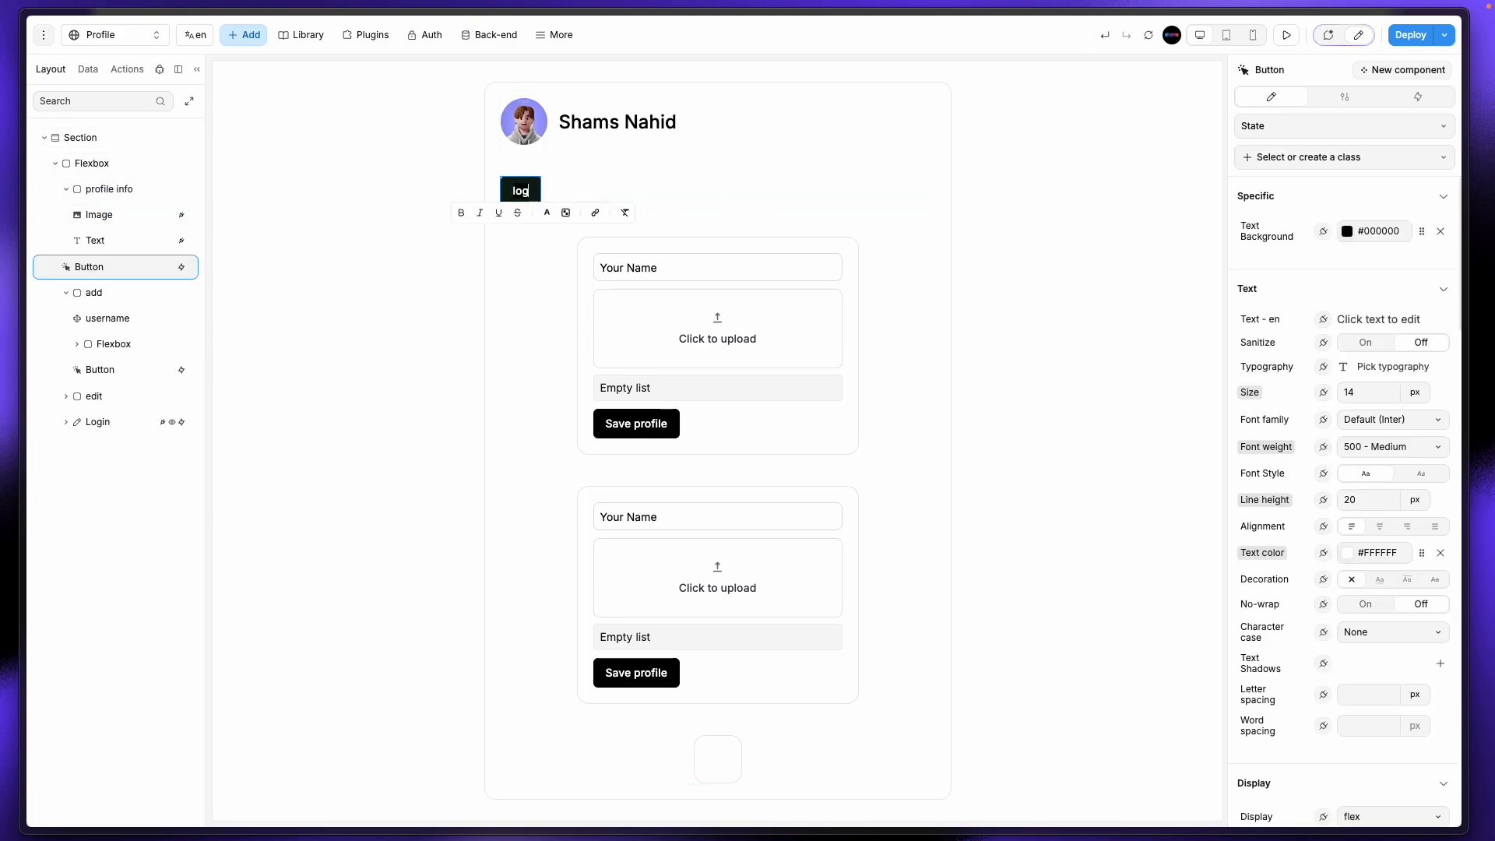
type("i")
key("BackSpace")
type("ouy")
left_click(426, 244)
left_click(523, 187)
Step: Change the logout button's click workflow action from Database | Insert to Sign Out
left_click(1417, 97)
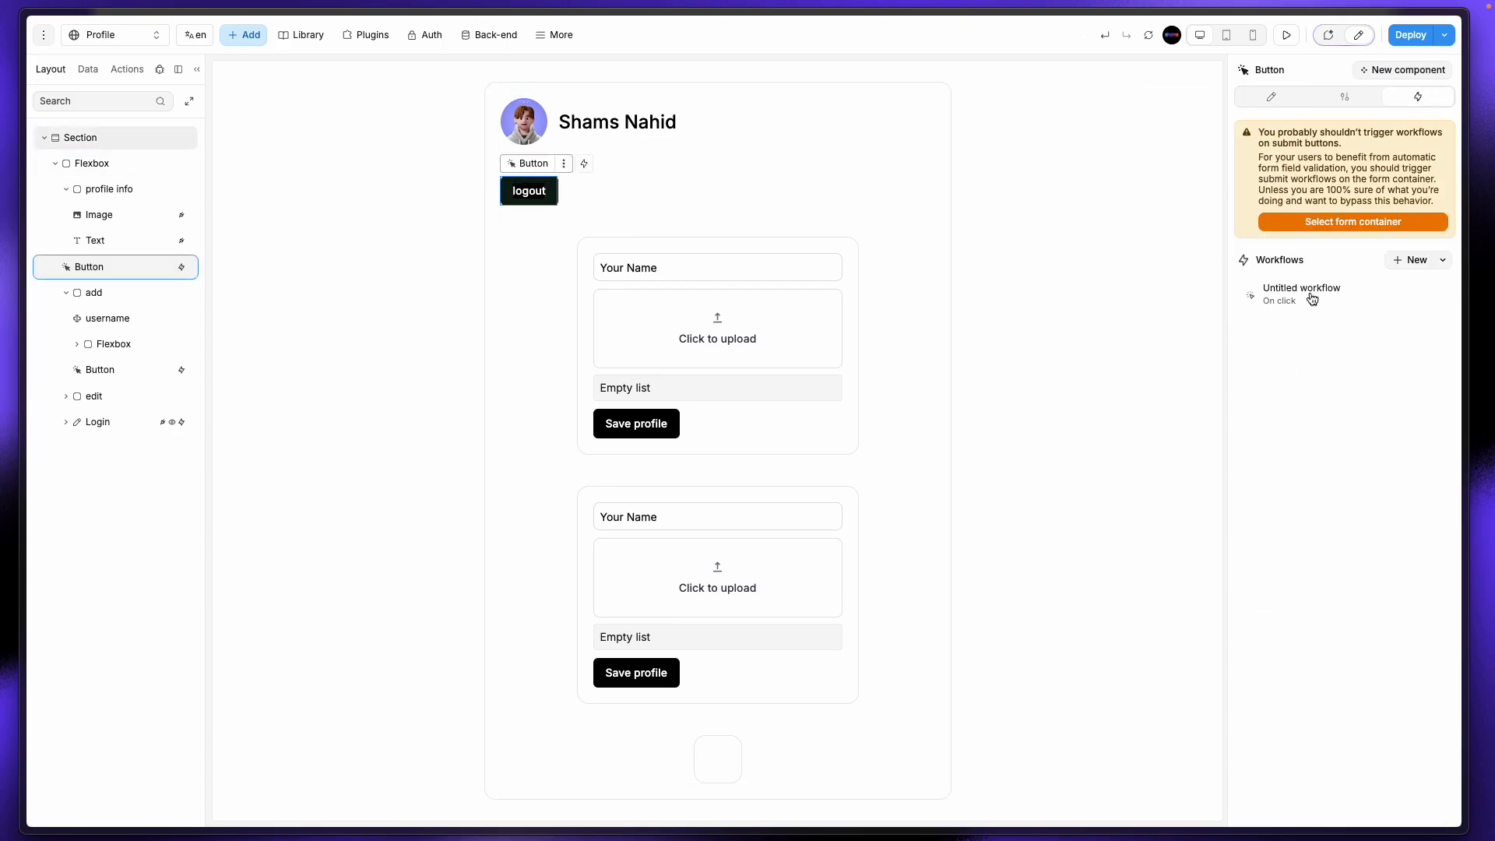
left_click(1362, 291)
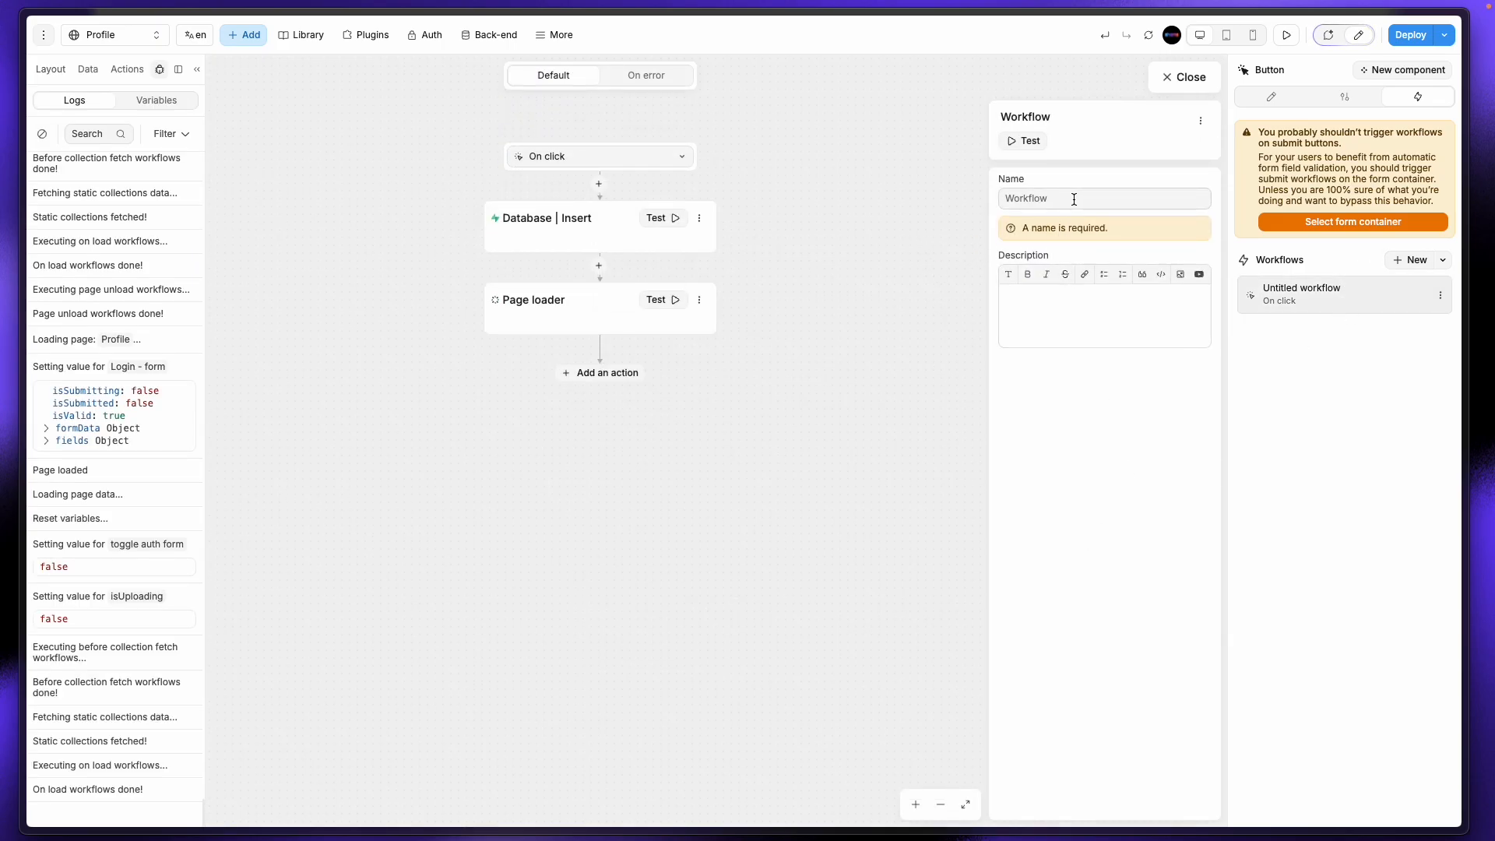
left_click(568, 221)
left_click(1106, 279)
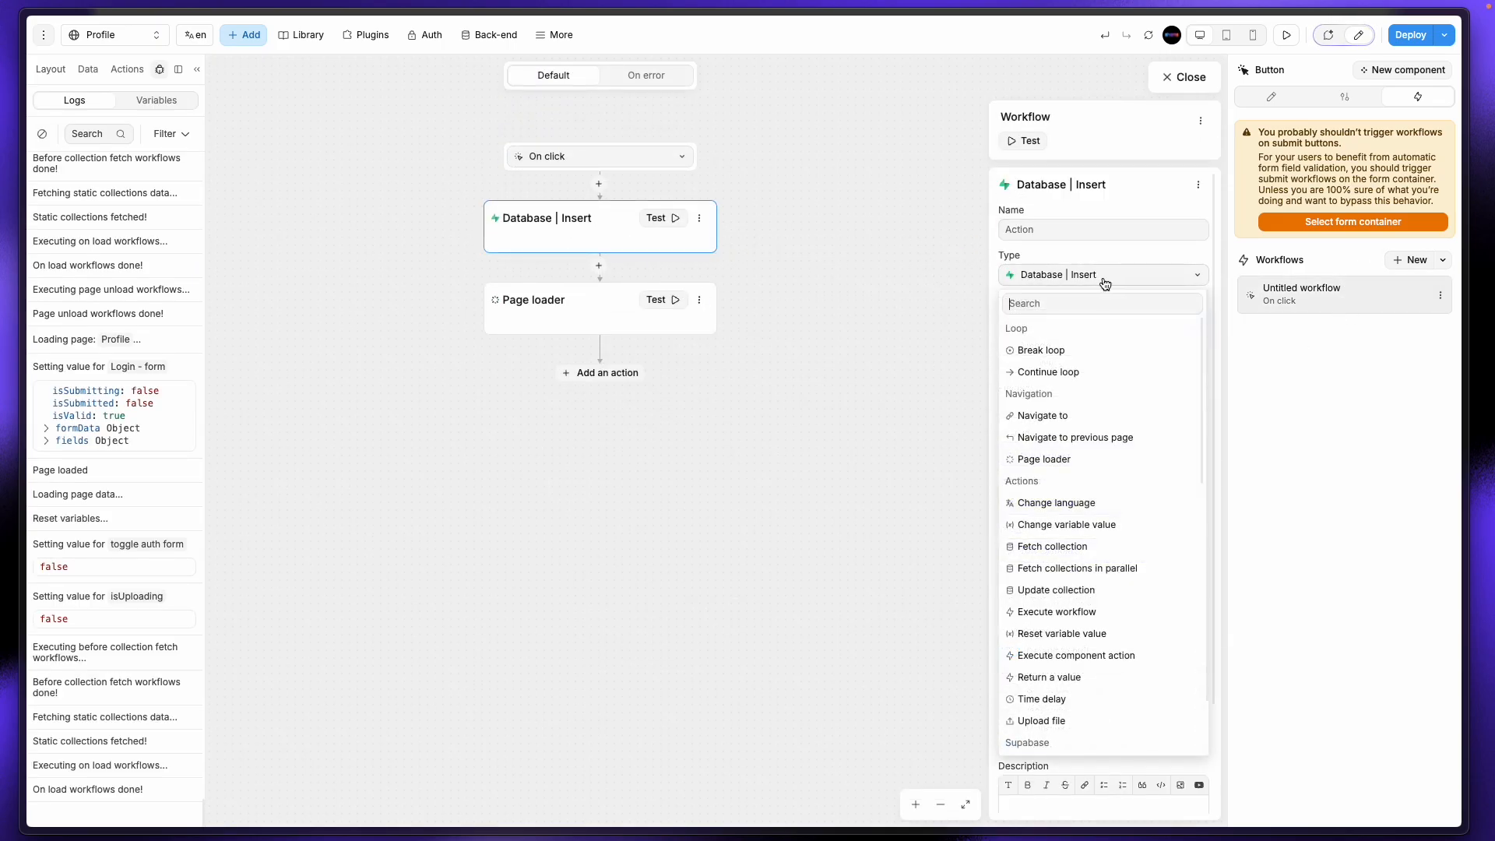
scroll(1094, 647, "down", 5)
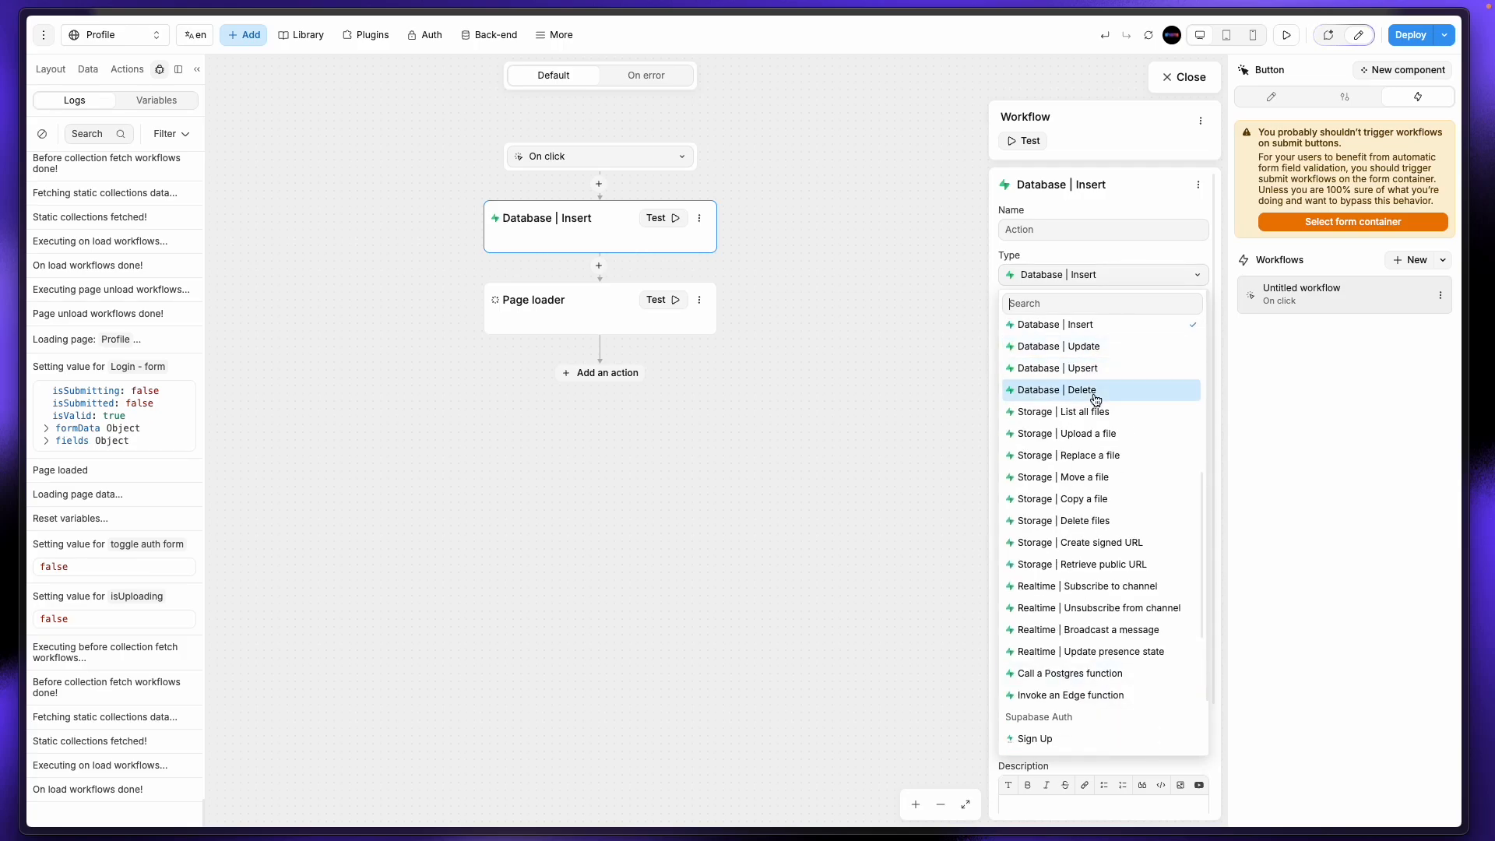
scroll(1098, 545, "down", 2)
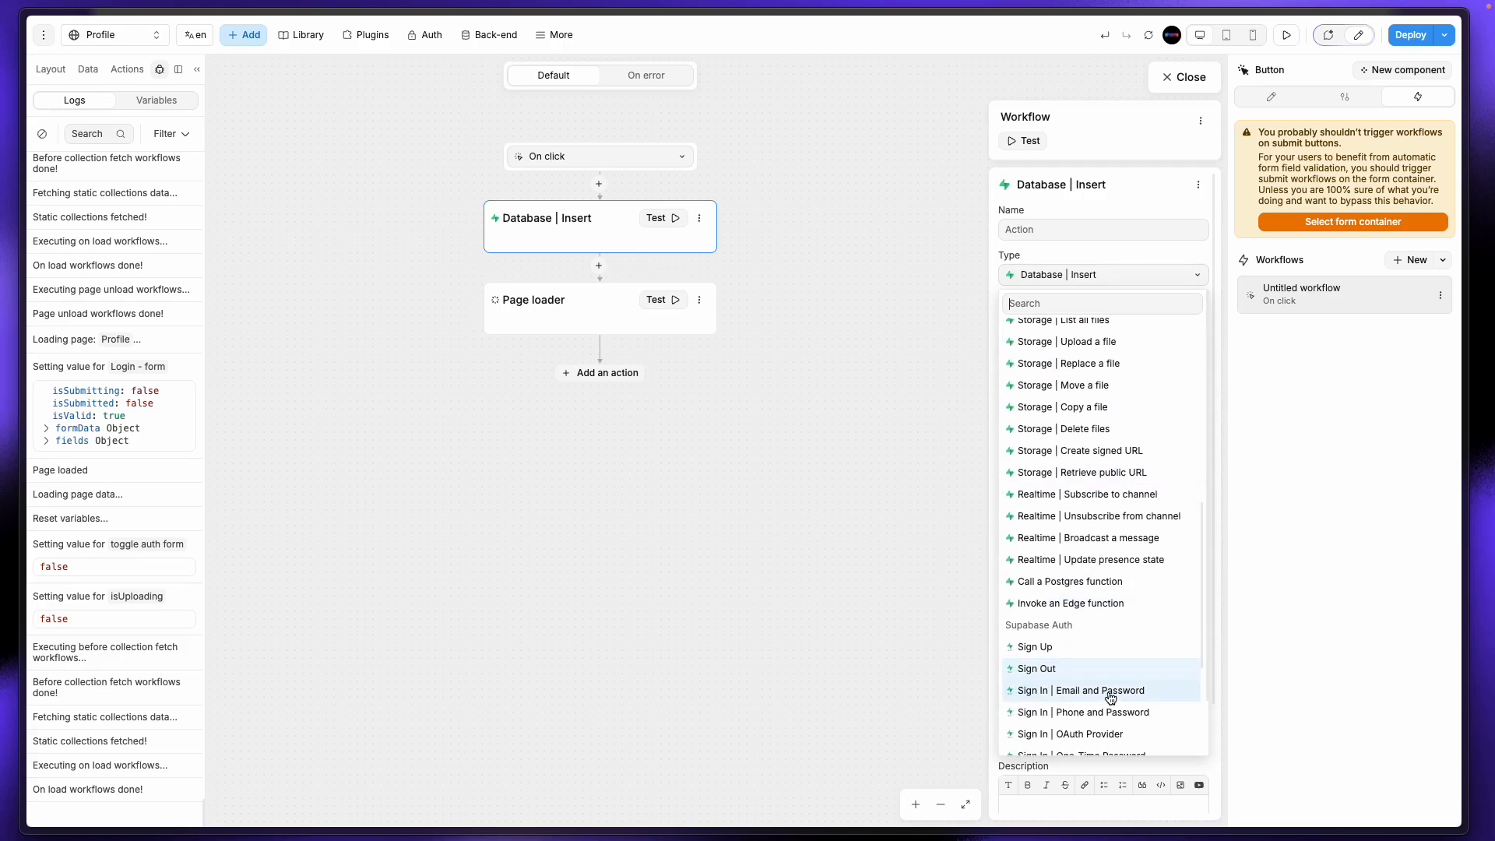
scroll(1105, 720, "down", 1)
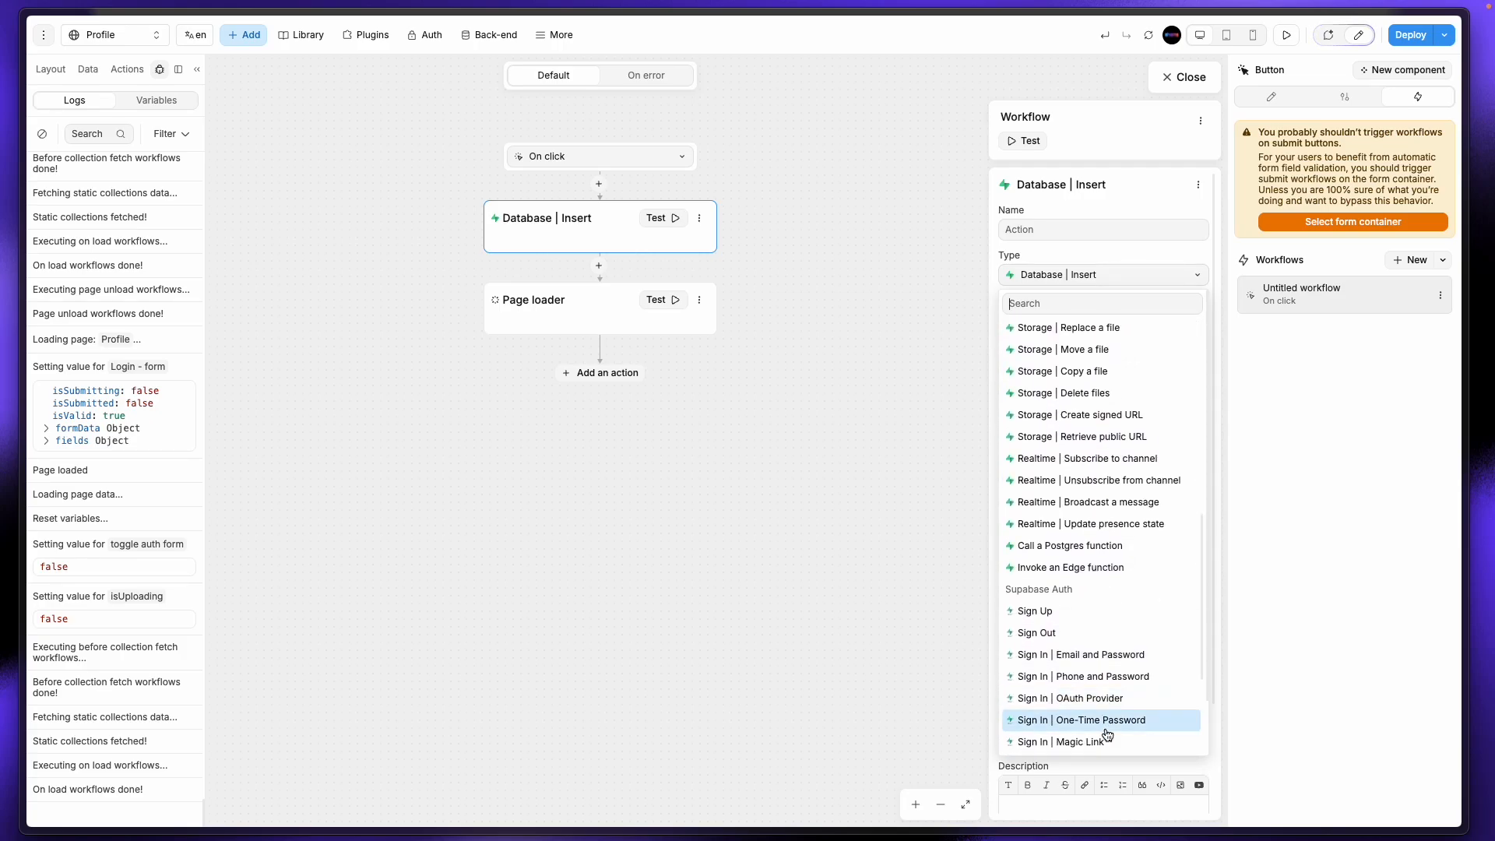
left_click(1053, 623)
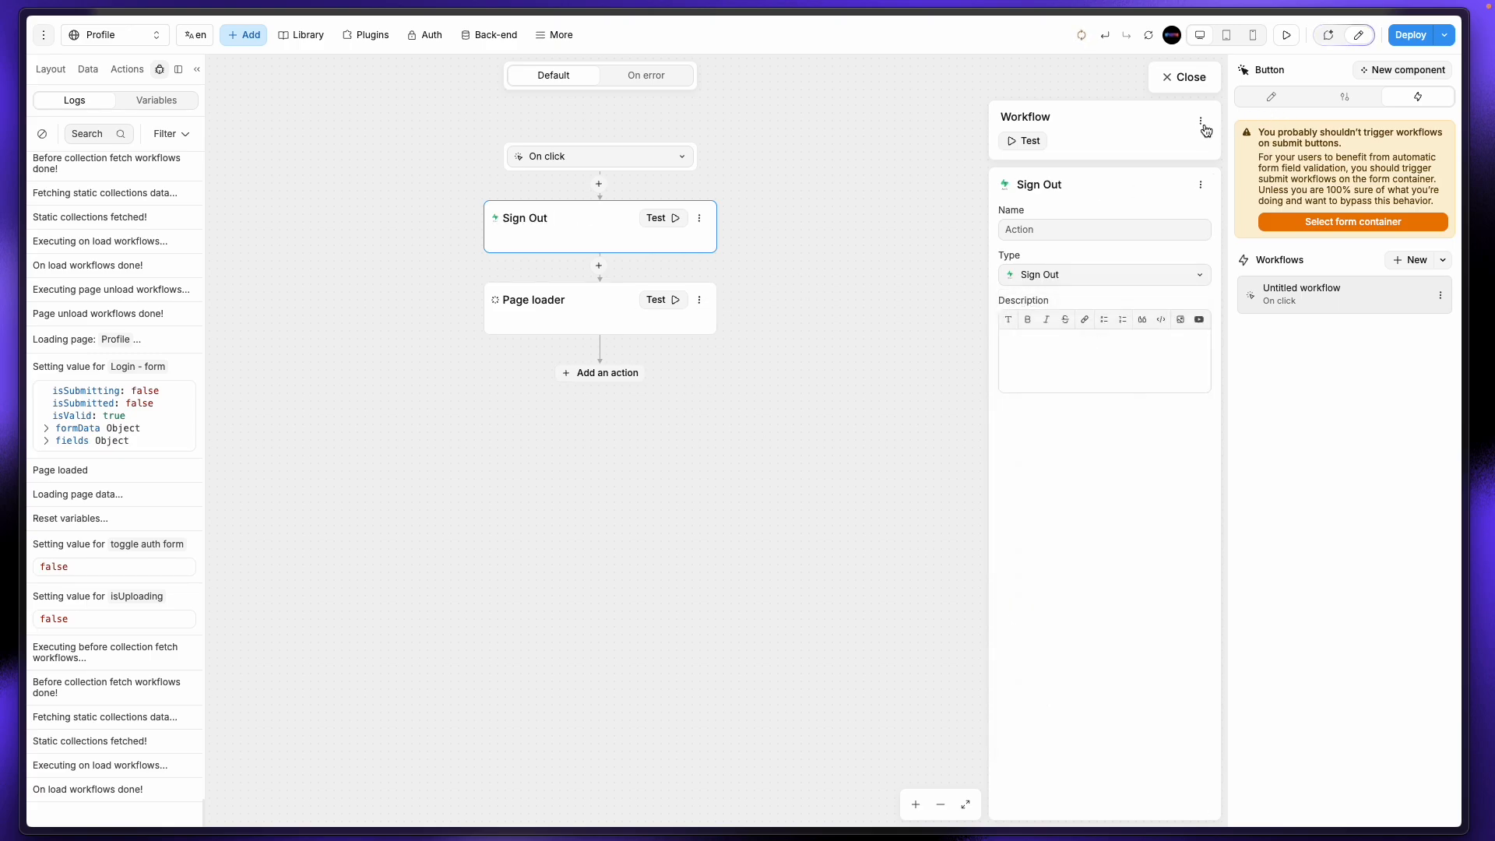
left_click(1198, 87)
left_click(970, 289)
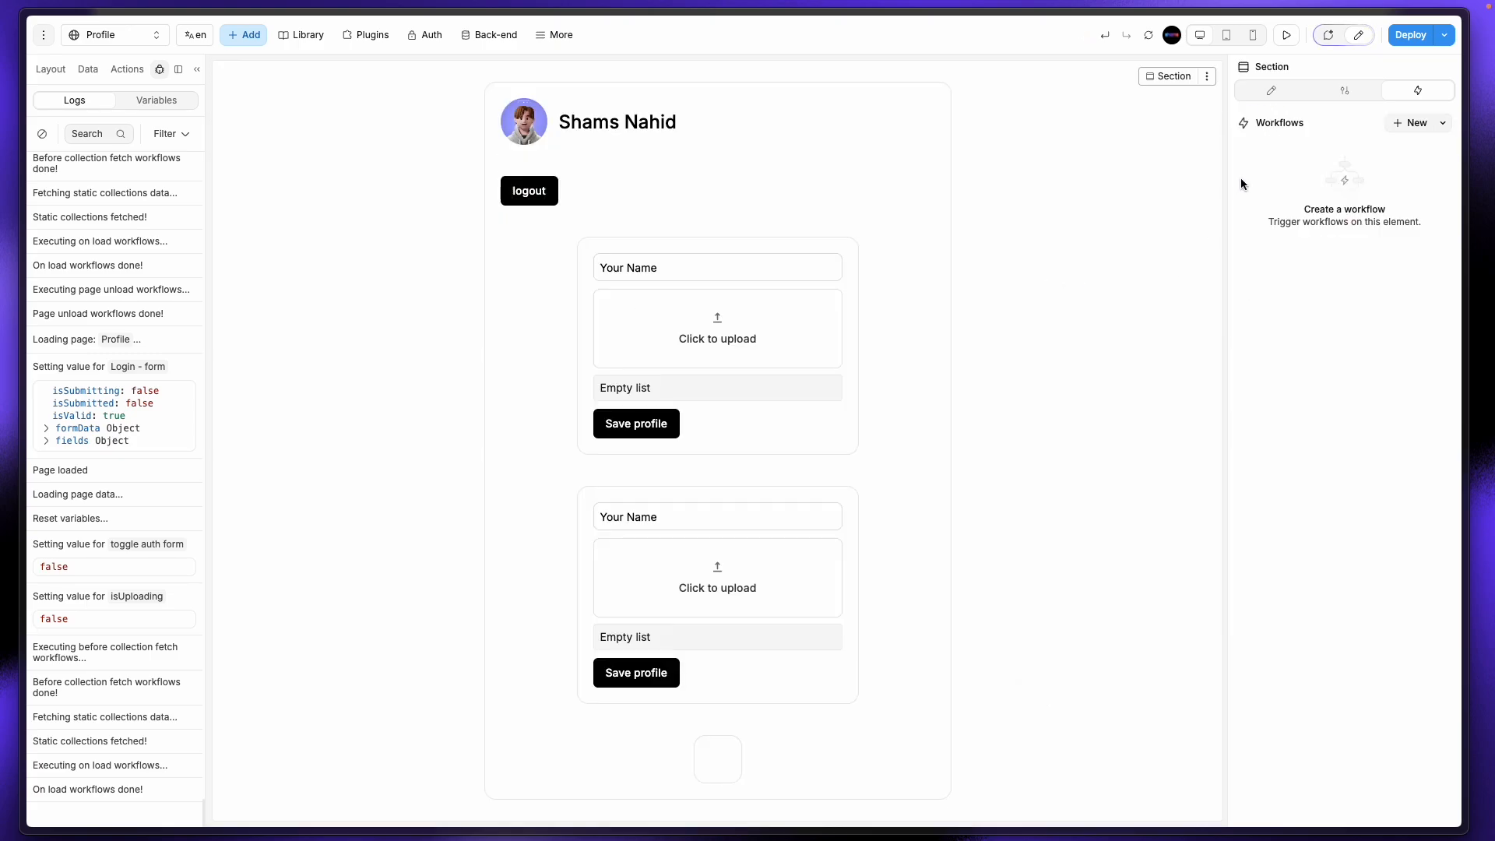
Step: Preview the Profile page, click logout, and confirm in Logs that Sign Out succeeded
left_click(1285, 35)
left_click(664, 229)
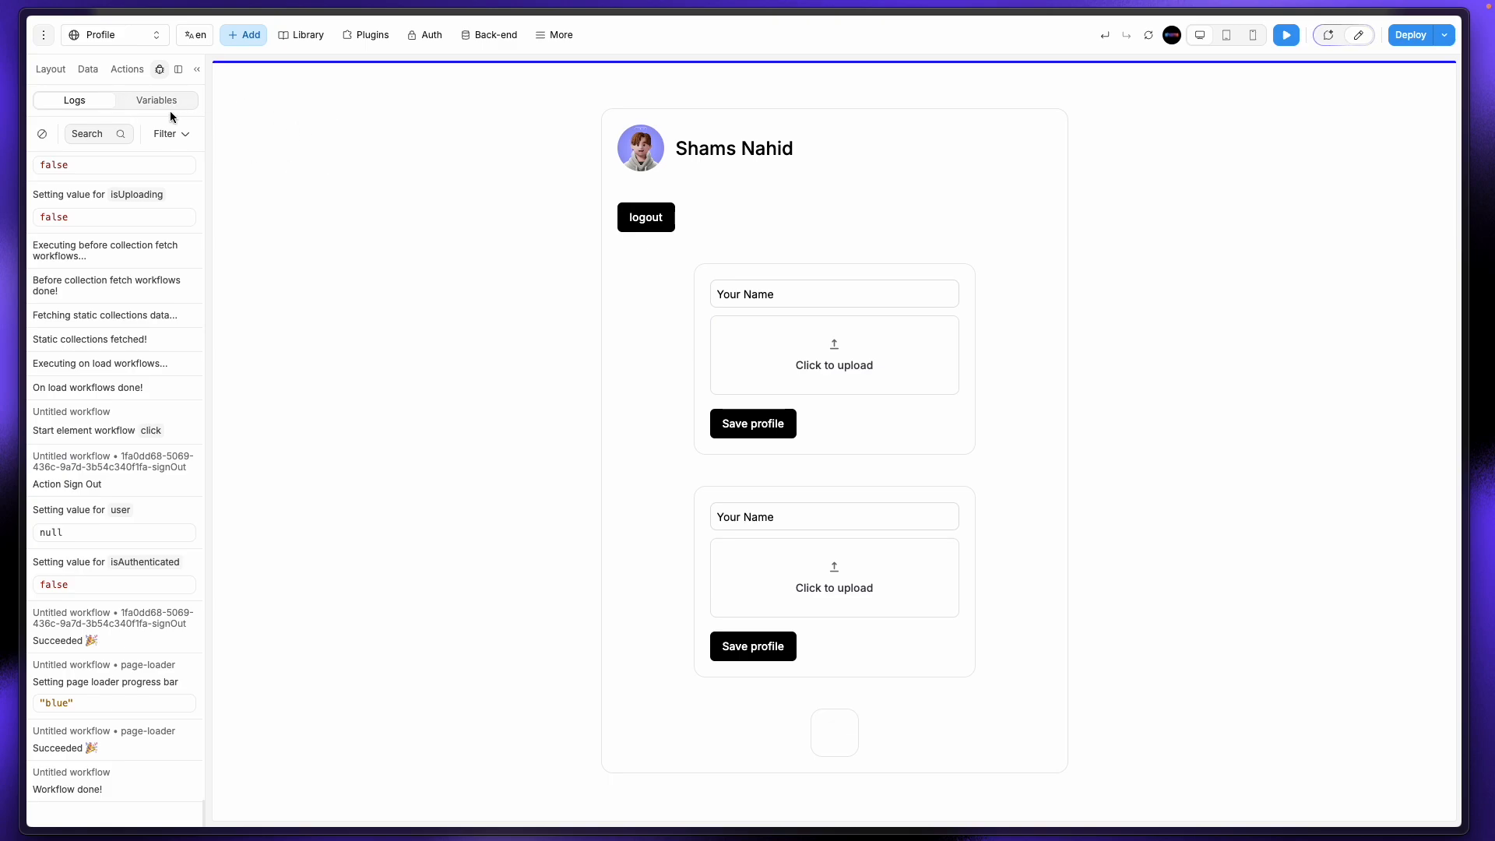
left_click(121, 36)
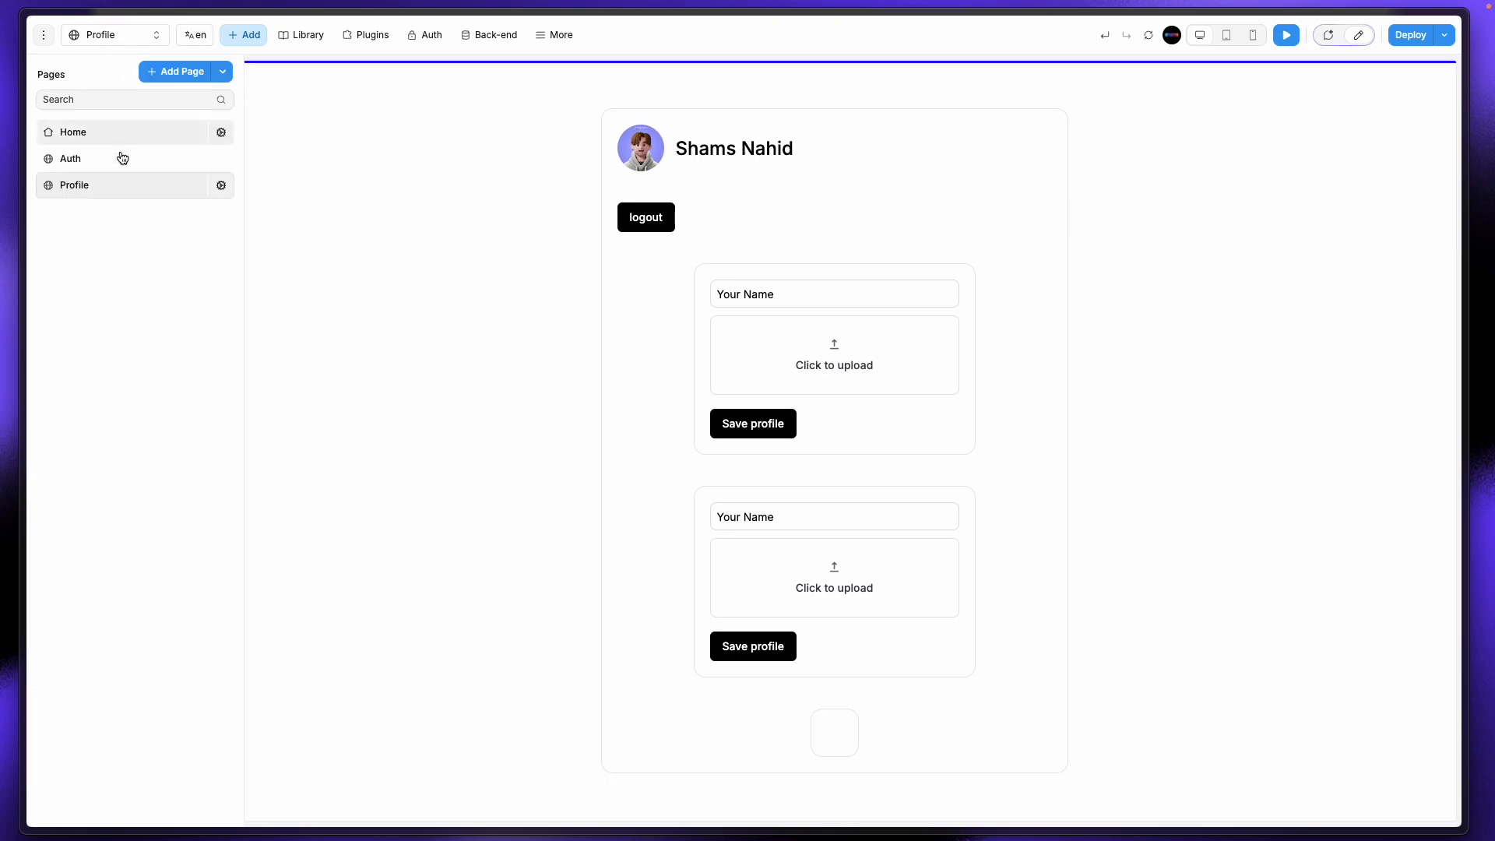
Step: Restrict the Profile page's access to Authenticated users
left_click(221, 187)
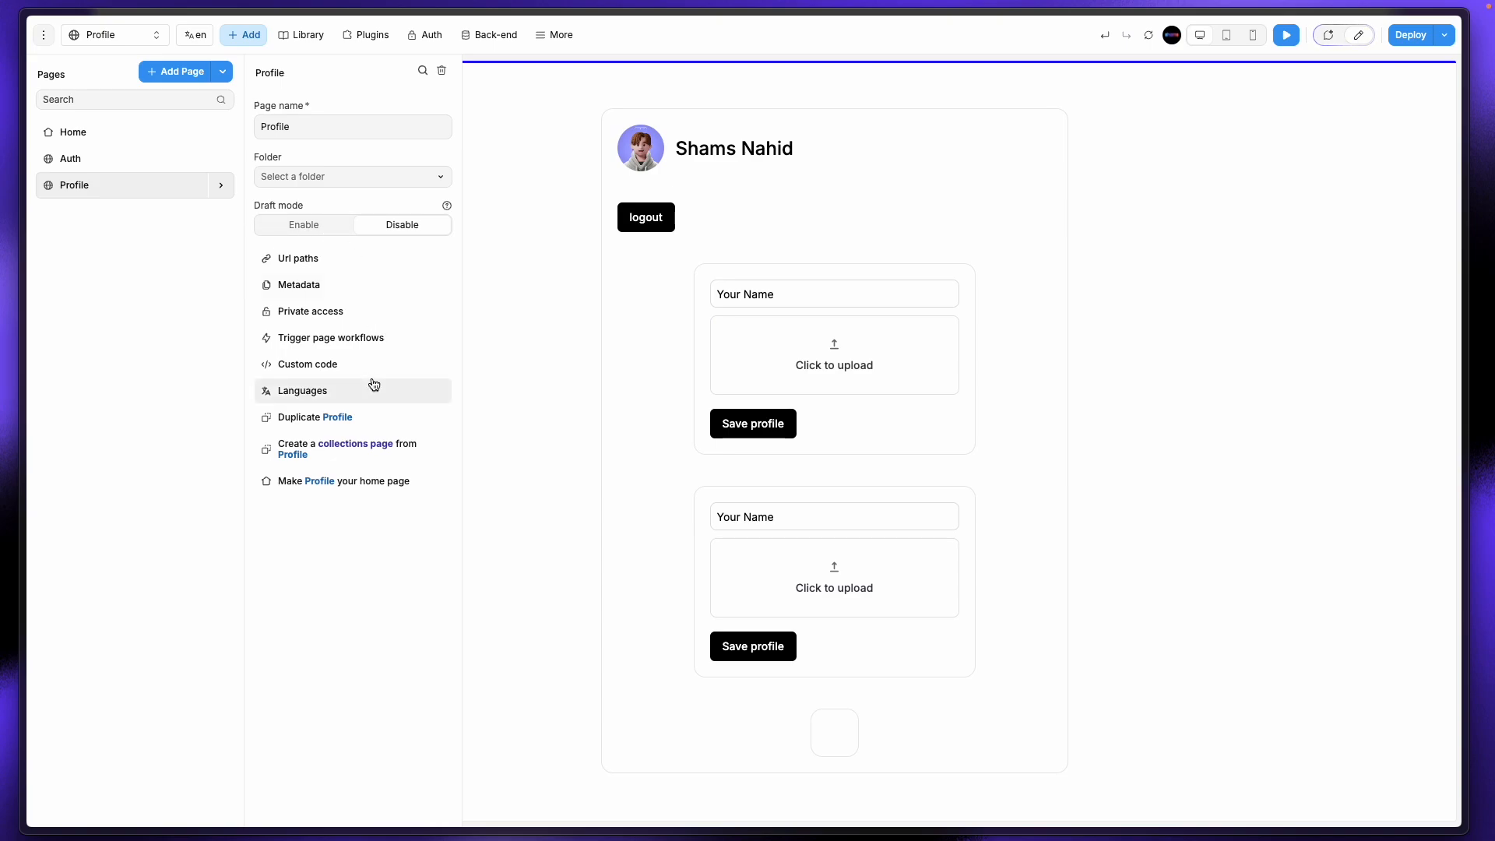
left_click(339, 315)
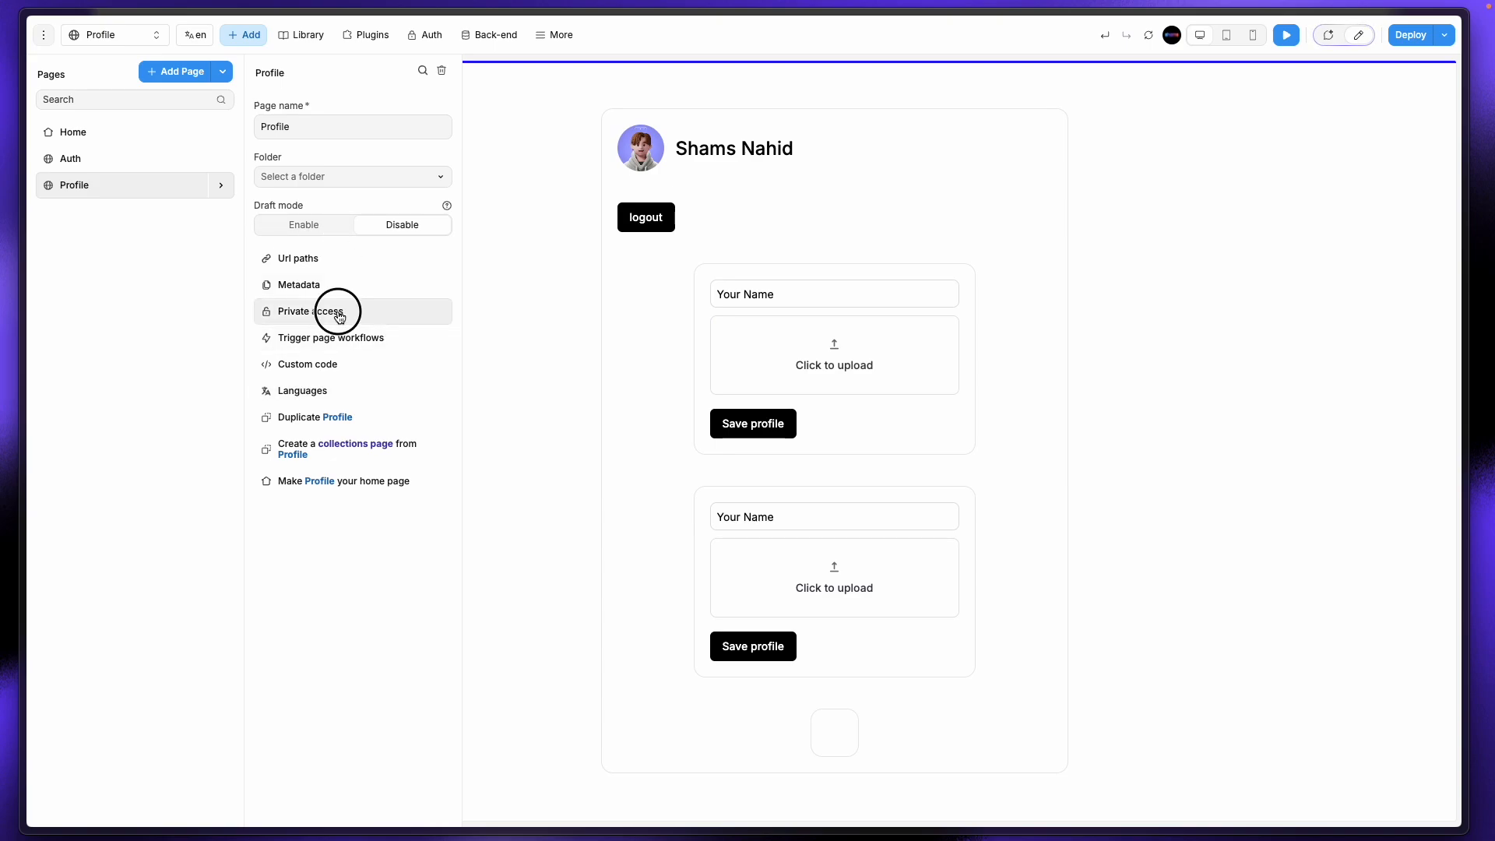
left_click(626, 156)
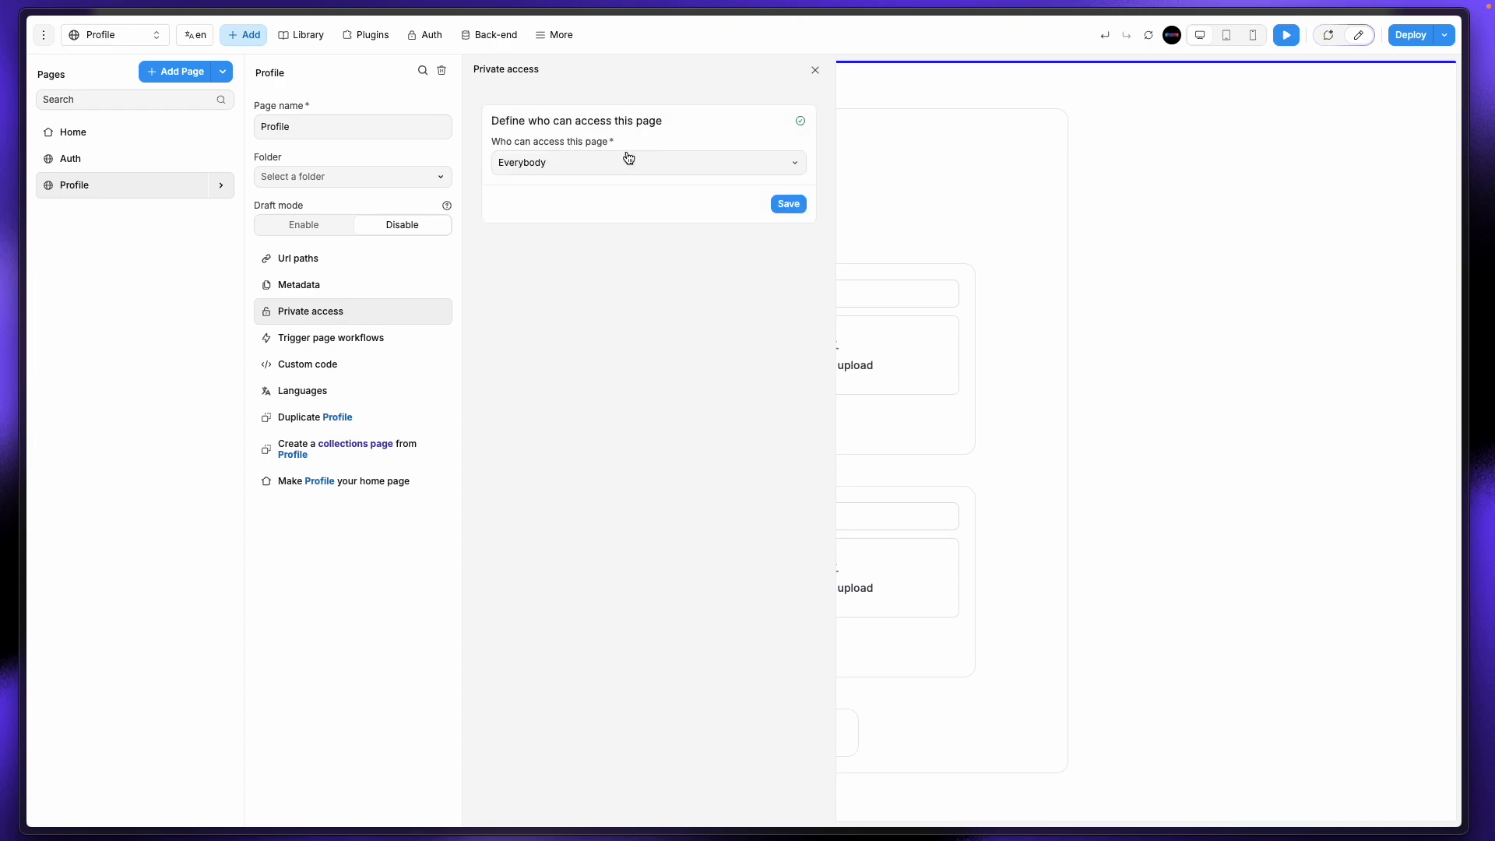
left_click(628, 165)
left_click(609, 214)
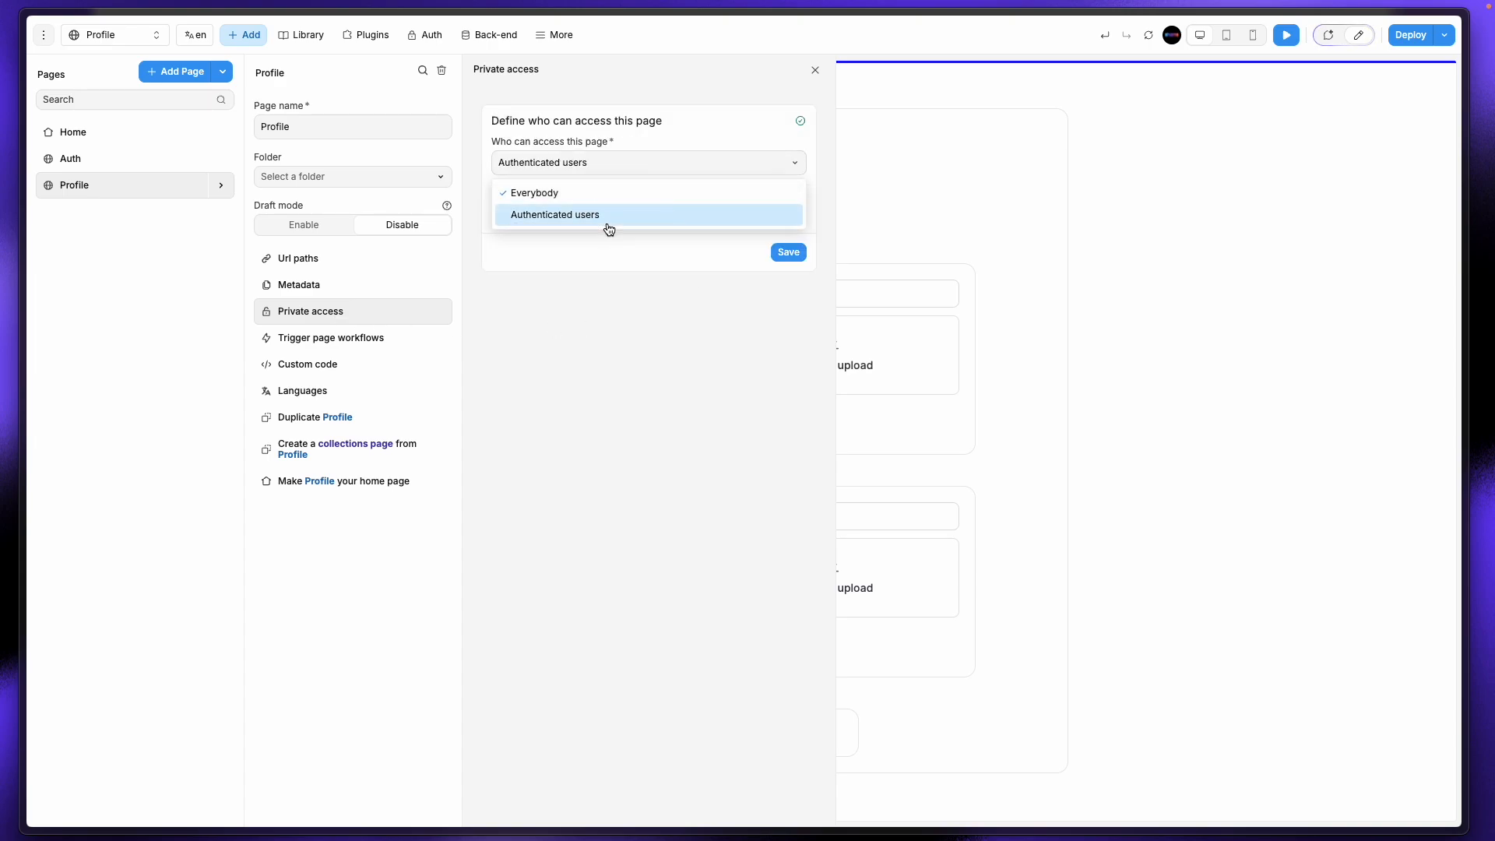
left_click(789, 253)
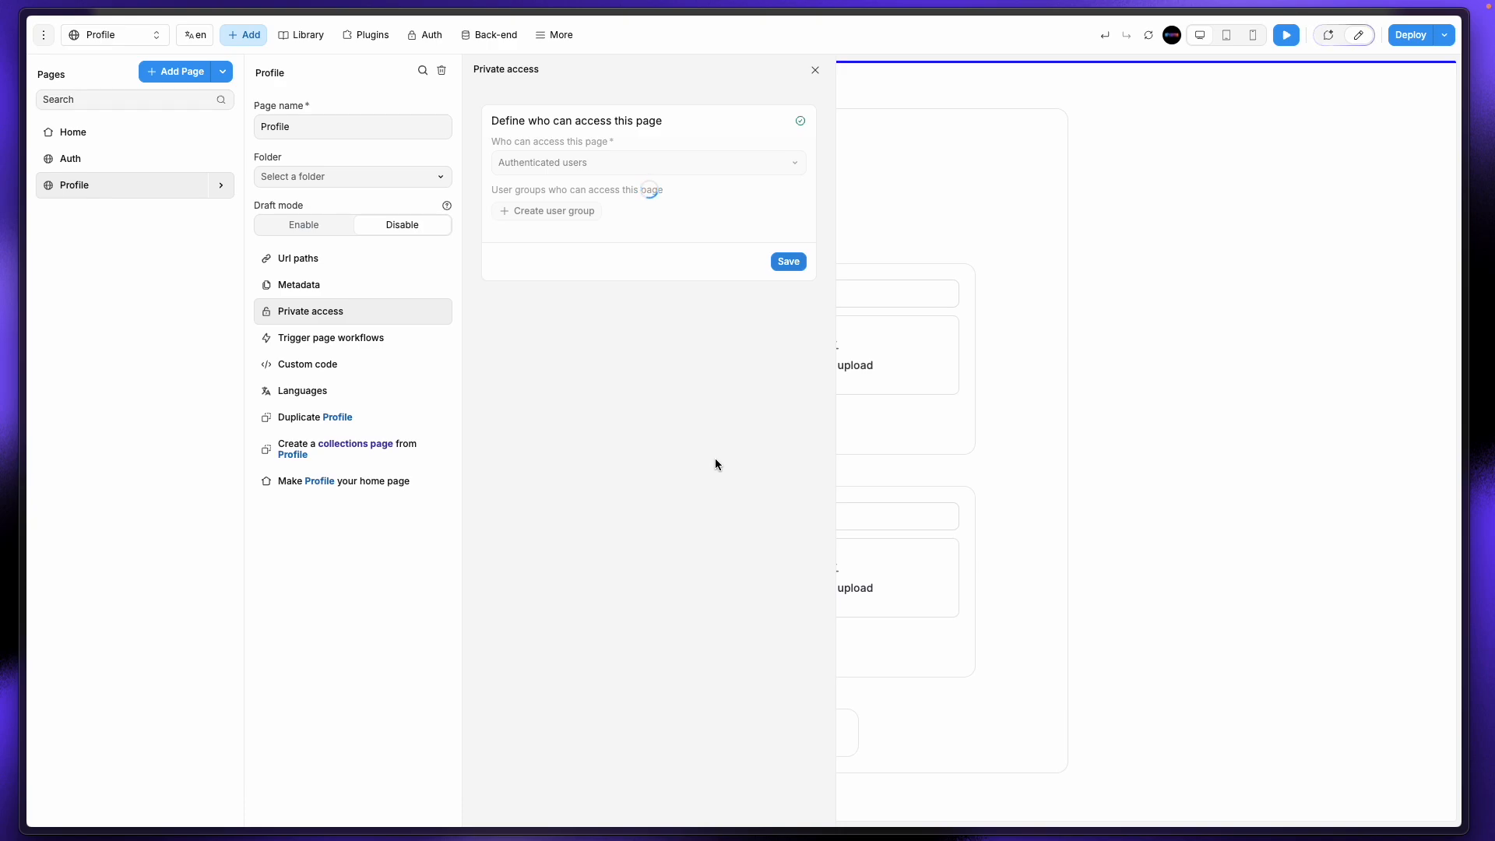
left_click(815, 70)
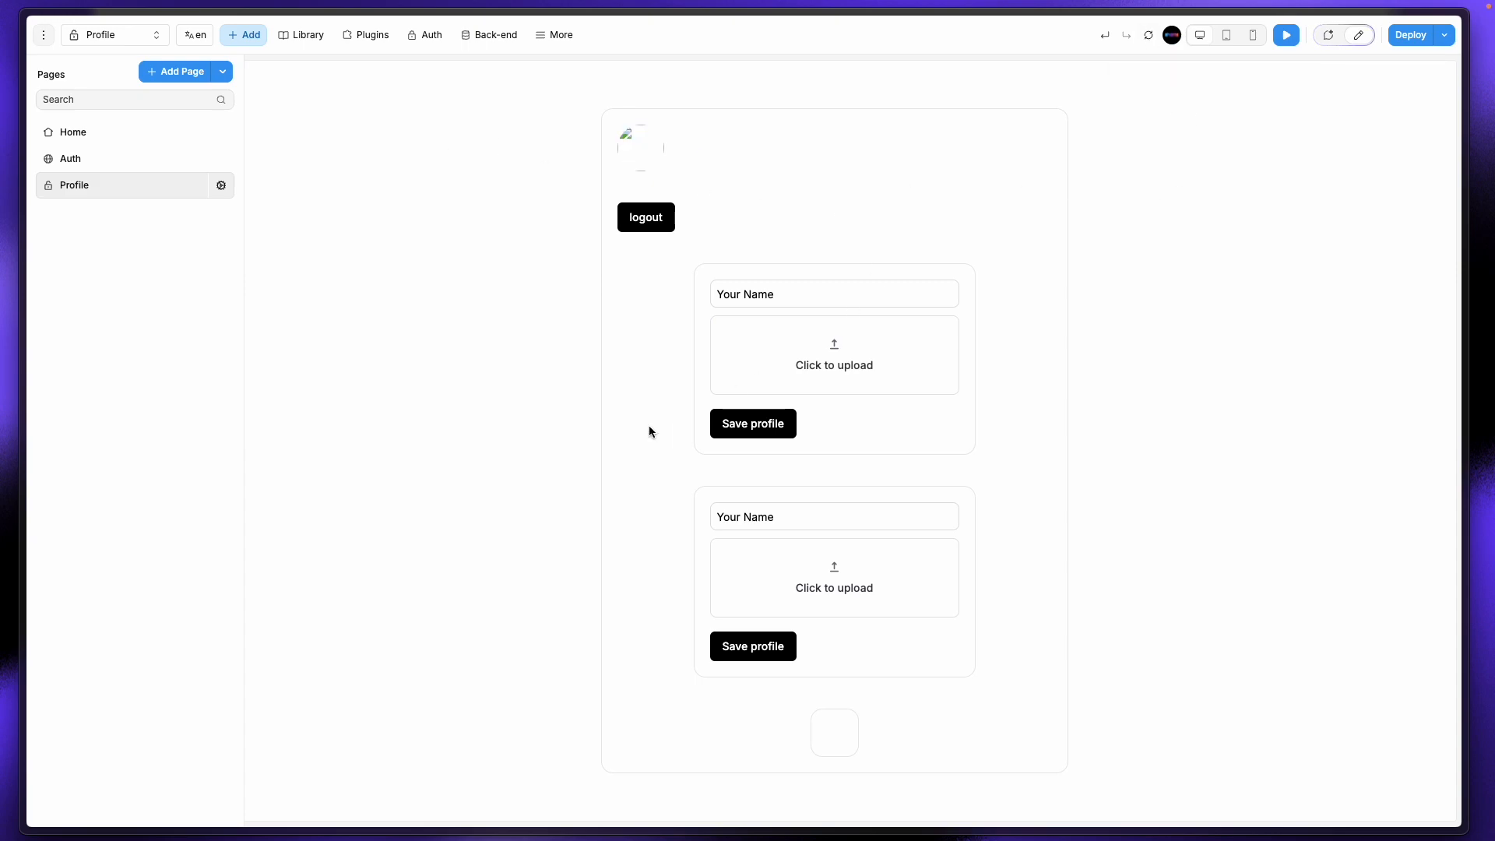
Step: Check the Auth page in preview, then return to the Profile page in edit mode
left_click(145, 38)
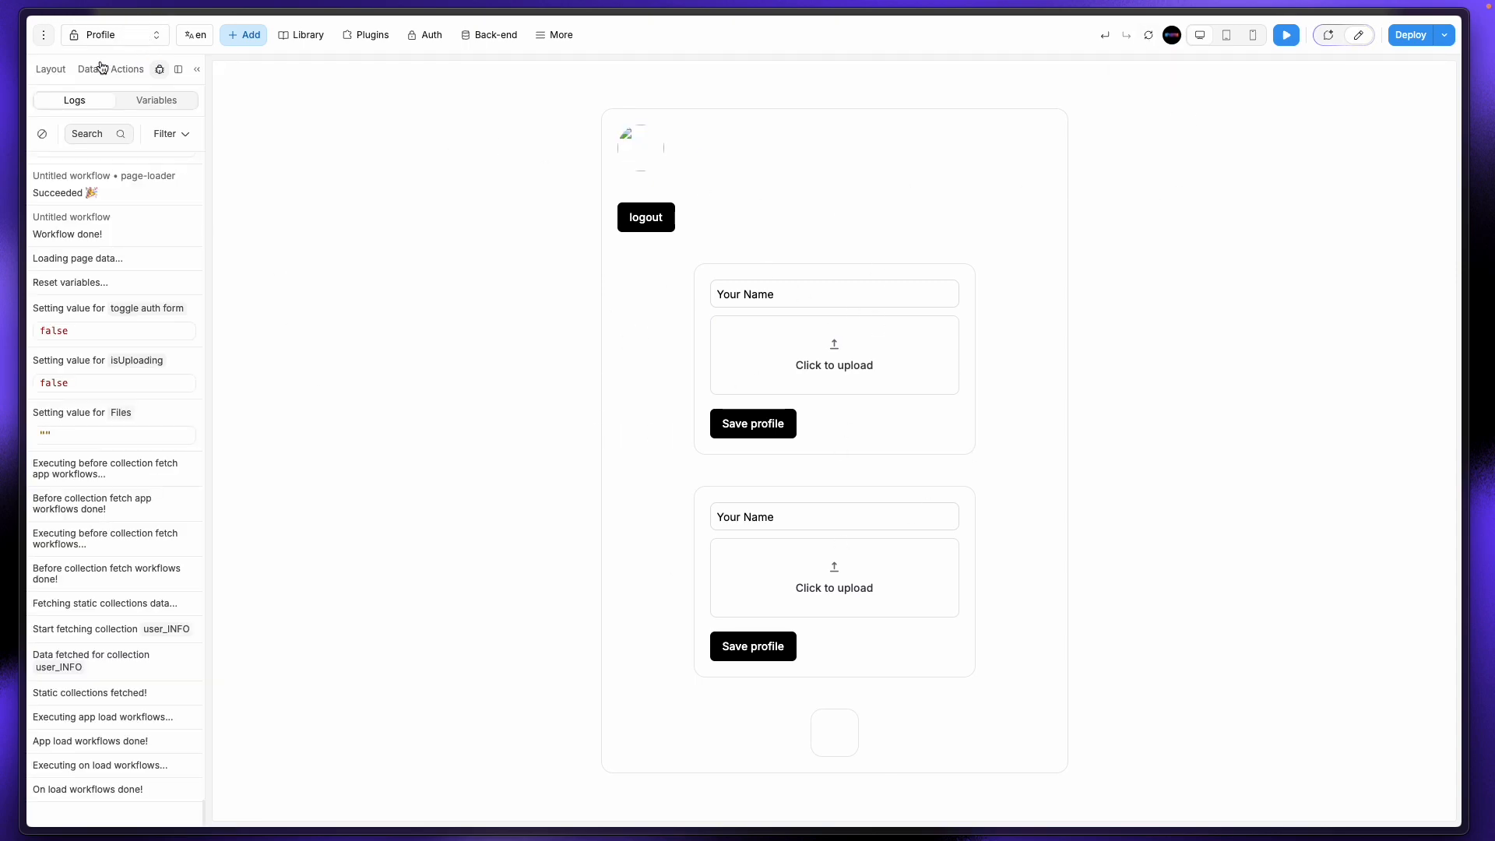
left_click(122, 39)
left_click(103, 156)
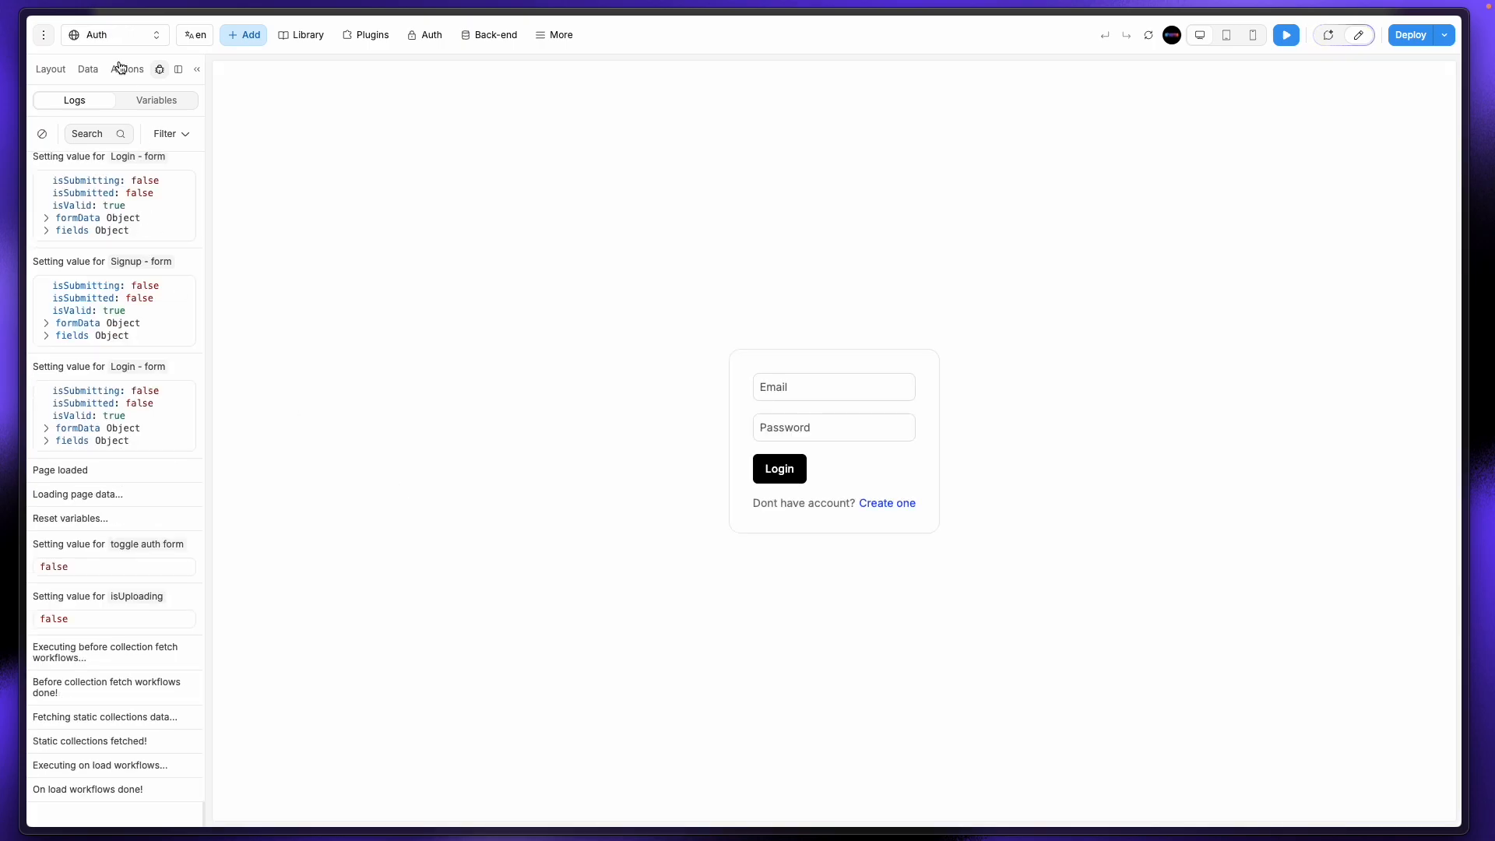
left_click(120, 39)
left_click(109, 185)
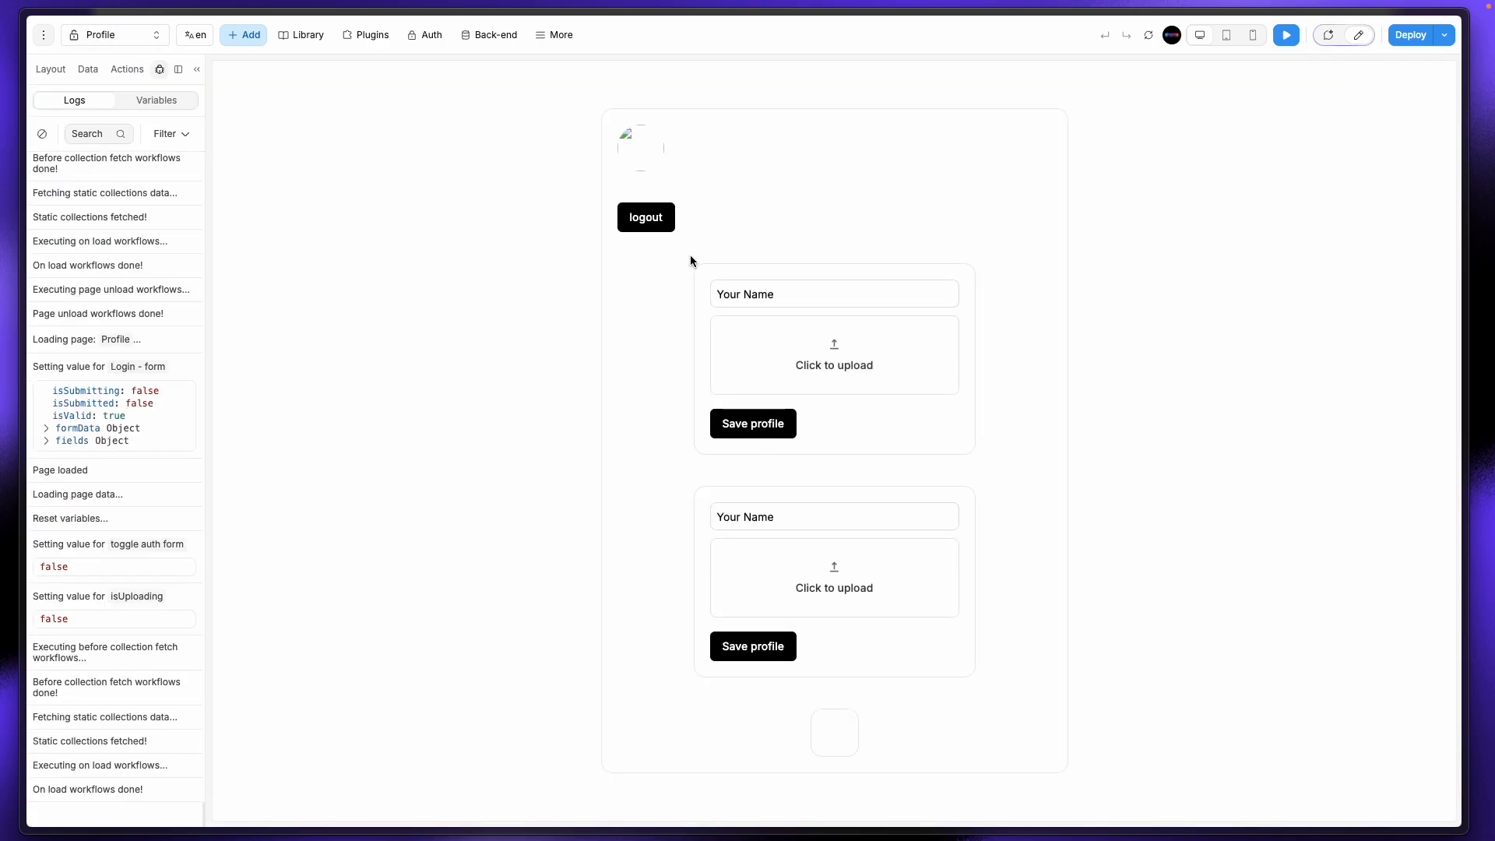
left_click(1358, 35)
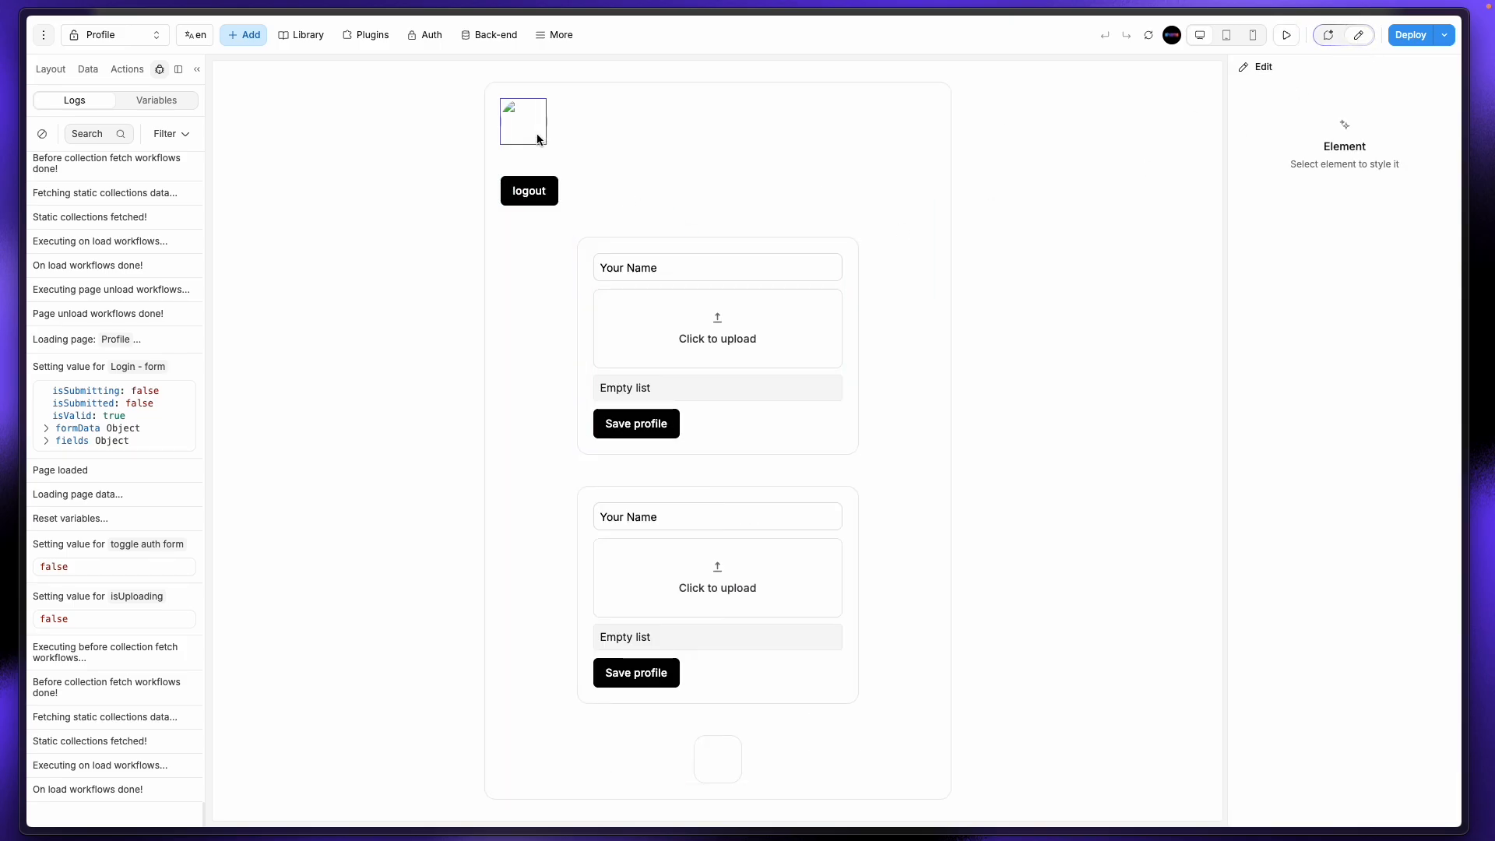
Step: Delete the Page loader step from the logout button's click workflow, leaving only Sign Out
left_click(533, 191)
left_click(1315, 297)
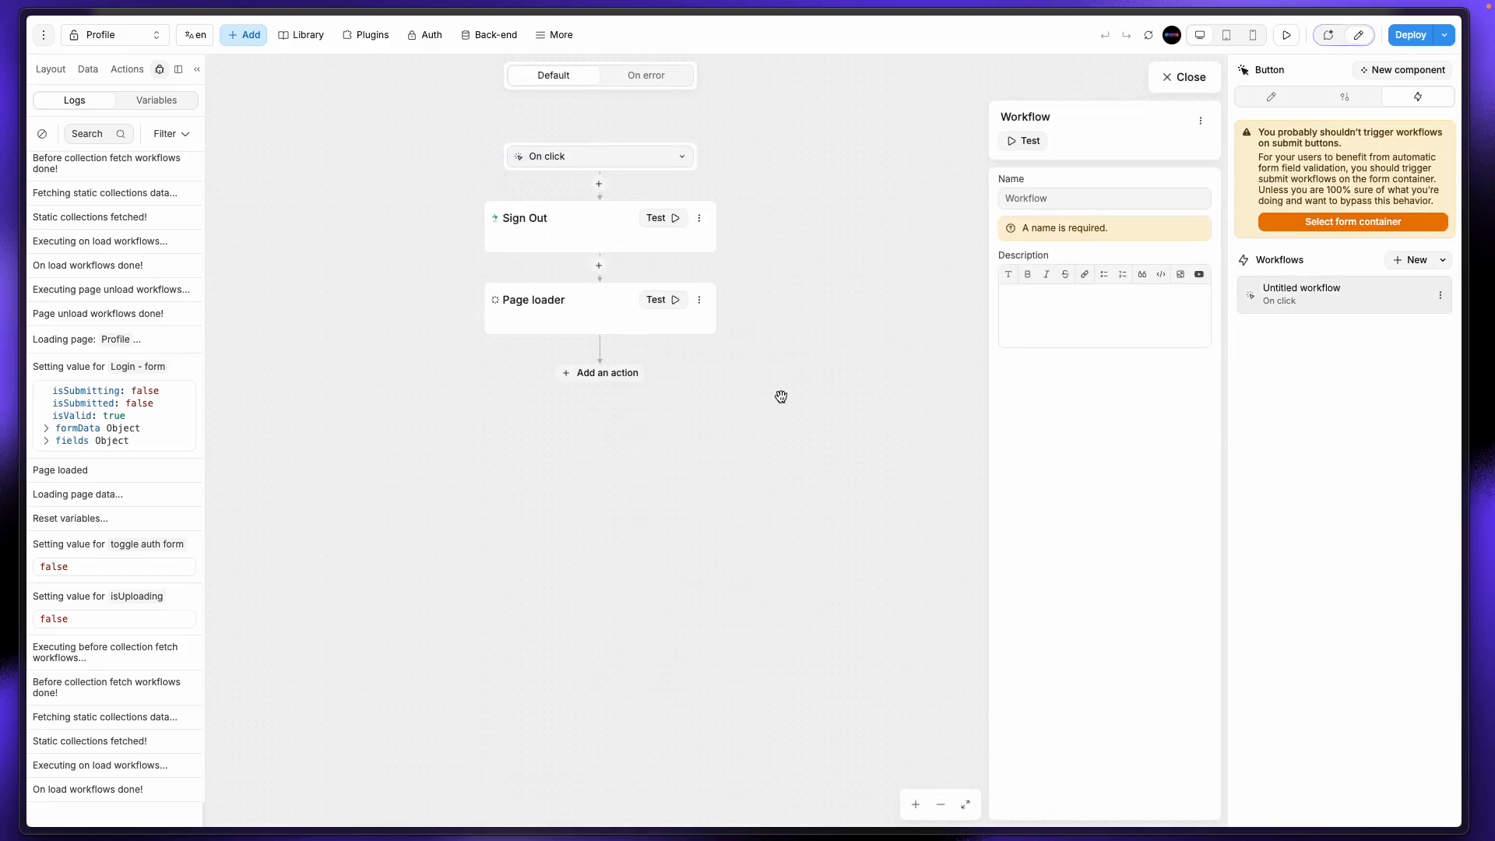
left_click(589, 375)
left_click(699, 300)
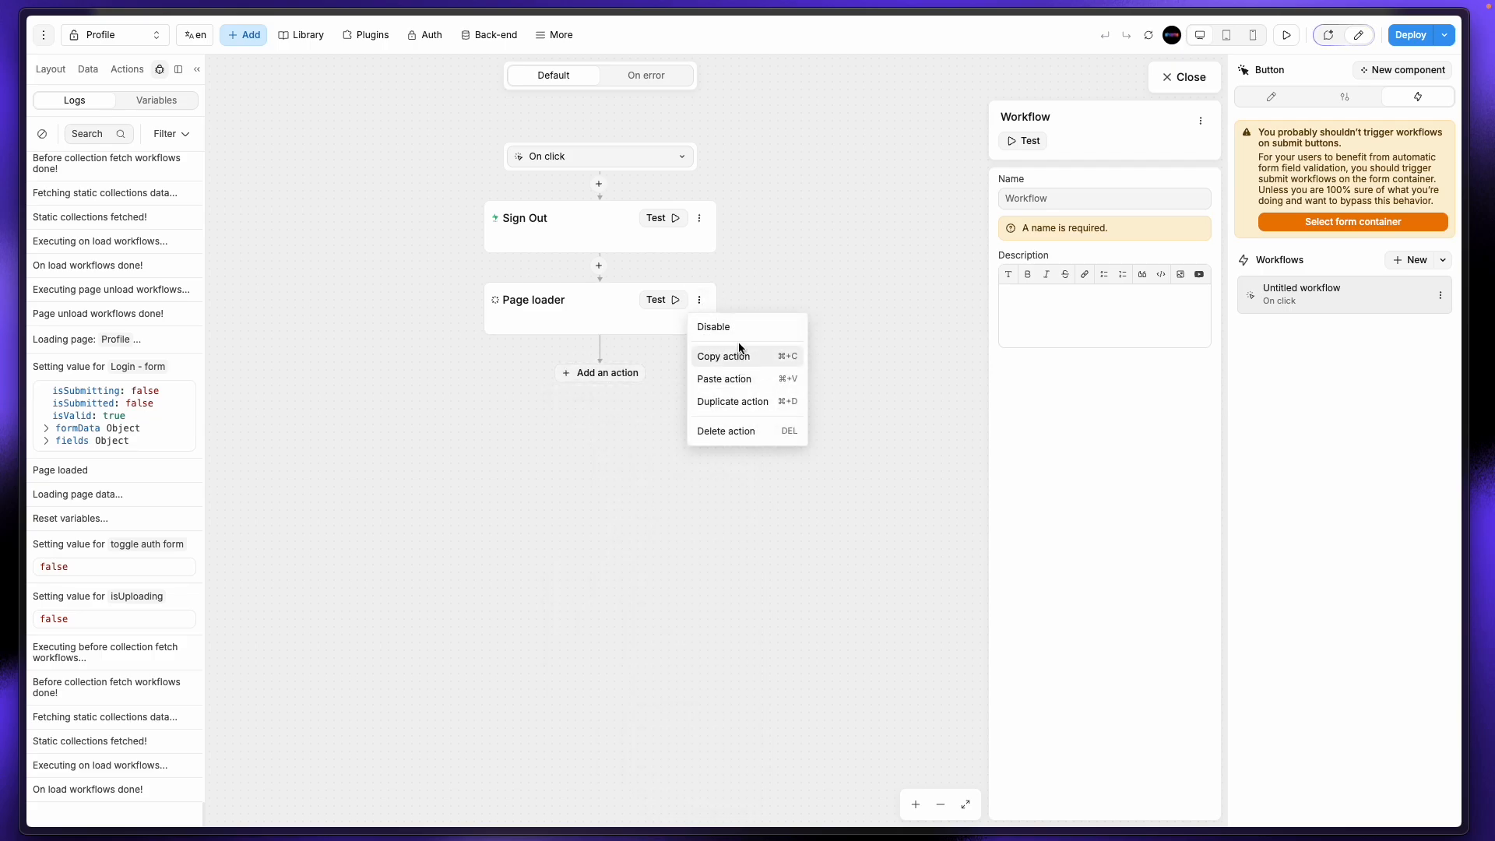
left_click(740, 433)
left_click(606, 296)
scroll(678, 607, "down", 2)
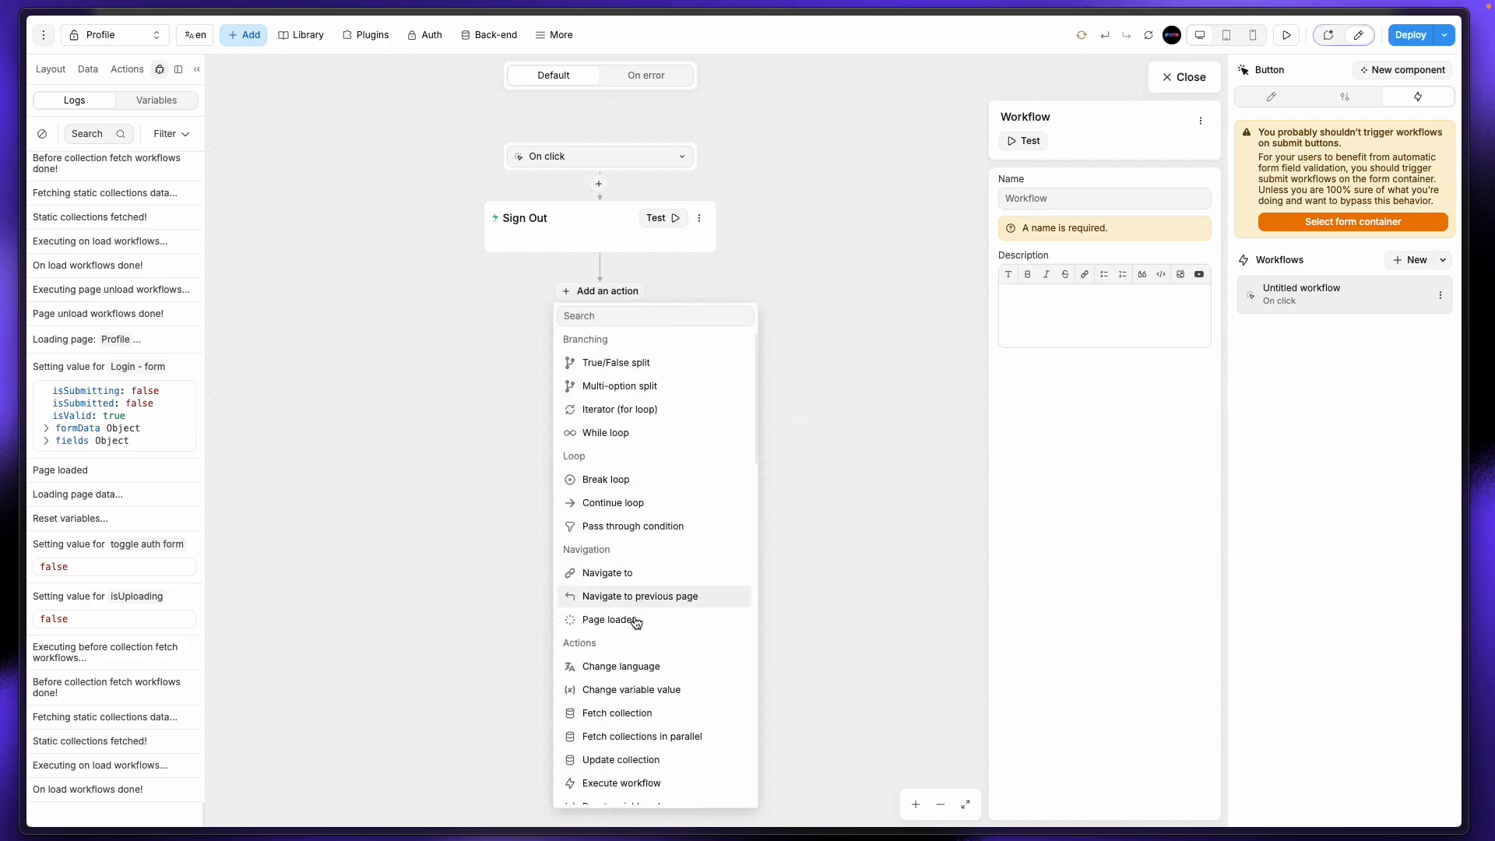
left_click(648, 560)
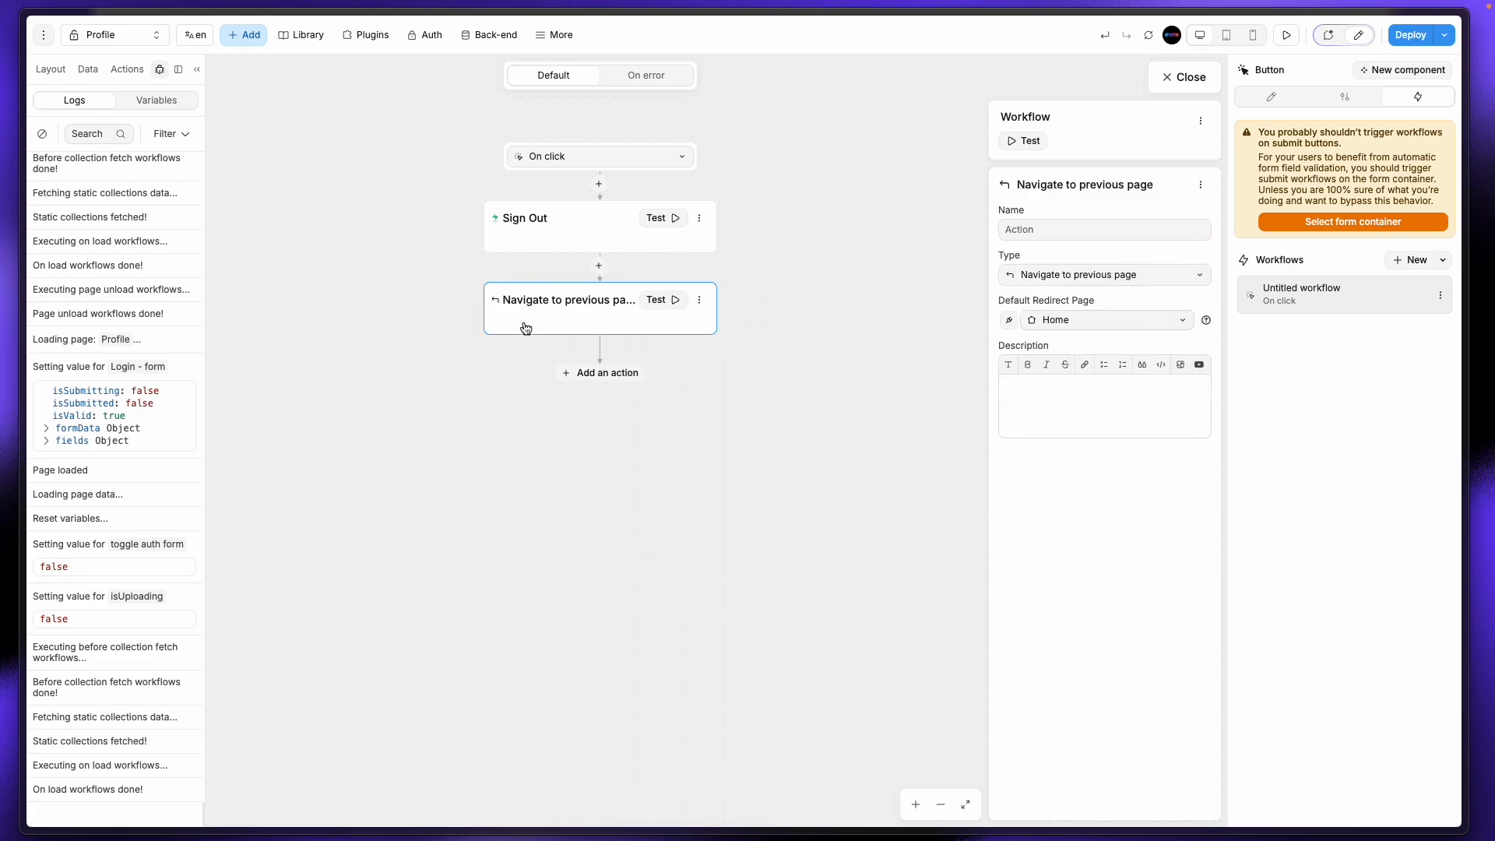
right_click(551, 301)
left_click(714, 324)
left_click(699, 300)
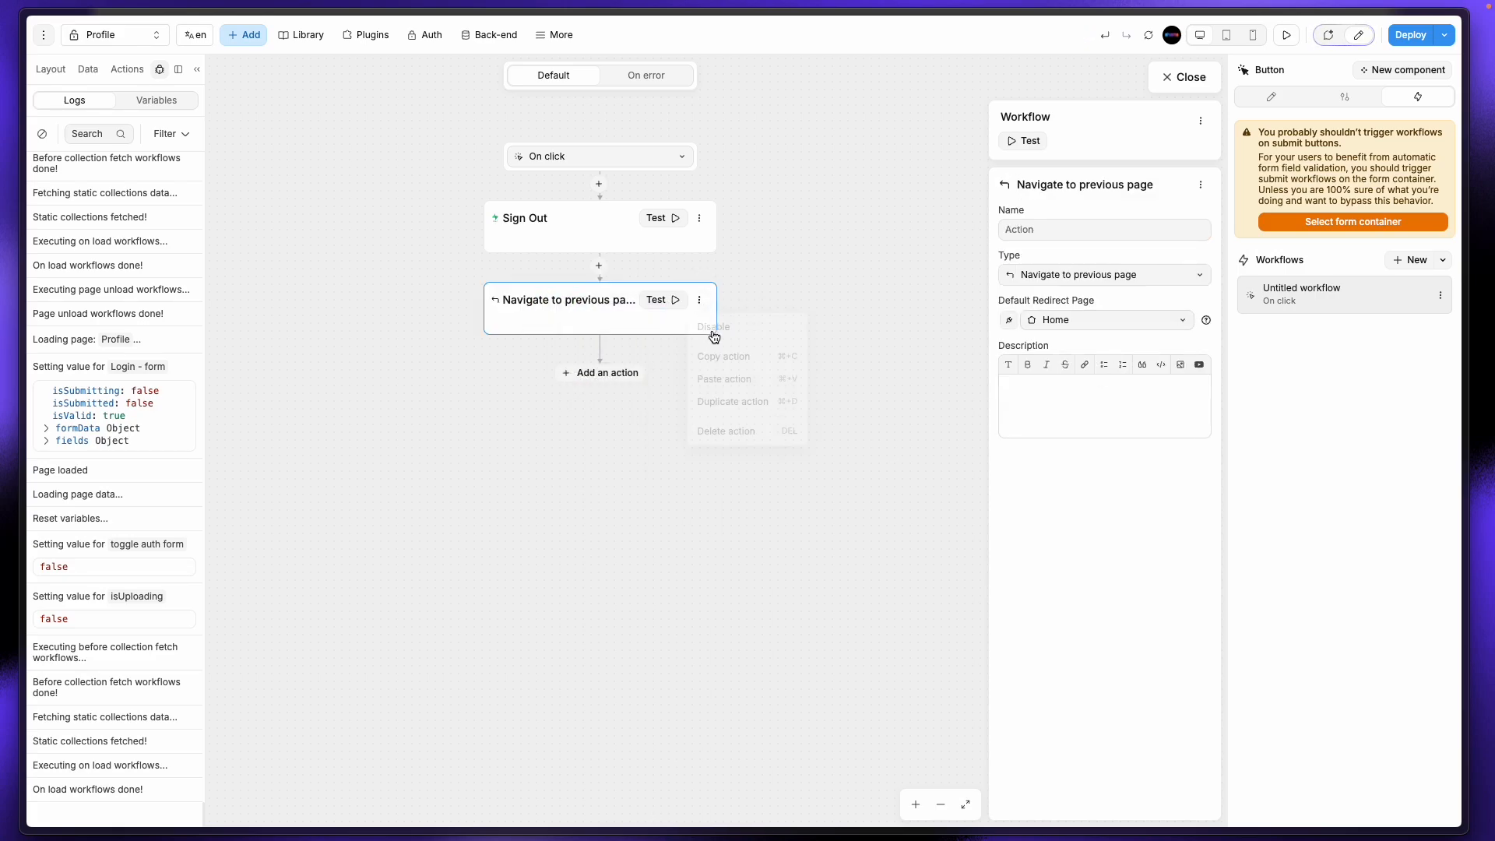
left_click(709, 430)
Step: Add a Navigate to step after Sign Out that goes to the Auth page
left_click(628, 291)
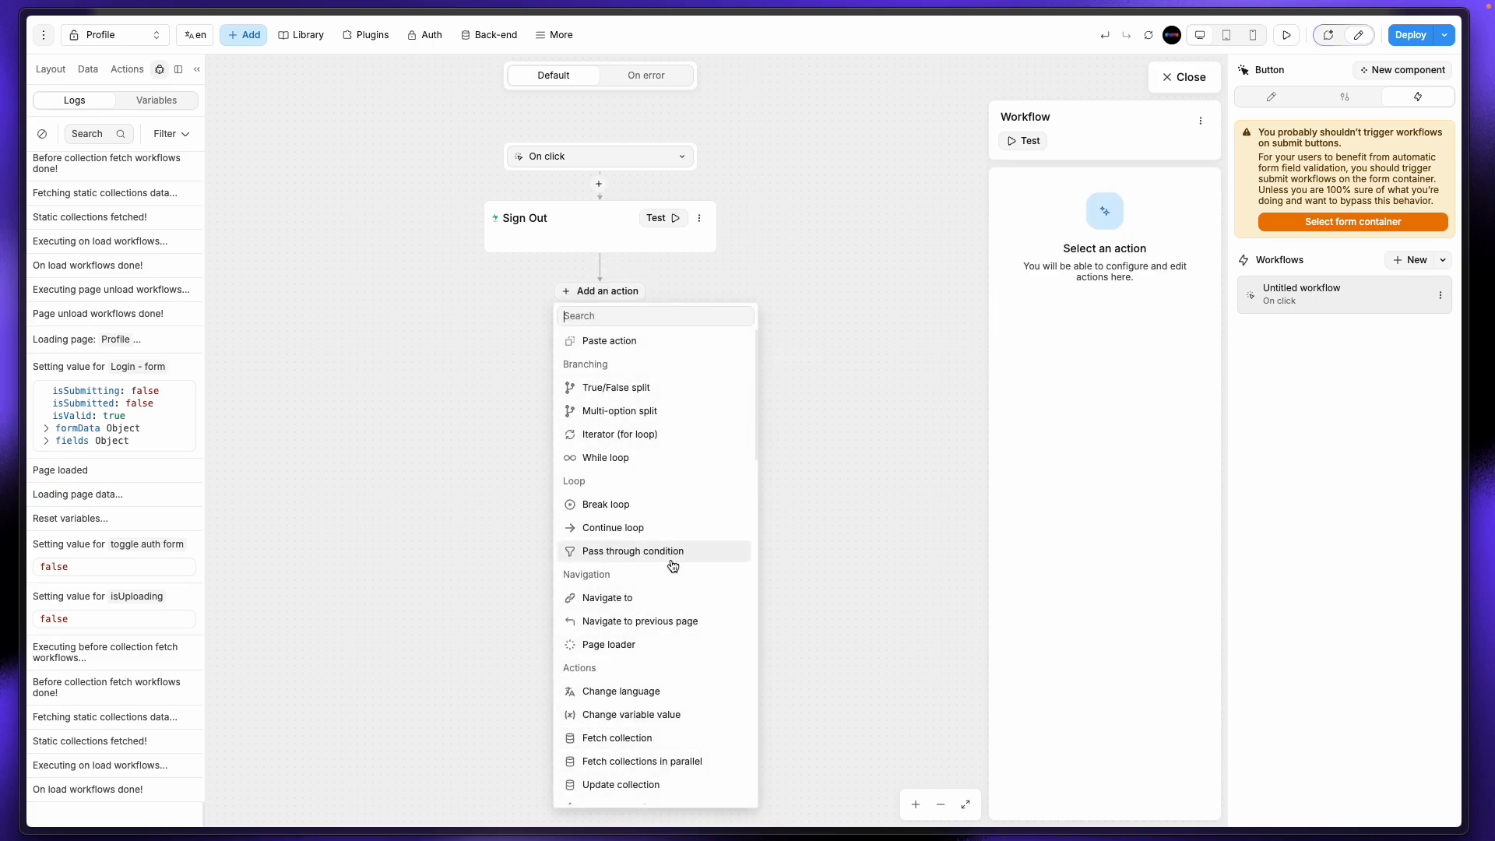
left_click(673, 597)
left_click(1100, 382)
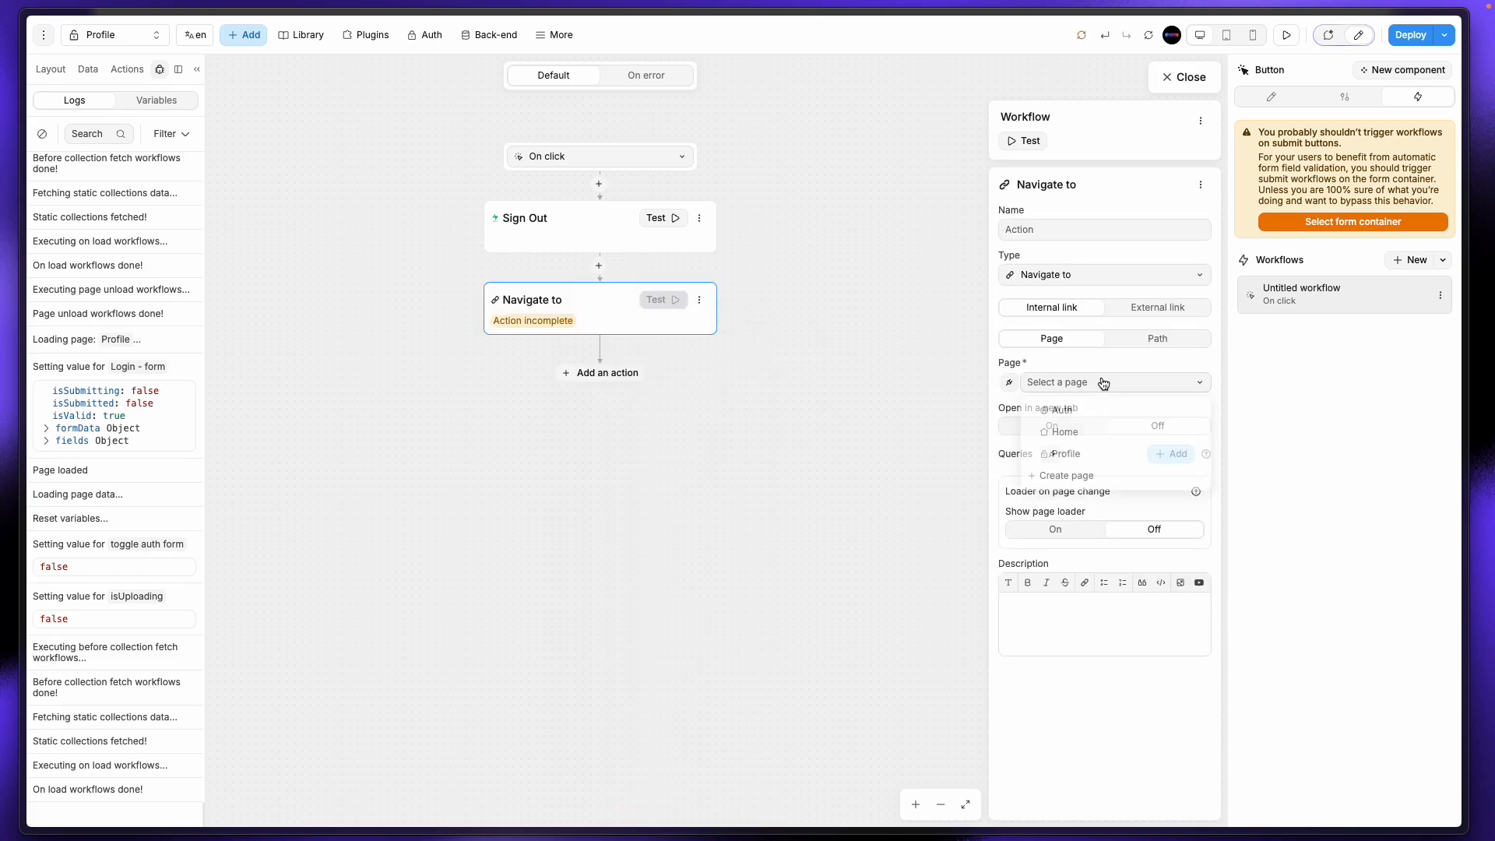
left_click(1072, 416)
left_click(858, 423)
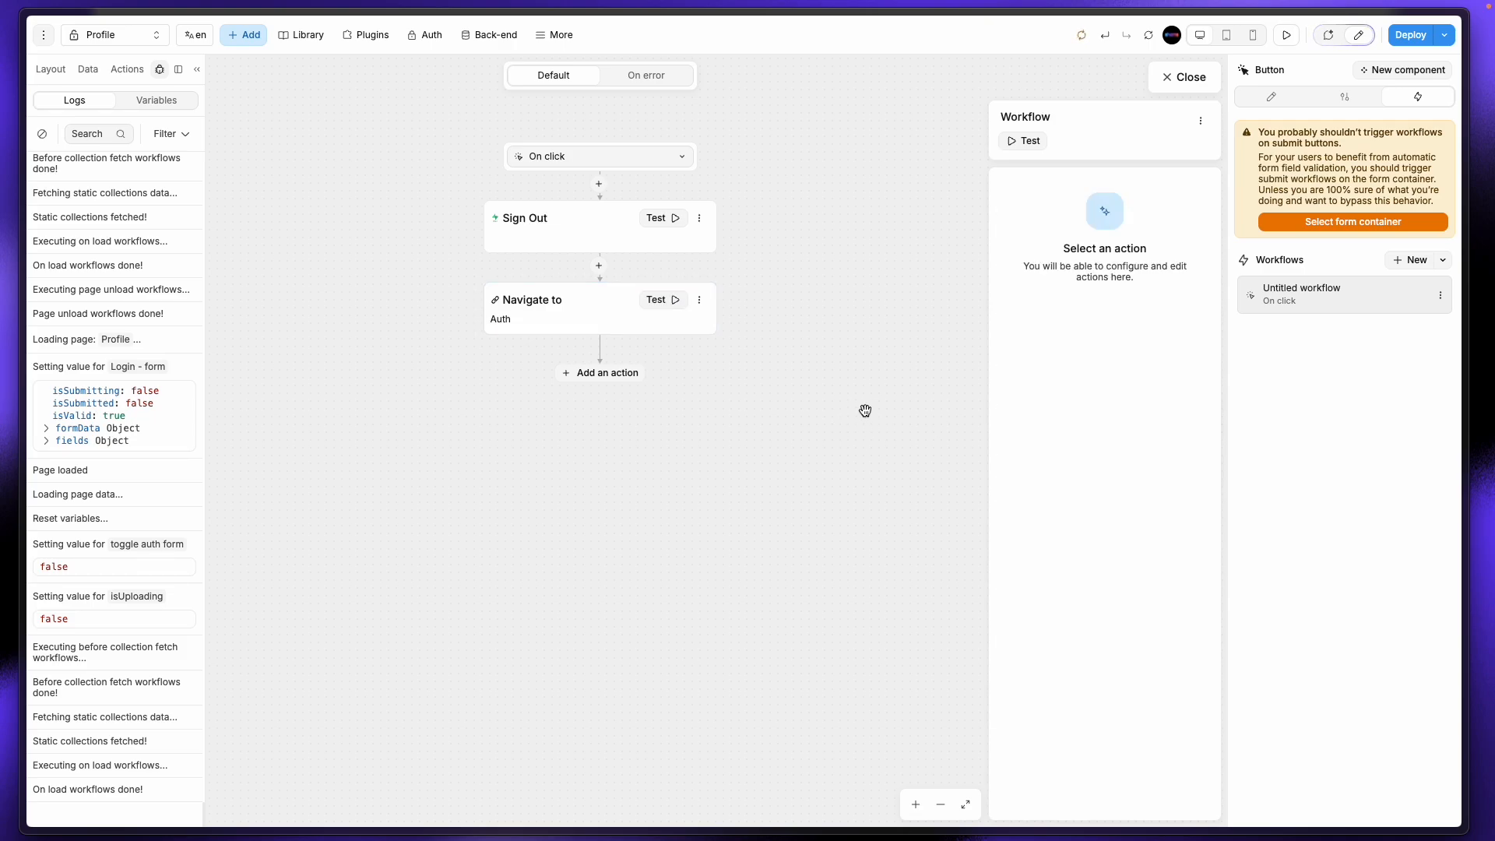
left_click(113, 40)
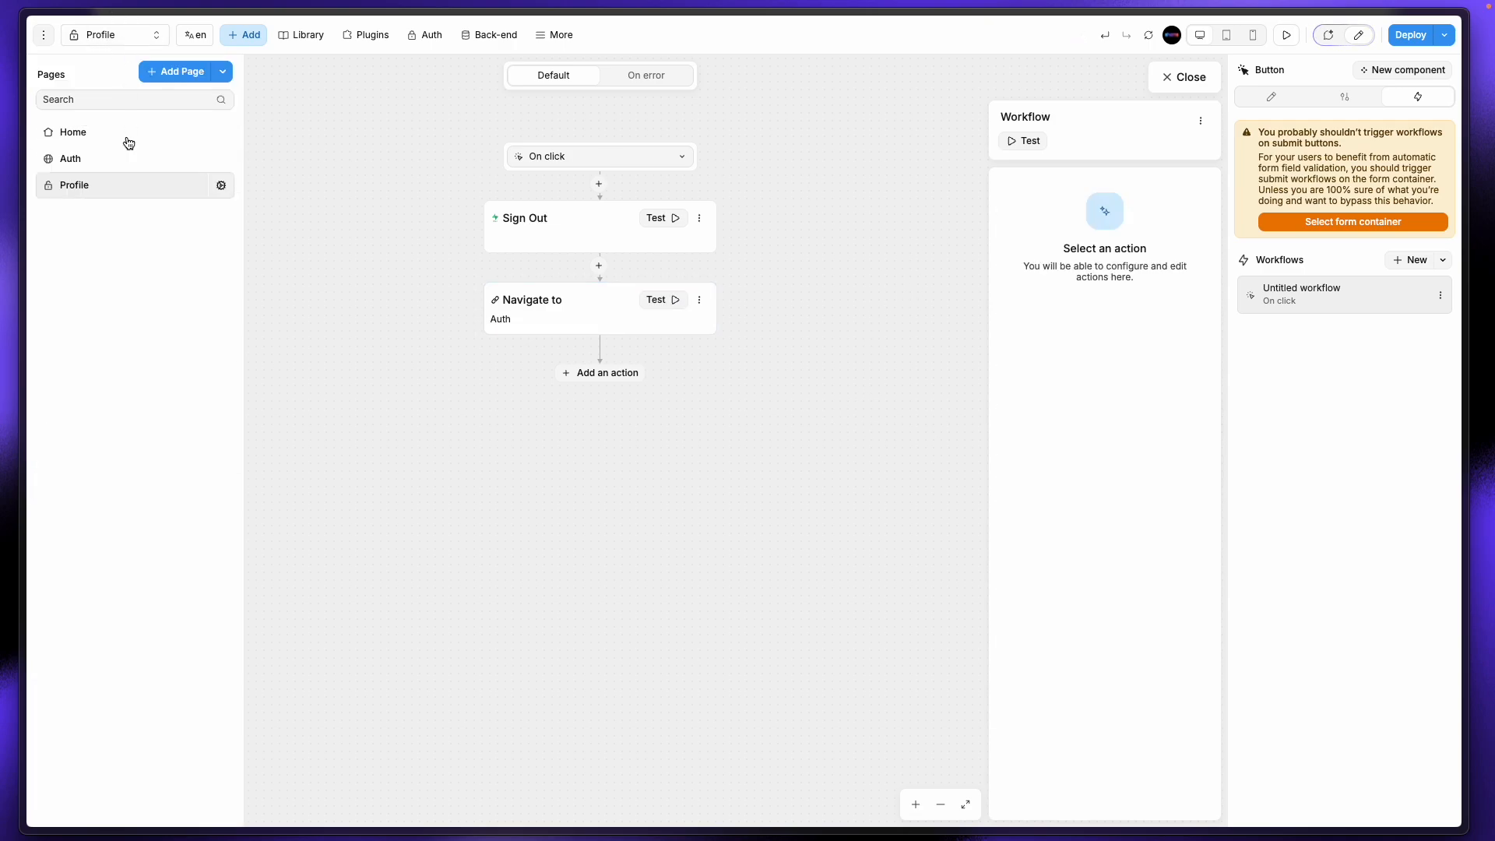
left_click(1173, 83)
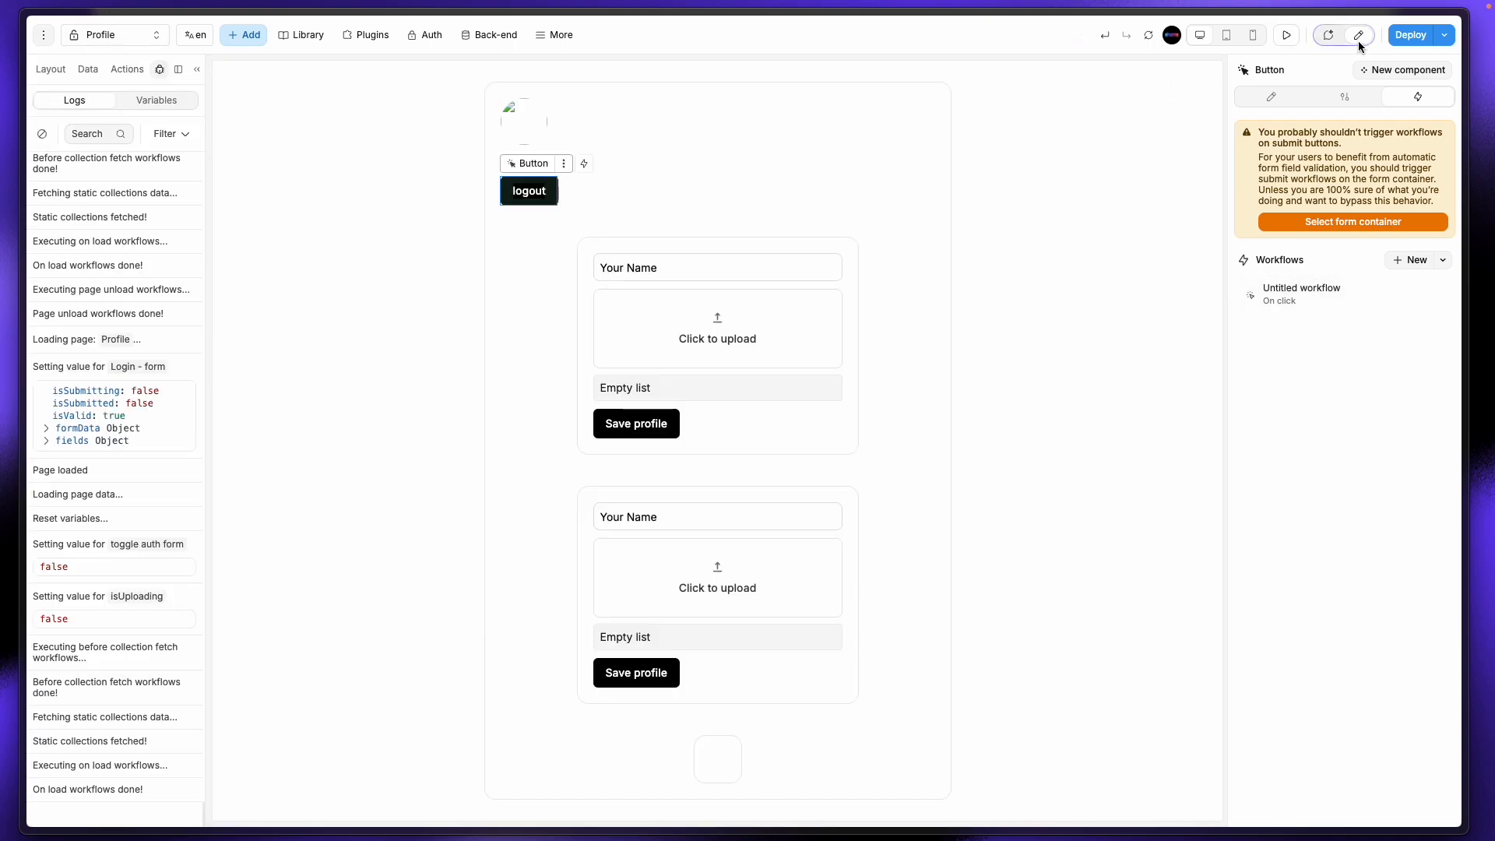
Step: Preview the app, log out, and go to the sign-up form
left_click(1286, 35)
left_click(631, 217)
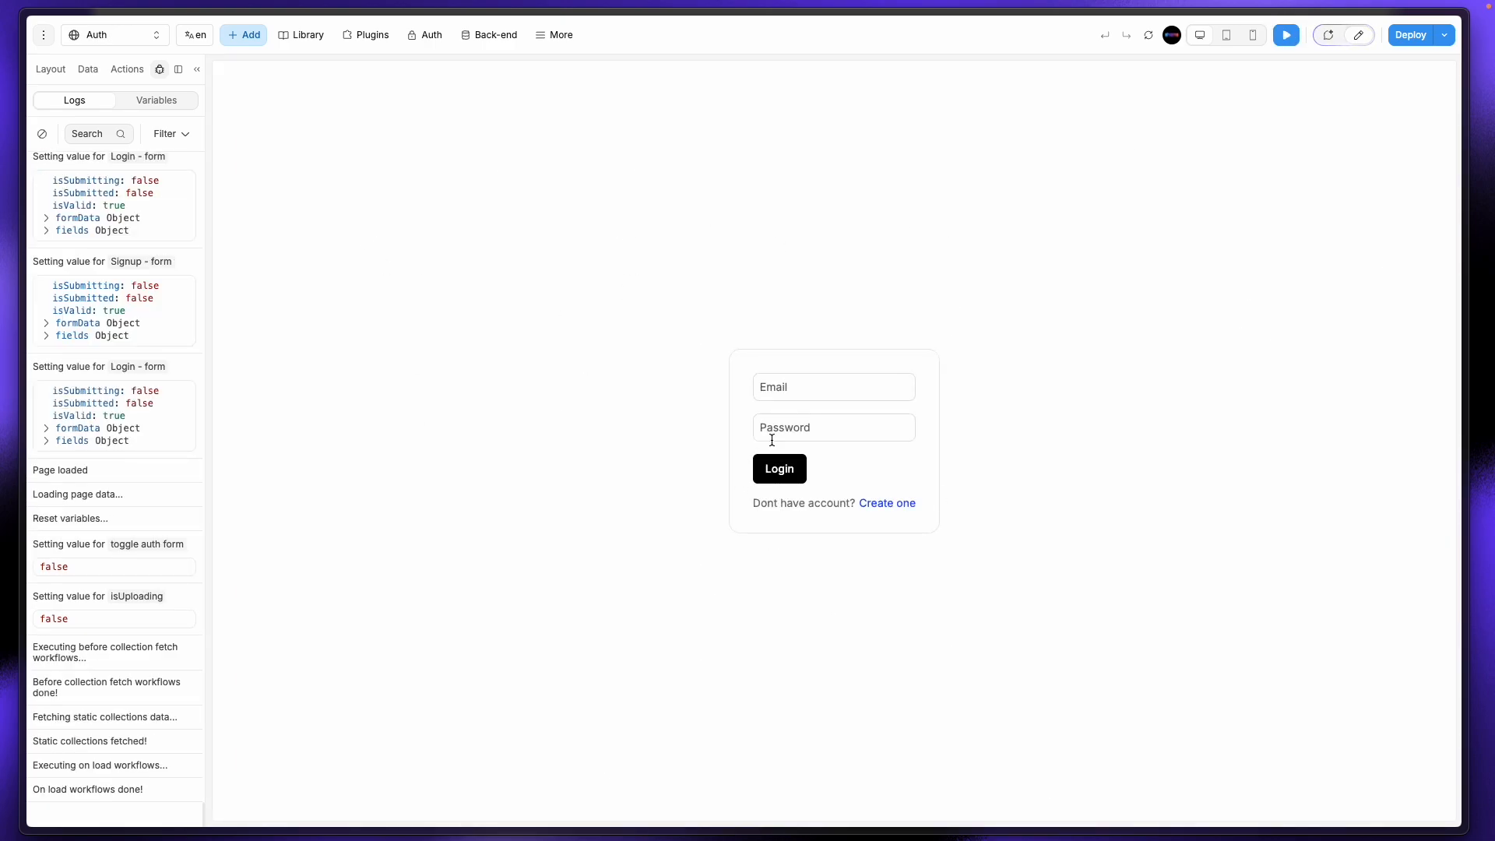
left_click(826, 390)
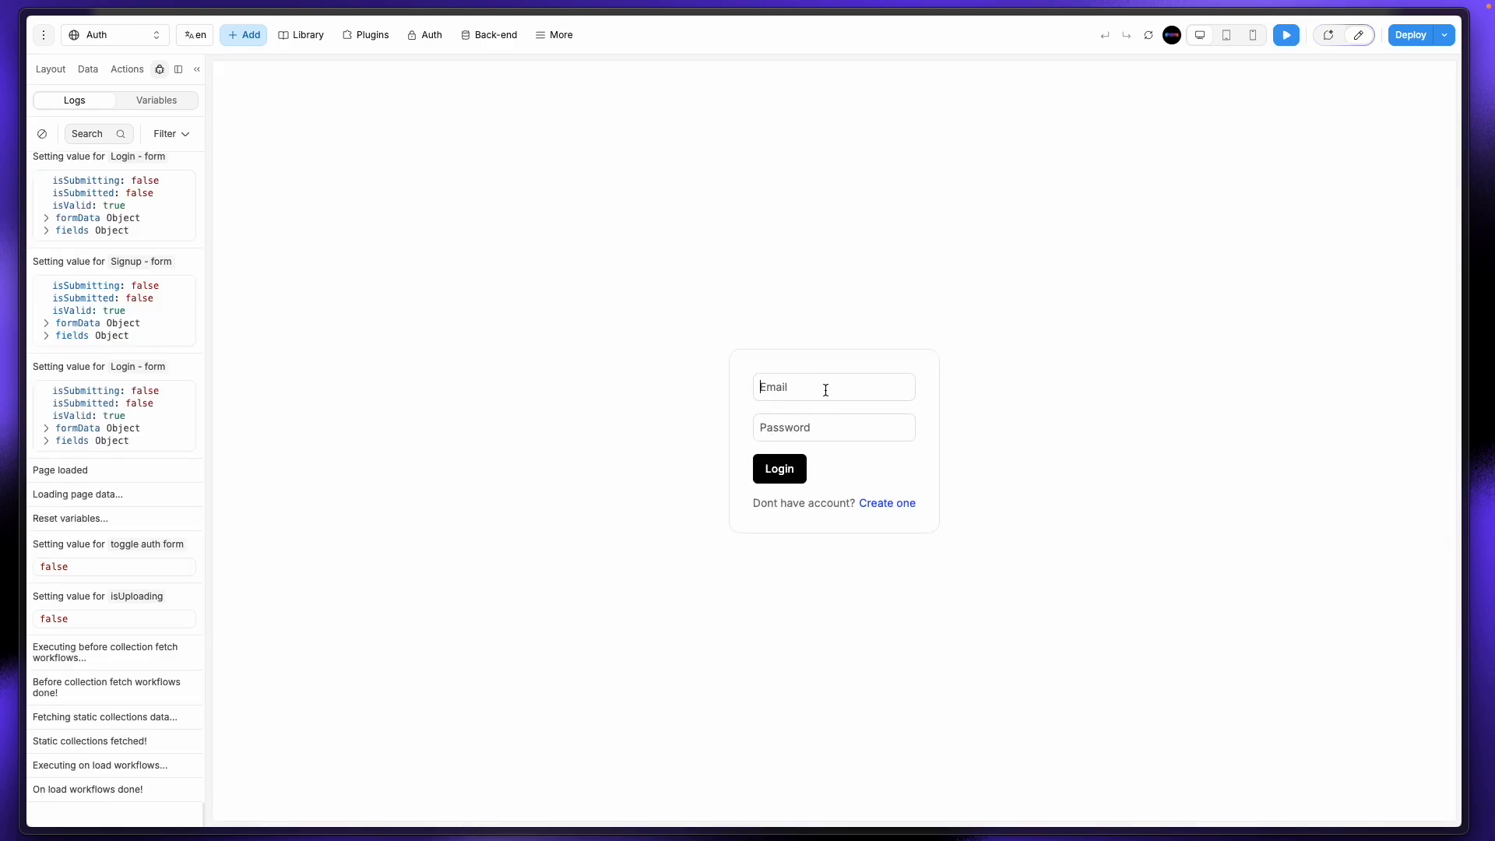
left_click(907, 505)
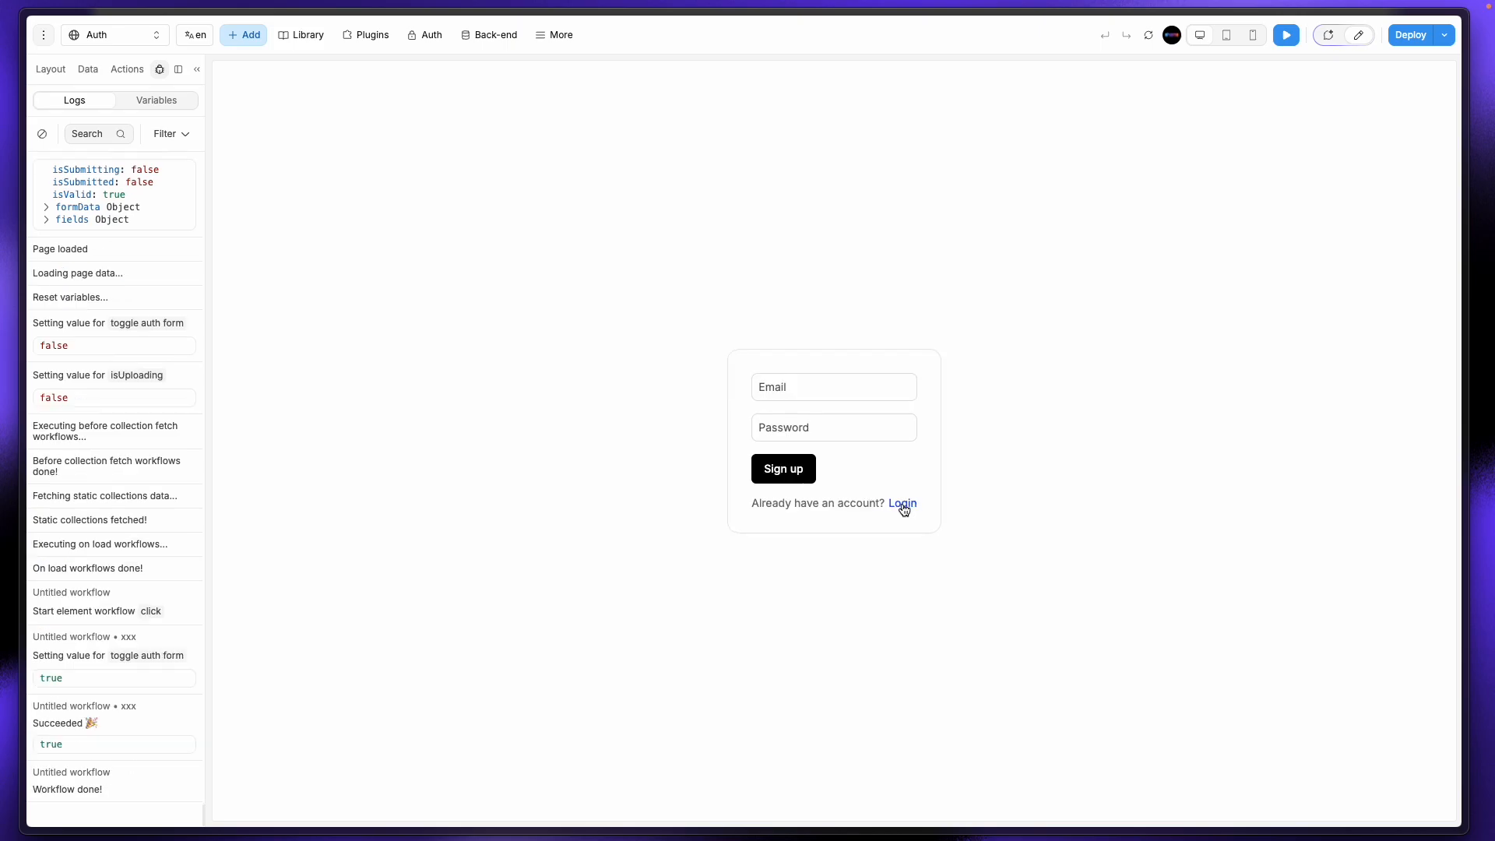
Step: Sign up a new test account with a test email and password
left_click(802, 396)
type("aa")
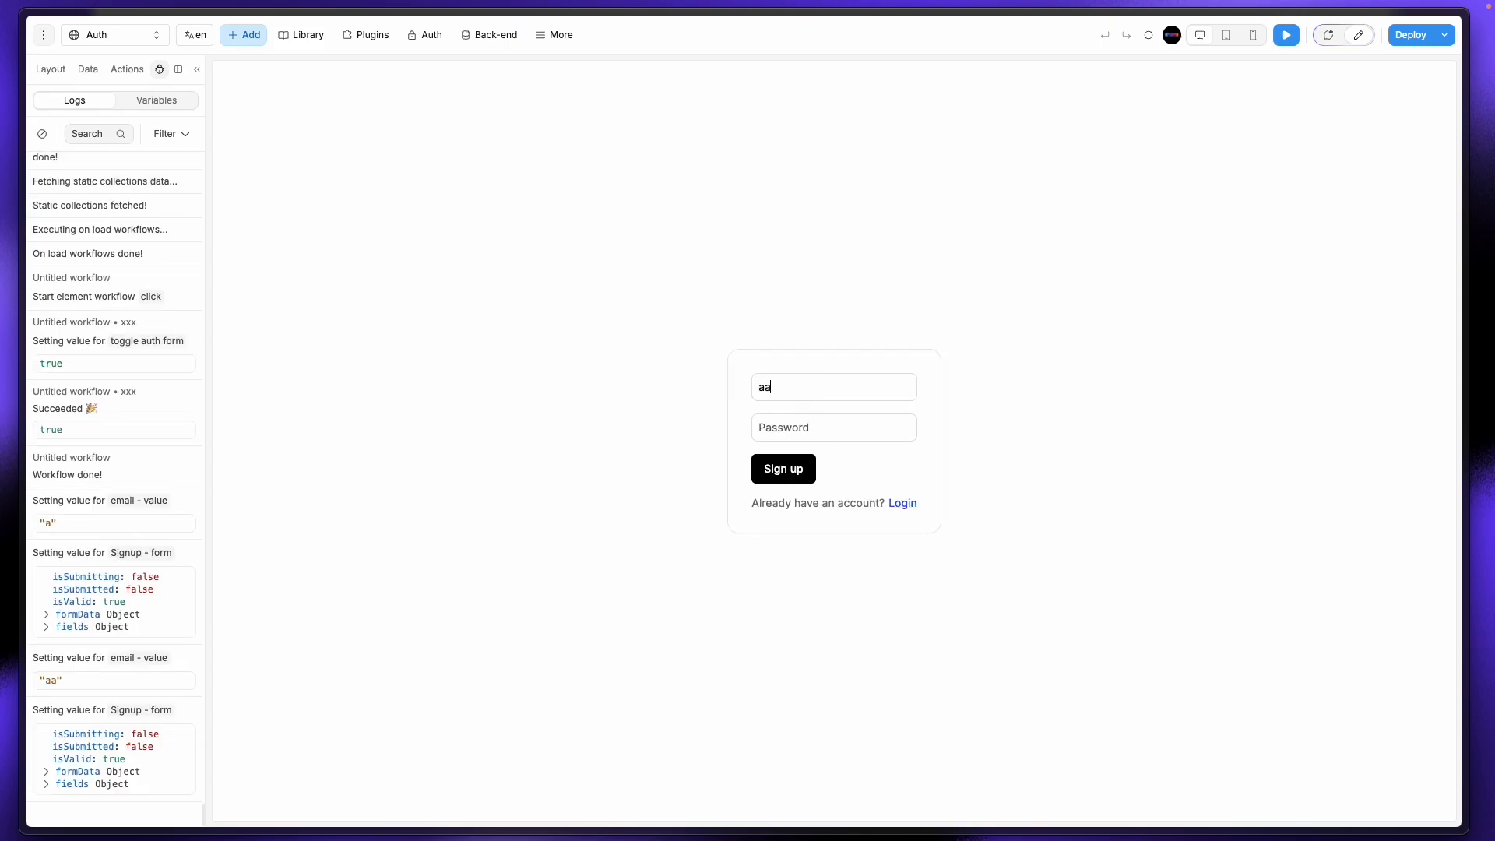
type("@b..com")
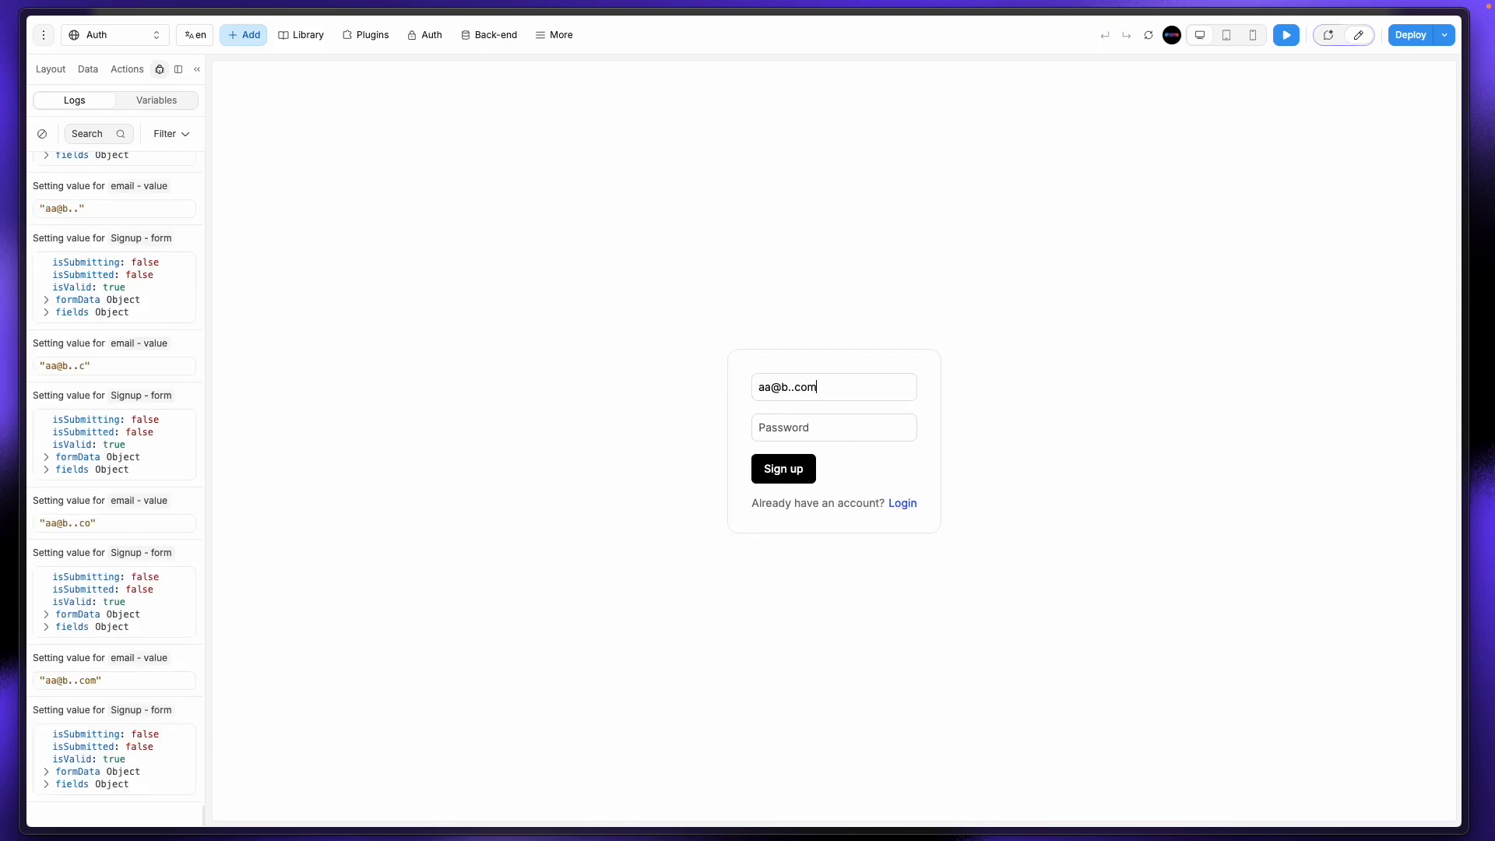
left_click(819, 439)
key("BackSpace")
left_click(812, 429)
type("123")
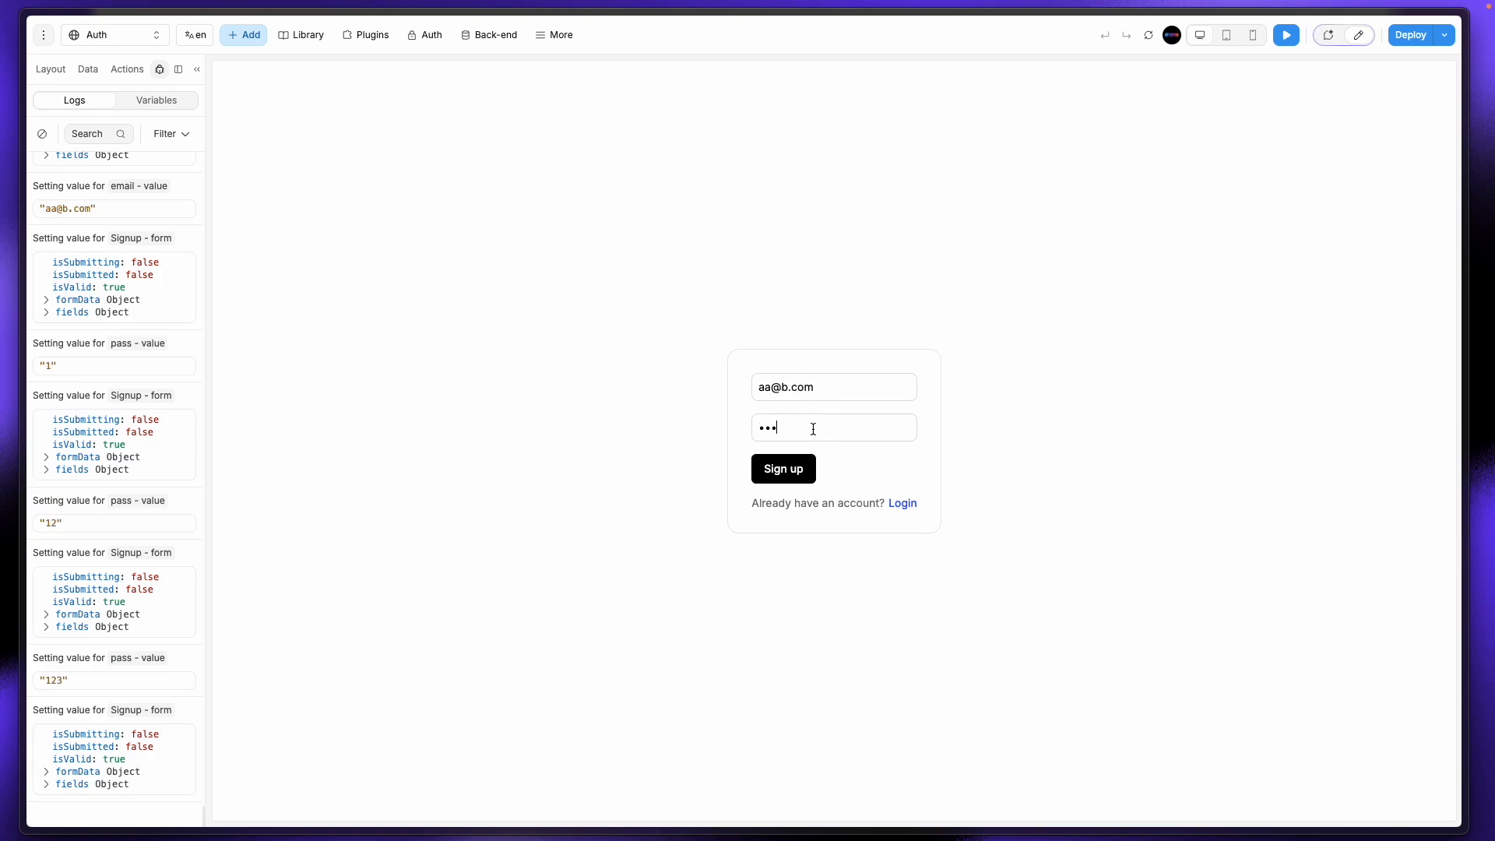
type("45")
left_click(791, 466)
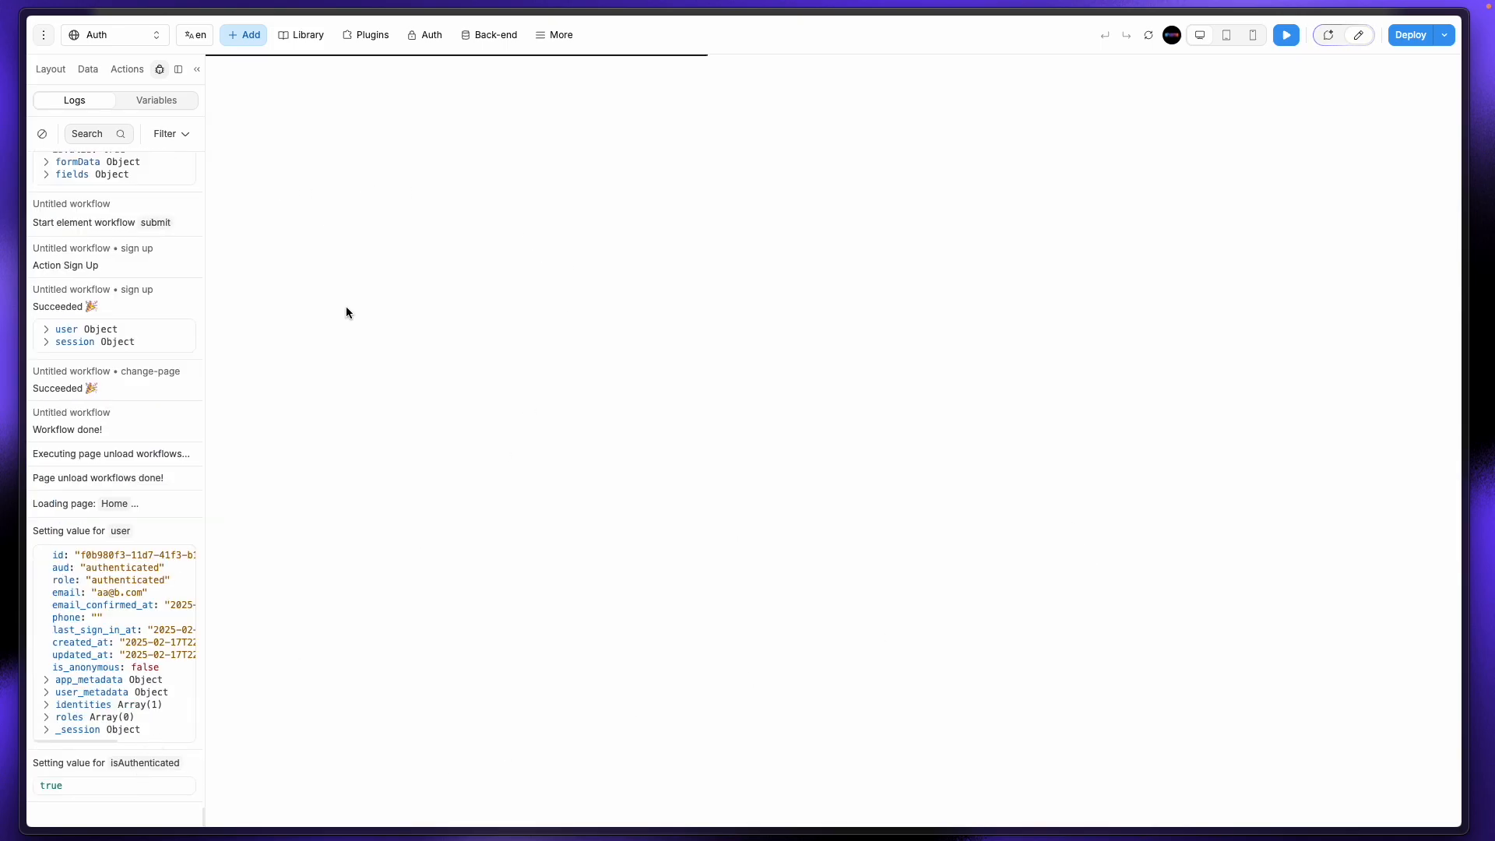
key("Escape")
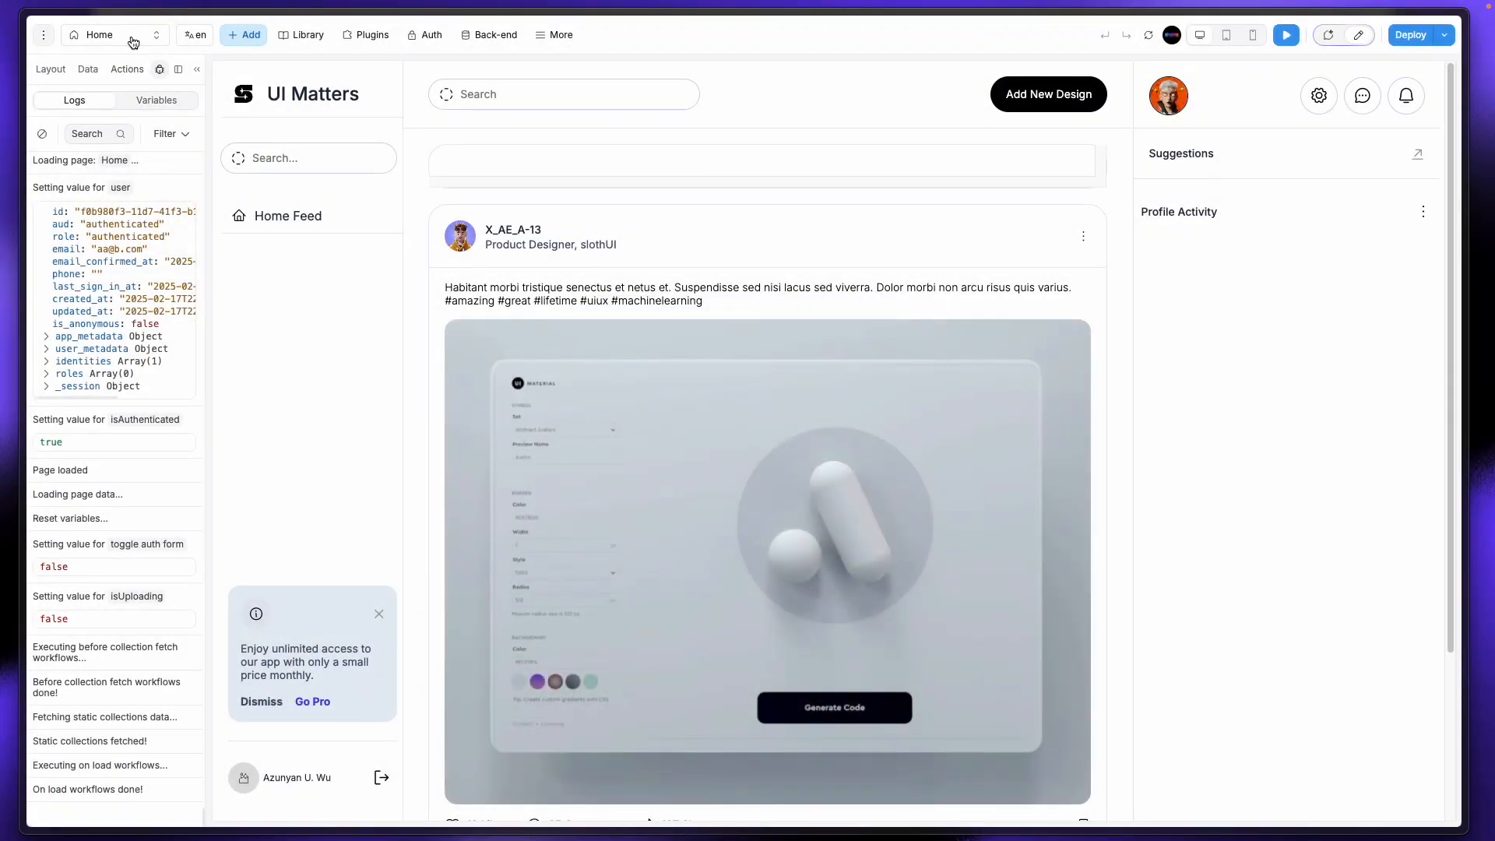
Step: Switch the editor to the Profile page
left_click(131, 39)
left_click(123, 184)
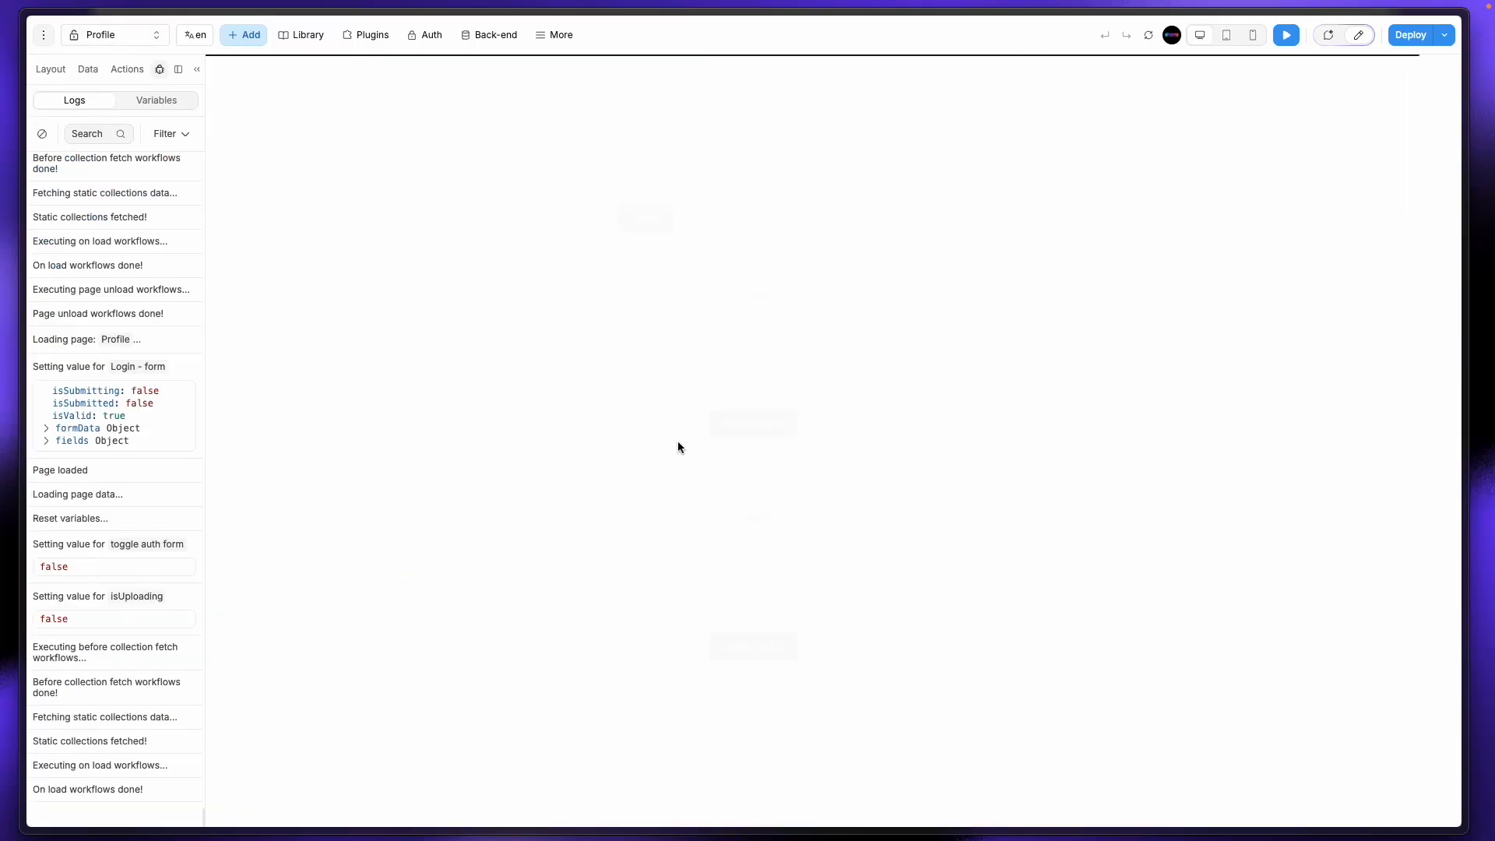
left_click(113, 39)
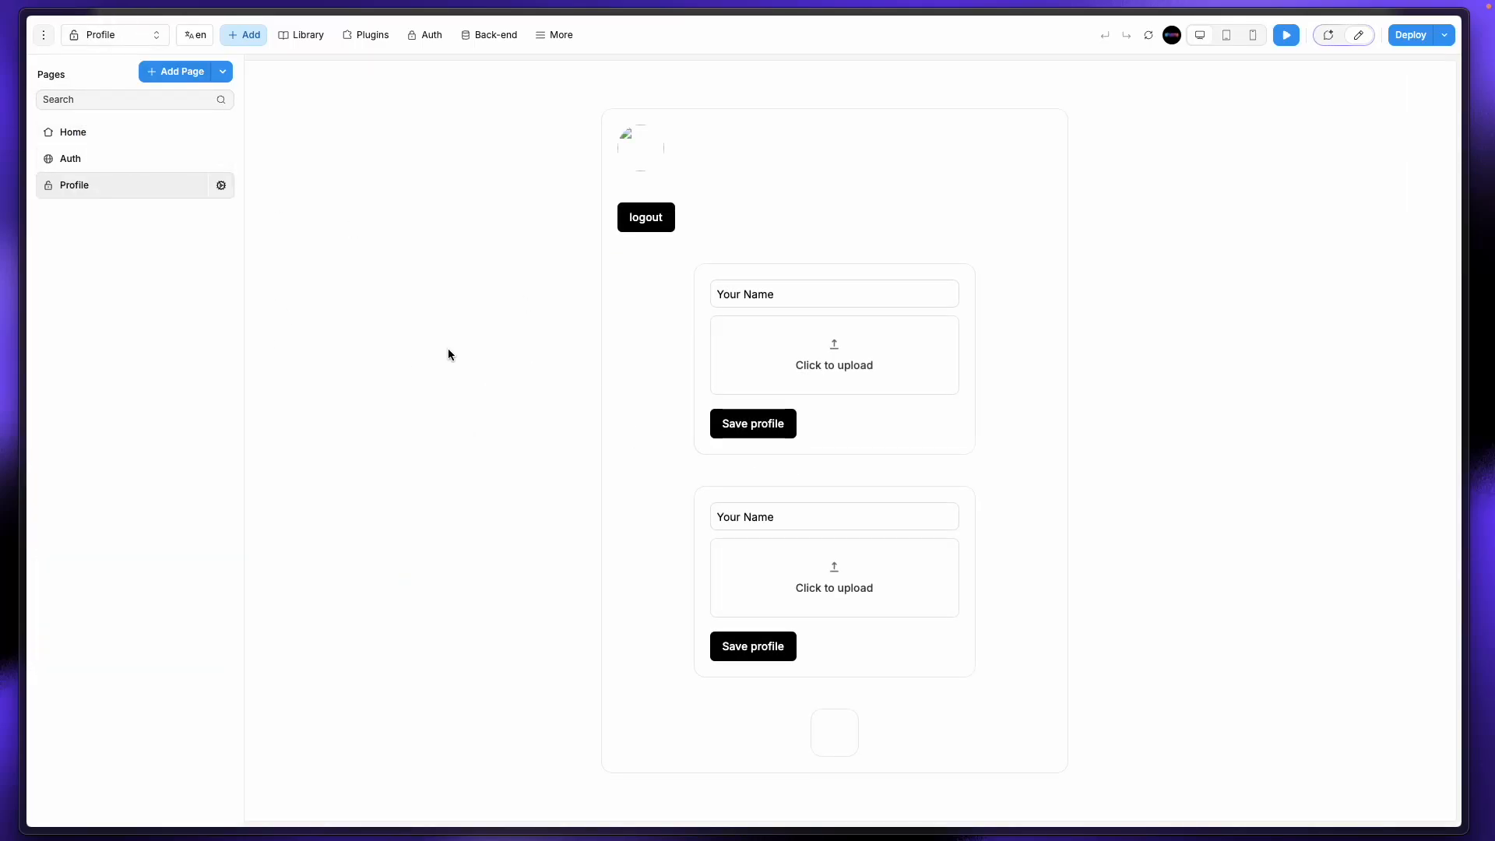
left_click(562, 298)
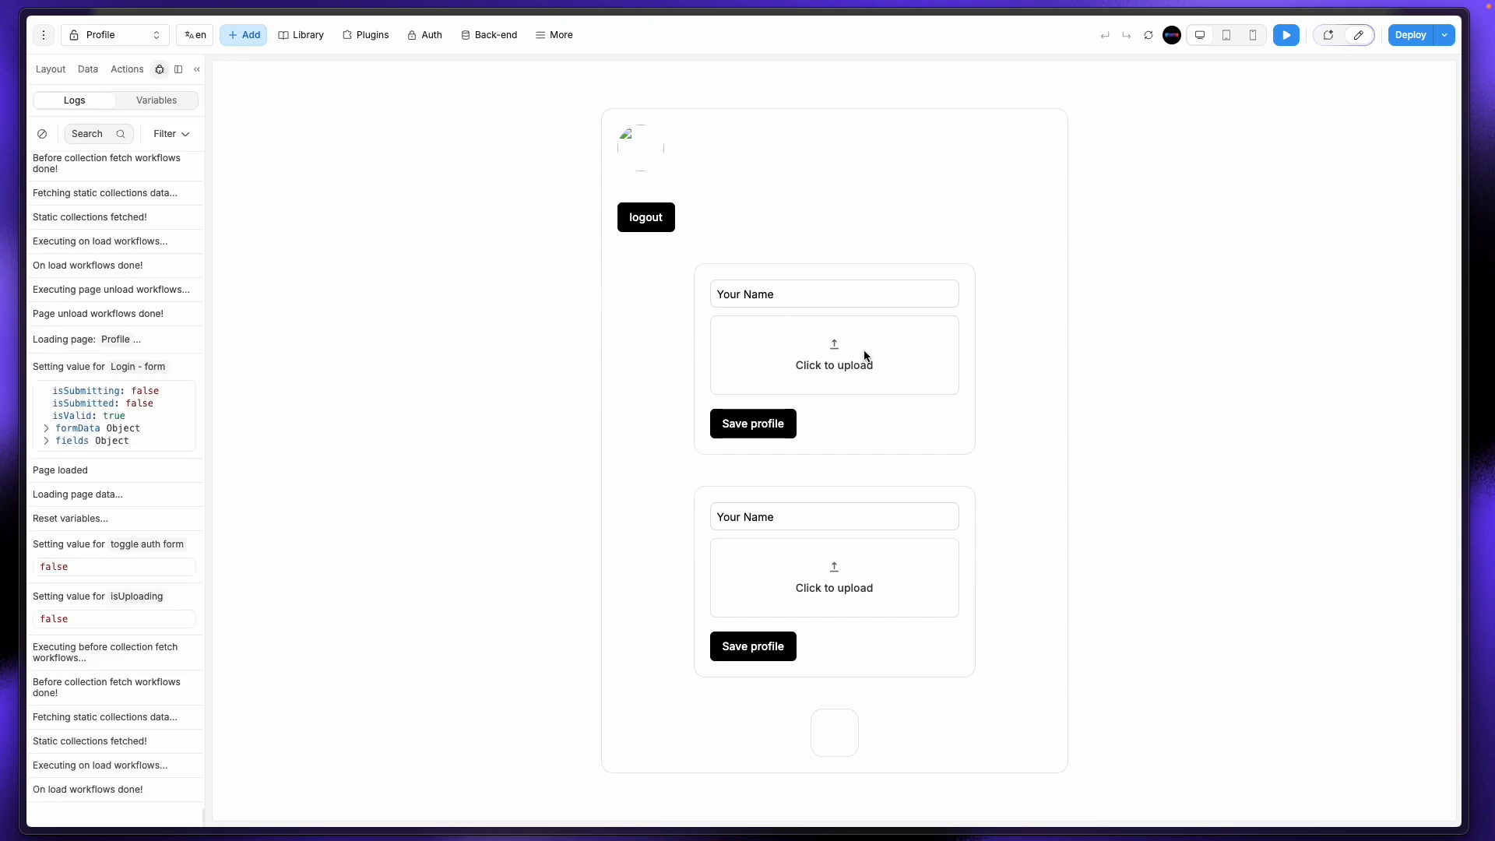
mouse_move(0, 250)
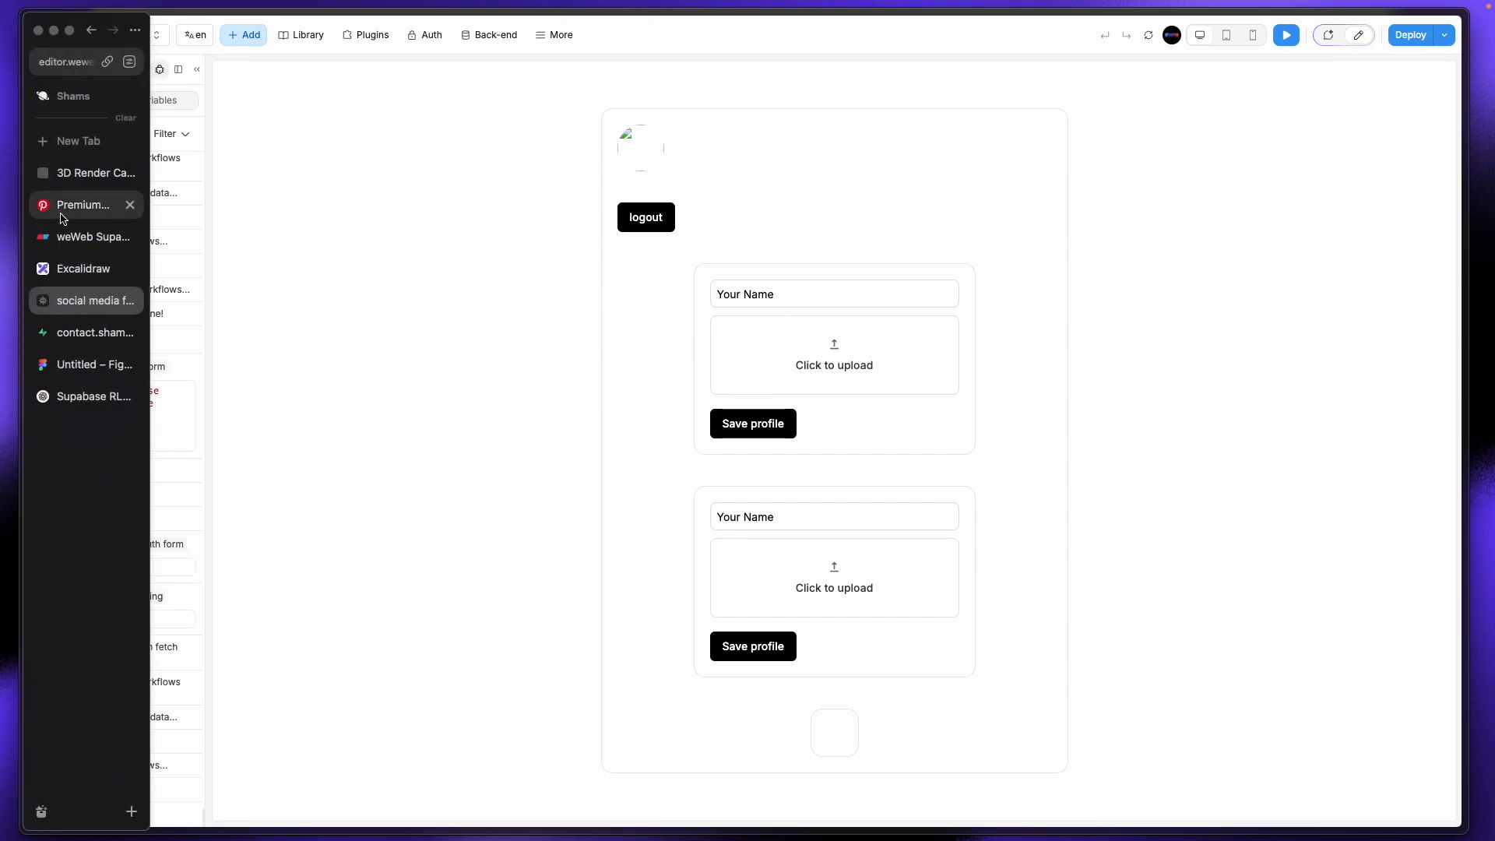
left_click(60, 207)
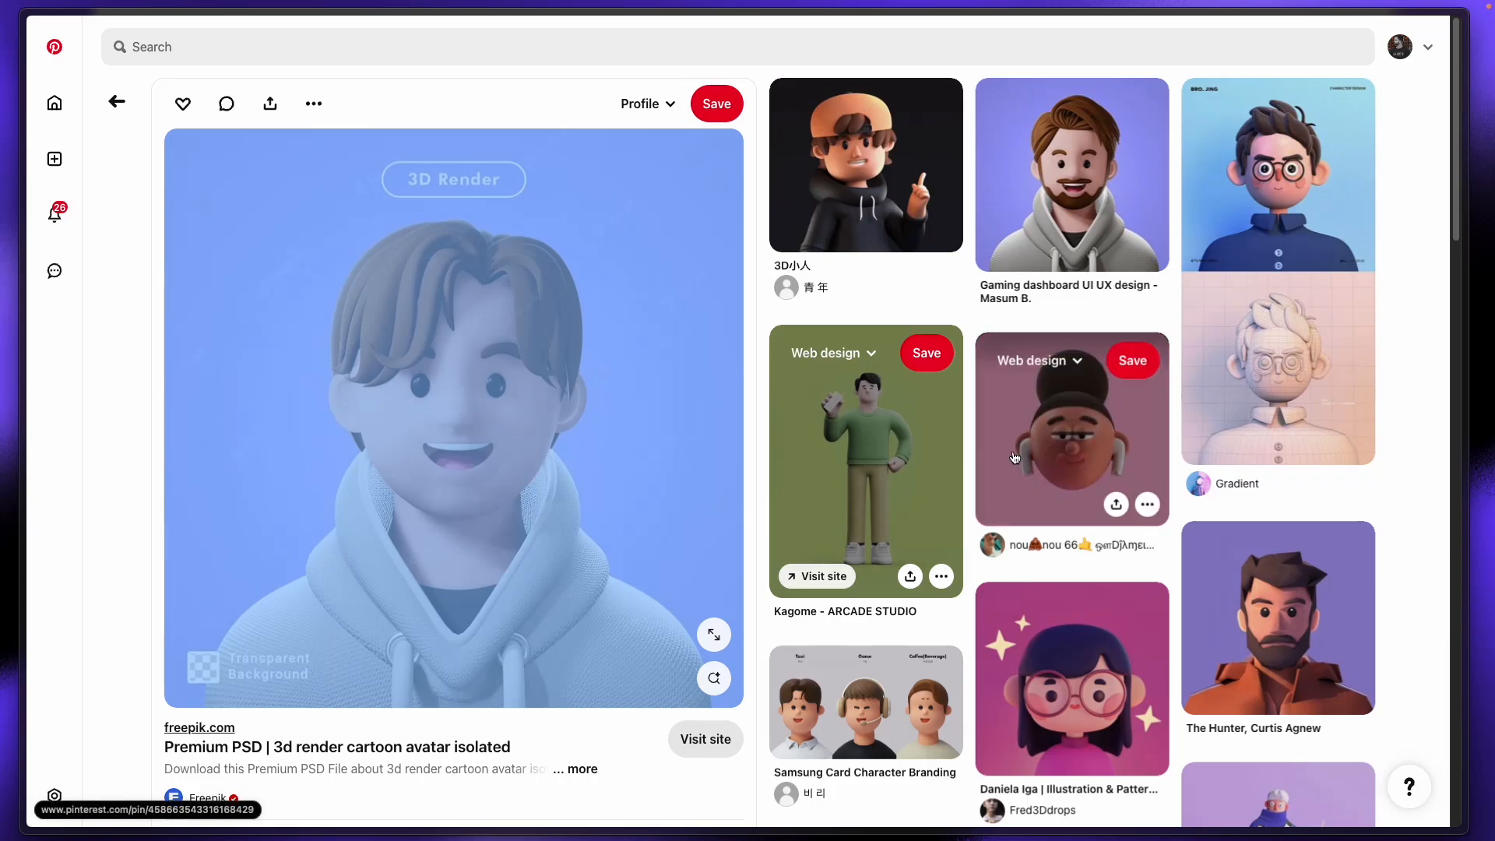
Step: Open the low-poly bearded character pin and save its image to Downloads
left_click(1255, 240)
left_click_drag(1255, 240, 1121, 308)
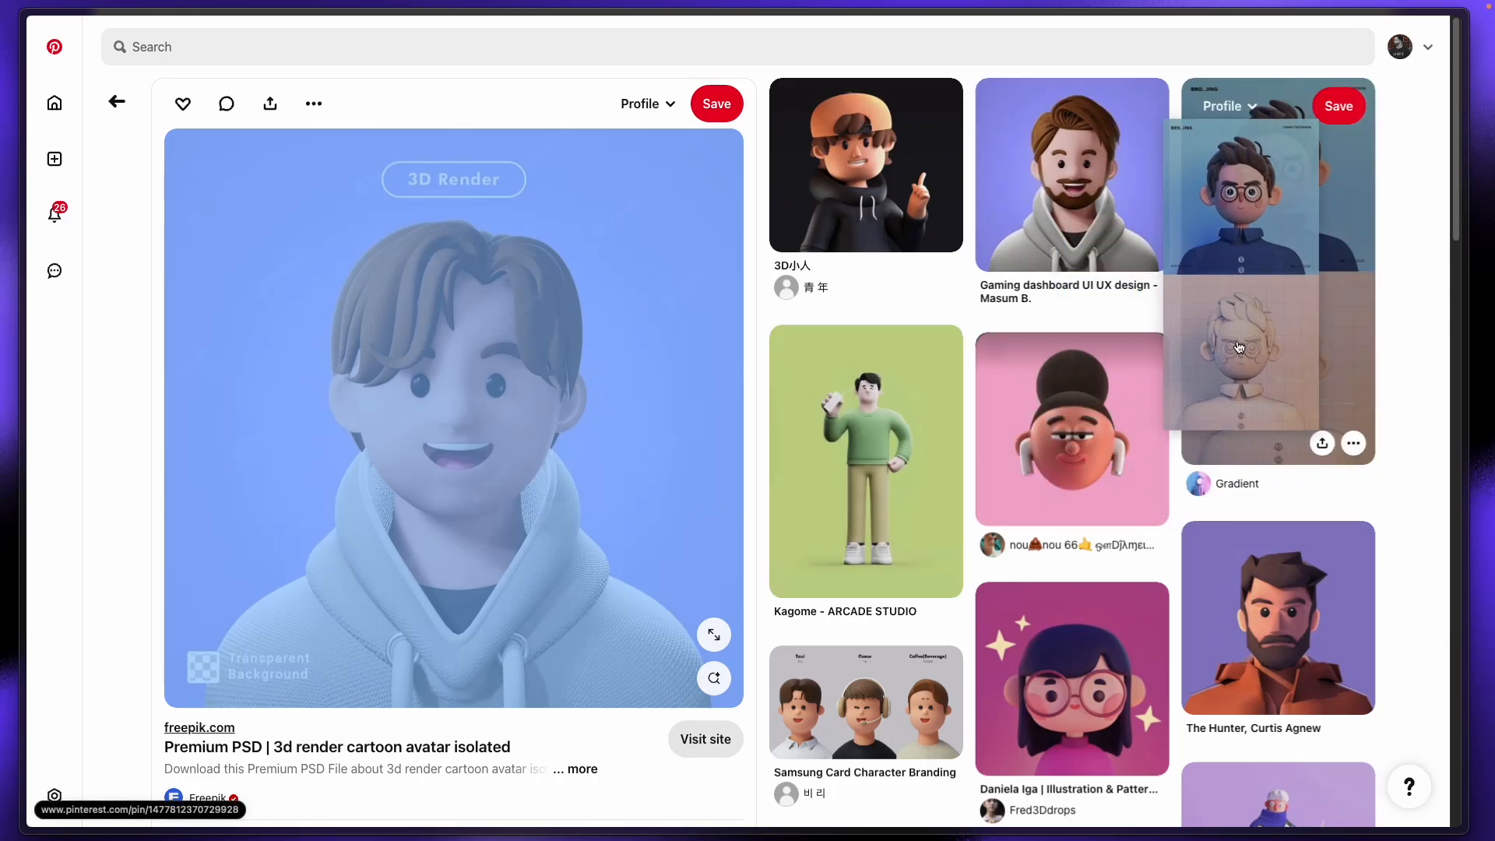
left_click(1249, 604)
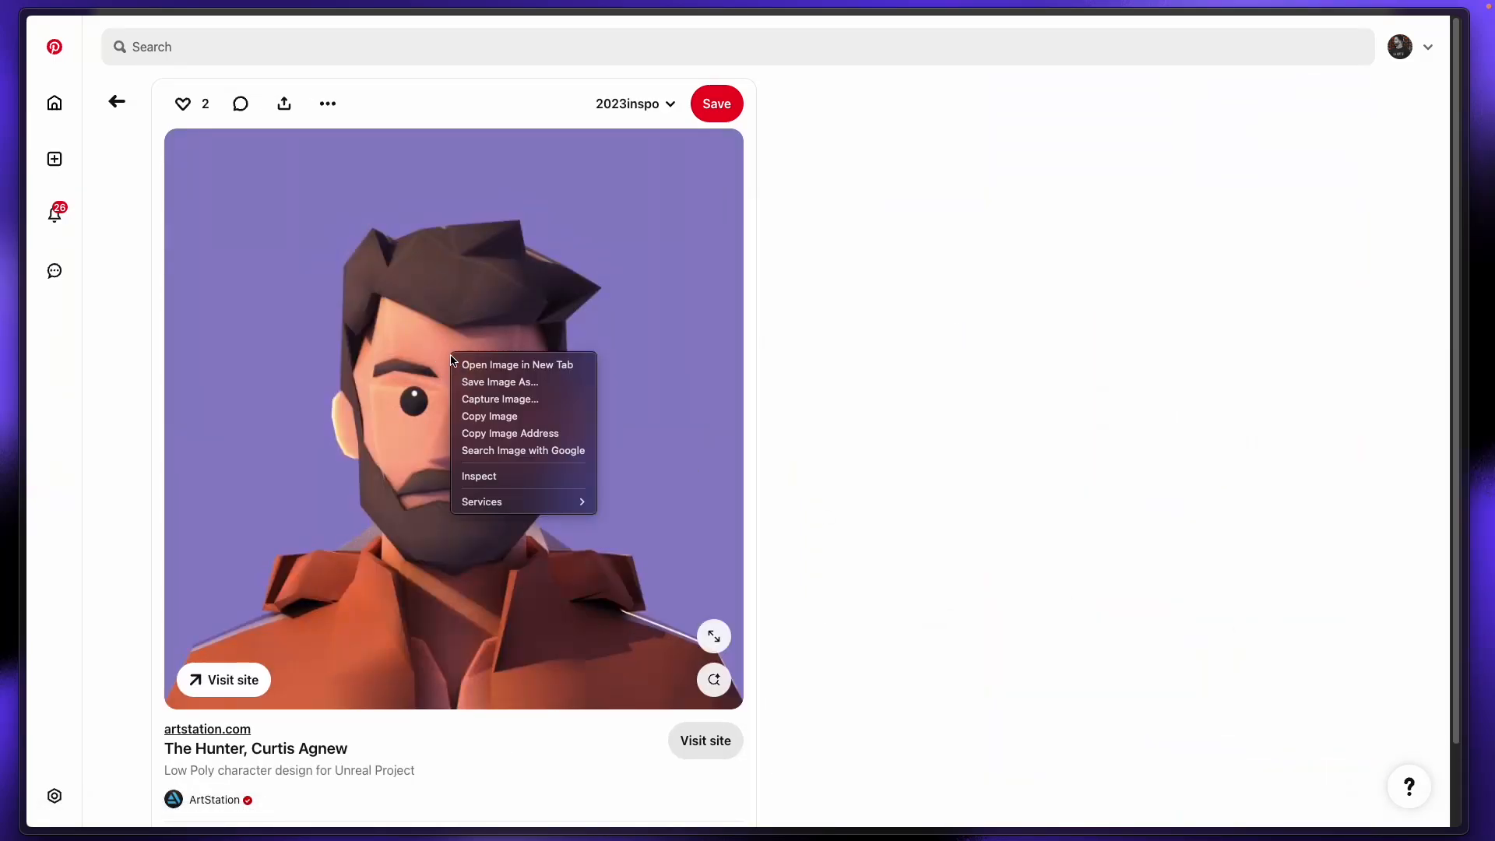
left_click(508, 383)
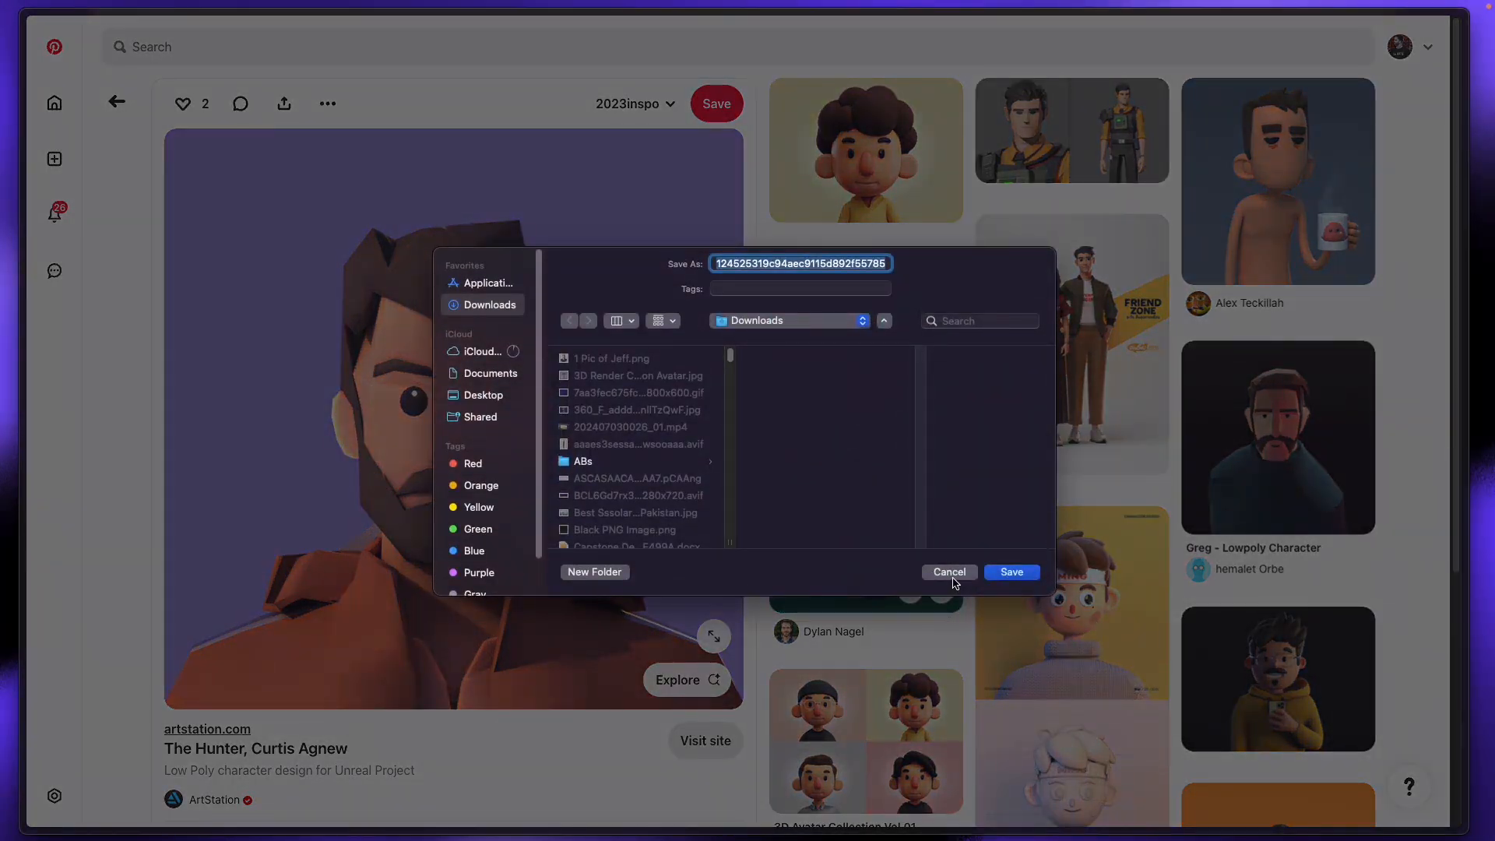
left_click(1011, 563)
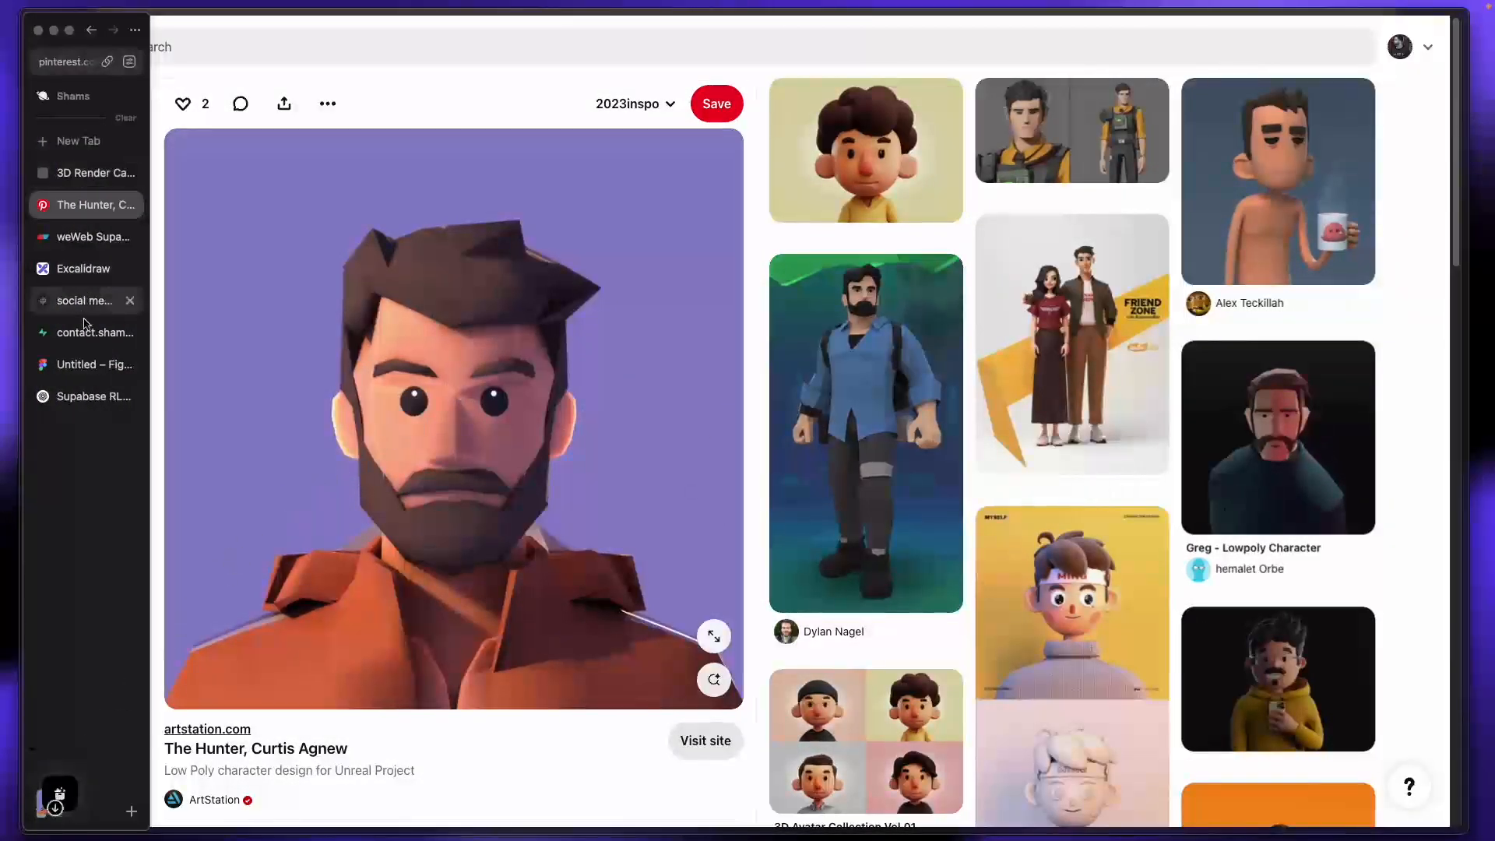
left_click(86, 304)
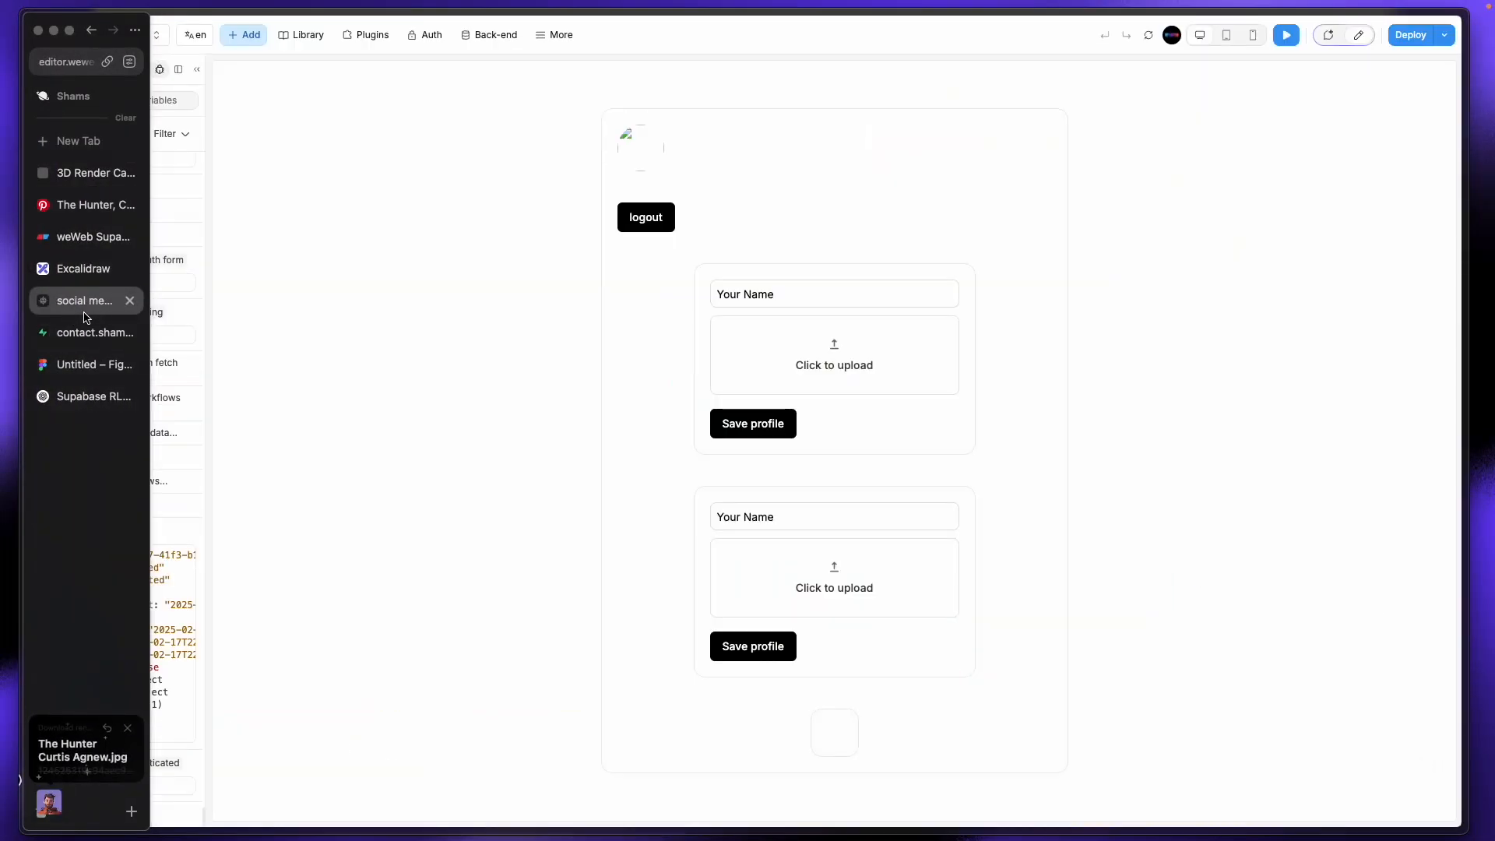
Step: Drop the downloaded avatar into the upload area, enter the profile name, save, and open Home
left_click(826, 360)
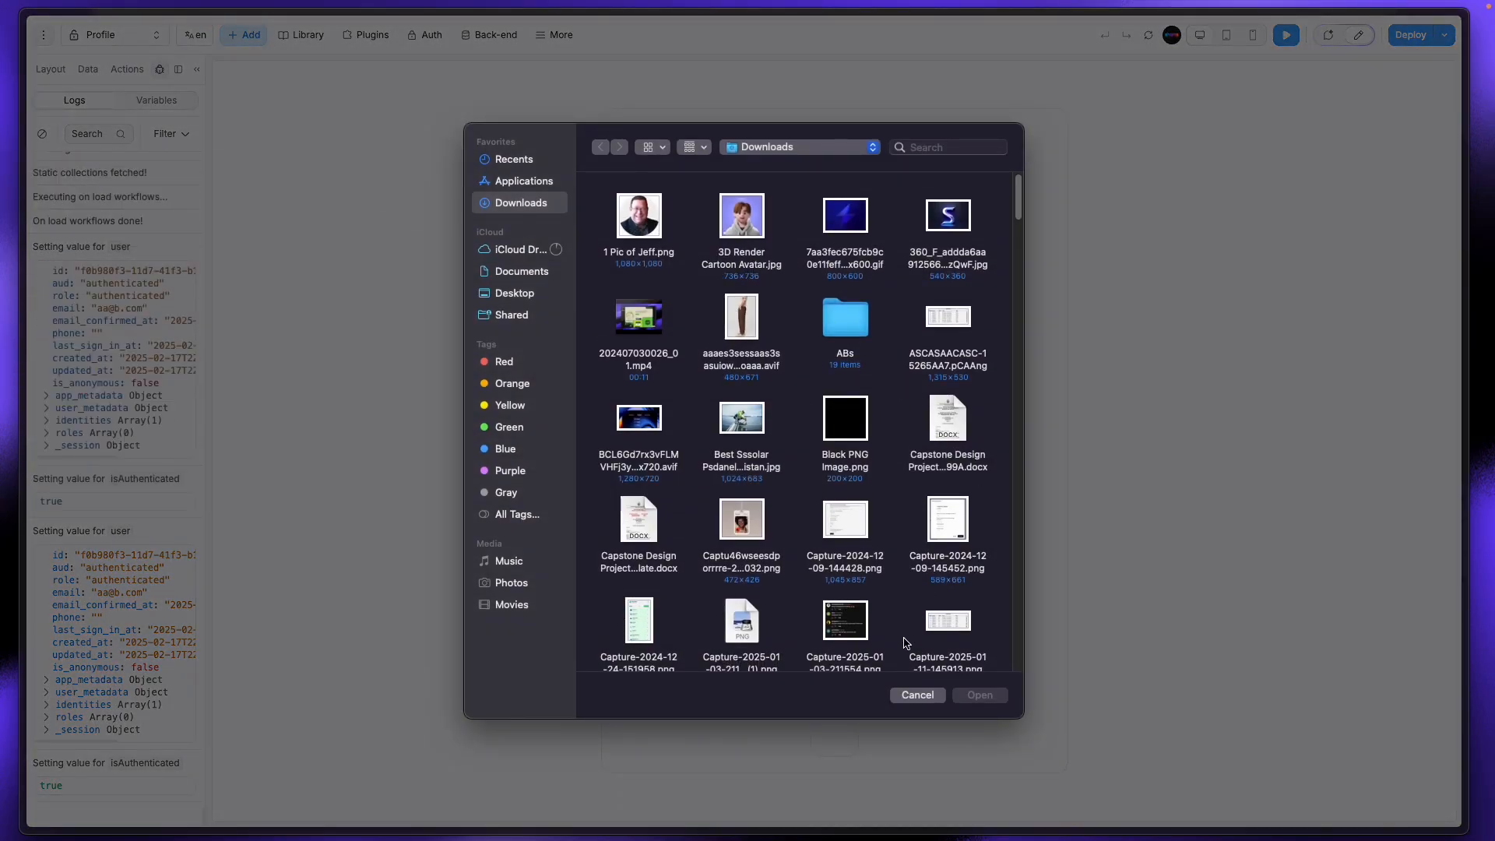
left_click(909, 694)
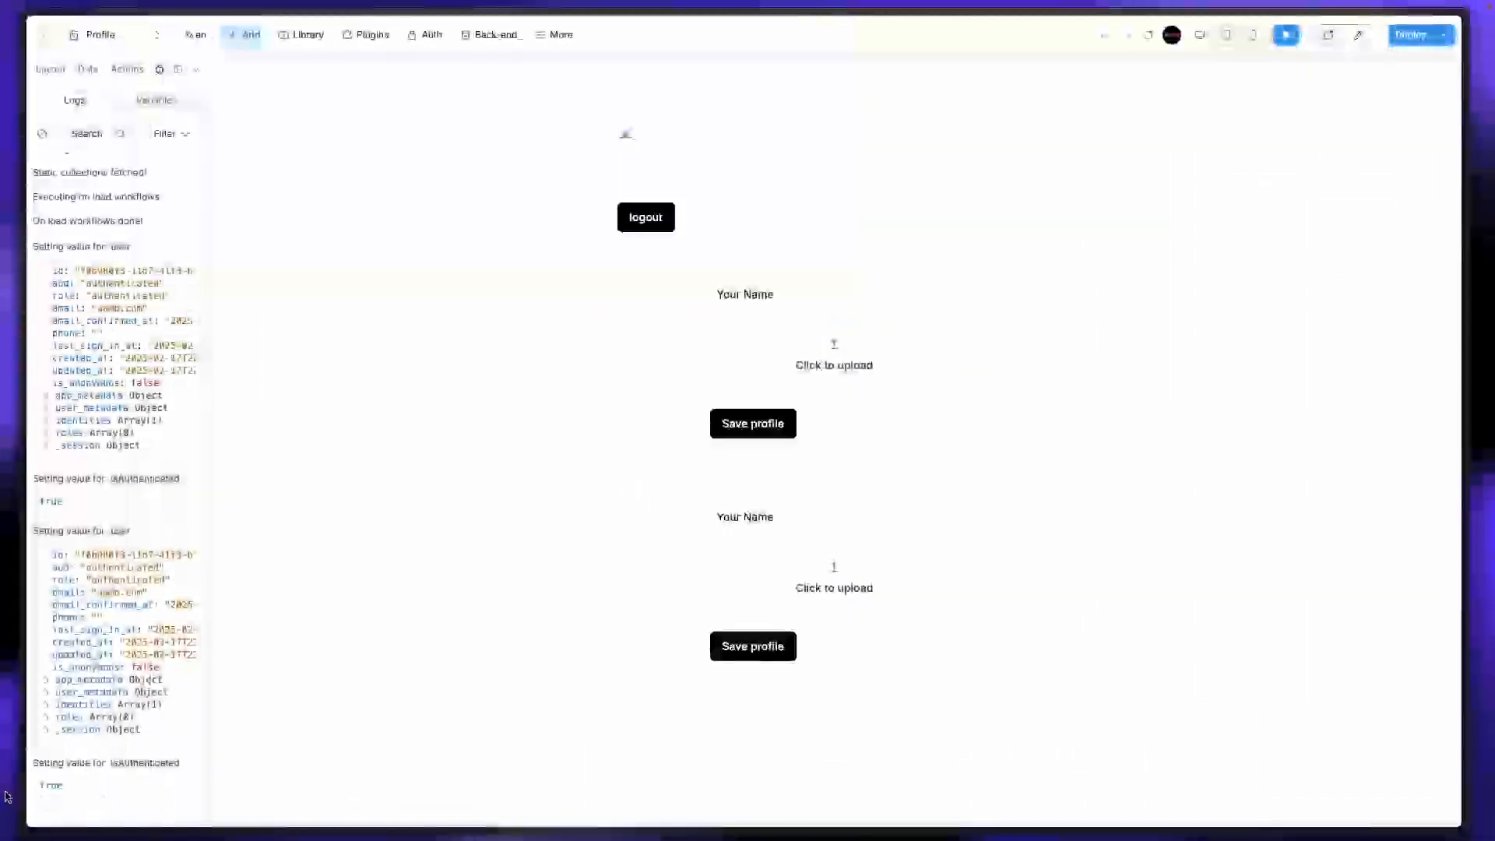
mouse_move(24, 807)
left_click_drag(44, 774, 841, 354)
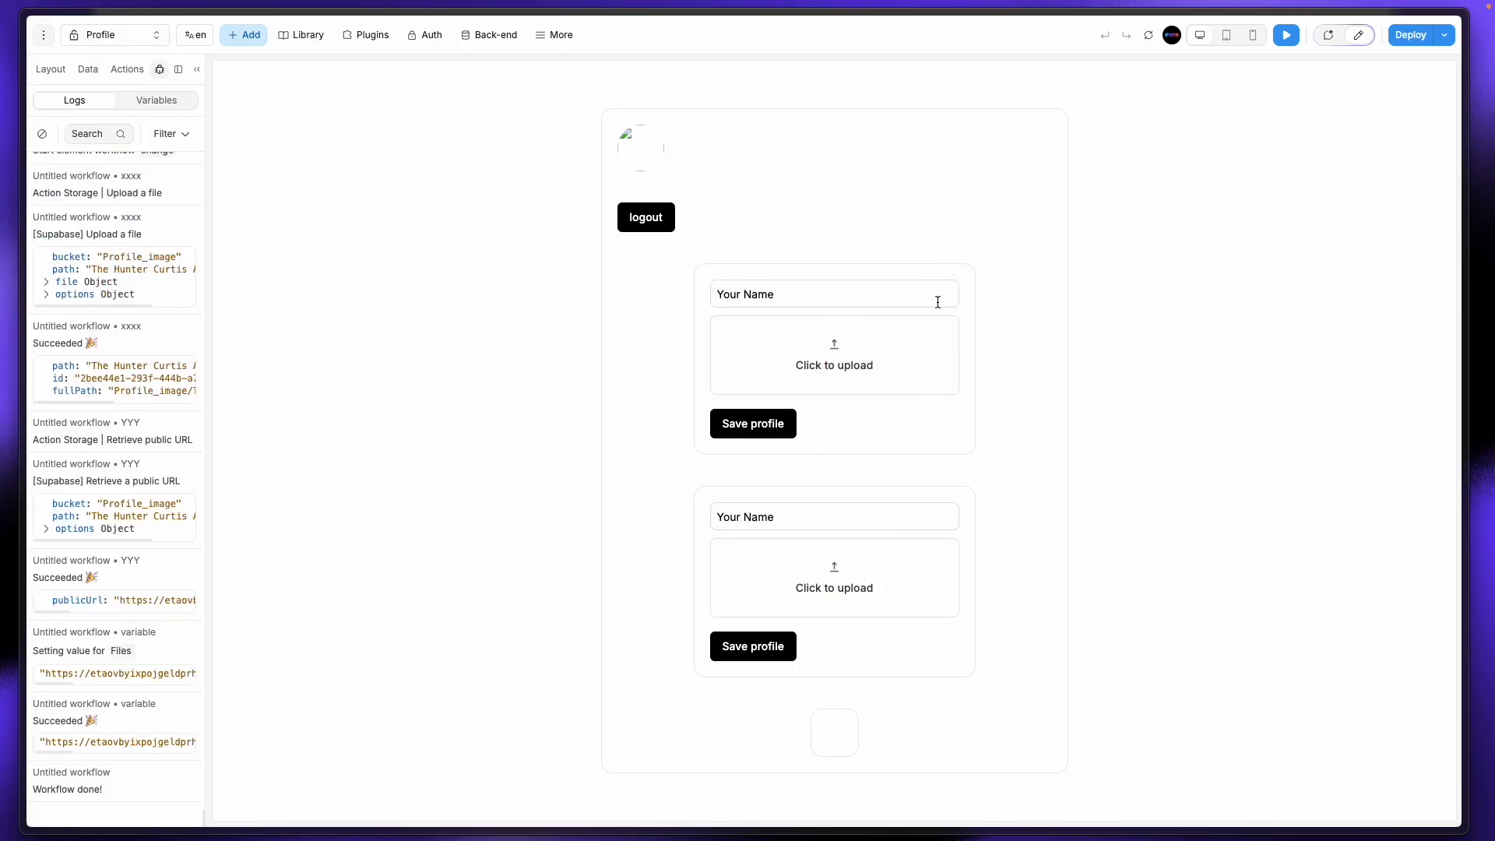
left_click_drag(784, 289, 714, 294)
type("John")
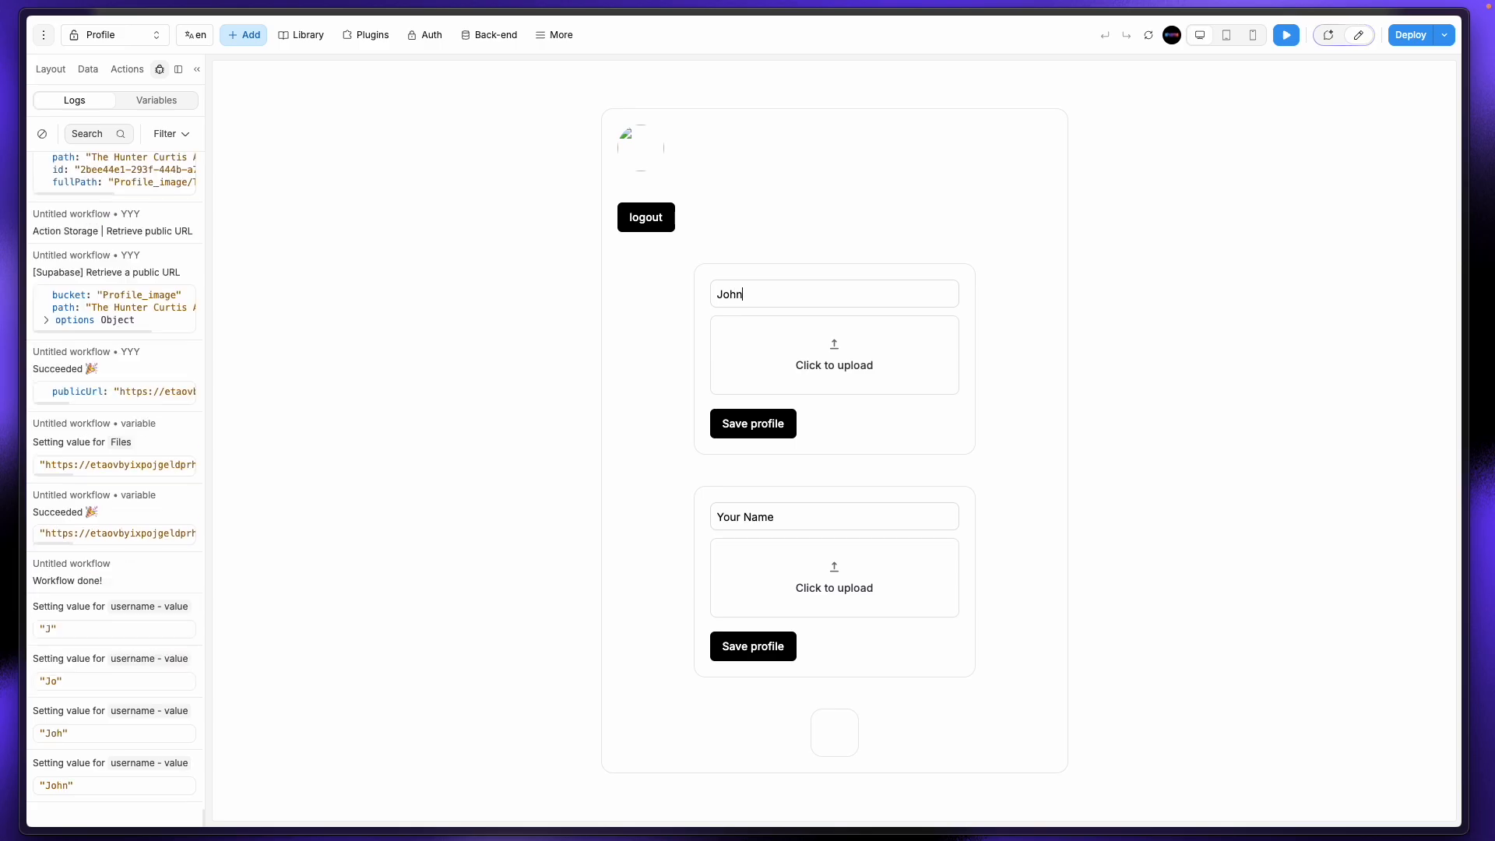
type(" Smith")
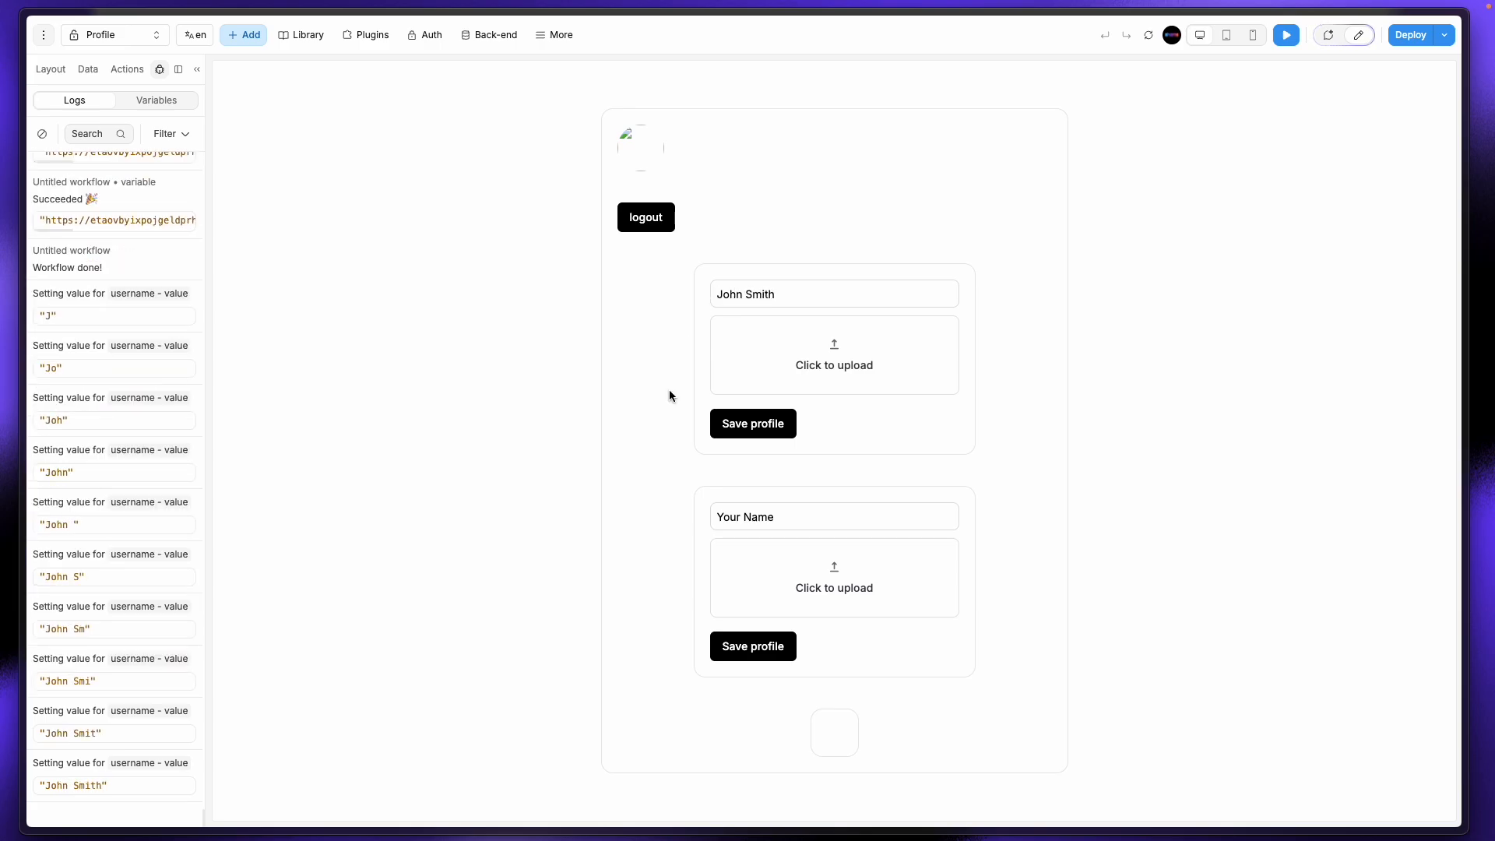
left_click(750, 423)
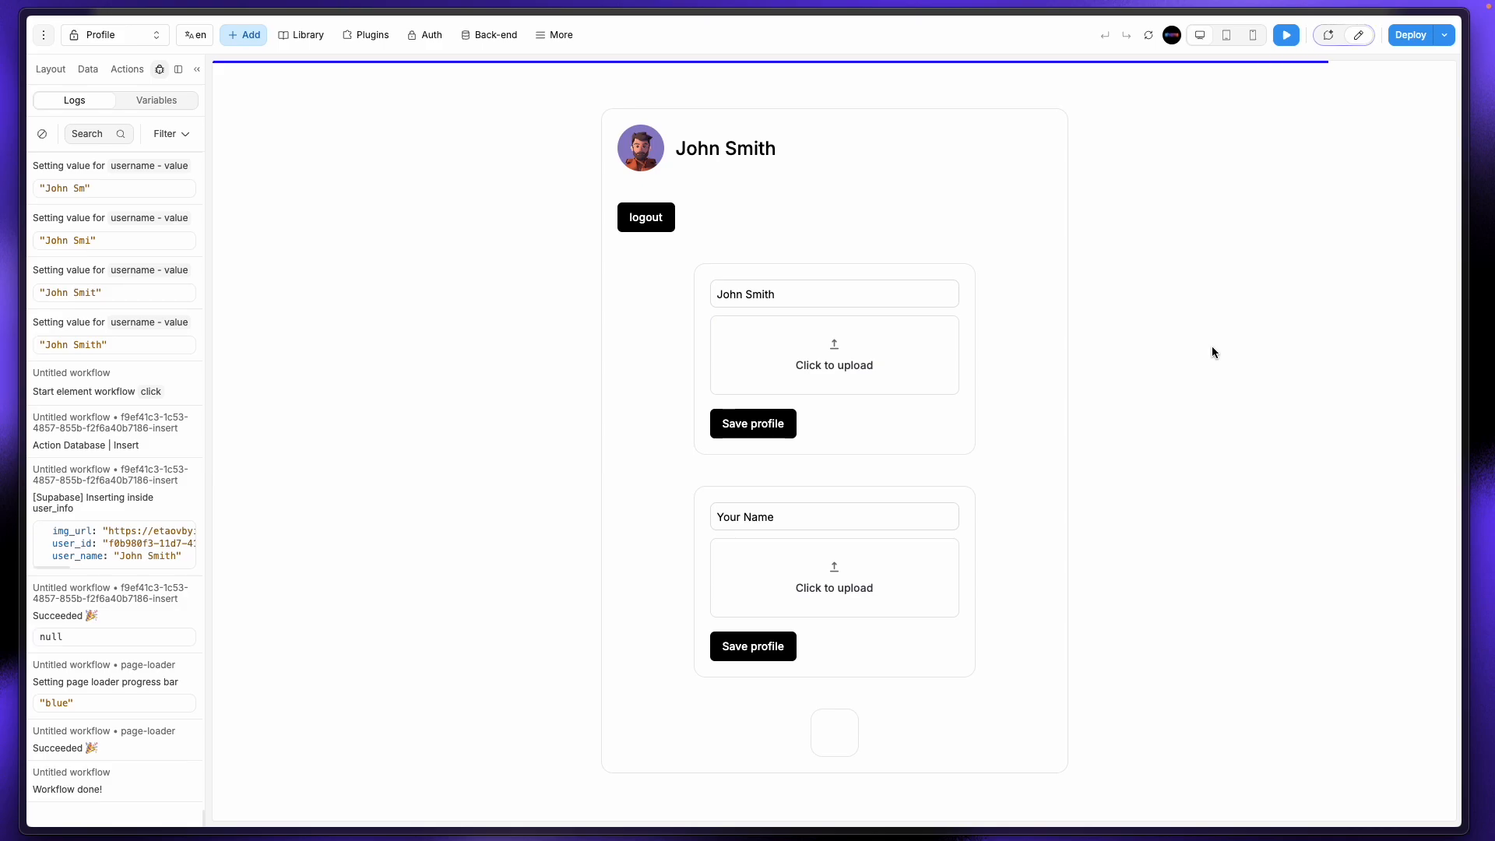
left_click(146, 35)
left_click(122, 136)
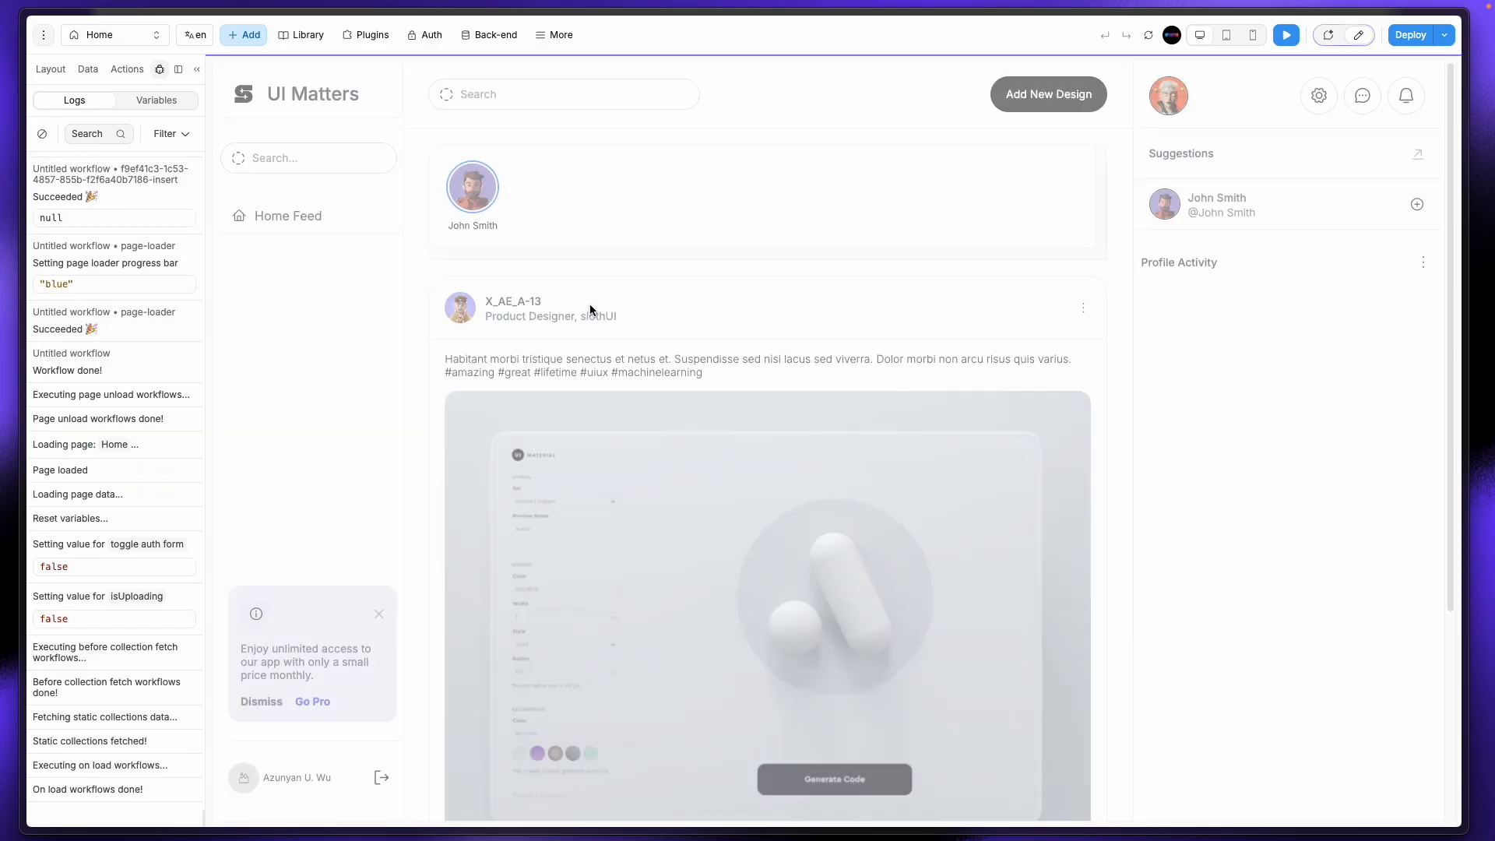
left_click(1147, 36)
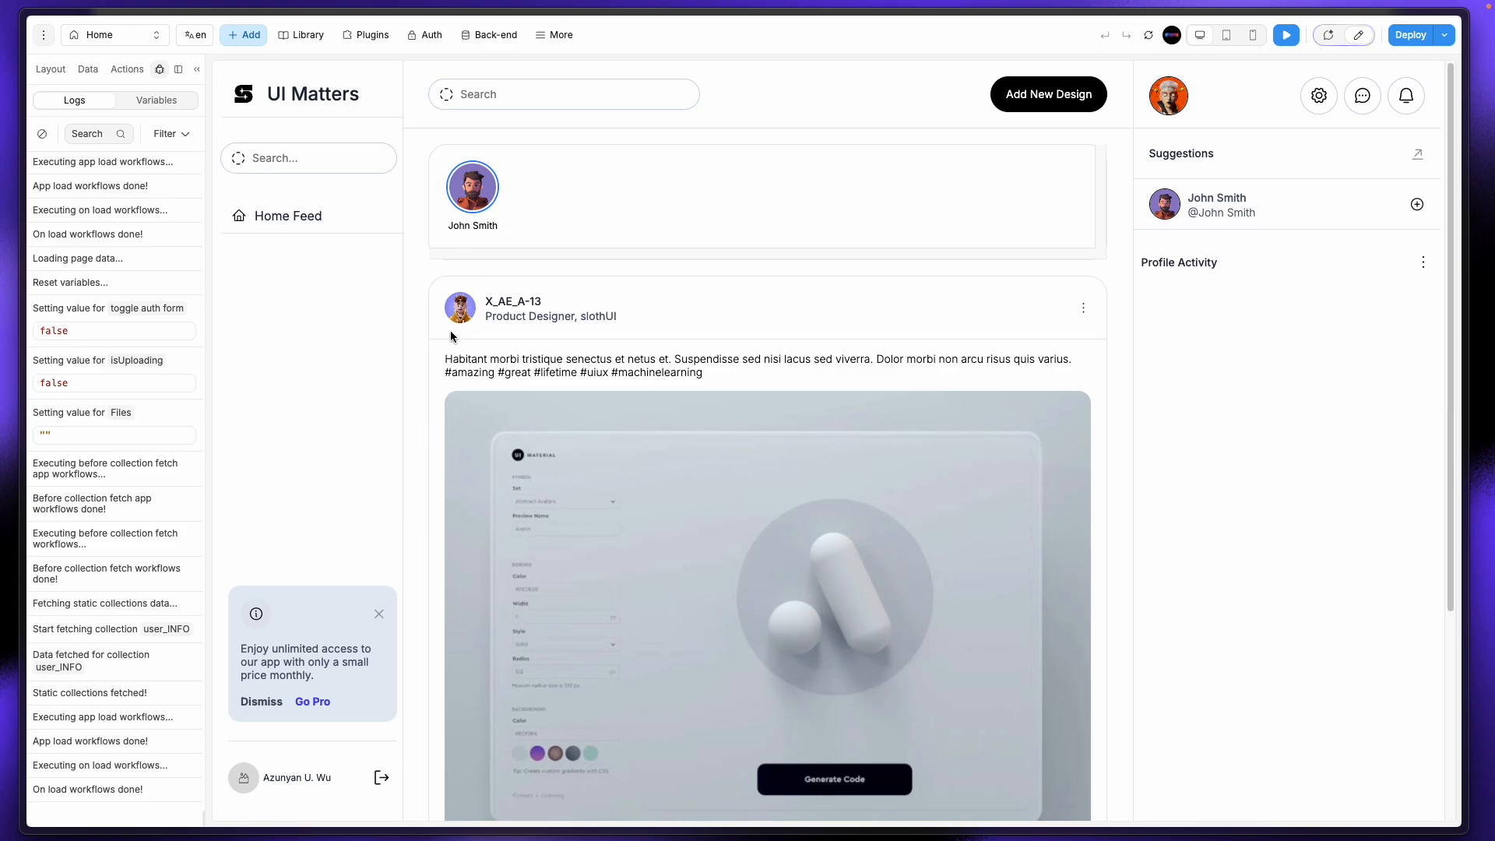
mouse_move(5, 207)
left_click(69, 333)
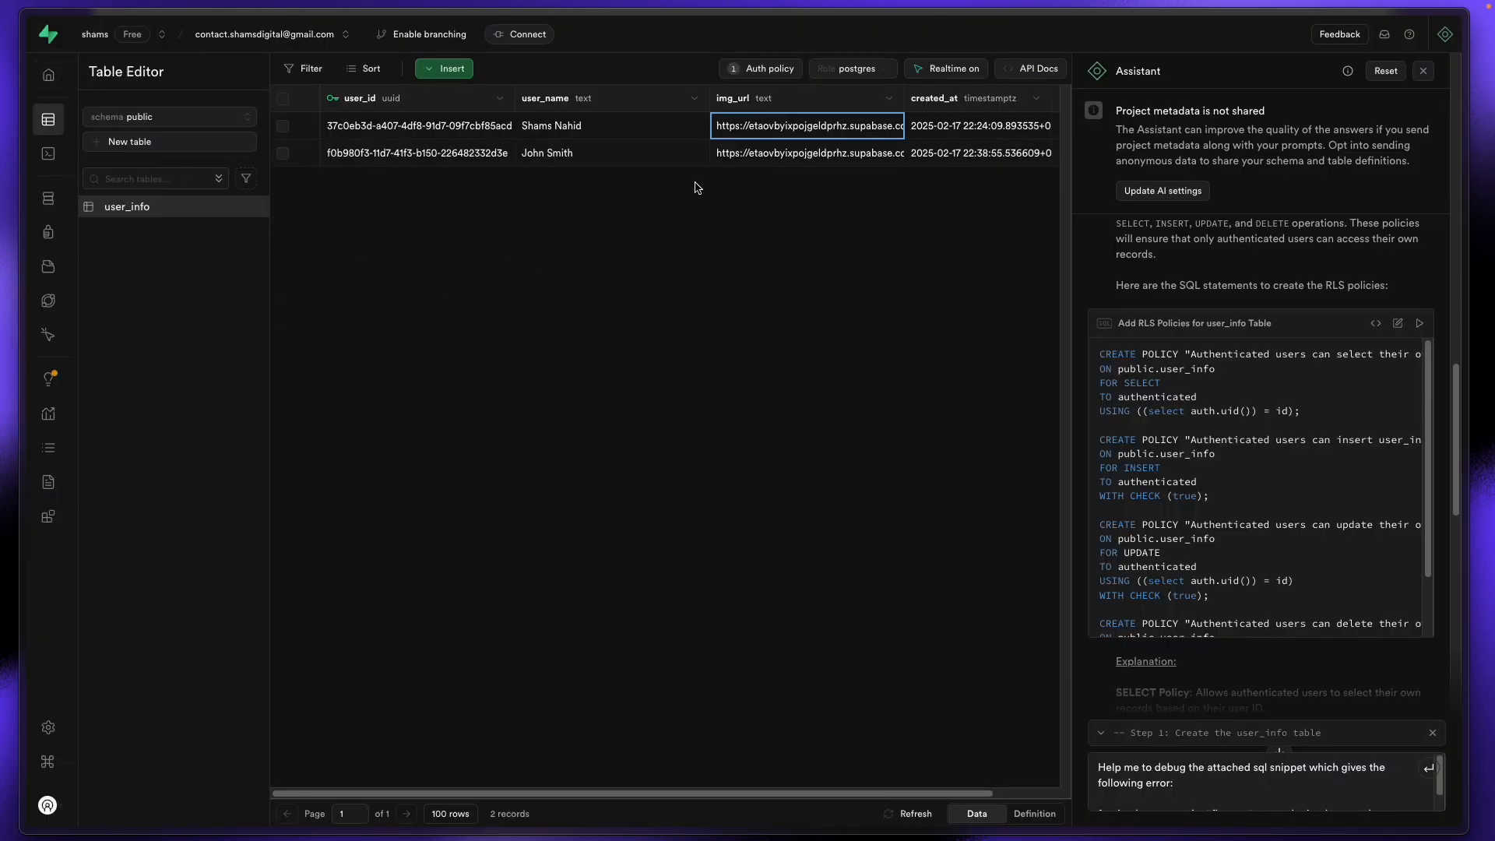
mouse_move(4, 163)
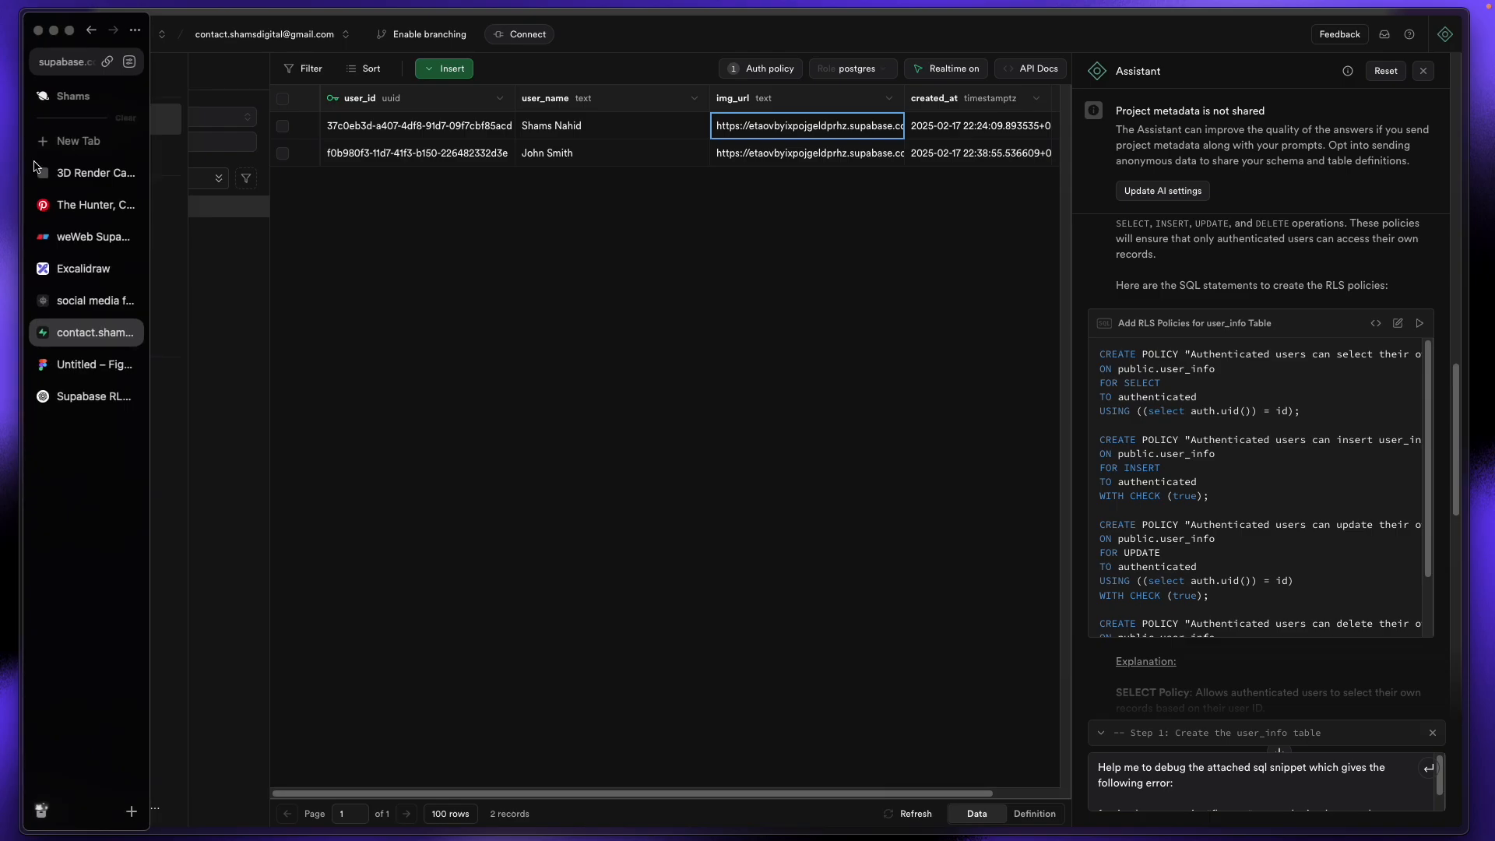
left_click(81, 313)
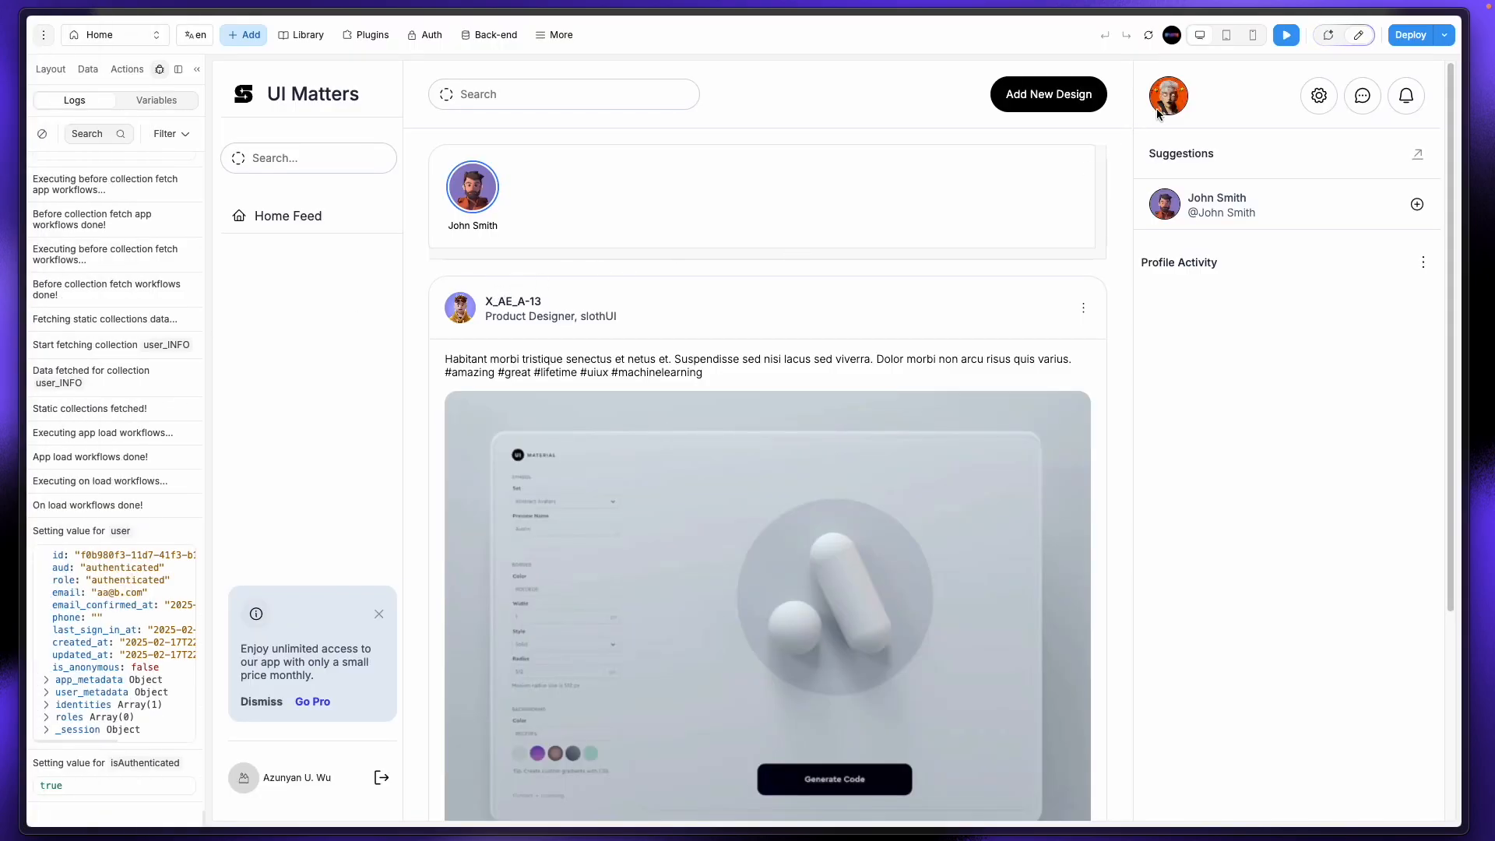
Step: Exit preview and select the users container layer in the layer tree
left_click(1359, 34)
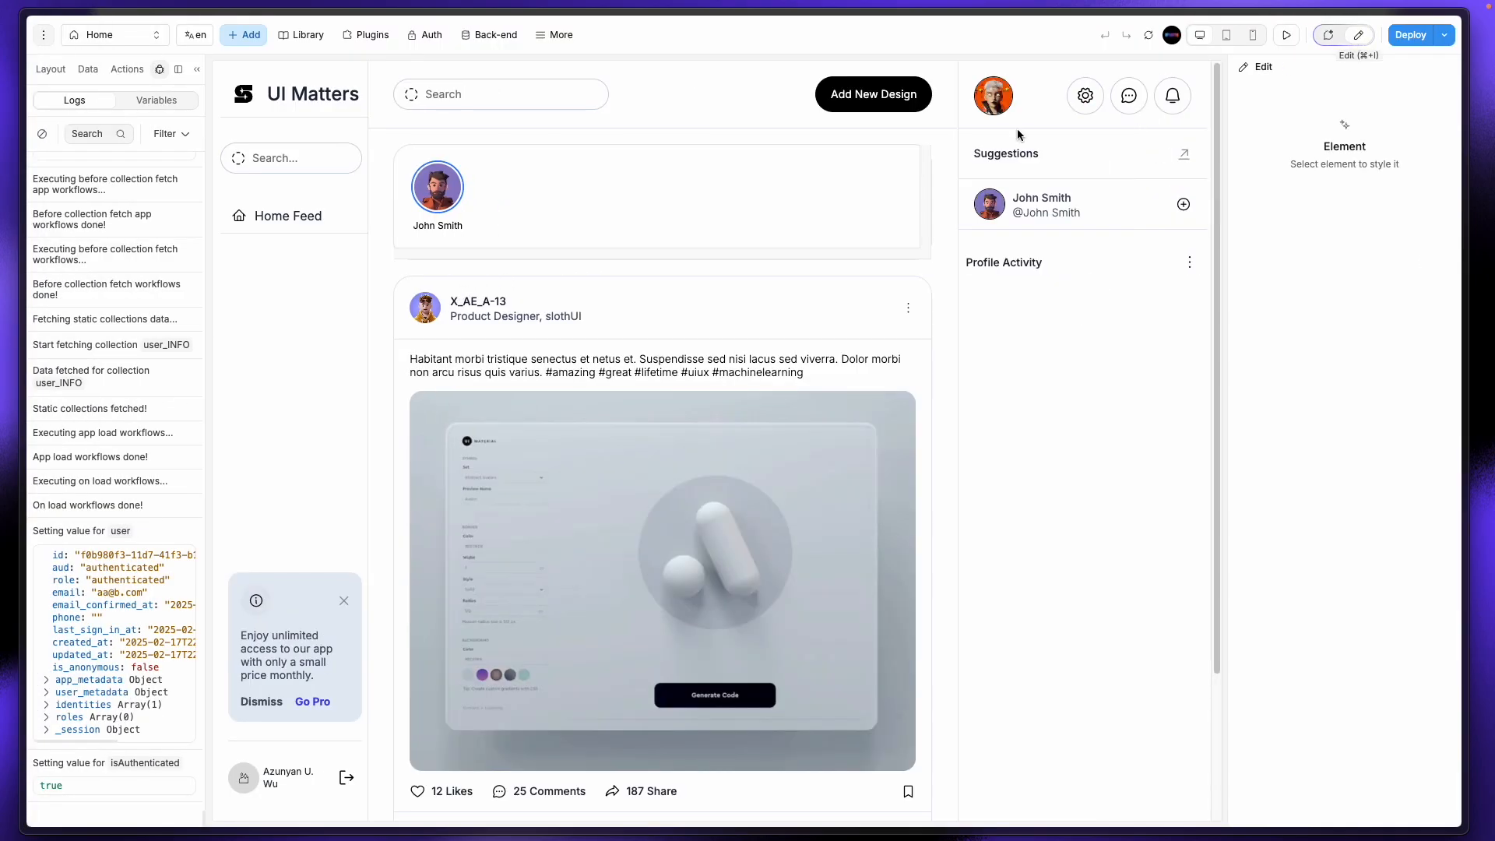
left_click(457, 211)
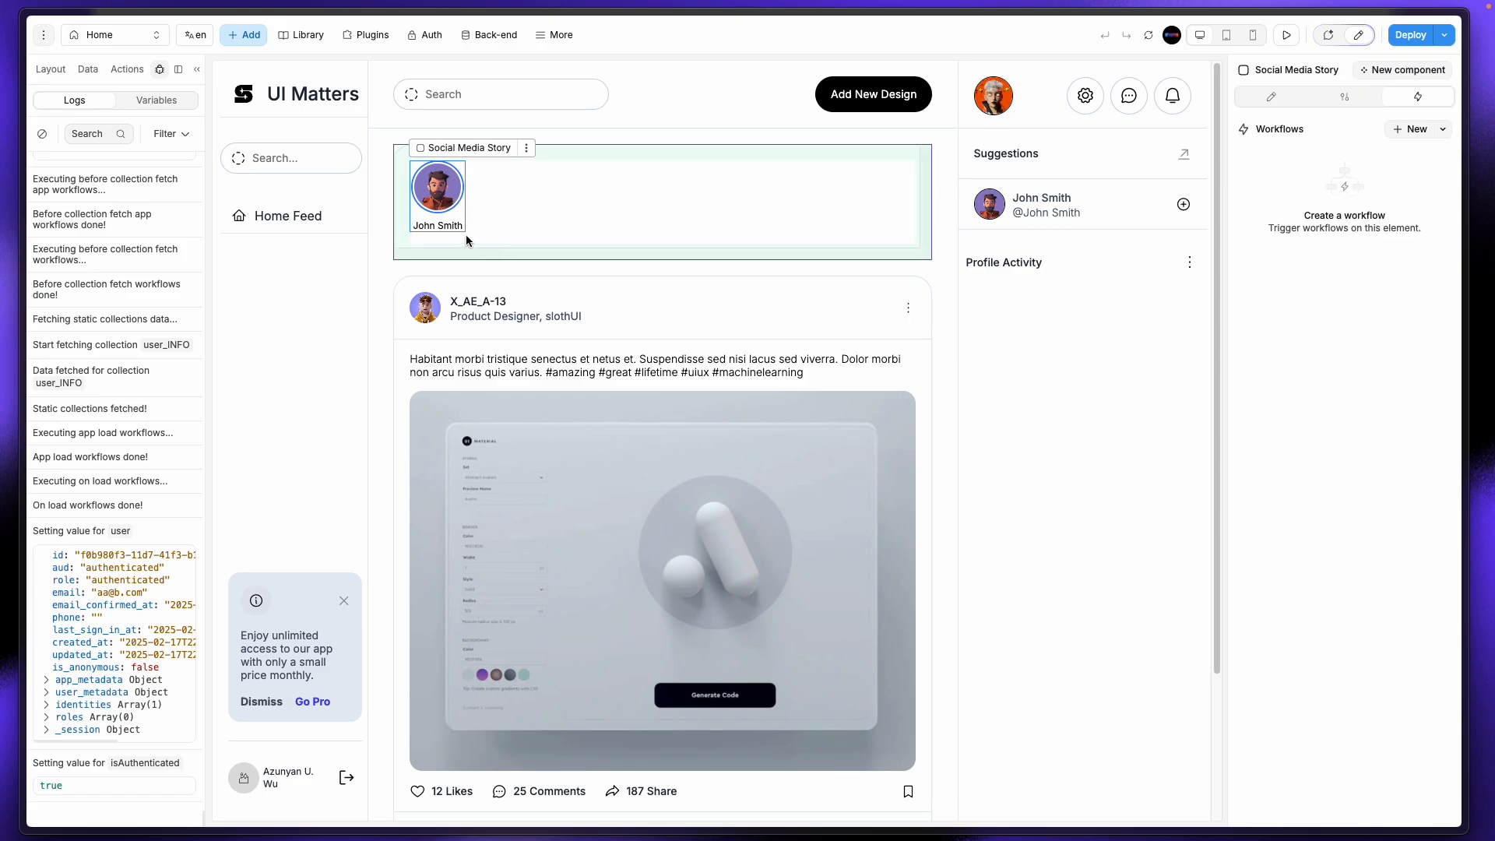
left_click(87, 75)
left_click(51, 70)
left_click(119, 269)
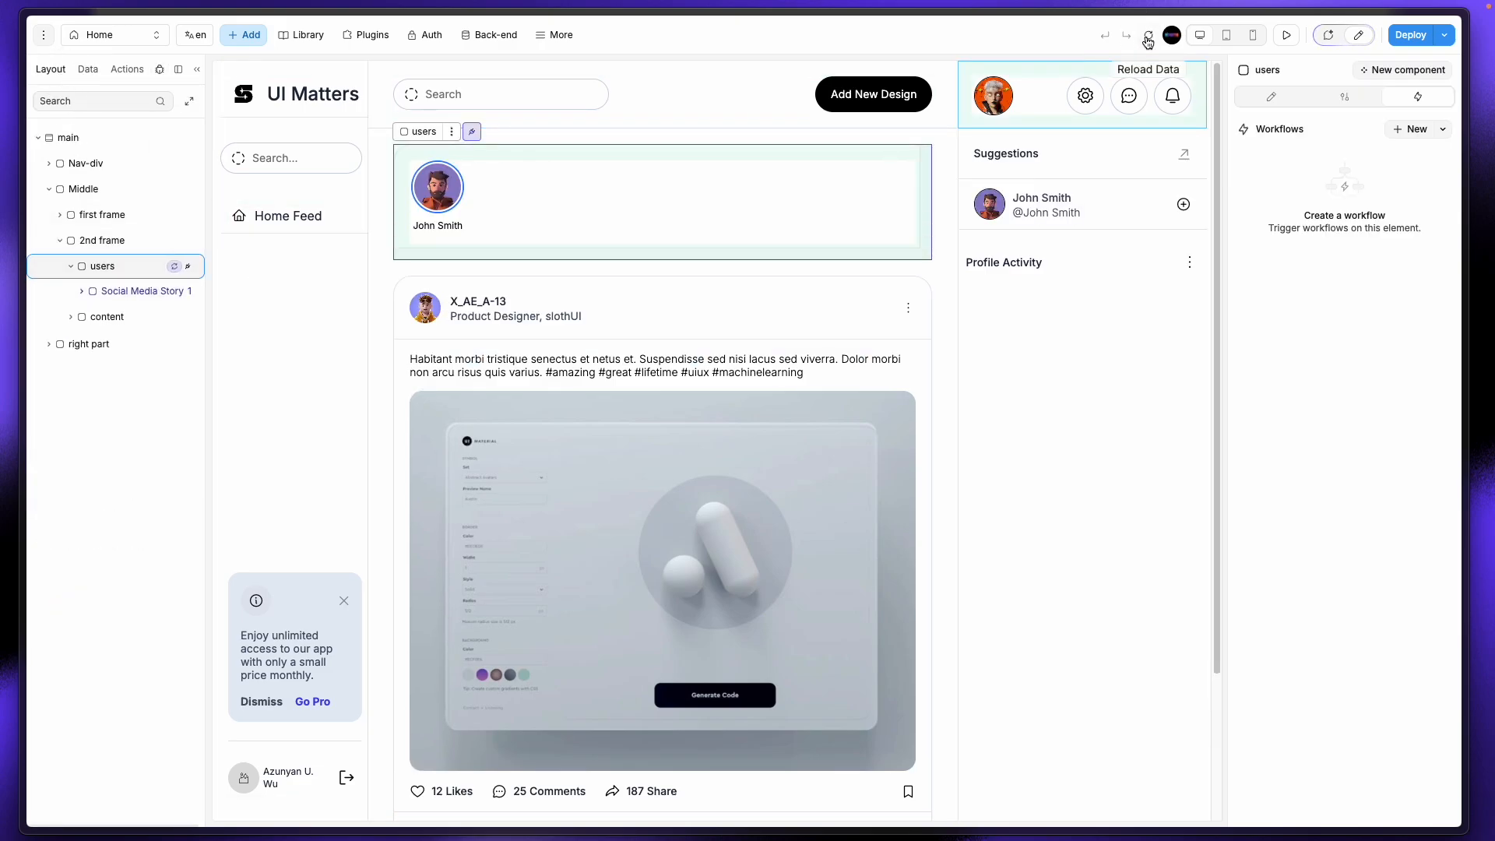
left_click(1271, 96)
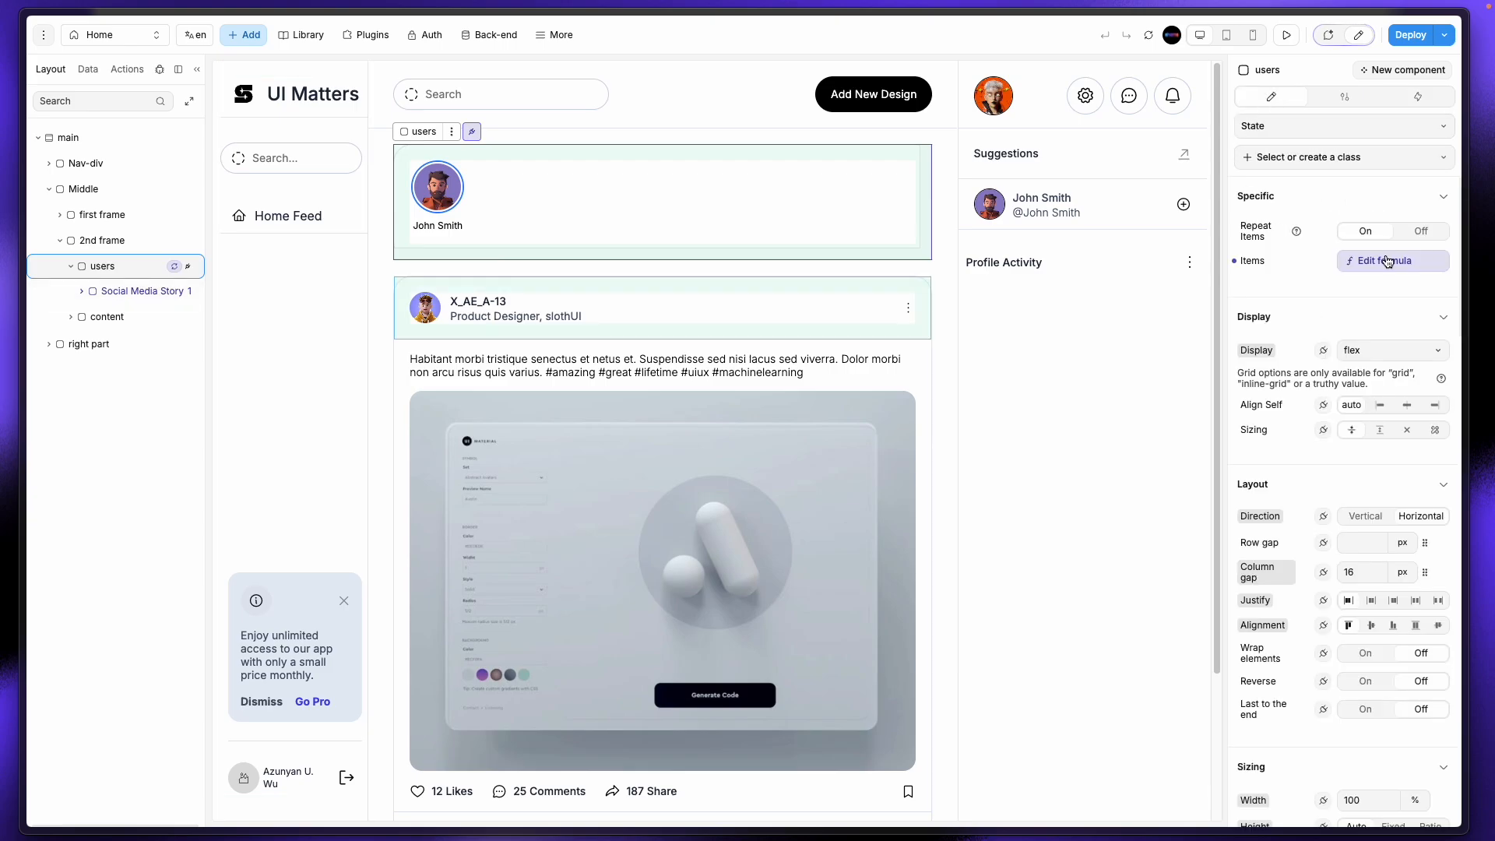
Step: Rebind the list's Items formula to user_INFO.data and expand data to check its record count
left_click(1387, 261)
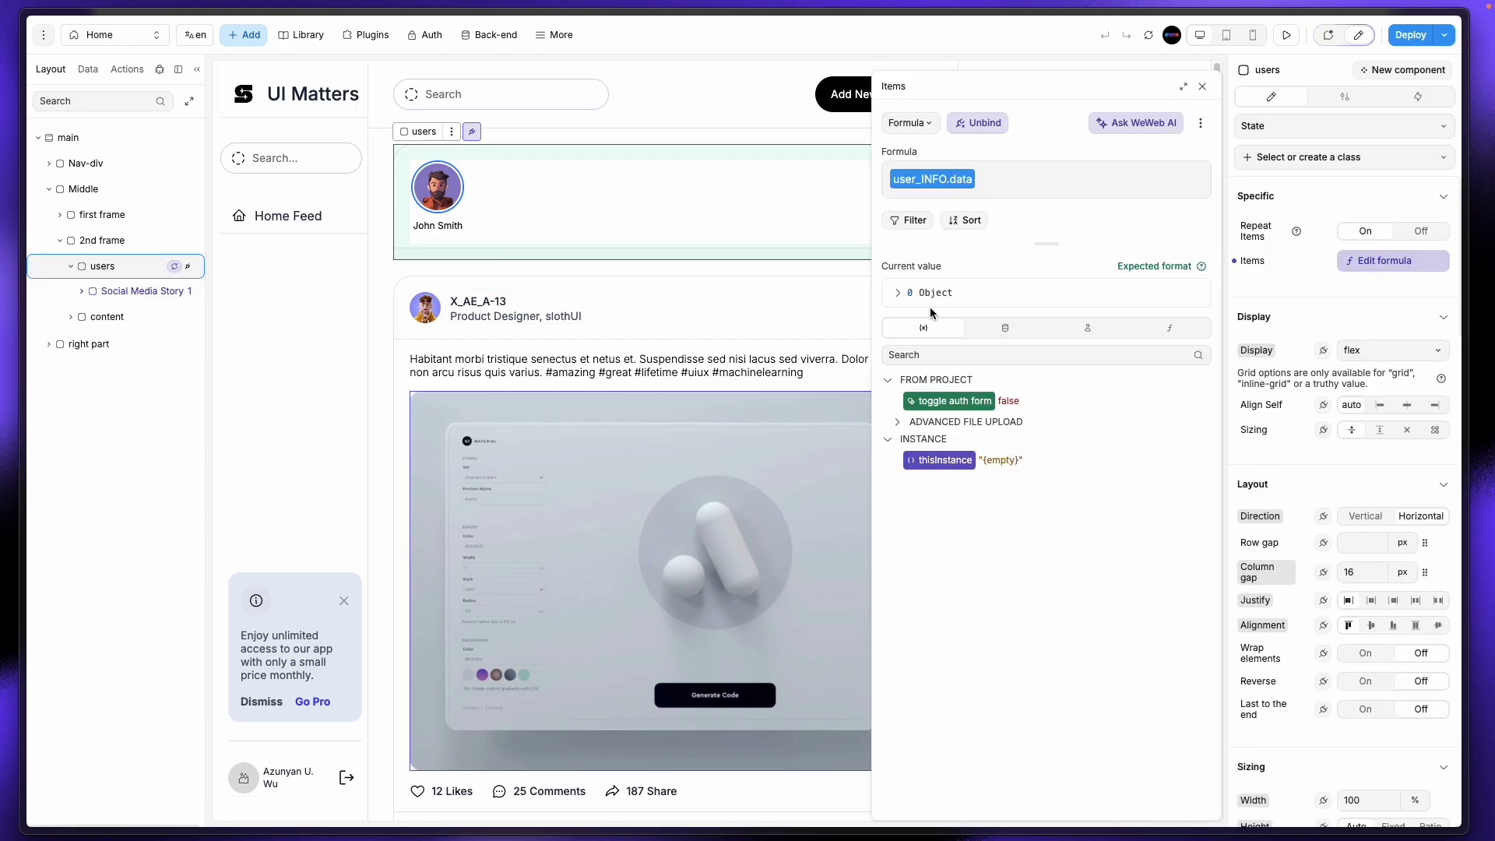
left_click(898, 293)
left_click(898, 293)
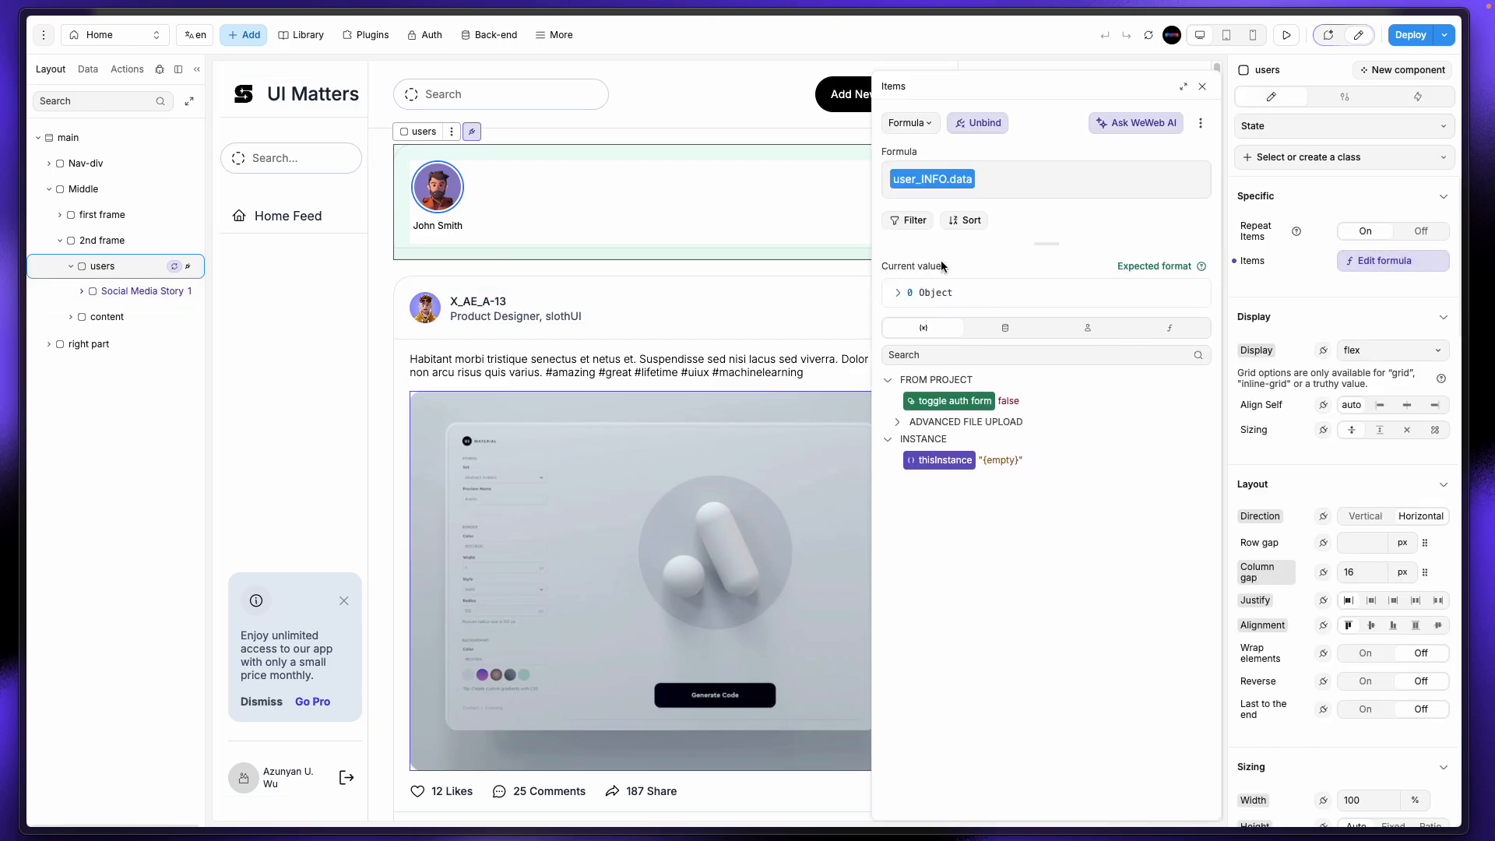
left_click(1018, 175)
key("BackSpace")
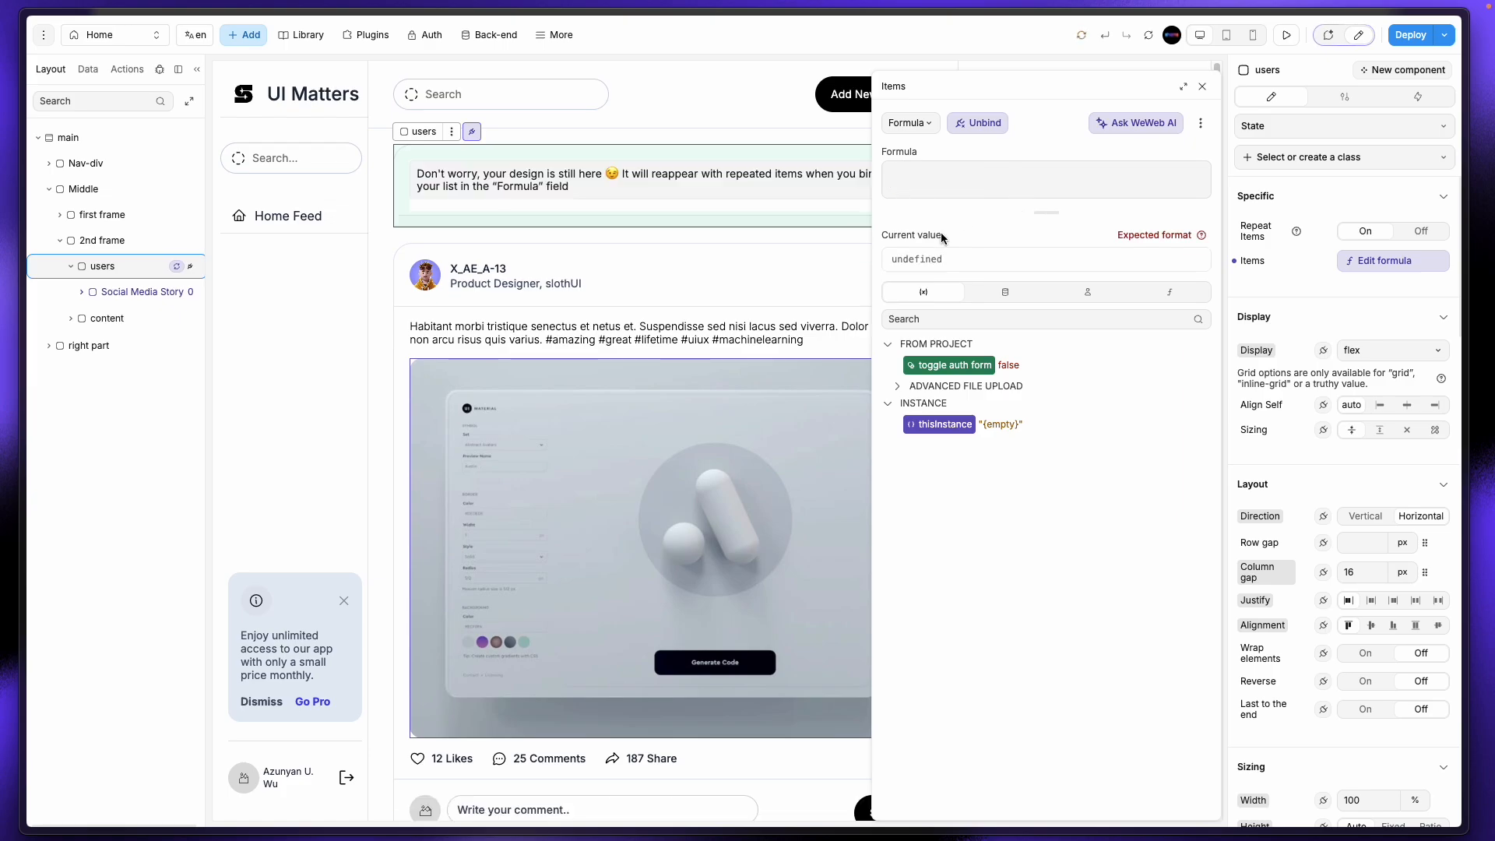
left_click(1012, 298)
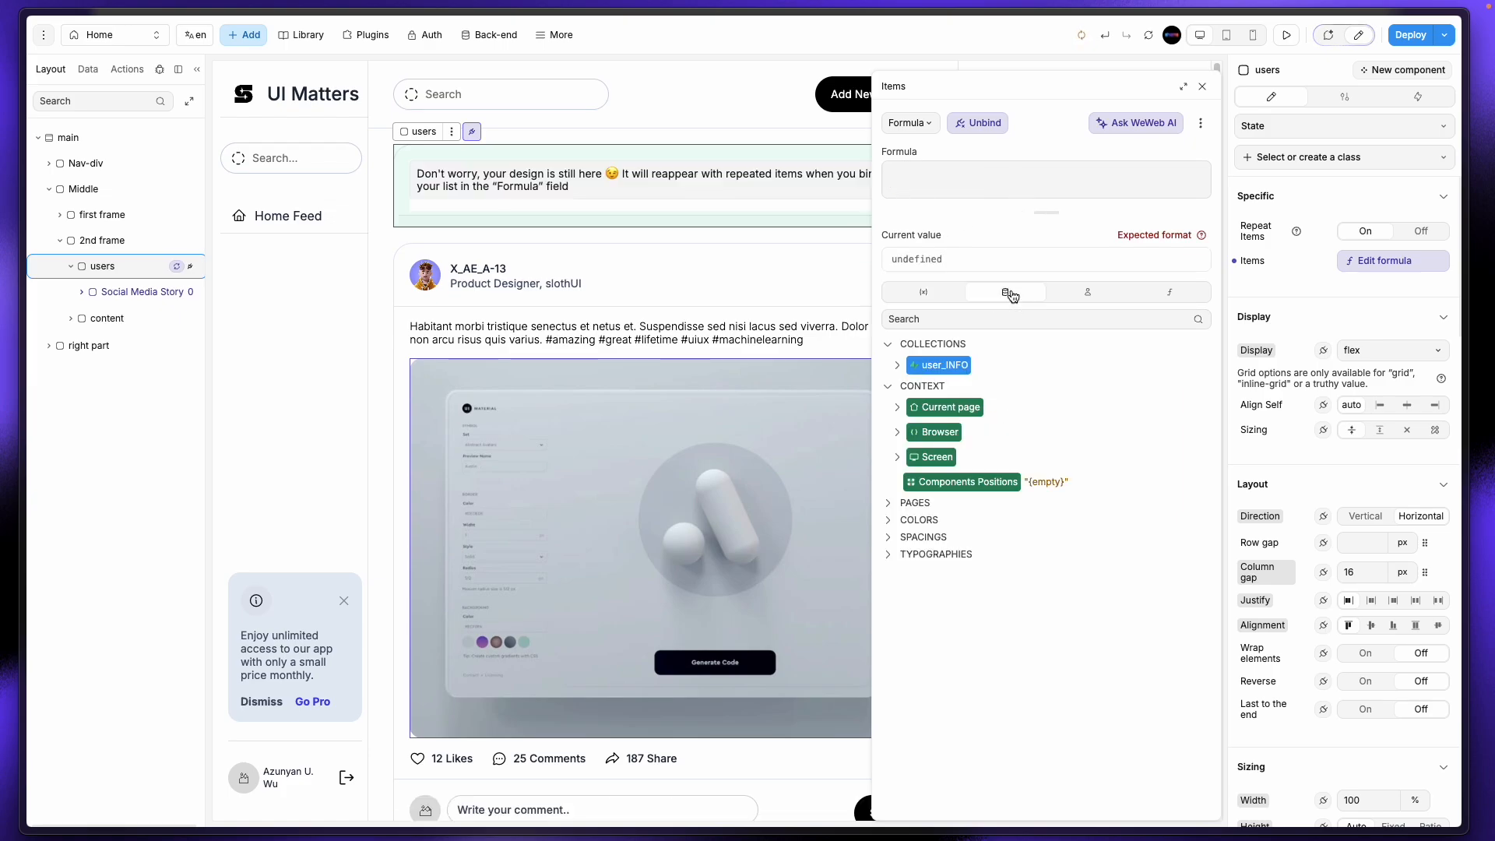
left_click(899, 369)
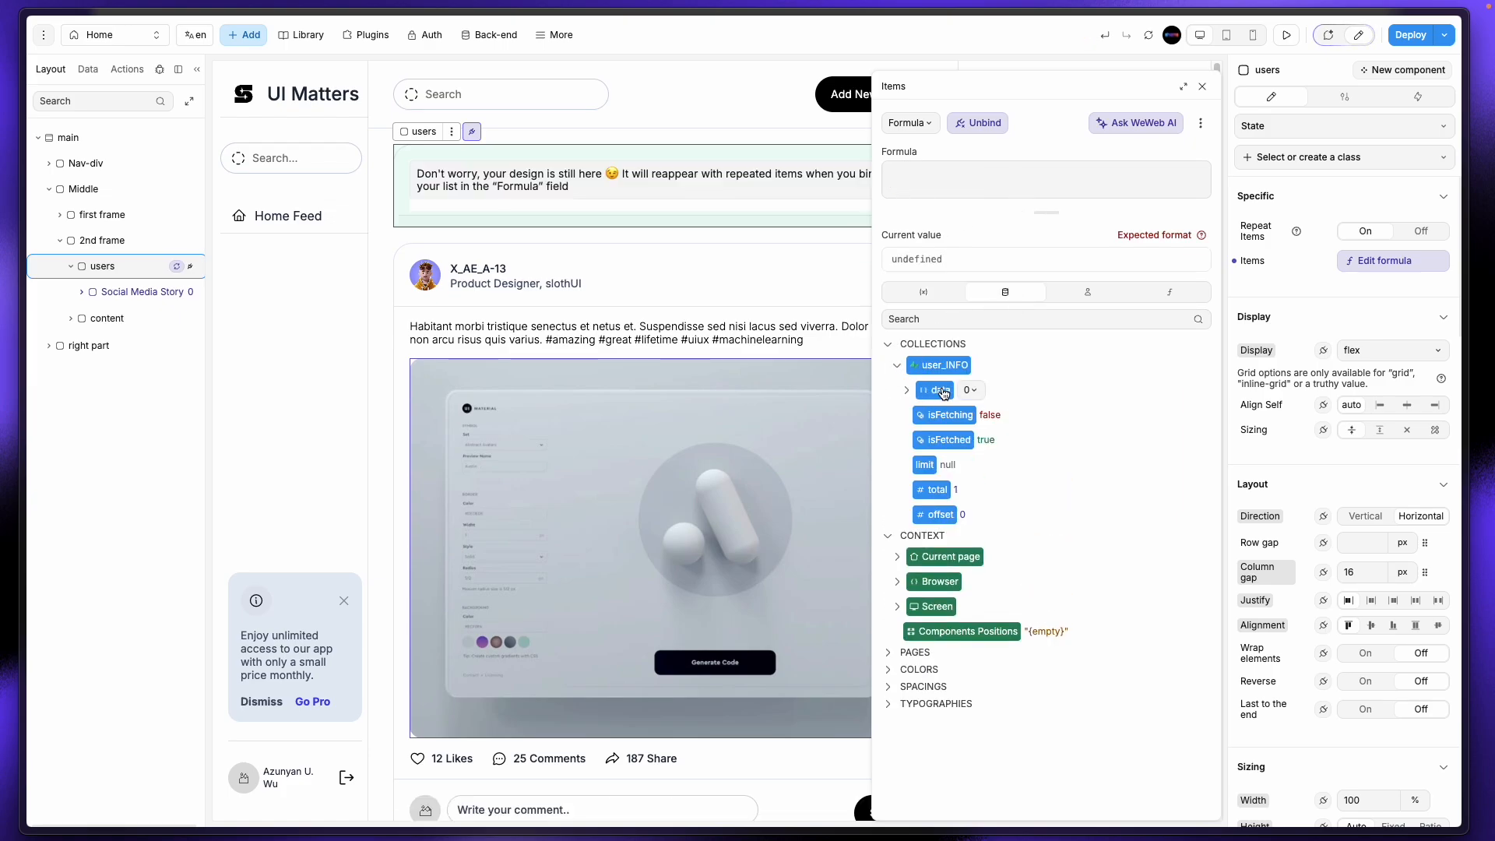
left_click(936, 390)
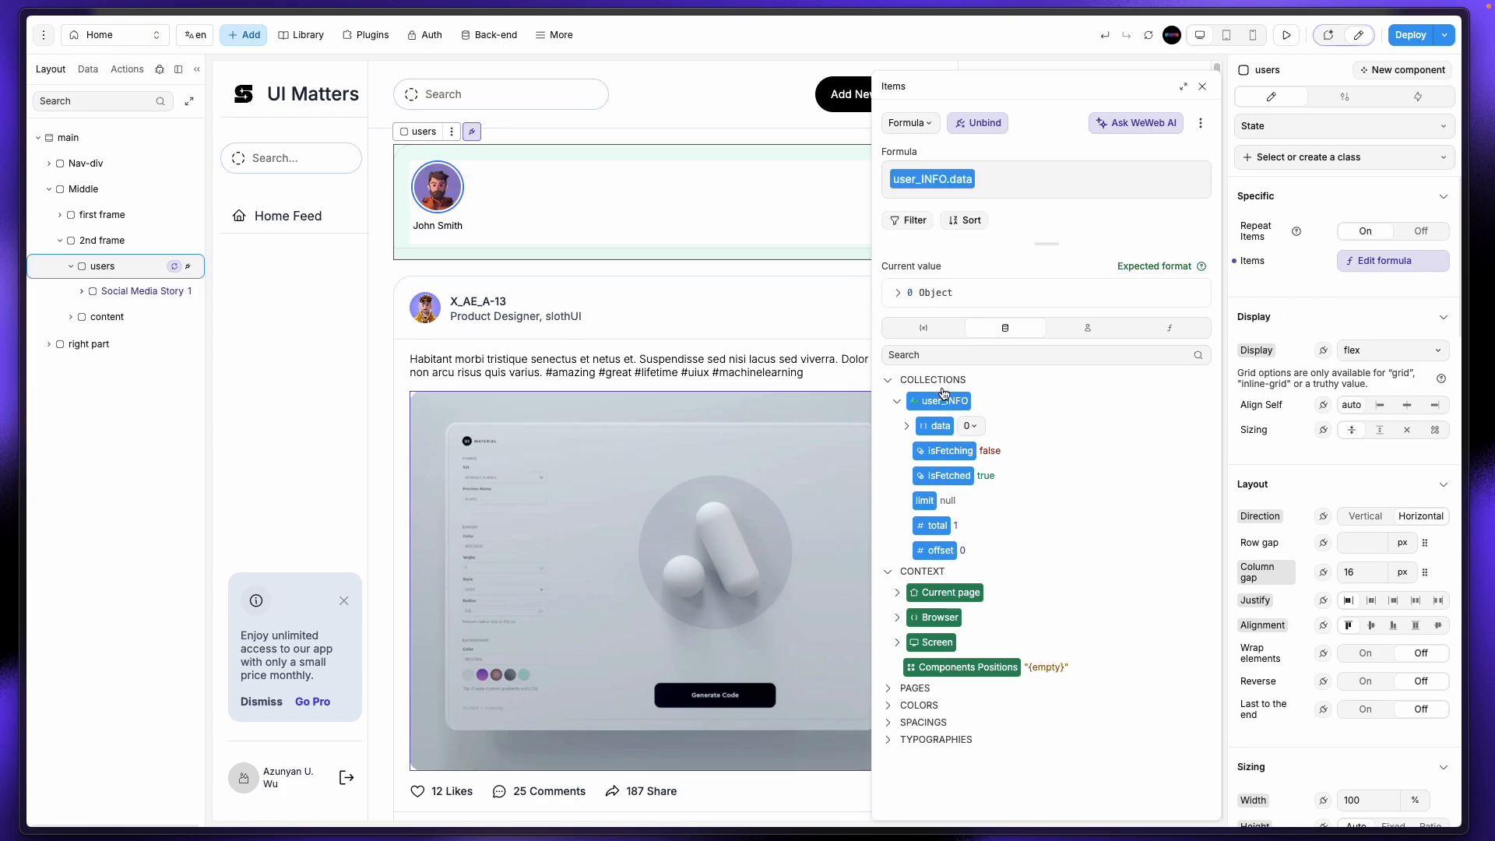
left_click(907, 426)
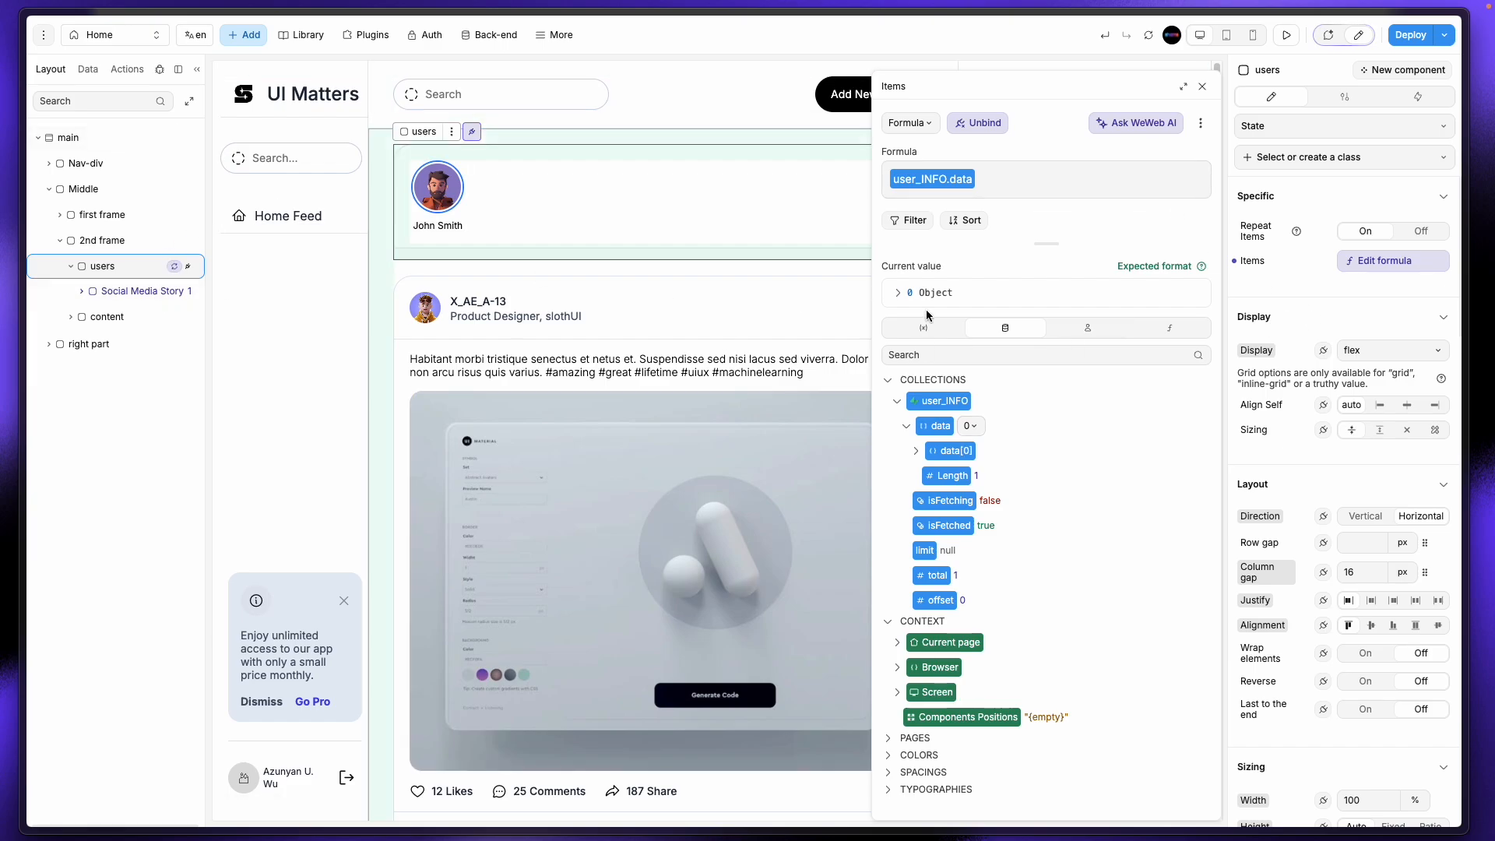
Step: Open the user_INFO collection, continue past Fetch data, and inspect the data node
left_click(88, 69)
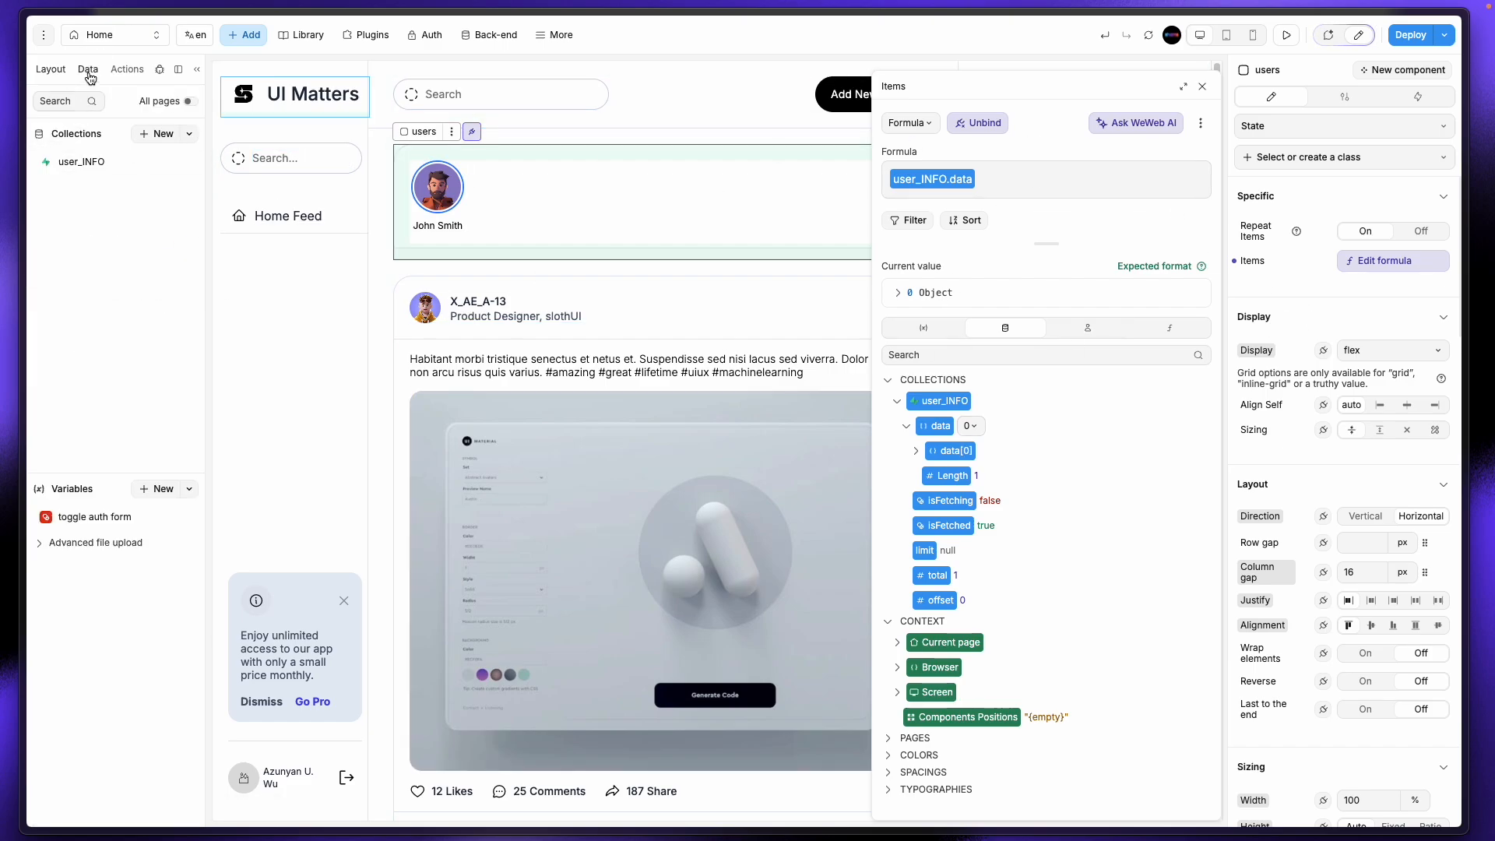
left_click(109, 173)
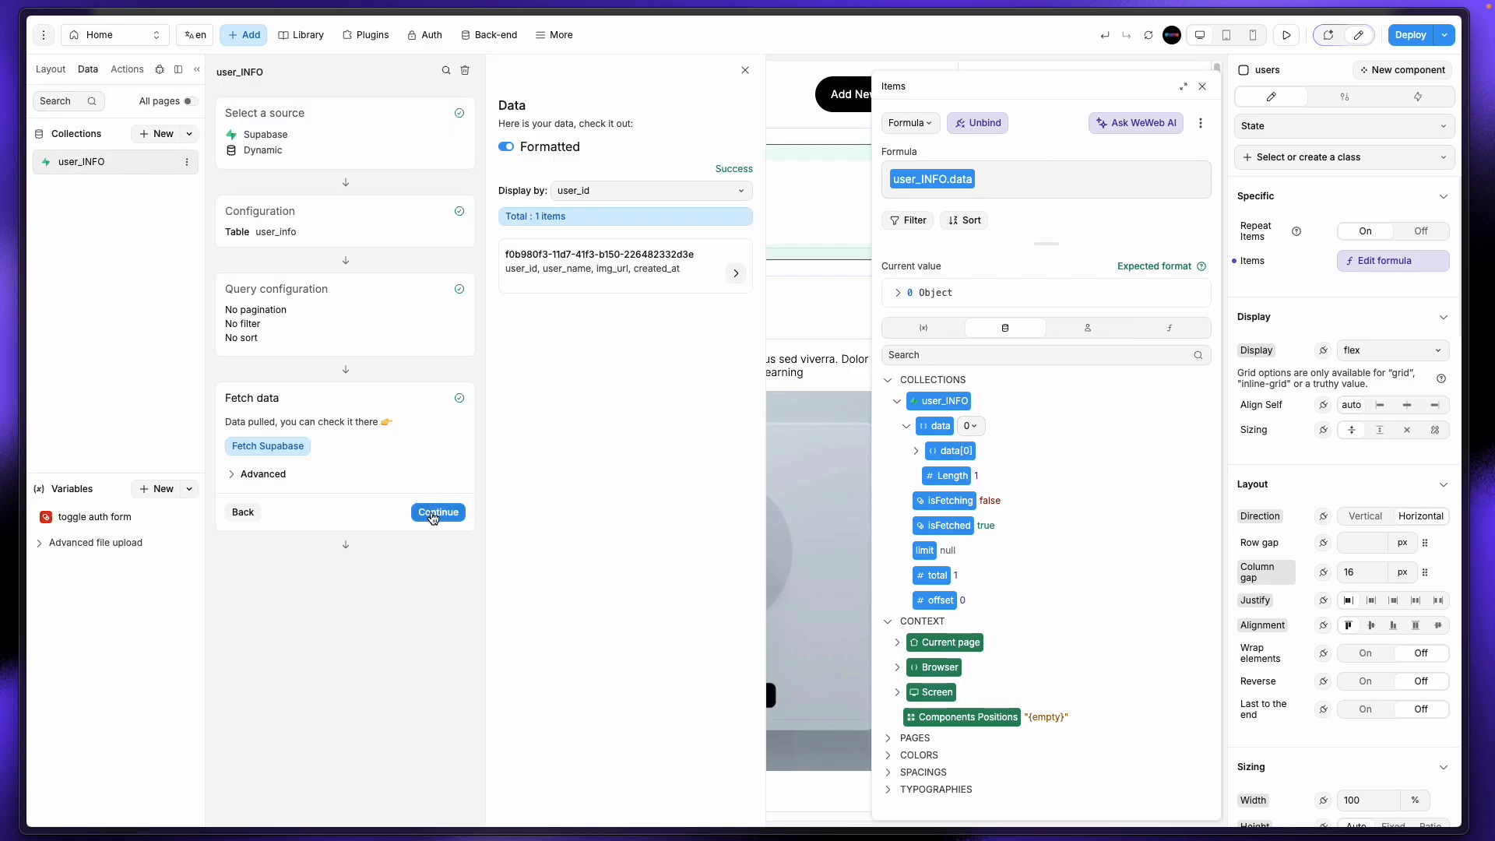
left_click(427, 510)
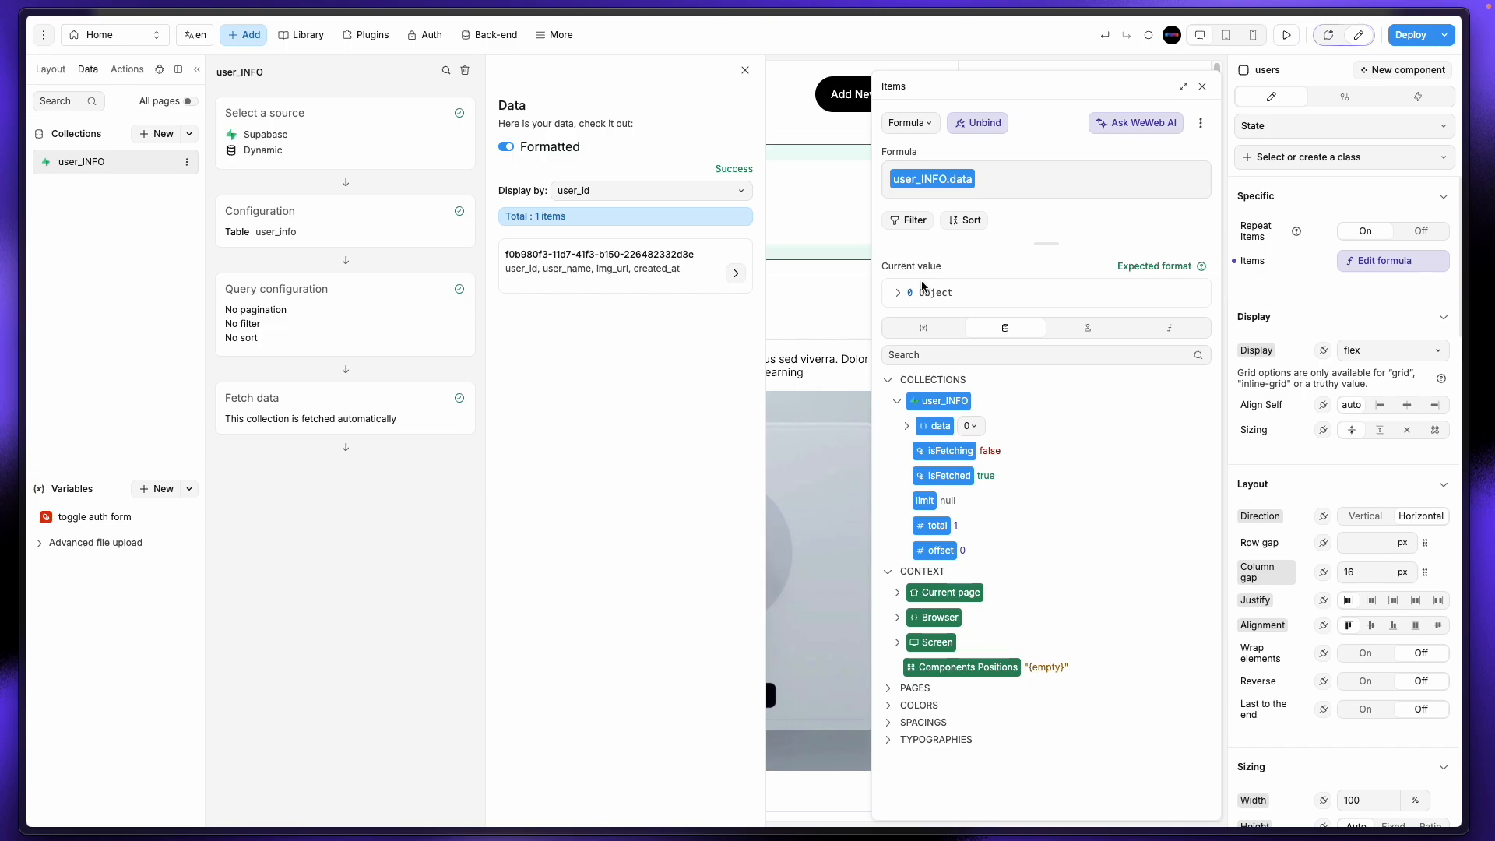
left_click(906, 427)
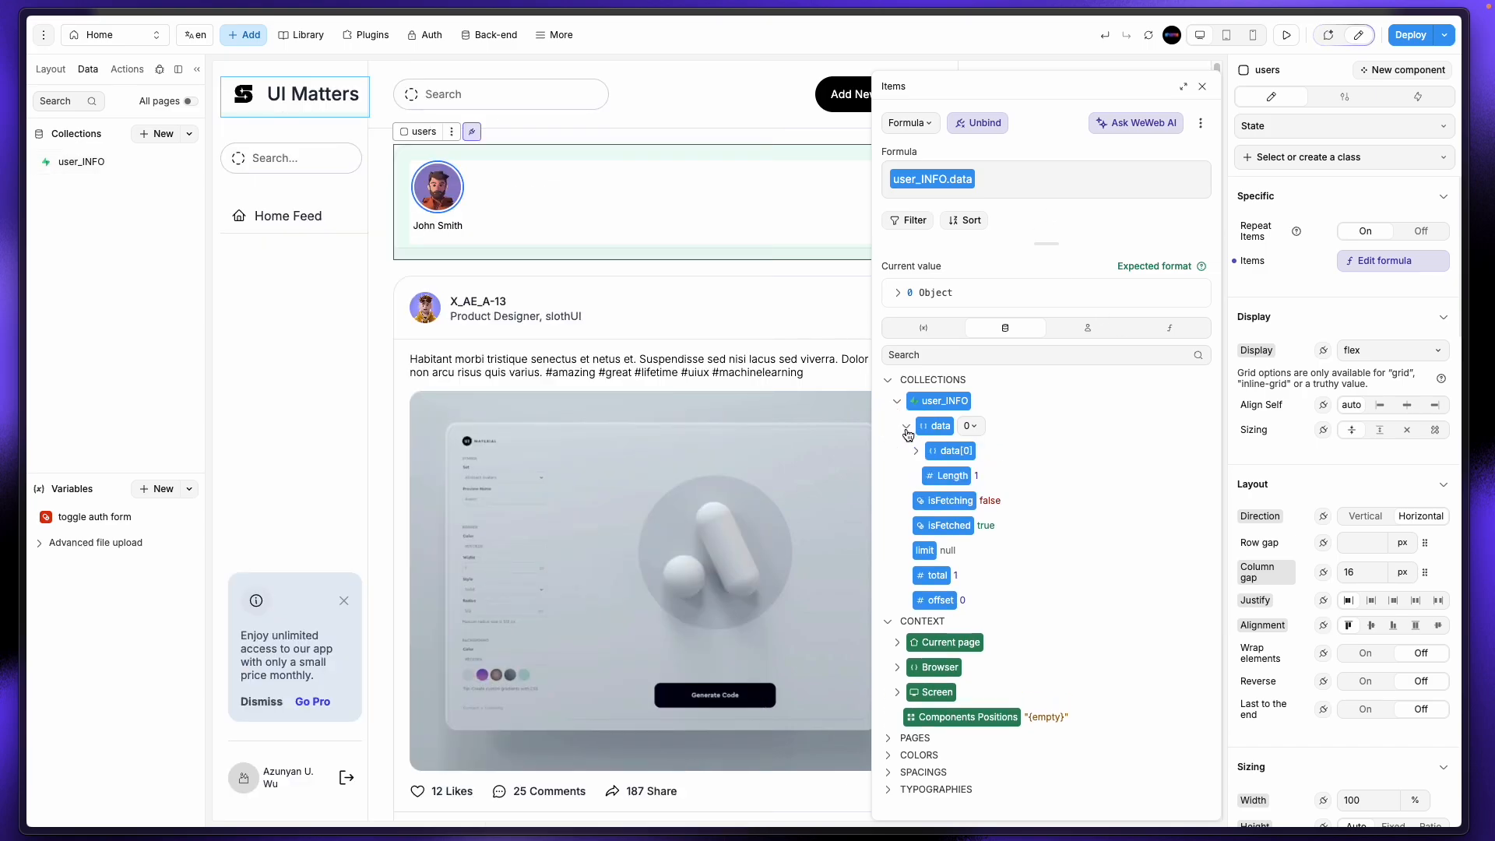
left_click(906, 427)
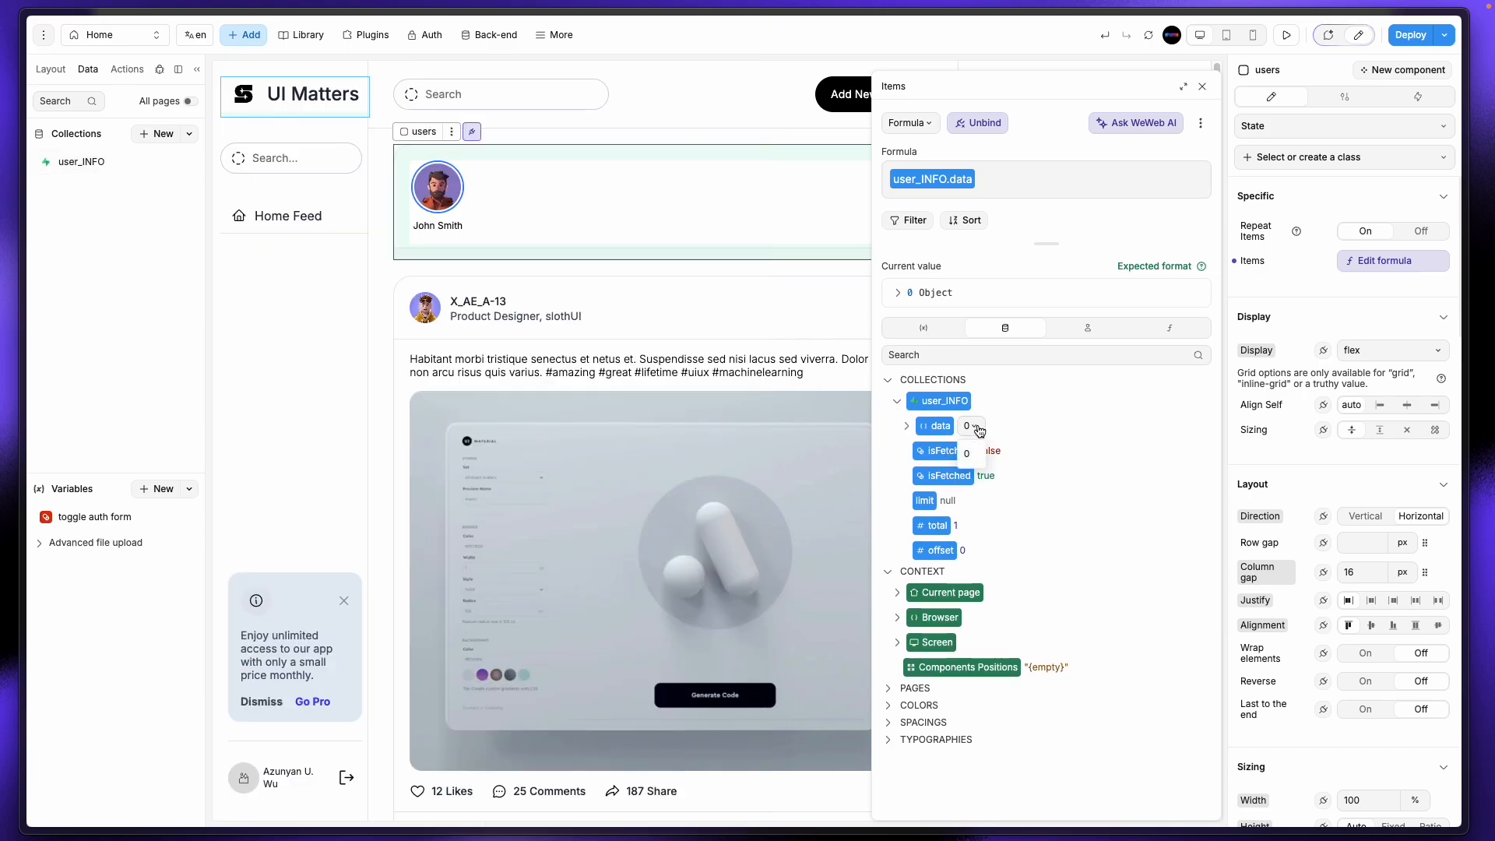
left_click(975, 427)
left_click(979, 430)
Step: Preview user_INFO's single record displayed by user_id, then begin a new collection
left_click(87, 162)
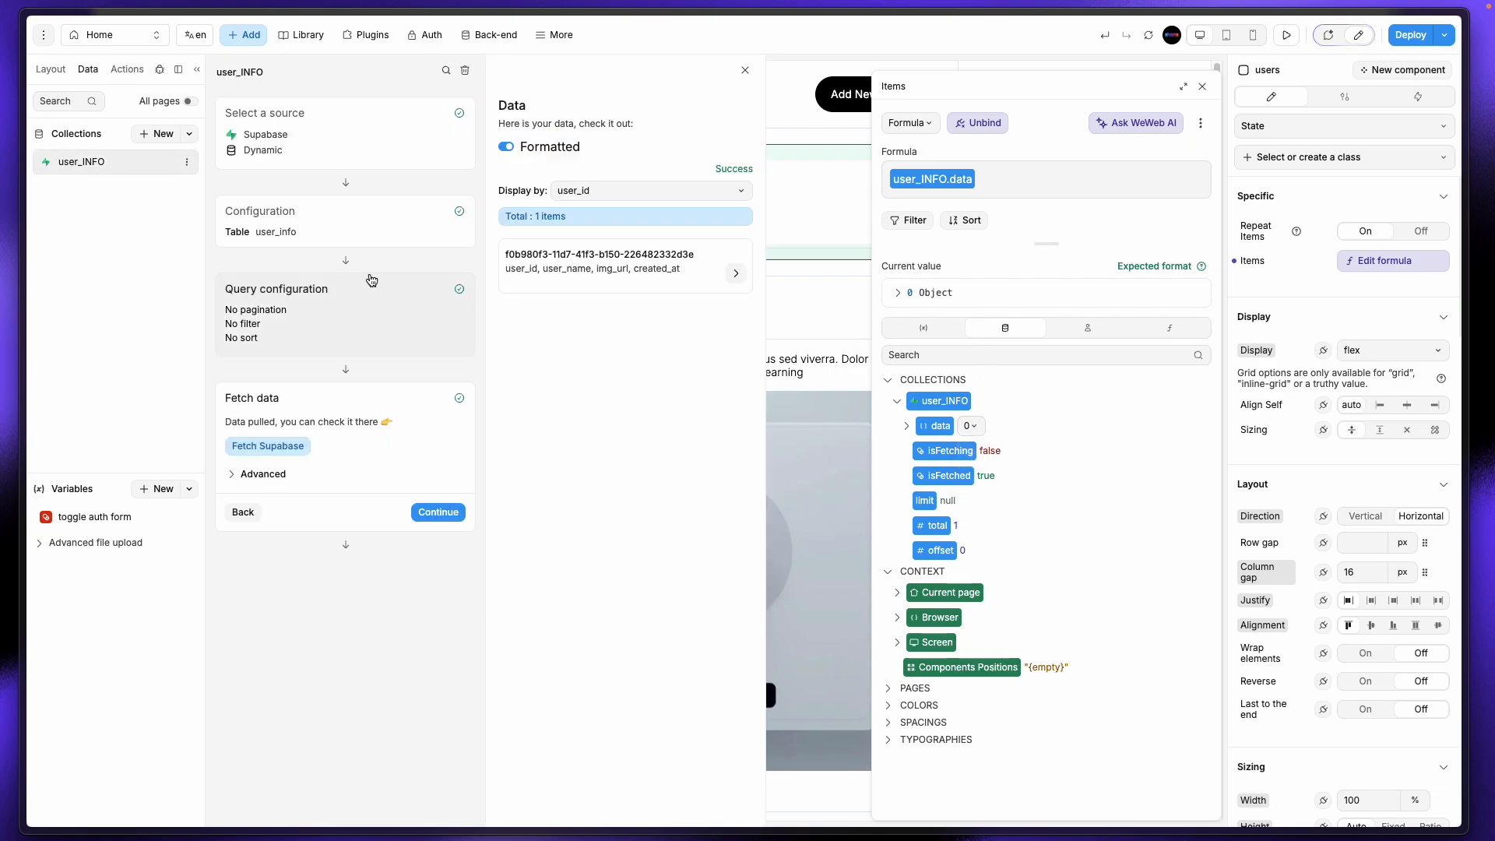
left_click(653, 195)
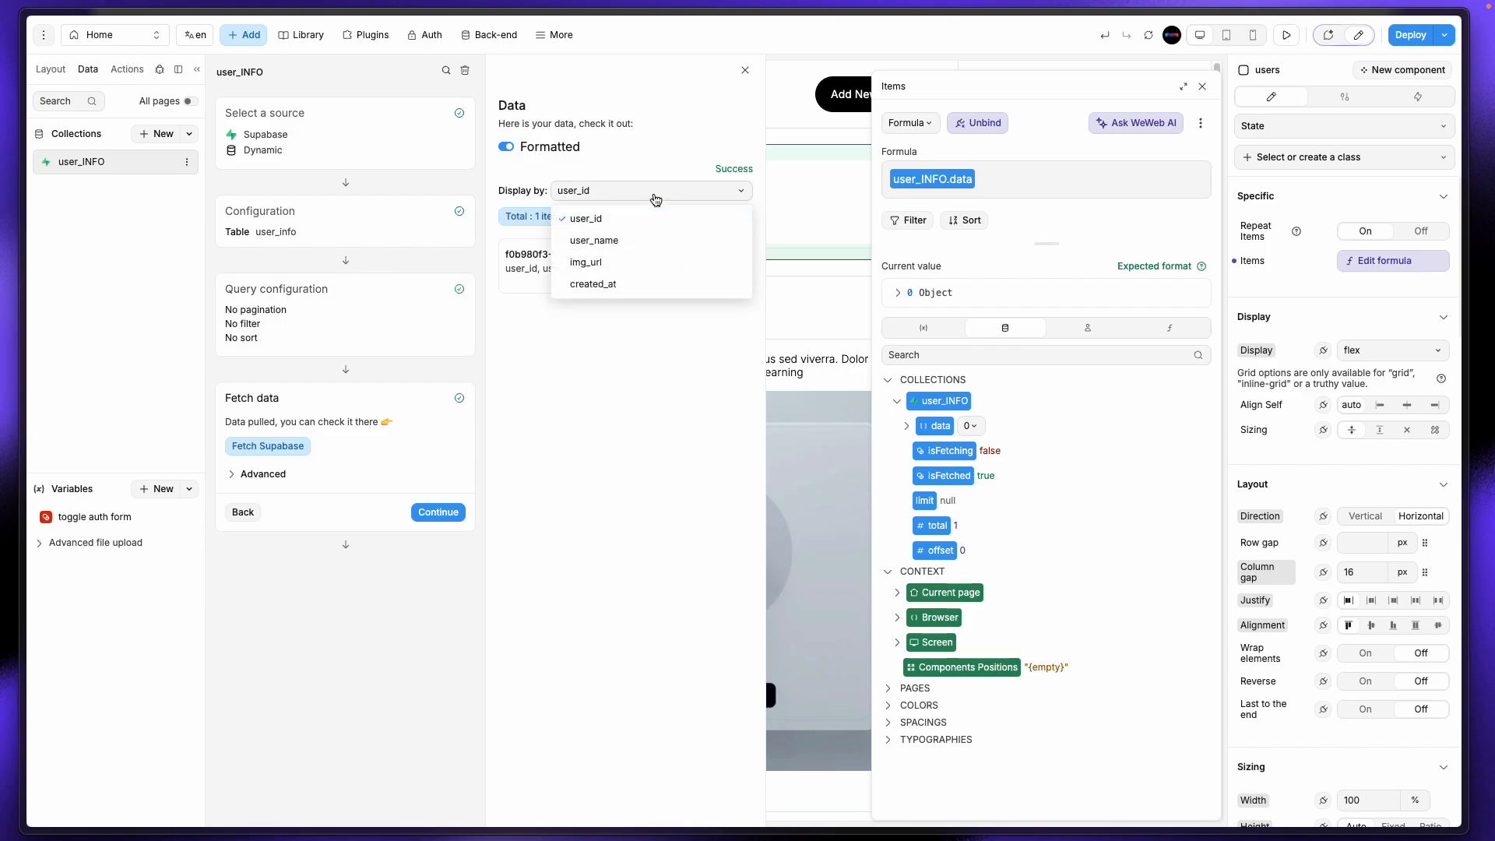
left_click(654, 197)
left_click(629, 257)
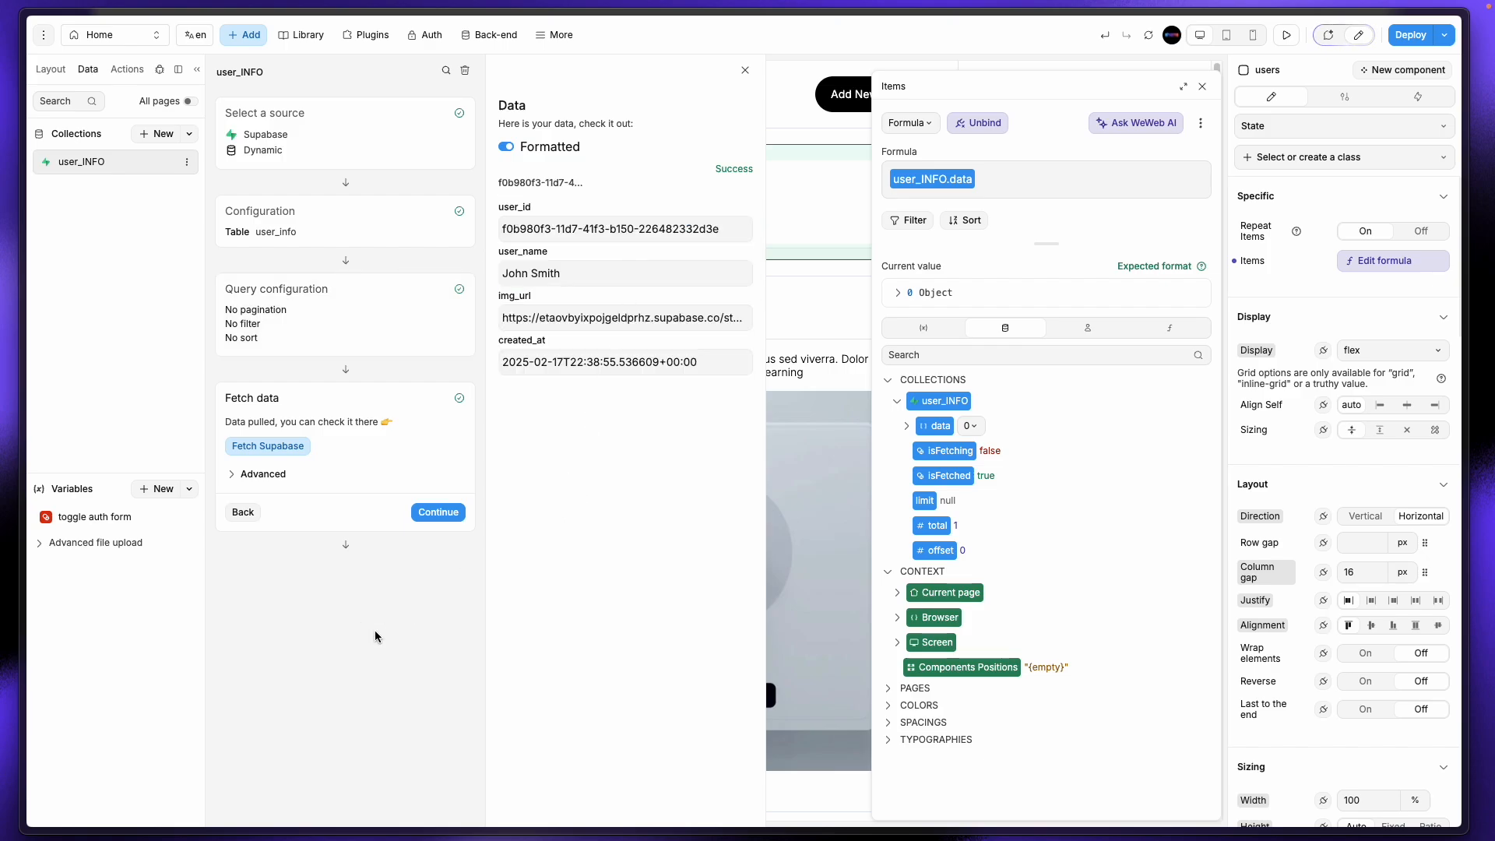
left_click(745, 70)
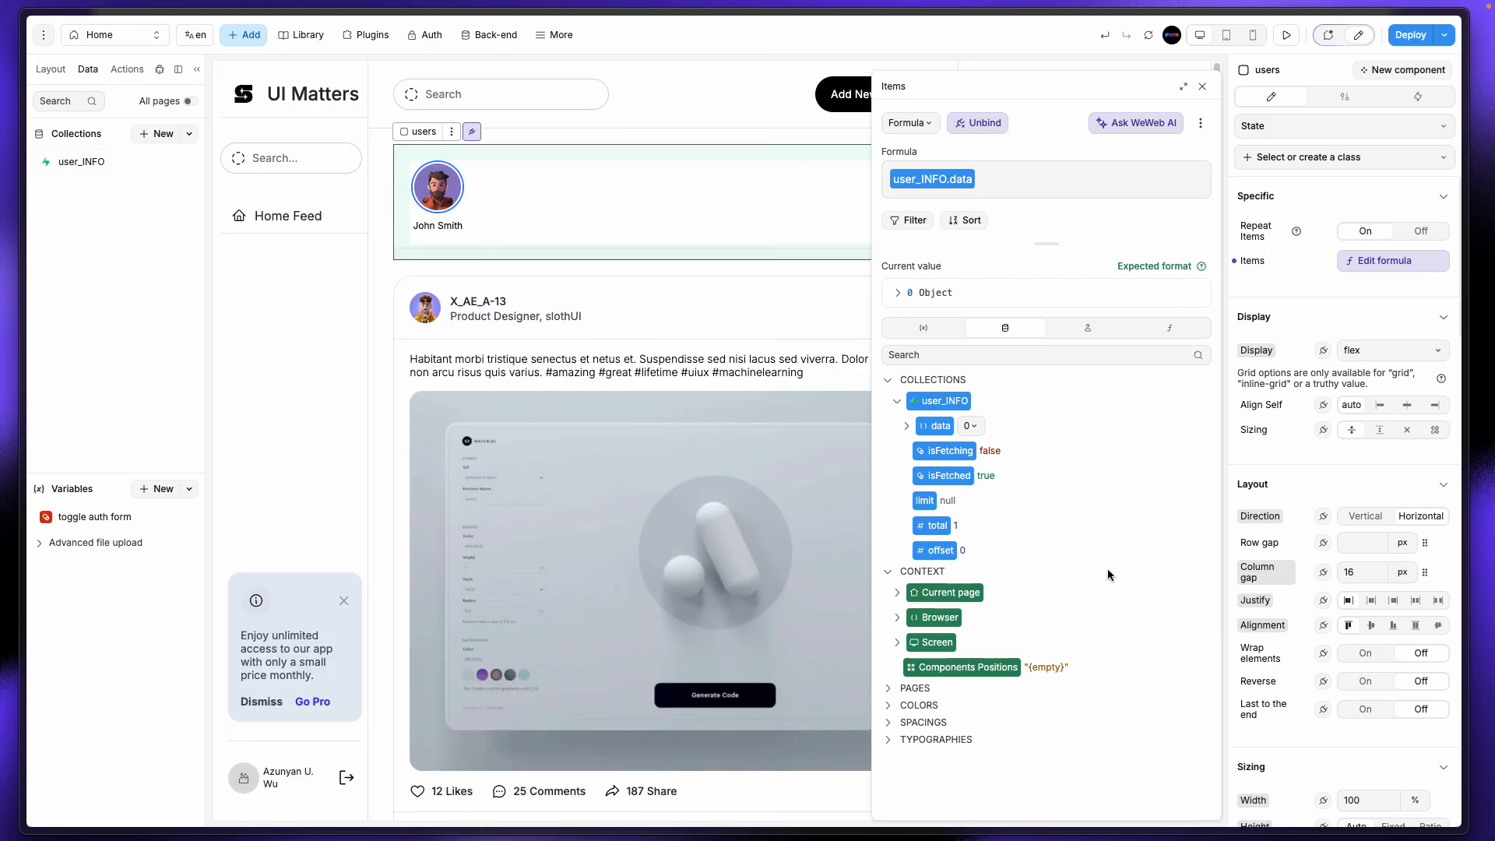
left_click(125, 282)
left_click(153, 135)
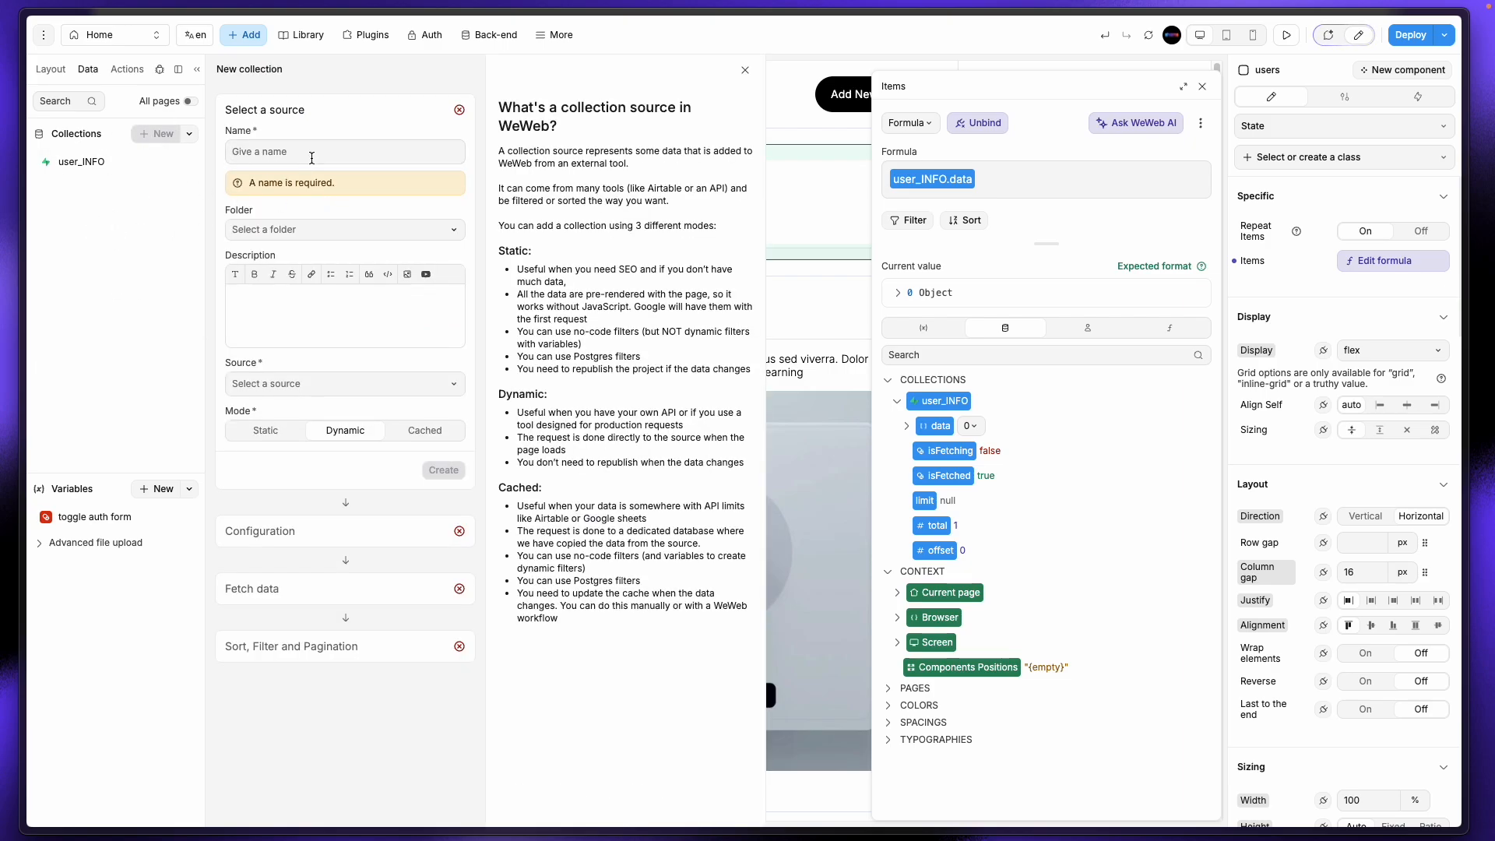
Step: Create a collection named user_info_all with Supabase as its source
left_click(311, 152)
type("user_info_all")
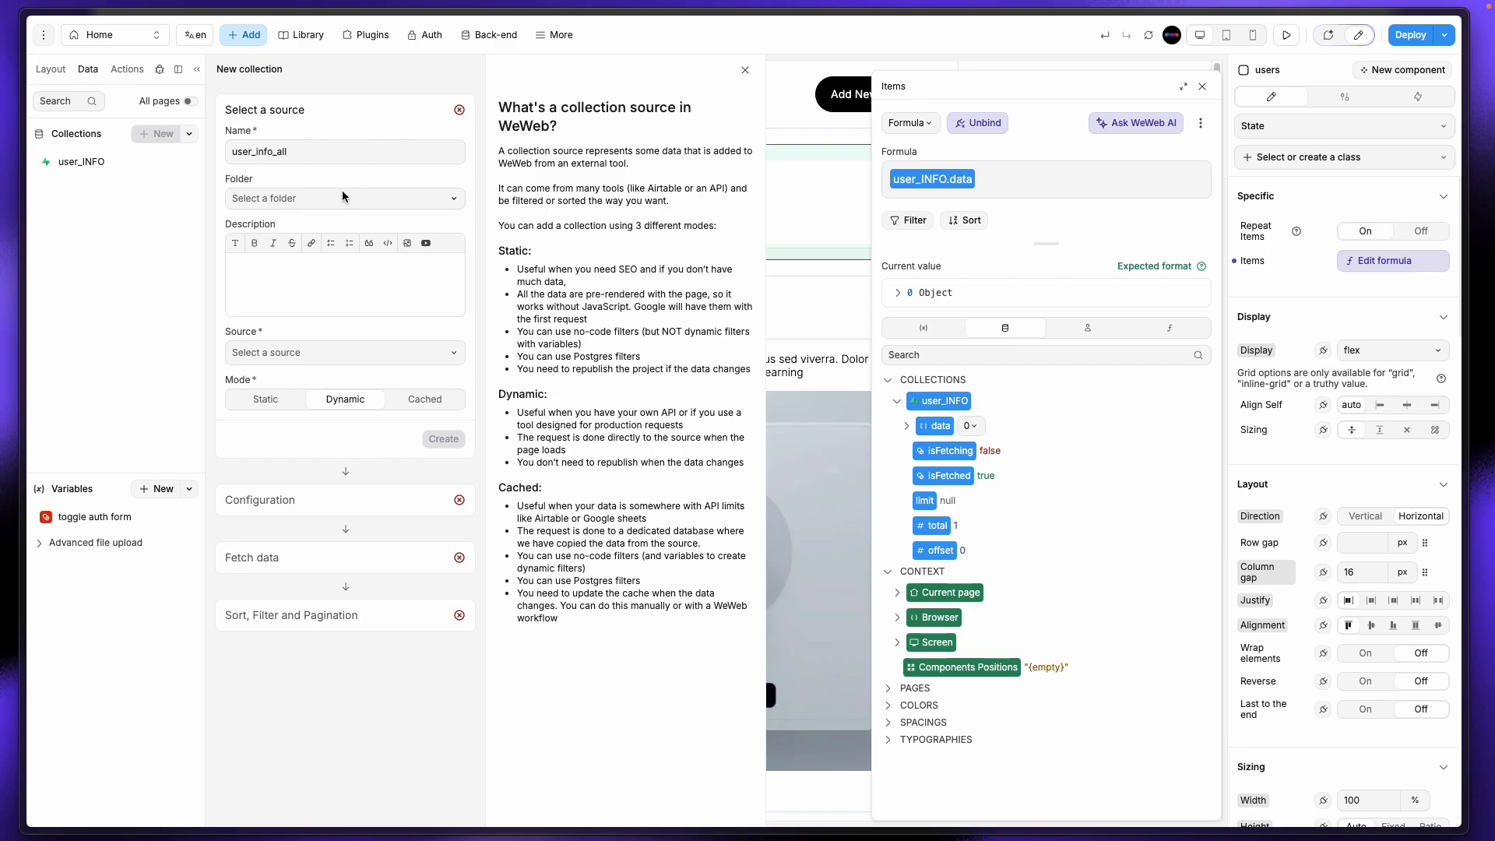
left_click(308, 354)
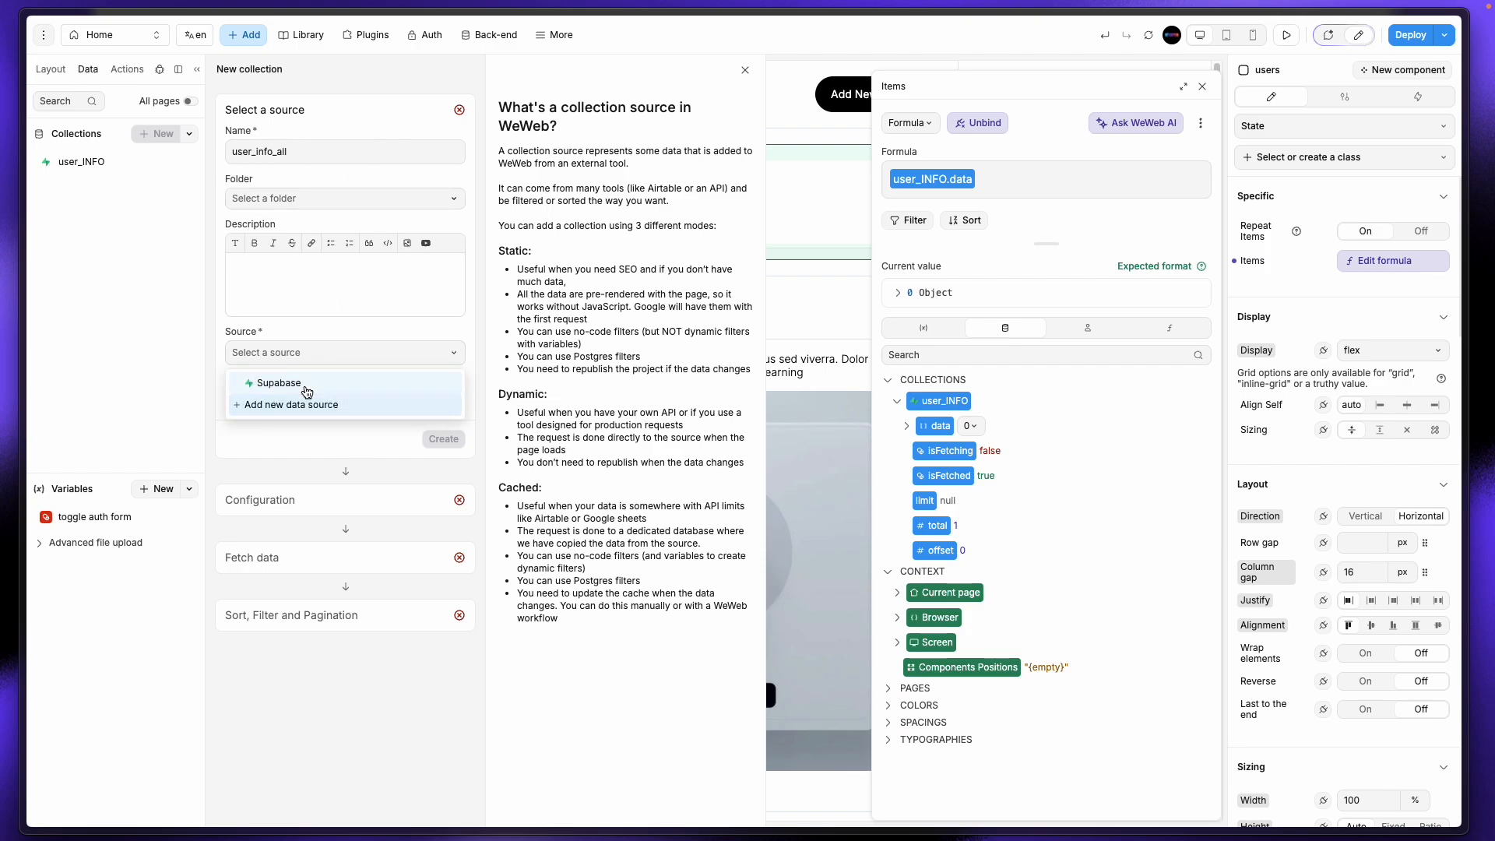
left_click(272, 382)
left_click(441, 440)
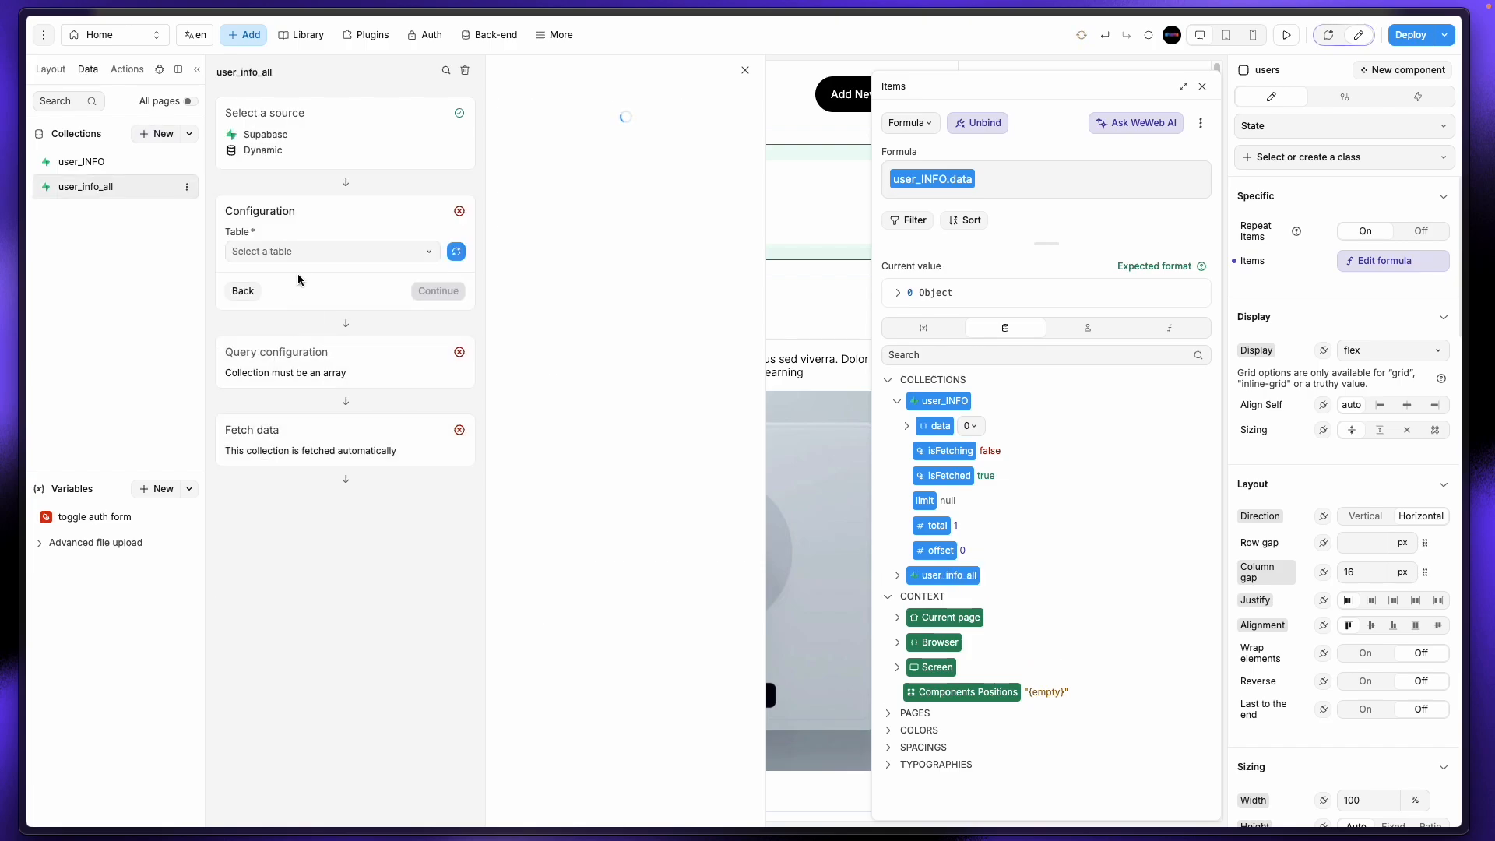
Step: Point user_info_all at the user_info table and confirm the fields setup
left_click(313, 252)
left_click(263, 281)
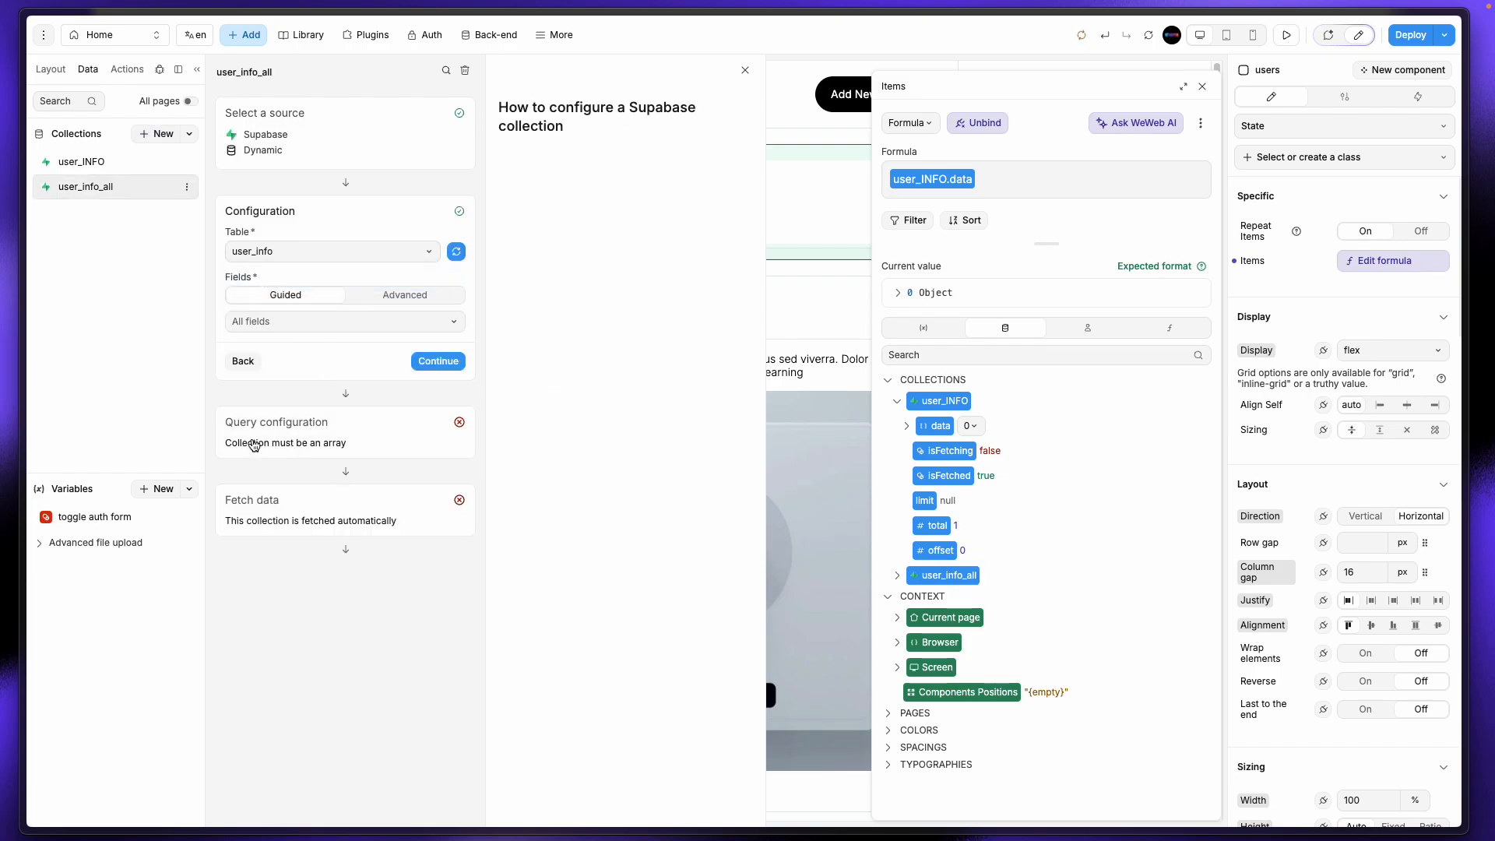
left_click(420, 362)
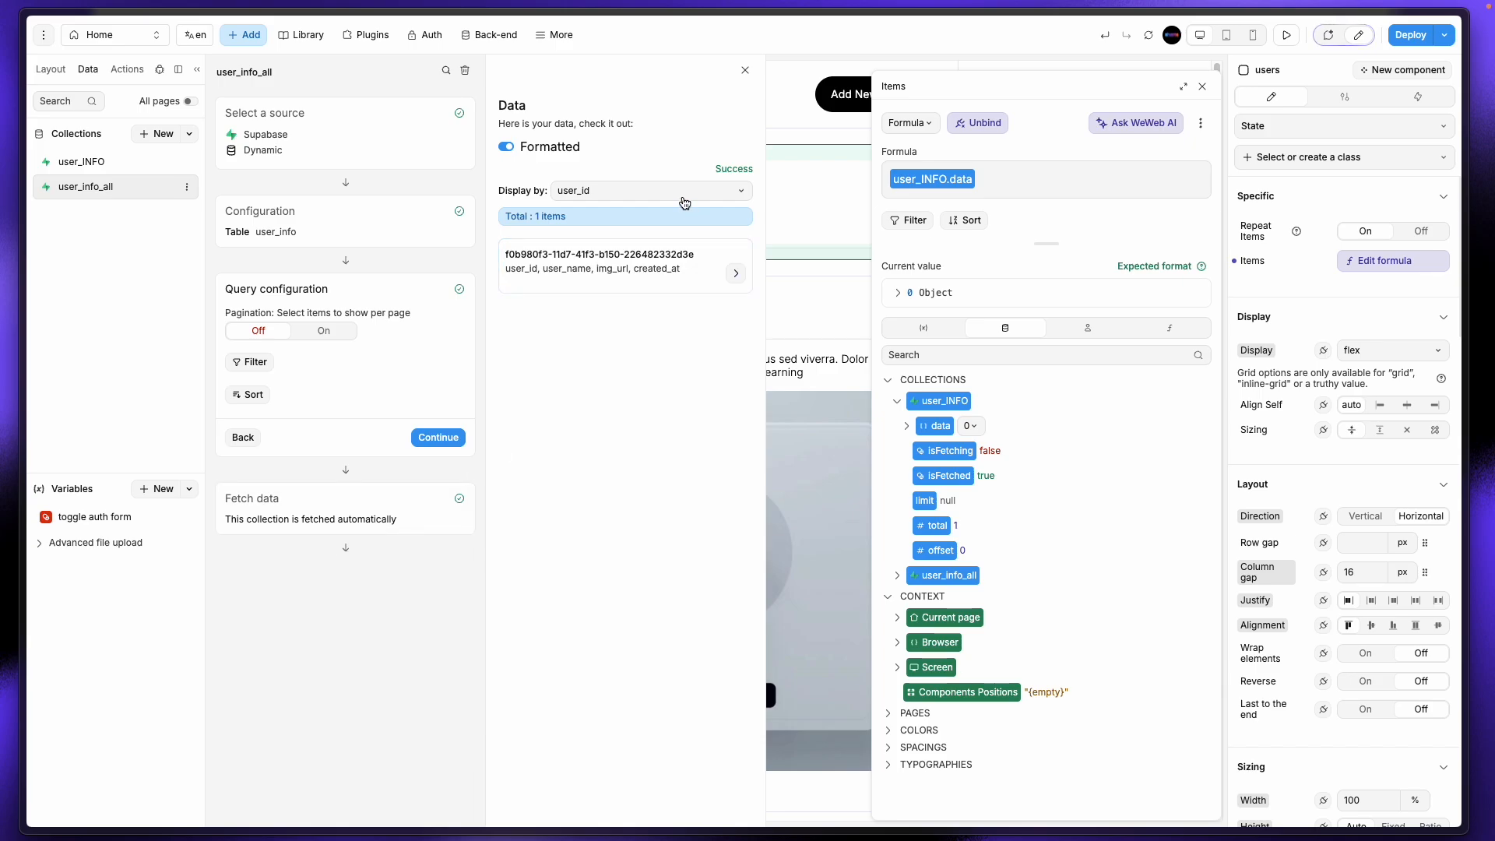
left_click(253, 363)
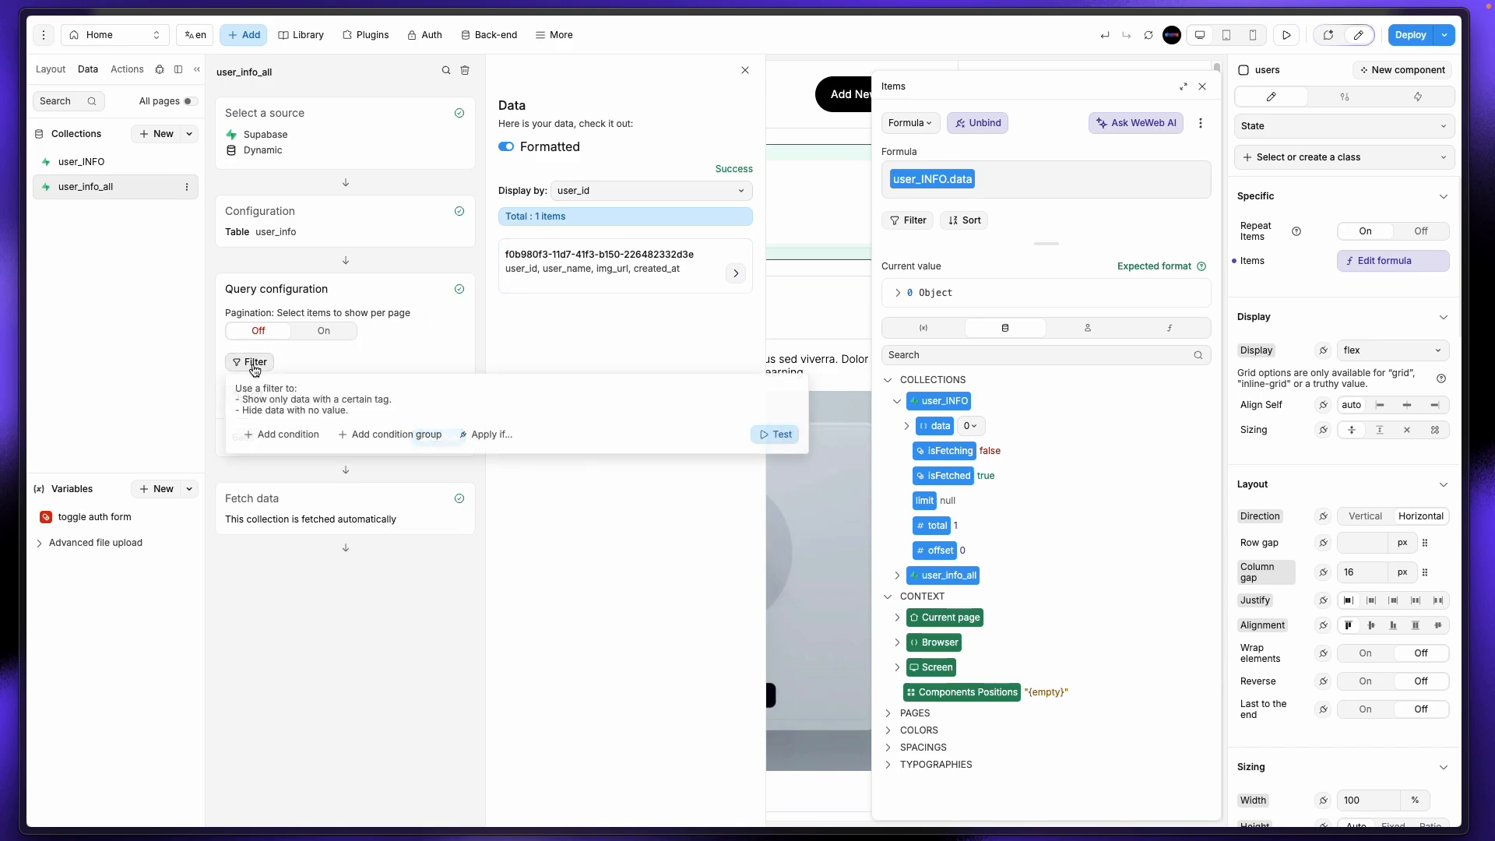
left_click(369, 351)
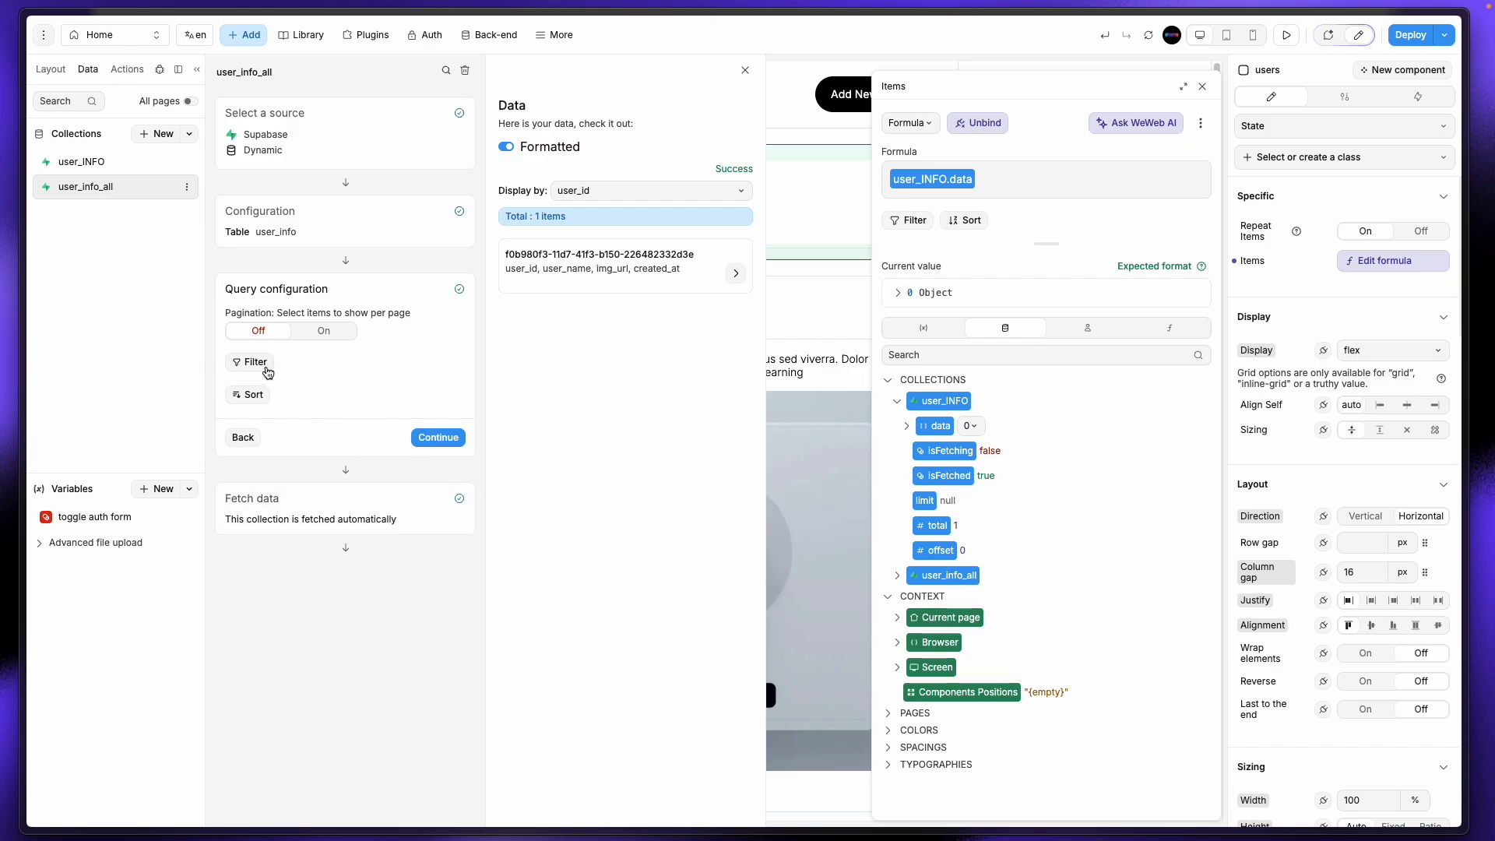
Step: Delete the user_info_all collection
left_click(265, 366)
left_click(383, 358)
left_click(464, 71)
left_click(780, 468)
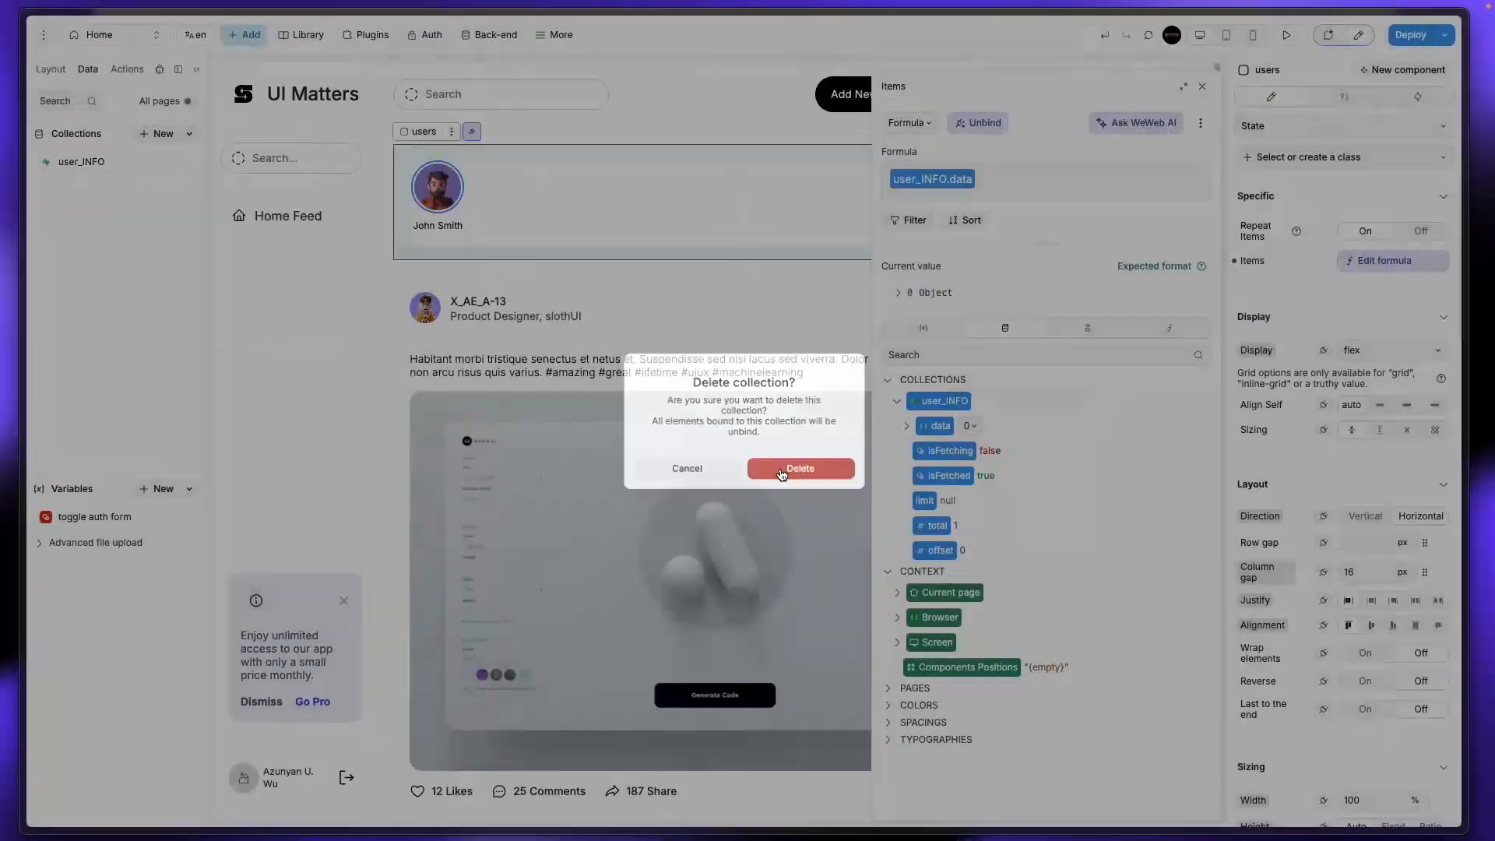
Step: Open and close user_INFO's settings, then go to the Supabase table editor
left_click(97, 165)
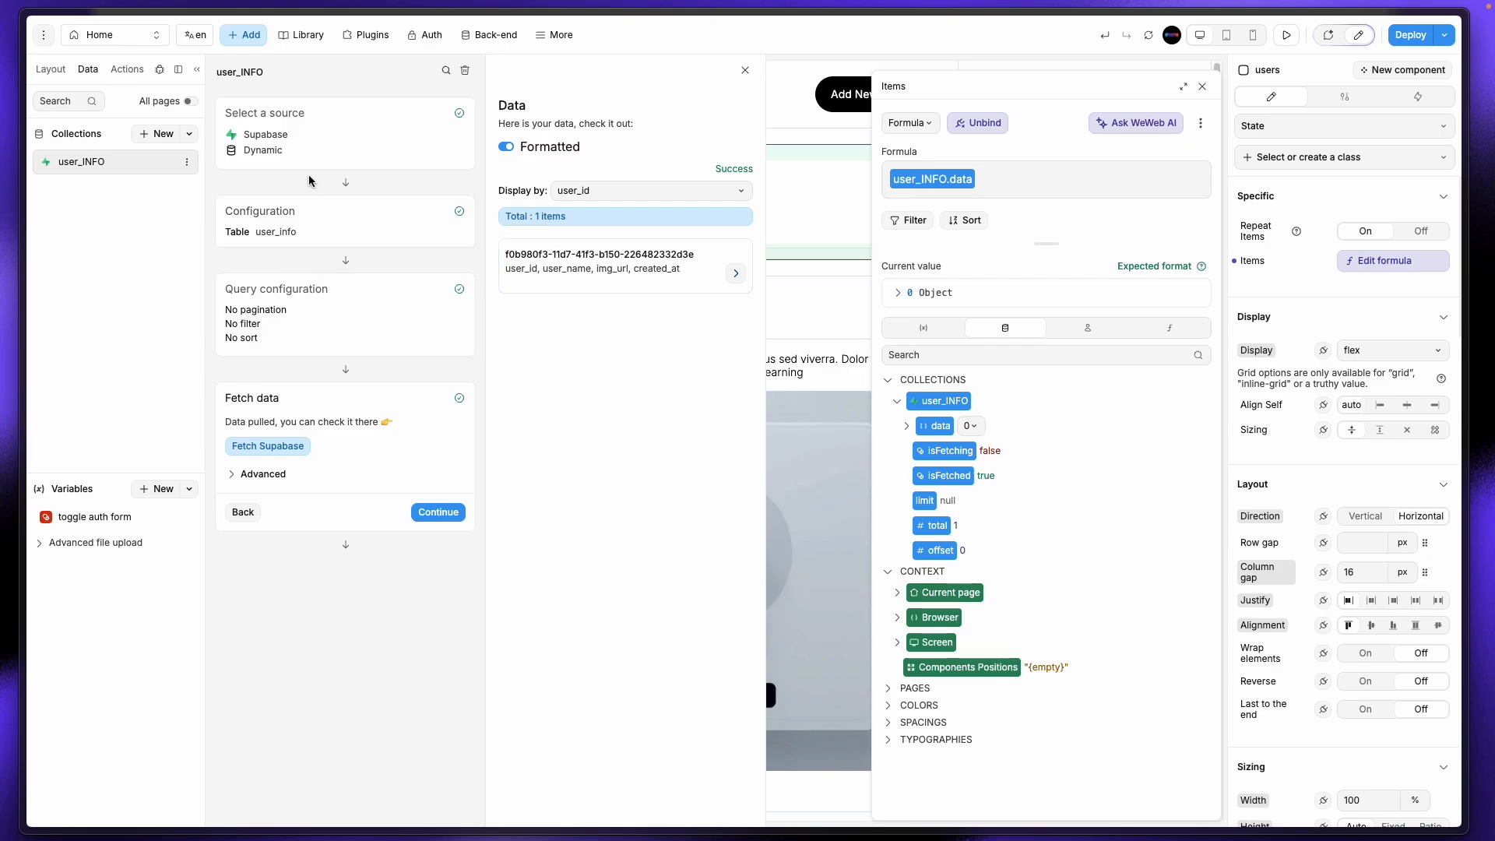
left_click(745, 70)
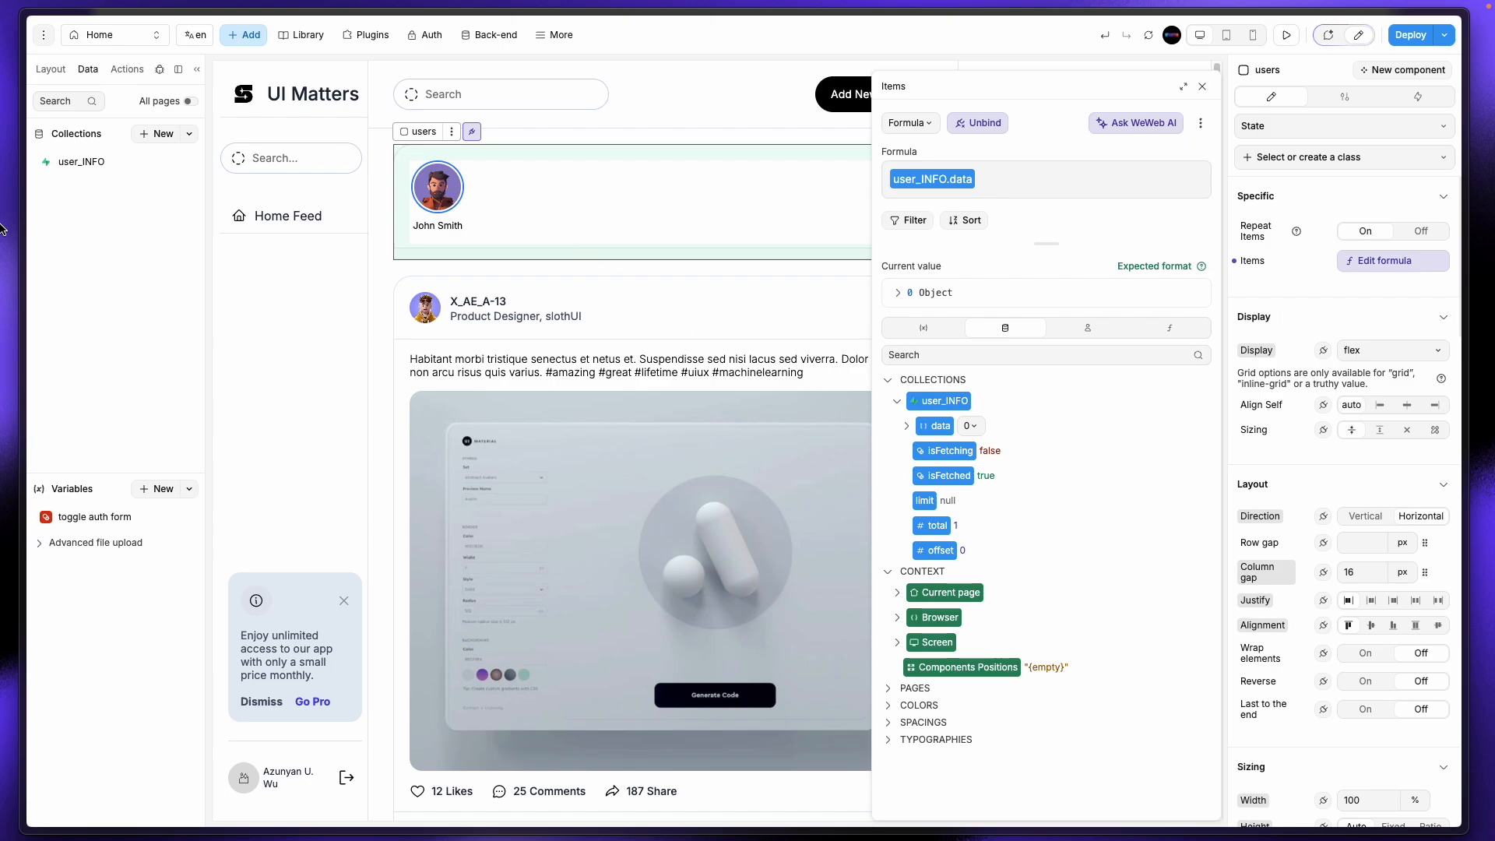
mouse_move(2, 229)
left_click(88, 340)
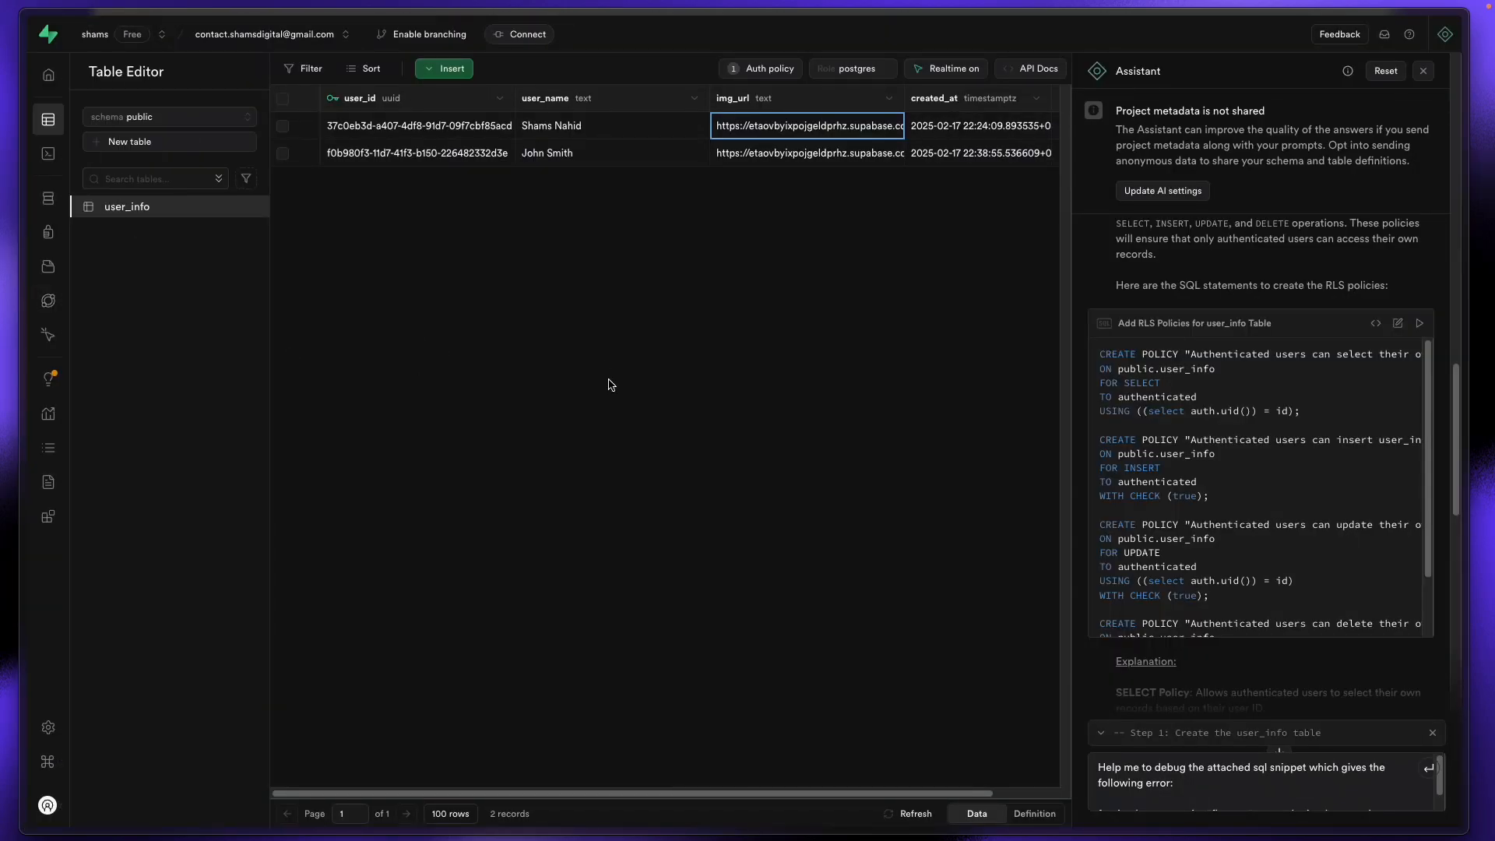
Step: Ask the Assistant for a user_info SELECT policy covering all authenticated users
left_click(794, 74)
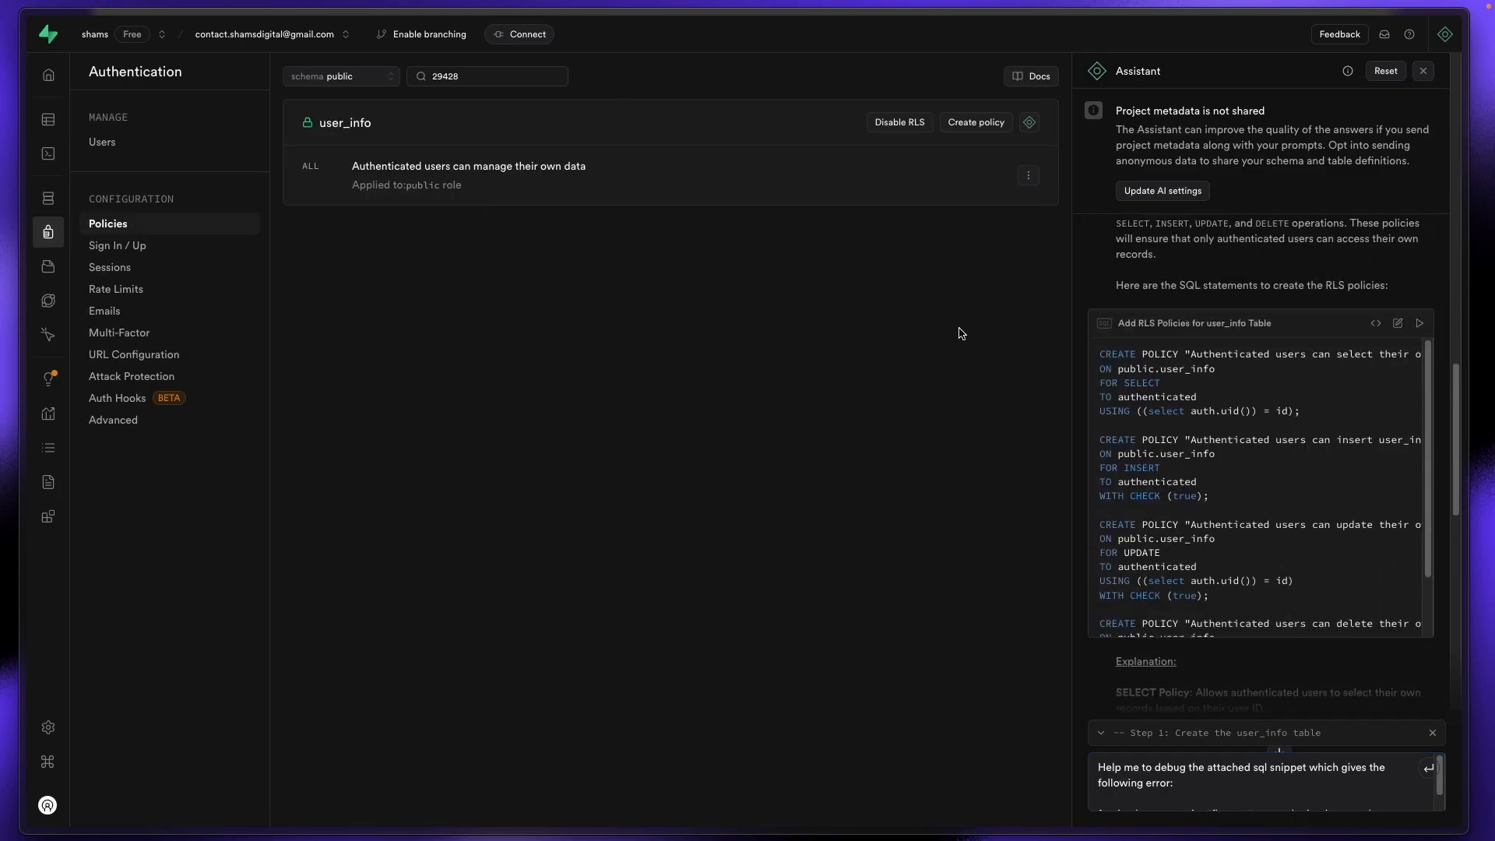
left_click(1030, 124)
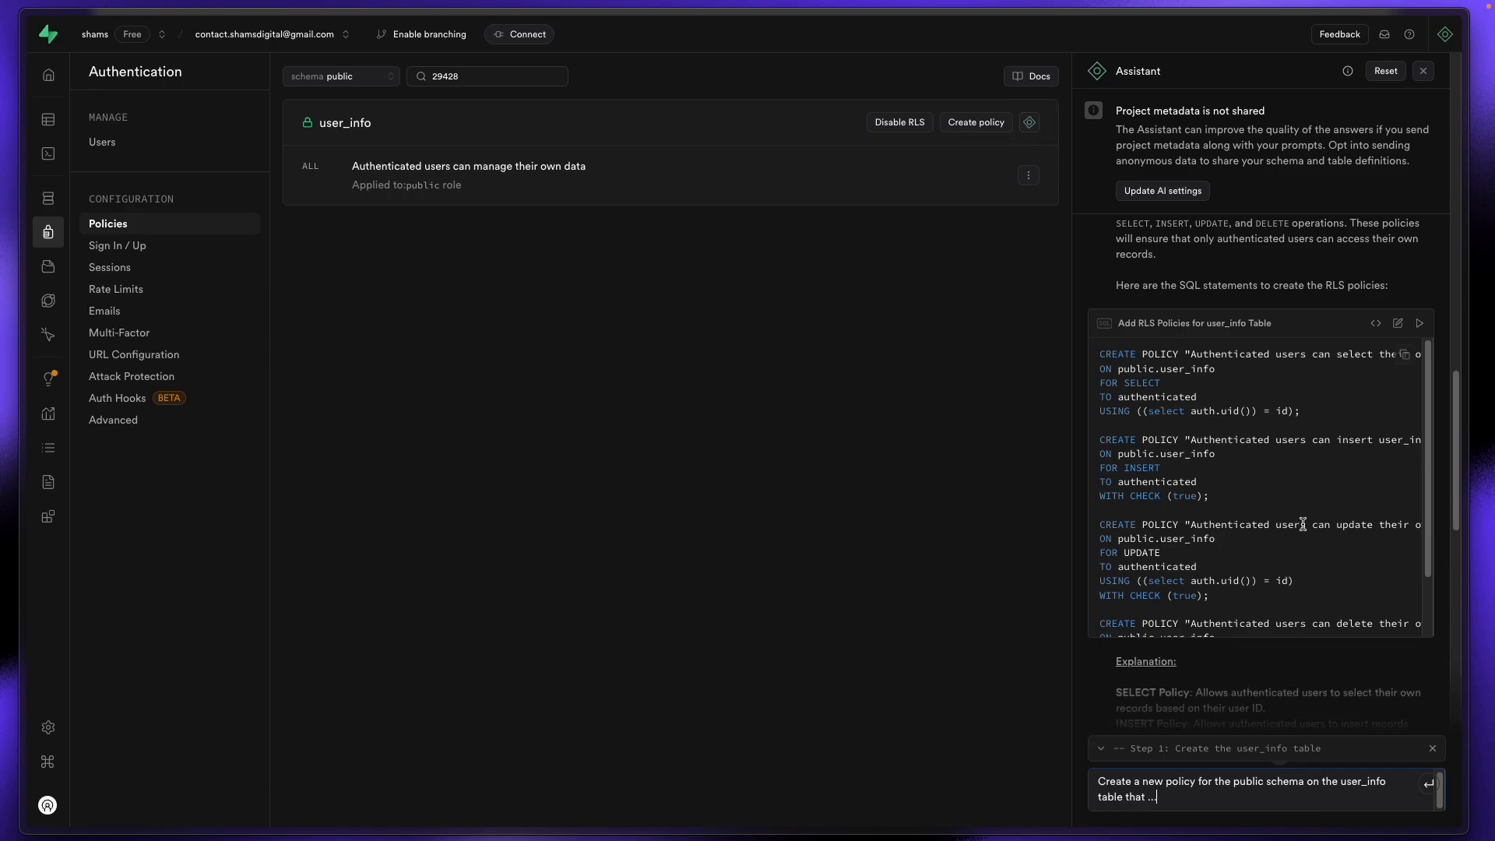
key("super+a")
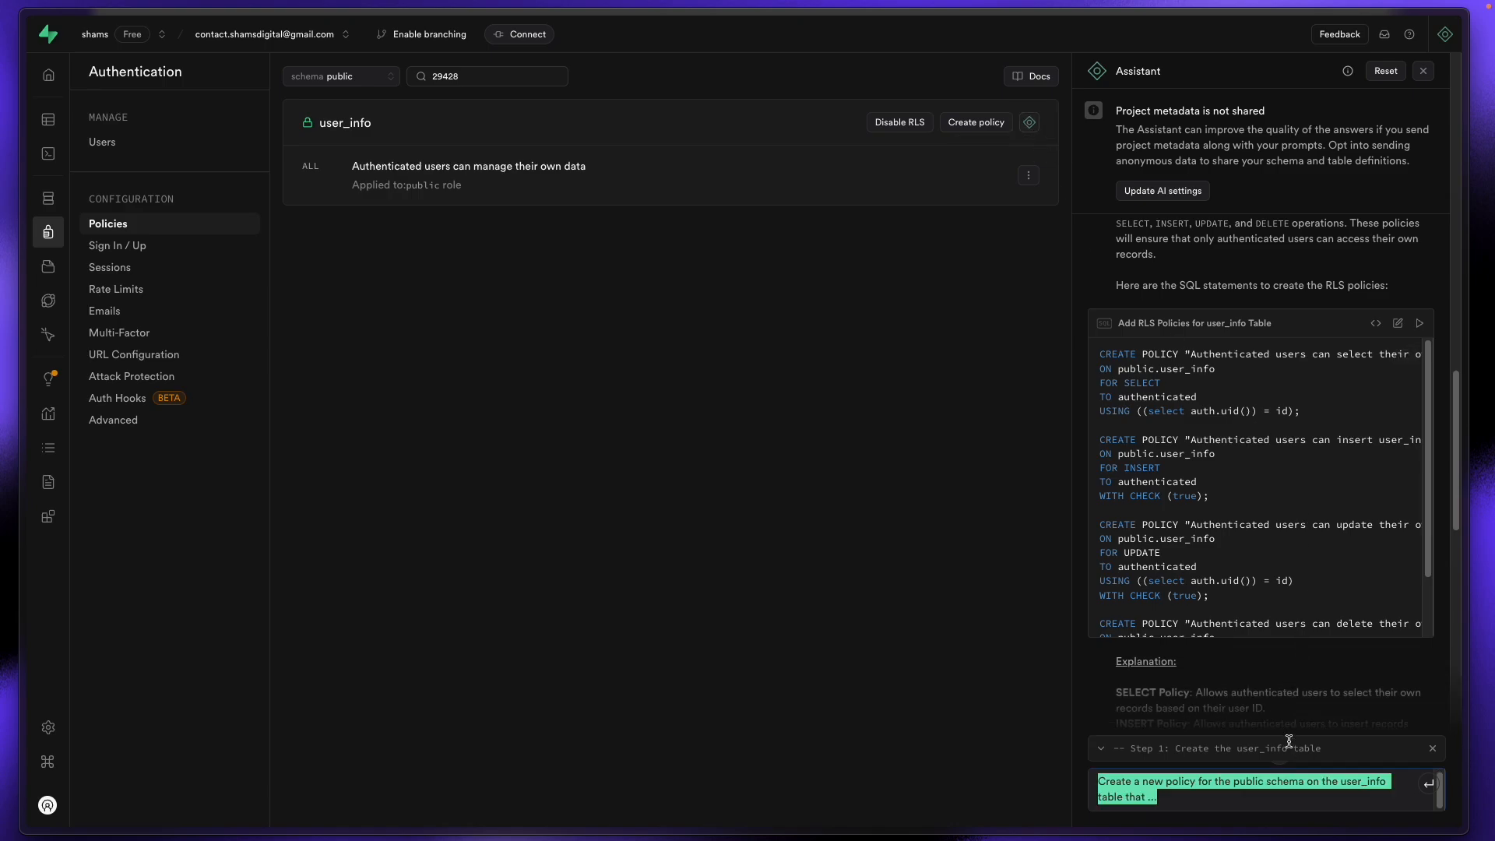
key("BackSpace")
type("SELECT for all auth user")
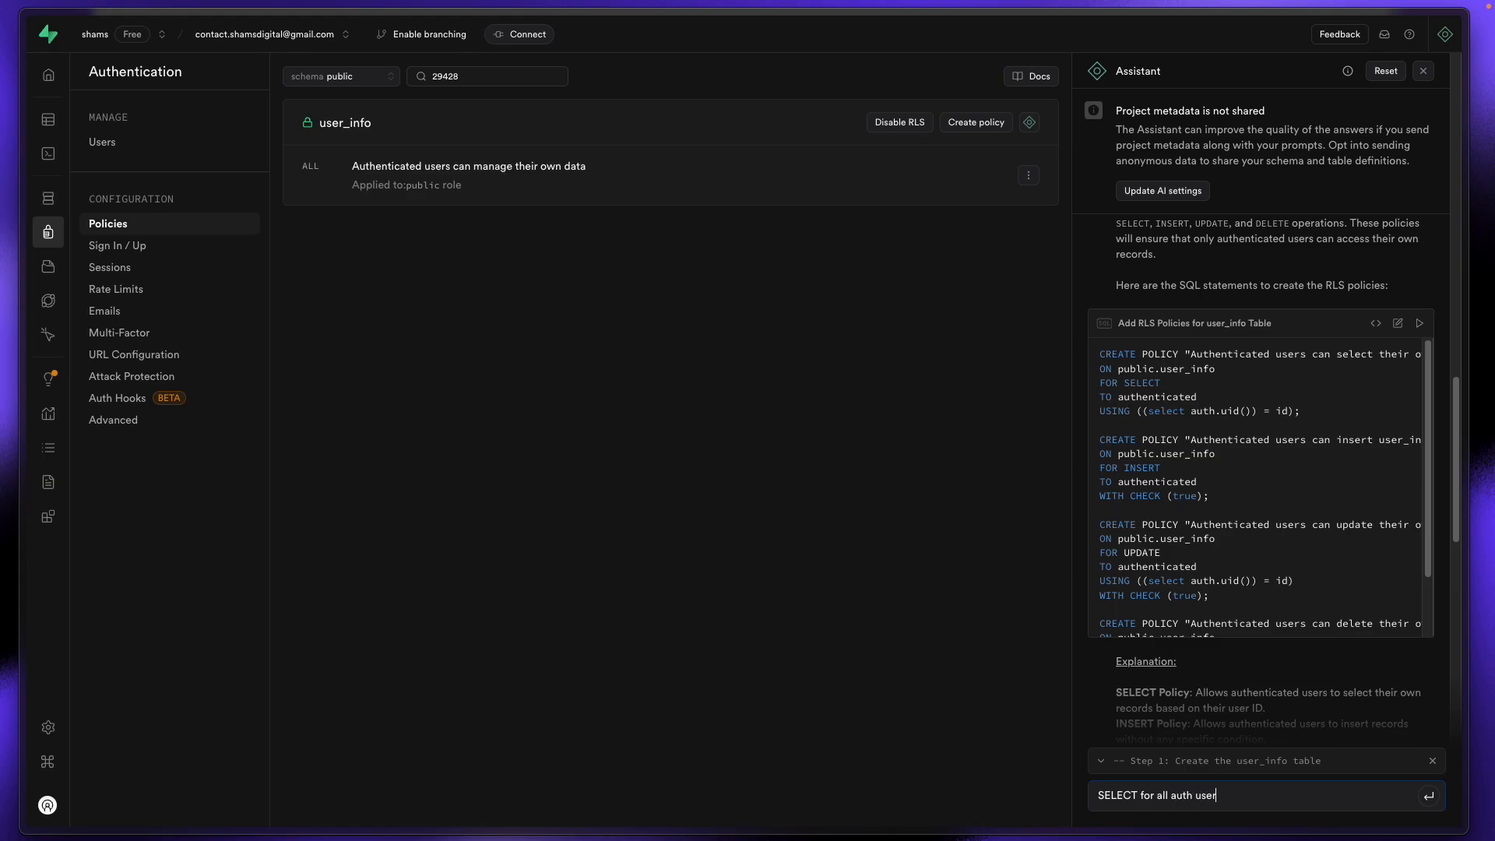
type("s")
key("Return")
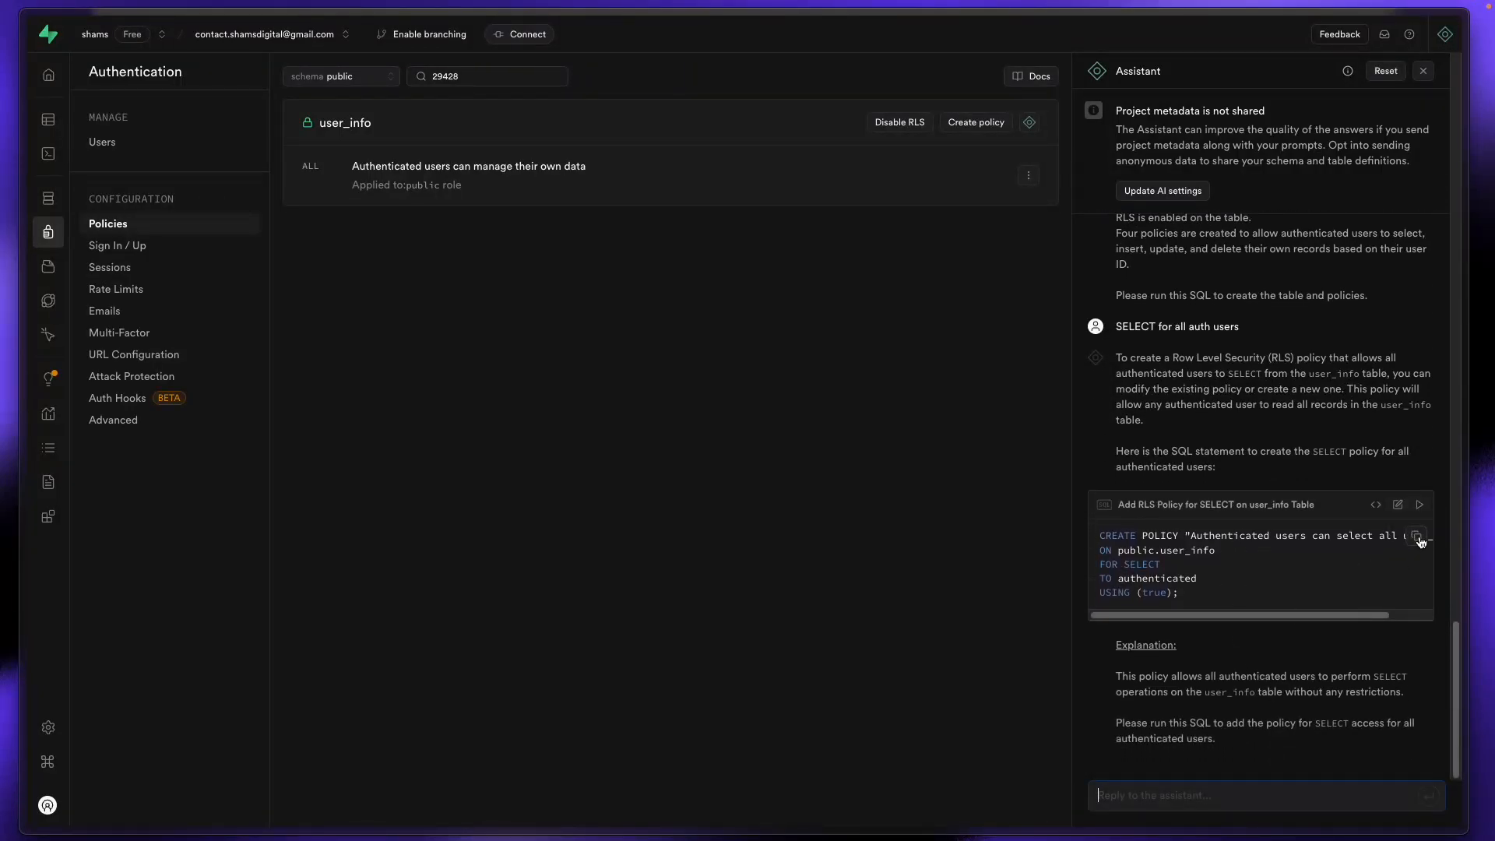
Step: Copy the generated policy SQL into the SQL Editor and run it
left_click(1420, 542)
mouse_move(39, 245)
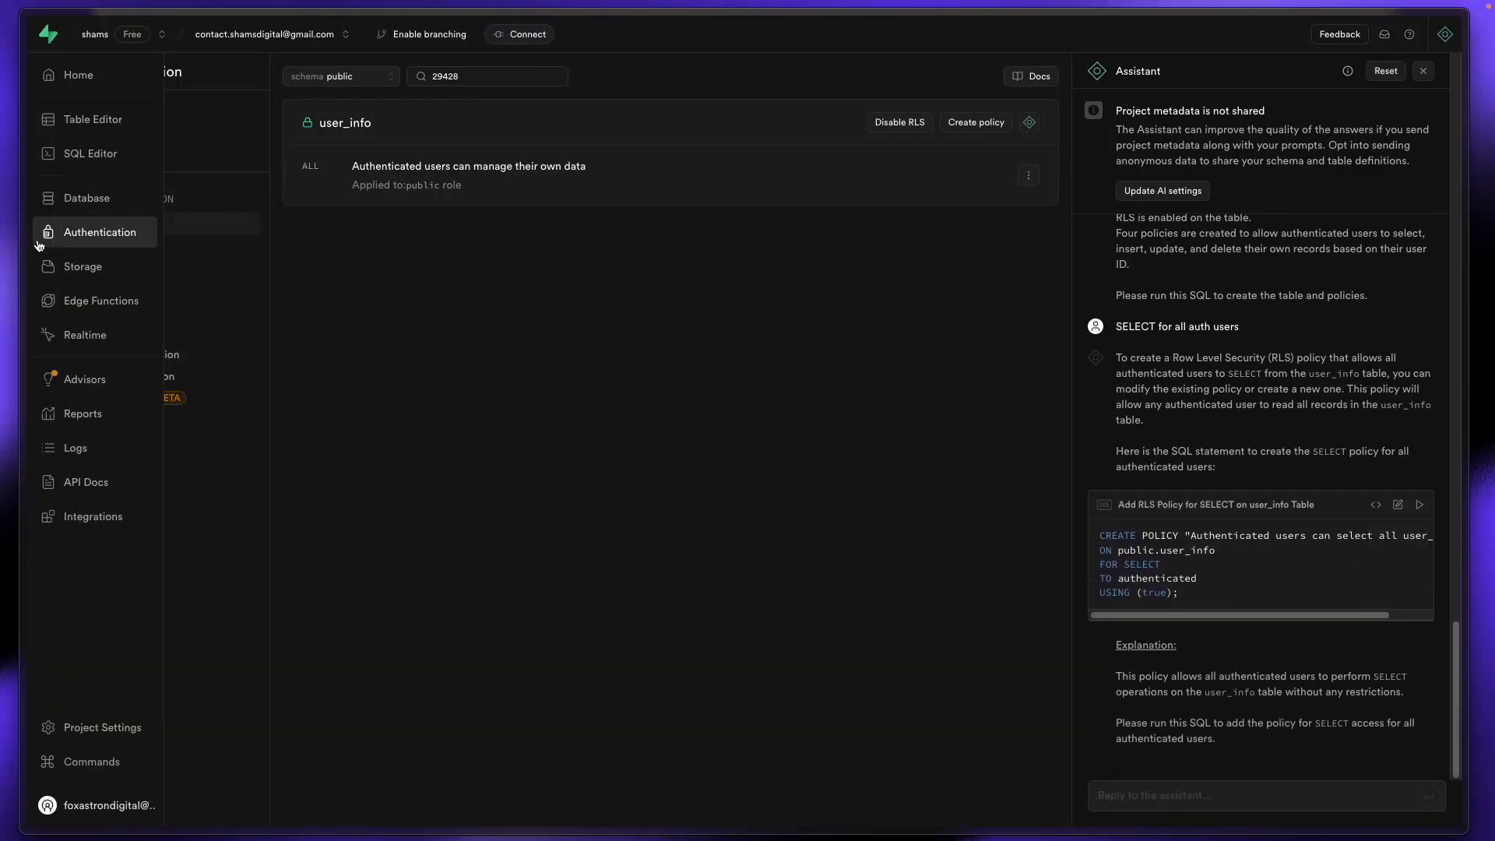
left_click(43, 154)
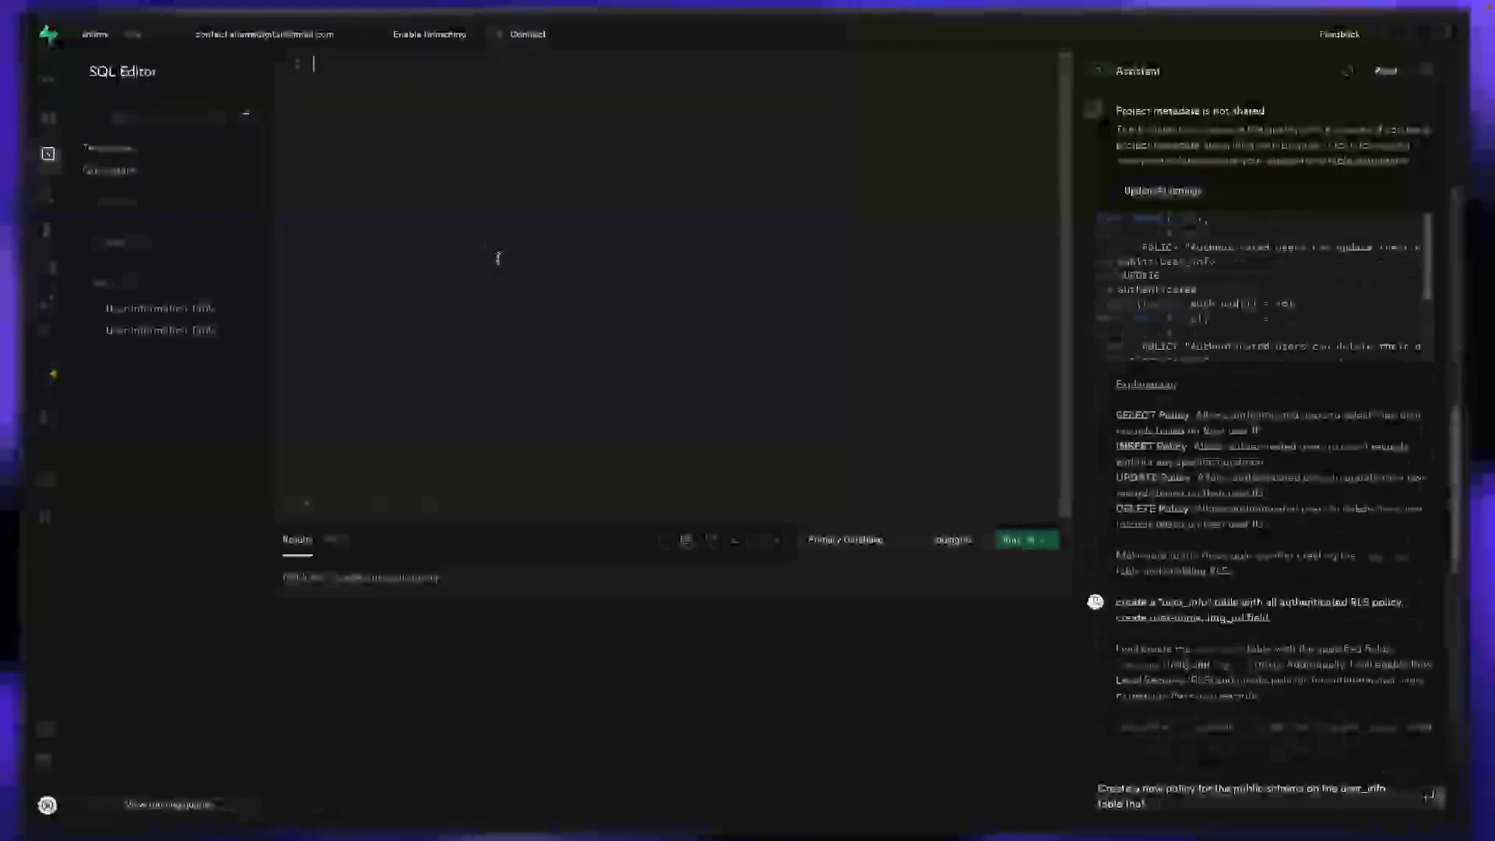
key("ctrl+v")
left_click(1024, 539)
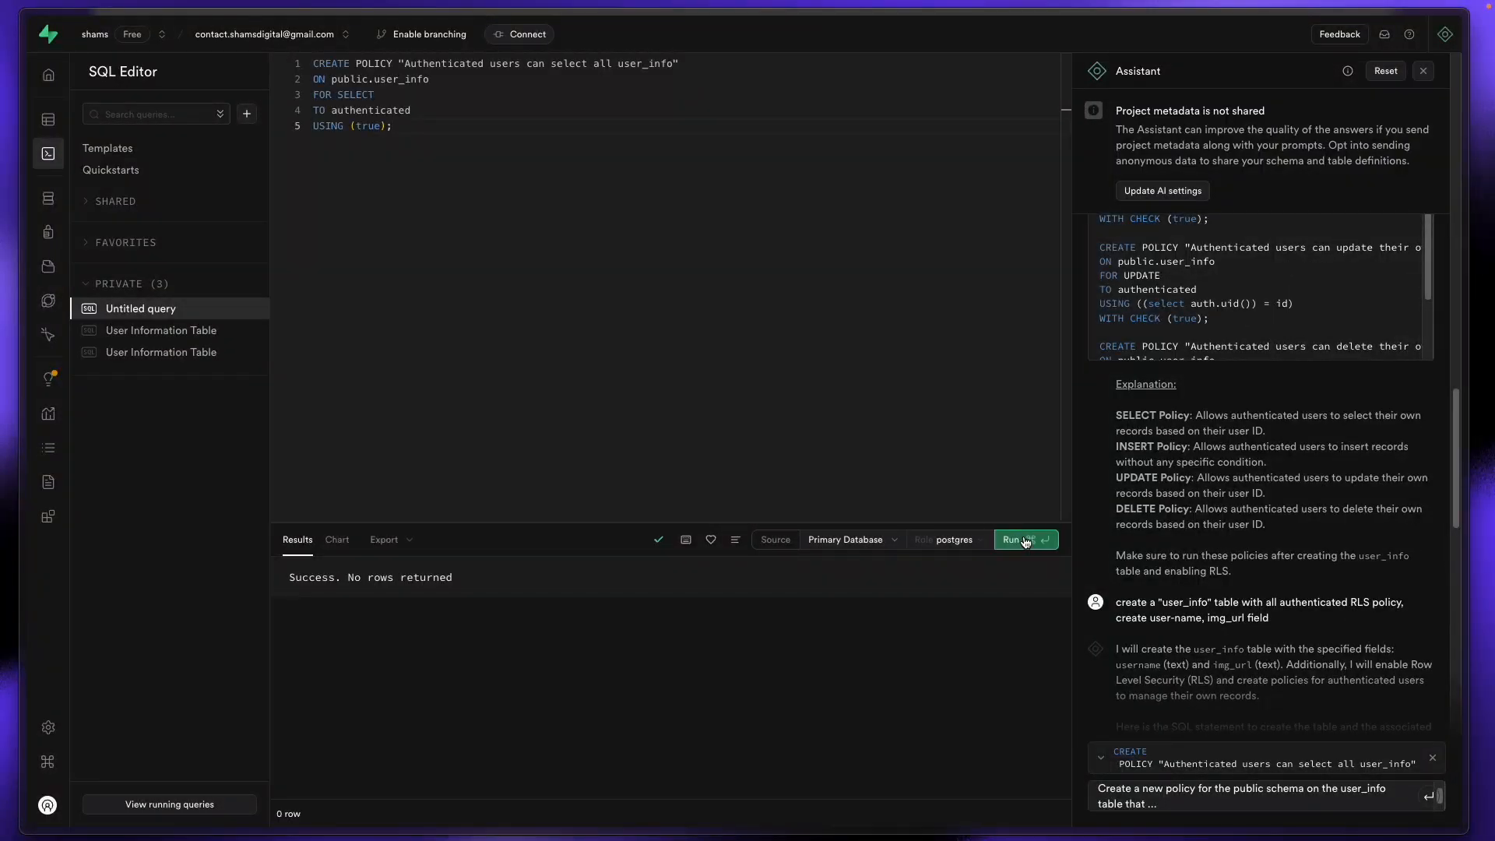
Step: Confirm the new SELECT policy appears on the user_info table
left_click(47, 119)
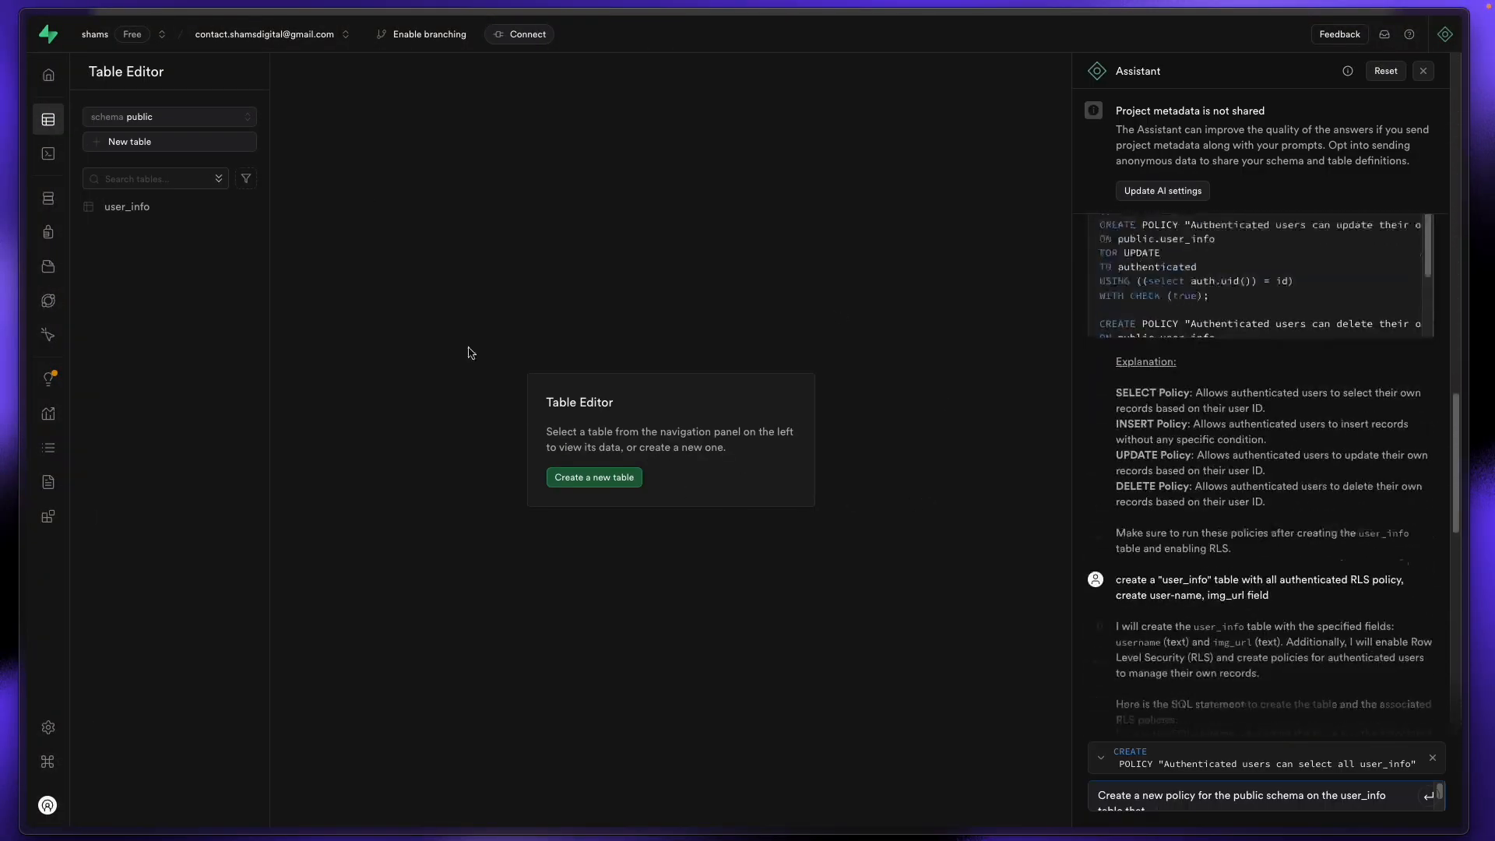
left_click(159, 209)
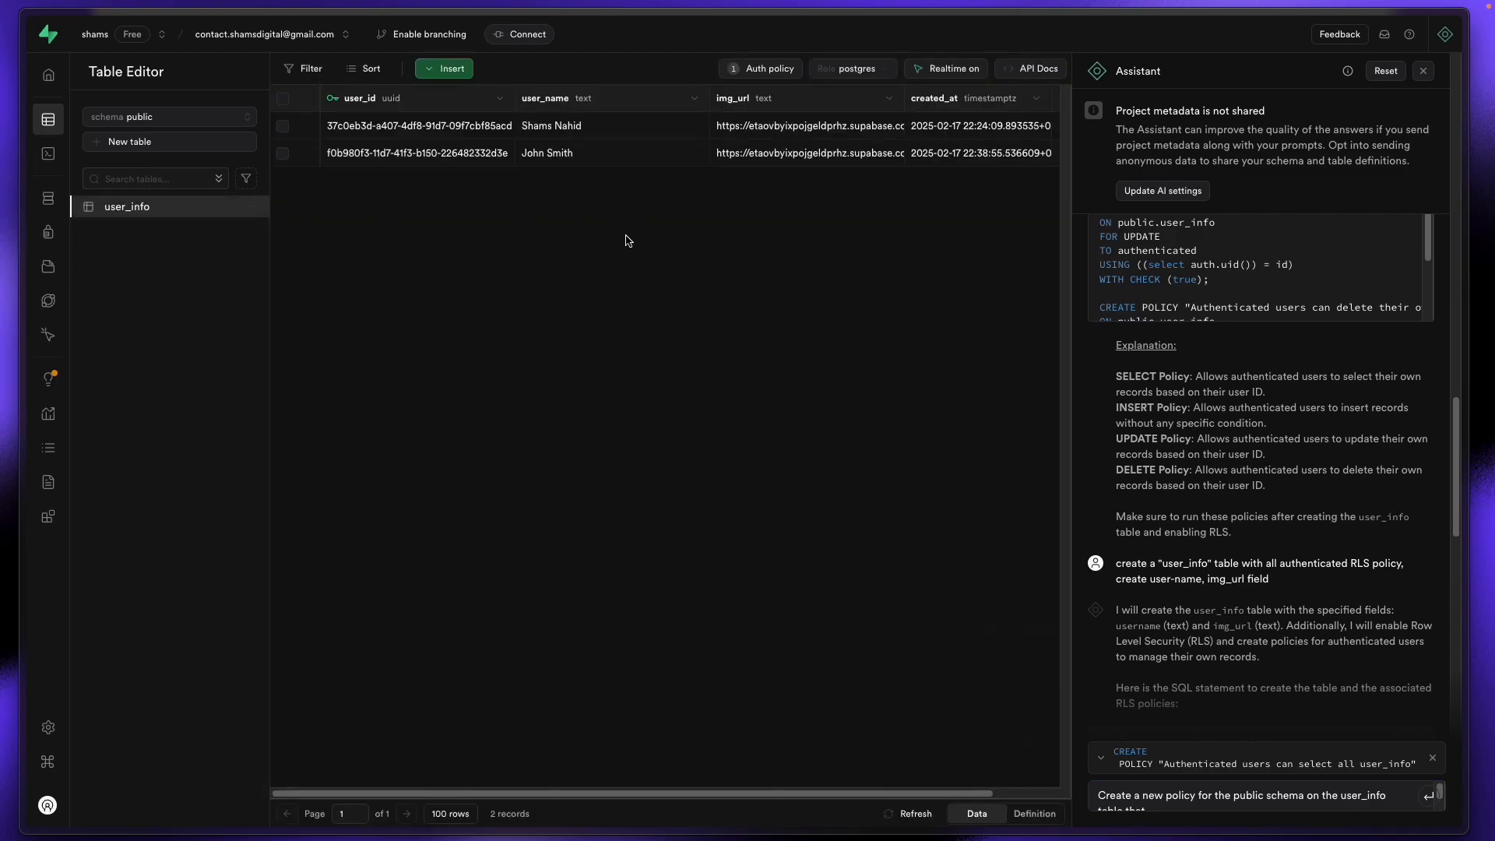
left_click(750, 77)
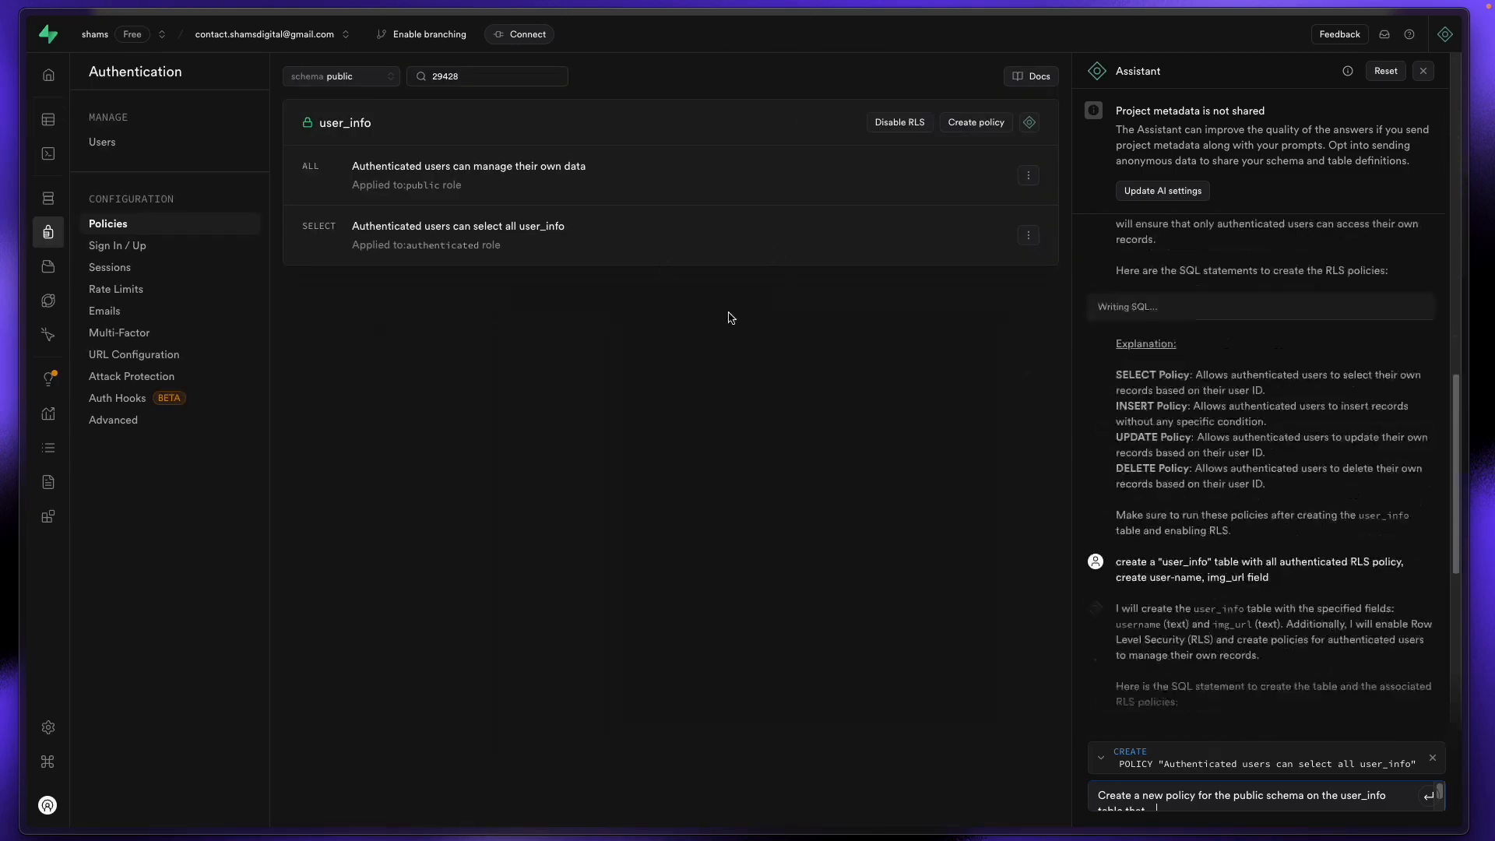
left_click(47, 119)
Step: Refetch the user_INFO collection from Supabase so both users load
mouse_move(23, 292)
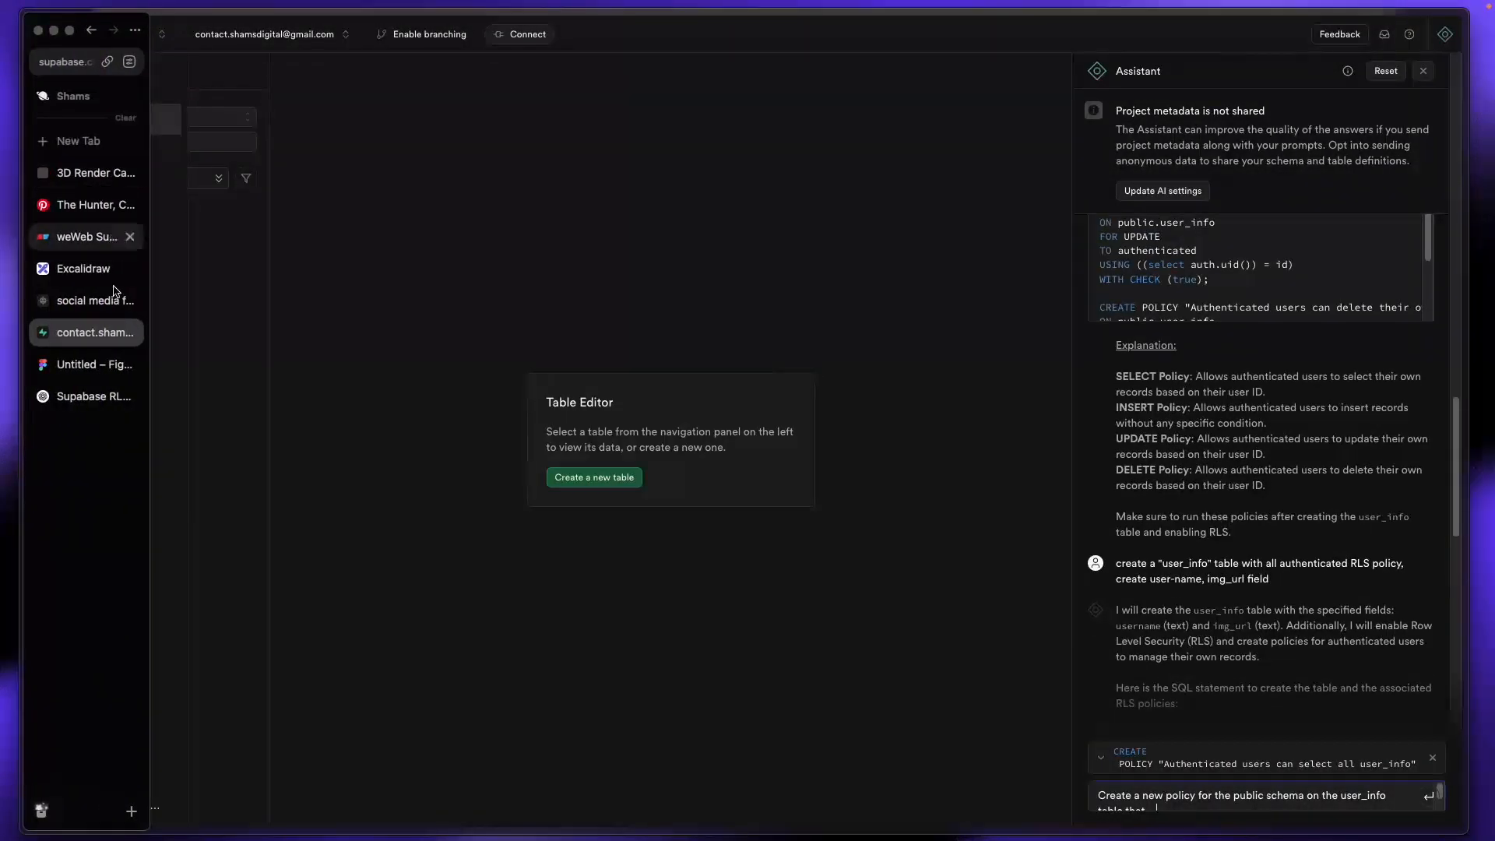
left_click(85, 237)
left_click(81, 163)
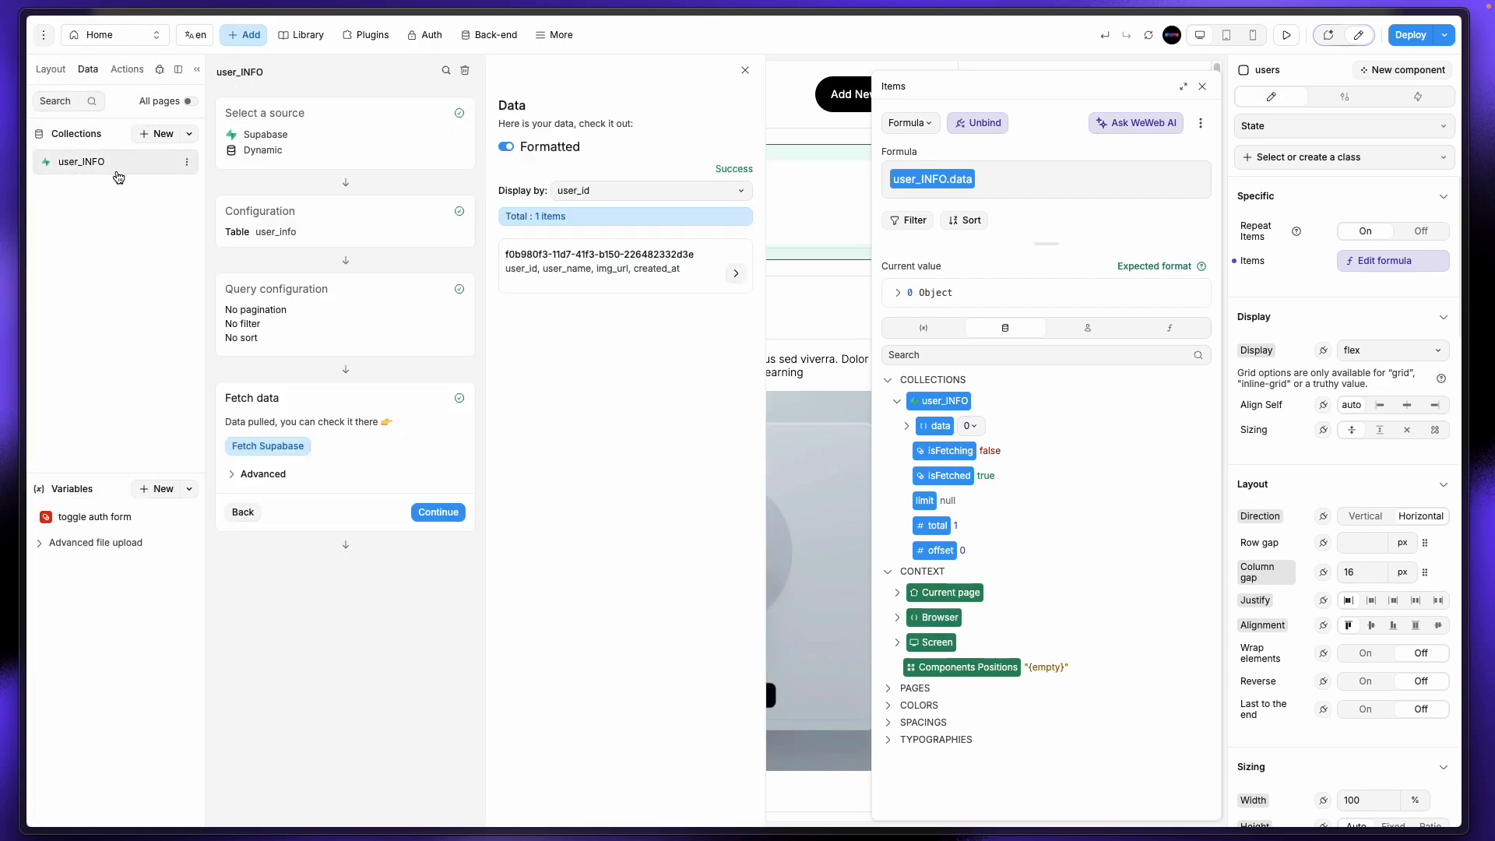
left_click(438, 512)
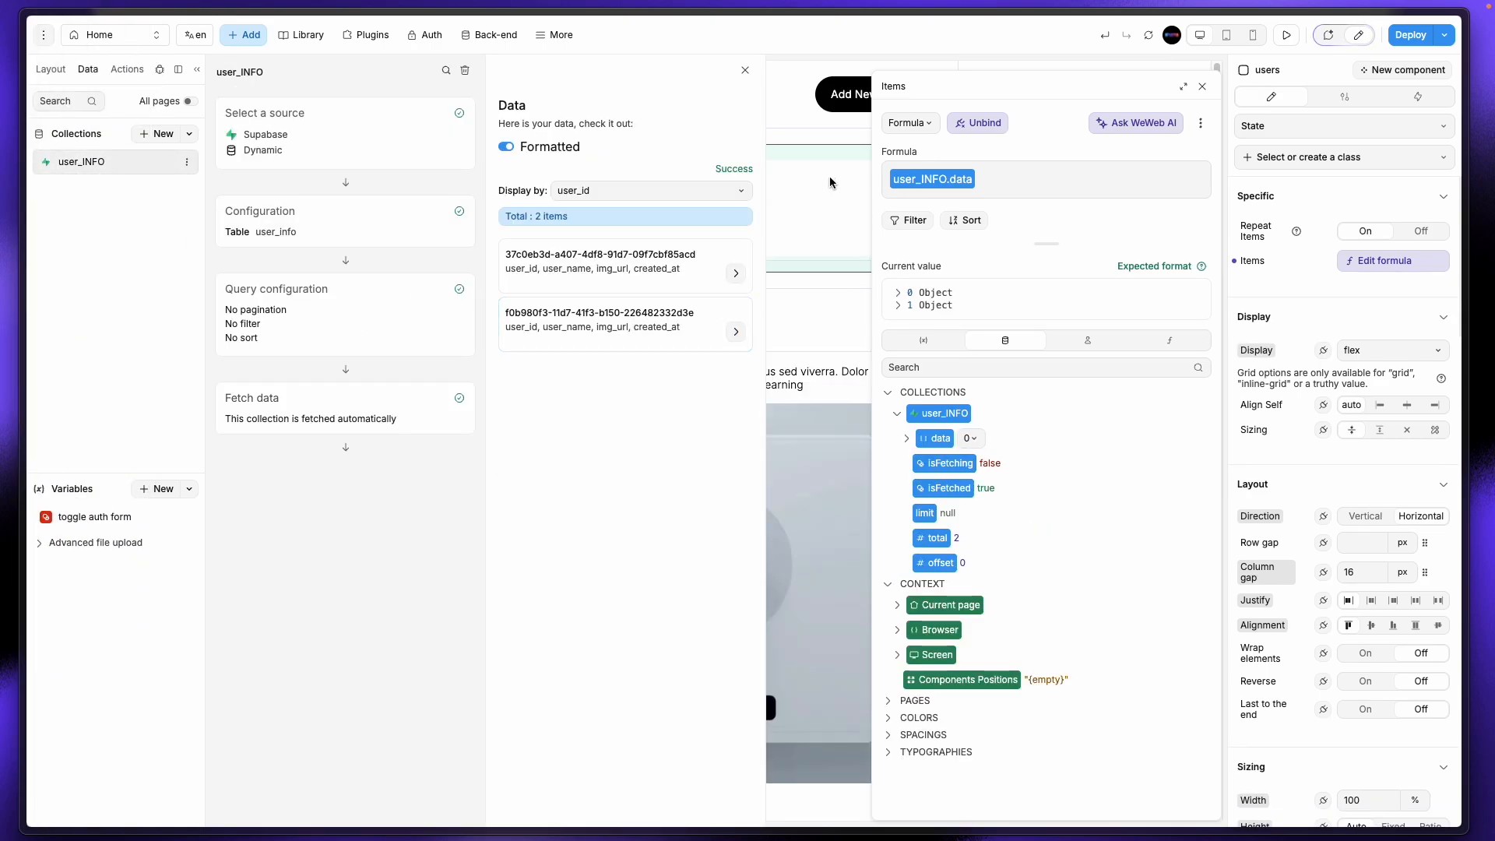
left_click(745, 71)
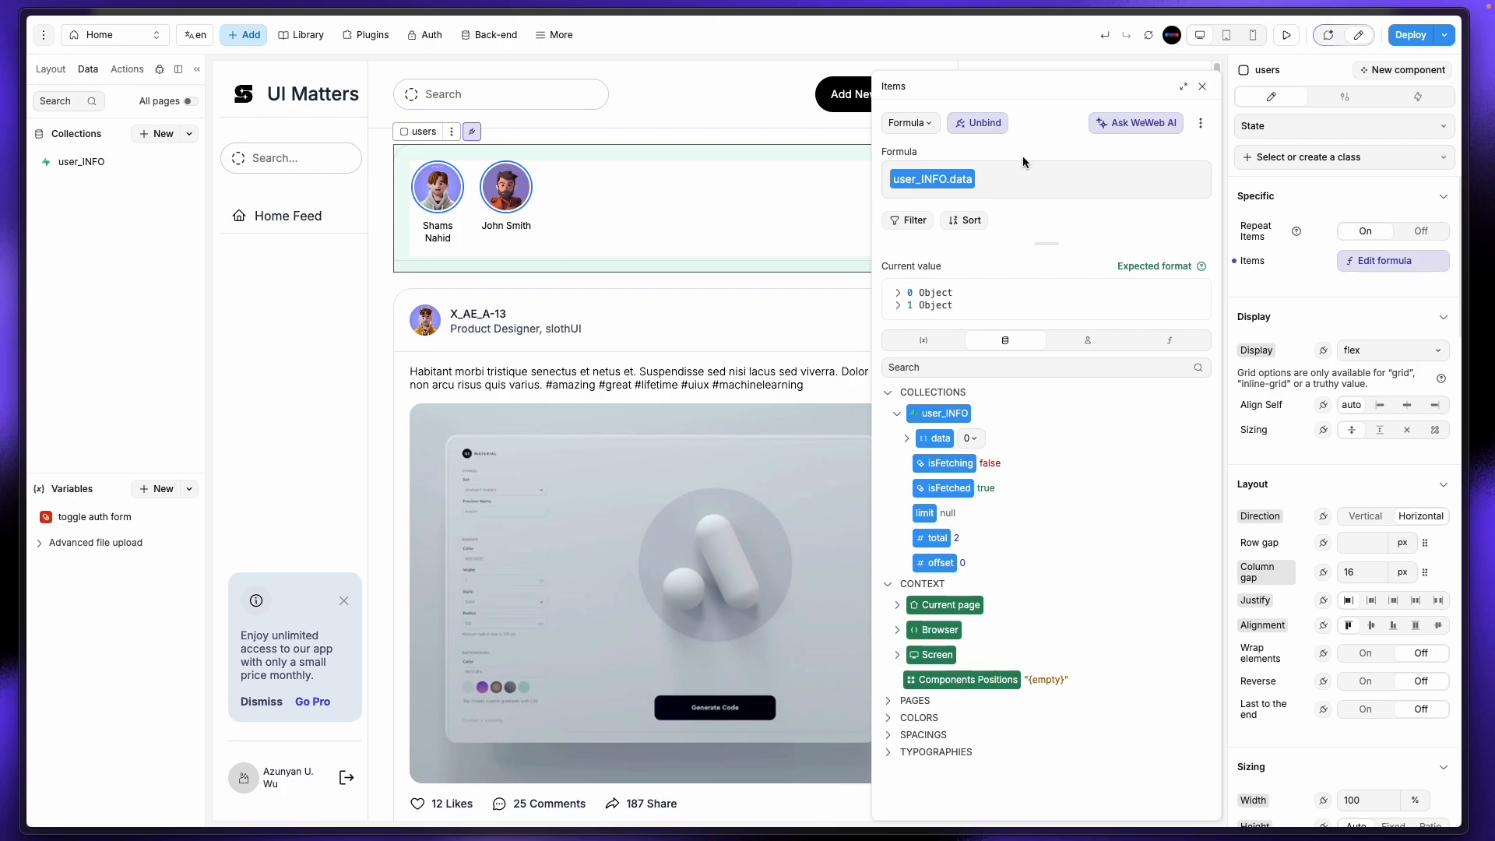
Step: Close the Items formula editor and select the Add New Design button
left_click(1203, 88)
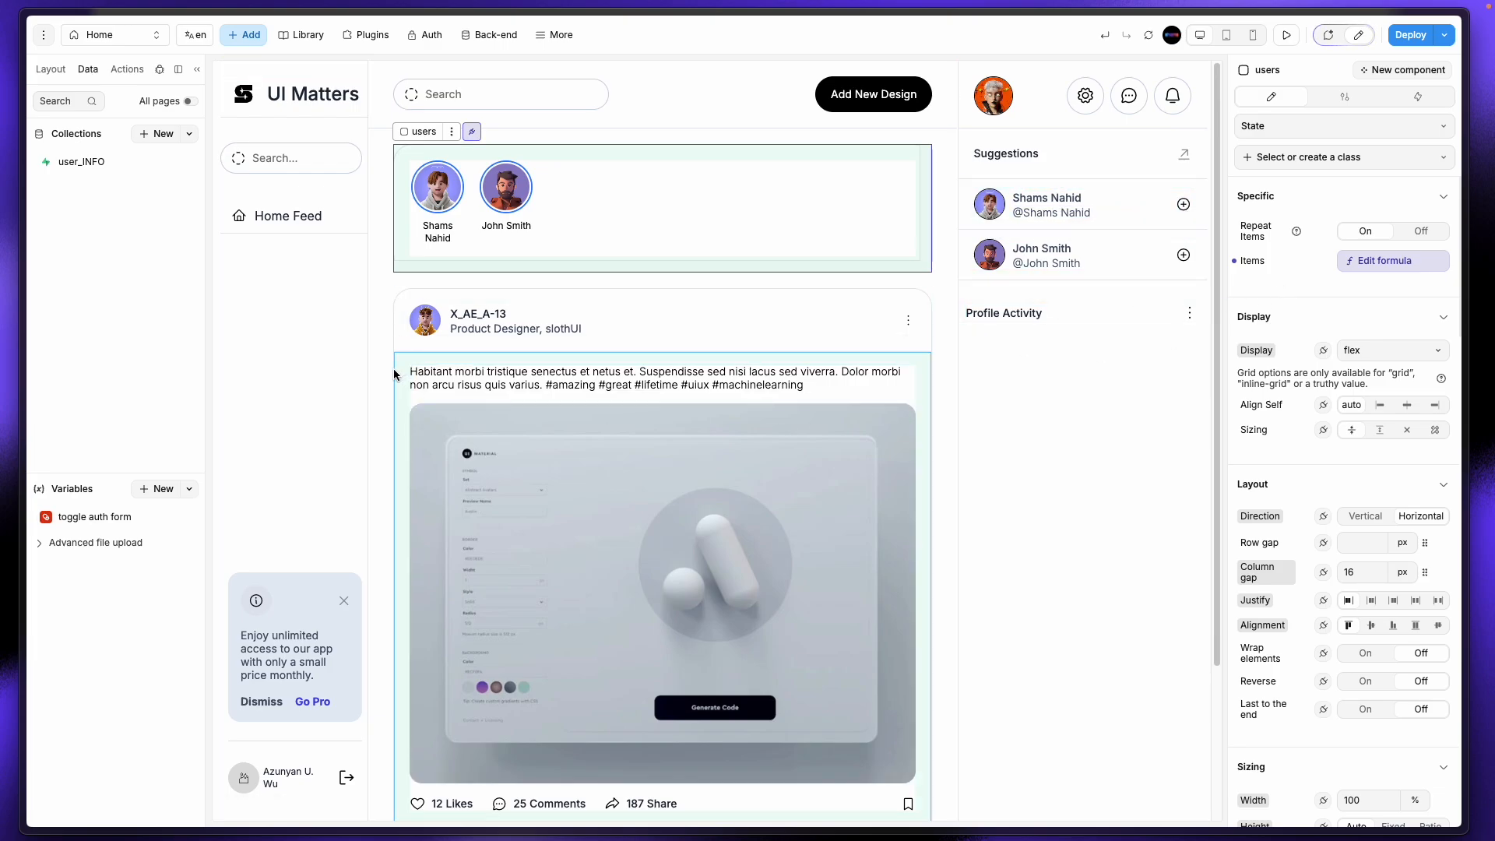
left_click(903, 99)
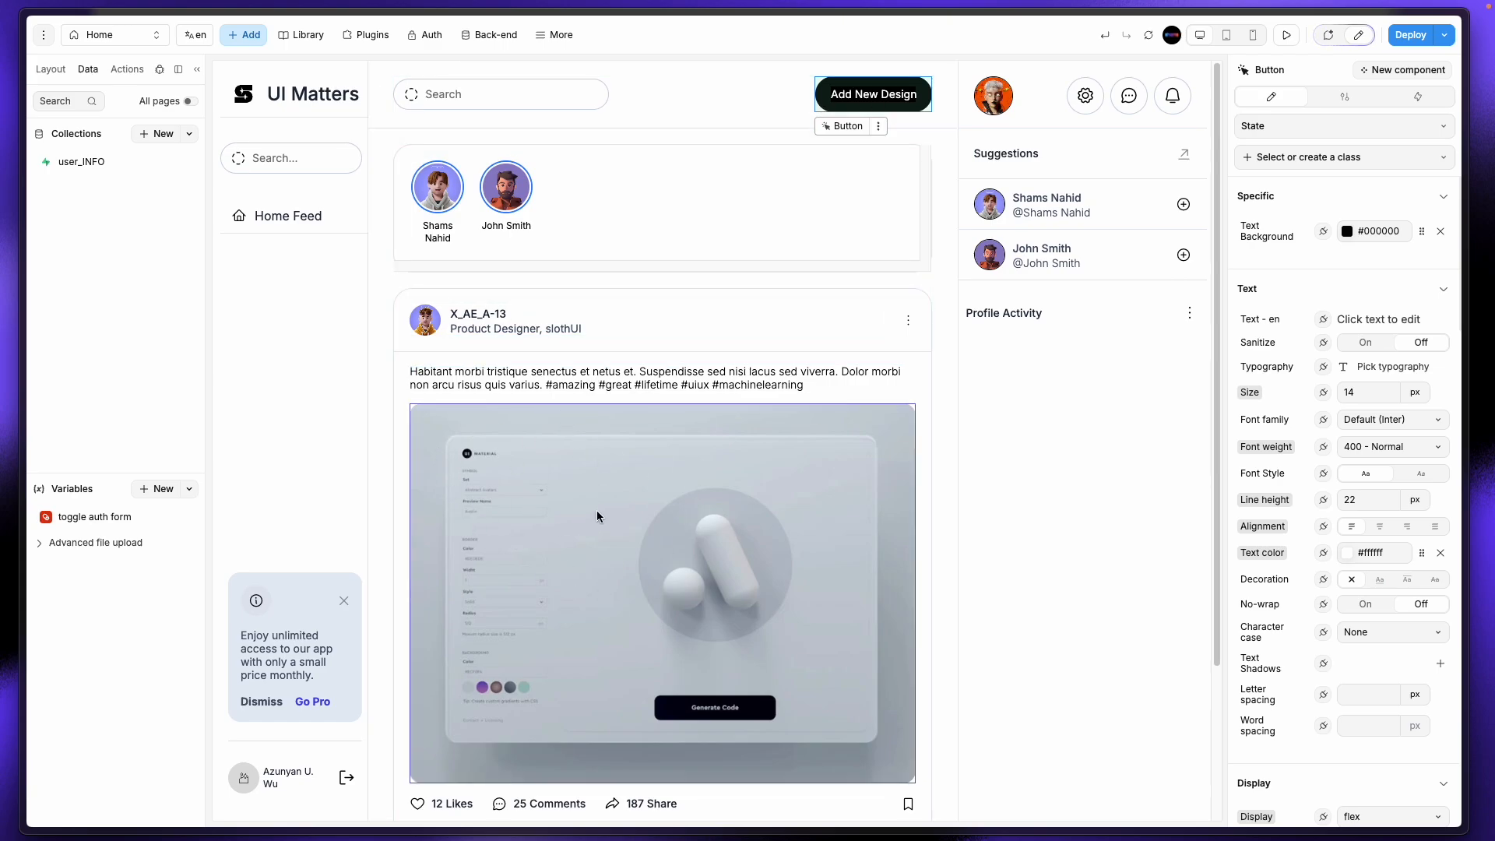
scroll(754, 392, "down", 1)
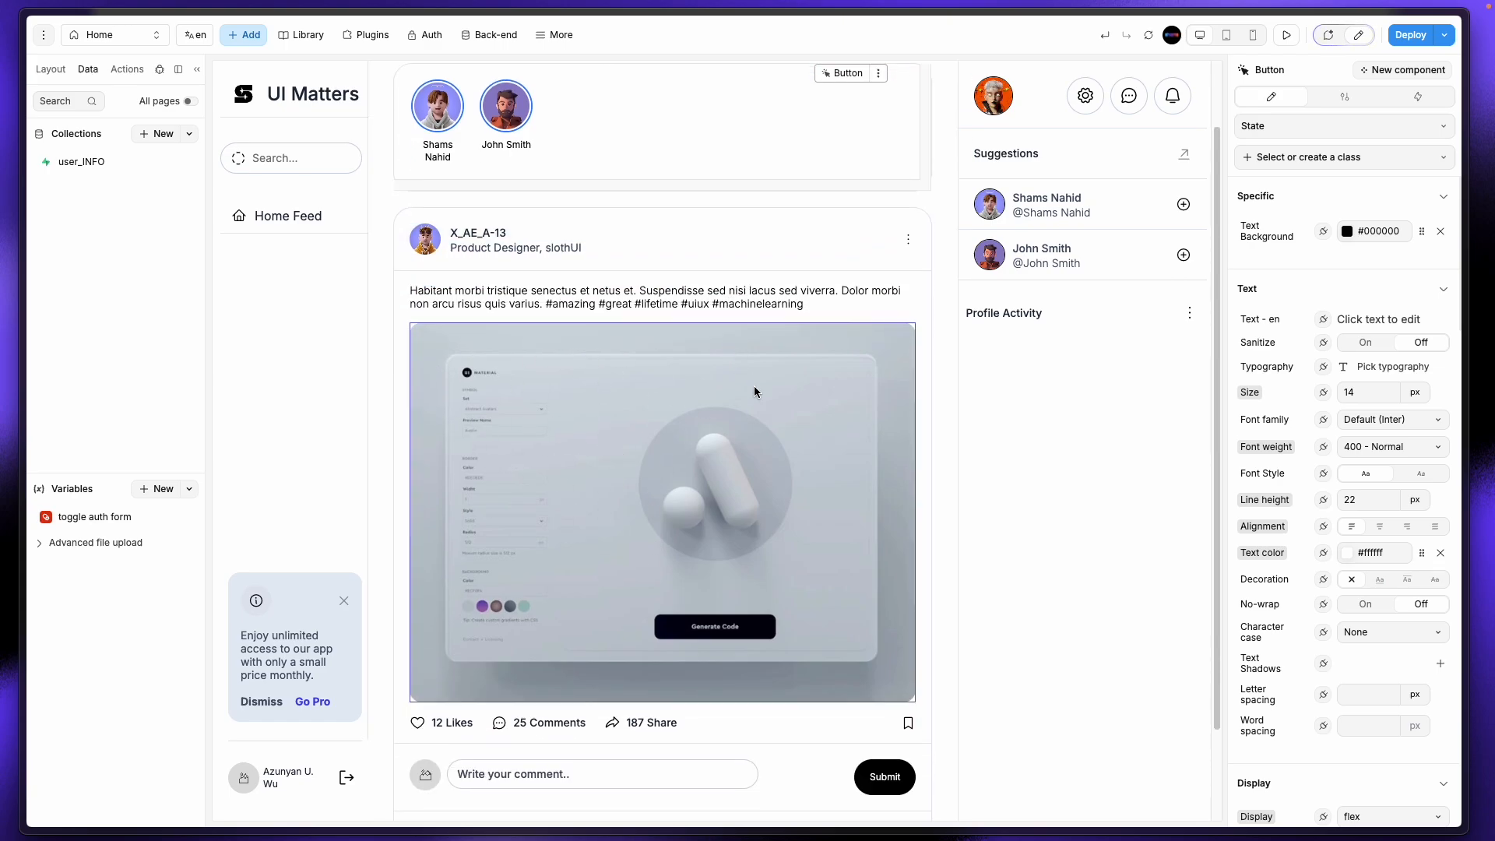
Step: Open the Eraser diagram and dismiss all the onboarding tips
mouse_move(2, 248)
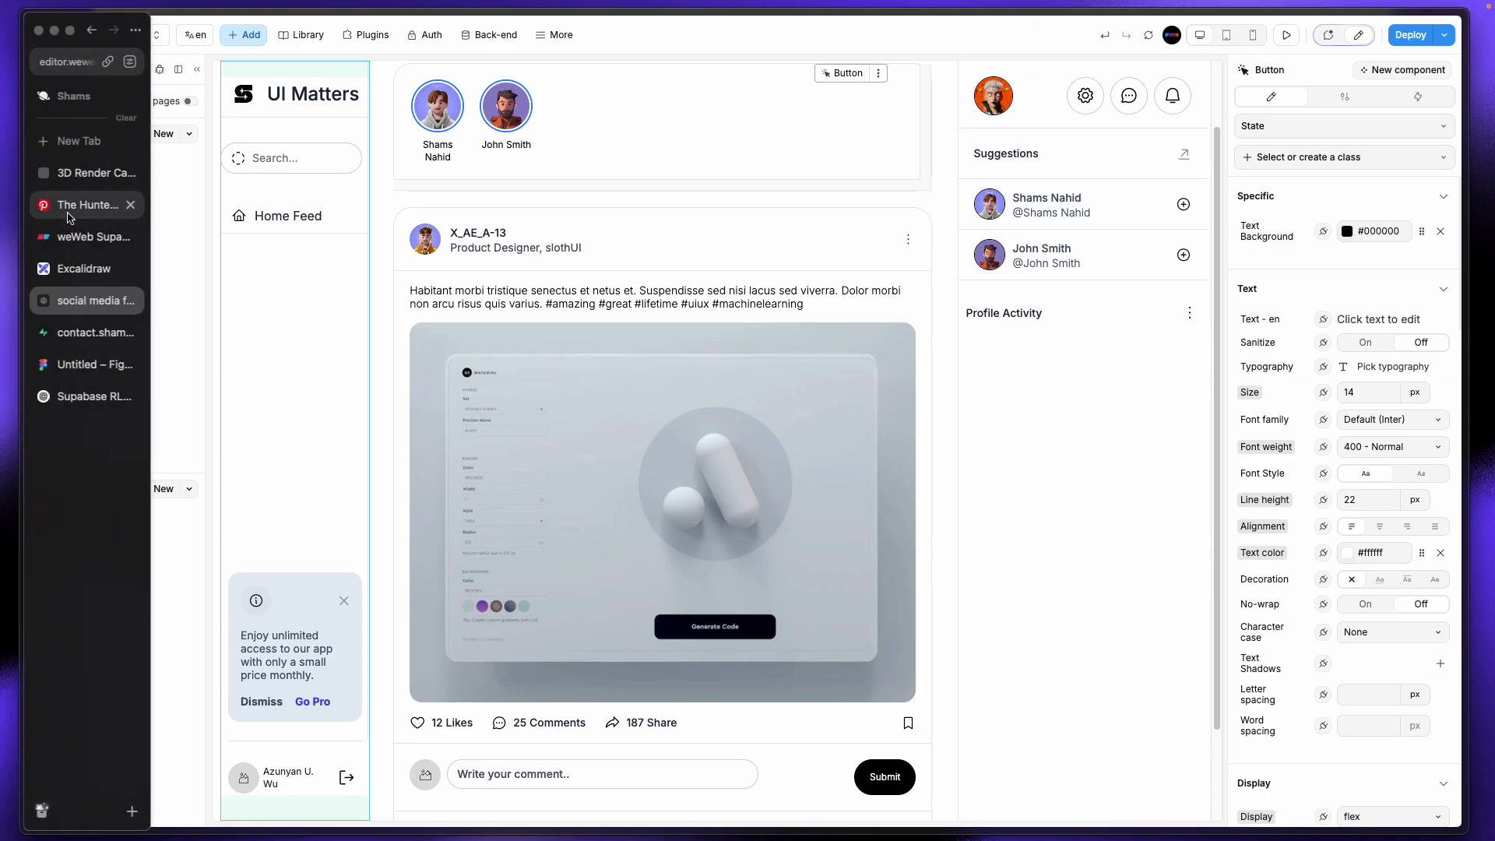
left_click(73, 237)
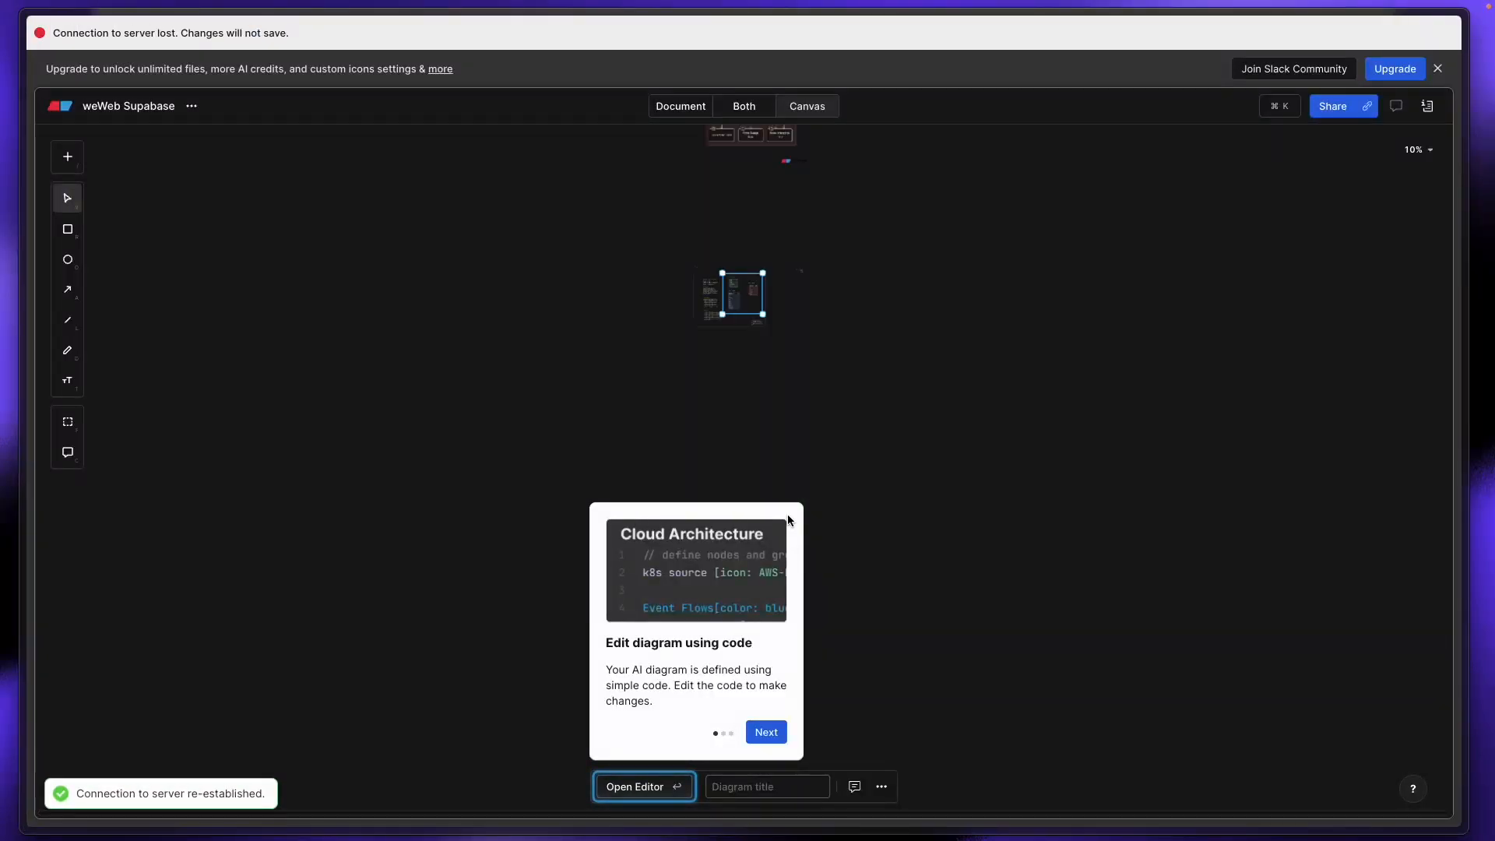
left_click(783, 731)
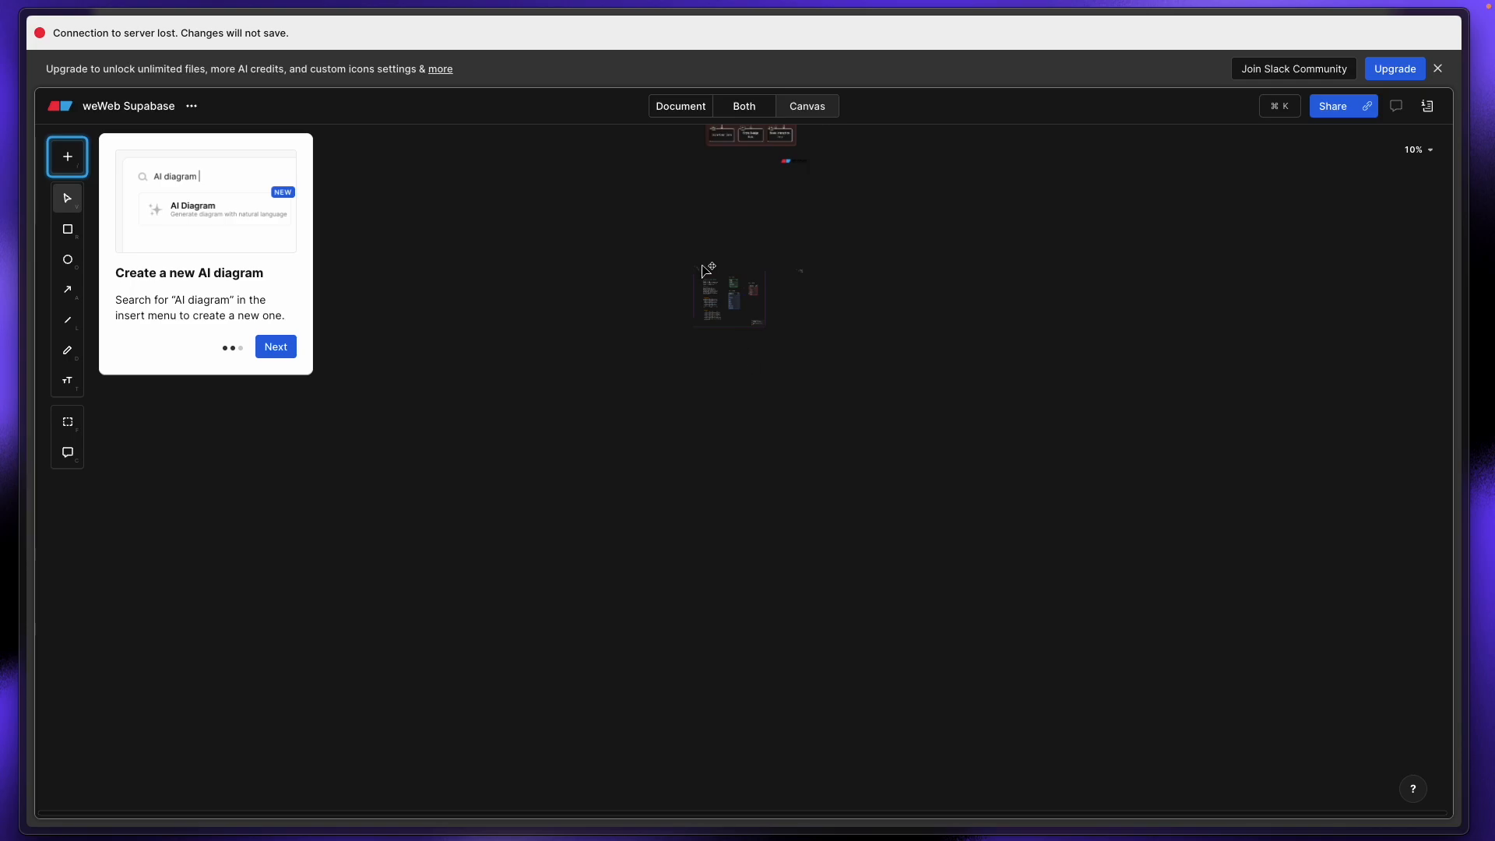
left_click(276, 346)
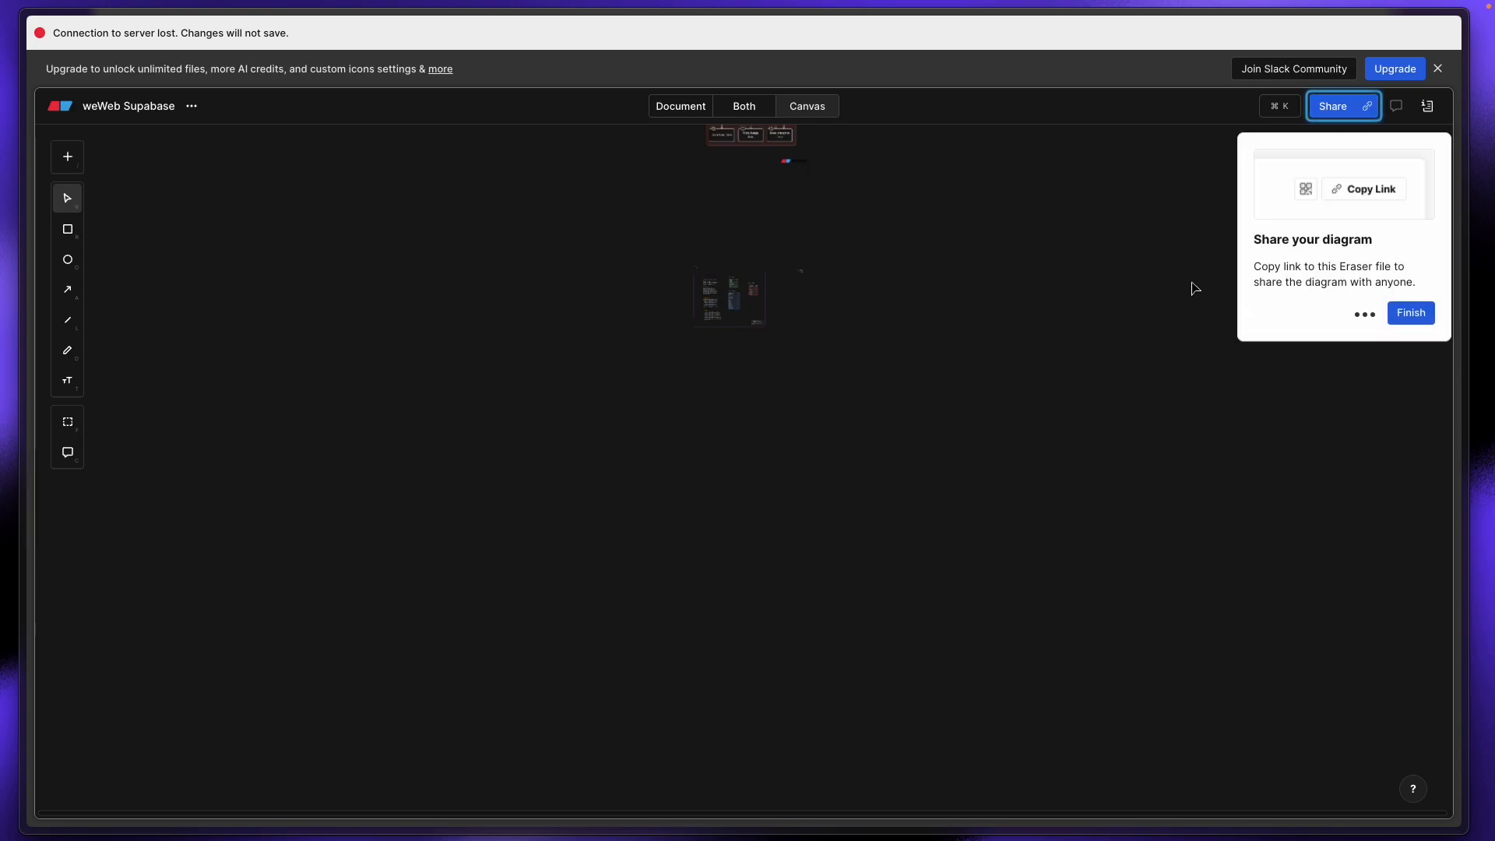
left_click(1394, 311)
left_click(315, 636)
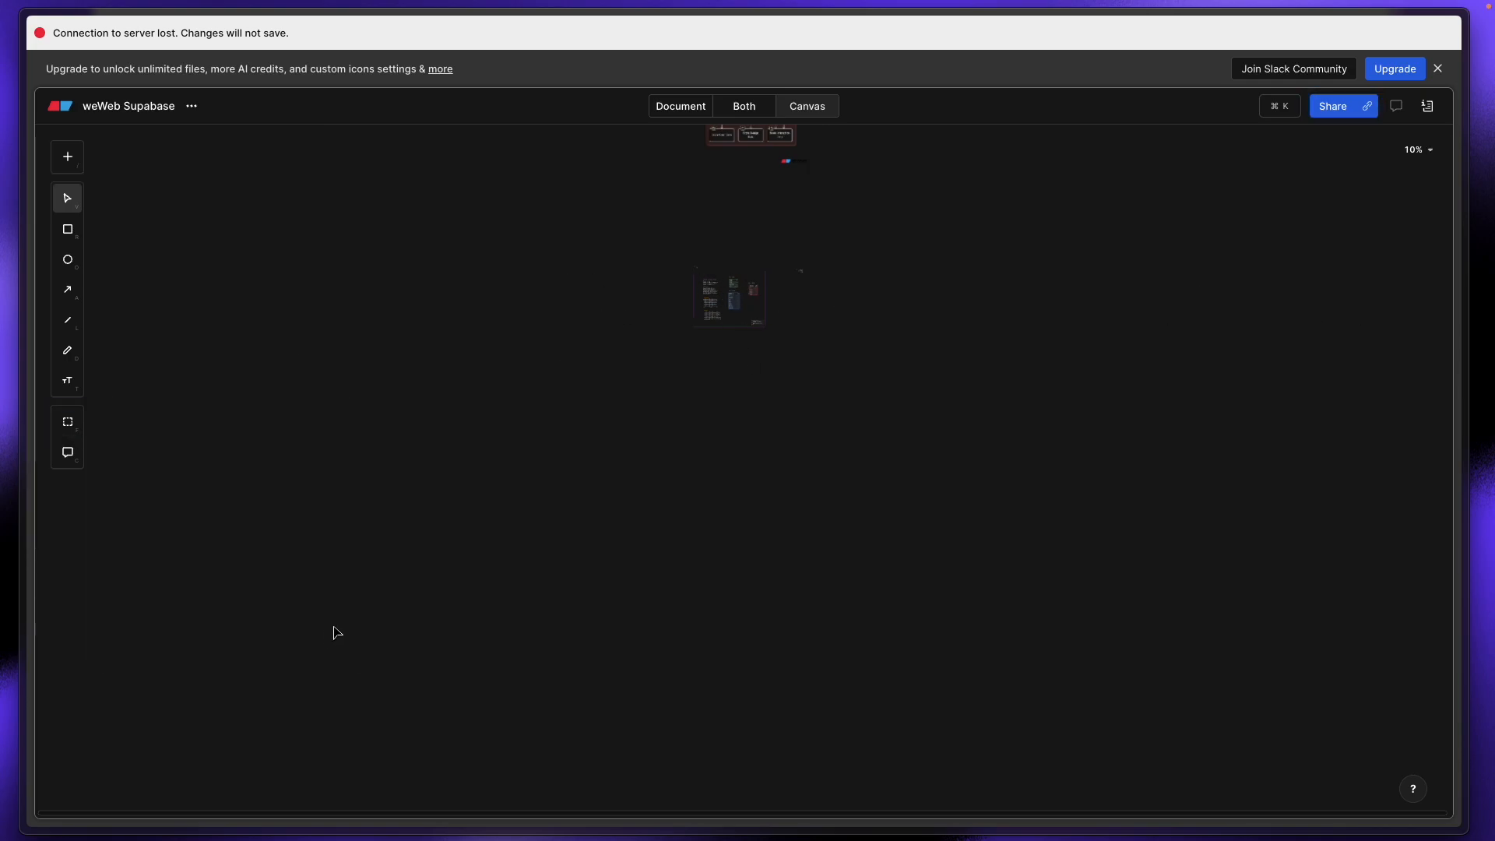
Step: Zoom and pan so the whole database diagram is in view
scroll(712, 327, "up", 5)
scroll(716, 568, "down", 3)
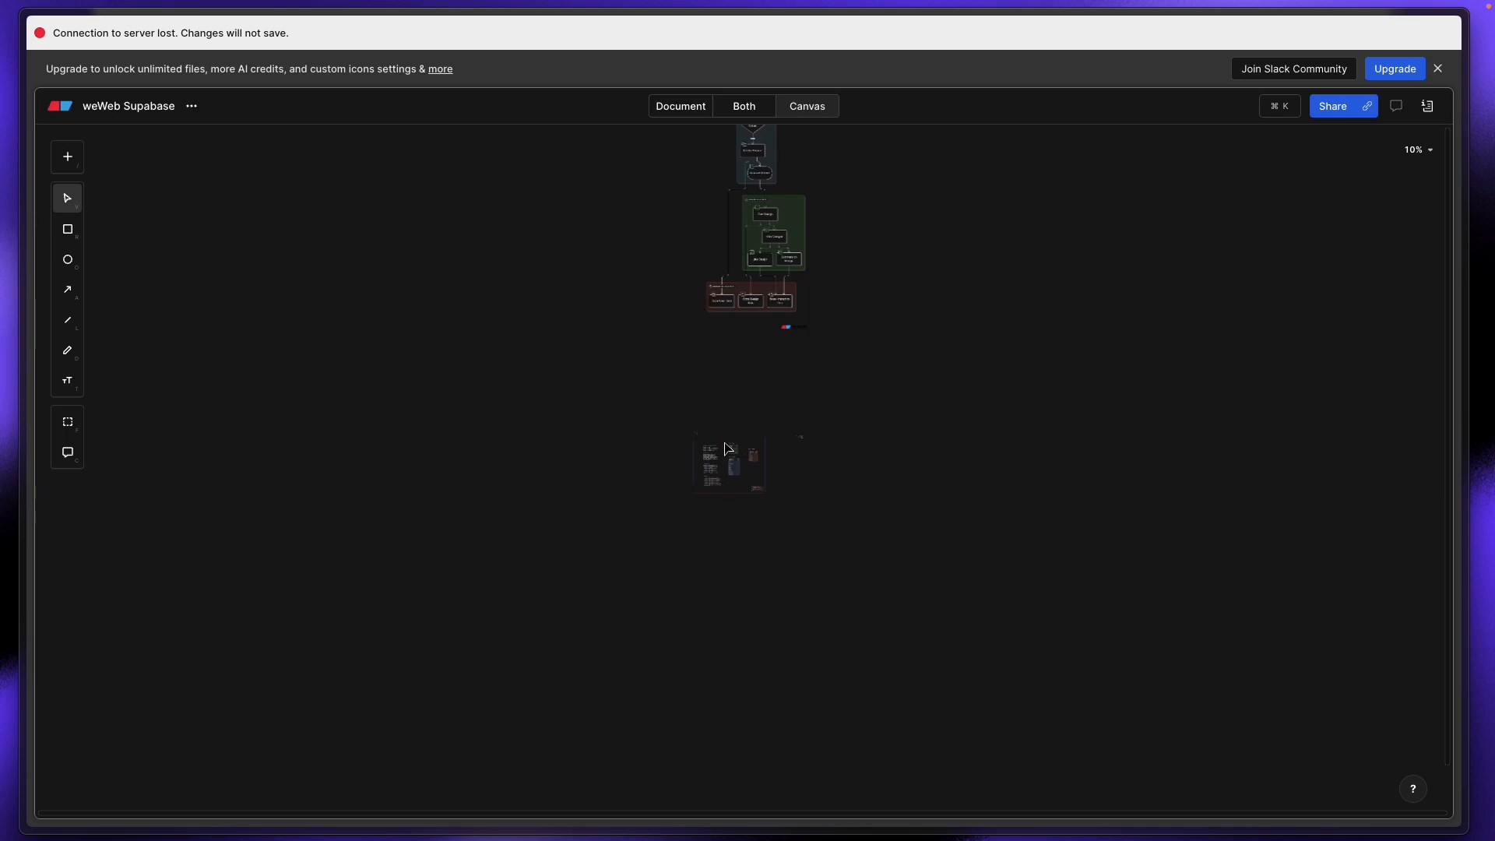
scroll(724, 445, "up", 8)
left_click(1007, 584)
scroll(767, 447, "up", 5)
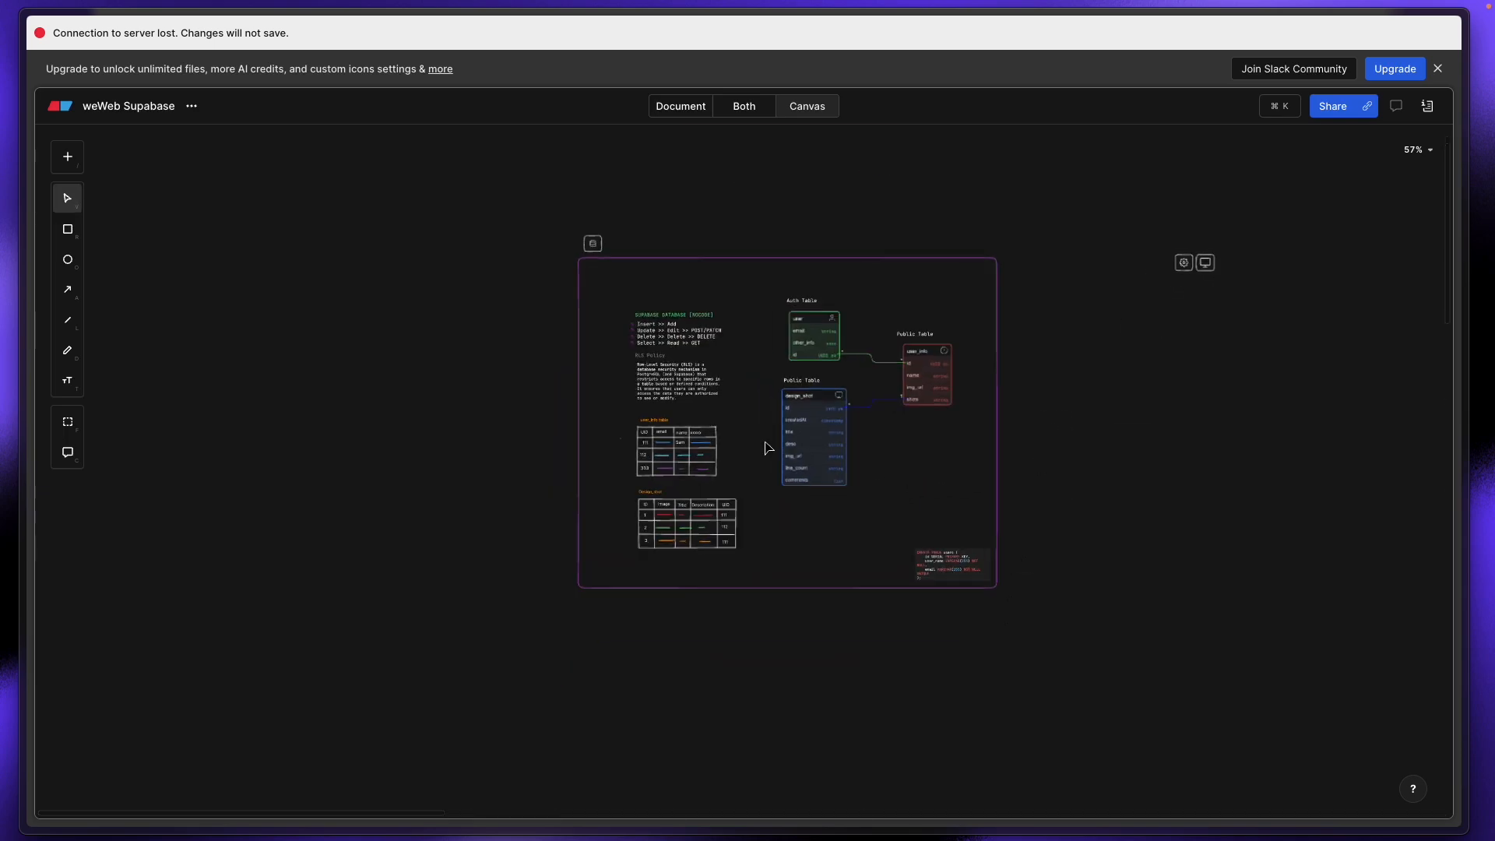
scroll(1028, 227, "up", 4)
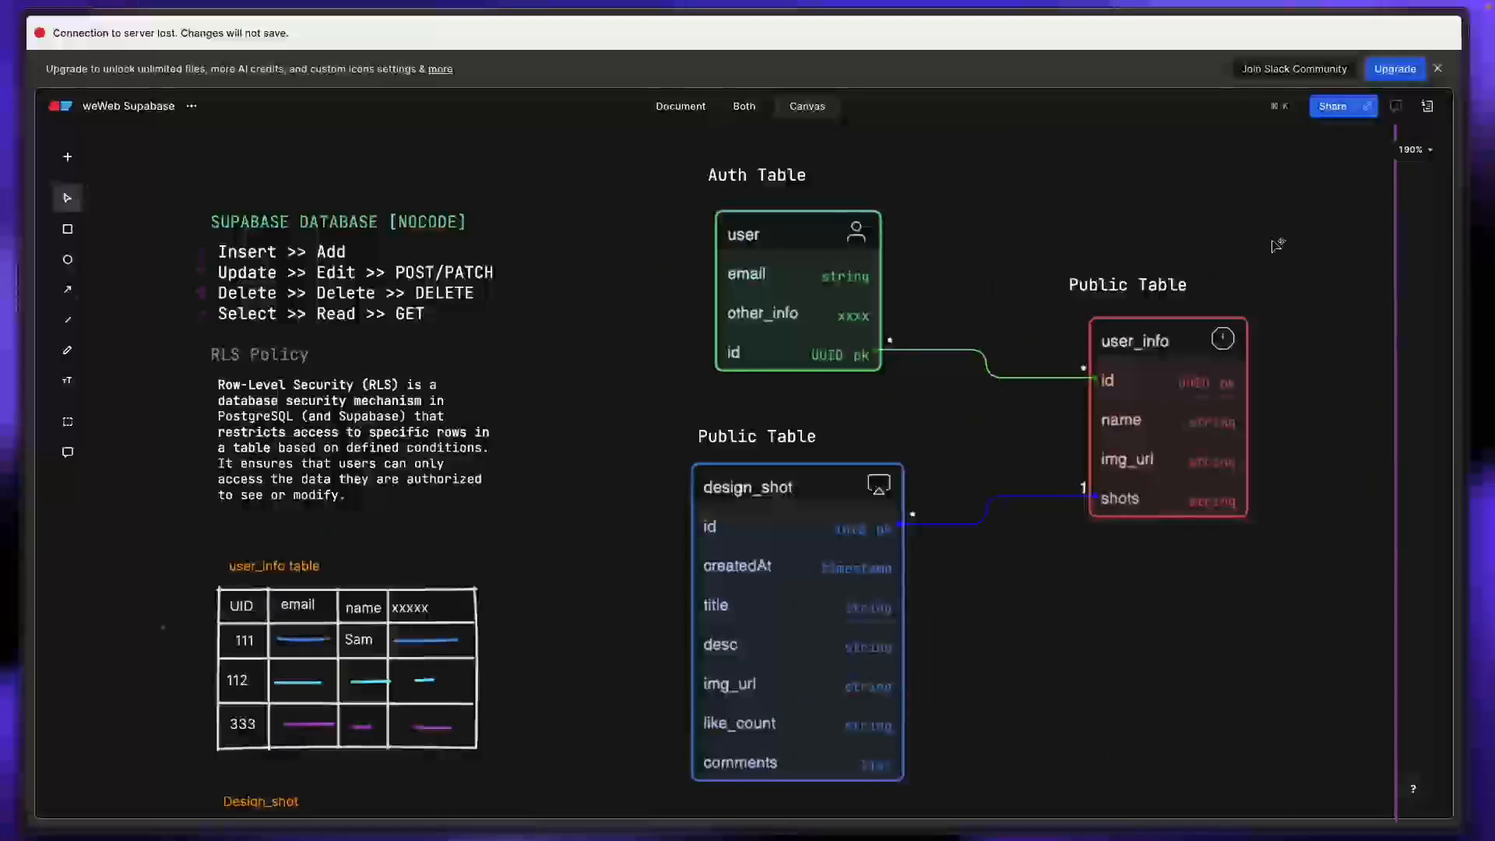
key("space")
left_click_drag(1277, 243, 1099, 254)
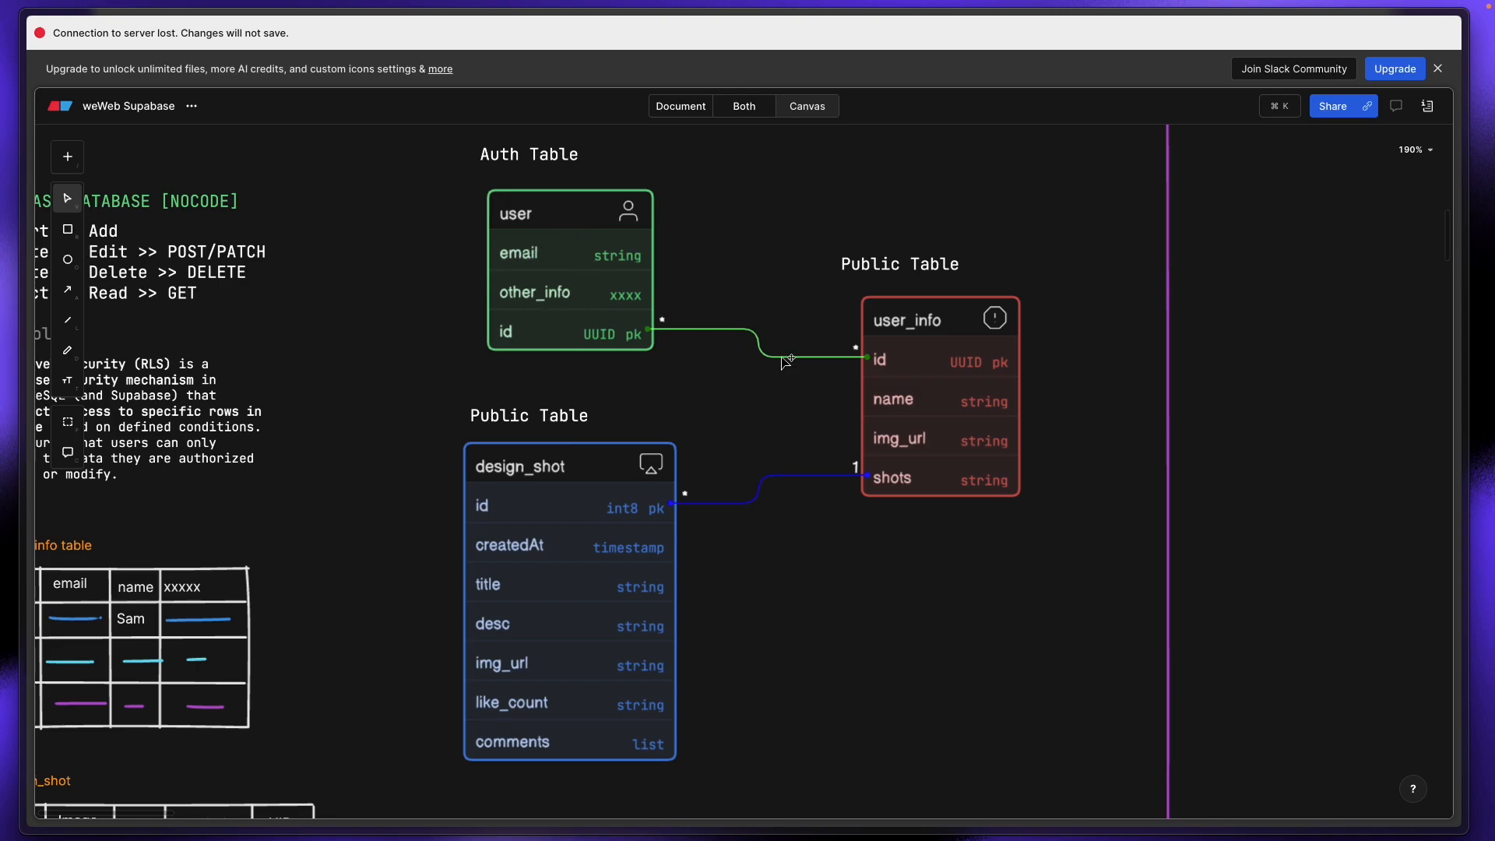
left_click_drag(917, 270, 955, 273)
left_click(937, 335)
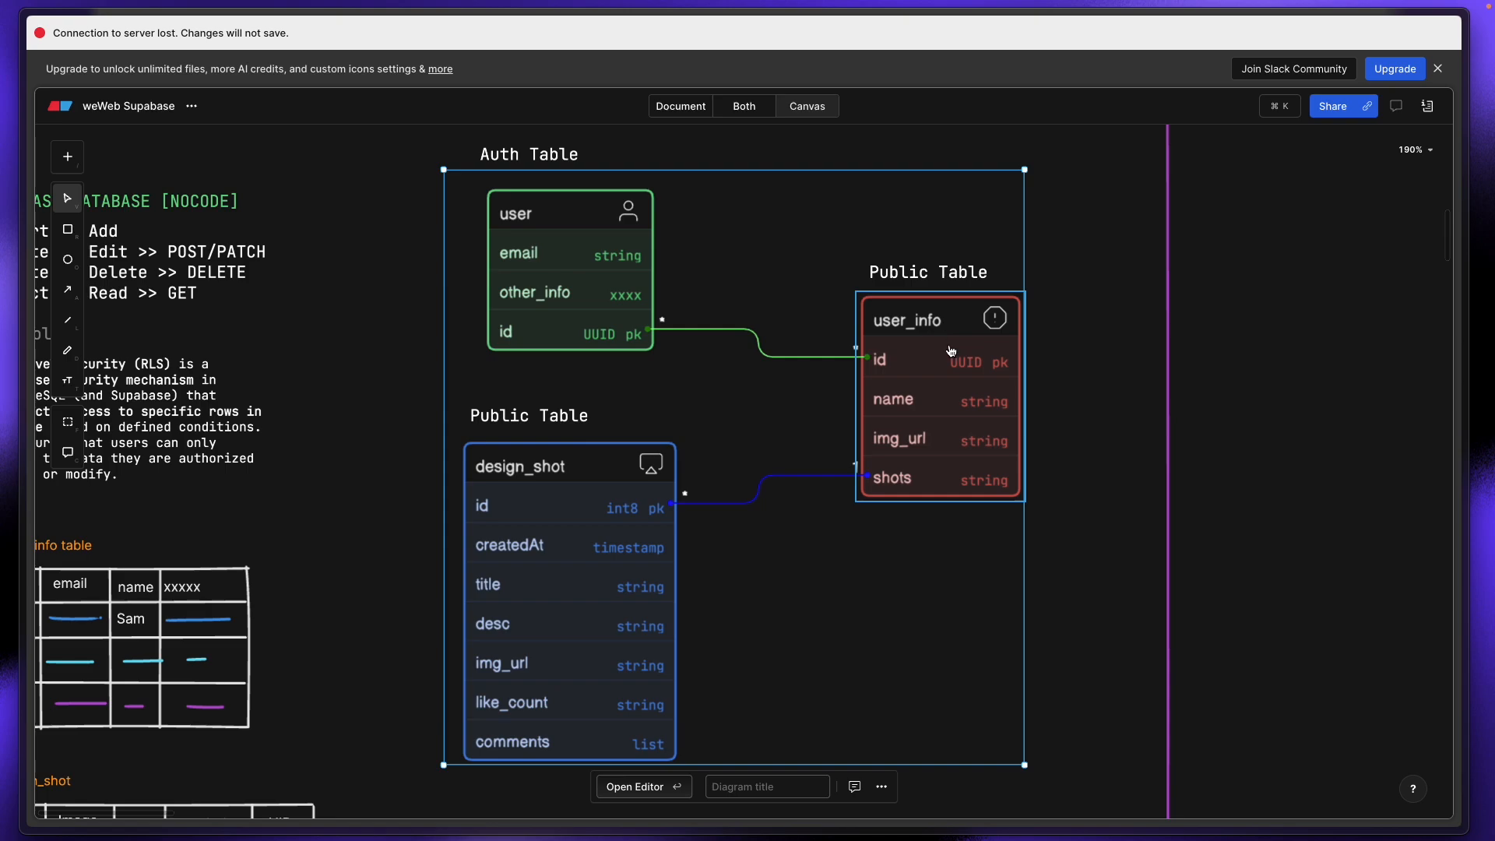
Step: Inspect user_info's shots field and design_shot's like_count field
left_click(935, 492)
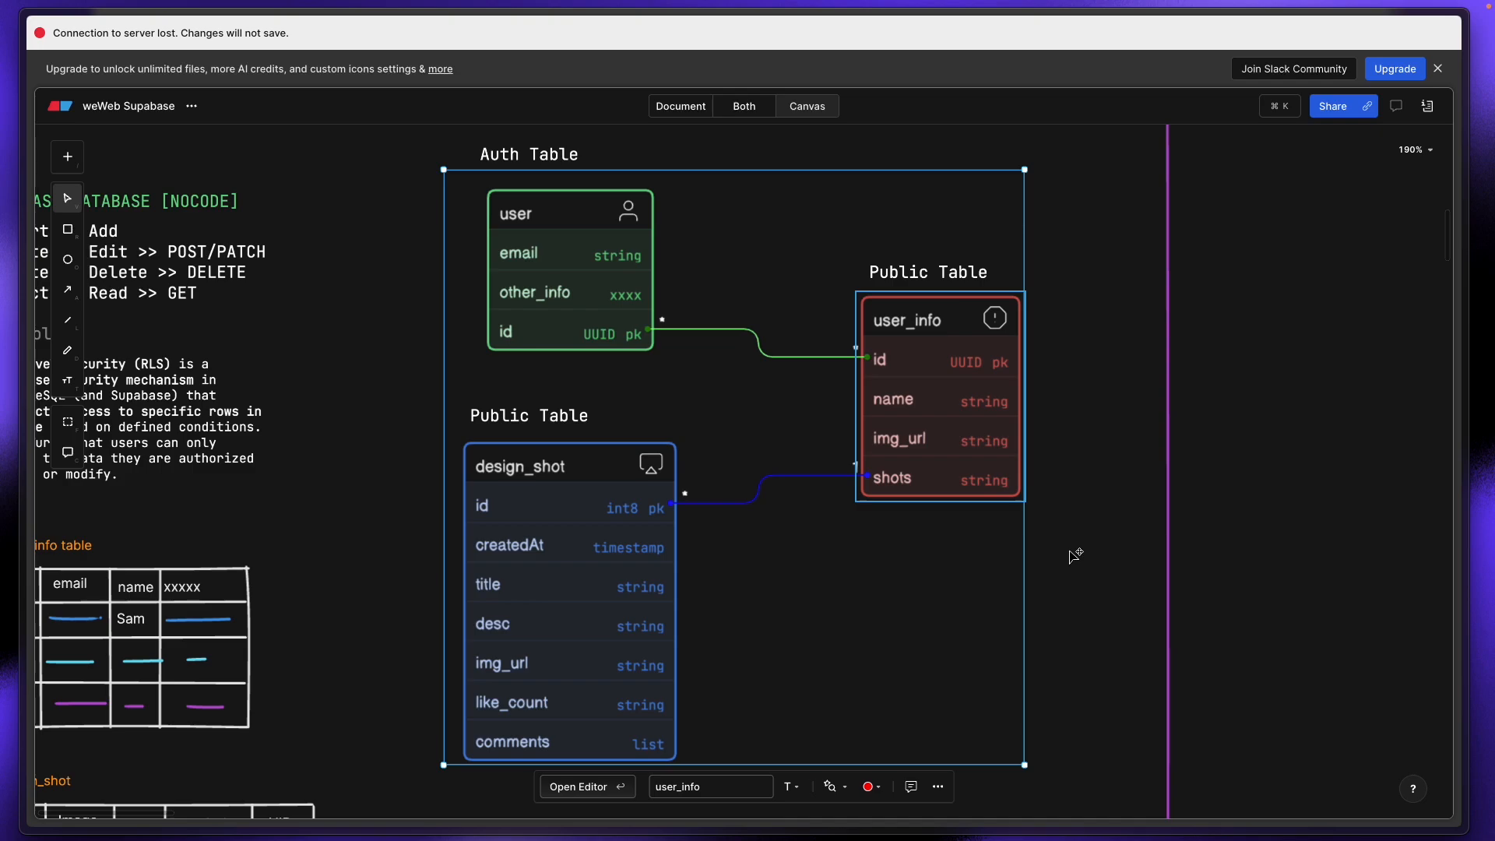
left_click(880, 471)
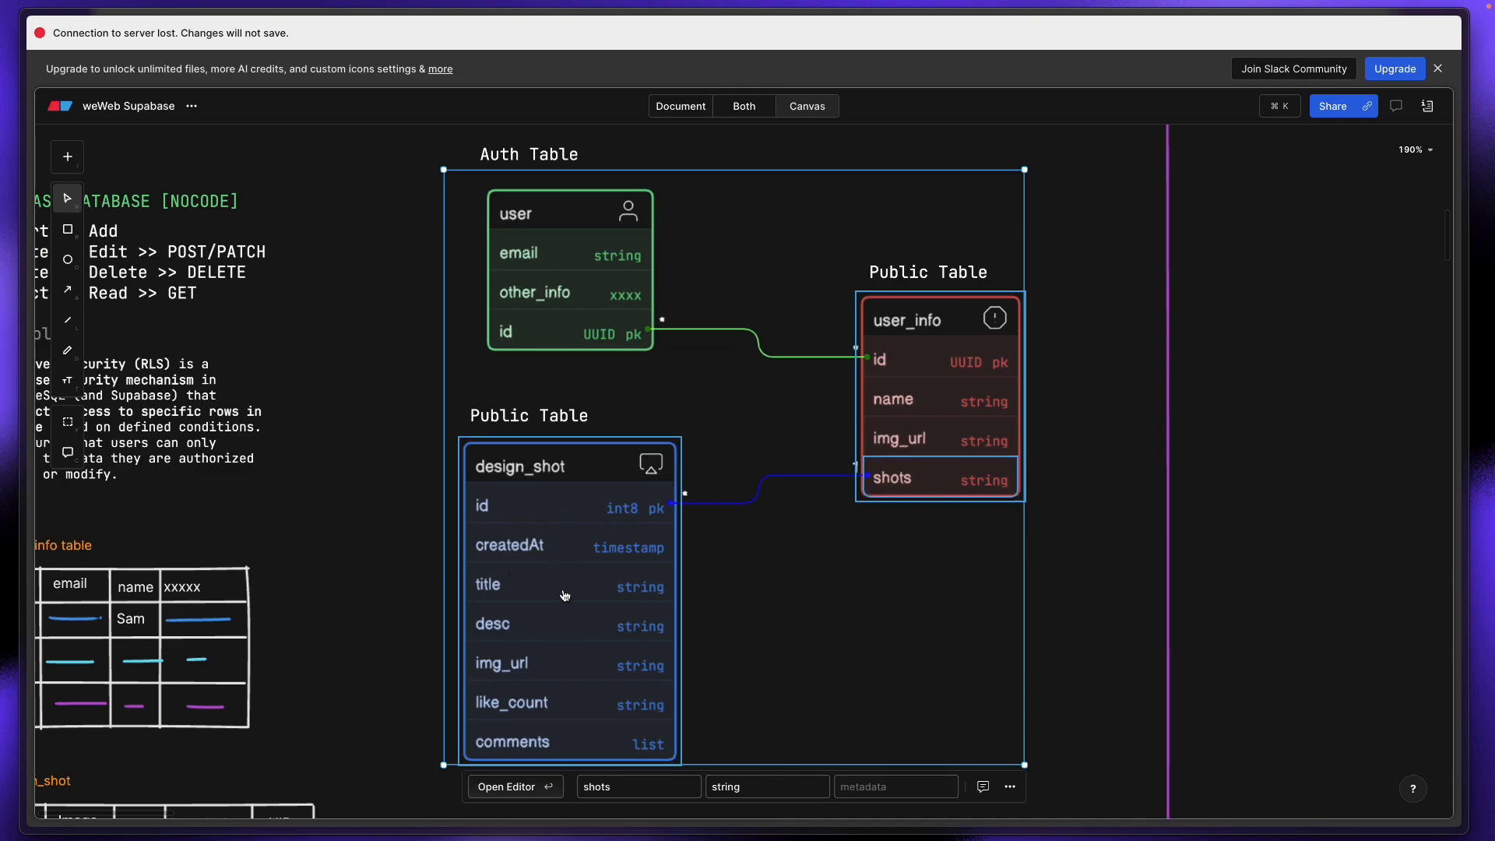
left_click(523, 652)
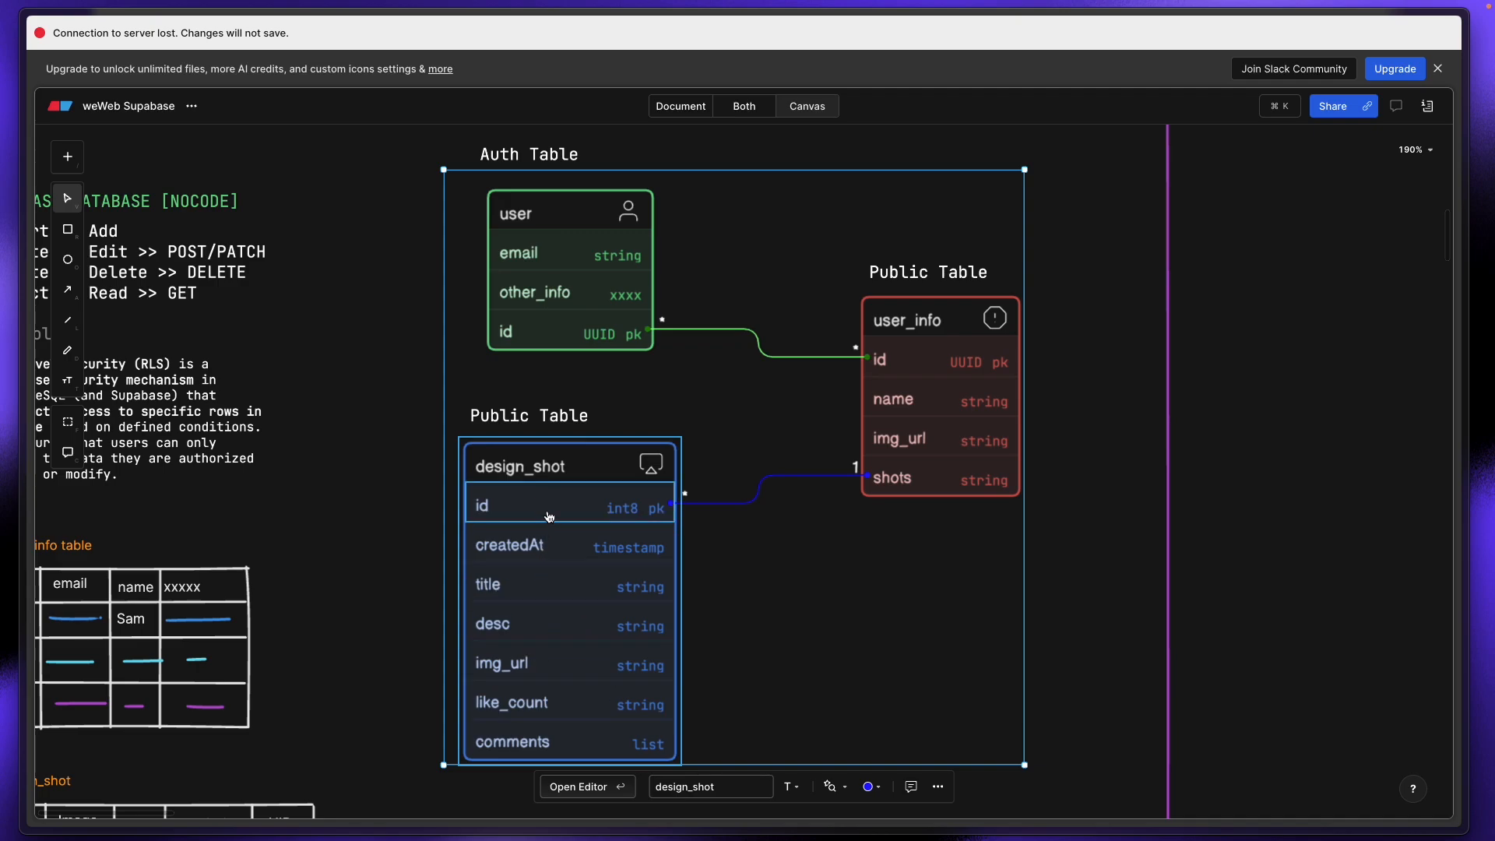
left_click(580, 702)
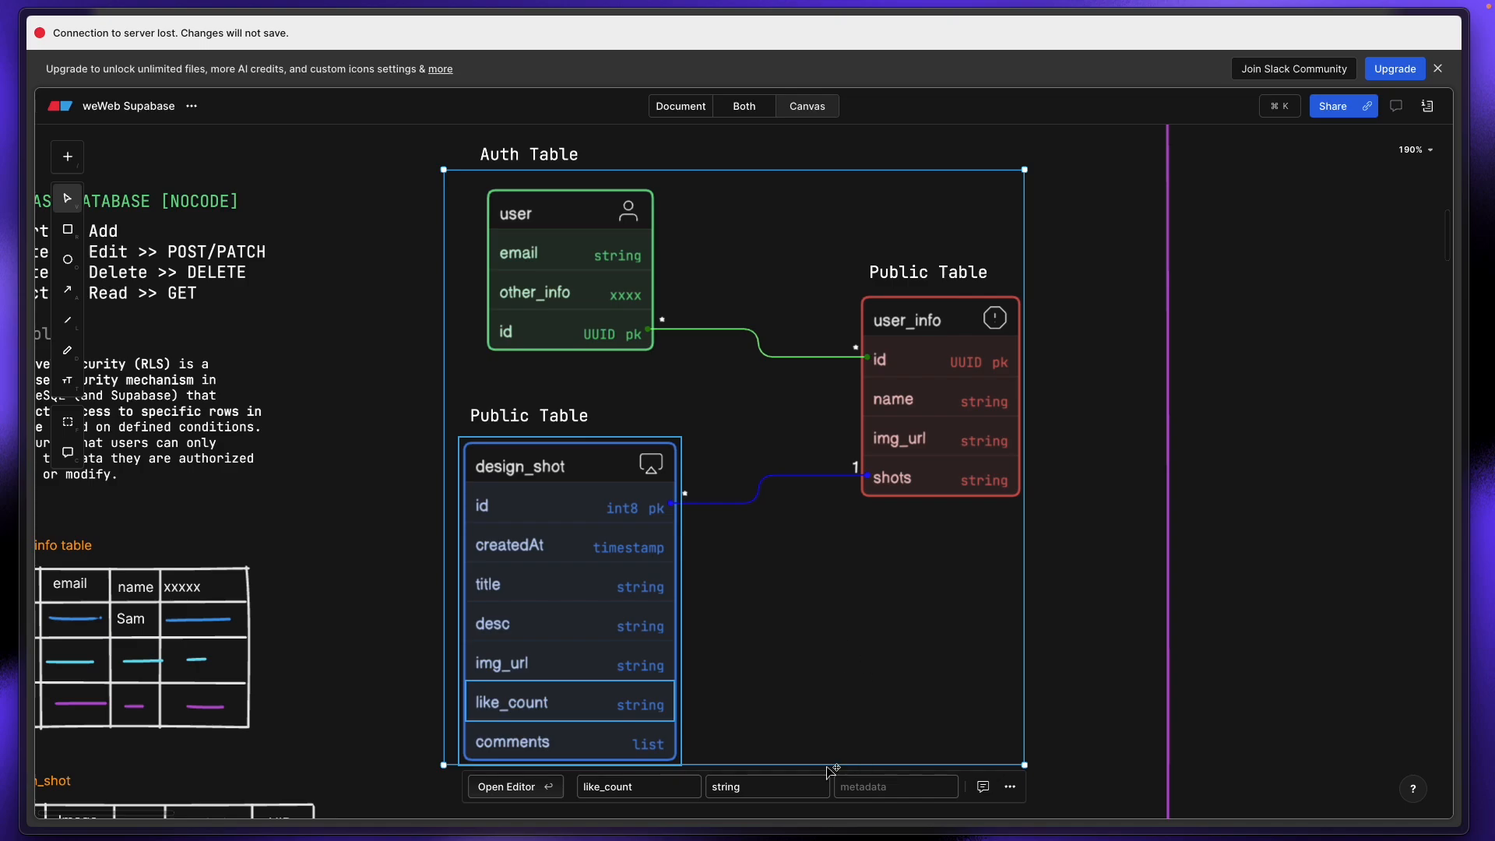
Step: Review the diagram's code definition, close it, then go to Supabase
left_click(529, 787)
scroll(1226, 603, "down", 2)
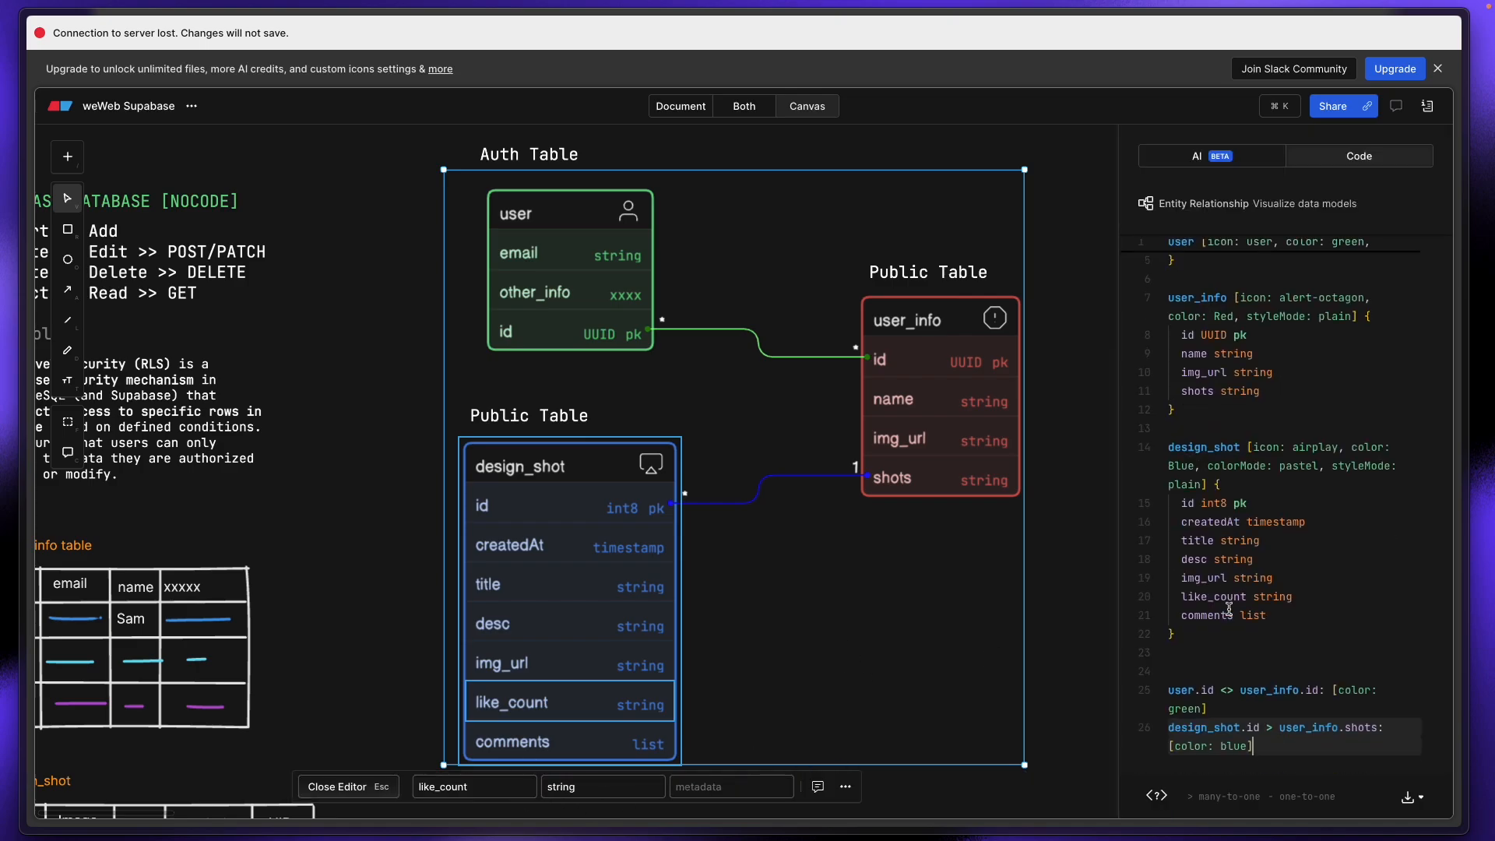
left_click(1093, 411)
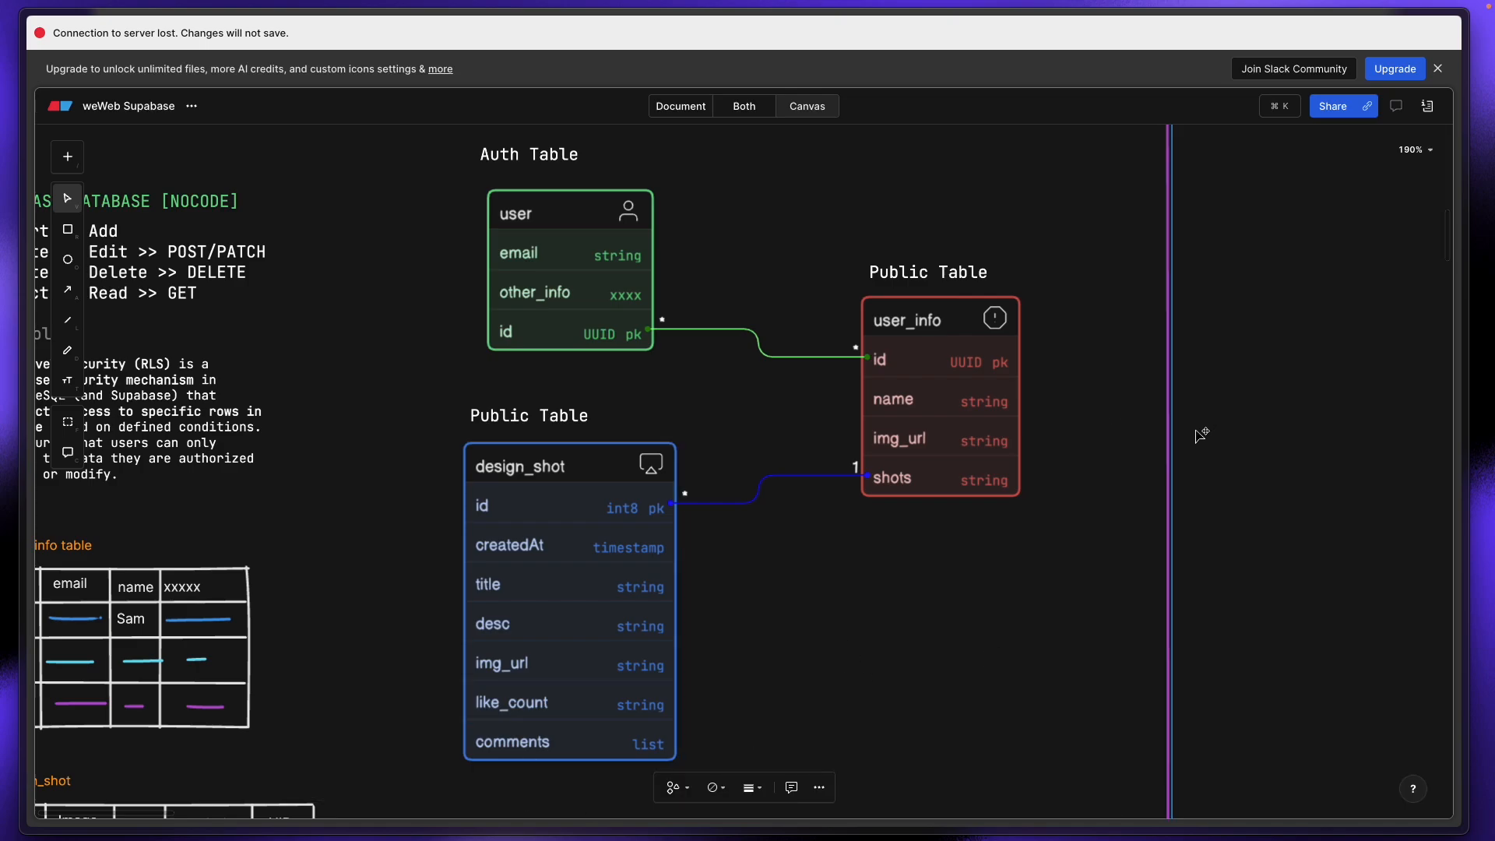
left_click(622, 588)
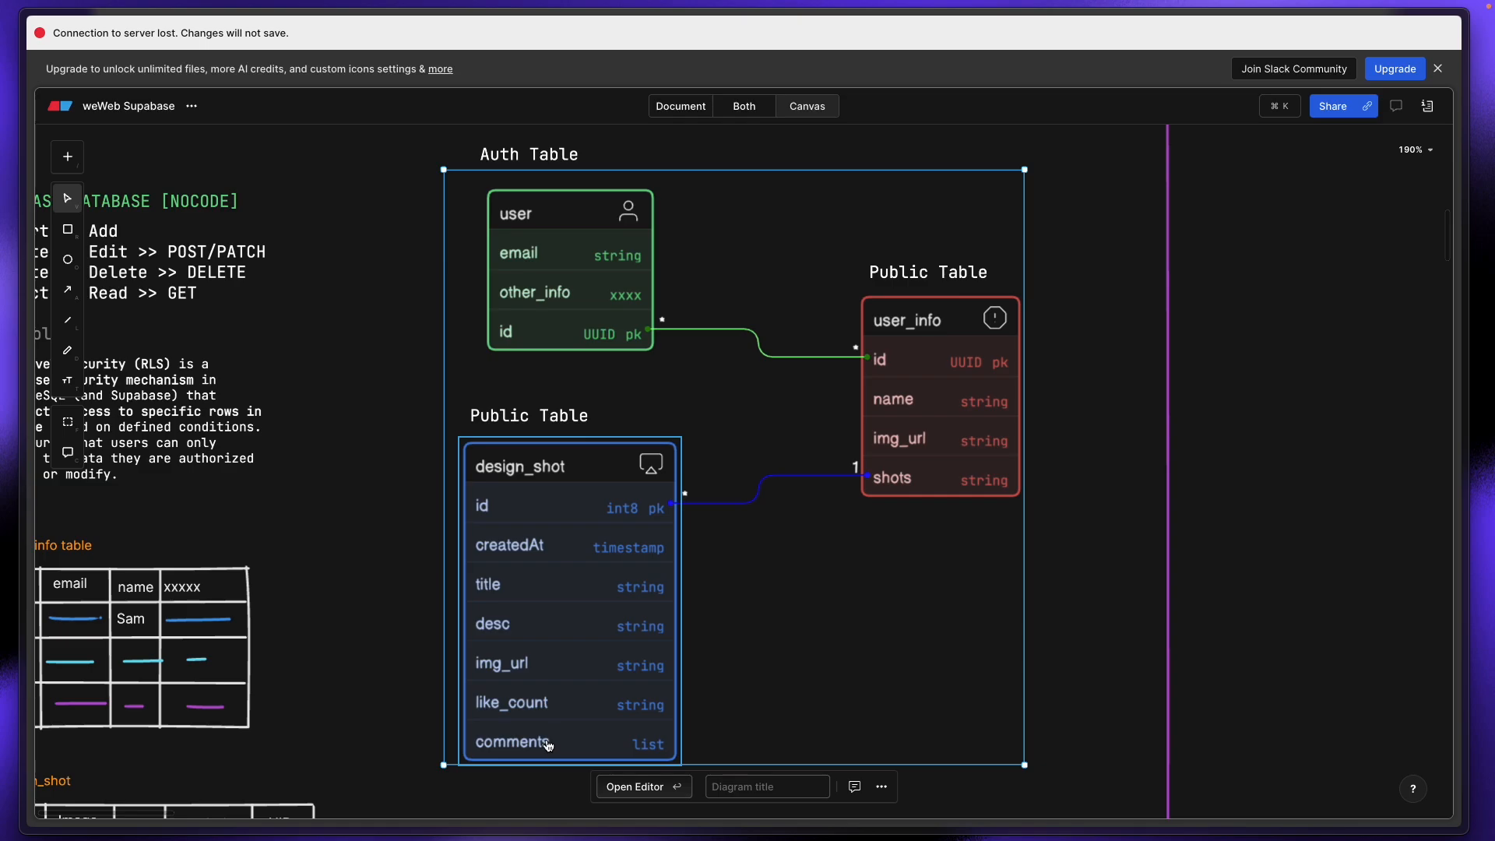
mouse_move(6, 289)
left_click(99, 333)
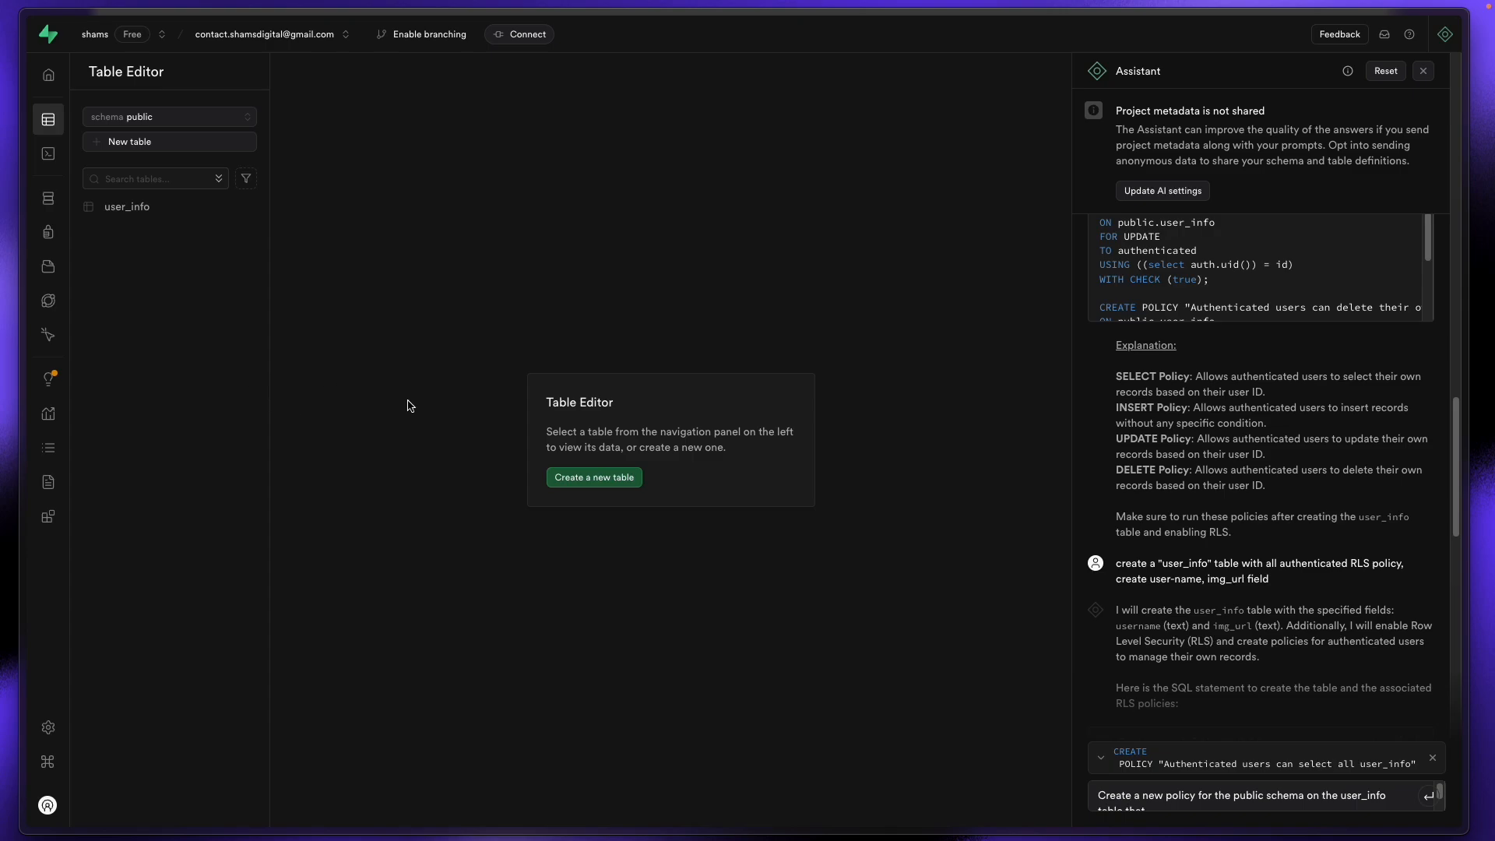
Step: Start a new Supabase table named design_shots, keeping Row Level Security enabled
left_click(594, 476)
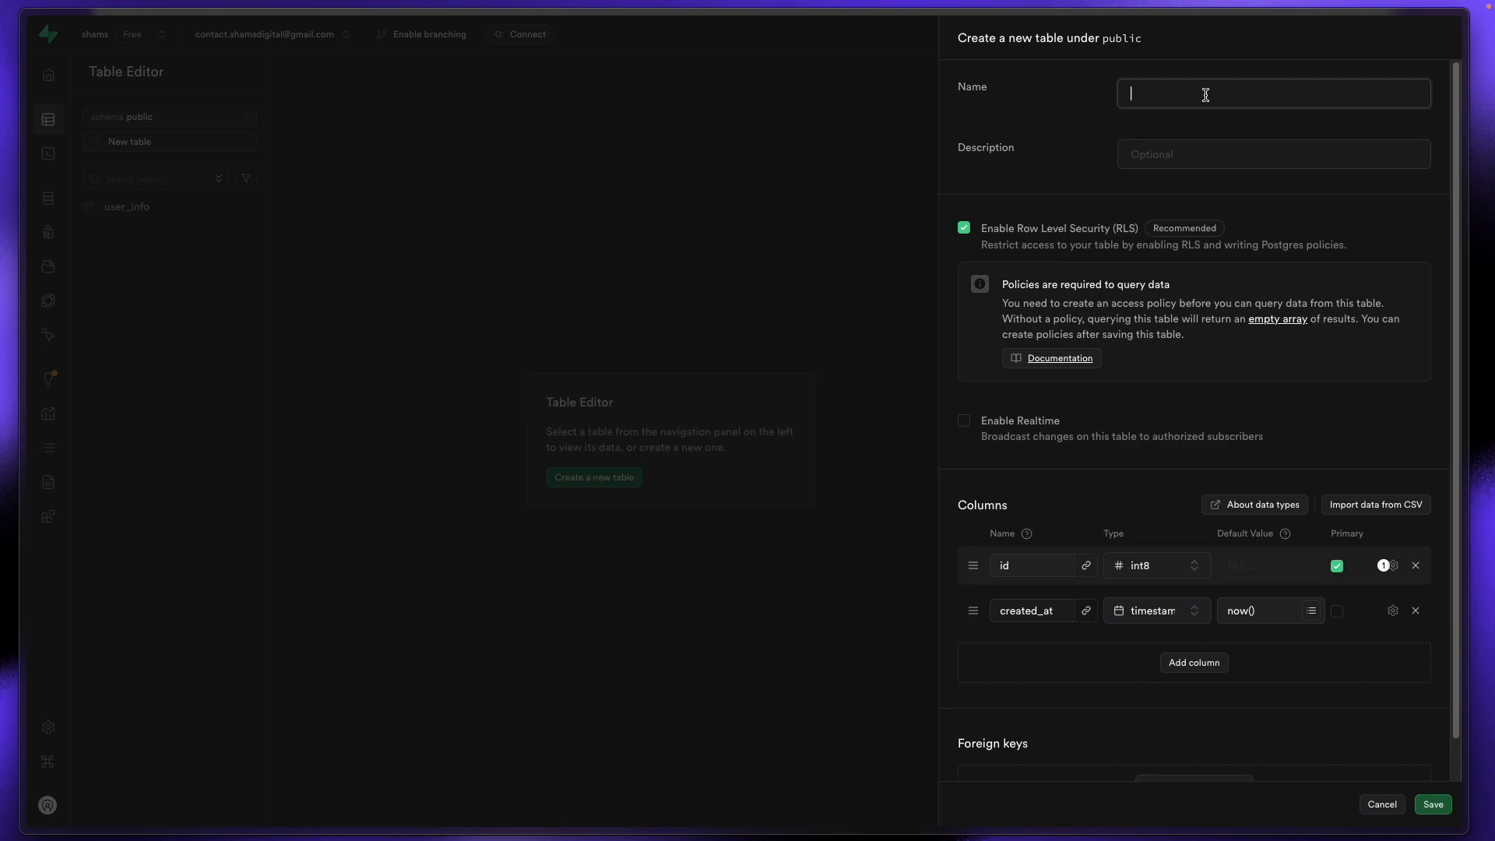
type("shots")
key("Home")
type("design_")
left_click(965, 228)
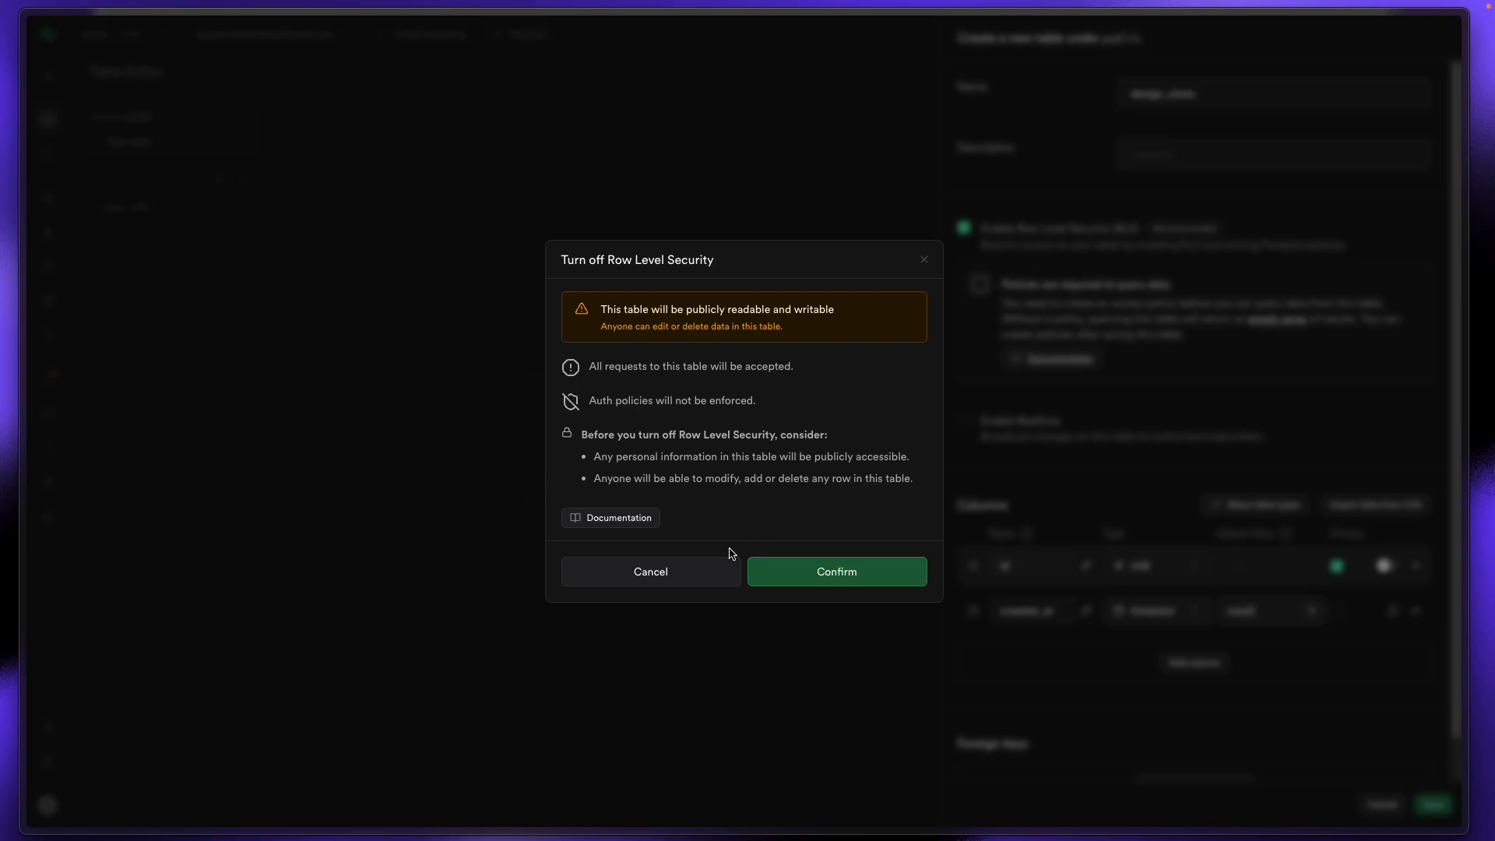
left_click(651, 573)
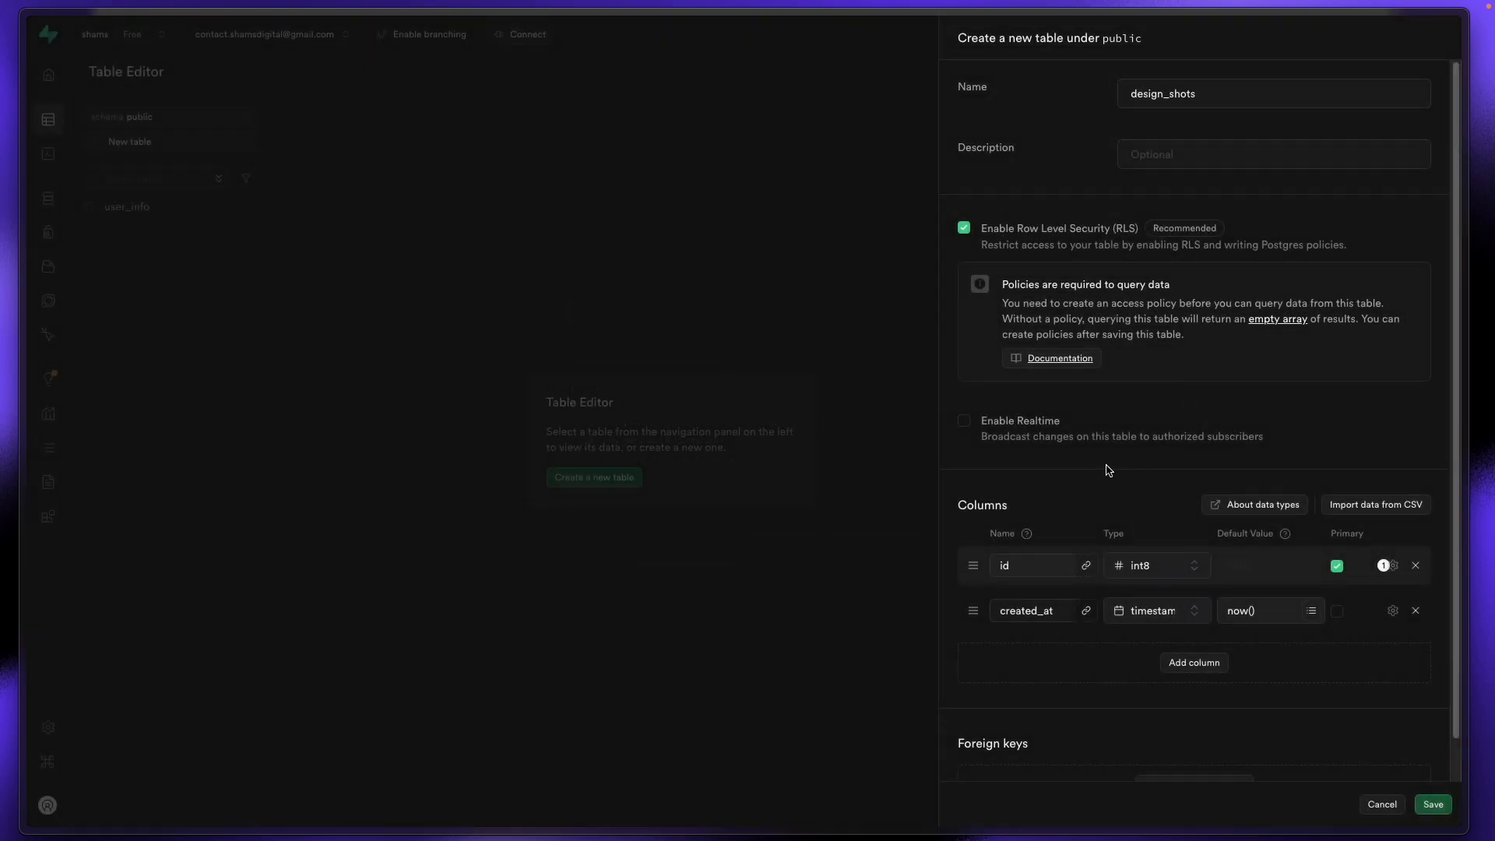
scroll(1110, 471, "down", 1)
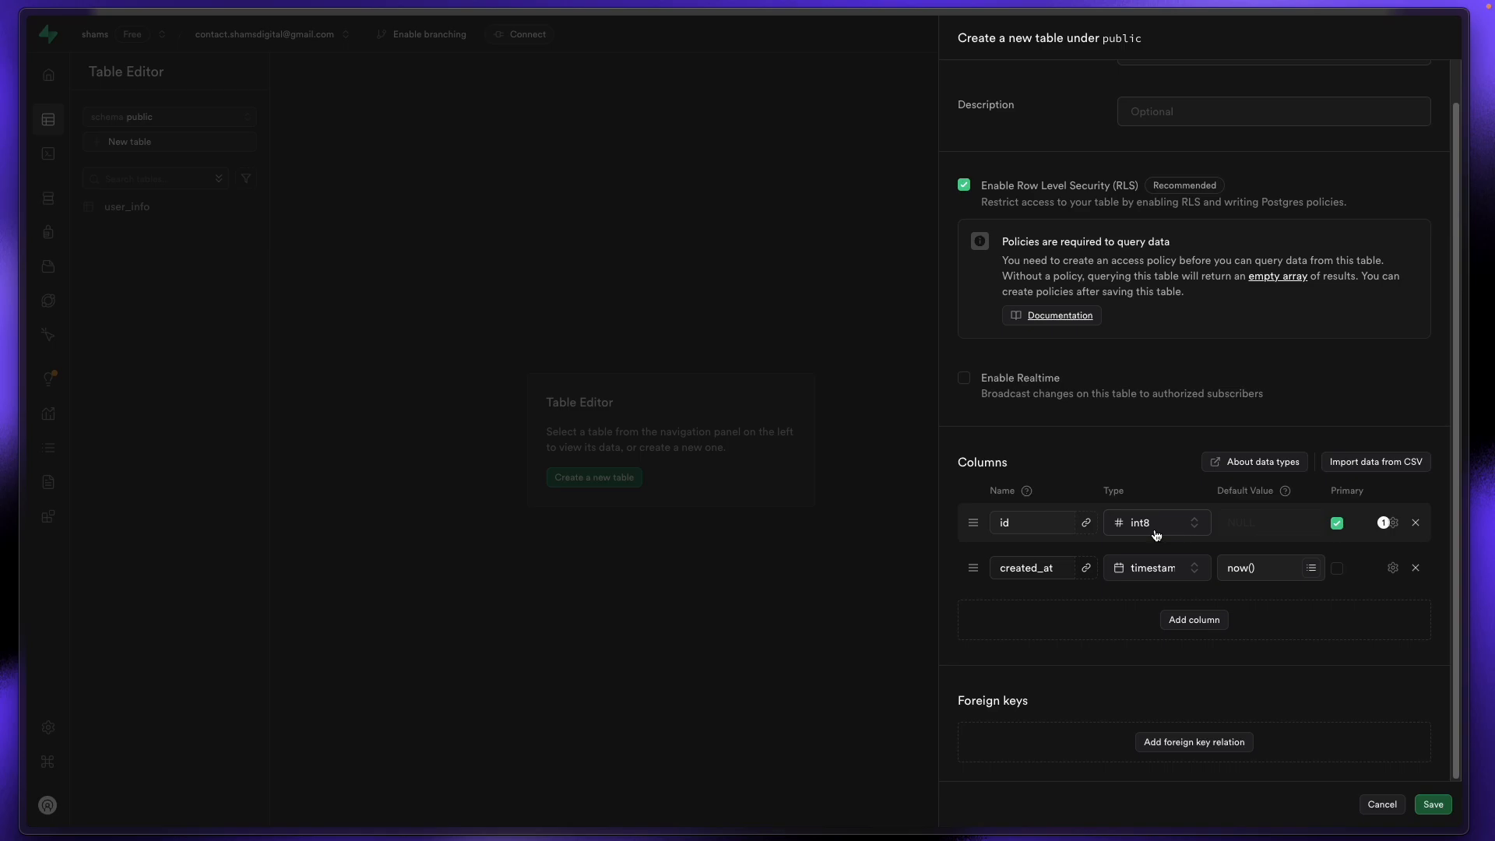
Step: Add text columns title and desc to the new table
left_click(1209, 625)
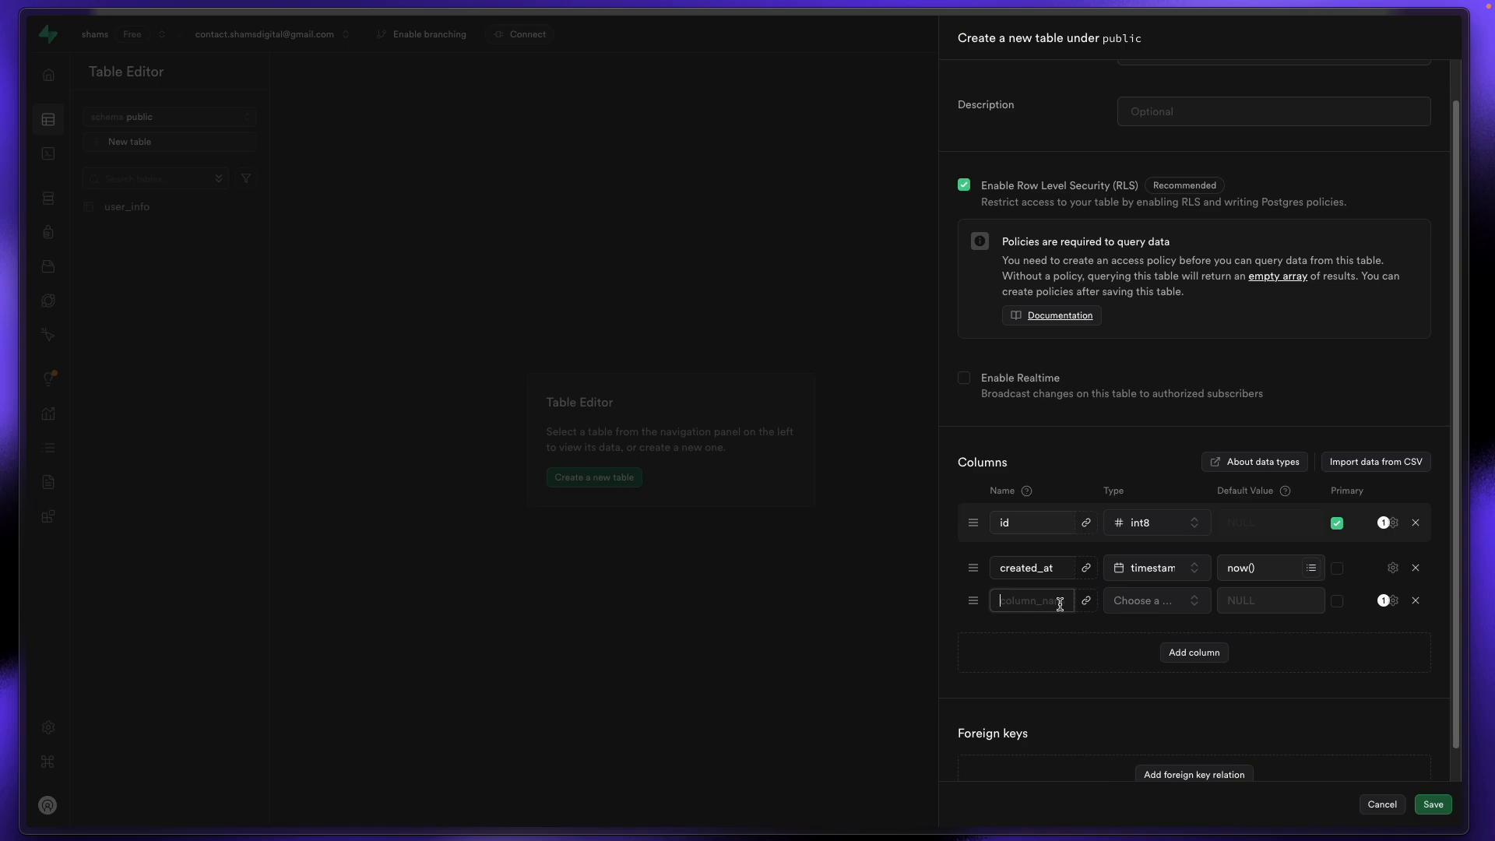
mouse_move(4, 482)
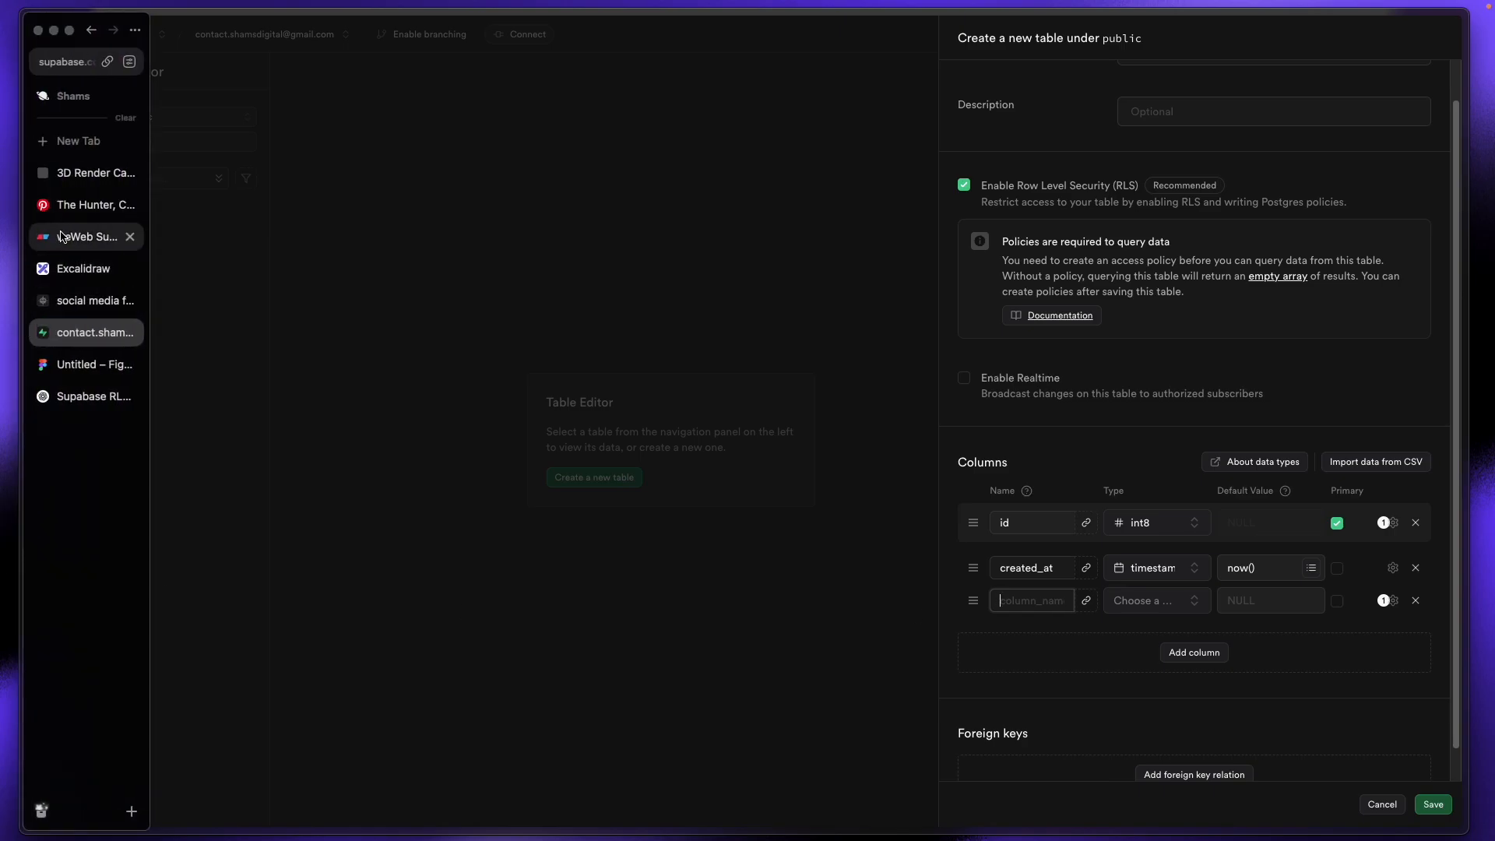
left_click(66, 237)
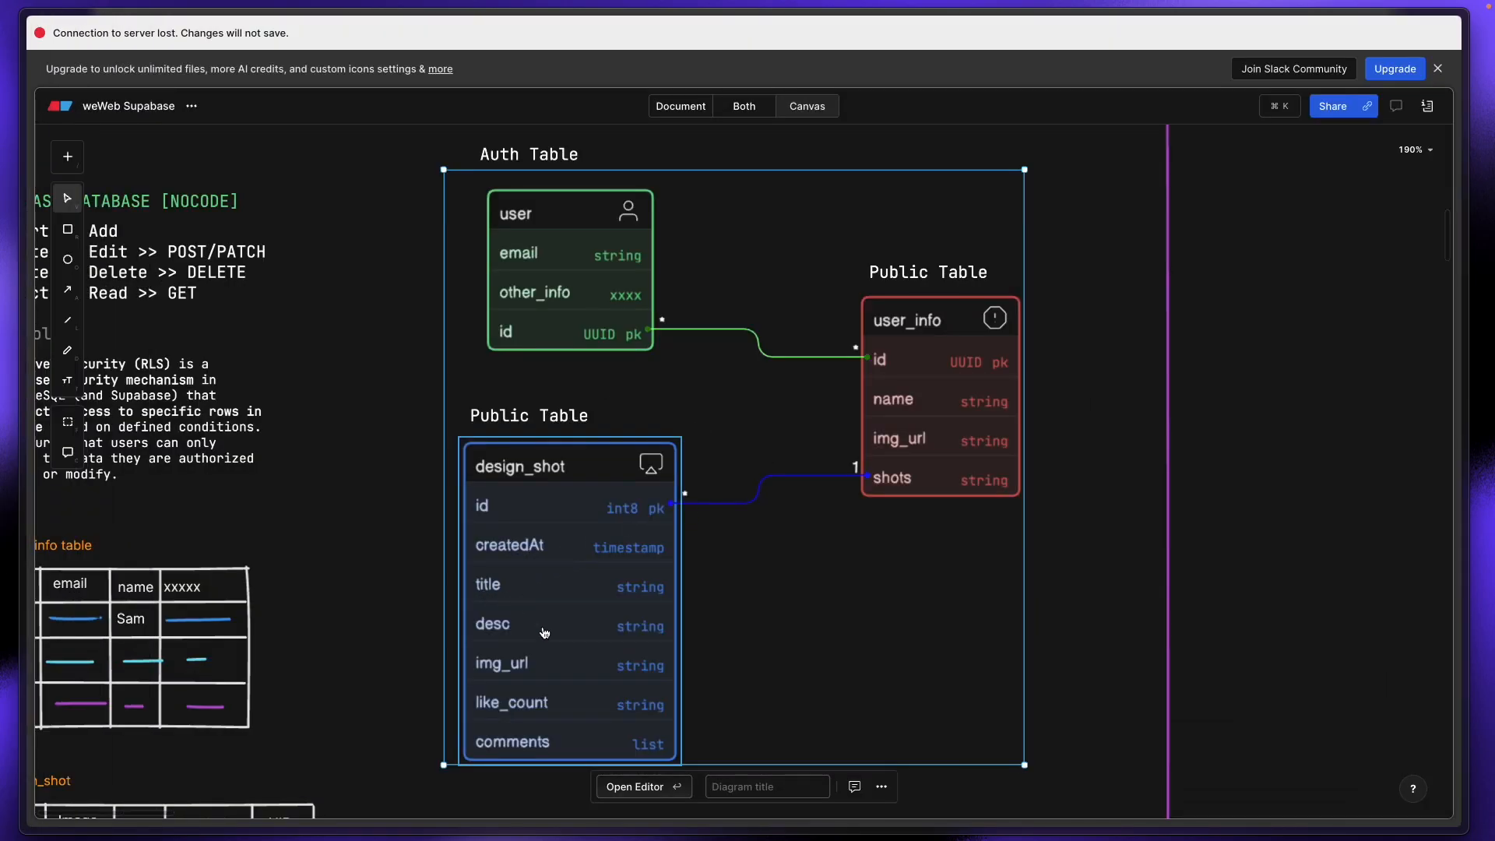
mouse_move(4, 430)
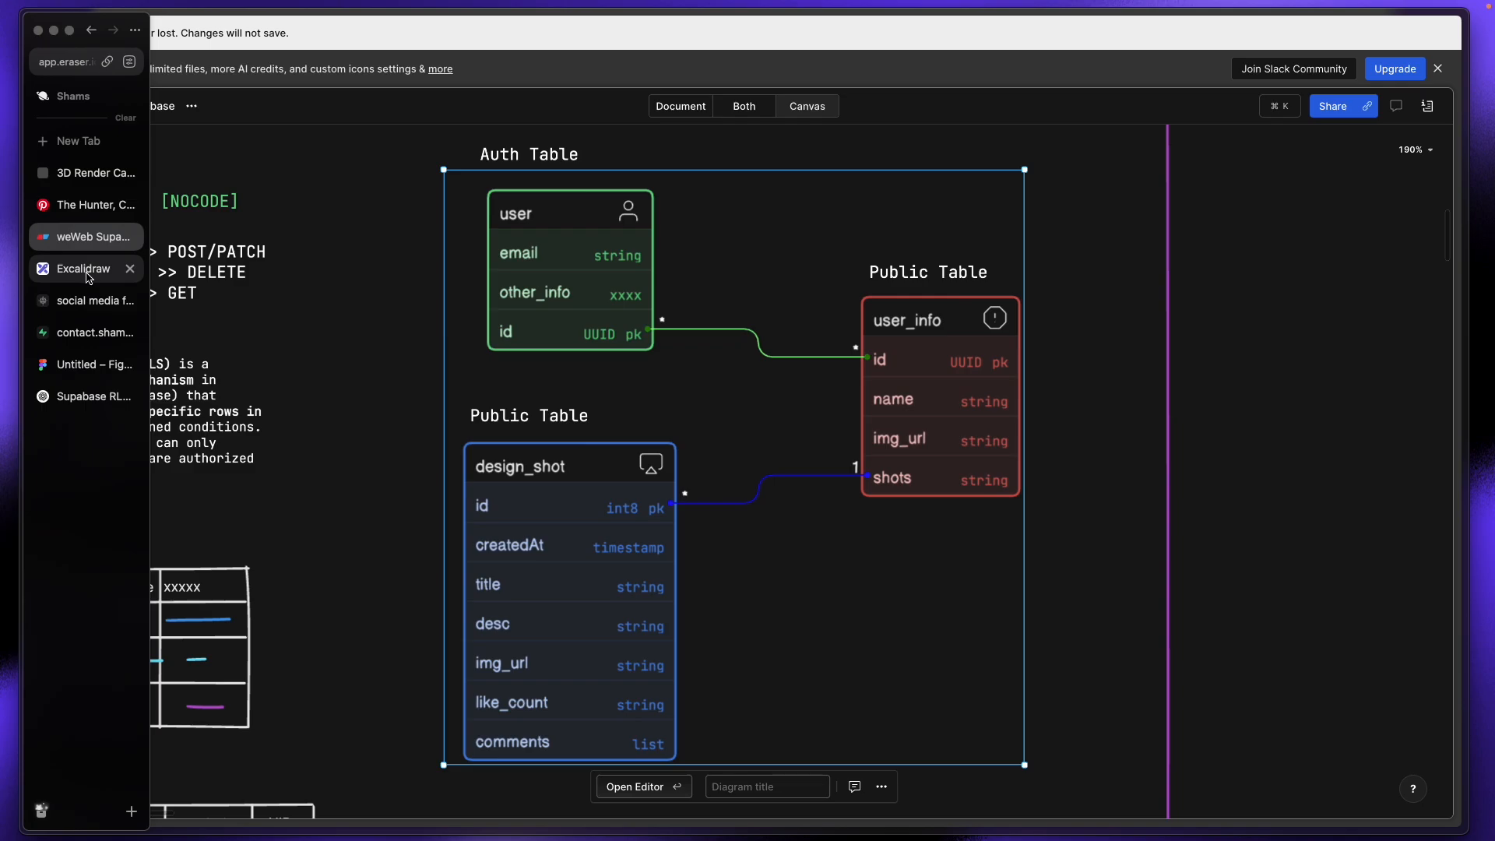
left_click(89, 333)
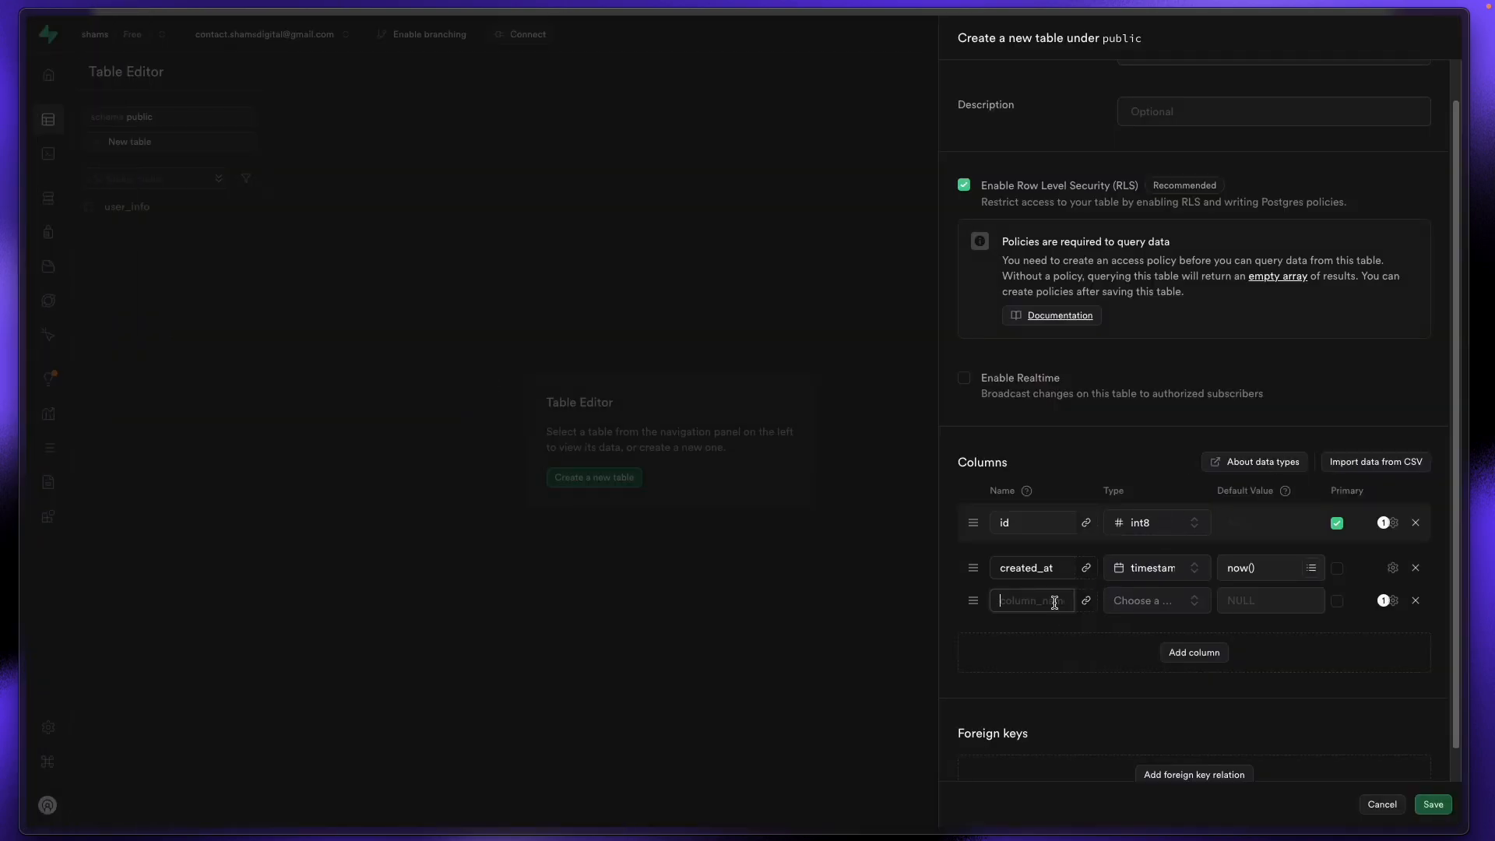
type("title")
left_click(1136, 600)
left_click(1063, 540)
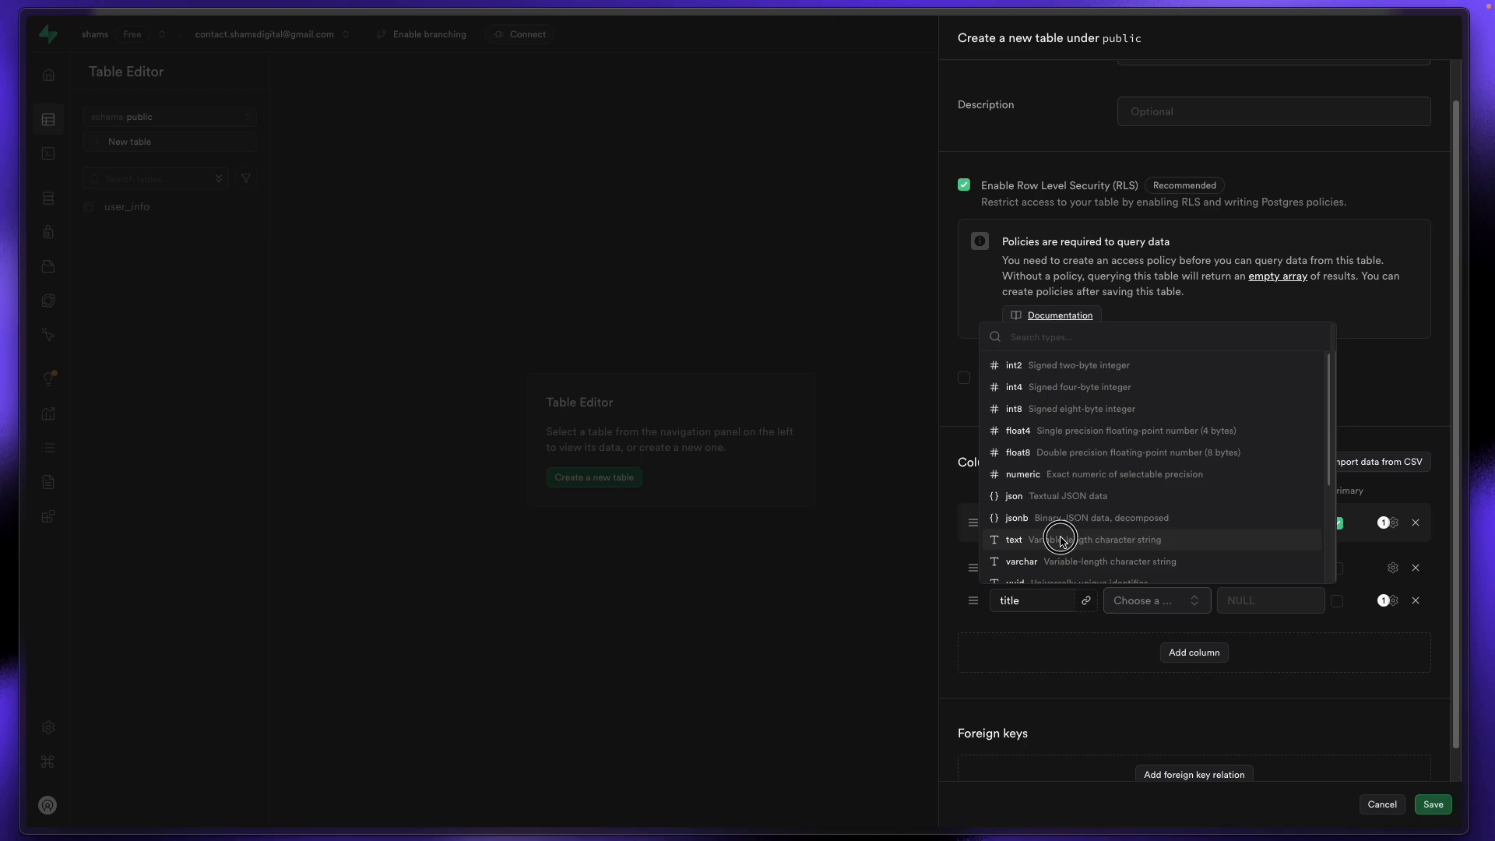
left_click(1207, 654)
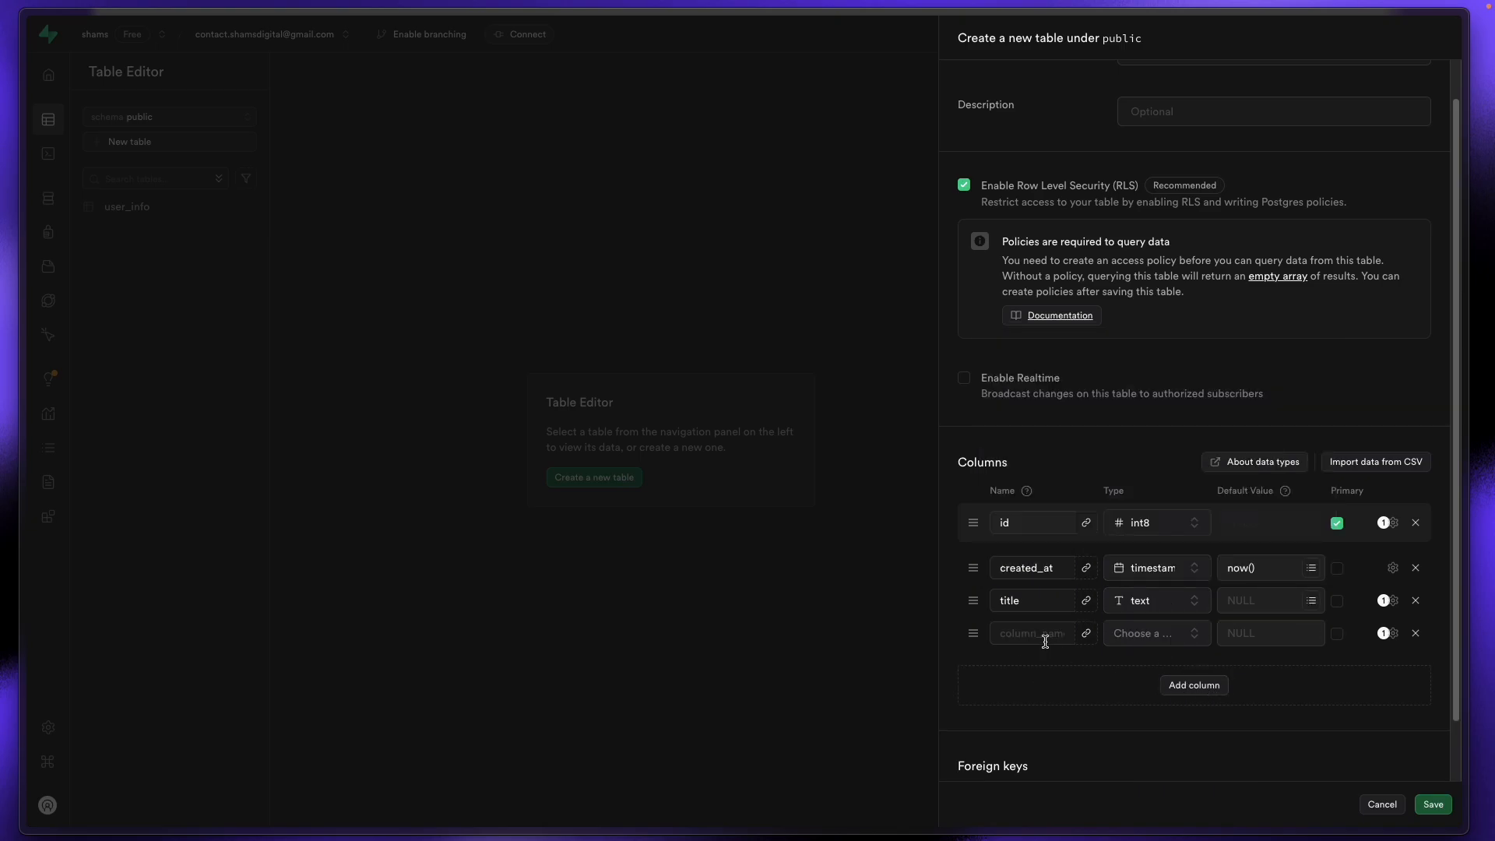
type("desc")
left_click(1129, 633)
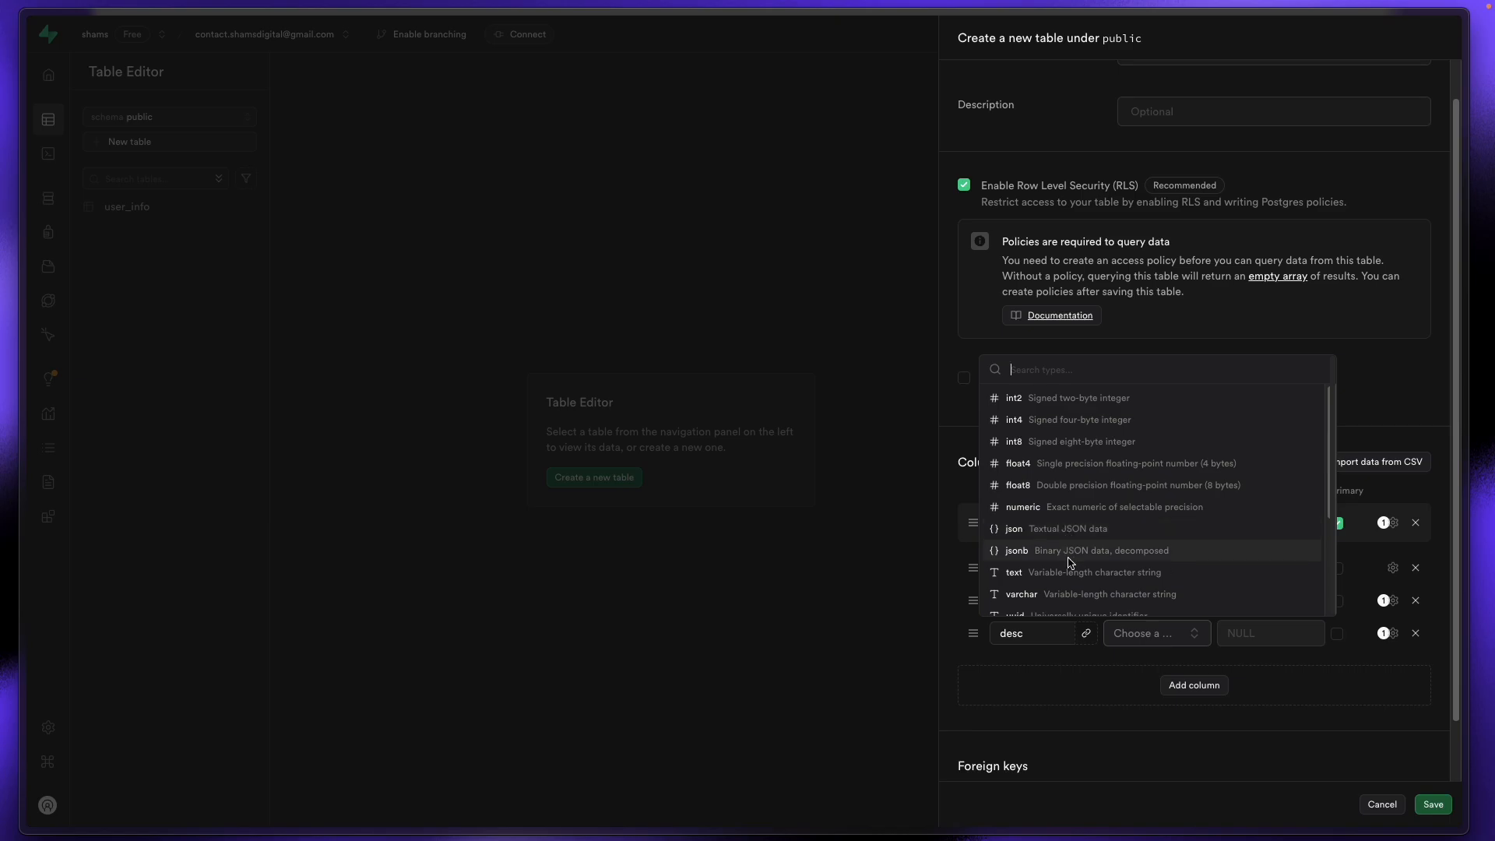
left_click(1121, 572)
Step: Add text columns img_url and likes to the new table
left_click(1193, 686)
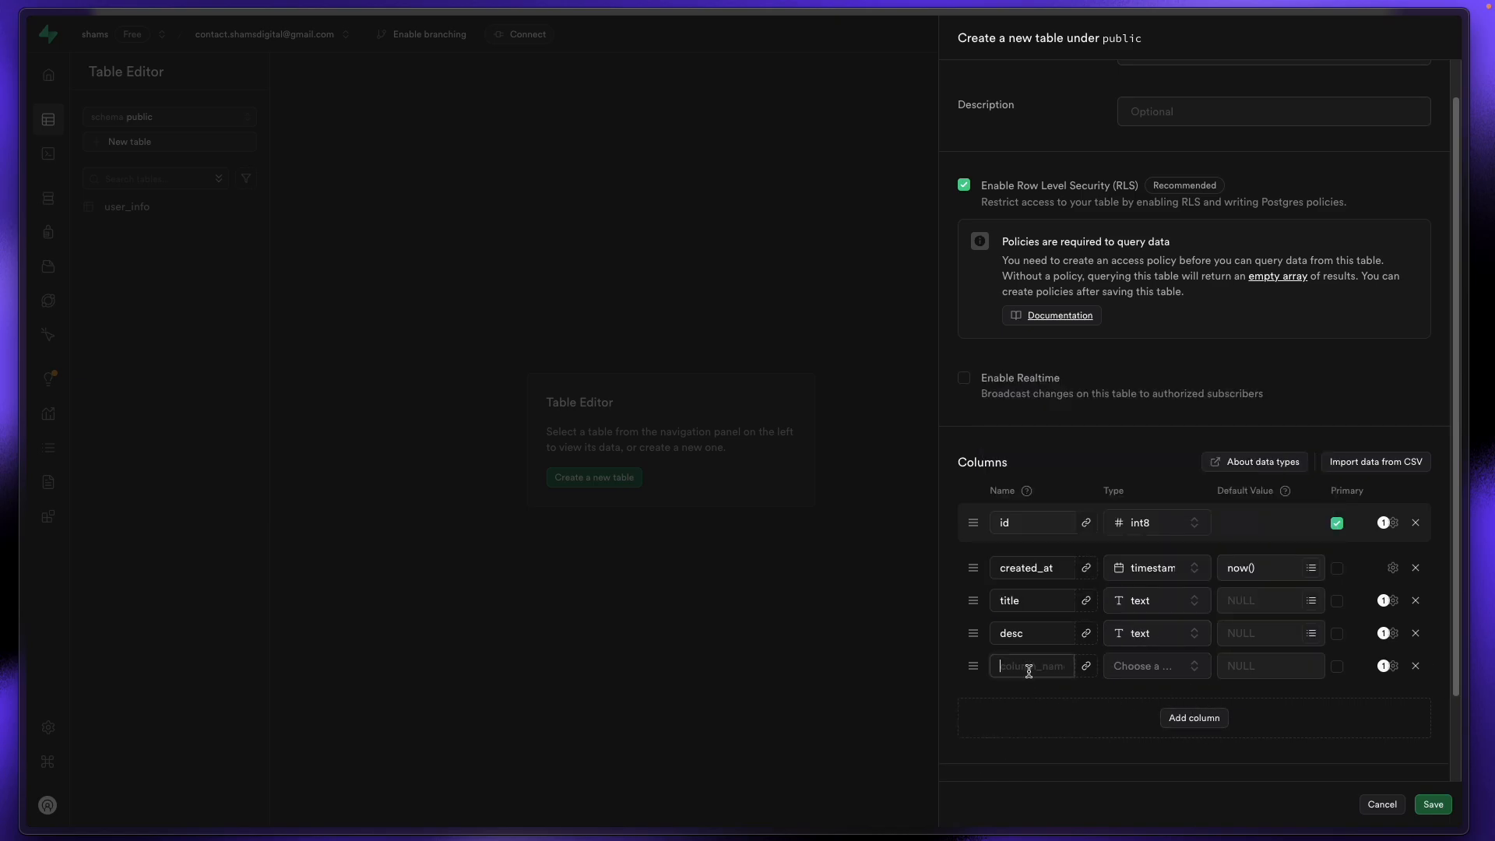
type("img_url")
left_click(1080, 699)
left_click(1160, 676)
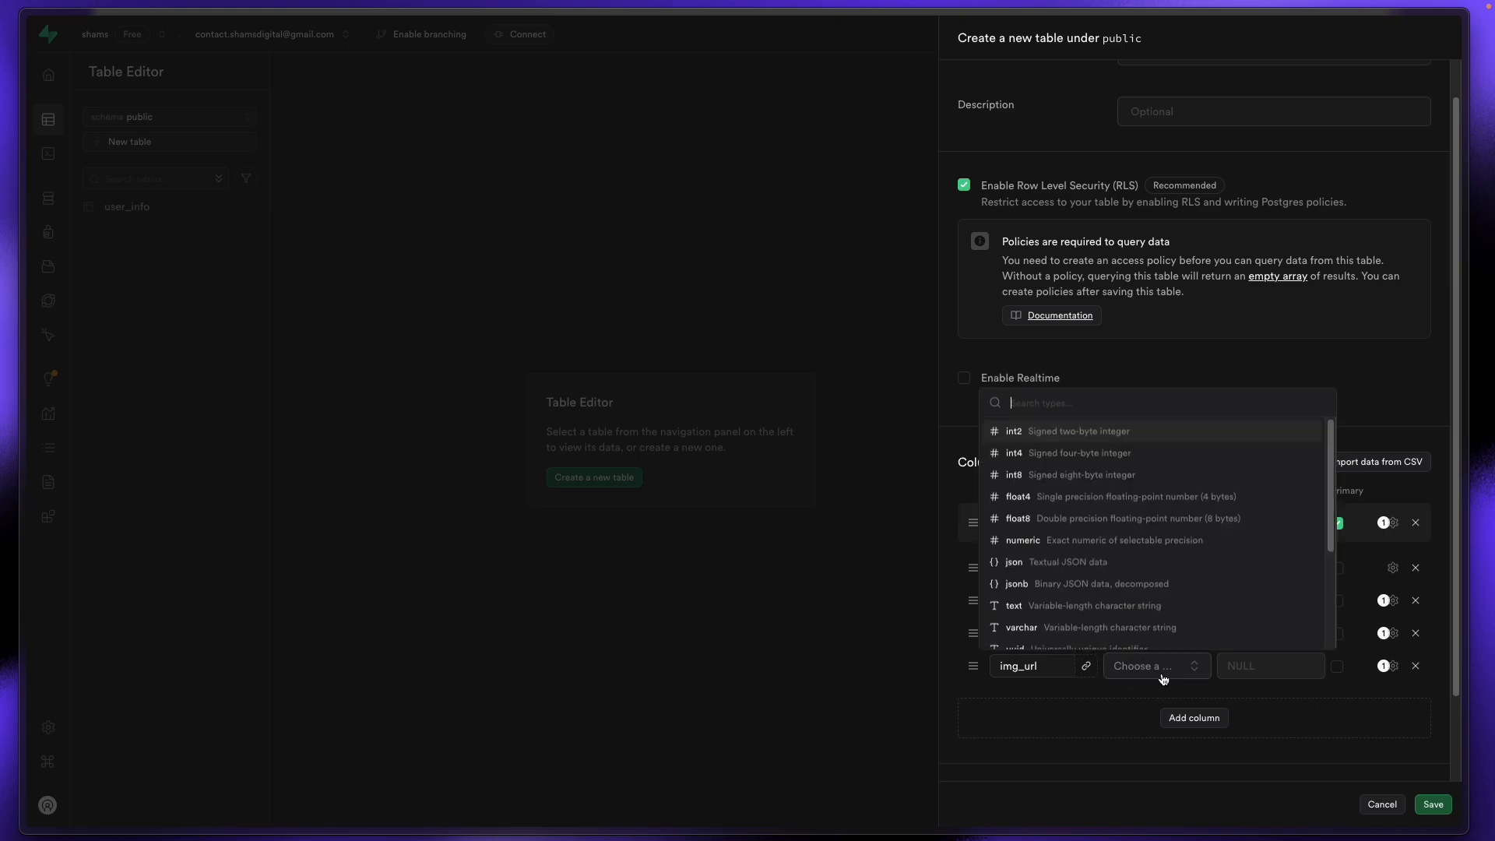
left_click(1063, 597)
left_click(1203, 720)
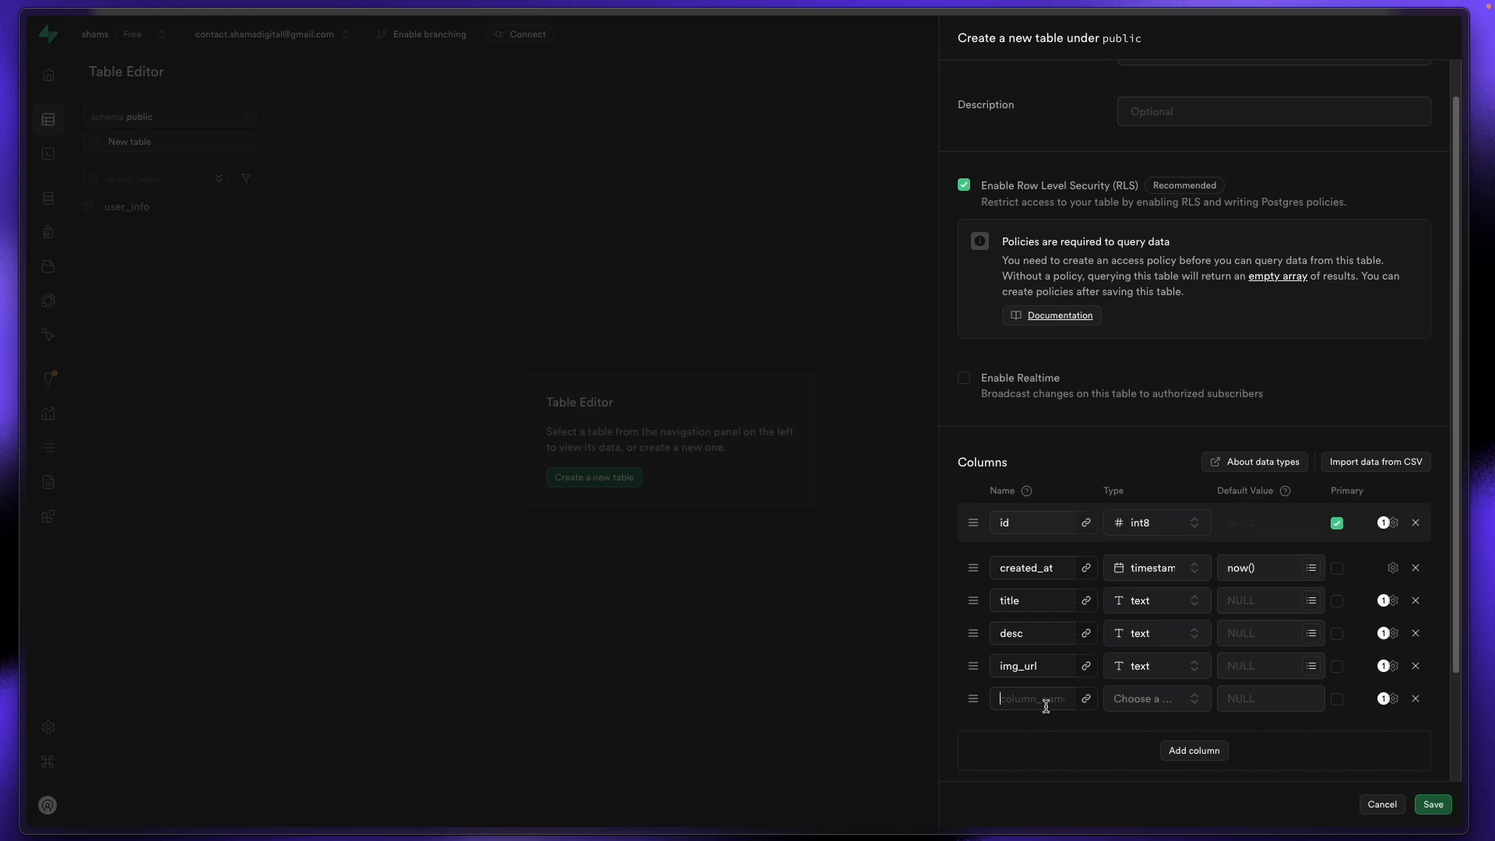
type("likes")
left_click(1174, 698)
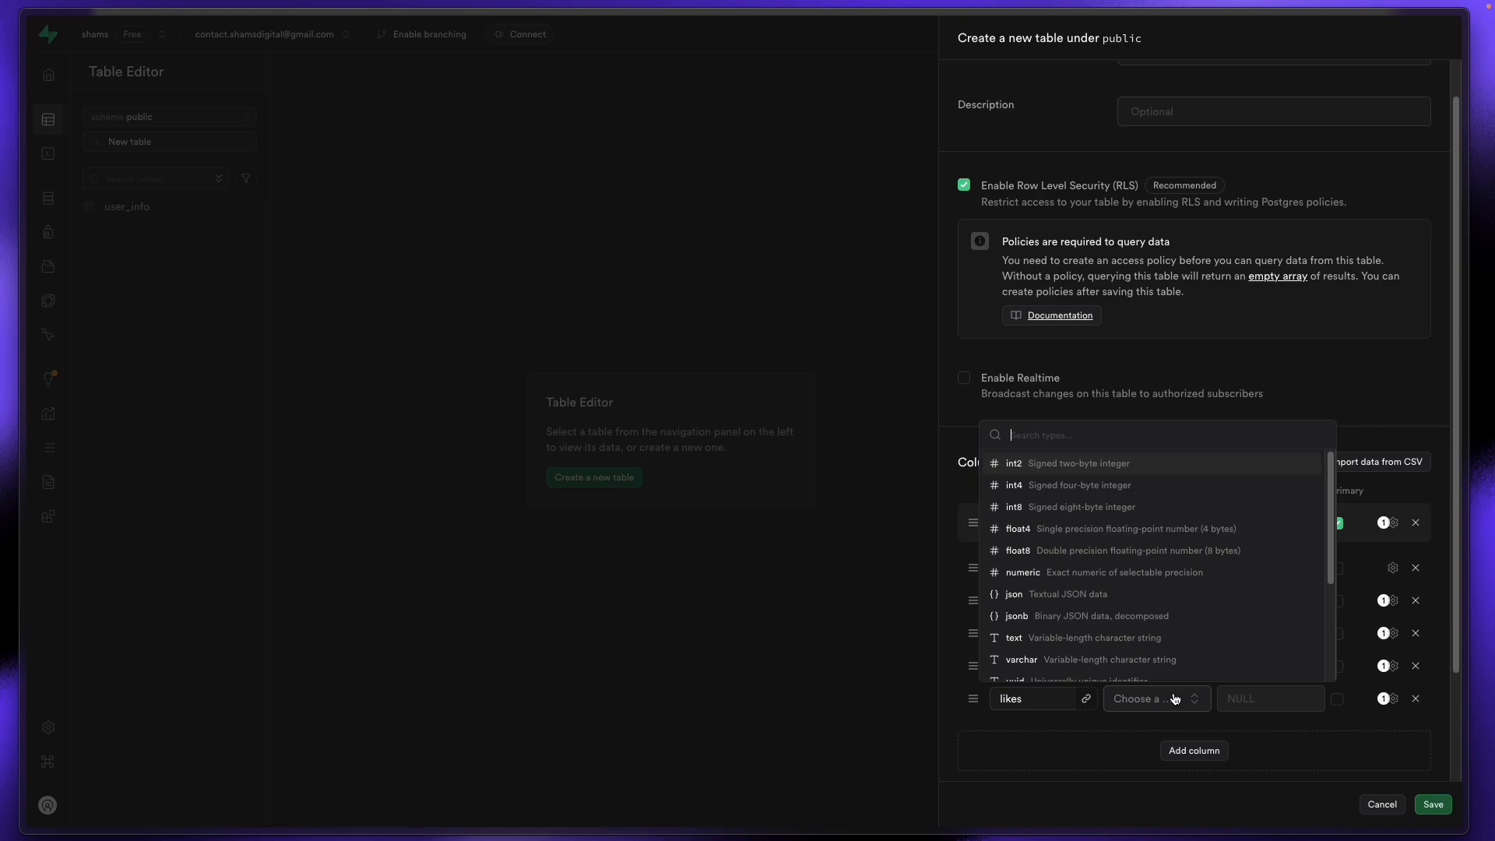
left_click(1171, 638)
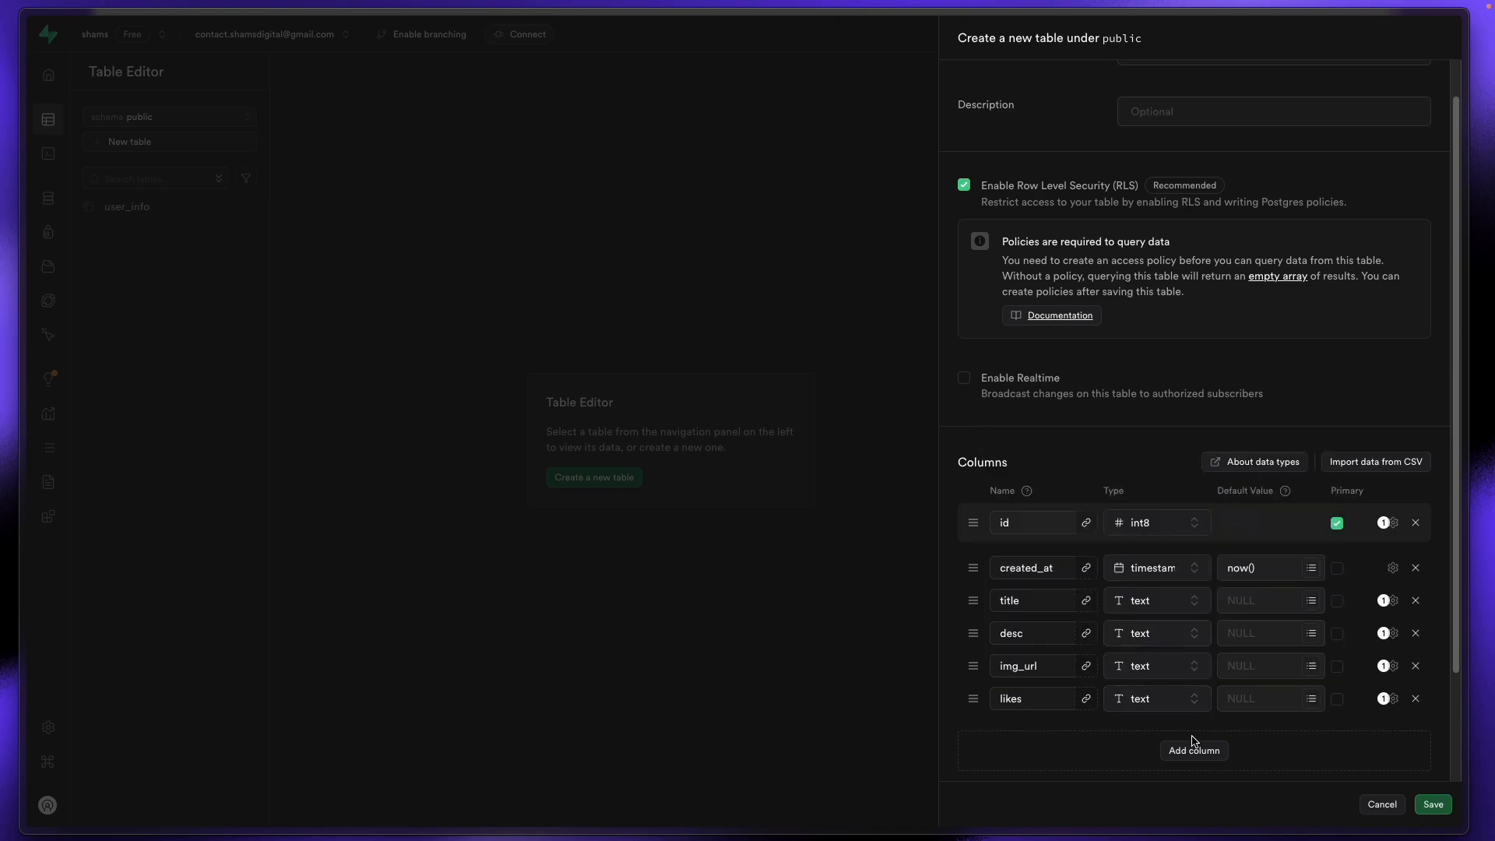
Step: Add a comments column of type json
left_click(1194, 749)
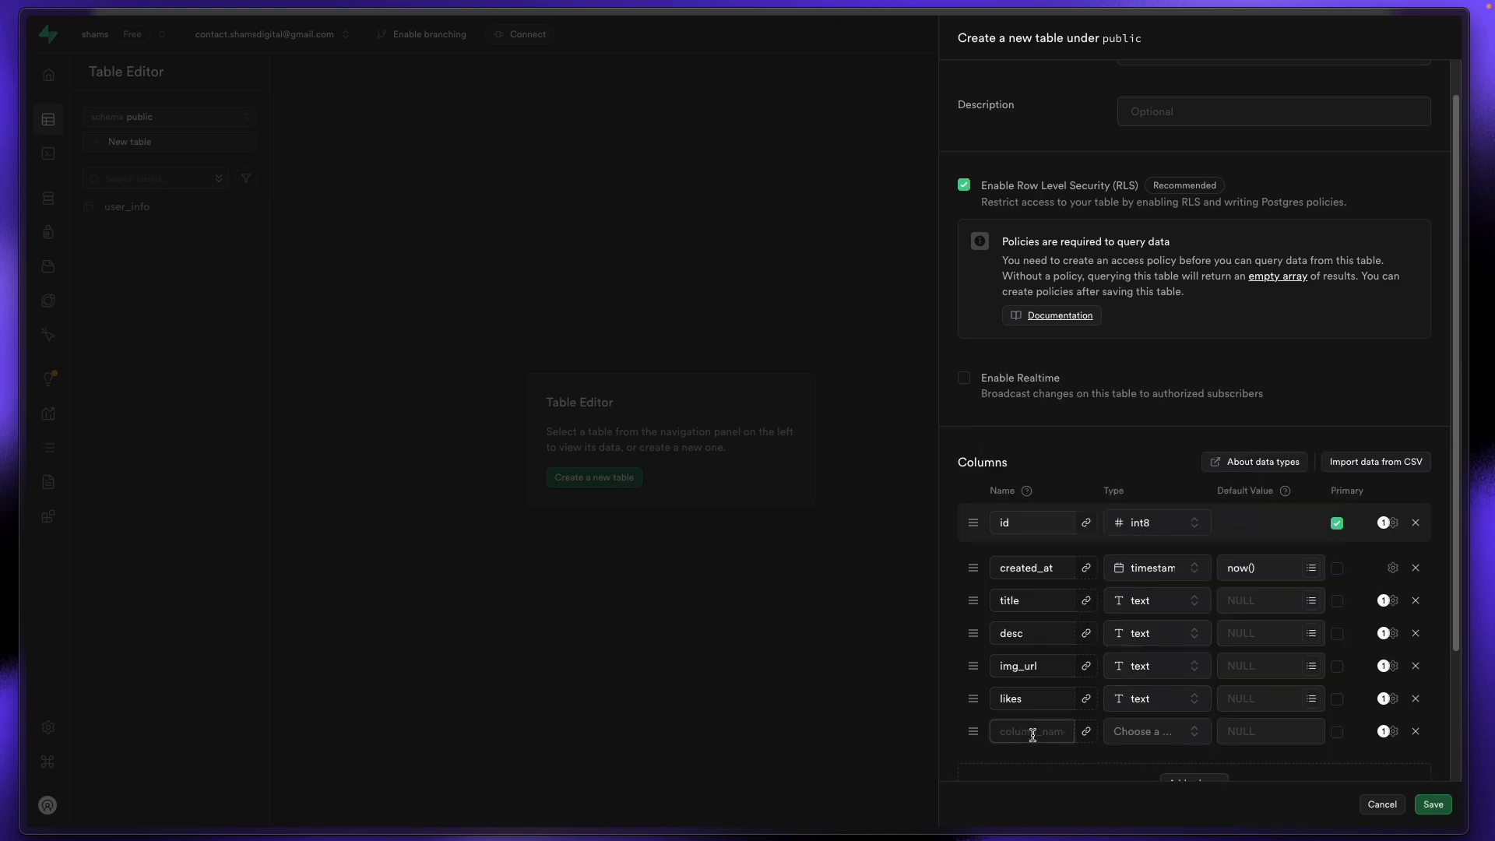
type("comments")
left_click(1030, 698)
left_click(1155, 733)
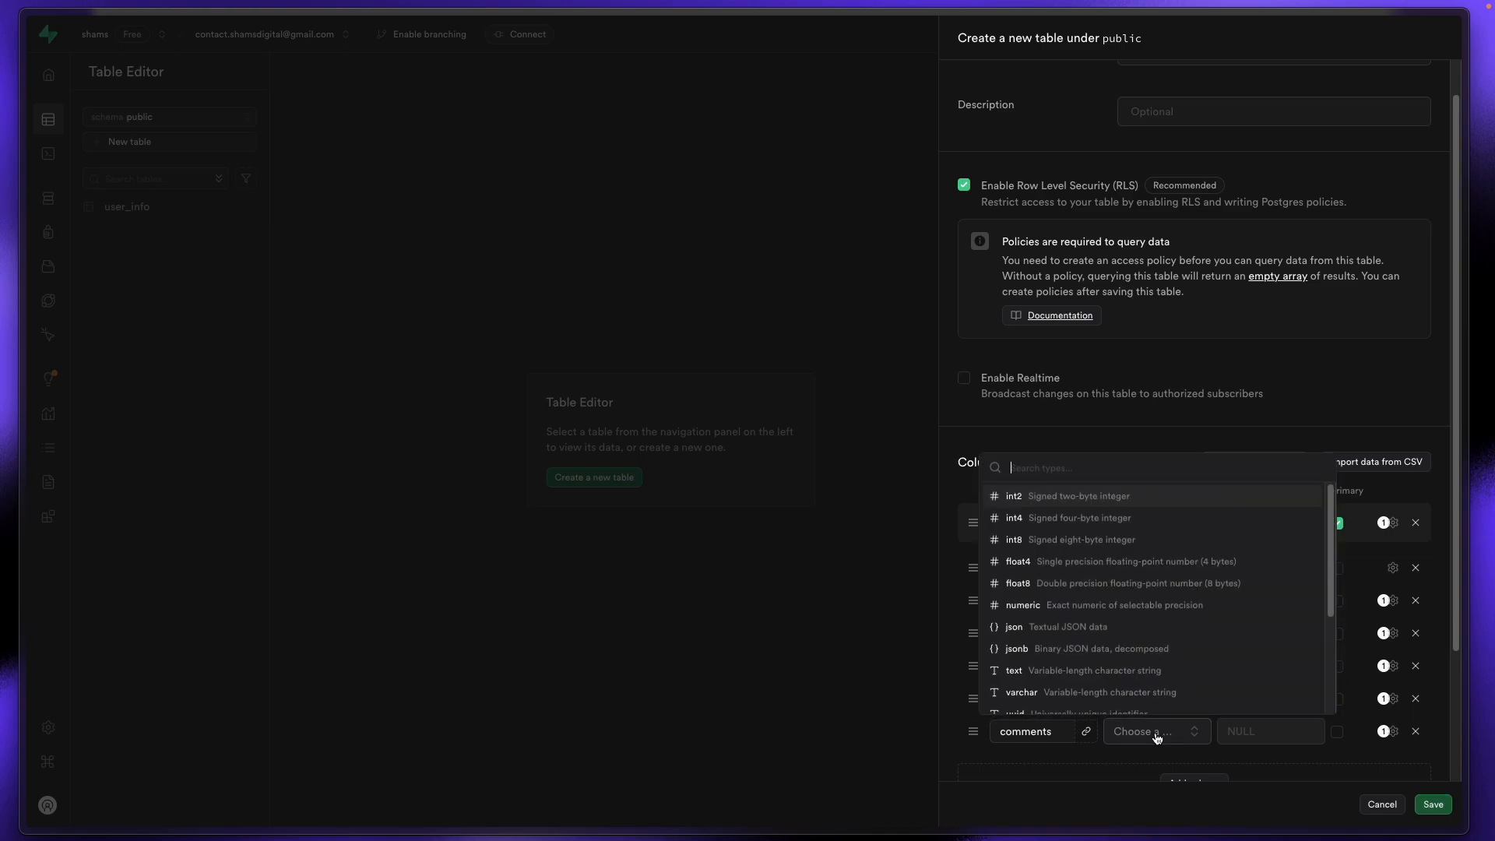
scroll(1119, 681, "down", 2)
scroll(1119, 681, "up", 2)
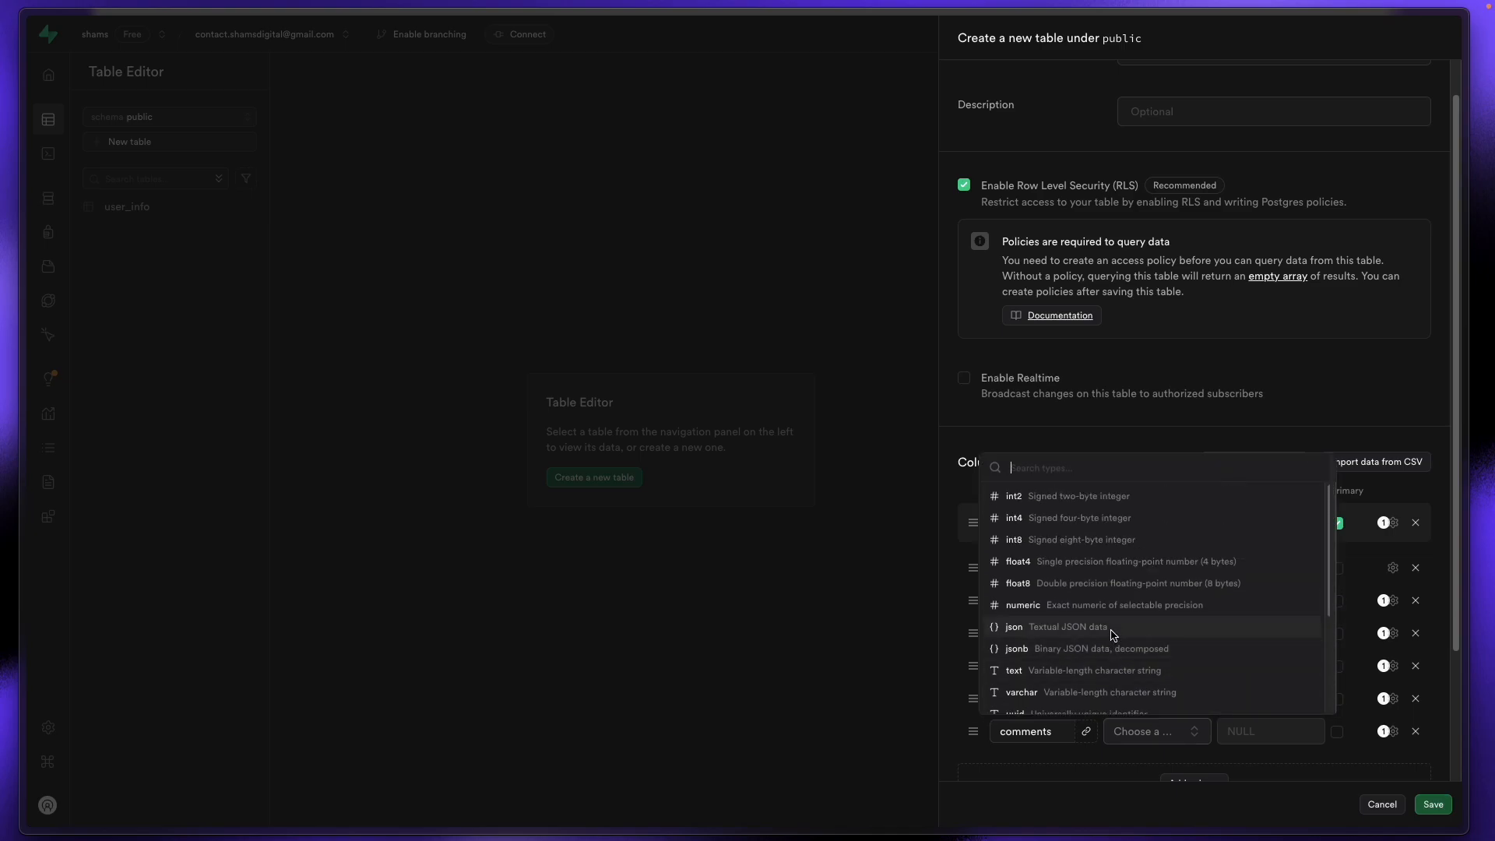
scroll(1111, 635, "down", 3)
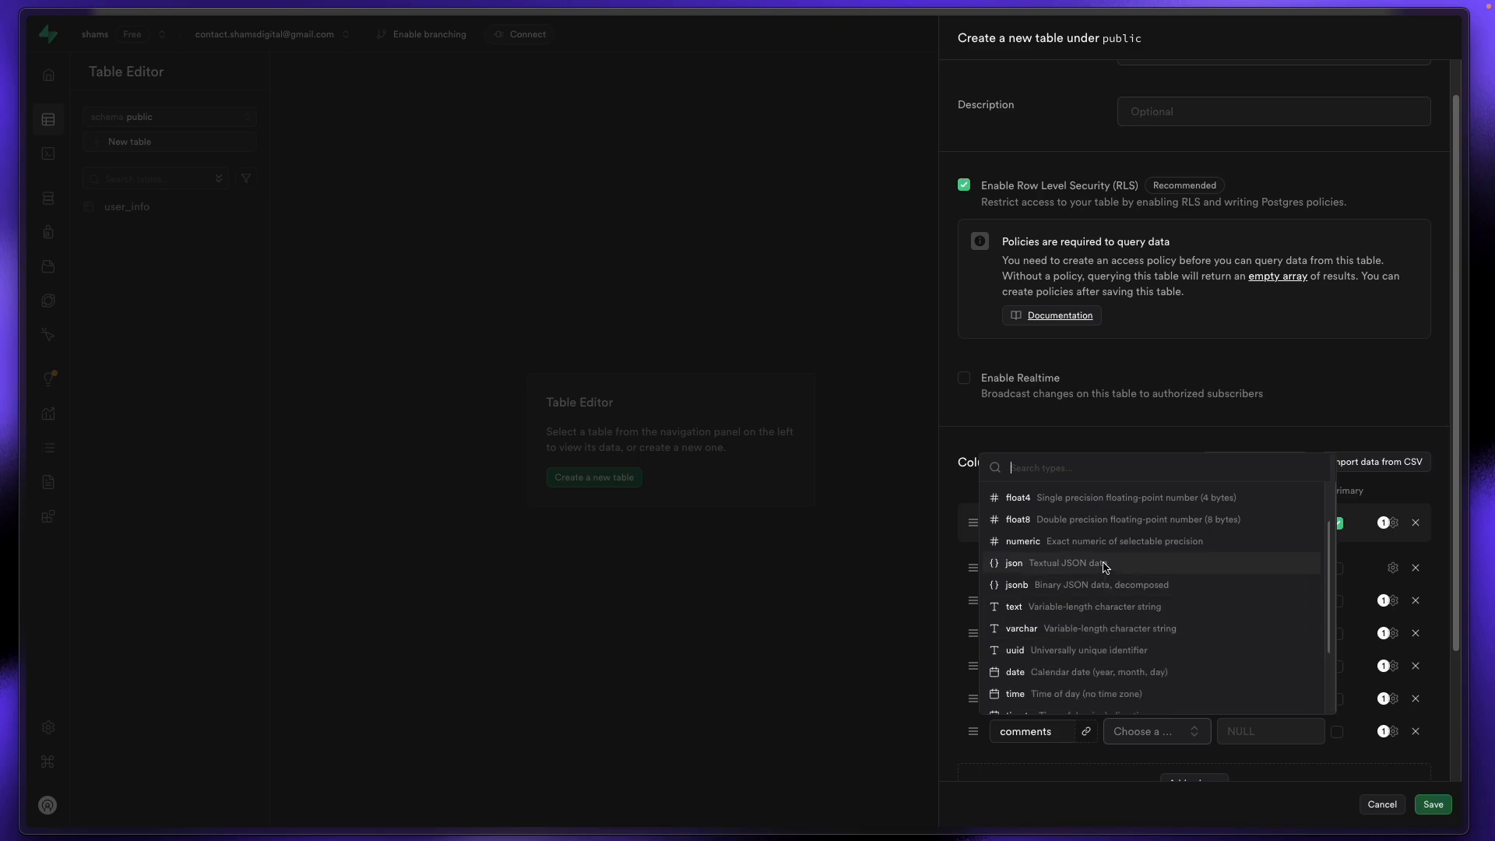
left_click(1106, 567)
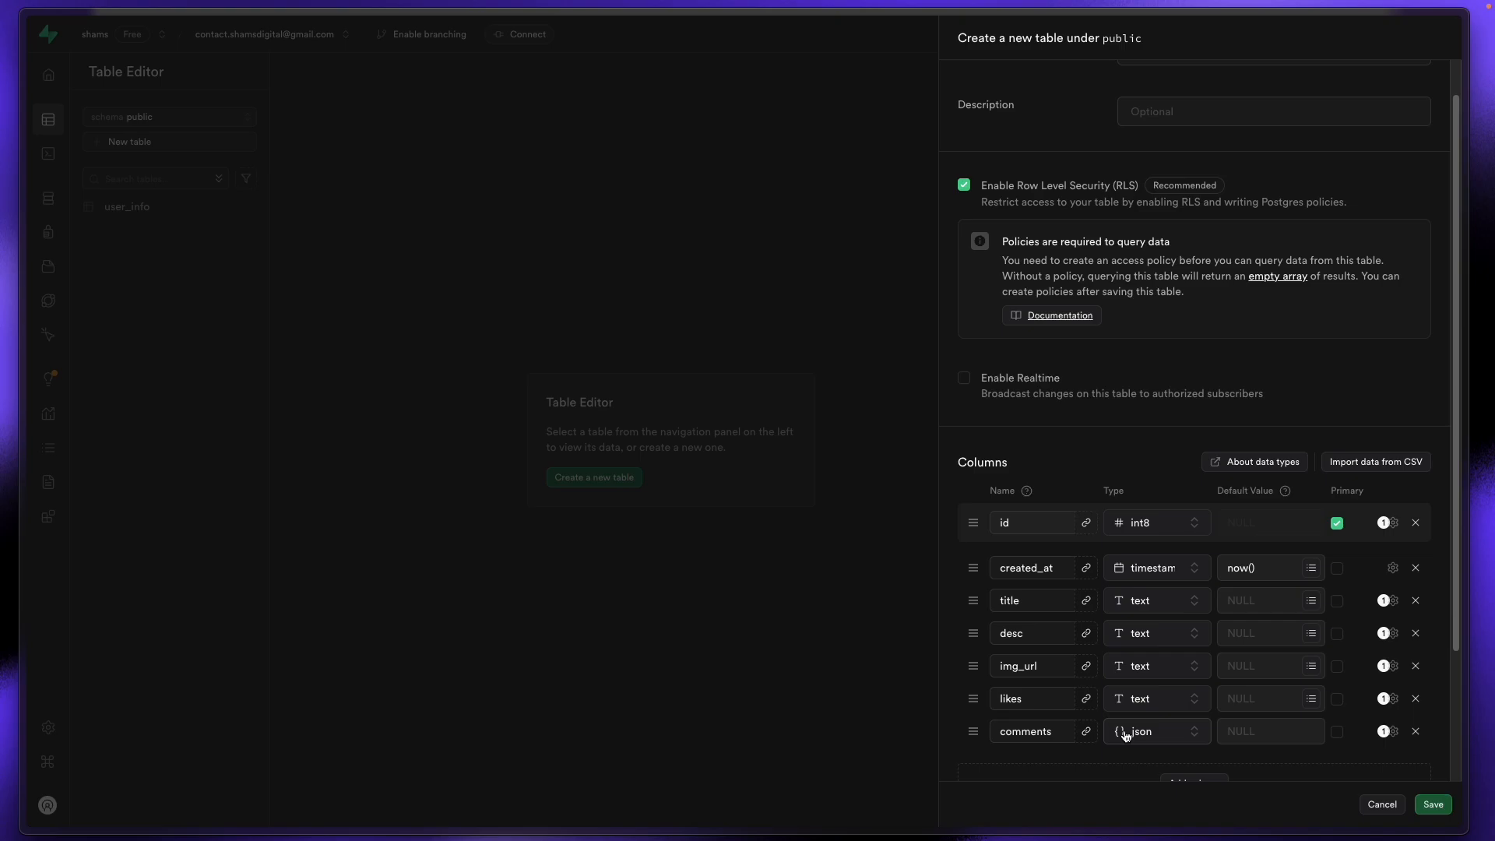
scroll(1125, 736, "down", 2)
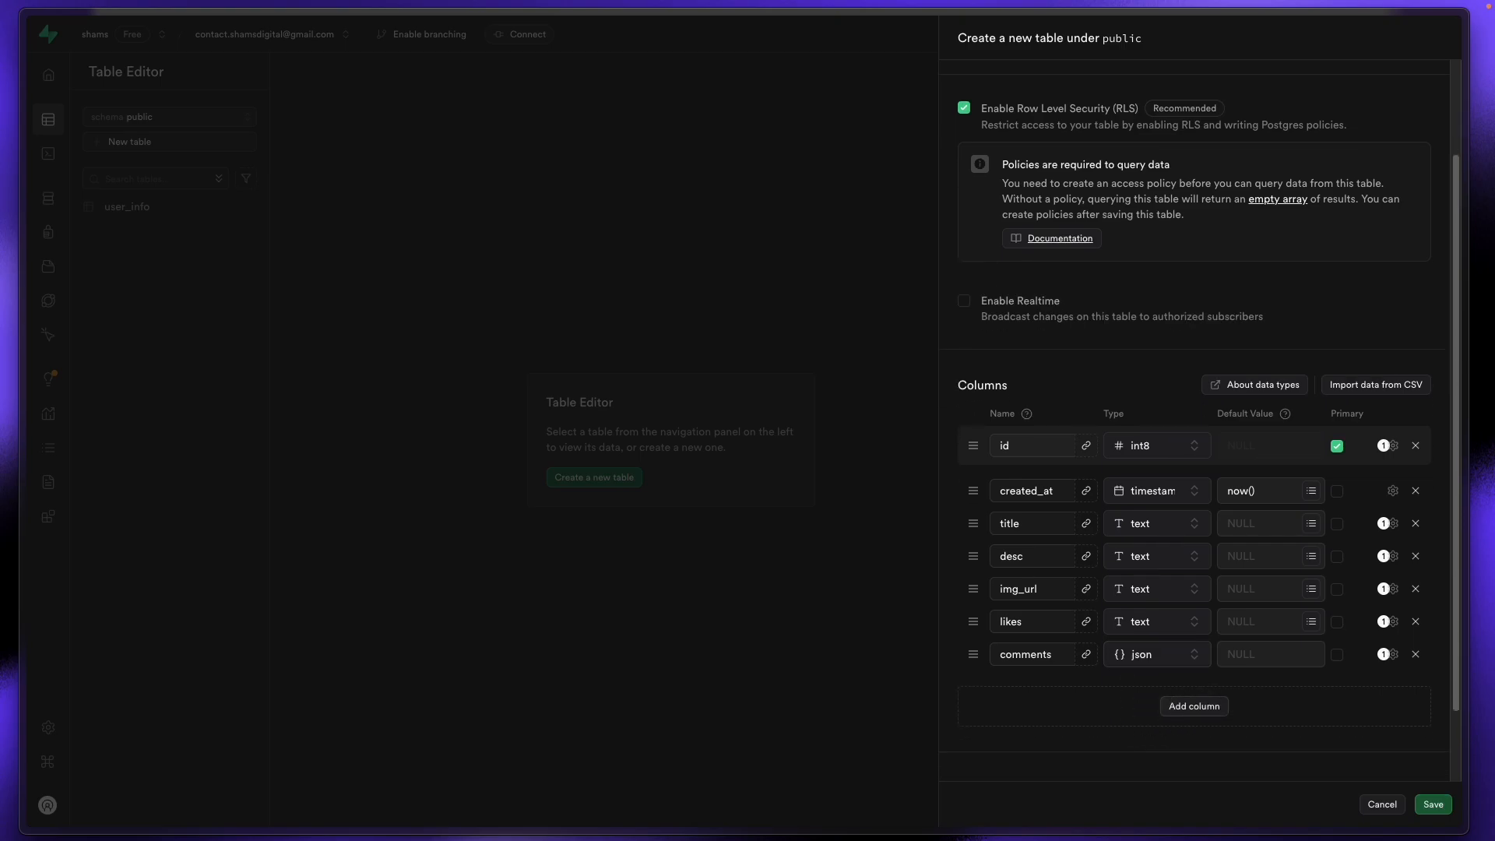
Step: Add a user_id column of type uuid
left_click(1193, 707)
left_click(1032, 692)
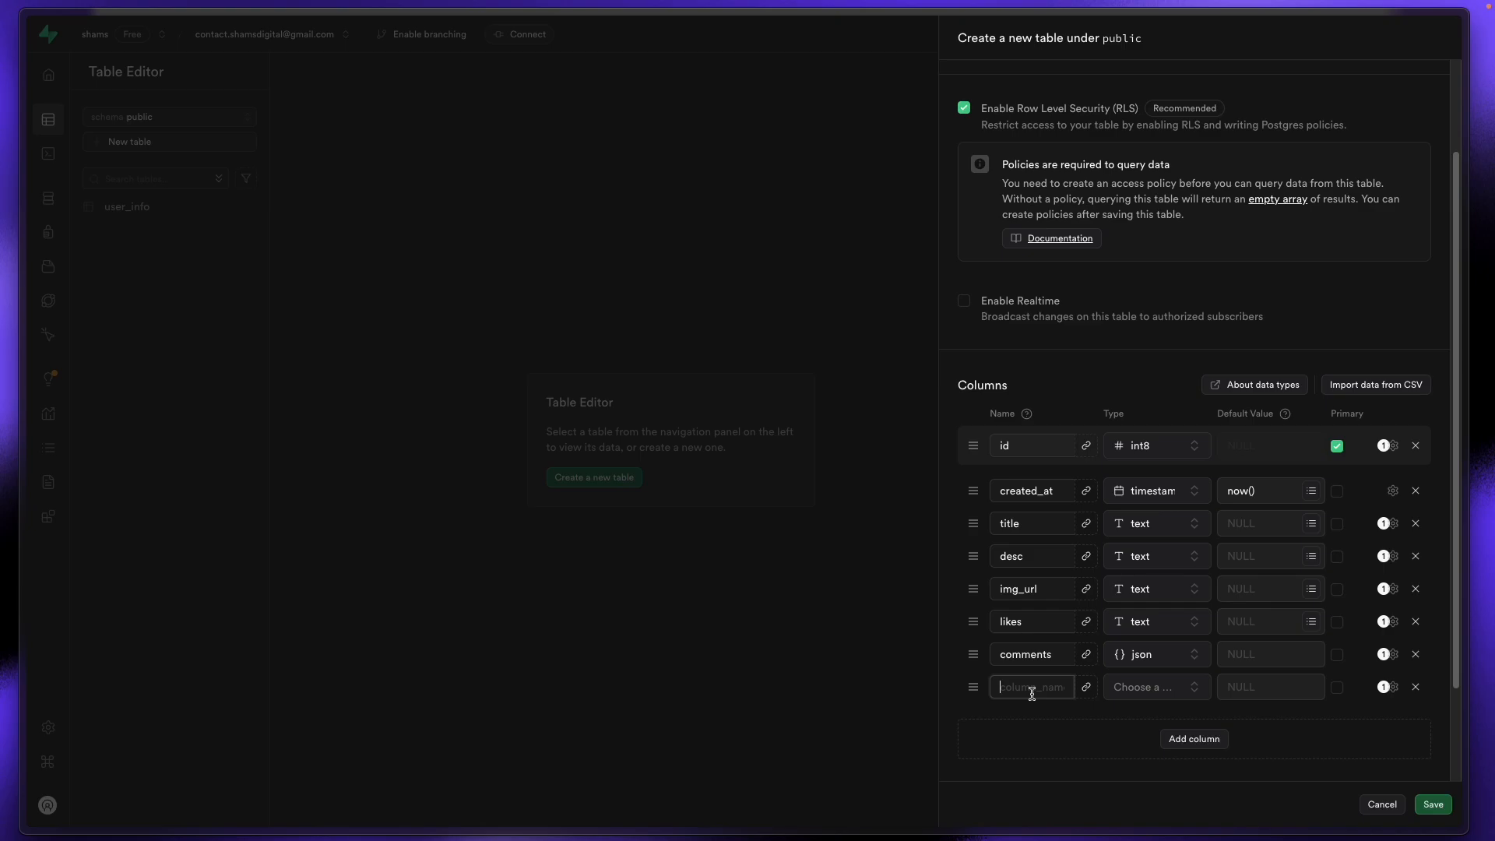
type("user_id")
left_click(1152, 688)
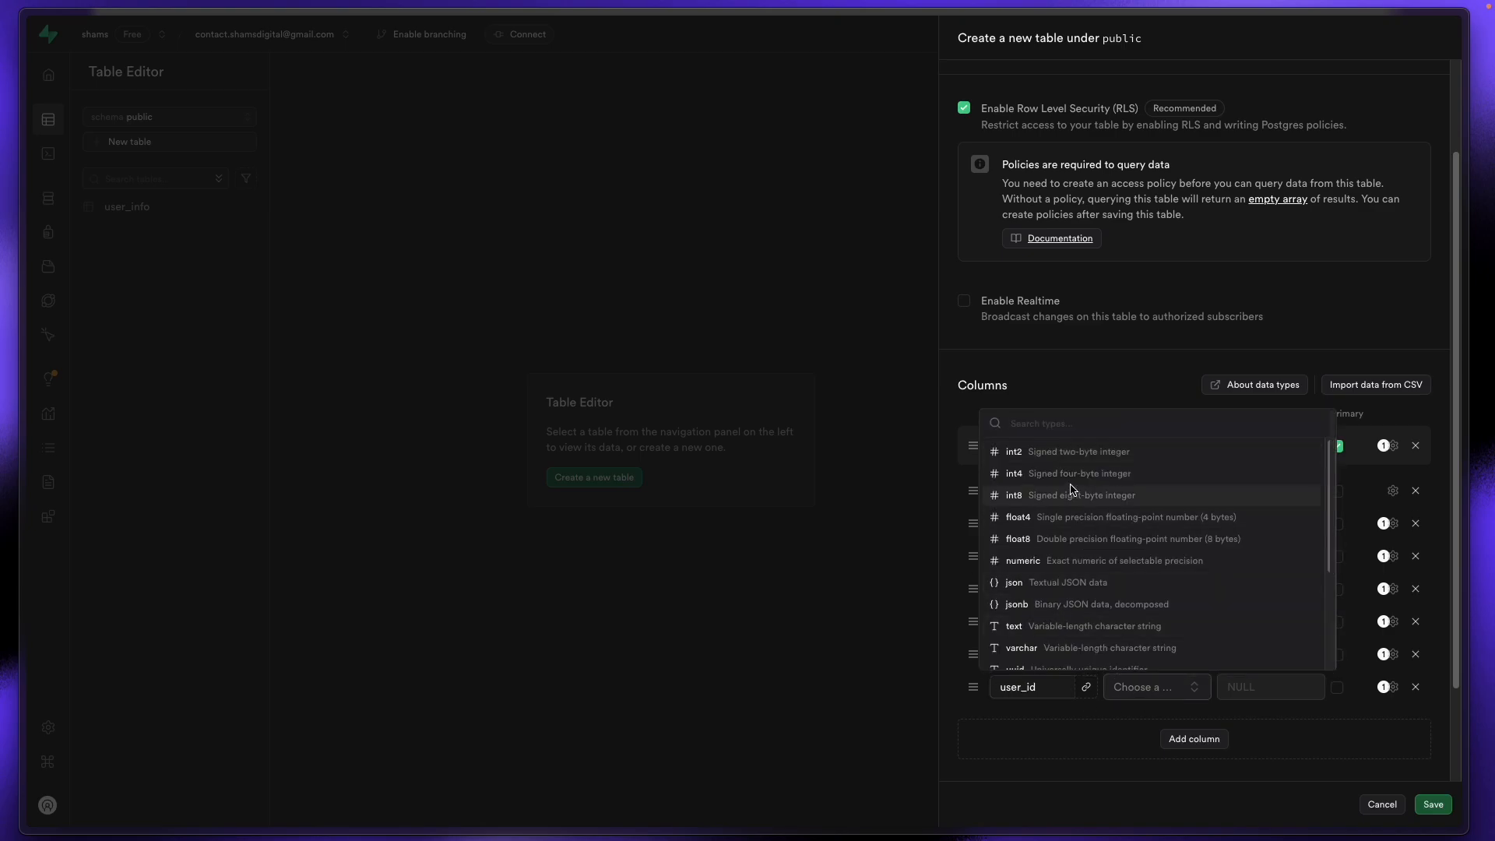
scroll(1086, 569, "down", 2)
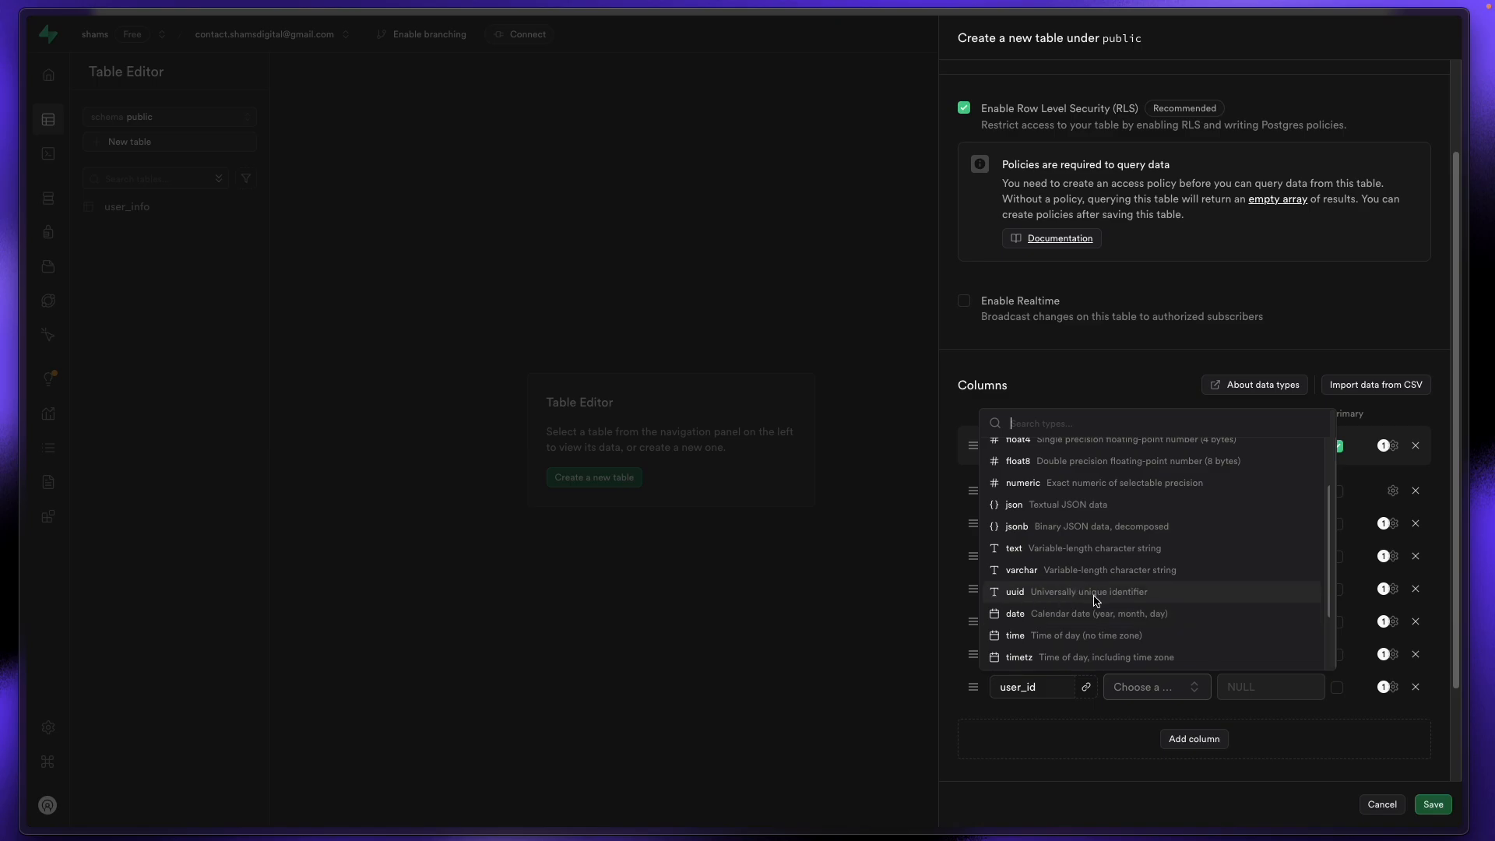
left_click(1038, 595)
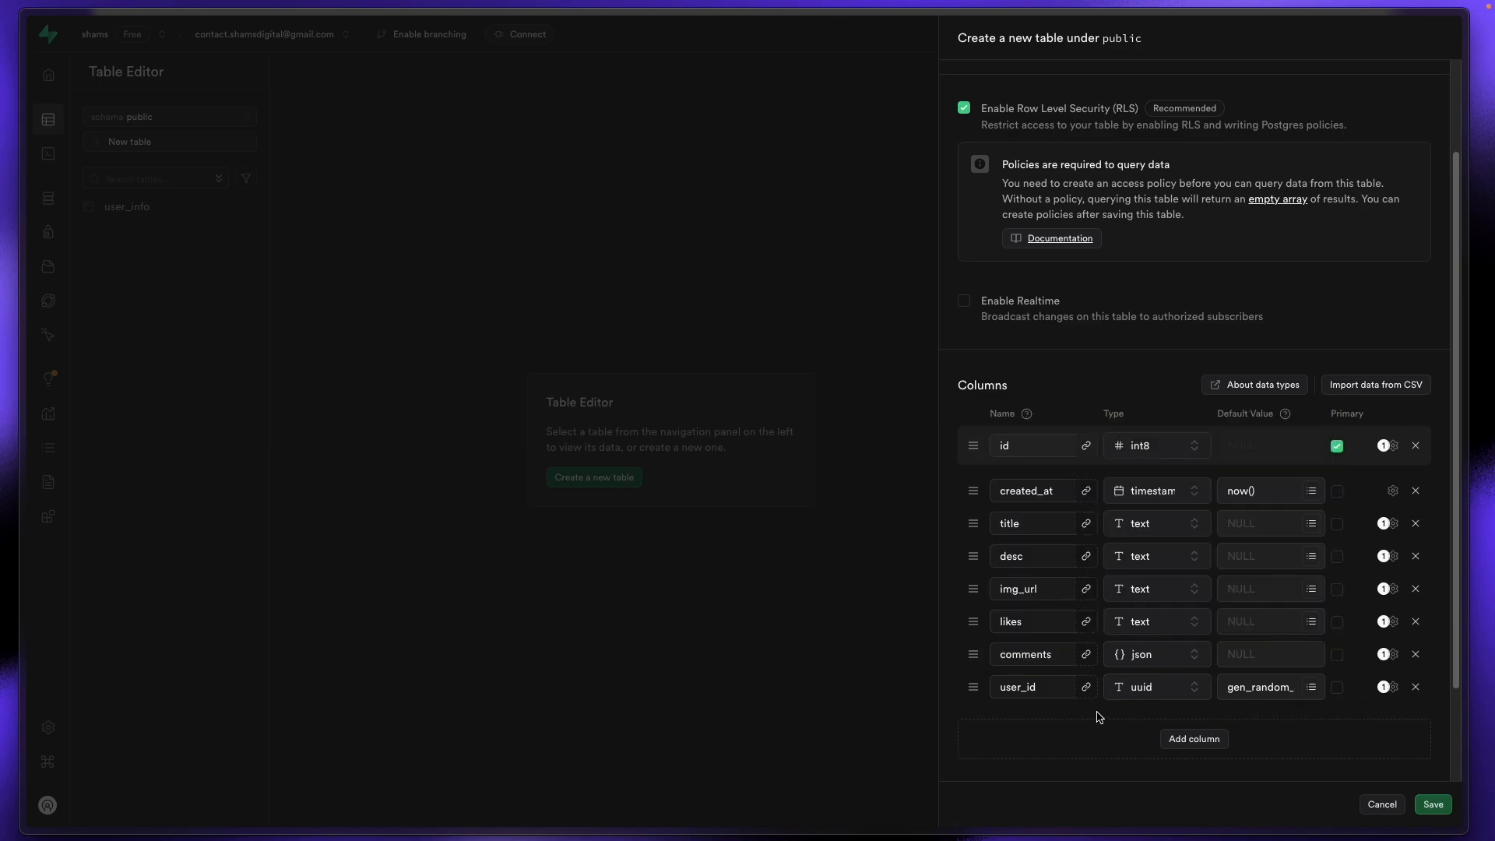
scroll(1098, 716, "down", 2)
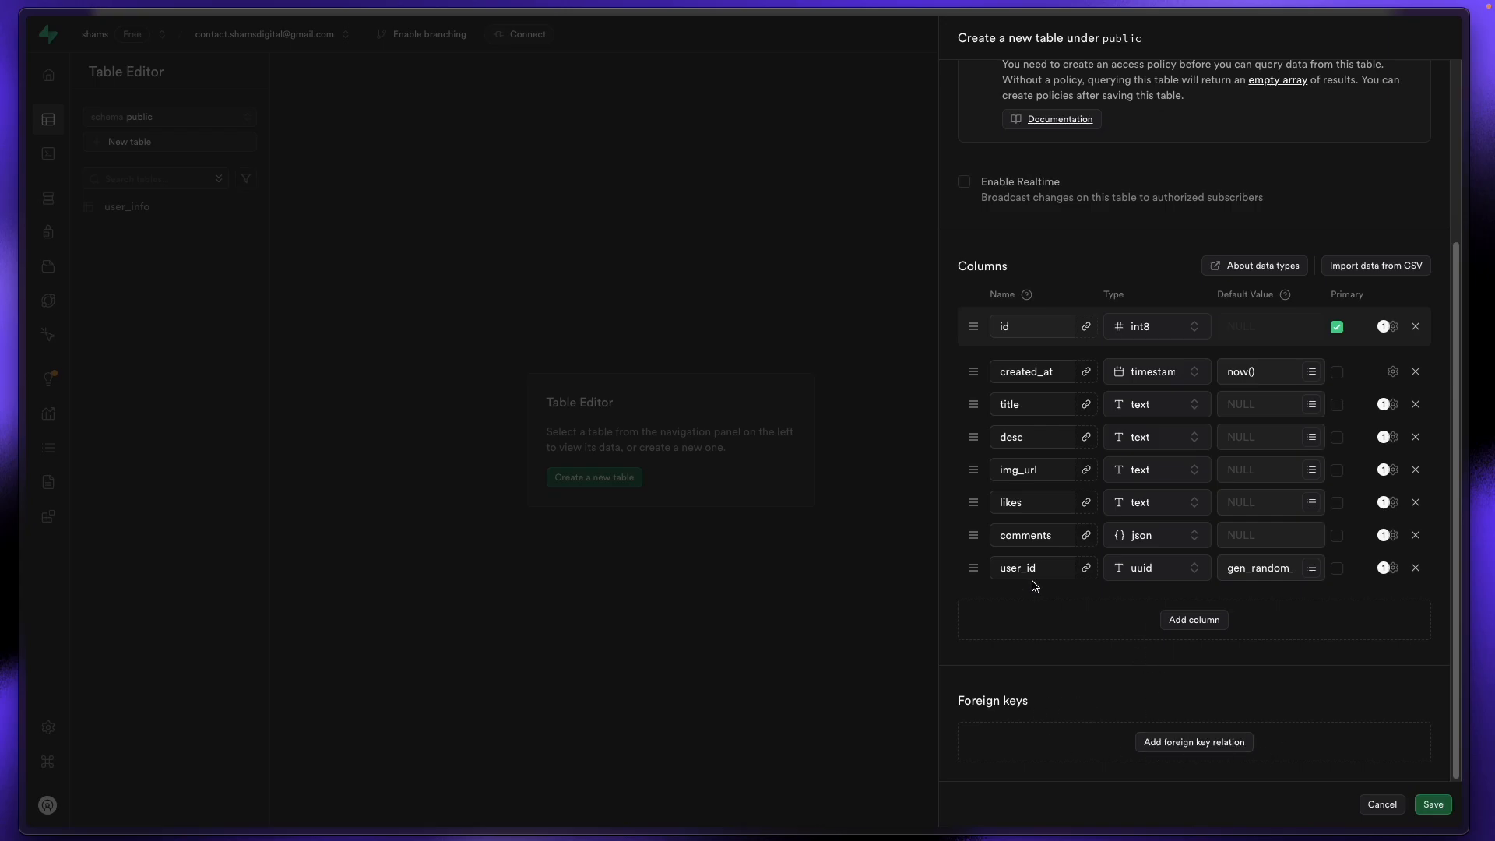
Step: Start a foreign key relation referencing the users table in the auth schema
left_click(1183, 743)
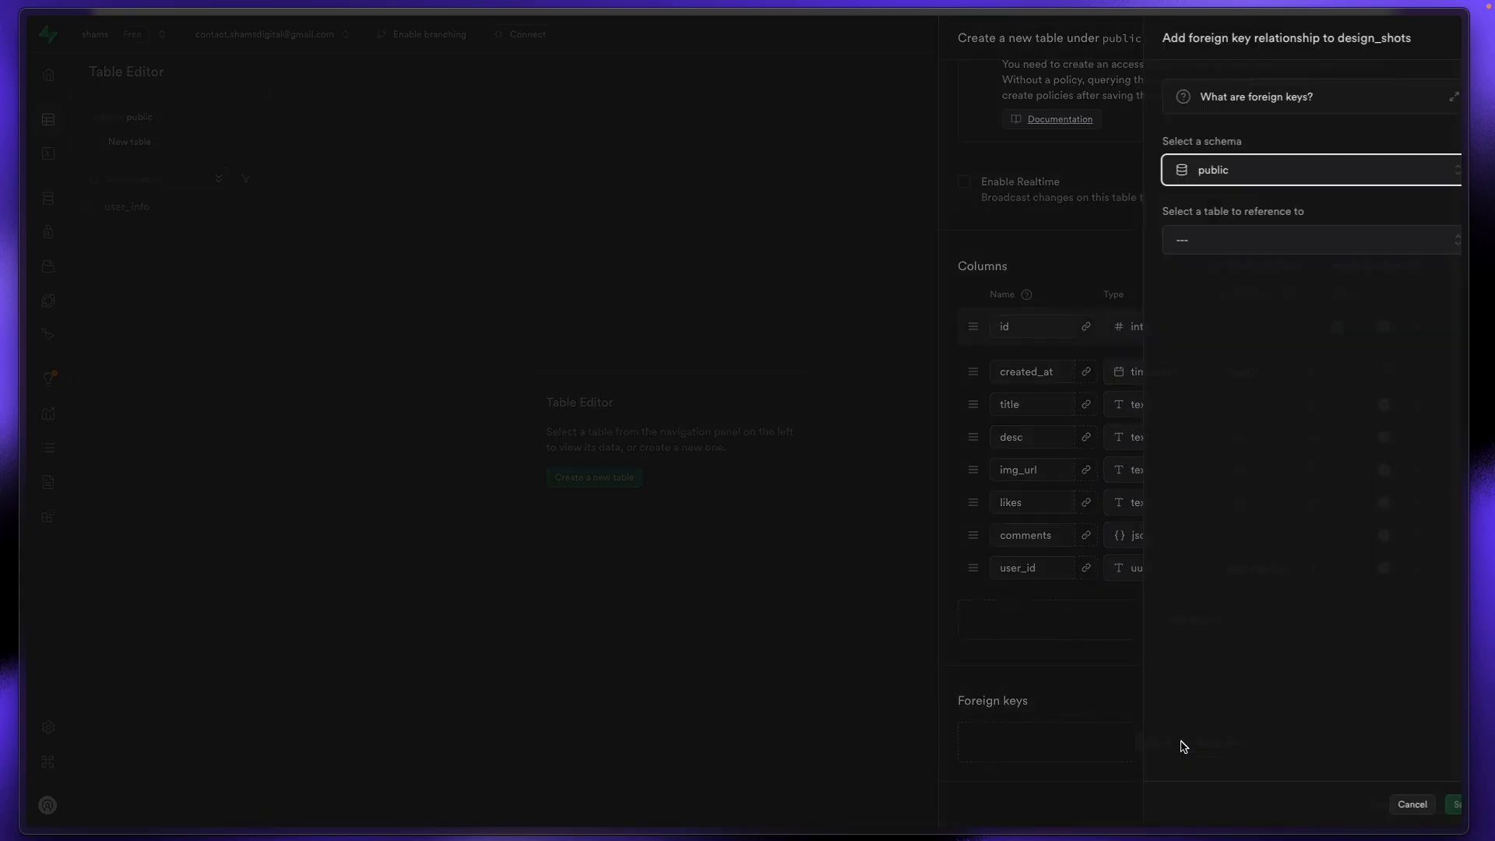
left_click(1206, 173)
left_click(1203, 214)
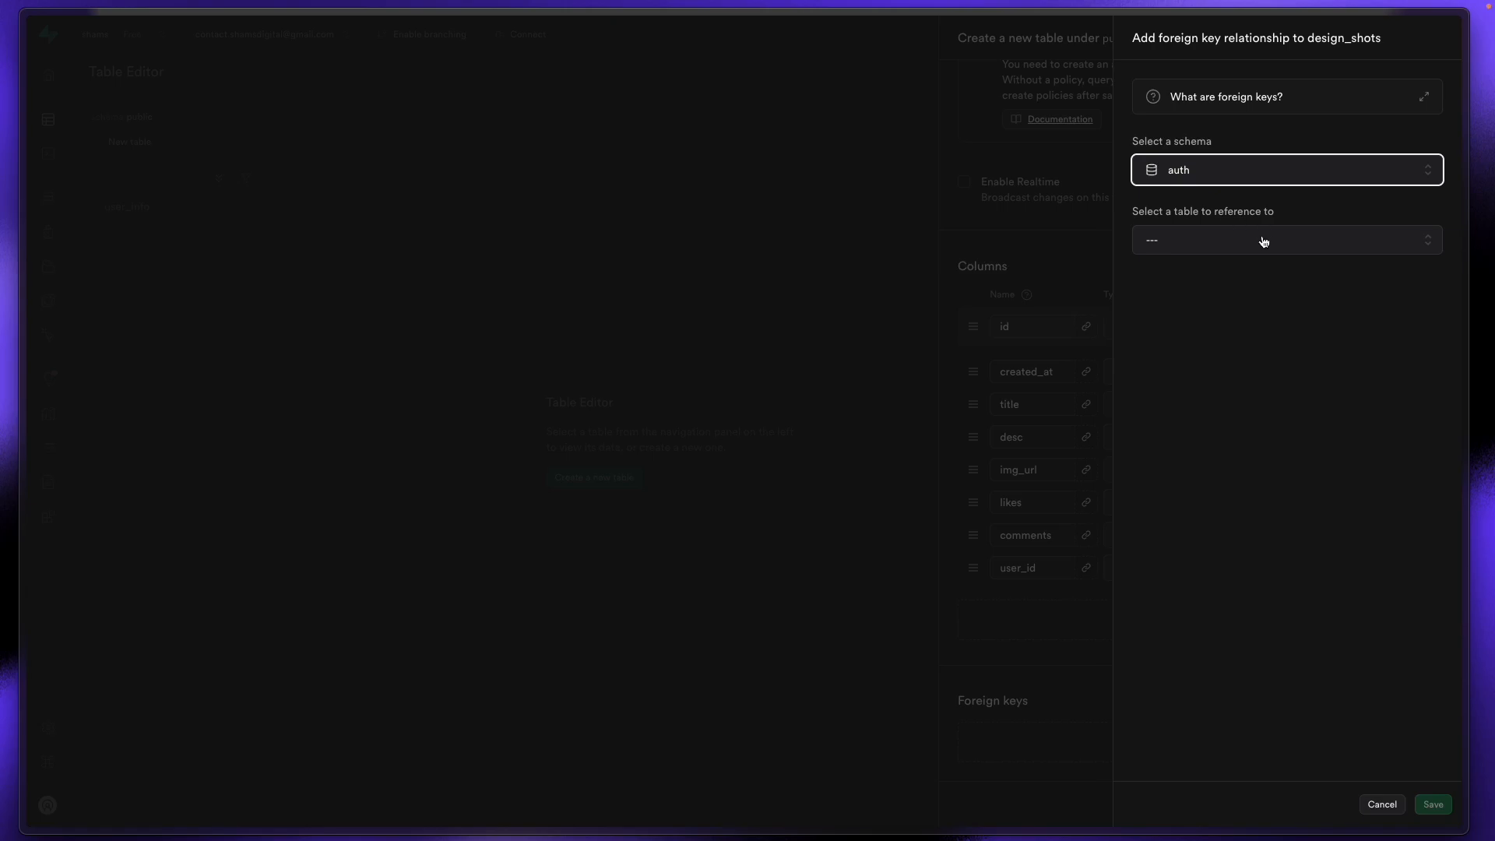
left_click(1261, 242)
scroll(1250, 377, "down", 5)
left_click(1199, 428)
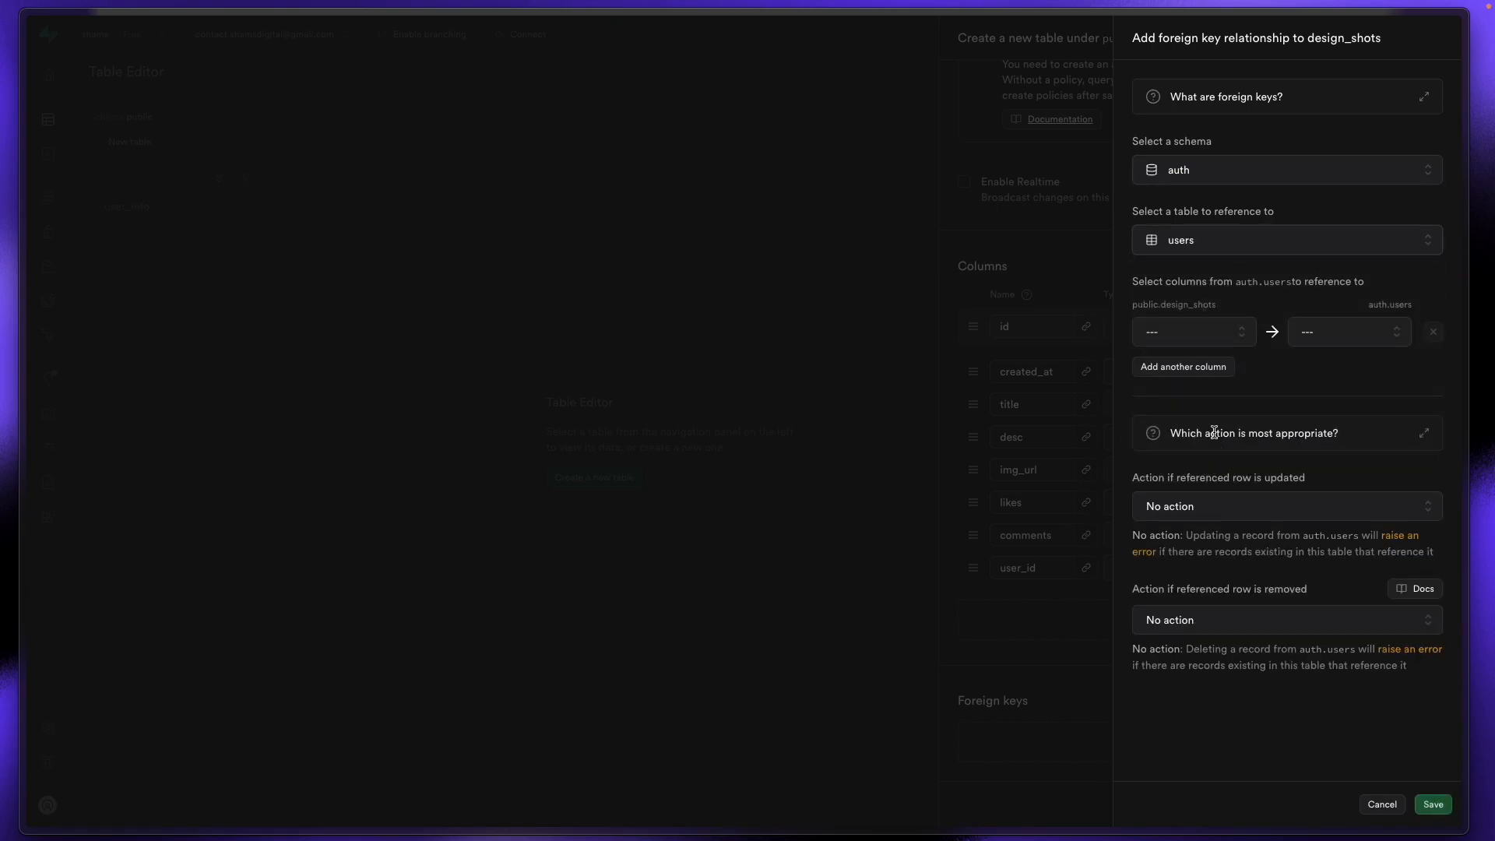
Step: Map design_shots user_id to auth.users id and save the relation
left_click(1189, 341)
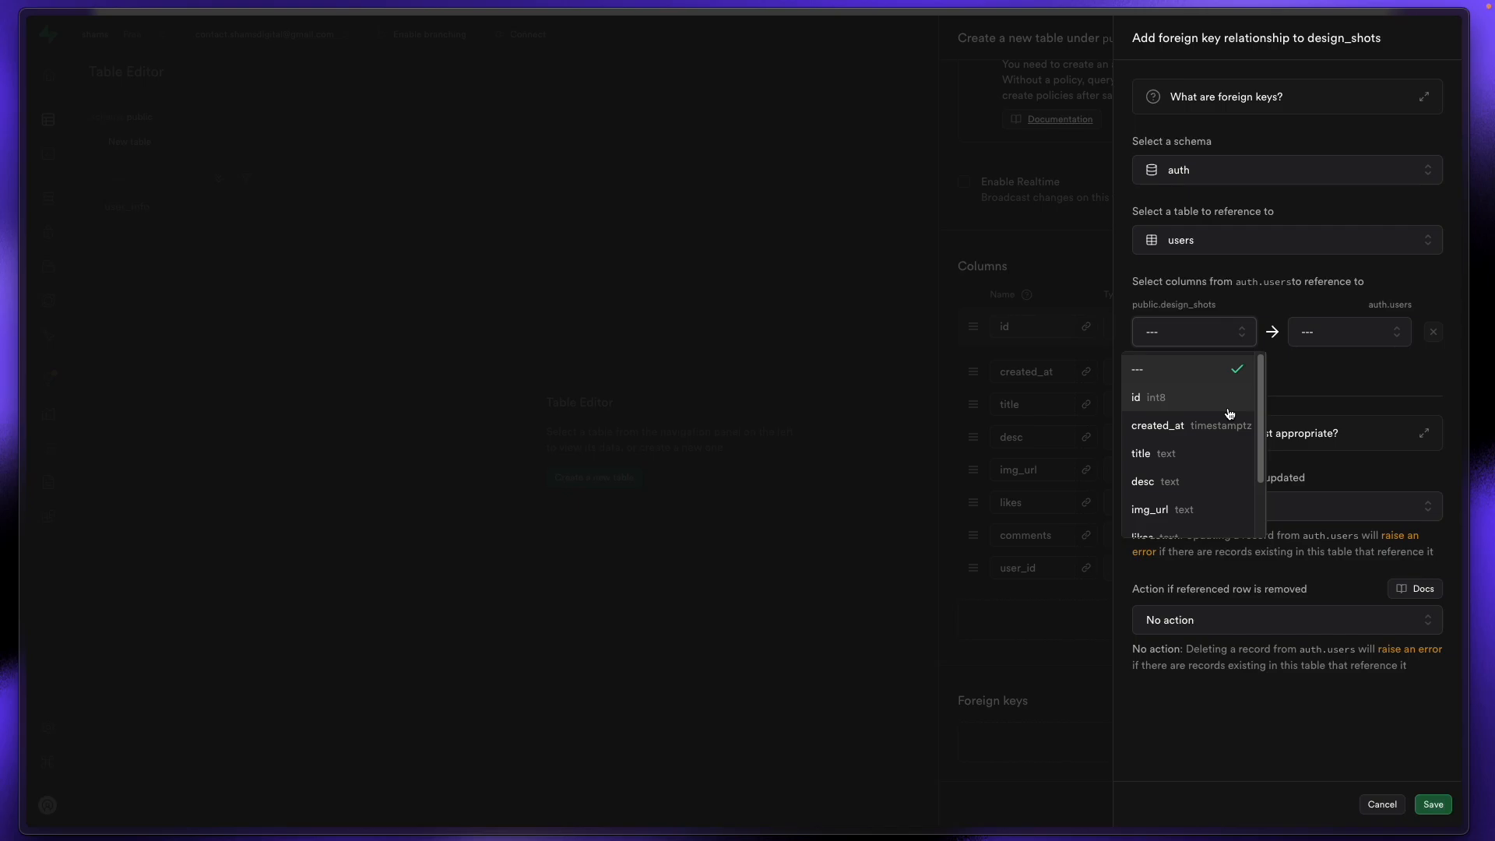
scroll(1222, 420, "down", 2)
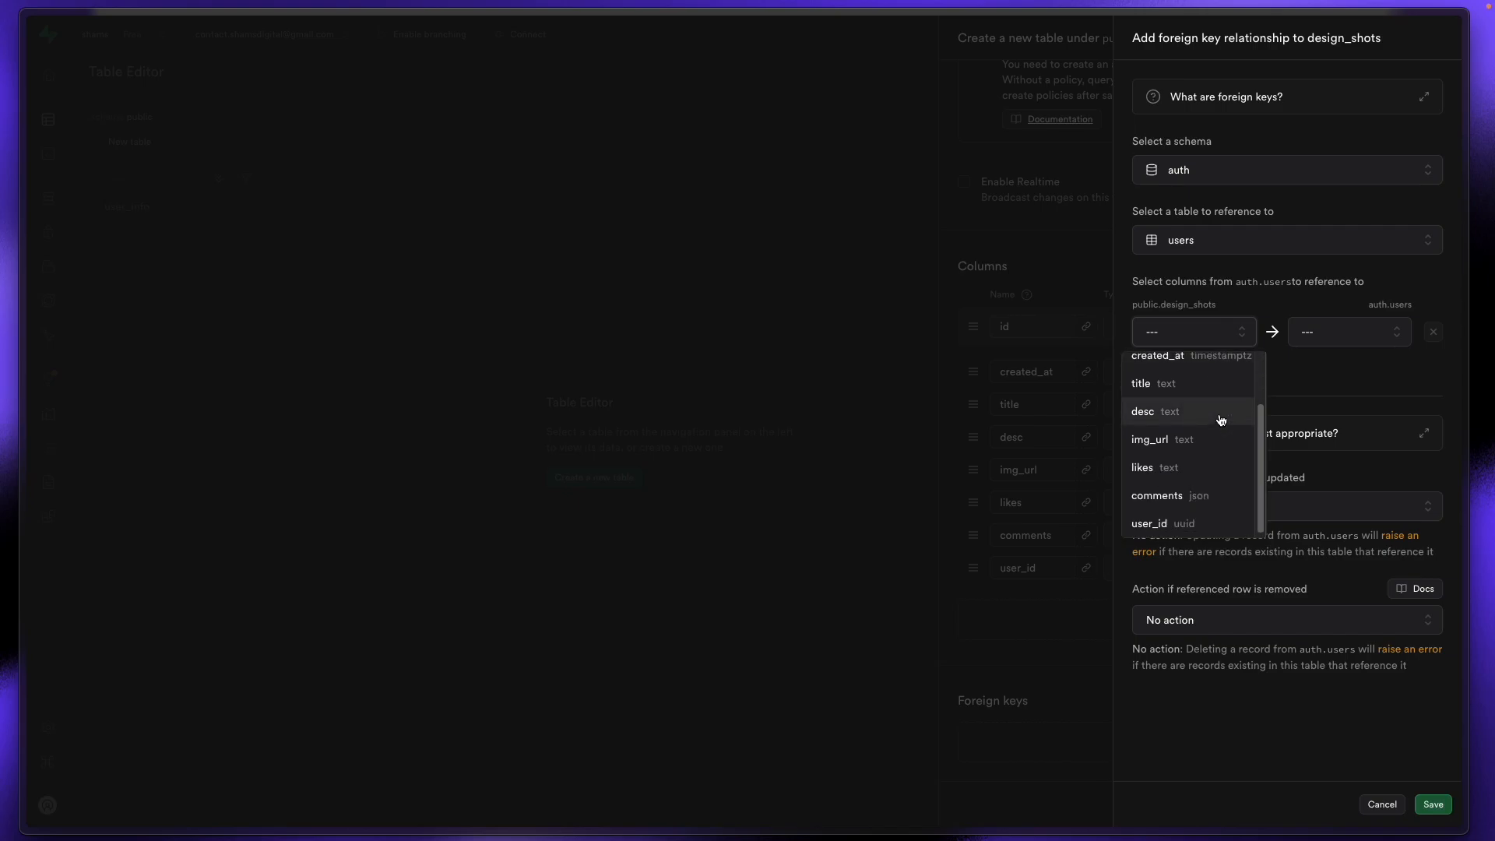
scroll(1221, 422, "up", 2)
scroll(1221, 424, "down", 2)
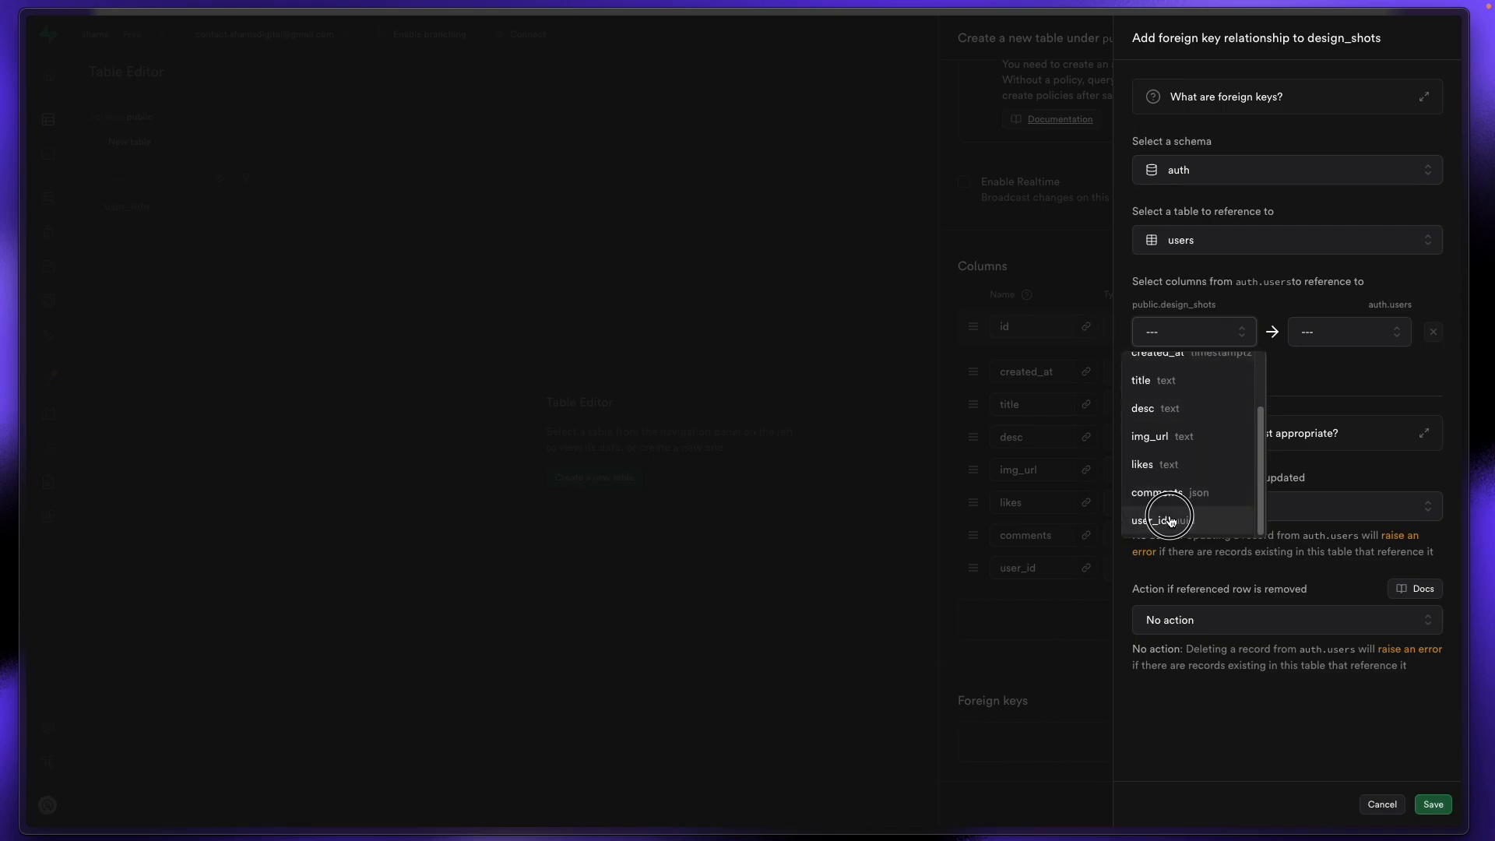
left_click(1167, 520)
left_click(1328, 337)
scroll(1306, 500, "down", 3)
scroll(1306, 500, "down", 2)
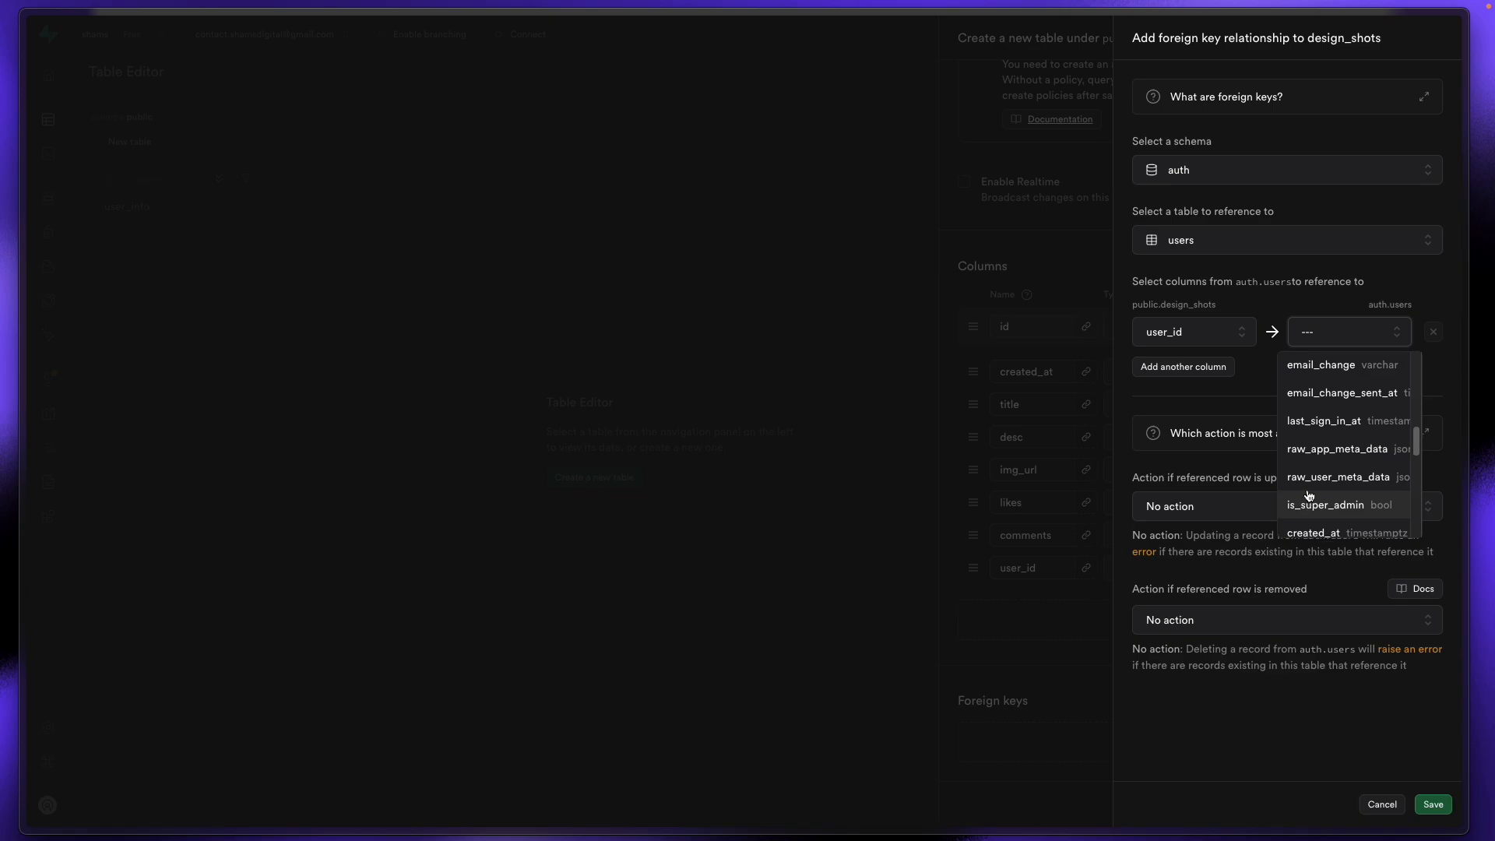
scroll(1308, 491, "up", 6)
left_click(1331, 428)
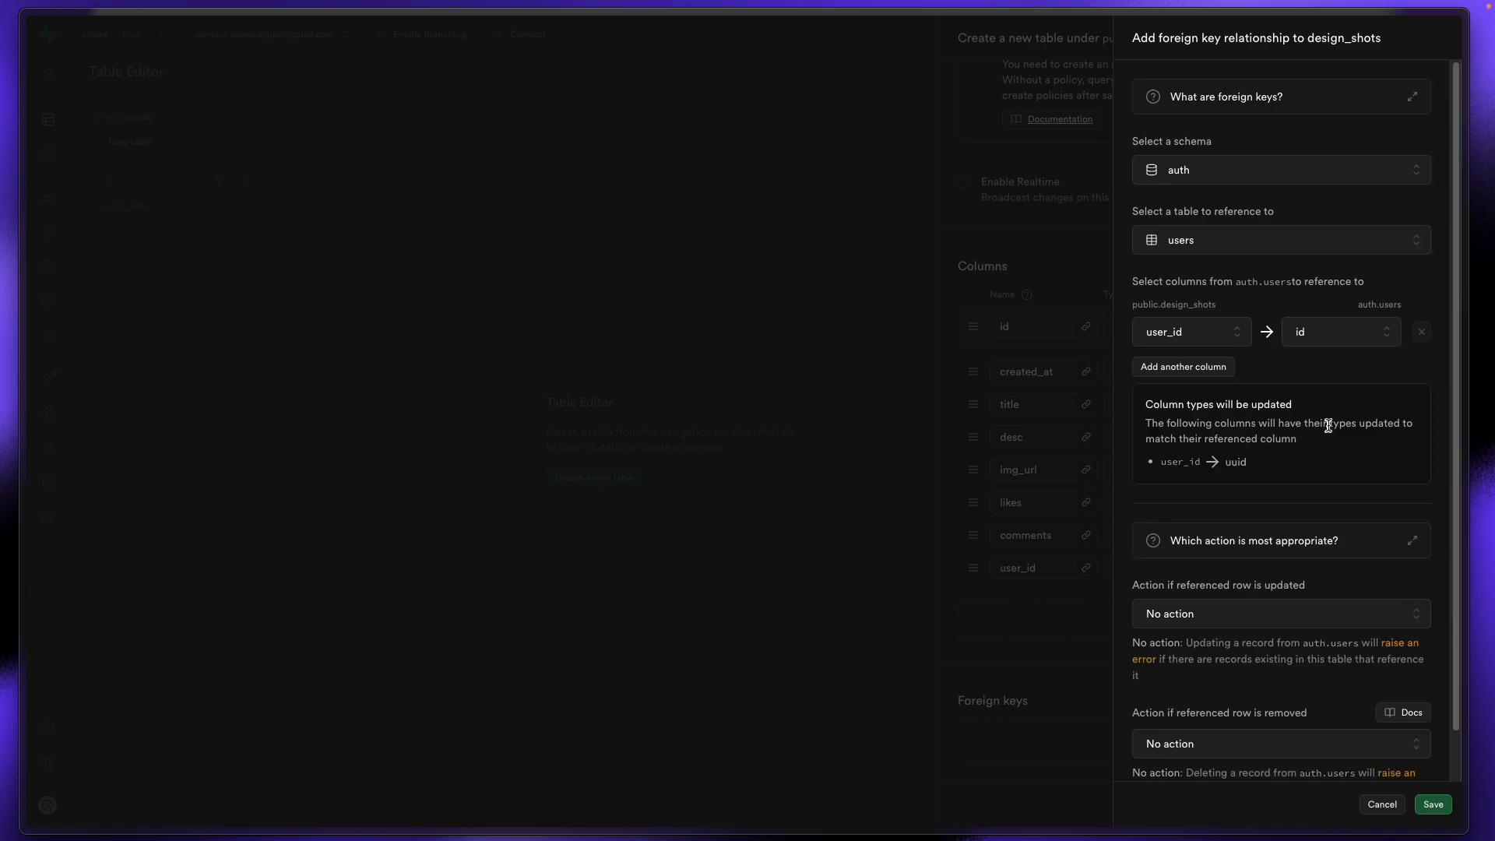
left_click(1435, 805)
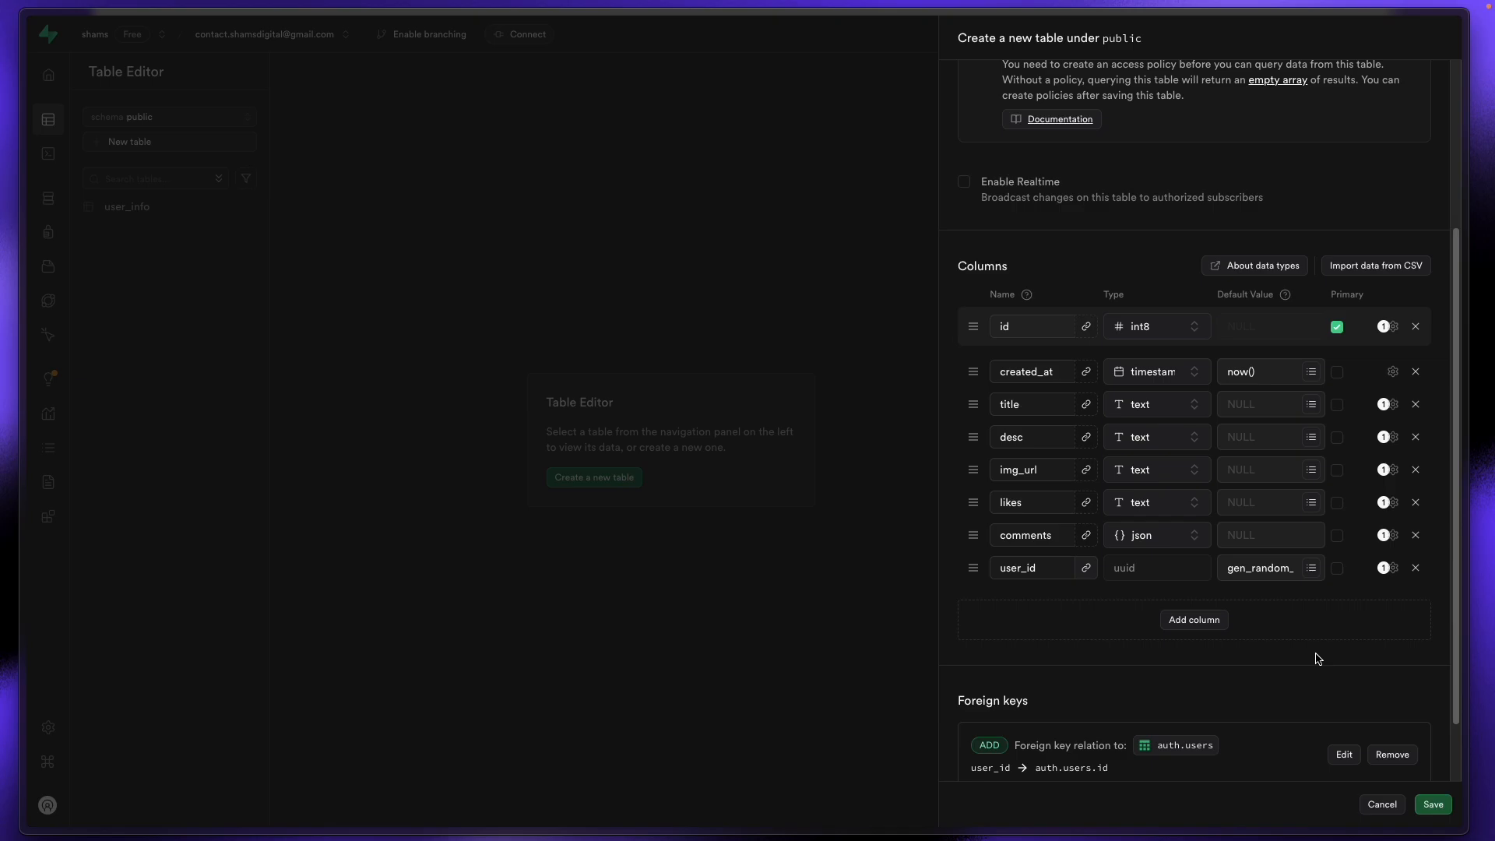
scroll(1315, 659, "down", 2)
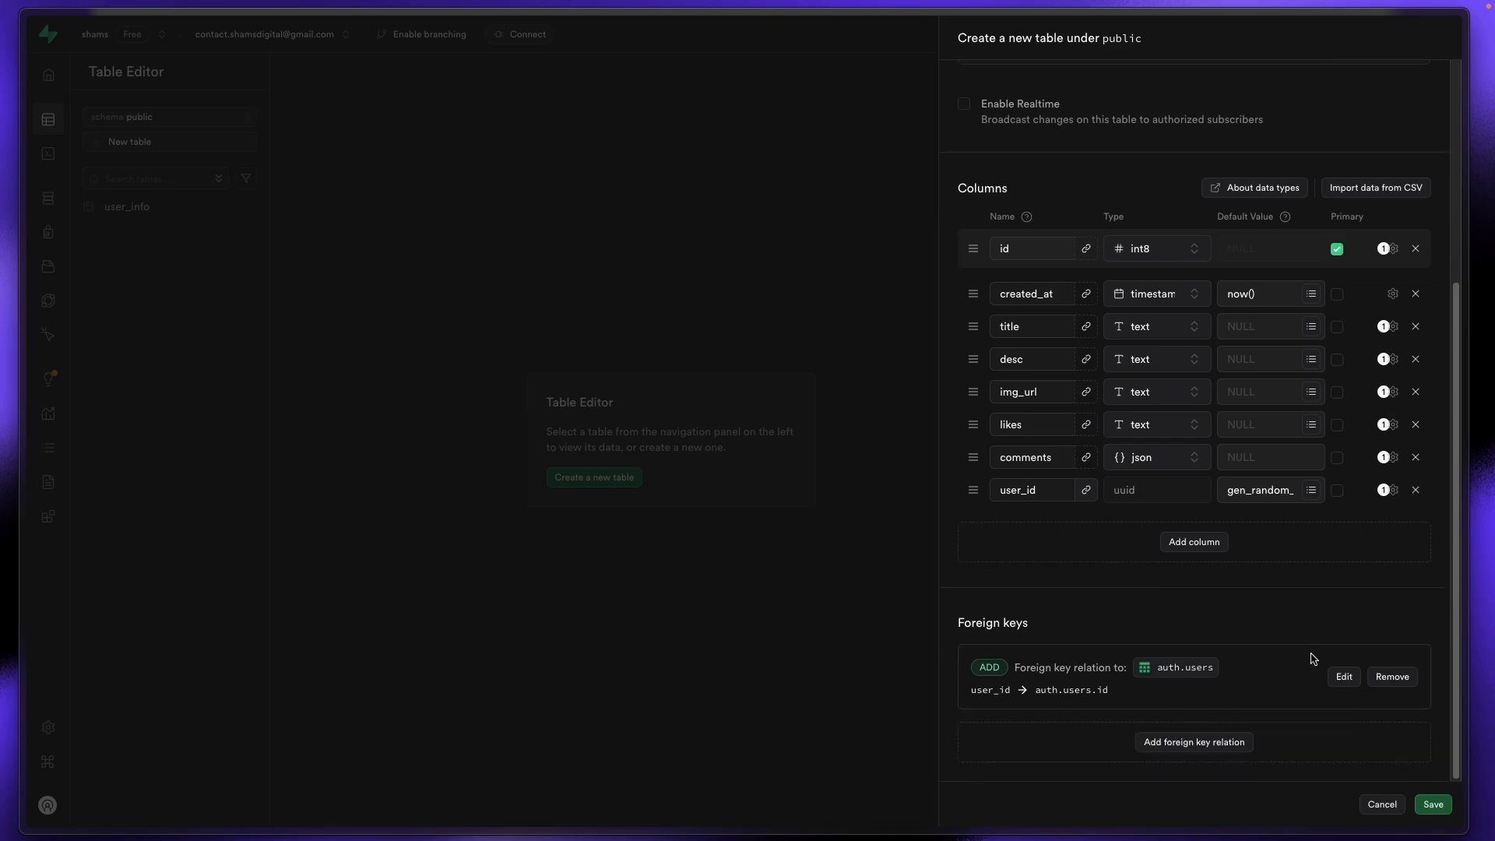
Step: Save the design_shots table, then check its name in Edit table and cancel
left_click(1425, 807)
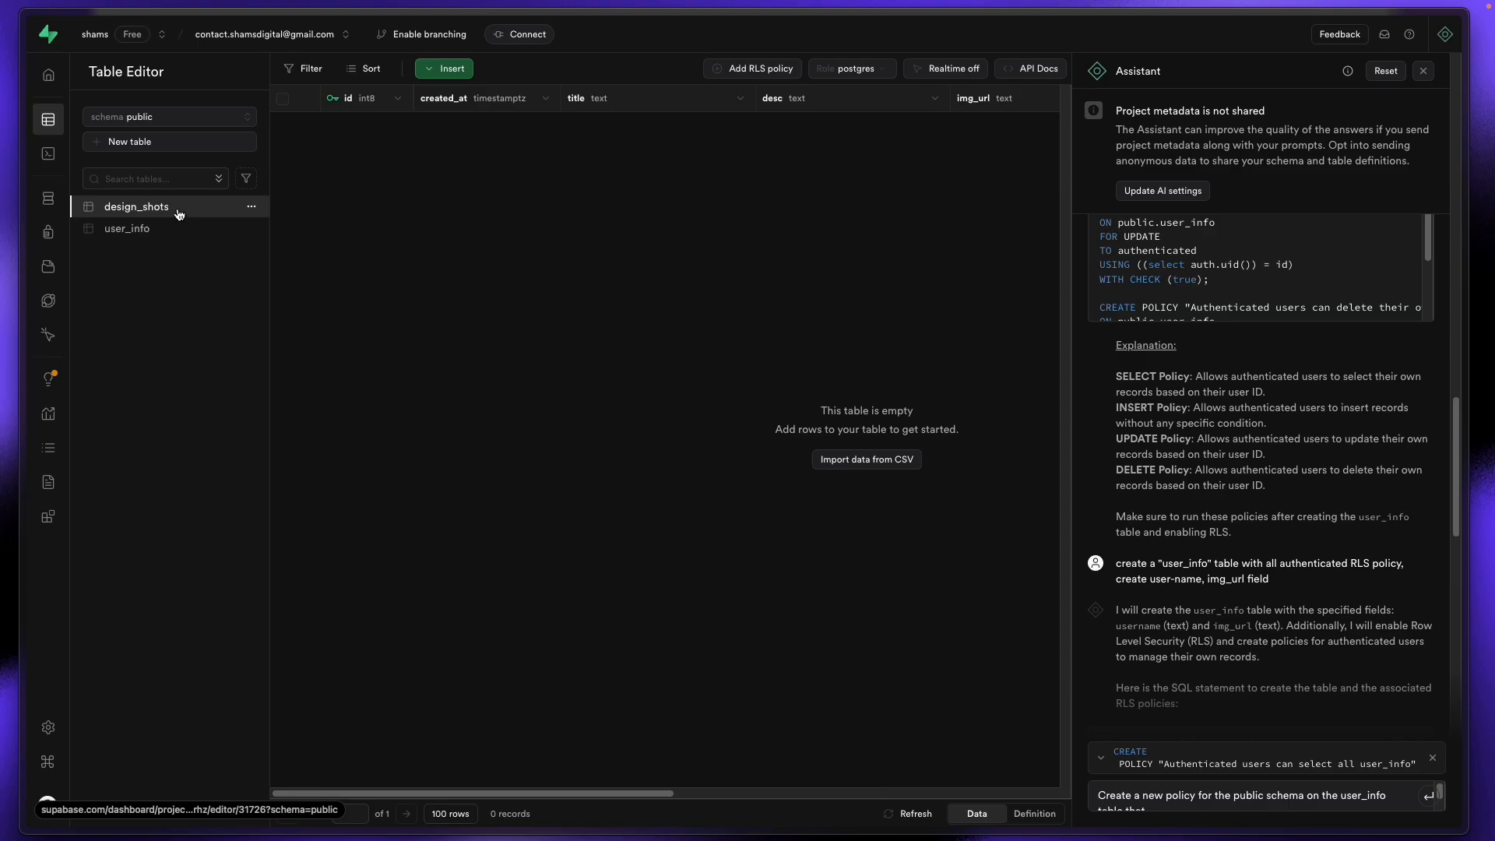
left_click(250, 206)
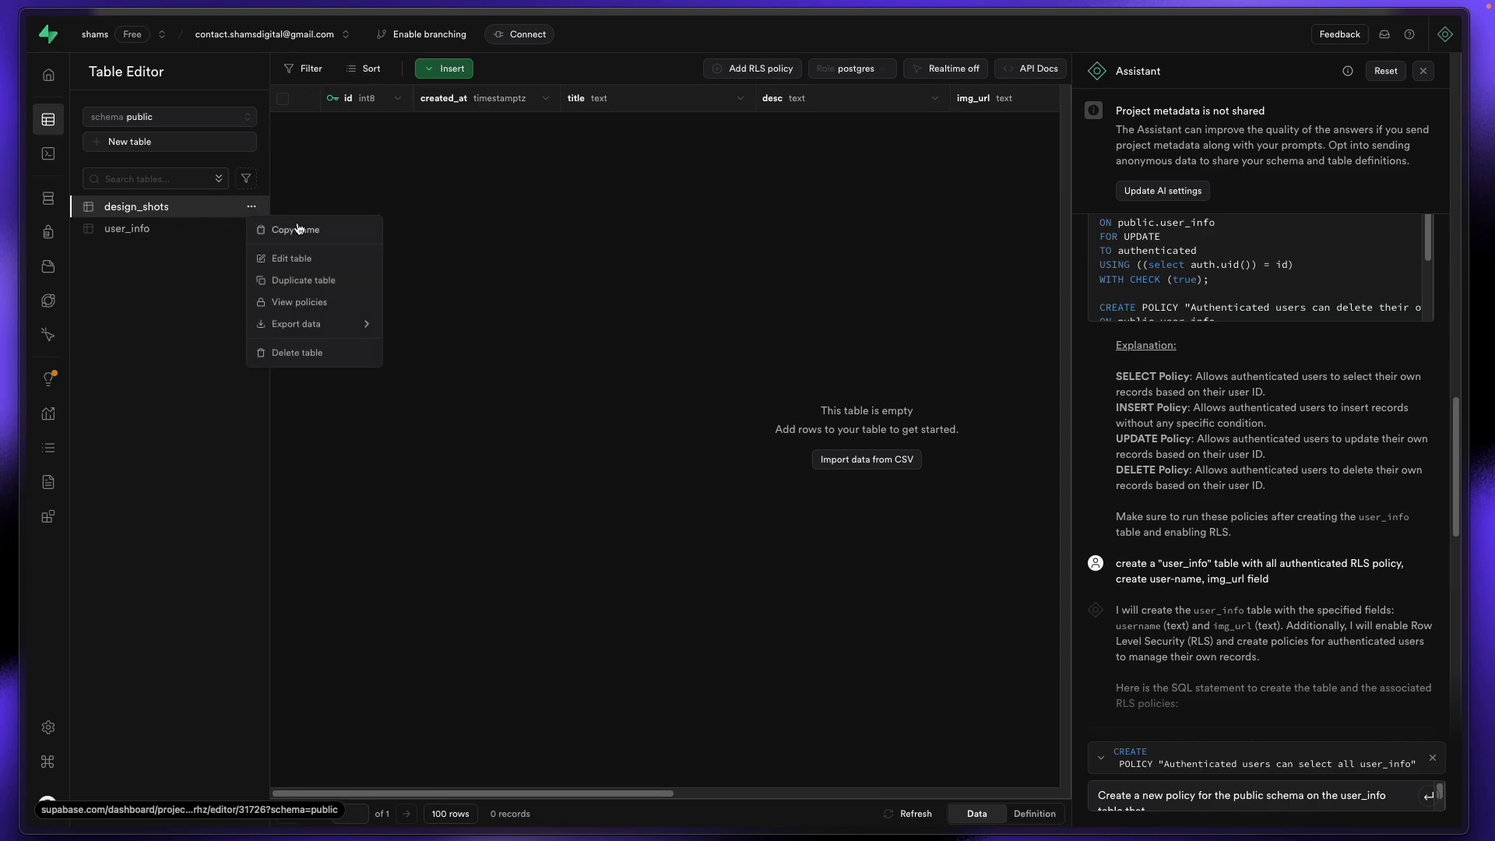
left_click(298, 260)
left_click(1219, 102)
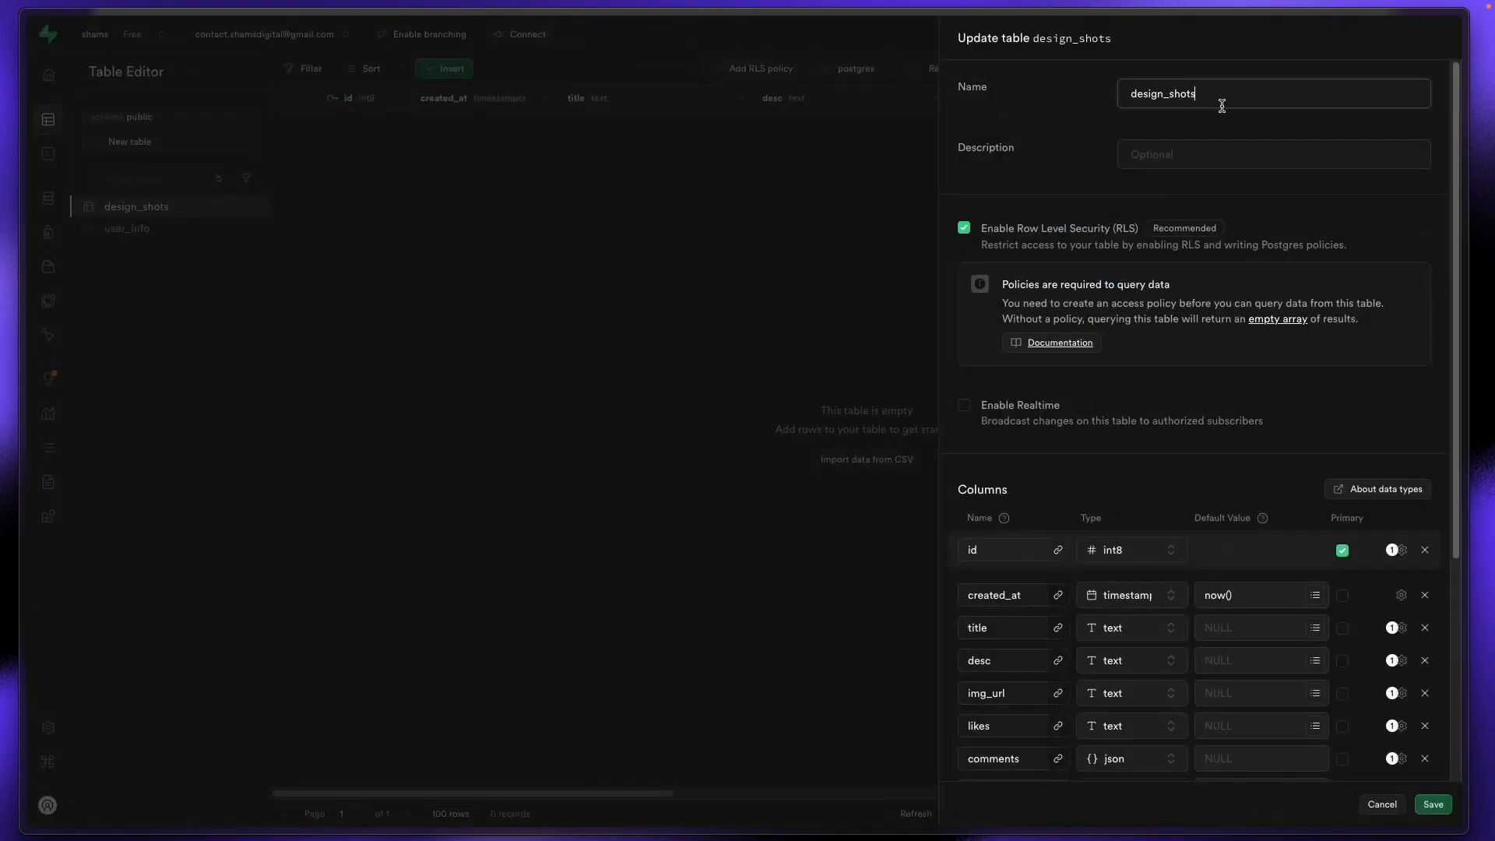
double_click(1222, 103)
left_click(647, 359)
mouse_move(24, 312)
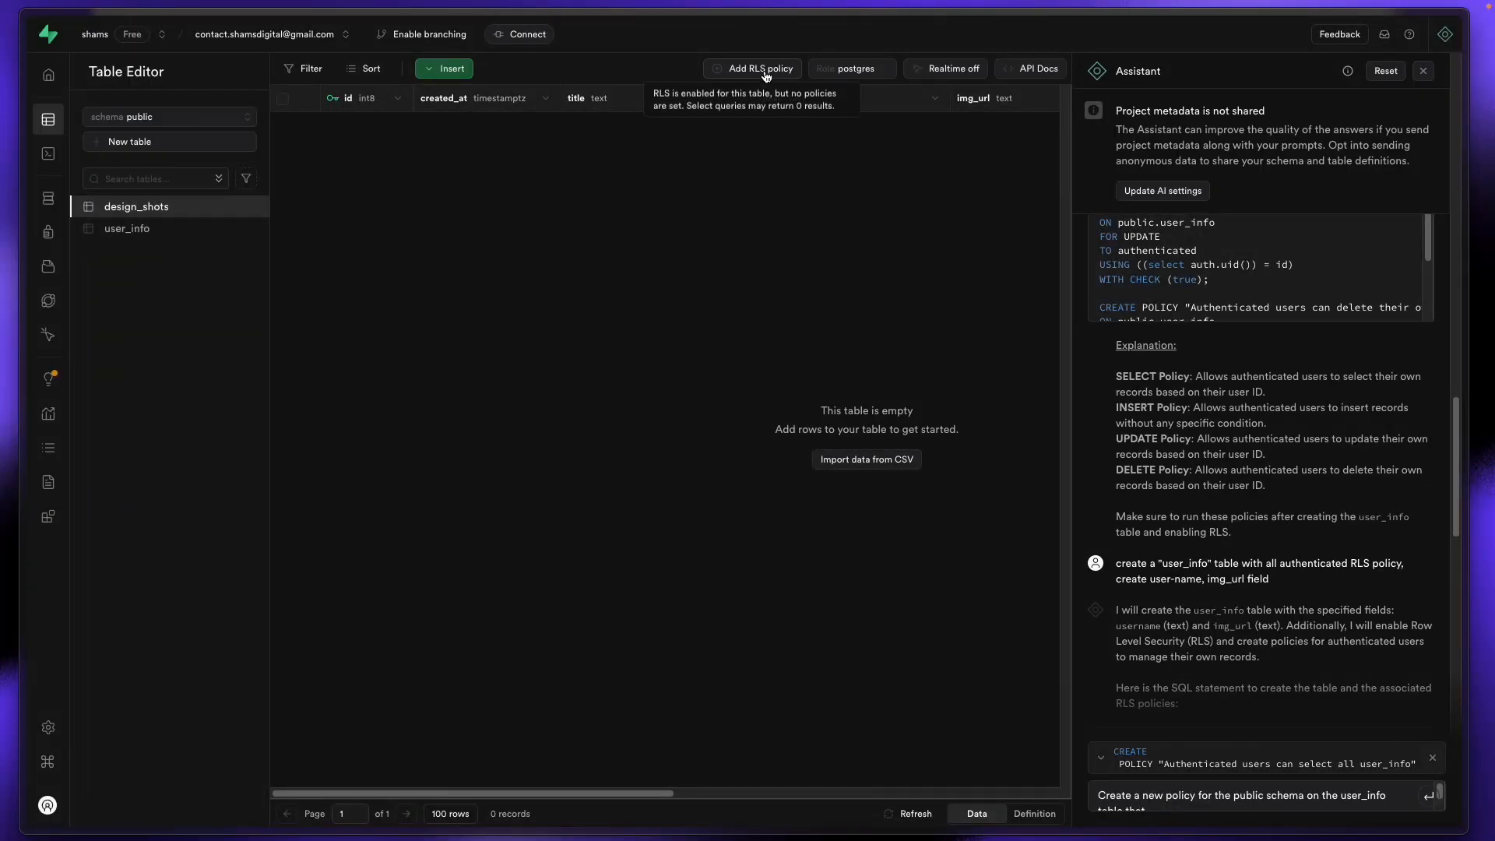
mouse_move(7, 216)
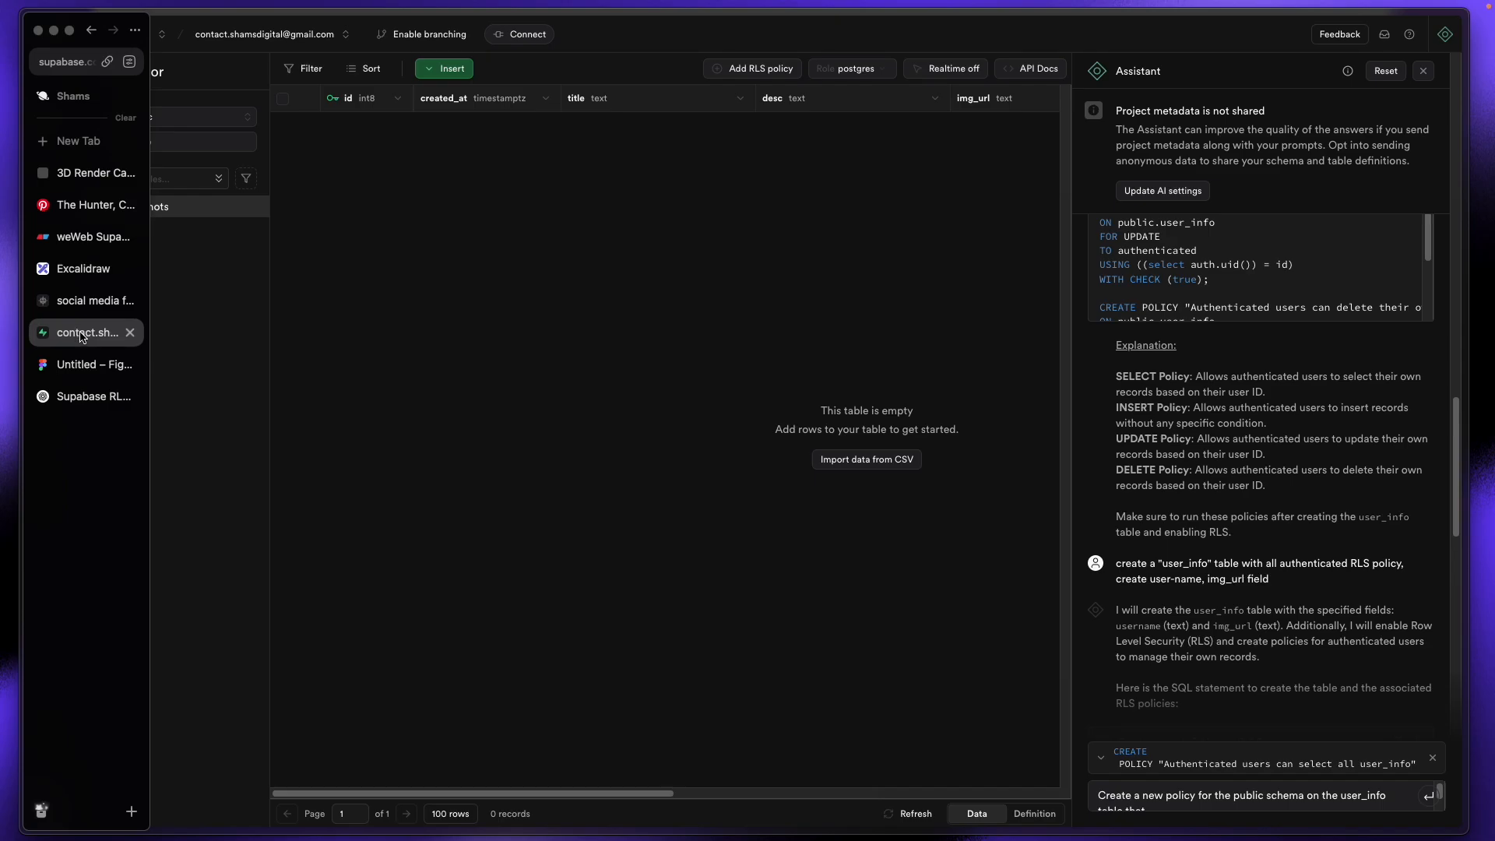
Step: Ask ChatGPT for SELECT, INSERT, UPDATE and DELETE RLS policies on design_shots for authenticated users
left_click(75, 401)
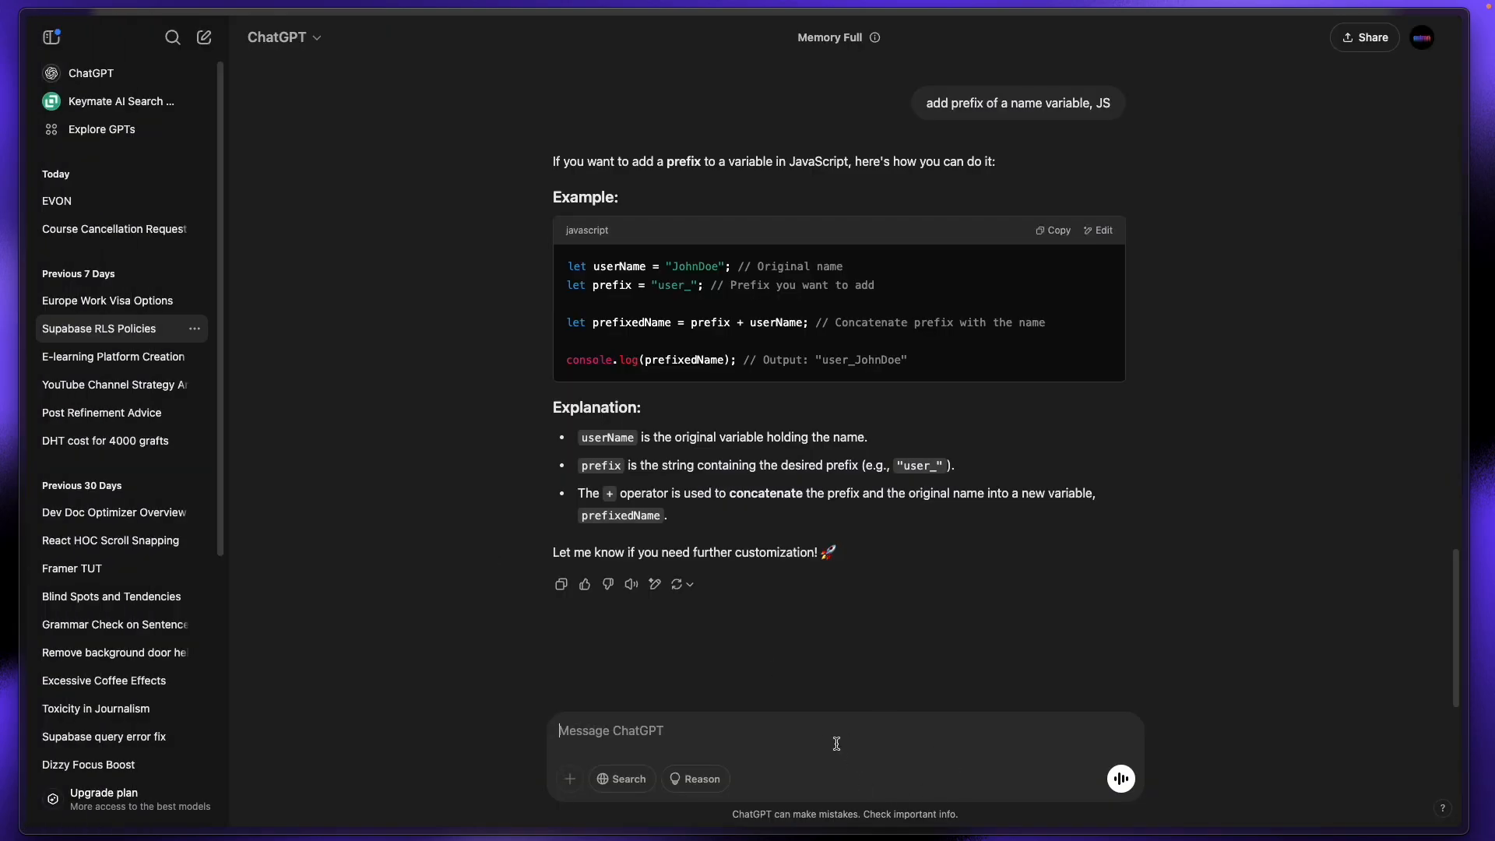
type("create supbase RLS for")
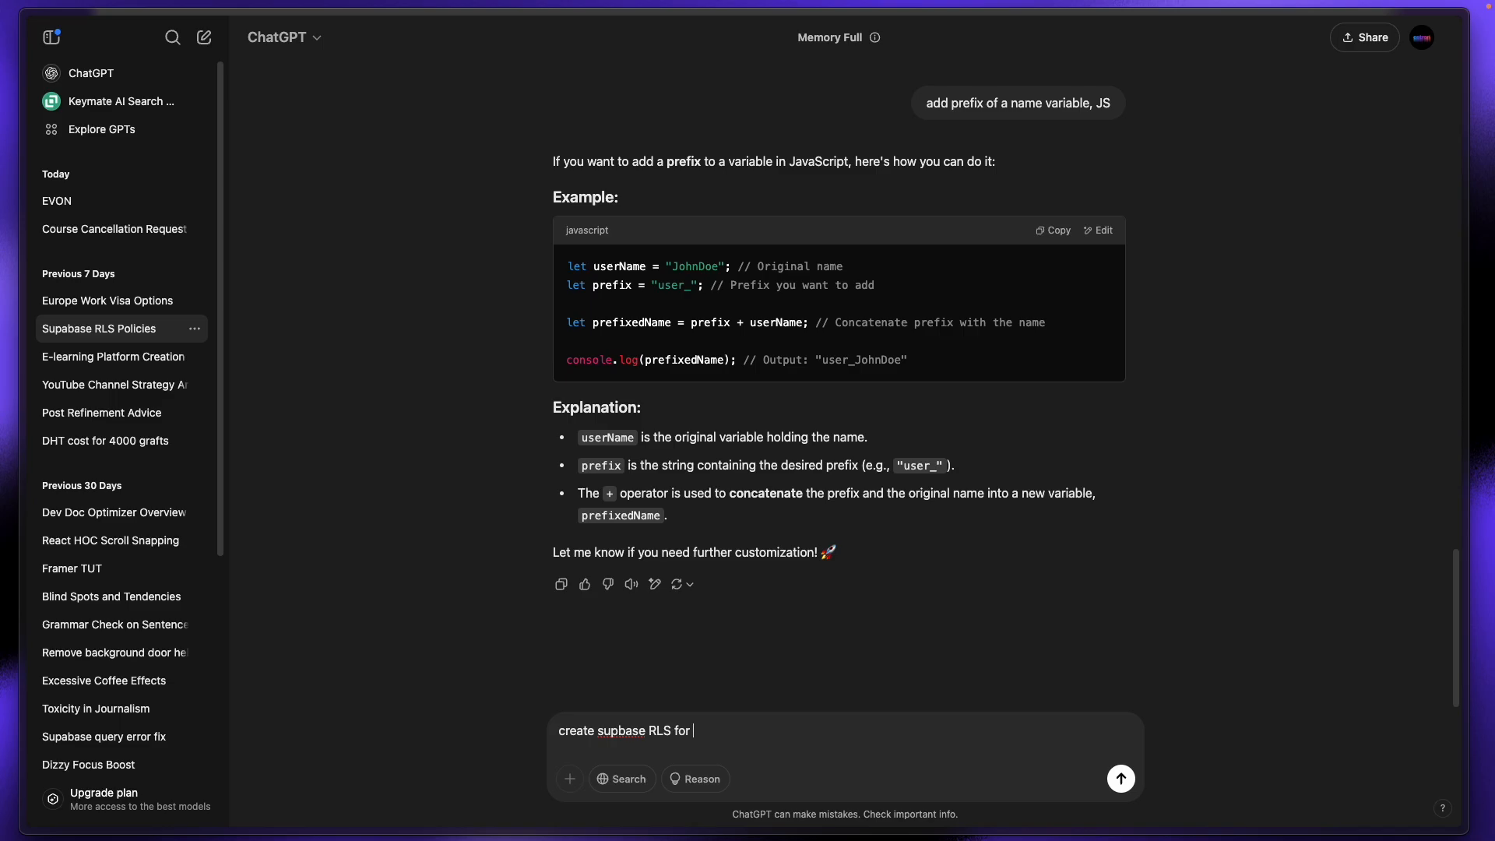
type("\"design_shots\" table using")
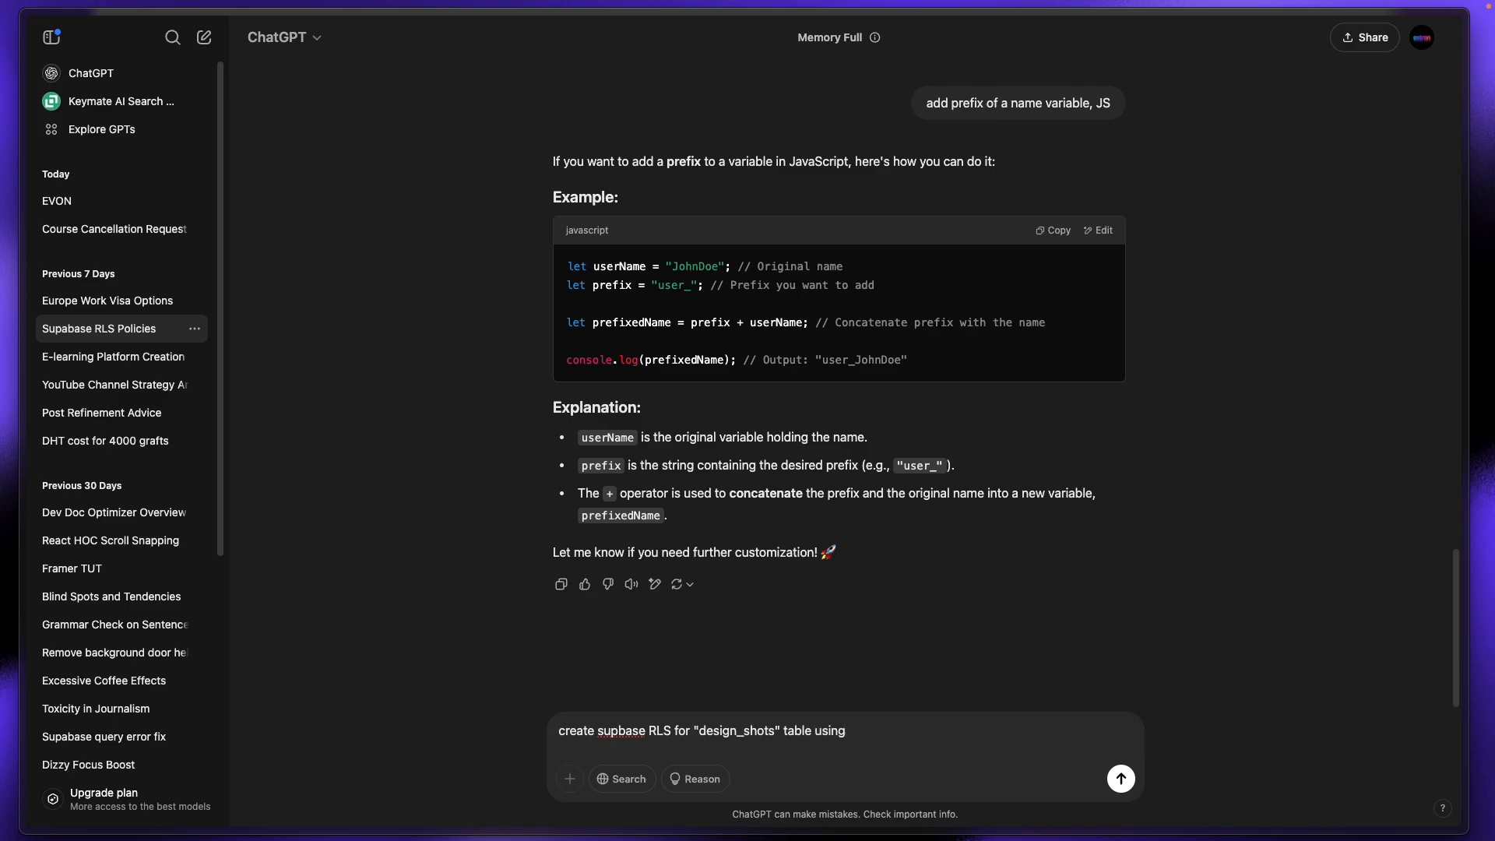
type(" SELECT DELETE INSETR")
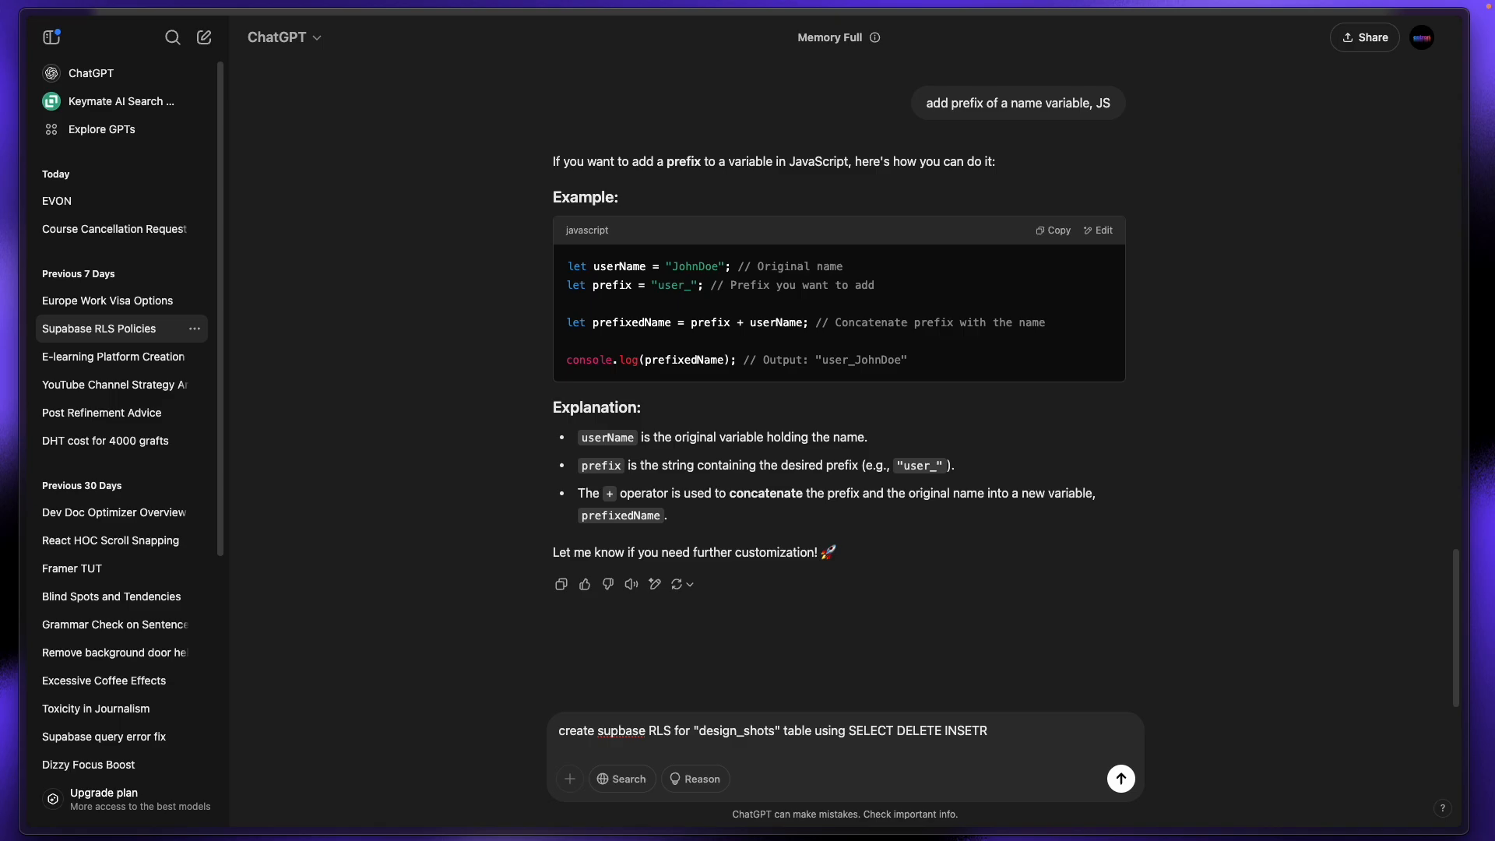
type(" UPDATE for auth users")
key("Return")
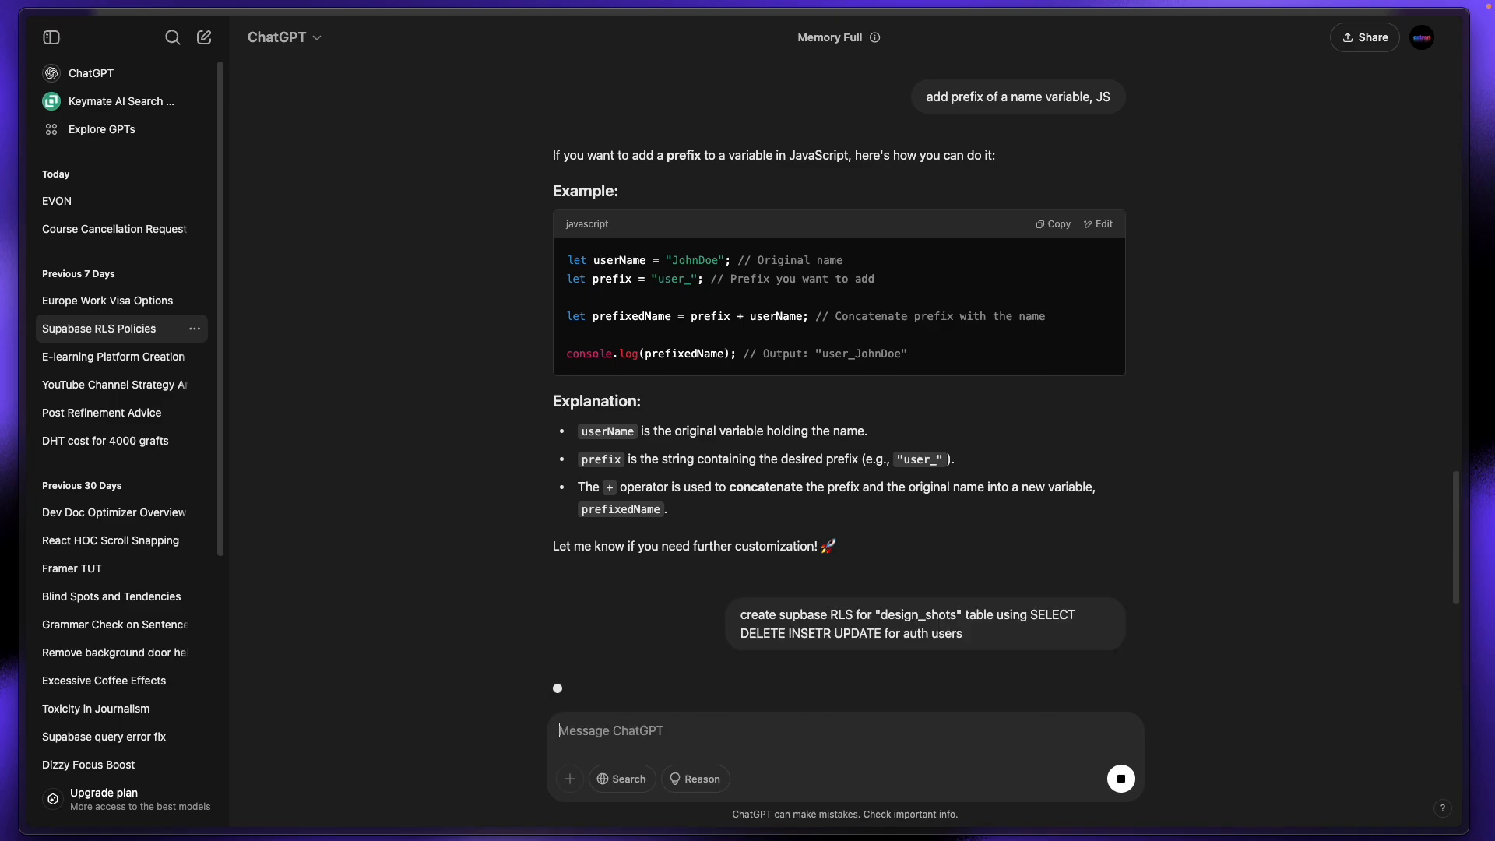
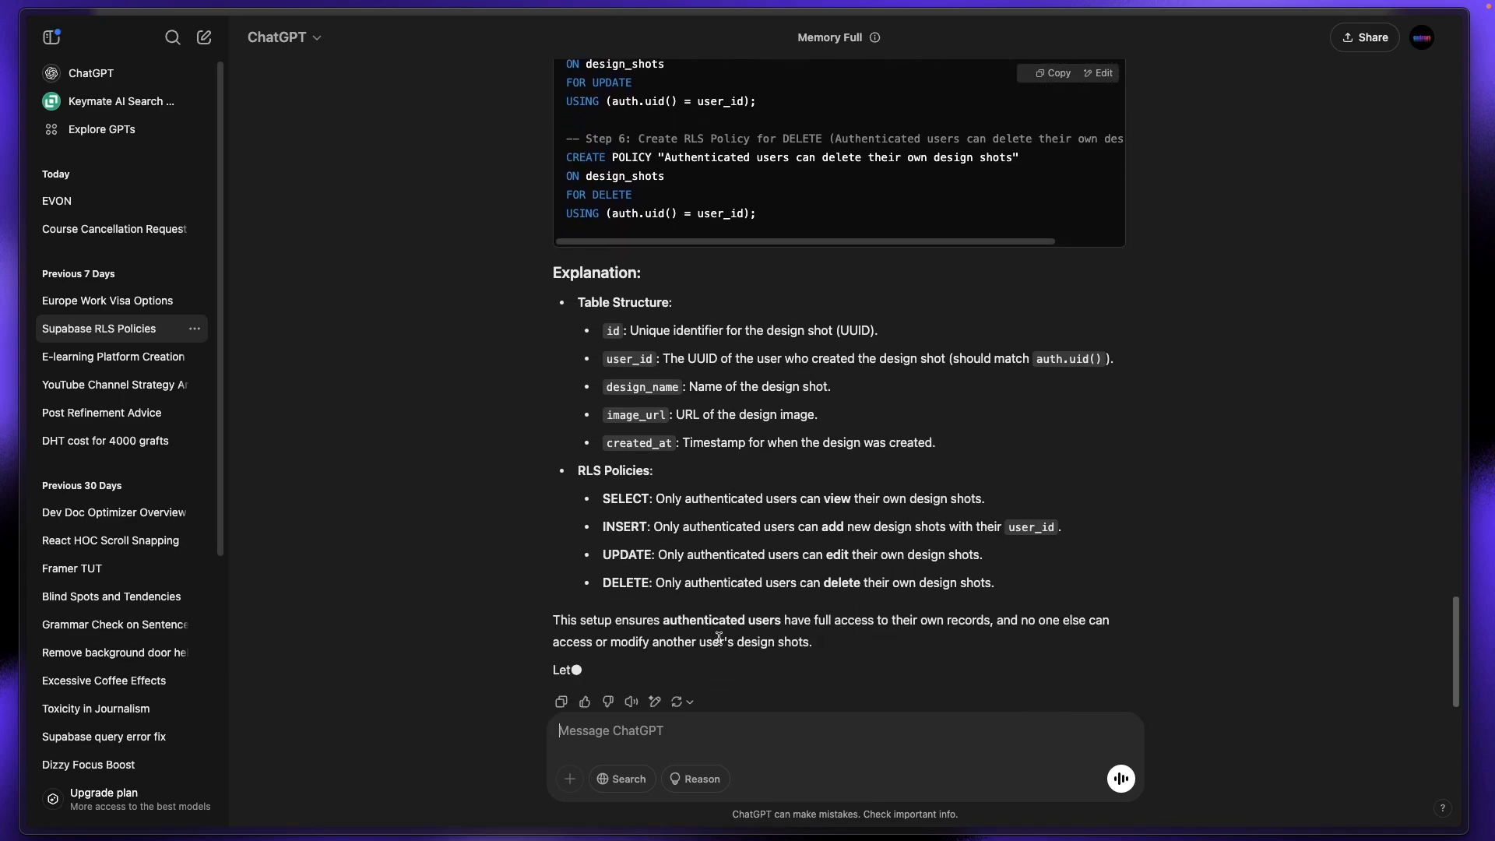
Step: Locate the design_shots RLS prompt in ChatGPT and clear the Supabase Assistant's old prompt
scroll(731, 623, "up", 20)
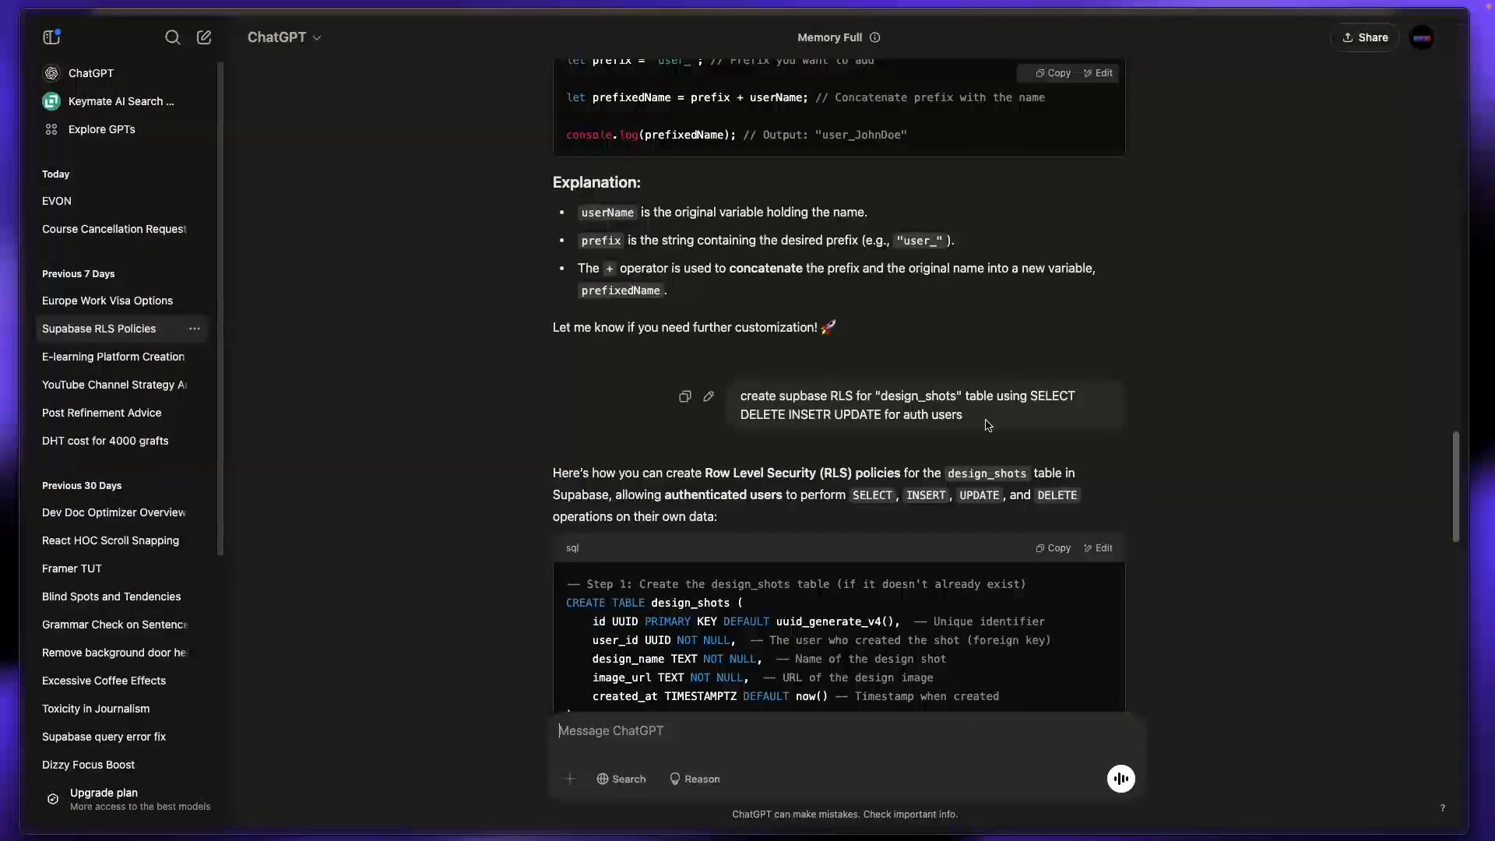
left_click_drag(982, 418, 732, 399)
left_click(732, 401)
mouse_move(1, 331)
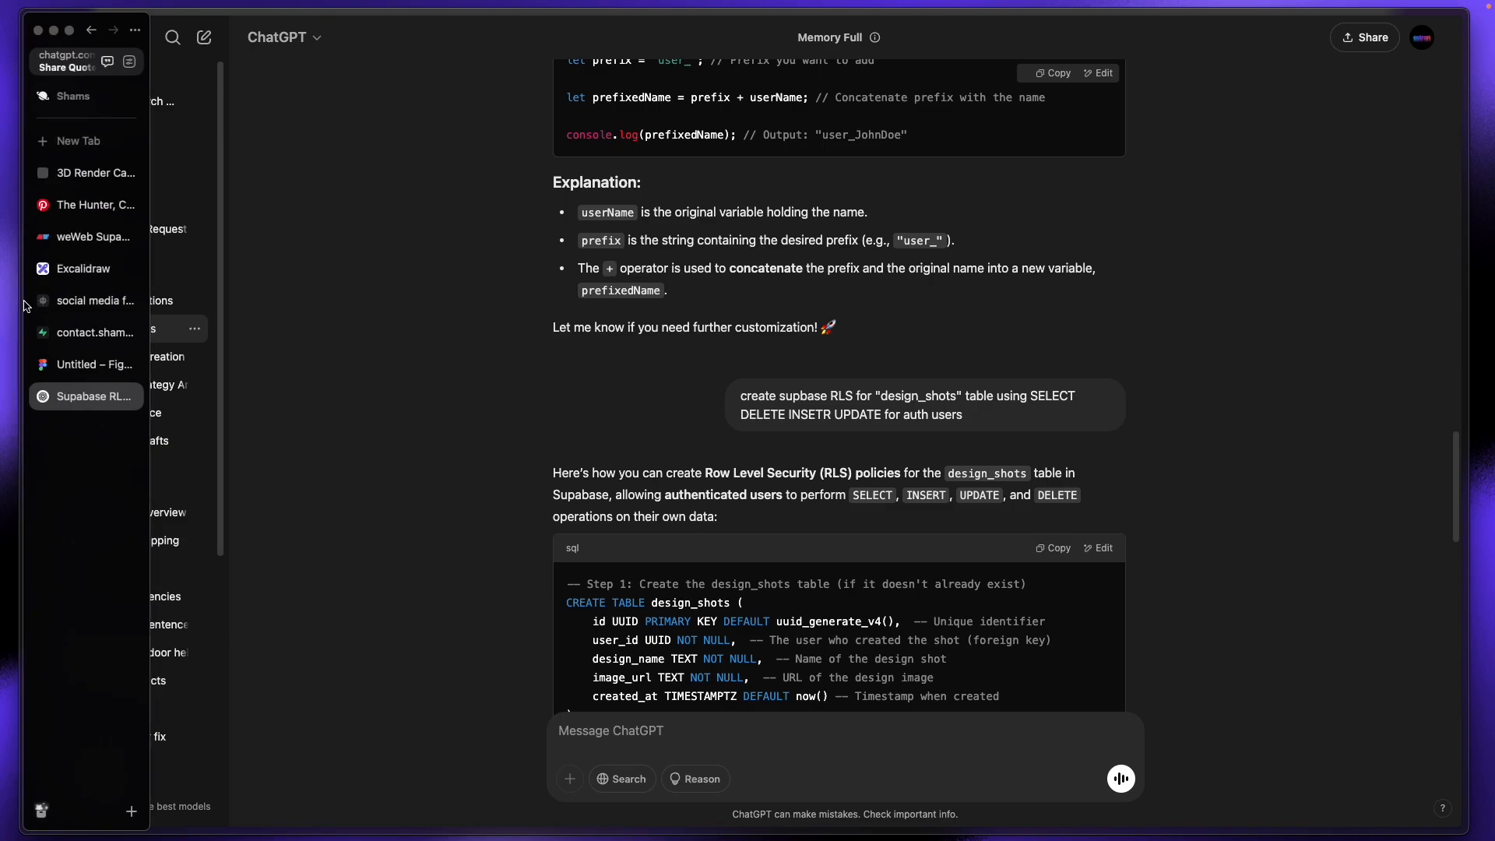
left_click(85, 332)
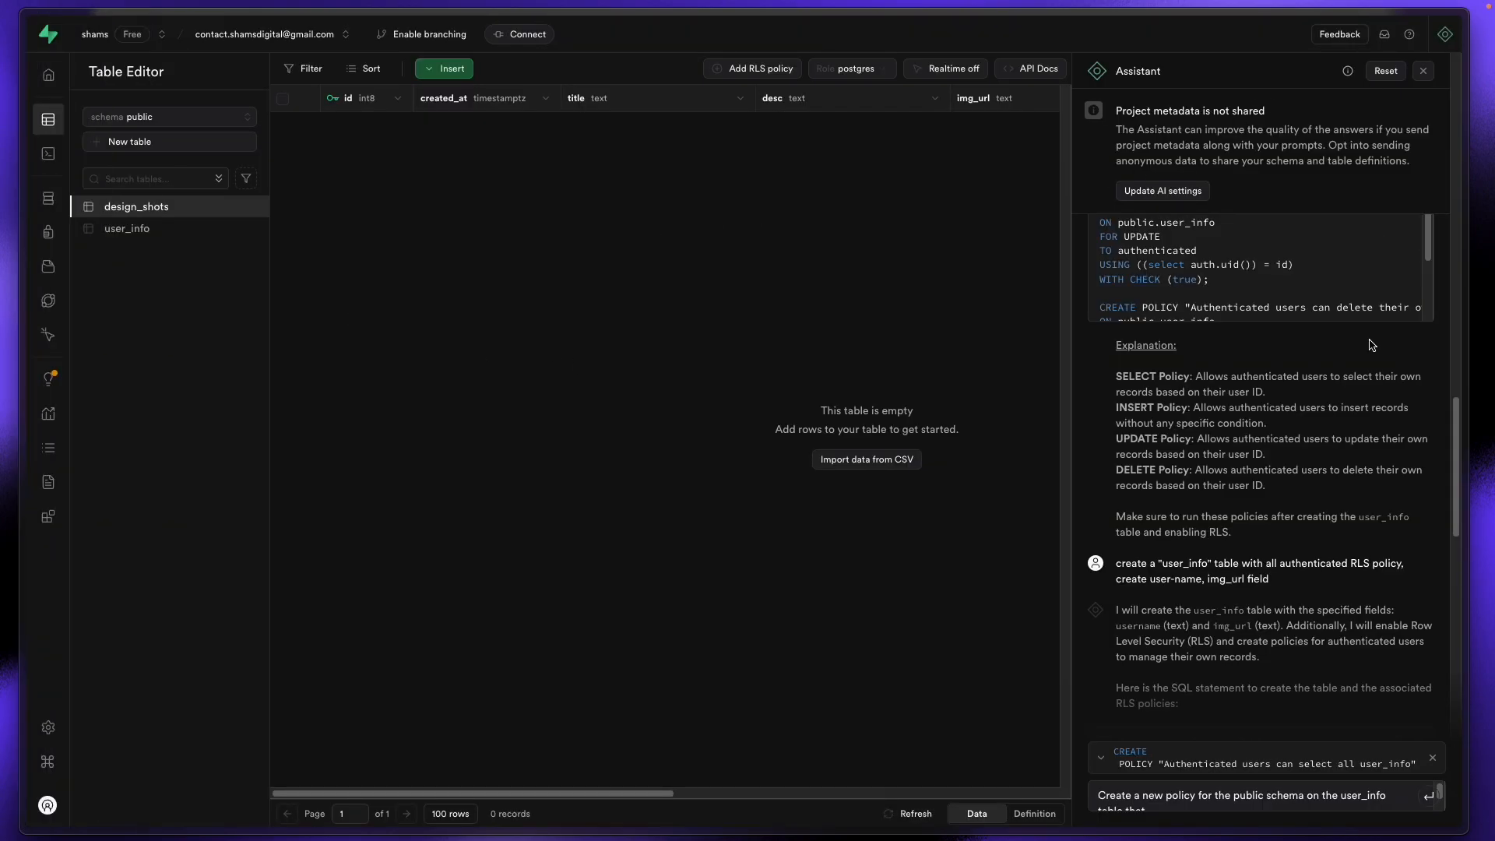
triple_click(1269, 802)
key("BackSpace")
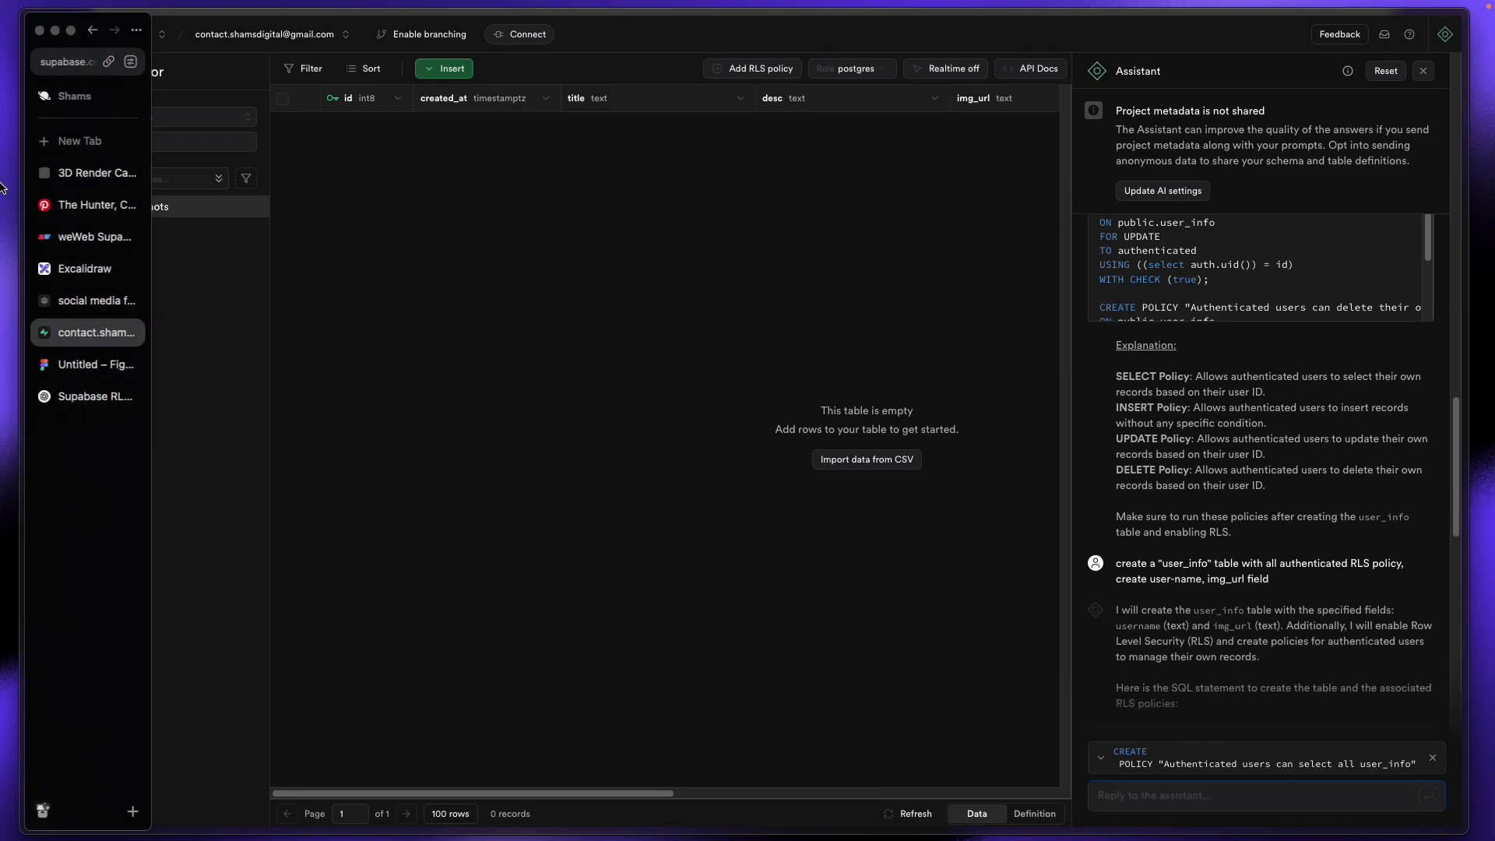
Step: Cut the full design_shots RLS prompt from the ChatGPT message and return to Supabase
left_click(85, 391)
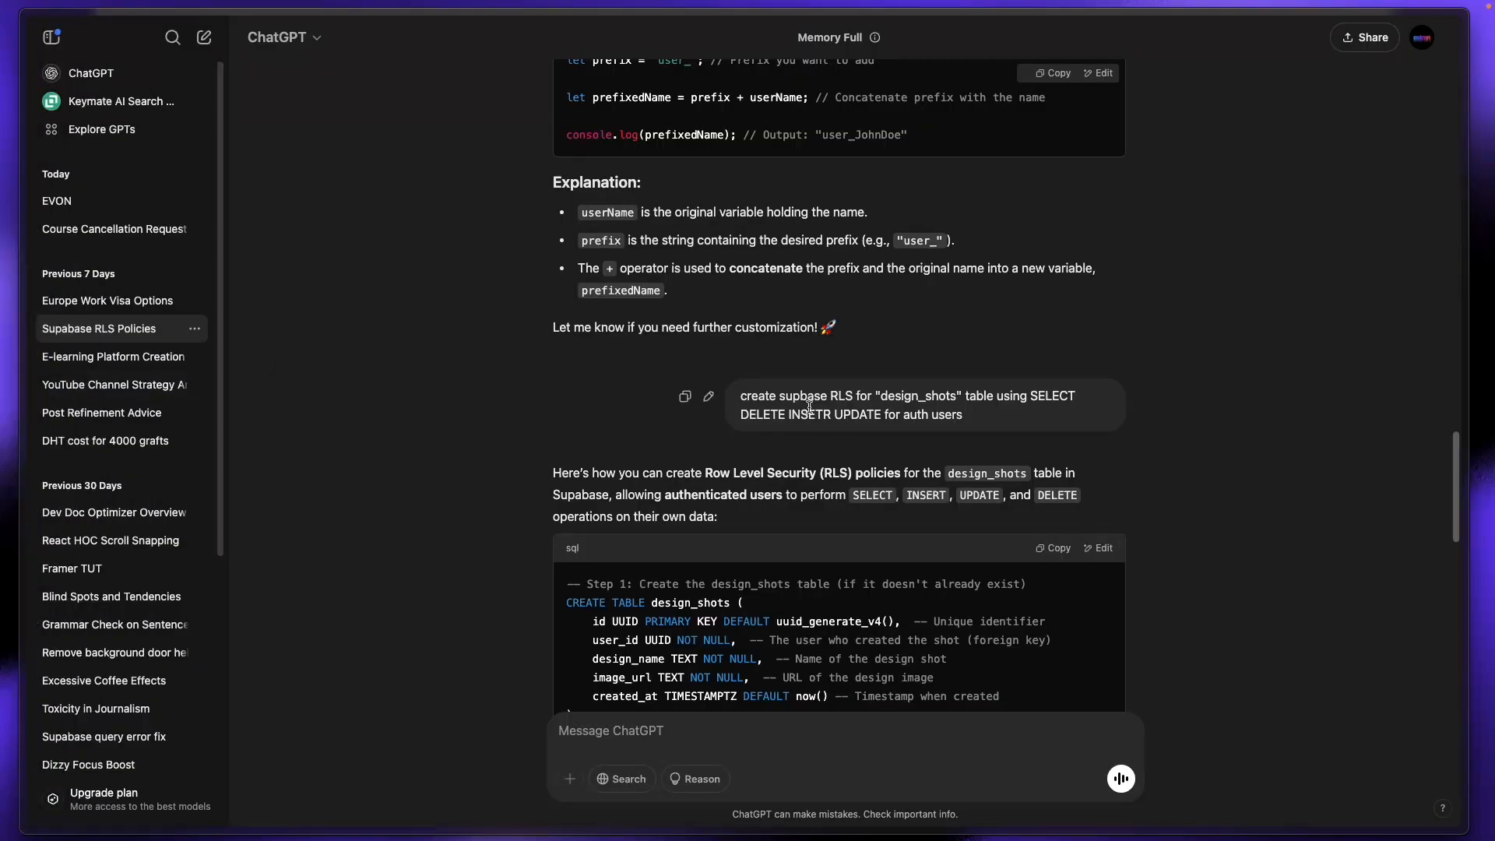
left_click(708, 397)
key("super+a")
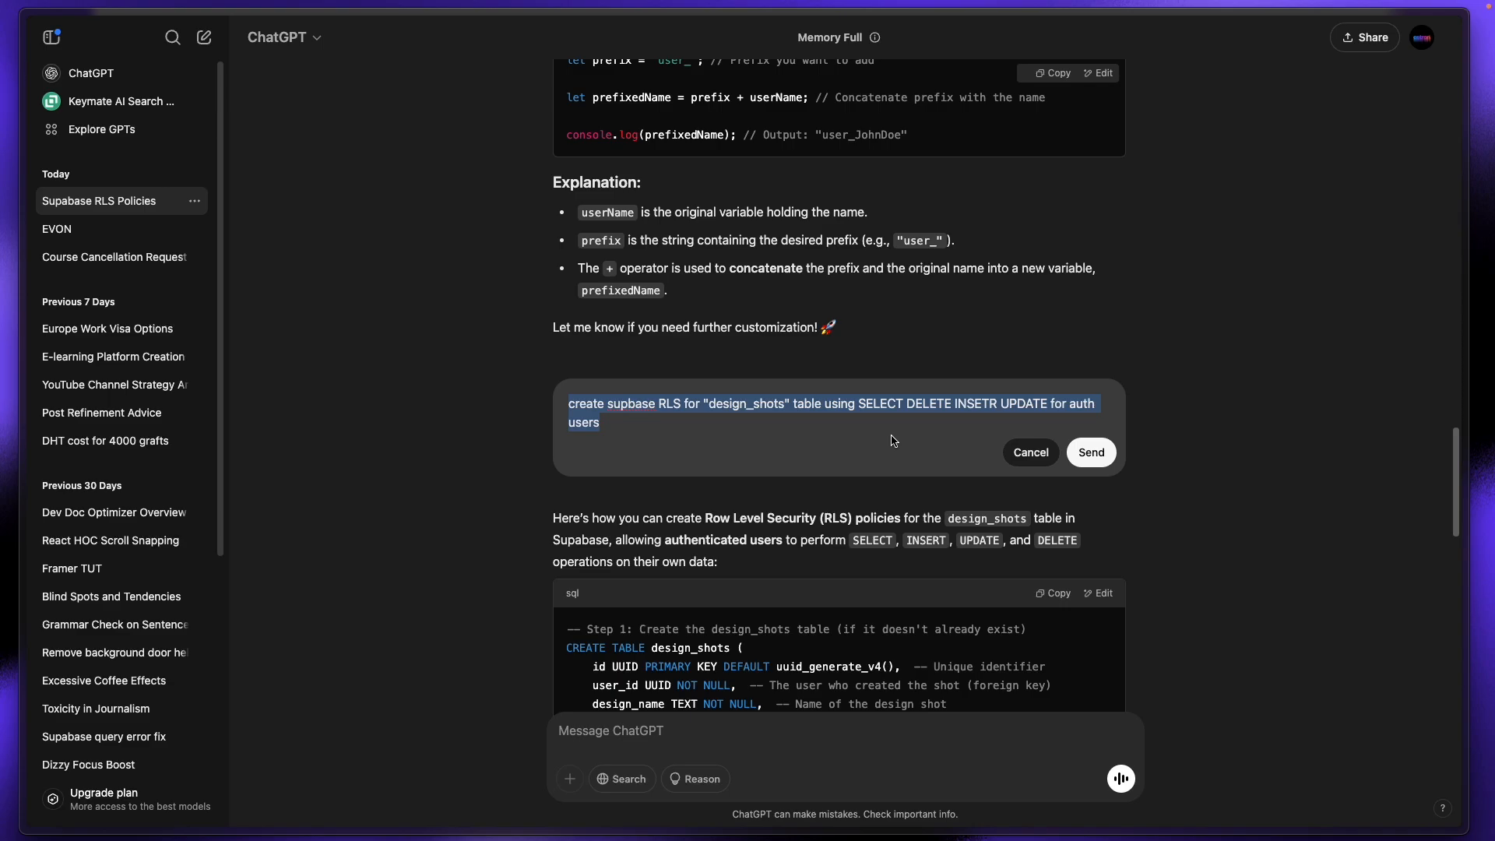
key("super+x")
left_click(31, 315)
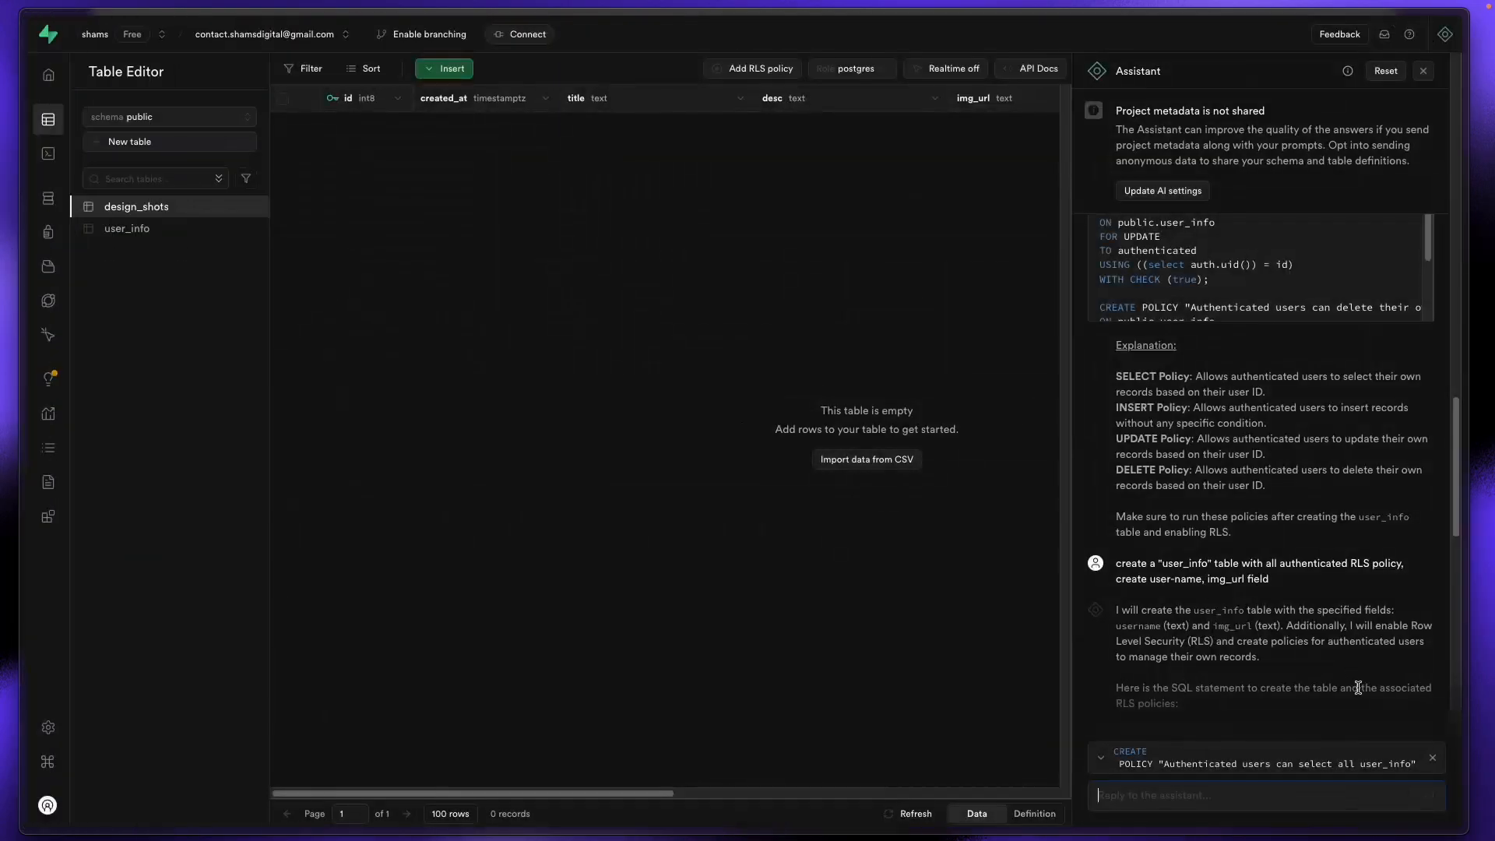
Step: Paste the design_shots RLS prompt into the Supabase Assistant and send it
left_click(1232, 790)
key("super+v")
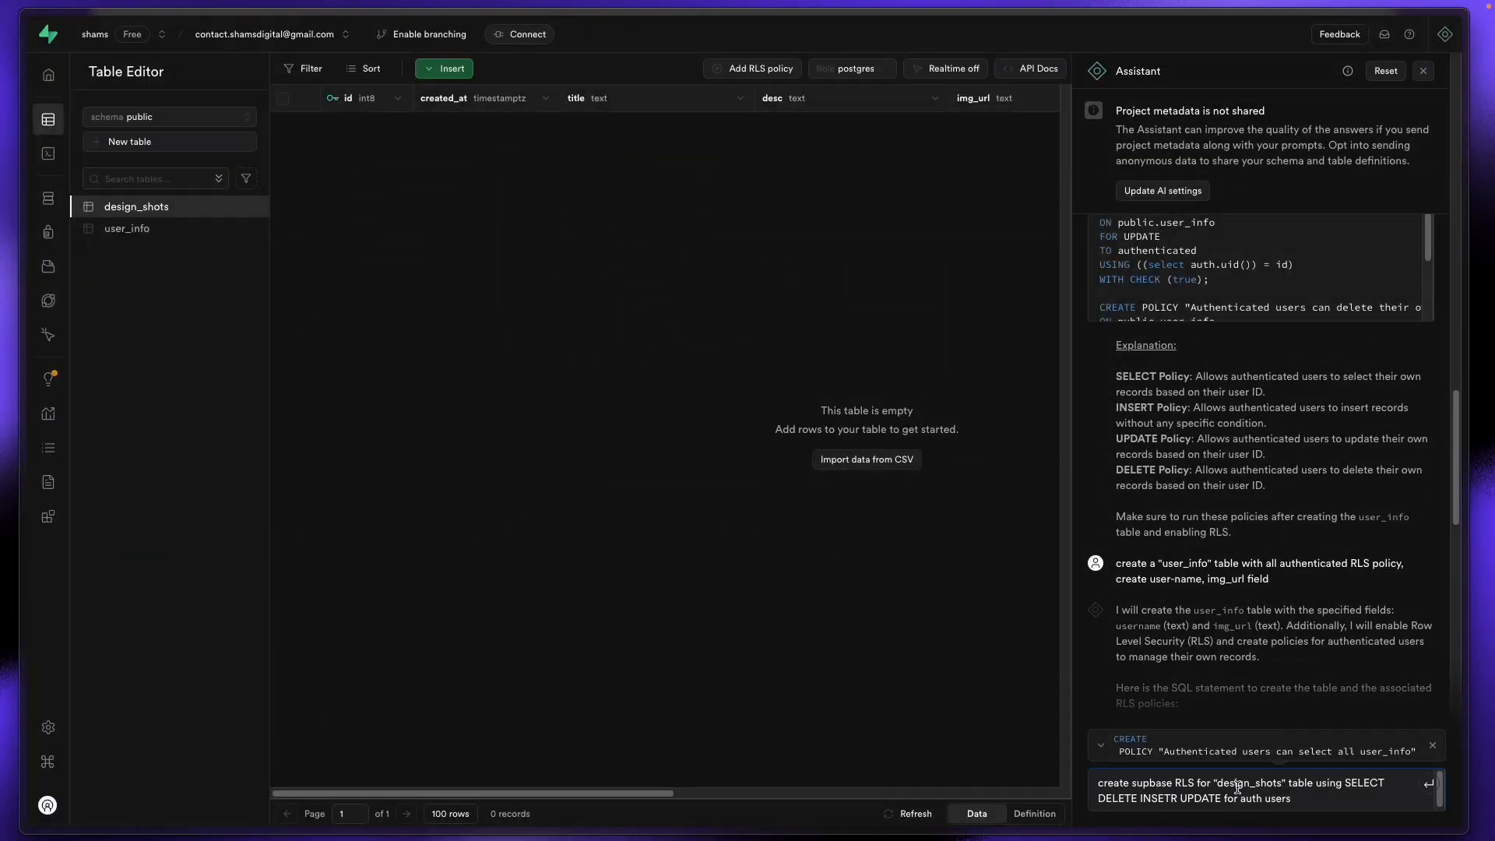
key("Return")
Step: Look over the Supabase RLS Policies chat in ChatGPT, toggling its chat list
mouse_move(4, 366)
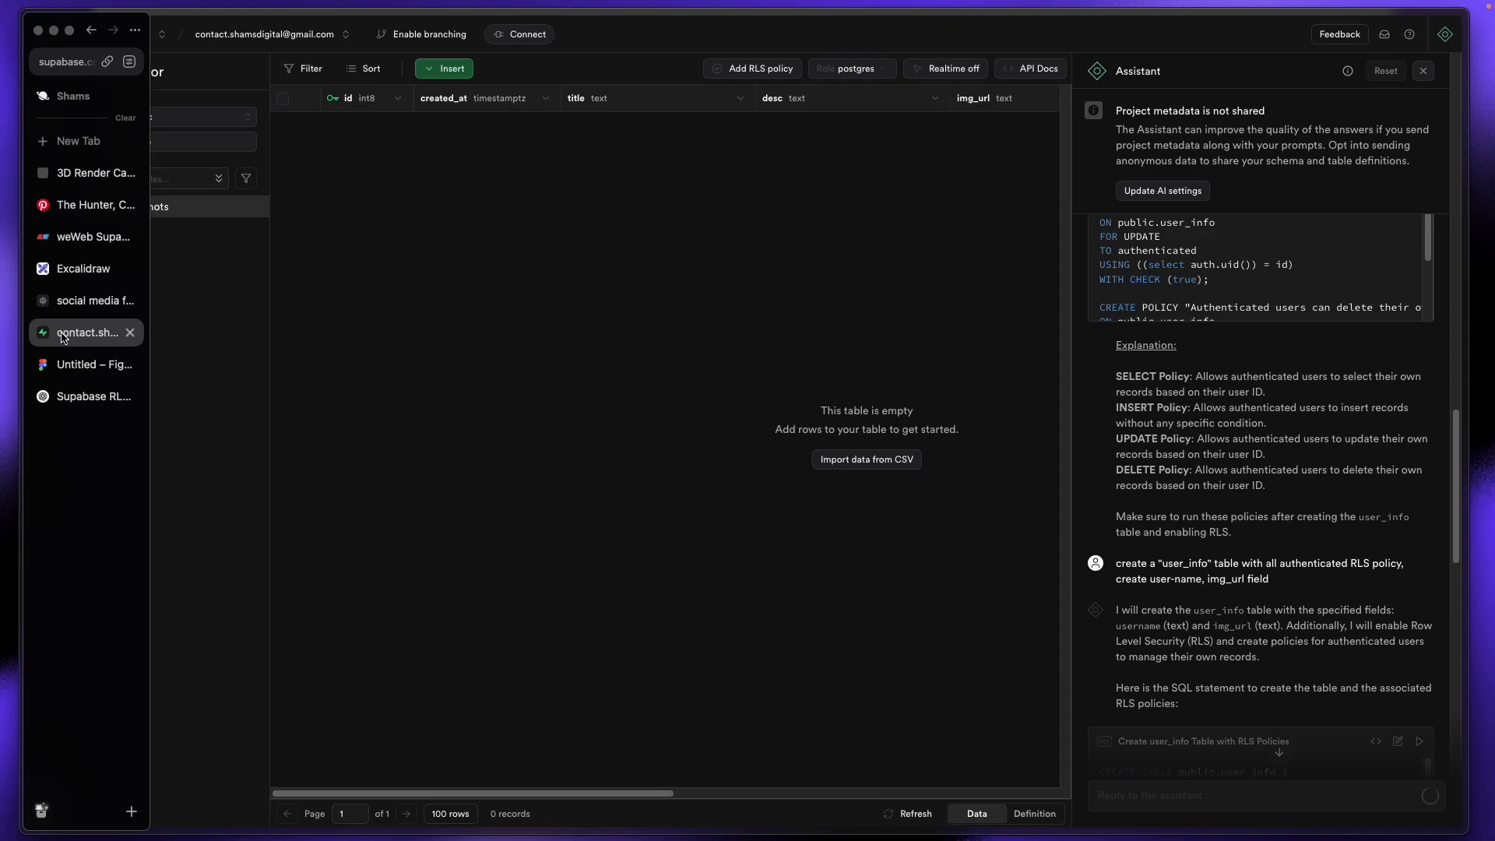
left_click(70, 301)
left_click(70, 395)
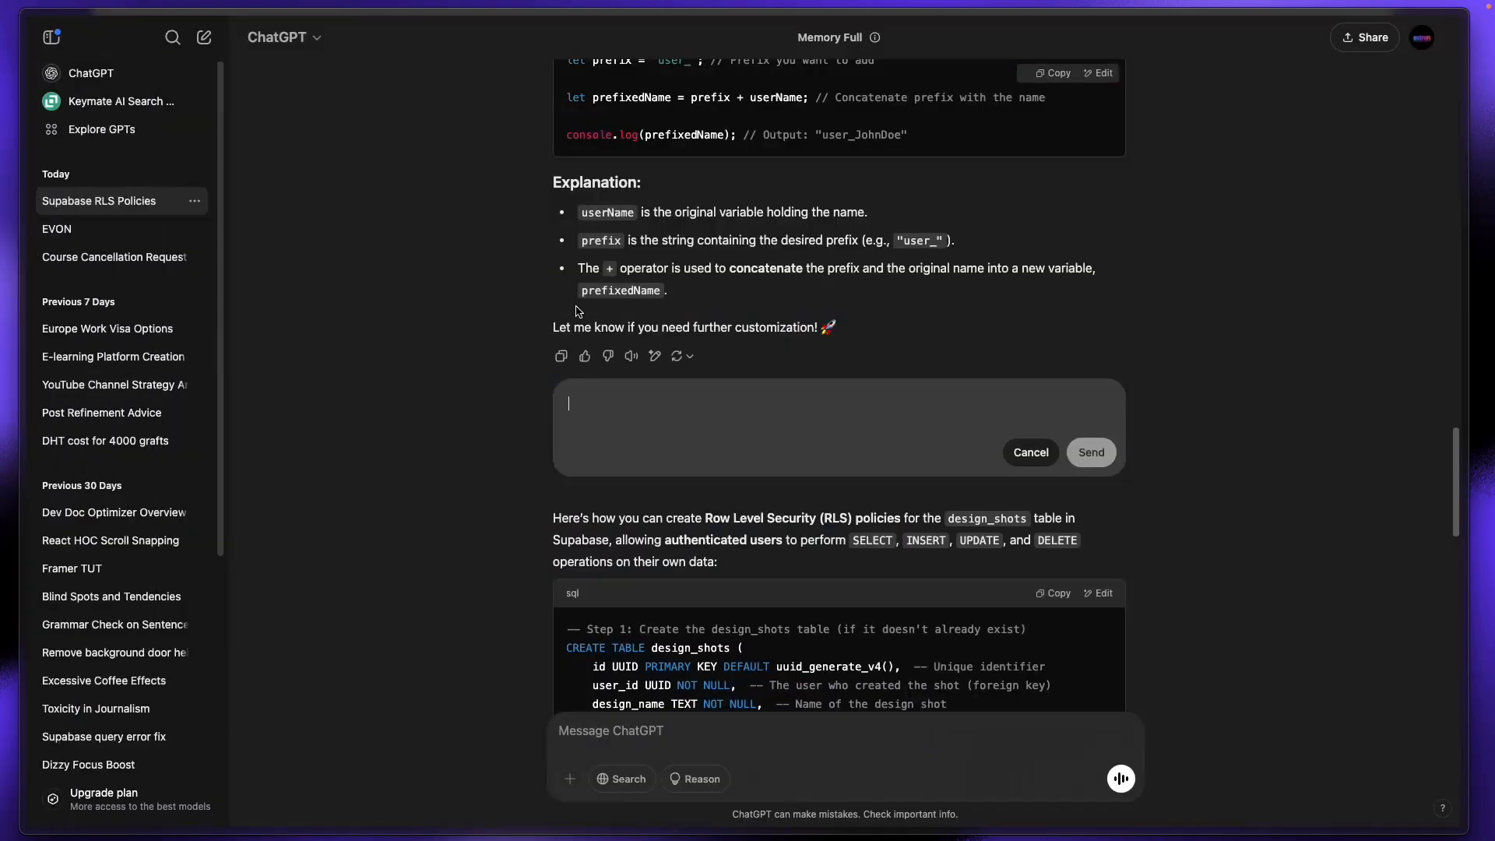
left_click(51, 37)
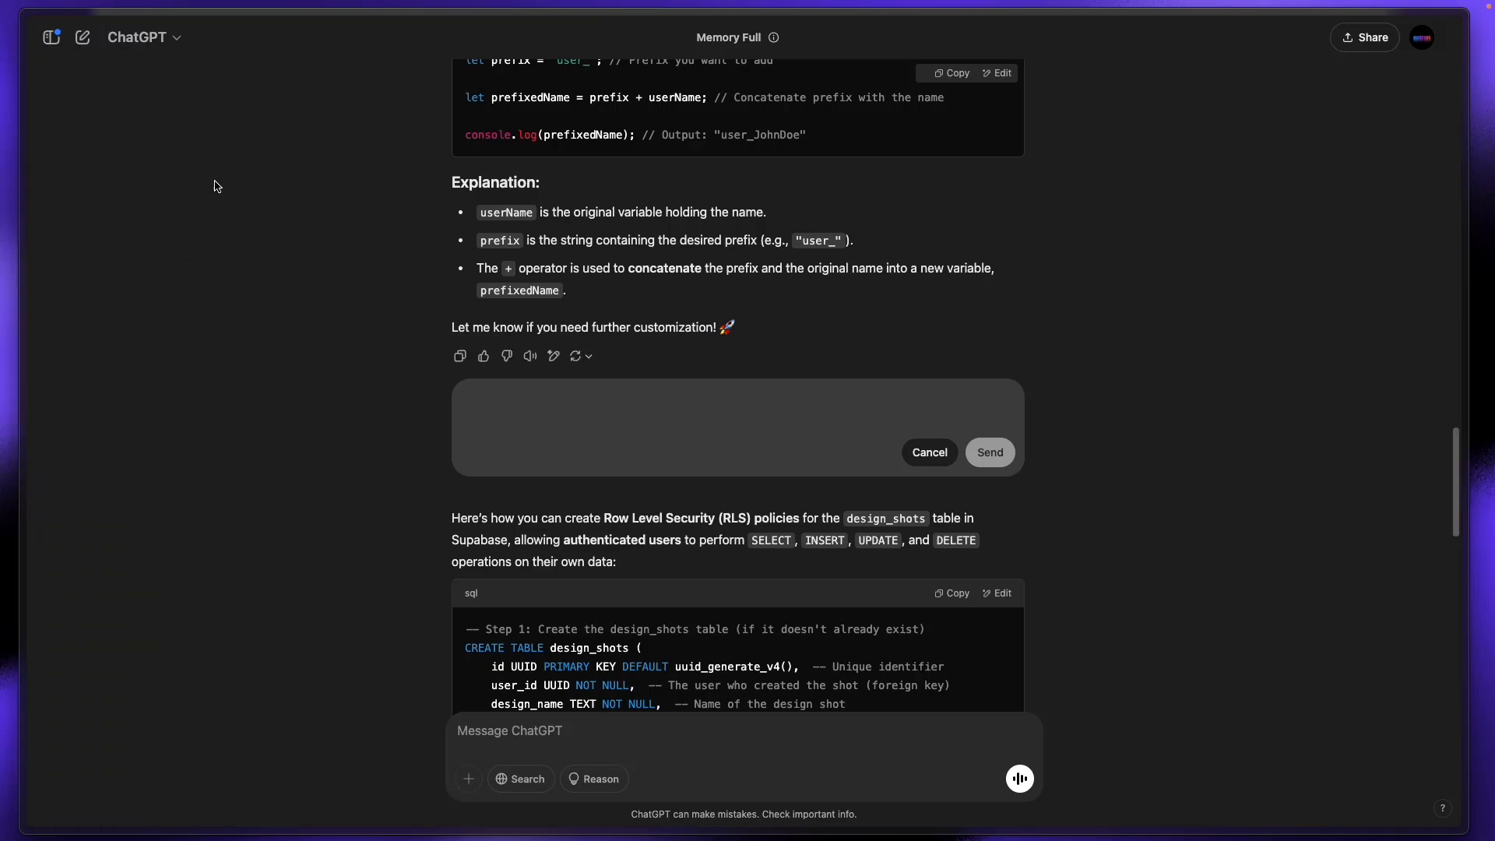
left_click(51, 36)
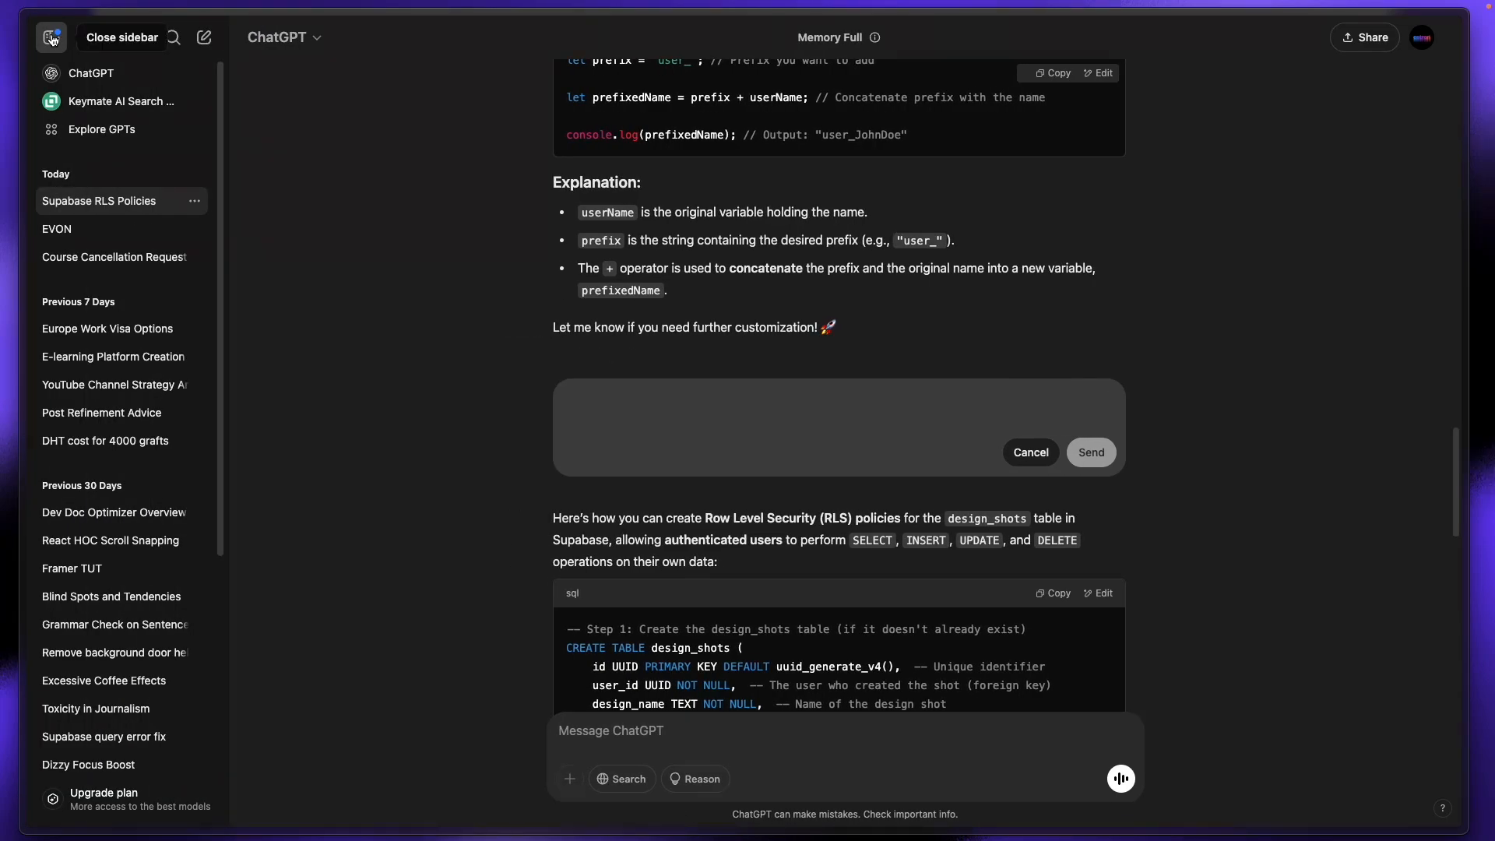
left_click(52, 37)
Step: Cycle through the Figma, WeWeb, Excalidraw and Pinterest tabs, then return to the Supabase table editor
mouse_move(25, 374)
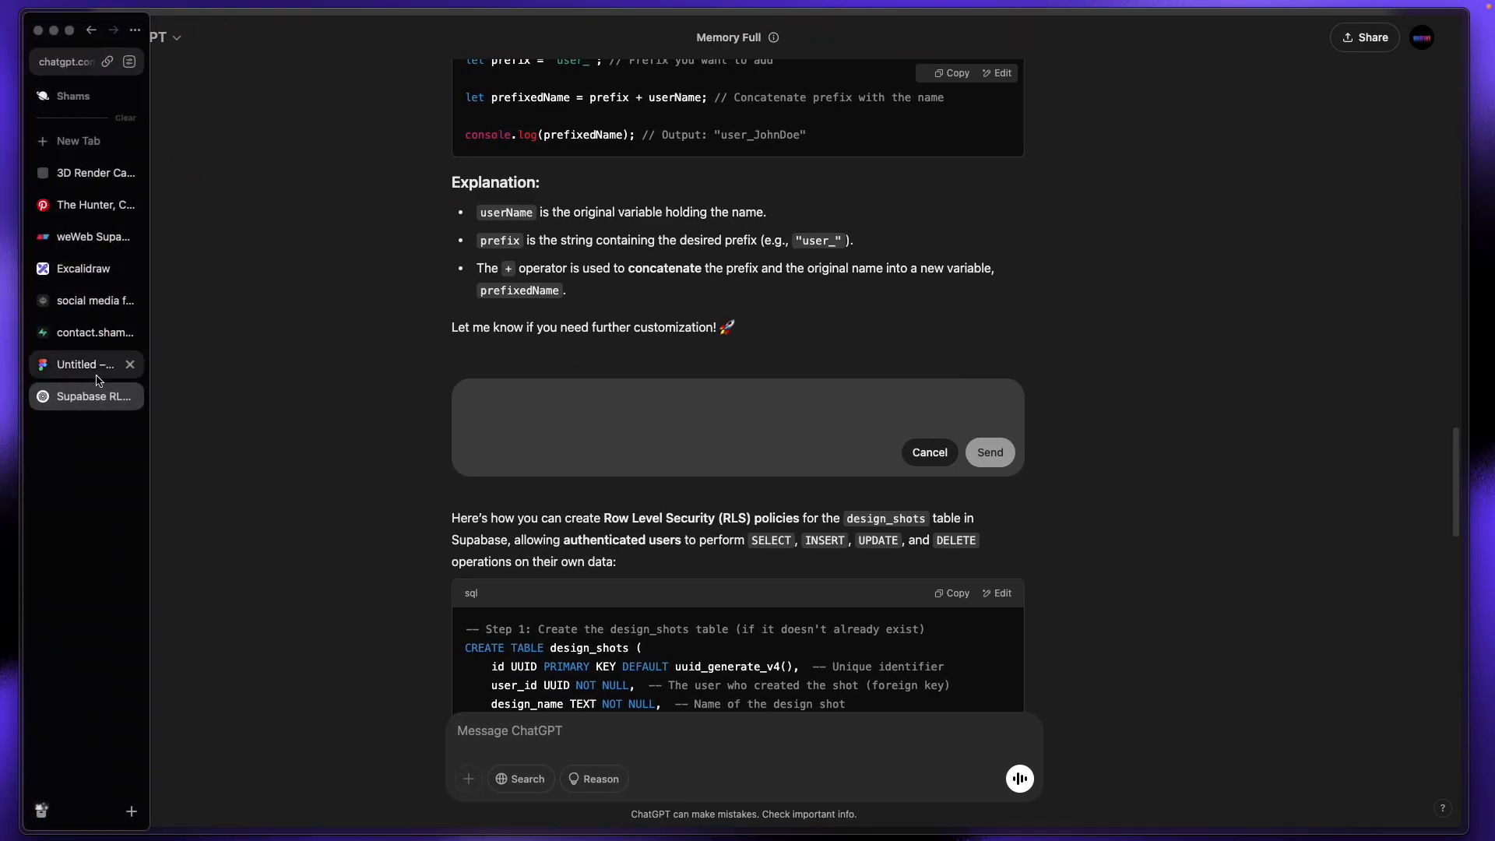
left_click(80, 374)
left_click(78, 334)
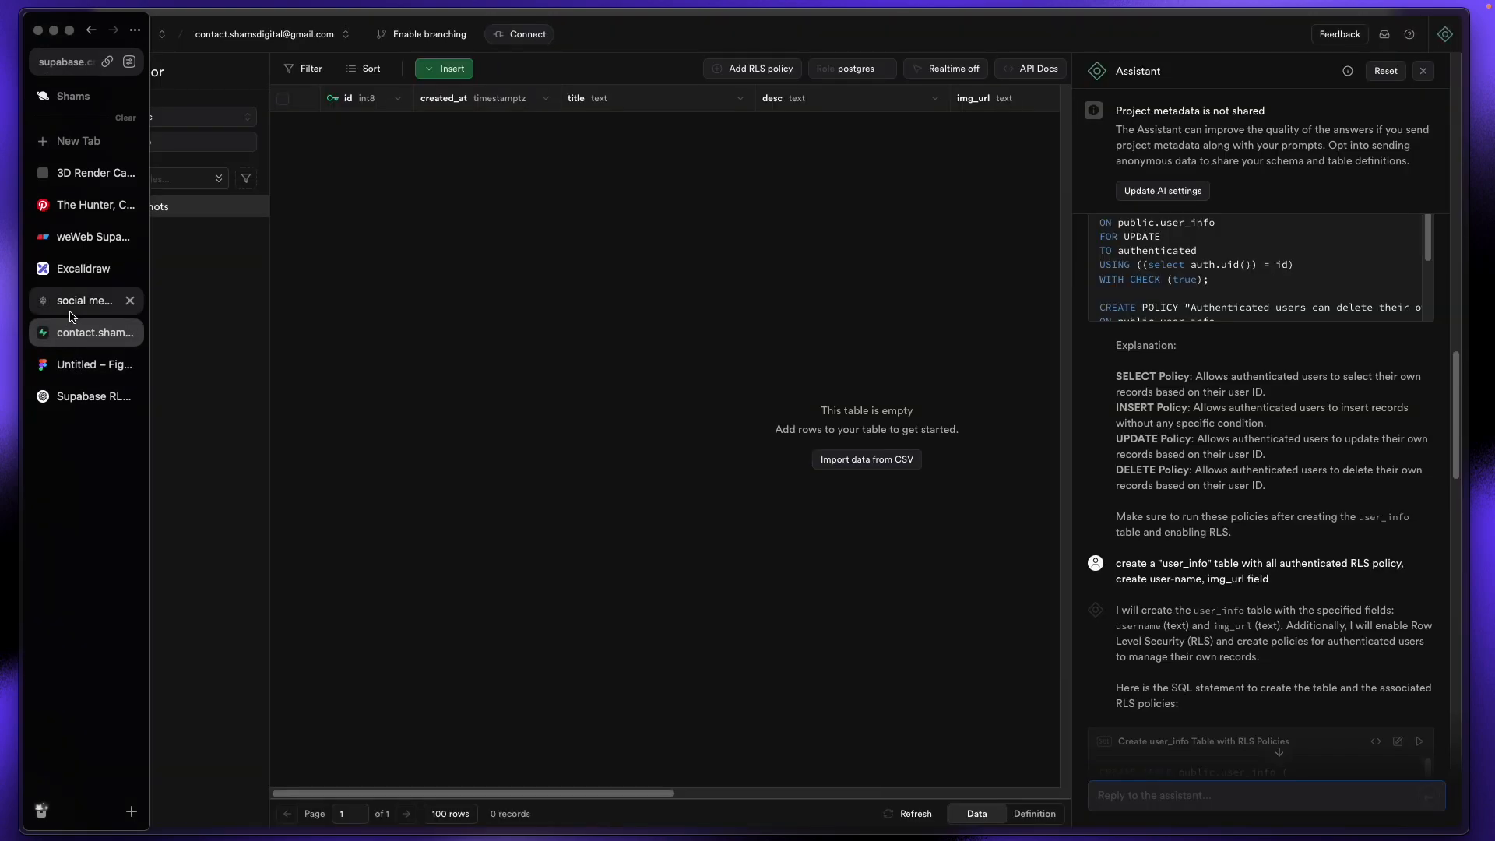
left_click(72, 308)
left_click(78, 268)
left_click(81, 237)
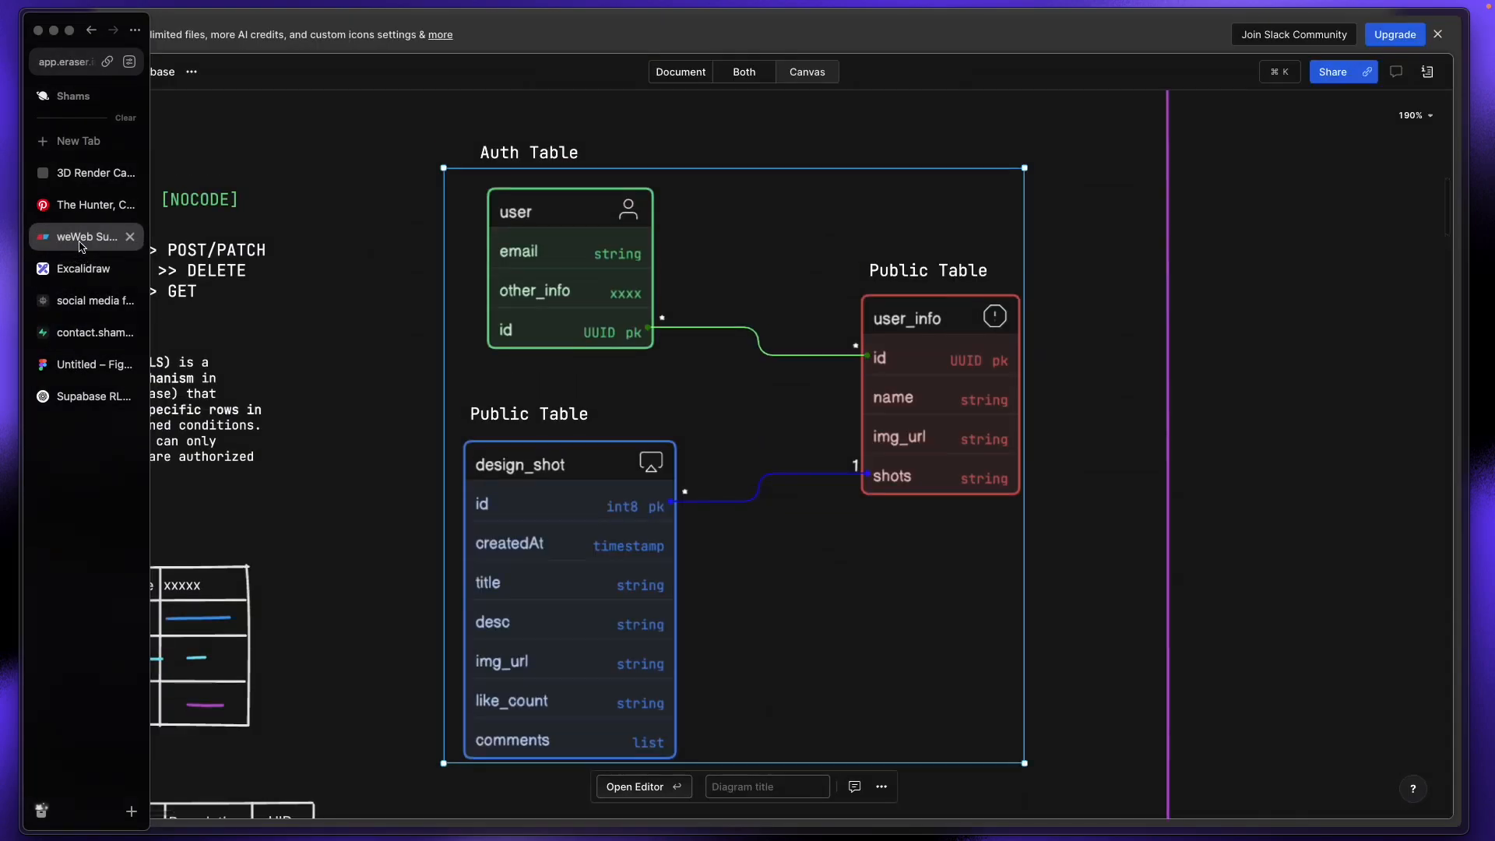
left_click(82, 205)
left_click(88, 366)
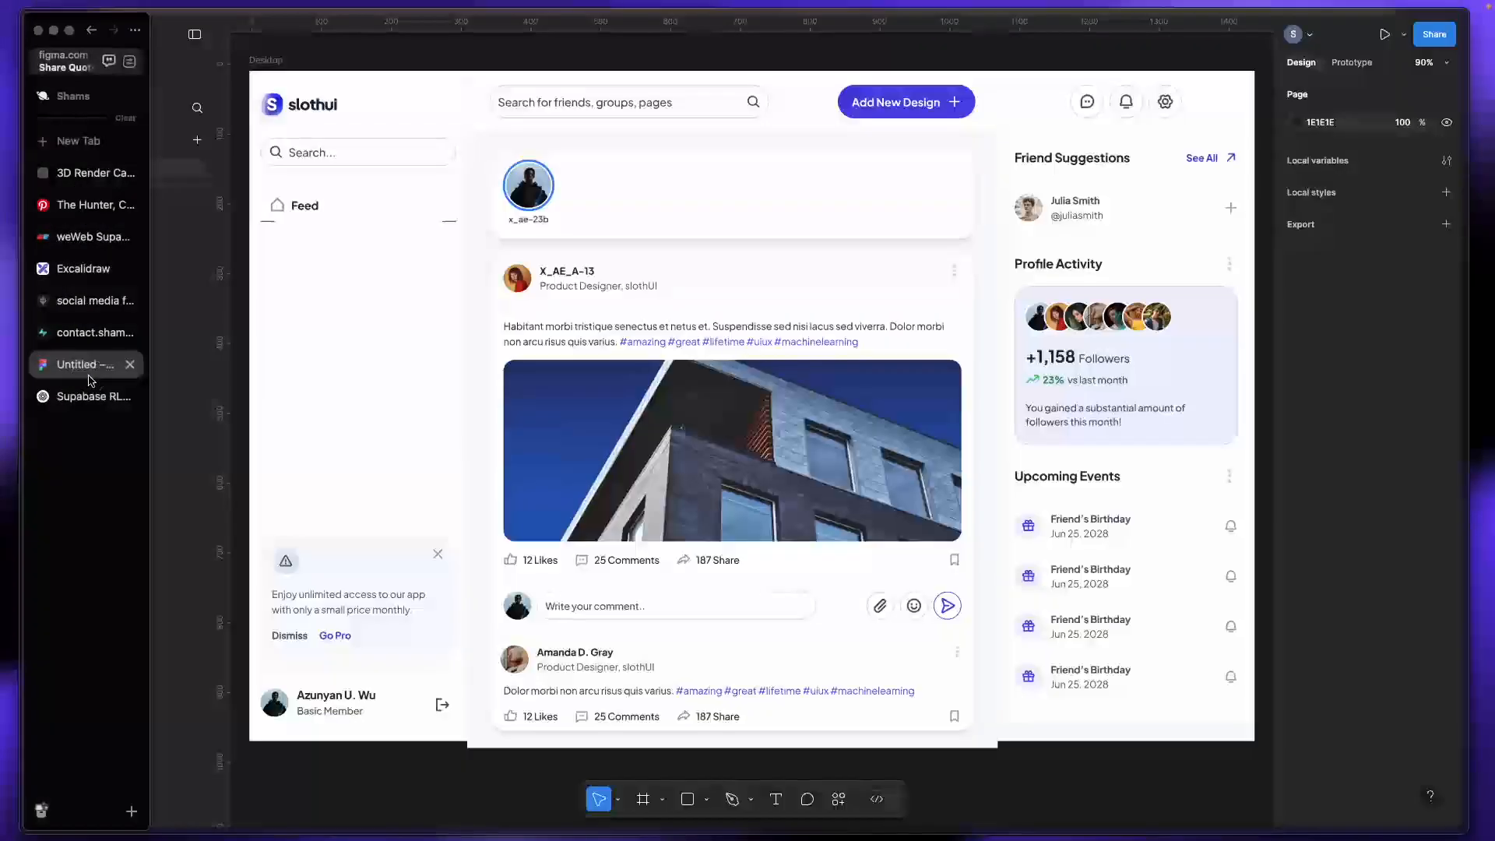
left_click(90, 340)
scroll(1256, 685, "down", 5)
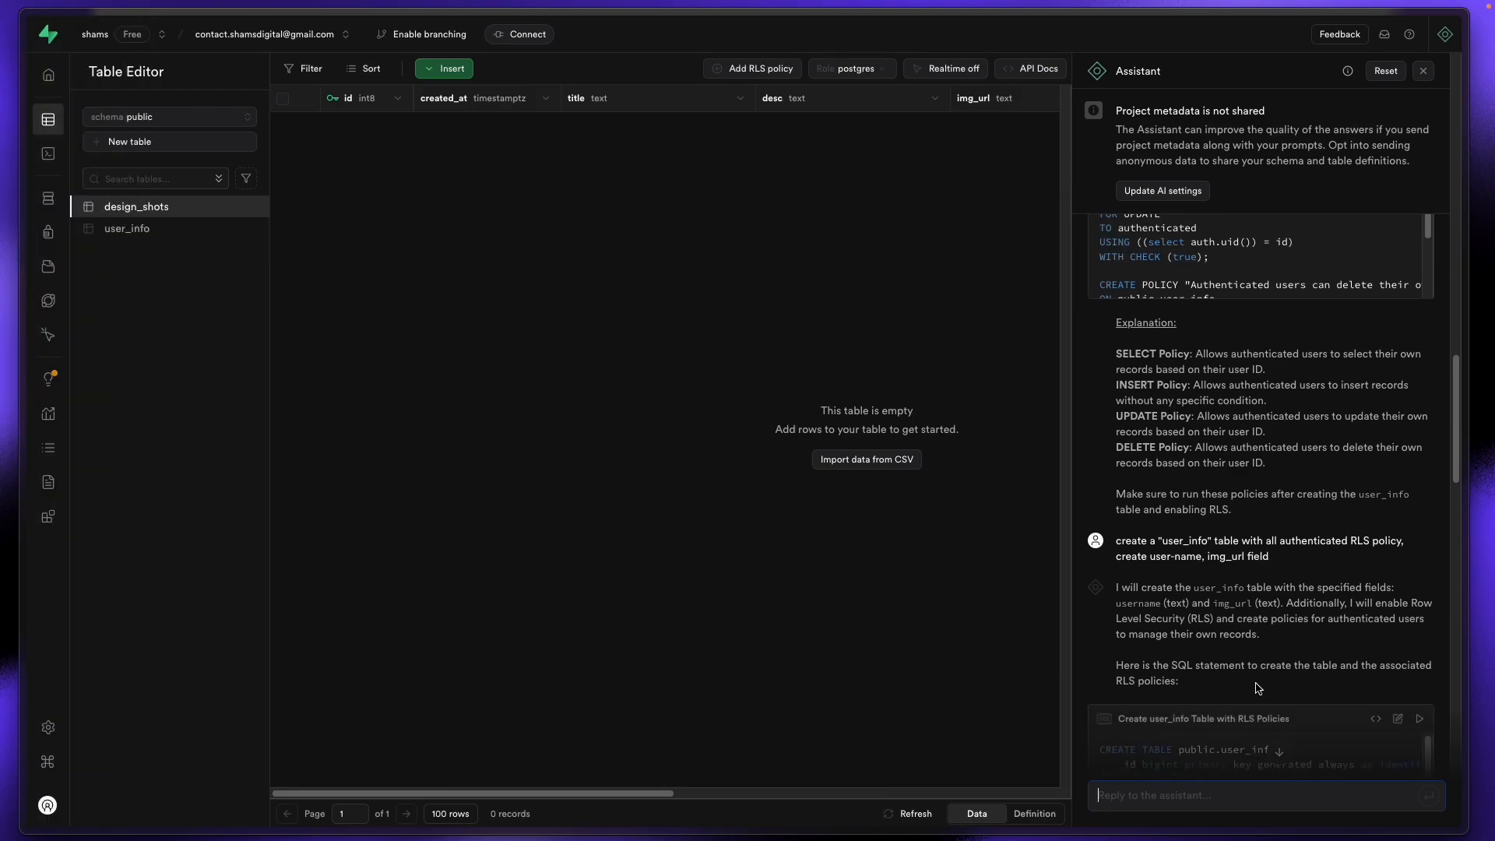
Step: Tell the Supabase Assistant that the design_shots table already exists
scroll(1136, 529, "down", 2)
scroll(1136, 525, "up", 2)
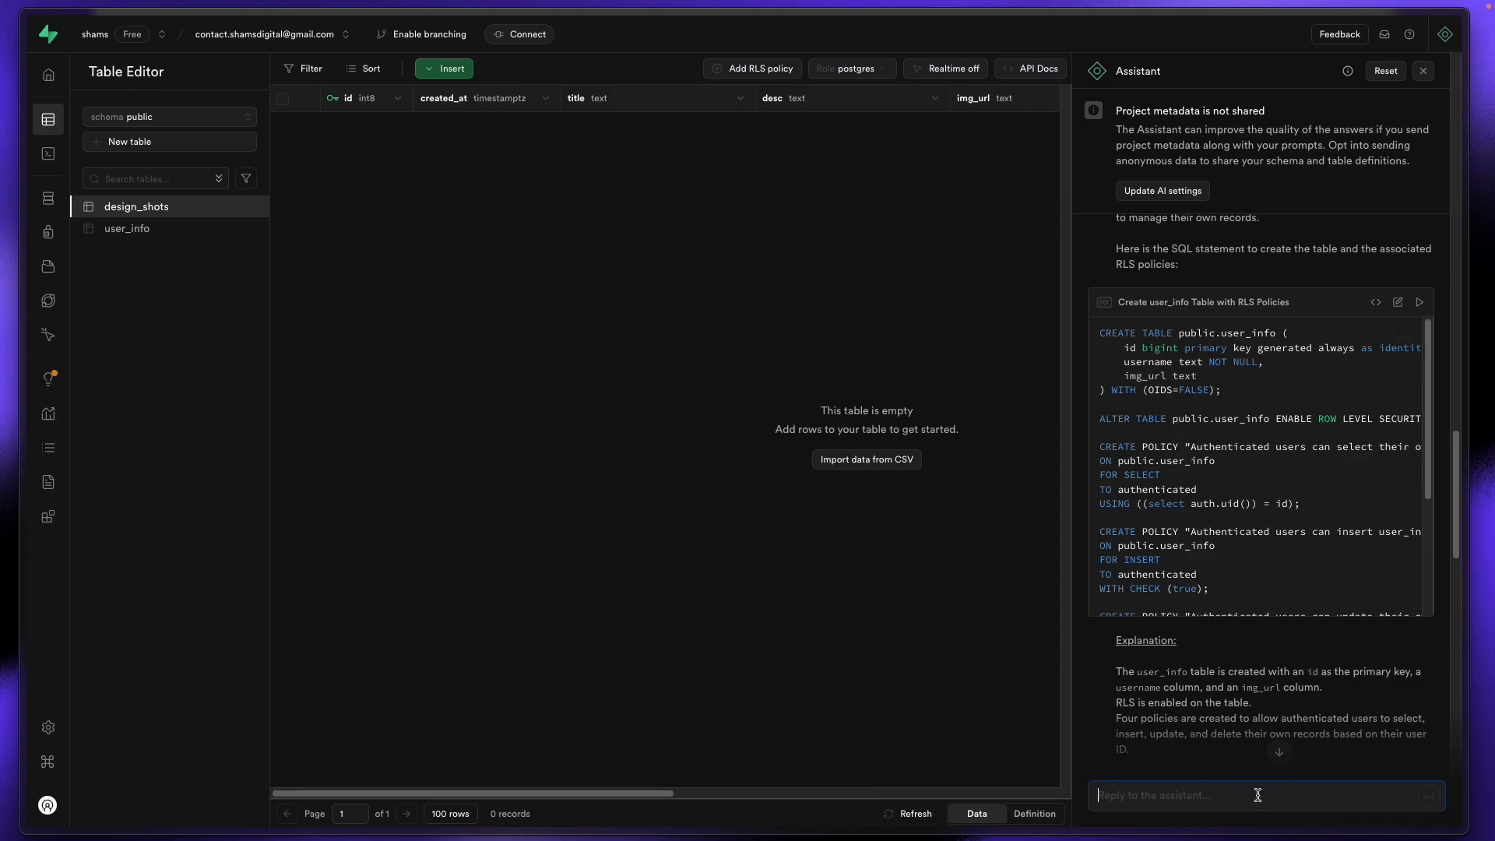
type("i a")
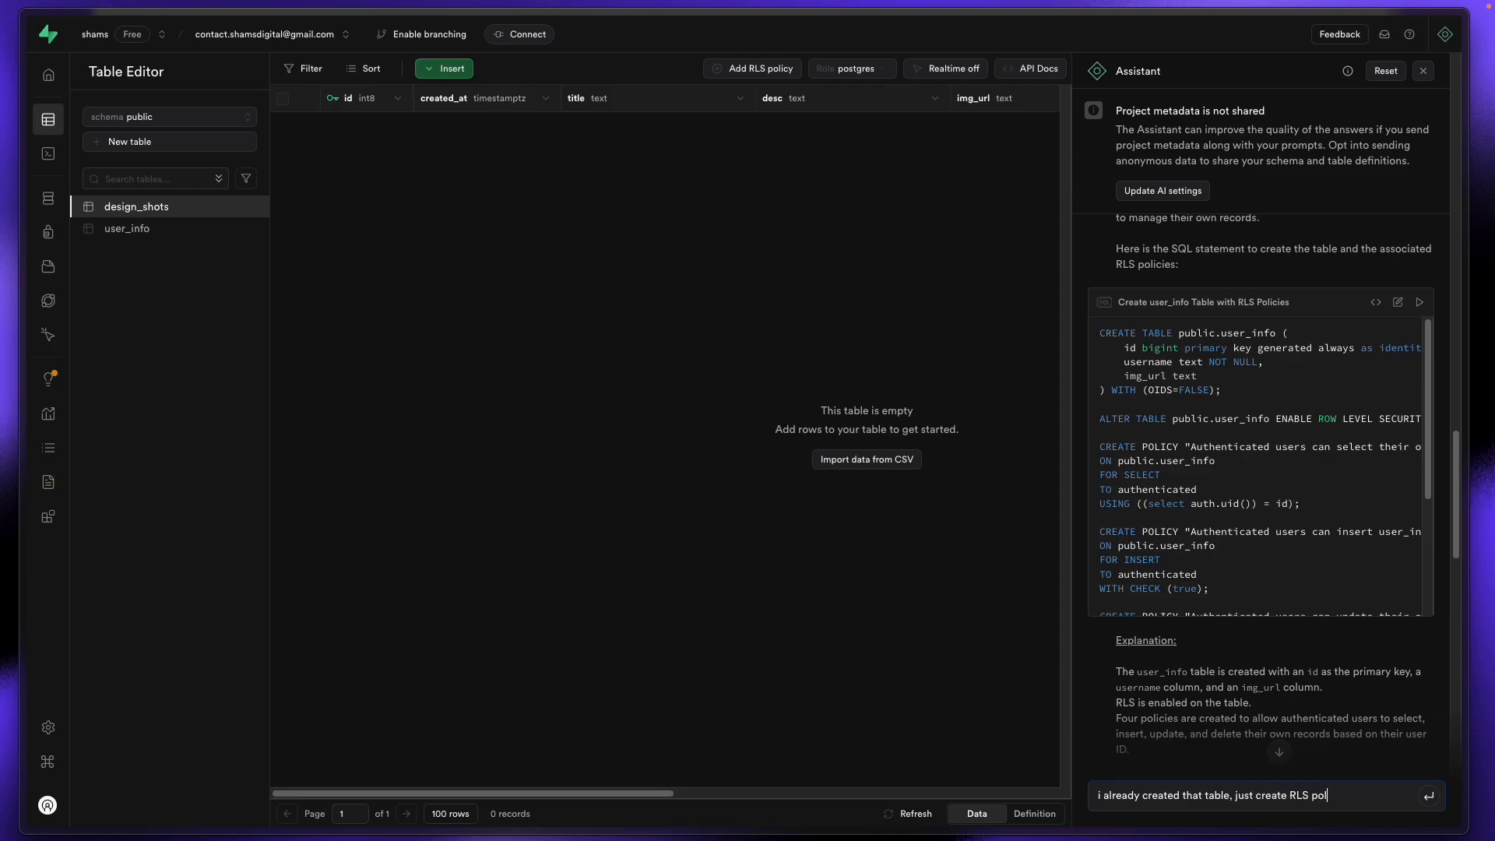
key("Return")
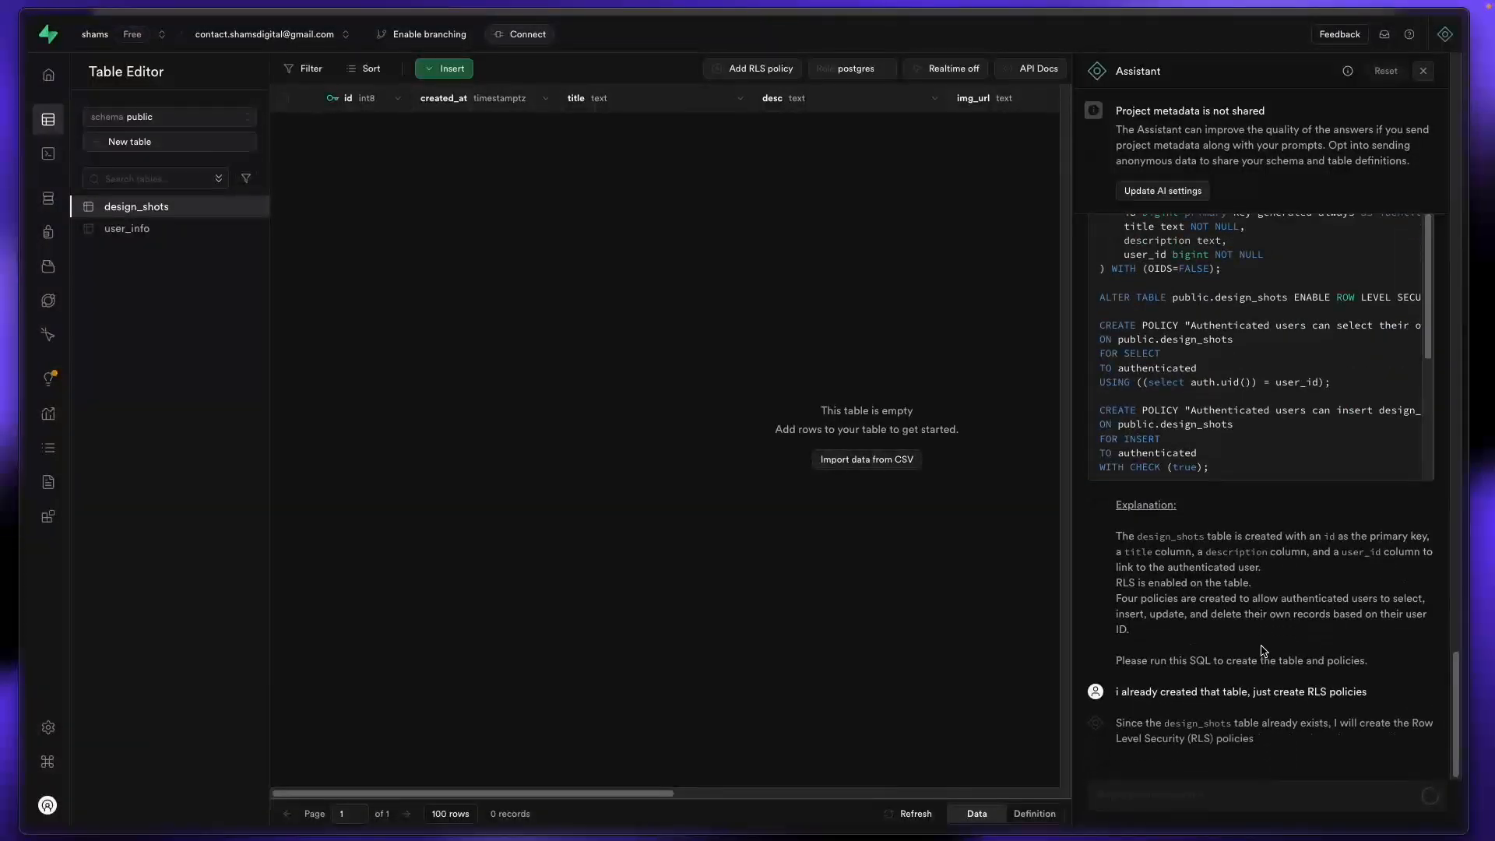
Step: Copy the generated design_shots policy SQL and open the table's Authentication Policies page
scroll(1252, 520, "up", 5)
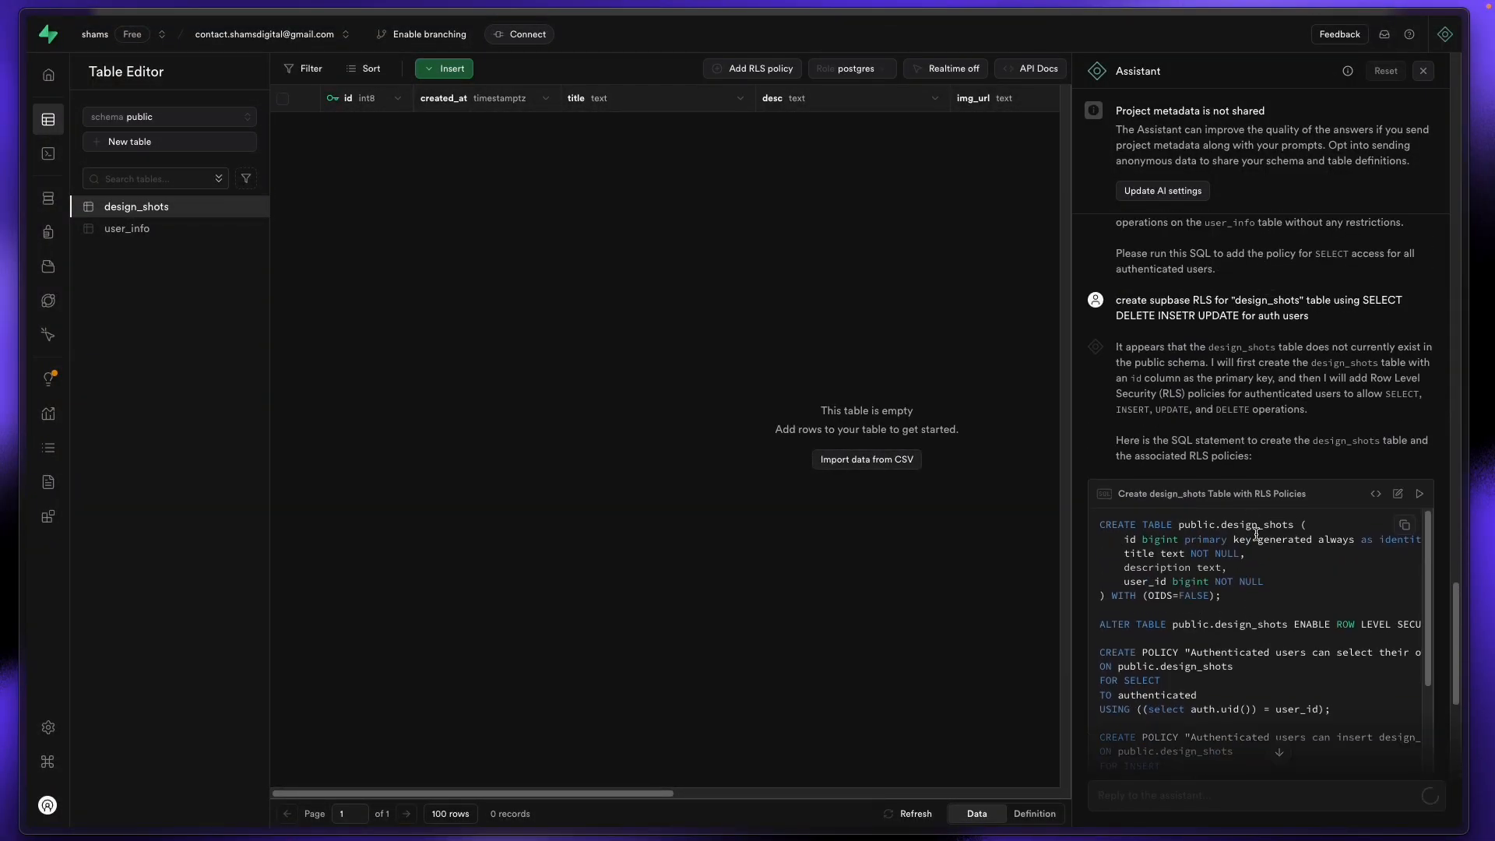
scroll(1252, 604, "down", 5)
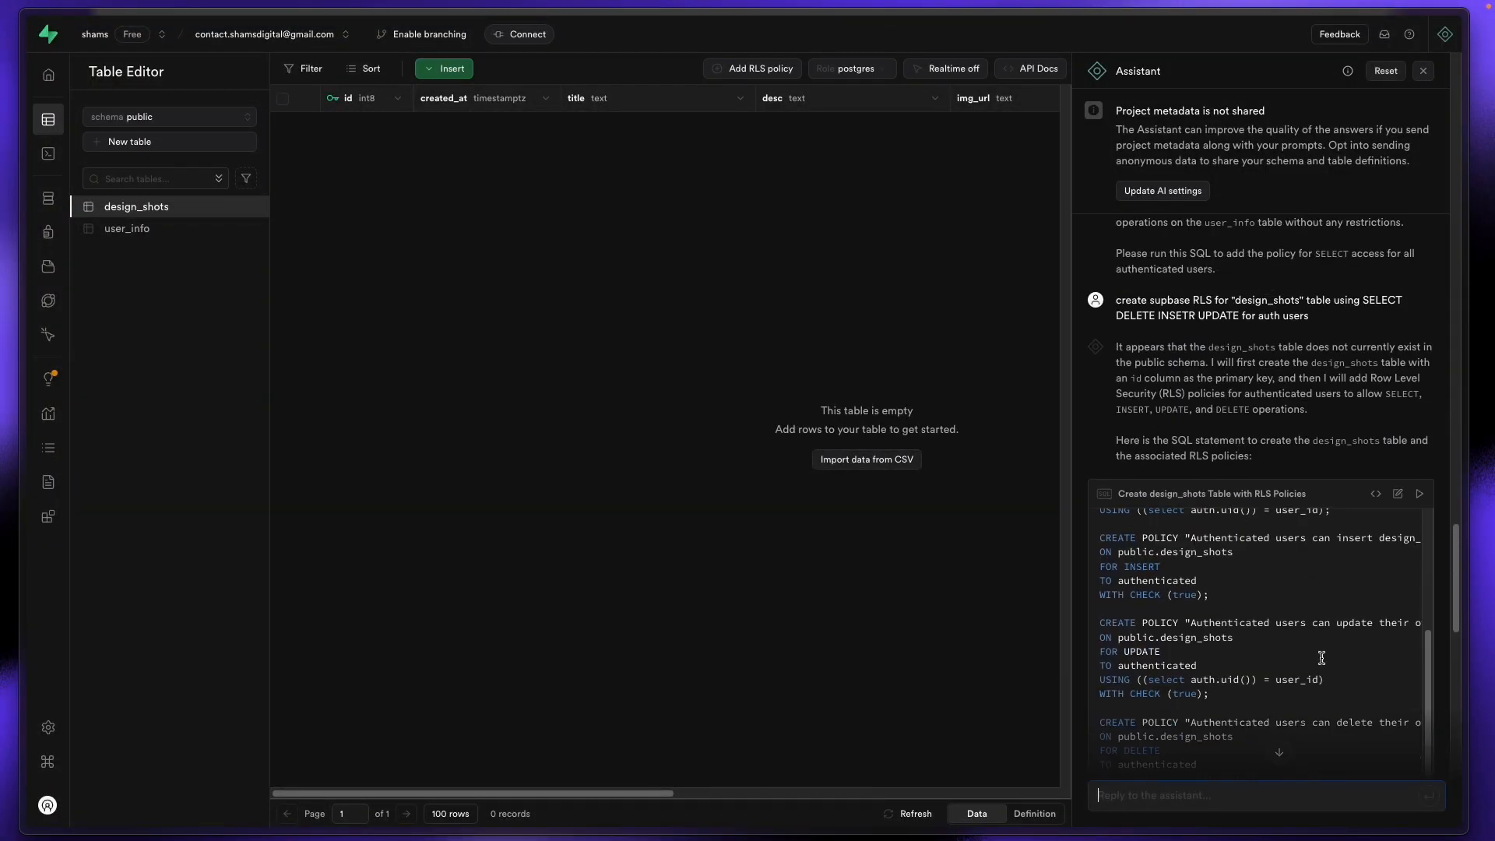
scroll(1308, 377, "down", 10)
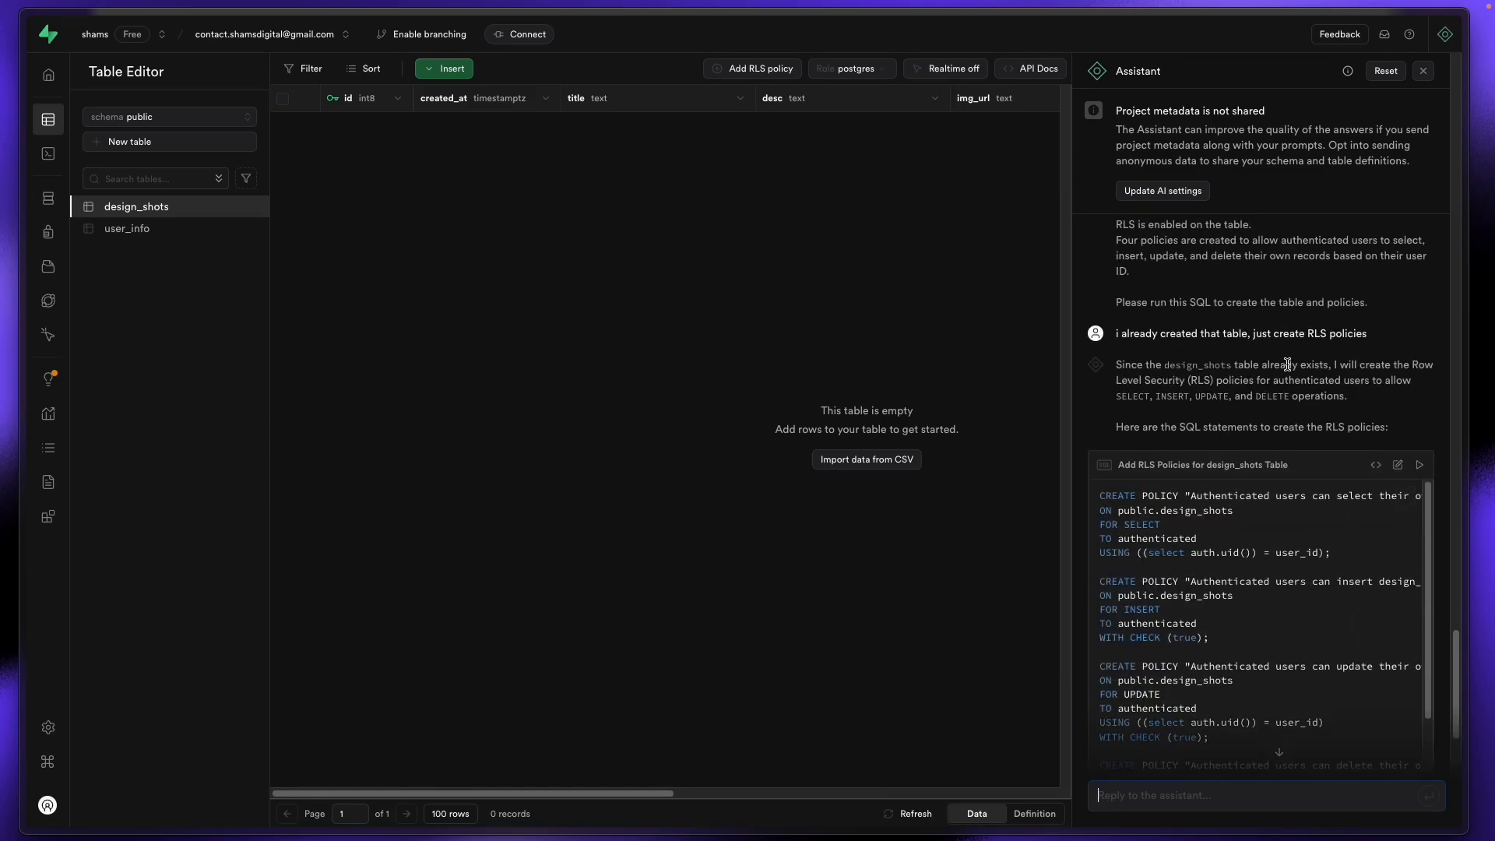
scroll(1286, 365, "down", 2)
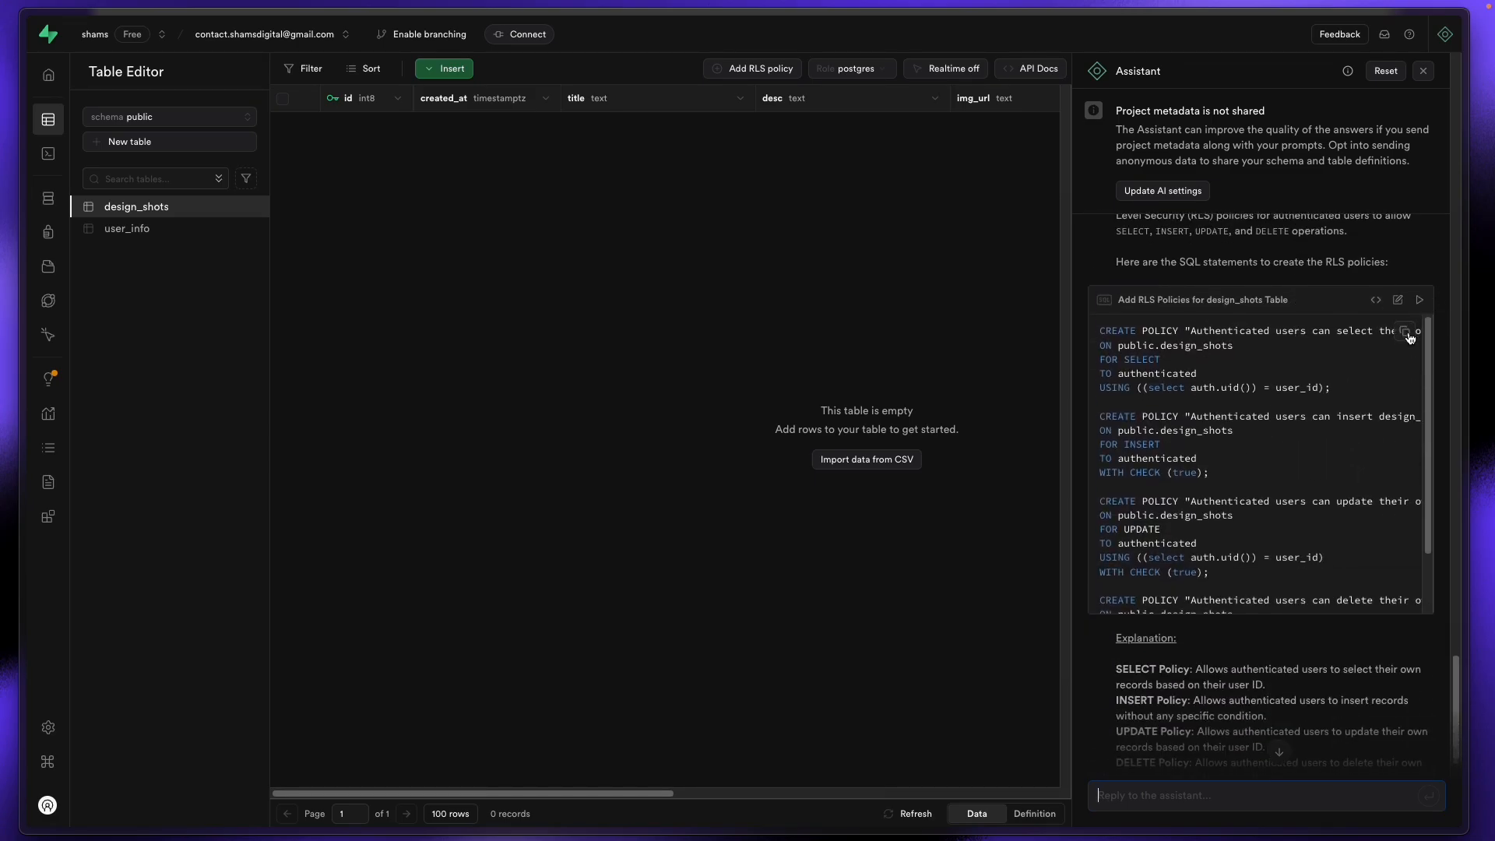
left_click(1408, 335)
left_click(707, 520)
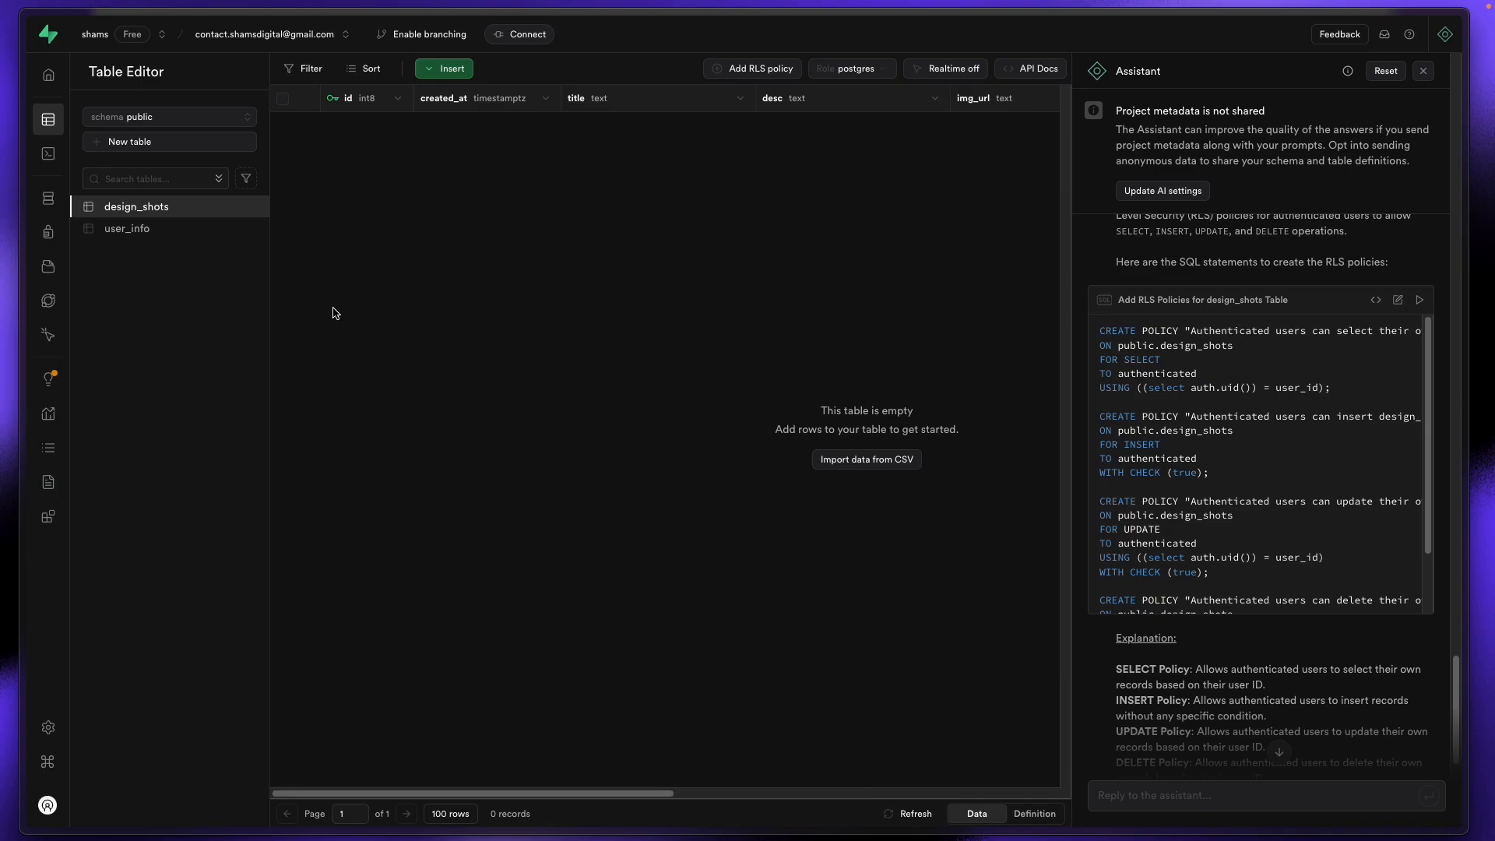
left_click(749, 70)
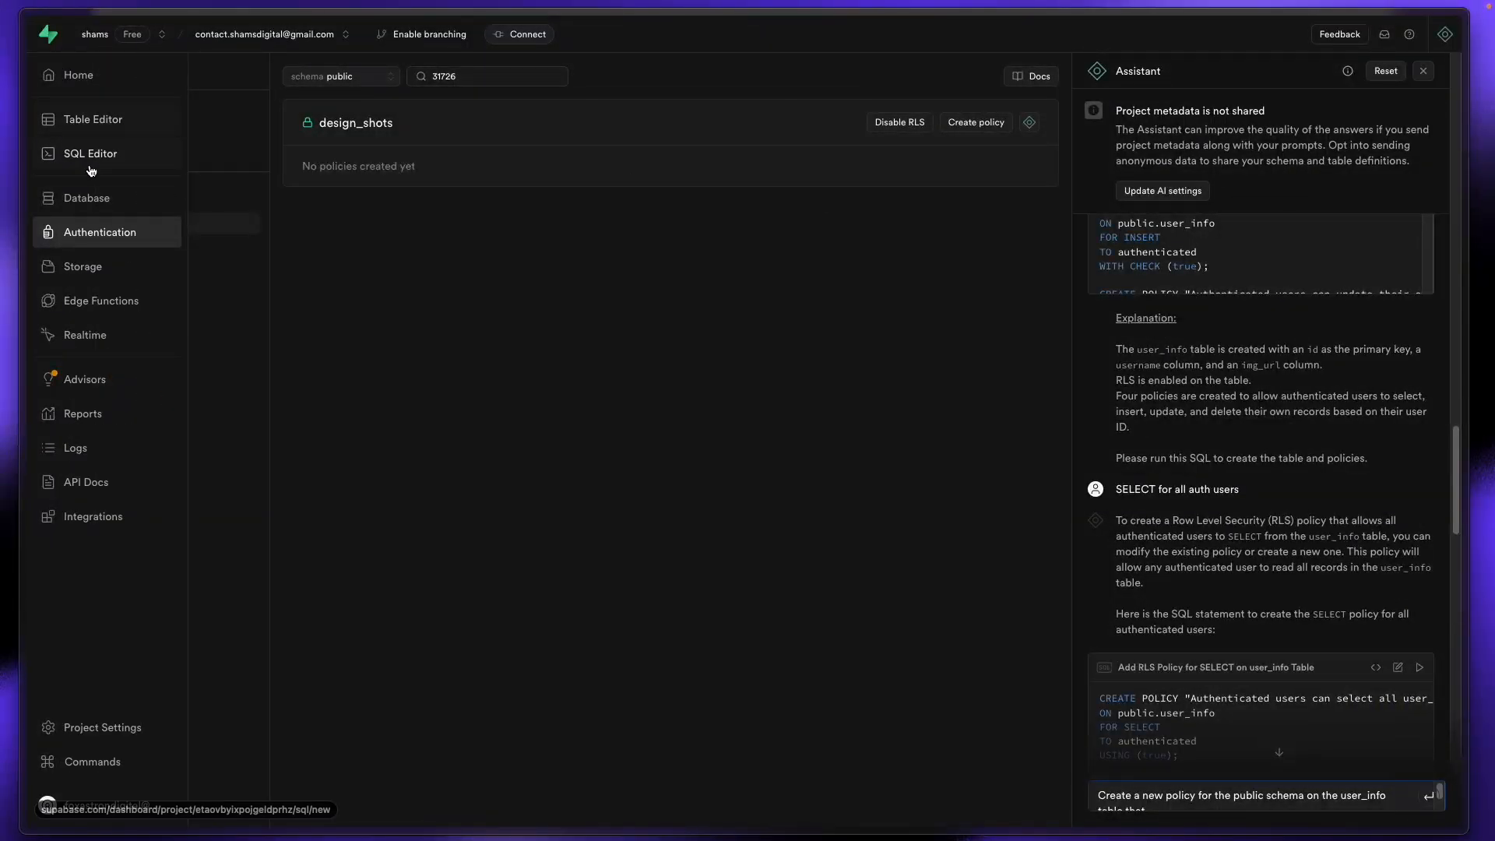
Step: Replace the SQL Editor query with the design_shots policies and run it
left_click(46, 155)
key("super+a")
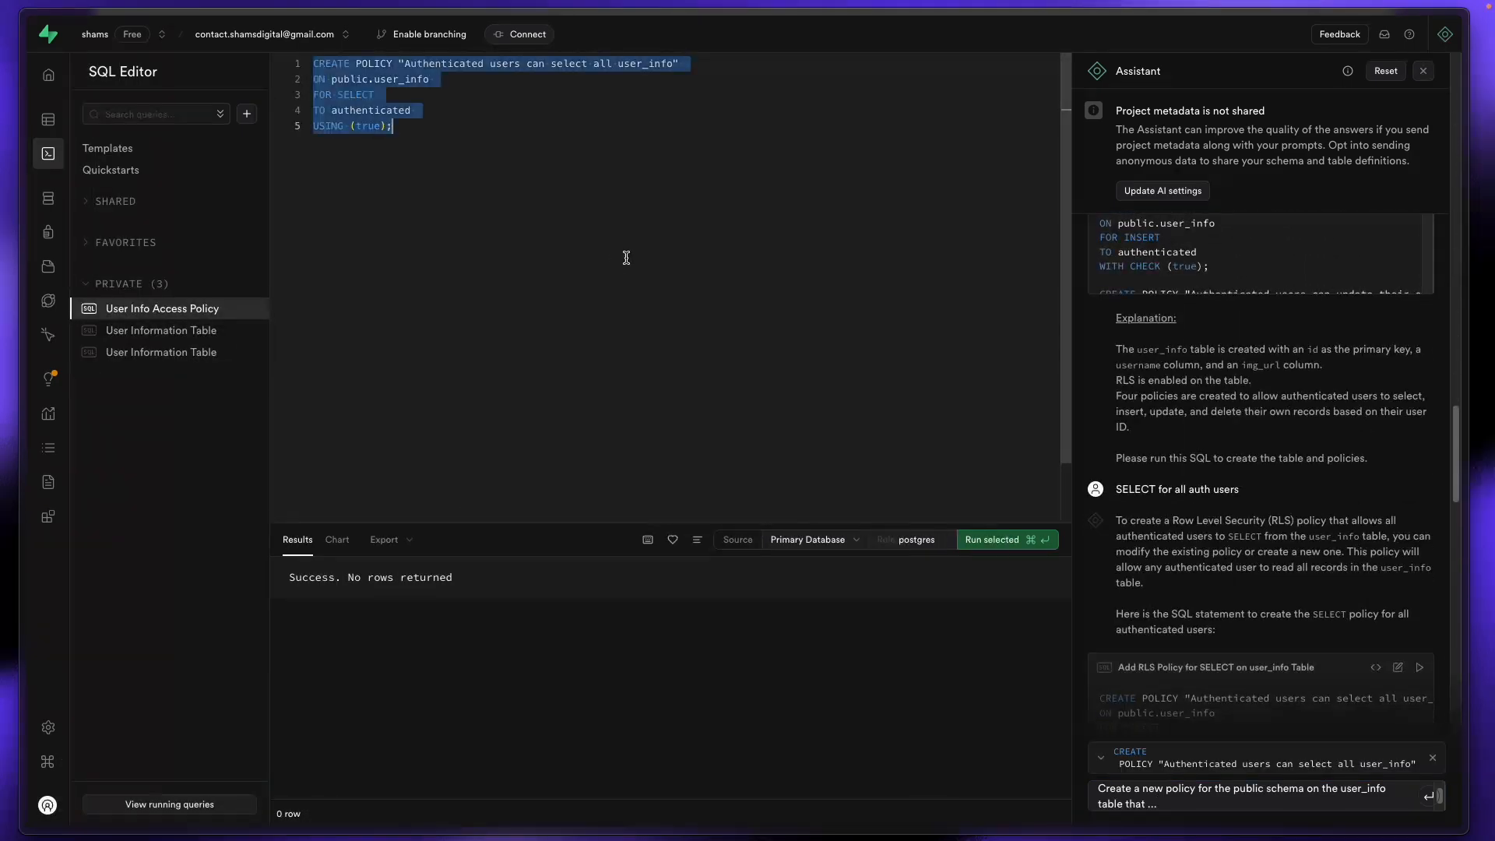
key("super+v")
key("super+Return")
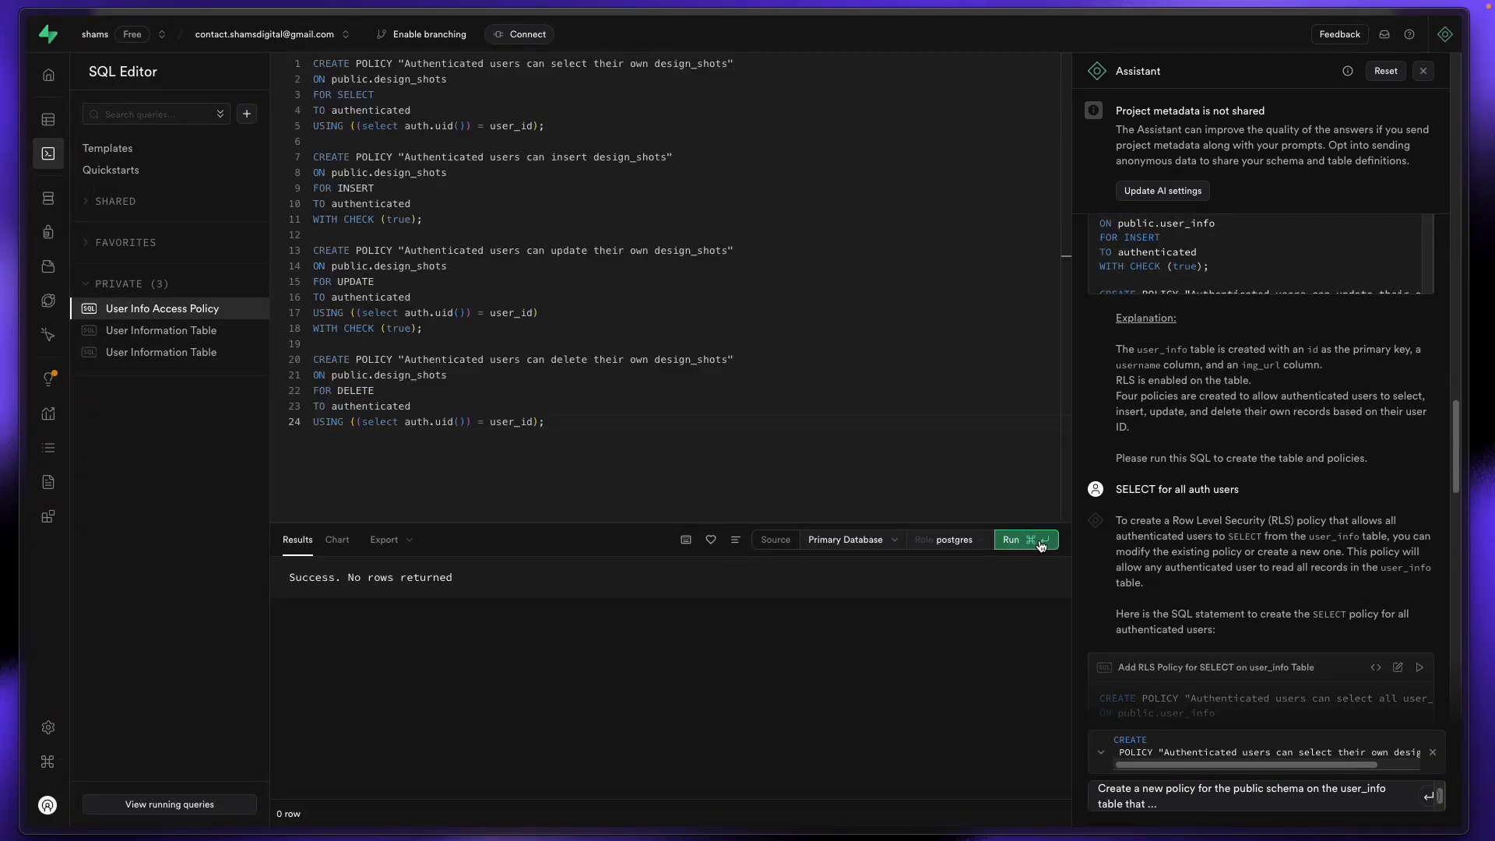
Step: Open the design_shots table in Table Editor, then go to the WeWeb UI Matters editor
left_click(48, 120)
left_click(151, 208)
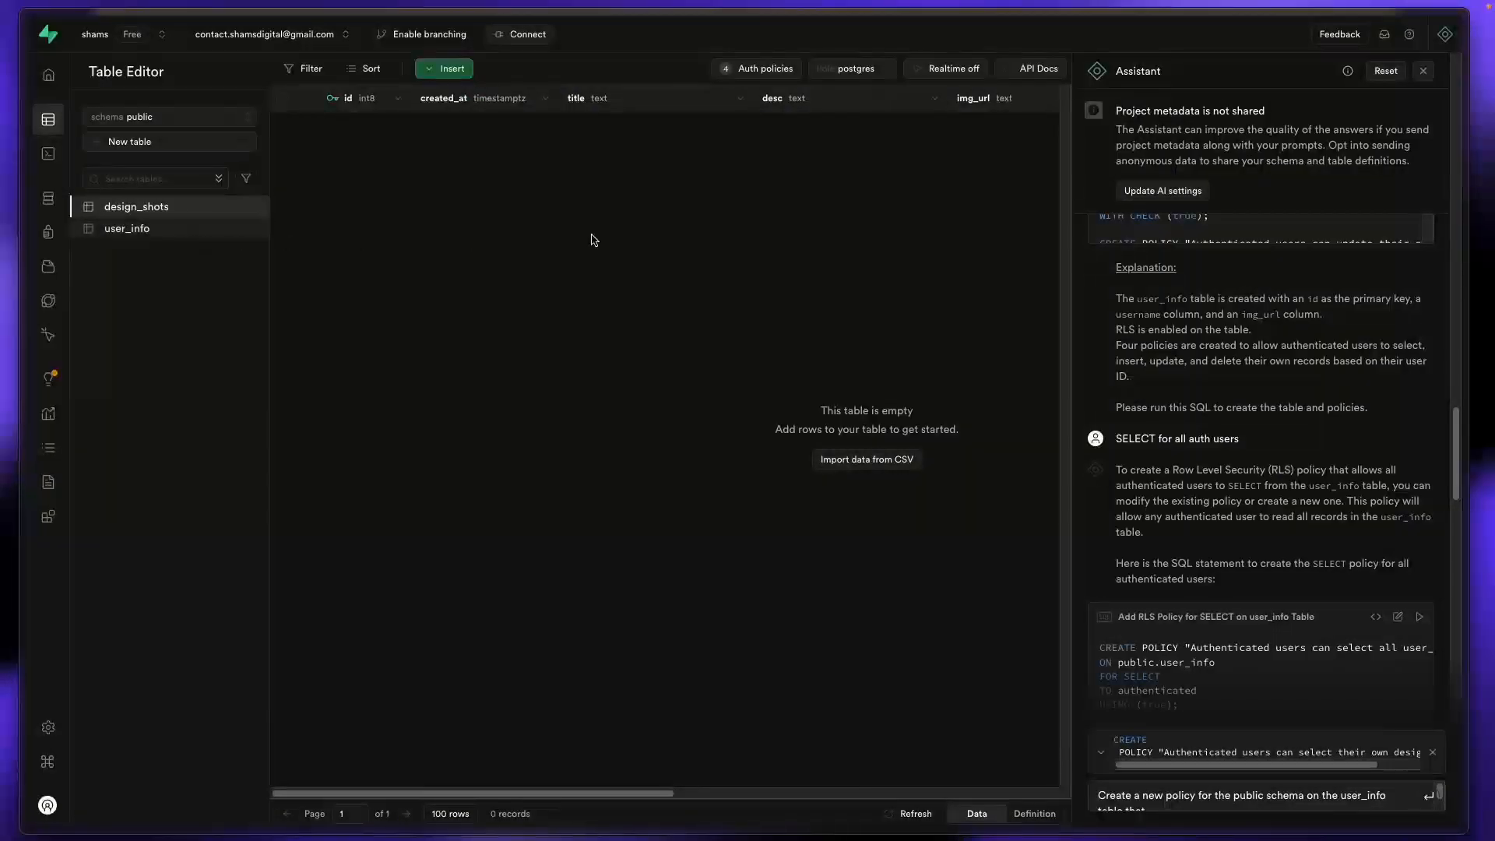
mouse_move(4, 298)
left_click(84, 237)
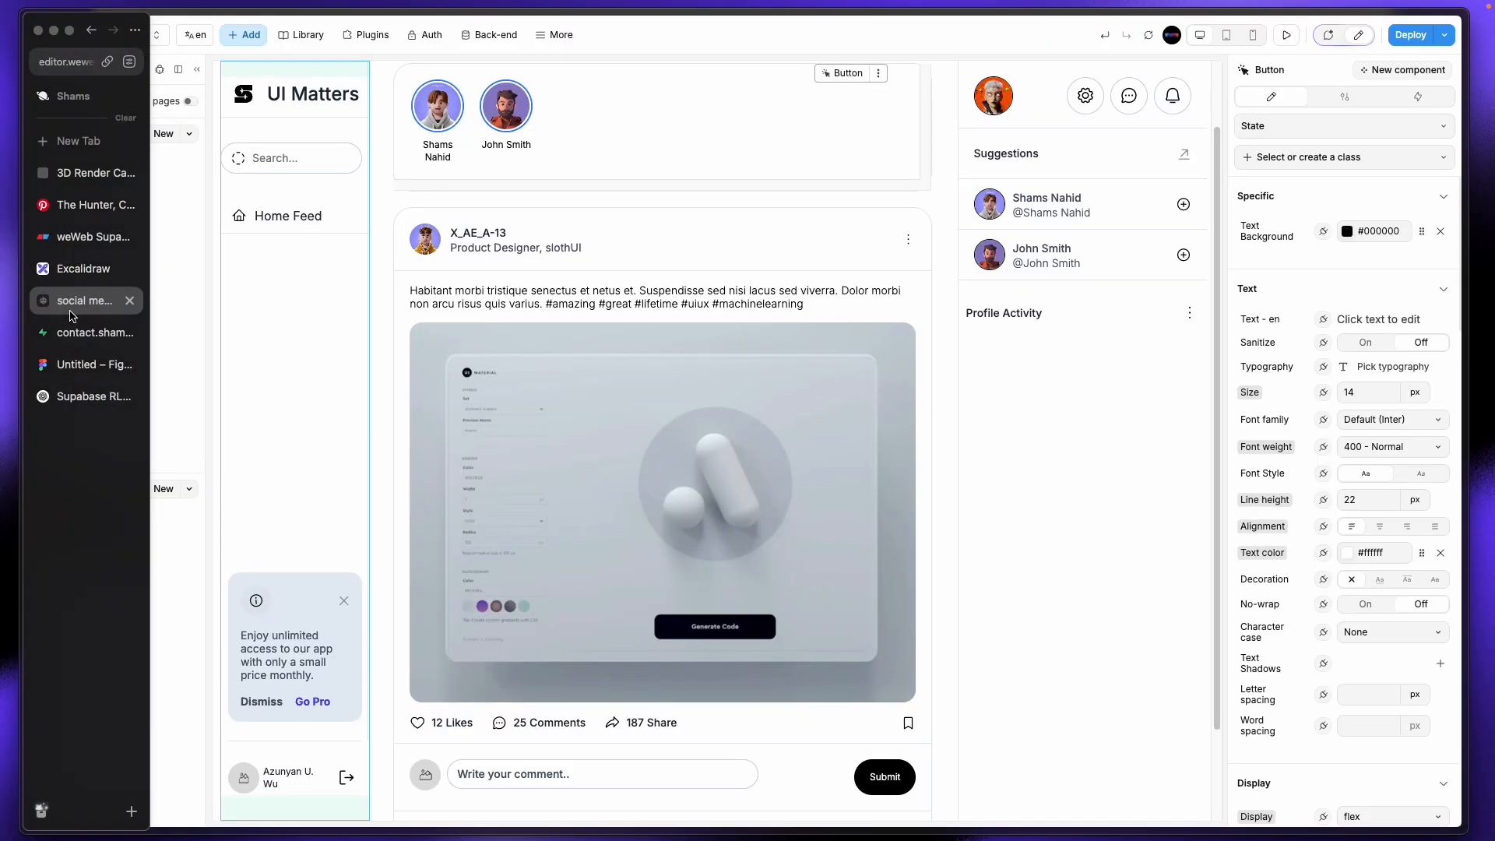
Step: Start a new WeWeb collection named design_shots, taking the table name from Supabase's SQL
left_click(165, 140)
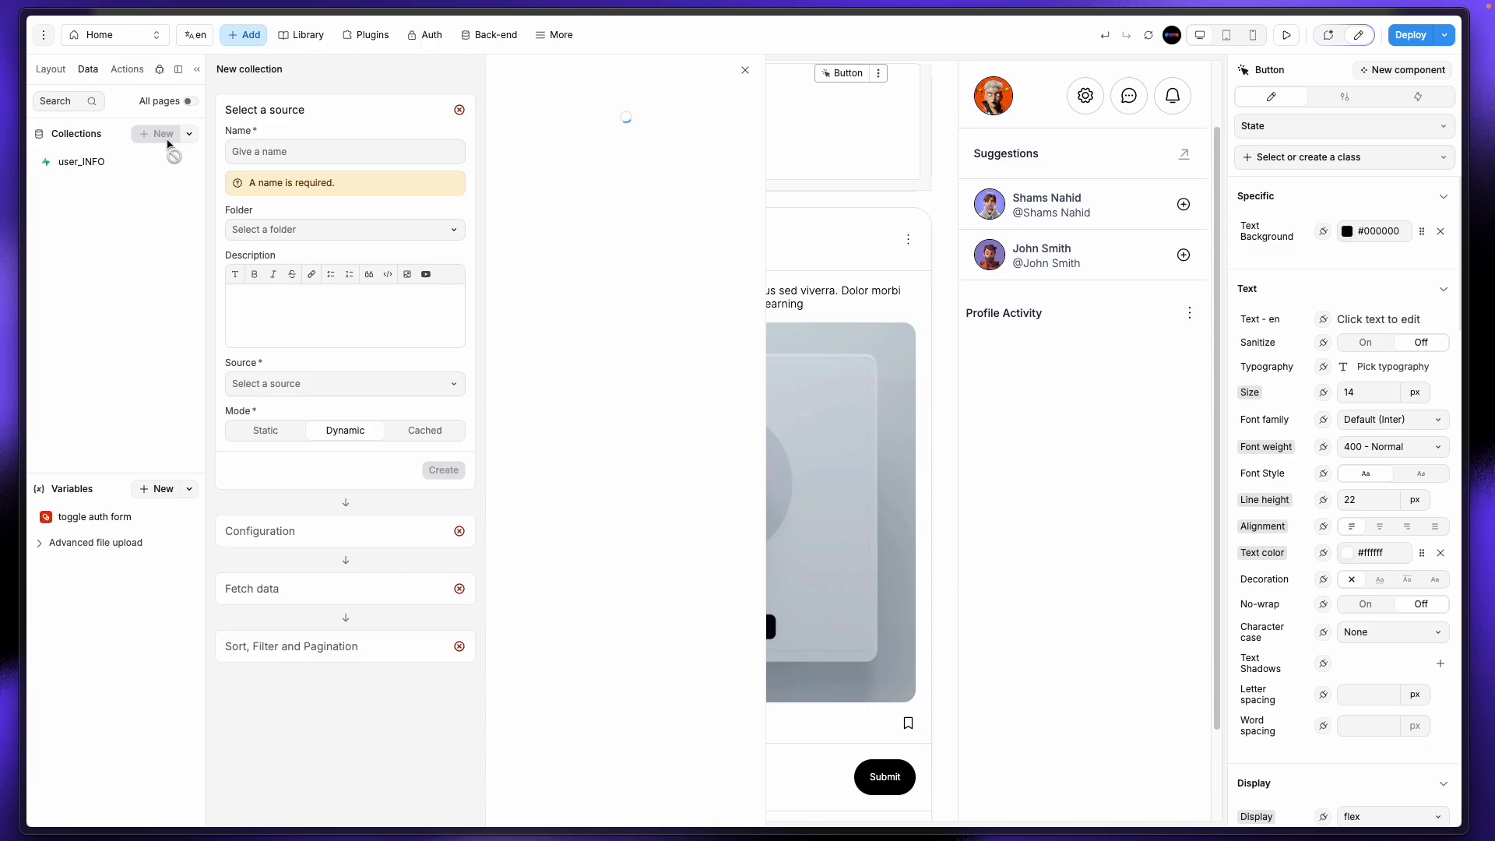
mouse_move(4, 187)
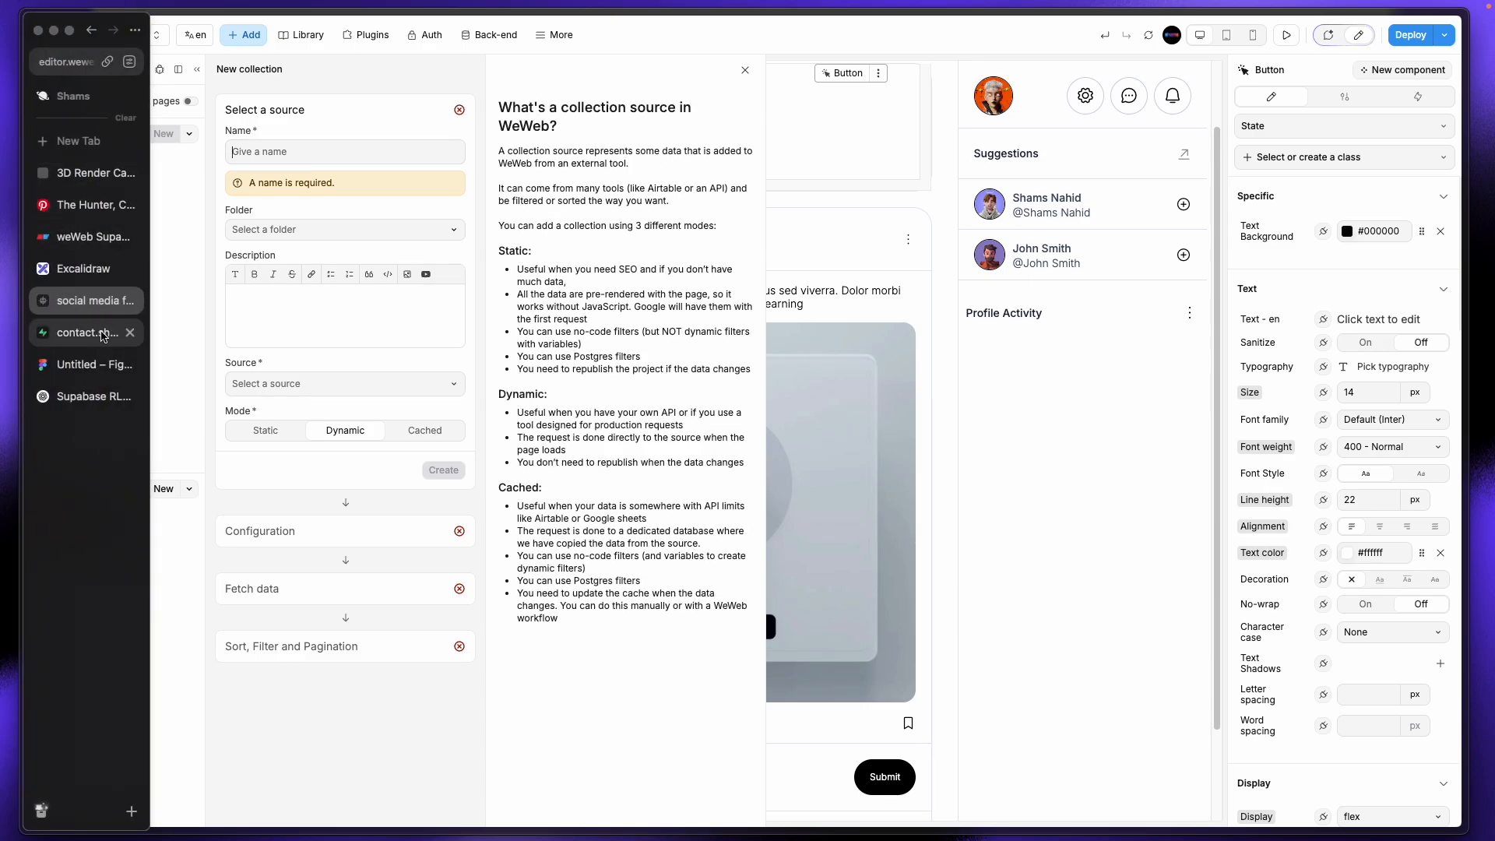
left_click(94, 340)
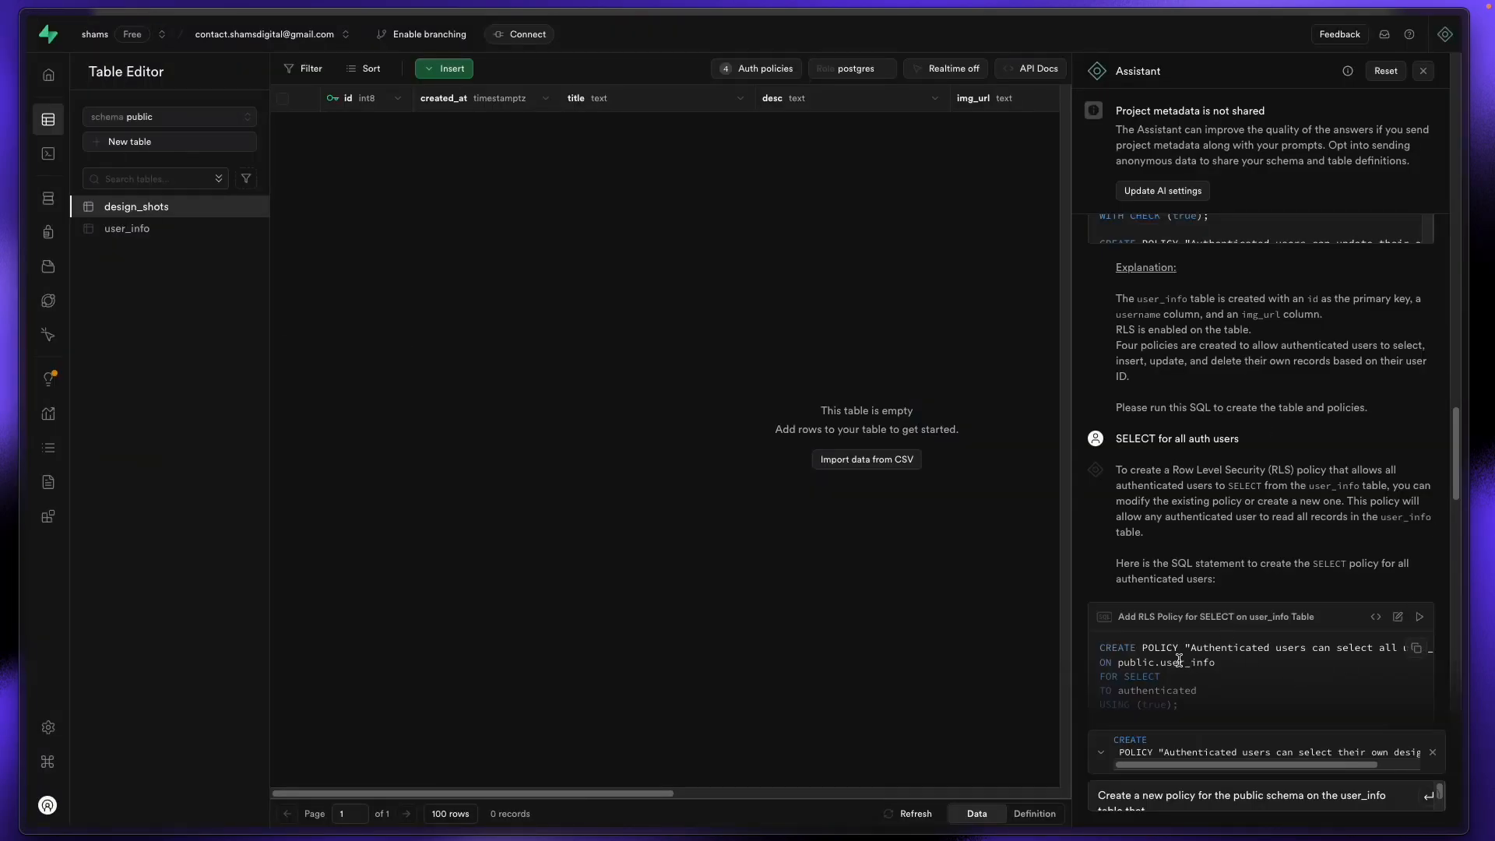
scroll(1238, 695, "up", 10)
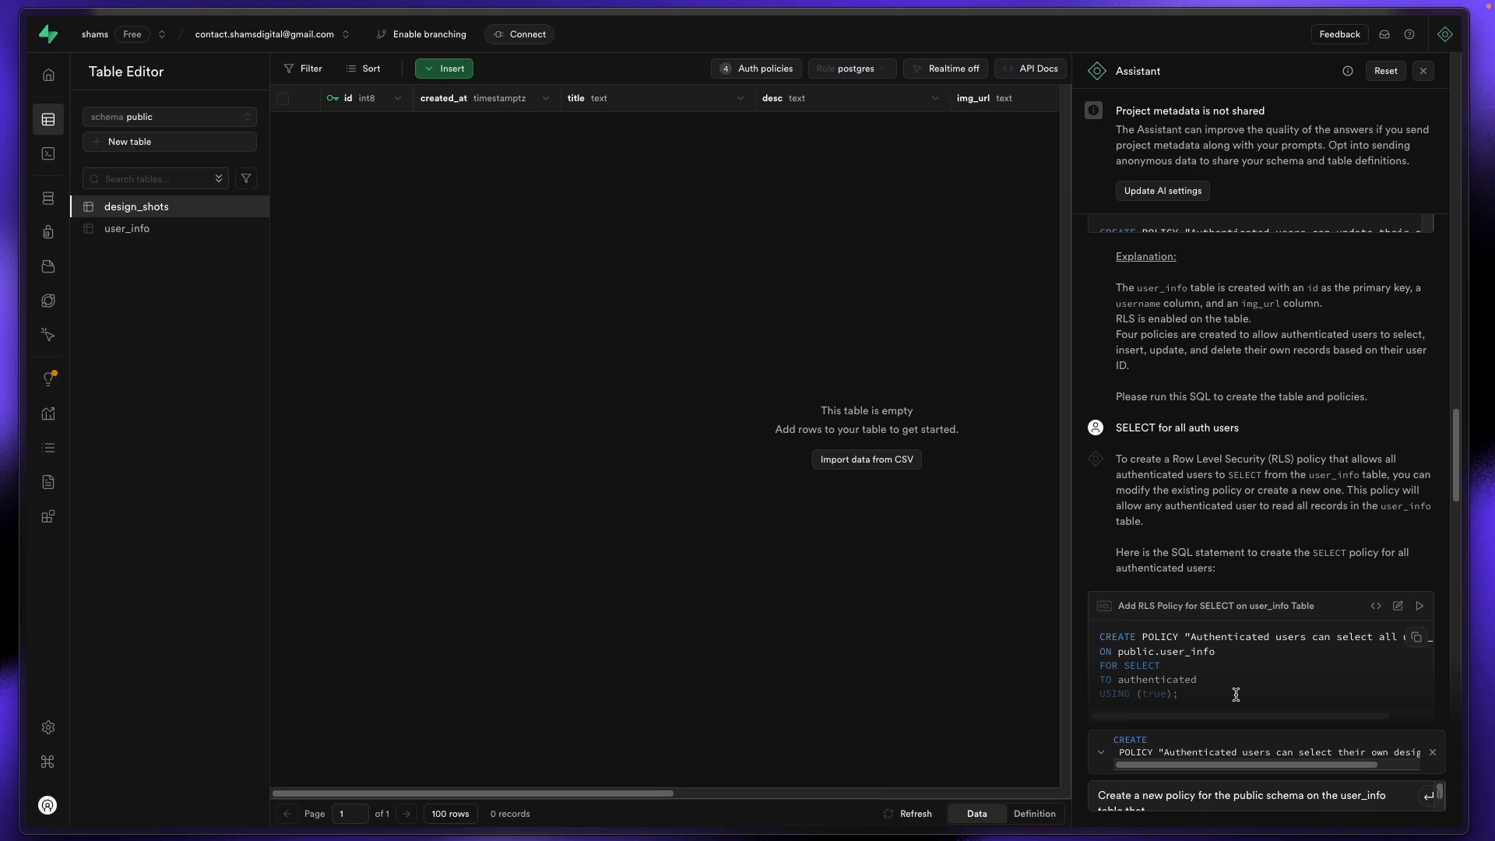
scroll(1202, 650, "up", 5)
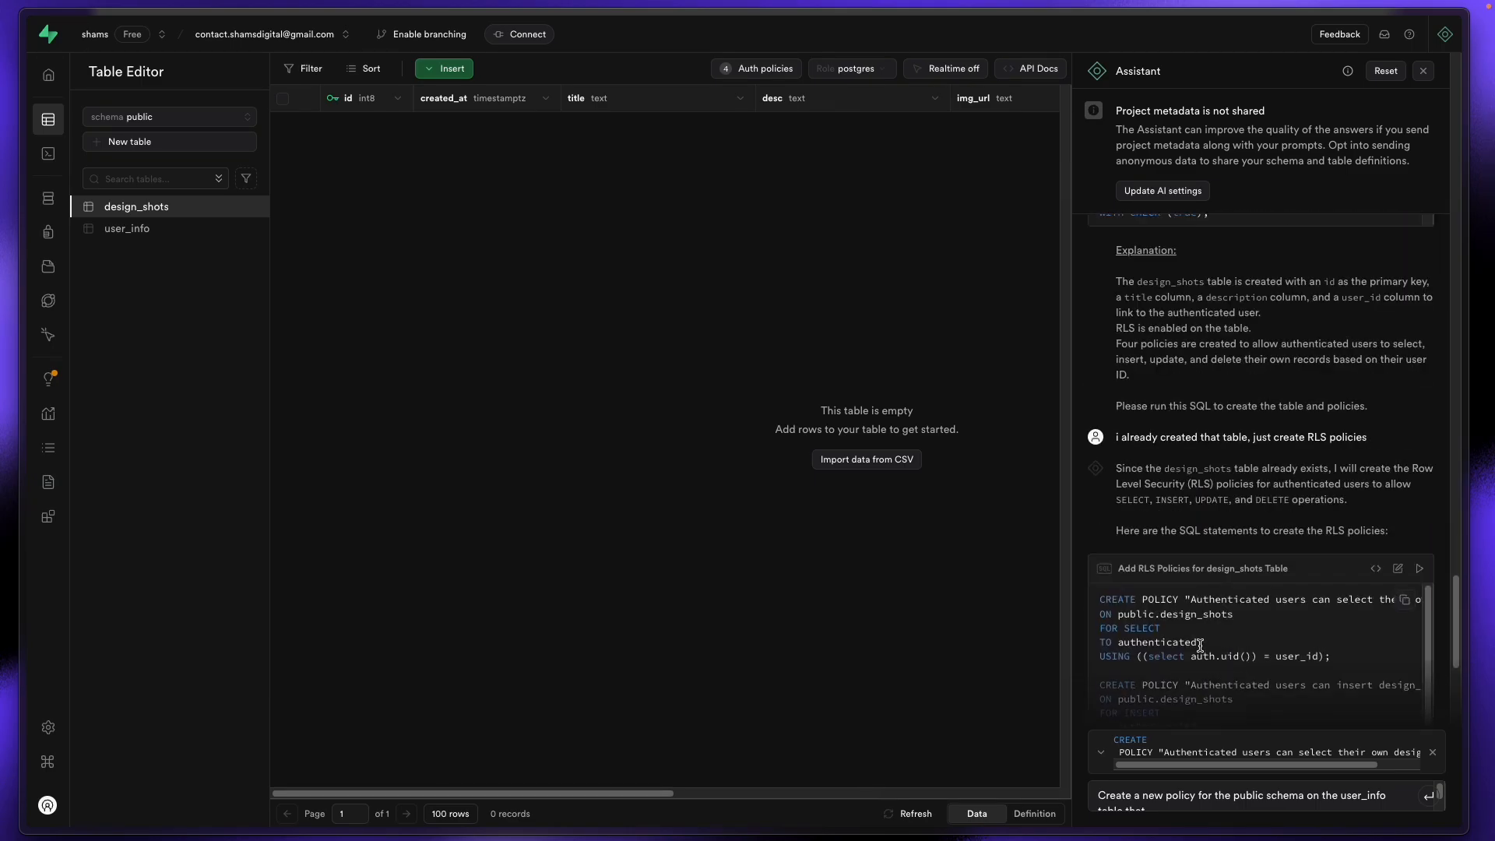
scroll(1258, 573, "down", 5)
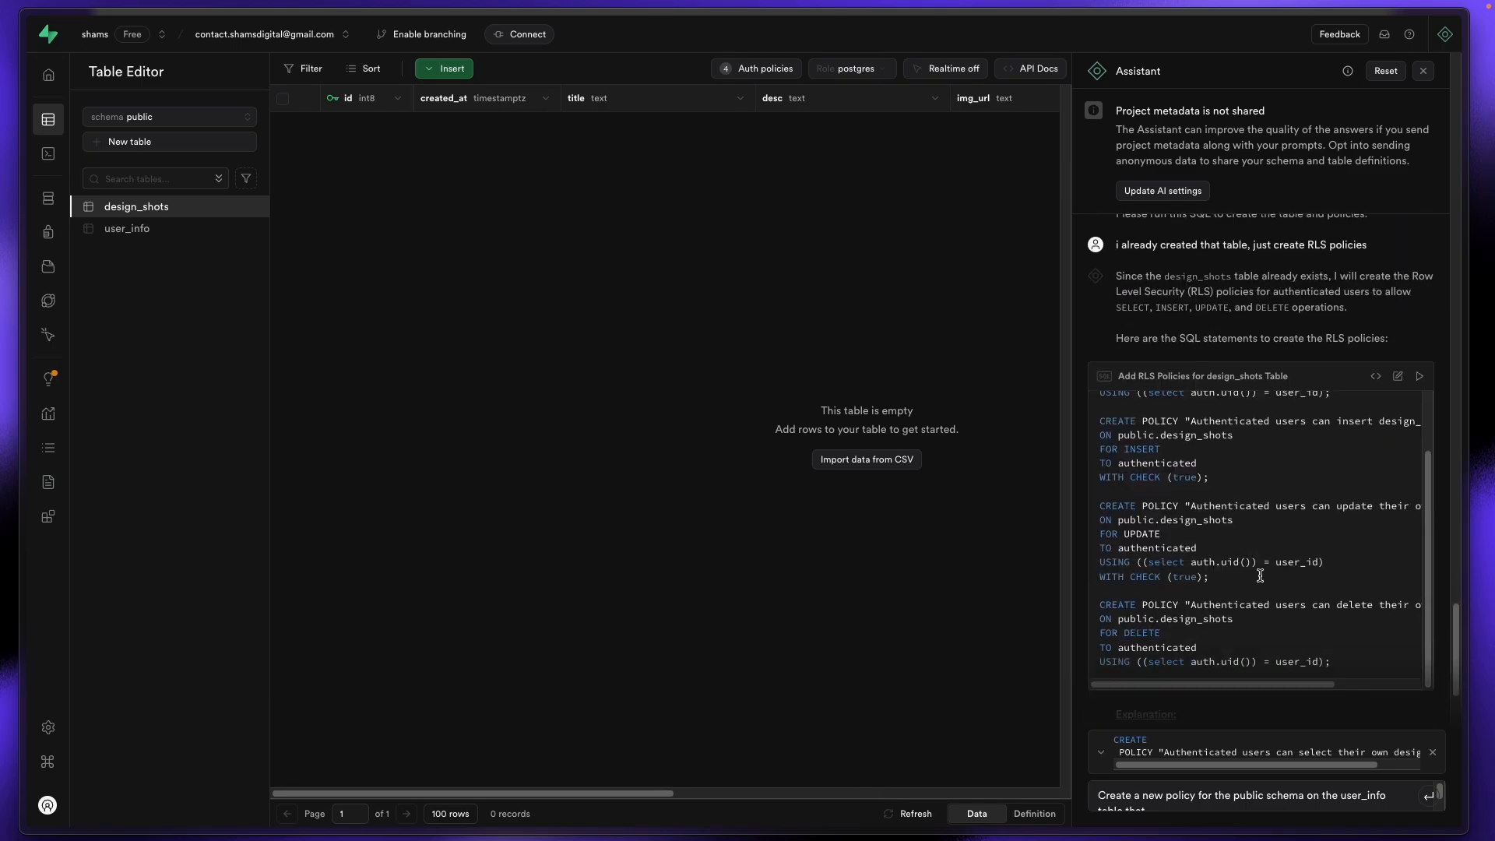
scroll(1214, 537, "up", 2)
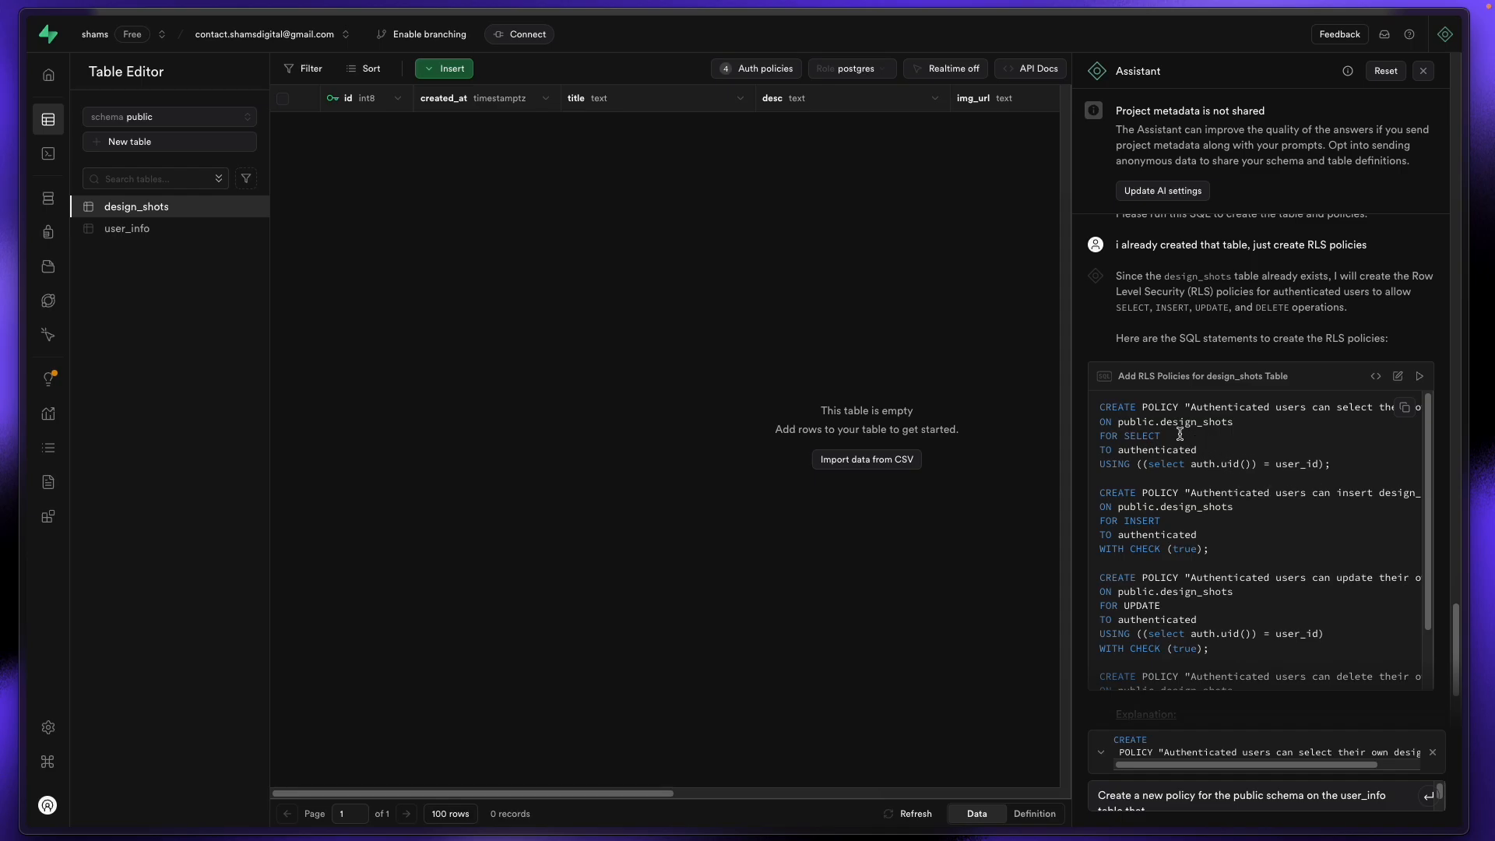
left_click_drag(1162, 426, 1265, 425)
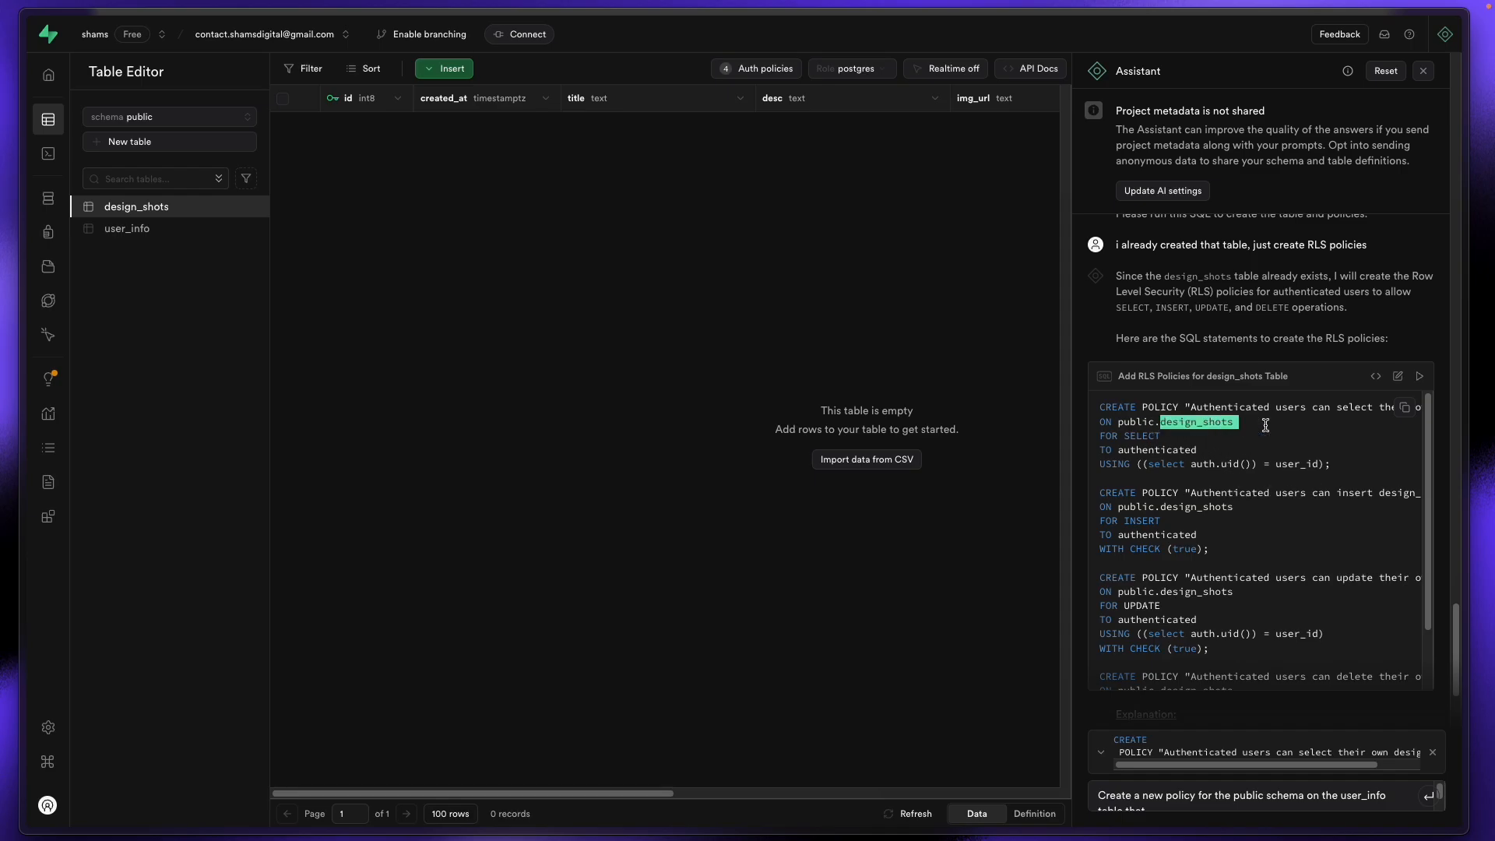
mouse_move(3, 327)
left_click(45, 305)
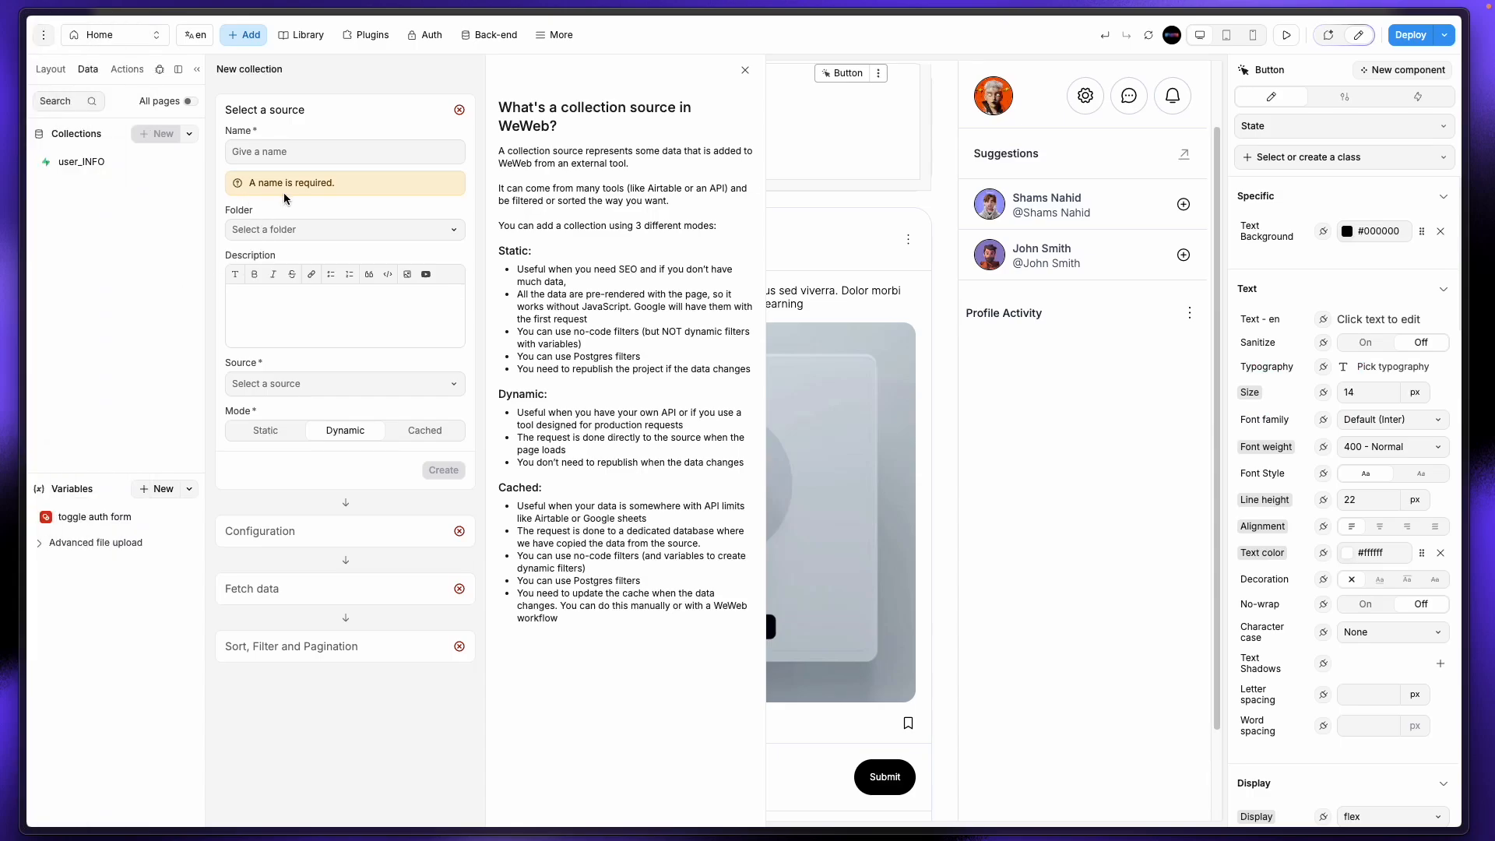
key("ctrl+v")
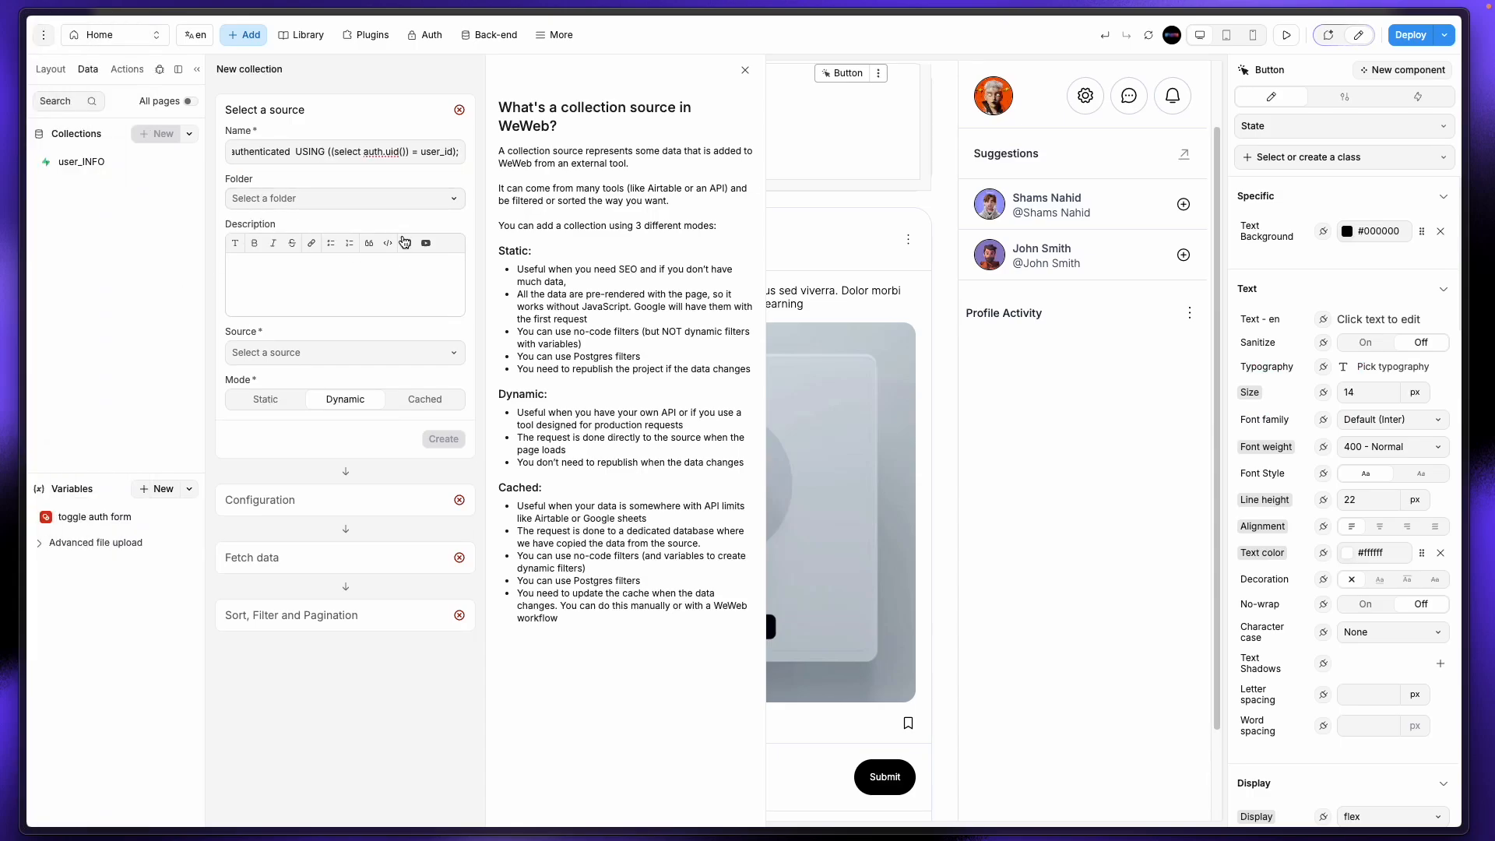
key("ctrl+a")
type("des")
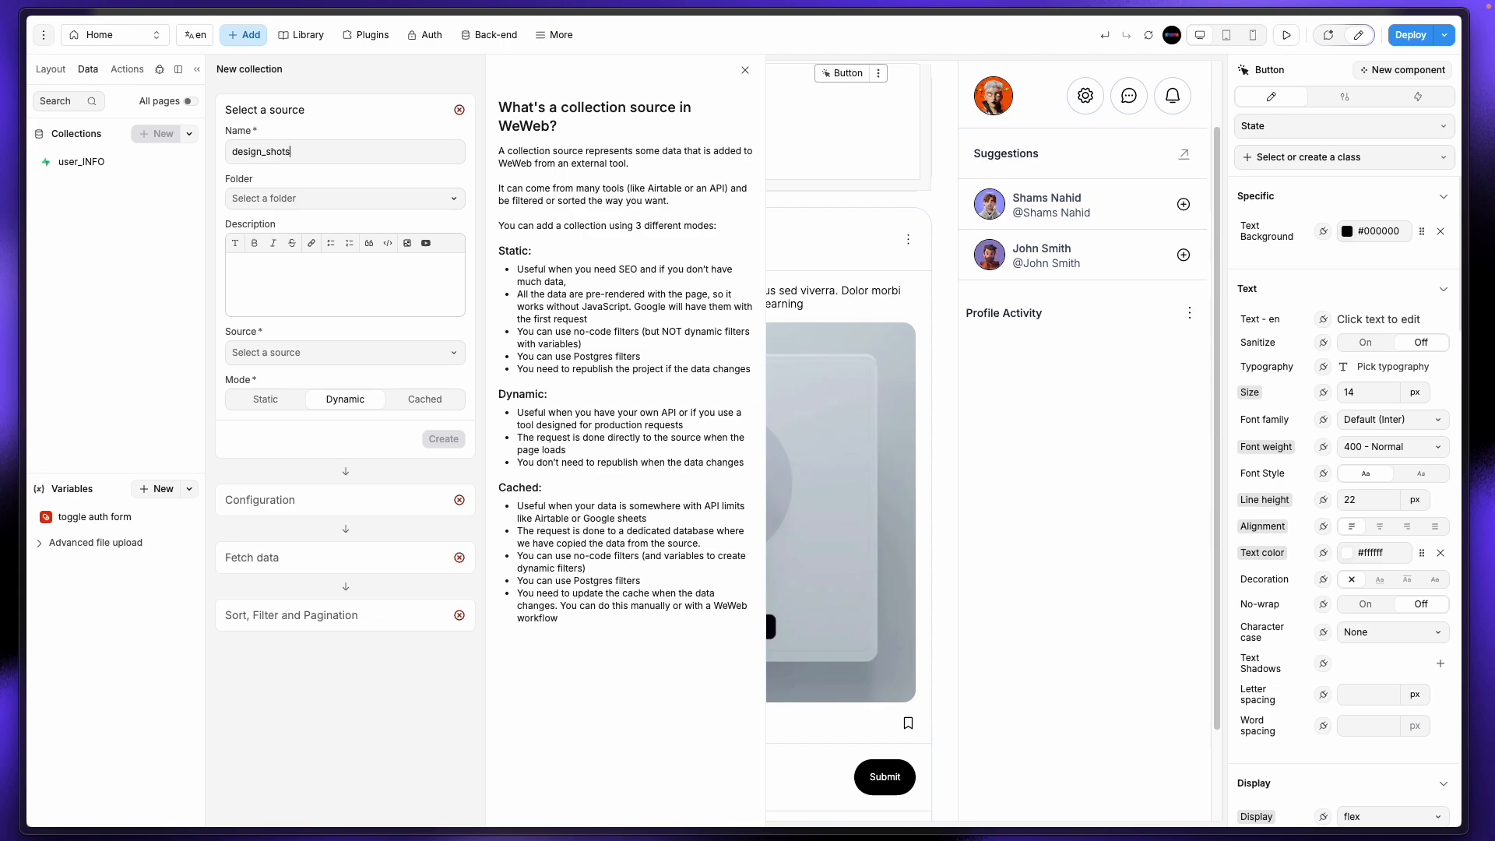
Step: Source the collection from Supabase's design_shots table with default query and fetch settings
left_click(334, 352)
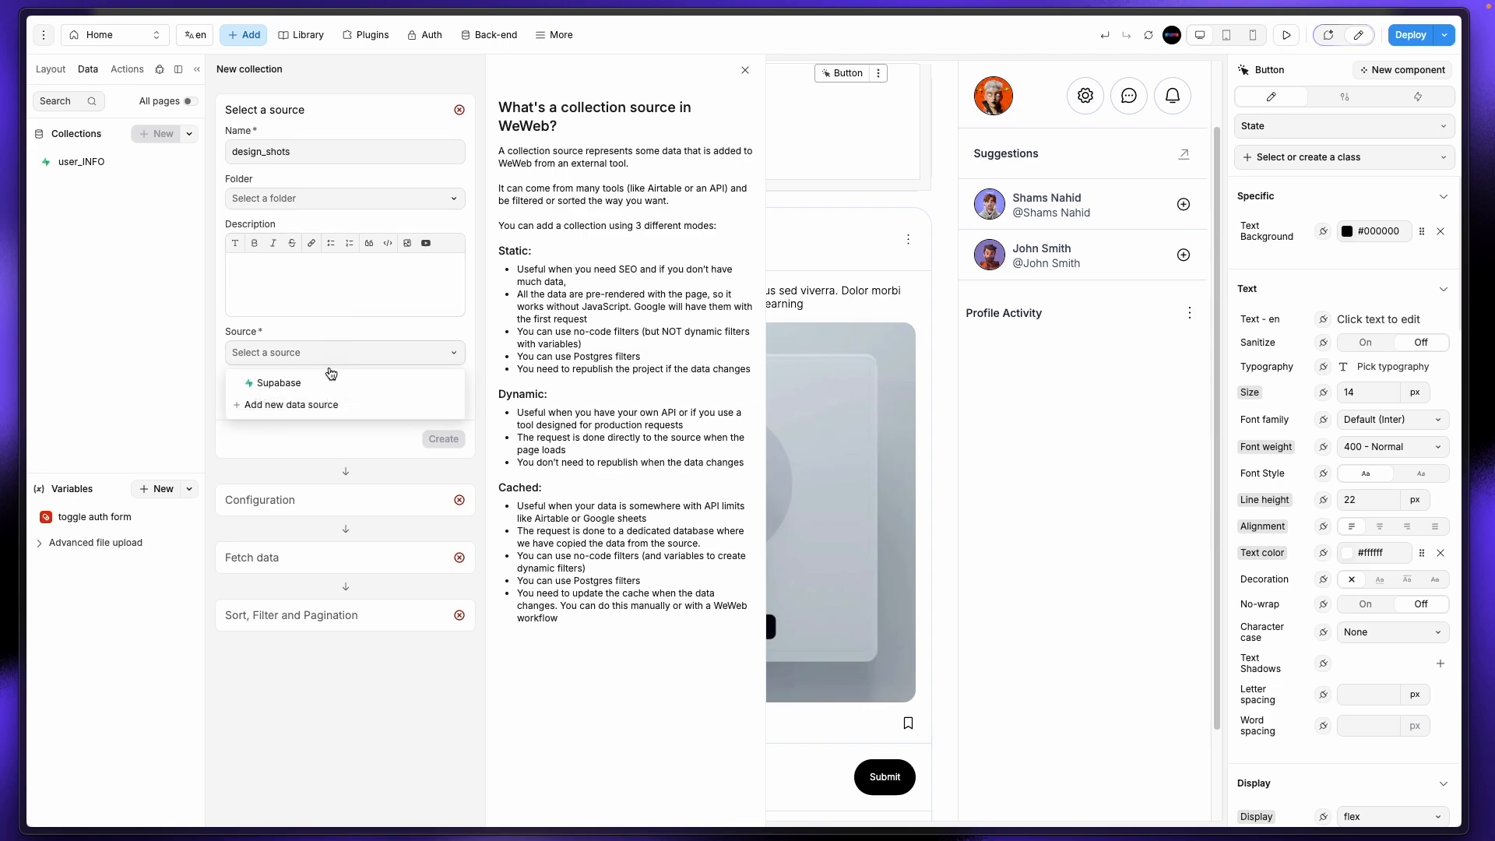
left_click(320, 385)
left_click(438, 439)
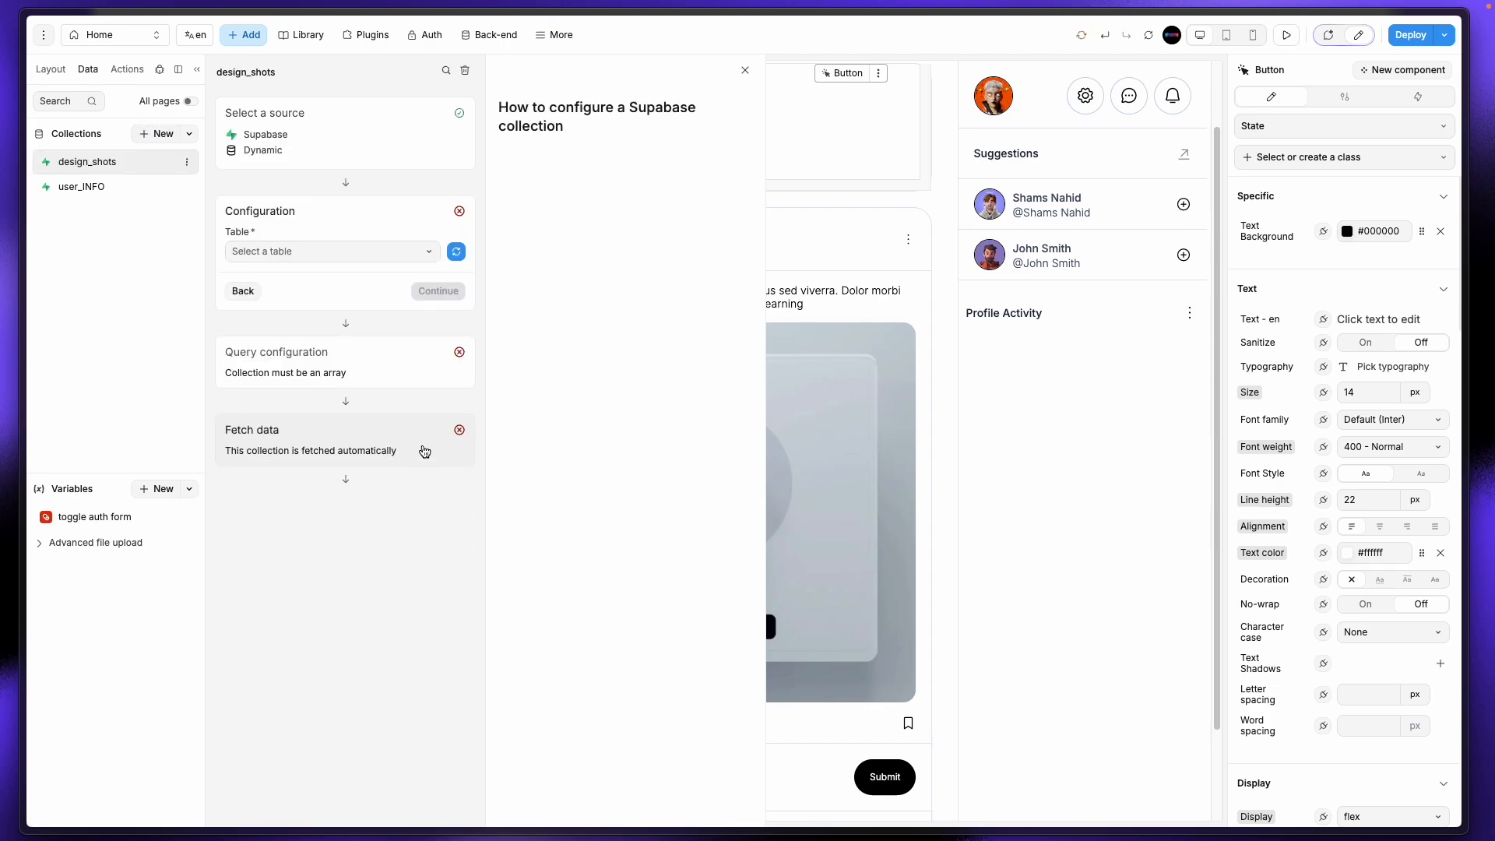
left_click(381, 251)
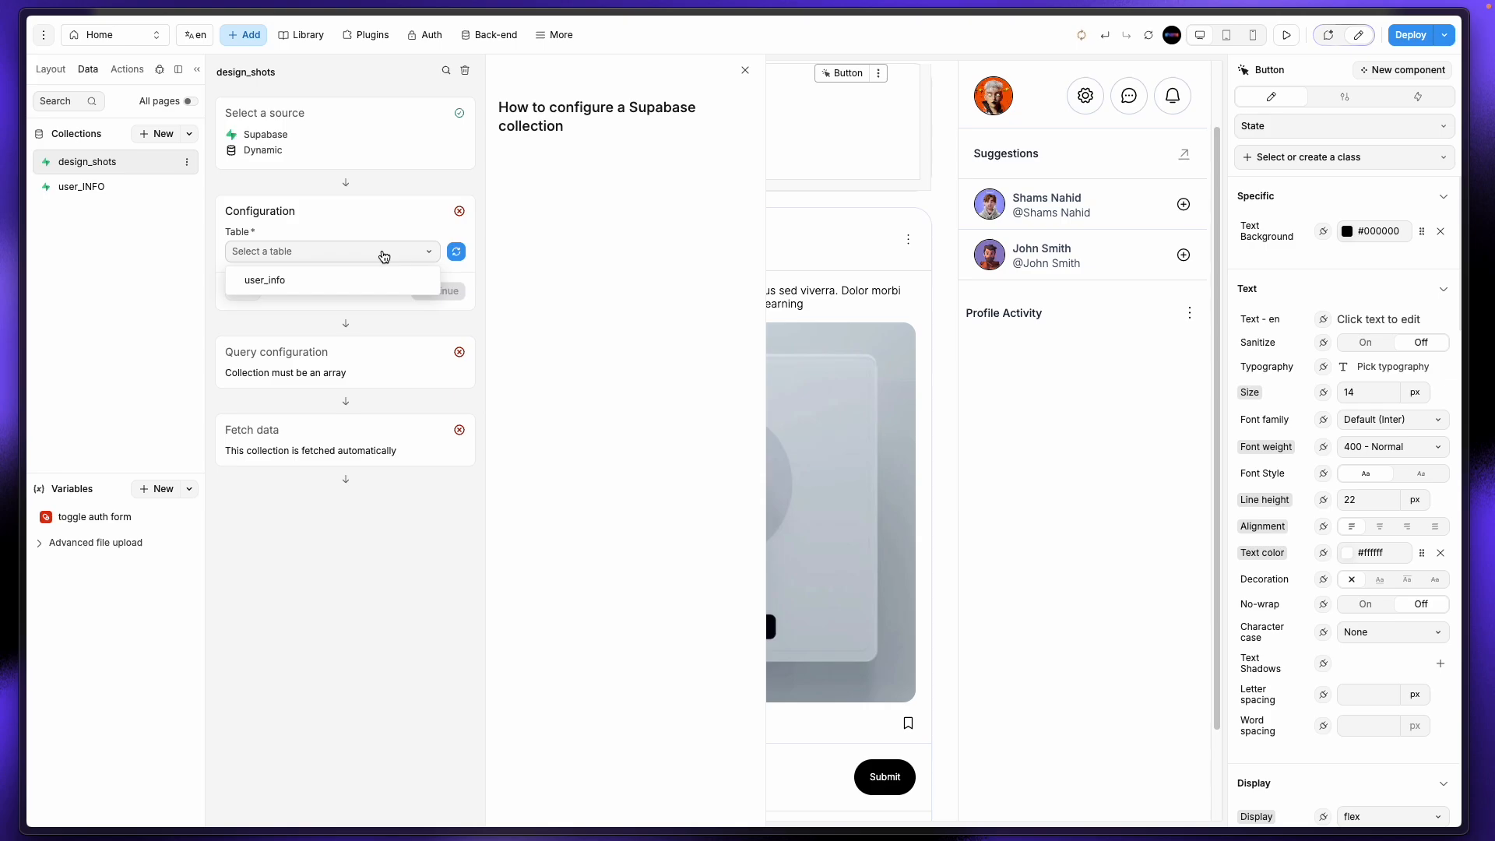
left_click(457, 251)
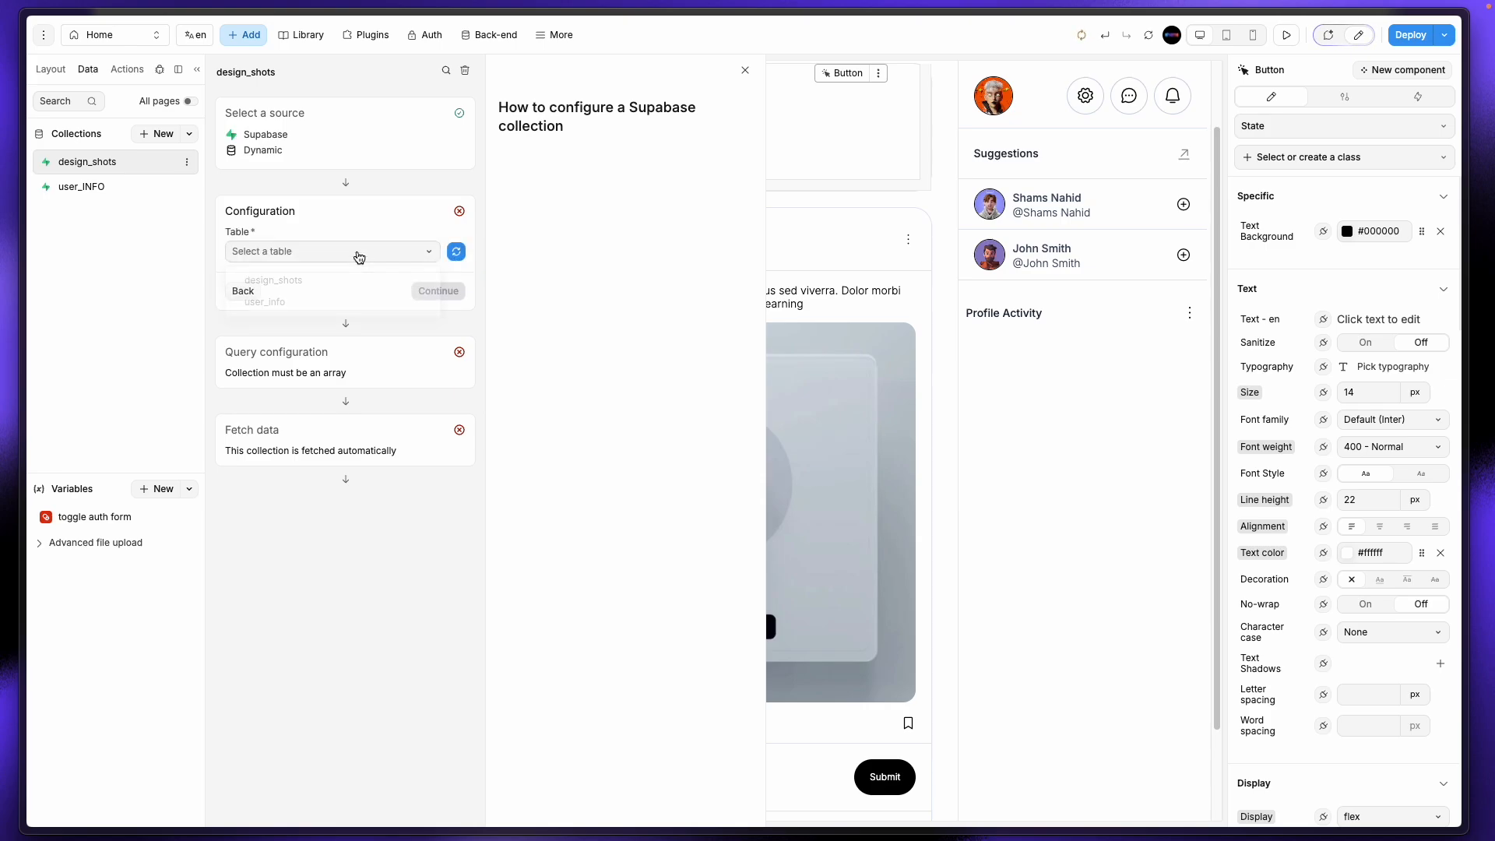
left_click(358, 252)
left_click(285, 282)
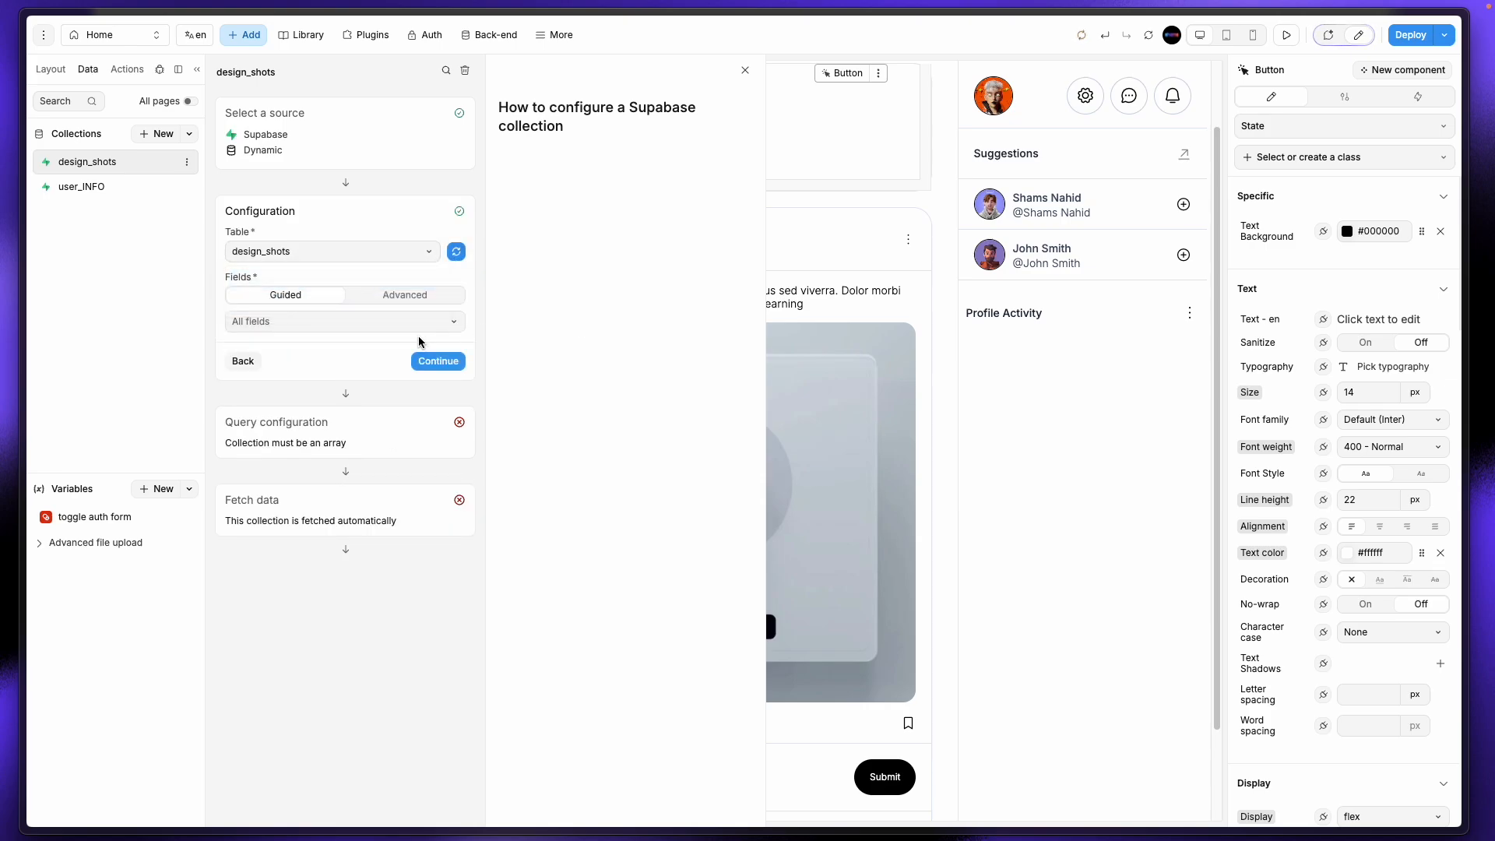
left_click(445, 358)
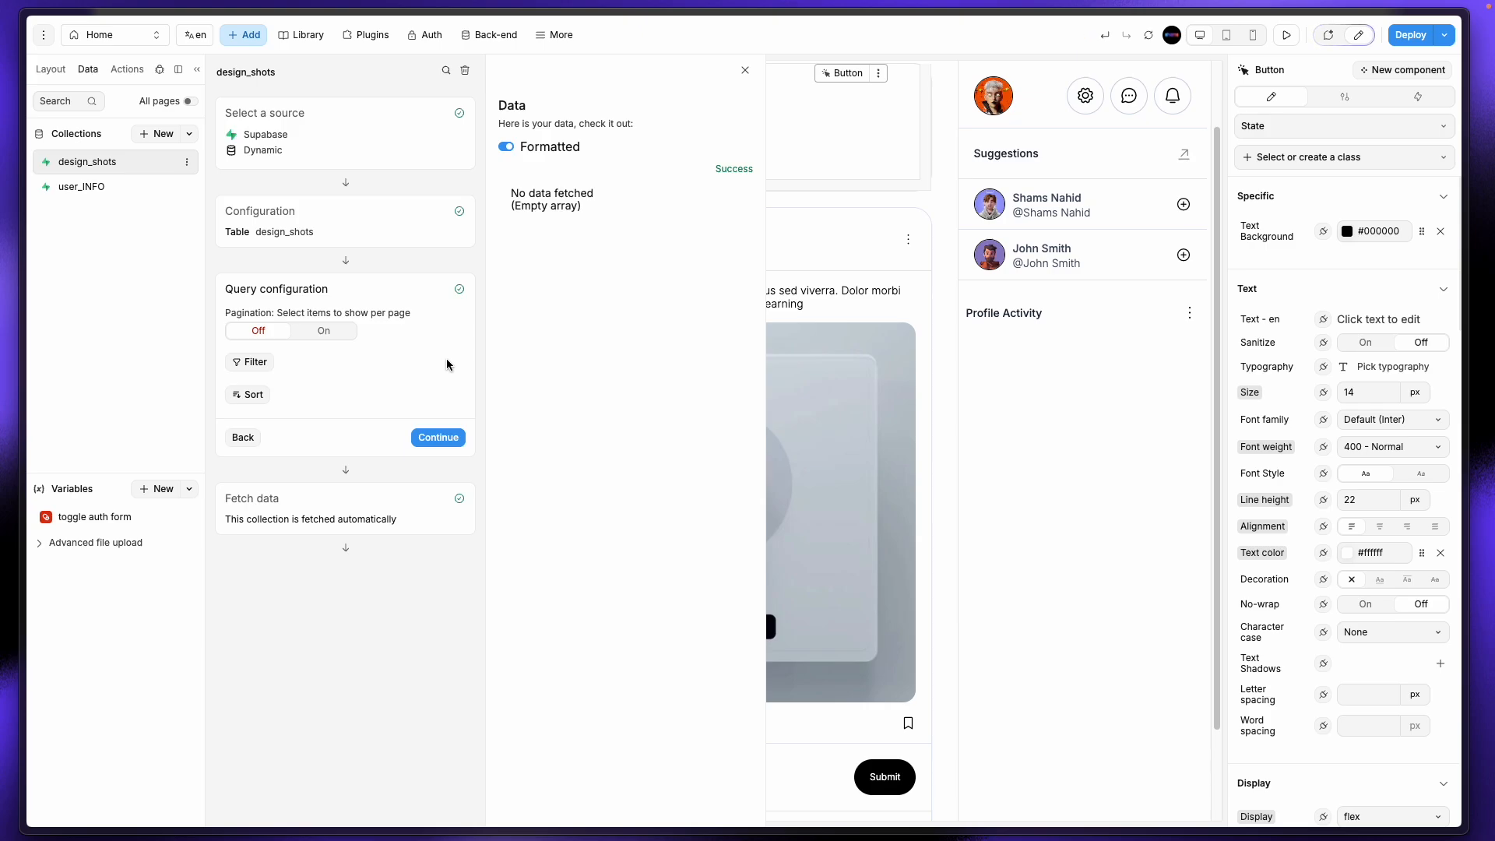
left_click(450, 439)
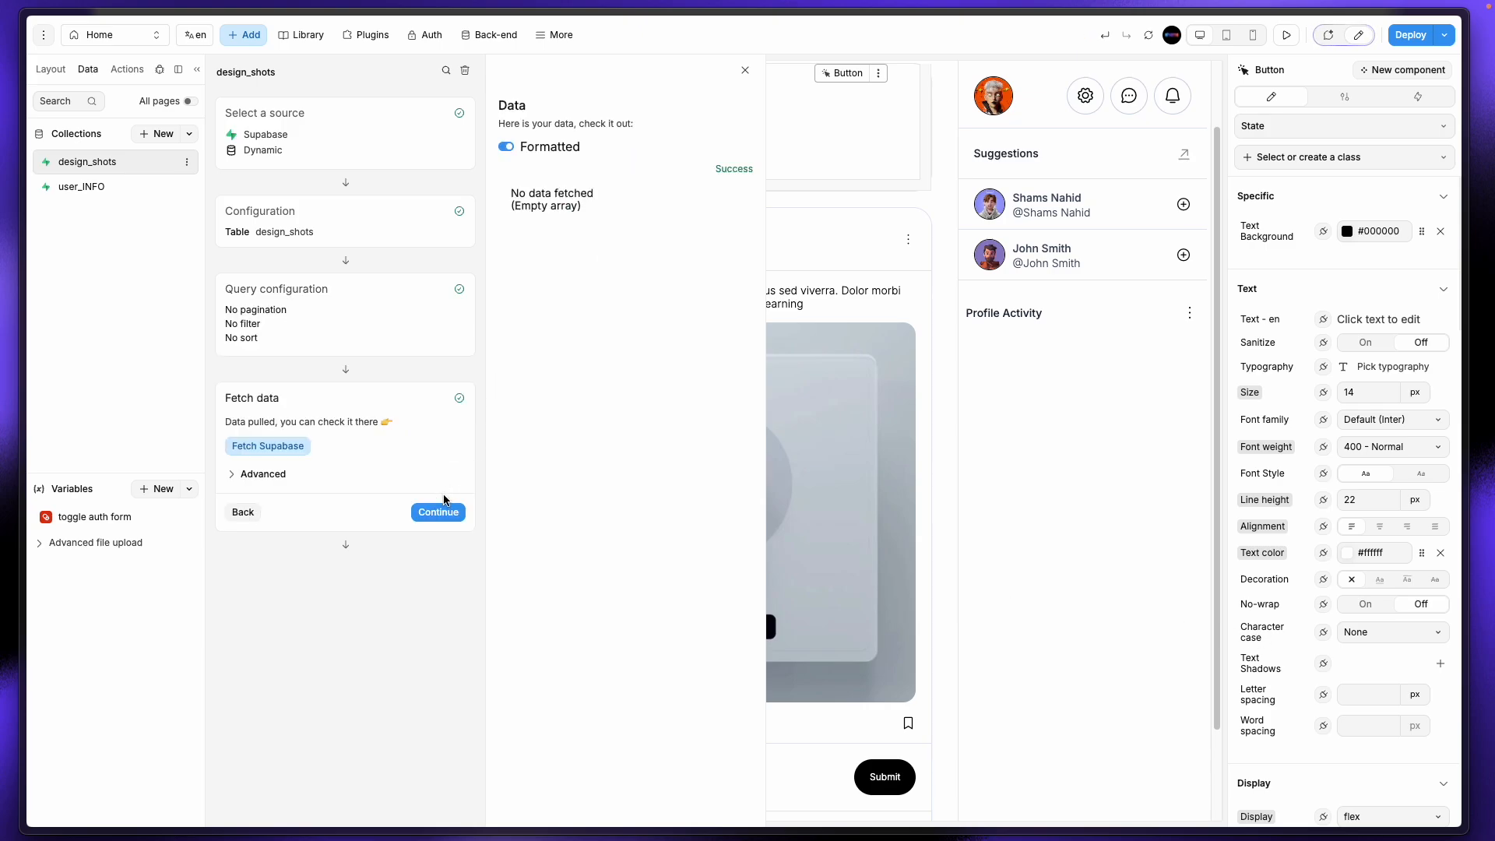
left_click(440, 511)
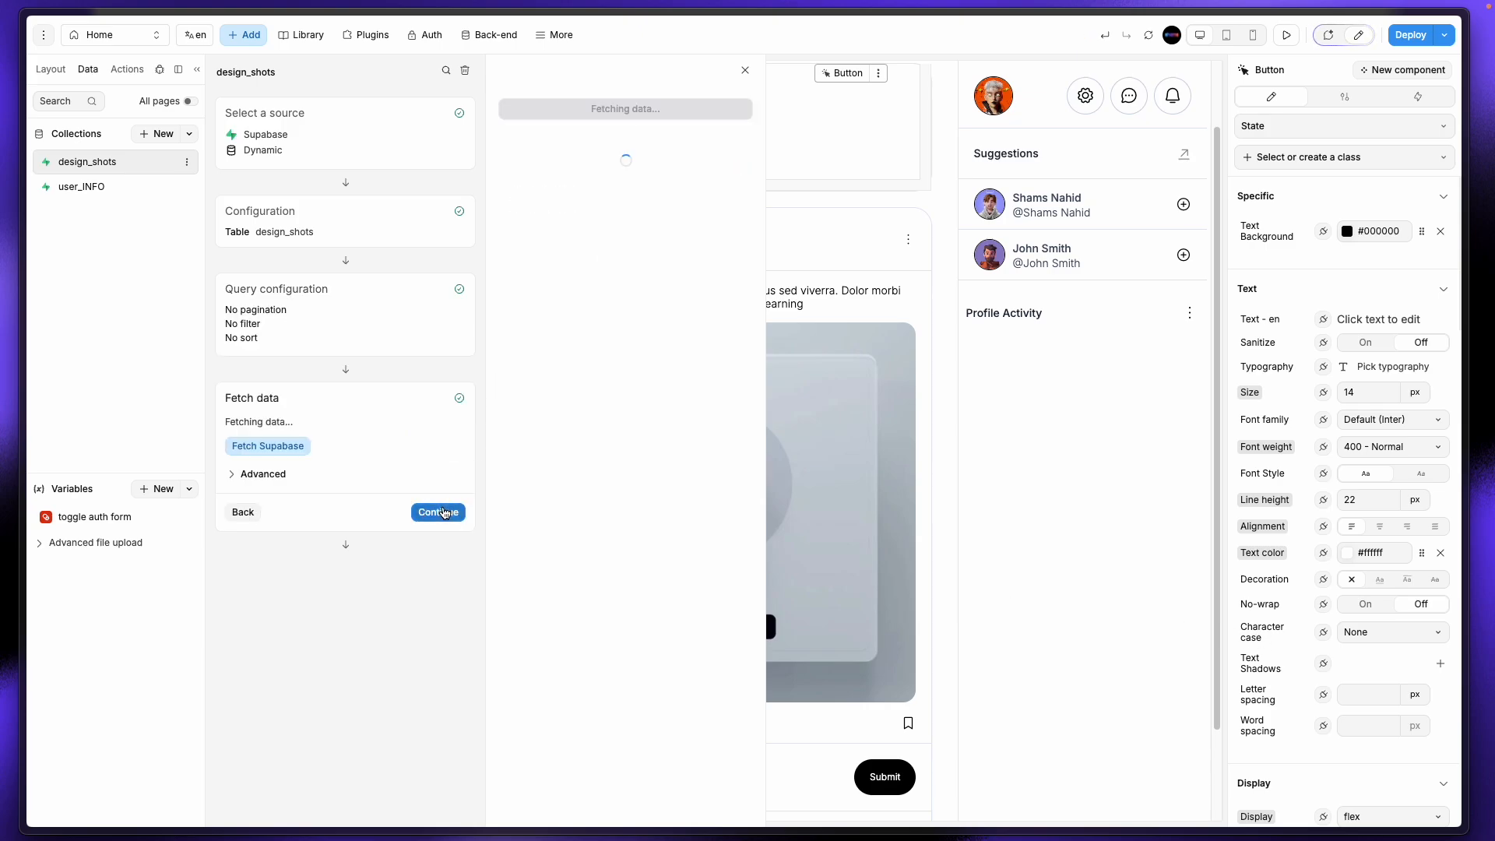
left_click(745, 70)
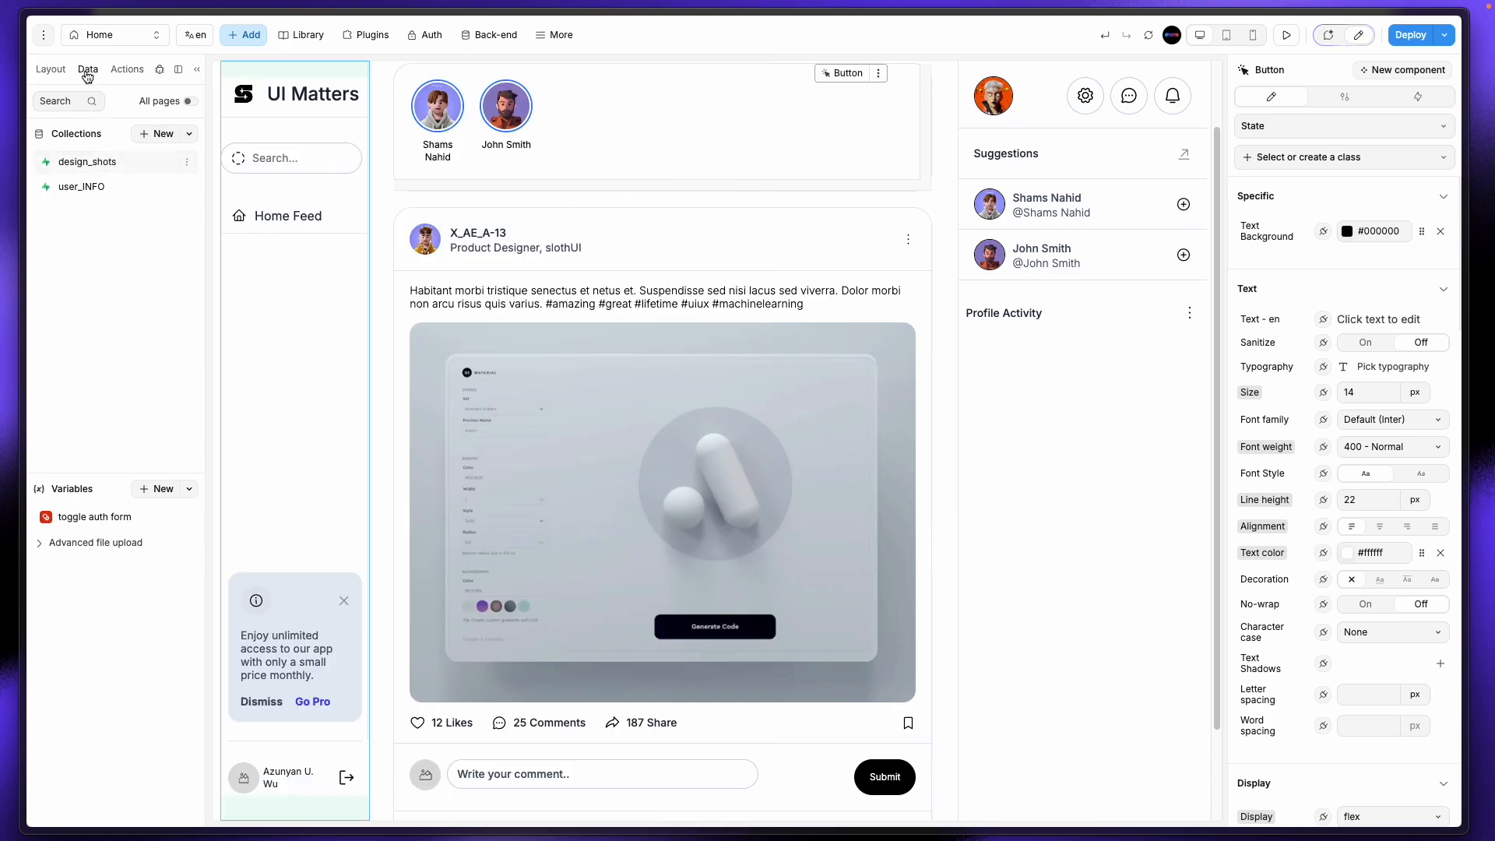
Step: Visit the Profile page, select its second form container, then return to the Home page
left_click(100, 35)
left_click(120, 184)
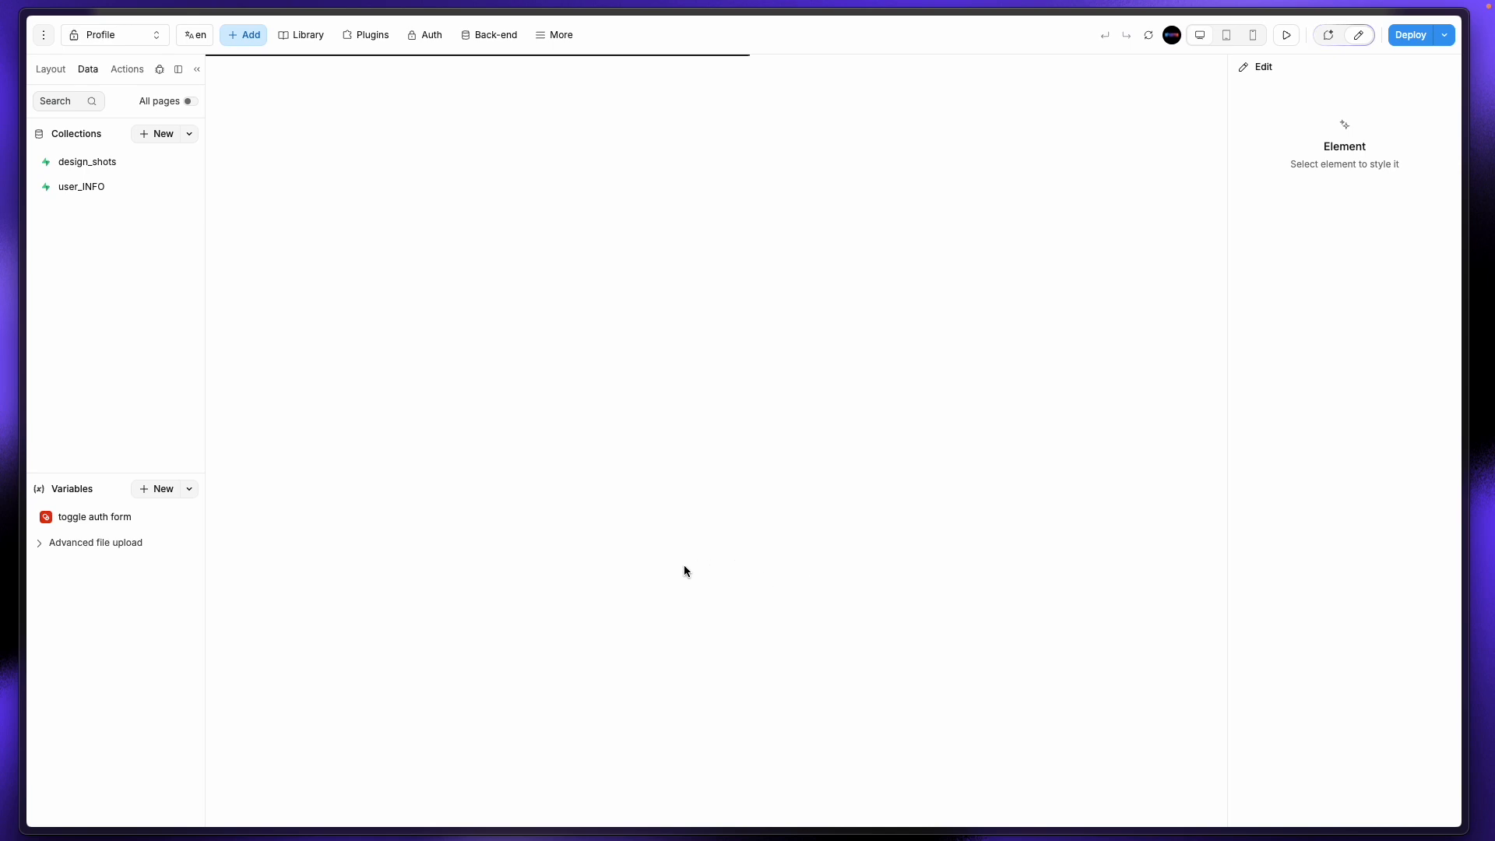
left_click(853, 500)
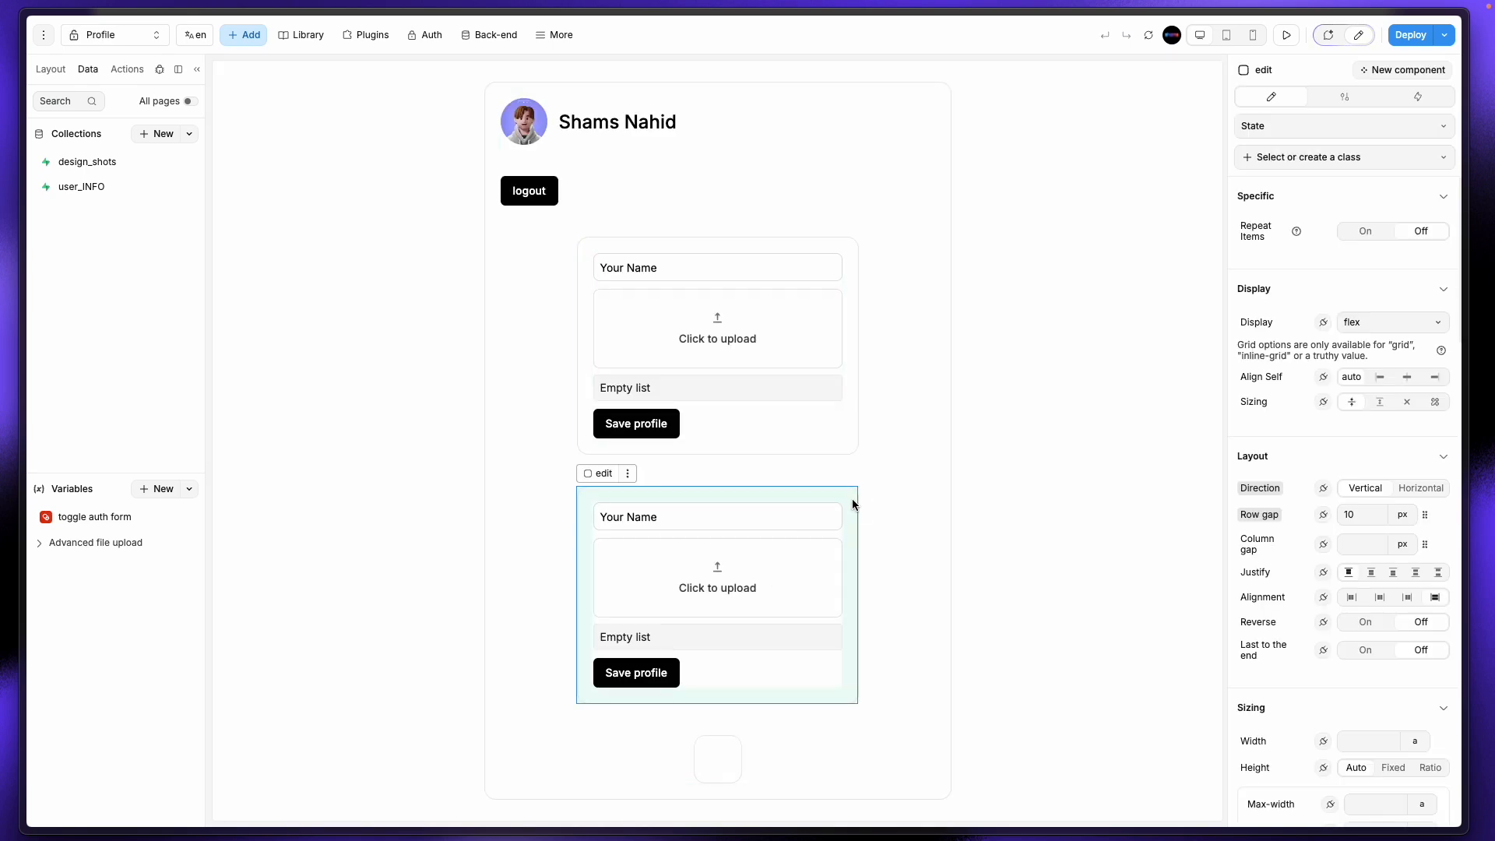
left_click(118, 40)
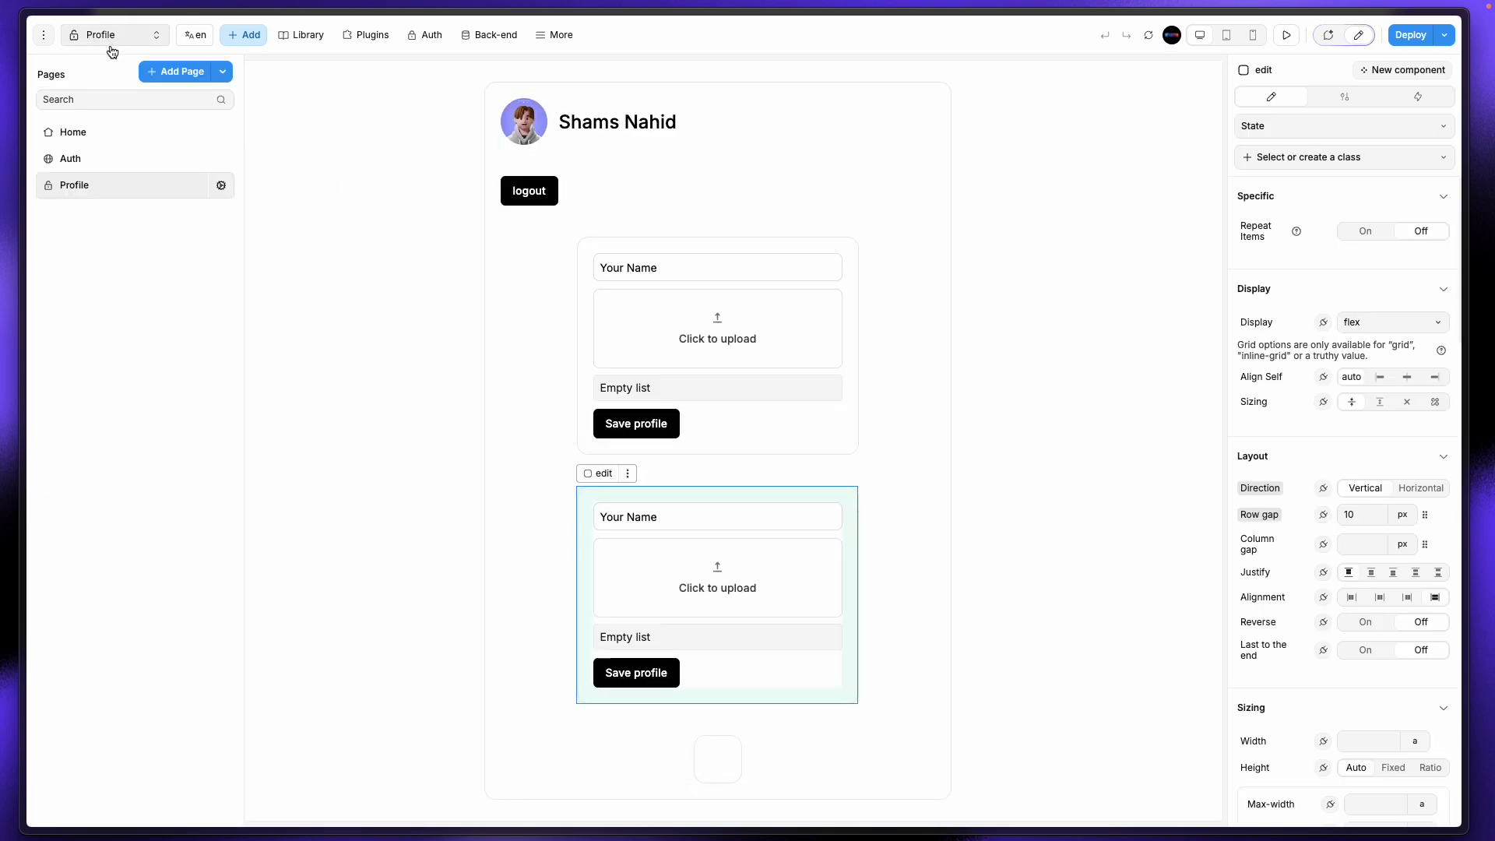
left_click(102, 151)
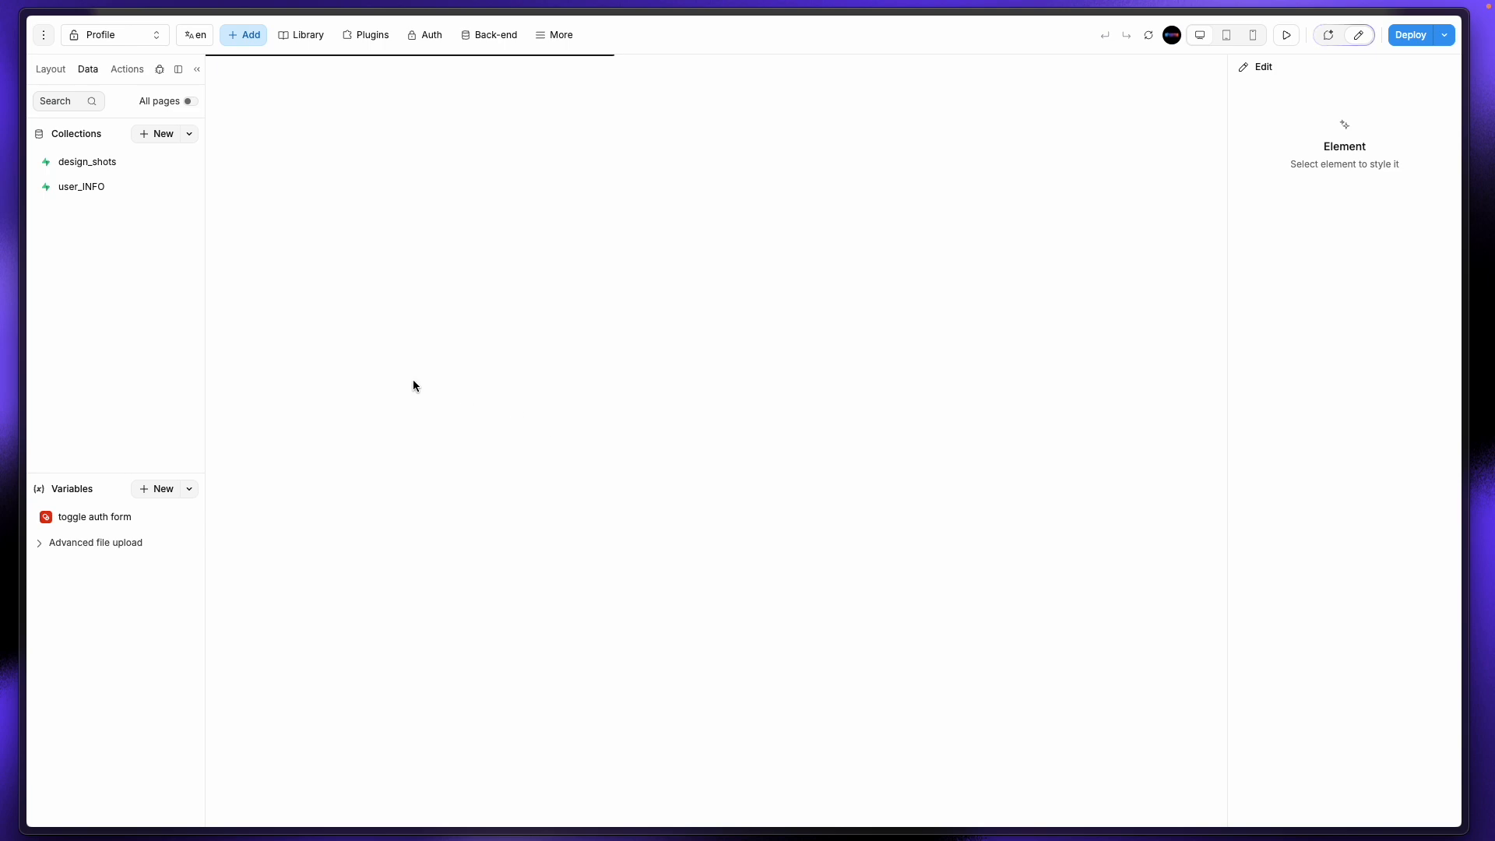
left_click(129, 39)
Step: Insert the deprecated Modal component from a 'mod' search and dismiss the import-variables prompt
left_click(252, 42)
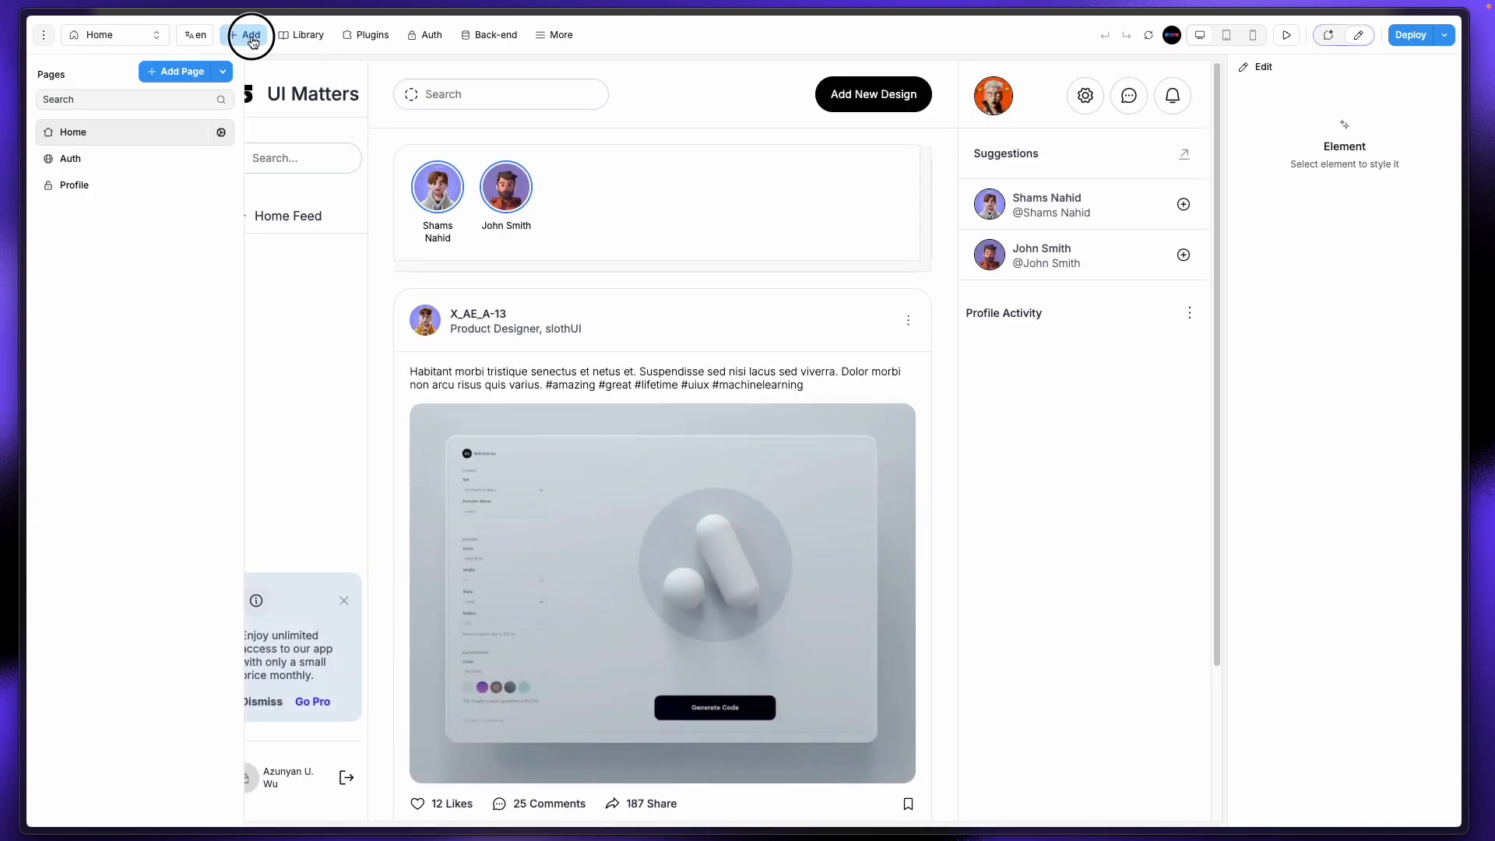
type("modal")
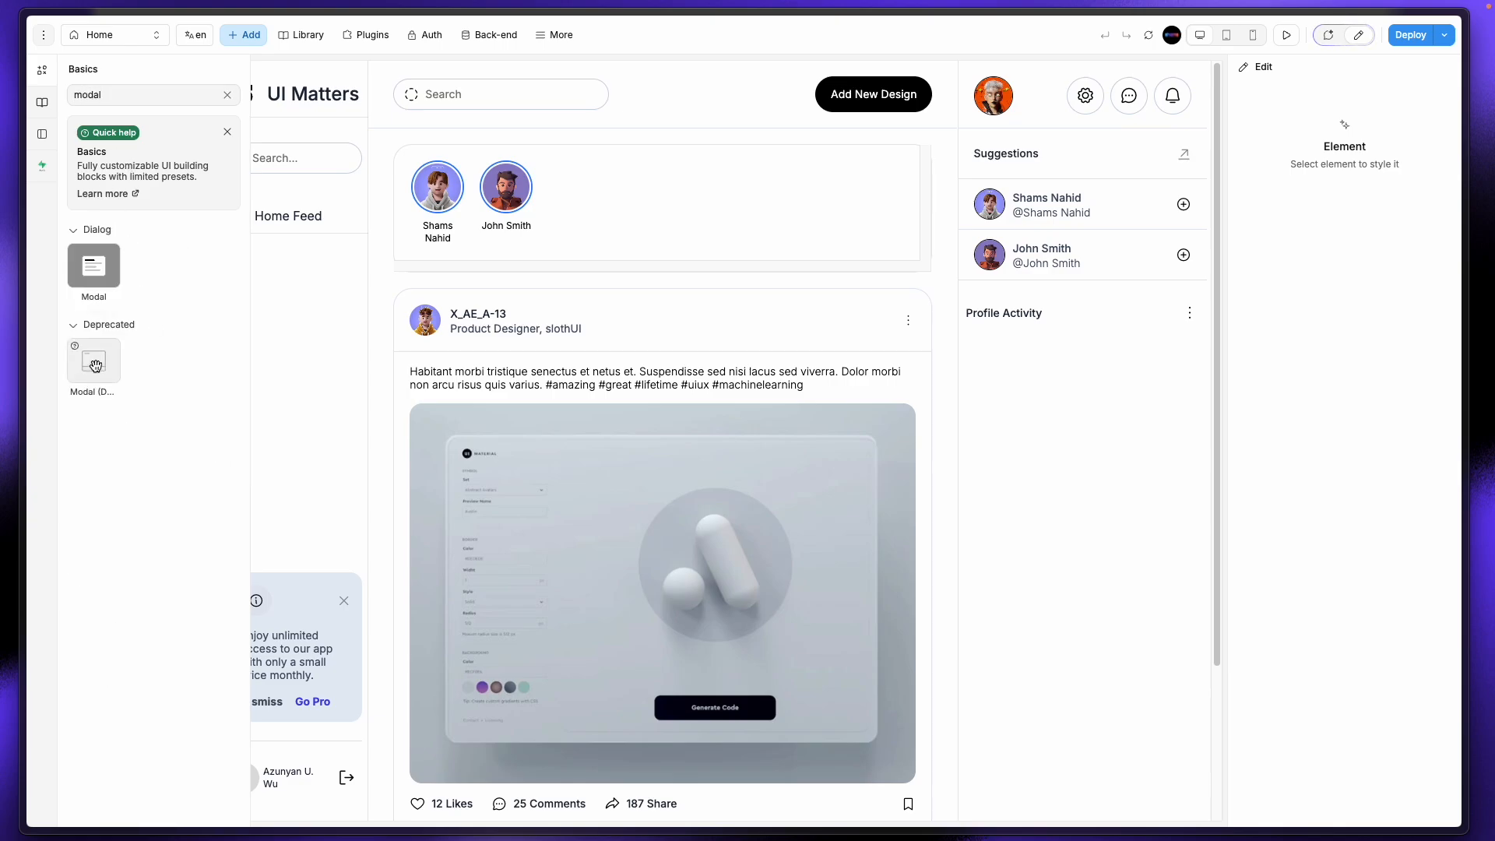
mouse_move(96, 366)
left_click(87, 360)
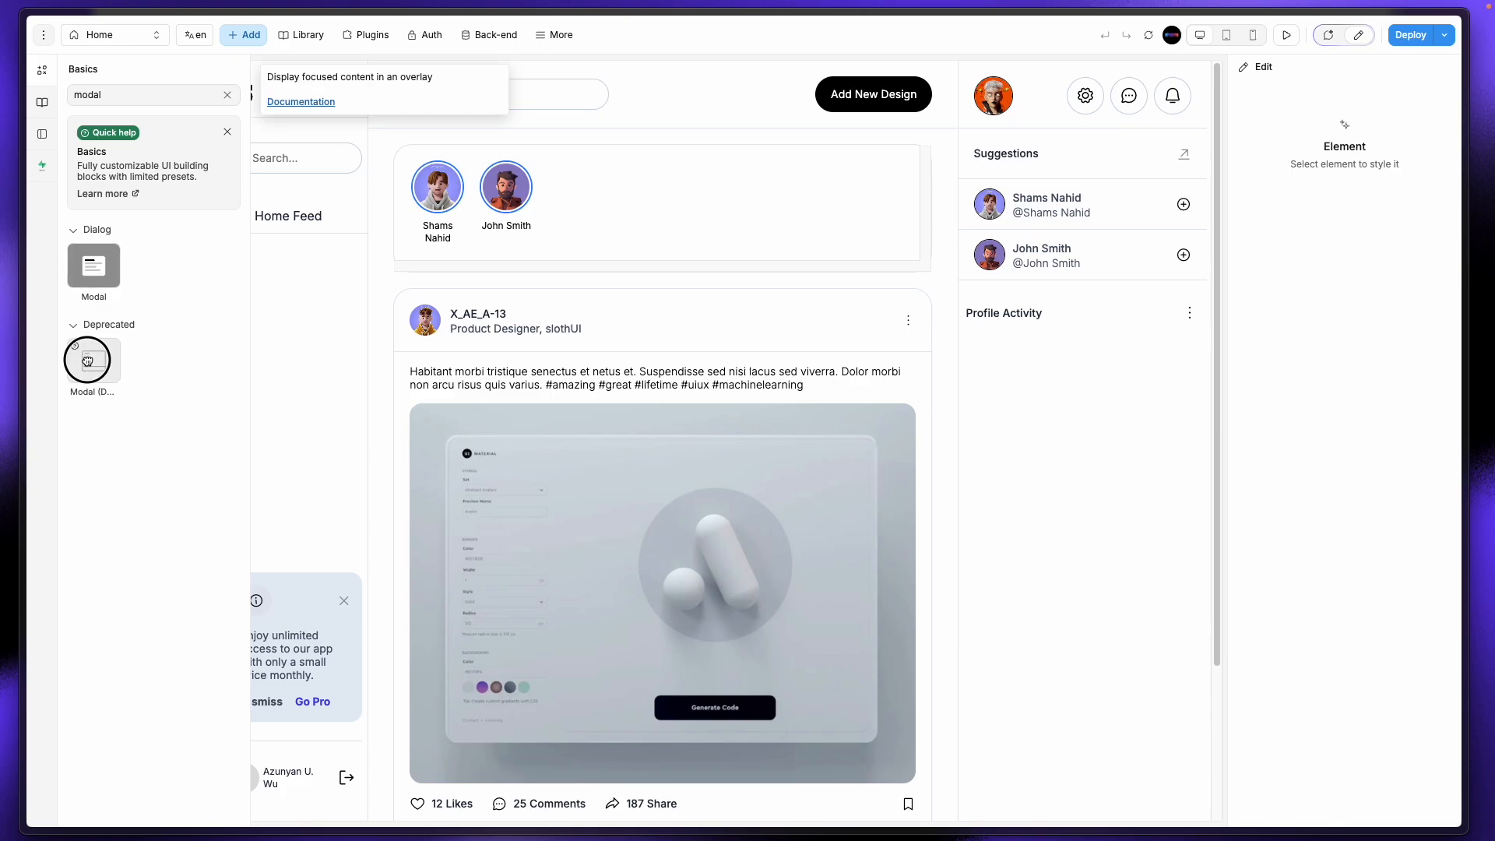
left_click(102, 372)
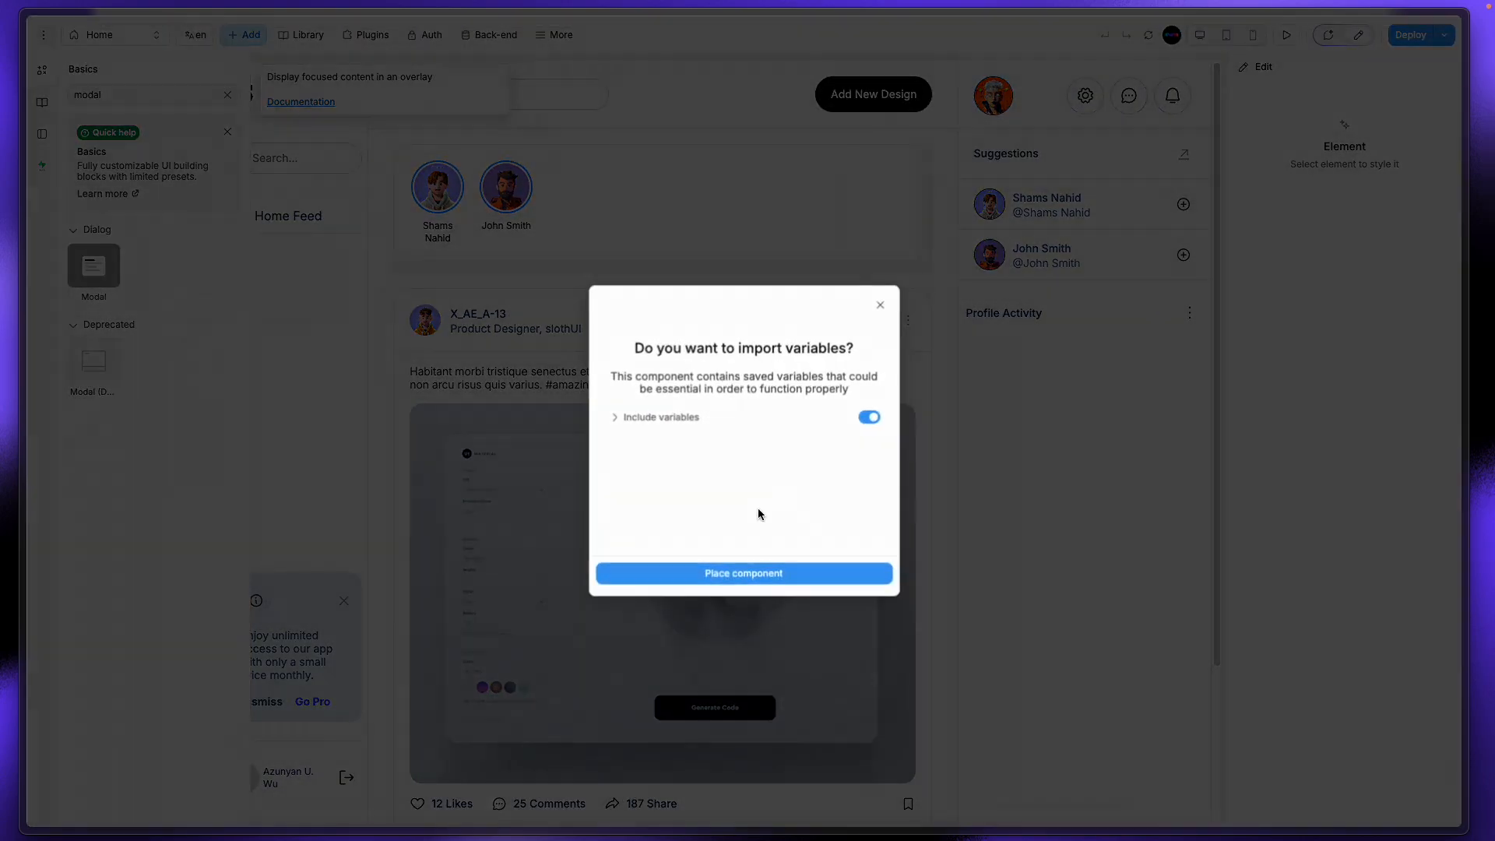
left_click(880, 304)
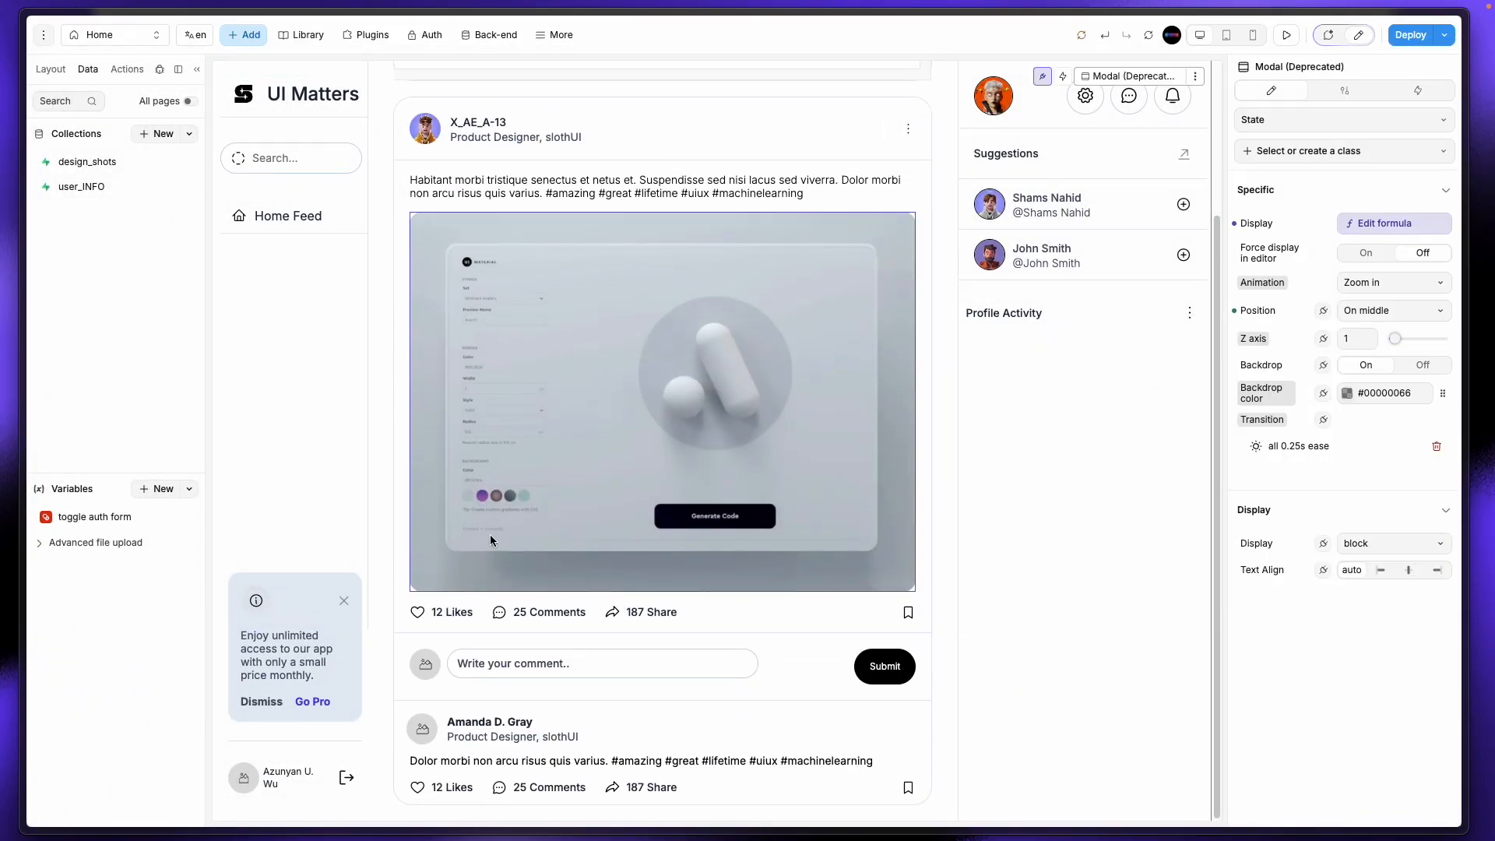
Step: Delete the duplicate Modal layer and expand the remaining Modal's children
left_click(50, 70)
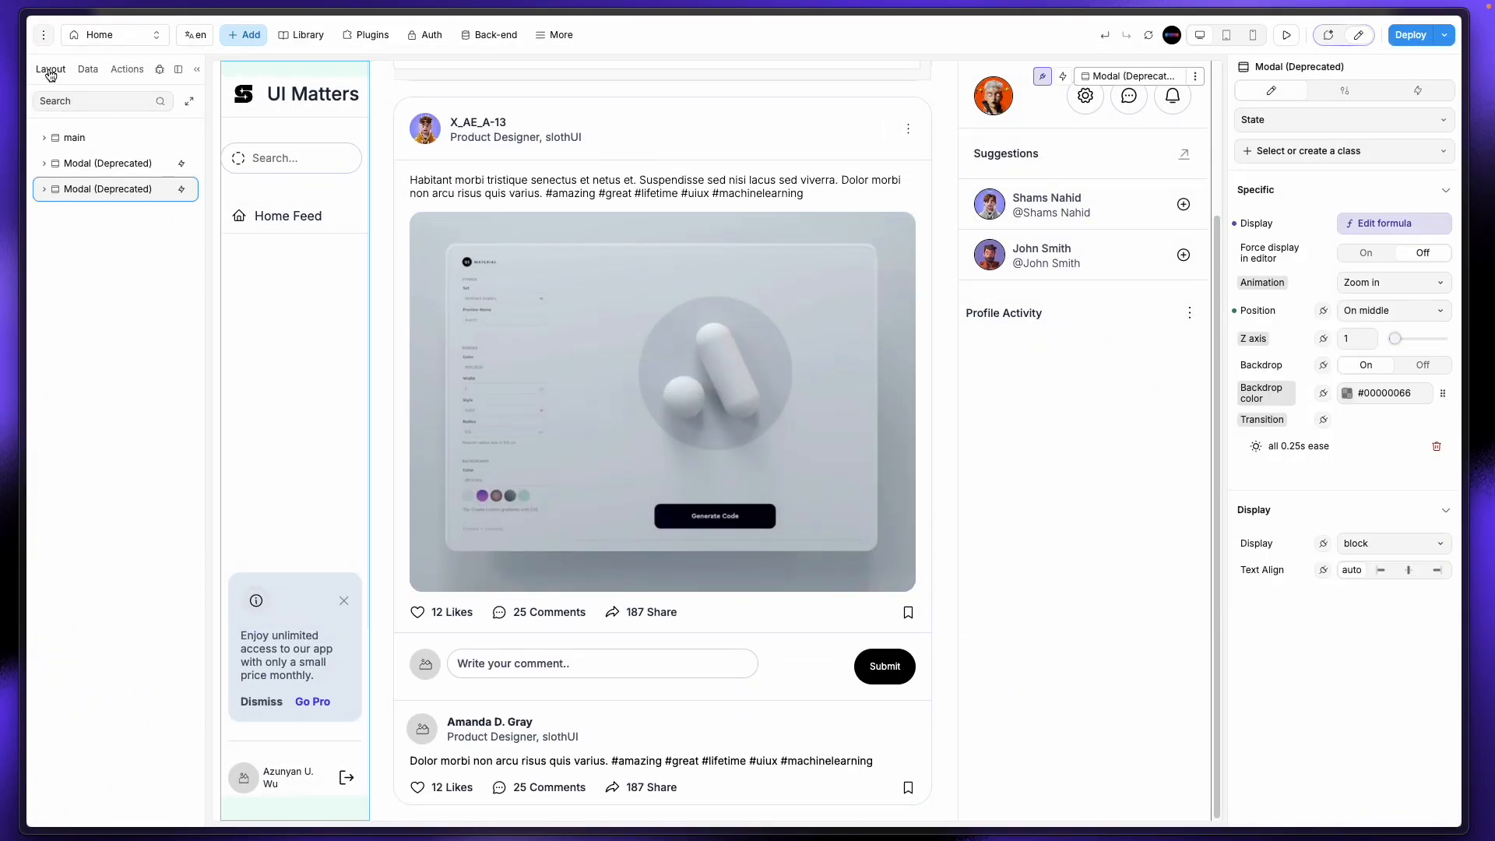
key("Delete")
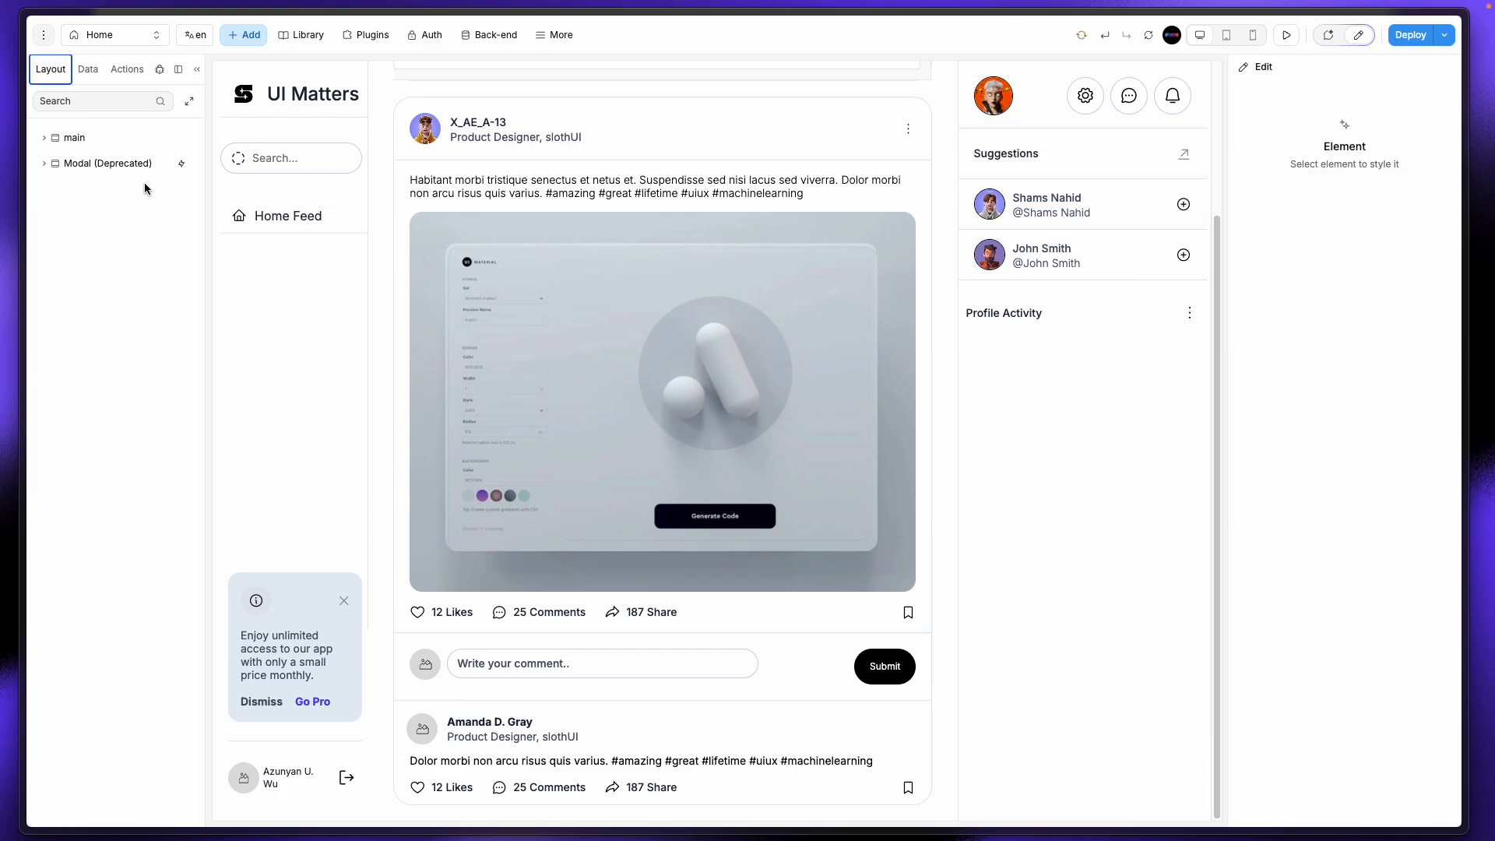
left_click(141, 167)
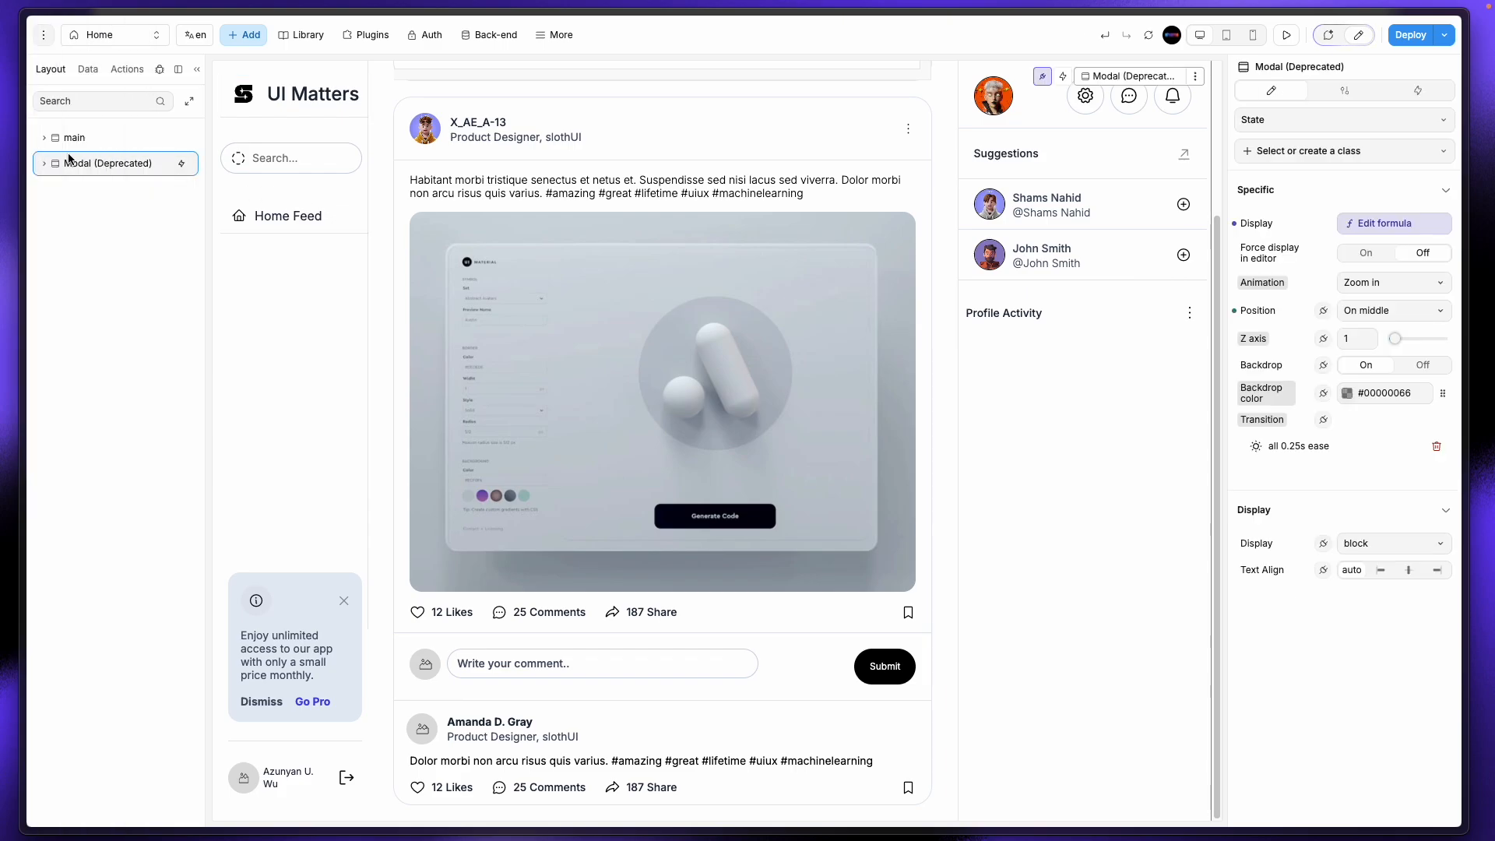
left_click(45, 164)
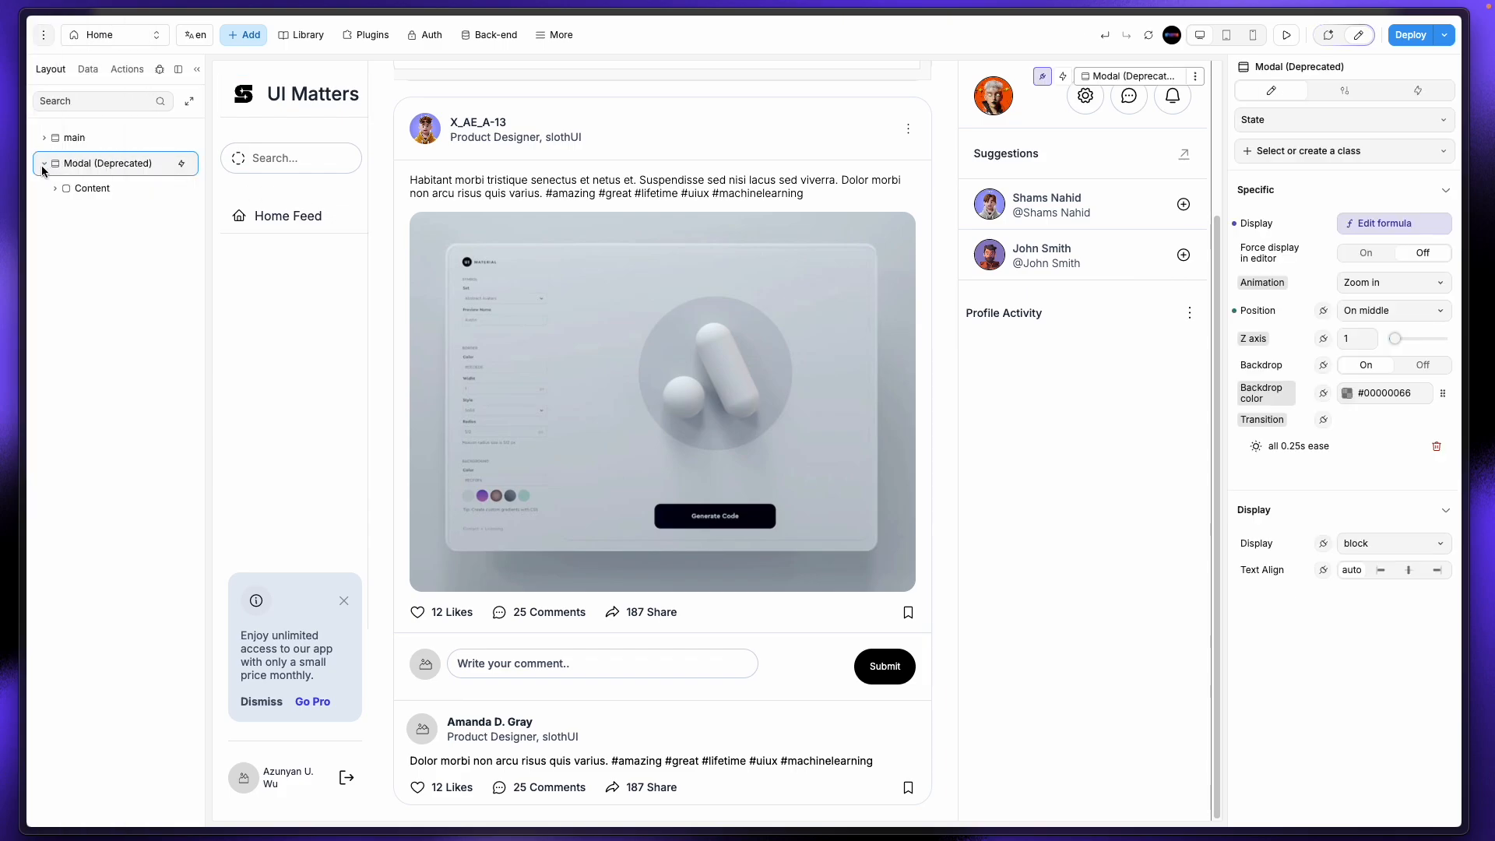
Step: Replace the Unknown display formula with true and close the formula editor
left_click(1370, 225)
left_click(1029, 178)
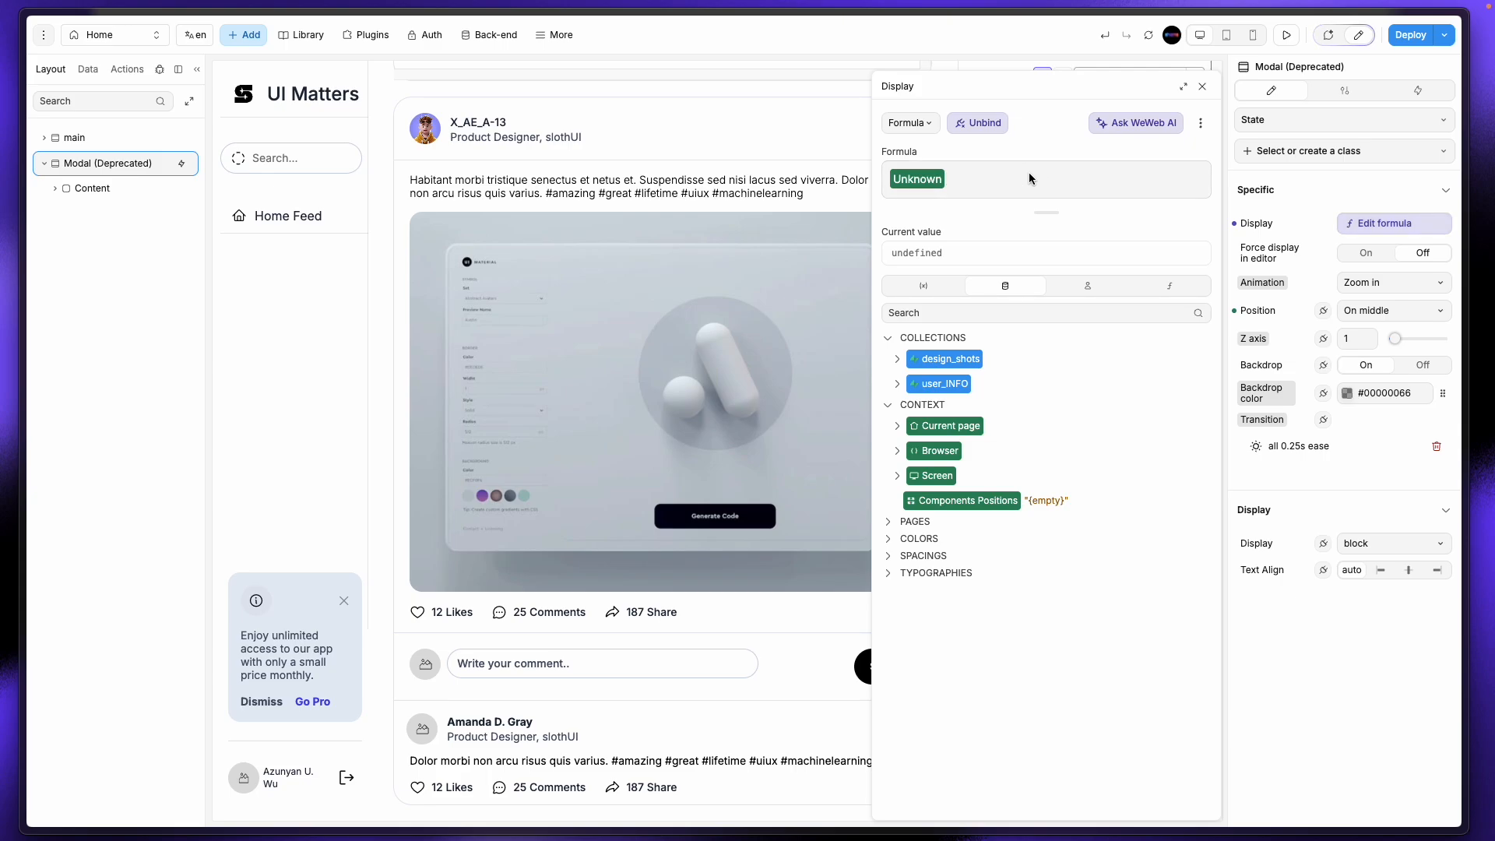
key("BackSpace")
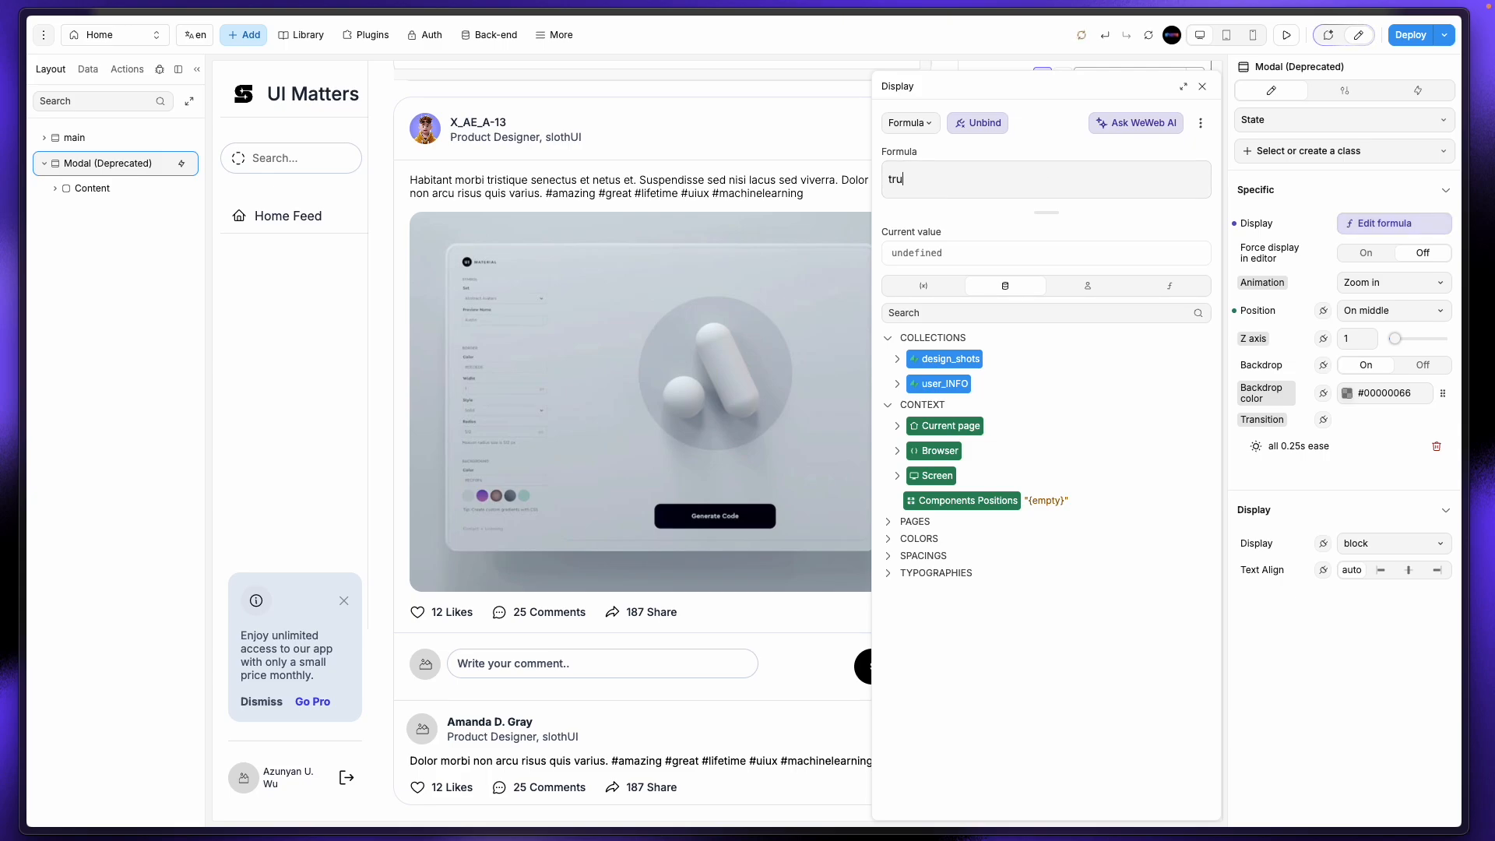
type("true\"")
key("Home")
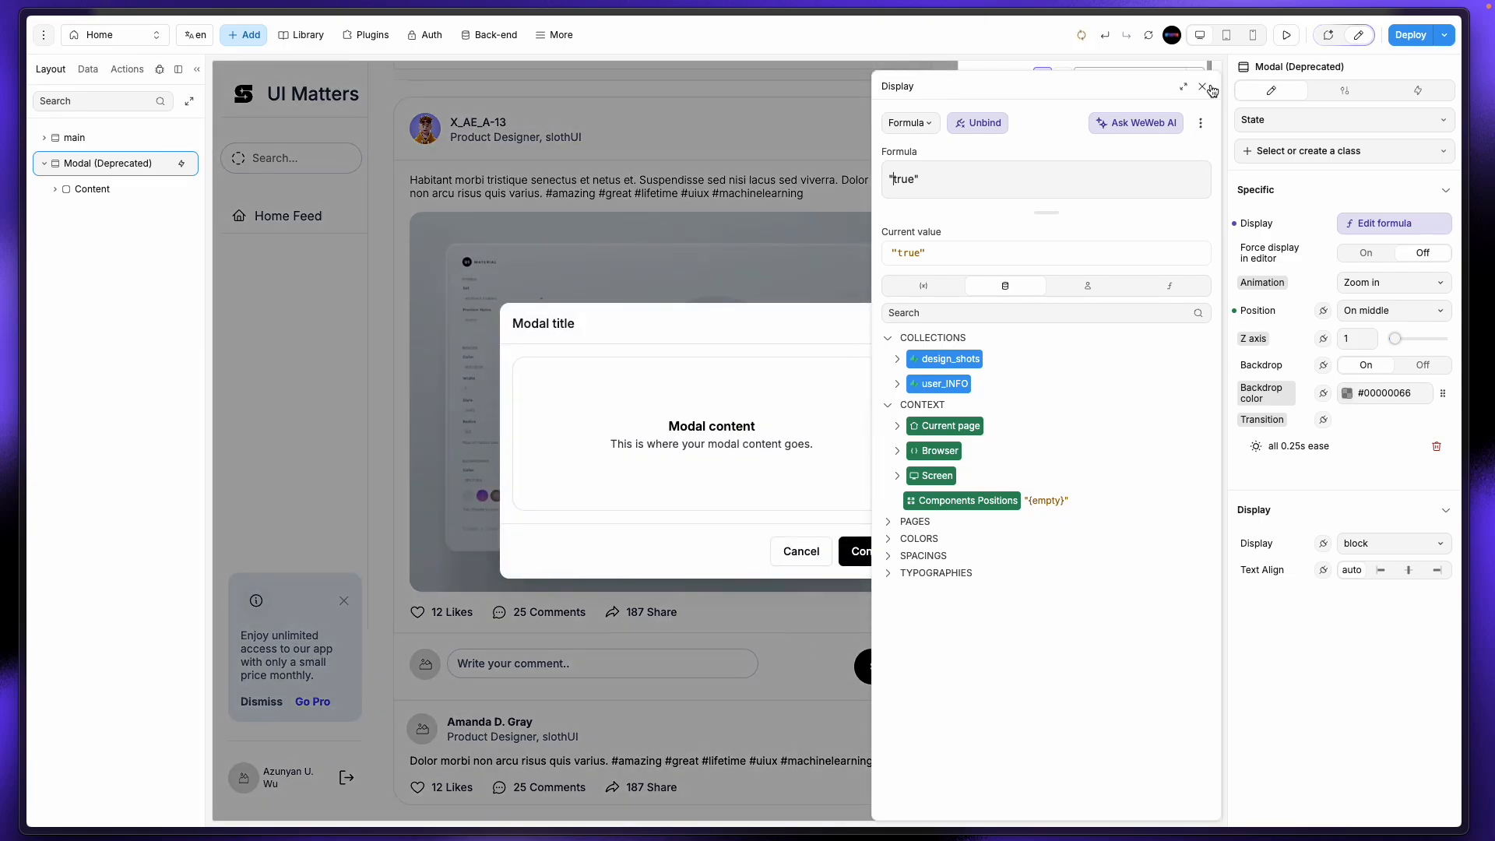
left_click(1202, 87)
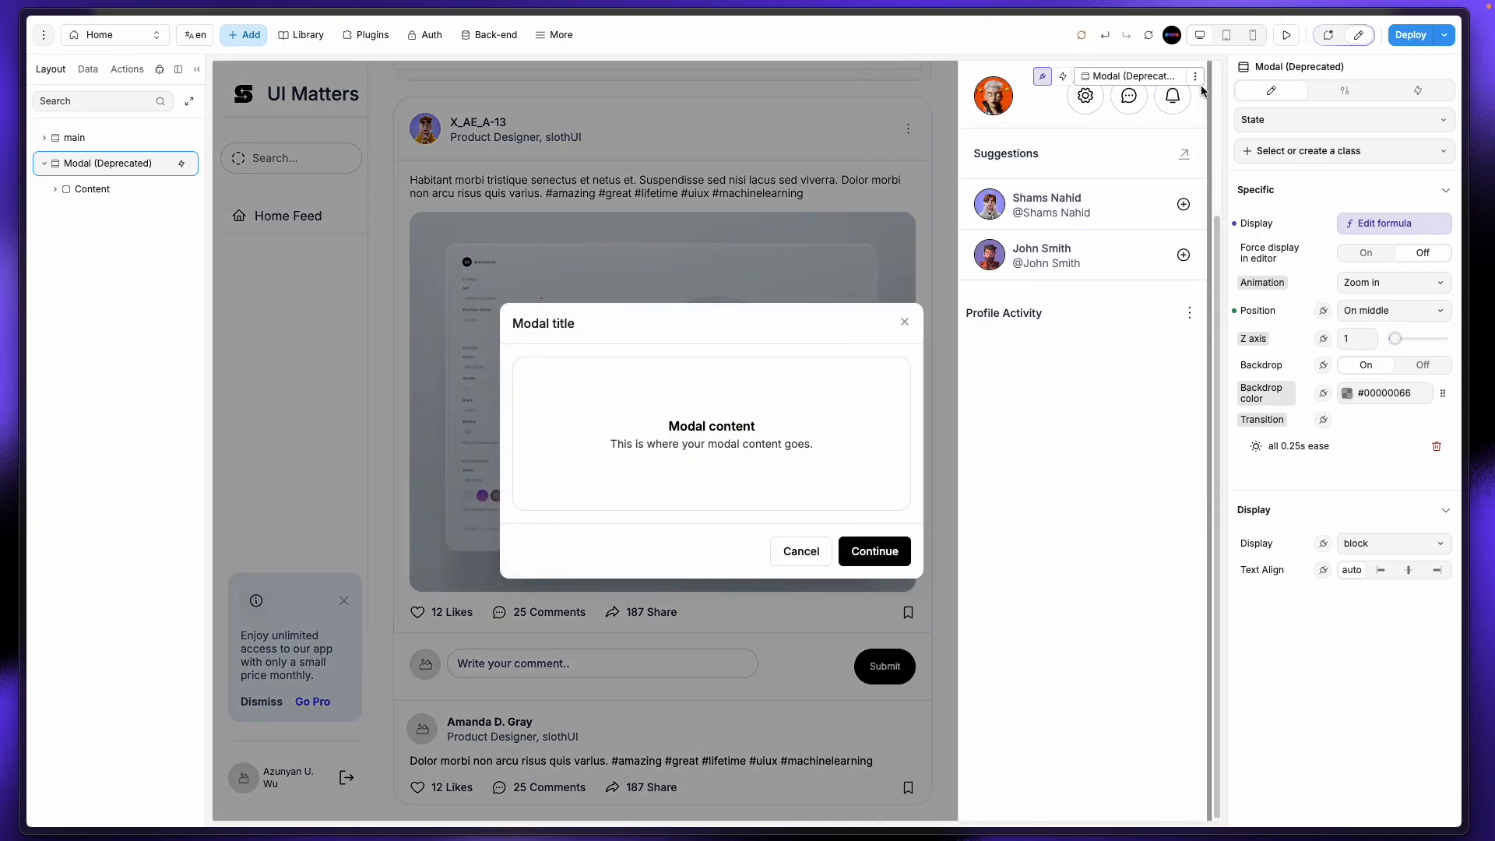
Step: Swap the modal's two sample texts for the pasted edit profile form inside Placeholder
left_click(589, 437)
left_click(79, 267)
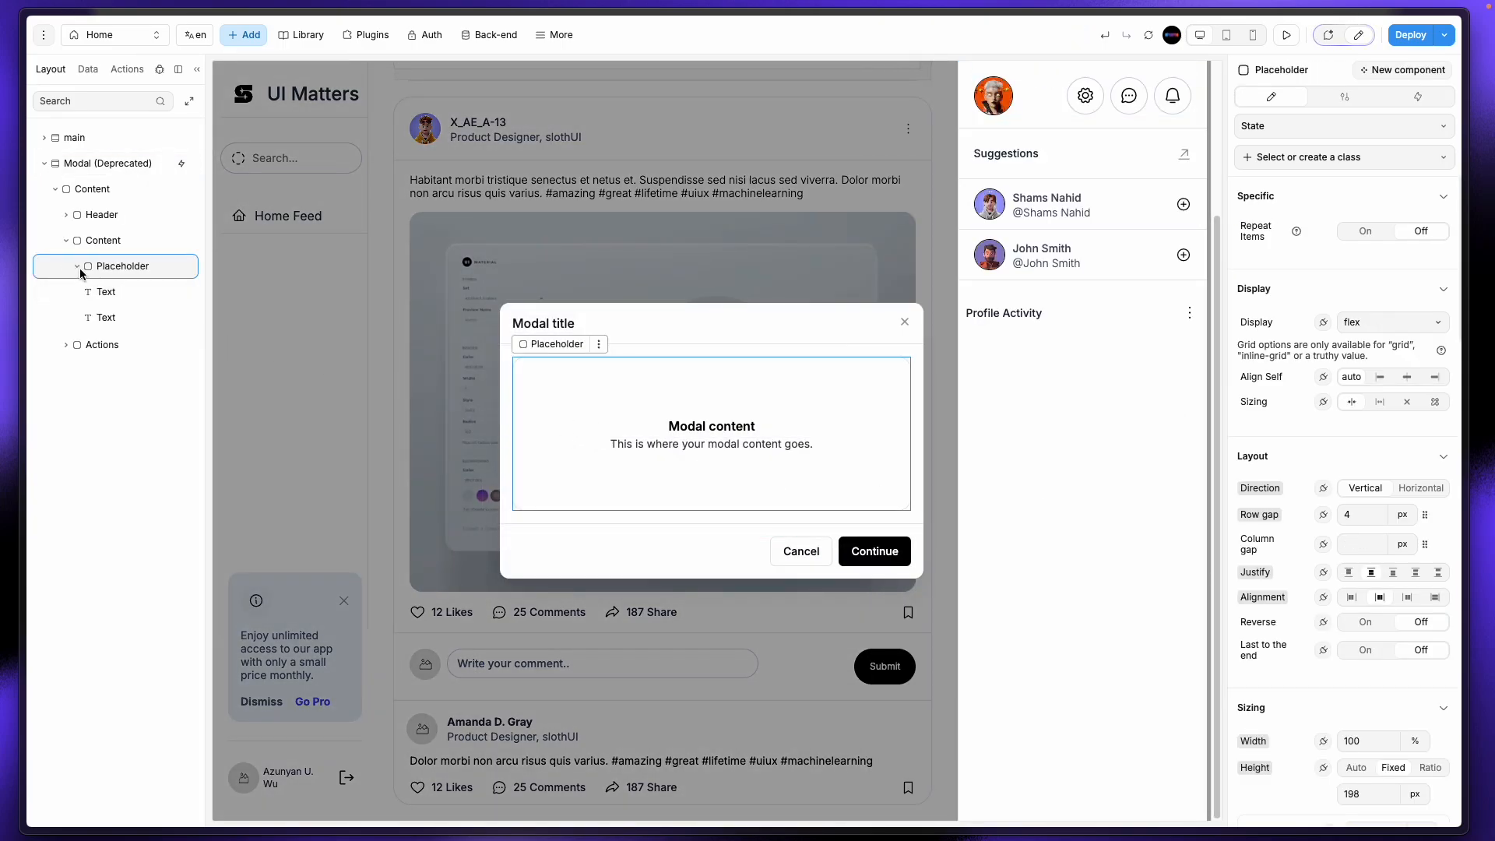
left_click(101, 292)
left_click(109, 316, "shift")
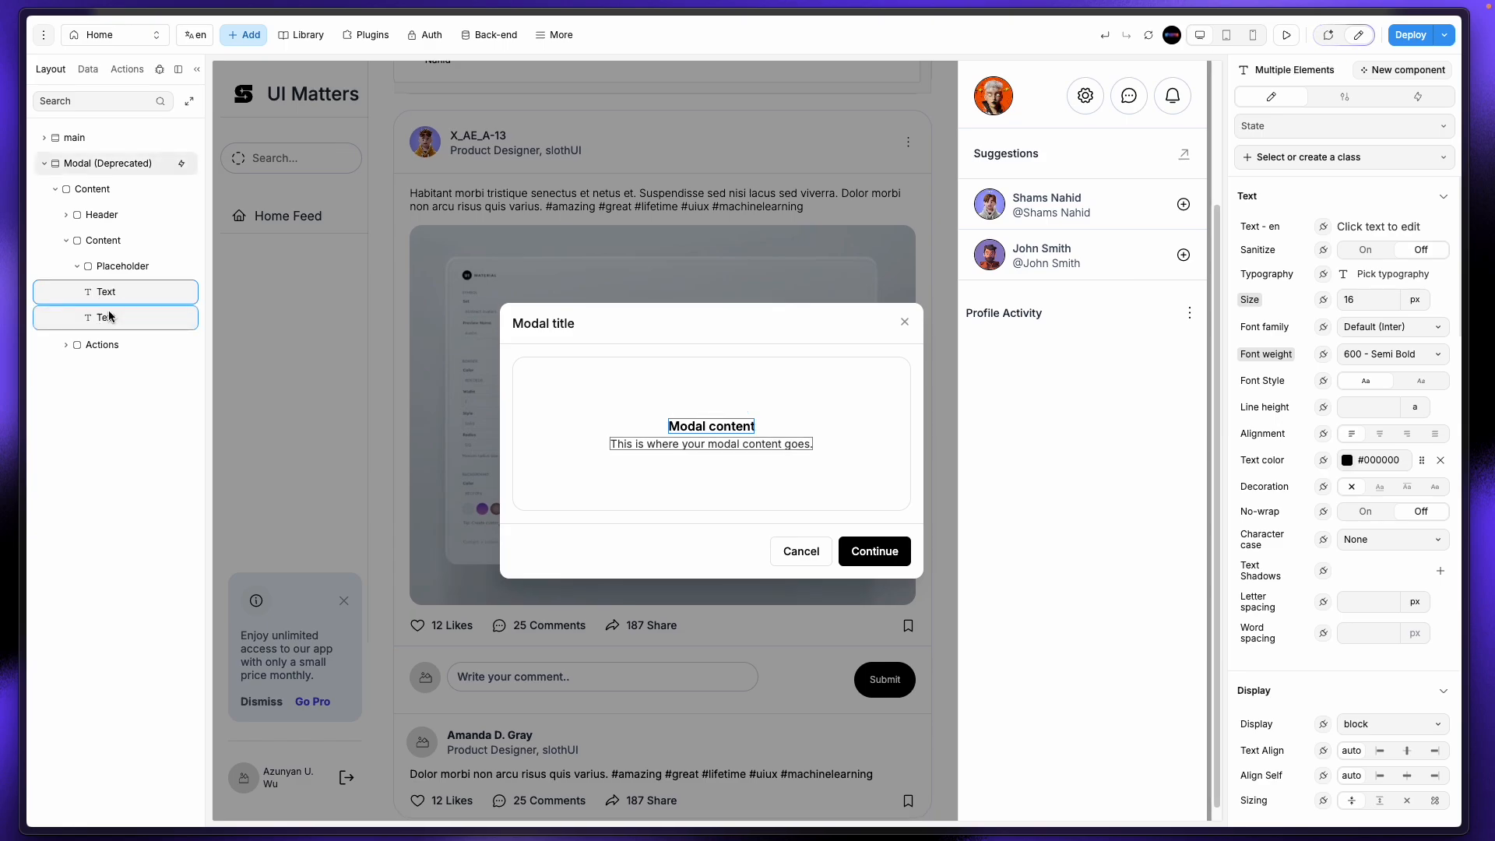
left_click(129, 300)
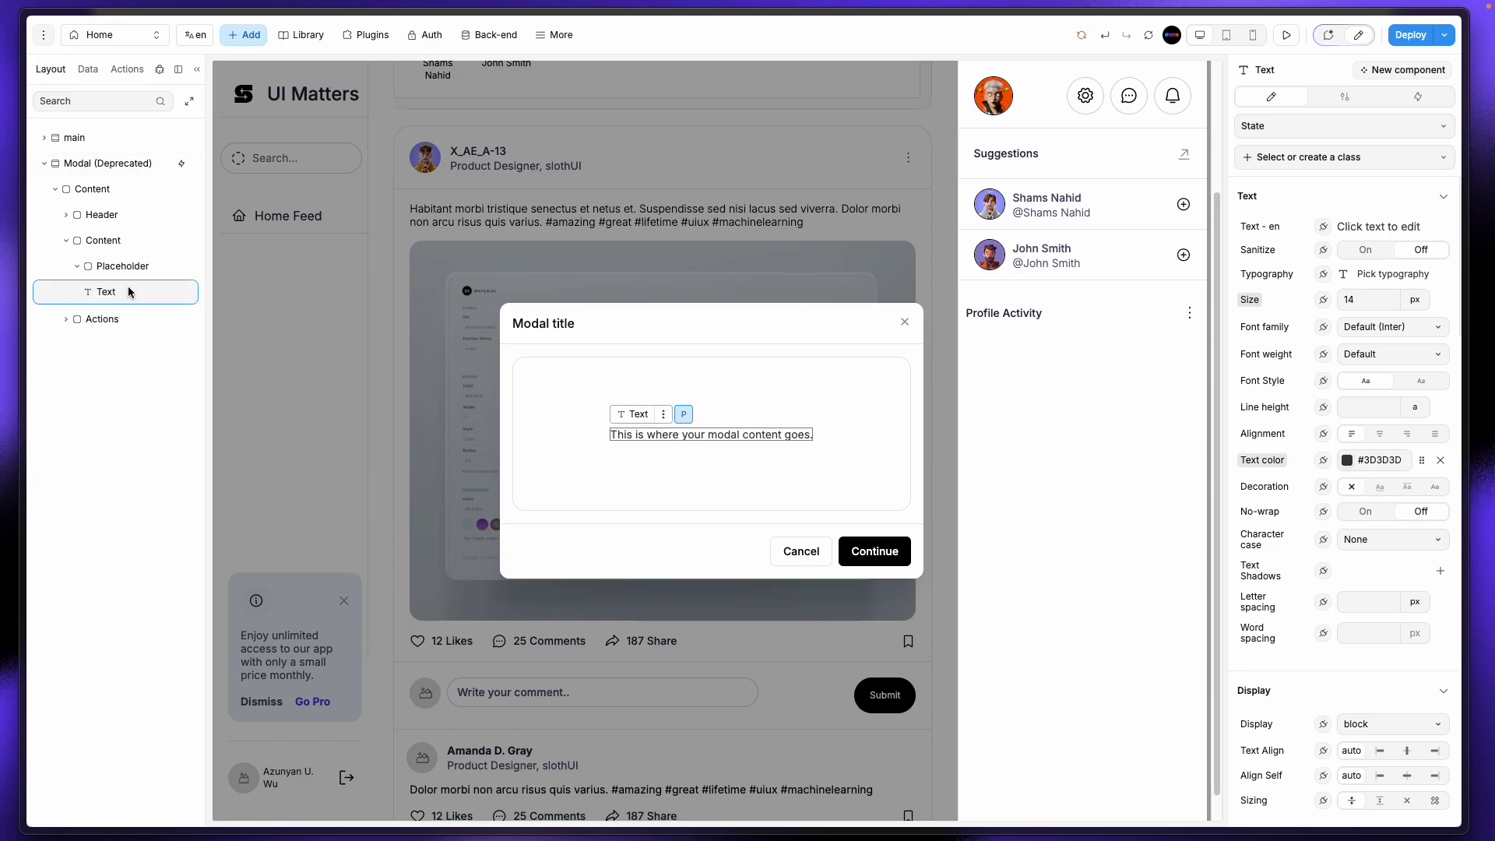
key("Delete")
left_click(134, 270)
key("ctrl+v")
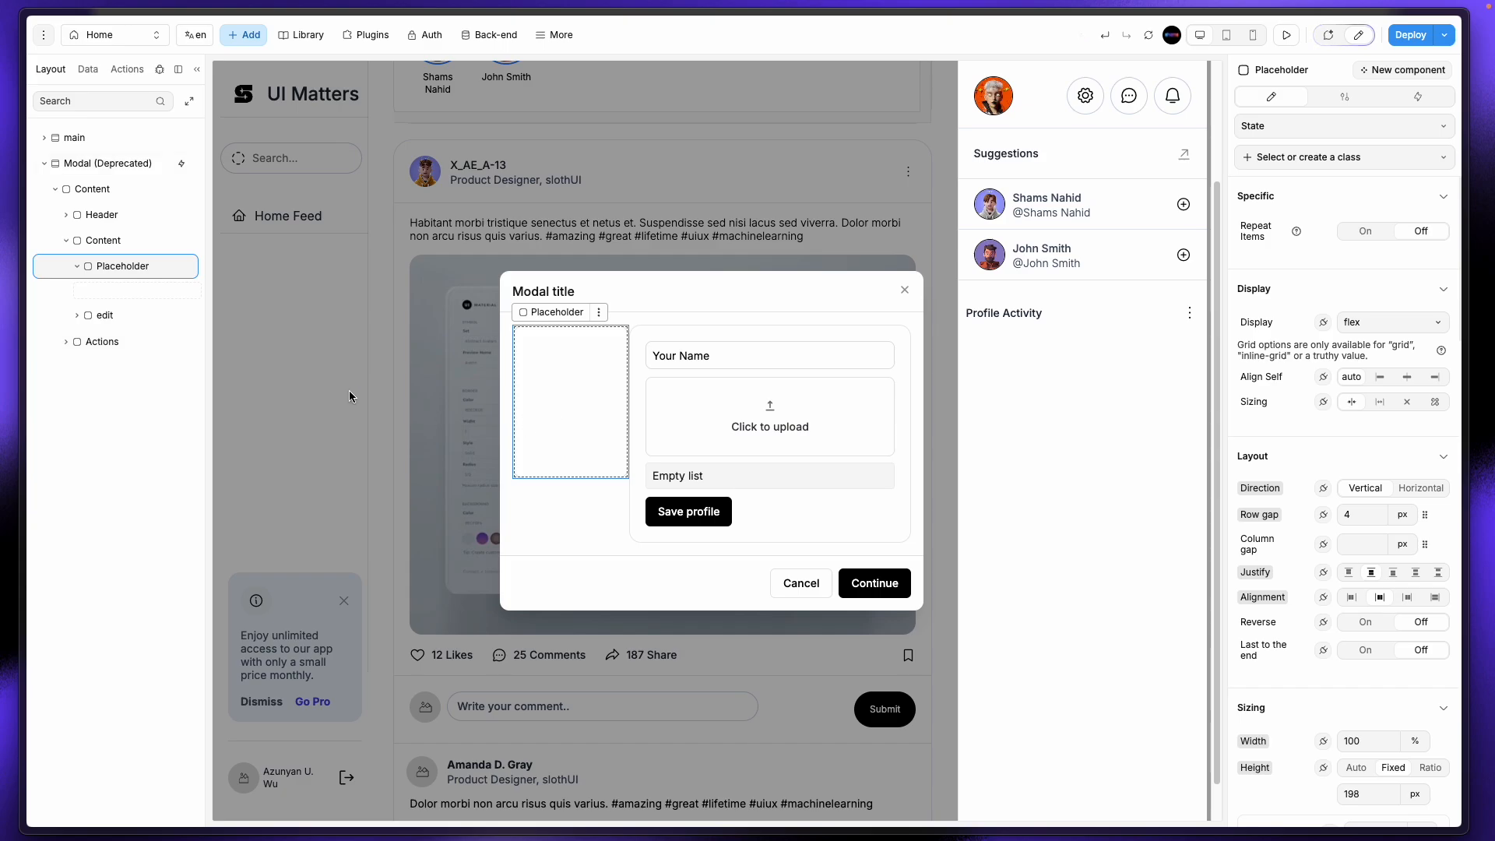
left_click_drag(105, 316, 123, 291)
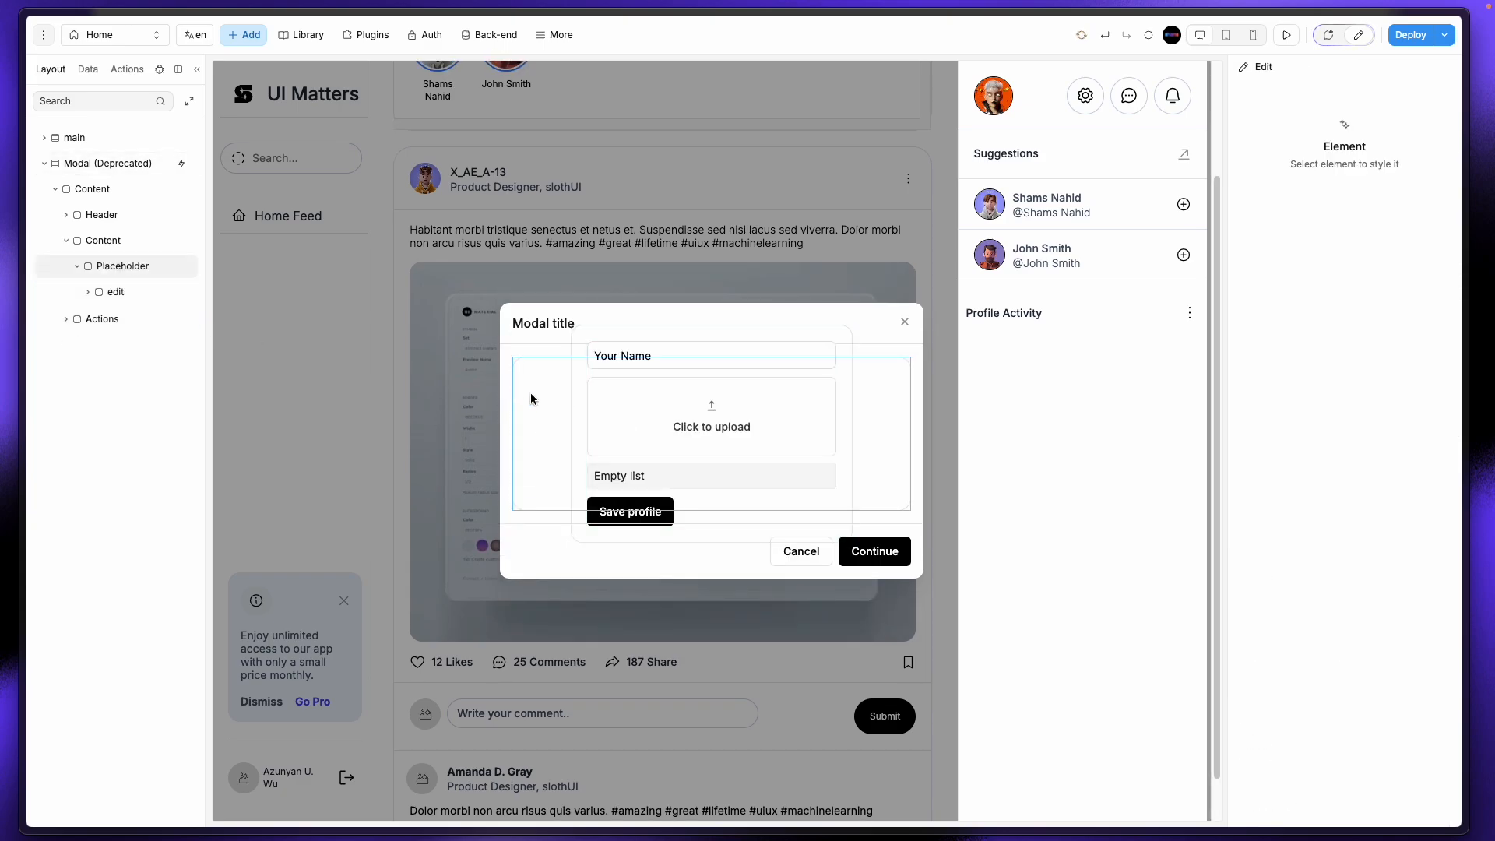
Step: Give the Placeholder Auto height and 15 px vertical padding, then preview the page
left_click(530, 426)
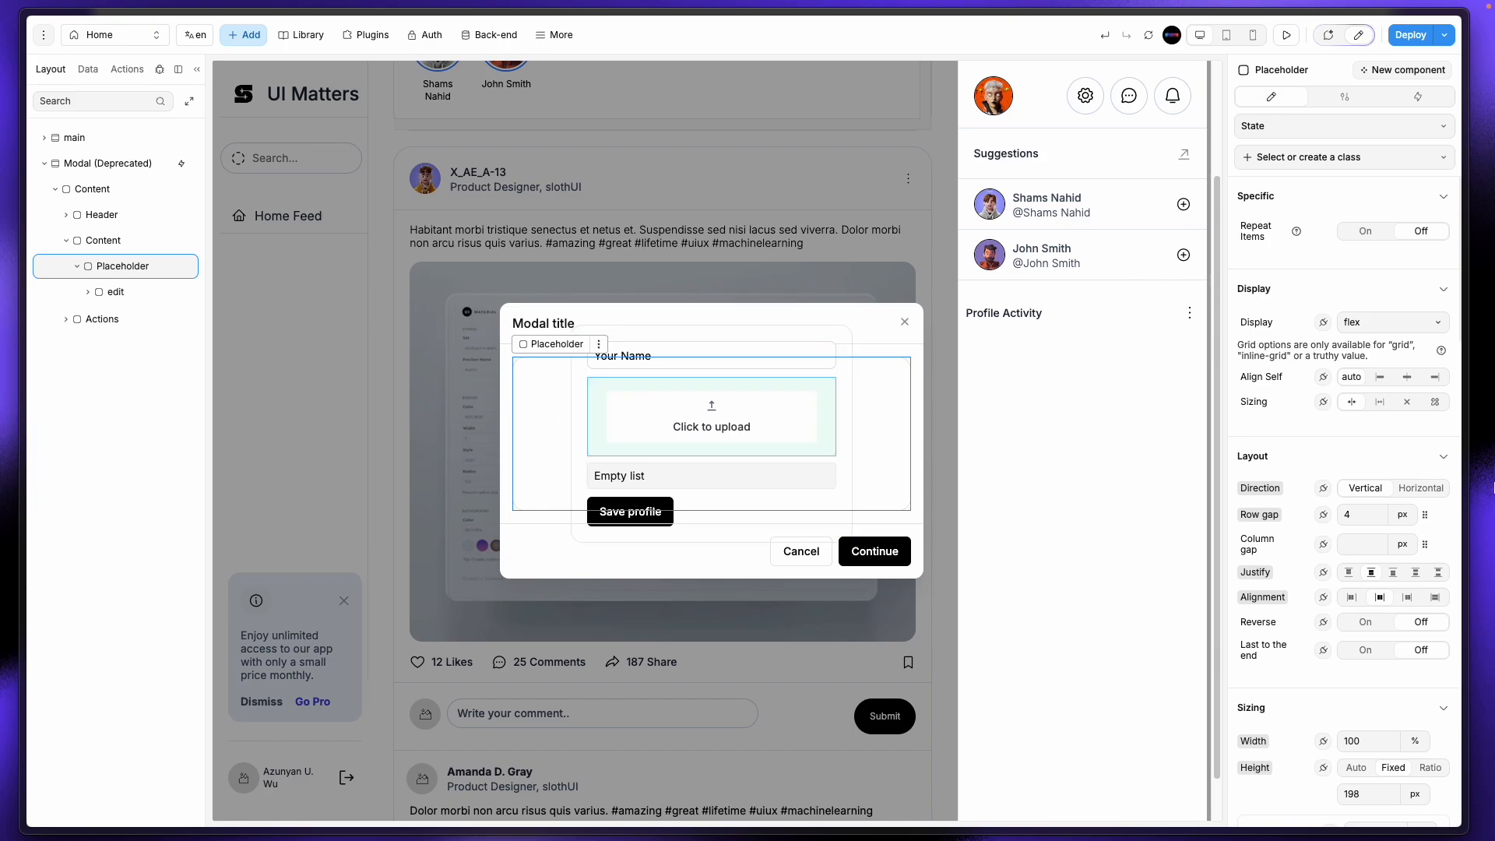
scroll(1342, 510, "down", 4)
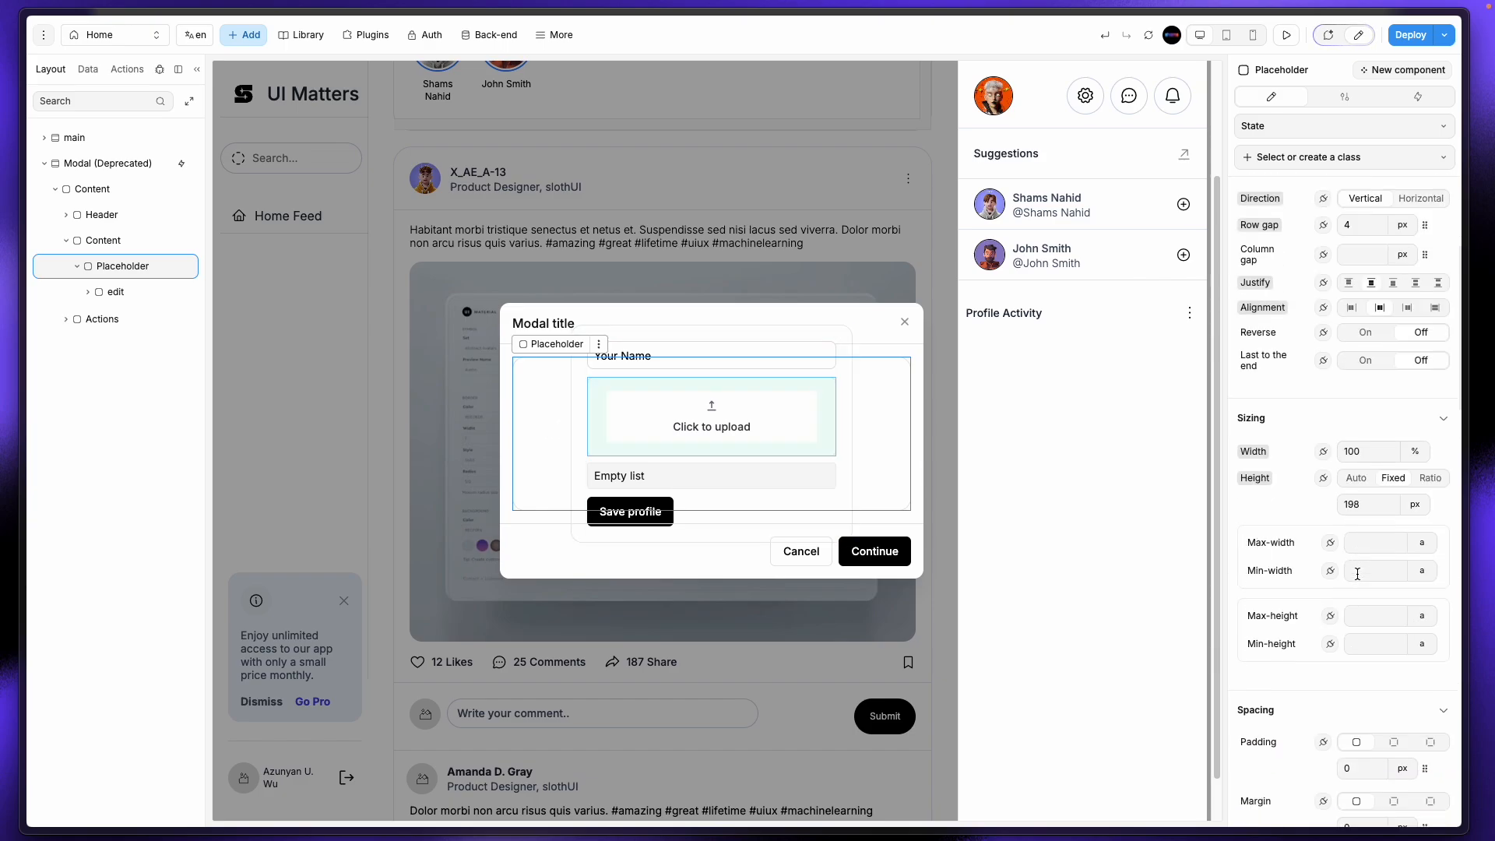
left_click(1354, 478)
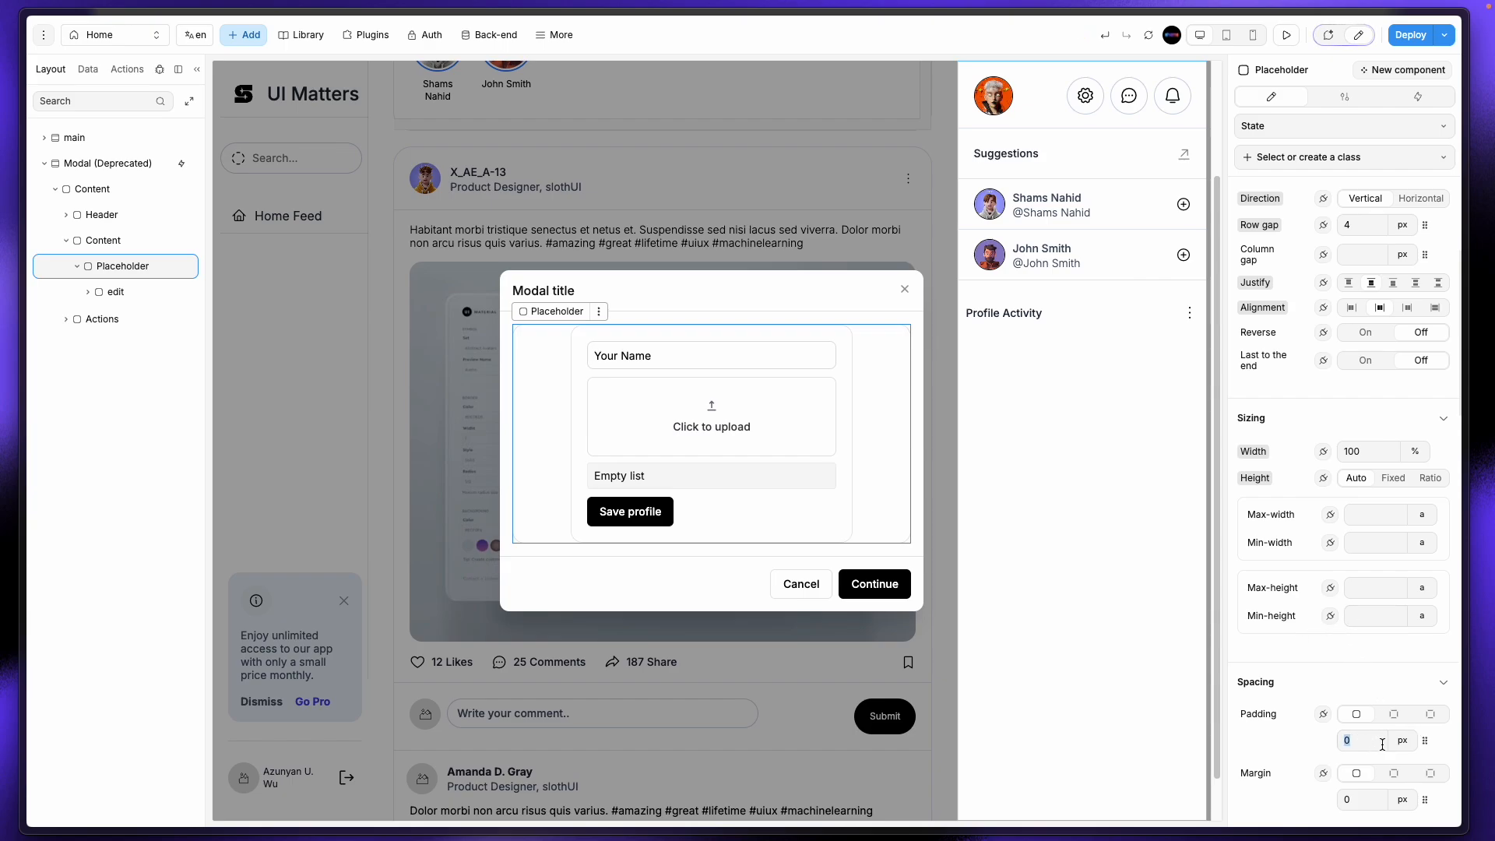
left_click(1393, 714)
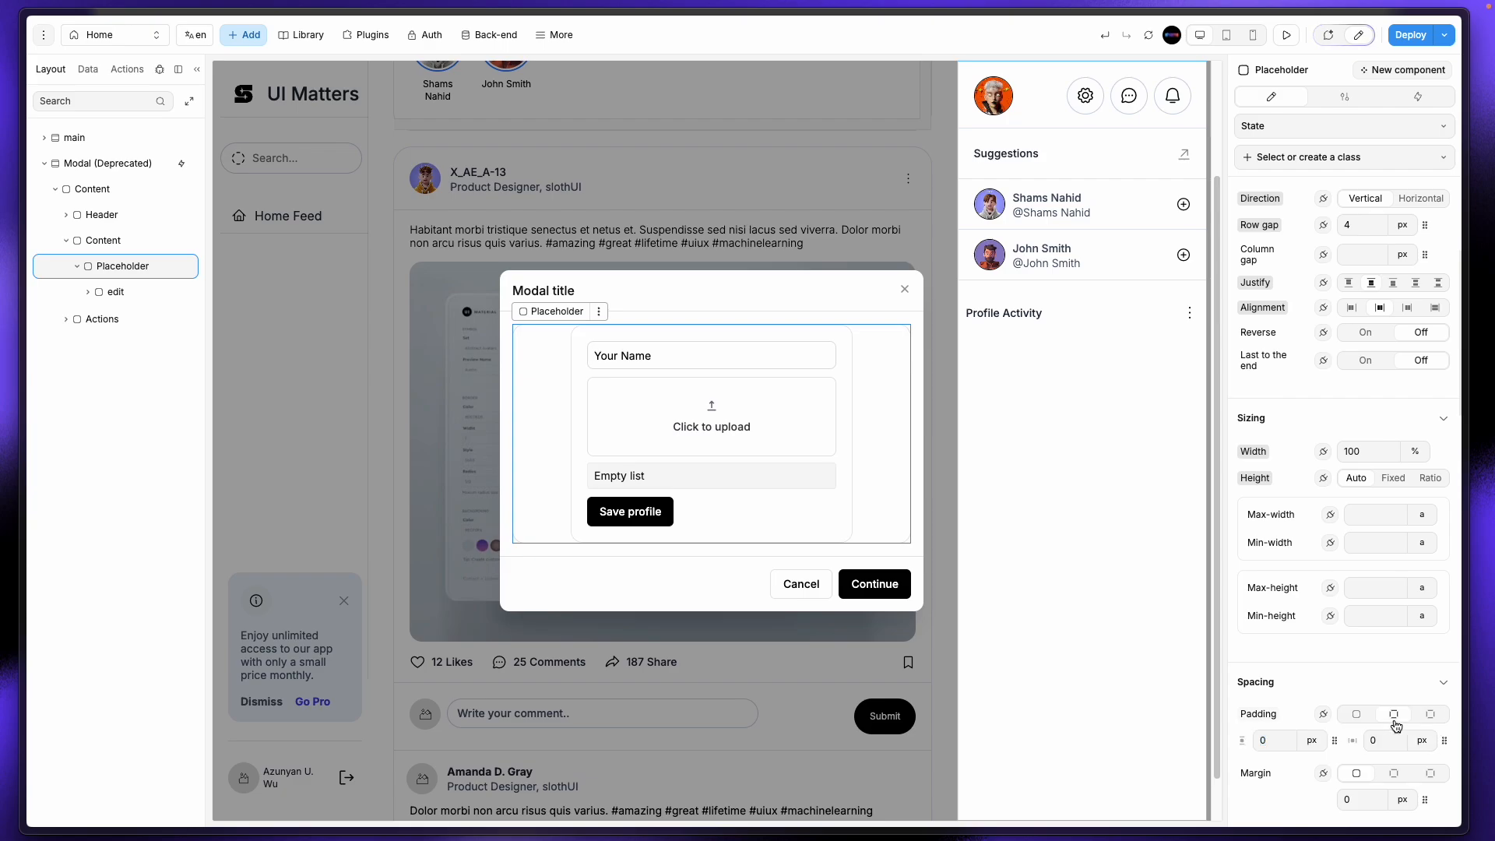
left_click(1287, 743)
type("15")
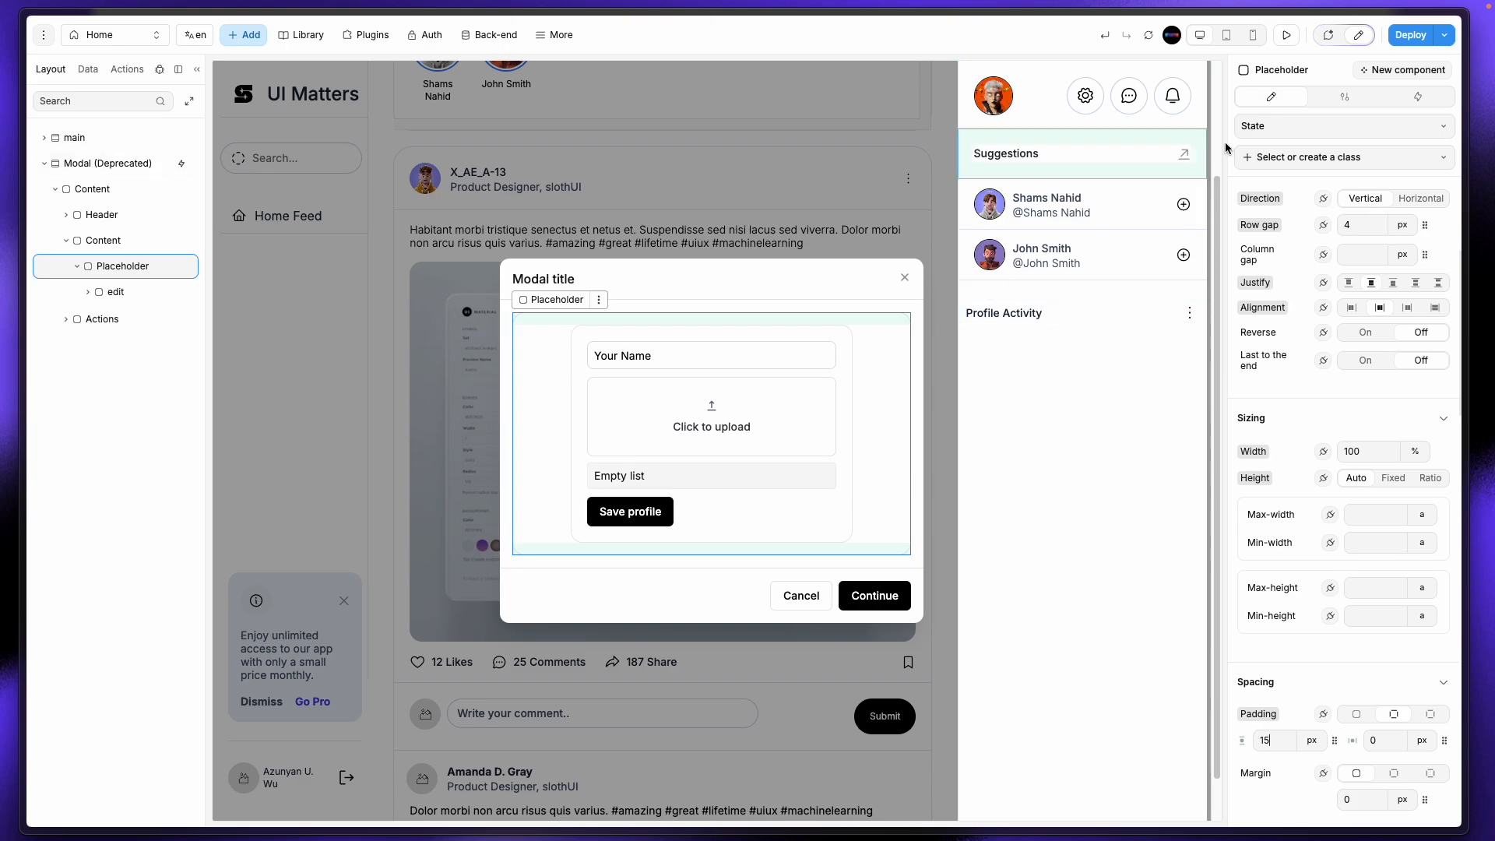
left_click(1286, 35)
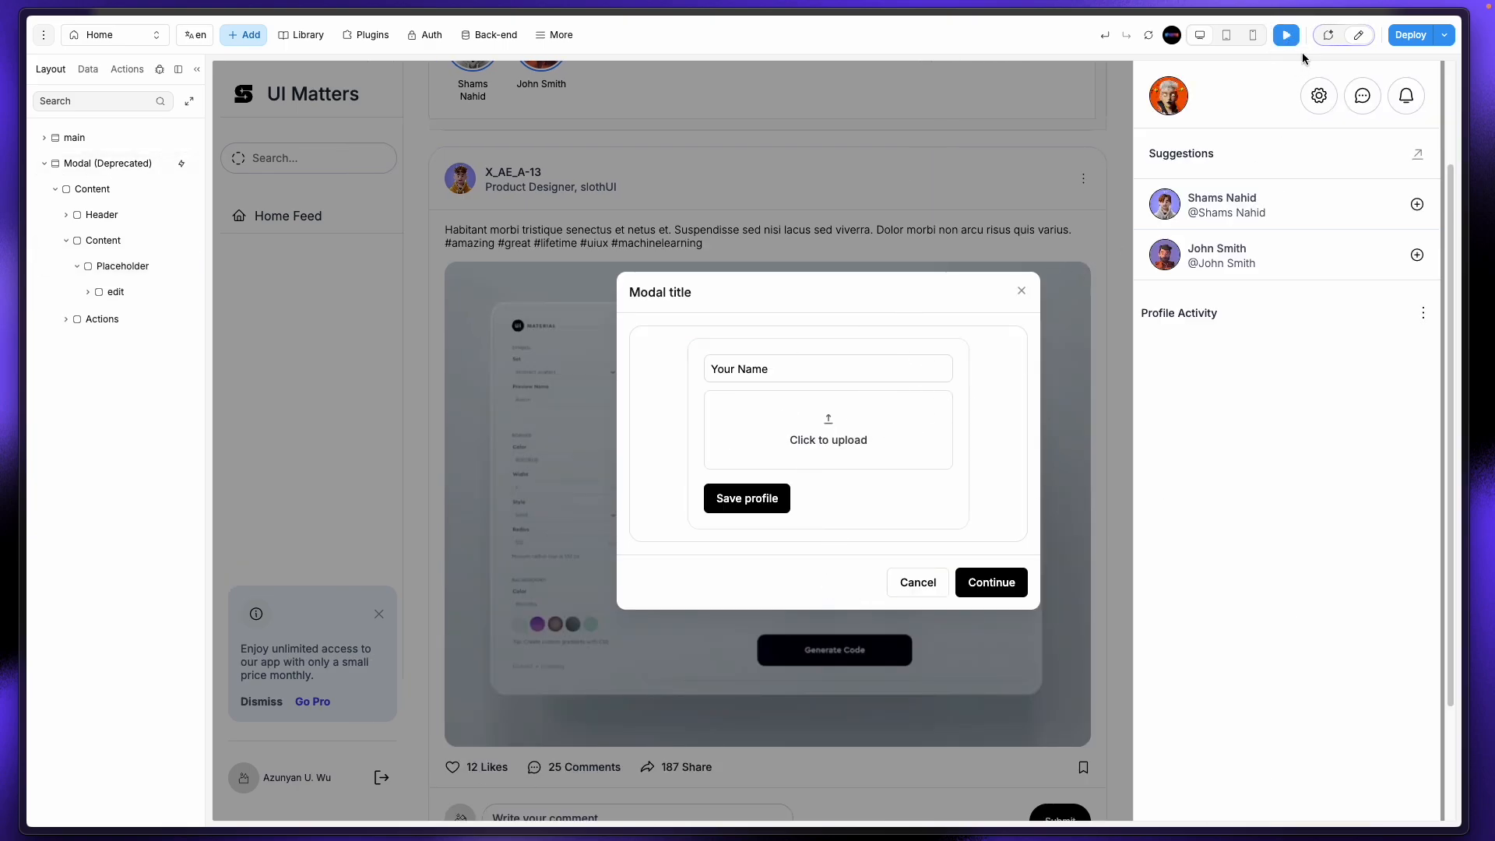
Step: Set the Placeholder container's border width to 0
left_click(1358, 35)
left_click(893, 513)
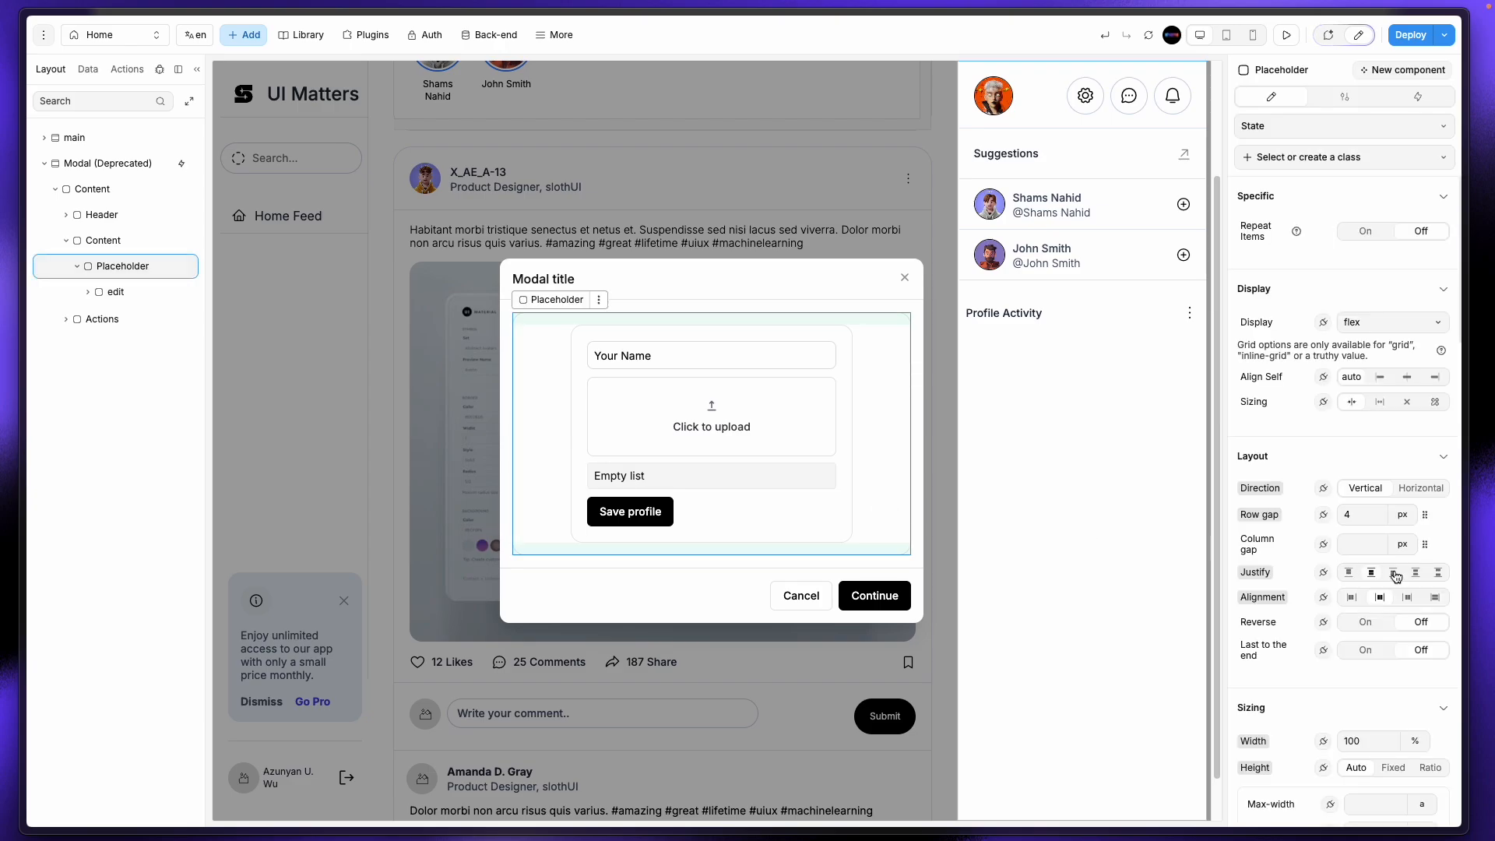
scroll(1362, 732, "down", 10)
scroll(1343, 748, "down", 1)
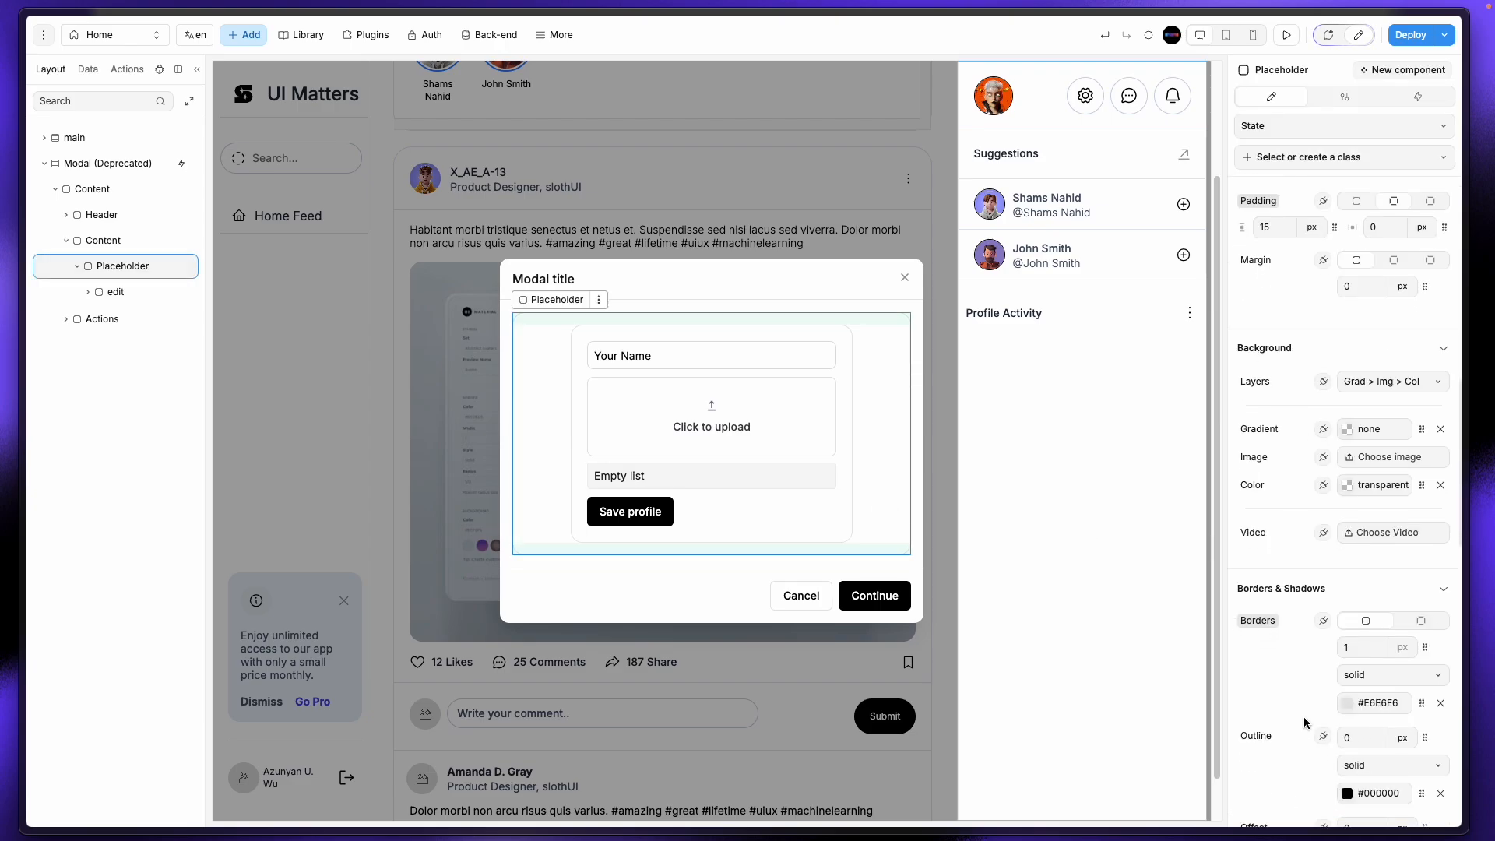
double_click(1365, 642)
type("0")
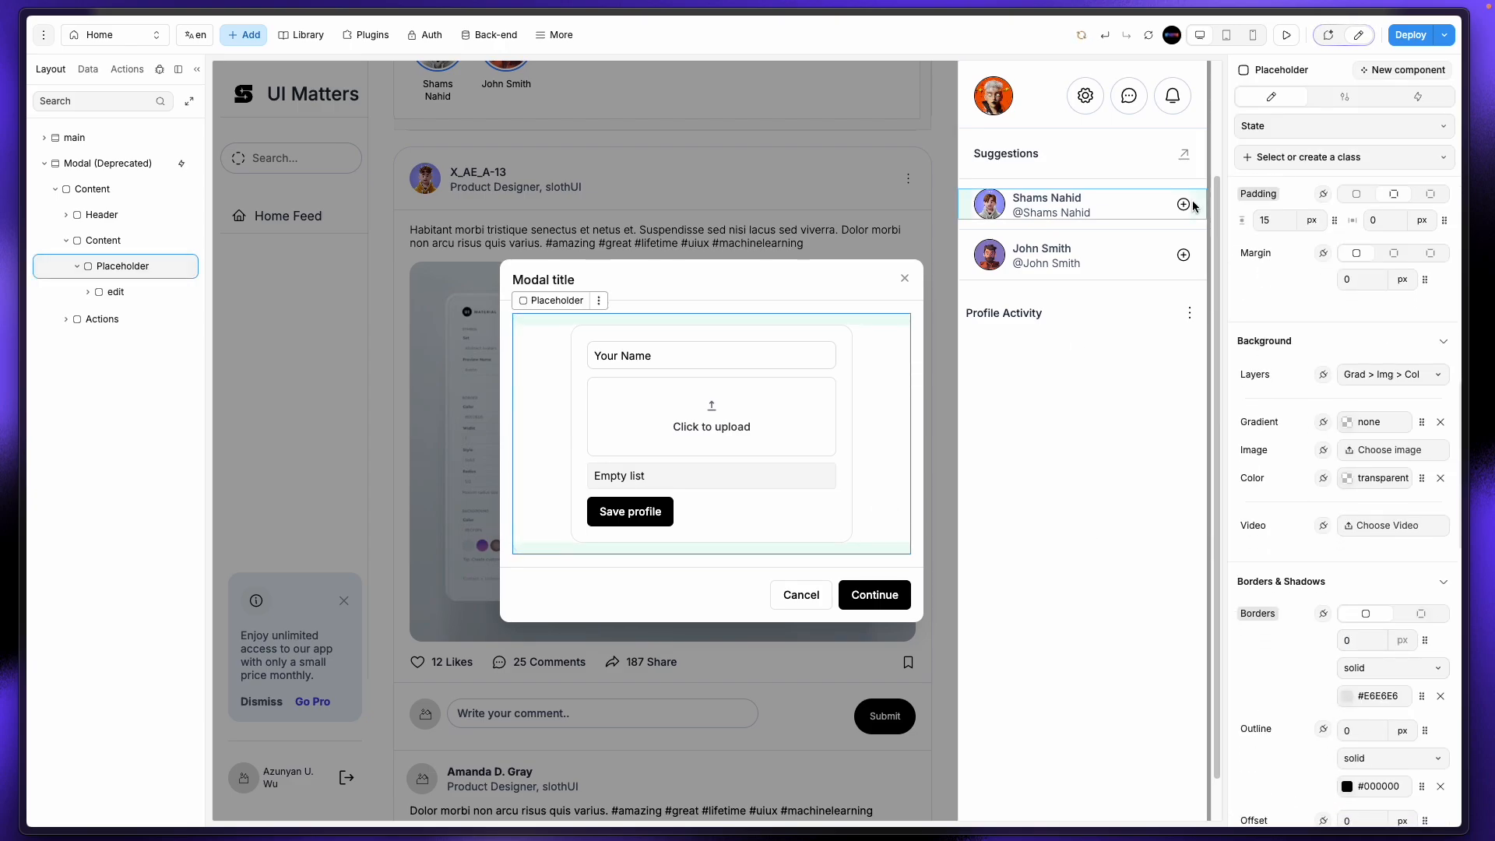
Step: Preview the borderless modal, then duplicate the Your Name input
left_click(1286, 35)
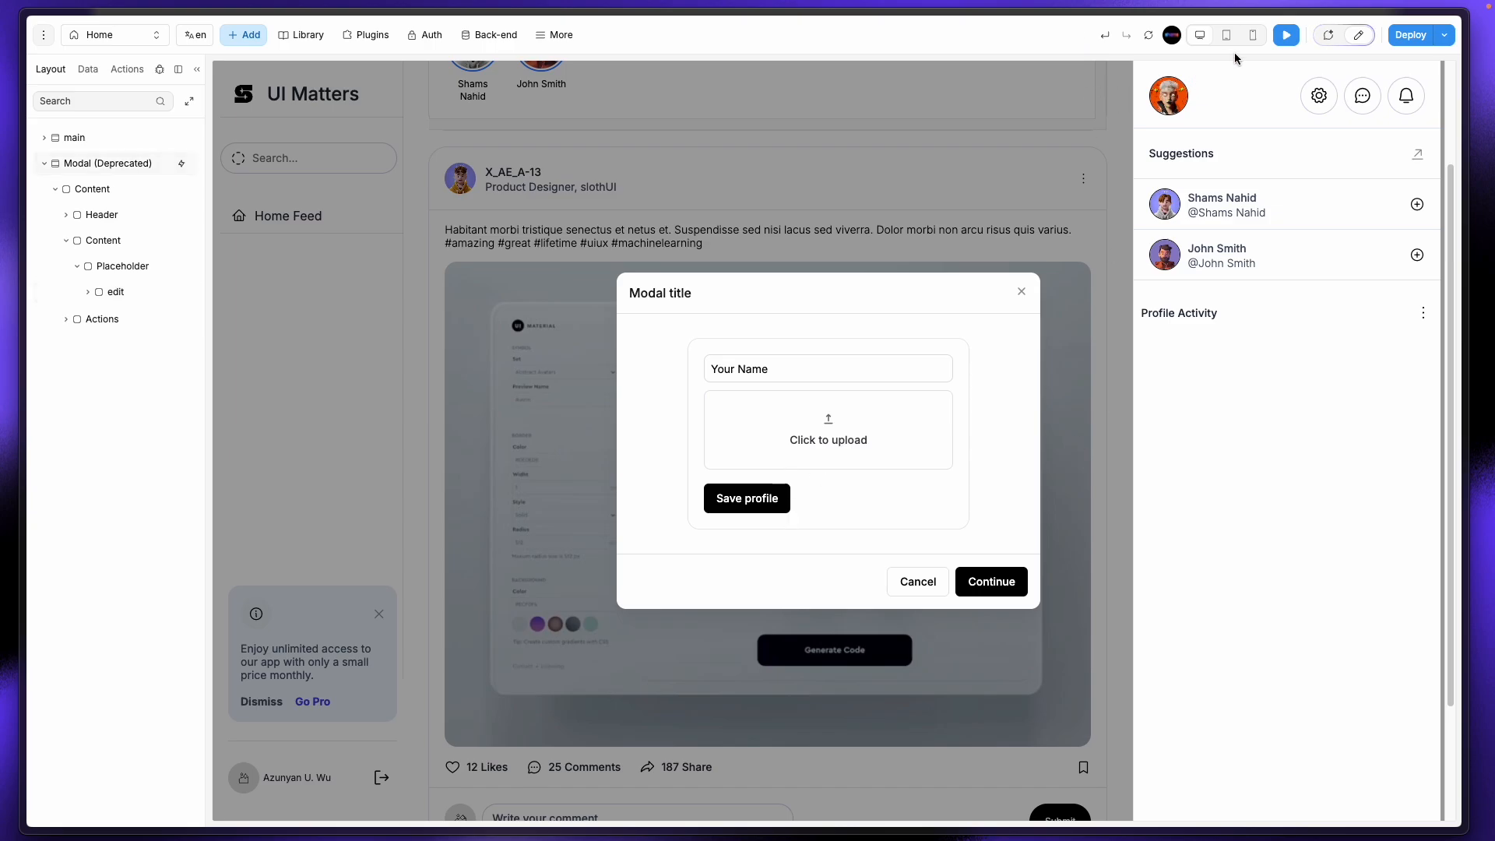
left_click(1358, 36)
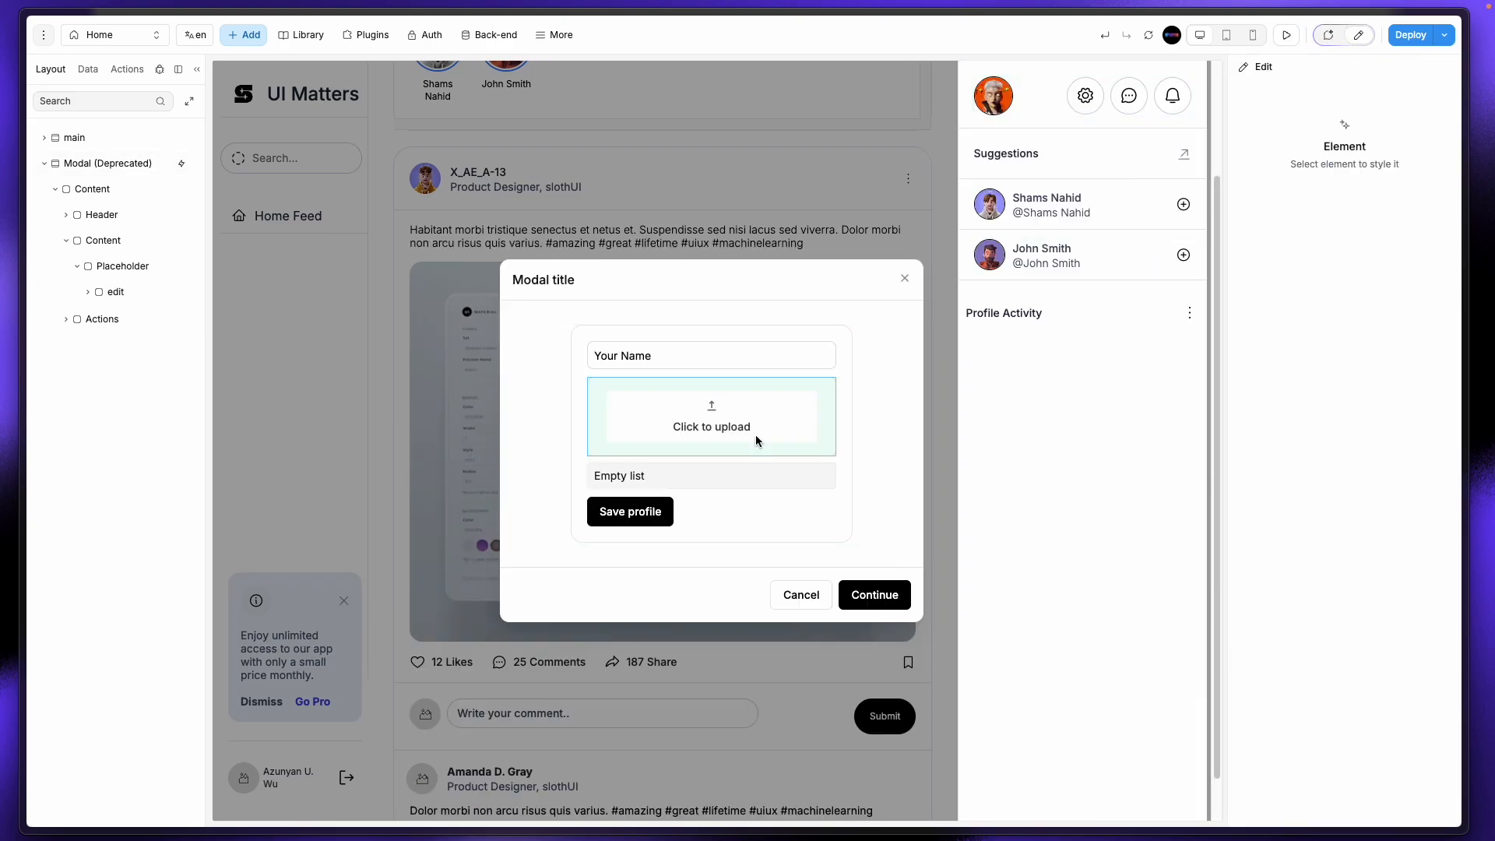
left_click(783, 357)
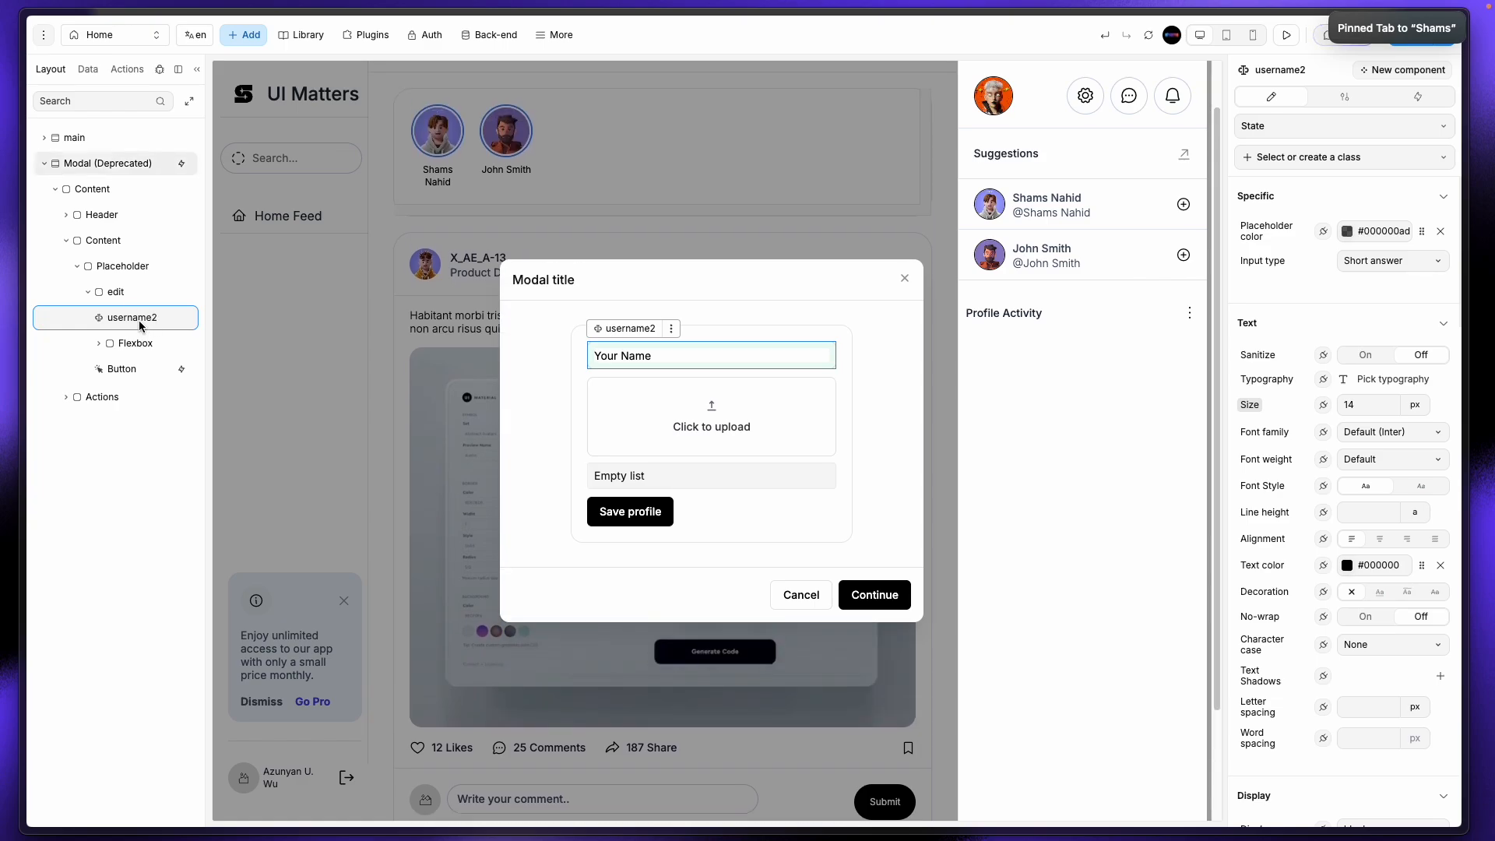
key("super+d")
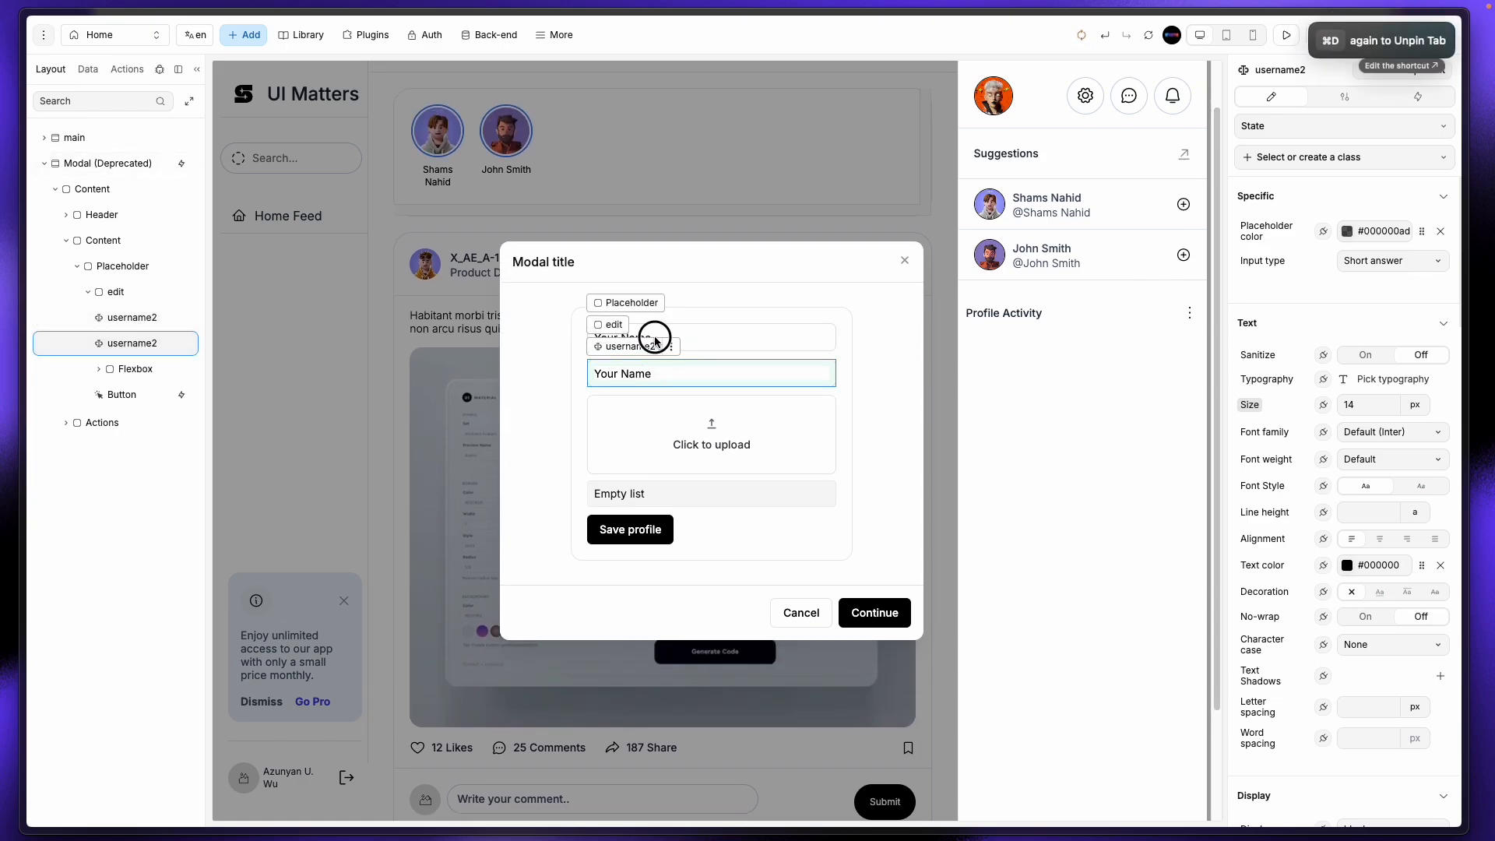
Step: Rename the first Your Name input to title
left_click(1277, 73)
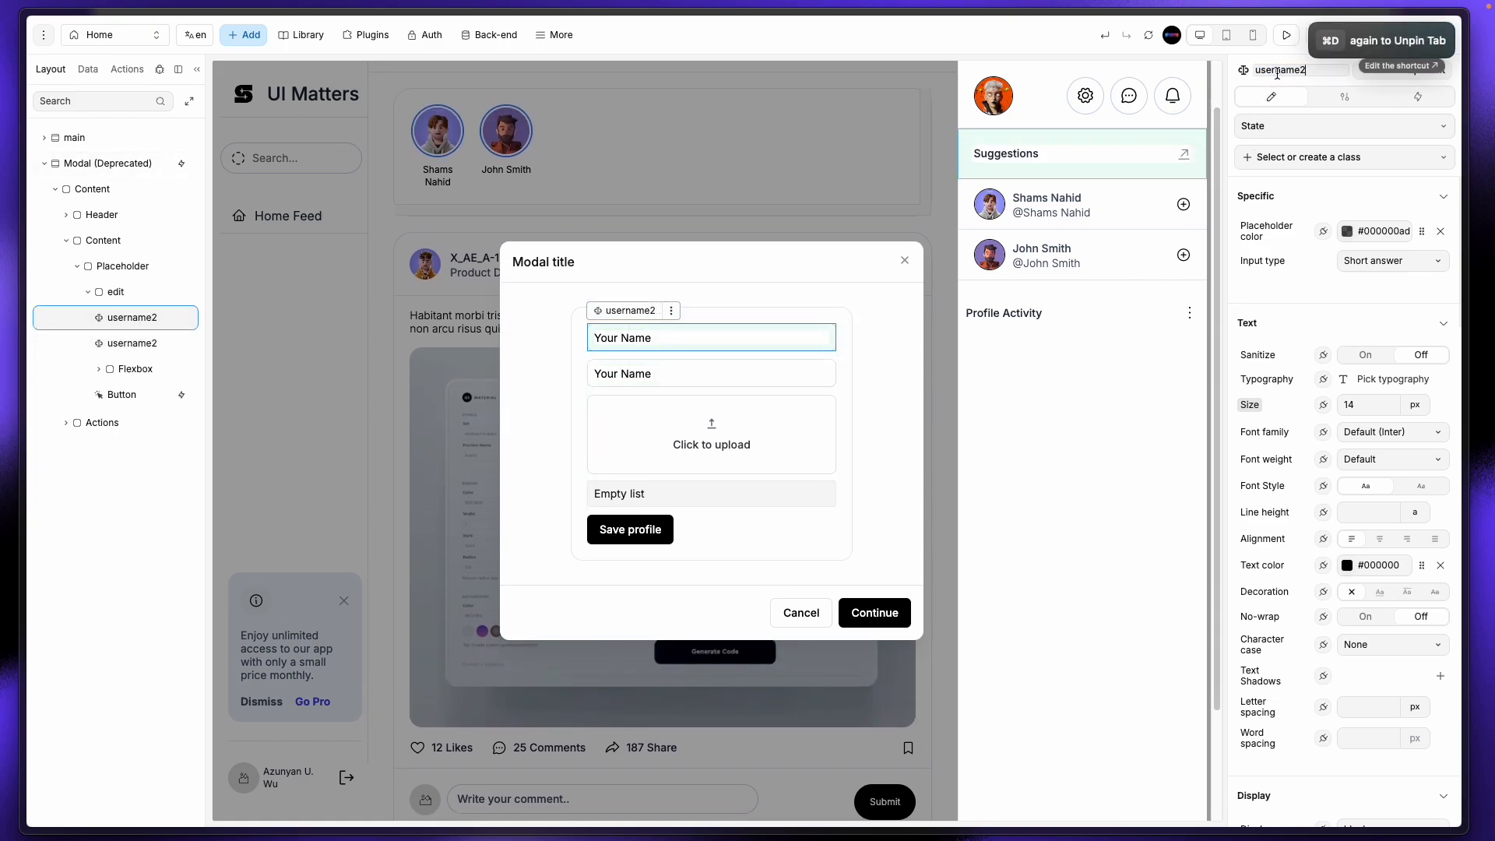
key("super+a")
type("title")
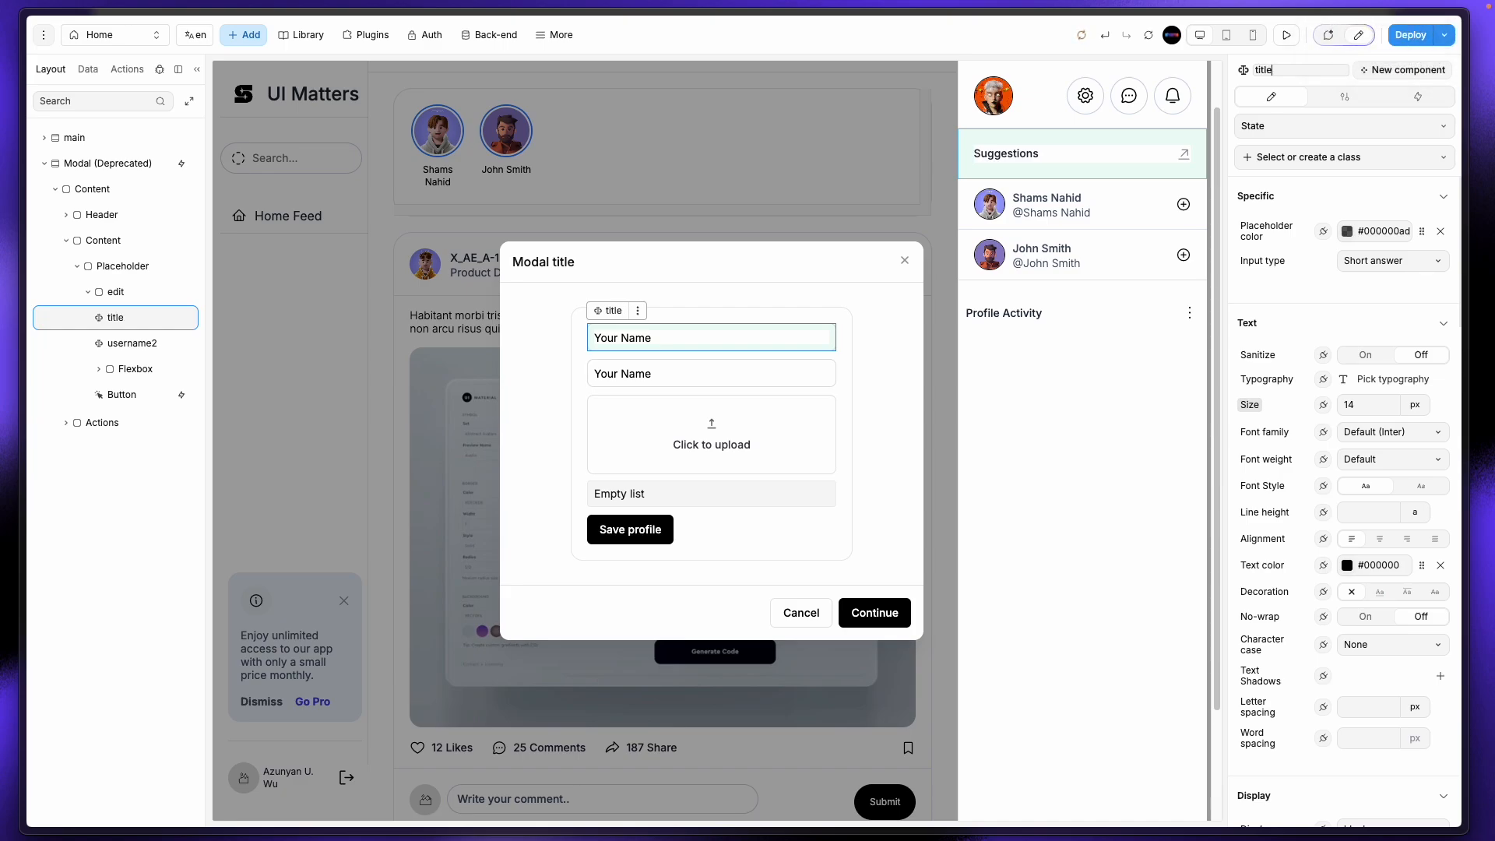
Step: Rename the second input to description and bring up its Settings
left_click(745, 364)
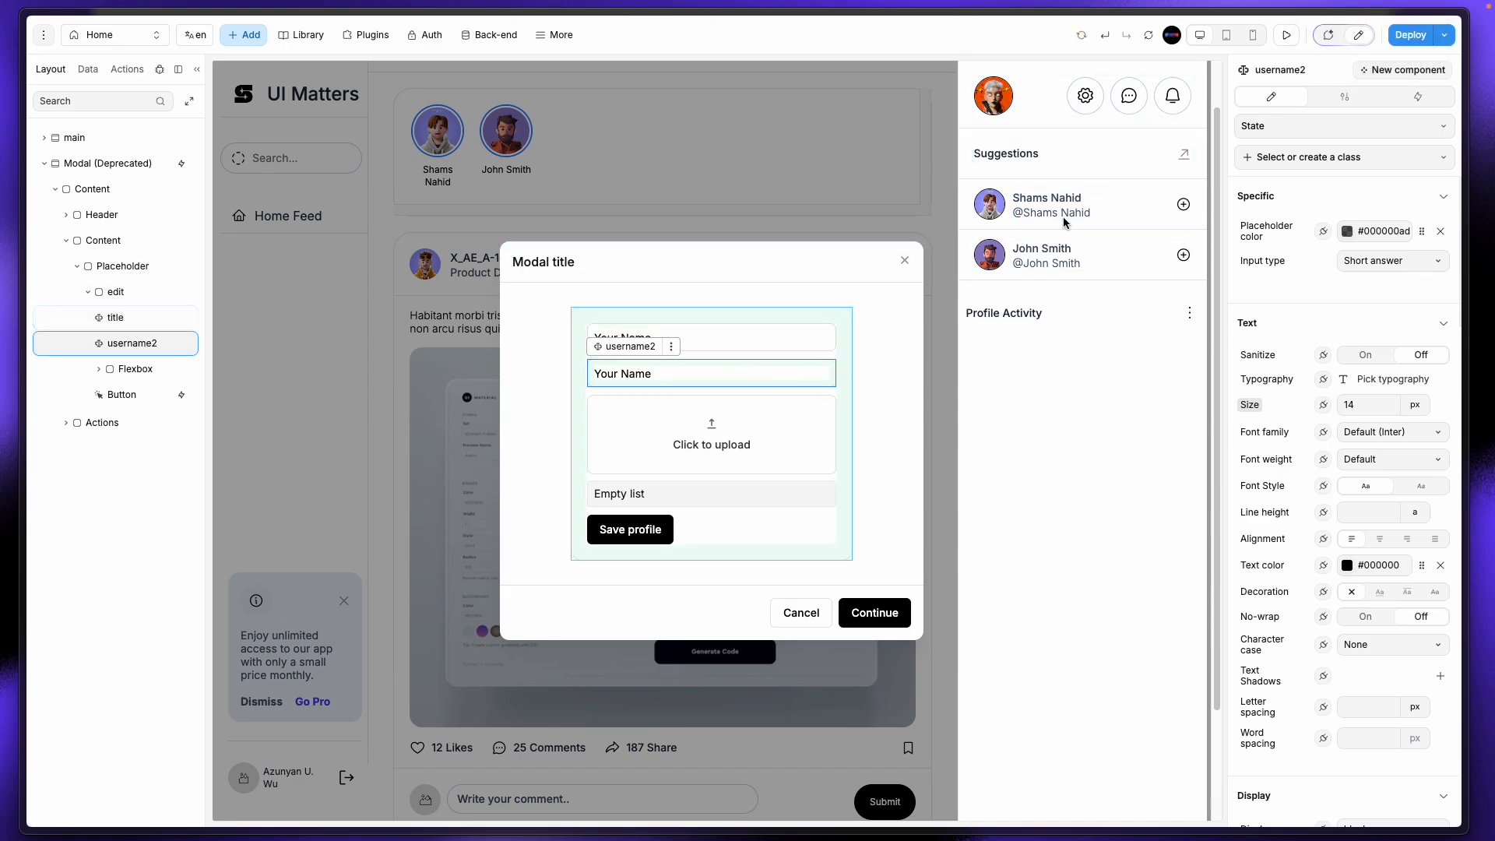
double_click(1302, 71)
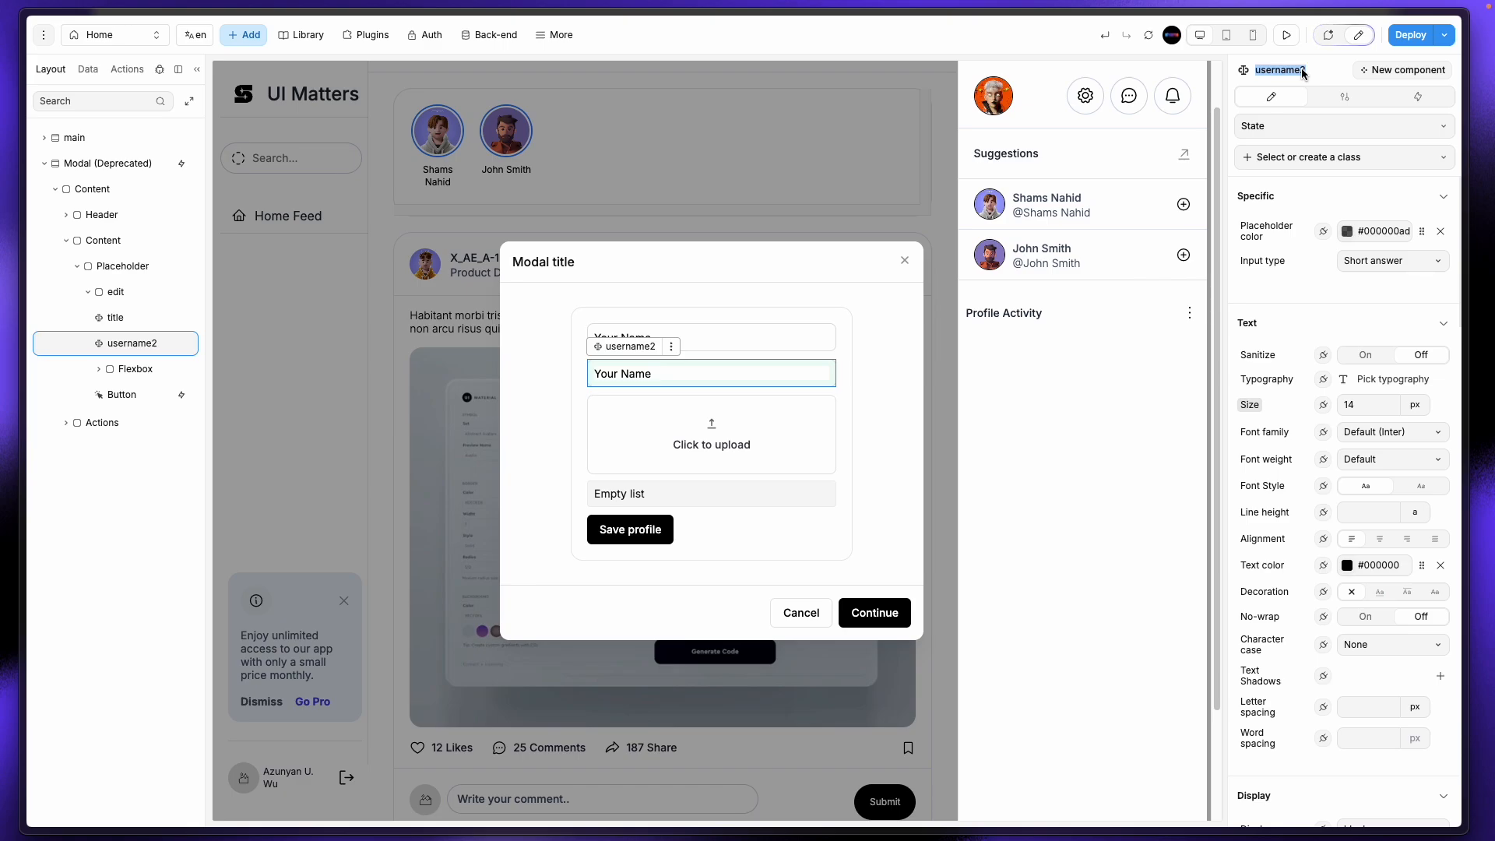
left_click(1302, 70)
key("ctrl+a")
type("d")
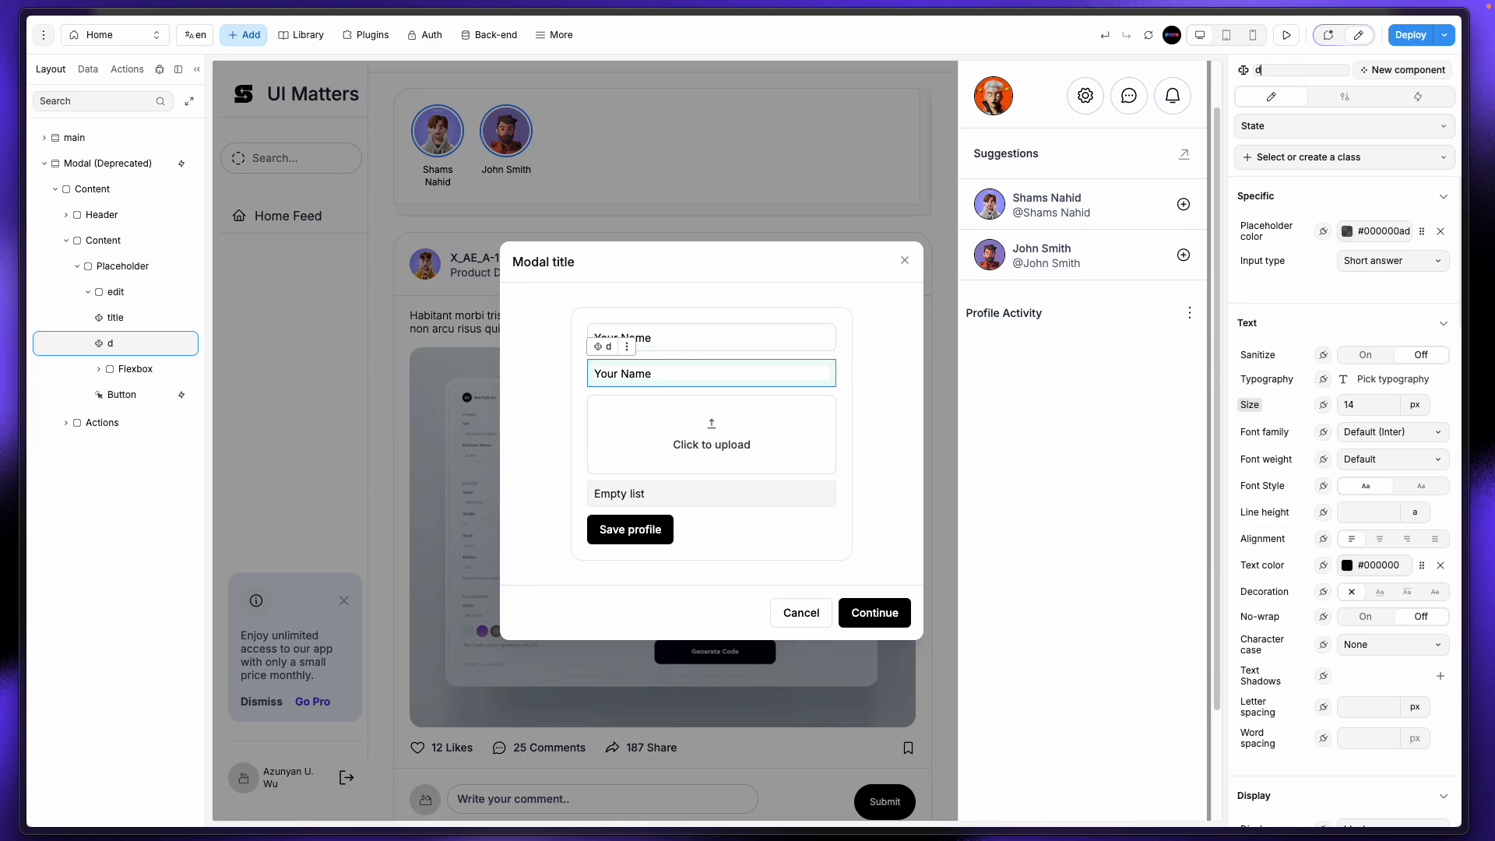
type("escription")
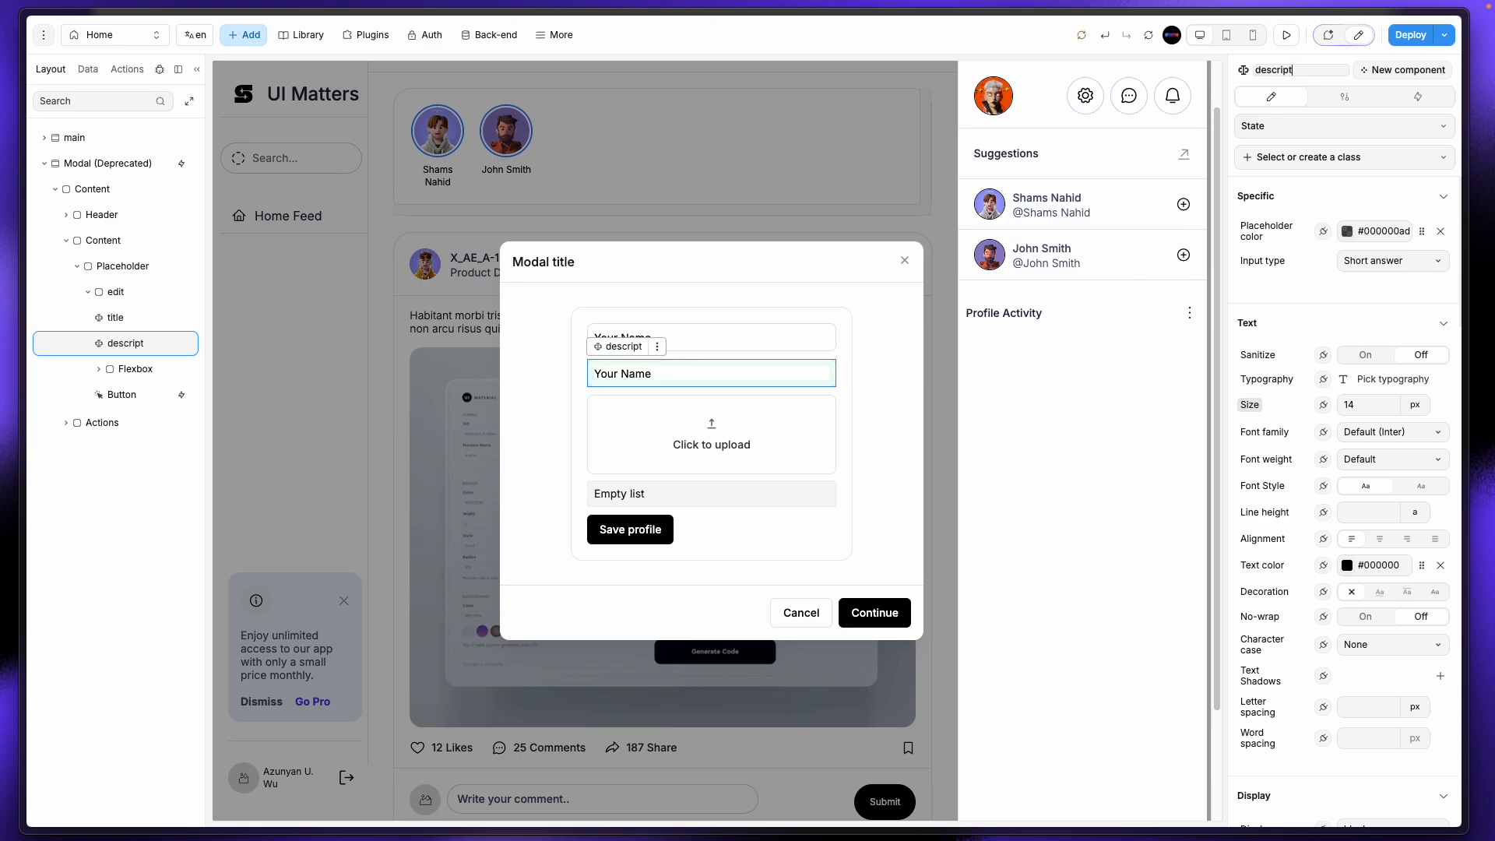
left_click(1231, 85)
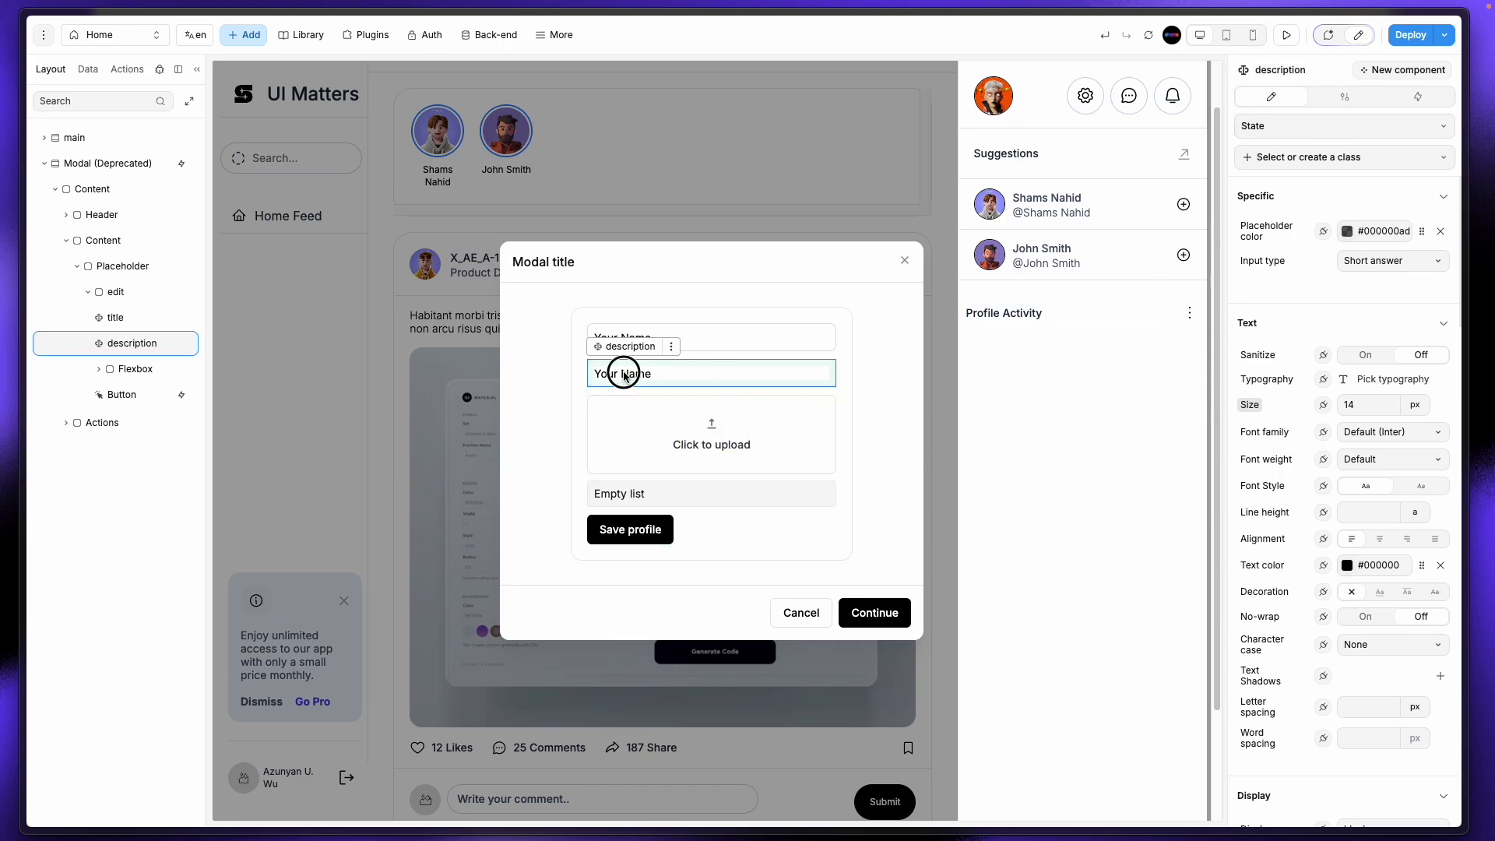
left_click(1344, 96)
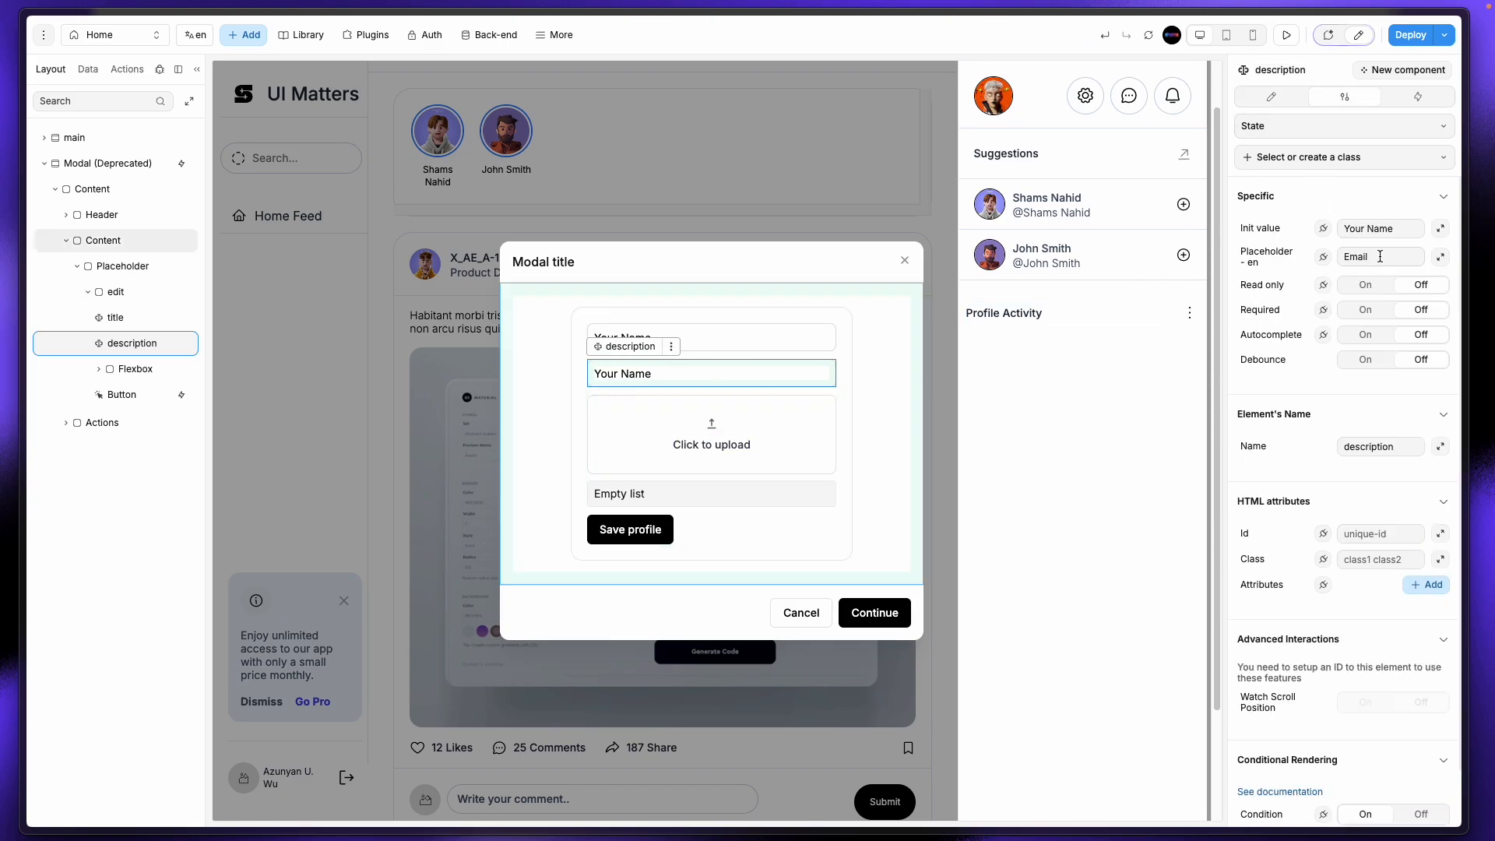
Step: Clear the description input's starting value and set its placeholder to 'Descriptions'
left_click_drag(1379, 256, 1333, 256)
key("BackSpace")
left_click_drag(1400, 225, 1330, 232)
key("BackSpace")
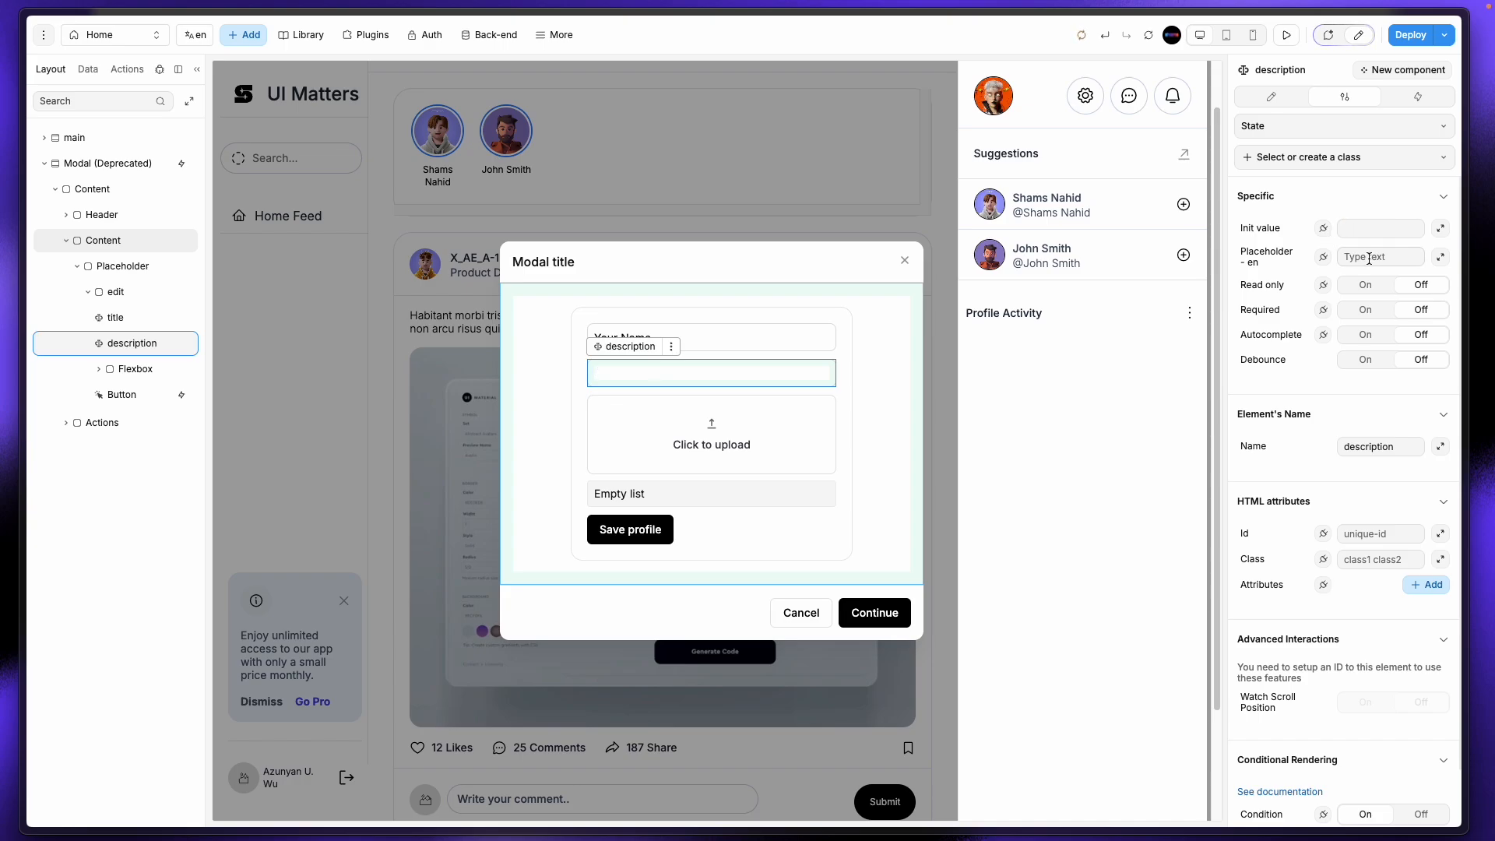
left_click(1369, 258)
type("Descriptions")
Step: Clear the title input's 'Your Name' starting value and set its placeholder to 'Title'
left_click(769, 340)
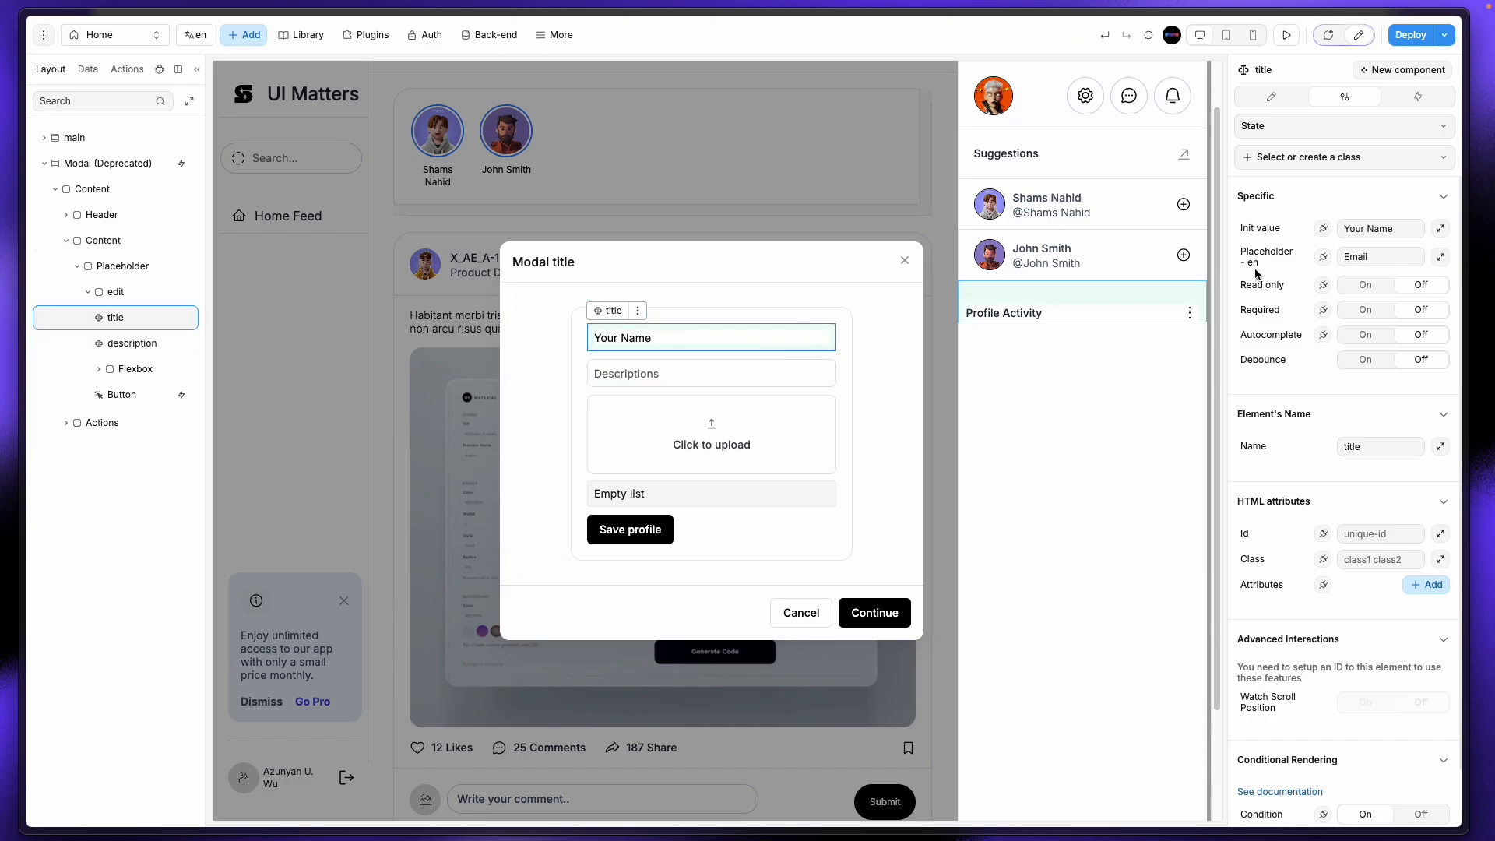
left_click_drag(1411, 226, 1326, 228)
key("BackSpace")
left_click(1350, 256)
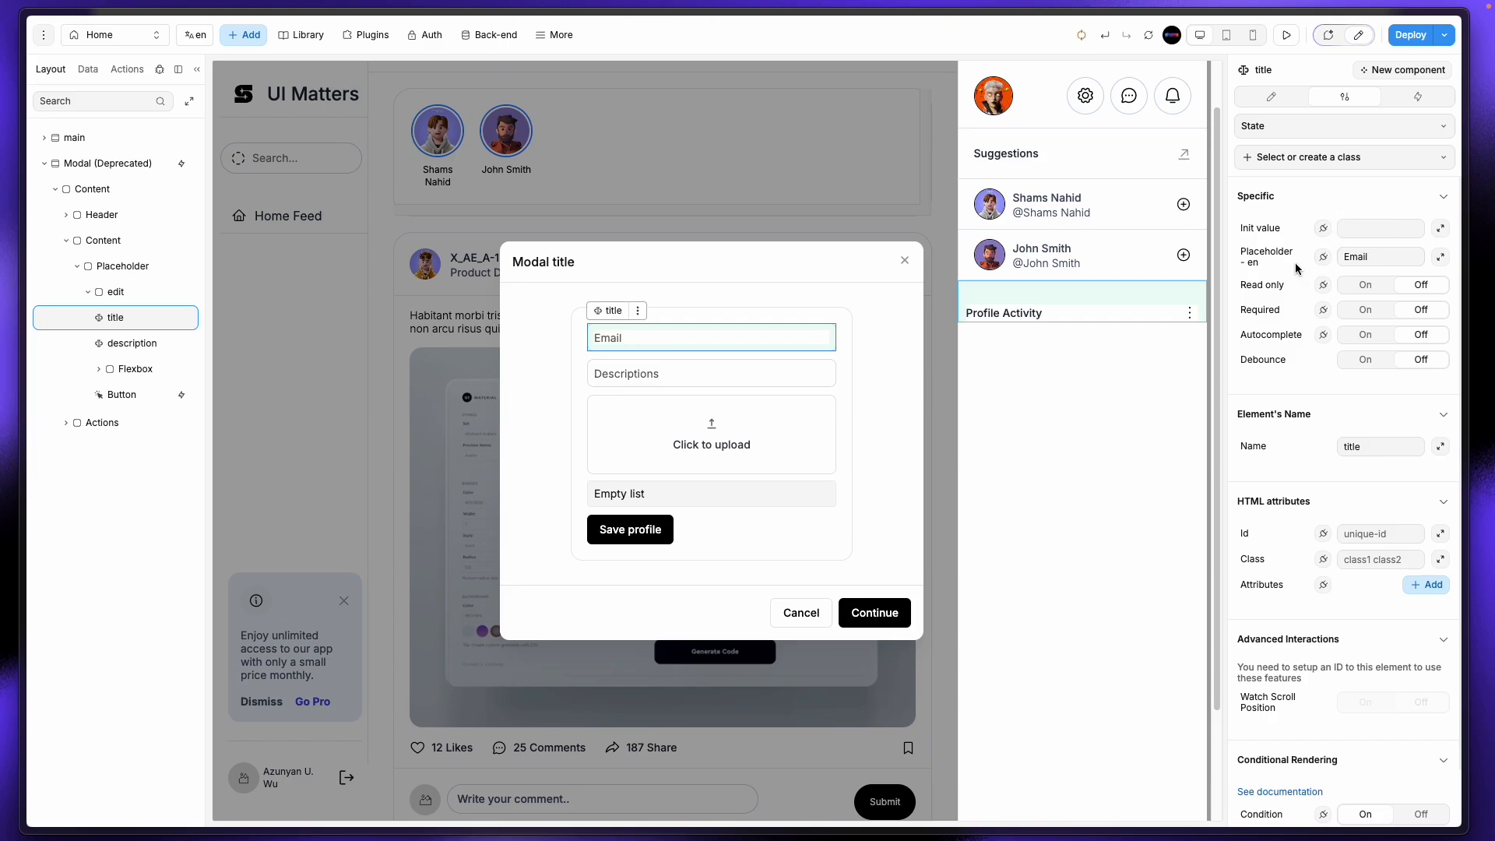
key("super+a")
type("T")
left_click(833, 436)
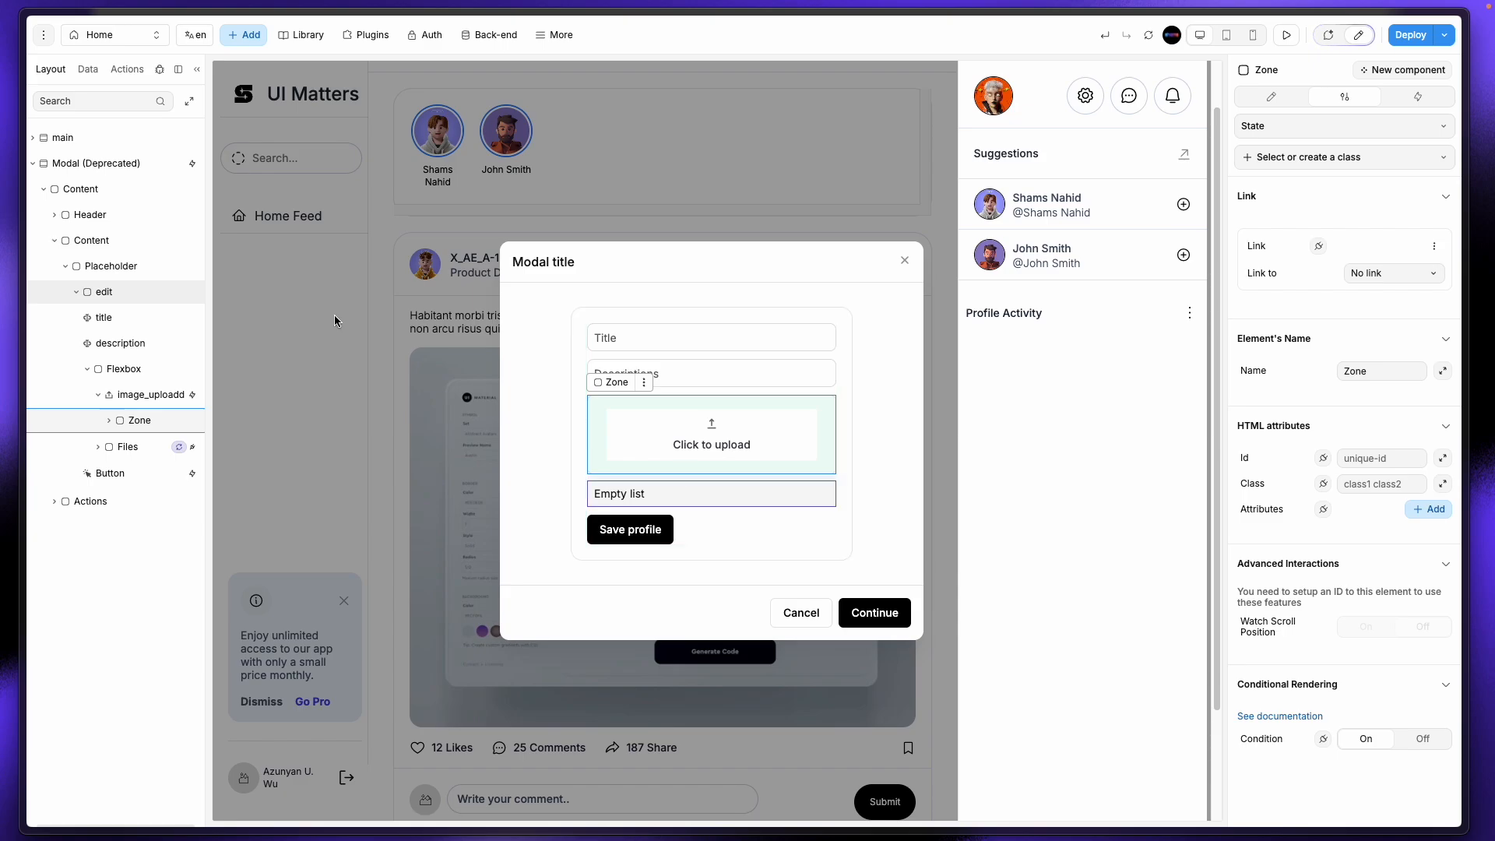
mouse_move(4, 232)
left_click(71, 334)
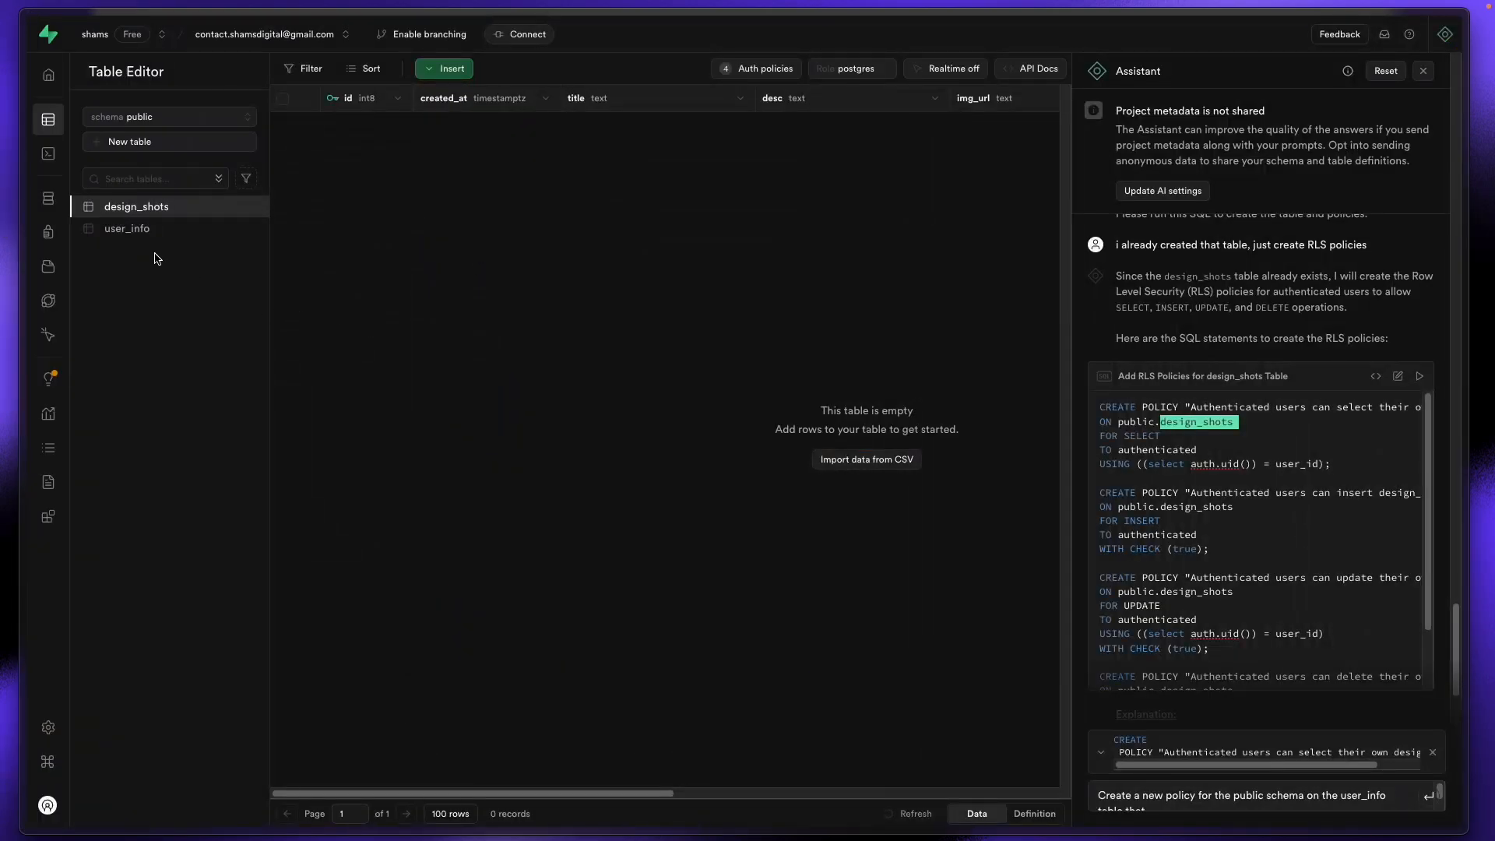
left_click(46, 267)
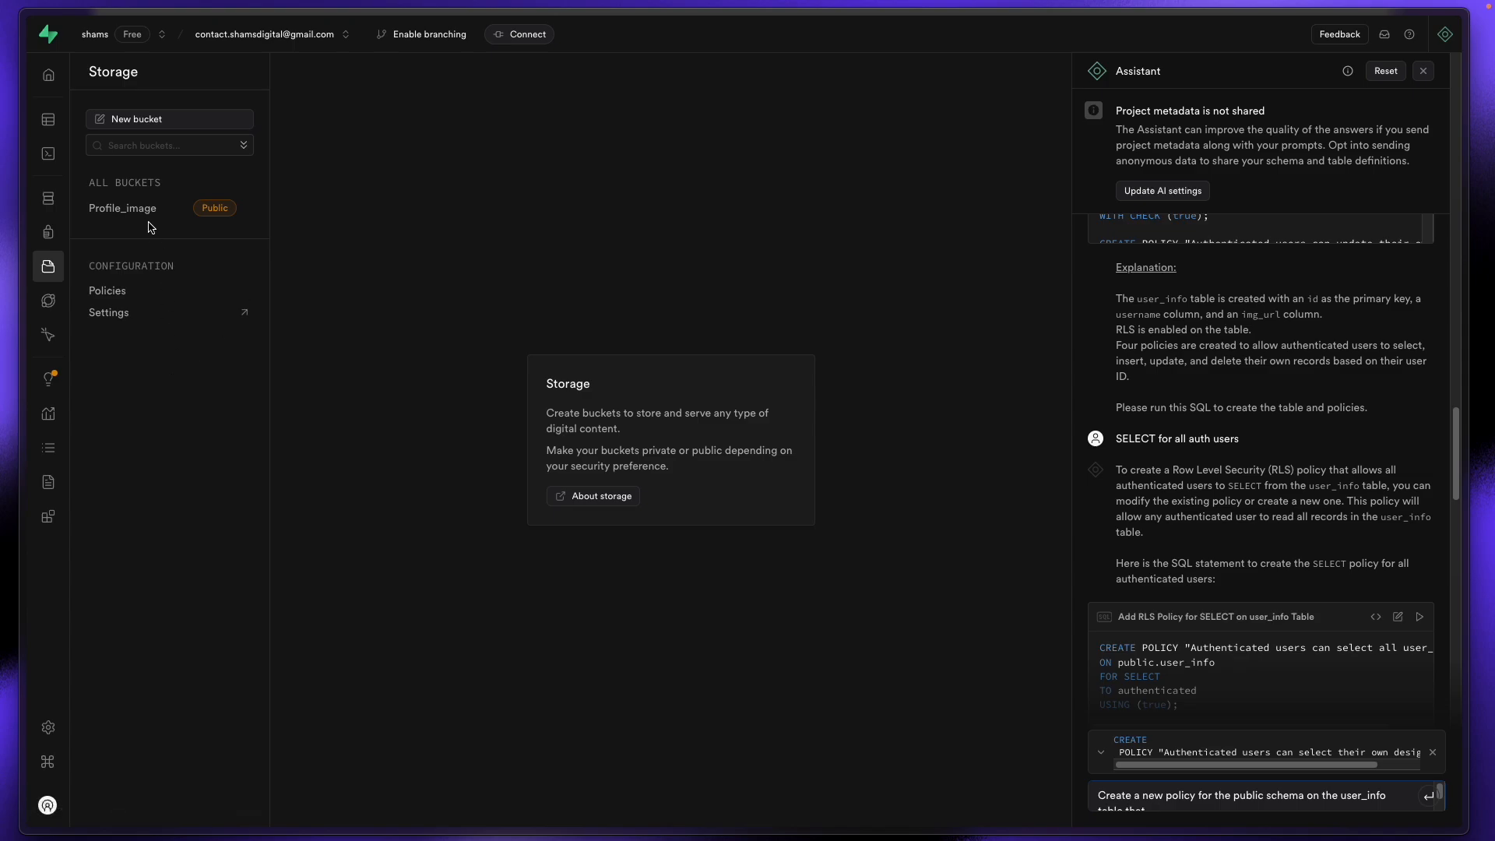
mouse_move(4, 249)
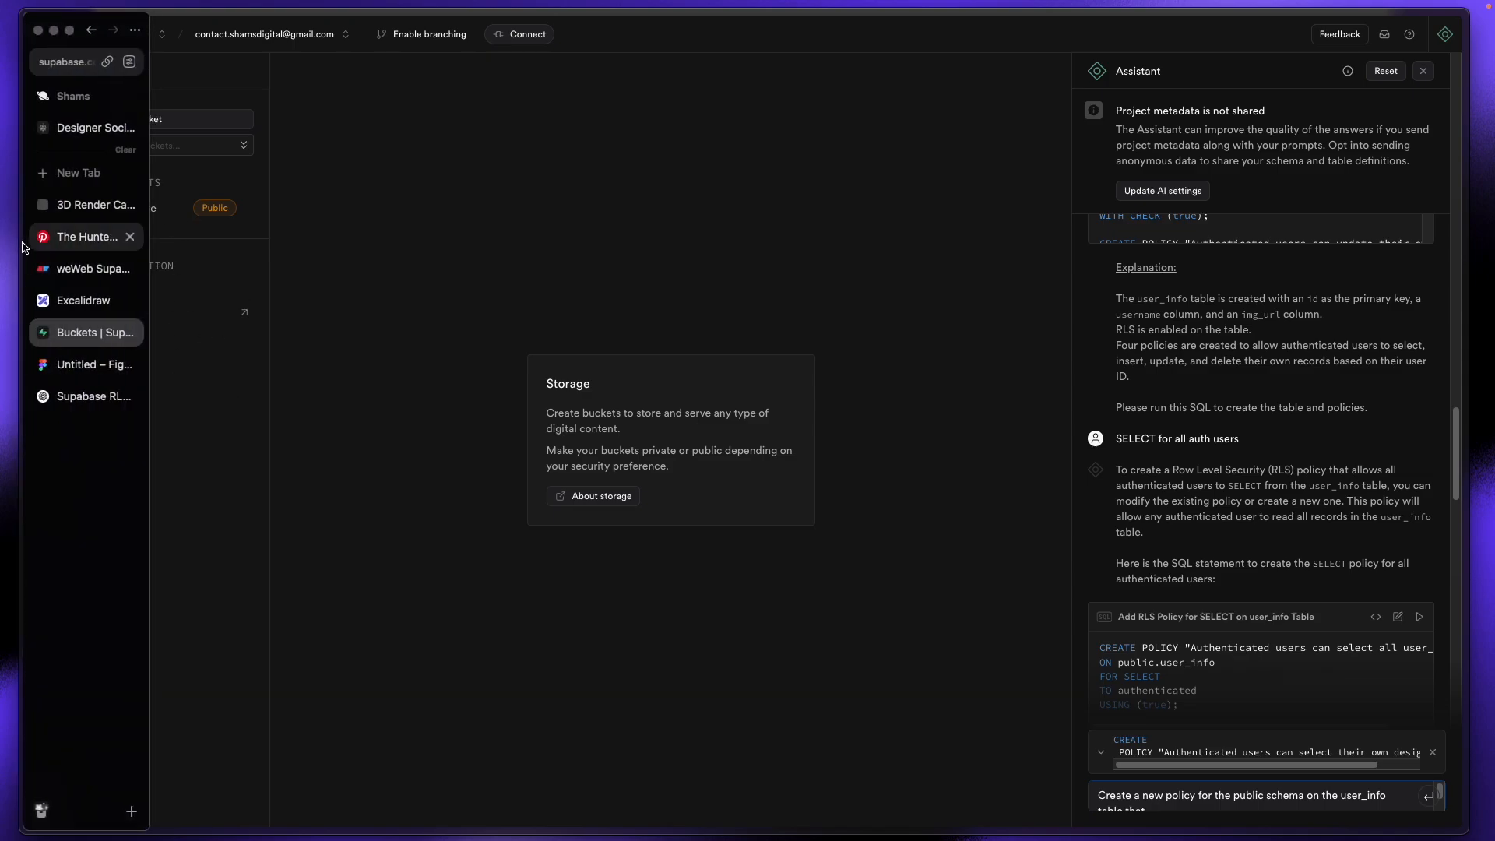
left_click(78, 140)
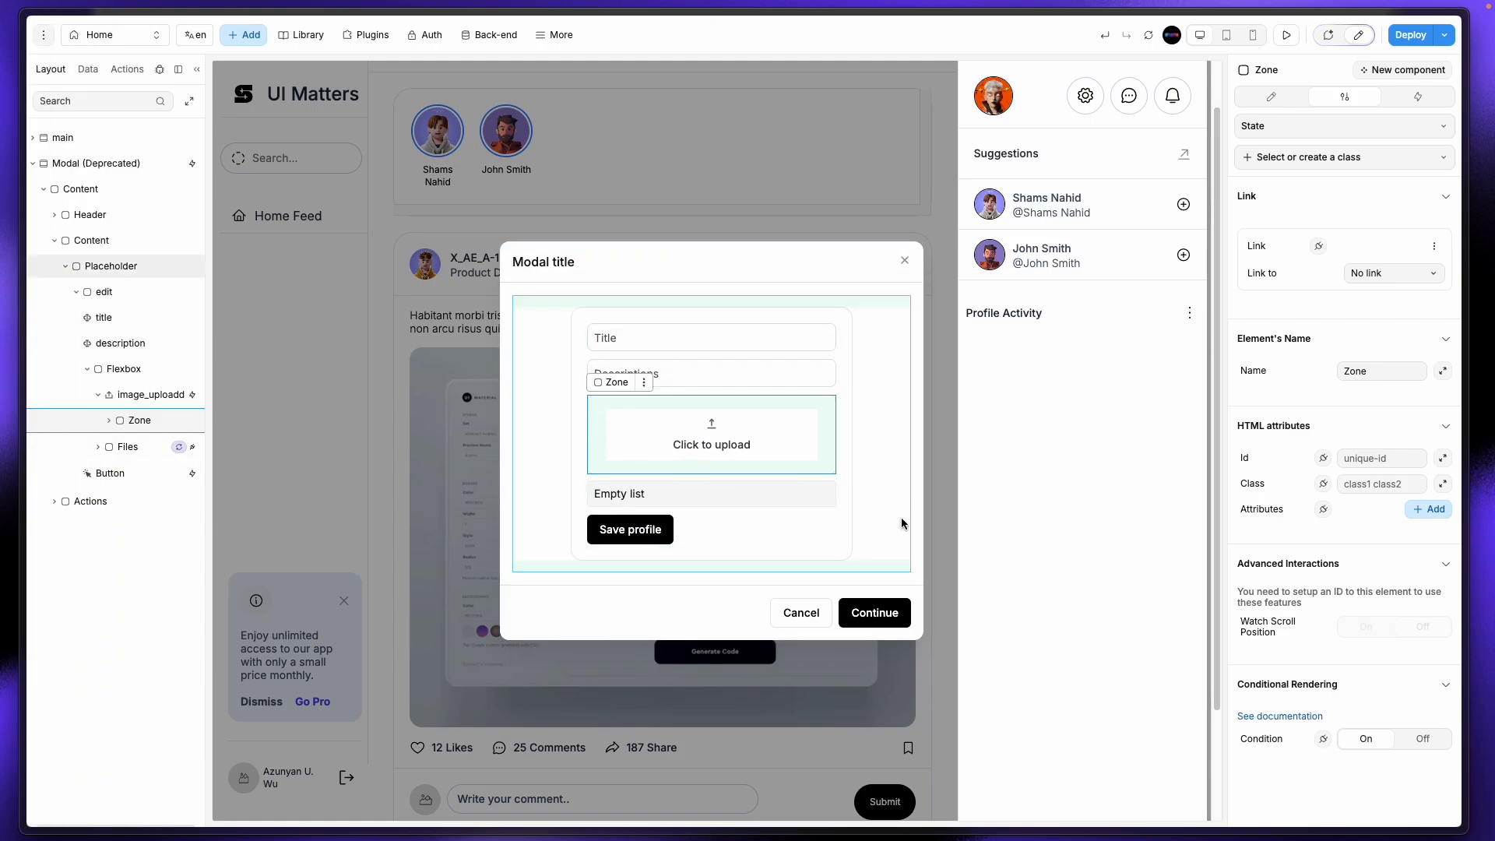
Step: Review the image_uploadd workflow's upload, retrieve public URL and change variable steps
left_click(1417, 96)
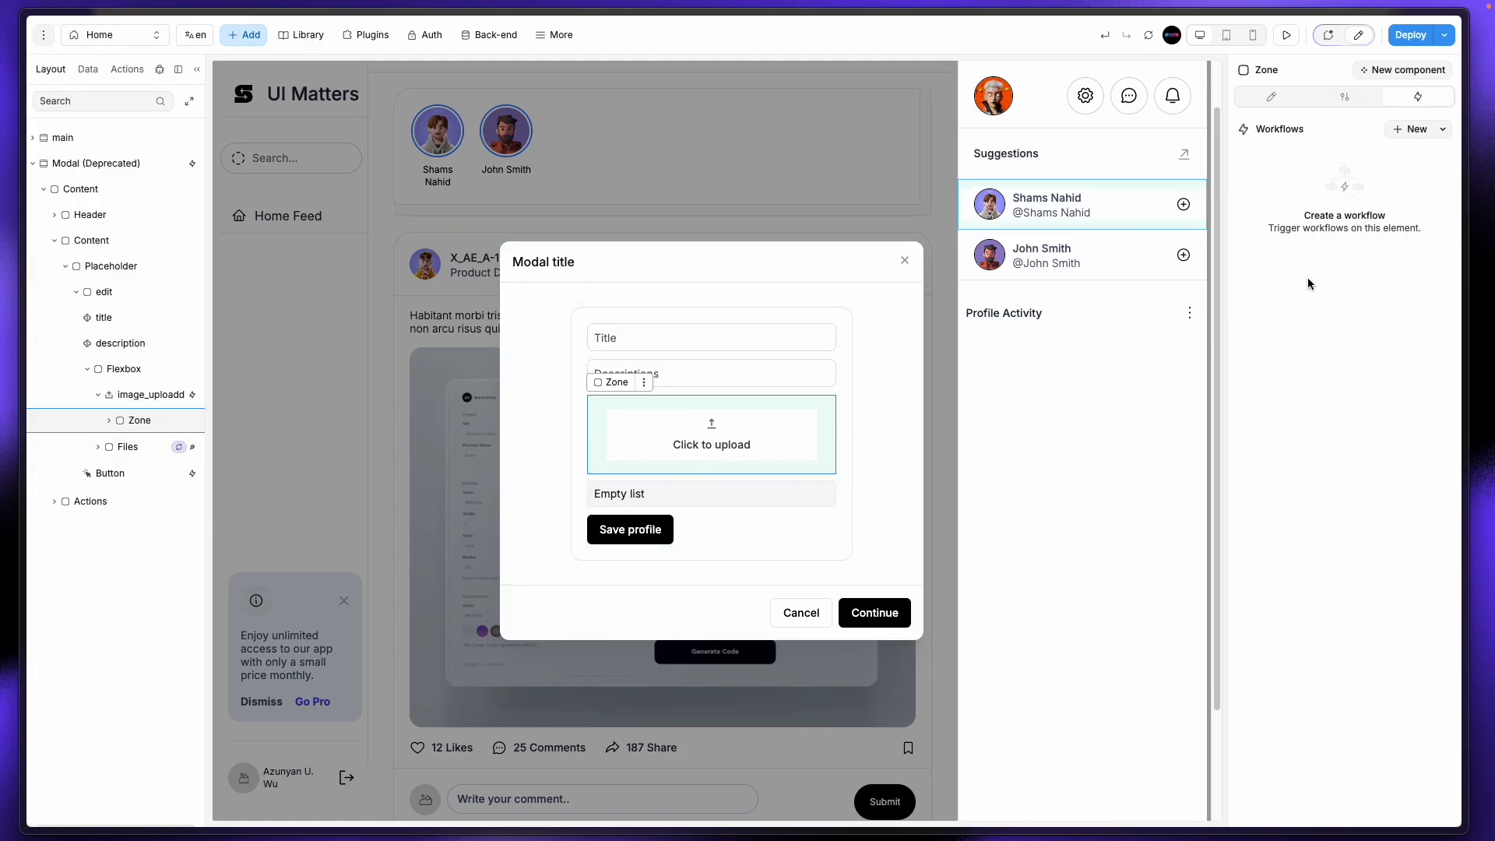
left_click(154, 394)
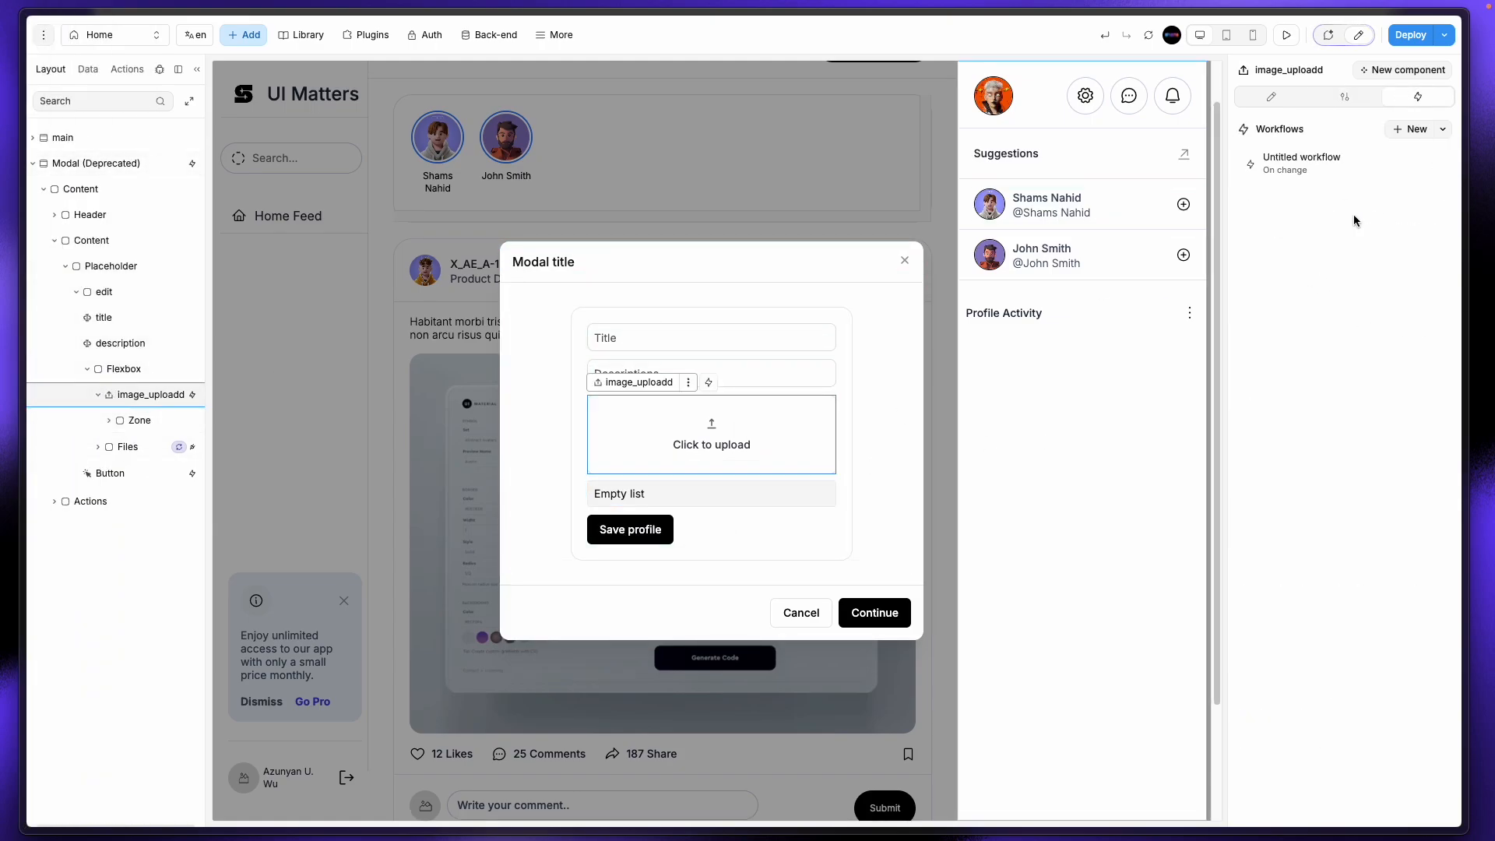
left_click(1321, 161)
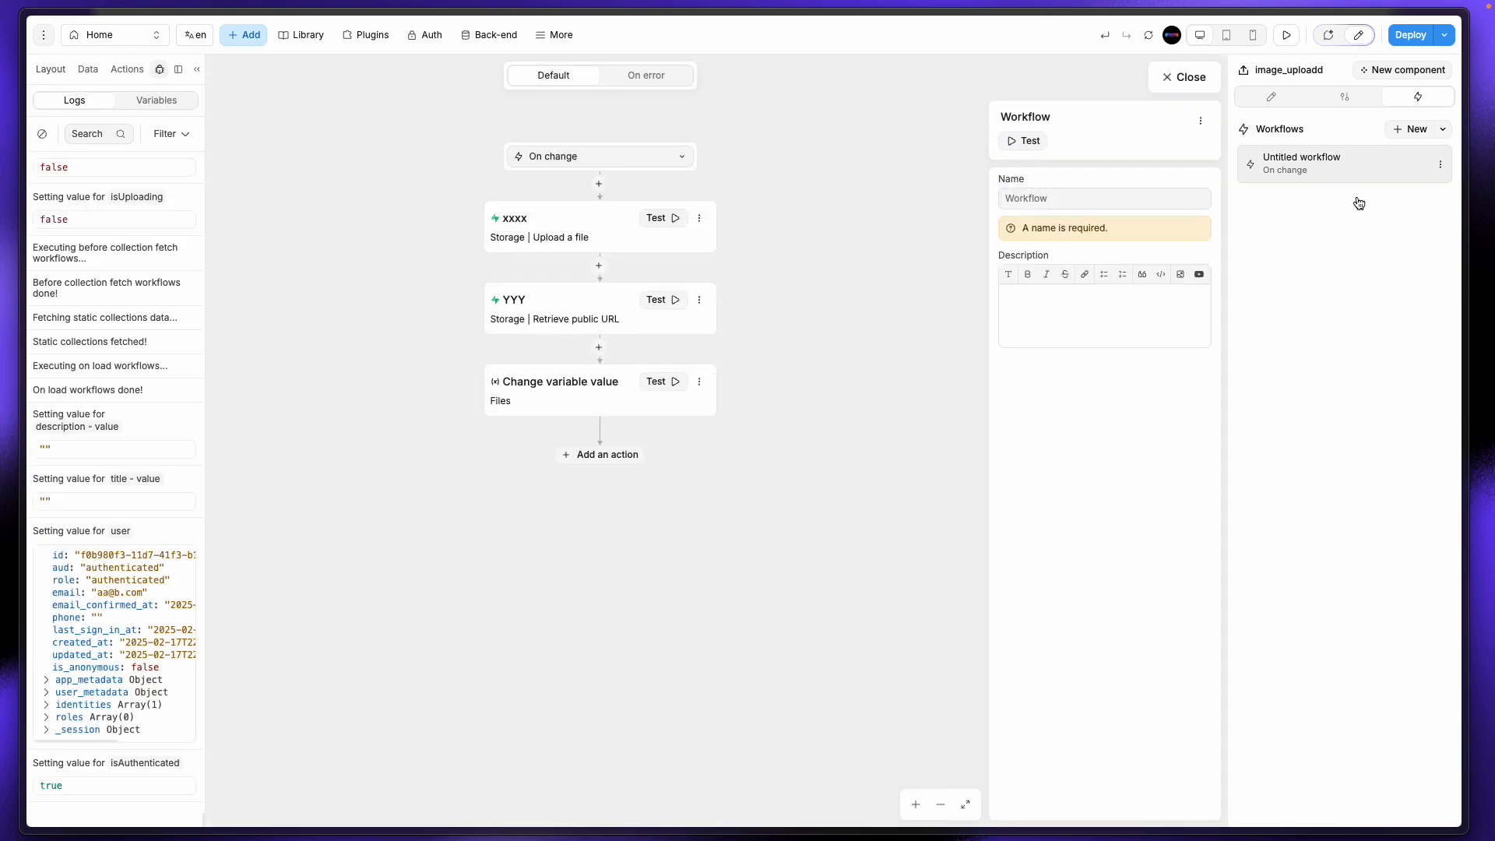
left_click(520, 251)
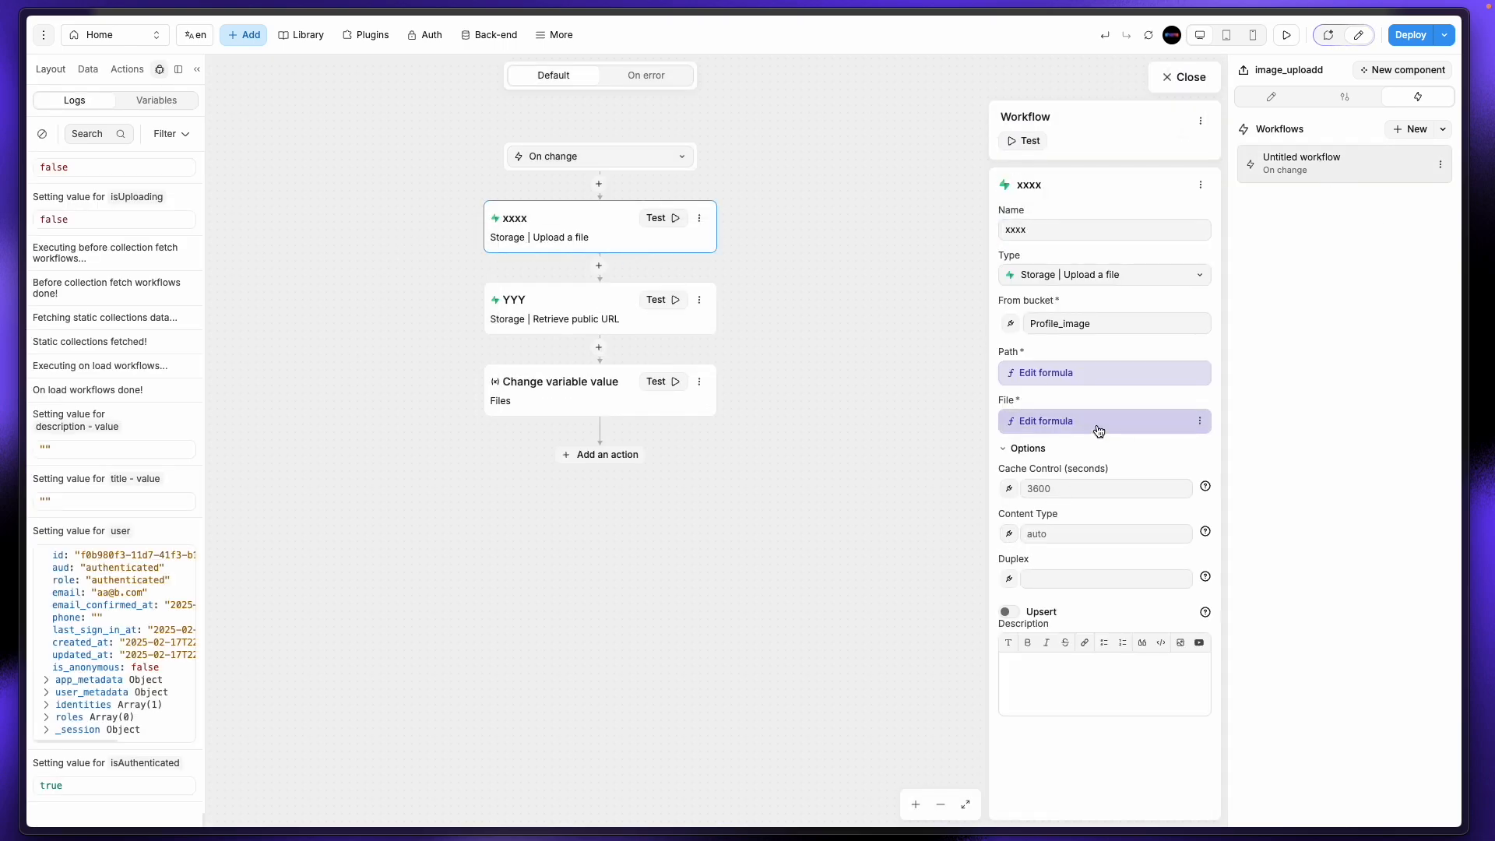
left_click(566, 312)
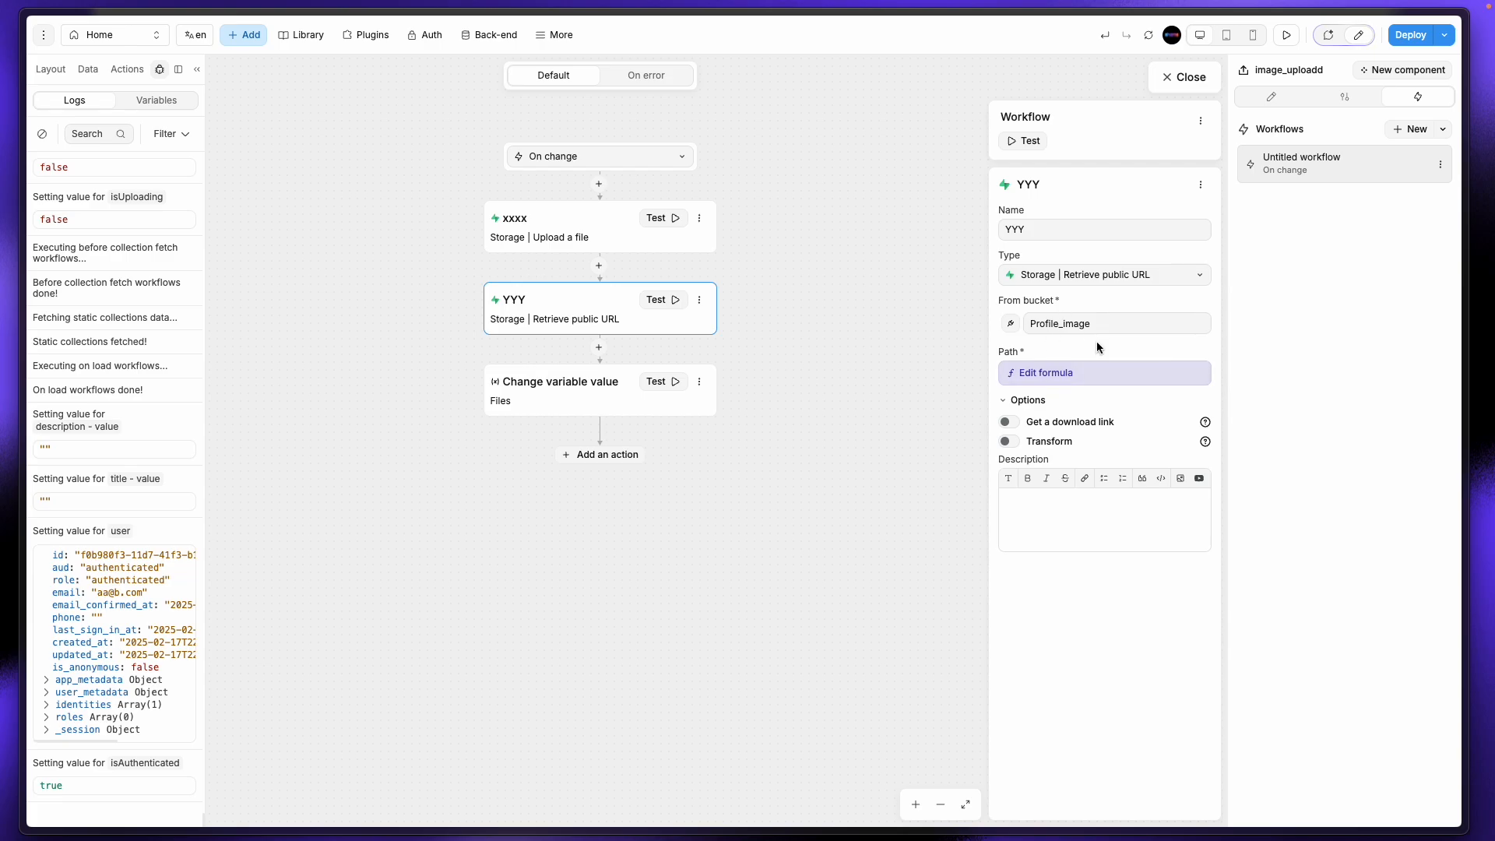
left_click(552, 393)
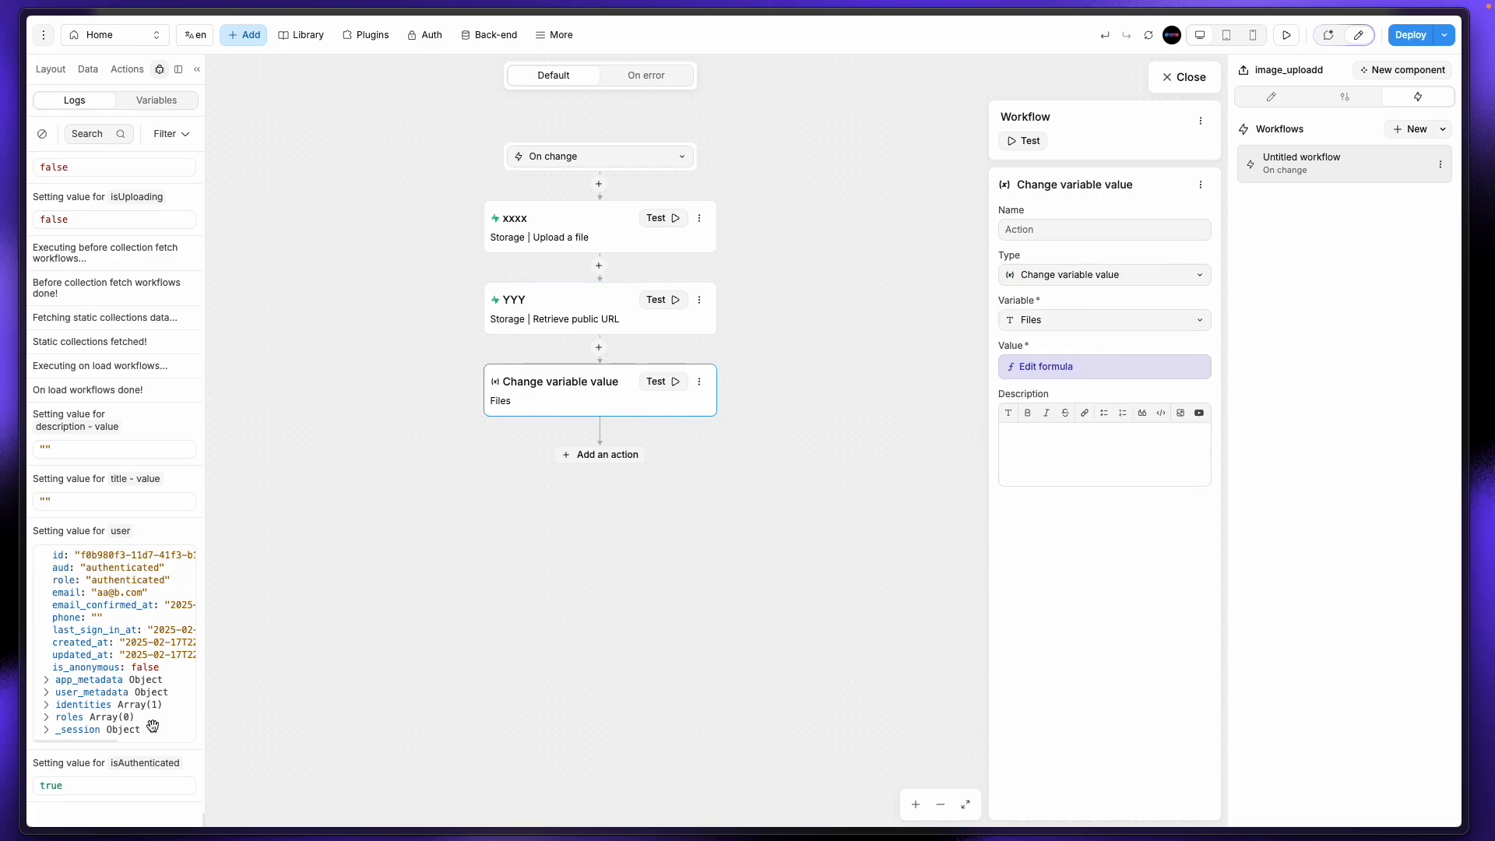
Step: Create a new project variable named 'design image'
left_click(88, 69)
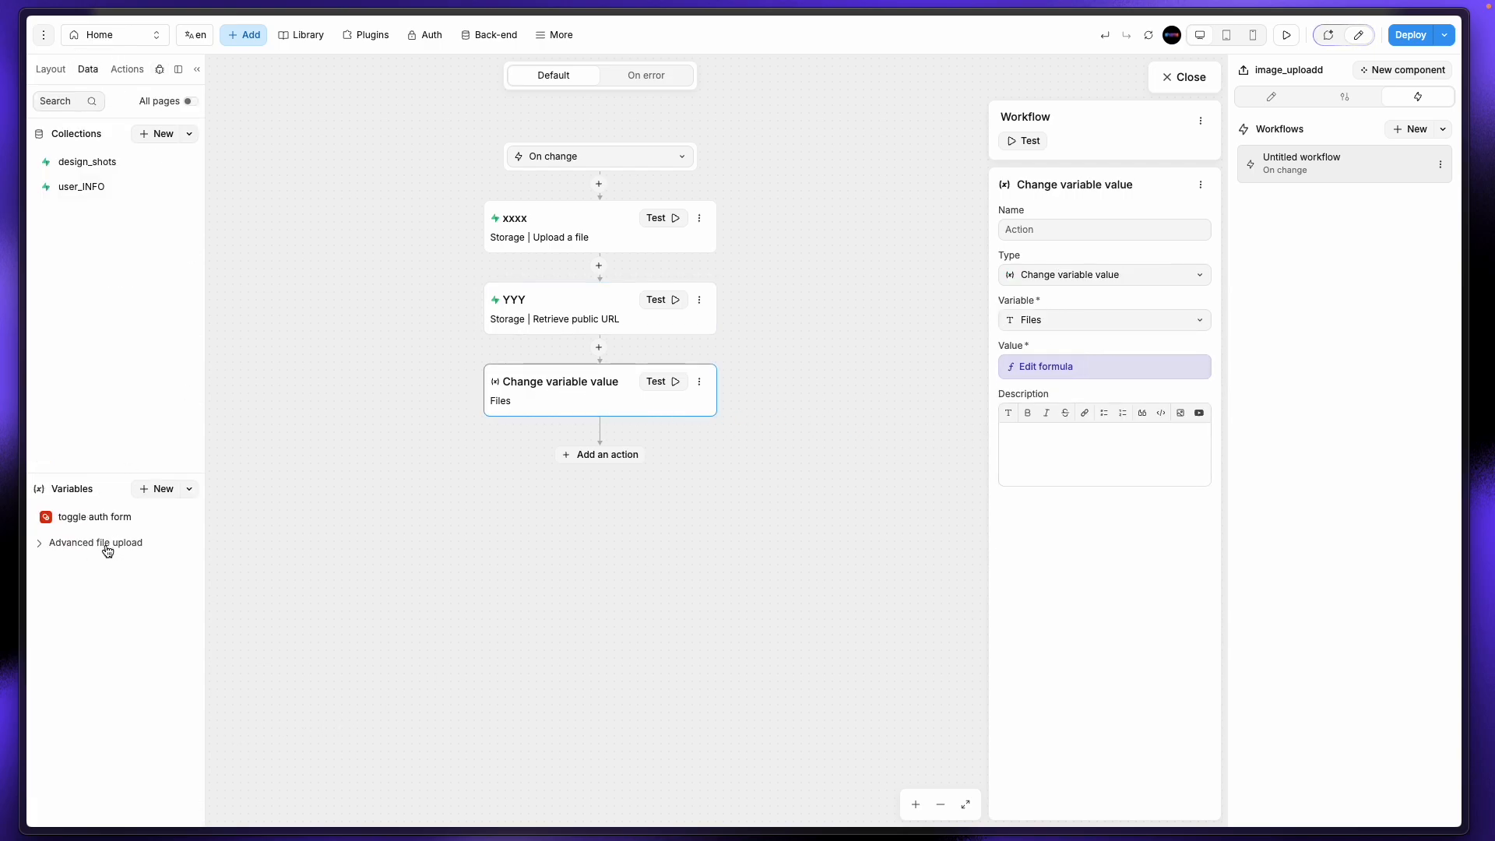
left_click(157, 489)
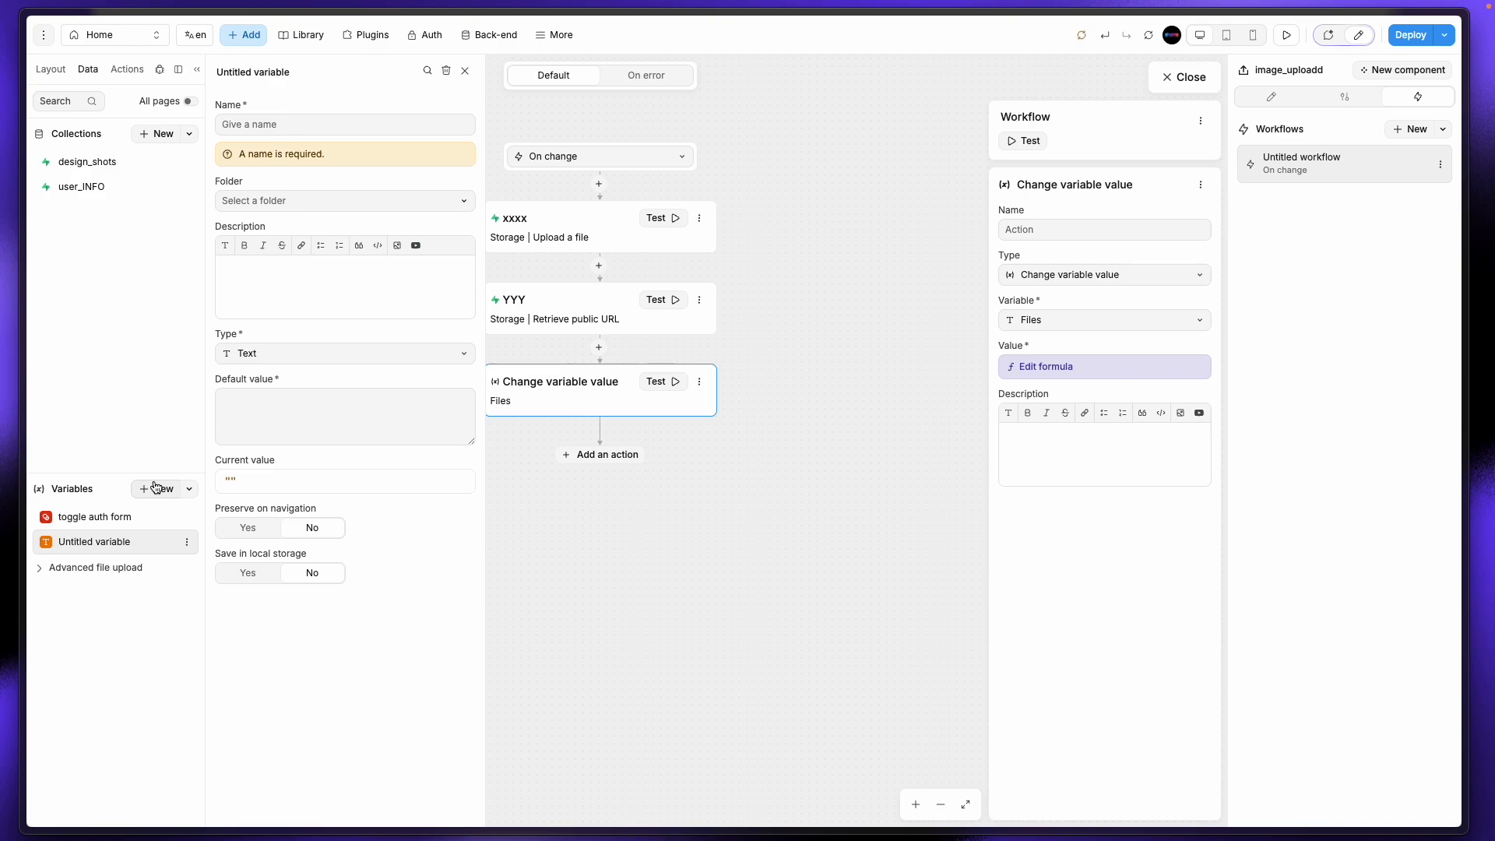
left_click(333, 125)
type("design image")
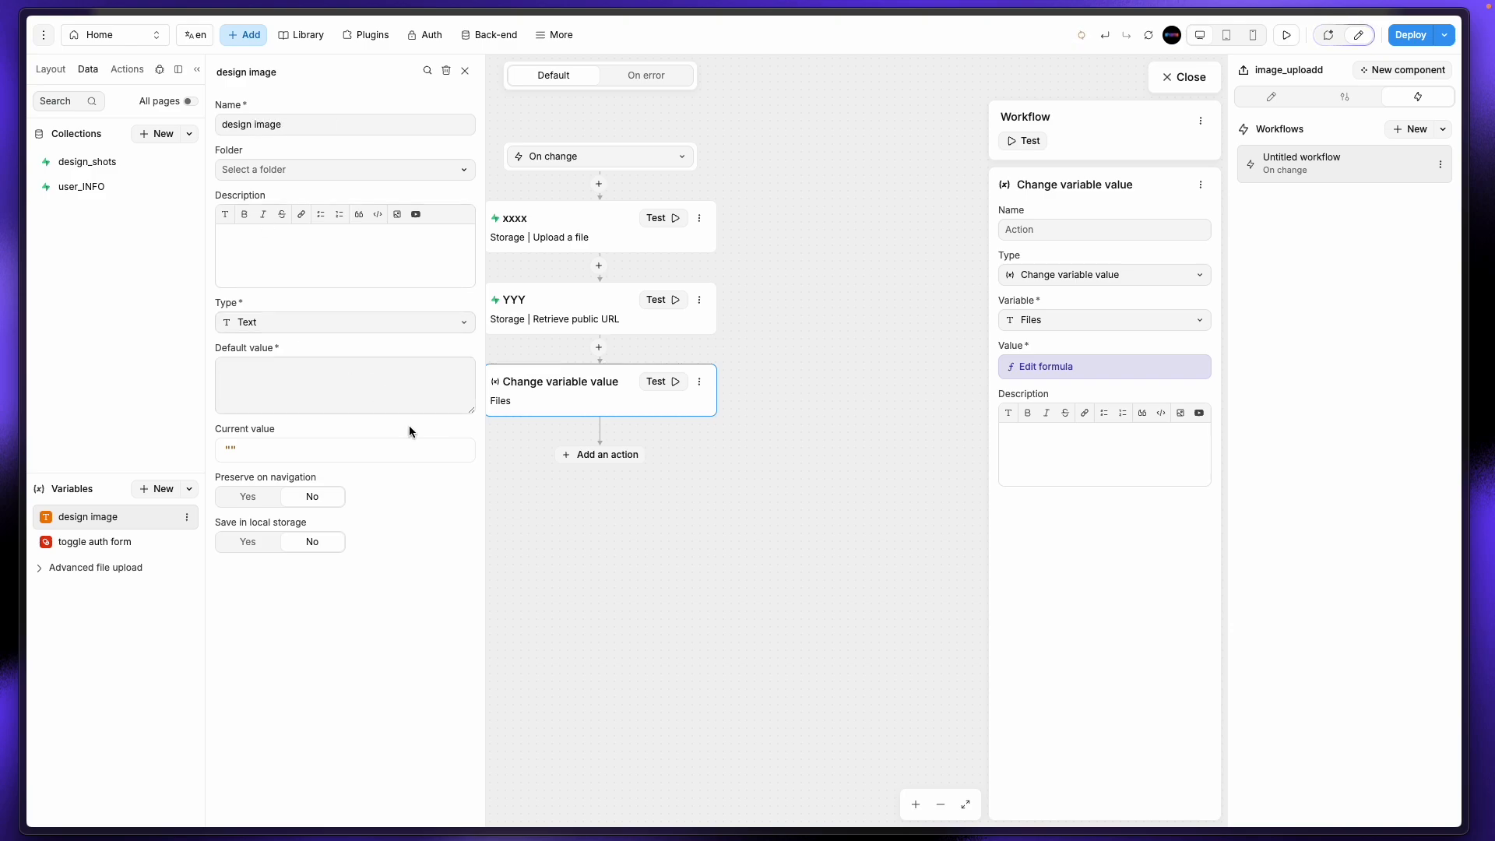
left_click(367, 577)
left_click(465, 71)
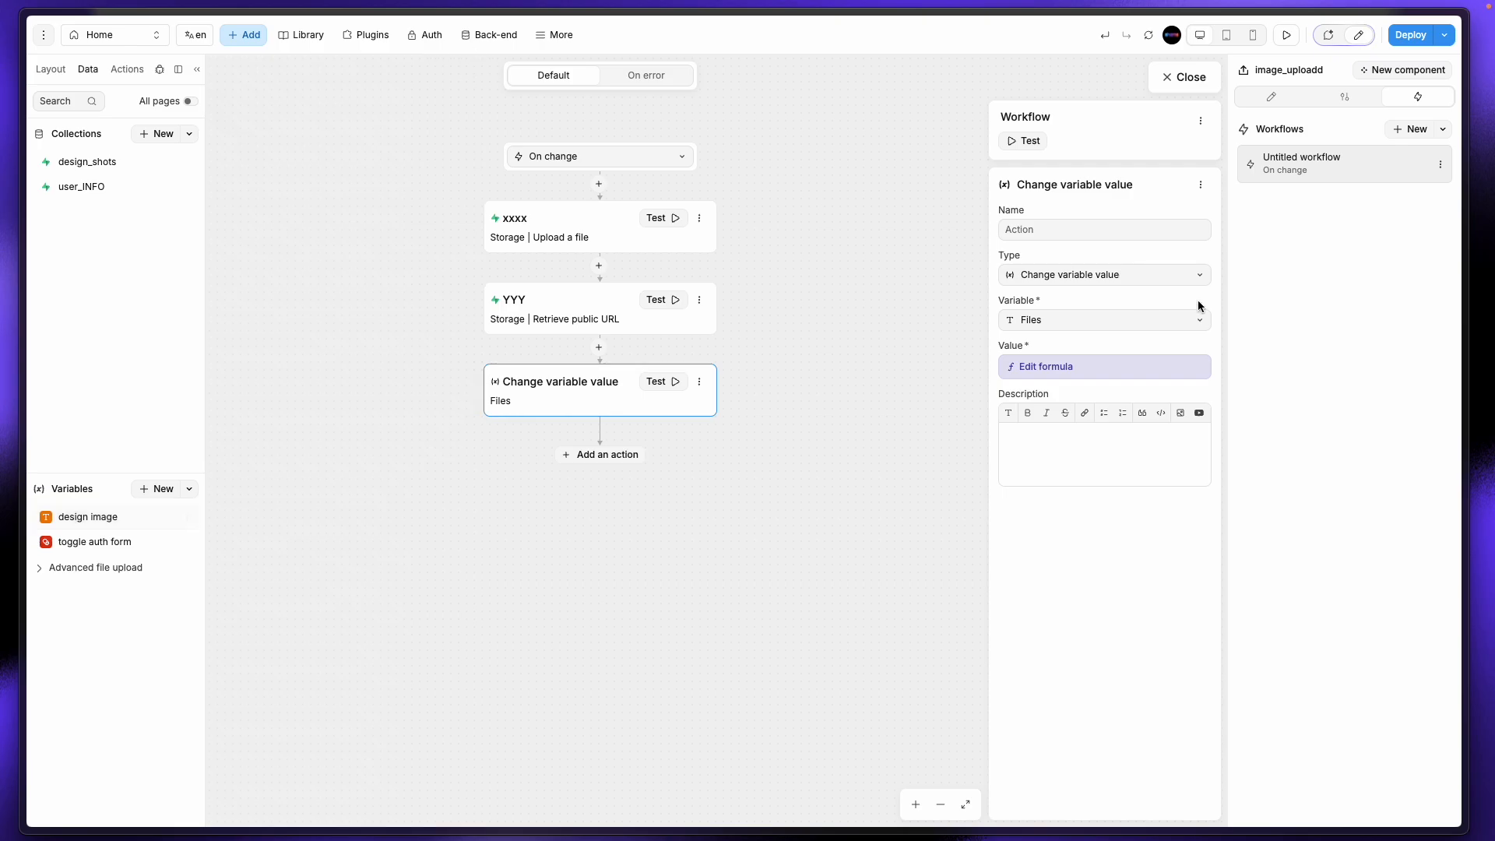
Step: Replace the YYY.result.publicUrl Files value with the design image variable
left_click(1093, 364)
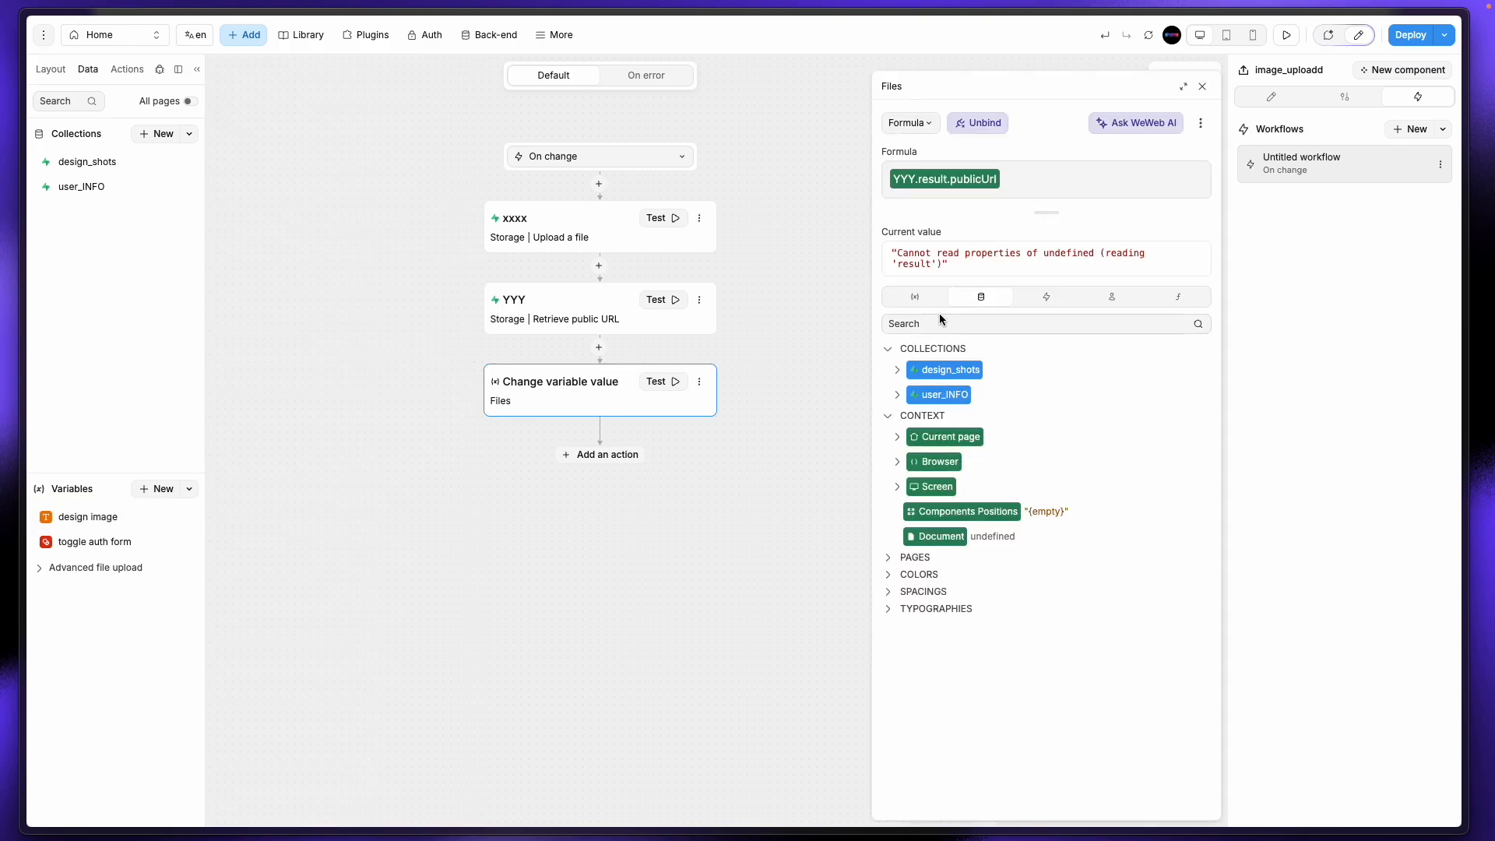
key("BackSpace")
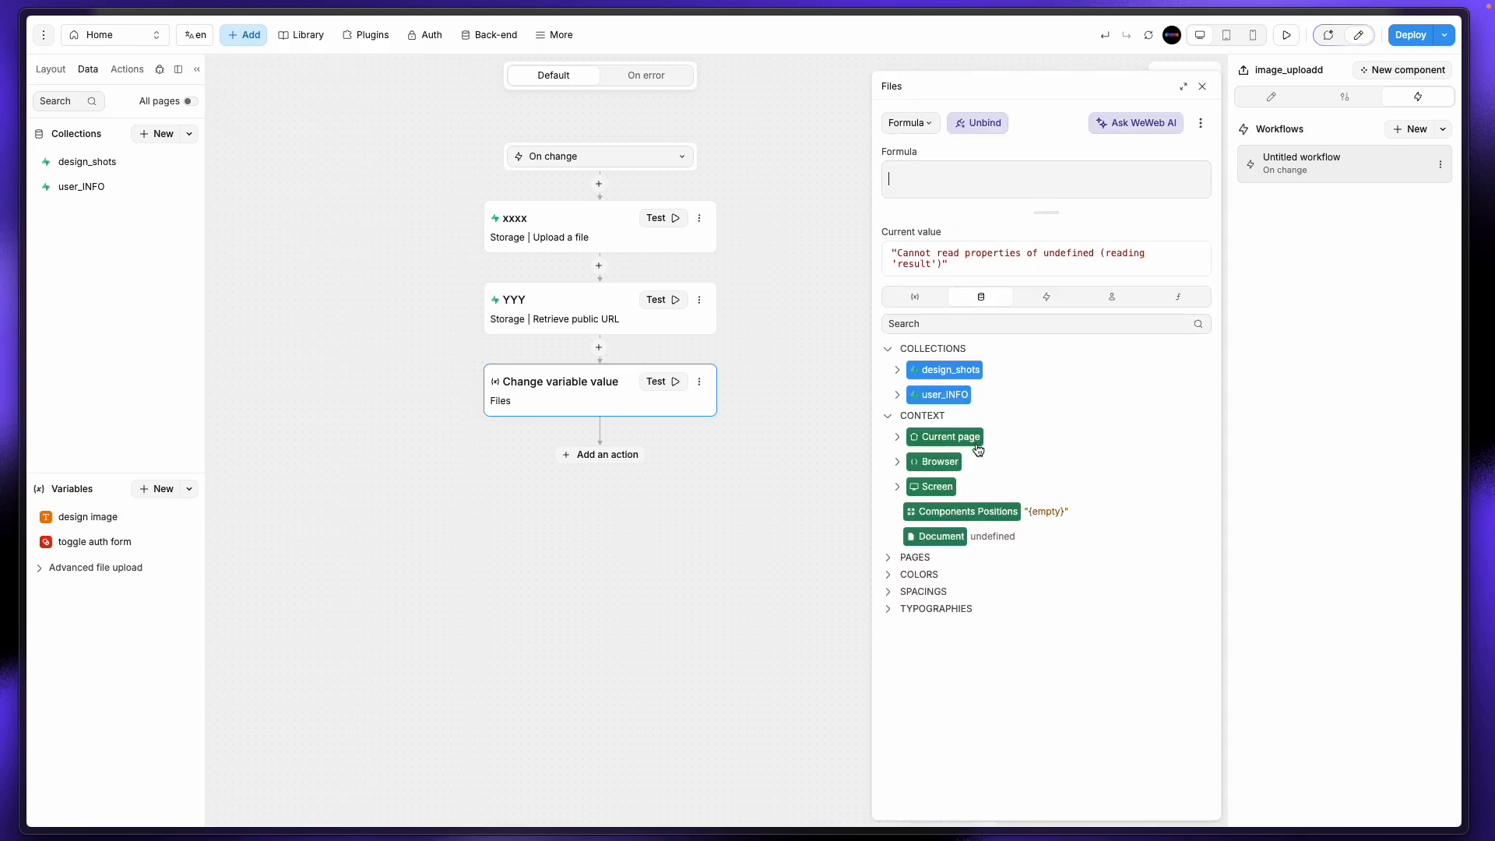
left_click(914, 286)
left_click(942, 493)
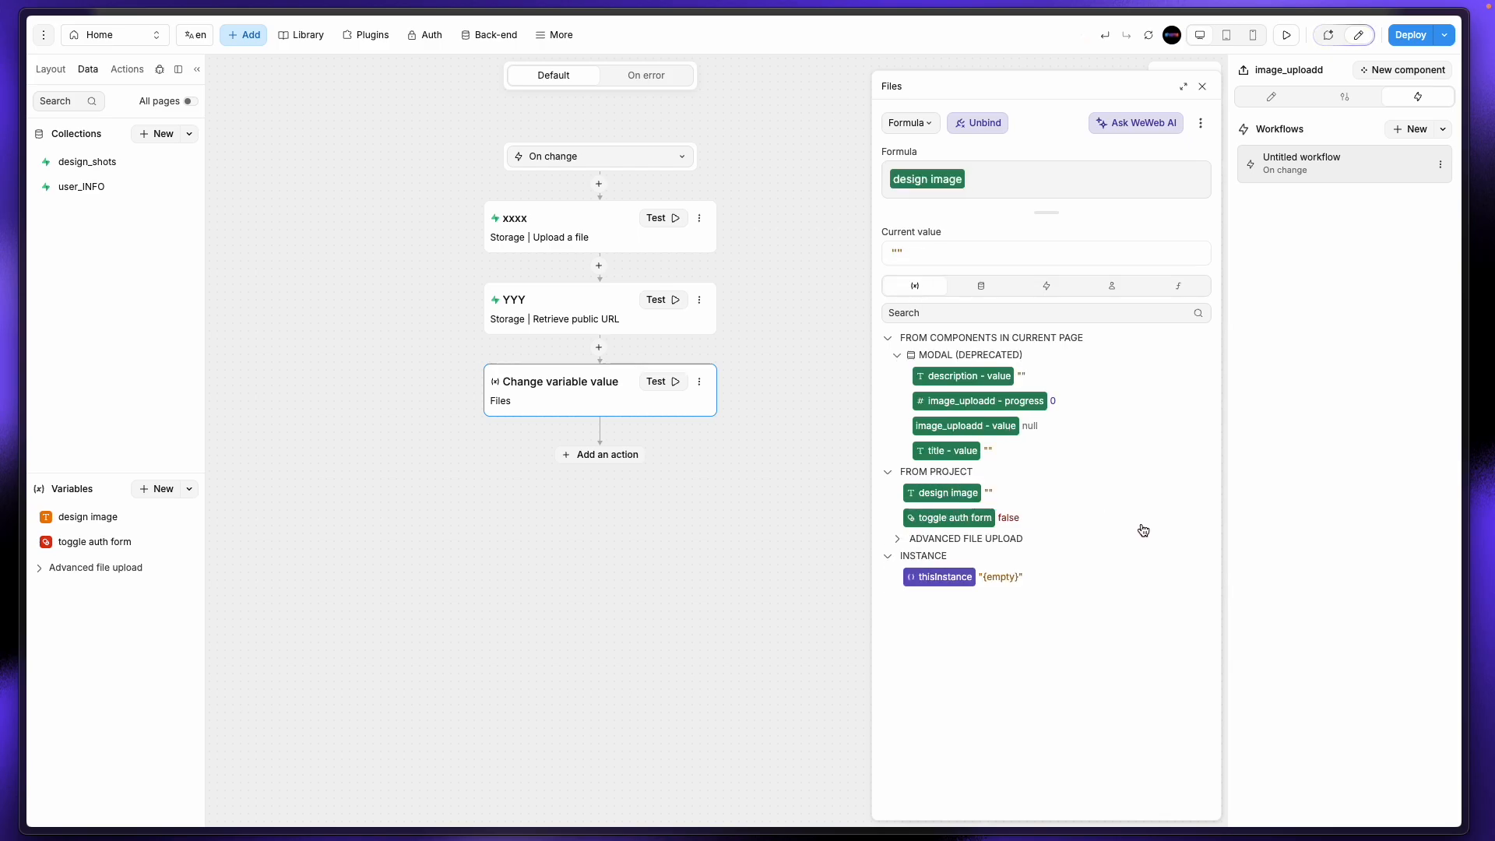
left_click(1203, 87)
left_click(1189, 75)
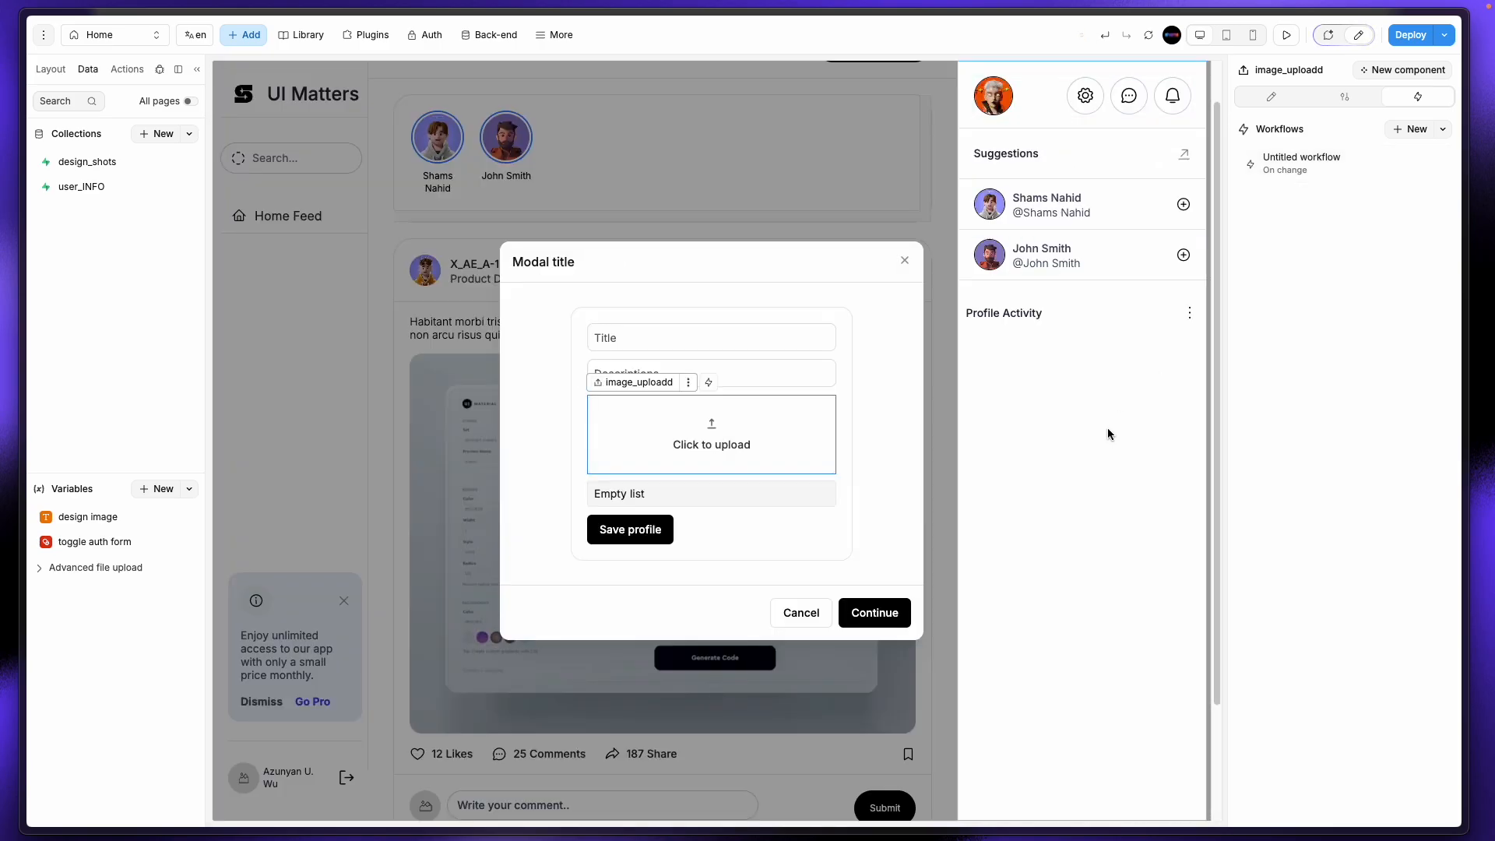
Step: Relabel the Save profile button to 'Save design shot'
left_click(665, 528)
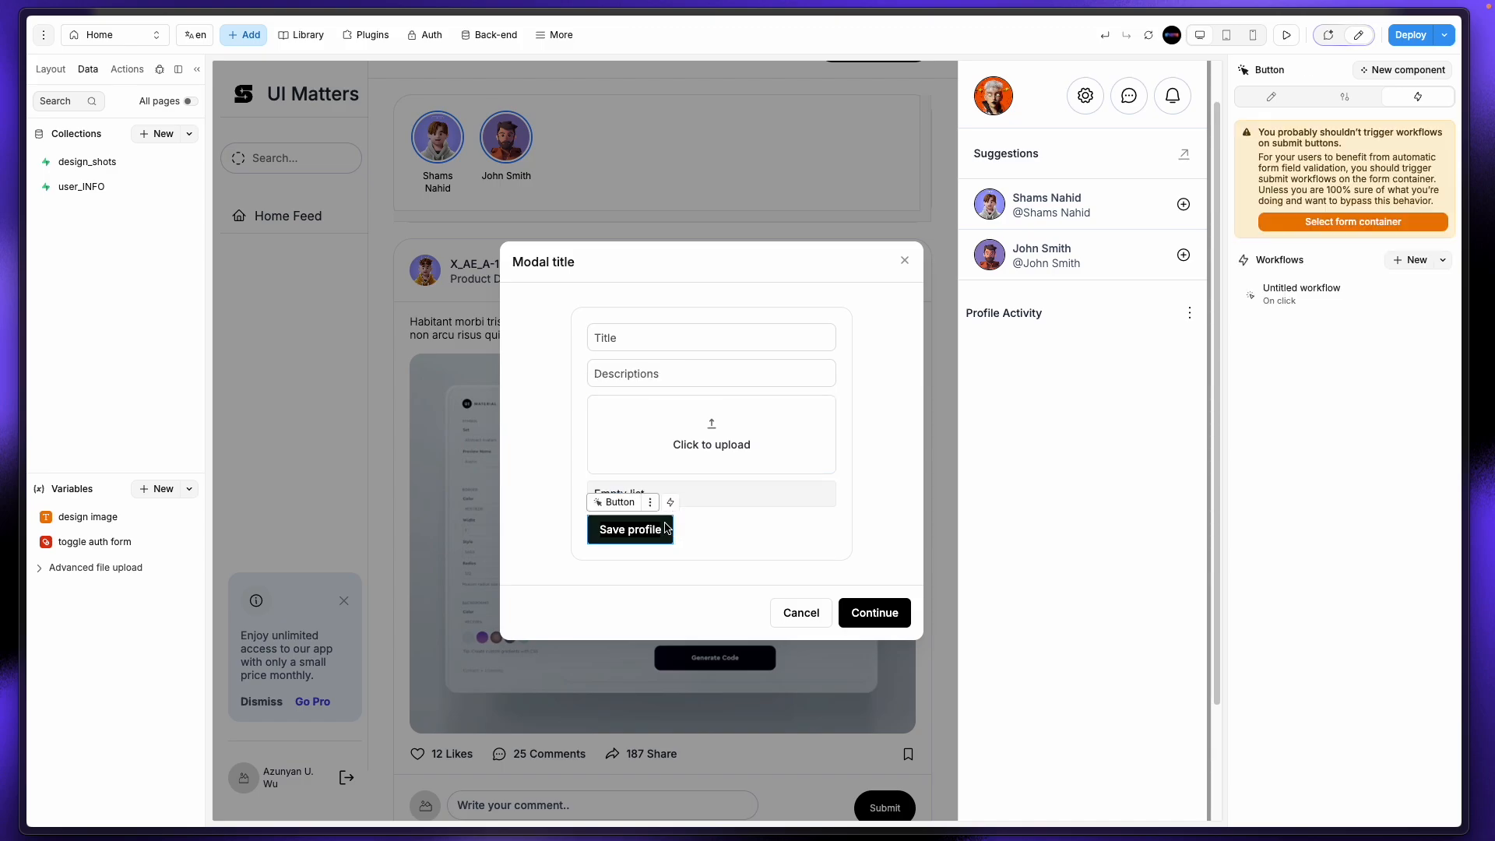
double_click(658, 536)
key("BackSpace")
key("BackSpace")
key("BackSpace")
key("BackSpace")
key("BackSpace")
key("BackSpace")
key("BackSpace")
key("BackSpace")
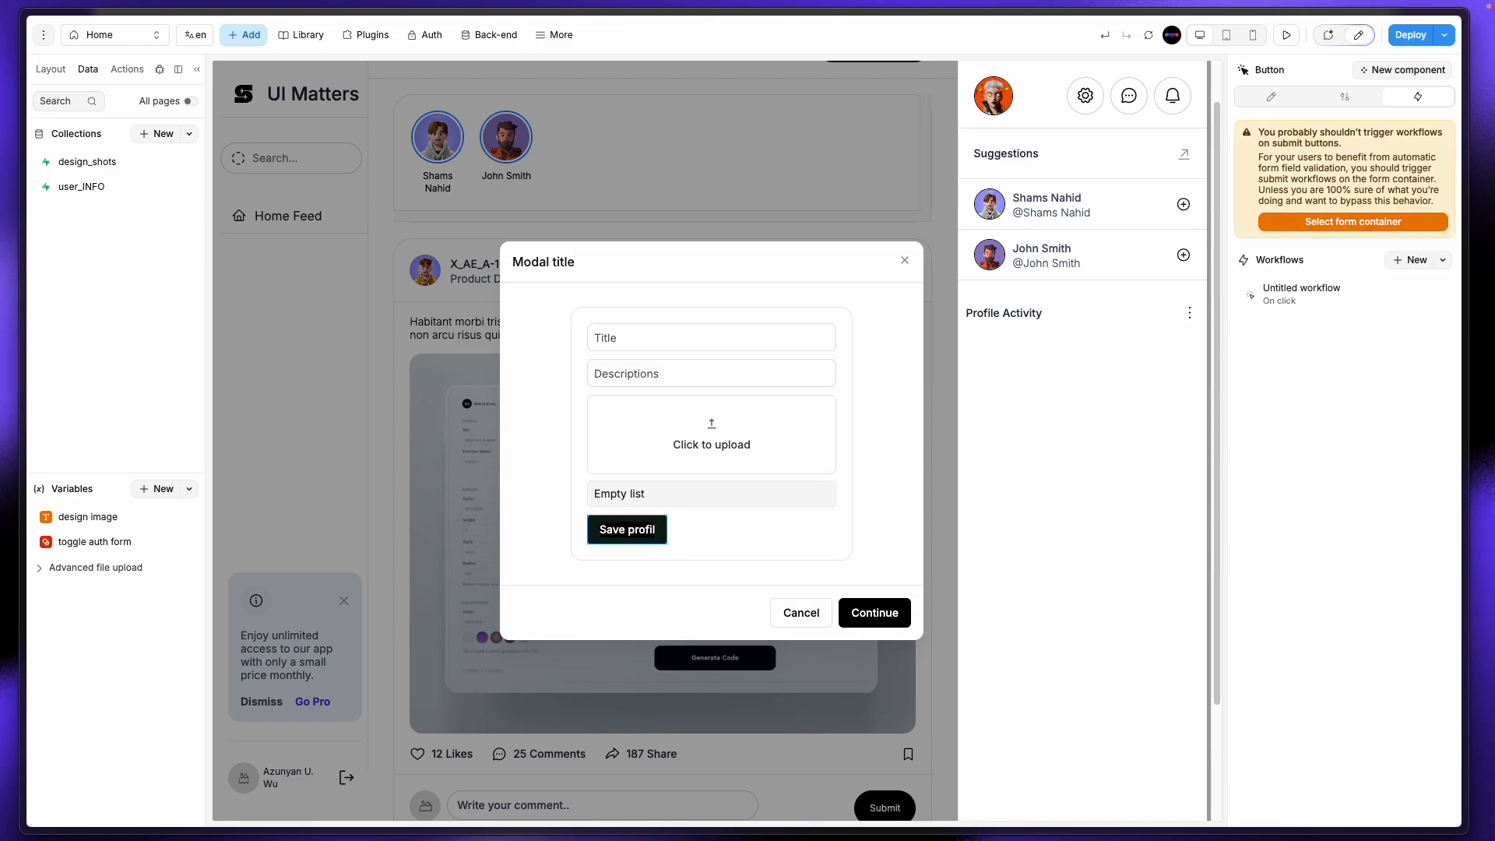
type("design shot")
Step: Point the button's On click Database Update step at the design_shots table and reload its fields
left_click(1354, 306)
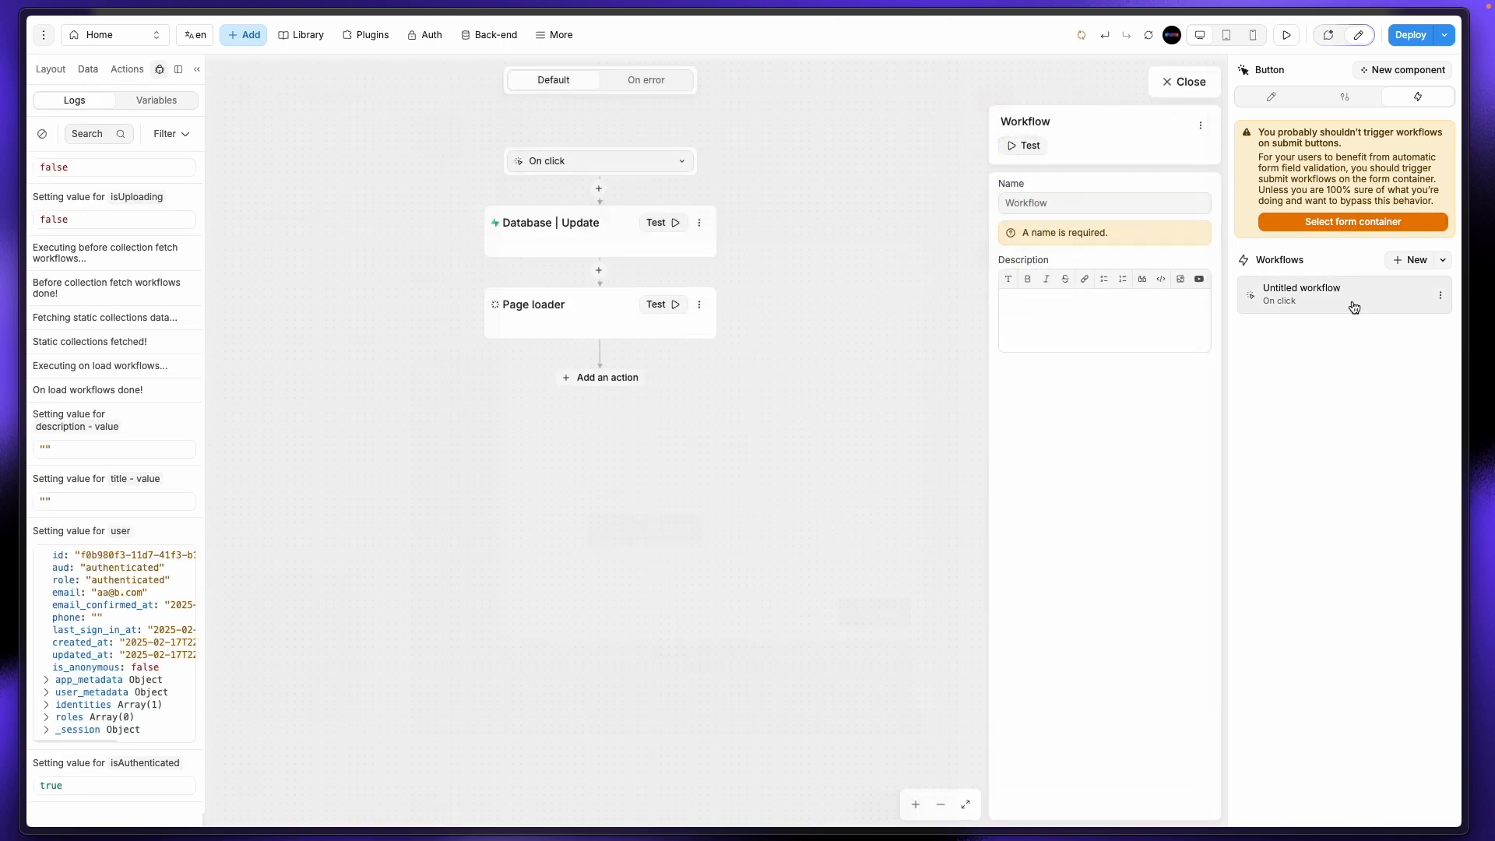
left_click(578, 242)
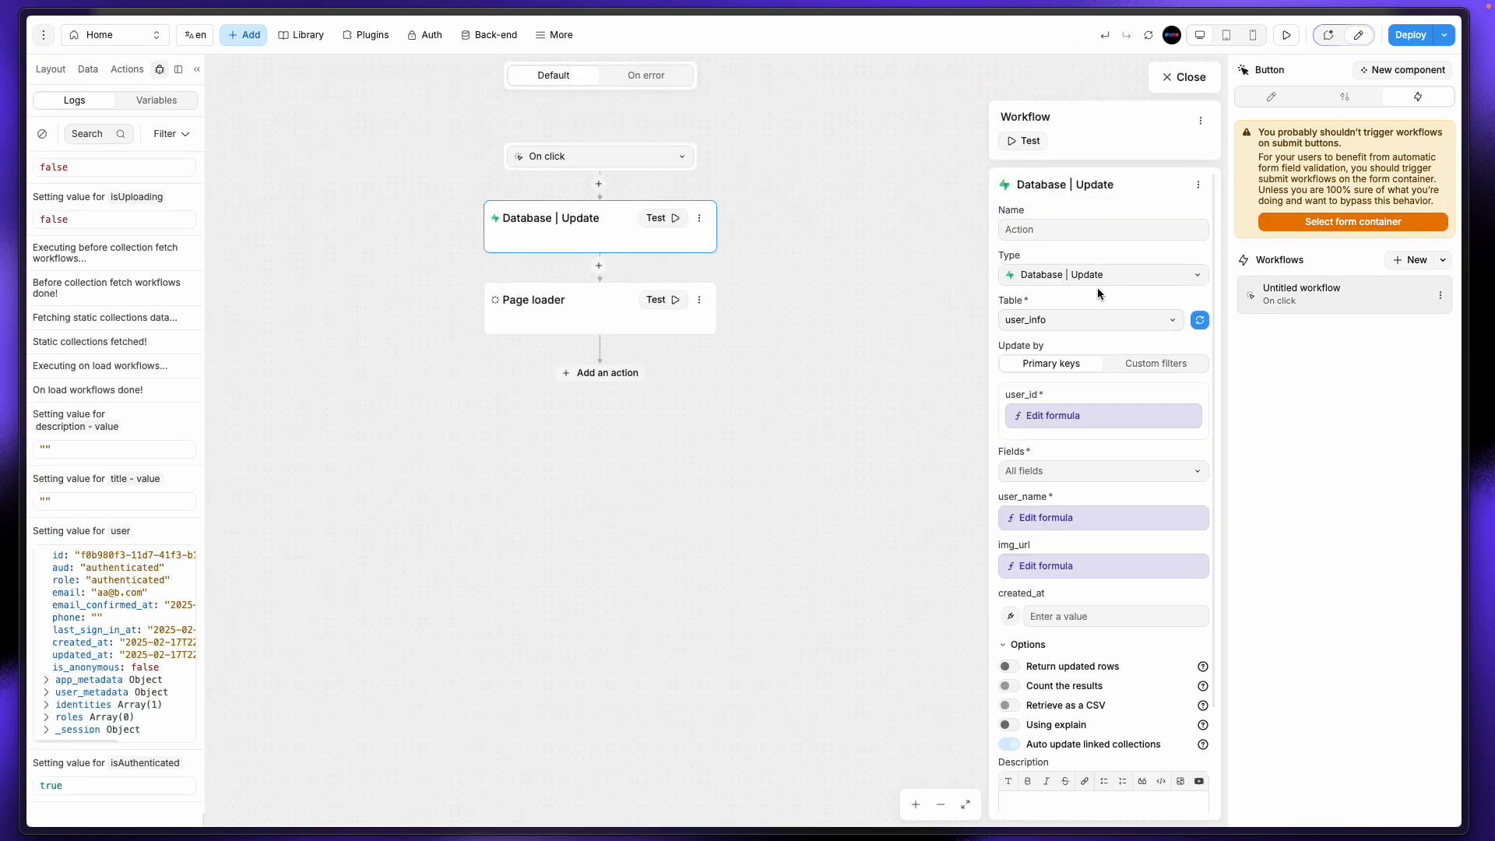
left_click(1067, 323)
left_click(1061, 367)
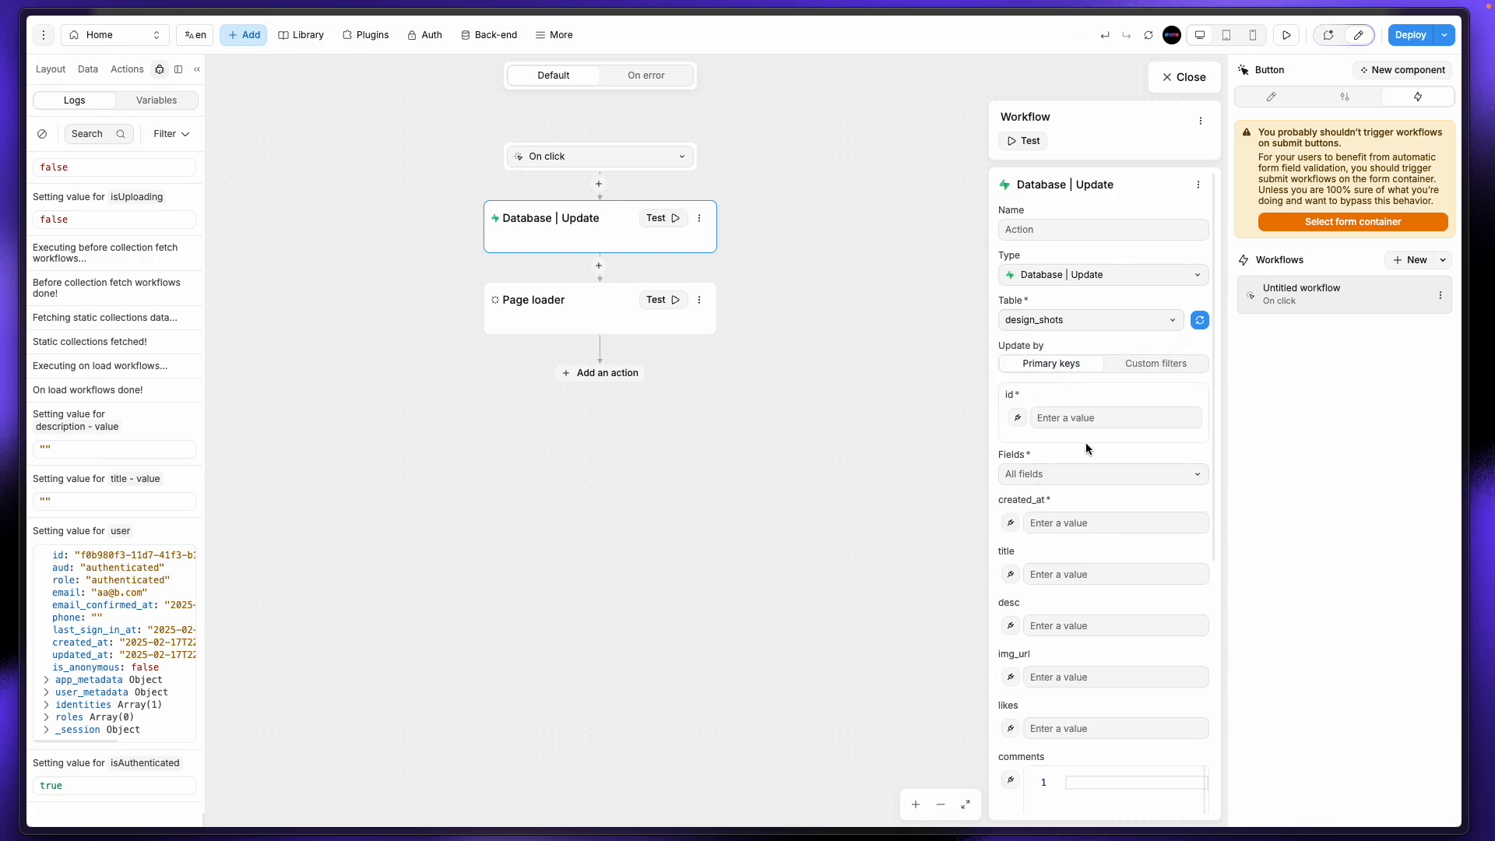
scroll(1109, 562, "down", 1)
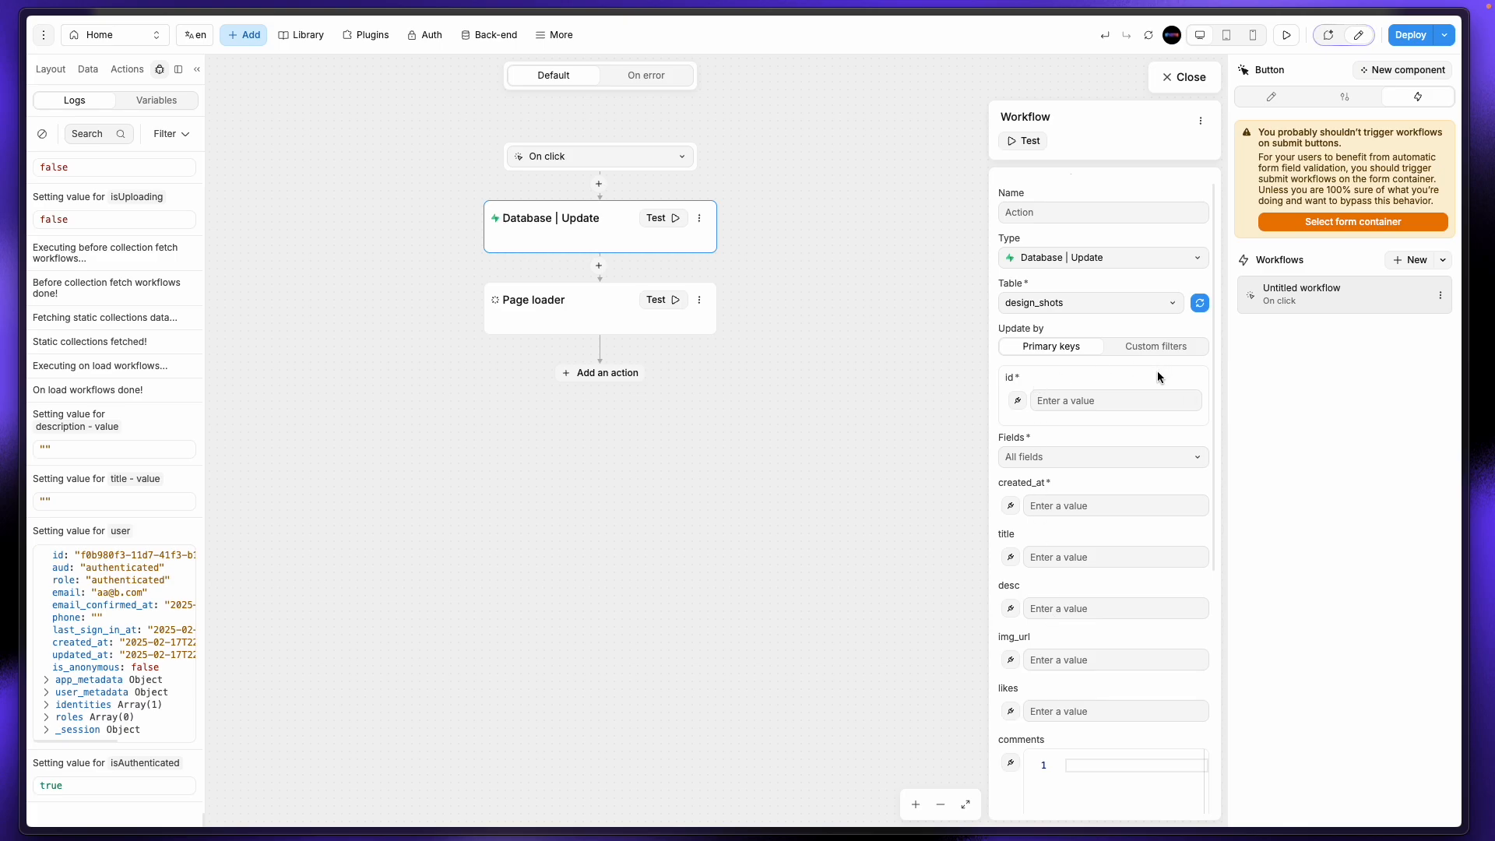
scroll(1072, 674, "down", 3)
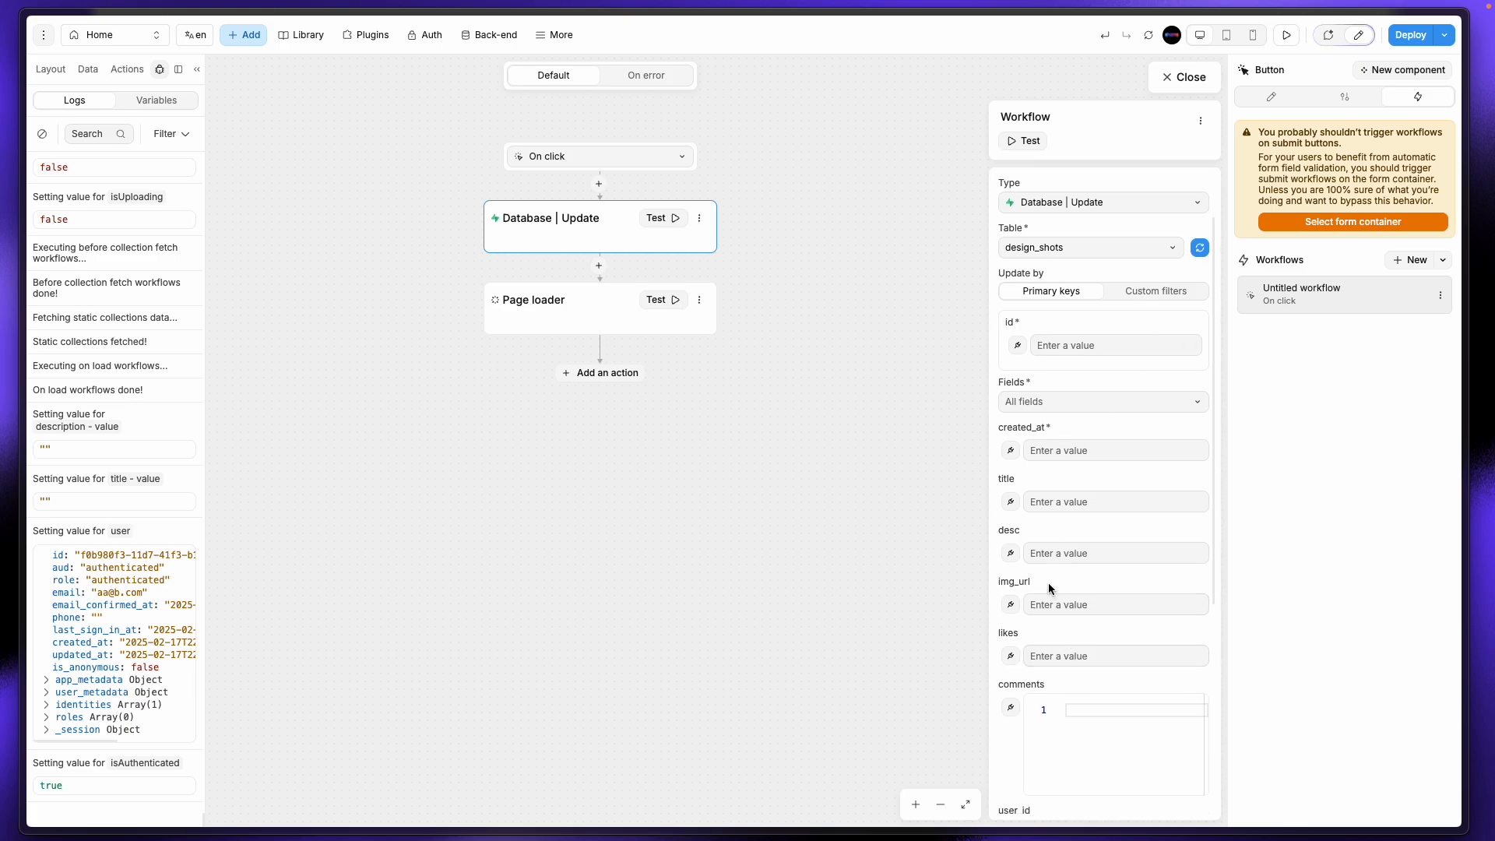
left_click(1200, 247)
mouse_move(4, 534)
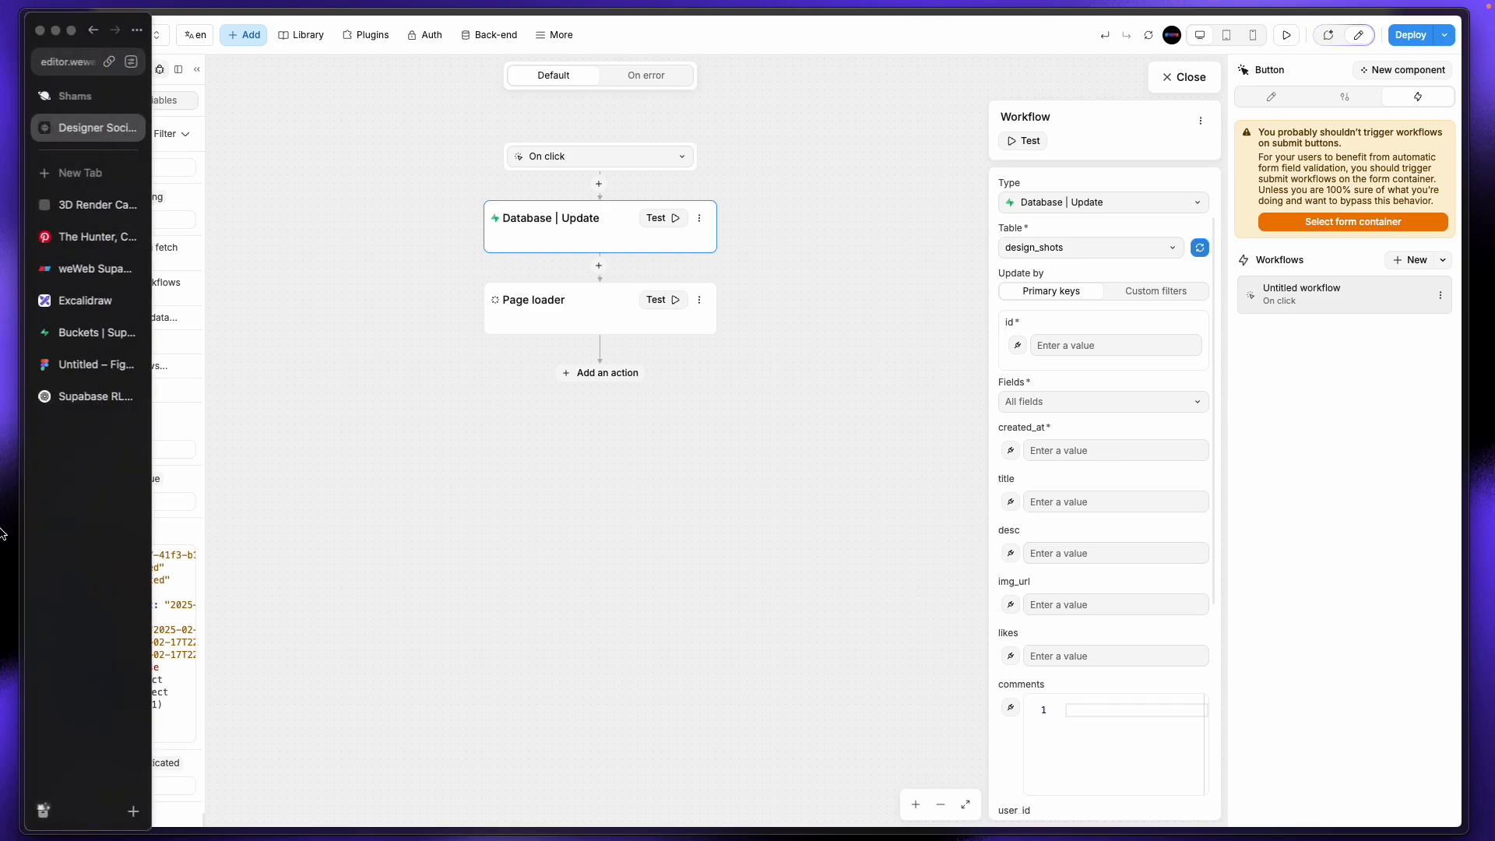
left_click(78, 323)
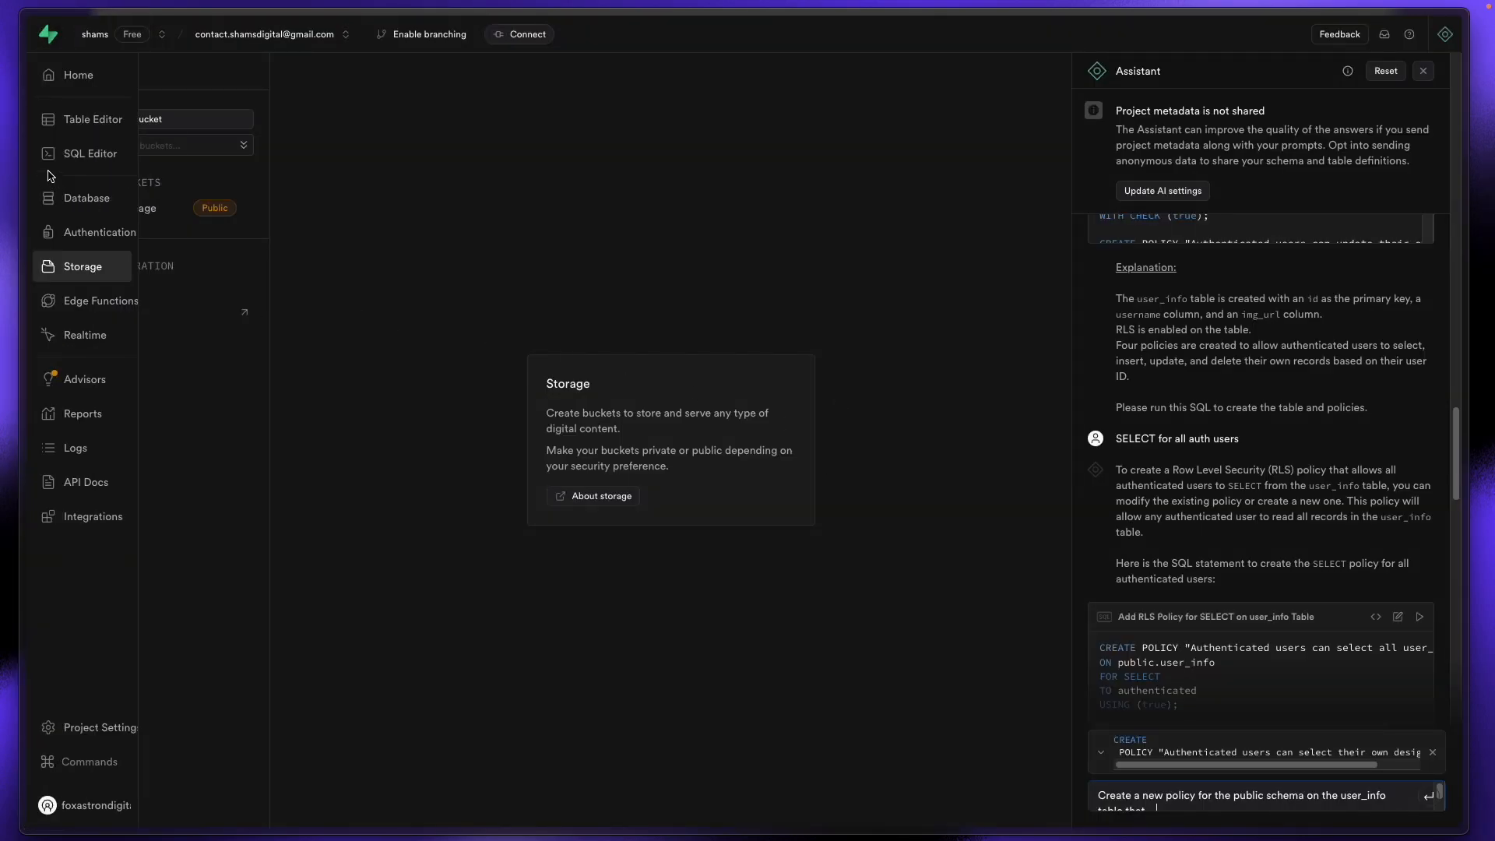
left_click(74, 118)
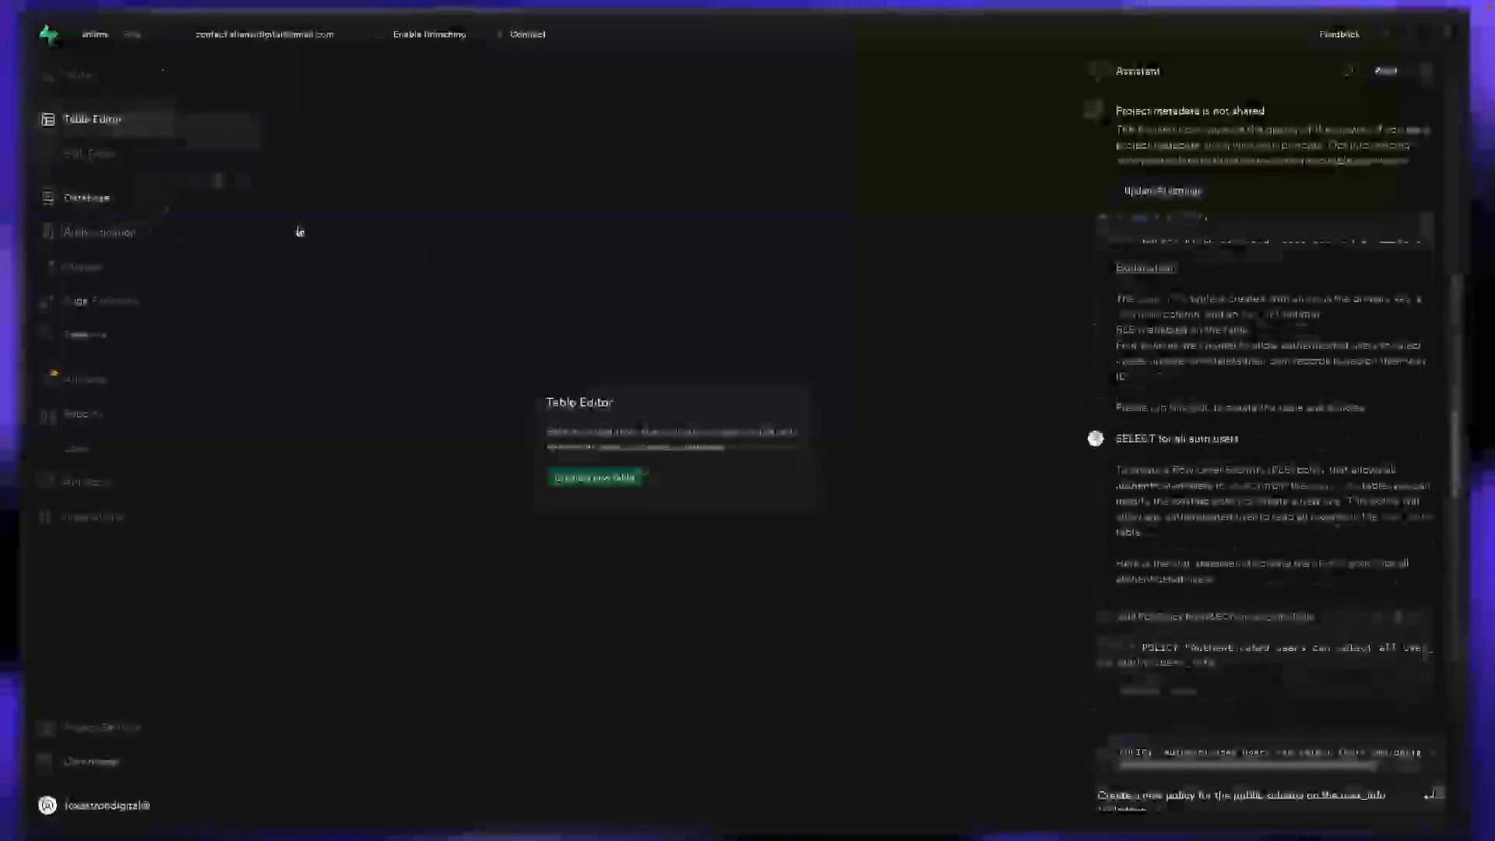
left_click(200, 207)
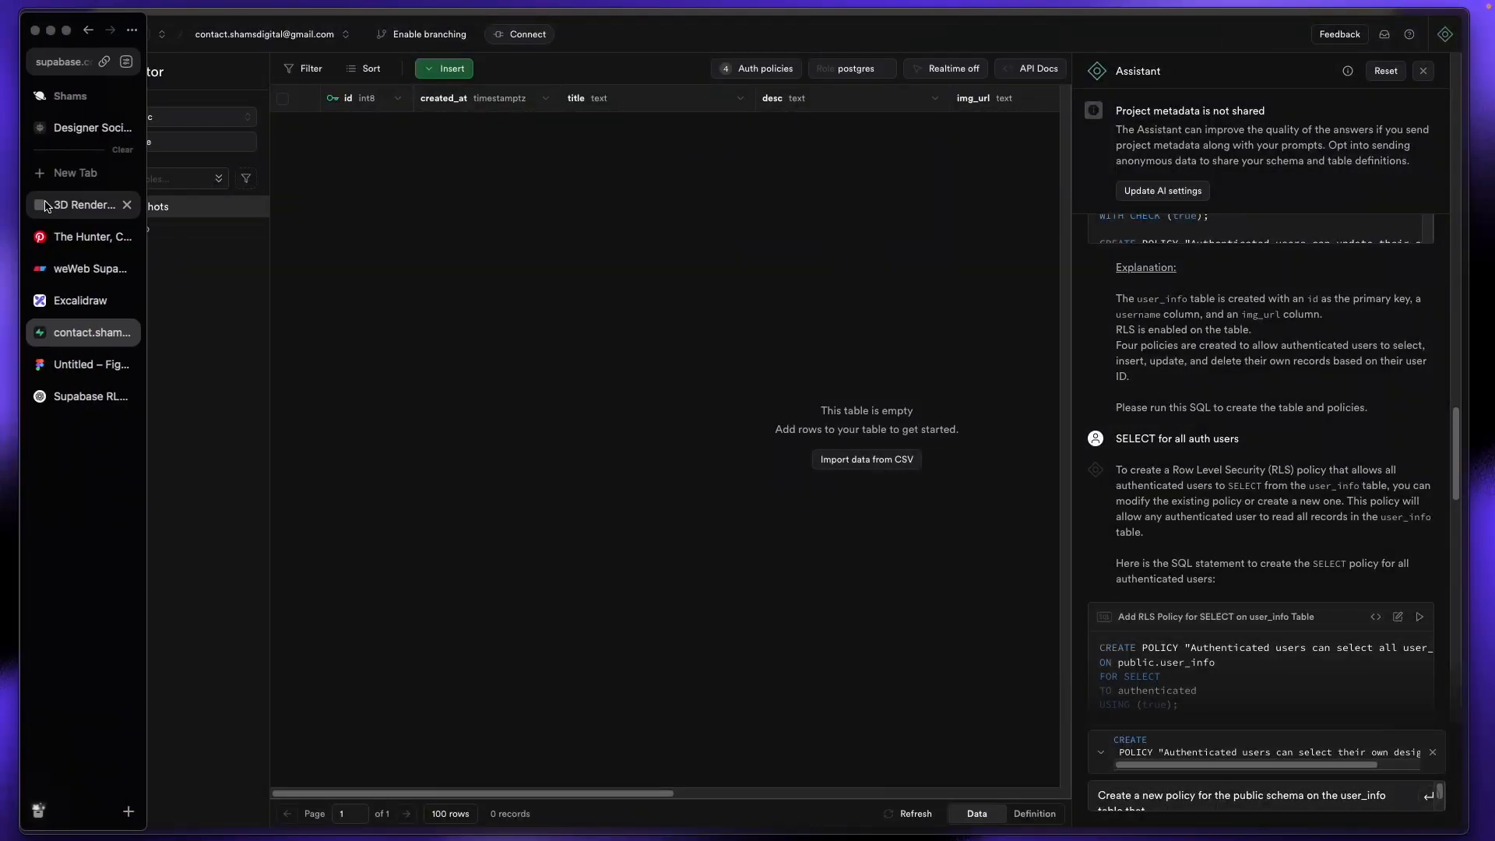
left_click(56, 201)
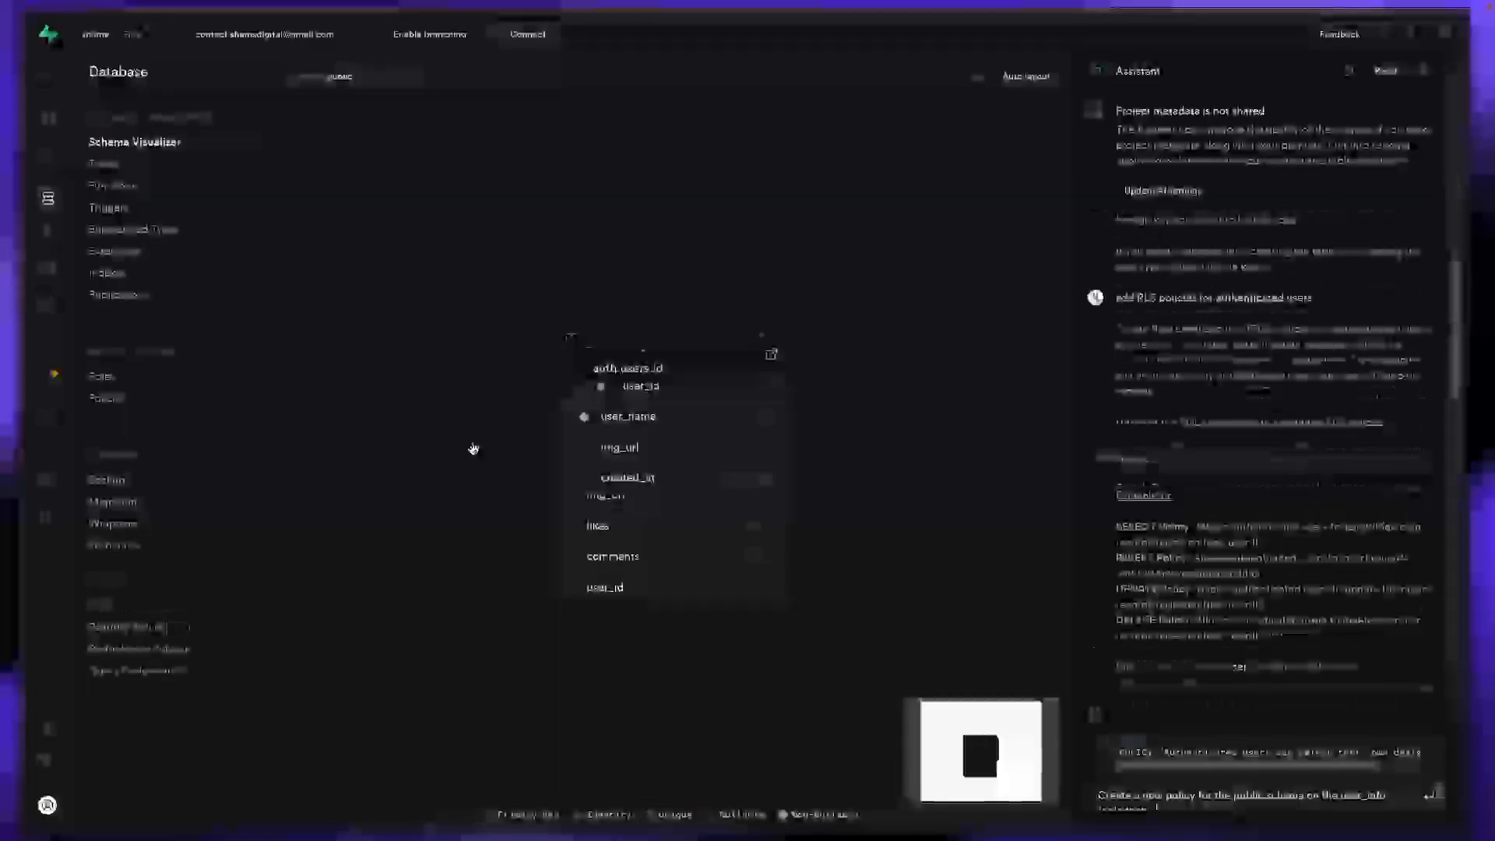
left_click_drag(732, 348, 1010, 320)
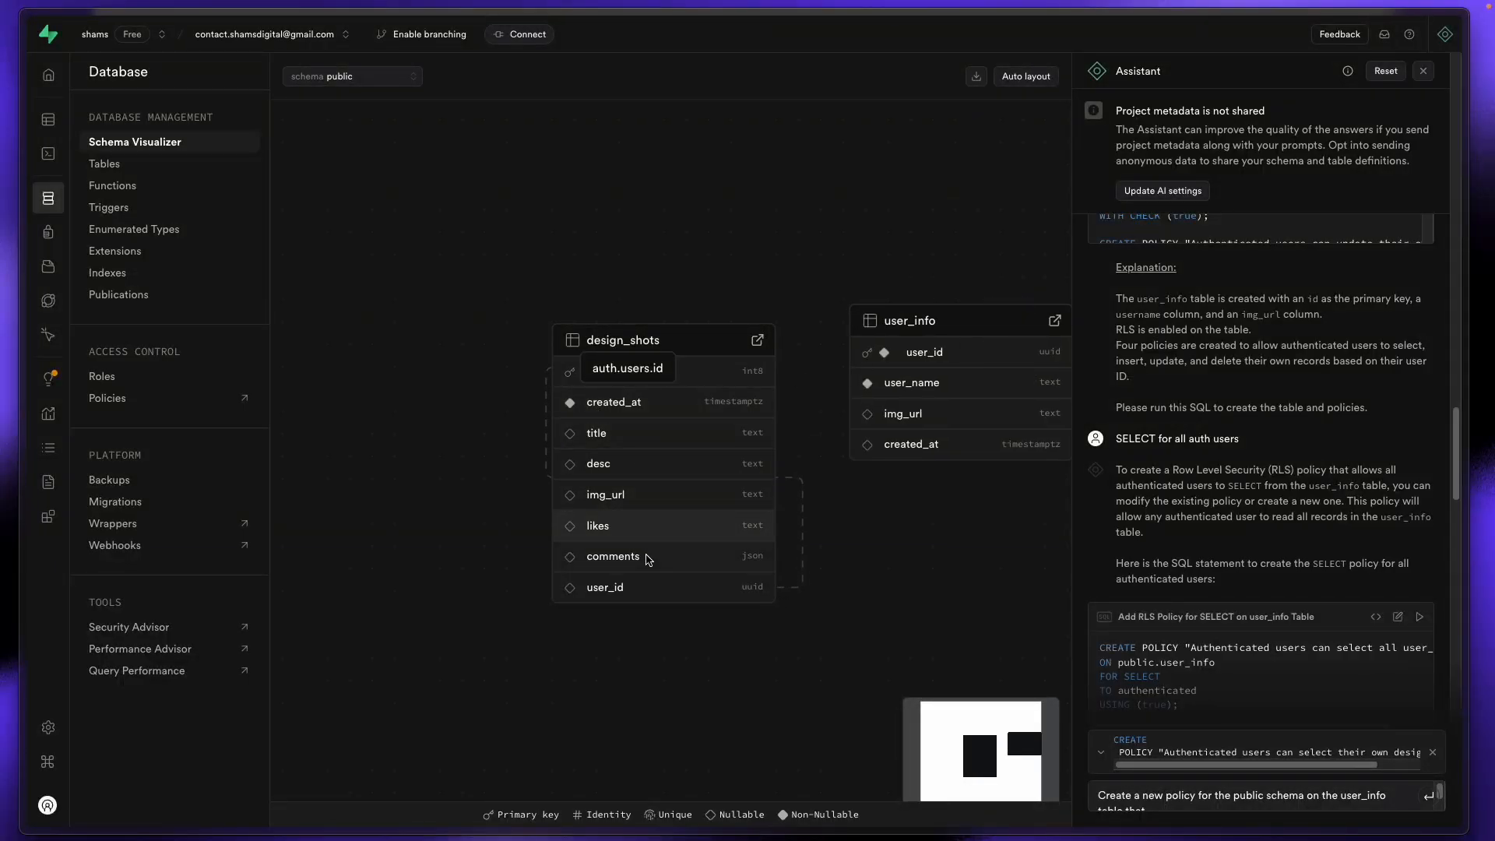
mouse_move(4, 274)
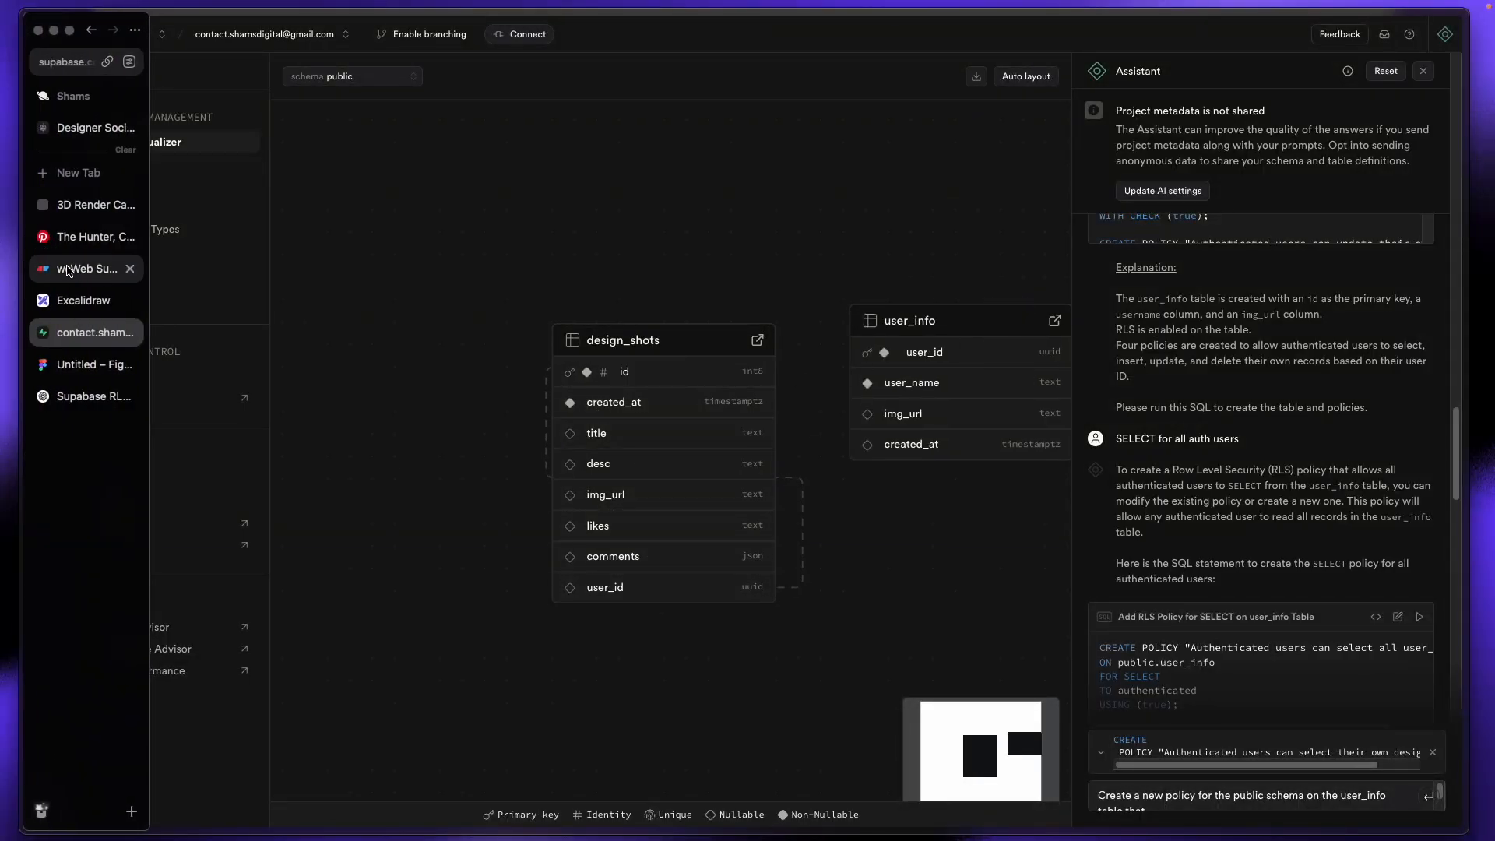
left_click(82, 127)
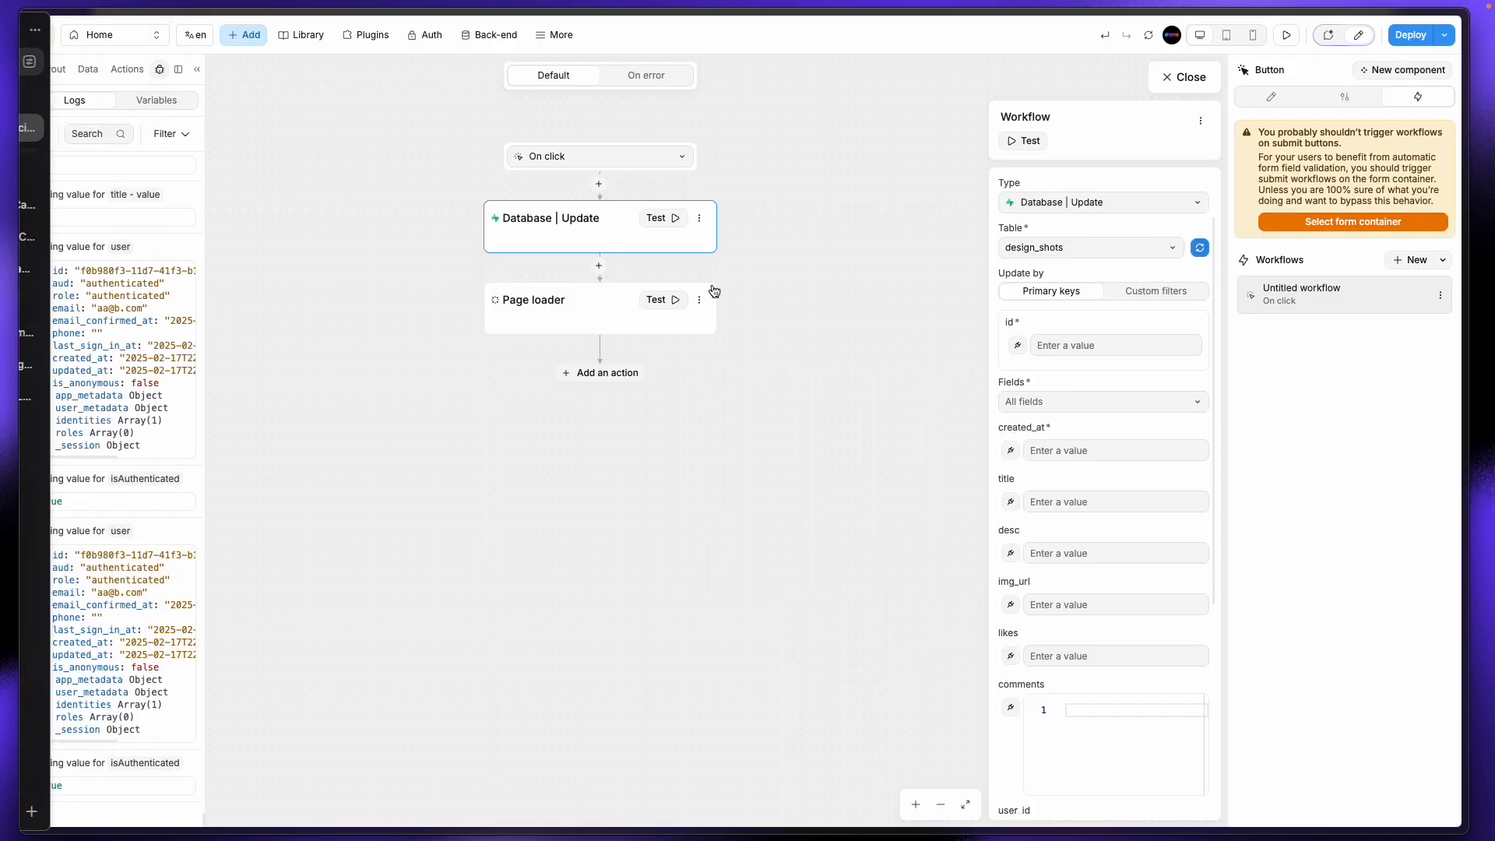
Step: Bind user_id to the Supabase Auth signed-in user's id
scroll(1084, 648, "down", 2)
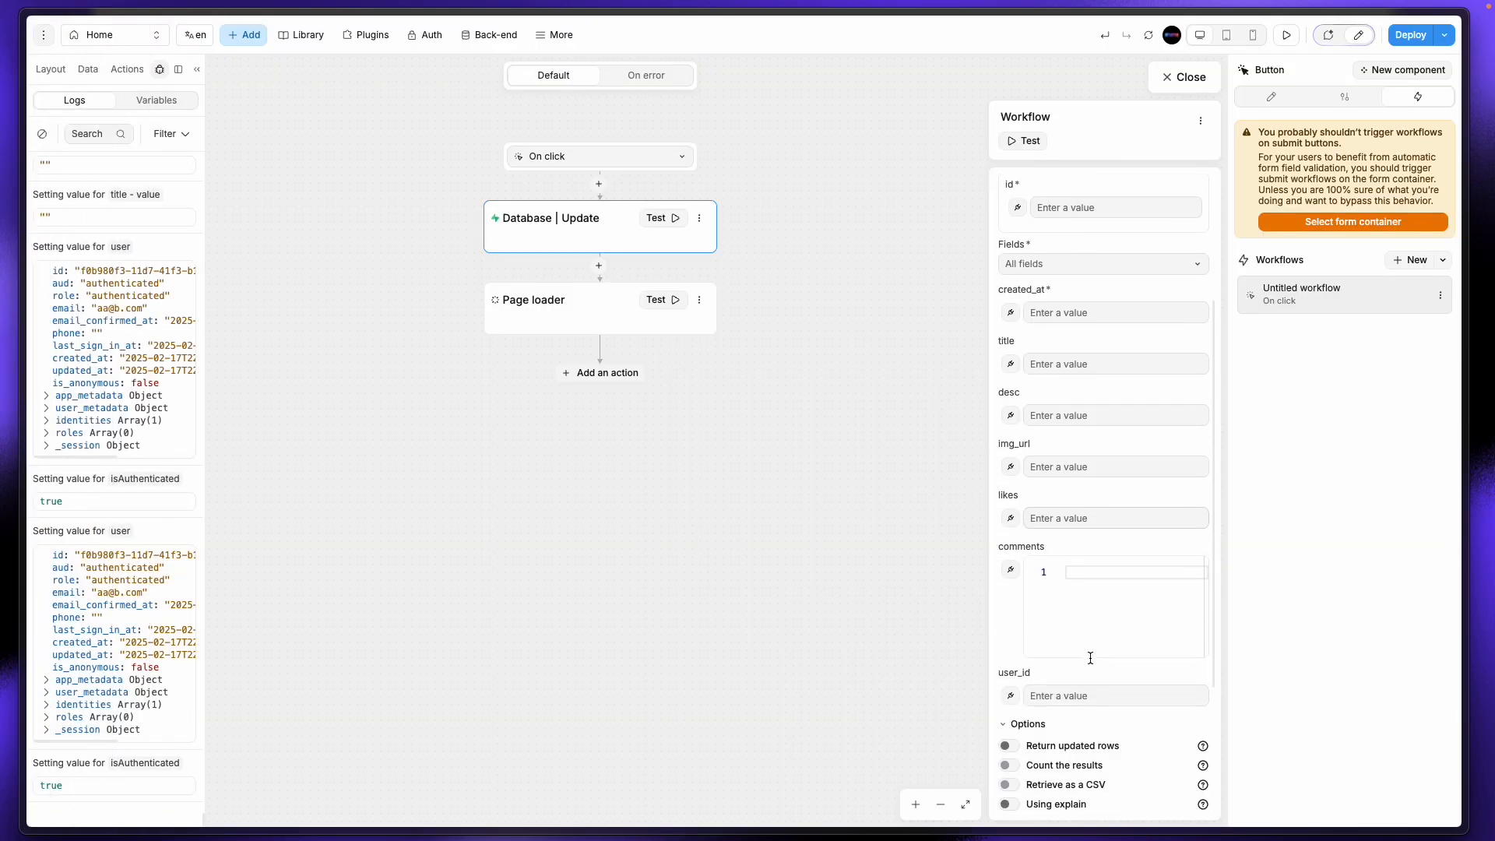
left_click(1010, 698)
left_click(1112, 288)
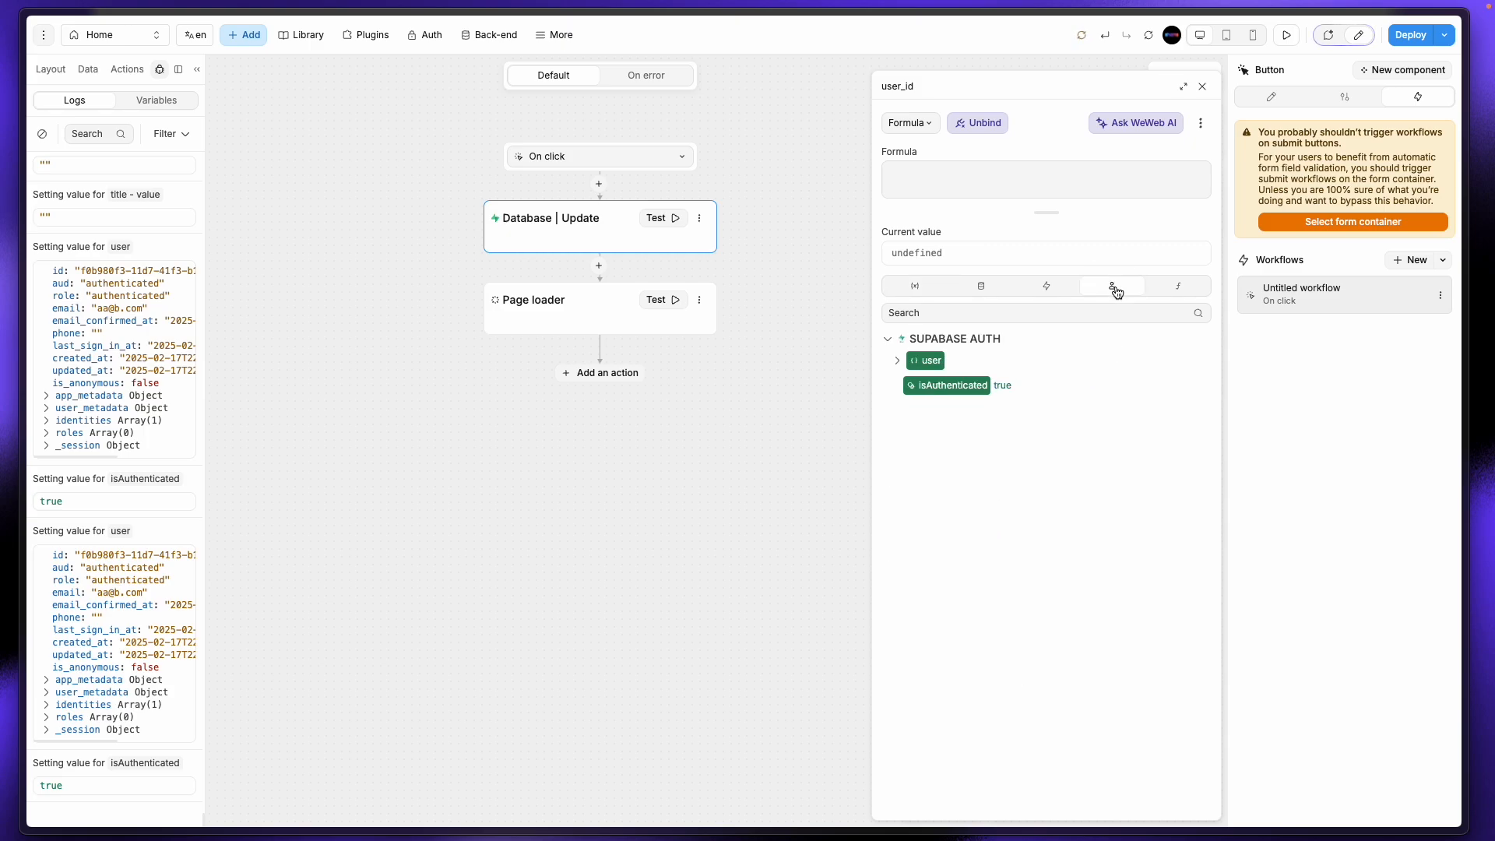
left_click(903, 365)
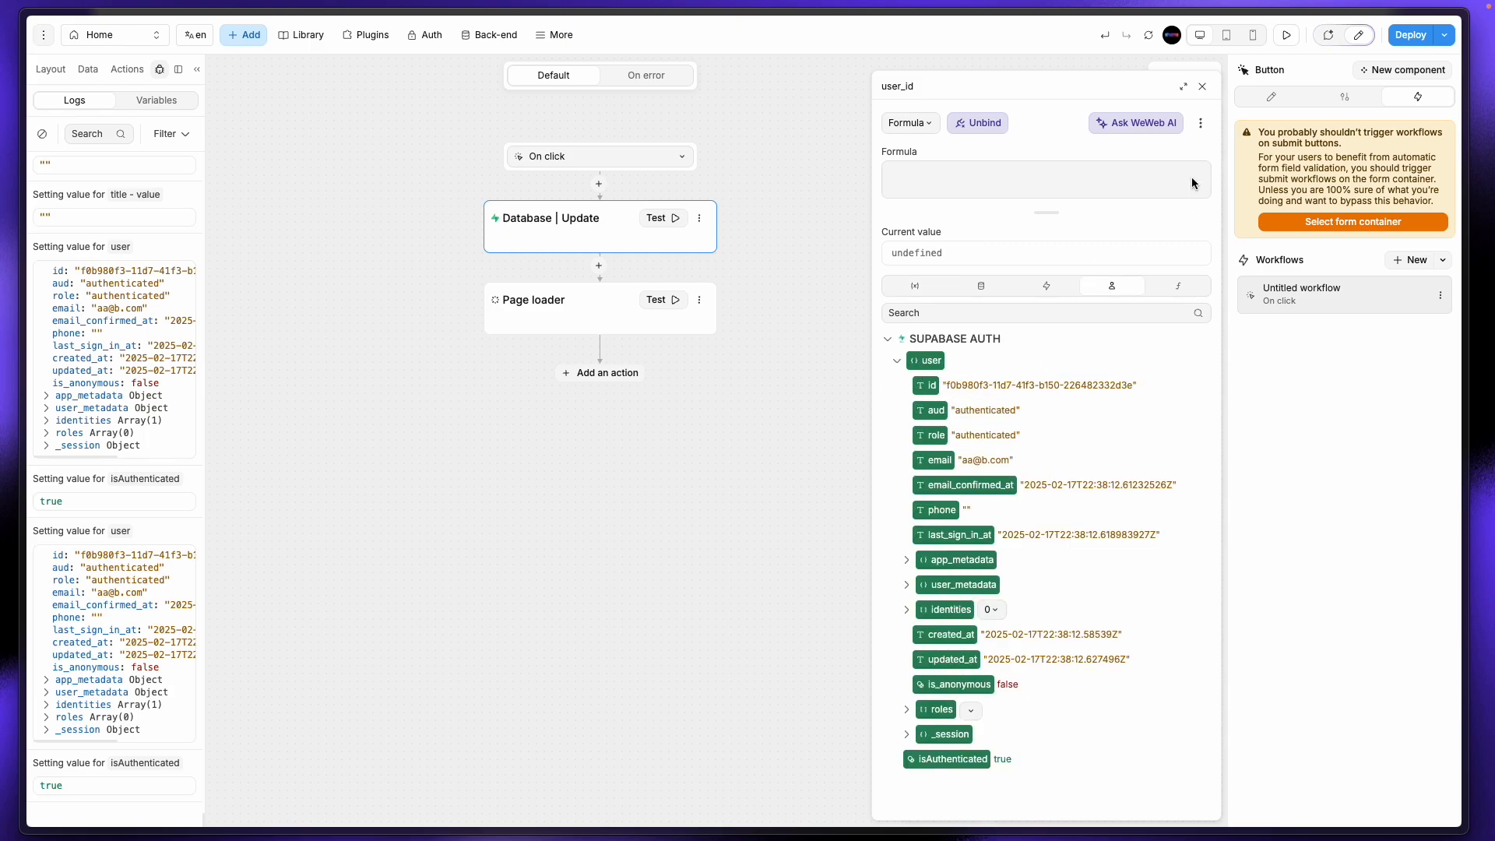
left_click(926, 383)
left_click(1202, 85)
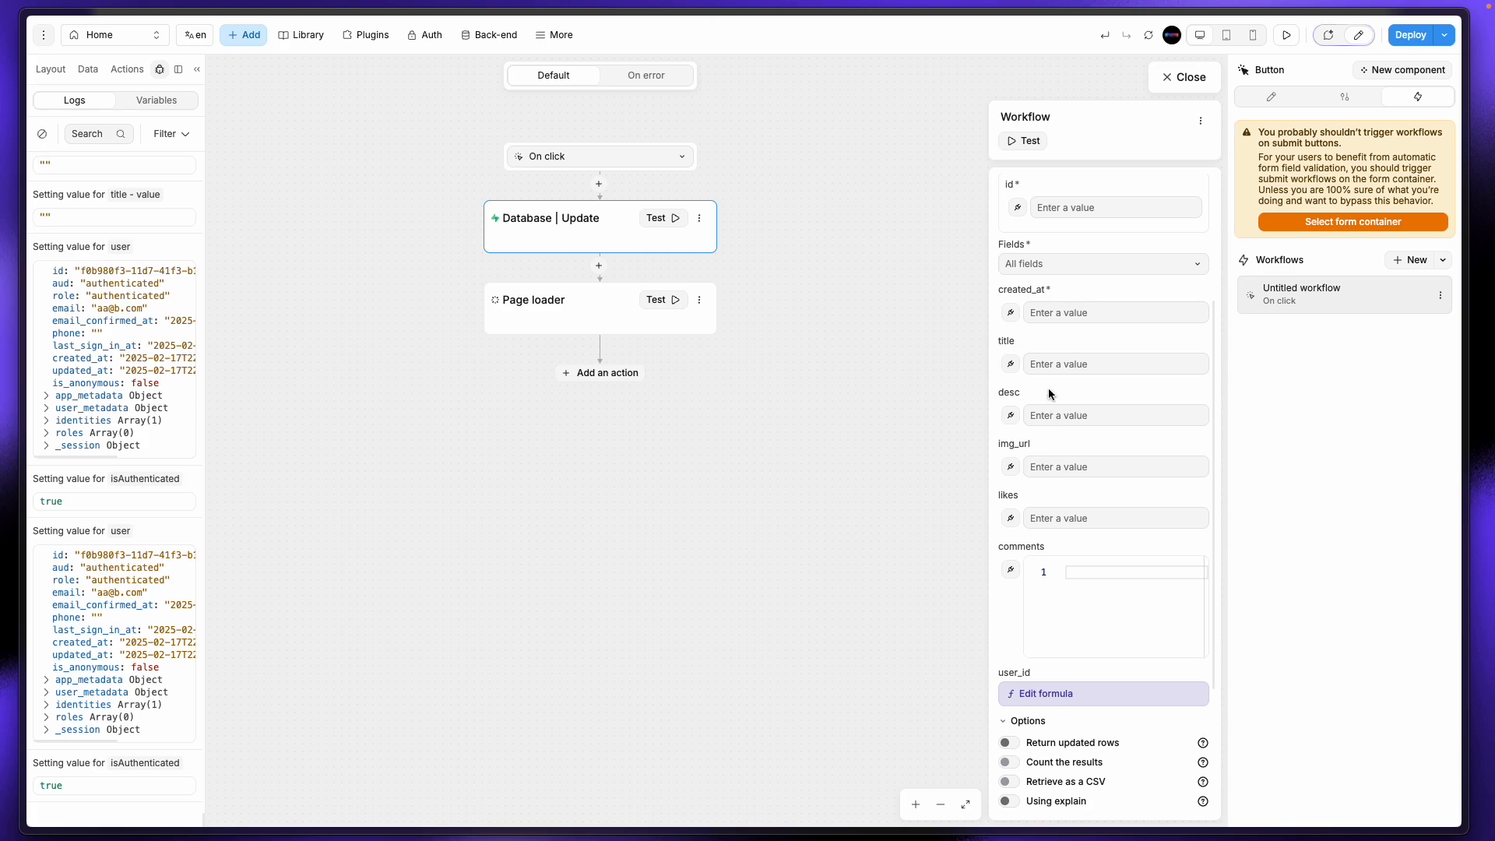
left_click(1056, 343)
Step: Bind img_url to the design image variable and desc to description - value
left_click(1011, 467)
left_click(916, 285)
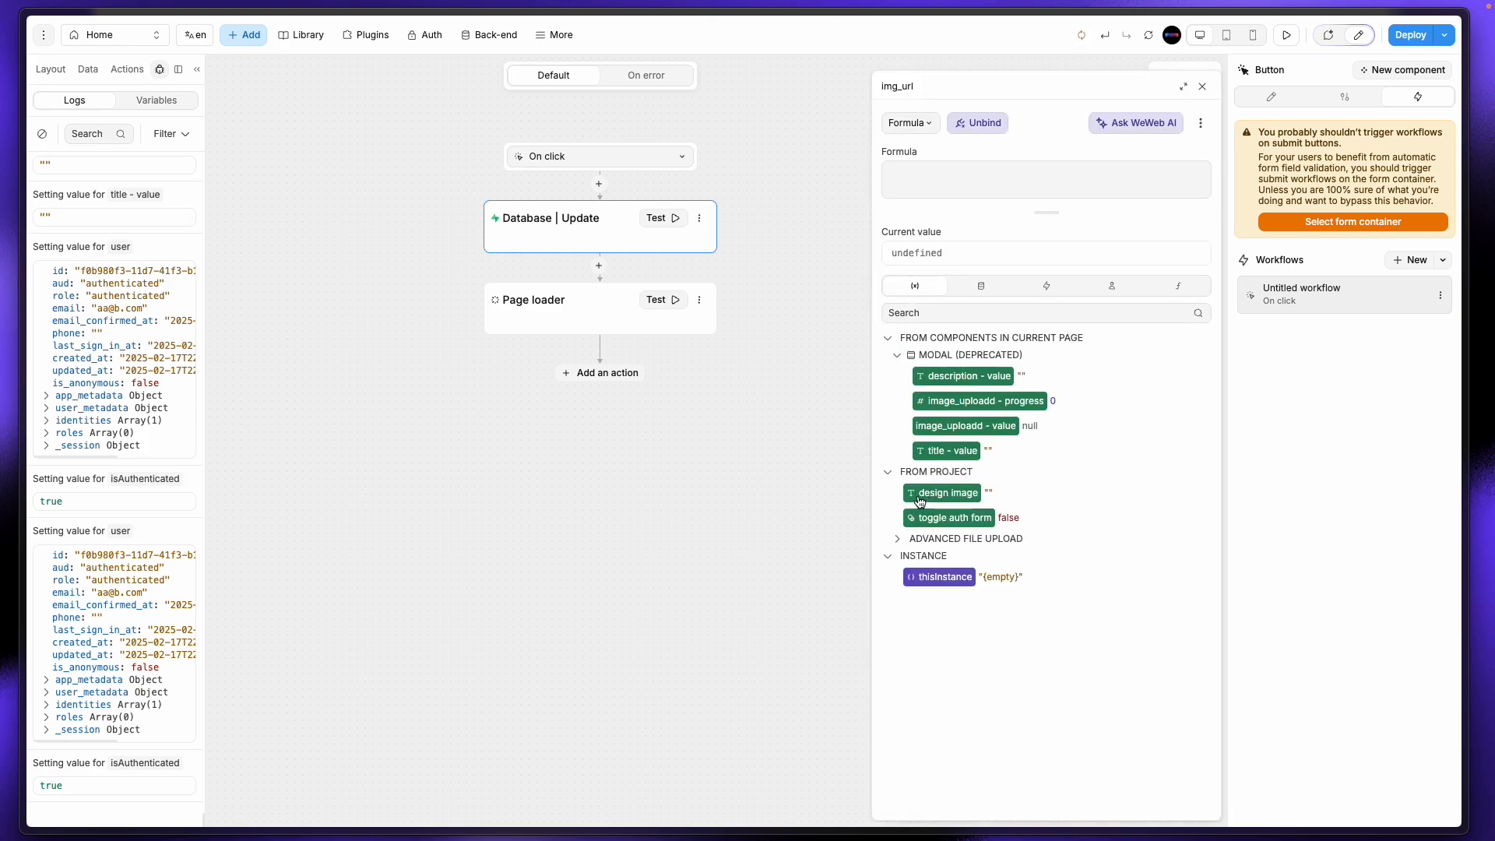
left_click(894, 543)
left_click(895, 543)
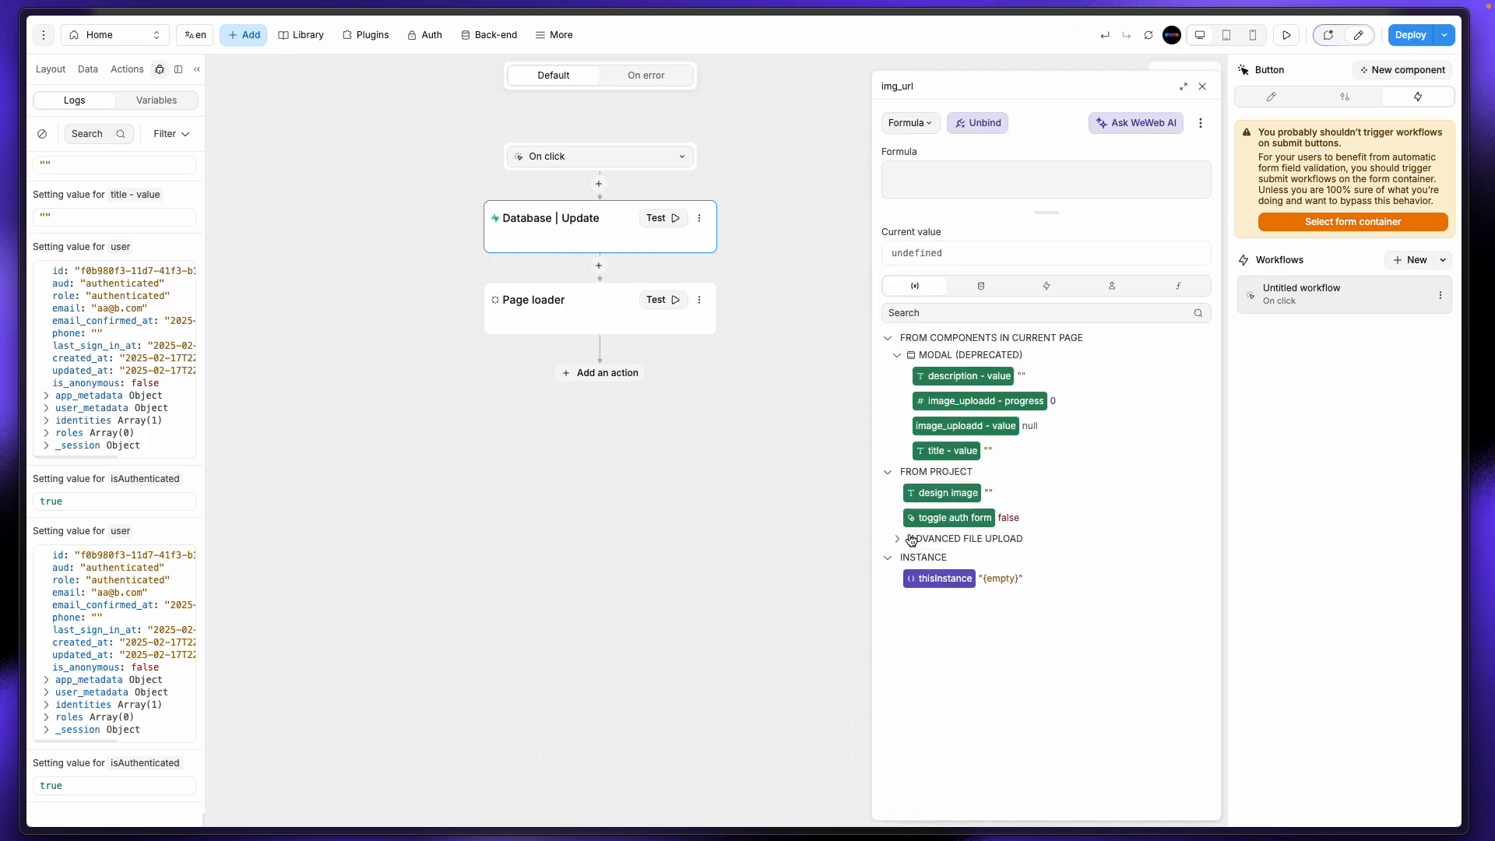
left_click(944, 498)
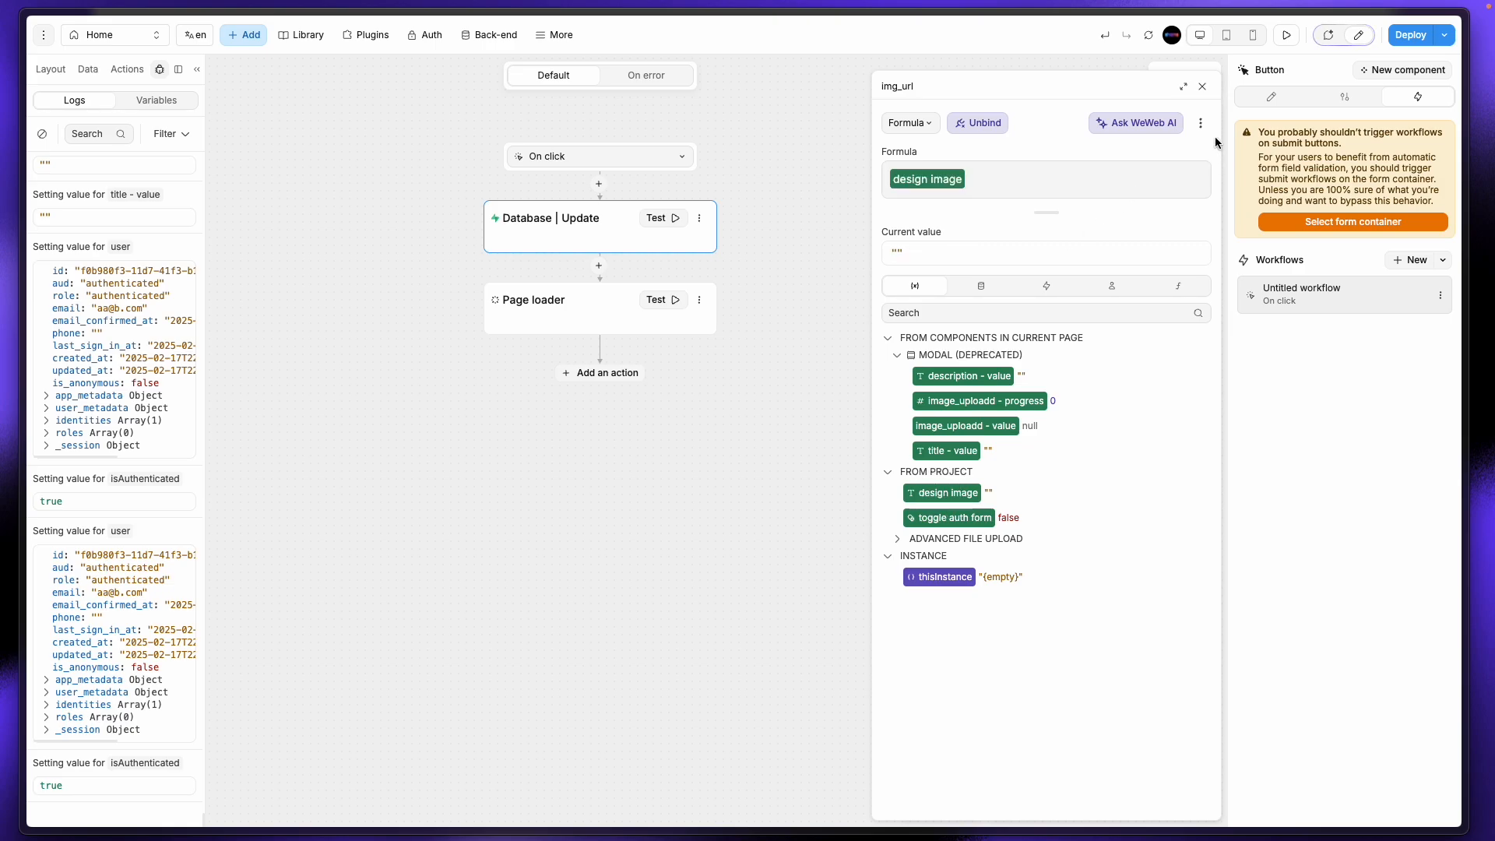
left_click(1202, 86)
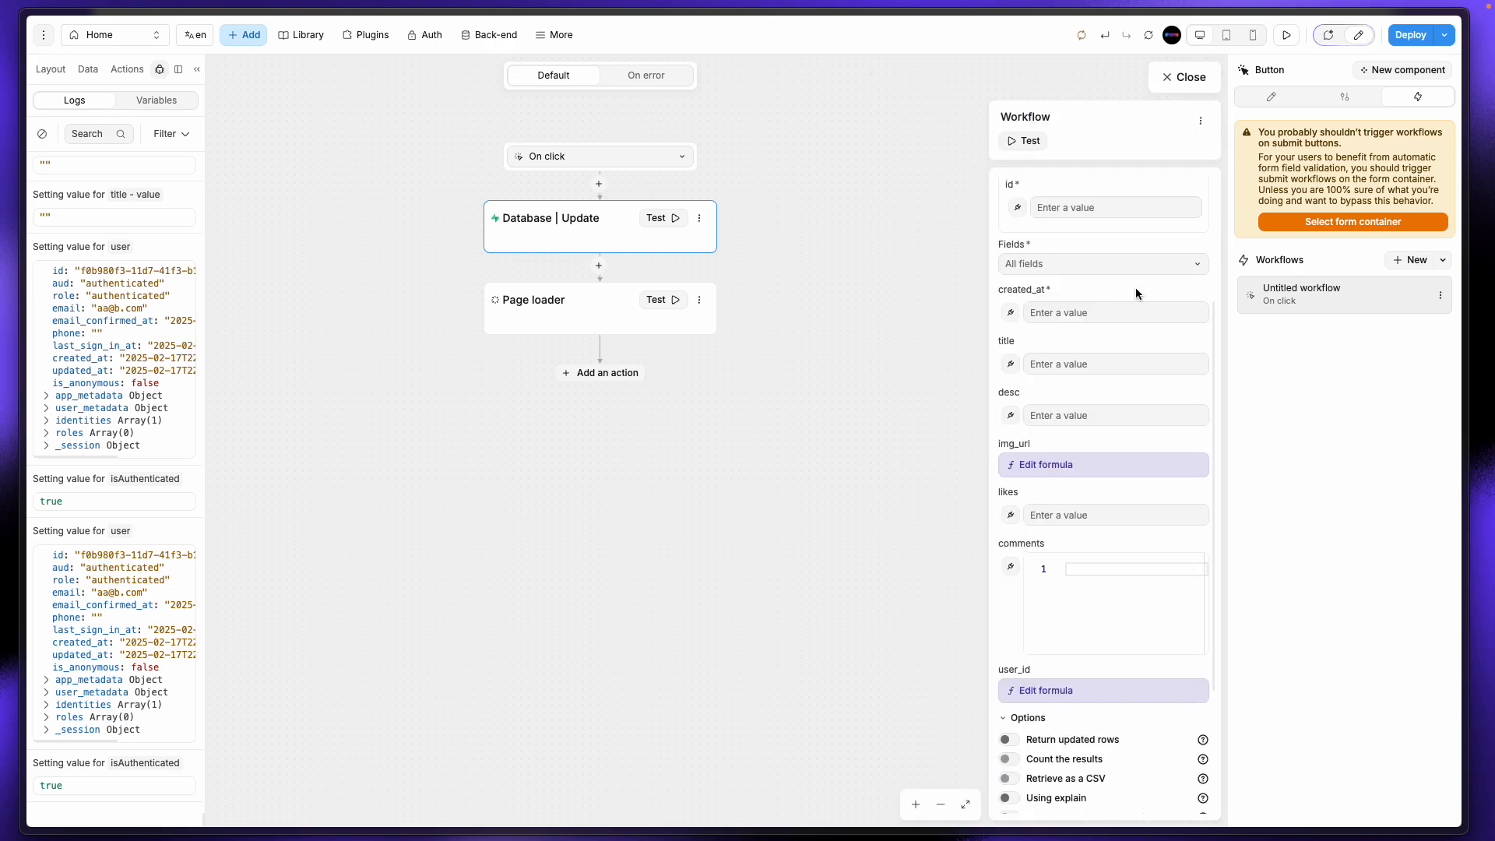
left_click(1011, 415)
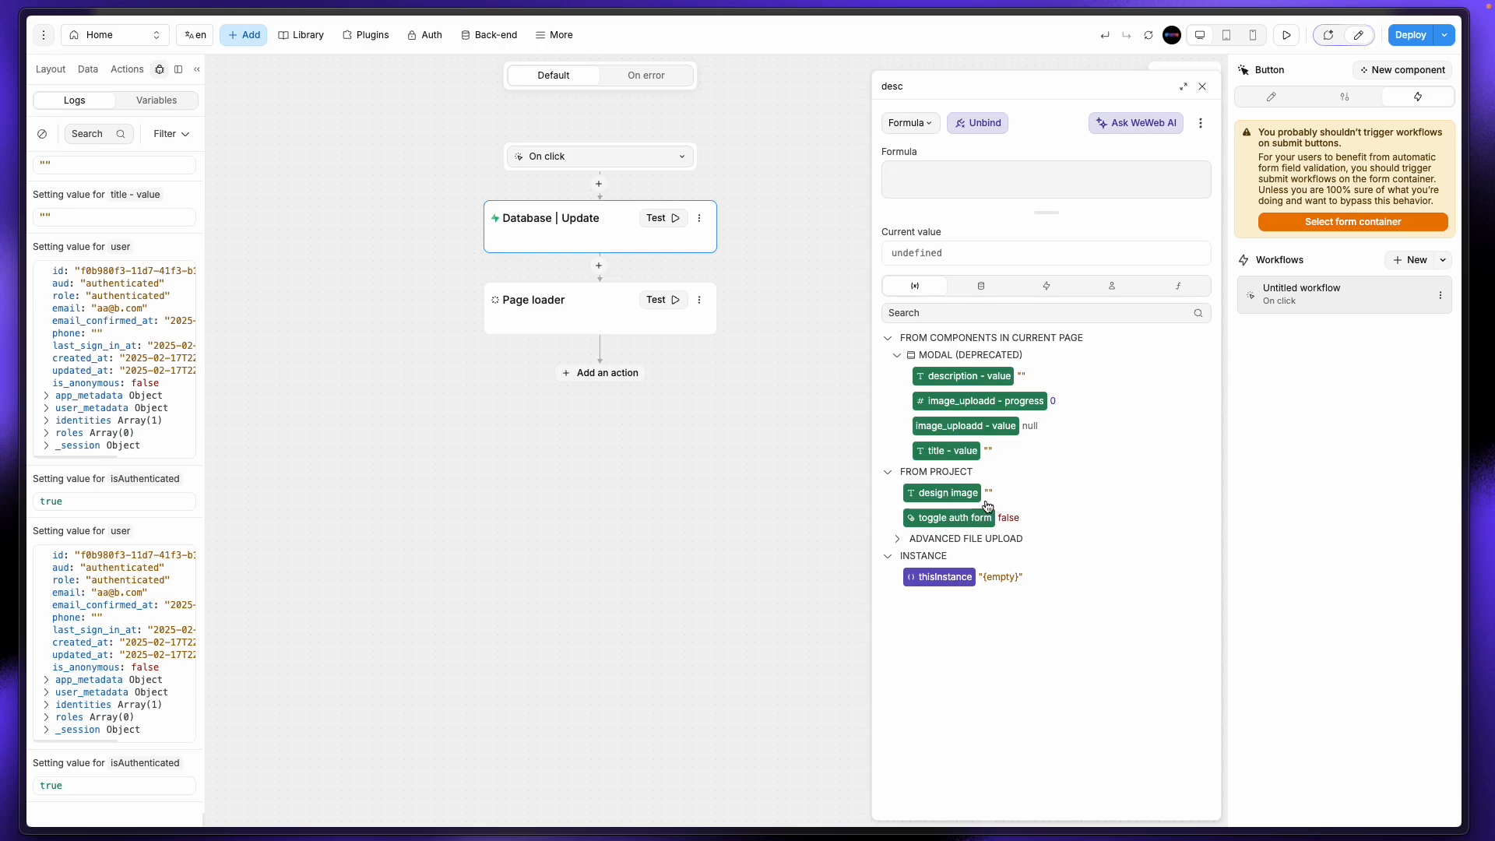
left_click(967, 378)
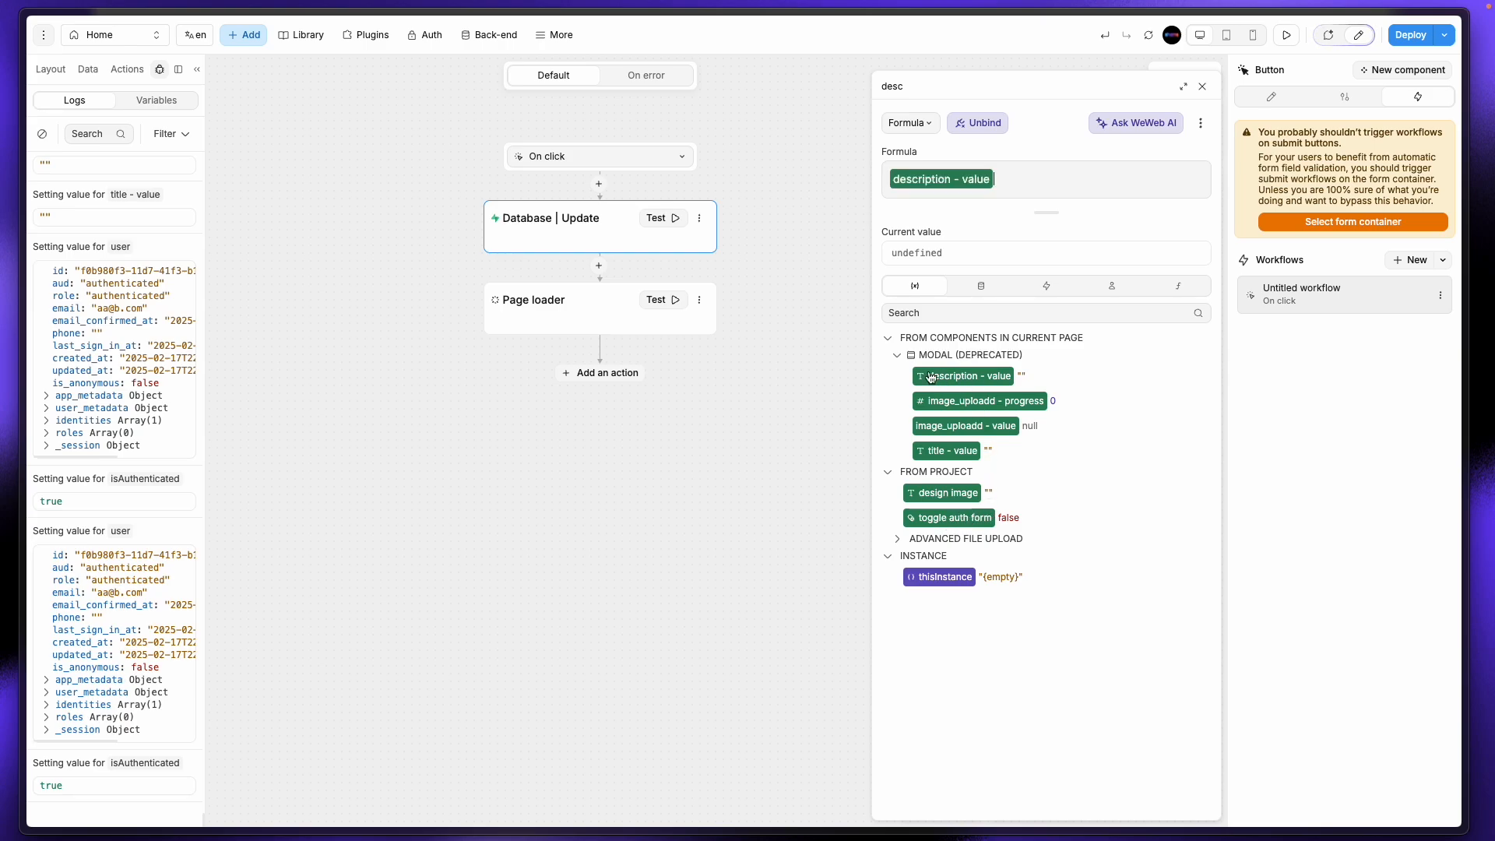
left_click(1202, 86)
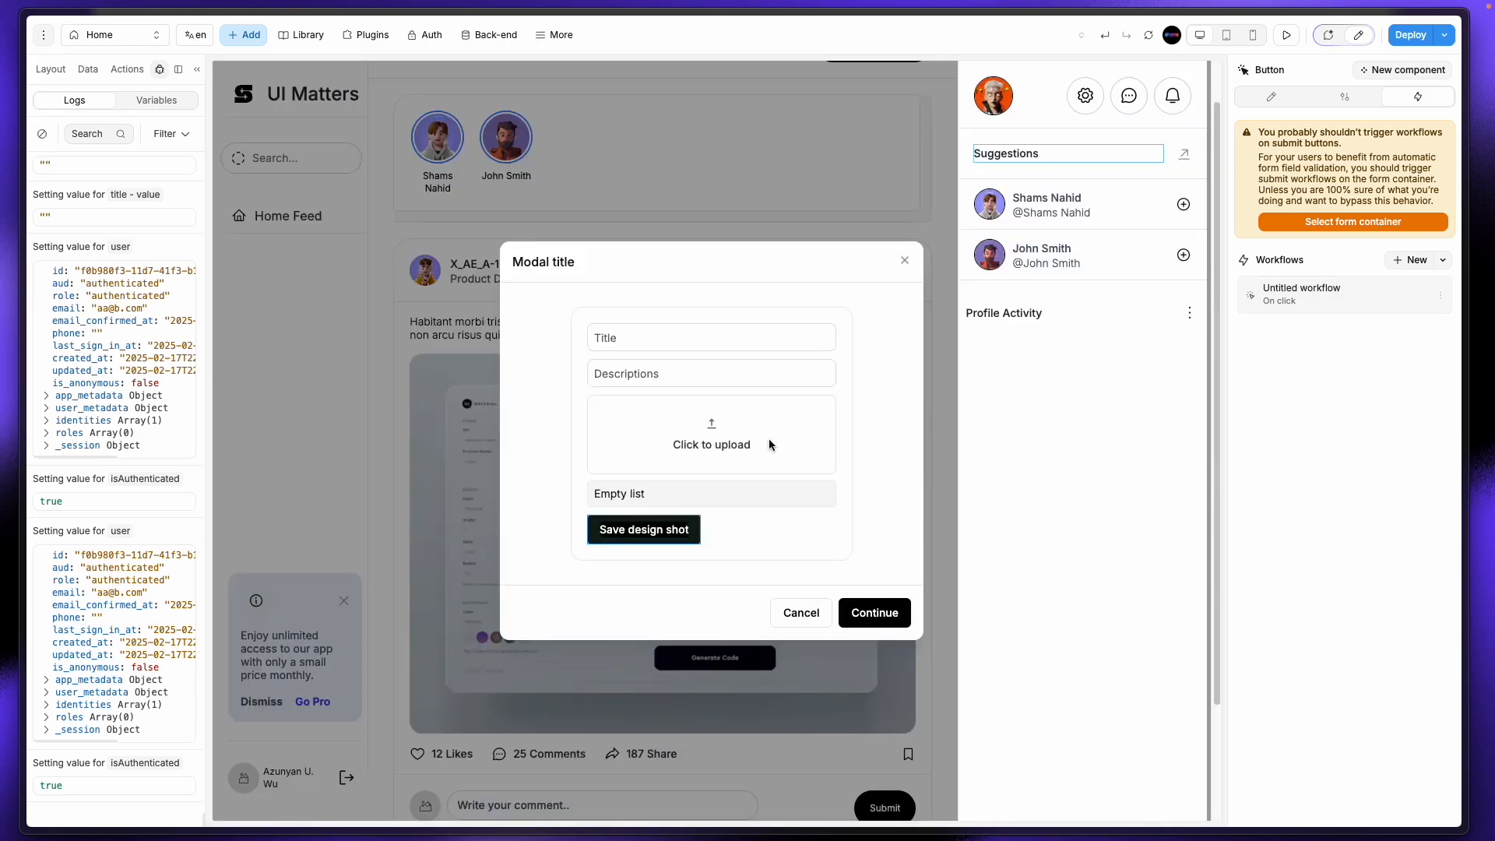
Step: Review the image_uploadd workflow's upload, public URL and change variable steps
left_click(699, 378)
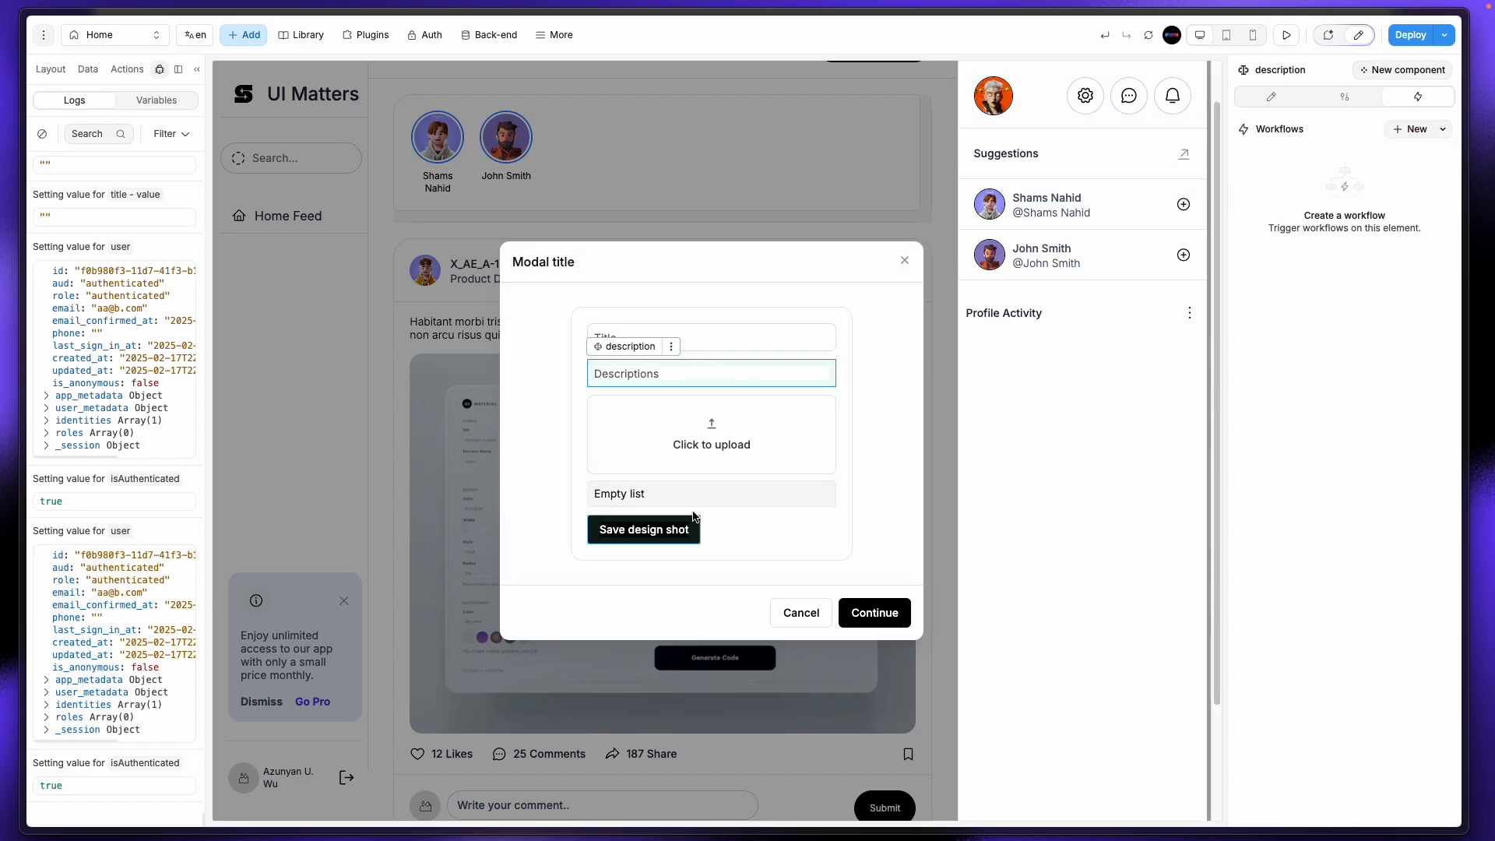
left_click(769, 464)
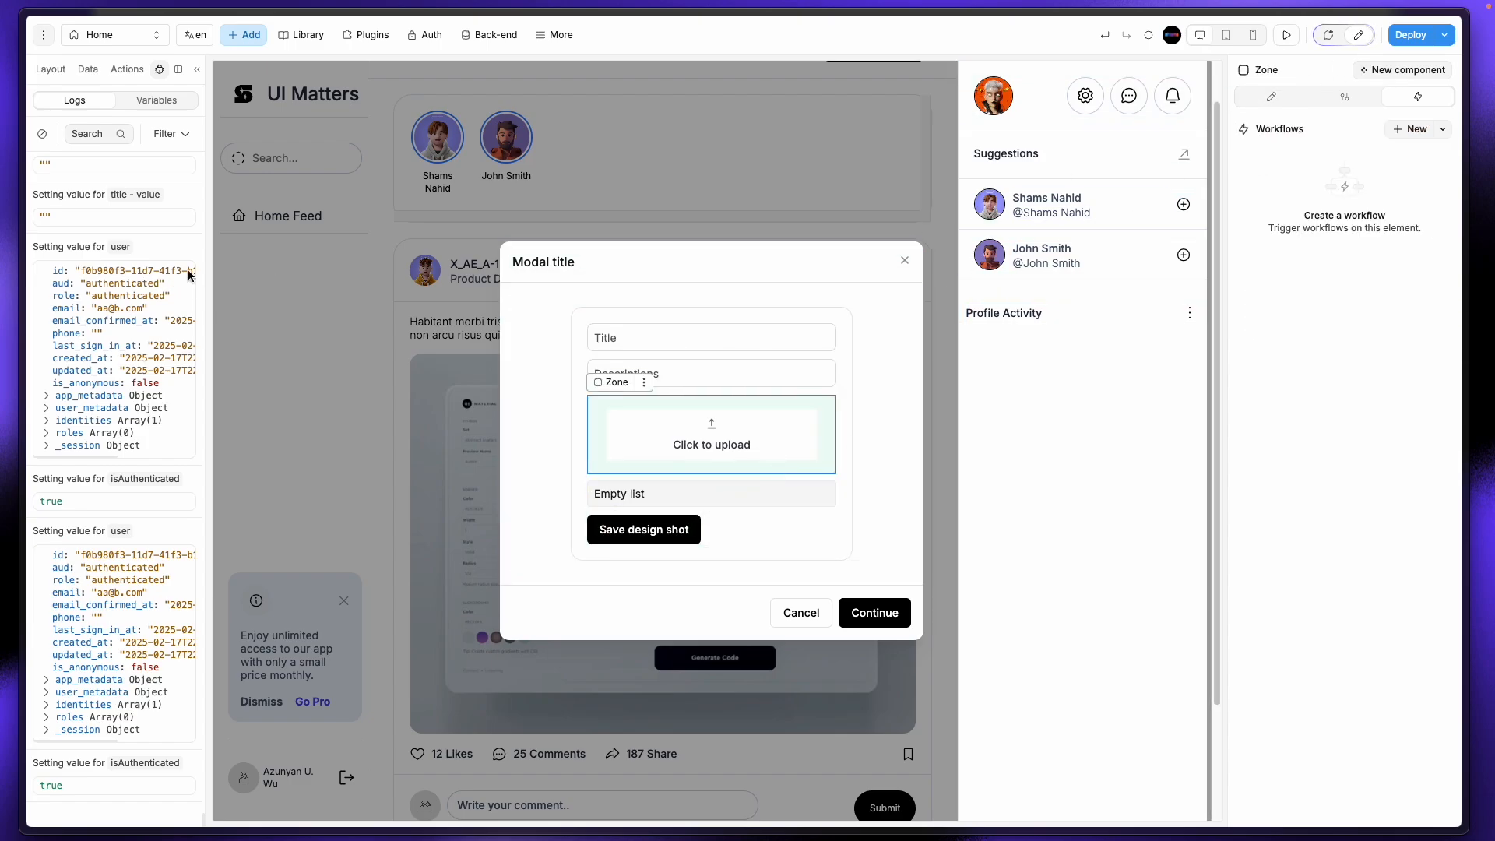
left_click(51, 68)
left_click(145, 394)
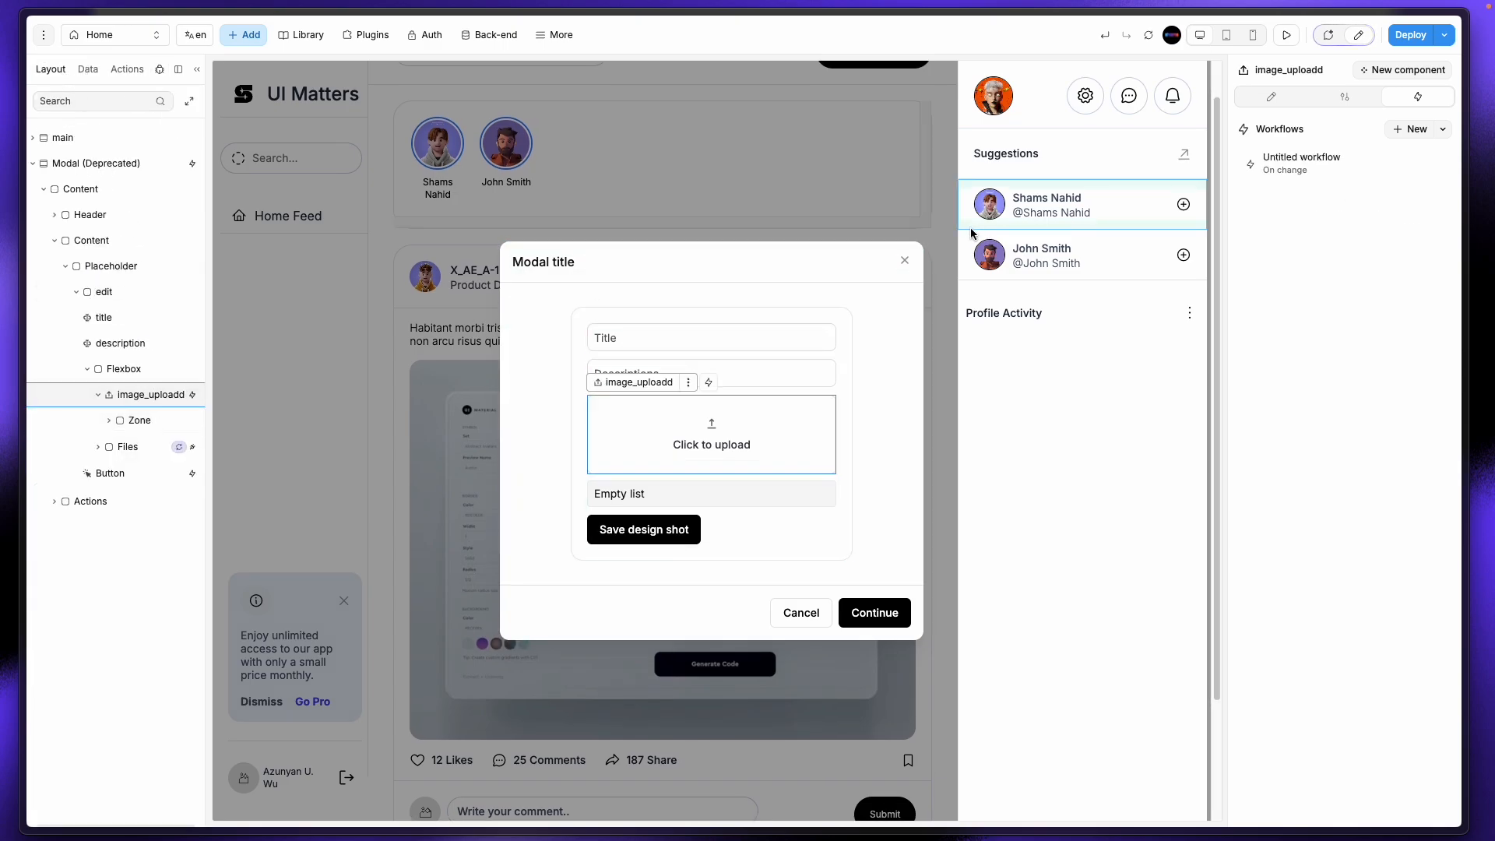
left_click(1315, 167)
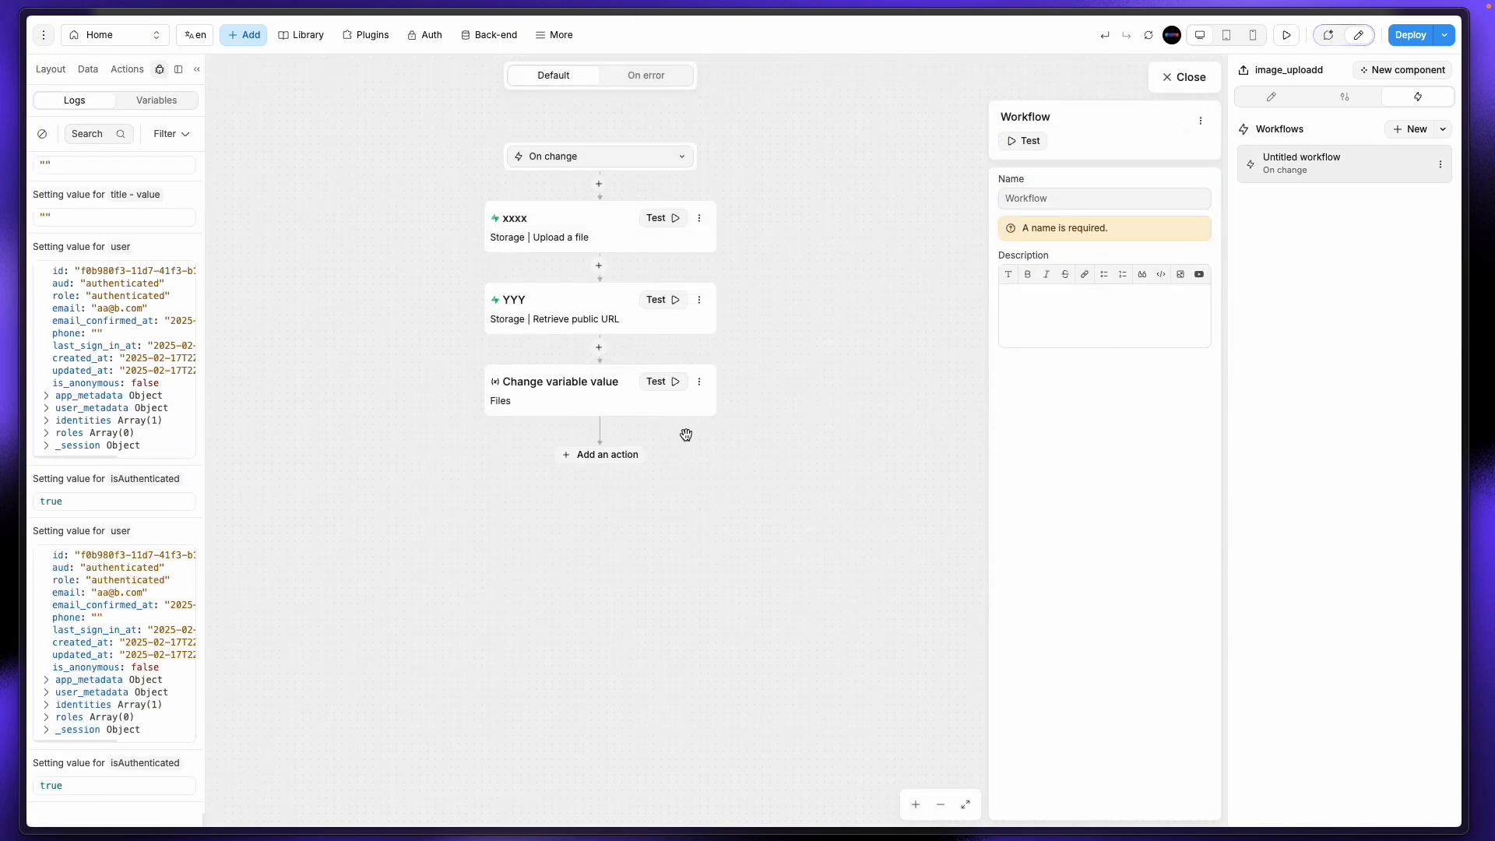
left_click(607, 241)
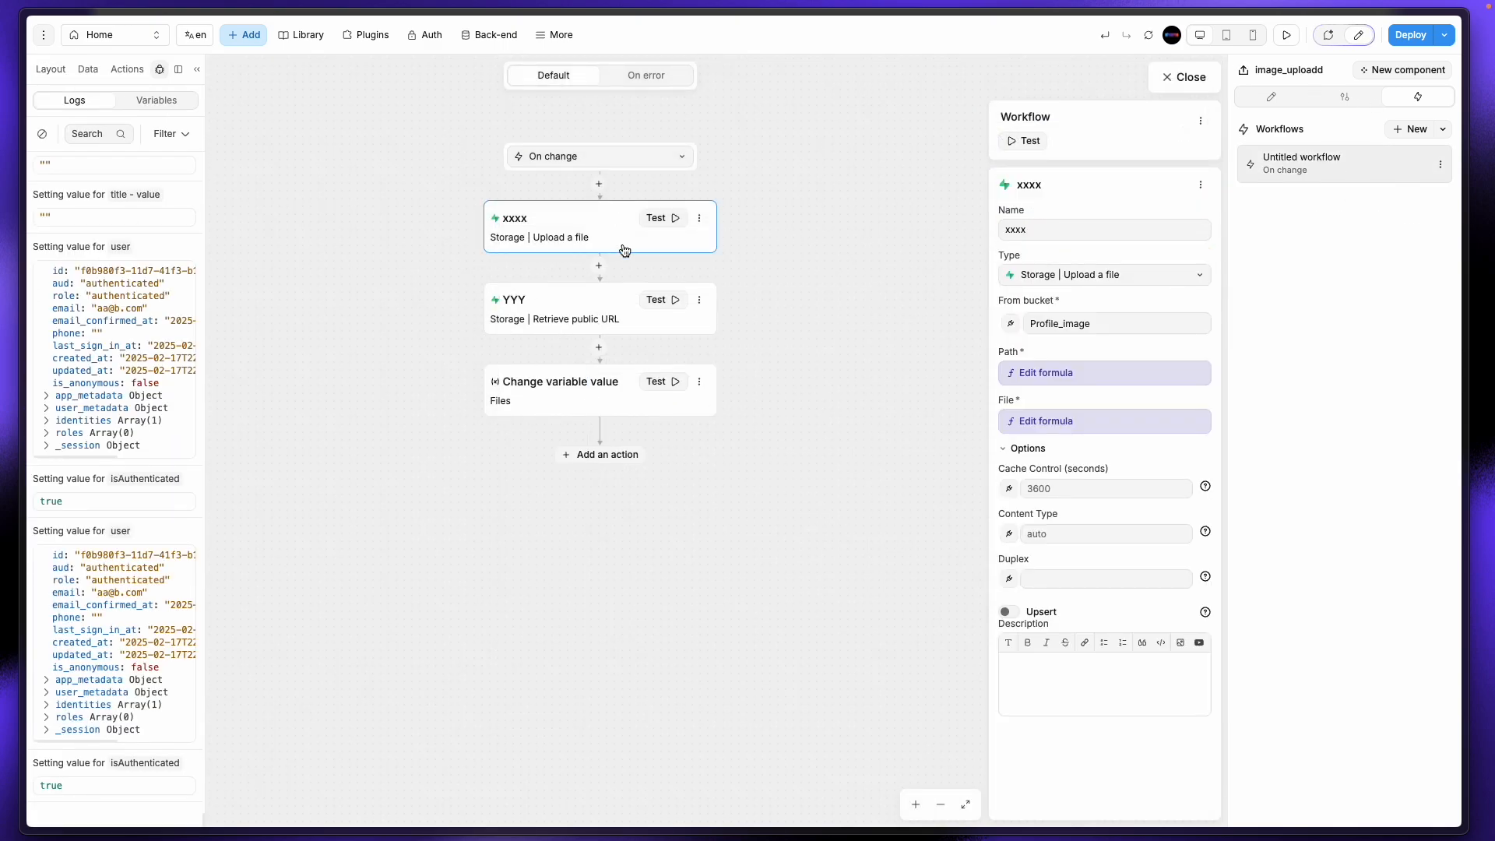
left_click(598, 325)
left_click(591, 397)
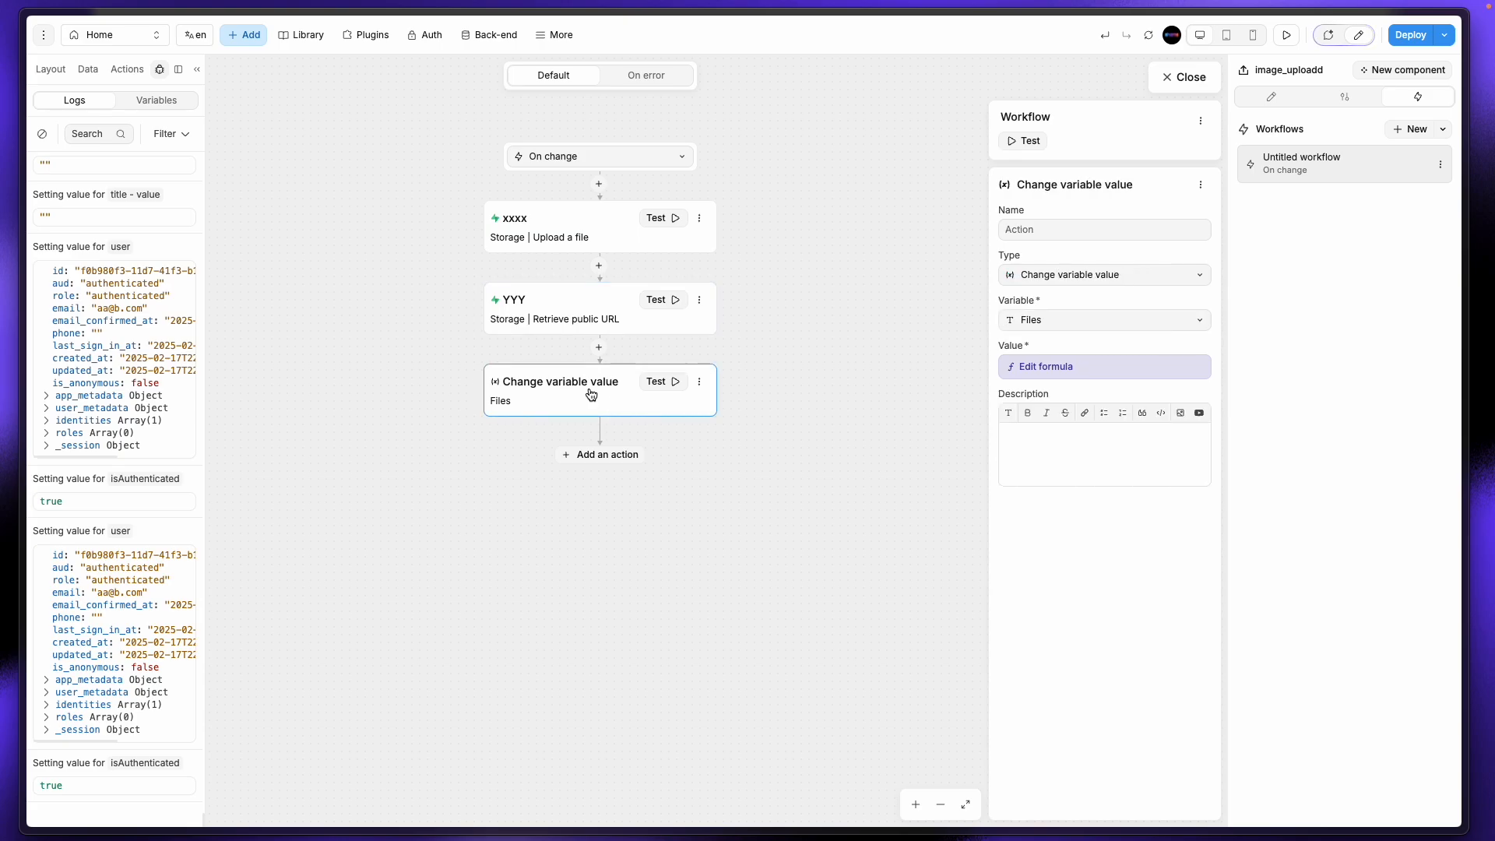
left_click(585, 319)
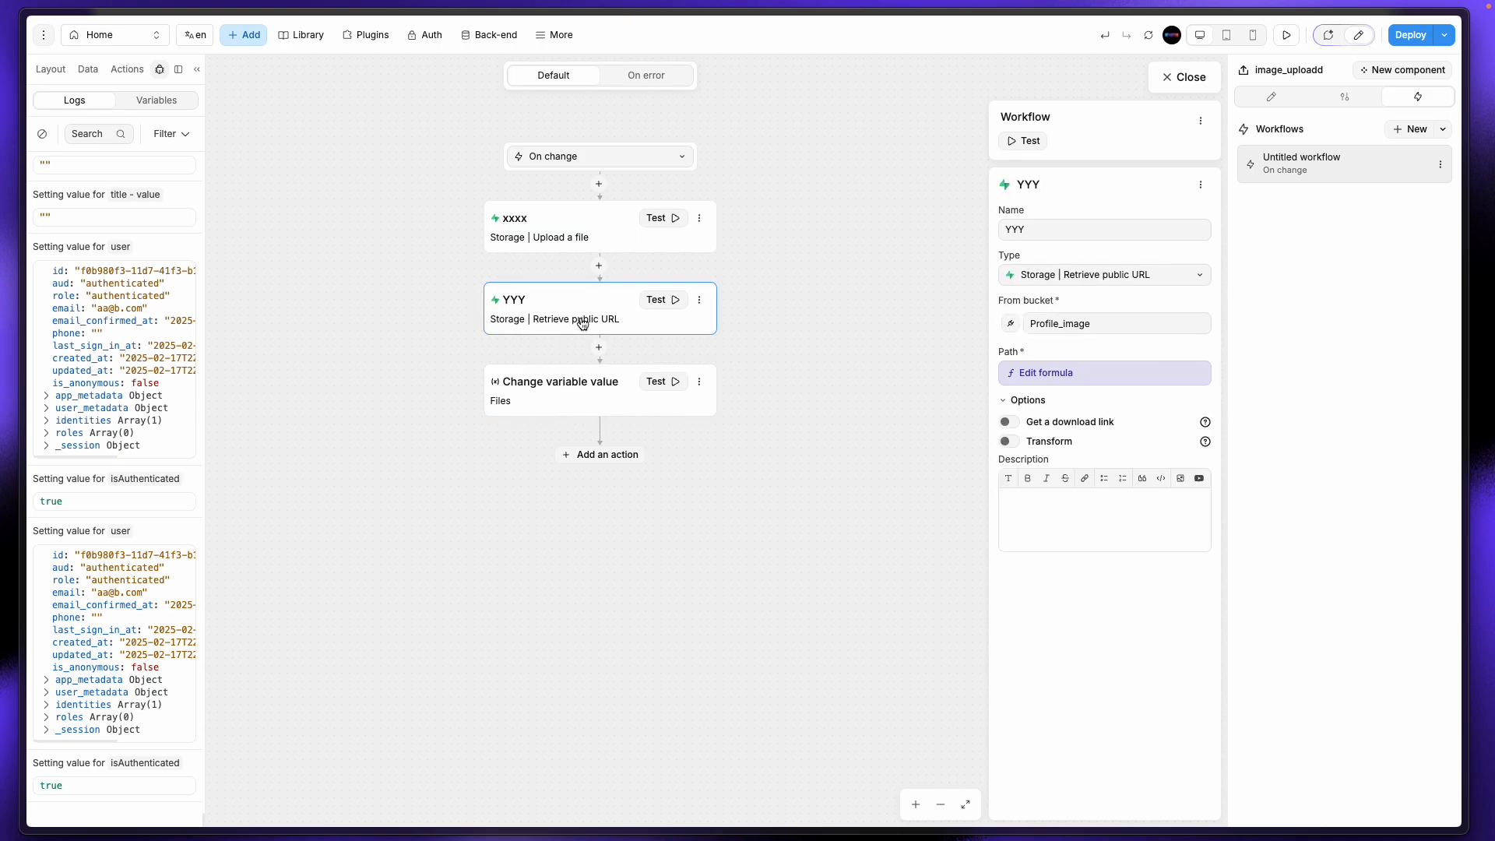
left_click(1192, 77)
Step: Bind the Save design shot update's title field to the modal's title - value
left_click(644, 532)
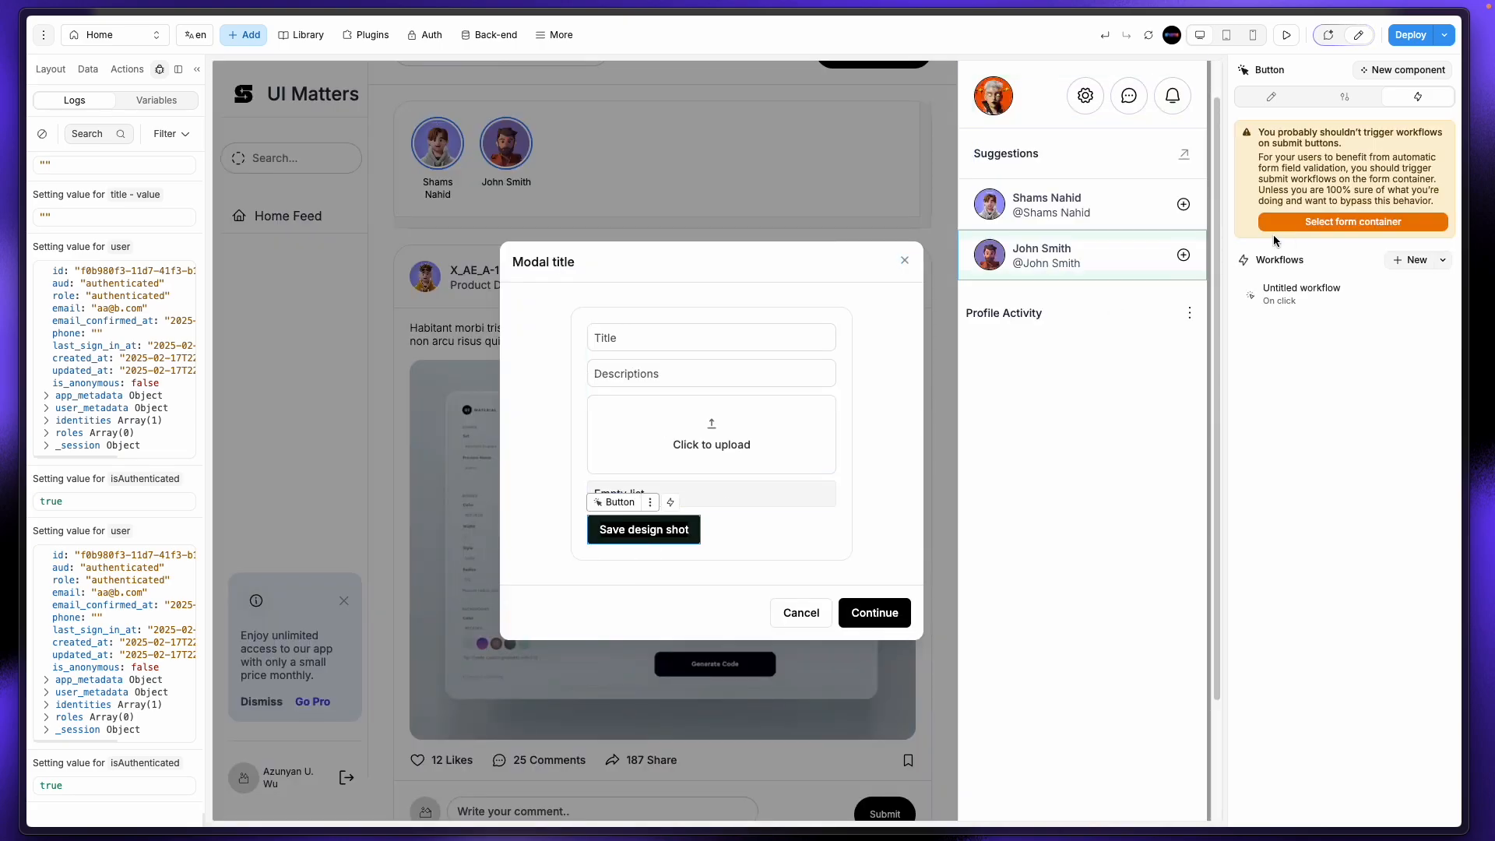
left_click(1301, 292)
left_click(567, 234)
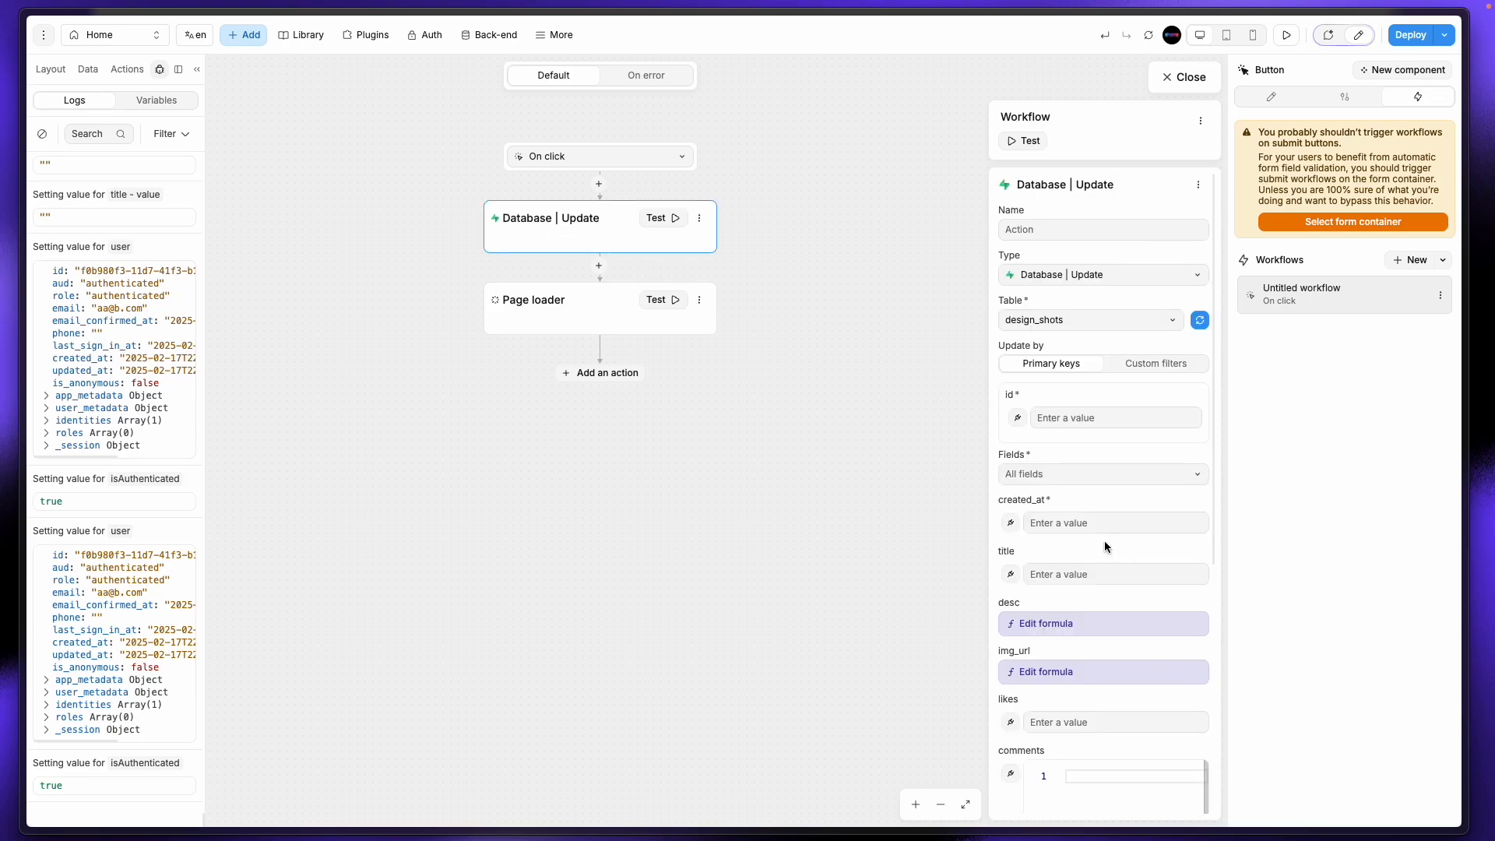
left_click(1010, 574)
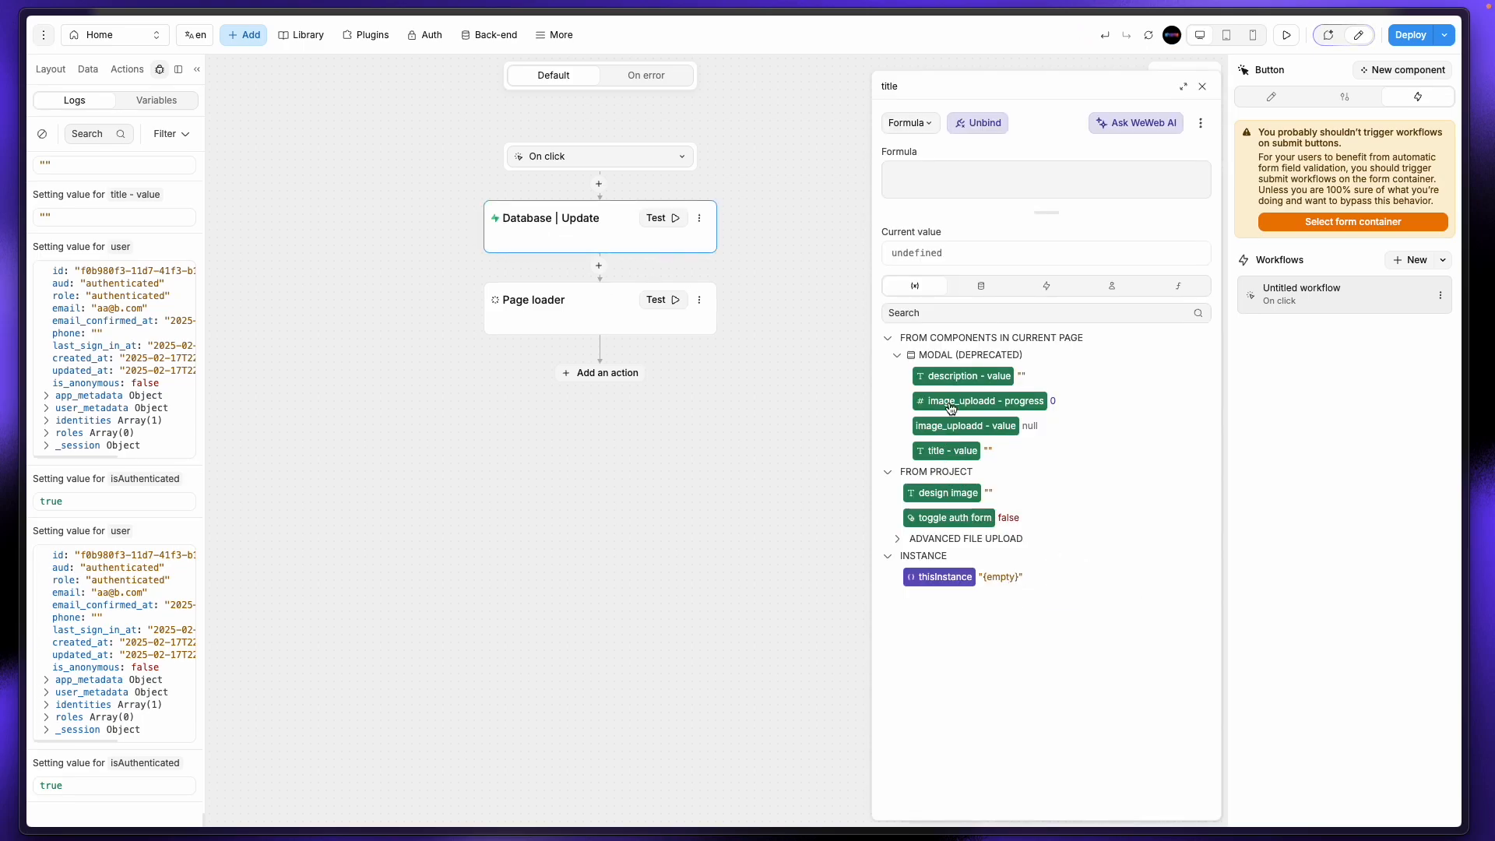
left_click(950, 452)
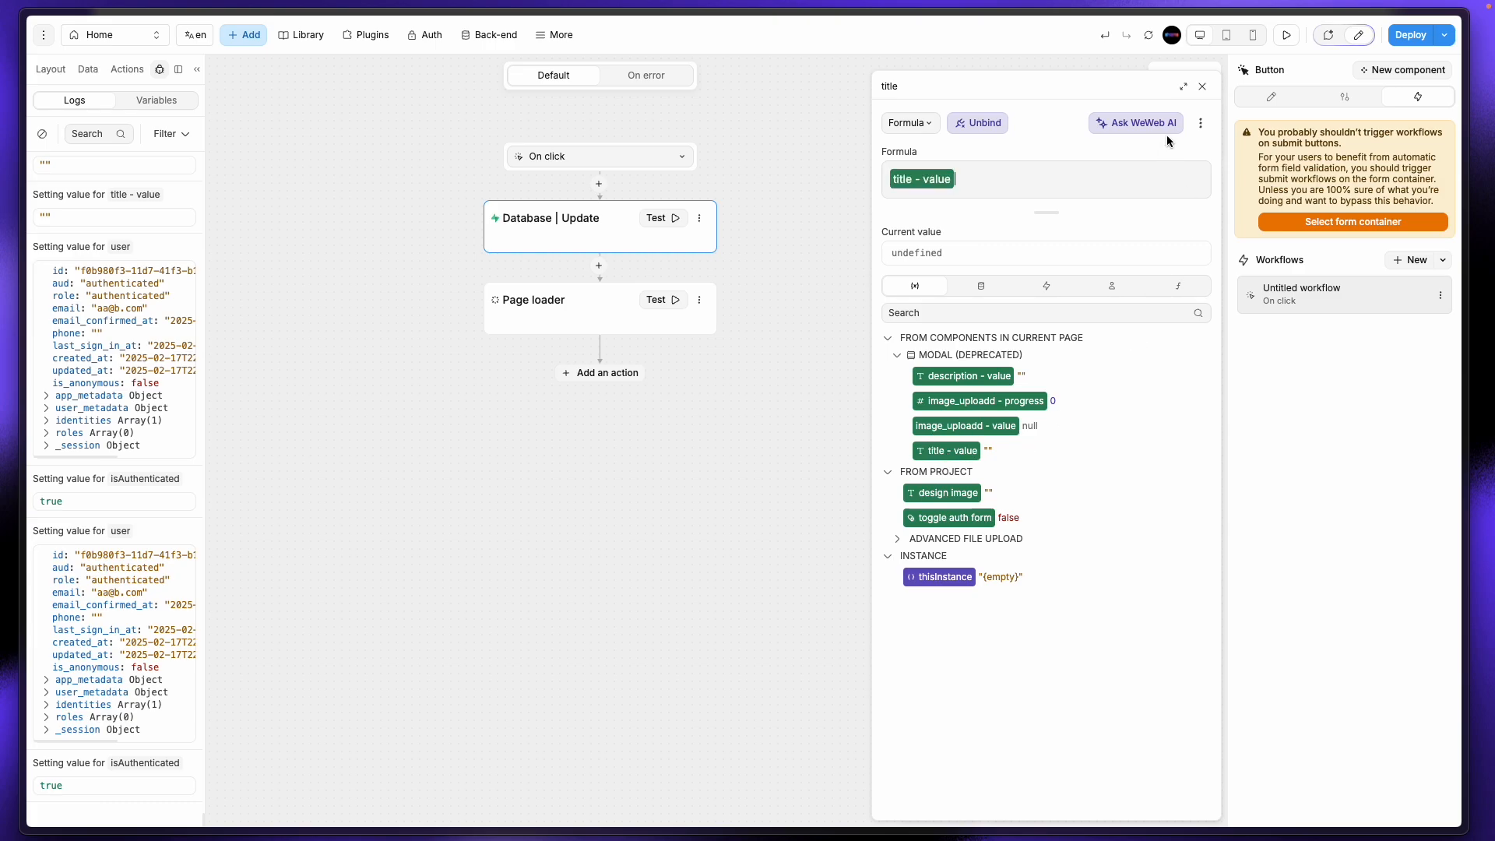
left_click(1202, 87)
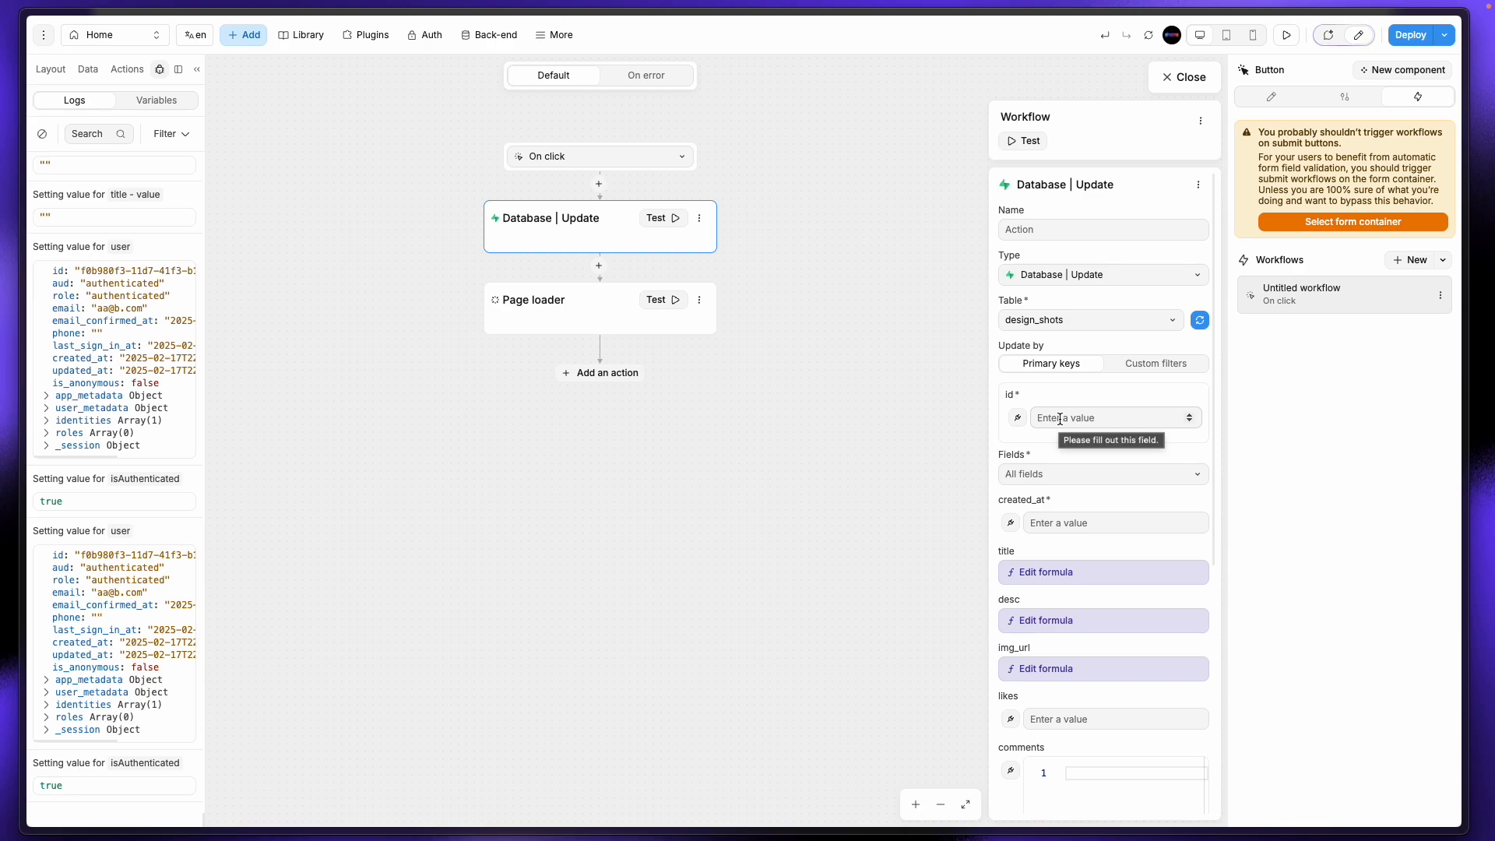
Step: Reopen the save button's workflow to verify the database update bindings
scroll(1059, 576, "down", 4)
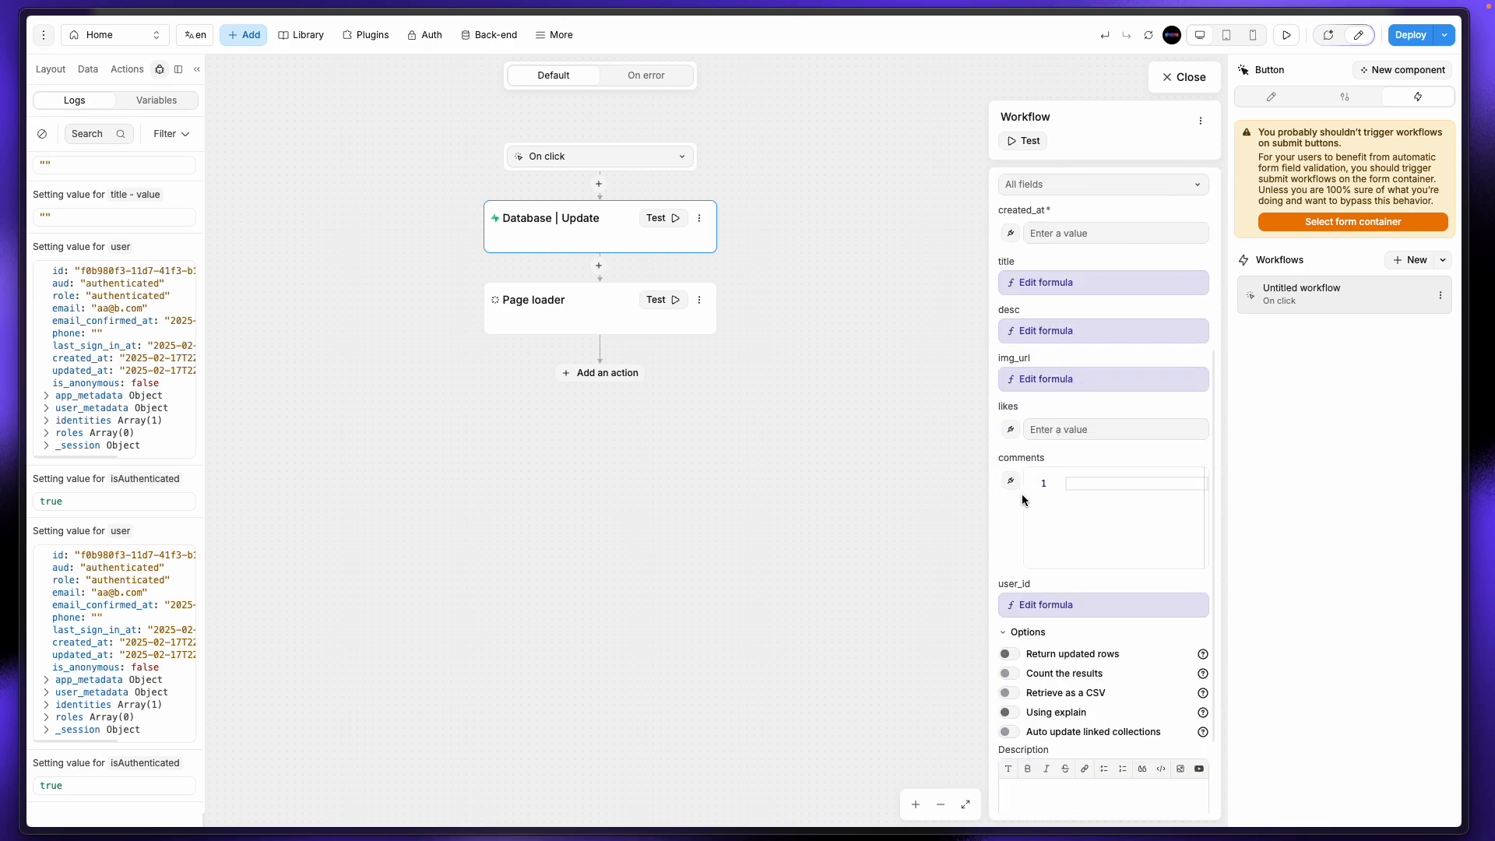
left_click(1179, 76)
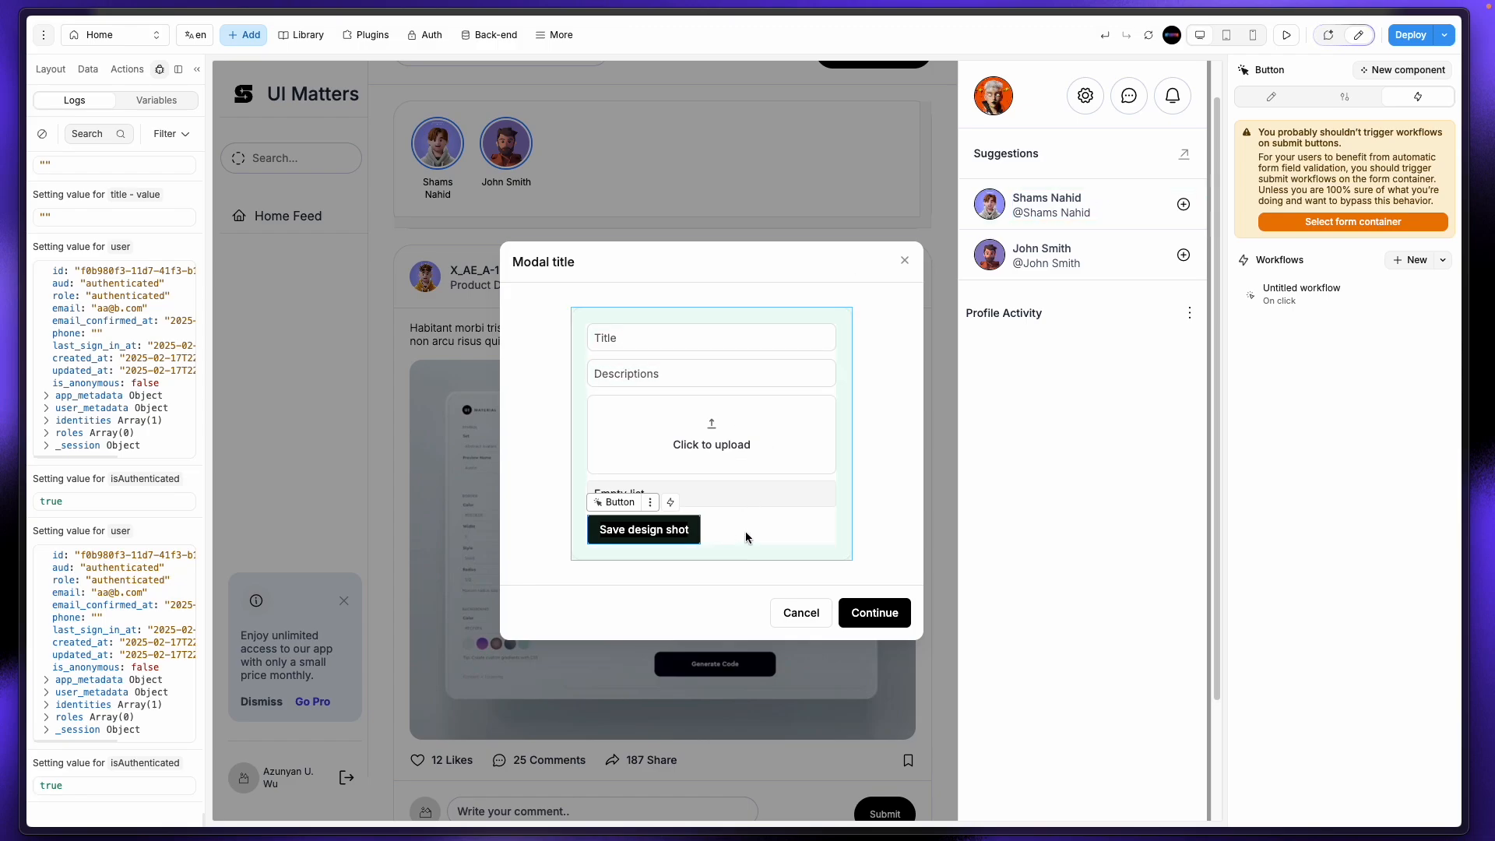
left_click(1327, 303)
left_click(604, 231)
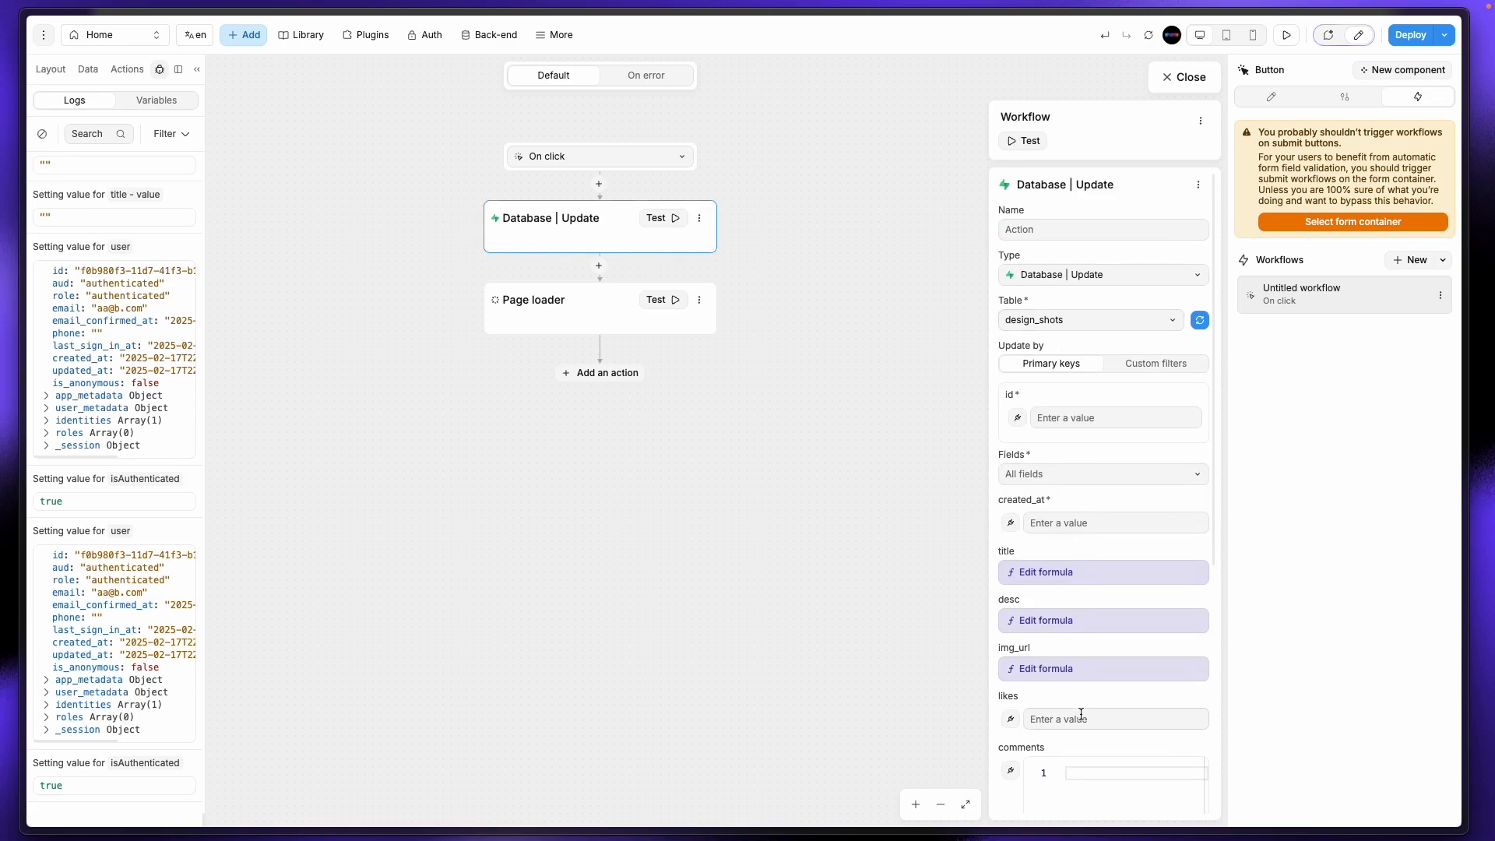
left_click(1182, 77)
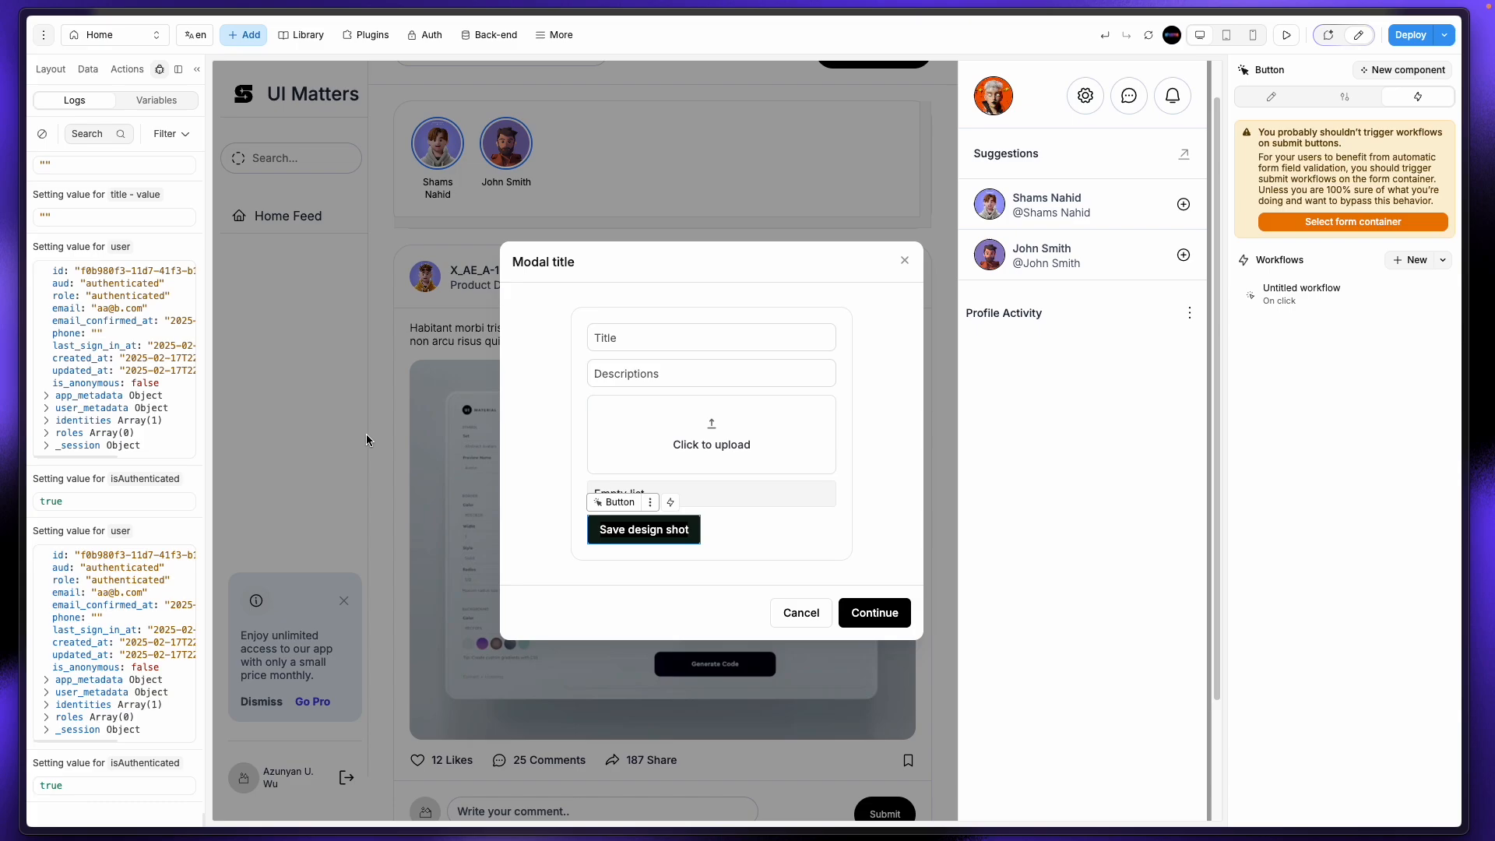
Step: Select the whole modal element and check its backdrop-click workflow
left_click(911, 363)
left_click(51, 68)
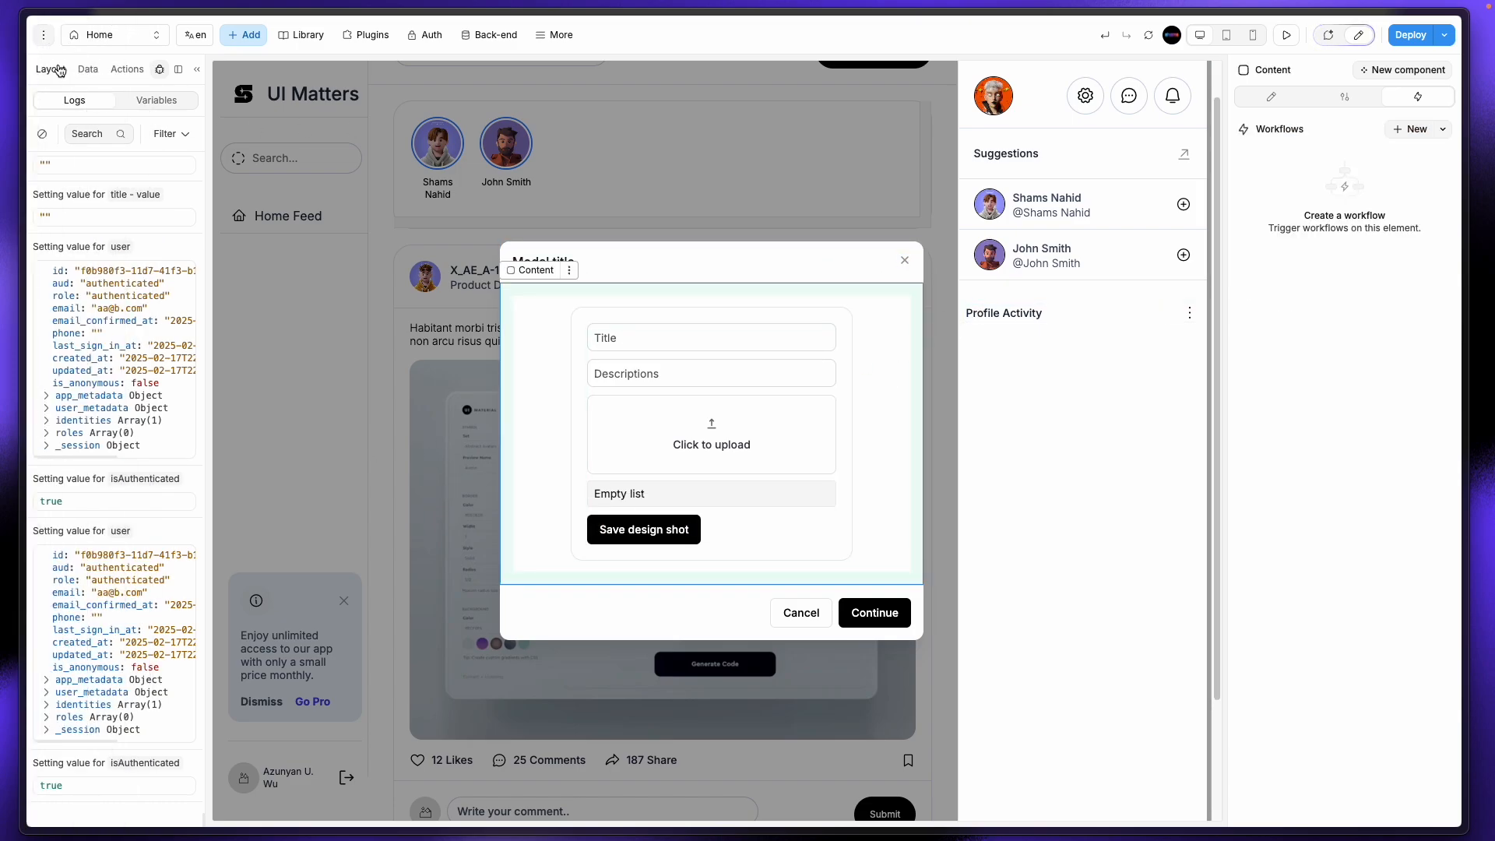
left_click(43, 163)
left_click(93, 162)
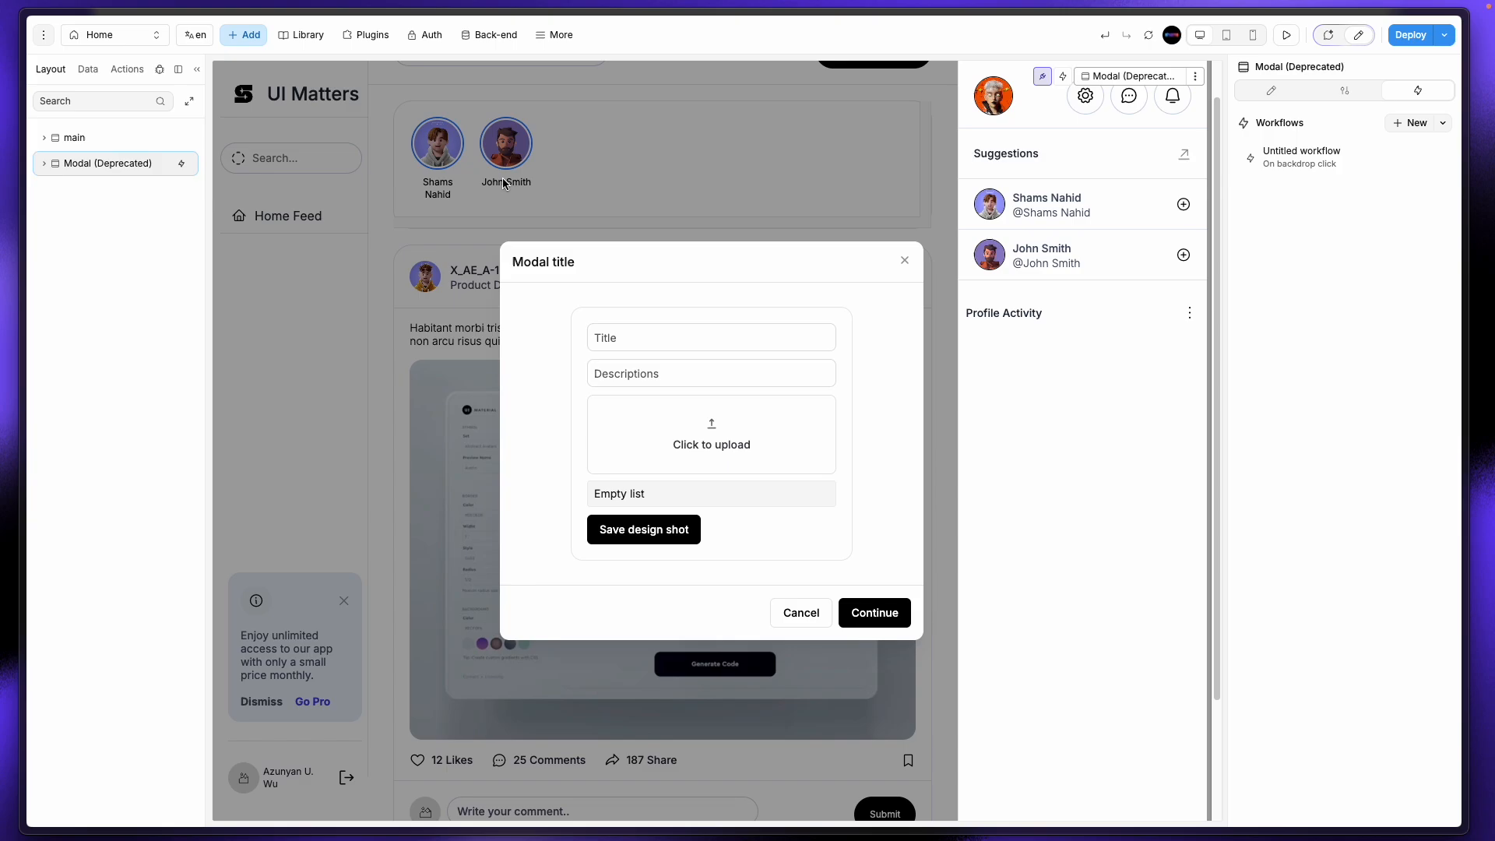
left_click(1316, 153)
left_click(1191, 78)
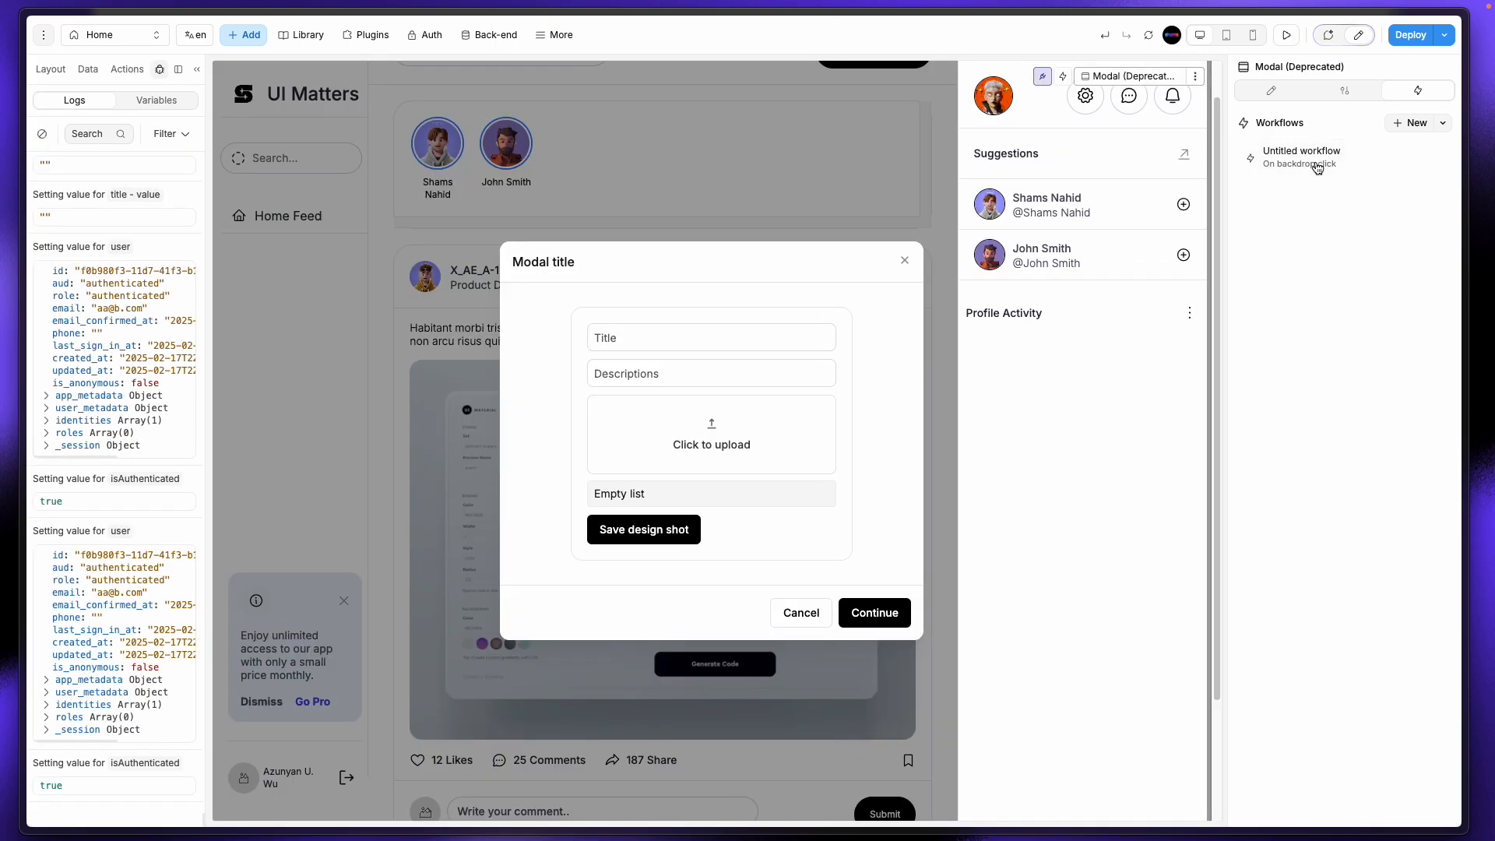
Step: Change the modal's Display formula to false, then unbind it to a fixed setting
left_click(1276, 91)
left_click(1371, 224)
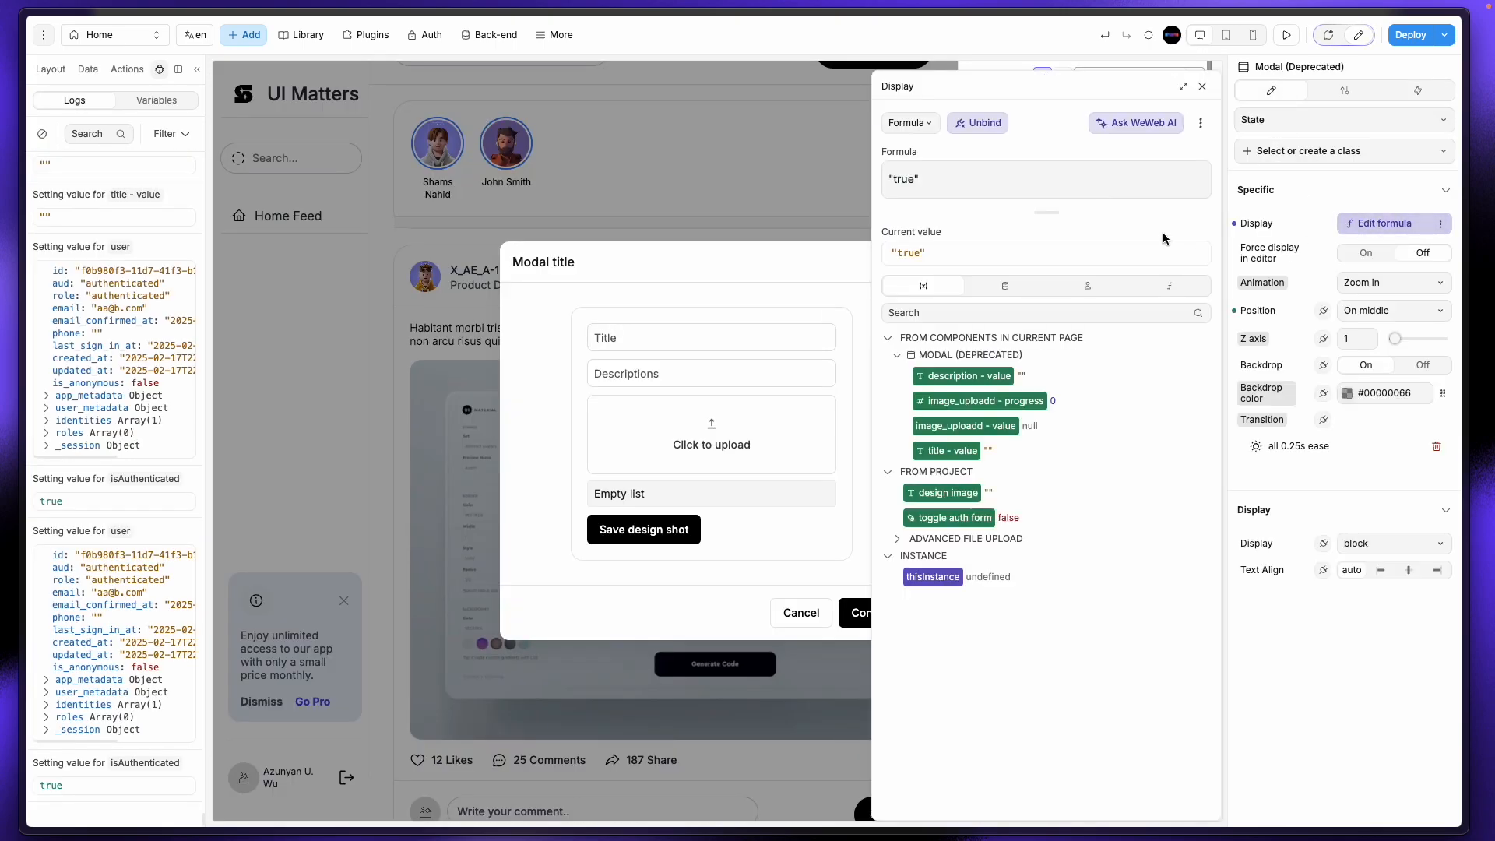
double_click(913, 179)
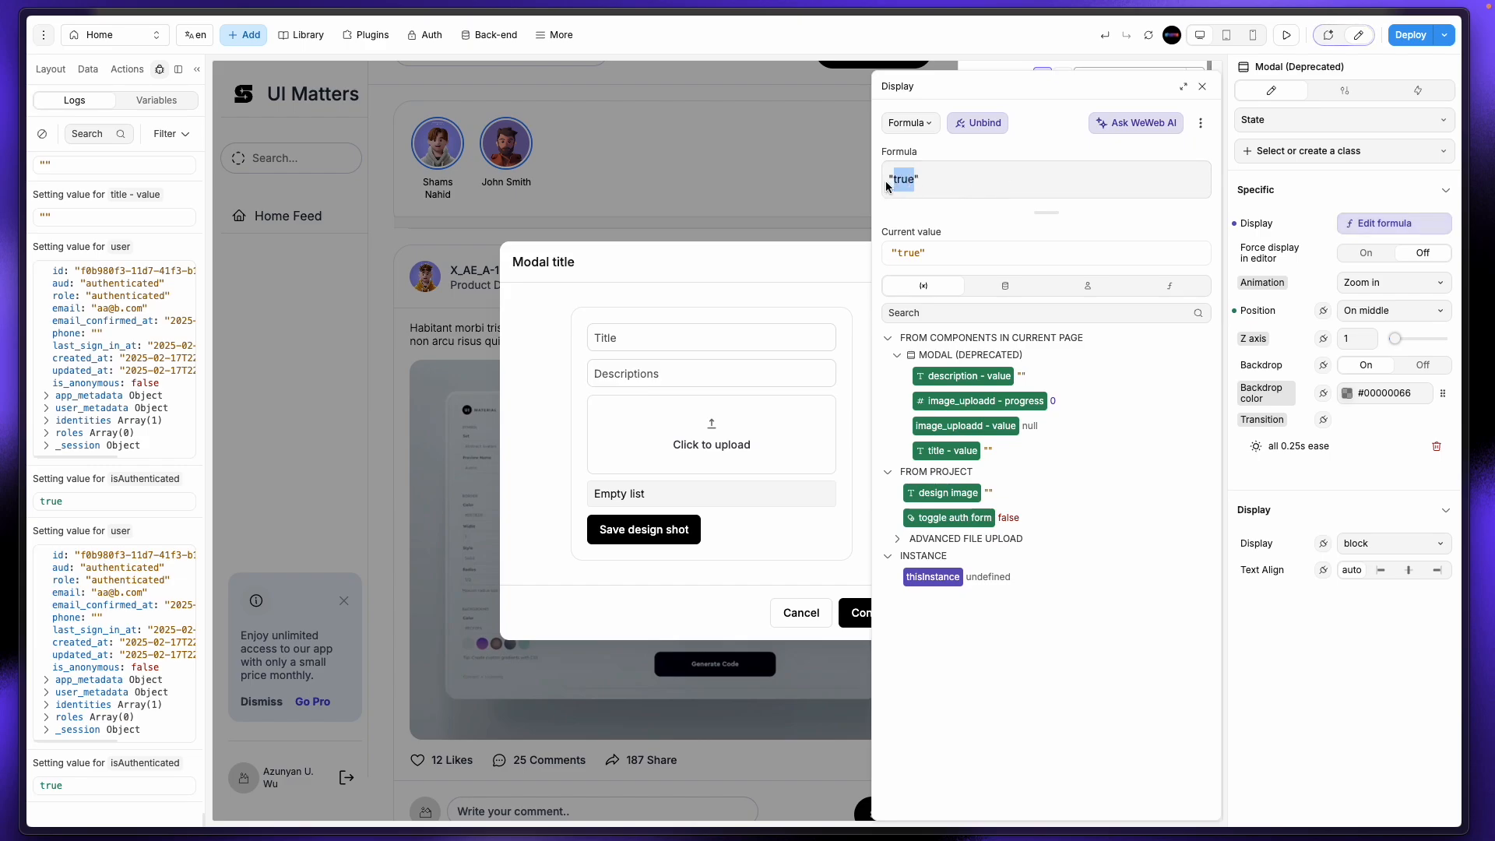
type("fals")
left_click(1202, 86)
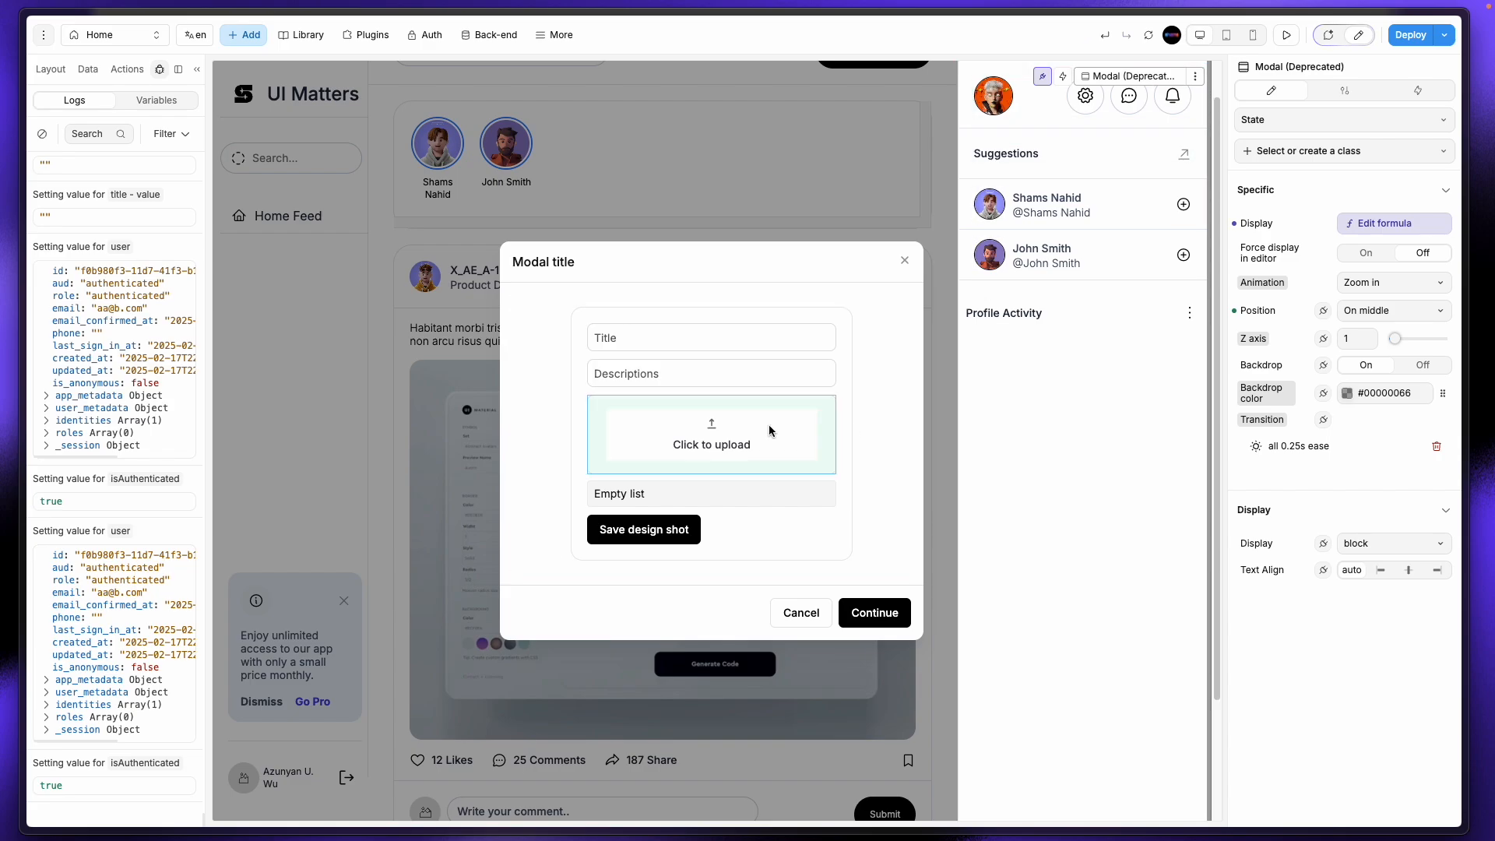
left_click(52, 72)
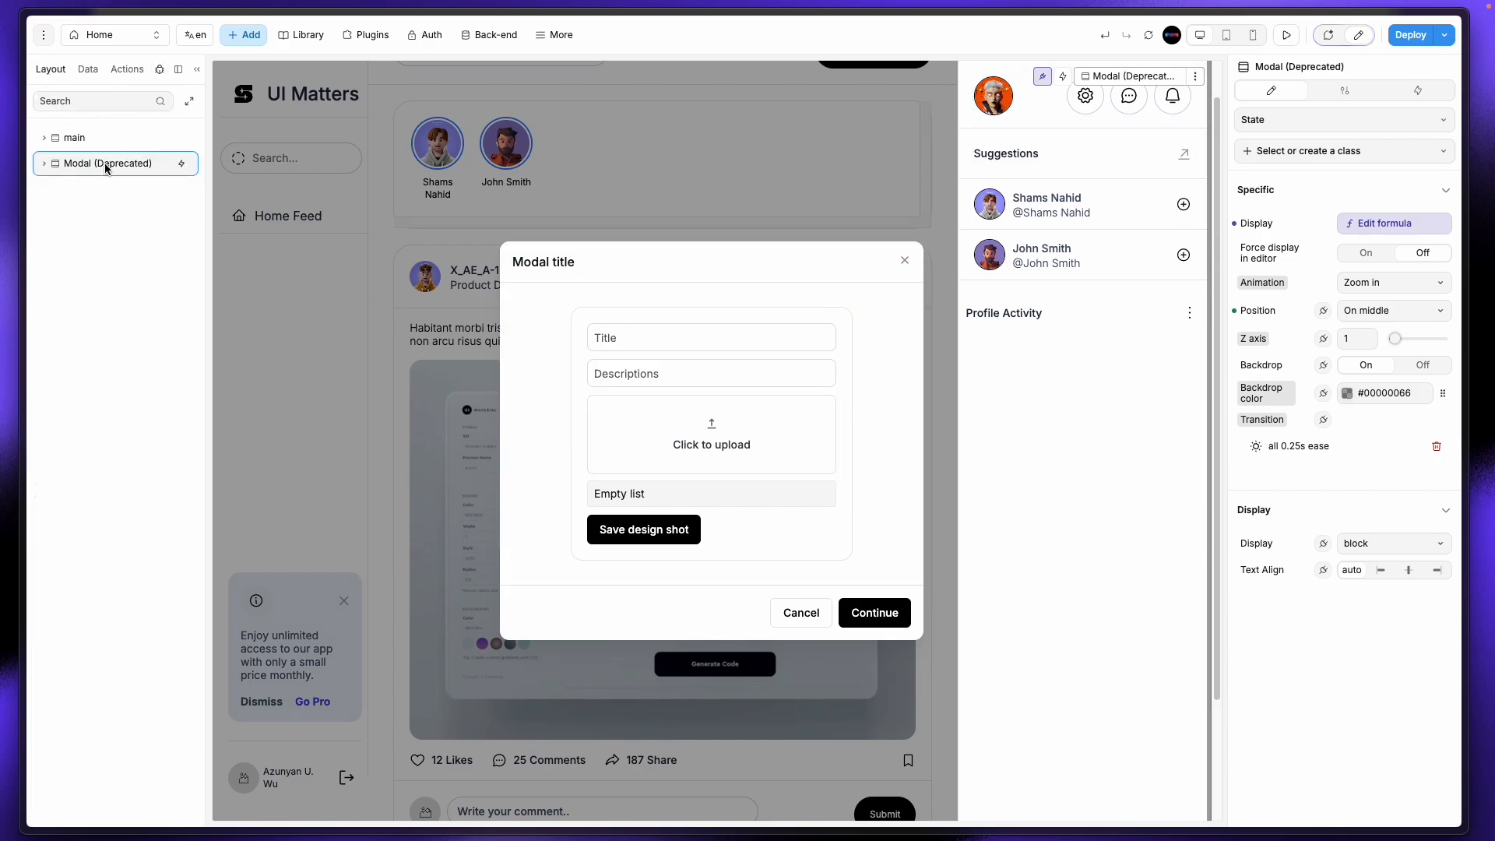
left_click(1387, 228)
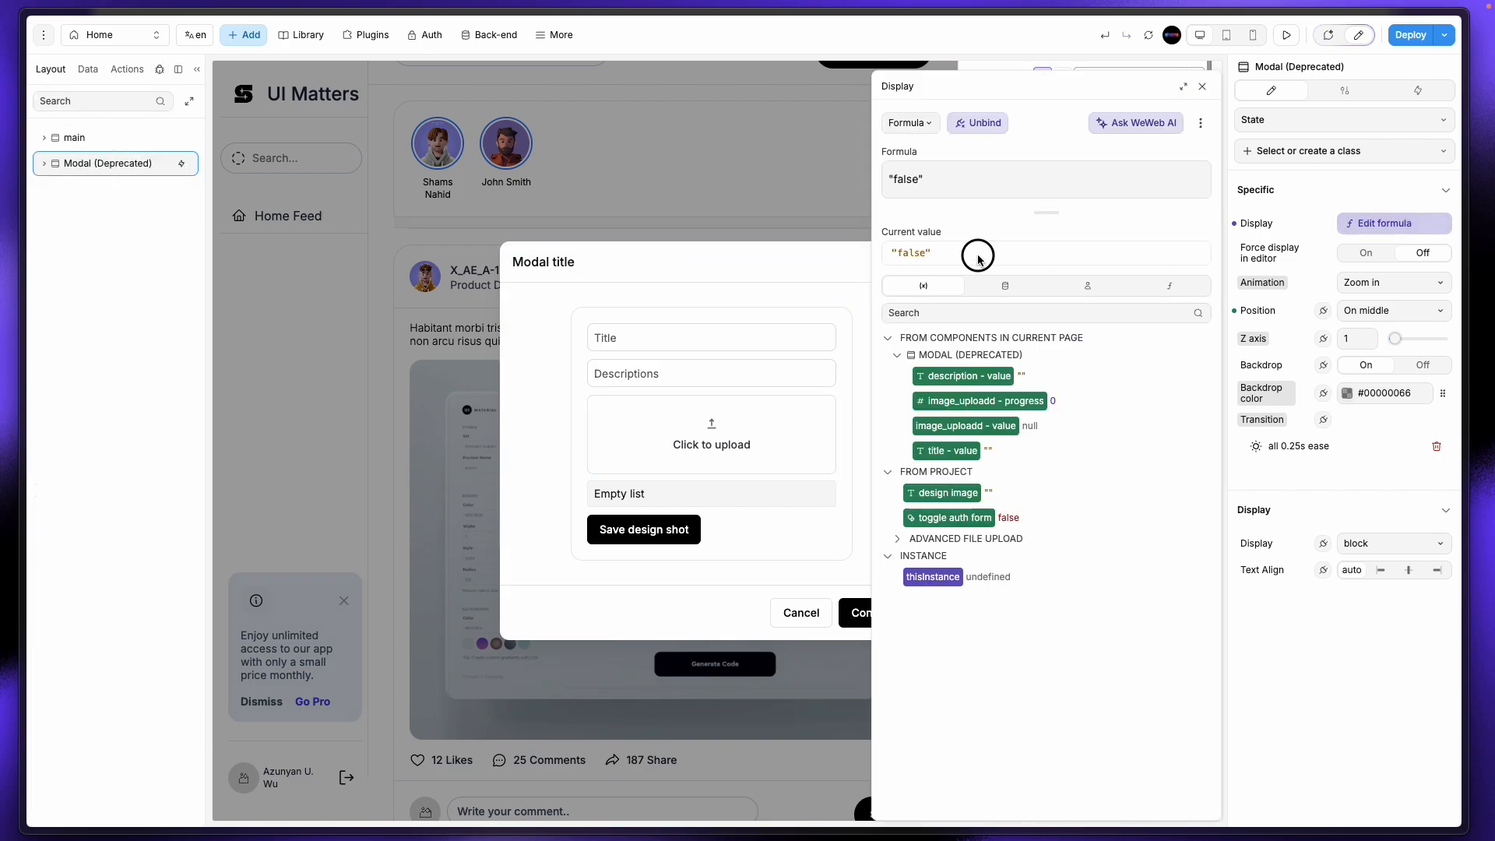
left_click(978, 123)
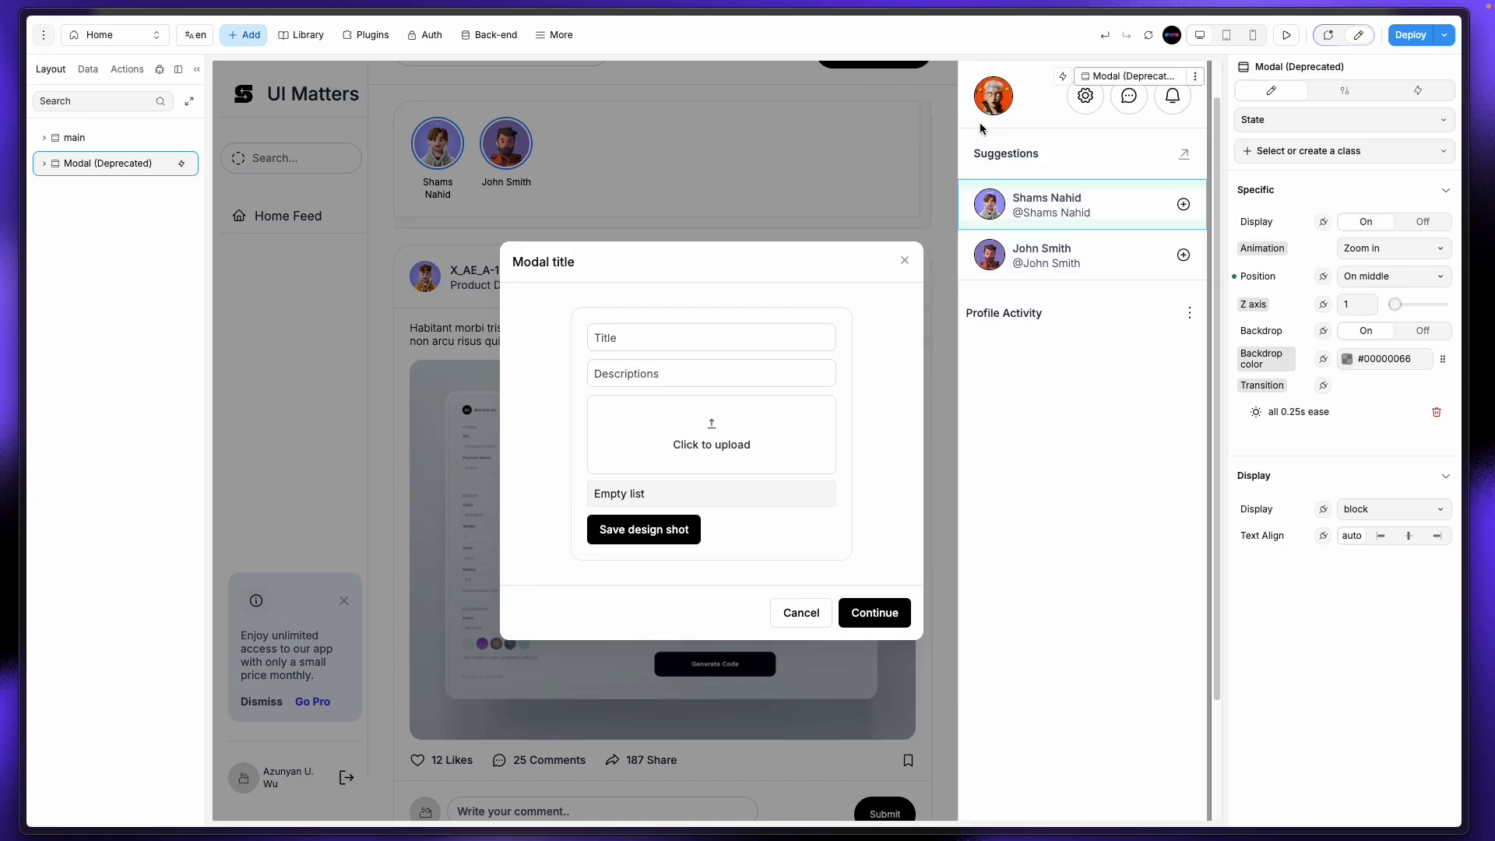
Step: Turn the modal's Display toggle Off and select the Social Media Post layer
right_click(113, 171)
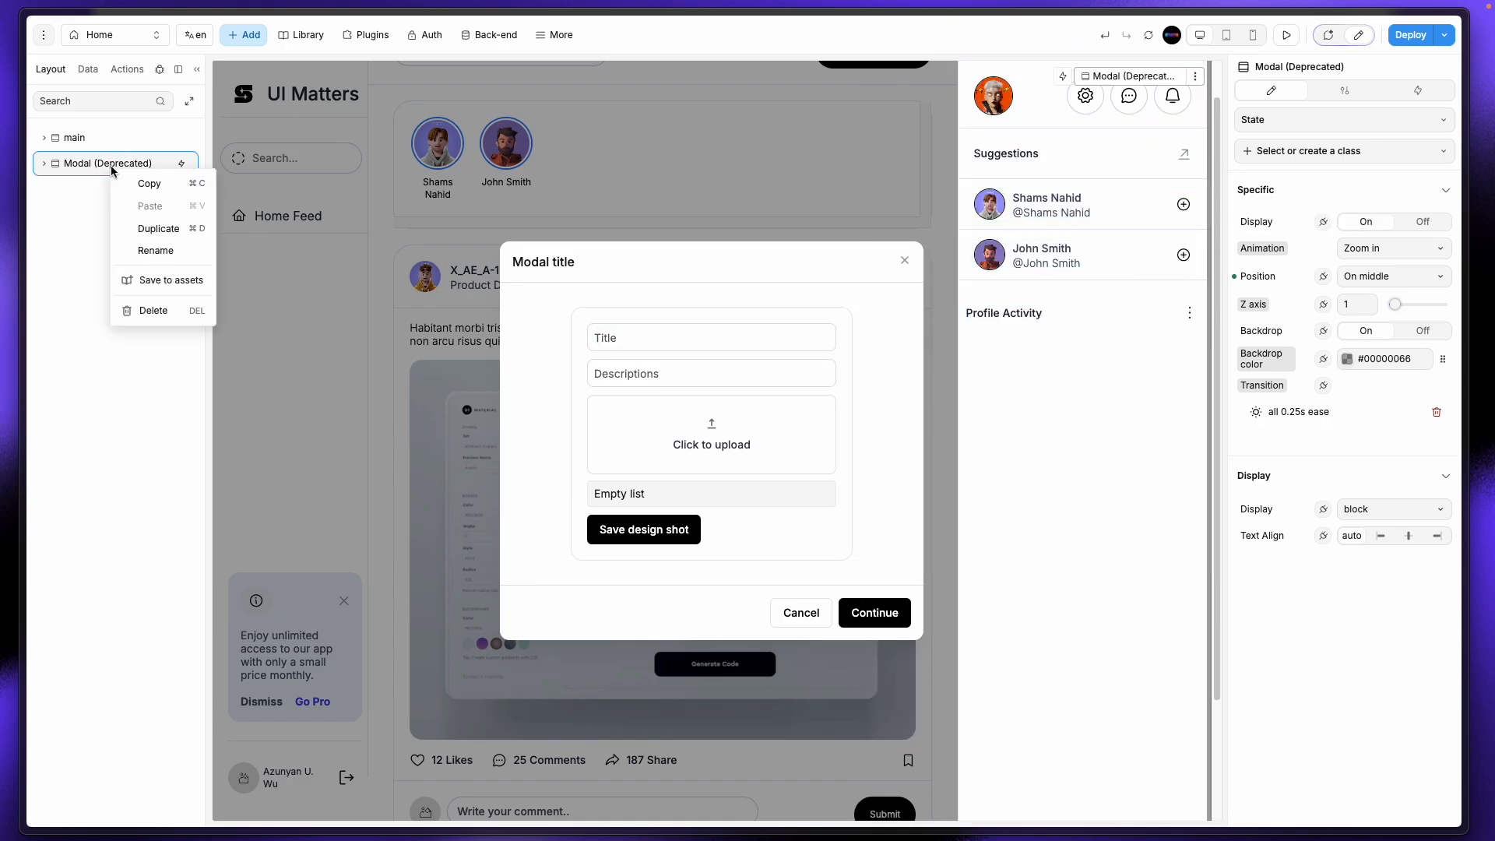
left_click(94, 210)
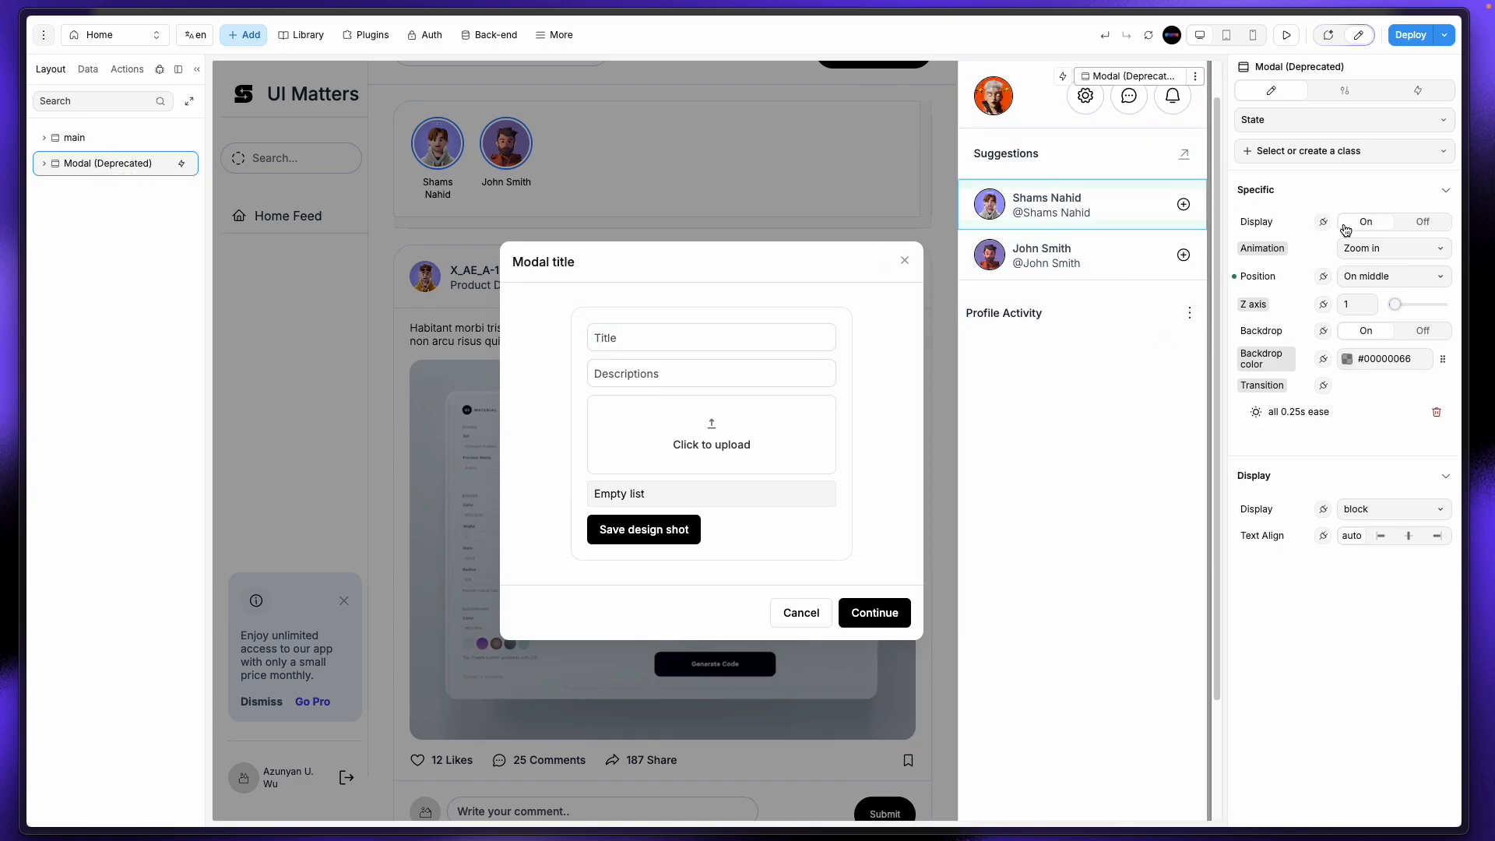
left_click(1423, 221)
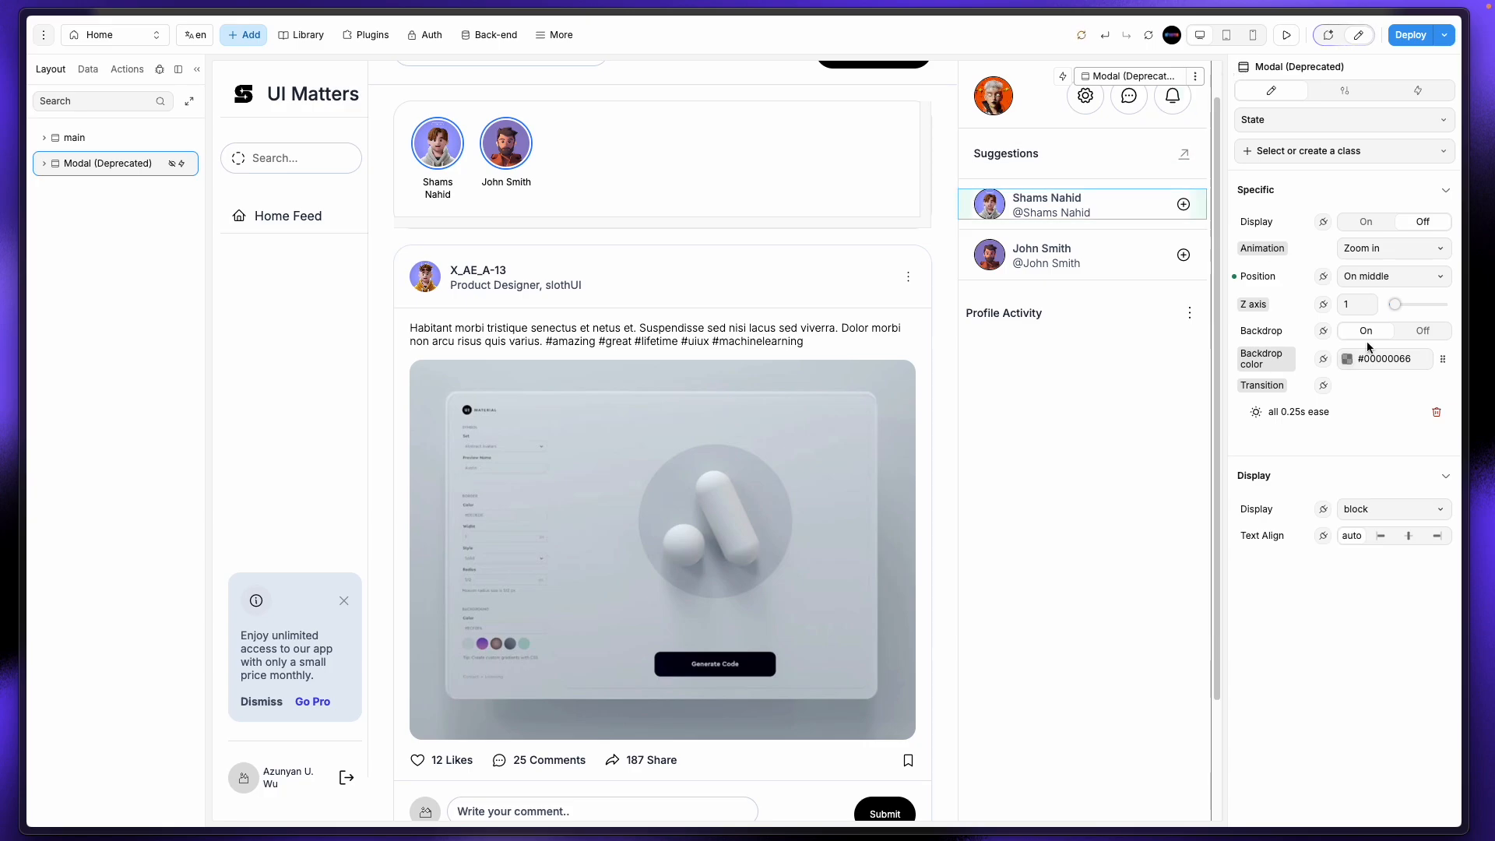
left_click(540, 445)
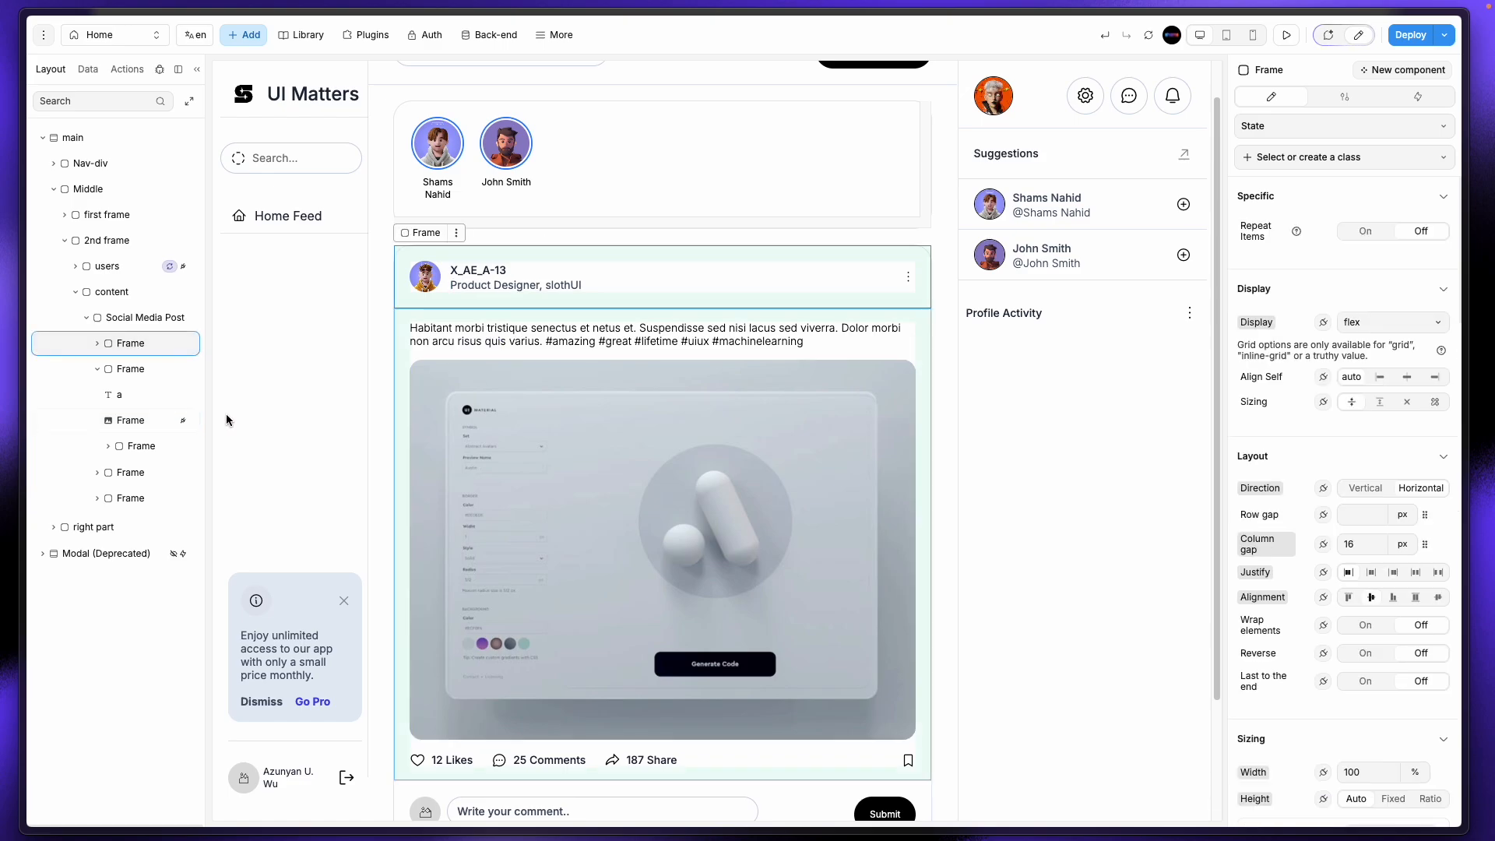
left_click(123, 321)
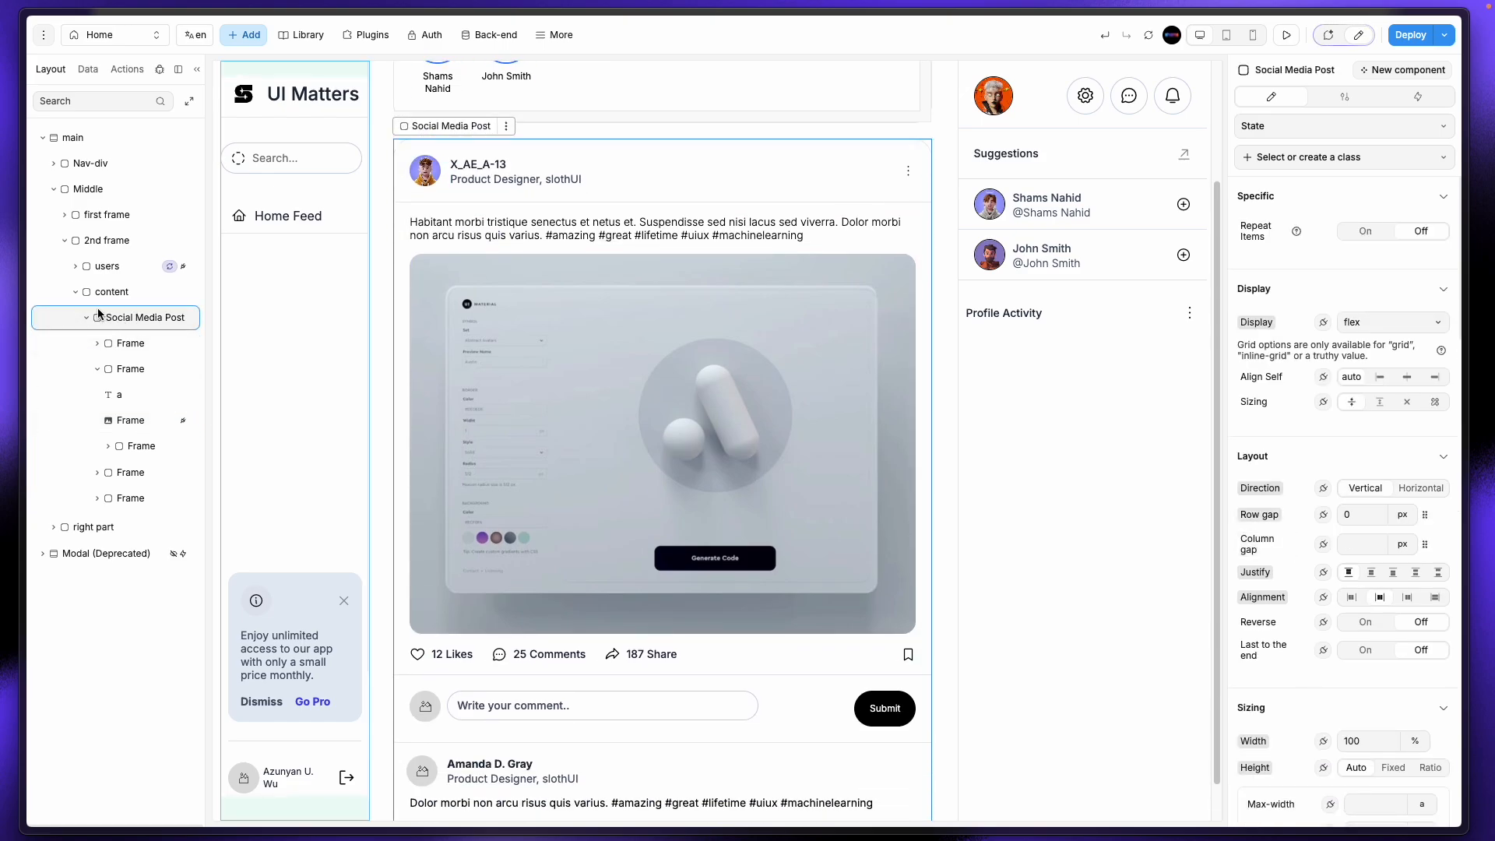
Step: Set the content container to repeat items bound to design_shots.data
left_click(97, 369)
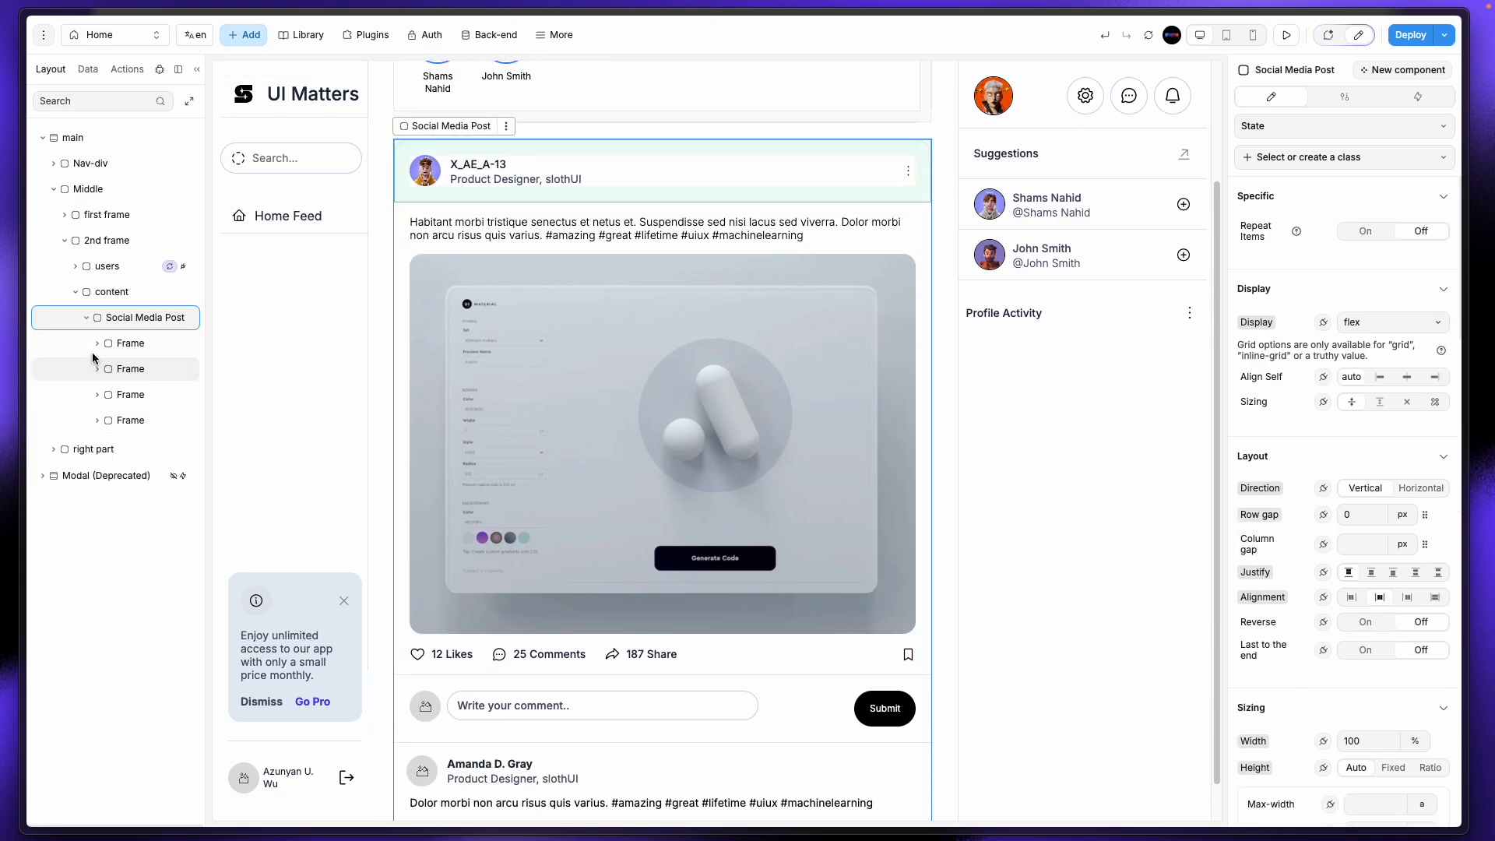
left_click(86, 318)
left_click(111, 292)
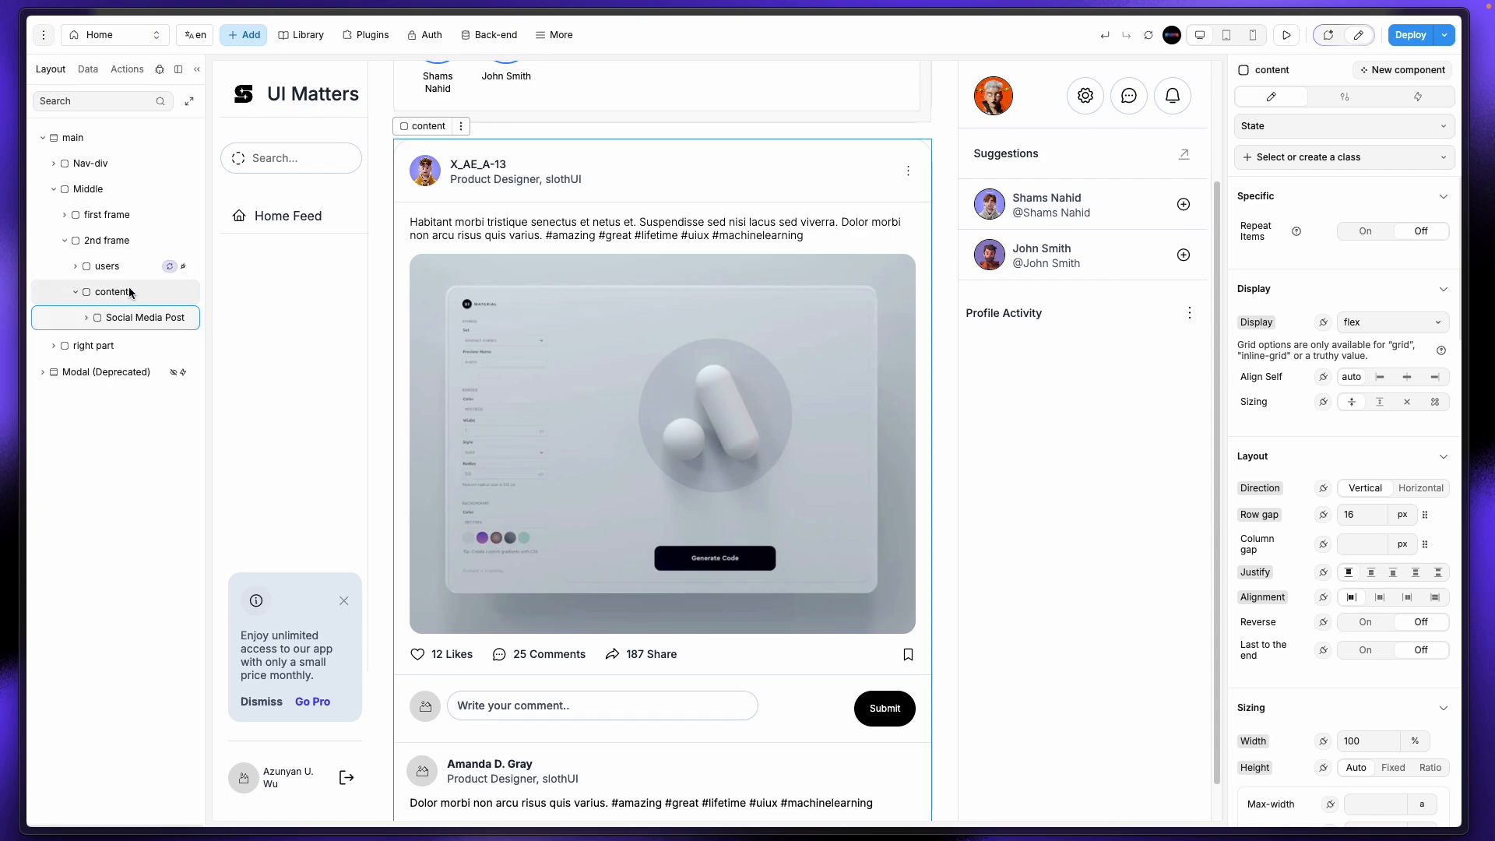
scroll(741, 586, "down", 1)
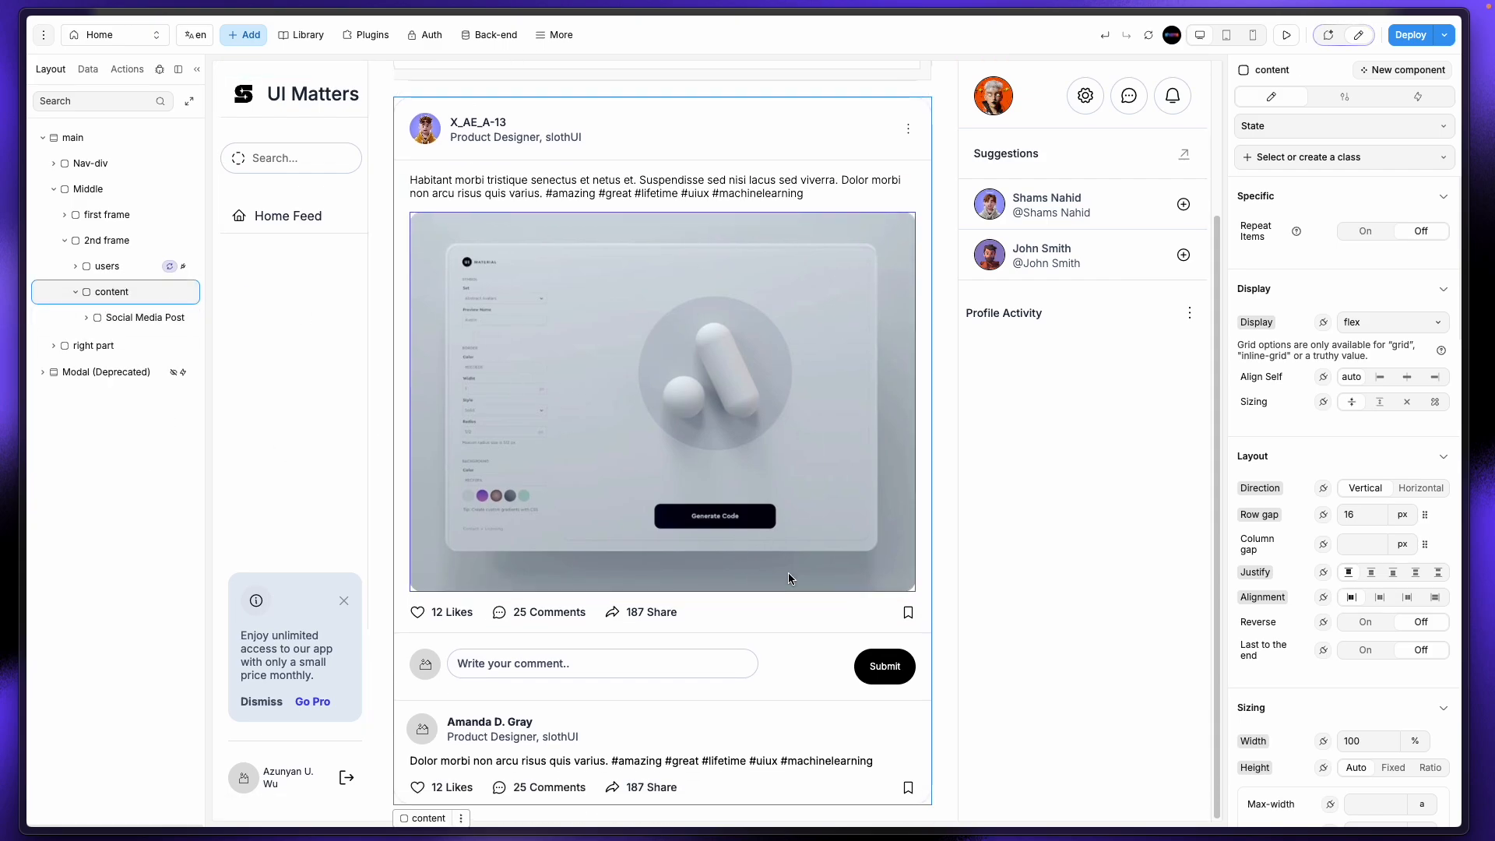
left_click(1355, 232)
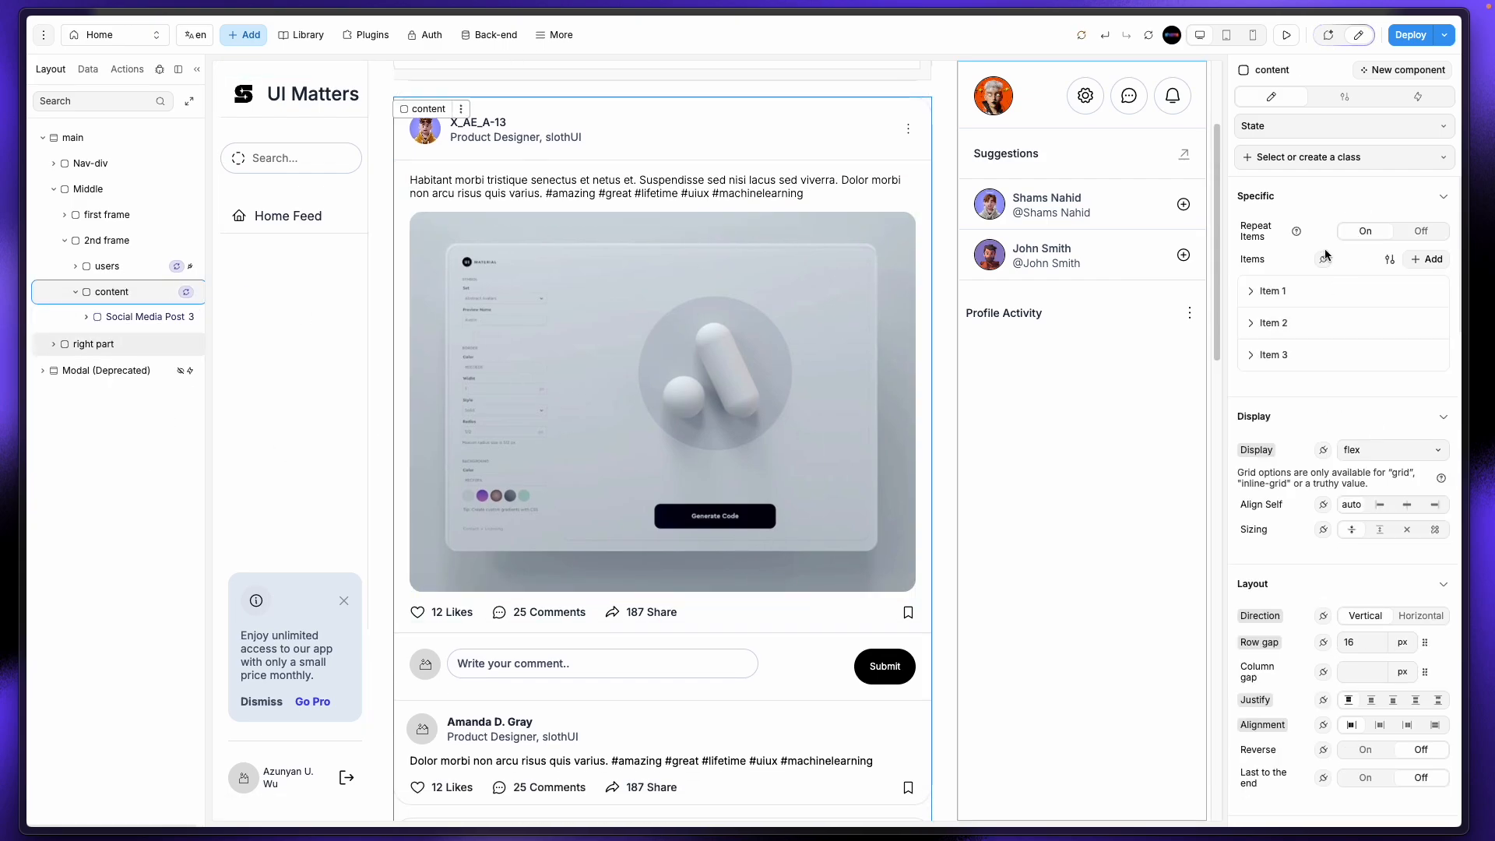
left_click(1321, 262)
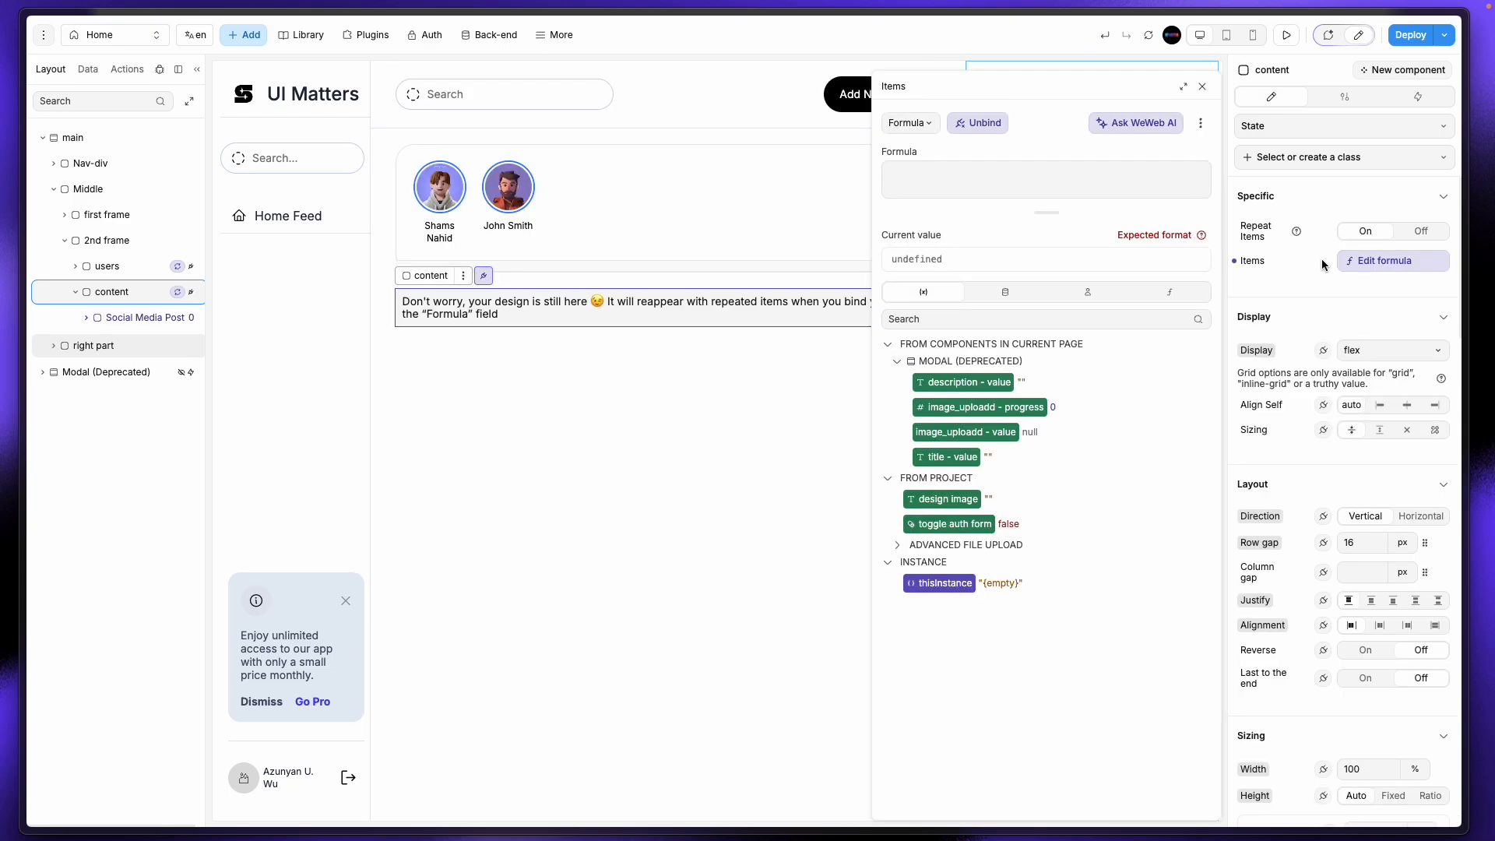
left_click(995, 294)
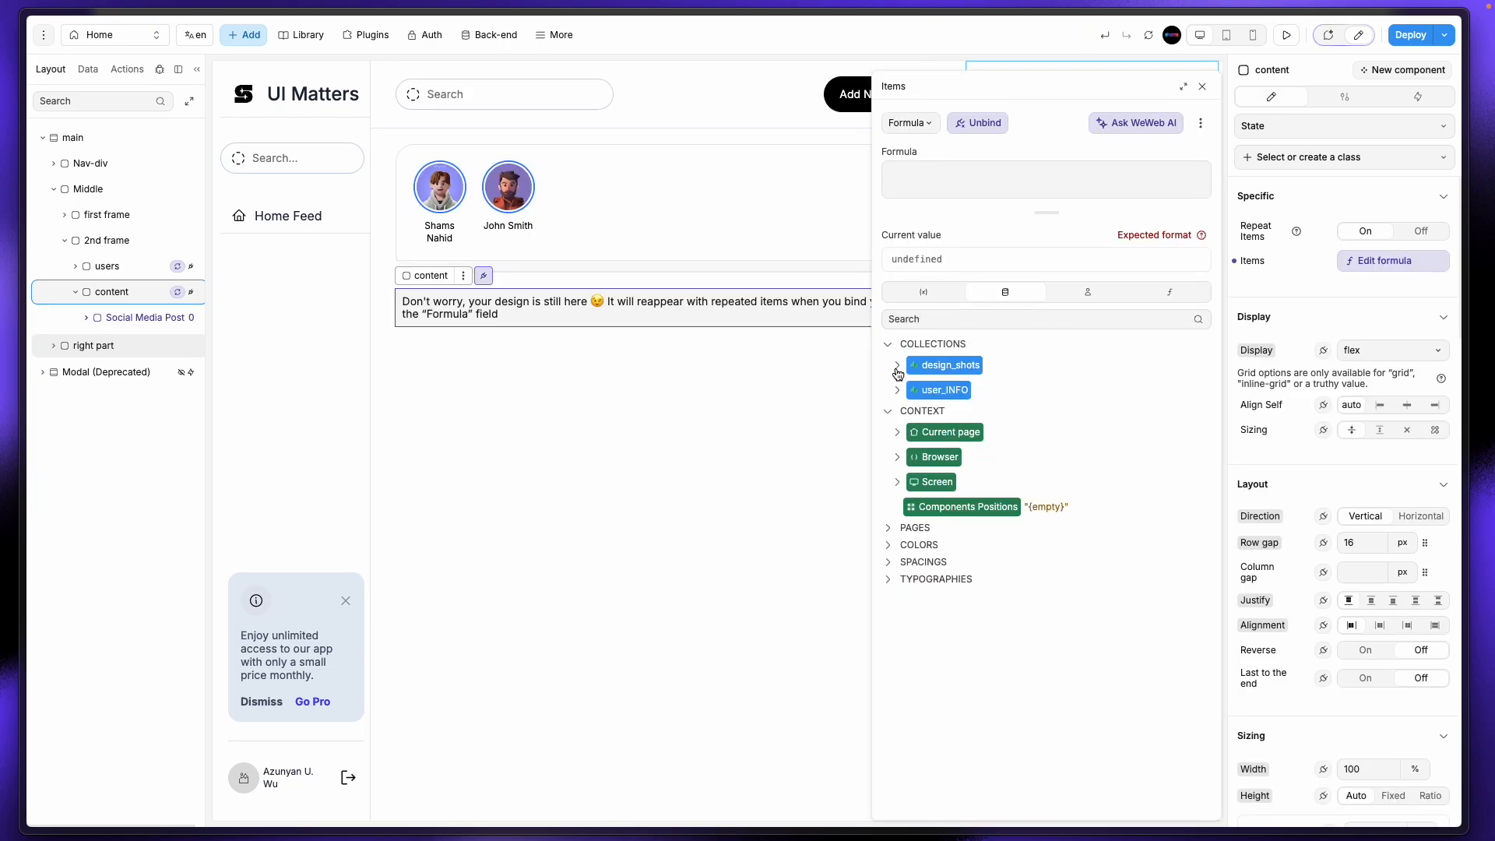
left_click(897, 366)
left_click(934, 390)
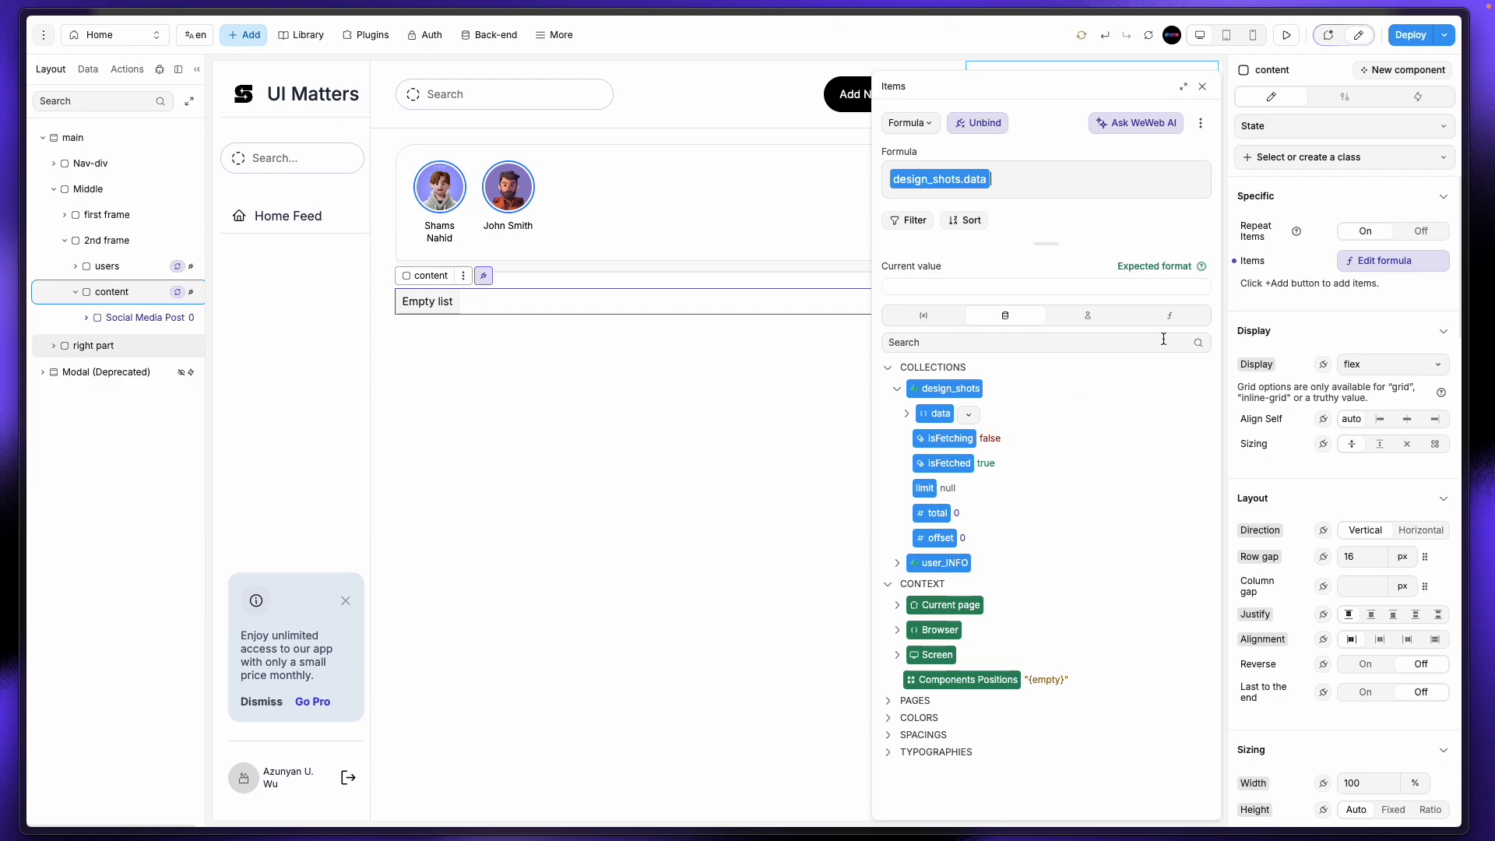
left_click(1202, 87)
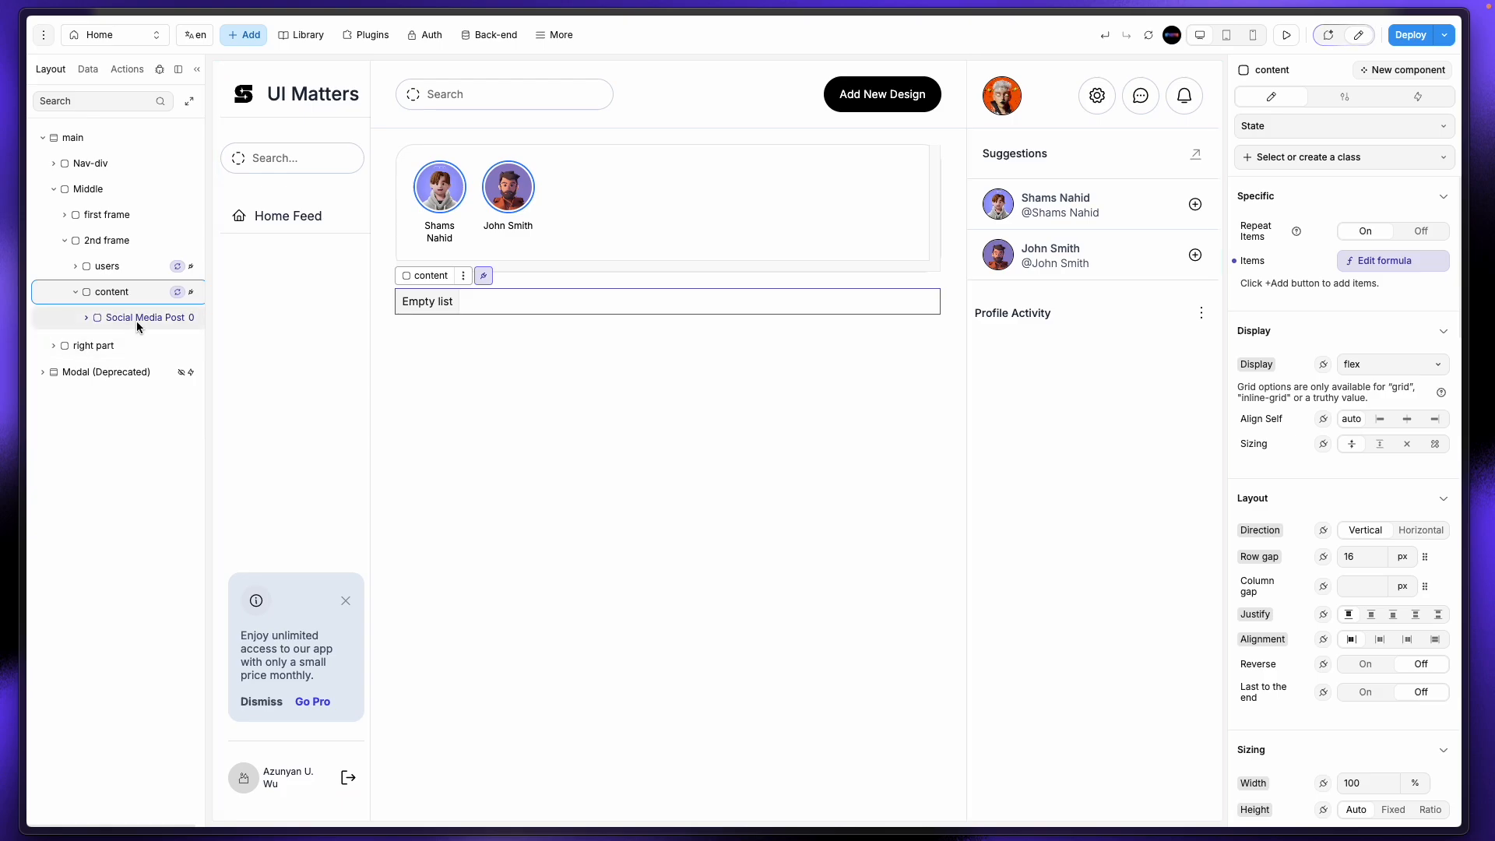
Step: Set the modal's Display back On and preview the page
left_click(133, 372)
left_click(1355, 226)
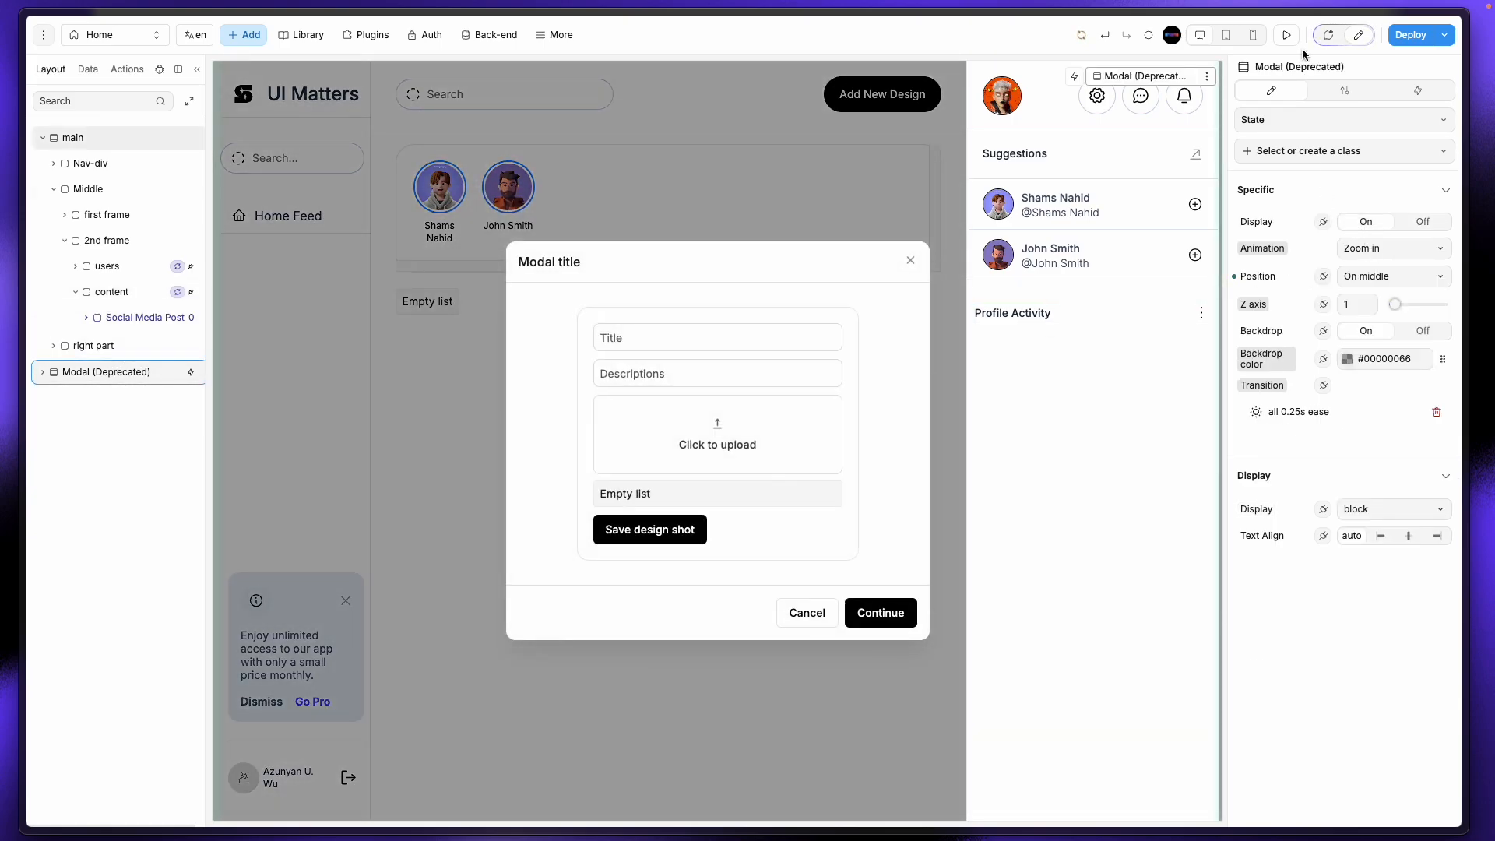
left_click(1286, 35)
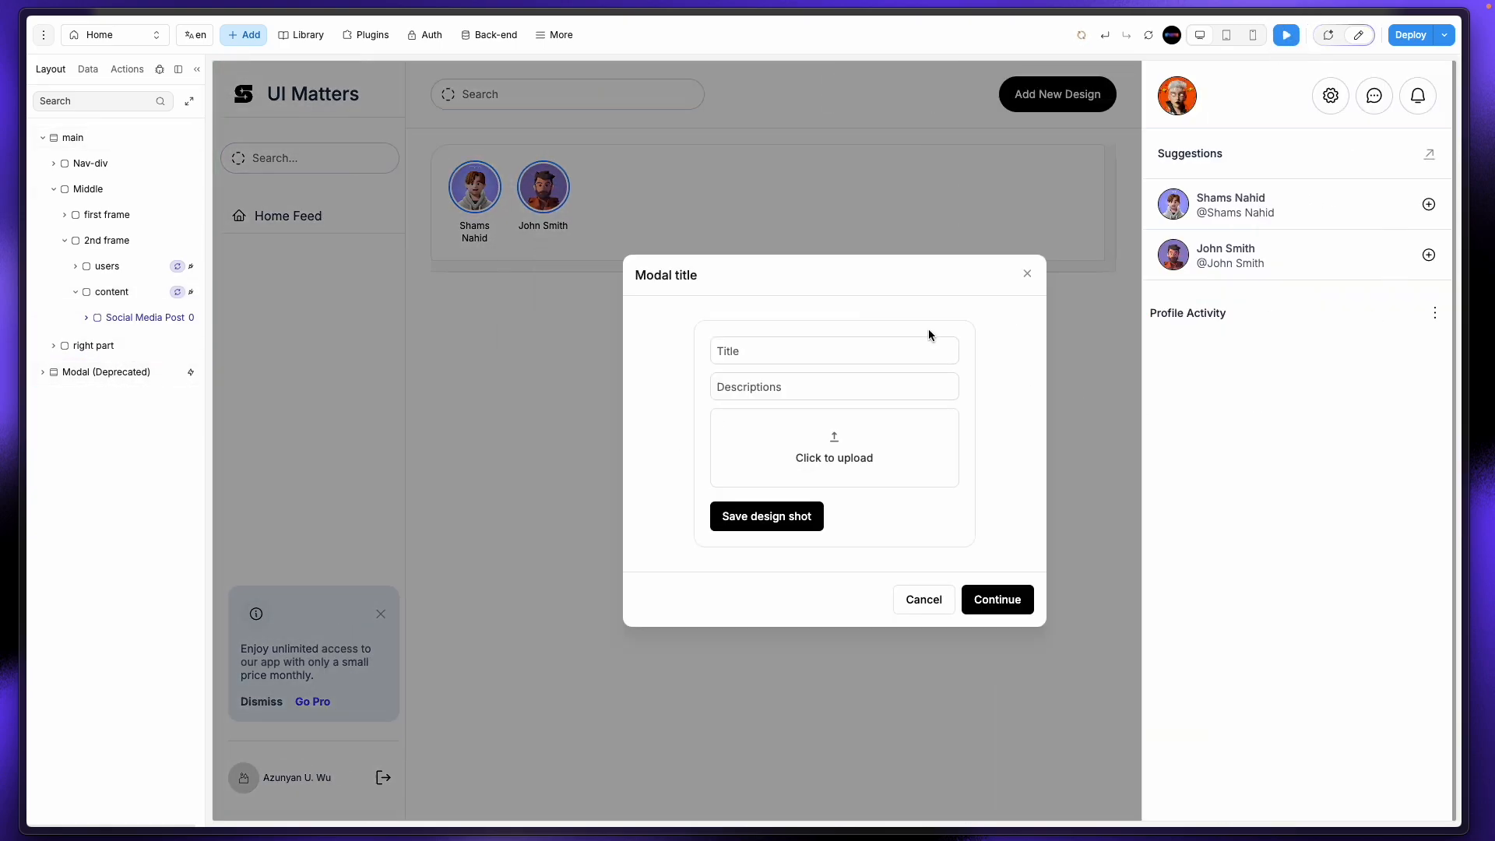
left_click(832, 356)
left_click(47, 241)
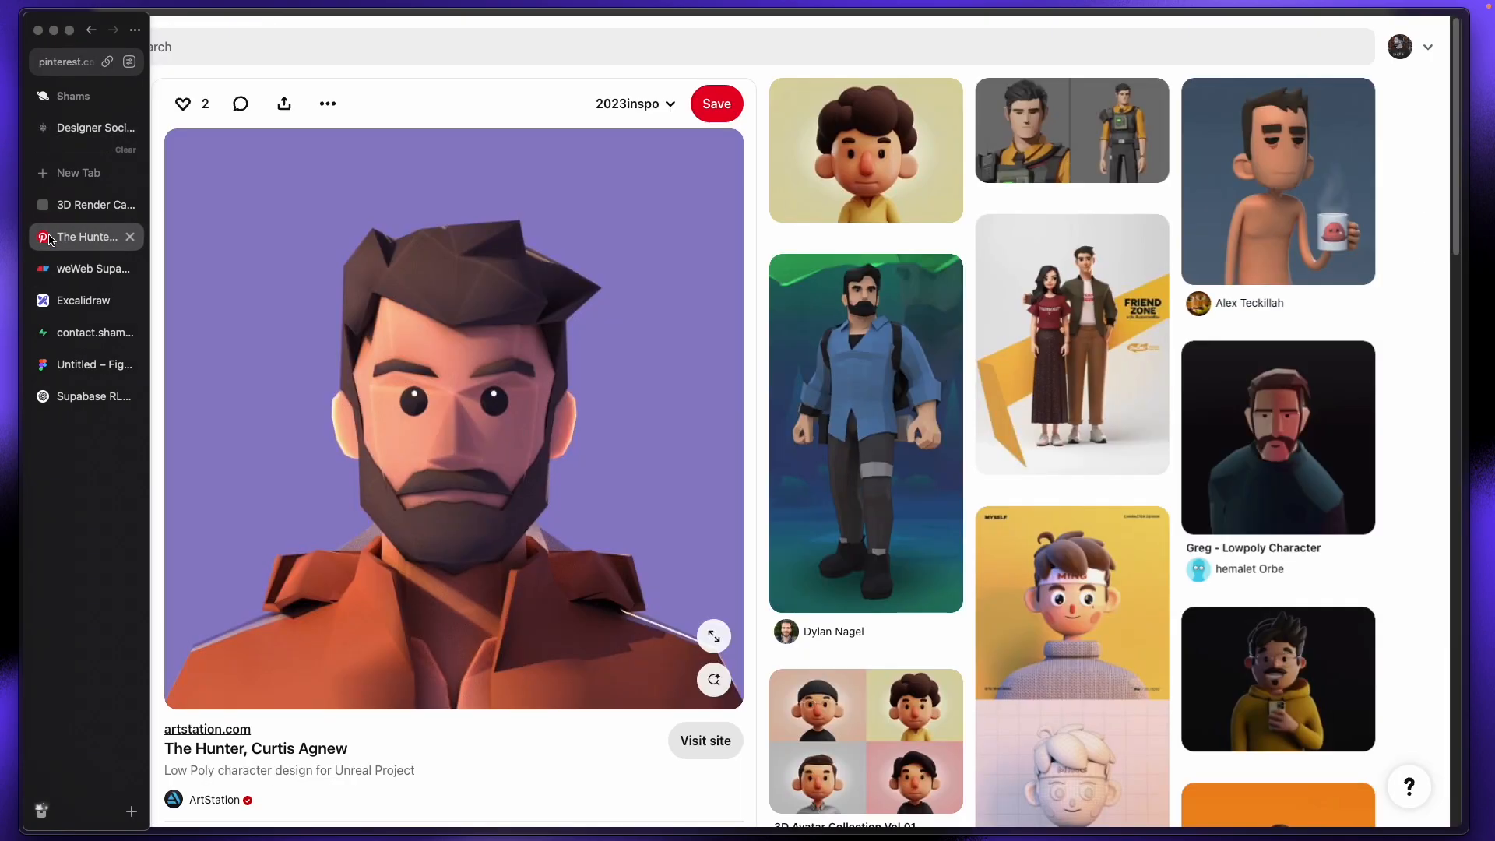
Step: Open Pinterest in a new tab and search for 'ui design'
left_click(96, 175)
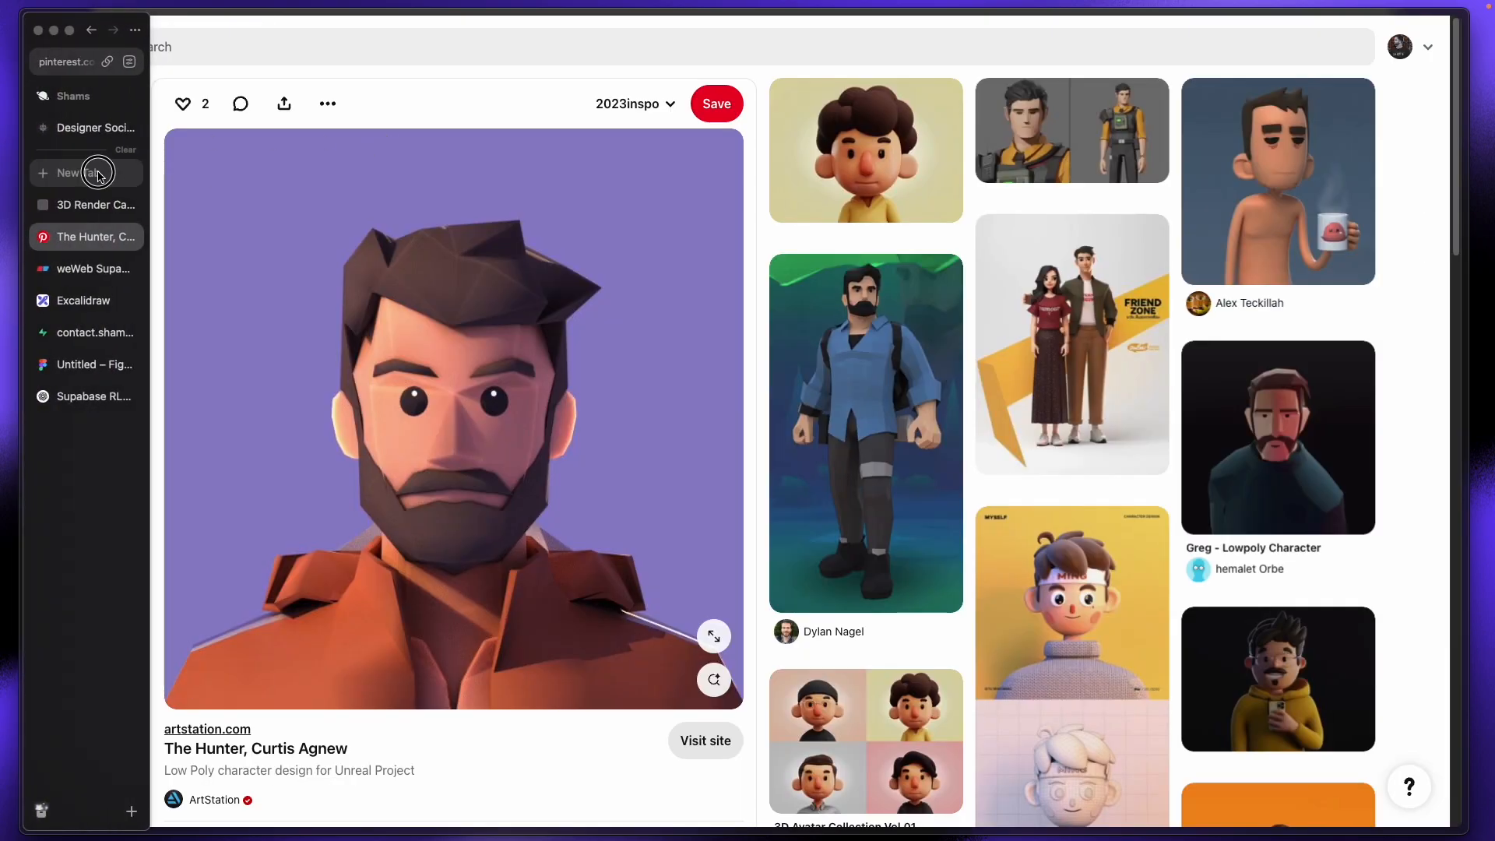
type("pinterest.com")
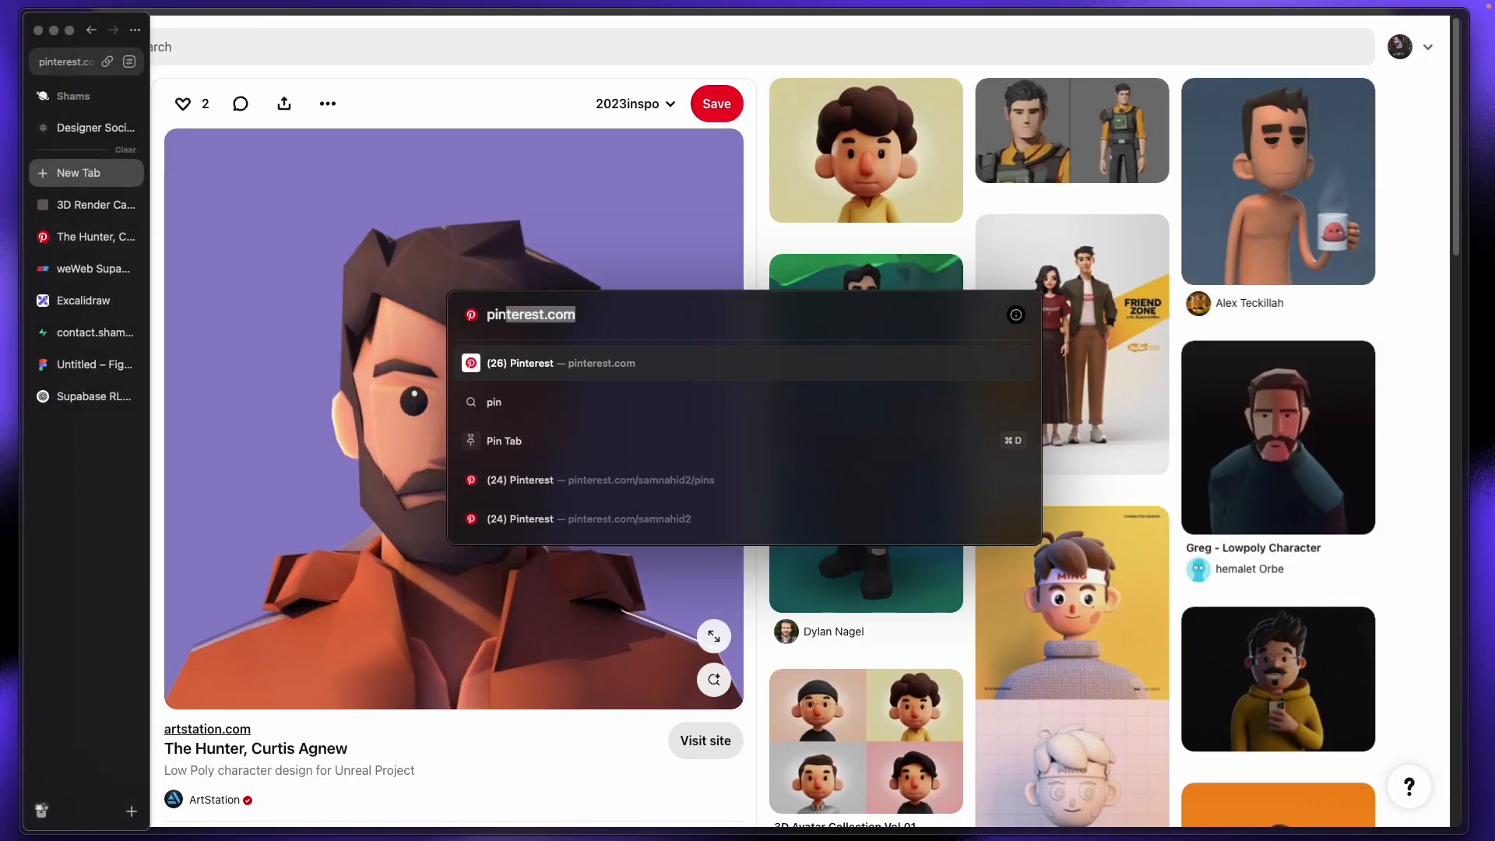
key("Return")
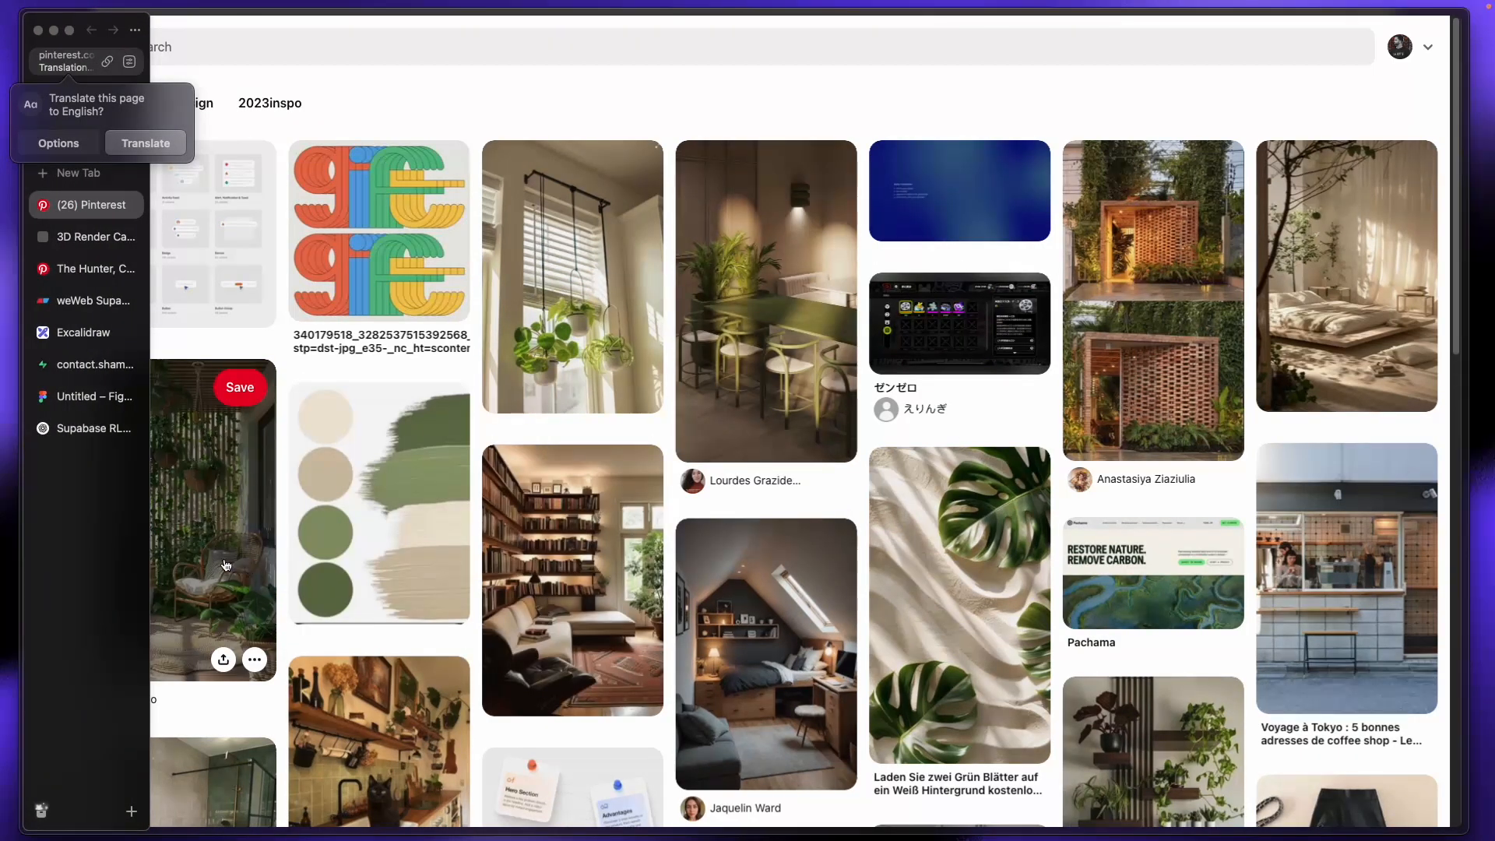
scroll(769, 615, "down", 5)
scroll(769, 615, "up", 5)
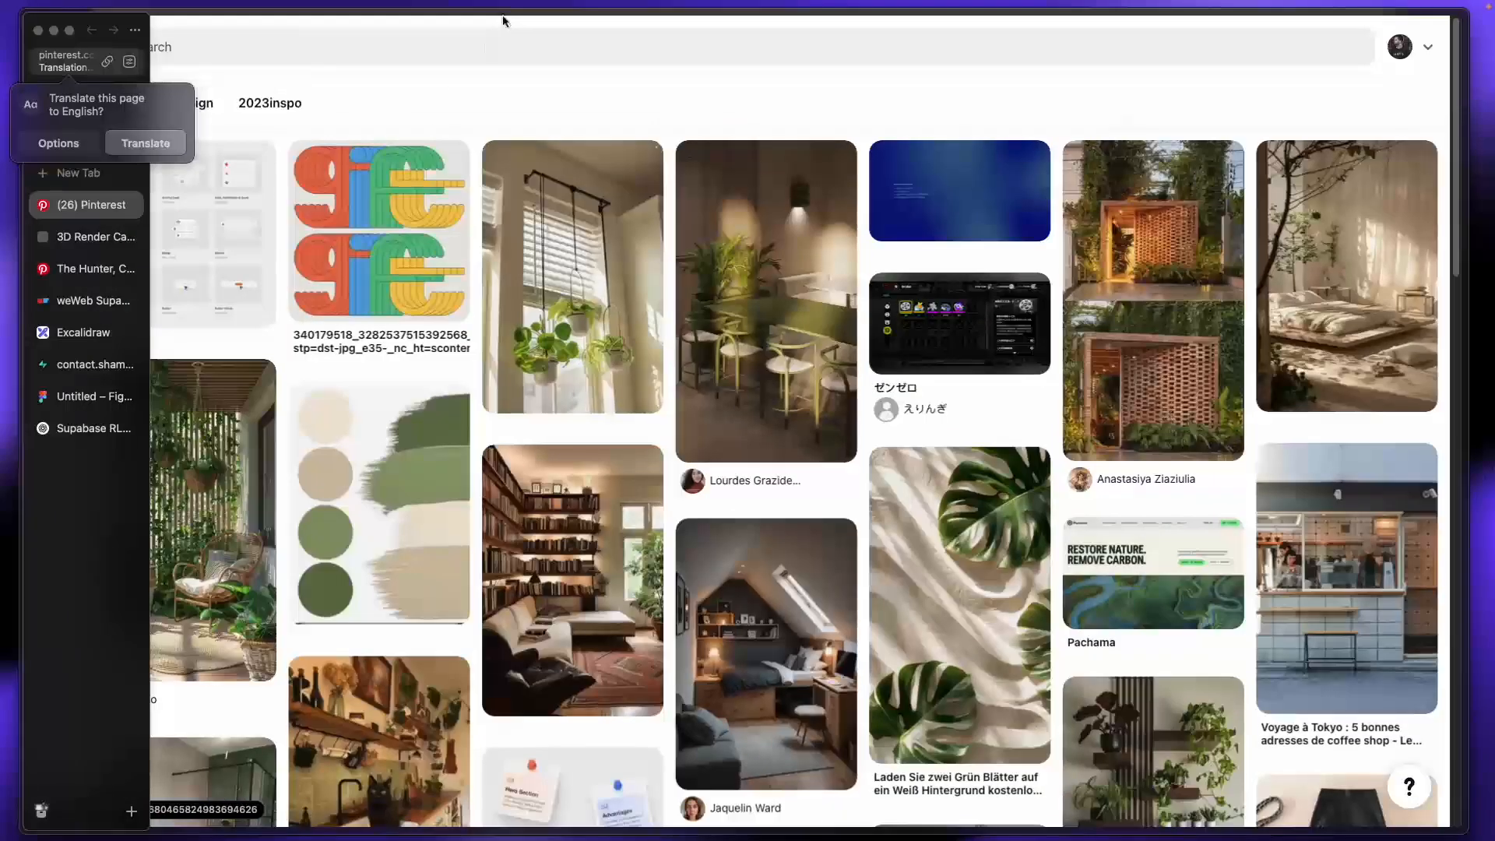
left_click(480, 46)
type("ui")
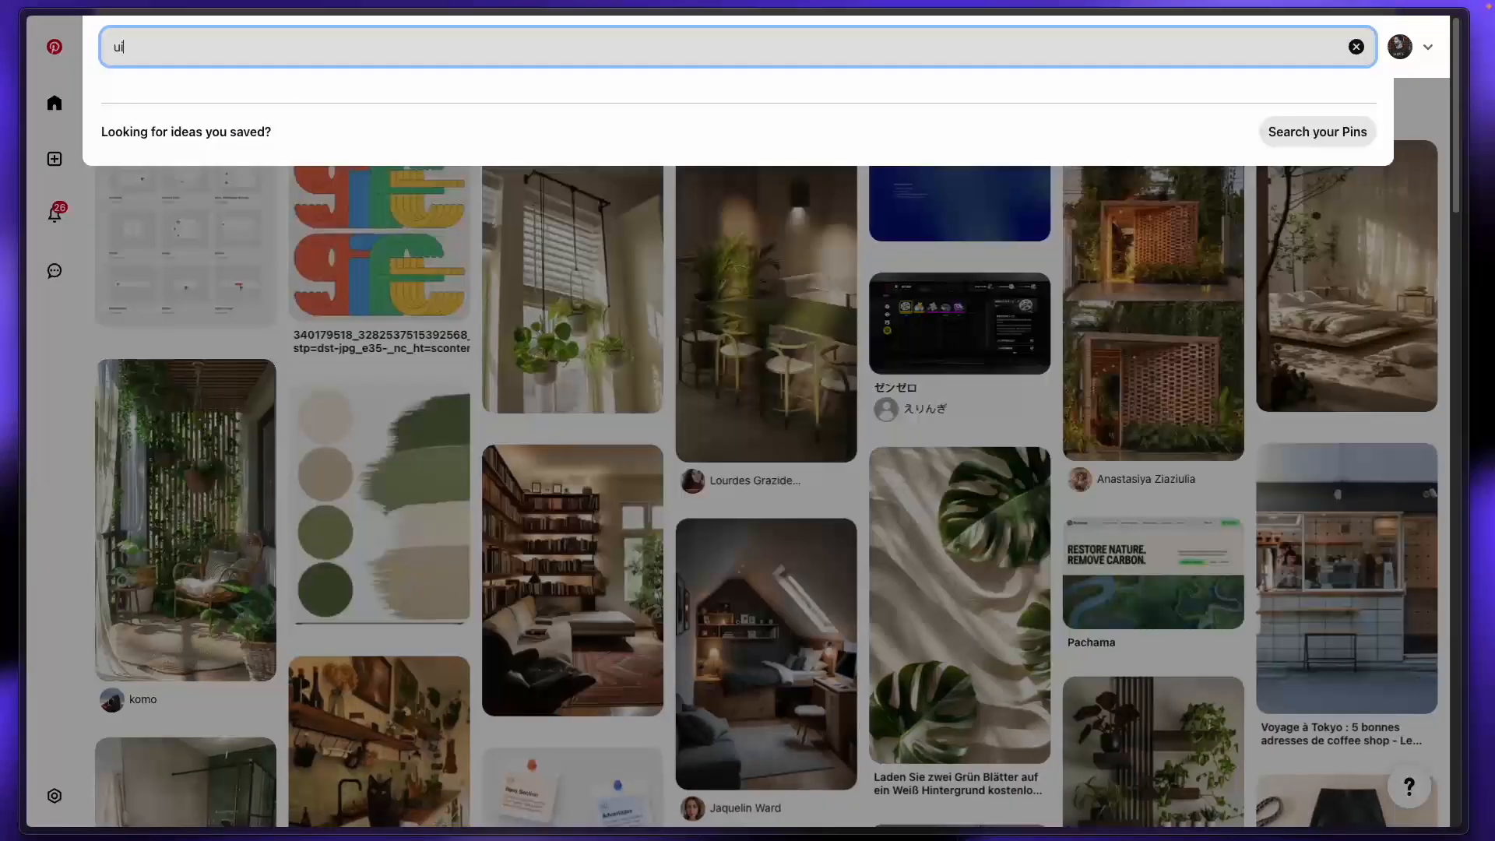
type(" des")
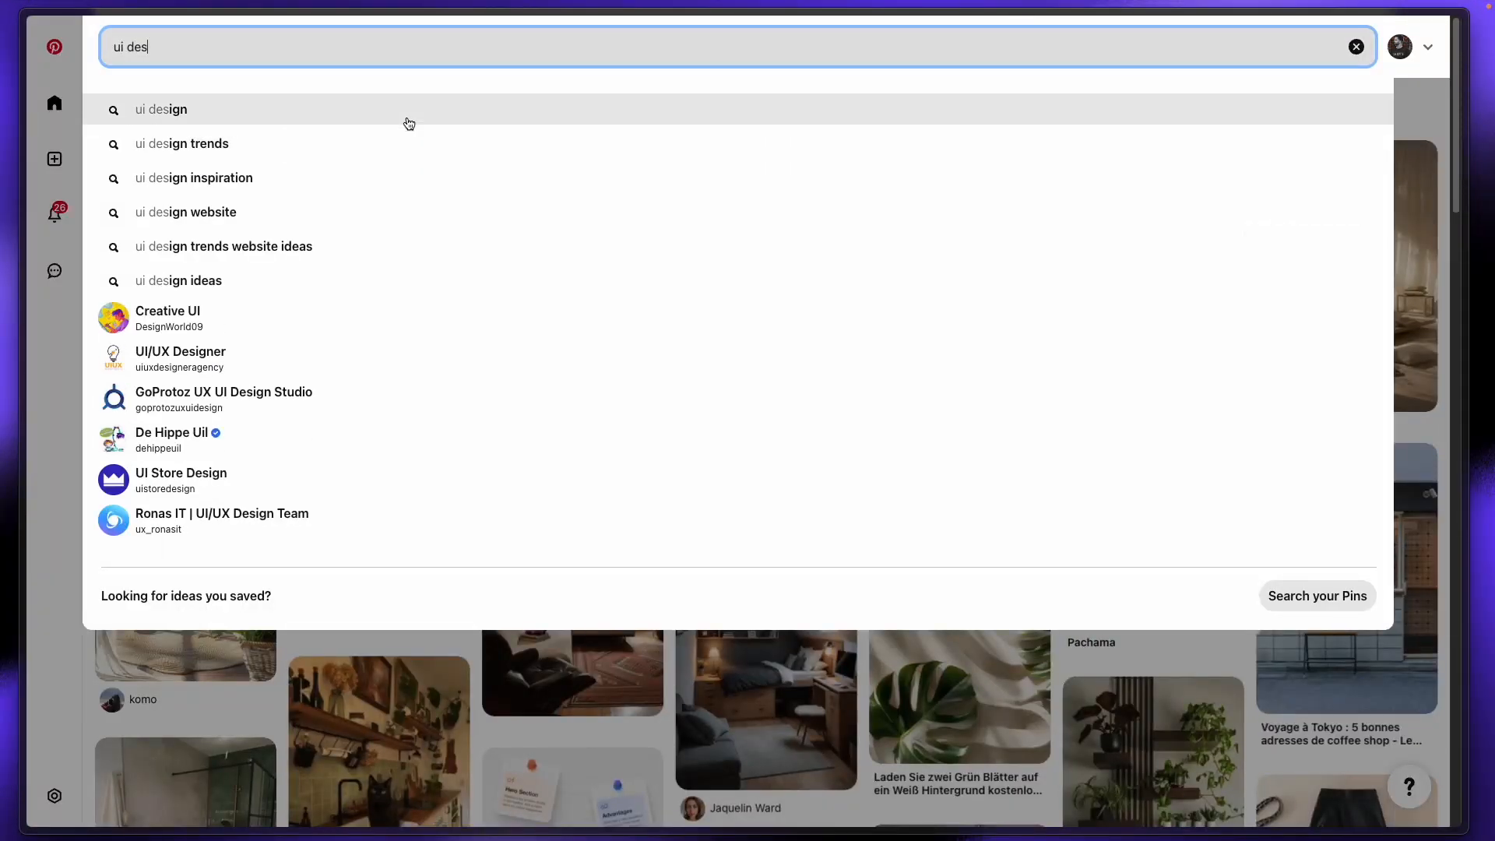
left_click(407, 121)
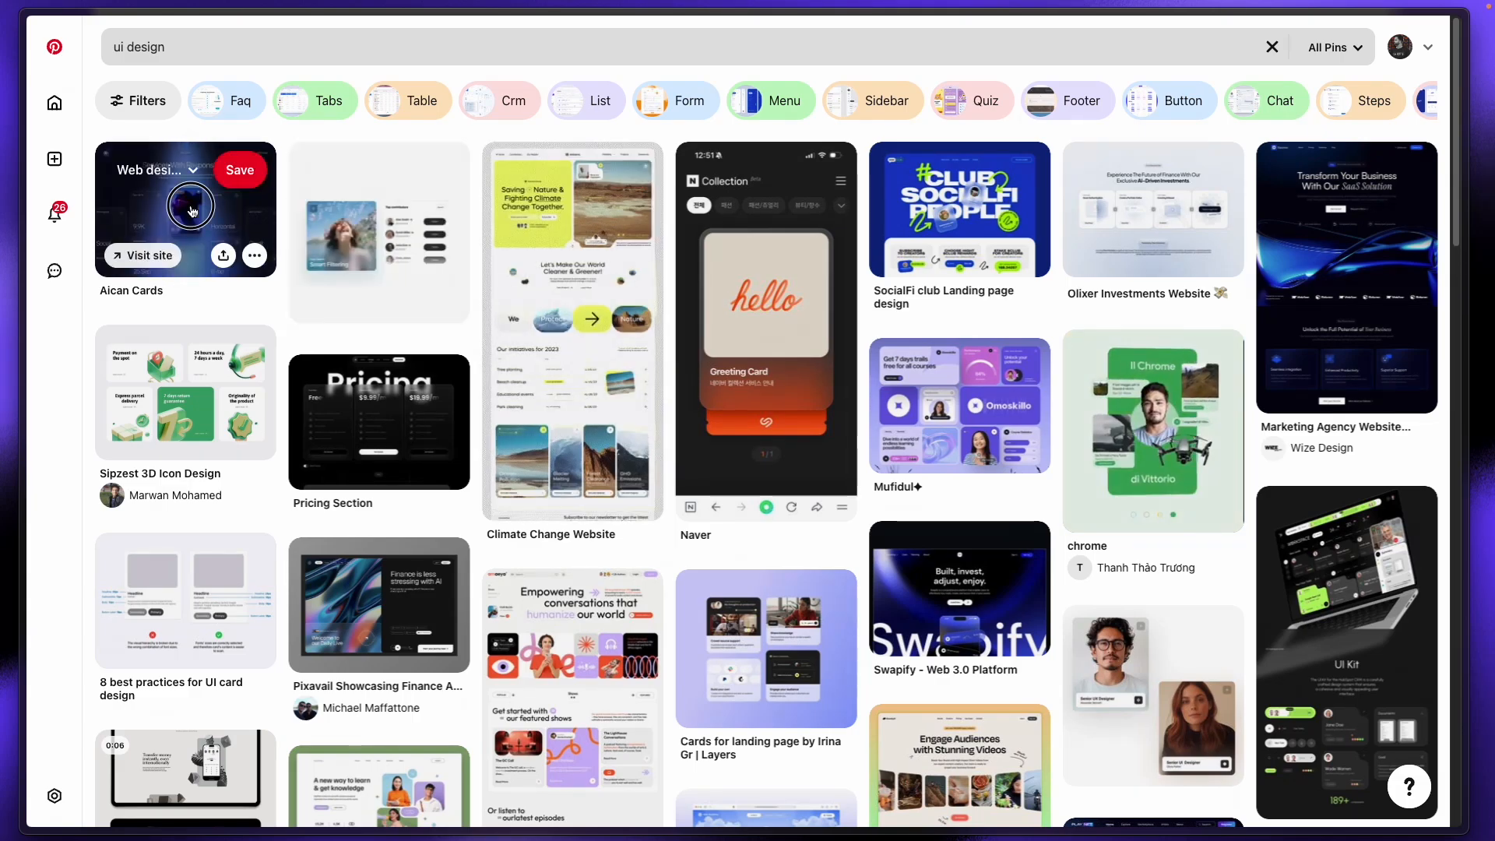
Step: Save the Aican Cards pin image to Downloads as Aican Cards.jpg
left_click(262, 215)
right_click(493, 329)
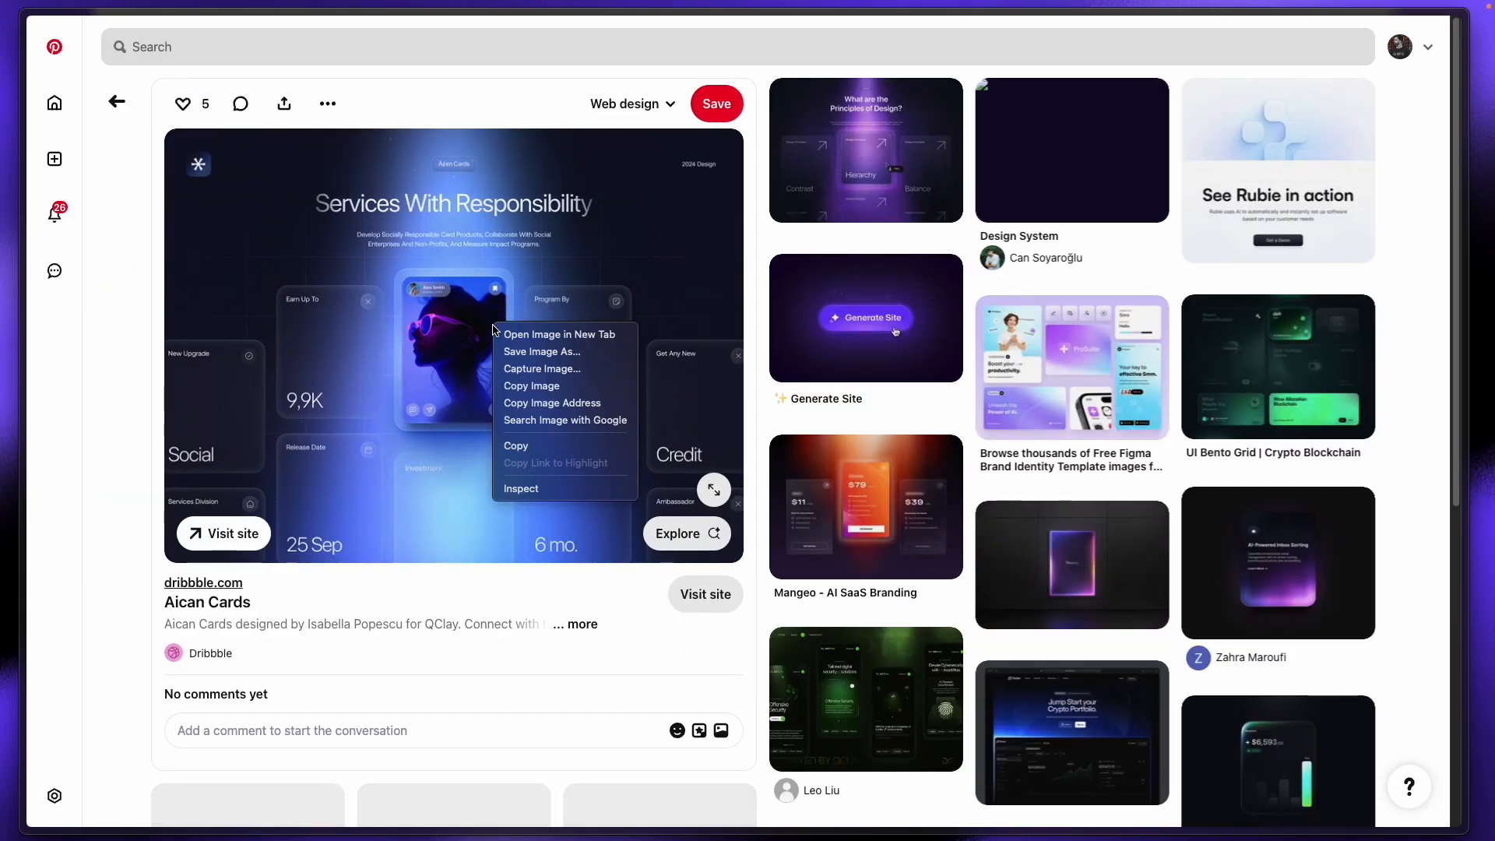
left_click(569, 355)
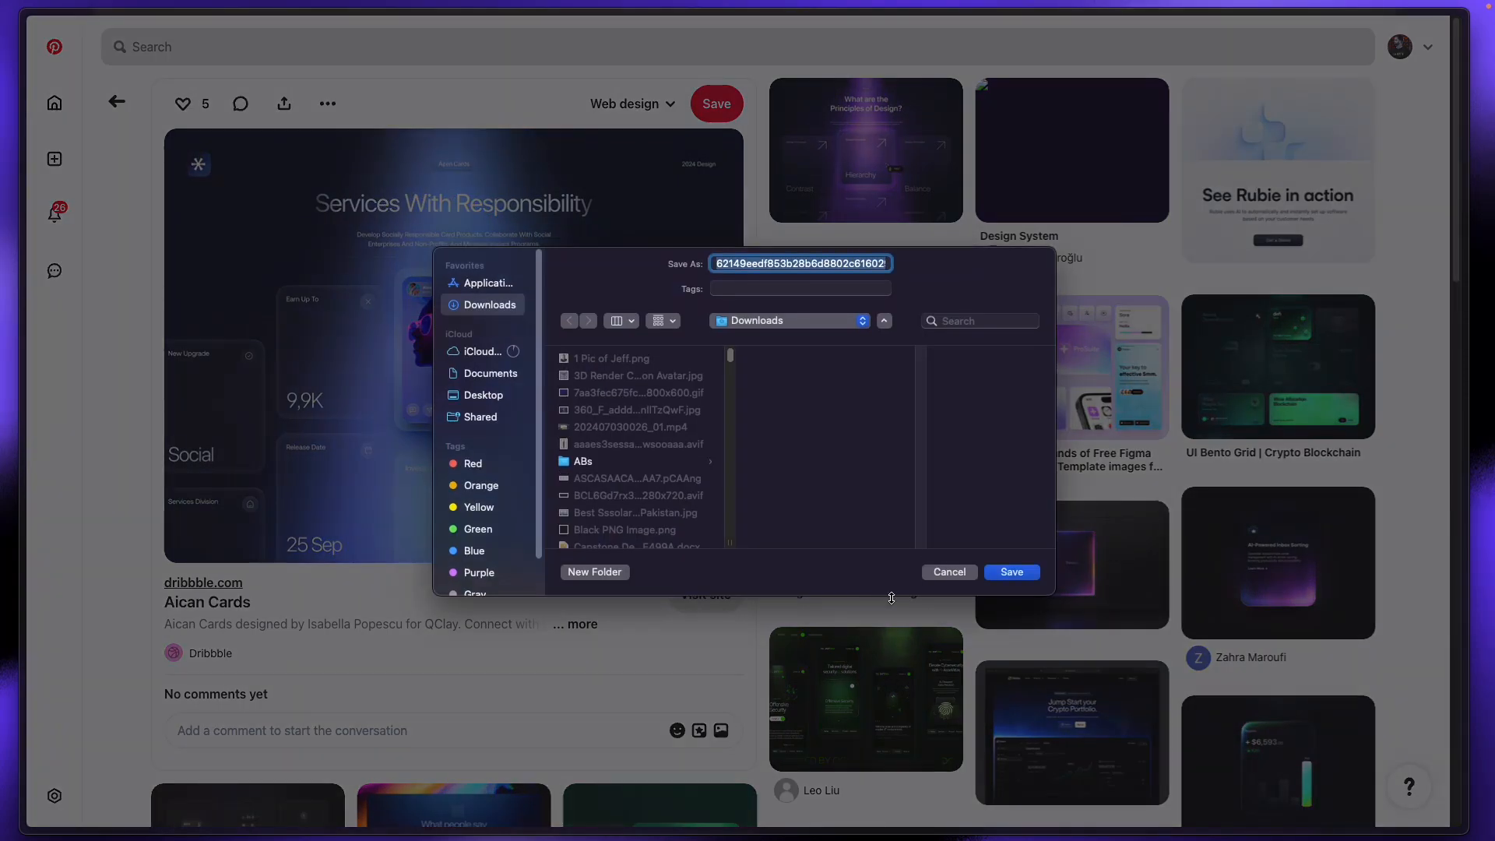
left_click(1001, 576)
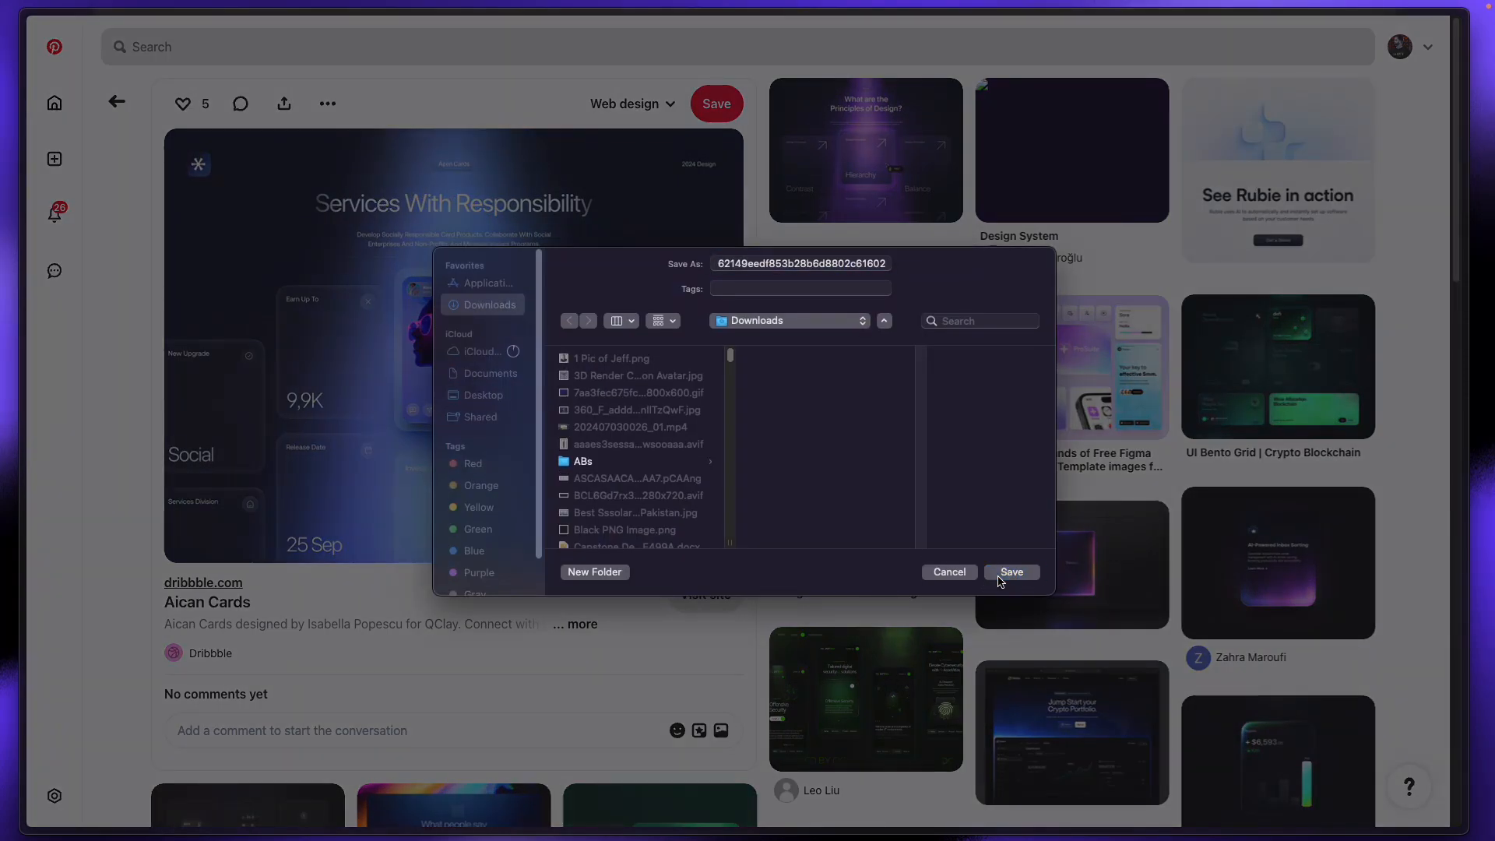
mouse_move(47, 281)
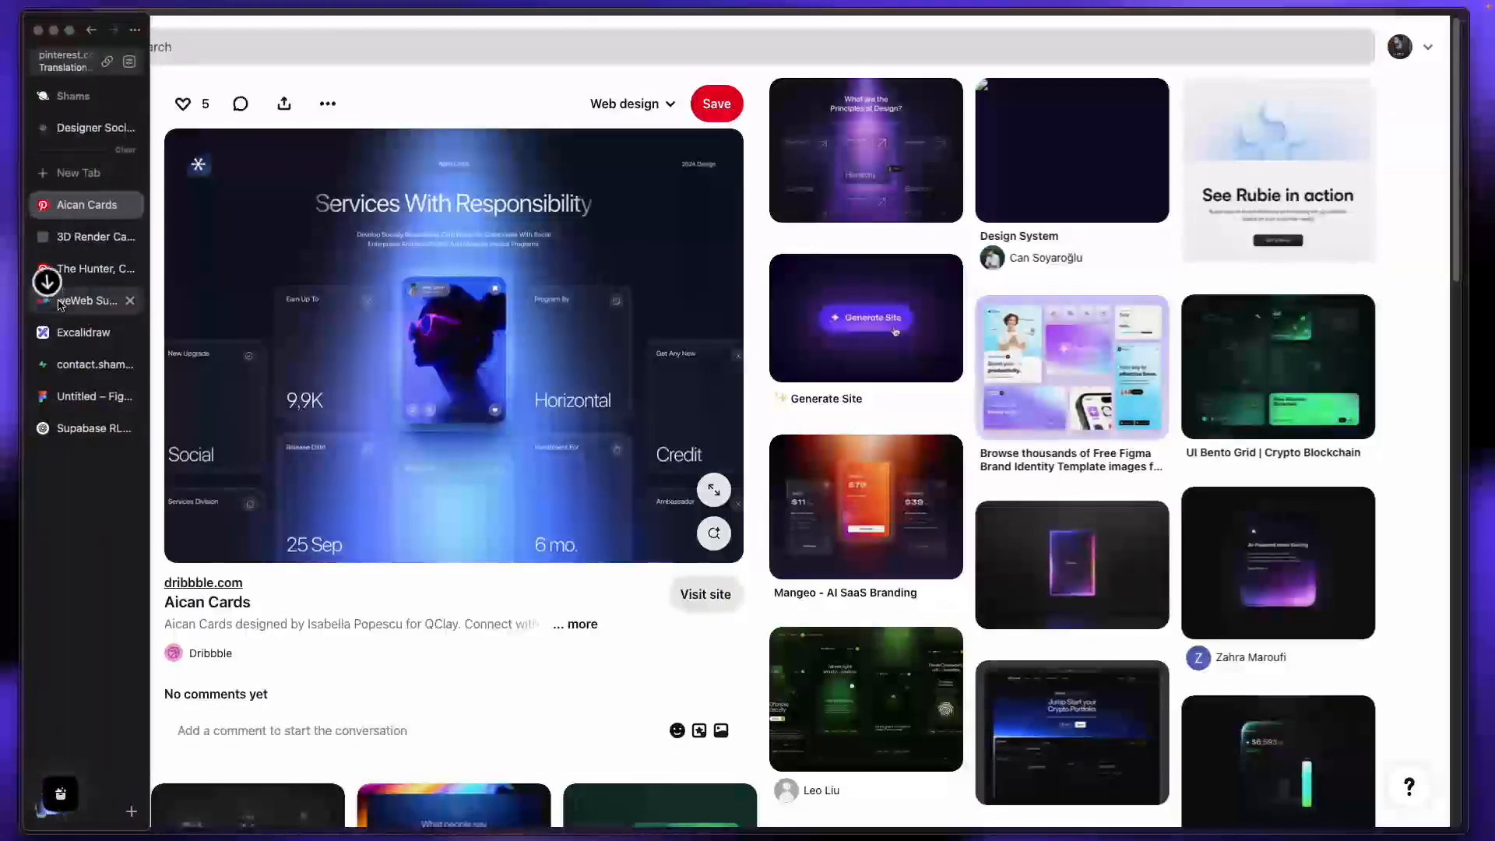
left_click(86, 236)
left_click(72, 132)
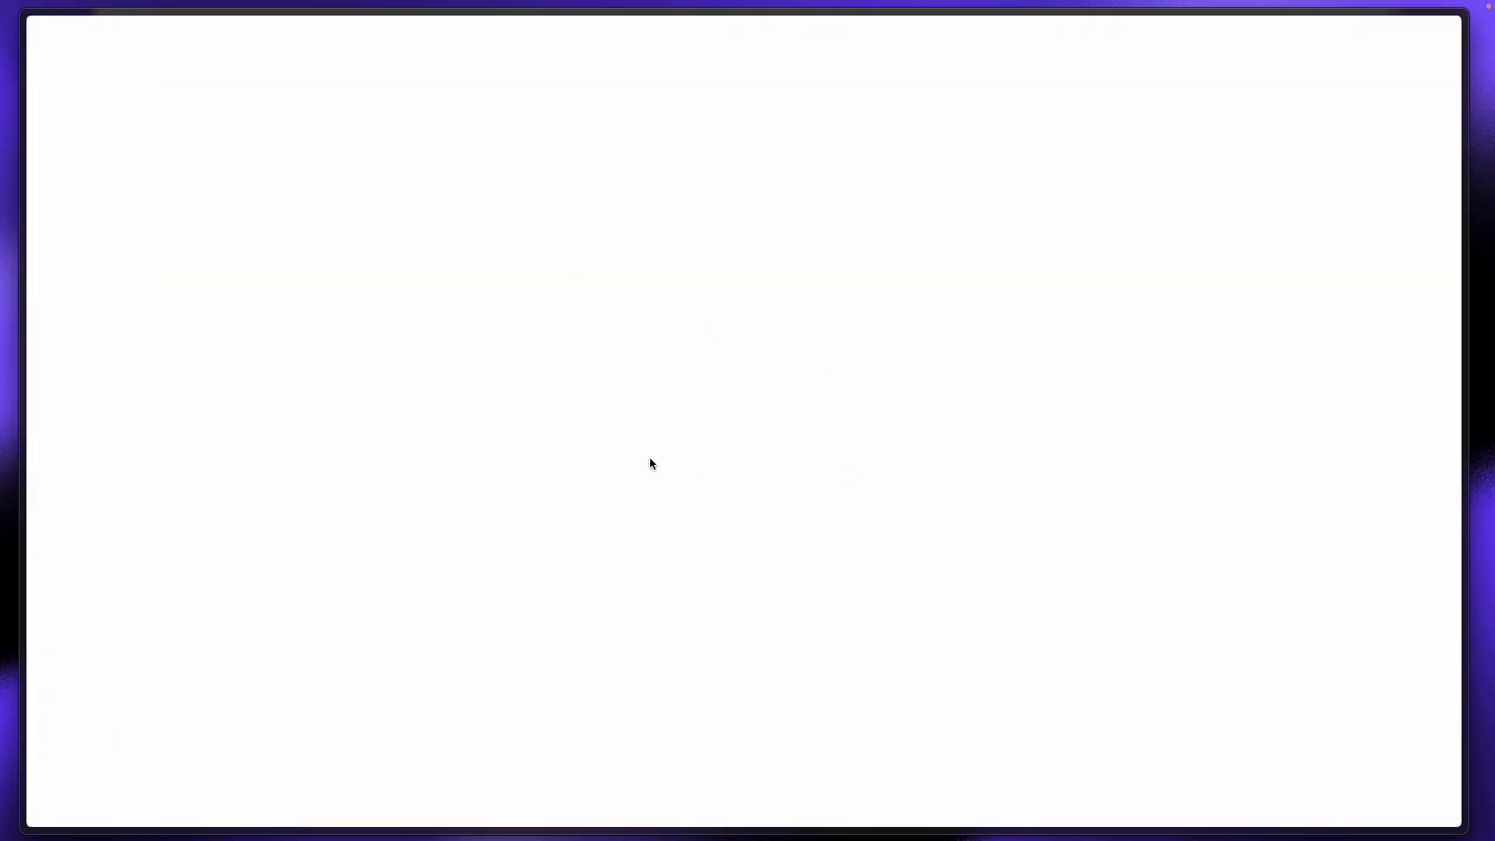
Step: Bring up the Aican Cards pin with its full description expanded
mouse_move(4, 343)
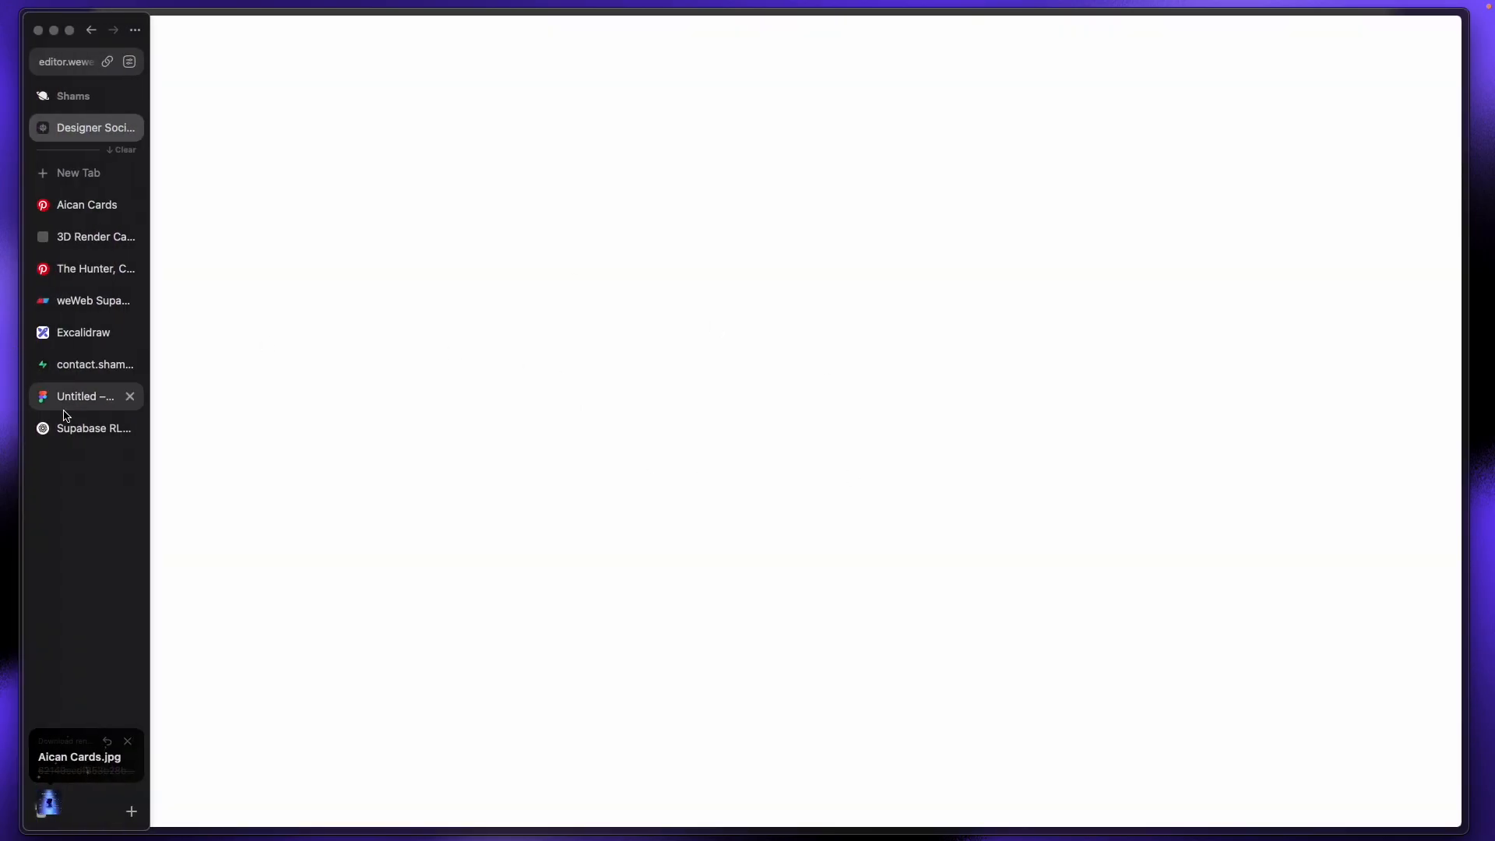
left_click(67, 427)
left_click(86, 397)
left_click(85, 128)
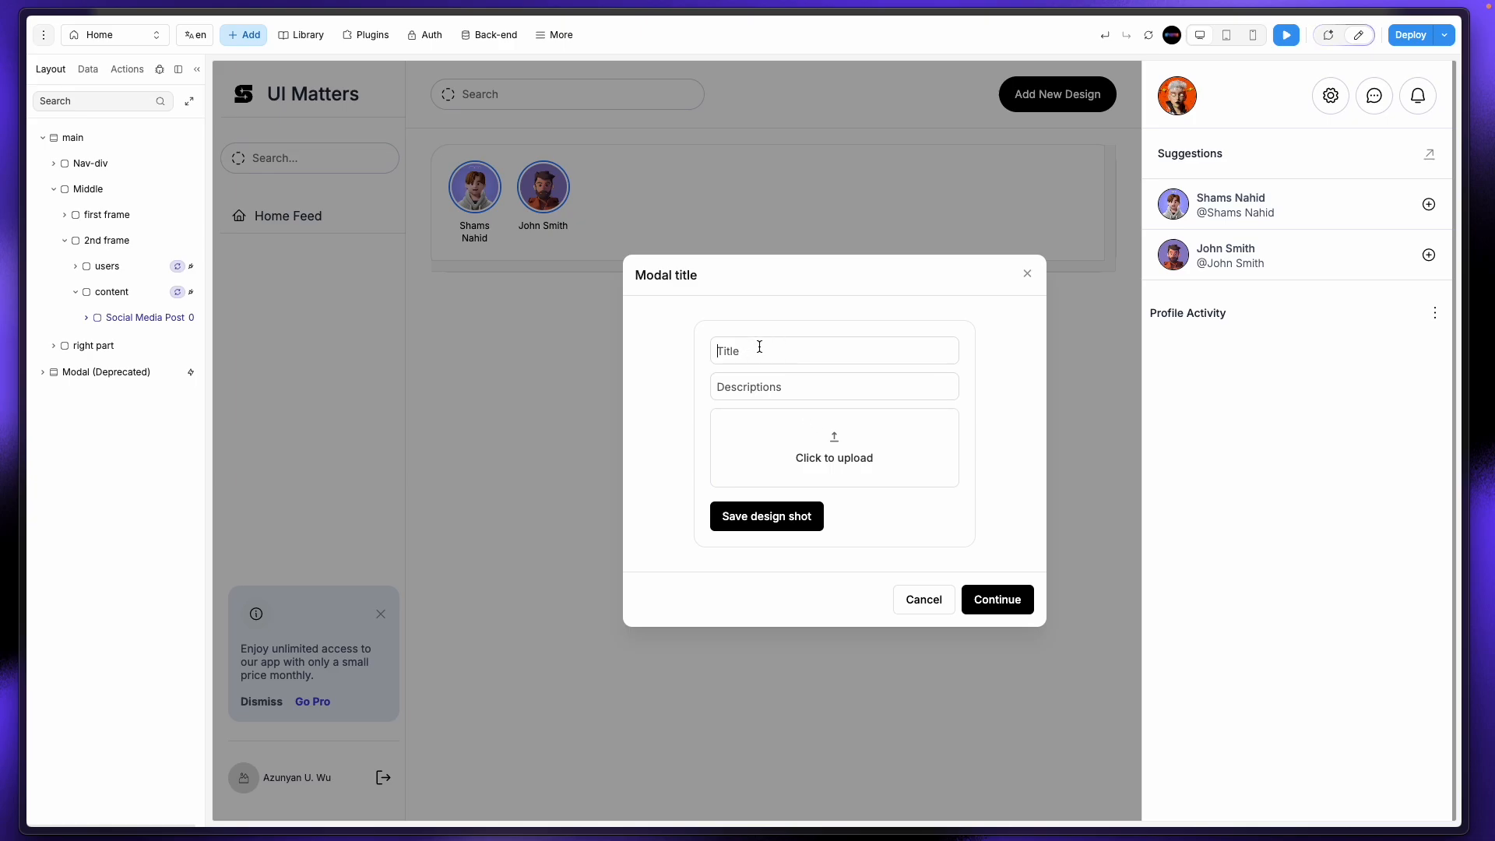
mouse_move(2, 347)
left_click(56, 209)
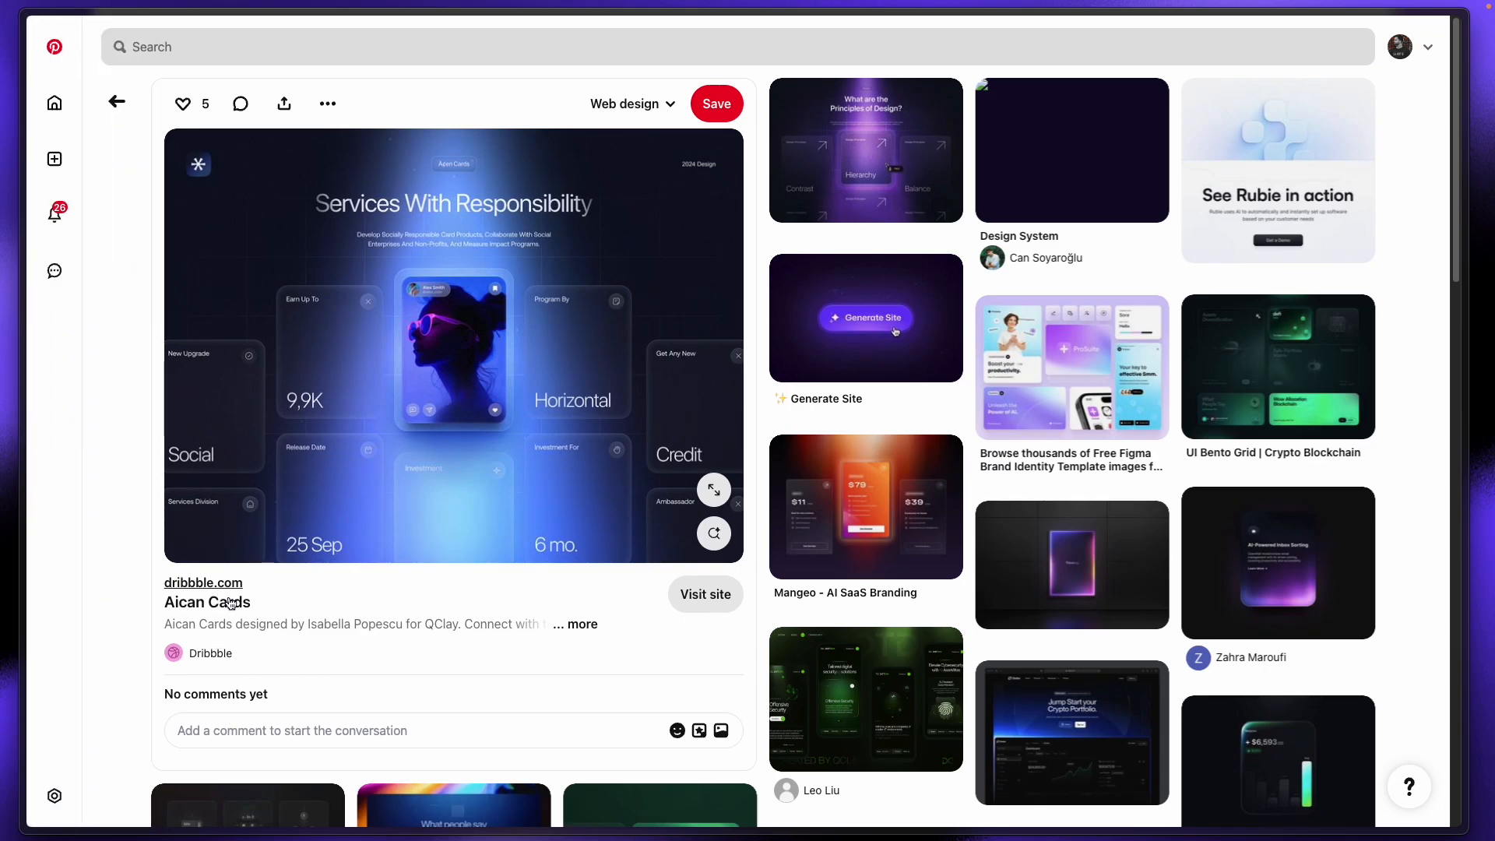
left_click(204, 611)
left_click(585, 626)
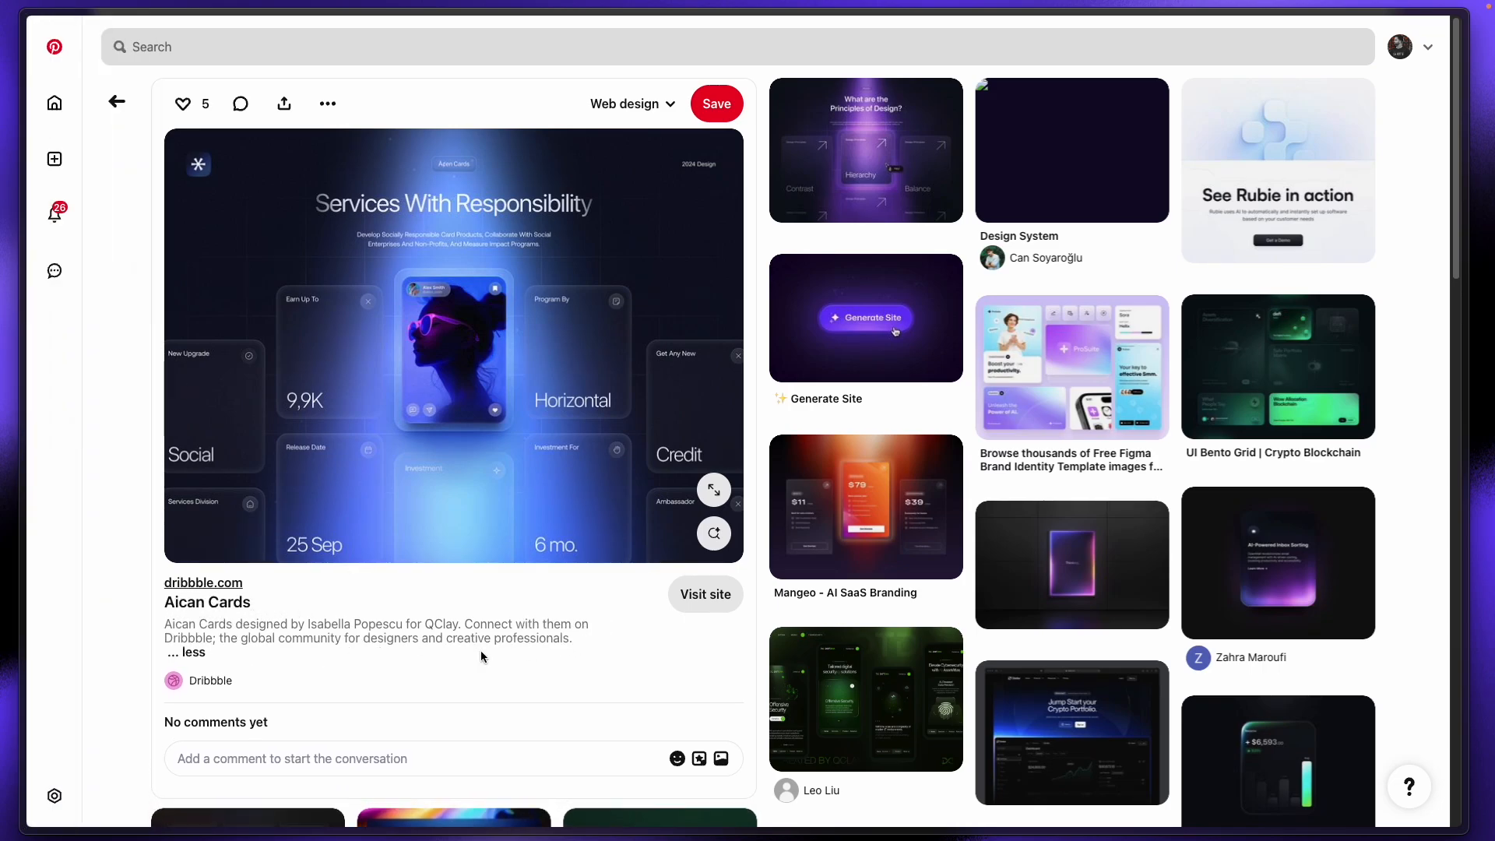
Step: Copy the pin title 'Aican Cards' into the modal's Title input
left_click(185, 602)
left_click_drag(292, 608, 168, 605)
key("ctrl+c")
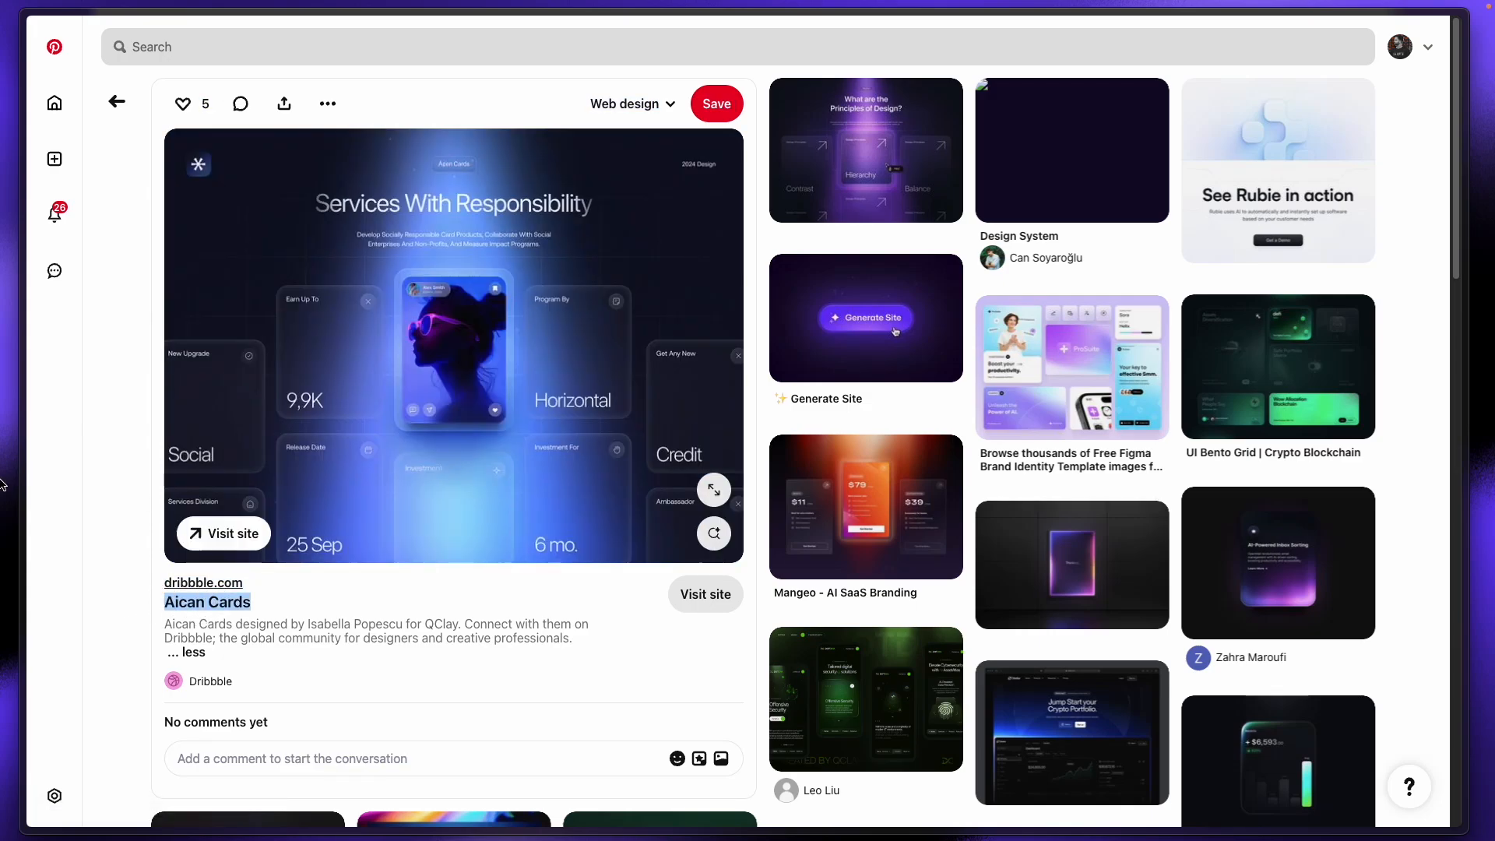
left_click(78, 127)
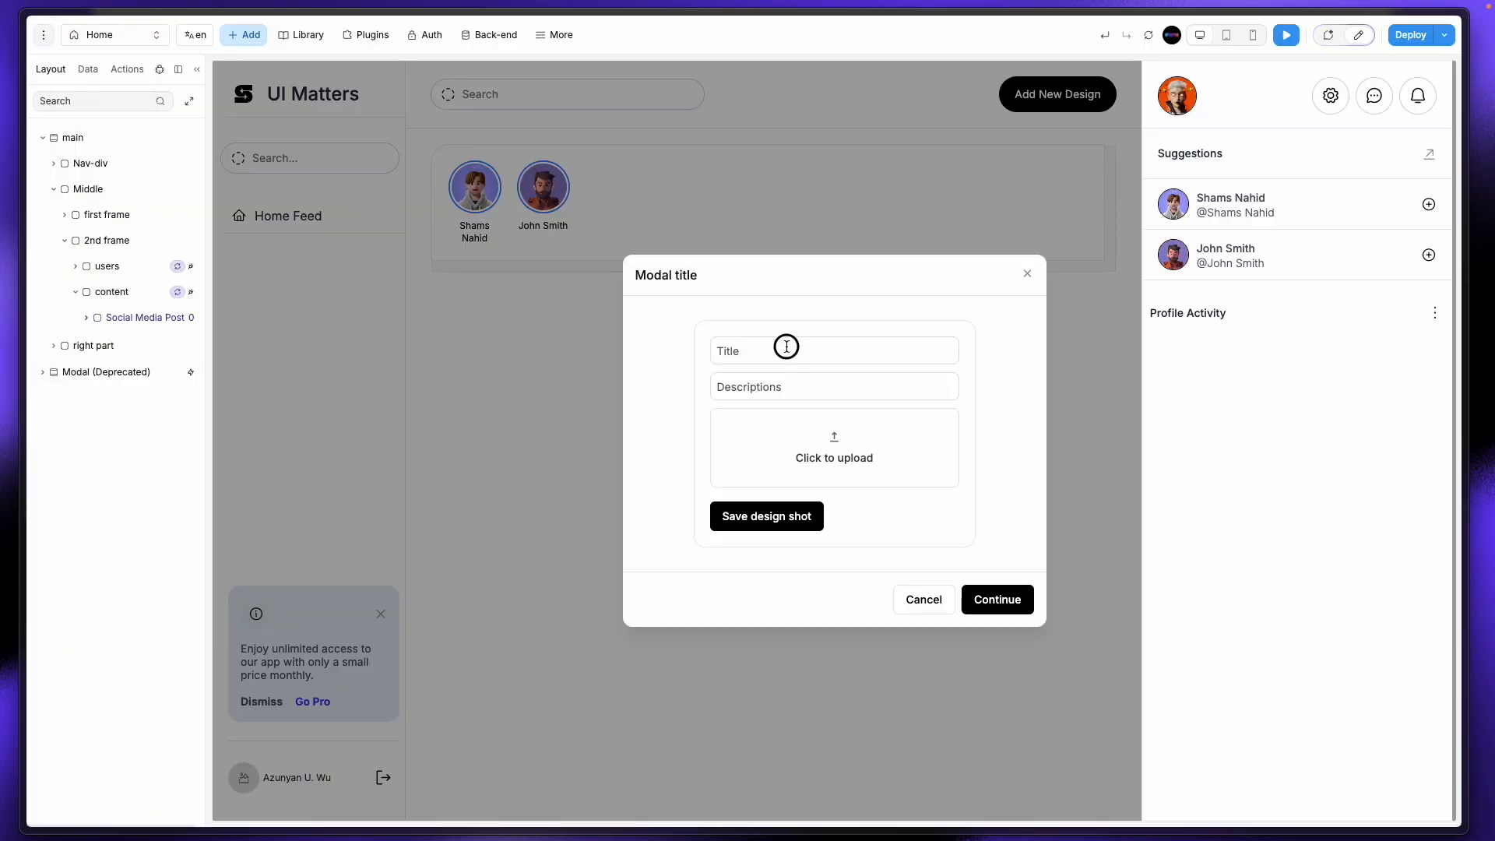
left_click(786, 346)
key("ctrl+v")
Step: Copy the pin's full description into the modal's Descriptions input
left_click(56, 204)
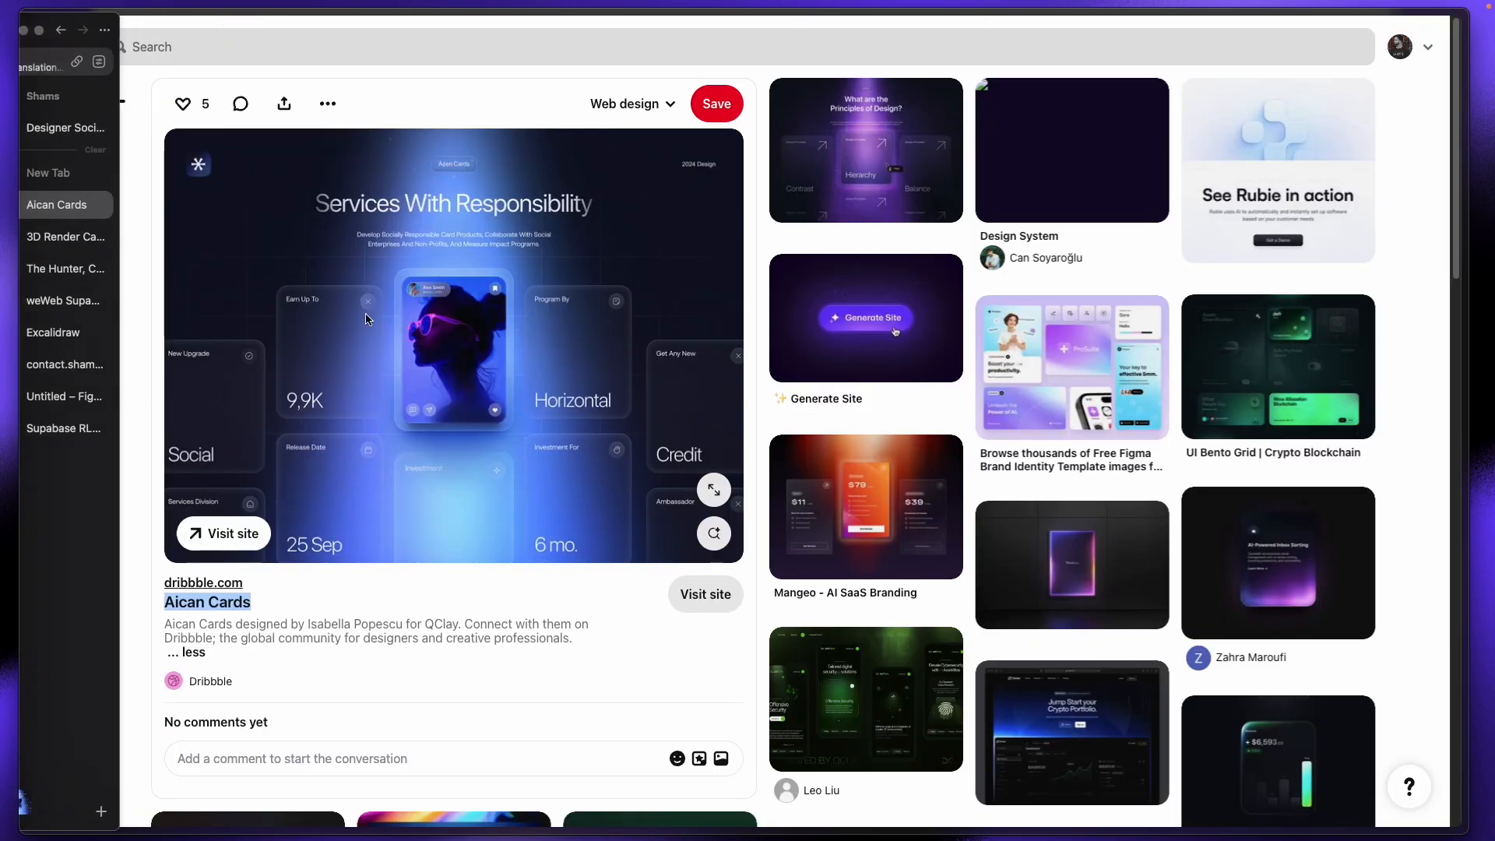
left_click_drag(167, 625, 586, 643)
mouse_move(2, 402)
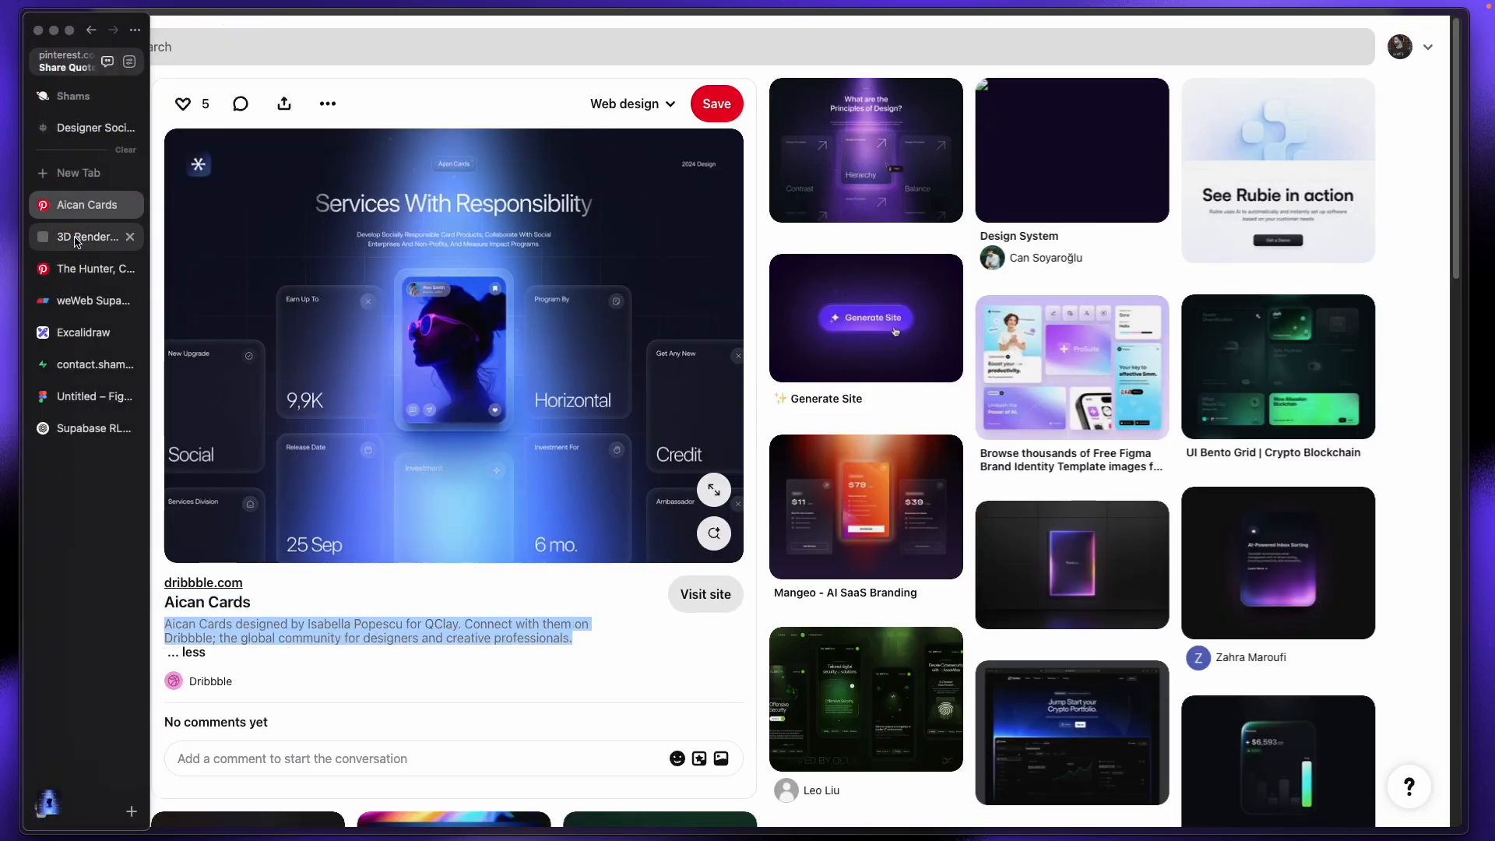
left_click(86, 128)
key("ctrl+v")
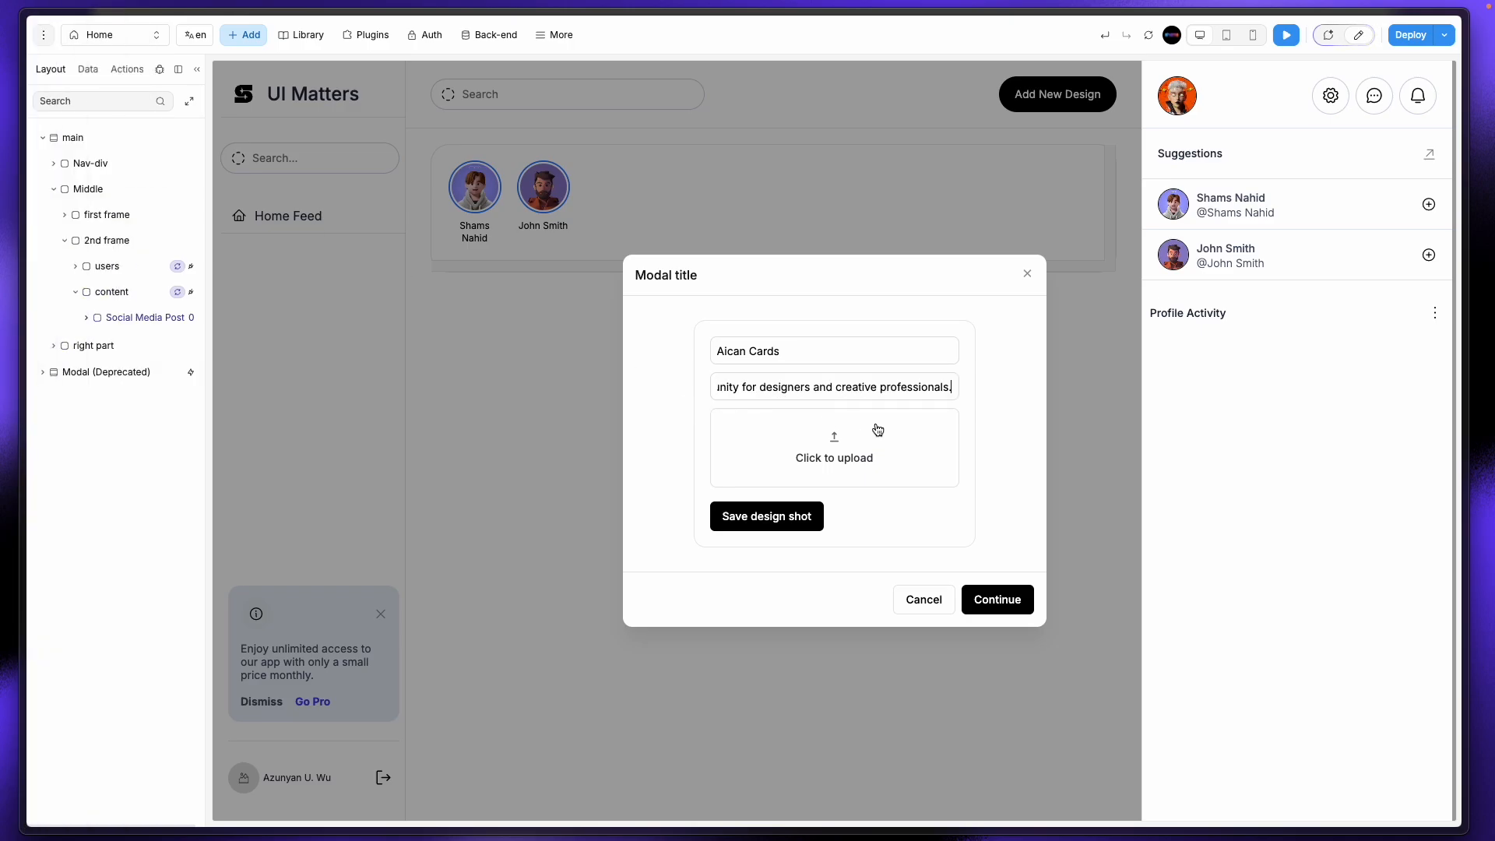
Step: Drag the downloaded Aican Cards image onto the modal's upload area
left_click(846, 449)
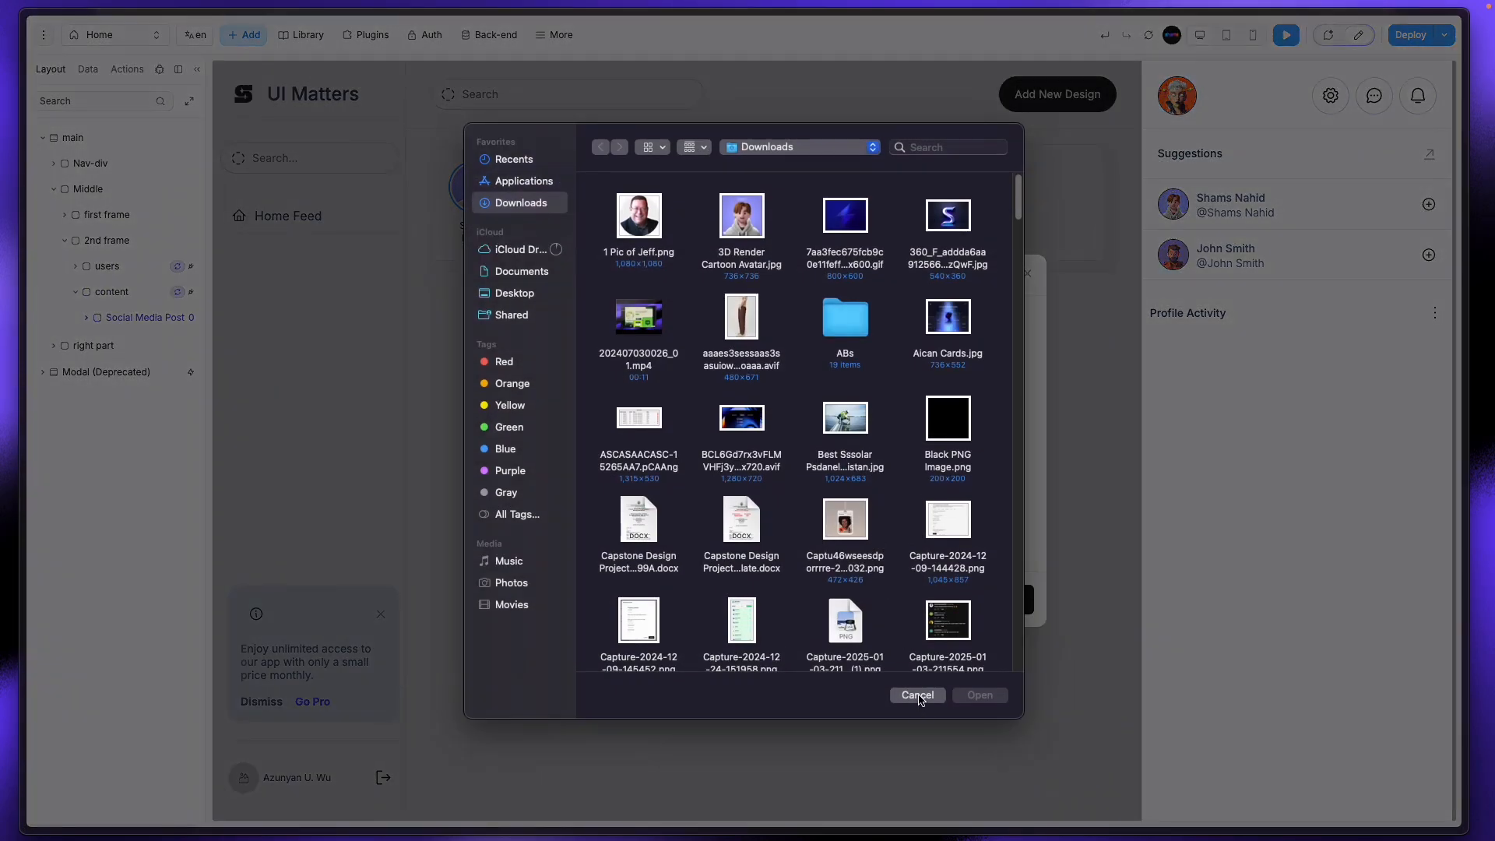
left_click(918, 695)
mouse_move(4, 641)
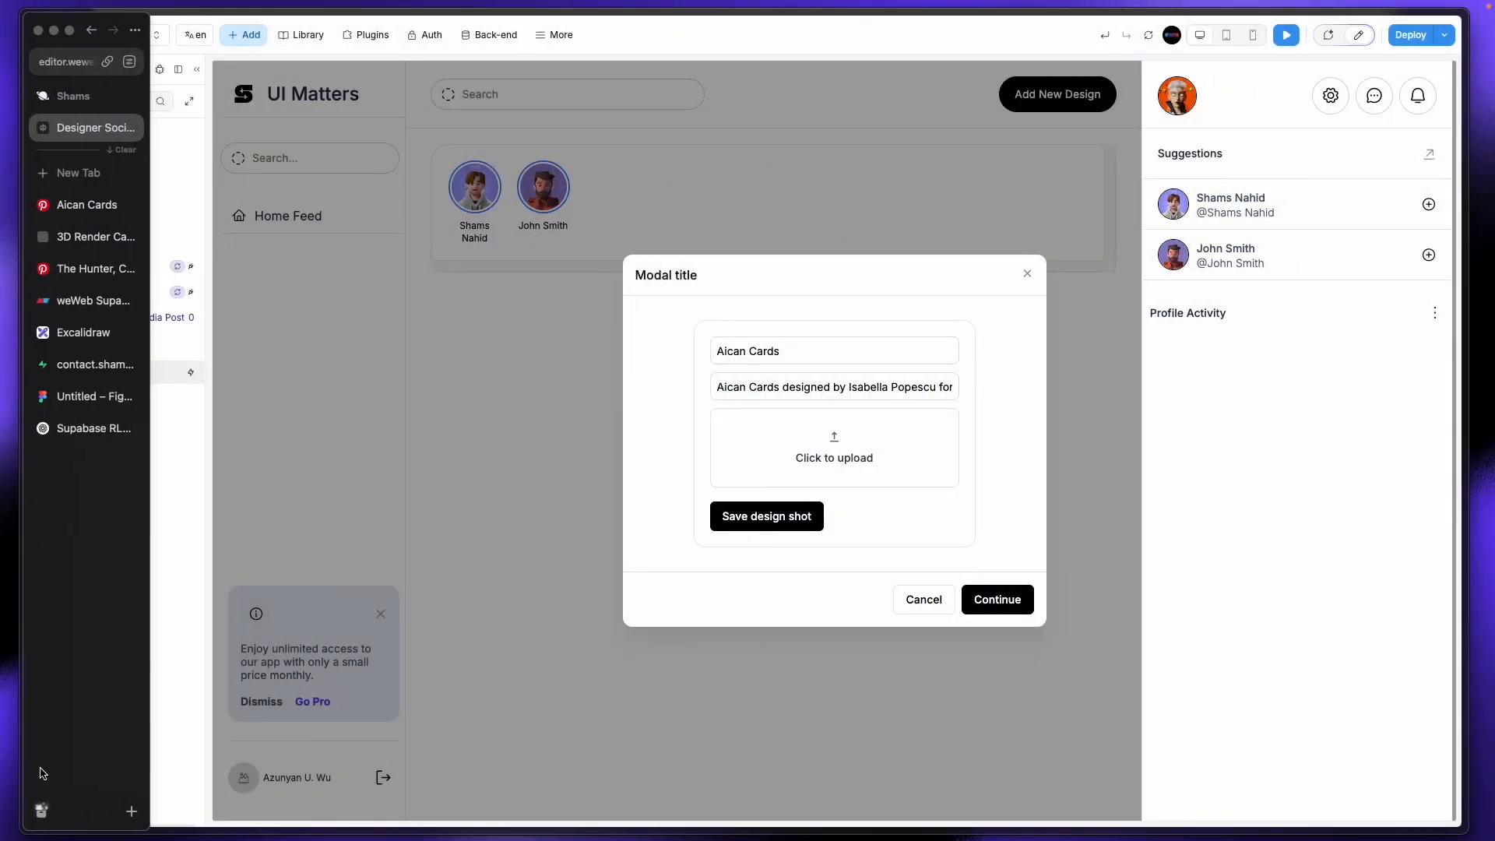
left_click_drag(45, 779, 794, 454)
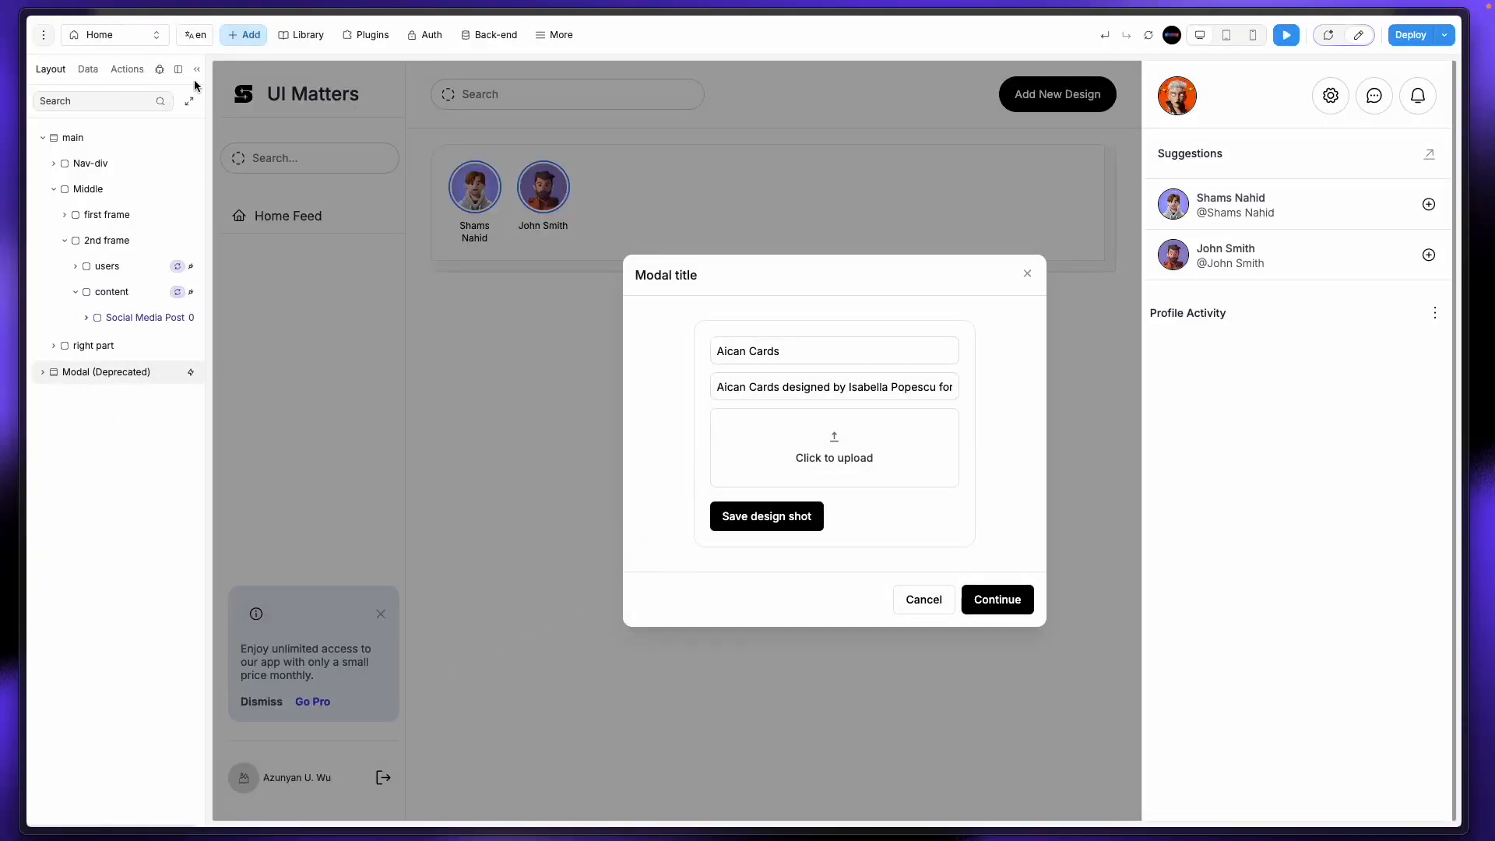
Step: Open the Logs panel, run Save design shot, and read the 'No primary key defined' error
left_click(160, 70)
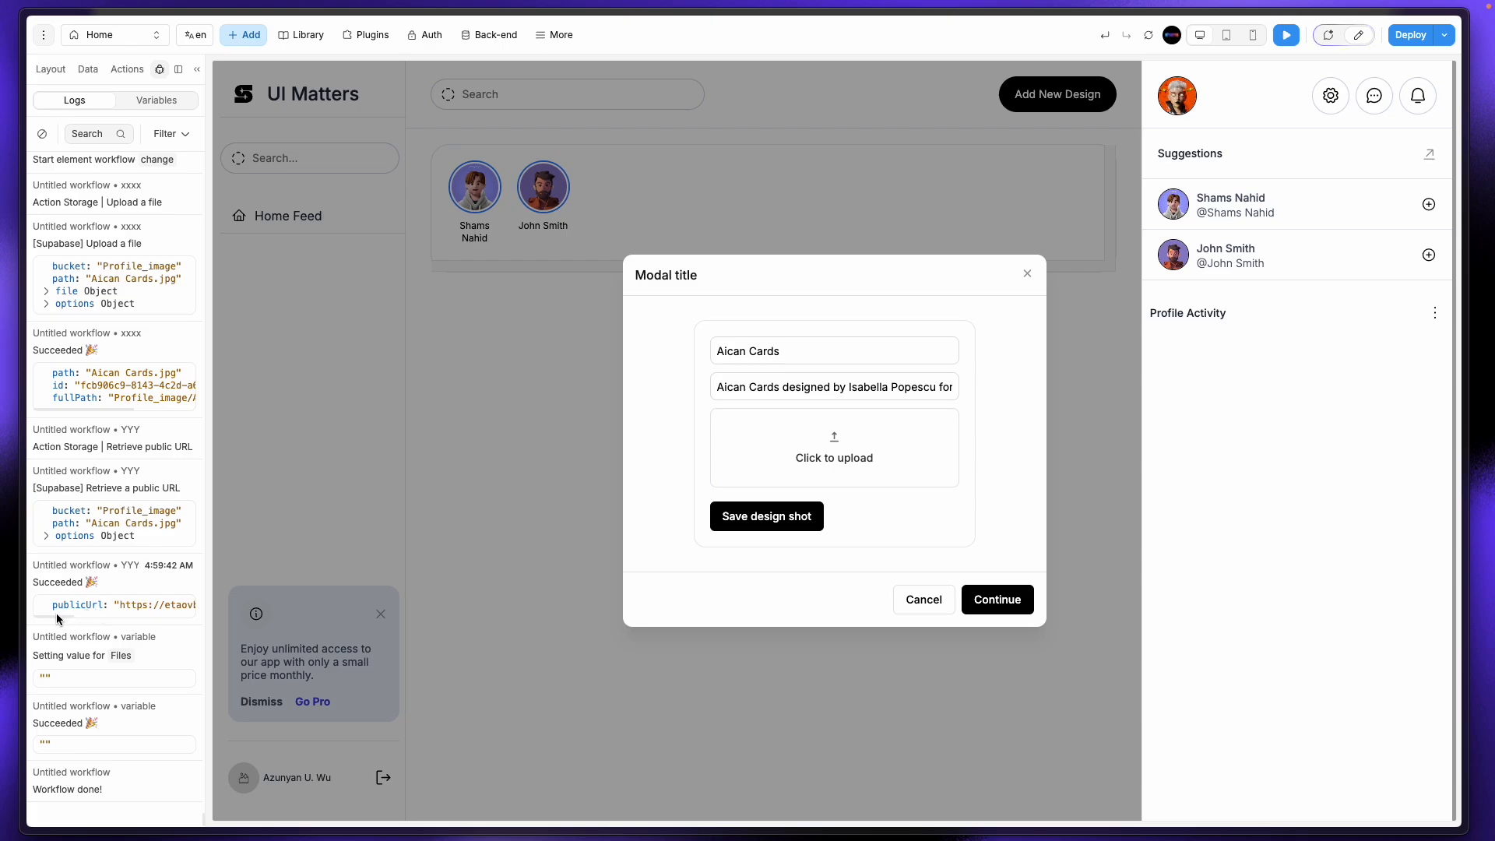
left_click_drag(57, 617, 247, 621)
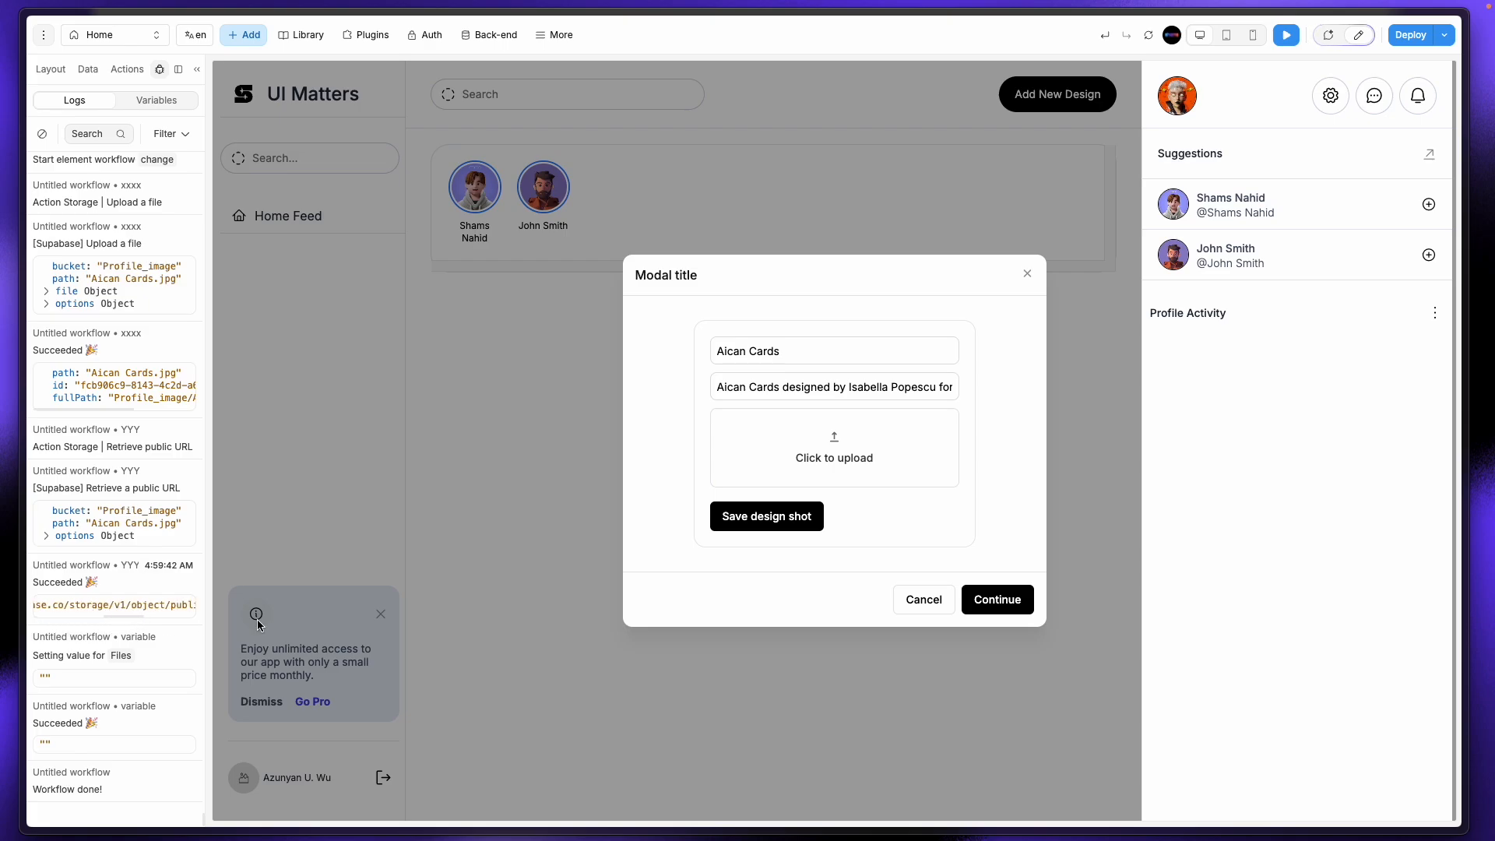
left_click(783, 520)
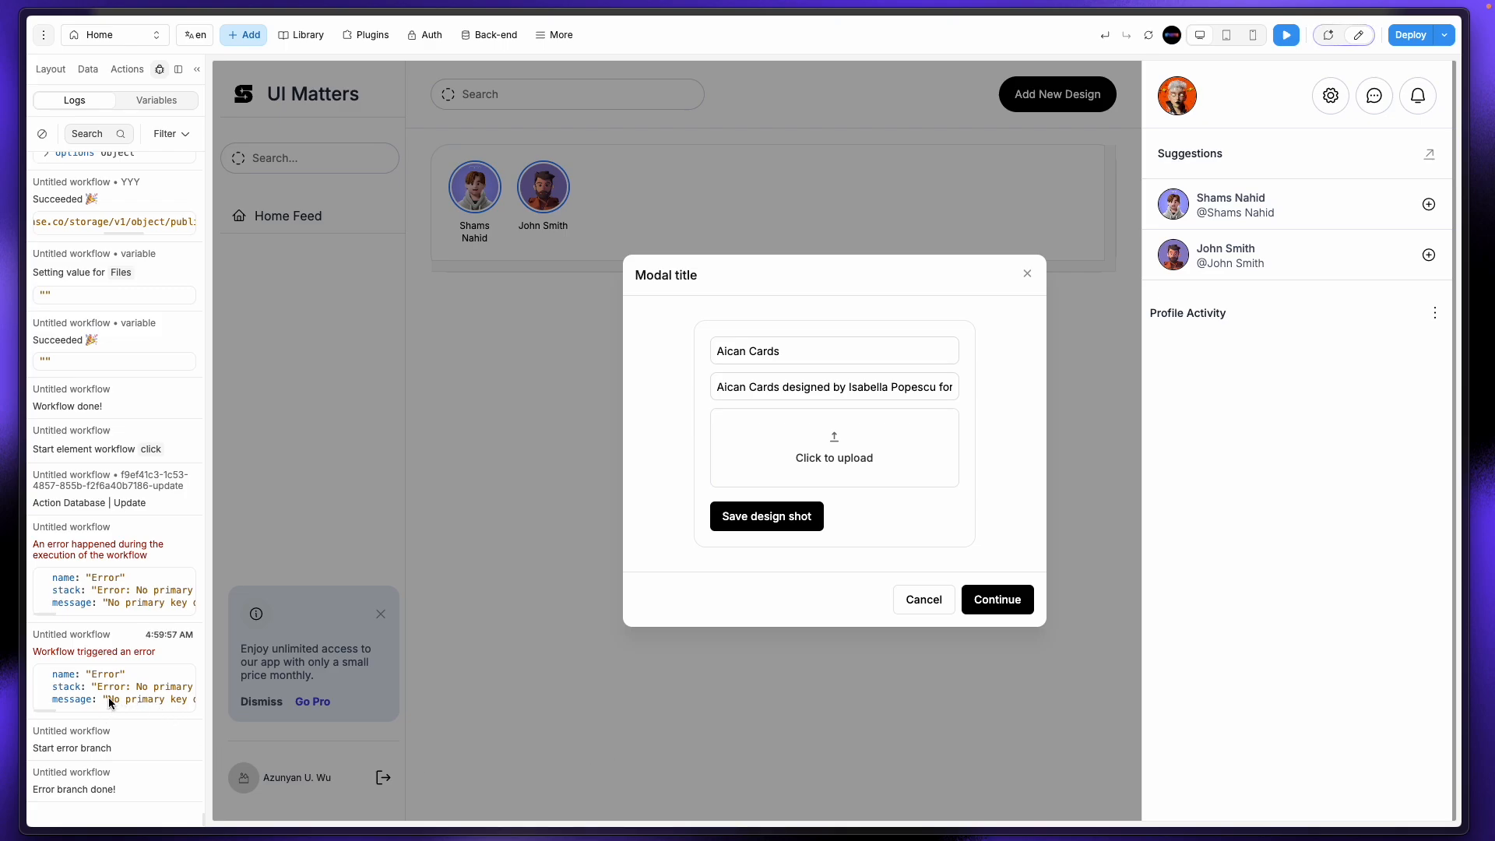
scroll(109, 697, "right", 5)
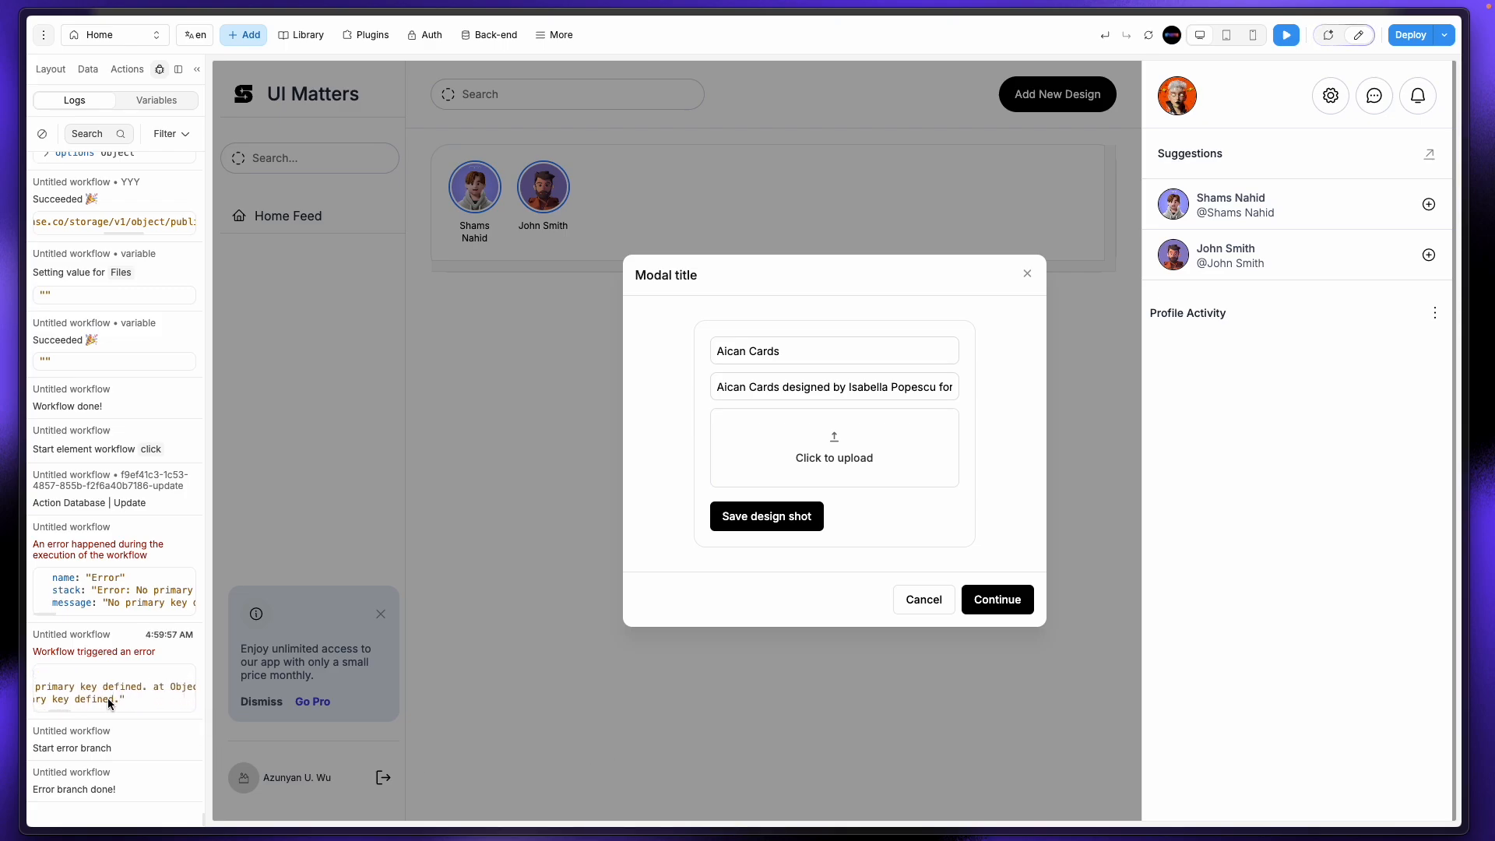
scroll(107, 698, "right", 6)
scroll(107, 697, "left", 10)
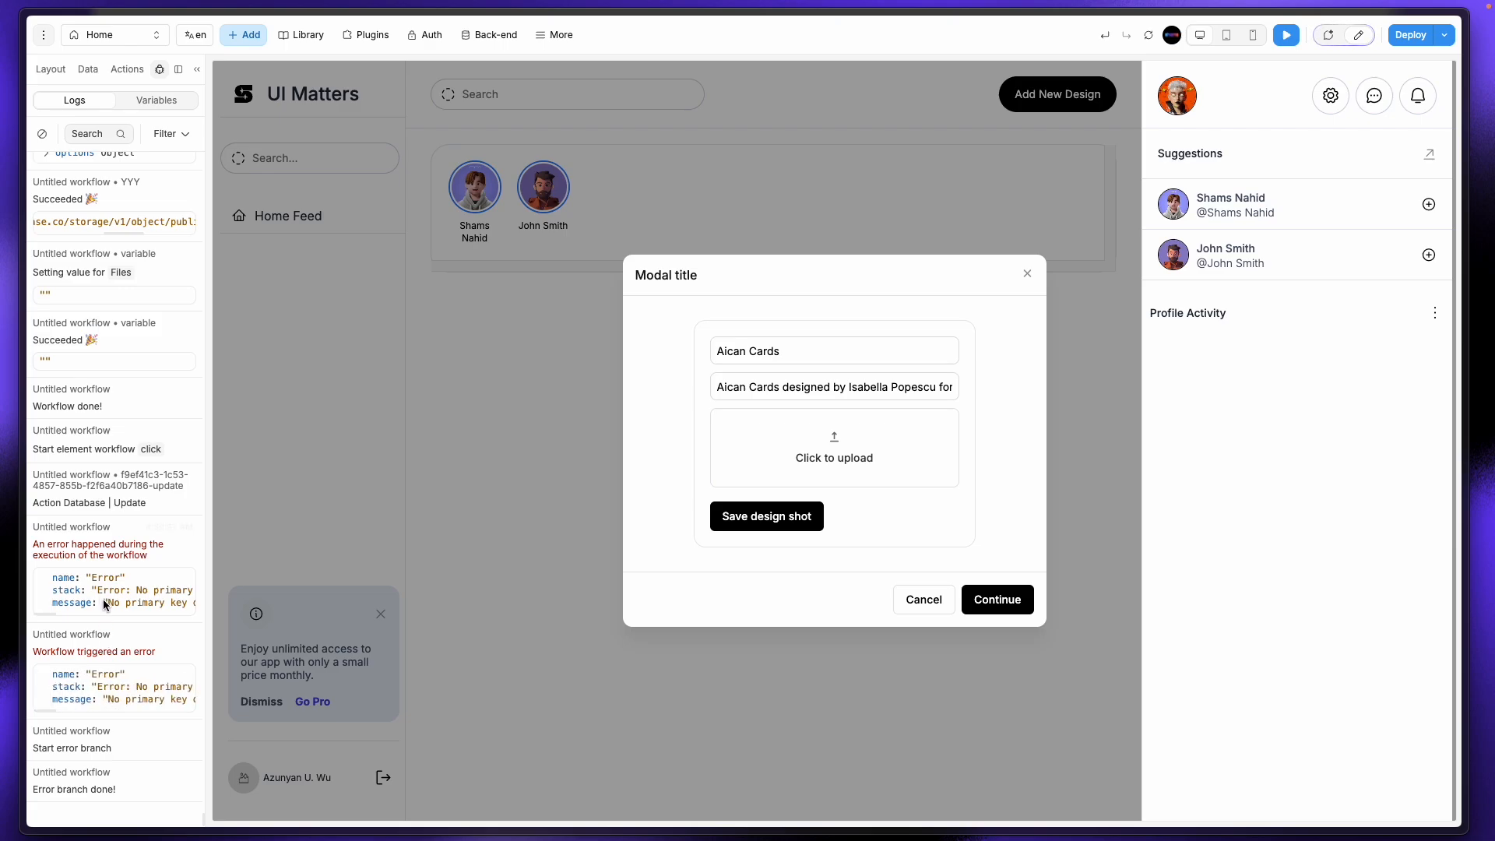
Step: Check that Supabase's design_shots table is empty, then go back to the WeWeb editor
mouse_move(1, 396)
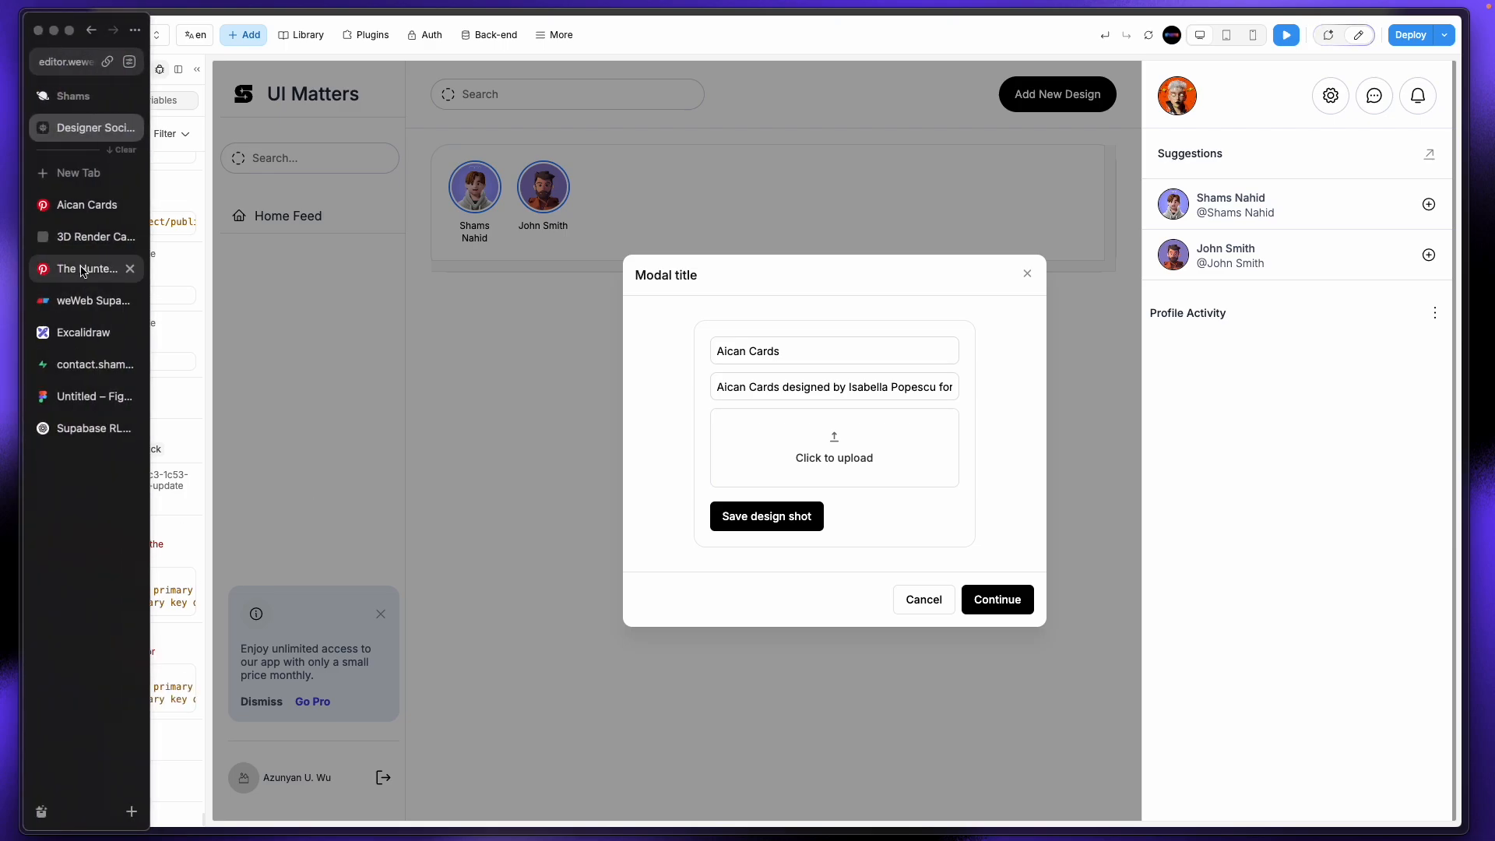
left_click(70, 365)
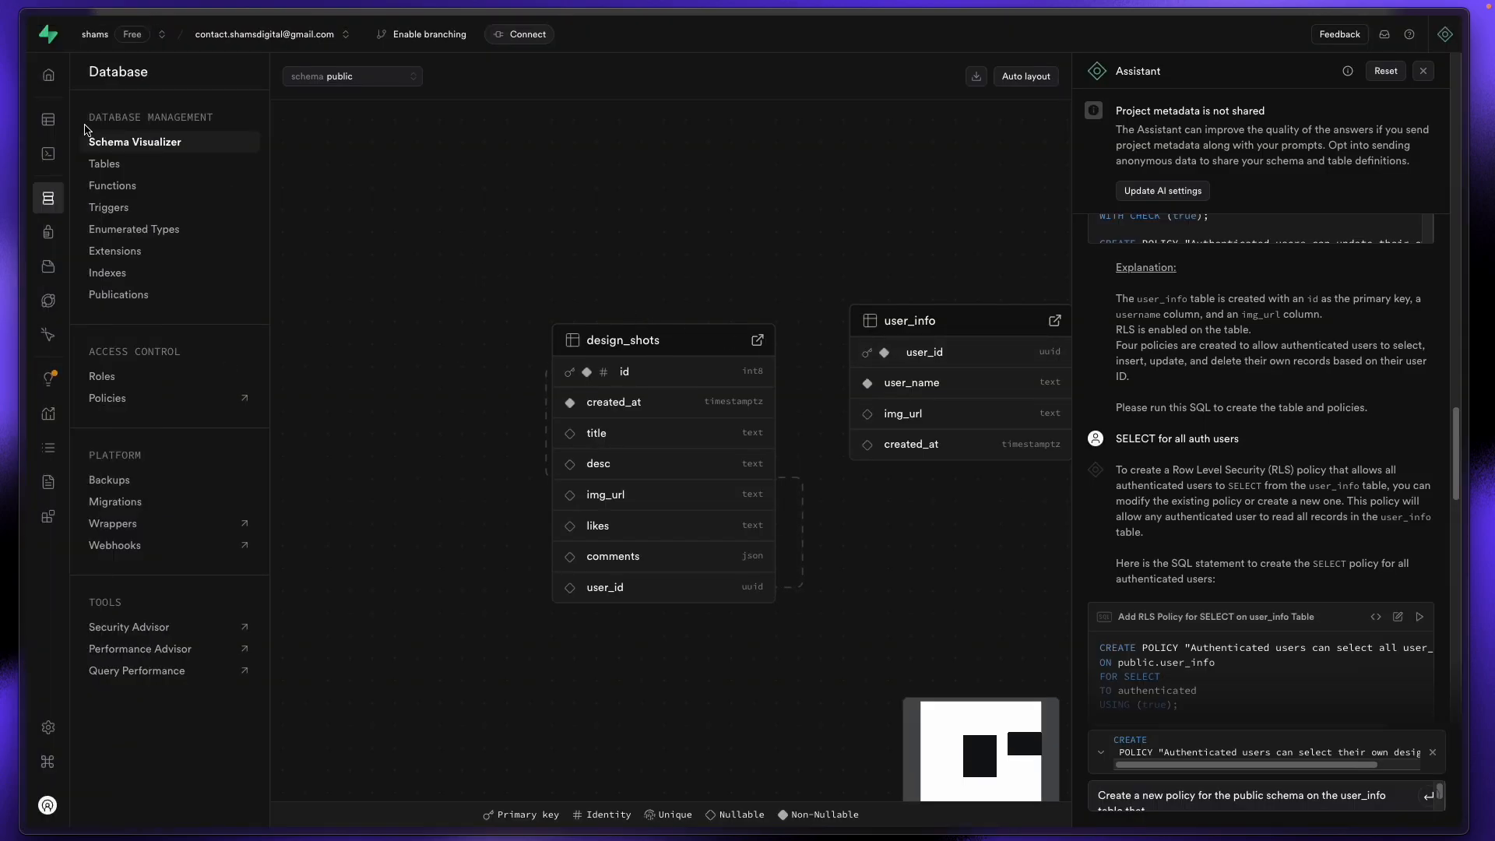
left_click(78, 117)
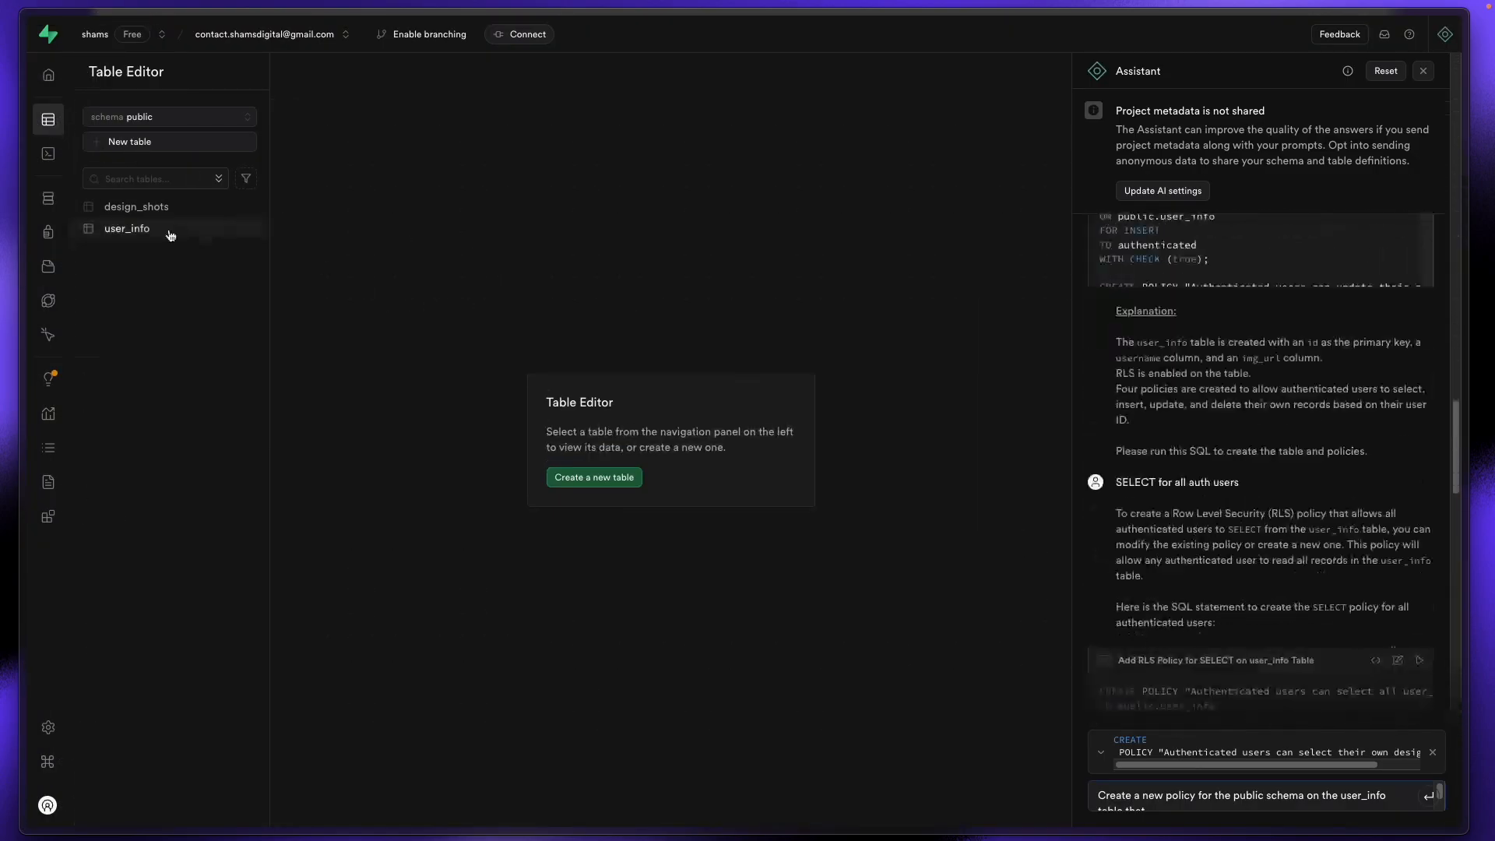
left_click(147, 207)
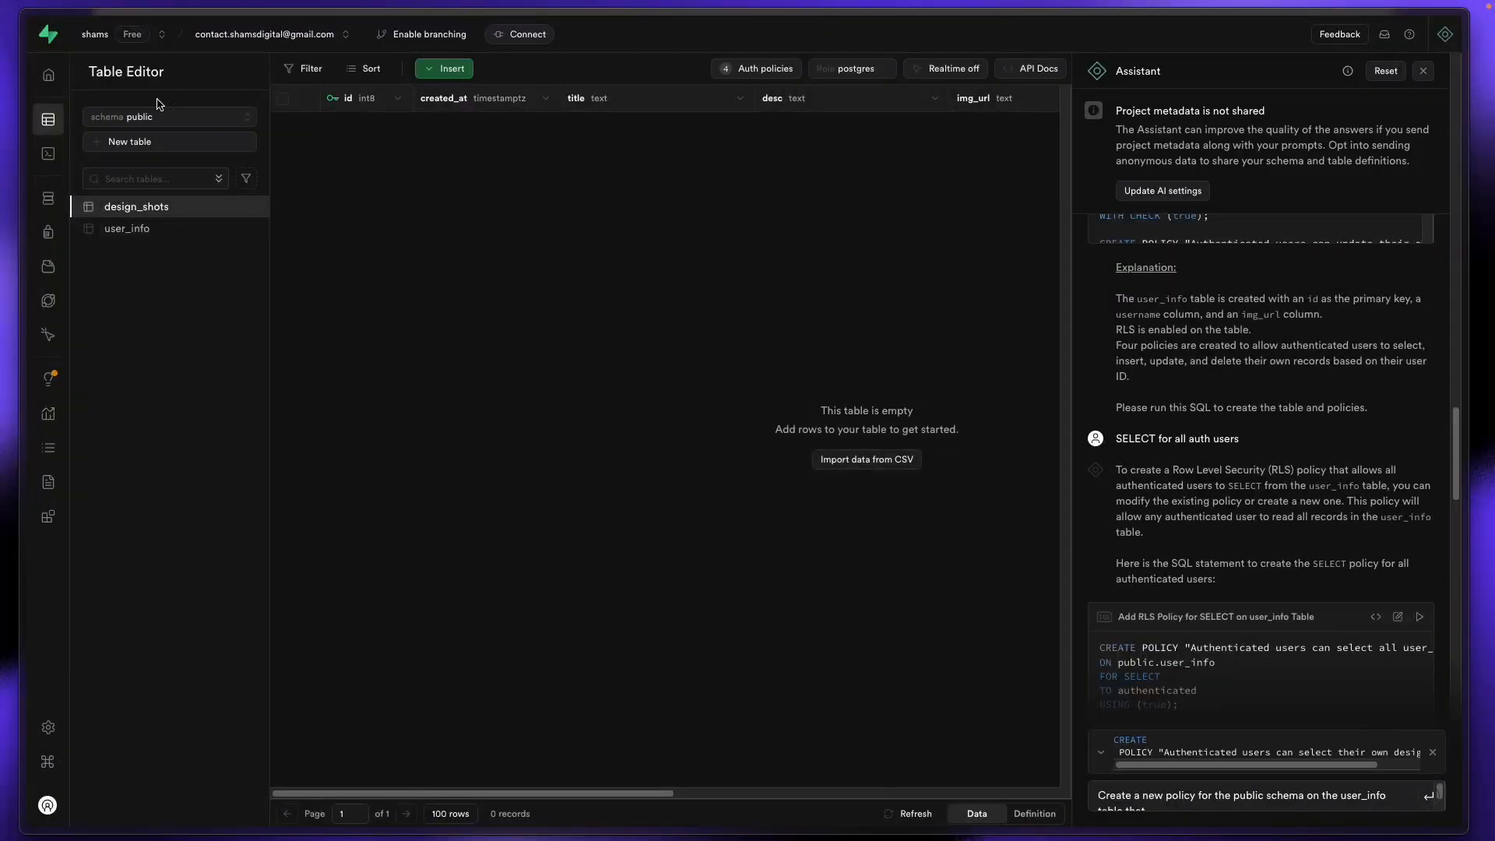
mouse_move(2, 113)
left_click(59, 66)
key("Escape")
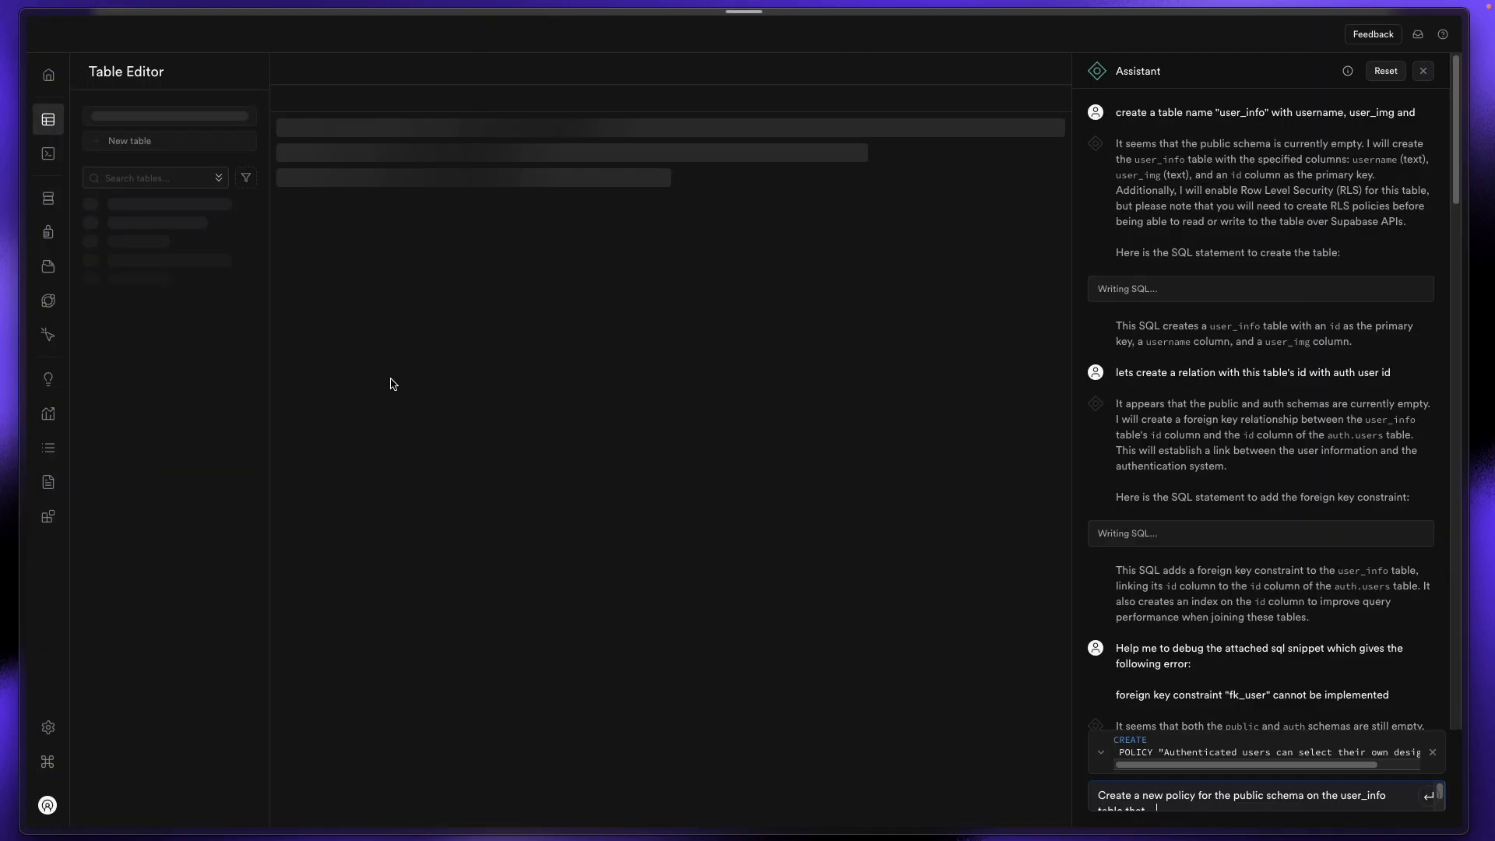
mouse_move(1, 274)
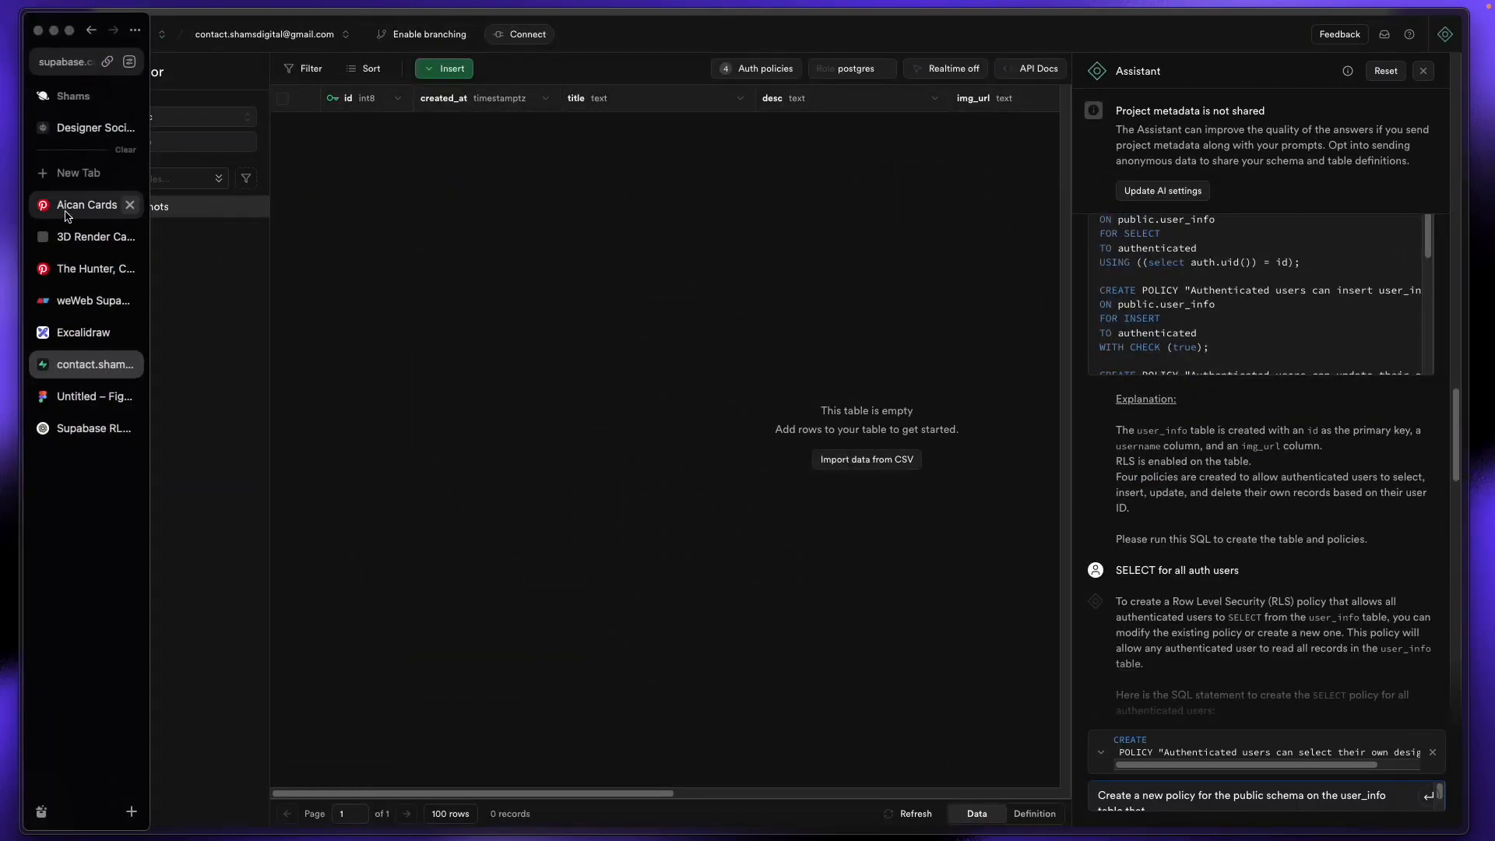
left_click(85, 127)
Step: Open the Save design shot button's workflow and test-run its Database | Update action
left_click(1358, 35)
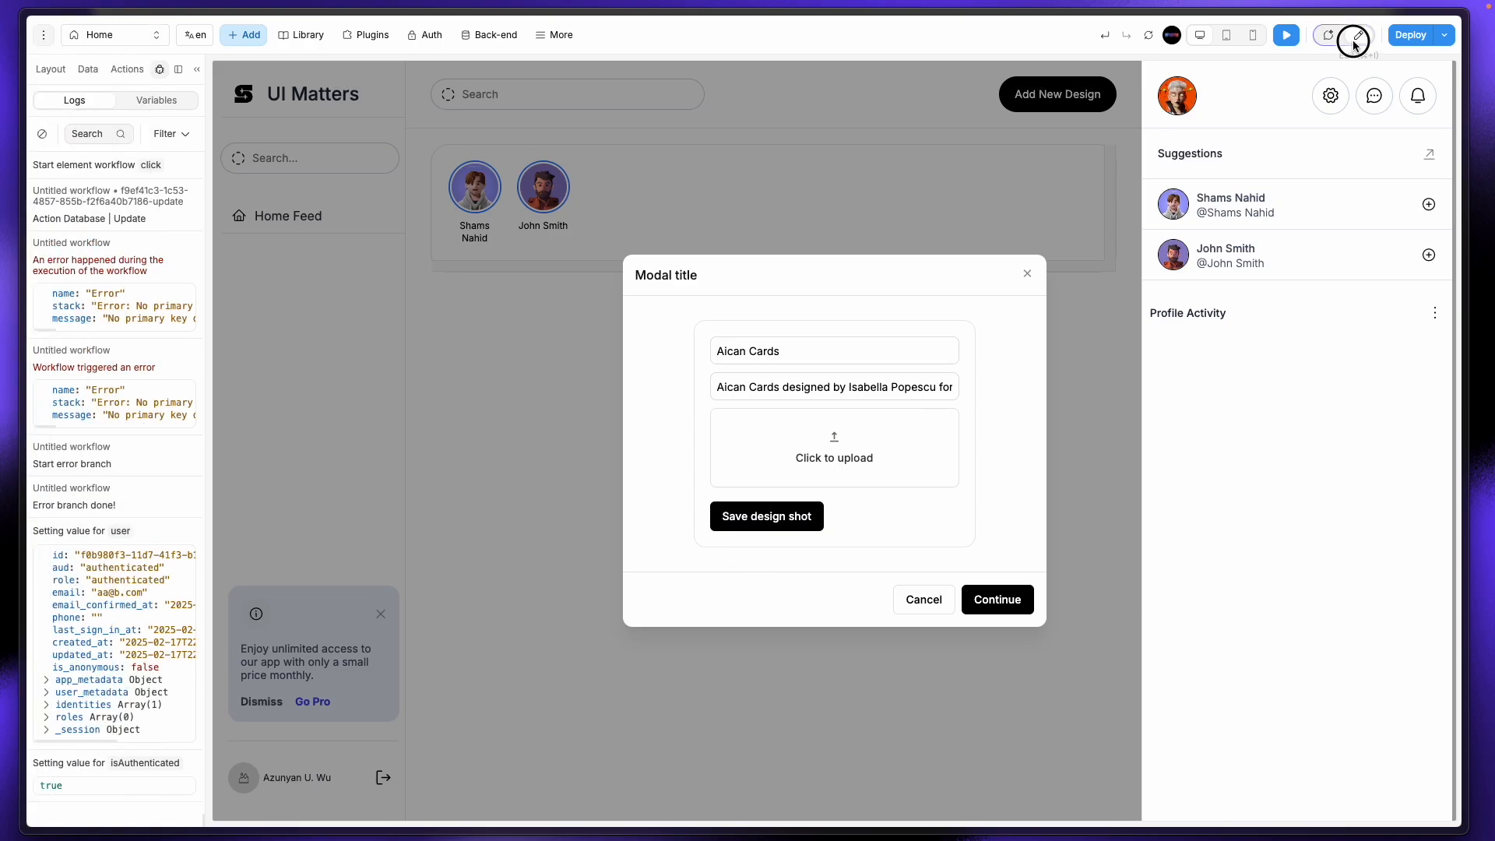
left_click(670, 539)
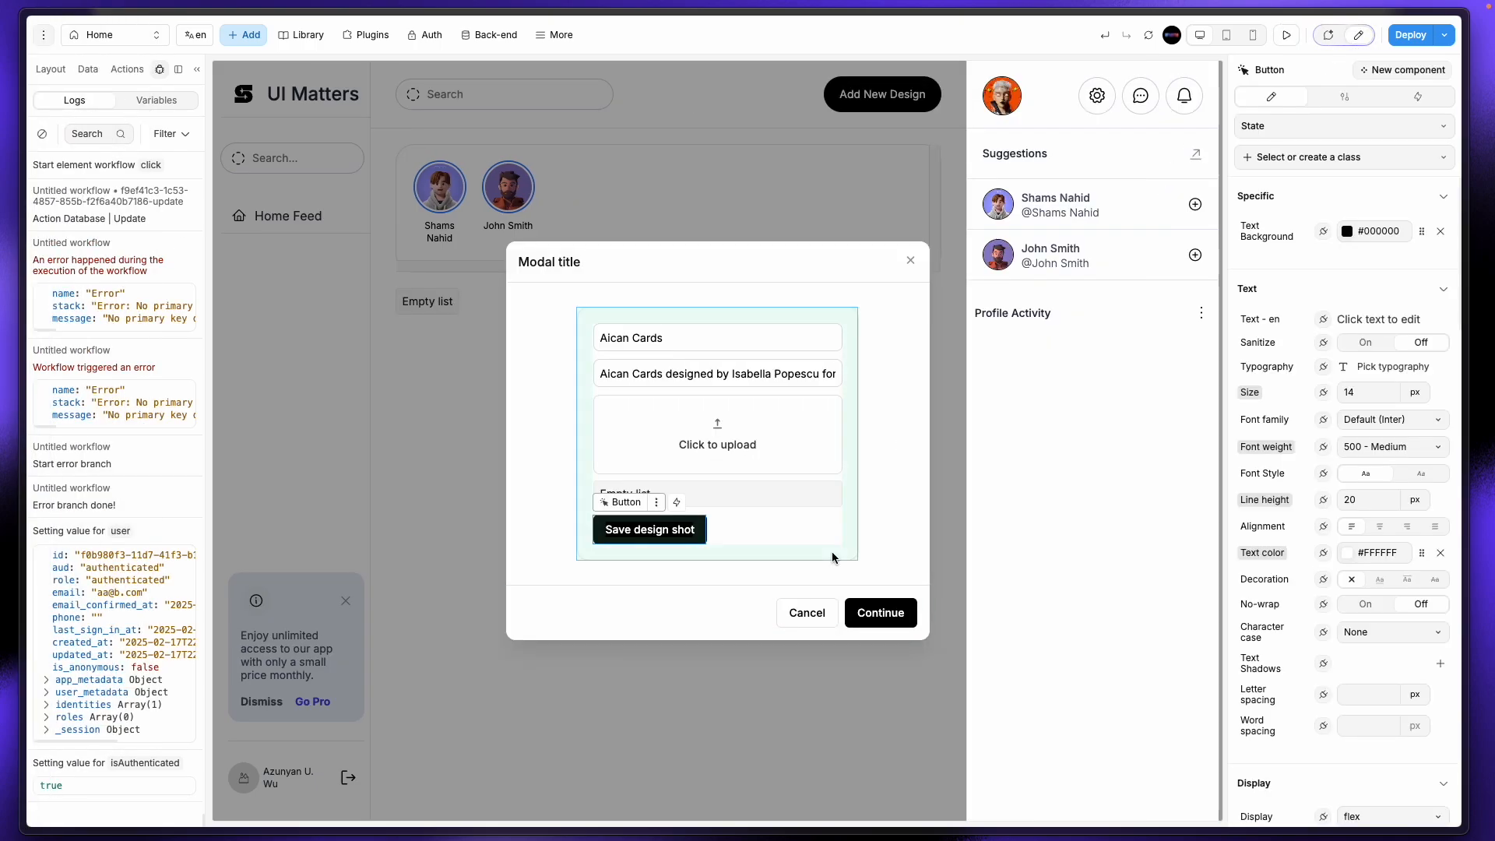
left_click(1418, 96)
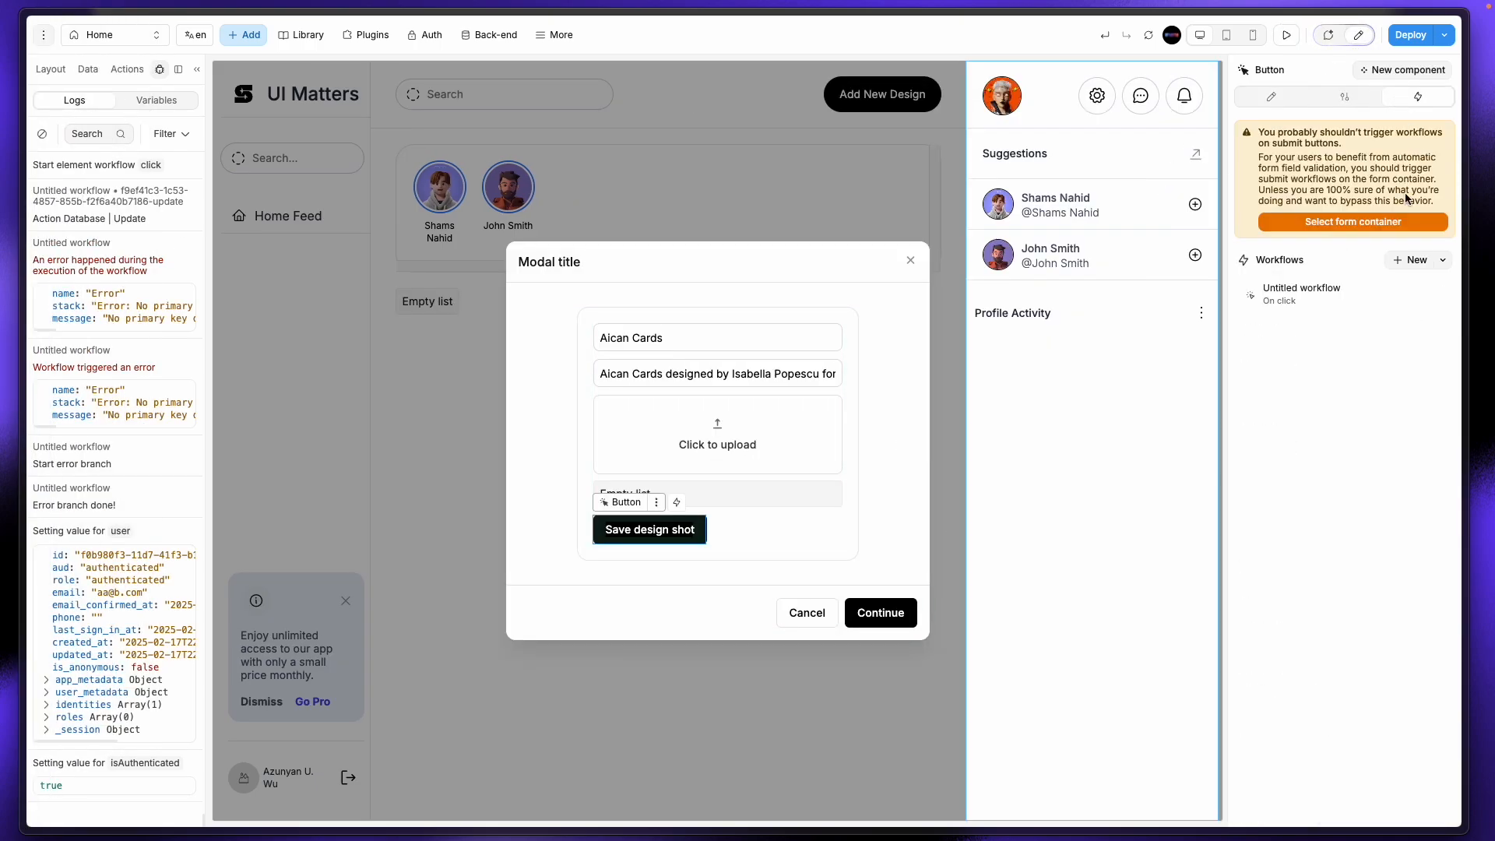
left_click(1316, 295)
left_click(580, 221)
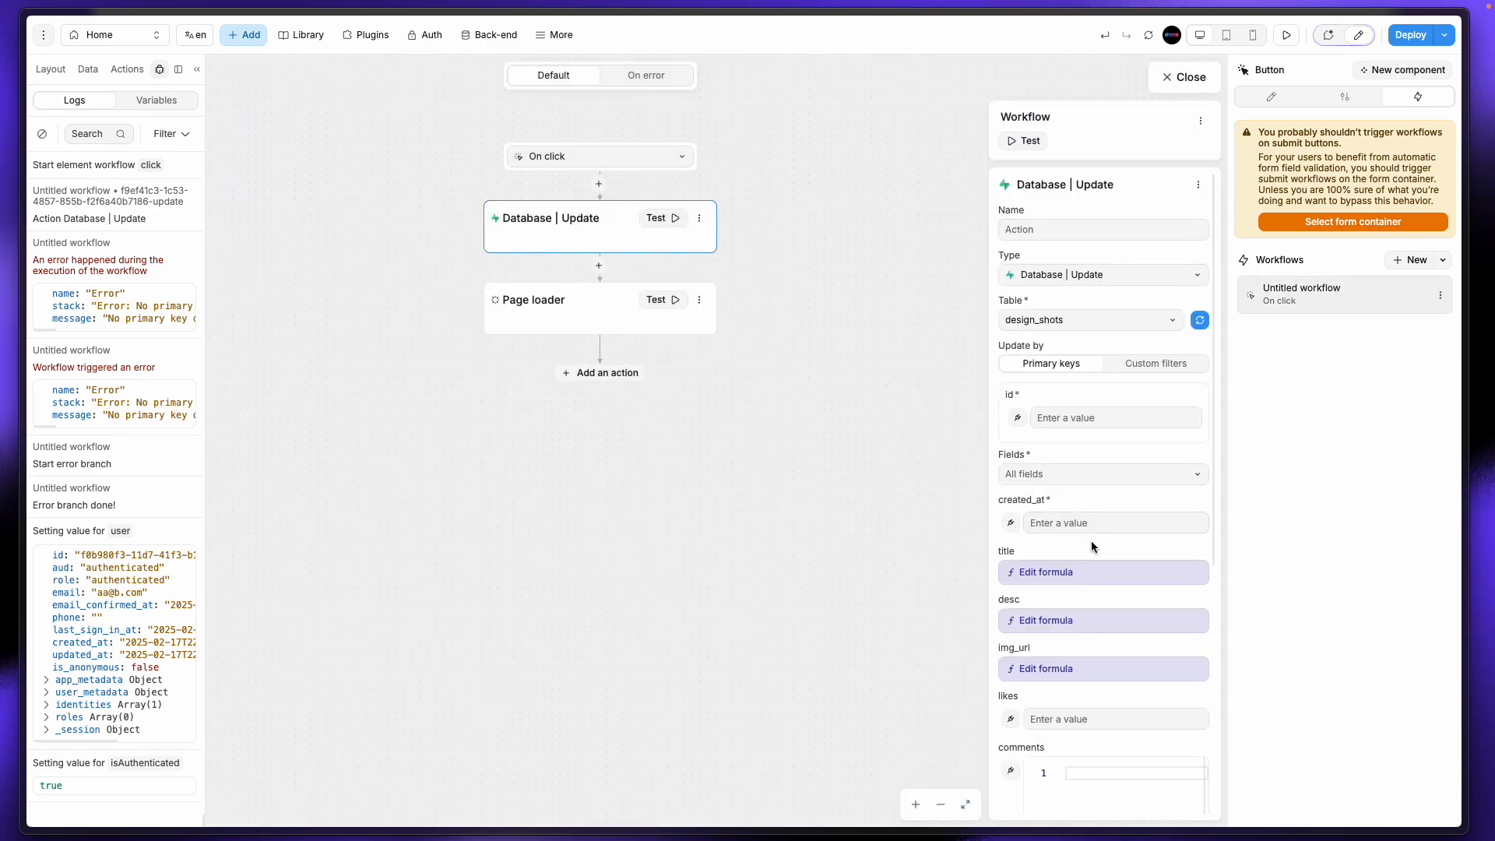
scroll(1091, 538, "down", 1)
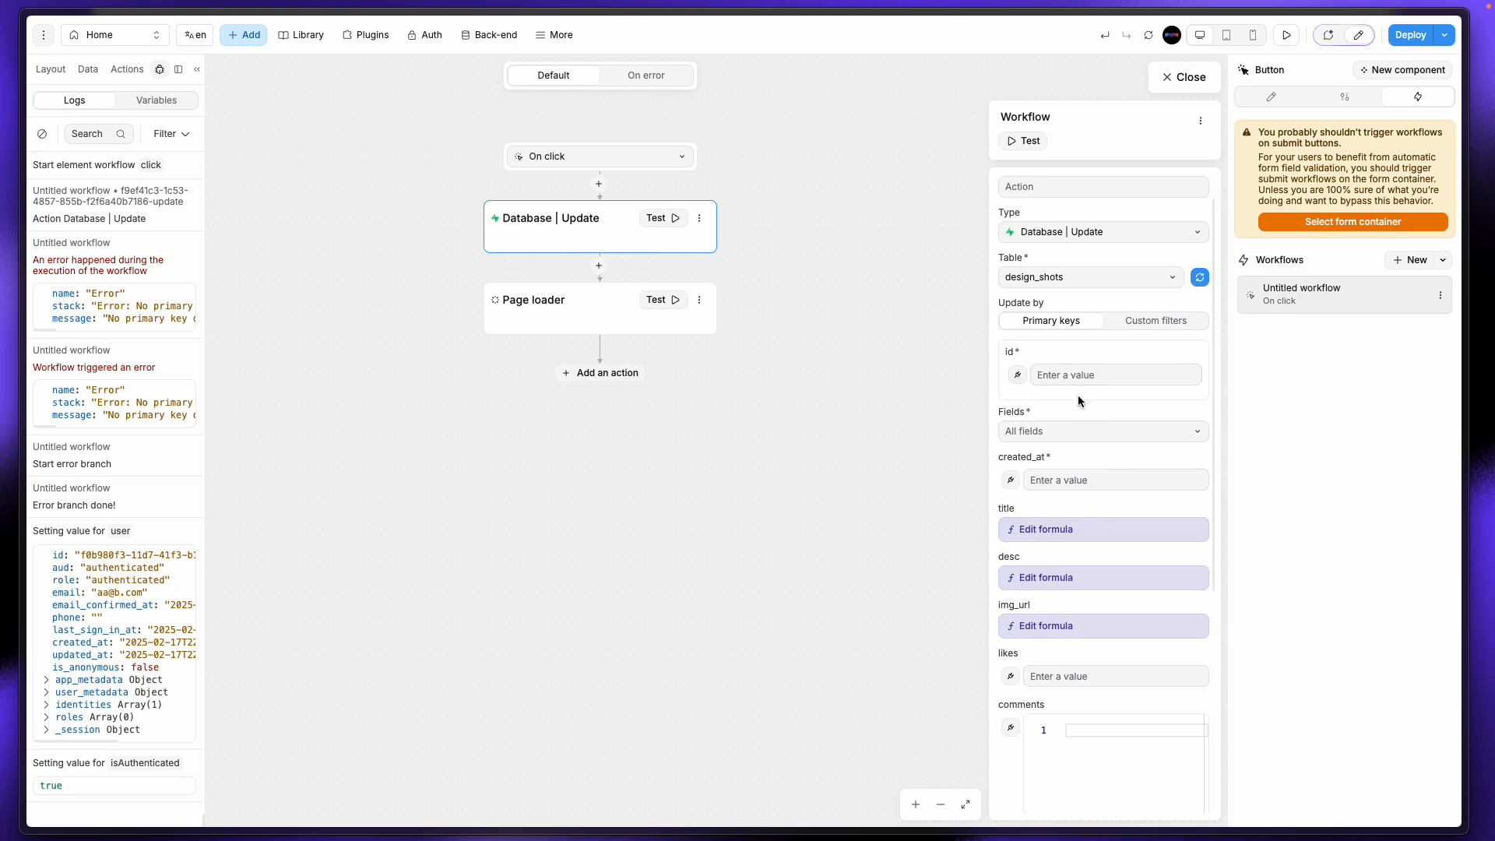
scroll(1083, 507, "down", 5)
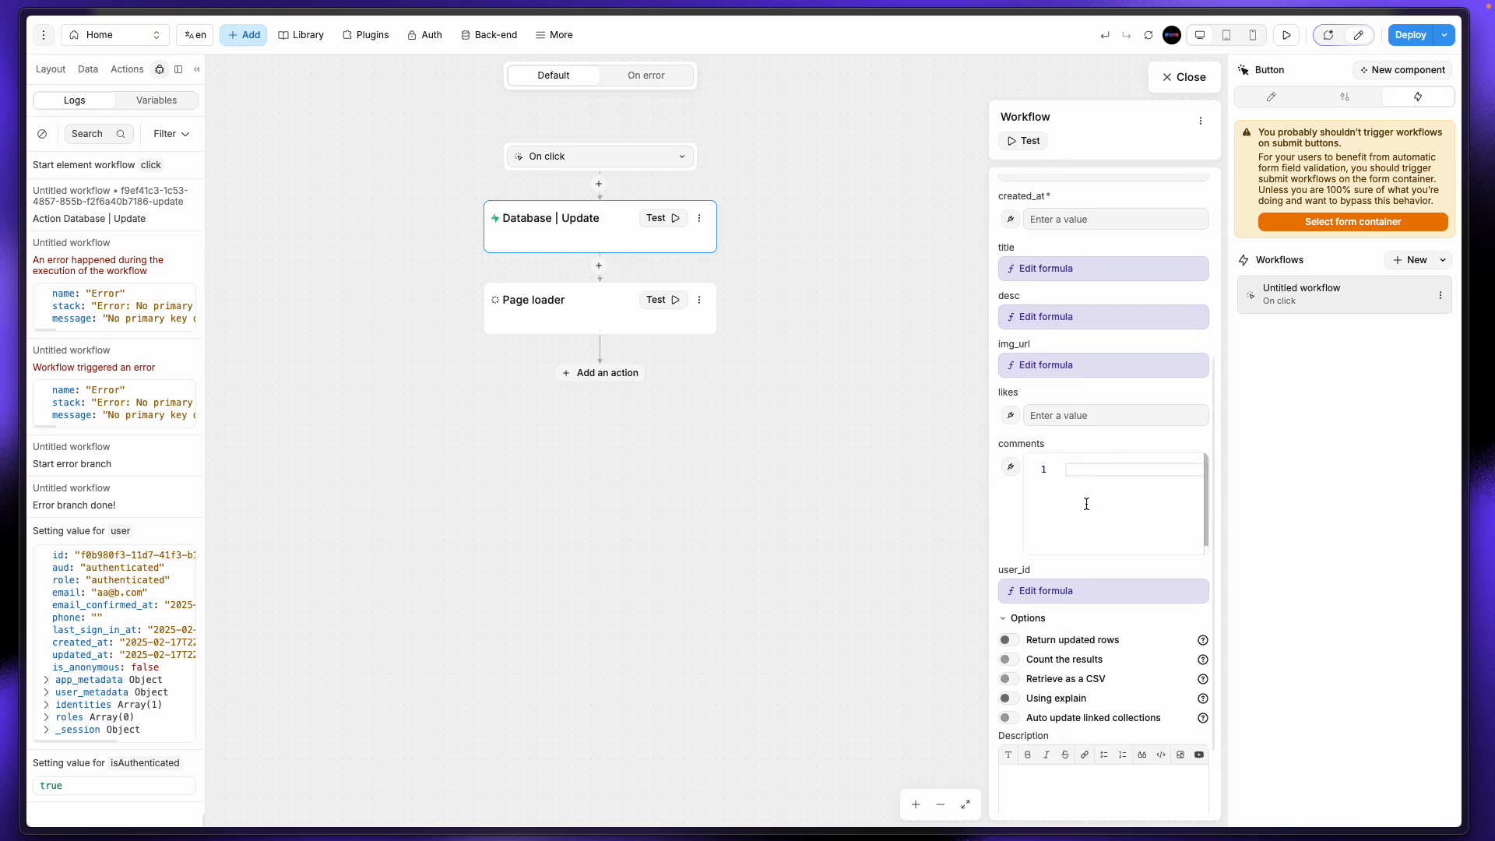
left_click(1093, 477)
left_click(663, 218)
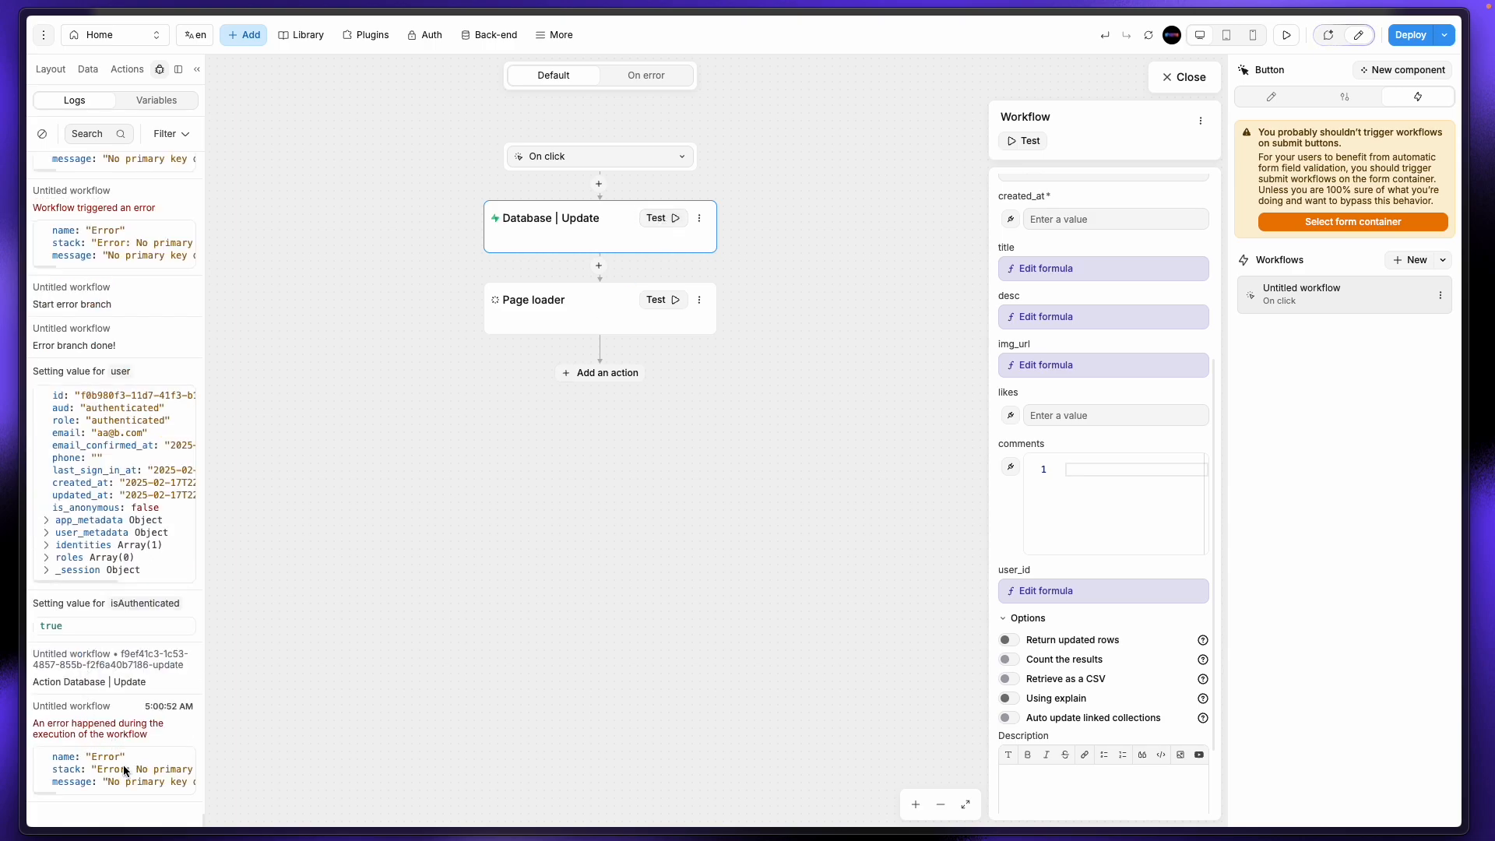
Step: Set the update's id primary key to 111 and rerun the test successfully
scroll(124, 771, "right", 5)
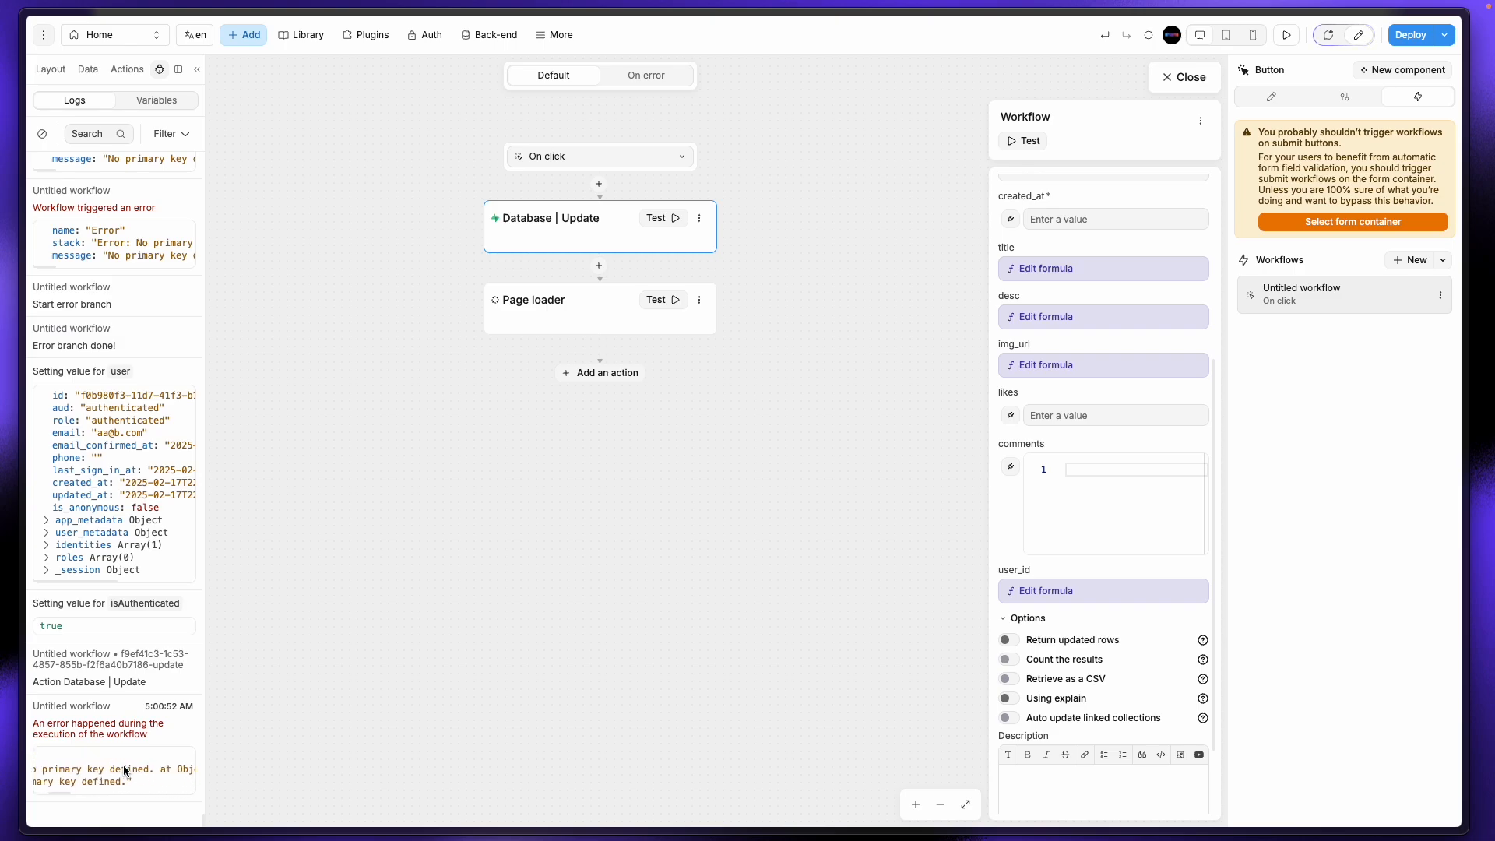
scroll(124, 770, "right", 4)
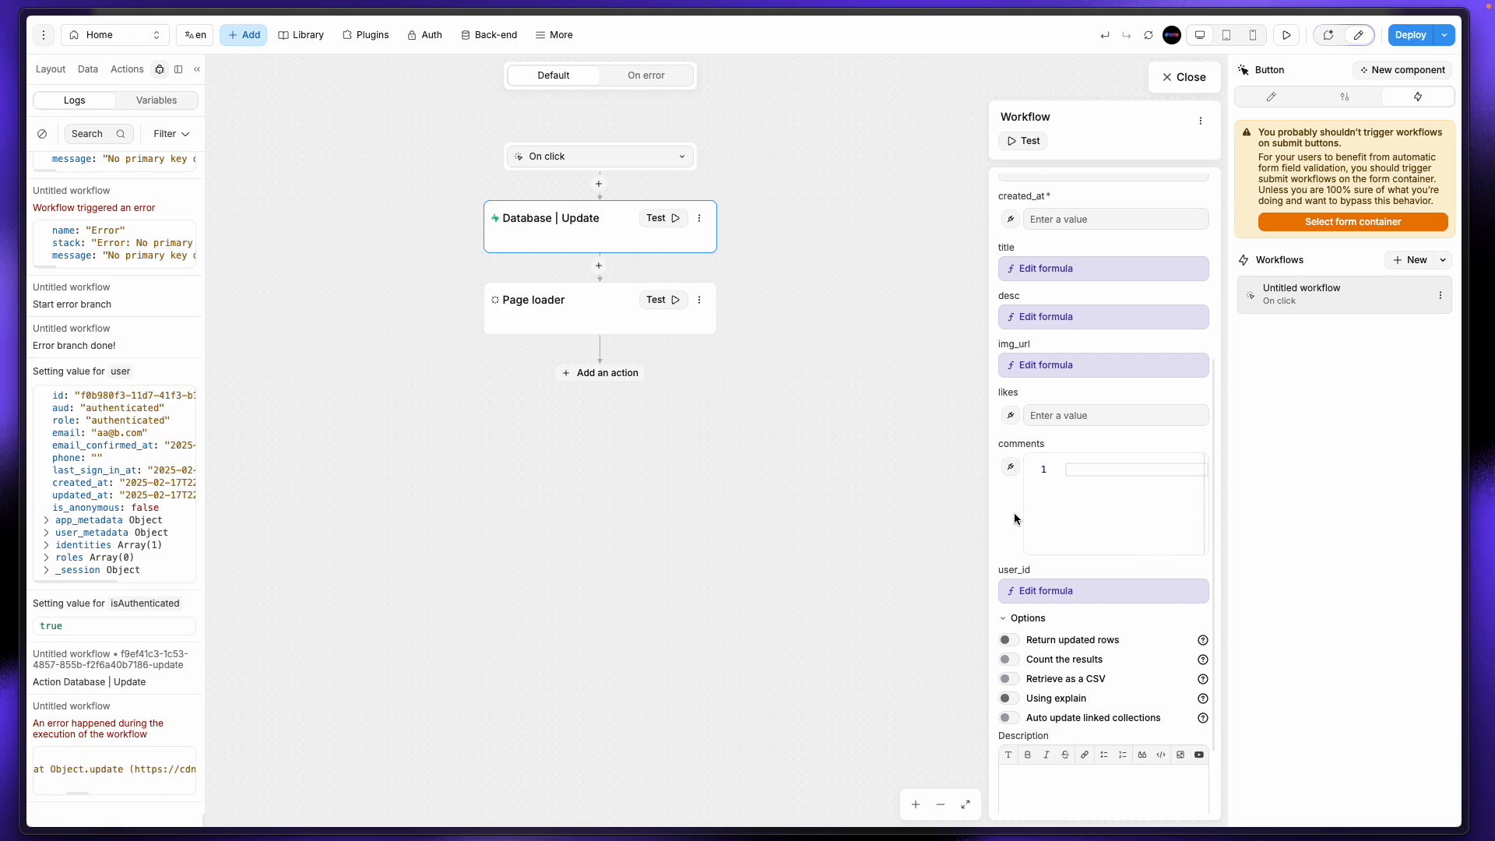
scroll(1014, 517, "down", 1)
scroll(1015, 518, "up", 5)
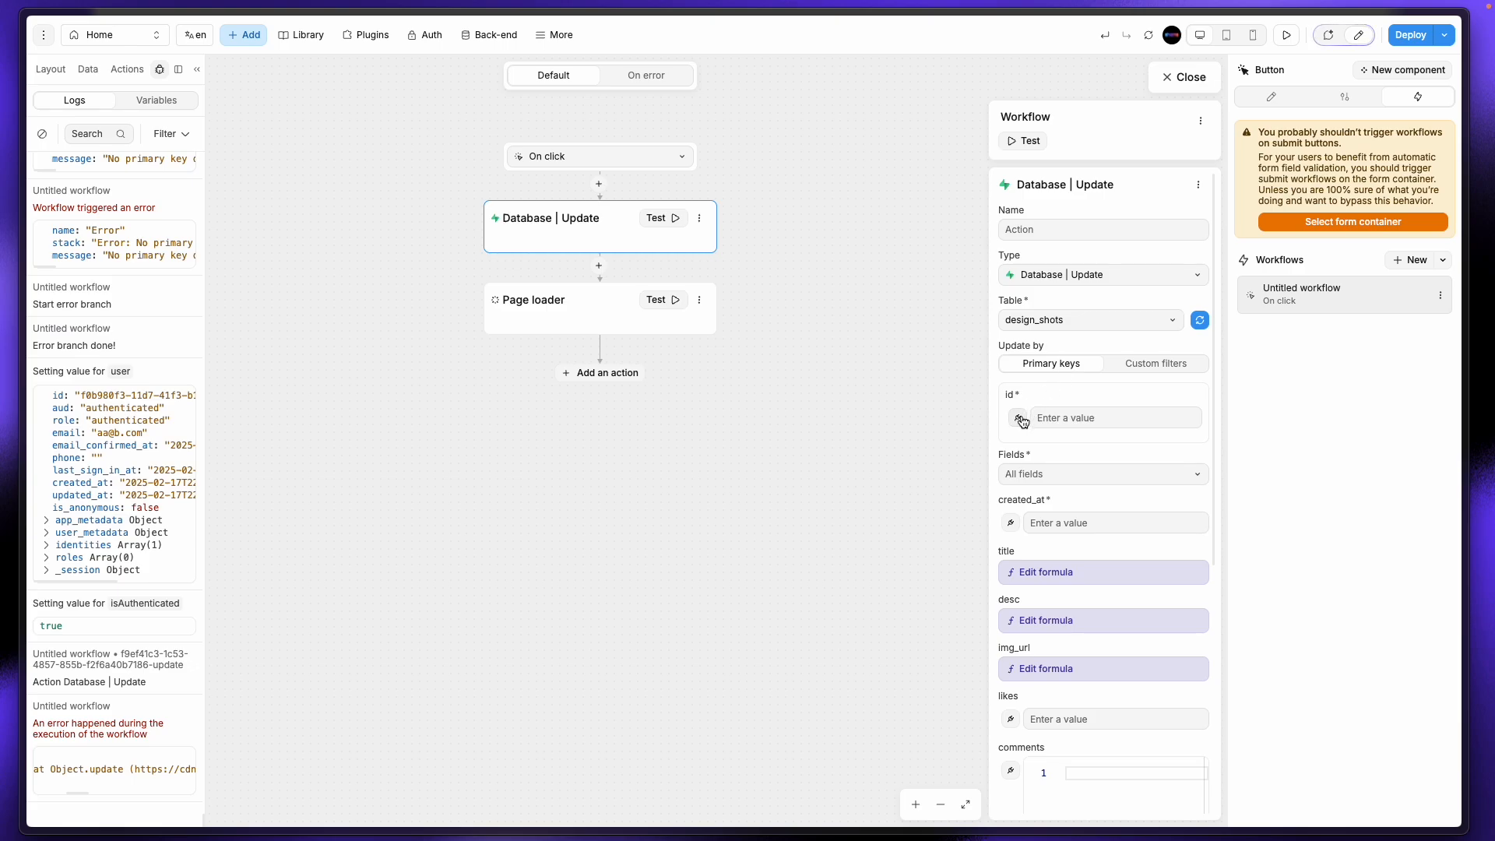
left_click(1086, 418)
type("111")
left_click(1083, 401)
left_click(675, 218)
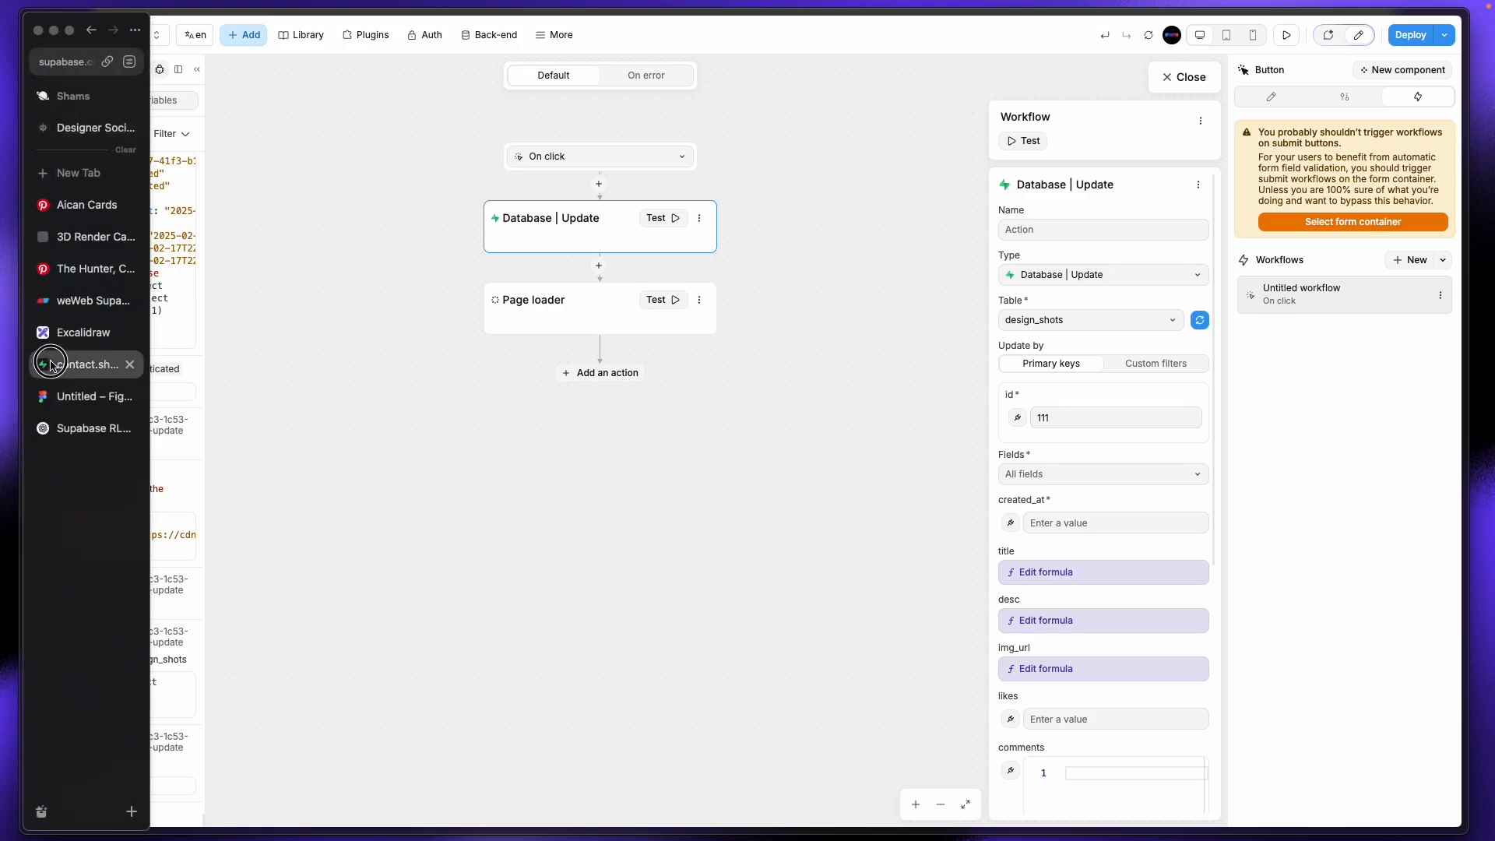
Step: Reload the Supabase design_shots table twice, confirming it's still empty, then return to WeWeb
left_click(45, 363)
mouse_move(4, 213)
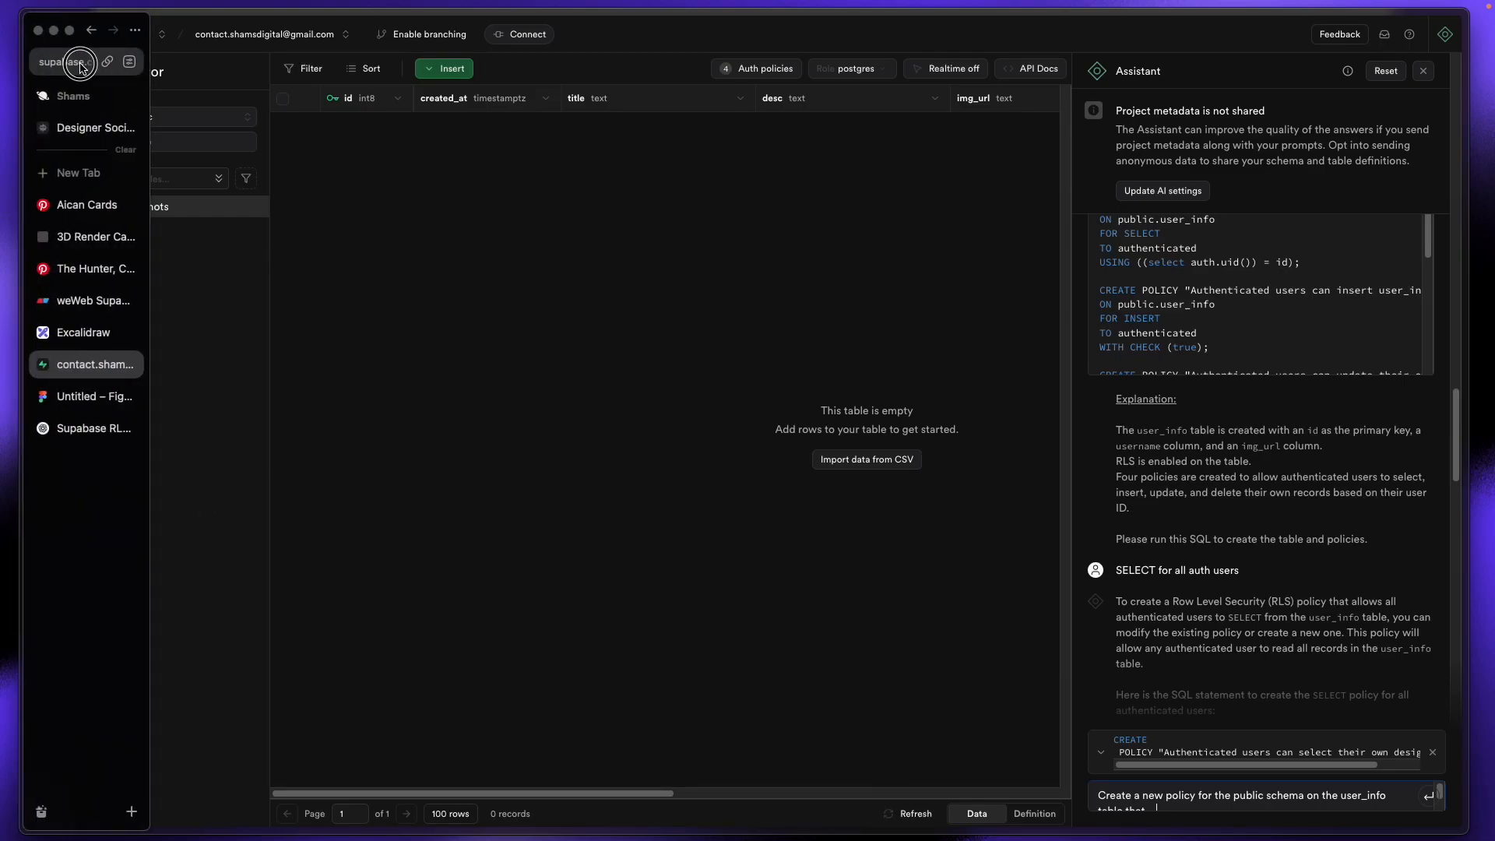
left_click(78, 63)
key("Return")
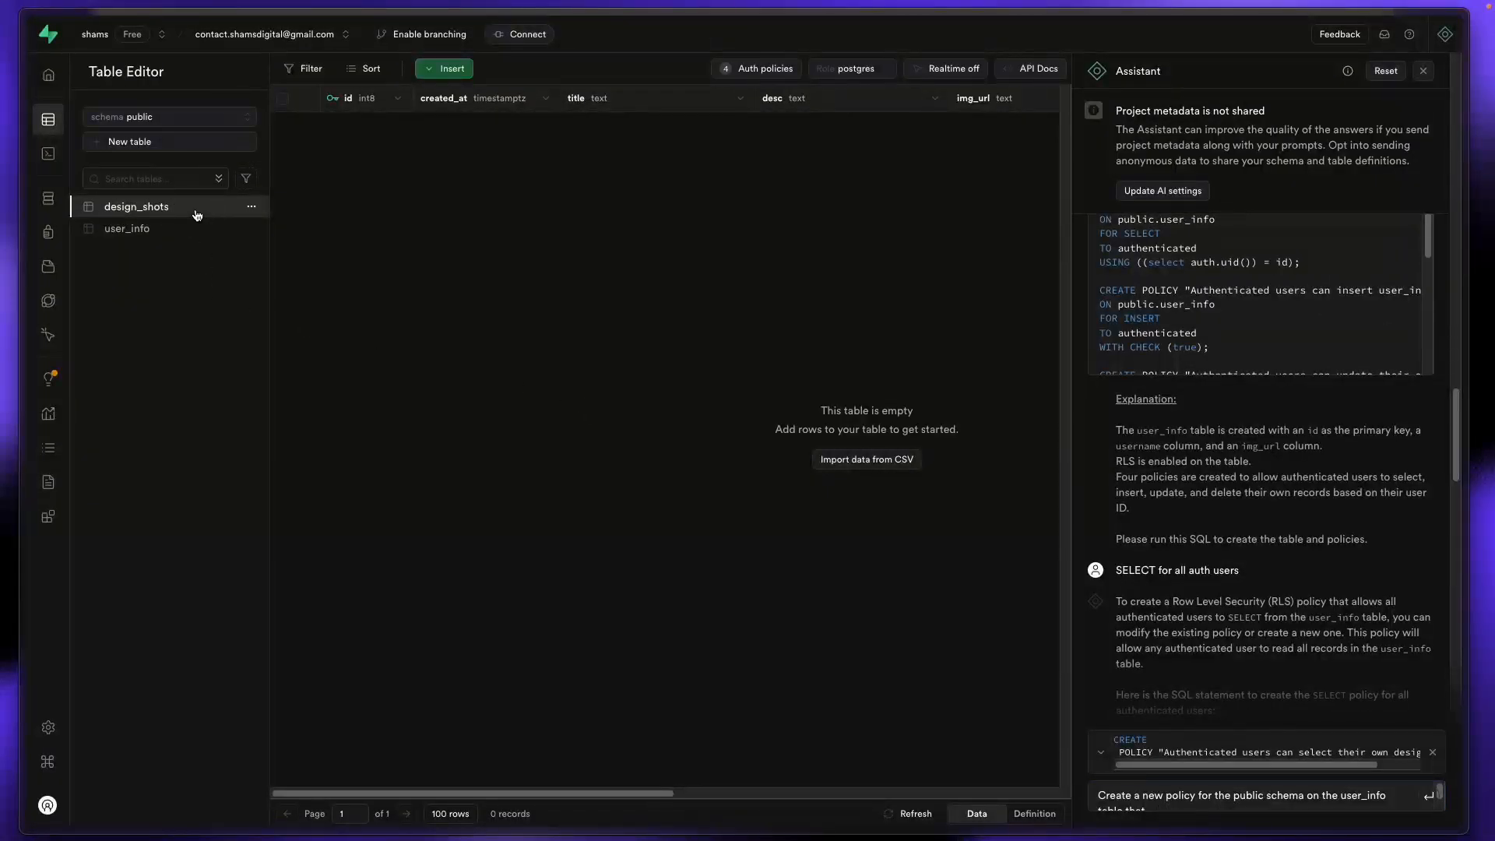
mouse_move(7, 116)
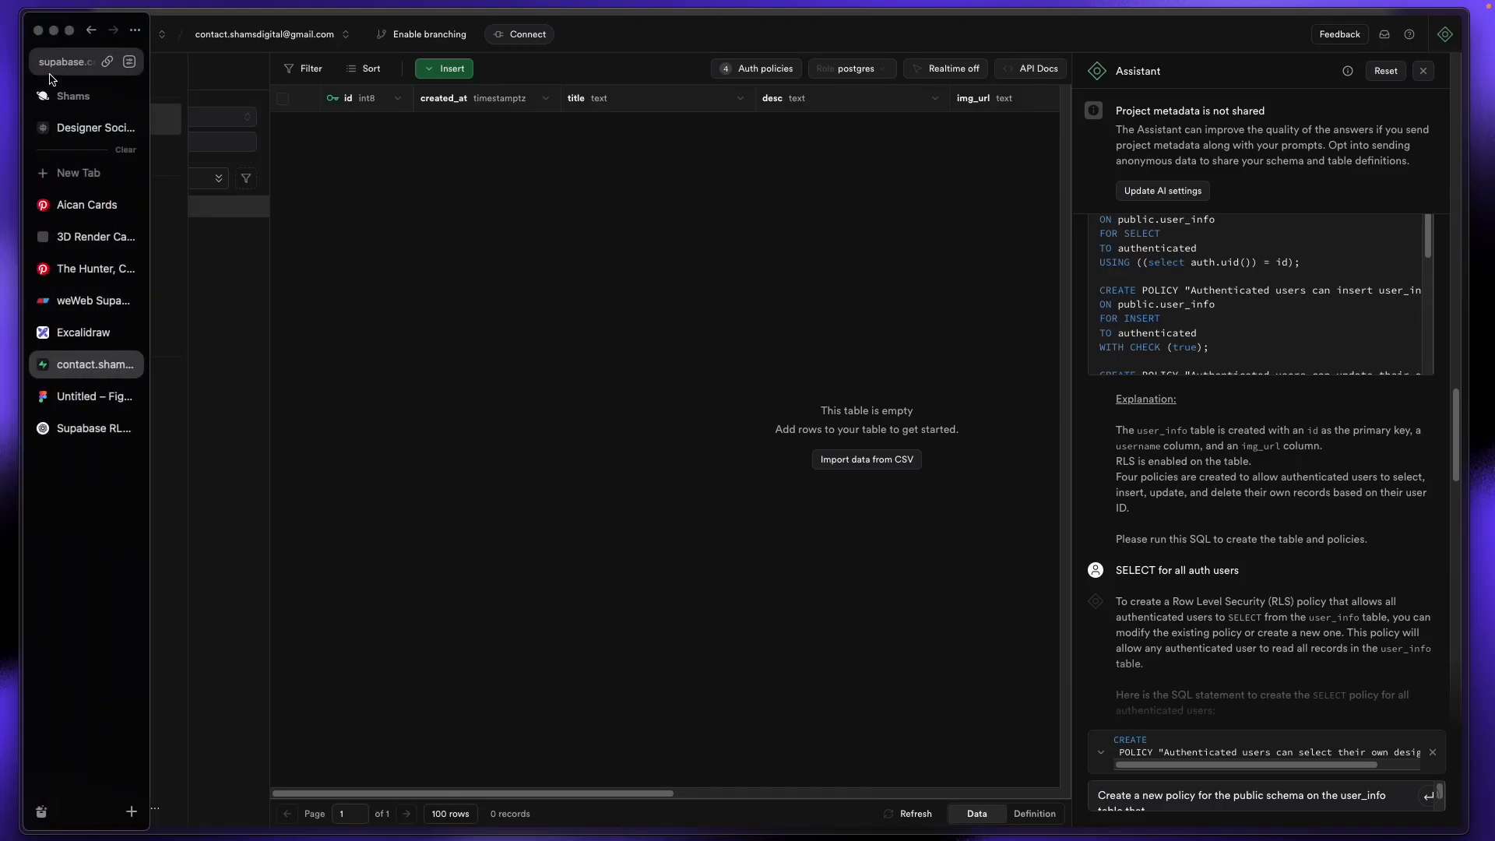
left_click(49, 73)
key("Return")
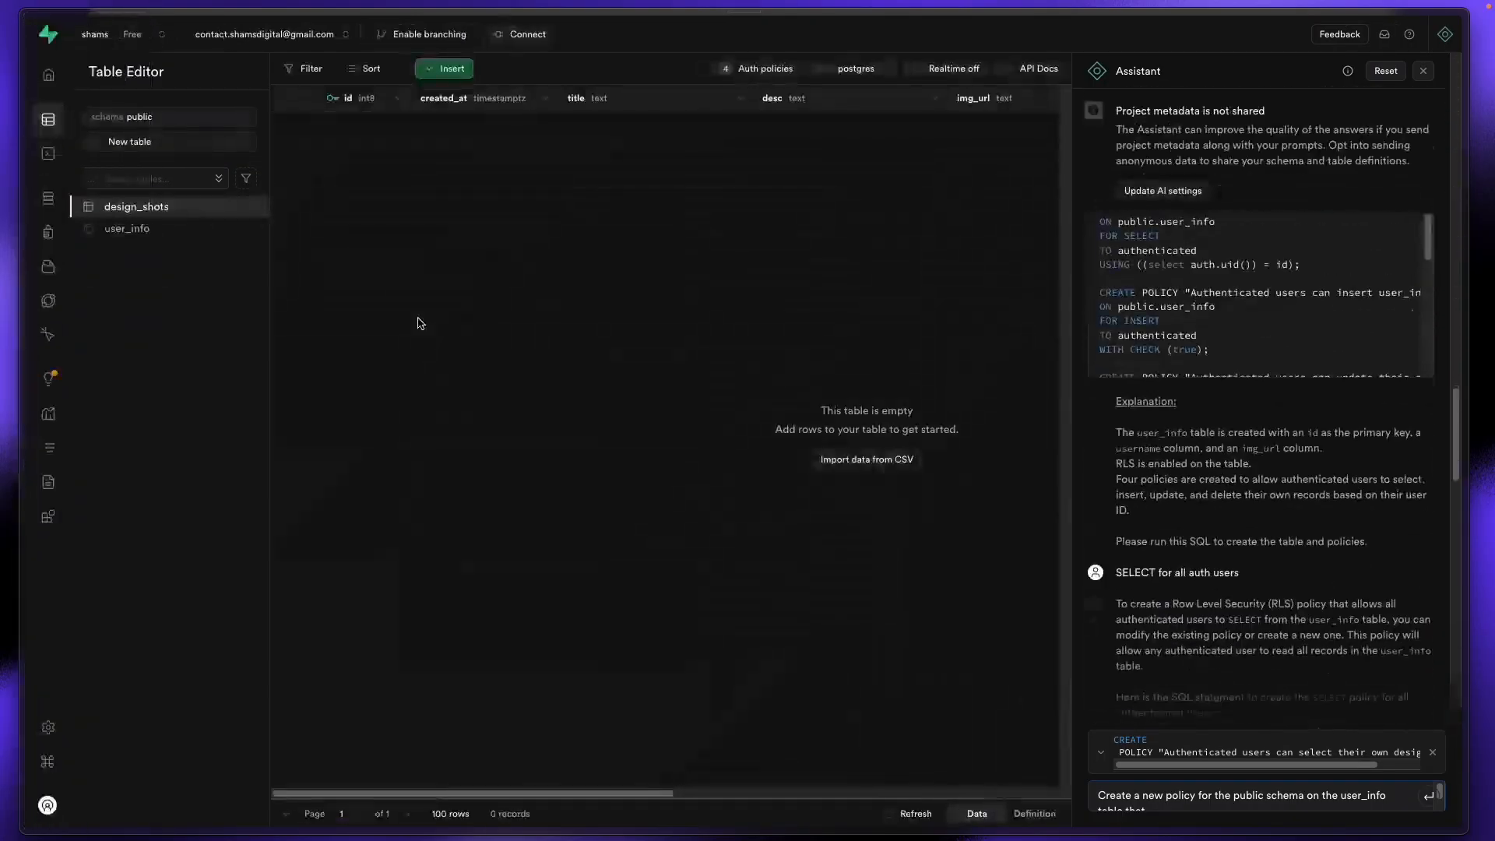
mouse_move(2, 283)
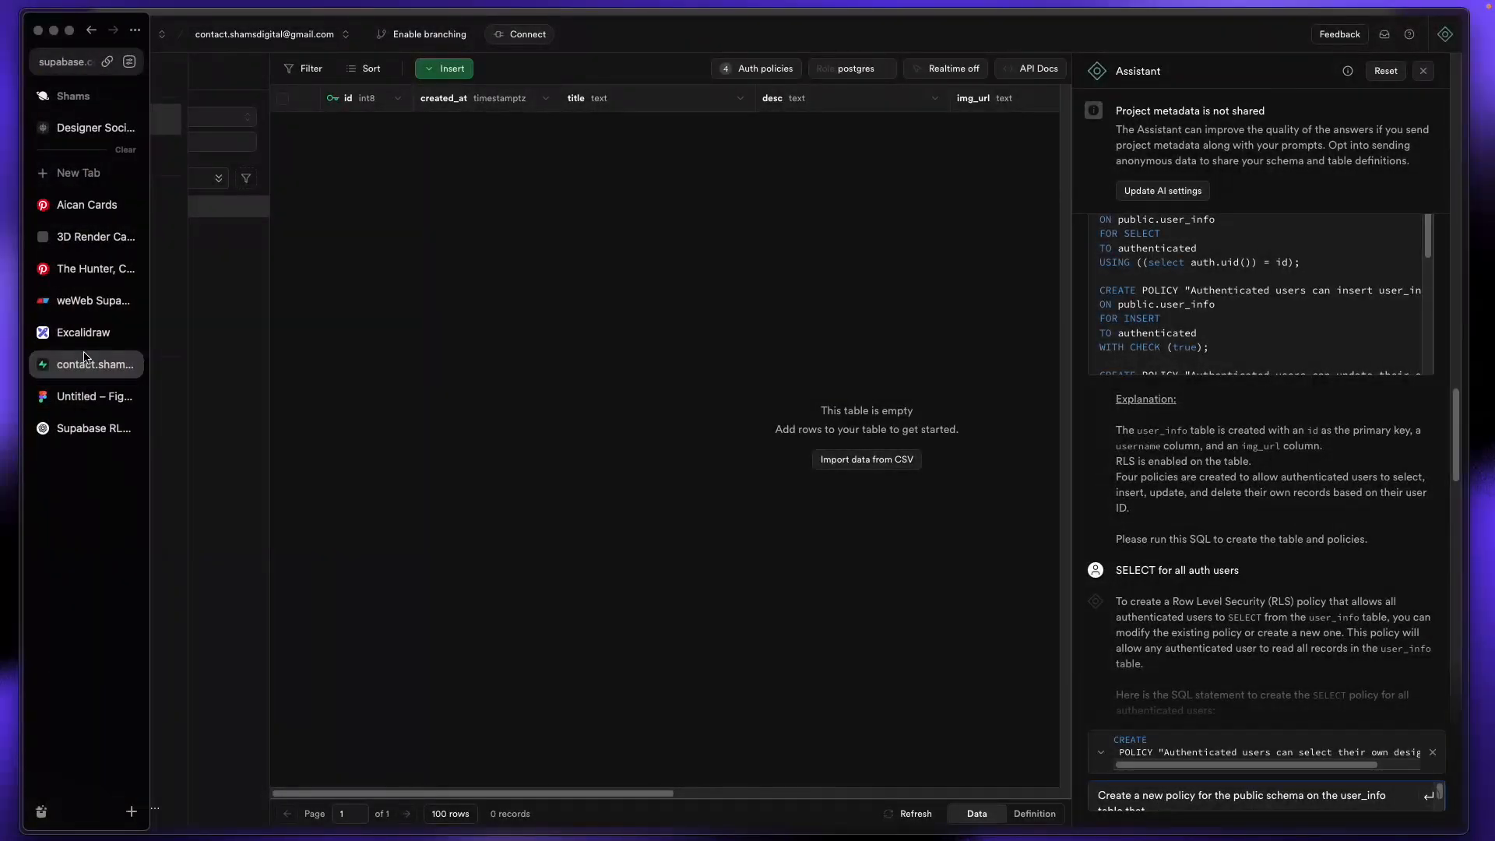
left_click(80, 133)
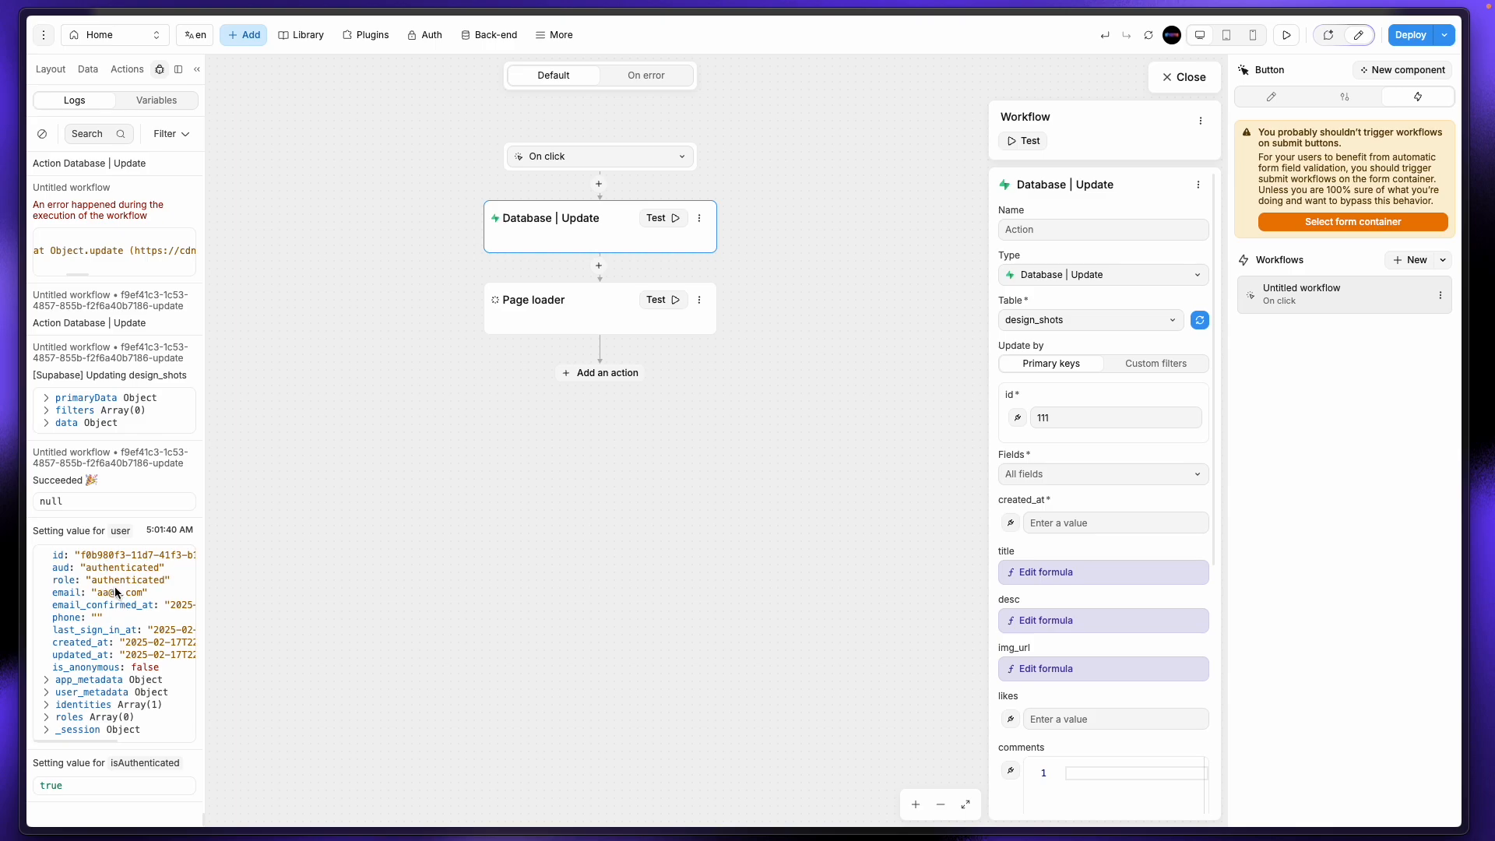
Step: Expand primaryData and data to check the id 111 Aican Cards payload, then rerun the Update test
left_click(47, 397)
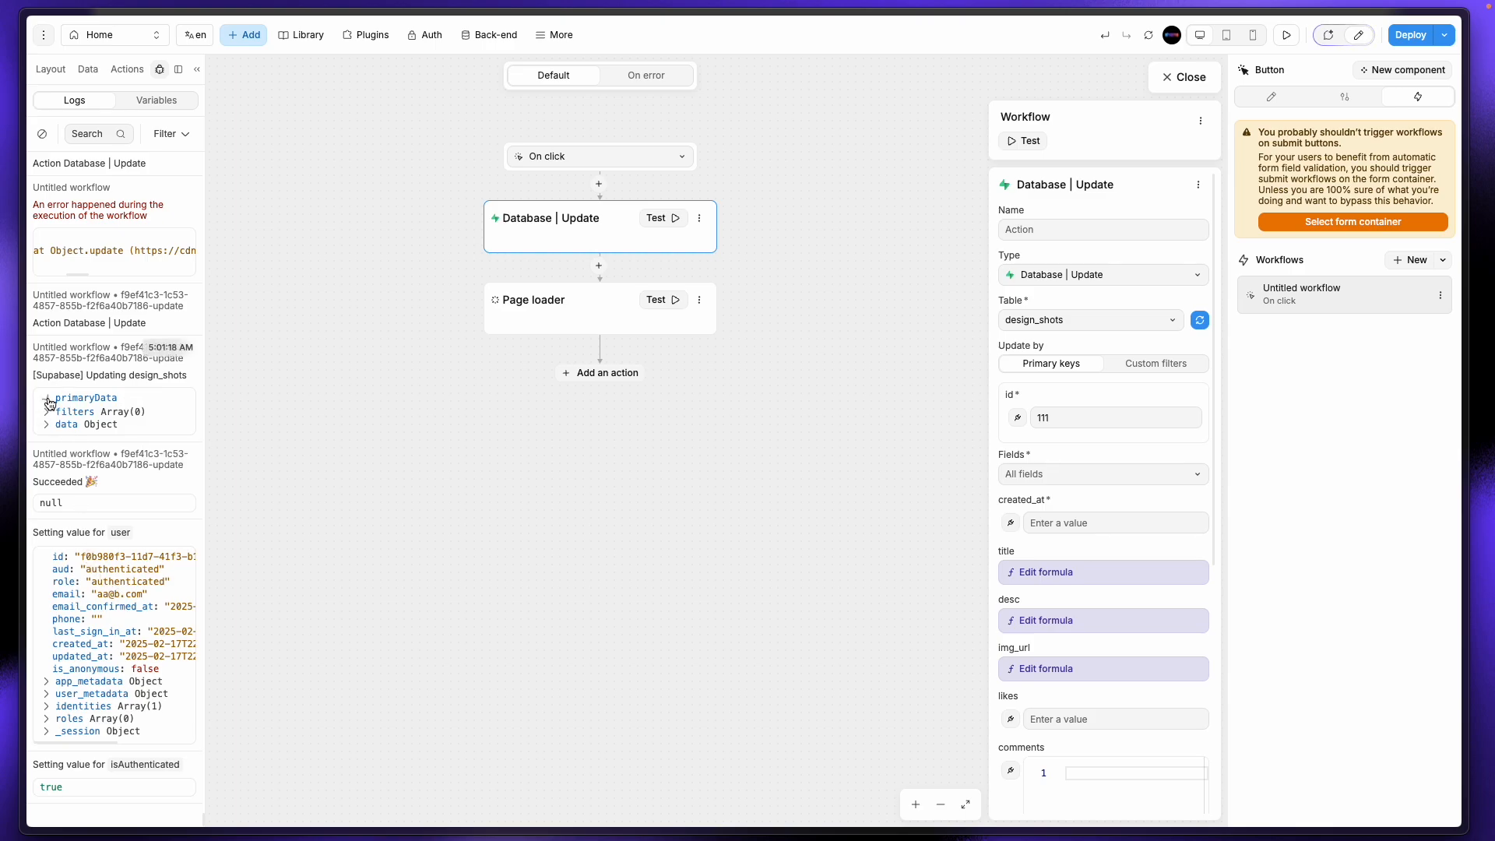
left_click(48, 436)
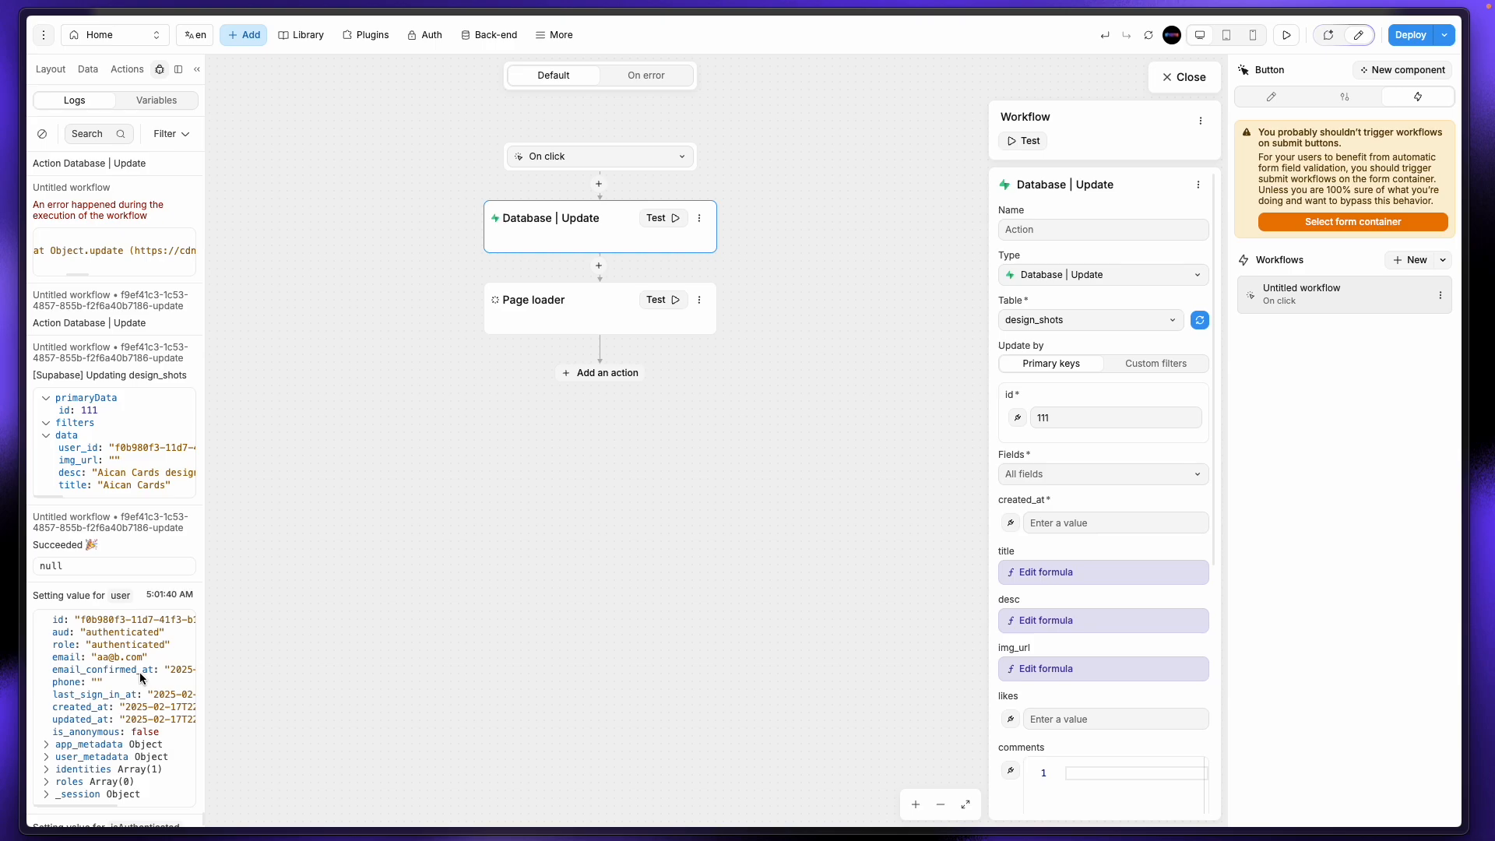
scroll(140, 693, "down", 1)
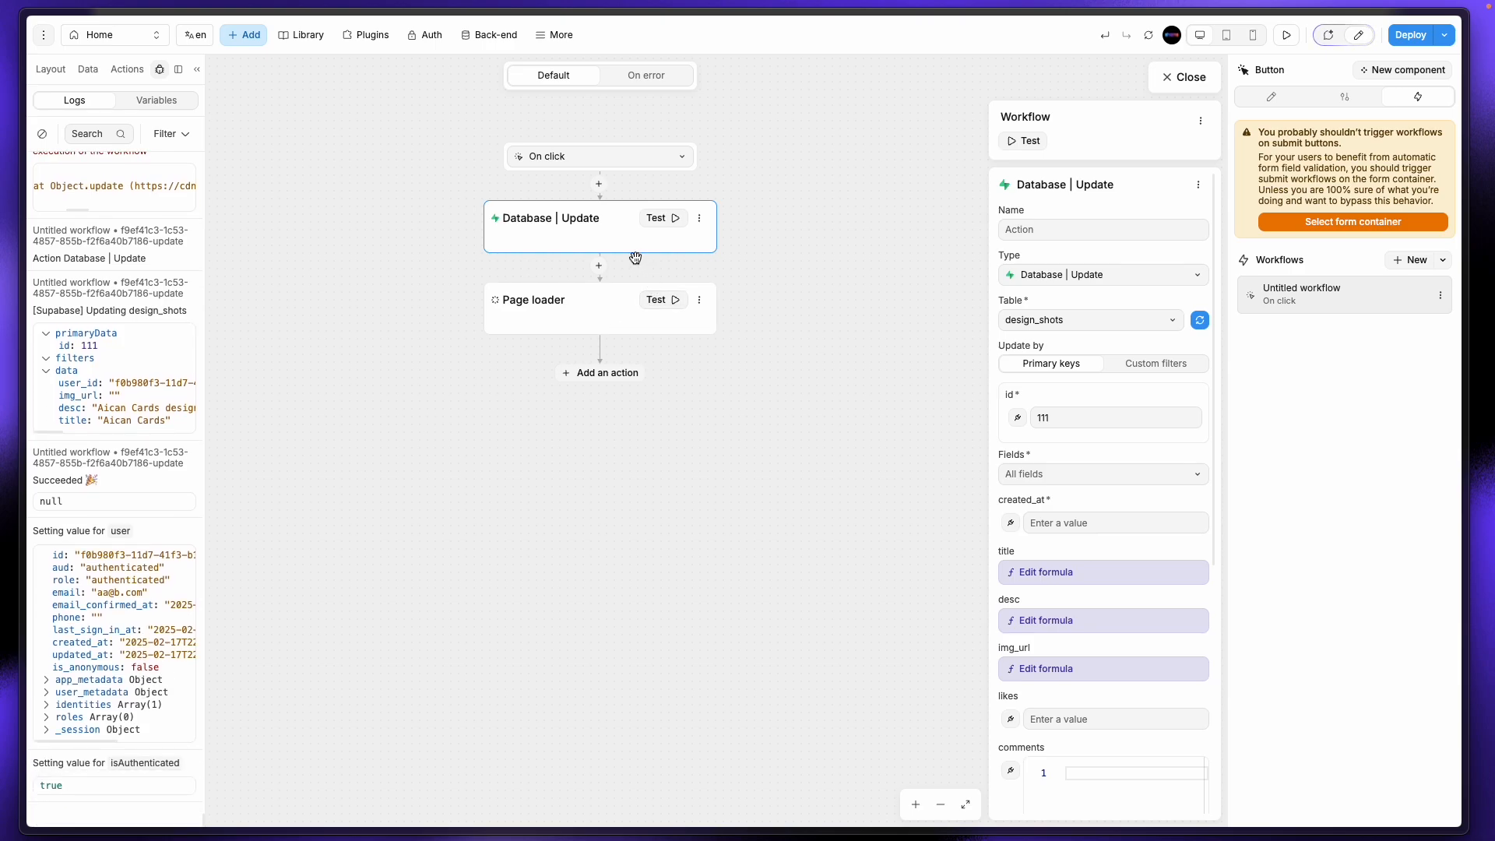
left_click(671, 220)
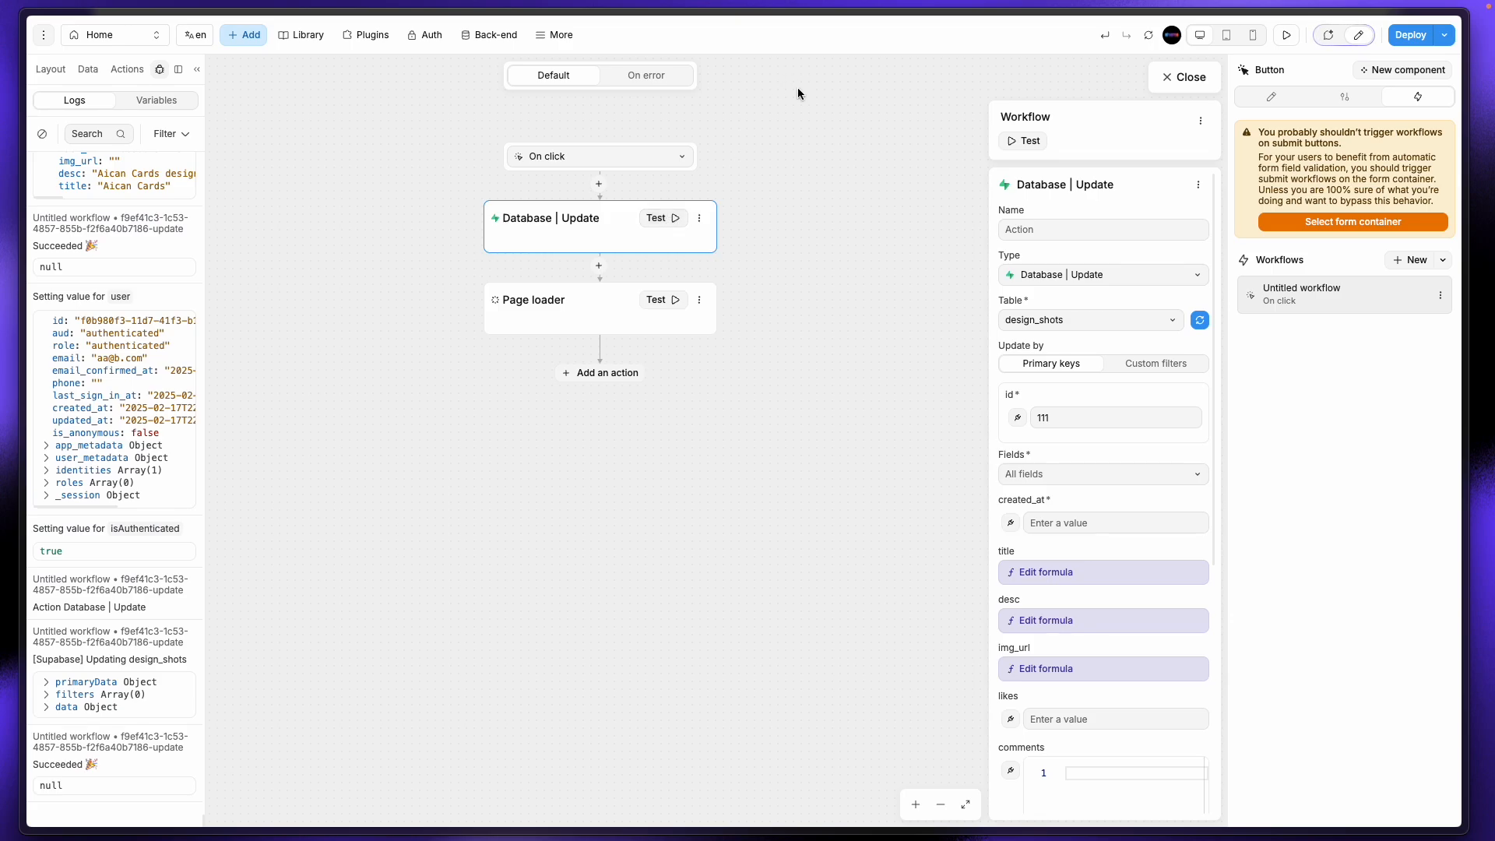
Step: Look over the user_info rows, then reload the empty design_shots table
mouse_move(4, 280)
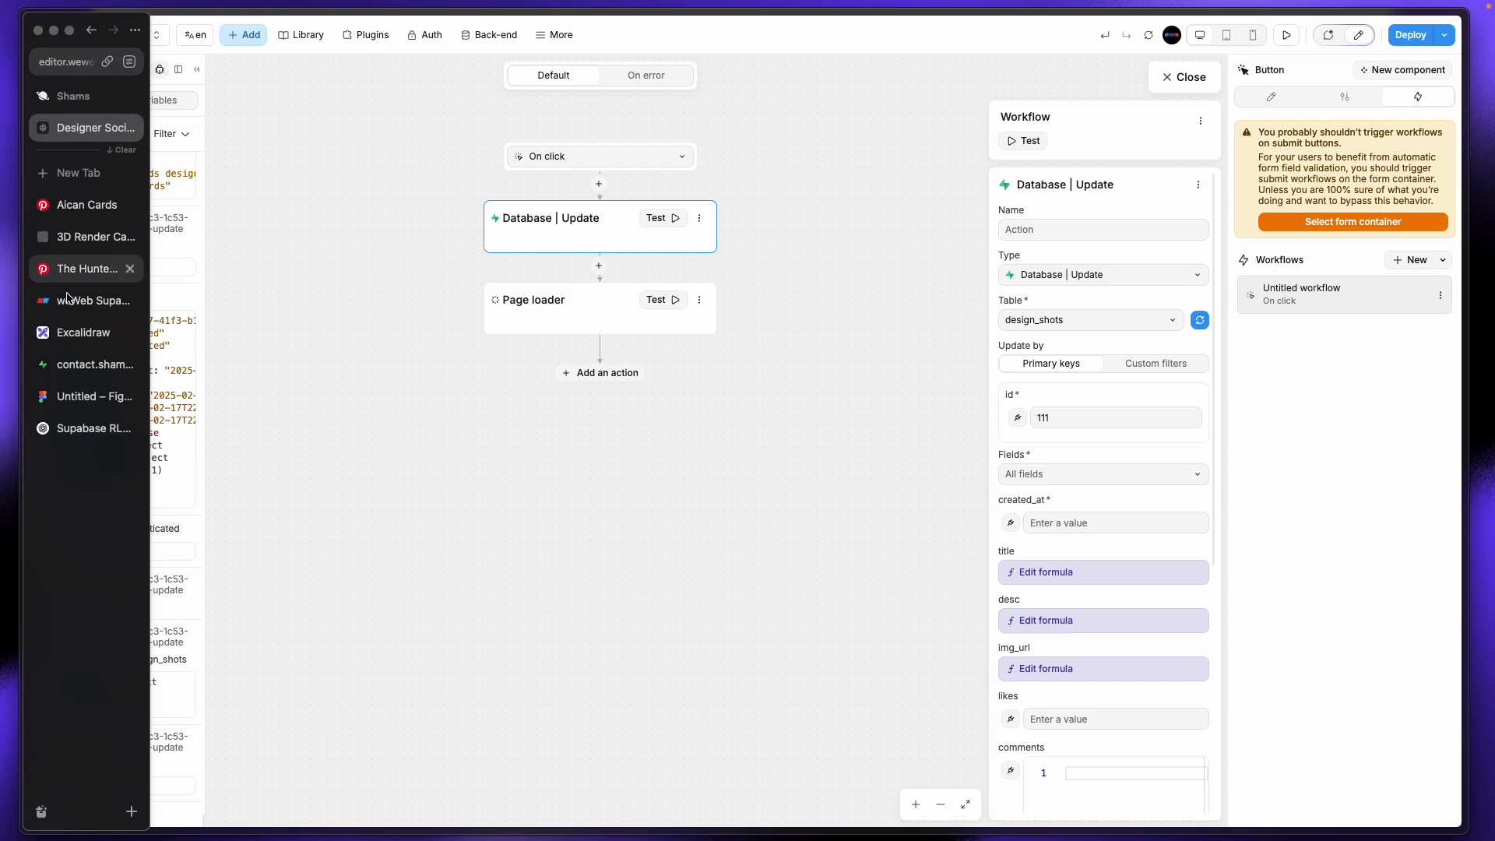
left_click(90, 364)
left_click(146, 234)
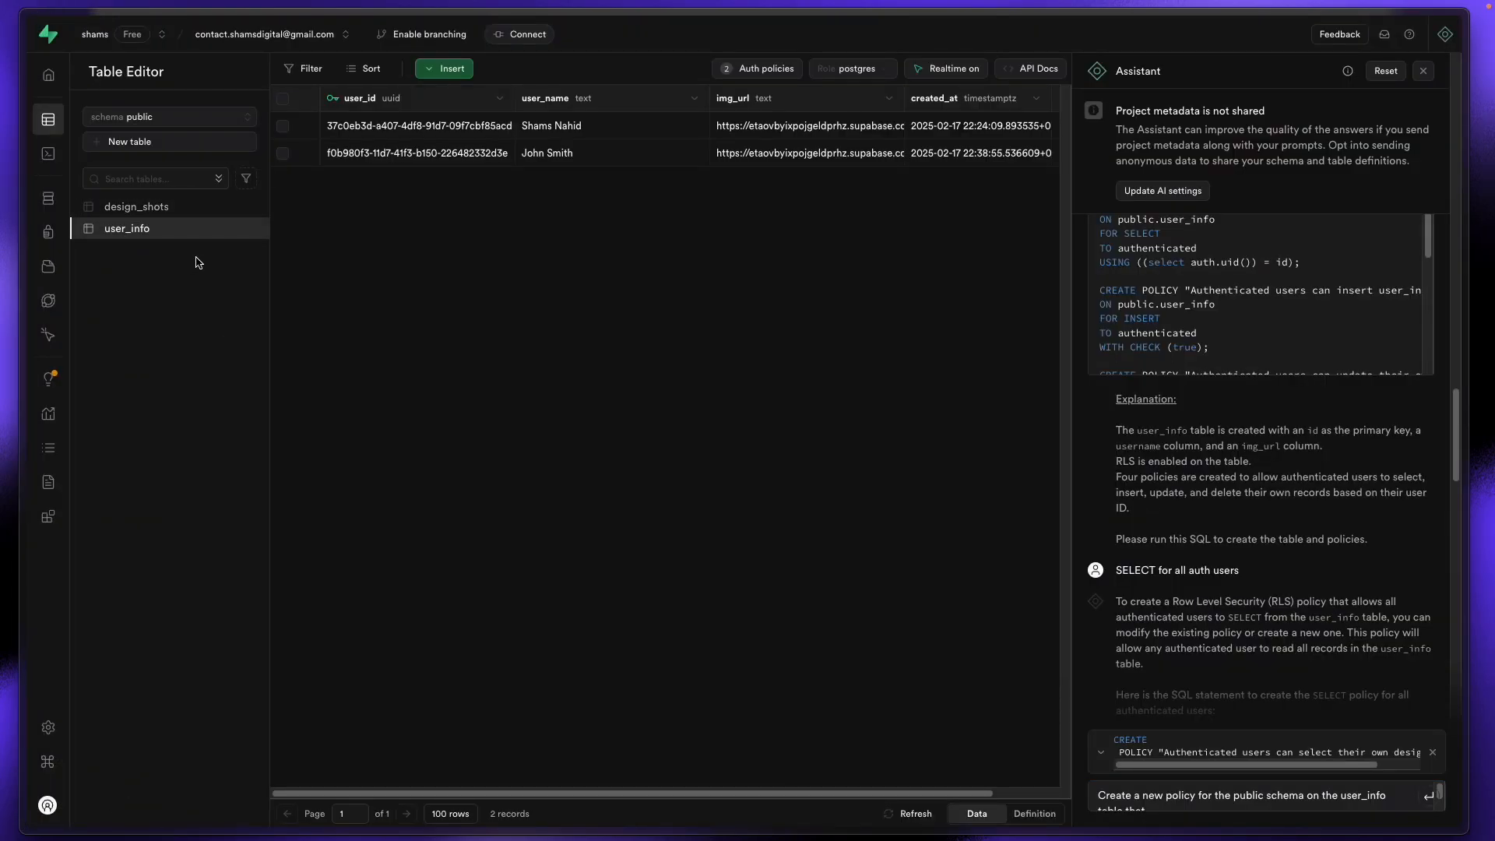
left_click(177, 211)
mouse_move(20, 77)
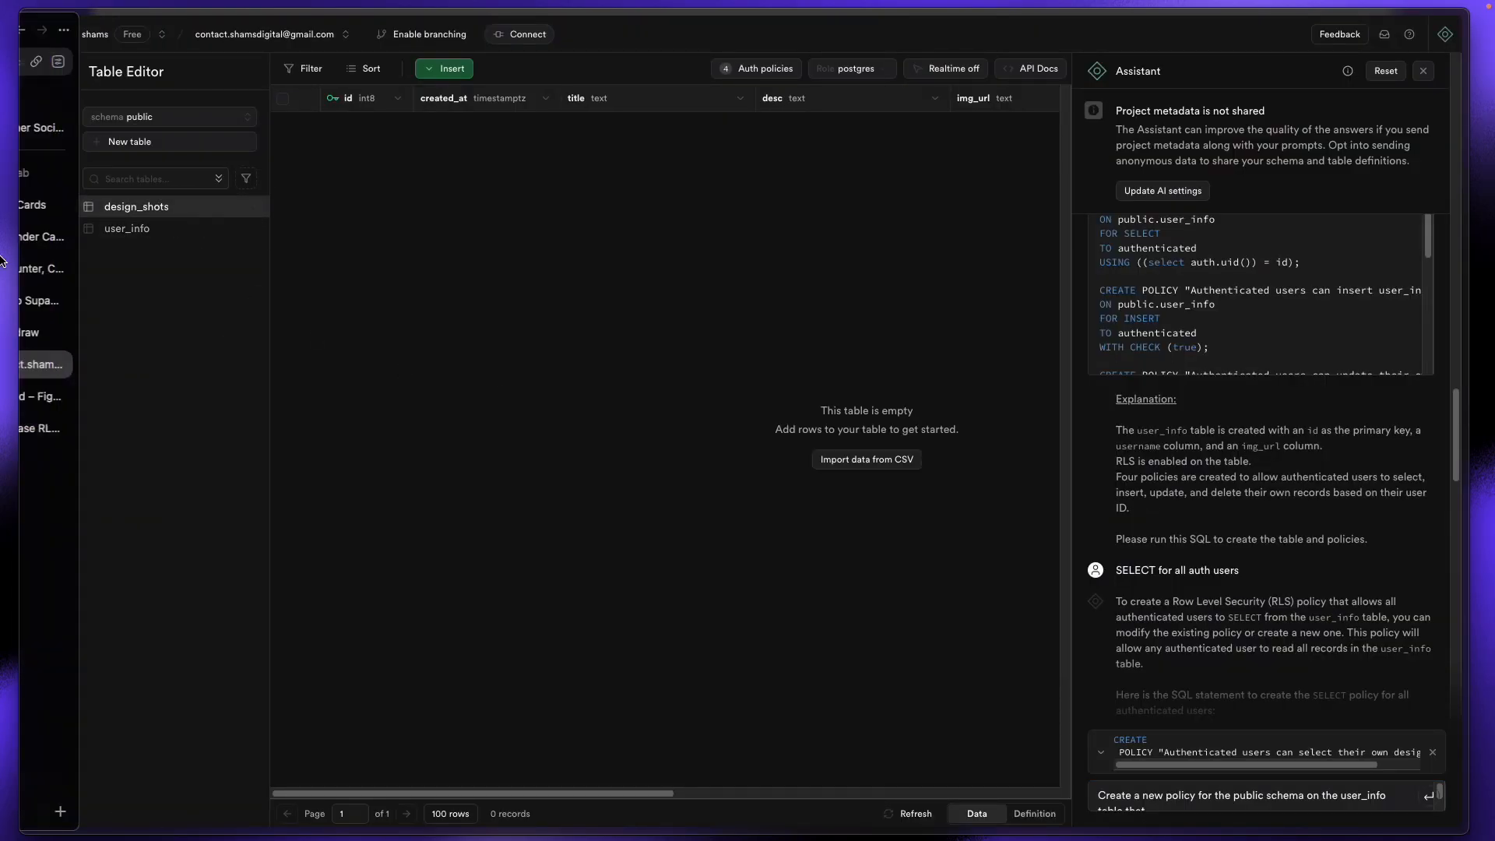
left_click(70, 63)
key("Return")
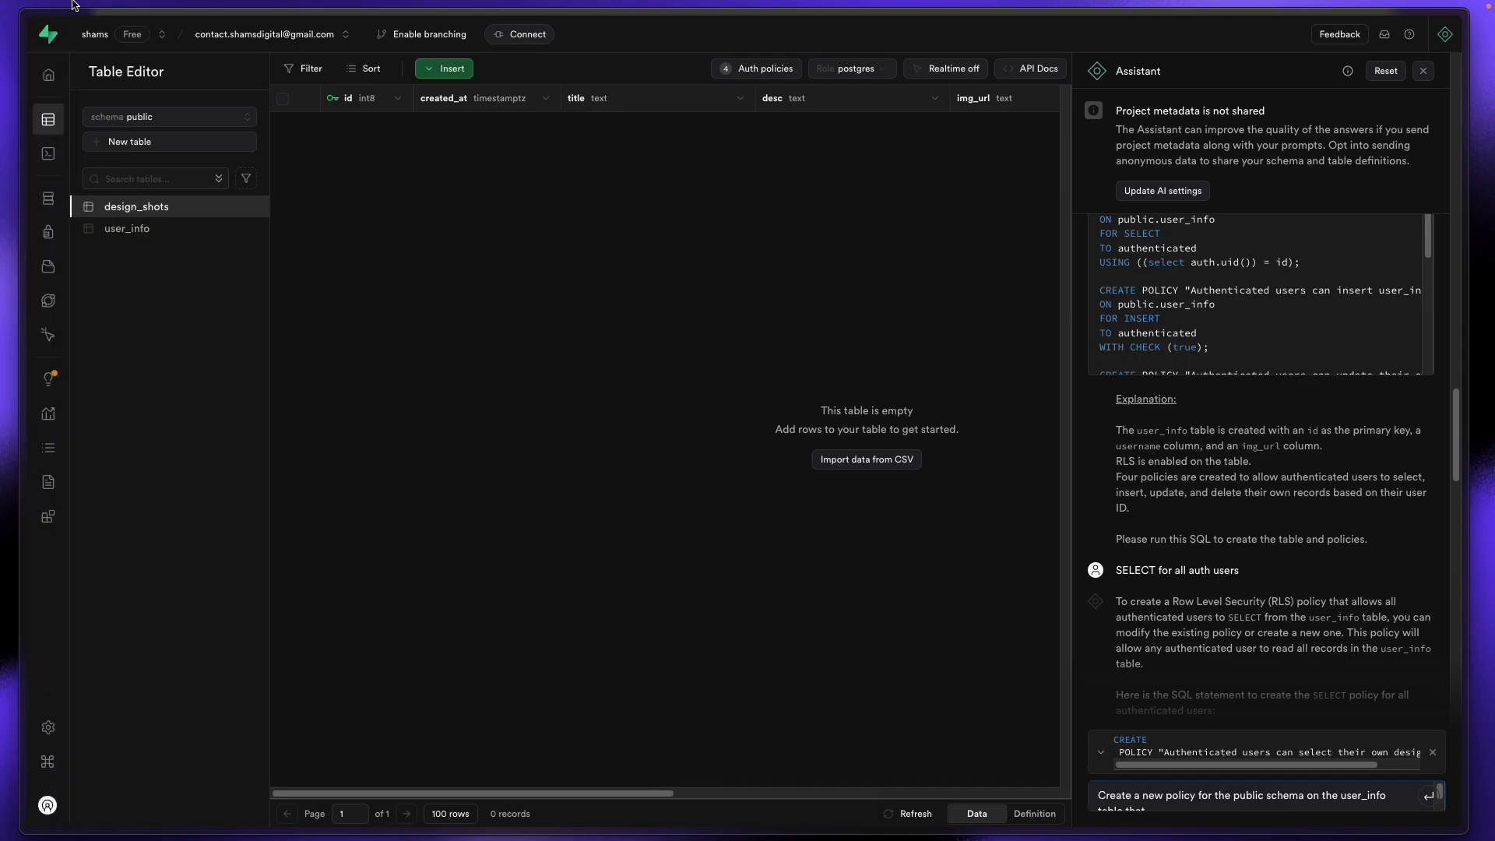
Step: Inspect the design_shots INSERT policy without saving changes, then switch to the Eraser diagram
left_click(757, 69)
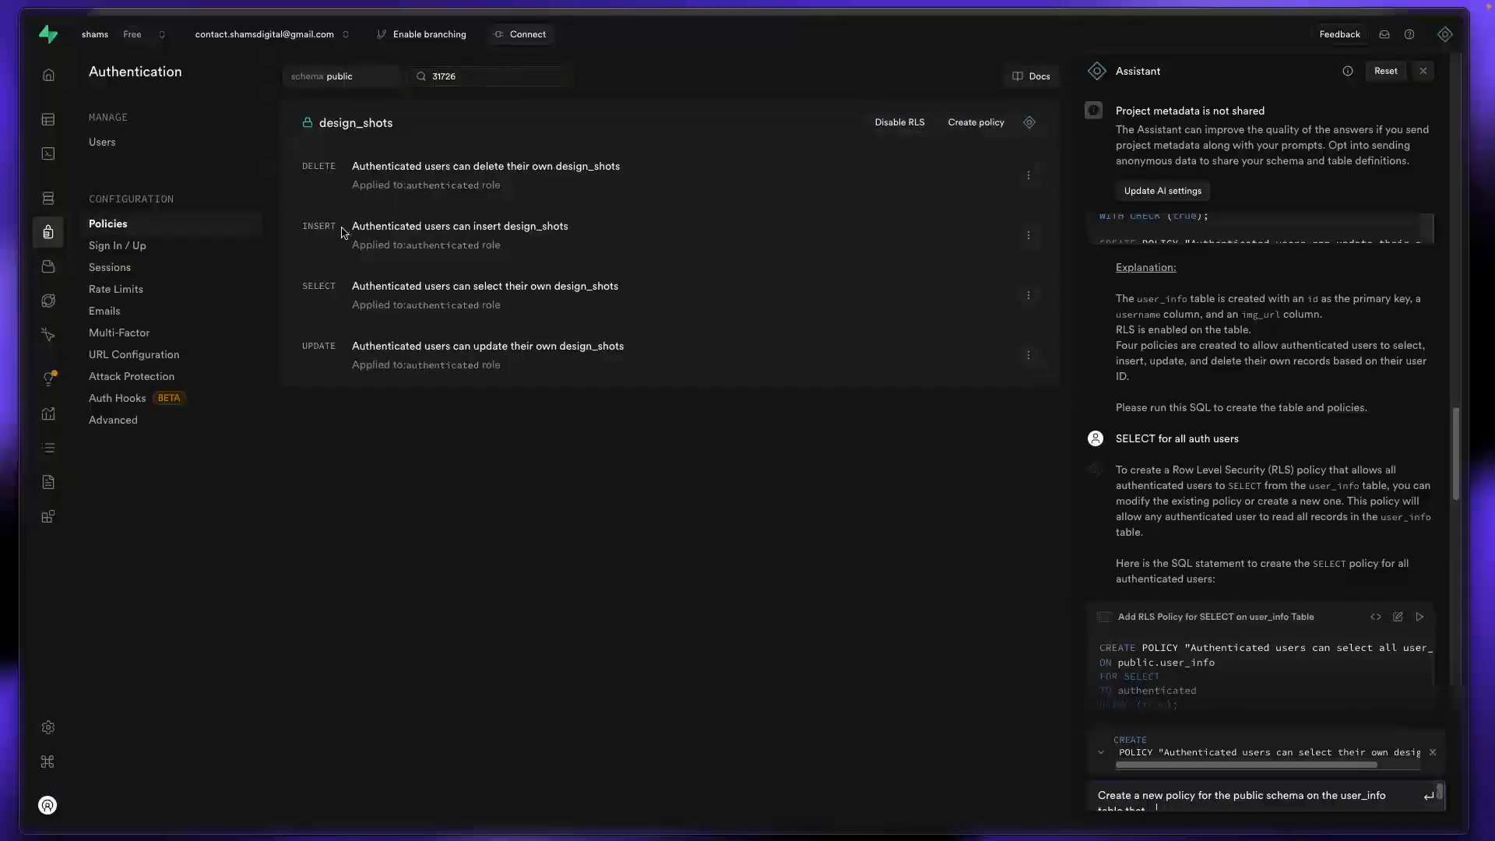
left_click(1025, 236)
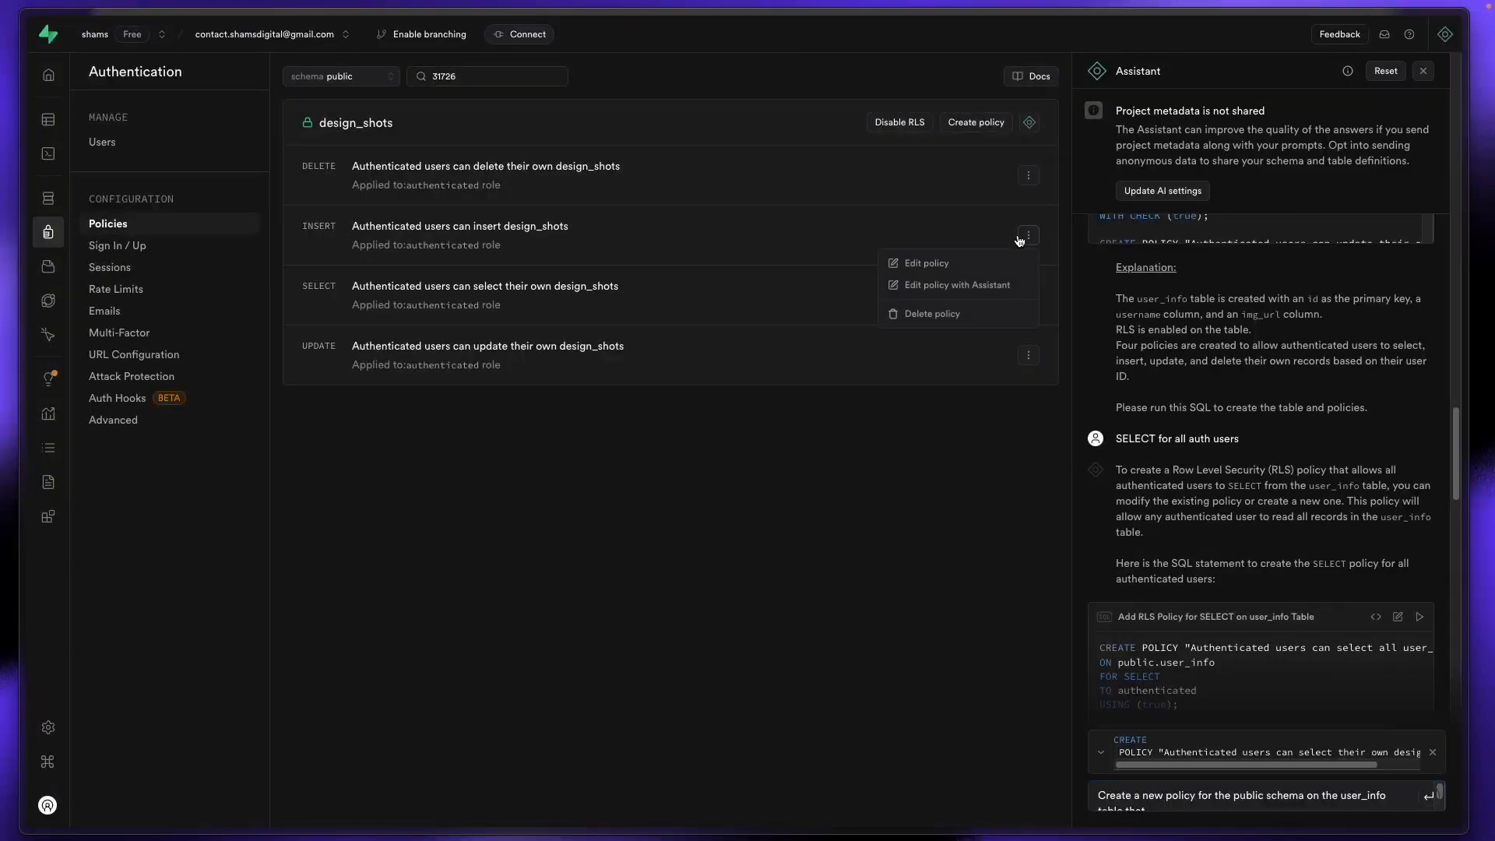
left_click(991, 263)
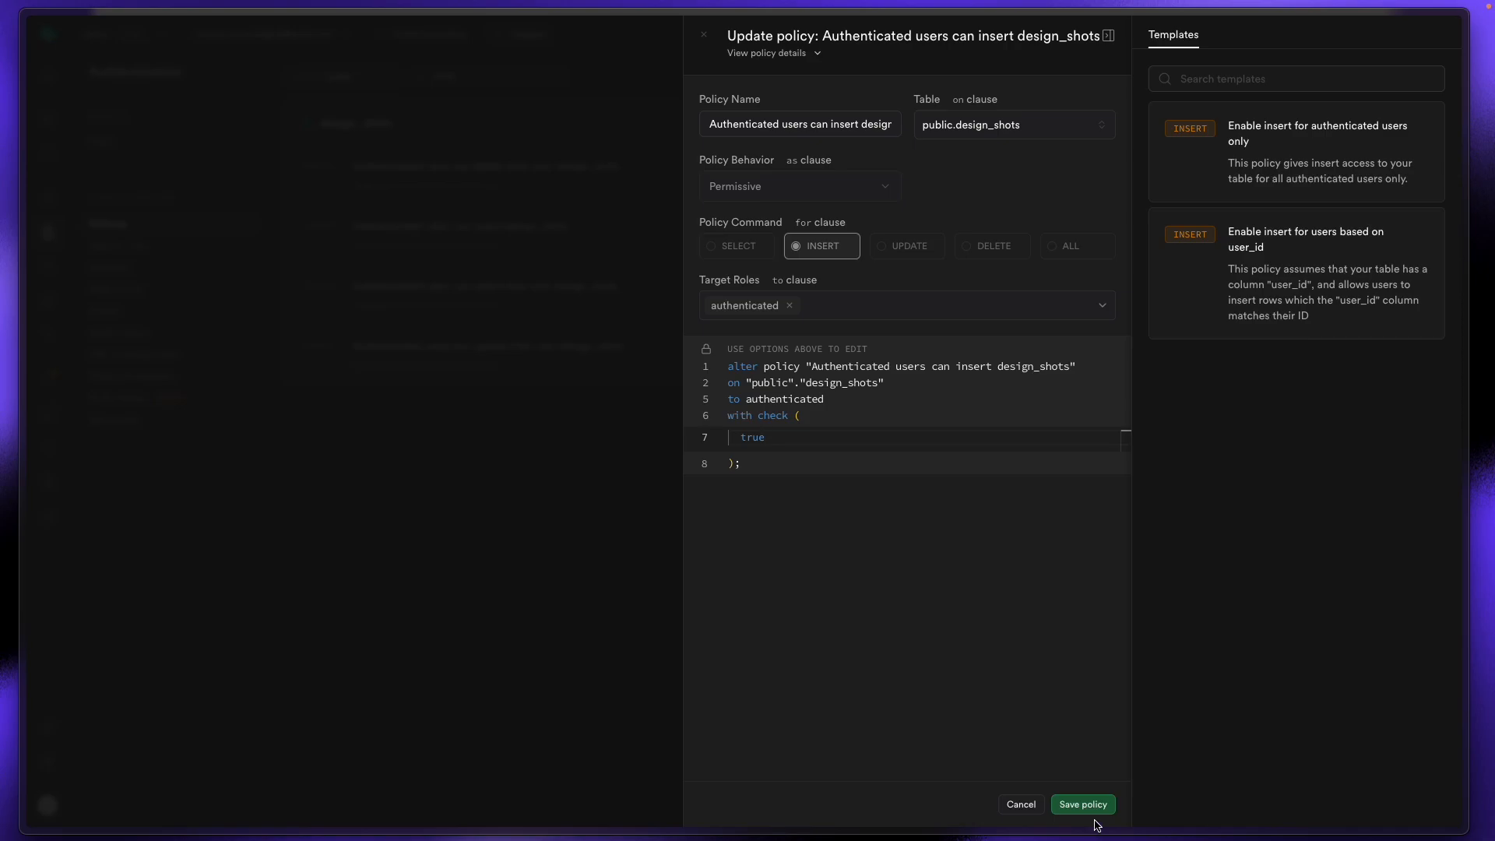
left_click(1022, 804)
left_click(867, 475)
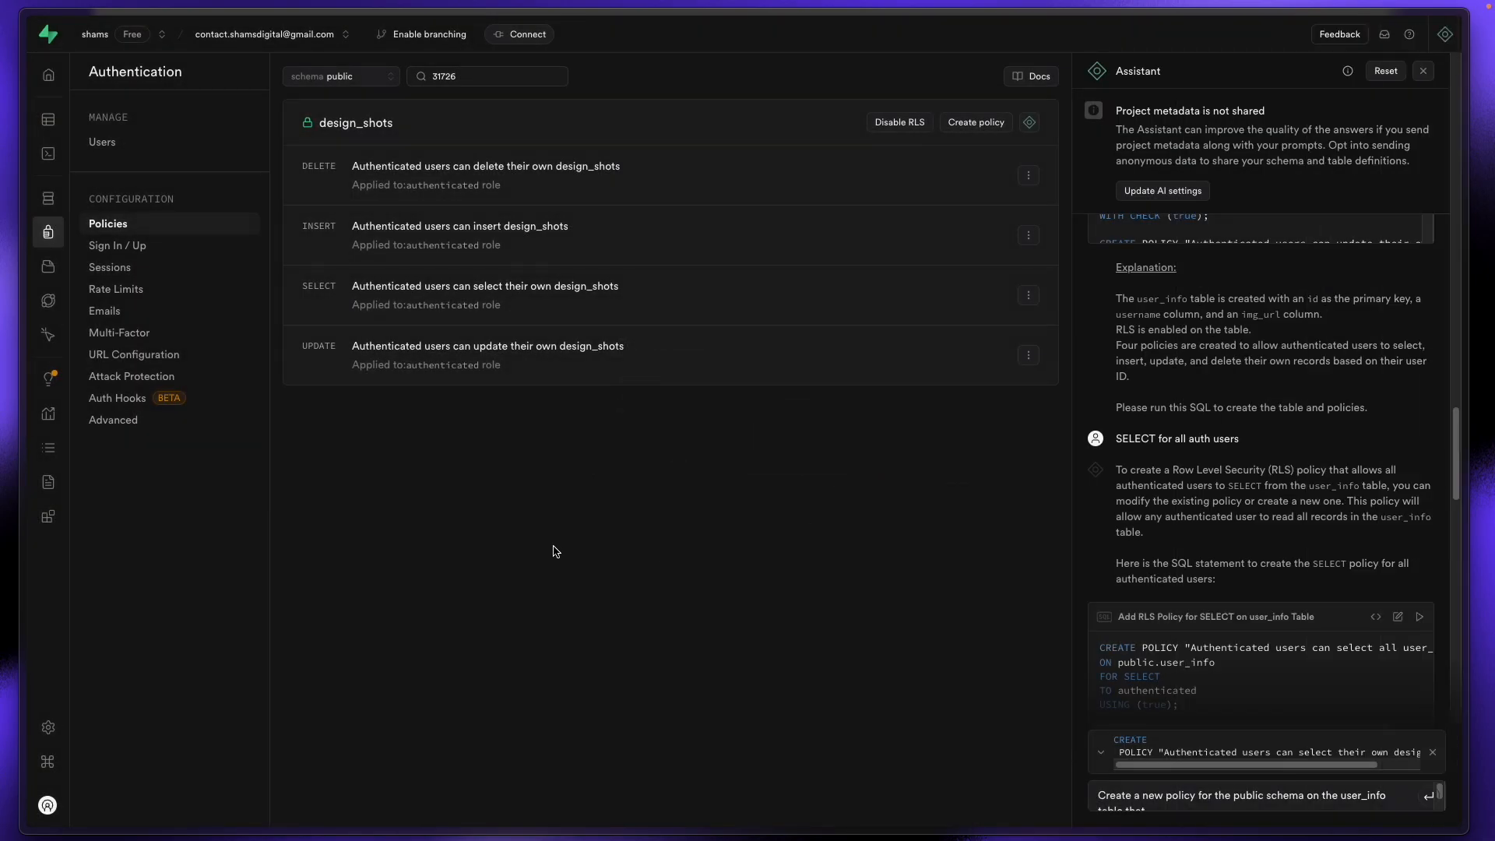
mouse_move(3, 349)
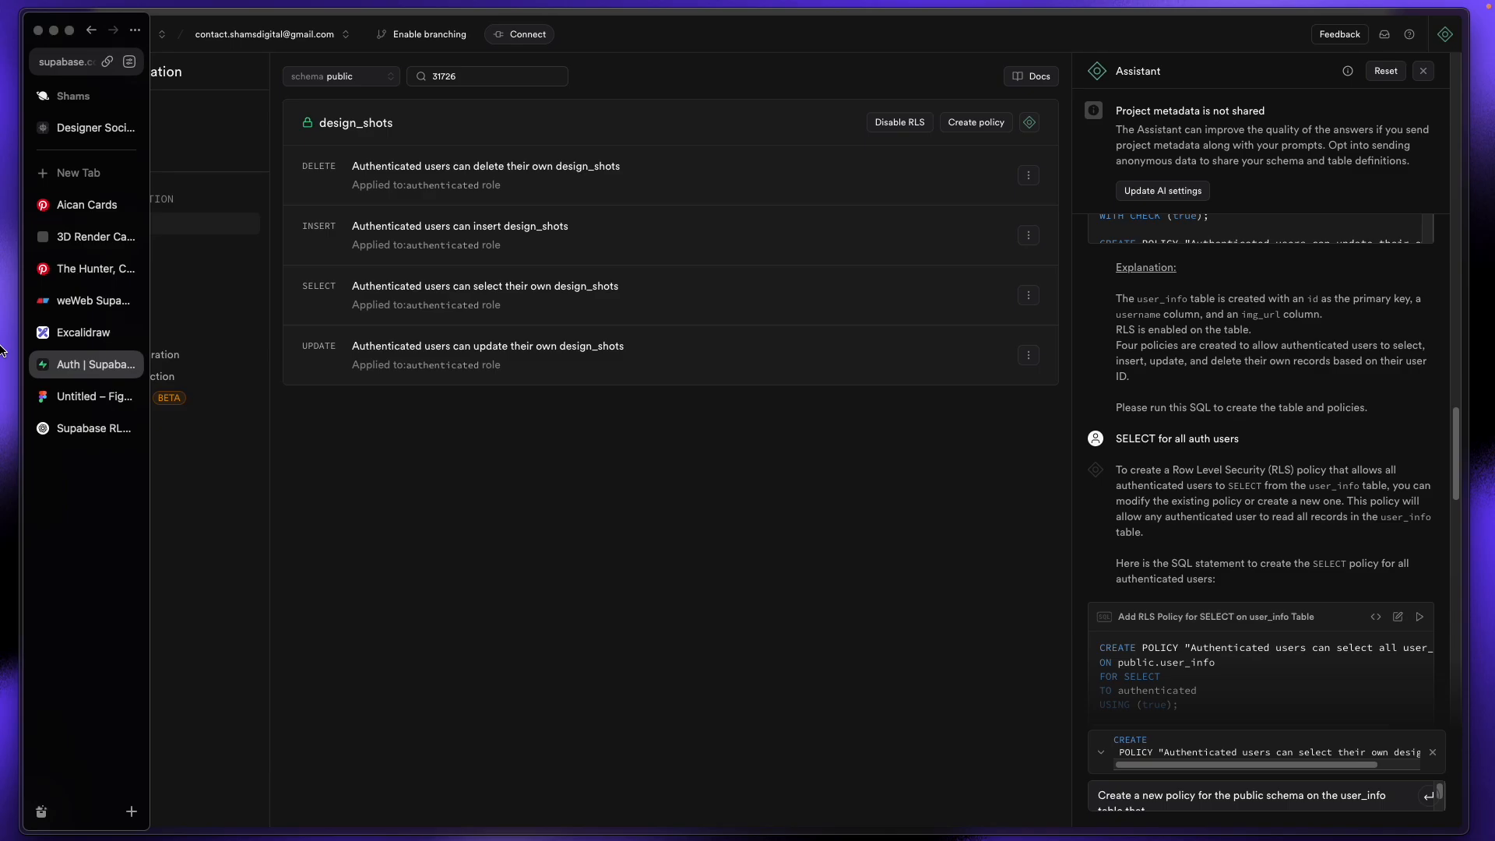
key("ctrl+Tab")
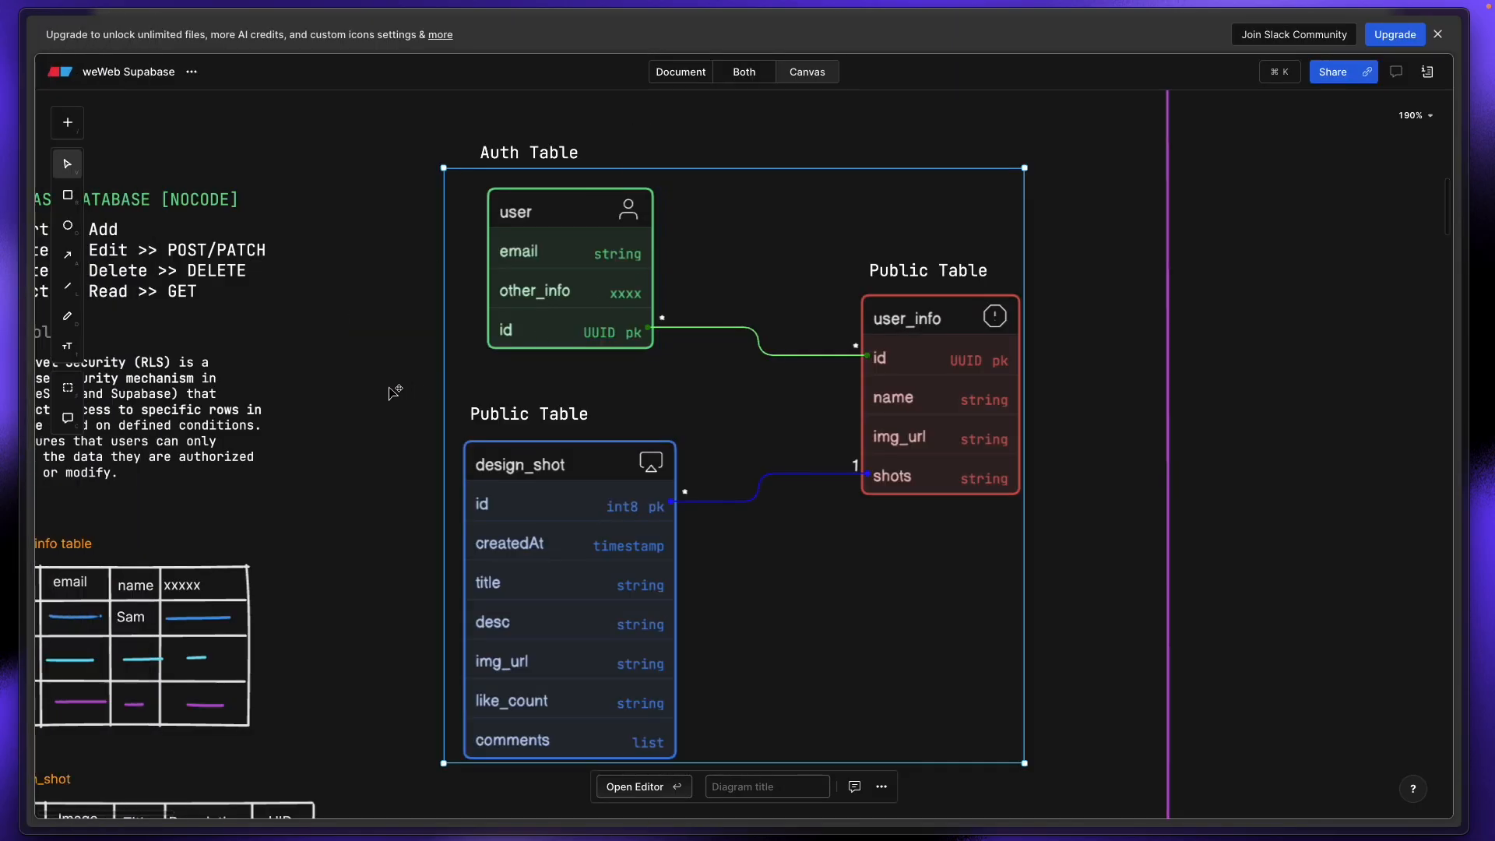
Step: Deselect the frame on the Eraser auth and public tables diagram
left_click(391, 392)
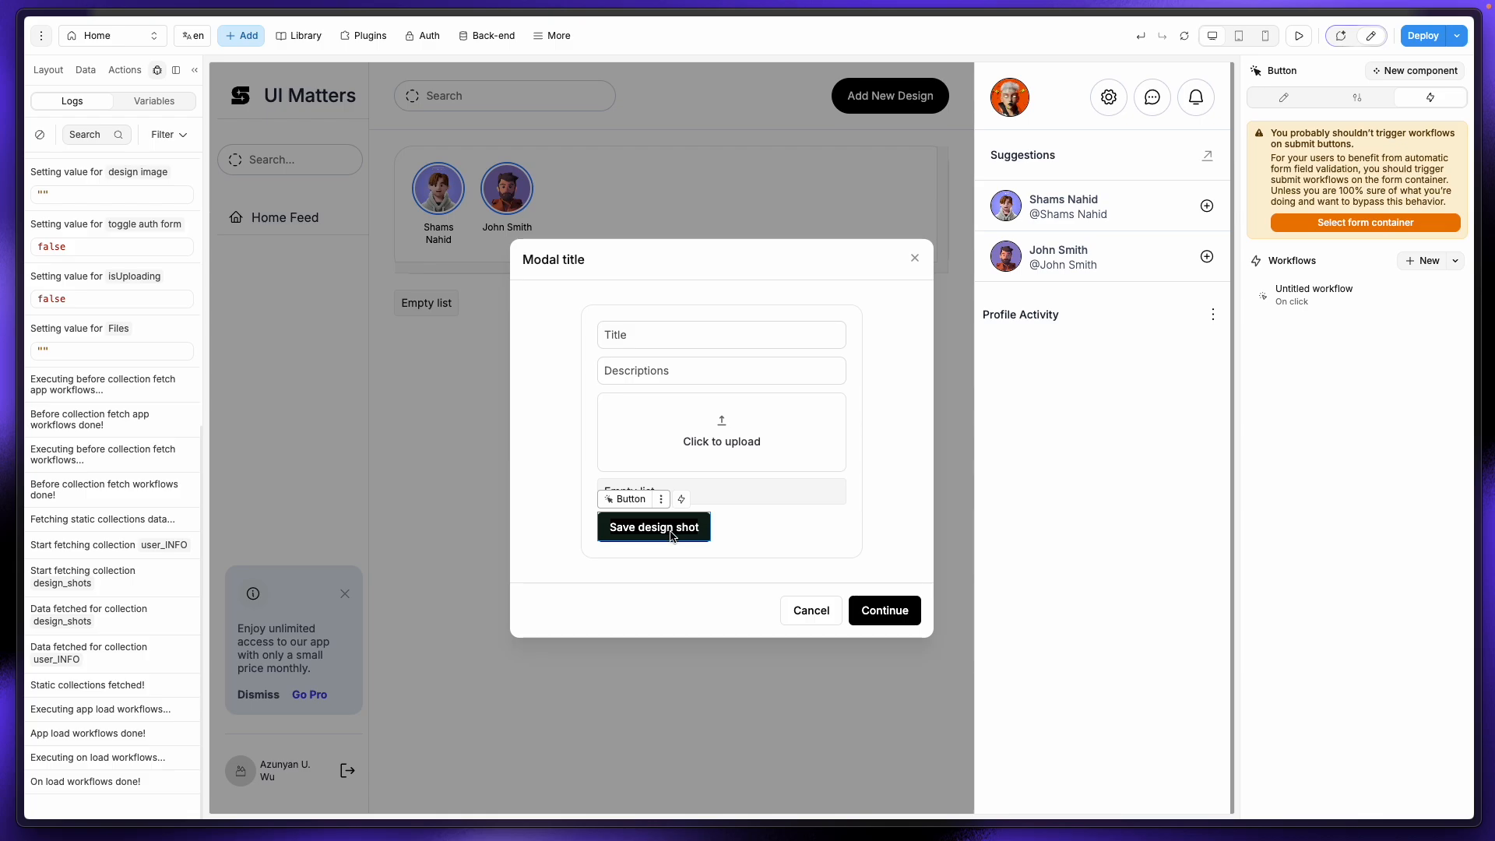
Step: Open design_shots in Supabase's Schema Visualizer and drag its table card up and left
mouse_move(4, 311)
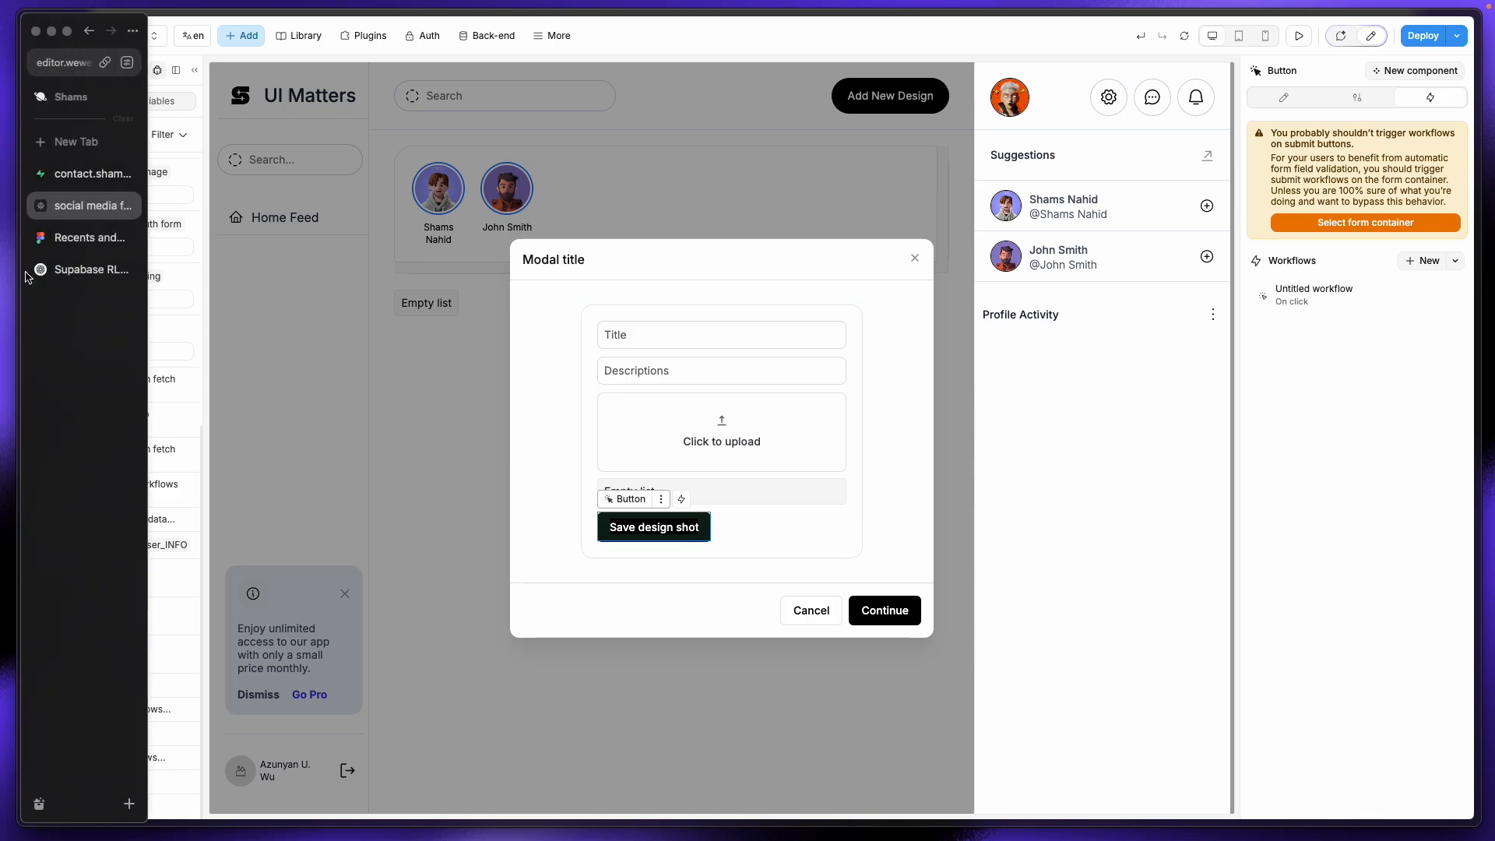
left_click(54, 173)
left_click(94, 120)
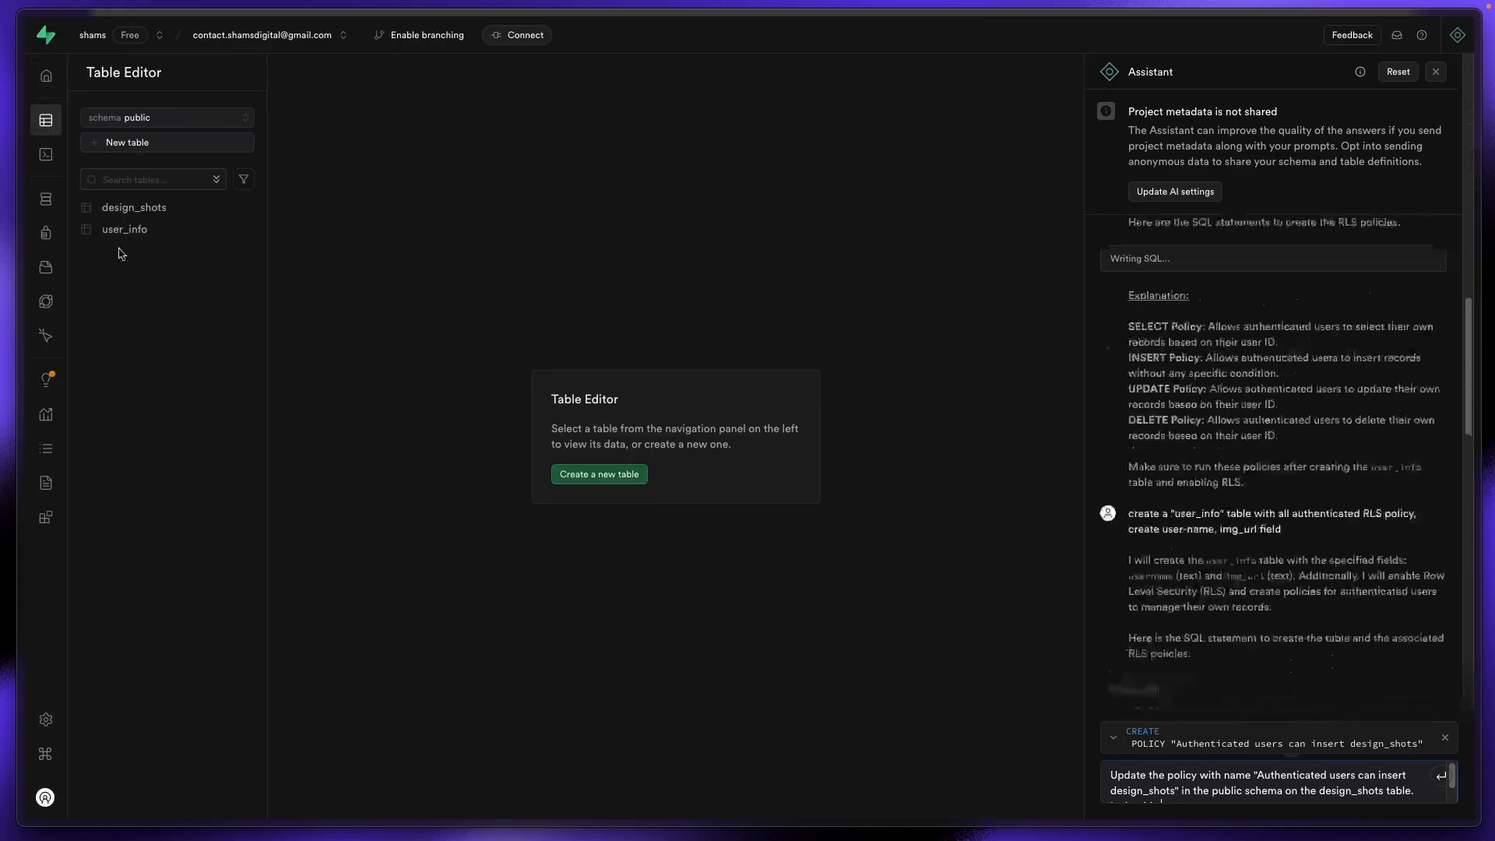
left_click(176, 210)
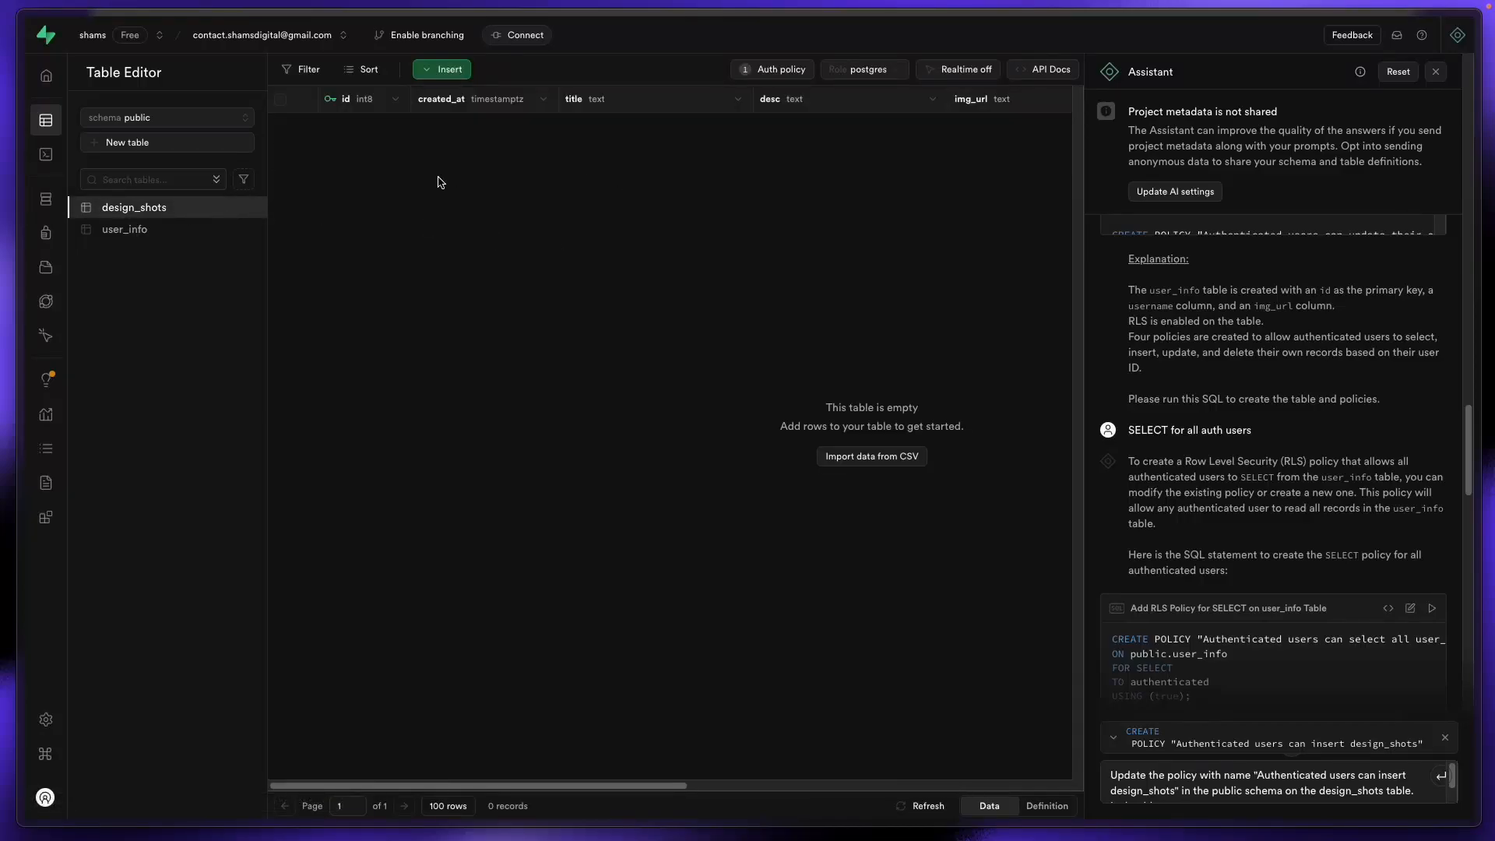
left_click(46, 199)
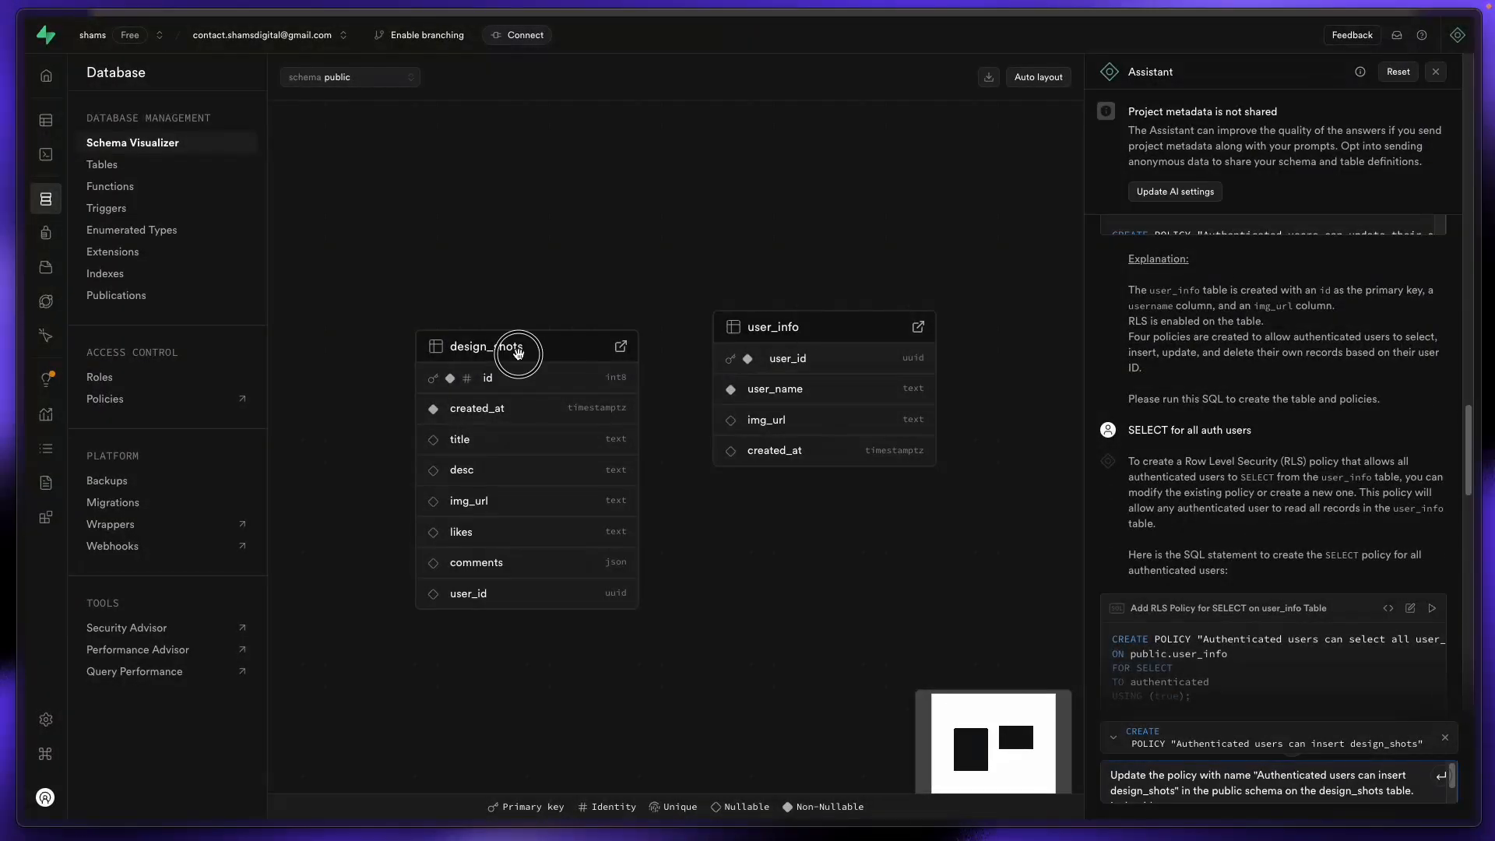
left_click_drag(517, 347, 471, 319)
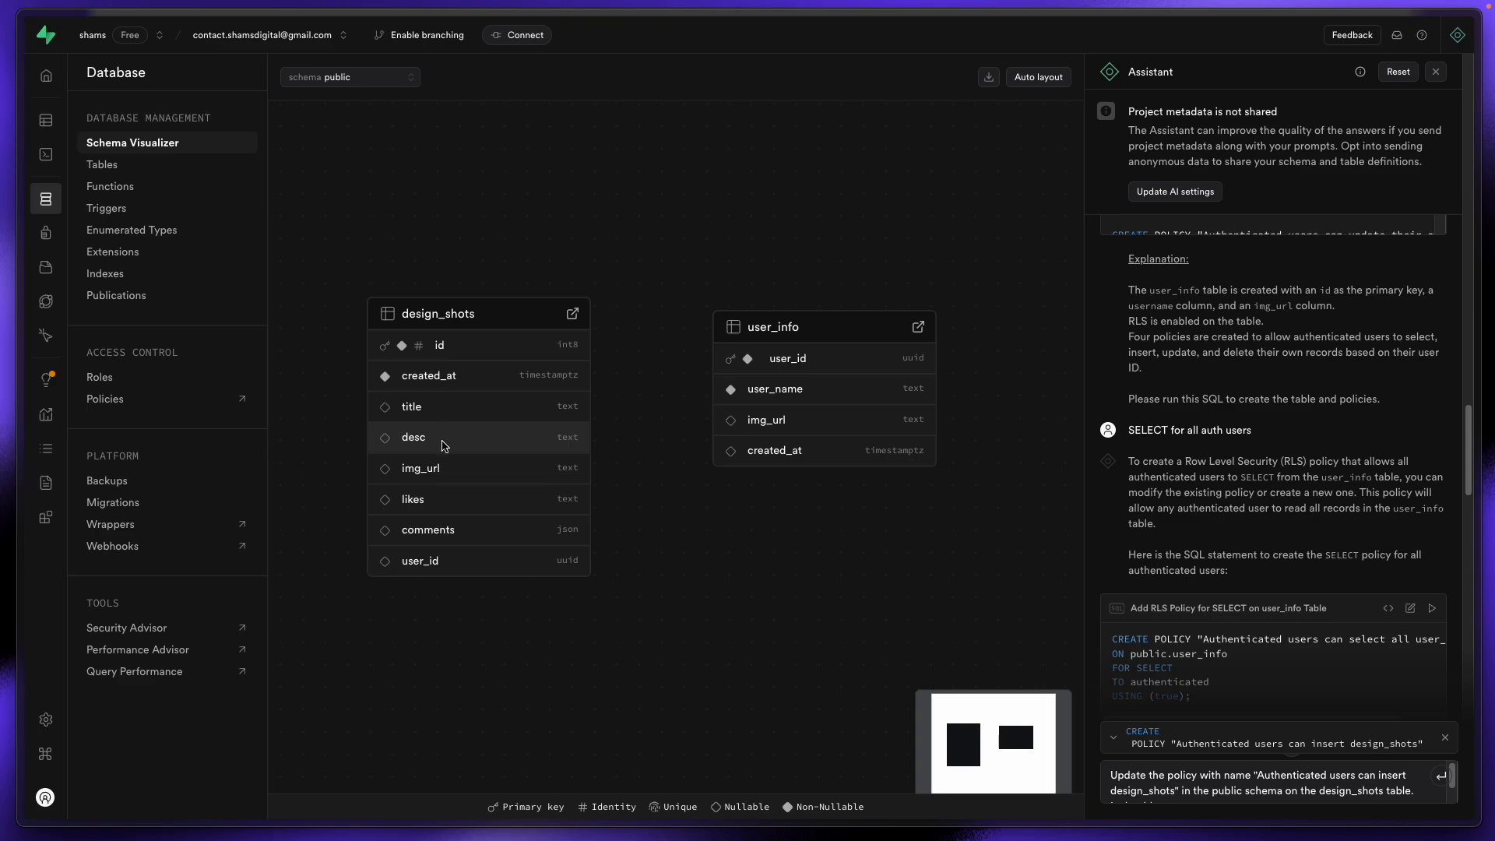
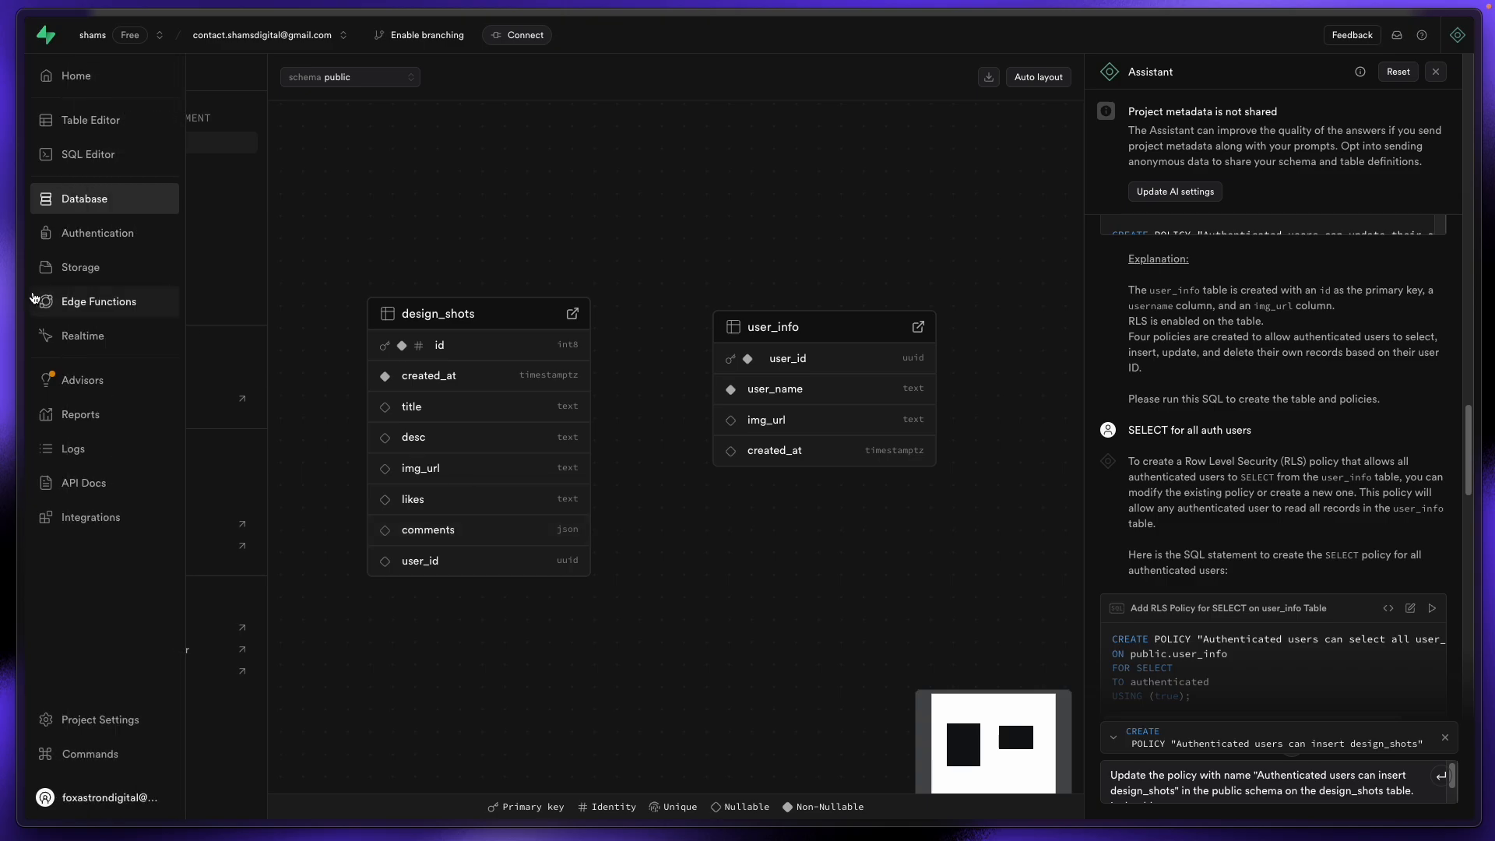
Step: Switch from Supabase to the 'social media f...' tab with the WeWeb editor
mouse_move(11, 287)
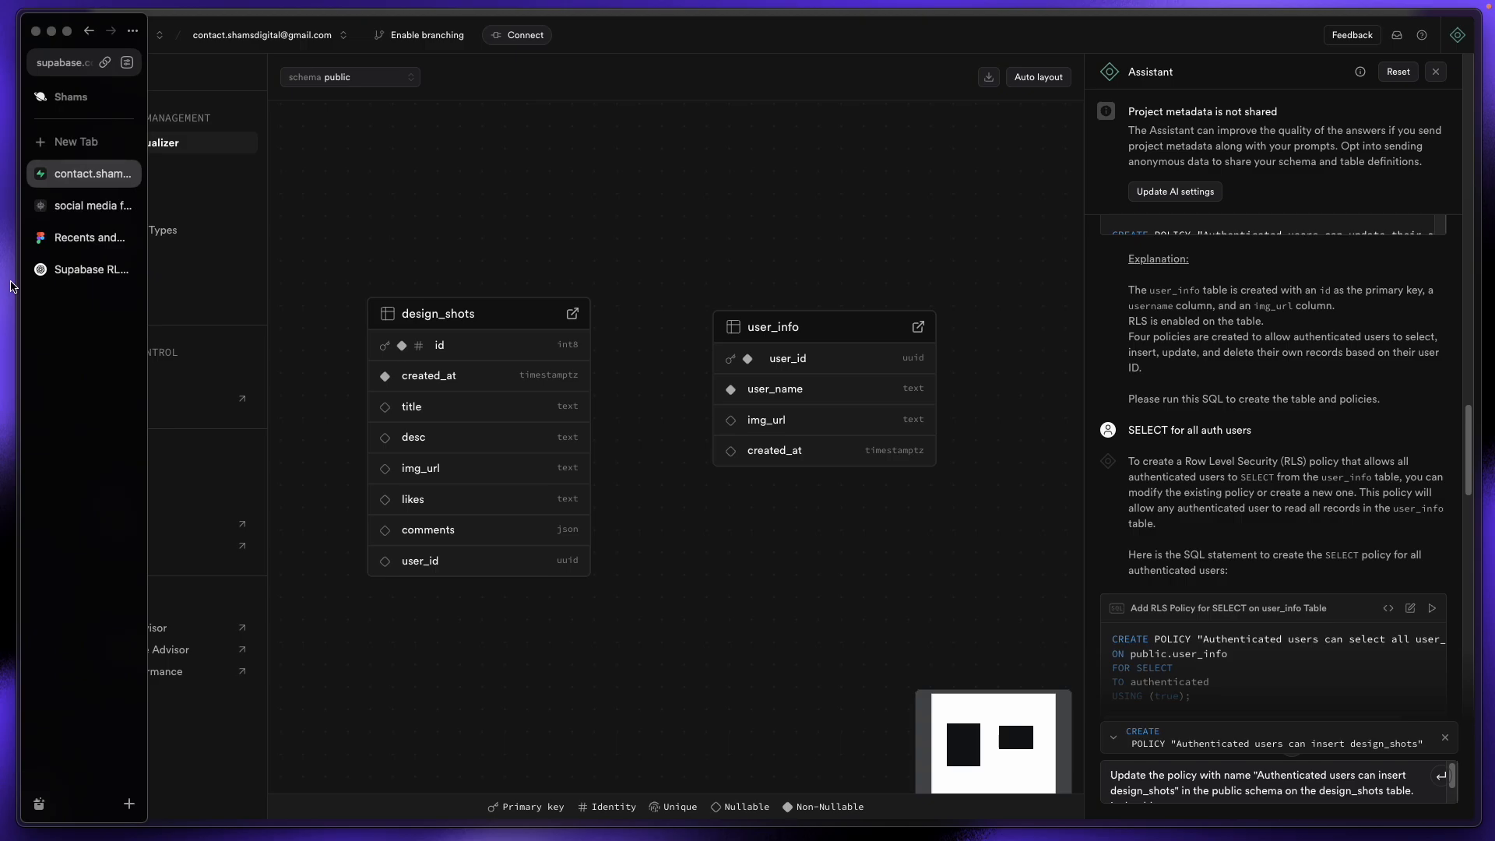
left_click(28, 206)
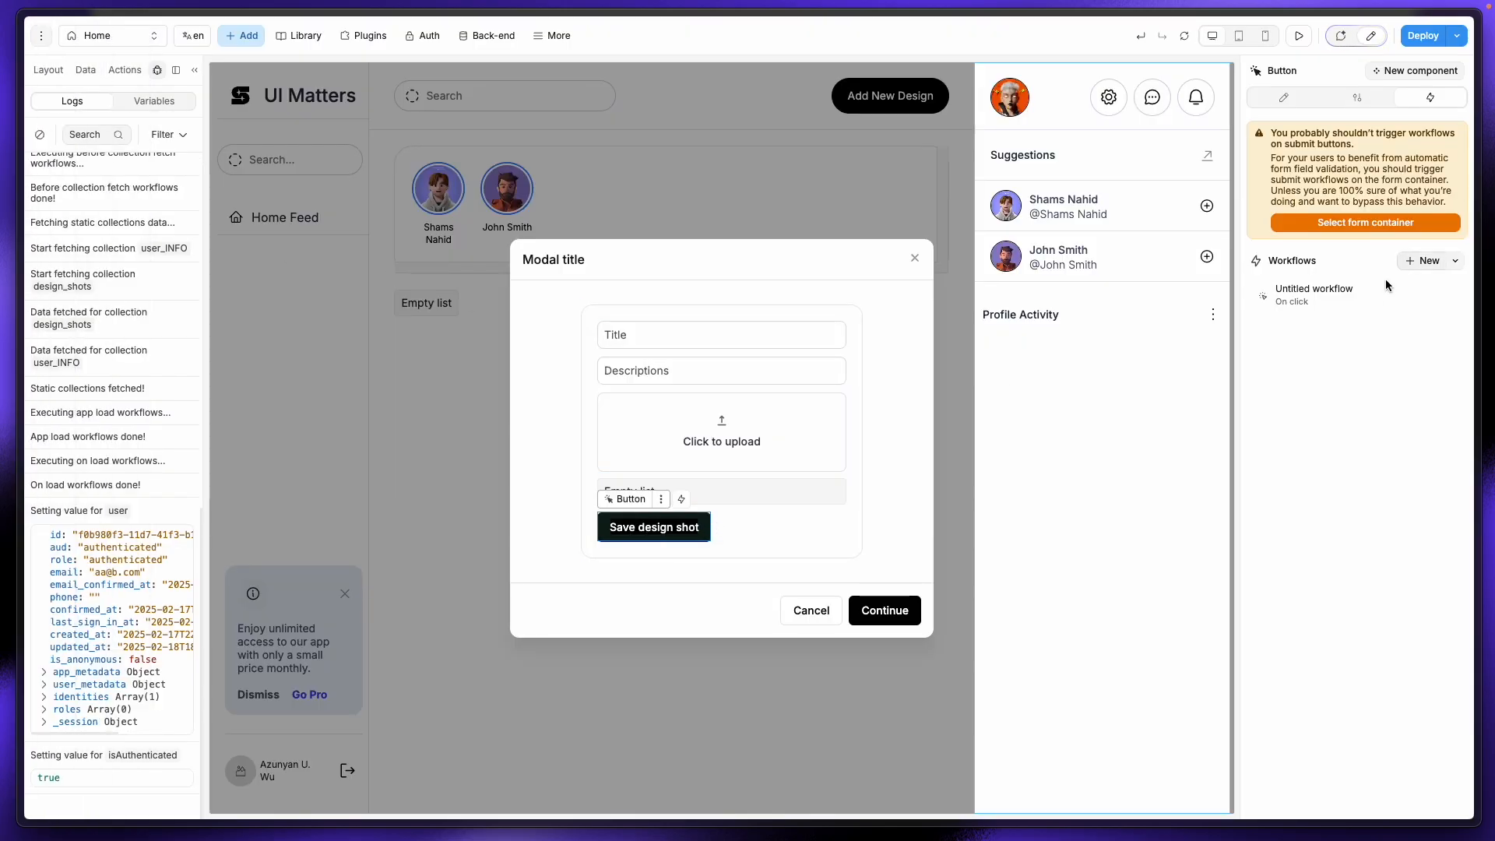
Step: Change the button workflow's Database | Update step to Database | Insert on design_shots
left_click(1373, 299)
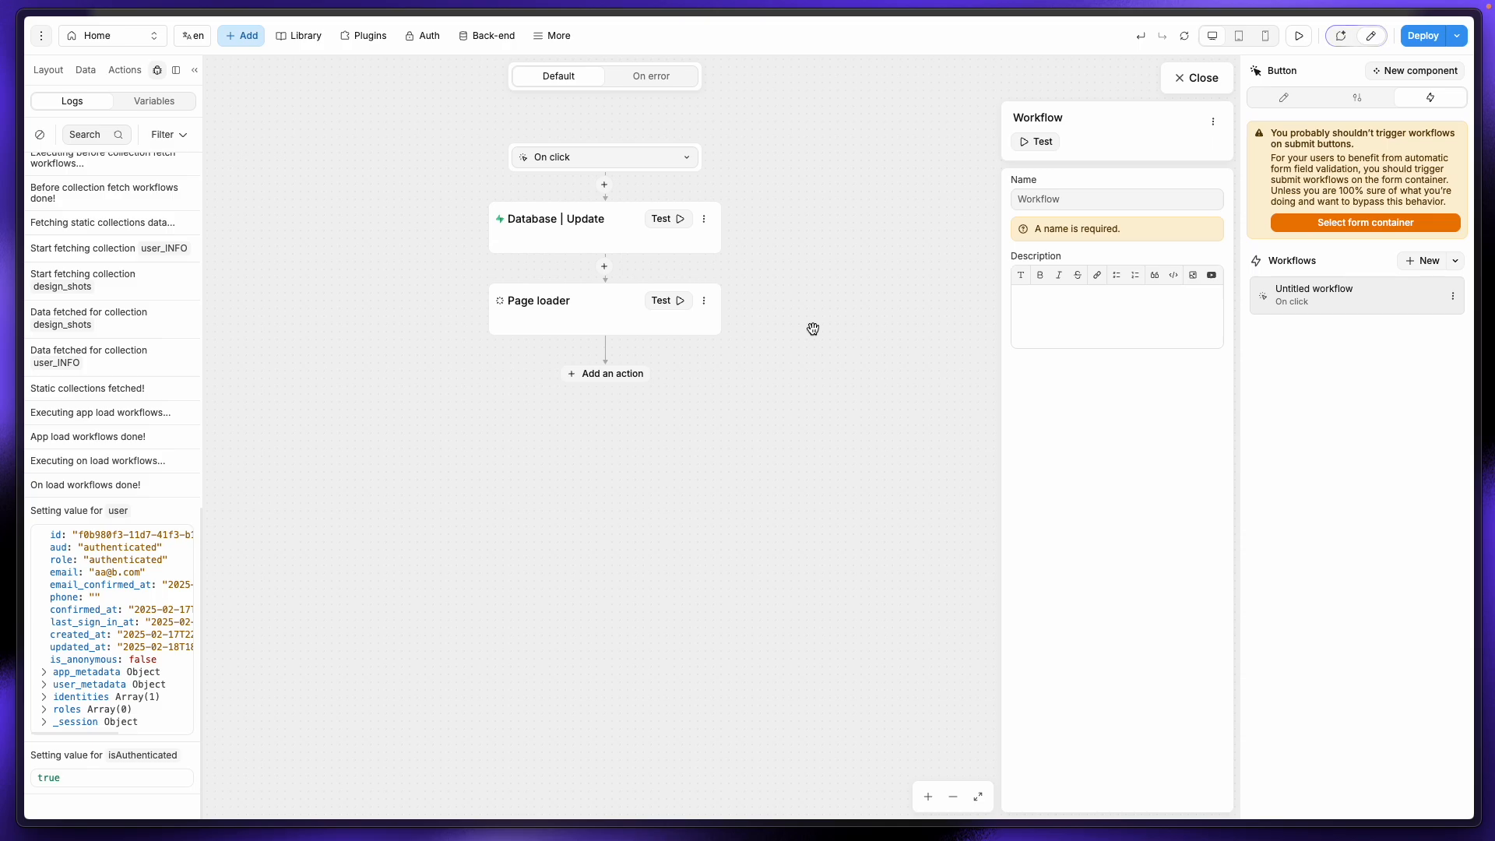
left_click(628, 228)
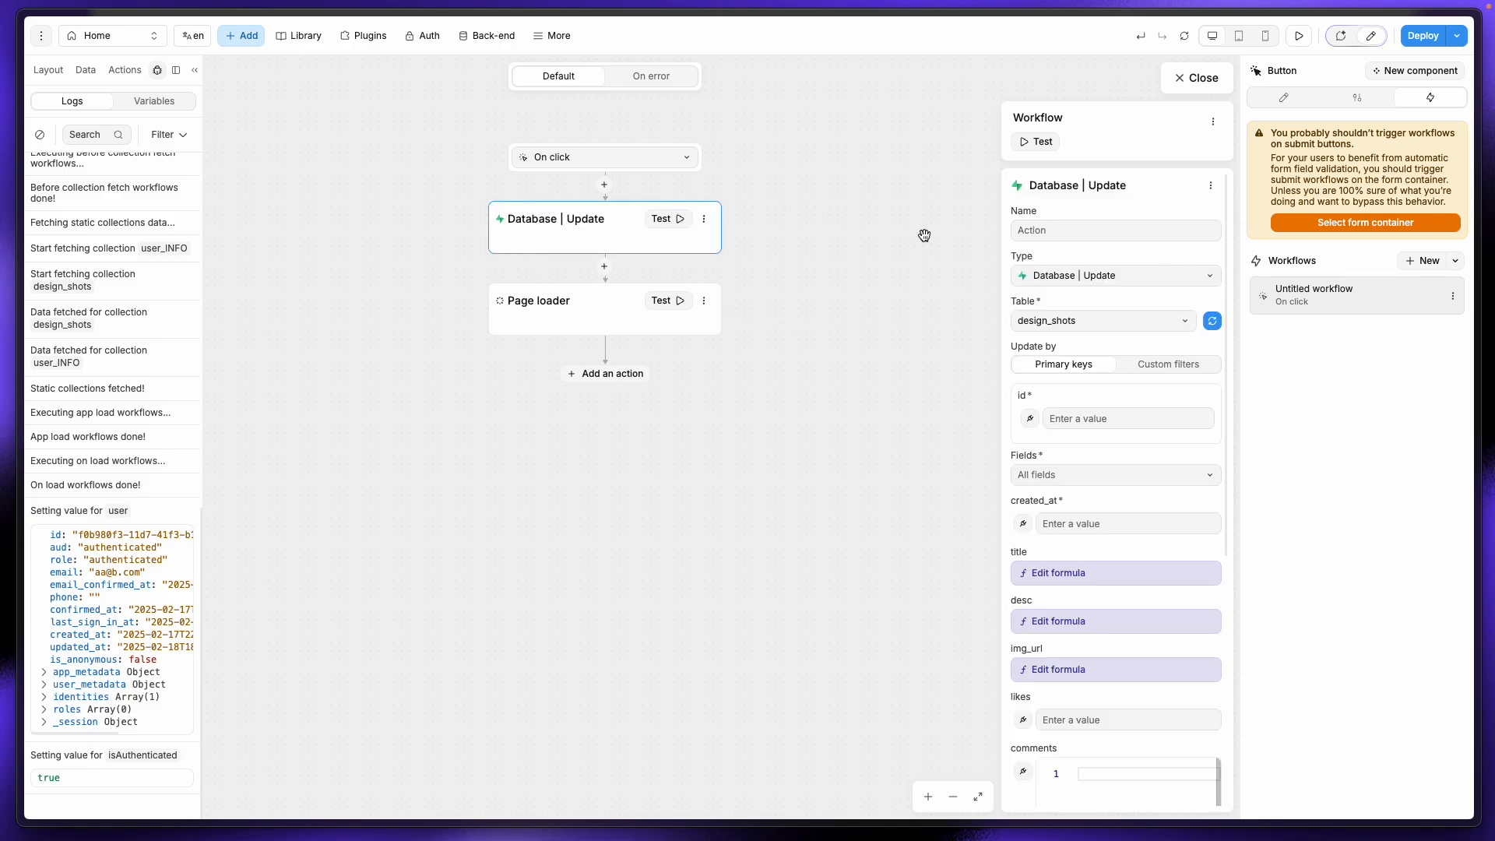
left_click(1095, 278)
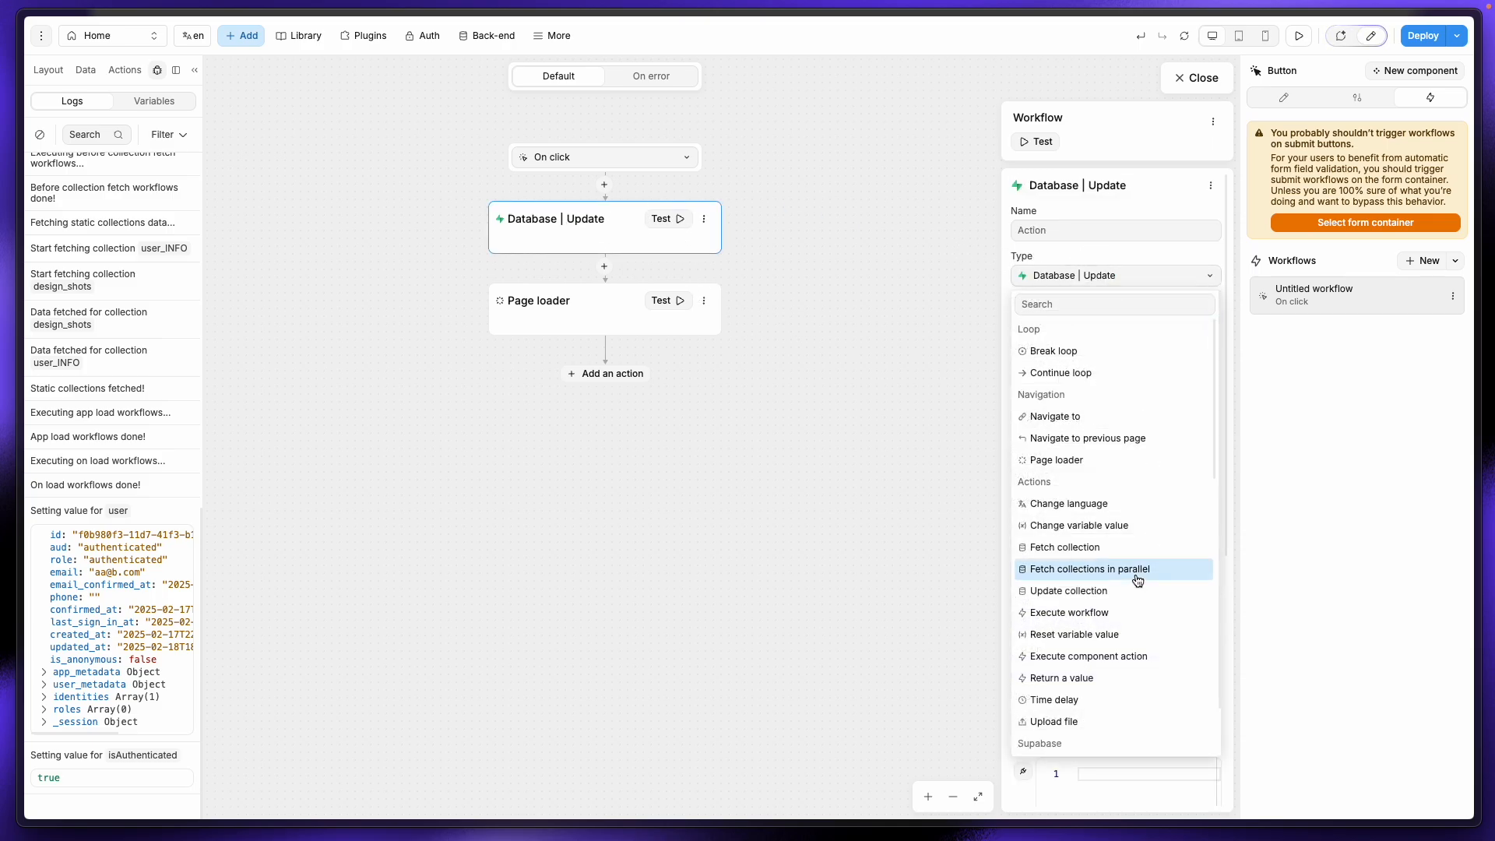
scroll(1137, 580, "down", 3)
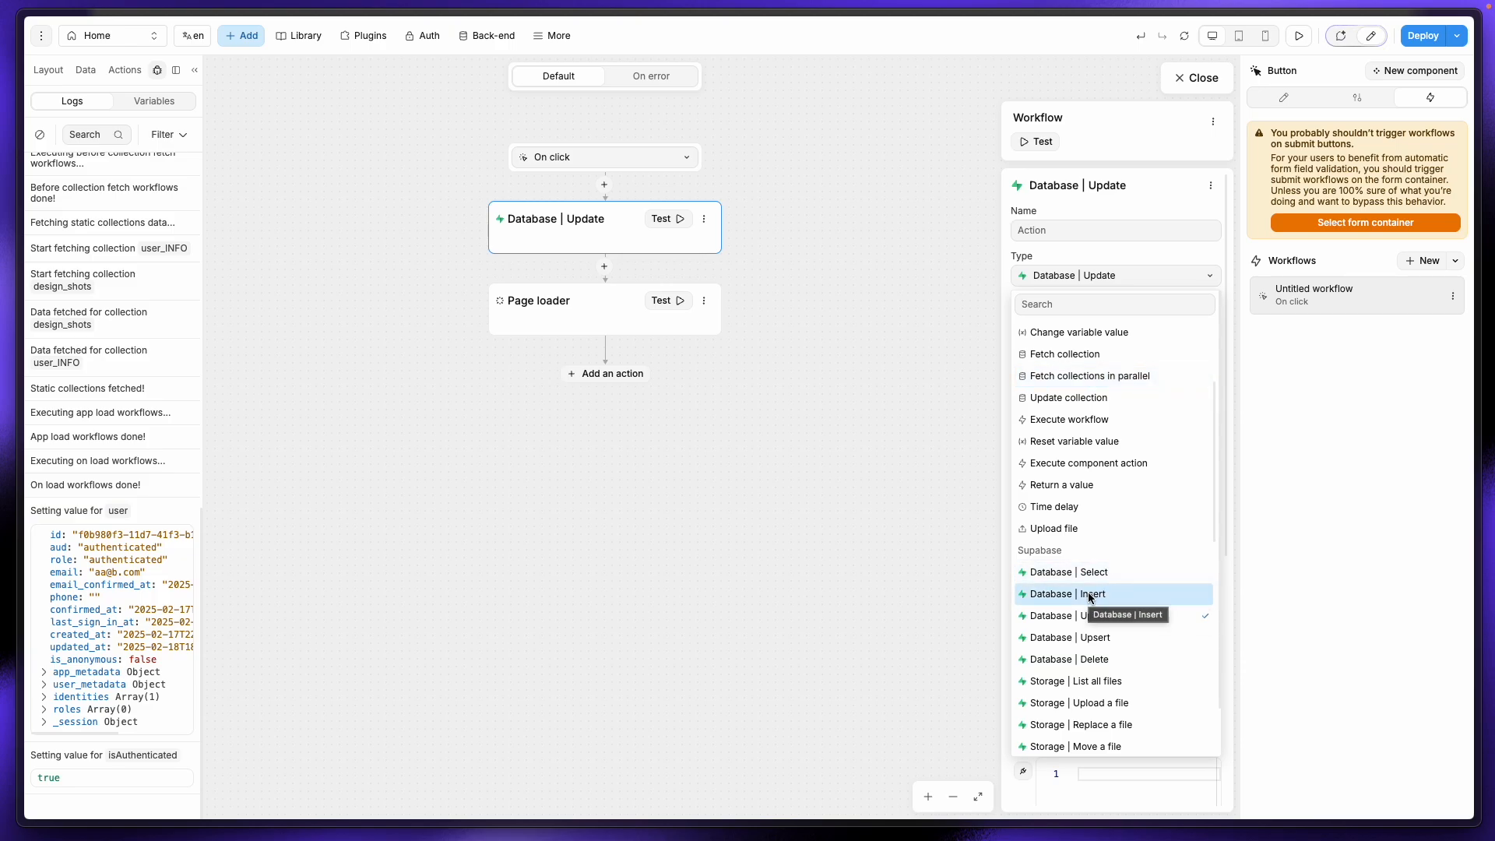
left_click(1129, 595)
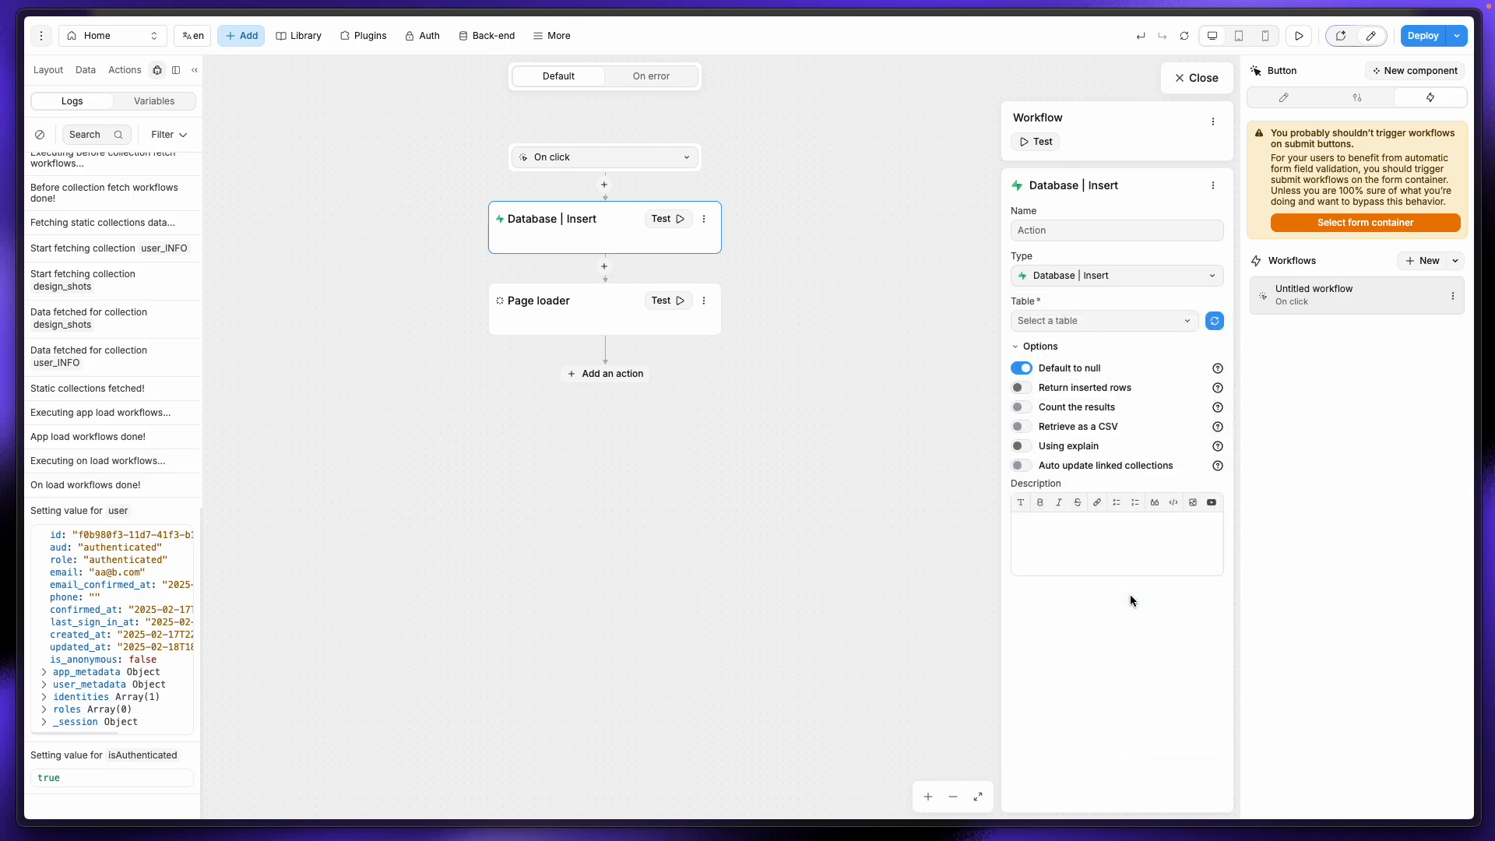
left_click(1120, 322)
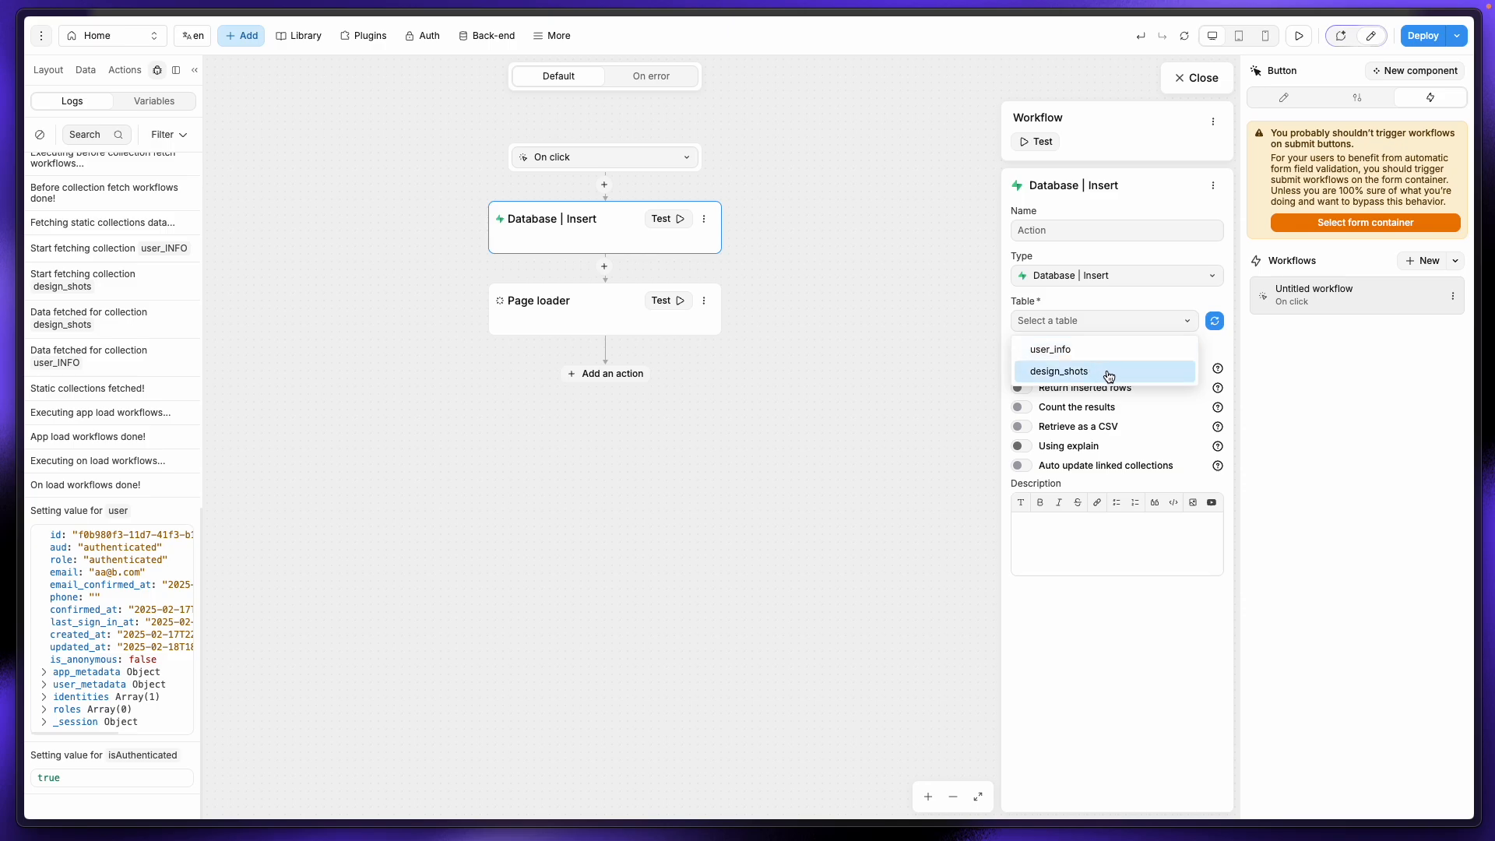
left_click(1078, 373)
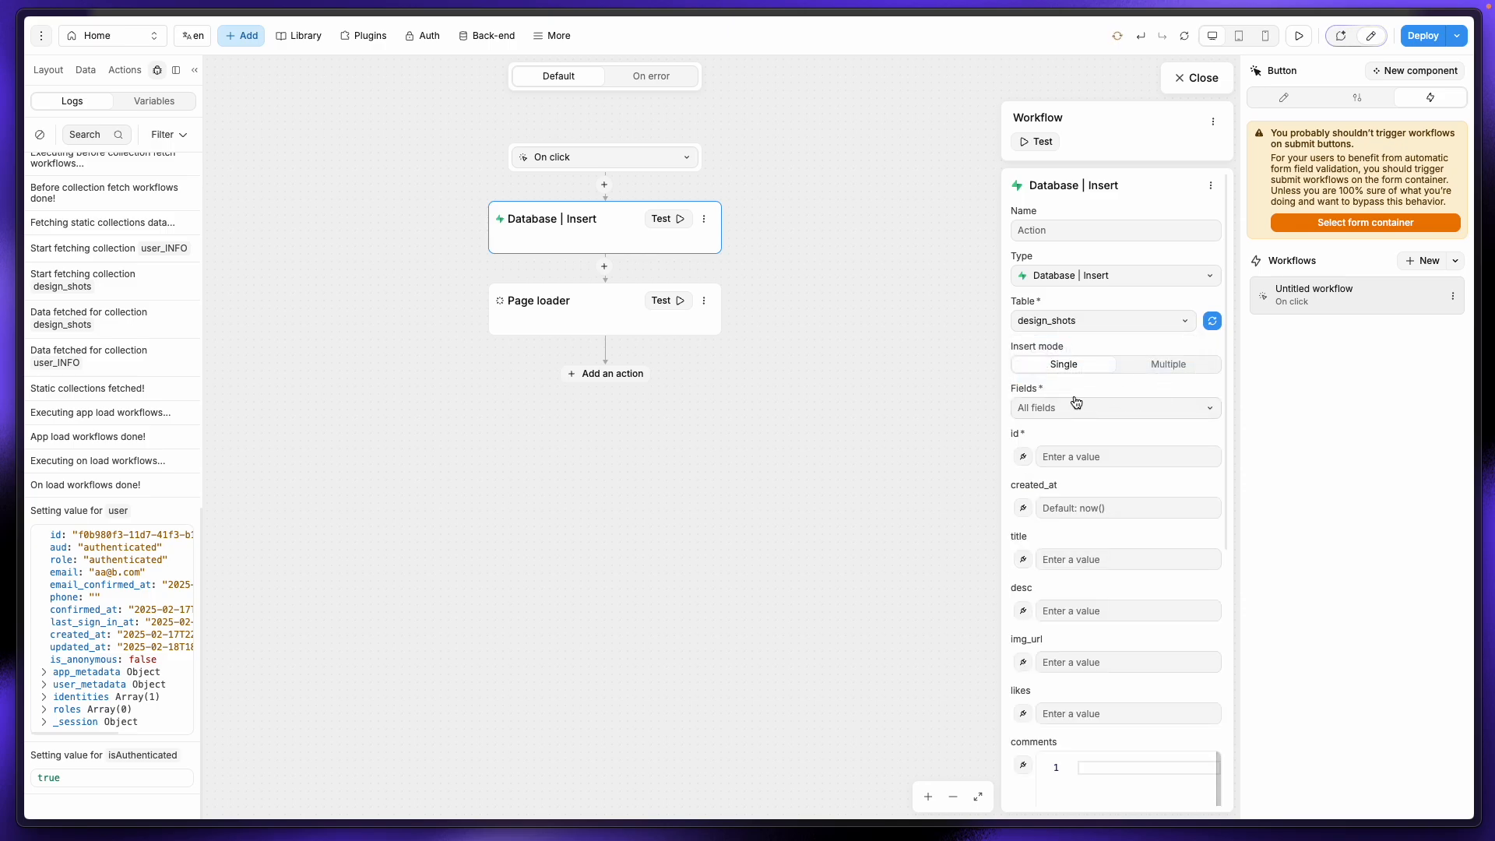
Step: Bind the insert action's title field to the modal's 'title - value'
scroll(1077, 383, "down", 3)
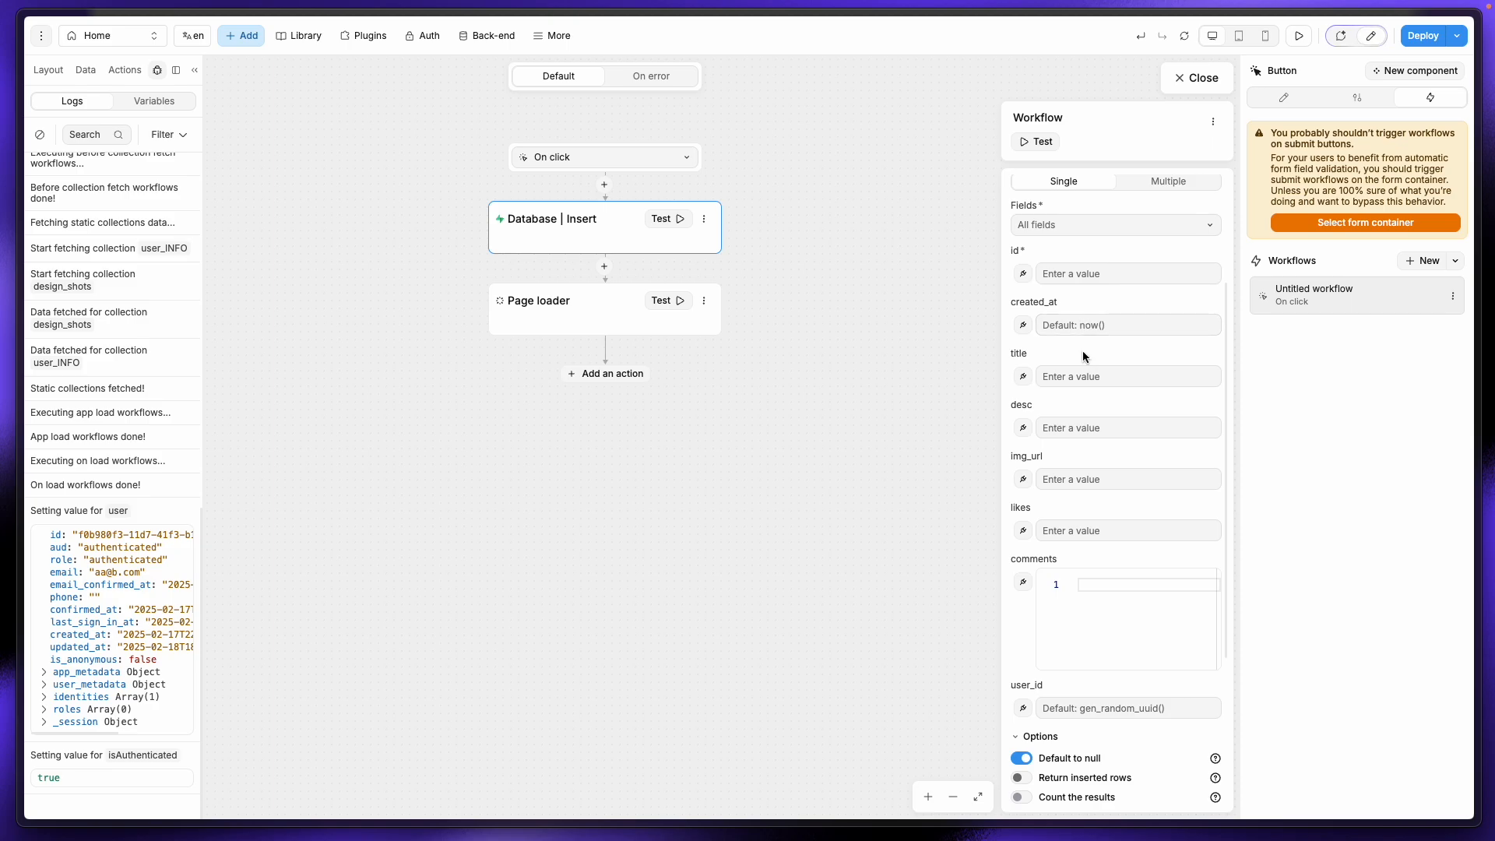
left_click(1023, 378)
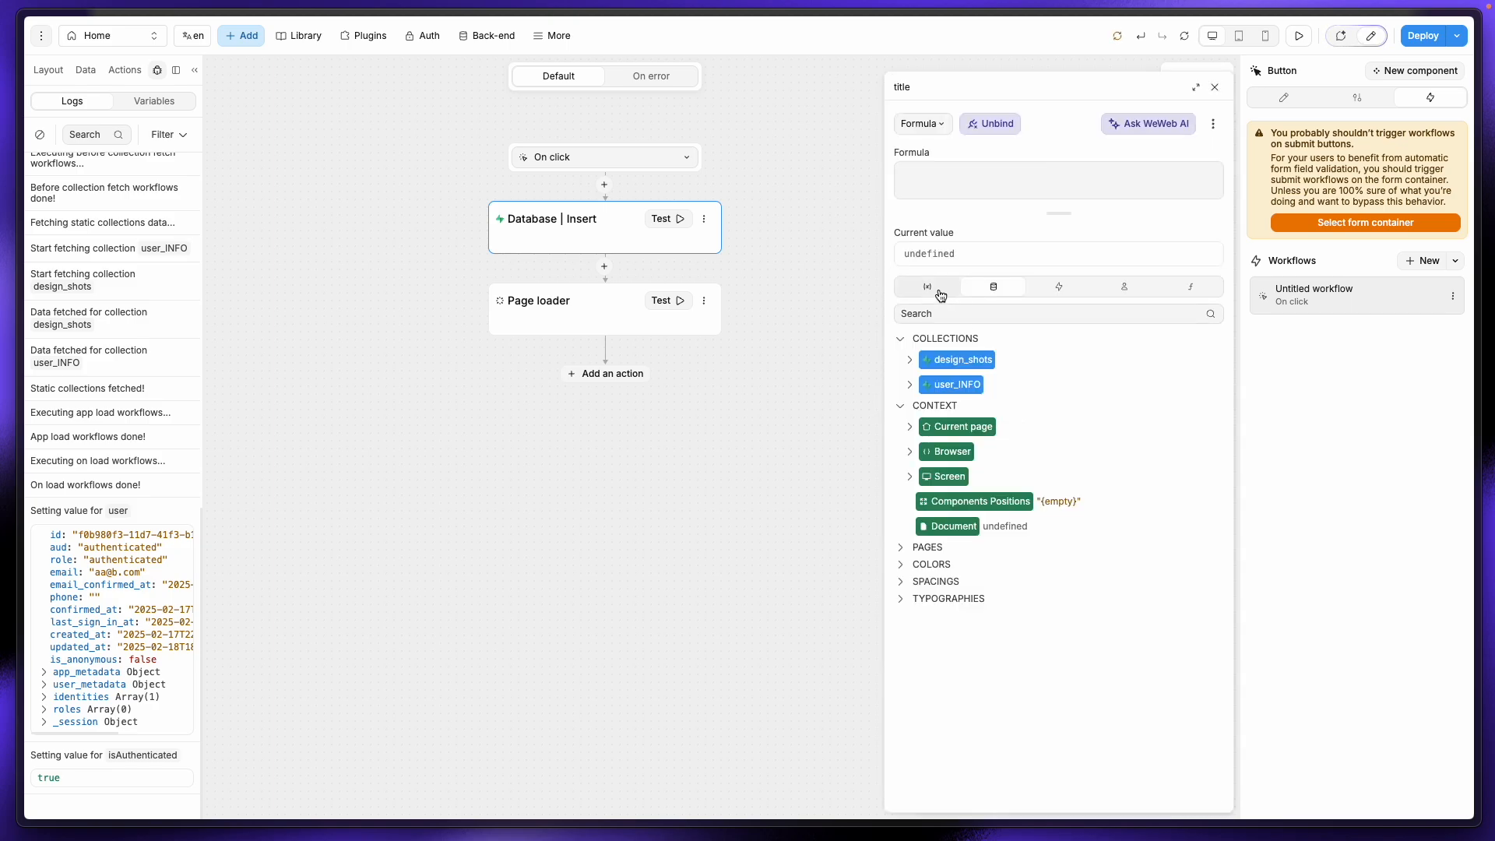
left_click(927, 286)
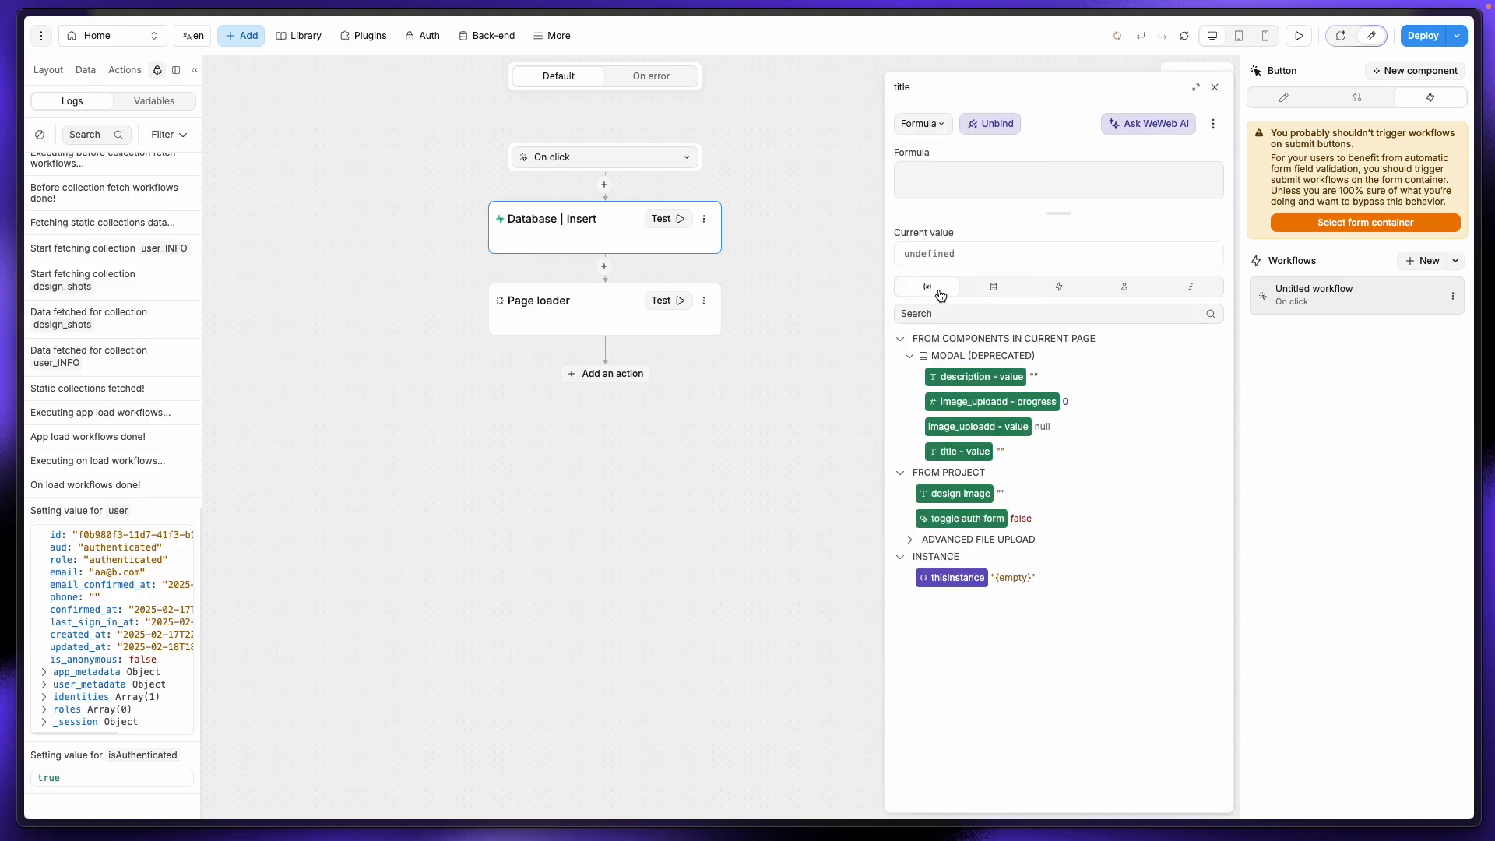
left_click(977, 459)
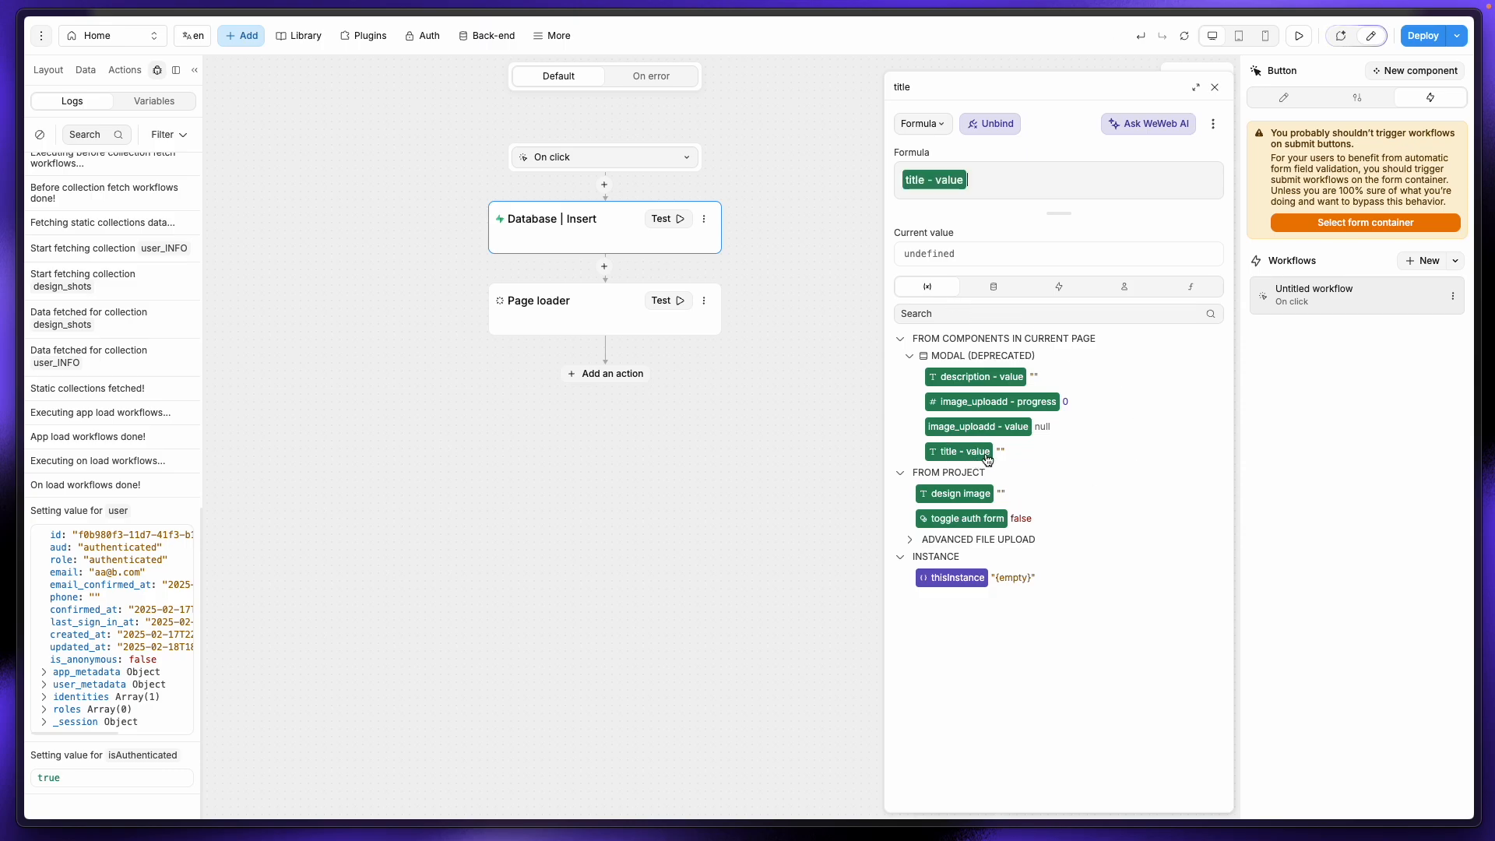
left_click(1217, 85)
left_click(1215, 69)
Step: Reopen the Save design shot button's workflow and verify the title binding
left_click(692, 339)
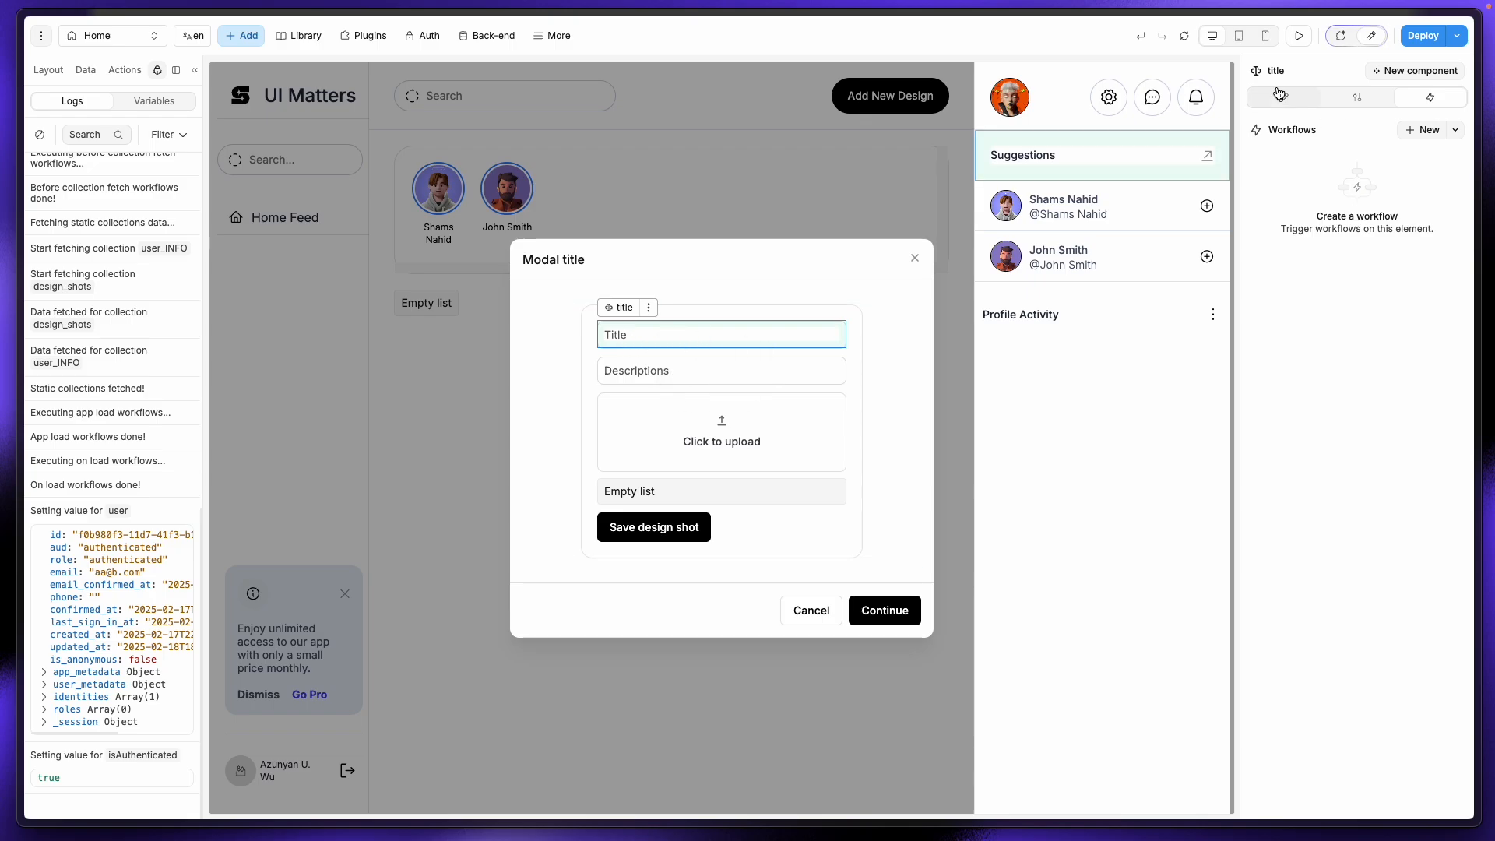
left_click(787, 369)
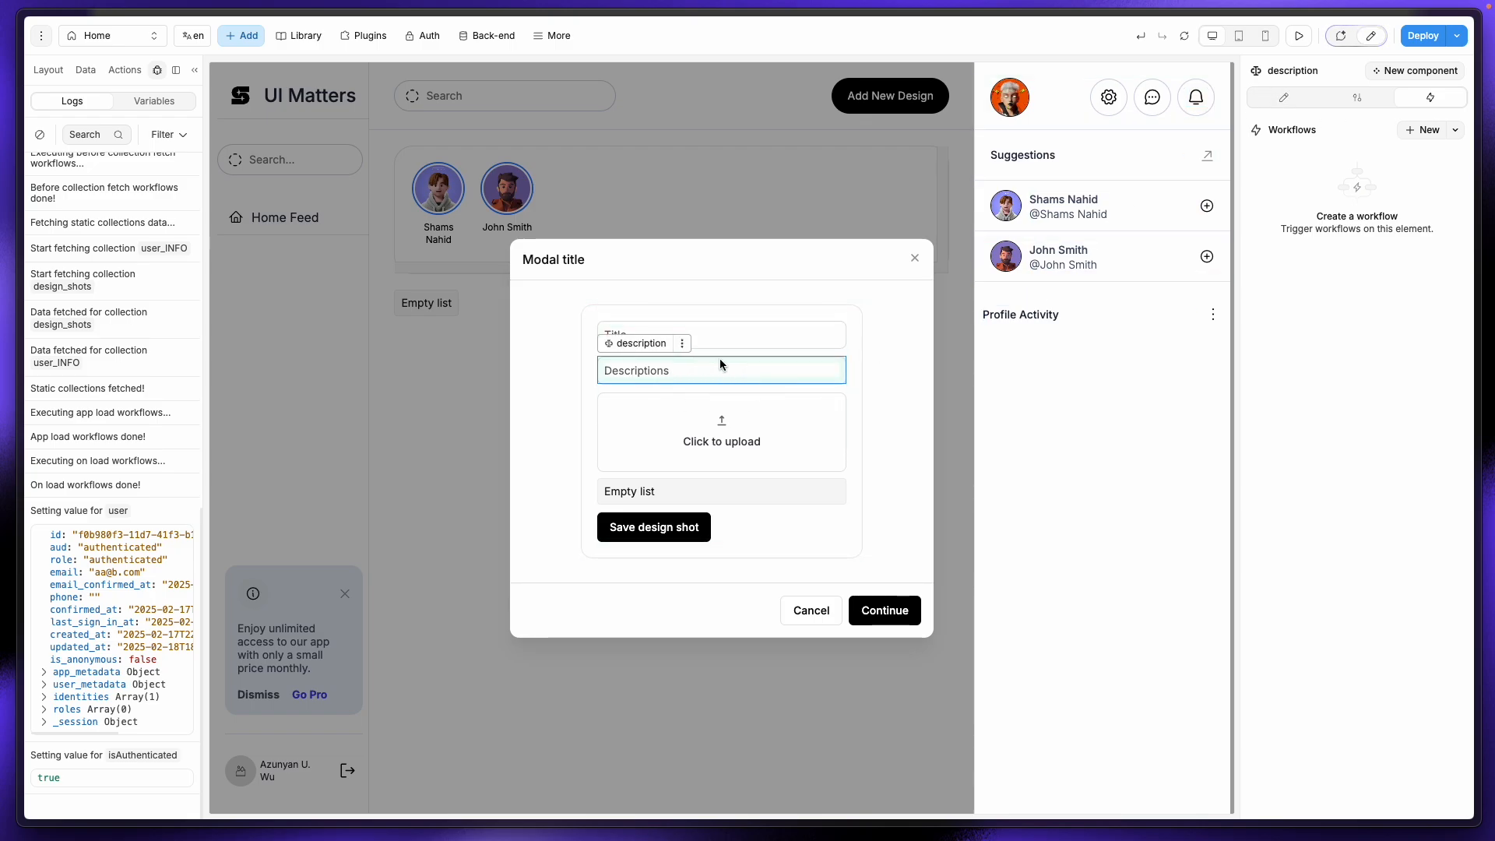
left_click(767, 330)
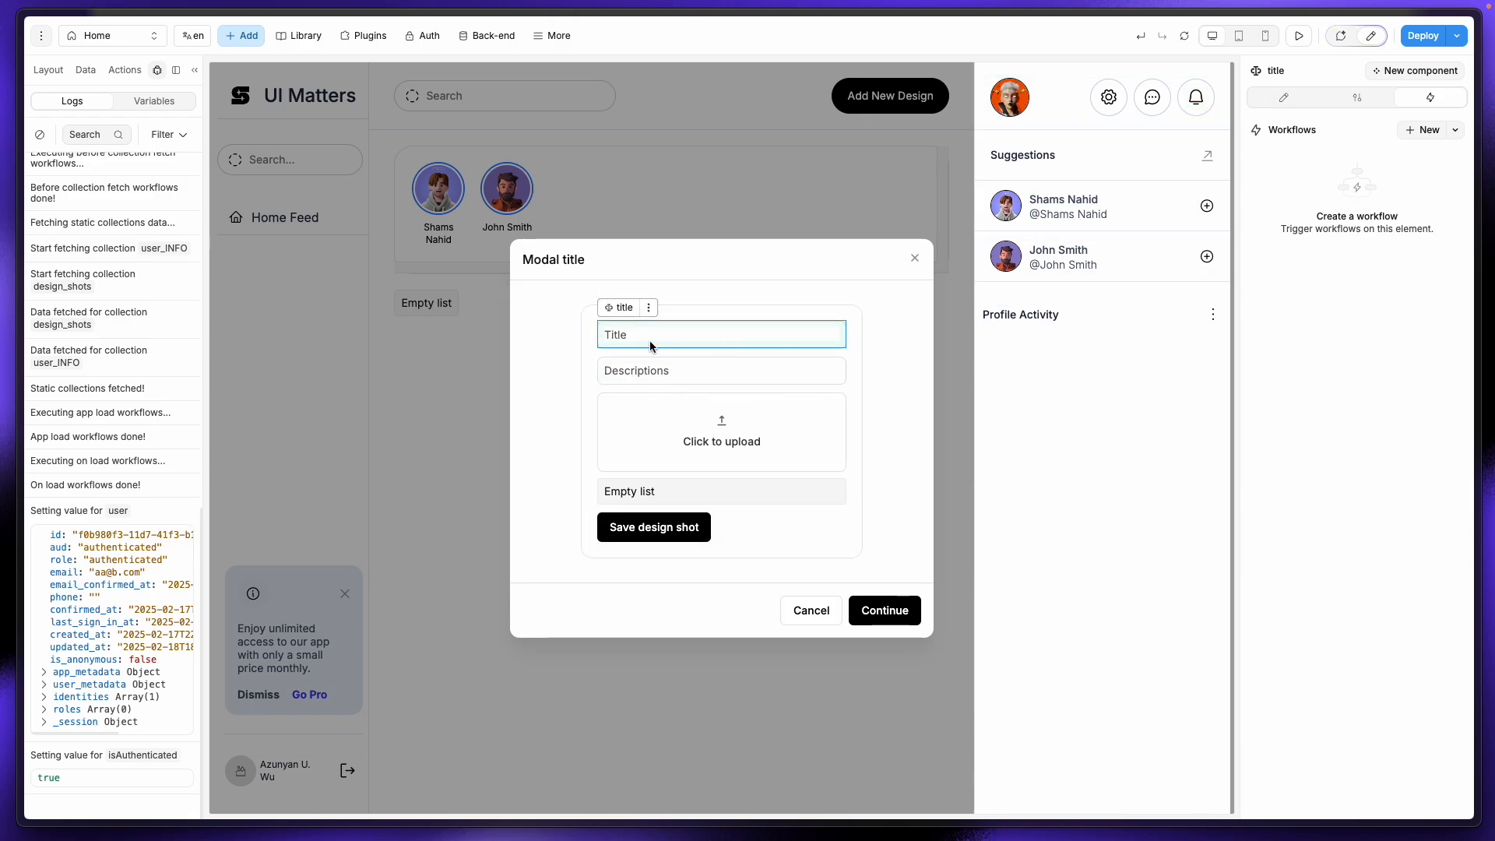
left_click(696, 526)
left_click(1310, 307)
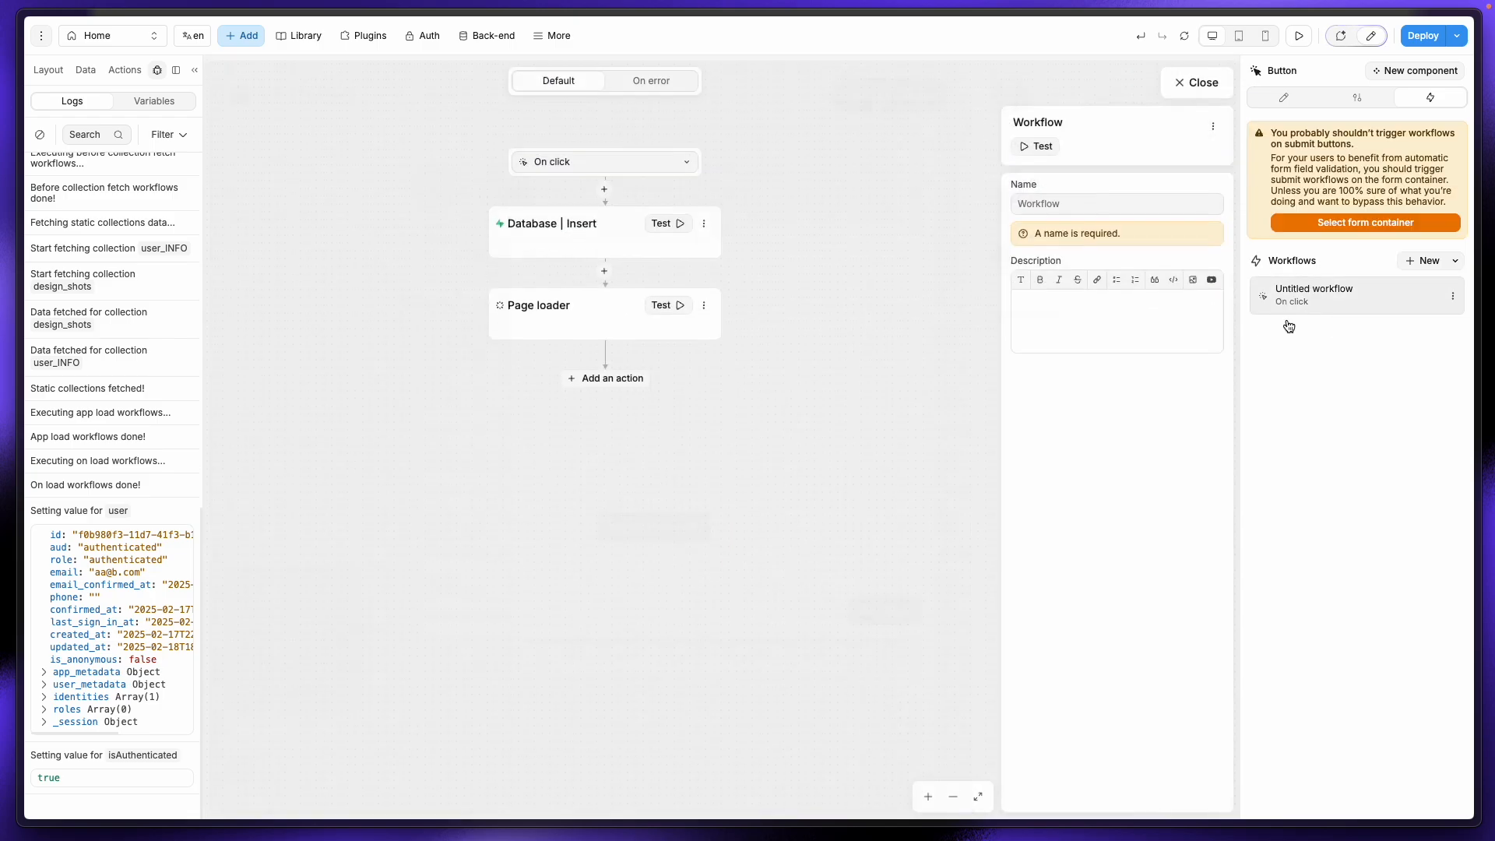
left_click(640, 241)
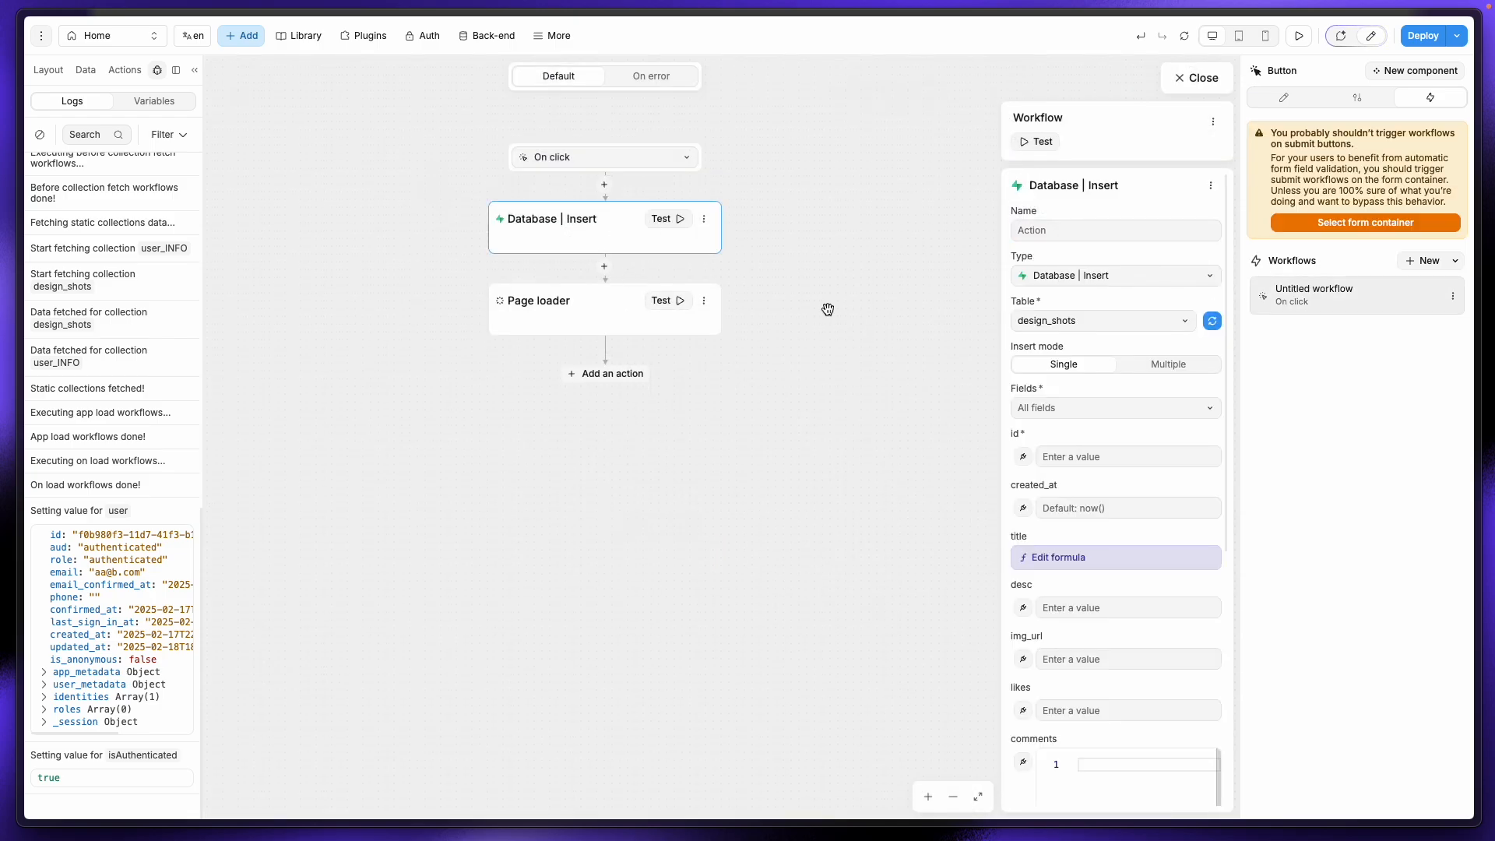
left_click(1053, 564)
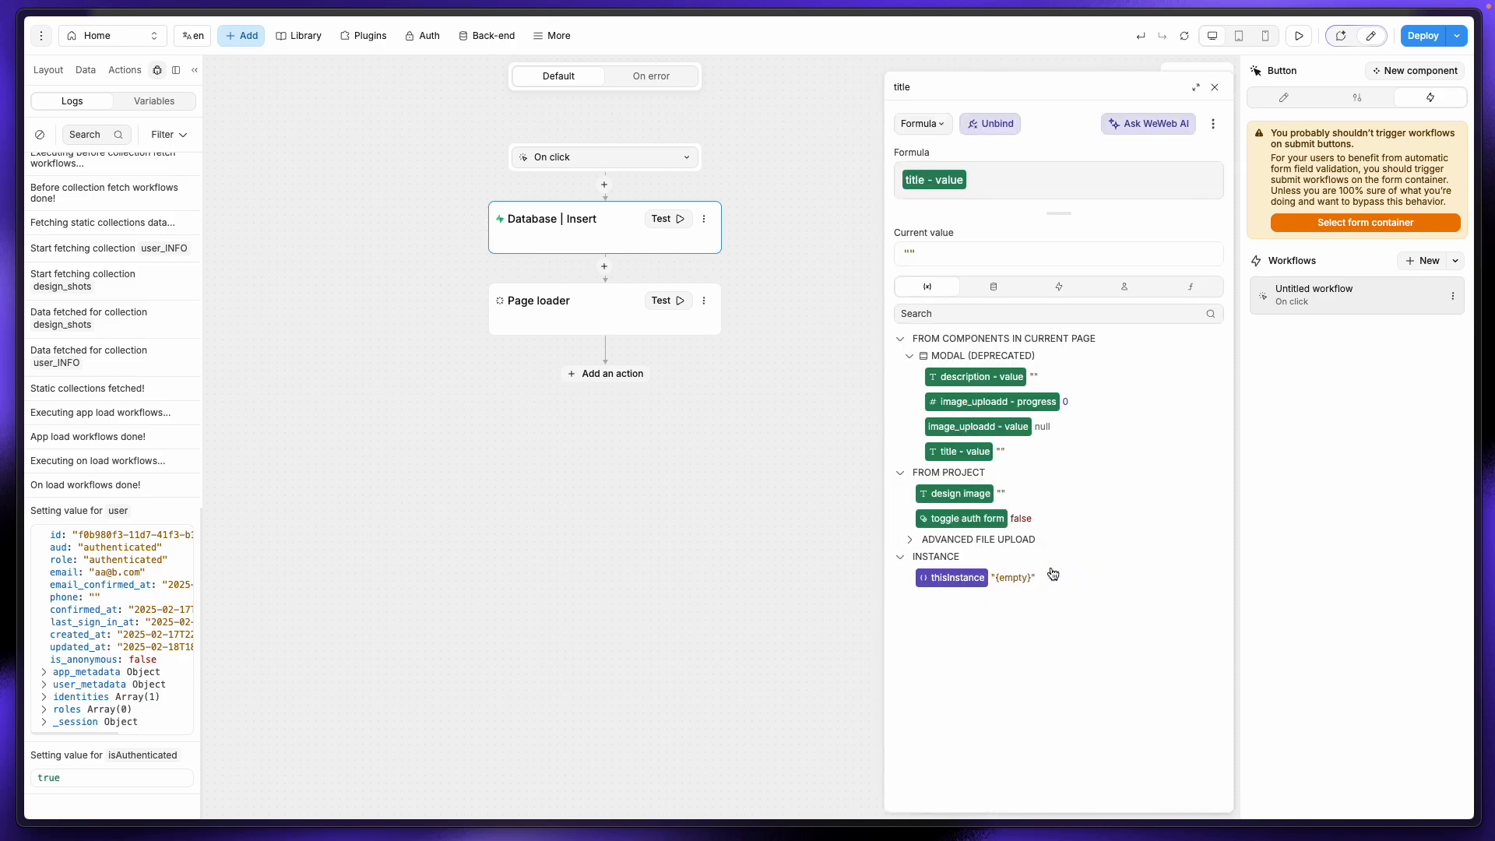
left_click(1215, 87)
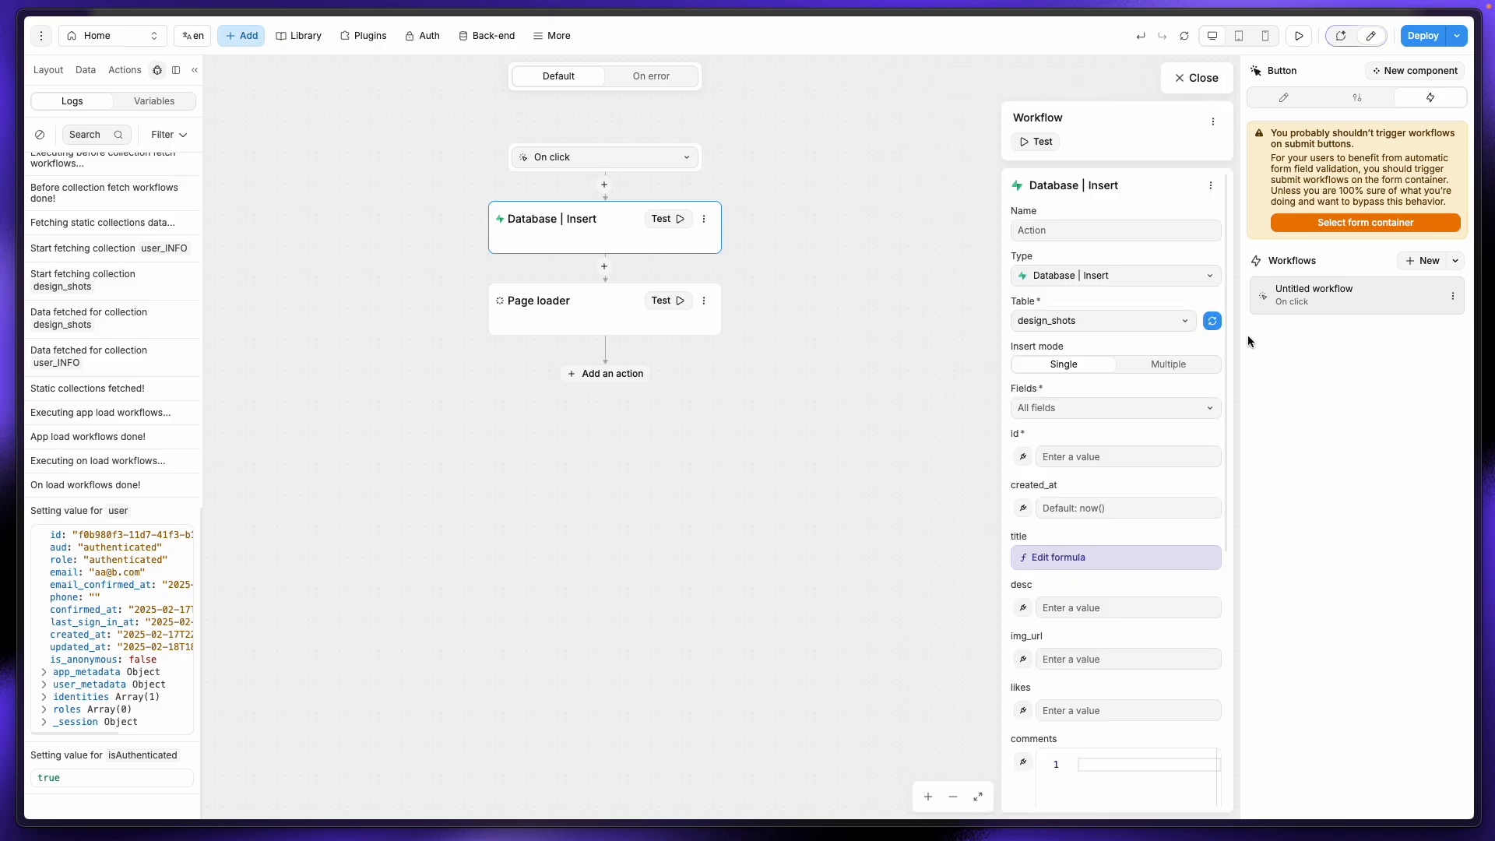
scroll(1059, 615, "down", 2)
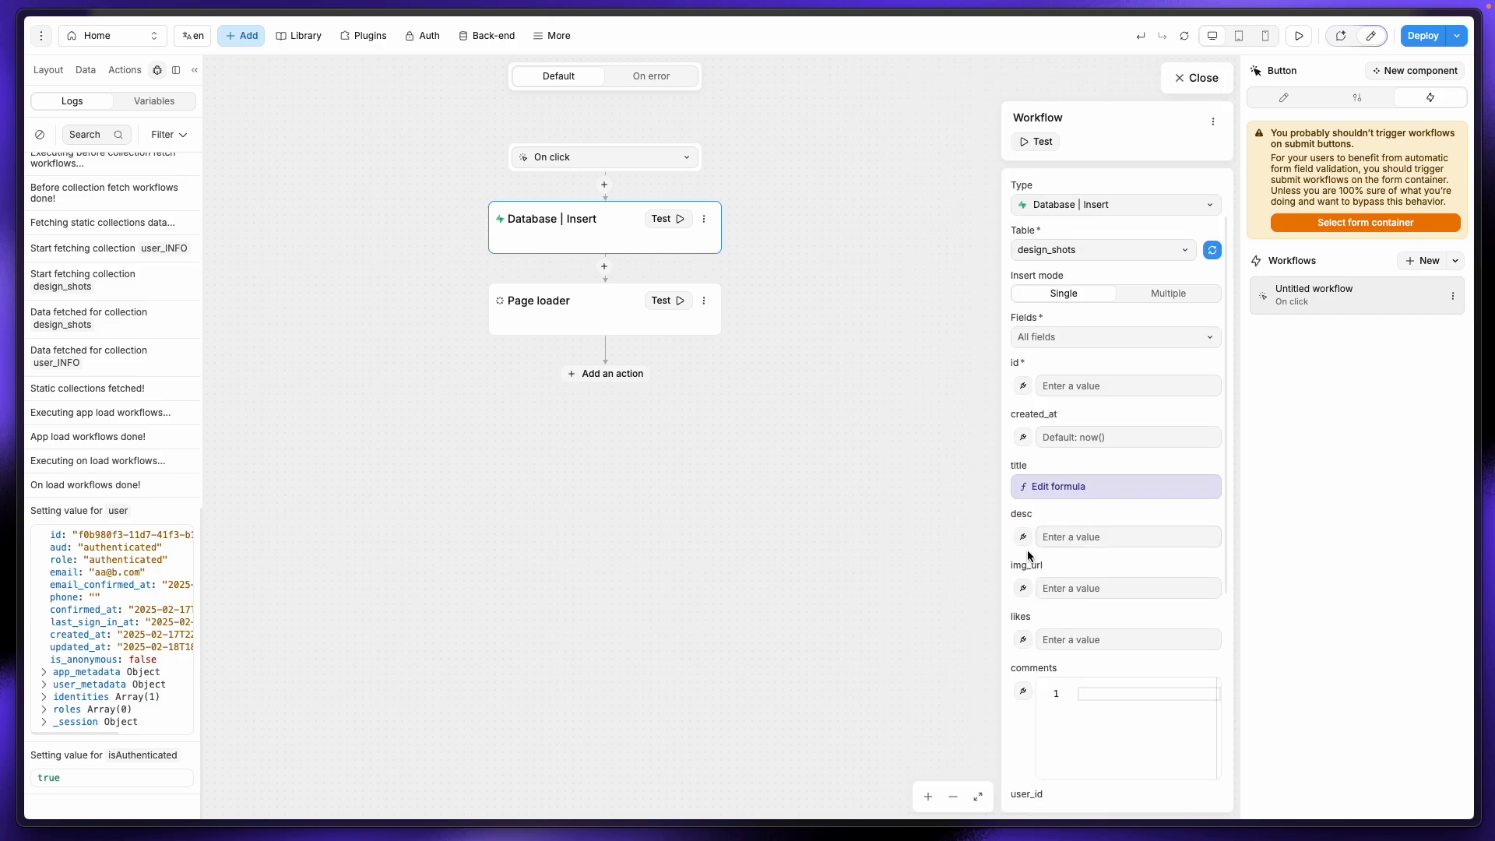
Step: Bind desc to the modal's description value and img_url to the design image variable
left_click(1022, 536)
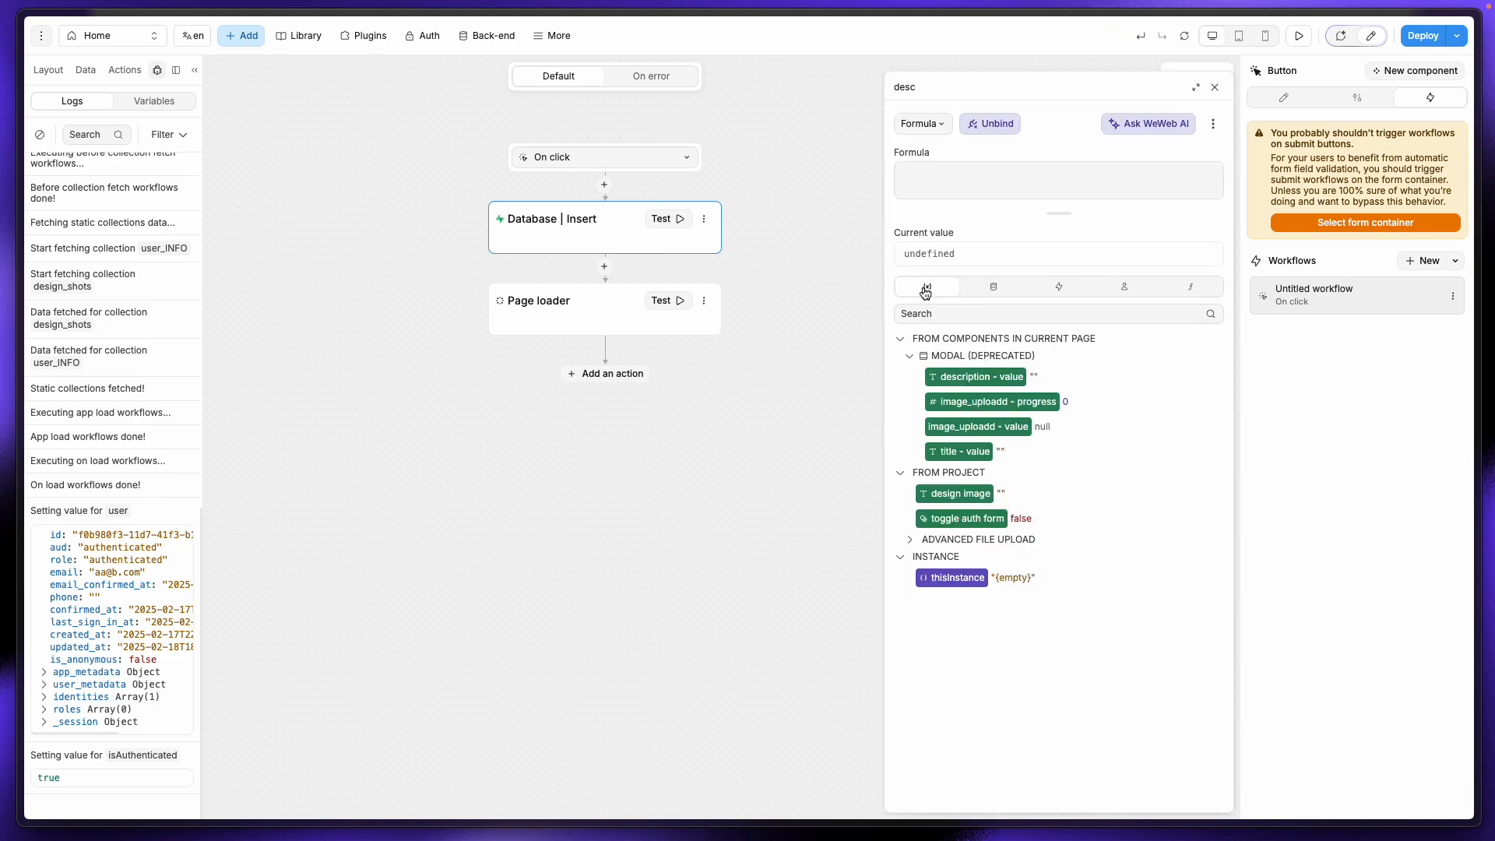
left_click(974, 377)
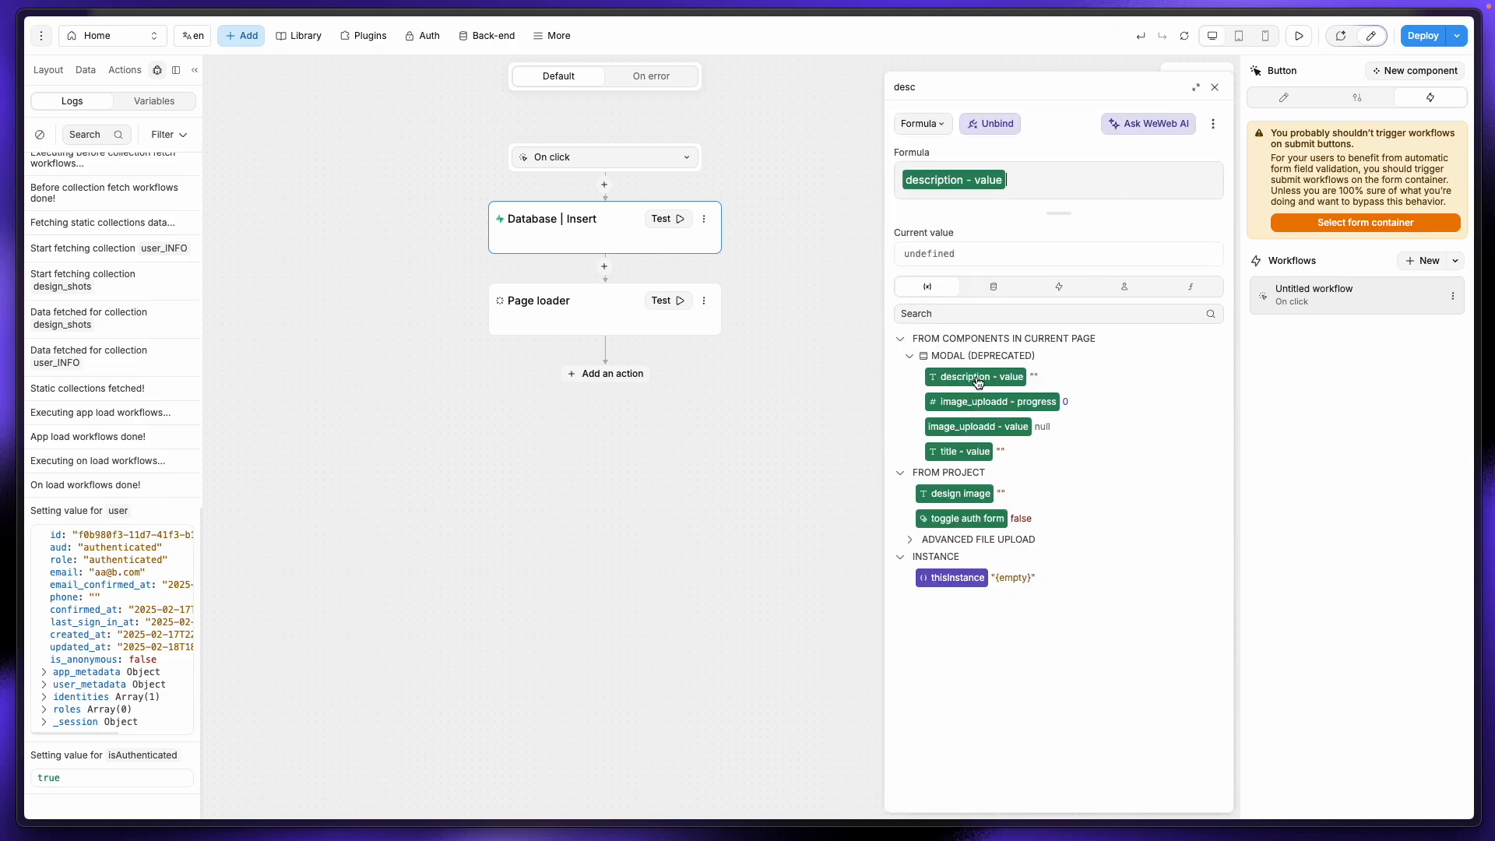
left_click(1214, 87)
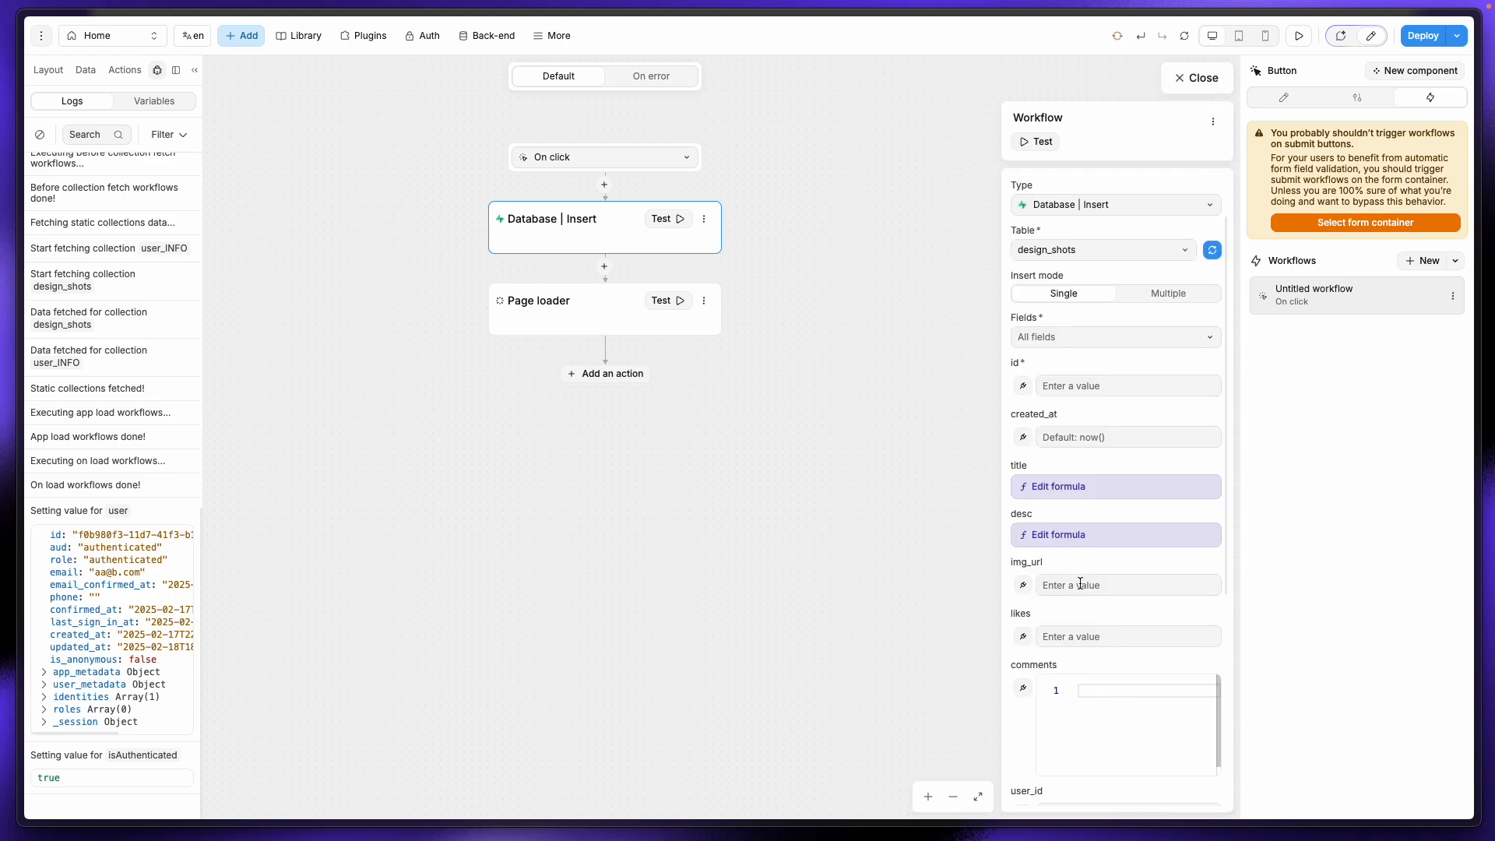
scroll(1077, 572, "down", 3)
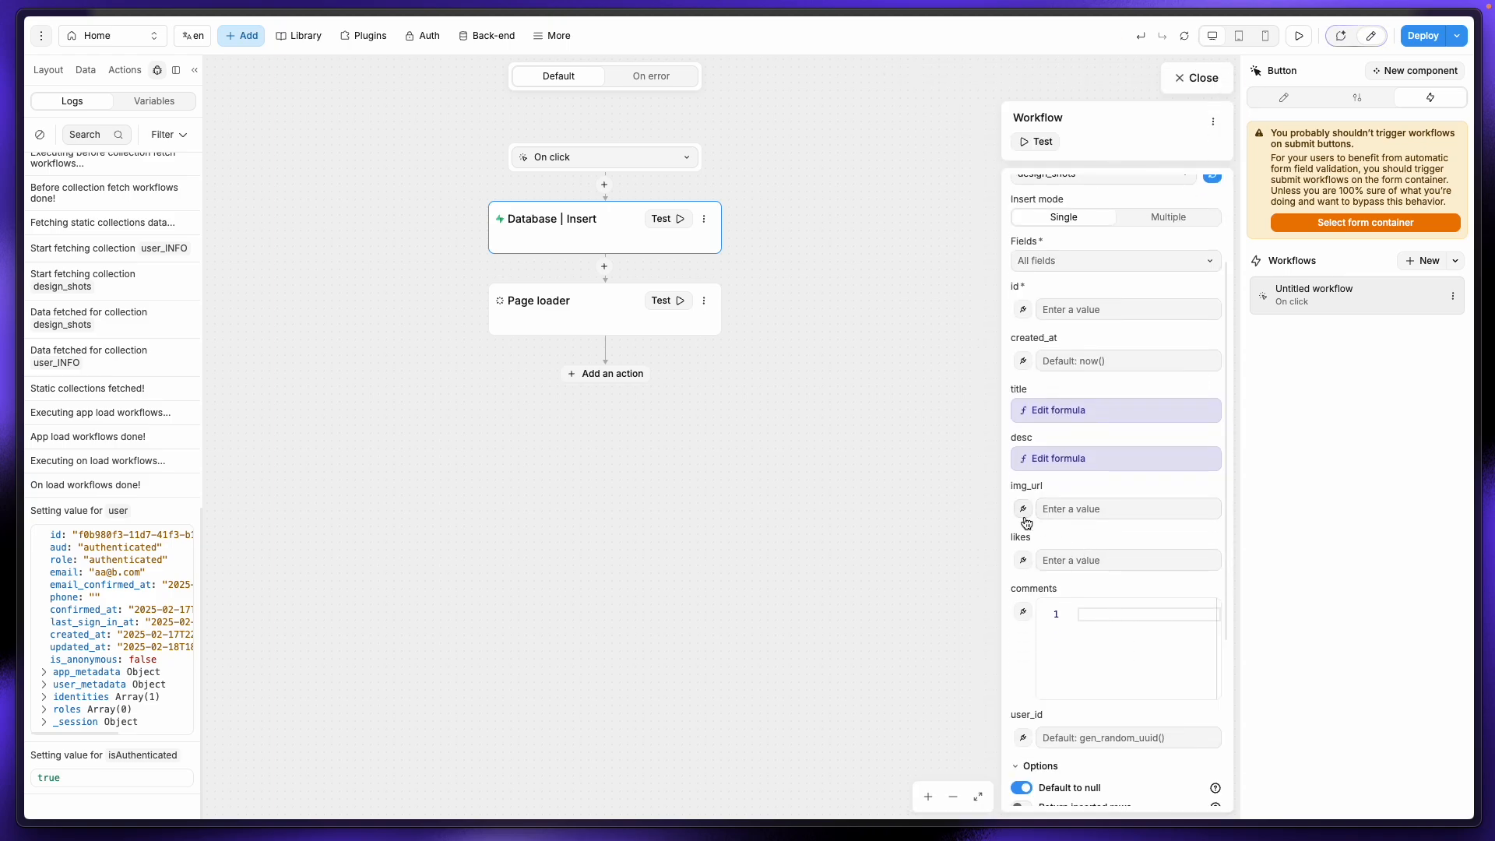
left_click(1023, 511)
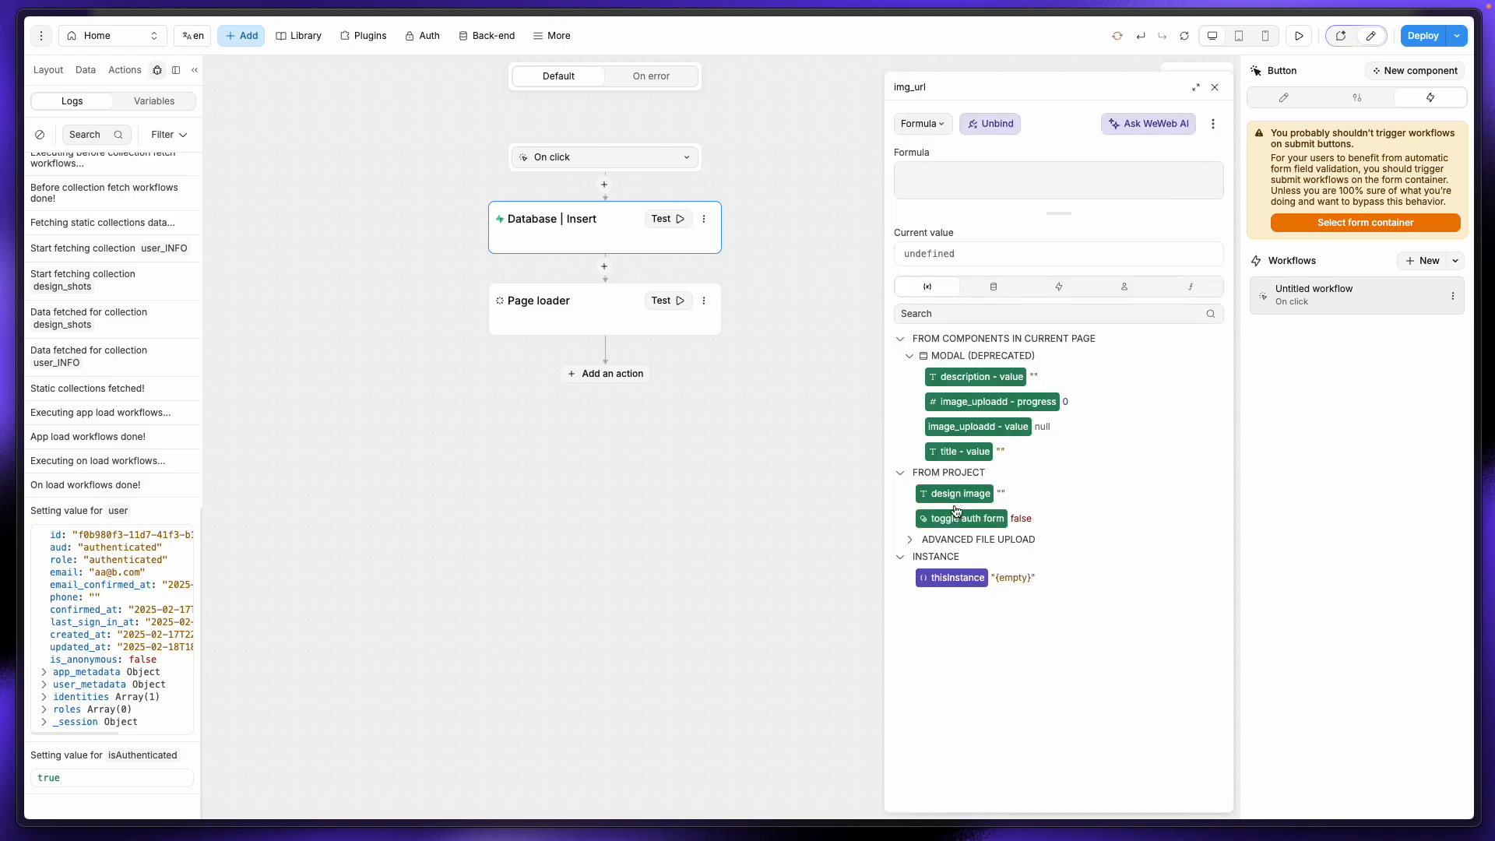
left_click(990, 290)
left_click(929, 290)
left_click(982, 502)
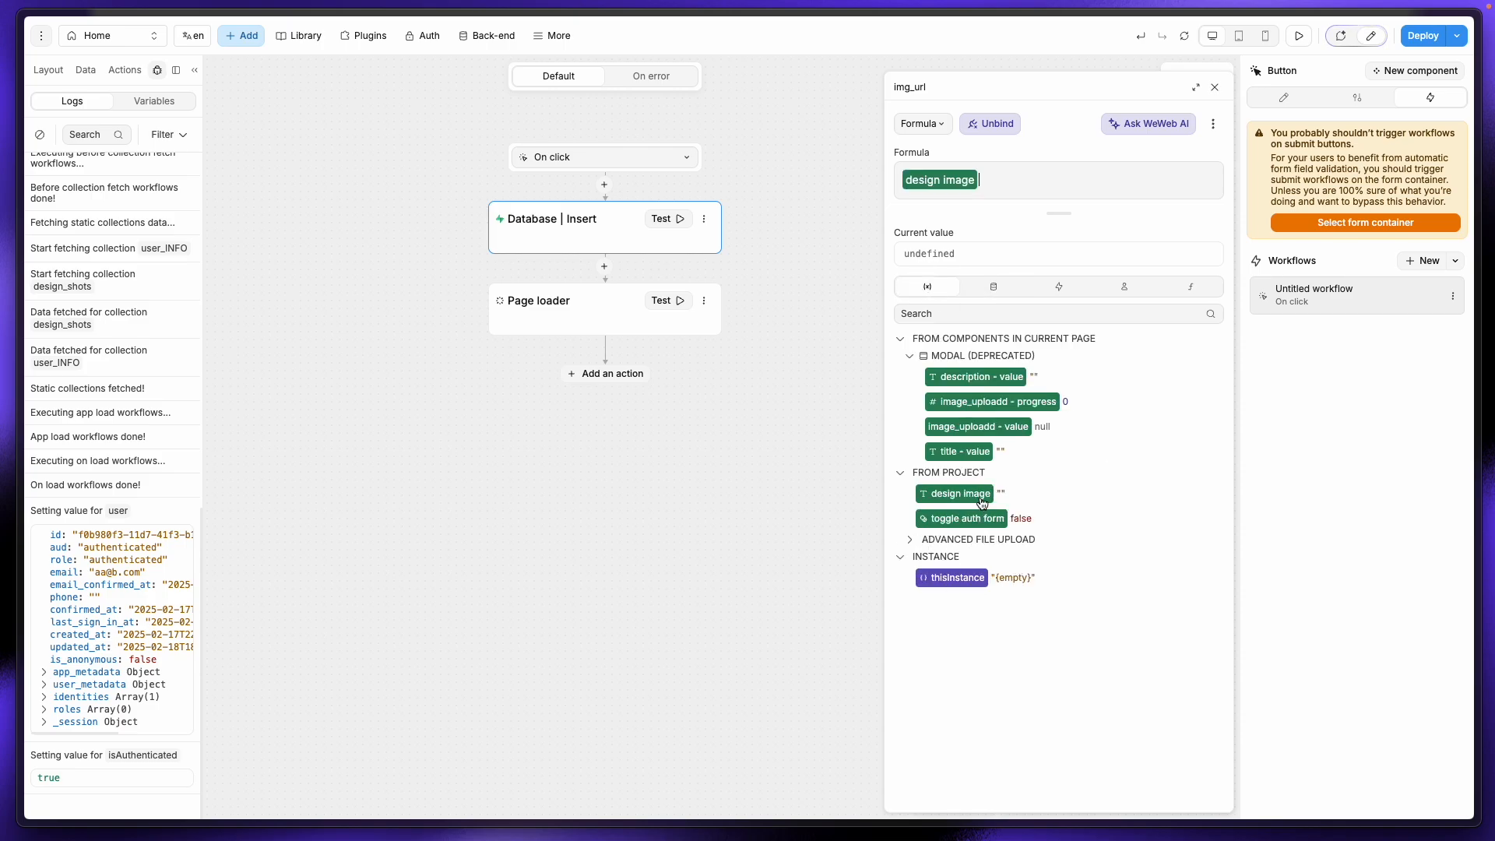
left_click(1215, 87)
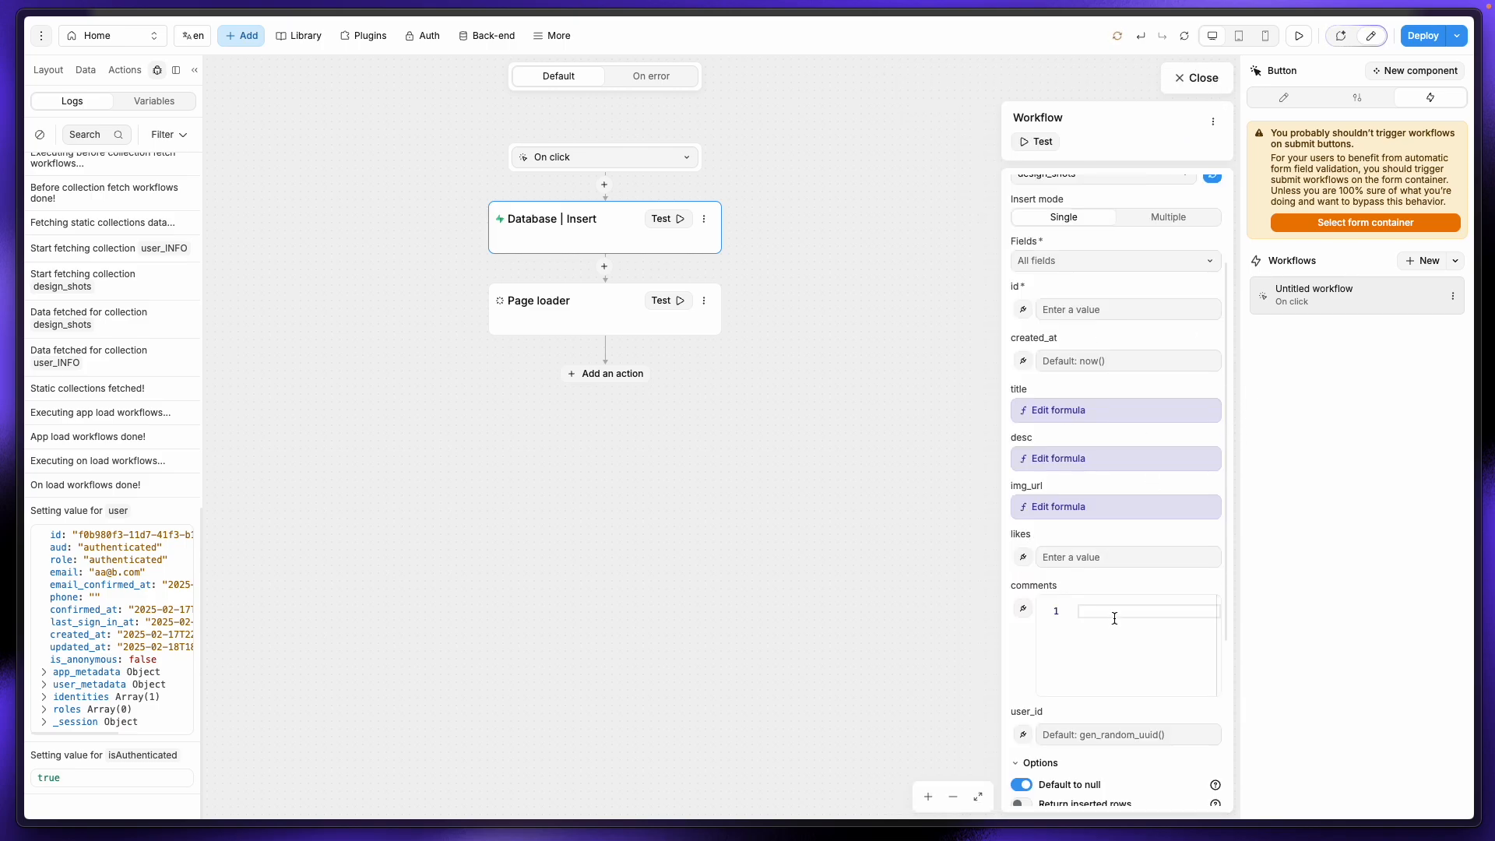
scroll(1034, 636, "down", 2)
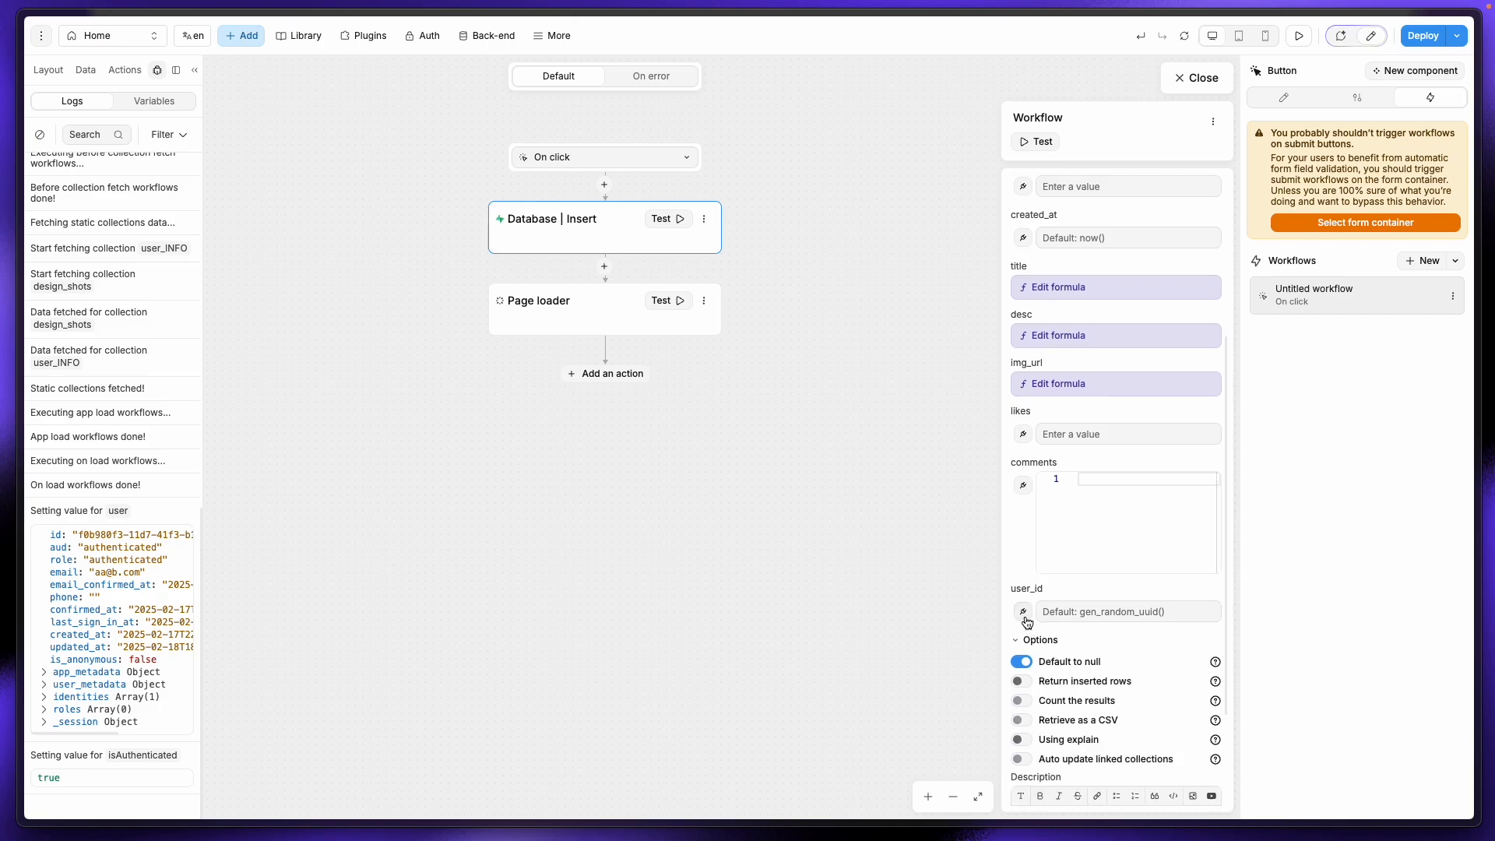
Step: Set user_id to Supabase Auth ['user'].id and close the workflow editor
left_click(1026, 612)
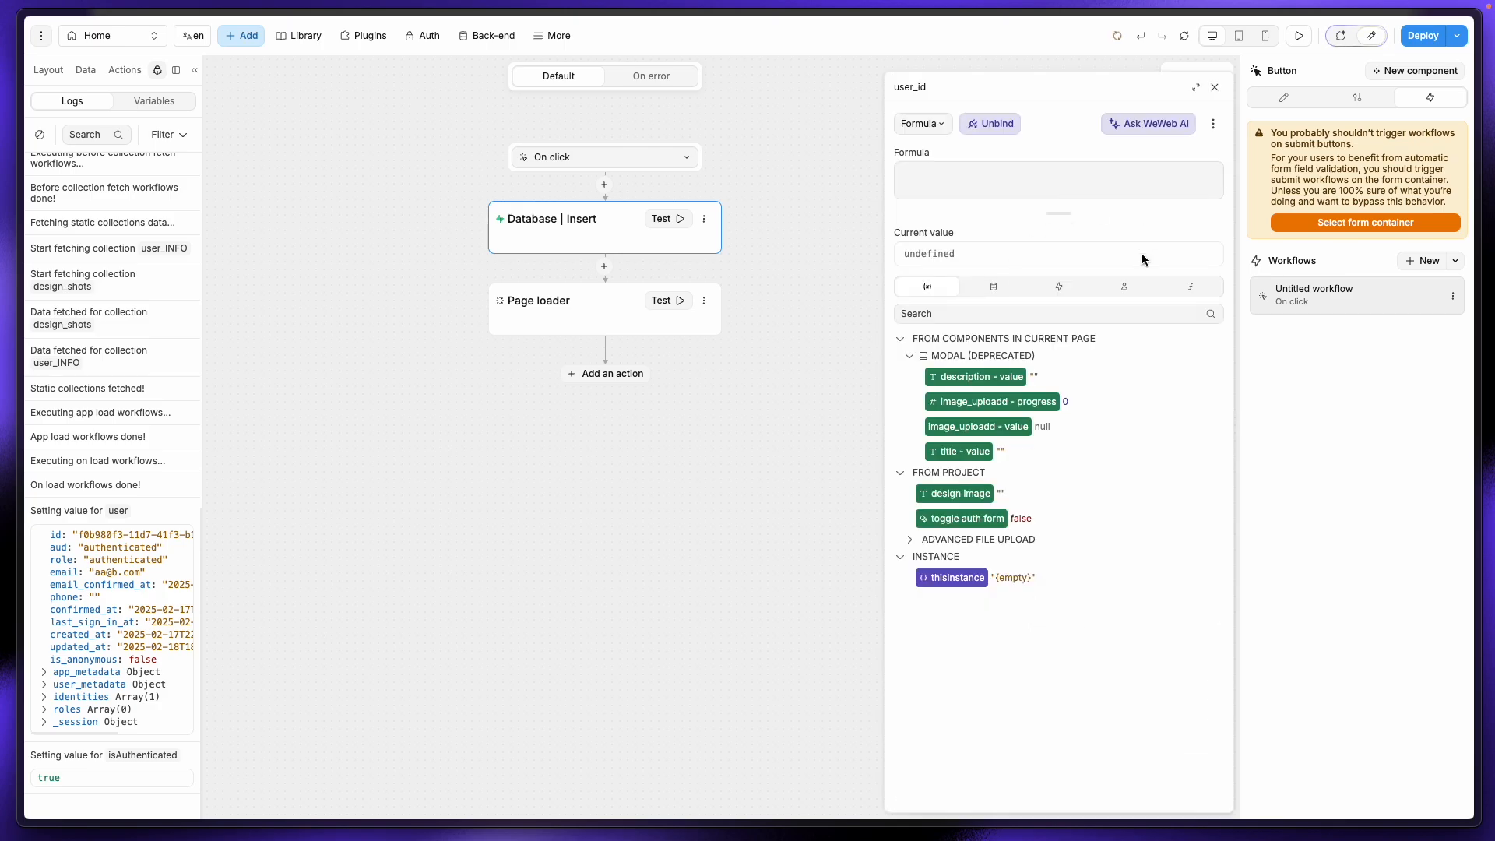
left_click(1119, 286)
left_click(909, 361)
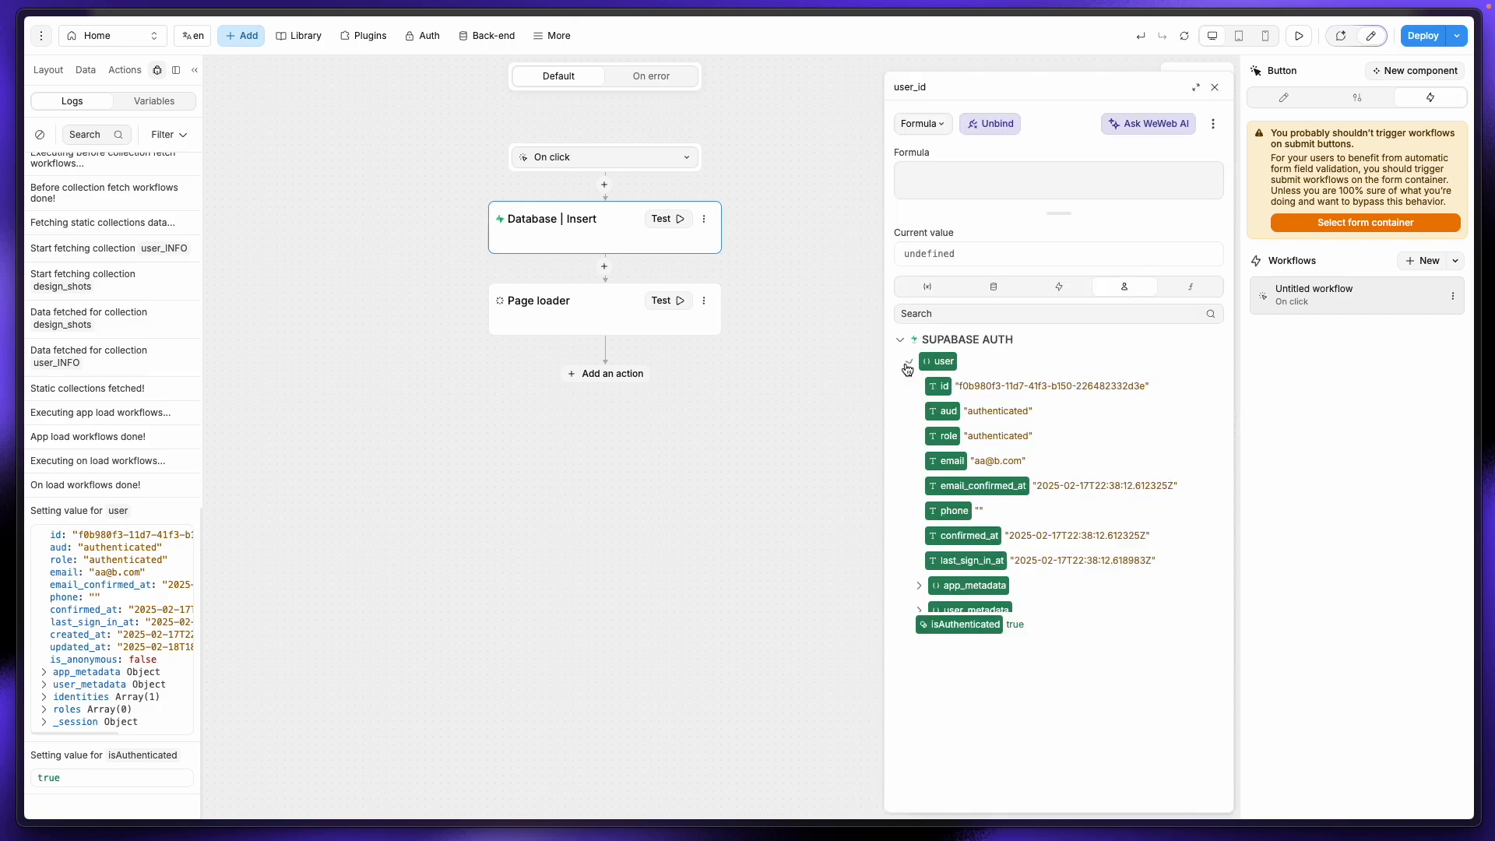
left_click(945, 387)
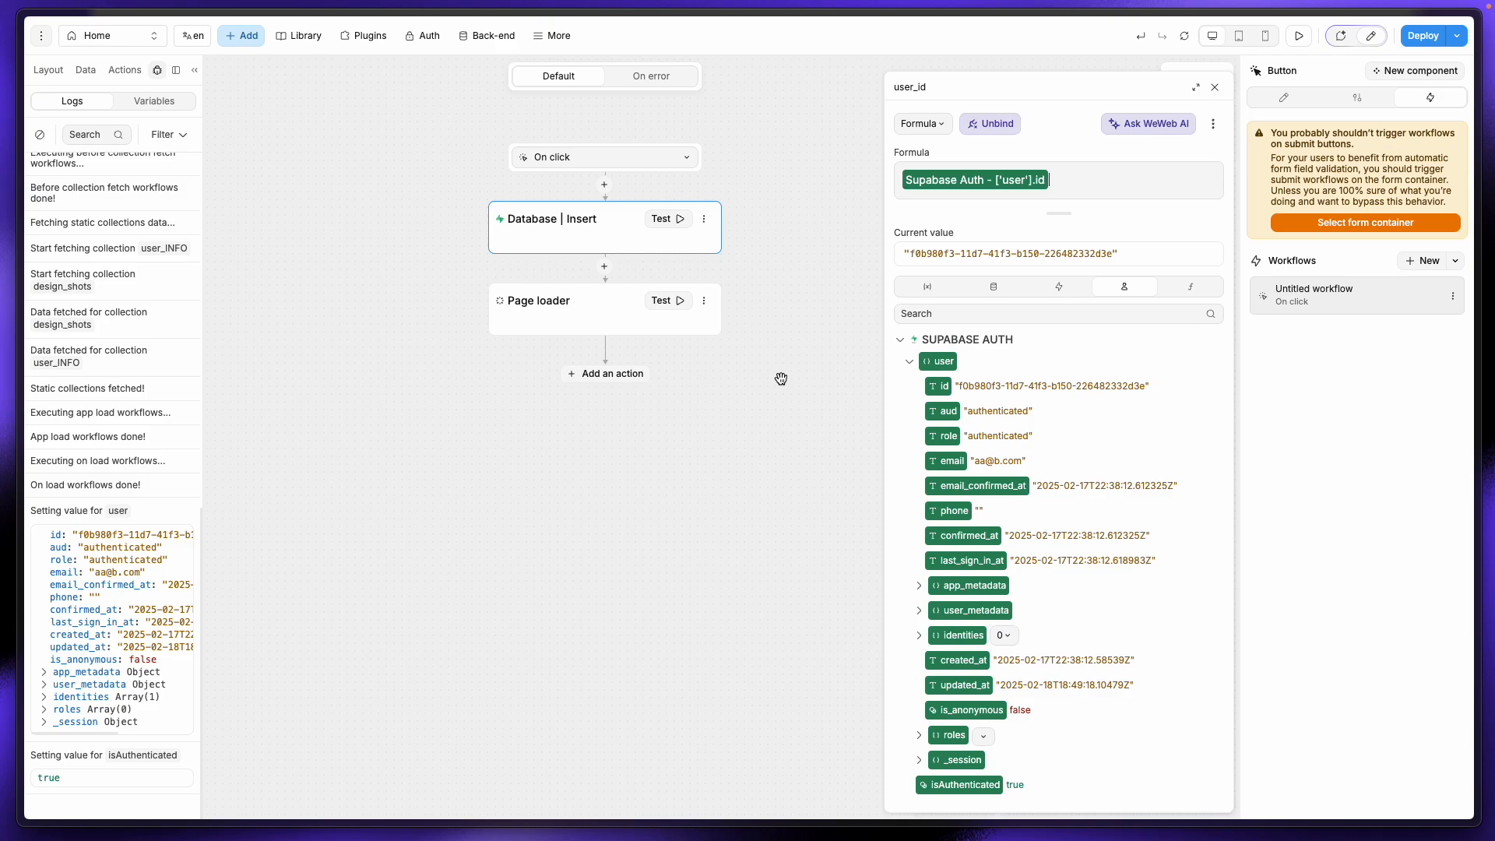
left_click(1214, 88)
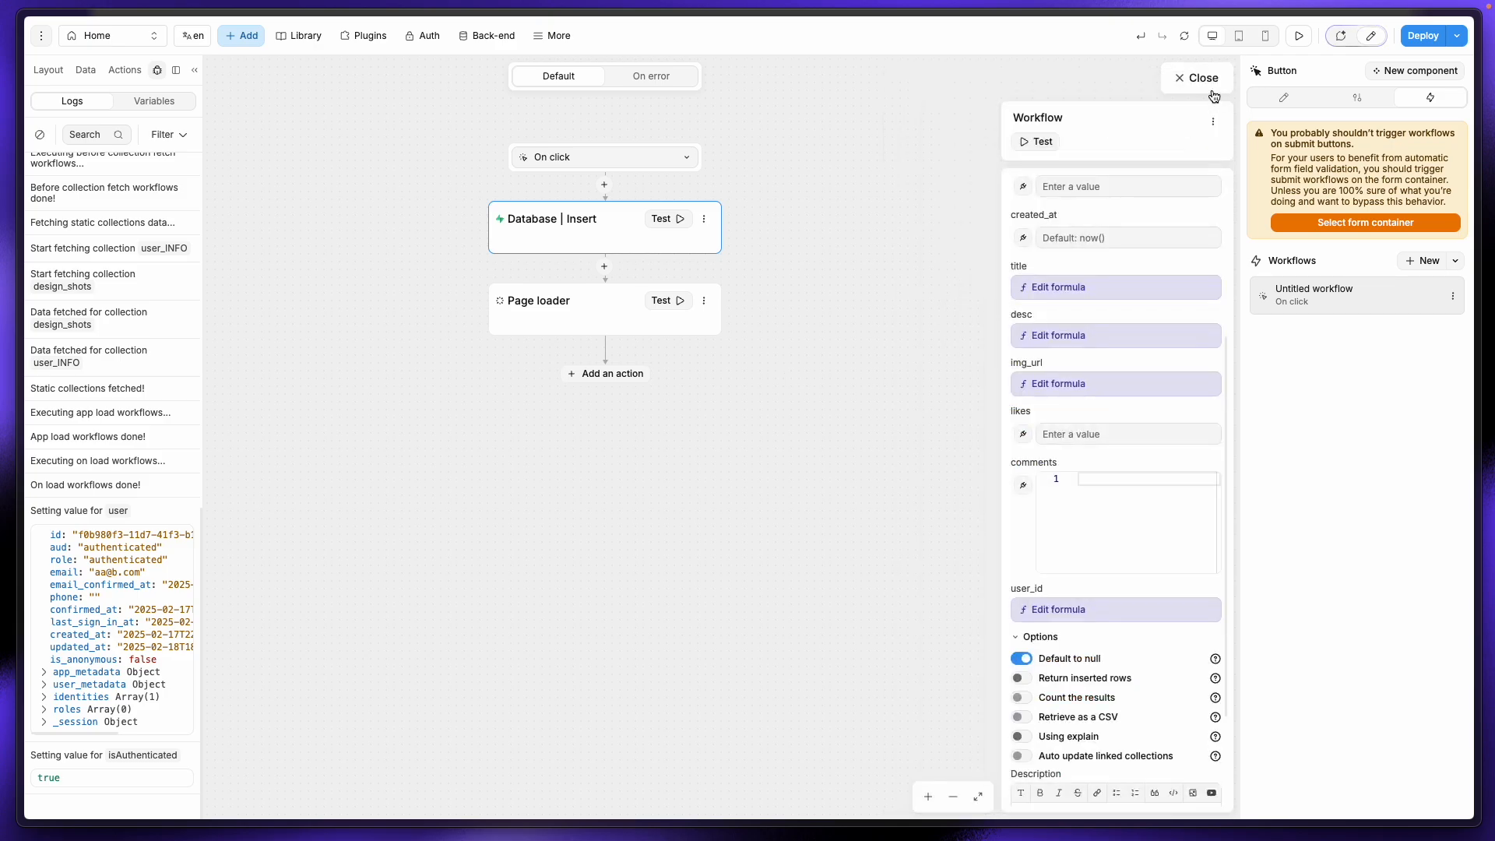
scroll(1036, 483, "down", 1)
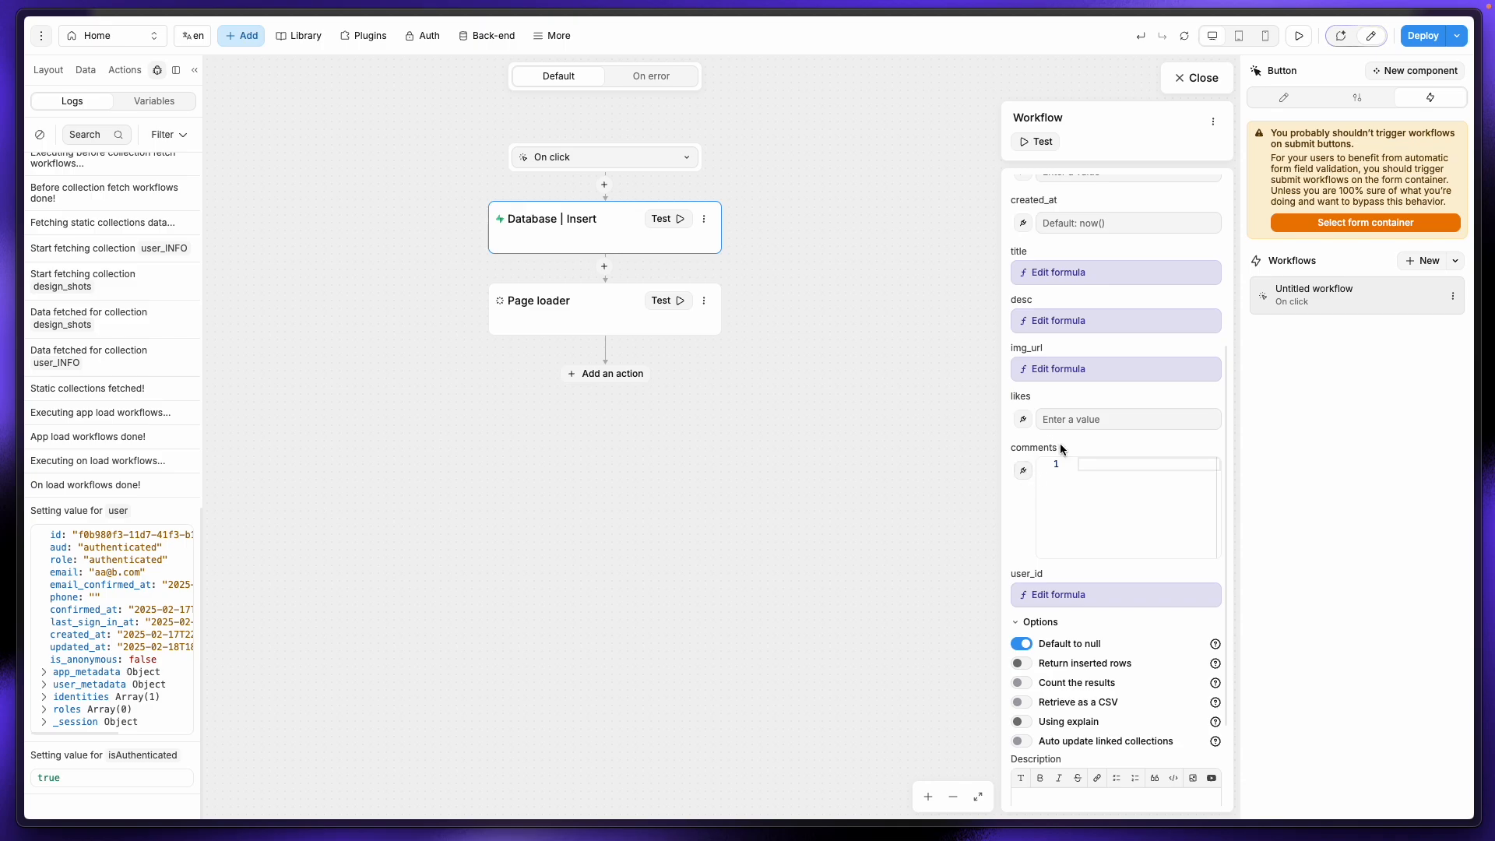
left_click(1205, 84)
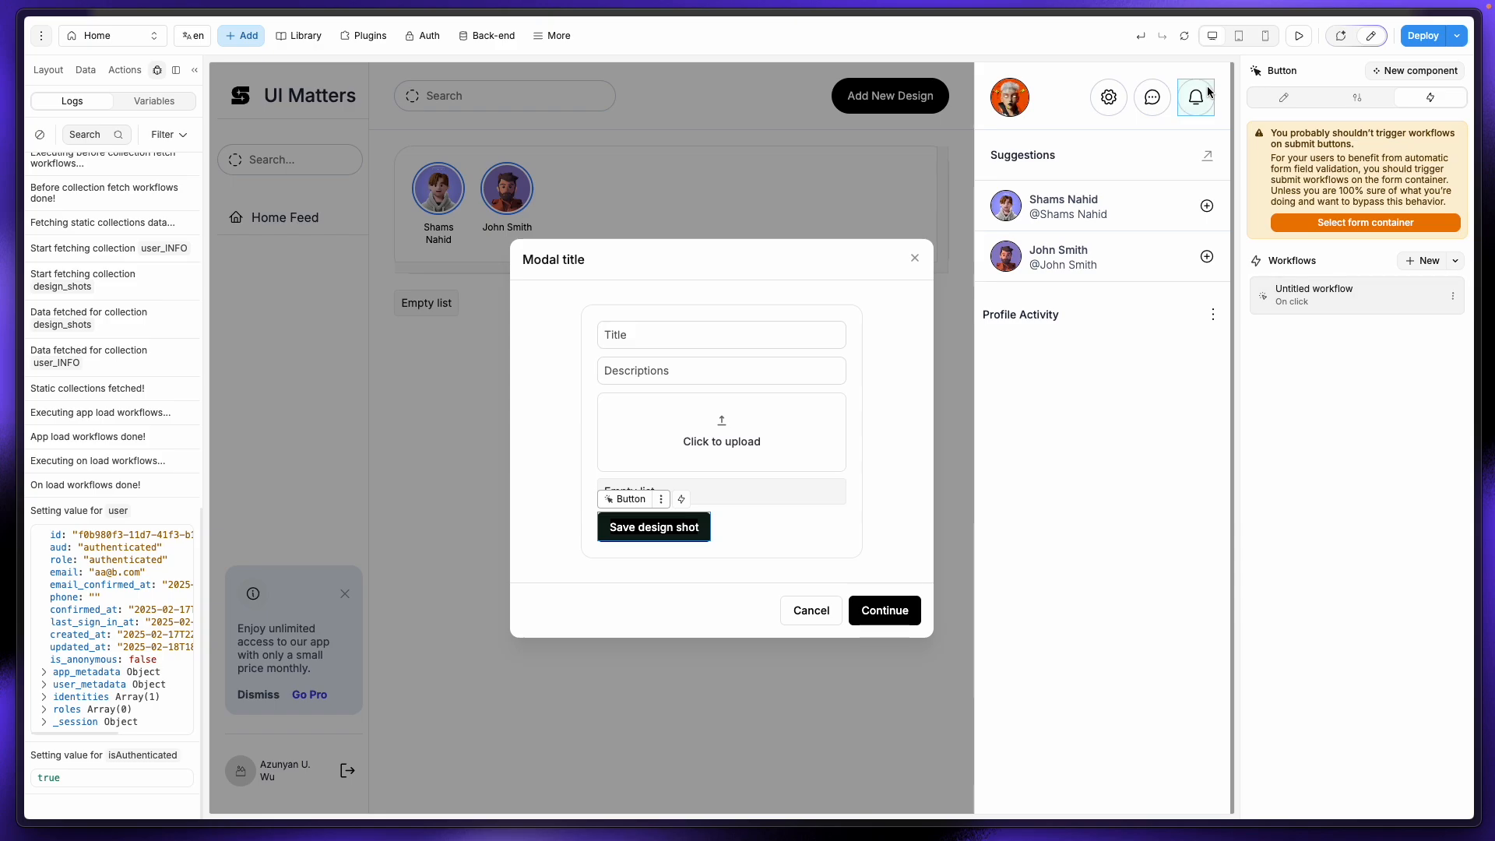
Step: Preview the app with the Title field focused, then load pinterest.com in a new tab
left_click(1298, 37)
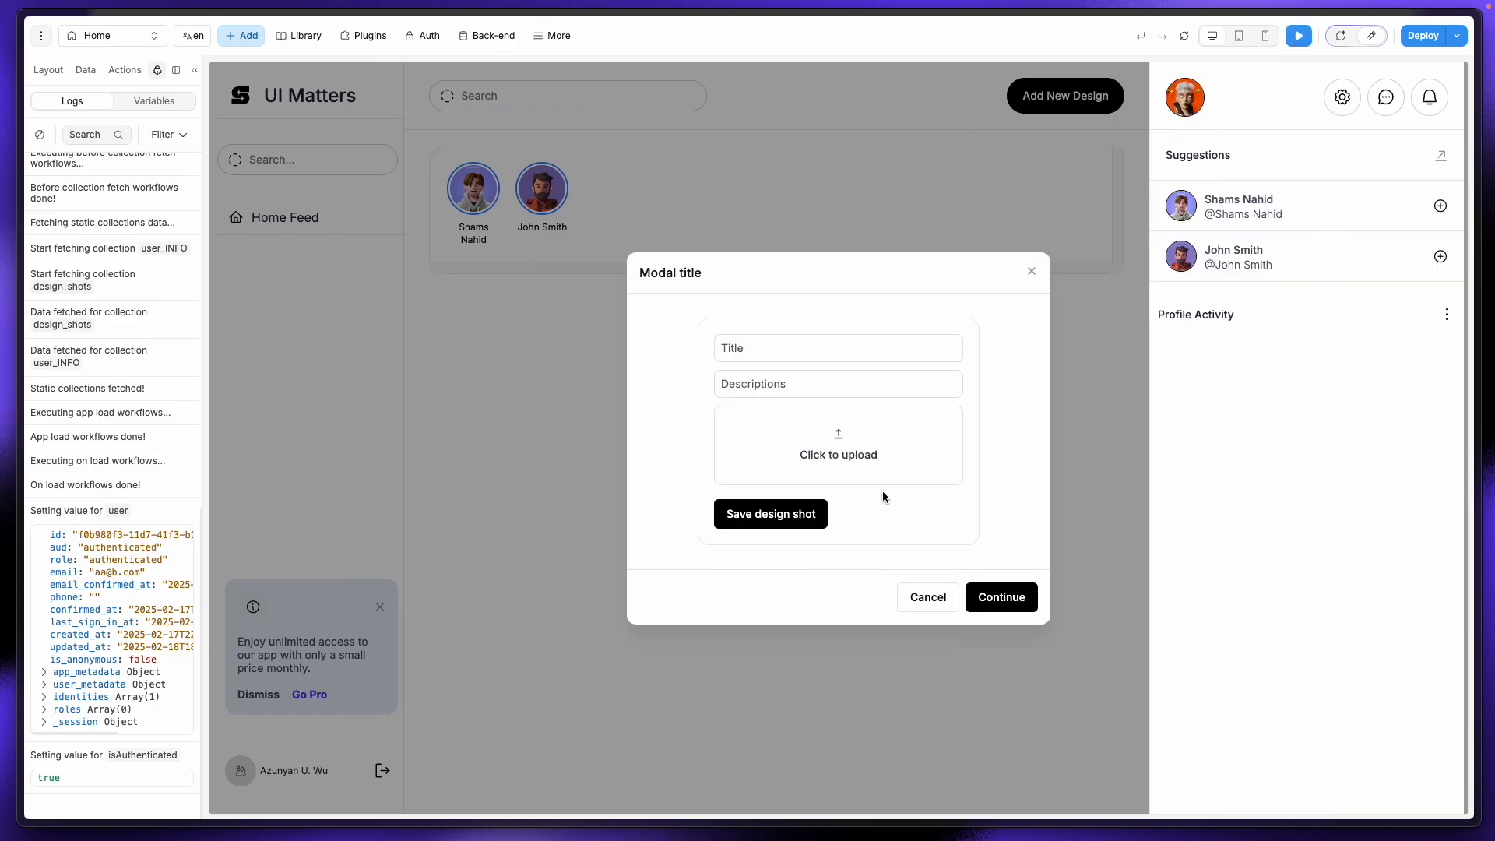
left_click(798, 343)
mouse_move(2, 219)
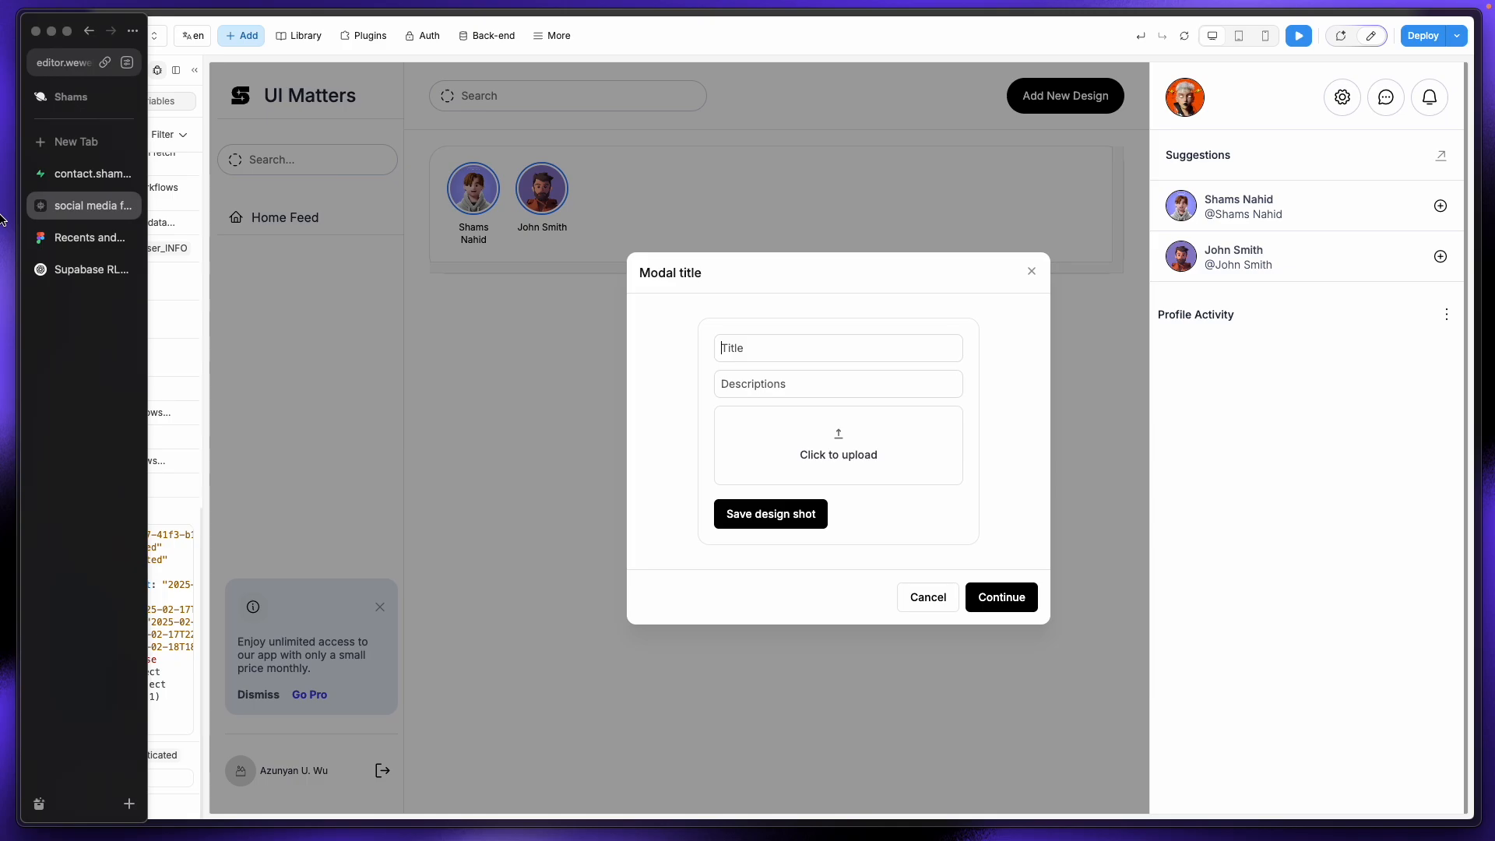
left_click(76, 141)
type("pinterest.com")
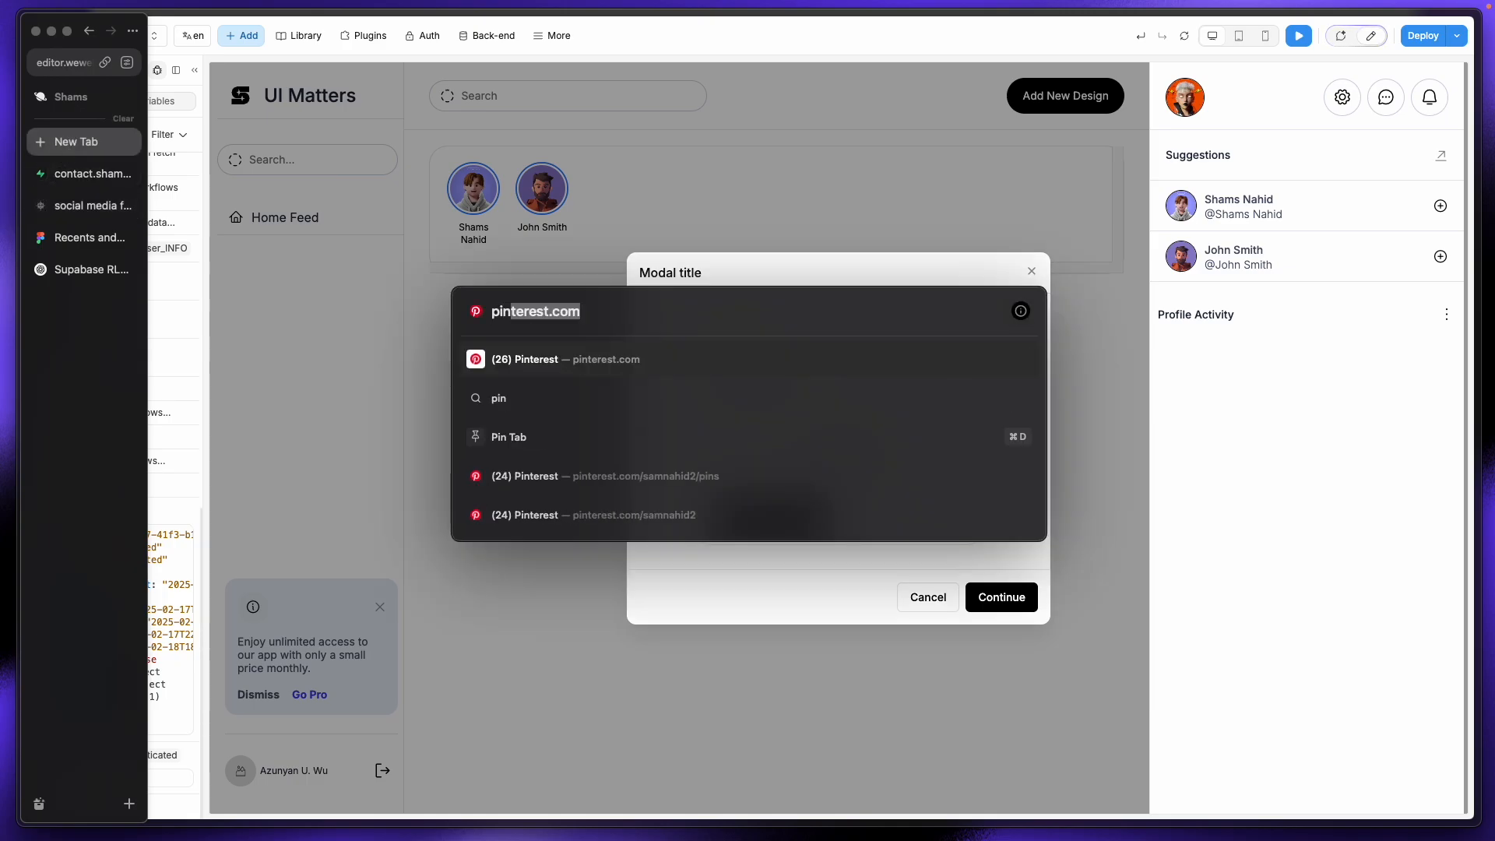
key("Return")
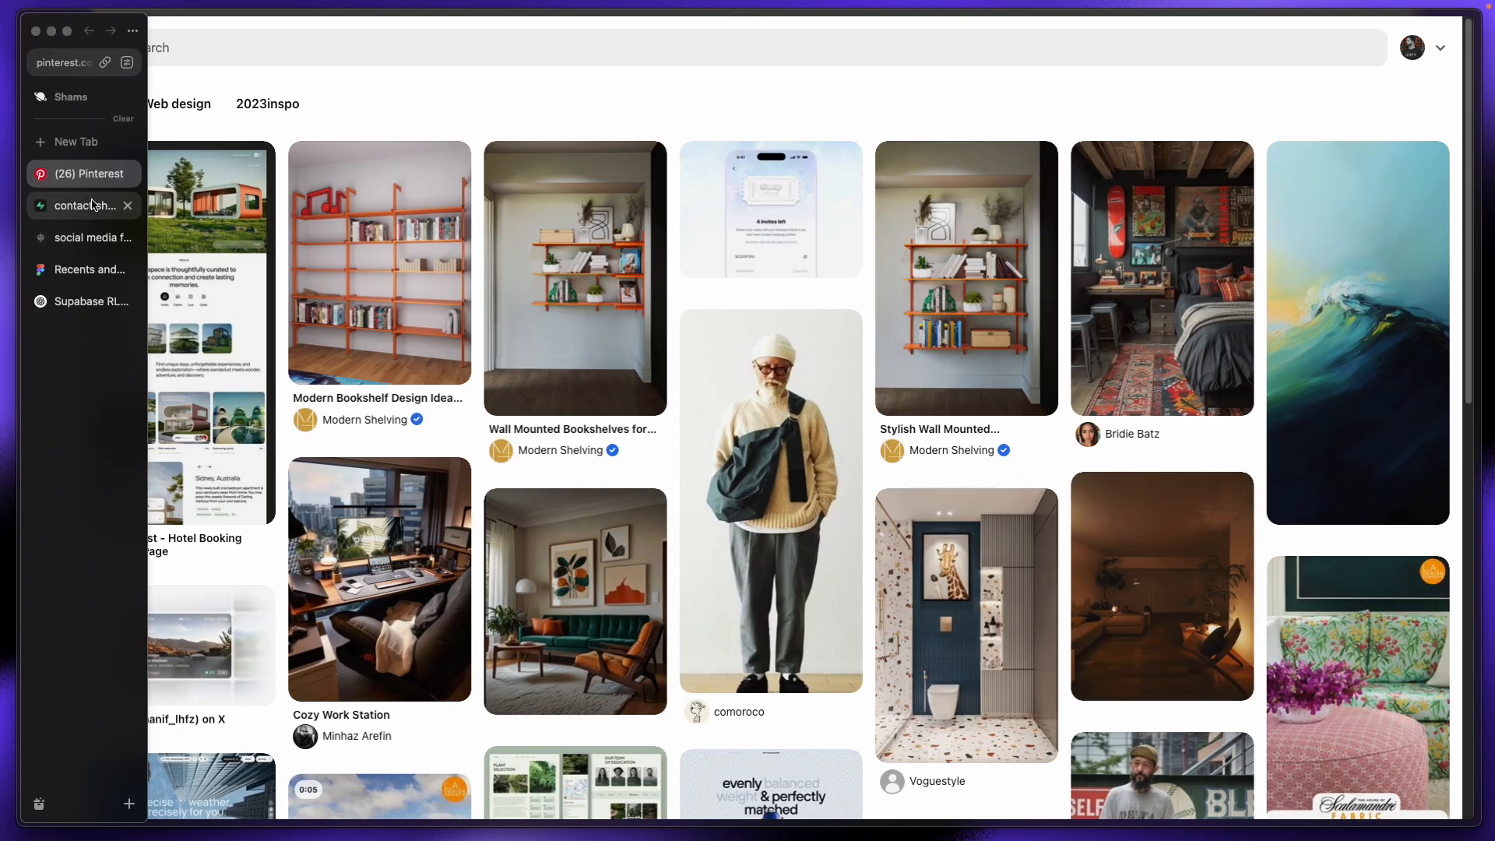
Step: Copy the pin title 'Modern Bookshelf Design Ideas' into the form's Title field
left_click(381, 270)
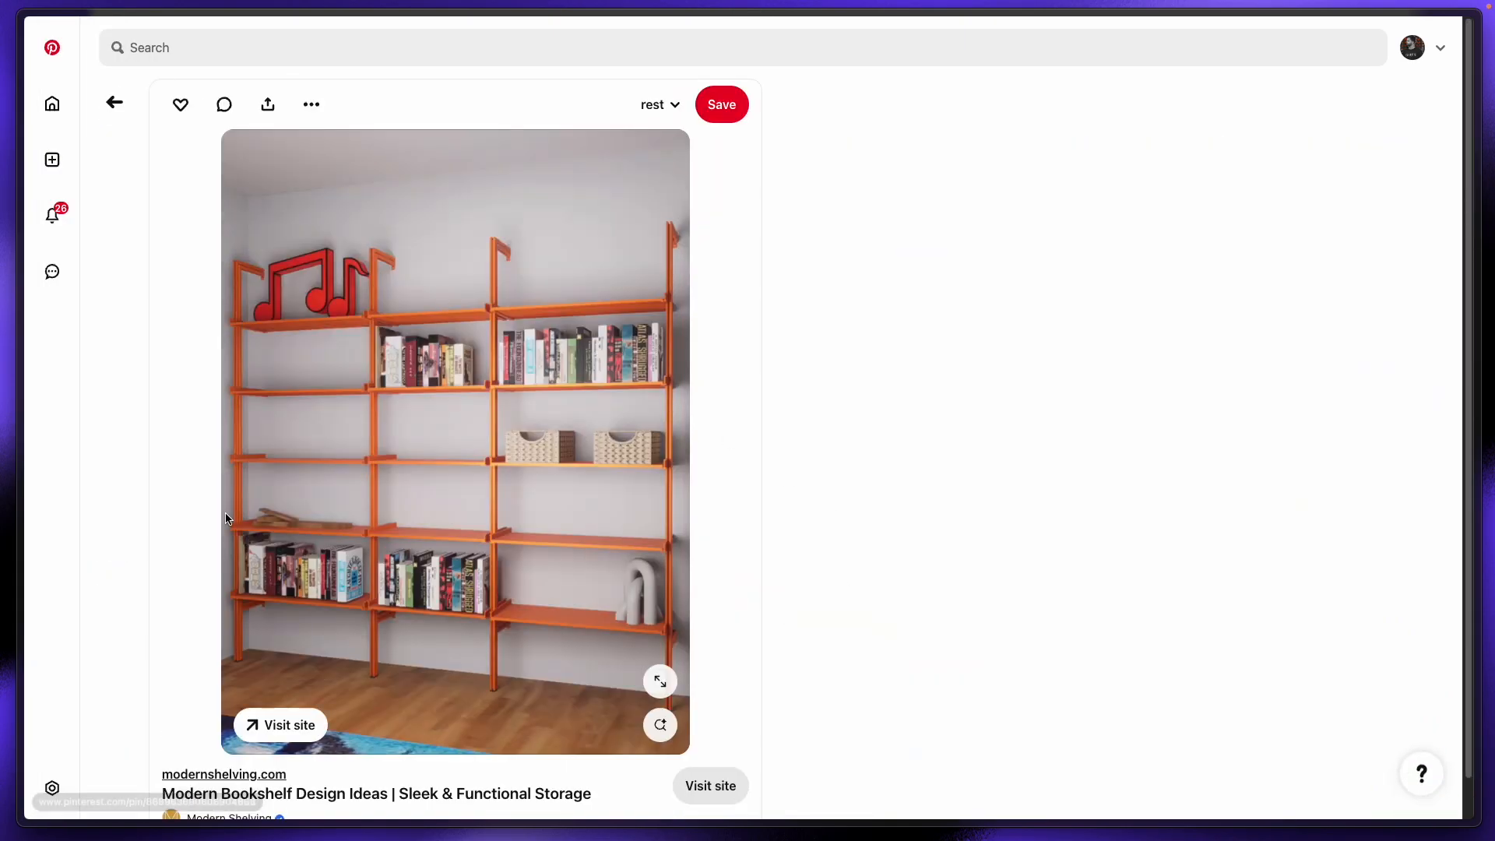
left_click_drag(163, 696, 384, 698)
key("super+c")
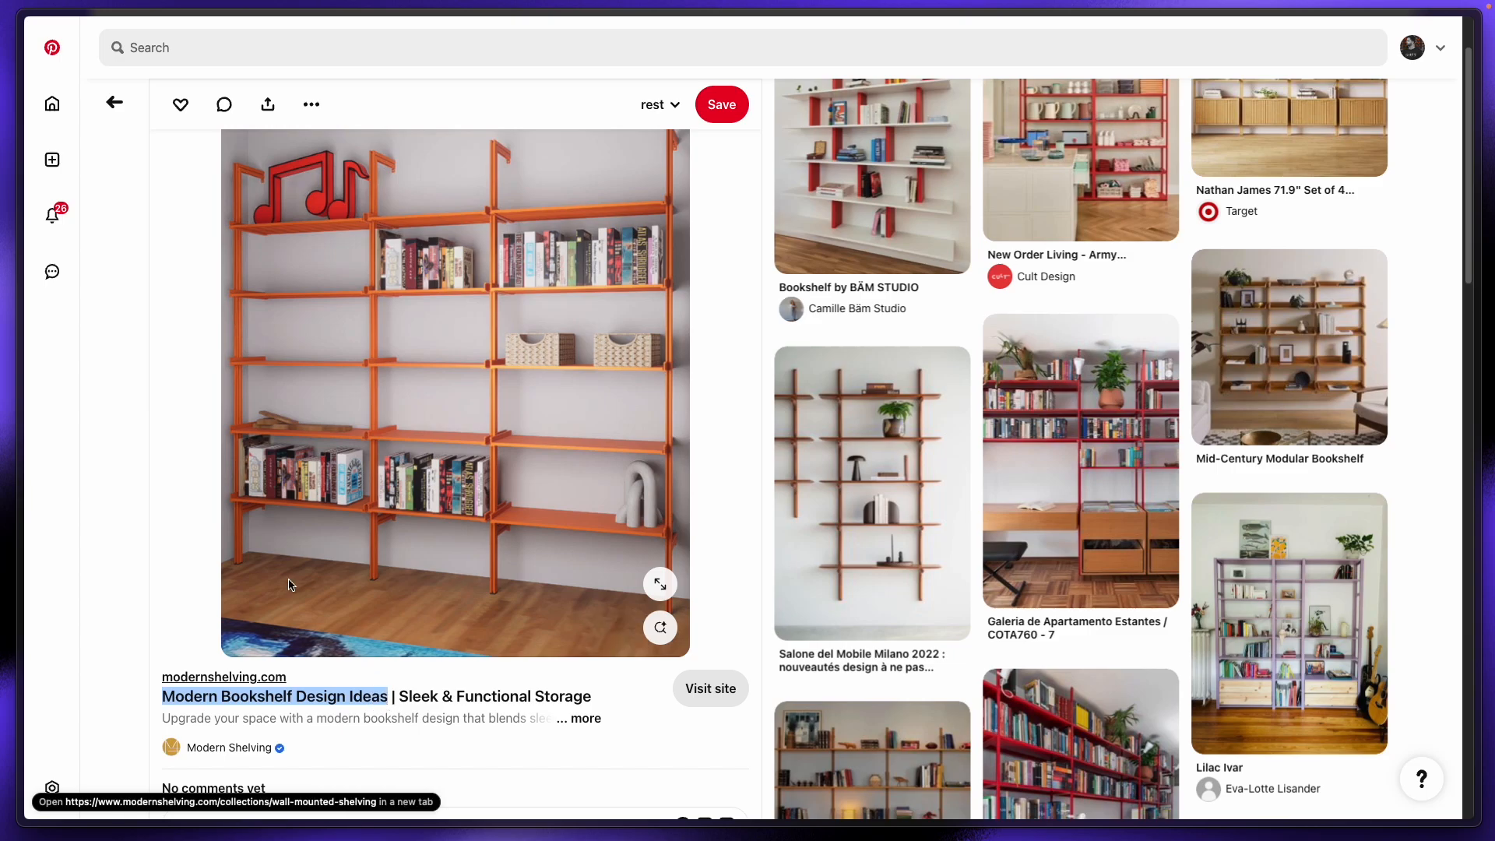
mouse_move(22, 389)
left_click(72, 211)
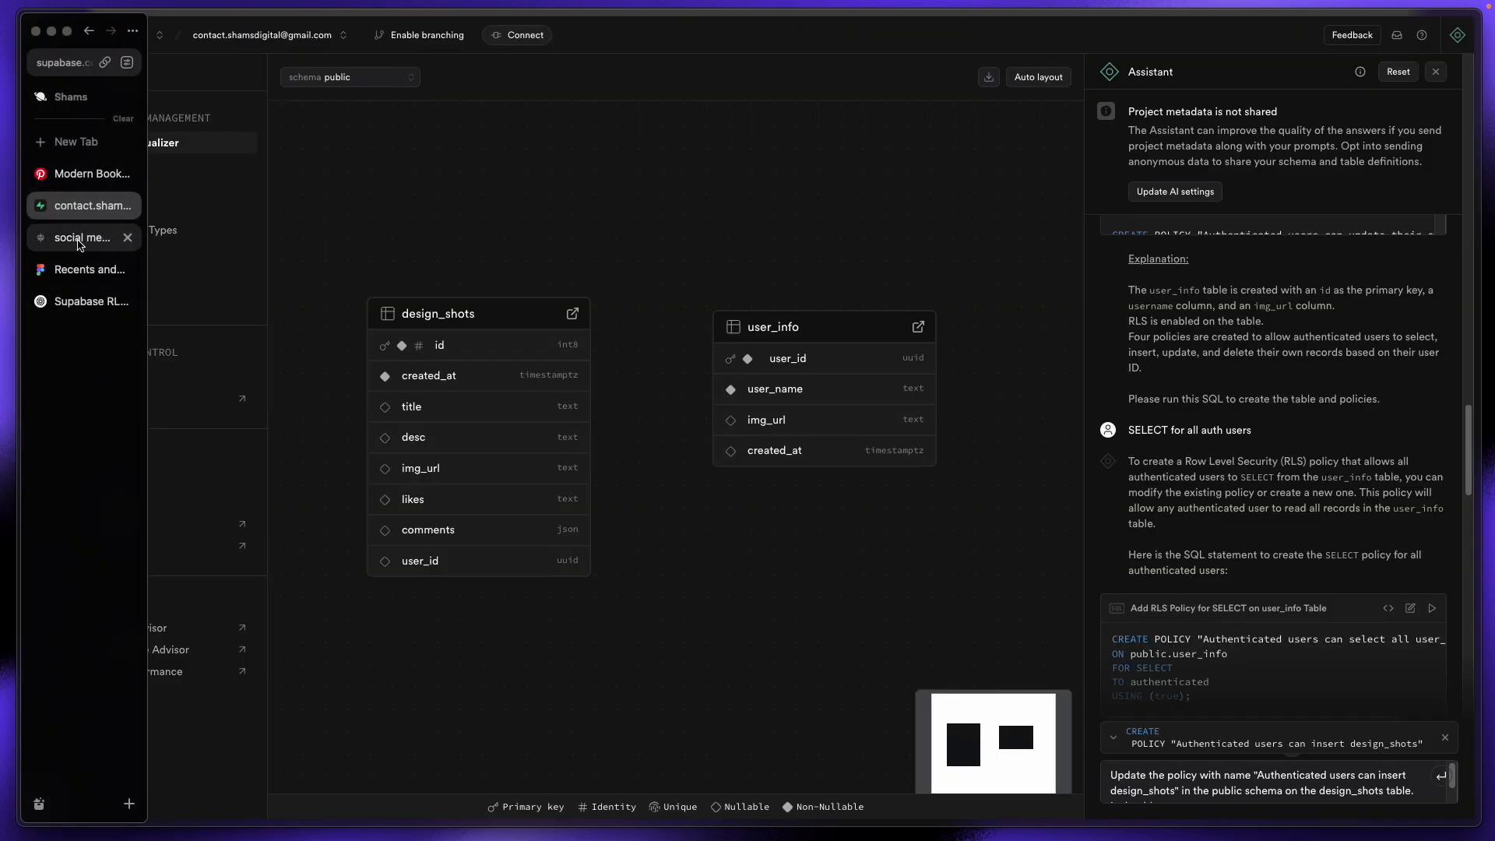
left_click(75, 238)
key("super+v")
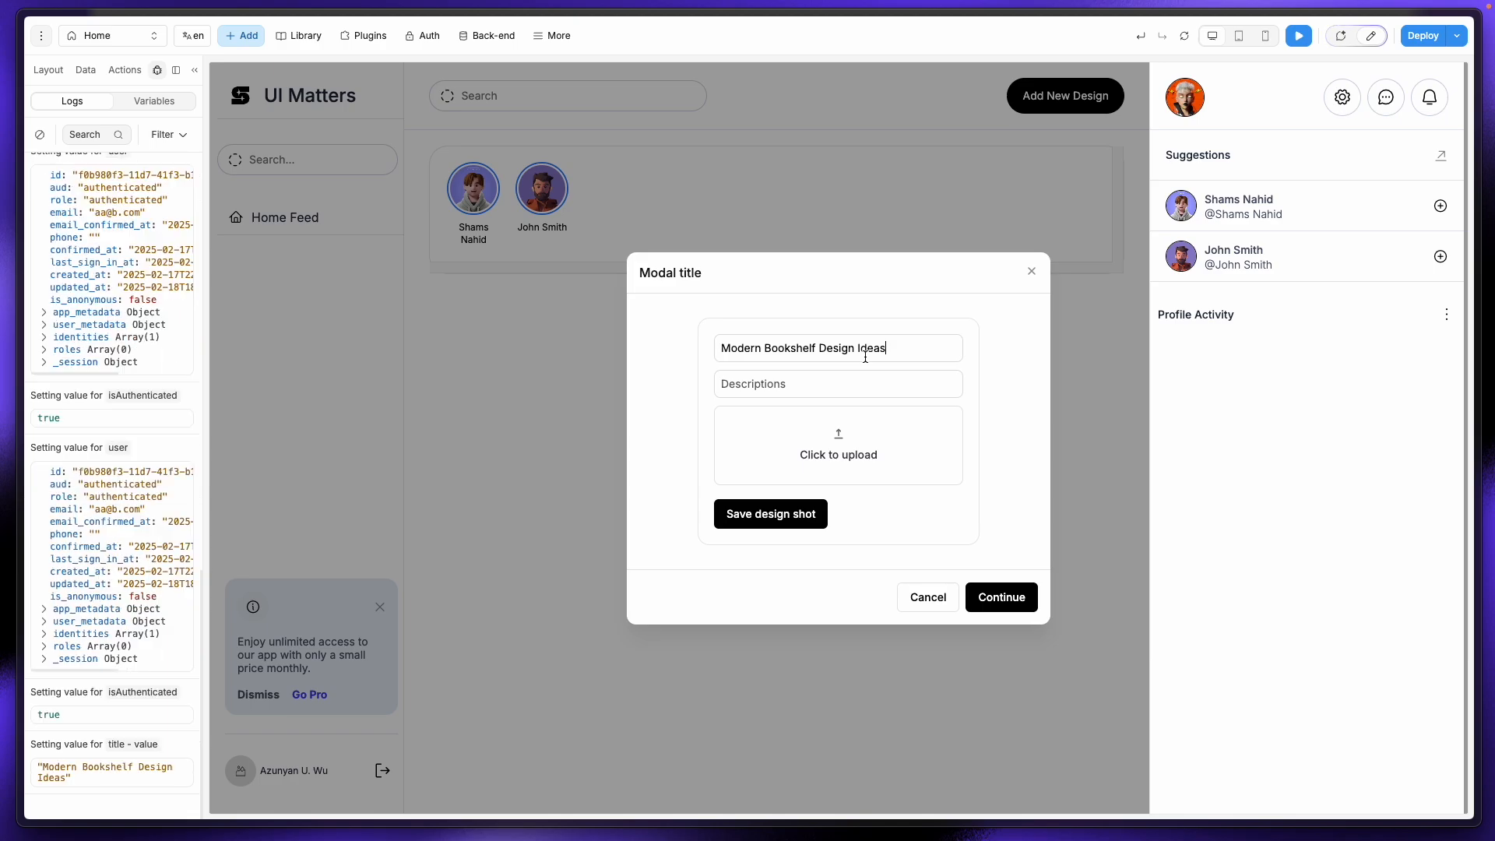
Step: Copy the pin's full description into the Descriptions field
mouse_move(5, 285)
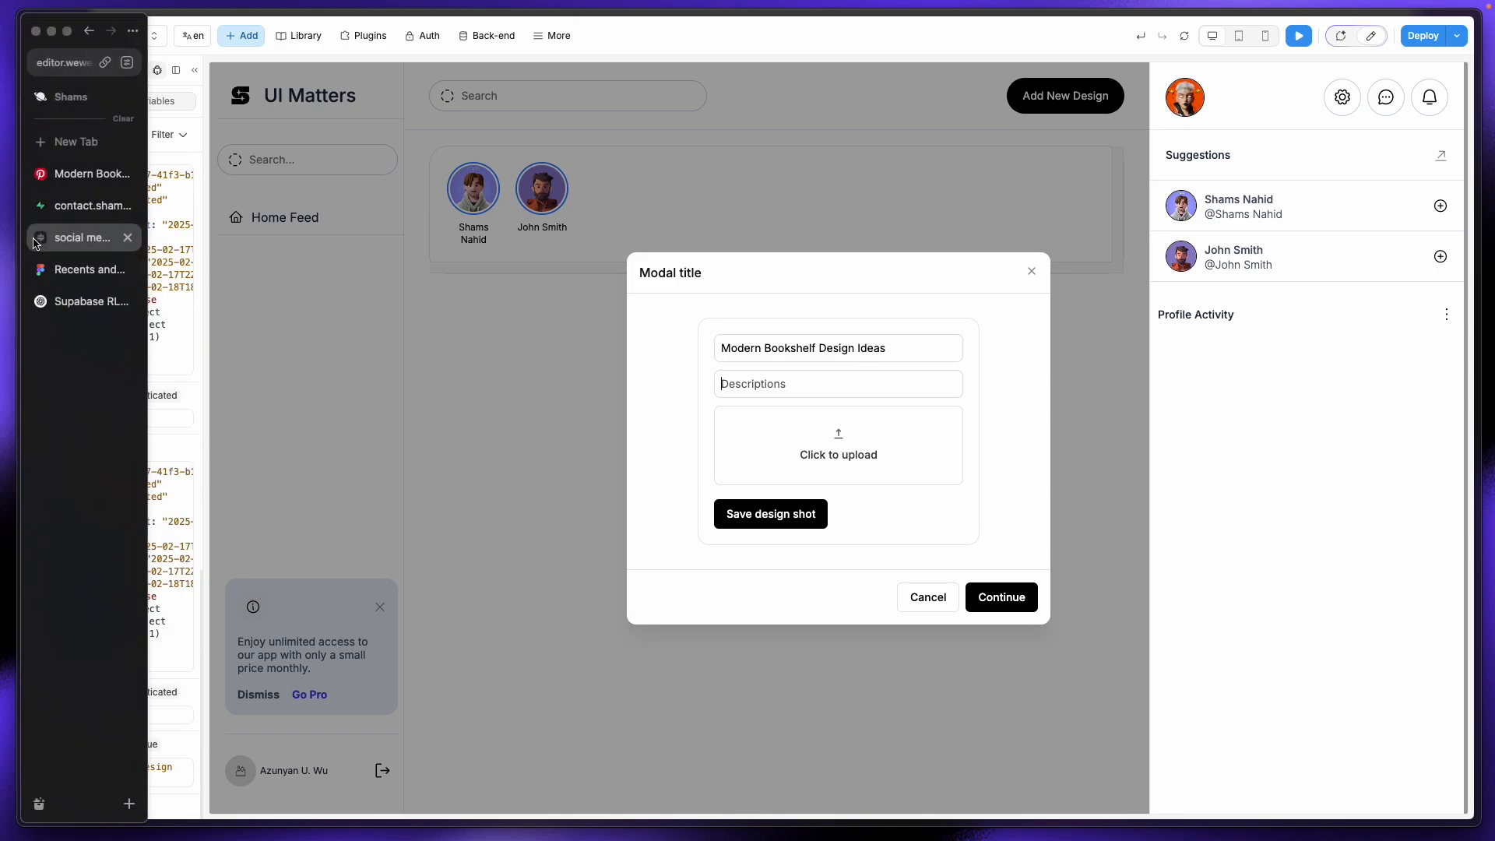
left_click(70, 210)
left_click(77, 174)
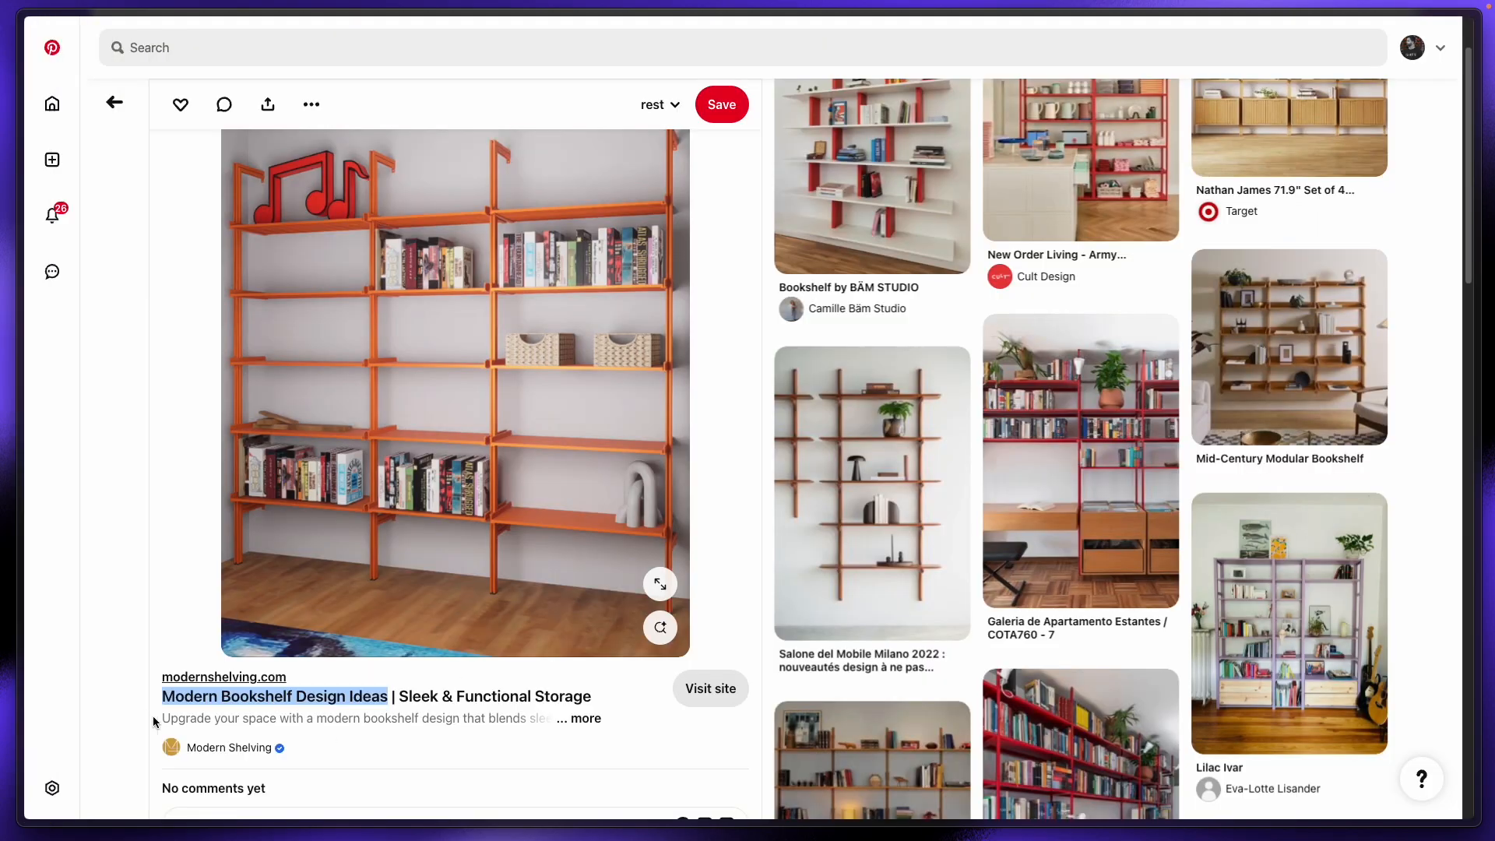
left_click(586, 724)
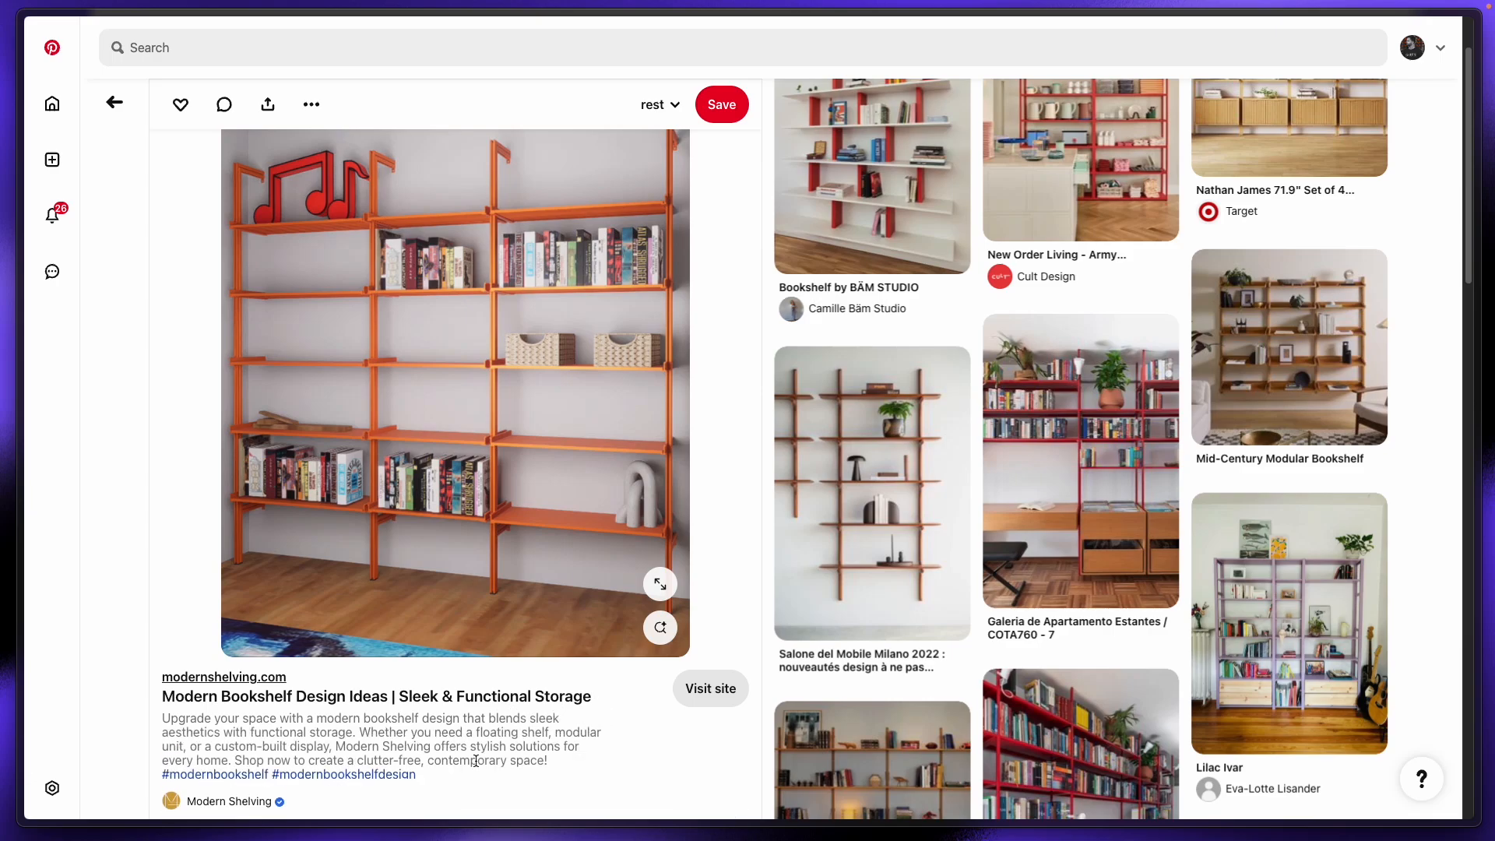
left_click_drag(163, 718, 560, 748)
key("super+c")
mouse_move(4, 380)
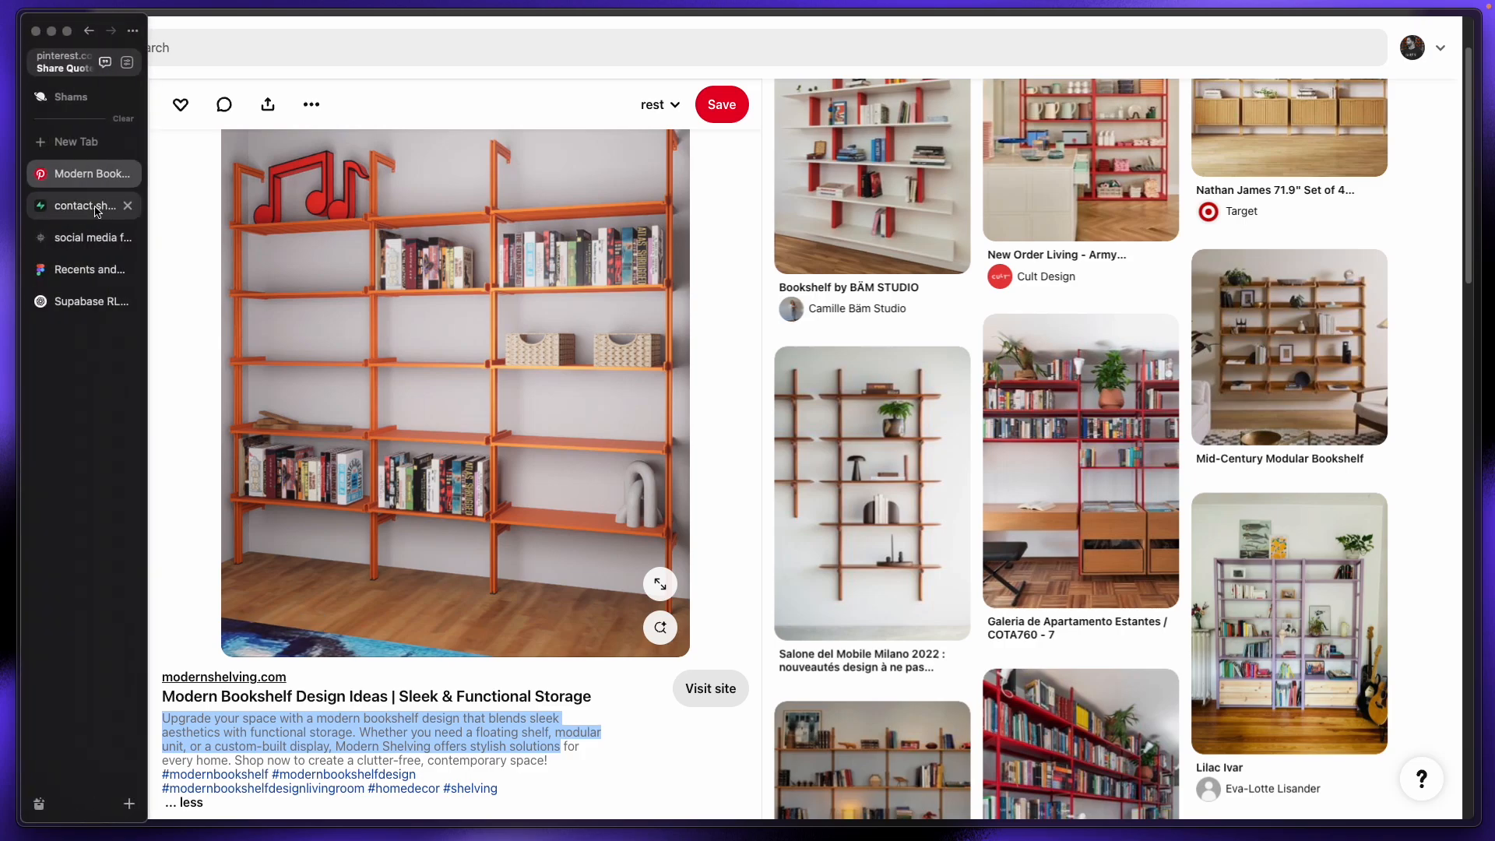
left_click(75, 207)
left_click(76, 239)
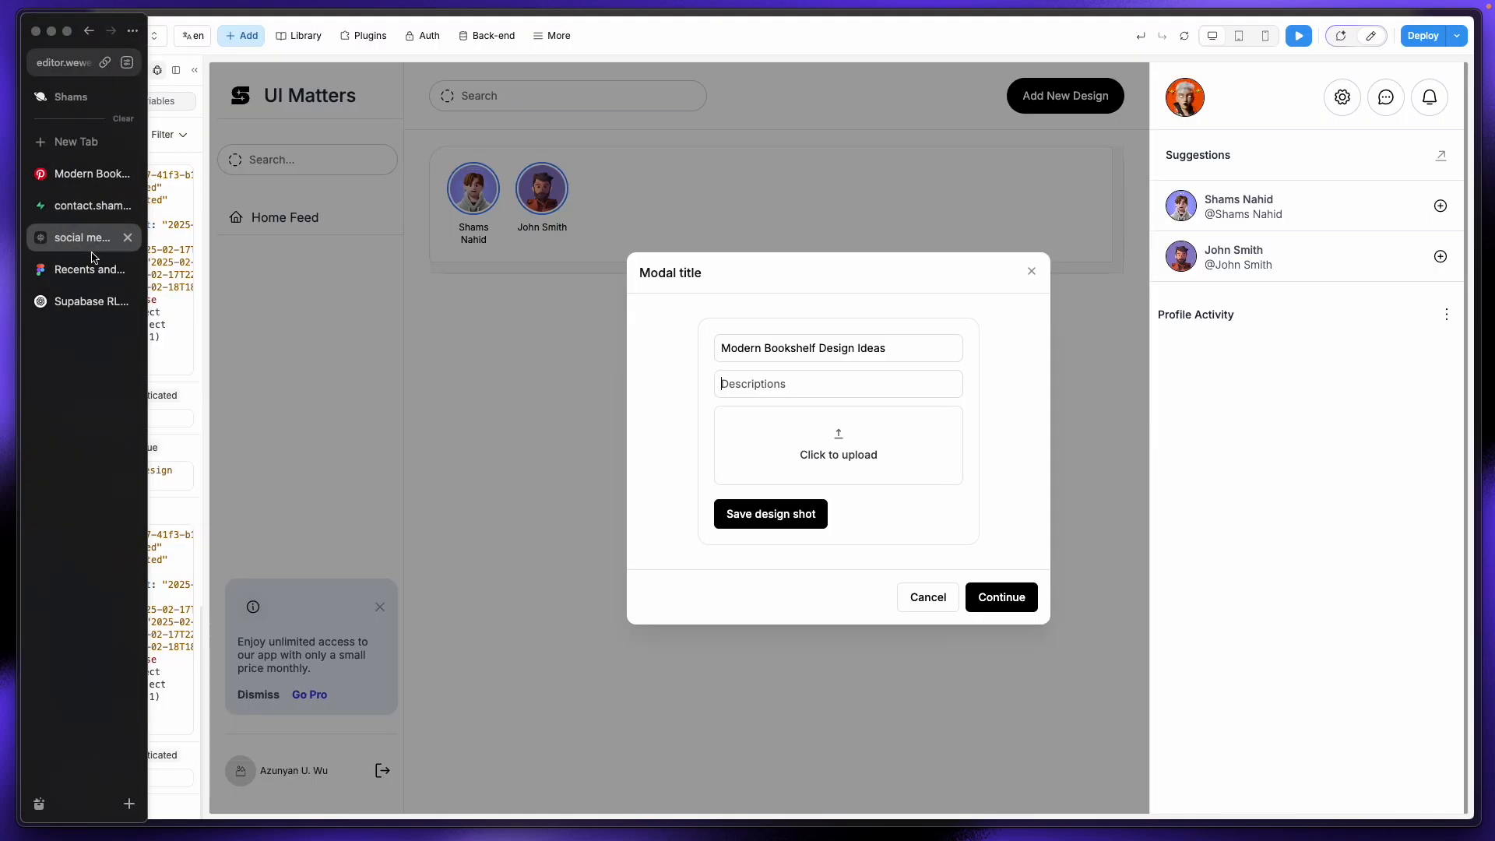
key("super+v")
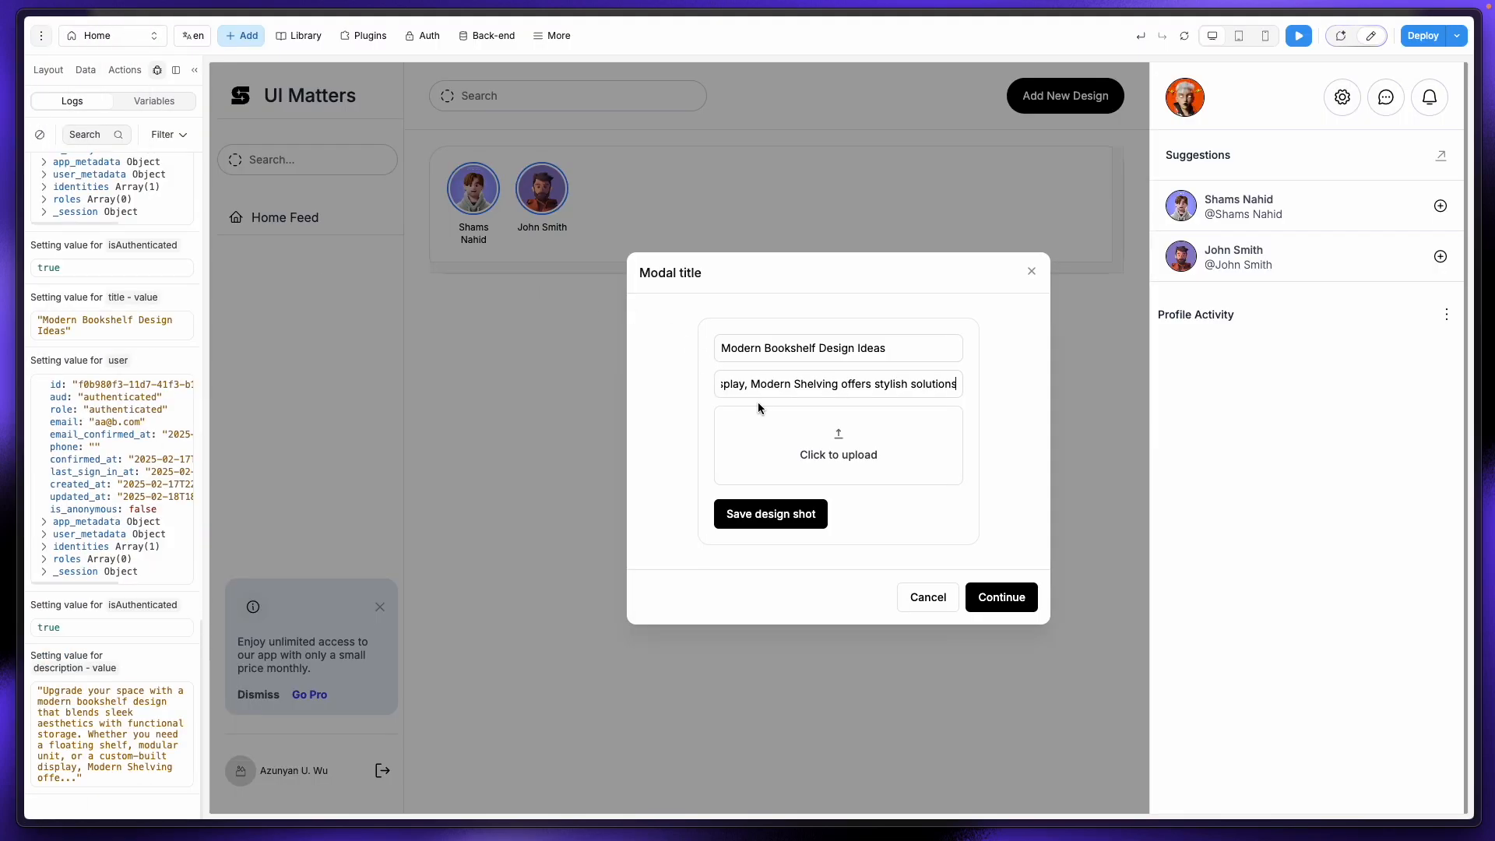
left_click(835, 450)
Step: Rename the card image file in Downloads and delete an unwanted photo
left_click(971, 336)
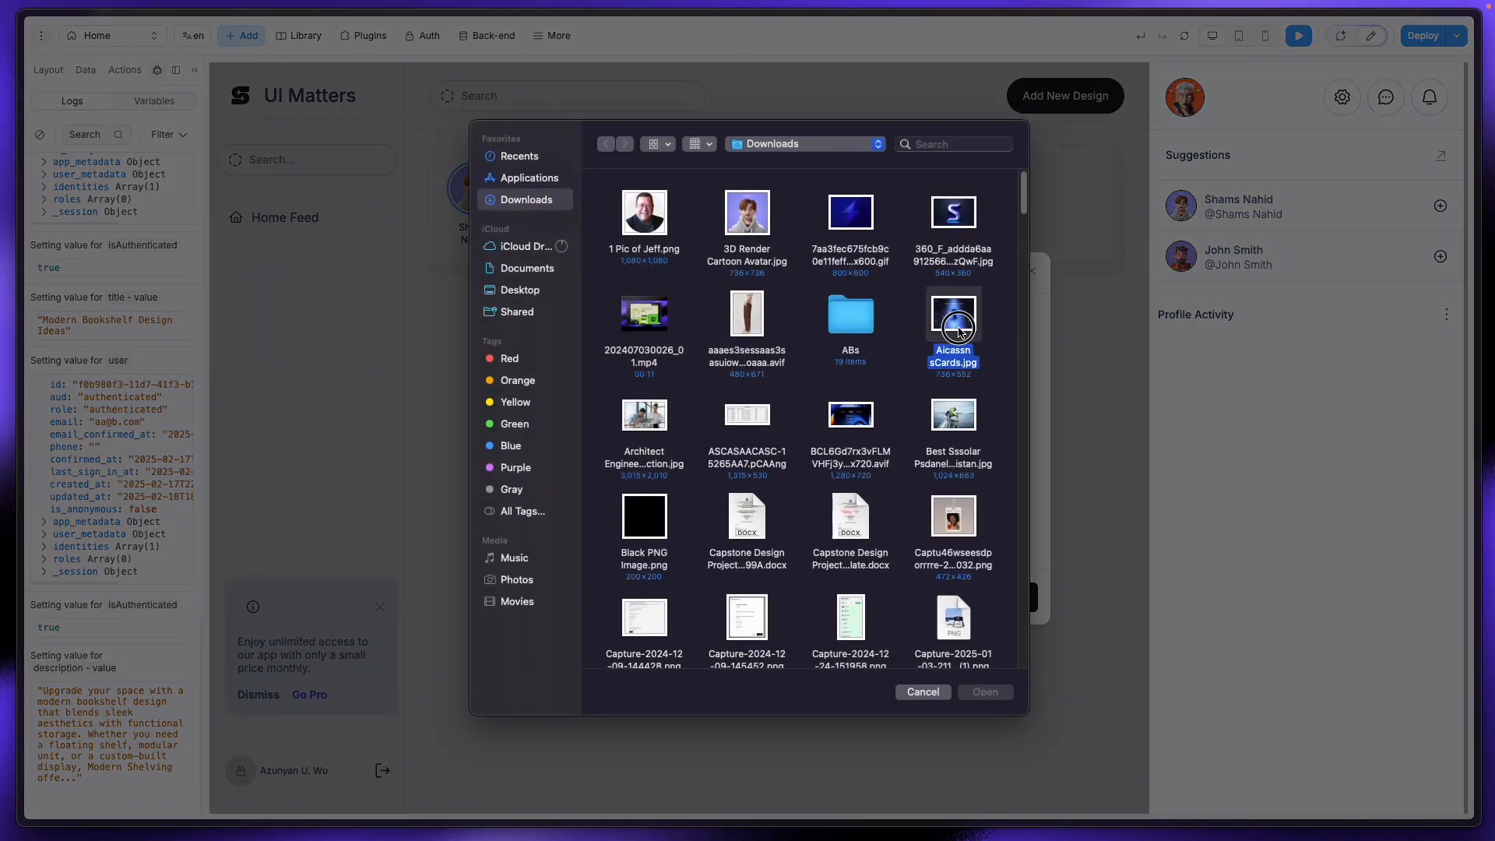
right_click(968, 328)
left_click(982, 340)
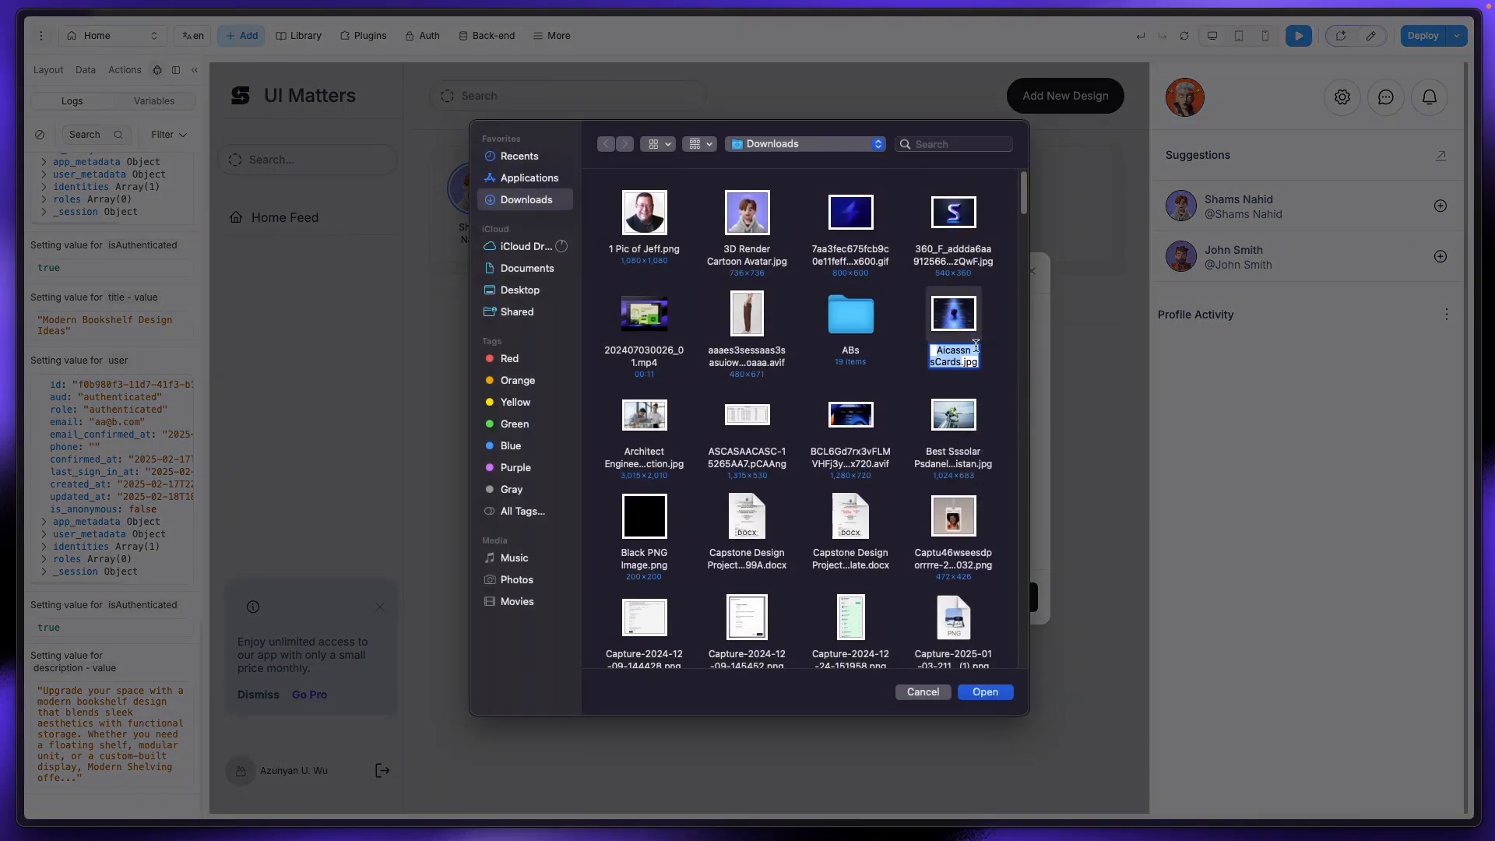
left_click(964, 352)
left_click(955, 317)
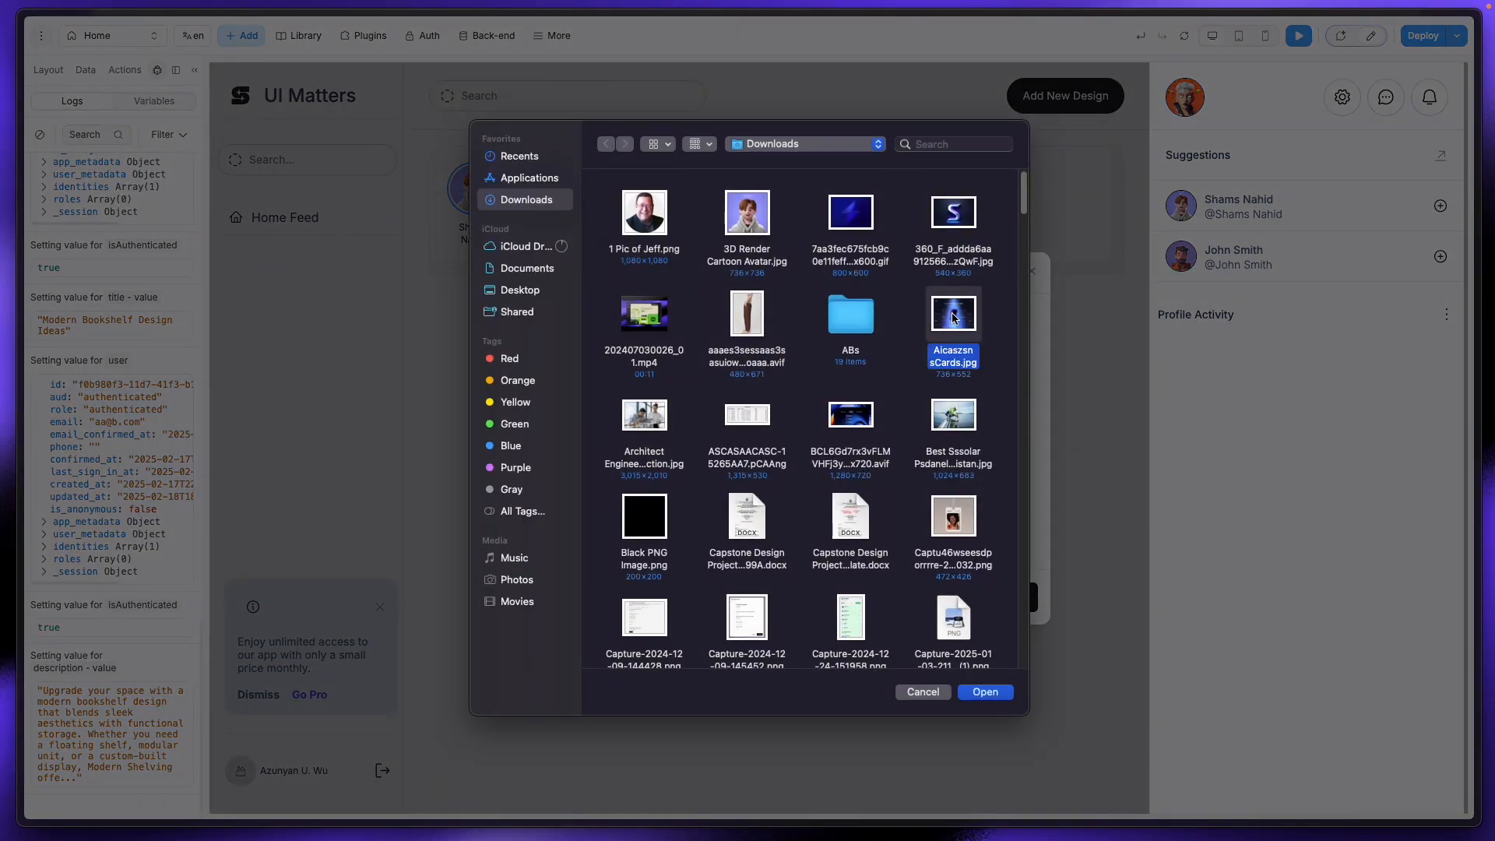
left_click(652, 227)
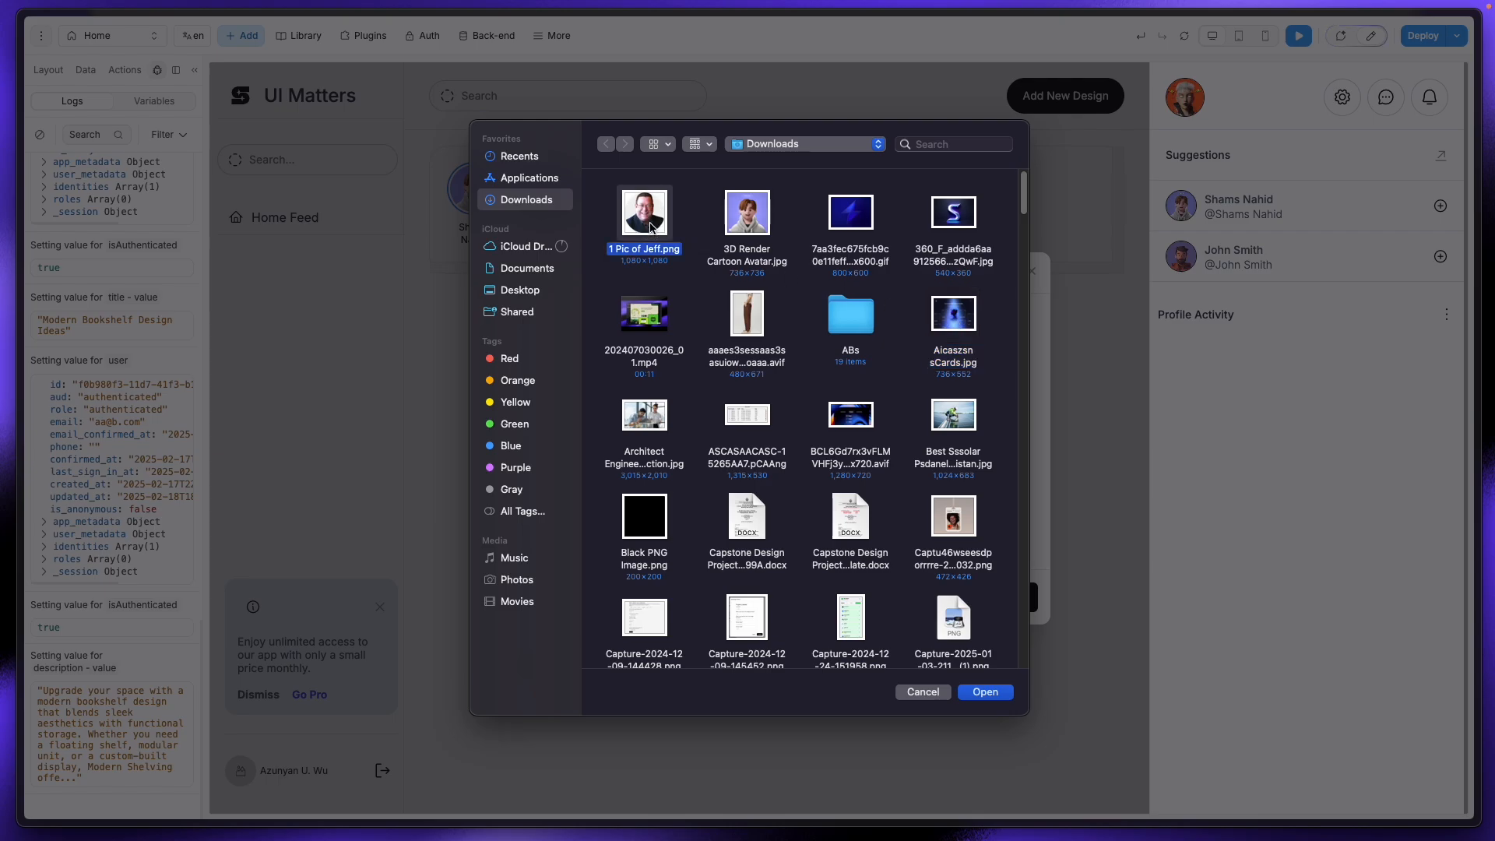
key("super+BackSpace")
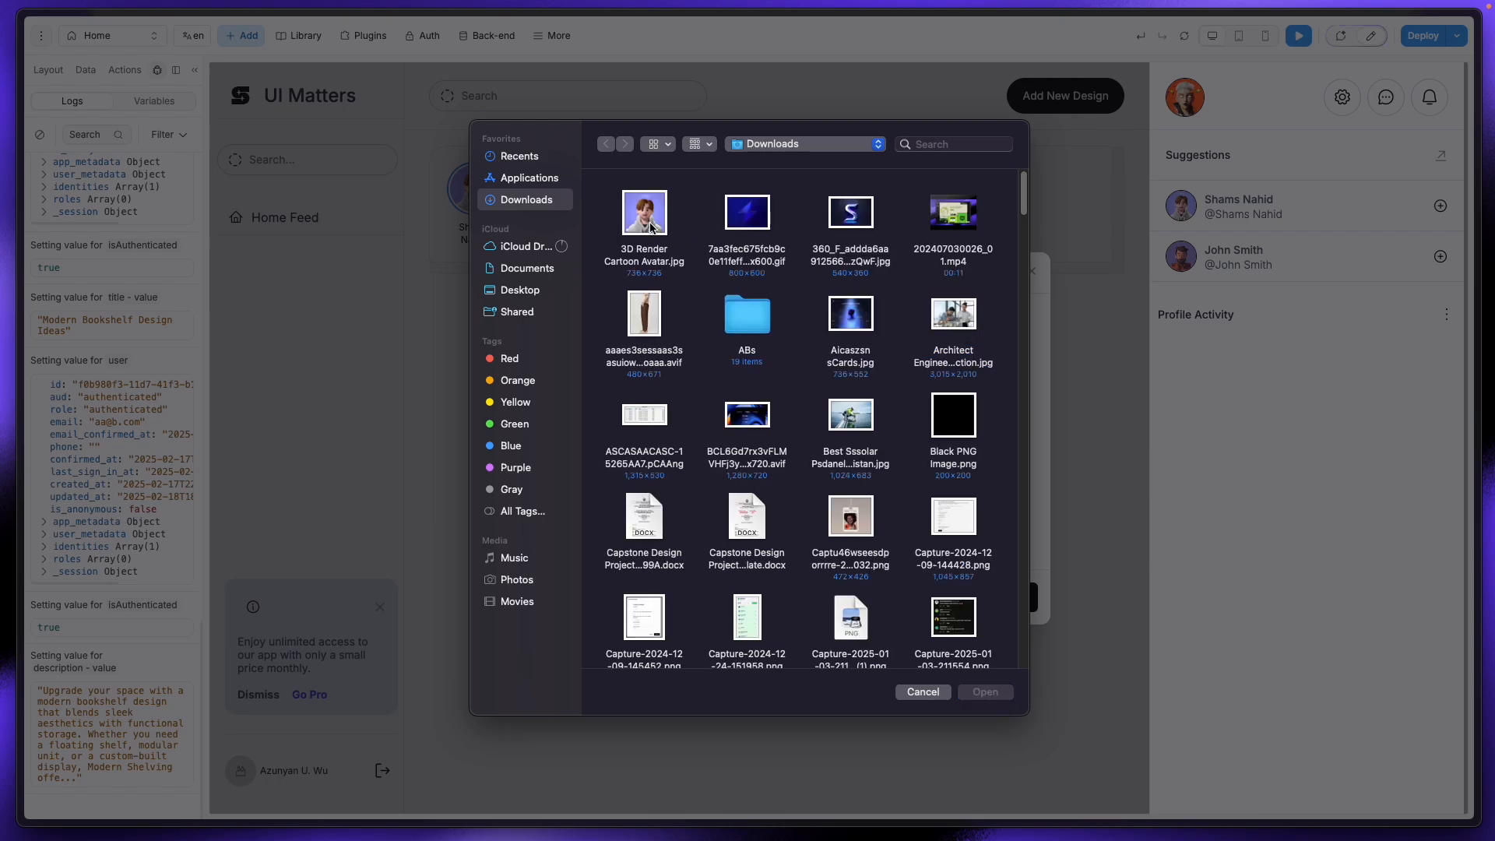
Step: Upload the sCards.jpg card image and save the design shot
right_click(848, 329)
left_click(864, 334)
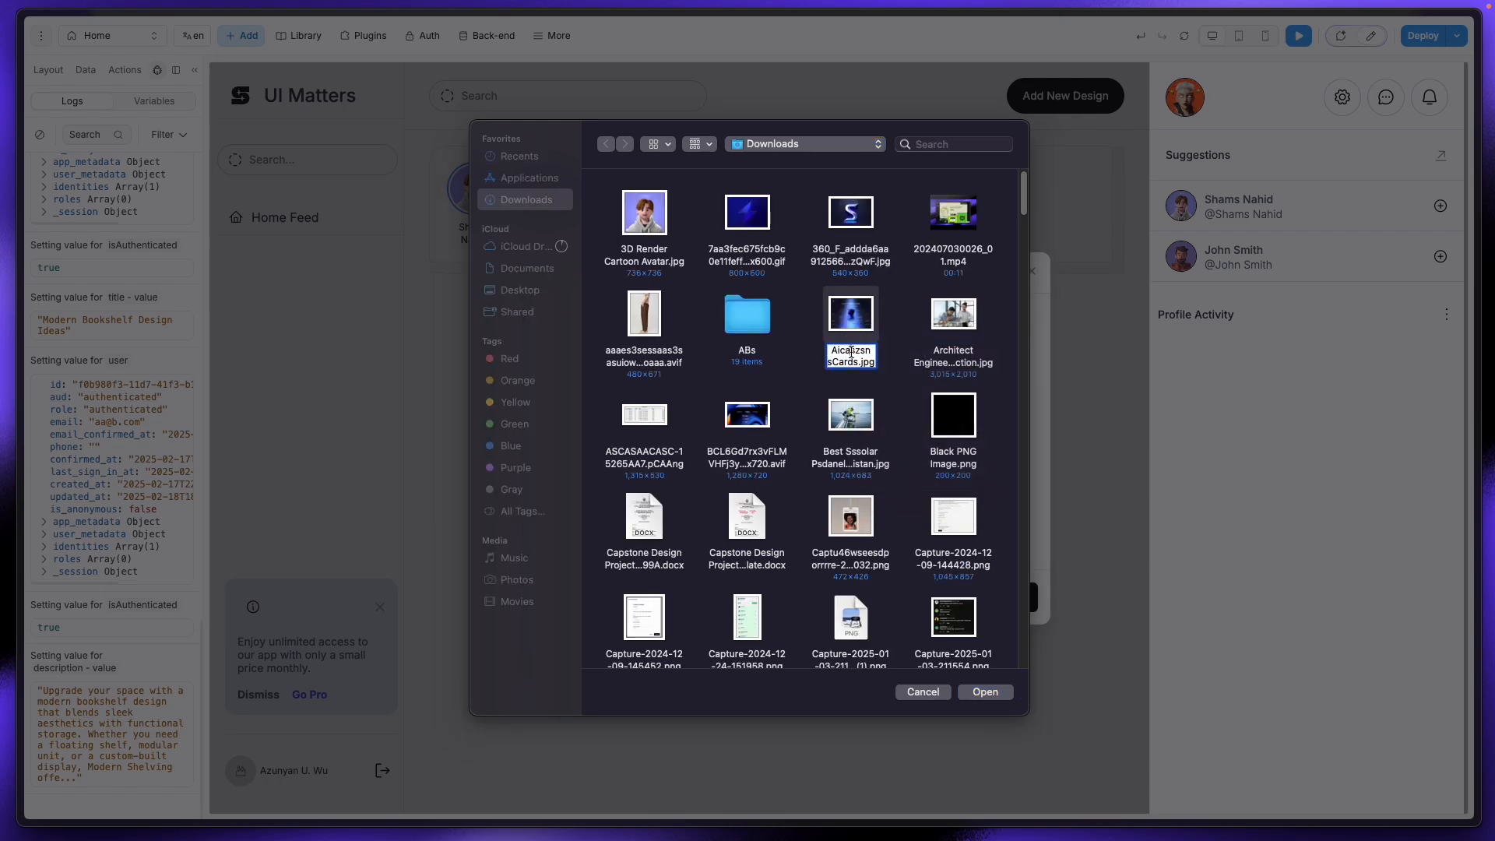
key("Return")
left_click(1004, 698)
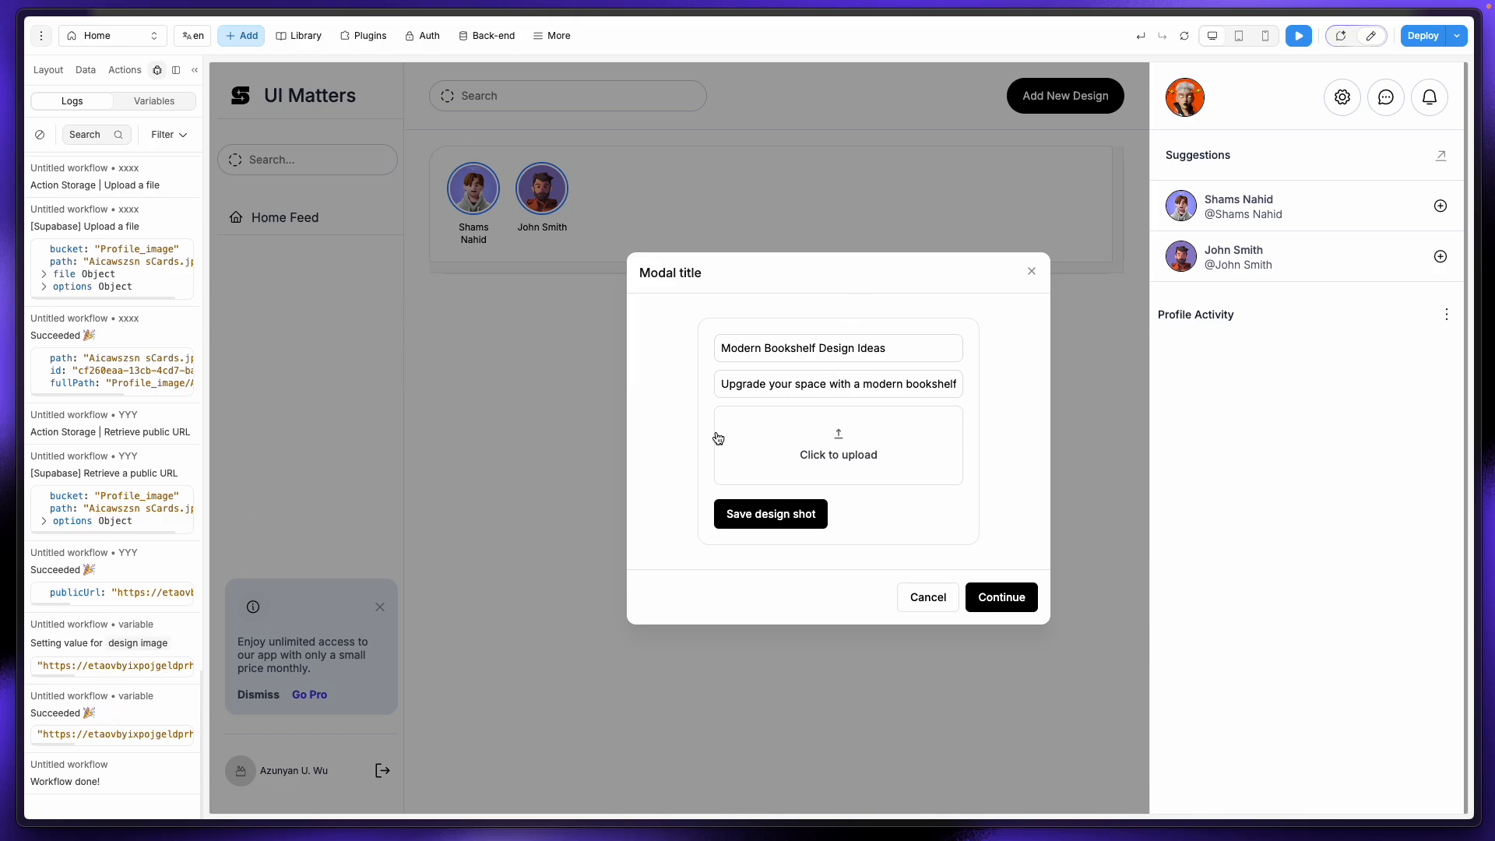
left_click(754, 523)
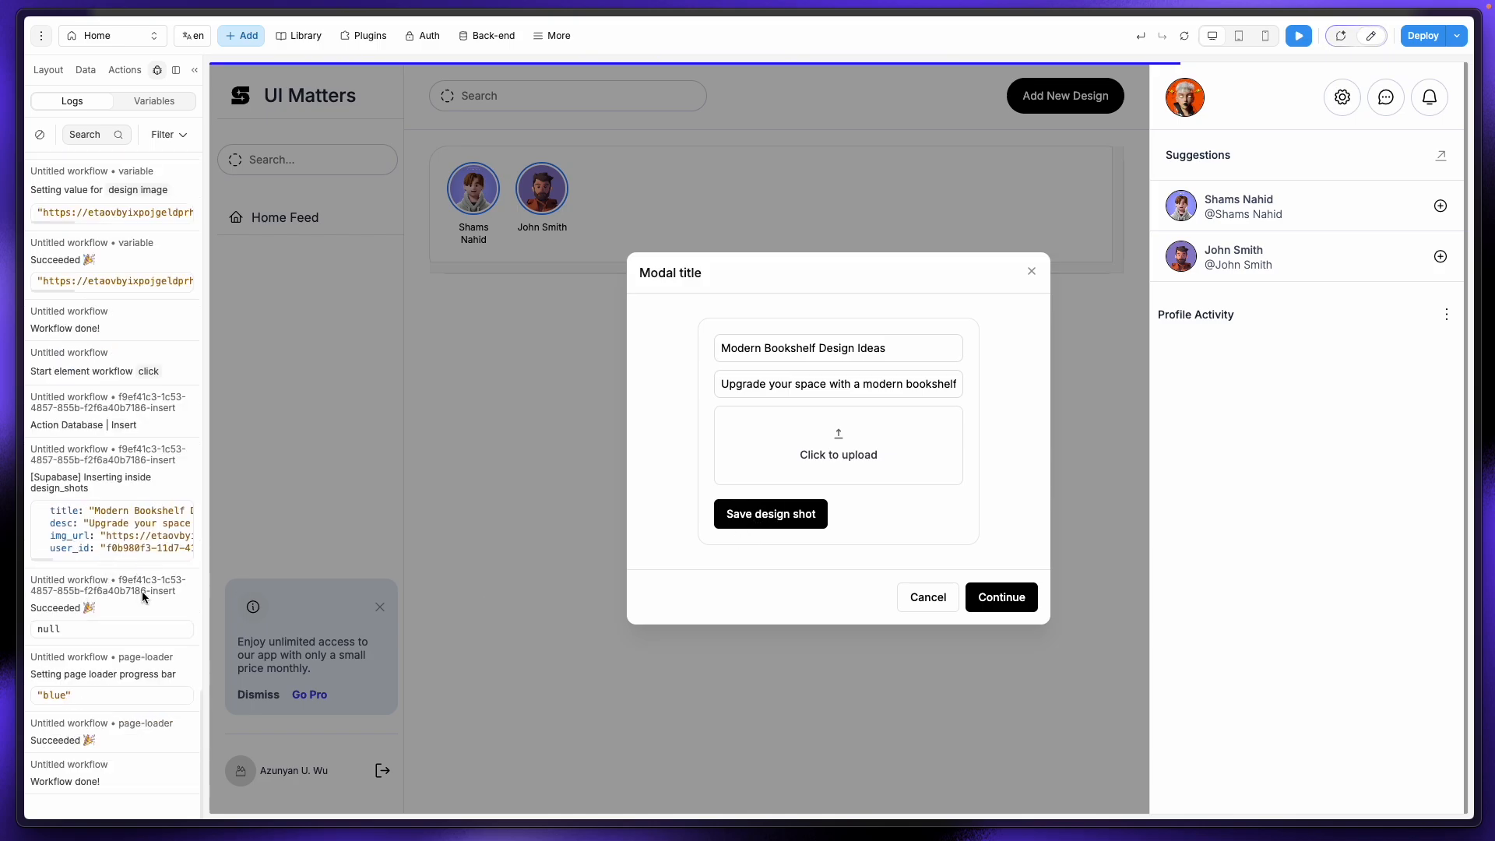
Step: Open design_shots in Supabase's Table Editor to find the Modern Bookshelf Design Ideas row
mouse_move(23, 350)
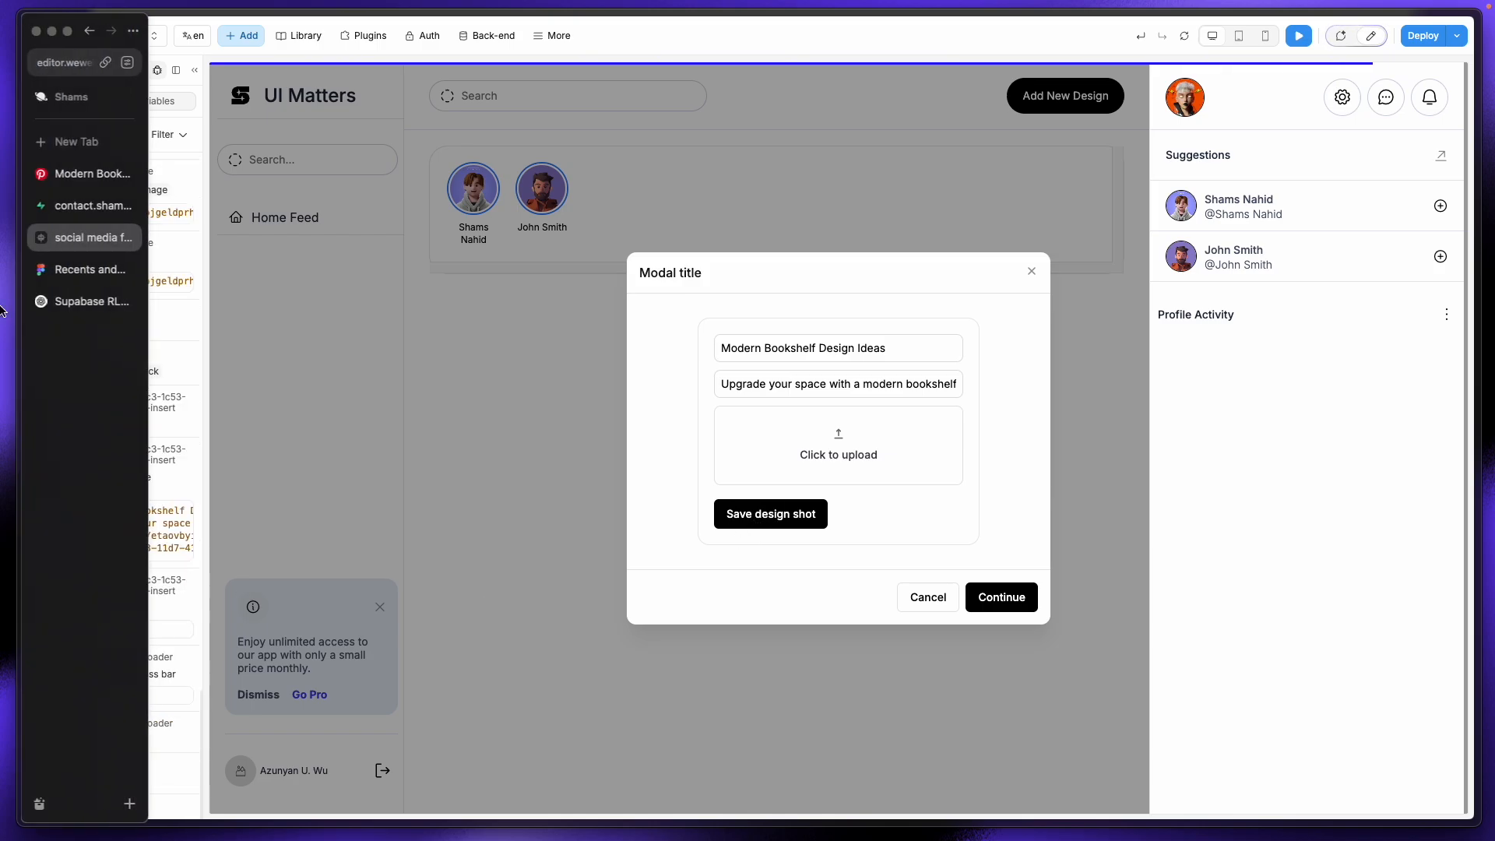
left_click(77, 218)
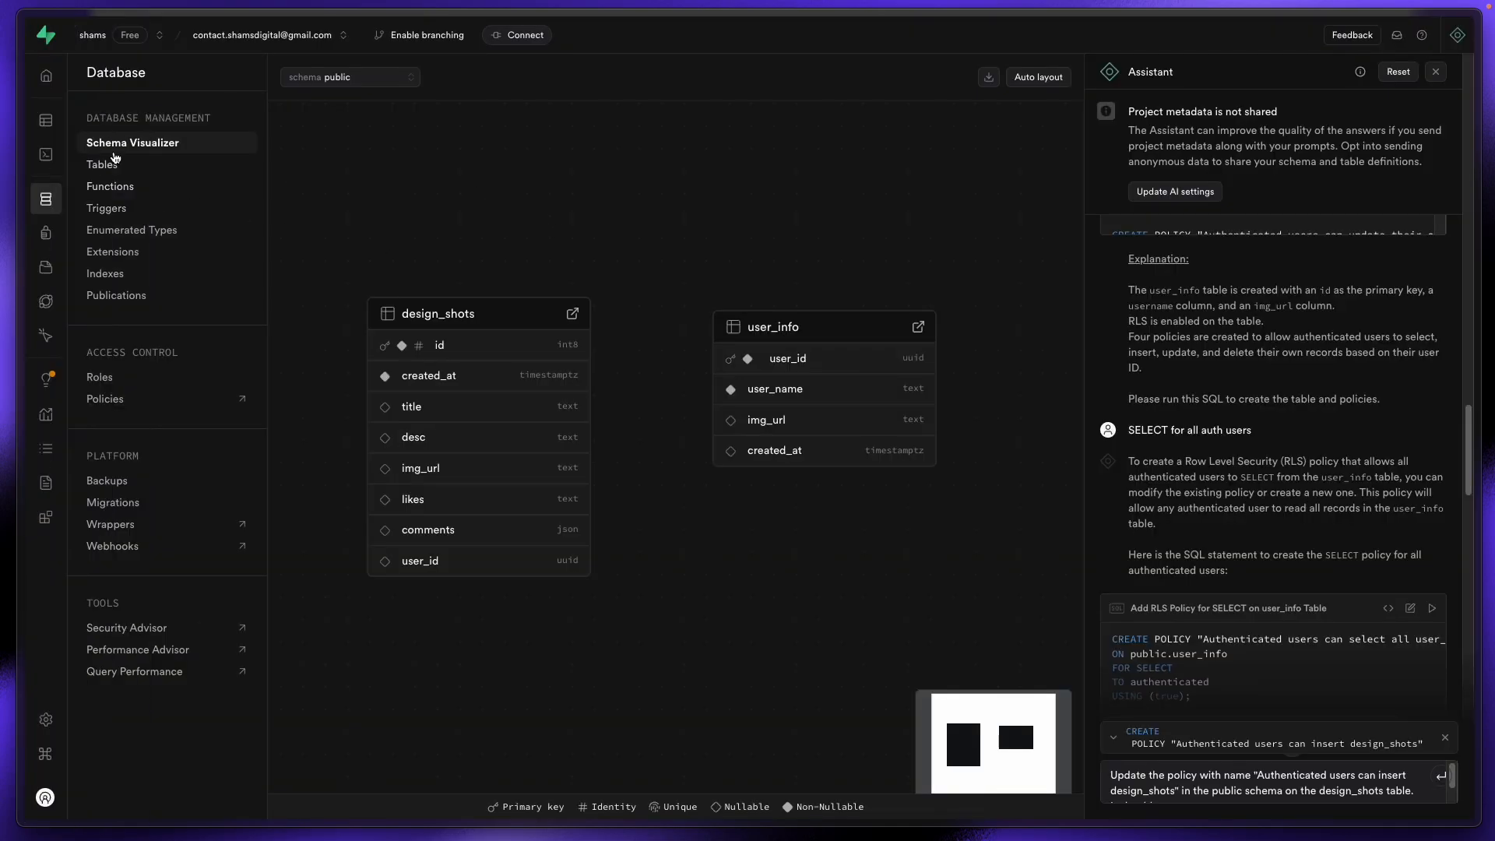
left_click(105, 159)
left_click(115, 207)
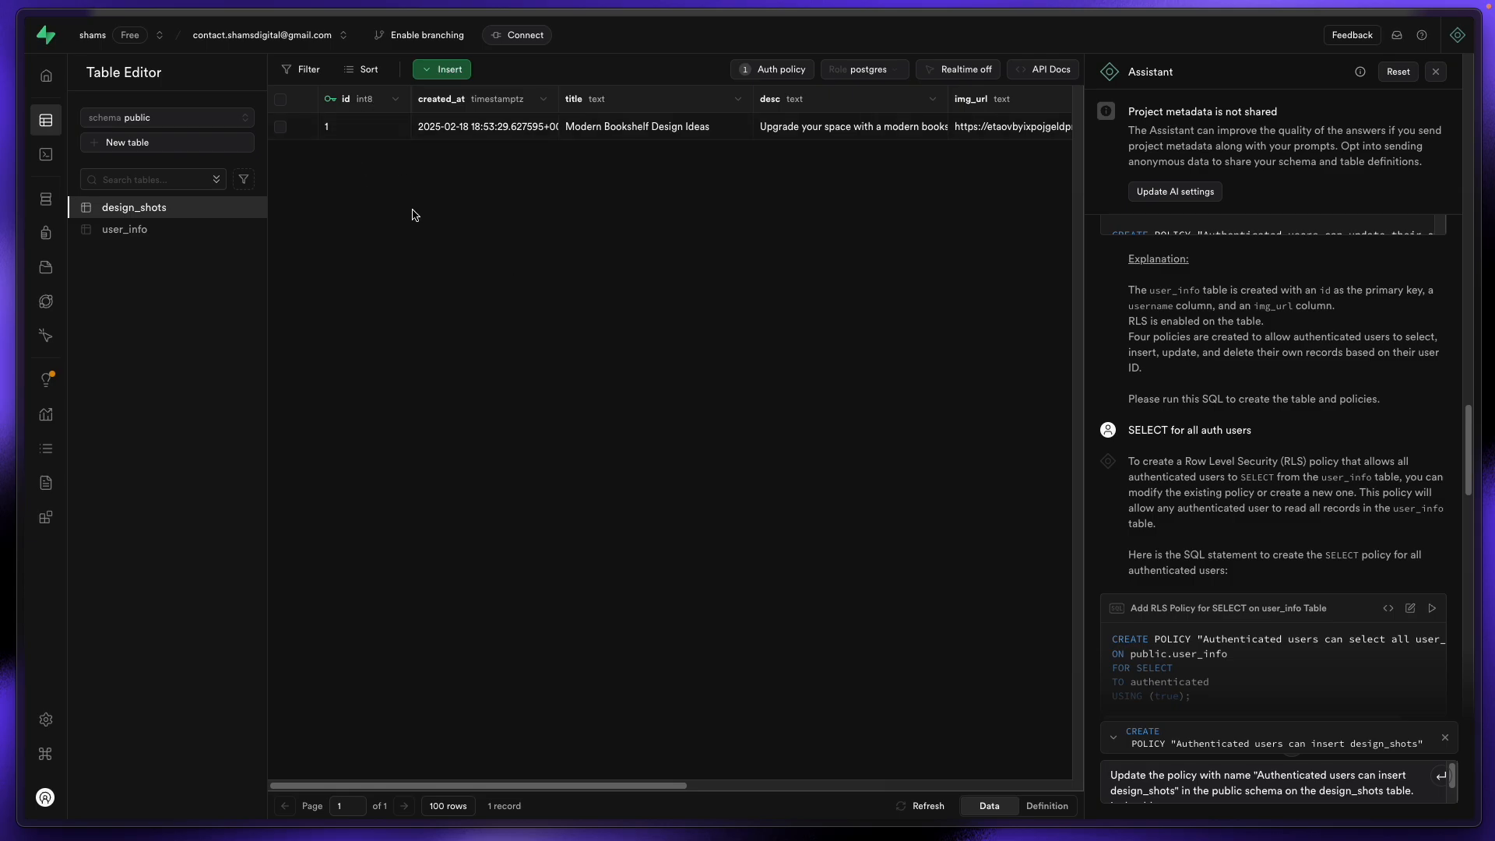
Step: Inspect the design_shots and user_info table settings, cancelling without changes
left_click(247, 207)
left_click(285, 258)
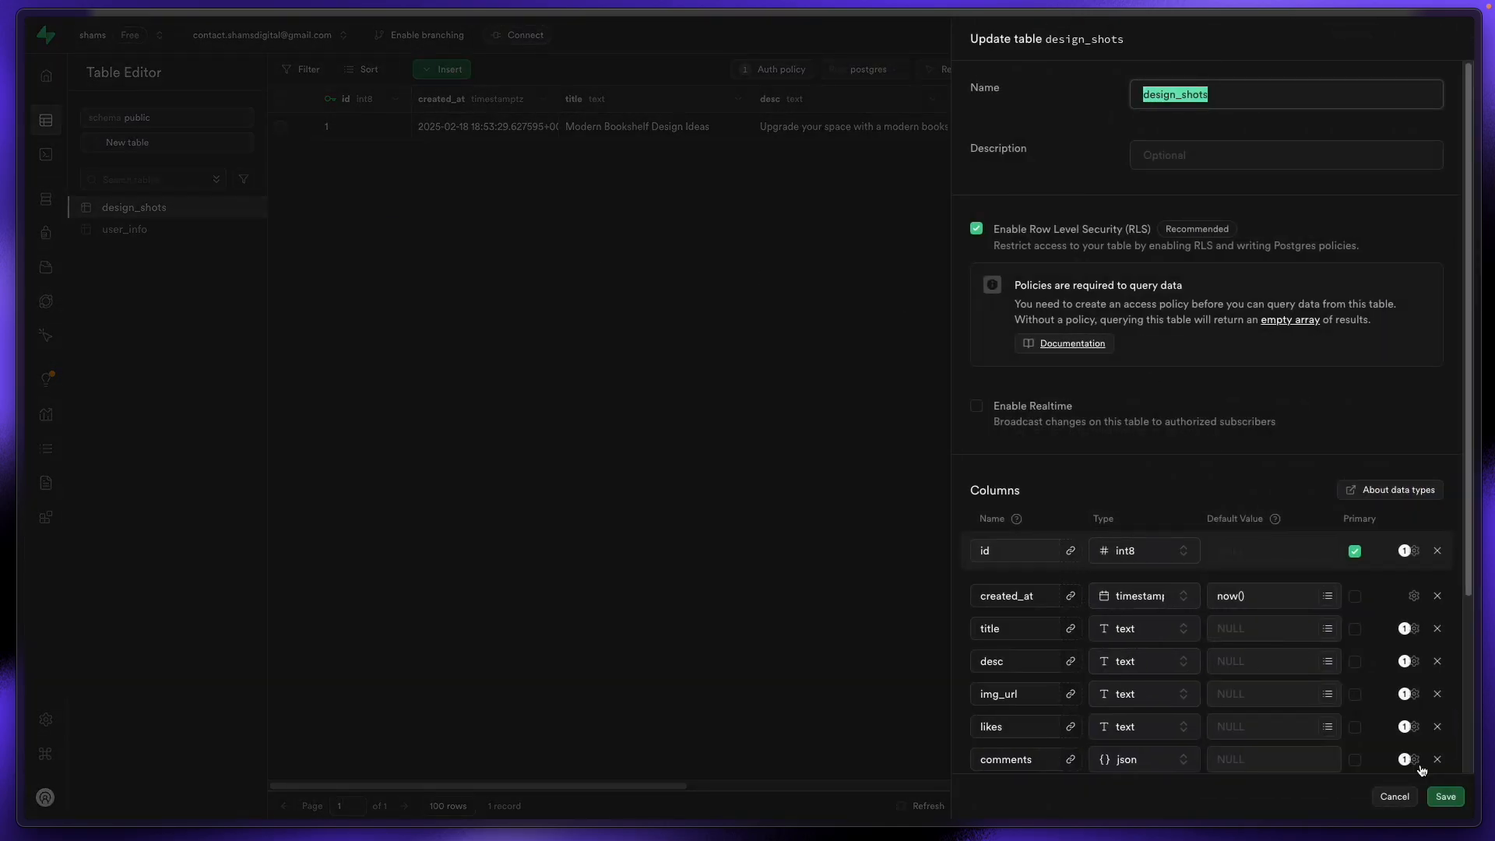
left_click(1409, 798)
left_click(180, 233)
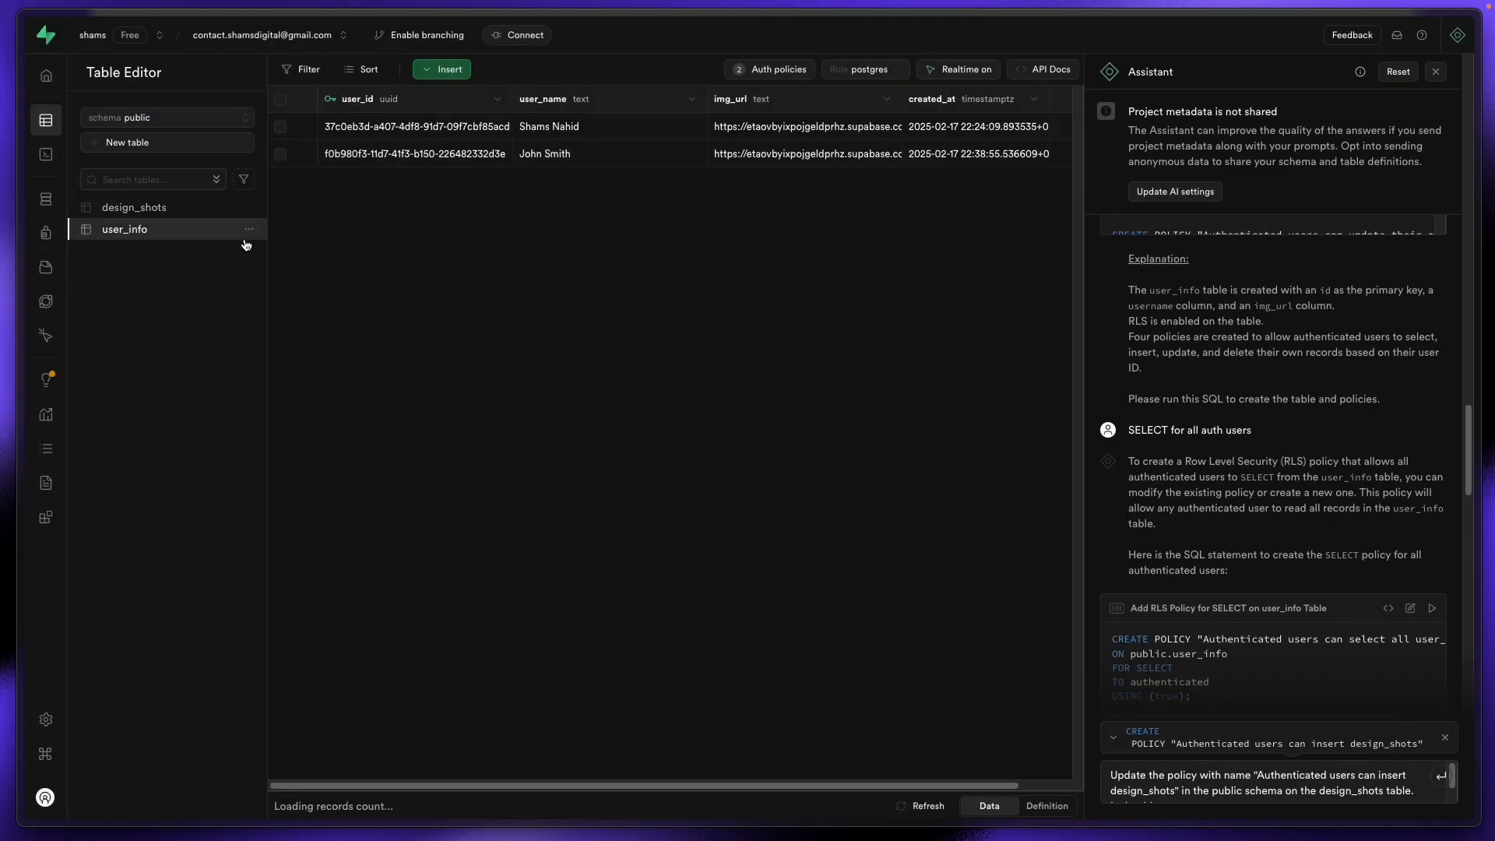
left_click(249, 230)
left_click(282, 281)
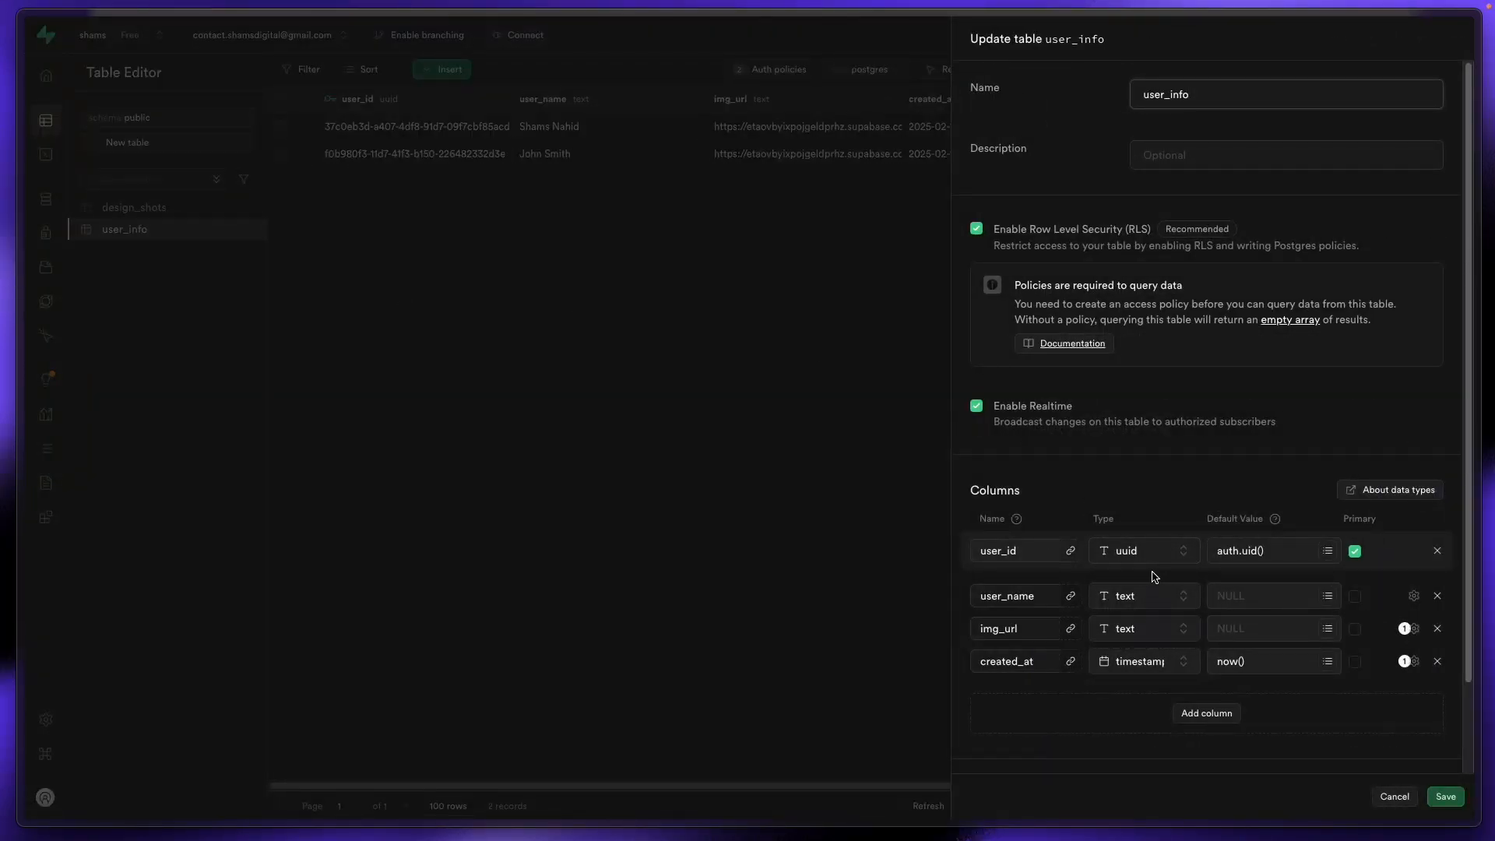
left_click(1396, 797)
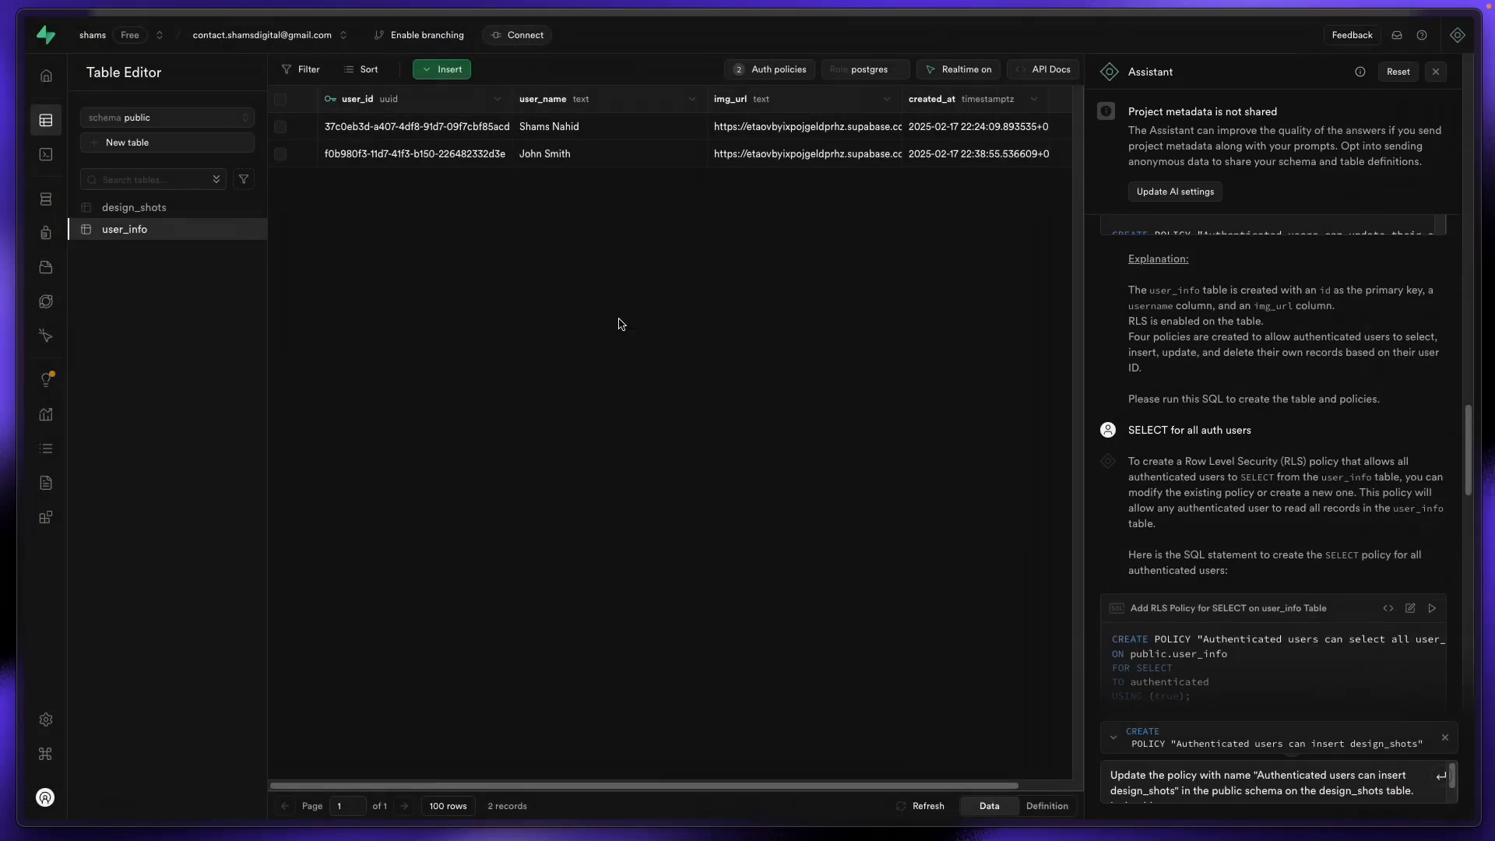
Step: Scroll the design_shots grid right to the likes and comments columns, still NULL
left_click(156, 207)
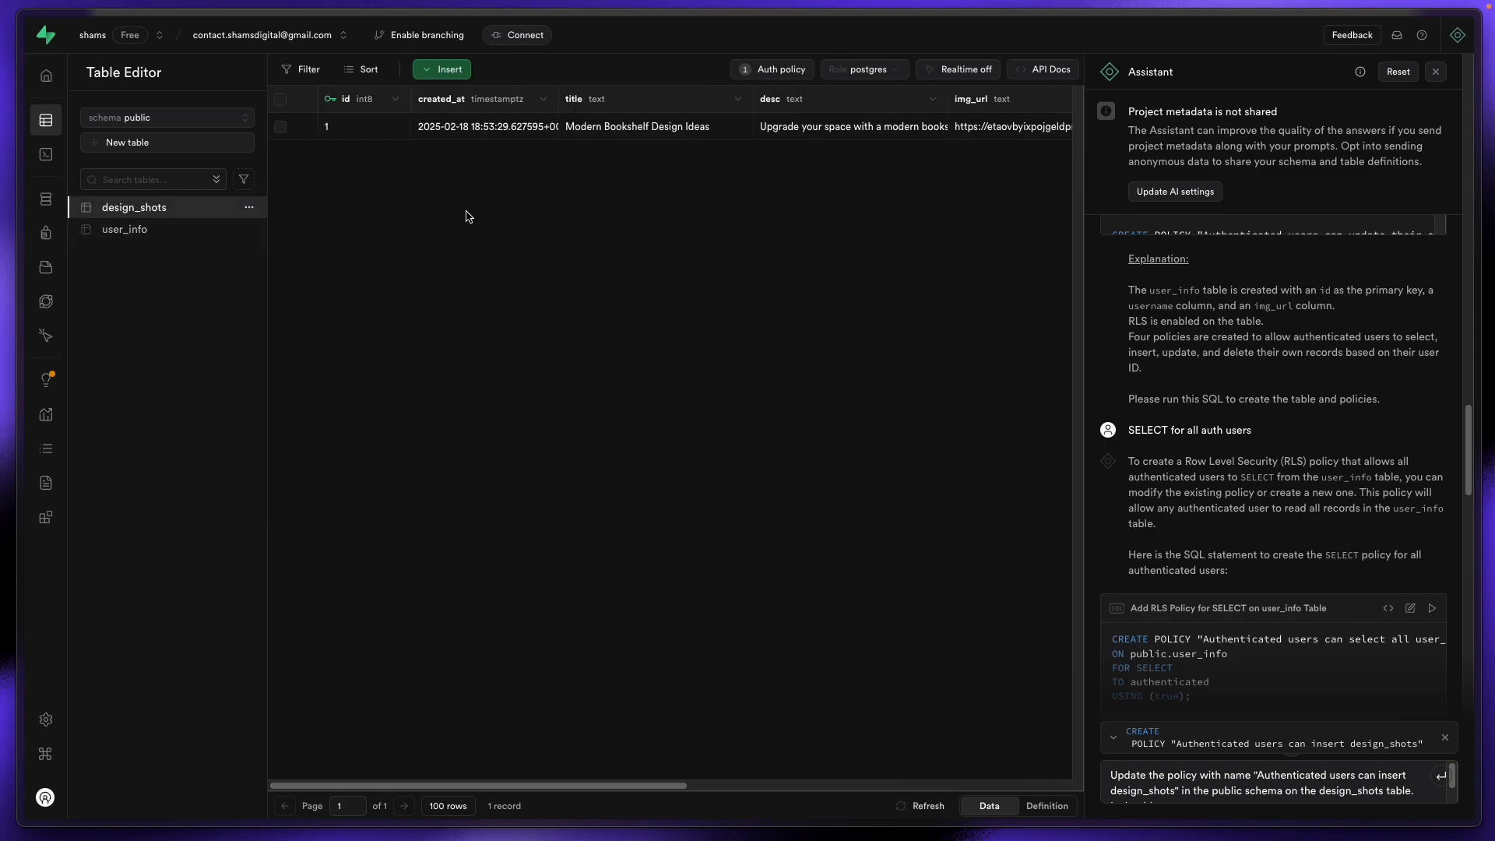
scroll(593, 205, "right", 2)
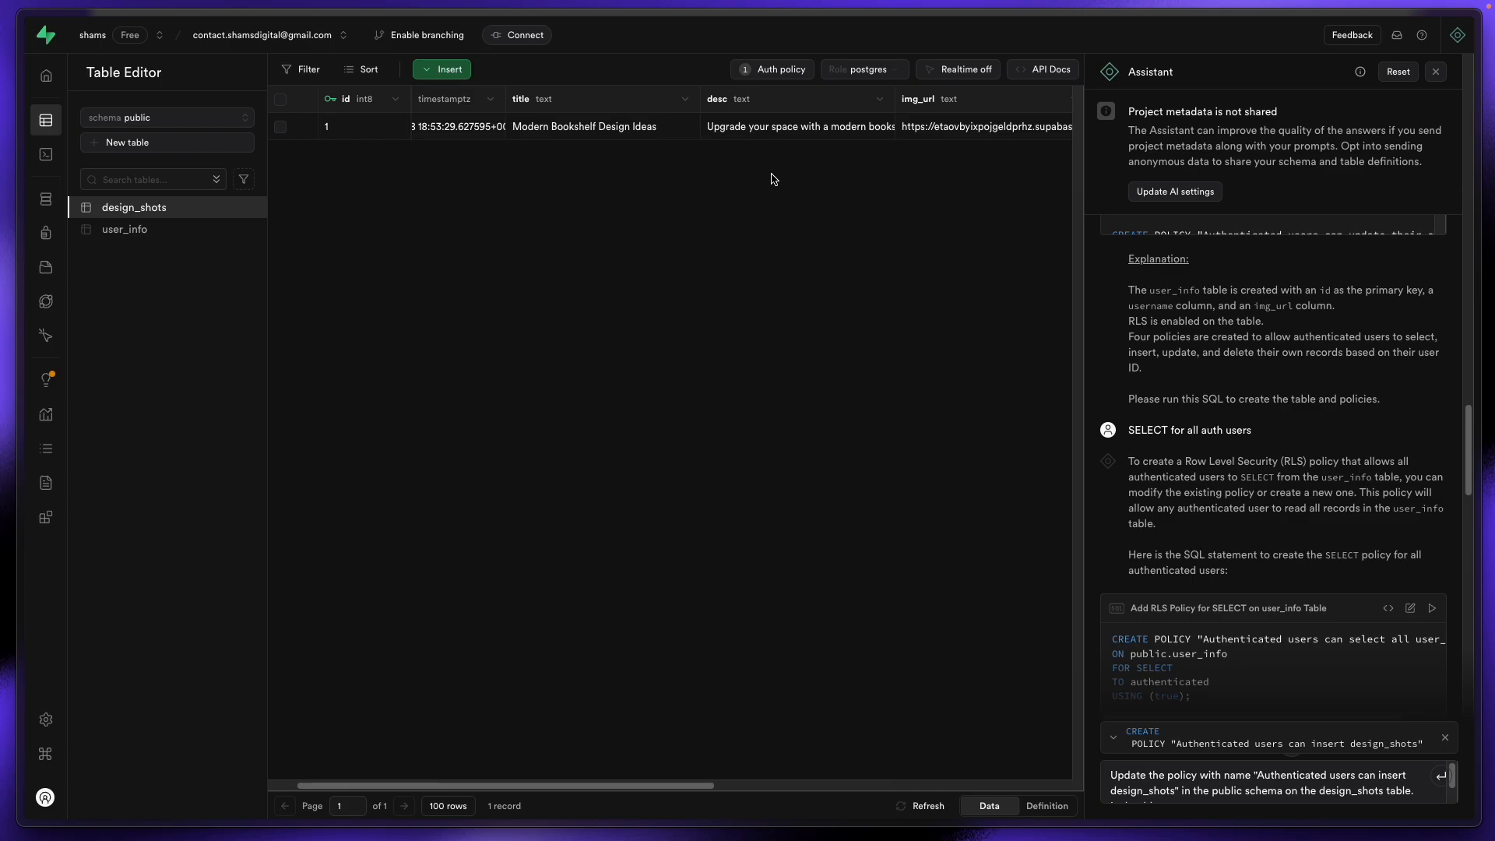
scroll(773, 179, "right", 8)
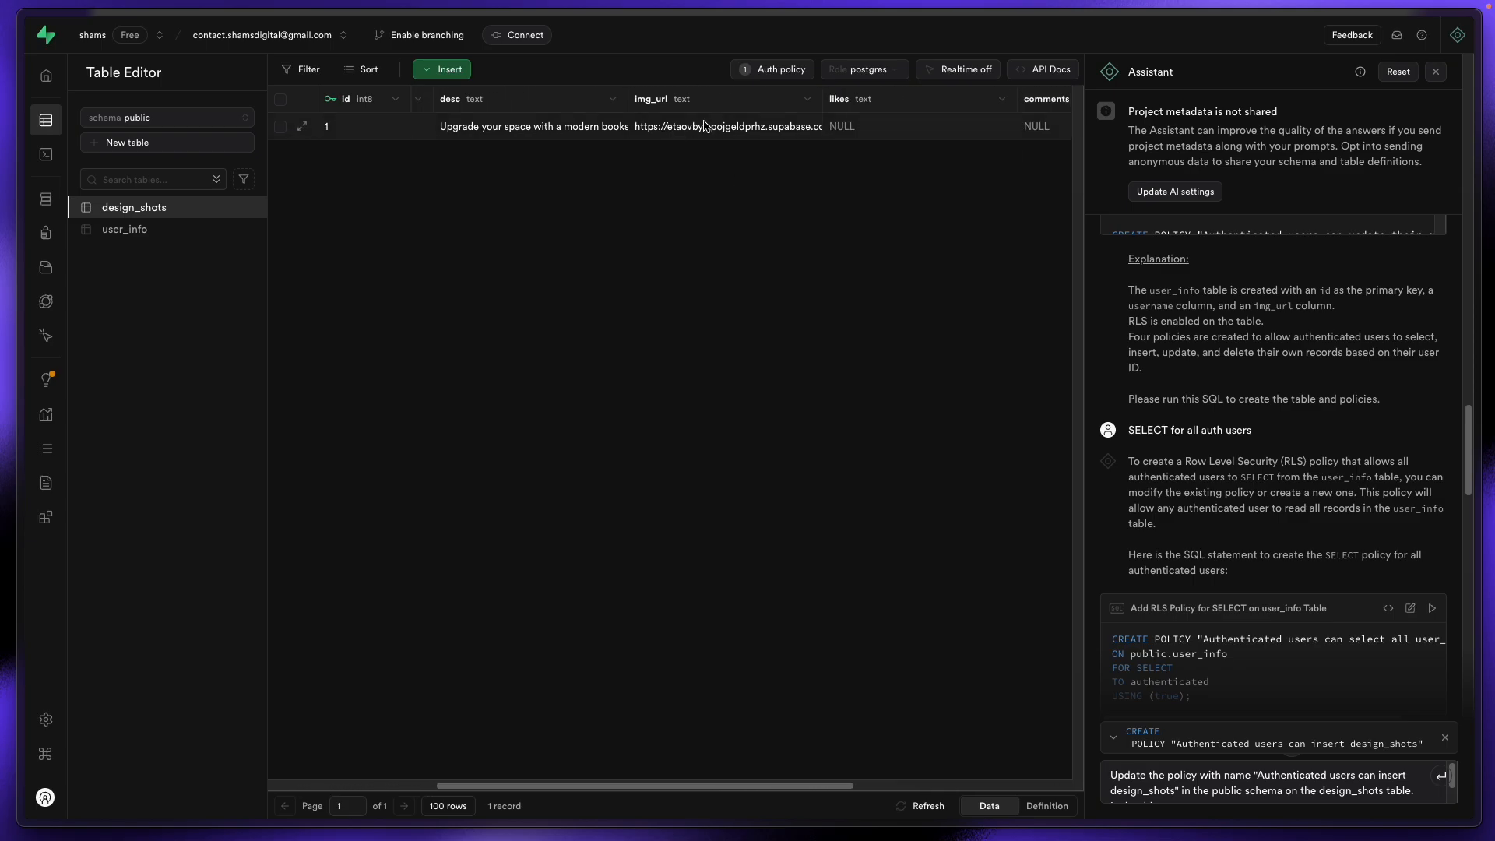
mouse_move(24, 226)
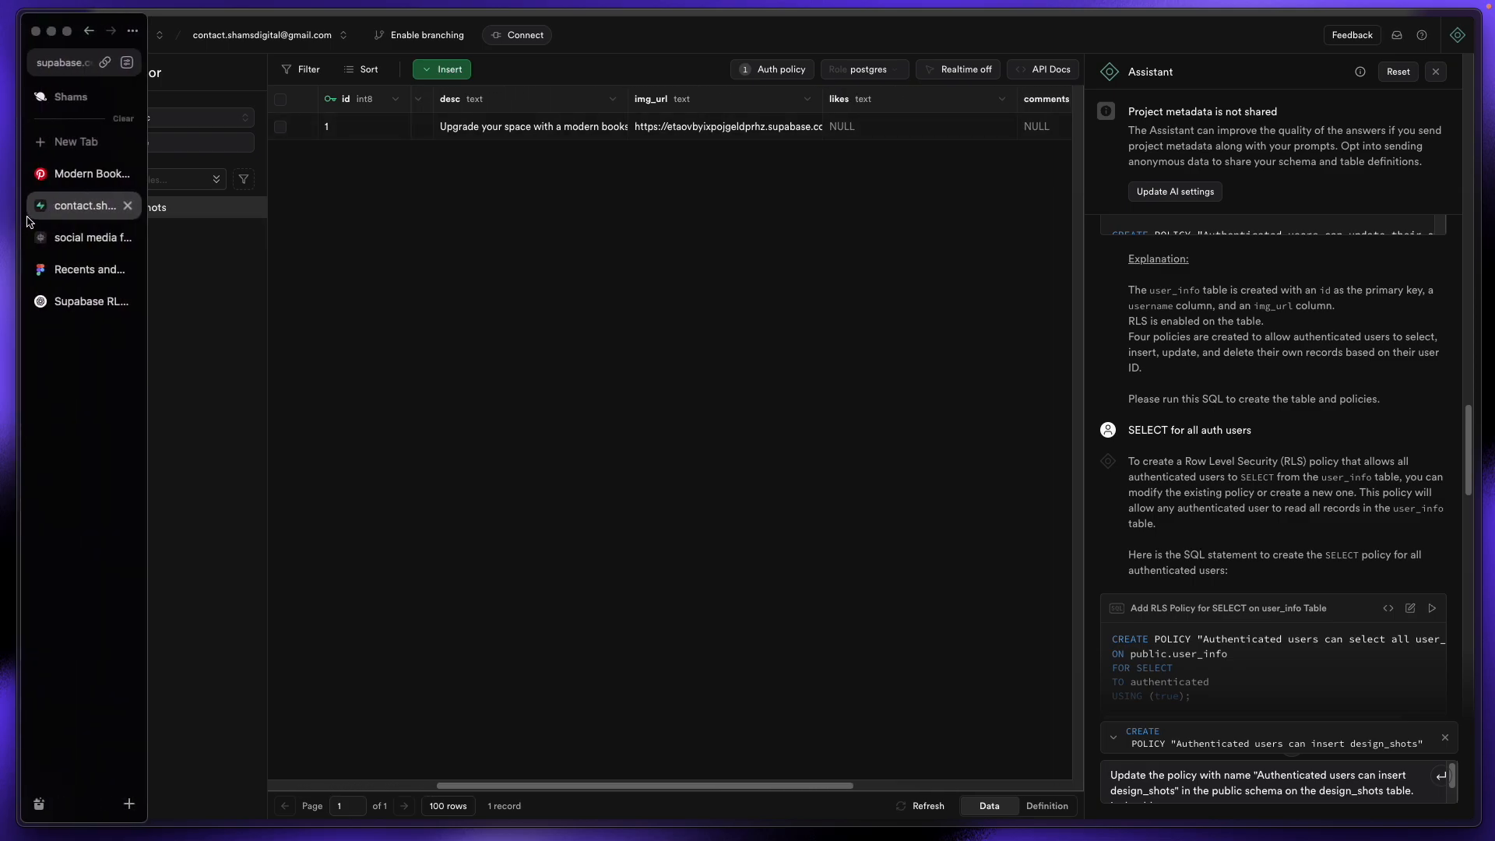
Step: In WeWeb edit mode, set Modal (Deprecated) Display to Off and expand the content list layer
left_click(78, 237)
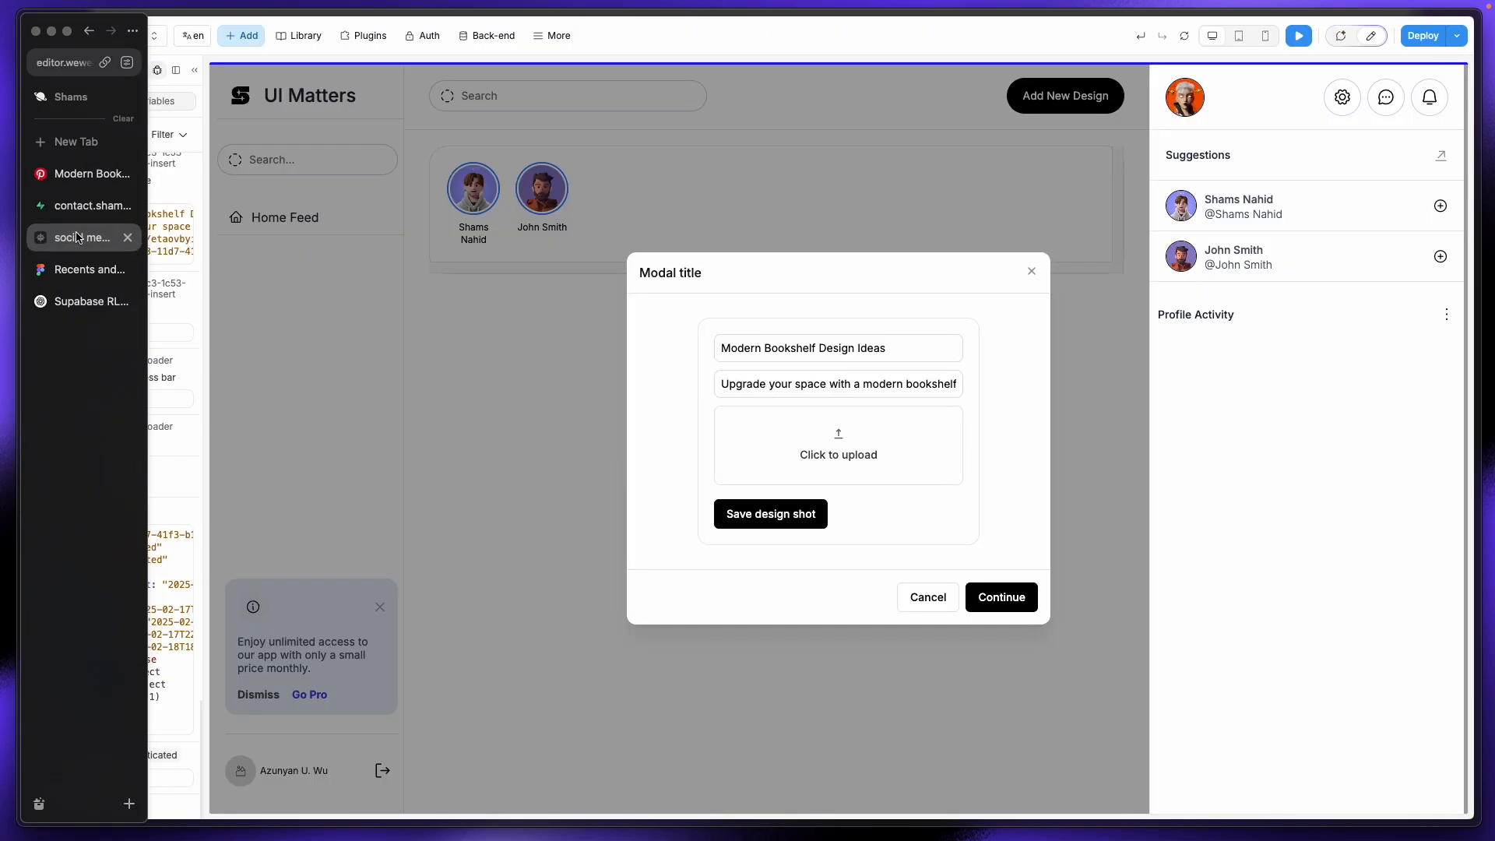
left_click(1378, 37)
left_click(49, 69)
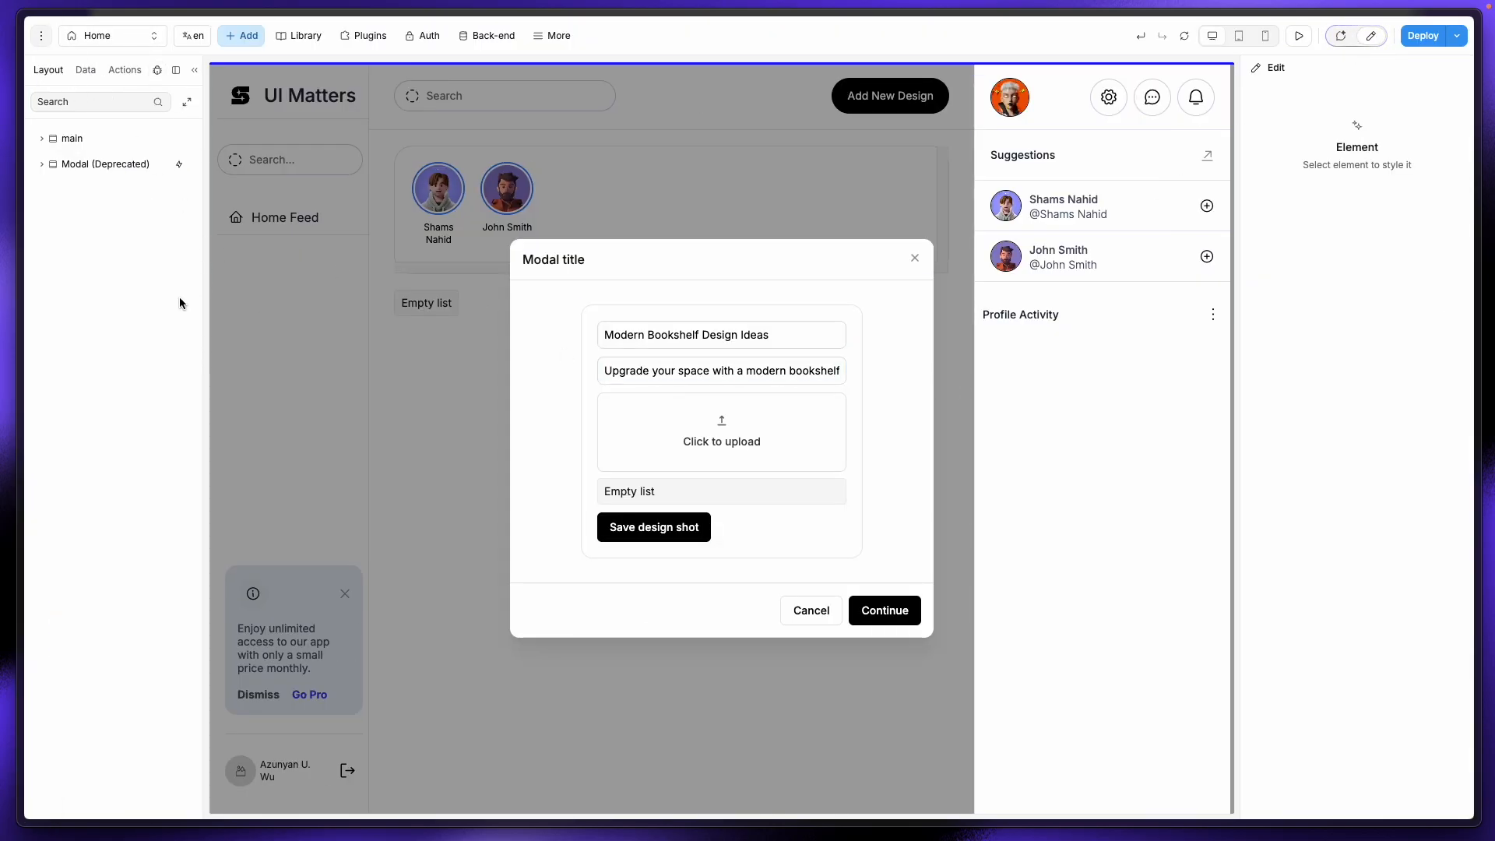
left_click(109, 164)
left_click(1286, 94)
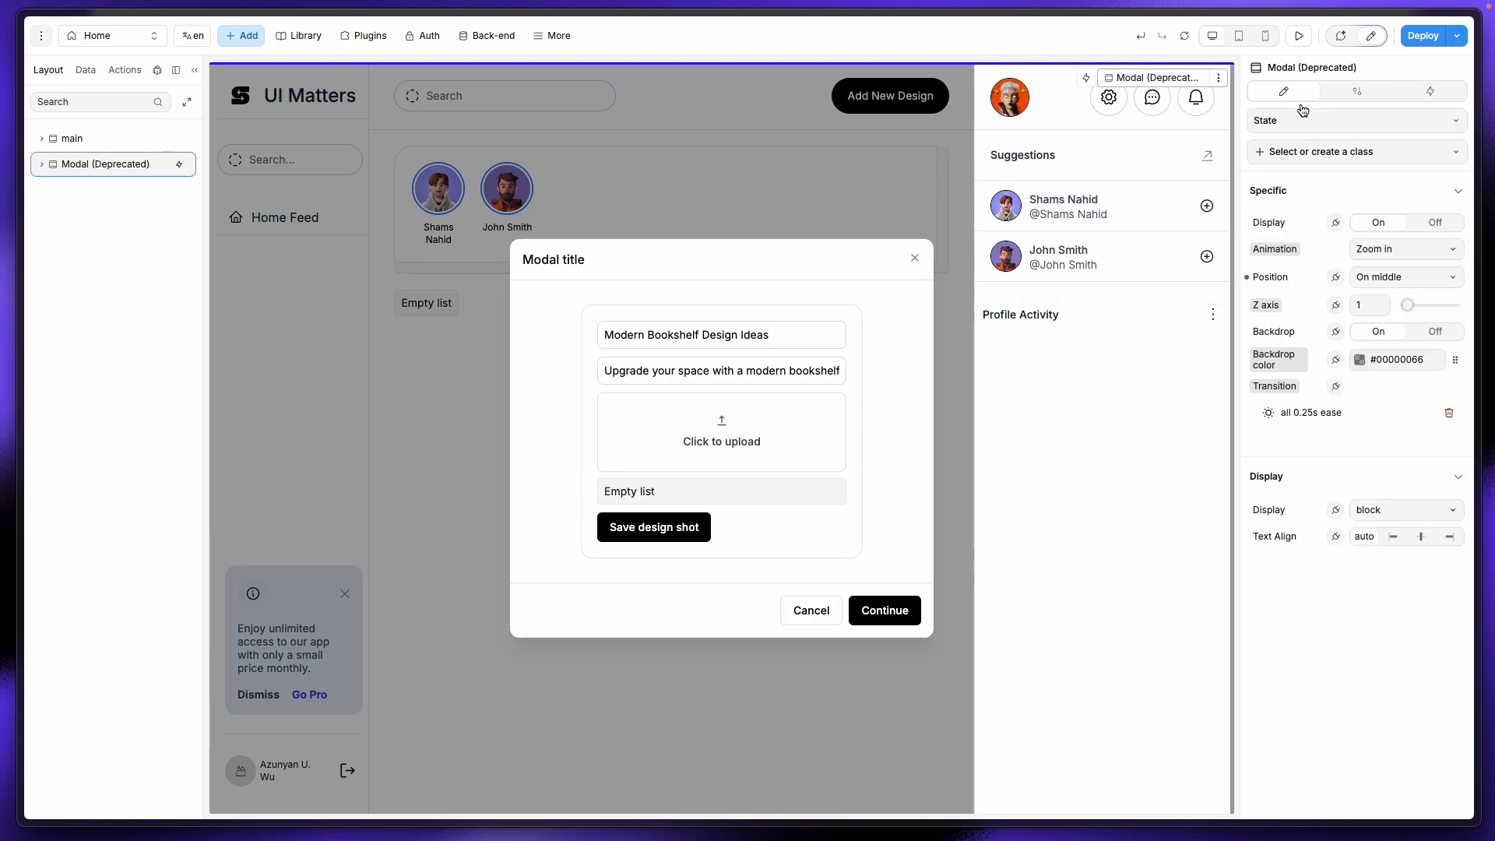
left_click(1435, 222)
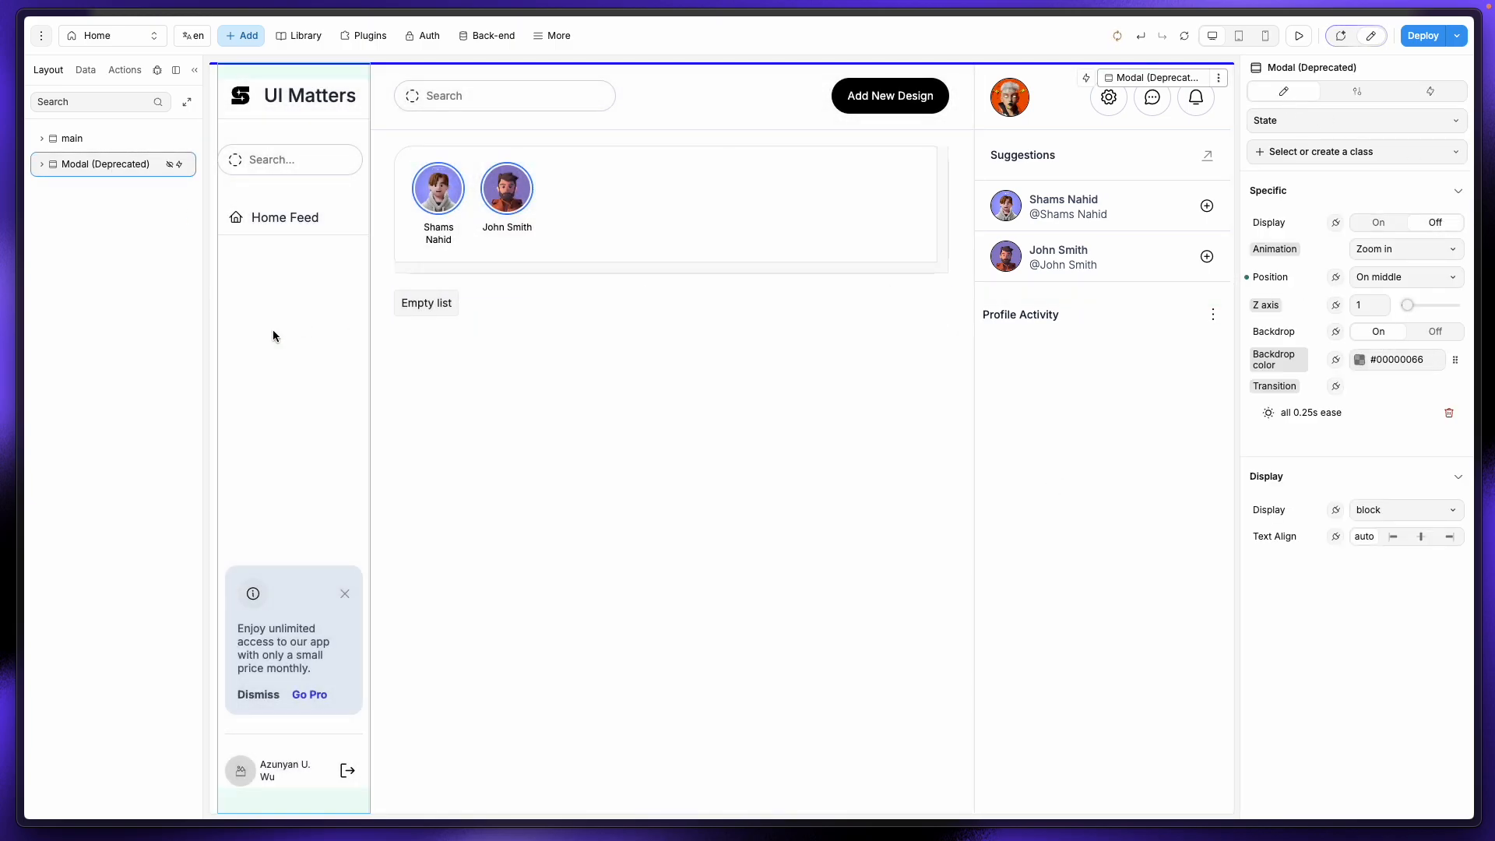
left_click(442, 307)
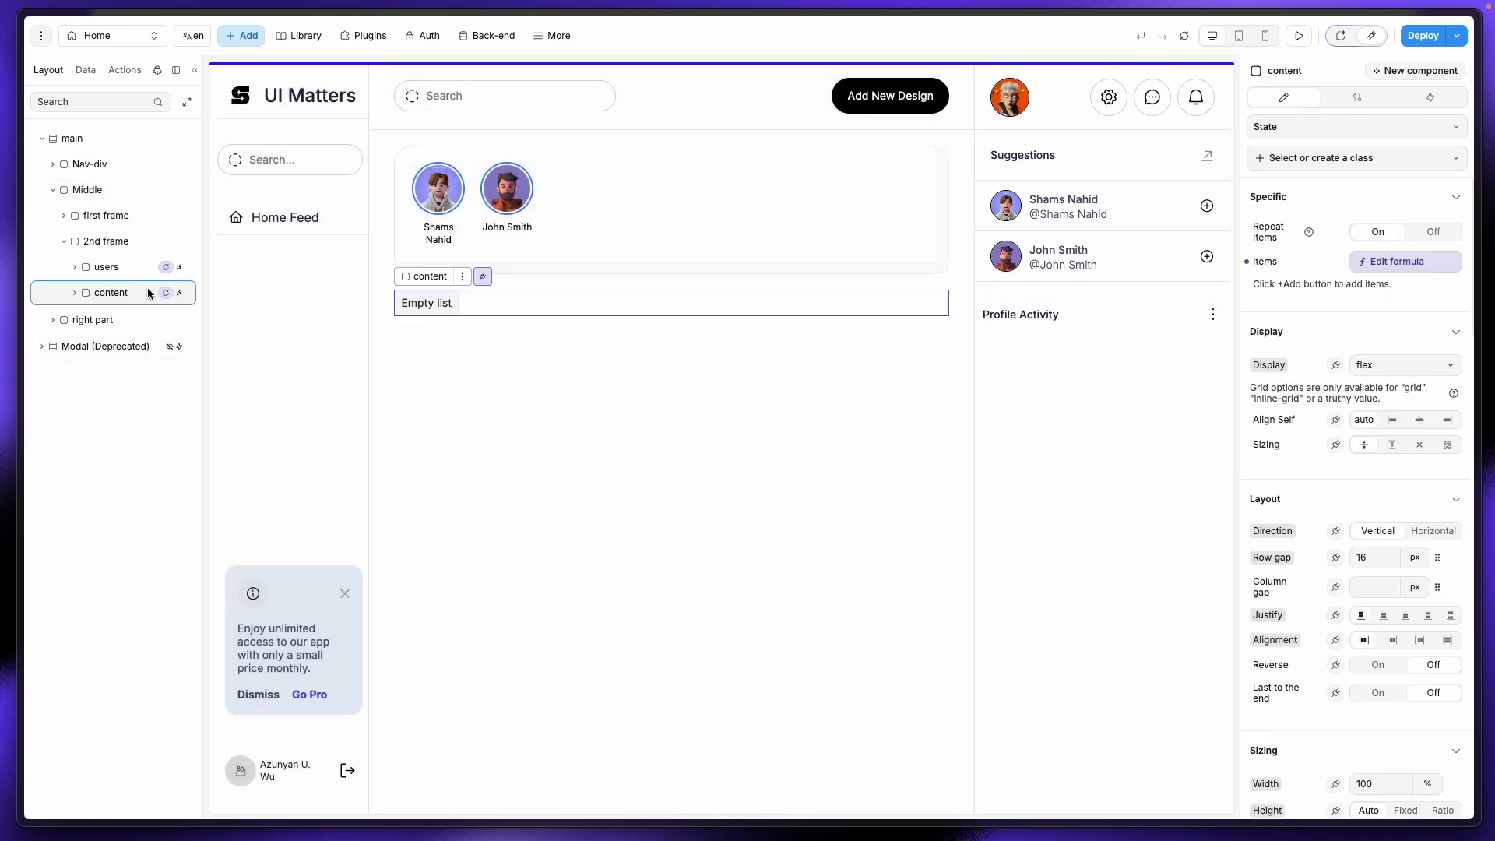
left_click(75, 293)
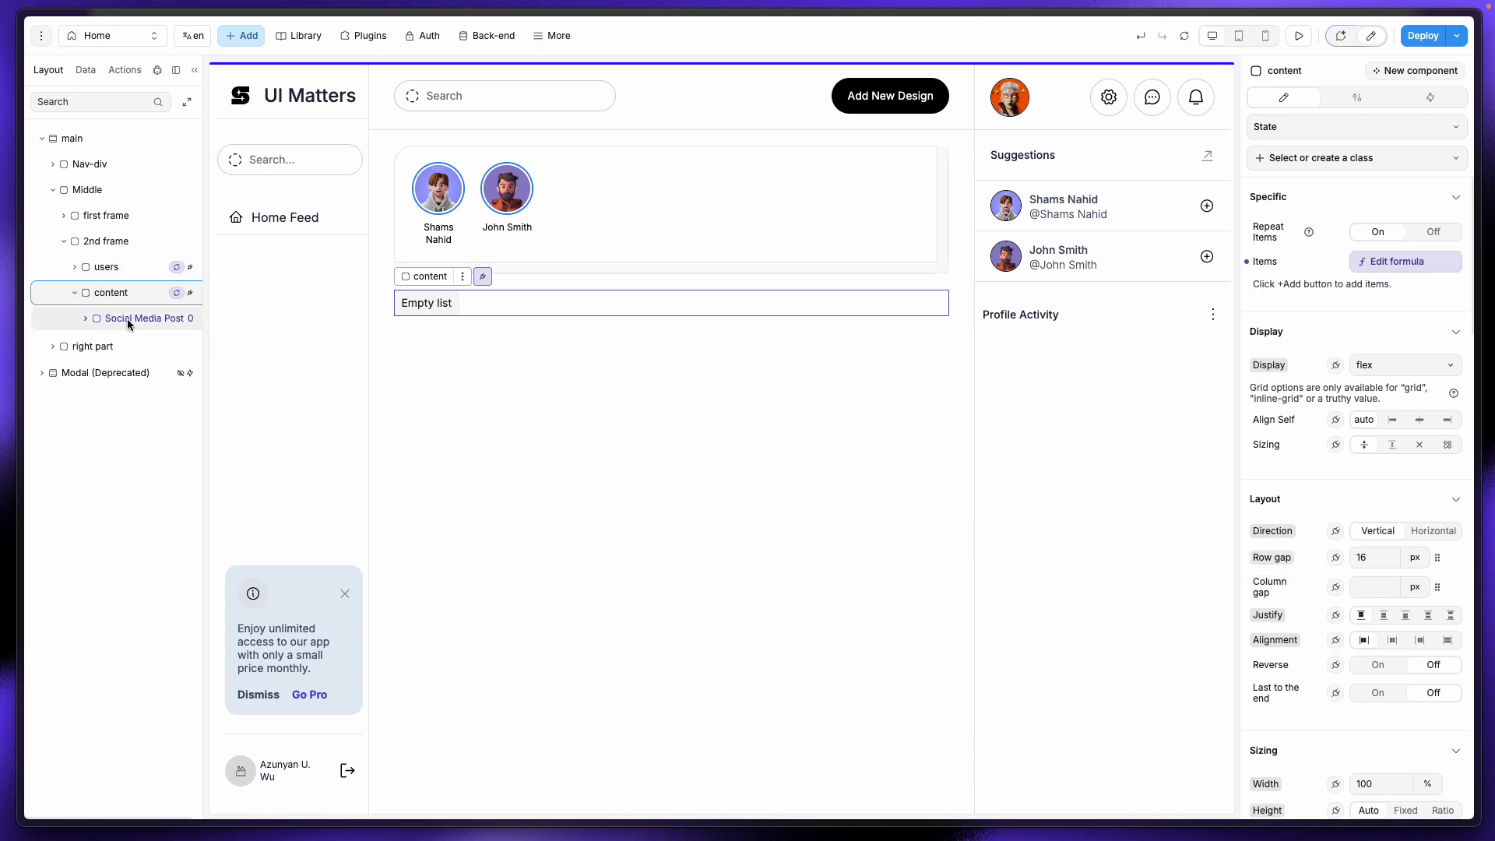
Step: Replace the content list's Items formula with design_shots.data from Collections
left_click(1378, 264)
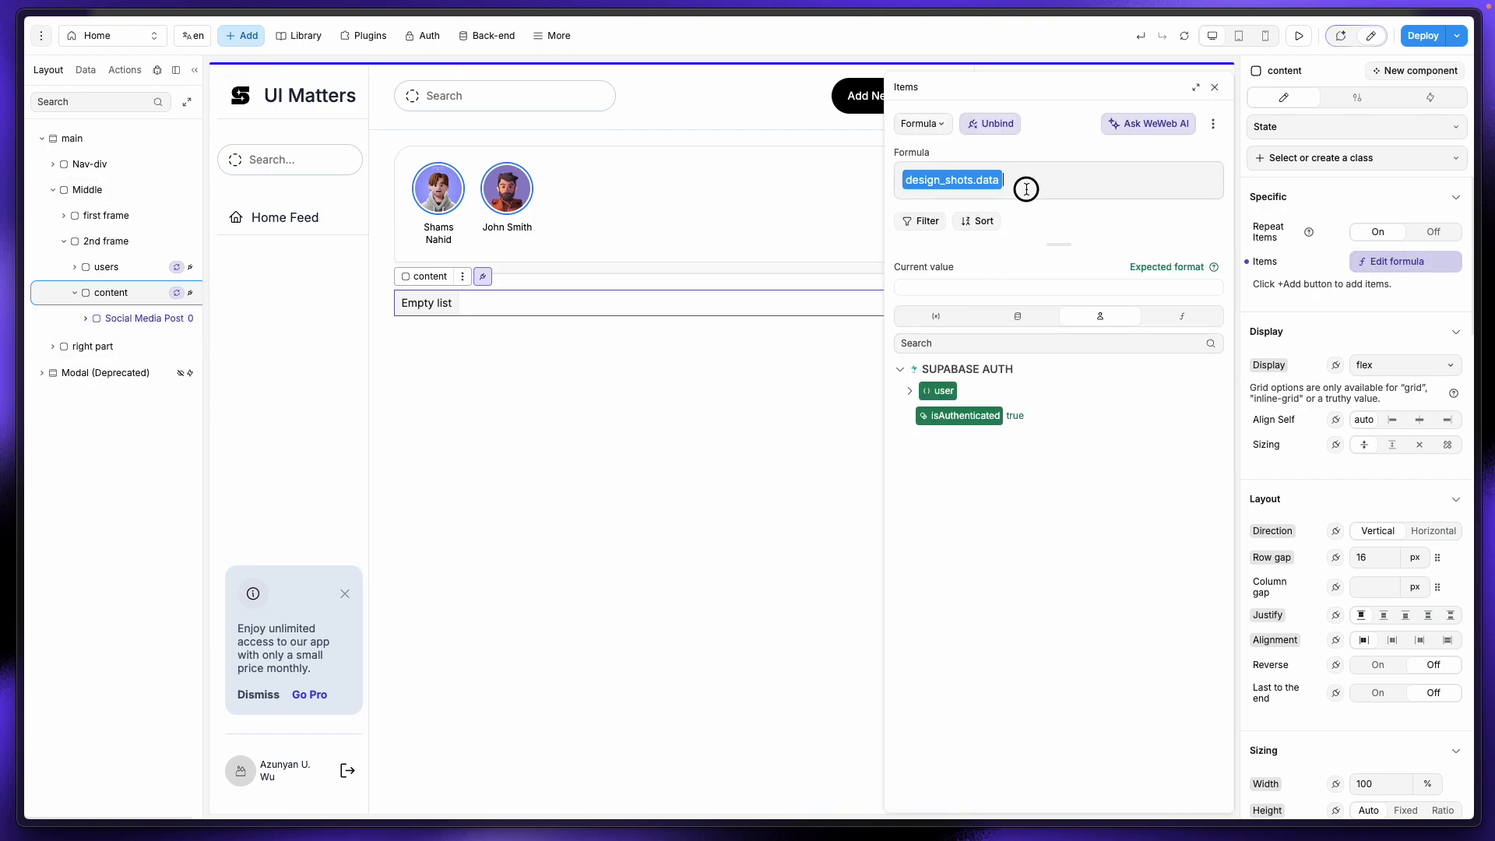
key("BackSpace")
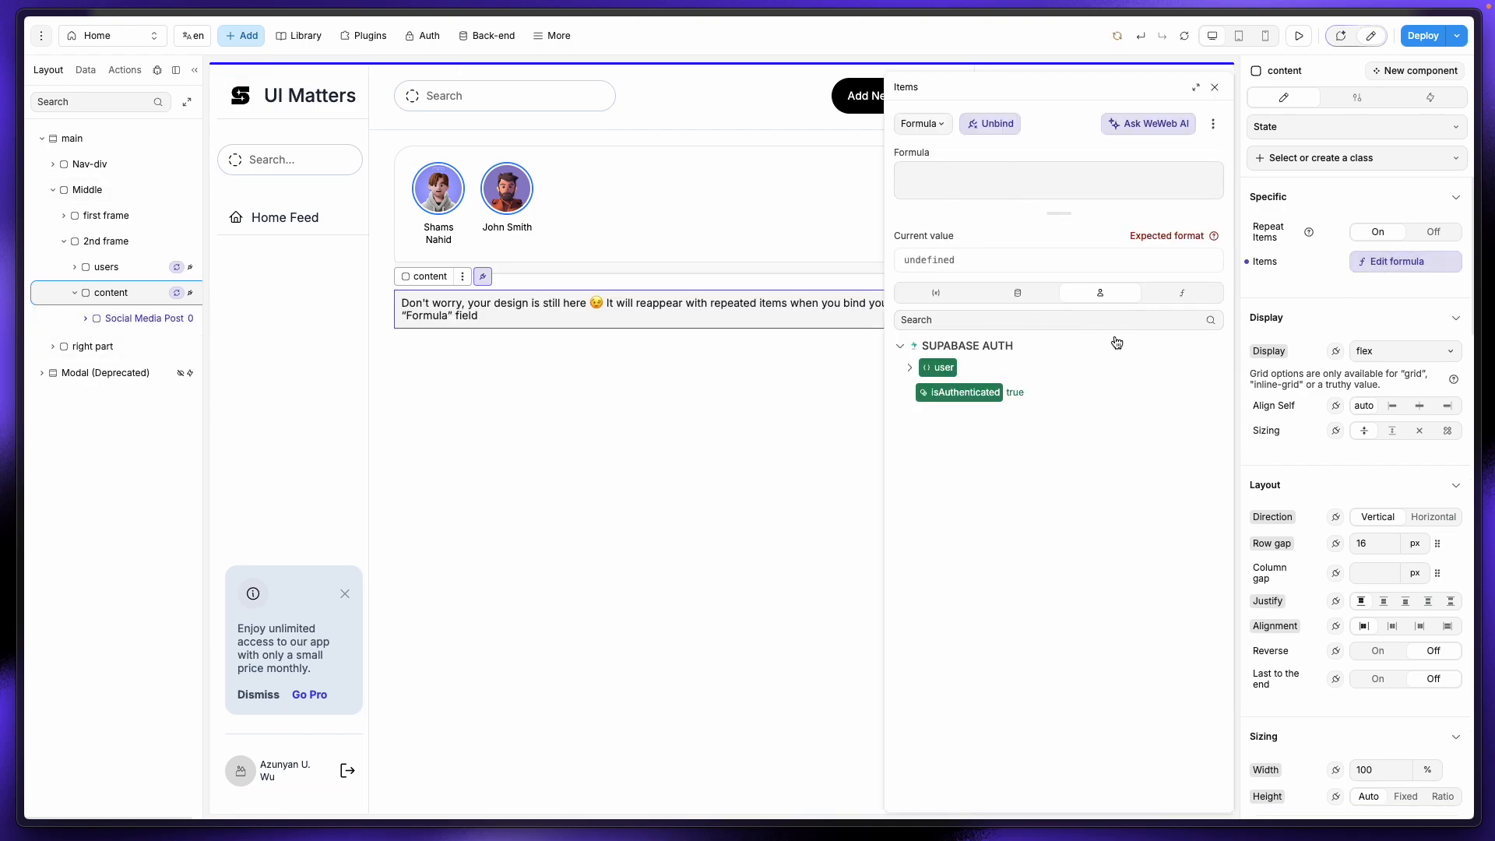
left_click(1017, 293)
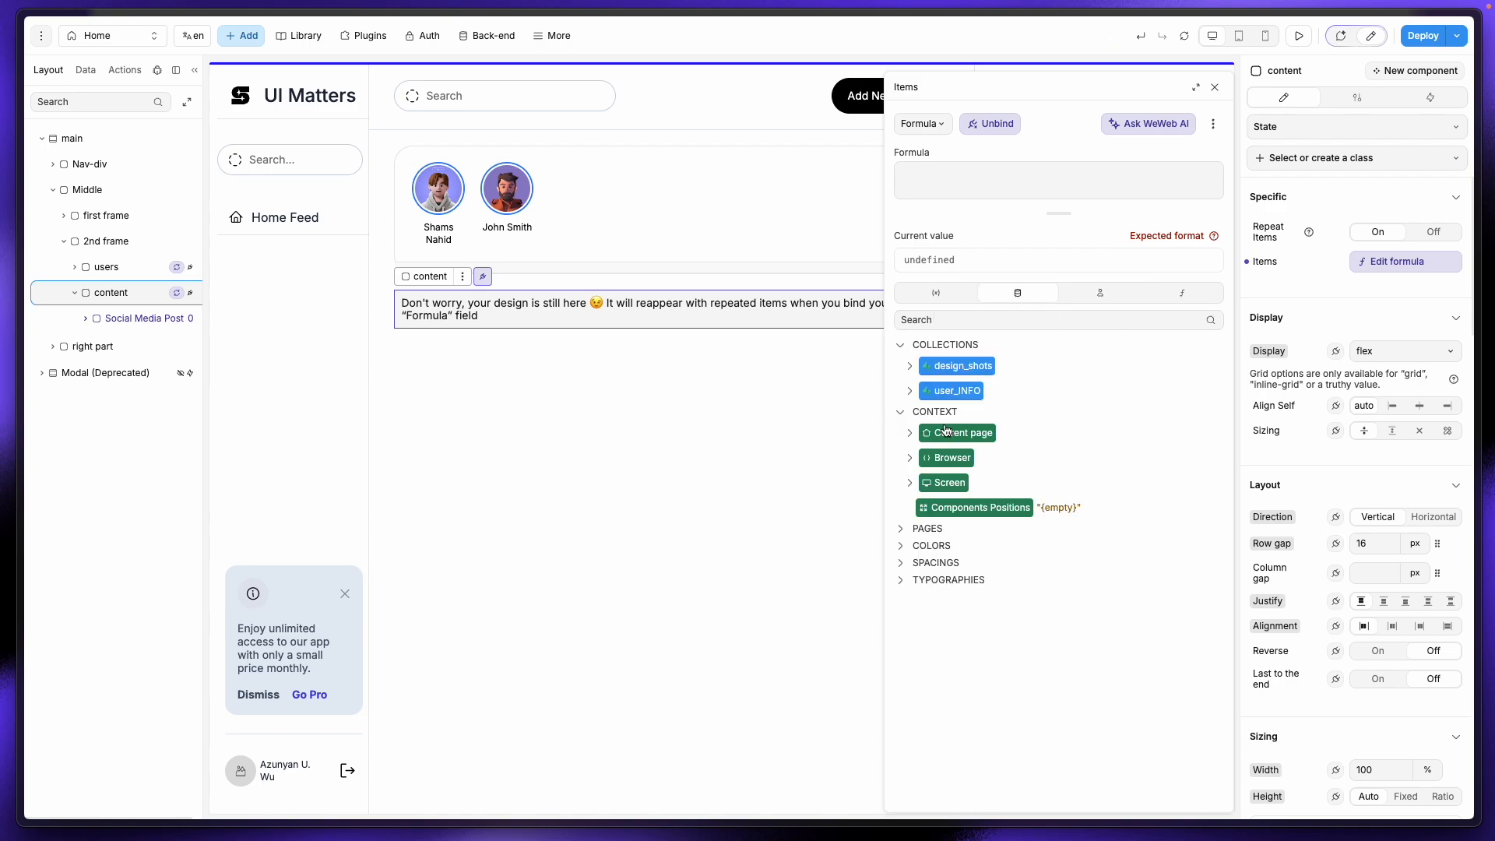
left_click(913, 373)
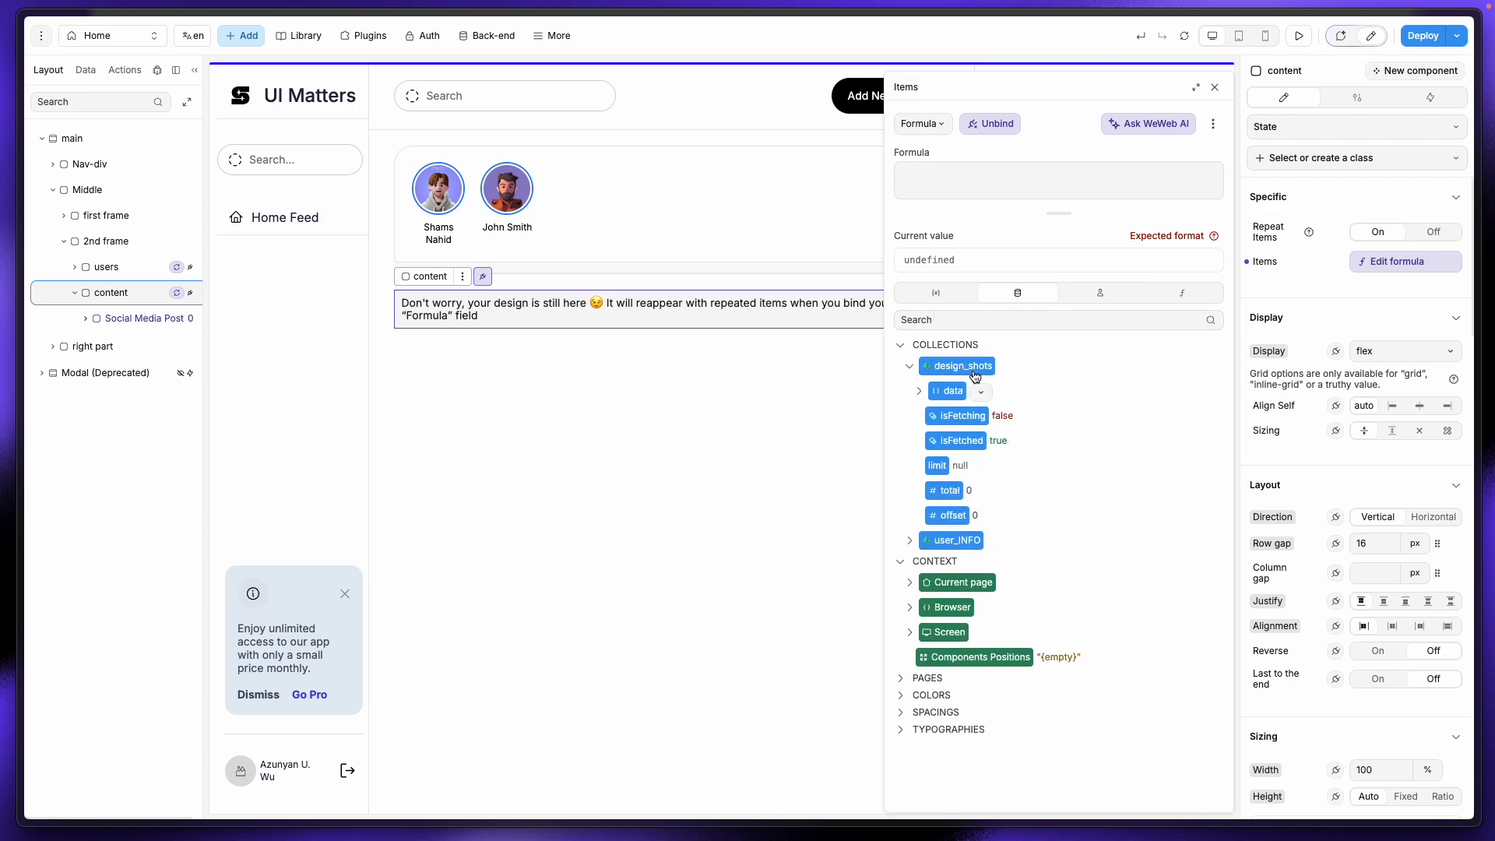
left_click(953, 390)
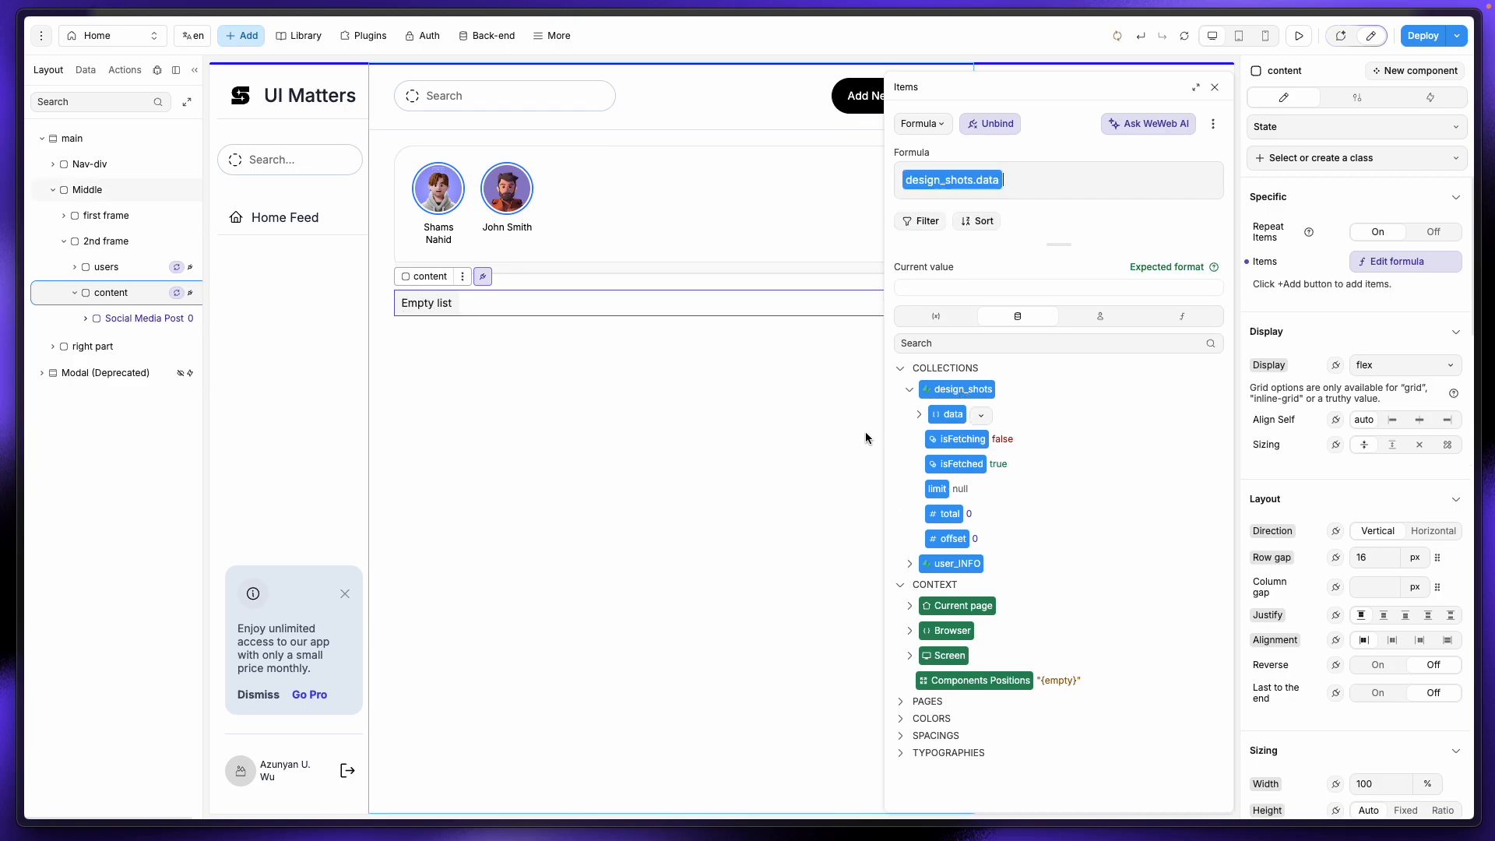
Step: Reload the app data and confirm design_shots.data currently holds zero records
left_click(1182, 39)
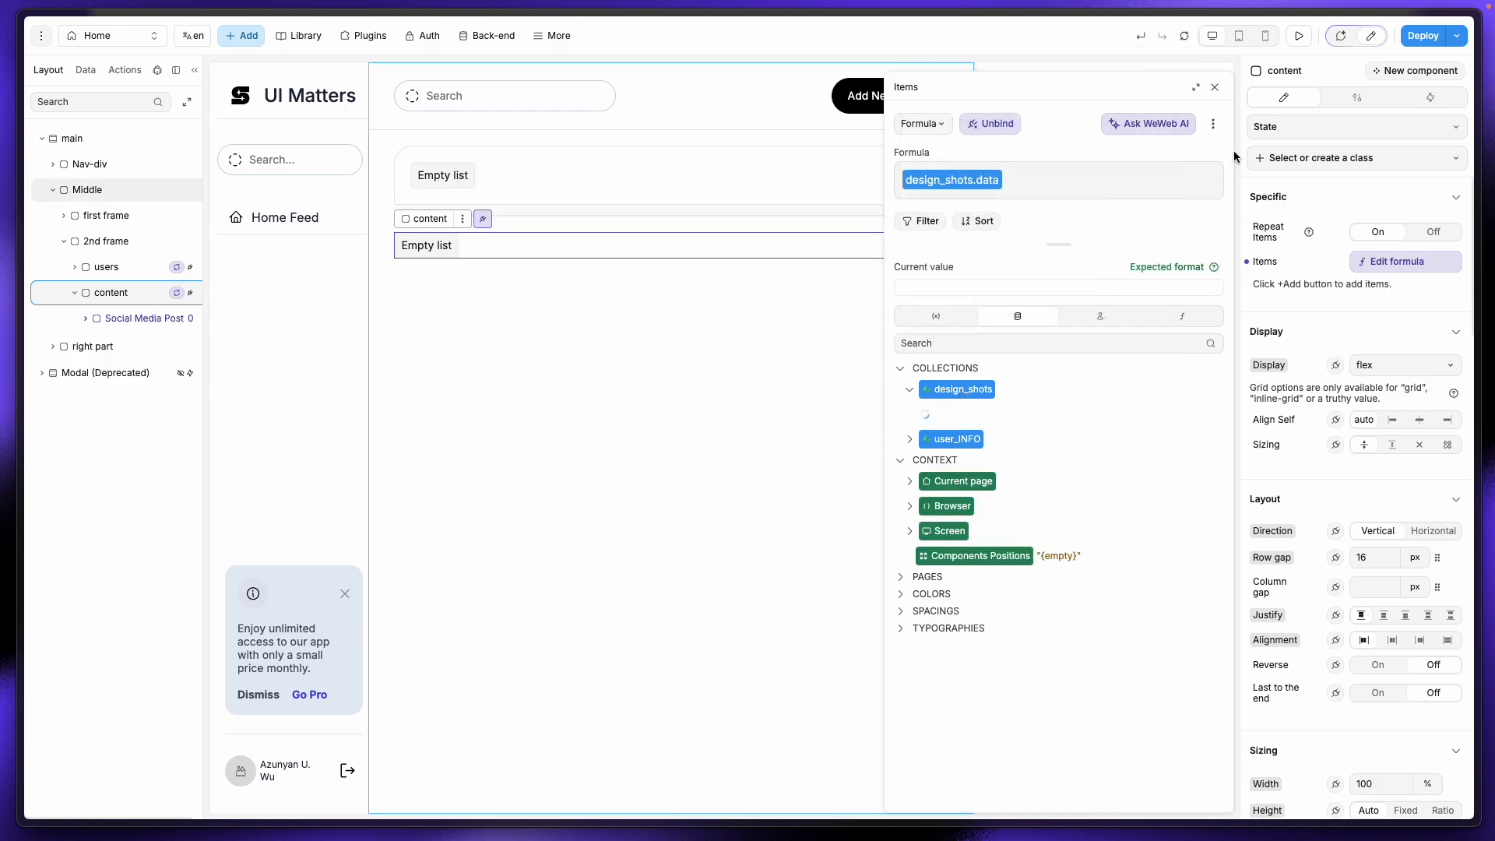
left_click(1186, 39)
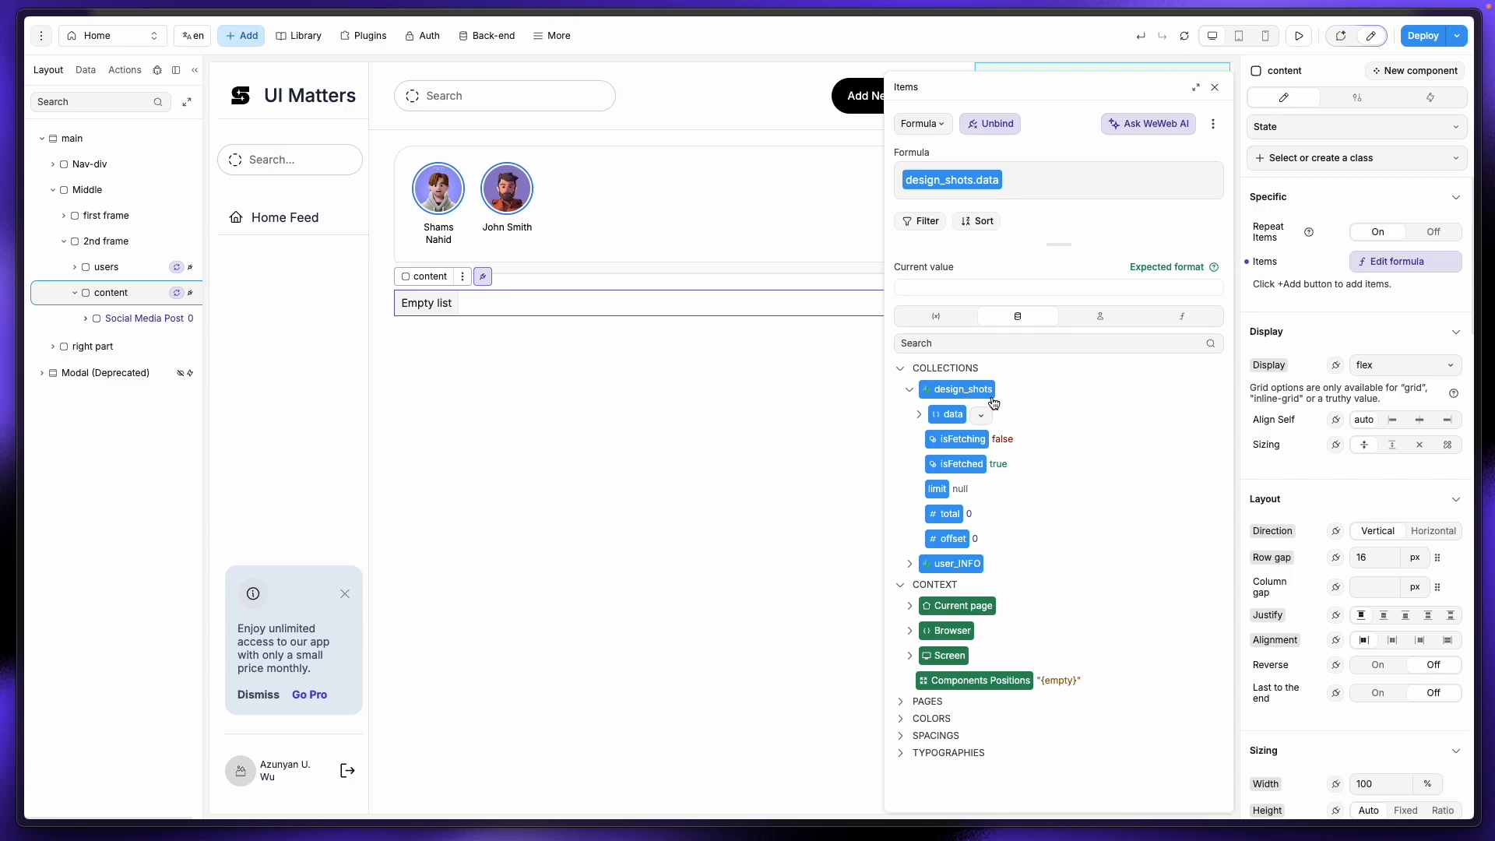
left_click(918, 415)
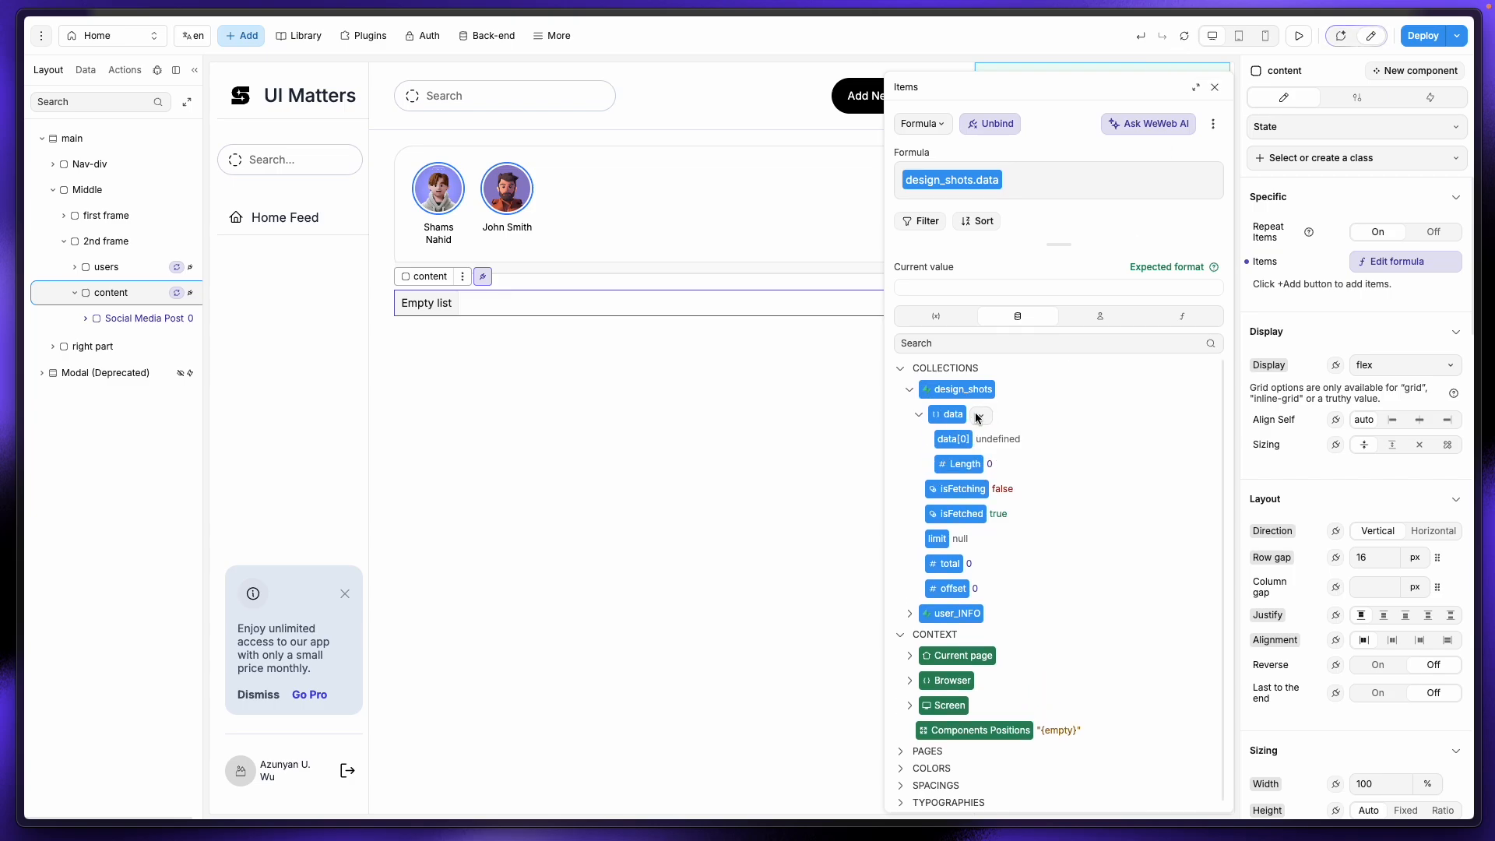
left_click(86, 69)
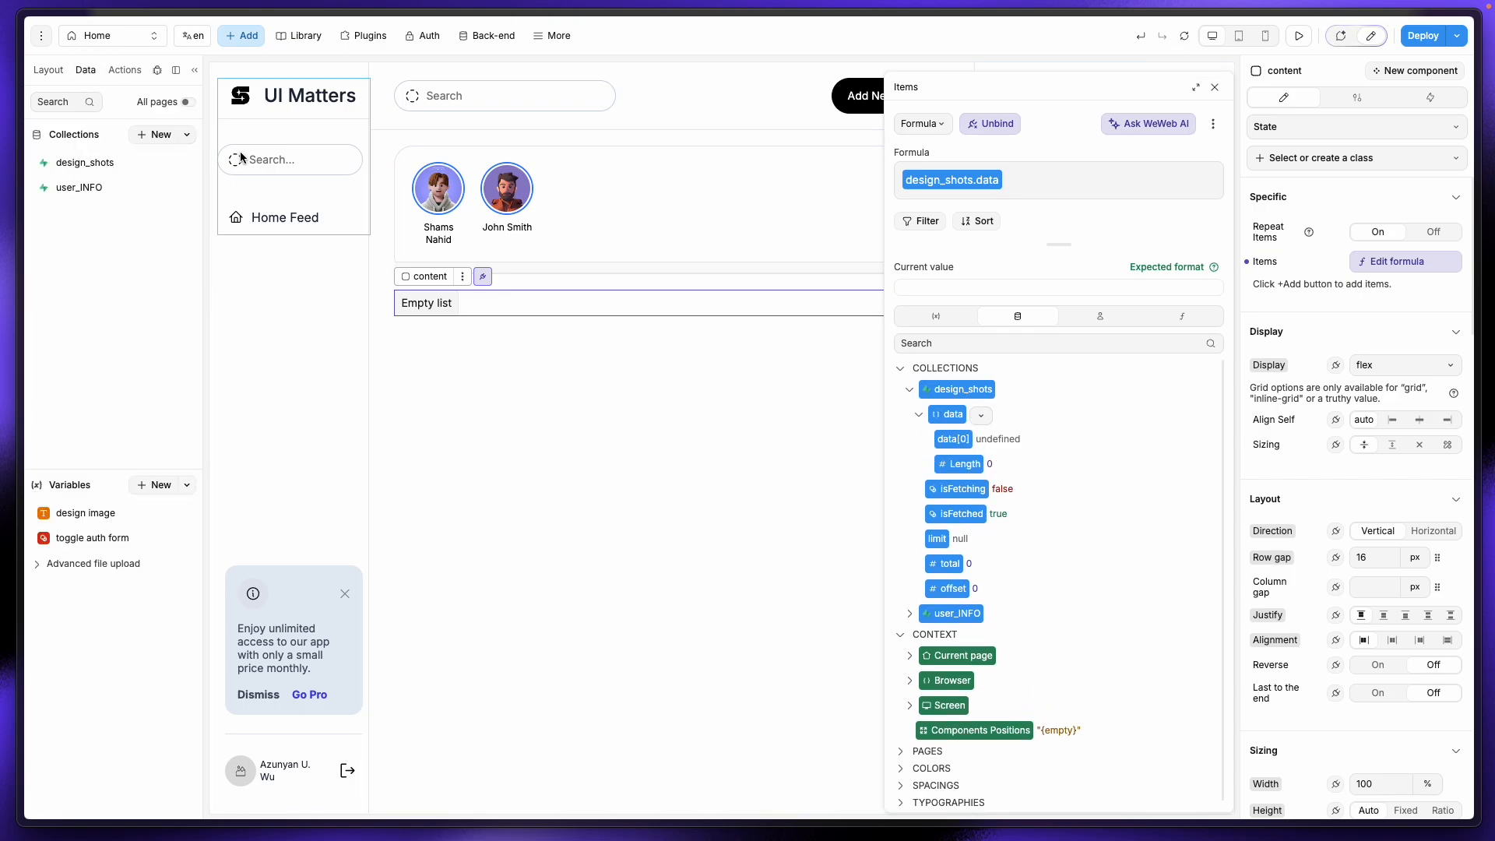
Step: Reopen the design_shots collection's Supabase source settings and keep guided field selection
left_click(82, 167)
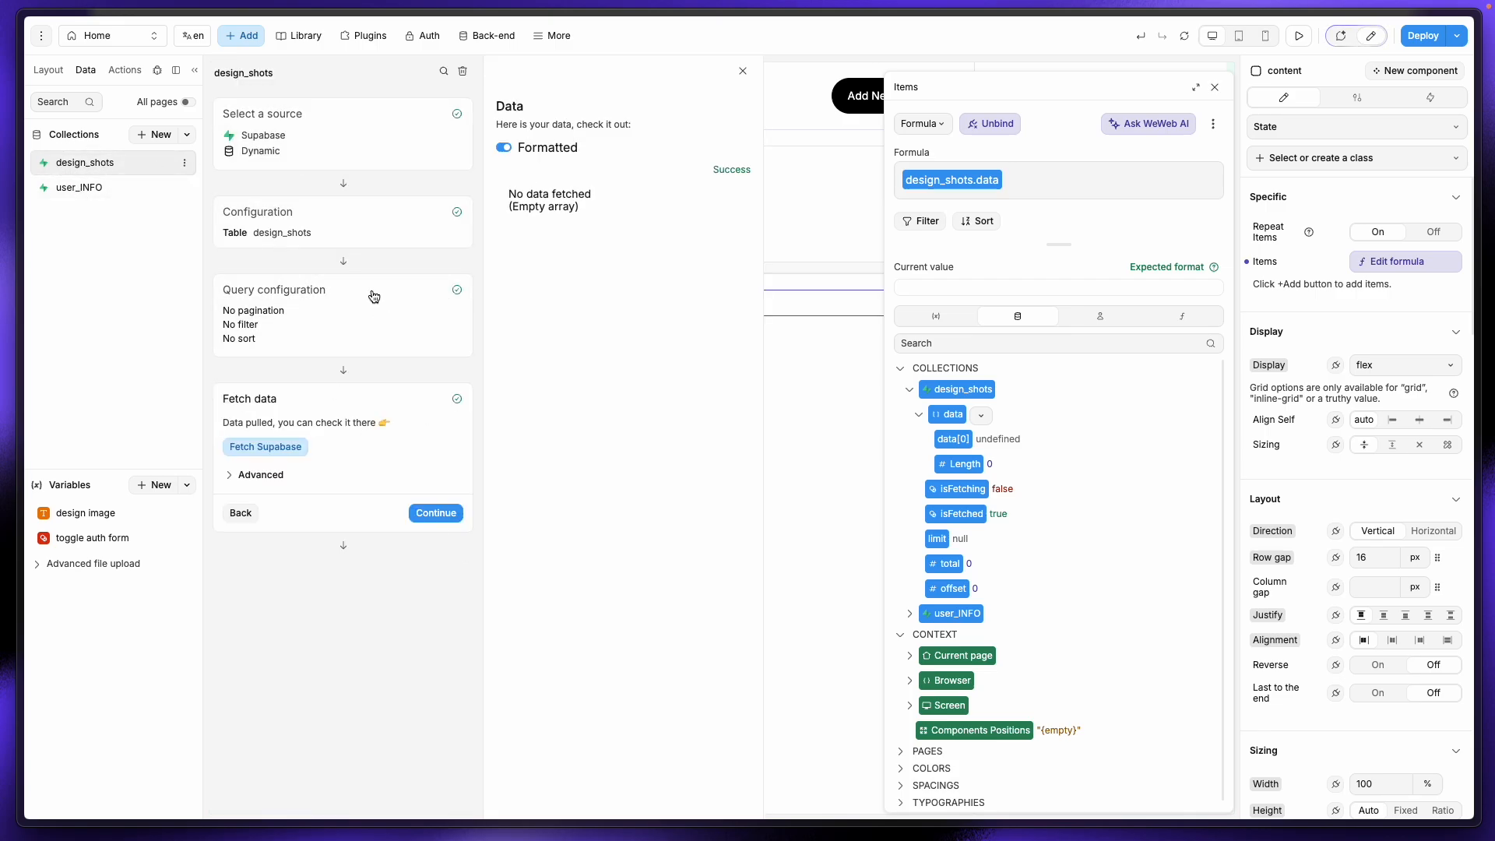
left_click(429, 512)
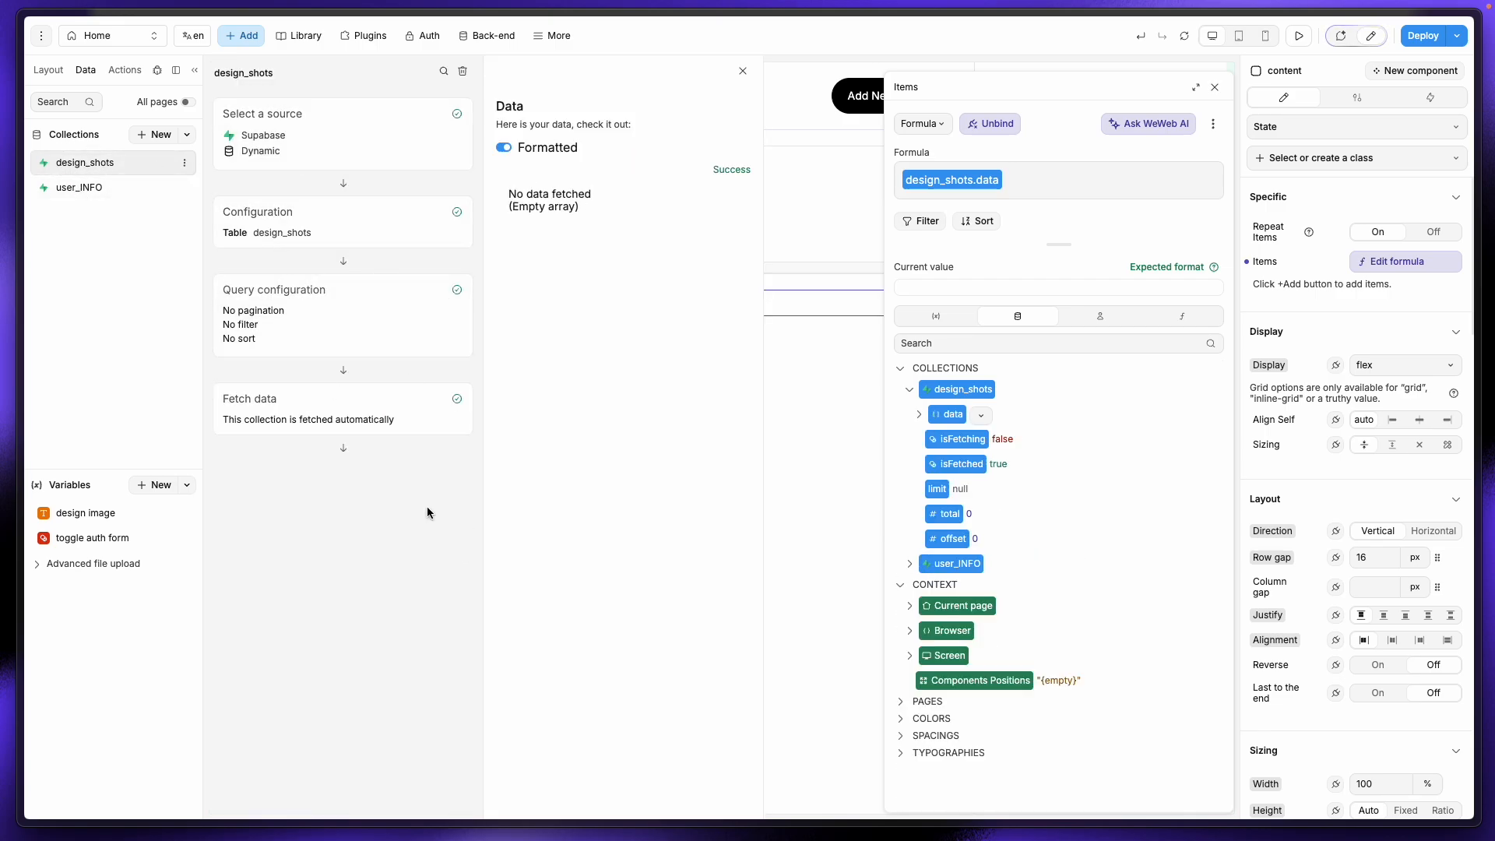
left_click(327, 148)
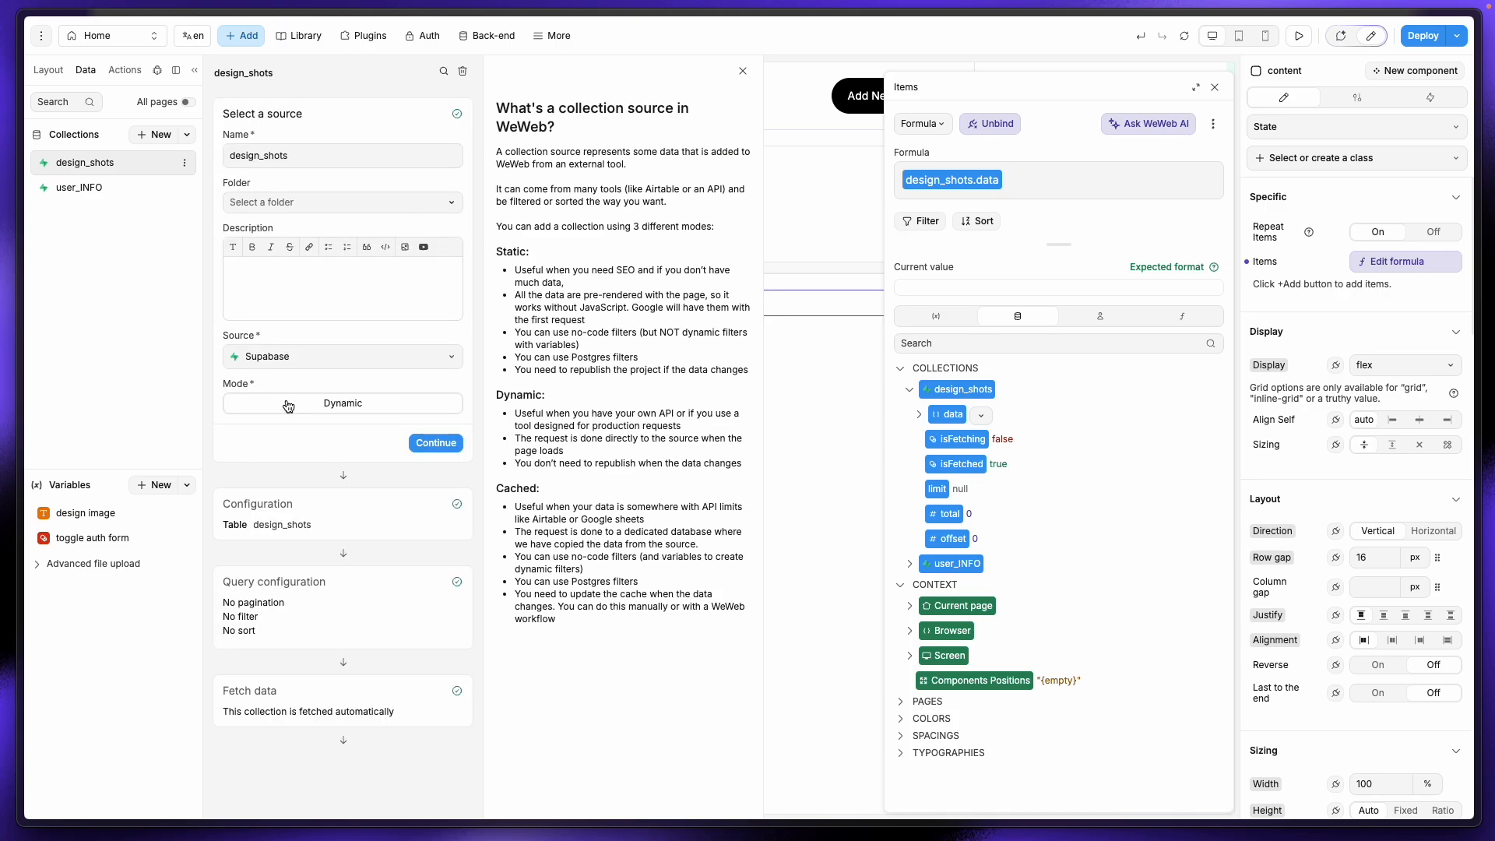
left_click(442, 445)
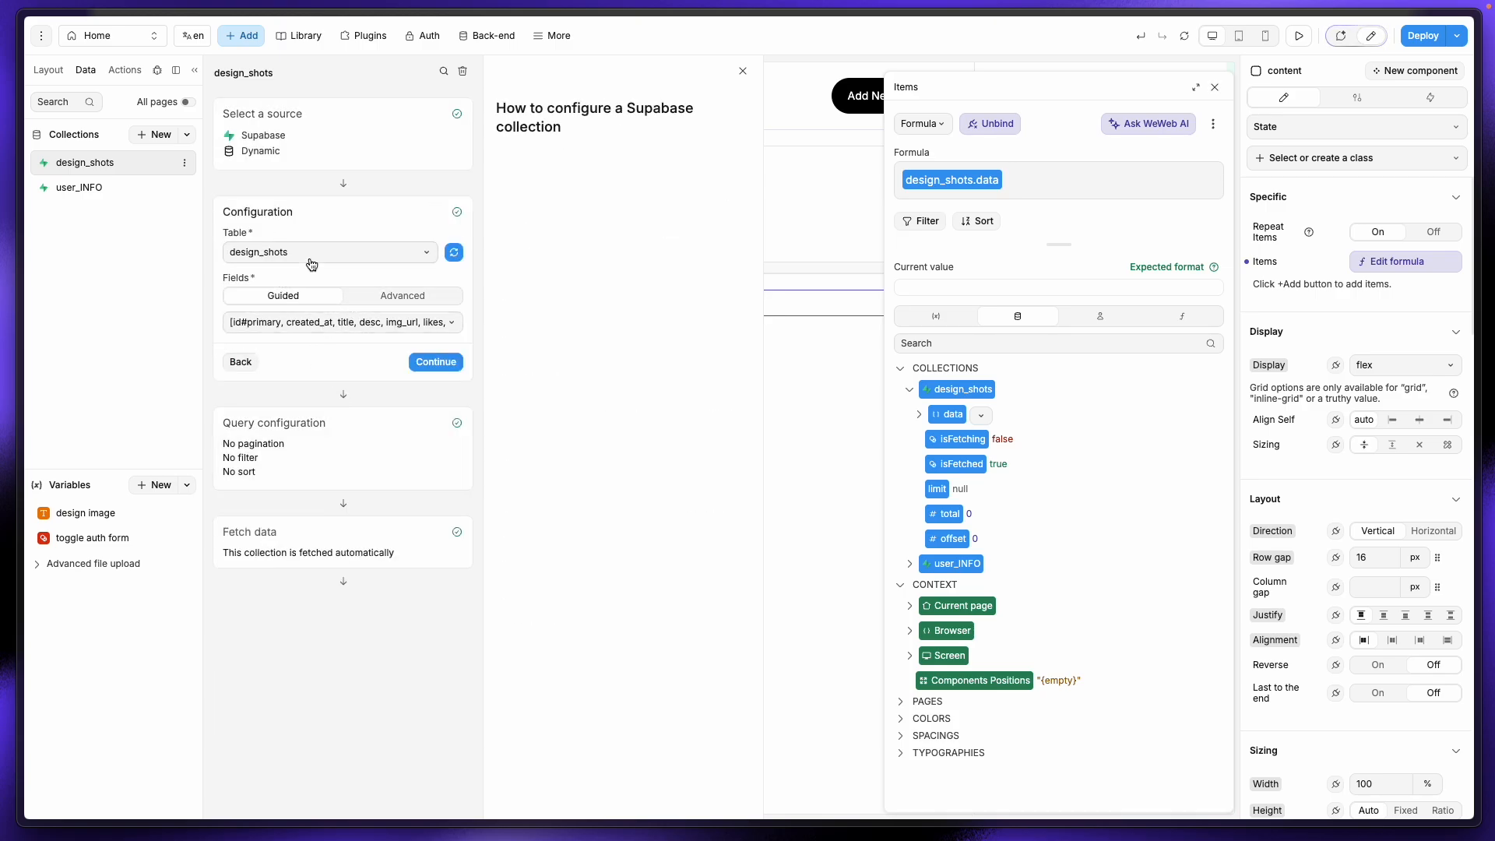
left_click(406, 297)
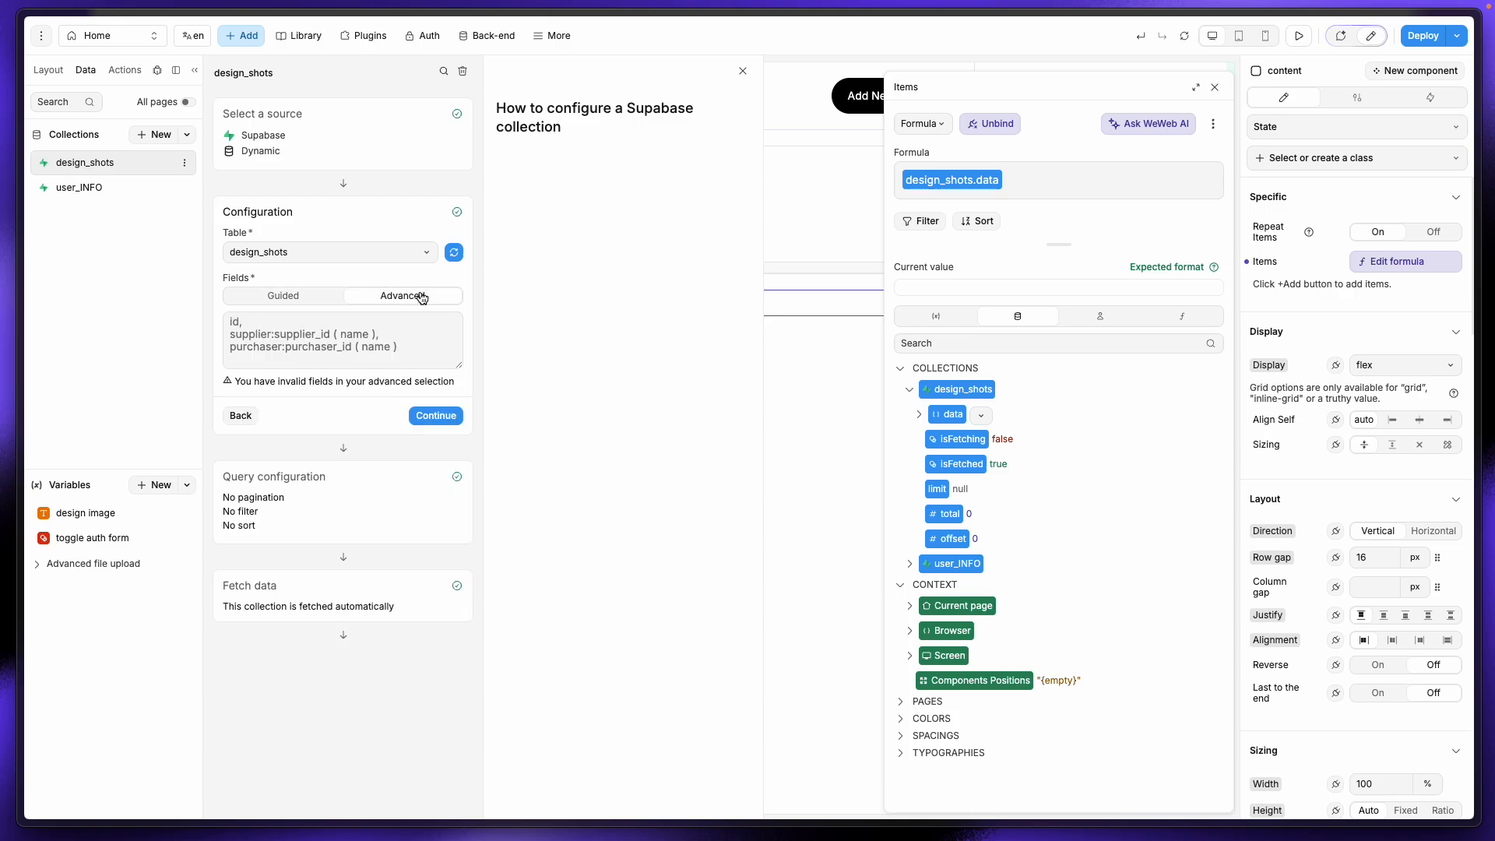
left_click(253, 293)
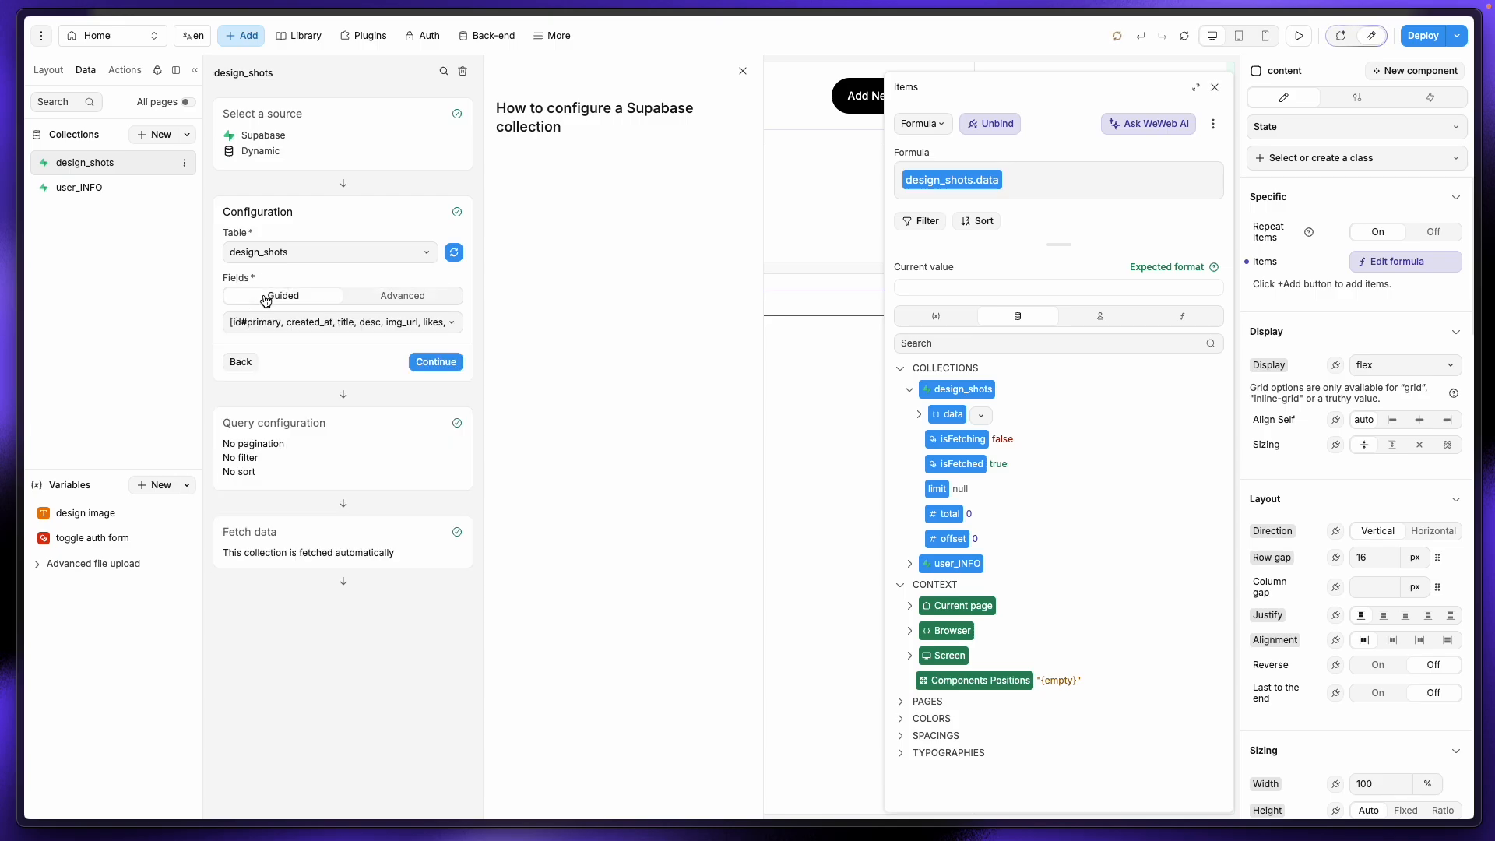
Step: Re-confirm design_shots as the table and refetch, then choose Delete for the collection
left_click(272, 250)
left_click(377, 225)
left_click(455, 253)
left_click(448, 356)
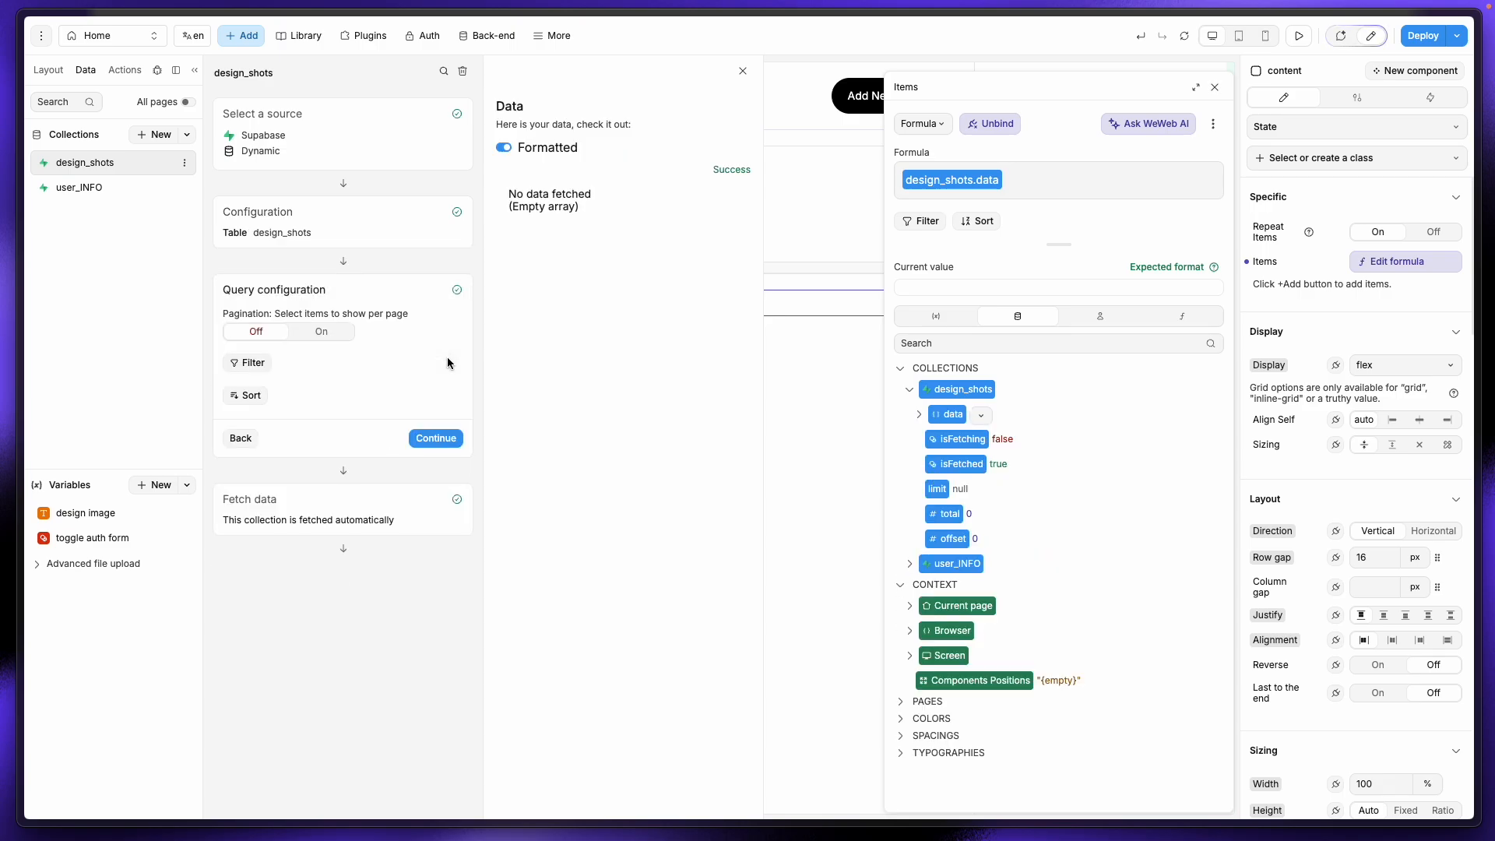
left_click(433, 437)
left_click(435, 512)
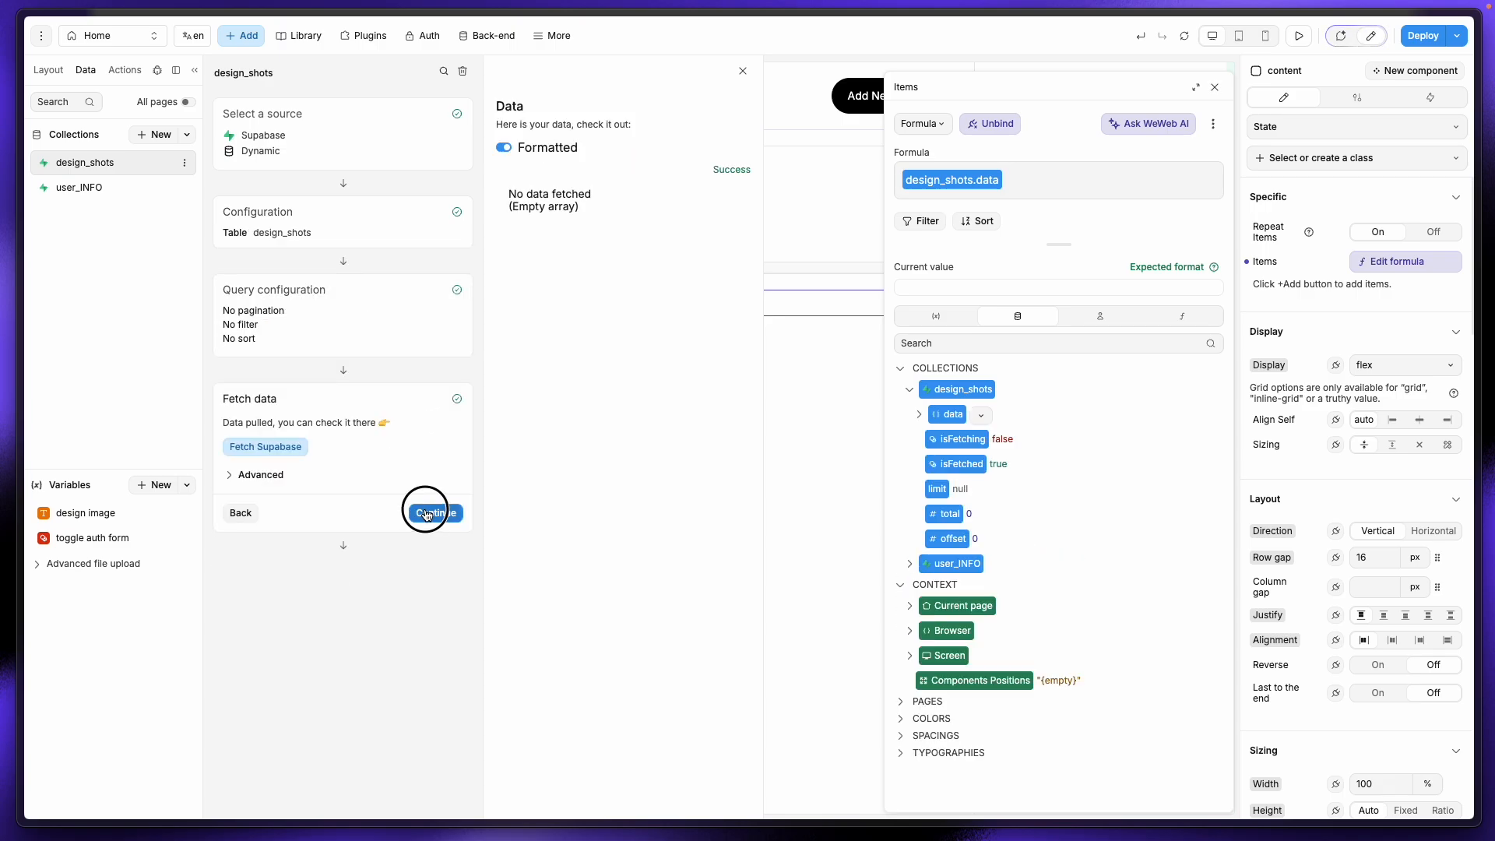
left_click(183, 162)
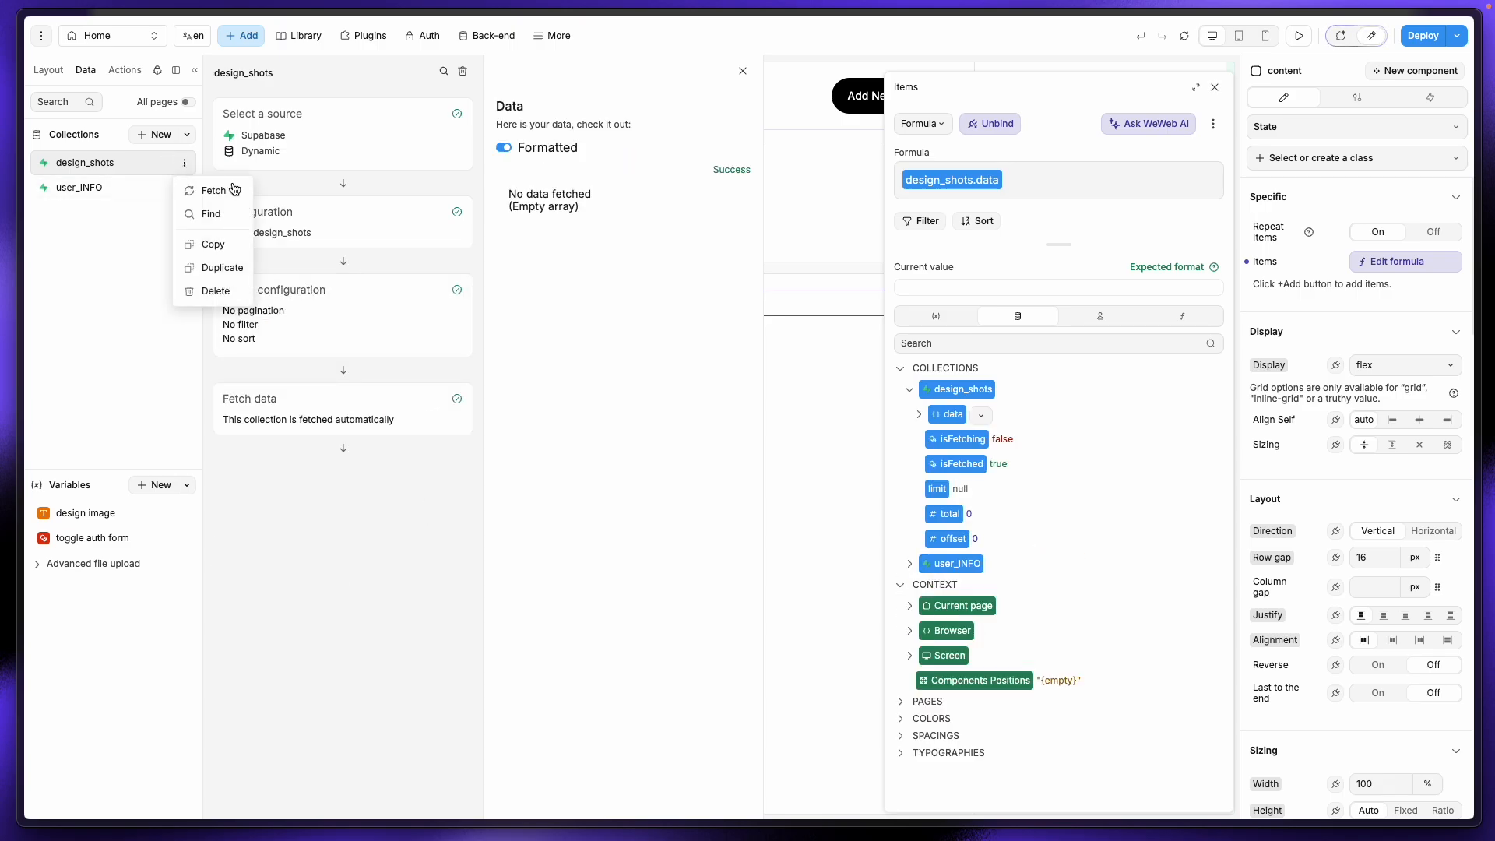
left_click(209, 291)
Step: Confirm the deletion and create a new Supabase collection named design_shots
left_click(809, 467)
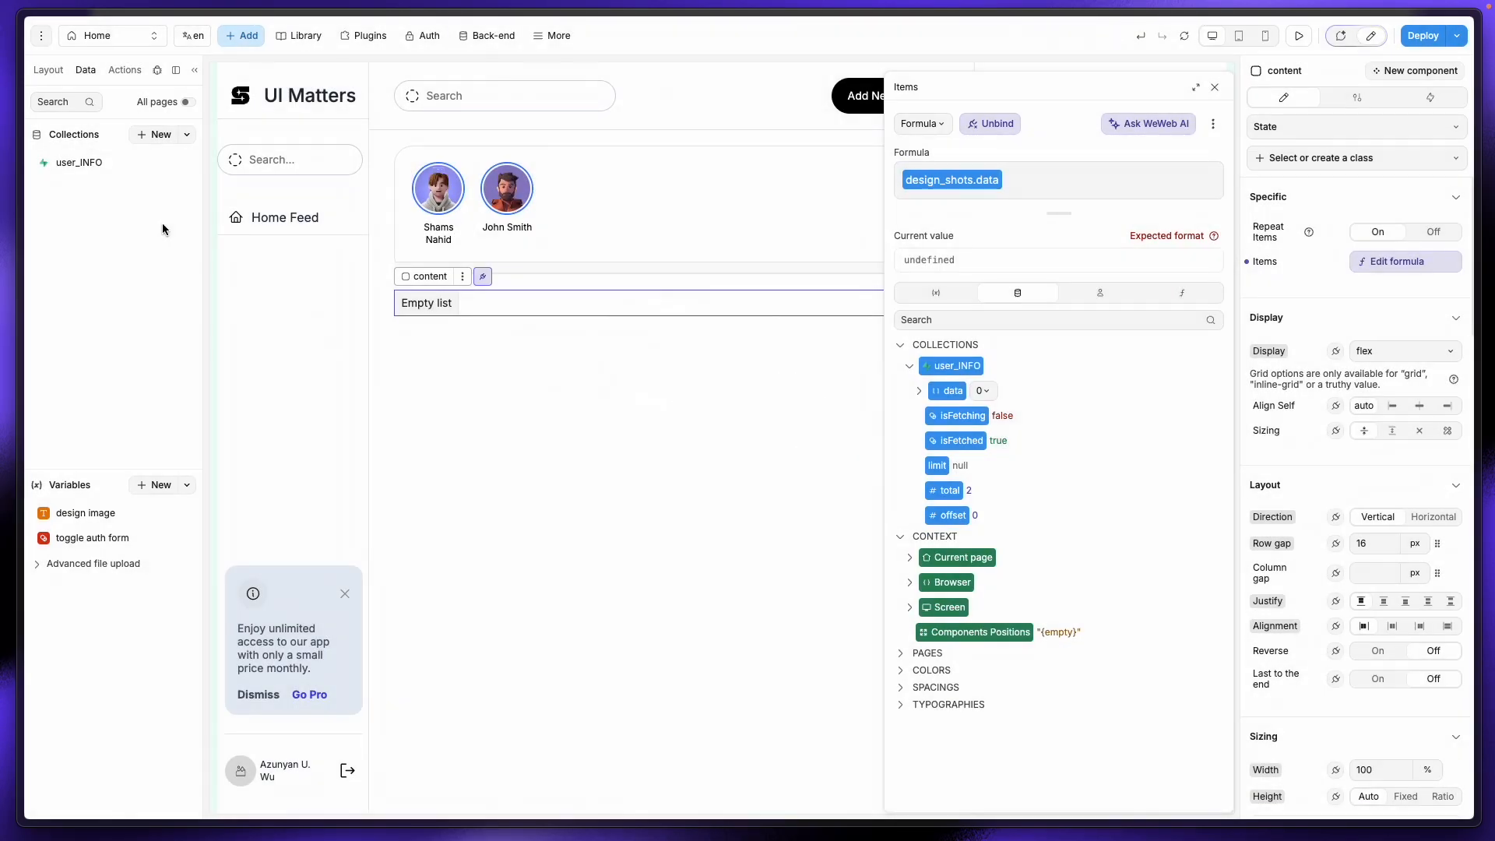
left_click(148, 135)
left_click(338, 160)
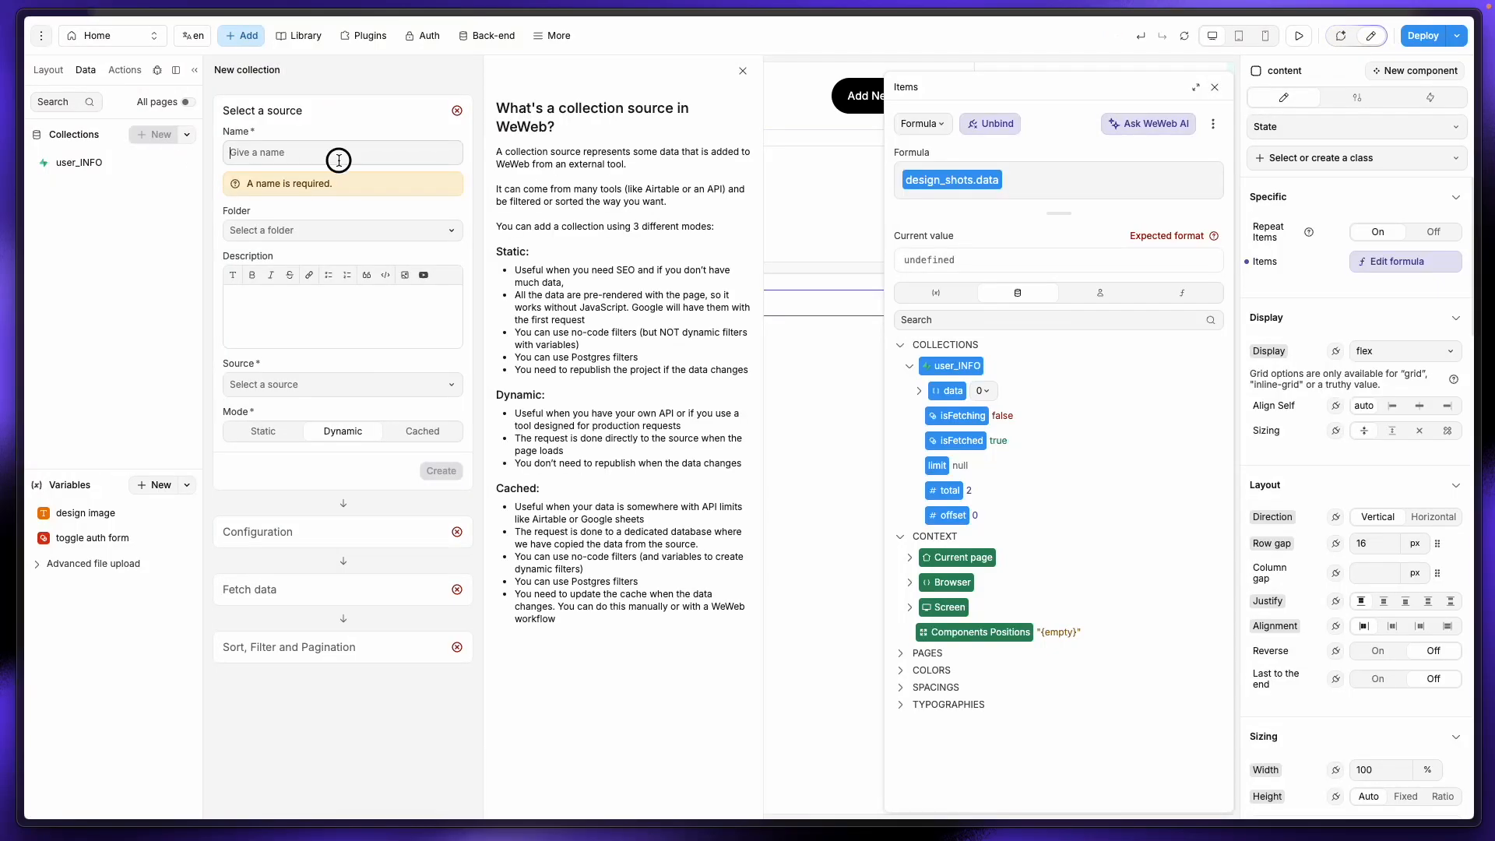
type("design_shots")
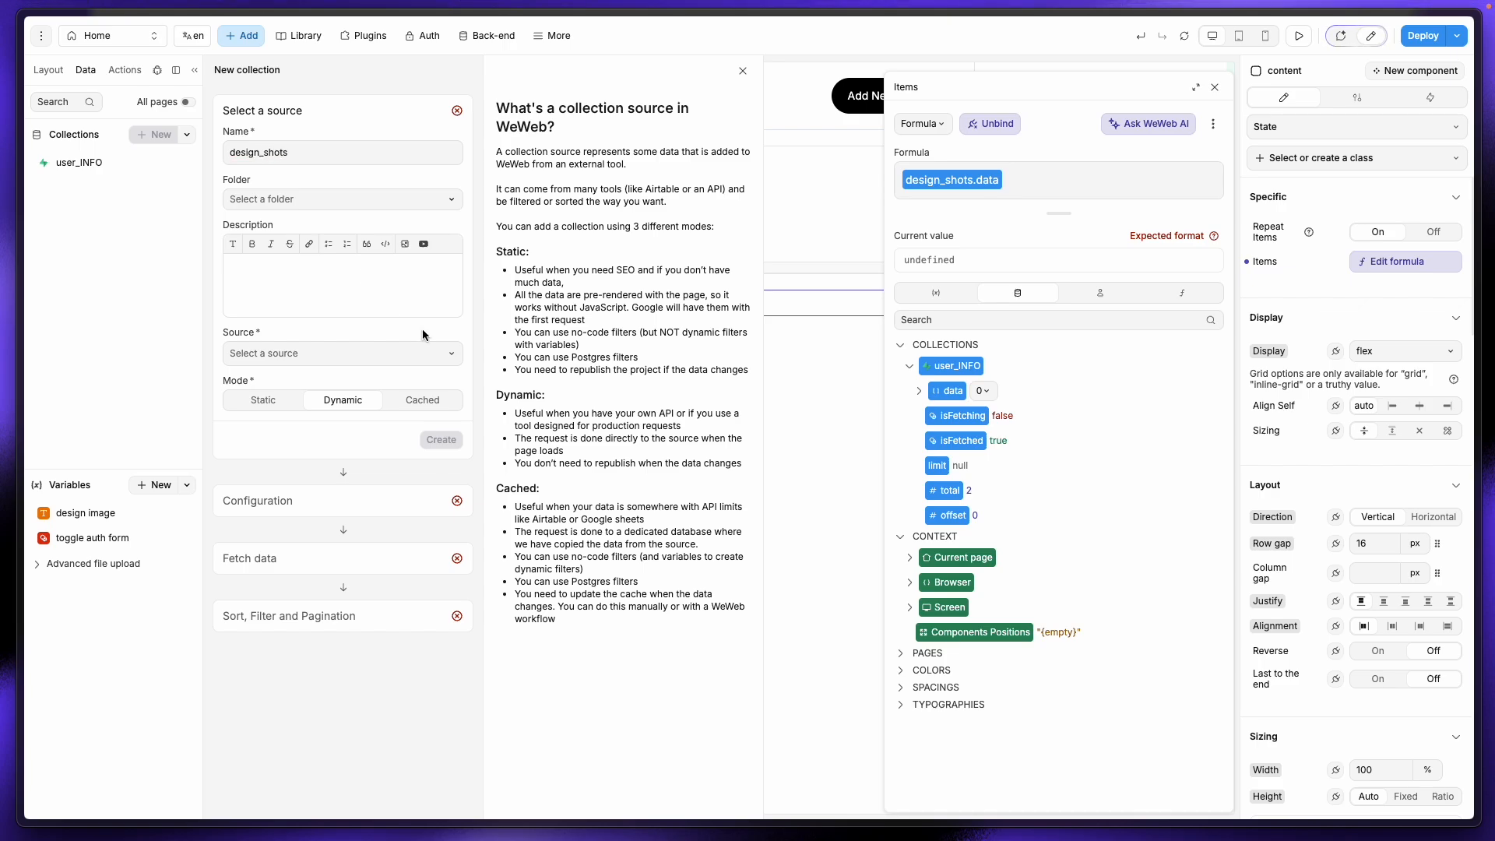
left_click(312, 354)
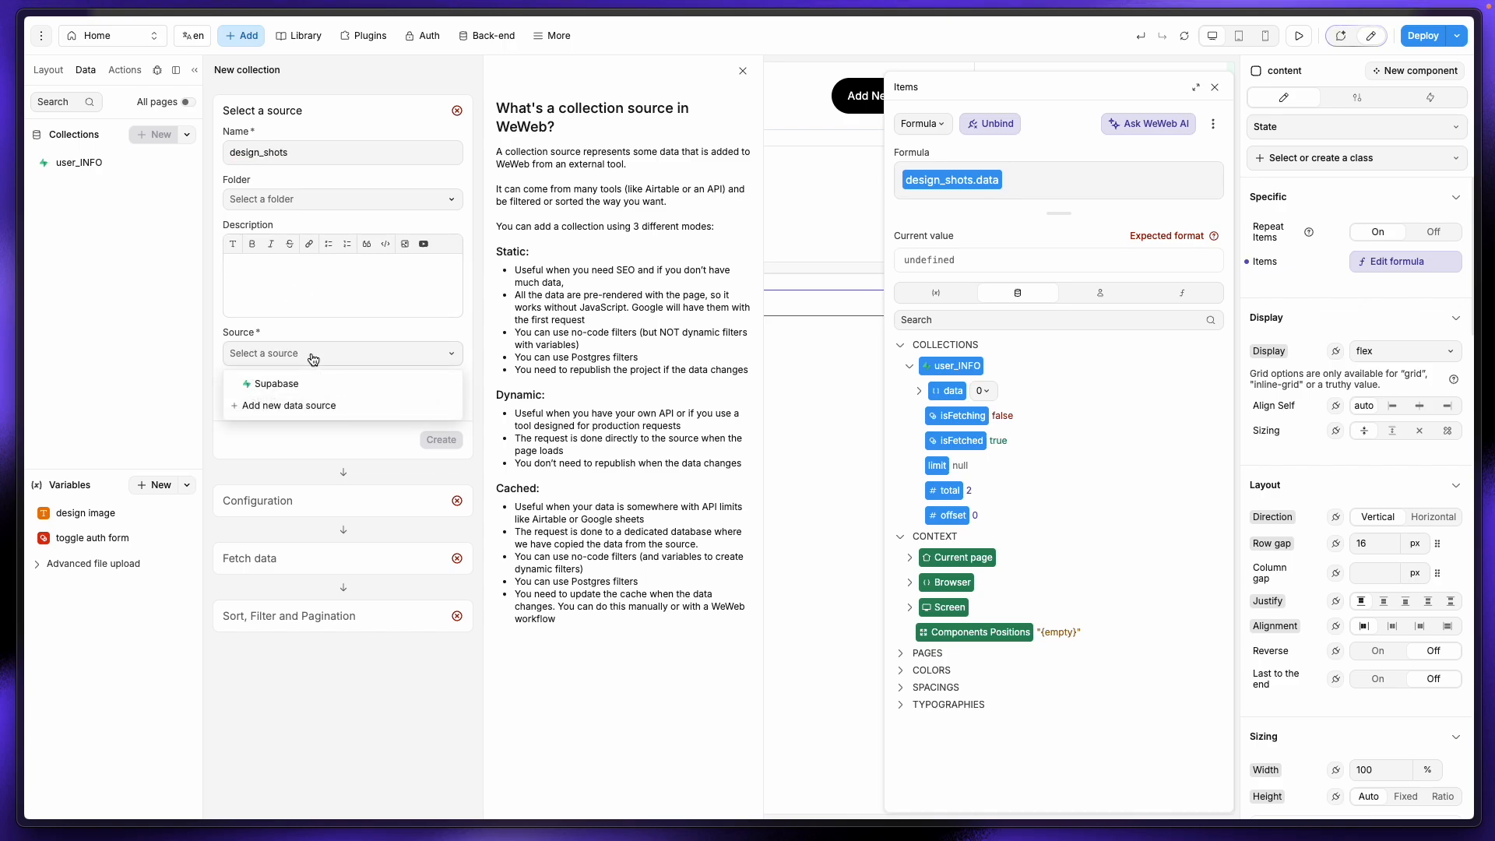
left_click(296, 383)
left_click(440, 438)
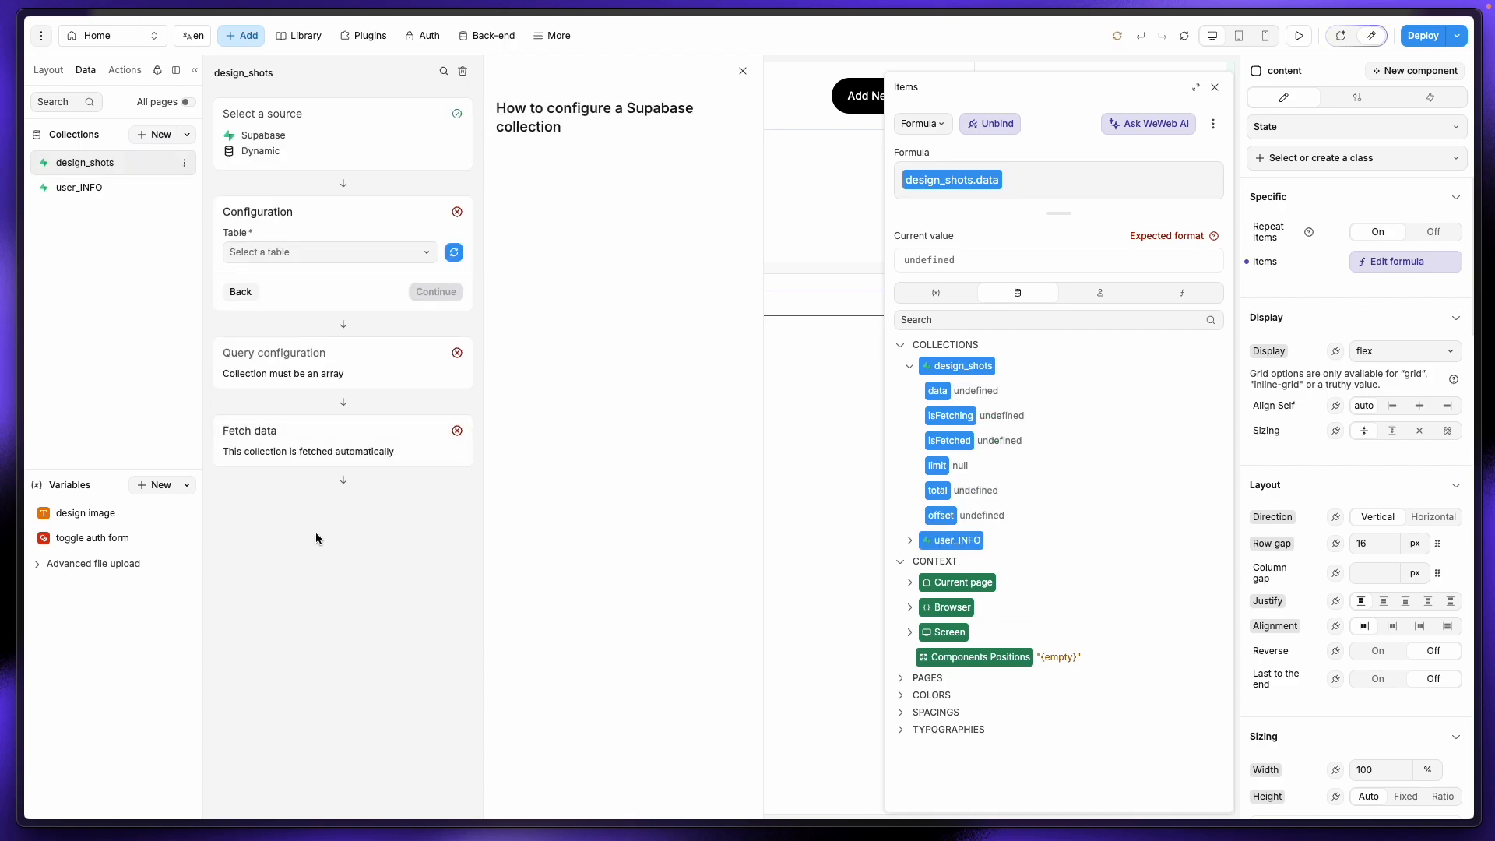
Step: Use the design_shots table, fetched automatically with no pagination, filter or sort
left_click(355, 252)
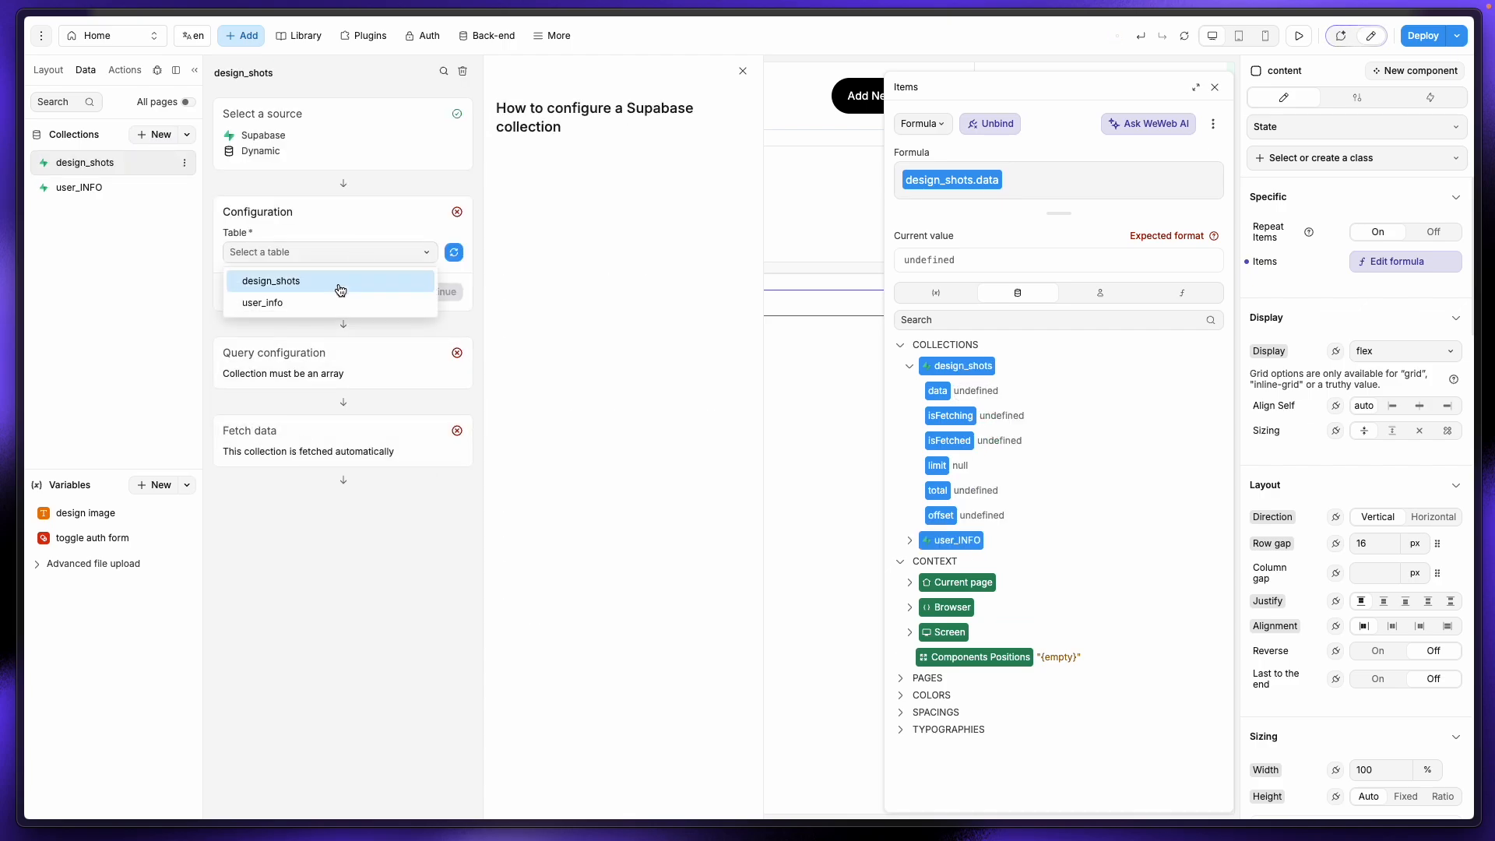
left_click(340, 285)
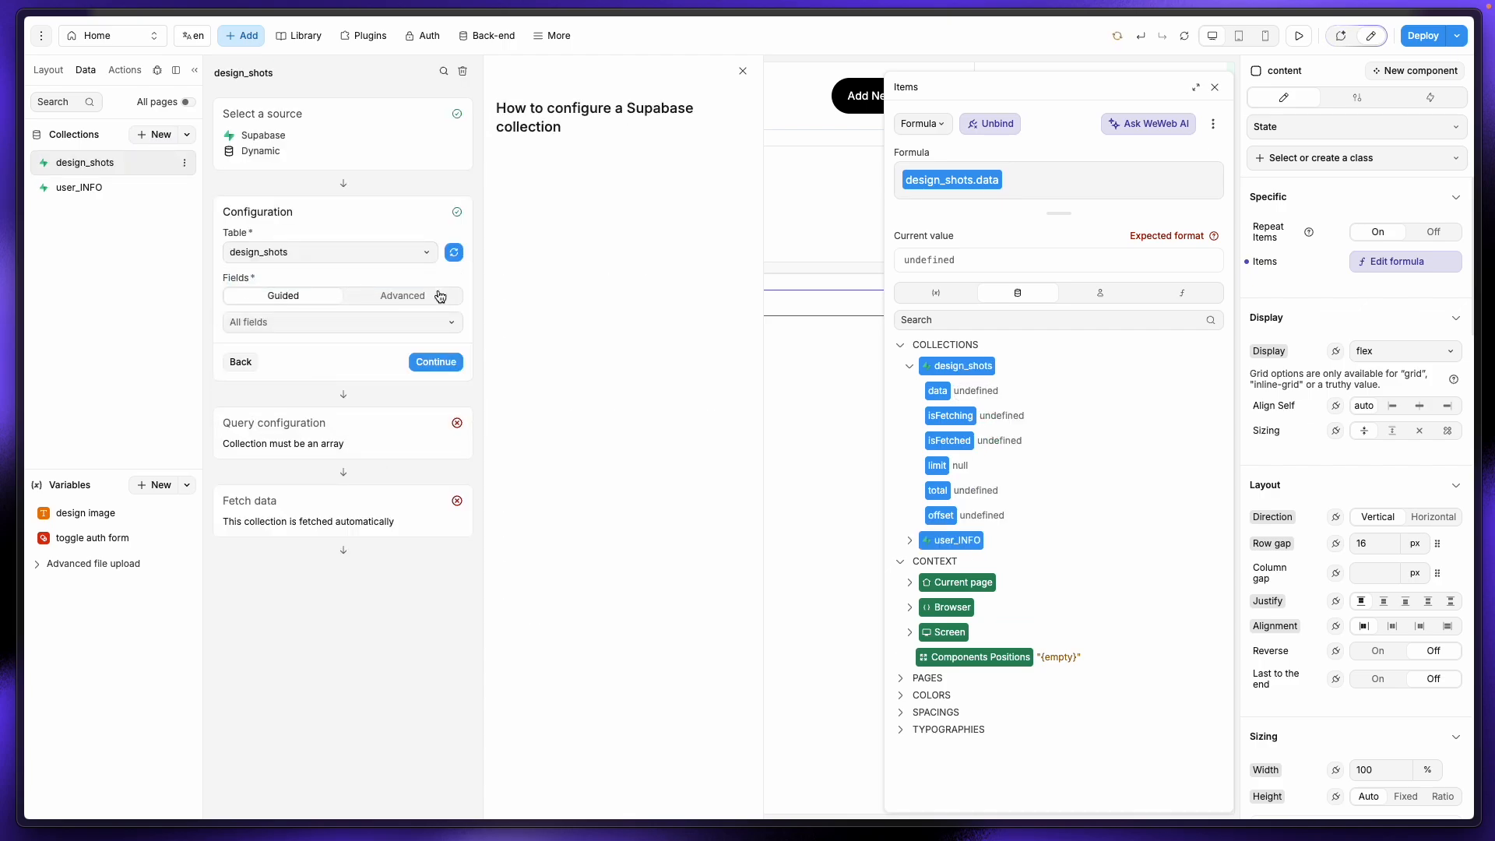
left_click(422, 366)
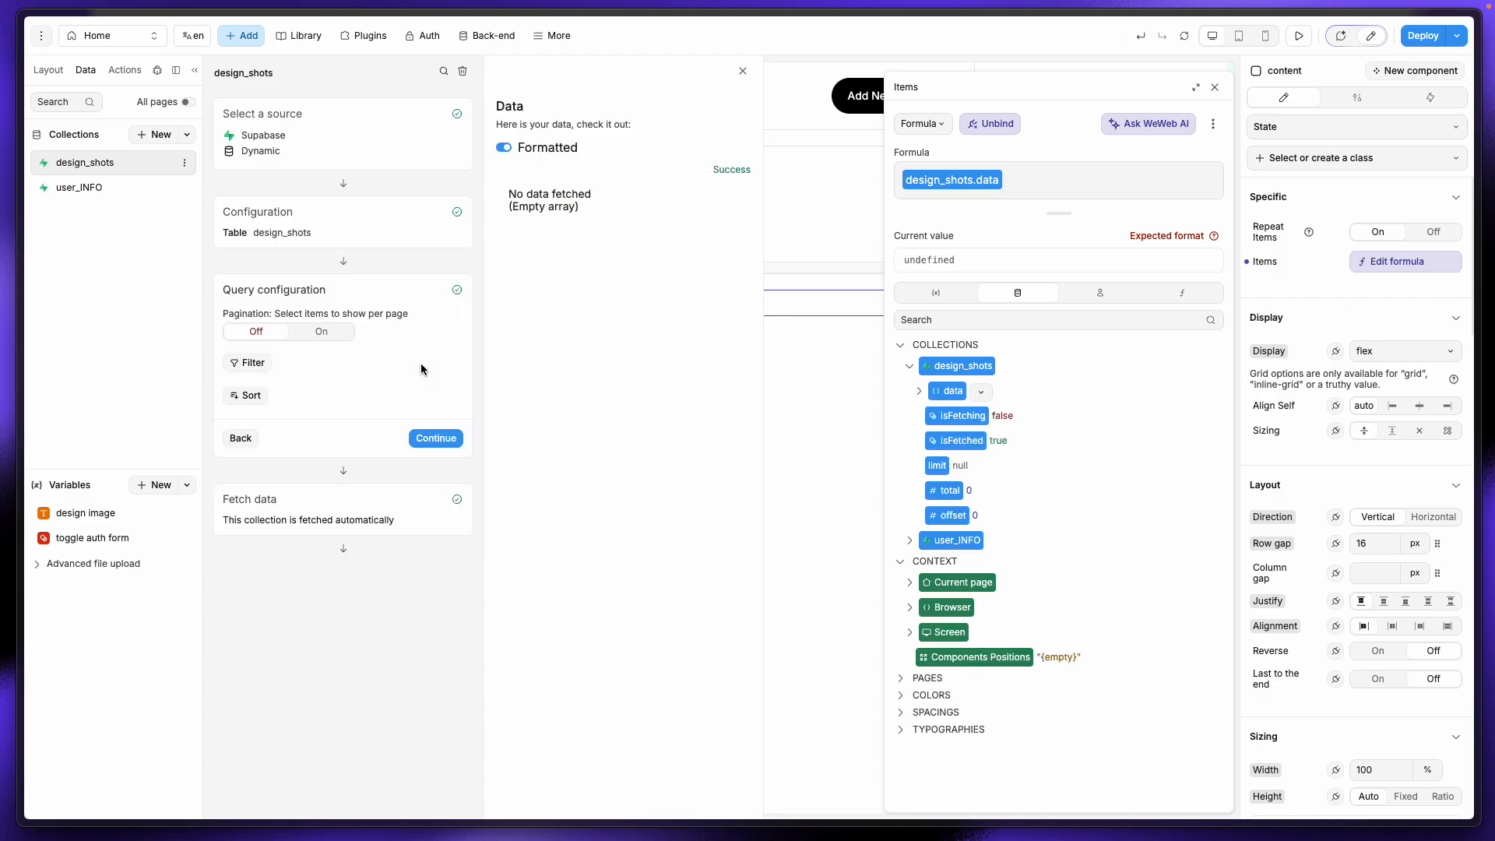
left_click(420, 434)
left_click(435, 512)
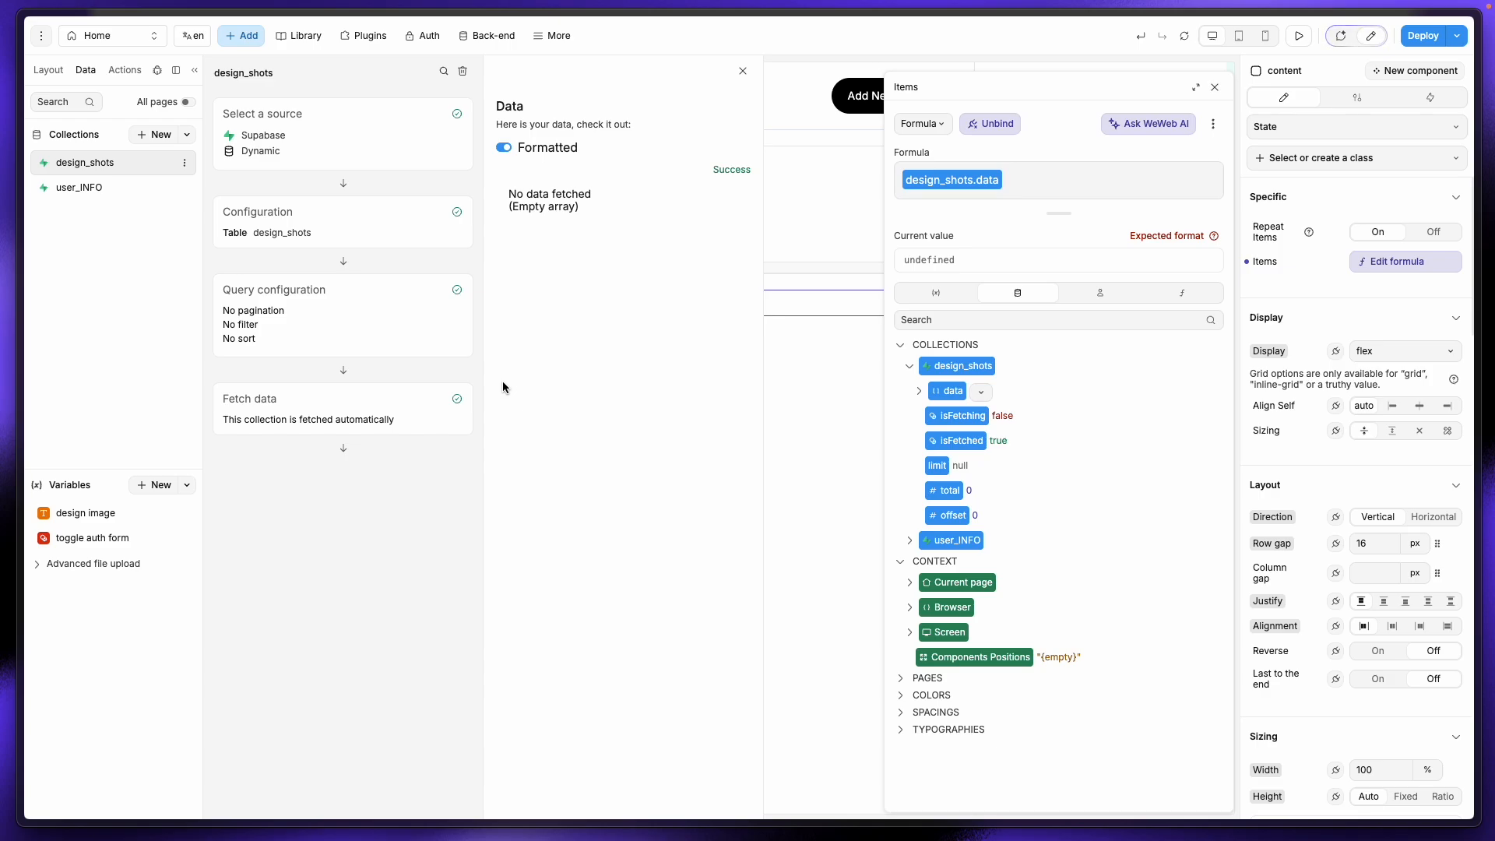
Step: Review Supabase's design_shots policies, which include only an authenticated insert policy, then start a new tab
mouse_move(4, 362)
left_click(78, 206)
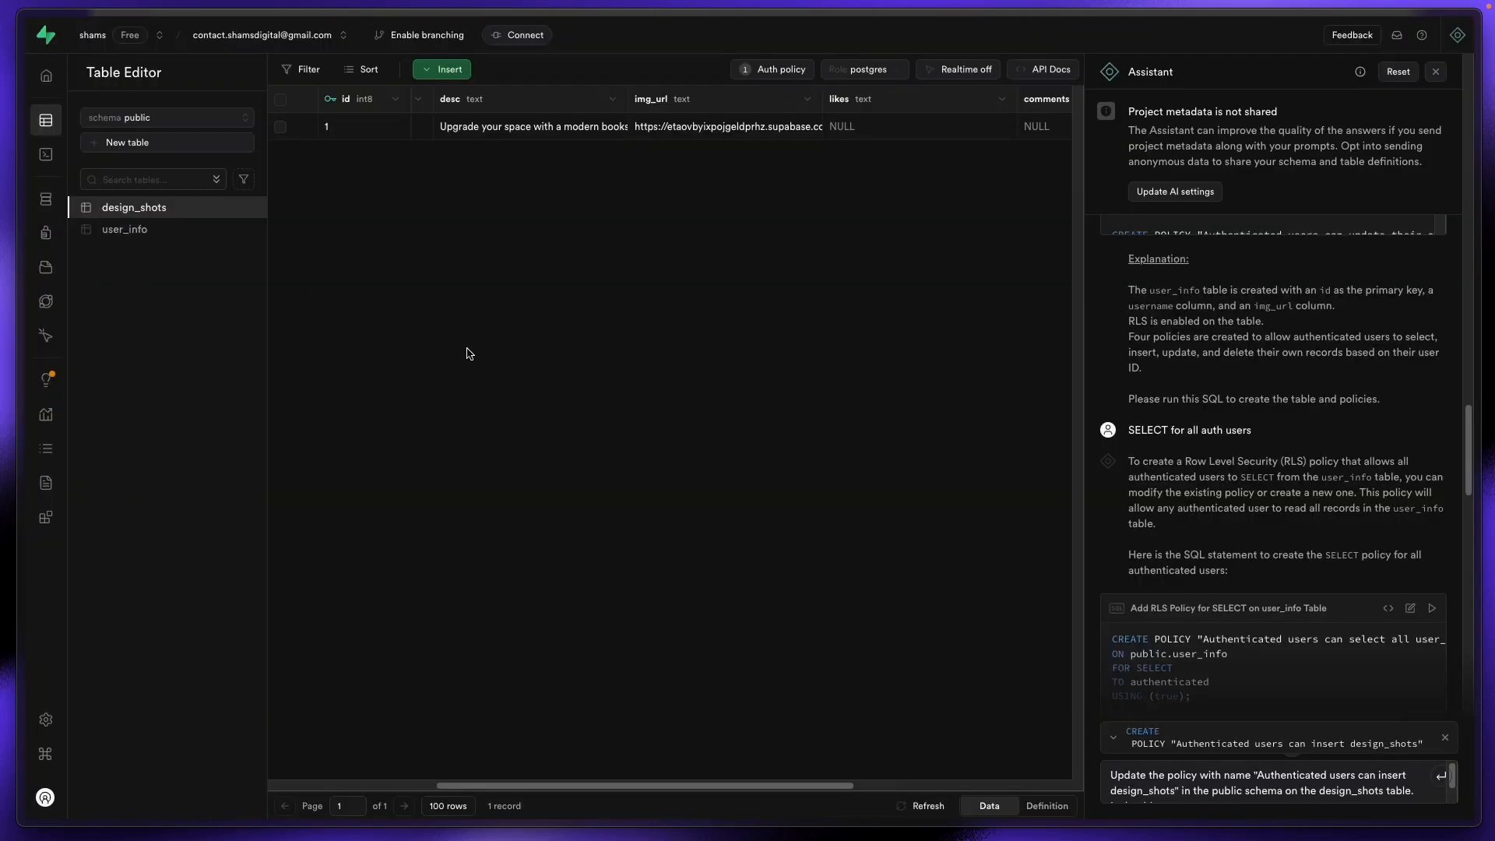
left_click(769, 72)
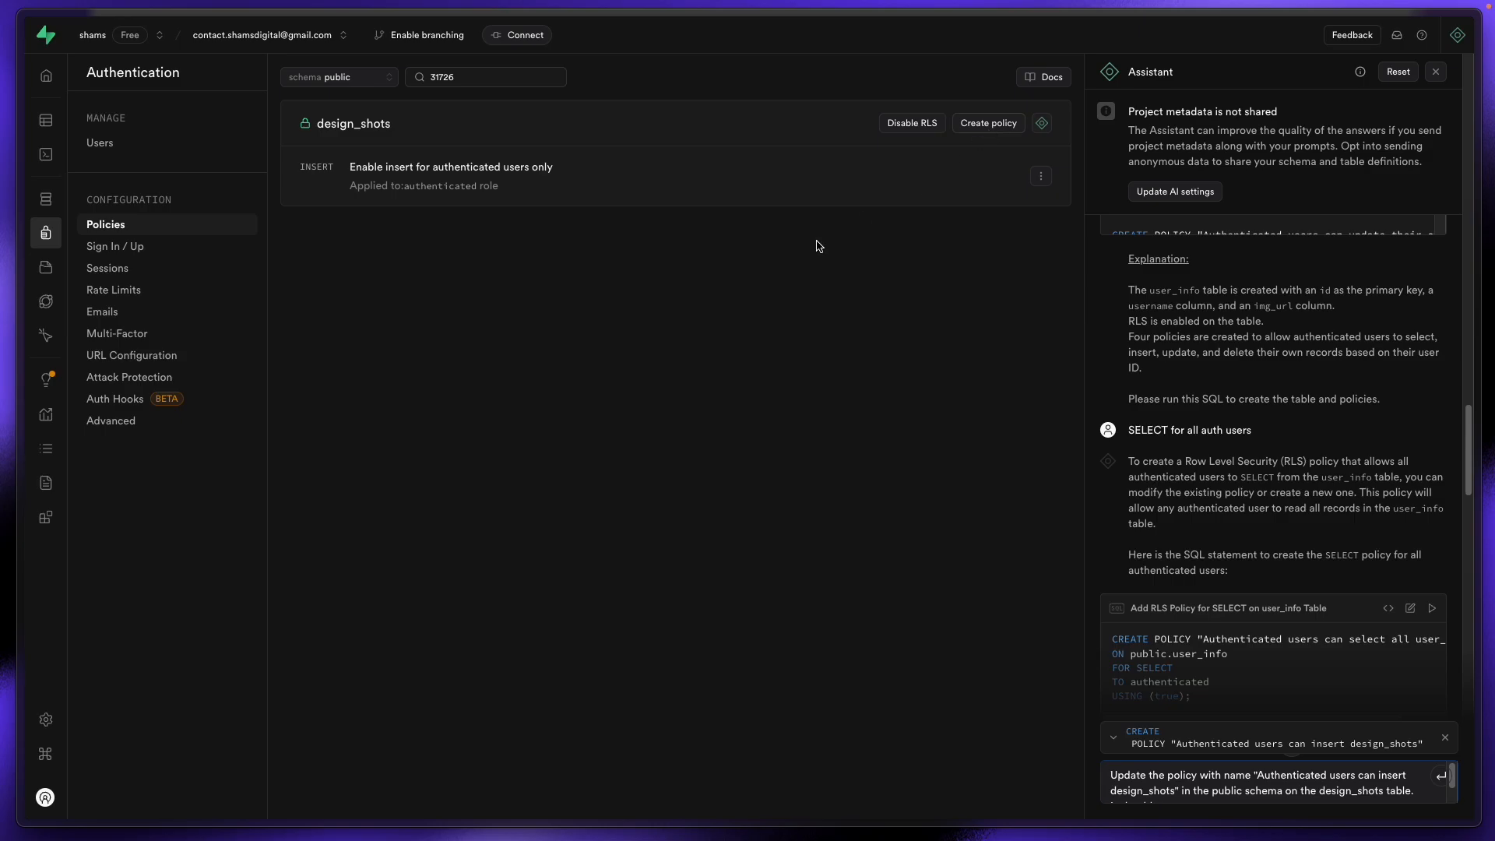
scroll(1208, 626, "down", 10)
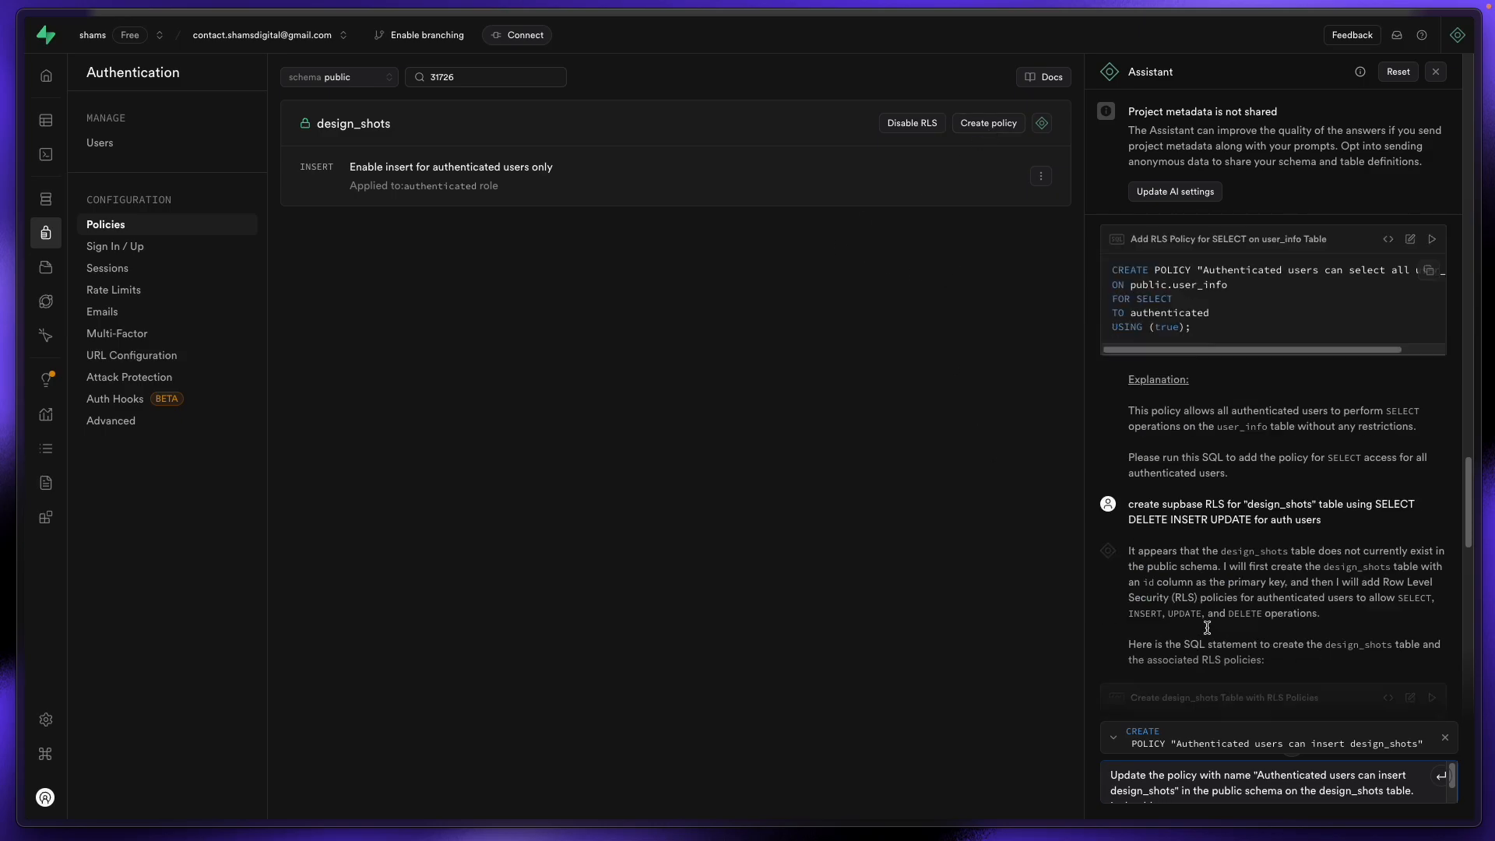
scroll(1208, 626, "down", 5)
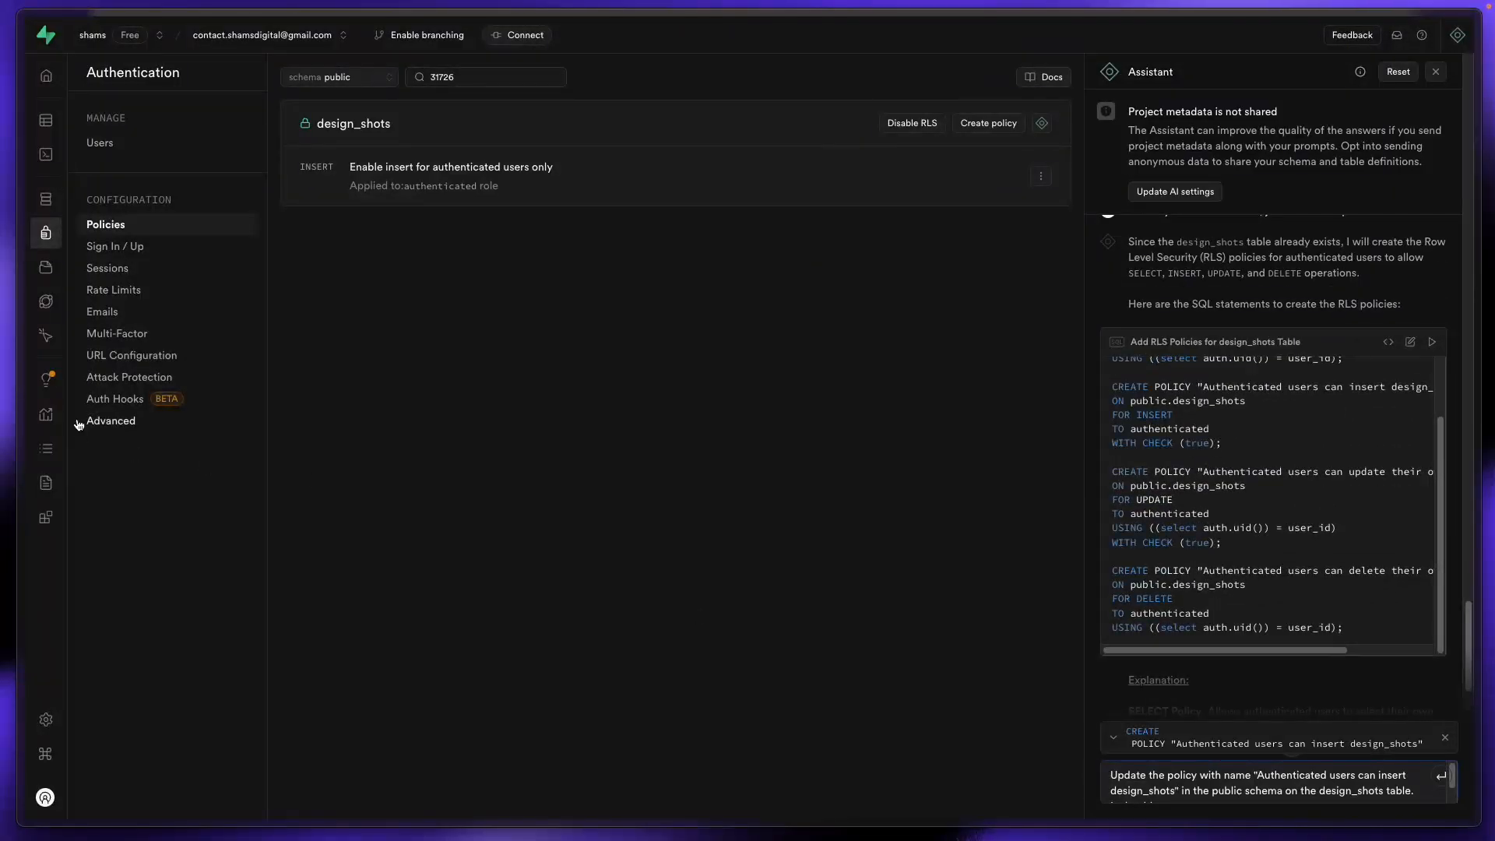
scroll(1259, 636, "down", 3)
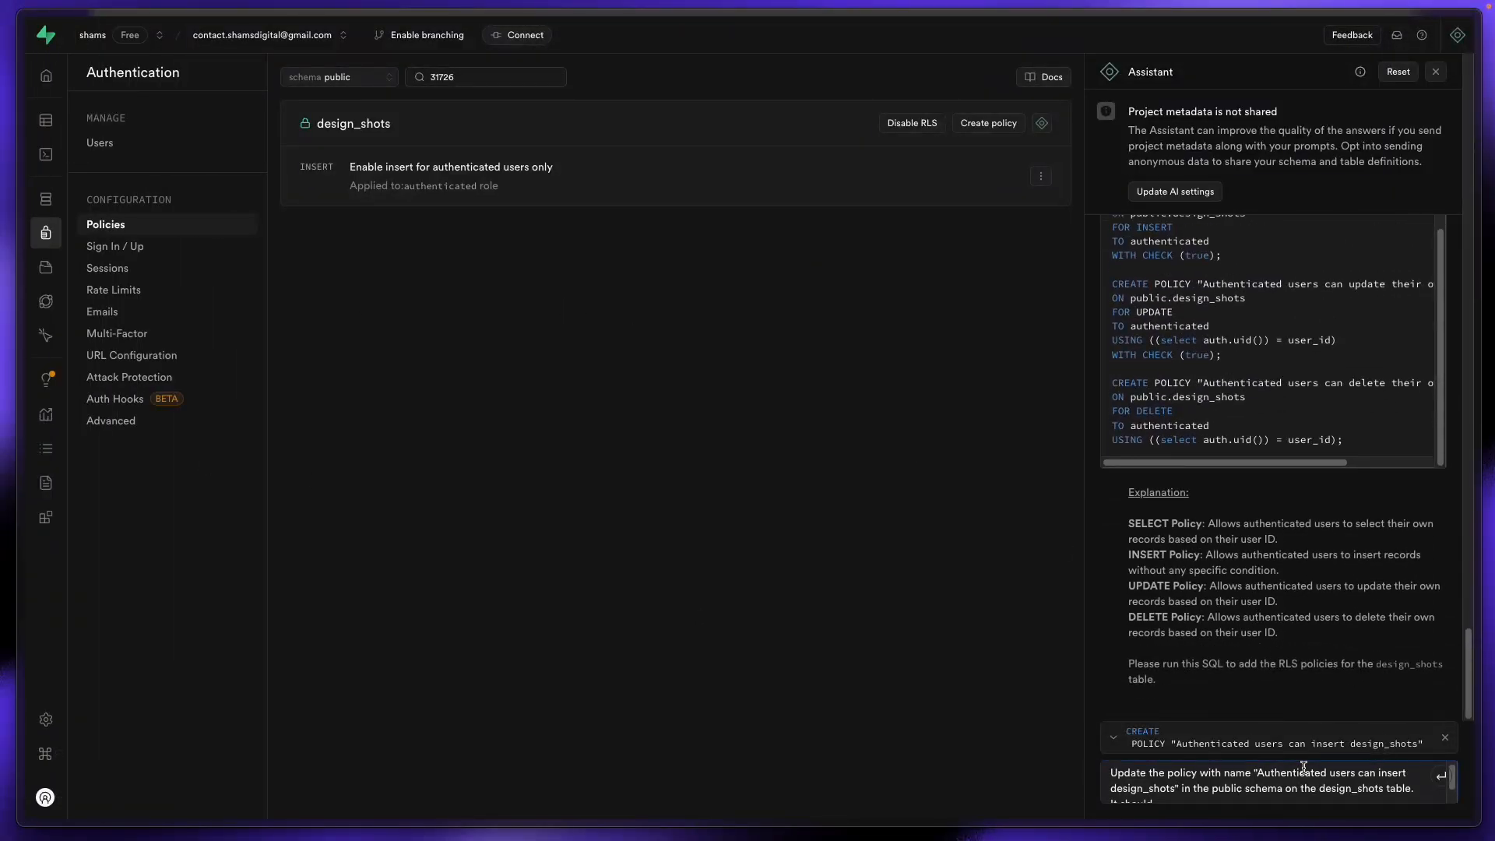
mouse_move(4, 296)
left_click(67, 143)
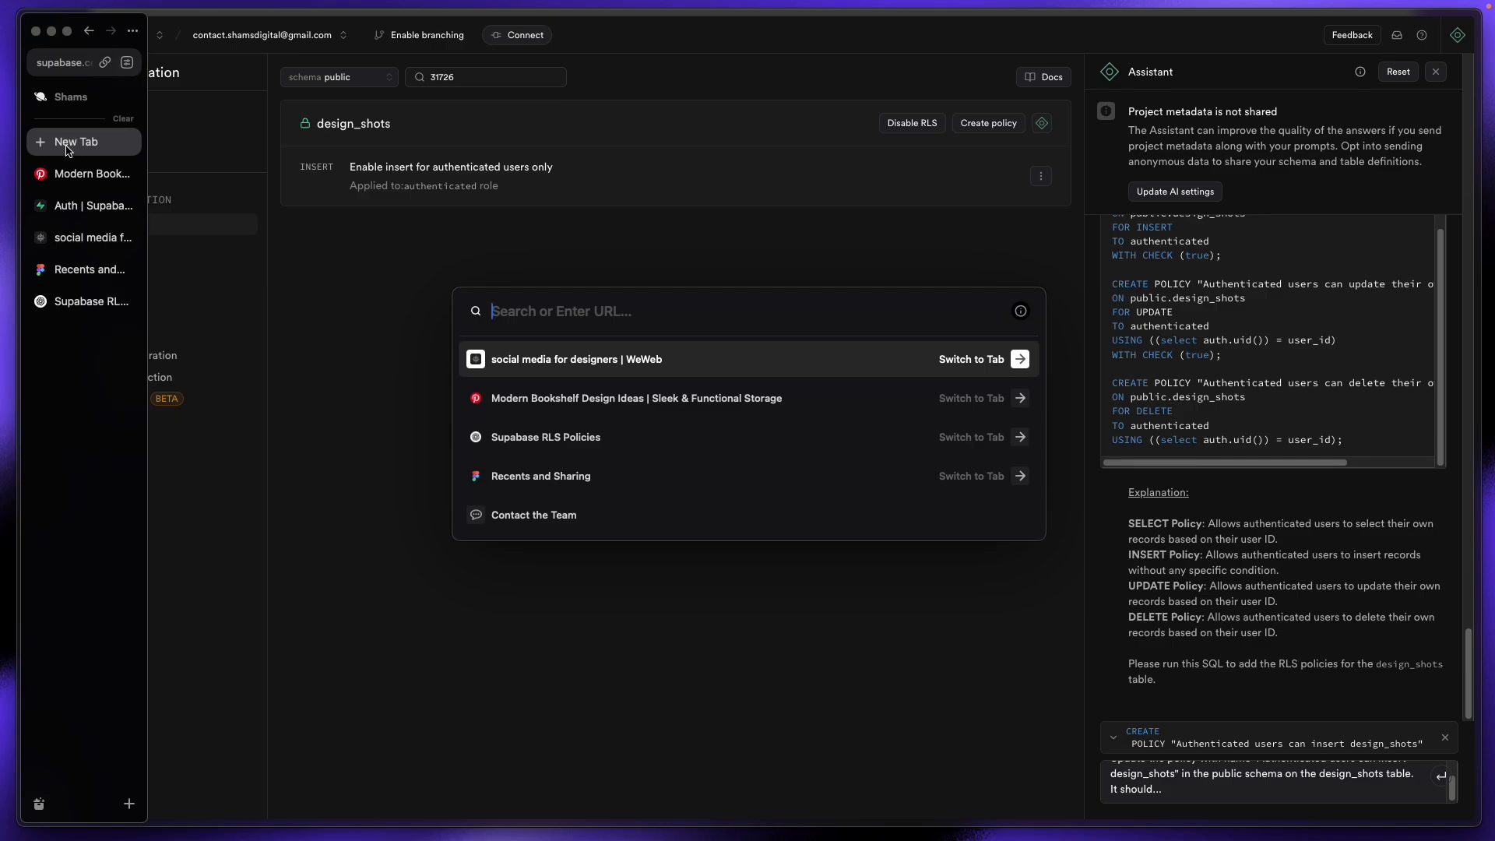
Step: Load excalidraw.com and nudge the Select label up beside the app frontend sketch
type("ex")
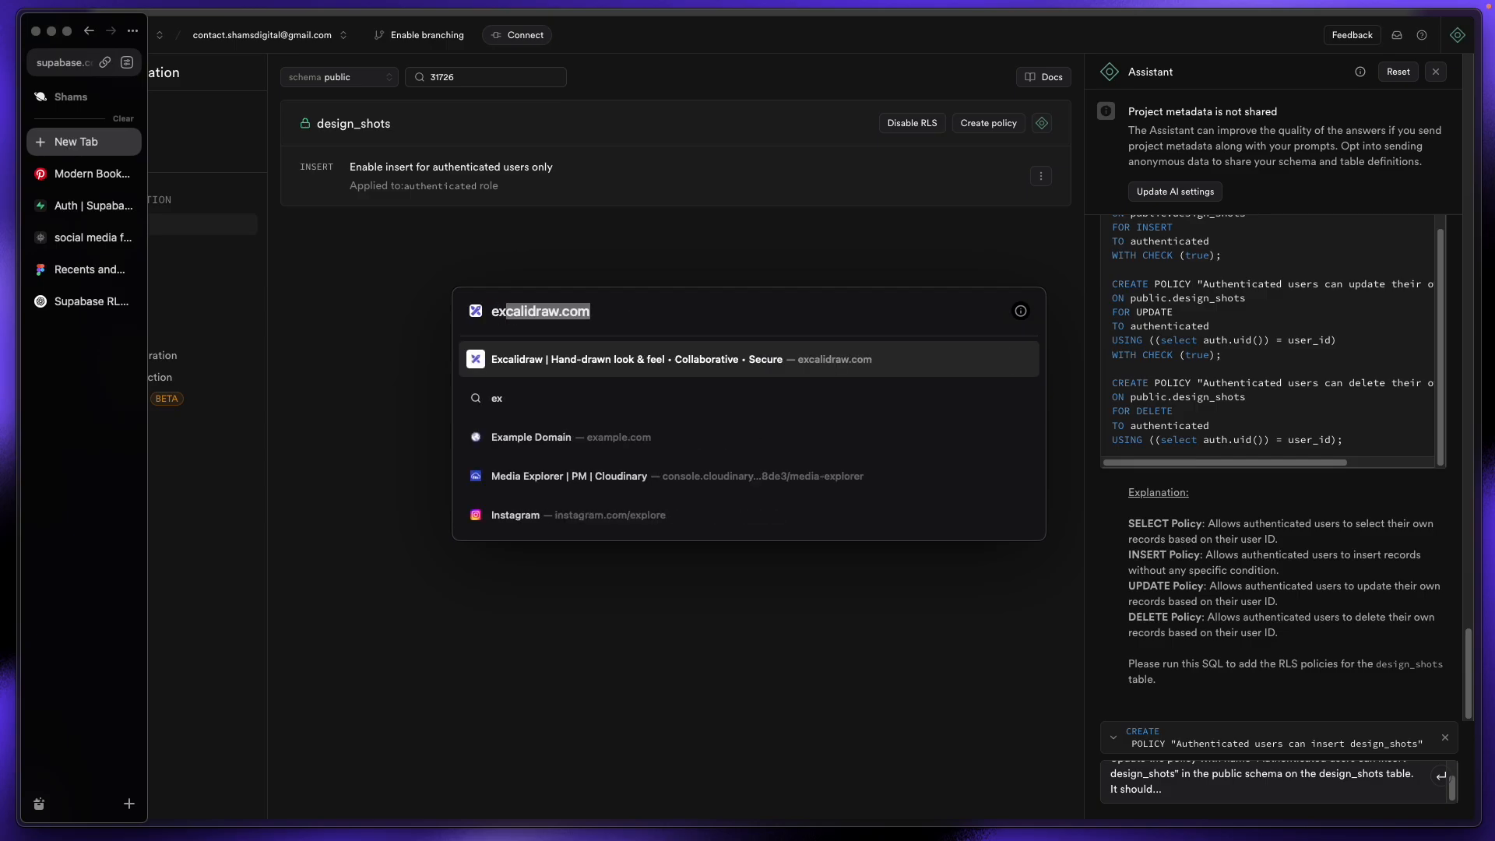
key("Return")
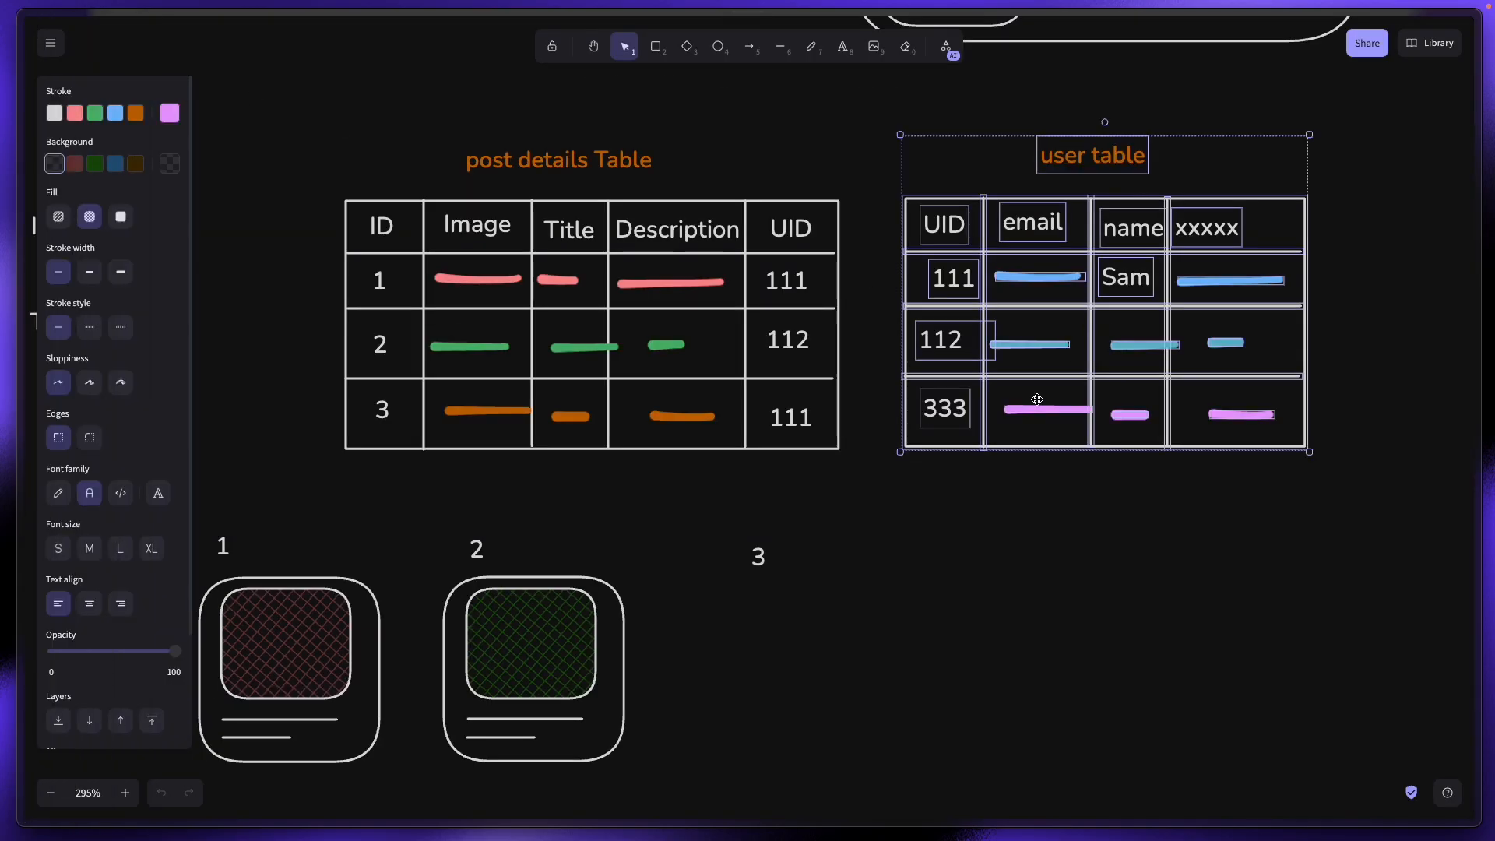
scroll(748, 447, "up", 5)
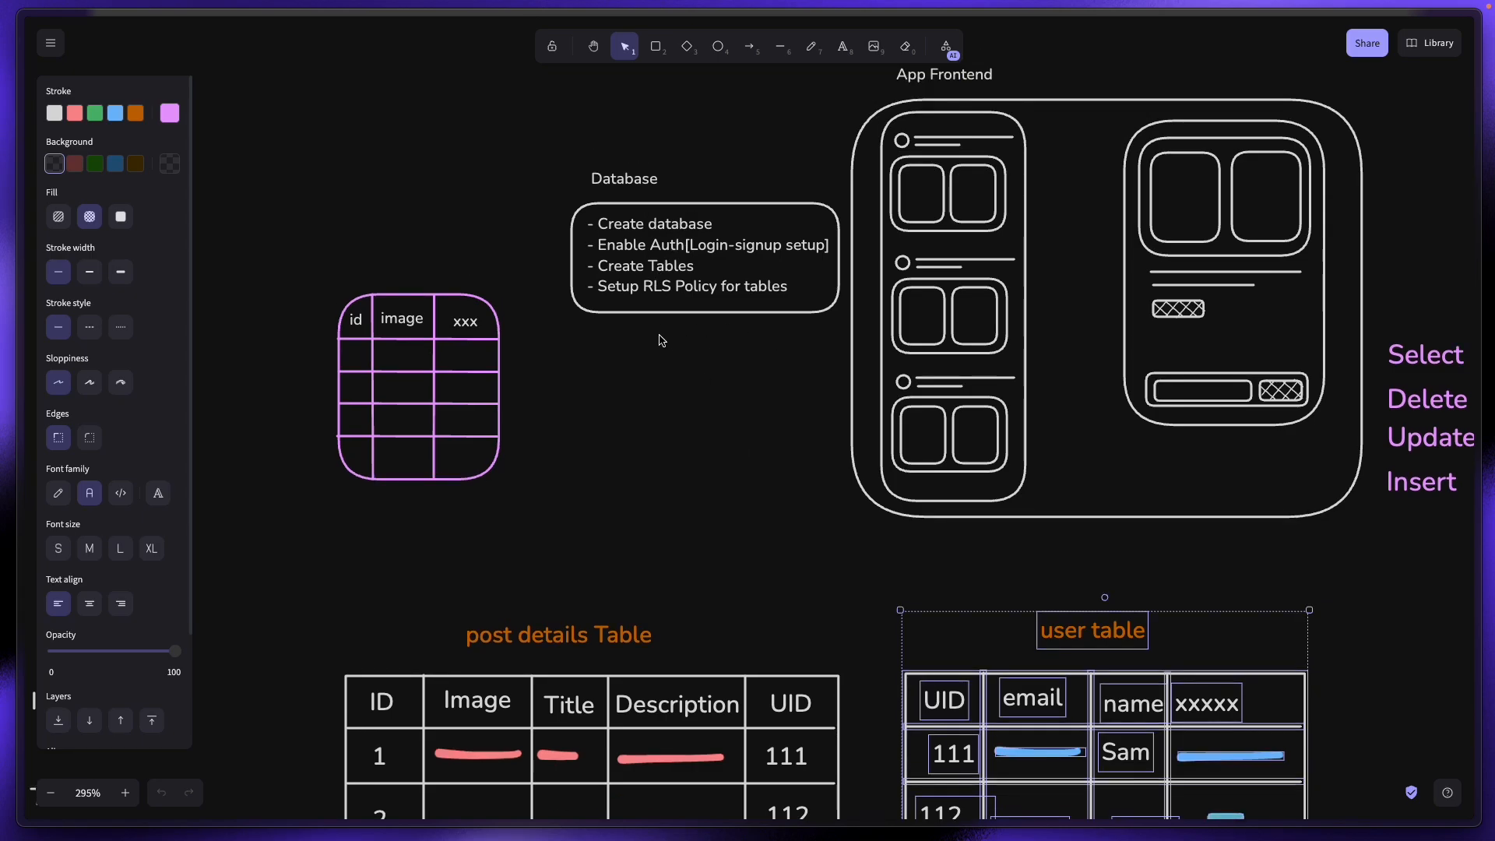
left_click(1328, 546)
left_click_drag(1352, 551, 857, 492)
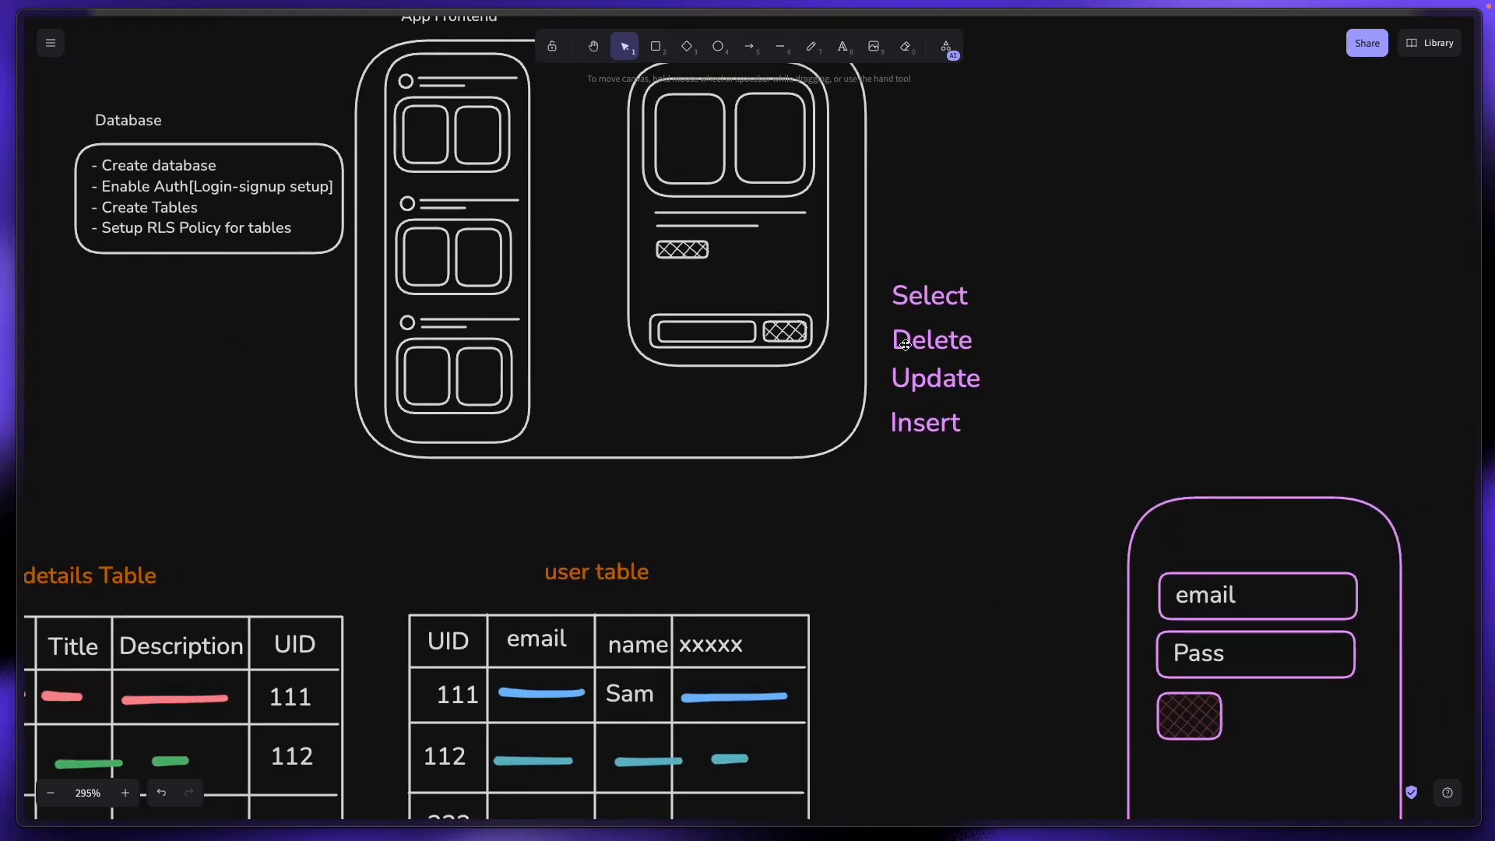
left_click_drag(921, 294, 924, 288)
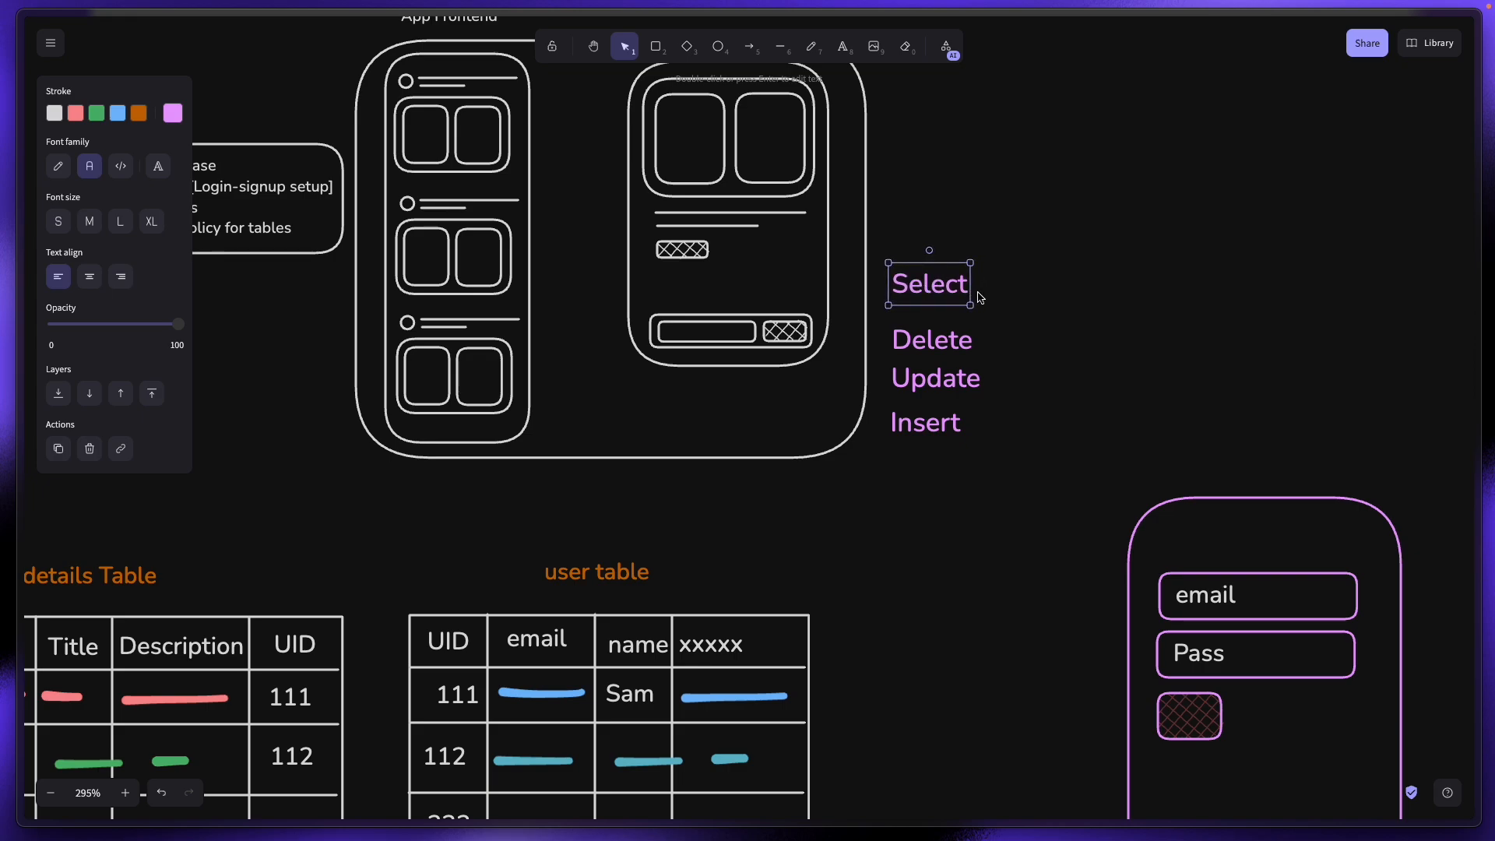
mouse_move(2, 281)
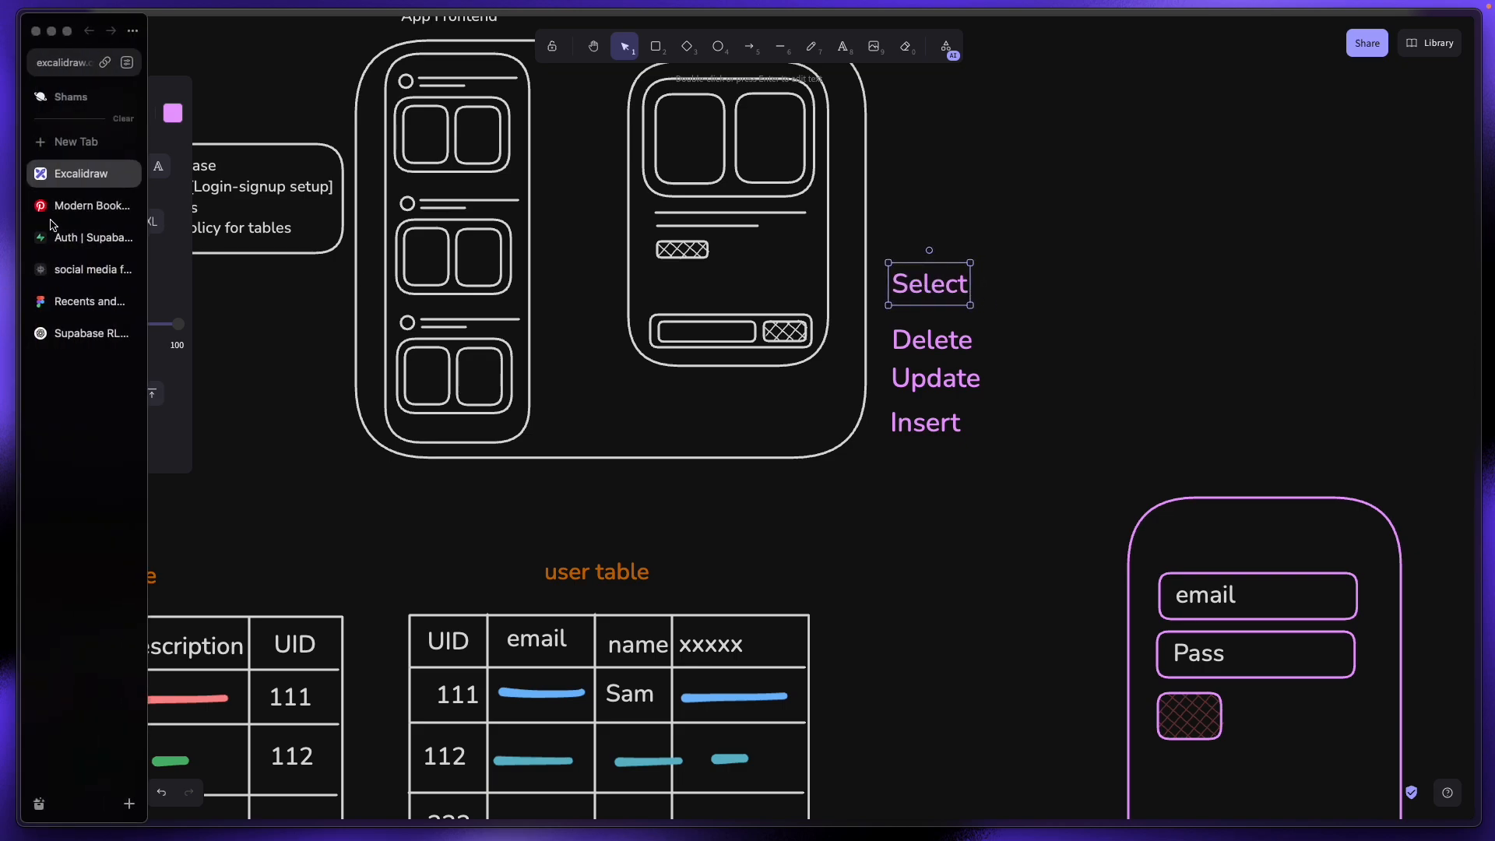
left_click(84, 237)
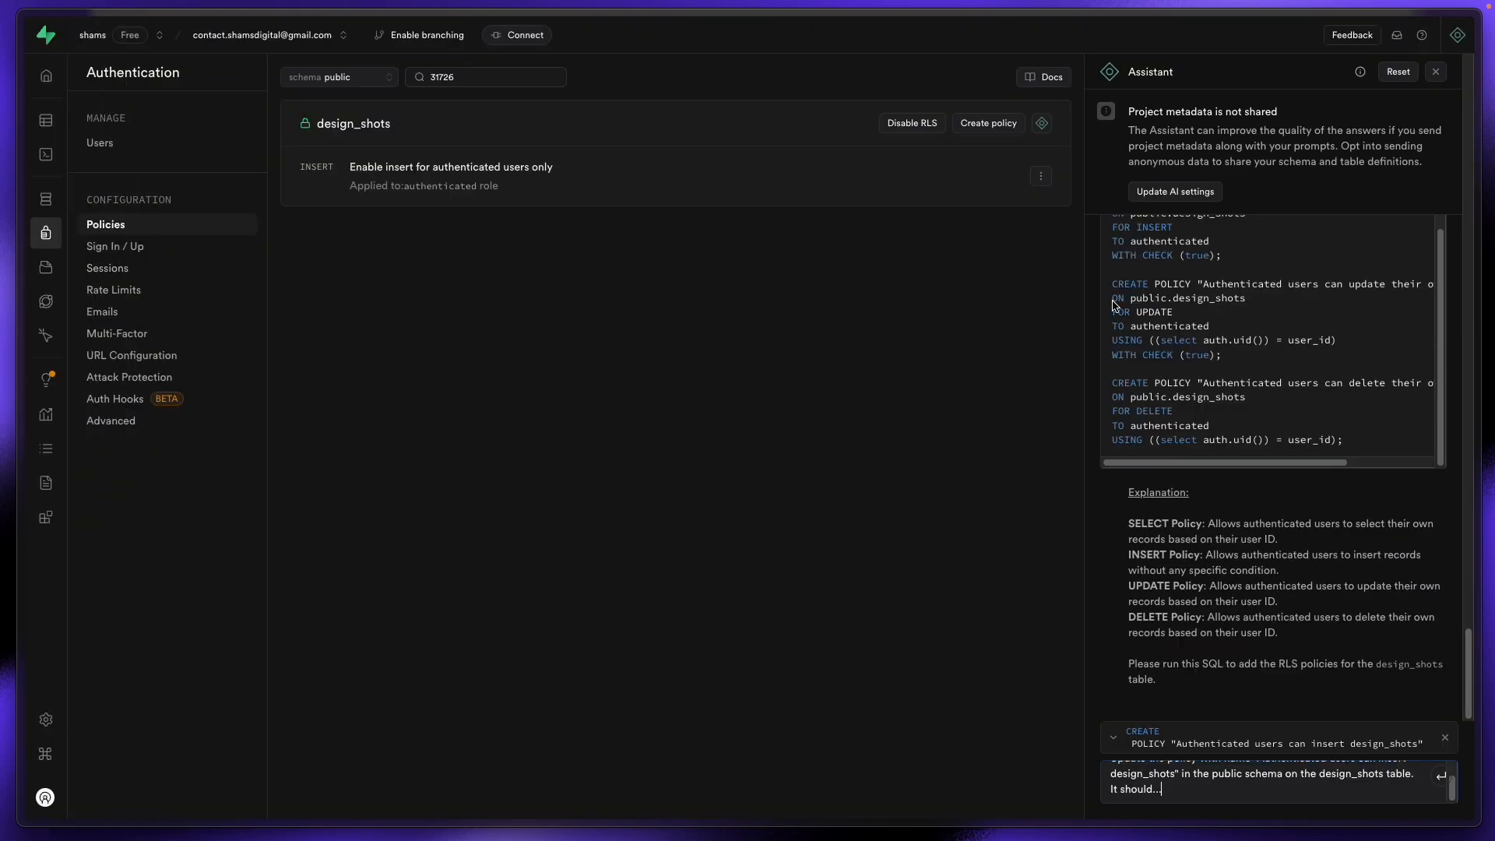
Step: Replace the Assistant prompt with a request for a design_shots SELECT policy for authenticated users
key("ctrl+a")
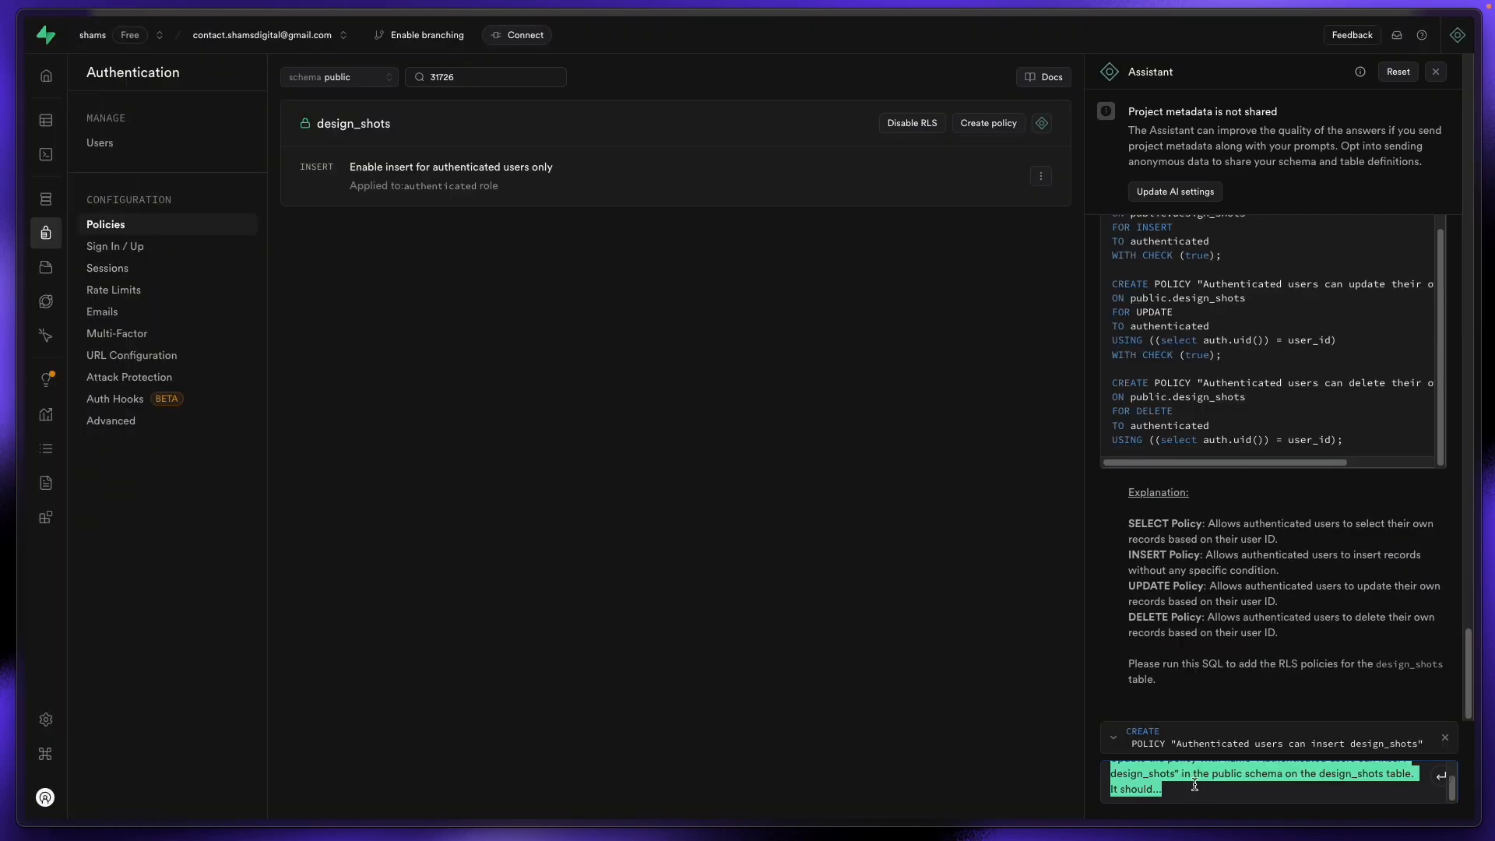
key("BackSpace")
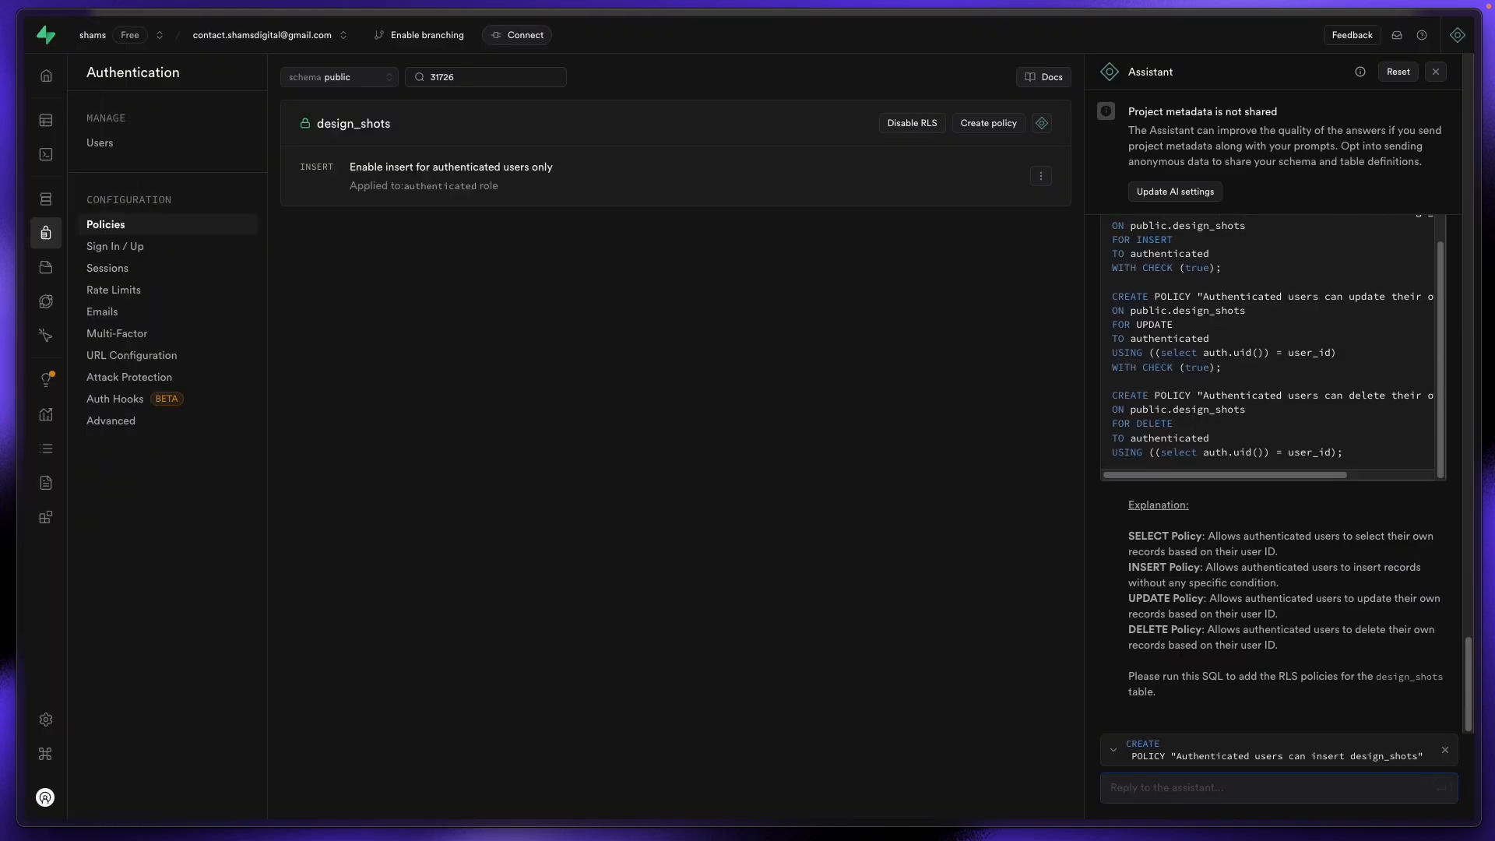
type("c")
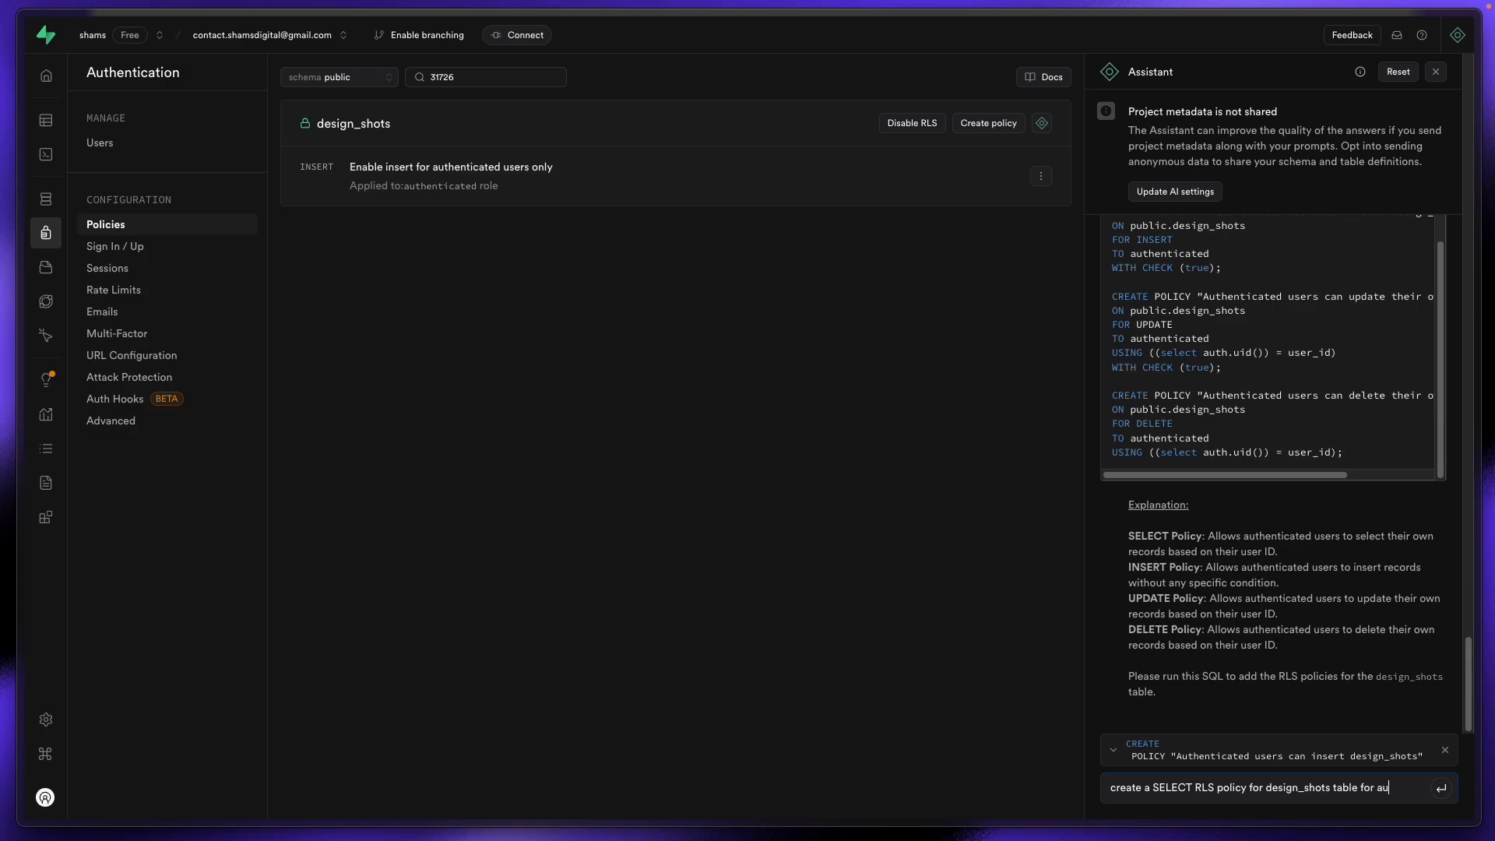
type("cated users")
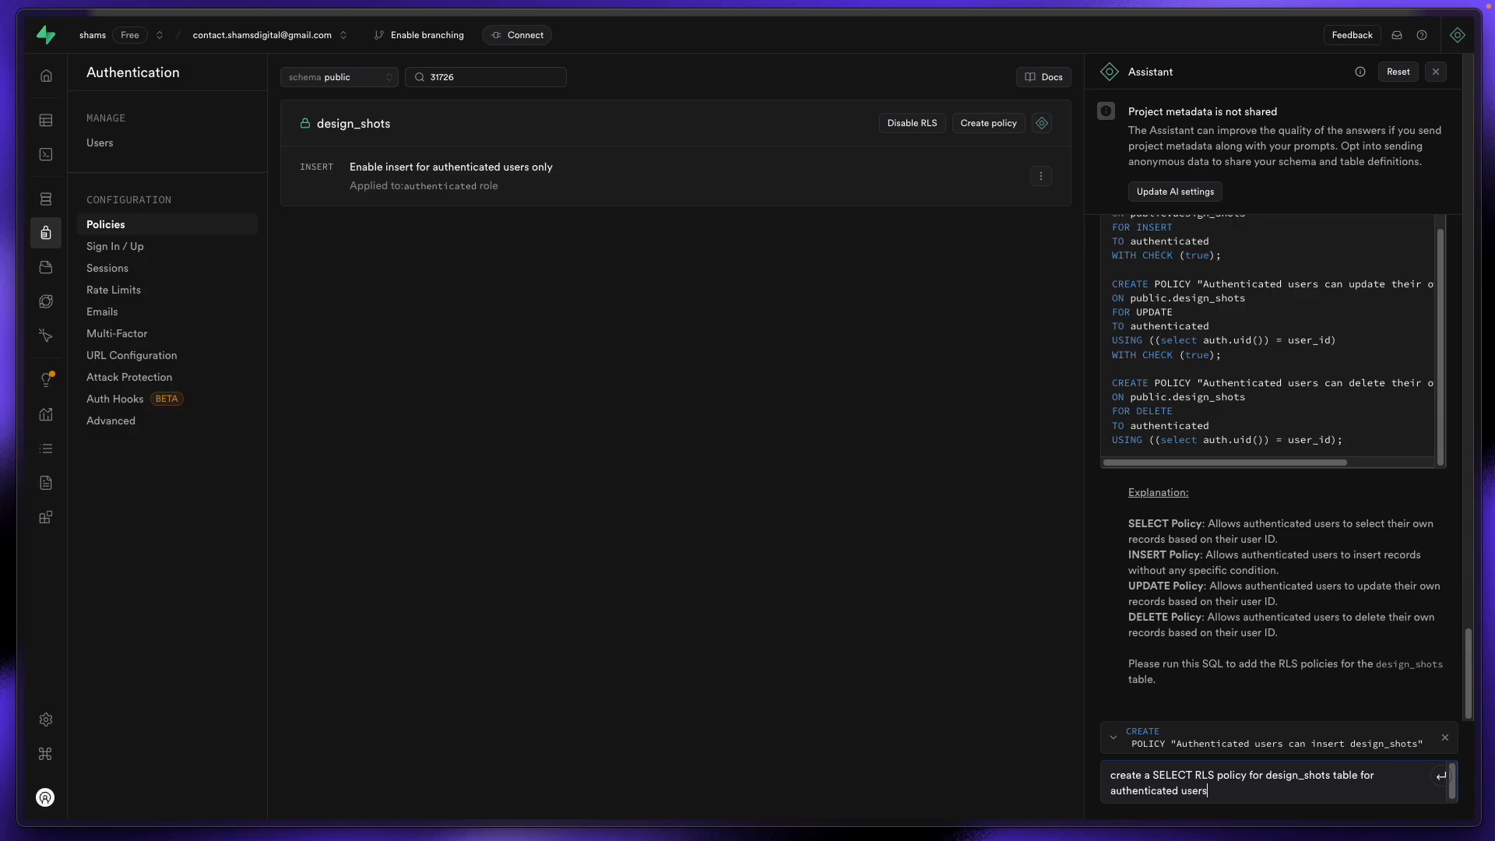
key("Return")
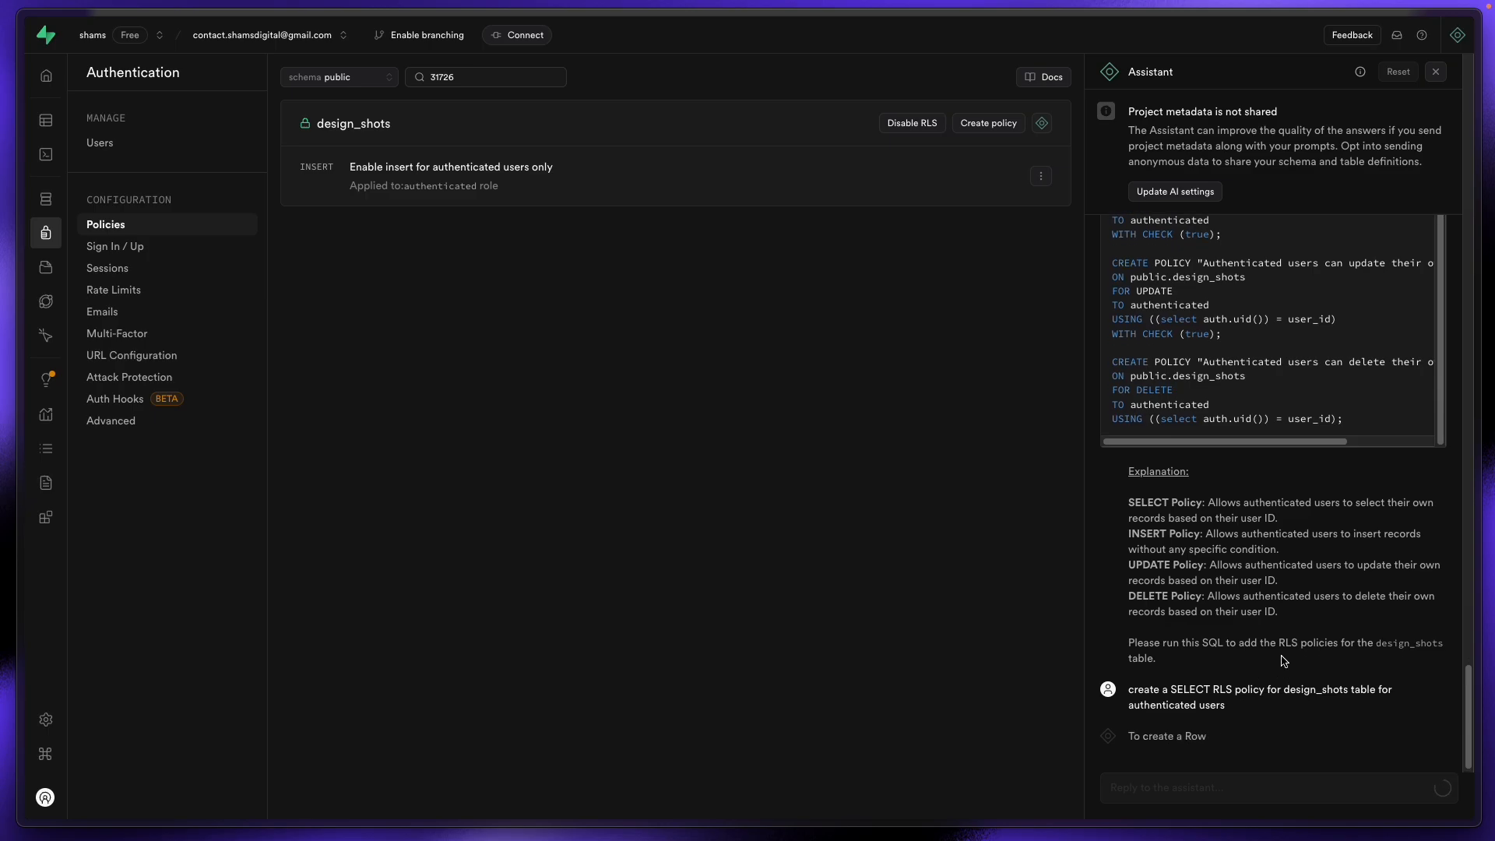
left_click(42, 171)
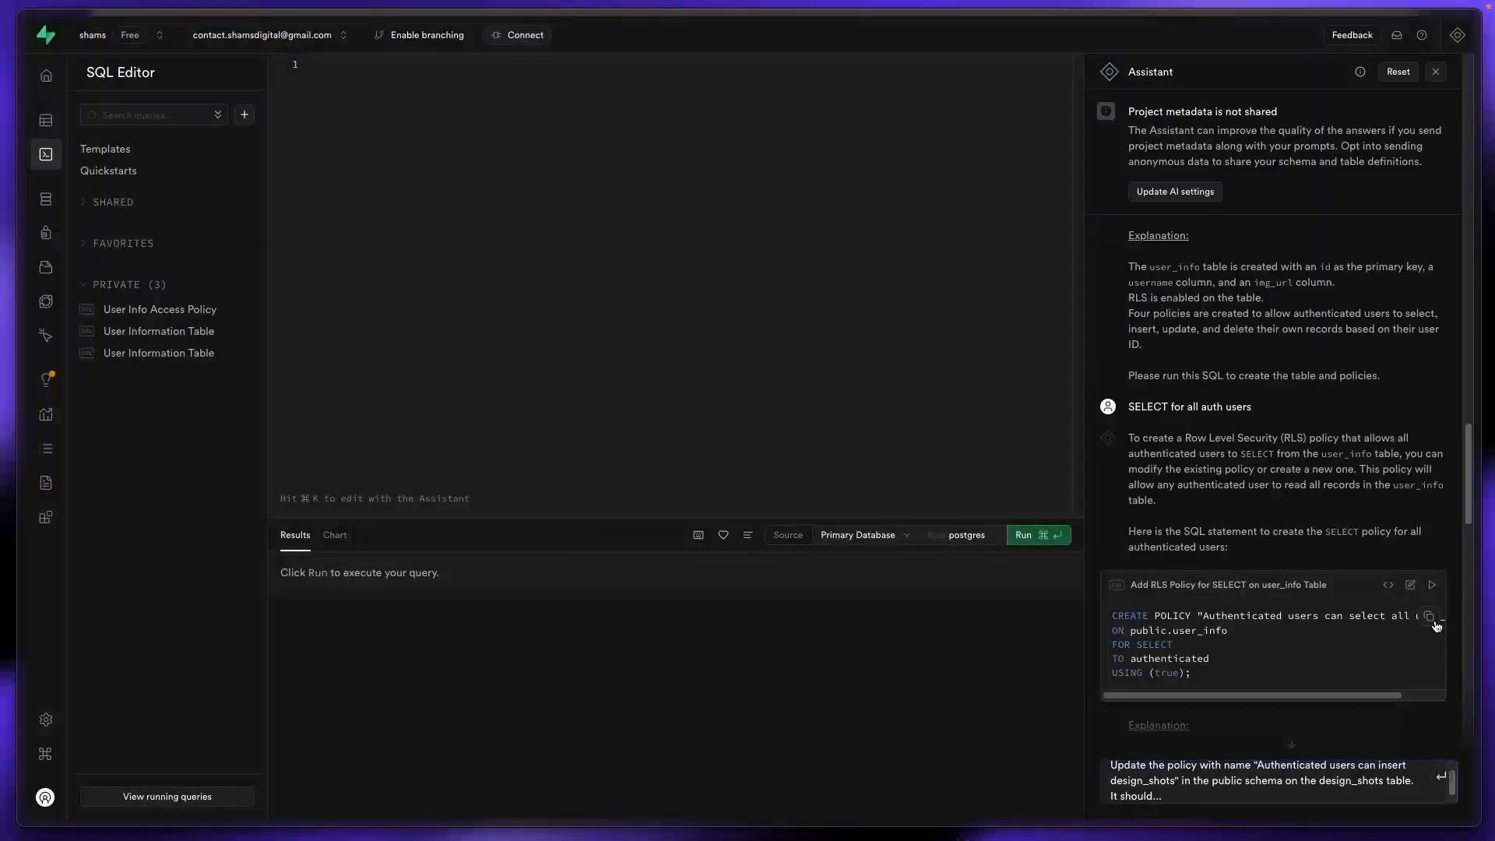
Step: Copy the Assistant's SELECT policy SQL after seeing WeWeb's design_shots collection return no data
scroll(1358, 654, "down", 5)
scroll(1343, 655, "down", 10)
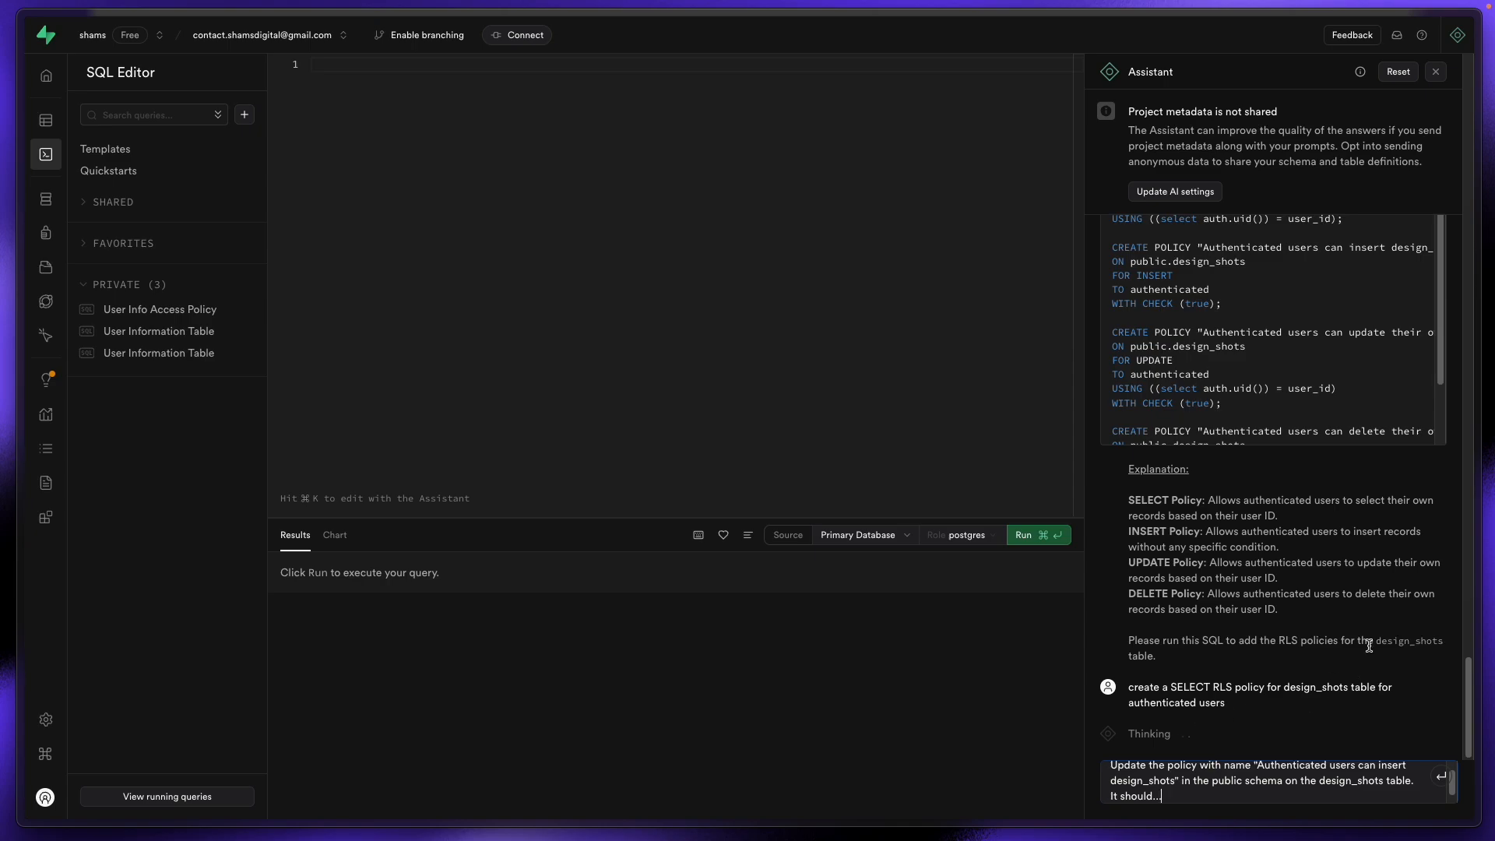
mouse_move(47, 156)
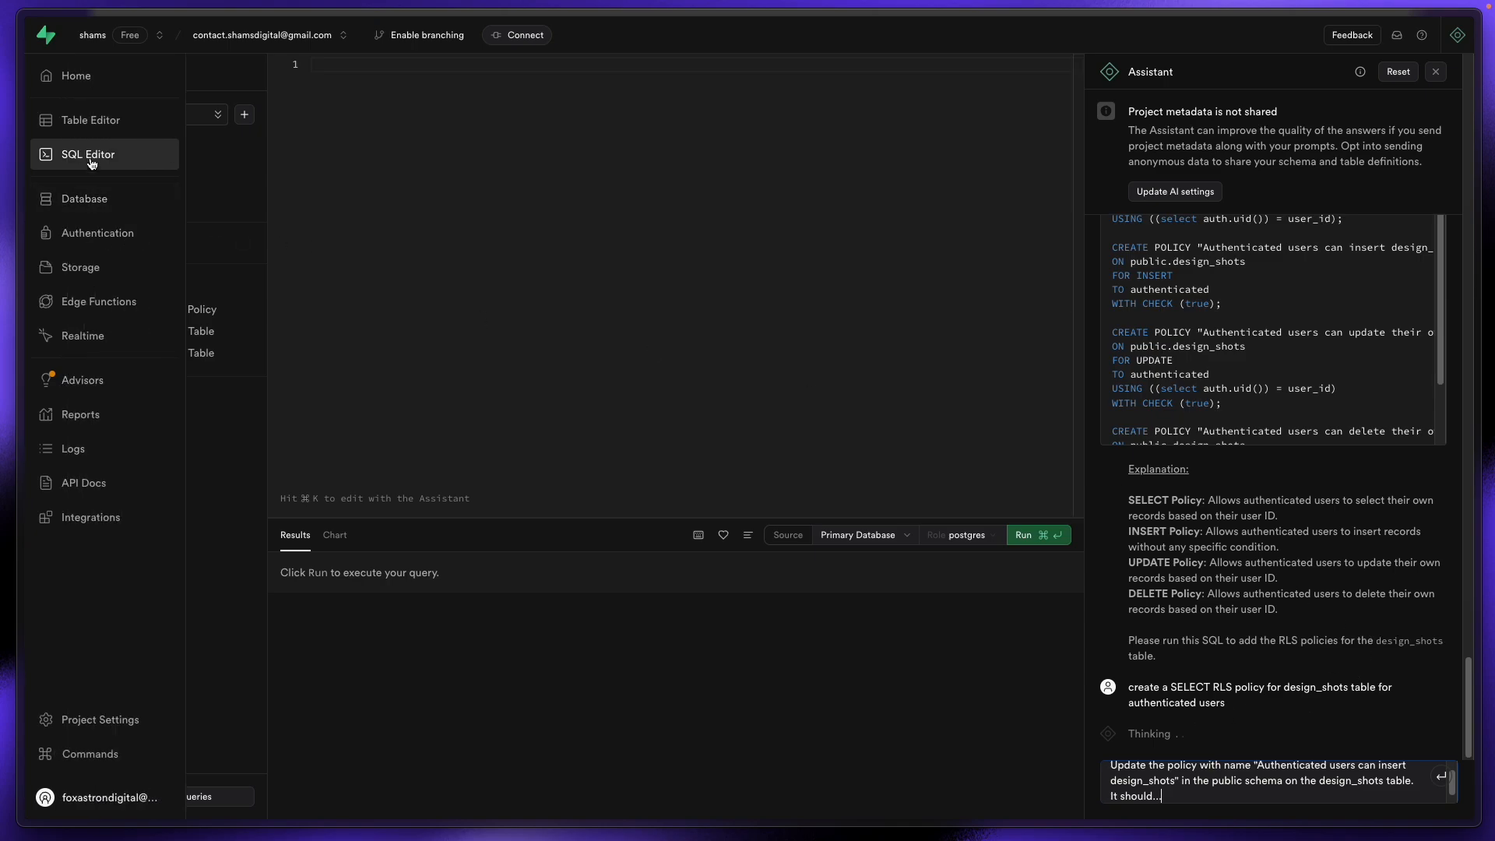
left_click(99, 125)
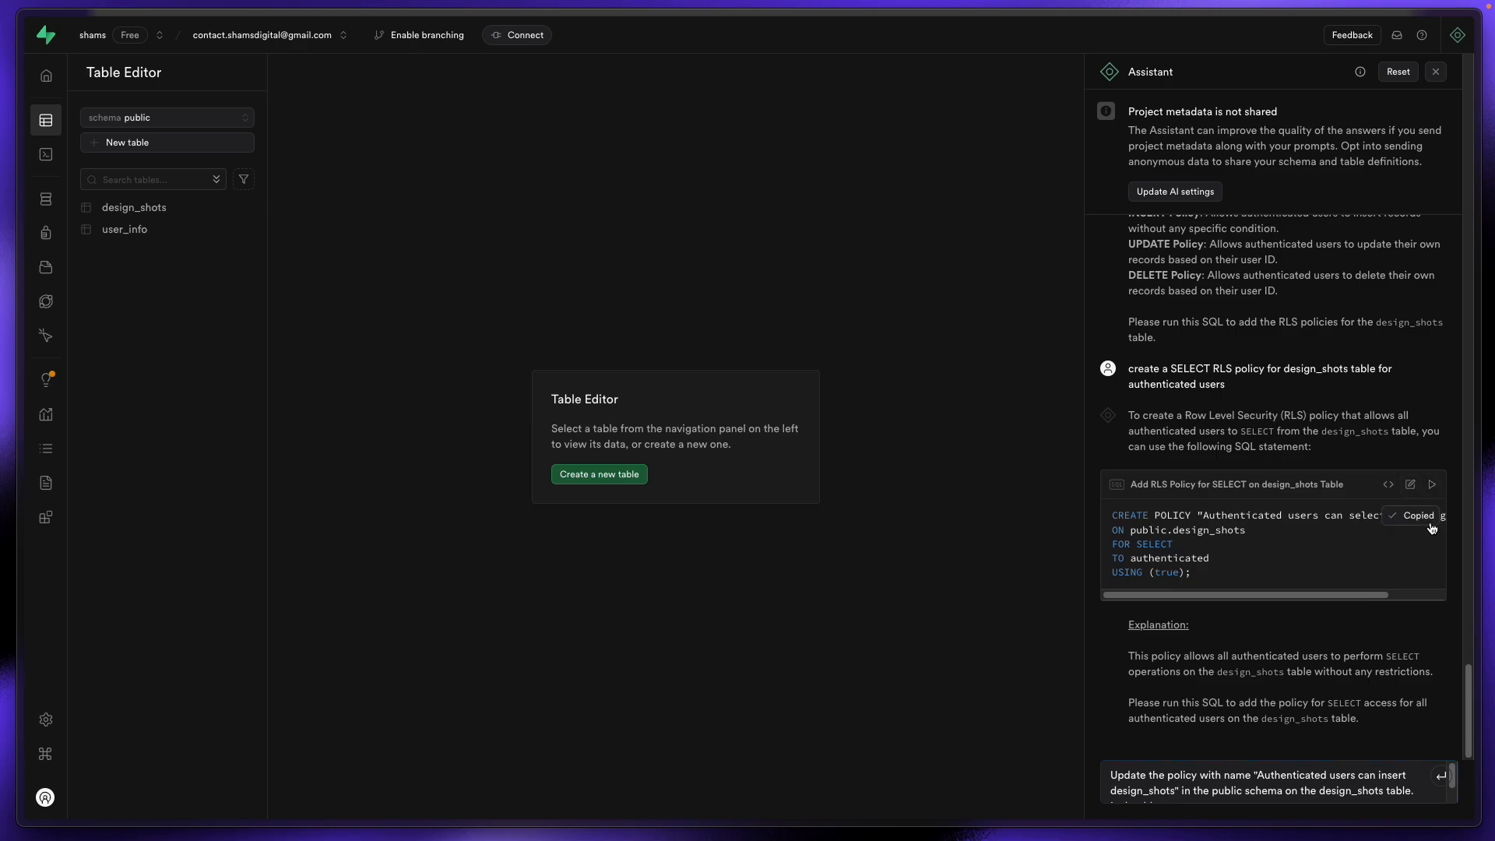
mouse_move(5, 290)
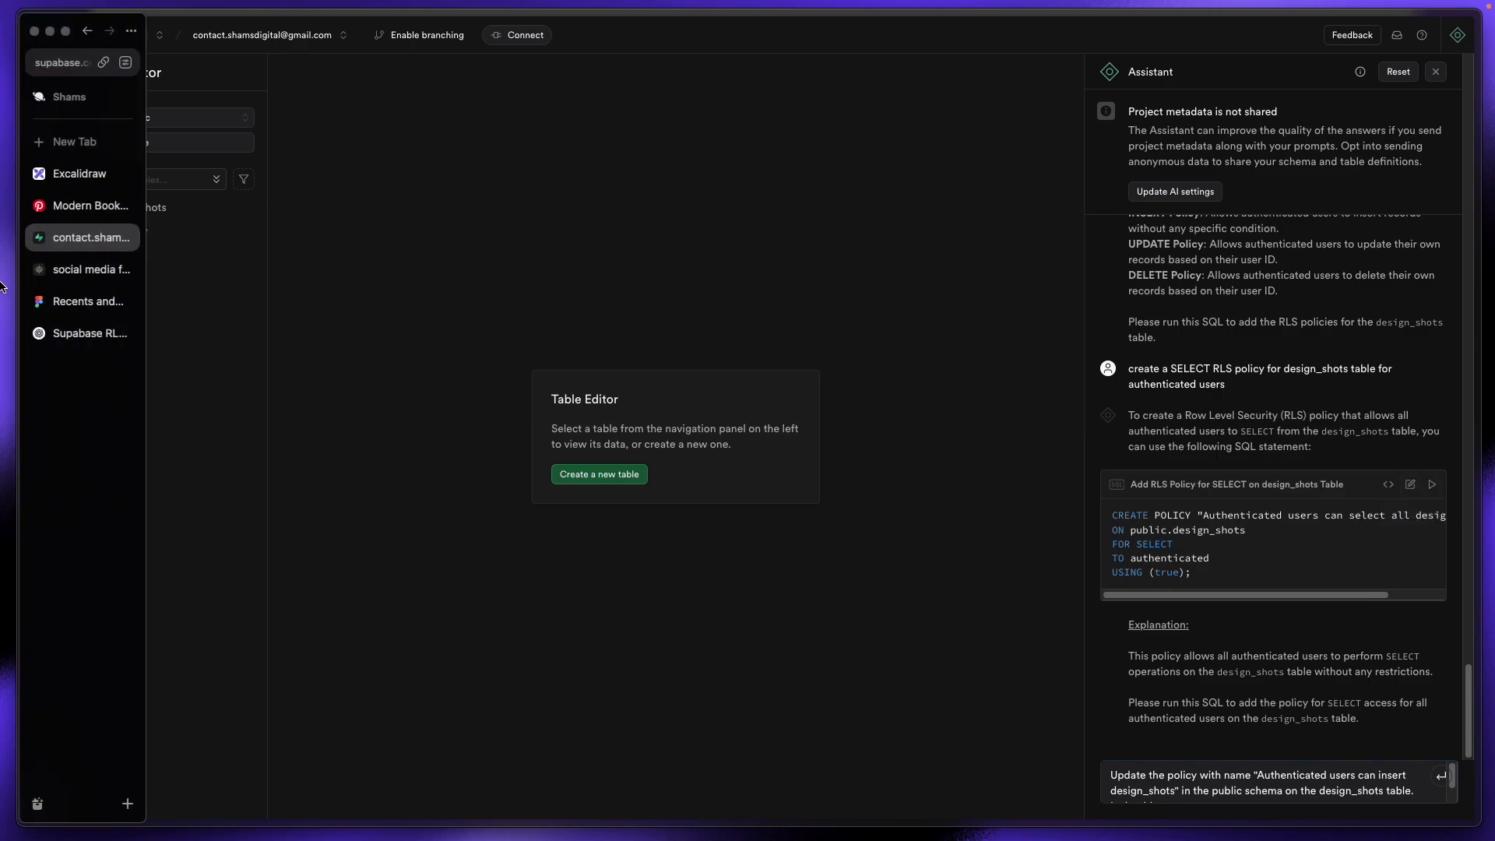
left_click(75, 273)
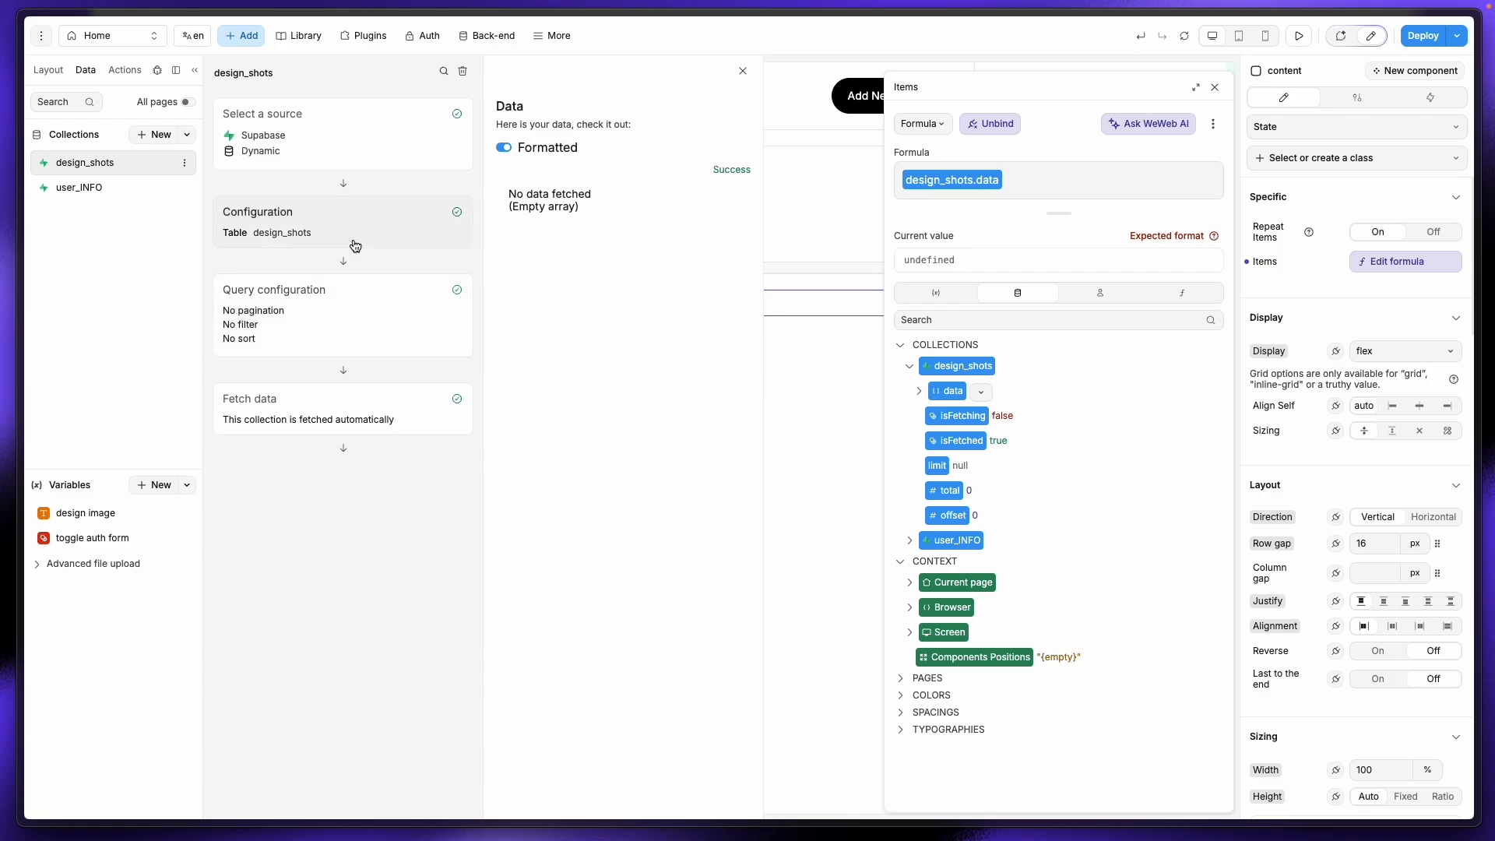
mouse_move(5, 219)
left_click(86, 237)
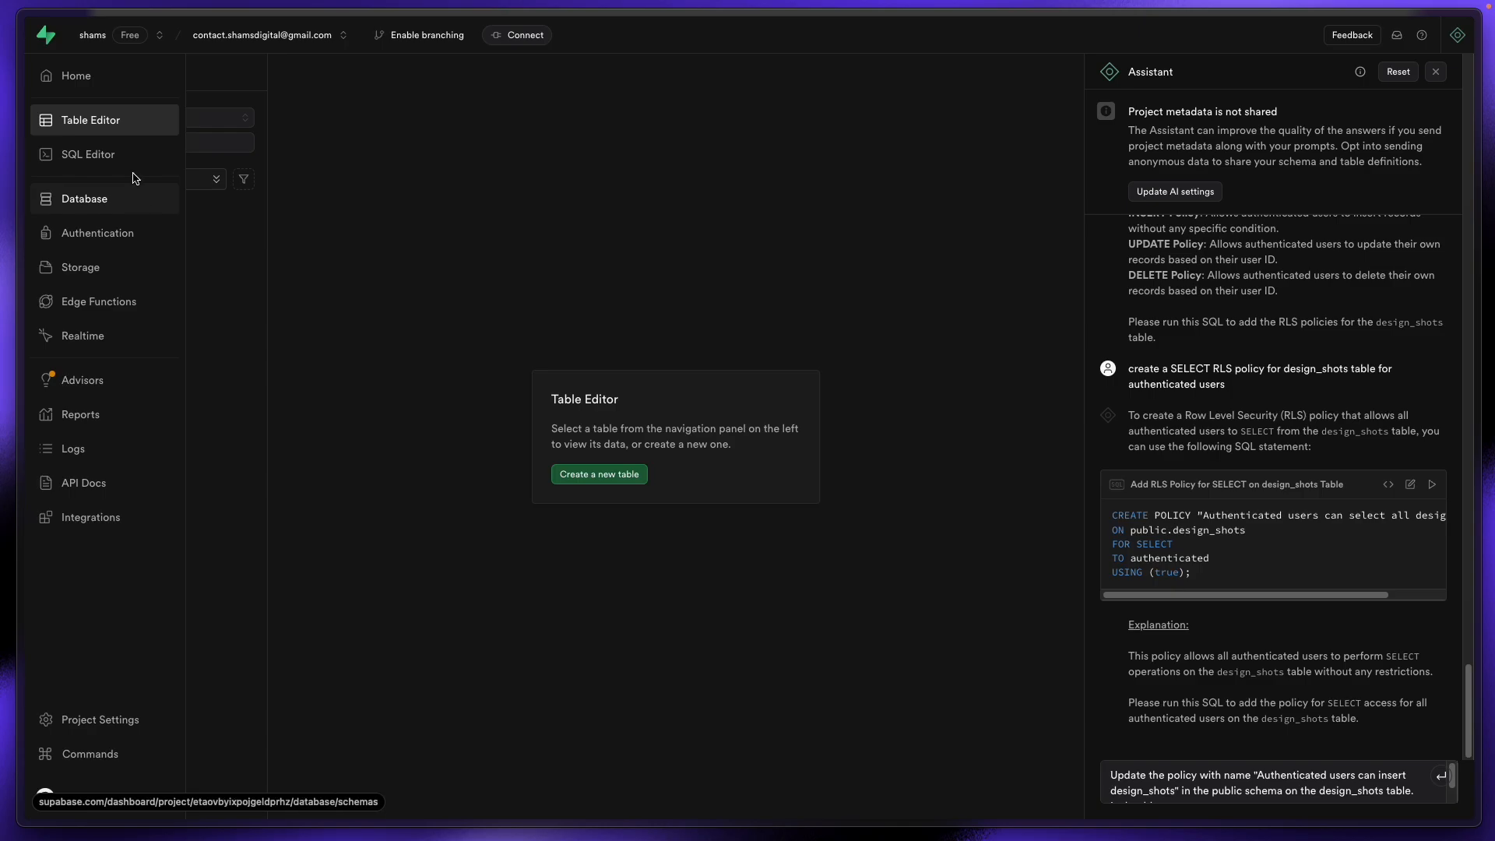
Step: Run the CREATE POLICY SQL granting authenticated users SELECT on design_shots
left_click(131, 165)
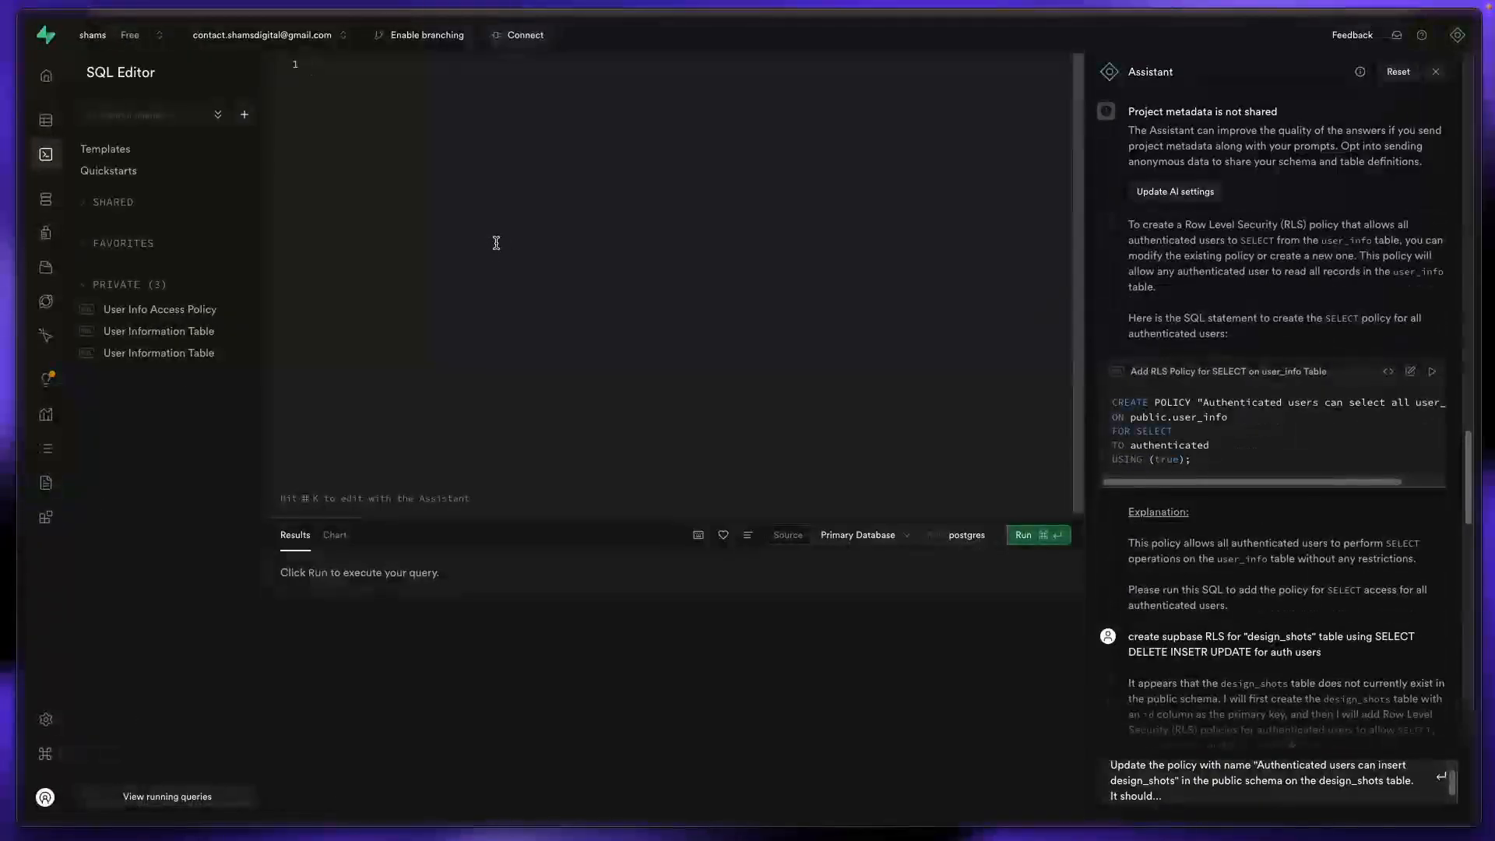
left_click(1053, 534)
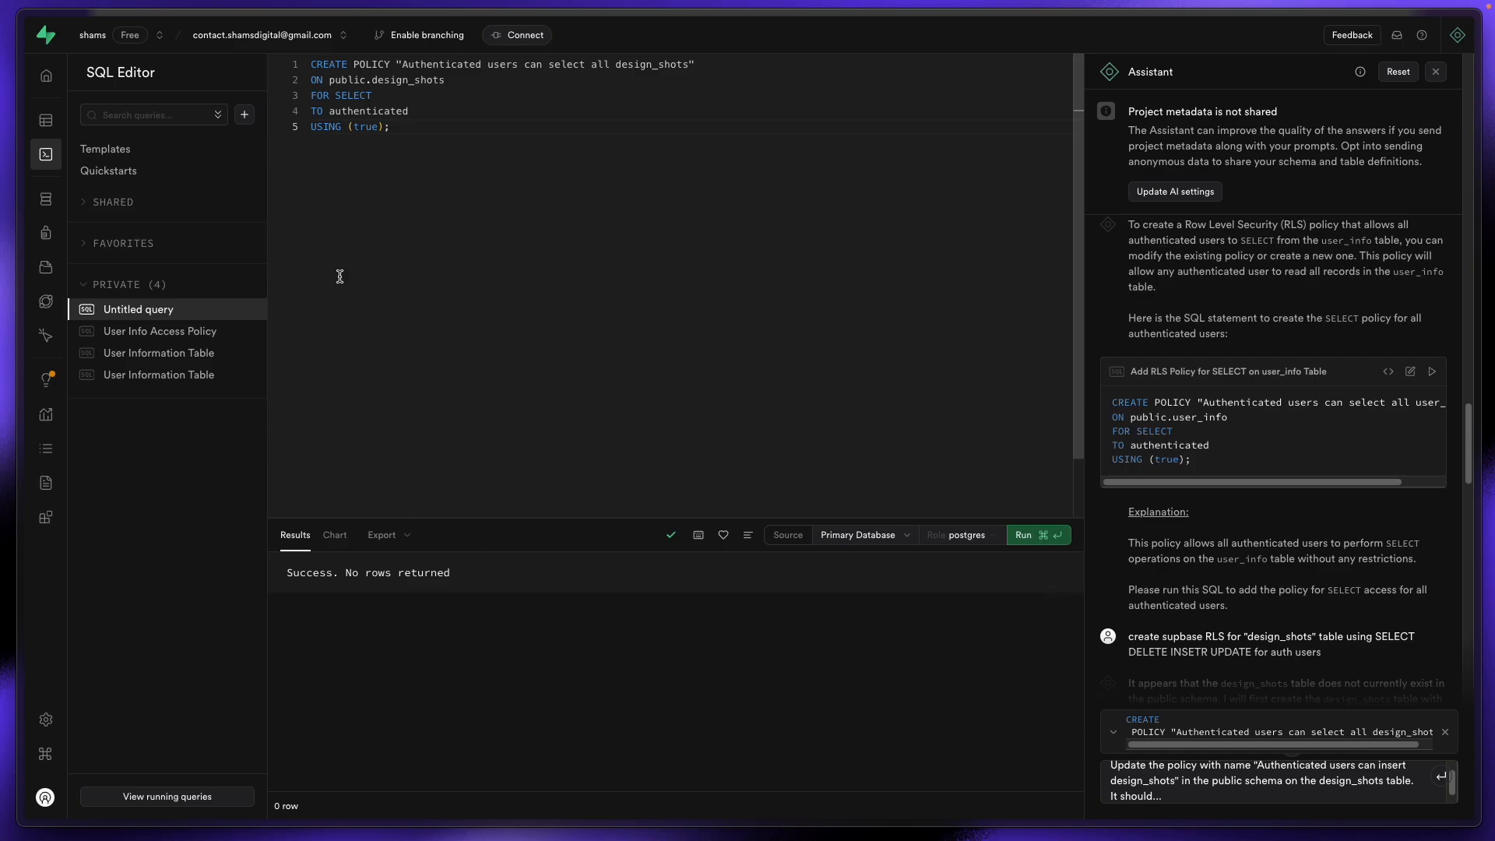
left_click(46, 120)
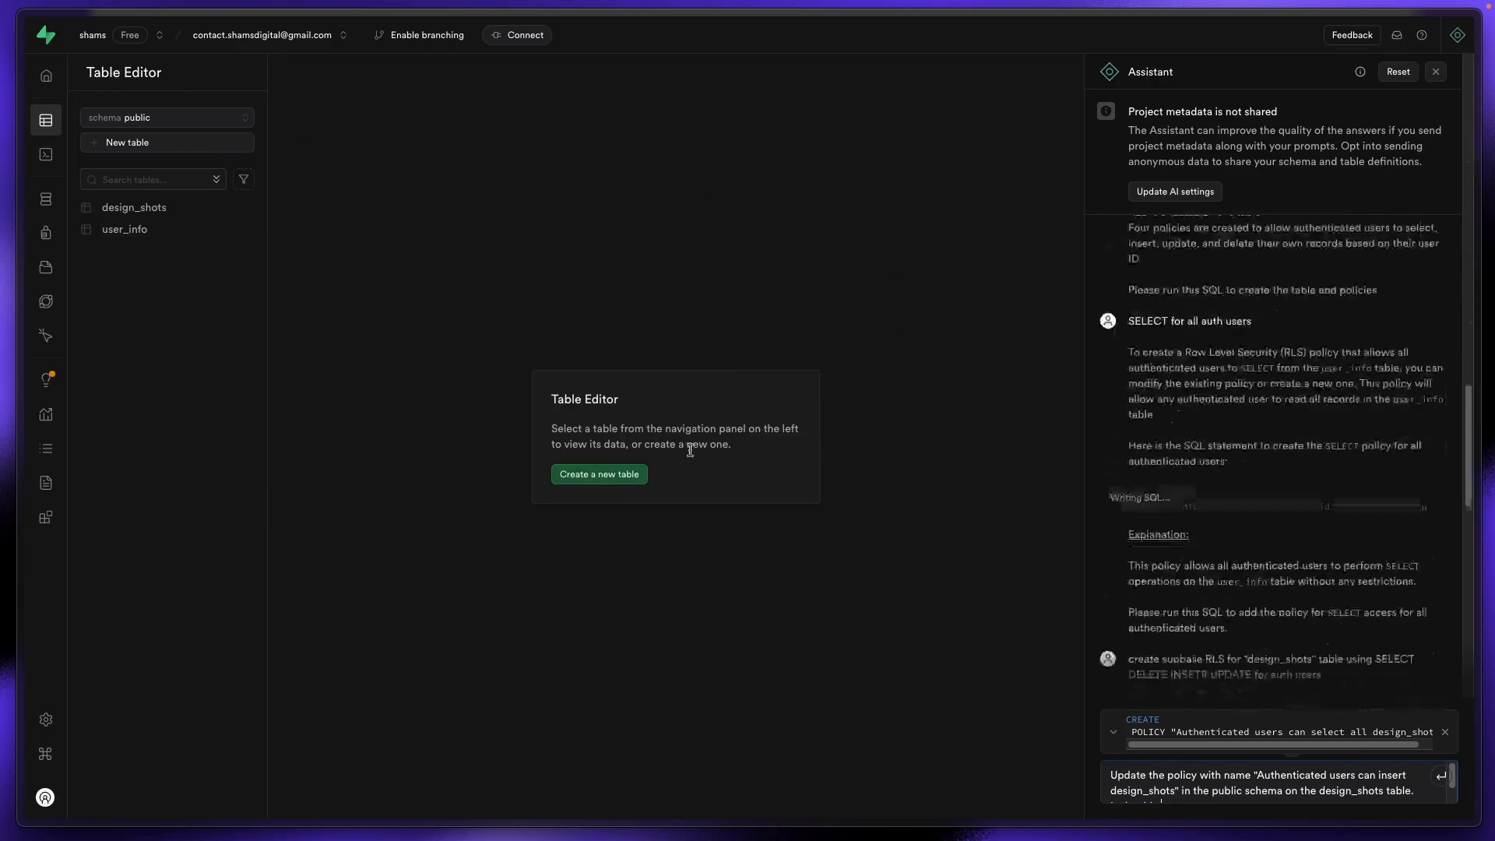
left_click(121, 207)
Step: Verify design_shots policies now list the new SELECT policy beside the insert policy
left_click(769, 70)
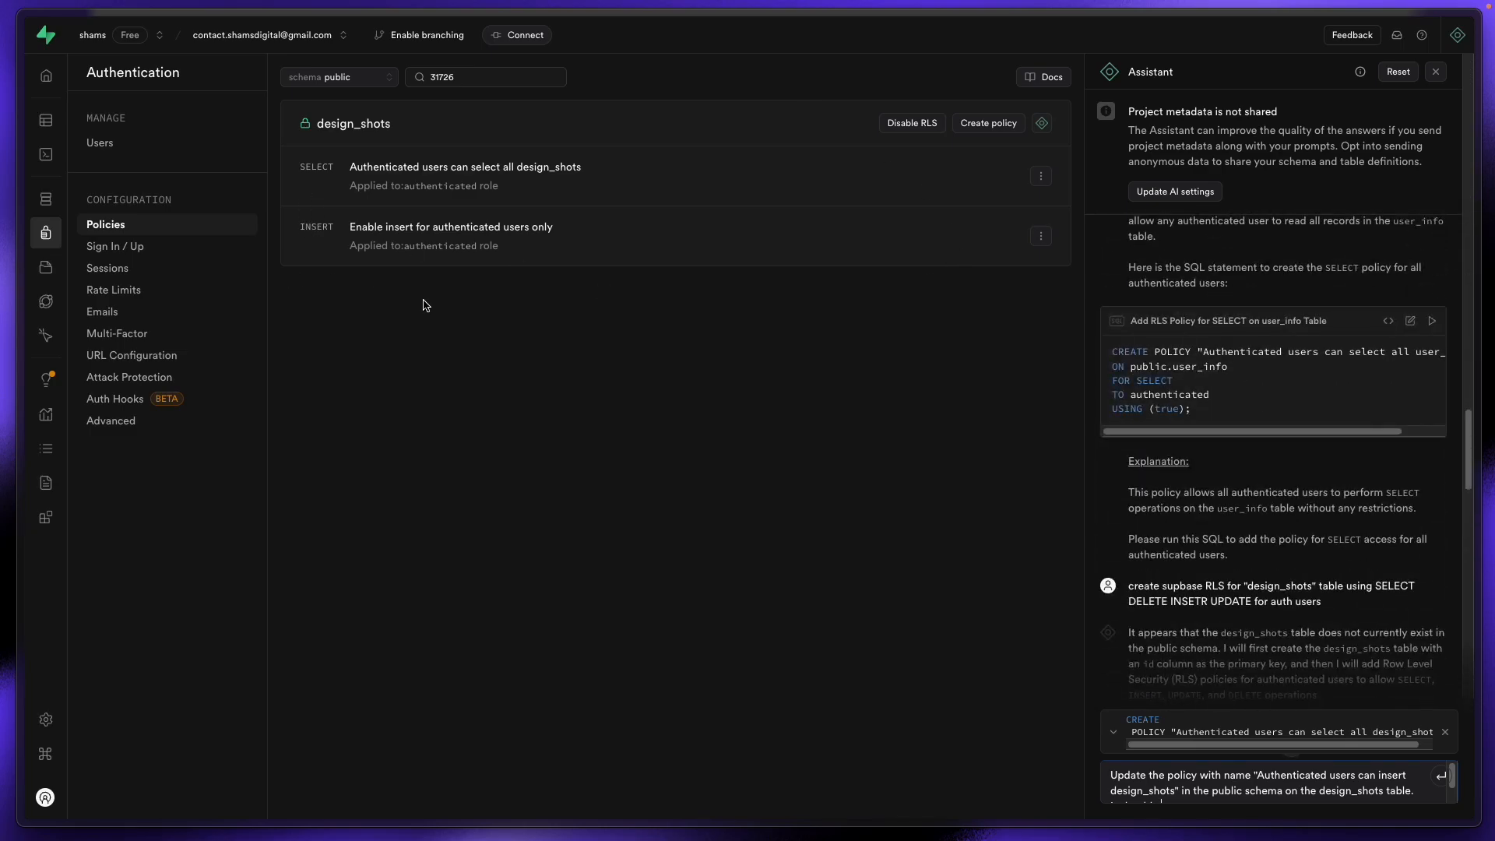
left_click_drag(296, 169, 690, 220)
left_click(677, 339)
mouse_move(19, 264)
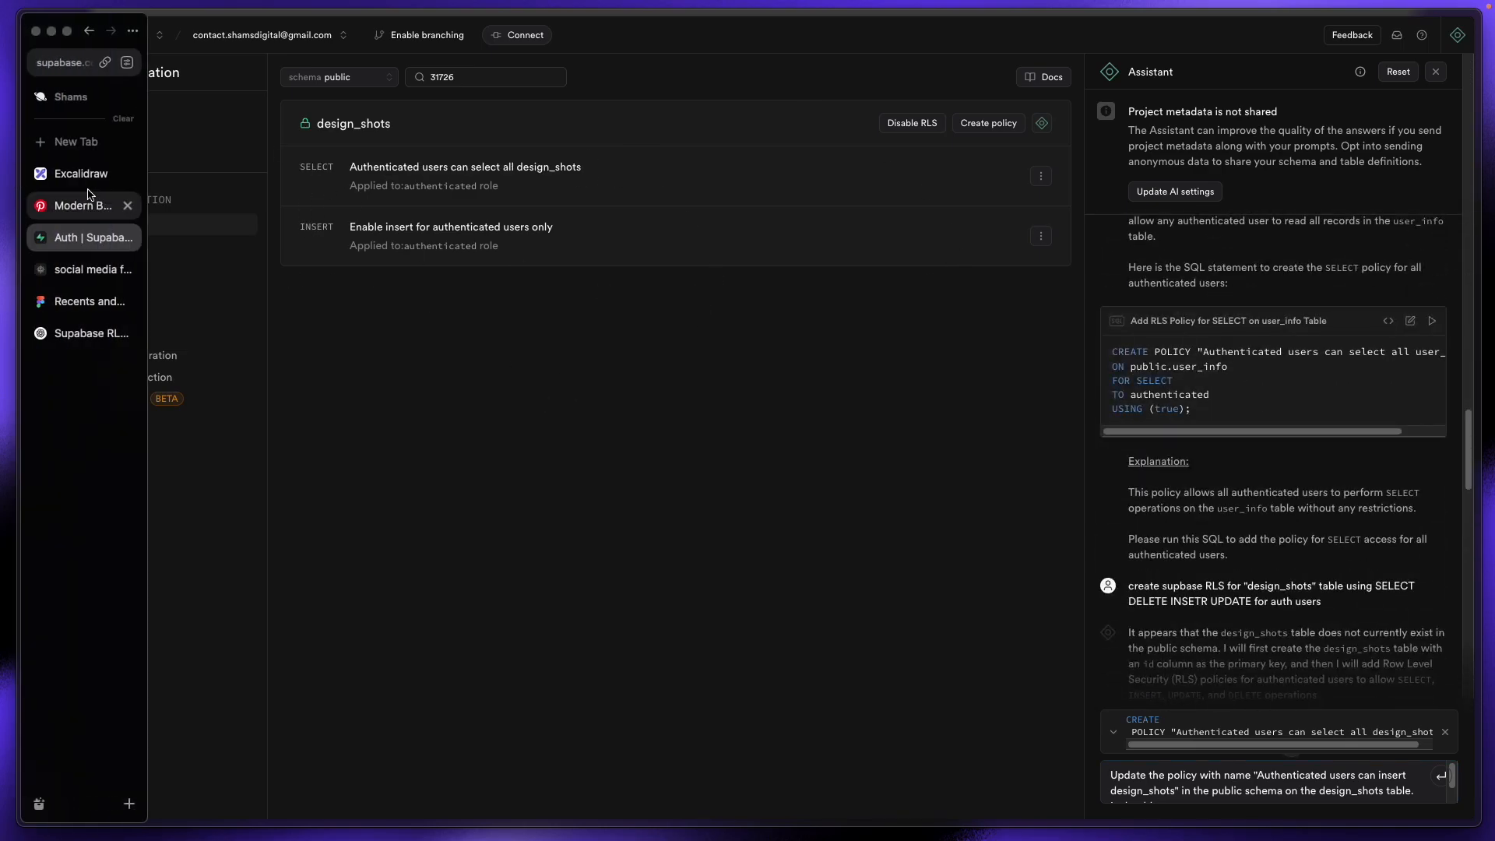
left_click(84, 267)
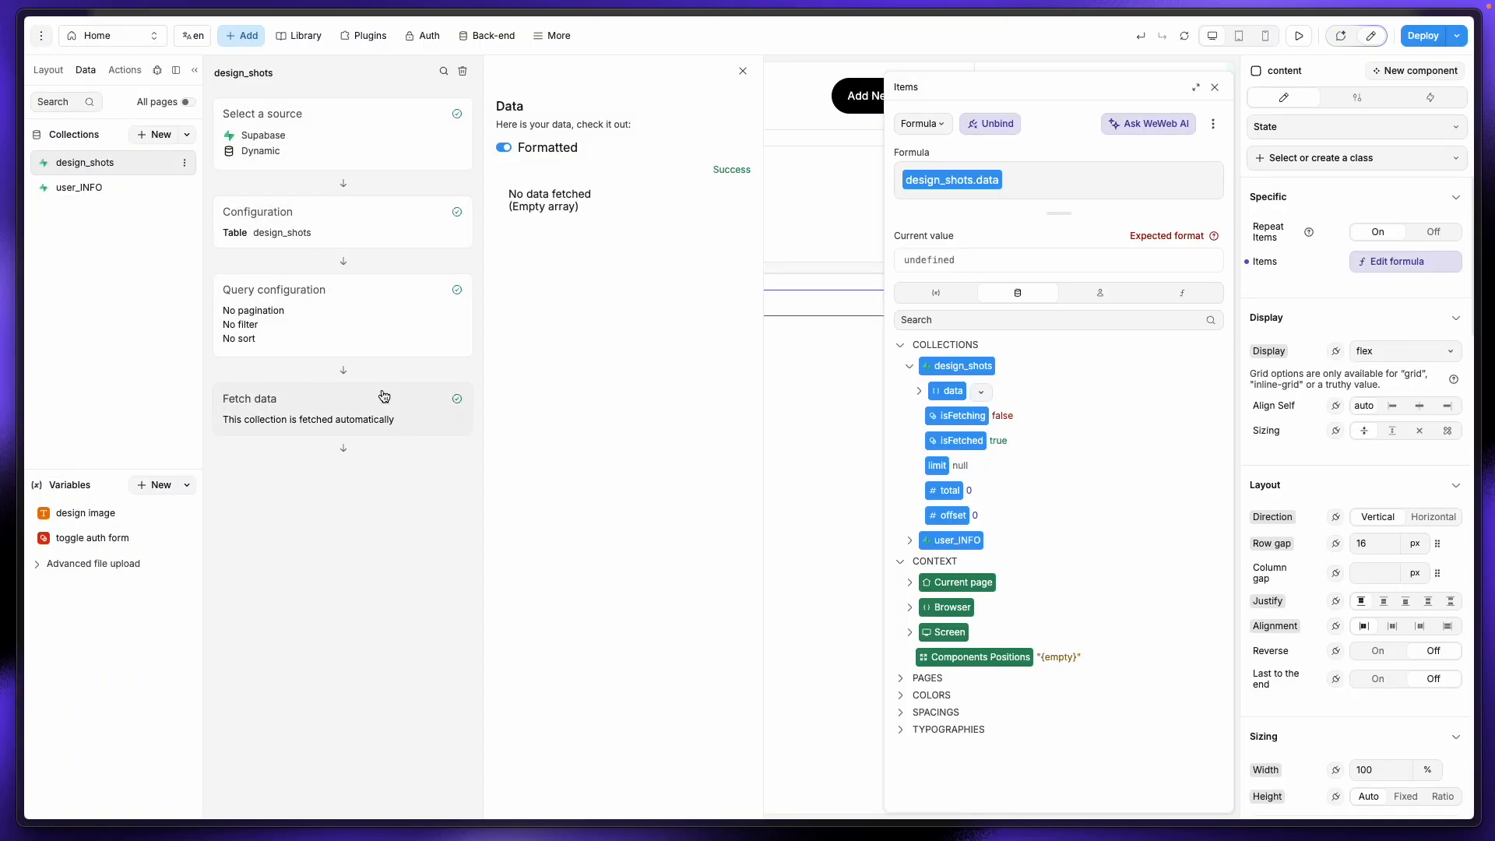
Step: Refetch the design_shots collection so it returns its one row
left_click(344, 150)
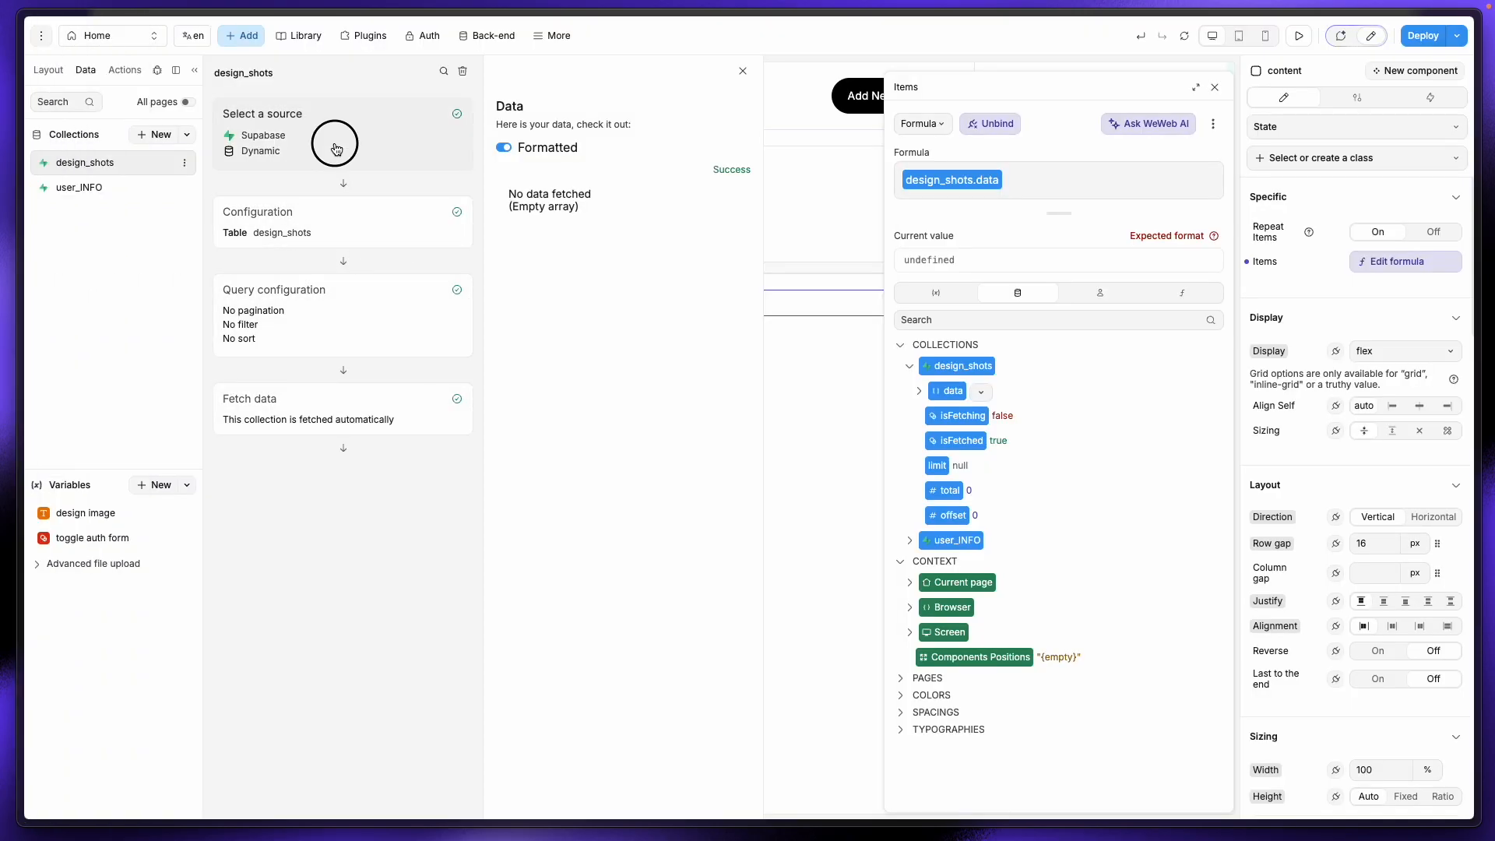
left_click(422, 443)
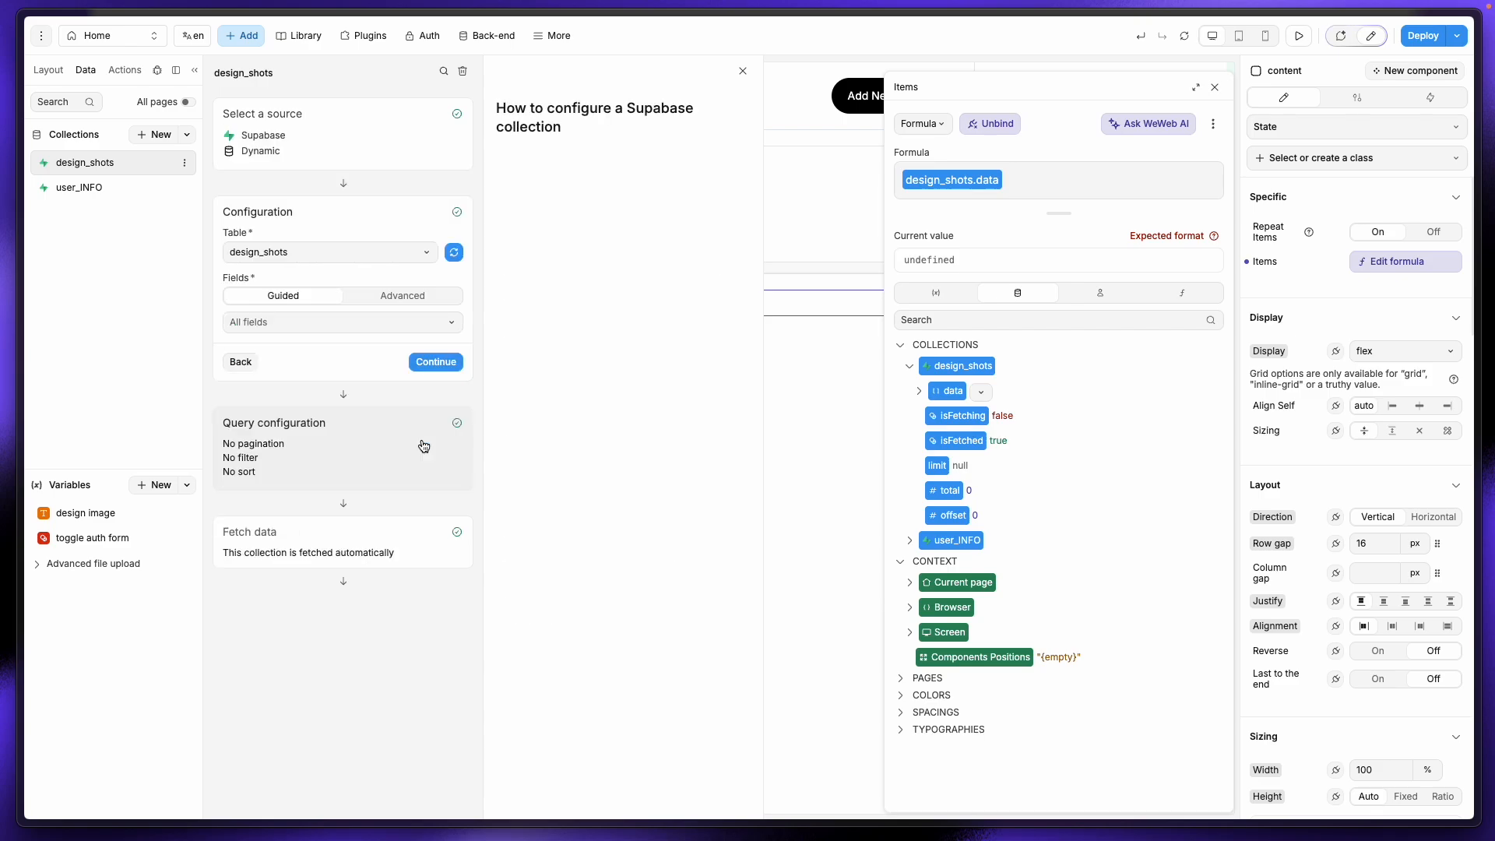
left_click(428, 362)
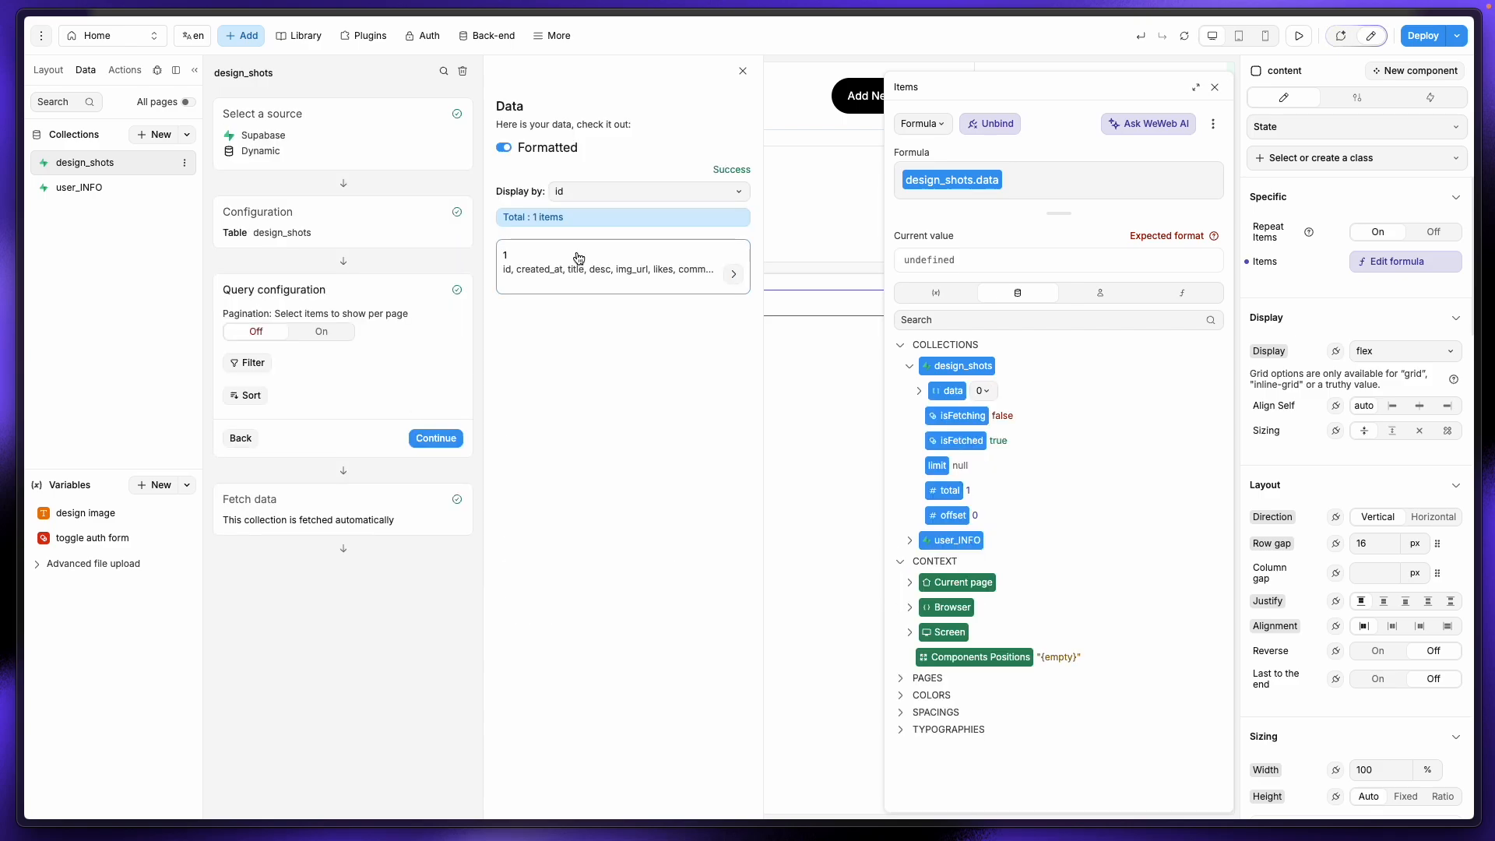
left_click(431, 444)
left_click(431, 513)
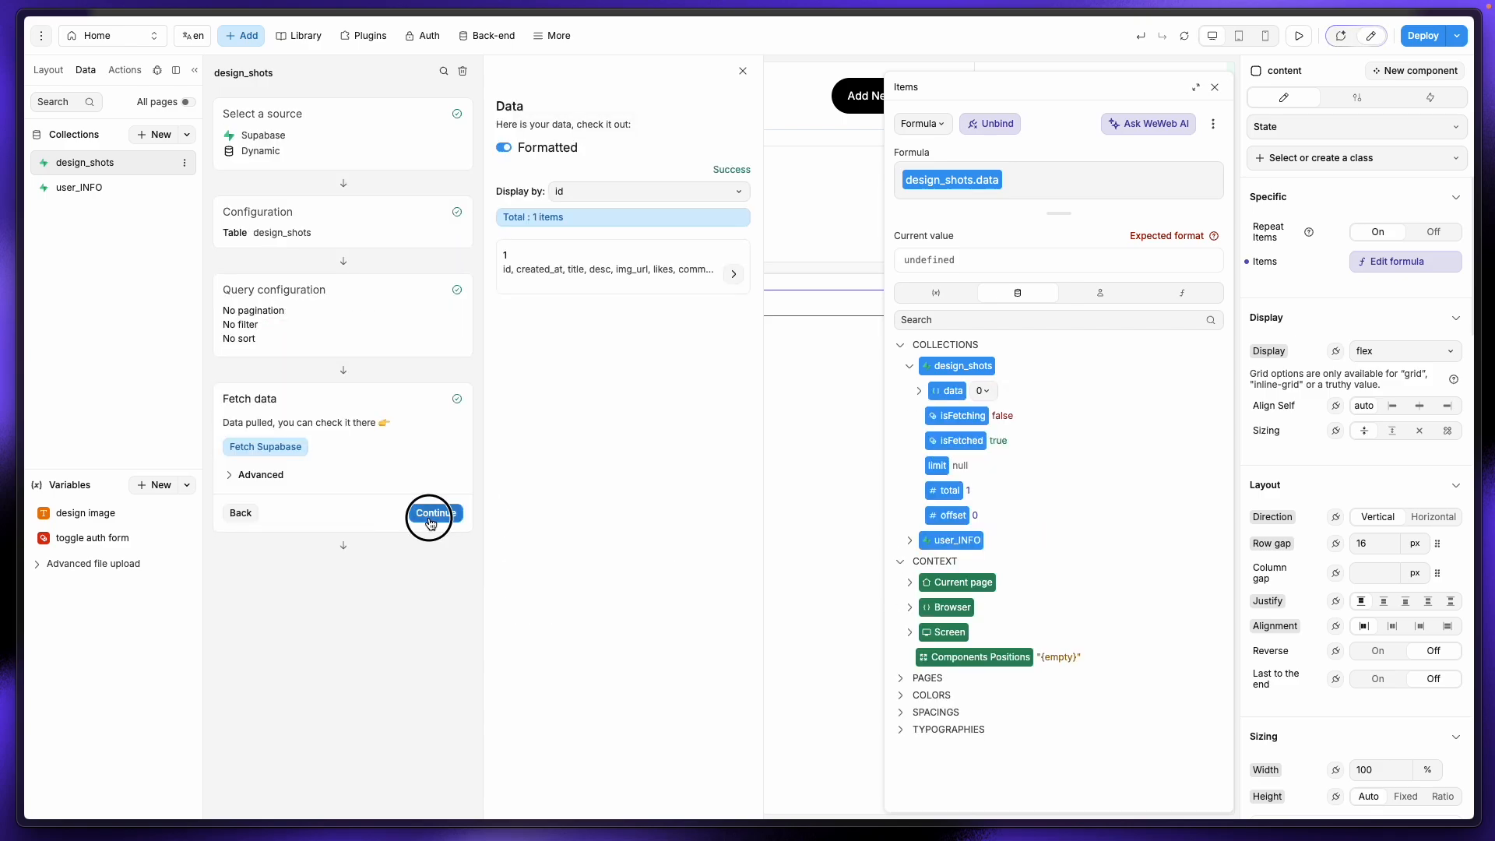
left_click(742, 71)
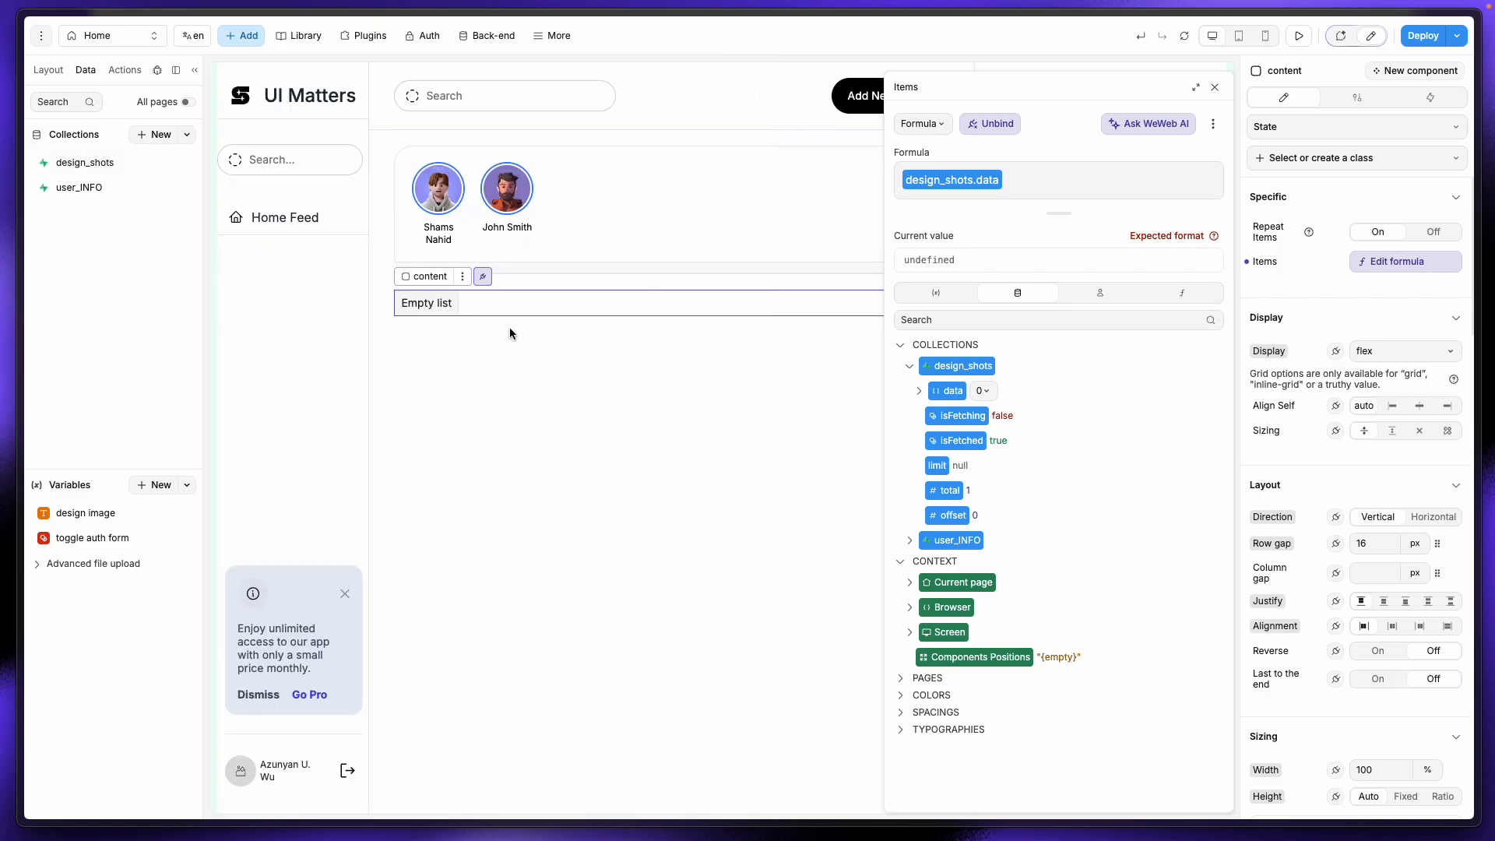
Step: Rebind the feed's repeated items to design_shots.data so the post card renders
left_click(1038, 180)
key("BackSpace")
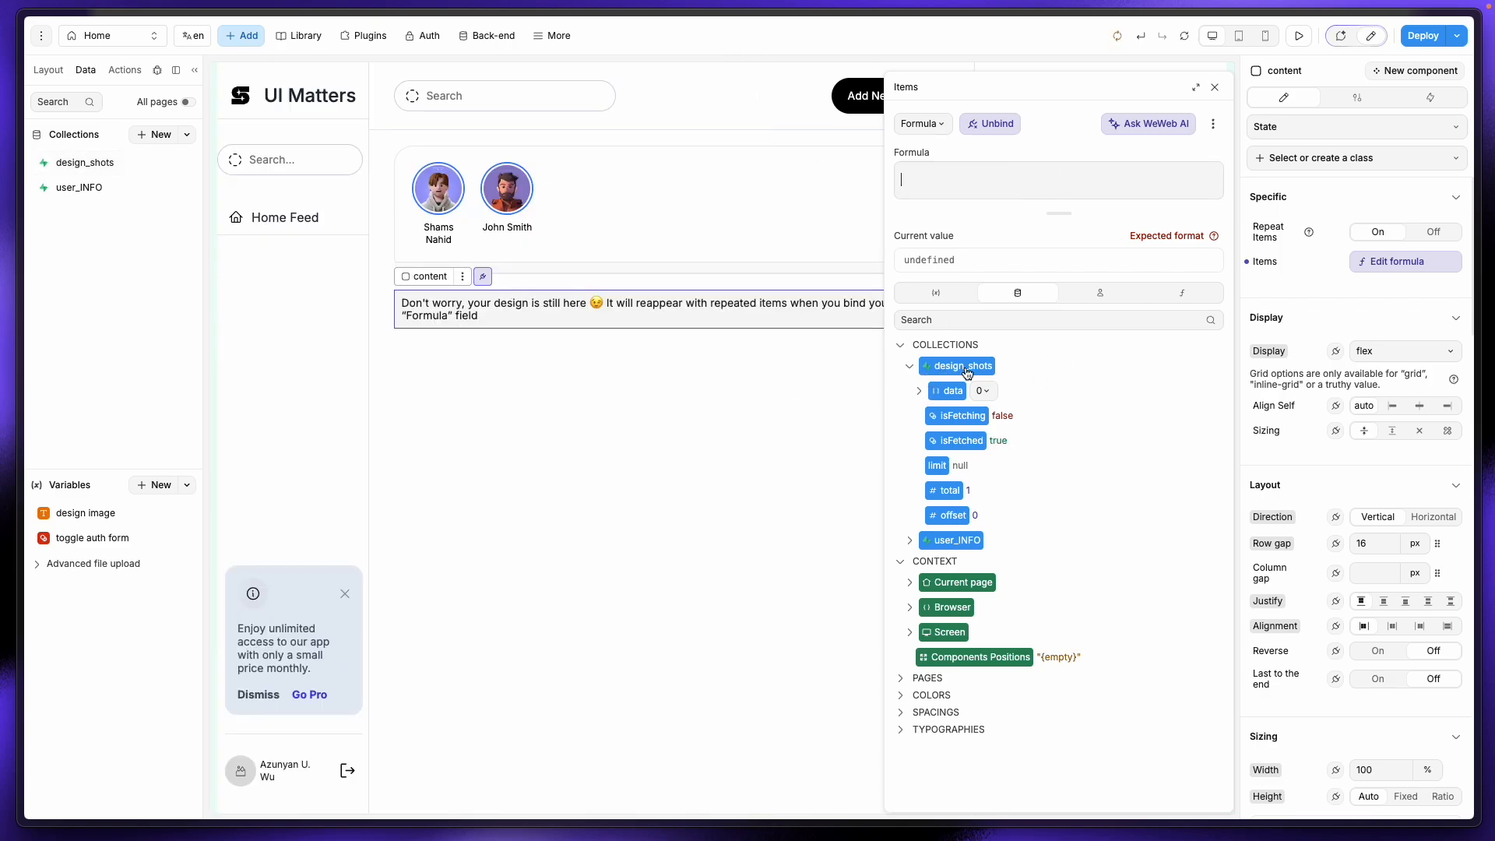
left_click(947, 390)
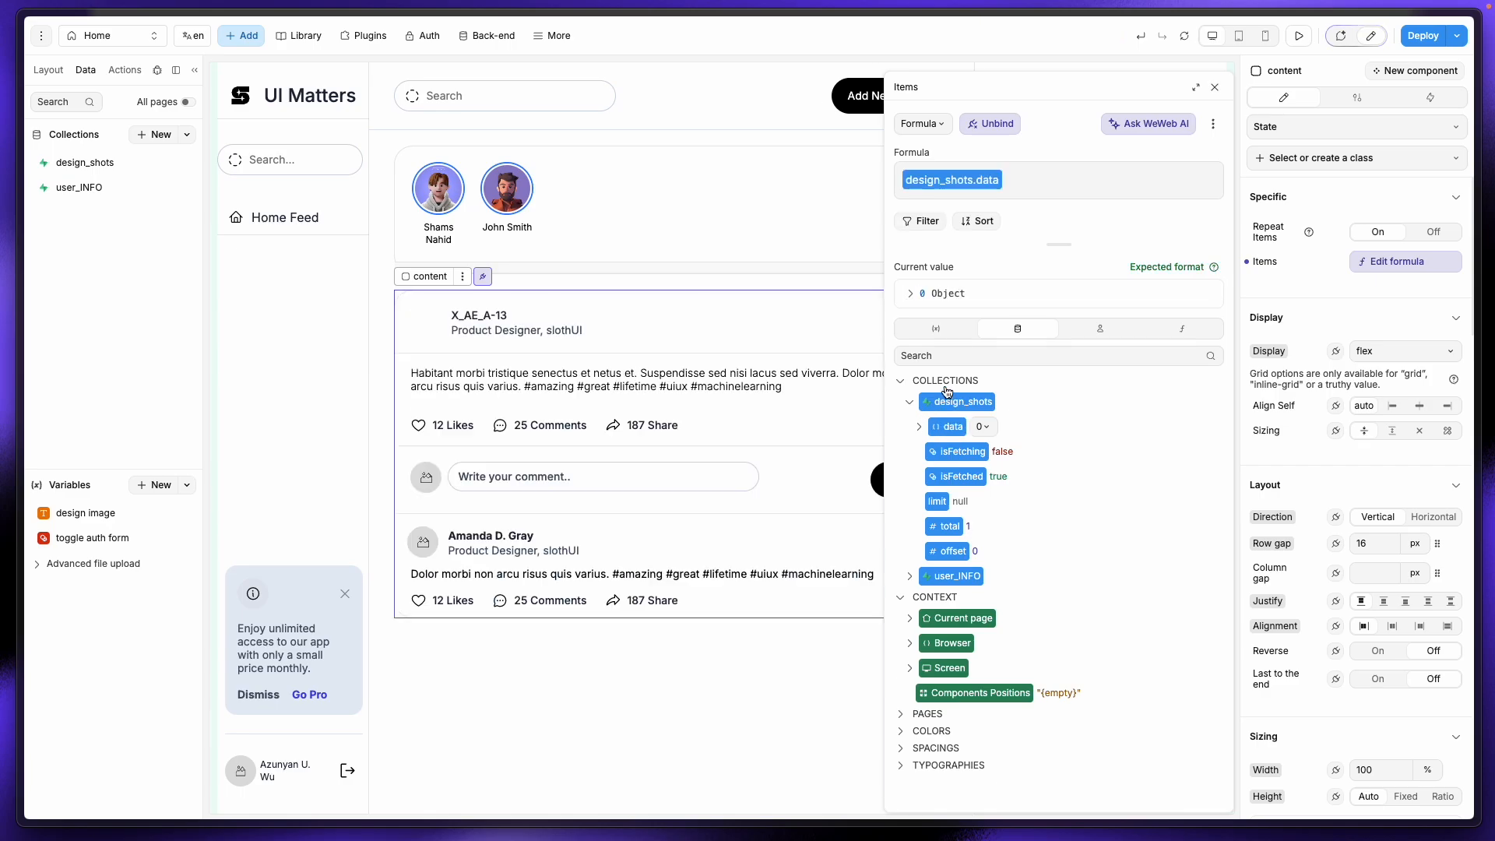
left_click(1215, 89)
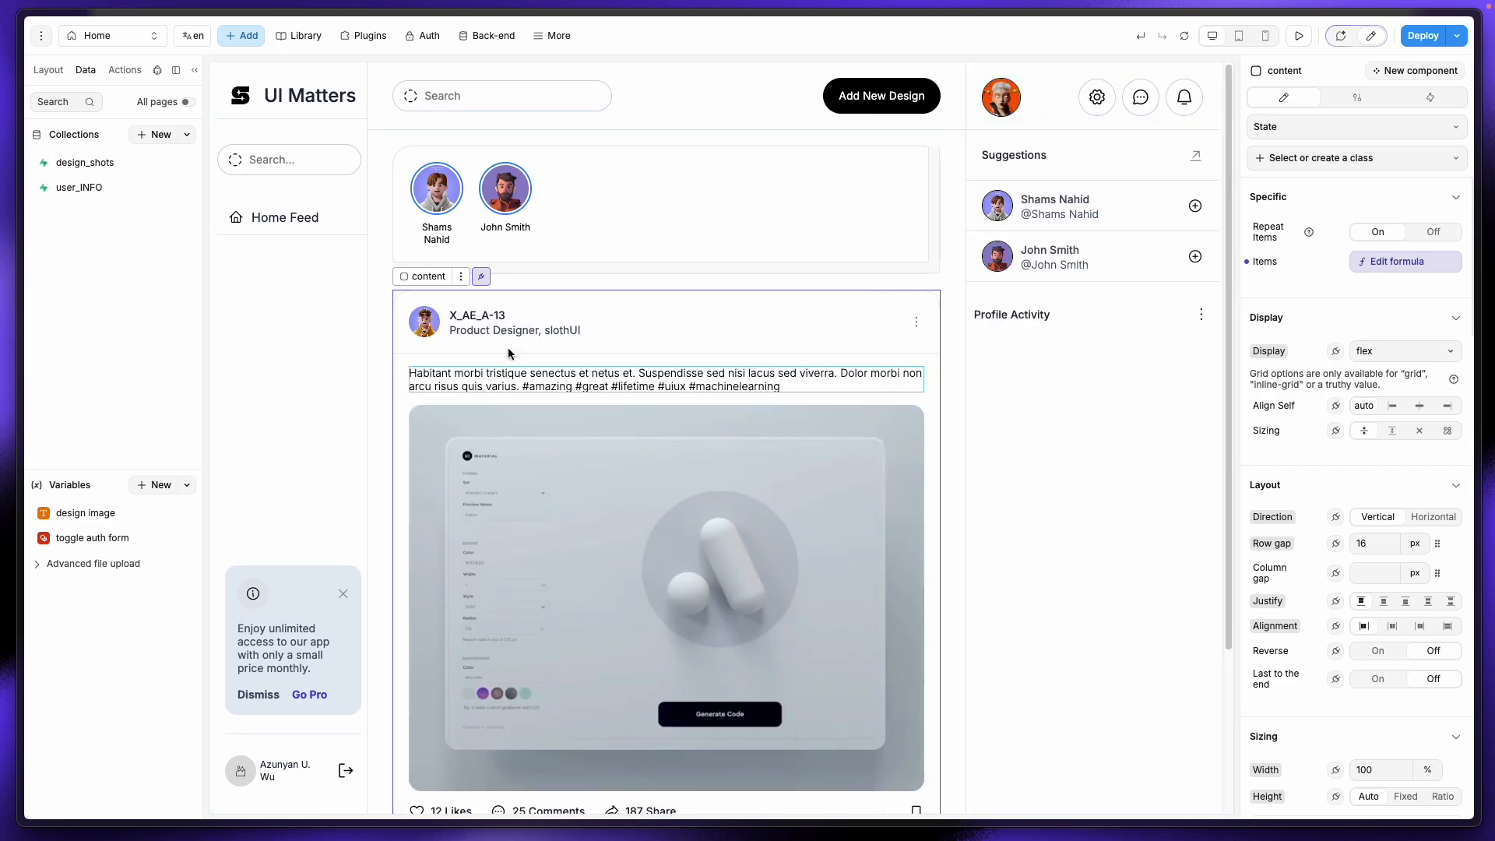
Step: Select the post author's avatar and clear the hard-coded URL from its Image formula
left_click(421, 327)
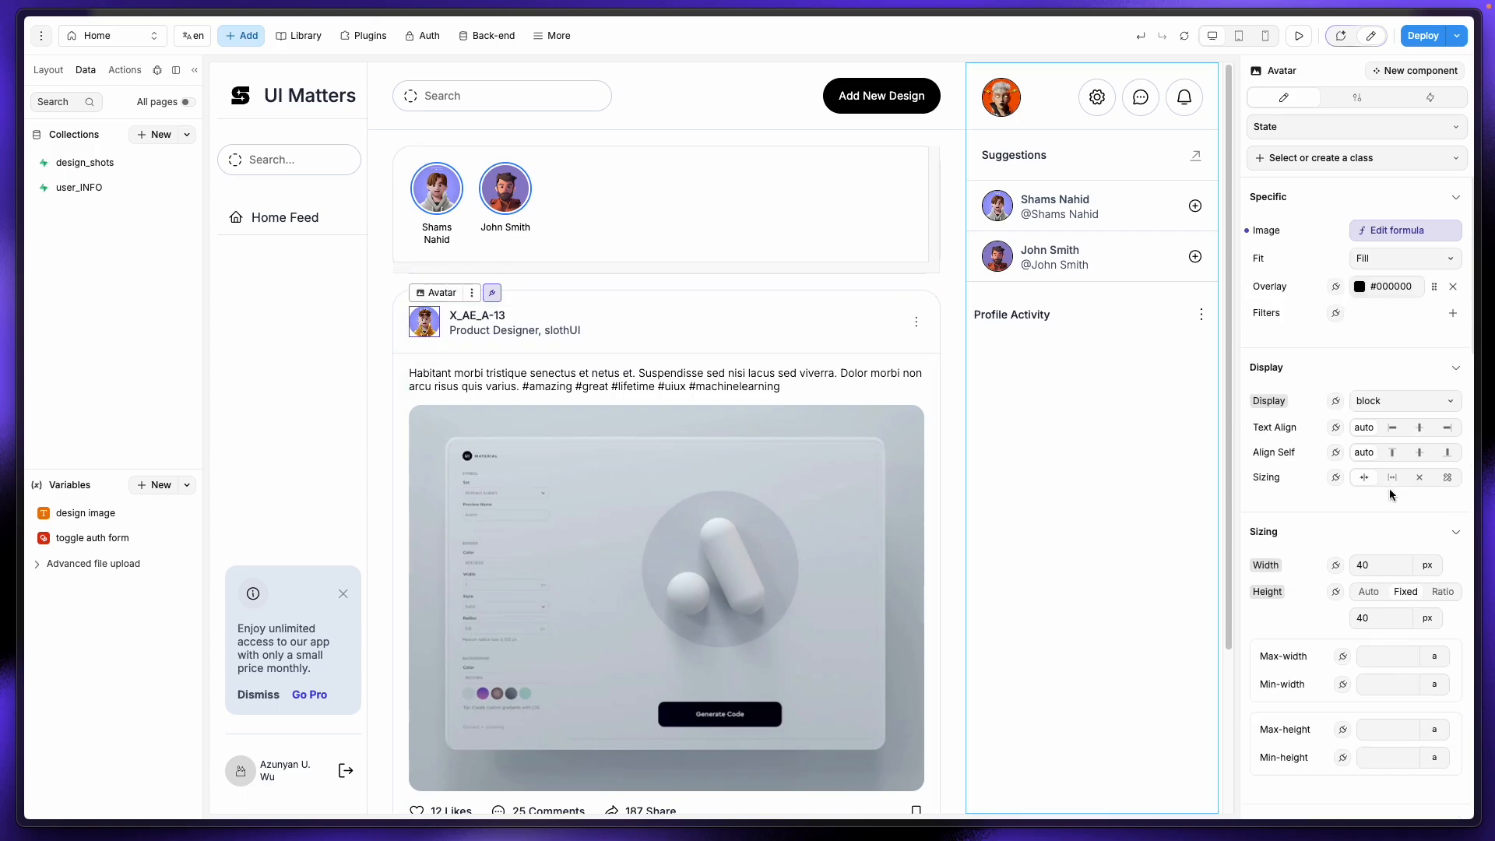
scroll(1370, 471, "down", 3)
scroll(1379, 282, "up", 3)
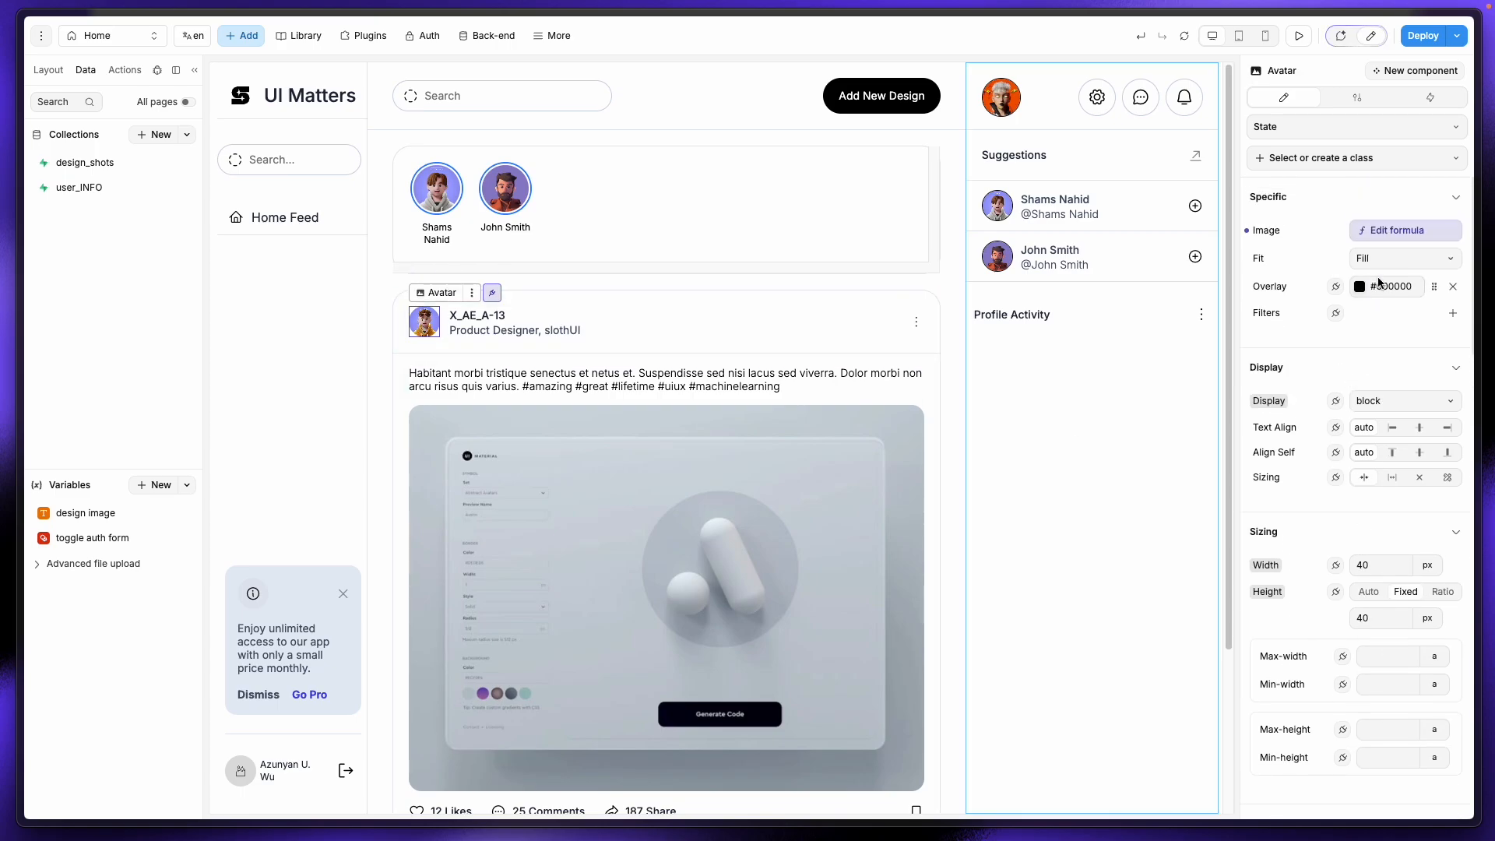
left_click(1363, 229)
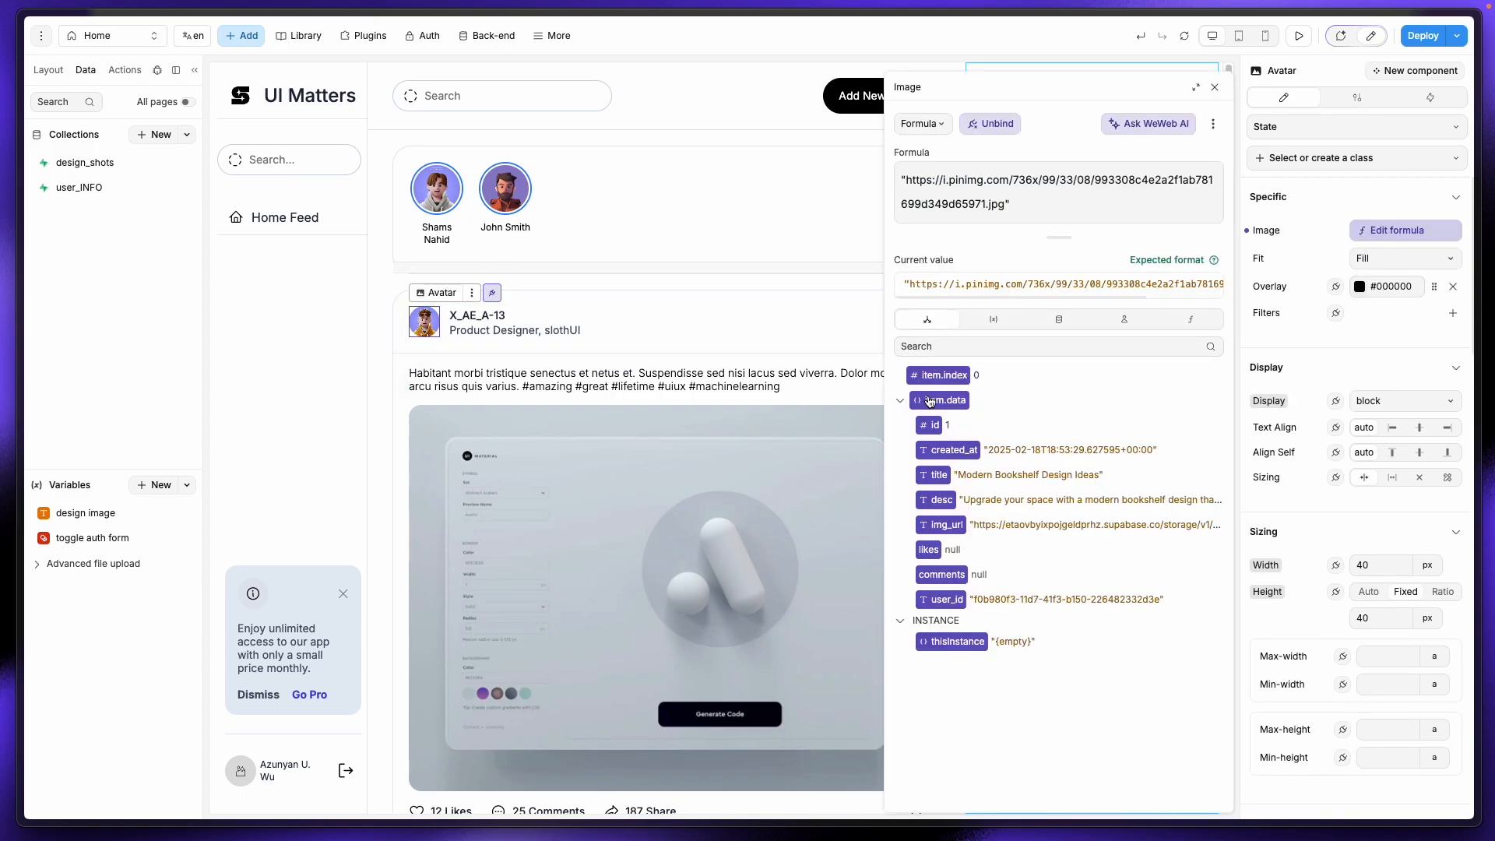
left_click(939, 525)
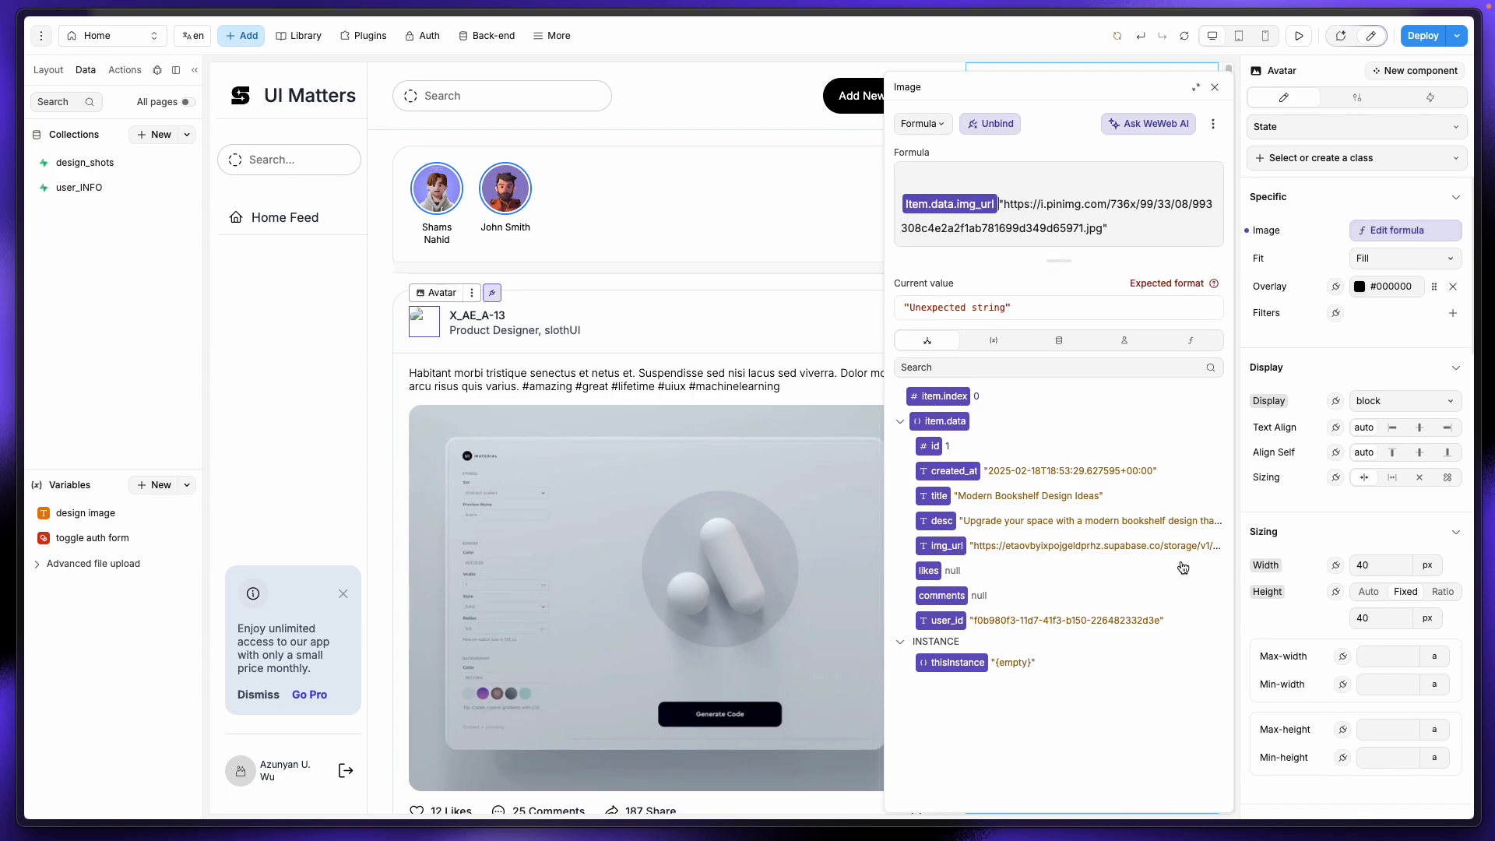
key("super+z")
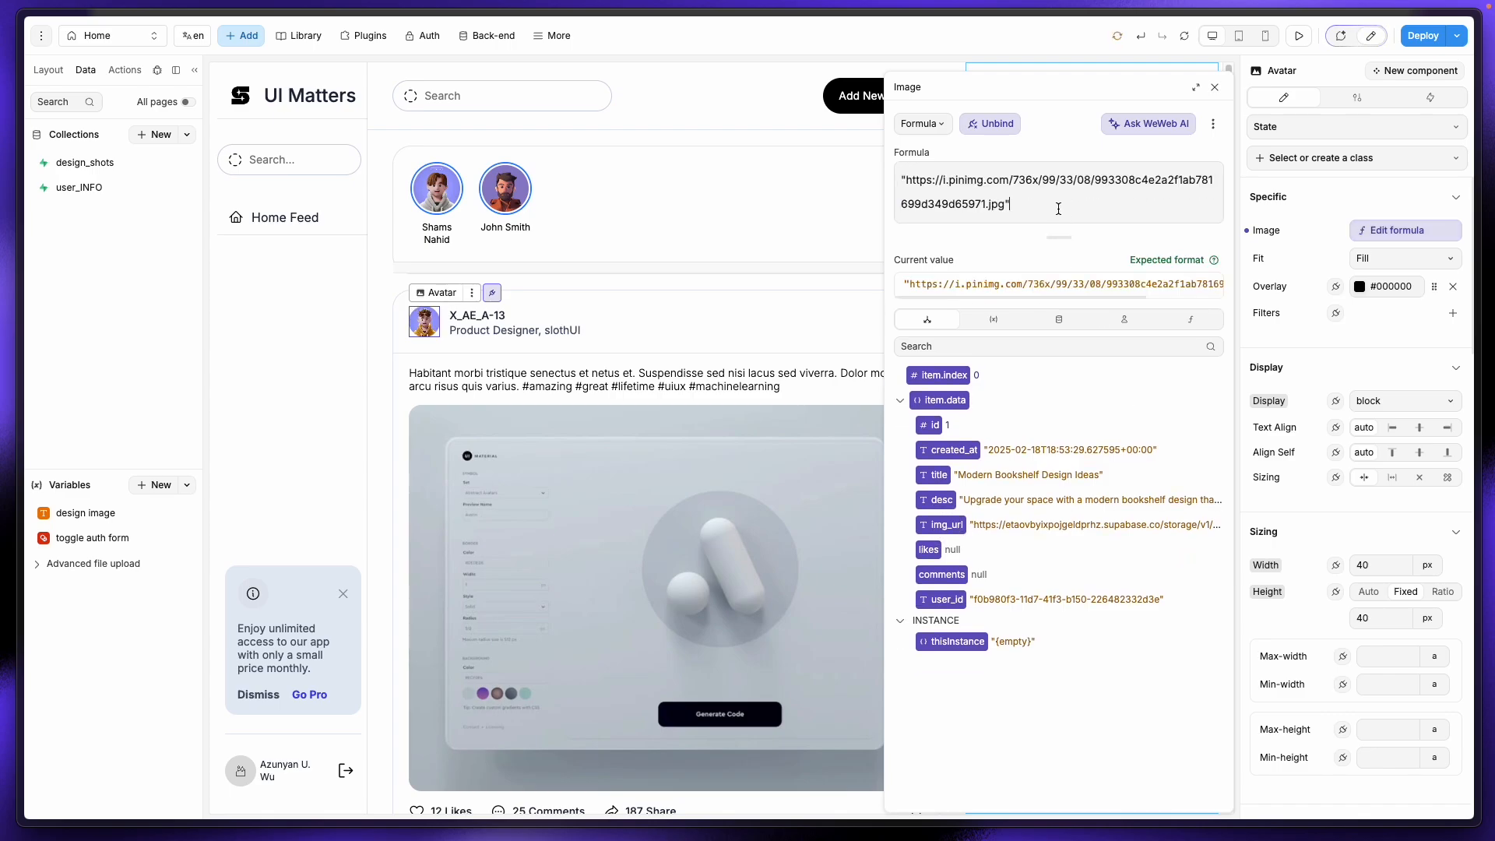
key("super+a")
key("BackSpace")
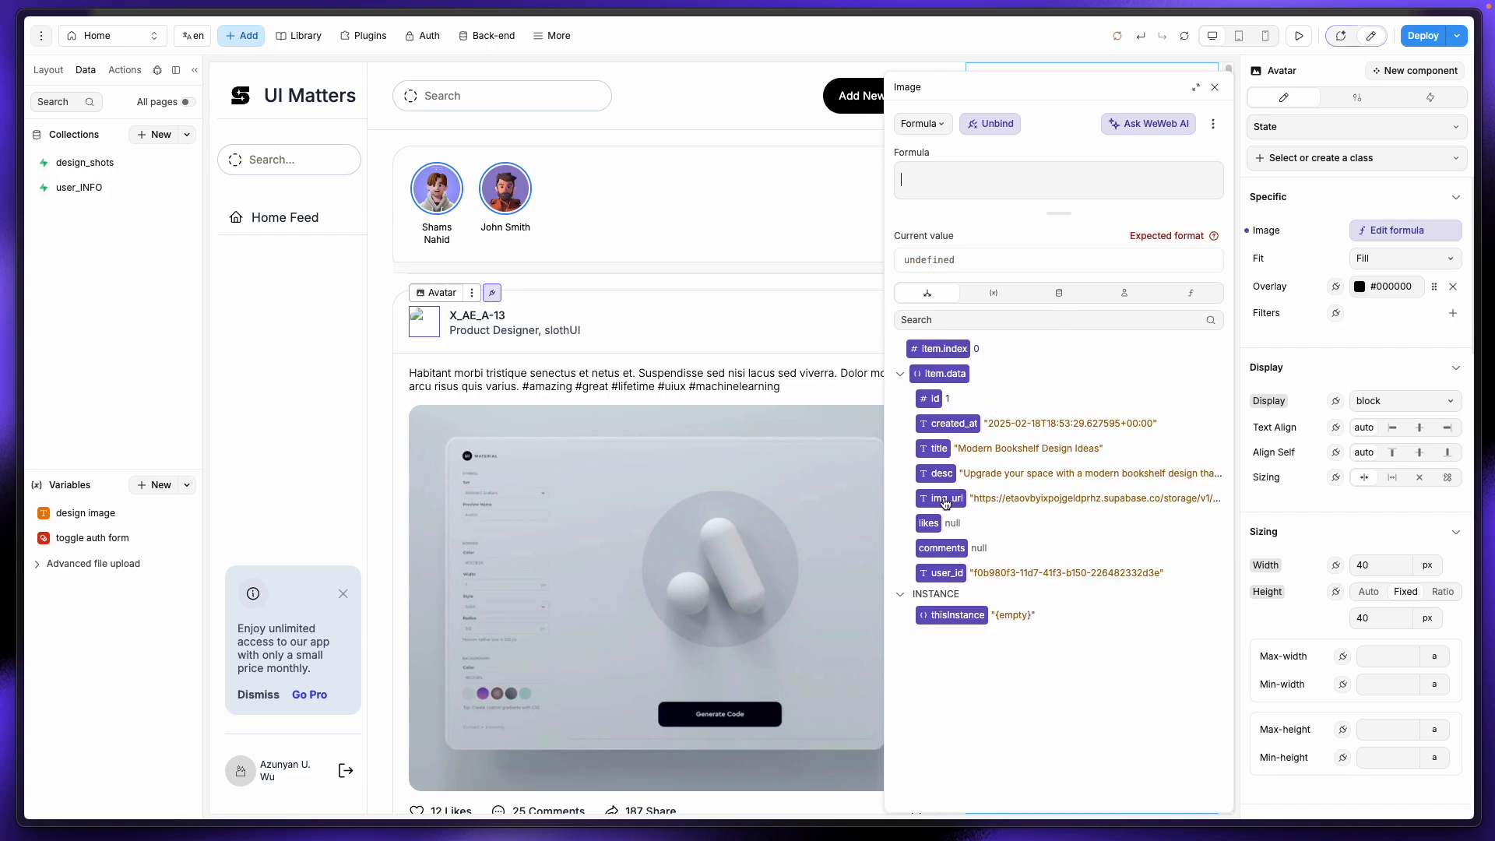
left_click(946, 501)
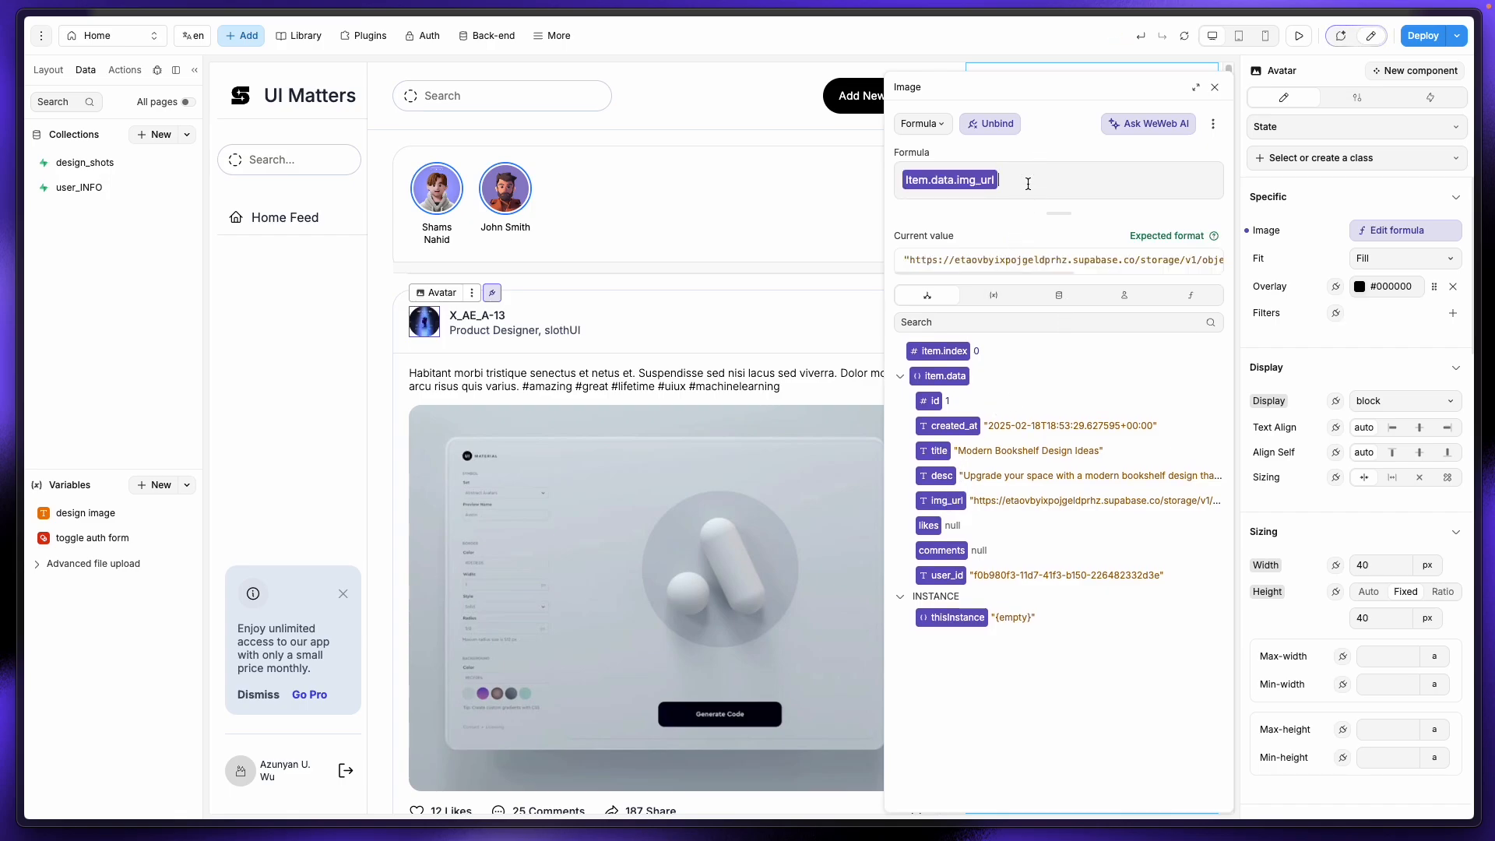
key("BackSpace")
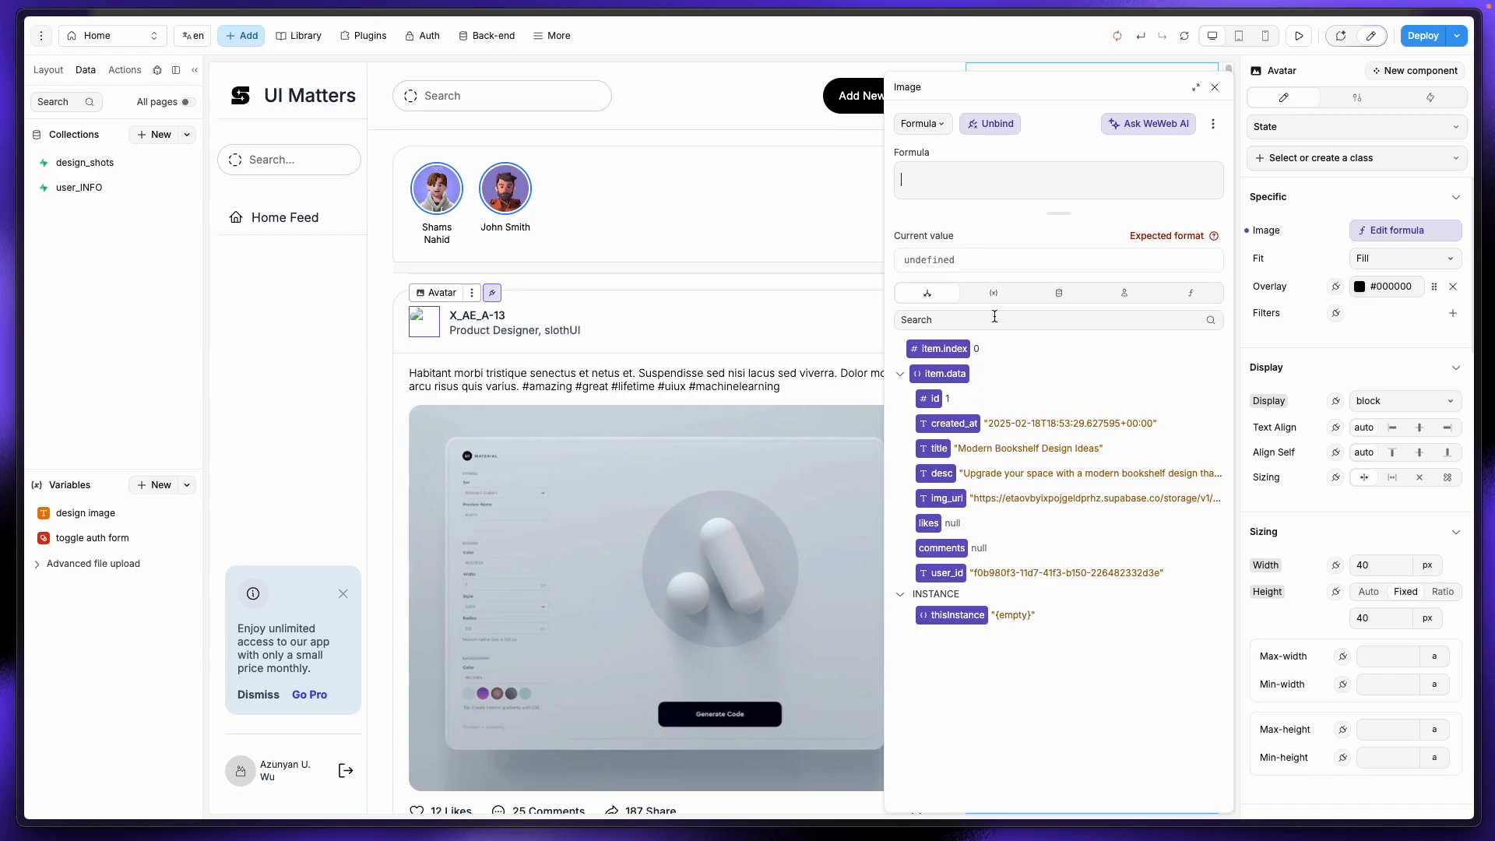
Step: Bind the avatar image to user_INFO.data[0].img_url
left_click(1059, 293)
left_click(910, 393)
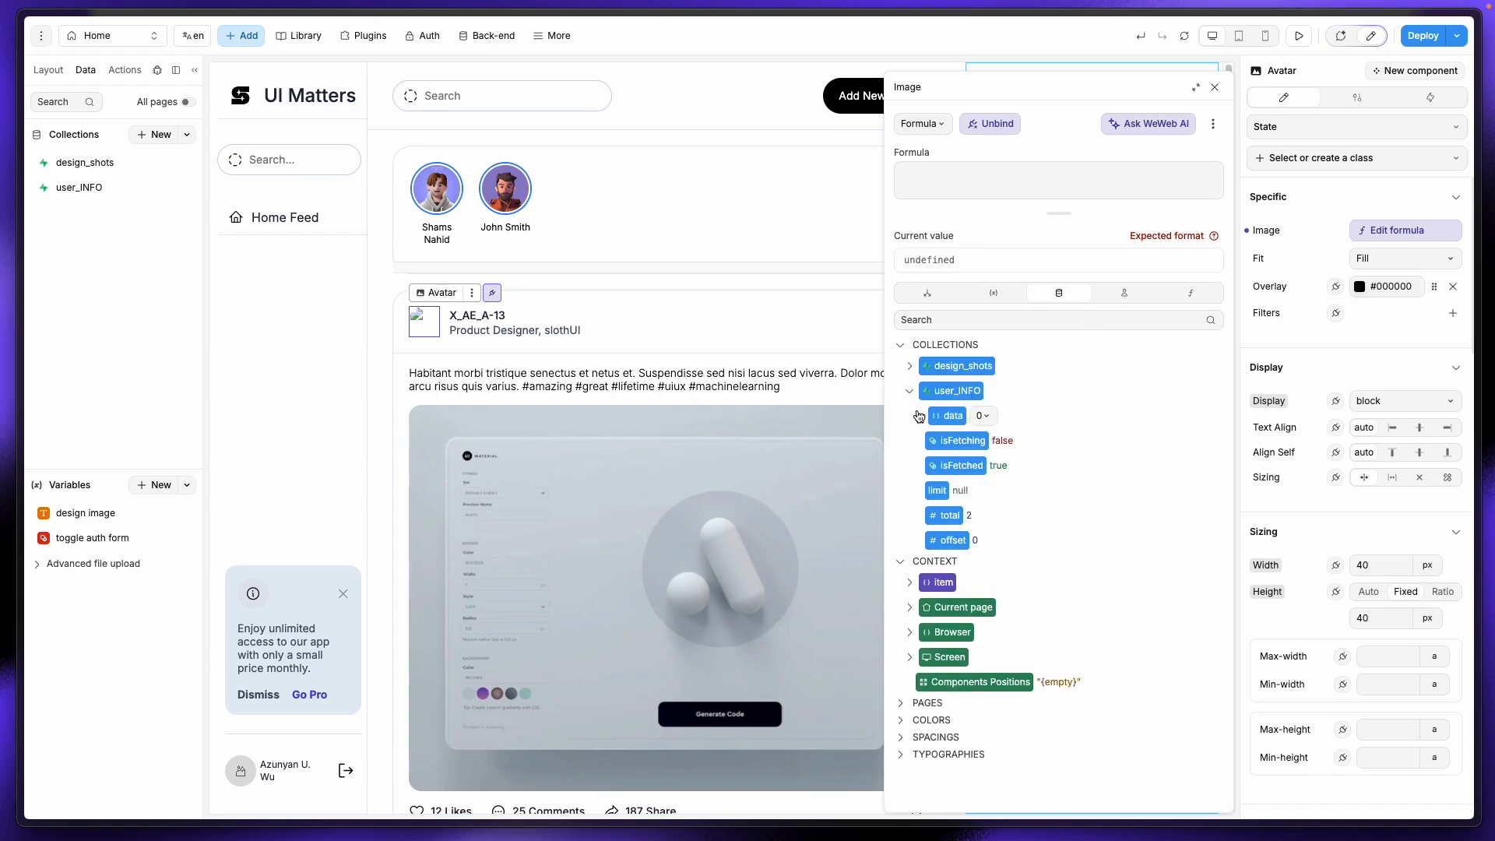
left_click(919, 414)
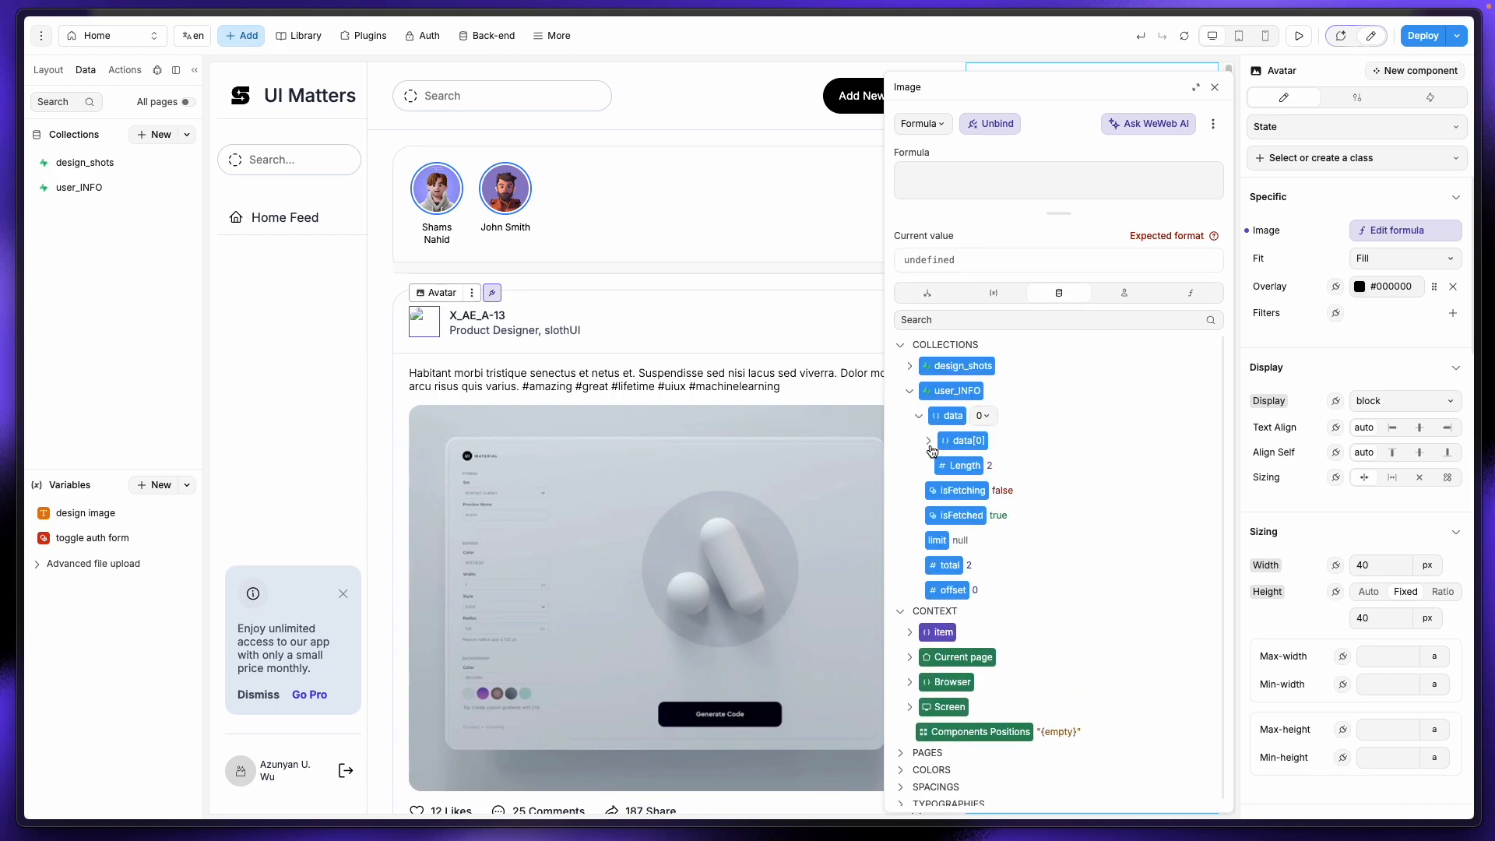
left_click(928, 441)
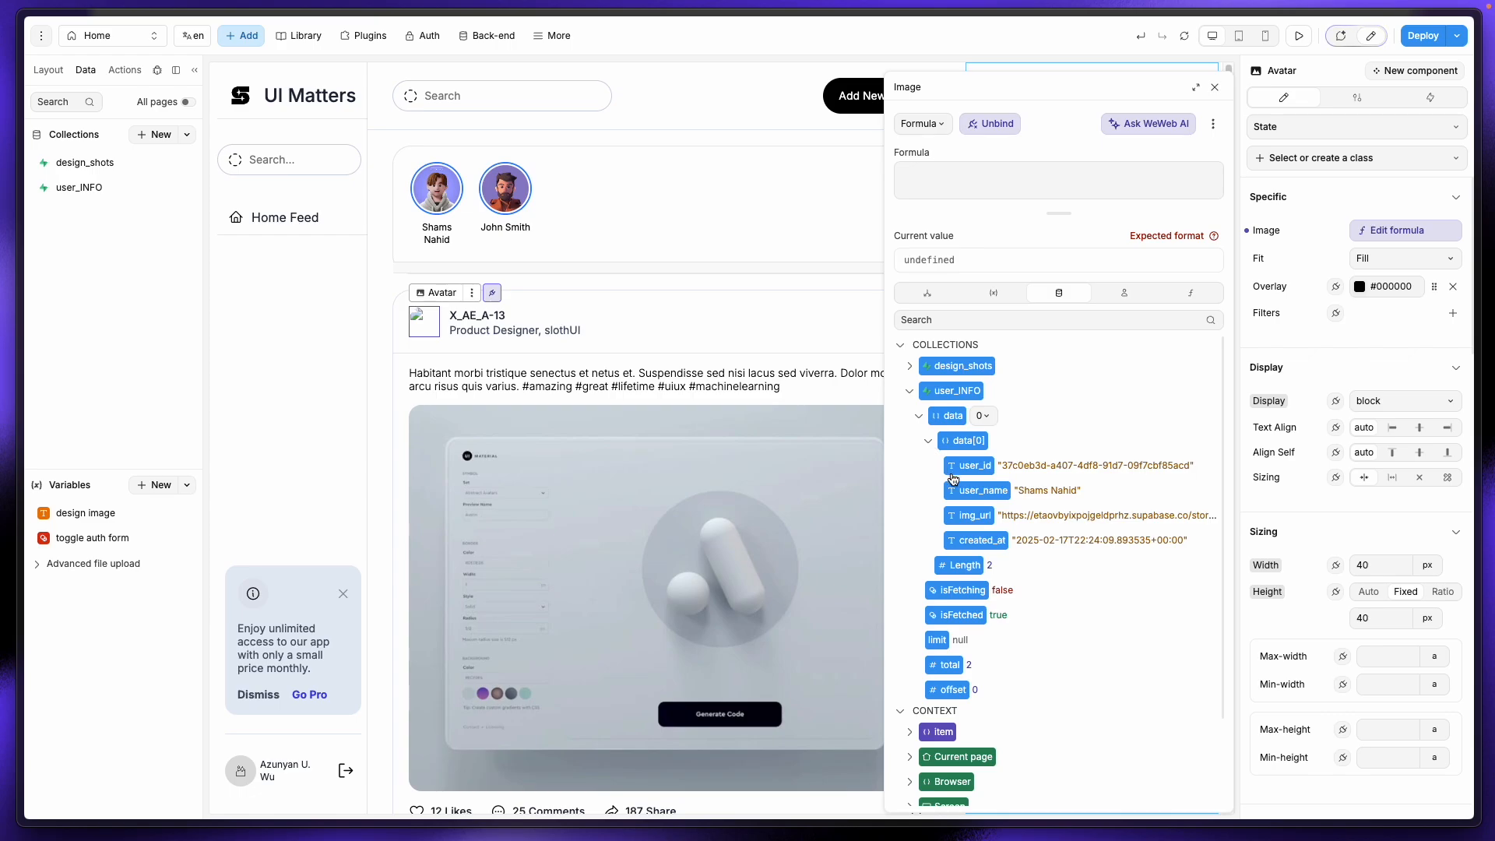
left_click(968, 518)
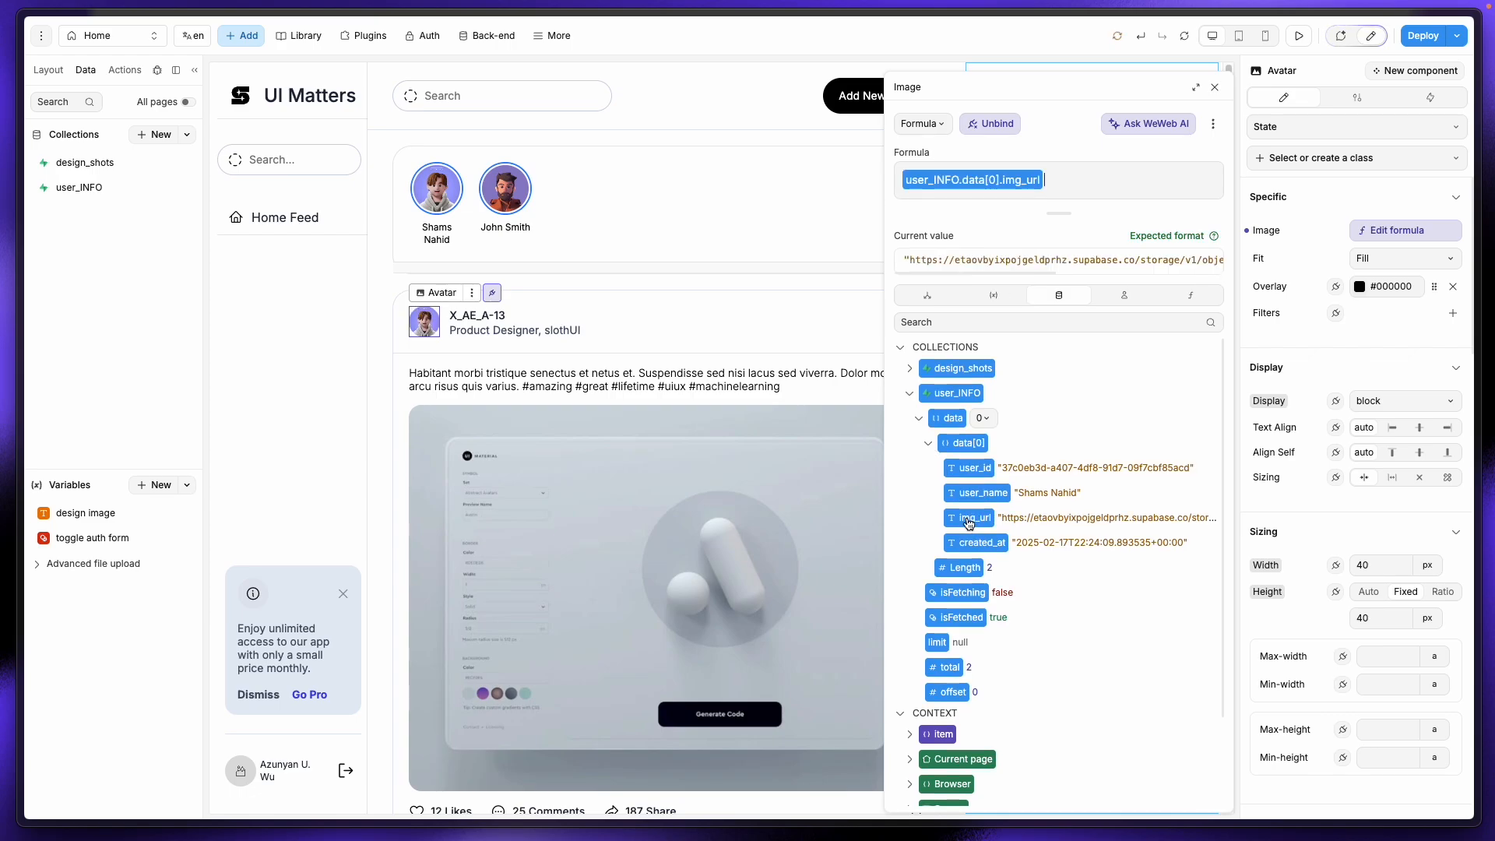
left_click(476, 315)
Step: Bind the author-name text to user_INFO.data[0].user_name from the Collections list
left_click(1335, 232)
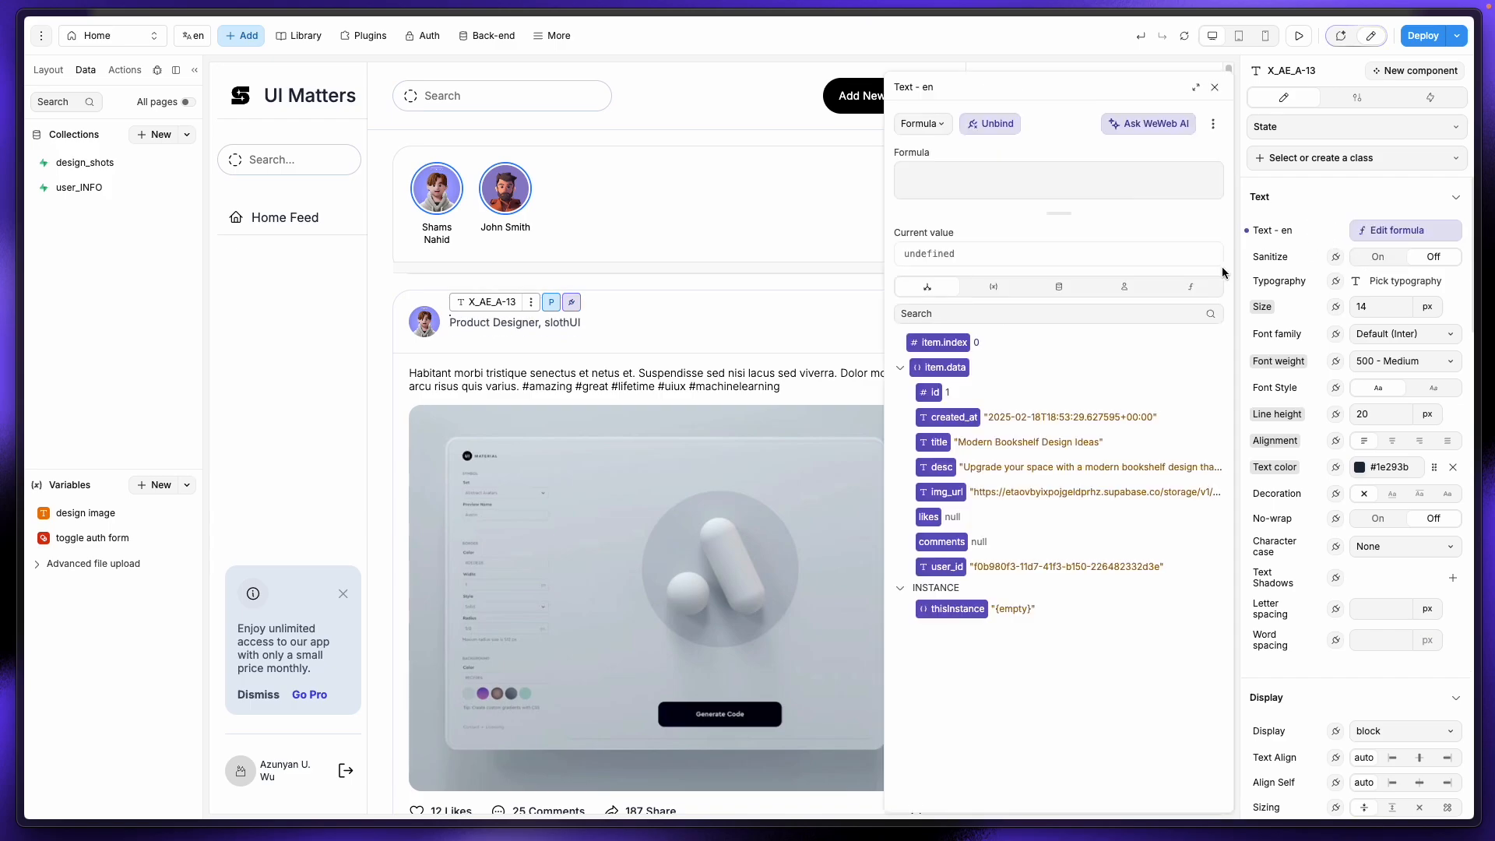
left_click(1075, 288)
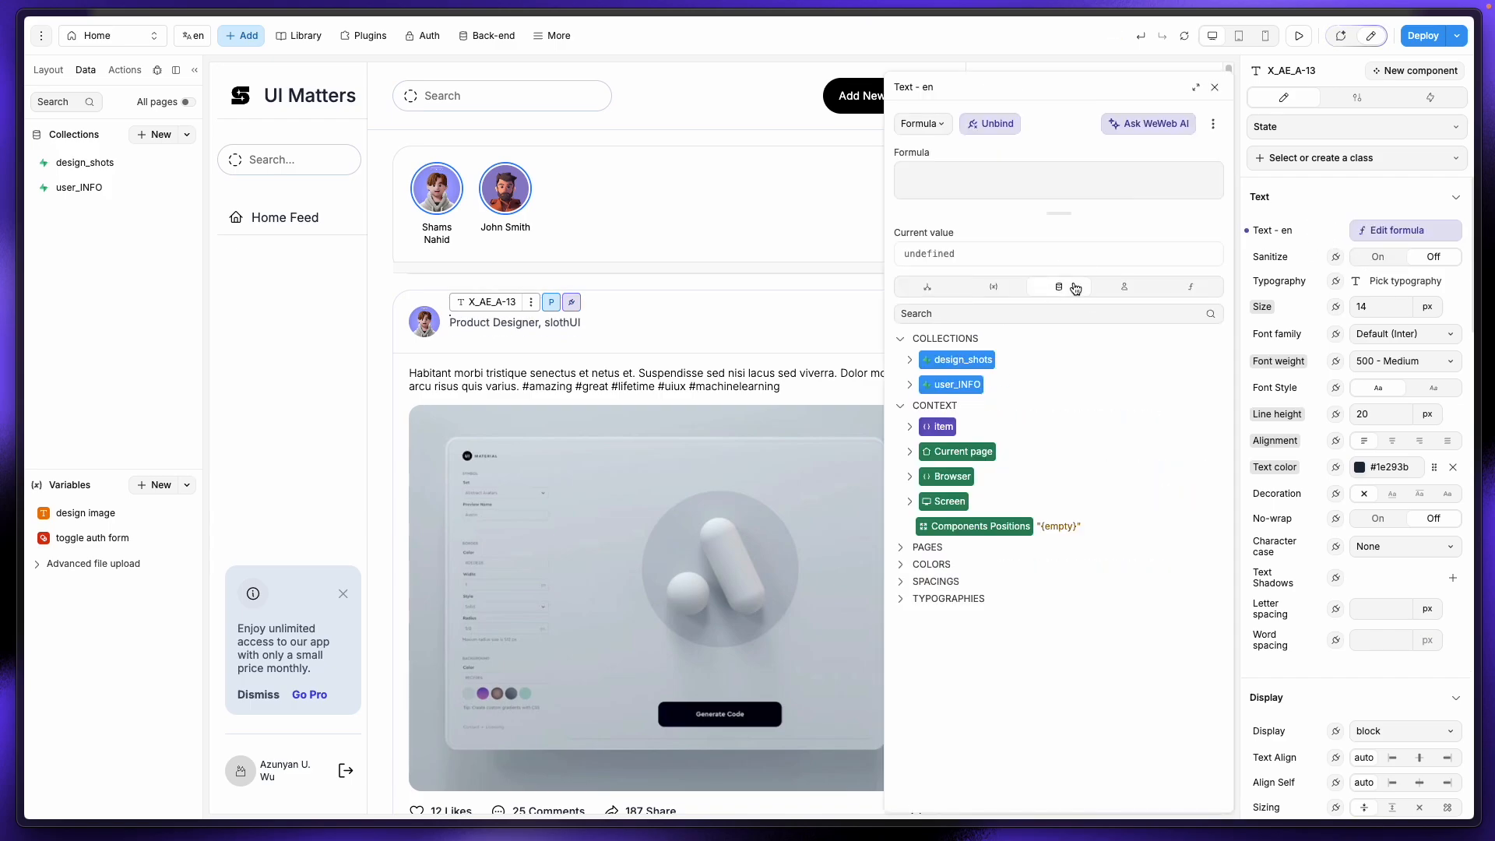
left_click(912, 362)
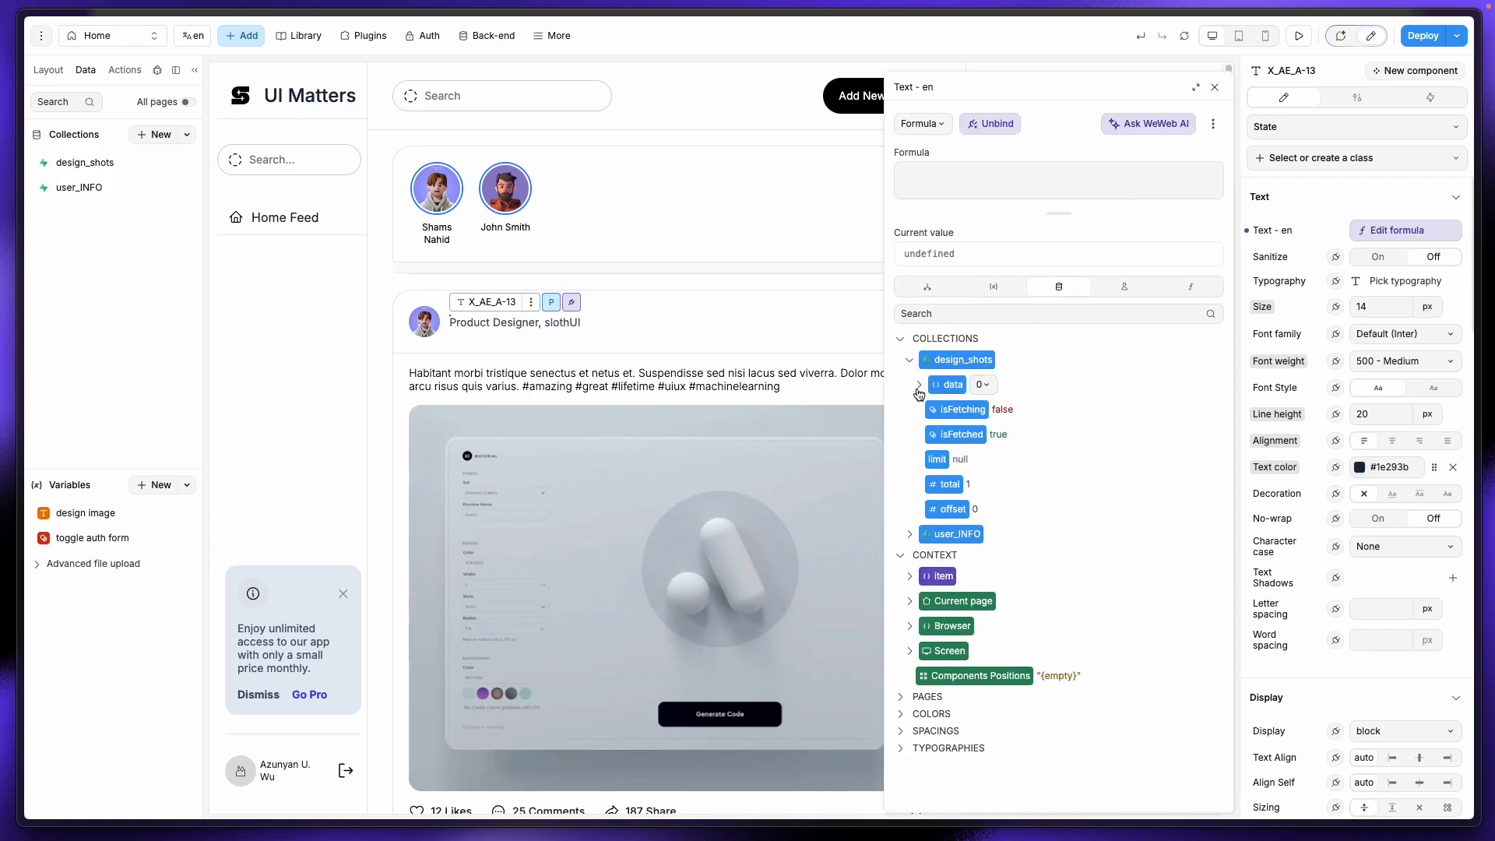
left_click(918, 389)
left_click(931, 412)
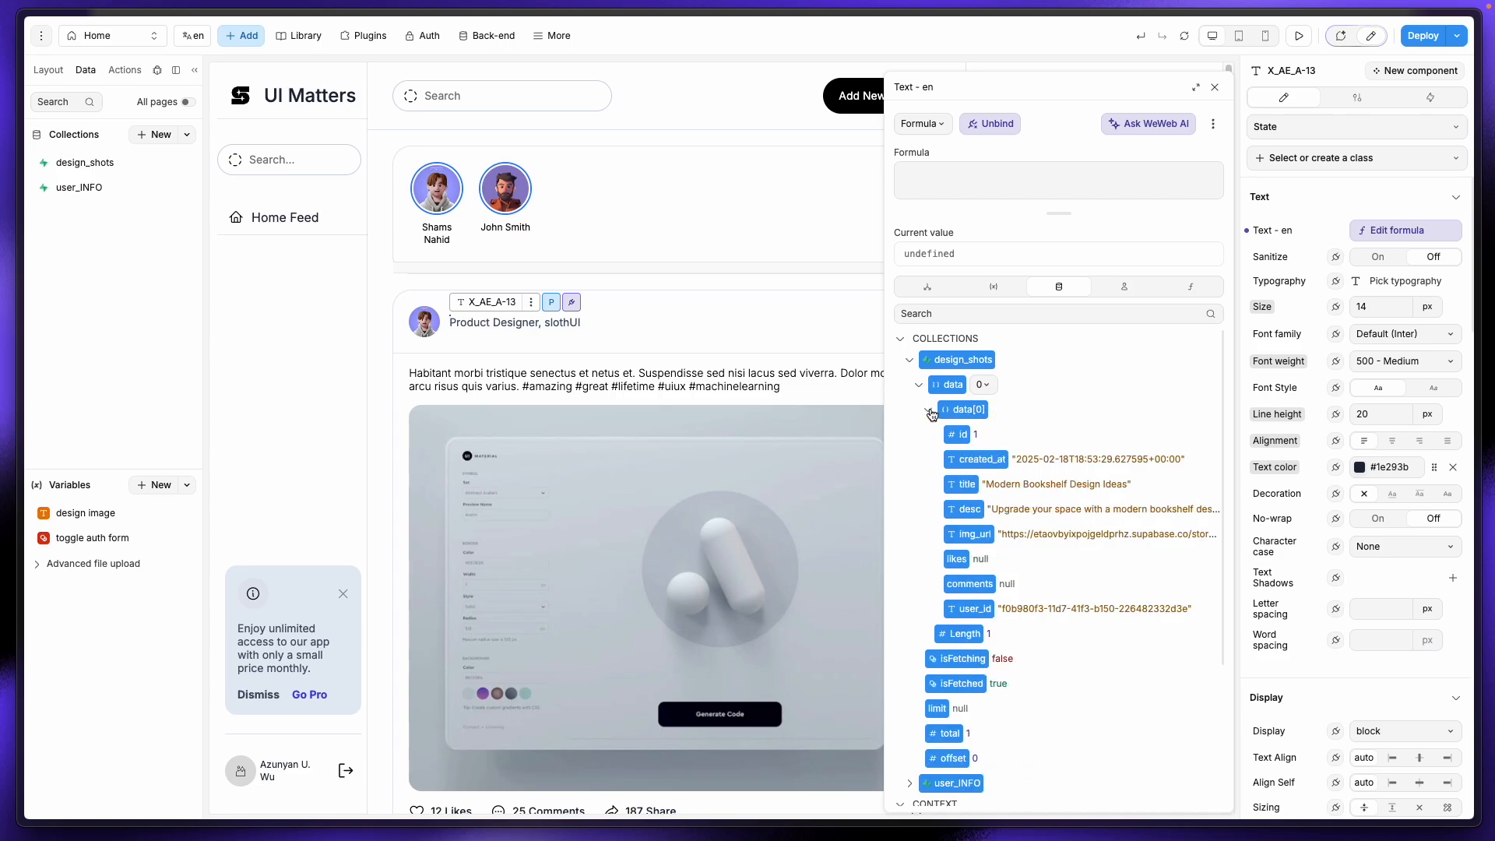
left_click(909, 360)
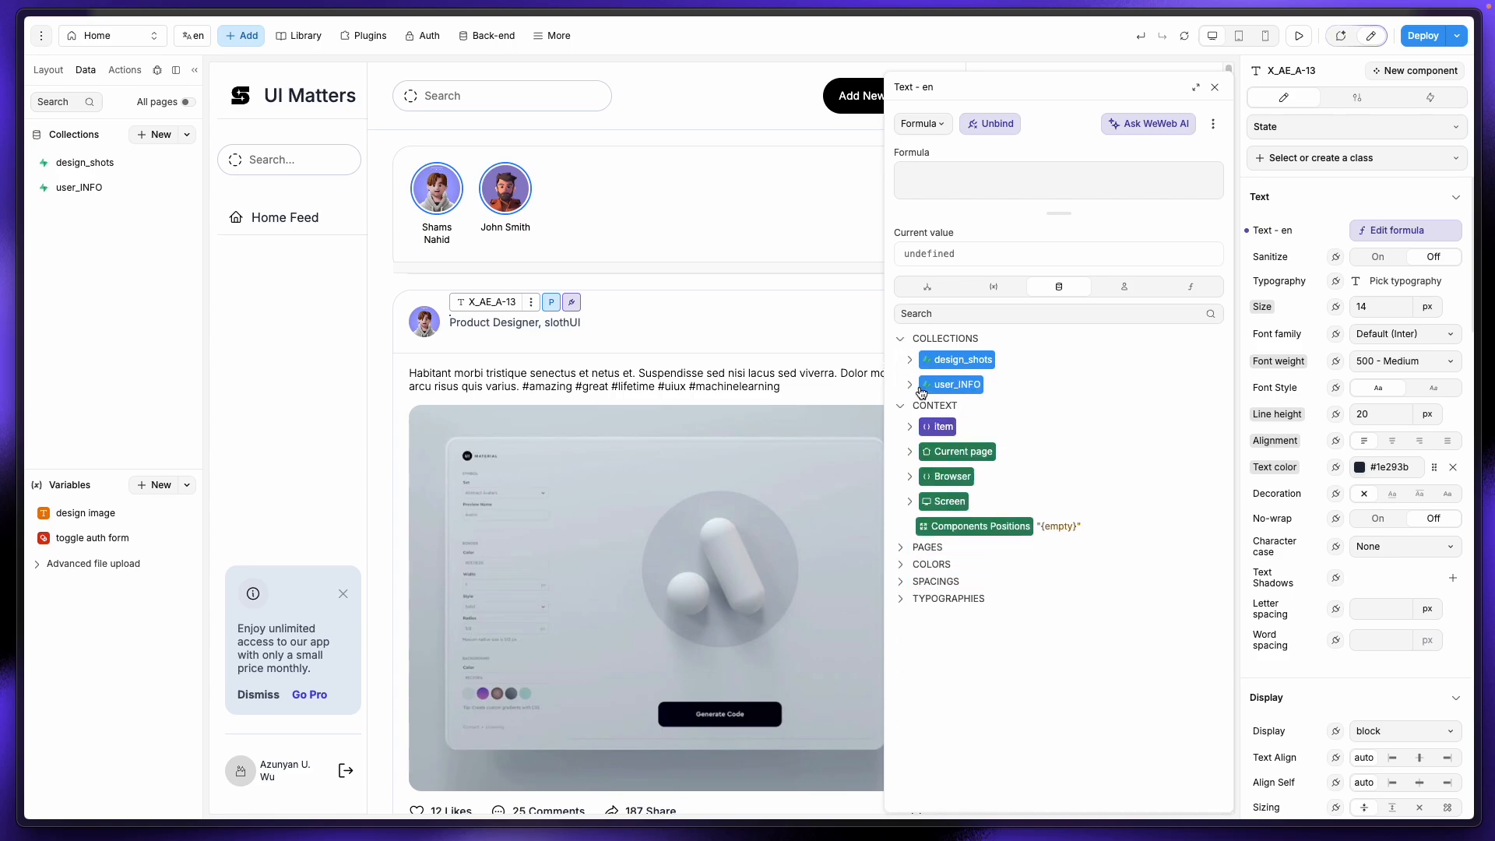
left_click(911, 385)
left_click(918, 410)
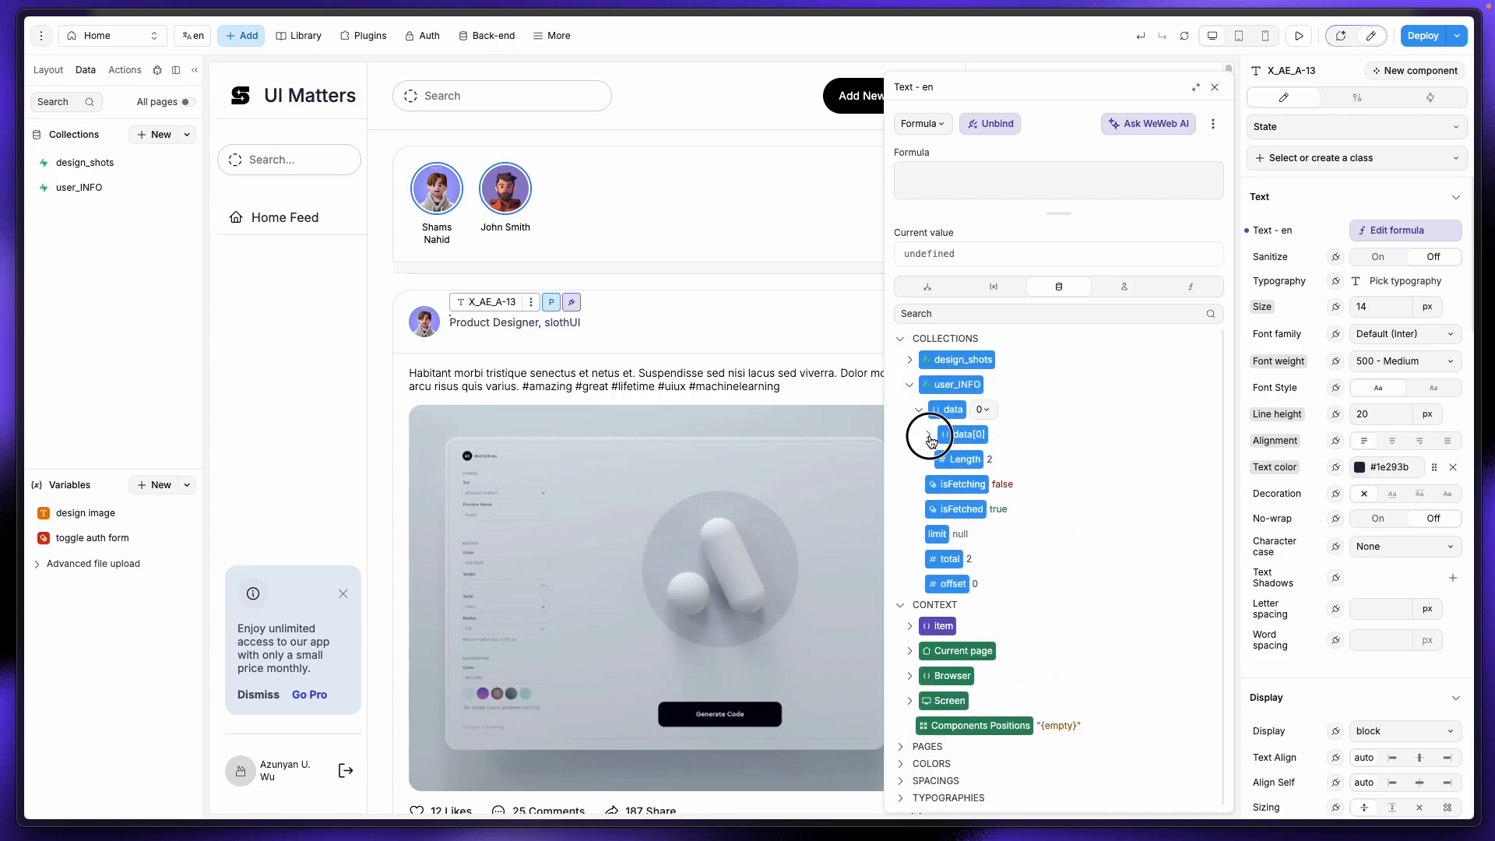
left_click(928, 434)
left_click(984, 484)
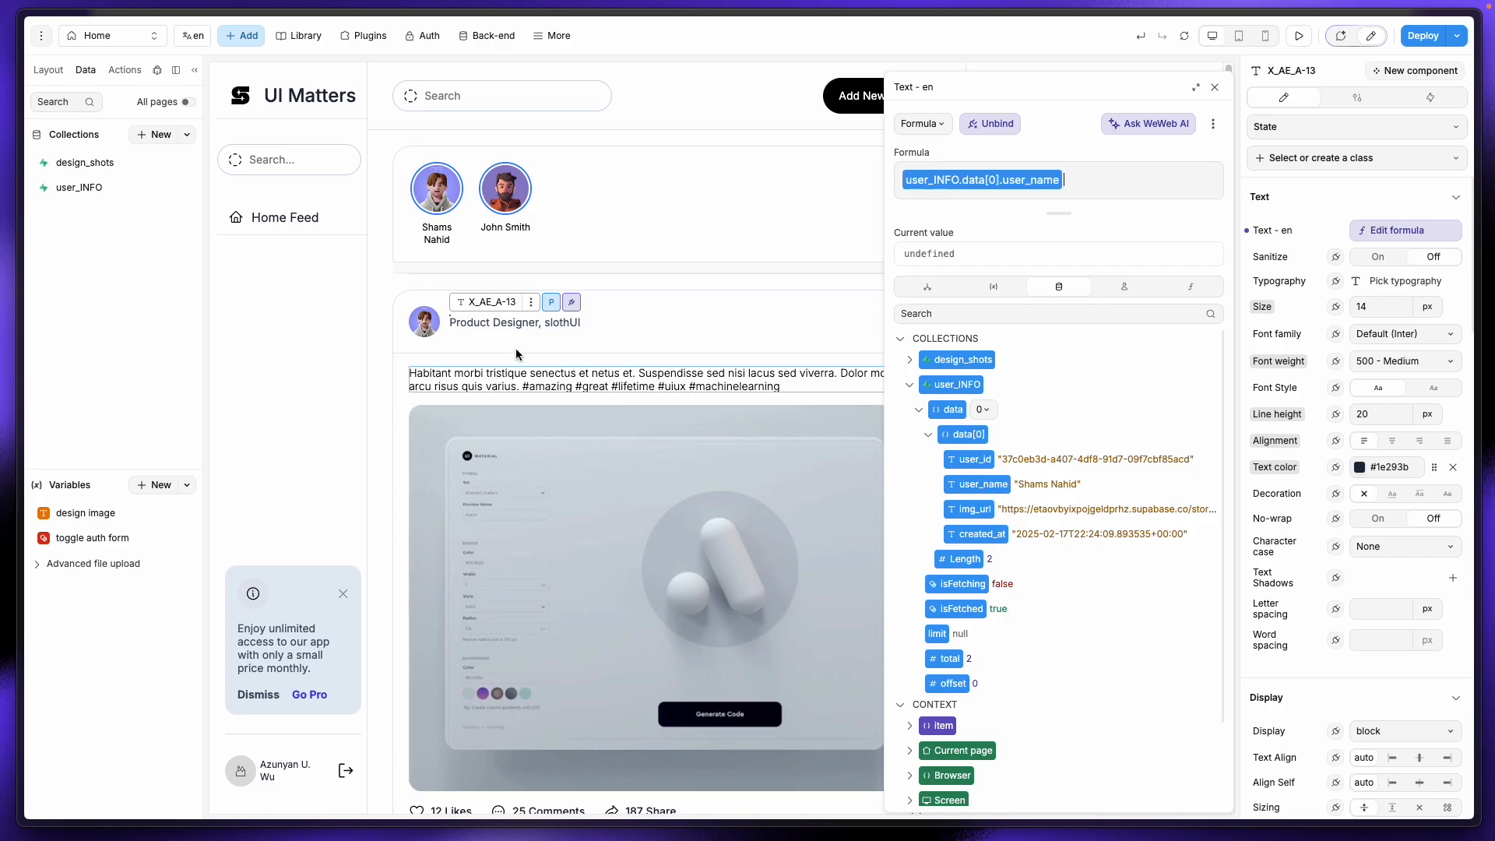
left_click(487, 333)
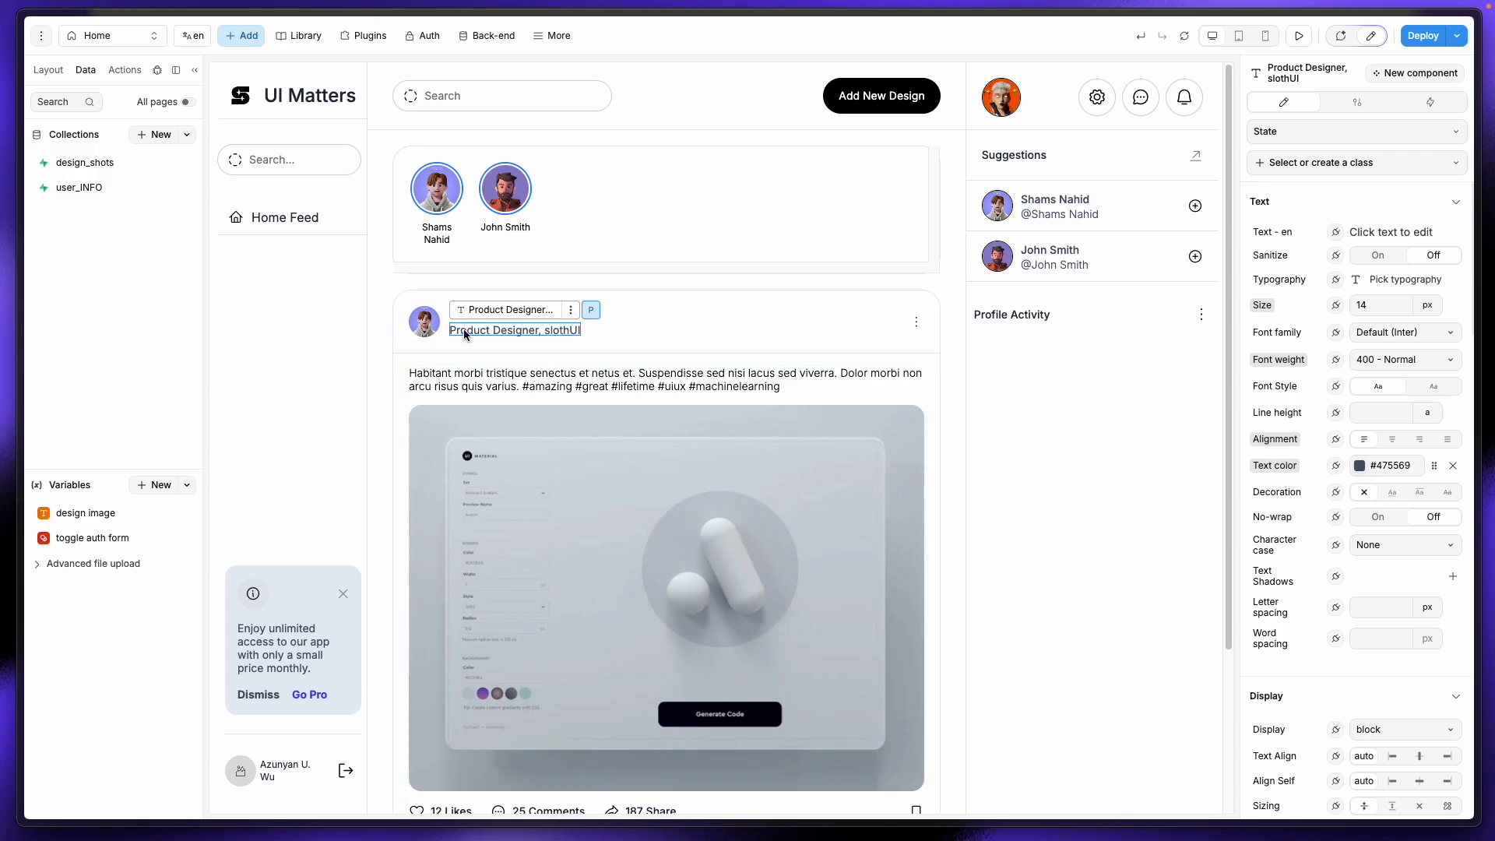
Step: Bind the body paragraph to item.data.title, using undo to restore an accidentally deleted binding
left_click(522, 387)
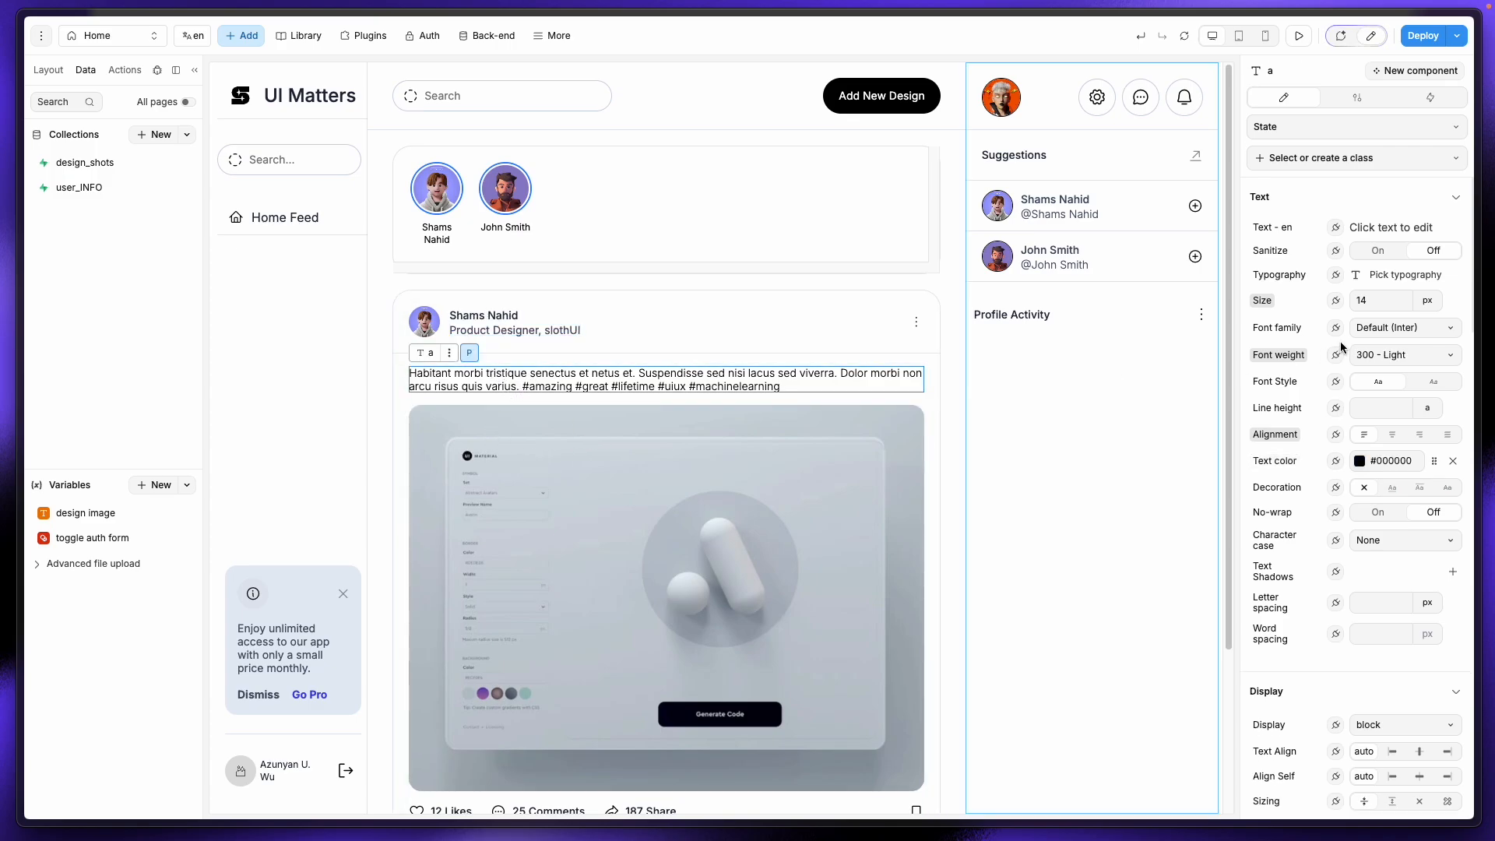
scroll(479, 483, "down", 2)
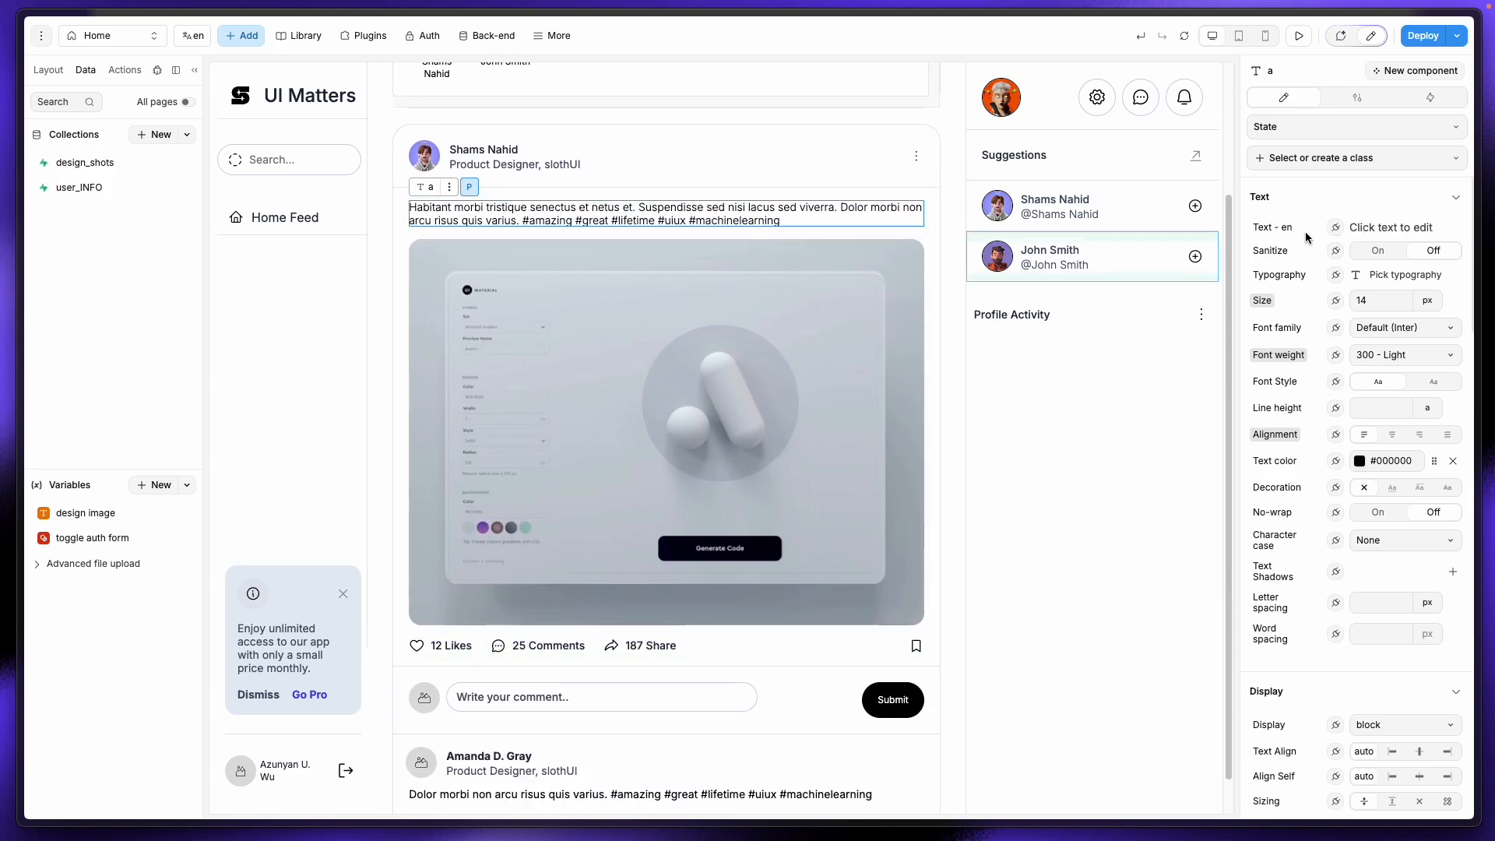
left_click(1336, 232)
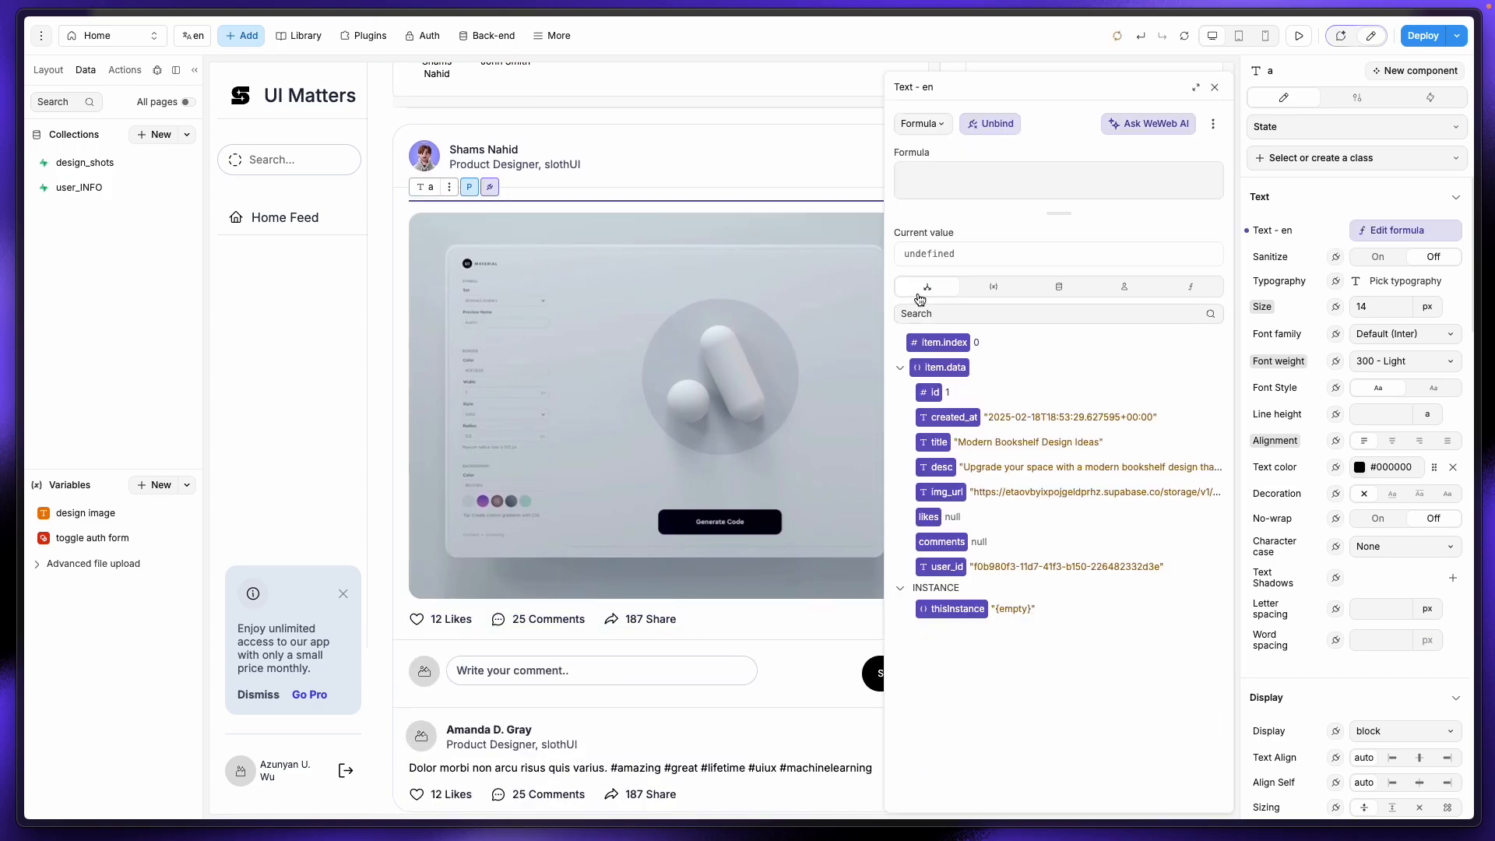
left_click(939, 442)
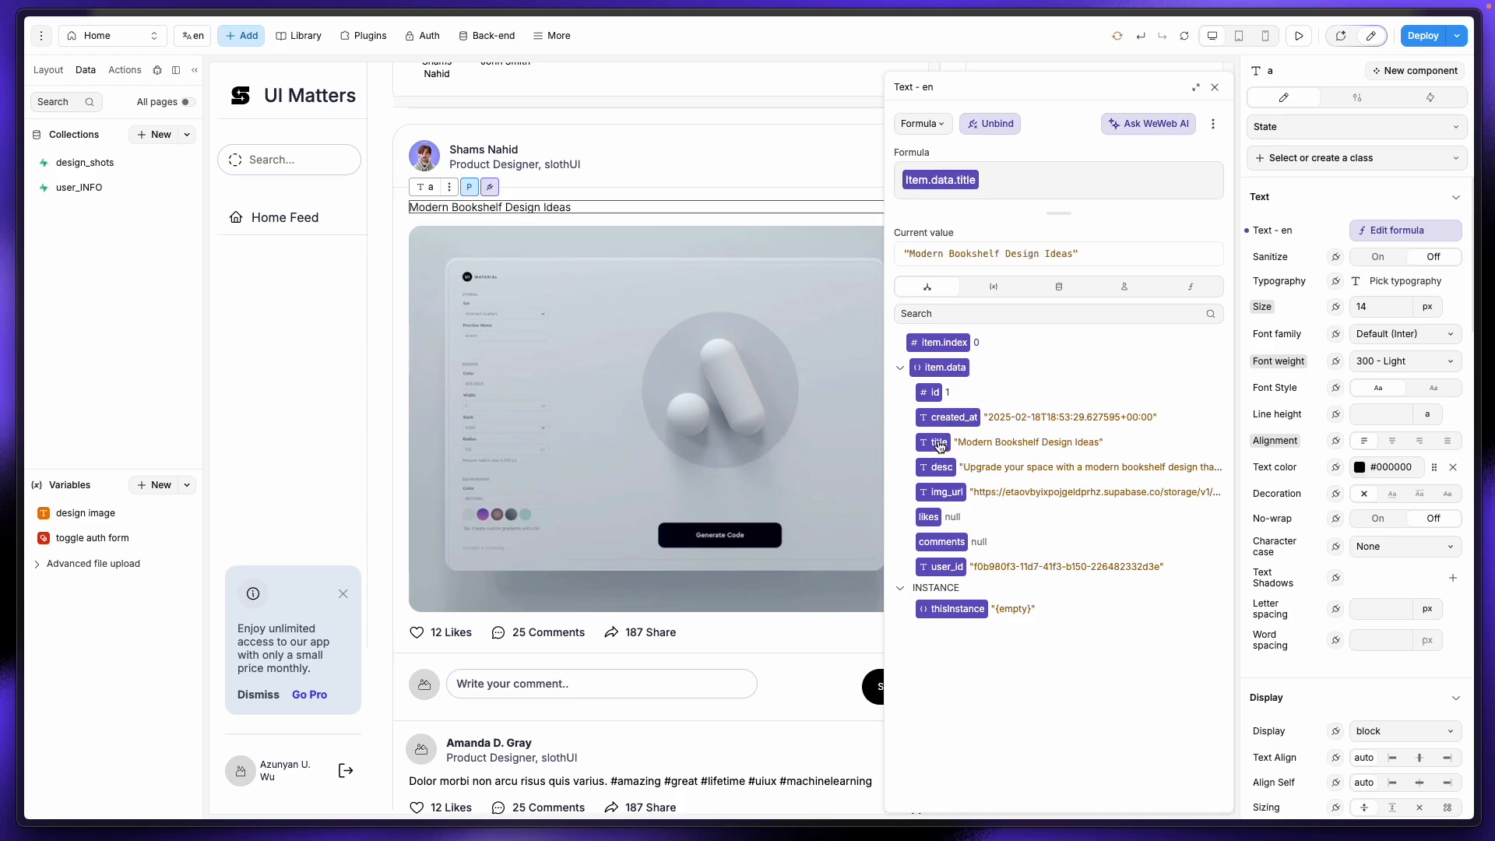
key("BackSpace")
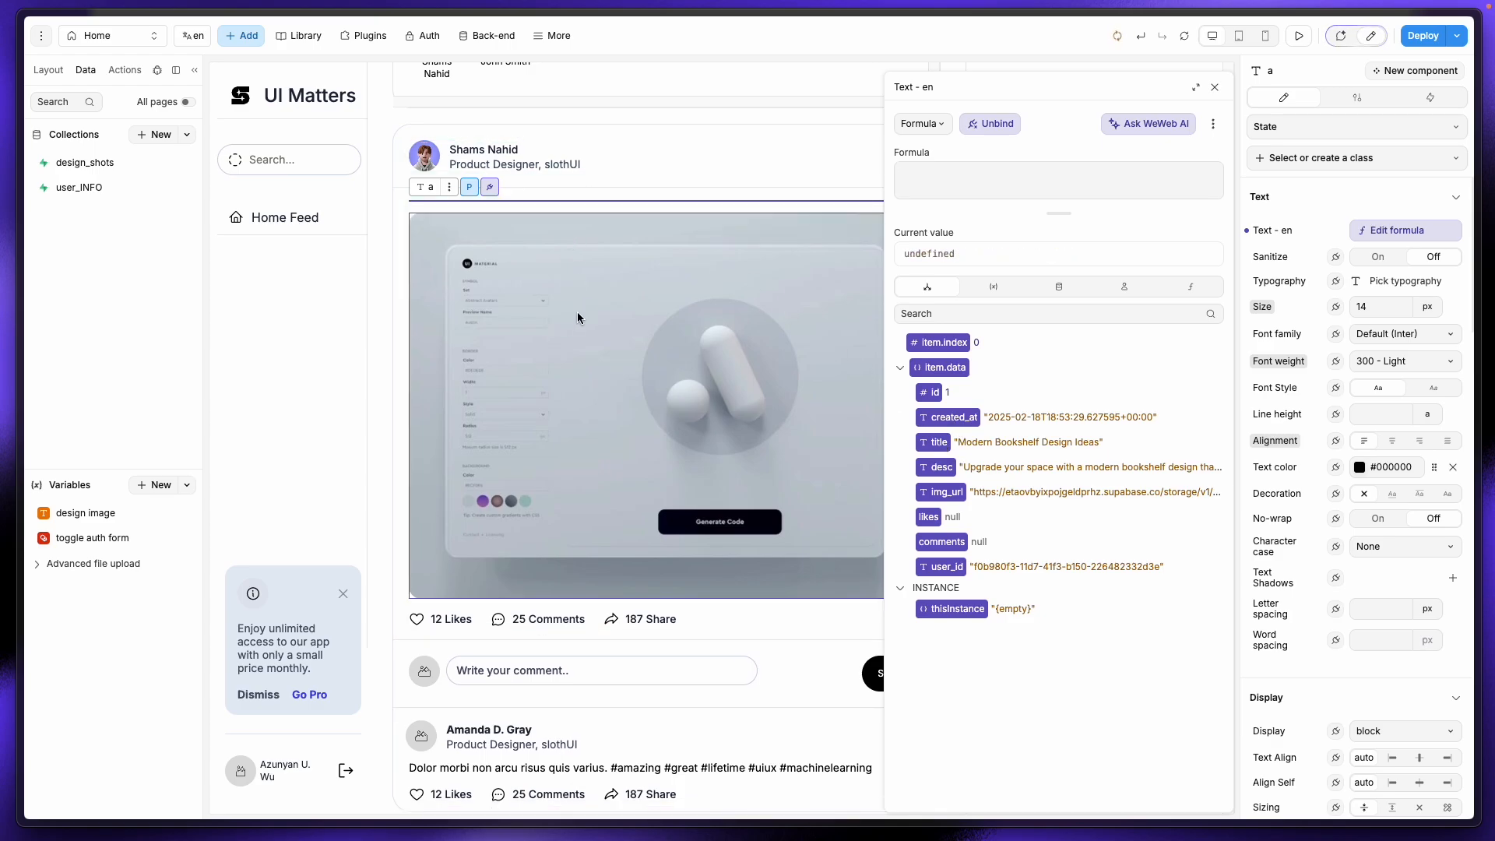
left_click(385, 301)
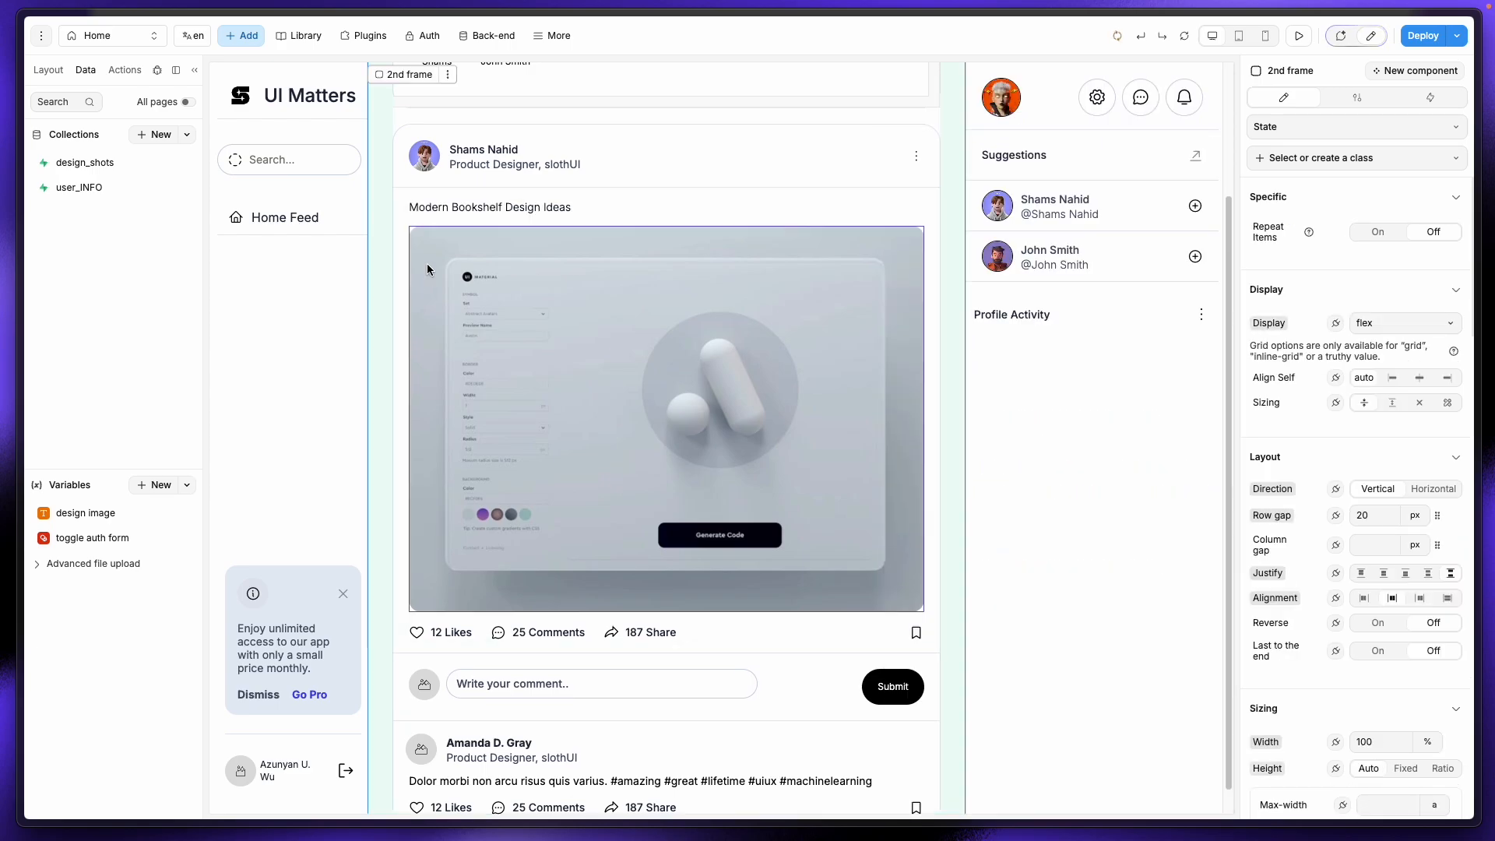
key("ctrl+z")
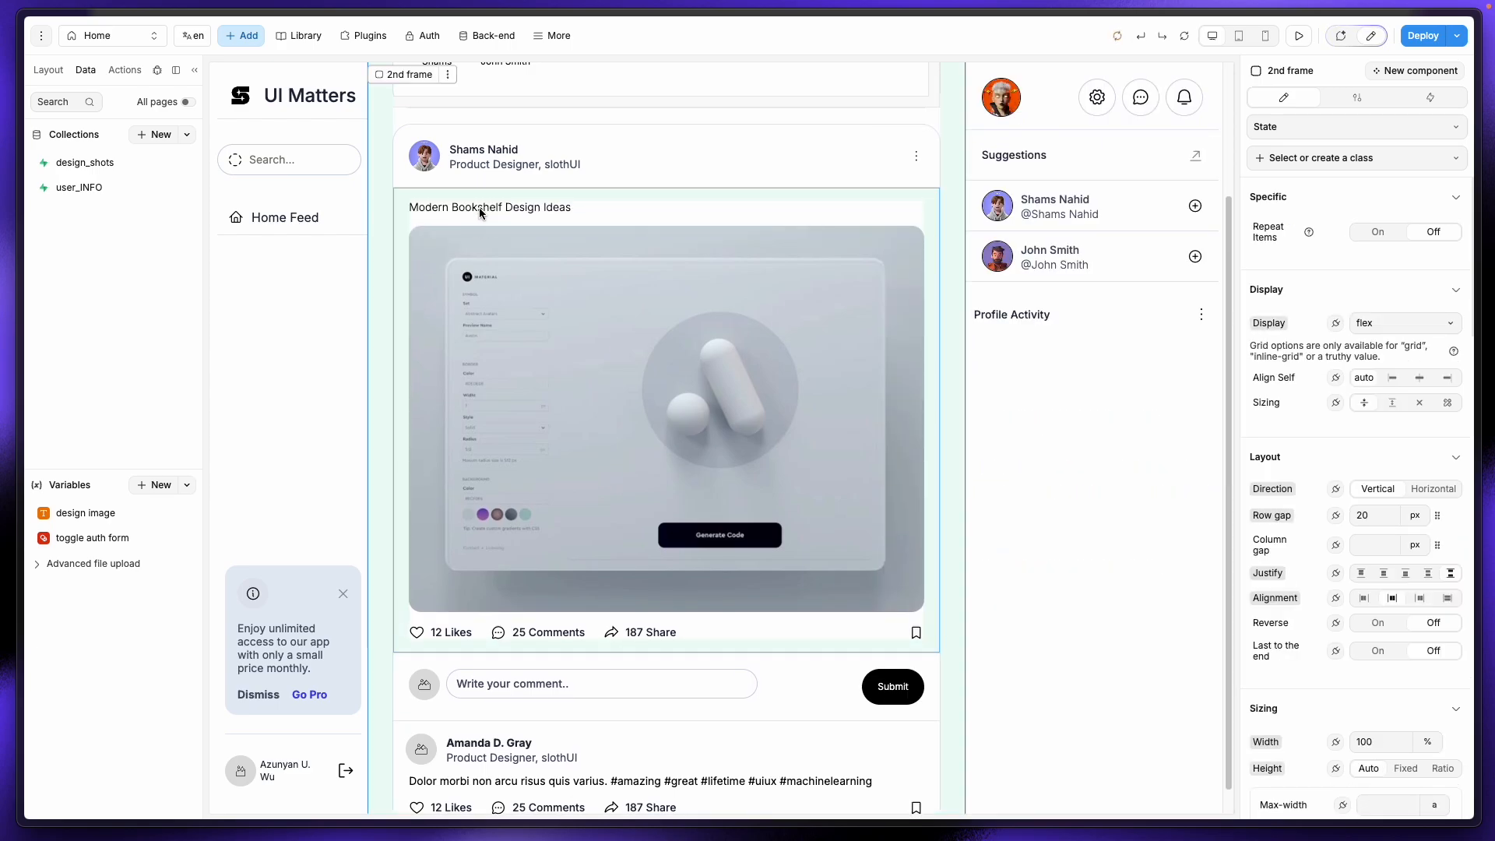
left_click(479, 207)
Step: Locate the title text layer in the layer tree and bring up its formula binding
left_click(48, 69)
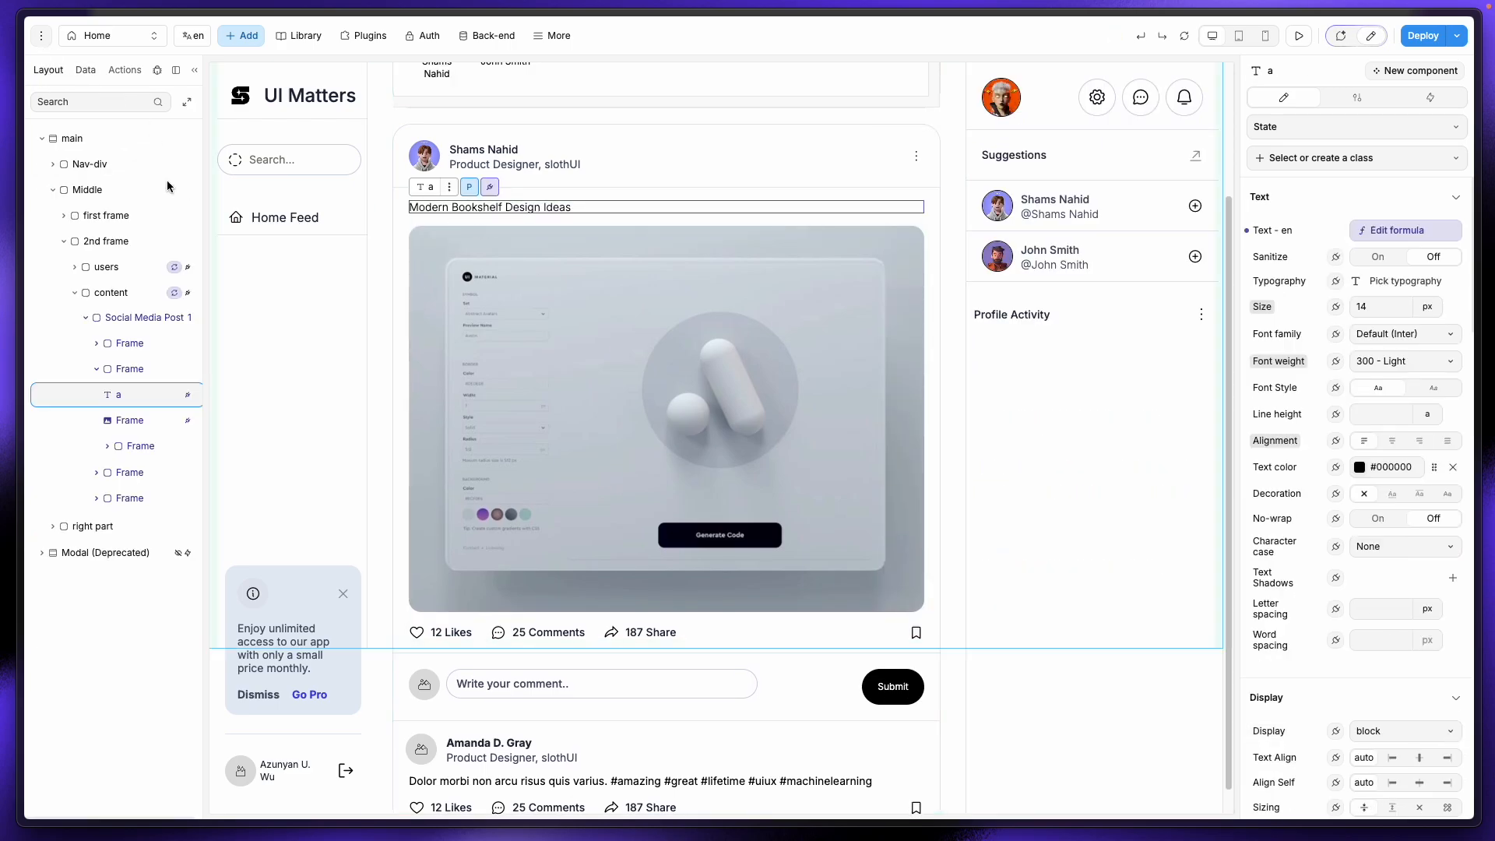
left_click(143, 424)
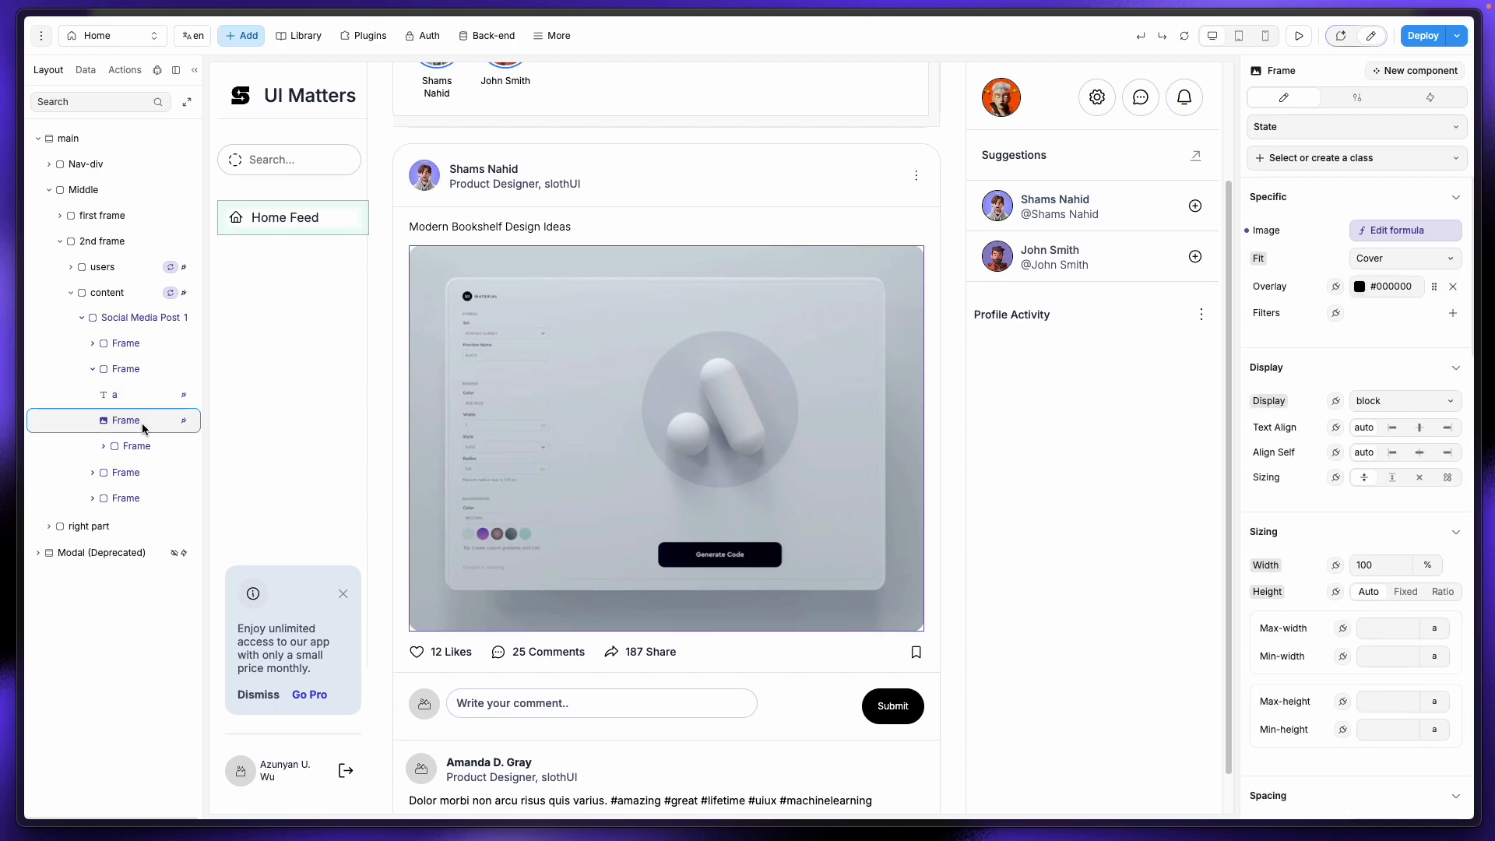
left_click(148, 398)
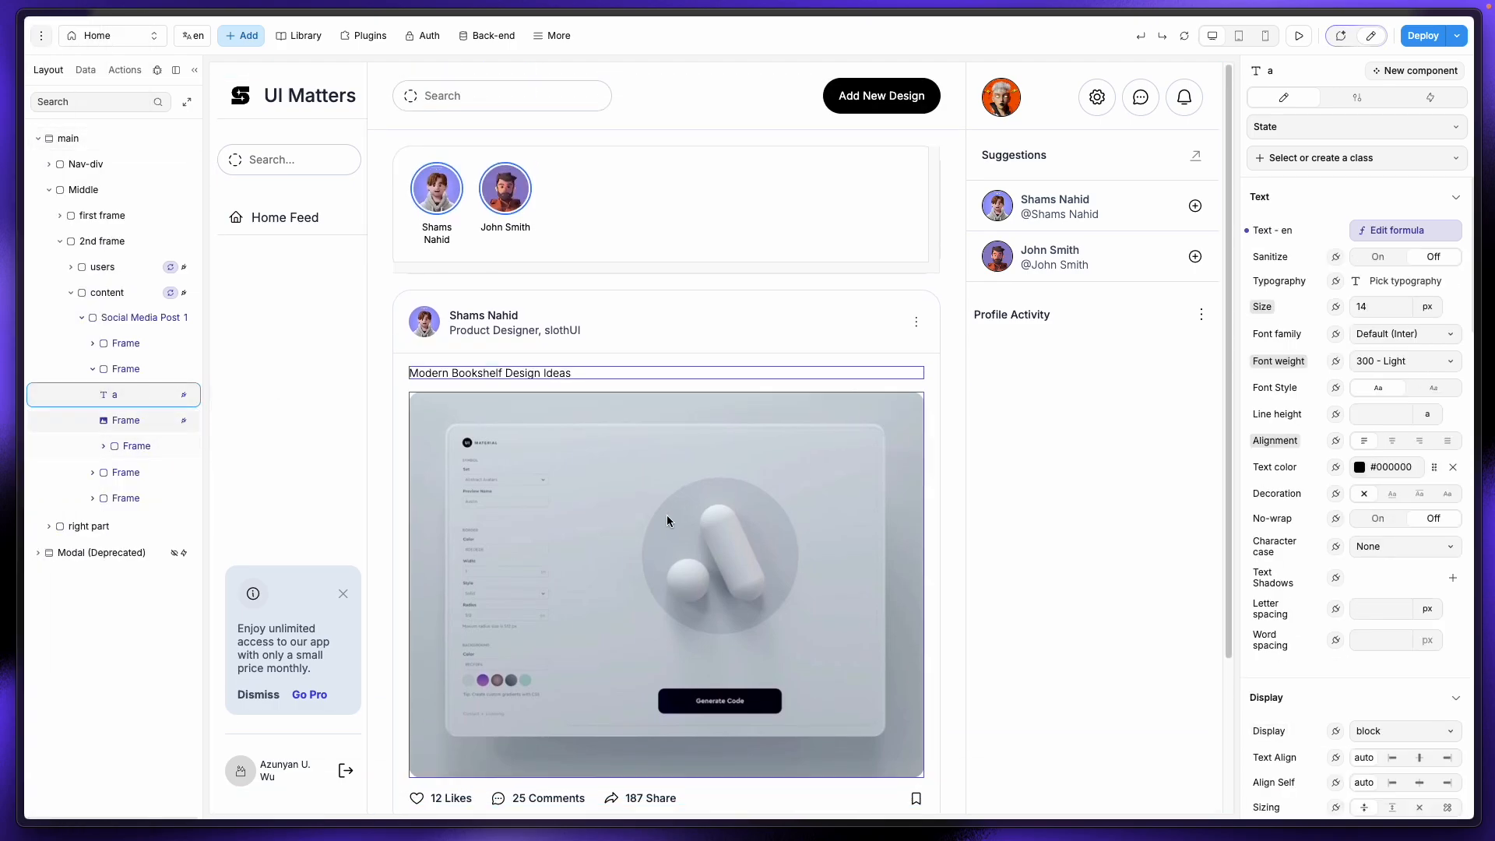
scroll(666, 515, "down", 2)
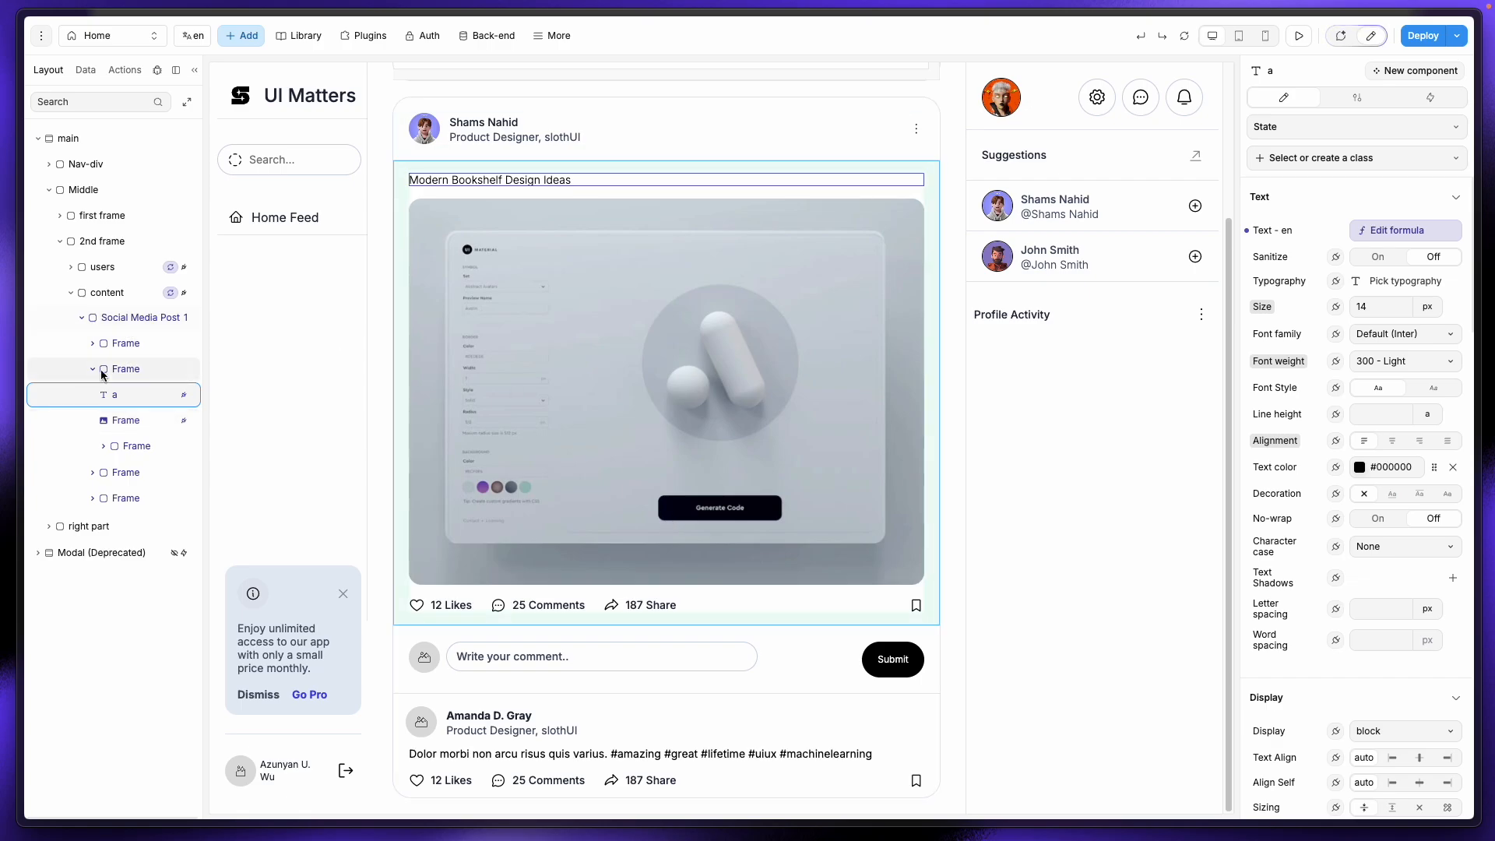
left_click(113, 344)
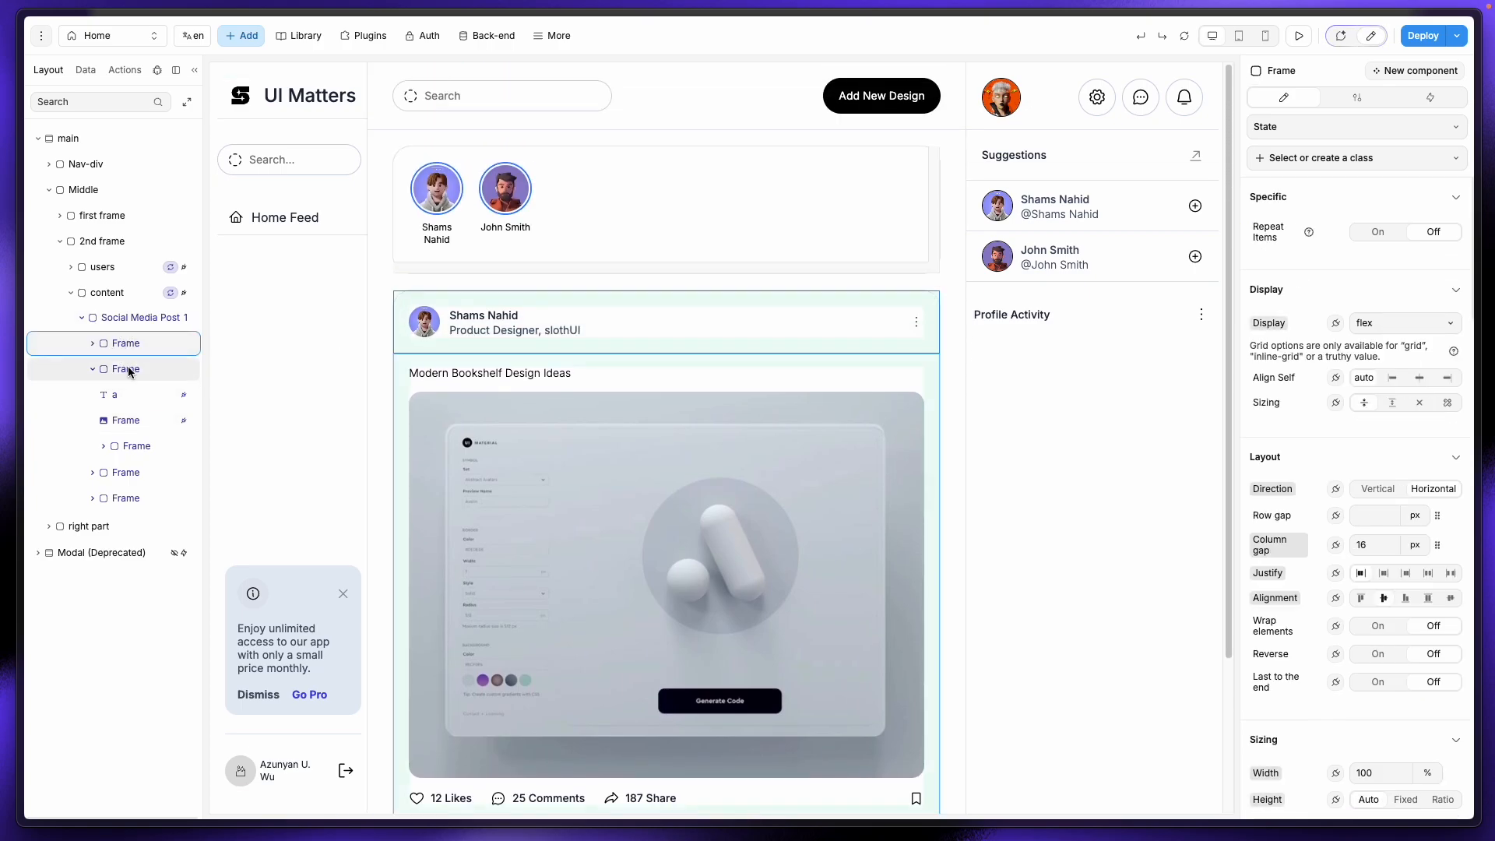
left_click(126, 369)
left_click(114, 394)
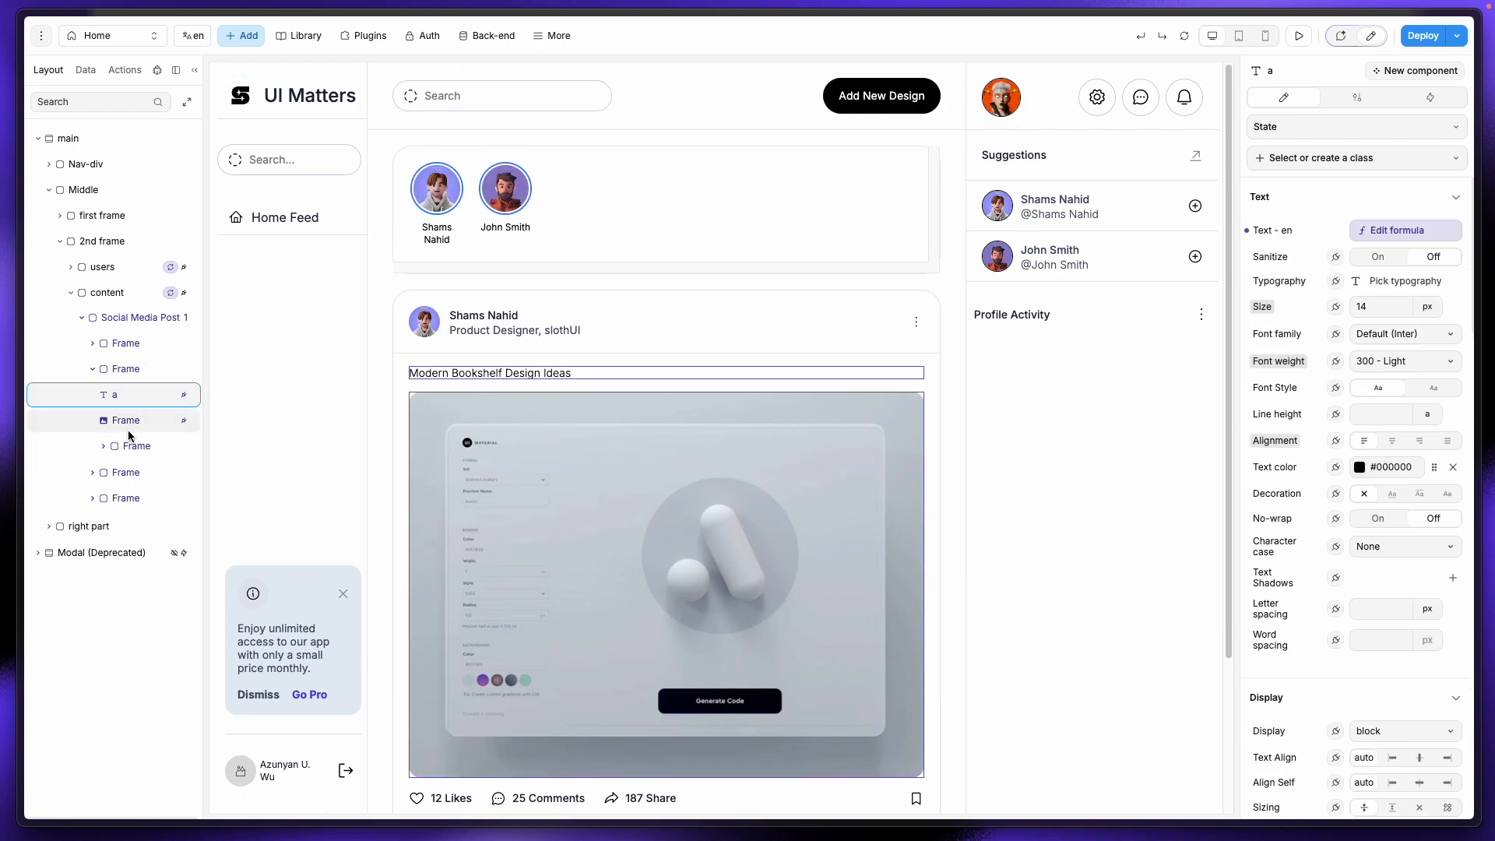
left_click(1386, 231)
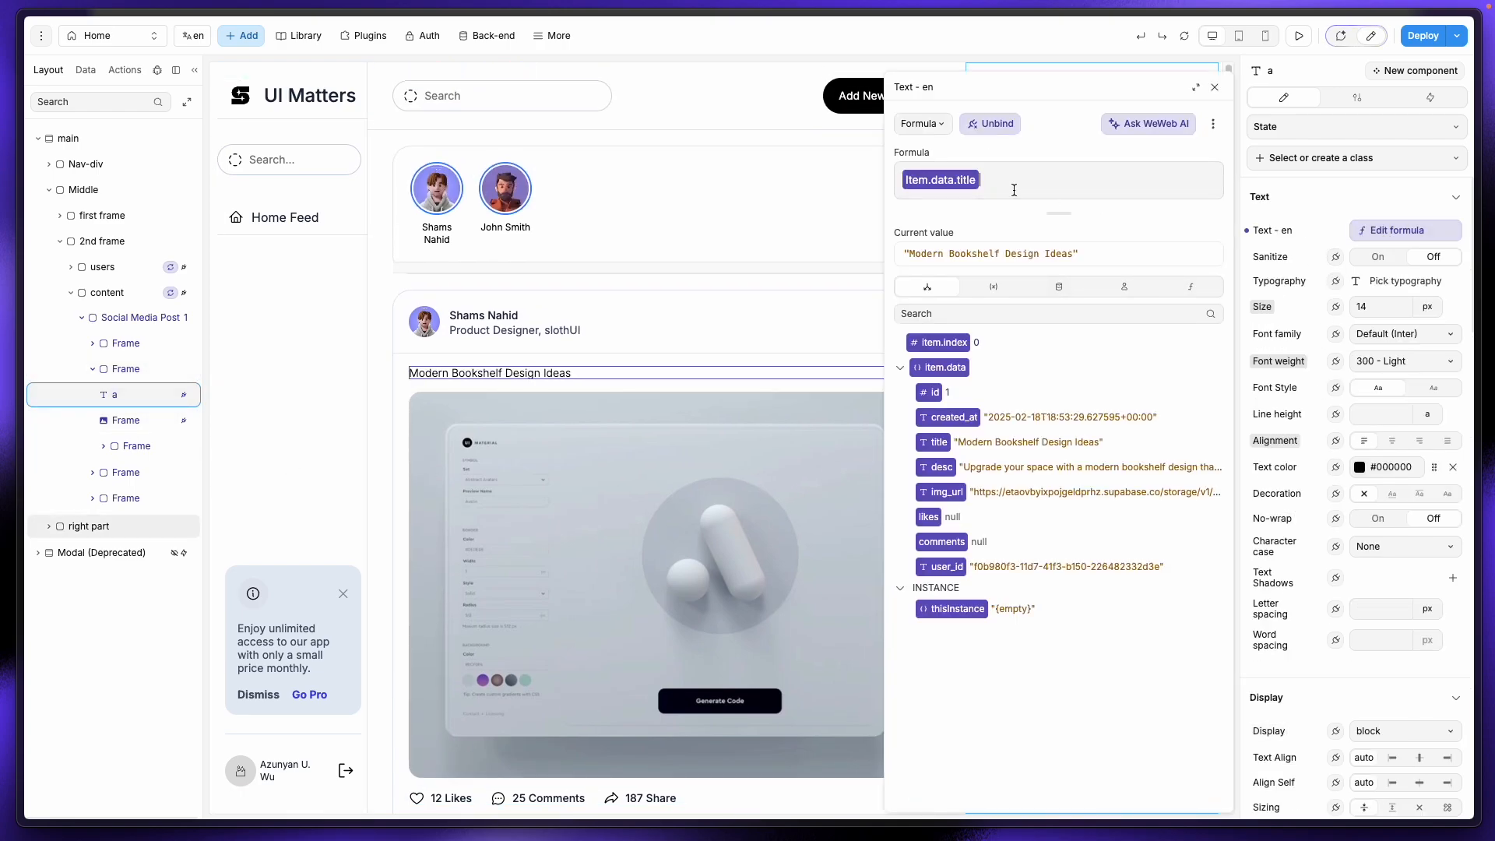
Step: Bind the text to item.data.desc and duplicate it into a 500 - Medium weight heading
key("BackSpace")
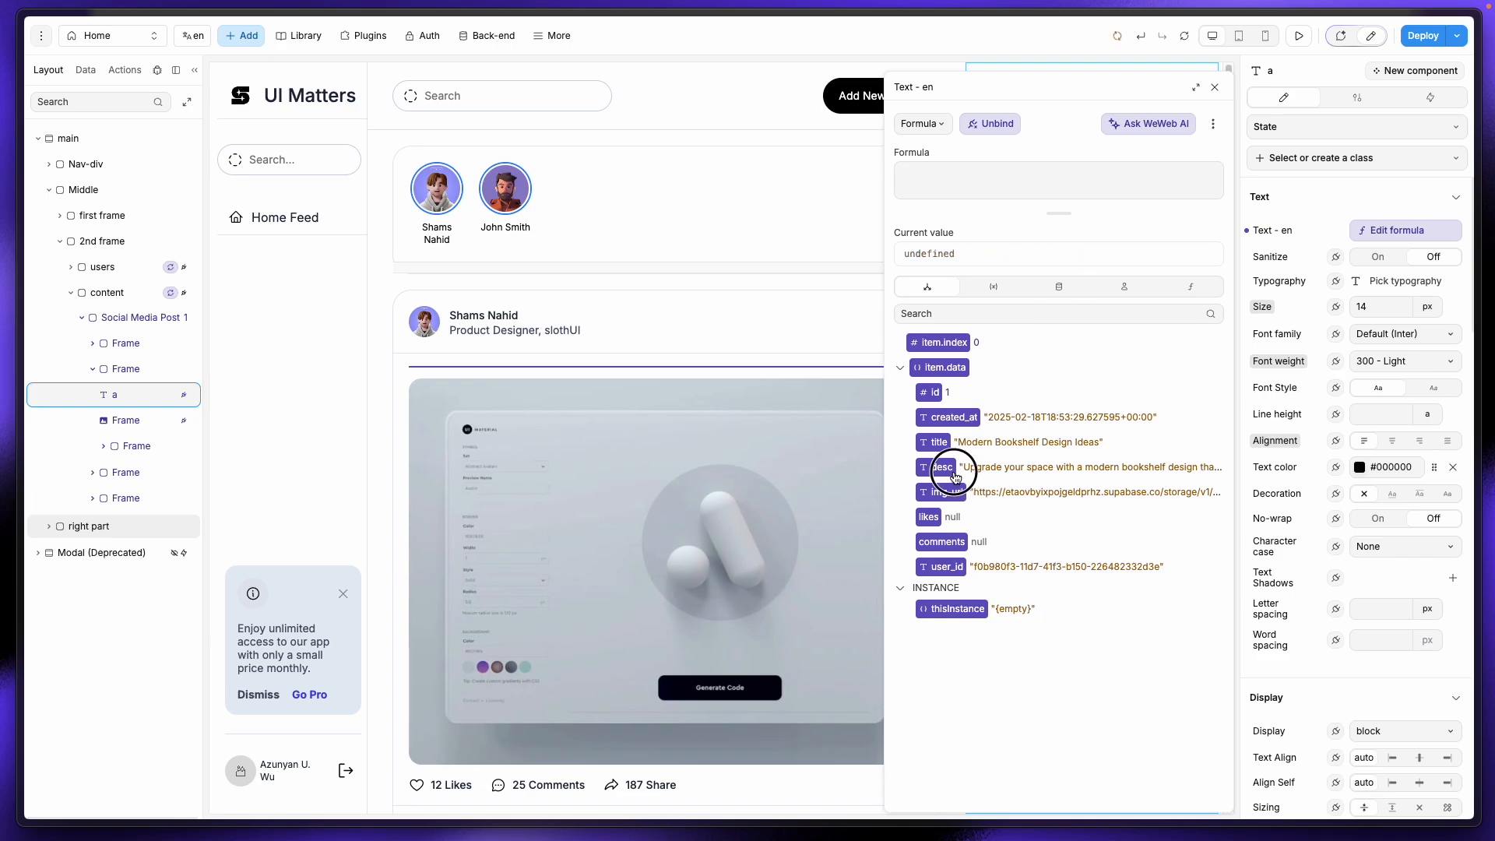
left_click(942, 468)
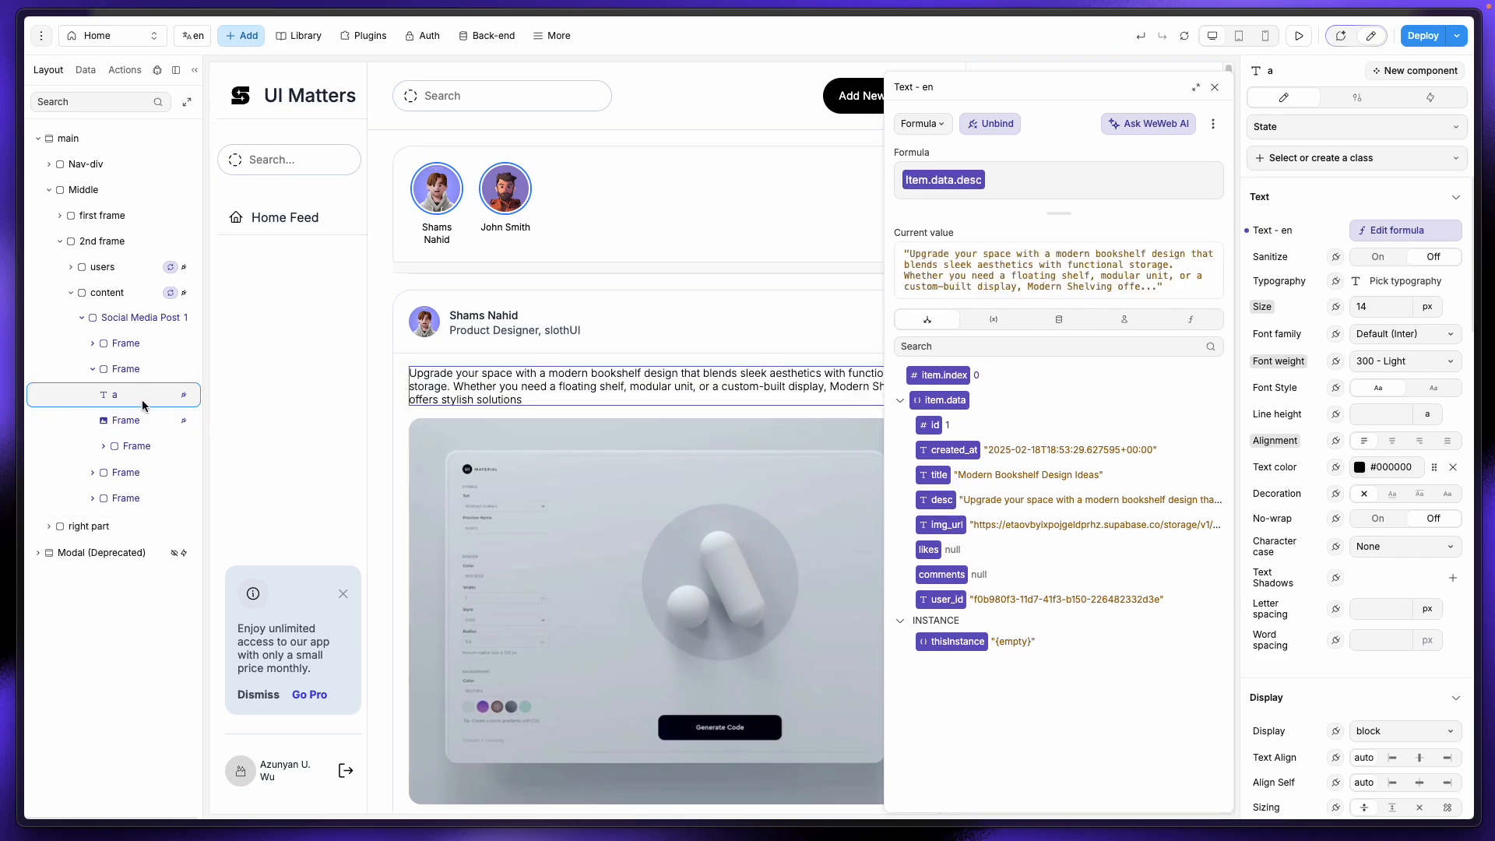
key("super+d")
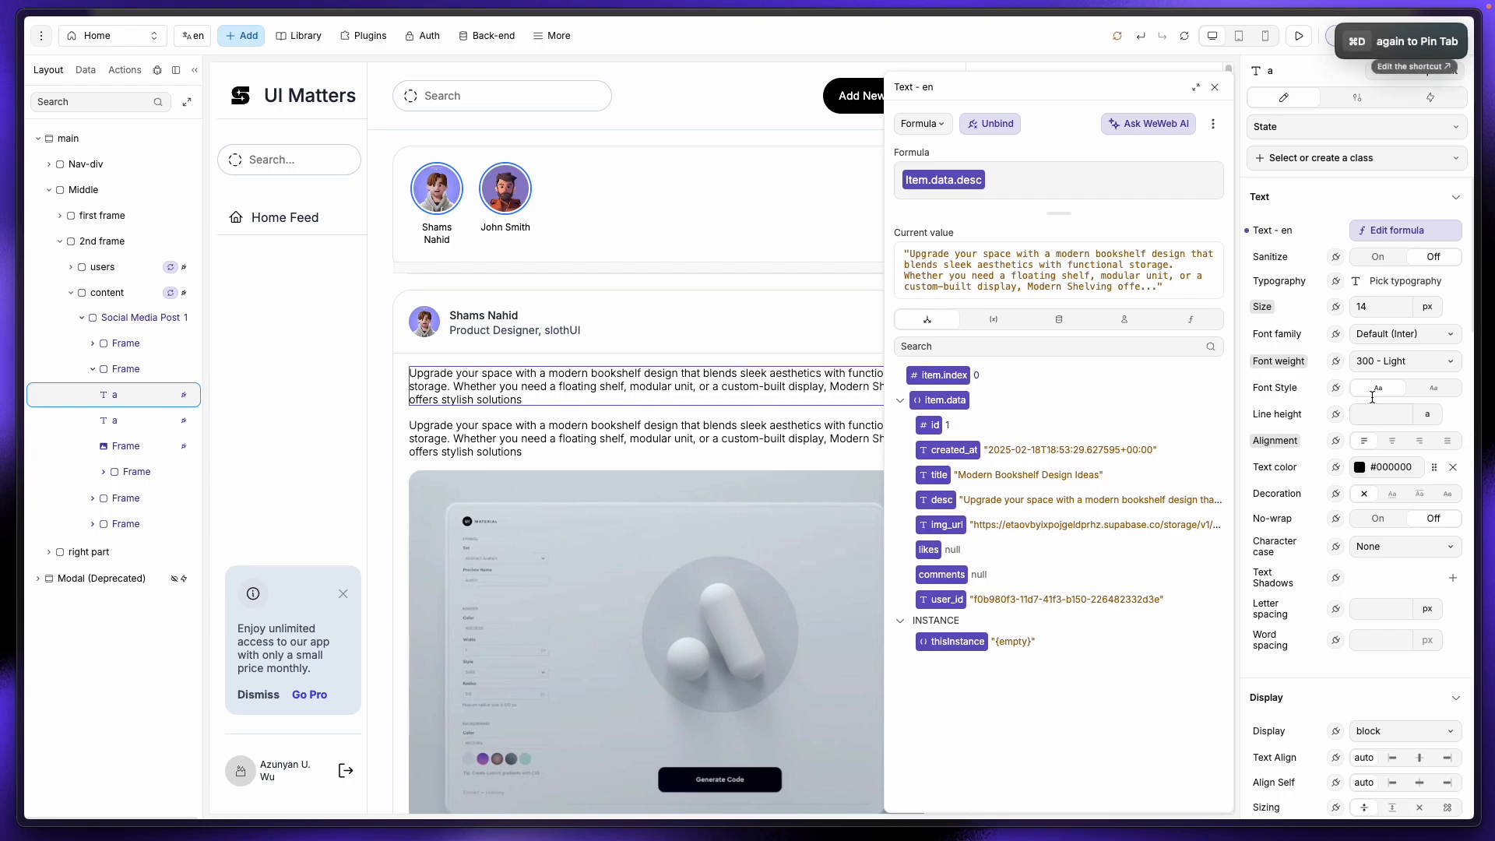
type("24")
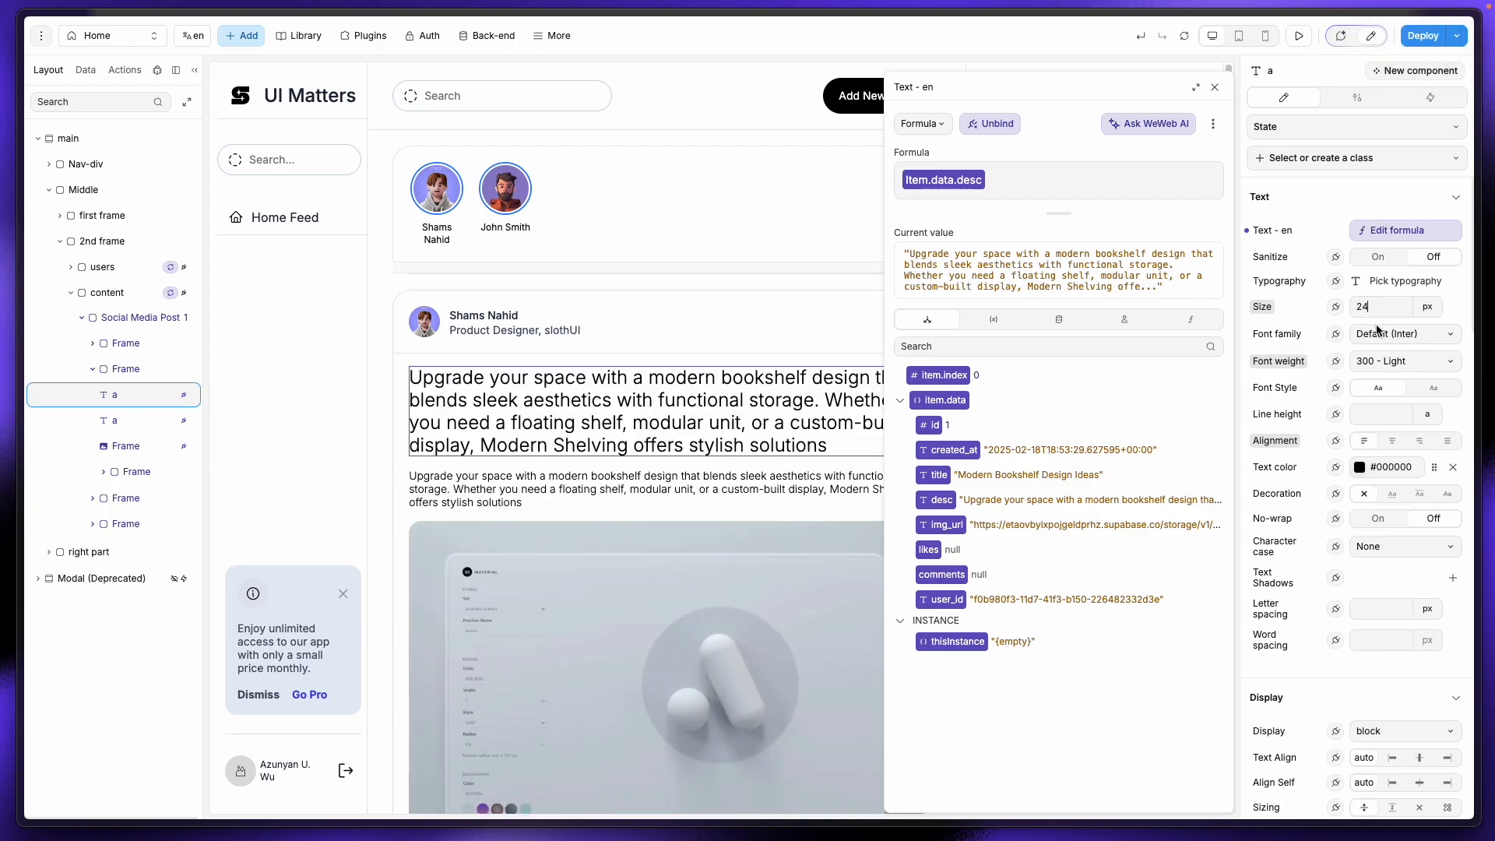
left_click(1406, 362)
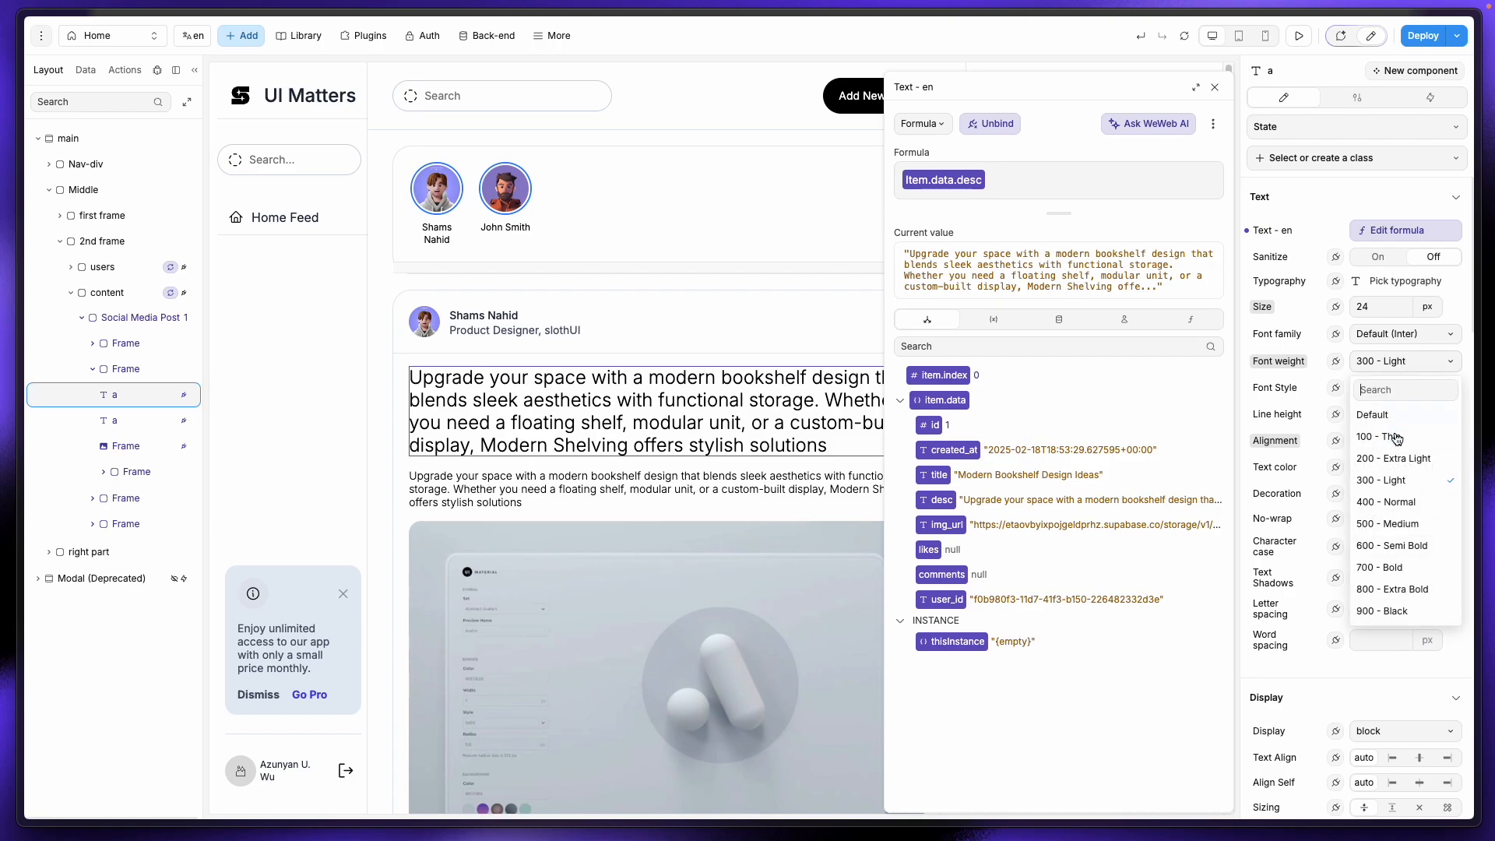
left_click(1412, 520)
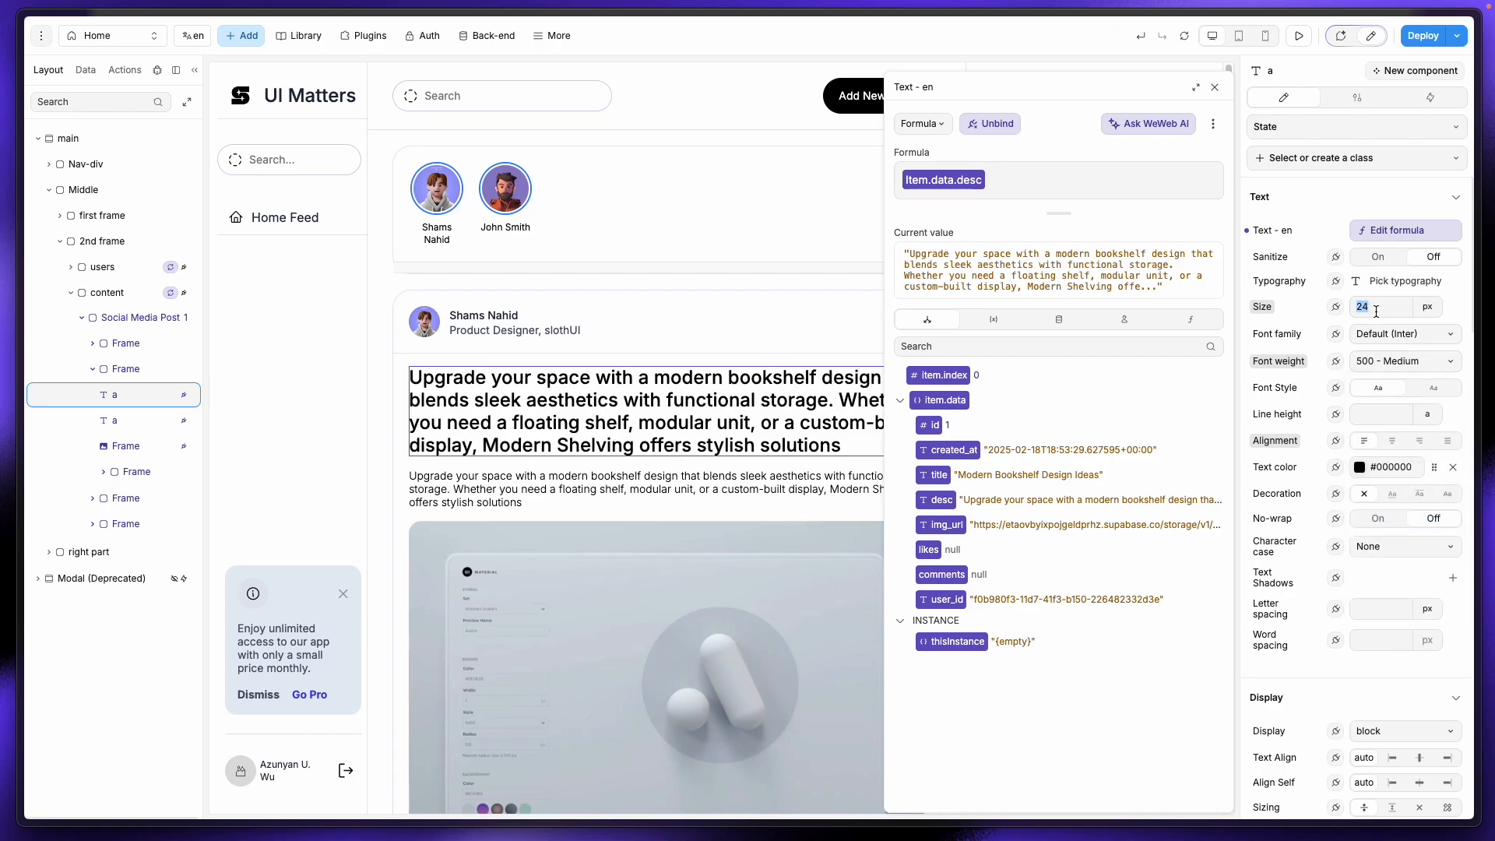
type("16")
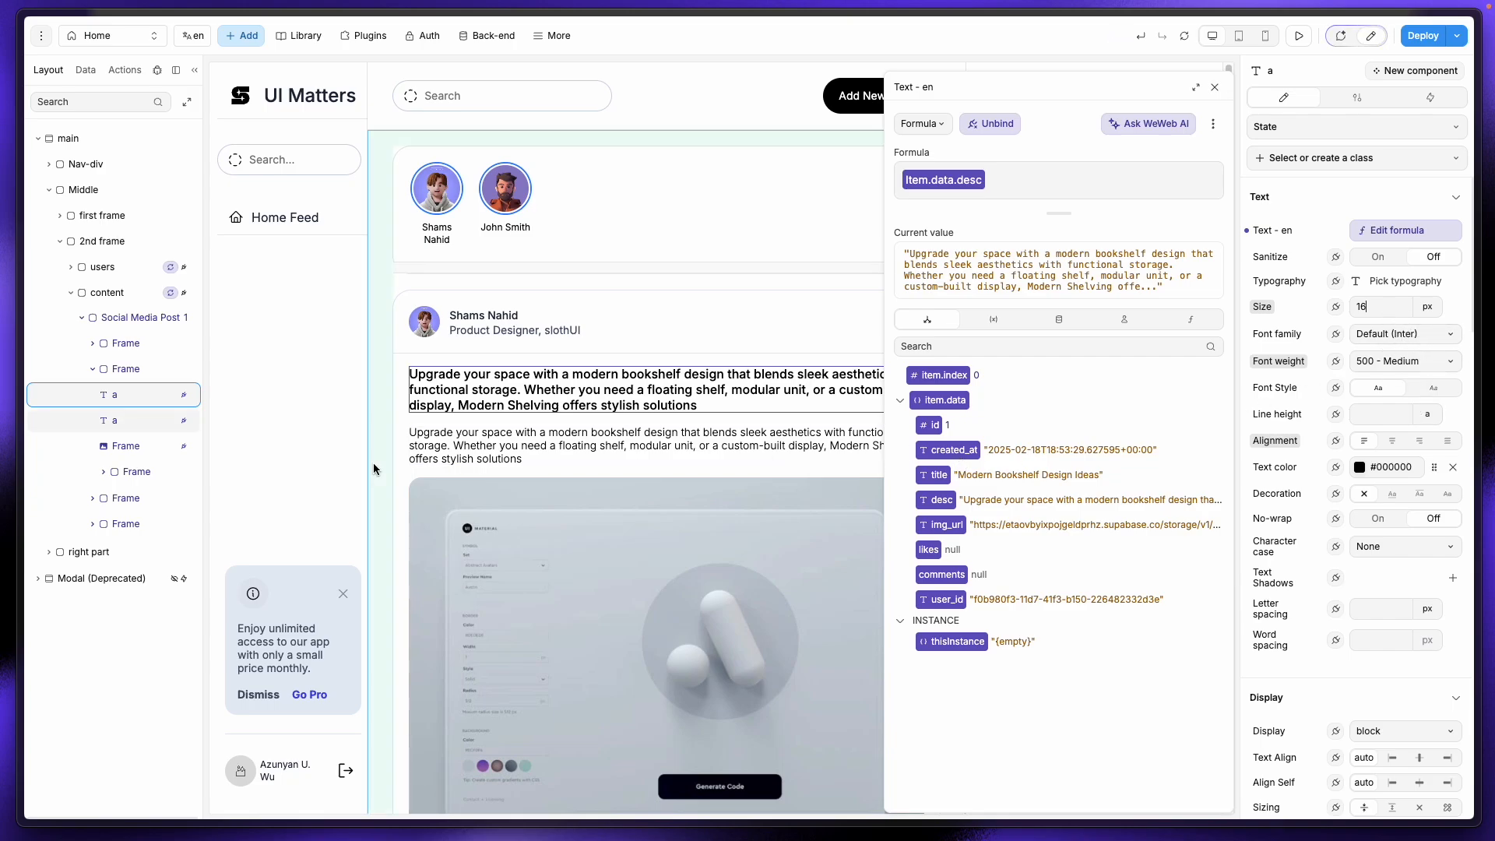
Step: Rebind the heading's formula from desc to item.data.title
left_click(1393, 234)
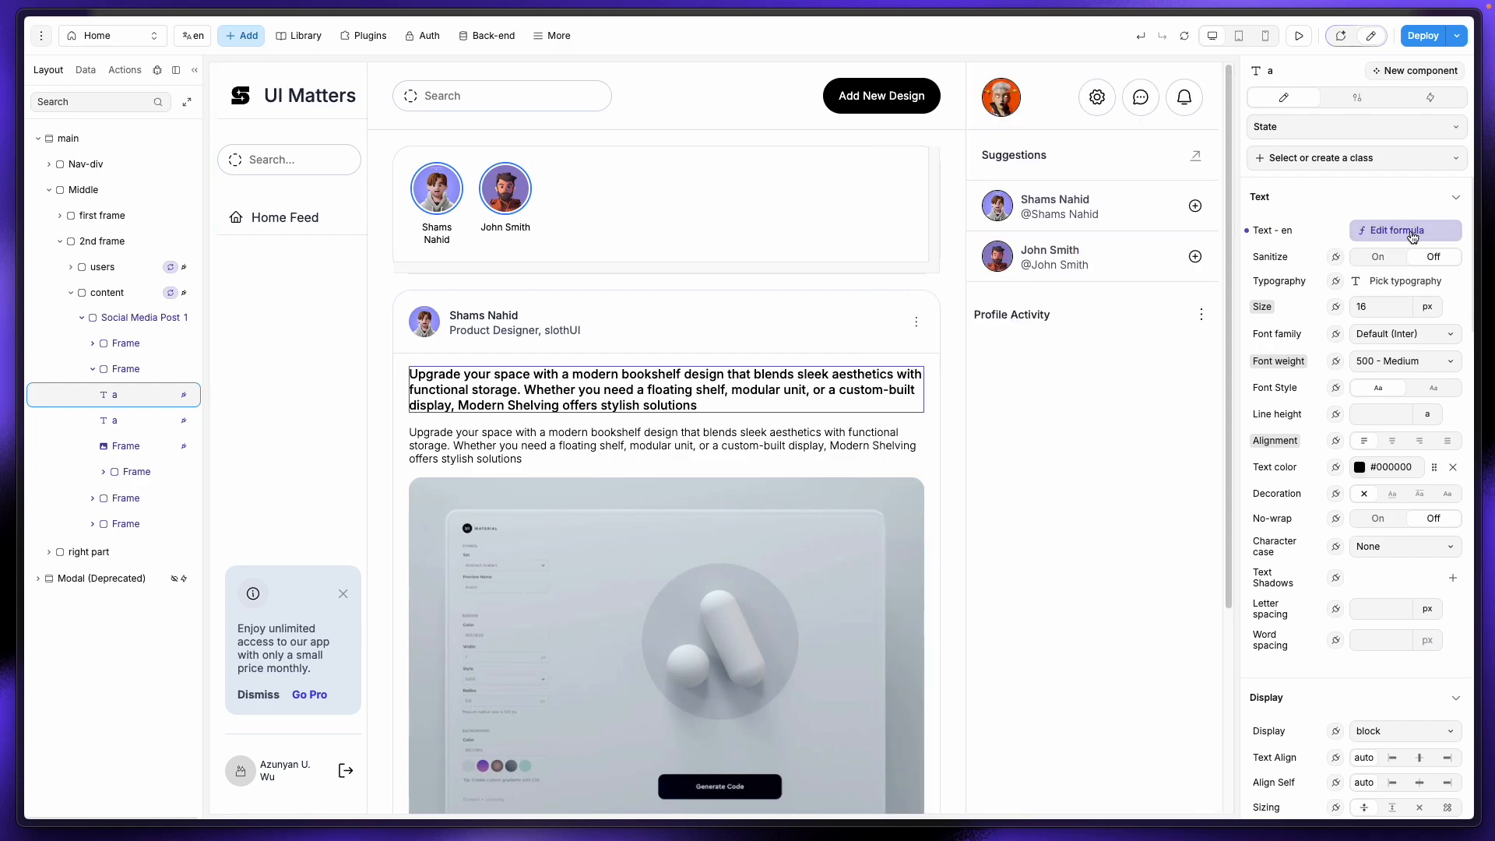
left_click(1409, 235)
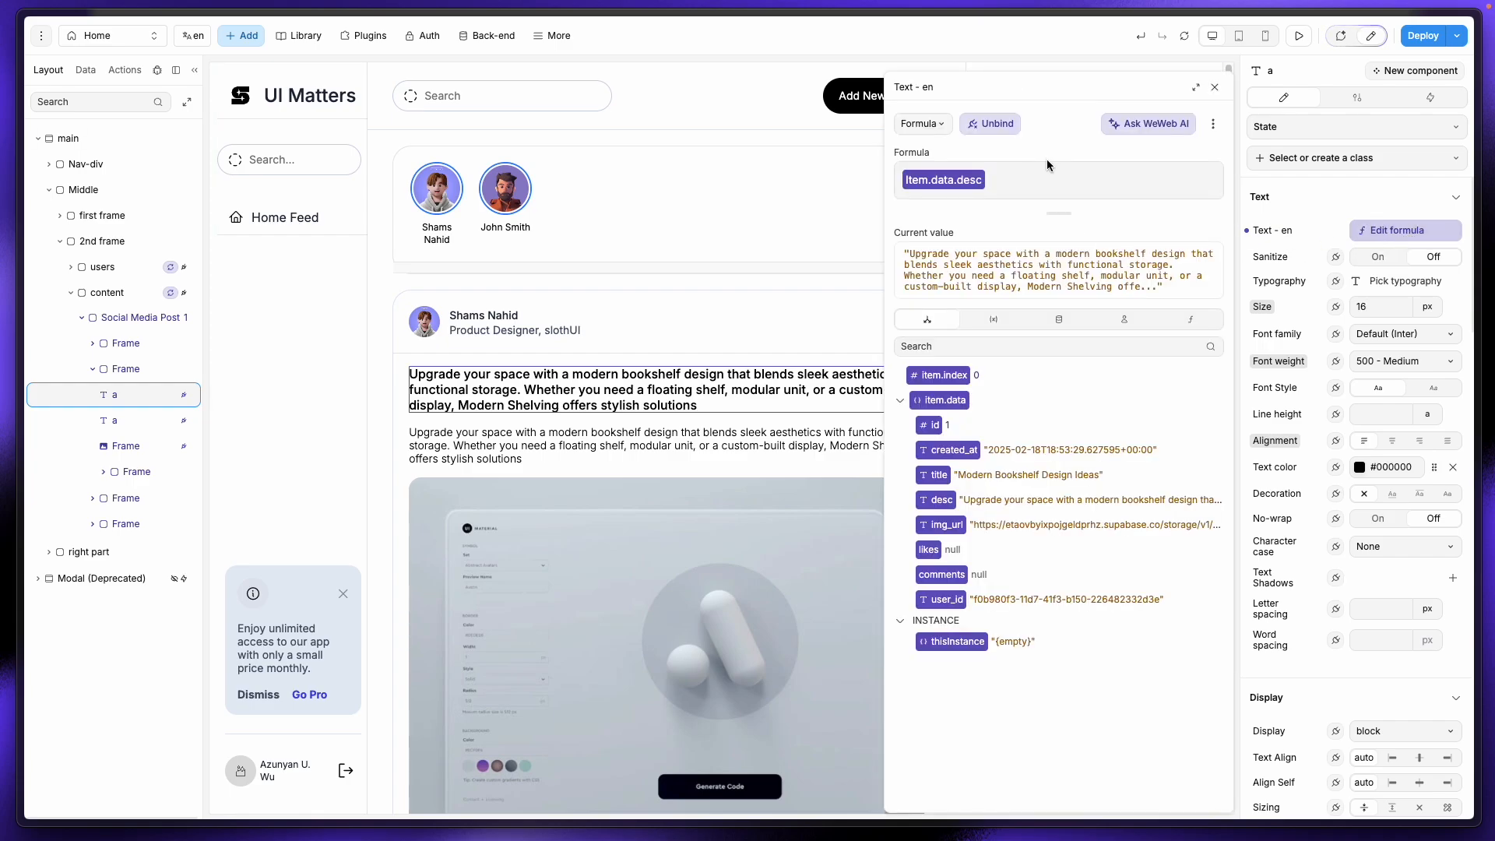
left_click(1048, 183)
key("BackSpace")
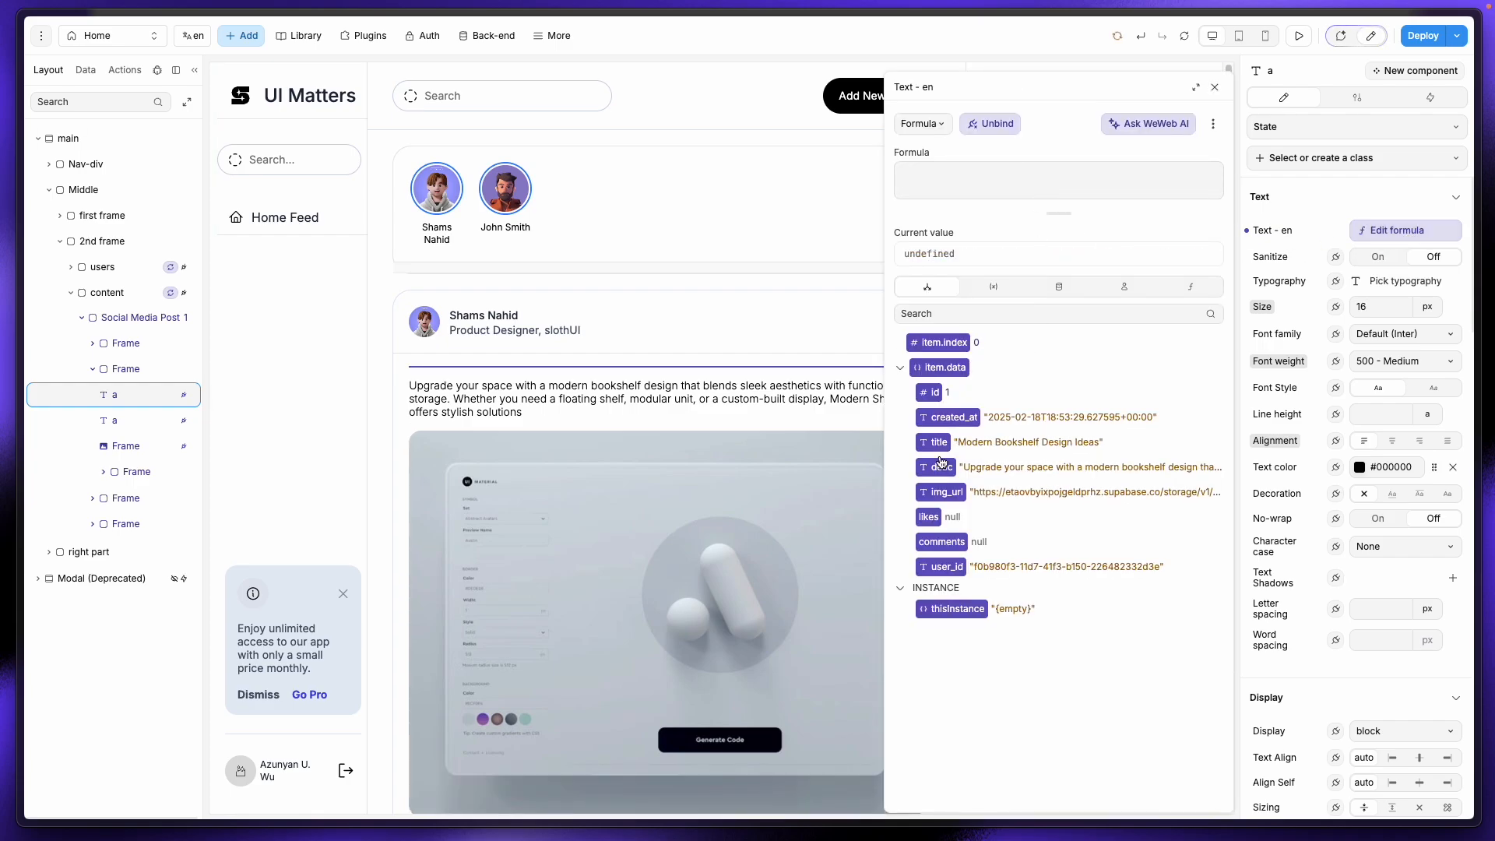
left_click(933, 442)
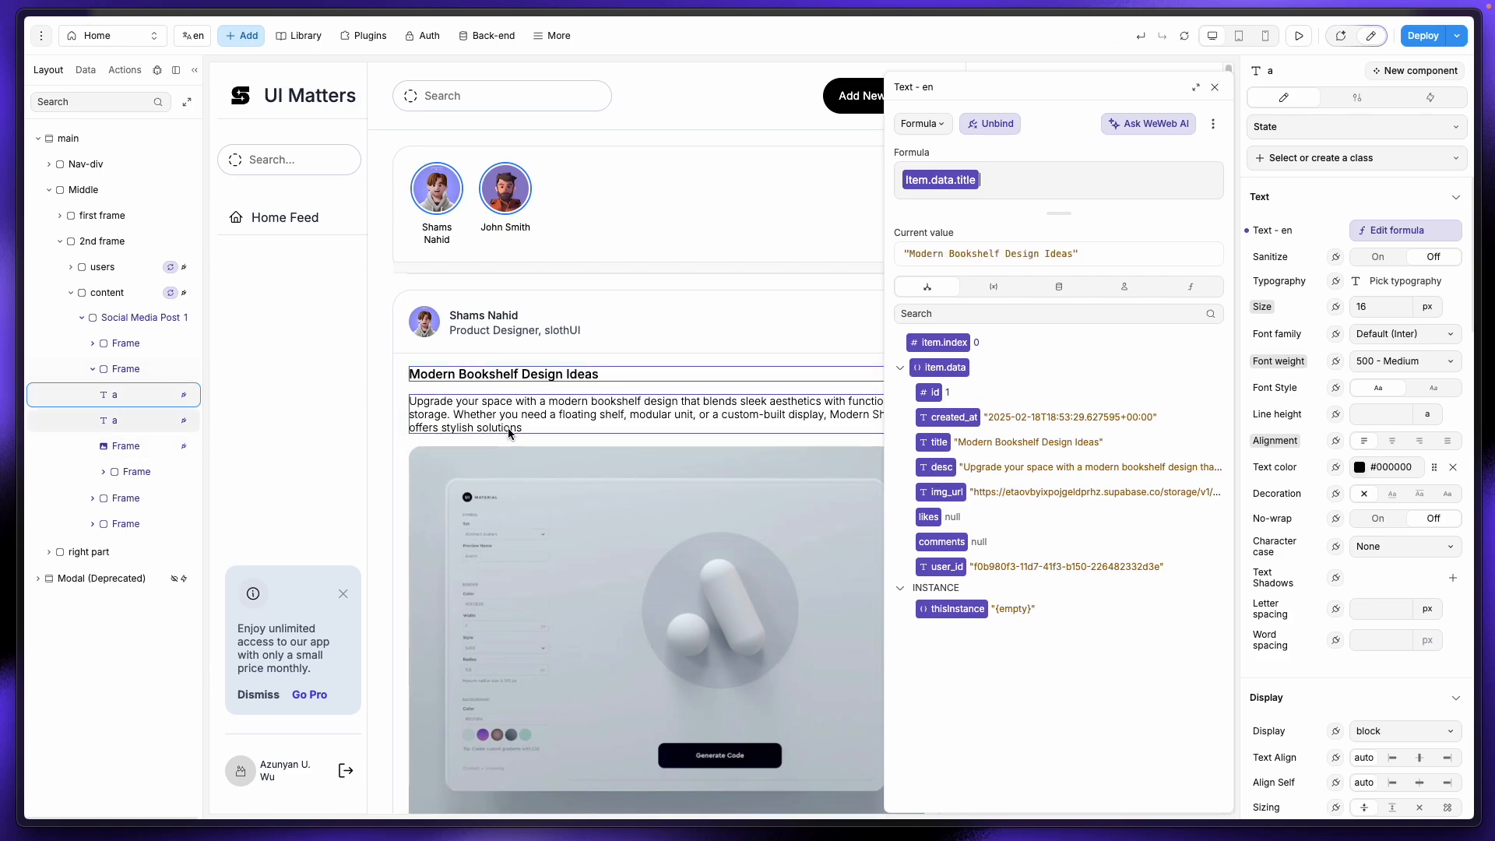
Step: Select the post image frame and bring up its image source formula
scroll(508, 433, "down", 3)
left_click(563, 407)
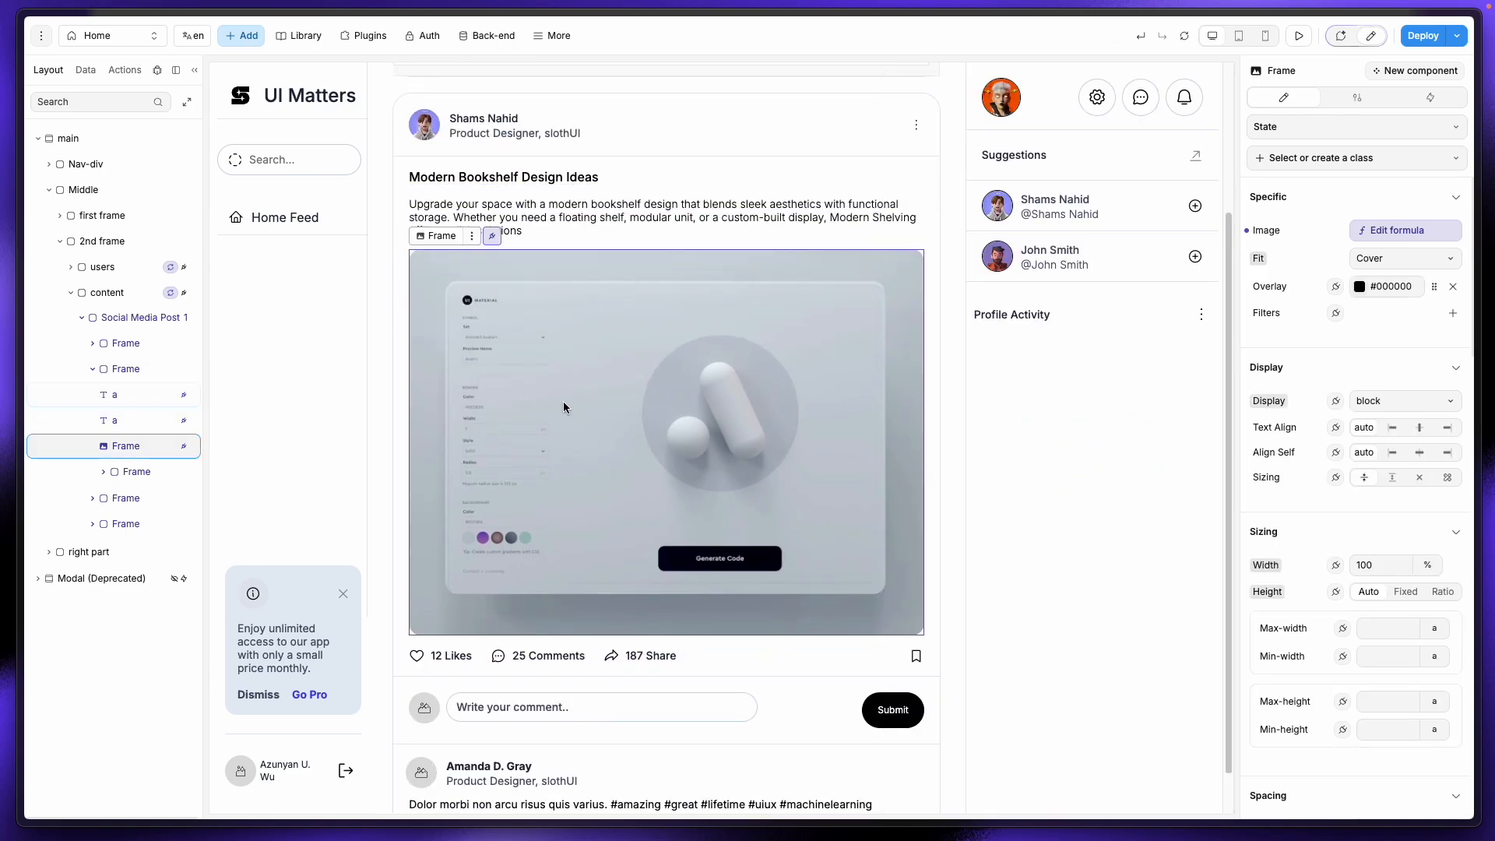
left_click(1393, 230)
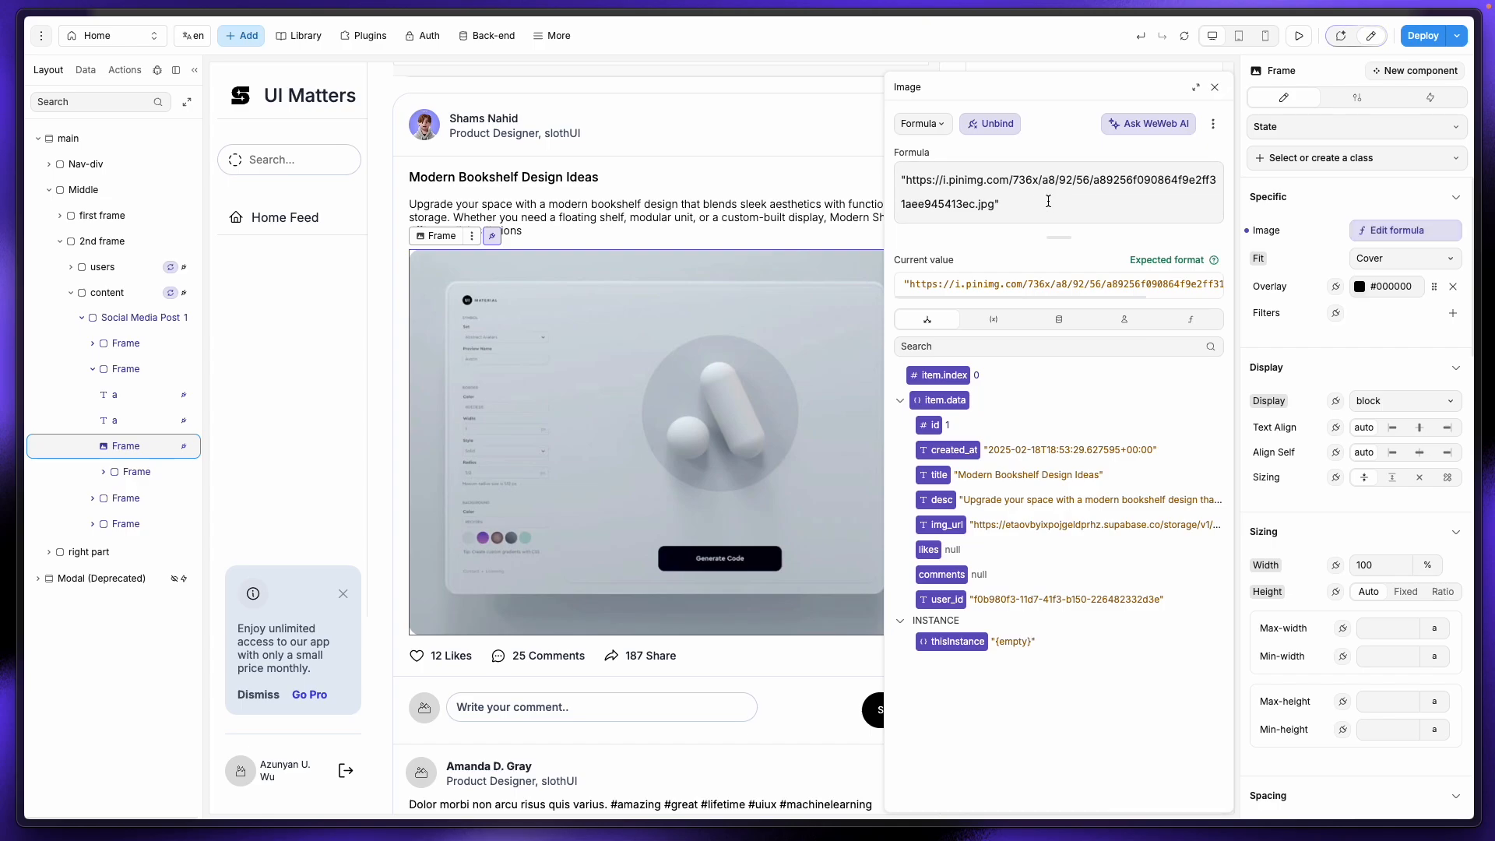
Step: Replace the hard-coded Pinterest image URL with the item.data.img_url binding
key("ctrl+a")
key("BackSpace")
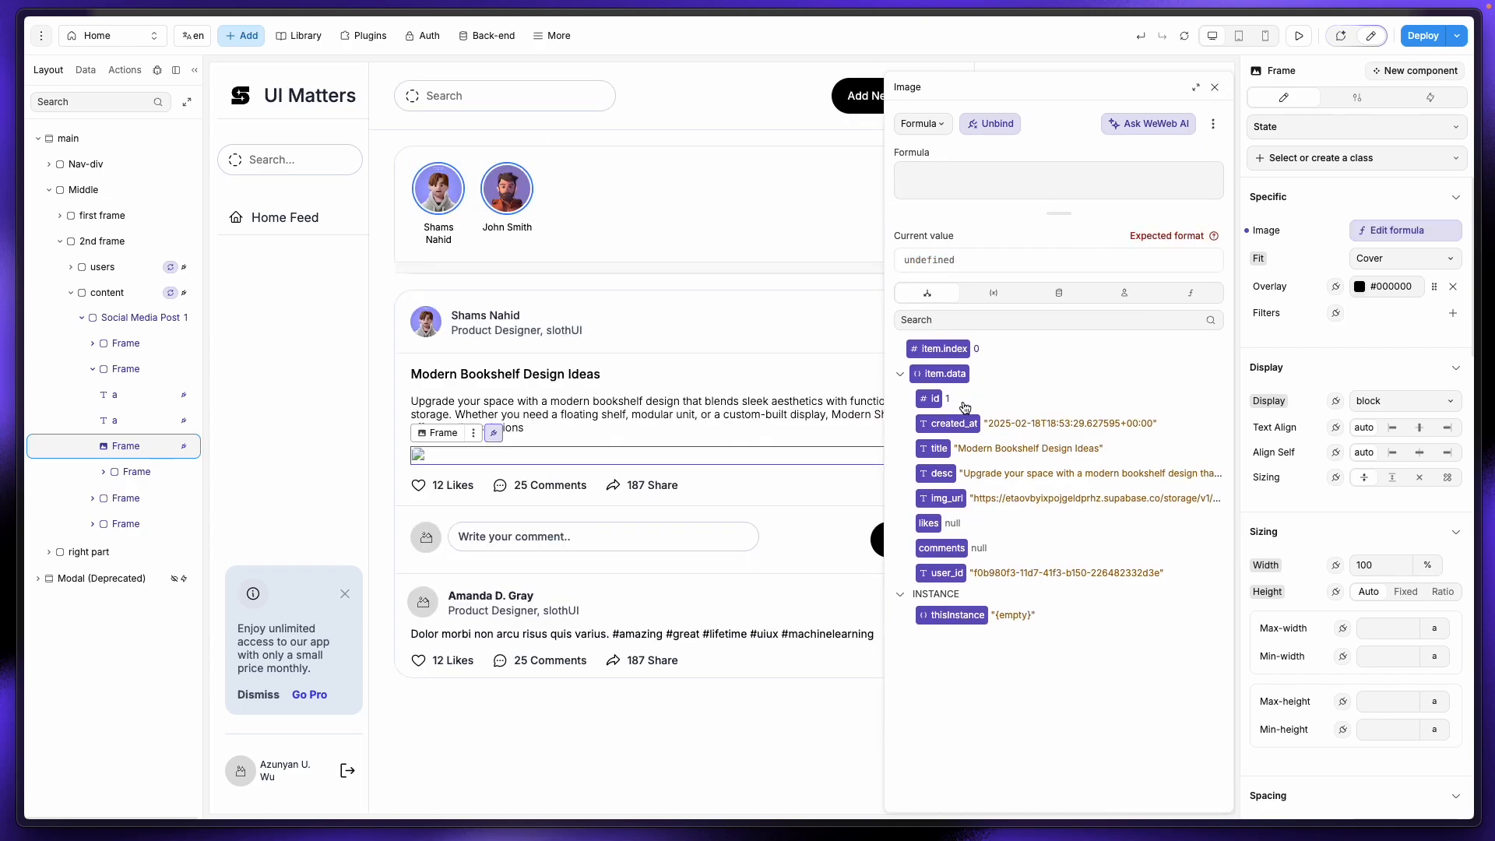
left_click(942, 506)
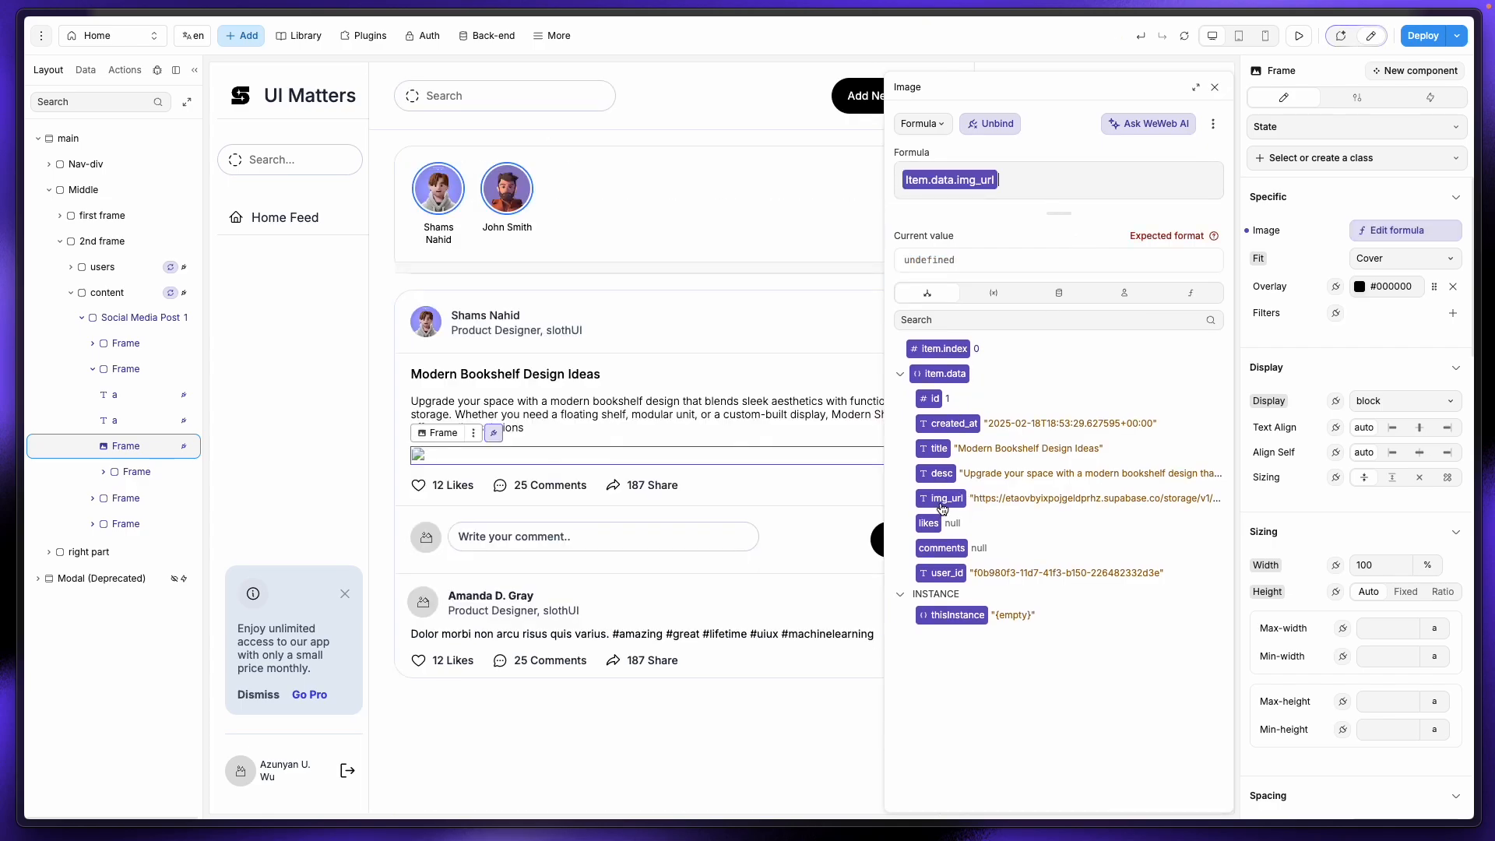
scroll(710, 596, "down", 3)
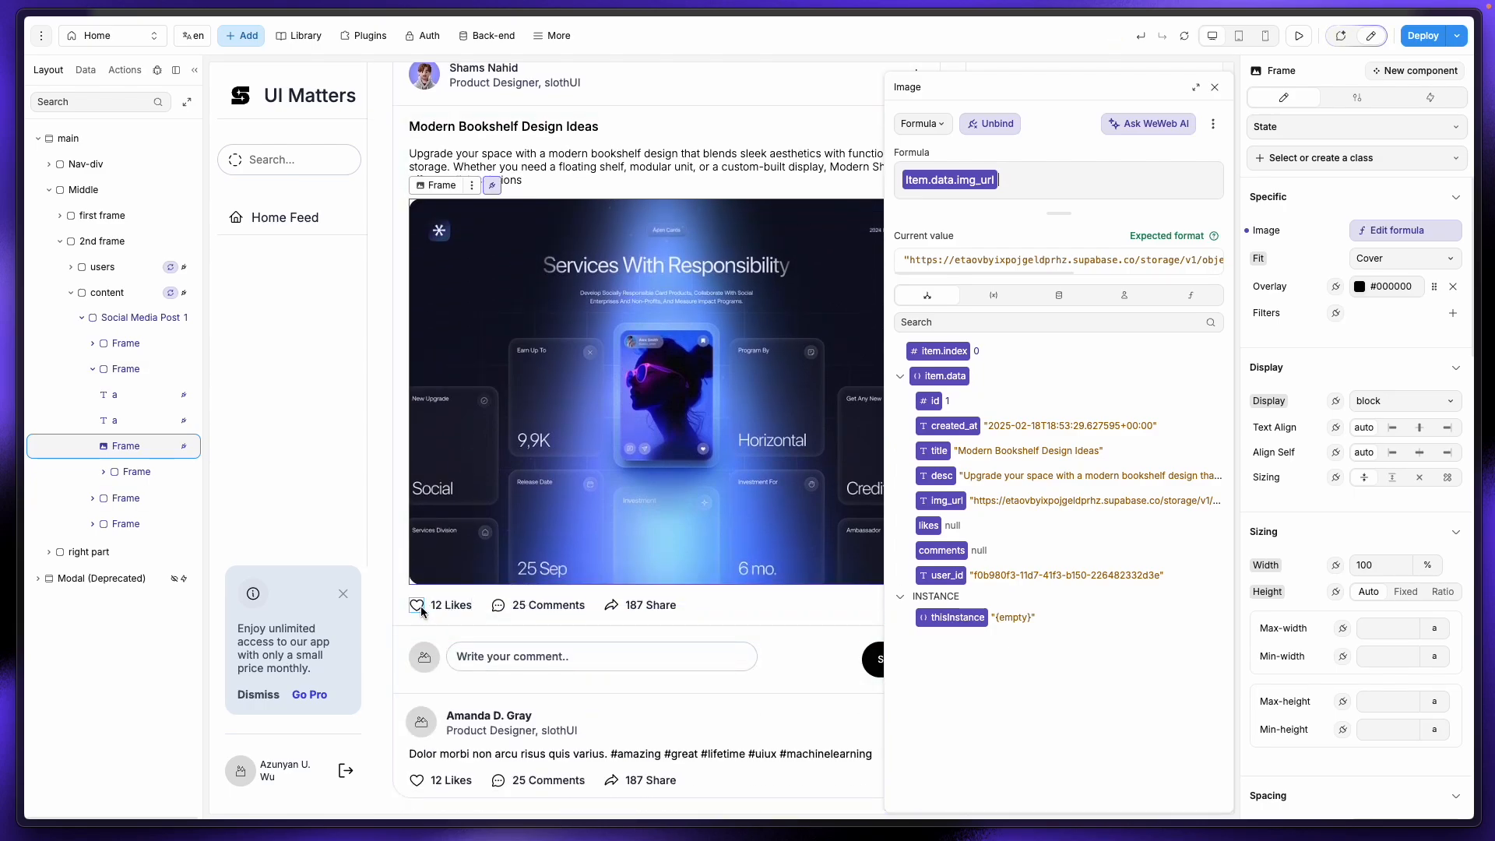
Step: Delete the 187 Share counter from the first post card
left_click(449, 609)
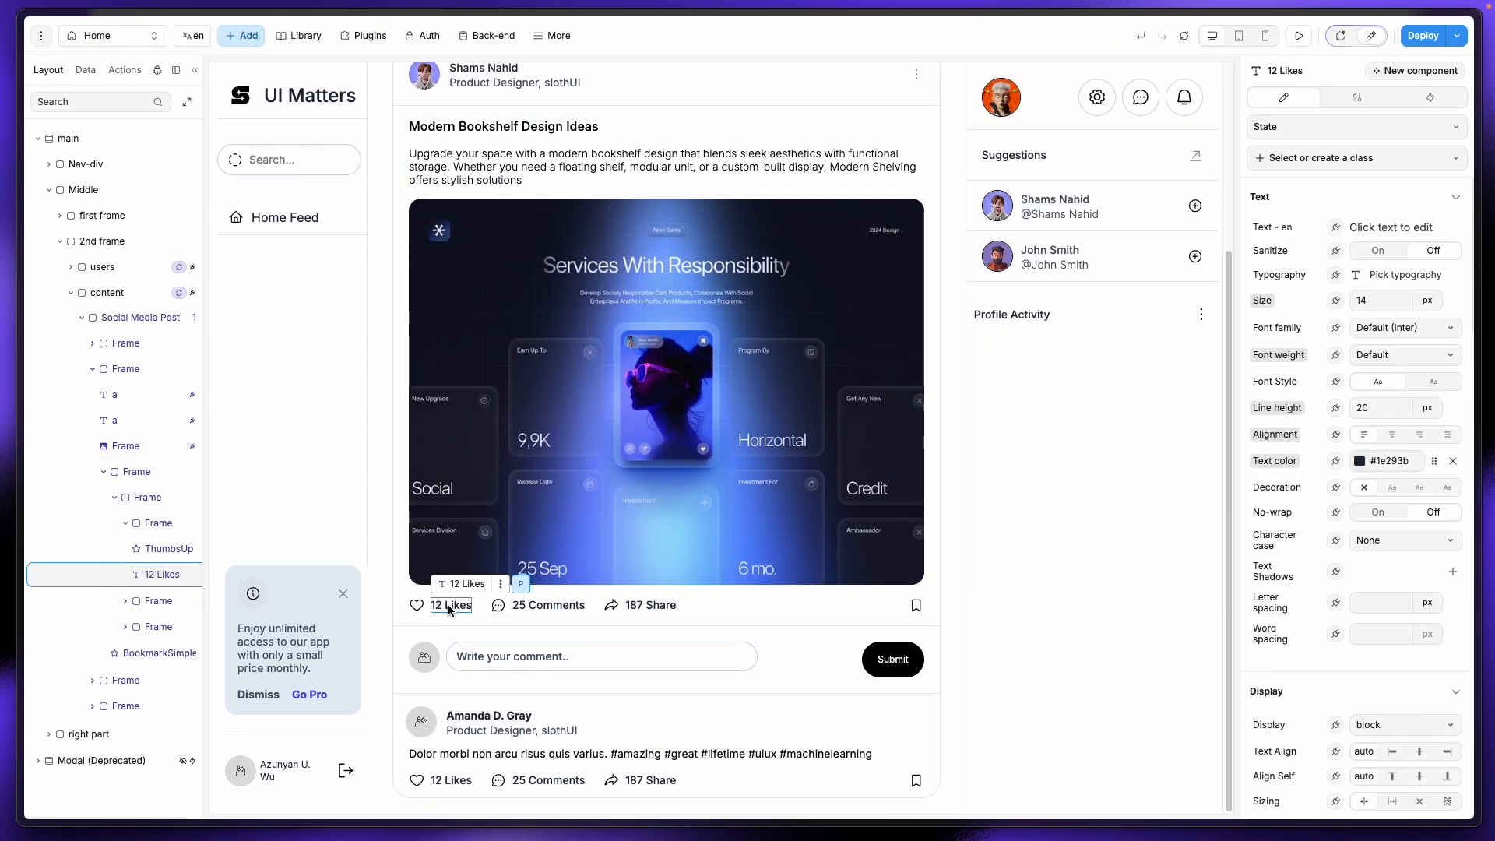
left_click(545, 605)
left_click(618, 606)
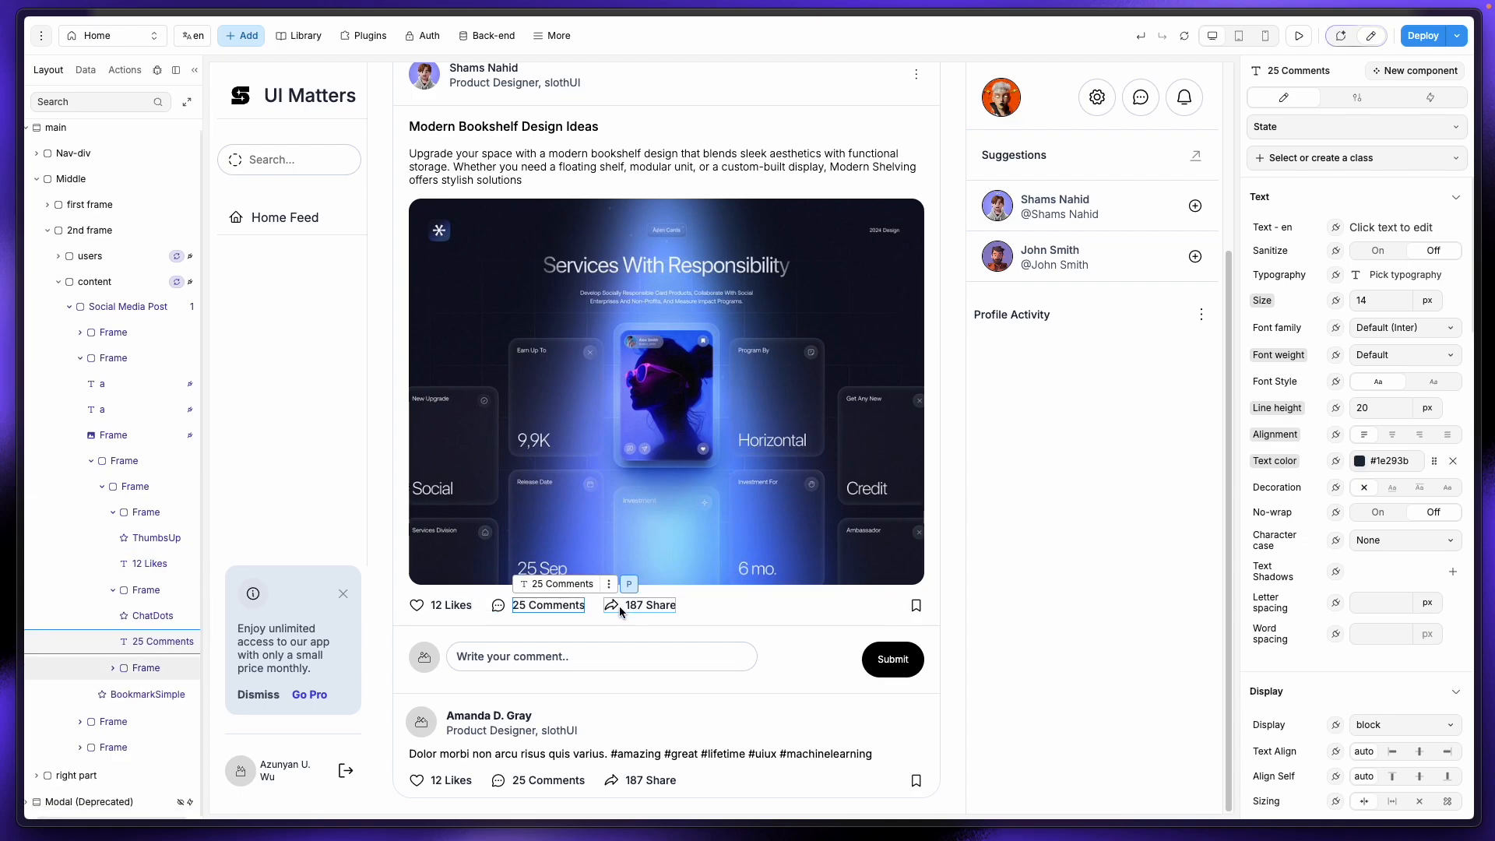
key("Delete")
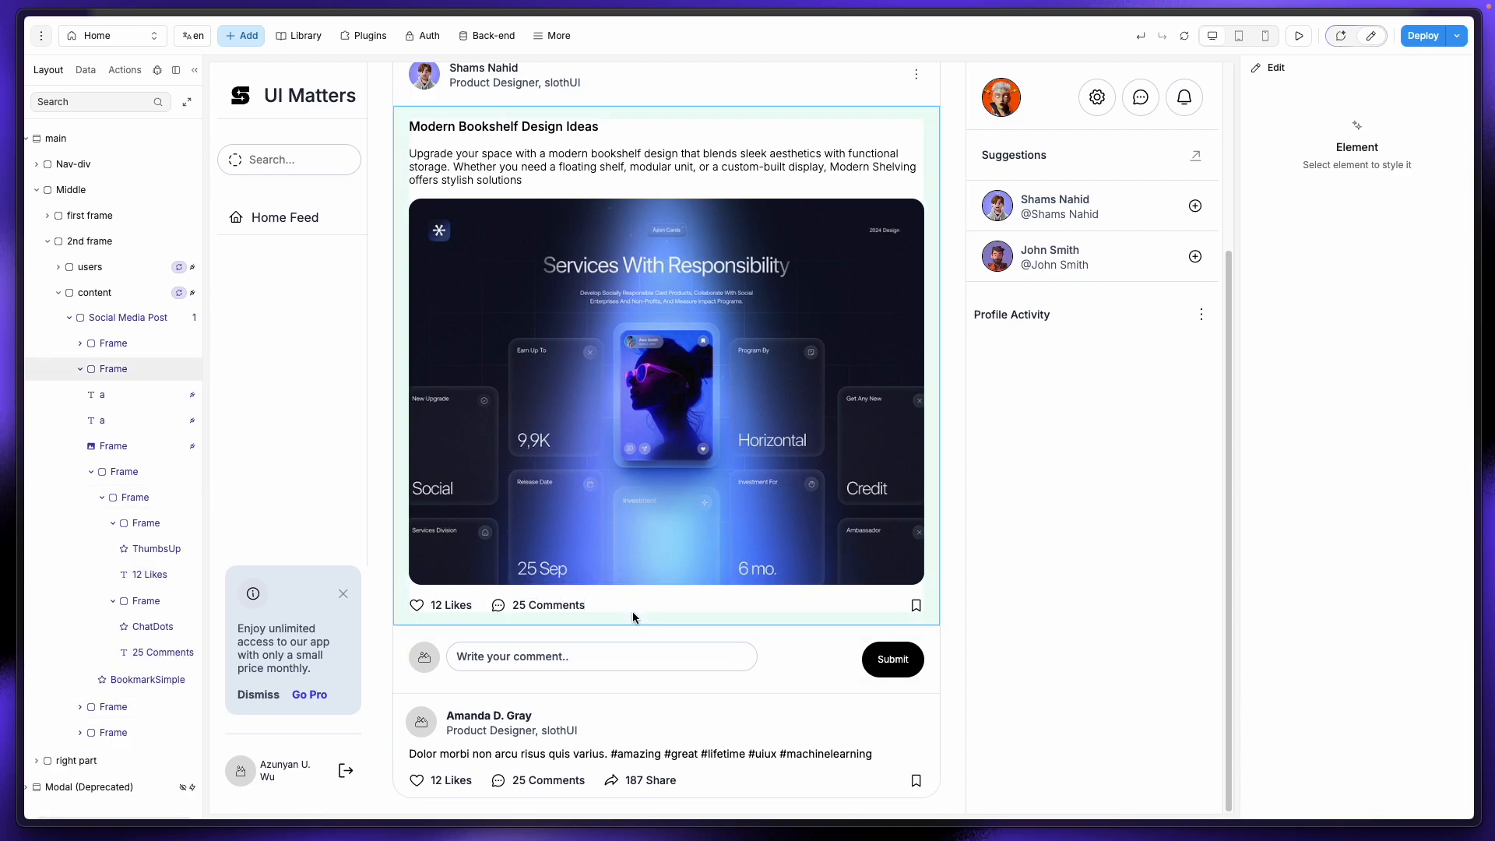
scroll(633, 727, "up", 3)
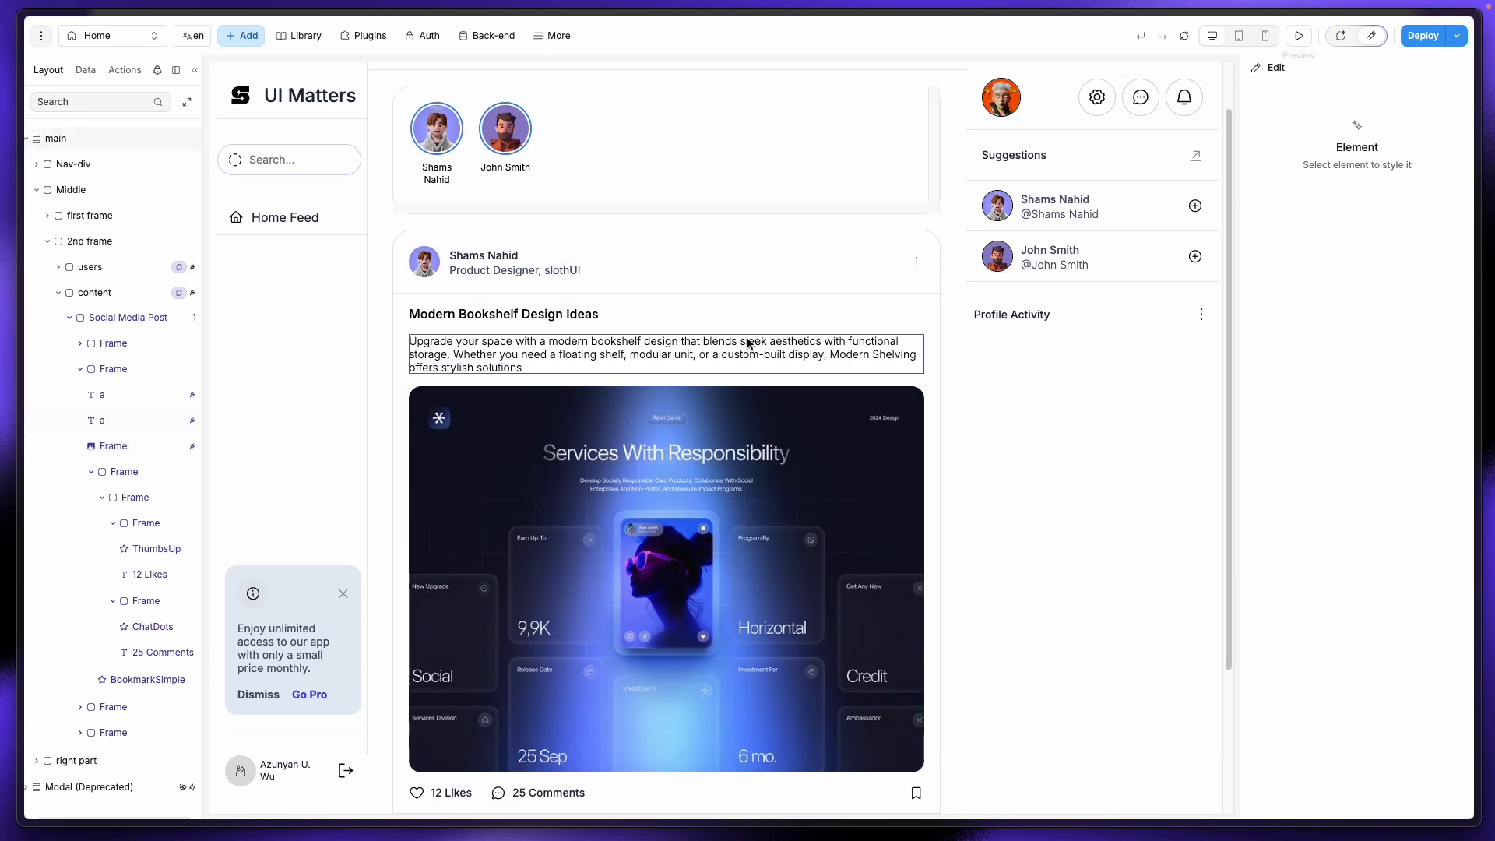
Step: Preview the page, then collapse the Middle section in the layer tree
left_click(1303, 37)
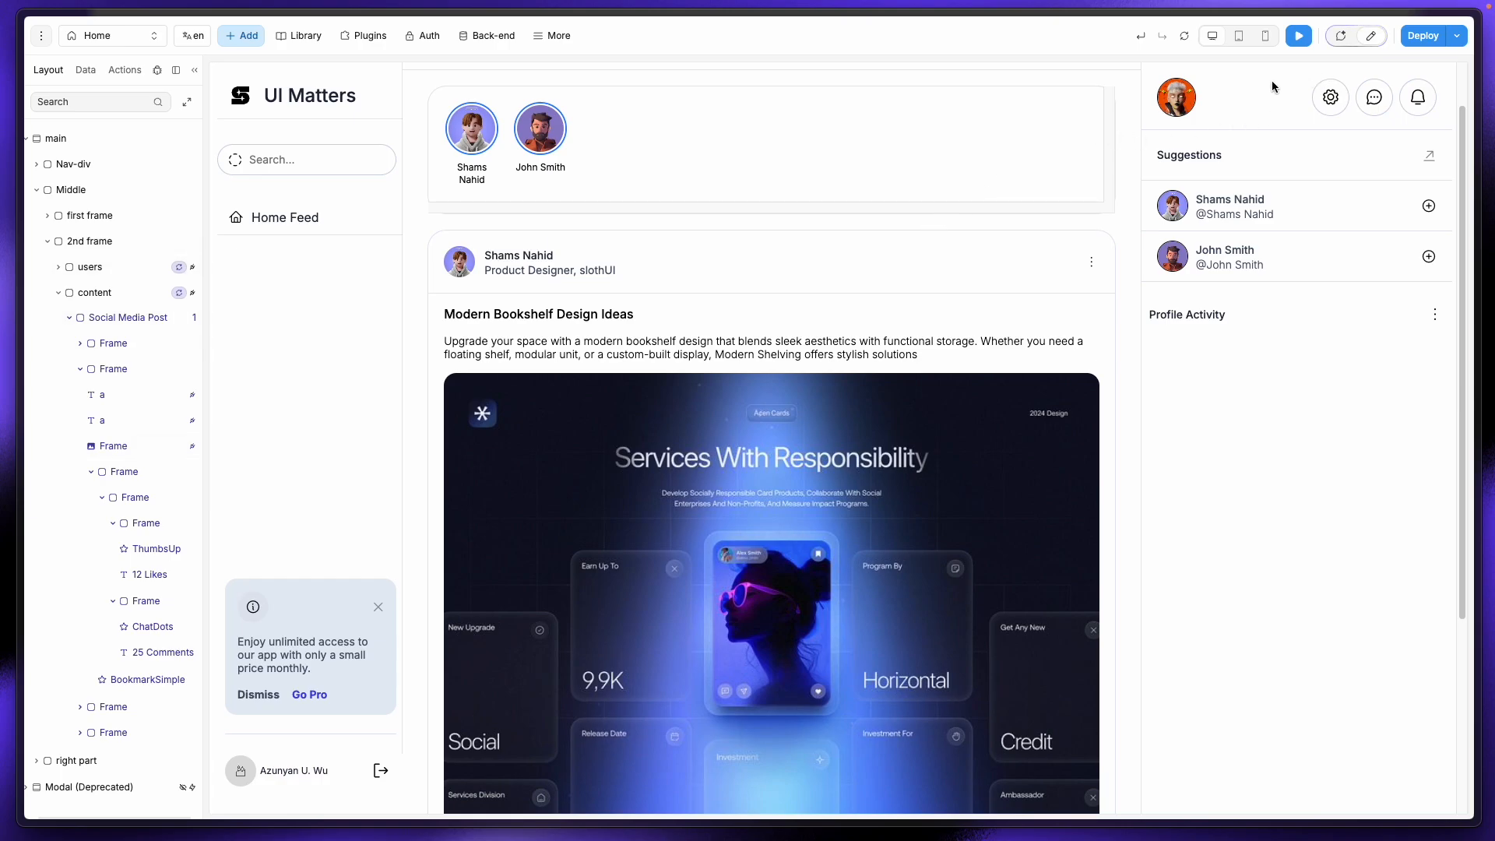
left_click(1369, 37)
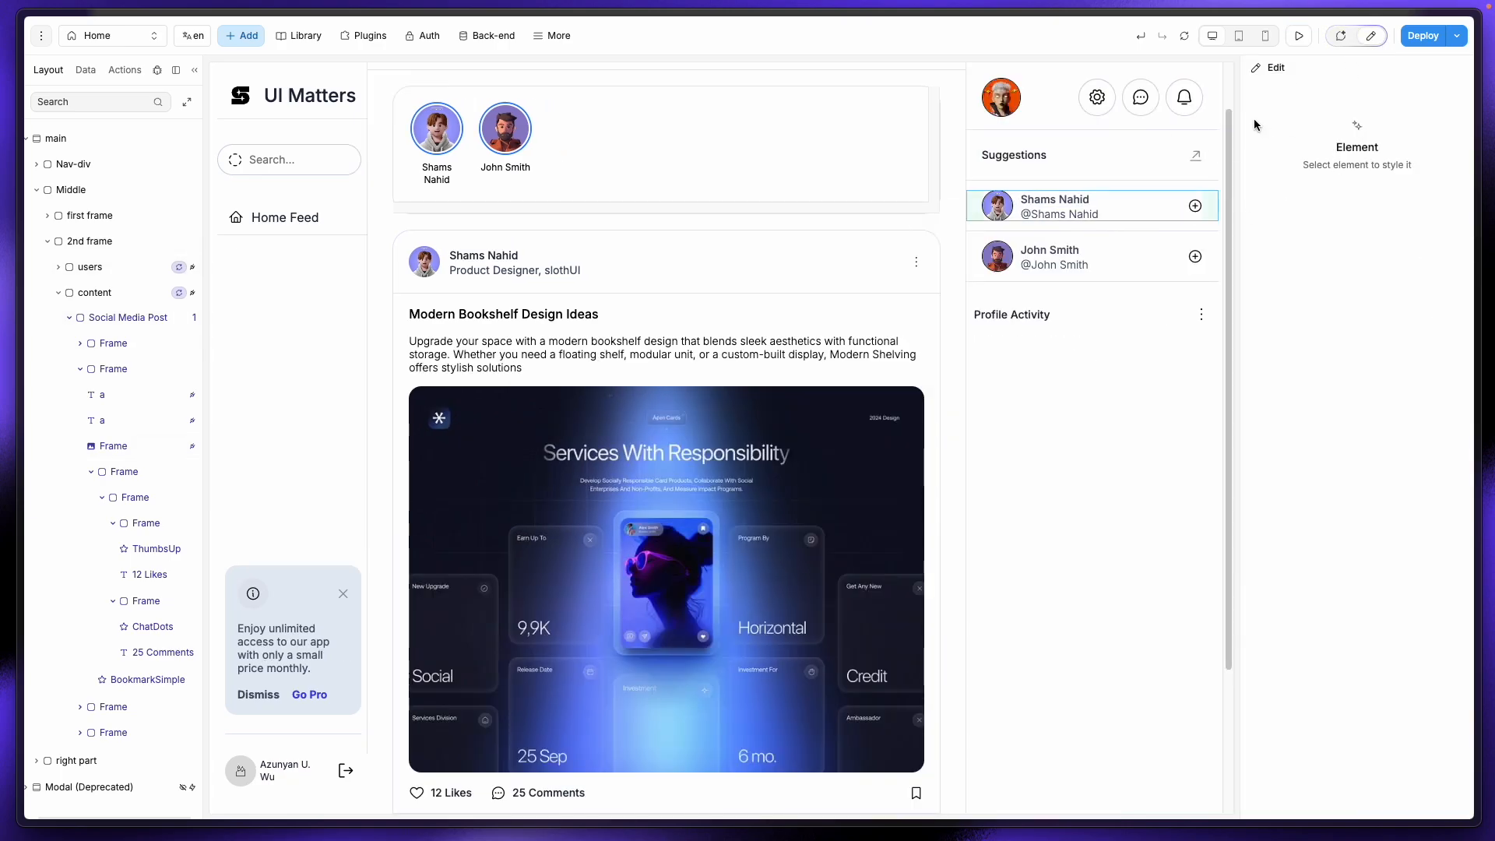
left_click(36, 190)
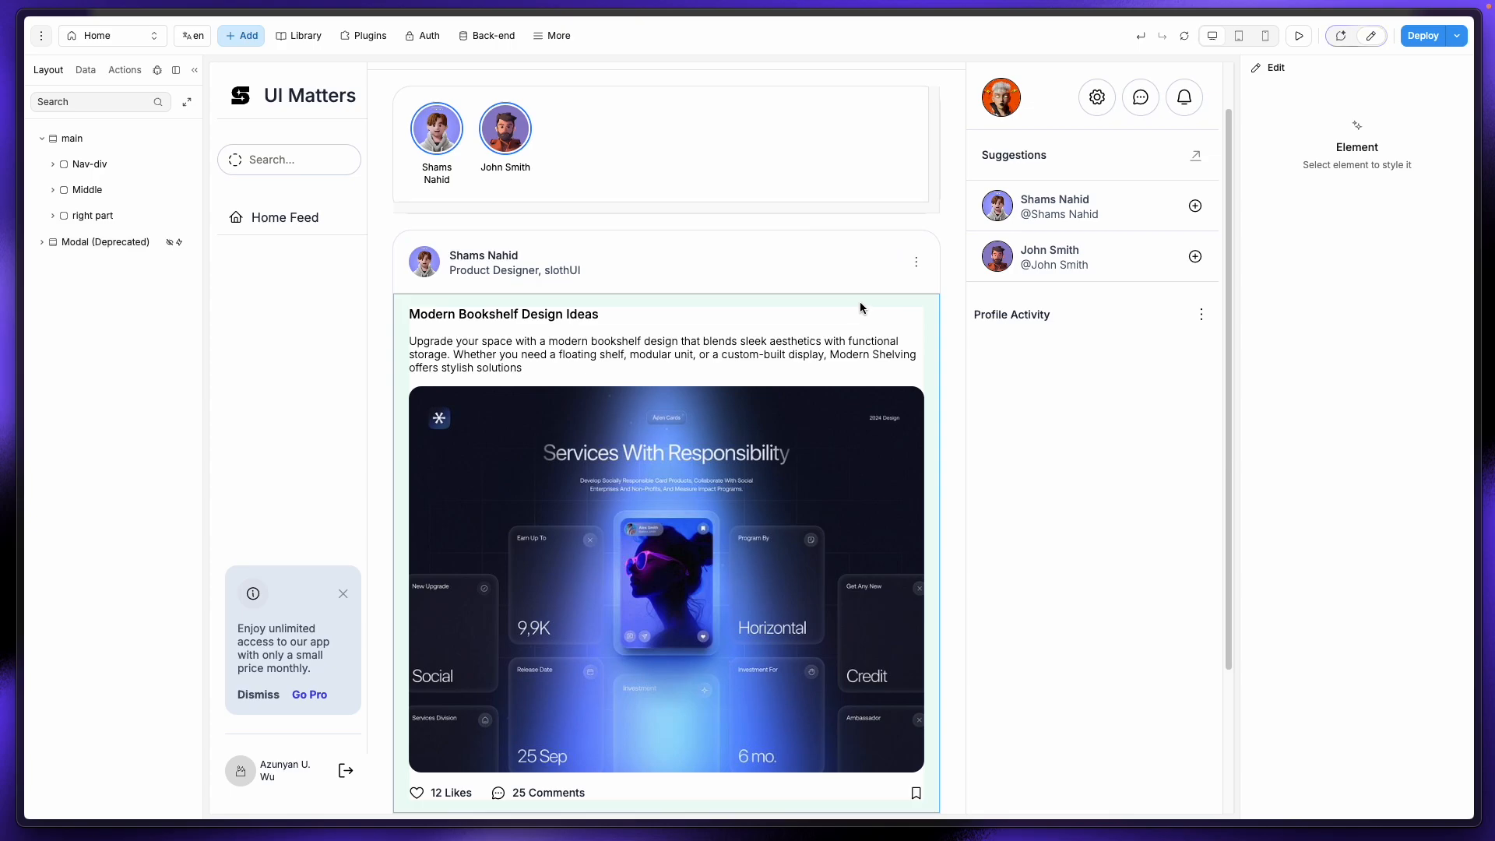
key("super+shift+5")
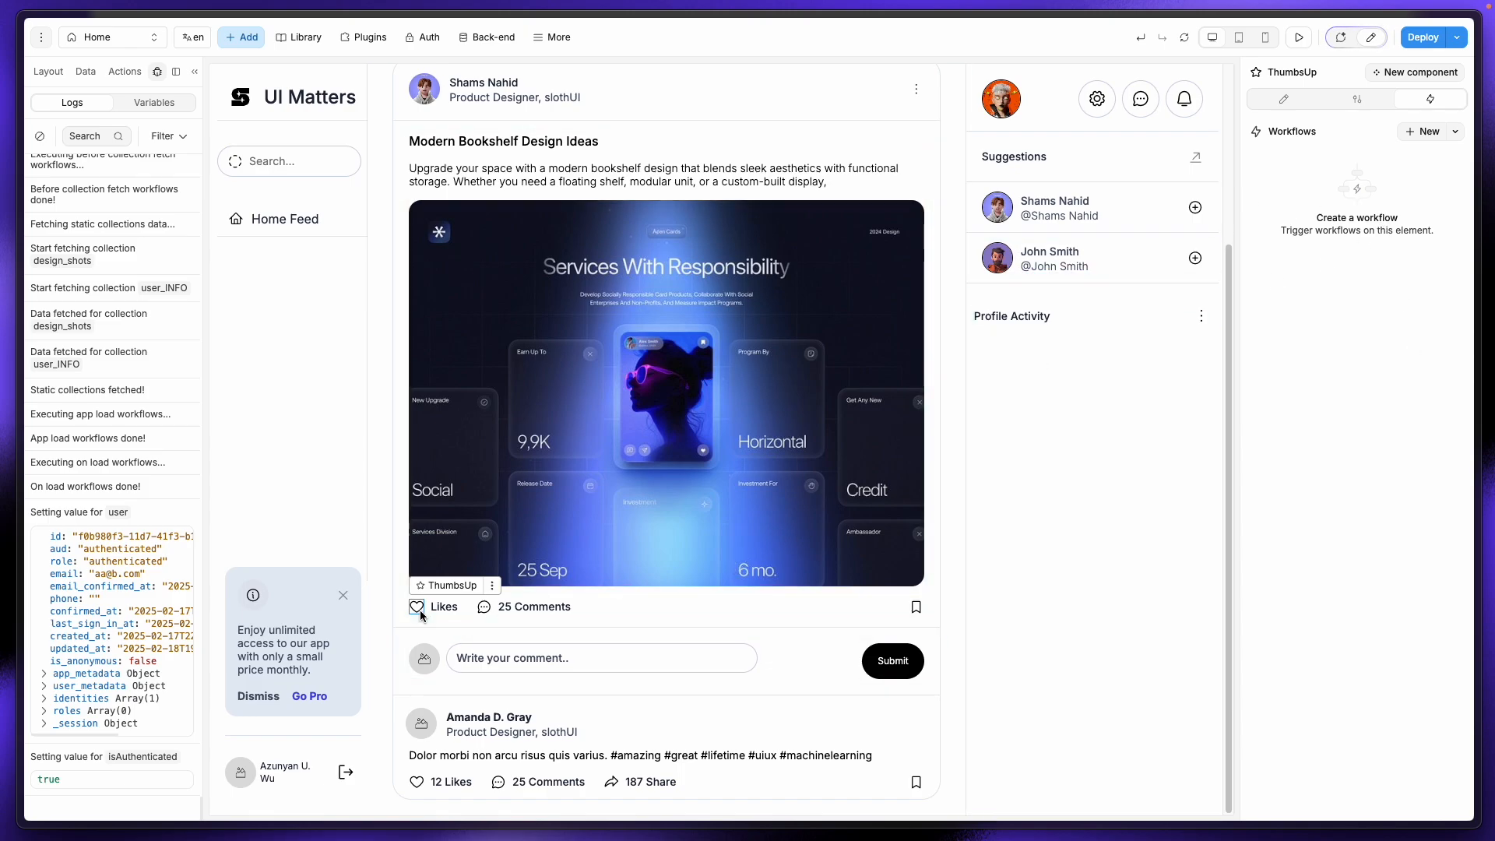
Step: Set the heart icon's Effects cursor to Pointer and verify it in preview
left_click(1307, 40)
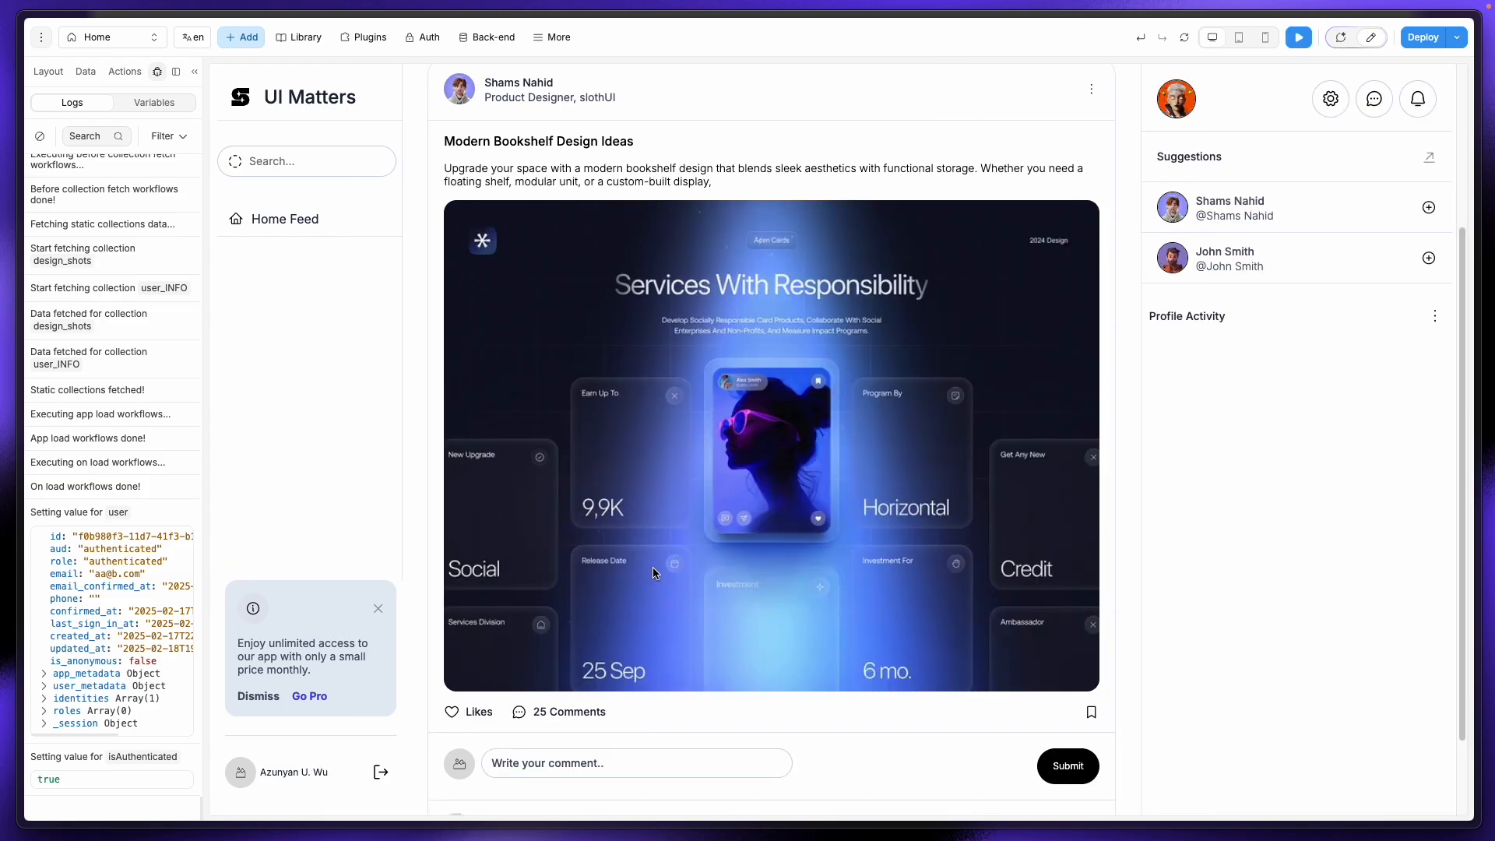
left_click(1371, 38)
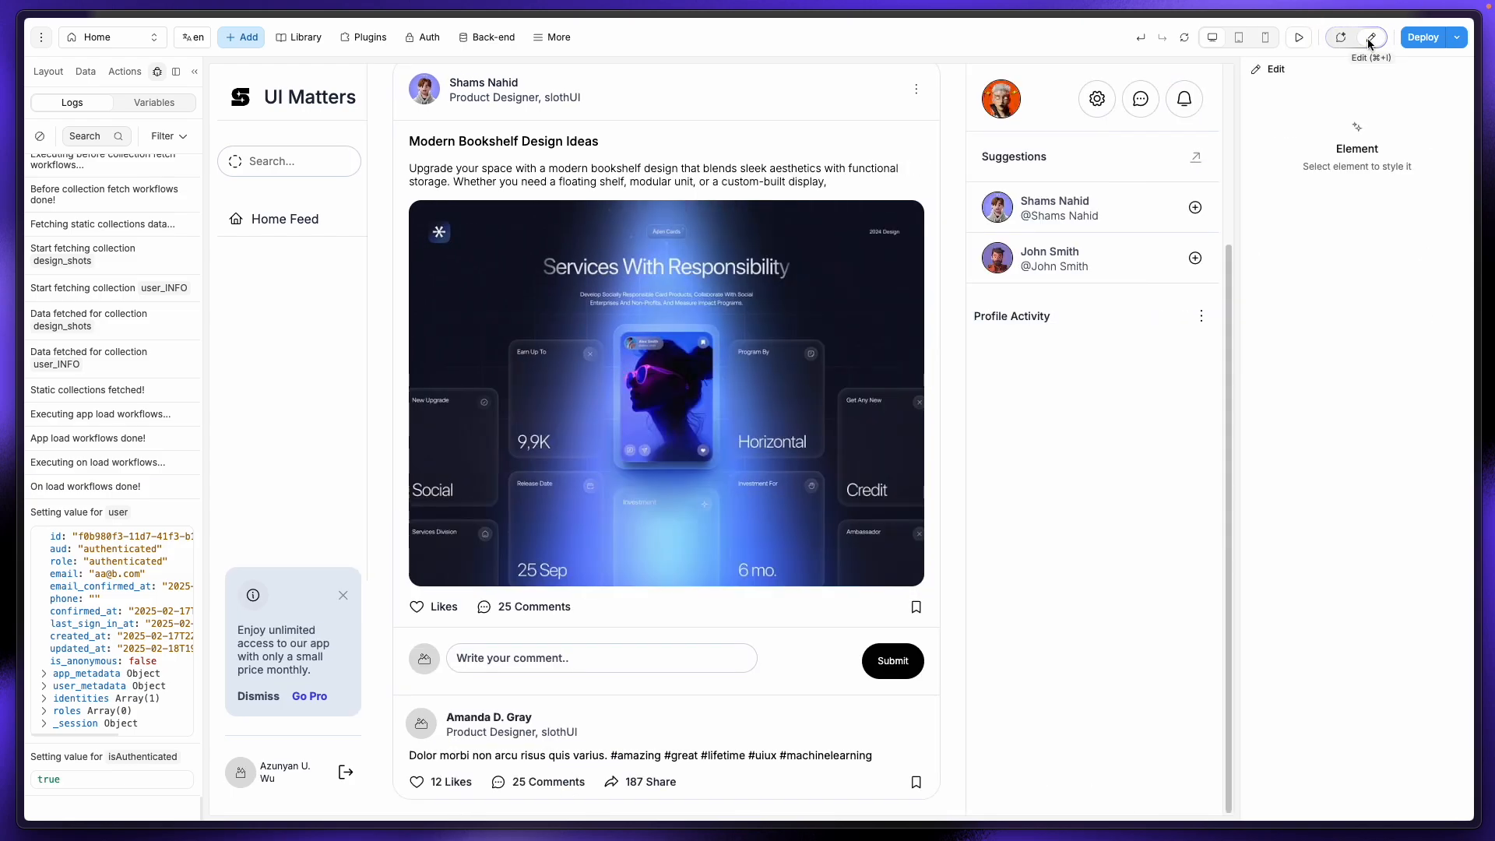
left_click(417, 604)
left_click(1288, 101)
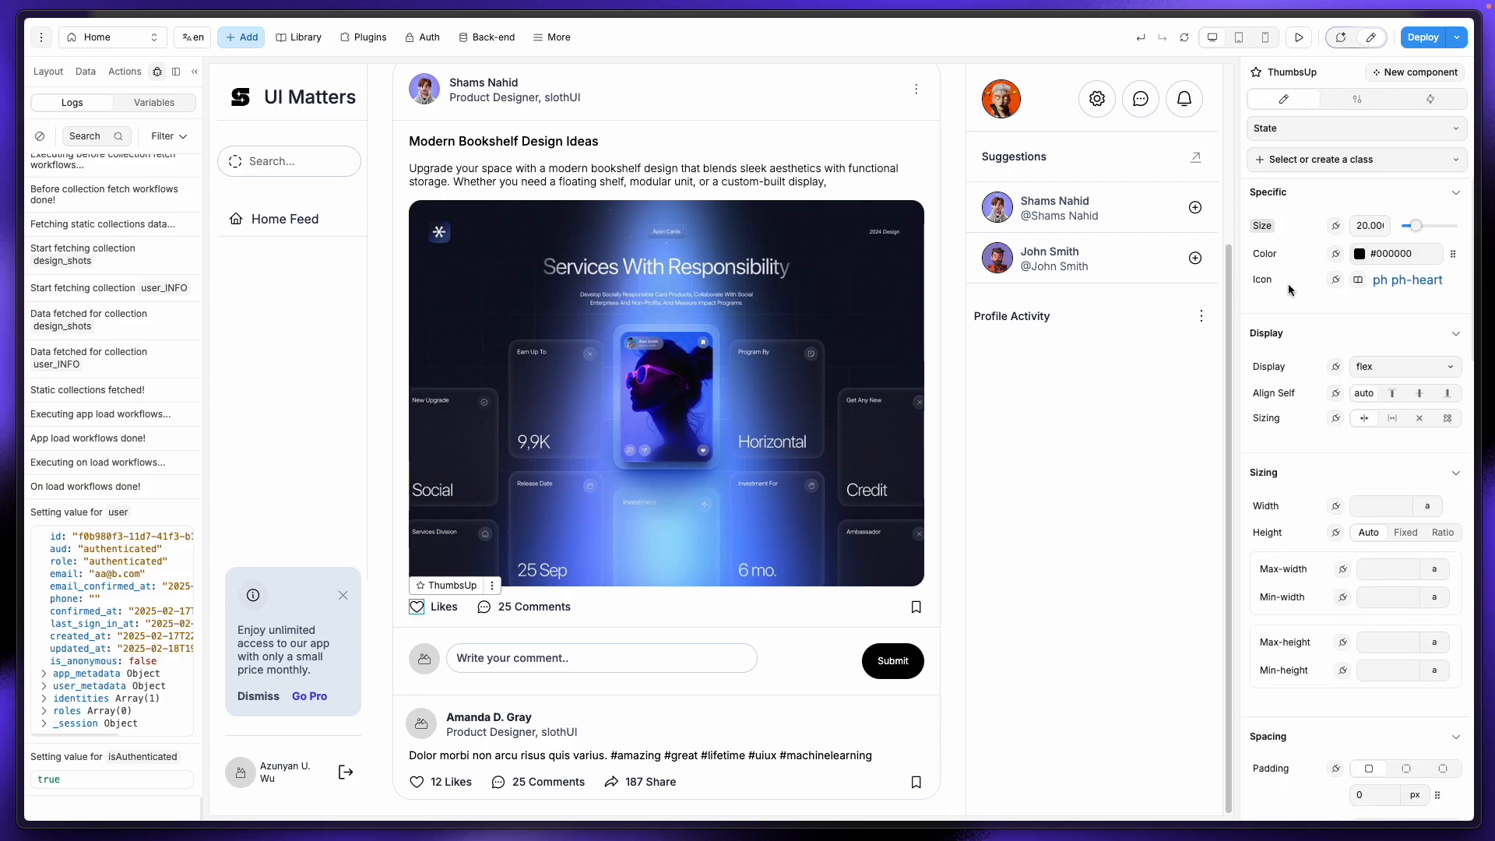
scroll(1323, 506, "down", 10)
scroll(1329, 740, "down", 4)
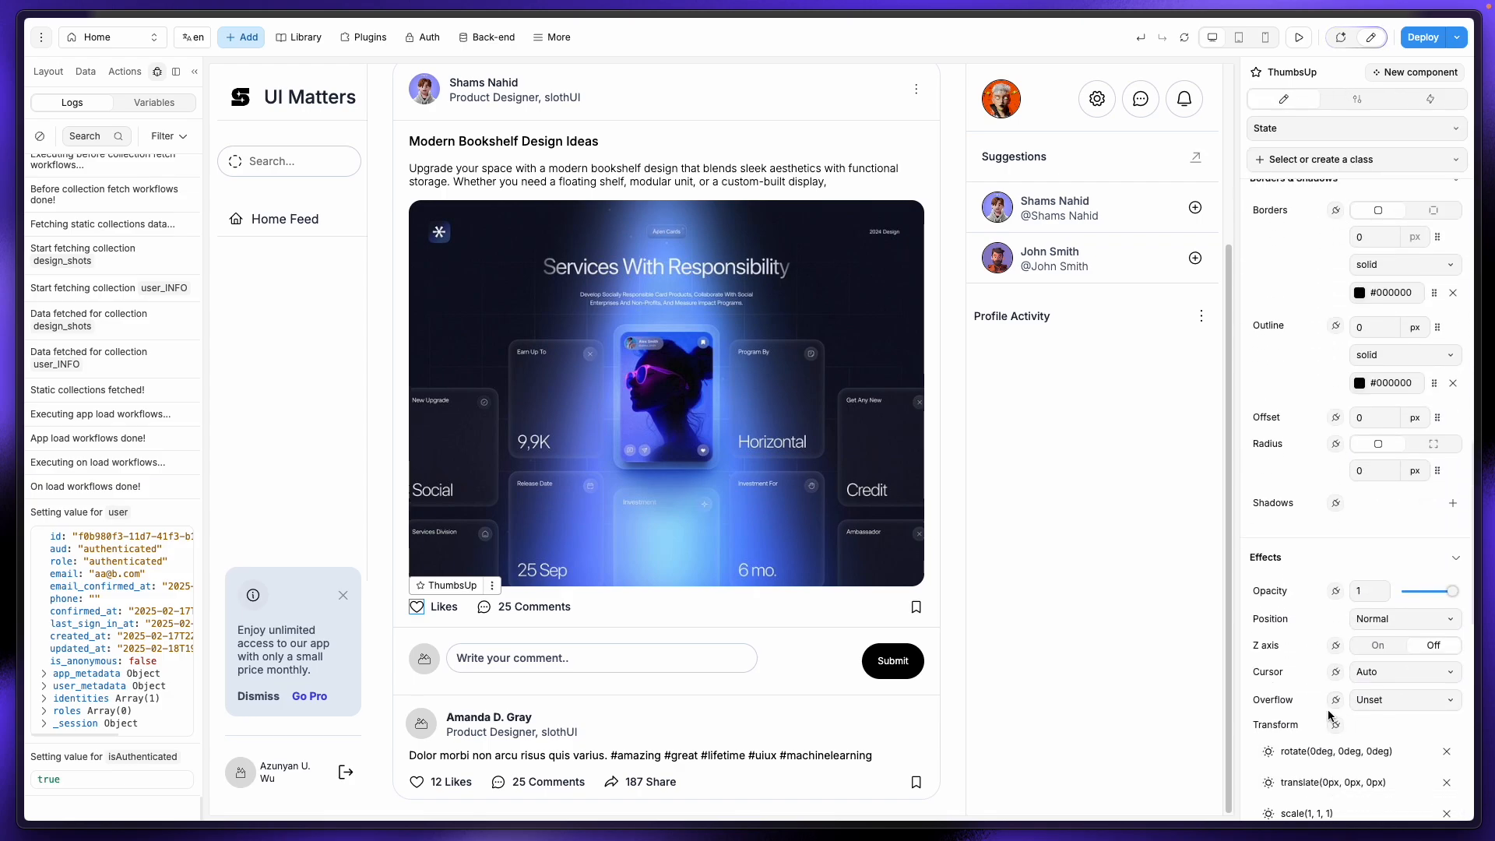
left_click(1385, 632)
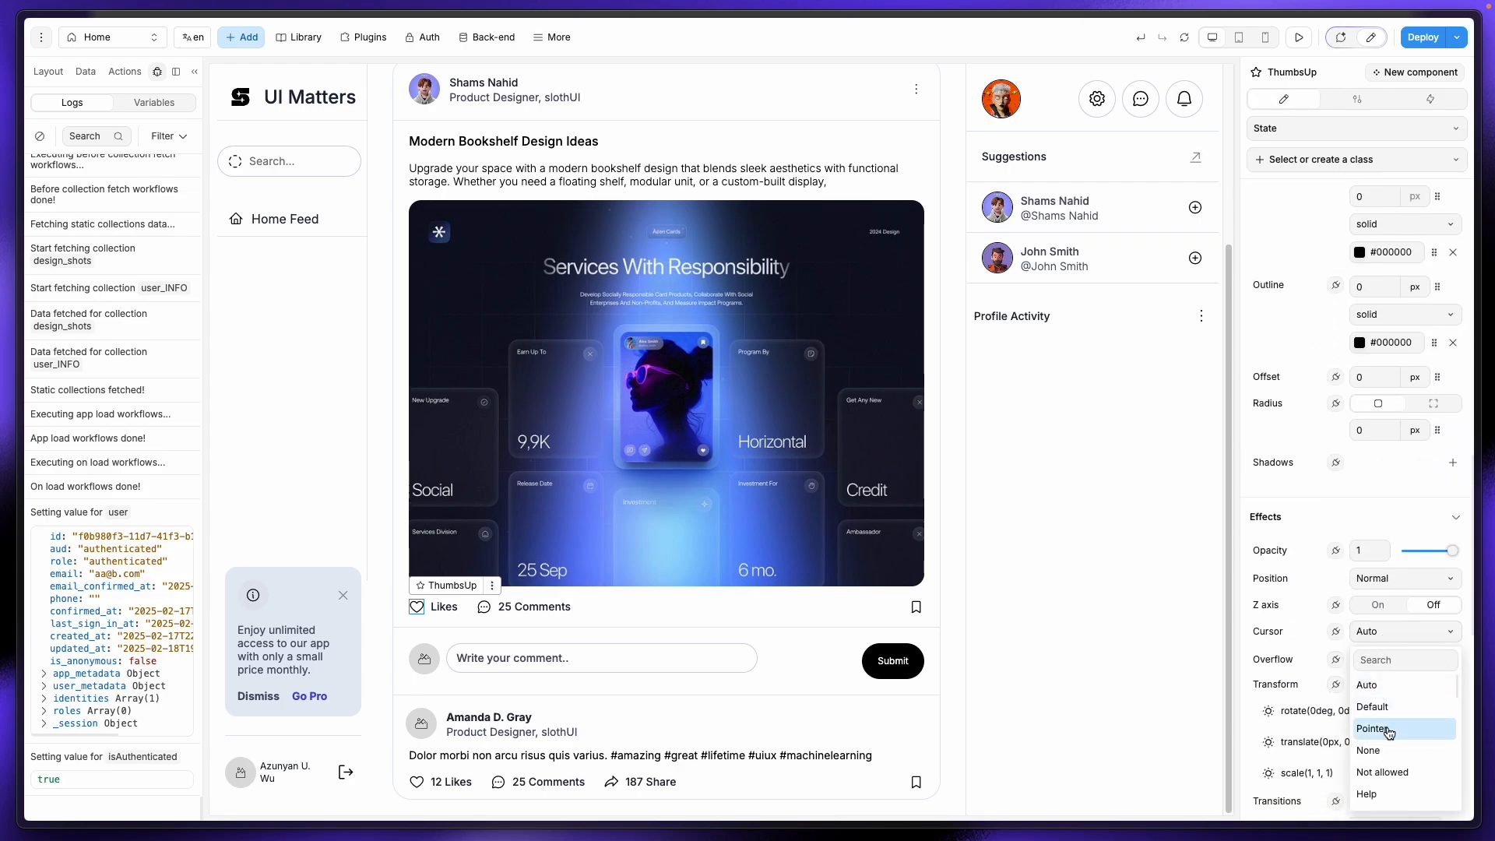
left_click(1374, 728)
left_click(1297, 39)
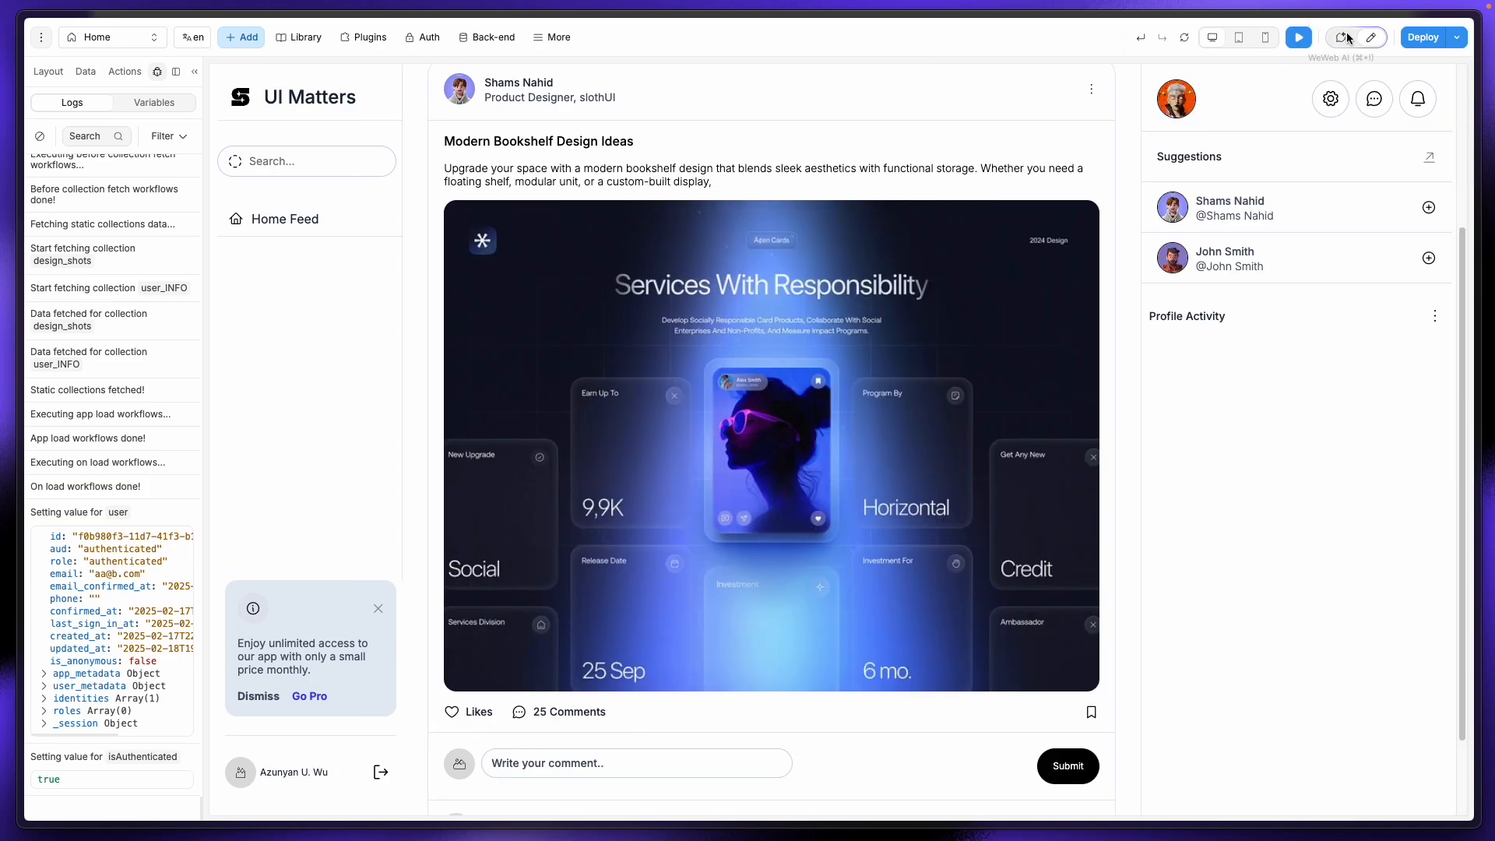
left_click(1370, 38)
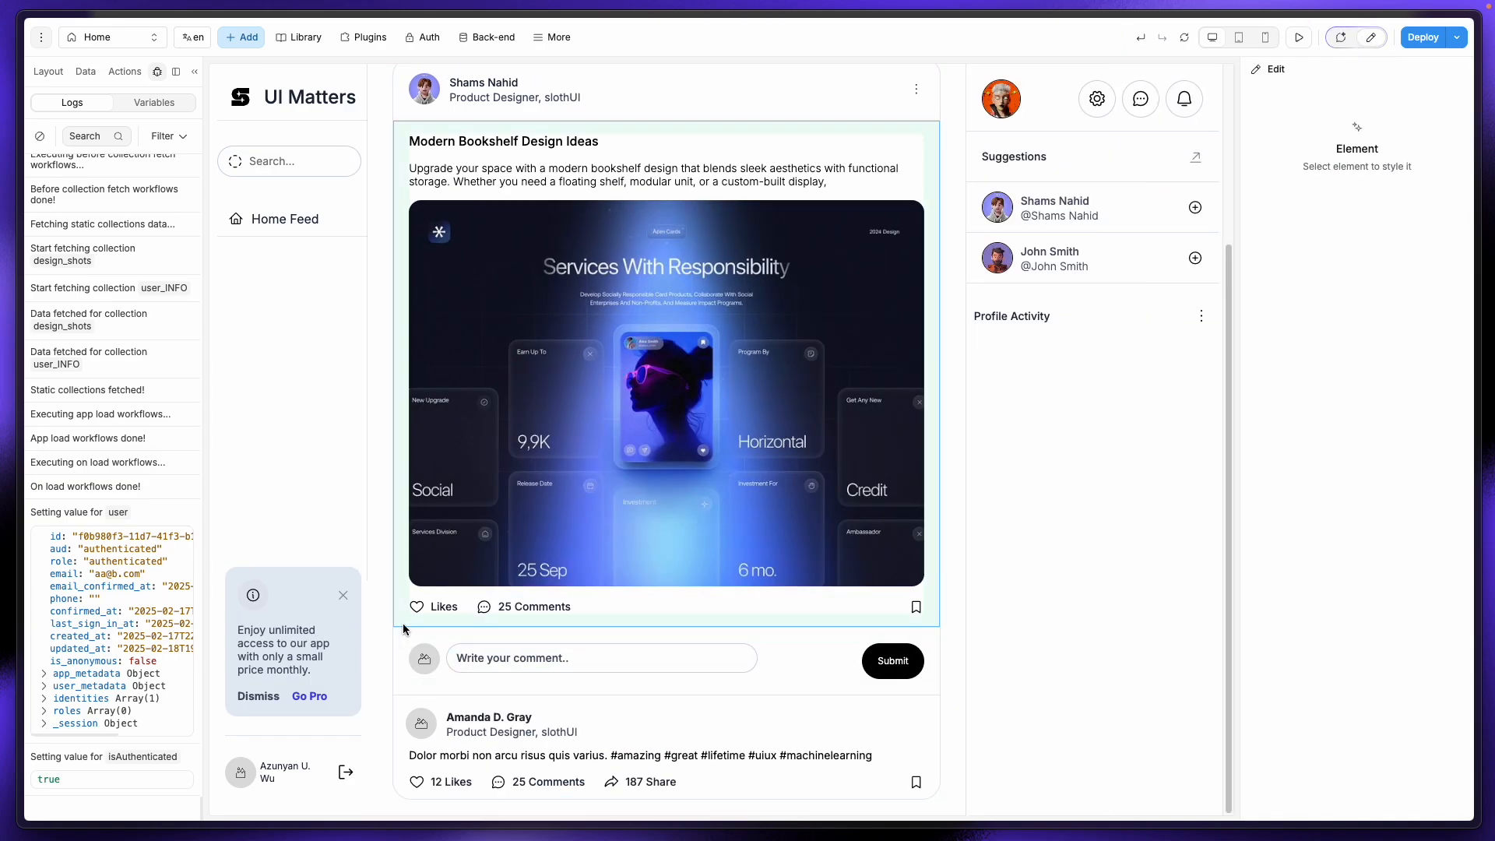
left_click(419, 606)
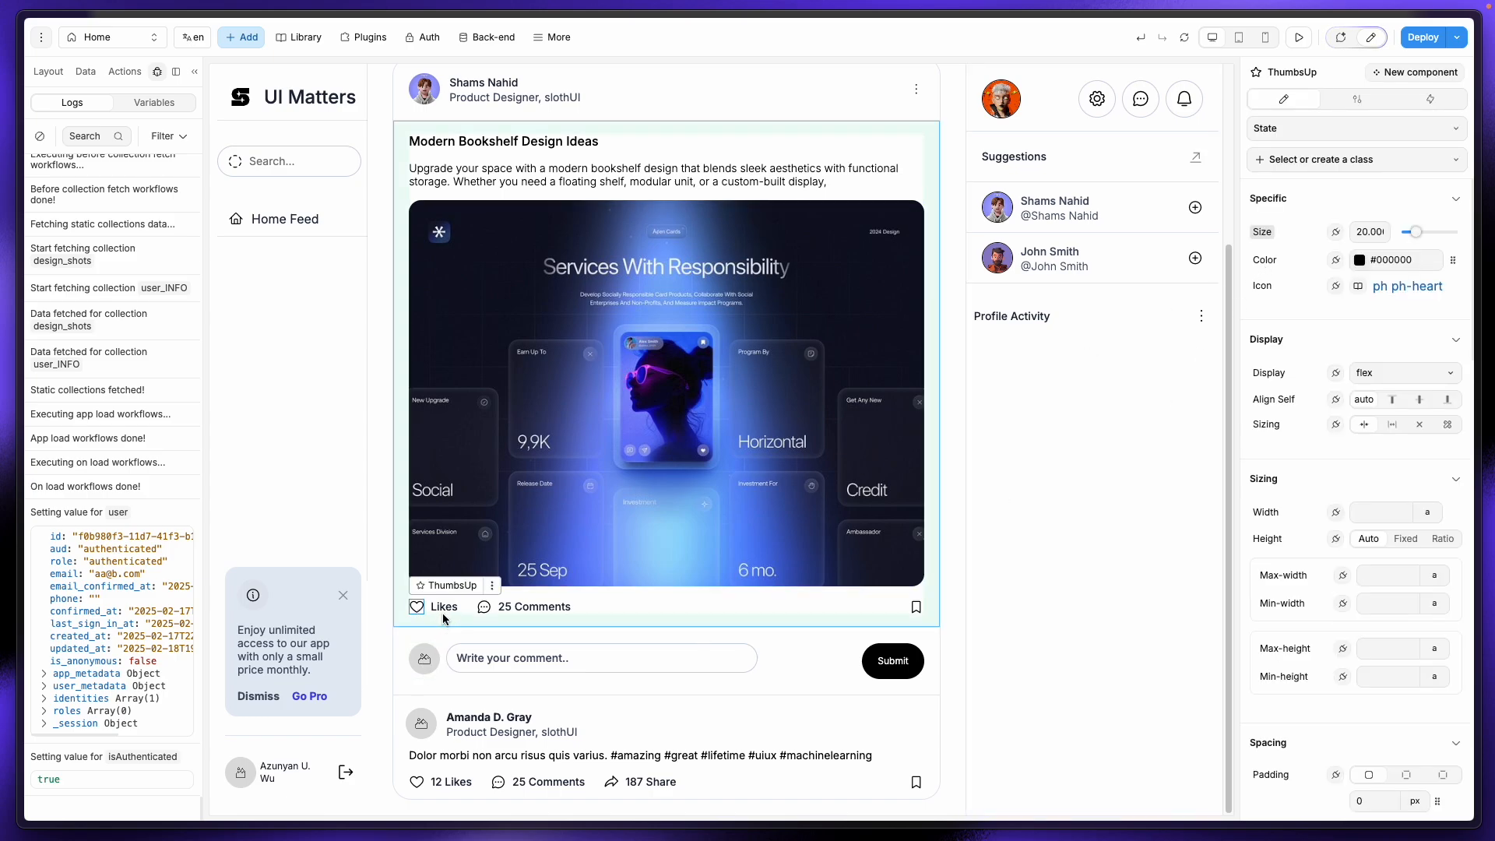
Step: Create a new heart-icon workflow with a Supabase Database | Update as its first action
left_click(1411, 106)
left_click(1425, 131)
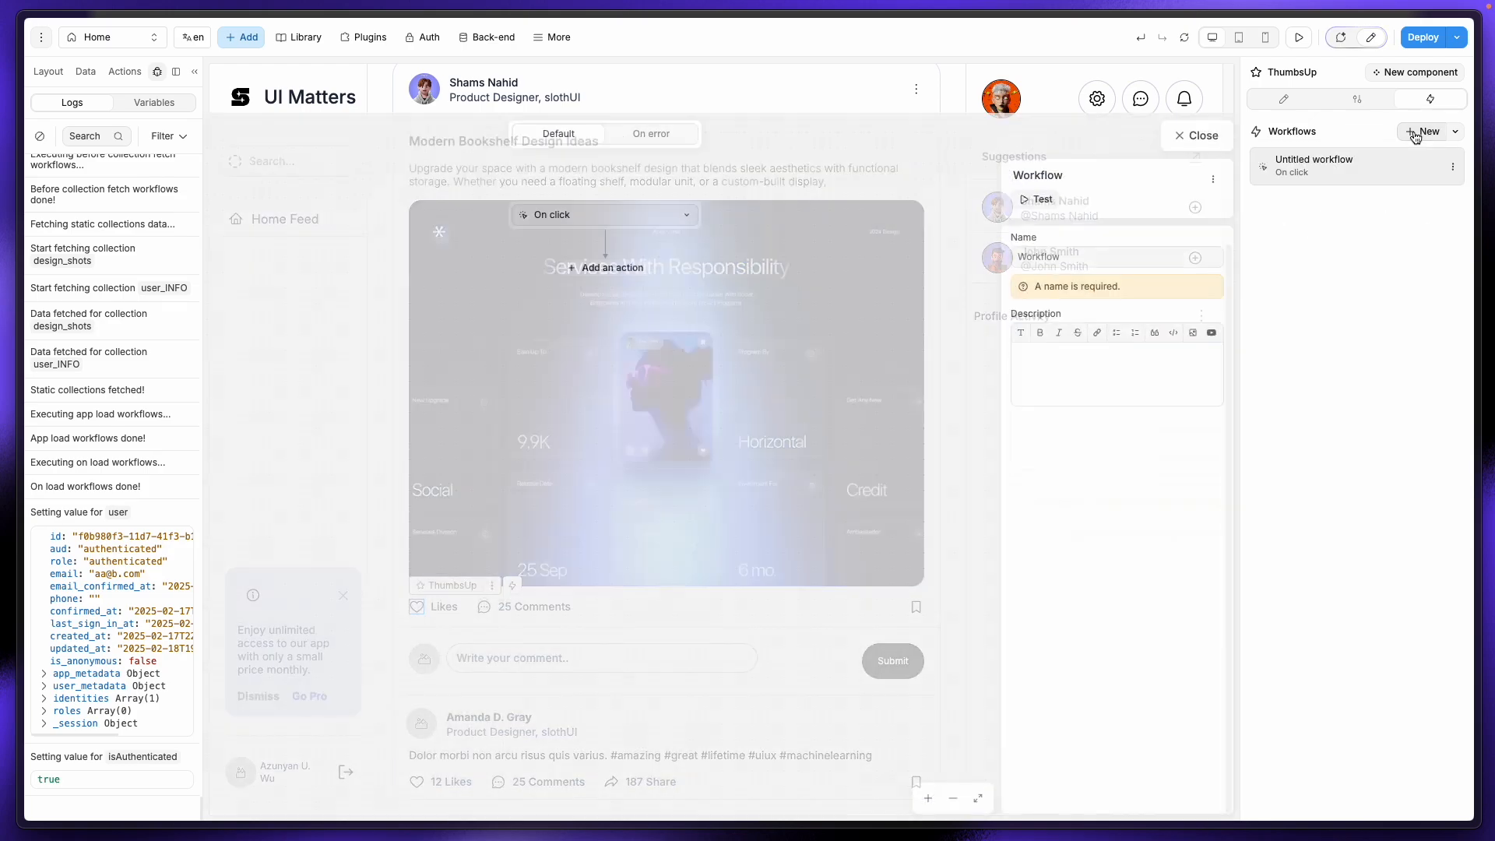
left_click(625, 214)
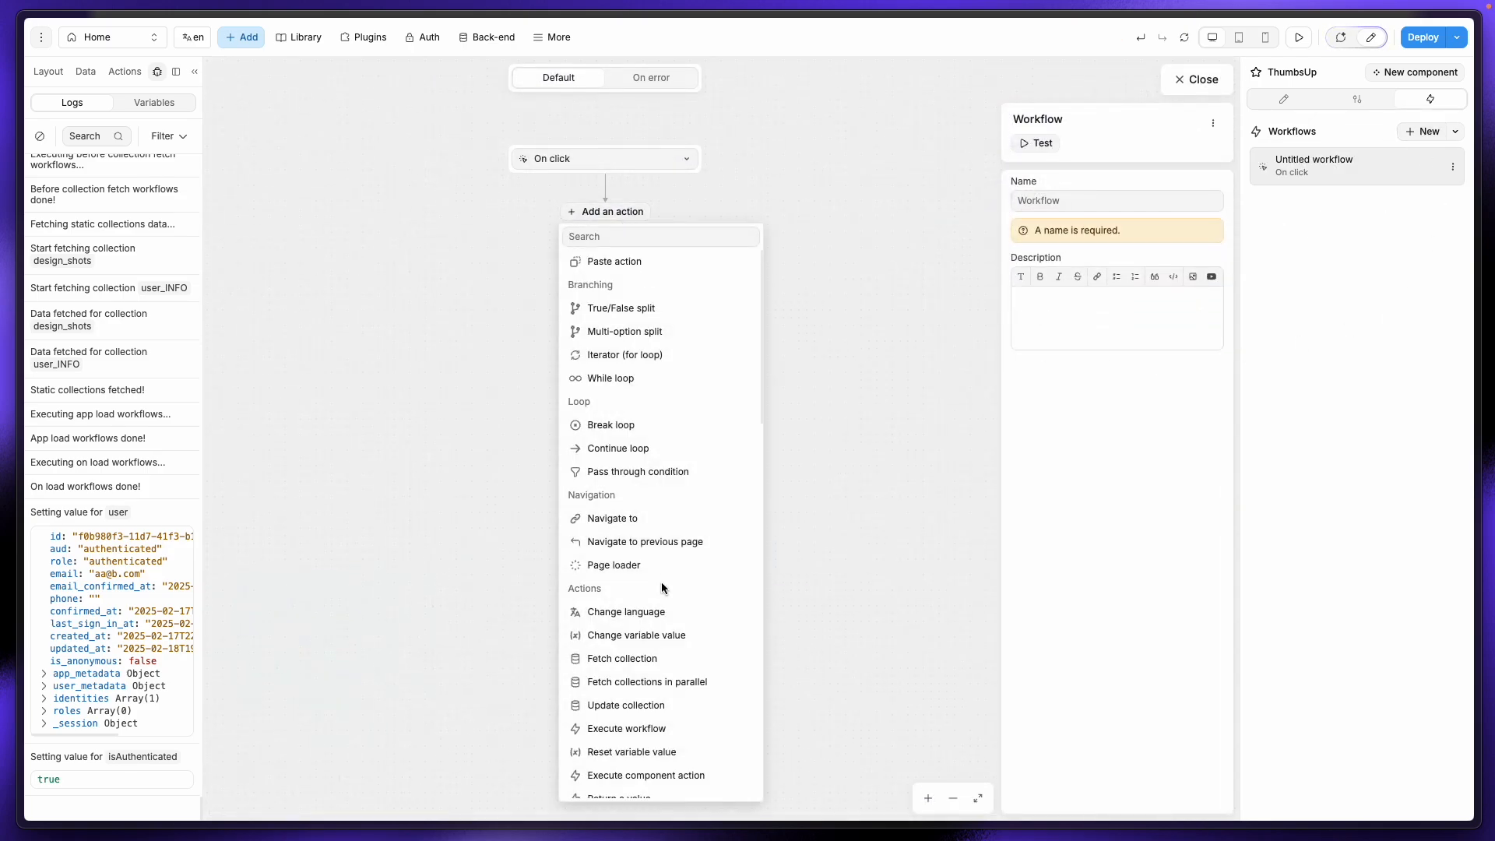
scroll(665, 584, "down", 5)
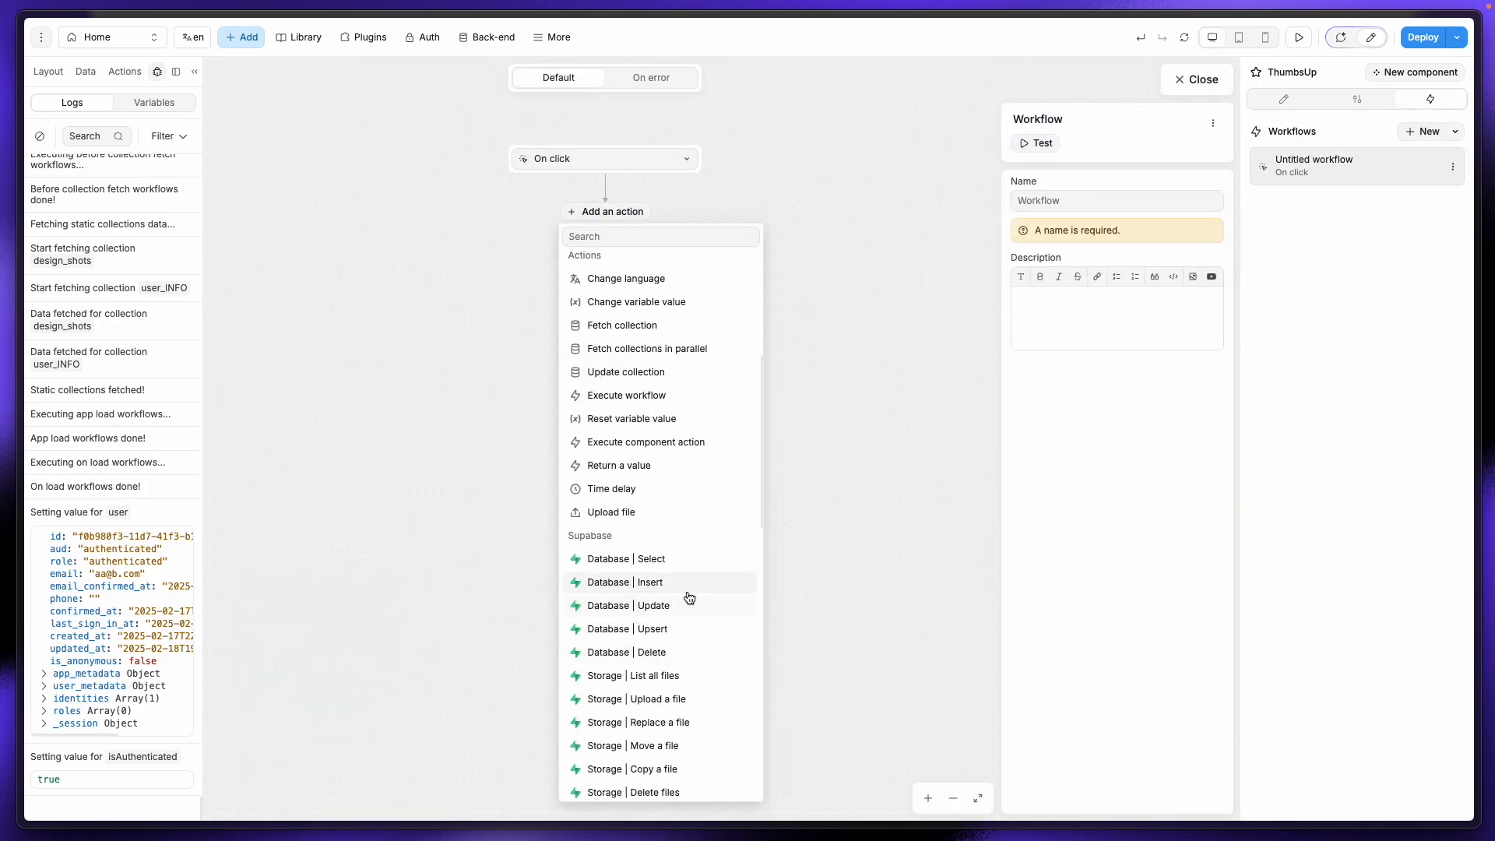
left_click(609, 606)
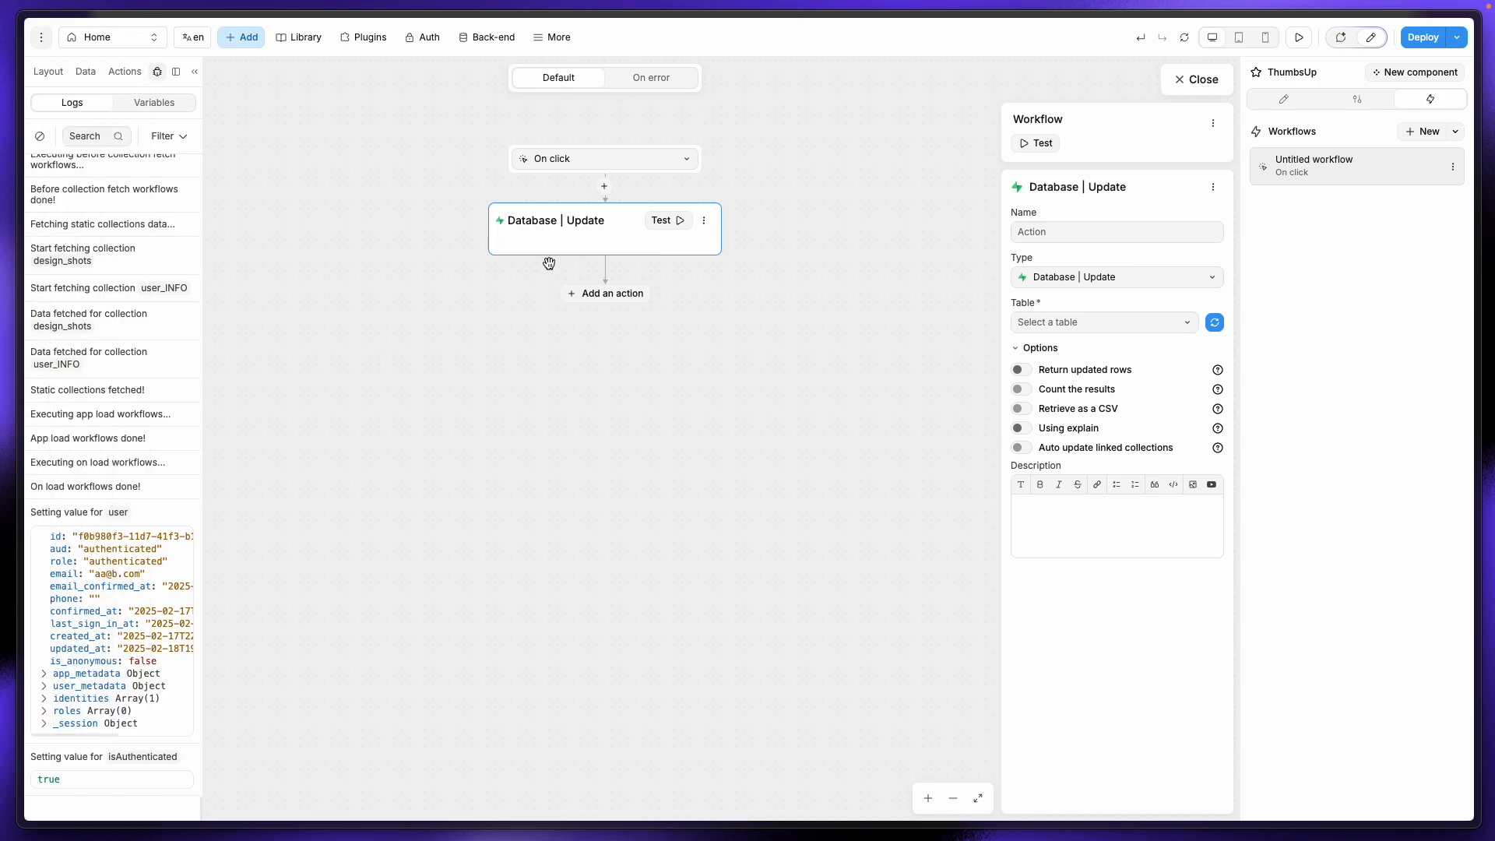
Step: Scroll the Supabase design_shots table across to reach the likes column
mouse_move(2, 316)
left_click(53, 269)
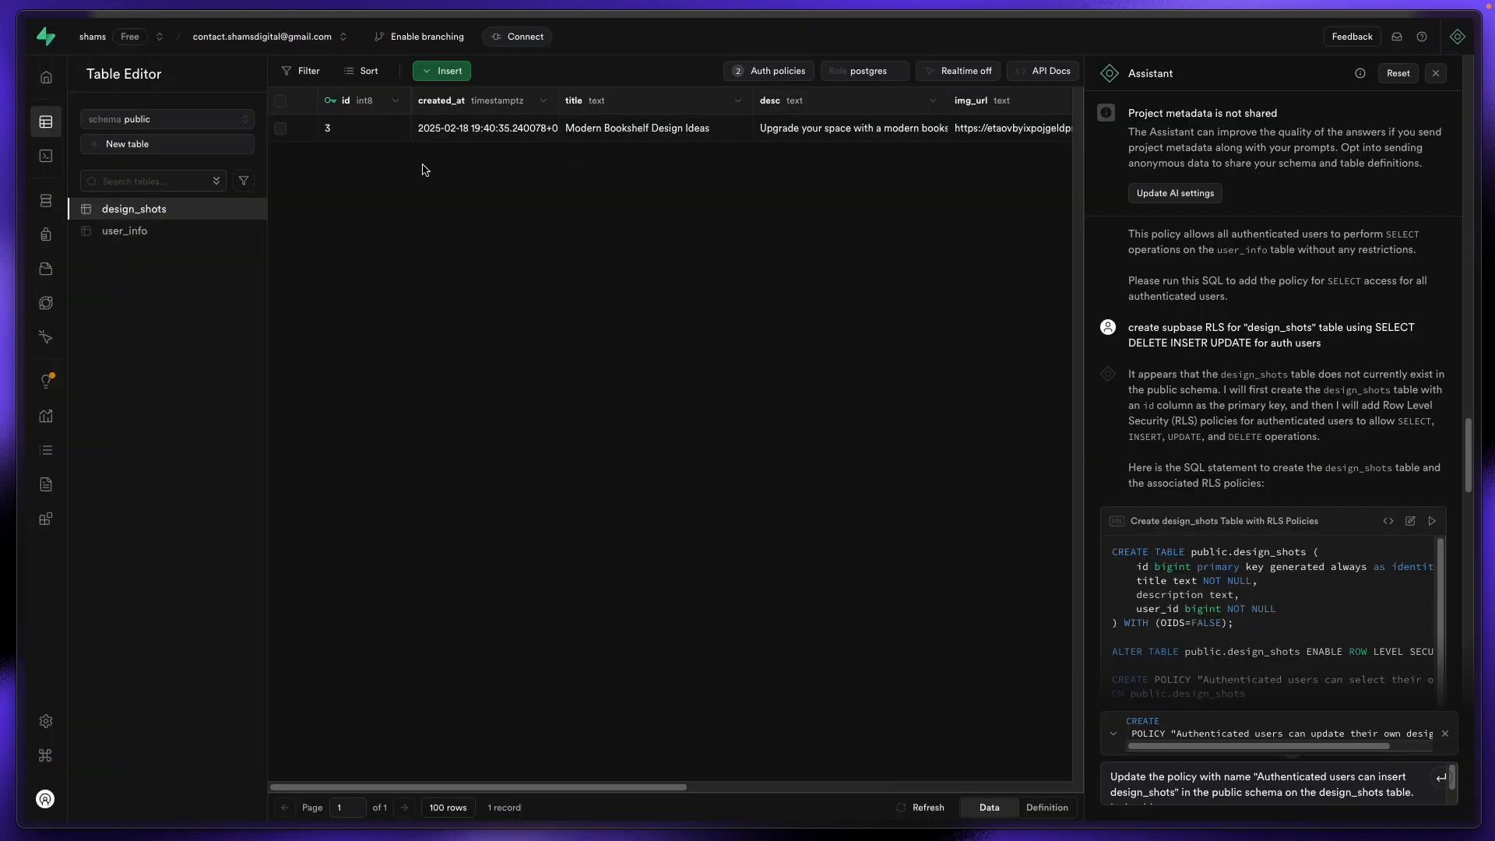
left_click_drag(658, 786, 874, 754)
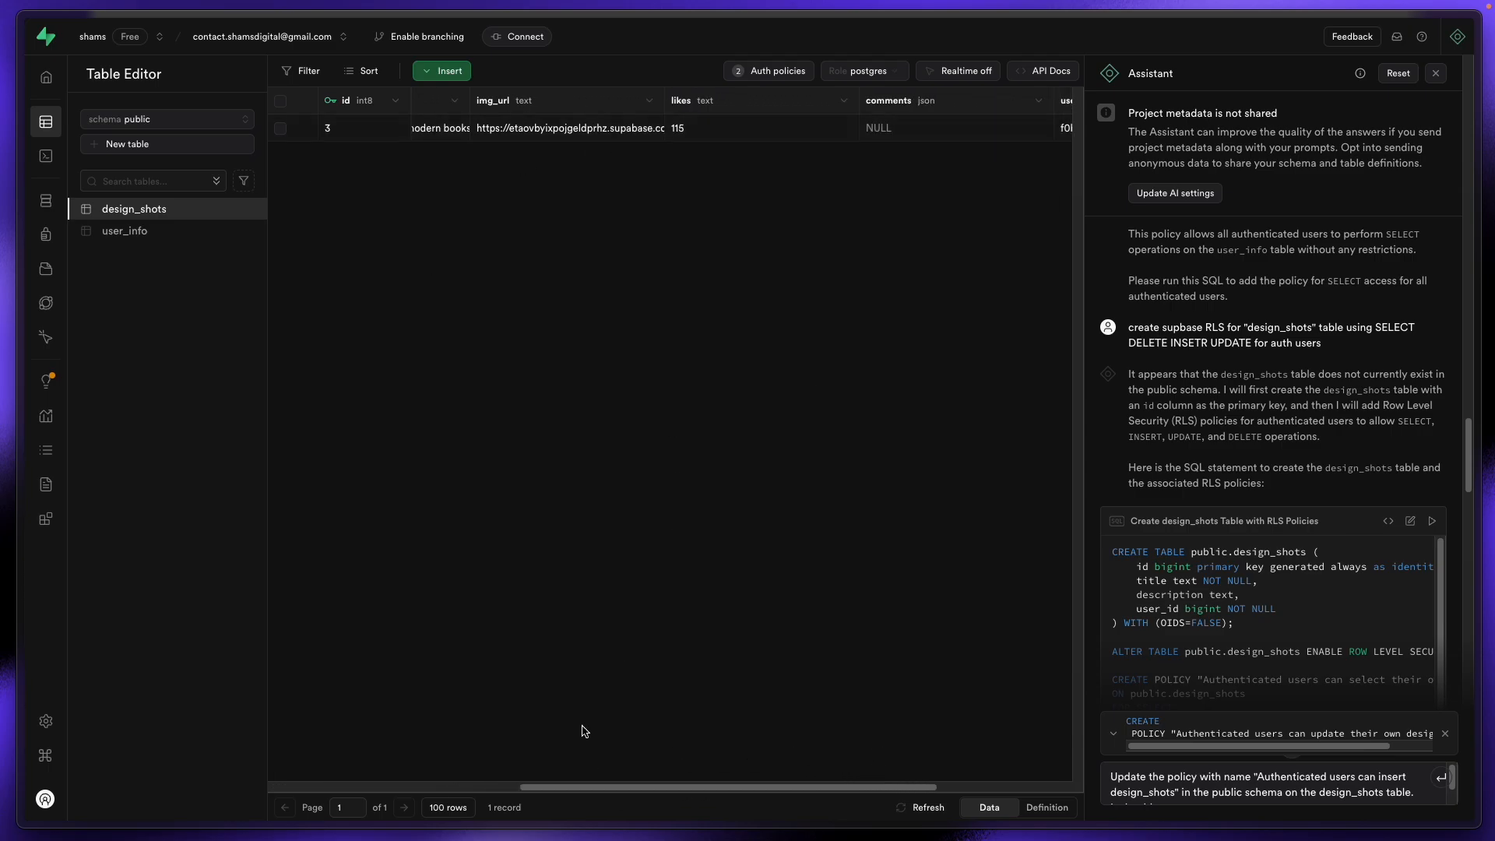
left_click_drag(603, 786, 310, 775)
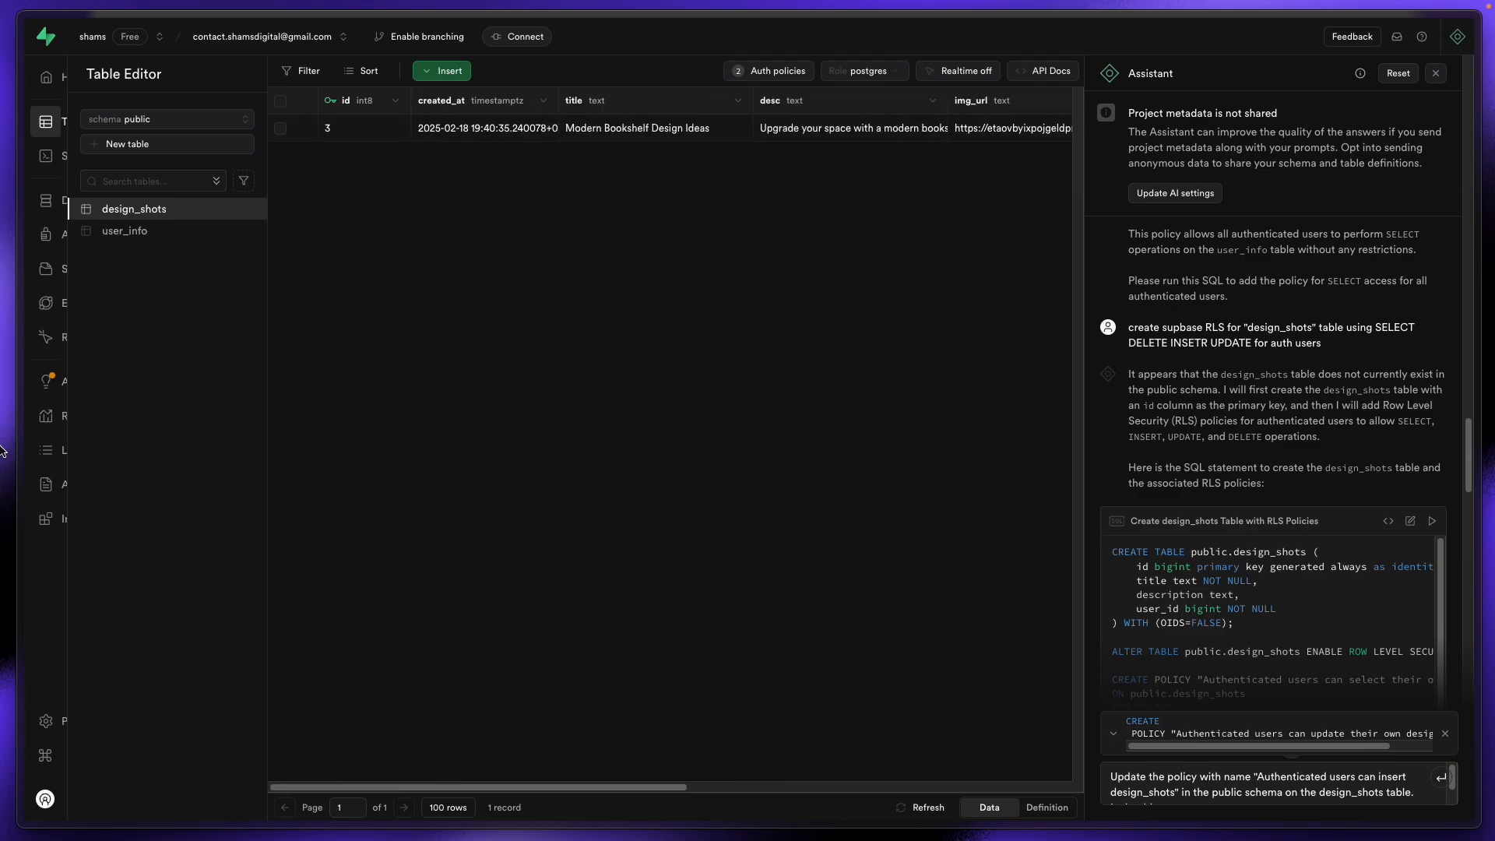
mouse_move(1, 450)
left_click(67, 300)
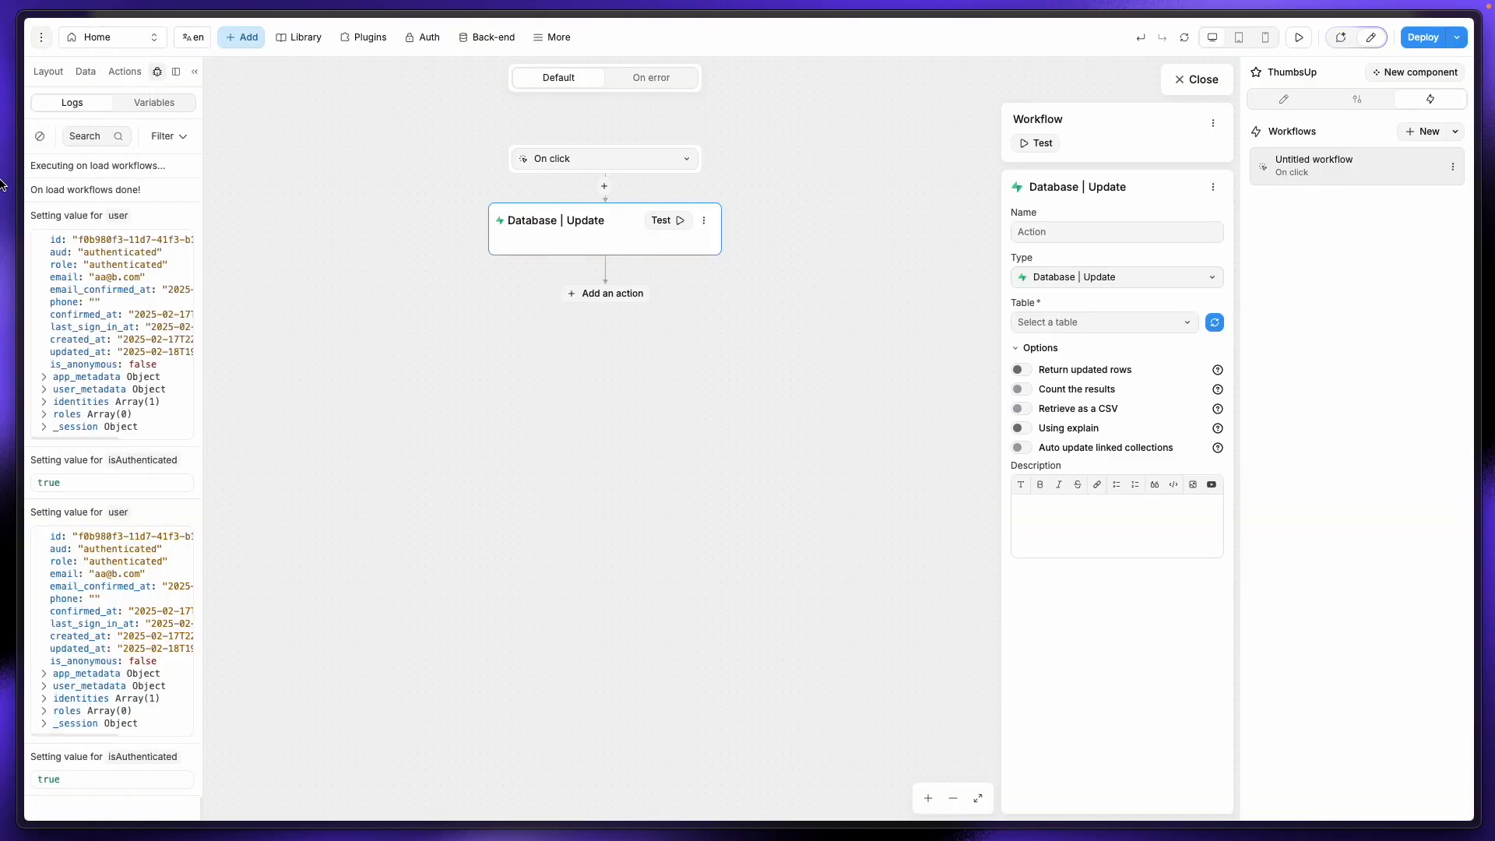
mouse_move(2, 185)
left_click(62, 267)
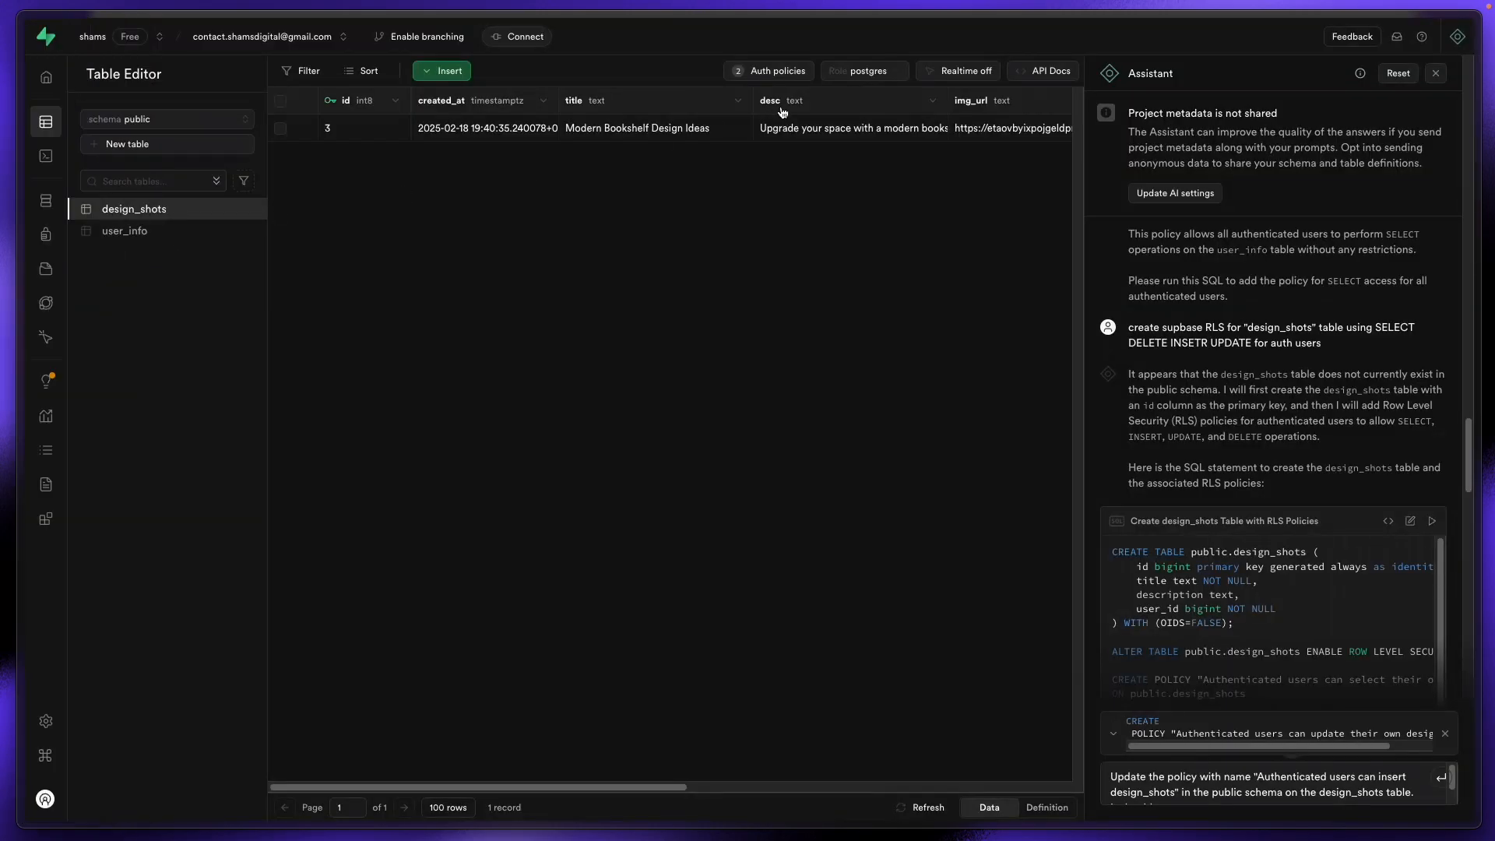
left_click_drag(594, 787, 968, 728)
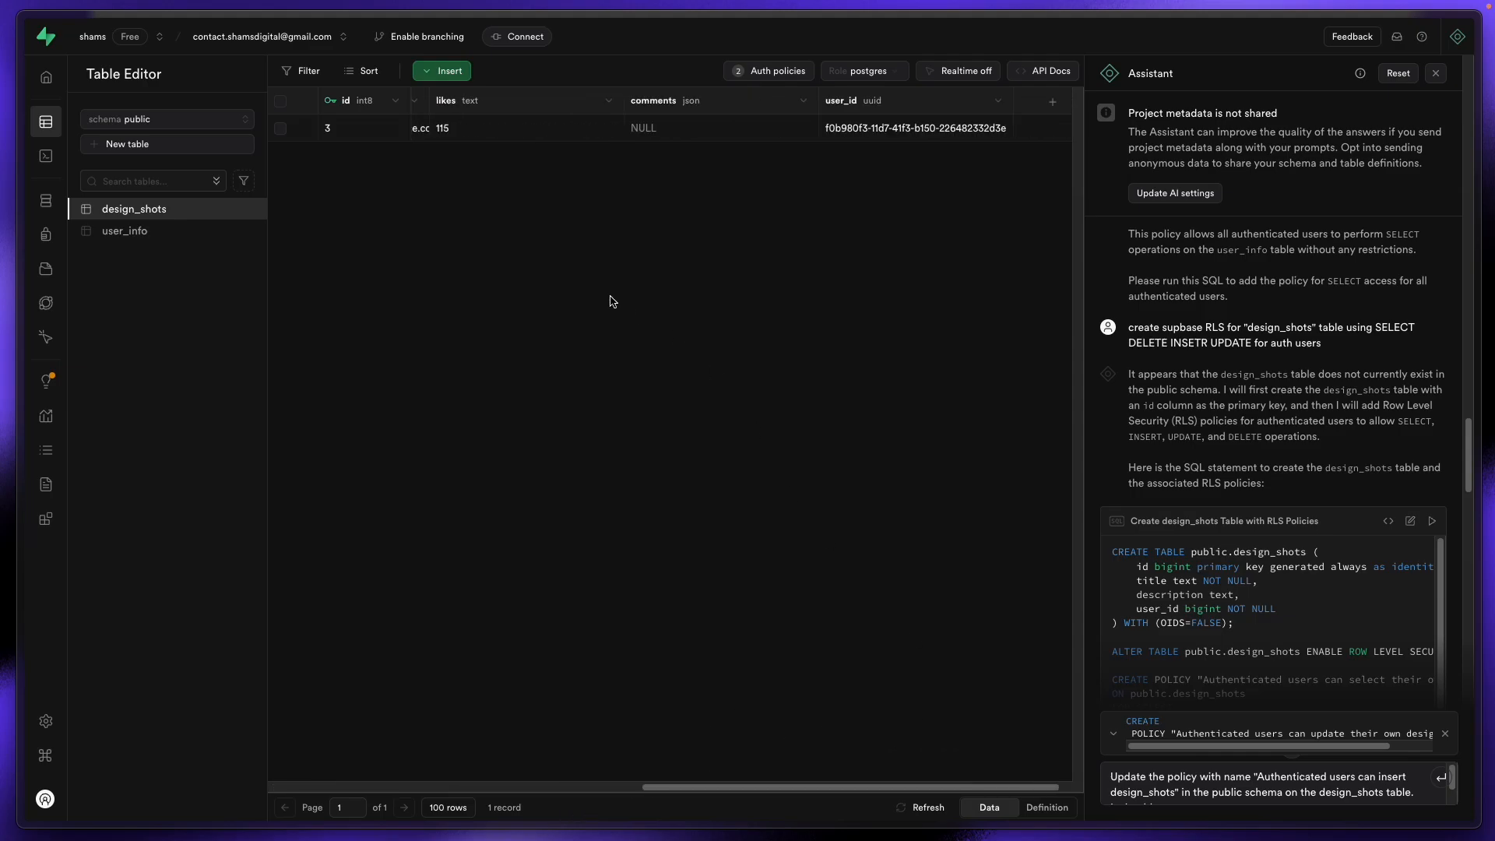
Step: Delete the likes value 115 so the cell reads EMPTY, and return to WeWeb
double_click(466, 134)
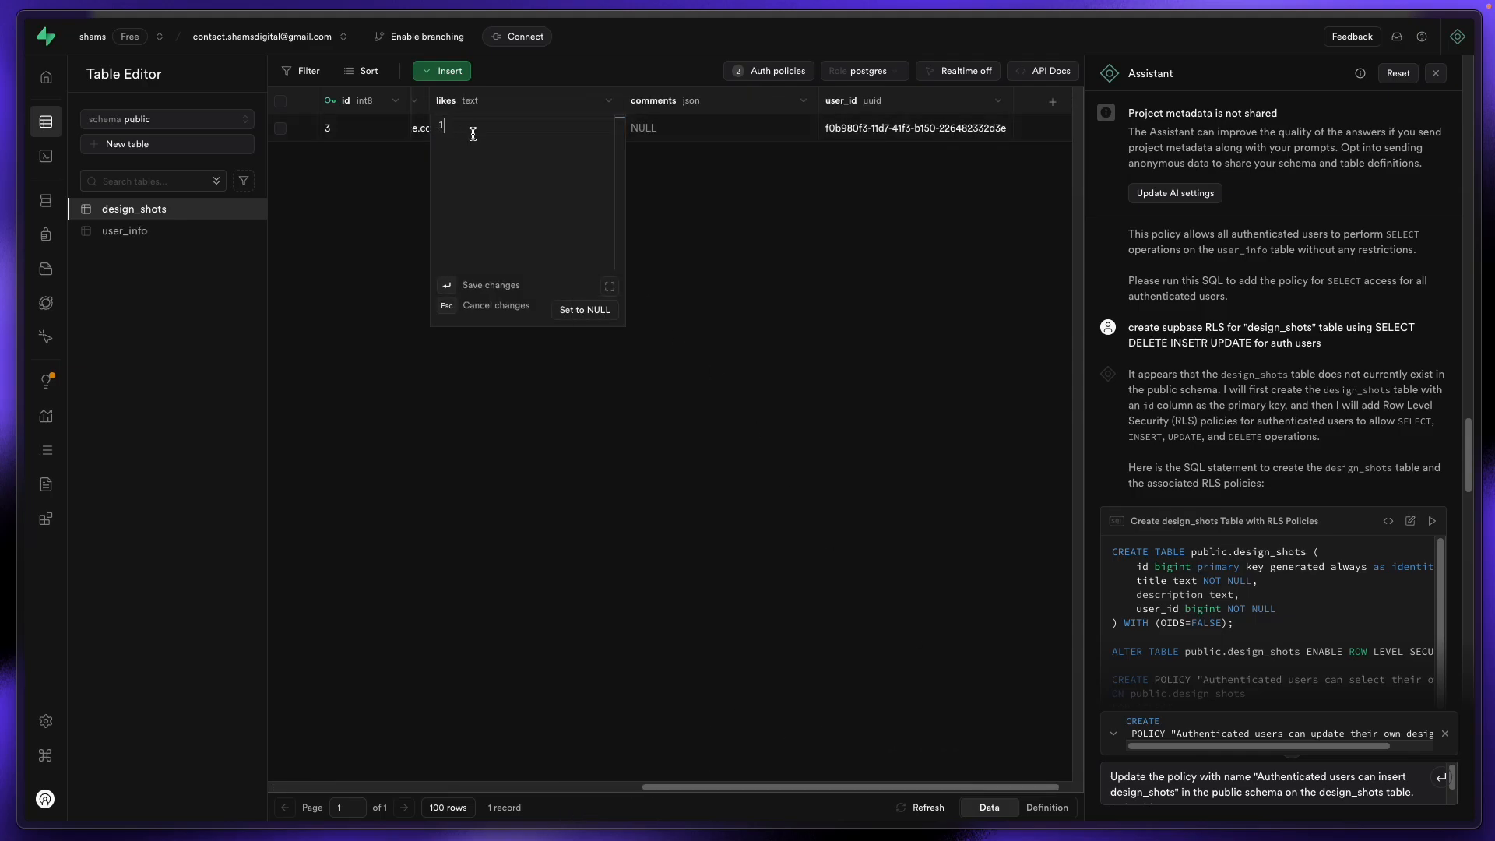
key("BackSpace")
key("Return")
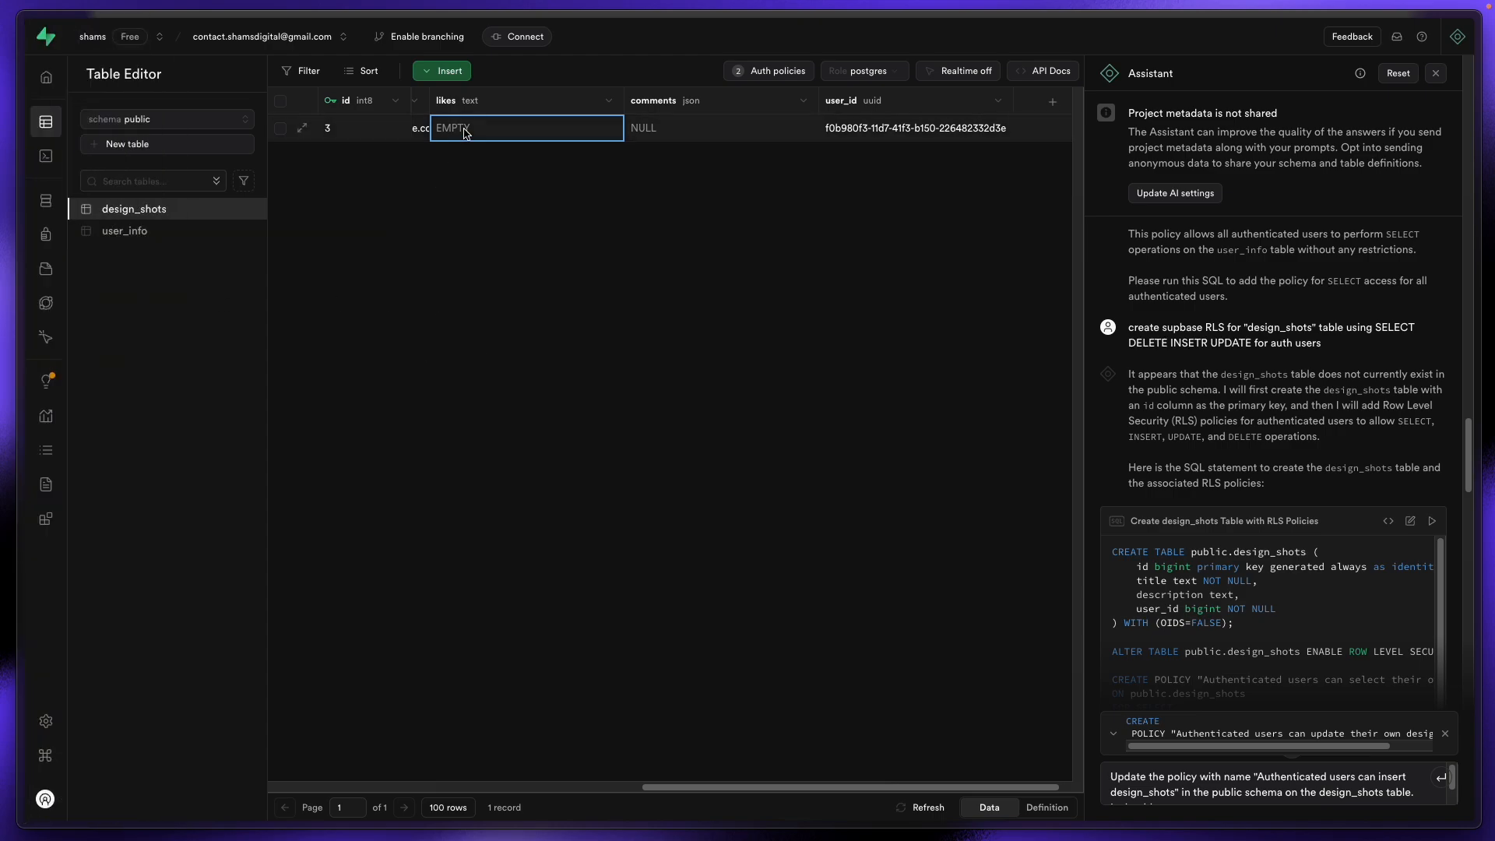
mouse_move(4, 236)
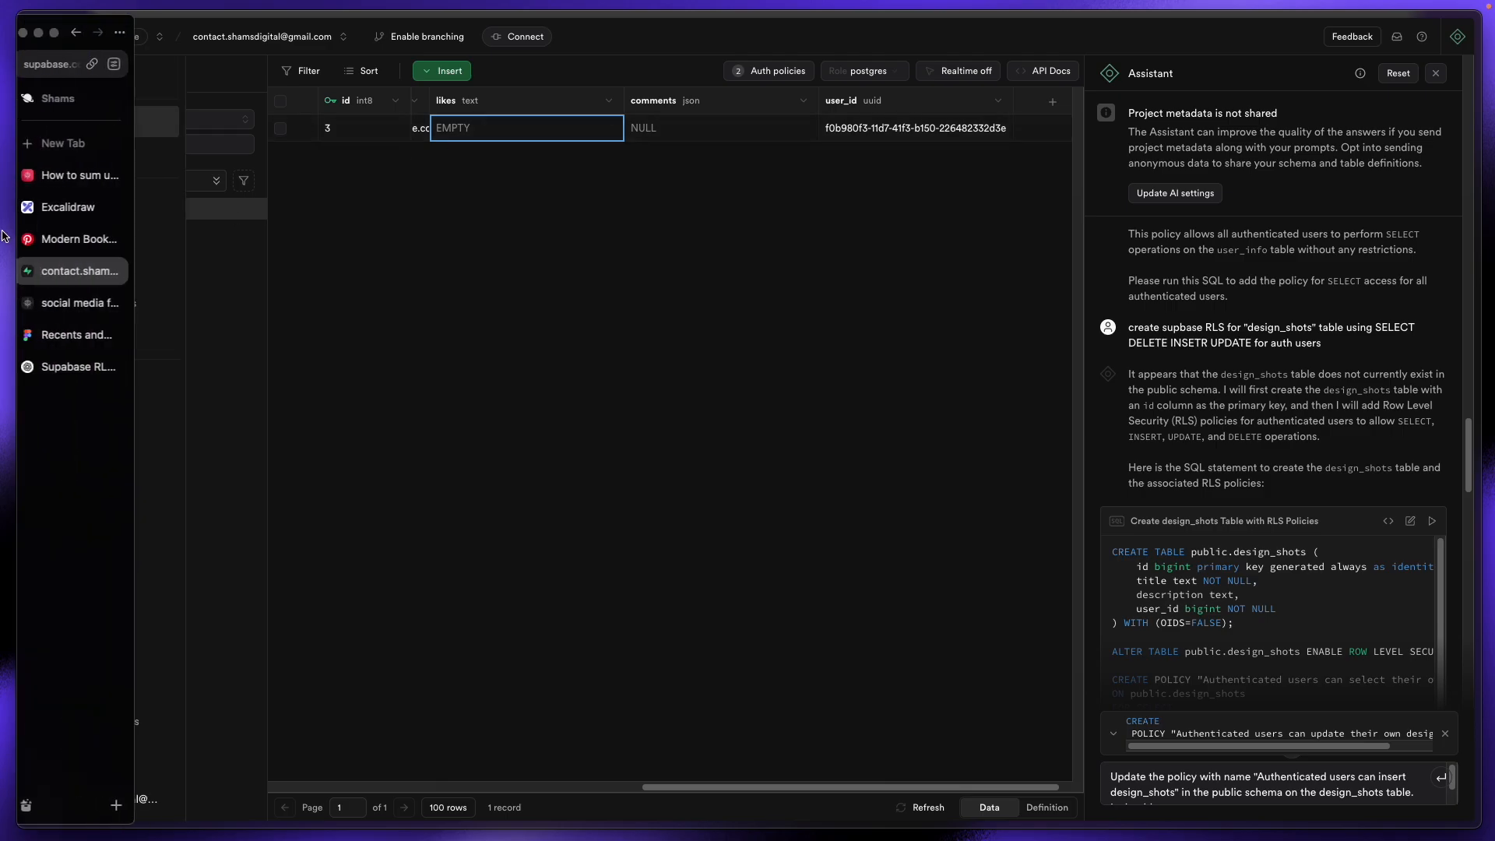
left_click(85, 310)
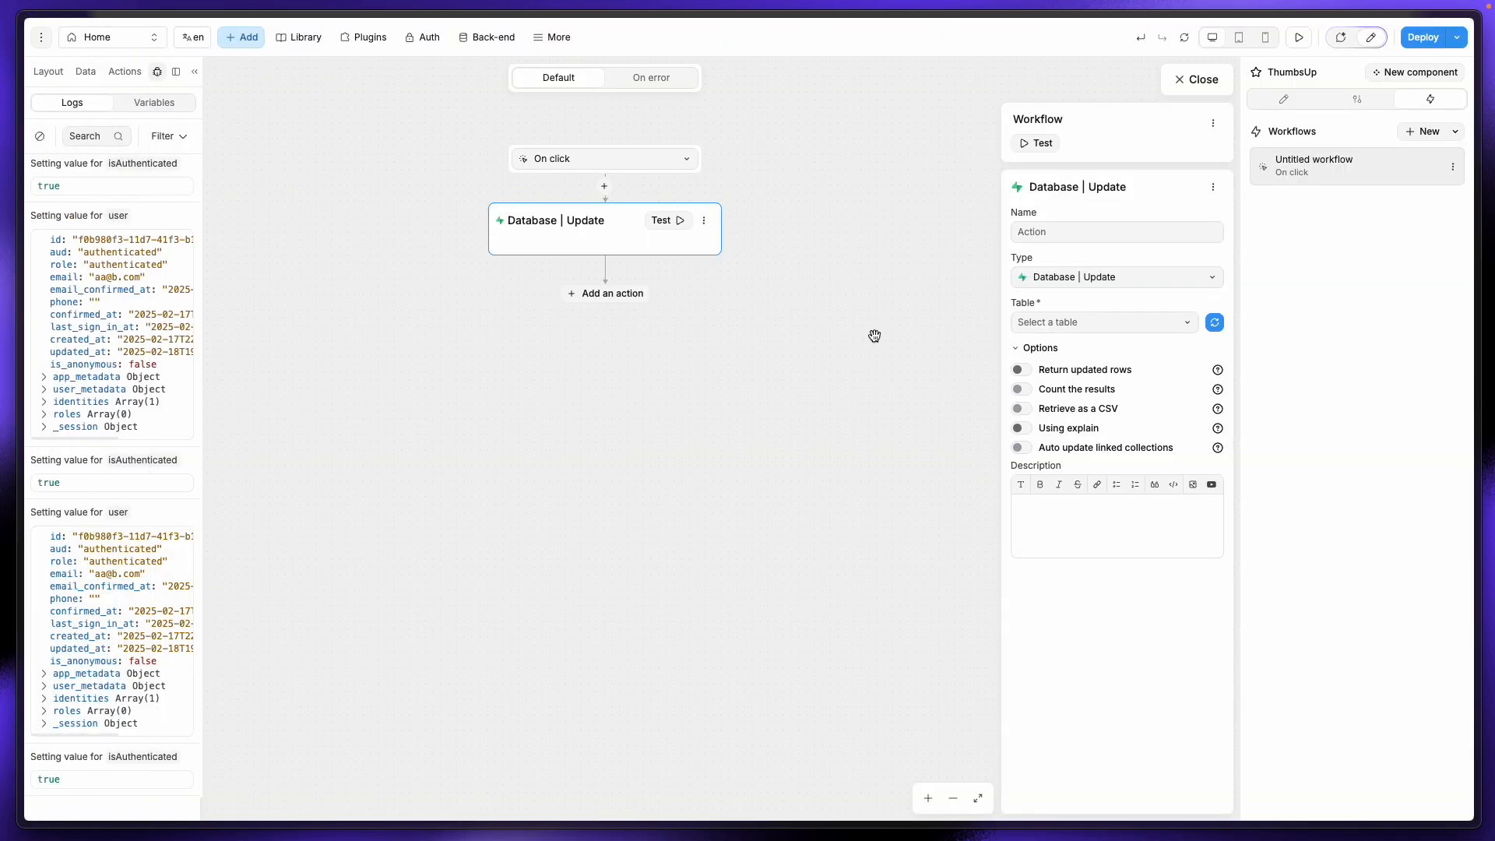
Step: Choose design_shots as the update table, close a stray browser tab, and exit the workflow editor
left_click(1078, 330)
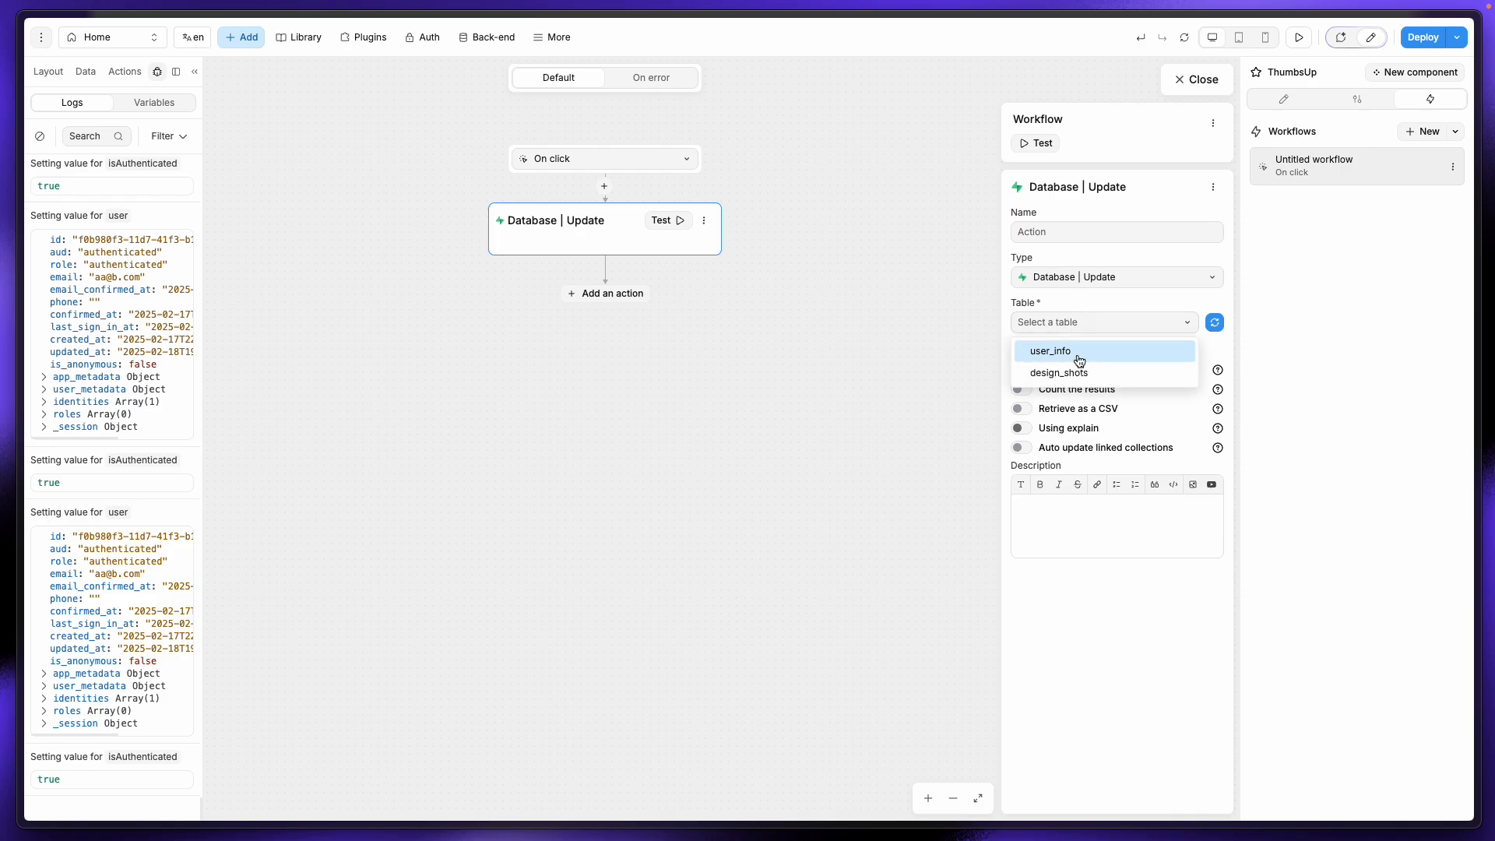
left_click(1067, 377)
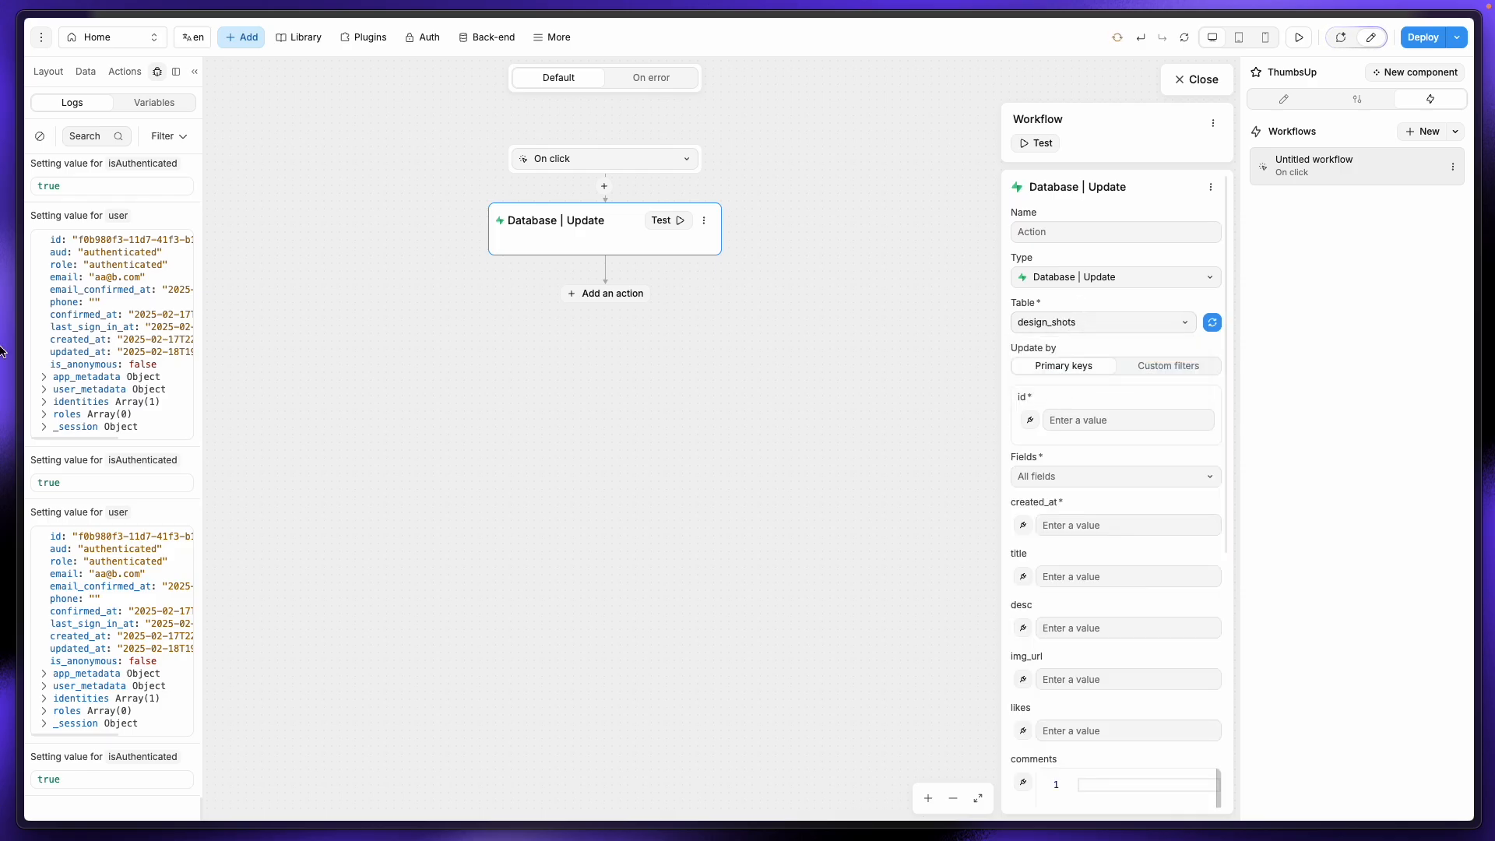
mouse_move(77, 241)
left_click(78, 287)
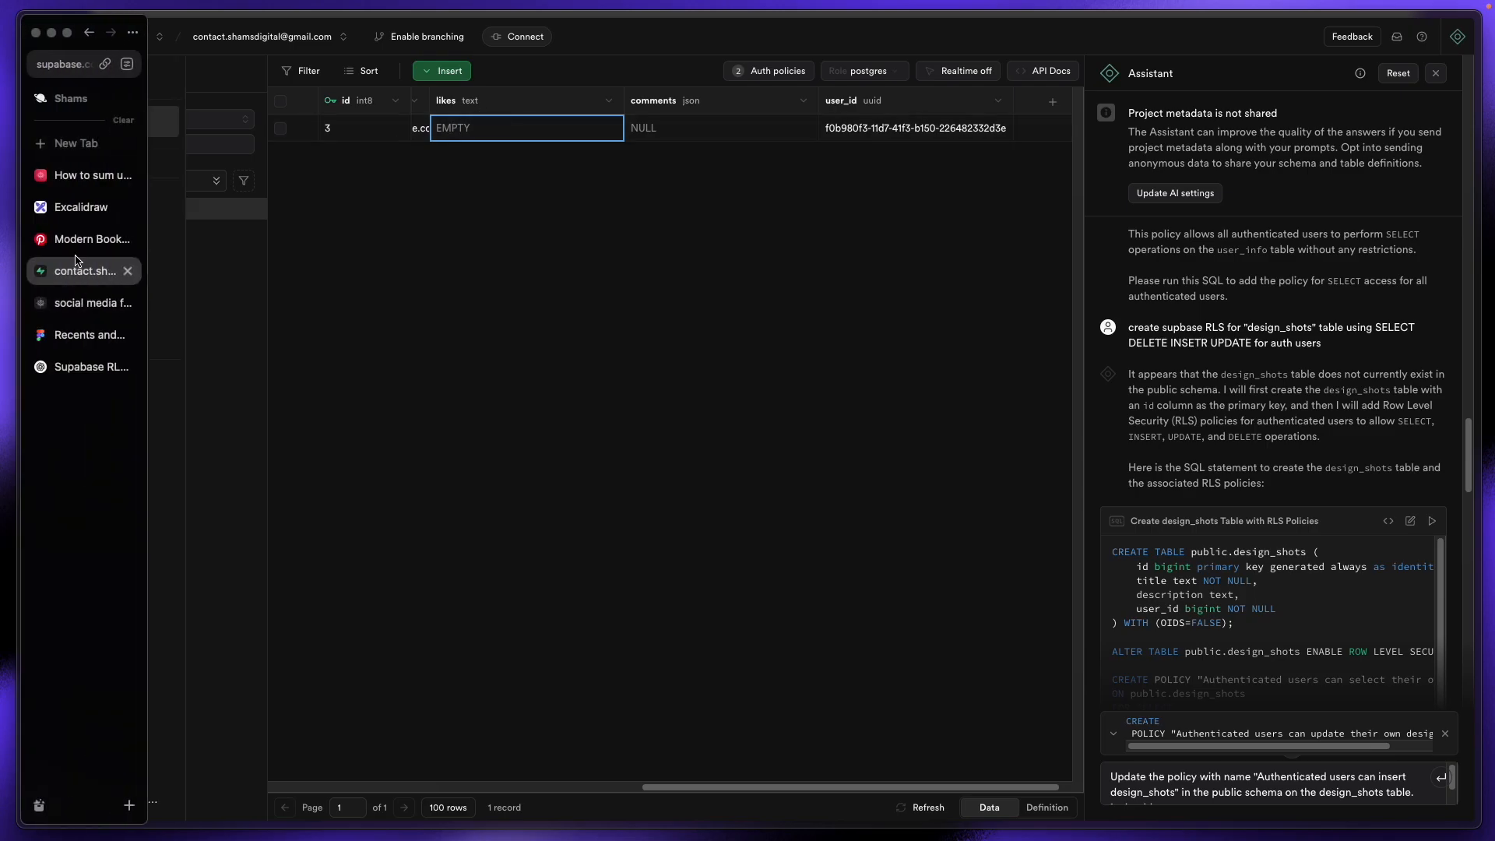
left_click(128, 175)
left_click(97, 207)
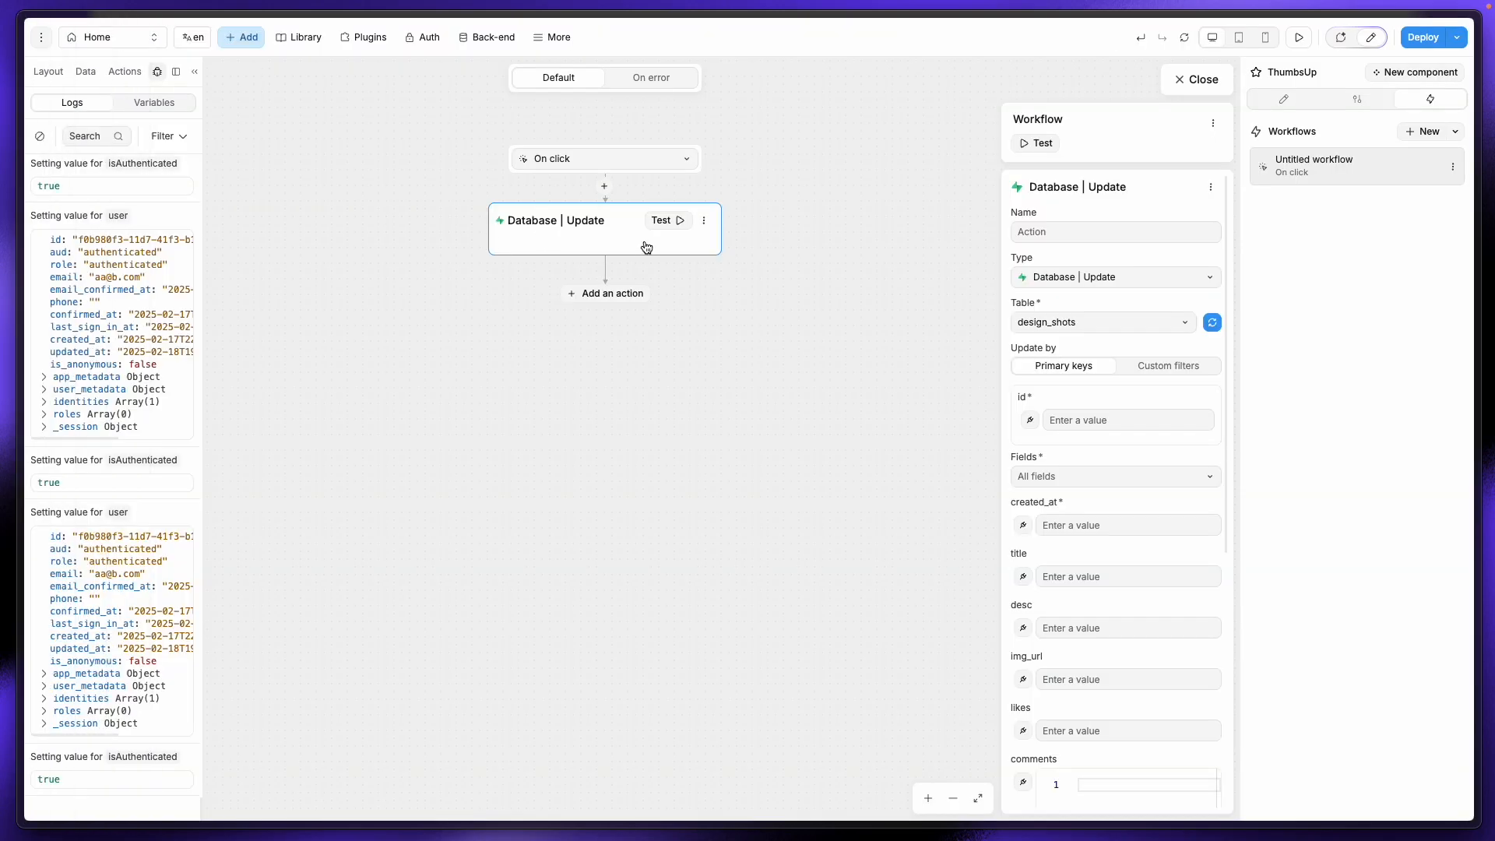
scroll(1064, 523, "down", 2)
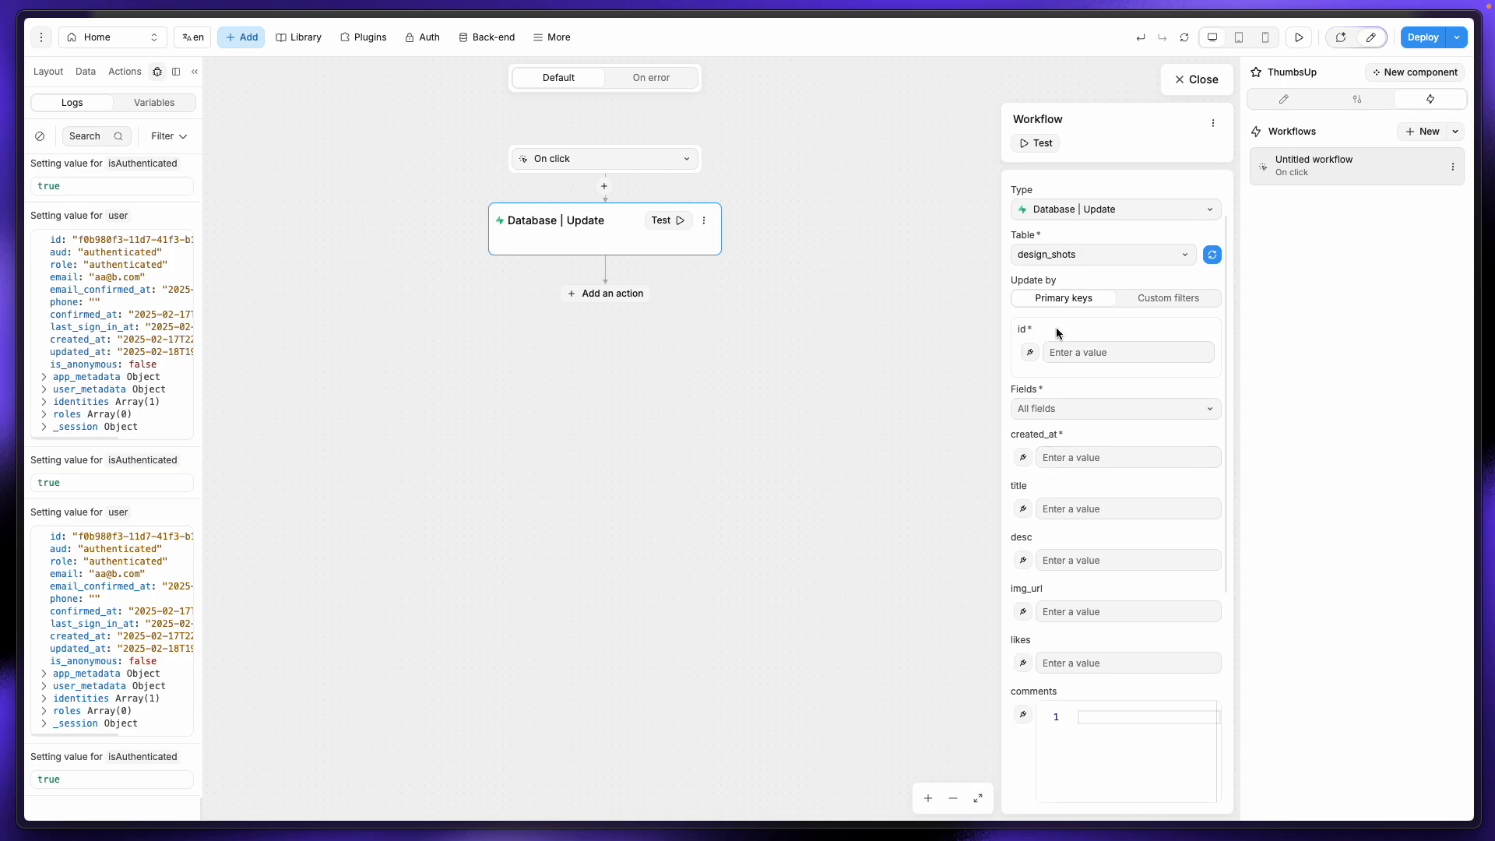
left_click(1196, 79)
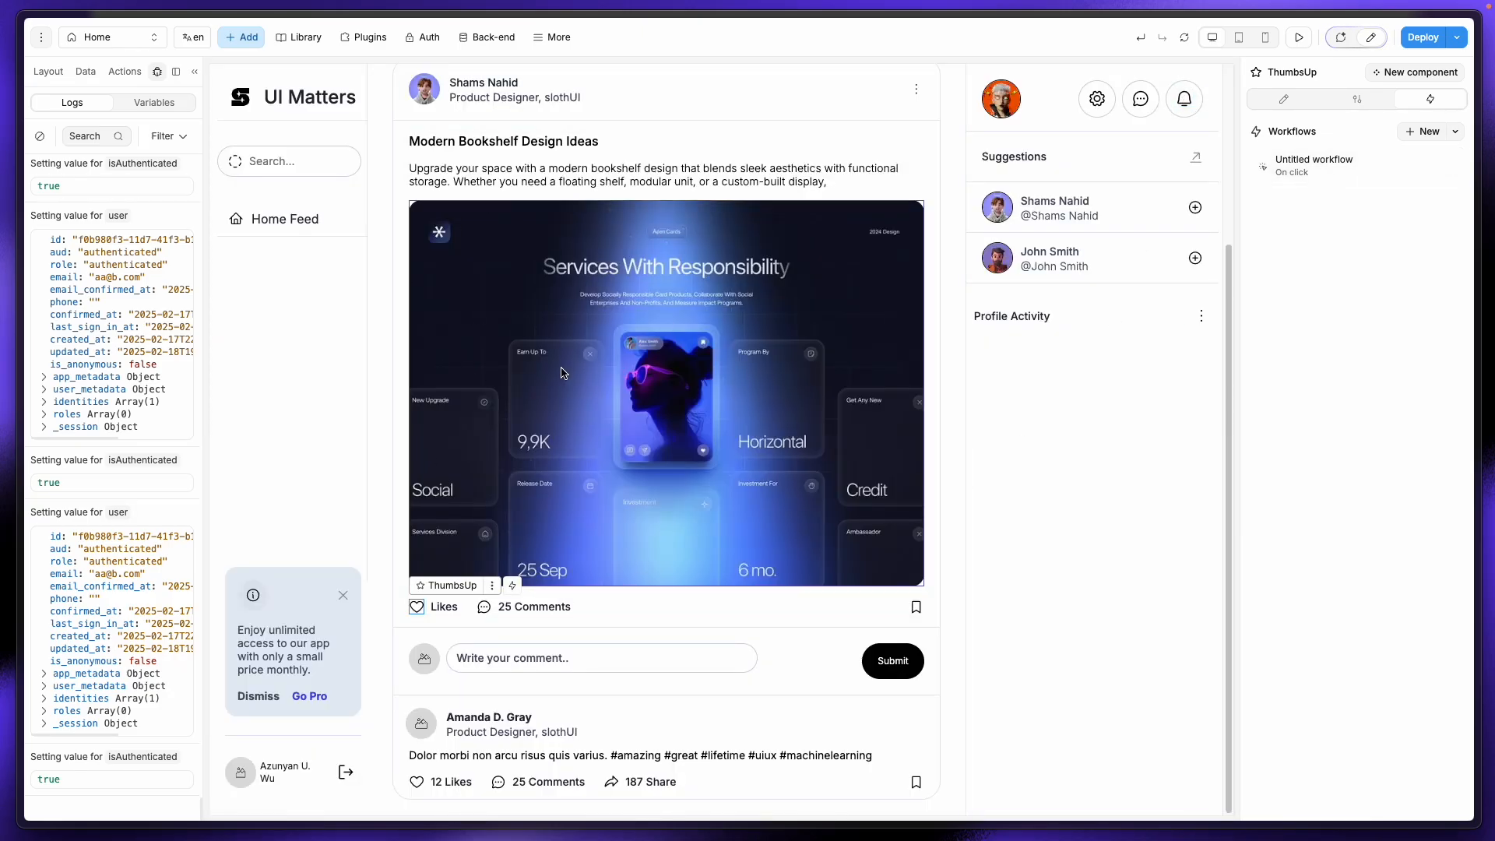
Step: Reopen ThumbsUp's Untitled workflow at its Database | Update node and bring up the id field's binding editor
scroll(646, 257, "up", 1)
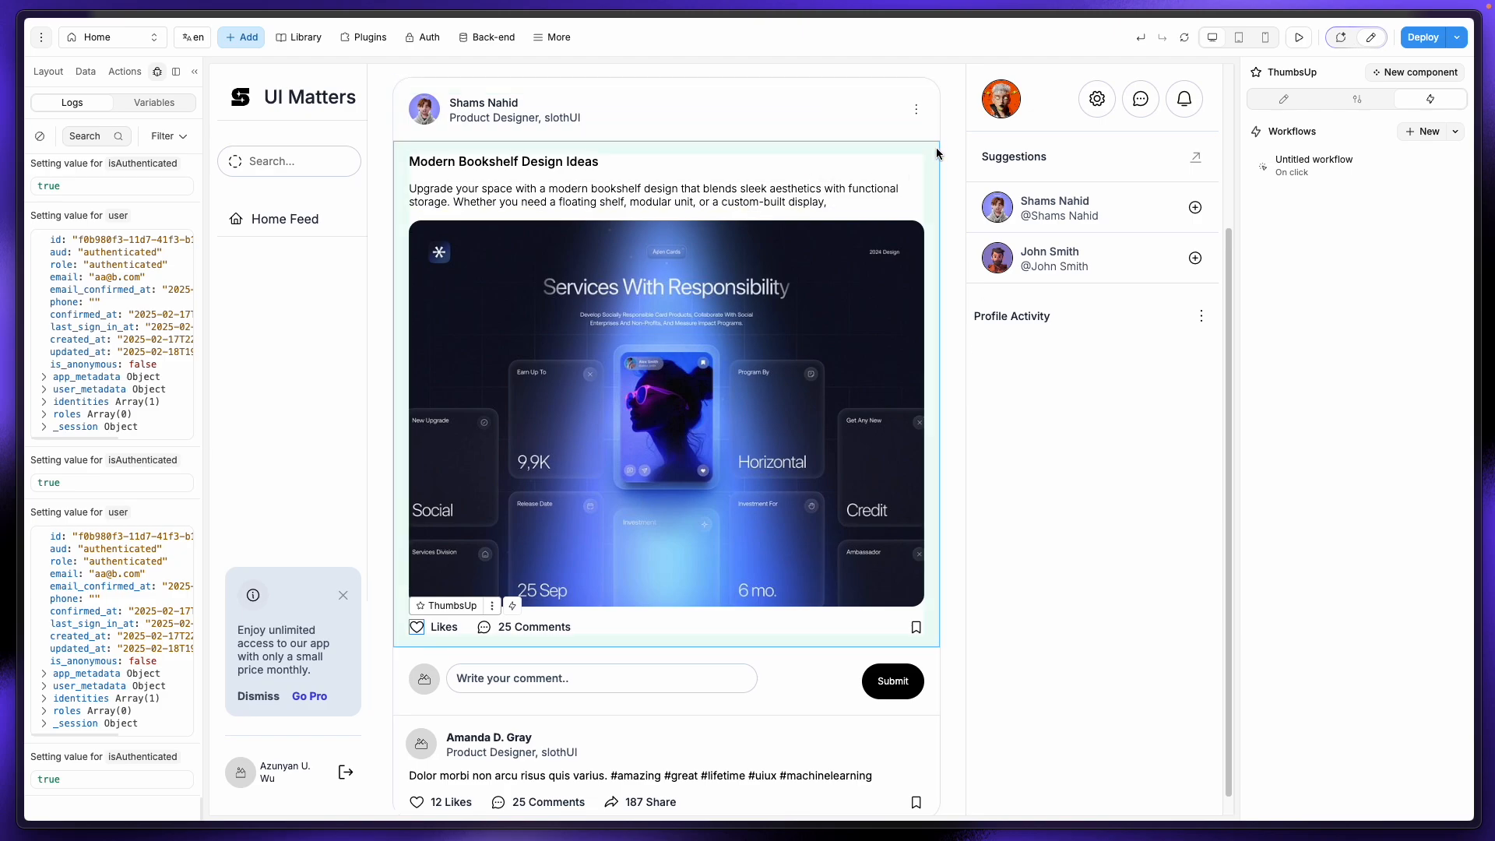
left_click(48, 71)
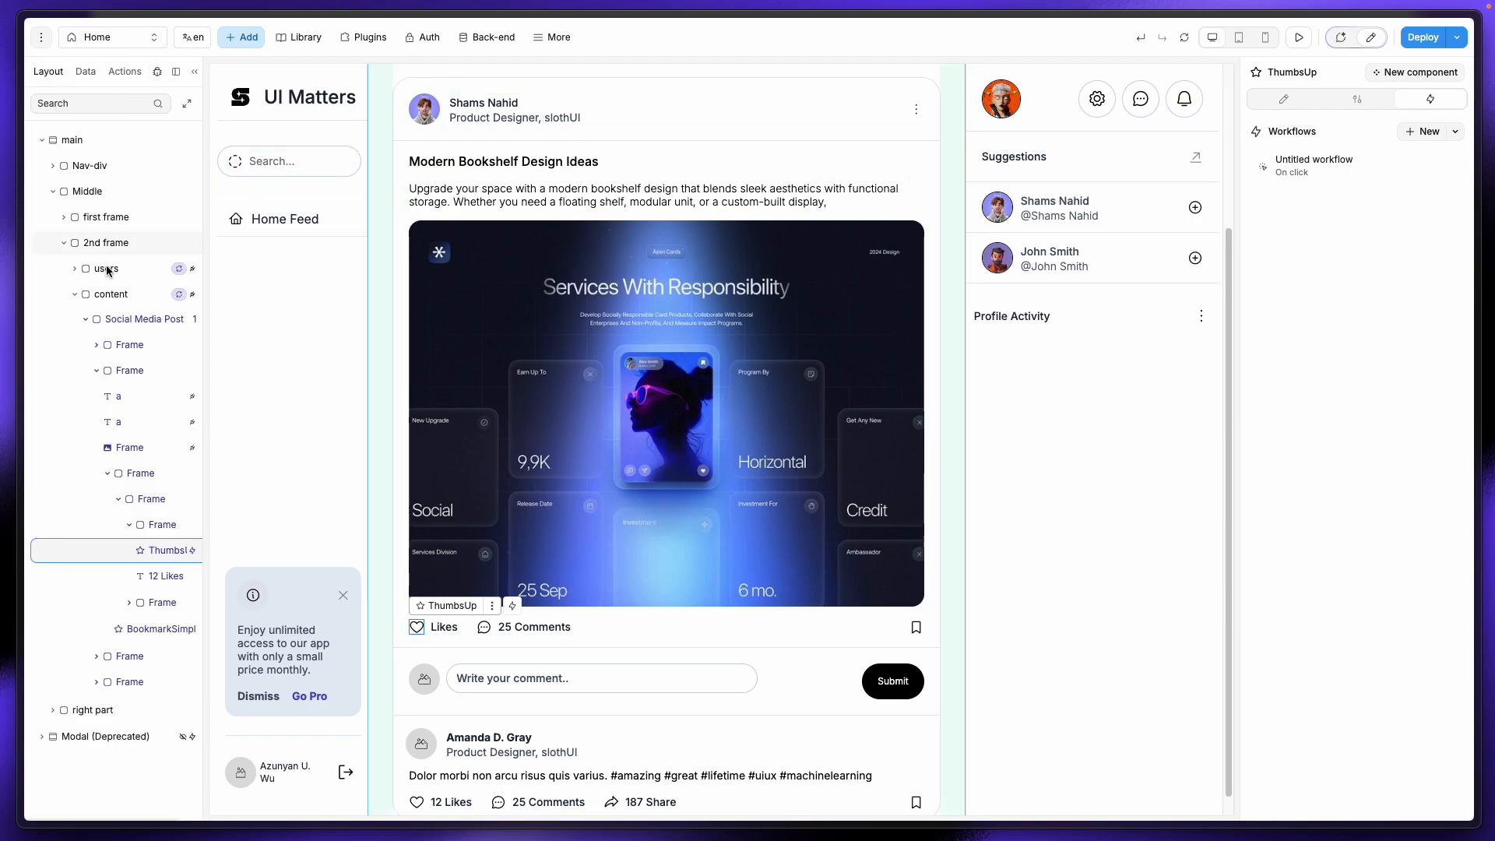
left_click(131, 319)
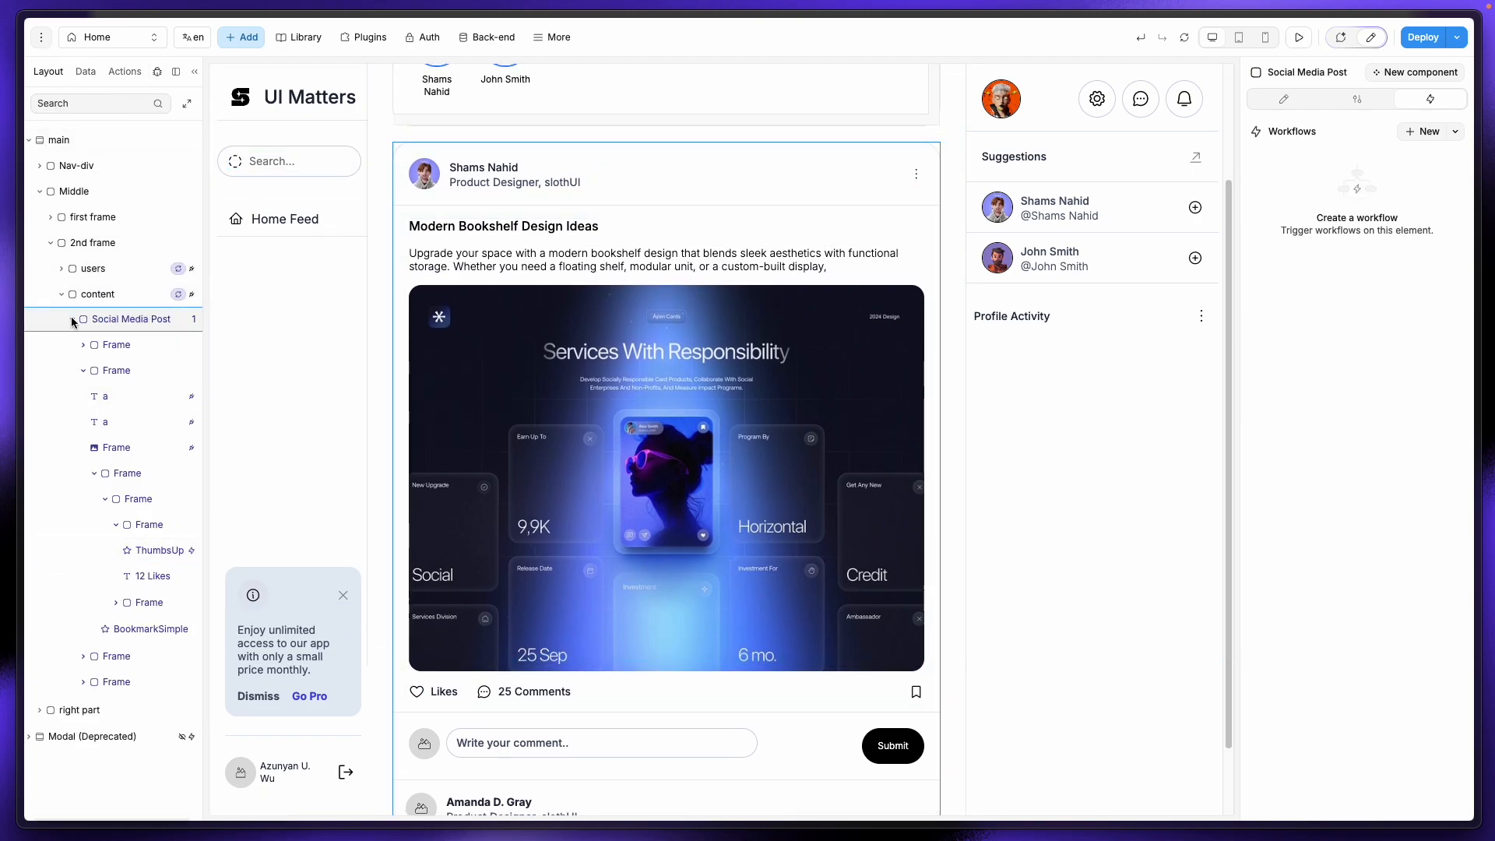
left_click(73, 320)
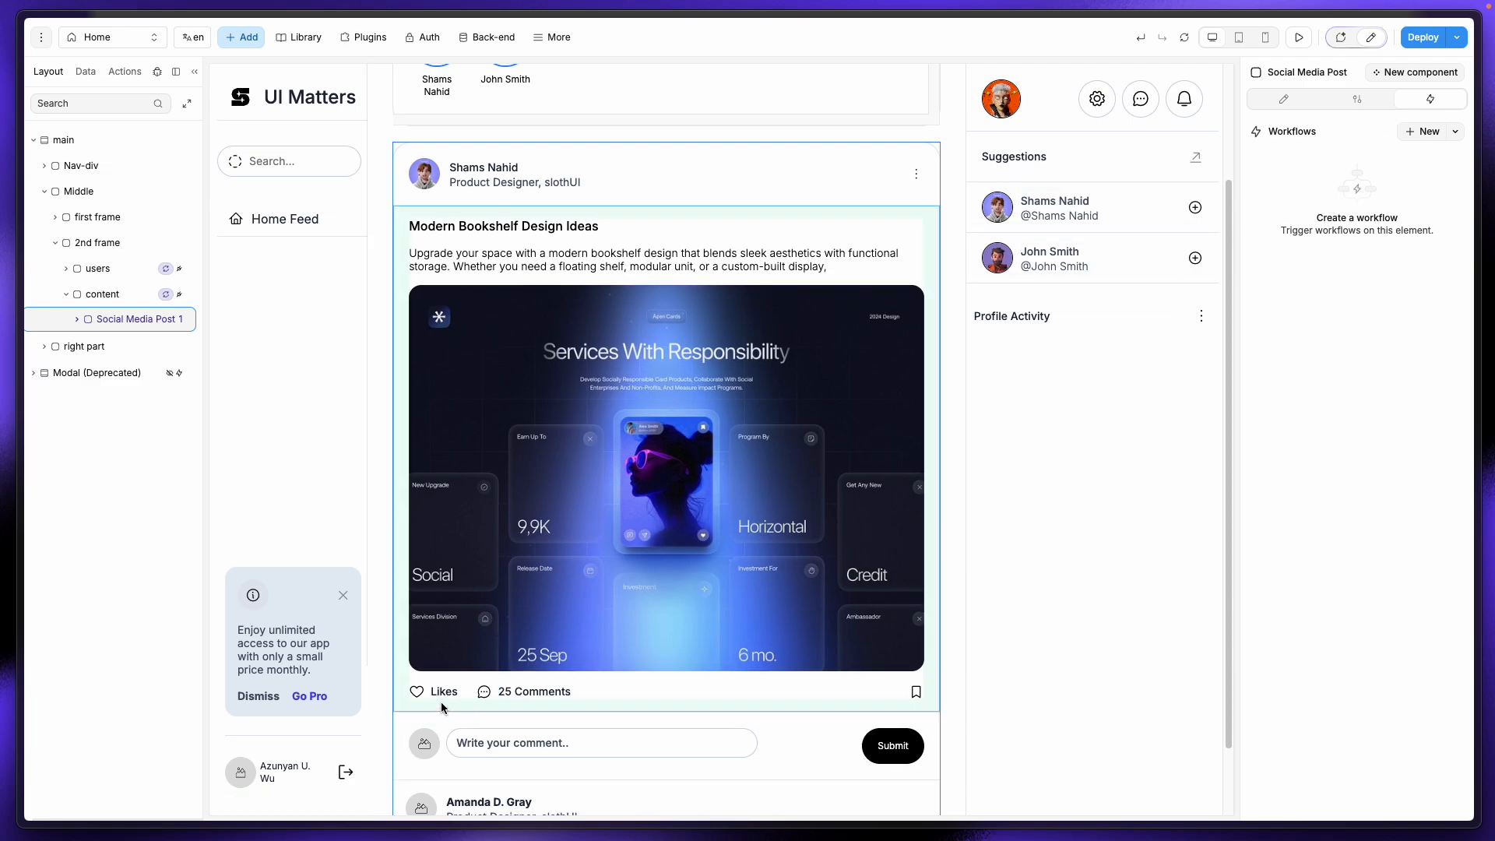
left_click(417, 693)
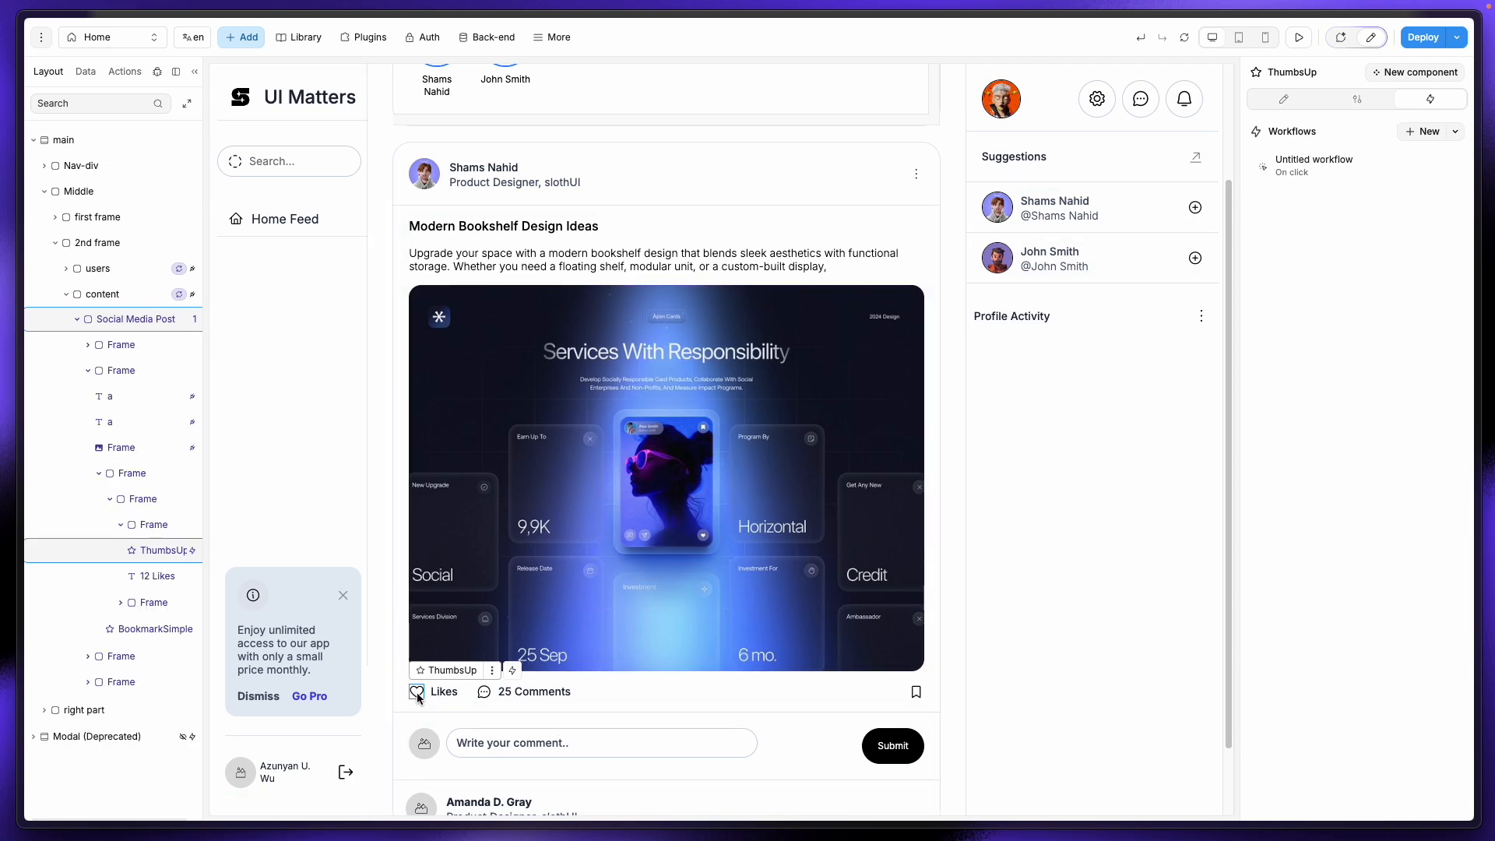
left_click(1304, 171)
left_click(603, 243)
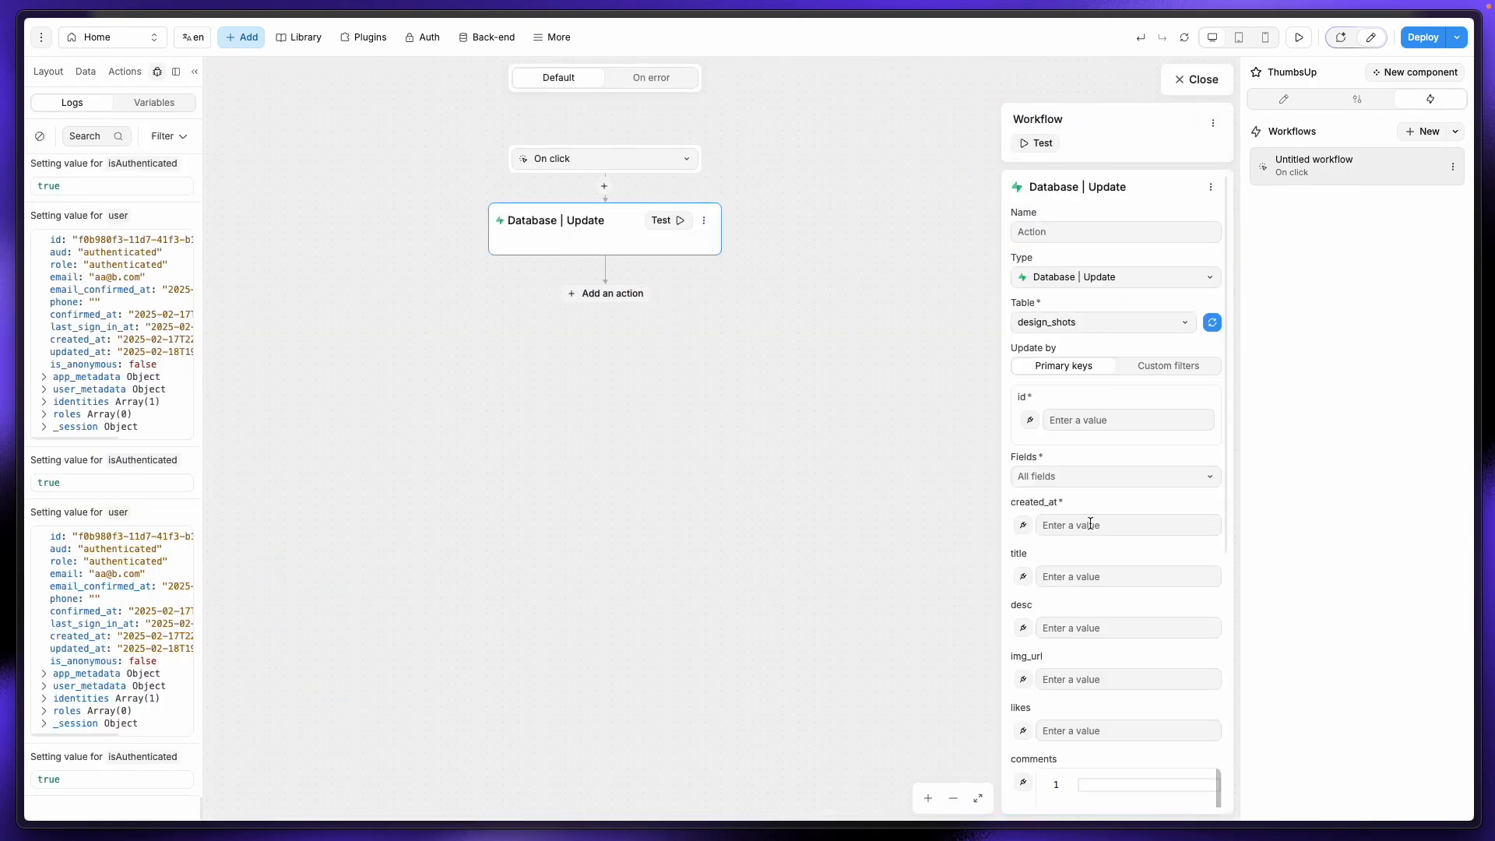
scroll(1083, 492, "down", 1)
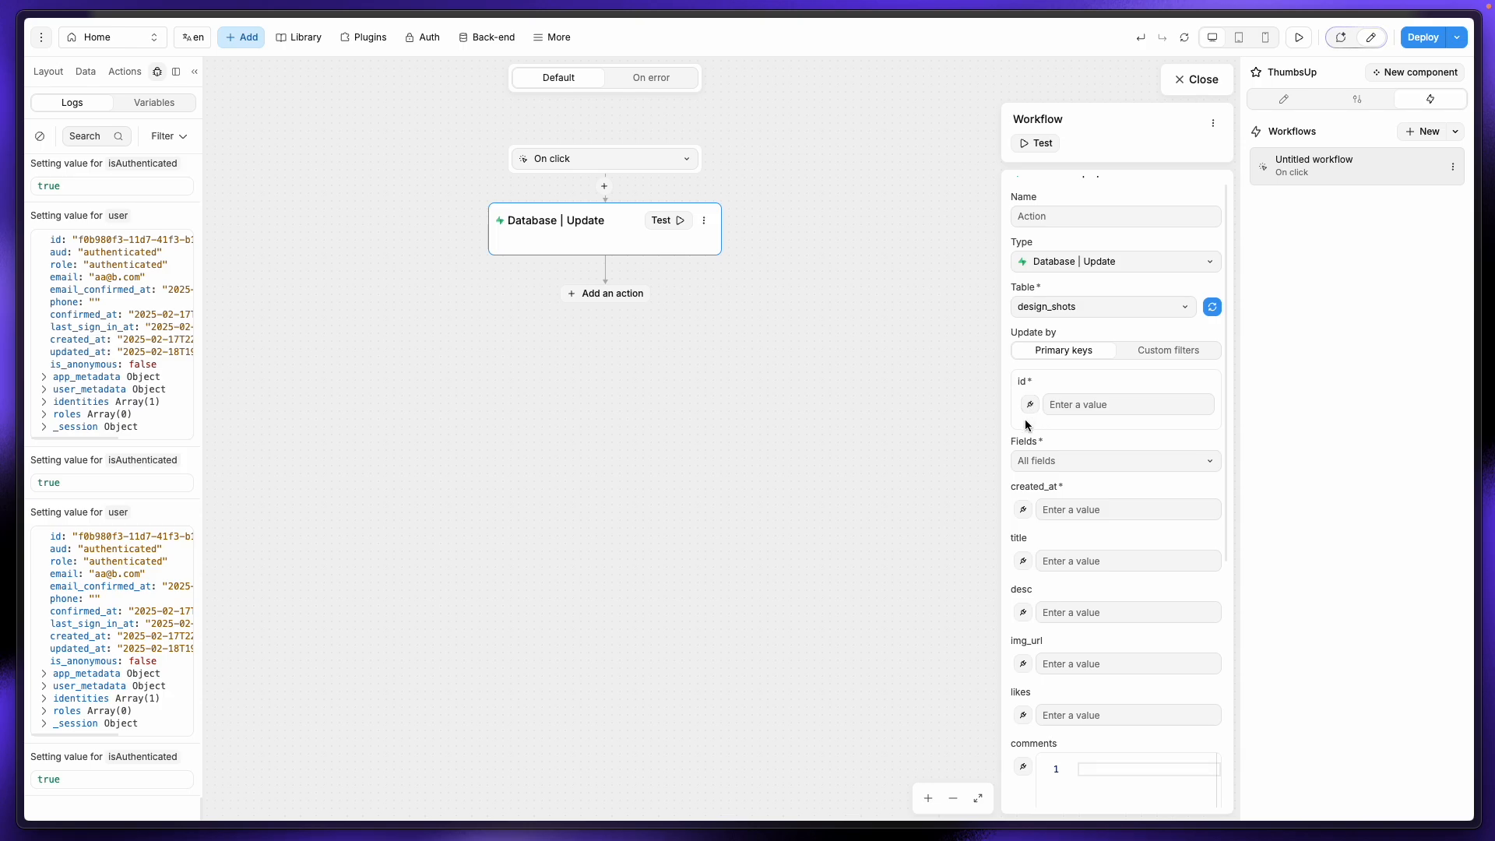
left_click(1030, 405)
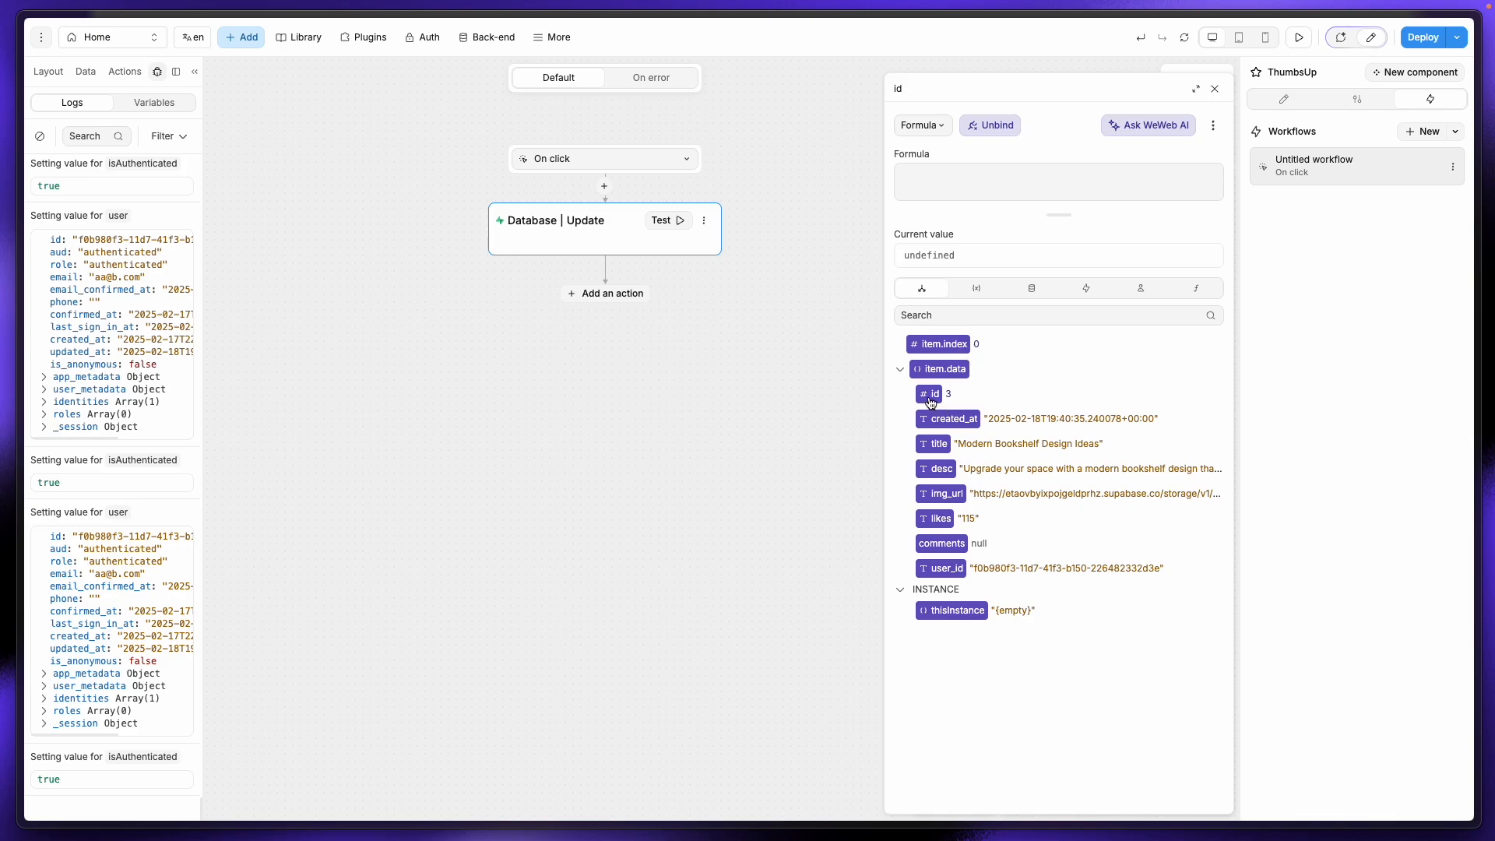
mouse_move(6, 406)
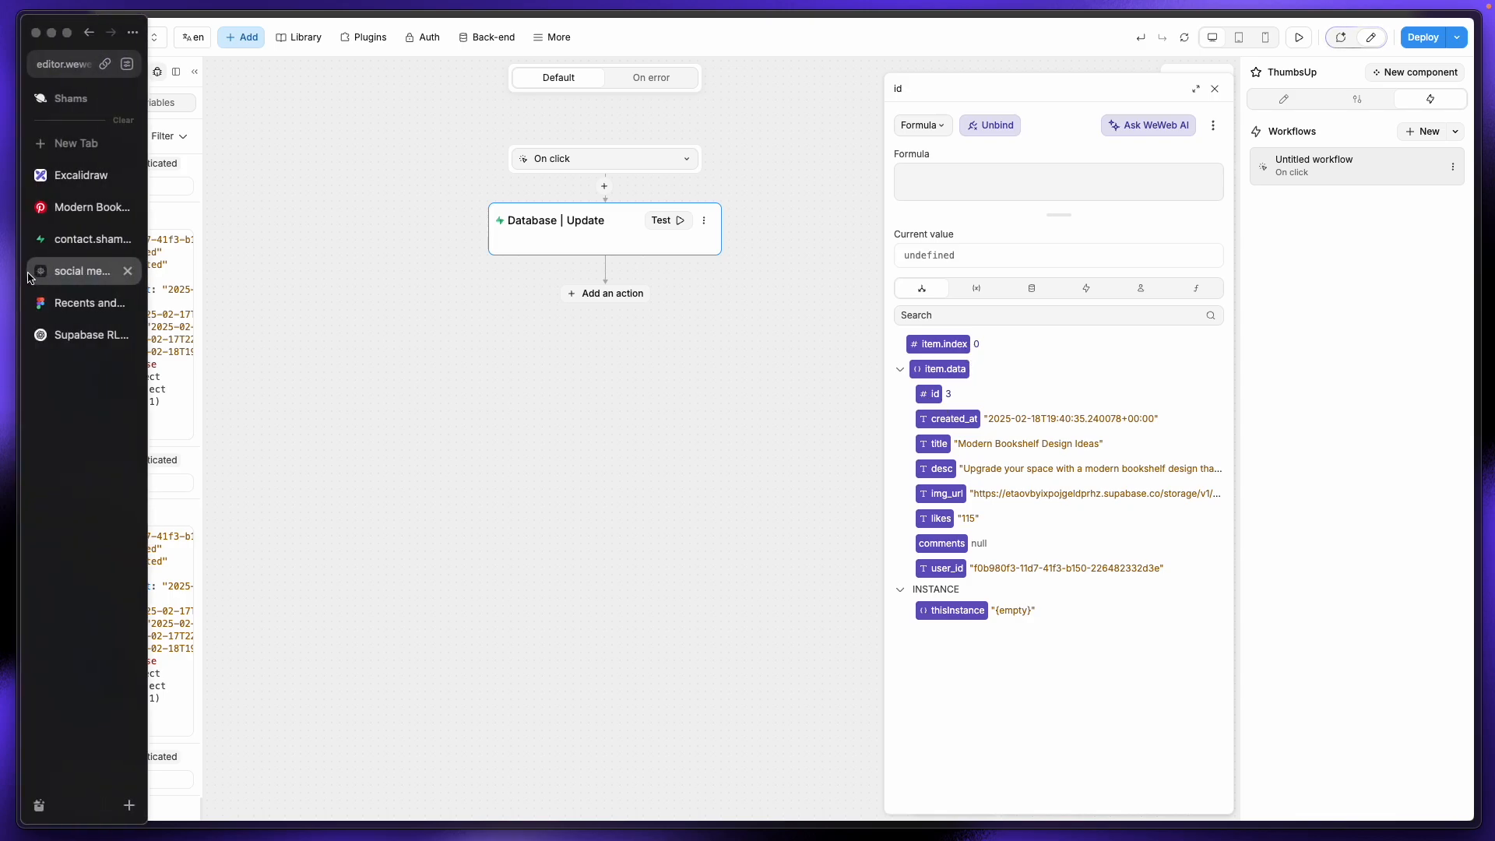
left_click(106, 243)
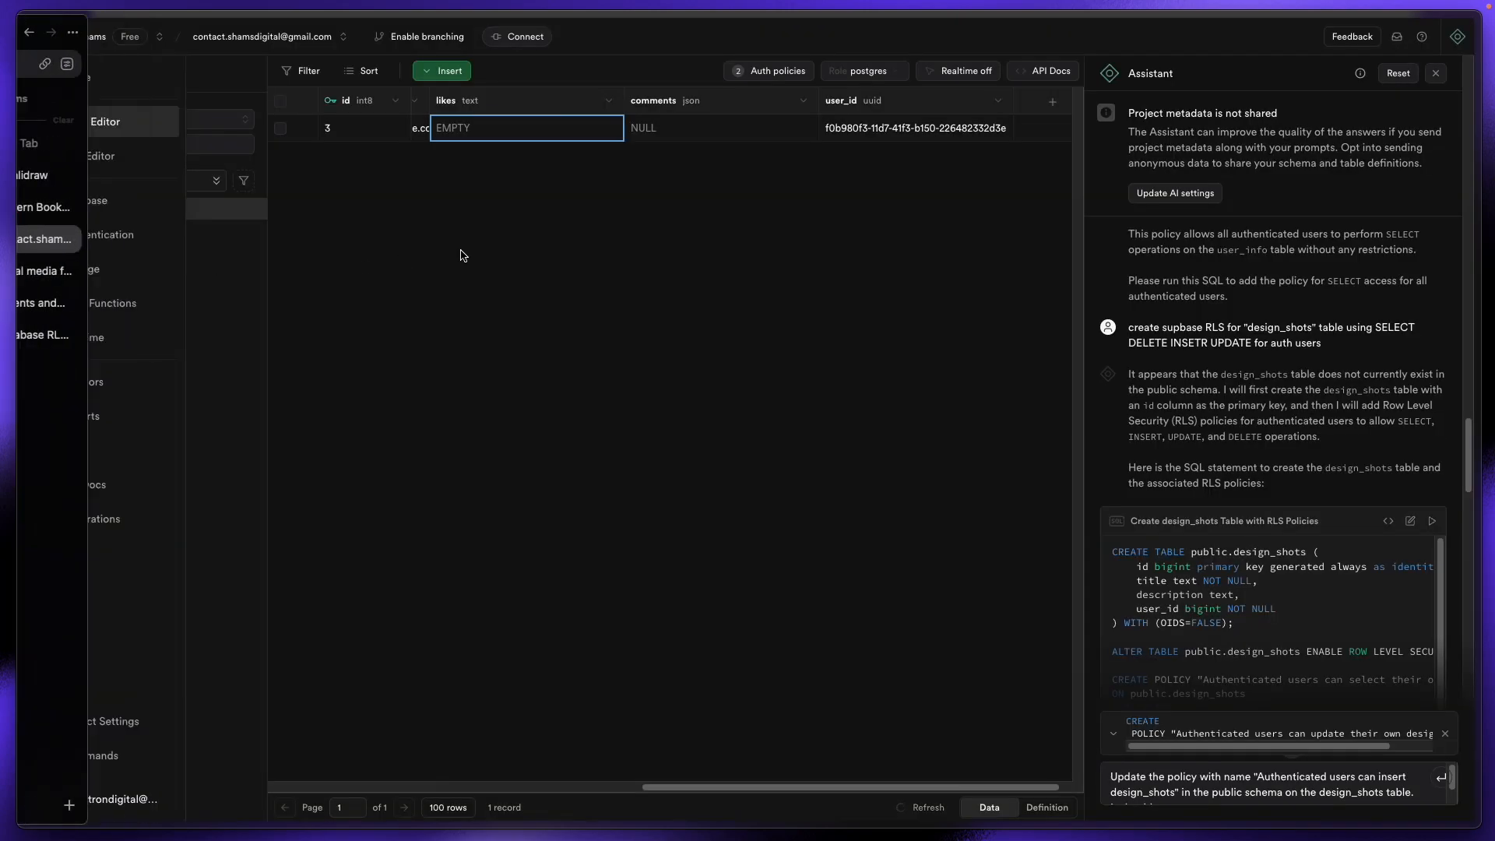
left_click(331, 134)
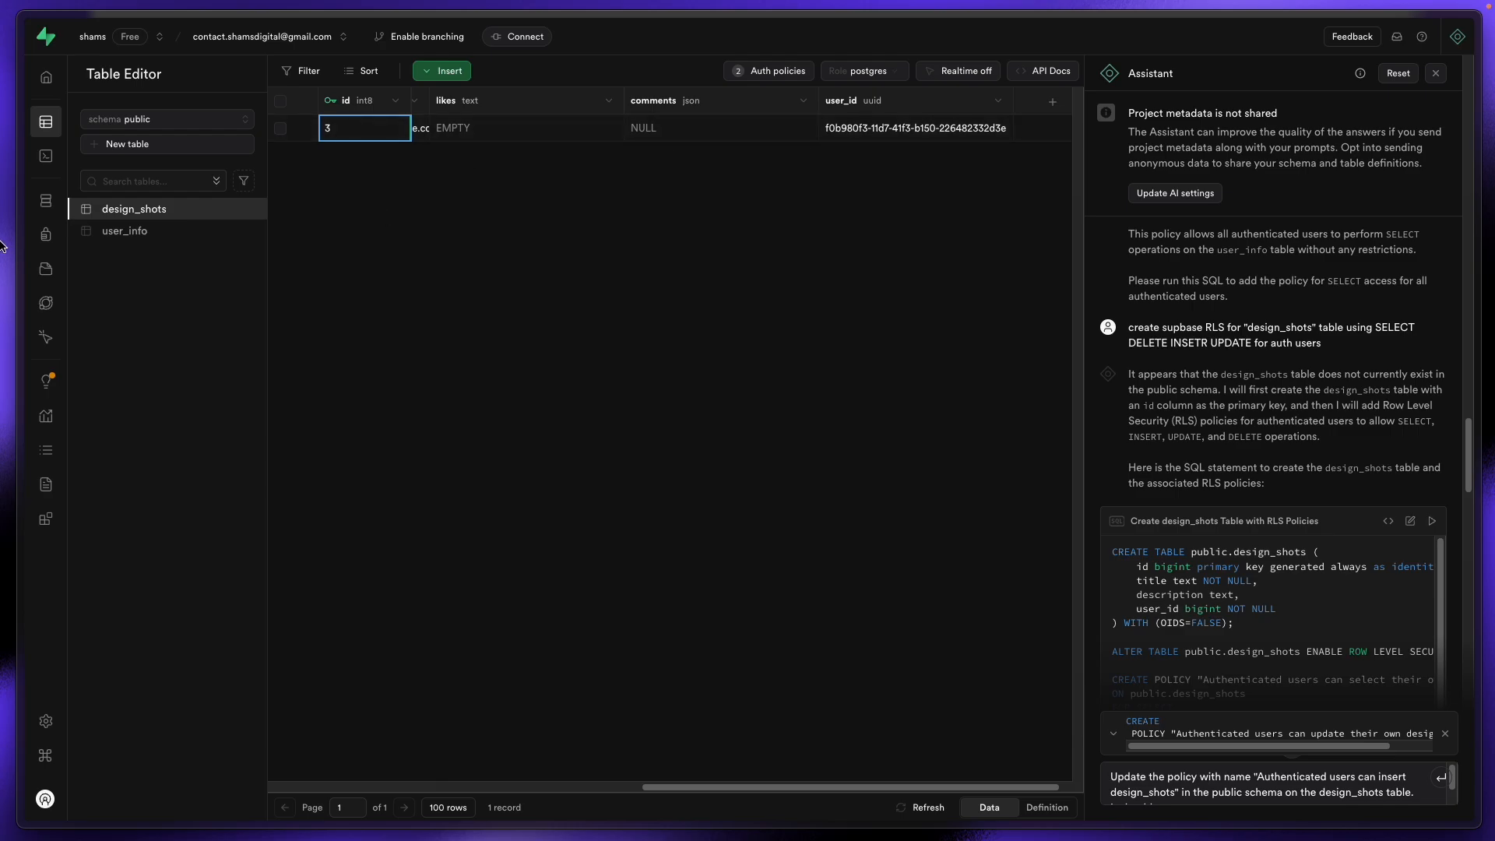
mouse_move(2, 246)
left_click(101, 270)
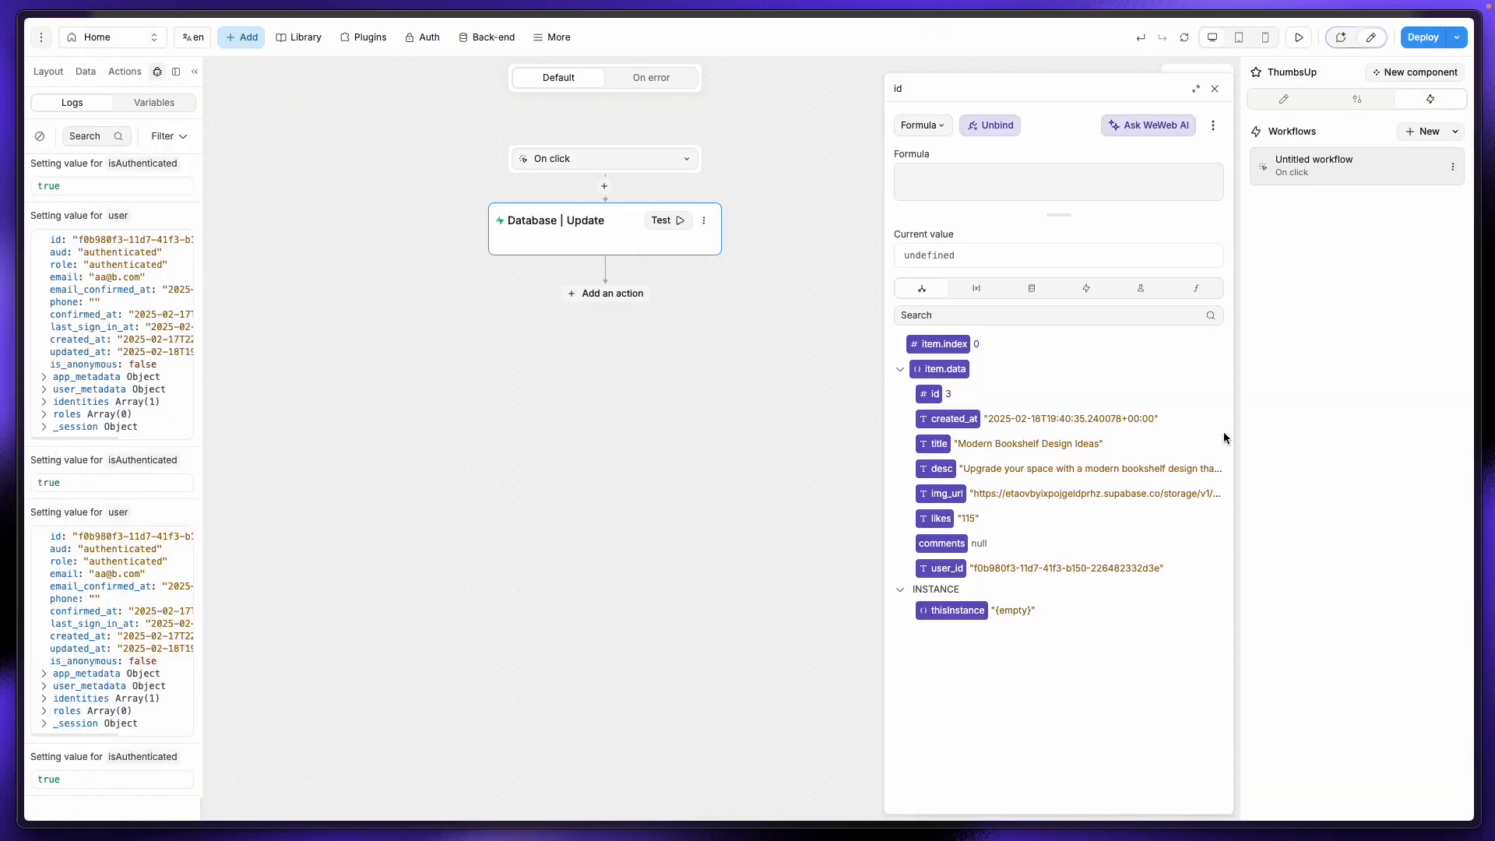
Step: Bind the update's id, title and desc fields to item.data.id, item.data.title and item.data.desc
left_click(929, 393)
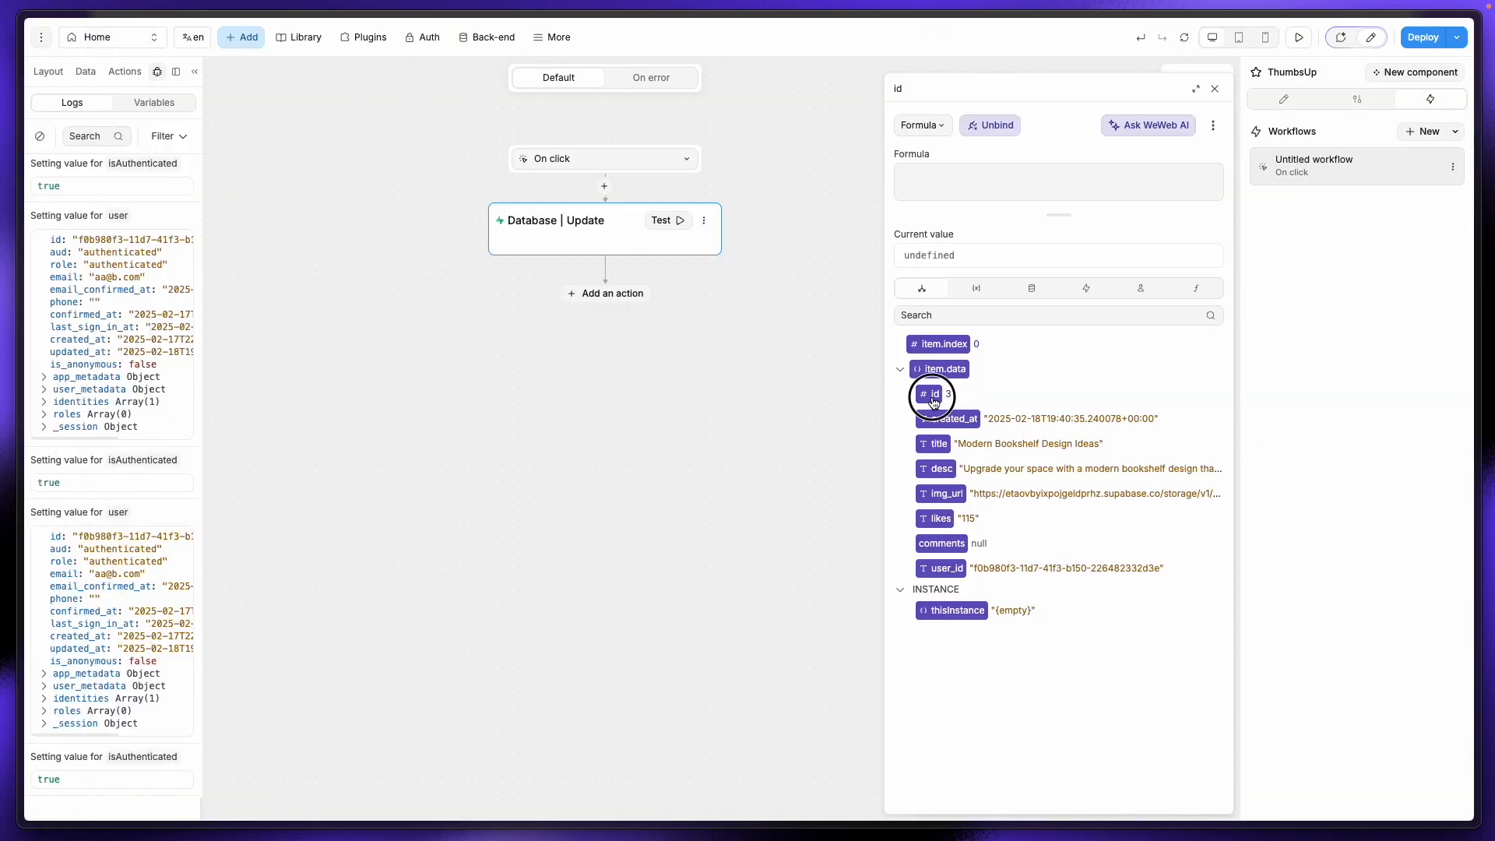
left_click(1215, 90)
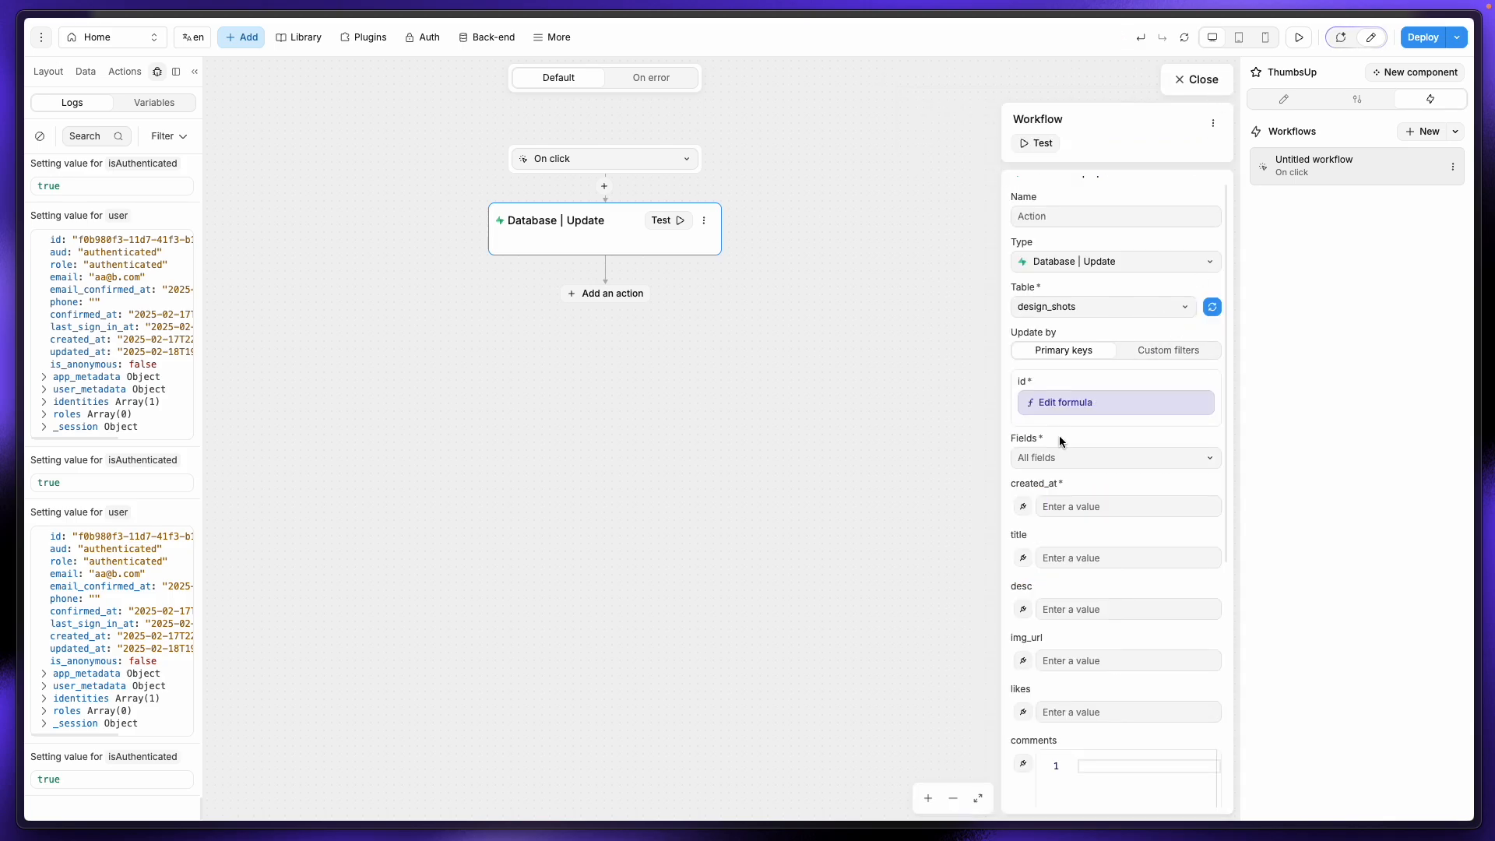
scroll(1061, 442, "down", 2)
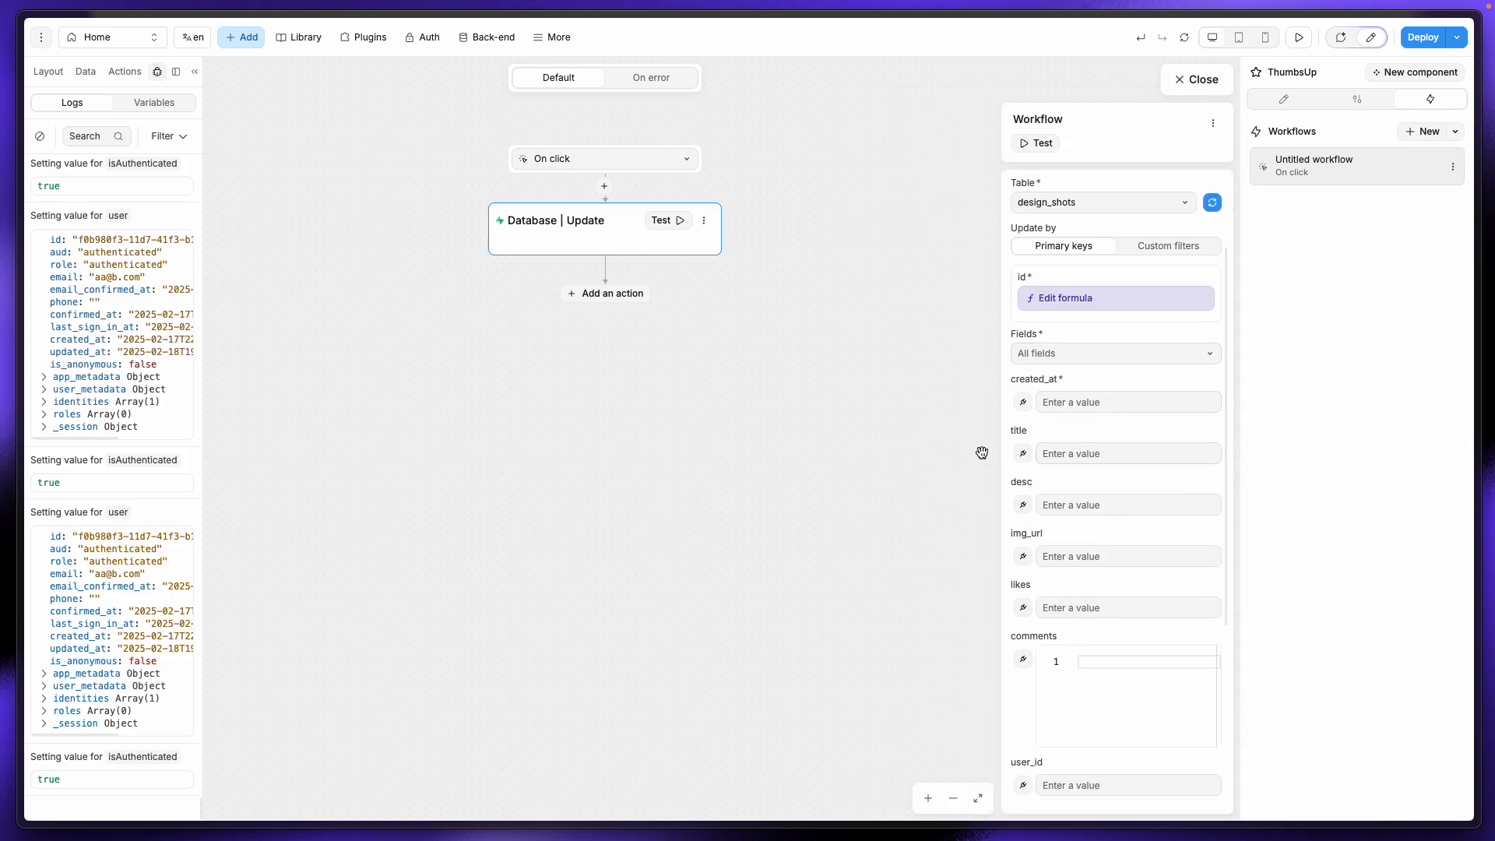
left_click(1023, 453)
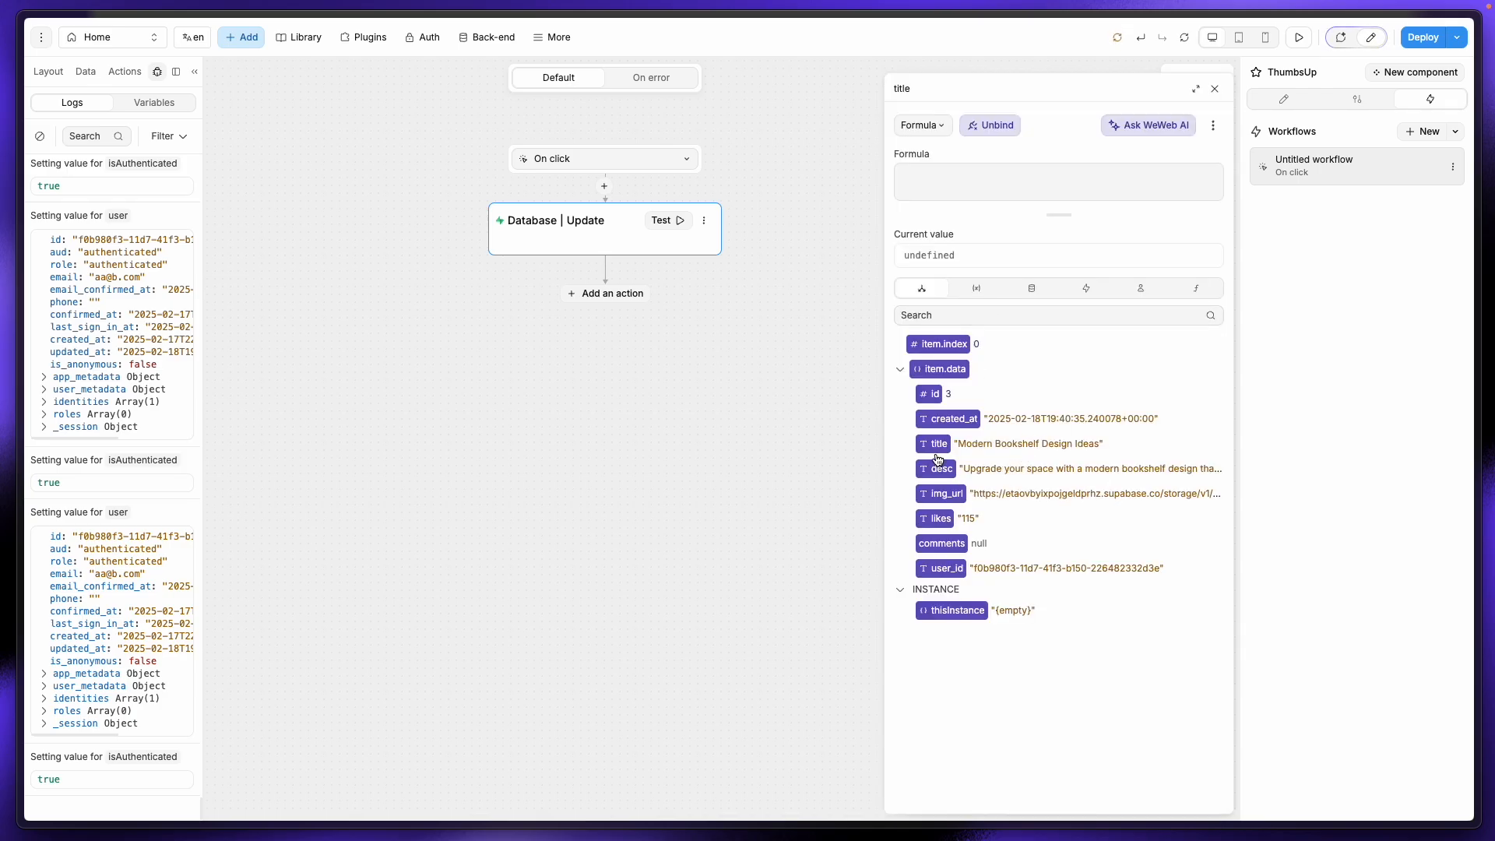
left_click(938, 448)
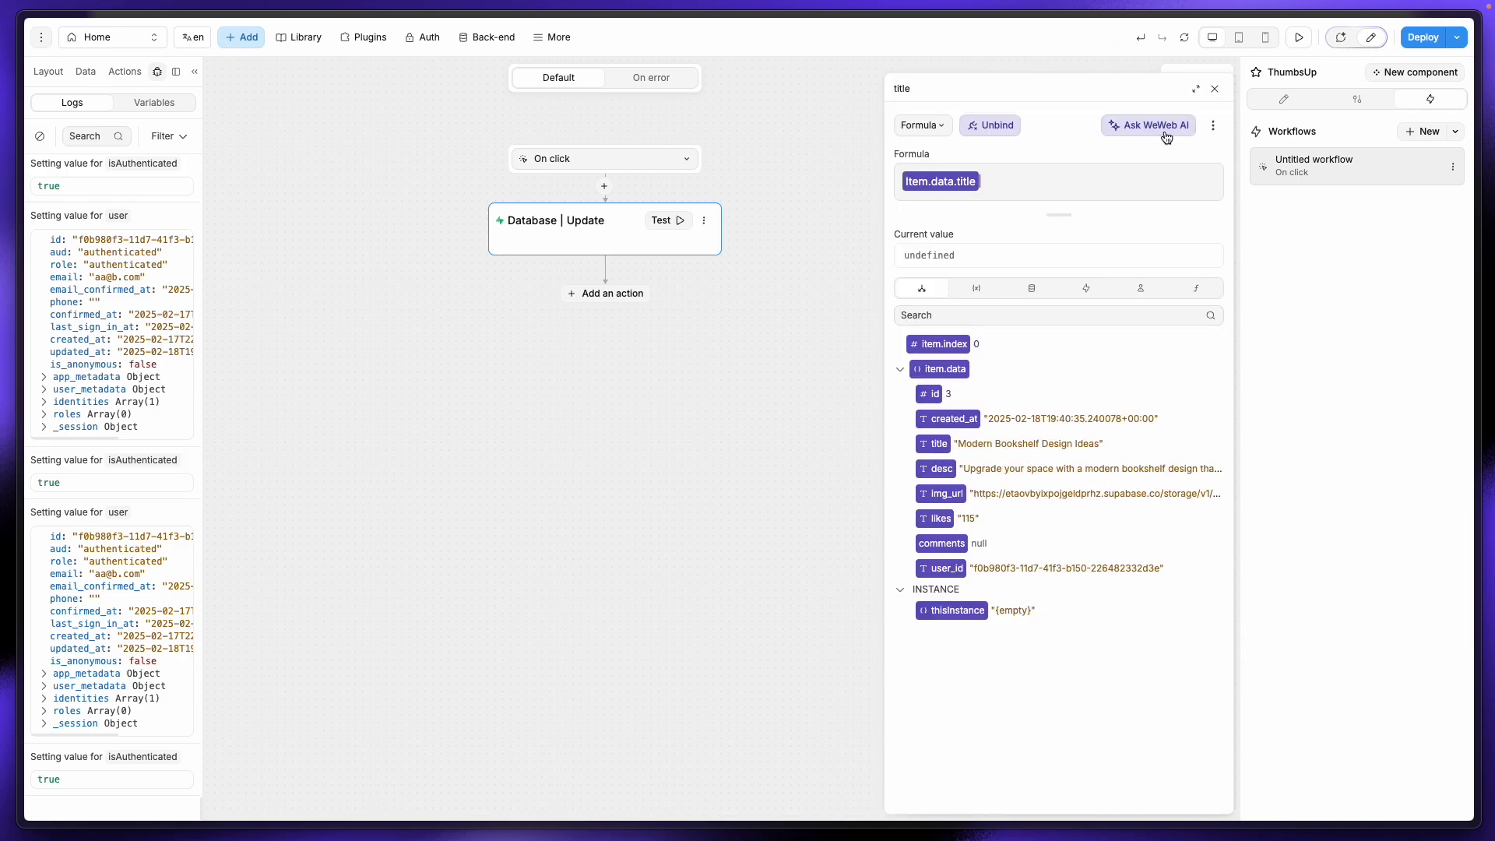
left_click(1214, 88)
left_click(1024, 504)
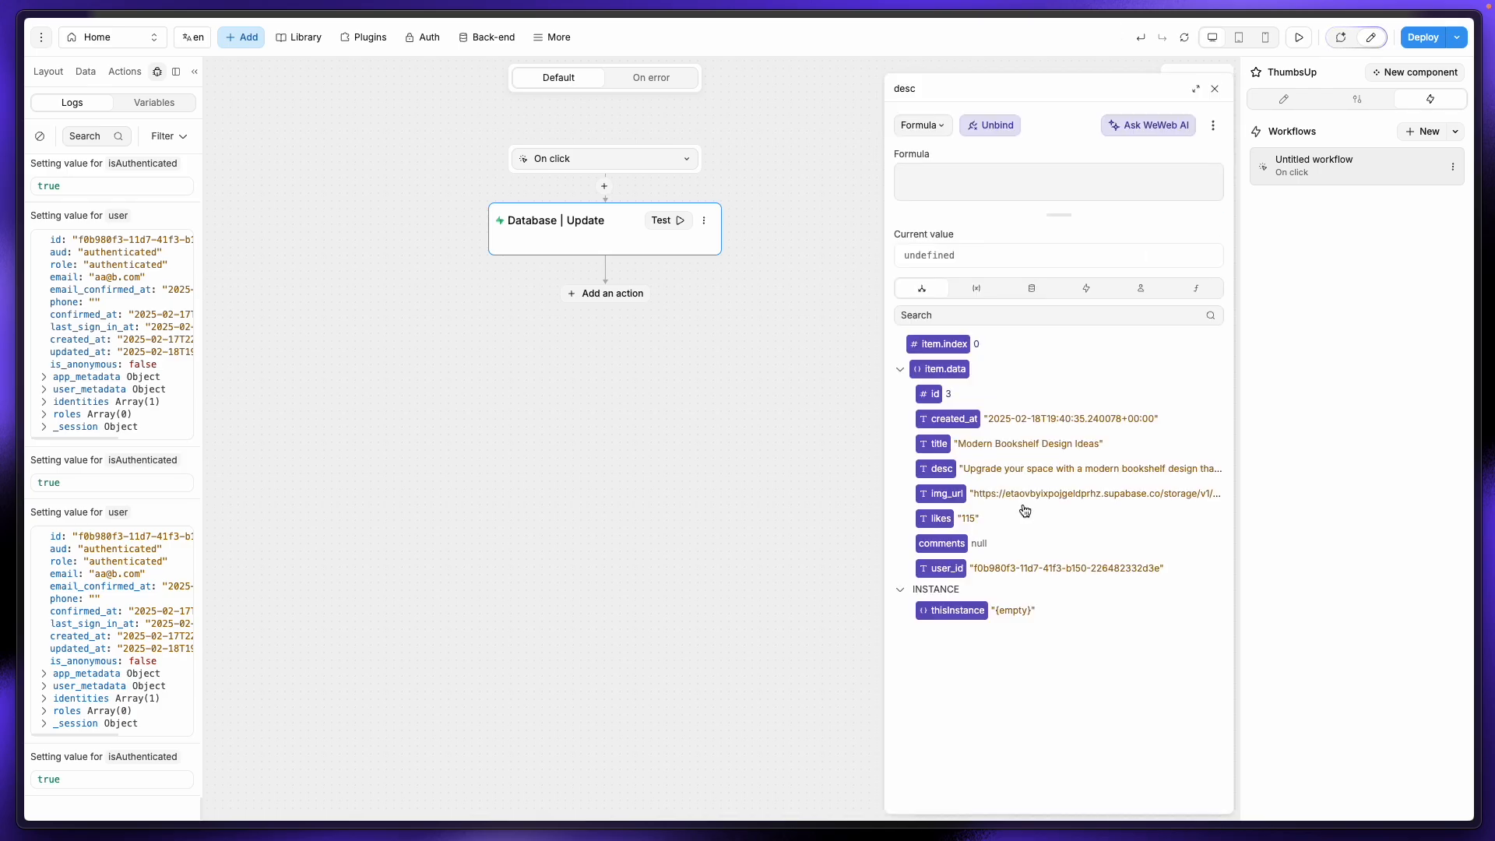
left_click(940, 468)
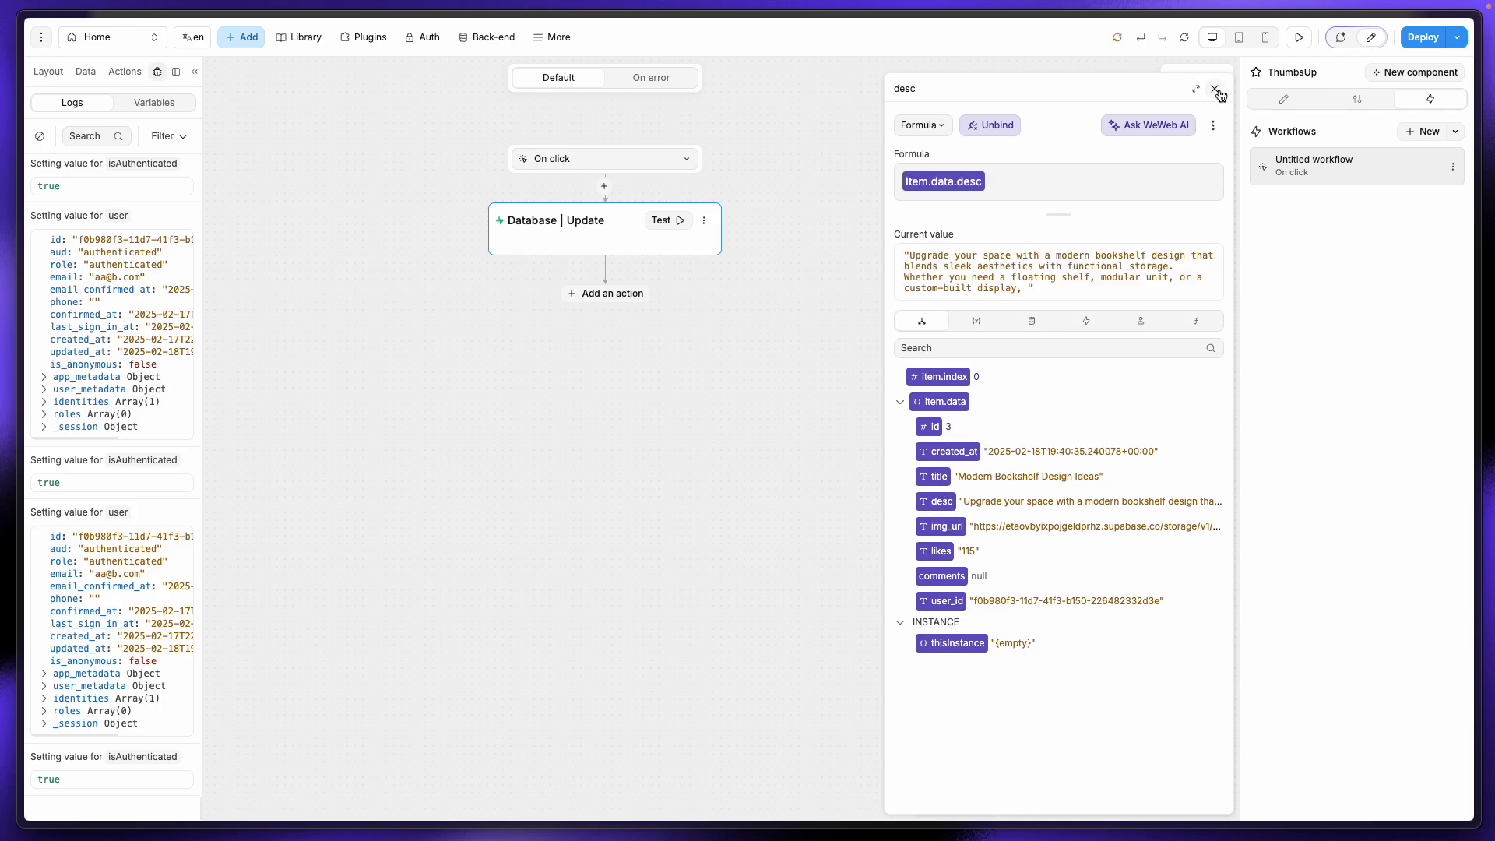
left_click(1215, 88)
Step: Bind img_url to item.data.img_url and likes to item.data.likes, then reload the app data
scroll(1058, 472, "down", 2)
left_click(1026, 402)
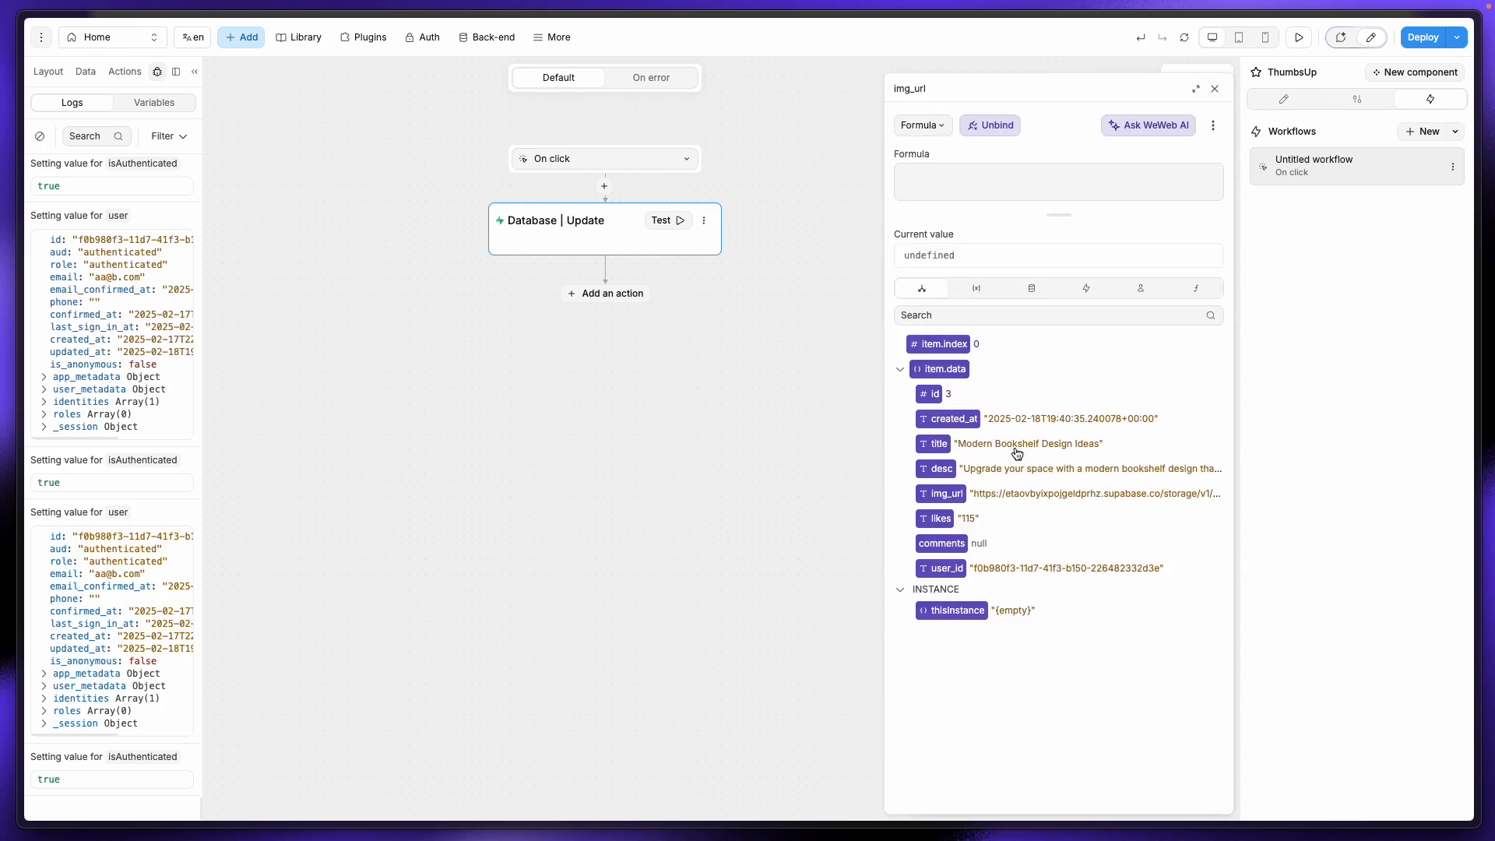
left_click(944, 497)
left_click(1212, 90)
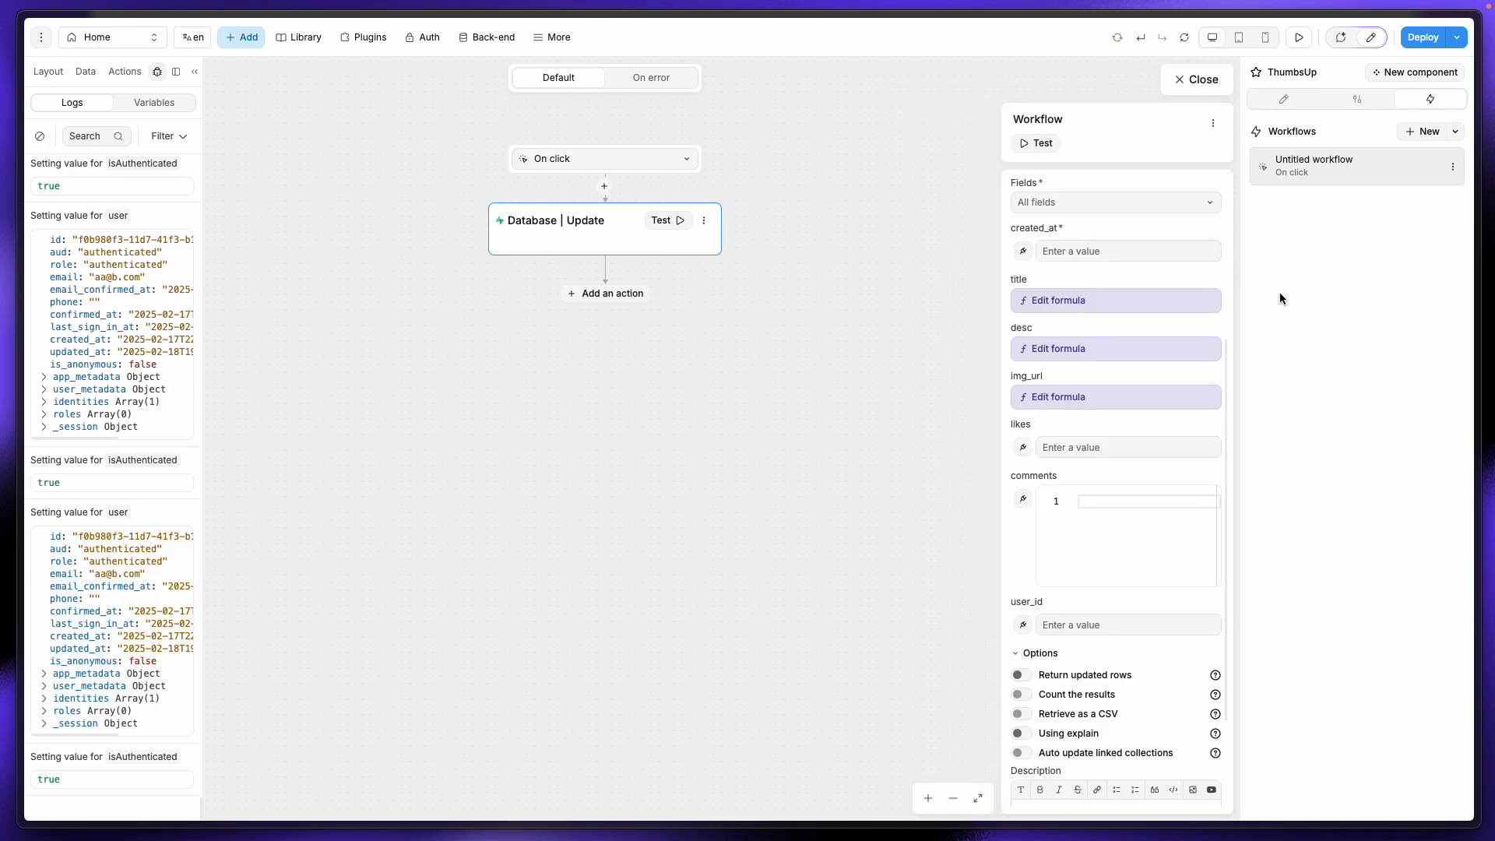
scroll(1051, 477, "down", 3)
left_click(1025, 317)
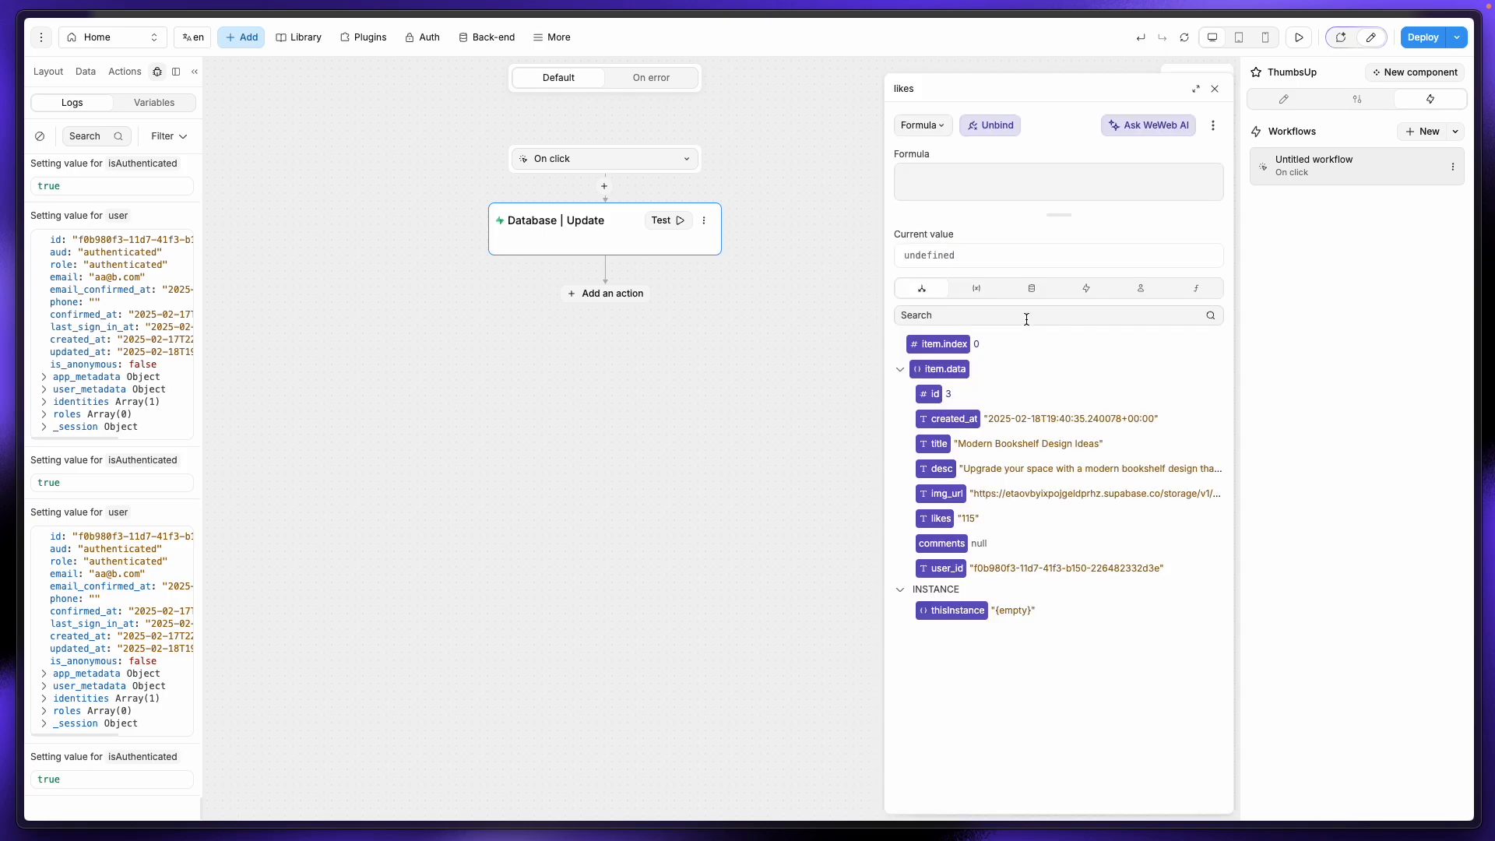
left_click(943, 520)
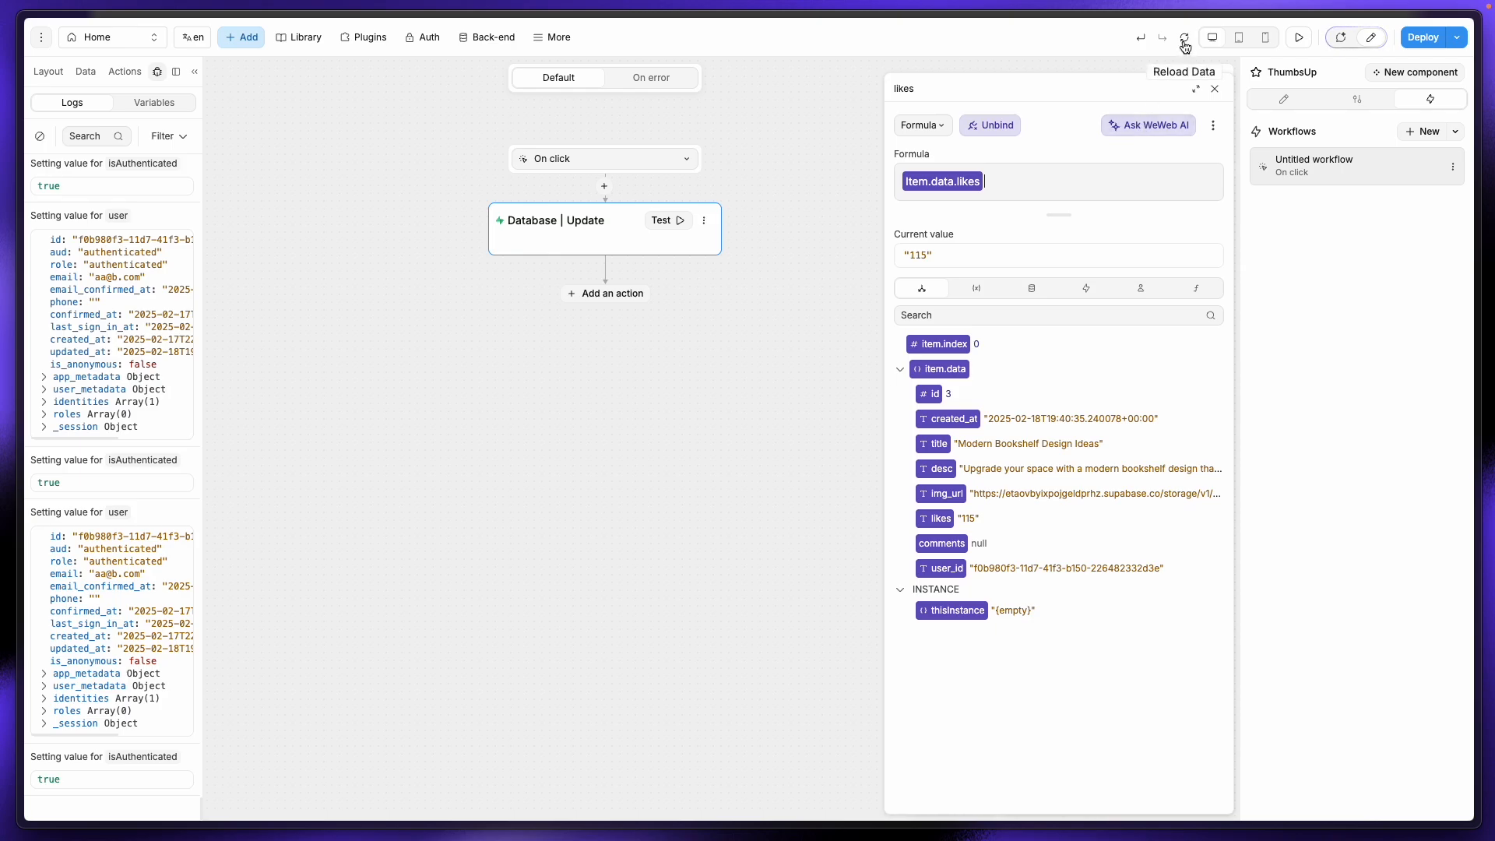
left_click(1183, 42)
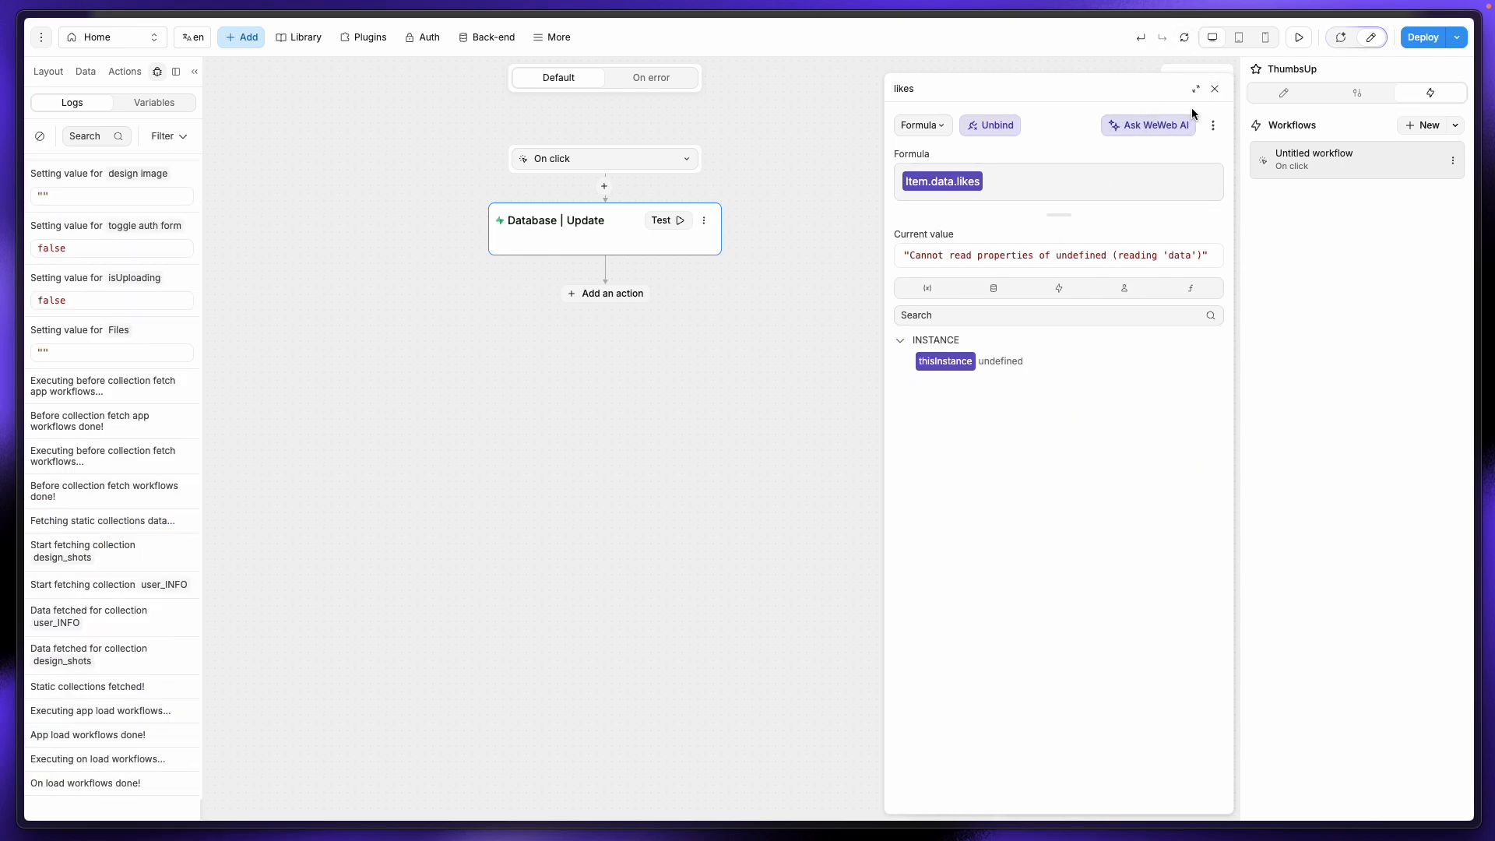
left_click(1215, 88)
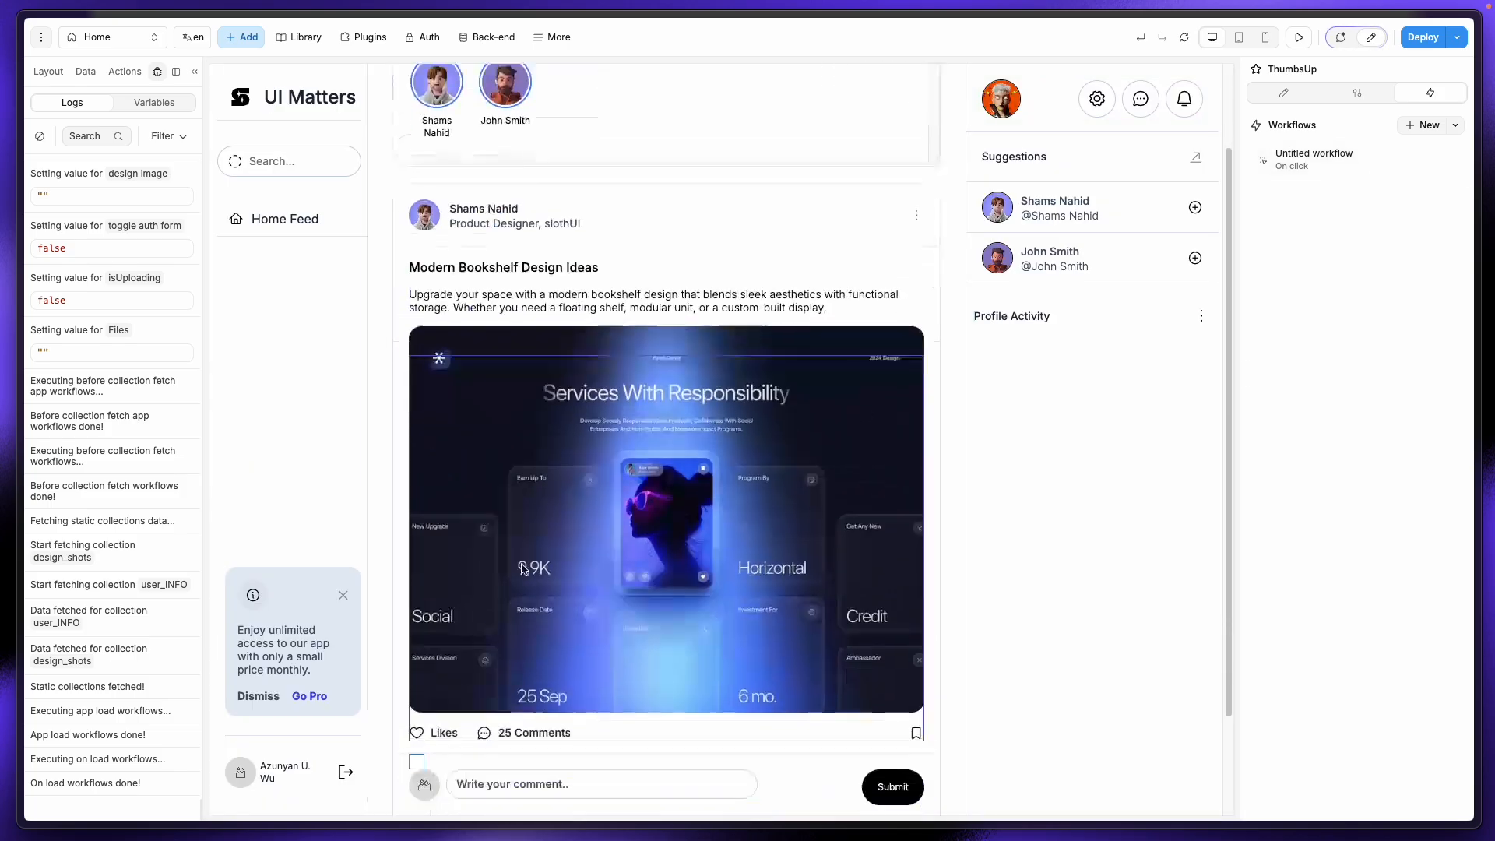
Step: Reopen the card's workflow Database | Update action and its likes formula
scroll(523, 569, "down", 2)
left_click(1324, 160)
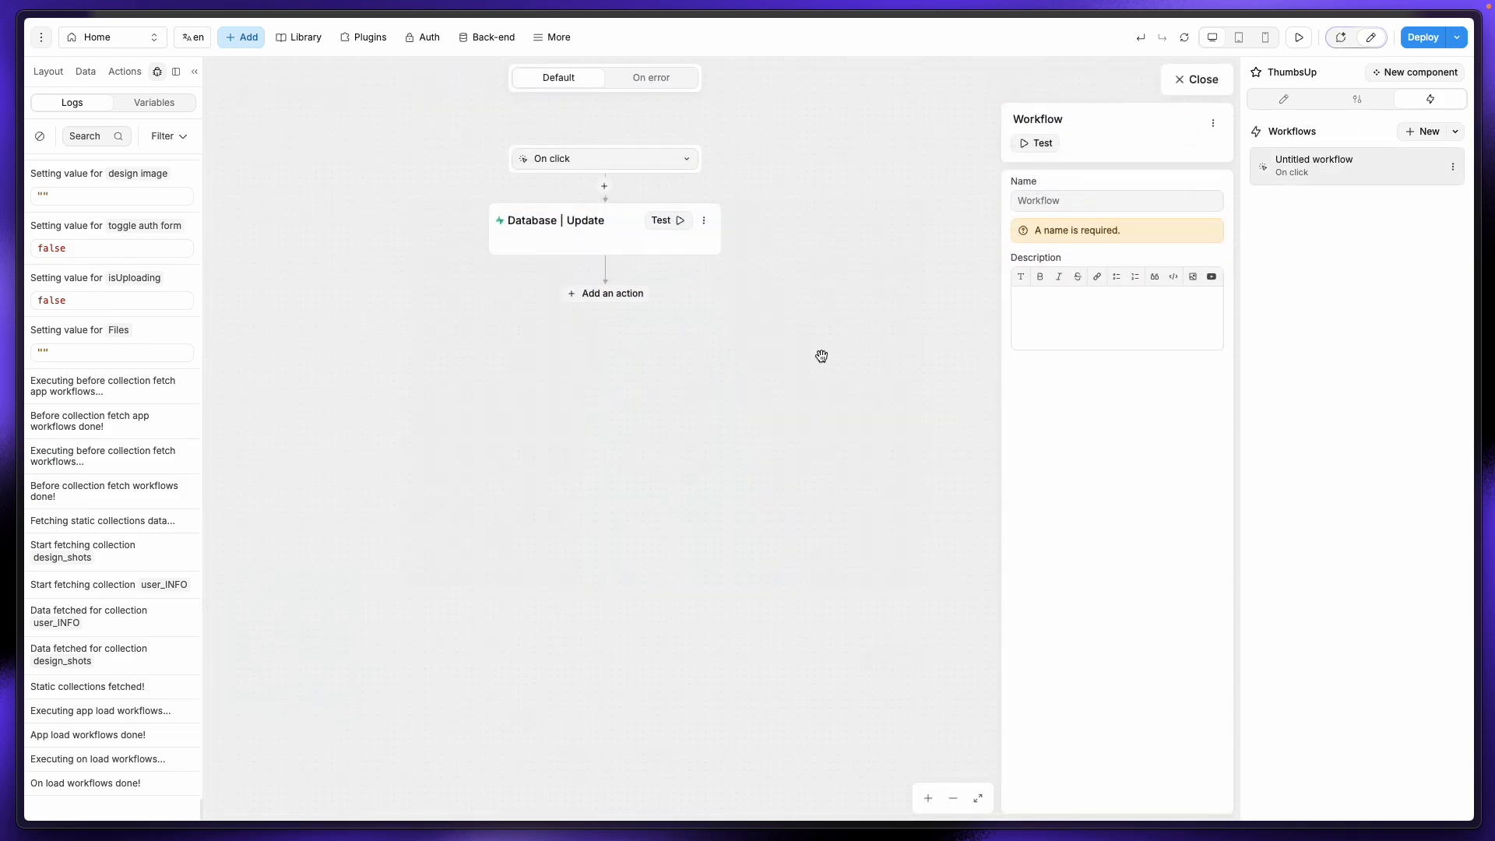
left_click(597, 227)
scroll(1084, 574, "down", 3)
left_click(1031, 532)
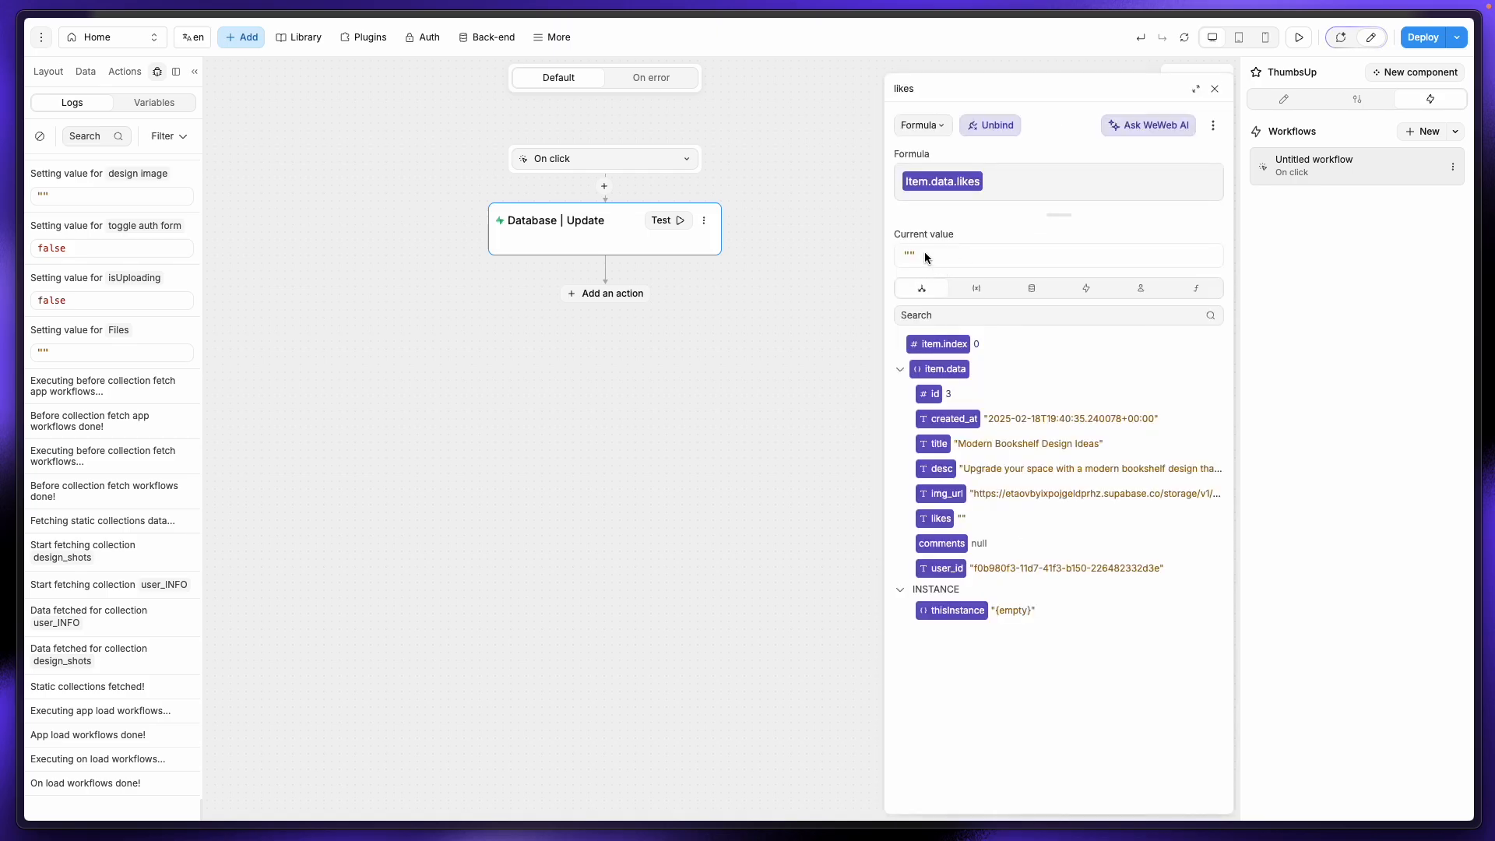
Step: Replace the likes formula with toNumber(item.data.likes) using the MATH toNumber function
left_click(1005, 177)
key("BackSpace")
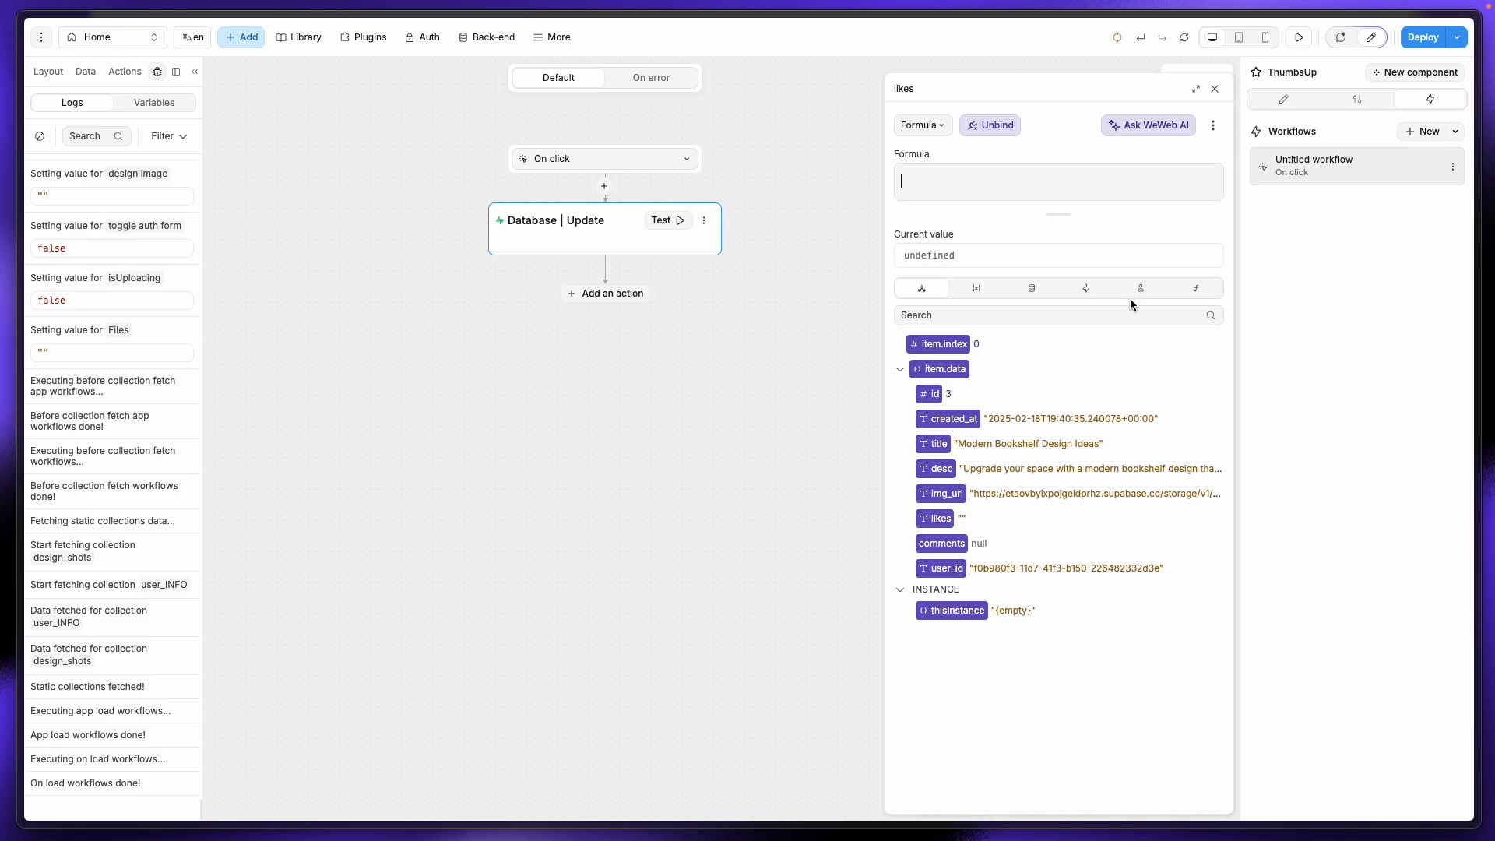
left_click(1196, 295)
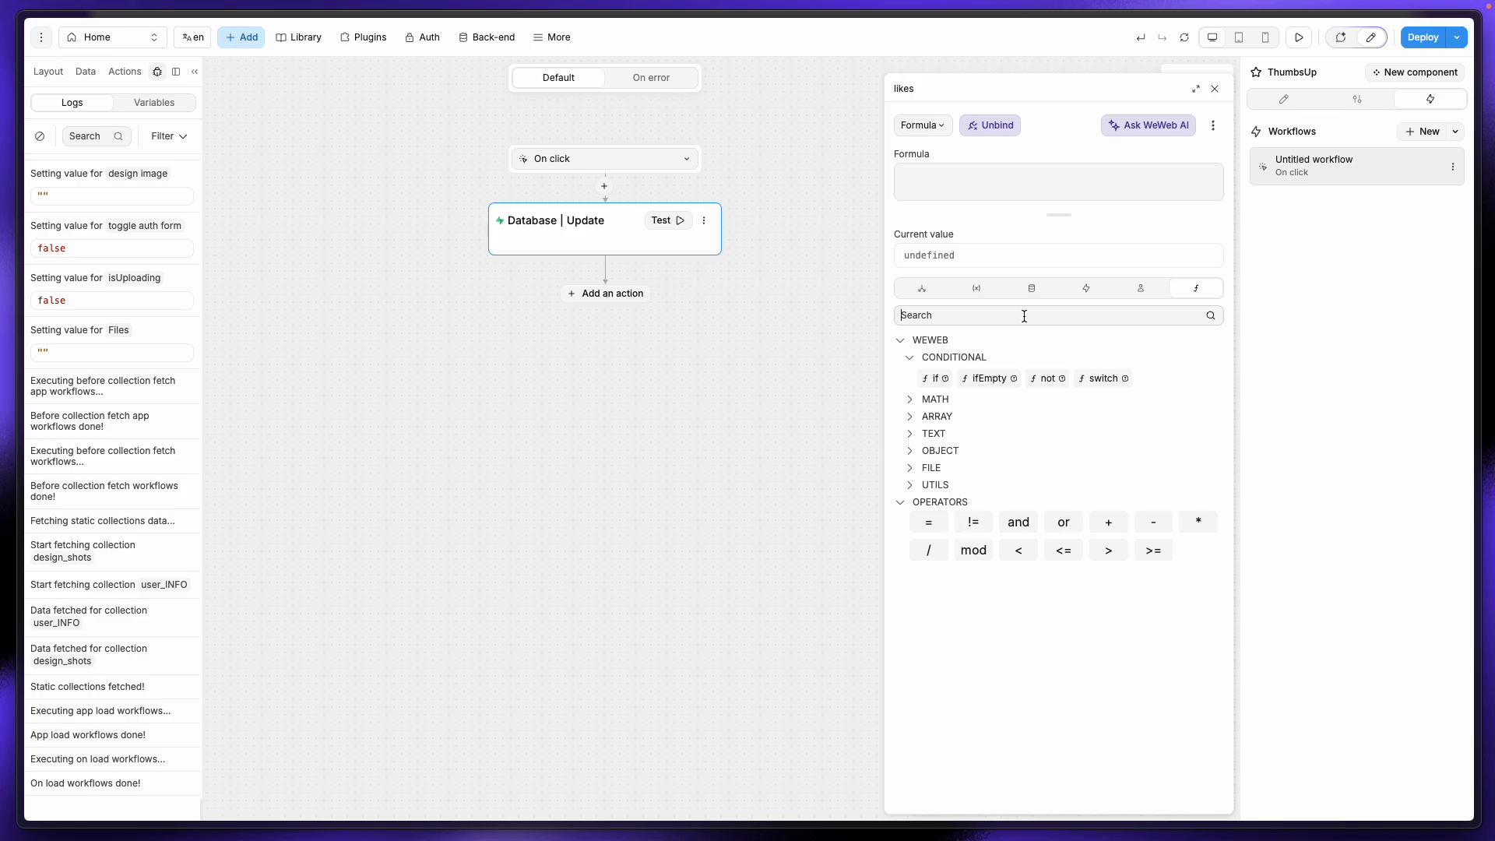
type("num")
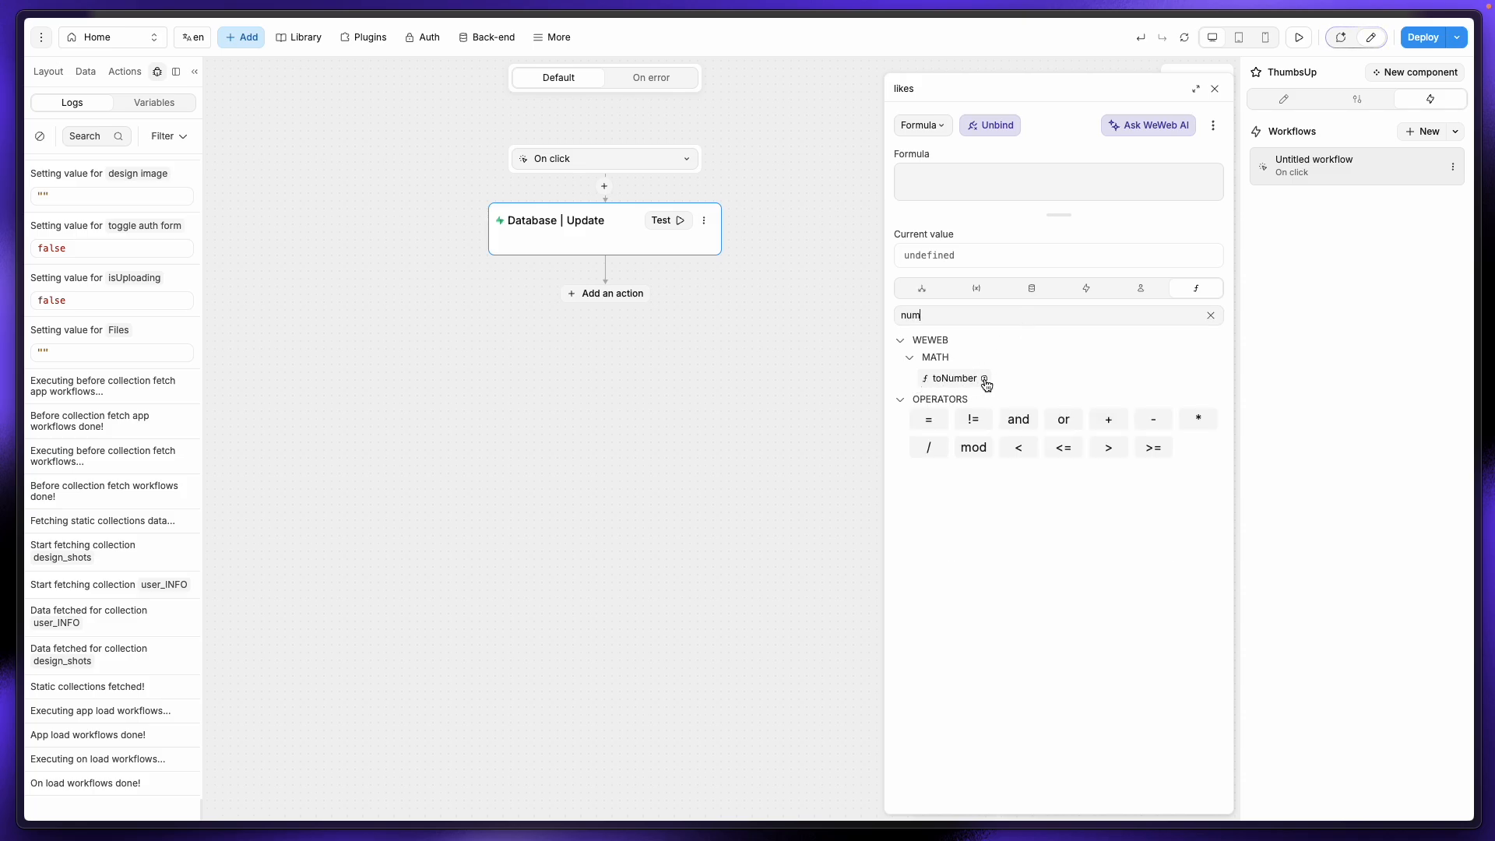
mouse_move(985, 381)
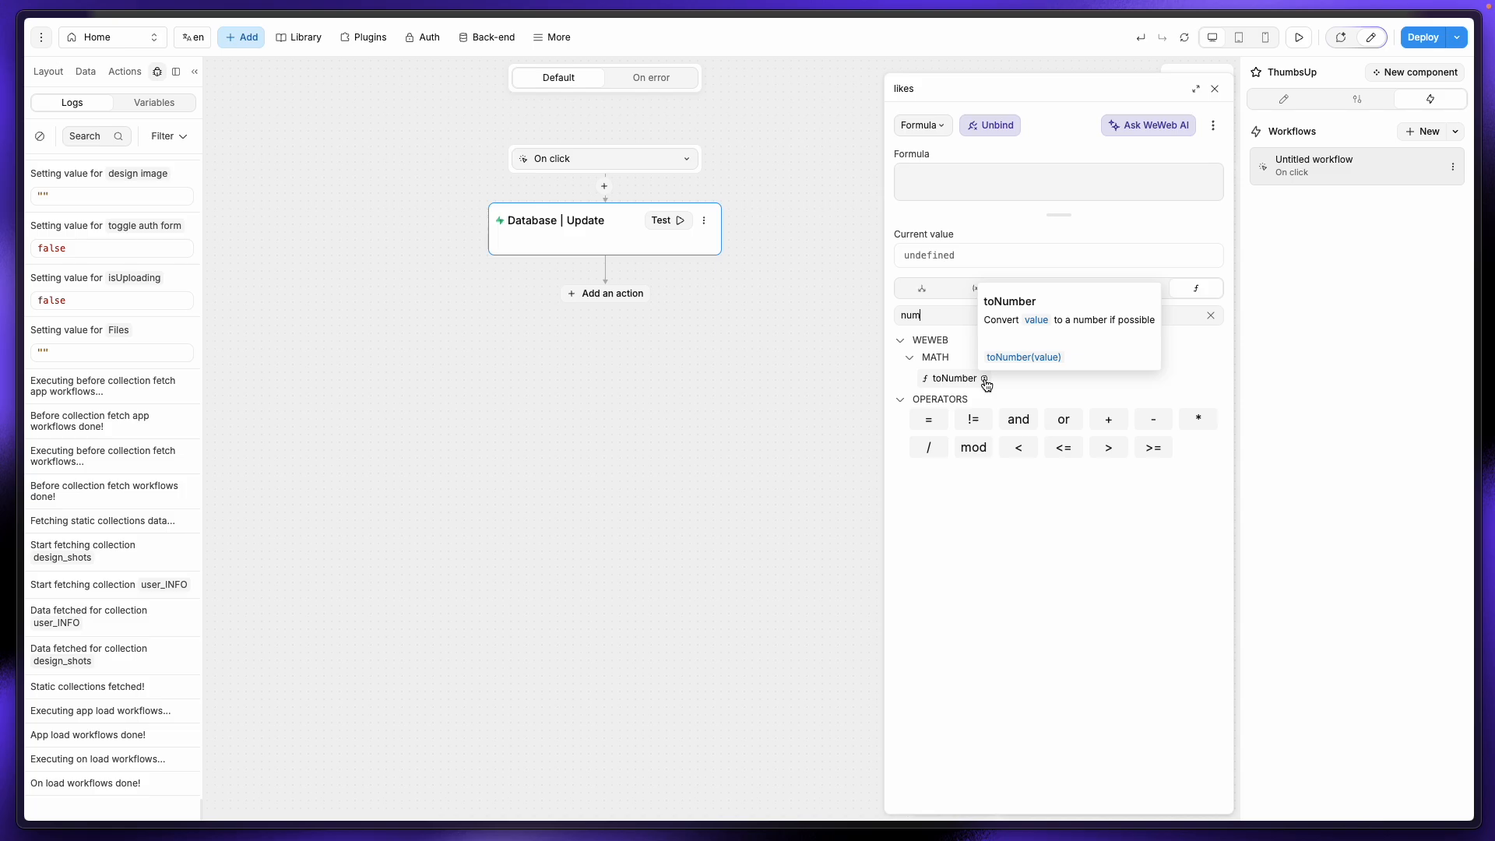
left_click(949, 378)
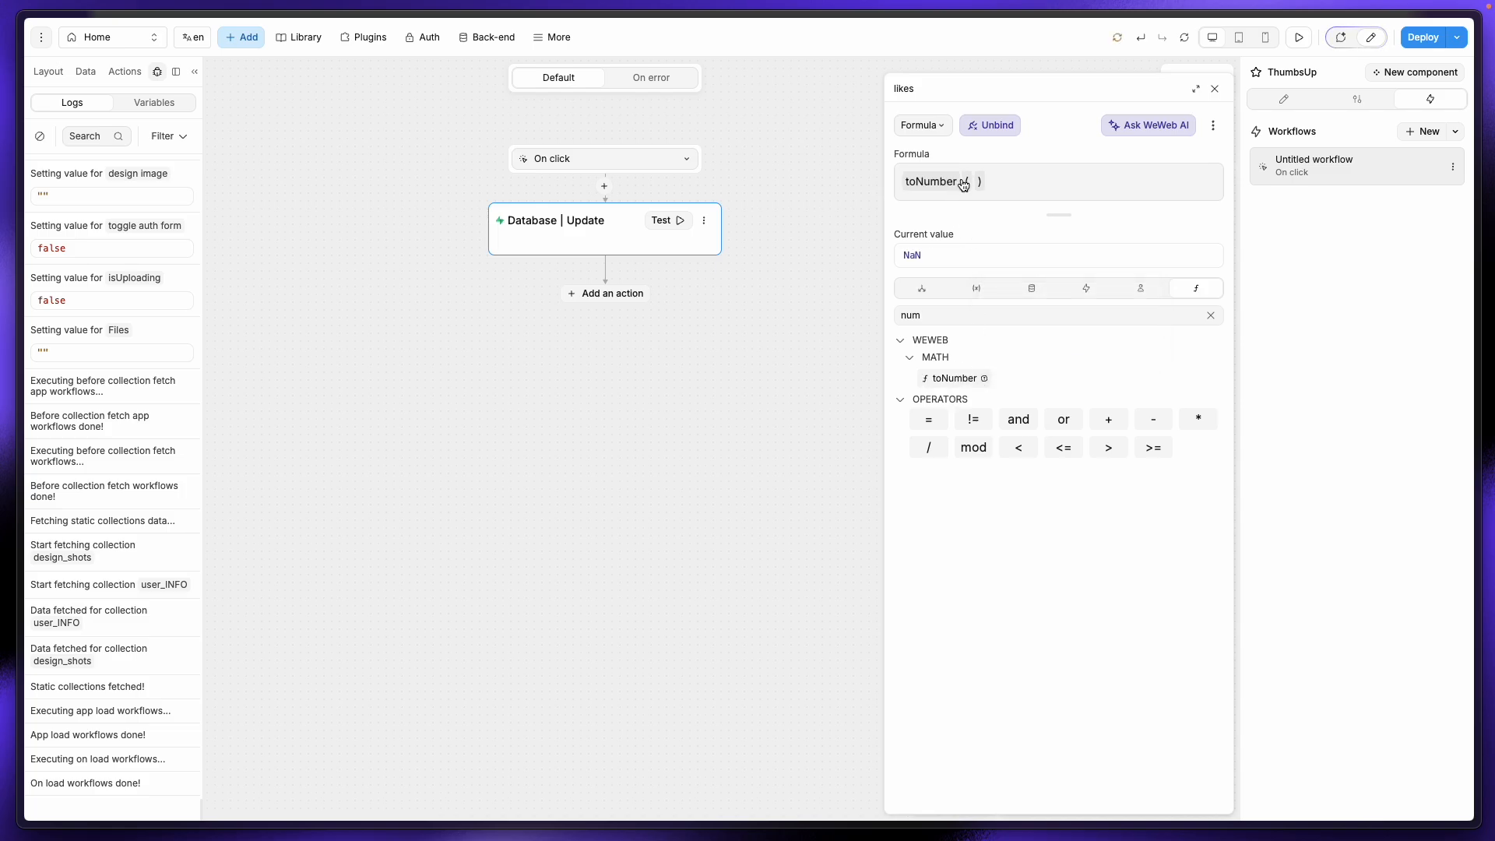
left_click(921, 288)
left_click(1210, 315)
left_click(941, 518)
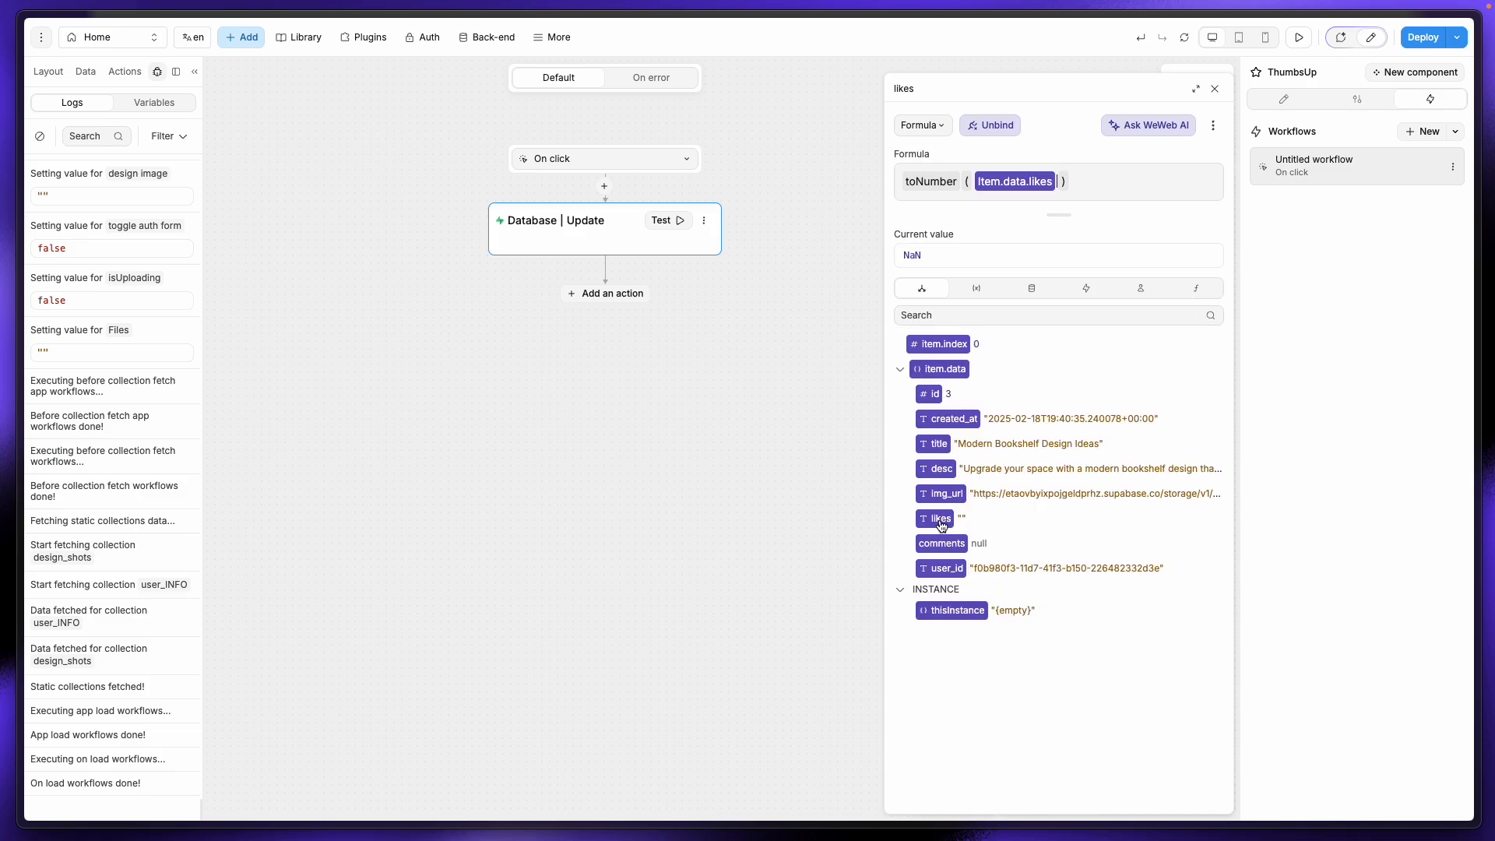
Step: Extend the formula to toNumber(item.data.likes + 0) + 1, evaluating to 1
left_click(1090, 178)
type("+ 1")
type("+ ")
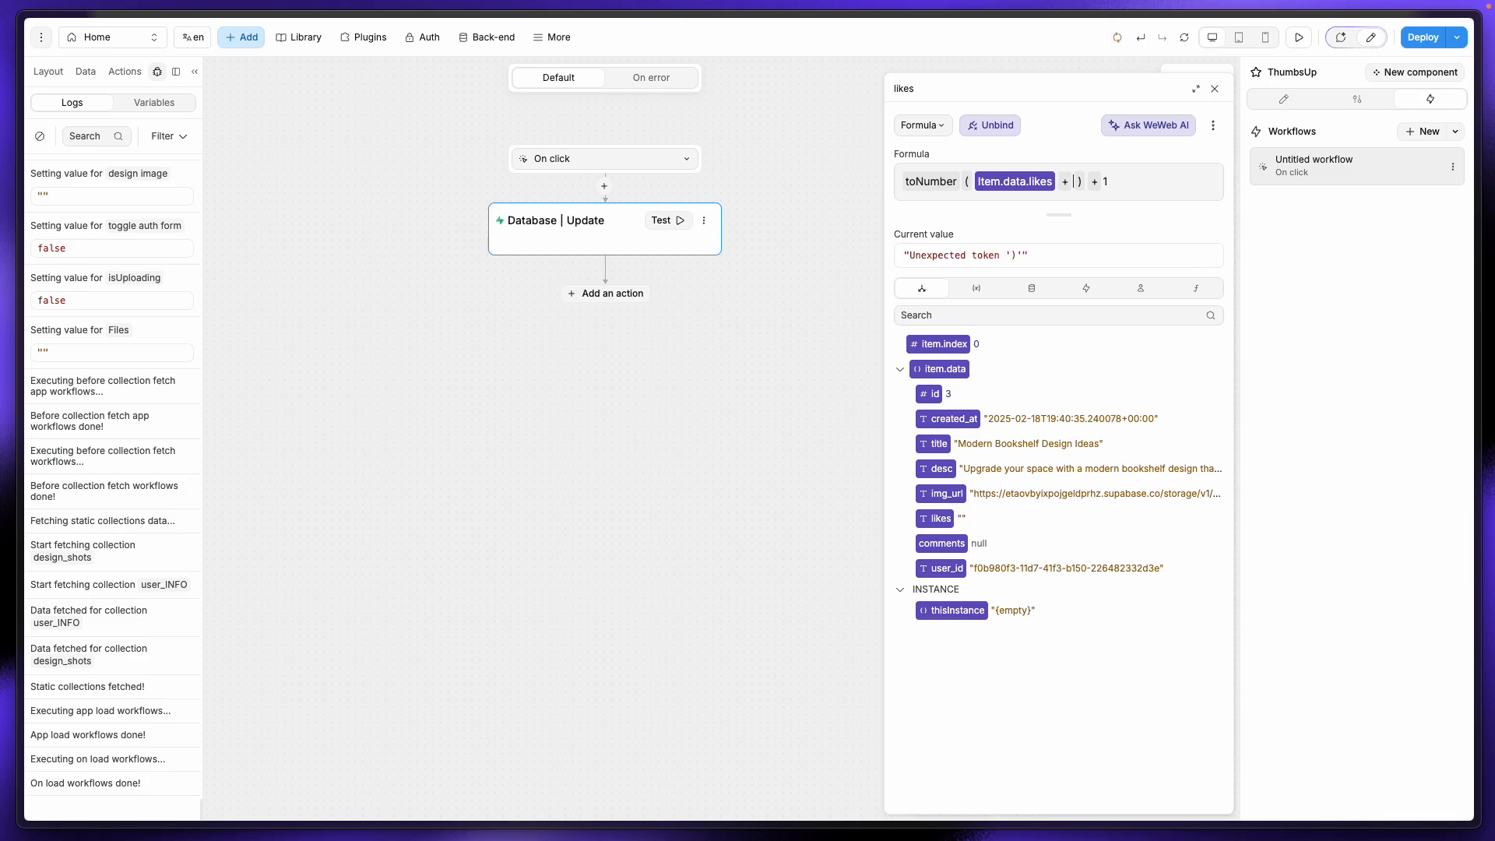
type("0")
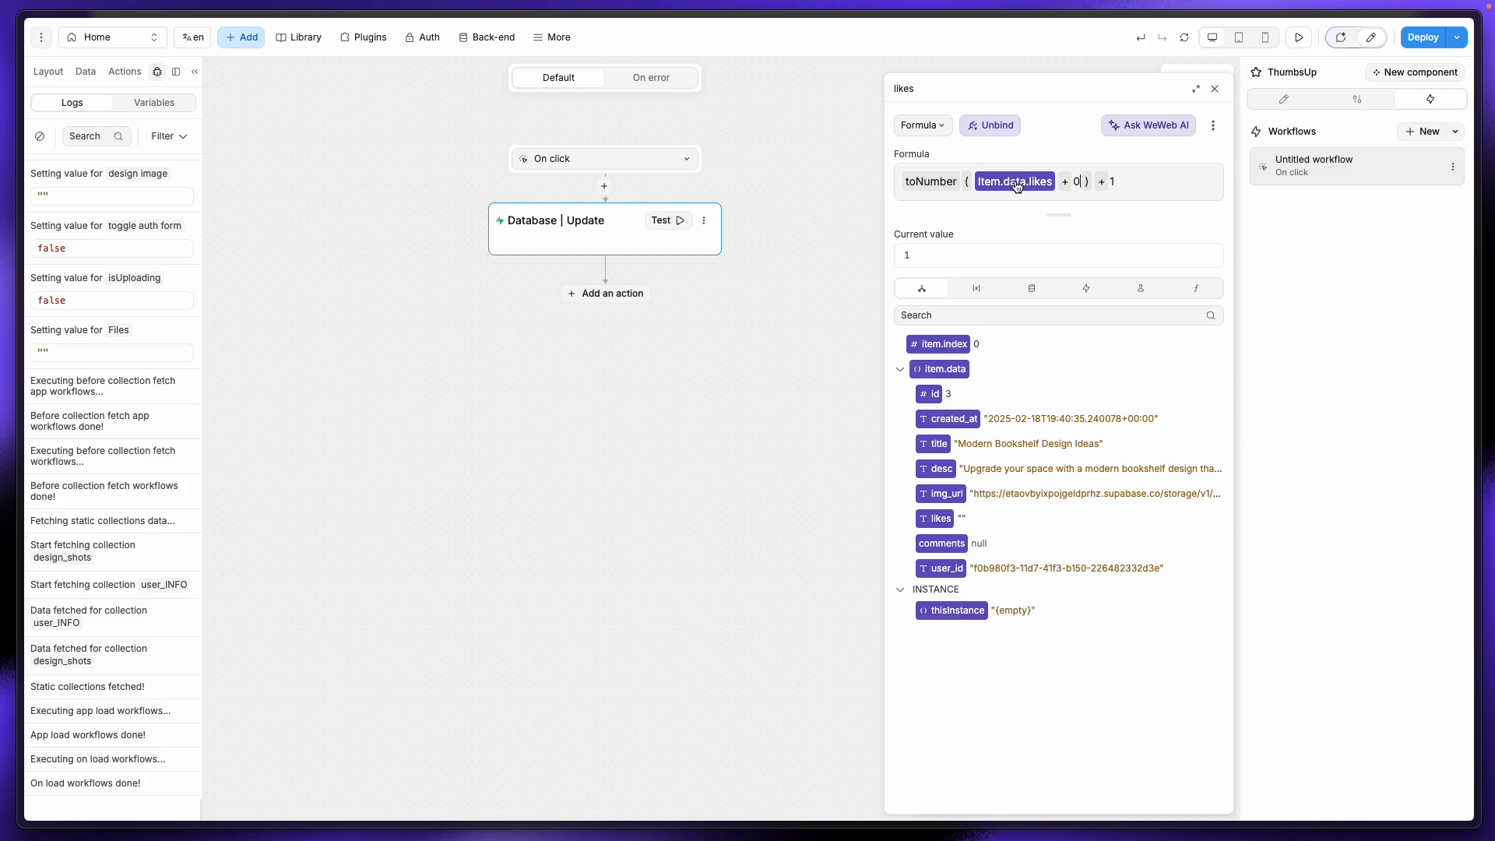
left_click(90, 244)
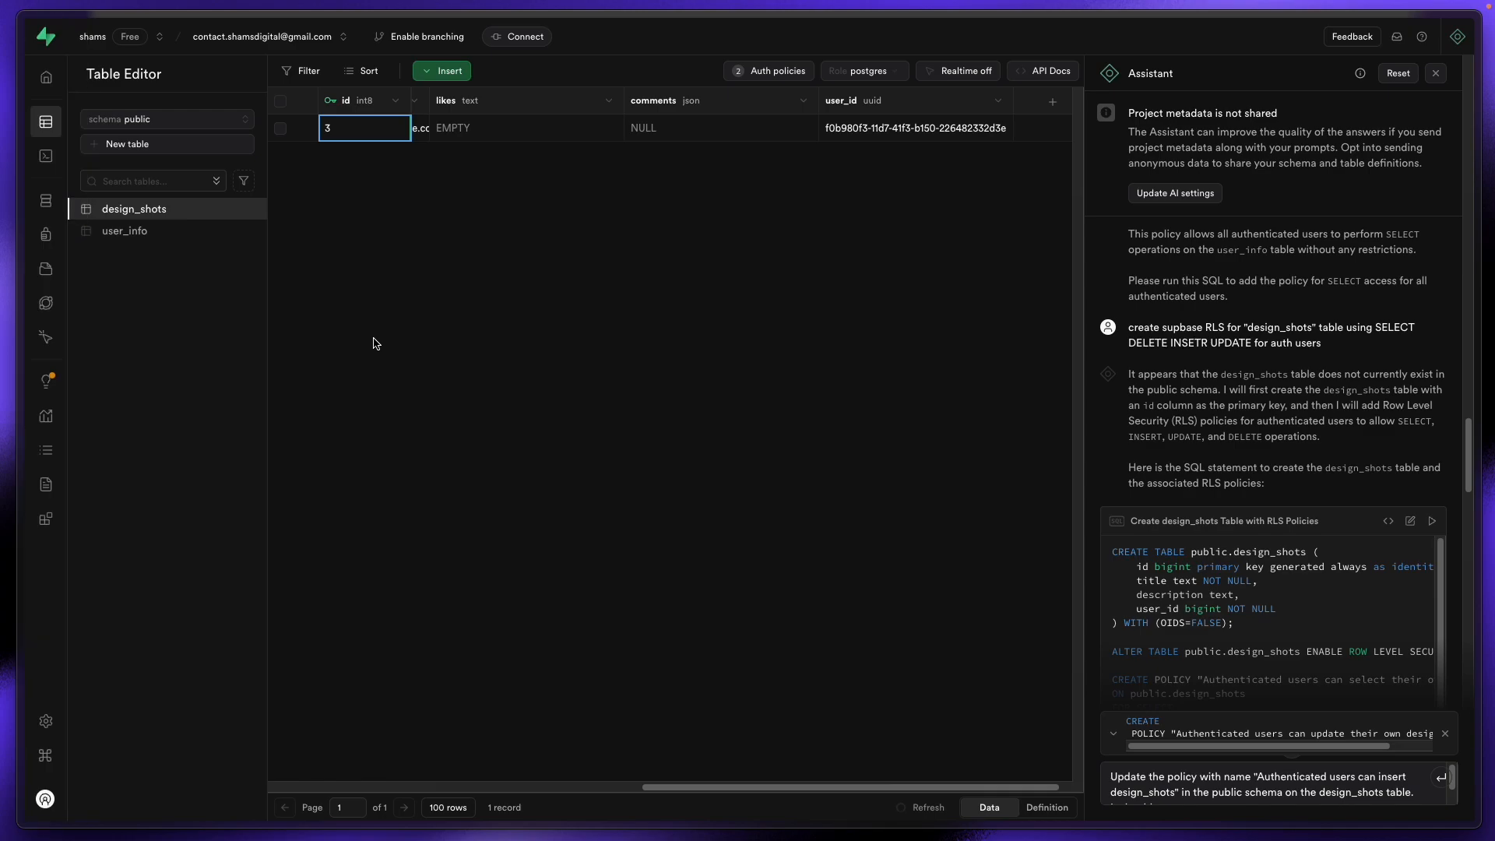
Step: Change the design_shots likes column default from ''::text to 0 and save the table
left_click(249, 208)
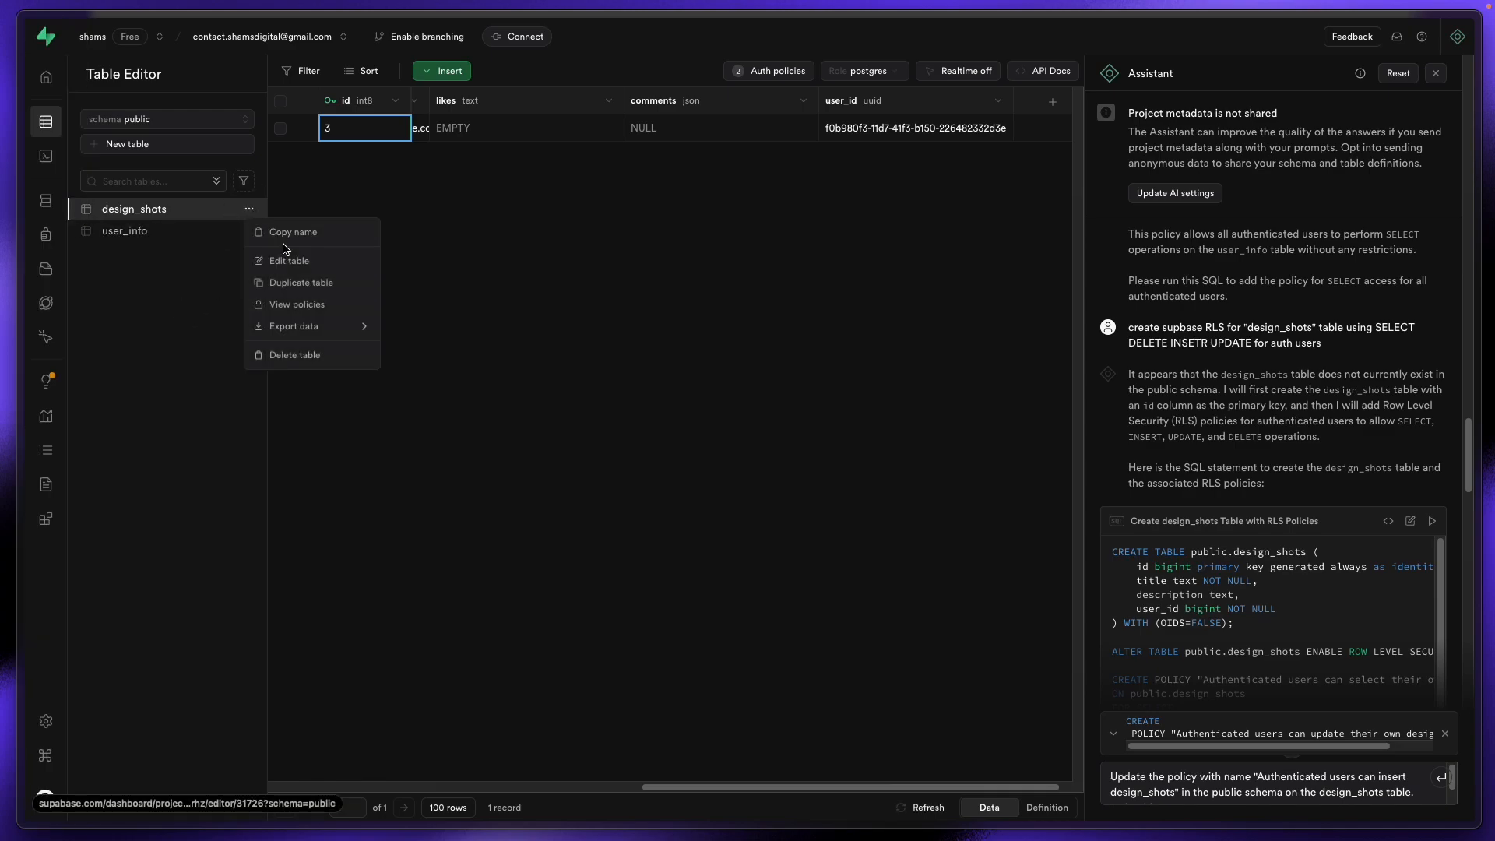
left_click(302, 262)
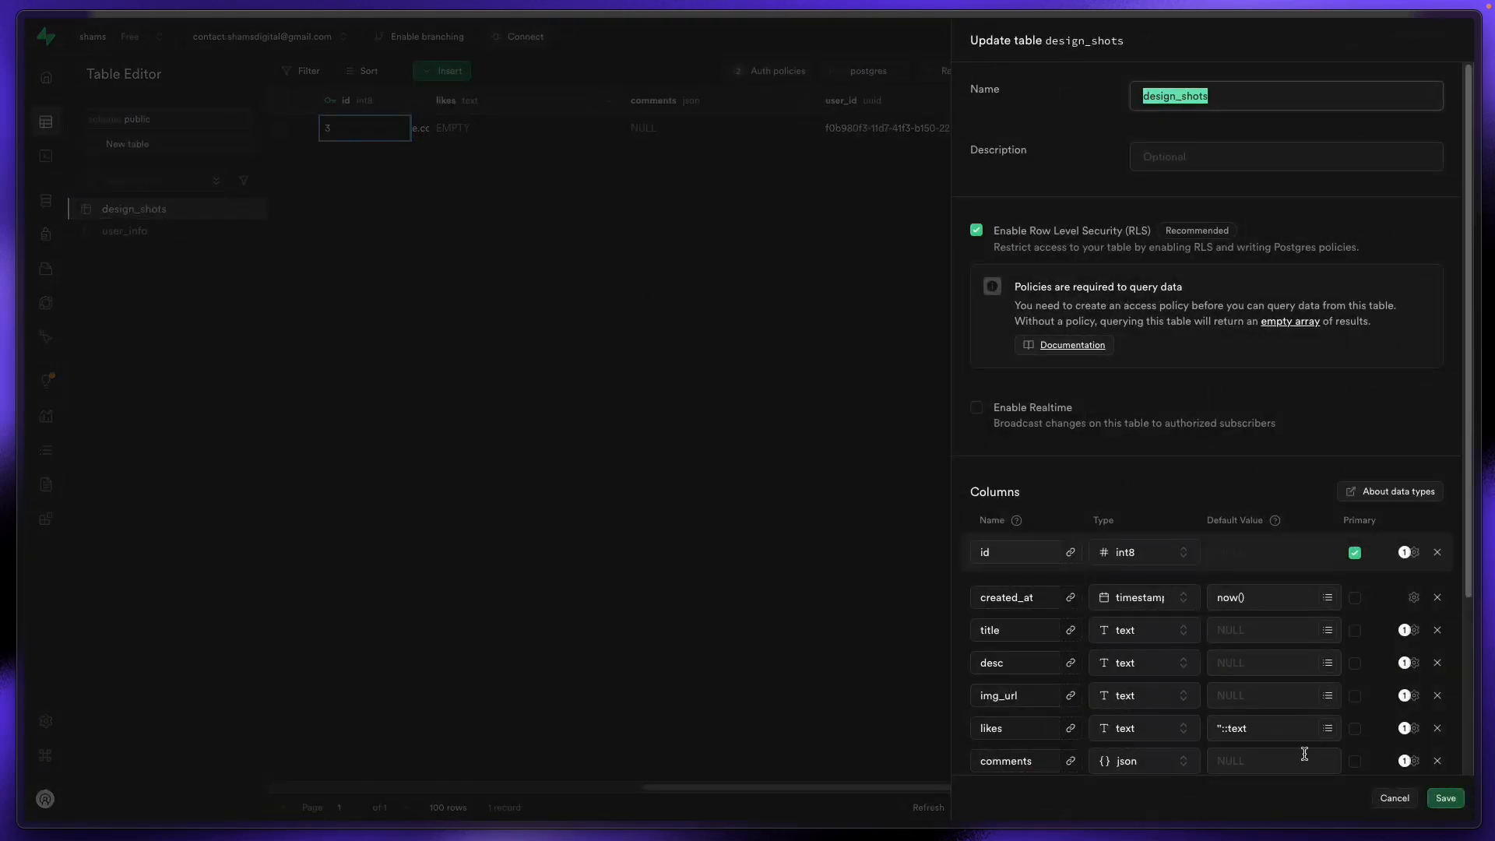
scroll(1304, 753, "down", 2)
left_click_drag(1258, 630, 1213, 630)
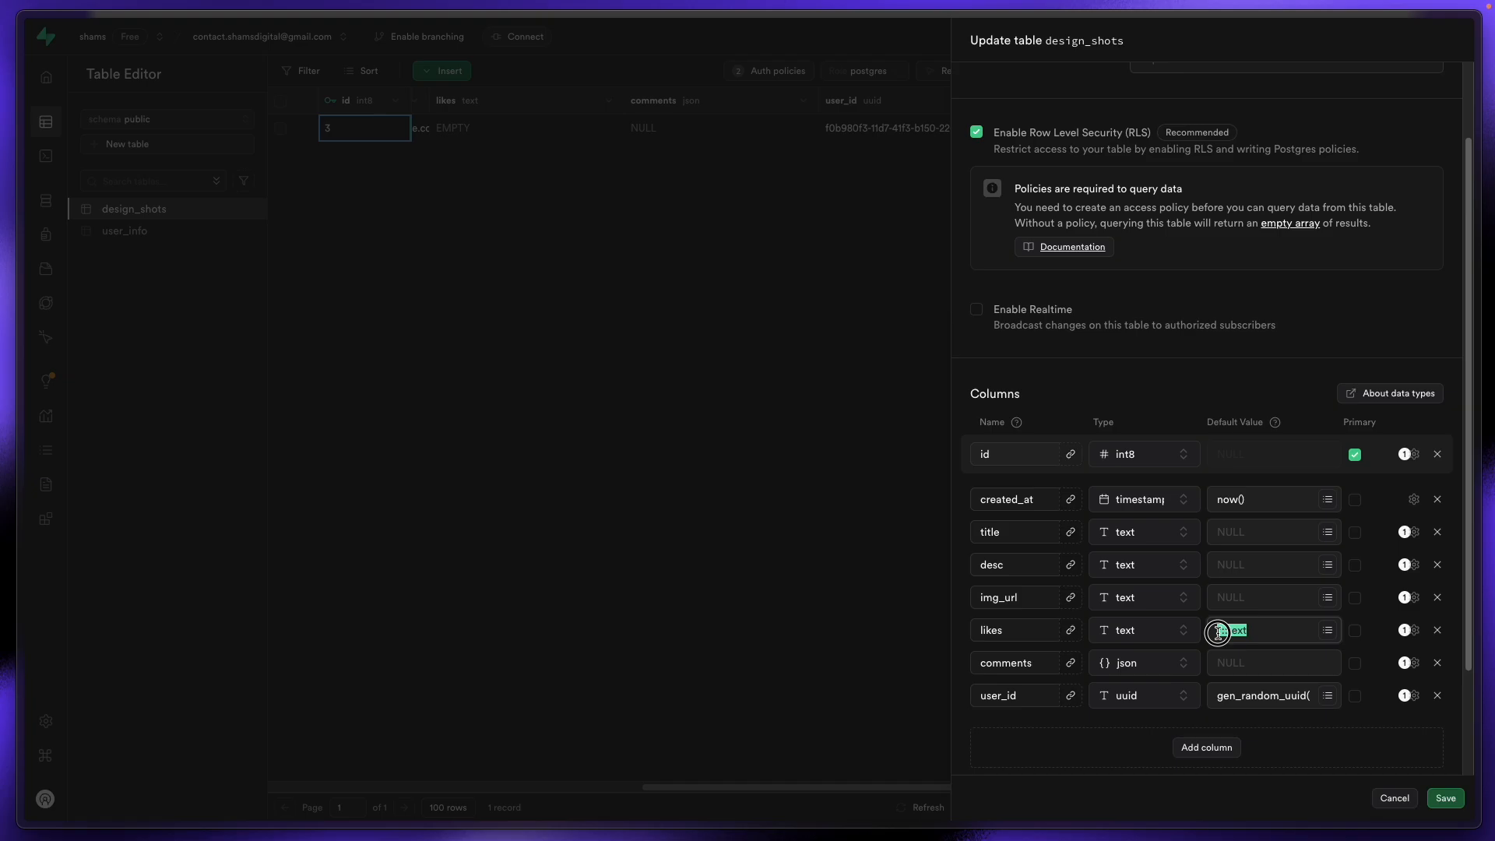
type("0")
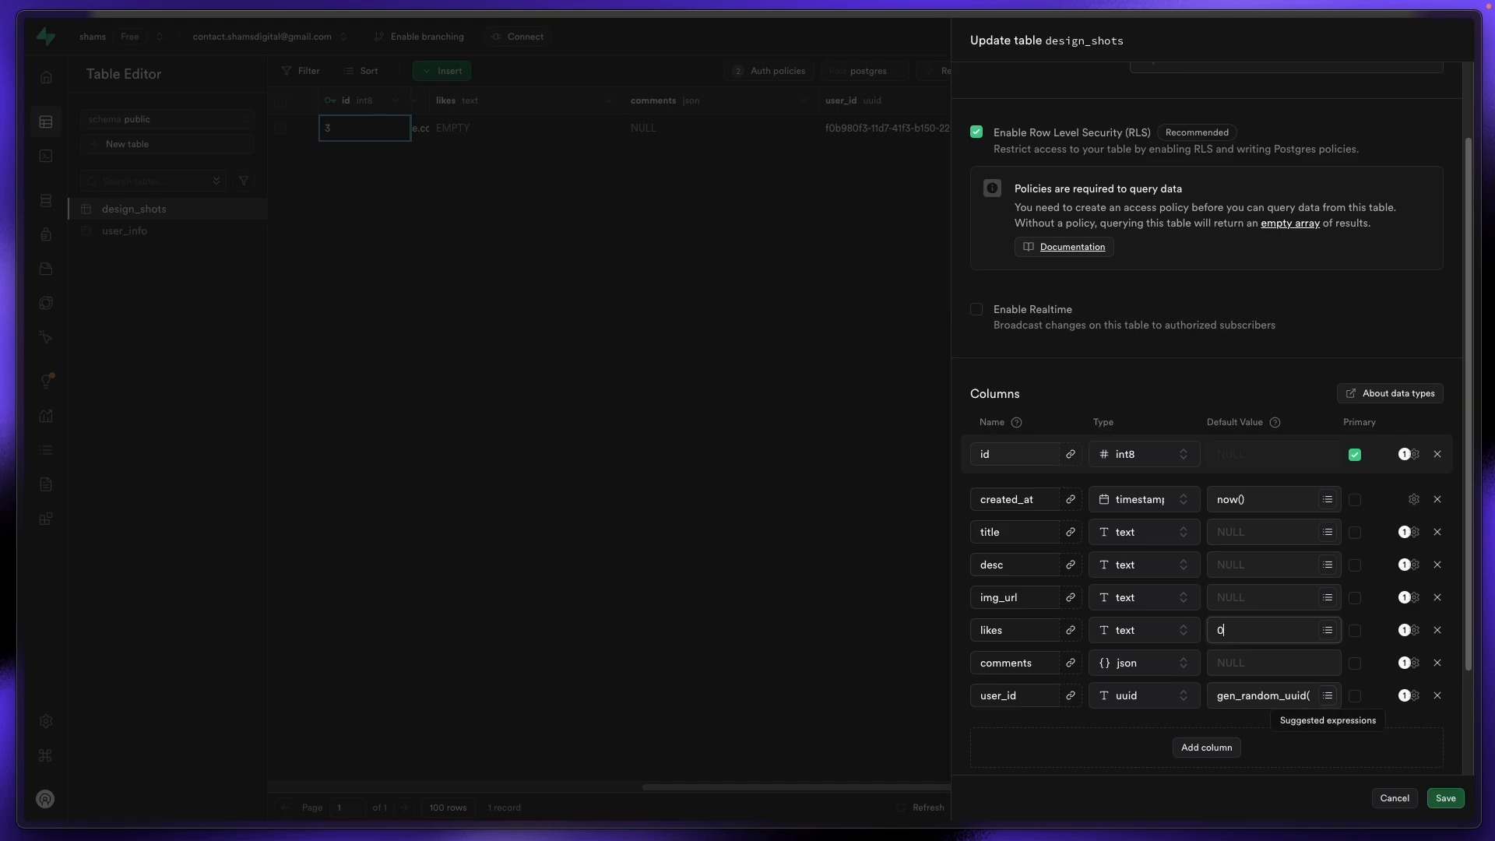
left_click(1445, 798)
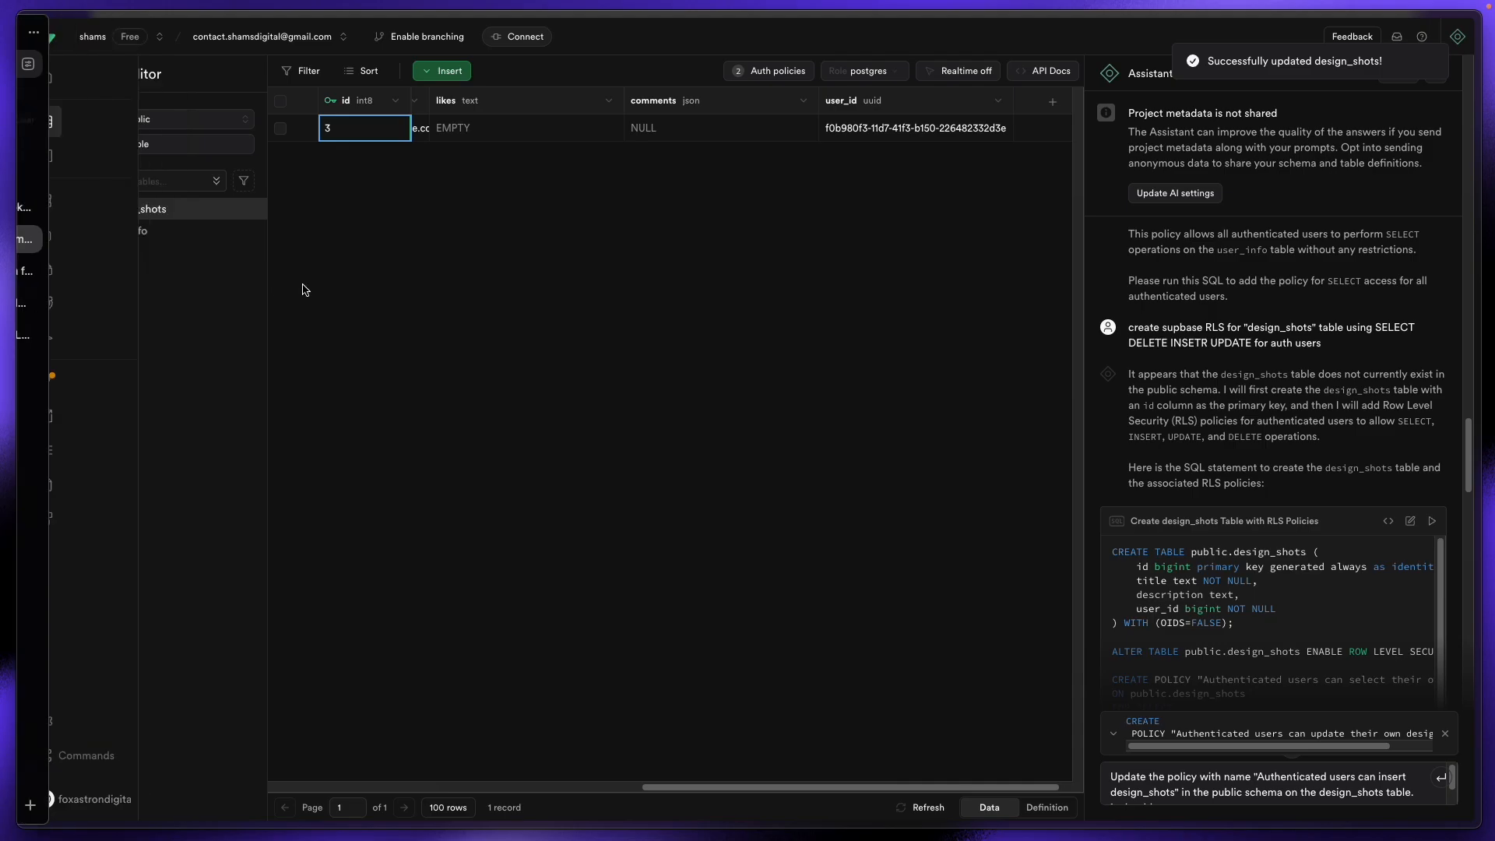
mouse_move(5, 312)
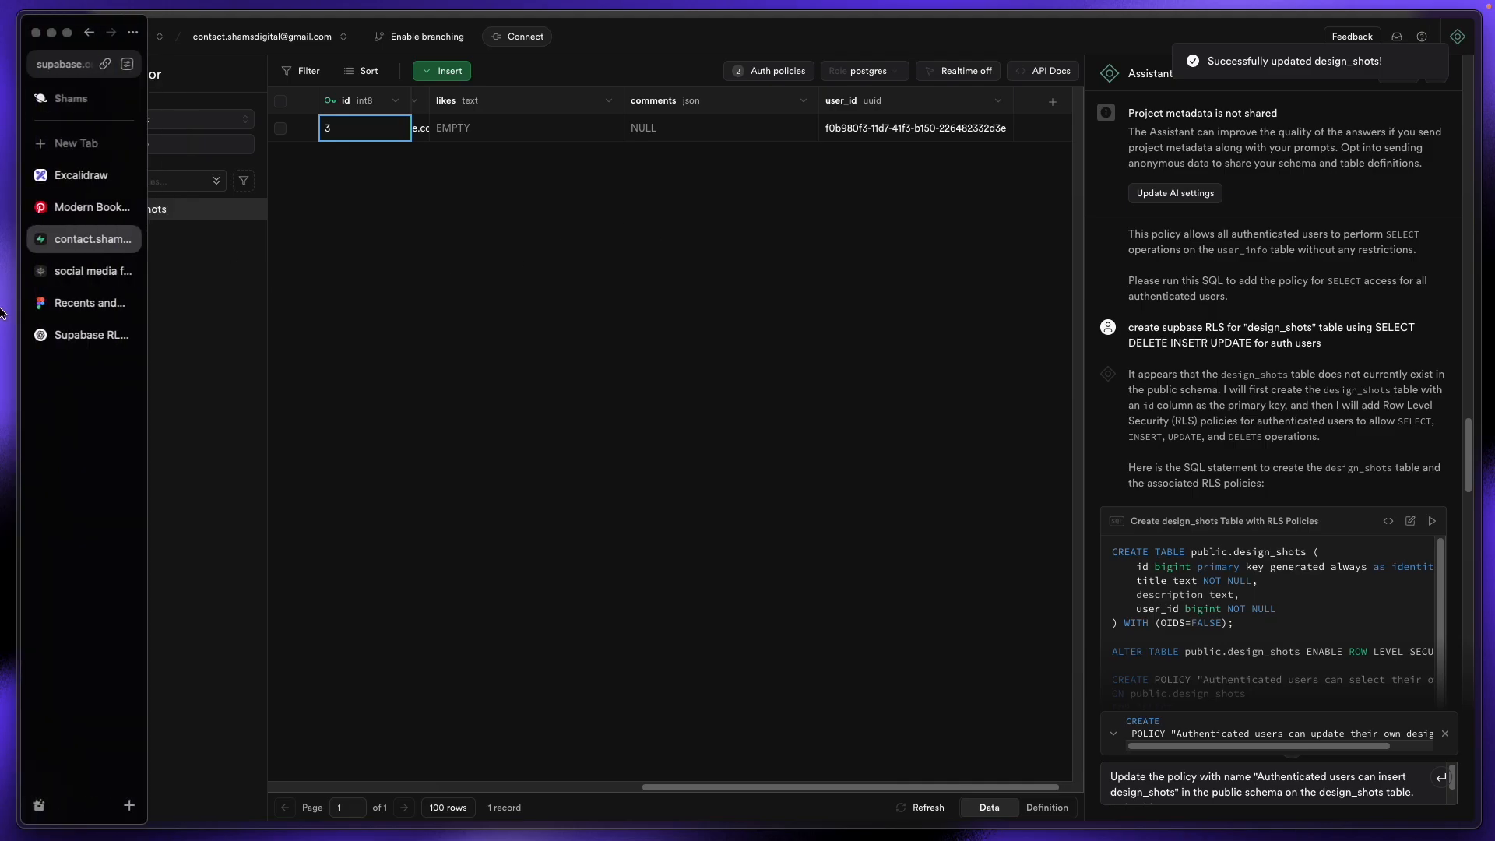
left_click(101, 268)
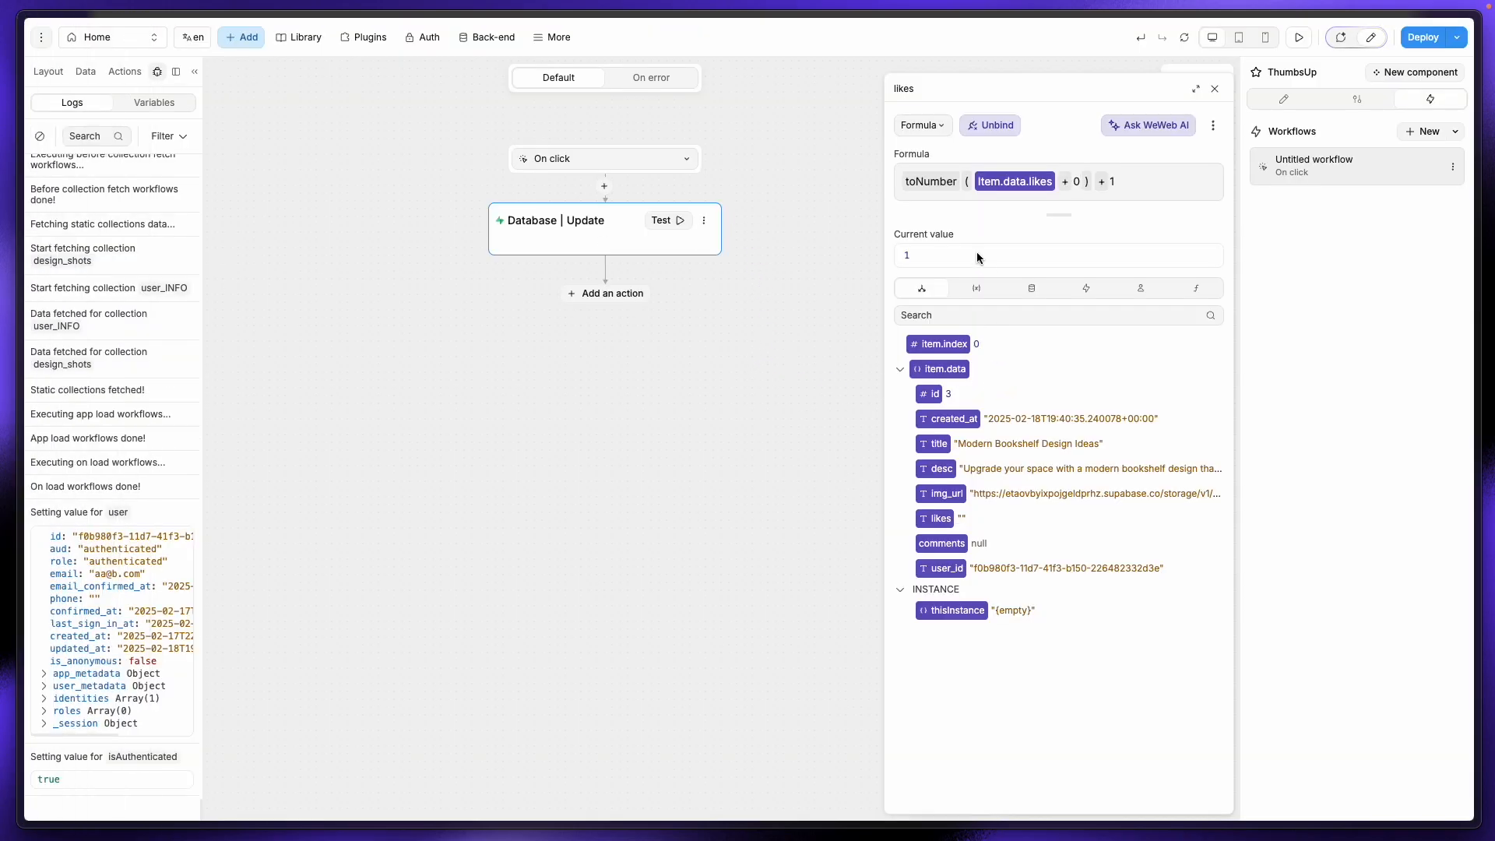
Step: Remove + 0 from the likes formula and close the formula and workflow editors
key("BackSpace")
key("BackSpace")
left_click(1214, 88)
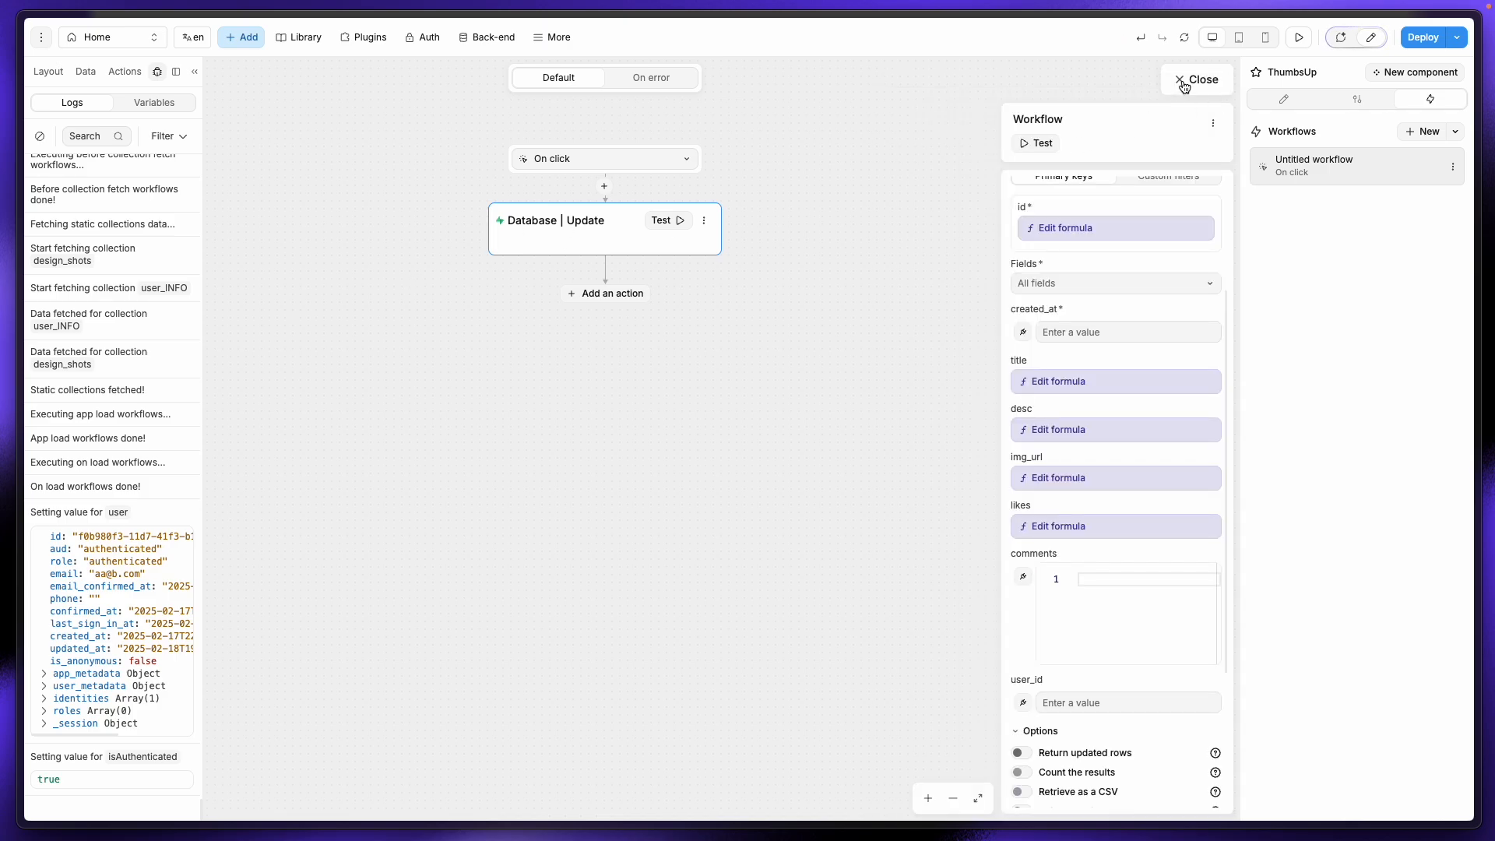
left_click(1181, 80)
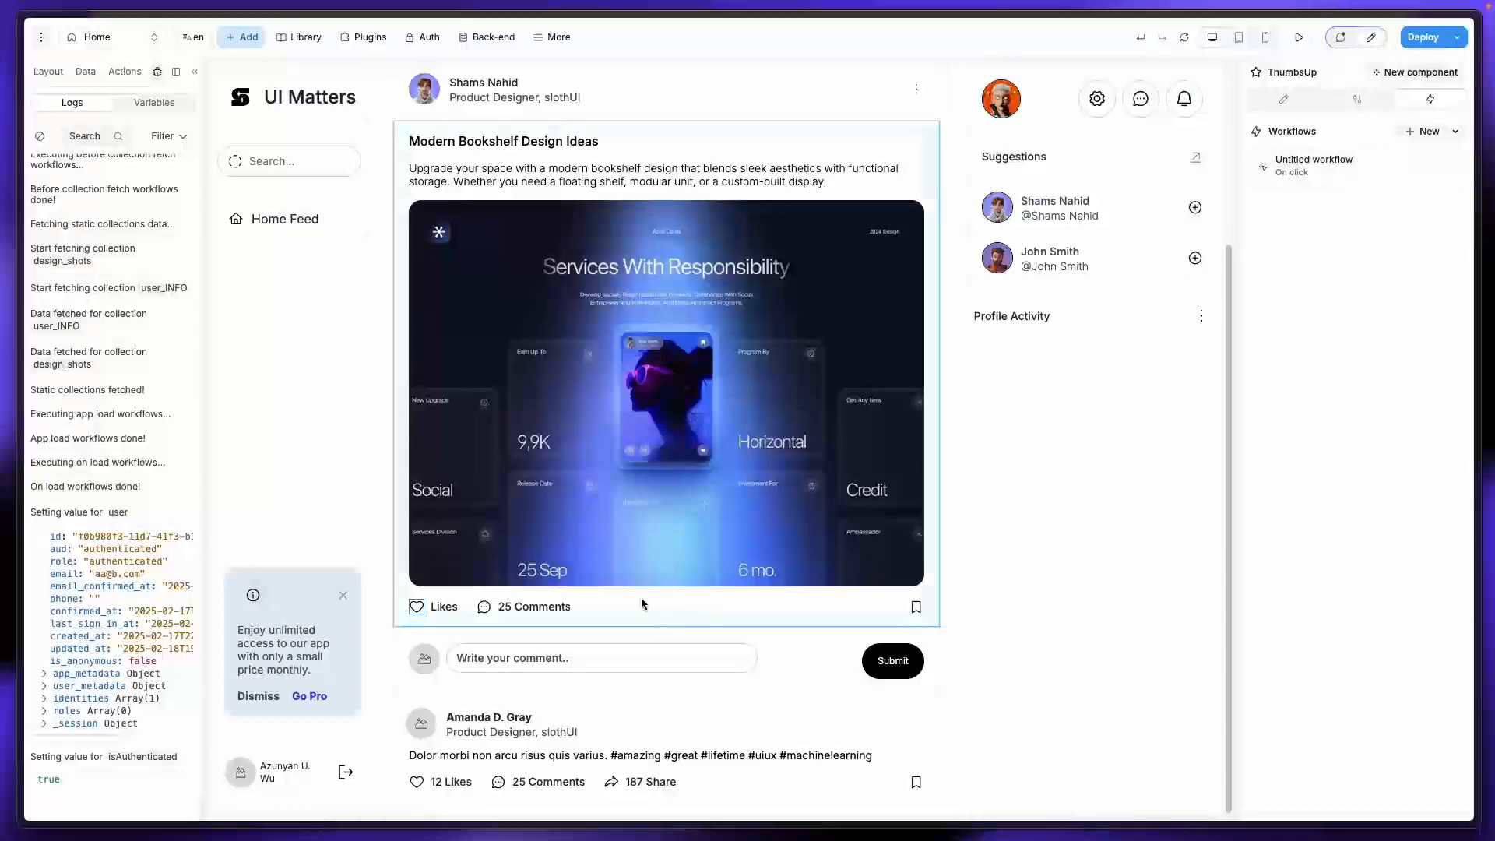
Step: Start binding the 12 Likes text to item.data.likes + on the post card
left_click(449, 609)
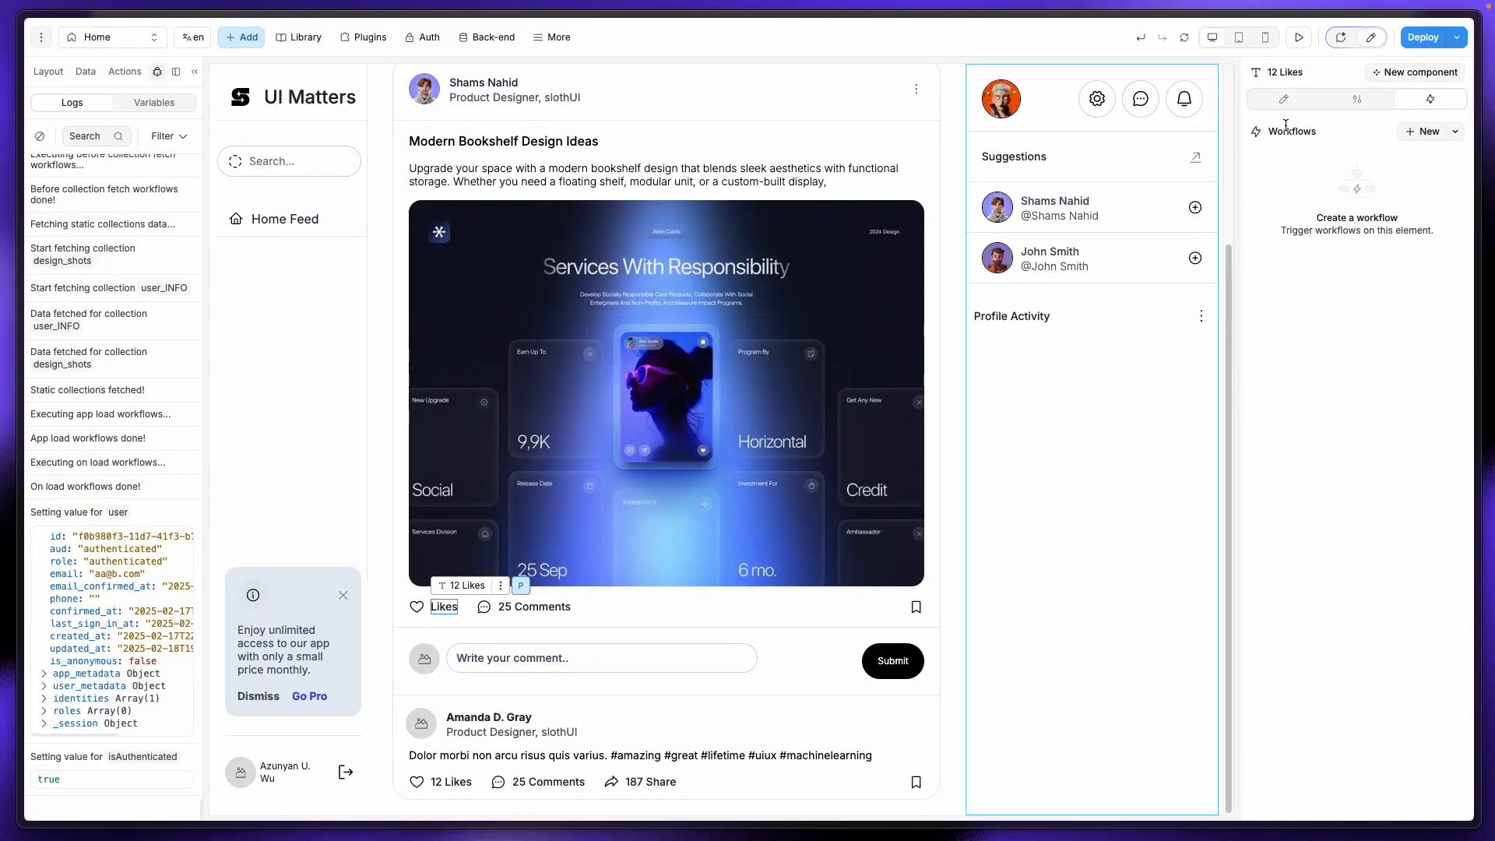
left_click(1283, 99)
left_click(1336, 229)
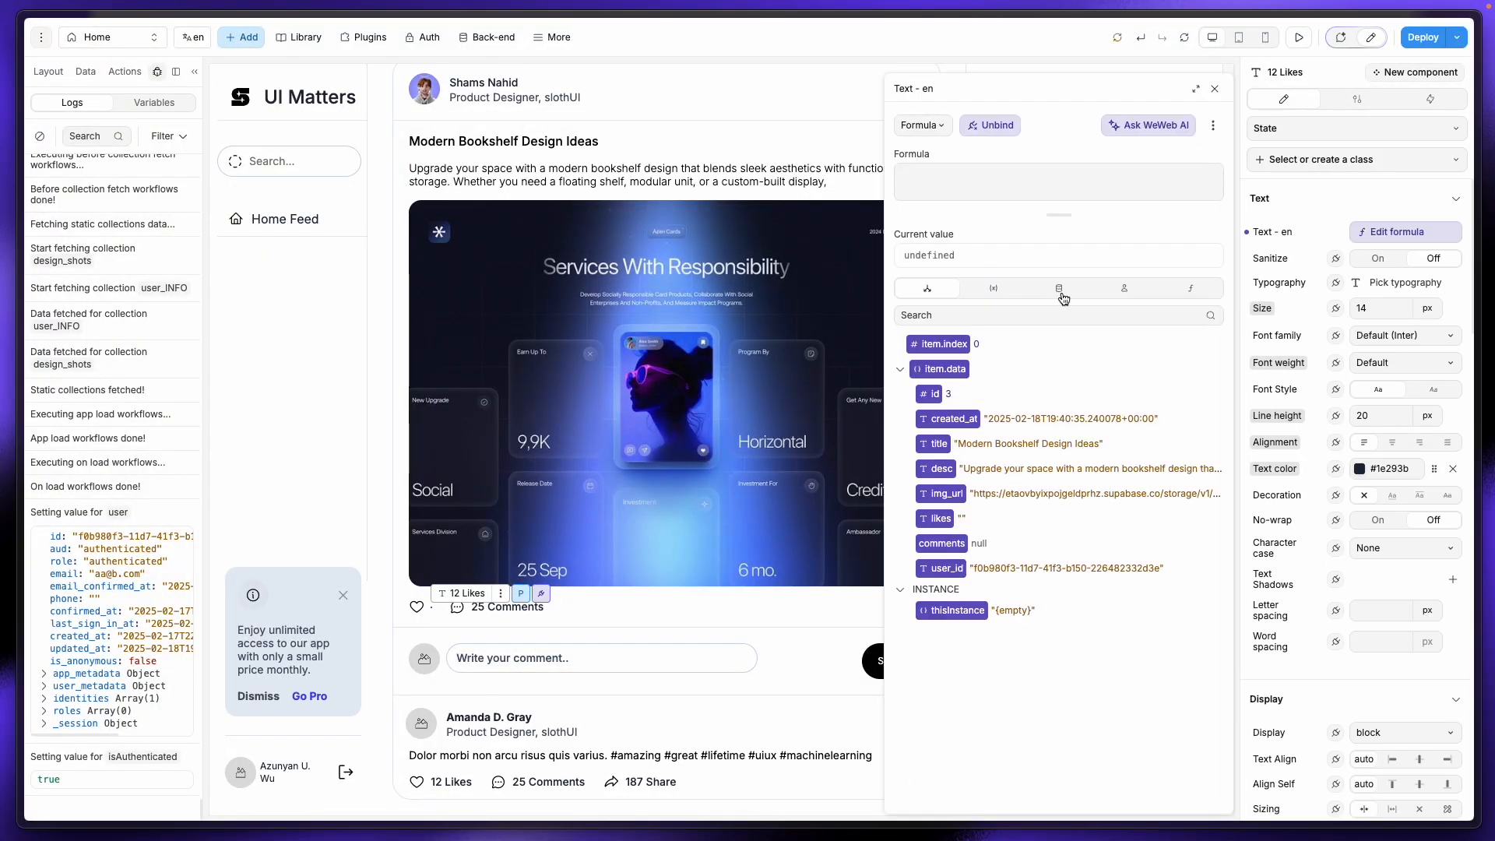
left_click(938, 519)
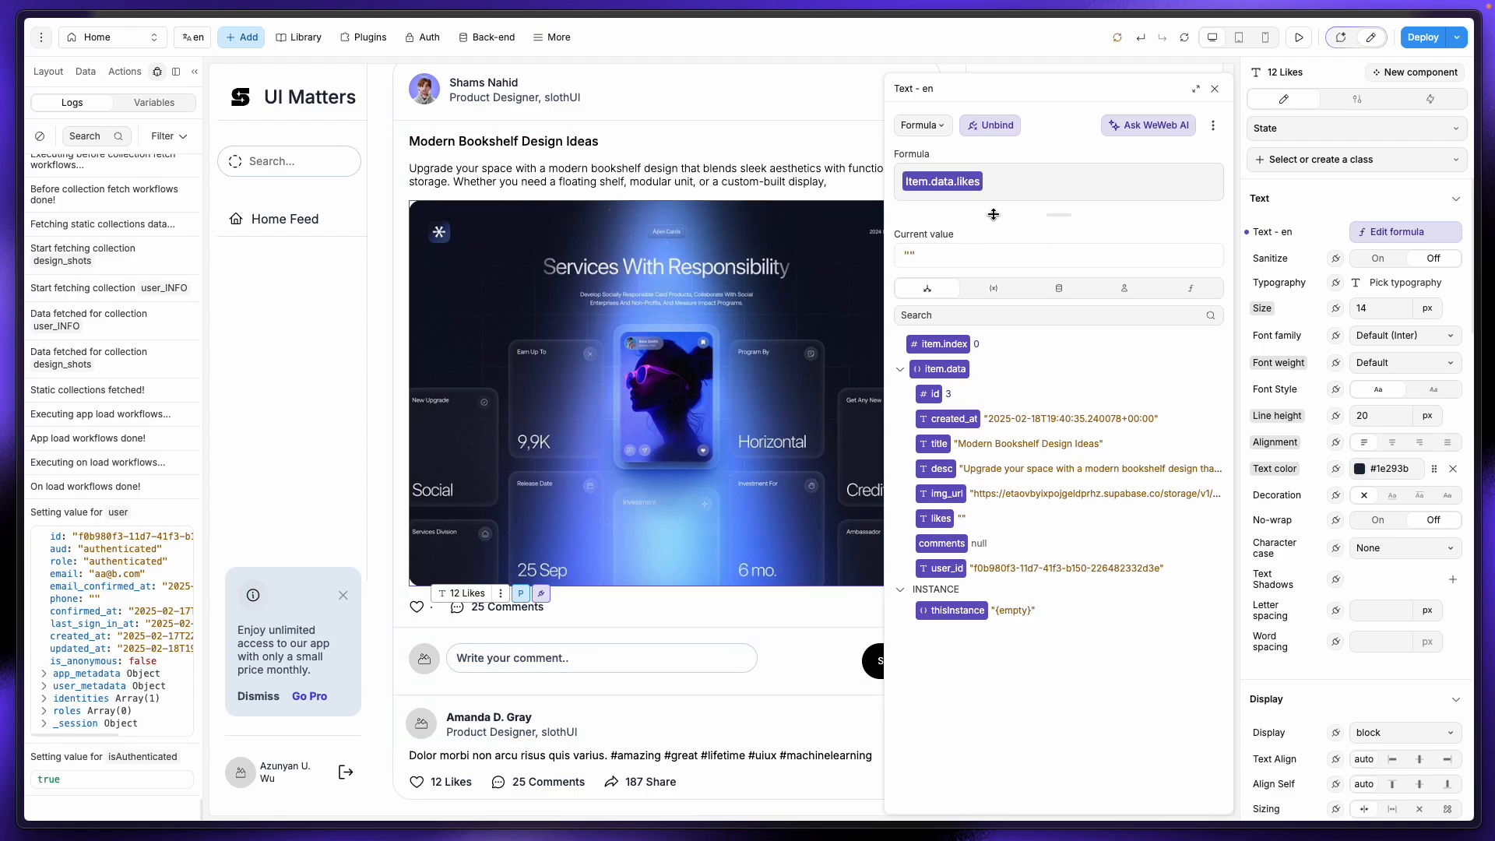
type("+ \" Likes")
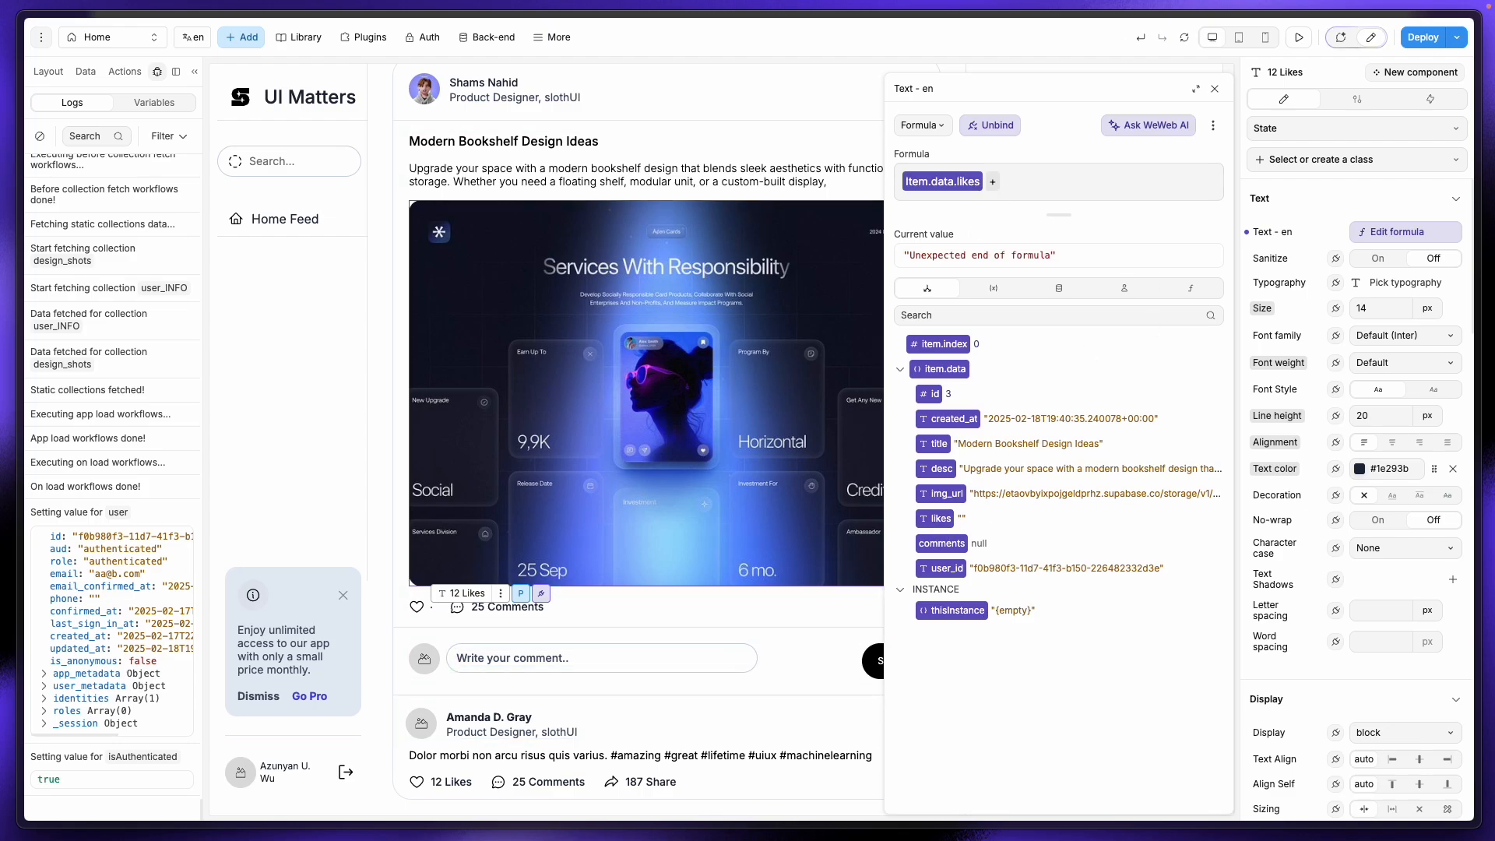
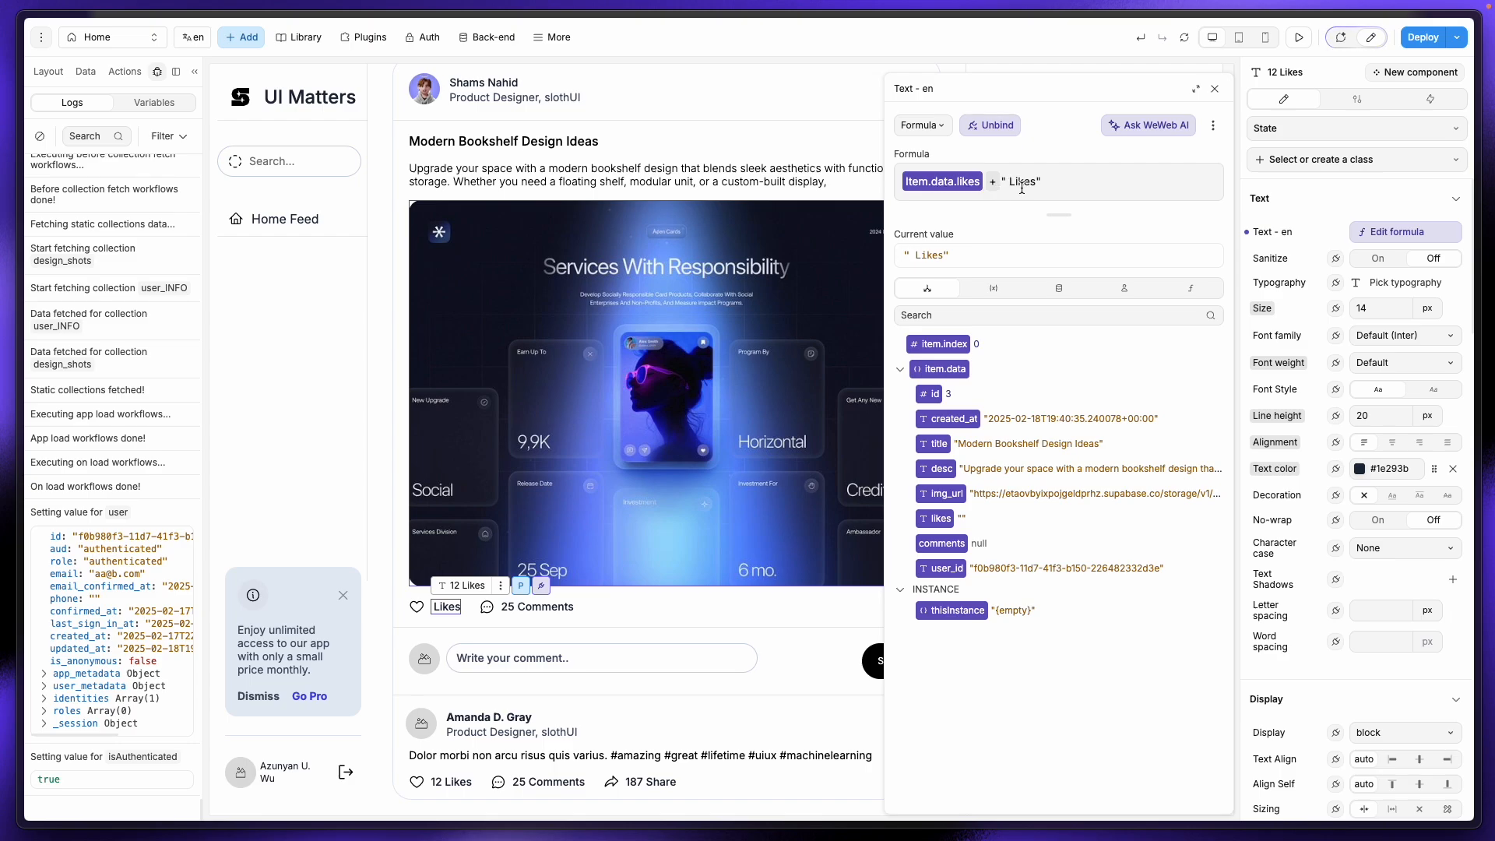
Step: Close the likes formula, delete the single design_shots row in Supabase, and return to WeWeb
left_click_drag(1003, 182, 1041, 181)
left_click(1213, 91)
mouse_move(19, 222)
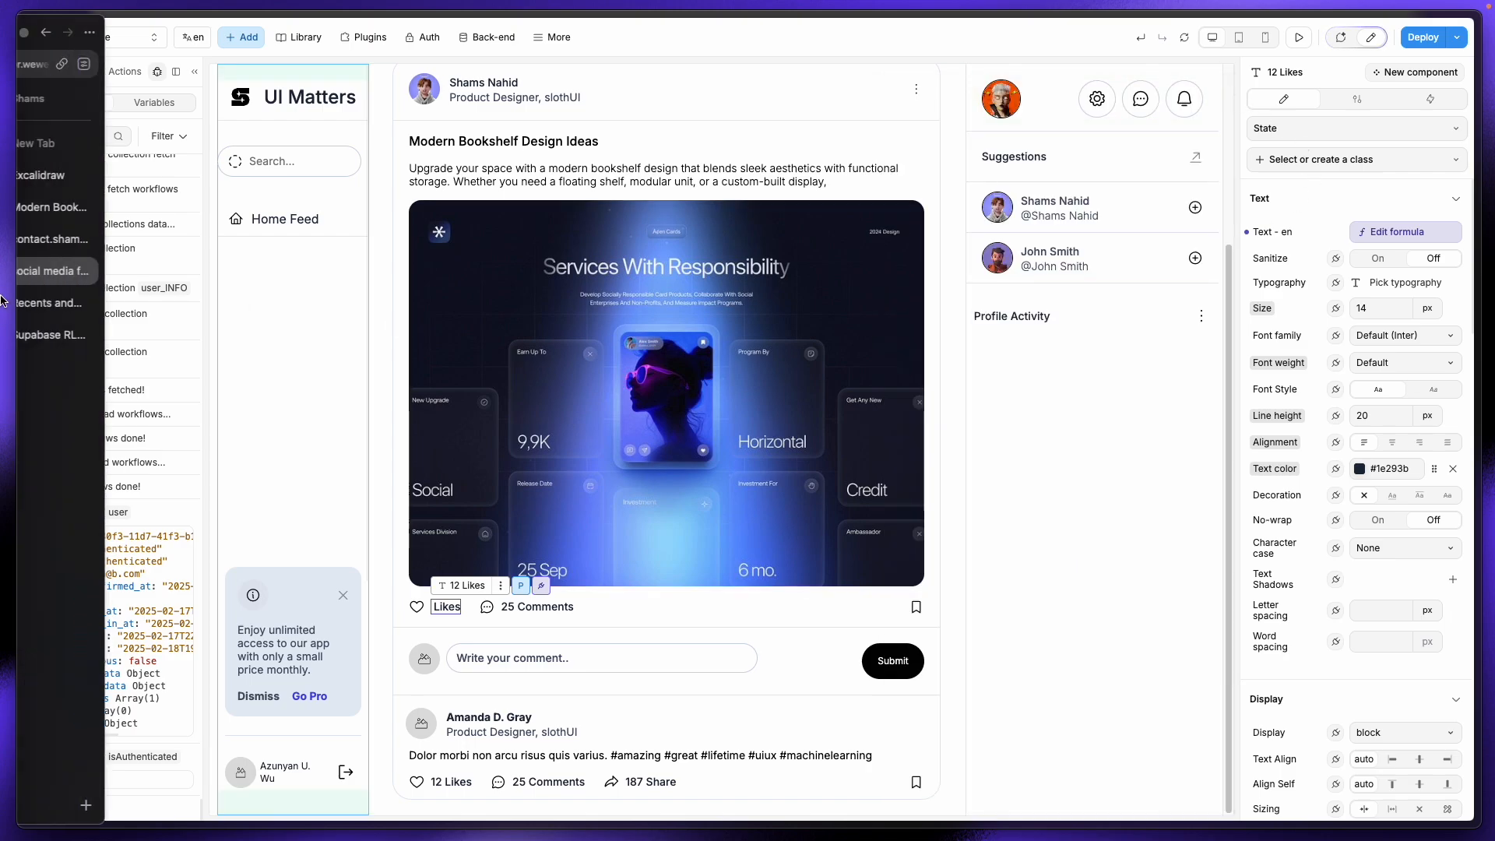
left_click(74, 238)
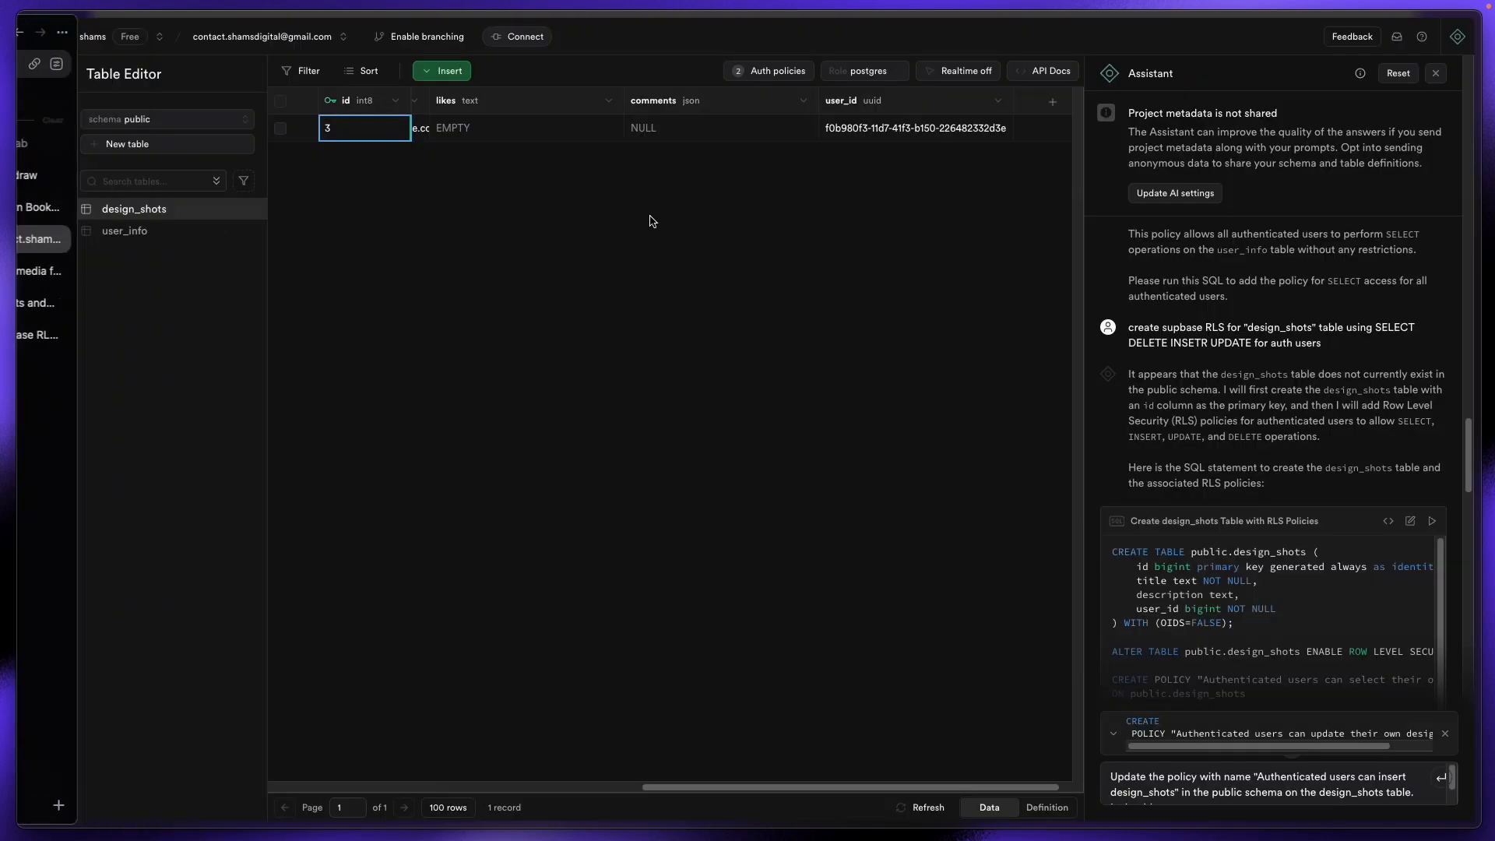
left_click(280, 129)
left_click(316, 70)
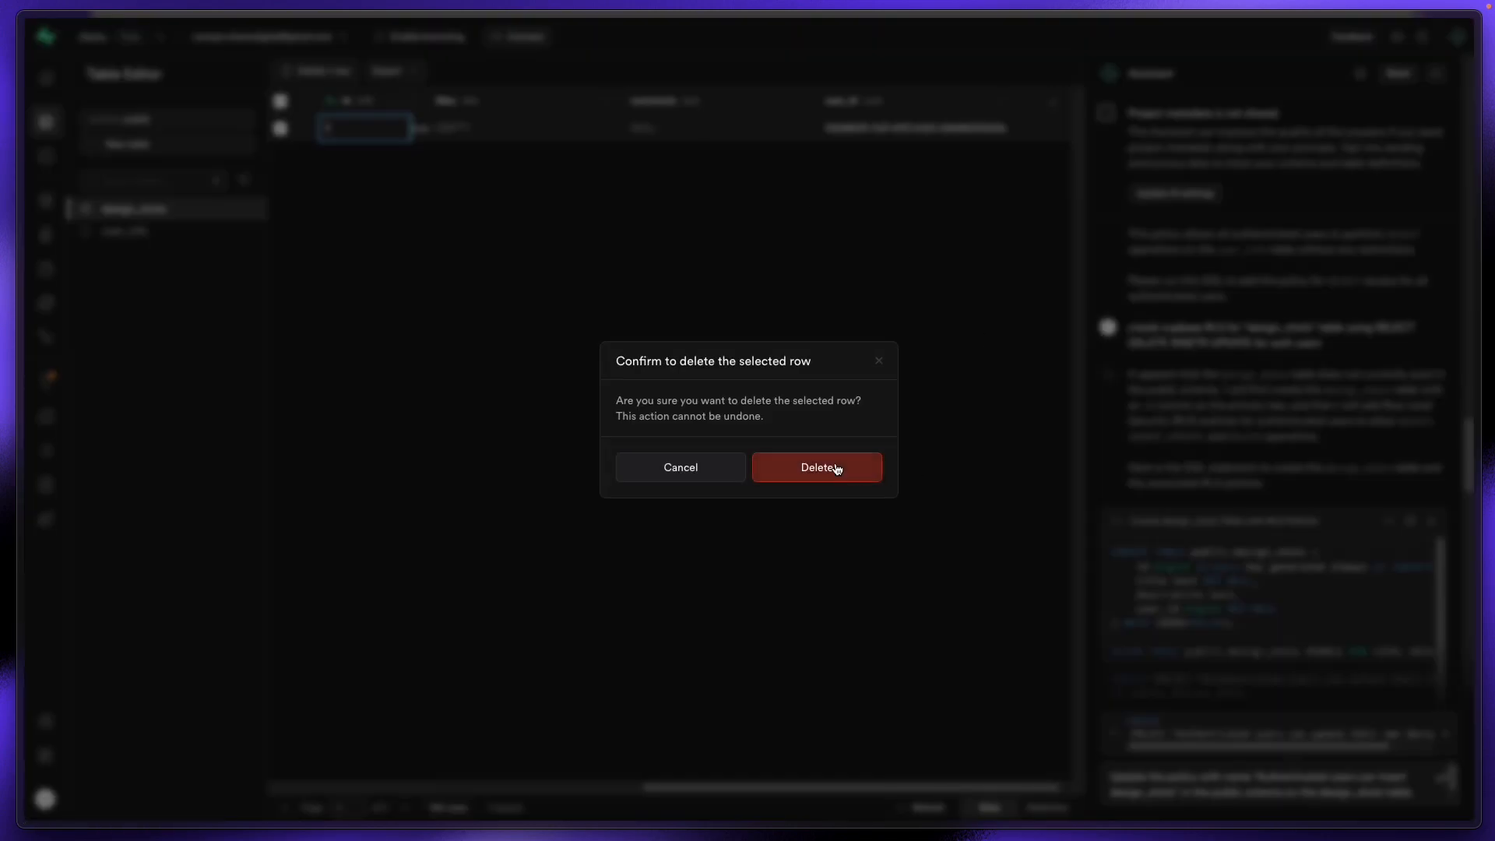
left_click(840, 469)
mouse_move(4, 332)
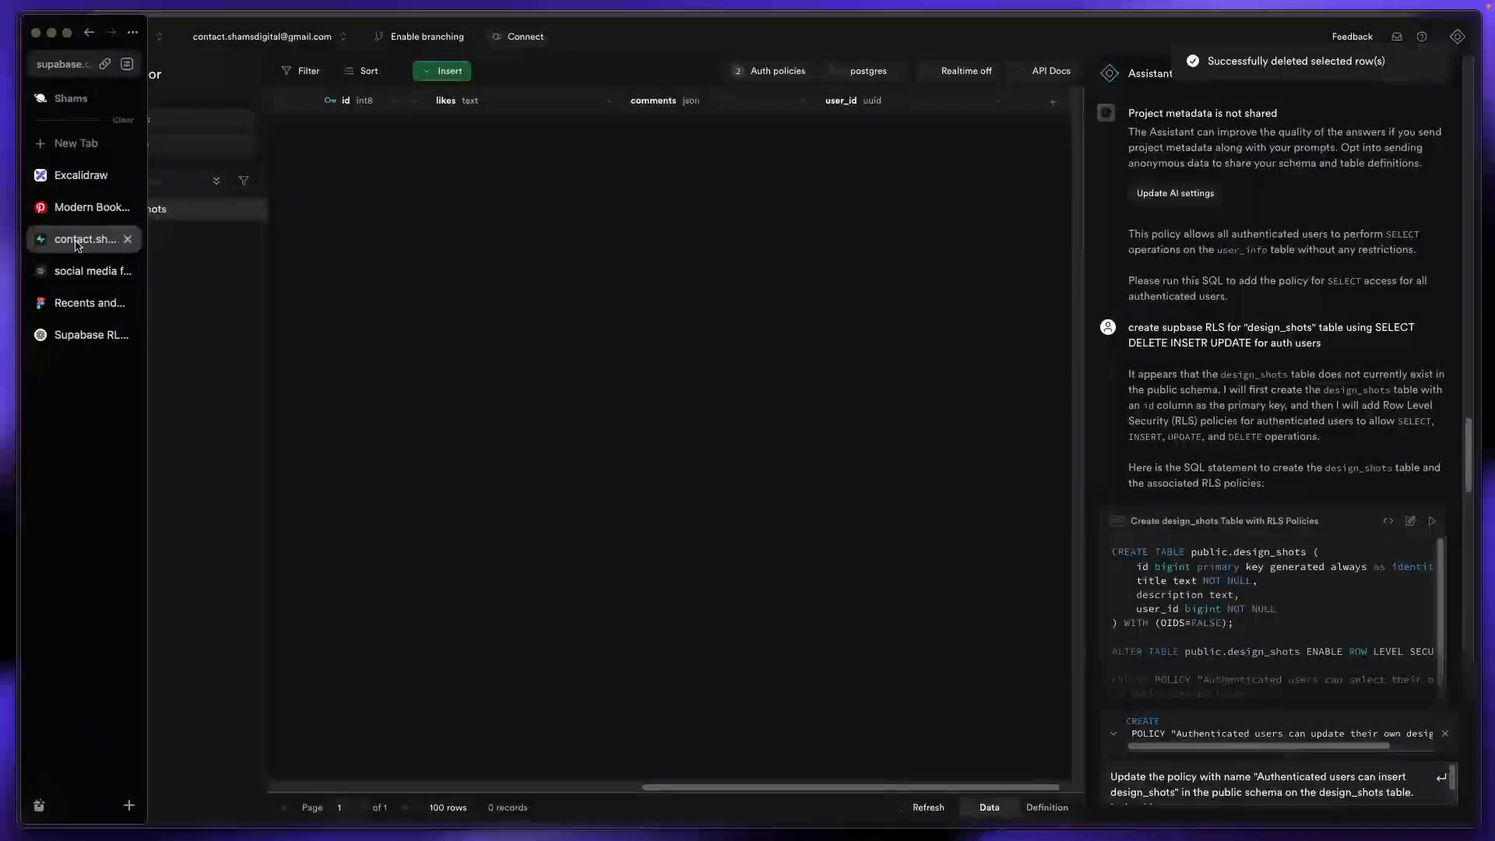
left_click(78, 269)
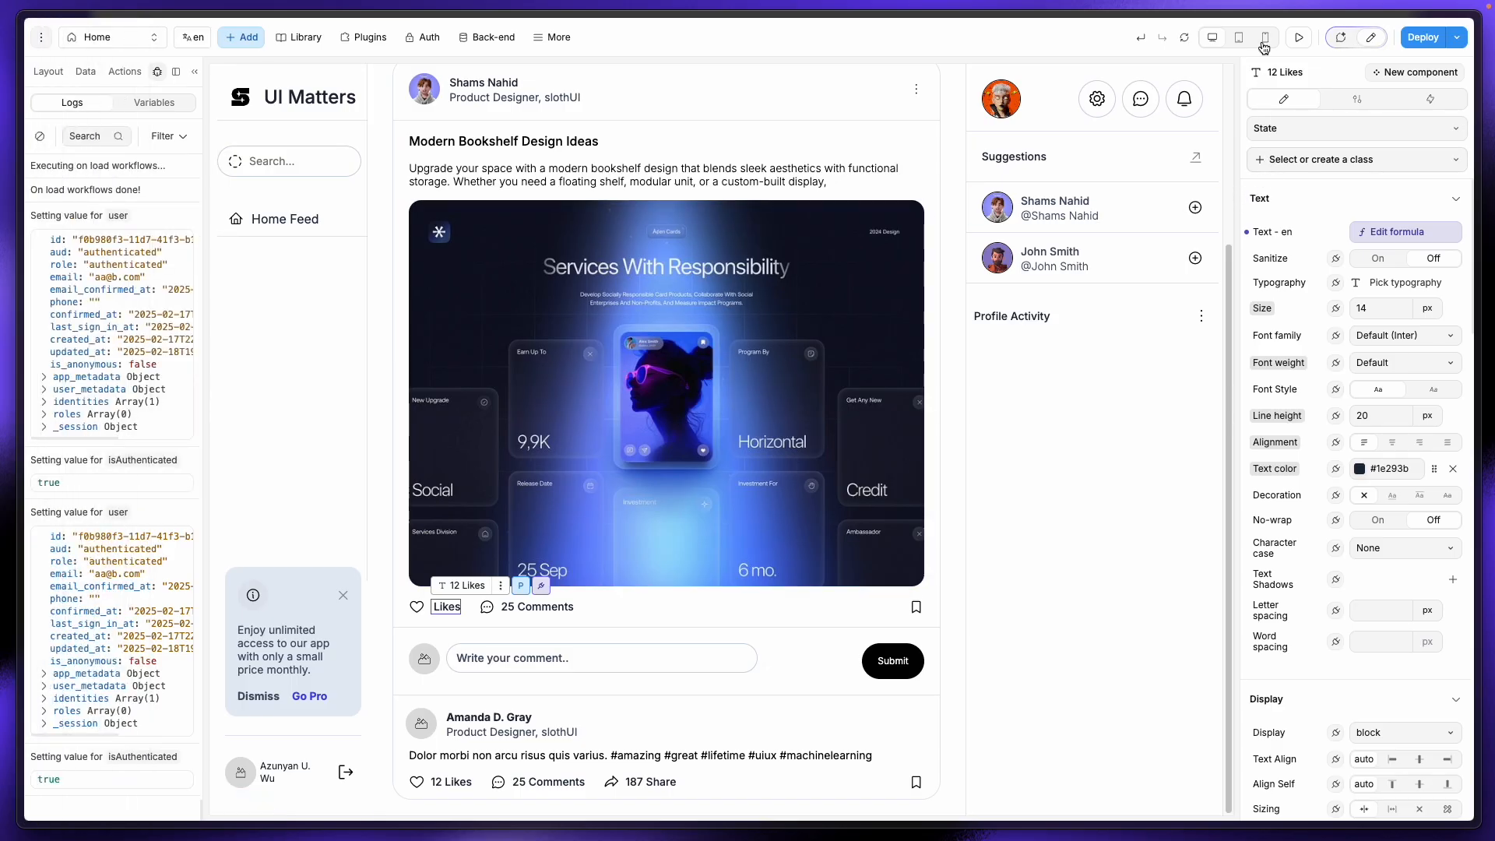
Step: Set the Modal (Deprecated) element's Display to On and return to preview
left_click(1297, 40)
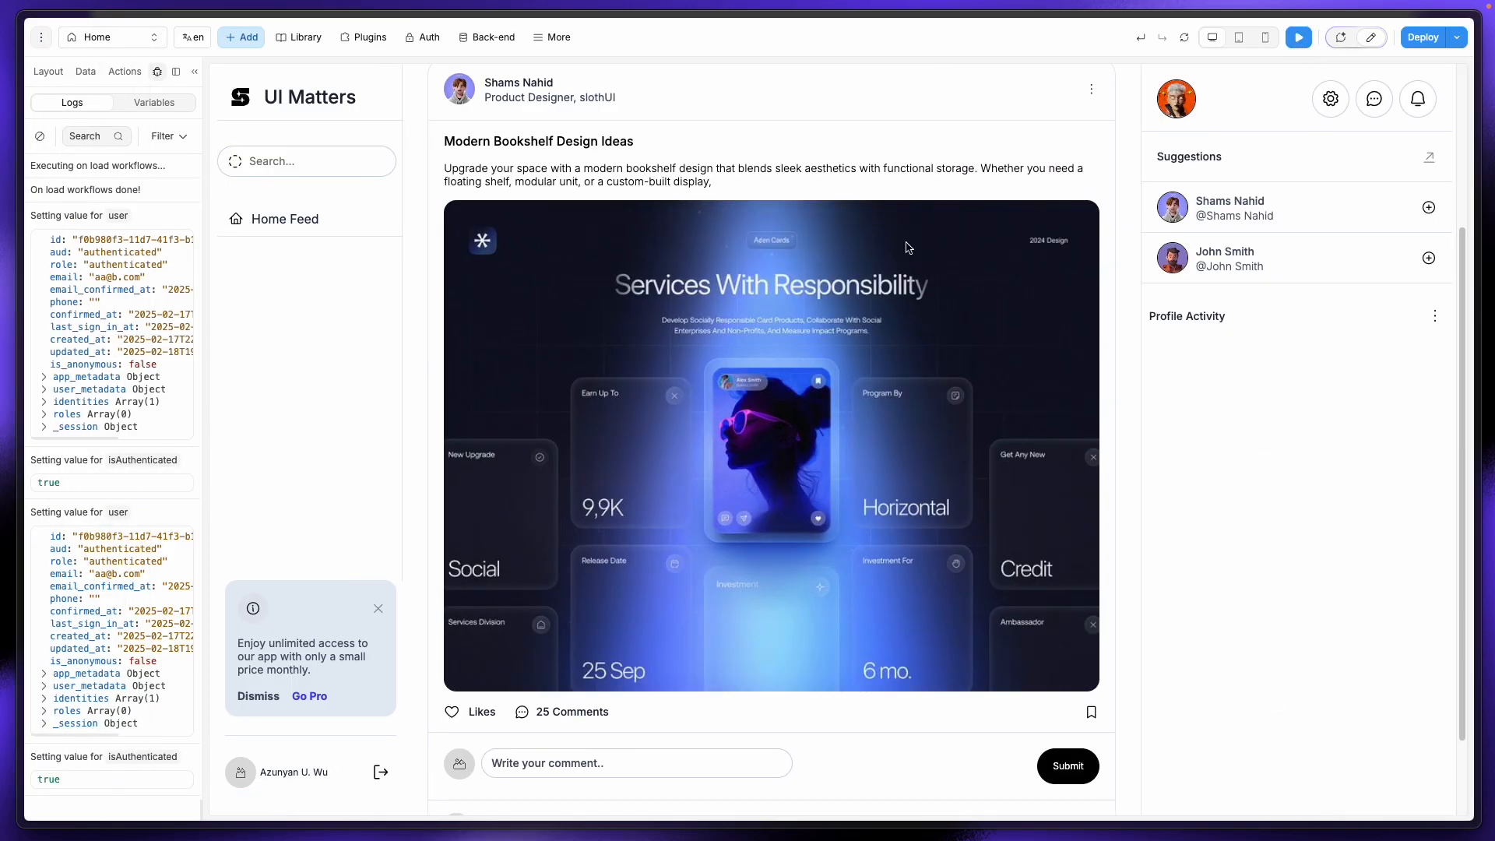
left_click(1186, 40)
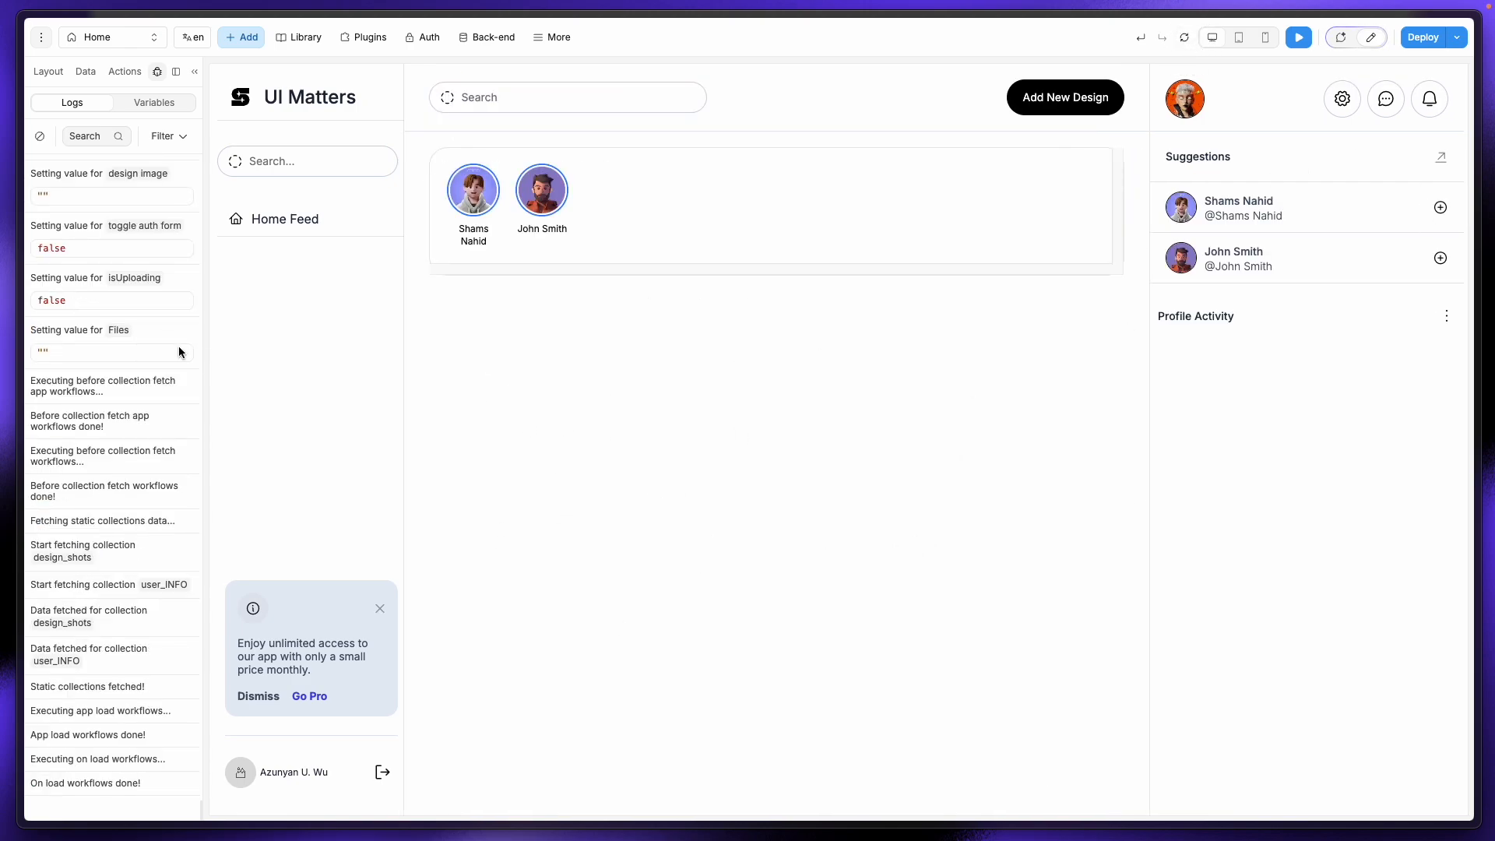
left_click(50, 72)
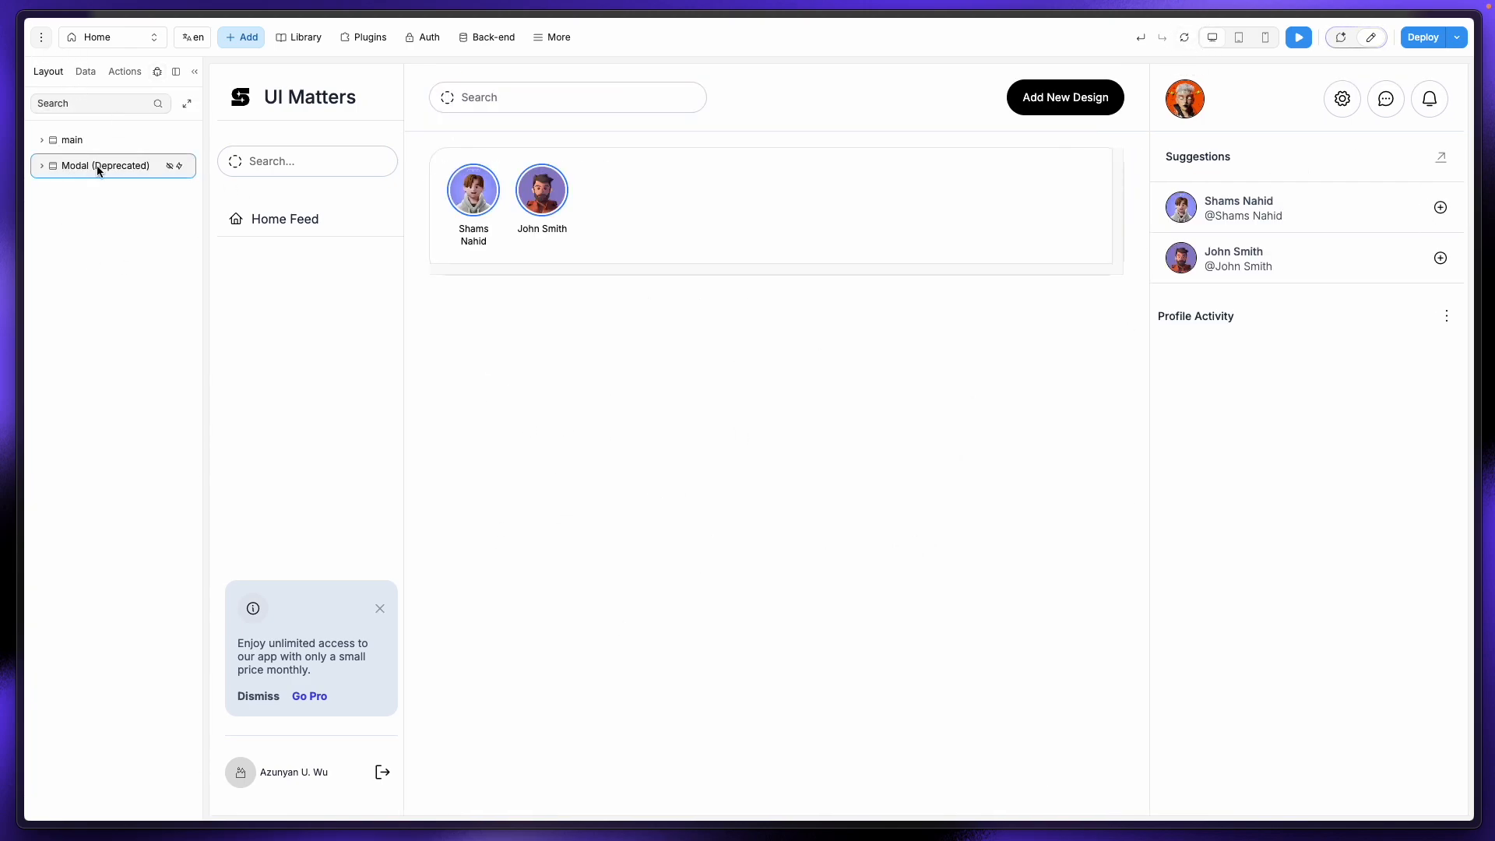
left_click(1371, 38)
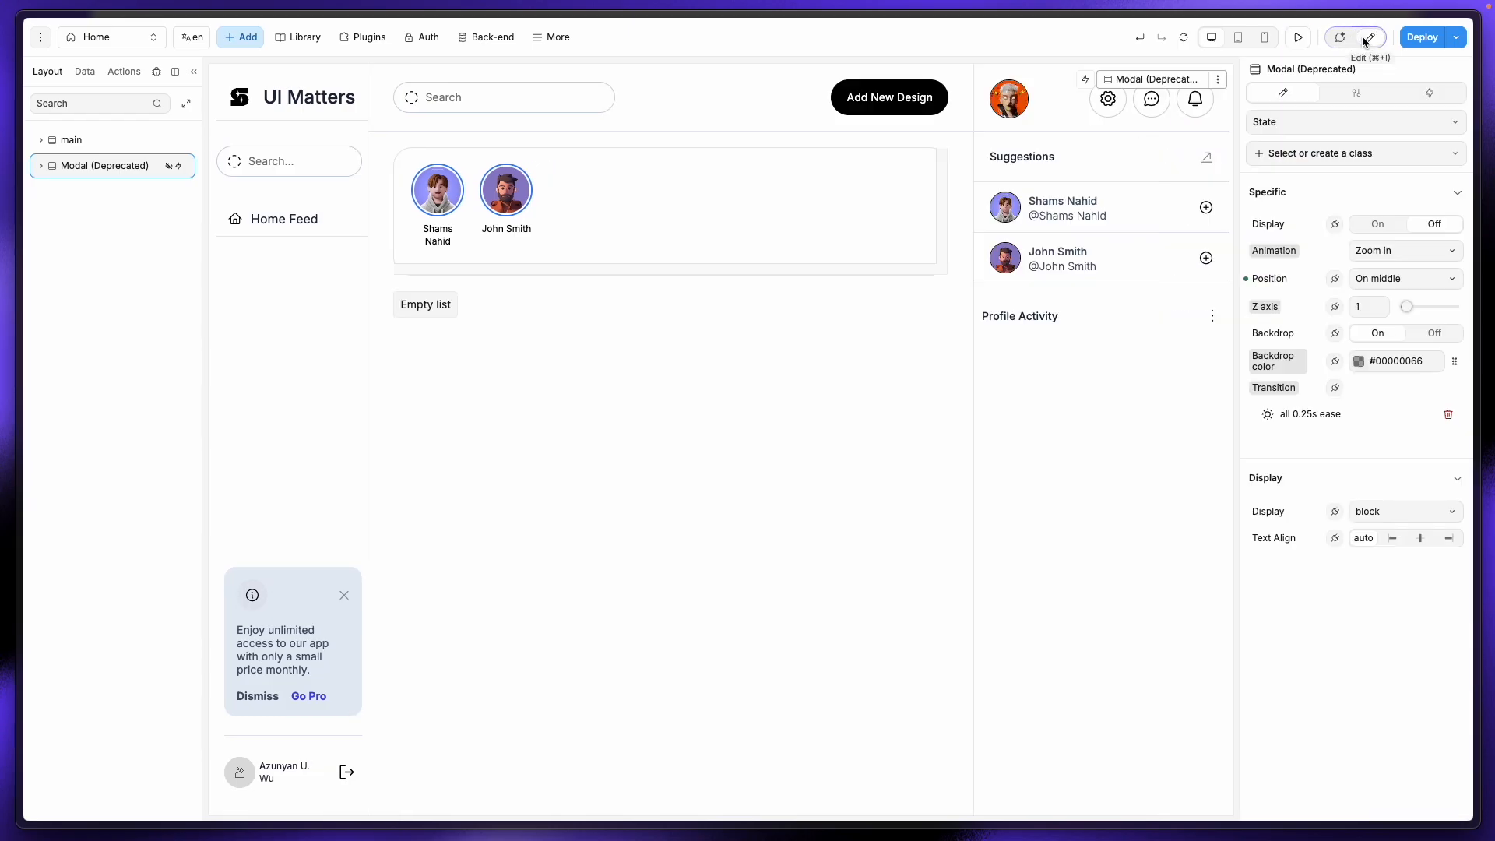
left_click(1371, 232)
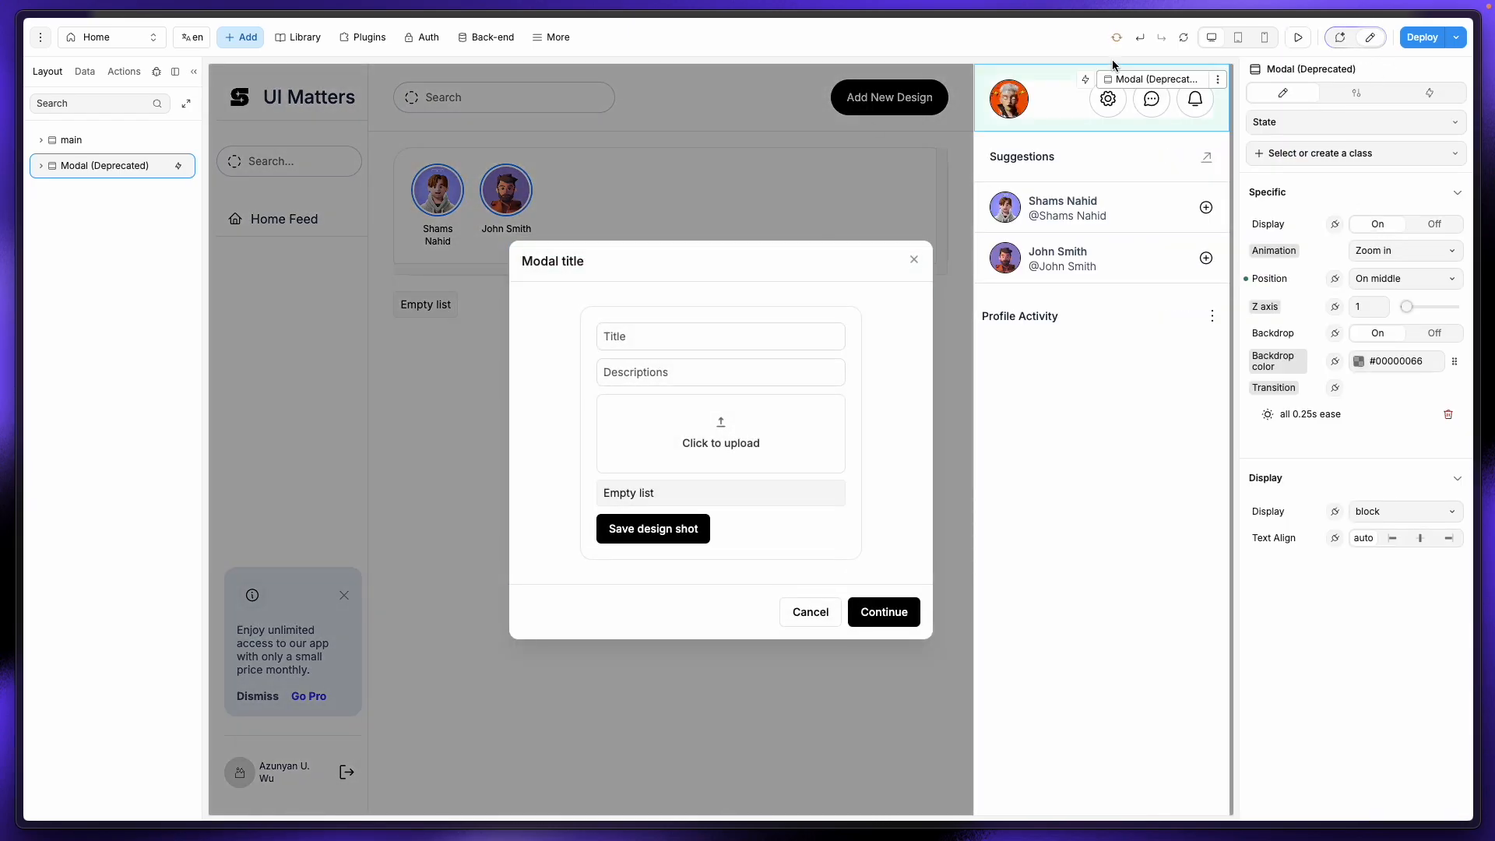
left_click(1308, 42)
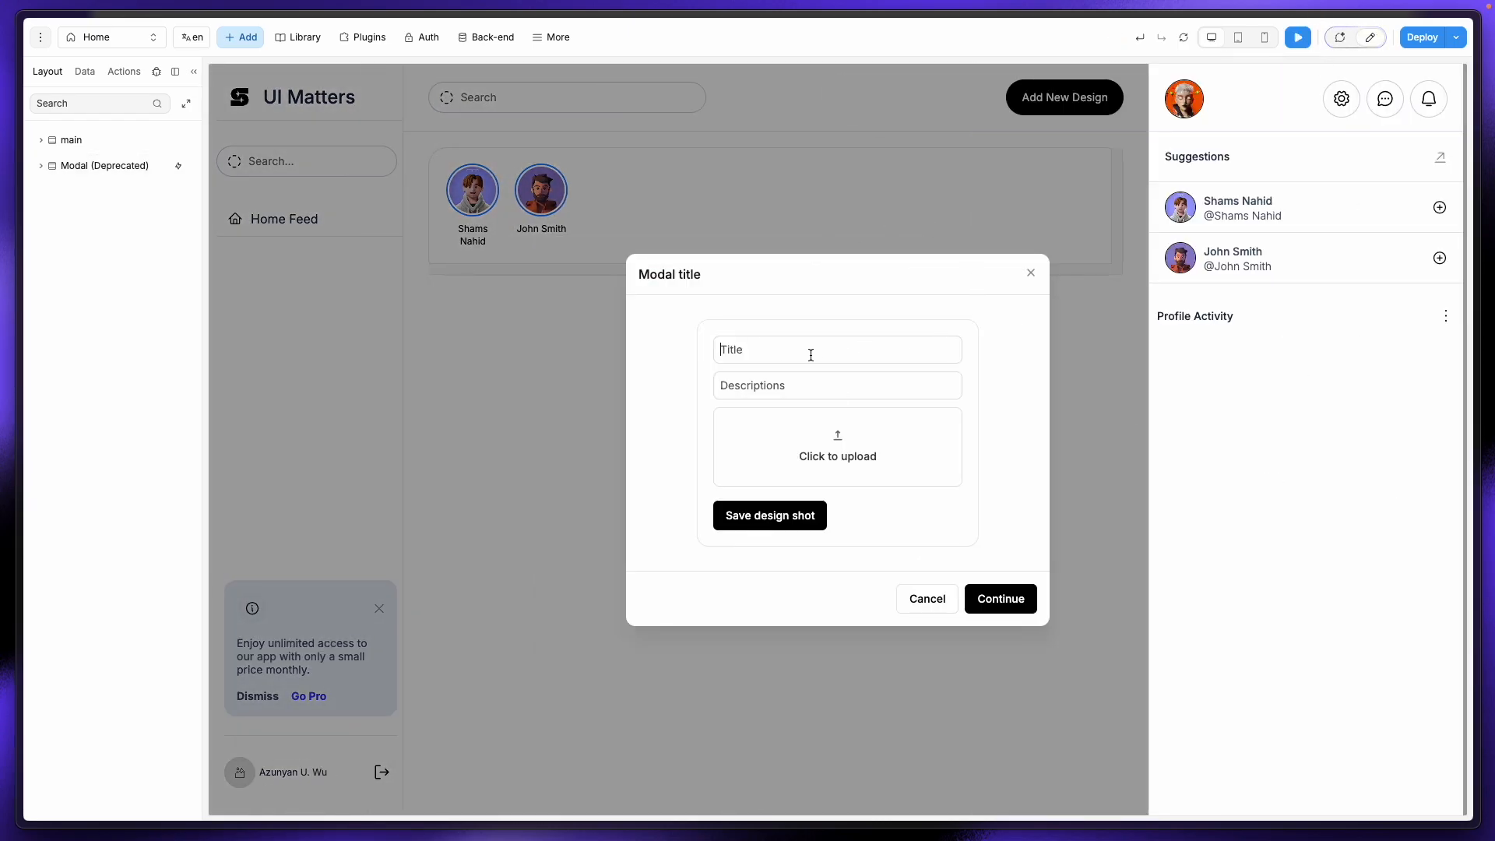
Step: Copy the Pinterest pin title 'Modern Bookshelf Design Ideas' into the modal's Title field
mouse_move(21, 210)
left_click(77, 209)
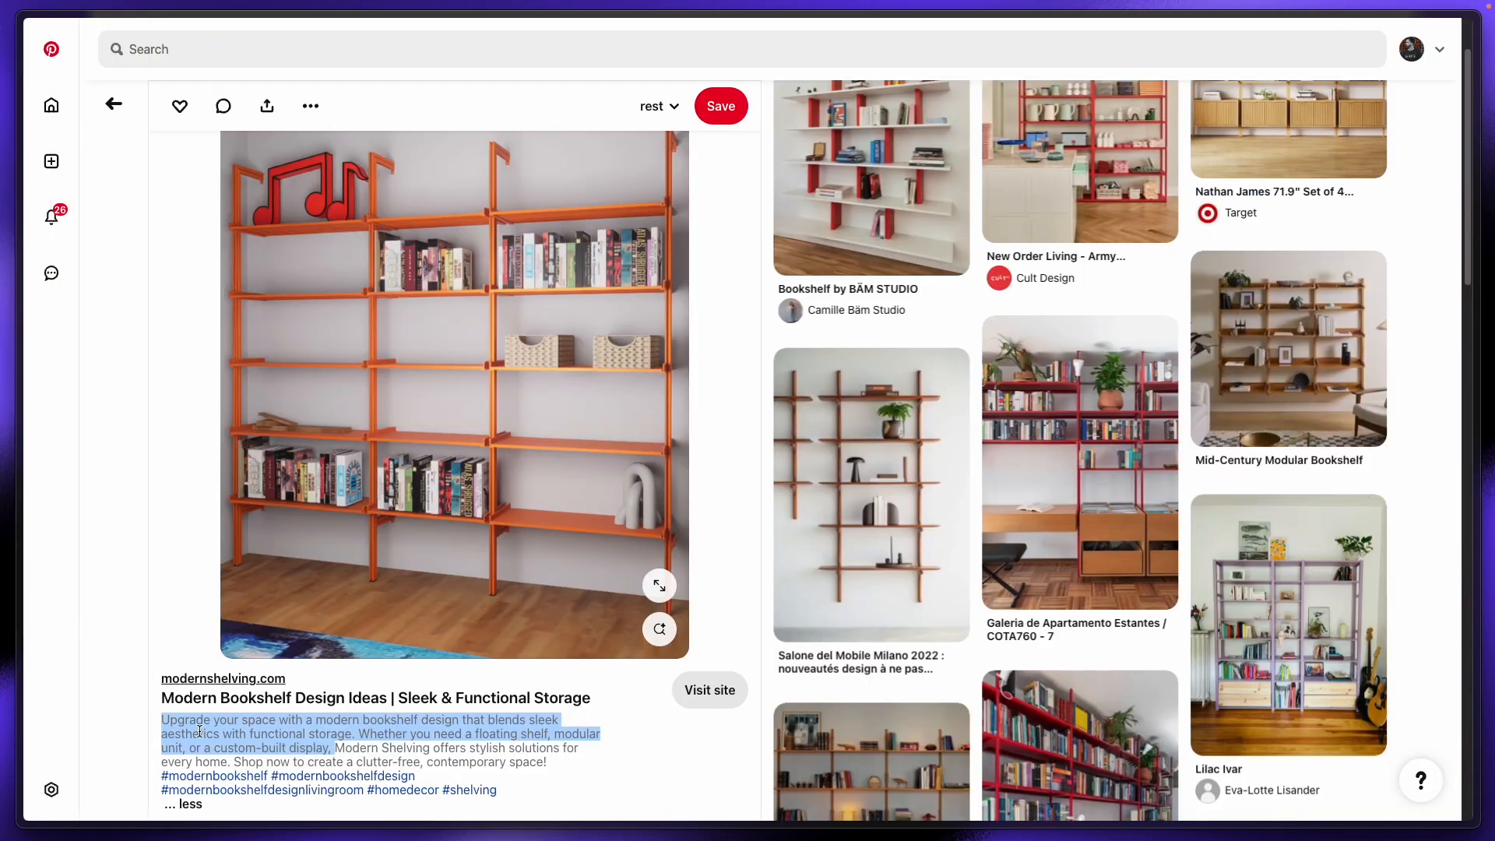
left_click_drag(156, 698, 387, 704)
key("super+c")
mouse_move(20, 327)
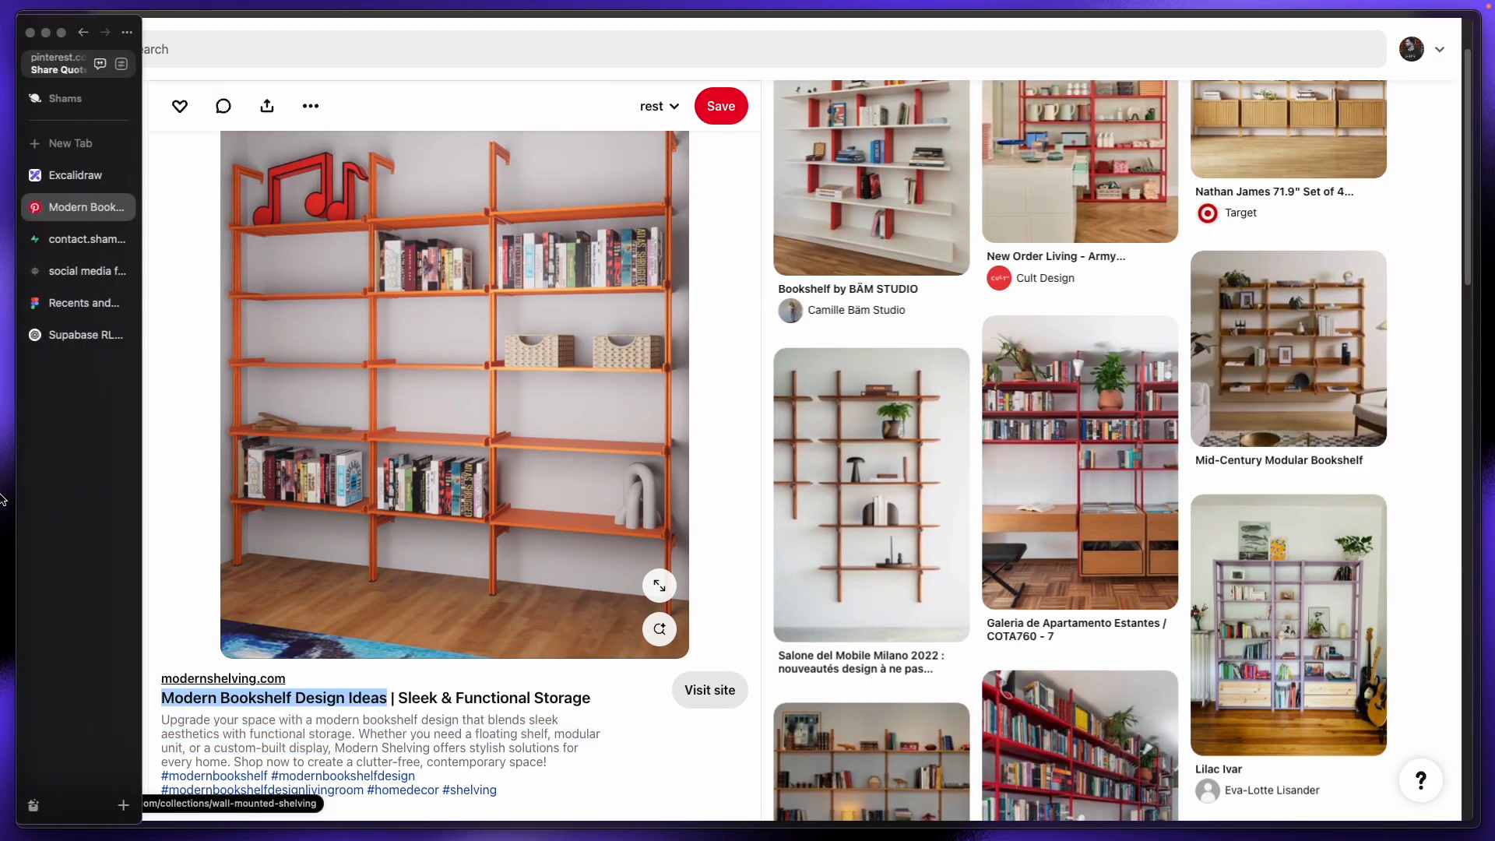
left_click(89, 268)
key("super+v")
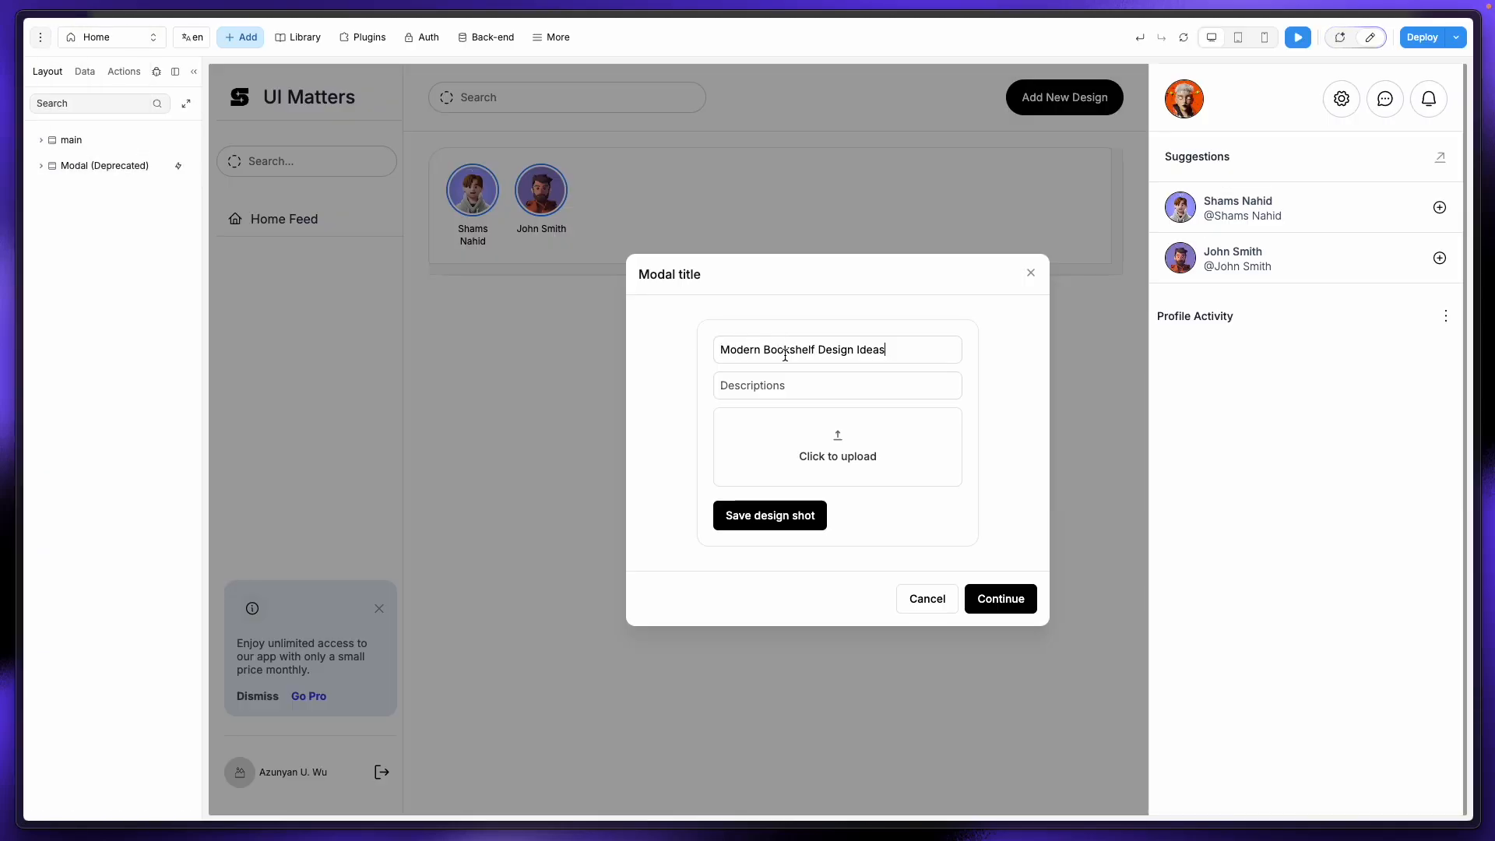
Step: Paste the pin's bookshelf description into the Descriptions field and begin choosing an image
mouse_move(22, 214)
left_click(68, 185)
left_click(68, 207)
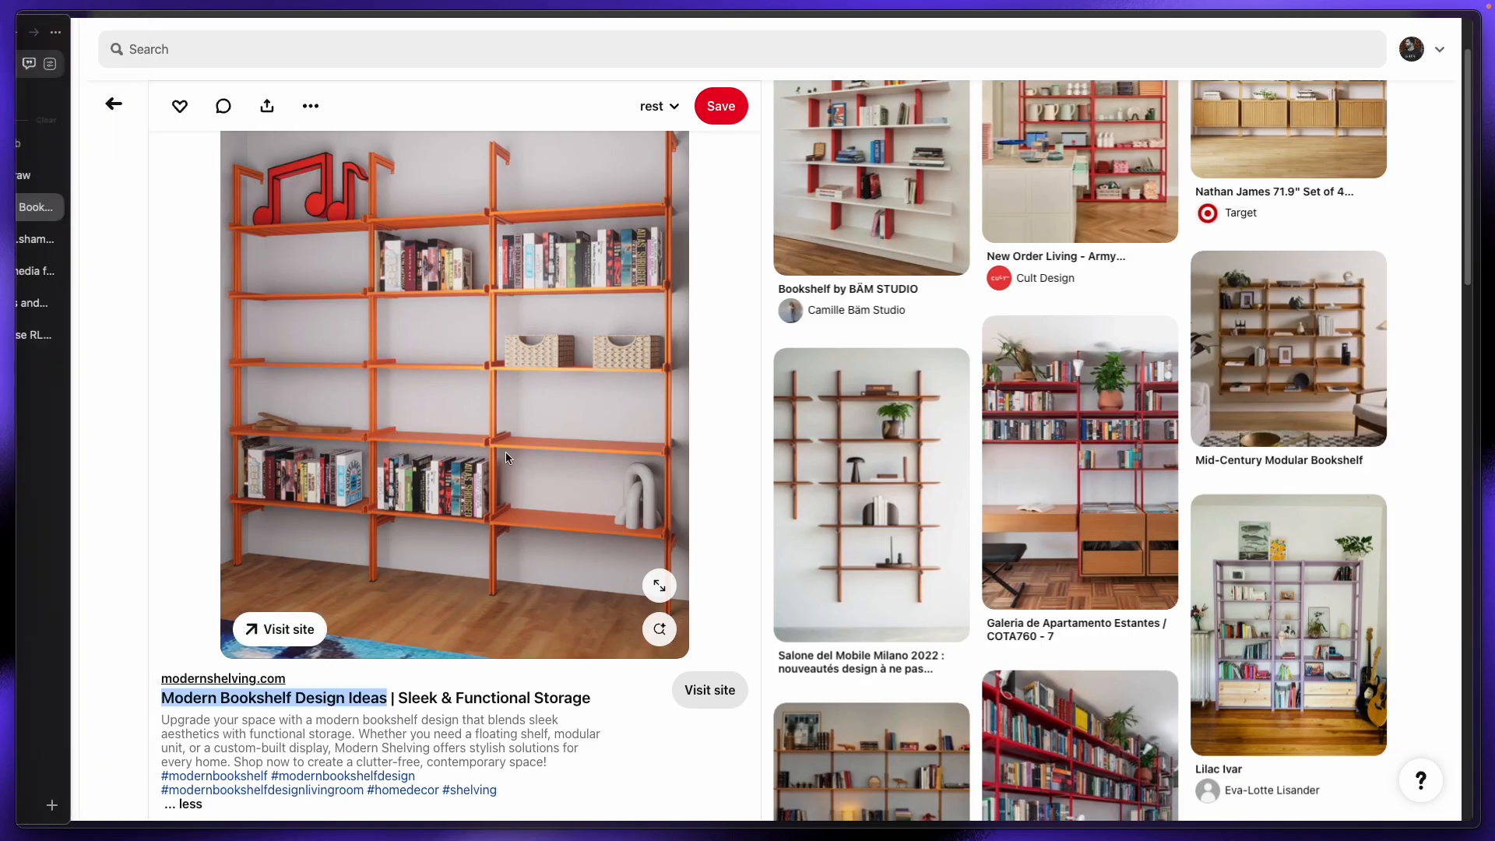
left_click(157, 727)
left_click_drag(158, 720, 355, 733)
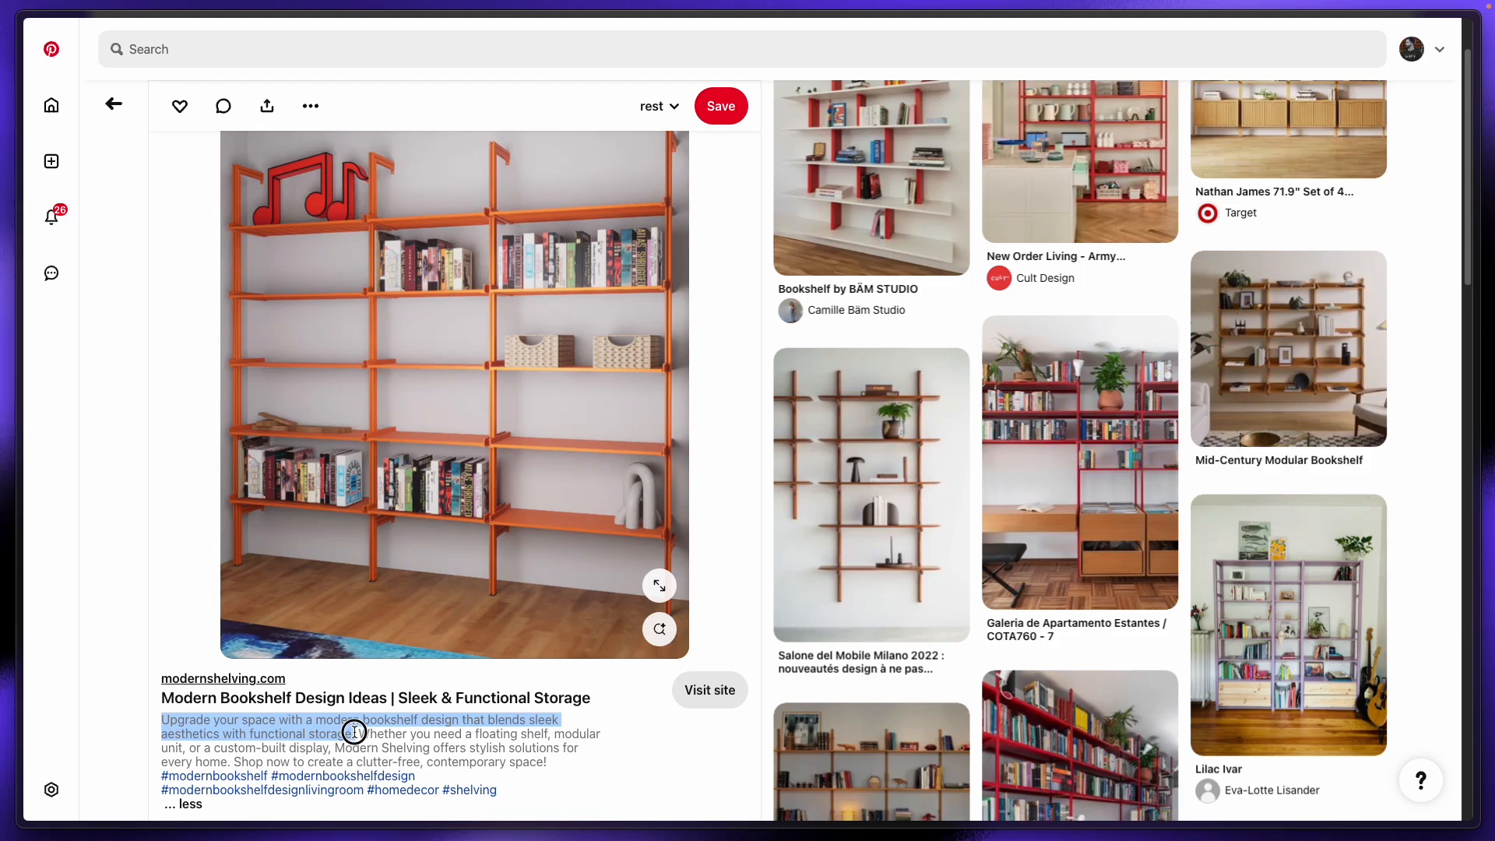
mouse_move(21, 214)
left_click(47, 239)
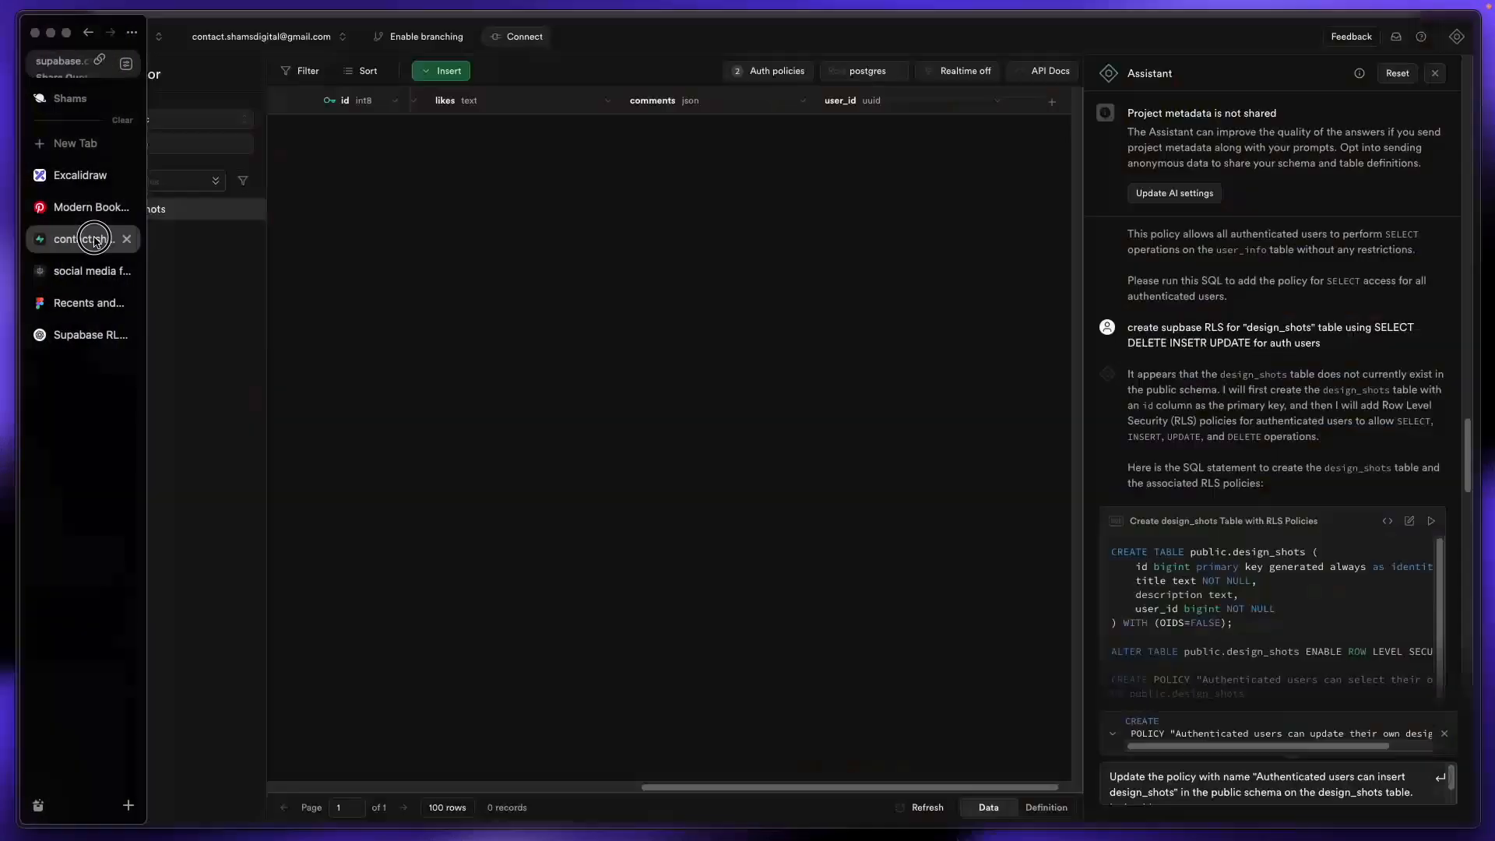
left_click(47, 268)
left_click(766, 385)
type("Upgrade your space with a modern bookshelf that blends sleek aesthetics with functional storage.")
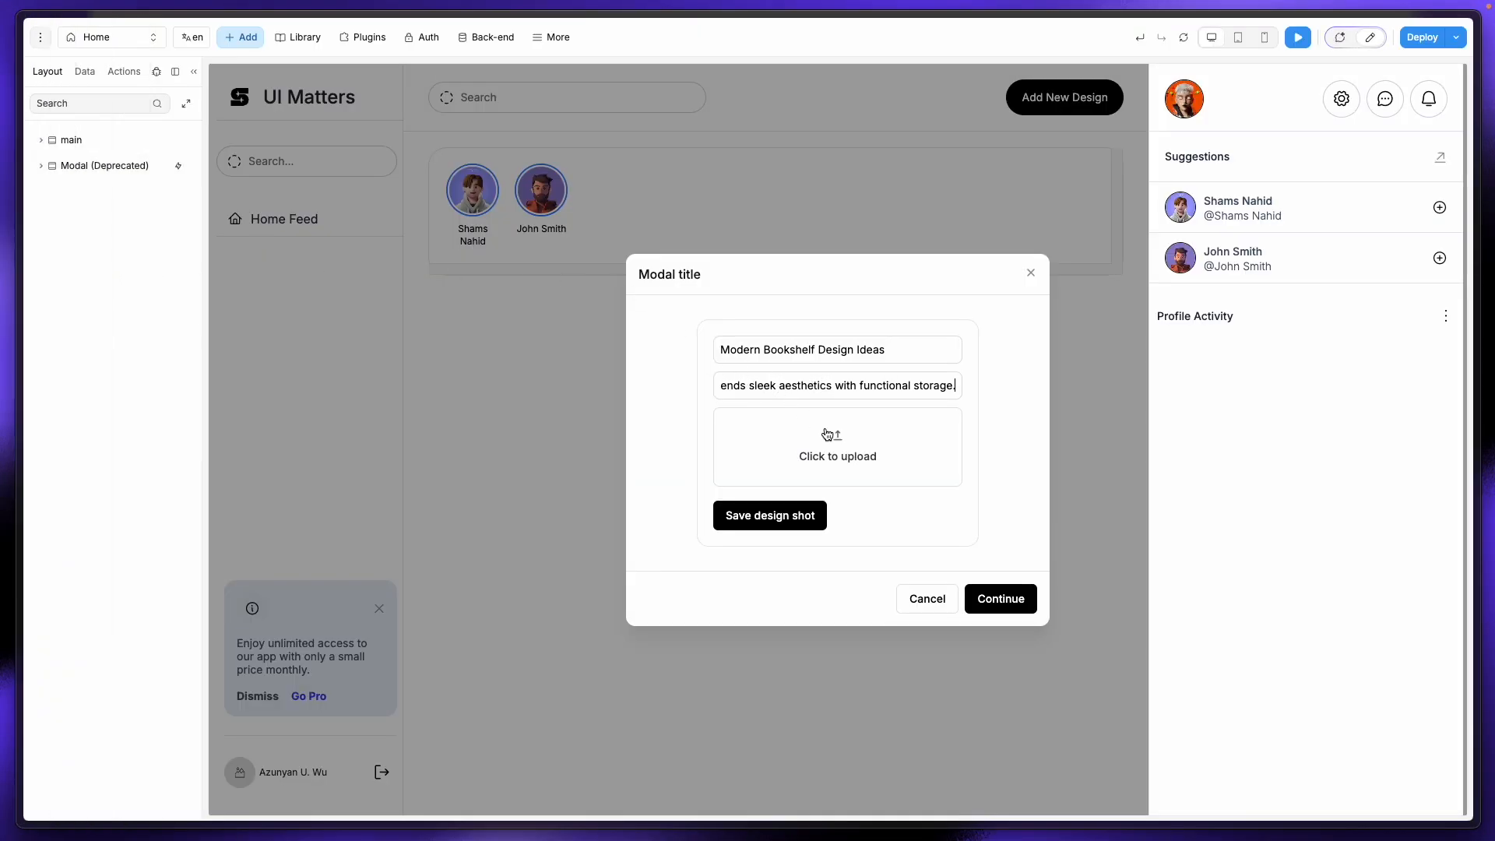
left_click(831, 440)
Step: Pick the services card image and correct its file name in the file picker
left_click(864, 313)
right_click(863, 310)
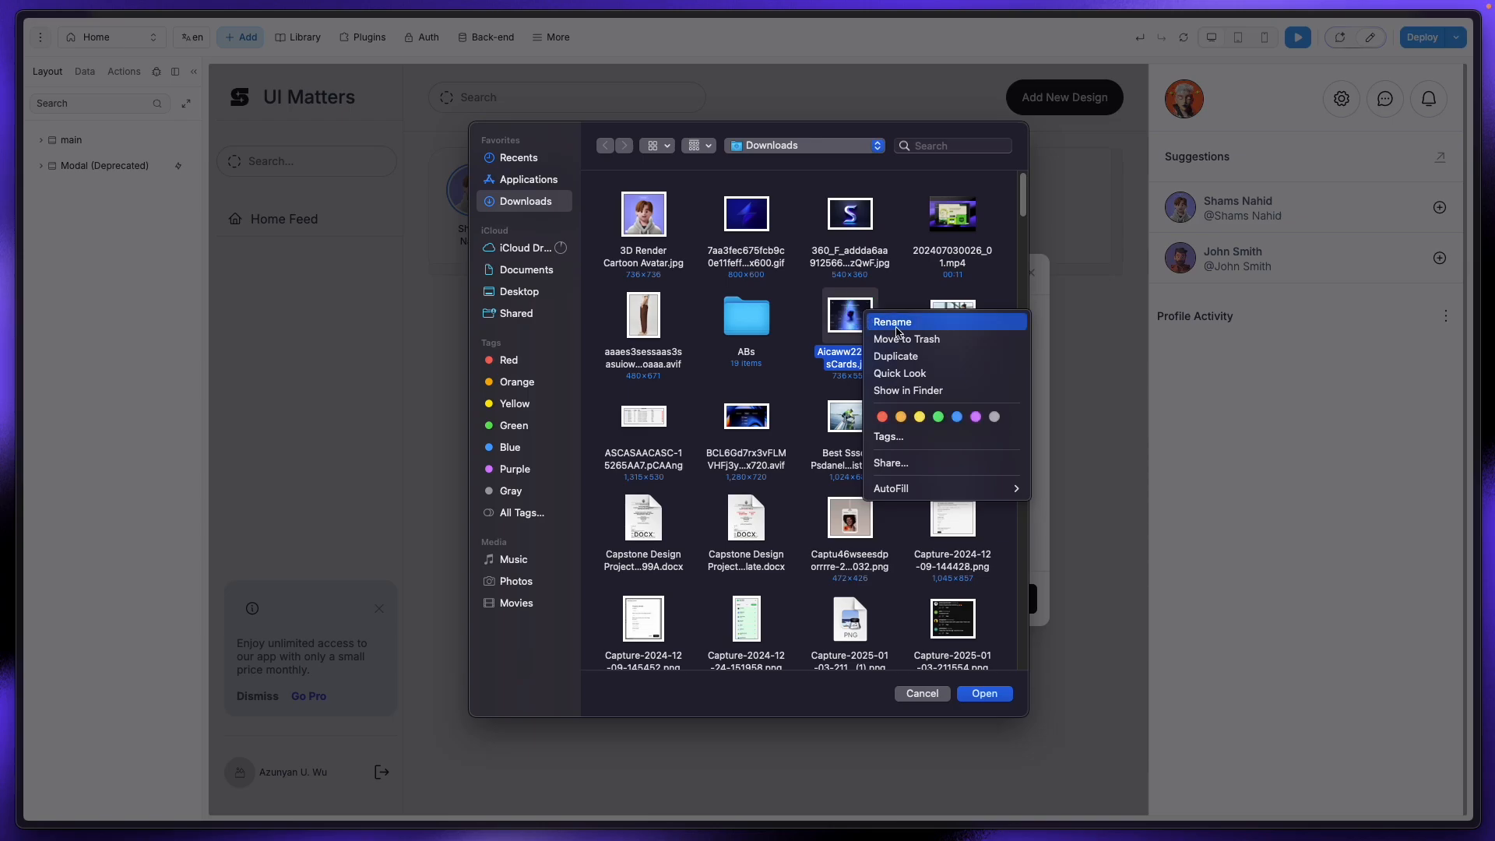
left_click(884, 320)
left_click(841, 357)
type("e")
left_click(862, 330)
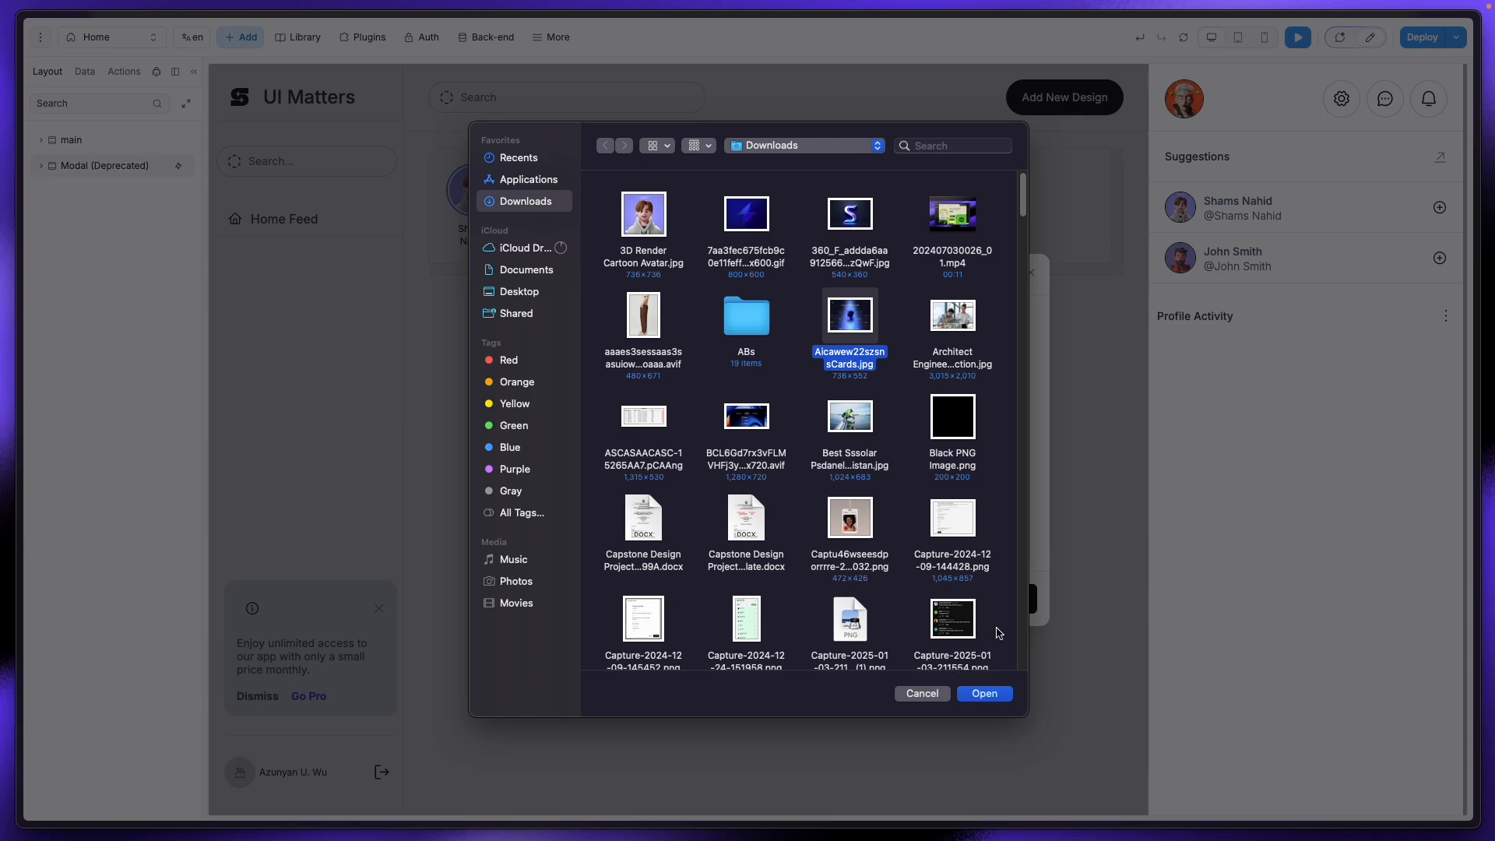
Step: Upload the image, open the Logs panel, and save the Modern Bookshelf Design Ideas design shot
left_click(984, 694)
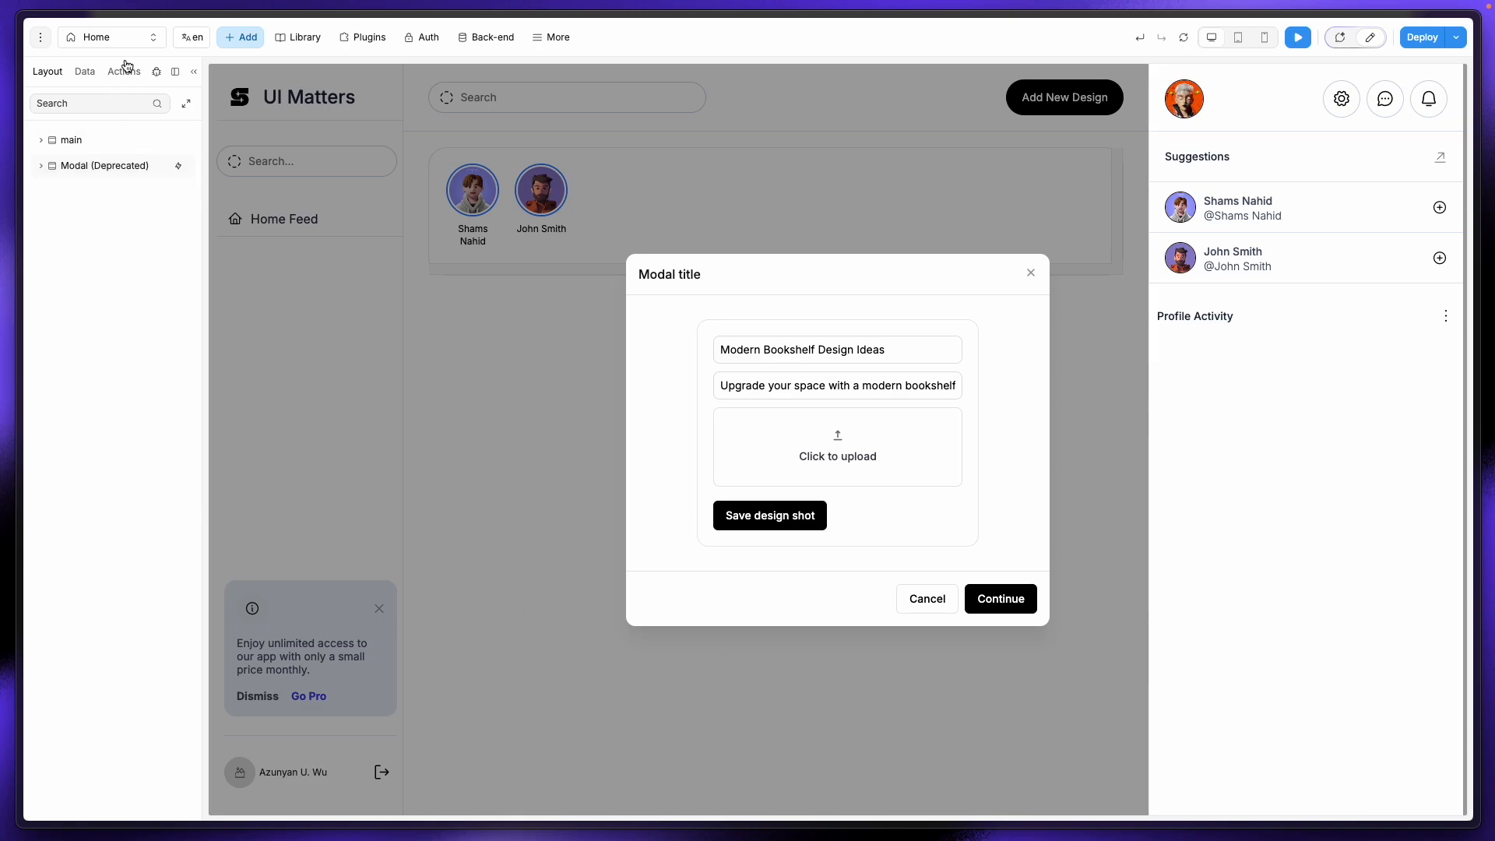
left_click(156, 72)
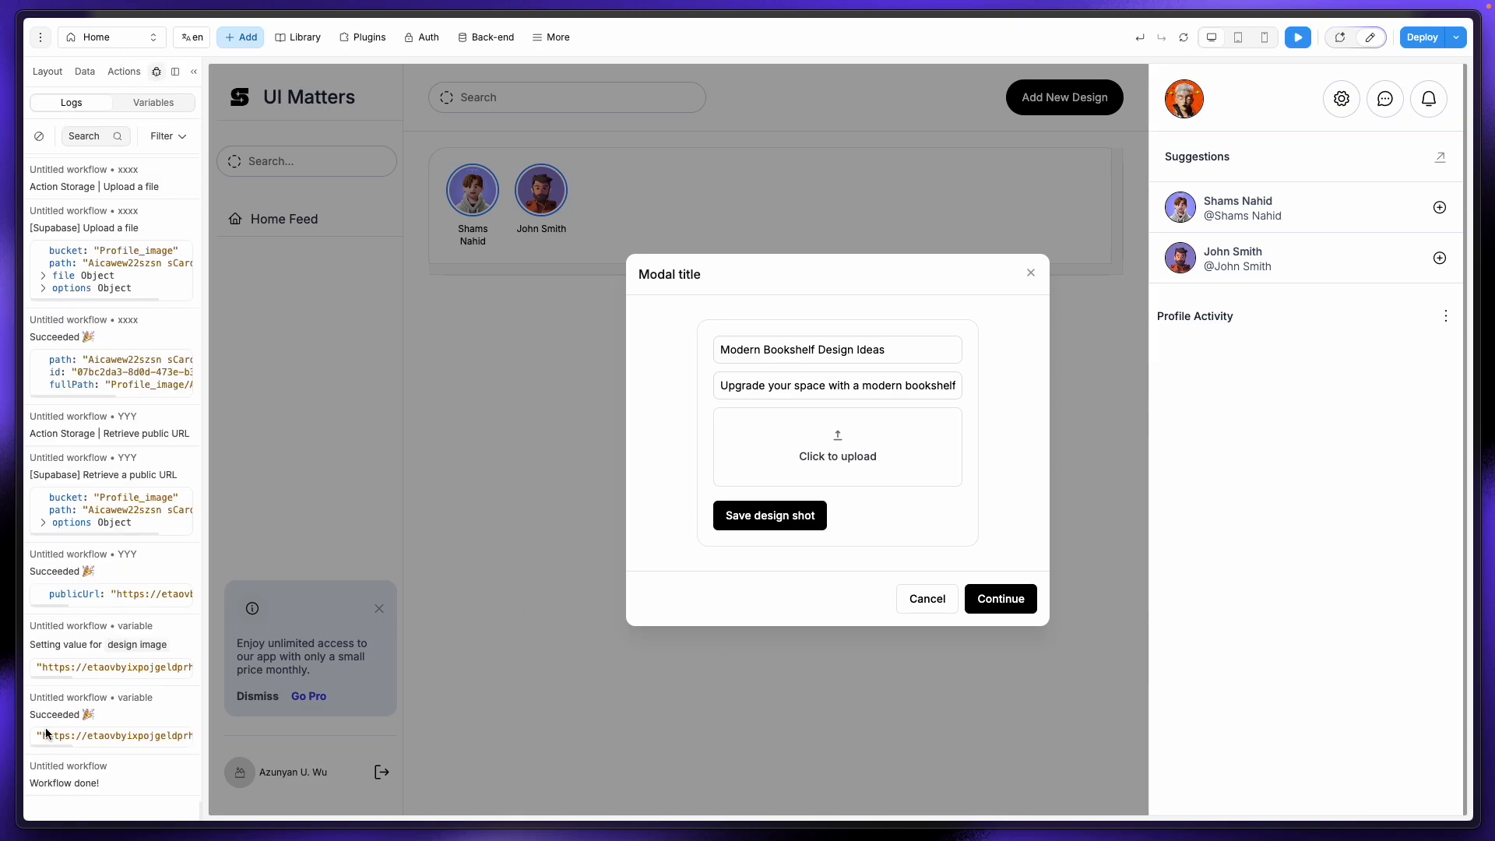
left_click(784, 526)
Step: Reload the Supabase table editor to show new row 4 with image URL and 0 likes
mouse_move(24, 256)
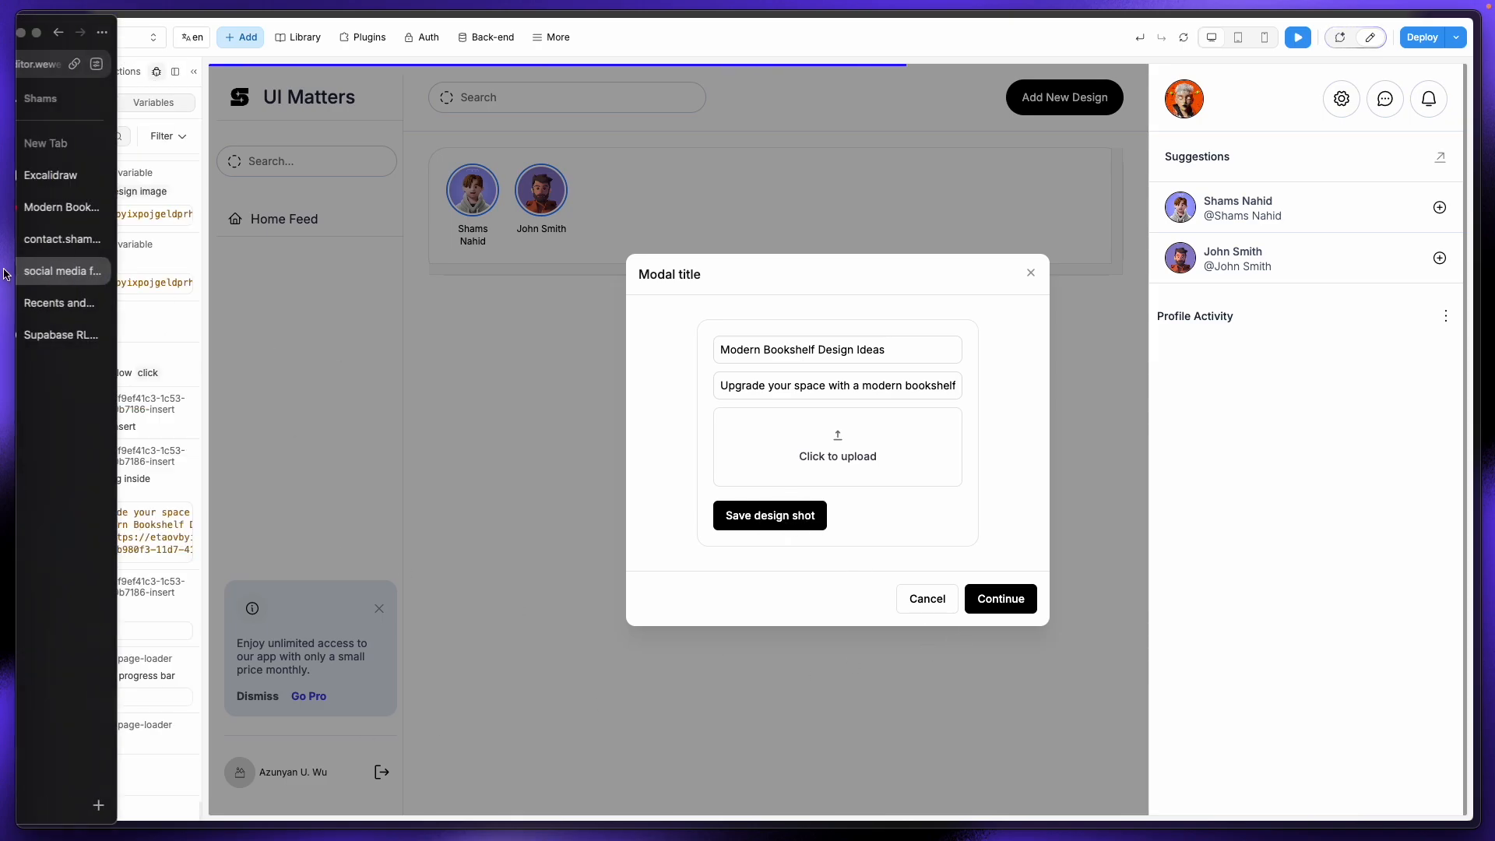
left_click(67, 241)
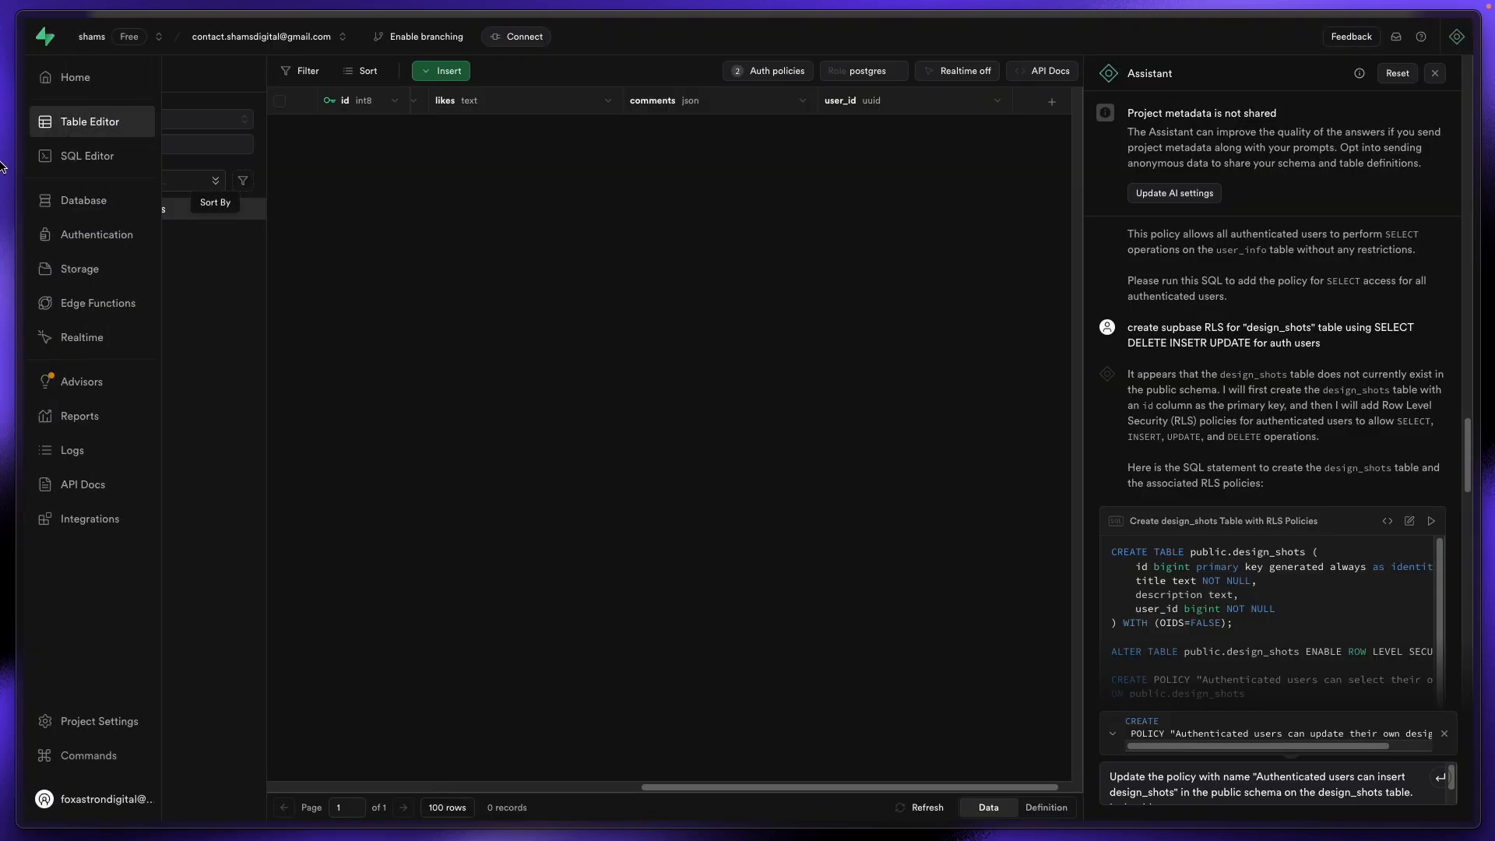
mouse_move(2, 166)
left_click(65, 73)
key("Return")
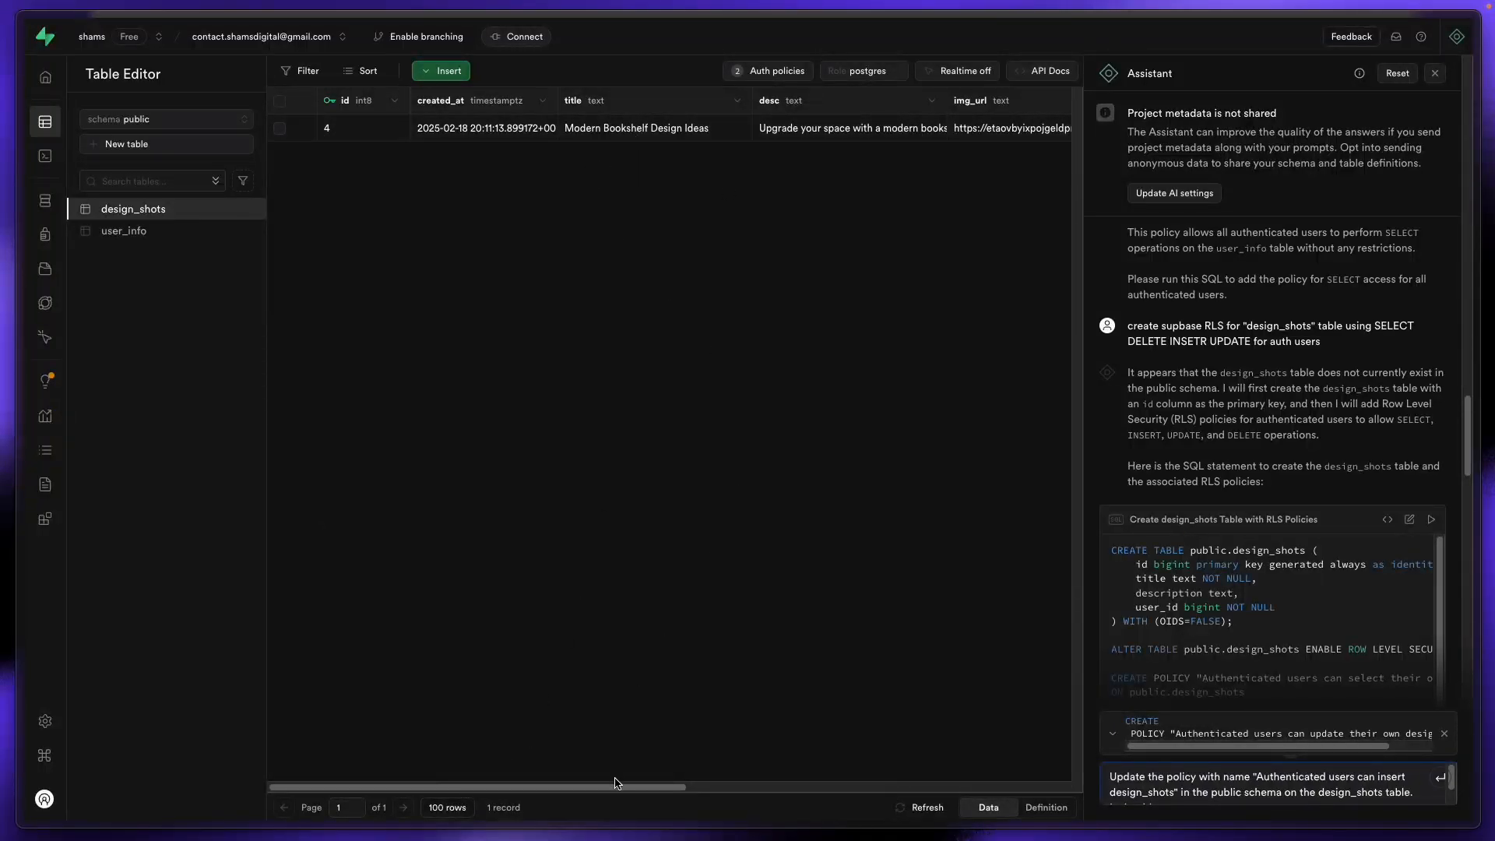
left_click_drag(615, 785, 810, 832)
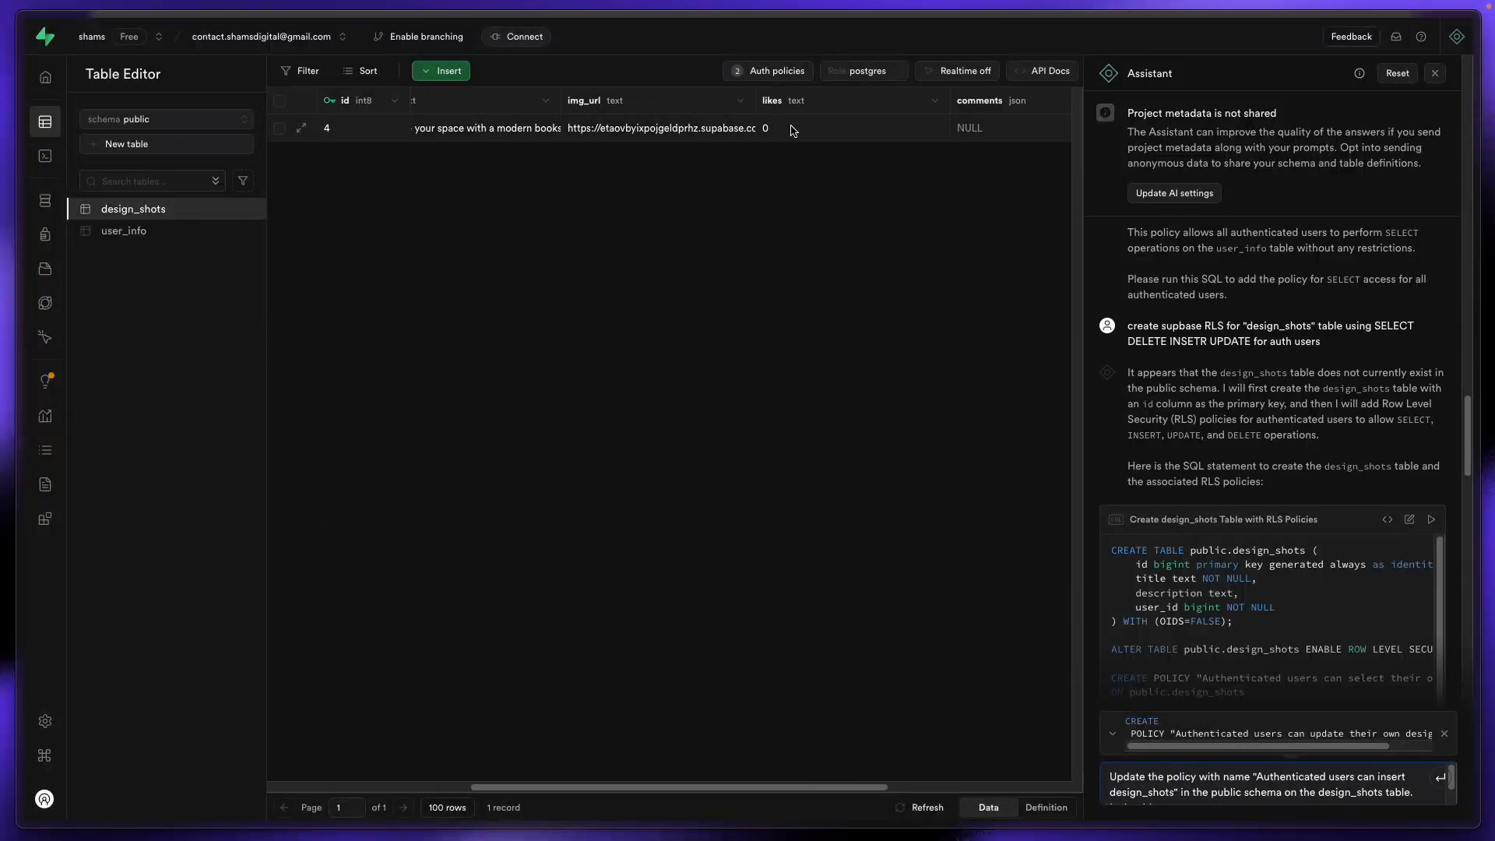
Step: Open the design_shots Edit table settings, save them, and return to the WeWeb tab
left_click(247, 209)
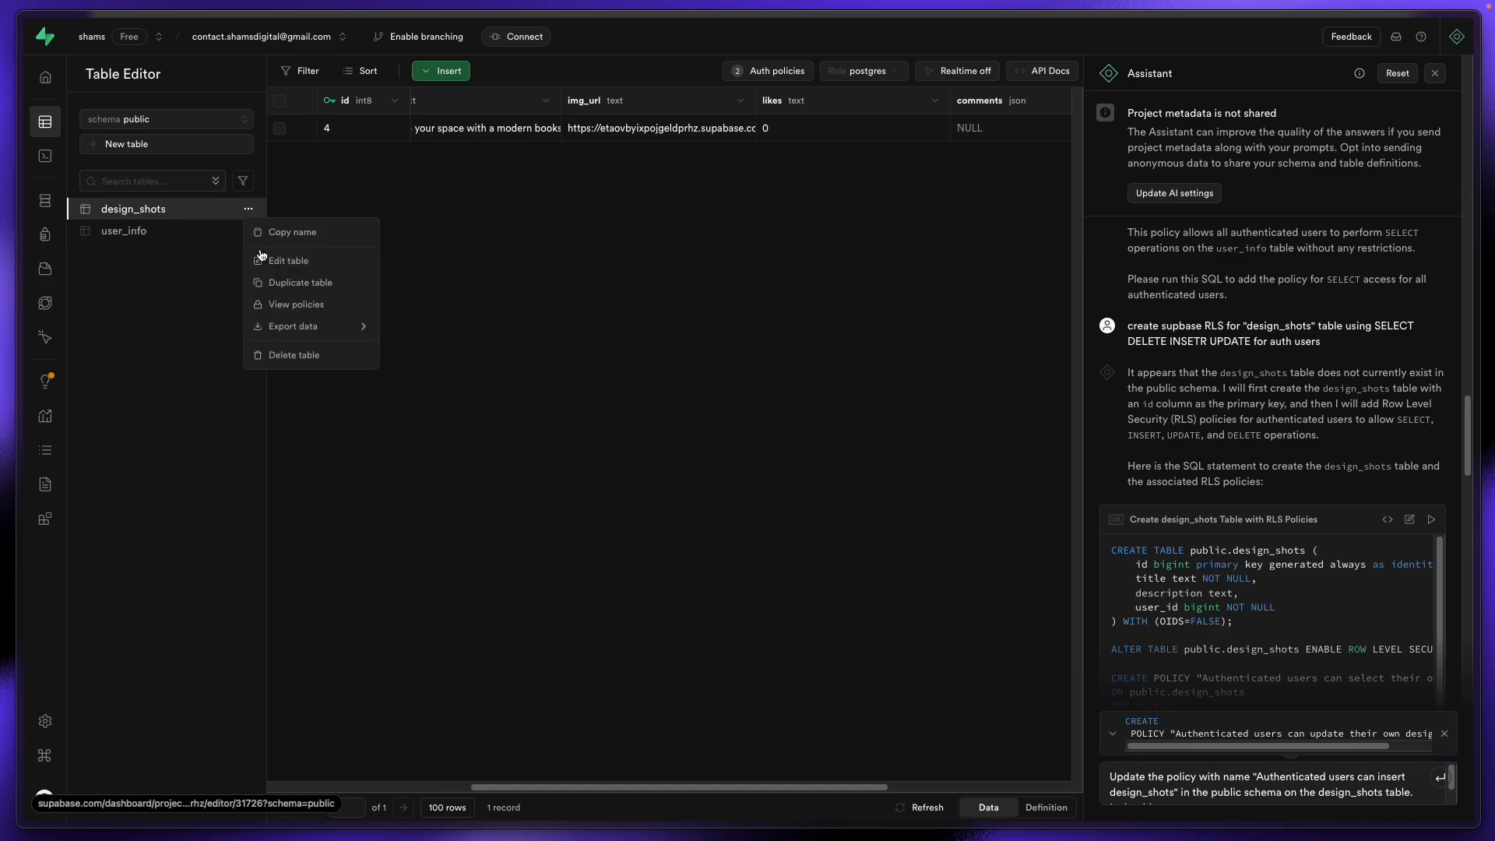
left_click(272, 261)
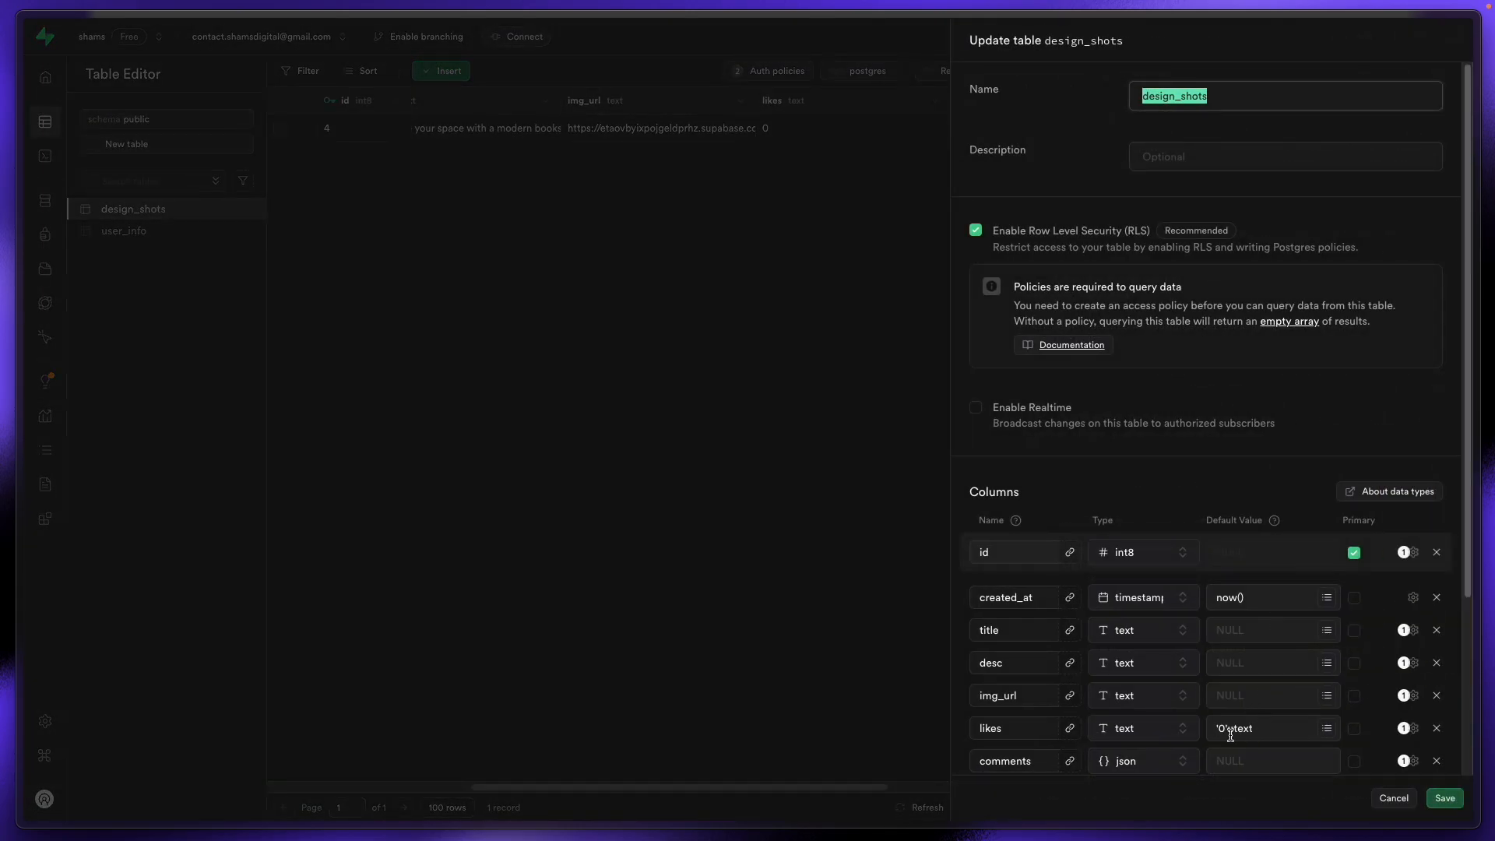
left_click(1445, 798)
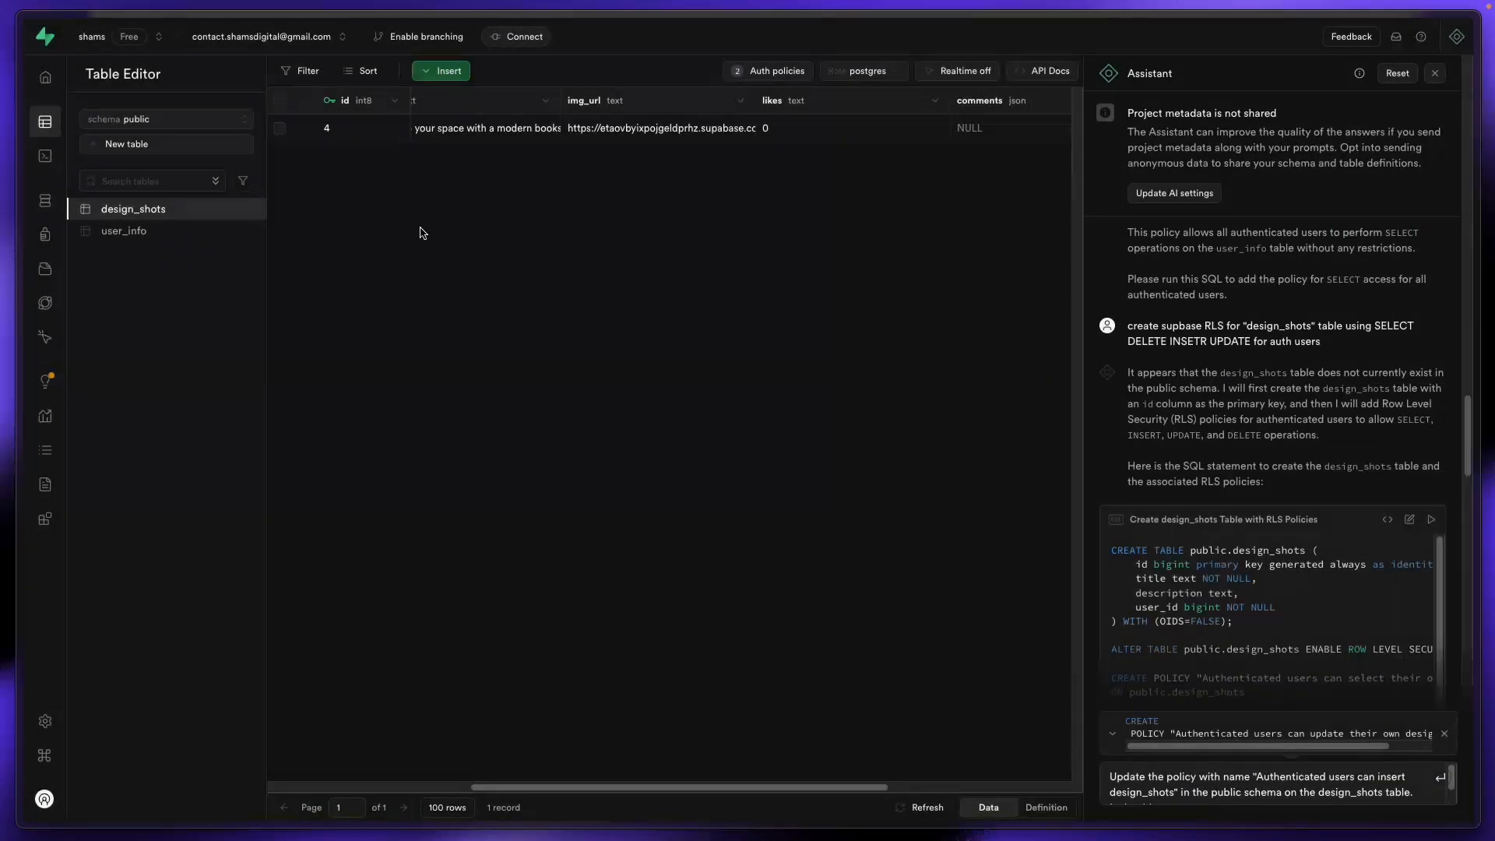
mouse_move(137, 227)
left_click(86, 271)
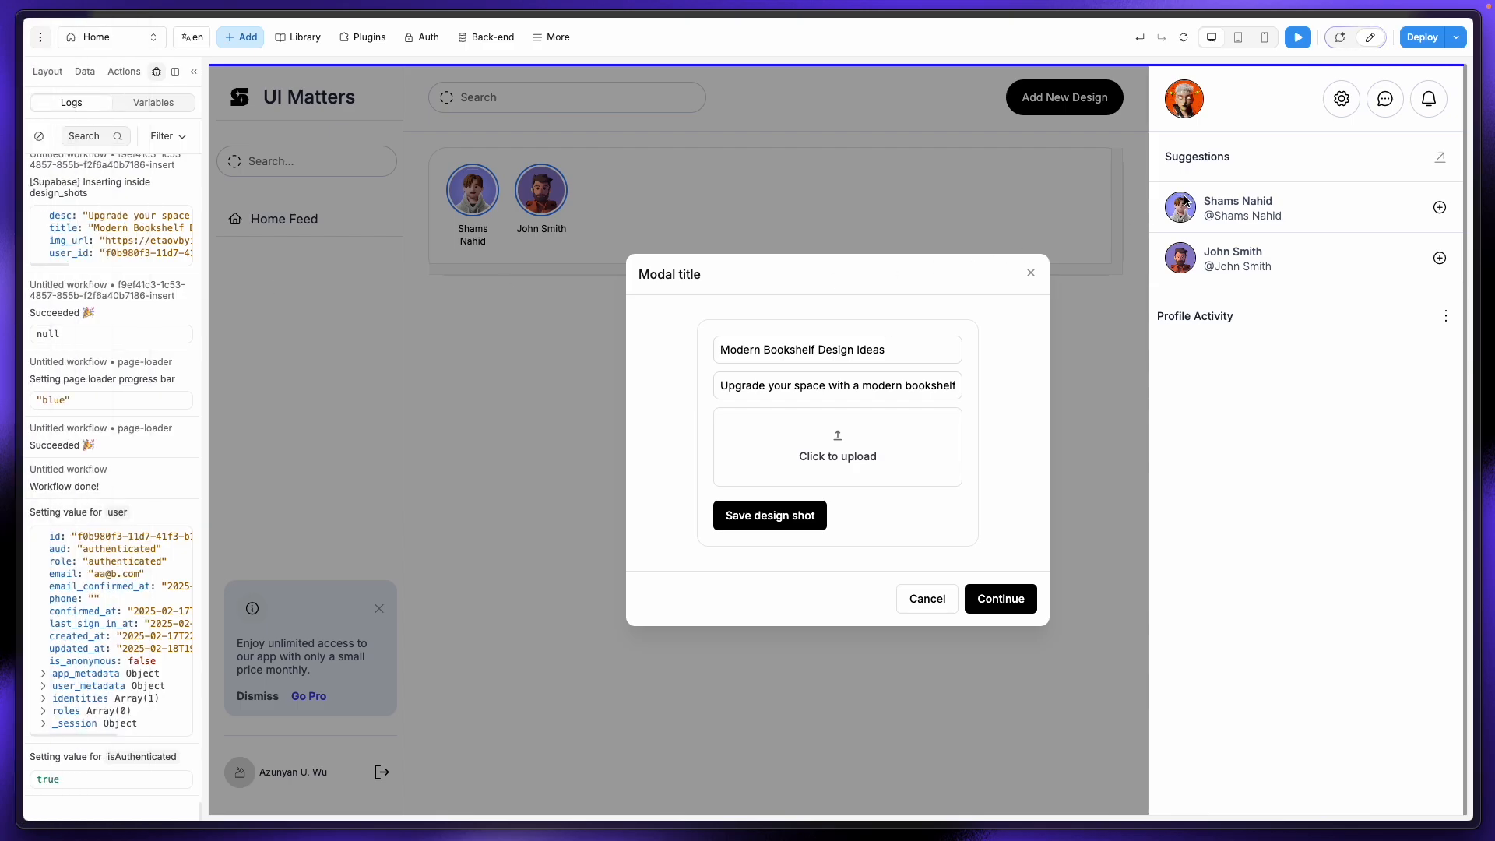
Step: Set the Modal (Deprecated) Display to Off and preview the feed showing the bookshelf post
left_click(1371, 37)
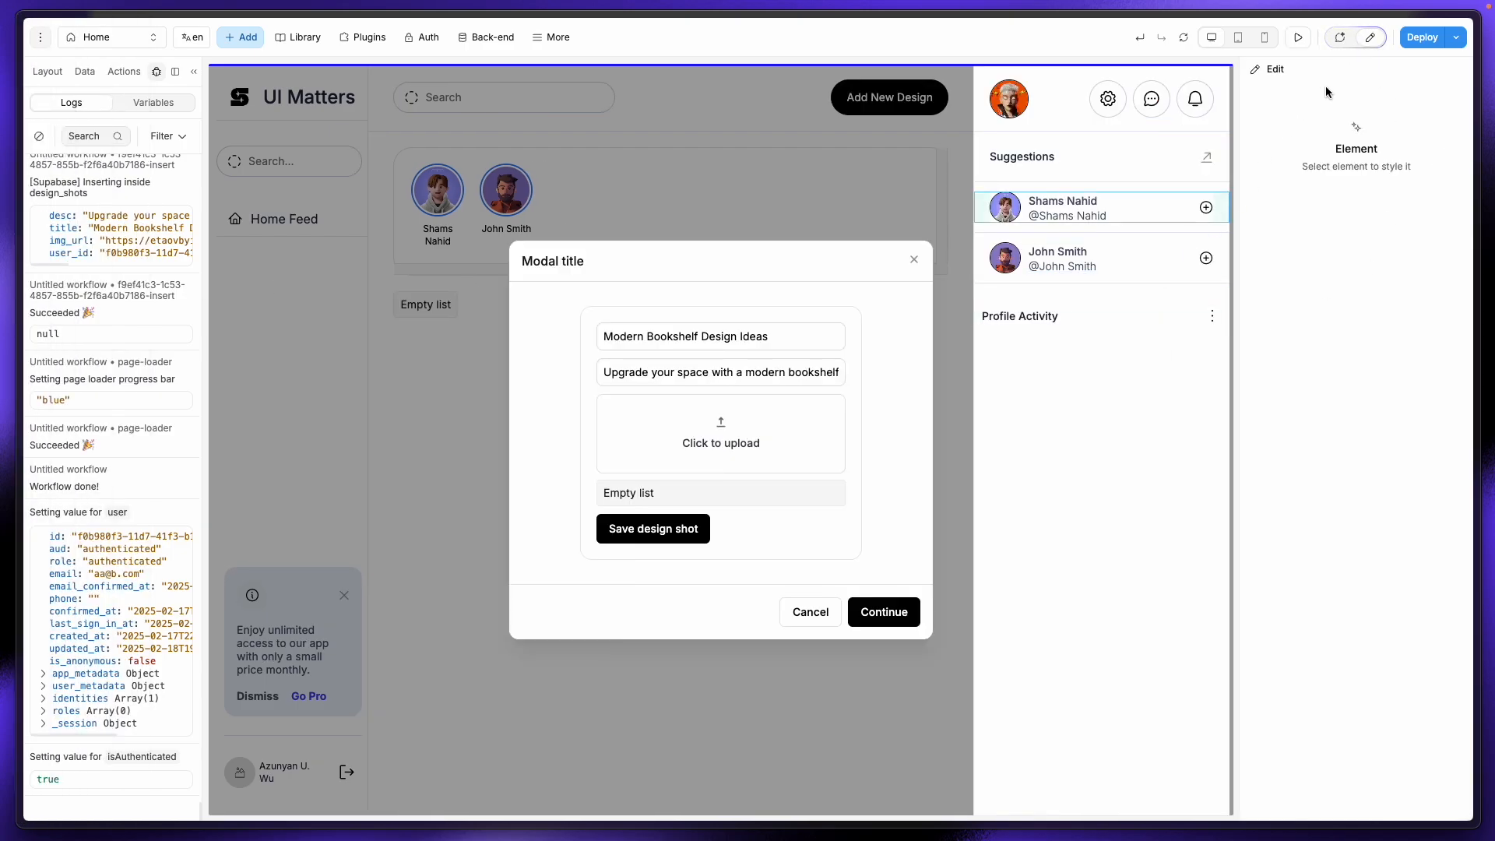
left_click(48, 71)
left_click(93, 165)
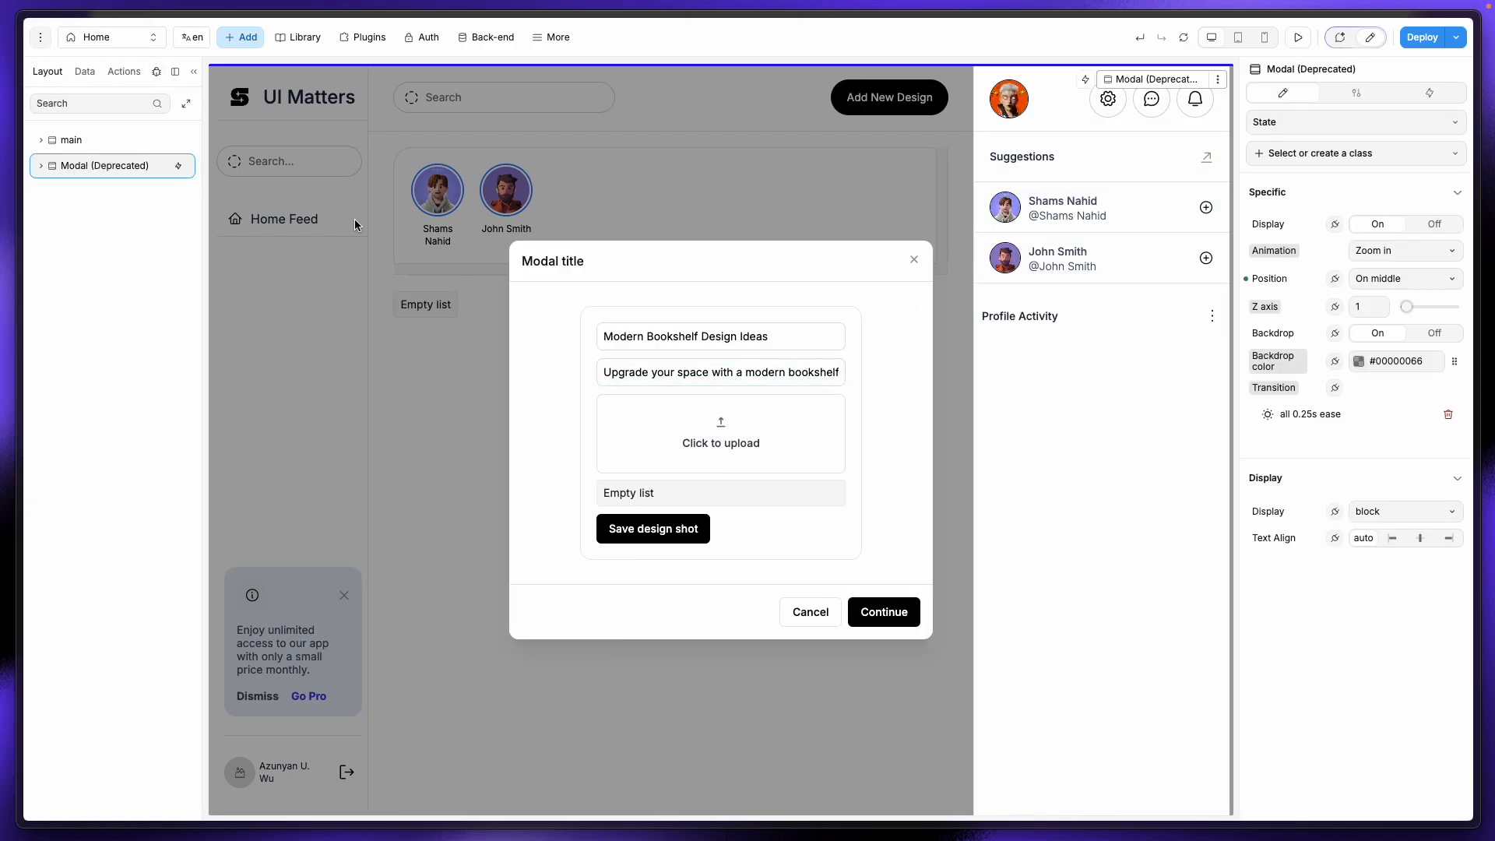
left_click(1434, 225)
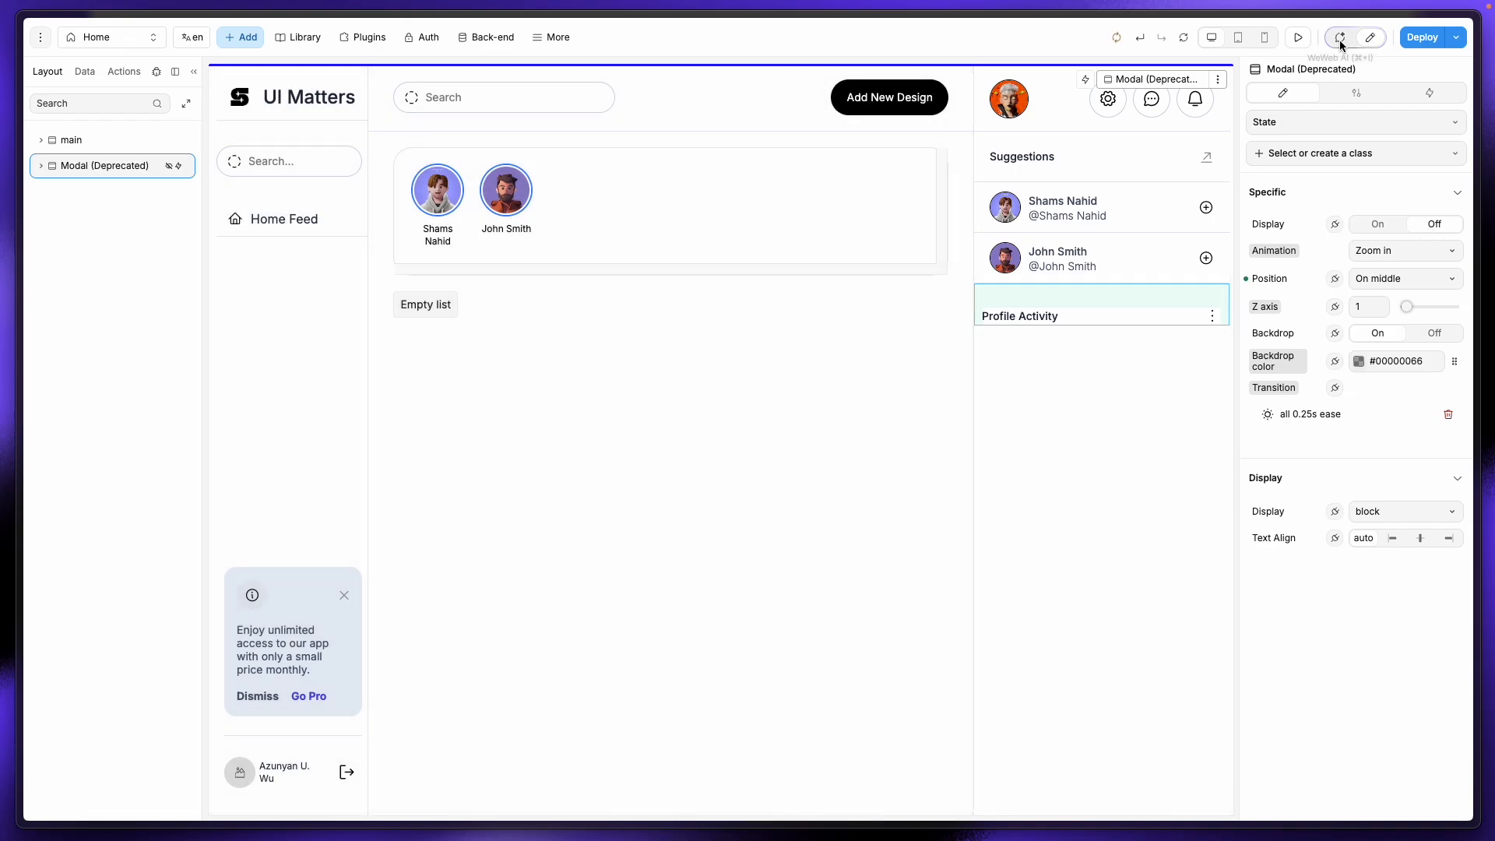
left_click(1298, 37)
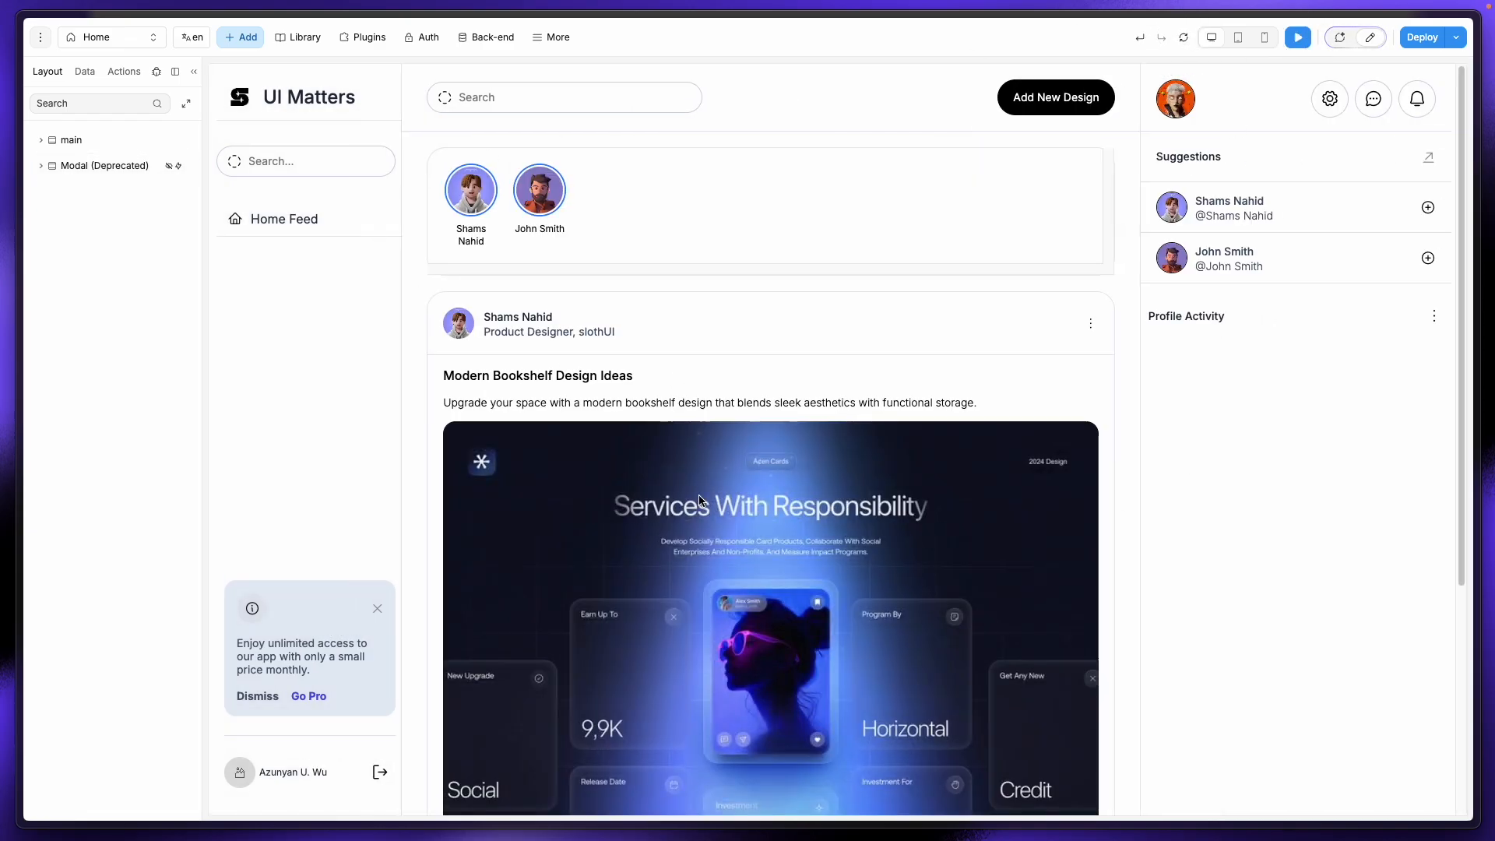
scroll(621, 399, "down", 4)
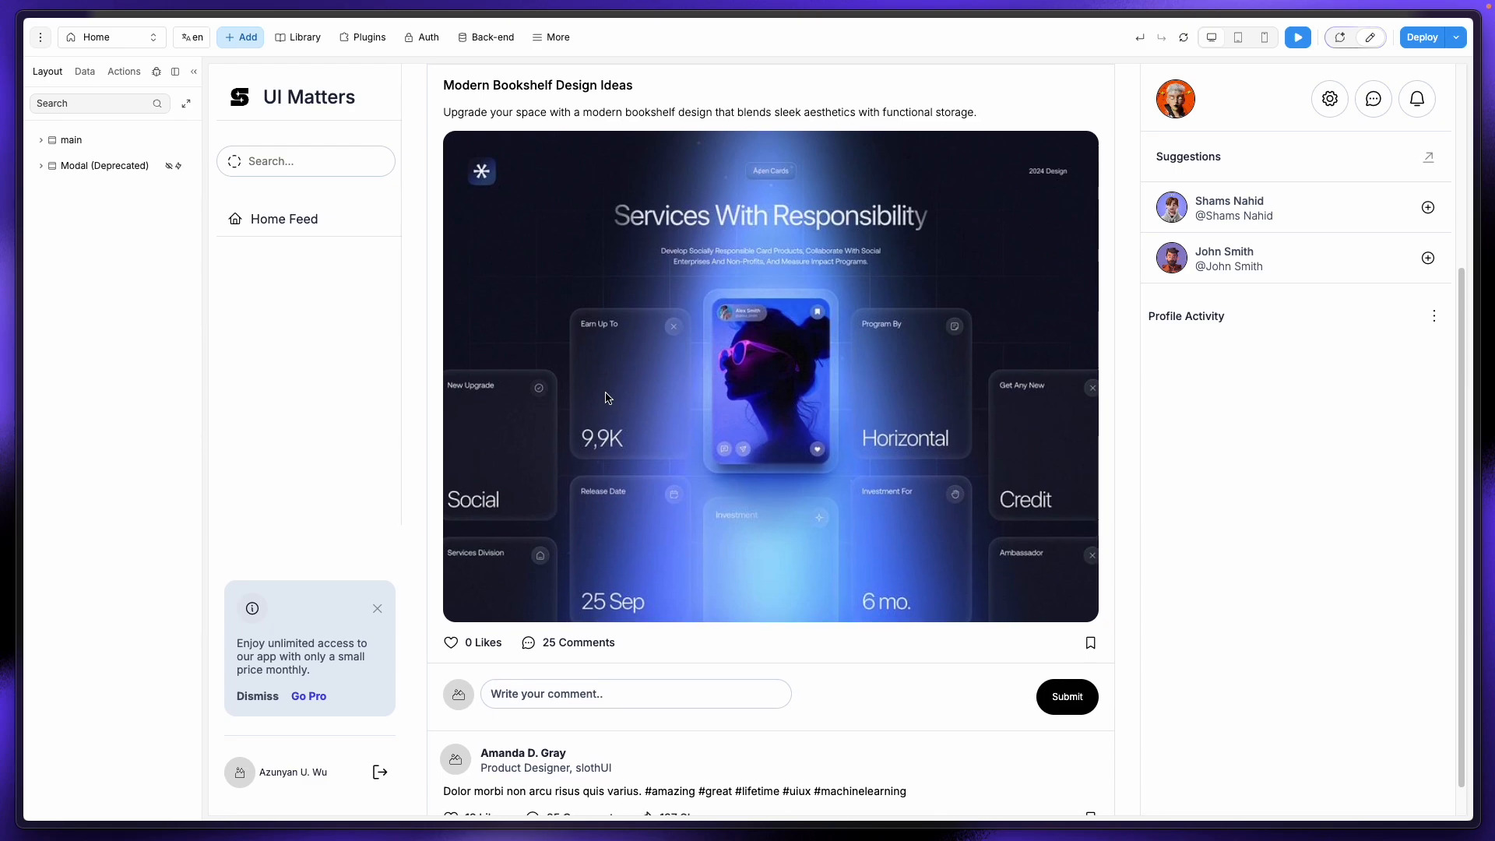
Step: Reload the app data and like the bookshelf post with its heart icon
scroll(605, 397, "up", 4)
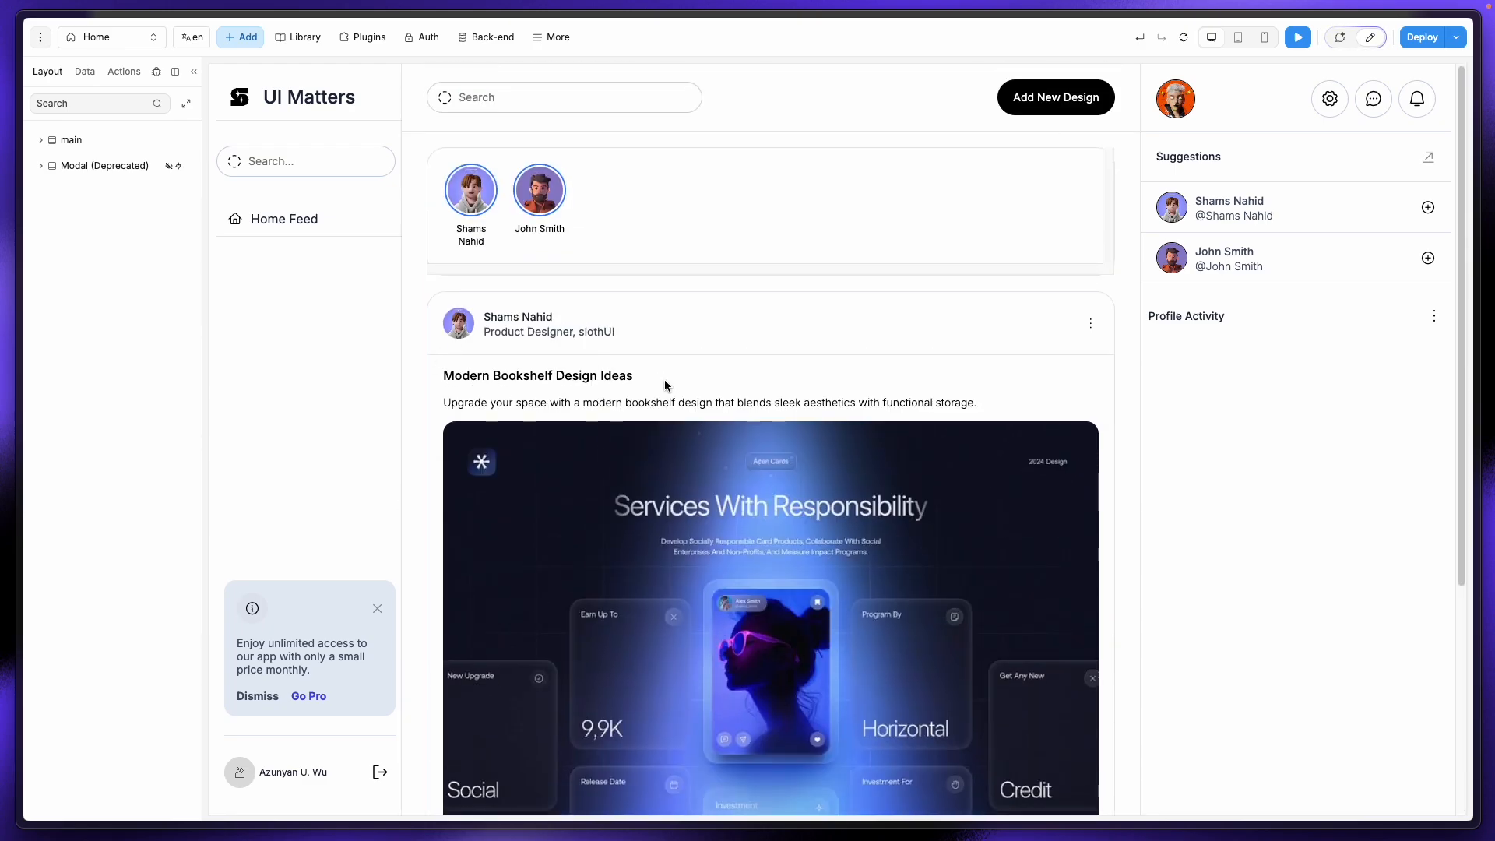
scroll(634, 391, "down", 4)
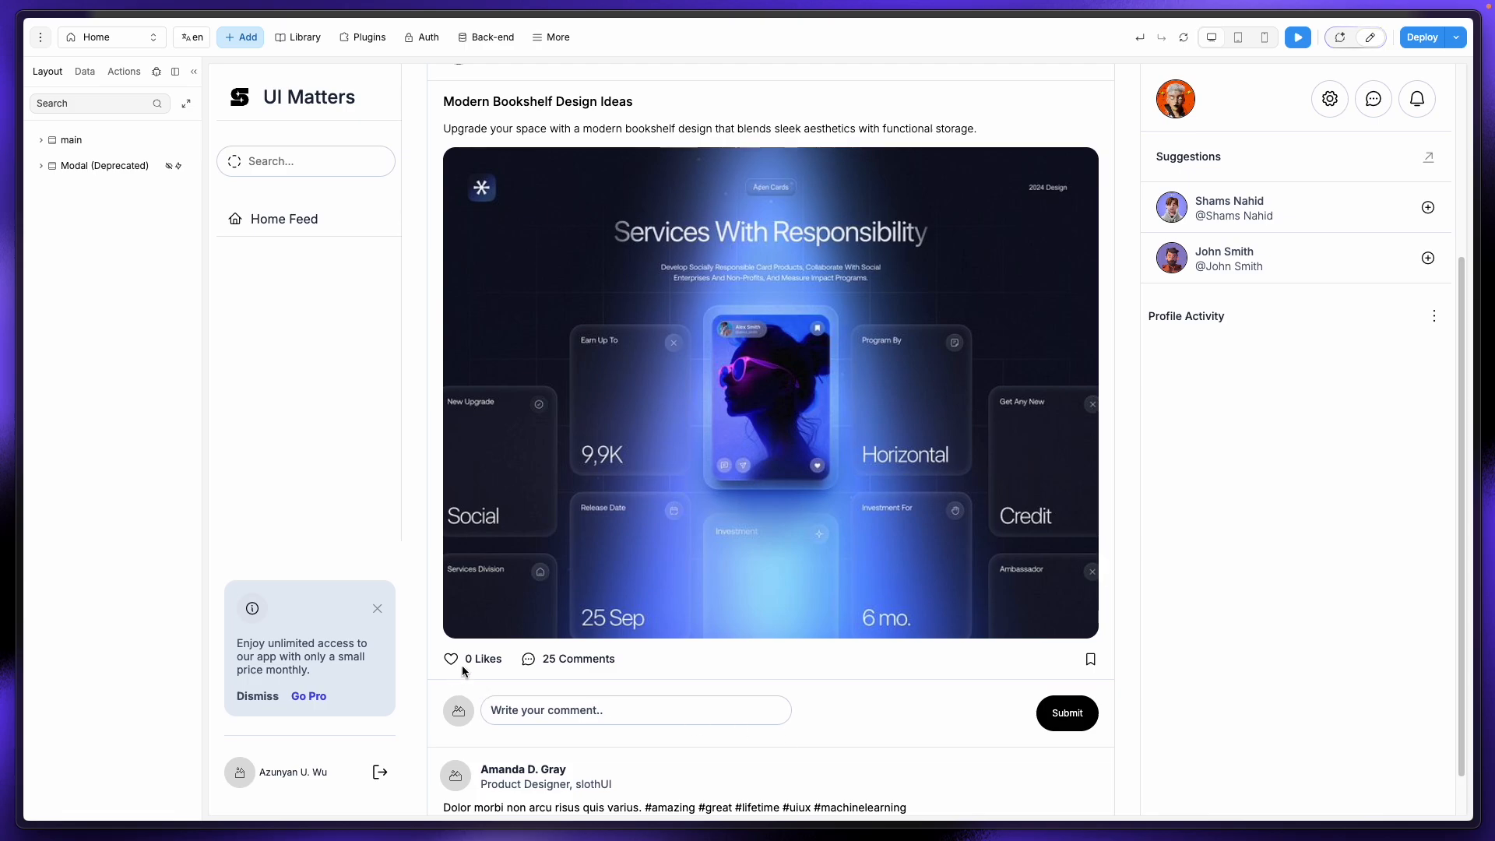
left_click(1183, 38)
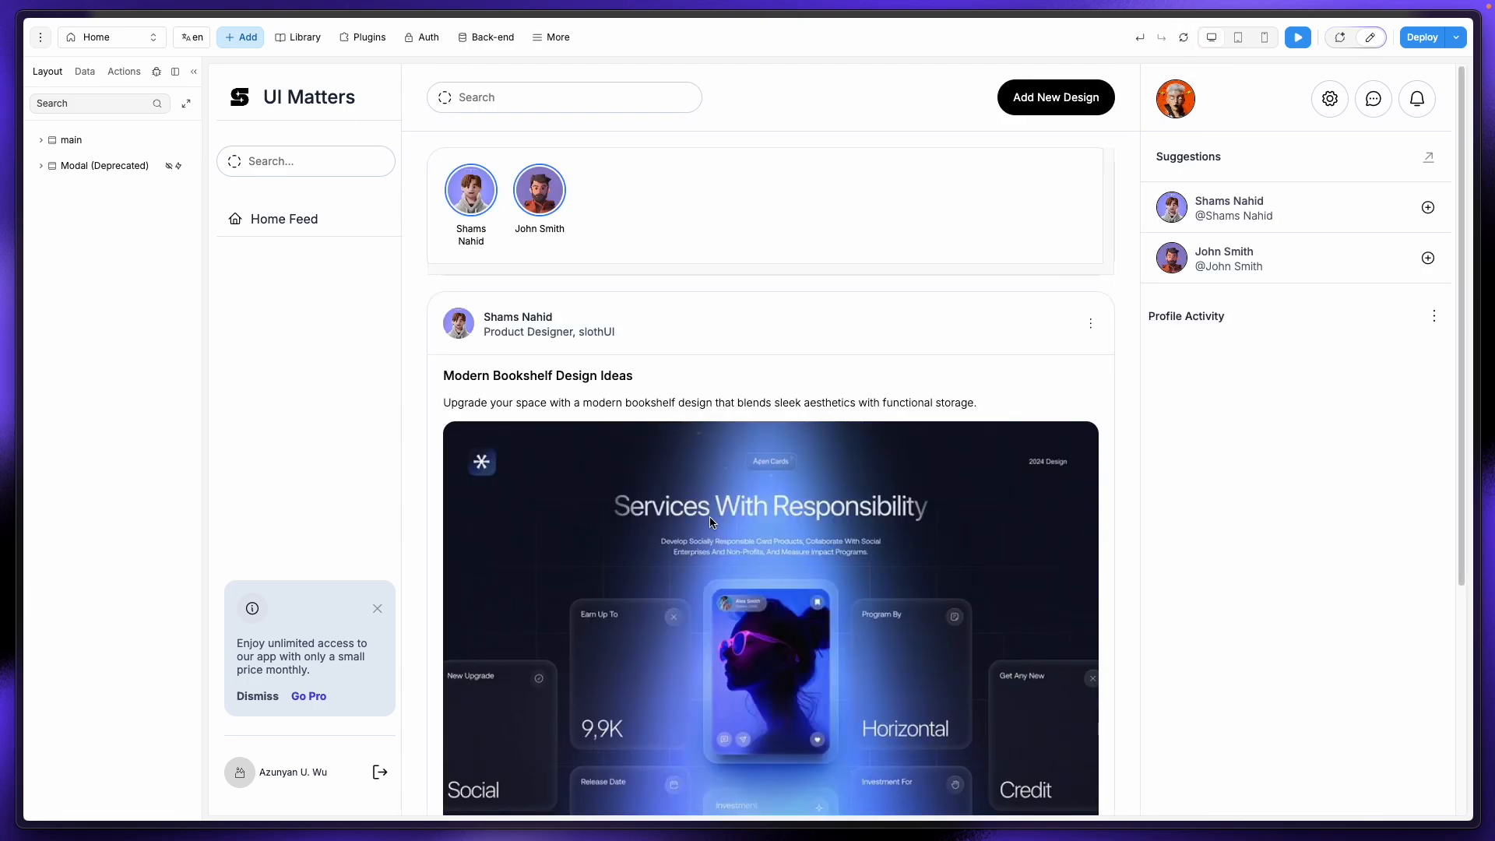
scroll(698, 549, "down", 5)
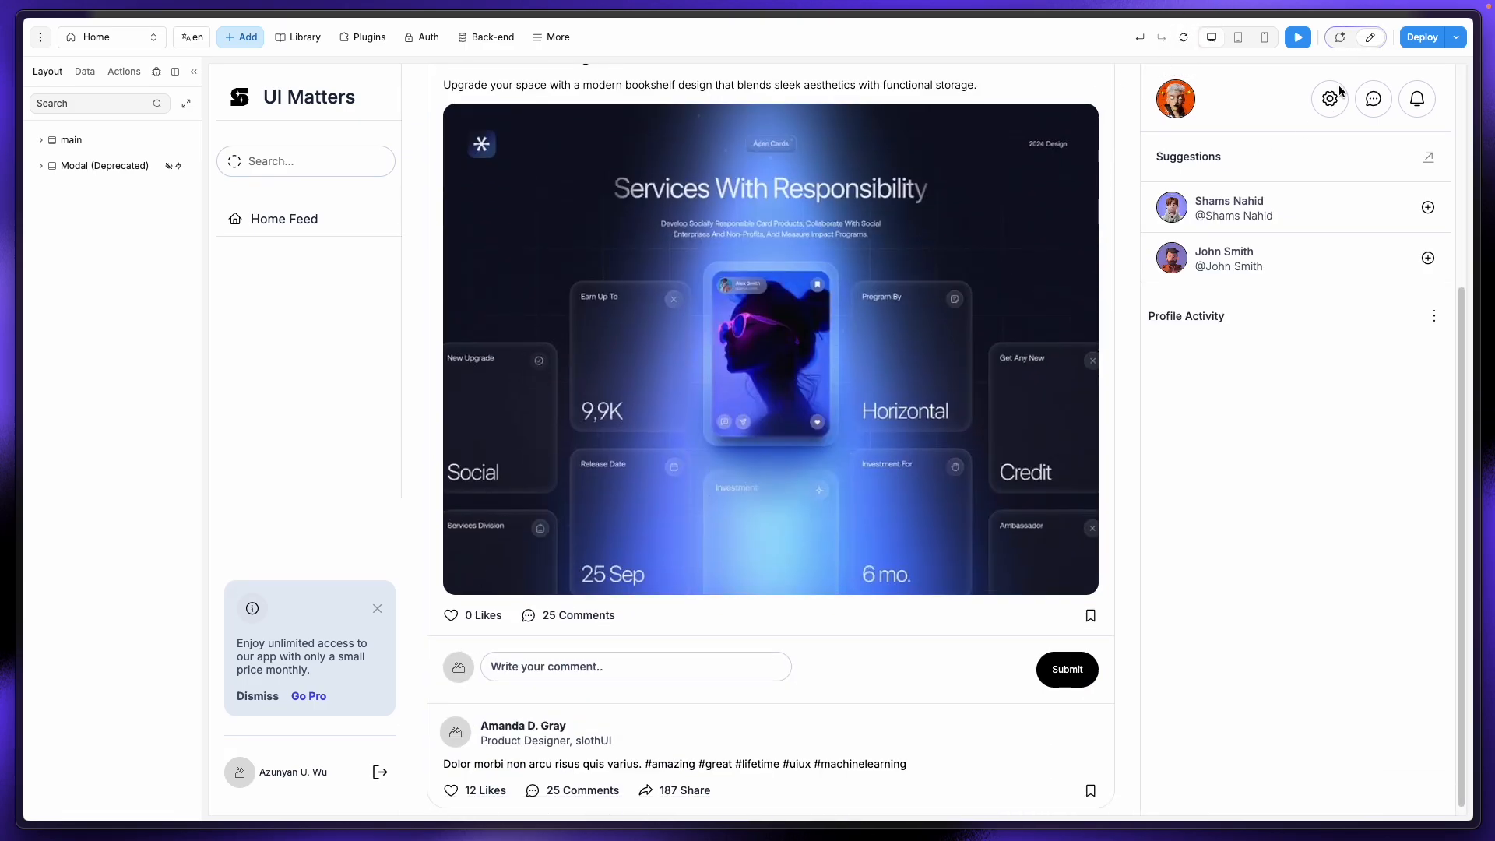
left_click(450, 616)
Step: Inspect the logged design_shots update sending likes 1, then reload and leave preview
left_click(157, 71)
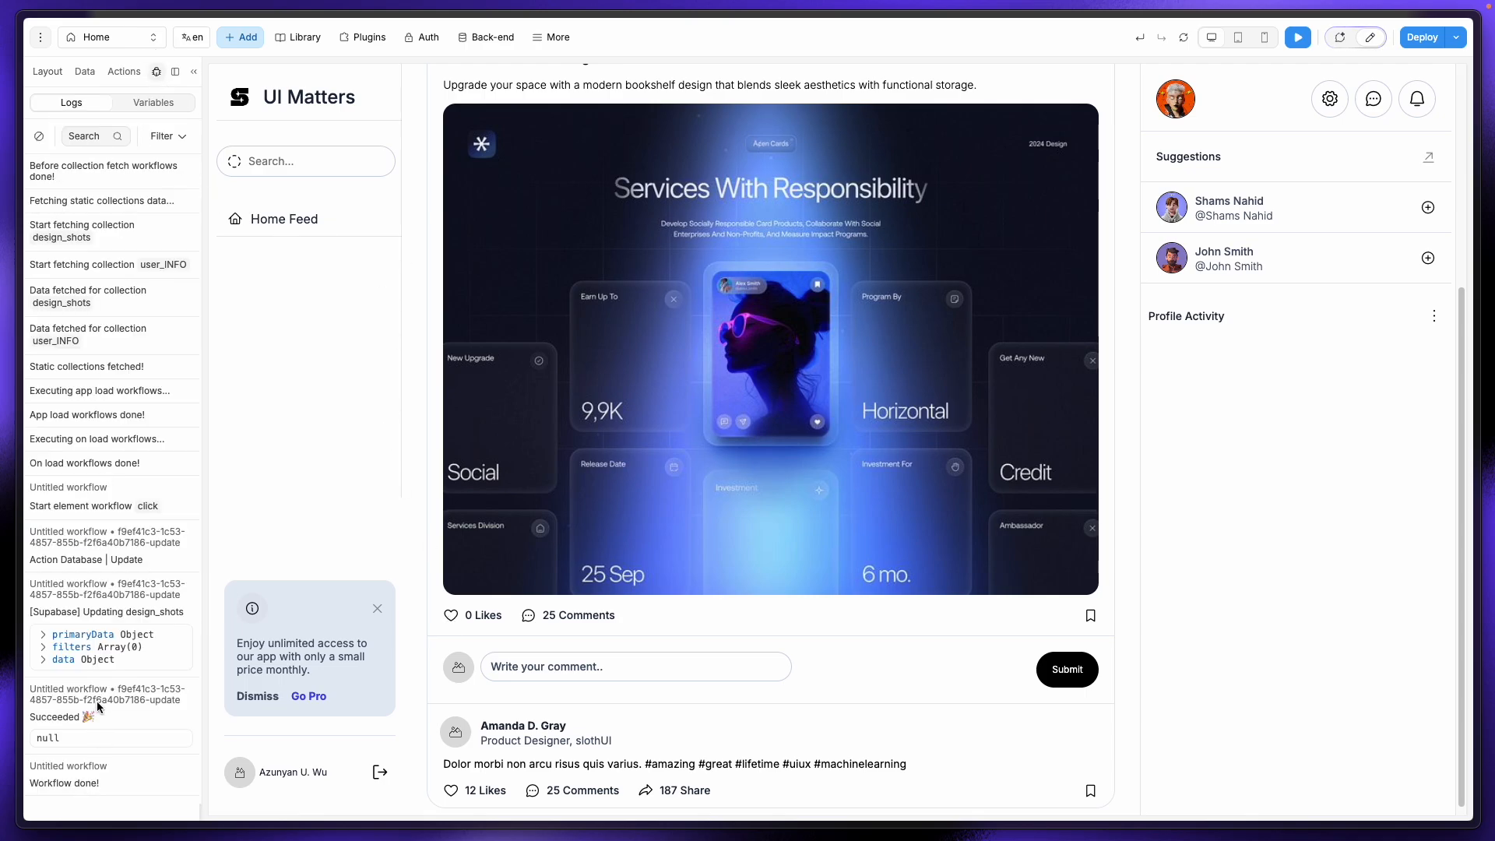
left_click(43, 660)
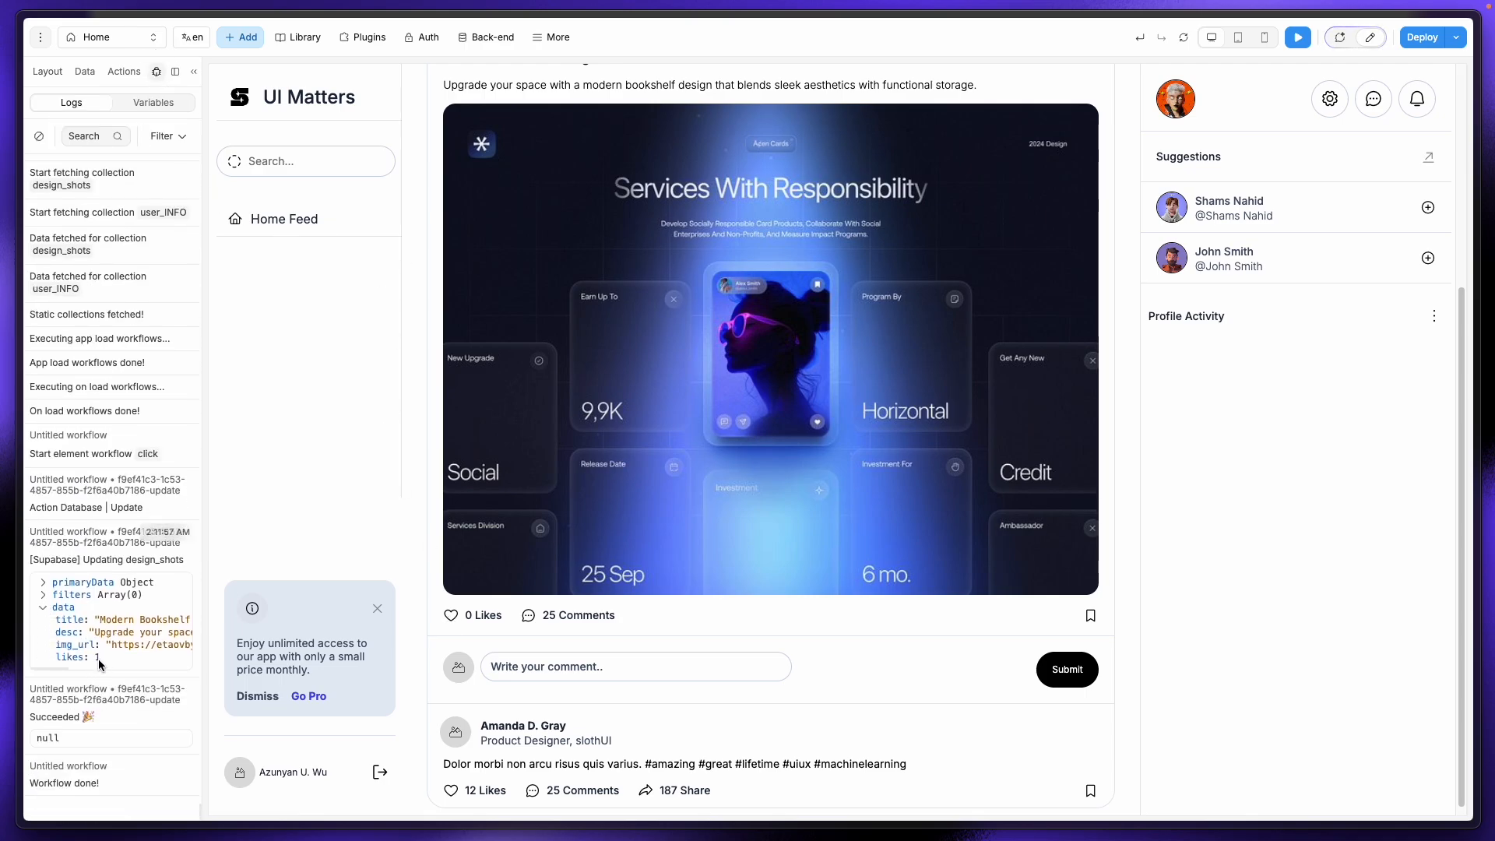
left_click(1183, 37)
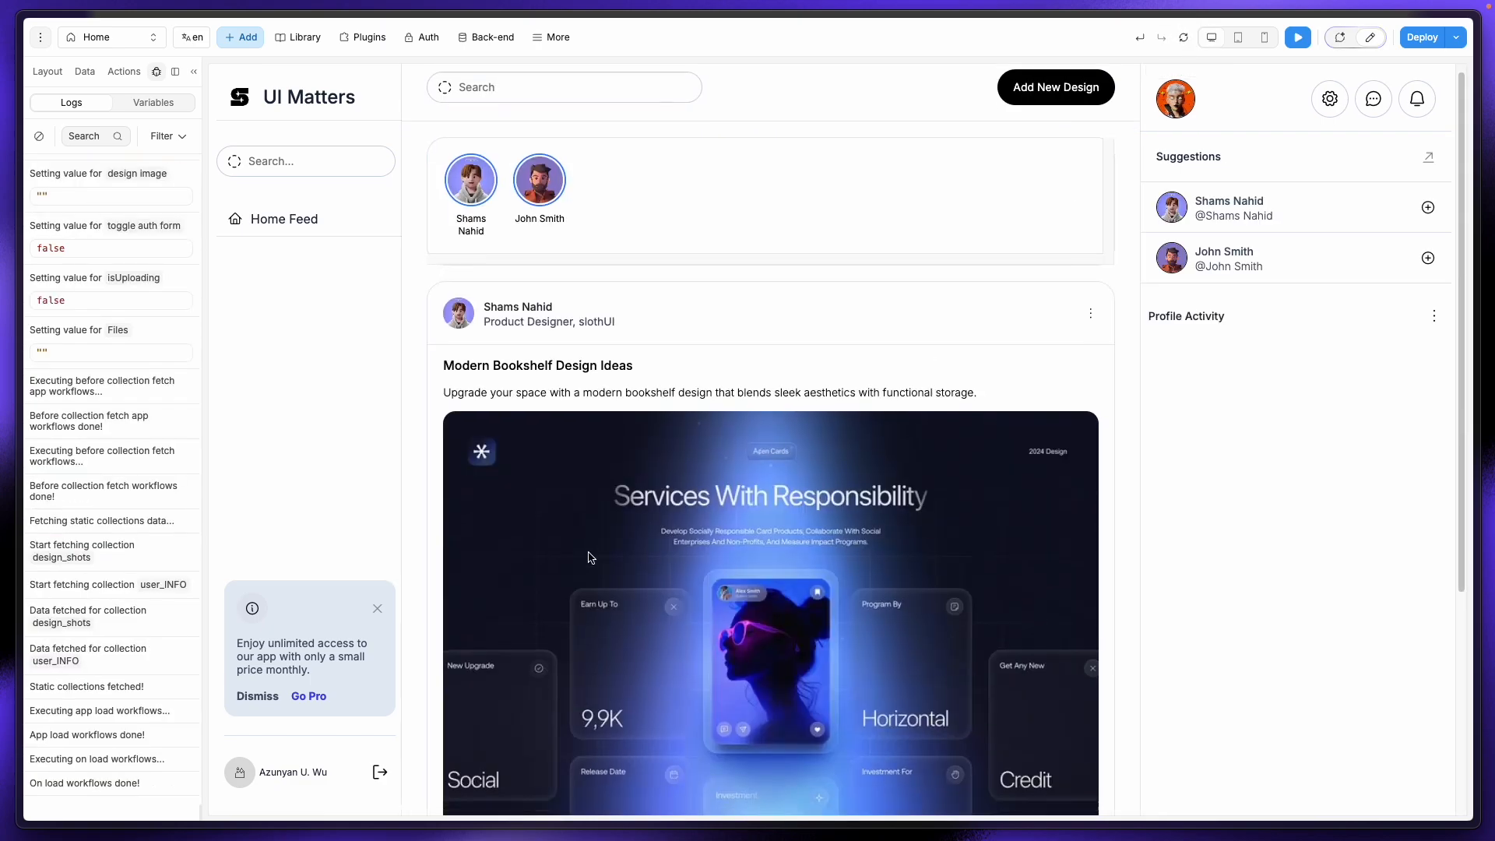
scroll(589, 557, "down", 4)
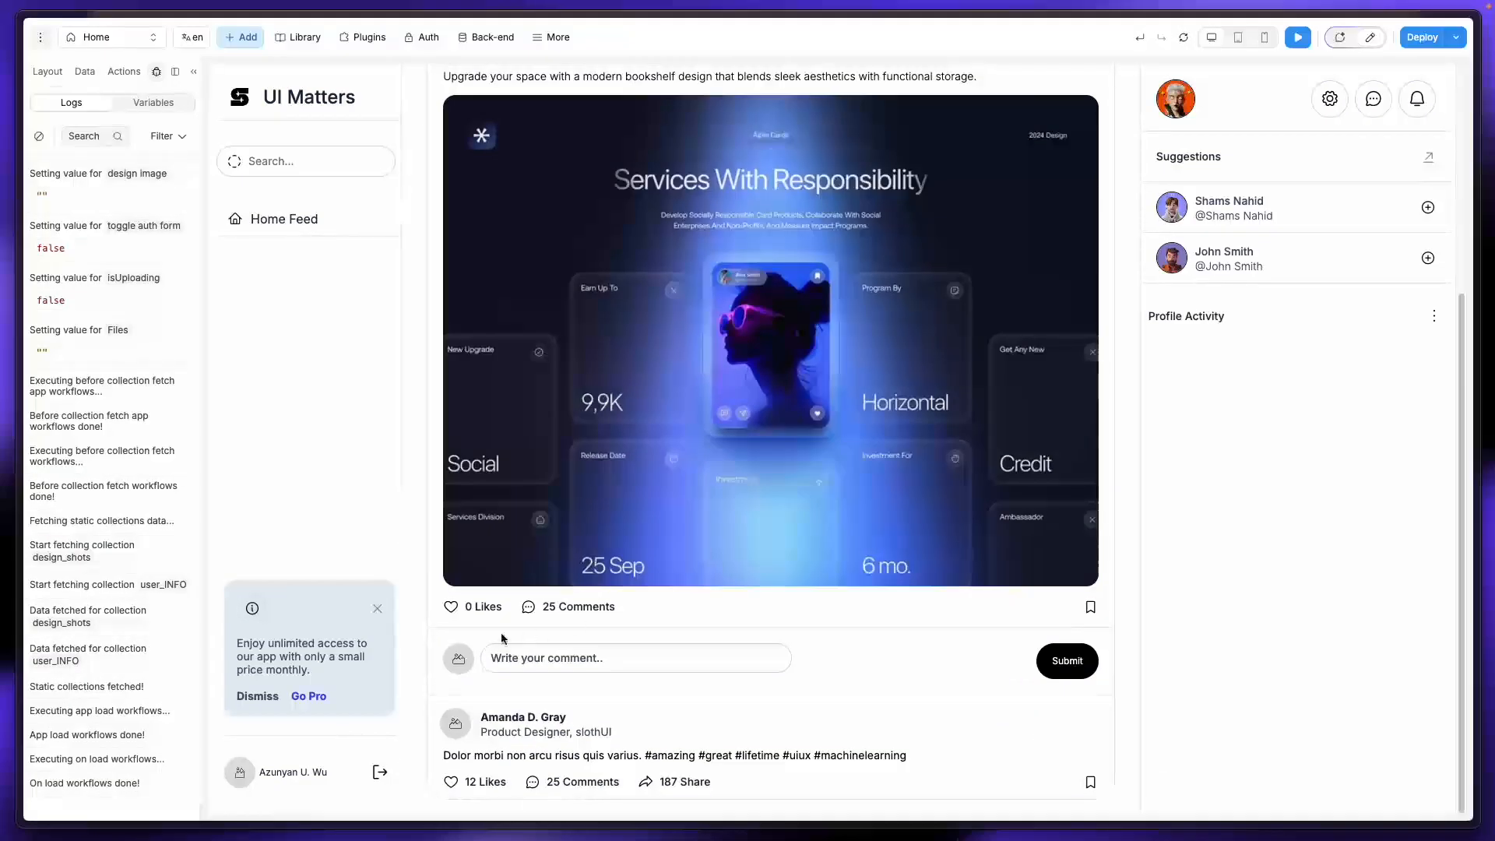
left_click(1368, 38)
Step: Check that the 0 Likes text formula is Item.data.likes + " Likes"
left_click(442, 606)
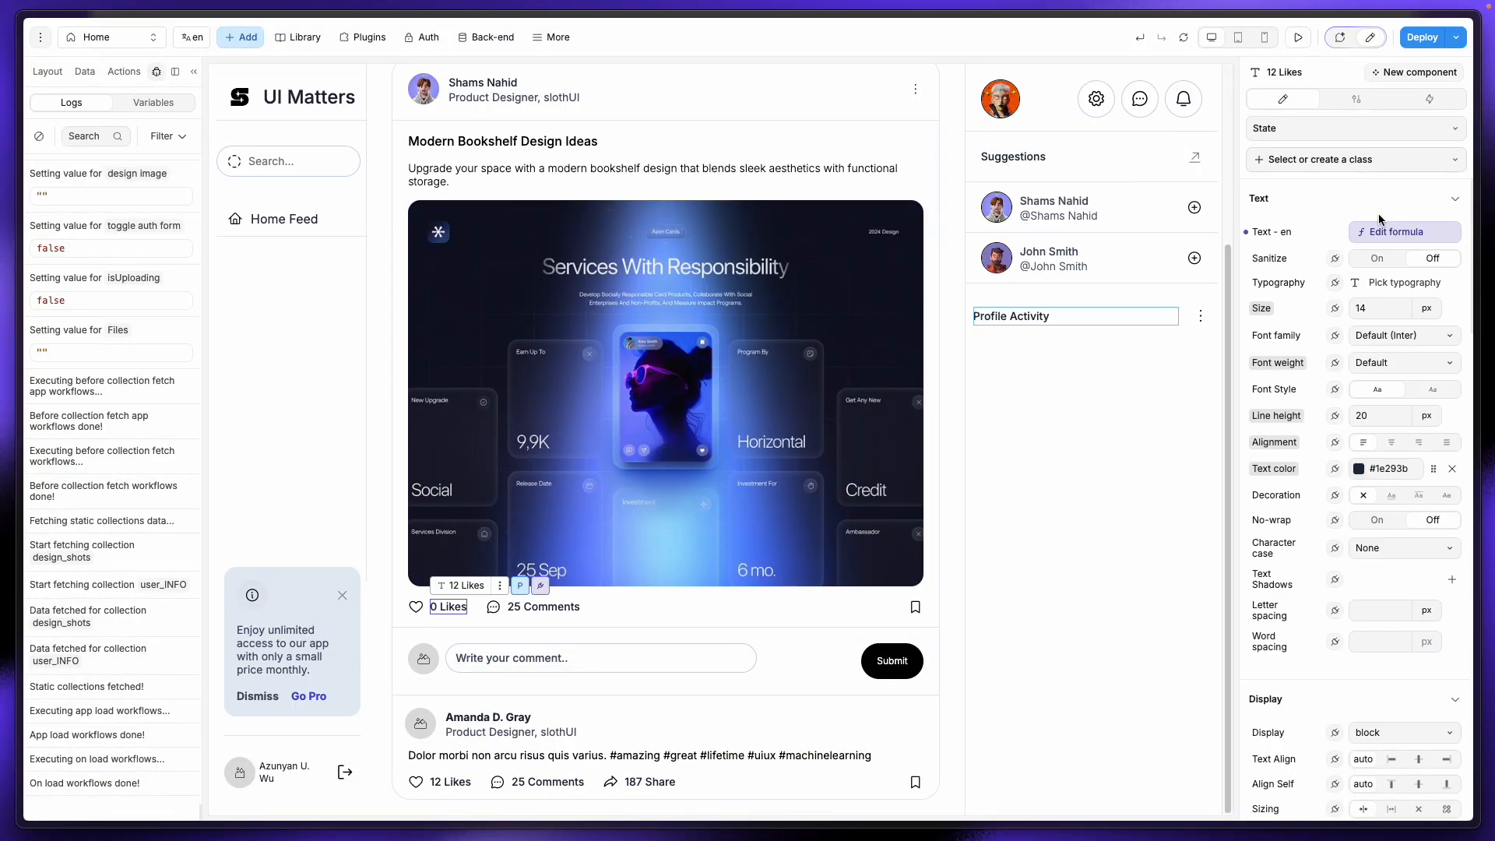
left_click(1377, 231)
left_click(1061, 184)
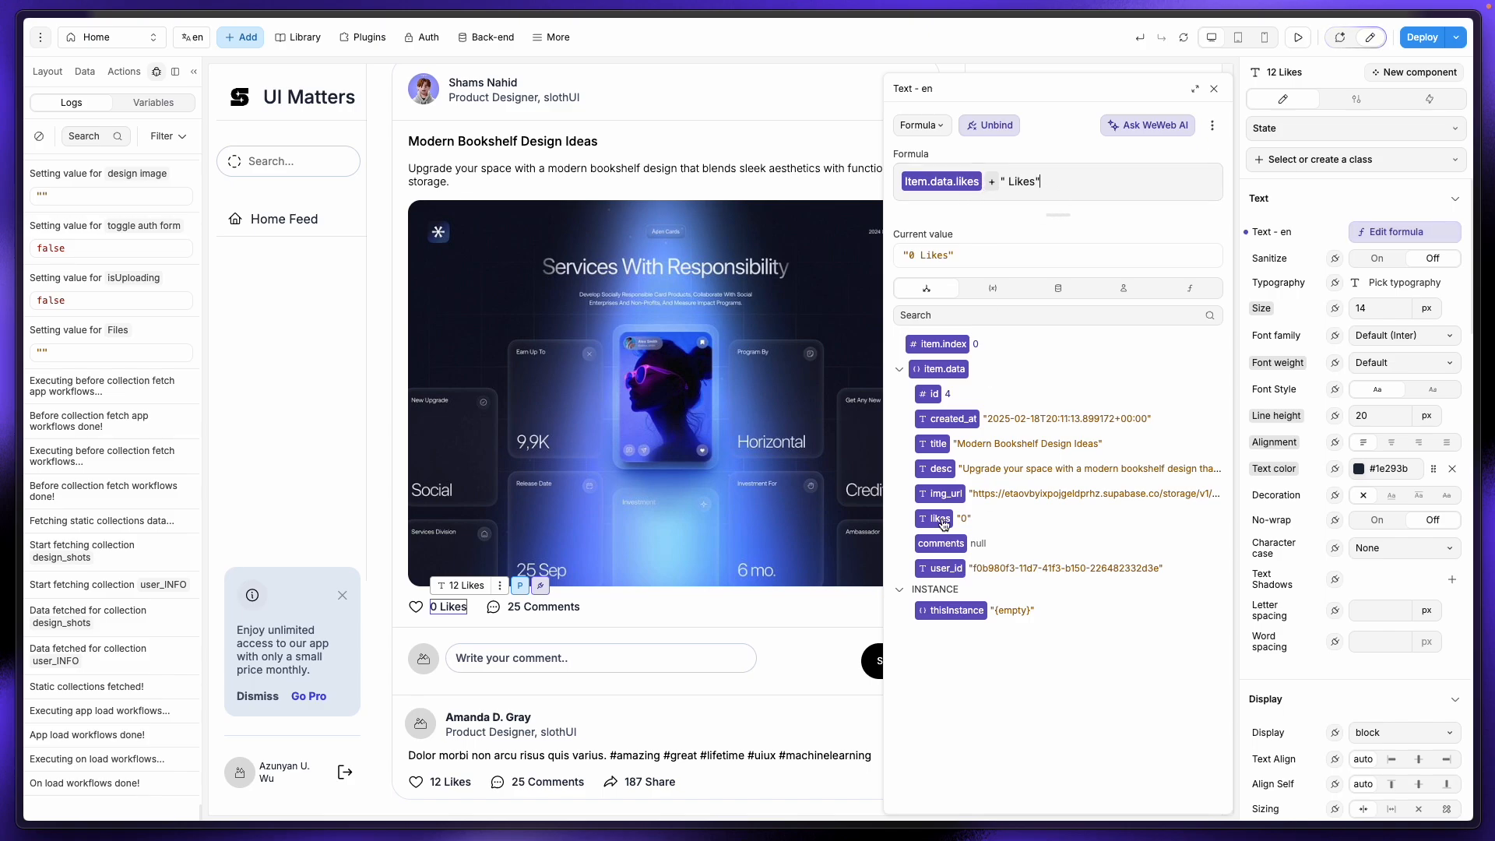
left_click(1184, 40)
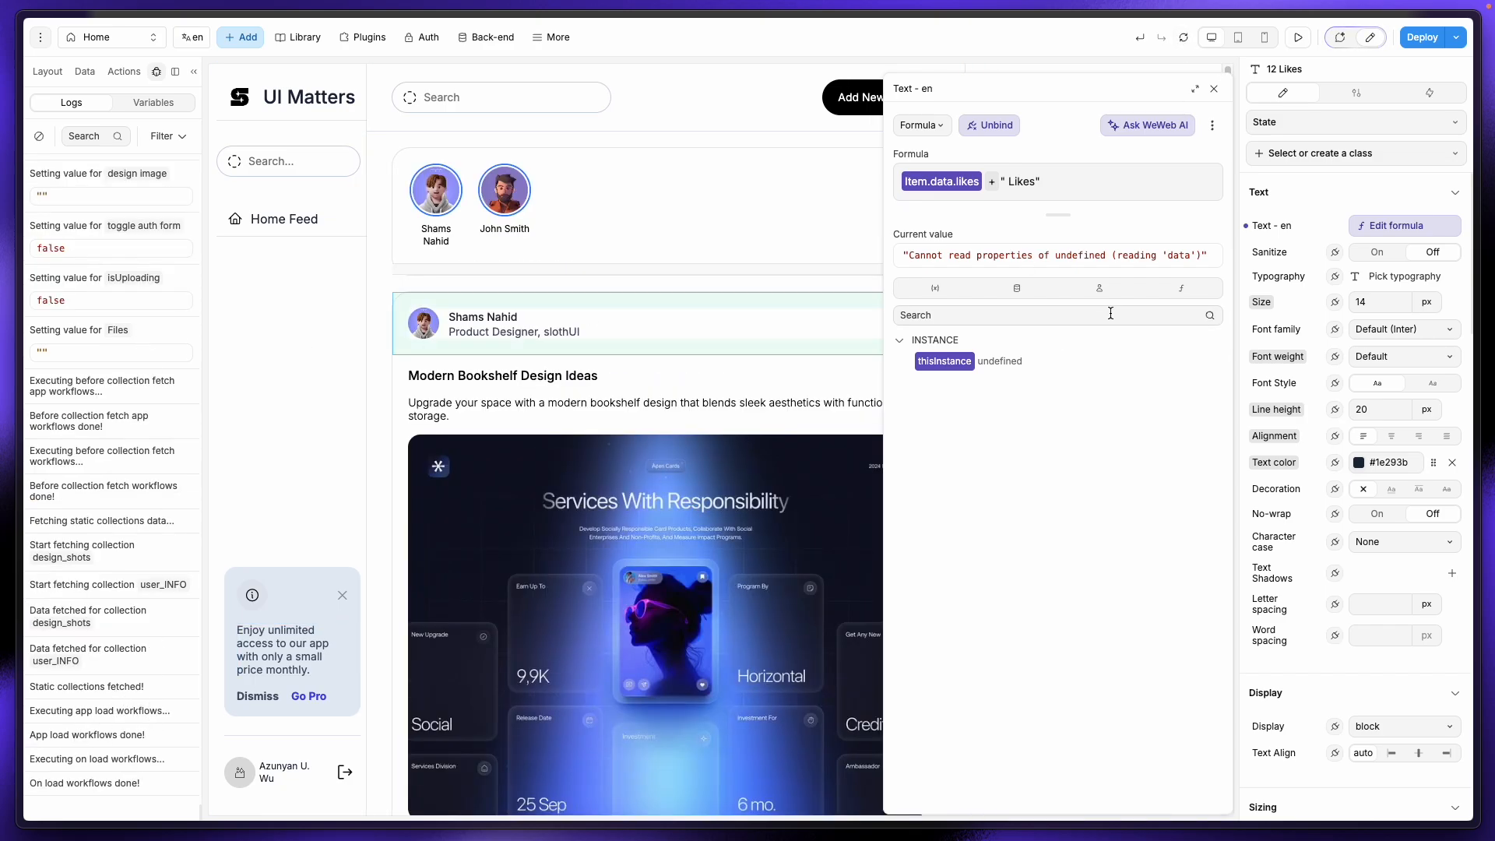
left_click(1214, 89)
scroll(544, 506, "down", 3)
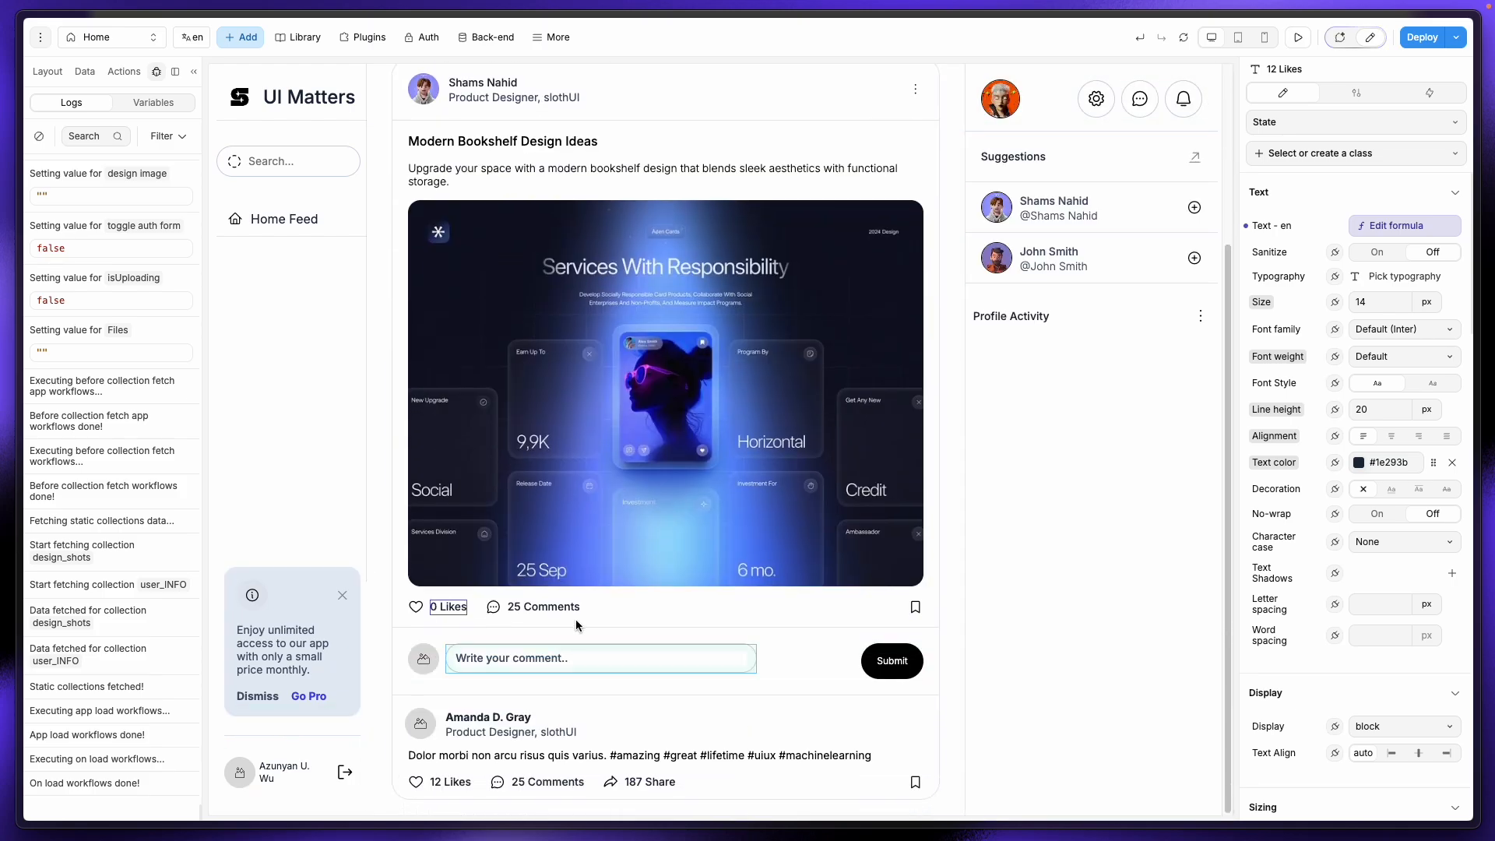
left_click(452, 604)
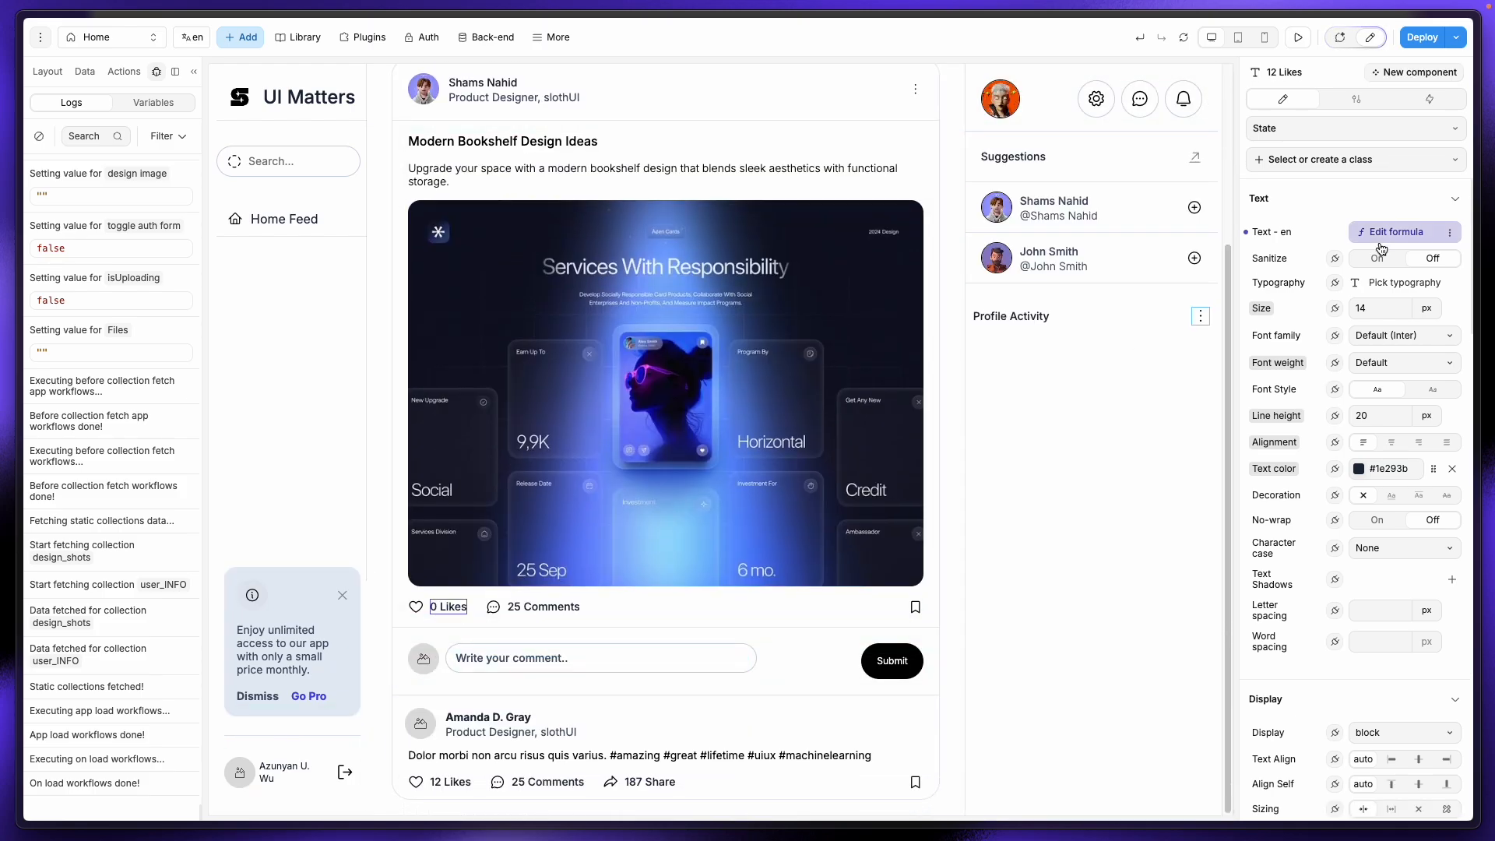
left_click(1399, 225)
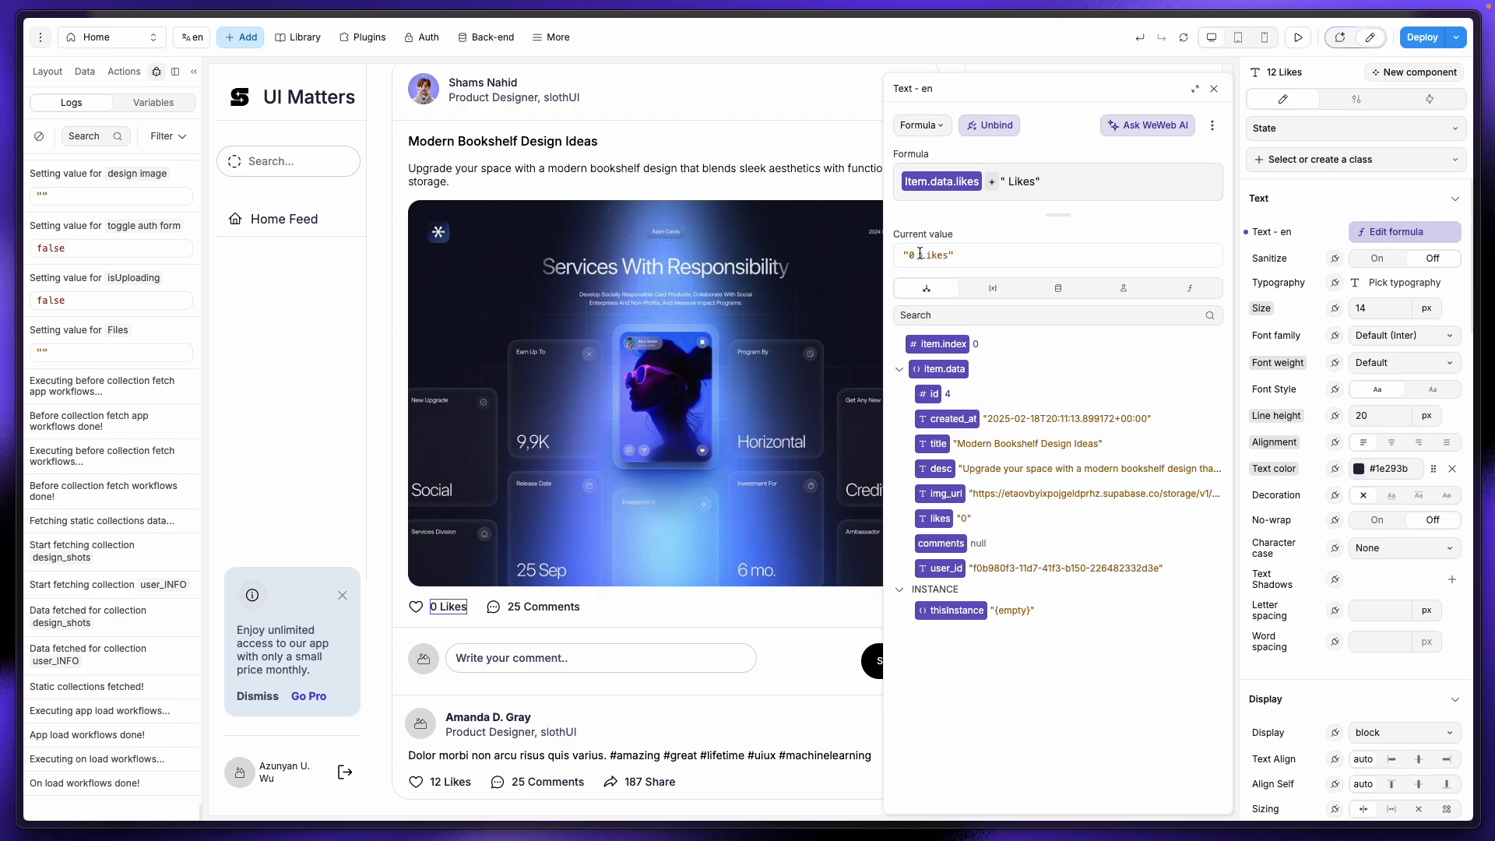
left_click(1213, 89)
Step: Like the bookshelf post again in preview and expand the update log showing likes 1
left_click(1297, 37)
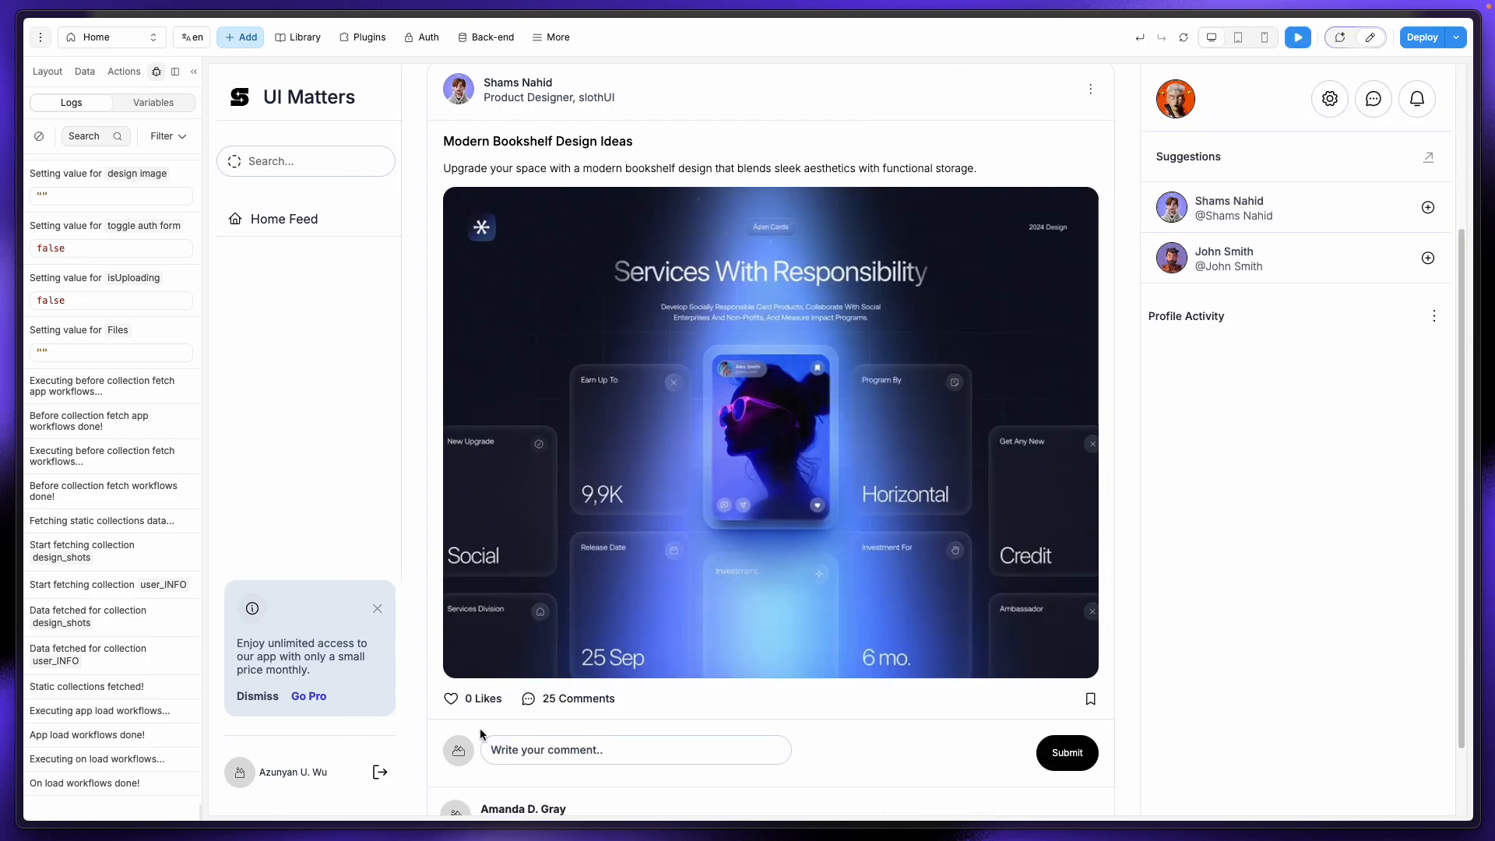
left_click(450, 698)
left_click(44, 660)
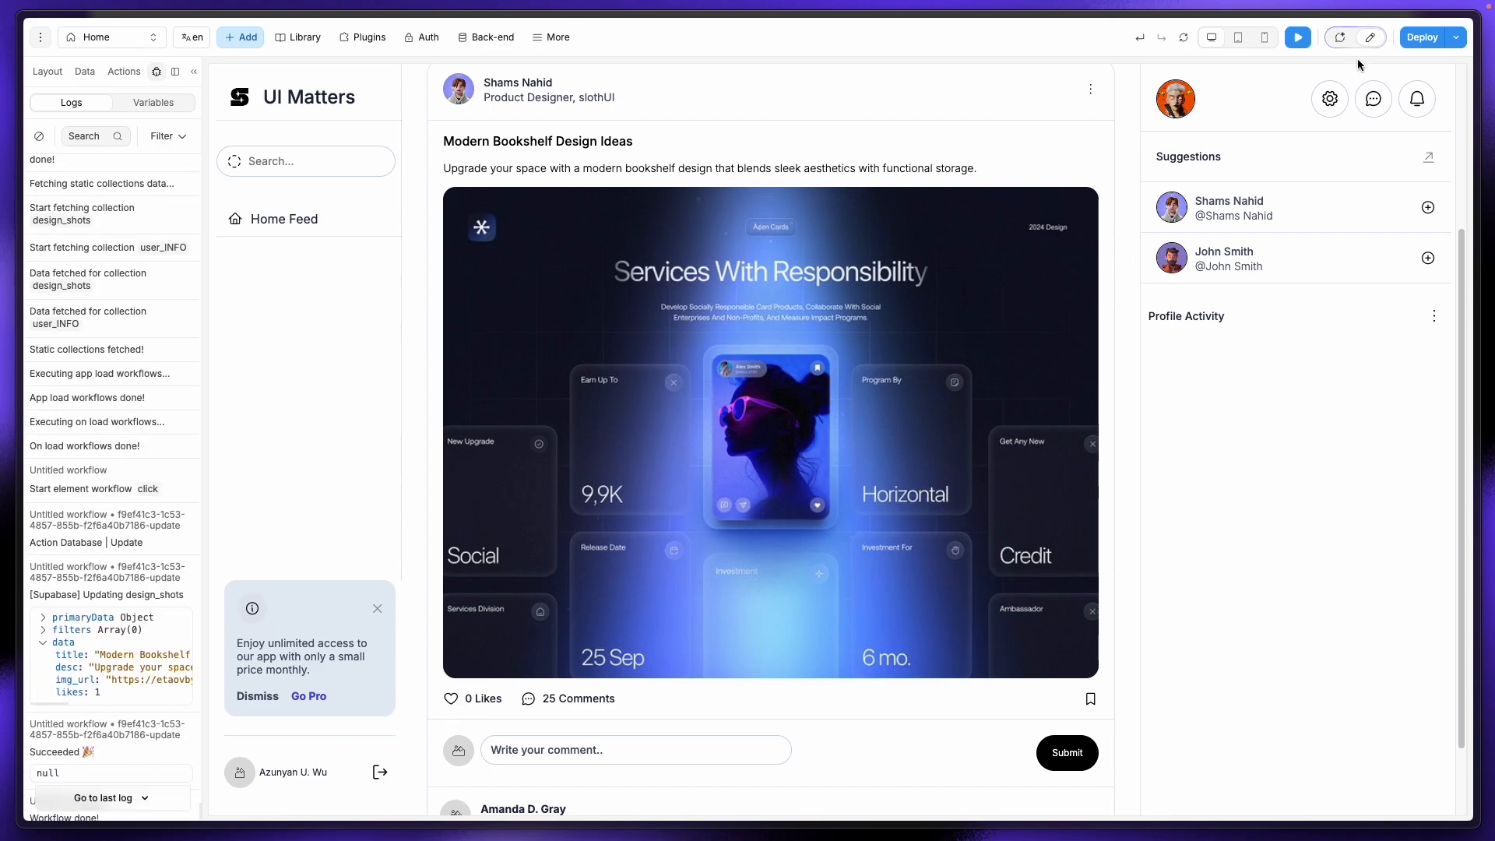
Step: Reload the Supabase design_shots table, see row 4 still at 0 likes, and return to the social media app
left_click(78, 239)
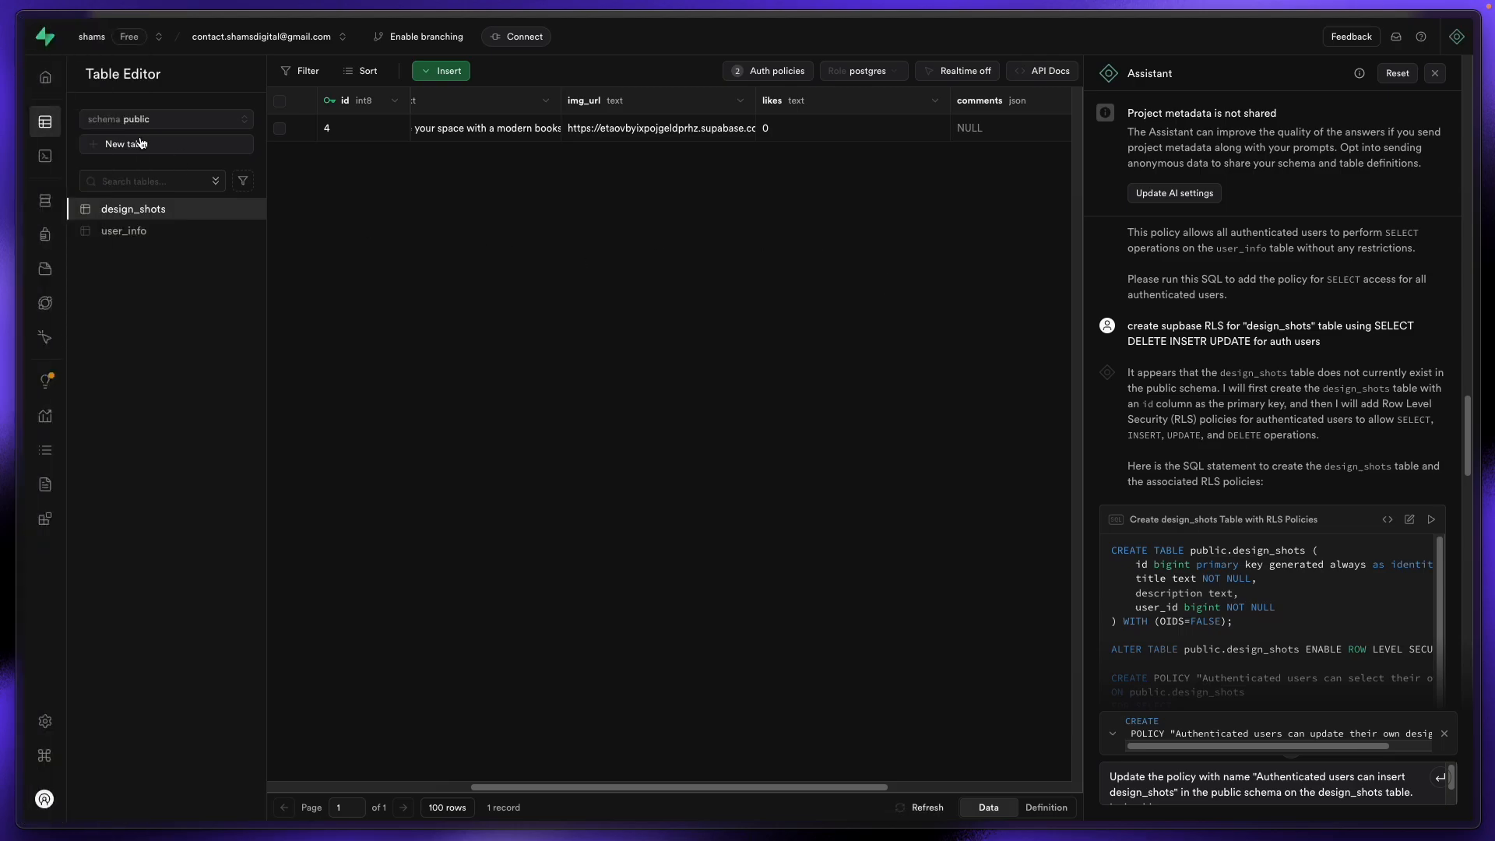
key("super+r")
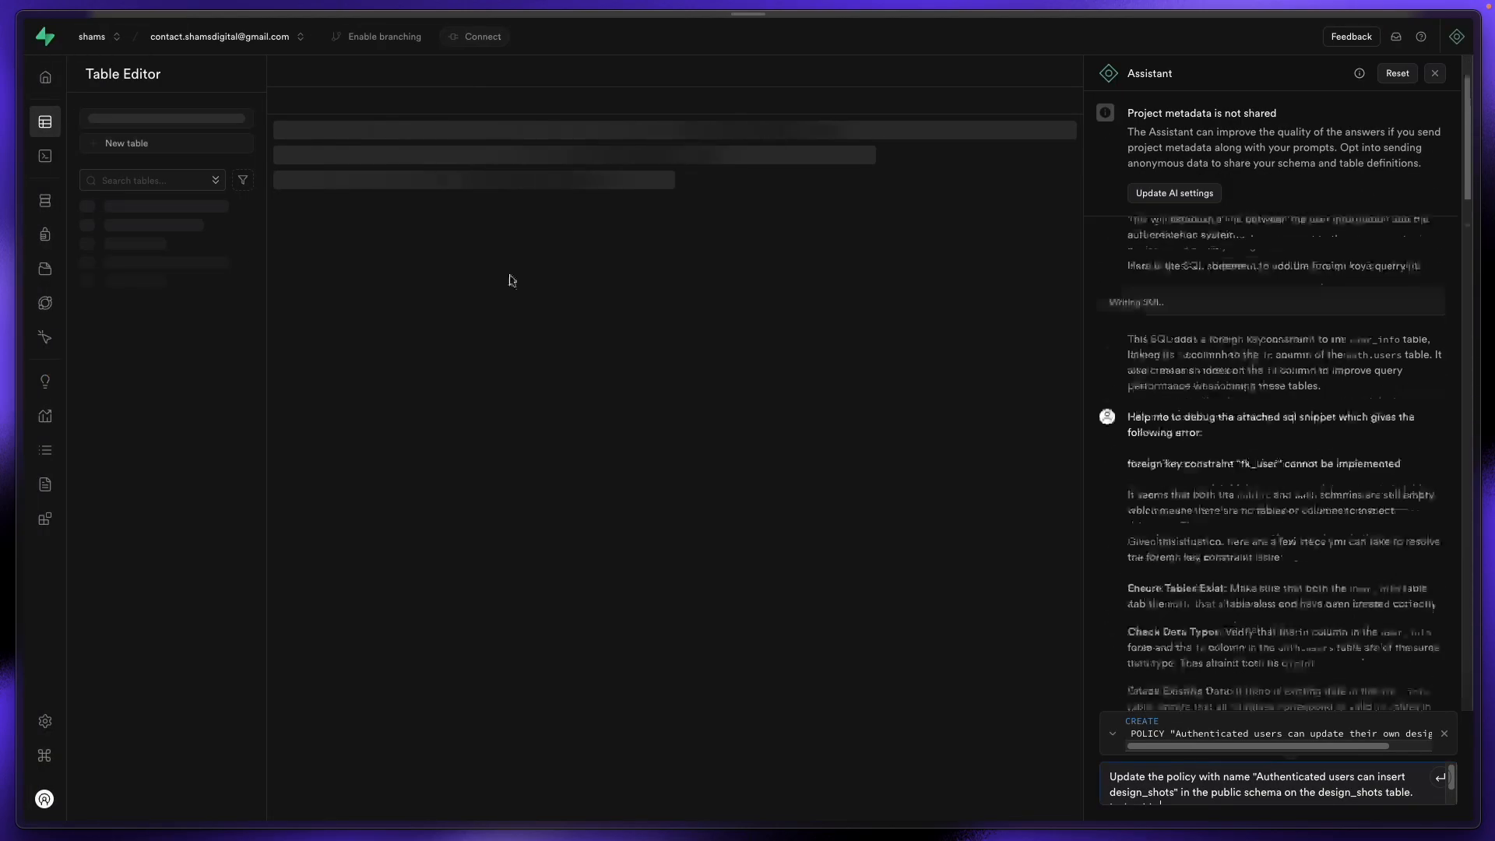
left_click_drag(548, 788, 810, 785)
mouse_move(2, 263)
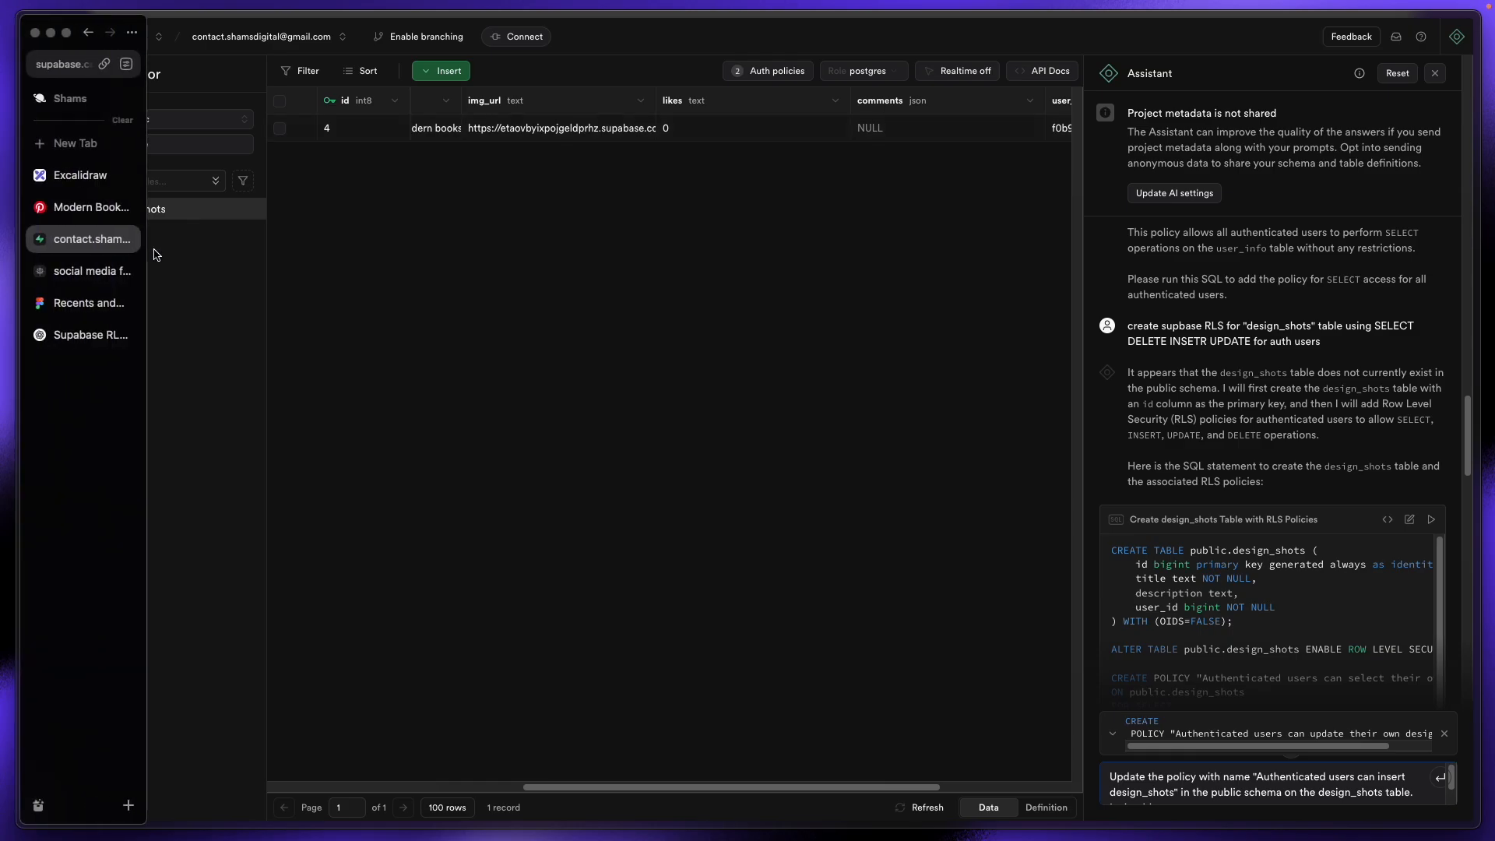
left_click(80, 274)
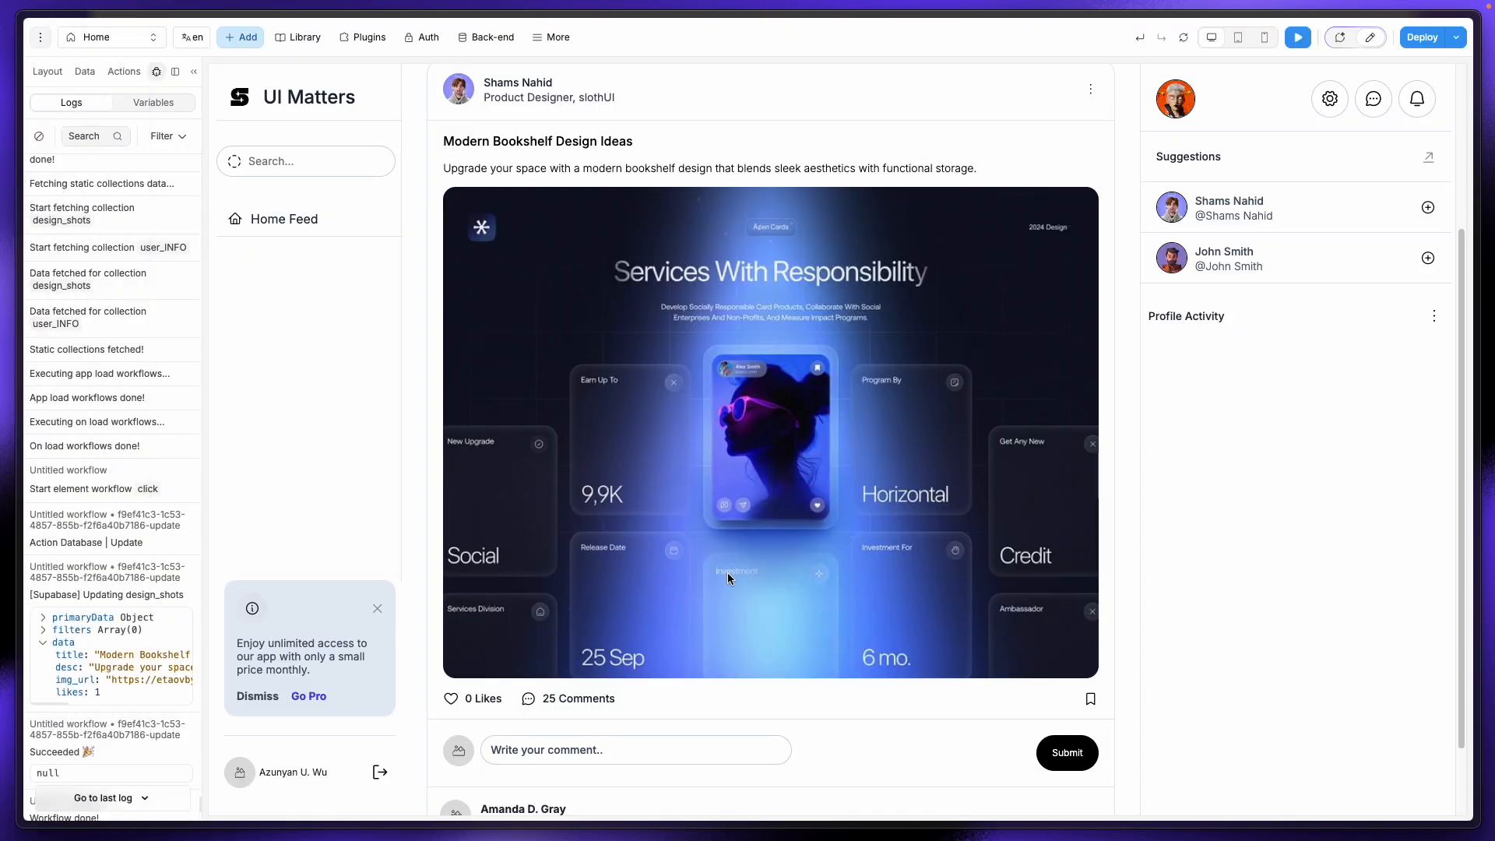
Step: Open the heart icon workflow's Database | Update likes formula, toNumber(item.data.likes) + 1
left_click(1370, 38)
left_click(417, 607)
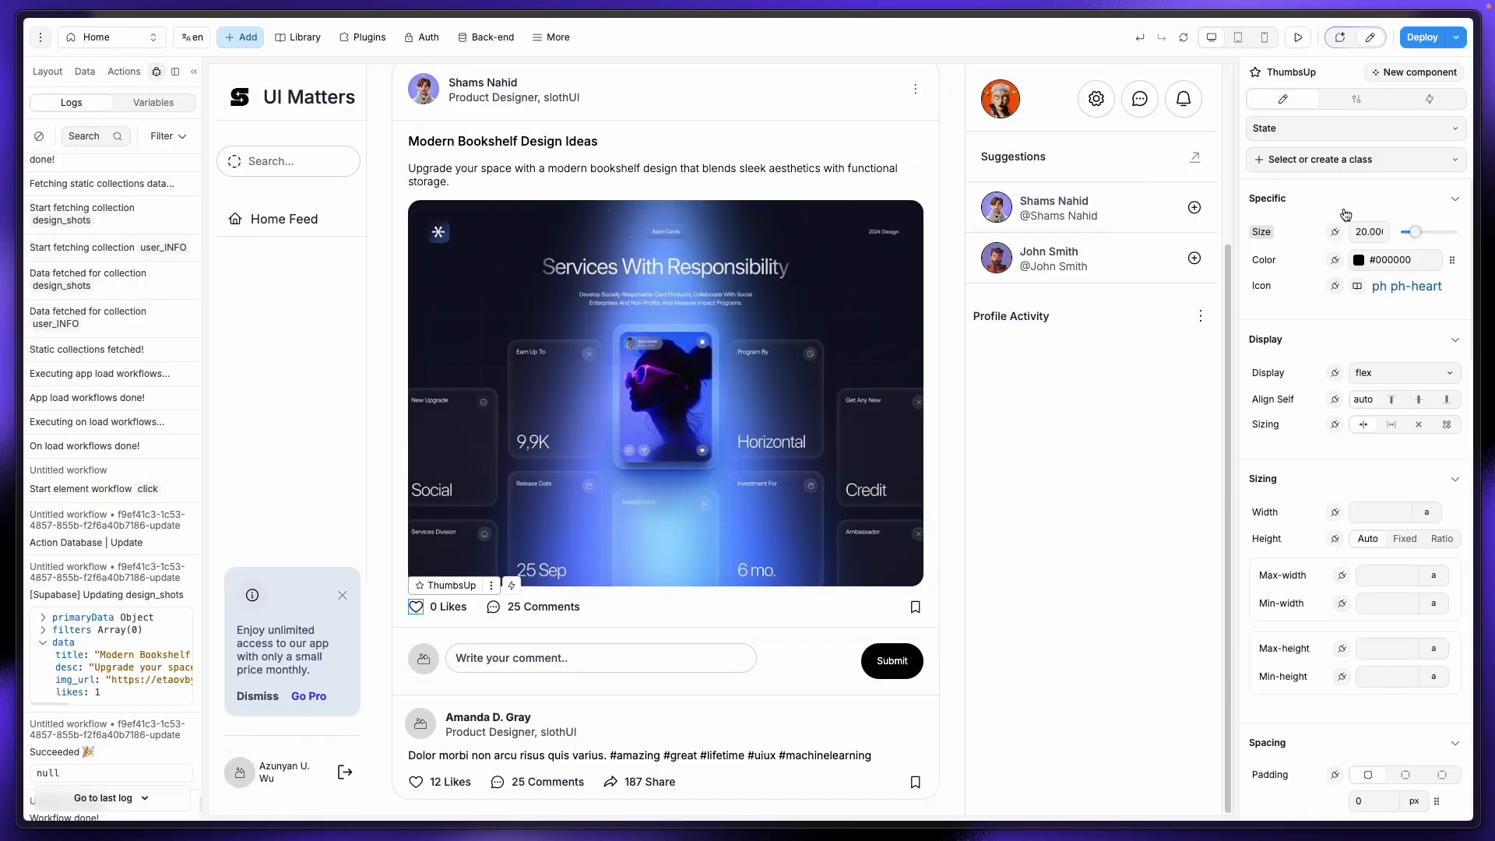
left_click(1429, 106)
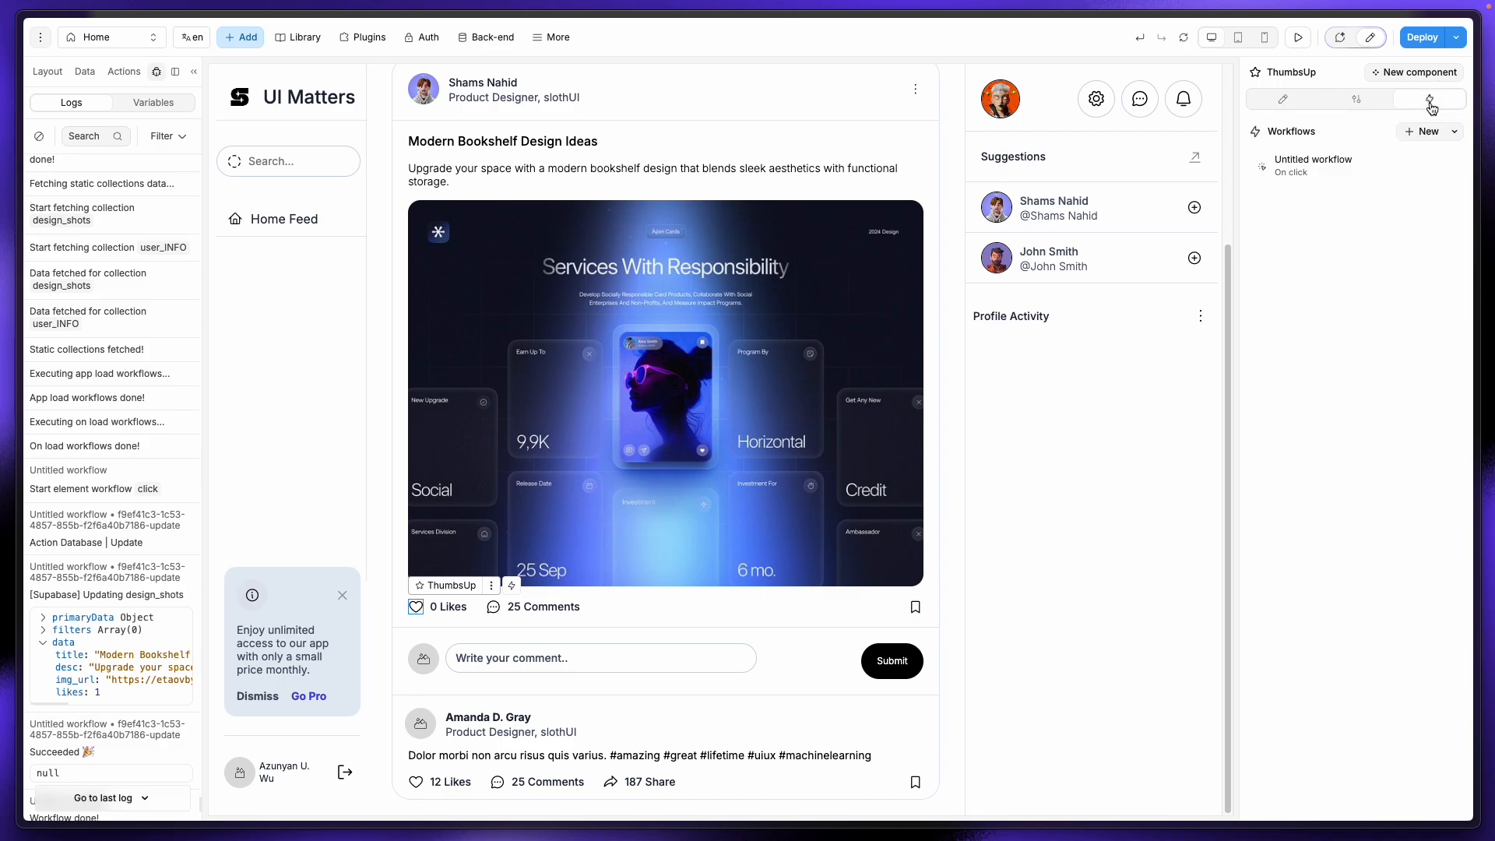
left_click(1340, 162)
left_click(555, 229)
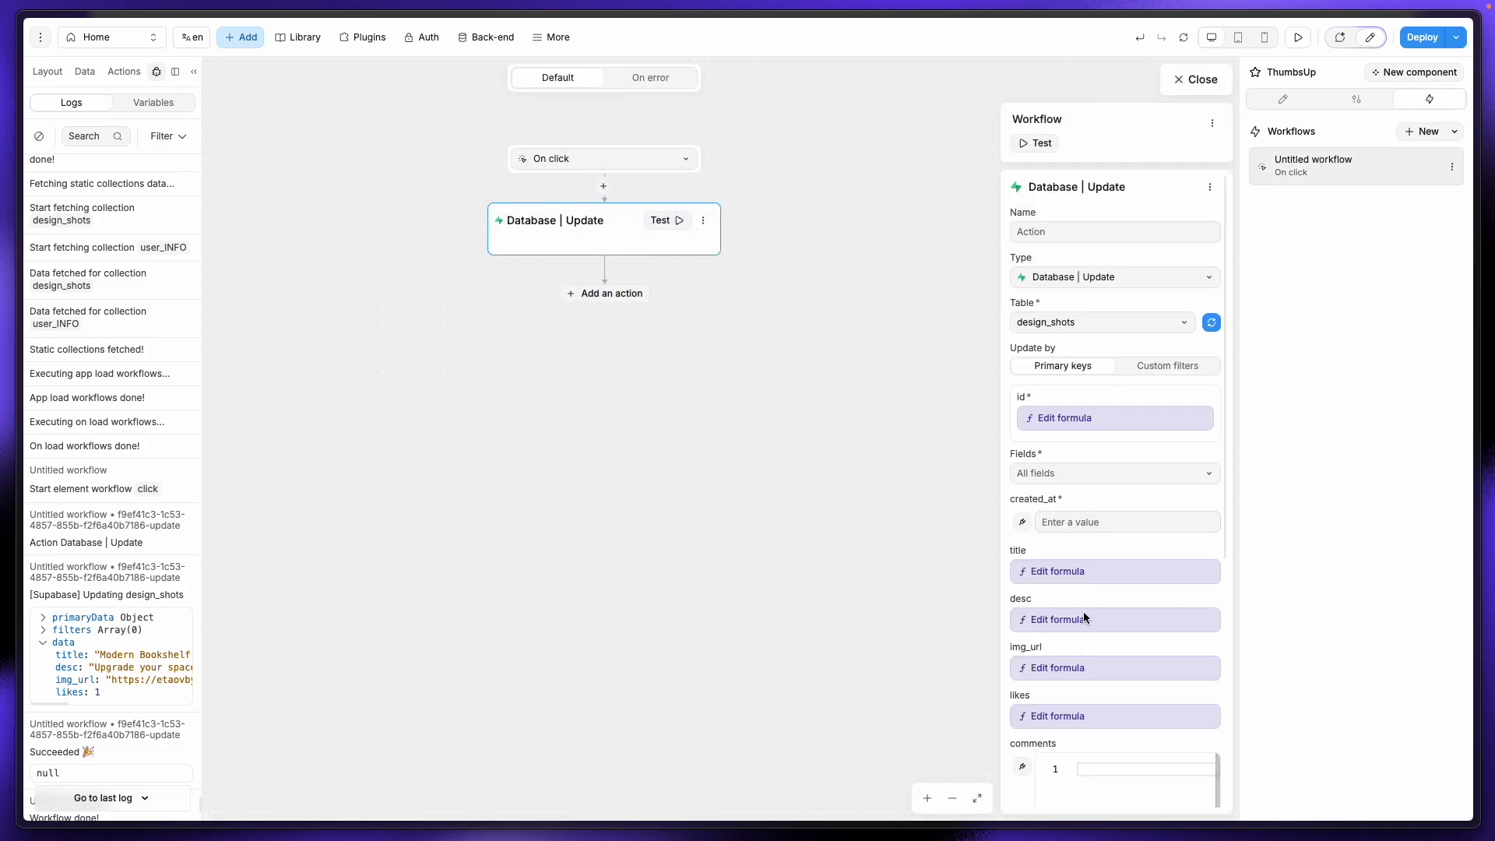
scroll(1084, 615, "down", 2)
left_click(1084, 580)
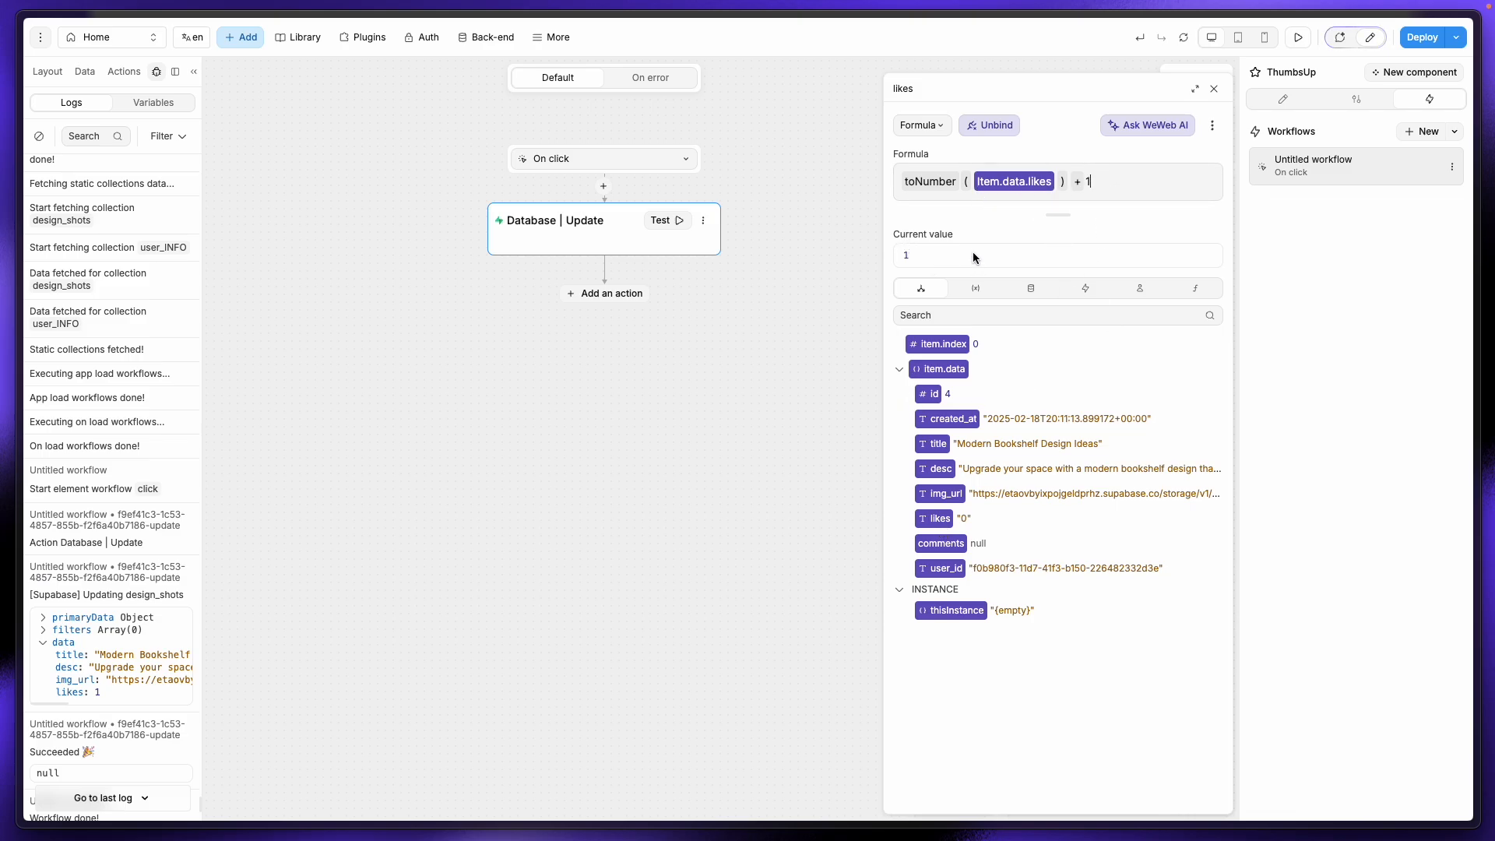
Step: Test-run the like update action and switch to Supabase to check the table
left_click(673, 223)
scroll(128, 756, "down", 7)
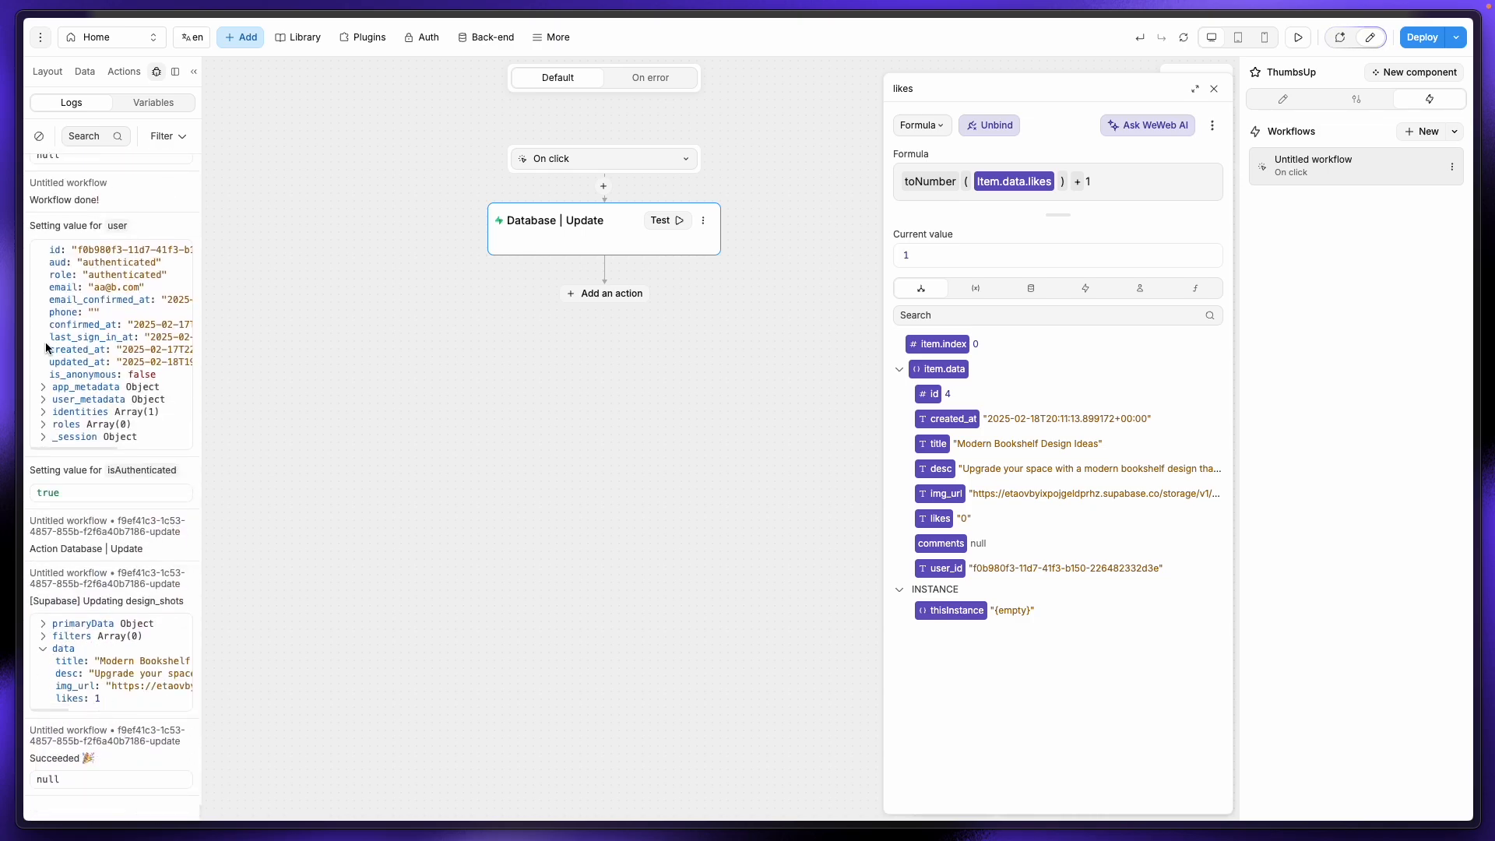
mouse_move(35, 282)
left_click(82, 239)
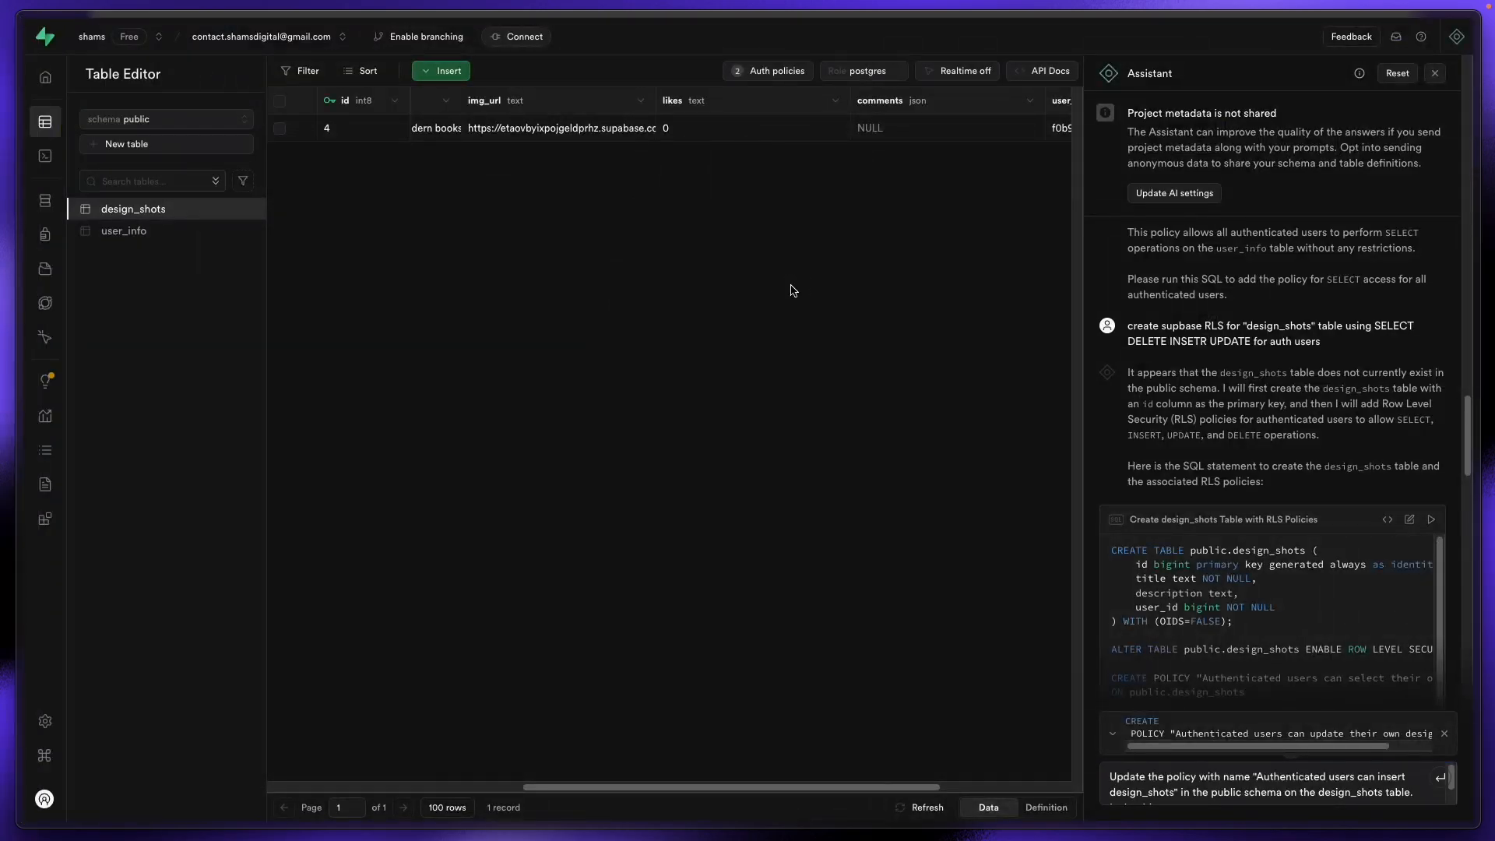
Step: Reload the design_shots table, see row 4's likes still at 0, and return to WeWeb
key("super+r")
left_click_drag(558, 787, 884, 791)
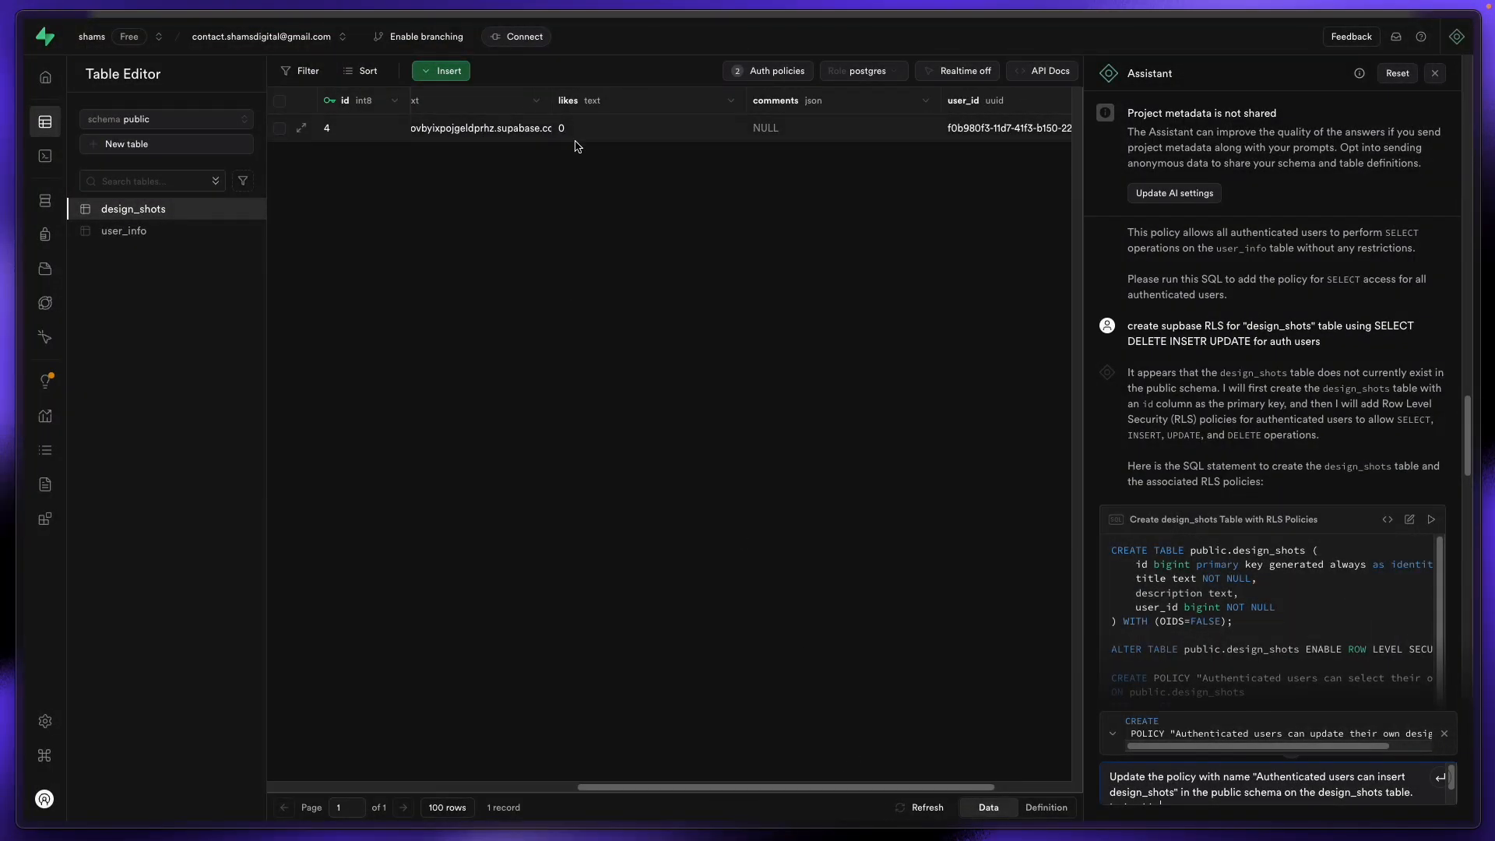
left_click(47, 273)
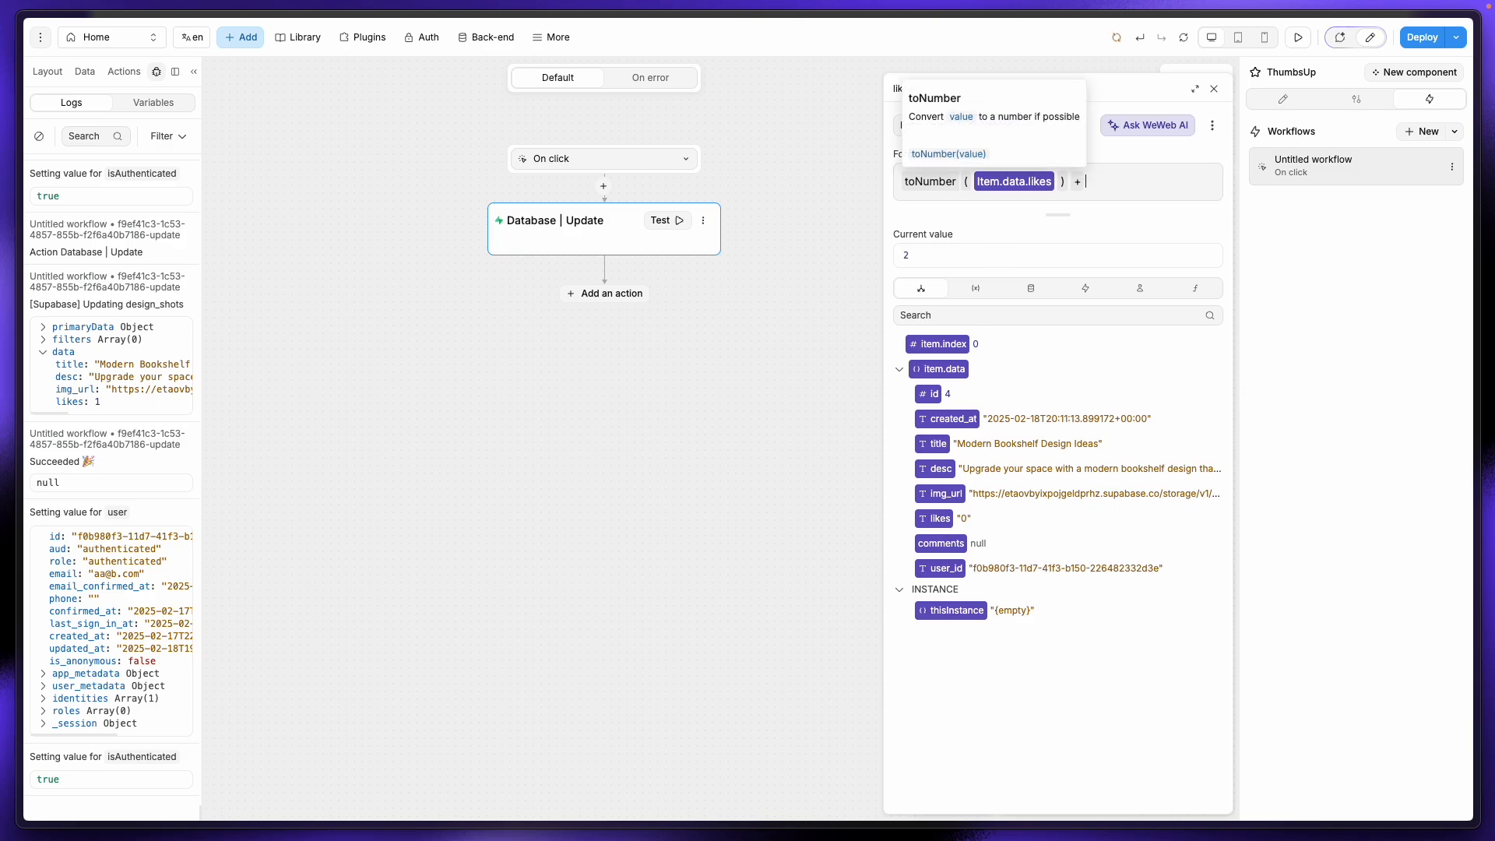
Step: Correct the likes formula to toNumber(item.data.likes) + 1, then return to Supabase
type("+")
key("BackSpace")
key("BackSpace")
key("BackSpace")
type("1")
key("BackSpace")
key("BackSpace")
key("BackSpace")
type("+1")
left_click(1138, 226)
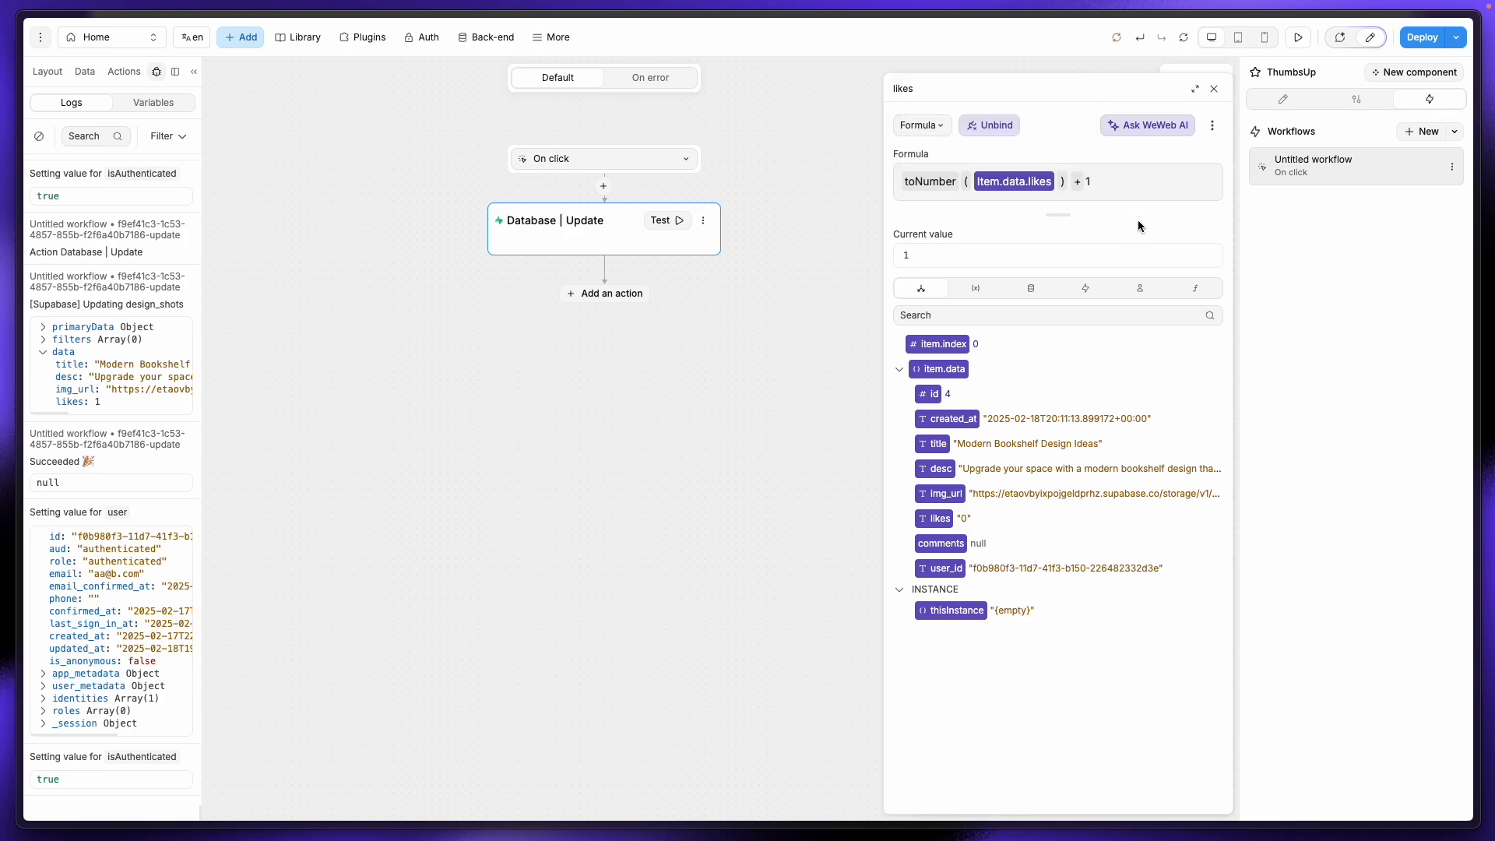
mouse_move(2, 352)
left_click(82, 238)
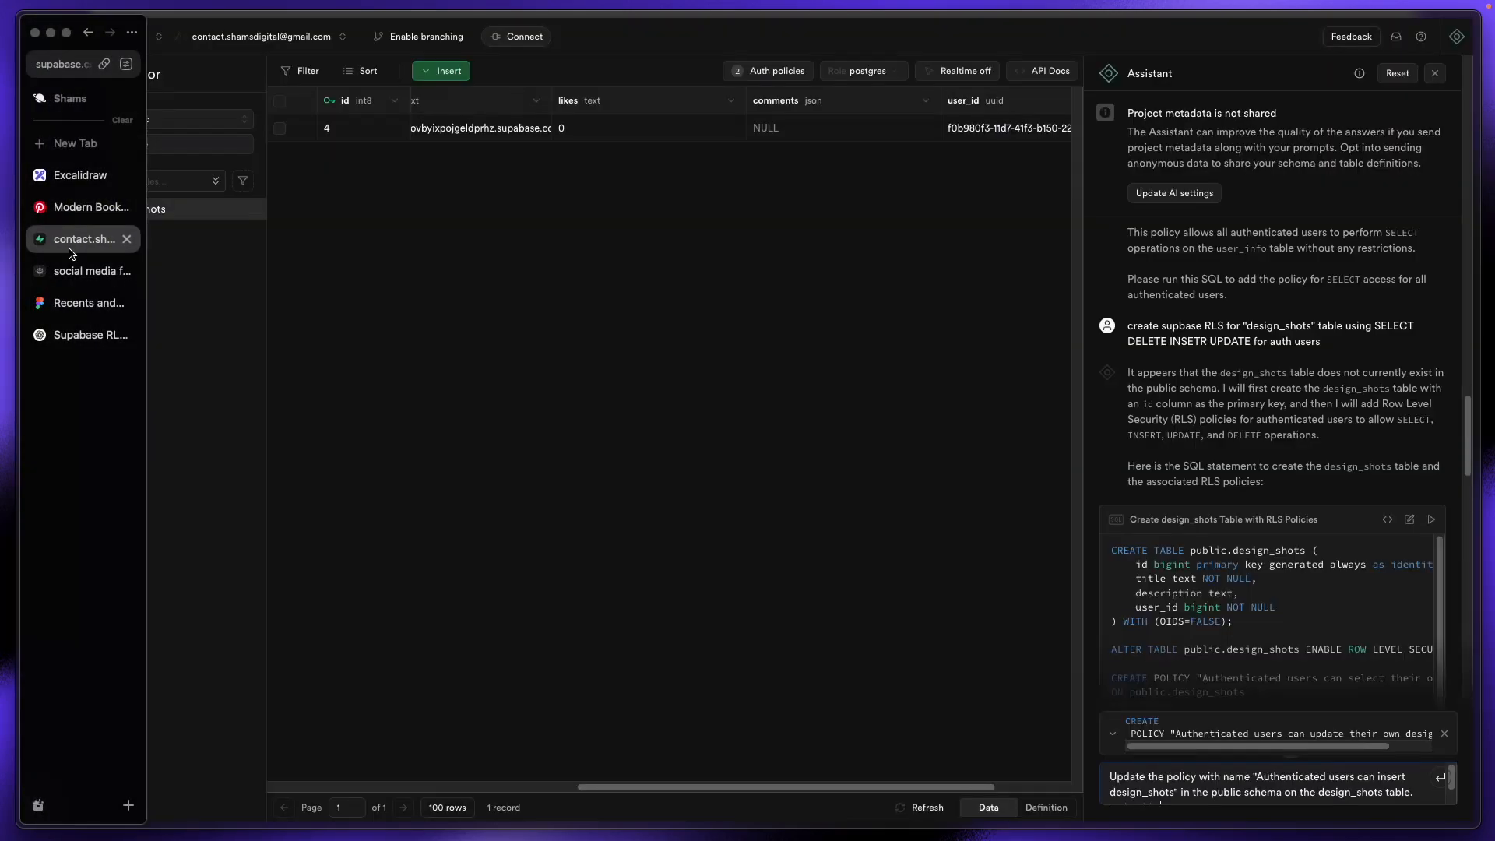
Step: Review the design_shots SELECT and INSERT policies and the earlier UPDATE request in chat
left_click(784, 76)
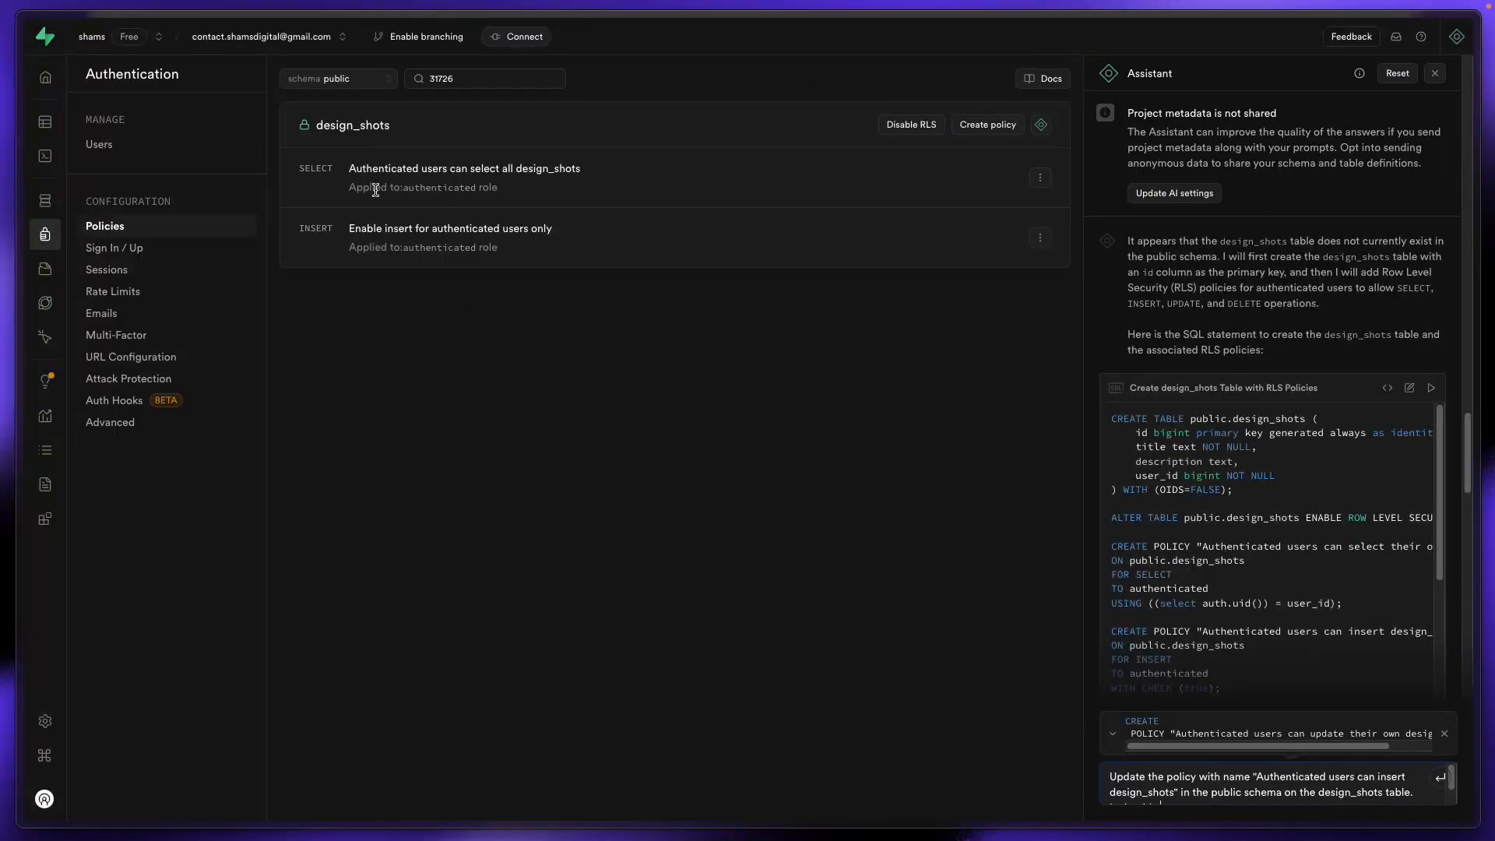
double_click(304, 173)
left_click_drag(335, 232, 299, 232)
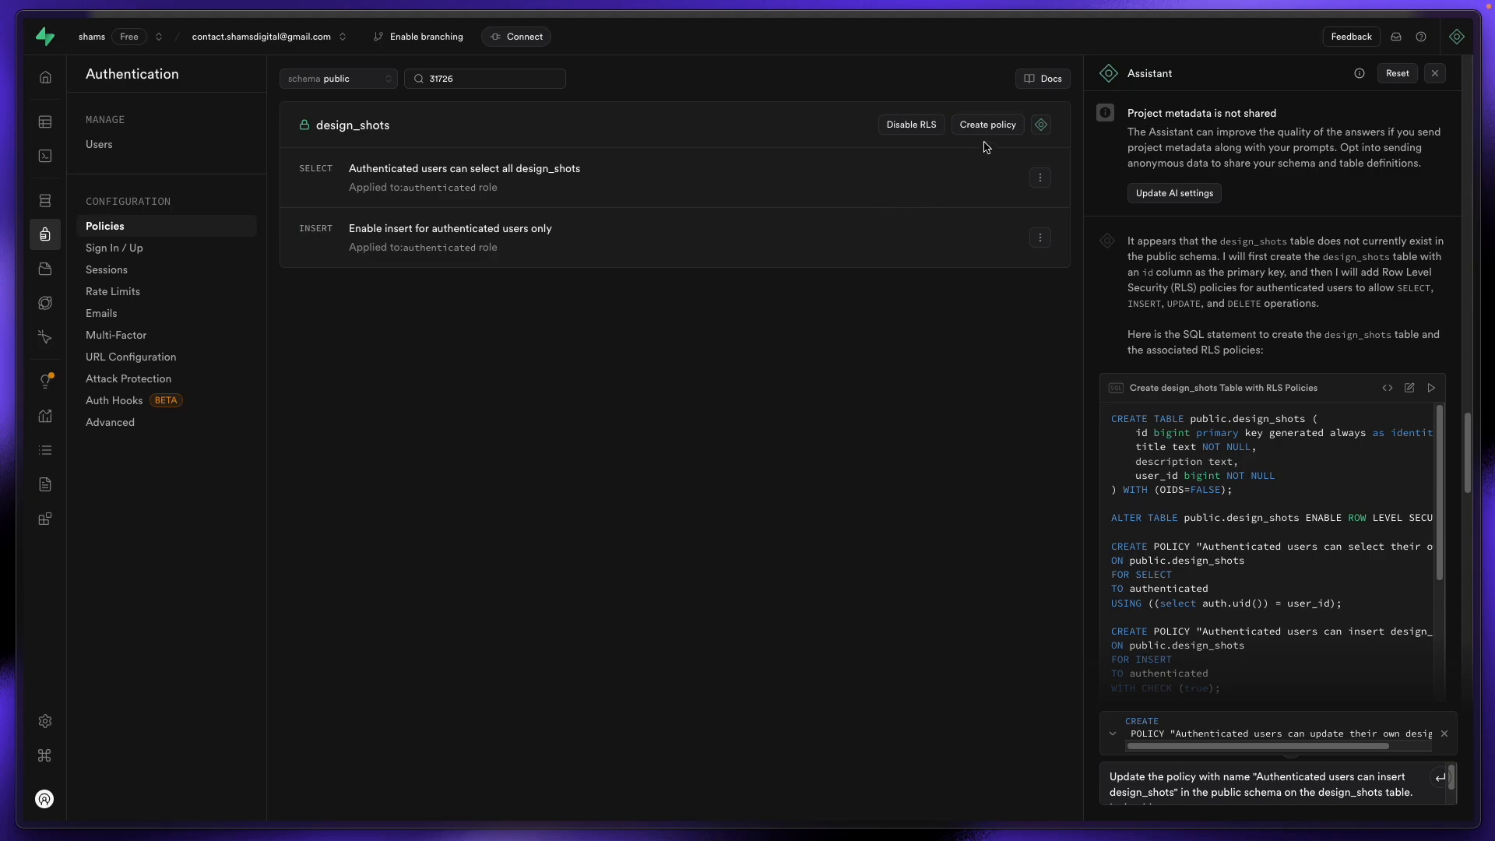
scroll(1261, 572, "down", 15)
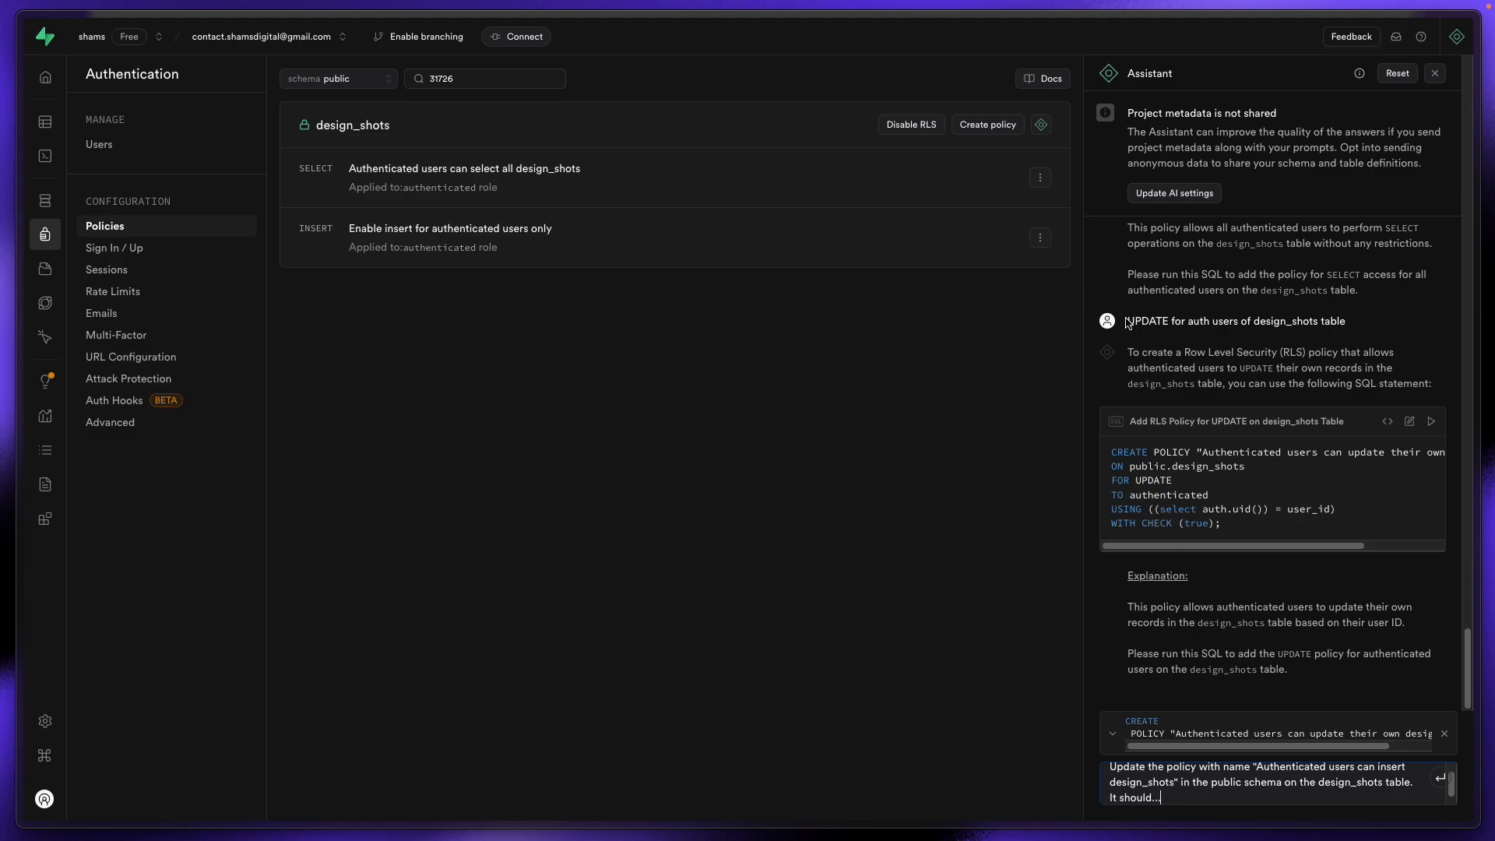
left_click_drag(1128, 323, 1357, 318)
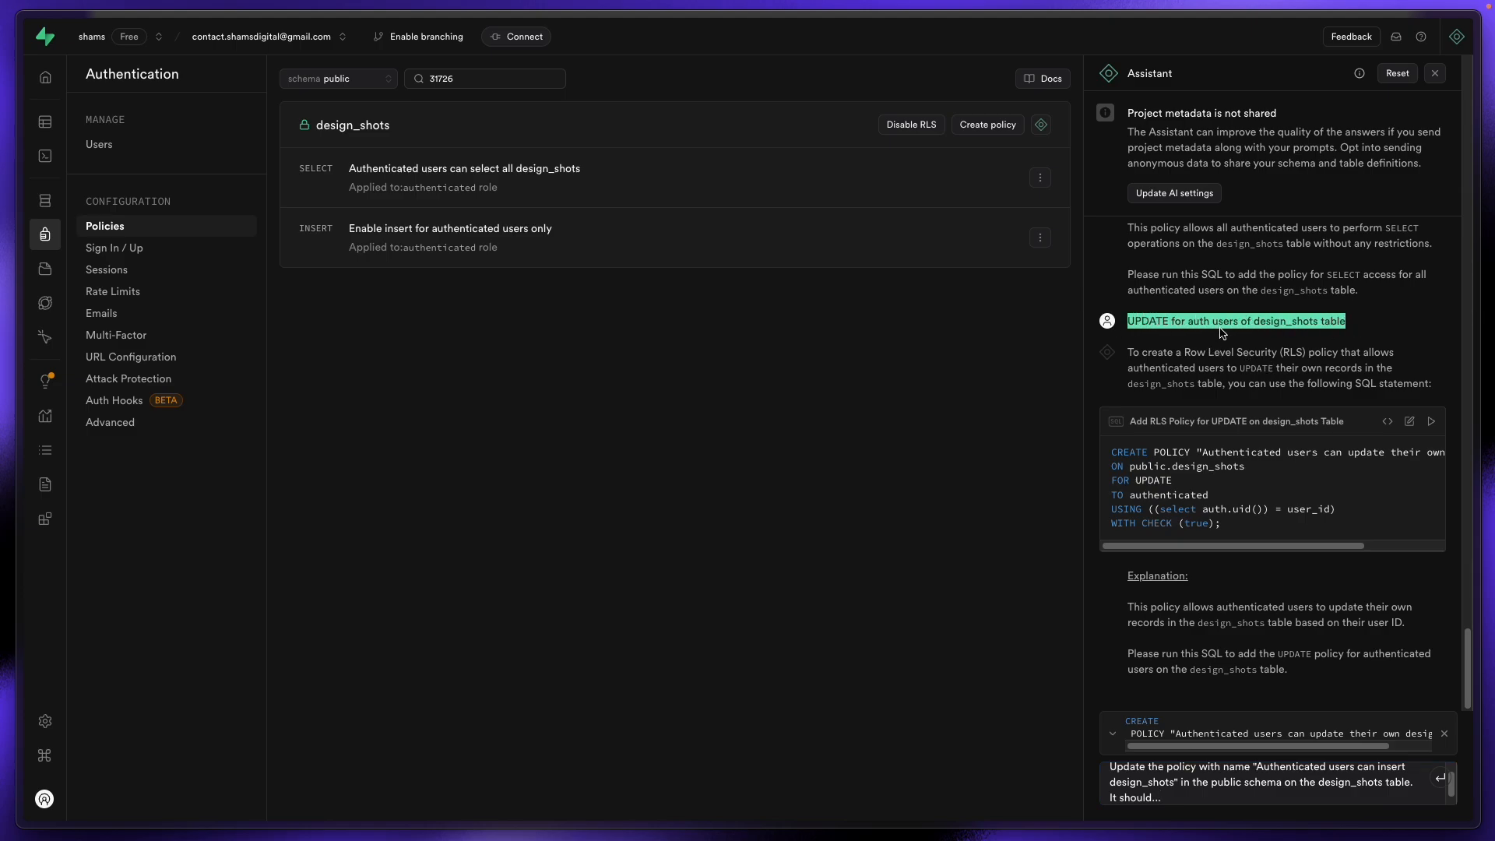
left_click(1307, 336)
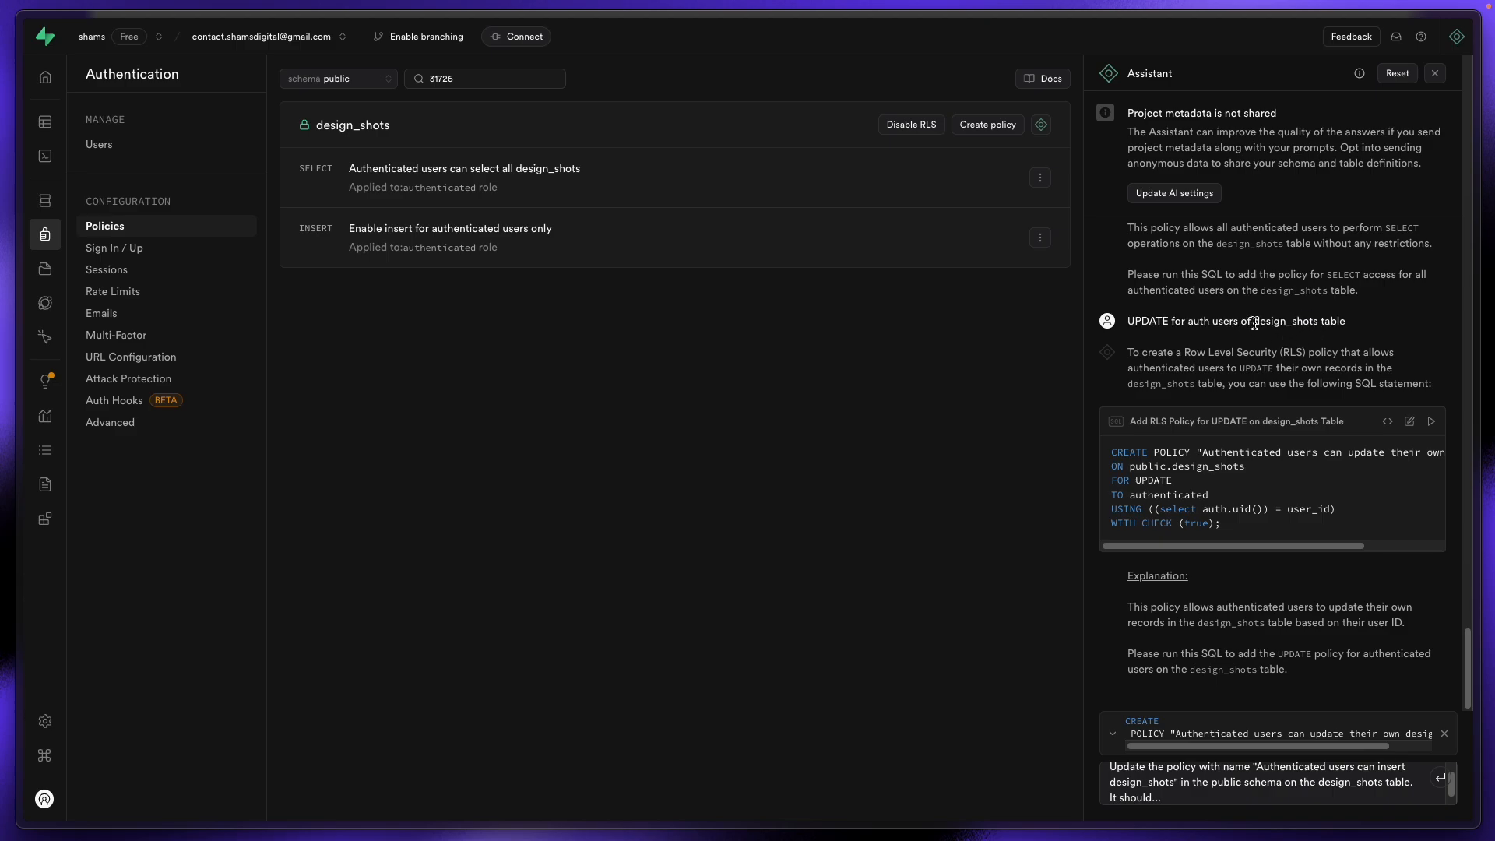
left_click_drag(1254, 323, 1322, 323)
Step: Ask the Assistant to 'create UPDATE RLS policy for auth users in design_shots table'
left_click(1267, 775)
key("ctrl+a")
key("BackSpace")
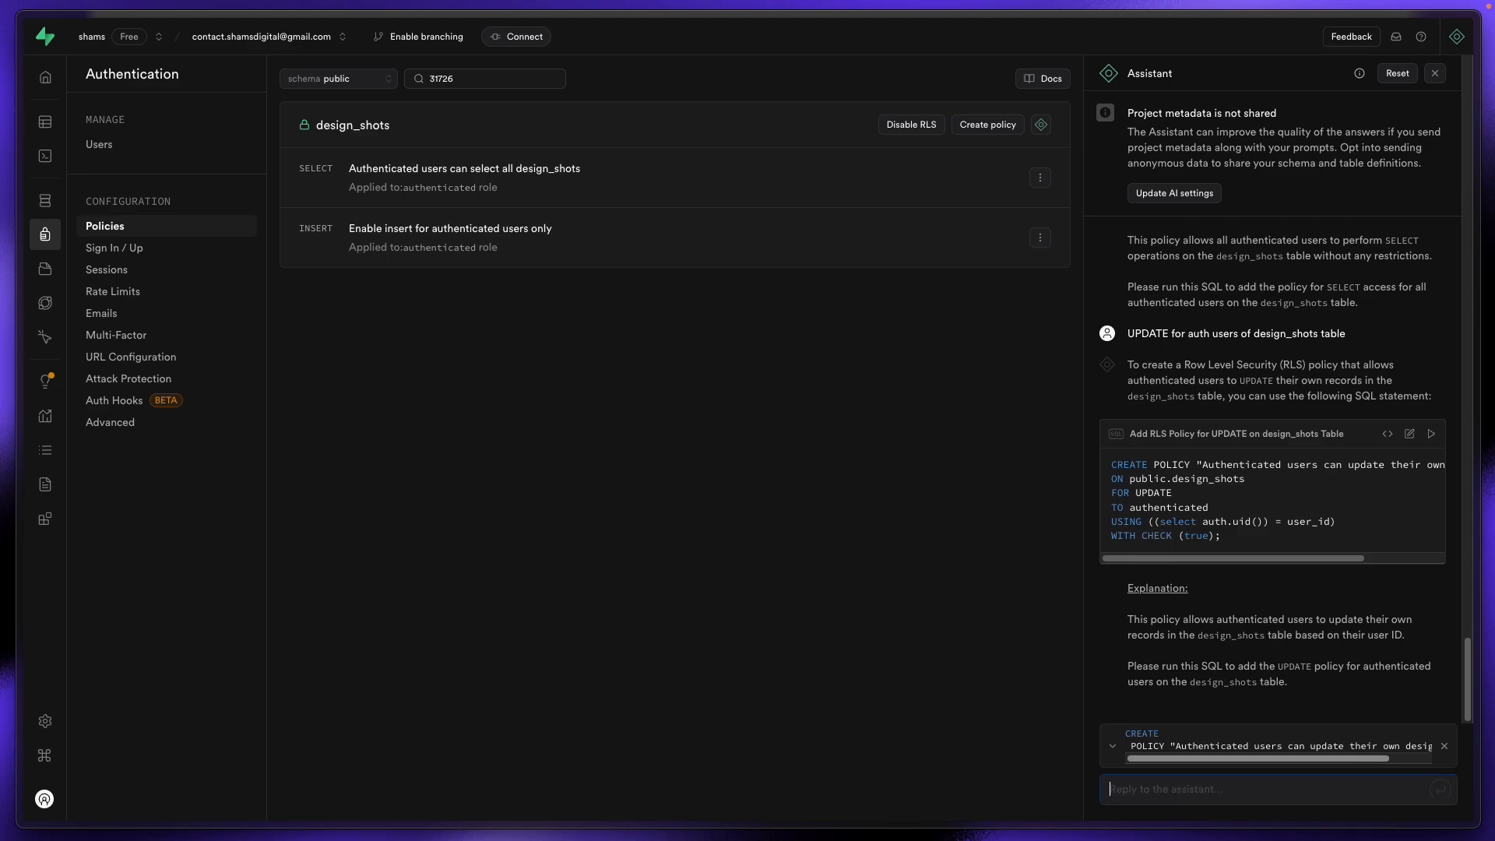
type("c")
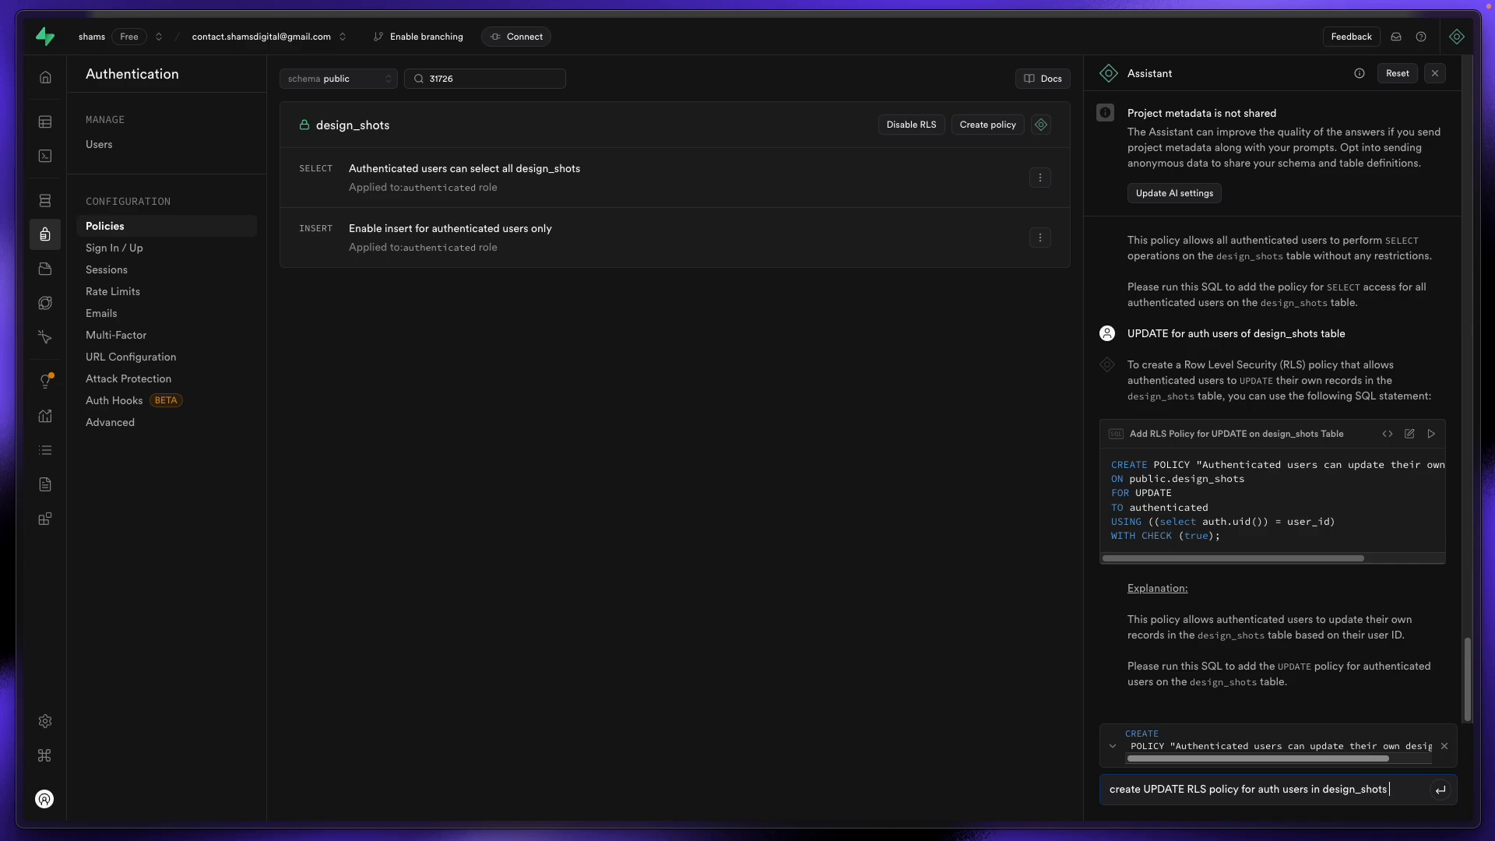
type("le")
key("Return")
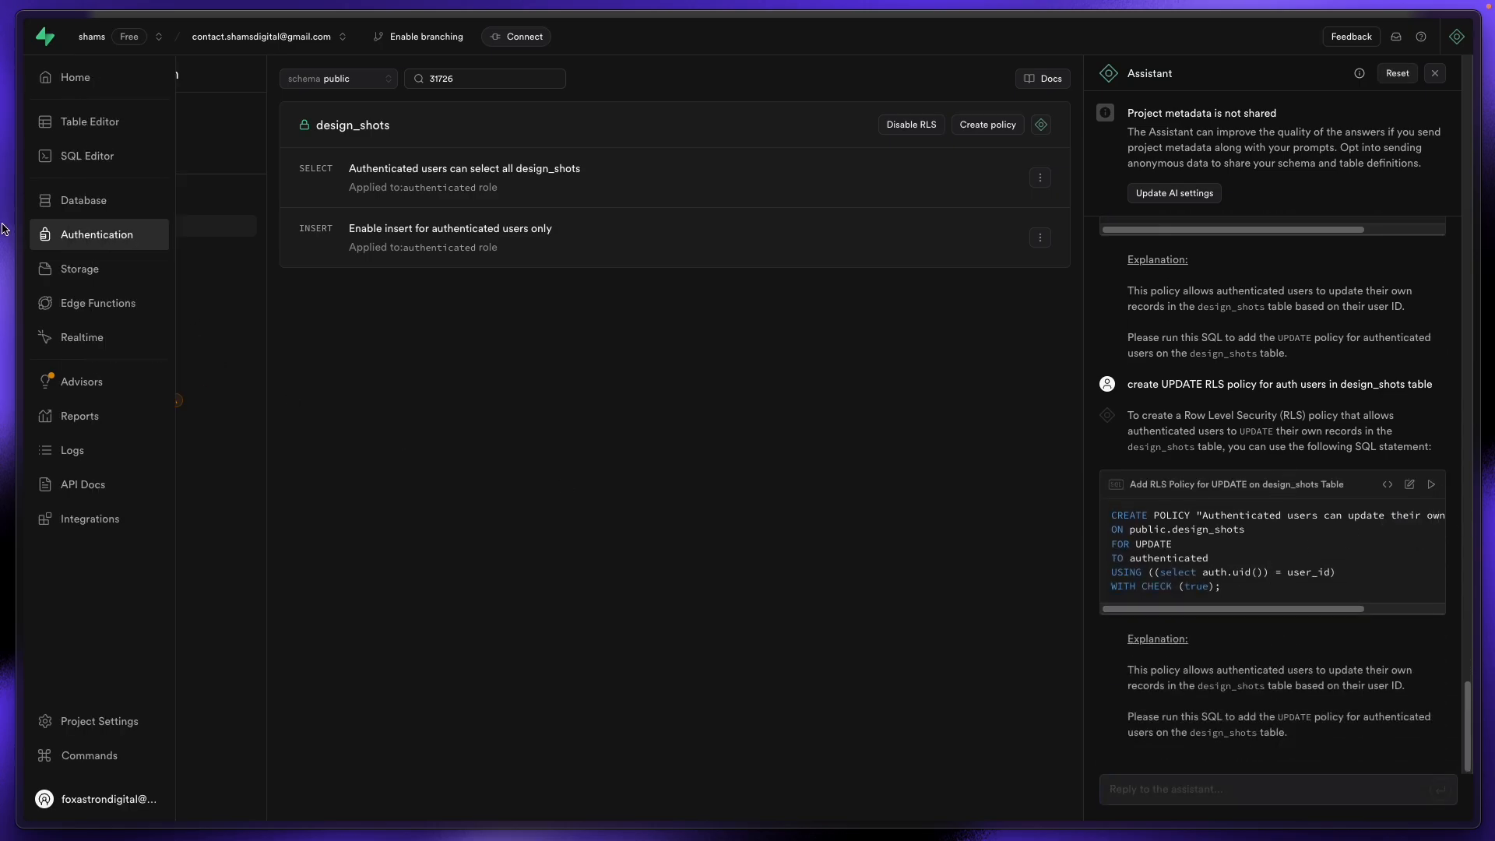
Step: Run the Assistant's UPDATE policy SQL and confirm it appears in design_shots auth policies
left_click(71, 167)
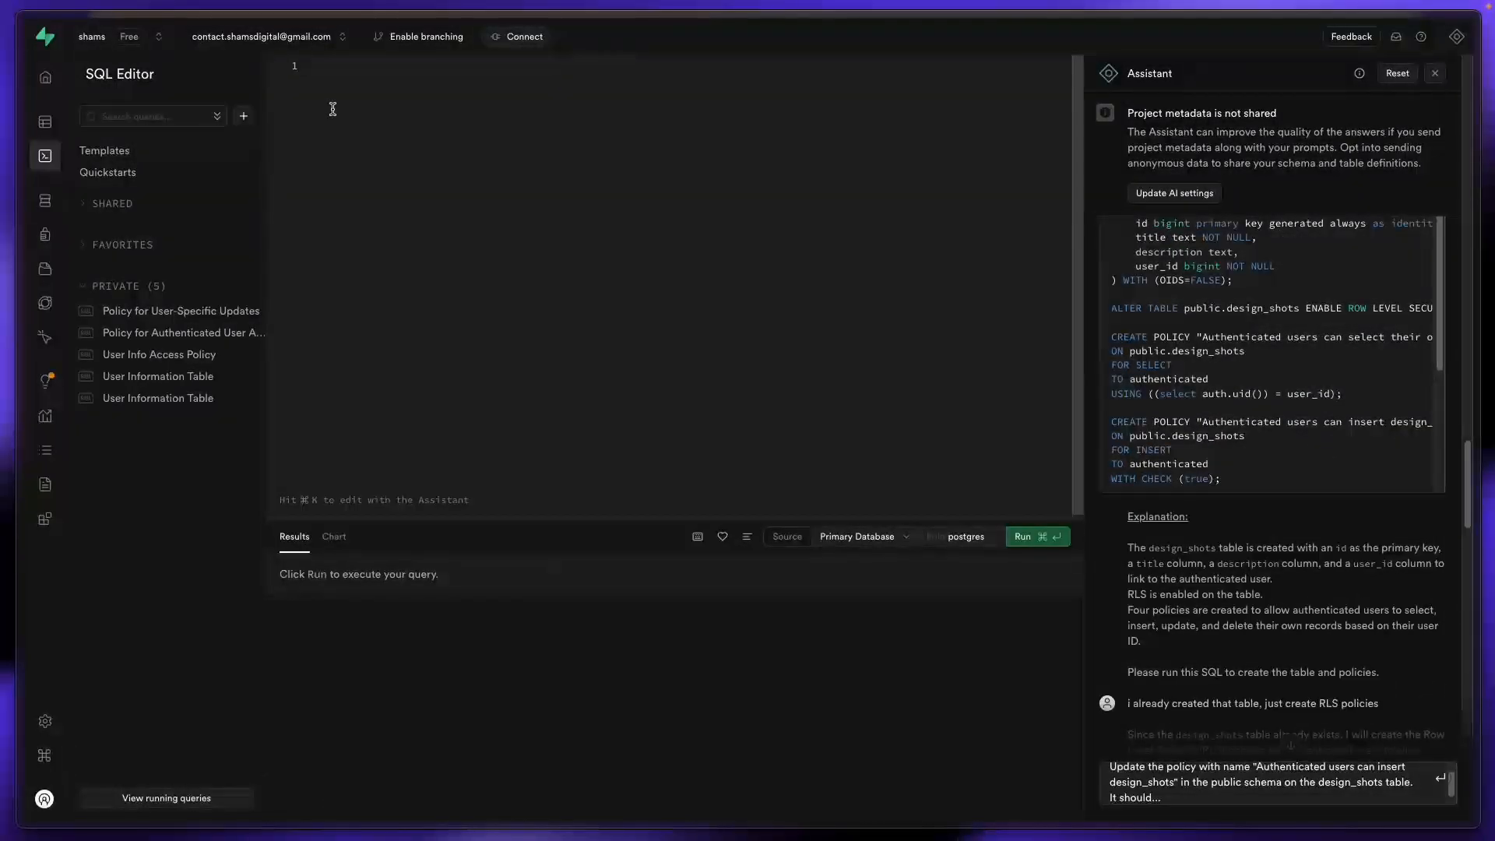
left_click(1028, 539)
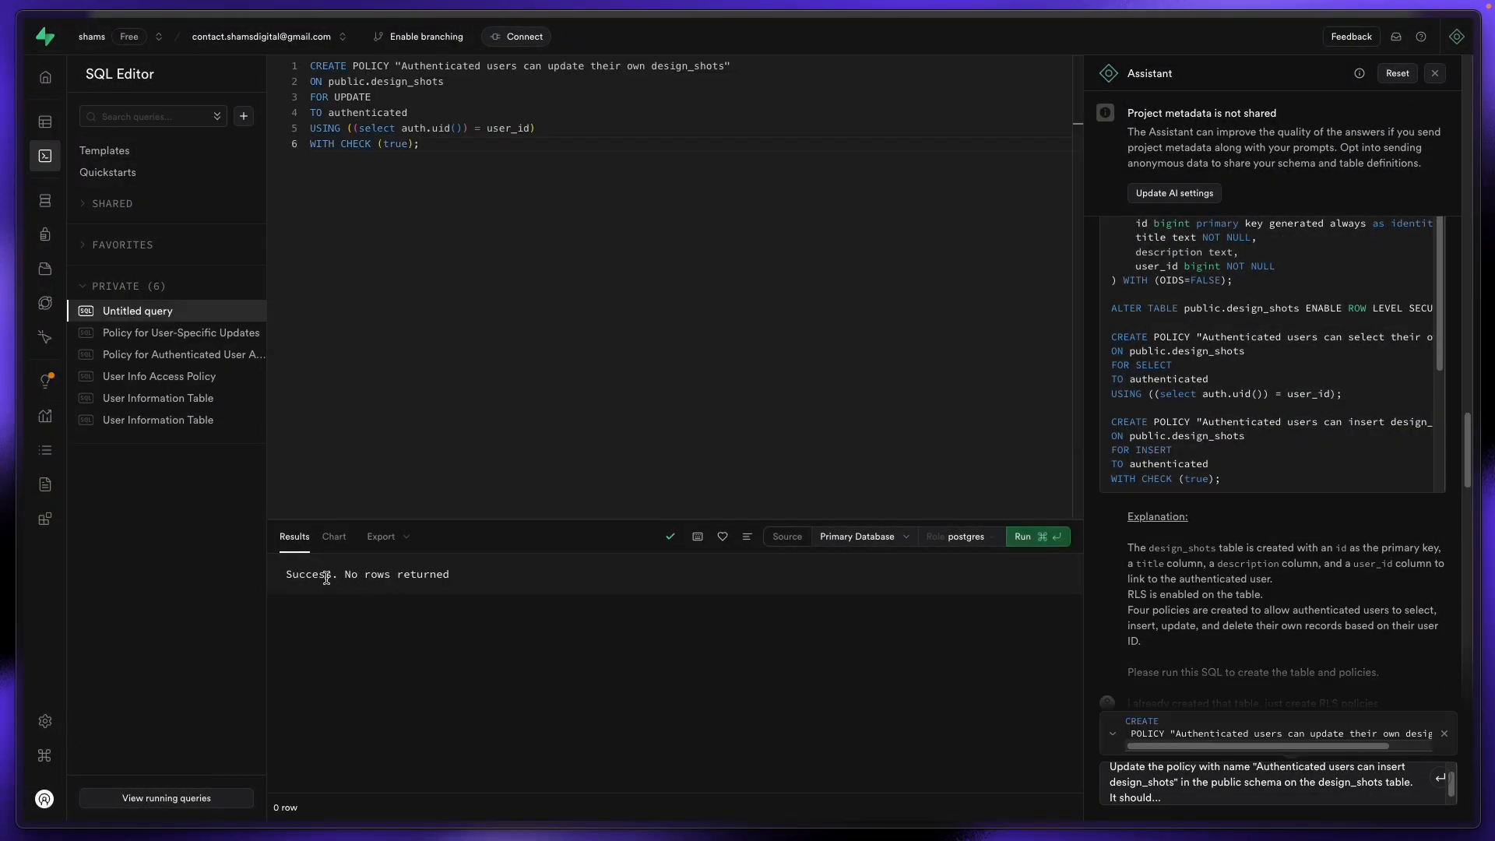
left_click(31, 122)
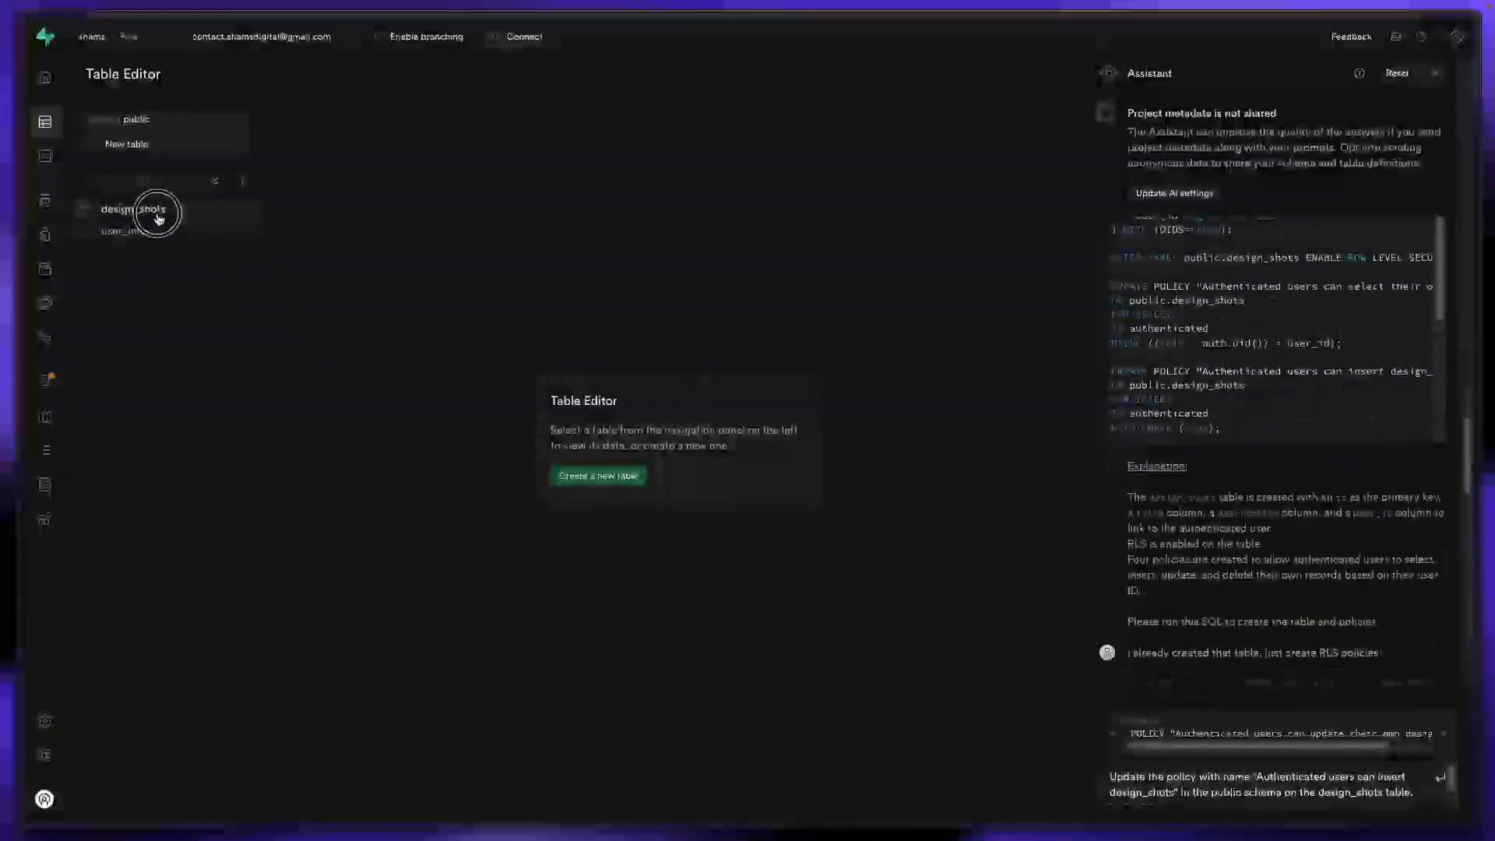
left_click(159, 218)
left_click(761, 72)
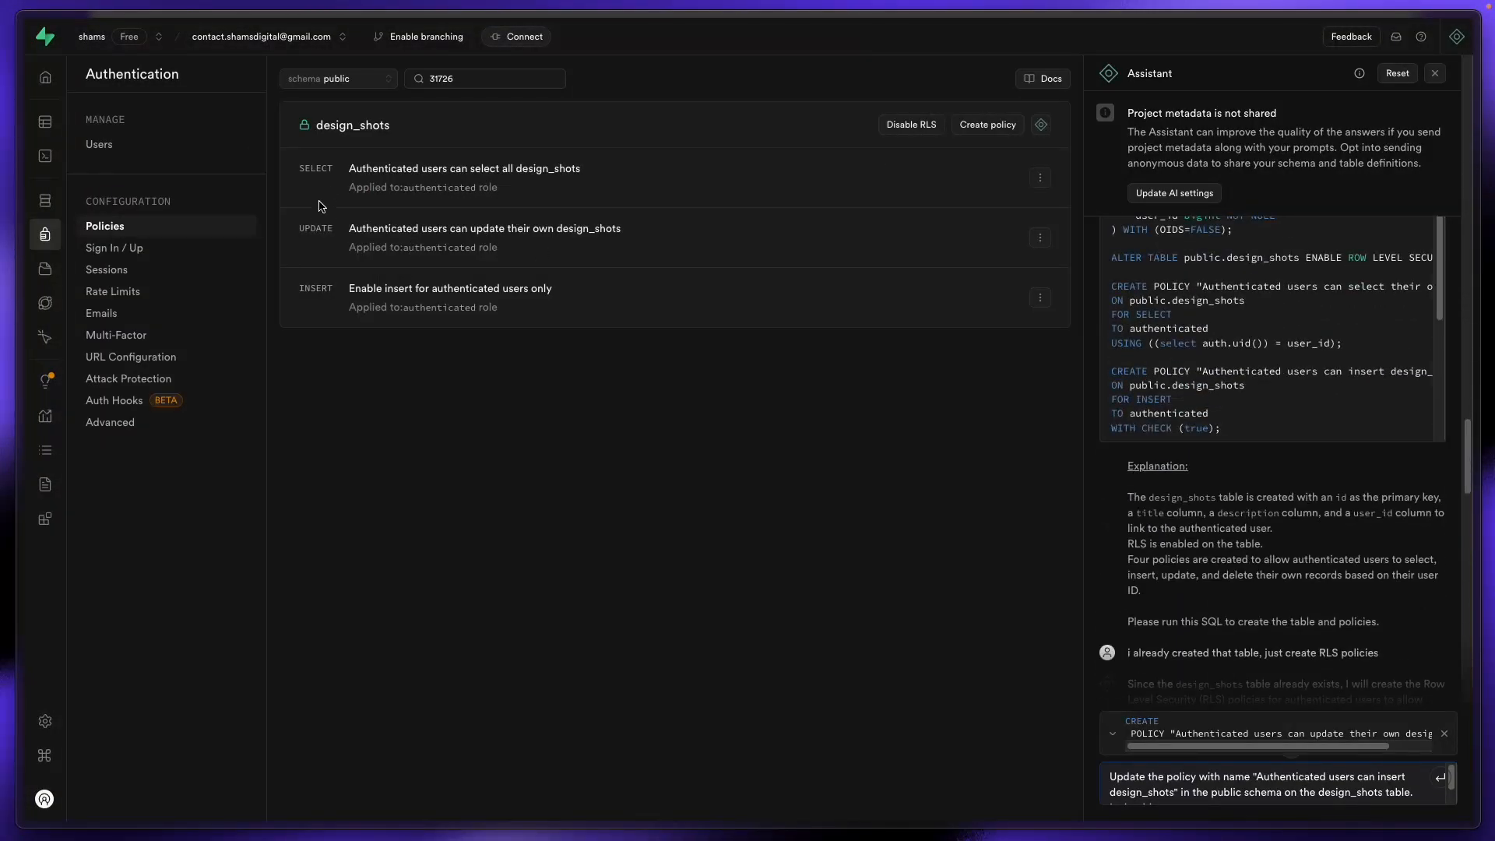
left_click_drag(334, 231, 289, 230)
mouse_move(19, 311)
left_click(74, 269)
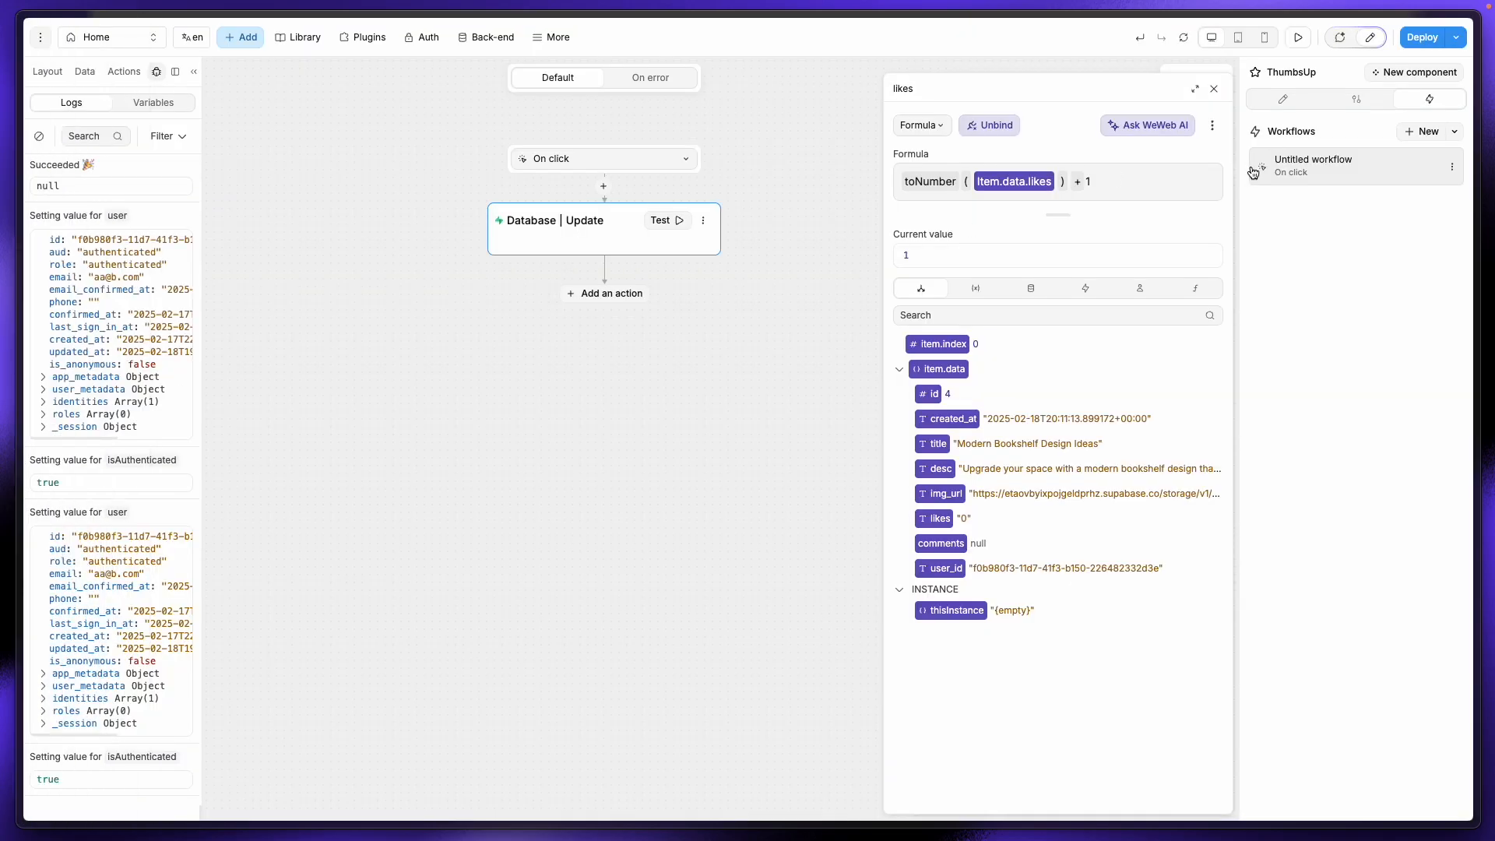
Step: Close the formula and workflow panels, preview the app and like the Modern Bookshelf post
left_click(1213, 89)
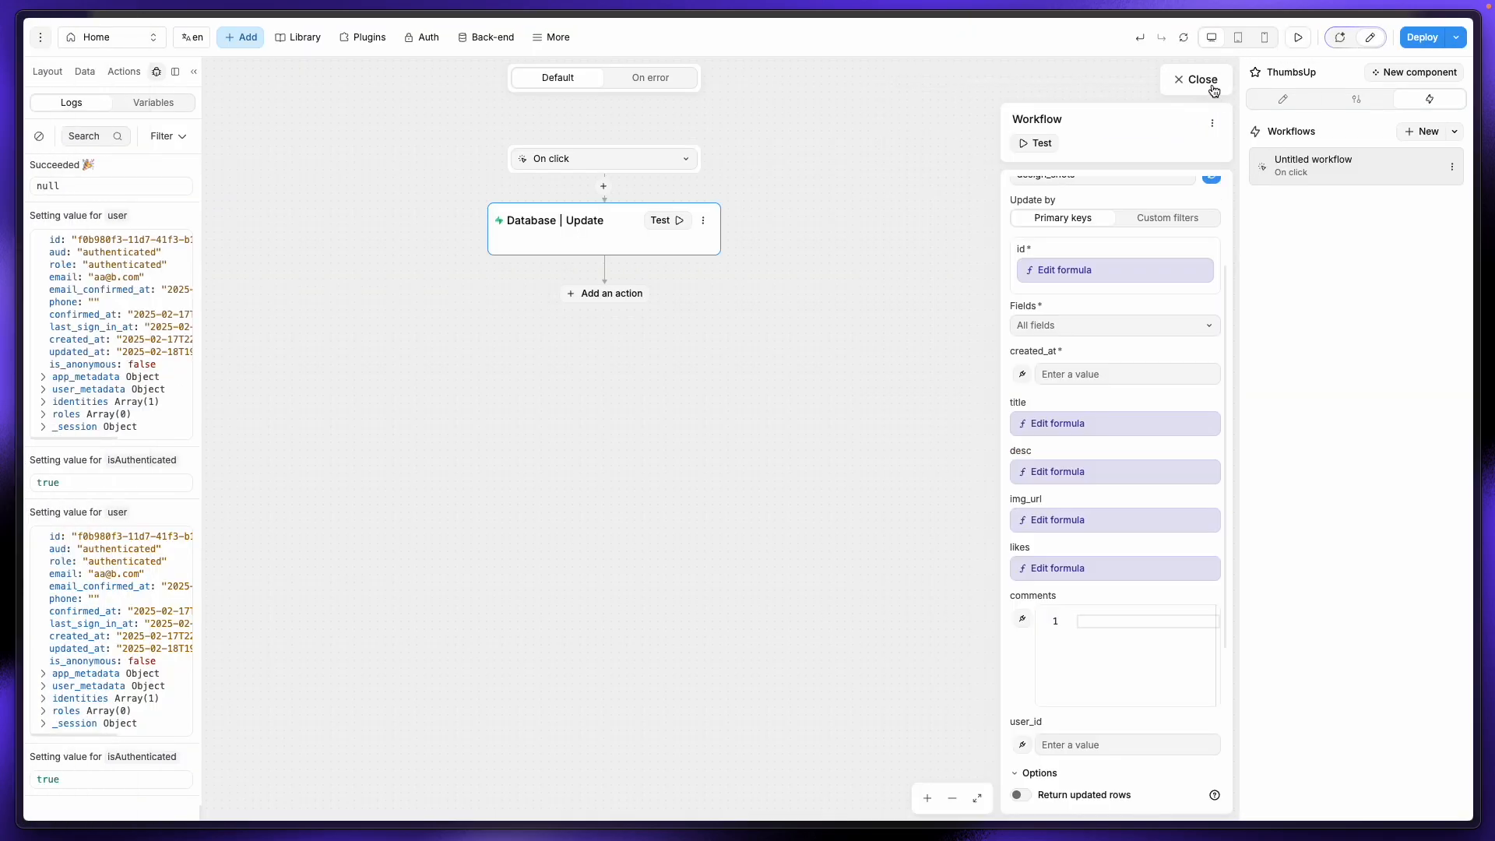
left_click(1214, 88)
left_click(1298, 37)
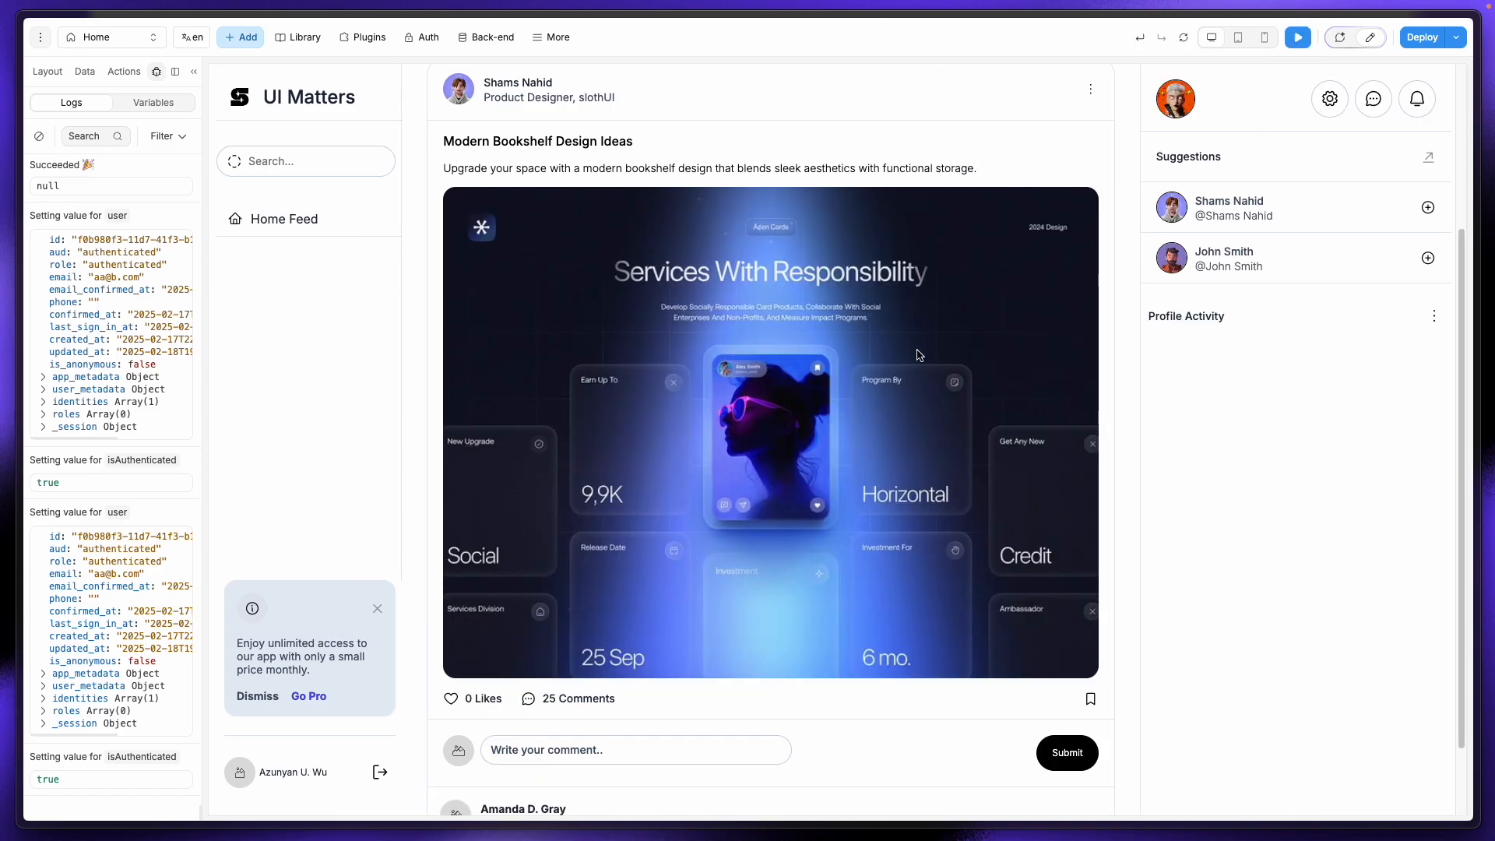
left_click(451, 703)
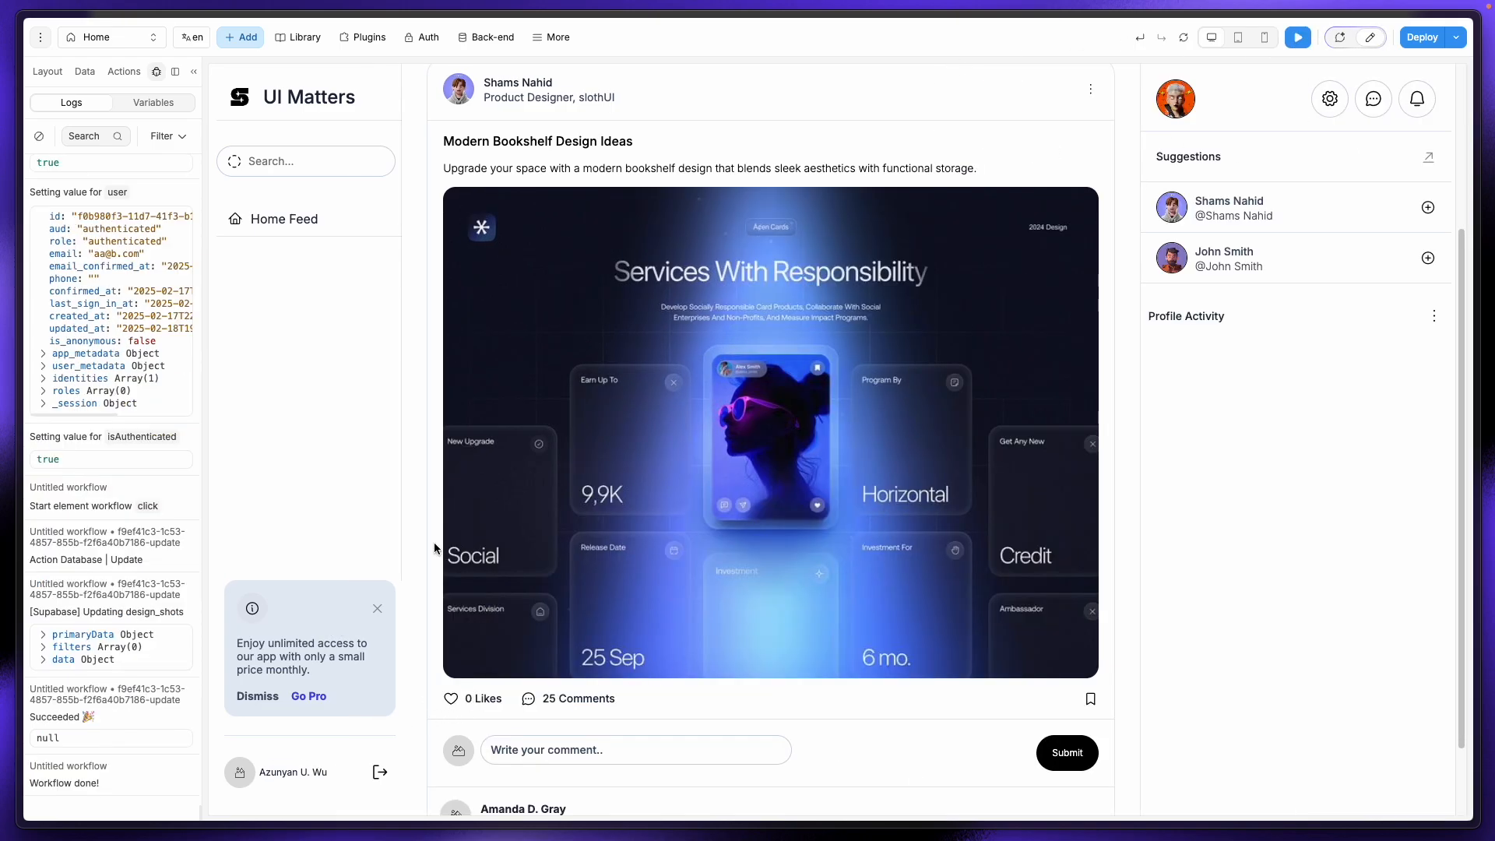
left_click(1184, 38)
scroll(434, 623, "down", 5)
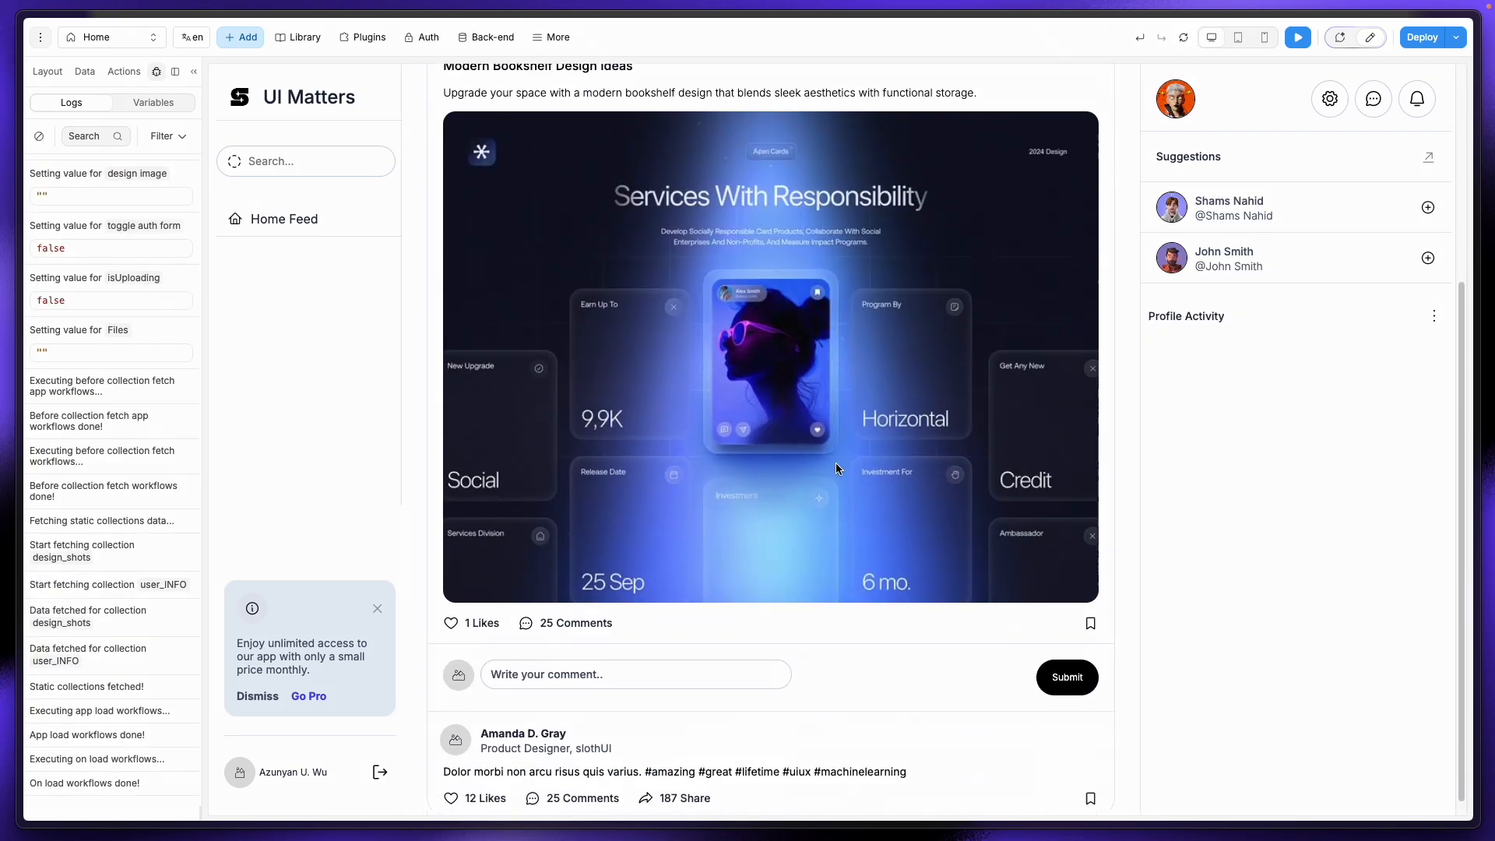
left_click(453, 612)
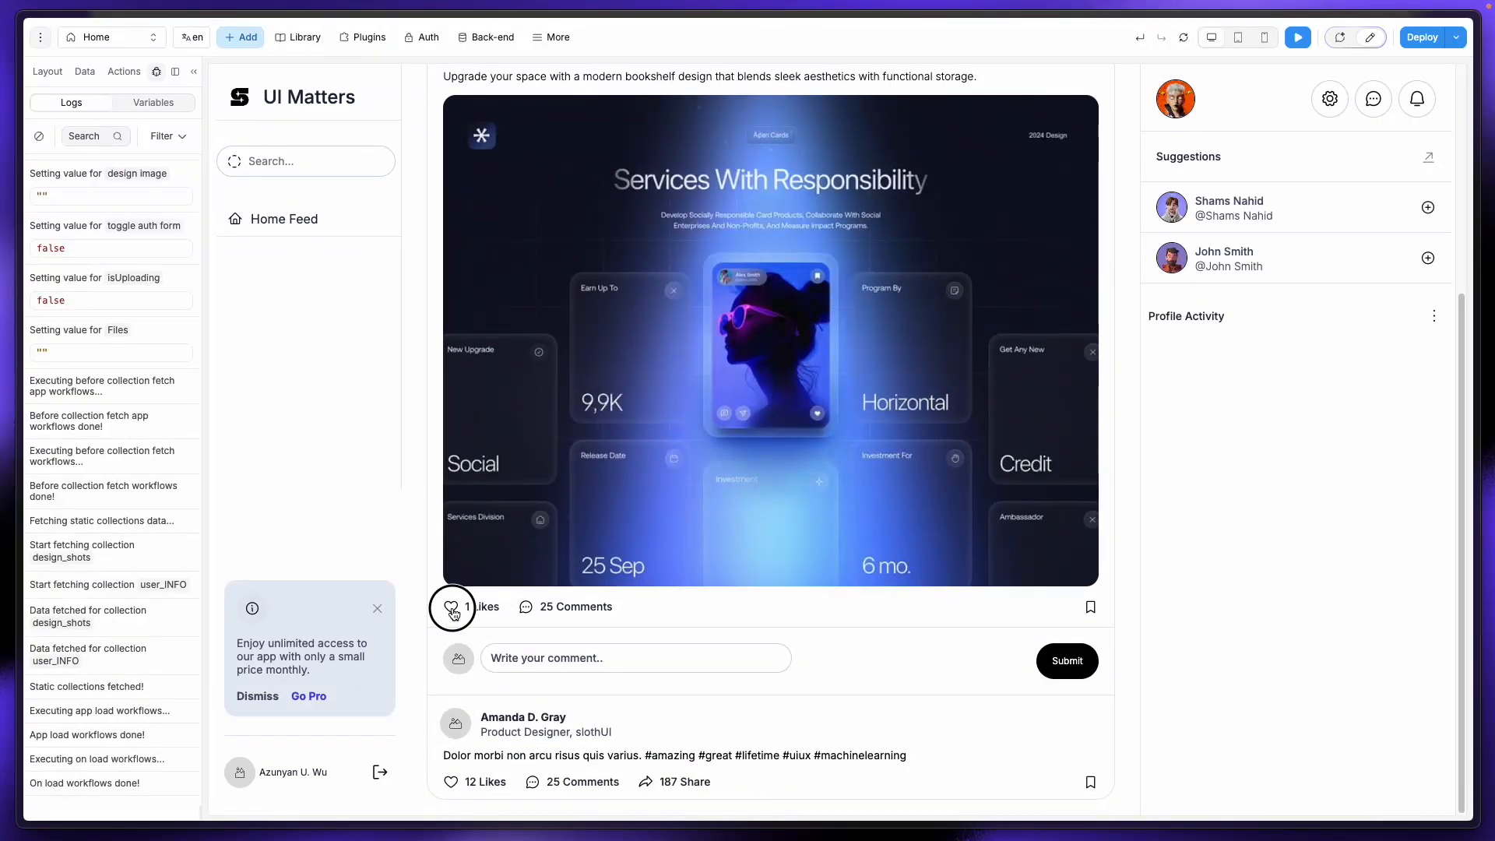
Step: Reload the preview repeatedly until the bookshelf post shows 3 Likes
left_click(1183, 37)
scroll(468, 612, "down", 5)
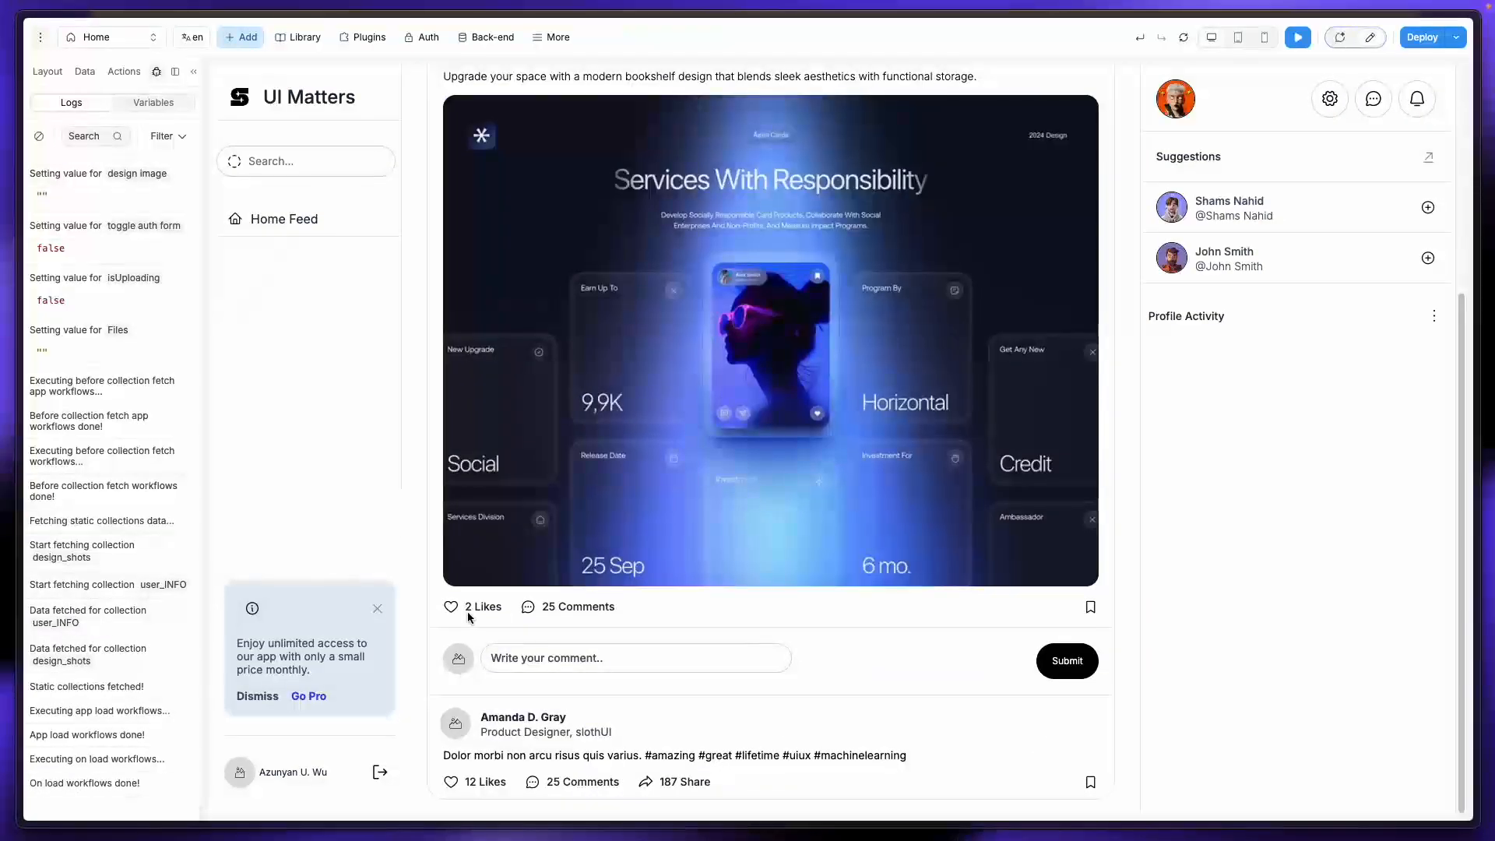
left_click(1183, 37)
scroll(1121, 112, "down", 5)
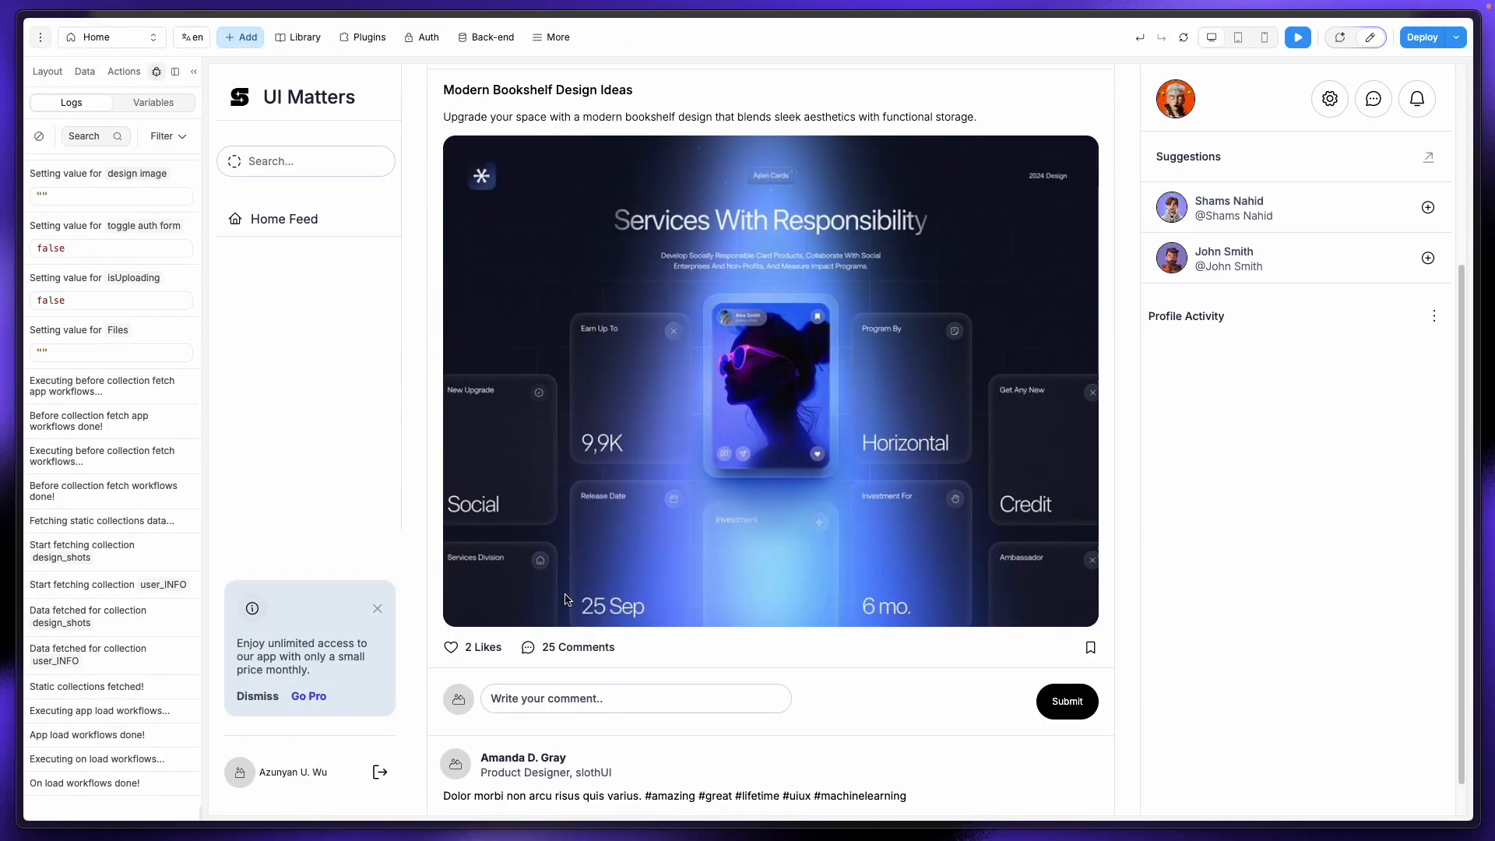
left_click(1183, 38)
scroll(810, 604, "down", 5)
left_click(484, 605)
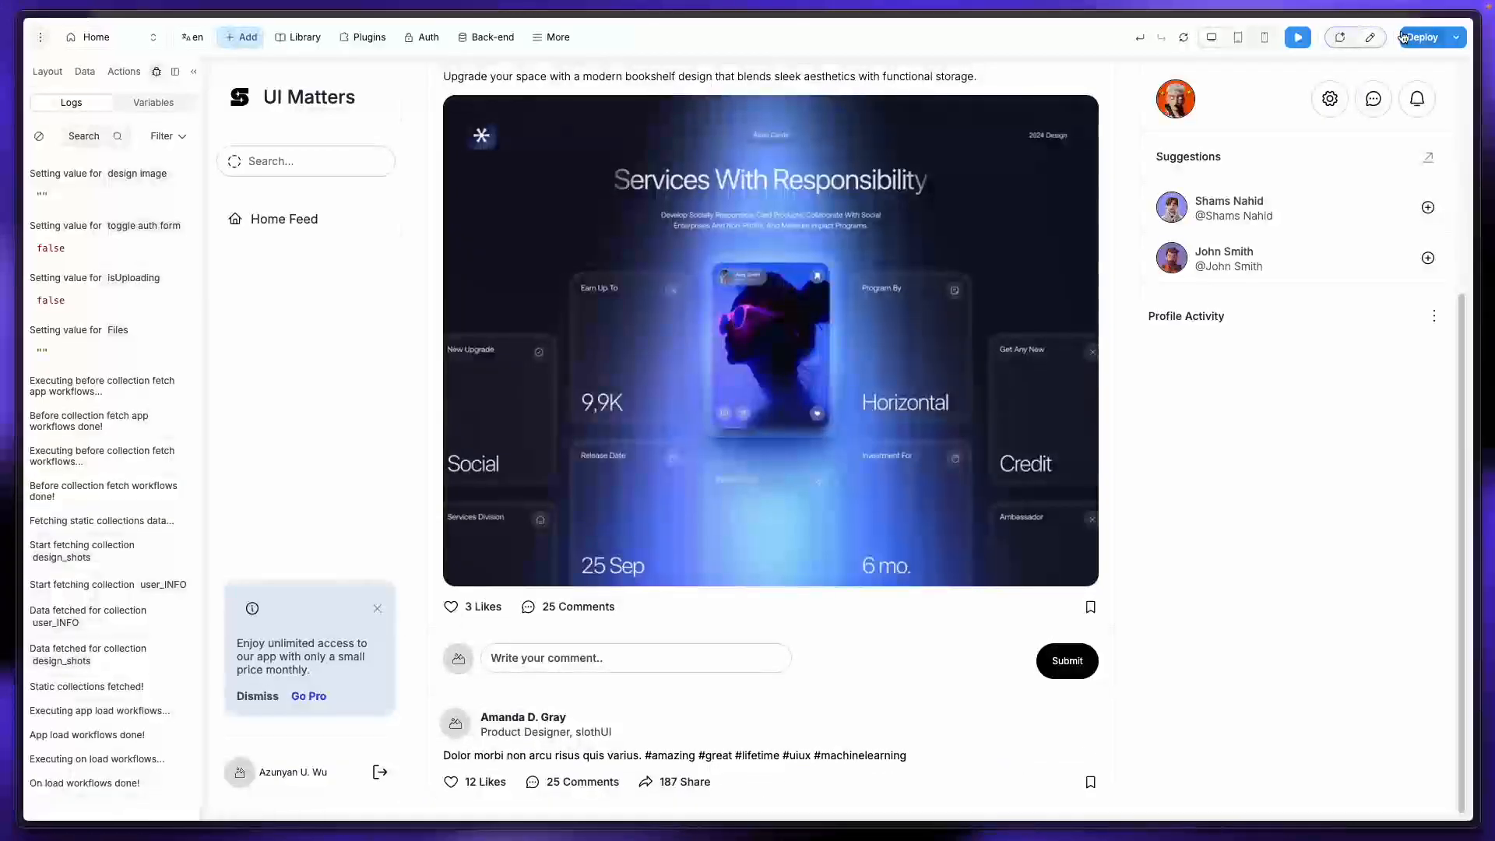
Step: Add a Page loader action after Database | Update in the like heart's click workflow
left_click(1370, 37)
left_click(431, 608)
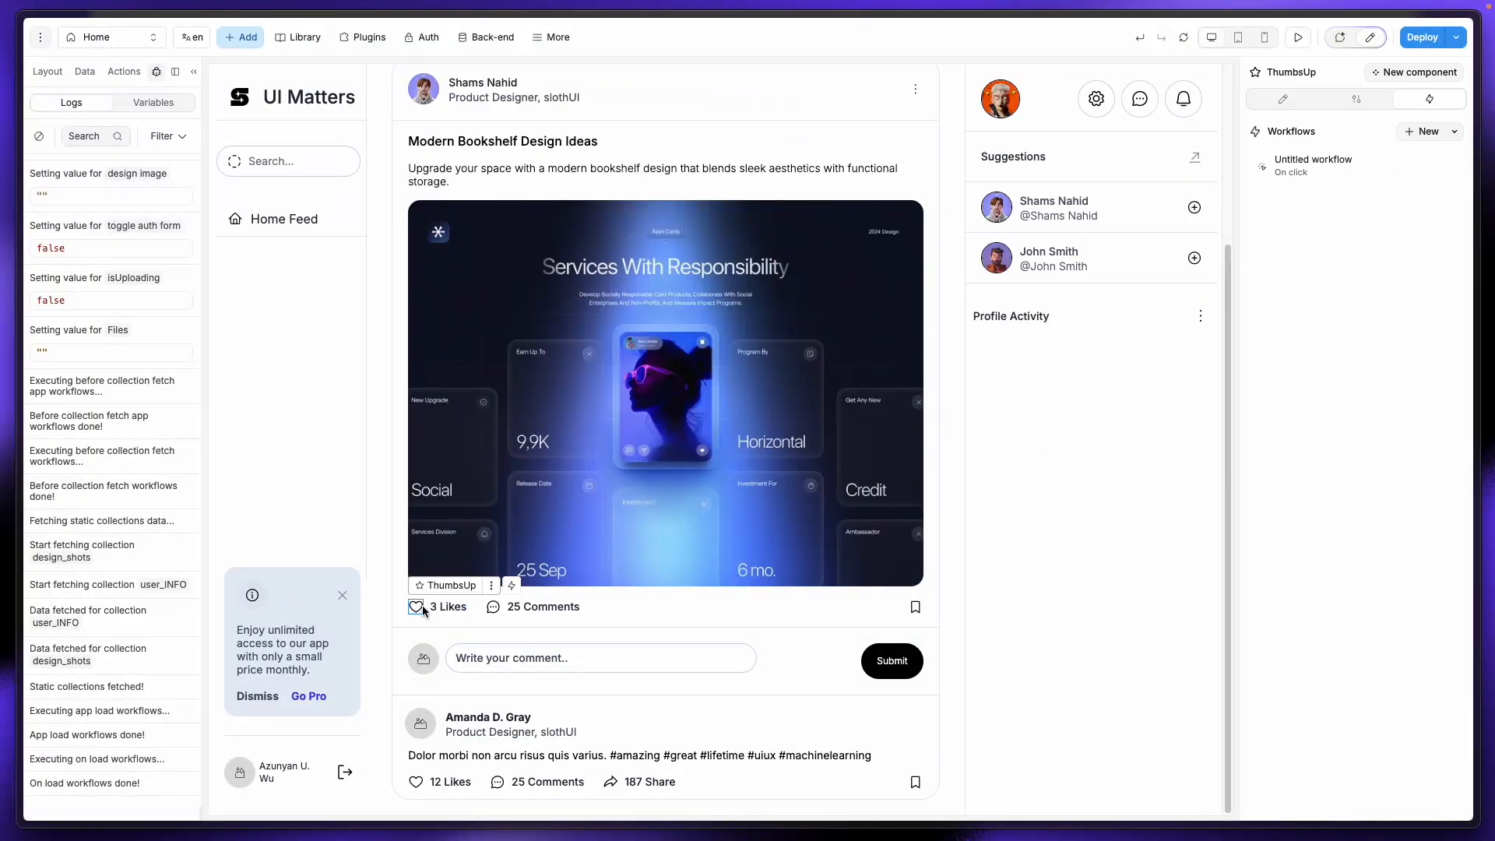
left_click(1323, 165)
left_click(612, 294)
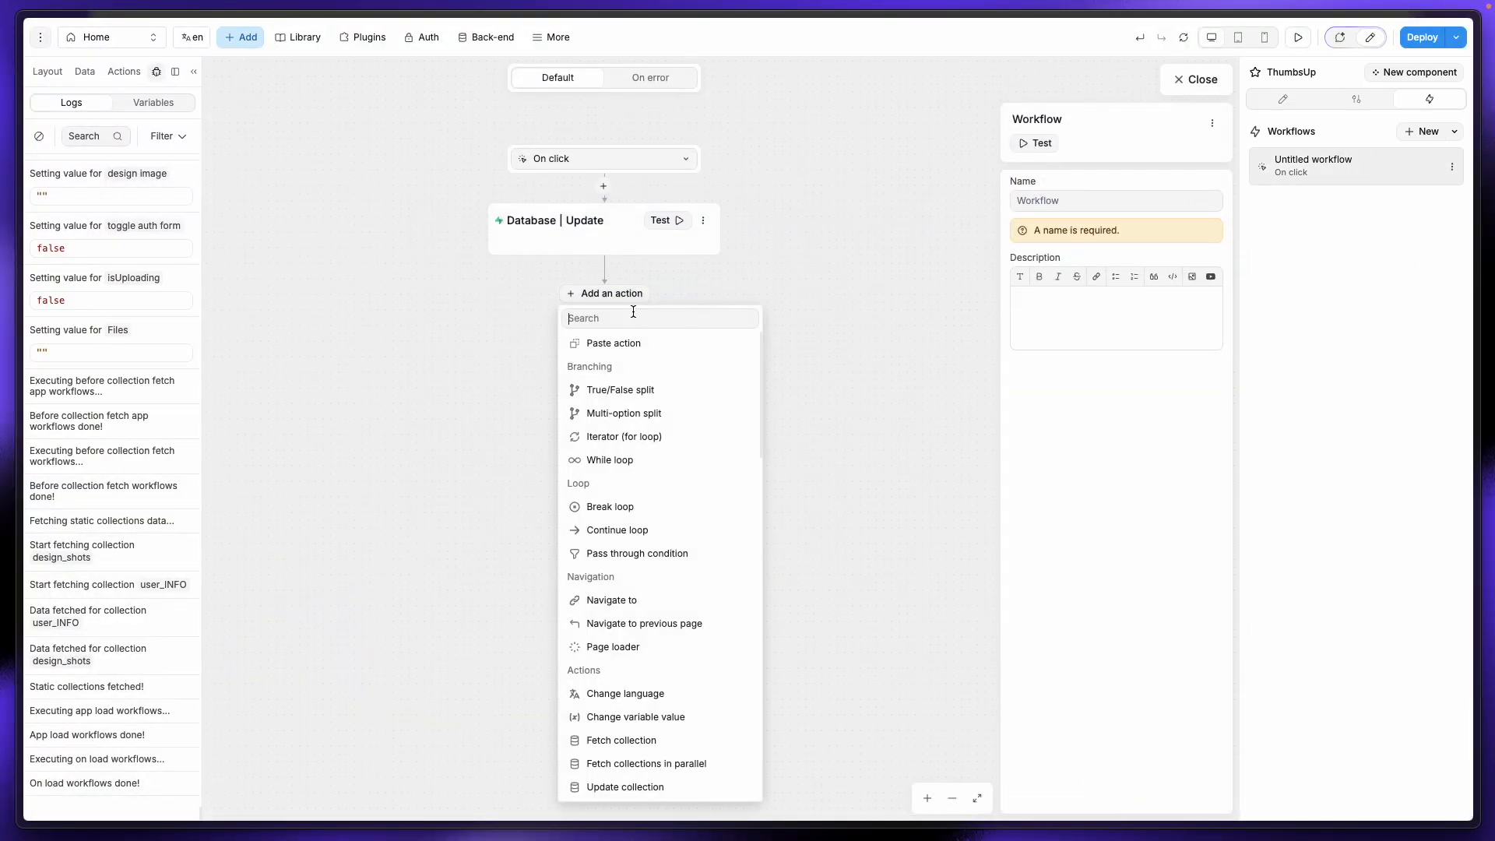
type("loa")
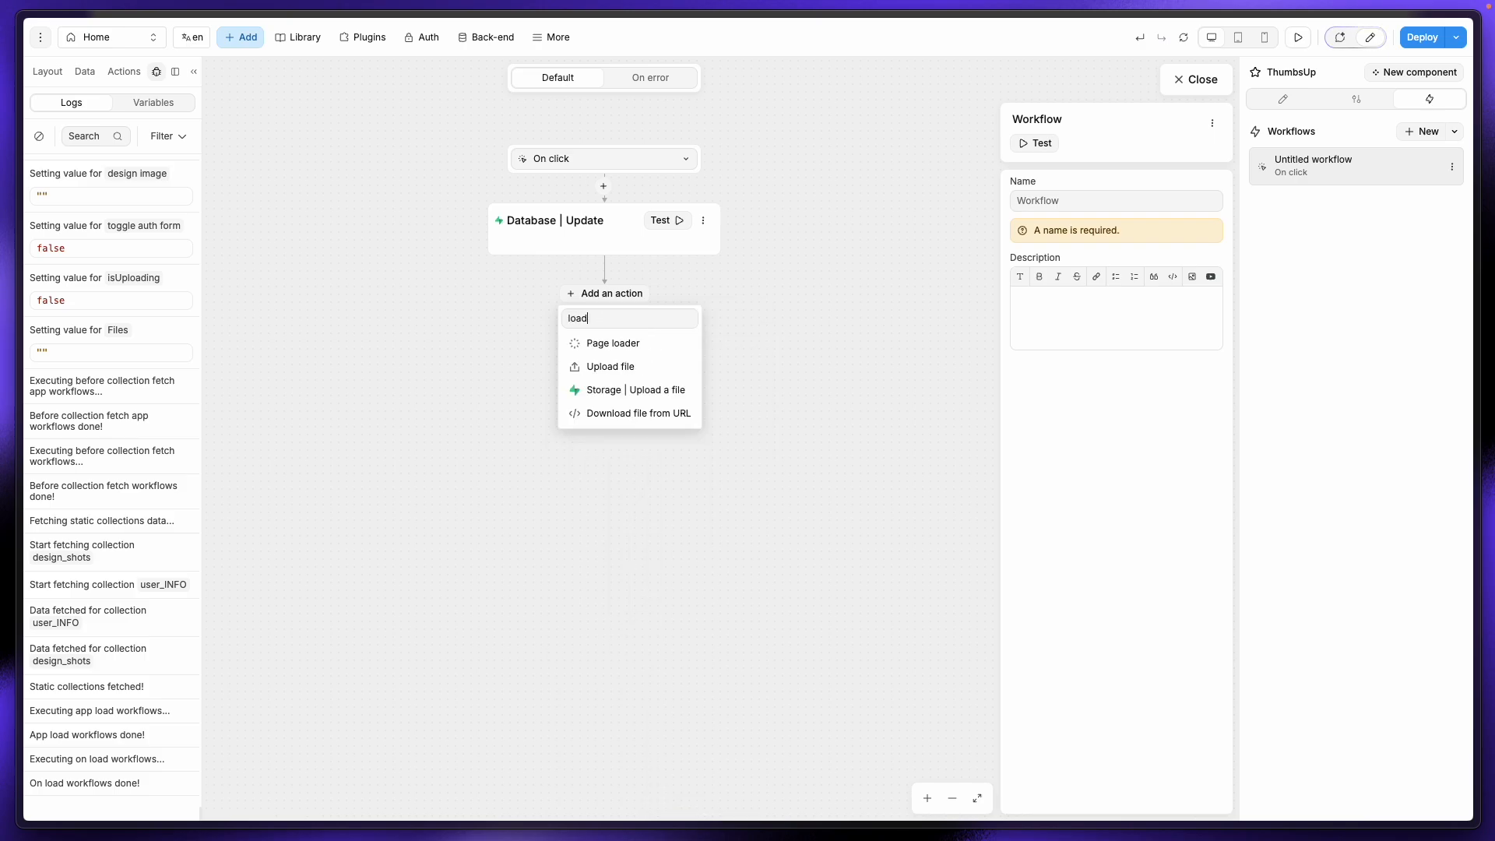
type("d")
left_click(605, 344)
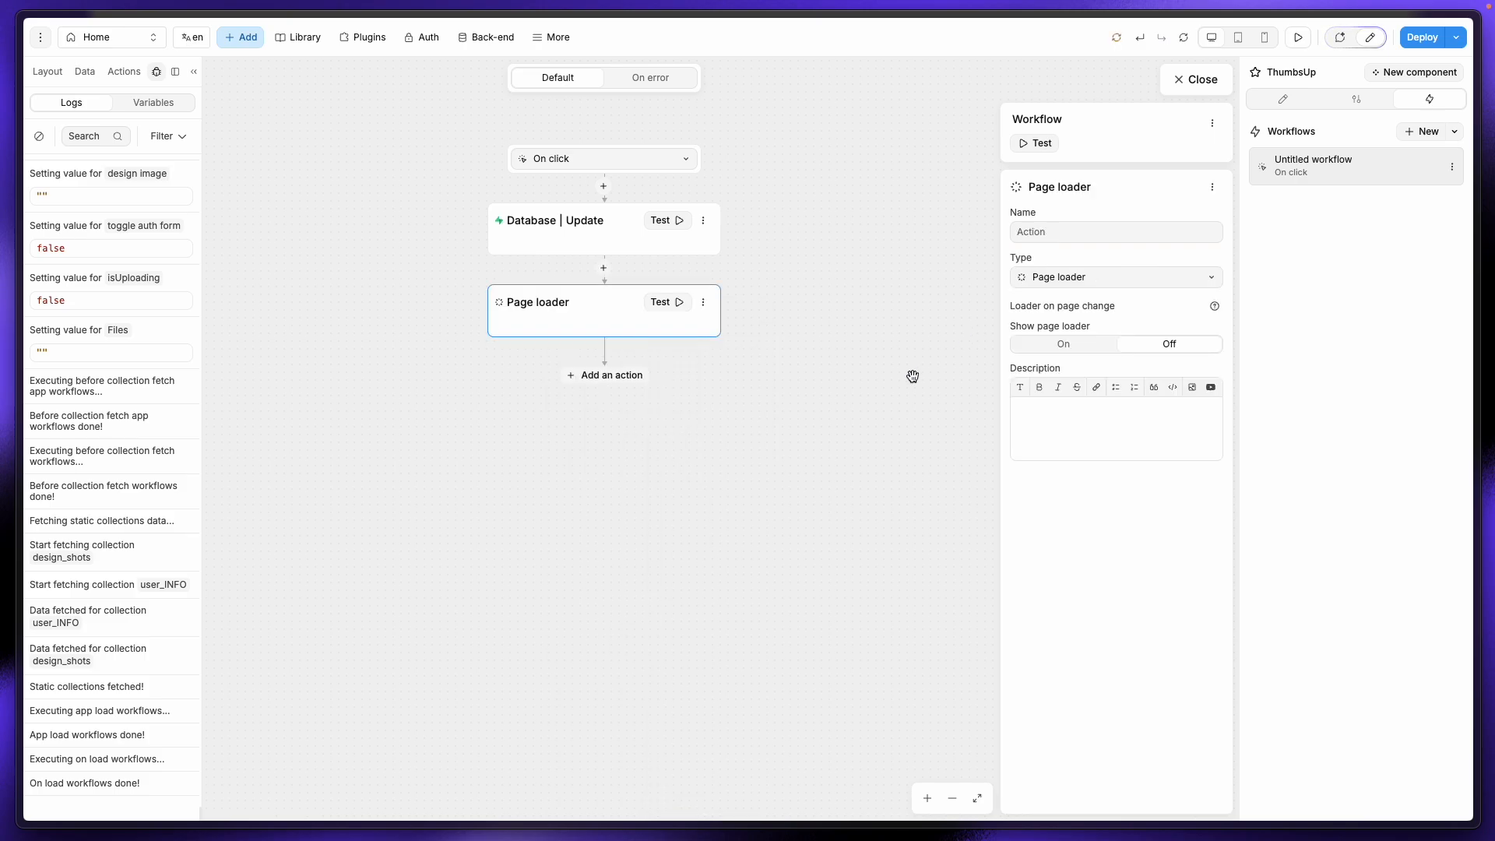
left_click(1217, 77)
Step: Enable realtime on the design_shots table from Supabase's Table Editor, then return to WeWeb
mouse_move(6, 276)
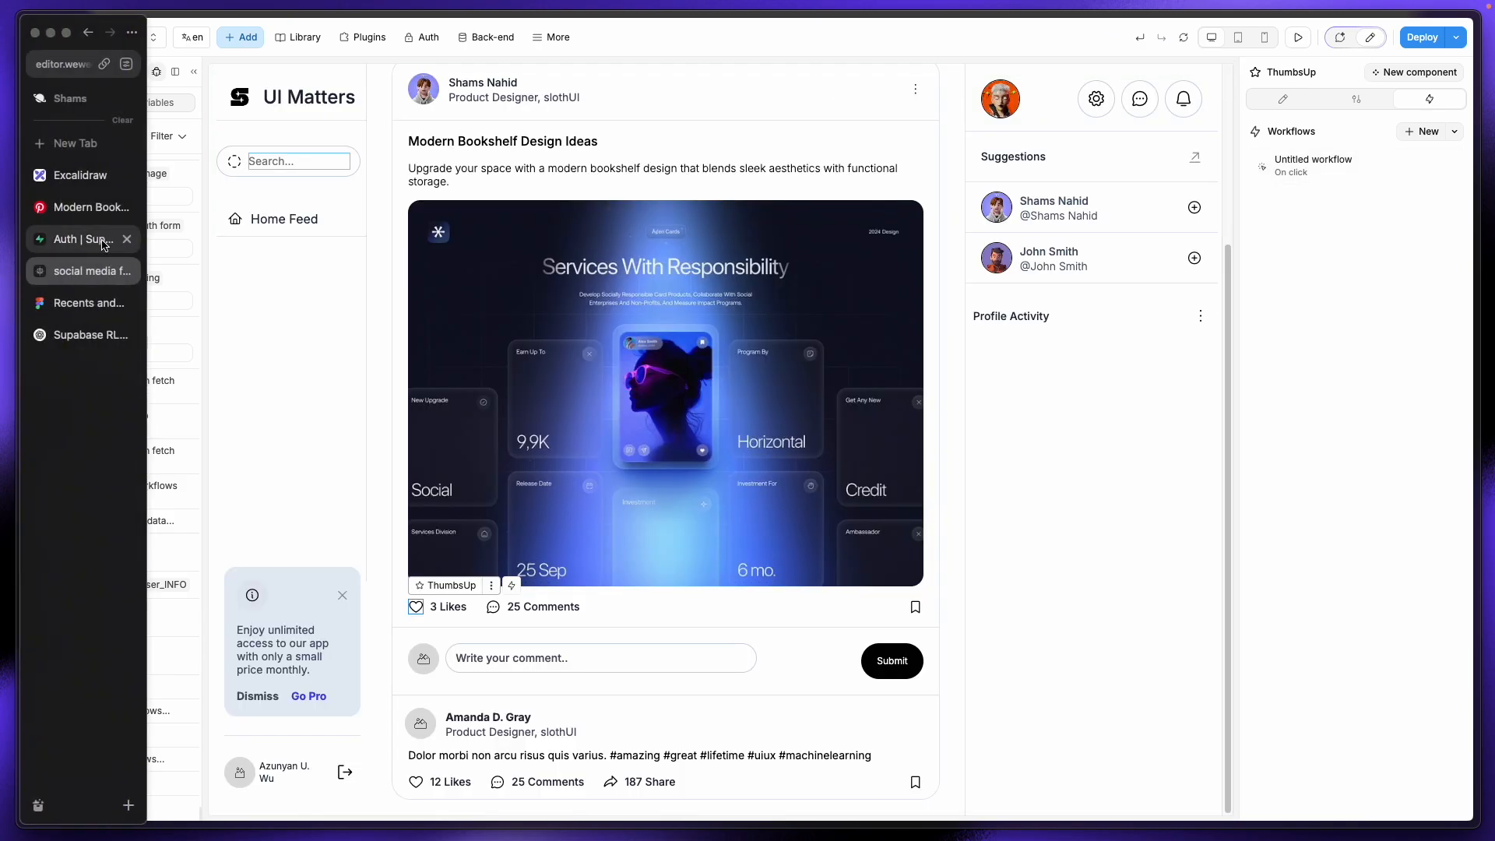
left_click(102, 241)
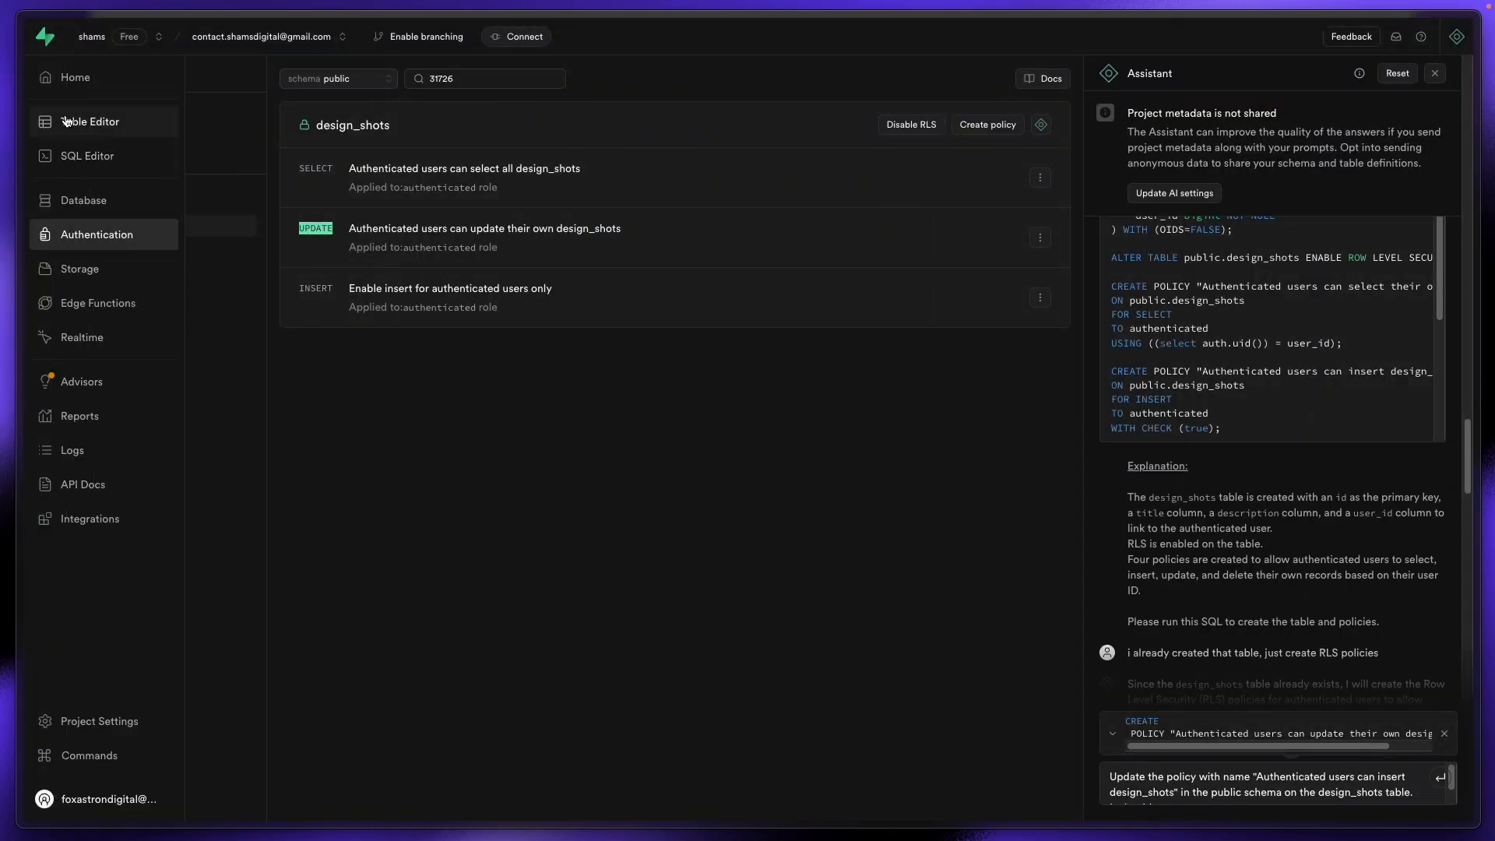
left_click(85, 122)
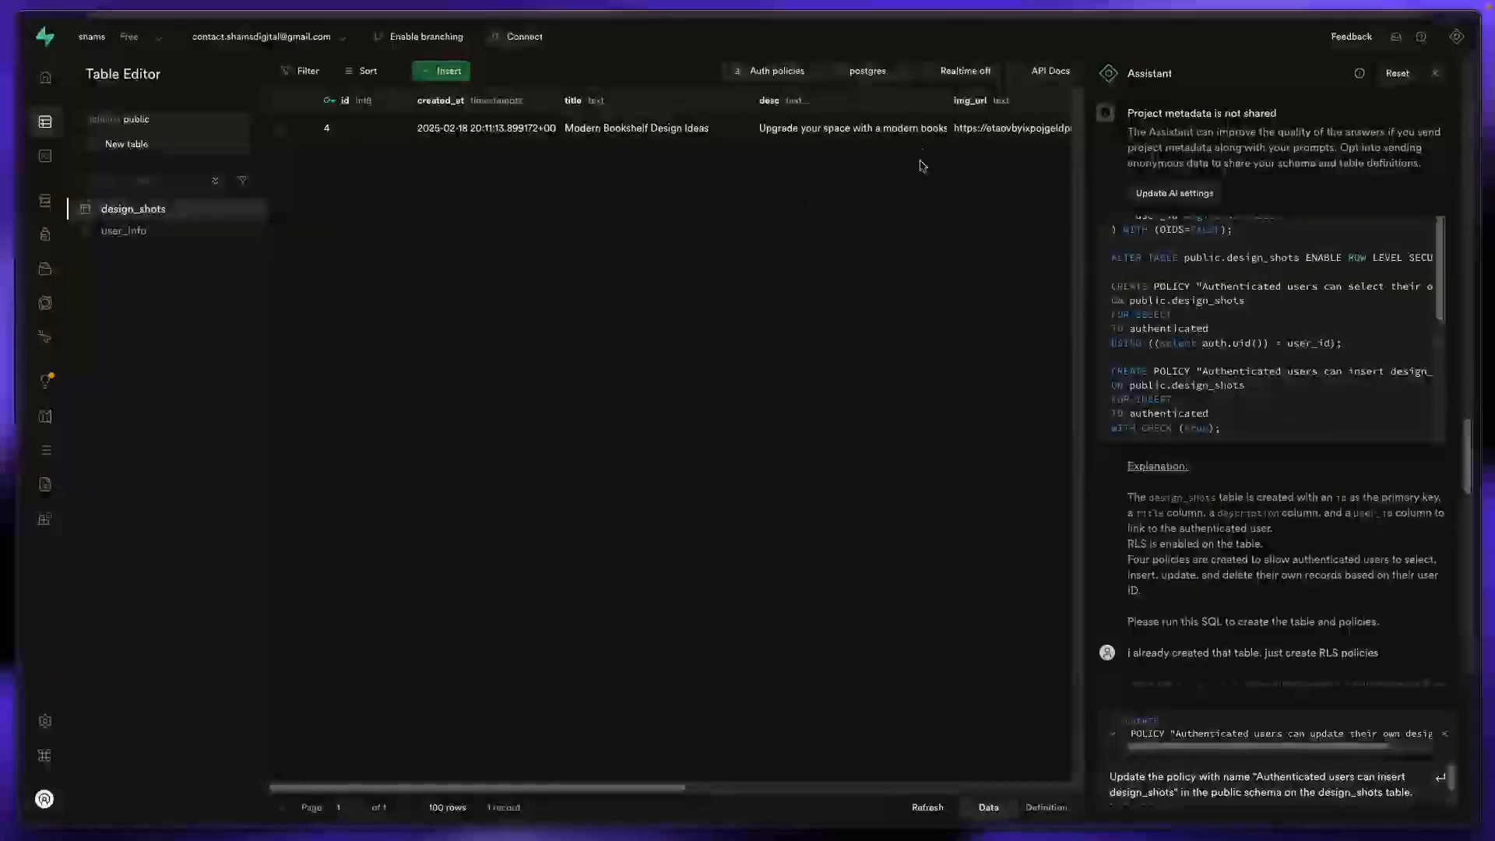
left_click(968, 75)
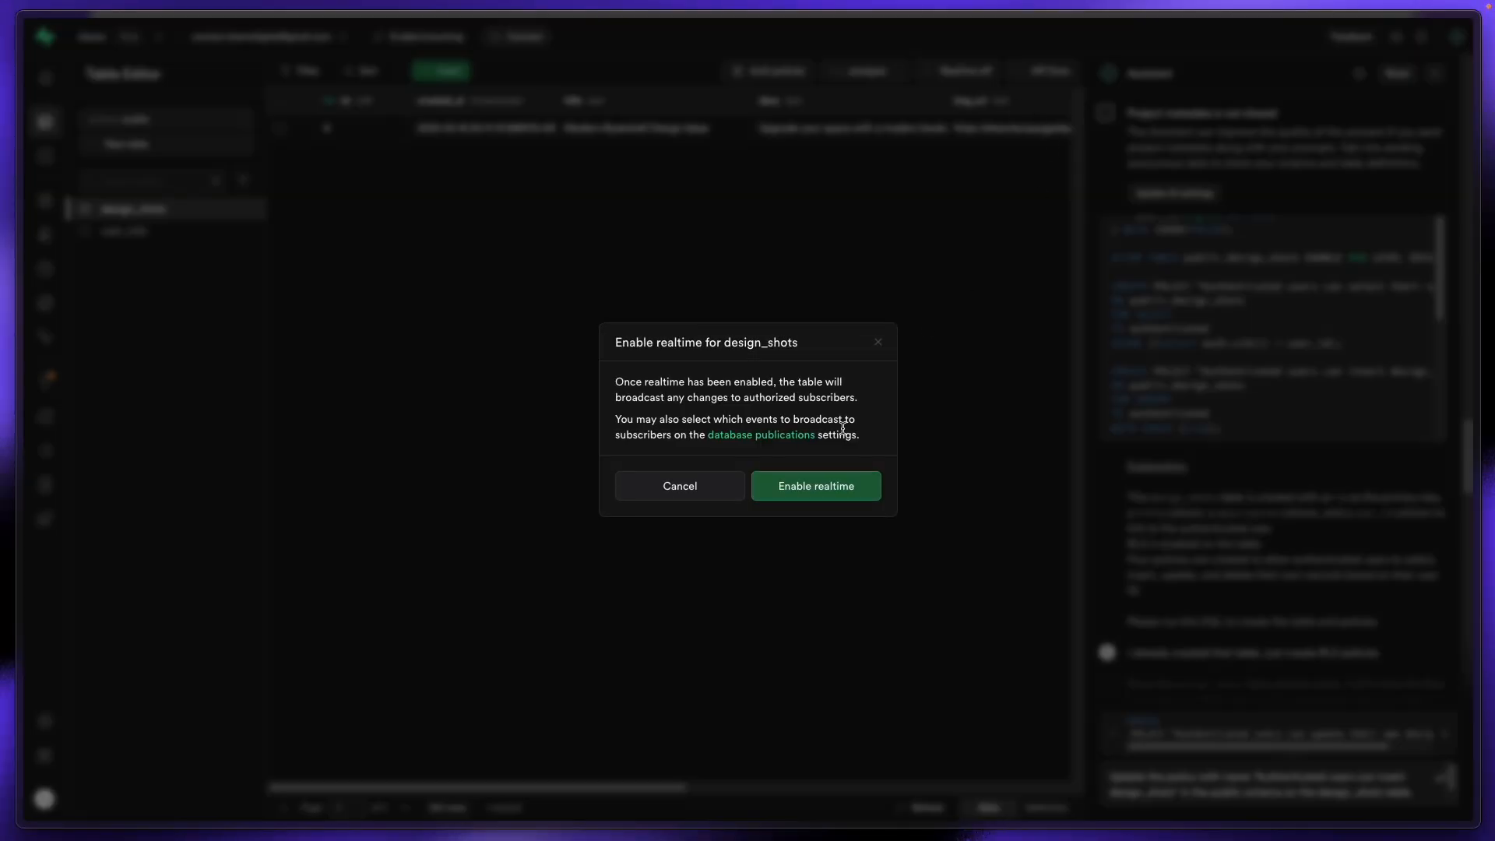
left_click(851, 484)
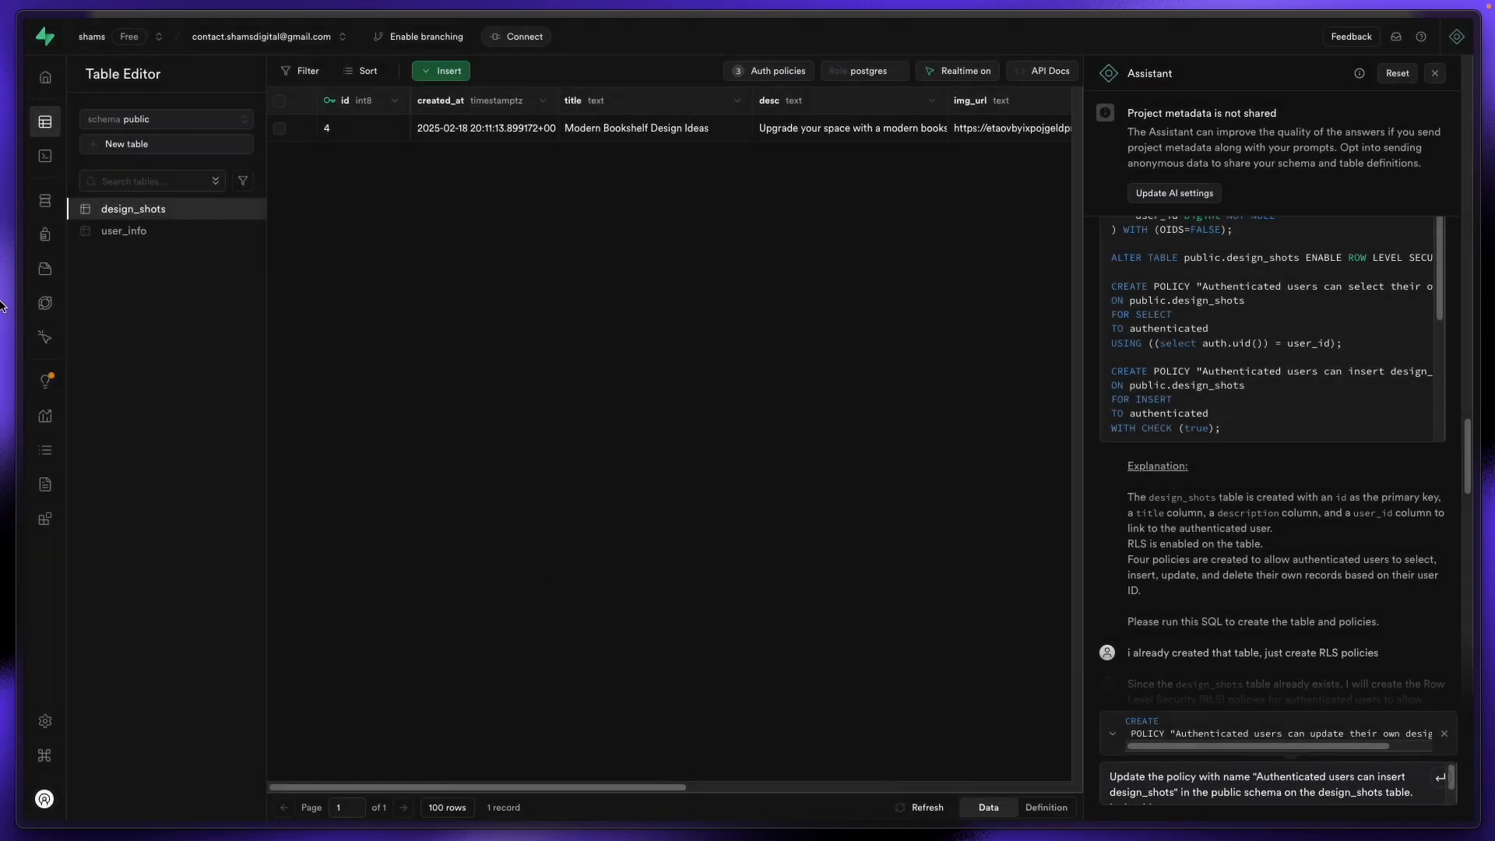
mouse_move(3, 305)
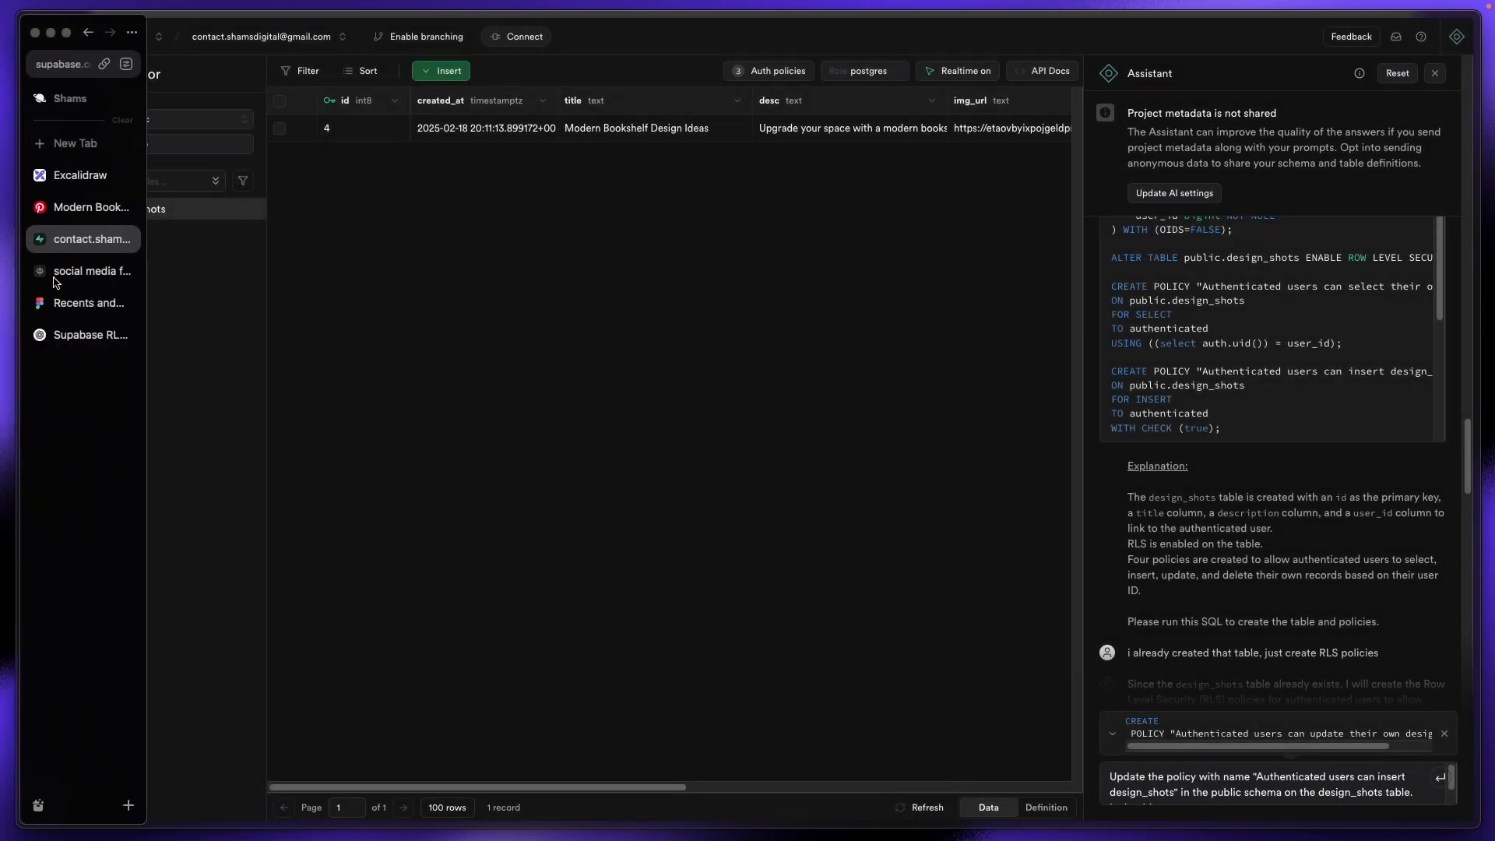
left_click(86, 298)
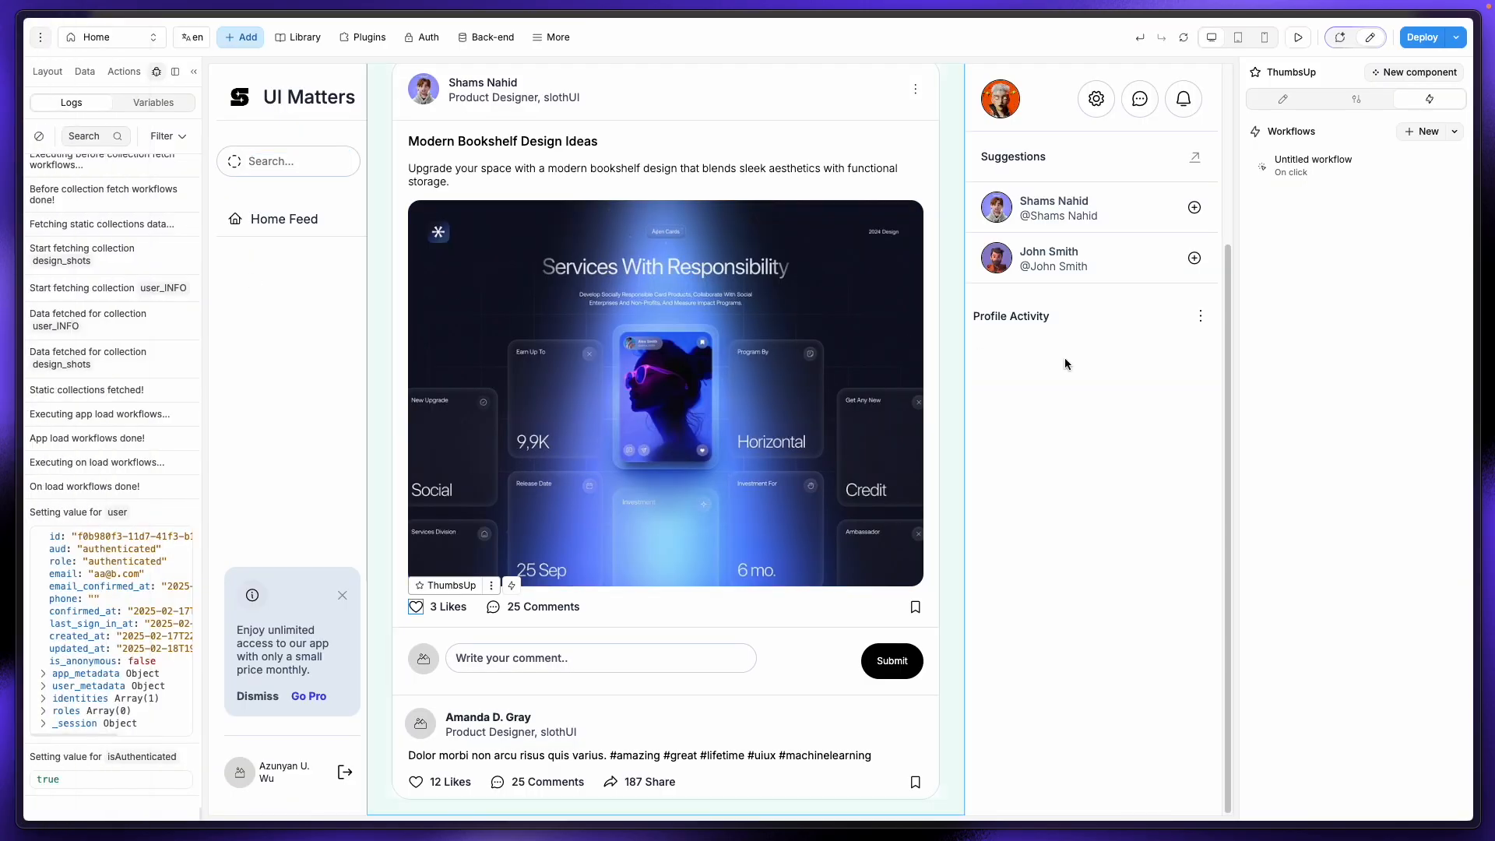
Step: Like the bookshelf post in preview and reload to see it rise to 4 Likes
left_click(1298, 36)
left_click(451, 608)
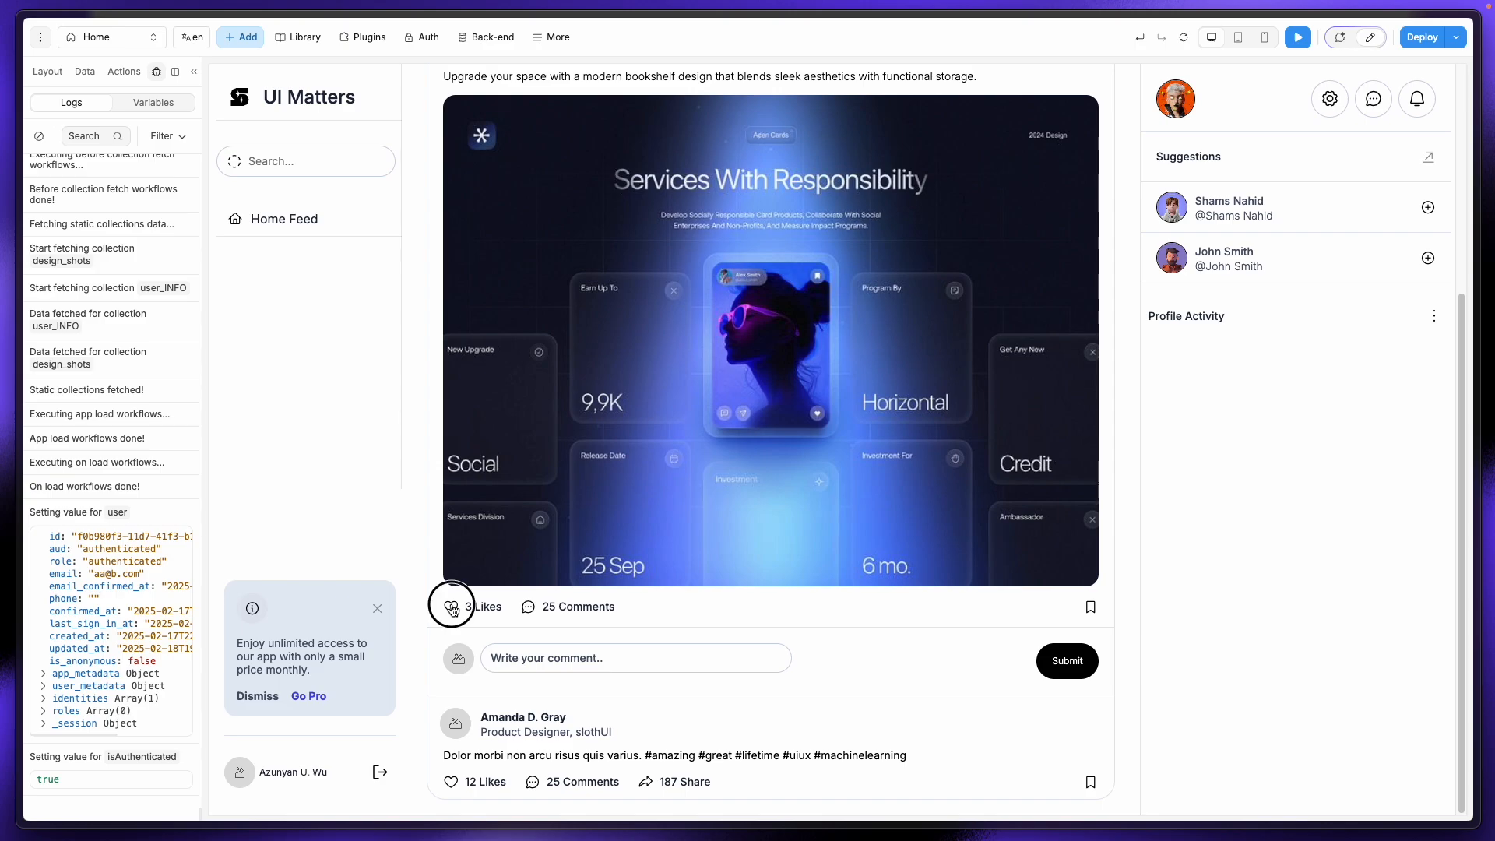
left_click(1183, 37)
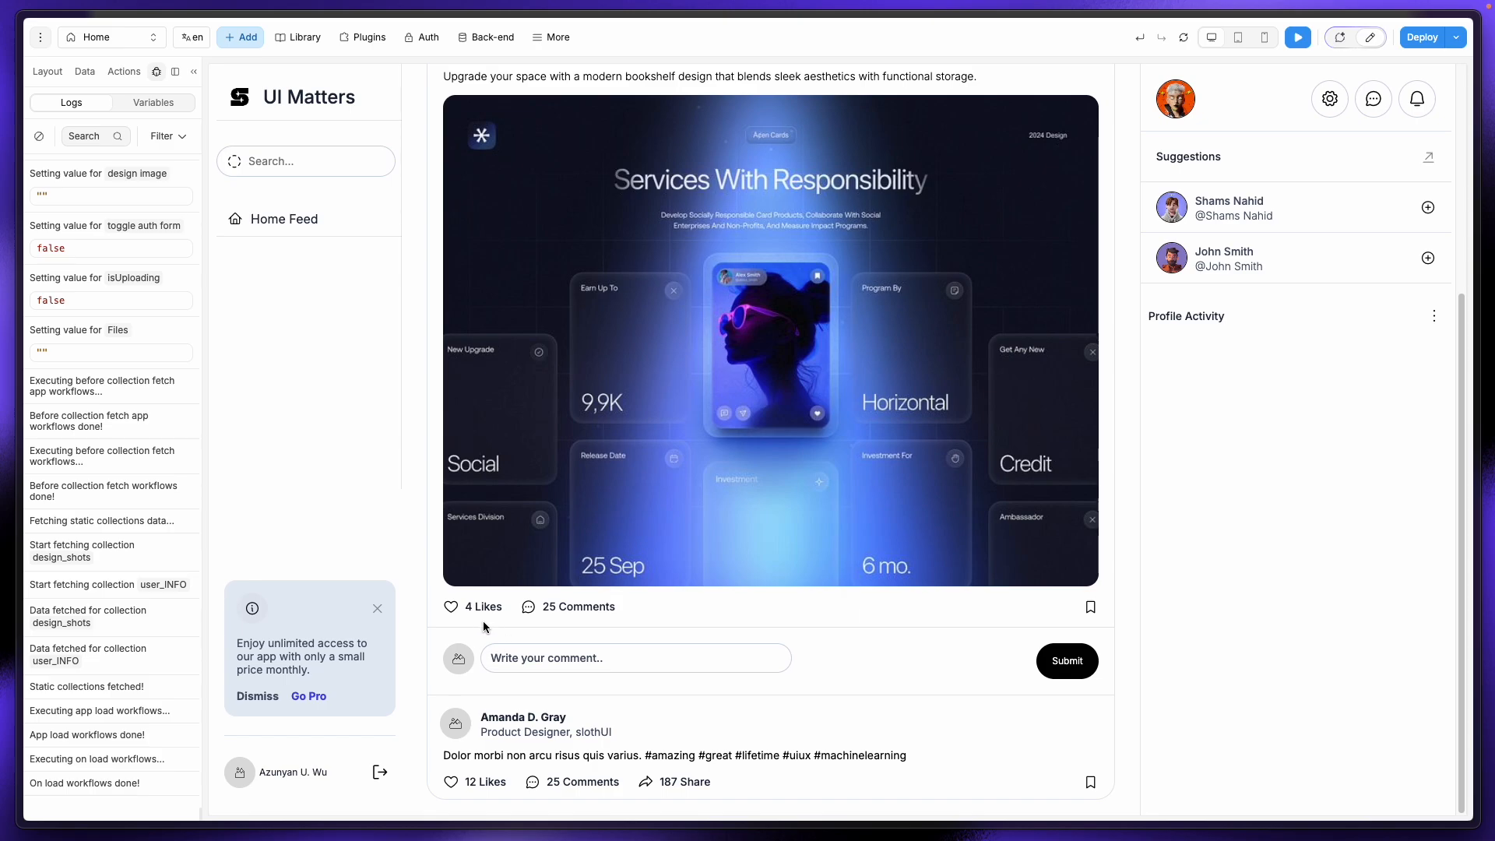
scroll(698, 580, "up", 4)
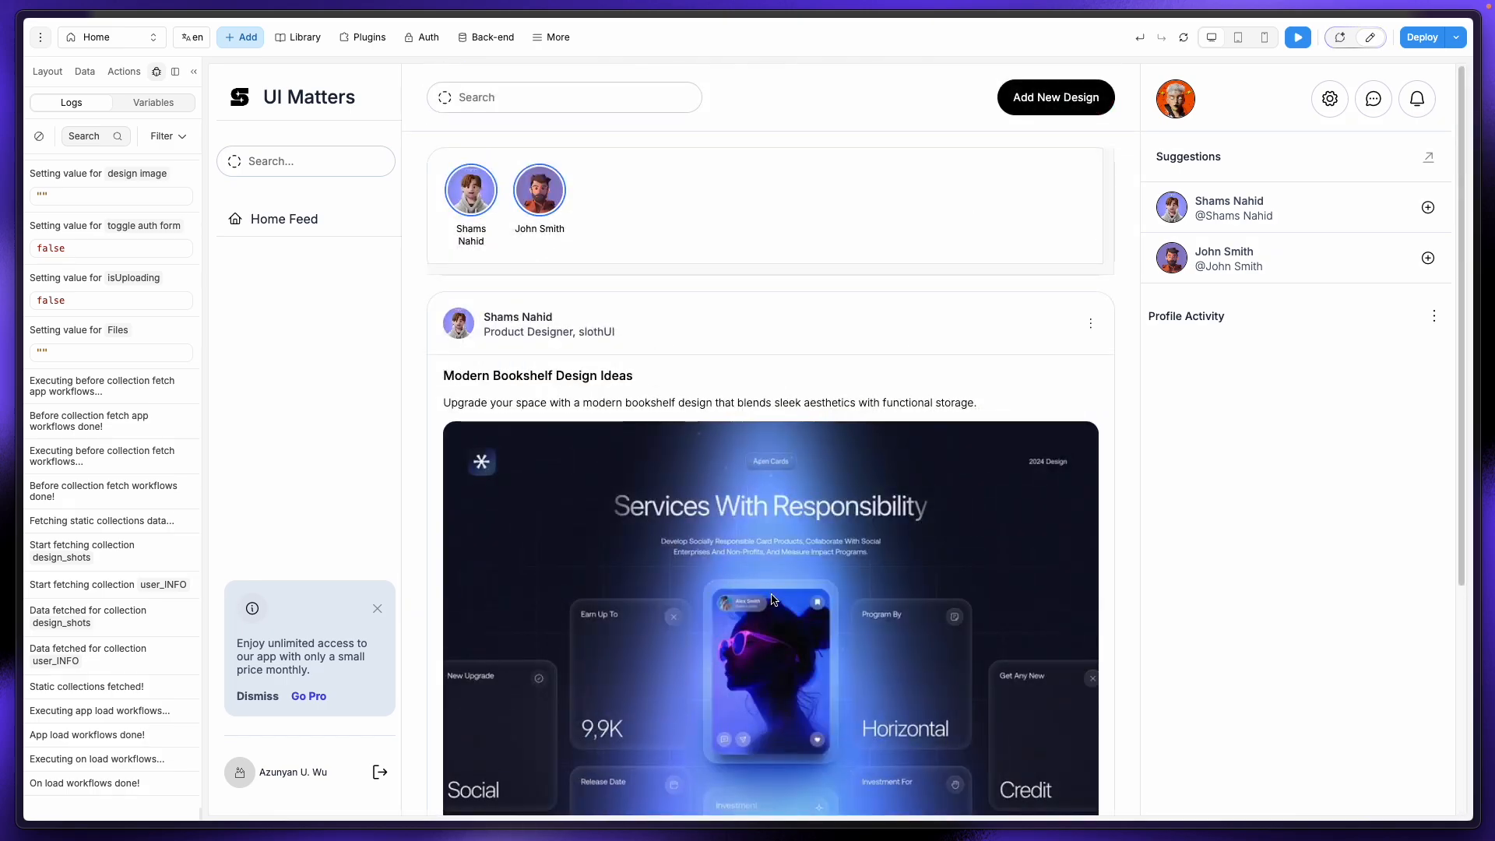
scroll(698, 577, "down", 4)
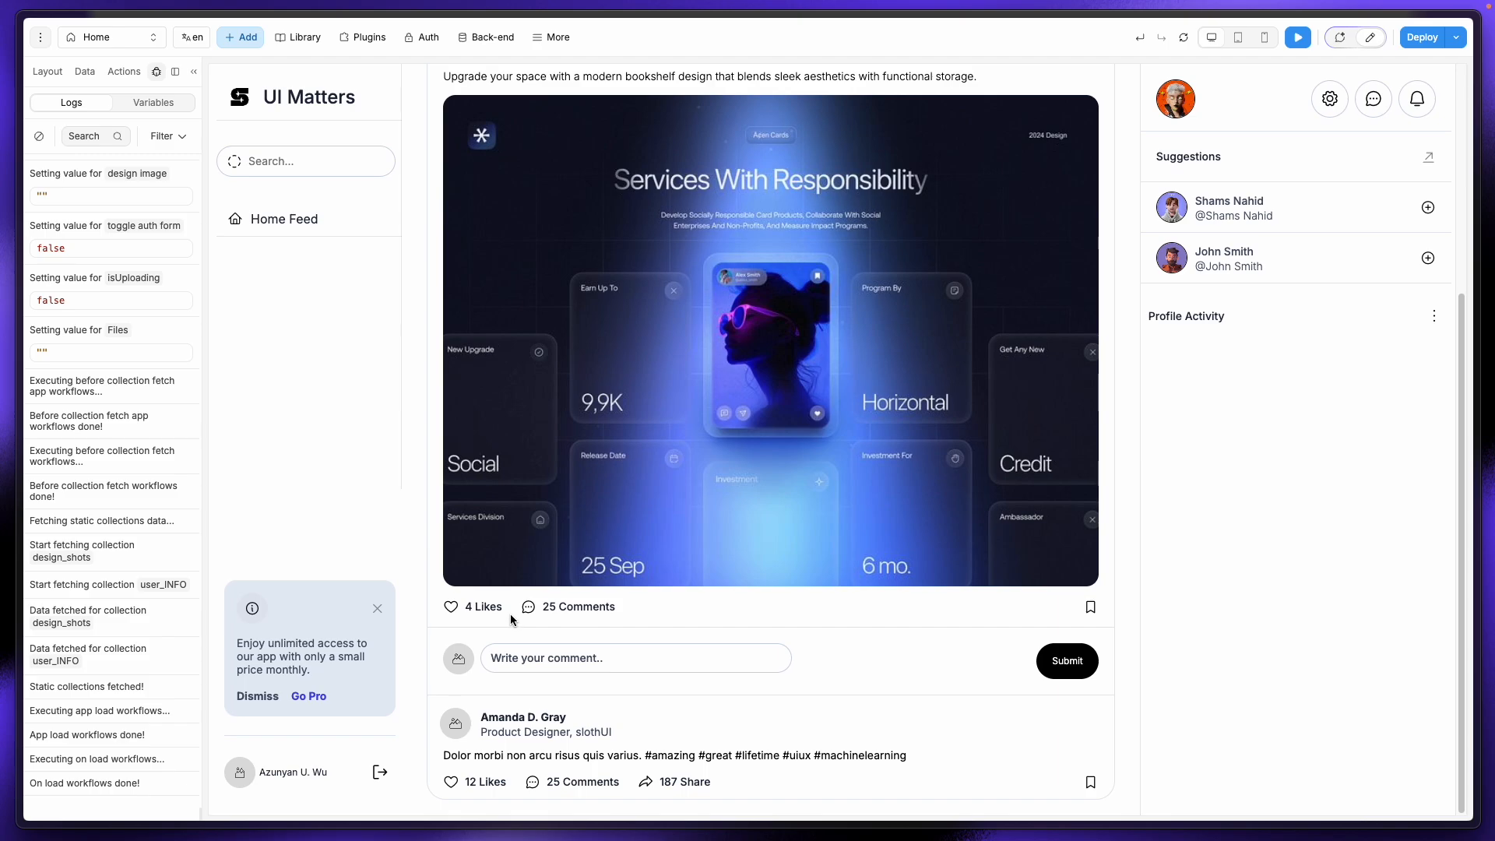
Step: Highlight the 25 Comments count, comment placeholder and second post's text in the preview
left_click_drag(542, 607, 622, 606)
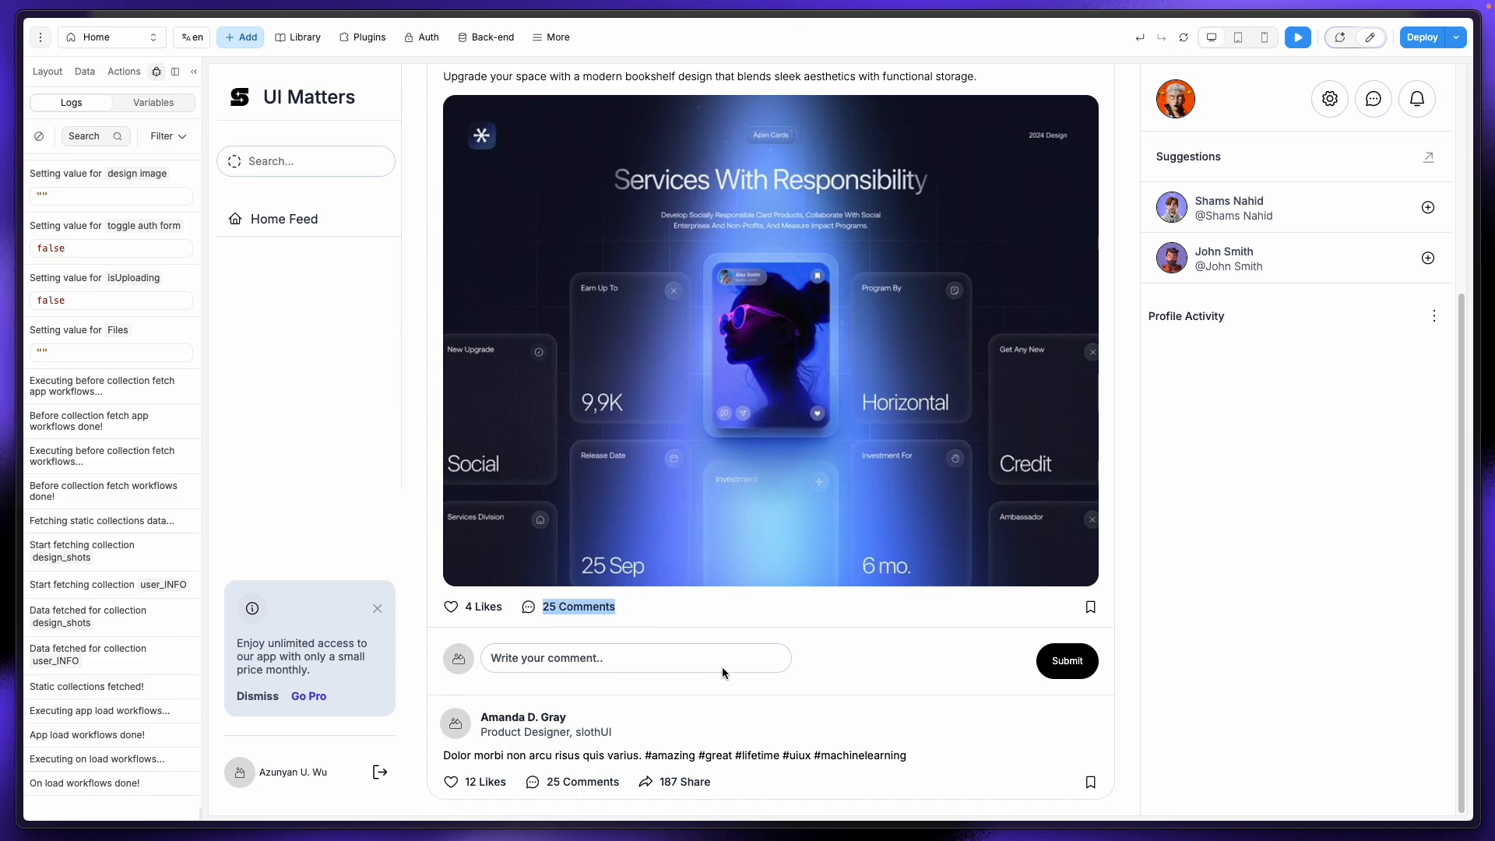
left_click(555, 659)
left_click_drag(494, 660, 570, 660)
left_click(625, 660)
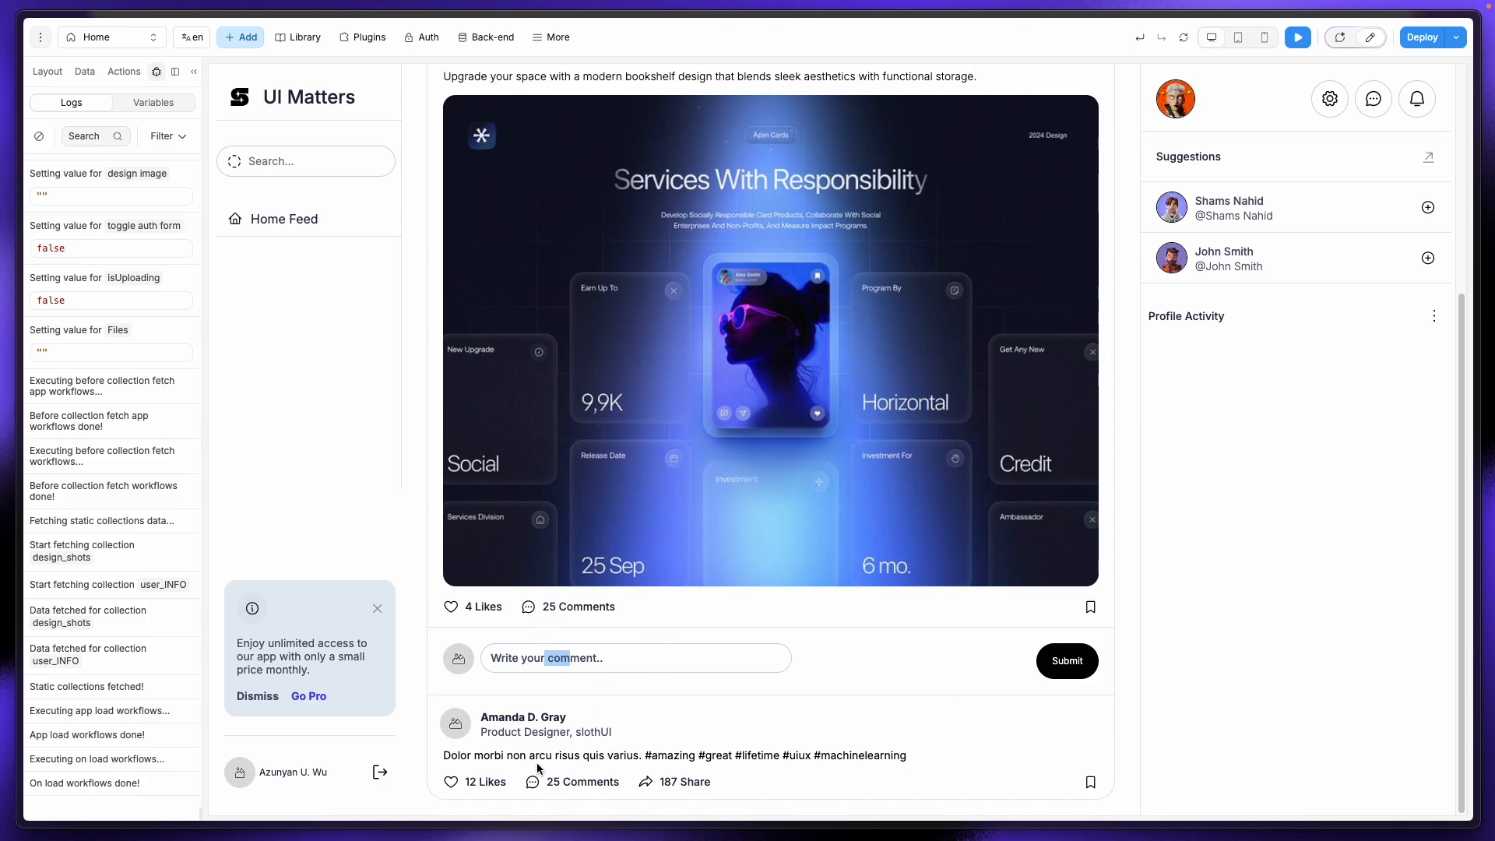
left_click_drag(754, 773, 427, 717)
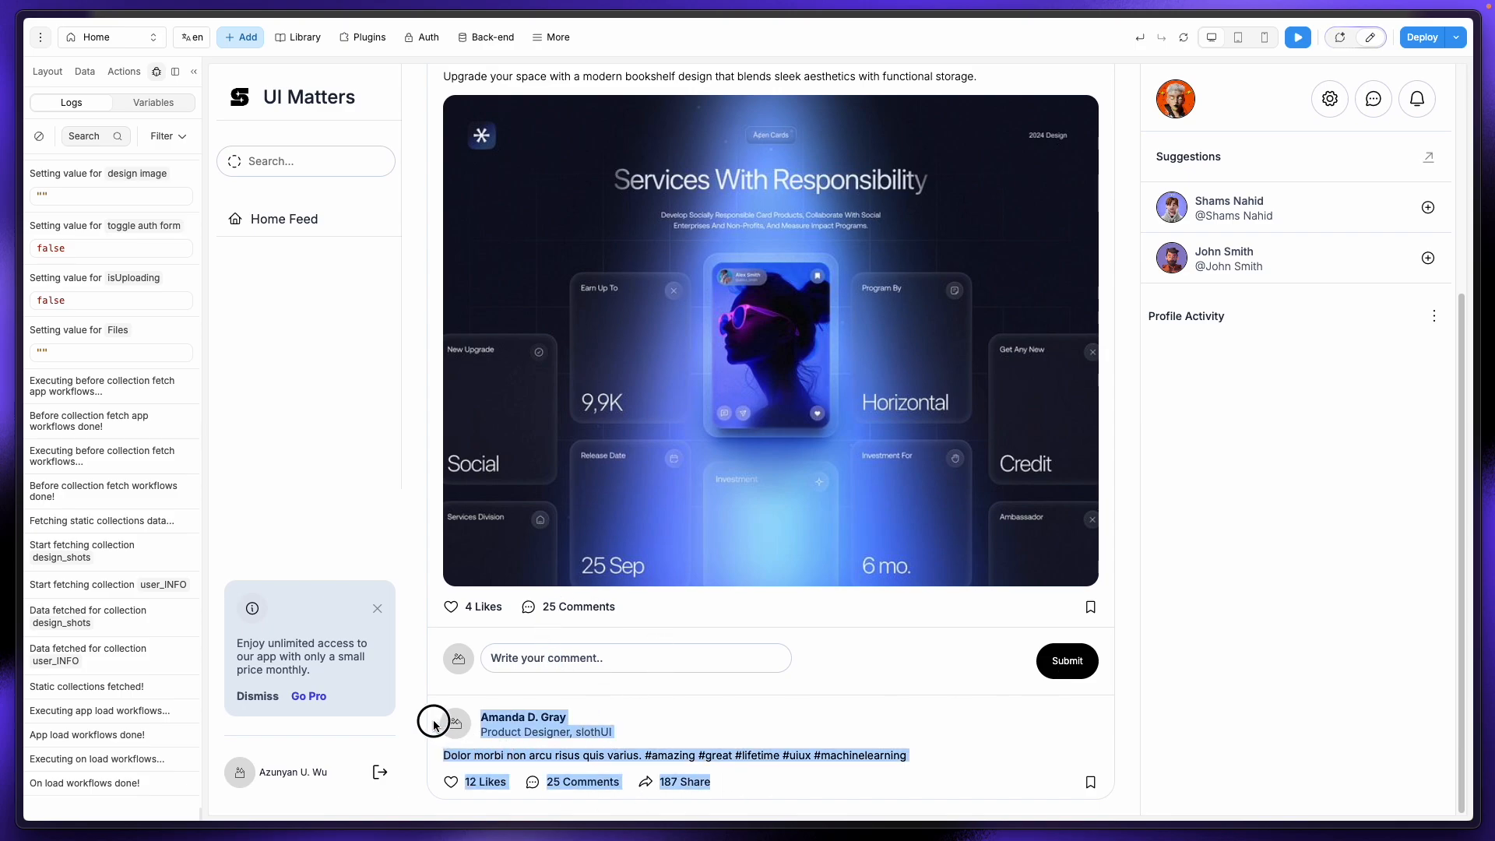
left_click(647, 717)
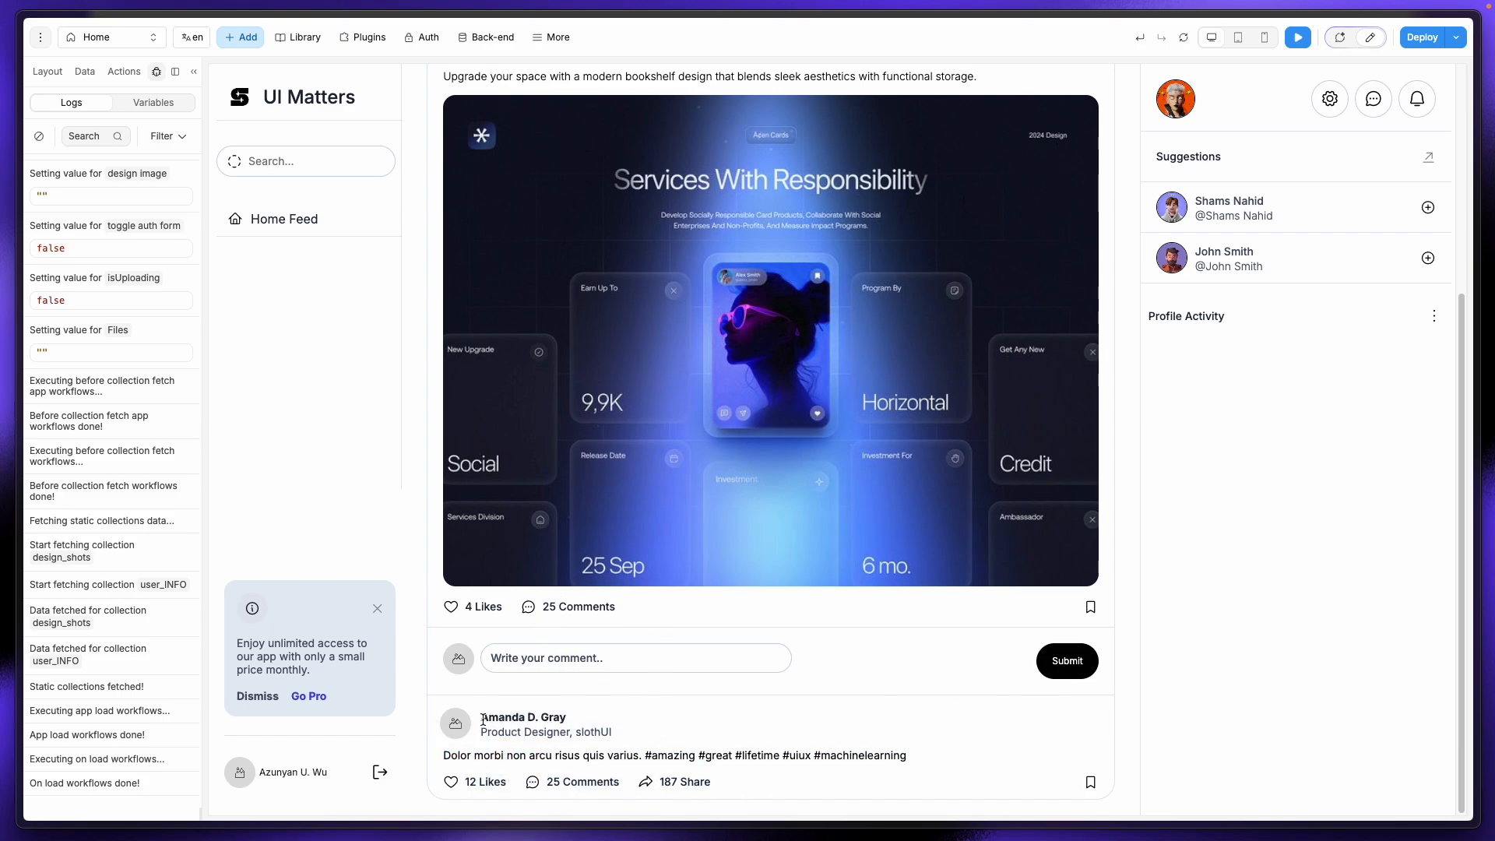
left_click_drag(480, 714, 732, 786)
left_click(683, 705)
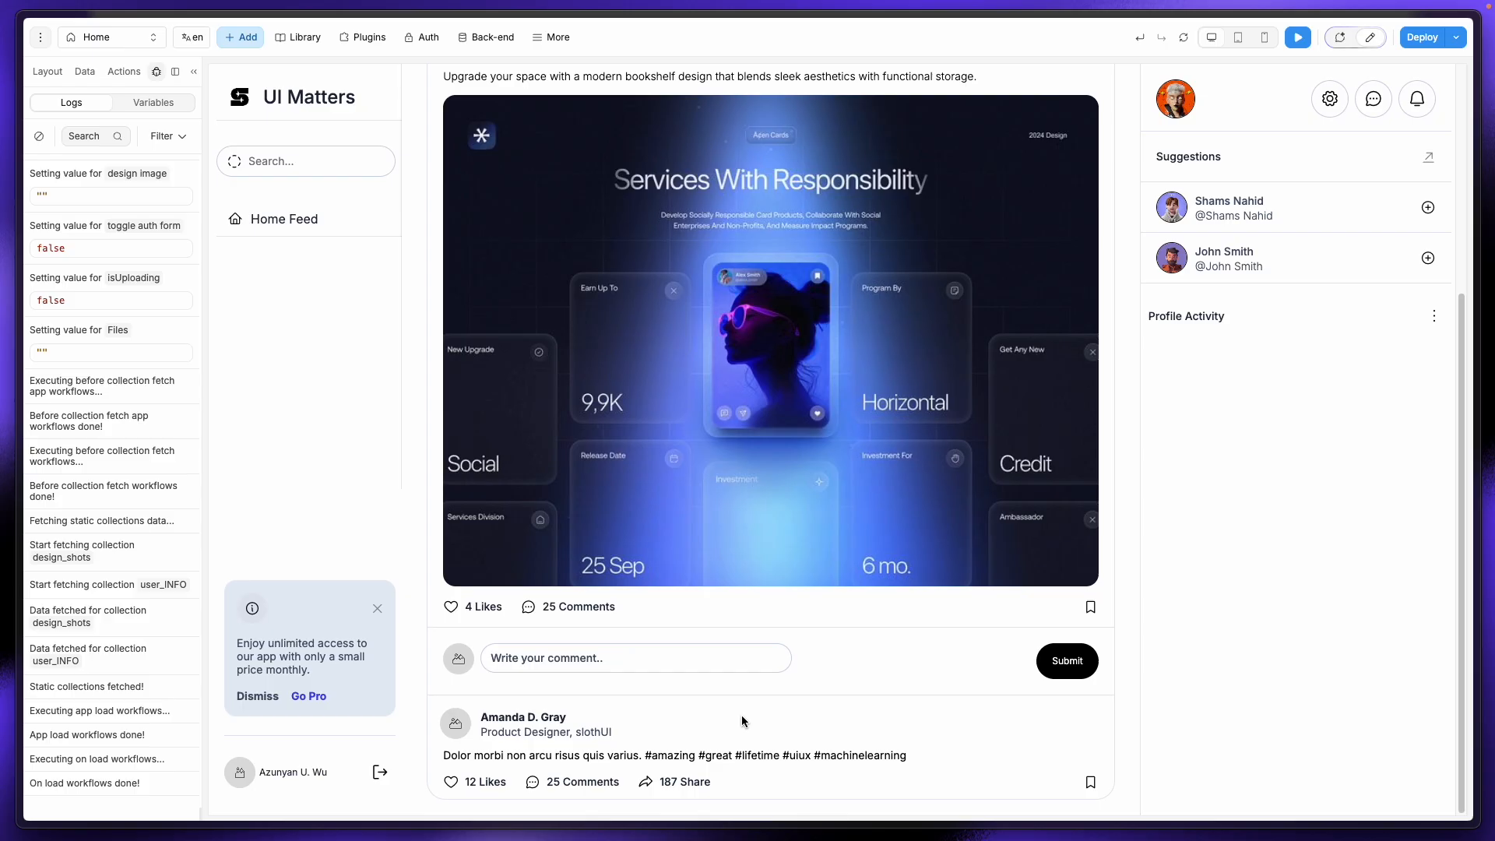